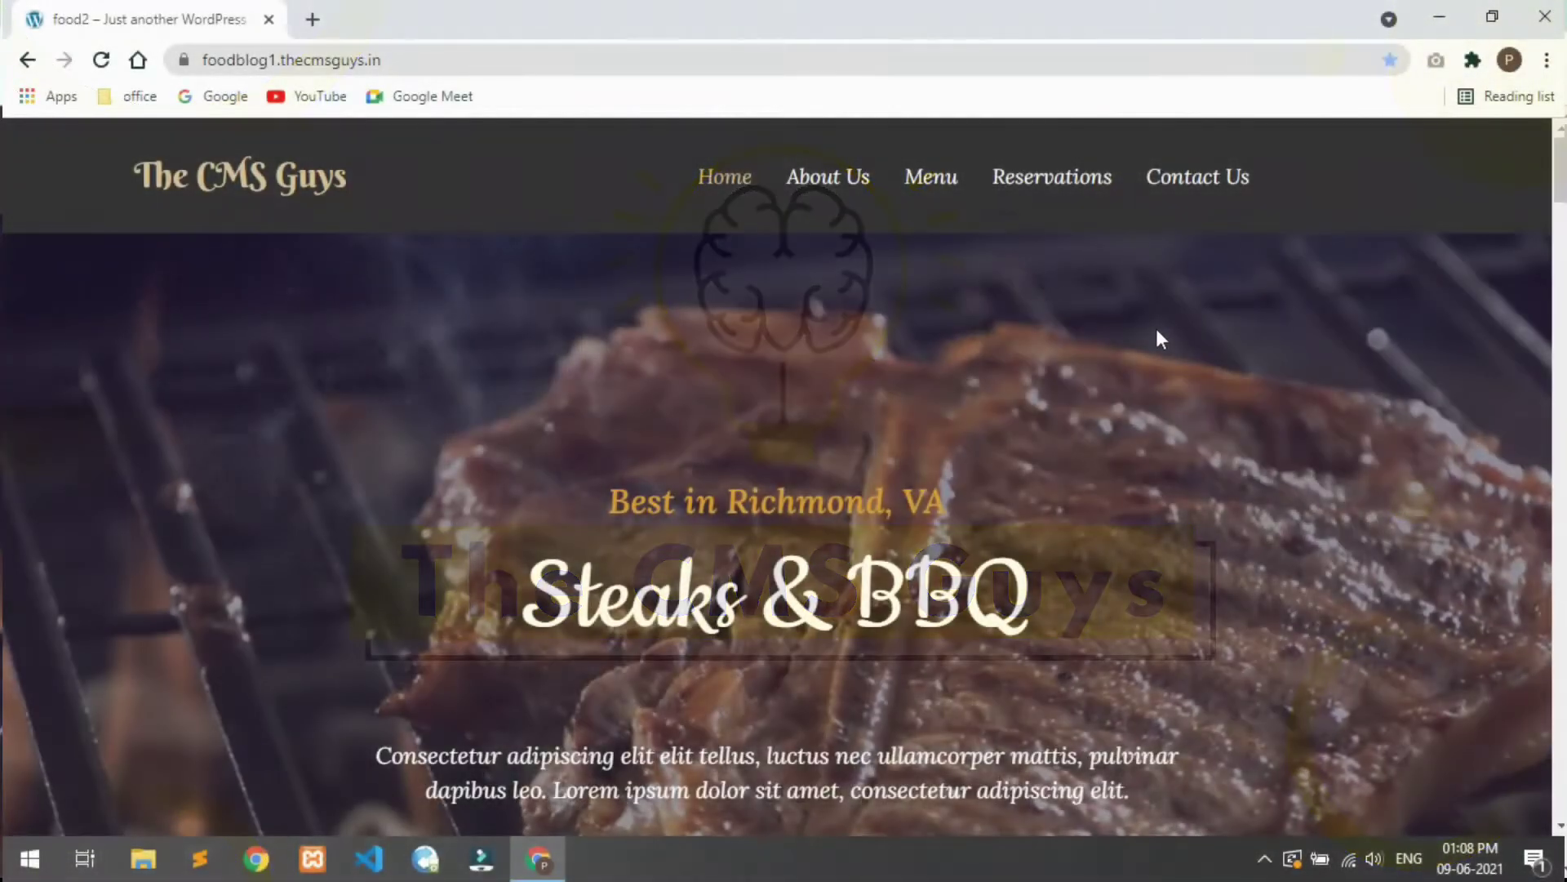
# Step: Scroll down the homepage and back up to the top
pyautogui.scroll(-7, 1156, 328)
pyautogui.scroll(-12, 1156, 328)
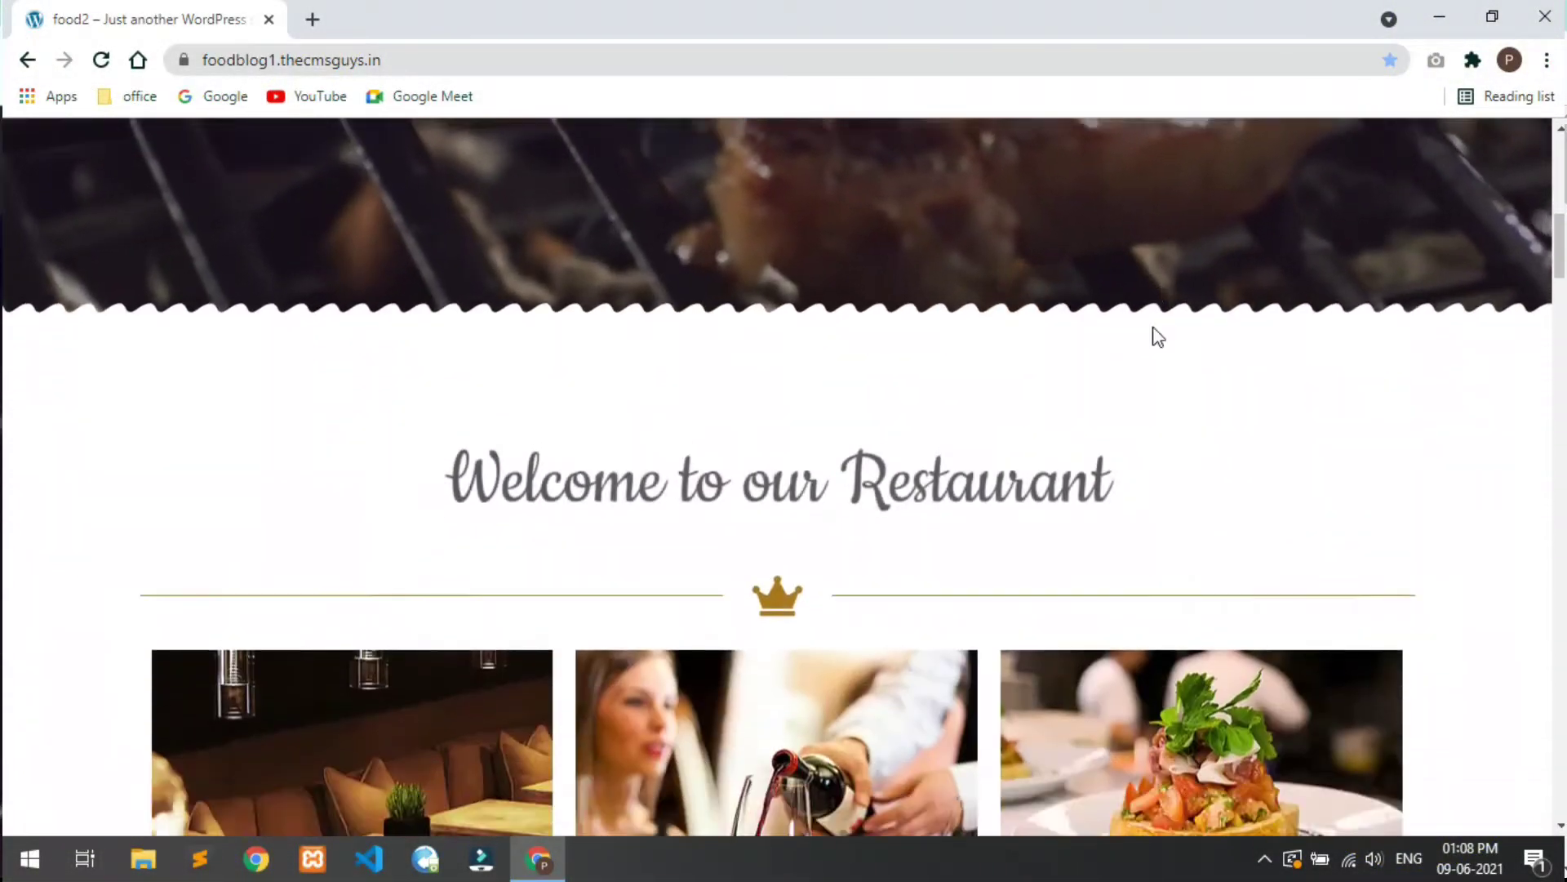
pyautogui.scroll(-15, 1154, 328)
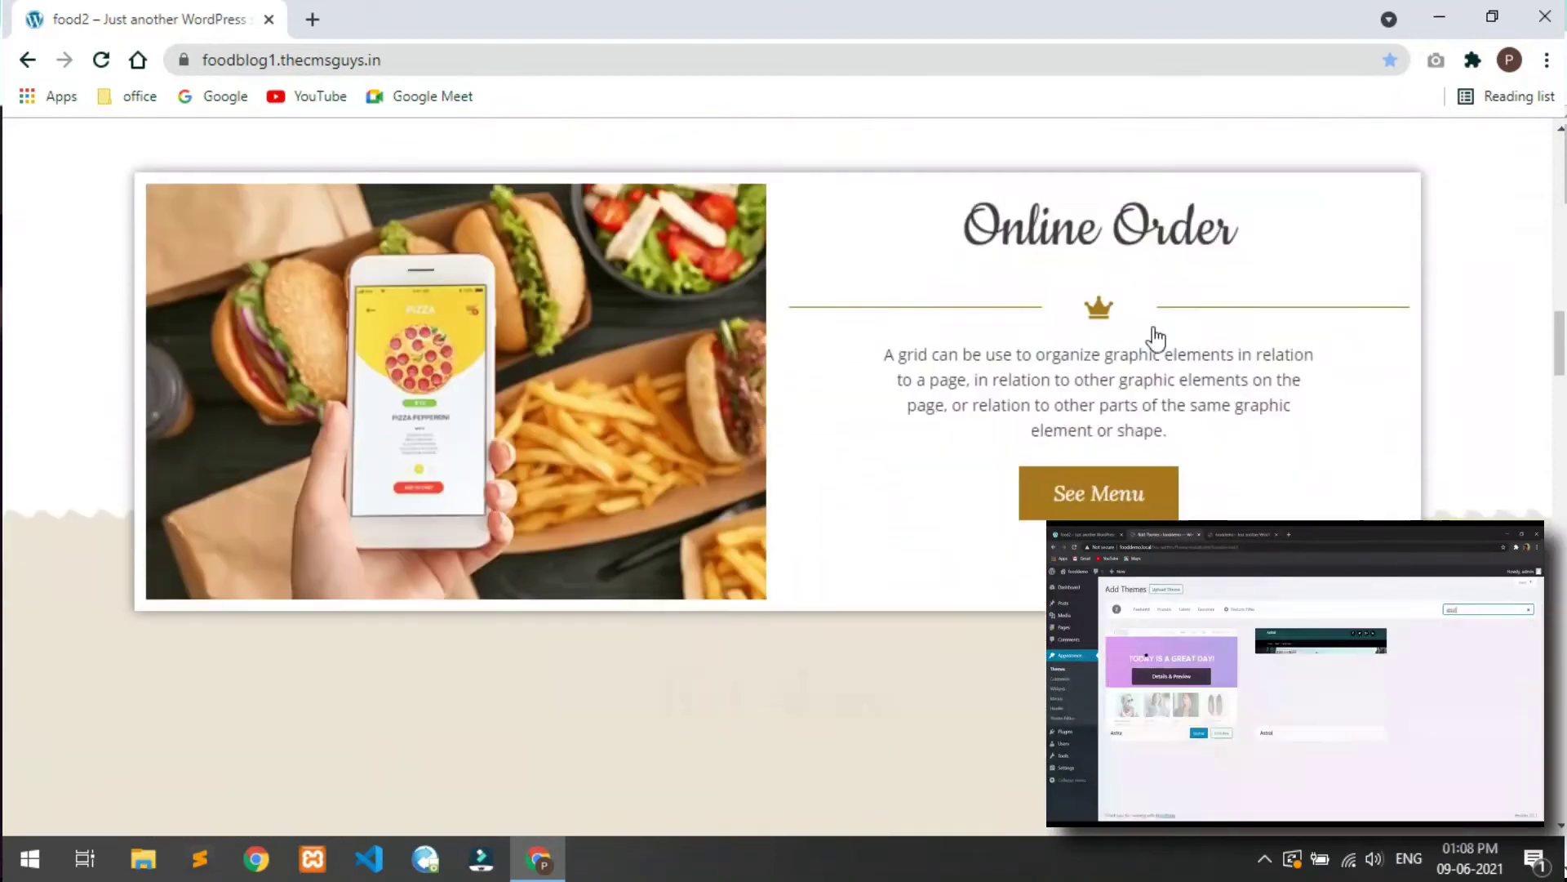
pyautogui.scroll(-15, 1153, 334)
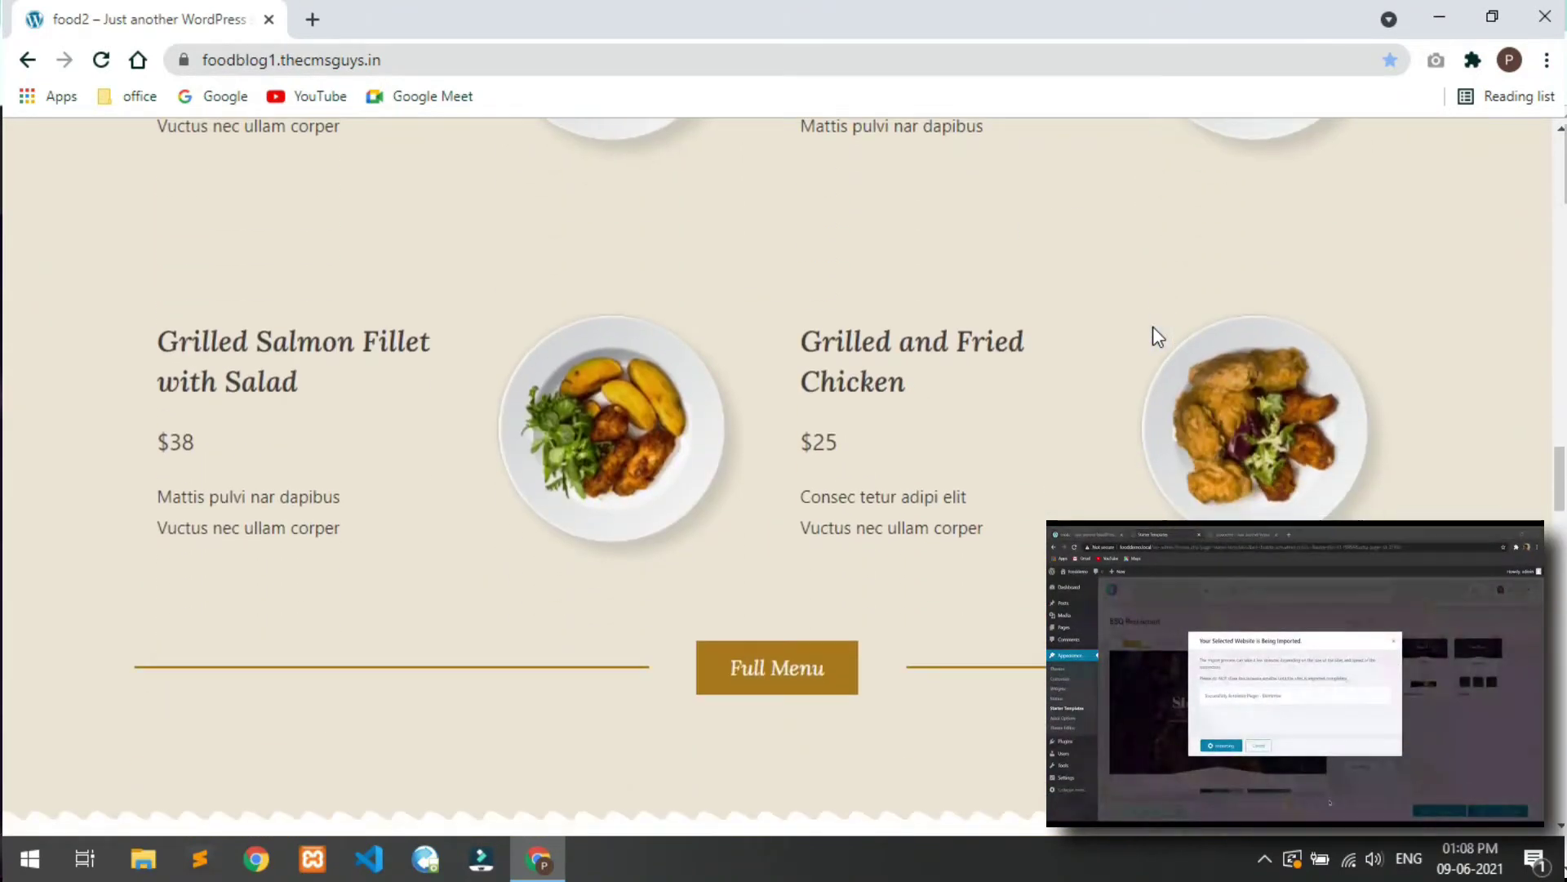
pyautogui.scroll(-15, 1156, 331)
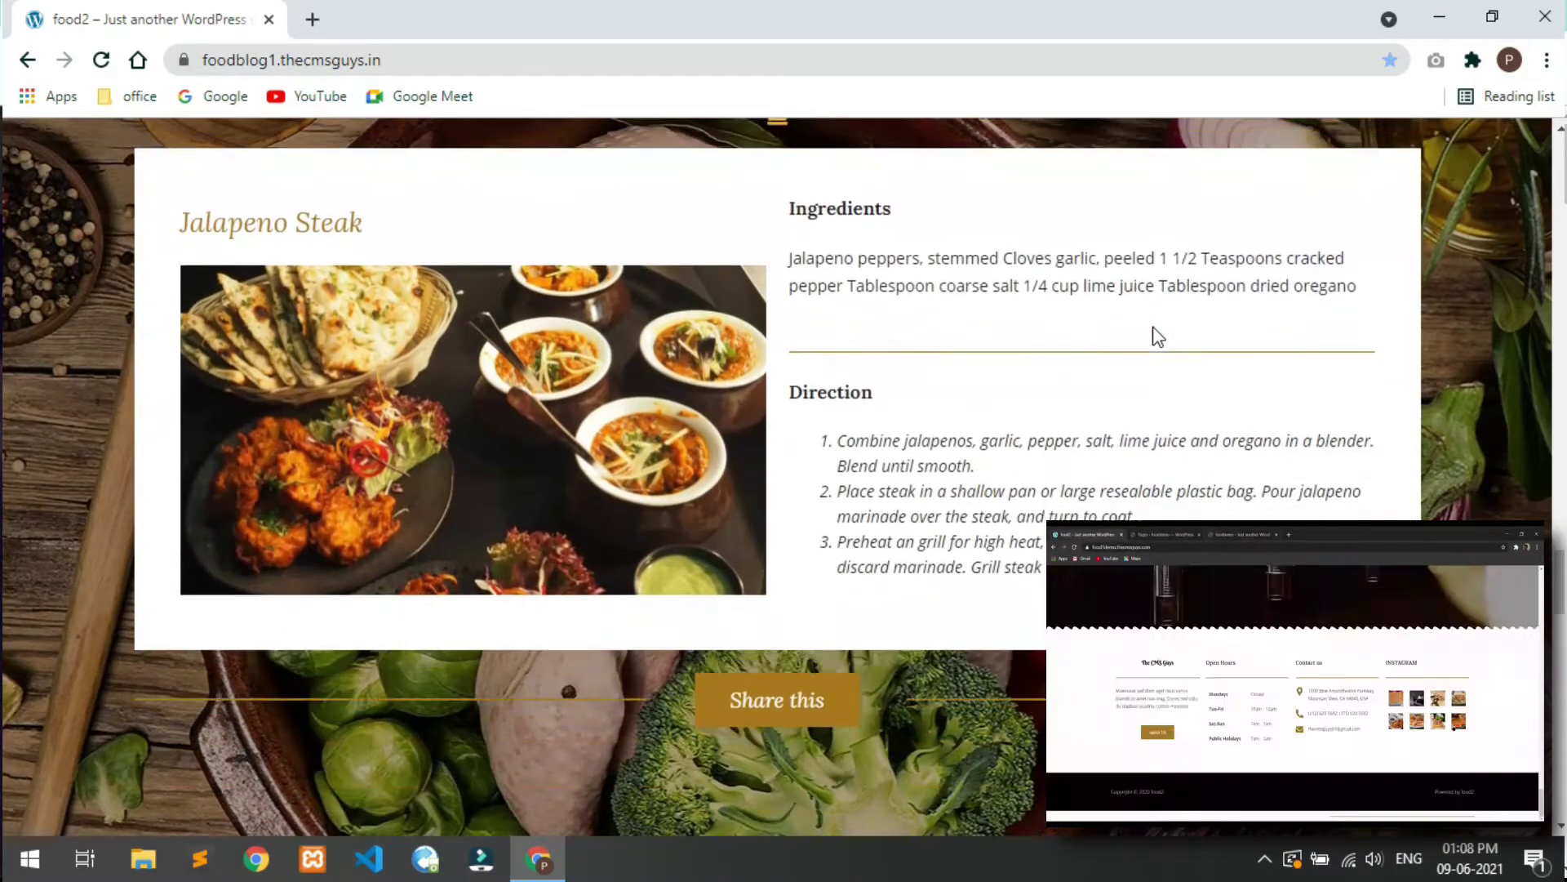
pyautogui.scroll(-15, 1161, 327)
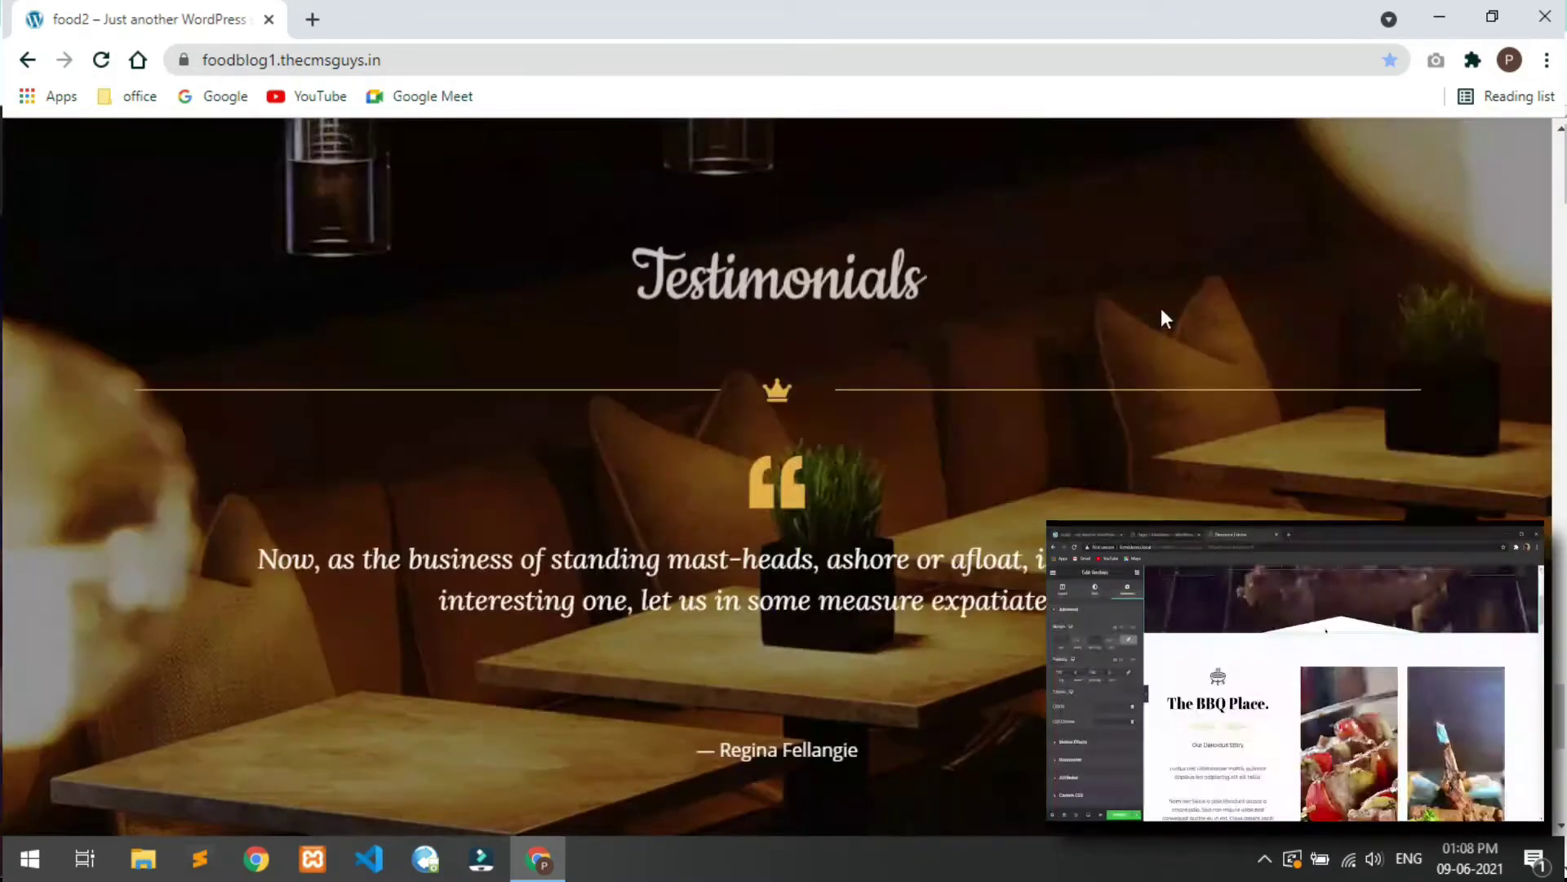
pyautogui.scroll(15, 1159, 314)
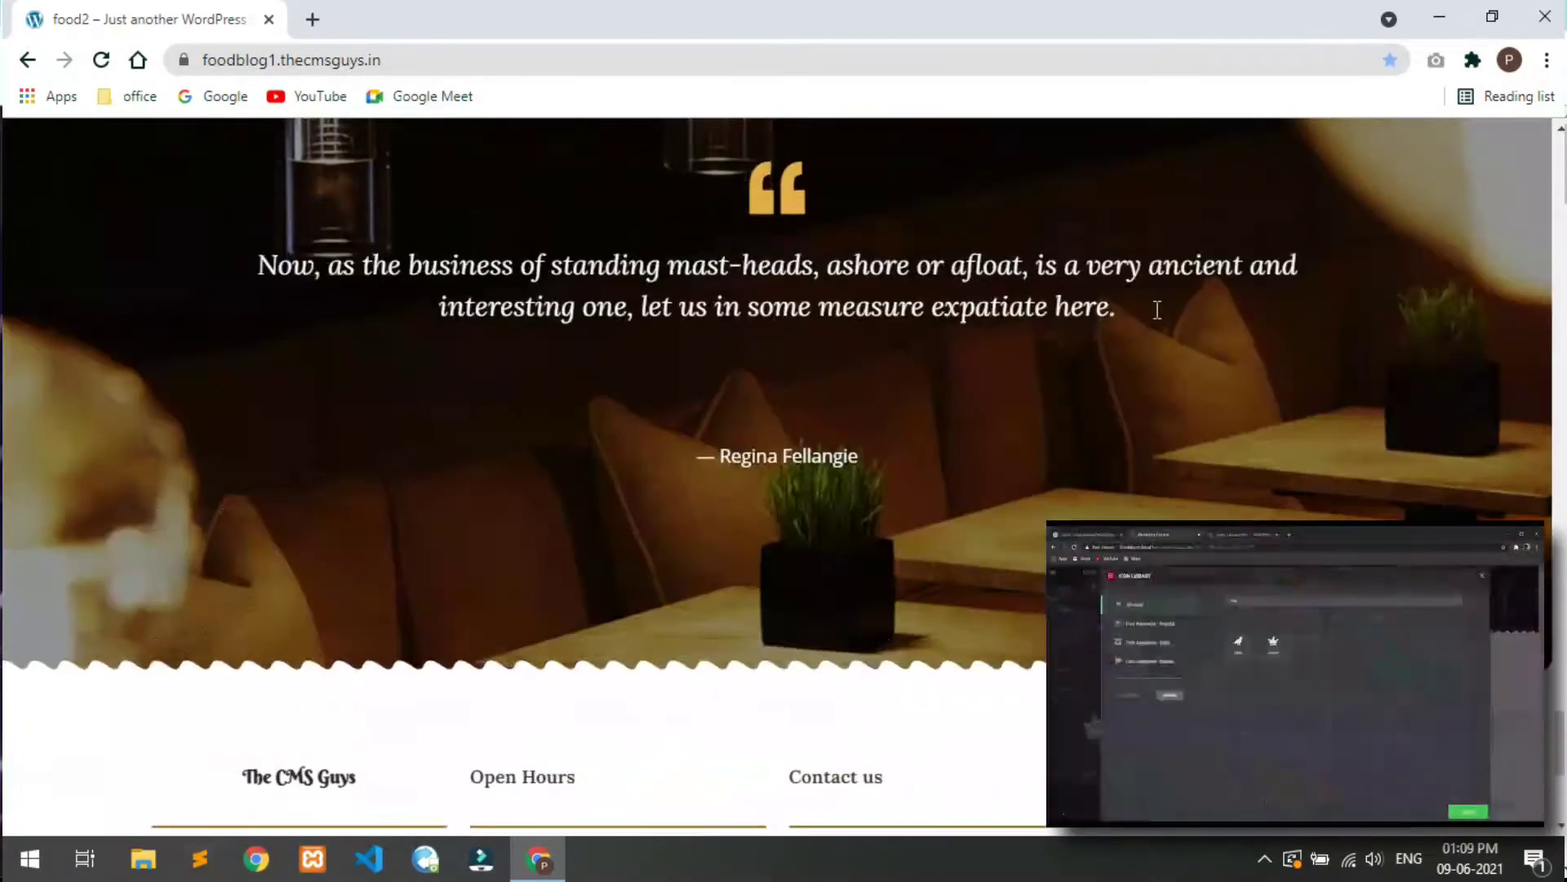
pyautogui.scroll(15, 1152, 311)
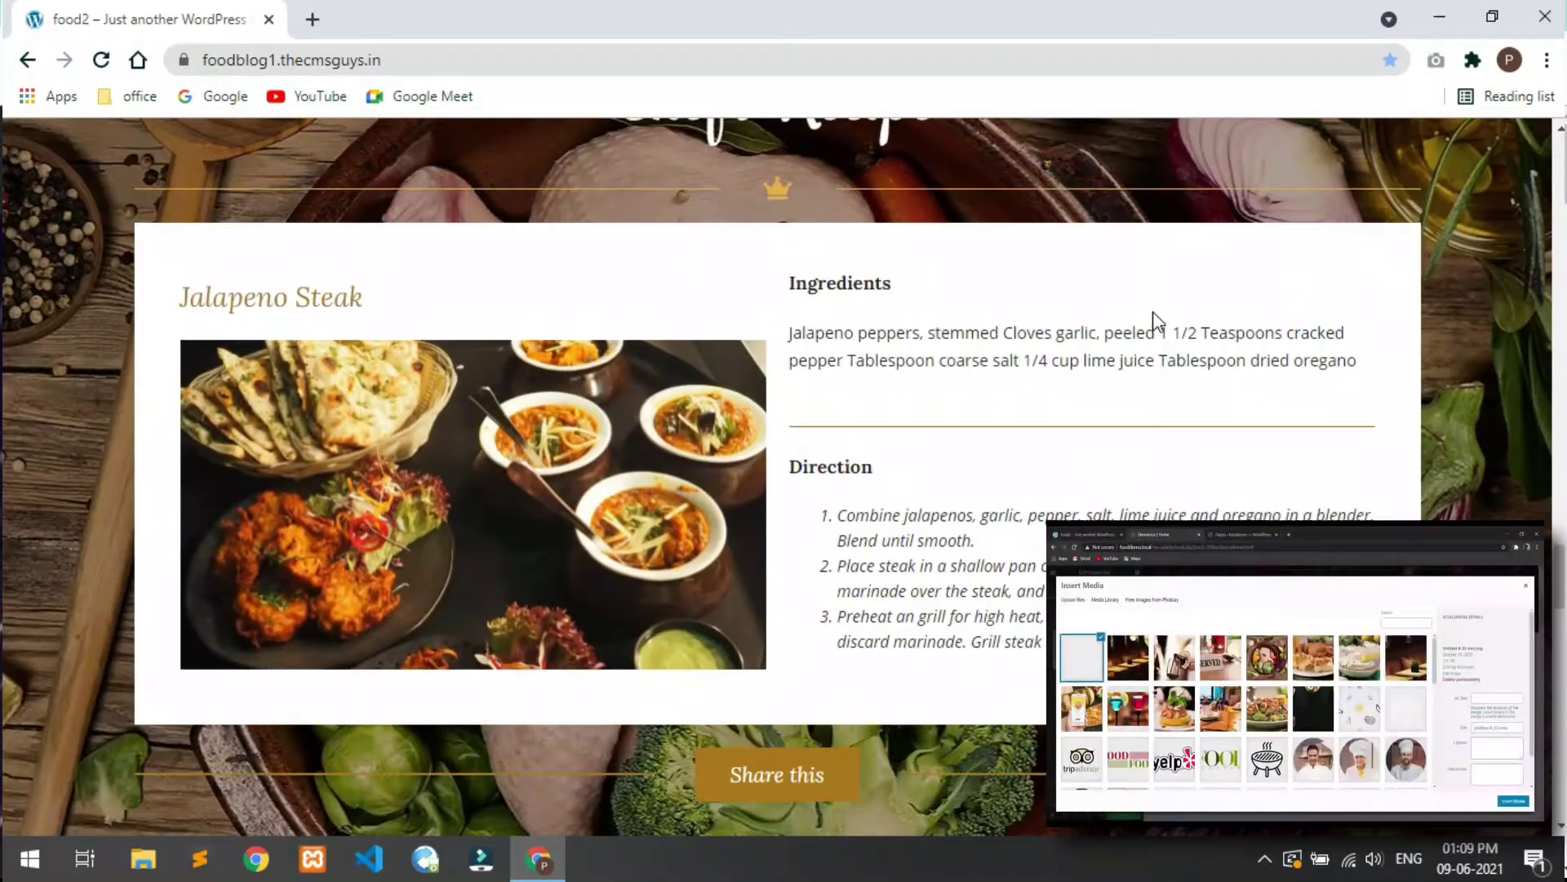
pyautogui.scroll(15, 1149, 312)
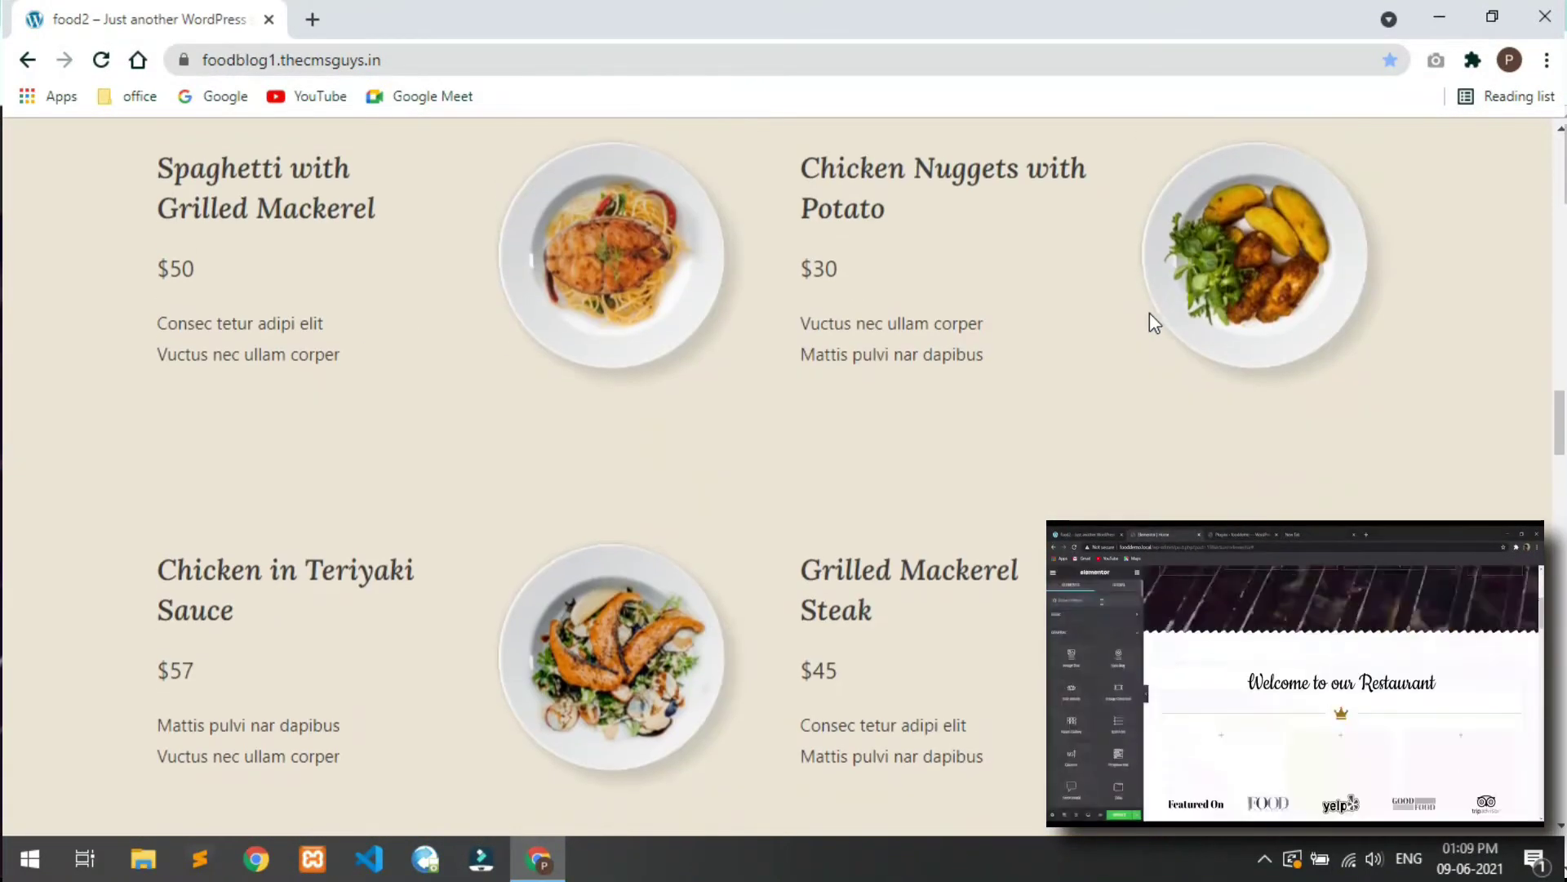
pyautogui.scroll(10, 1150, 311)
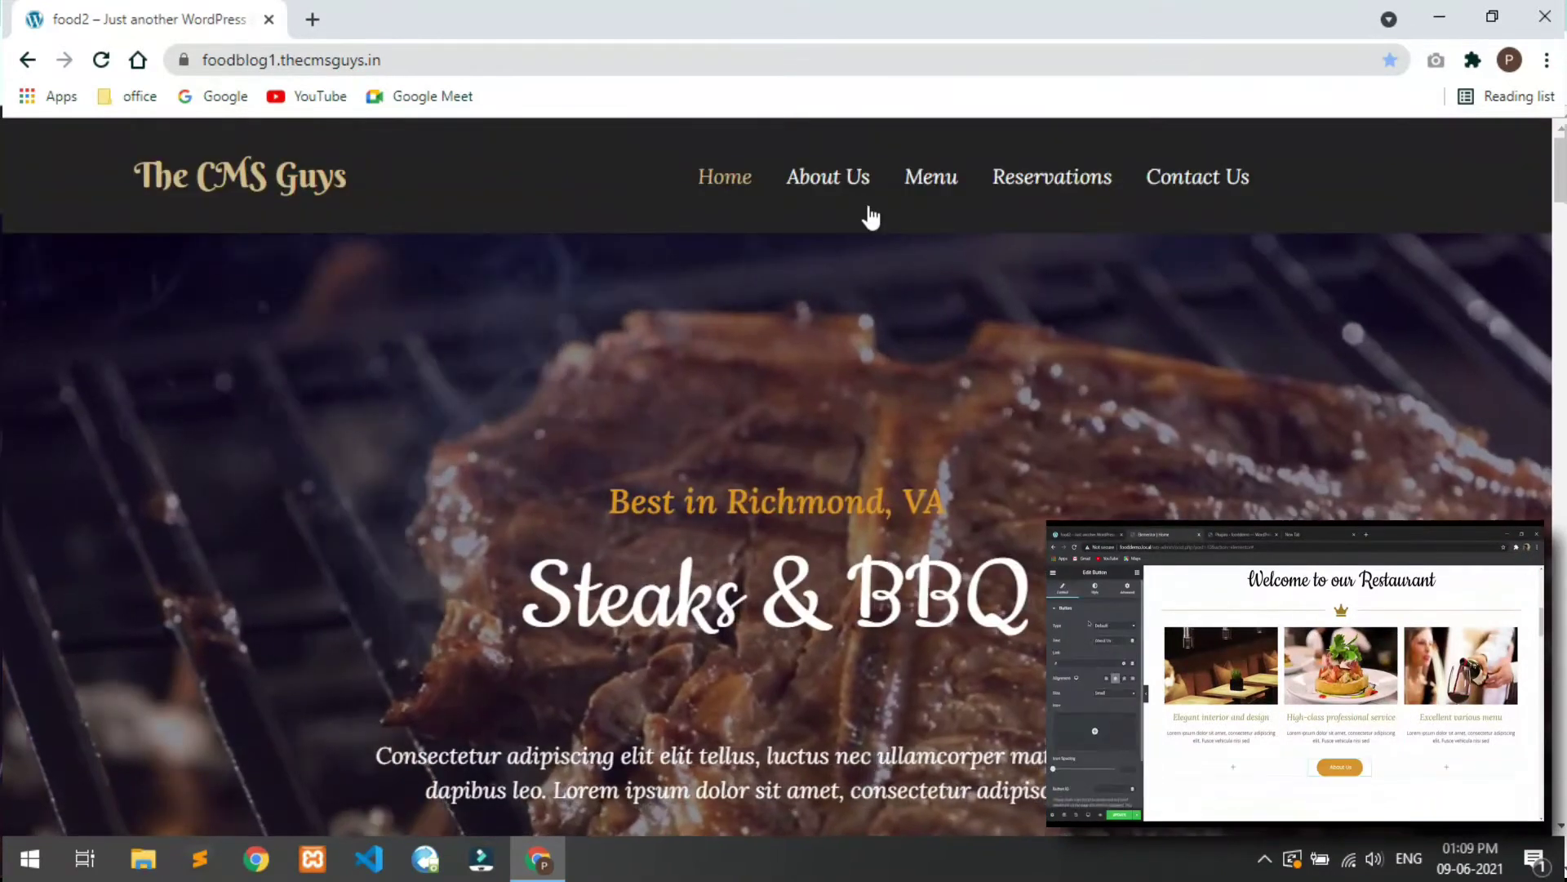
# Step: Go to the About Us page, scroll down to its footer, then back up
pyautogui.click(845, 194)
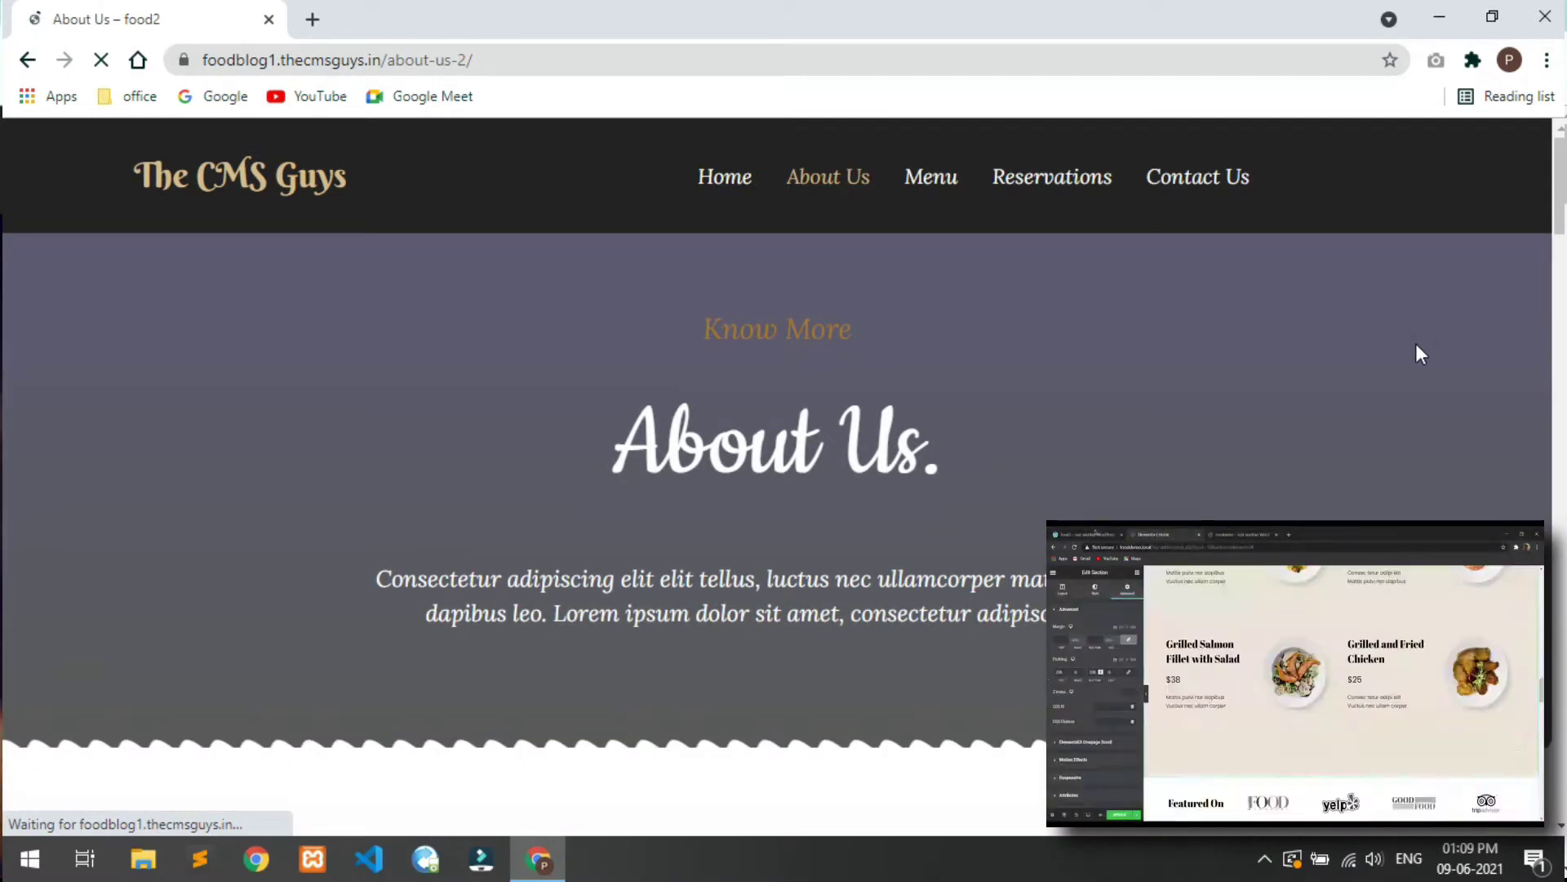
pyautogui.scroll(-4, 1413, 345)
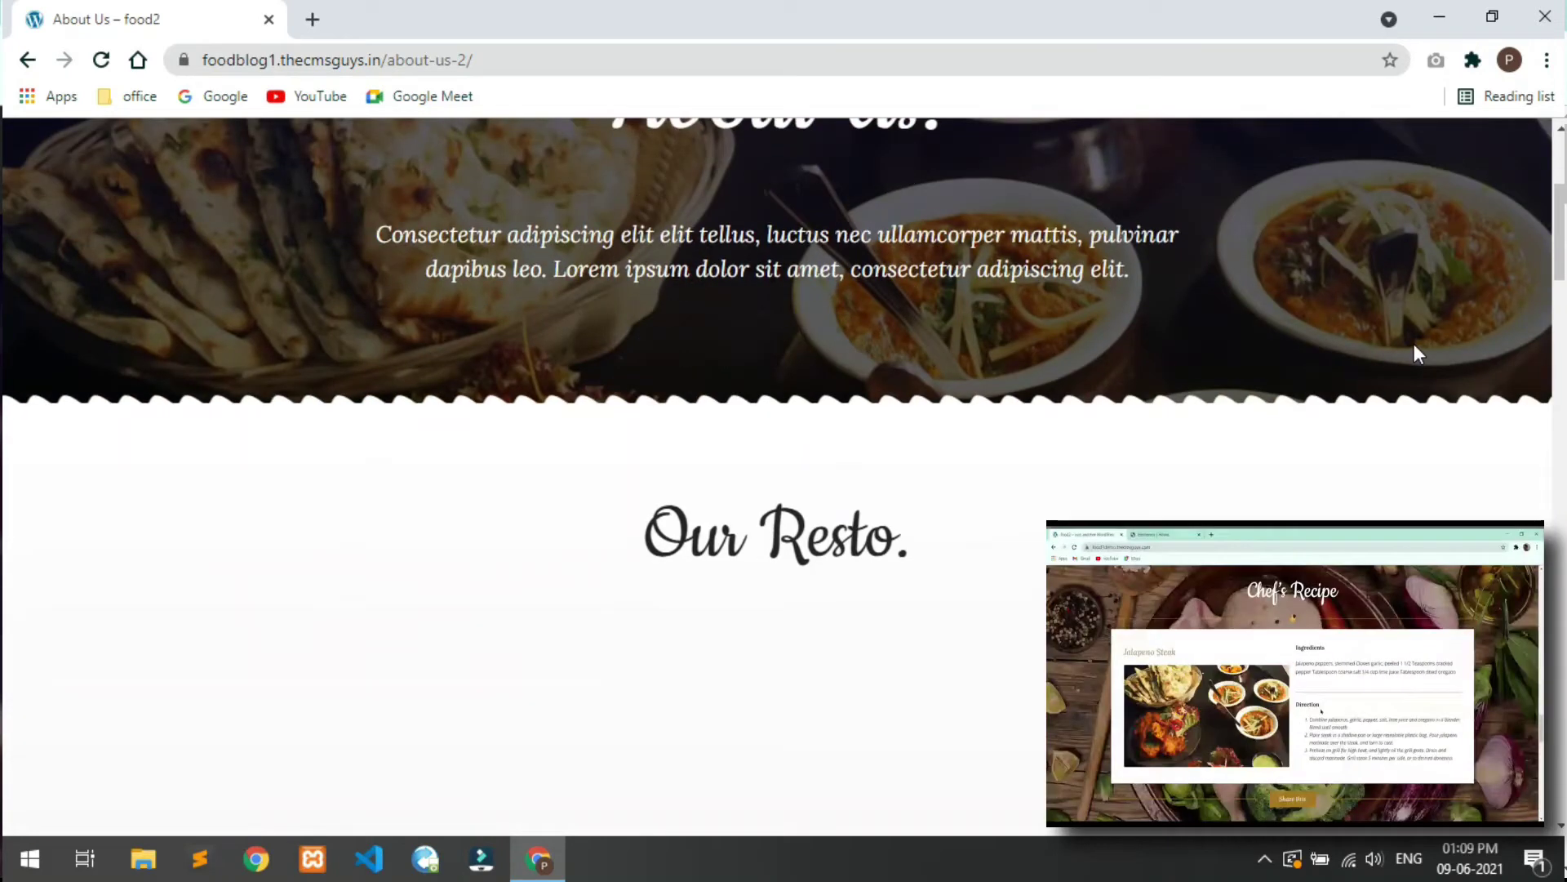
pyautogui.scroll(-8, 1413, 345)
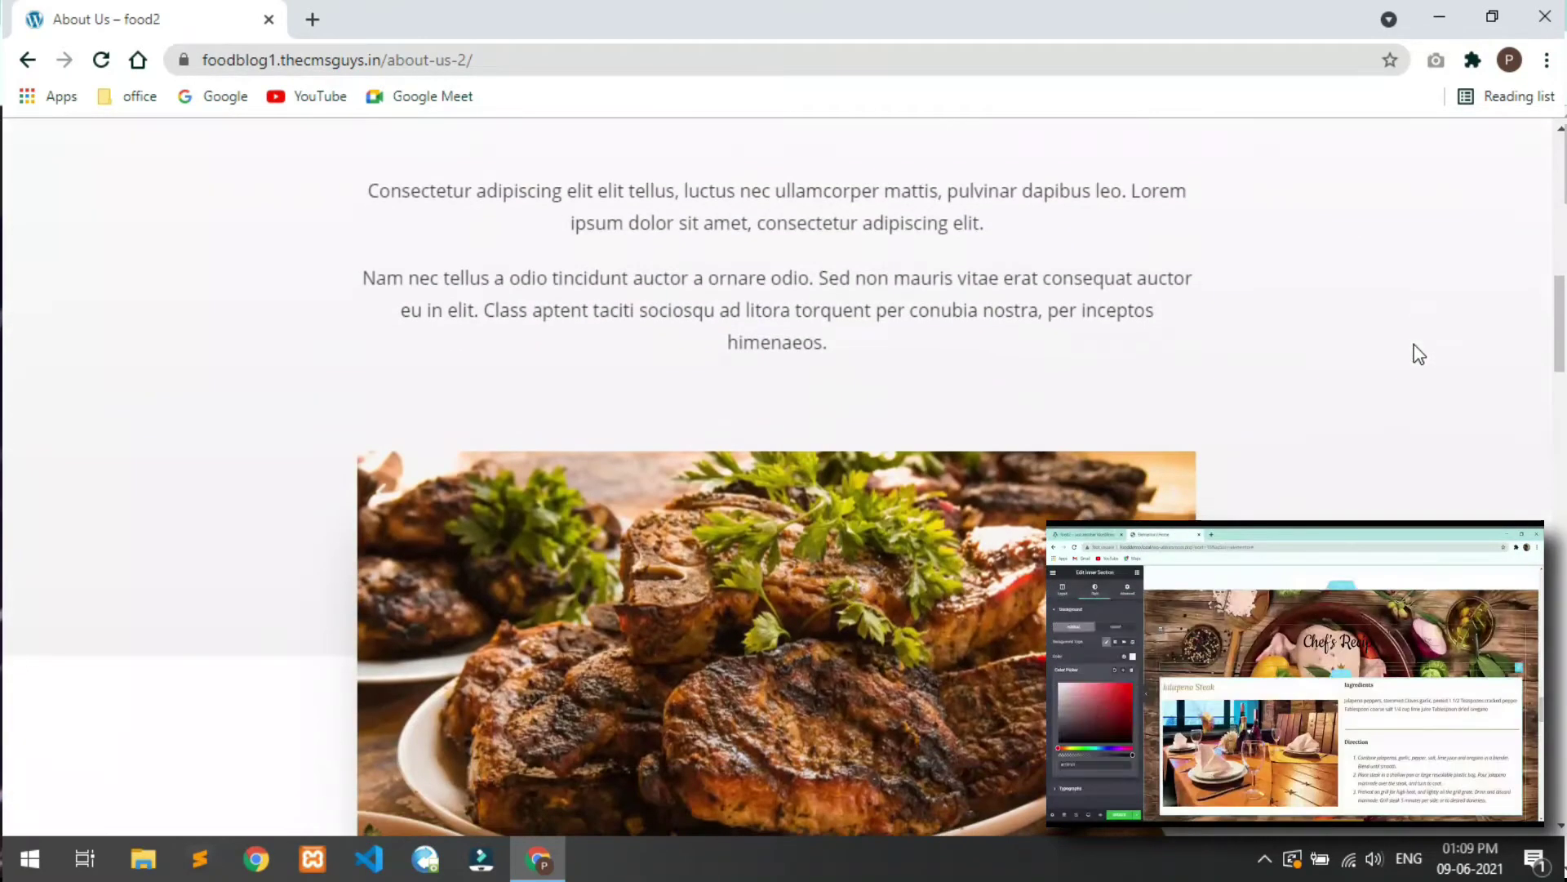
pyautogui.scroll(-10, 1419, 354)
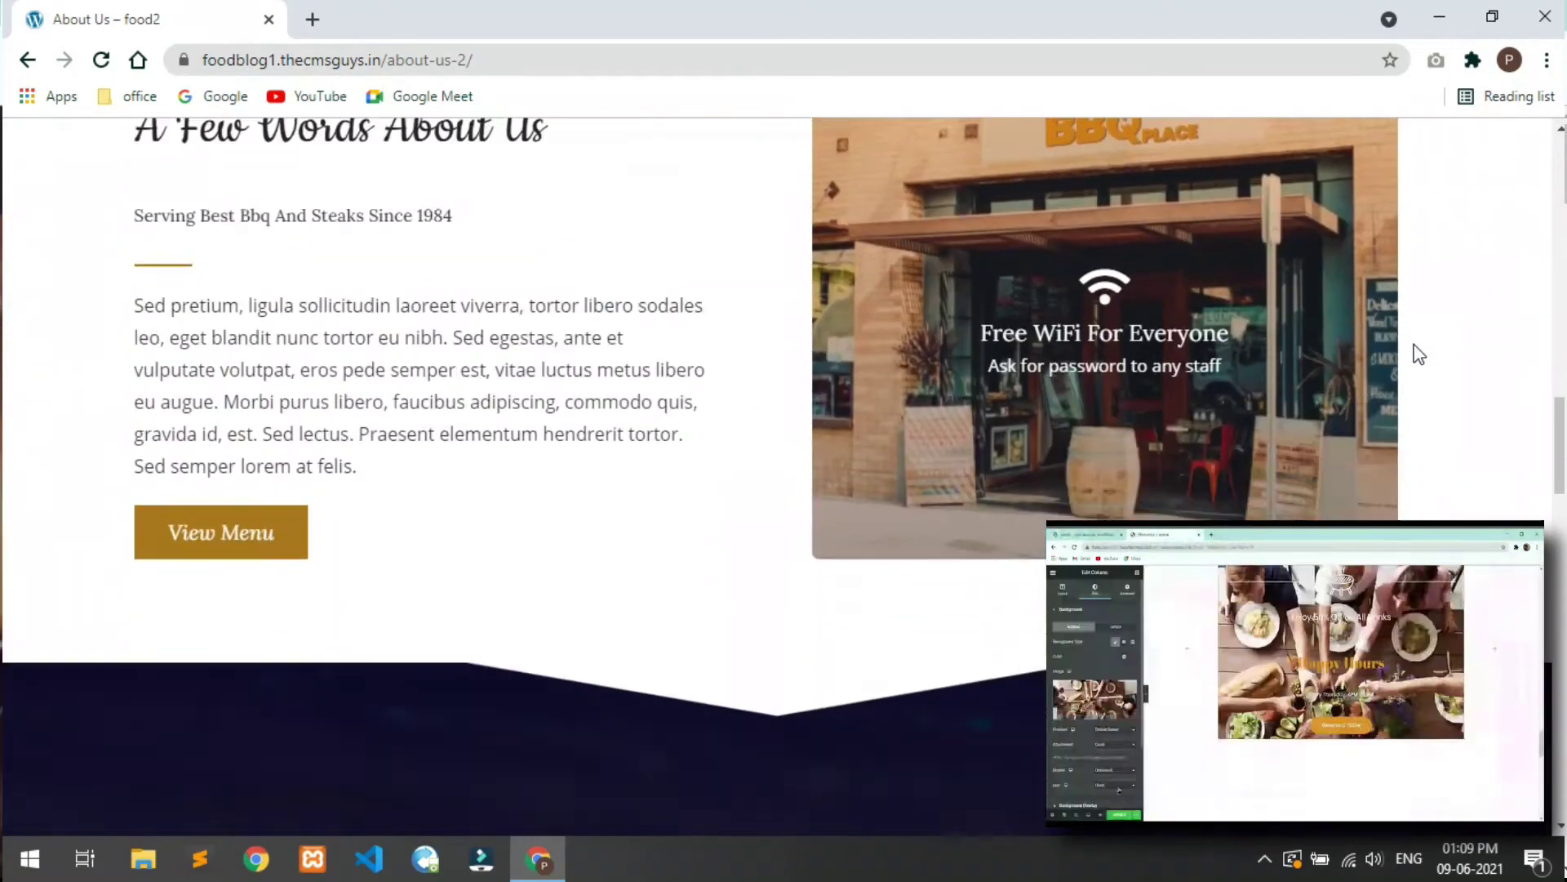
pyautogui.scroll(-12, 1419, 354)
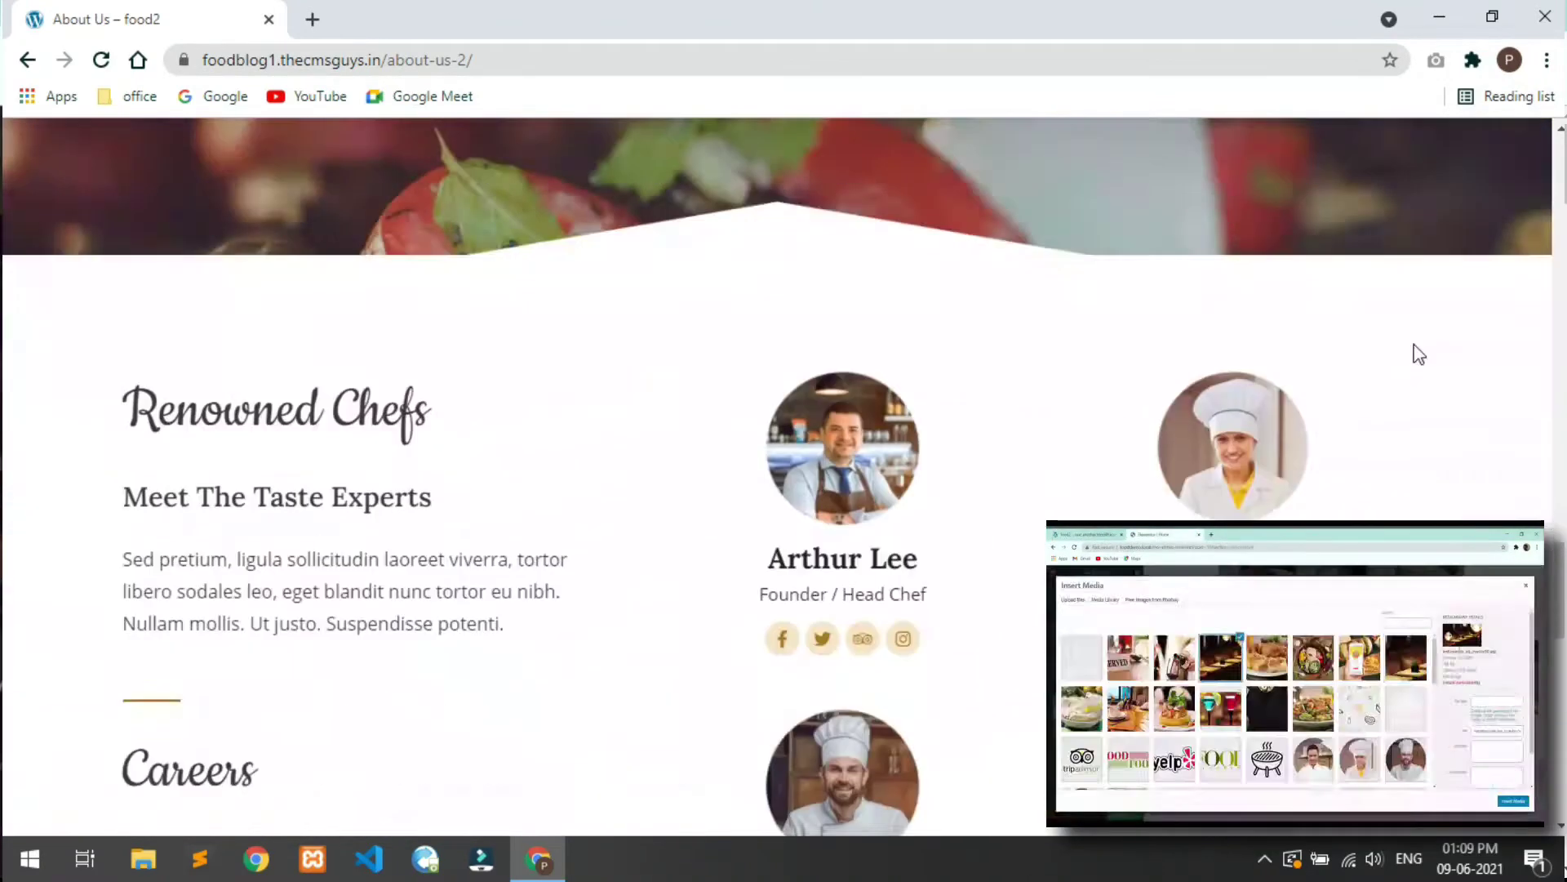
pyautogui.scroll(-13, 1419, 354)
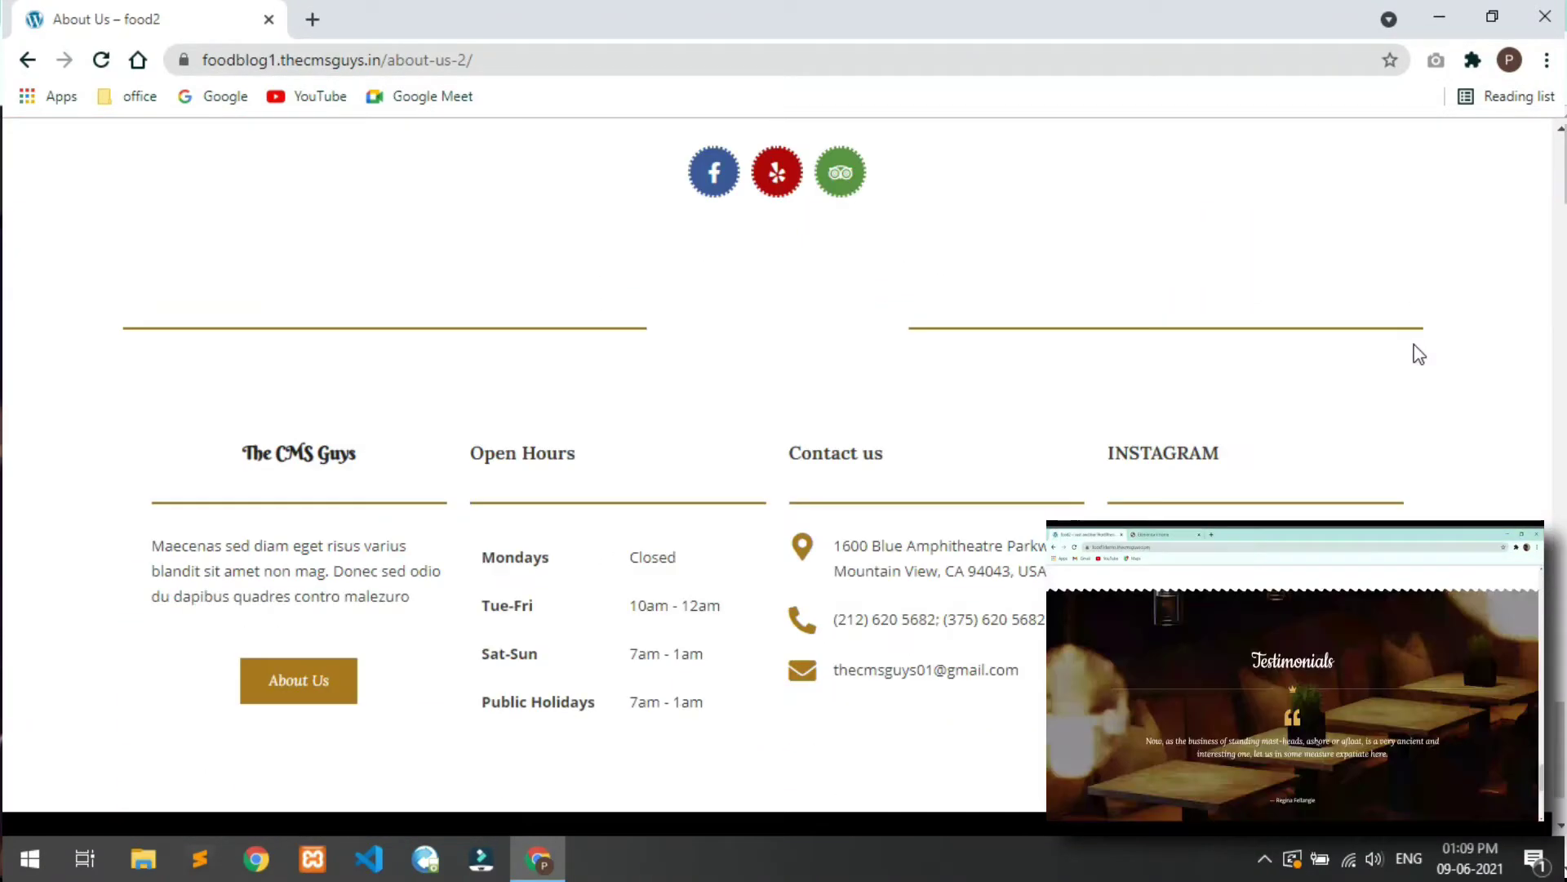
pyautogui.scroll(-2, 1418, 354)
pyautogui.scroll(14, 1419, 353)
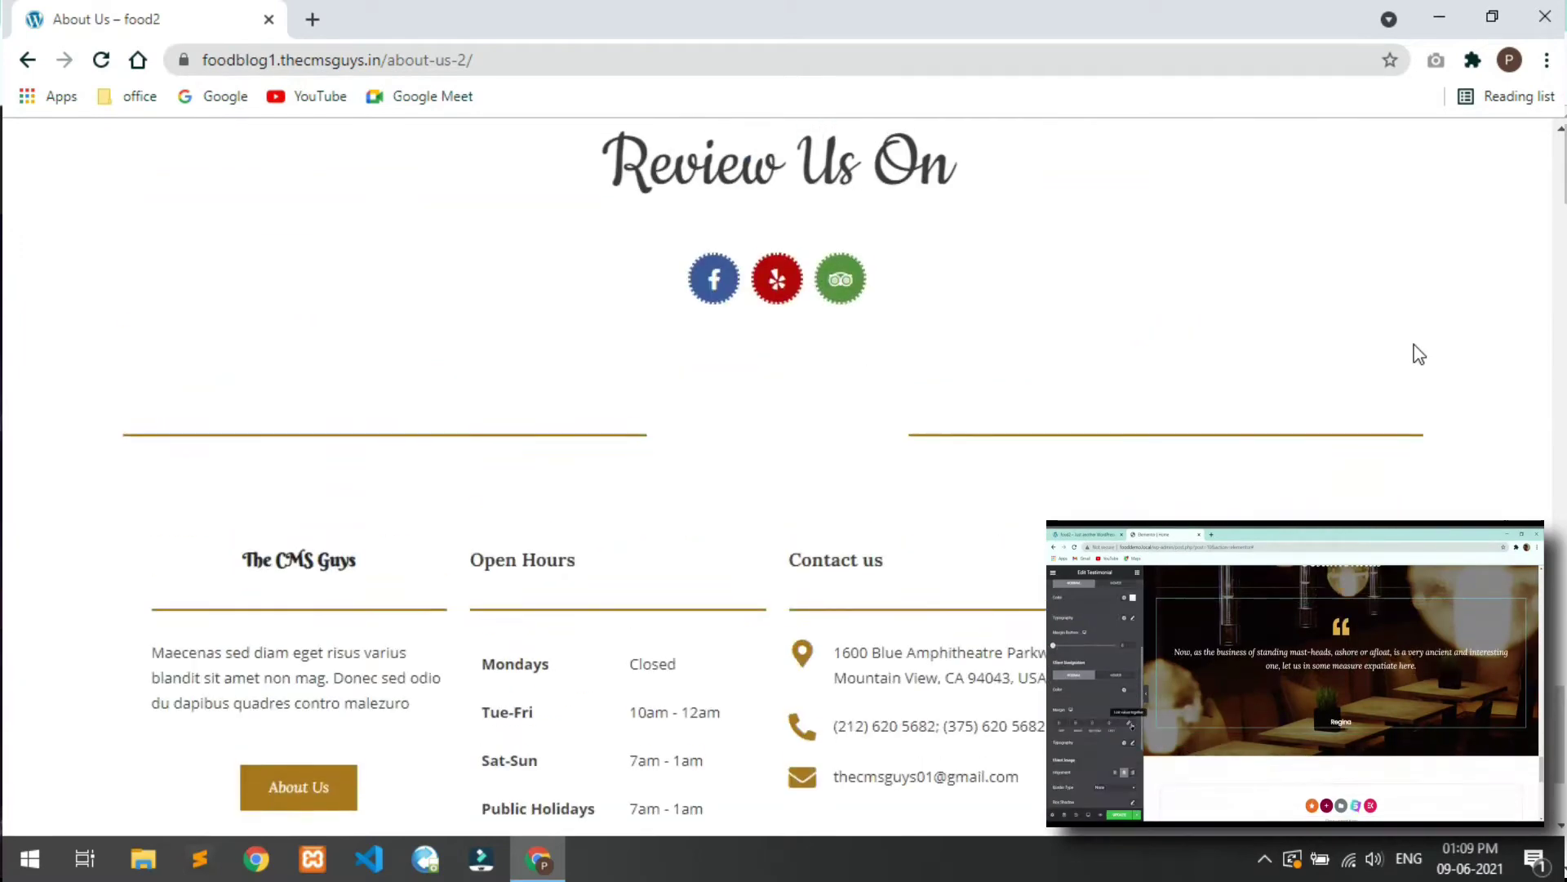
pyautogui.scroll(17, 1419, 354)
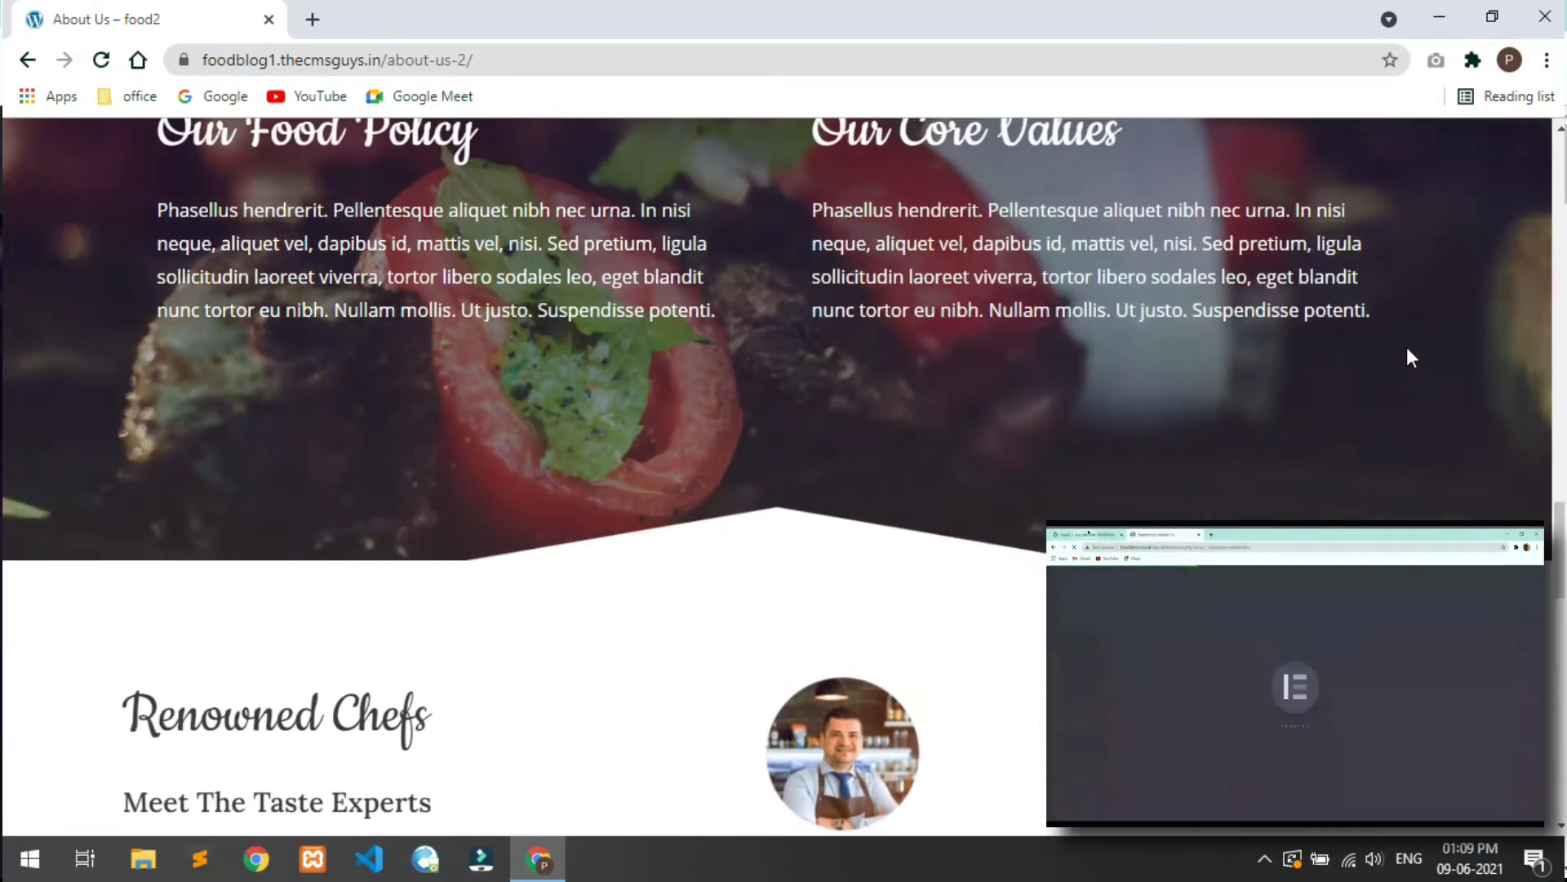
pyautogui.scroll(15, 1411, 356)
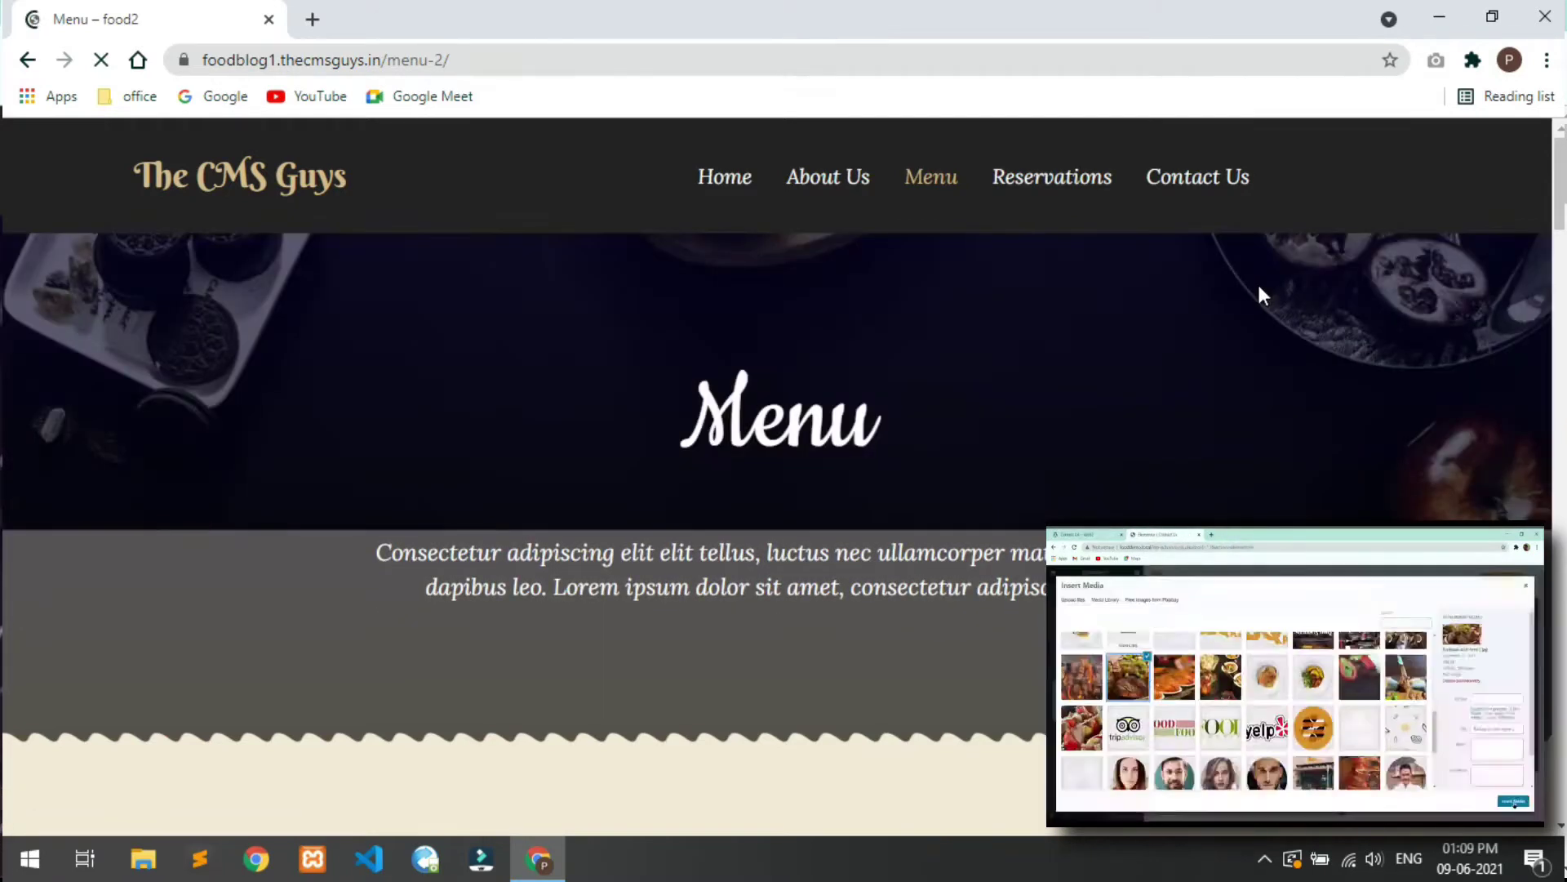
# Step: Scroll through the Breakfast, Desserts and Dinner dish listings to the footer and back up
pyautogui.scroll(-5, 1260, 290)
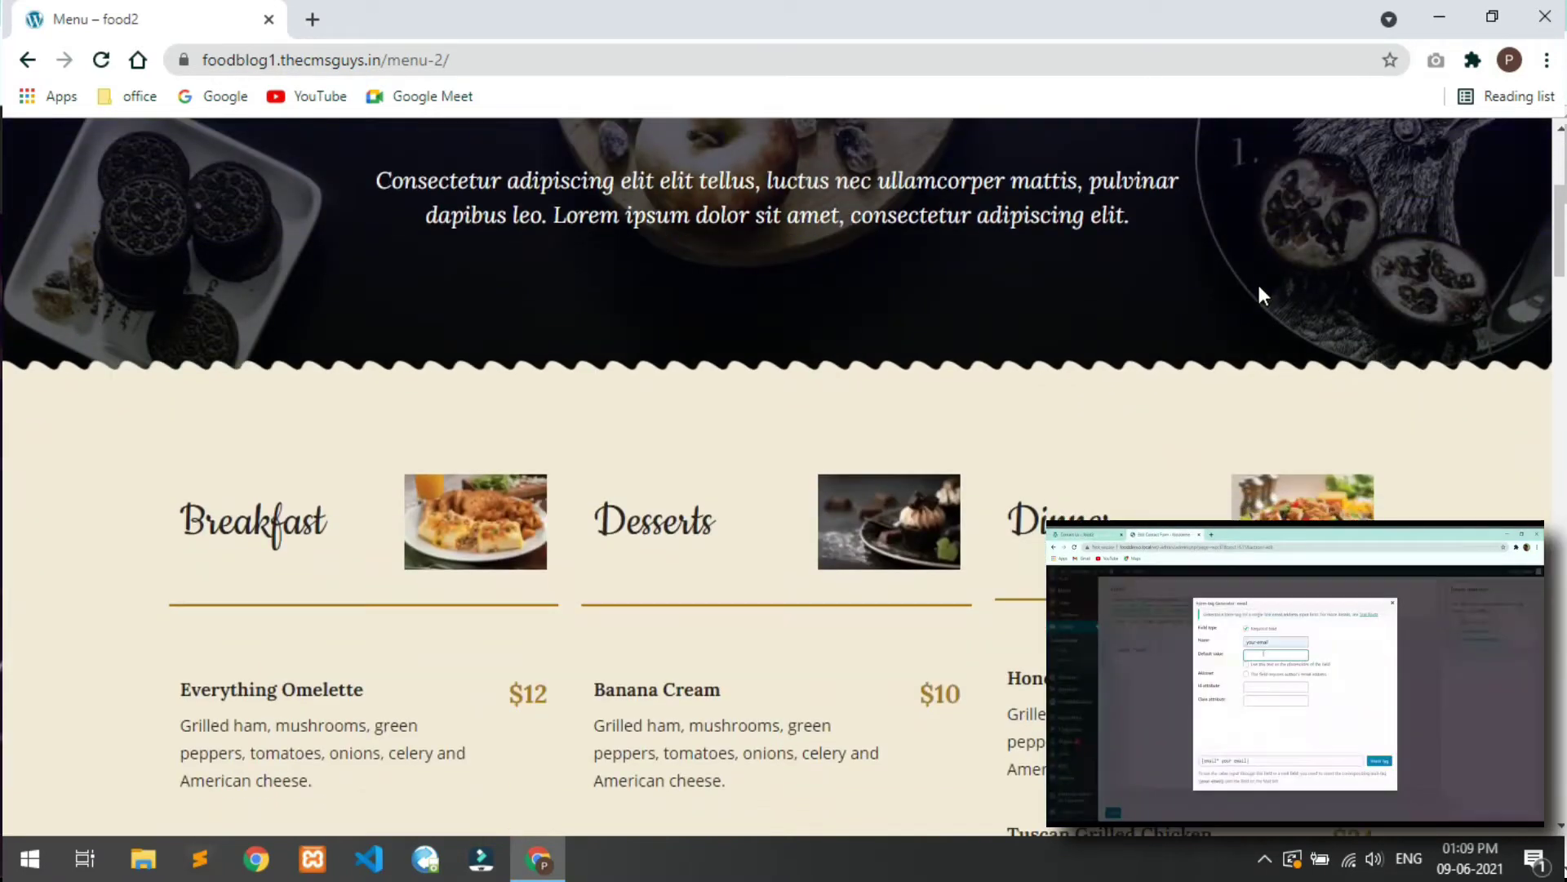
pyautogui.scroll(-15, 1259, 293)
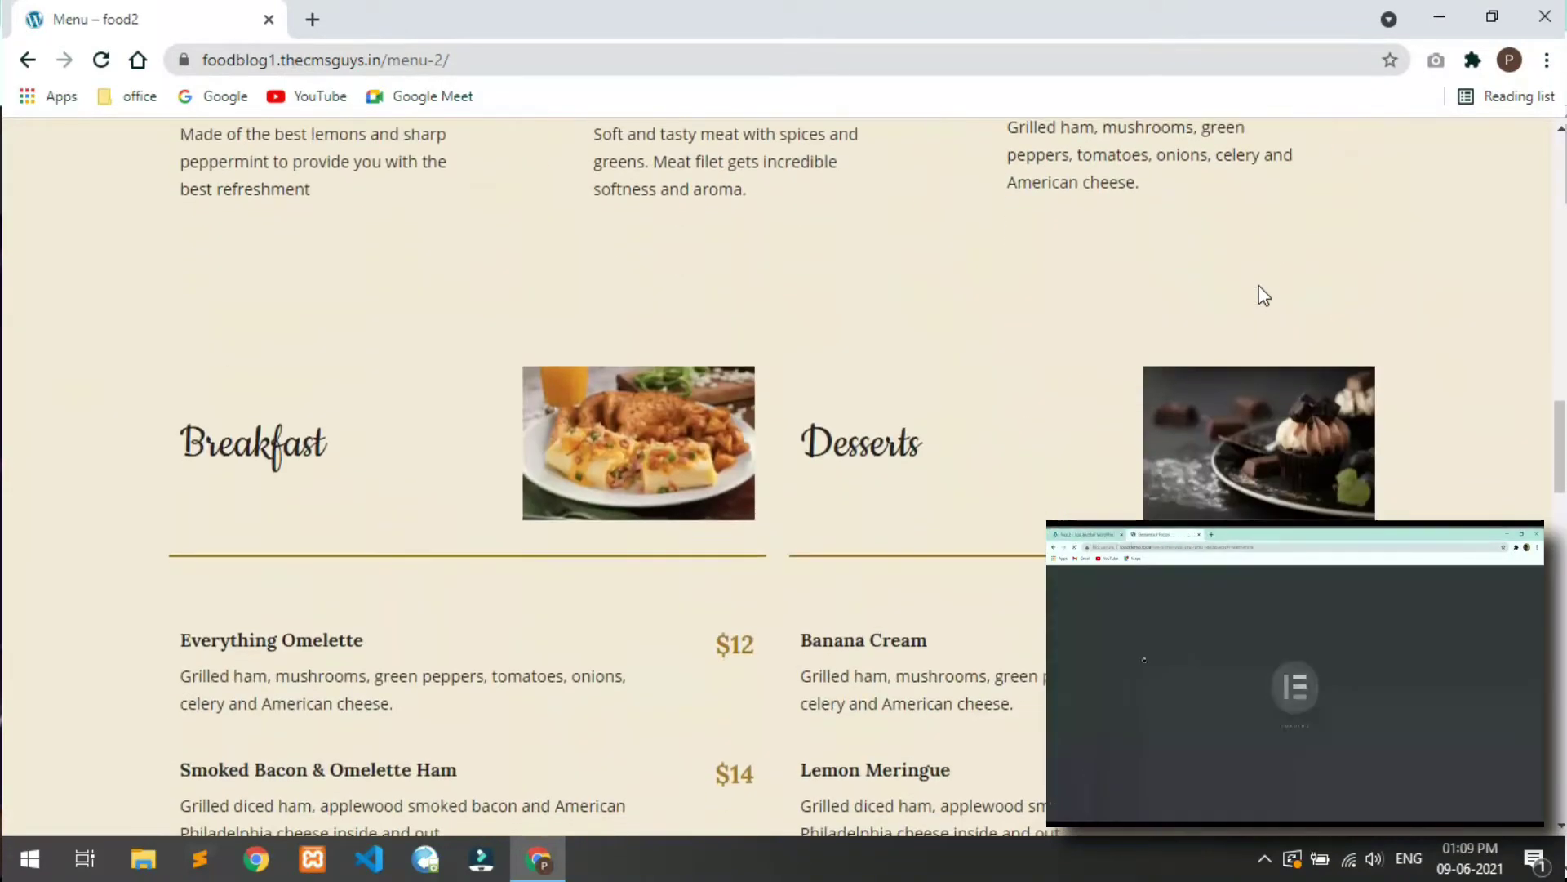
pyautogui.scroll(-20, 1263, 295)
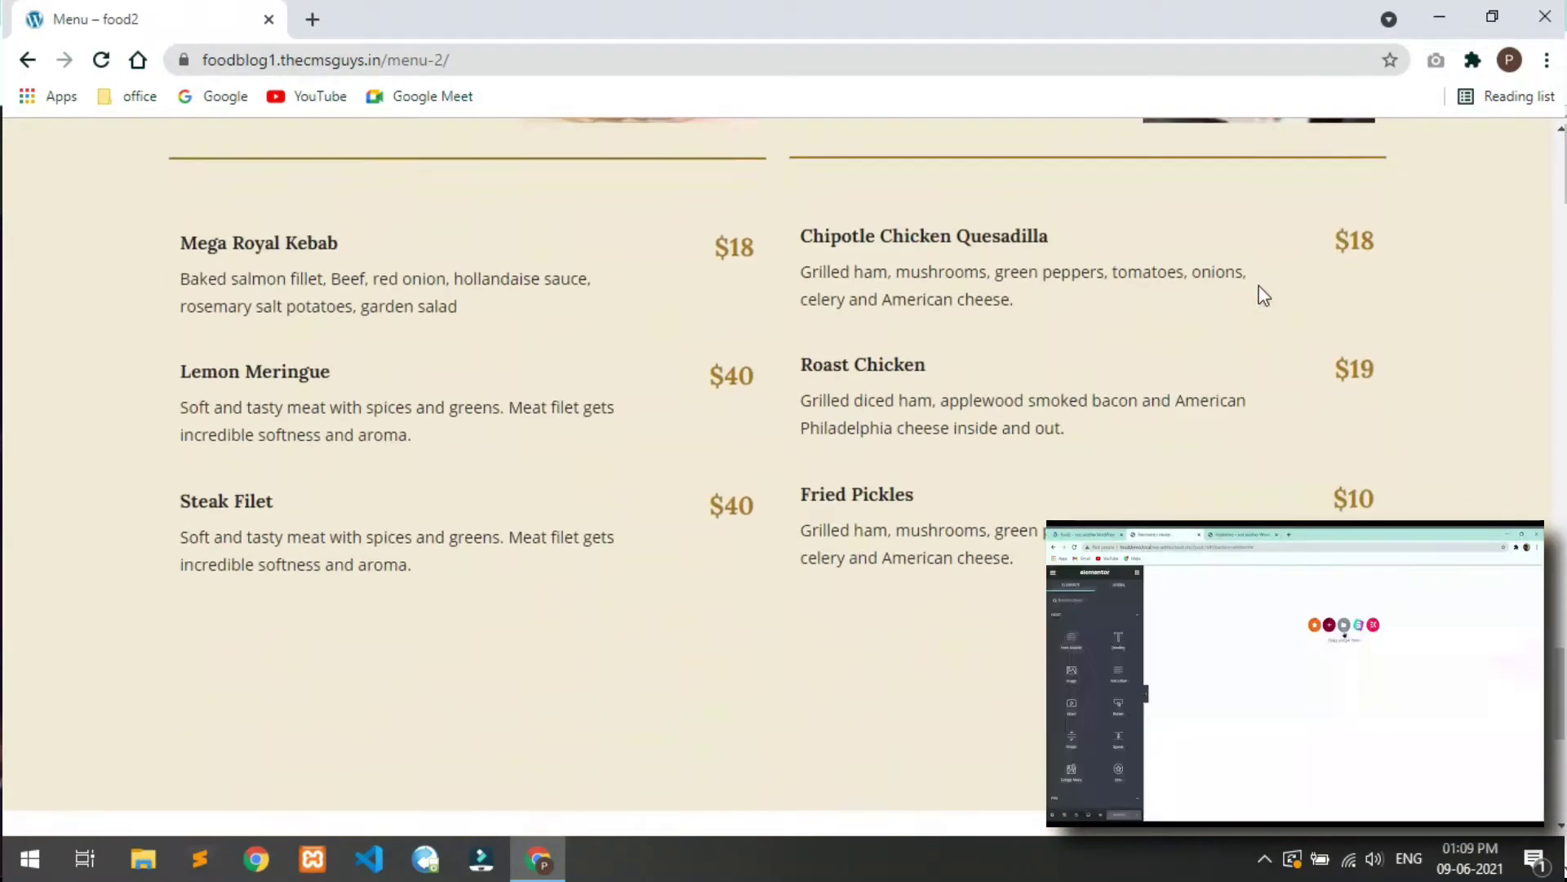
pyautogui.scroll(-10, 1263, 295)
pyautogui.scroll(15, 1263, 295)
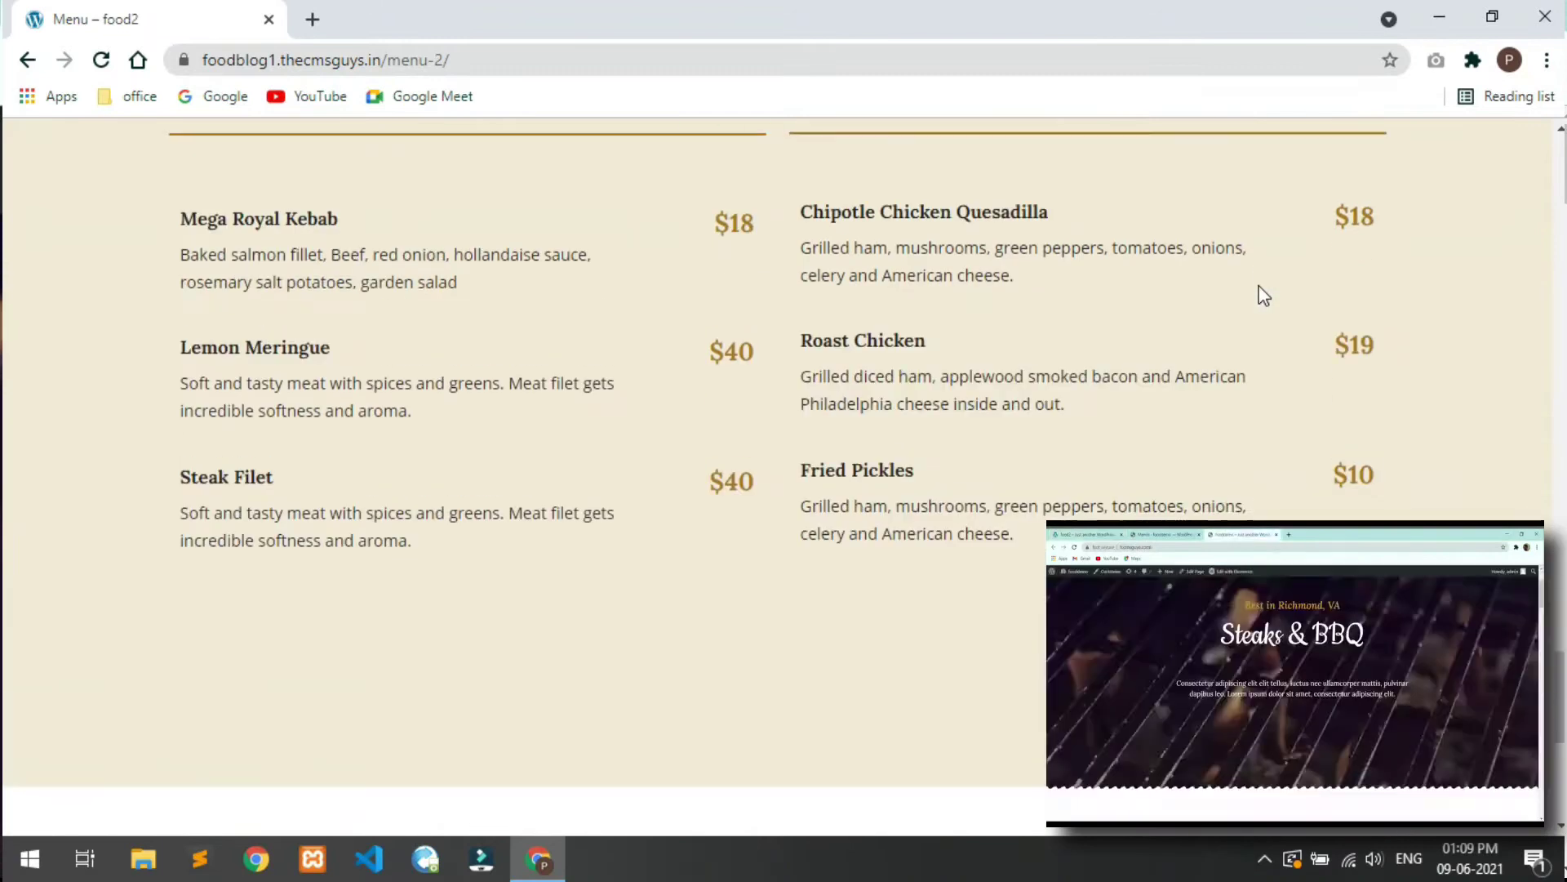
pyautogui.scroll(15, 1261, 293)
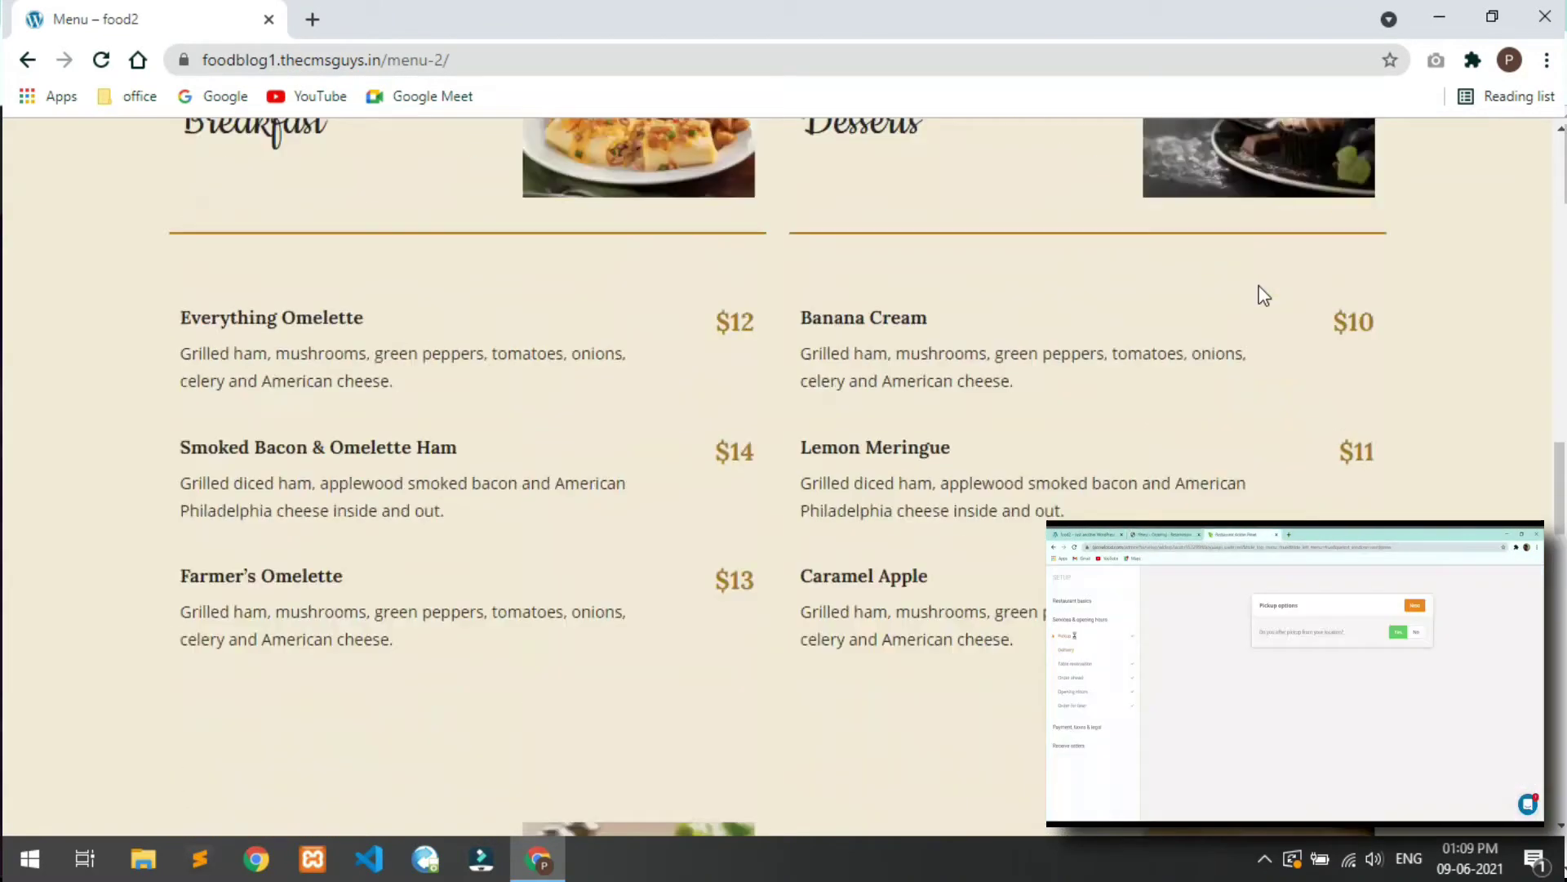
pyautogui.scroll(10, 1259, 287)
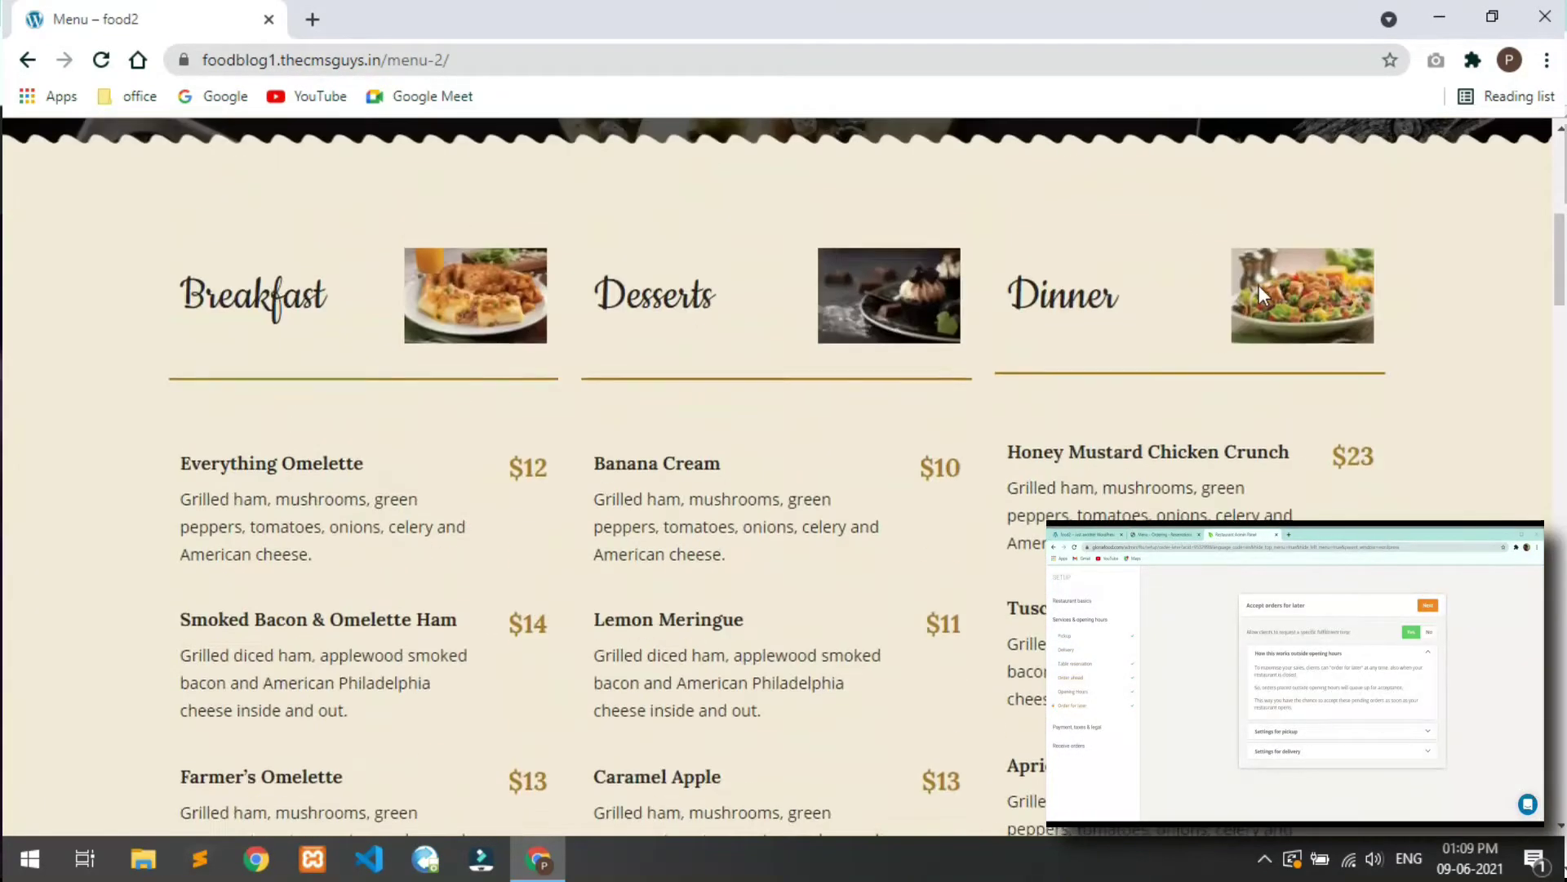
# Step: Go to the Reservations page and scroll past Testimonials to the opening-hours footer
pyautogui.click(1084, 196)
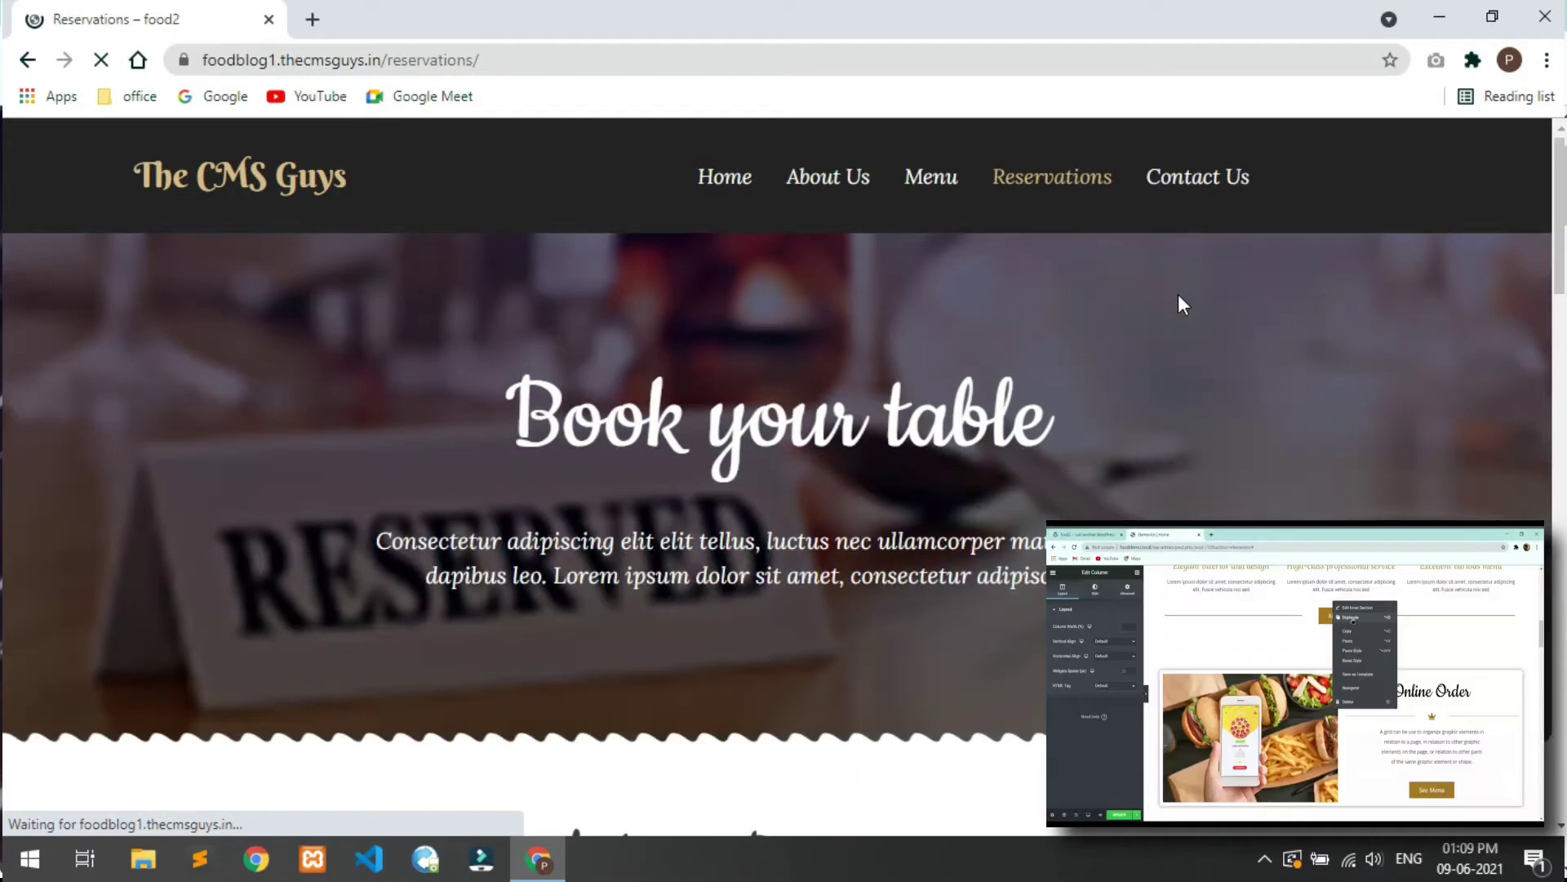
pyautogui.scroll(-6, 1178, 296)
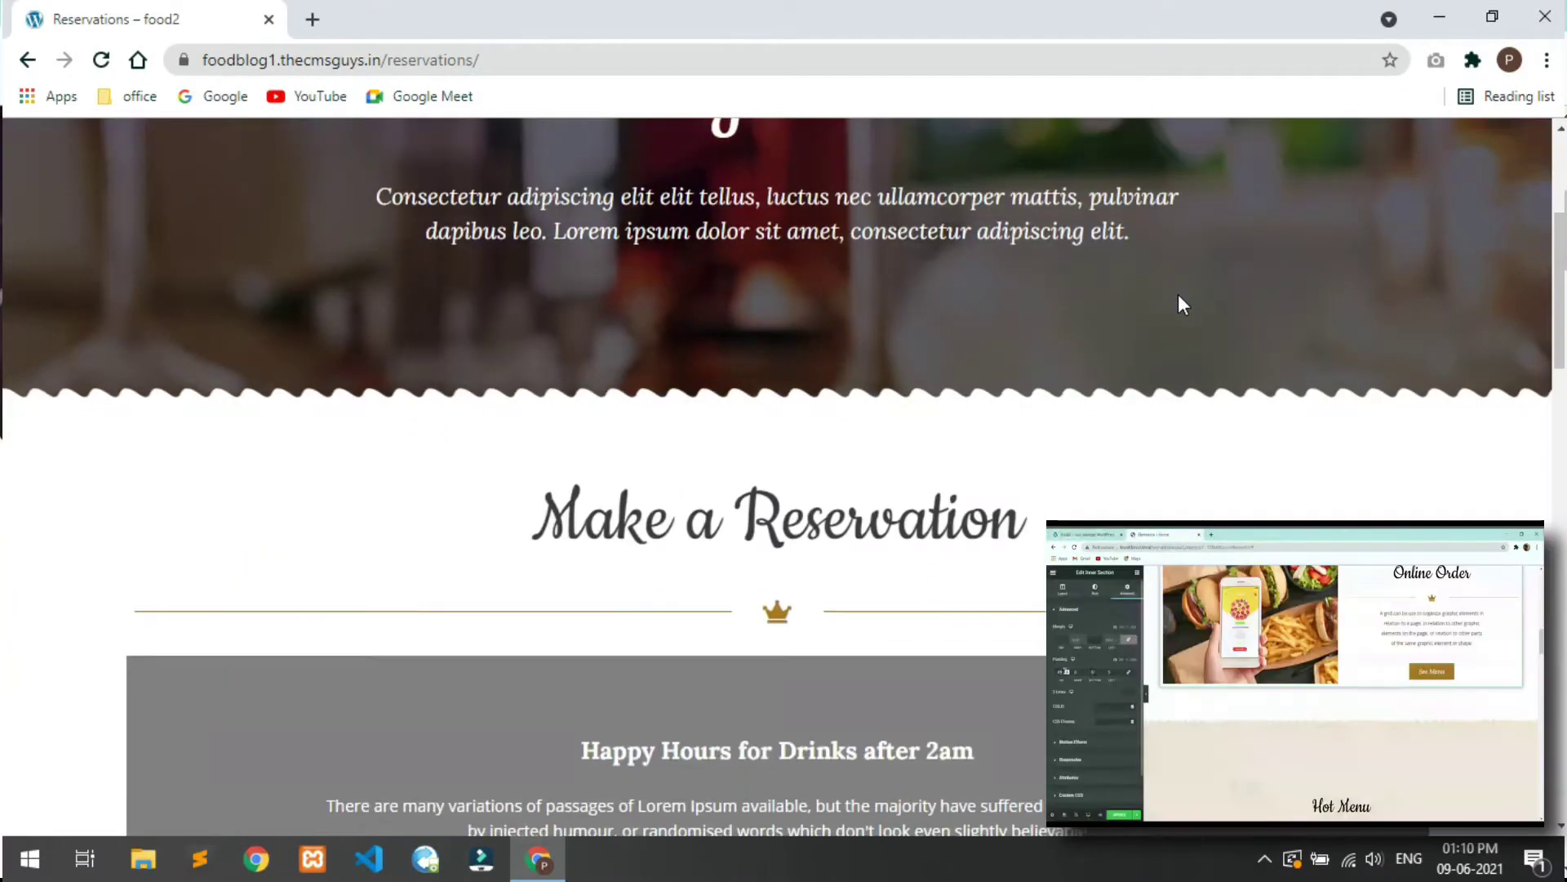
pyautogui.scroll(-15, 1181, 304)
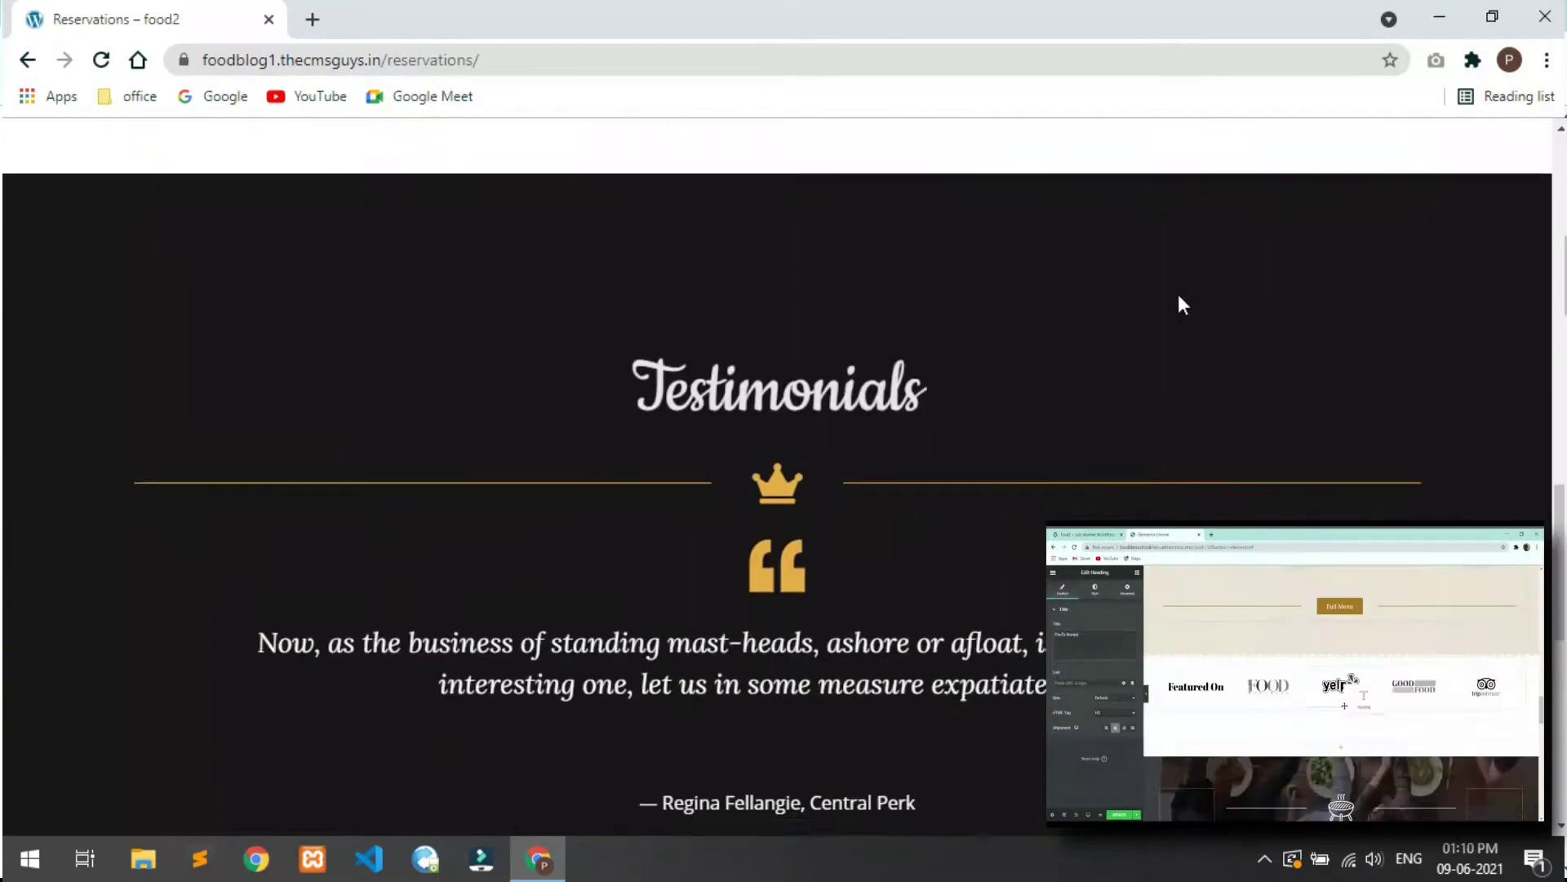
pyautogui.scroll(-10, 1178, 303)
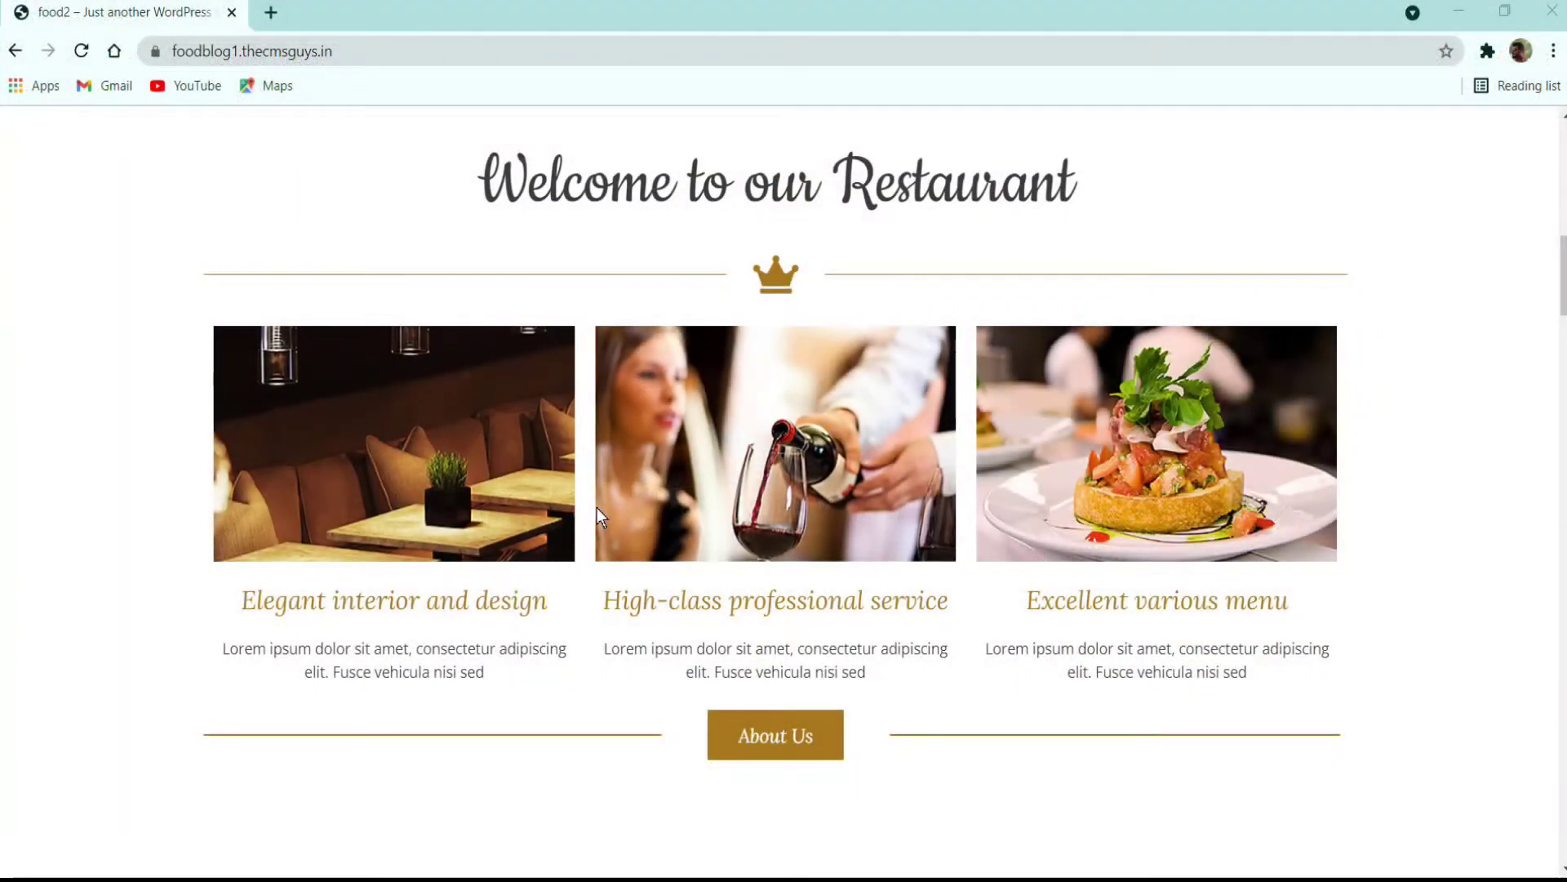
# Step: Scroll past Online Order, Hot Menu and Featured On to the Jalapeno Steak Chef's Recipe
pyautogui.scroll(-5, 787, 502)
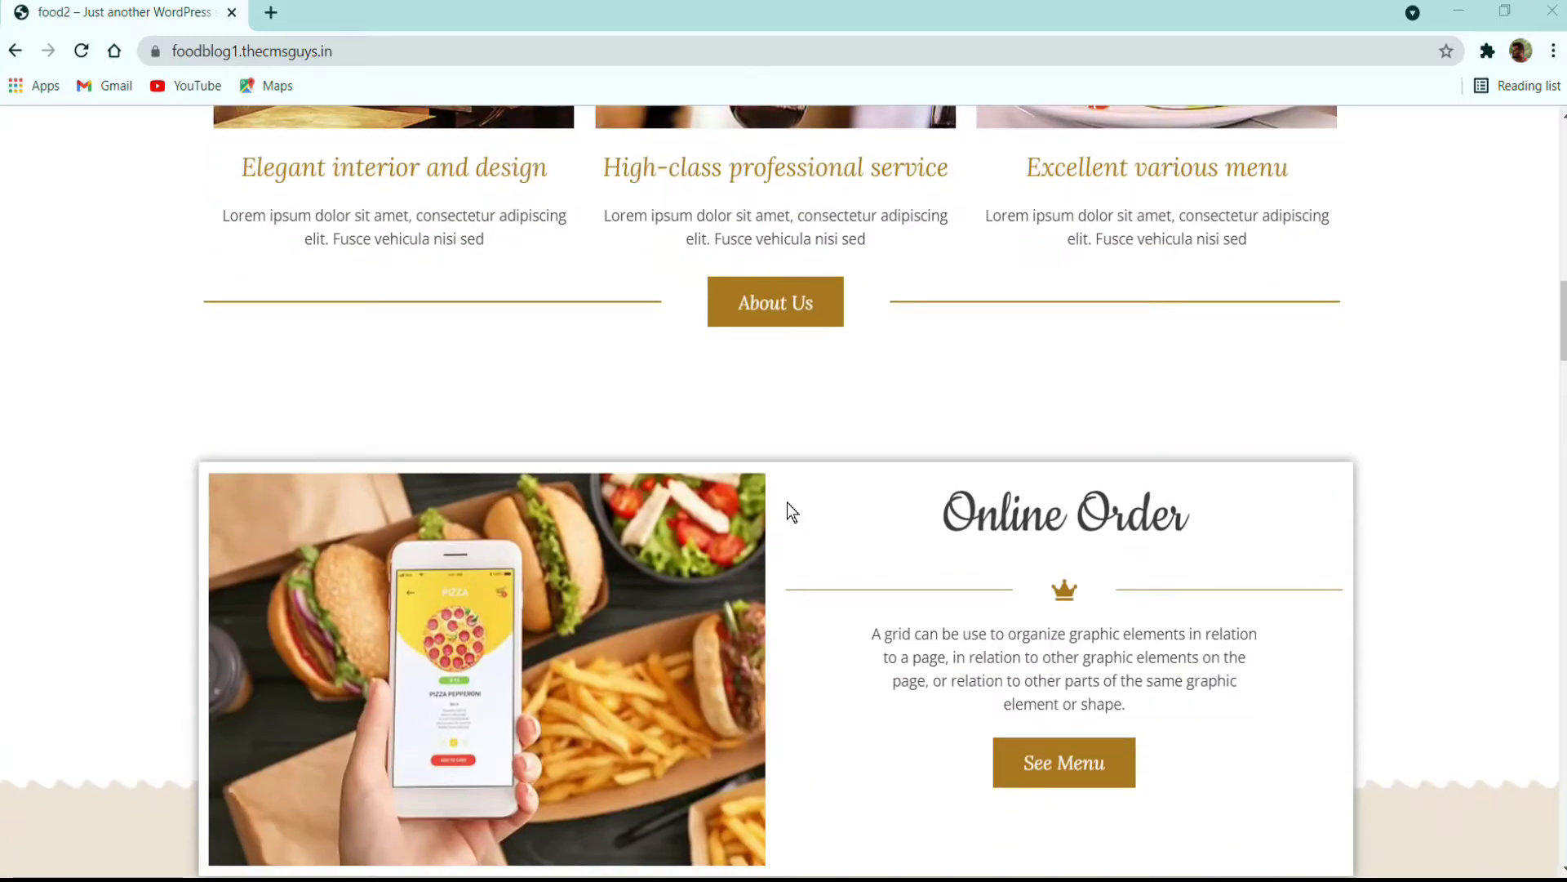
pyautogui.scroll(-3, 787, 506)
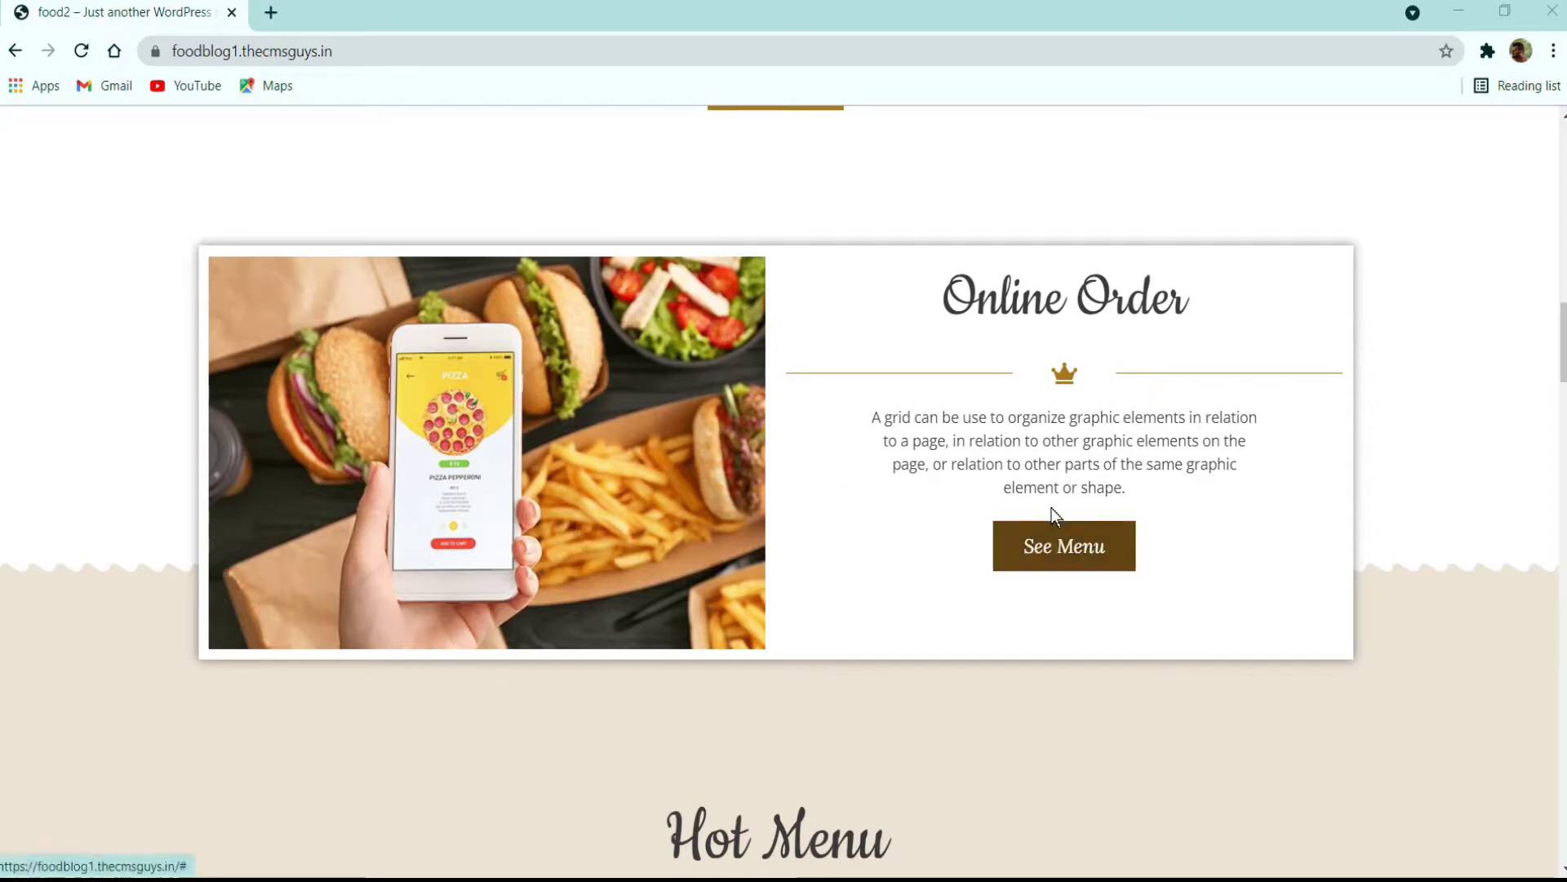
pyautogui.scroll(-3, 1139, 487)
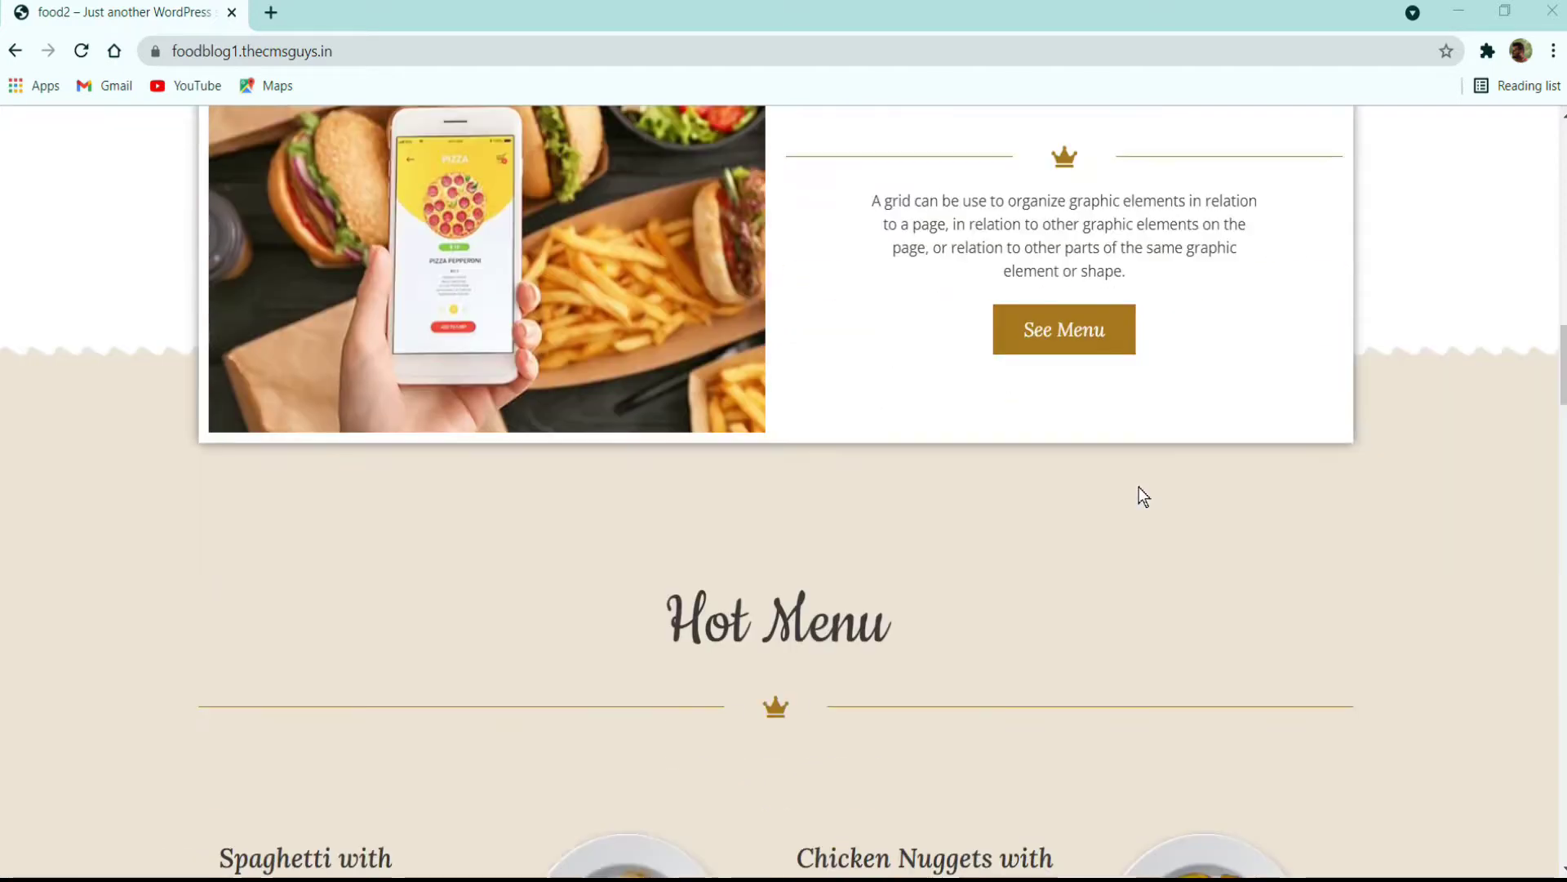
pyautogui.scroll(-3, 1138, 486)
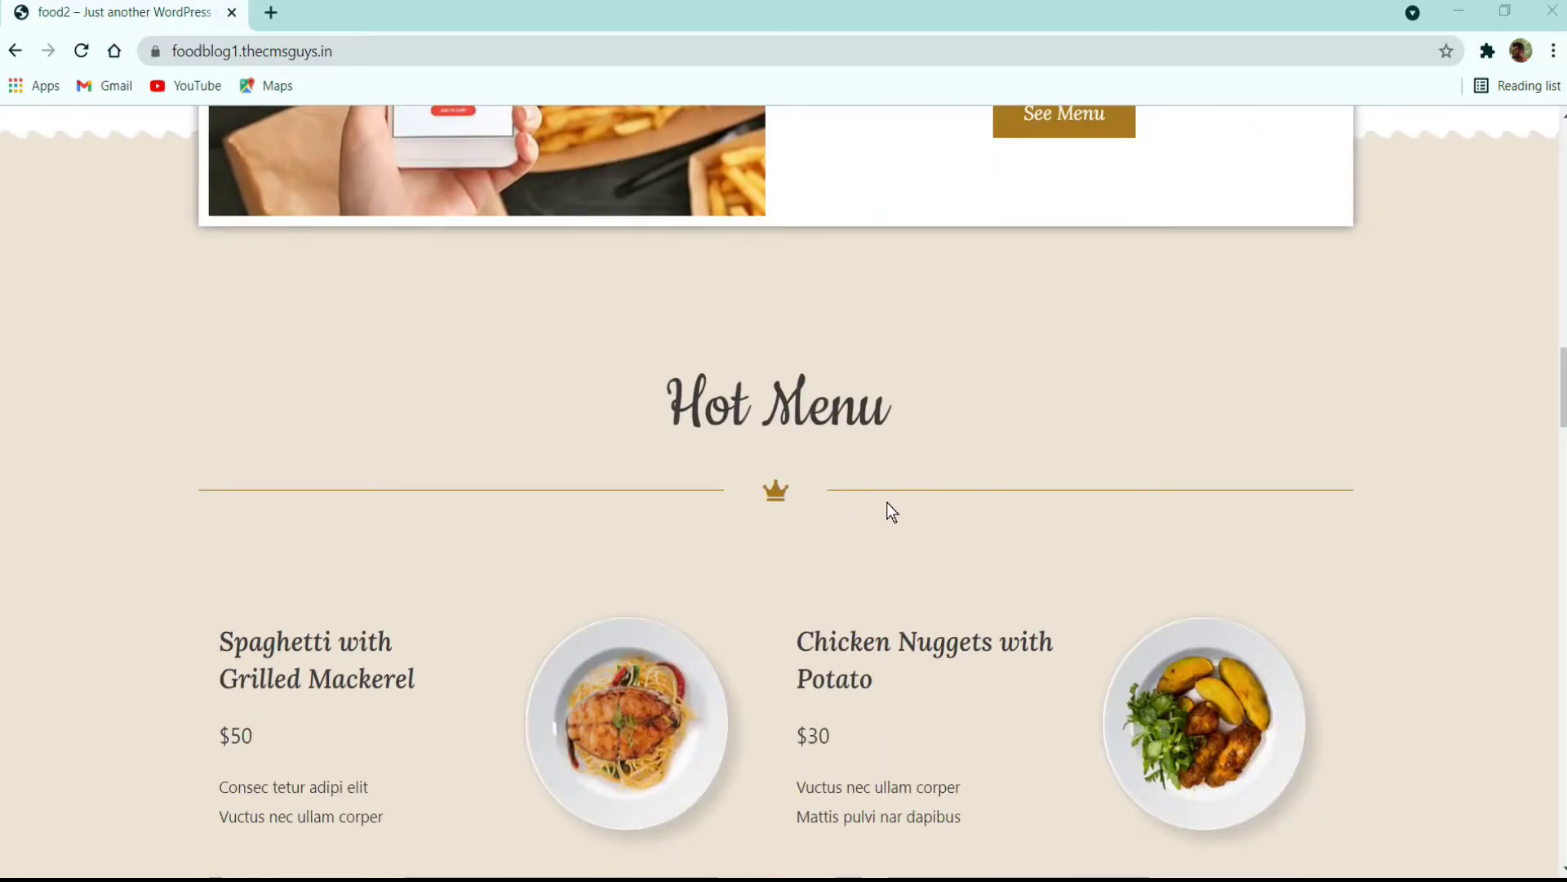
pyautogui.scroll(-3, 678, 516)
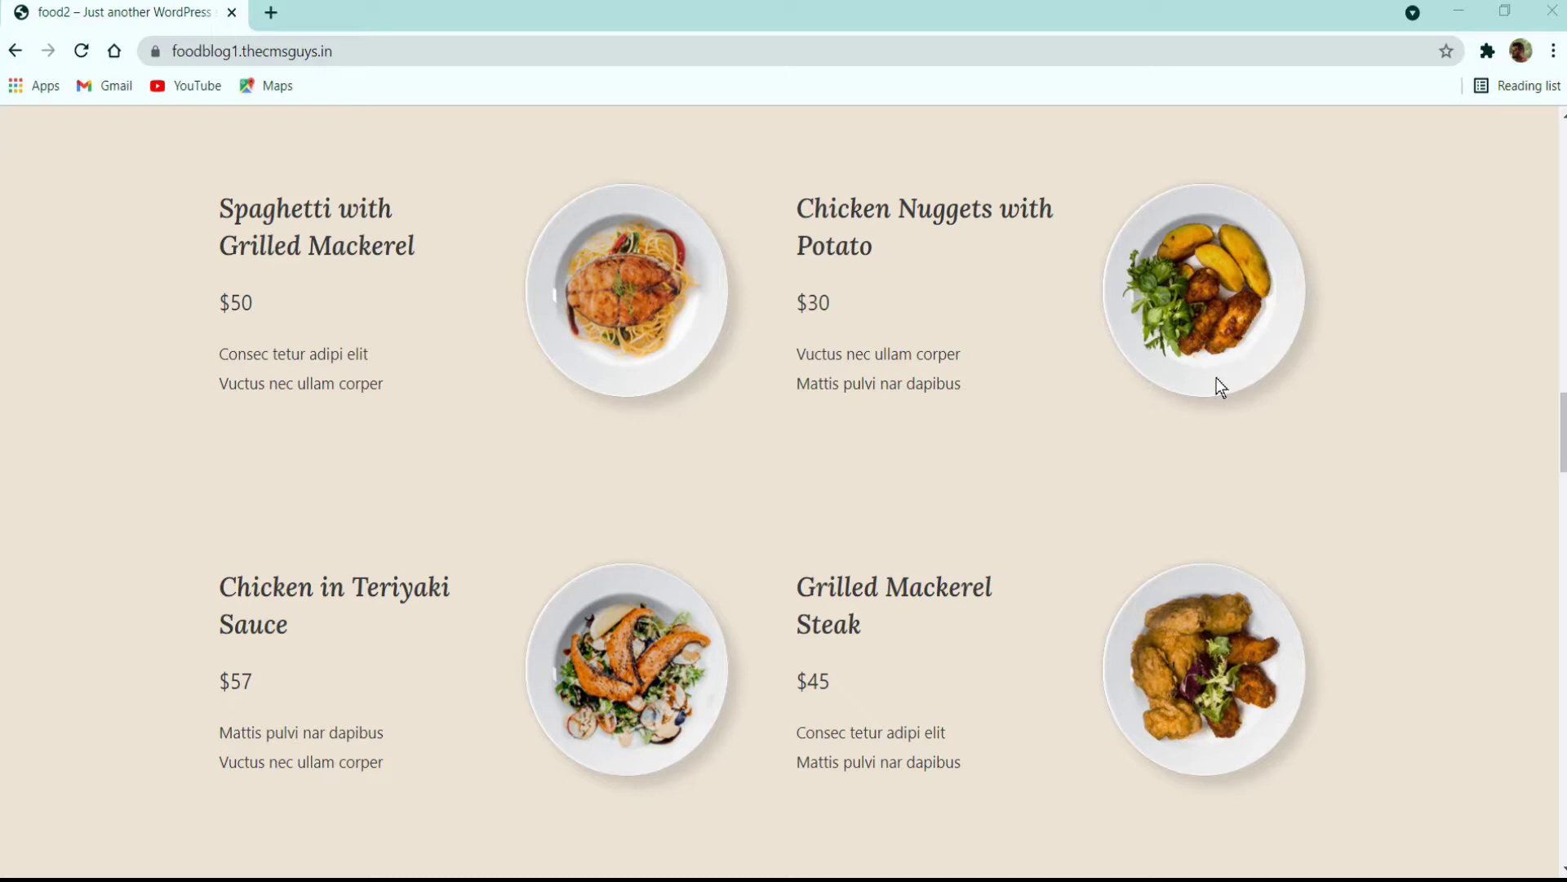
pyautogui.scroll(-10, 1228, 404)
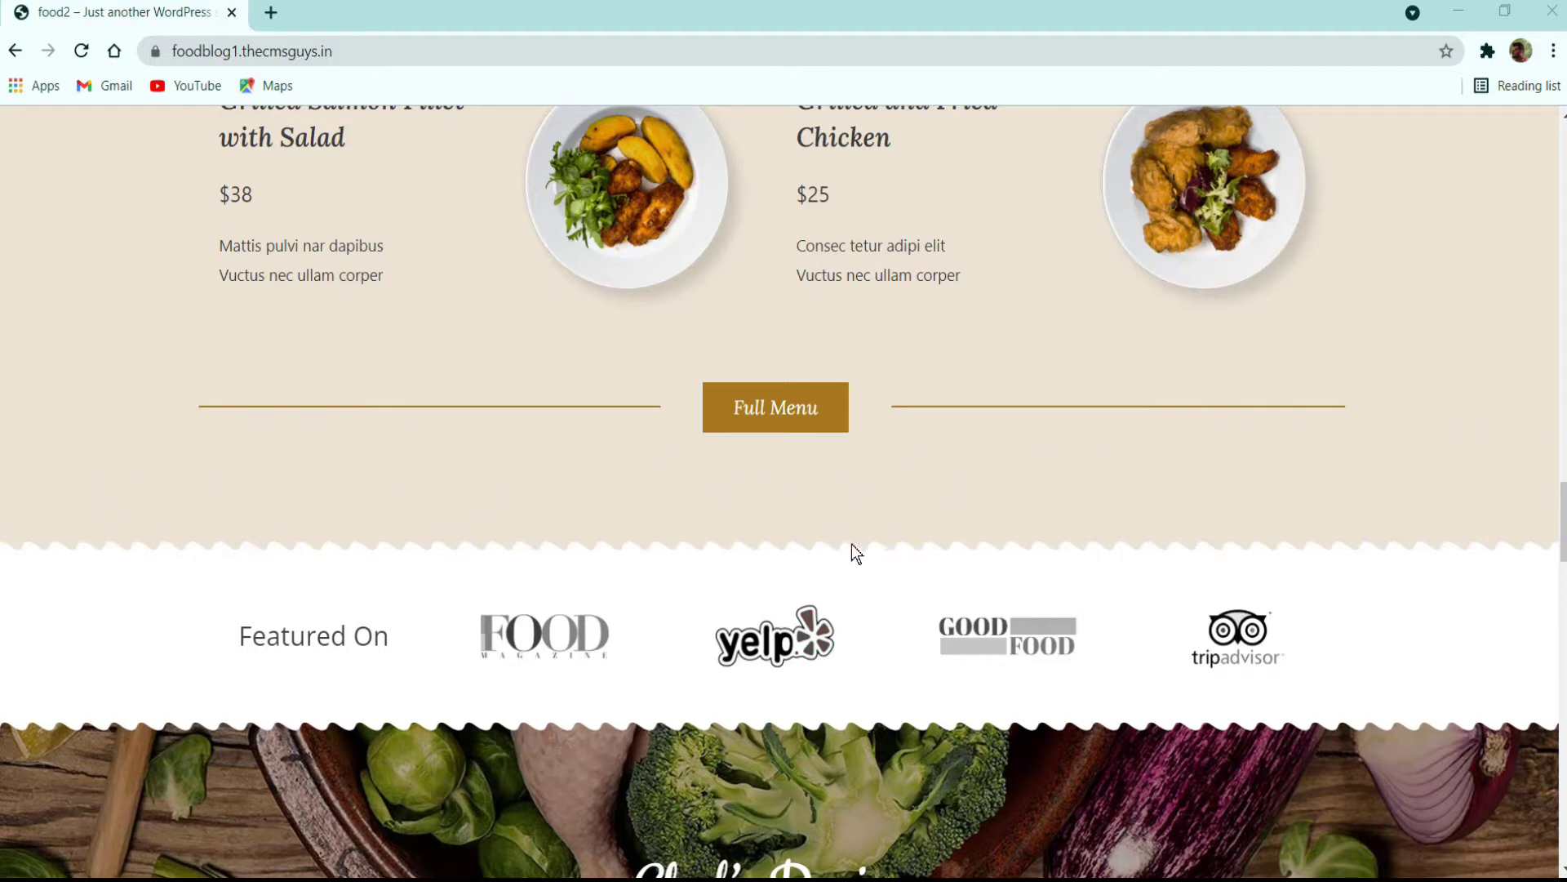
pyautogui.scroll(-5, 849, 556)
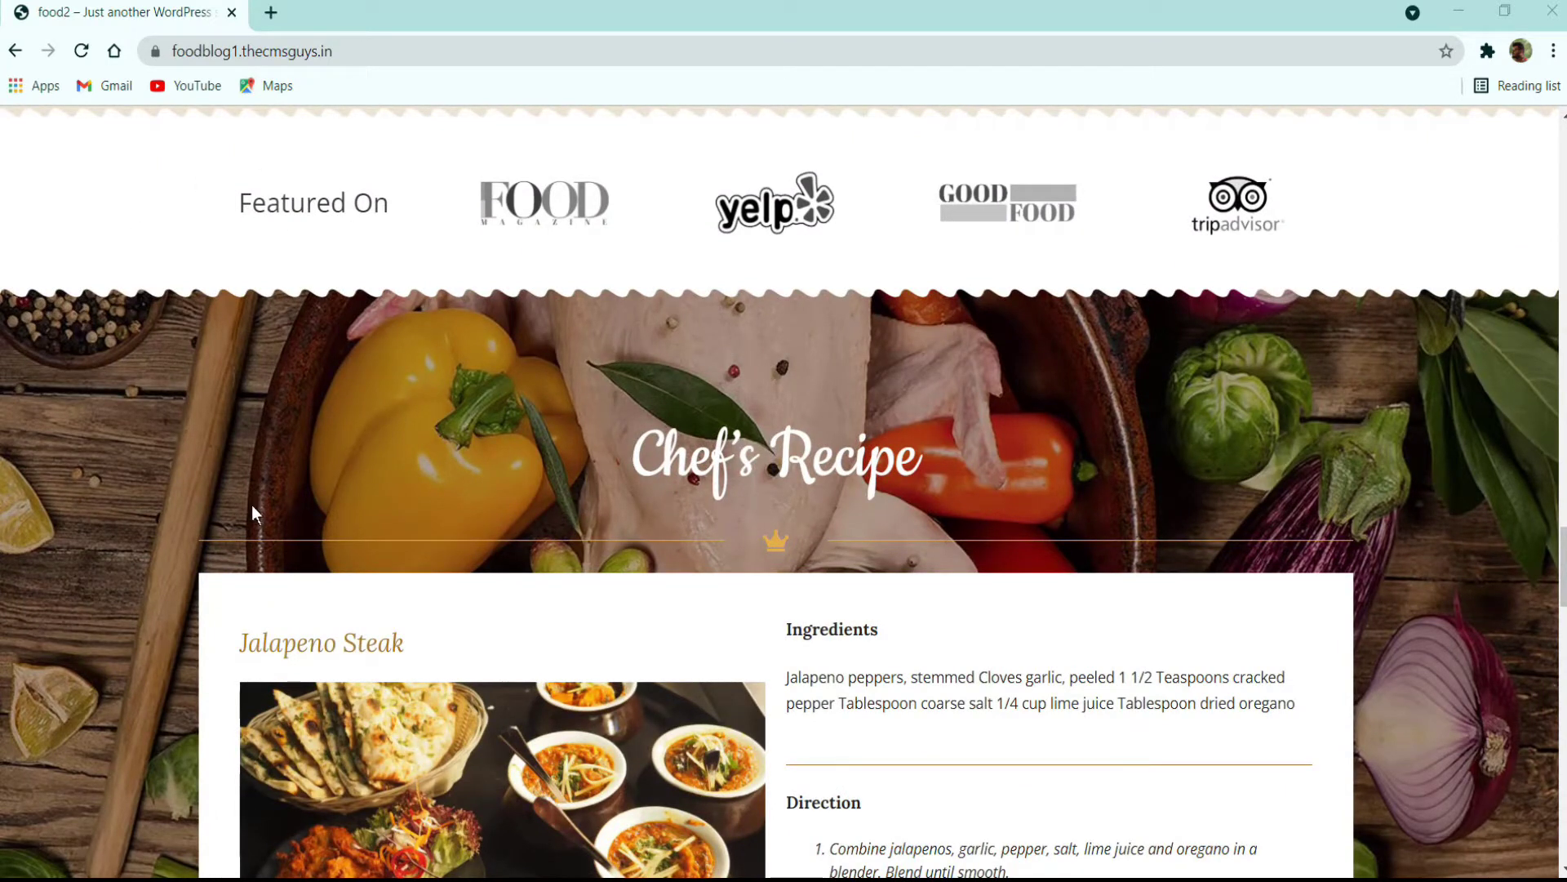
# Step: Scroll the homepage through the Chef's Recipe and Happy Hours sections
pyautogui.scroll(-3, 395, 493)
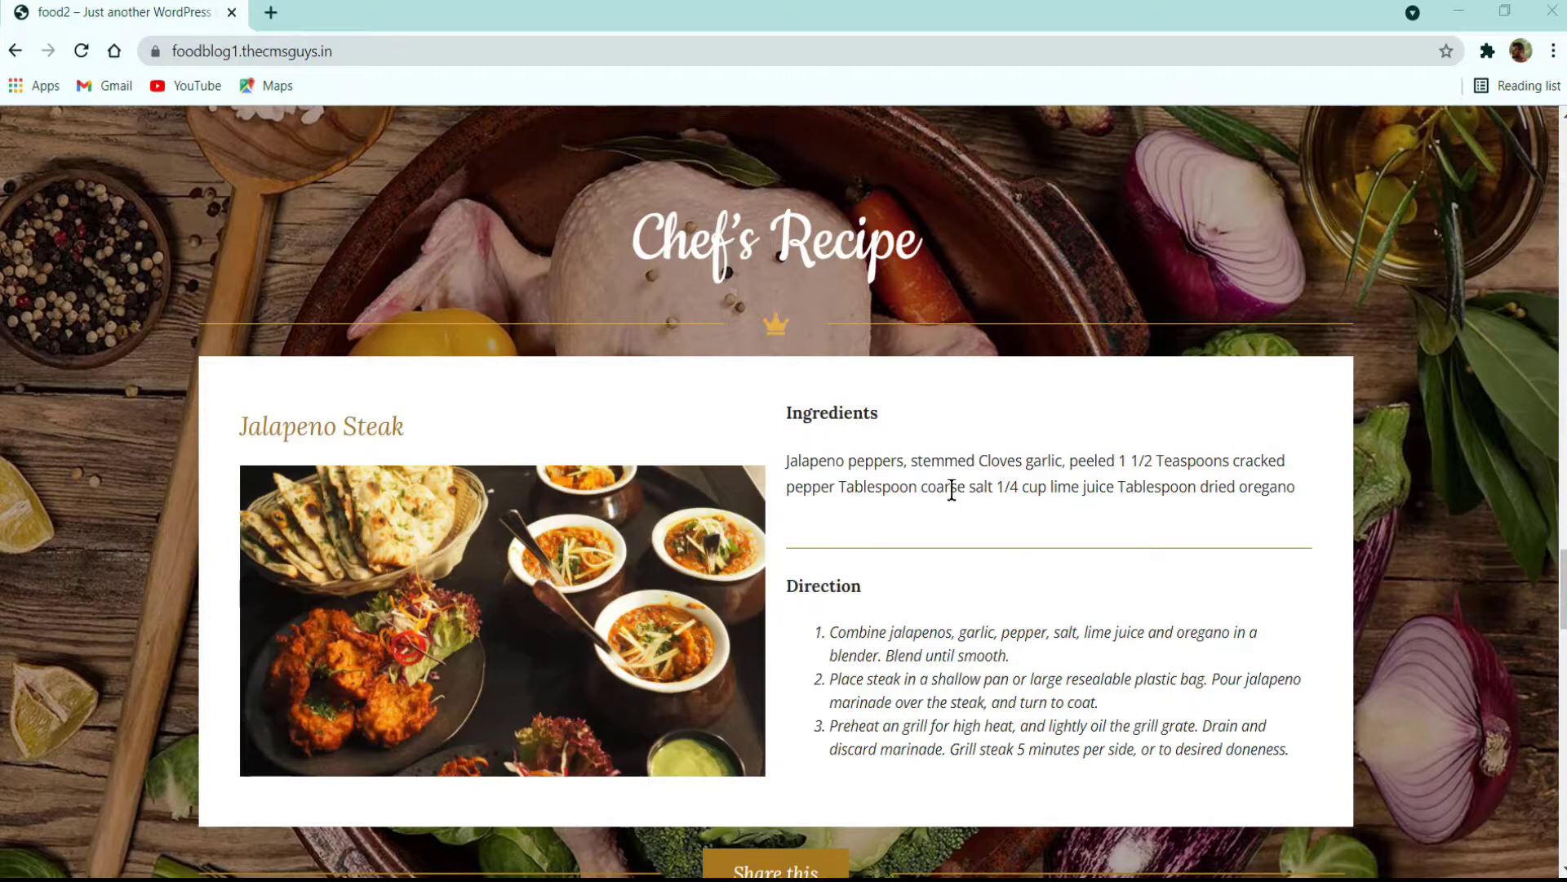
pyautogui.scroll(-5, 918, 483)
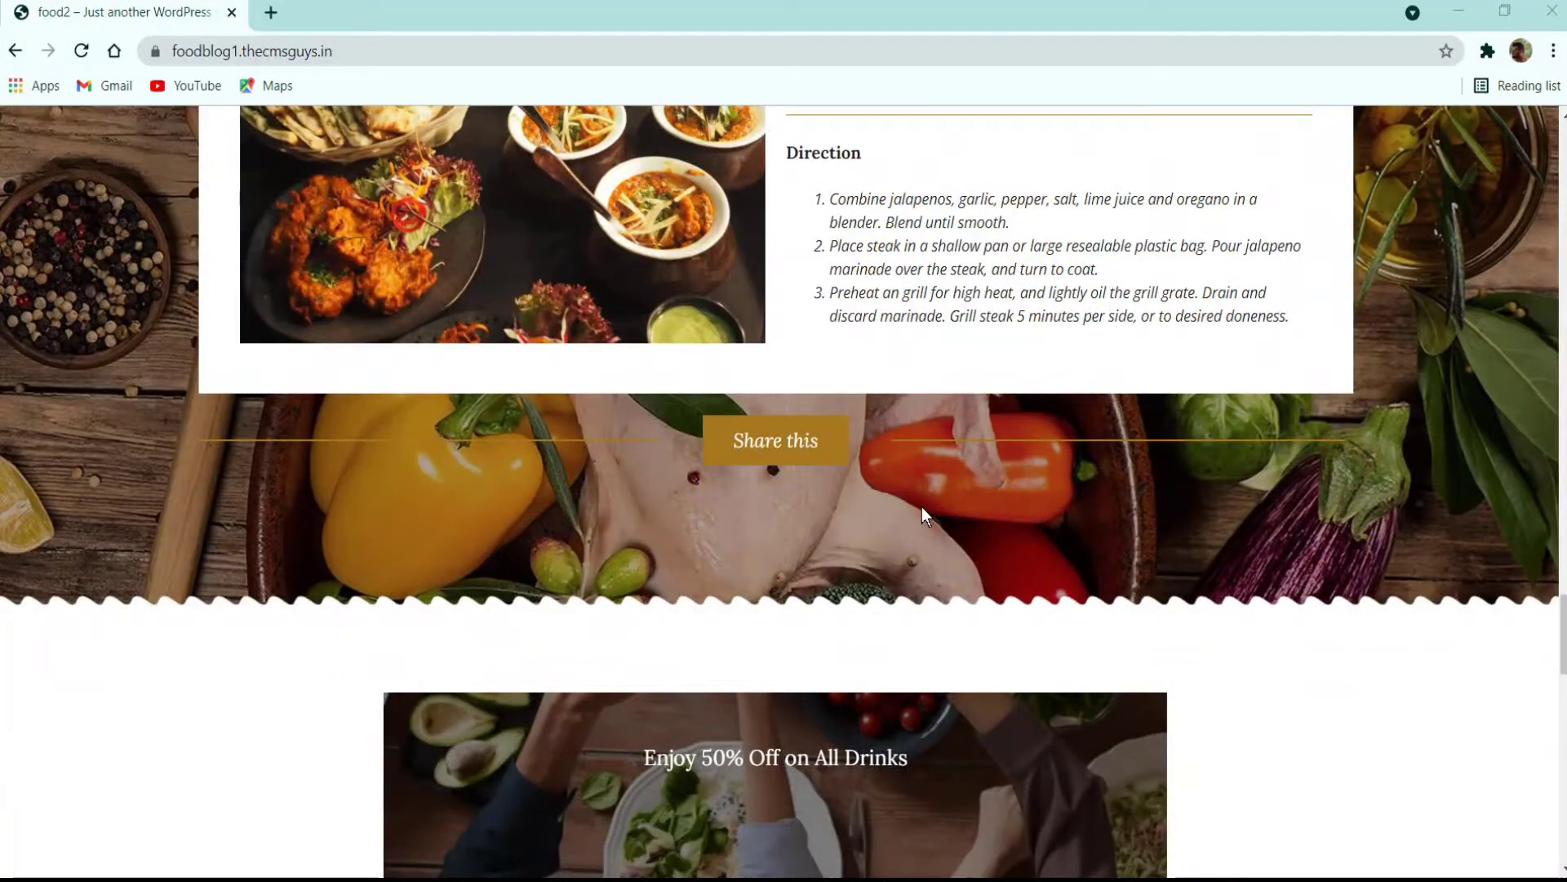
pyautogui.scroll(-3, 931, 488)
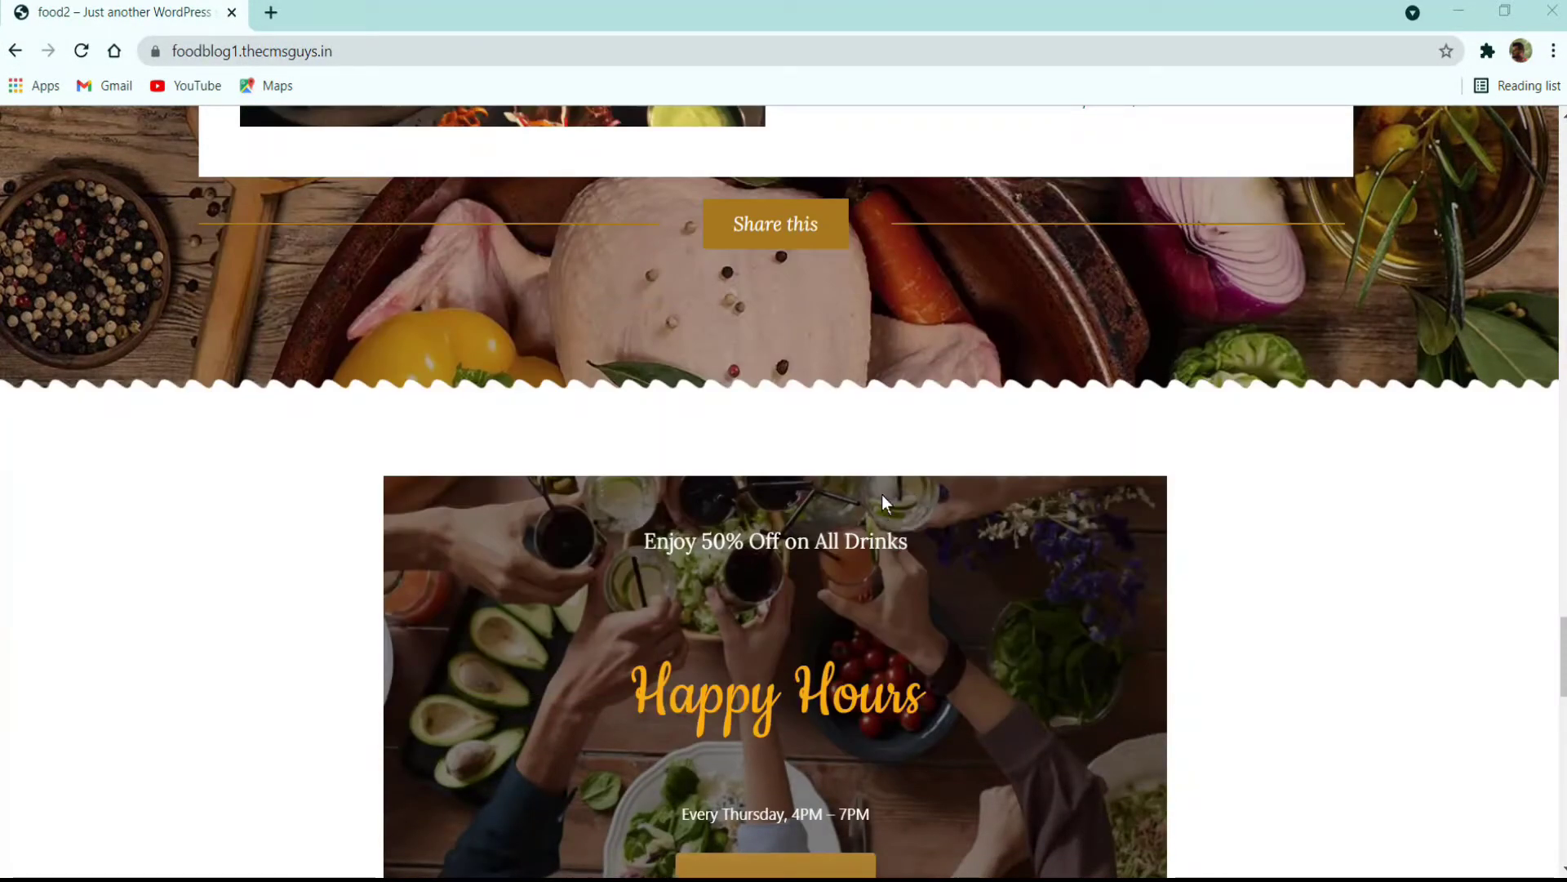
pyautogui.scroll(-3, 827, 482)
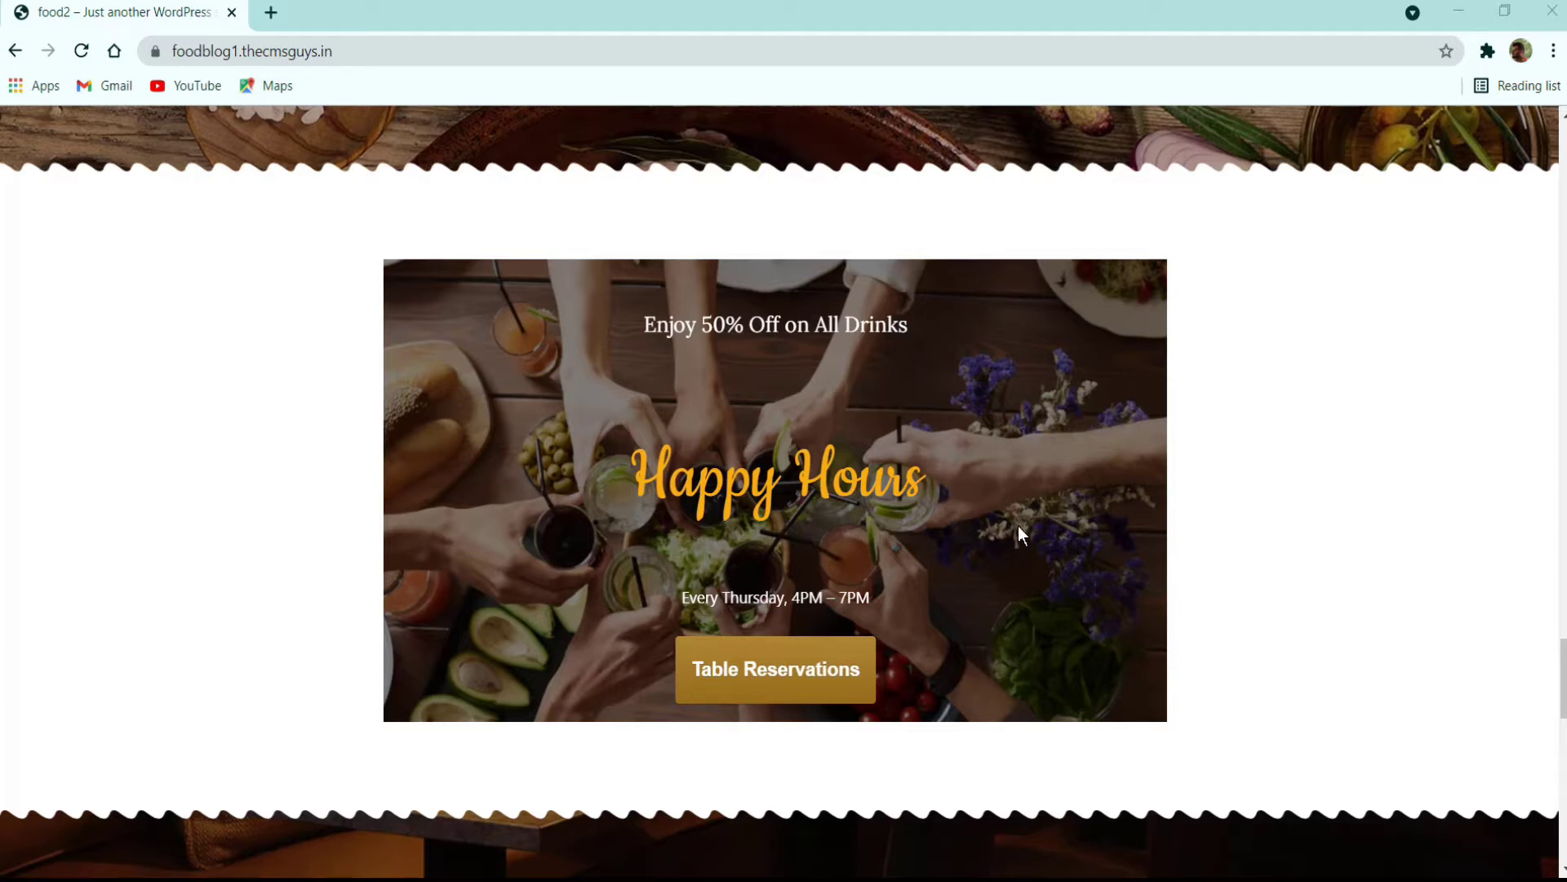
pyautogui.scroll(-8, 1049, 540)
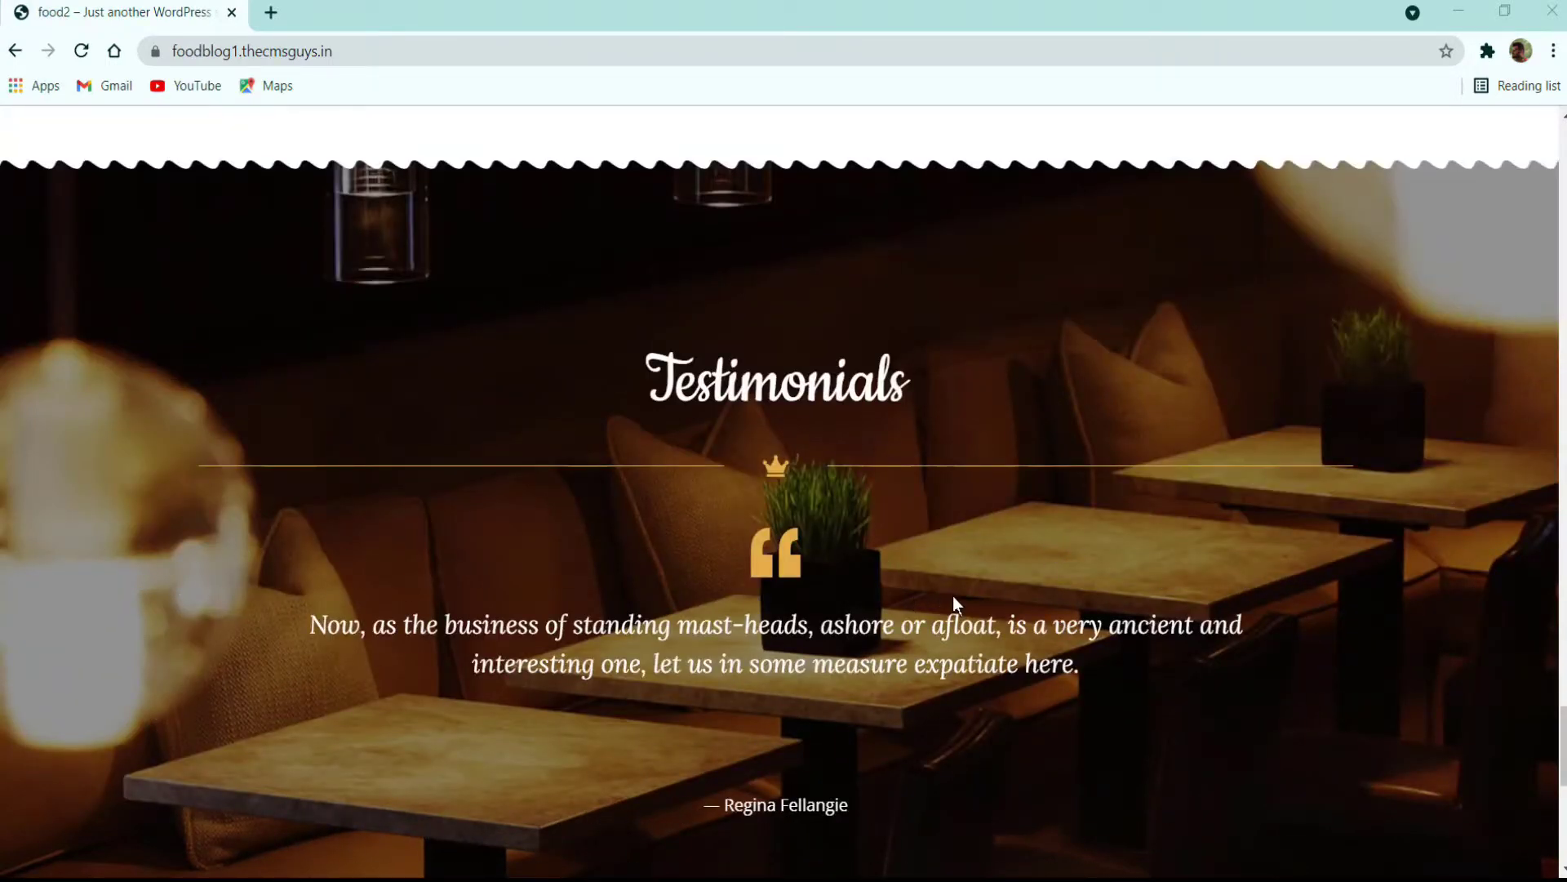
pyautogui.scroll(-3, 953, 599)
pyautogui.scroll(3, 798, 598)
# Step: Scroll to the footer and inspect the page, opening a 425-pixel responsive preview
pyautogui.scroll(-3, 996, 581)
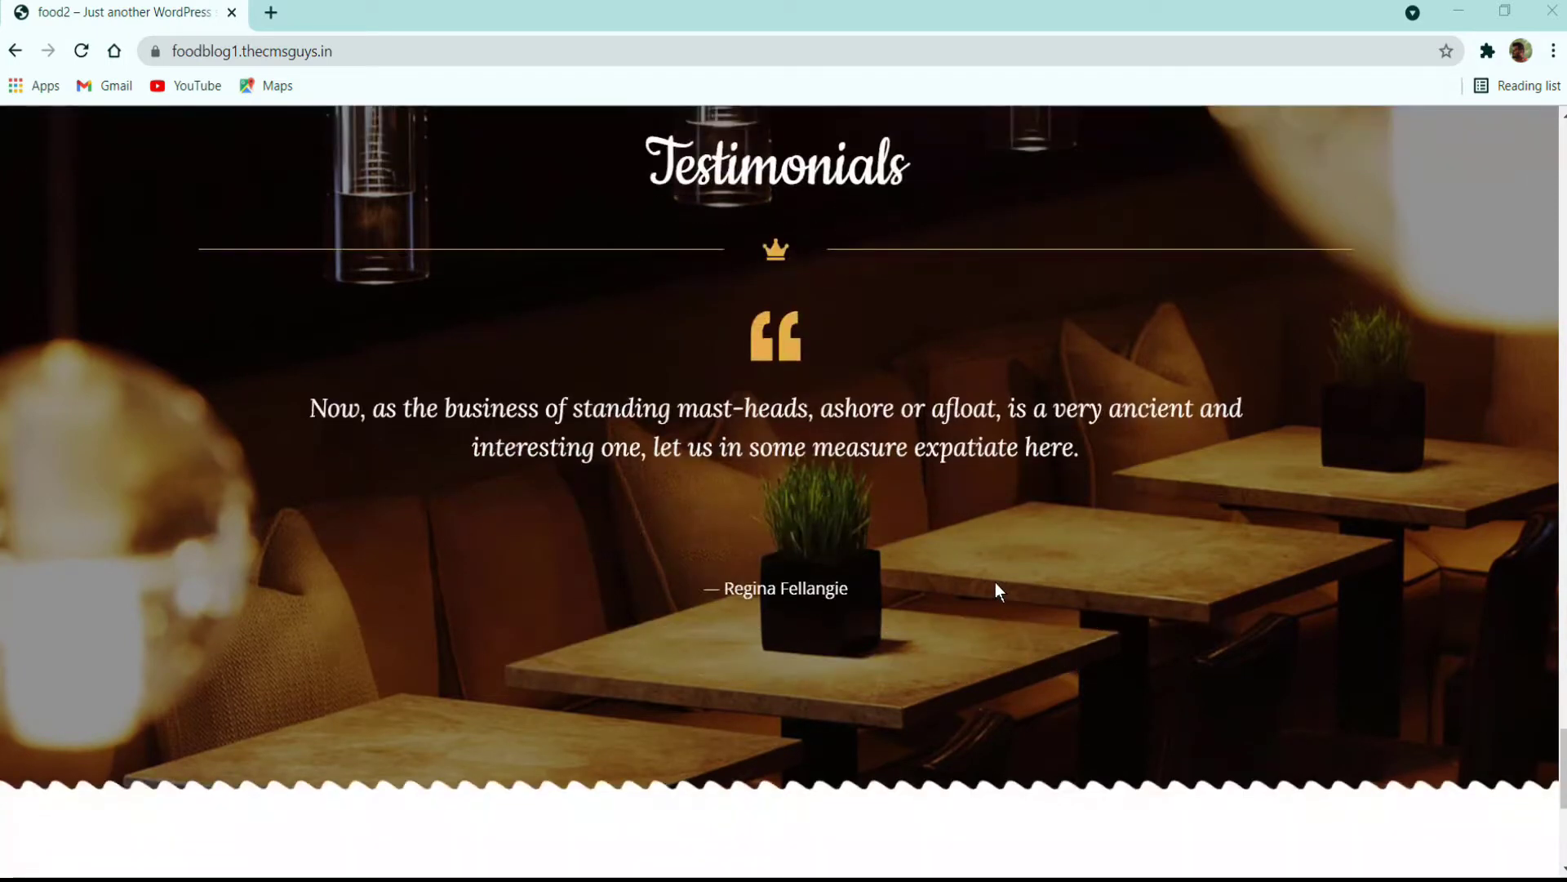
pyautogui.scroll(-2, 1021, 579)
pyautogui.scroll(-3, 1036, 564)
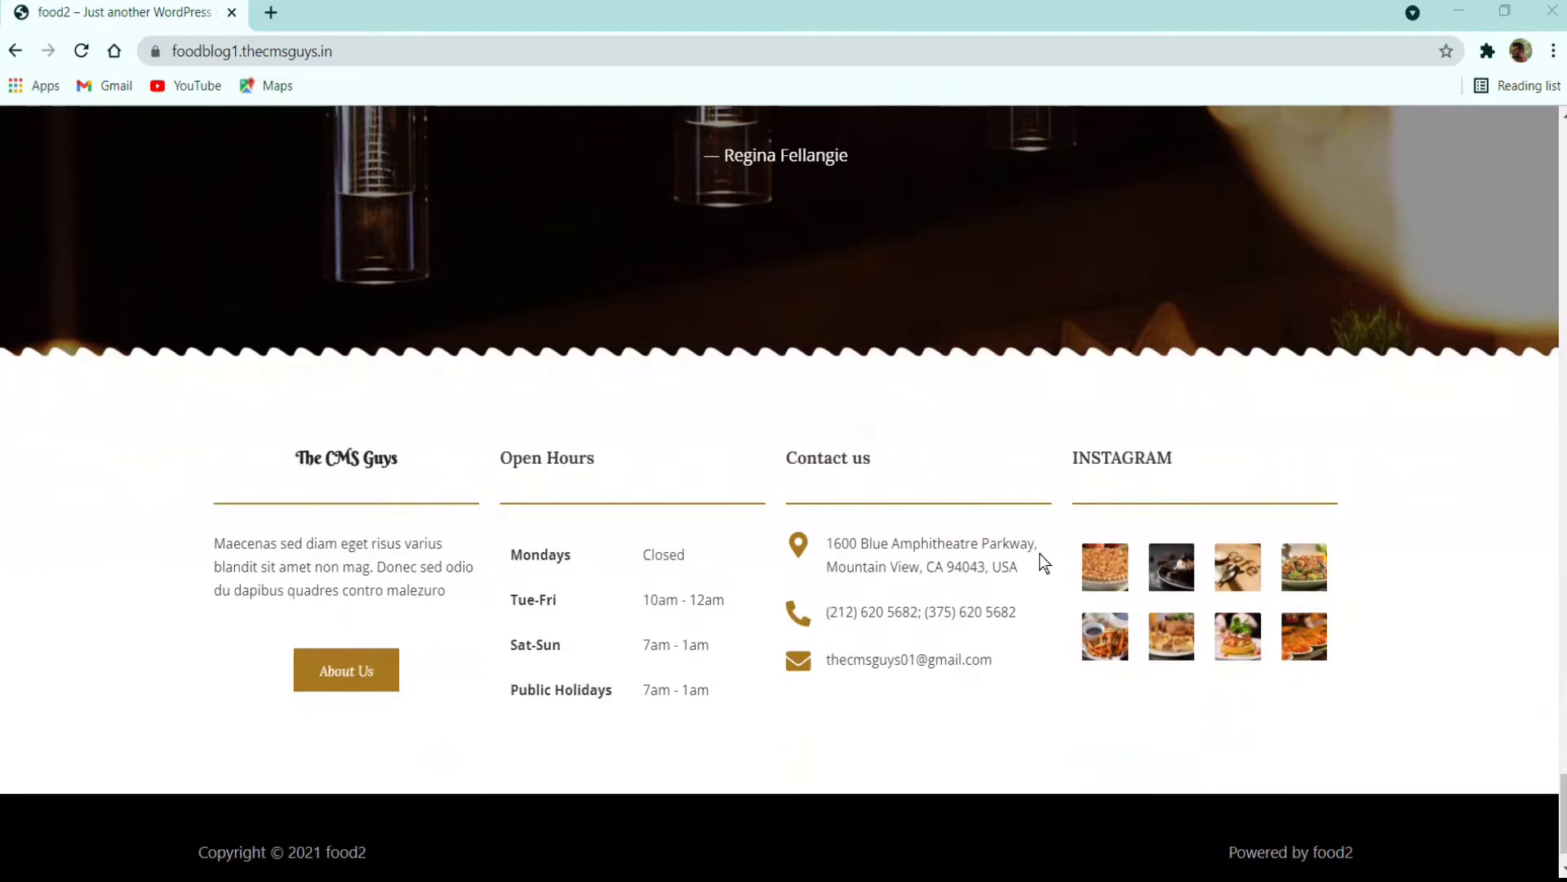
pyautogui.scroll(-1, 1040, 553)
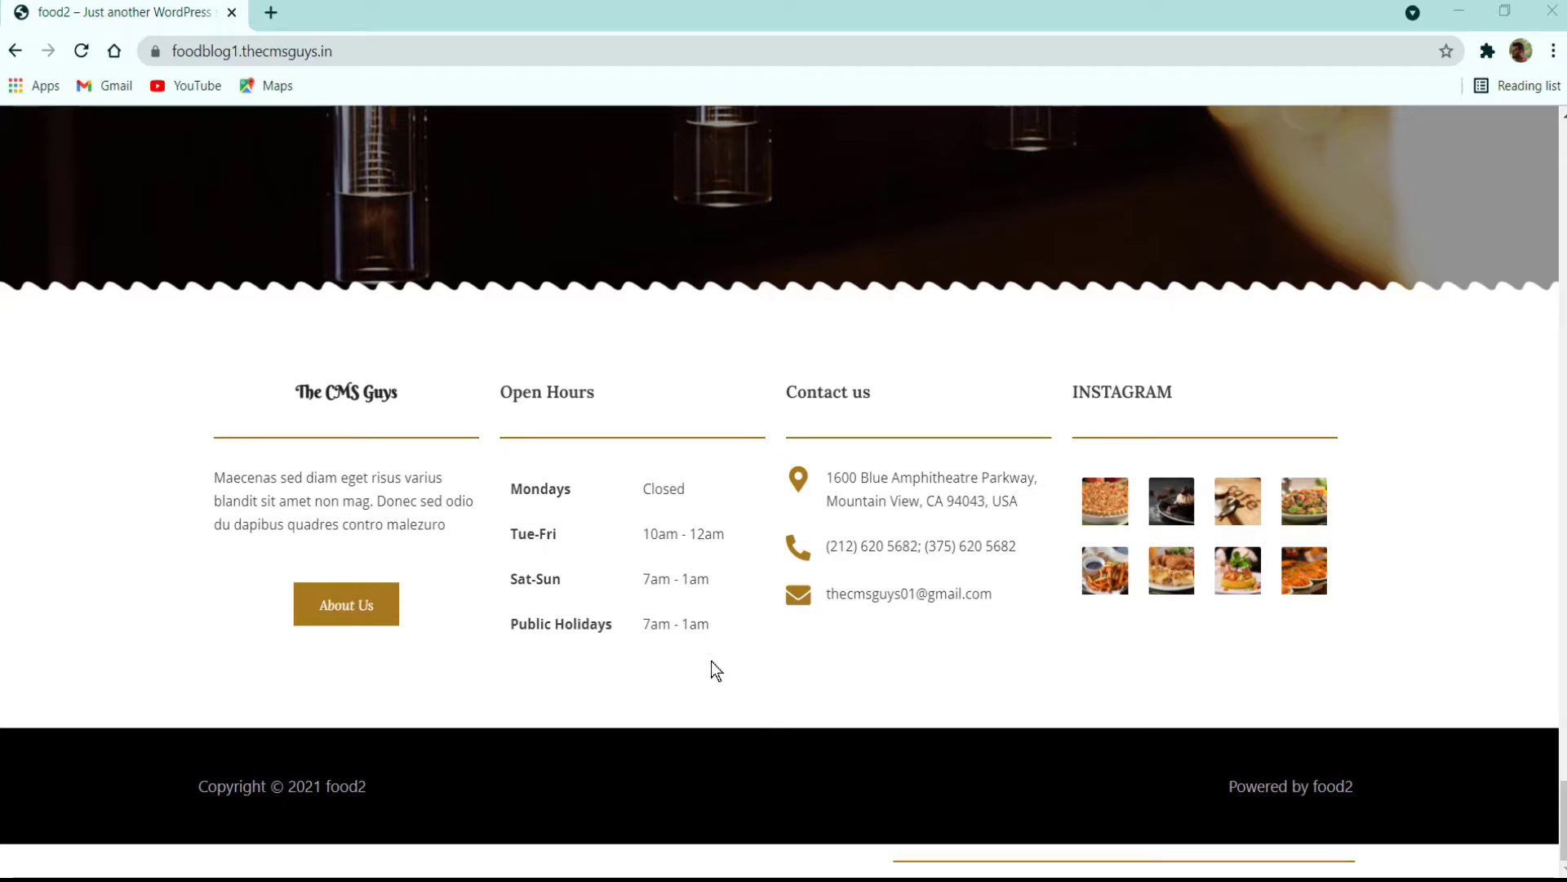
pyautogui.rightClick(654, 665)
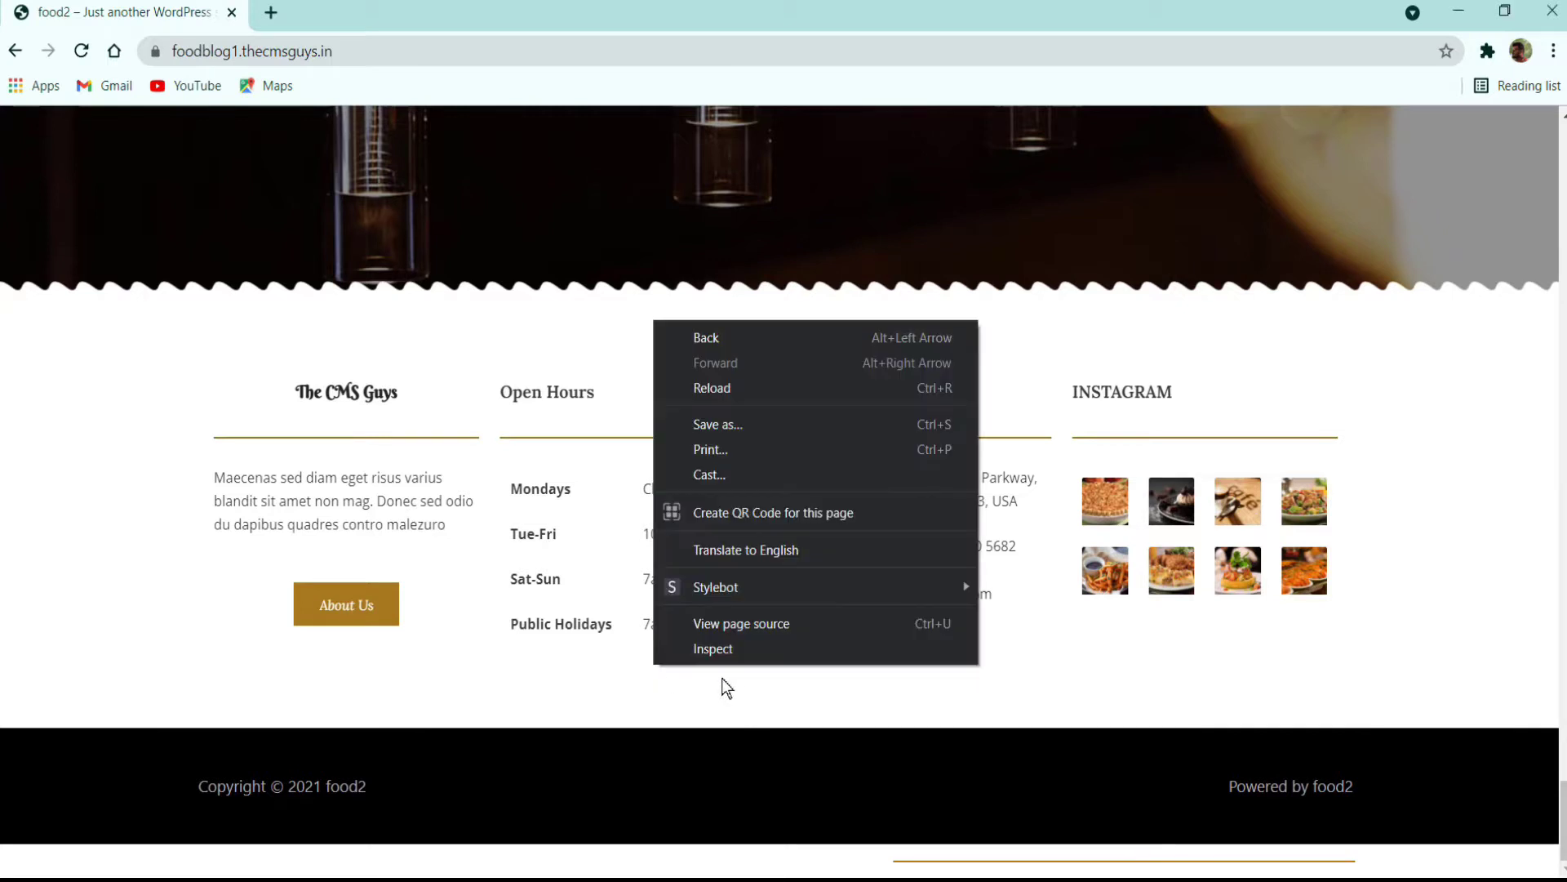
pyautogui.click(765, 649)
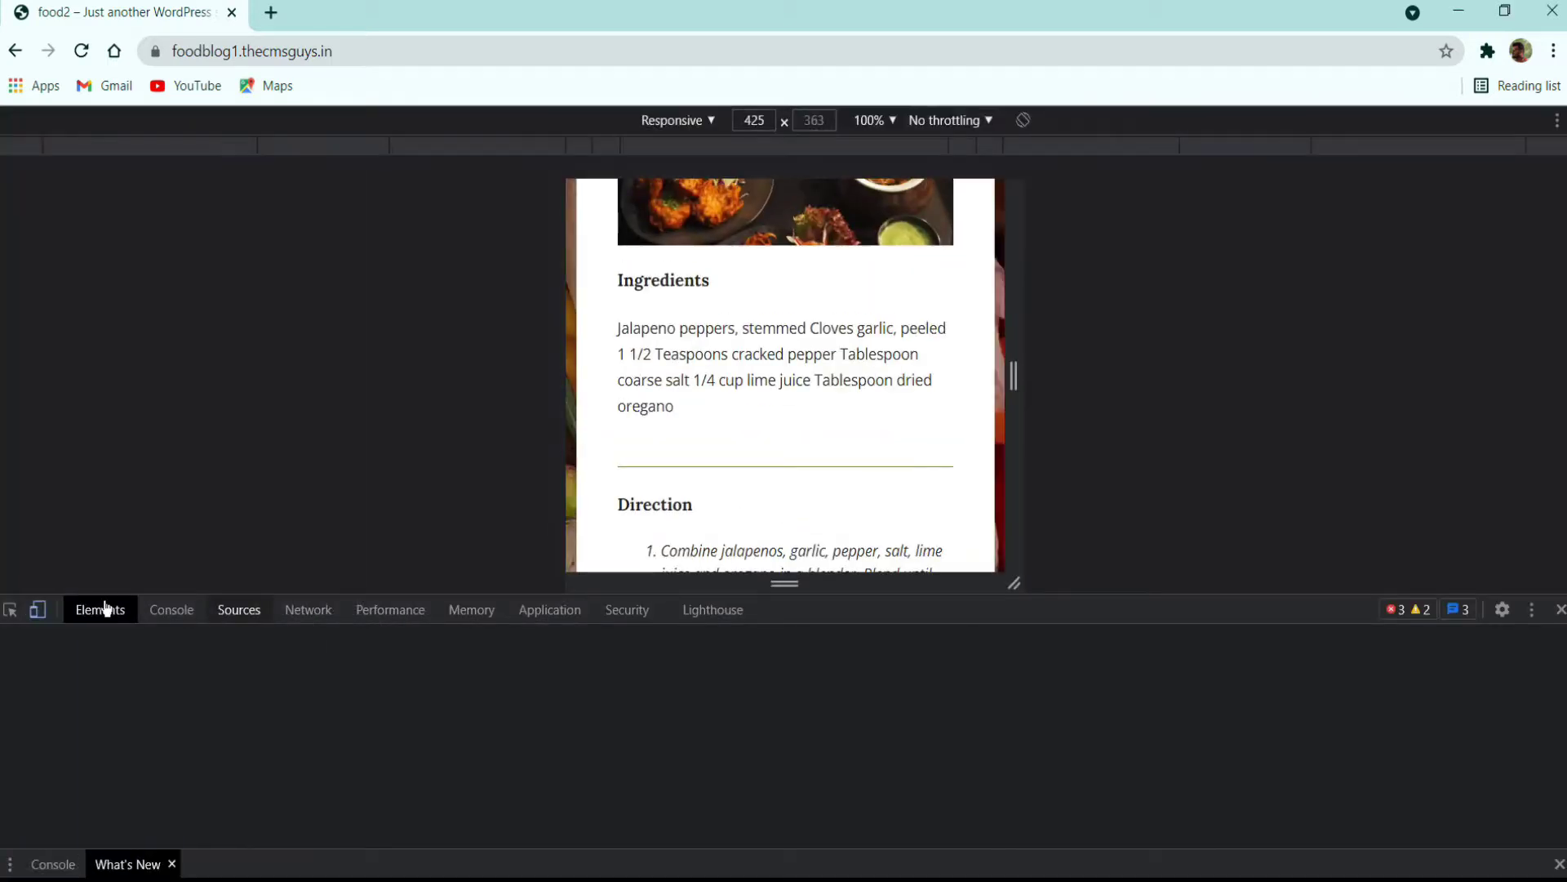
# Step: Reload the homepage in the 425-pixel preview, check the menu items, then close DevTools
pyautogui.scroll(20, 717, 455)
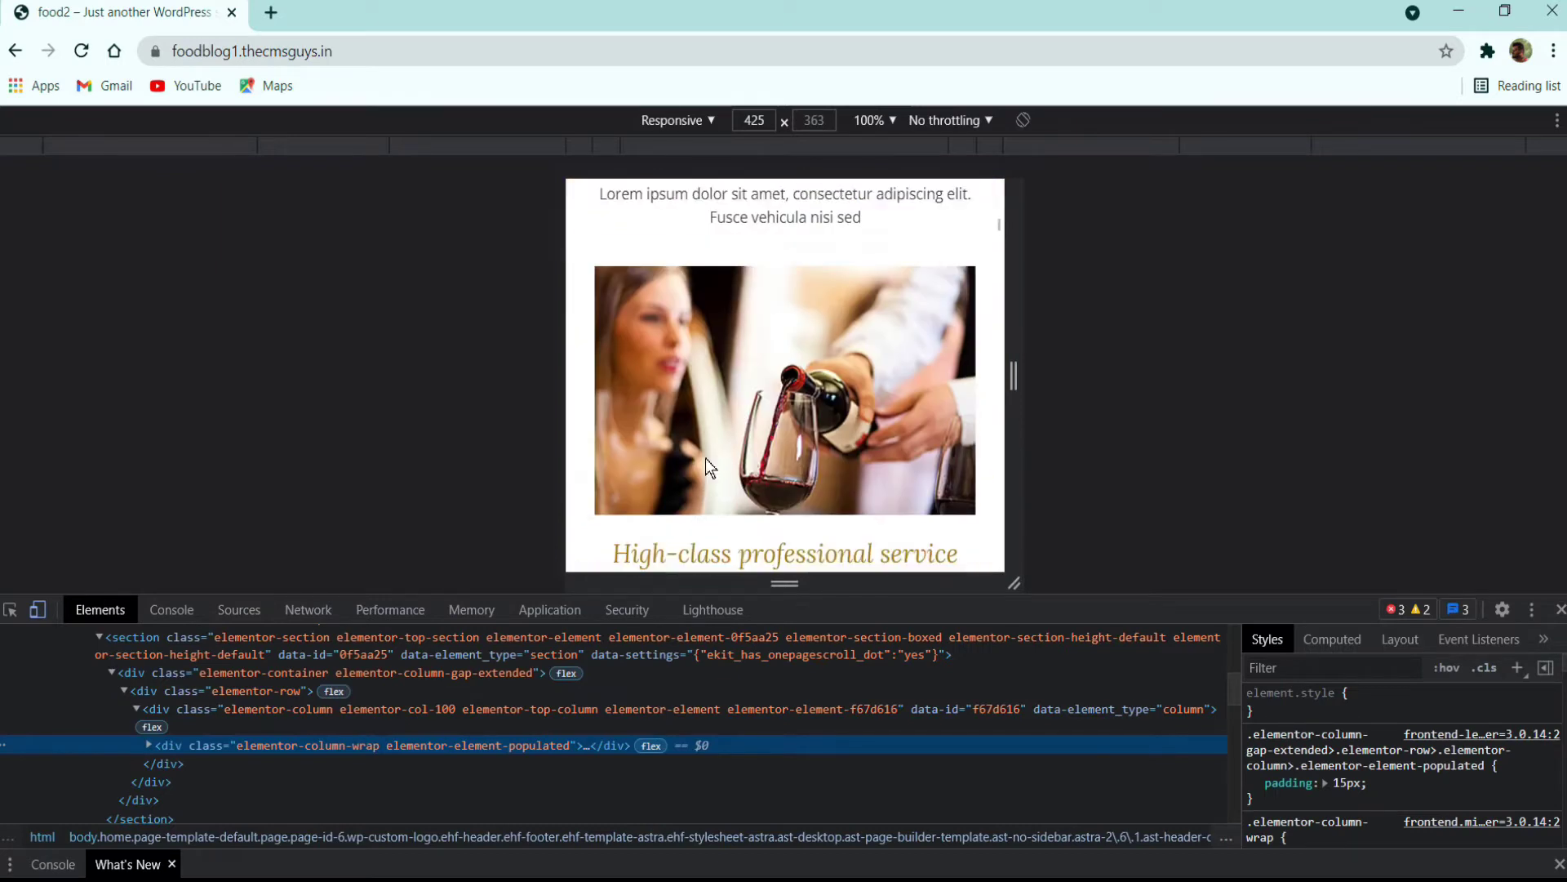
pyautogui.scroll(-5, 717, 458)
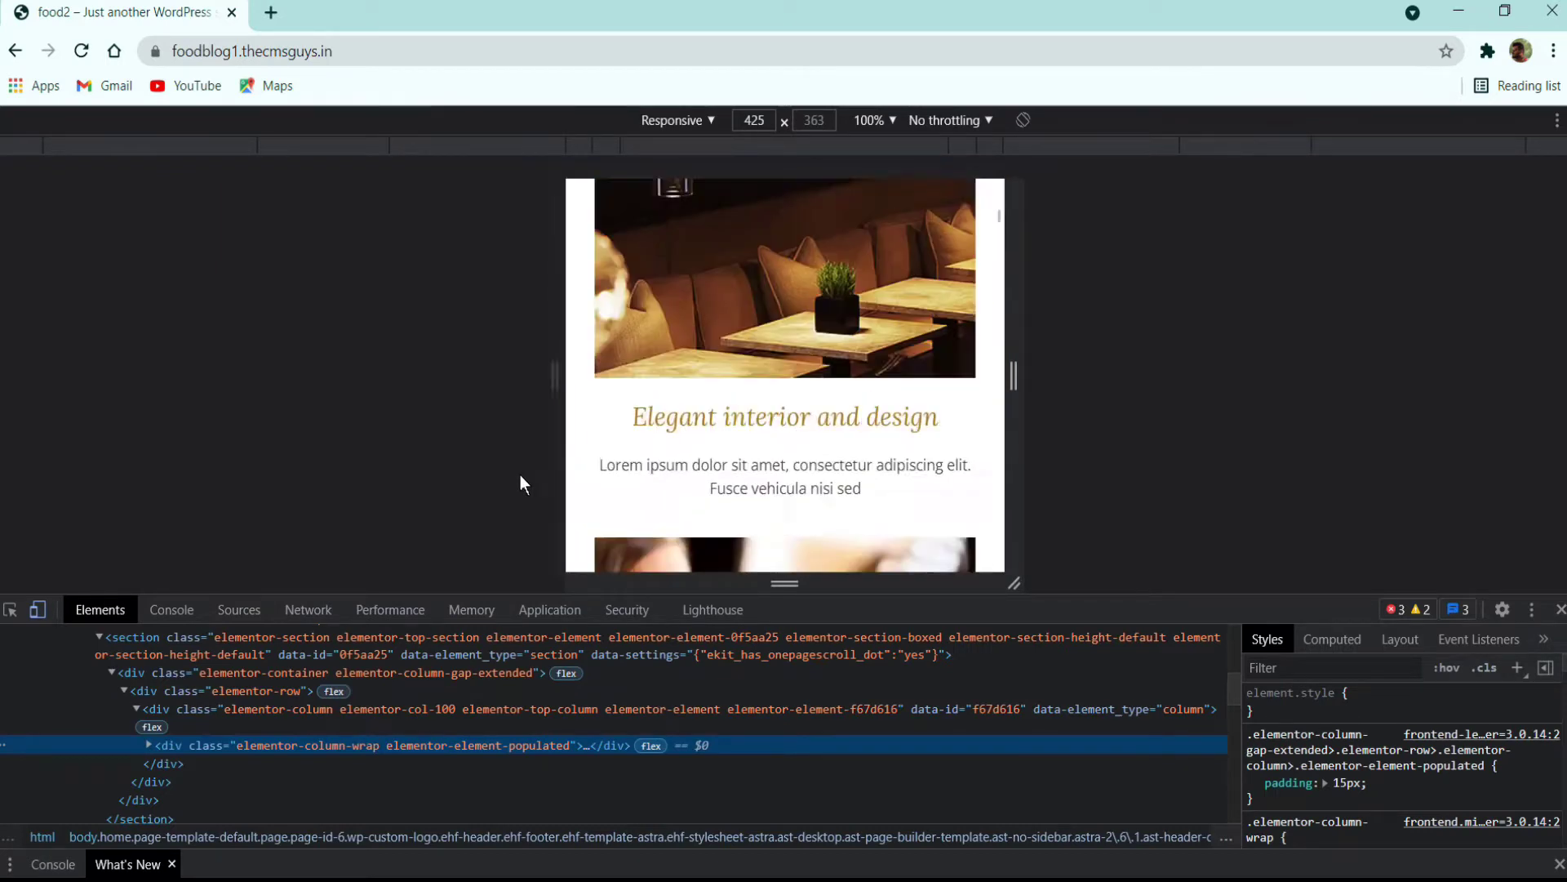
pyautogui.click(79, 53)
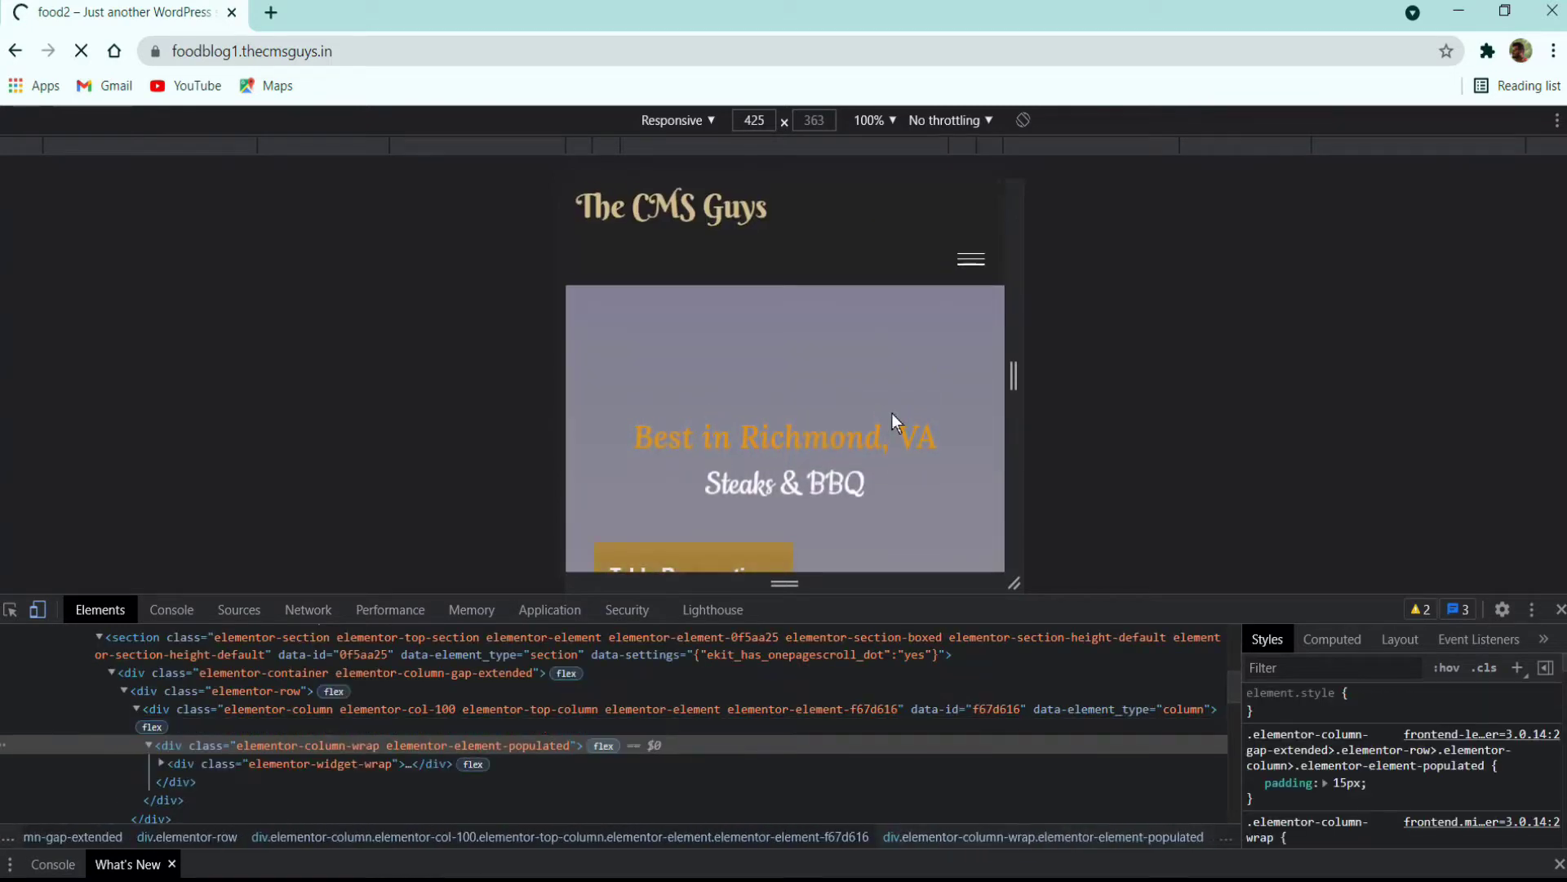
pyautogui.scroll(-10, 892, 413)
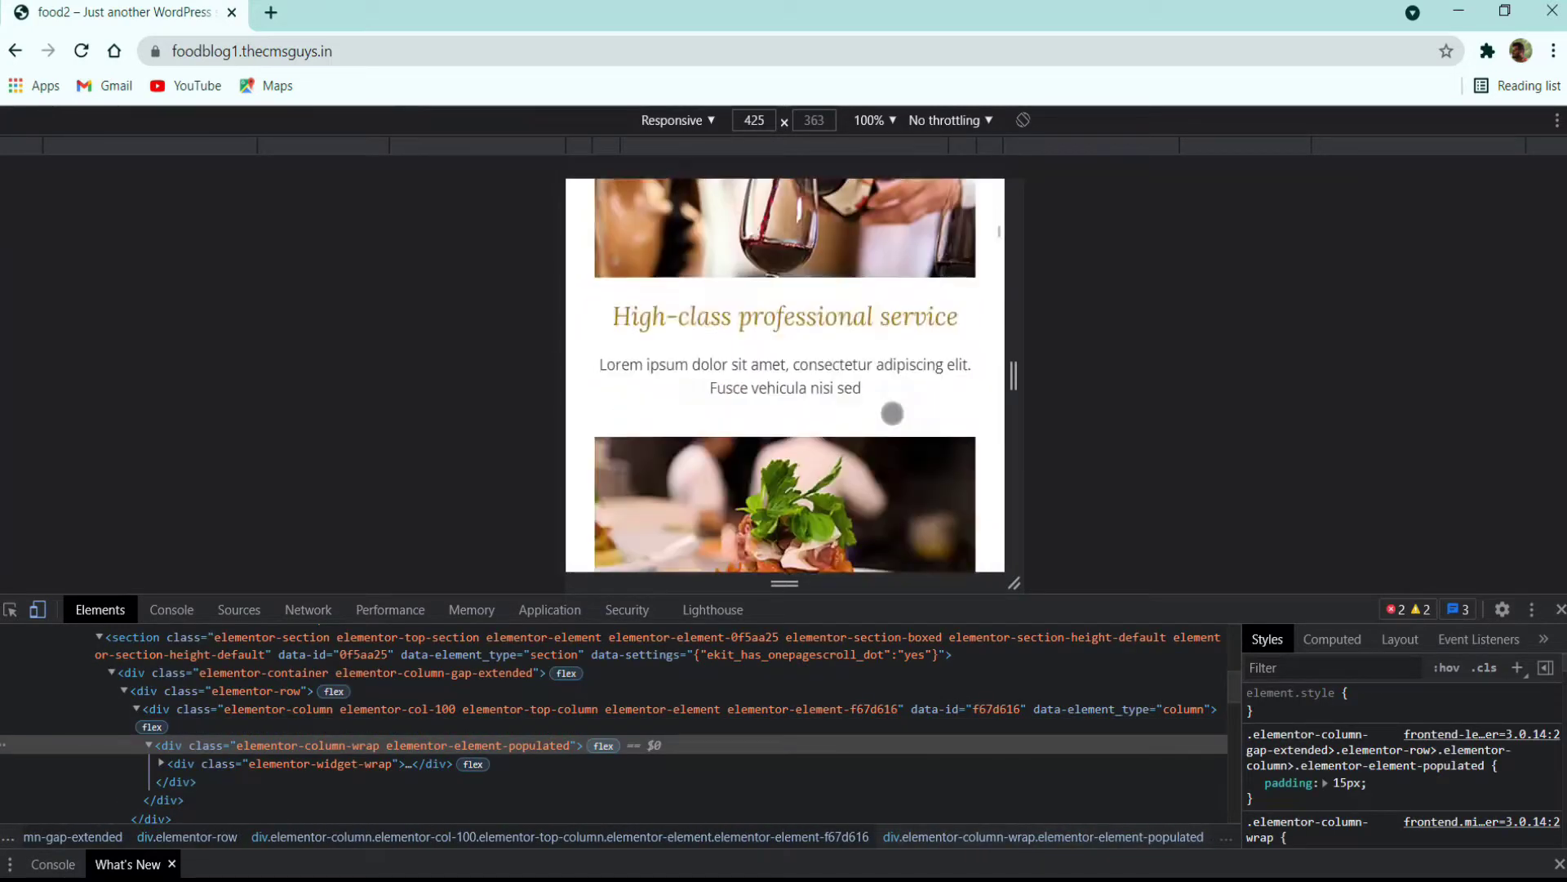
pyautogui.scroll(-5, 892, 413)
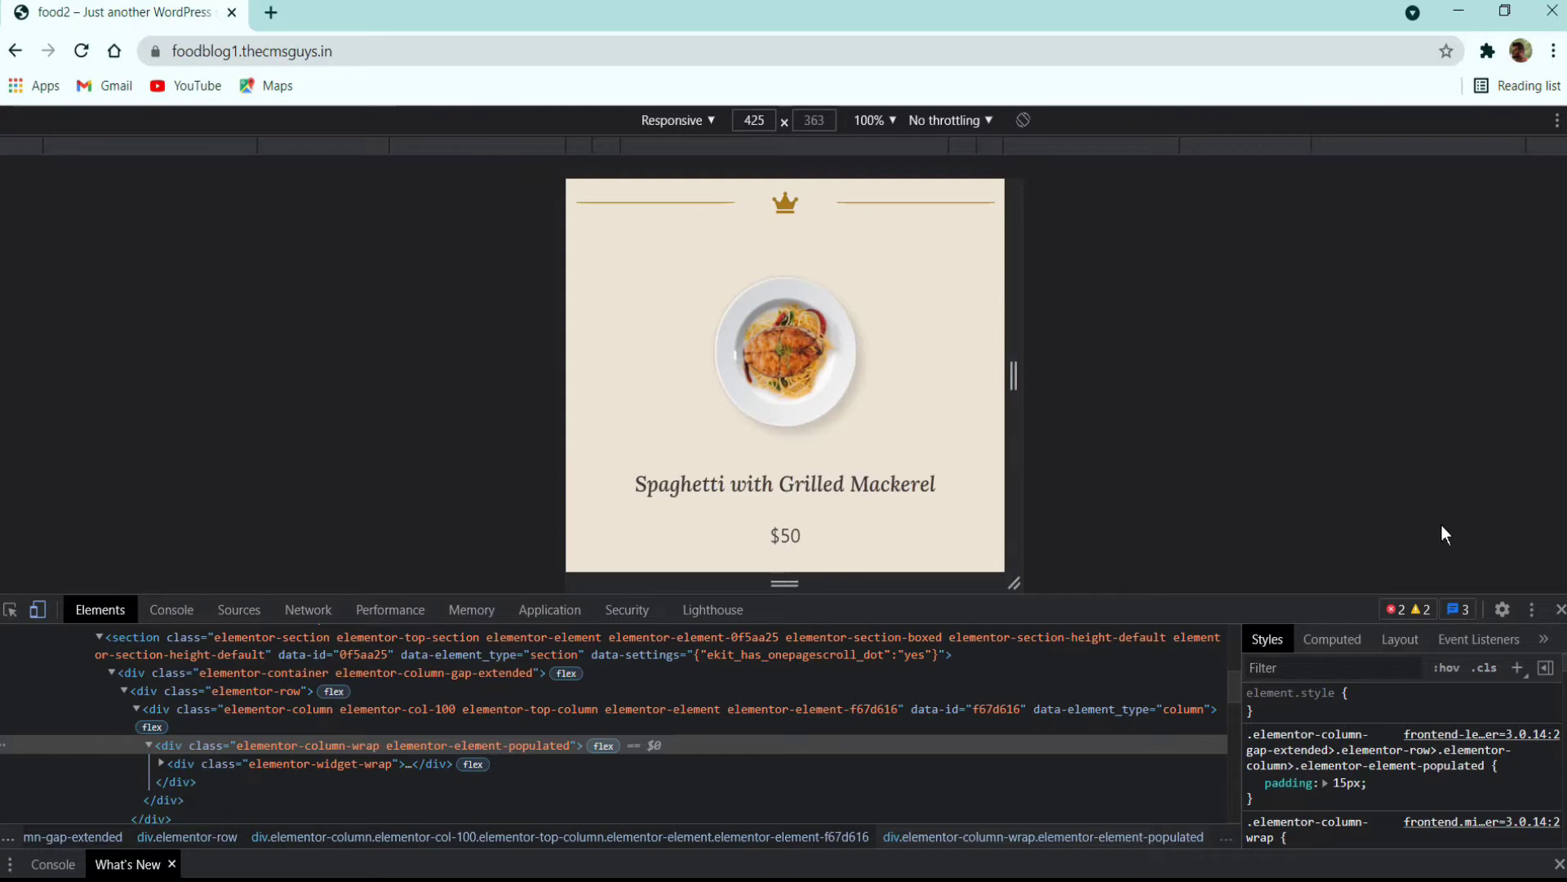
pyautogui.press('F12')
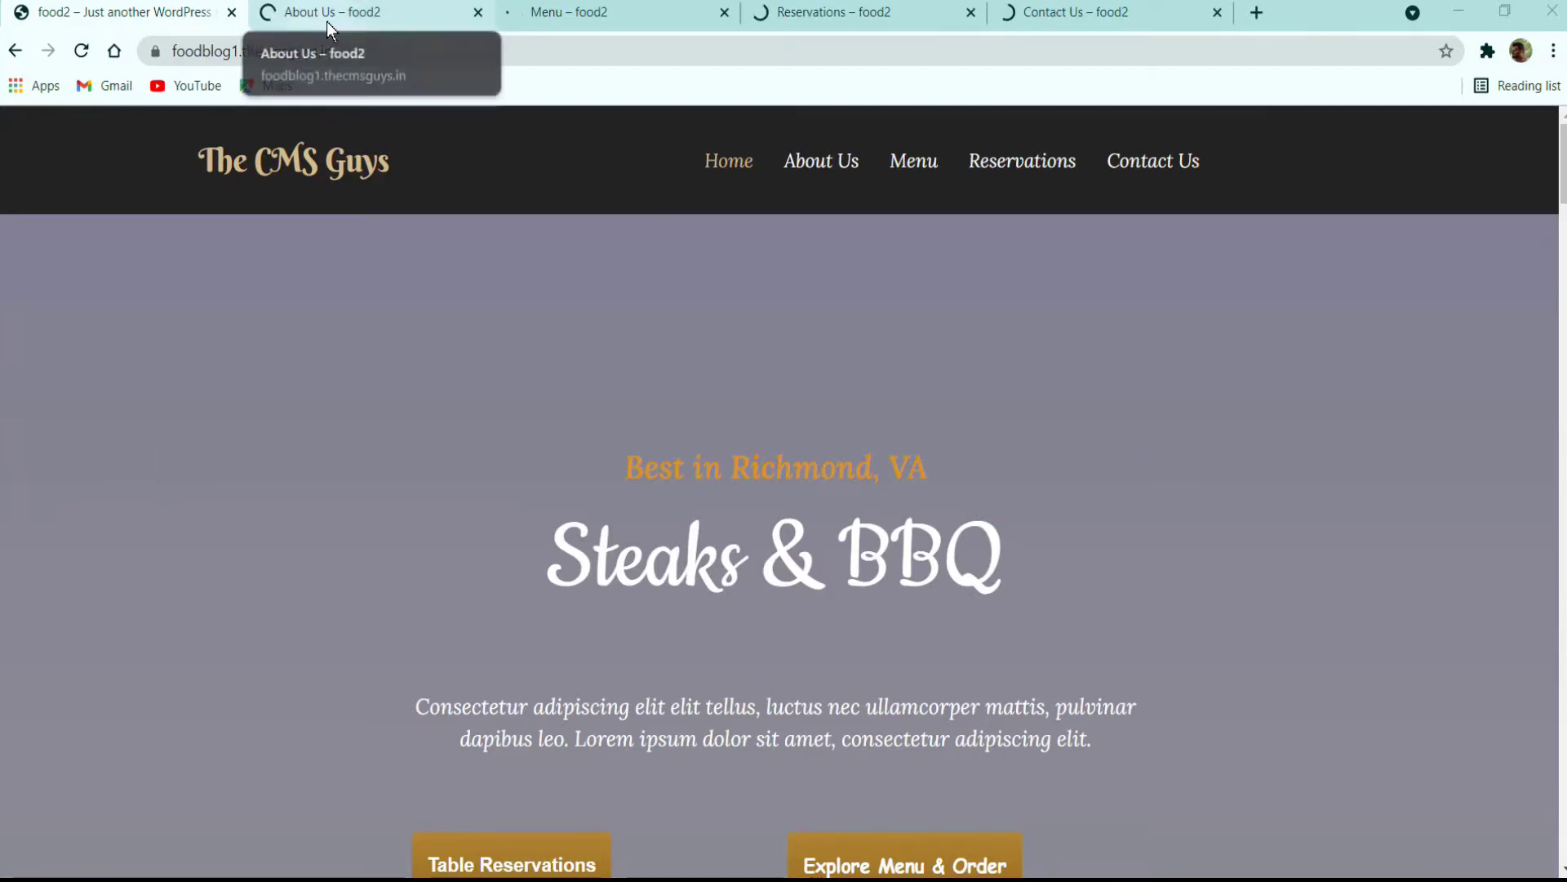
# Step: Switch to the About Us tab and scroll through the hero and Our Resto. section
pyautogui.click(326, 21)
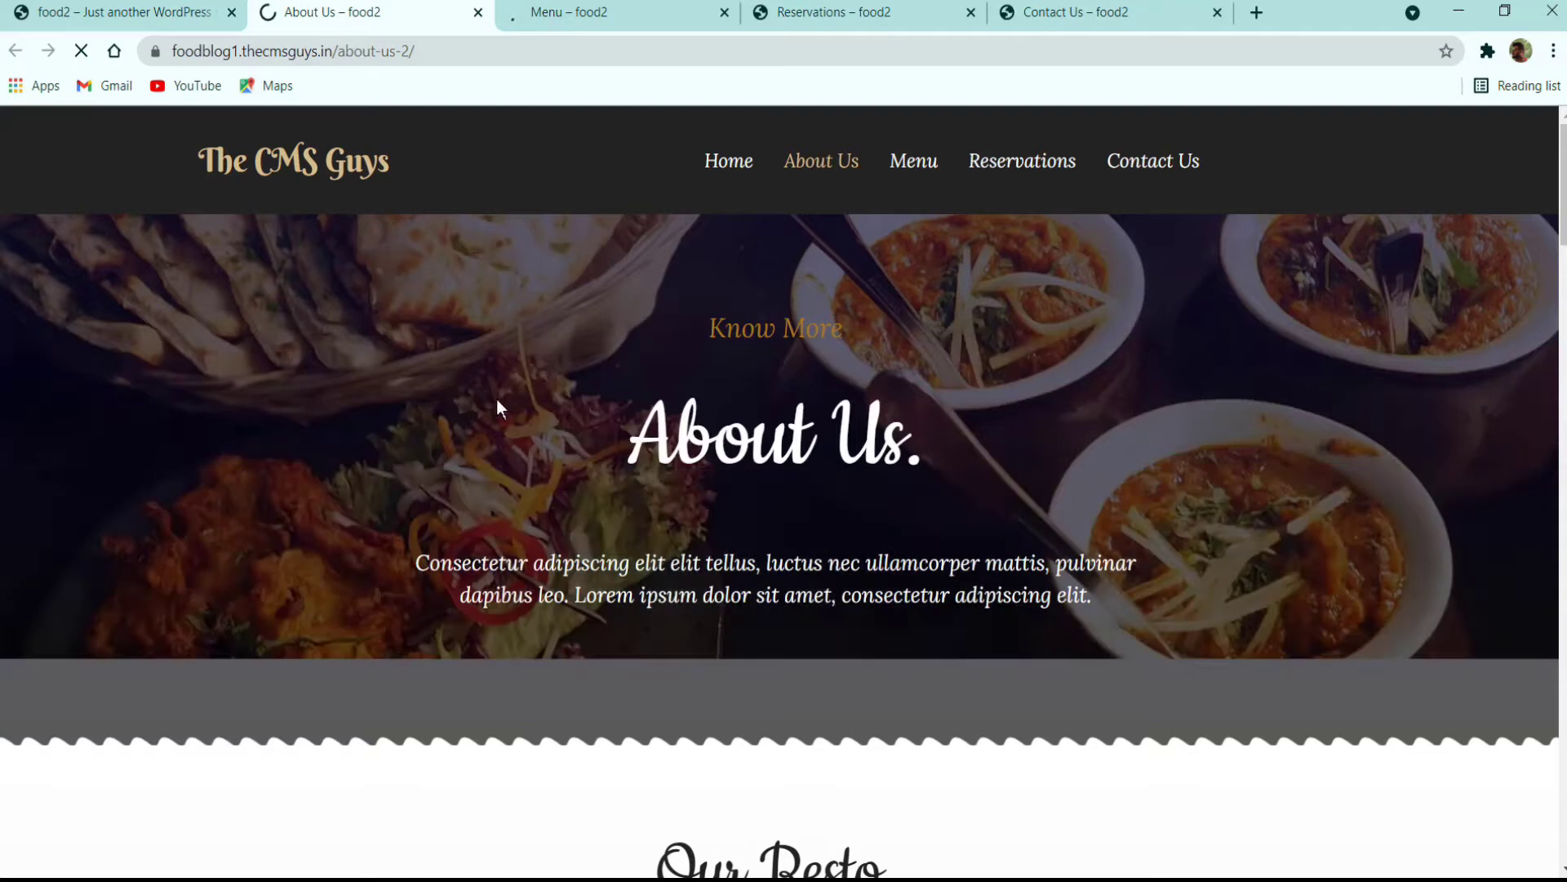
pyautogui.scroll(-2, 835, 538)
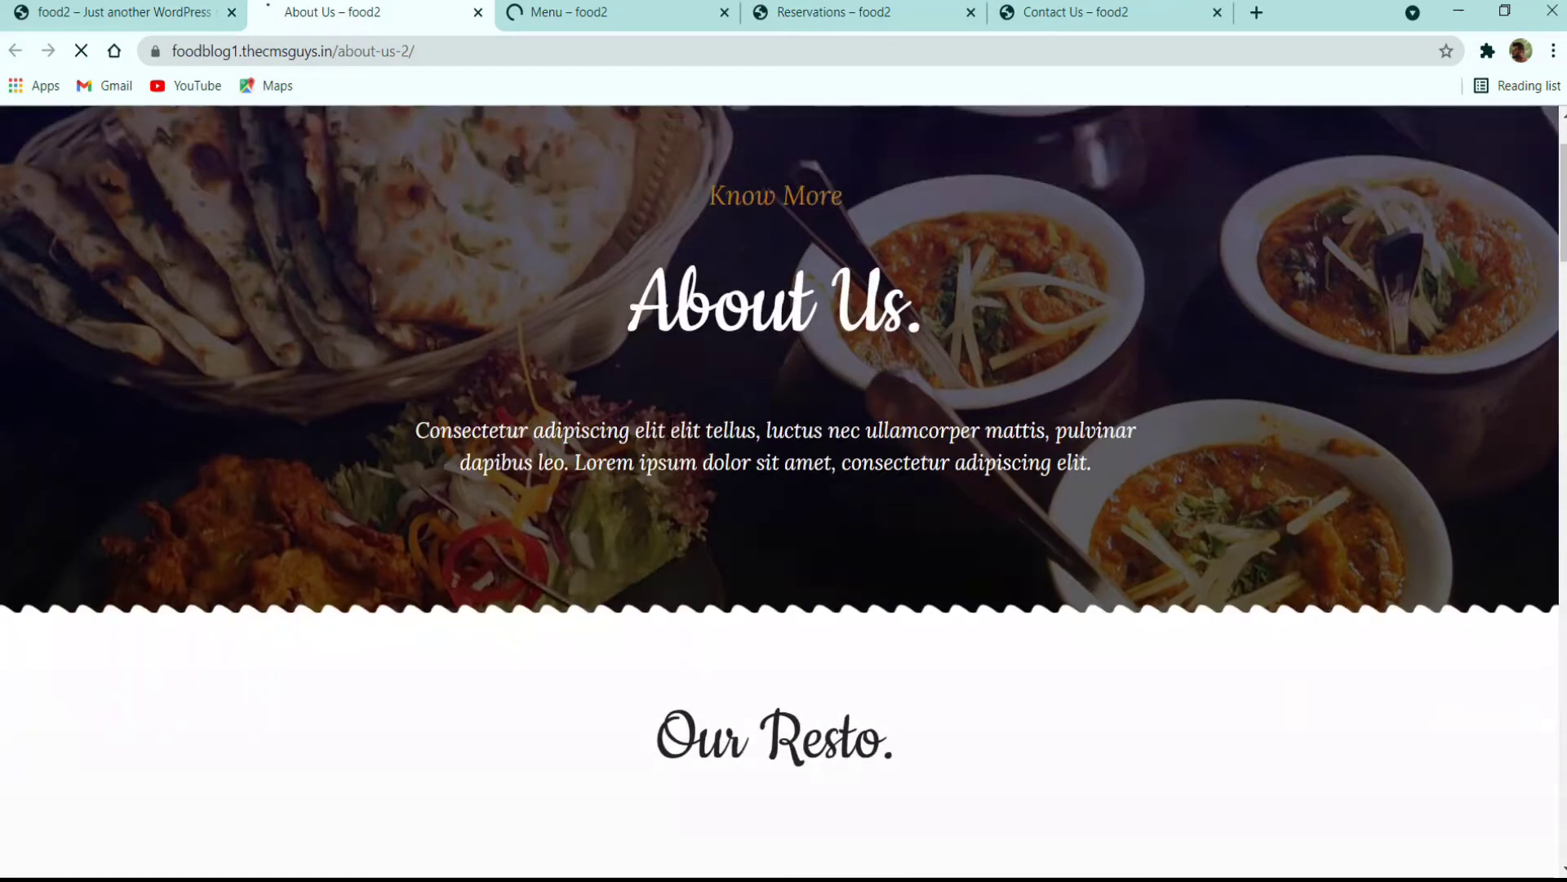
pyautogui.scroll(3, 834, 539)
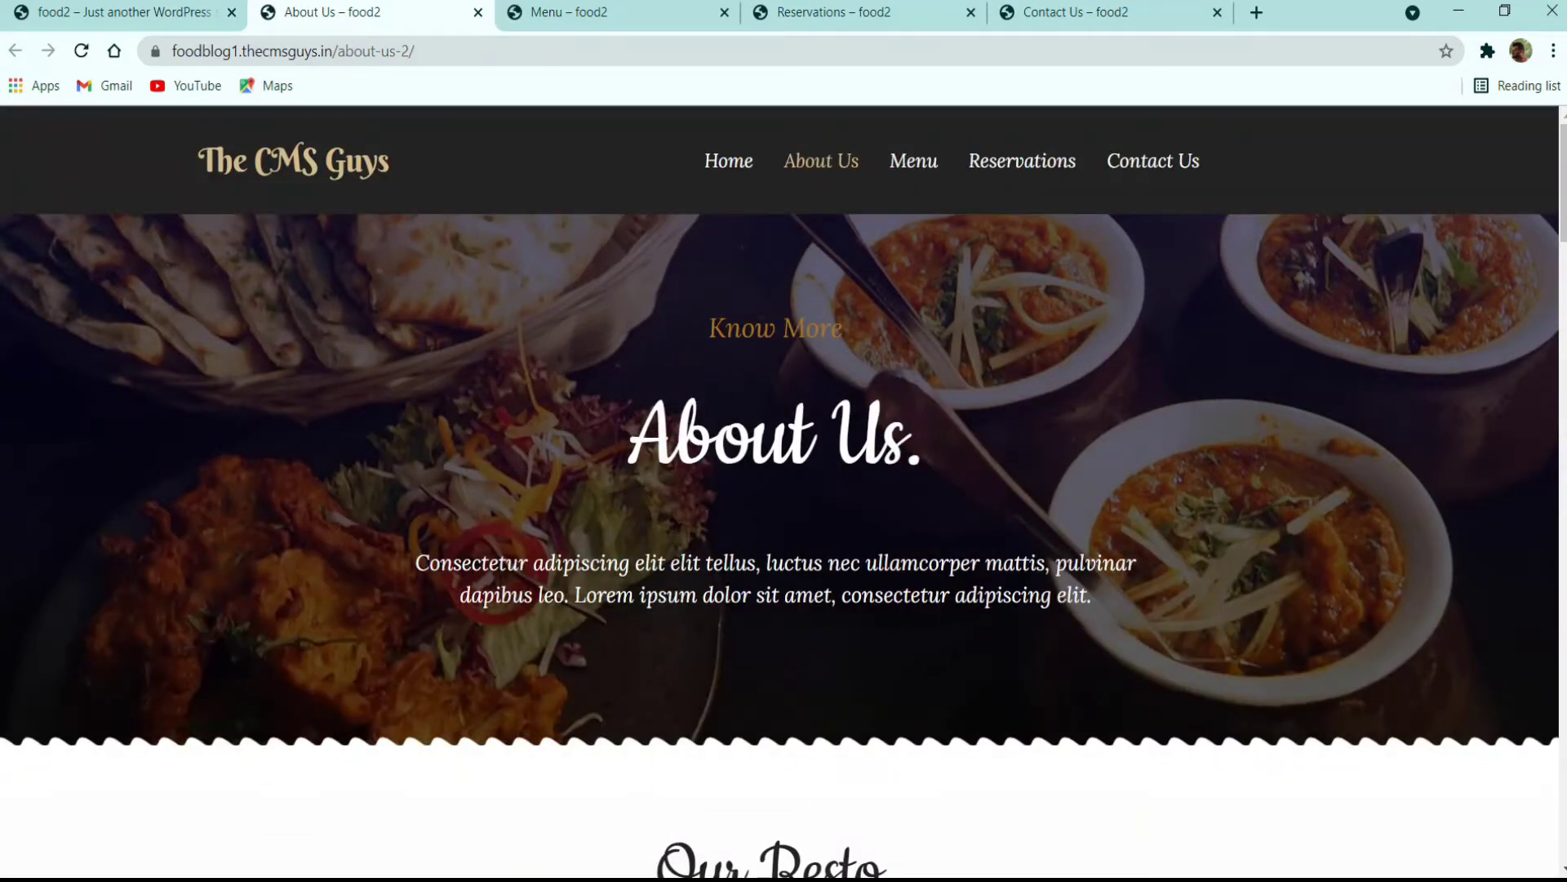
pyautogui.scroll(-5, 776, 443)
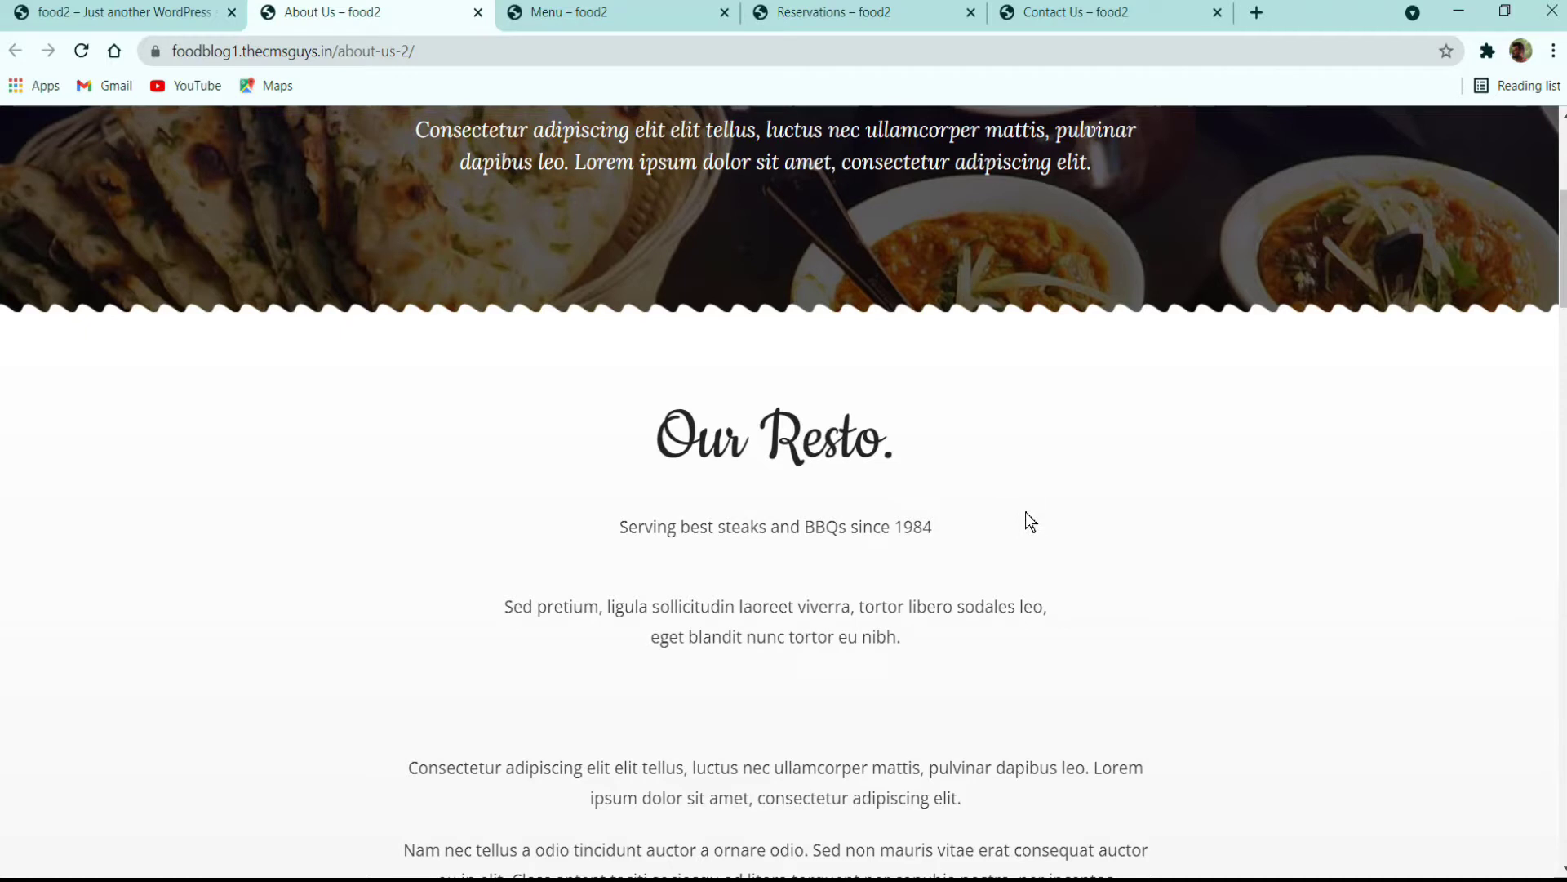
pyautogui.scroll(-3, 1025, 511)
pyautogui.scroll(1, 1030, 509)
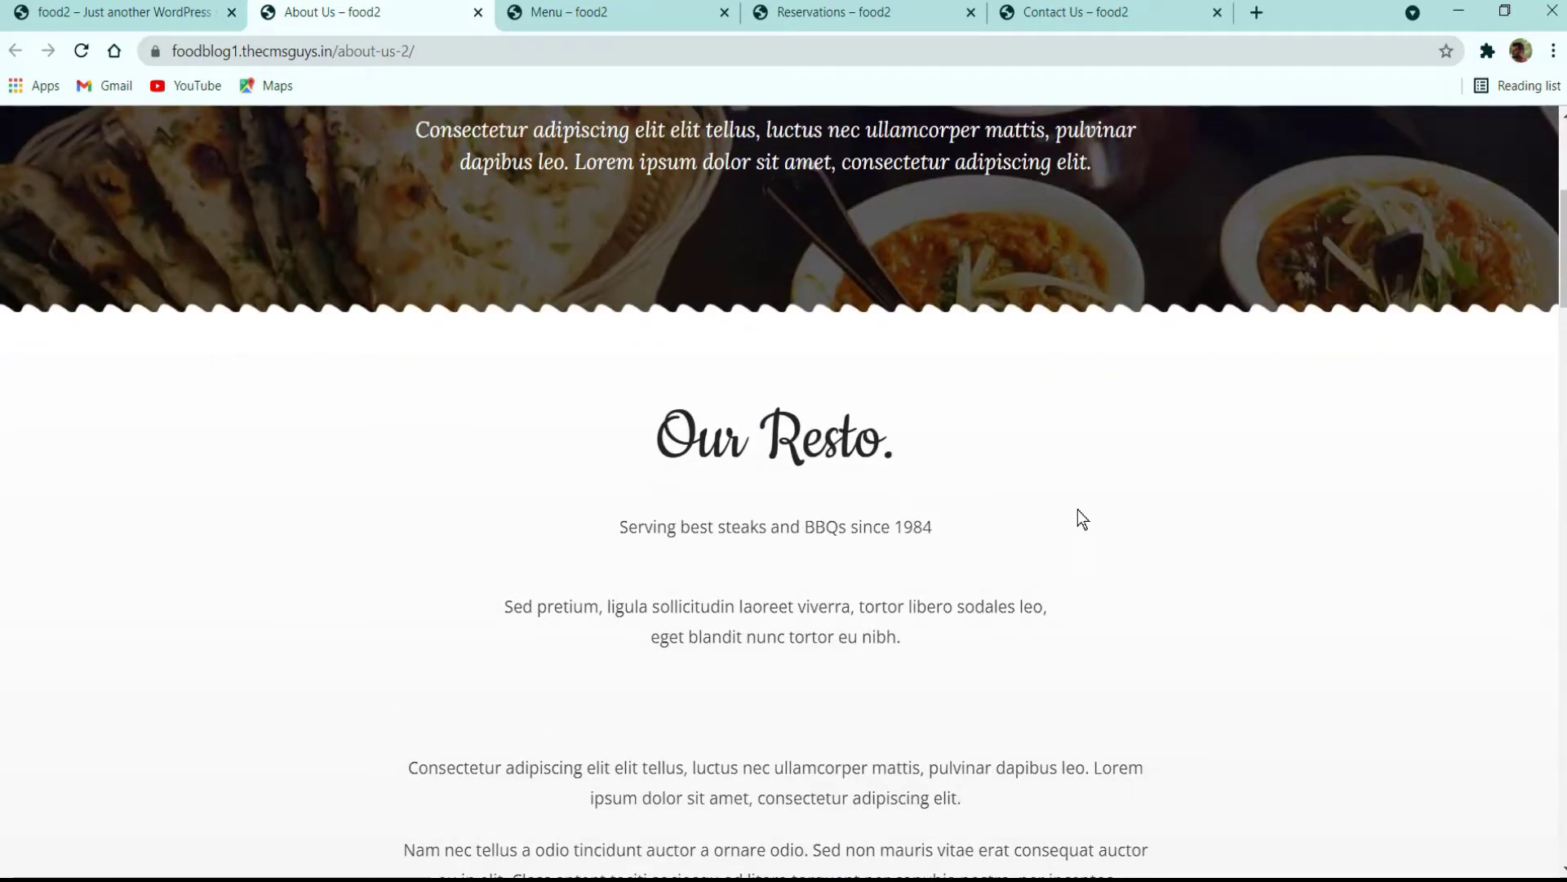
pyautogui.scroll(-5, 1077, 509)
pyautogui.scroll(-8, 1077, 515)
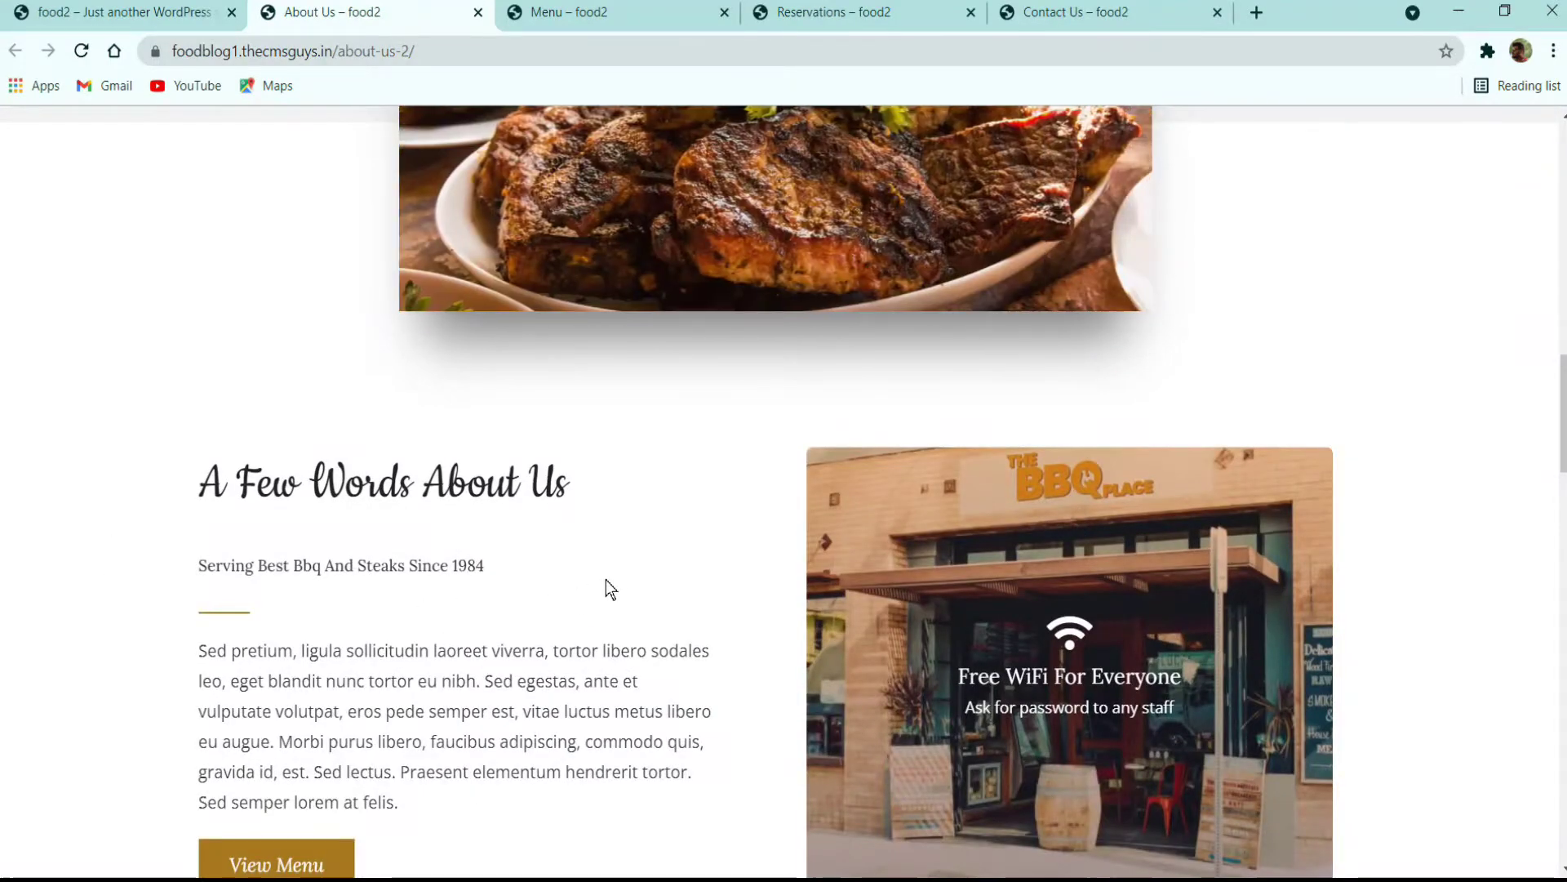
# Step: Continue past A Few Words About Us to Our Food Policy and Our Core Values
pyautogui.scroll(13, 336, 573)
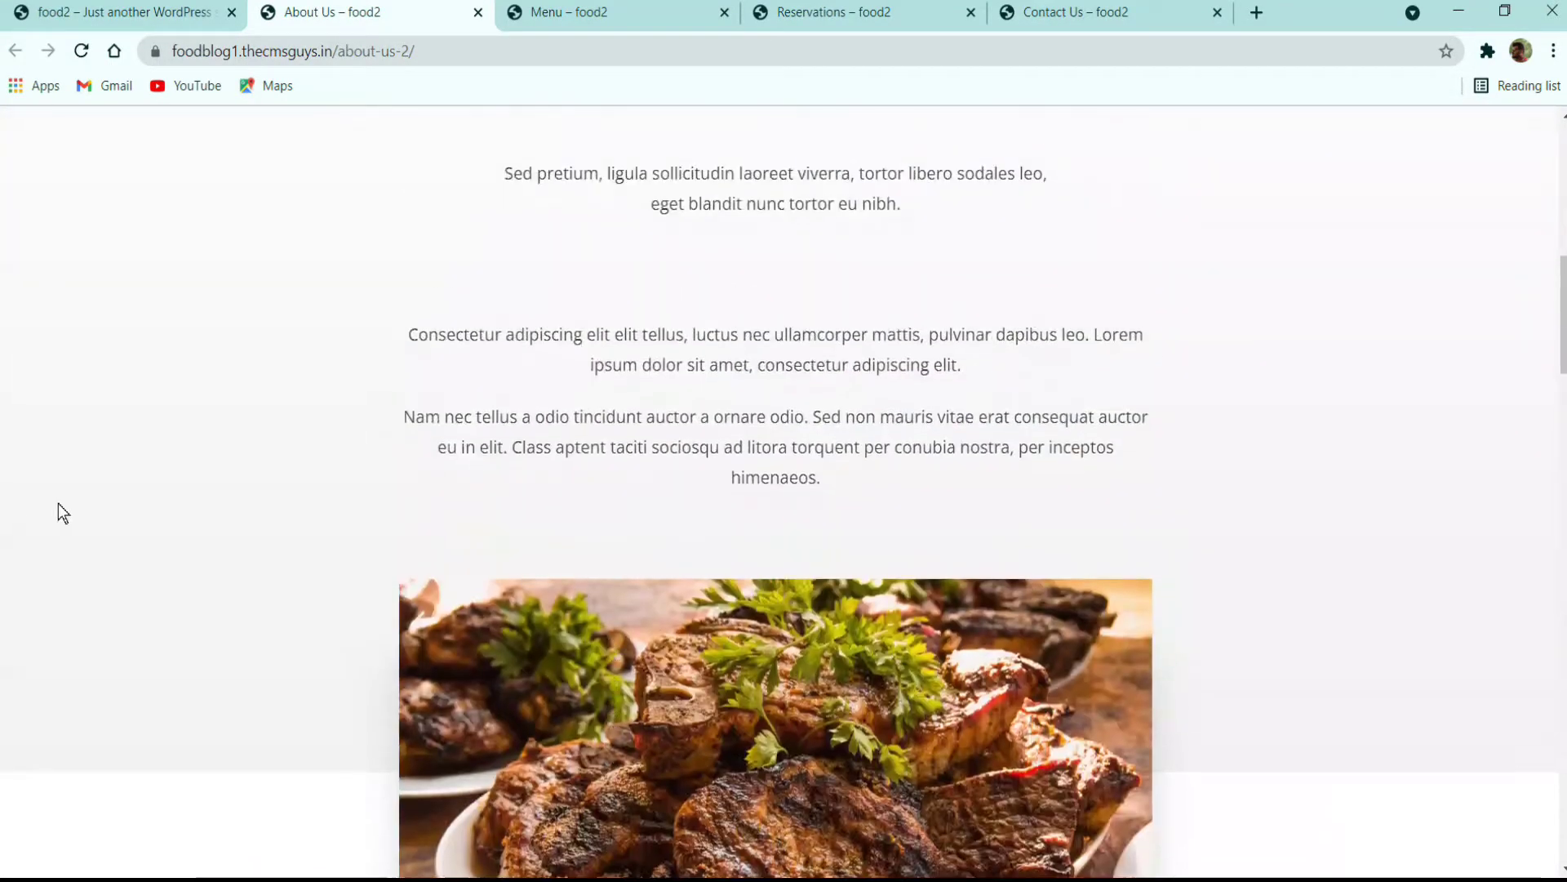
pyautogui.scroll(-8, 405, 511)
pyautogui.scroll(8, 354, 510)
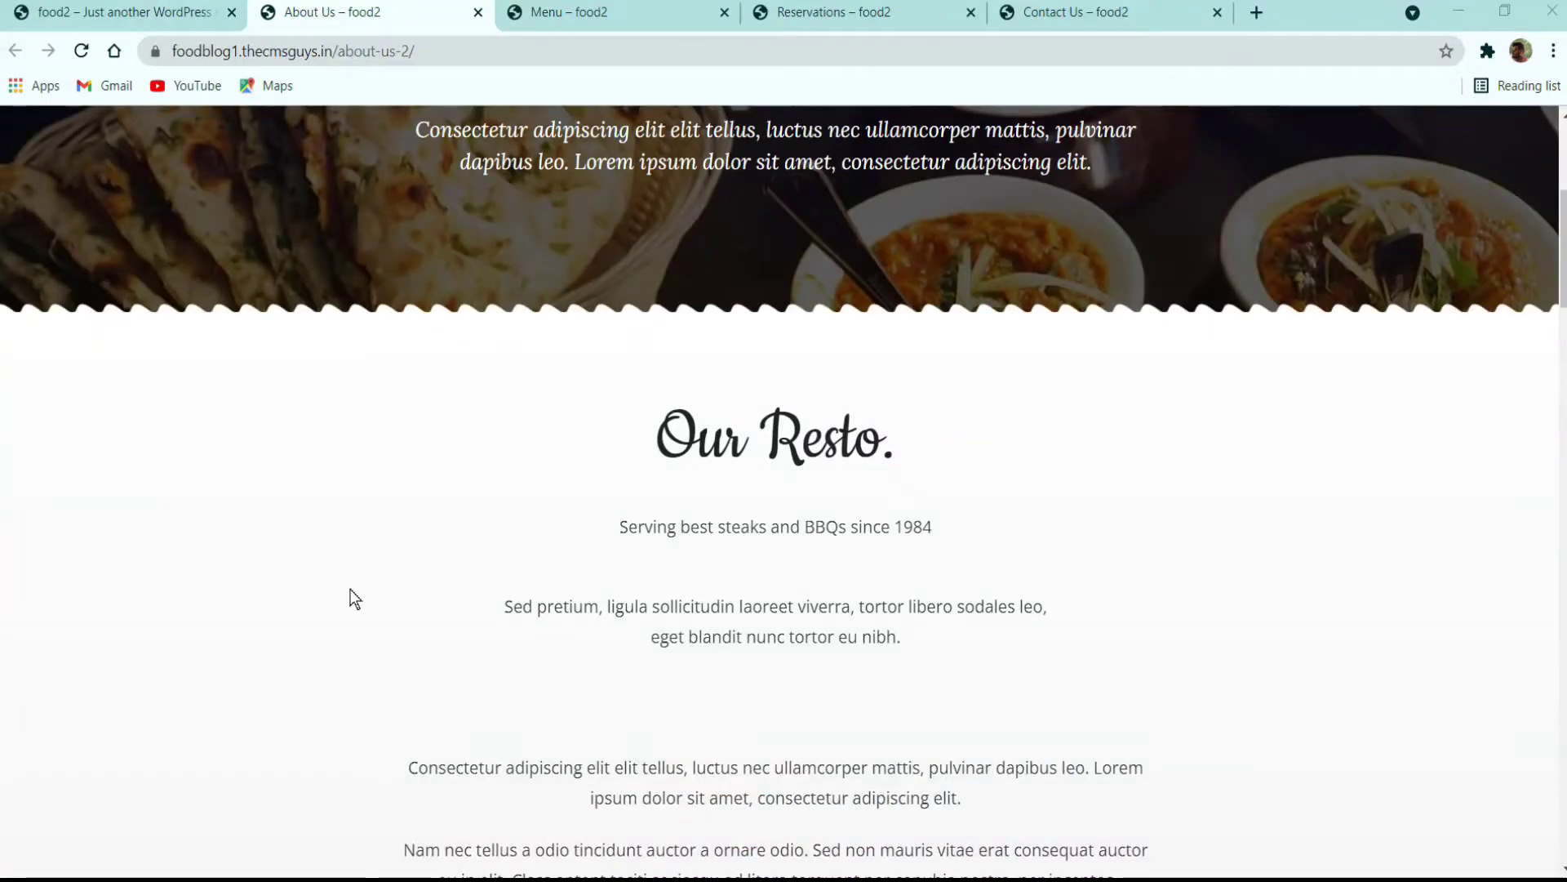
pyautogui.scroll(-13, 364, 587)
pyautogui.scroll(-5, 379, 591)
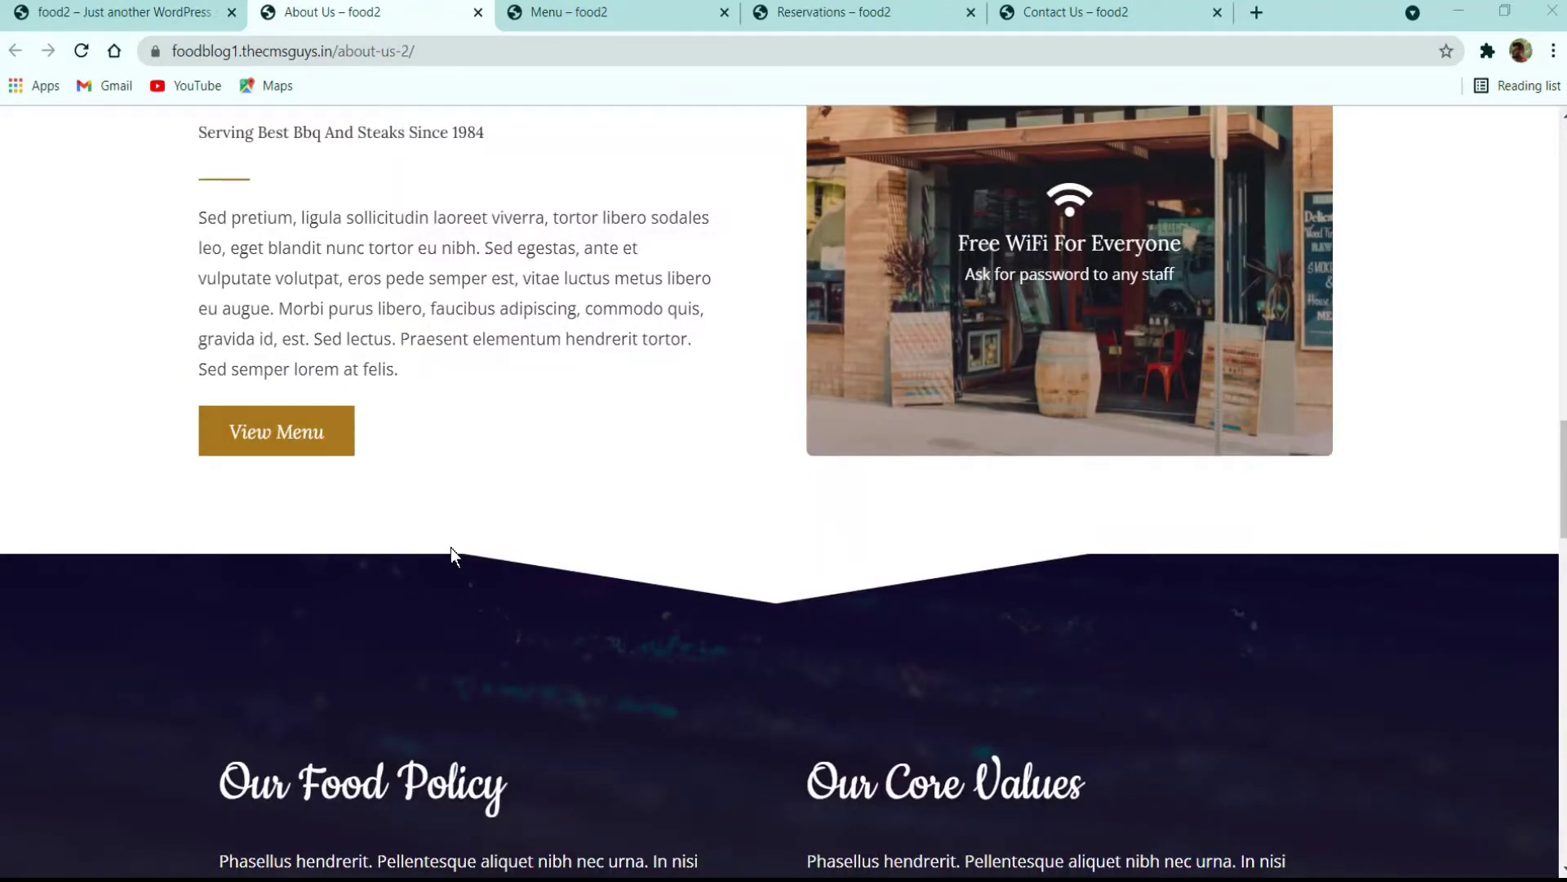
pyautogui.scroll(3, 717, 504)
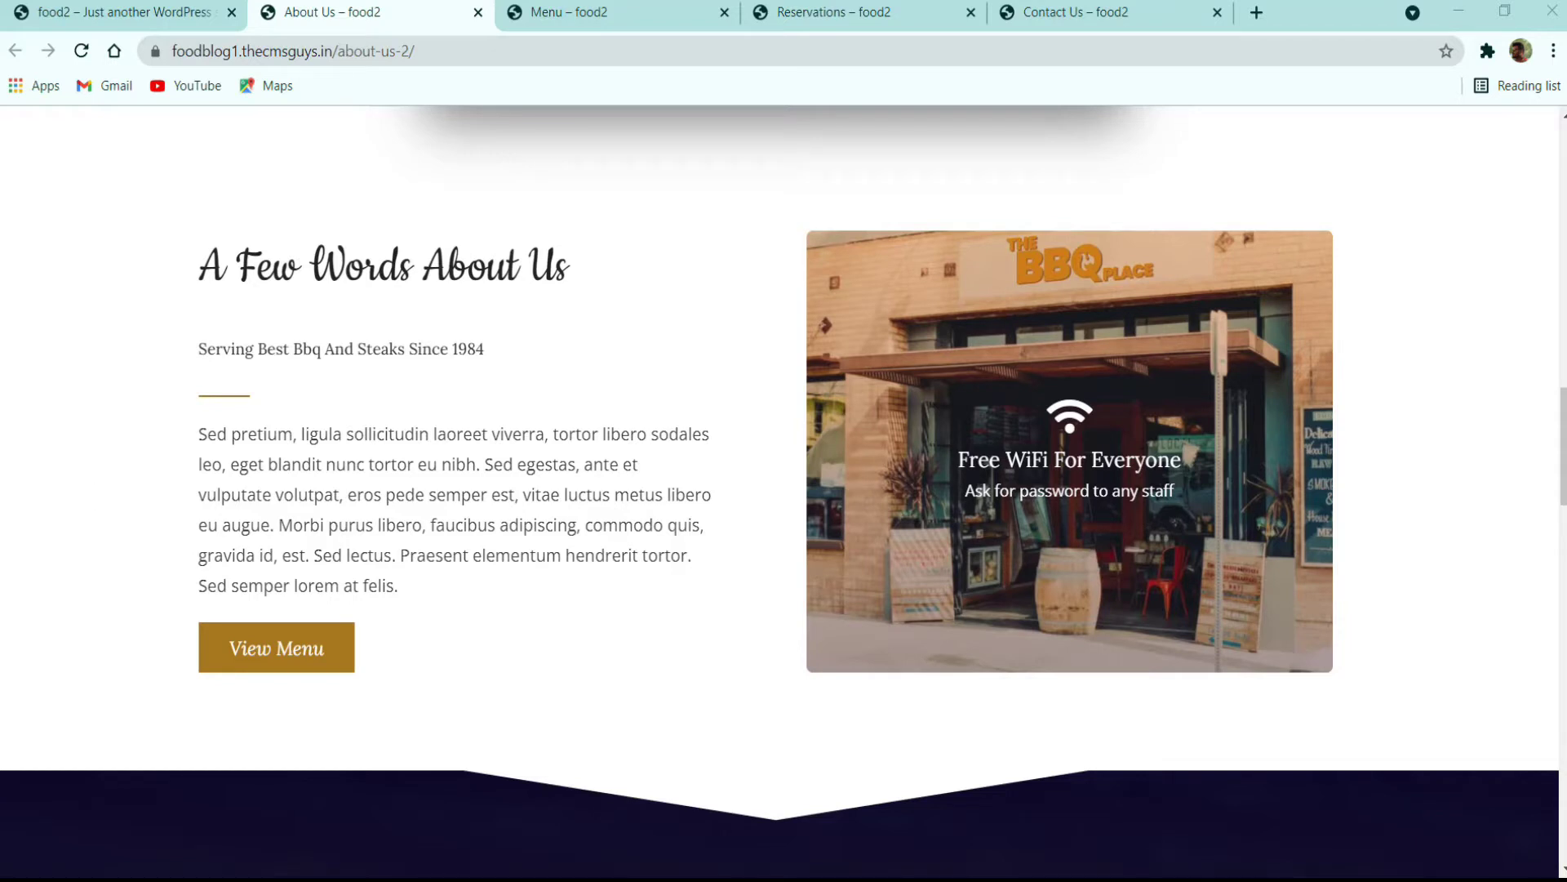
pyautogui.scroll(-8, 449, 481)
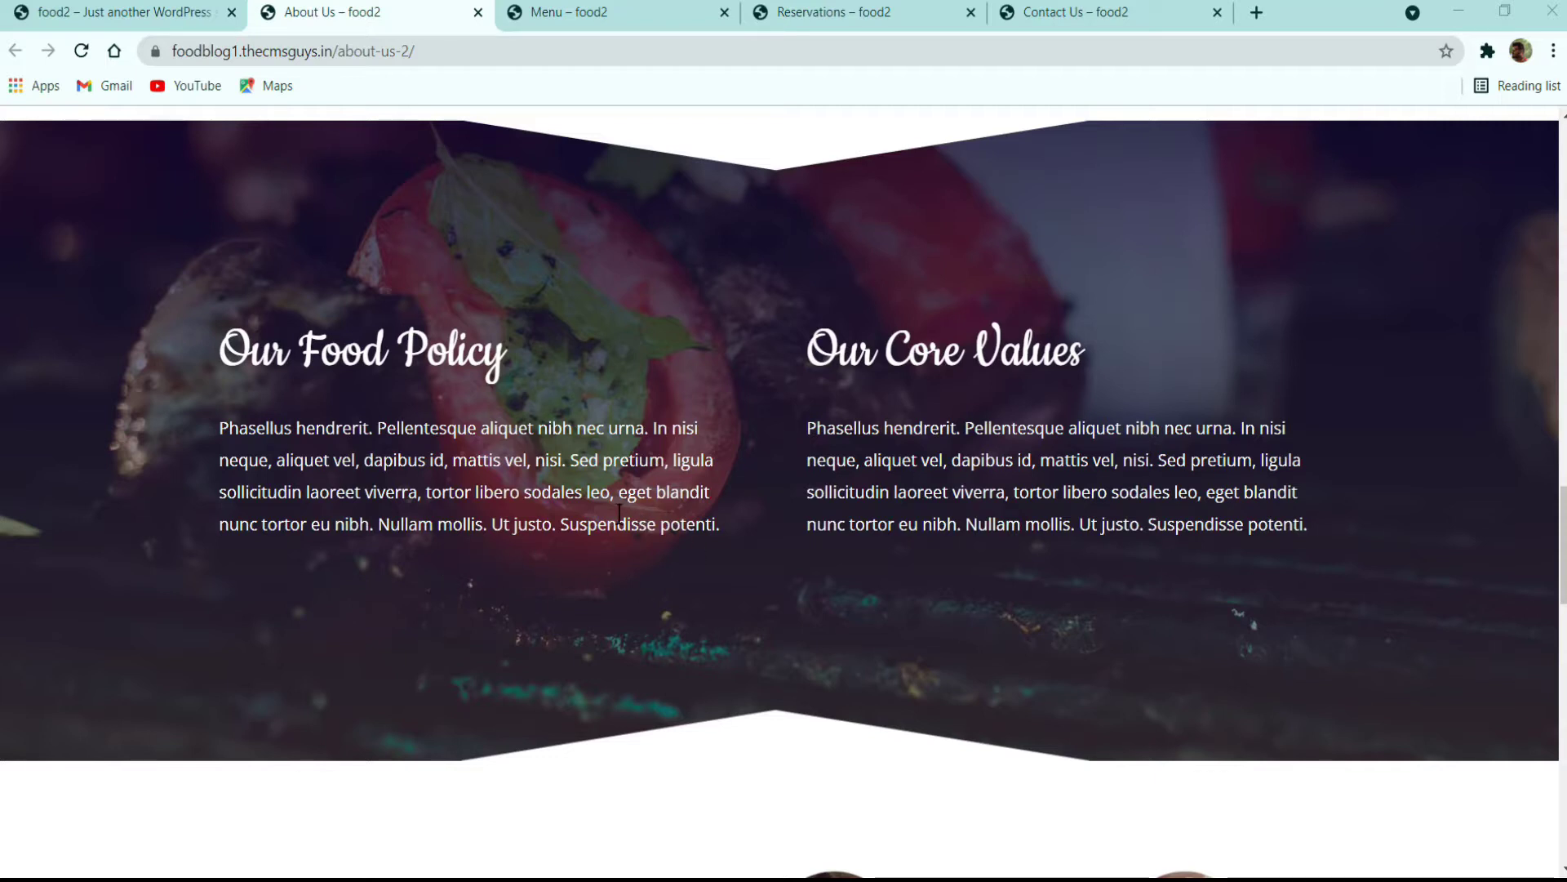
pyautogui.scroll(-8, 942, 443)
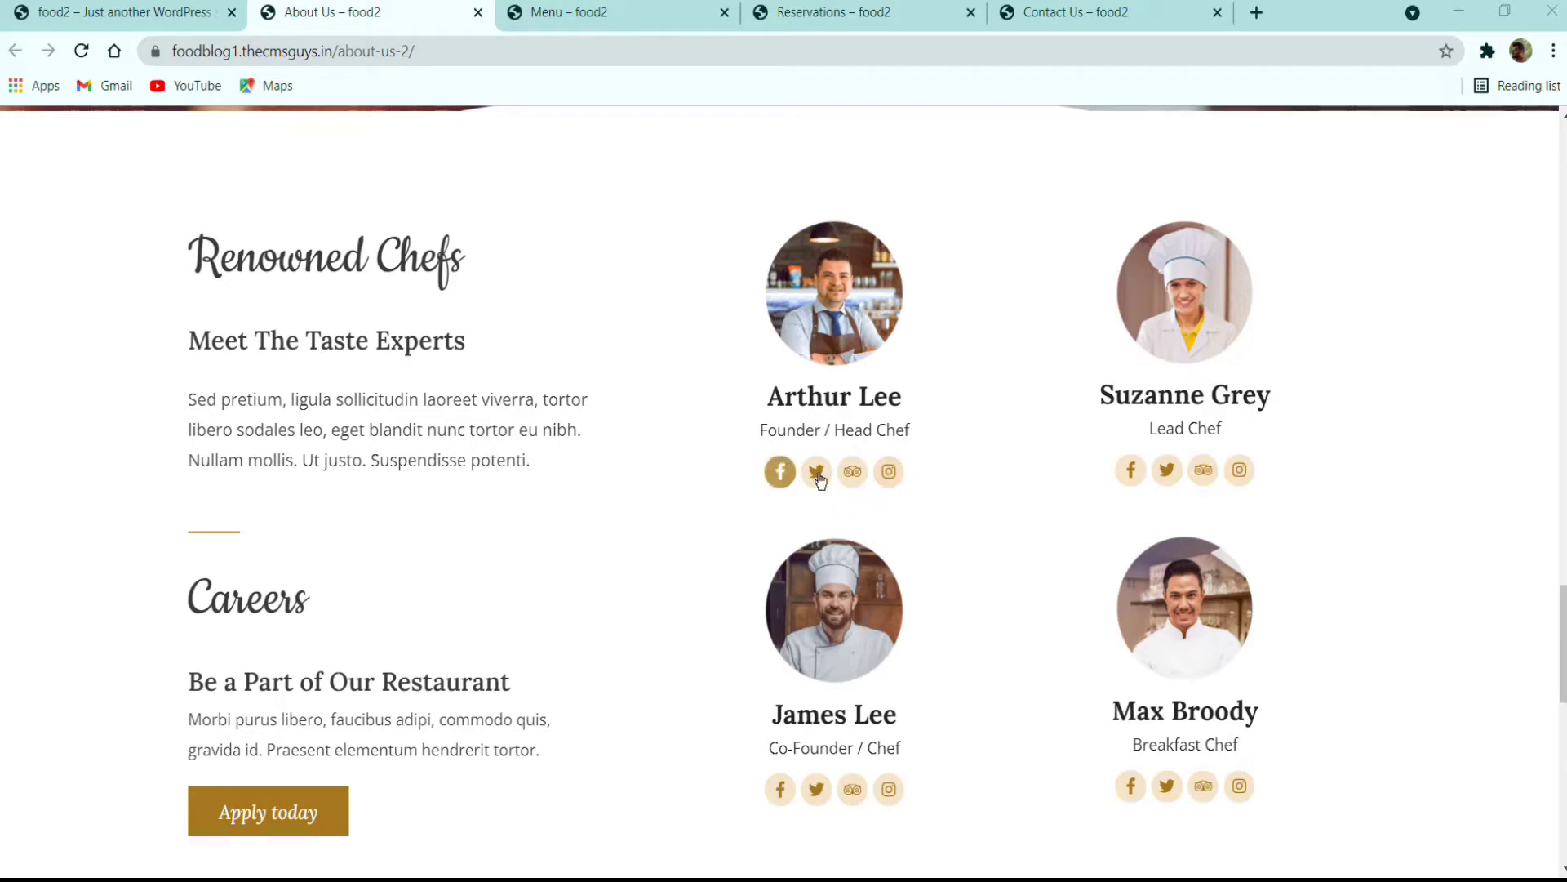
# Step: Scroll through Renowned Chefs, Careers and Review Us On down to the copyright bar
pyautogui.scroll(-2, 890, 481)
pyautogui.scroll(-2, 929, 487)
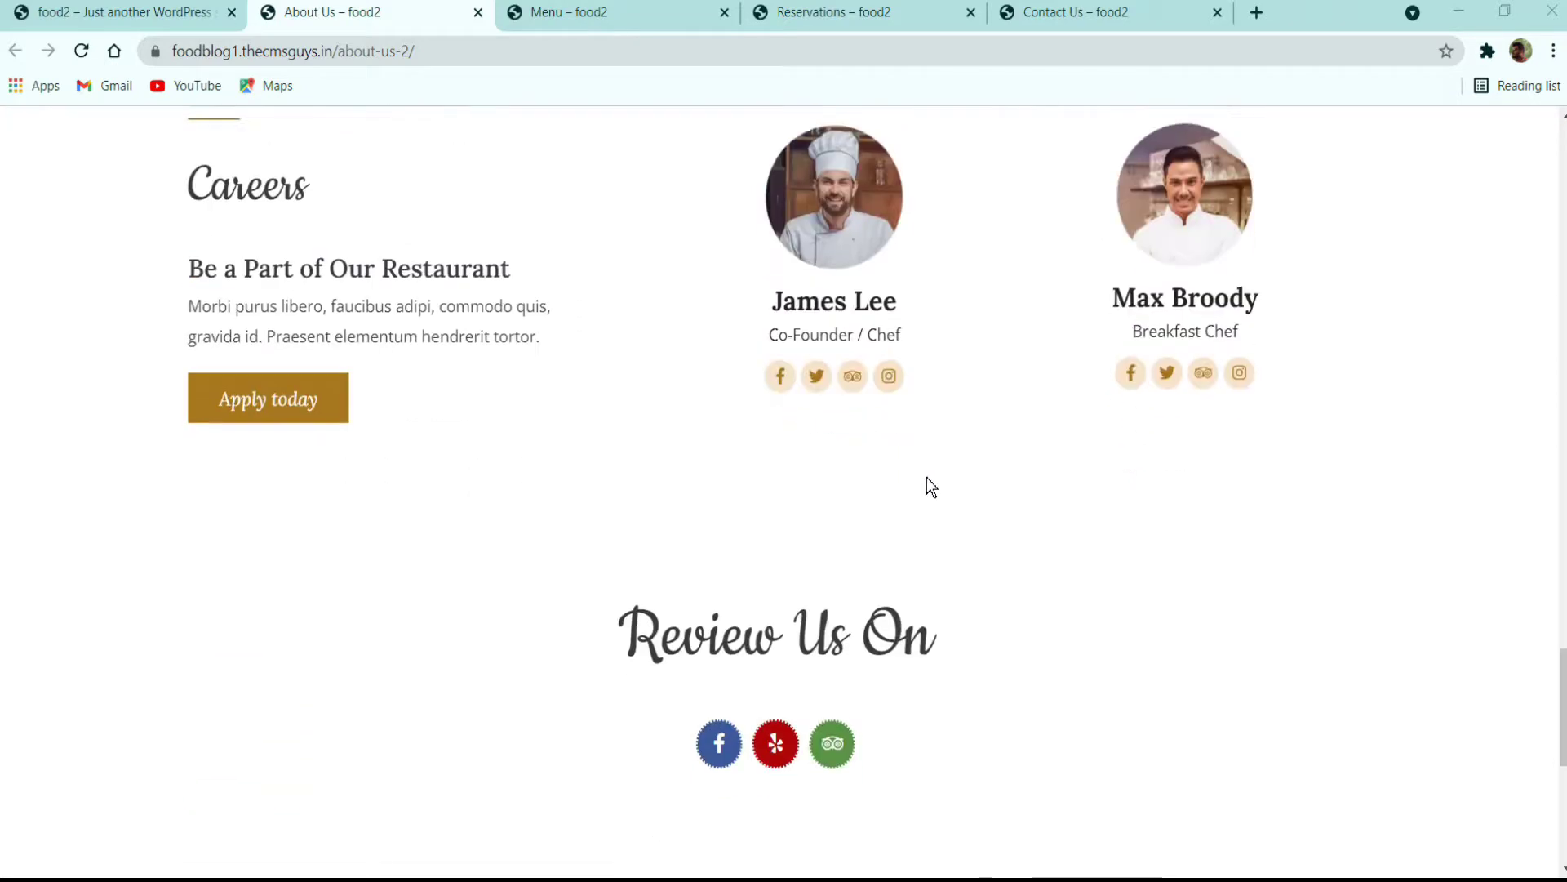
pyautogui.scroll(-3, 929, 487)
pyautogui.scroll(-3, 931, 490)
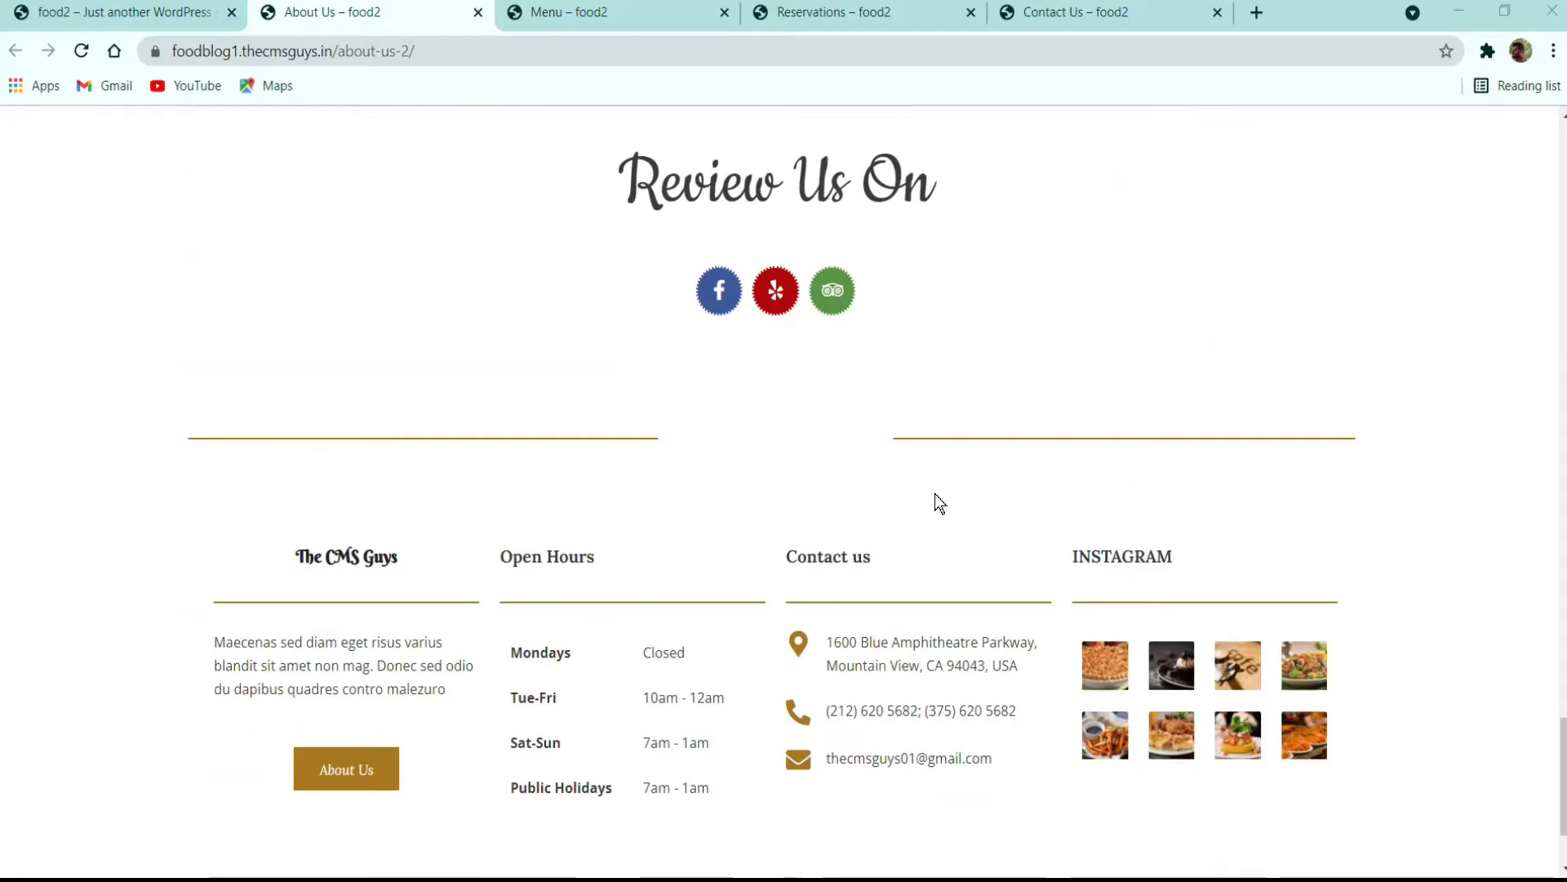
pyautogui.scroll(9, 935, 498)
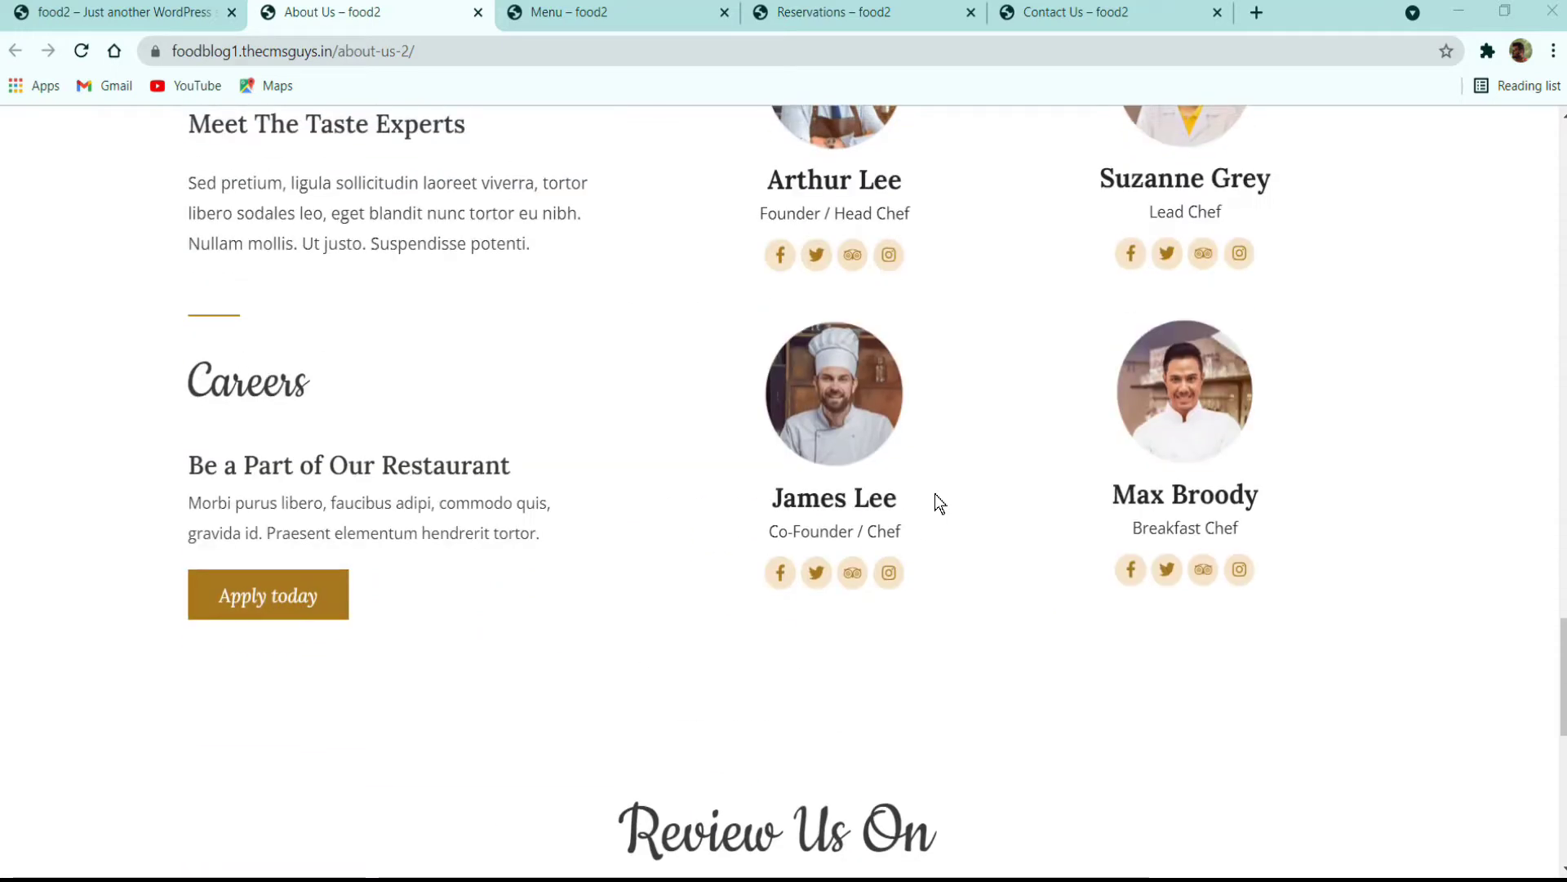
pyautogui.scroll(-3, 934, 498)
pyautogui.scroll(3, 934, 502)
pyautogui.scroll(-5, 934, 504)
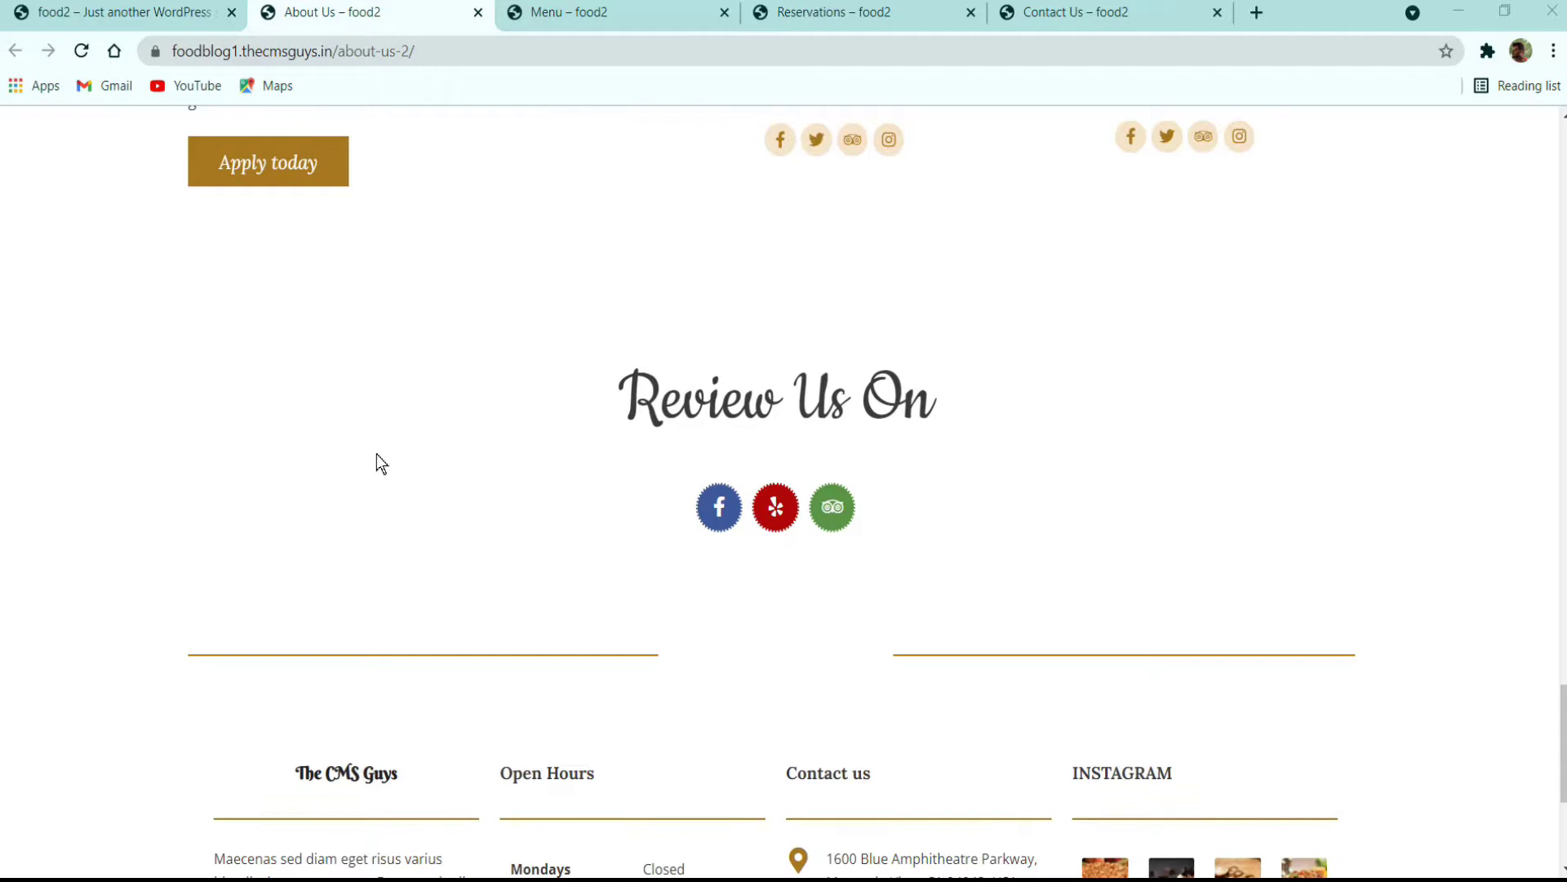
pyautogui.scroll(5, 375, 454)
pyautogui.scroll(-3, 376, 454)
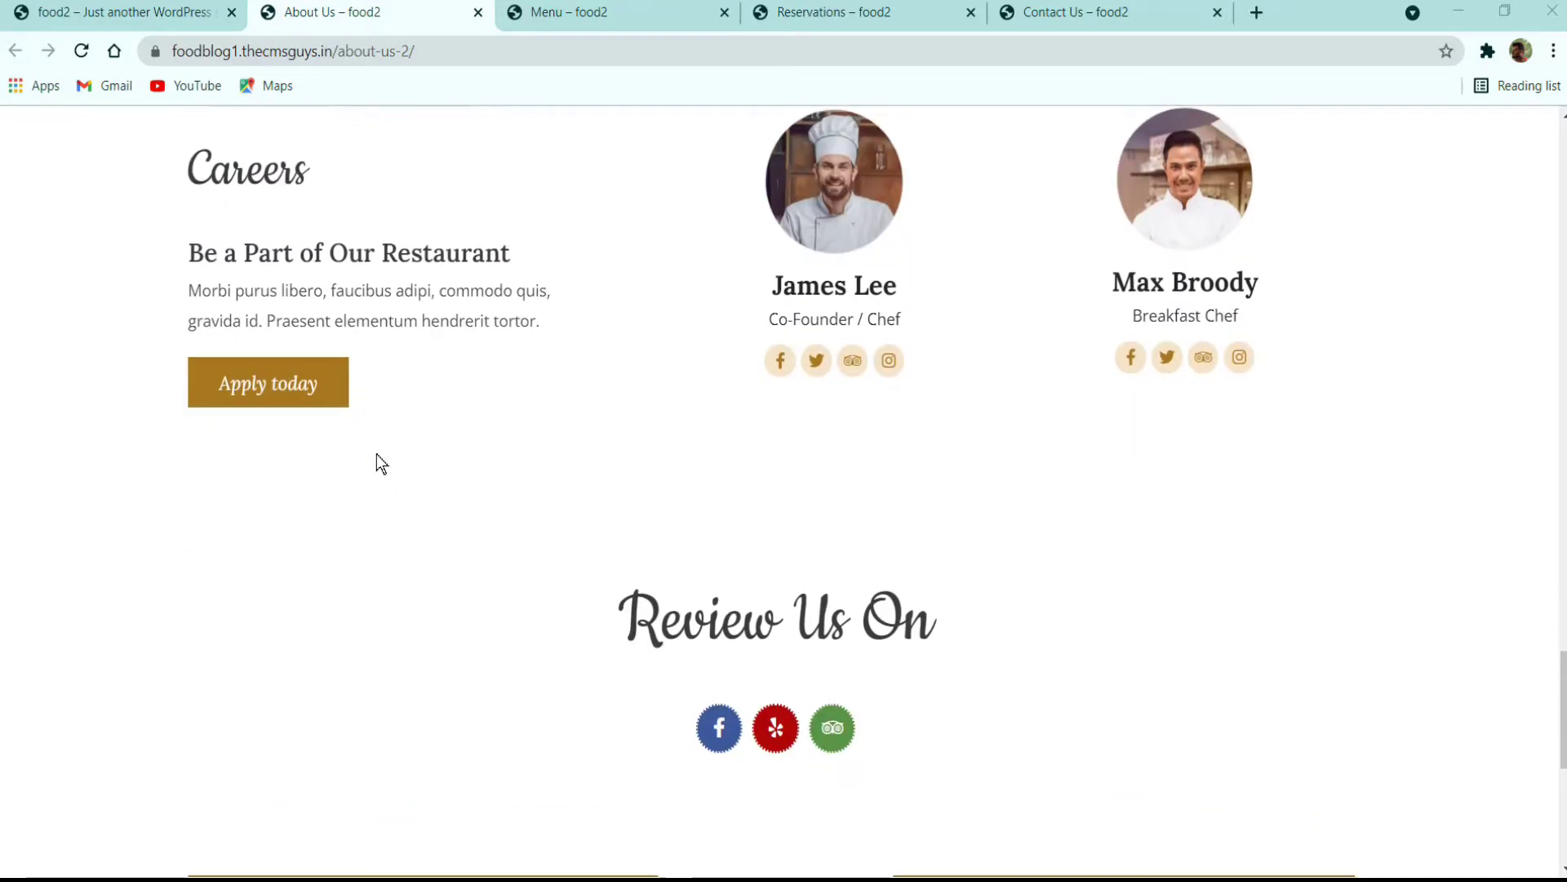
pyautogui.scroll(-3, 375, 454)
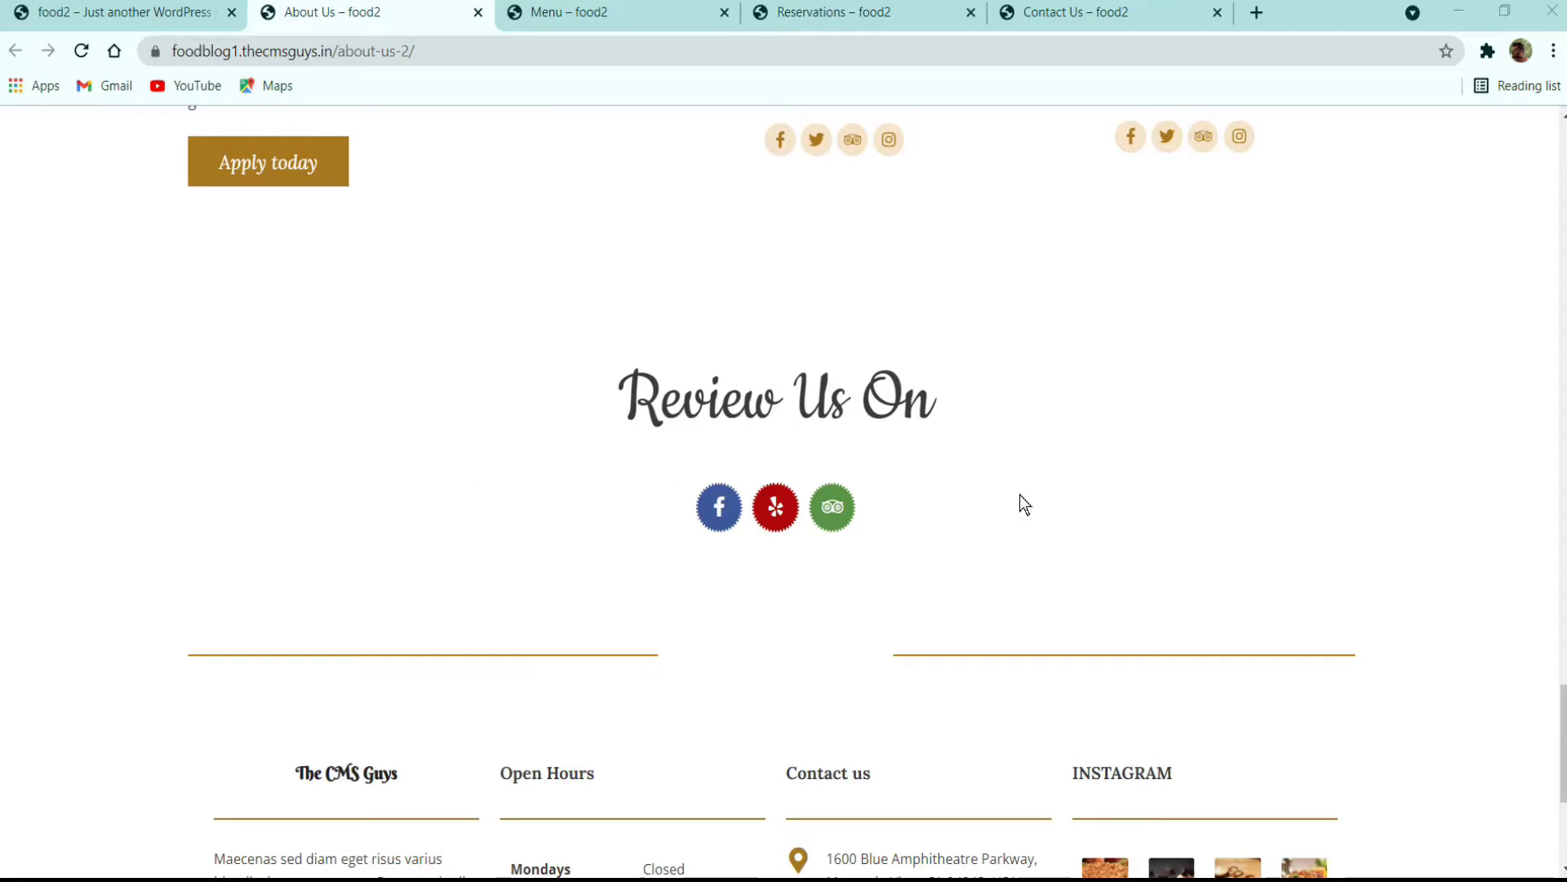
pyautogui.scroll(-5, 882, 535)
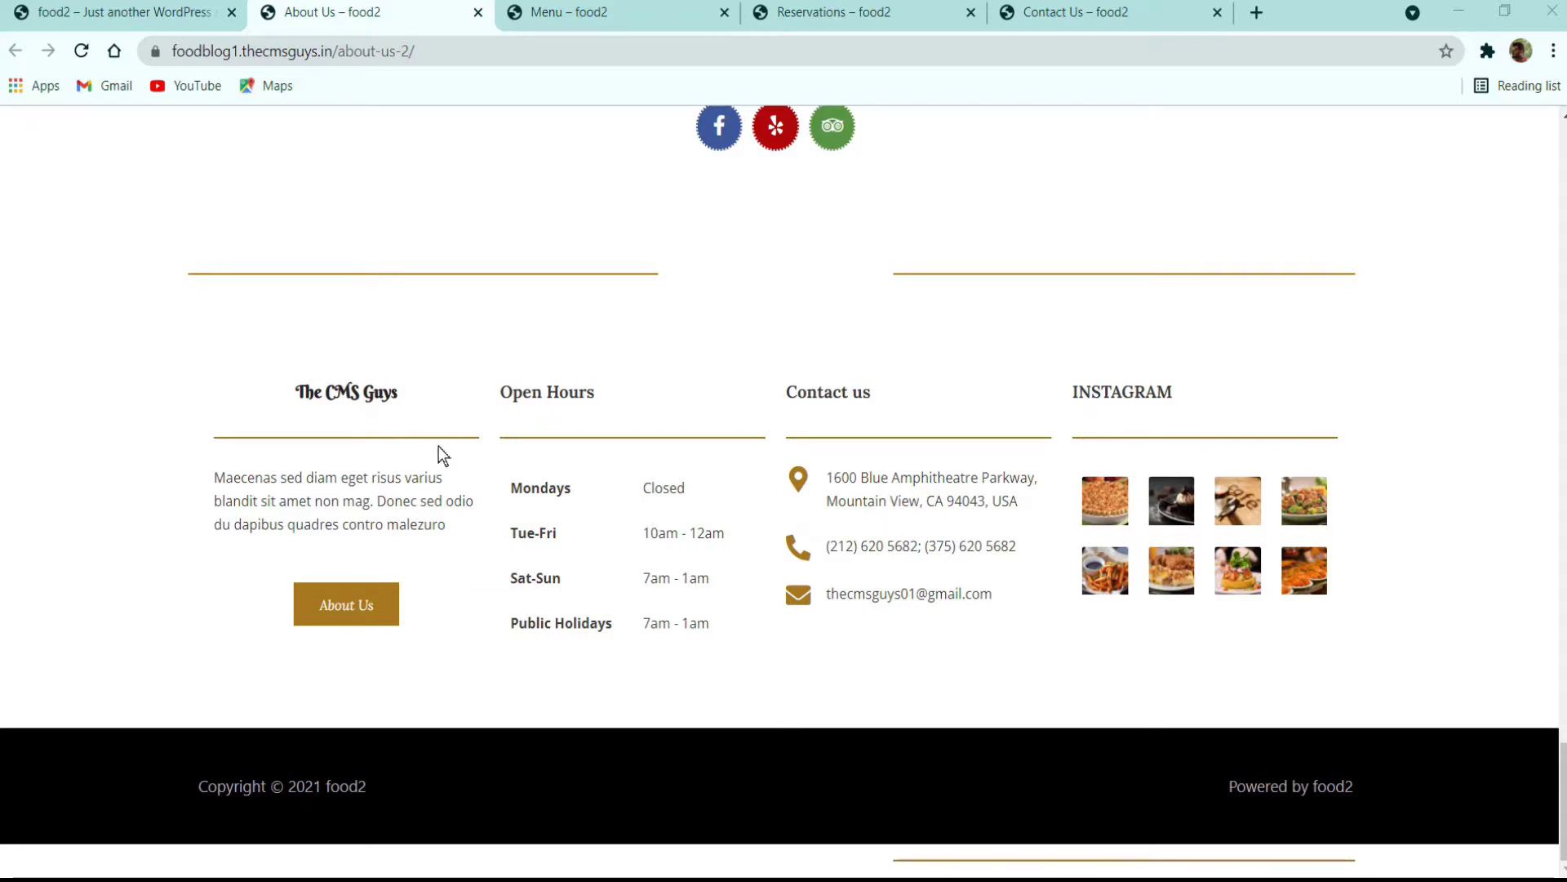
# Step: Close the About Us tab and scroll down the Menu page
pyautogui.click(478, 12)
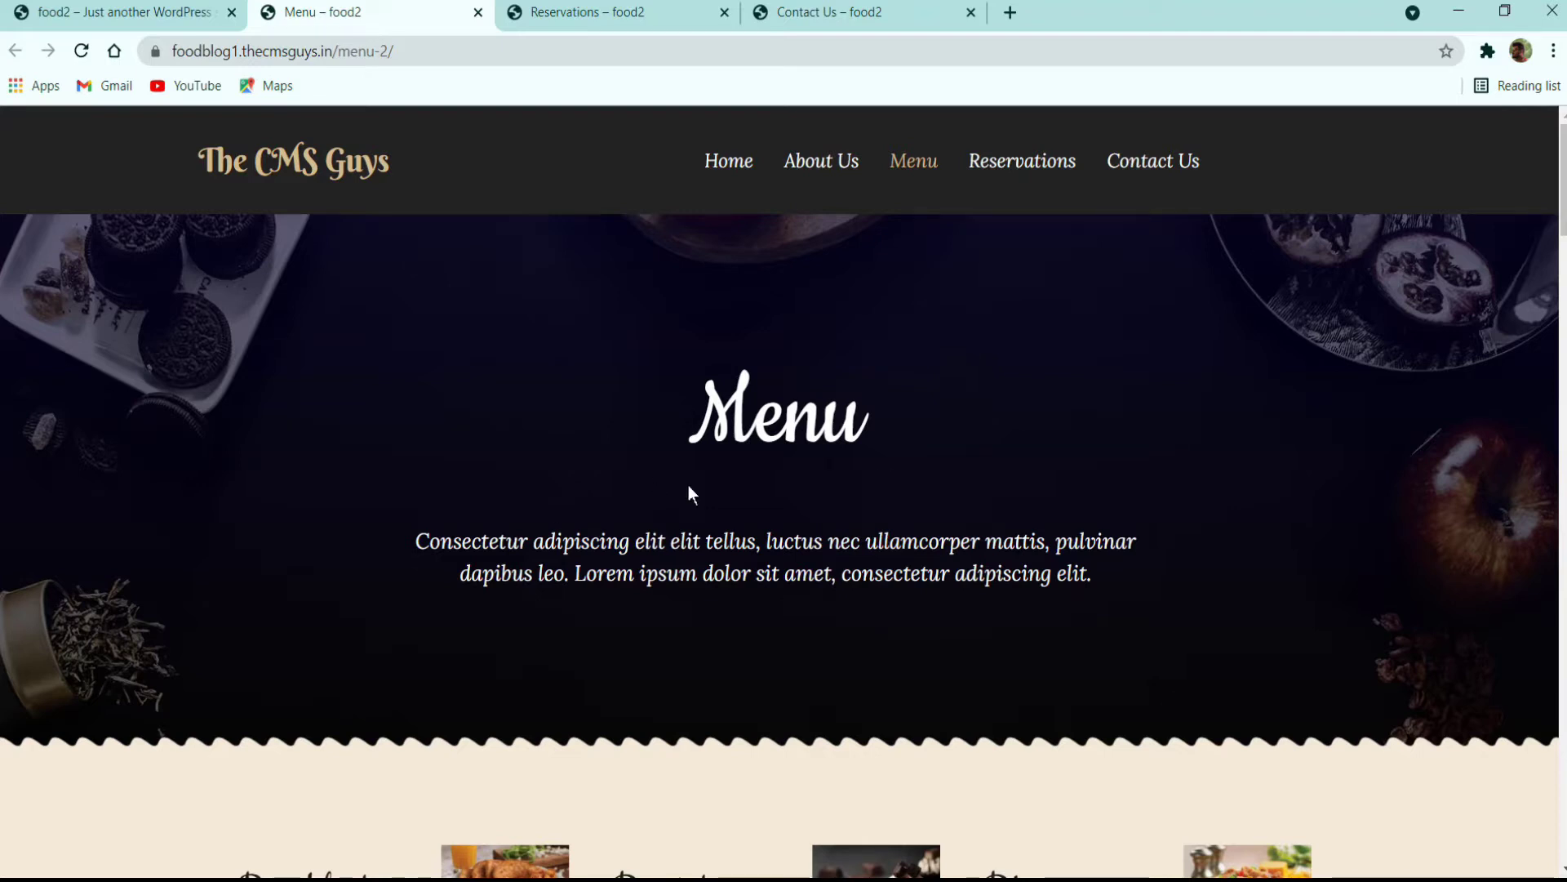
pyautogui.scroll(-5, 865, 498)
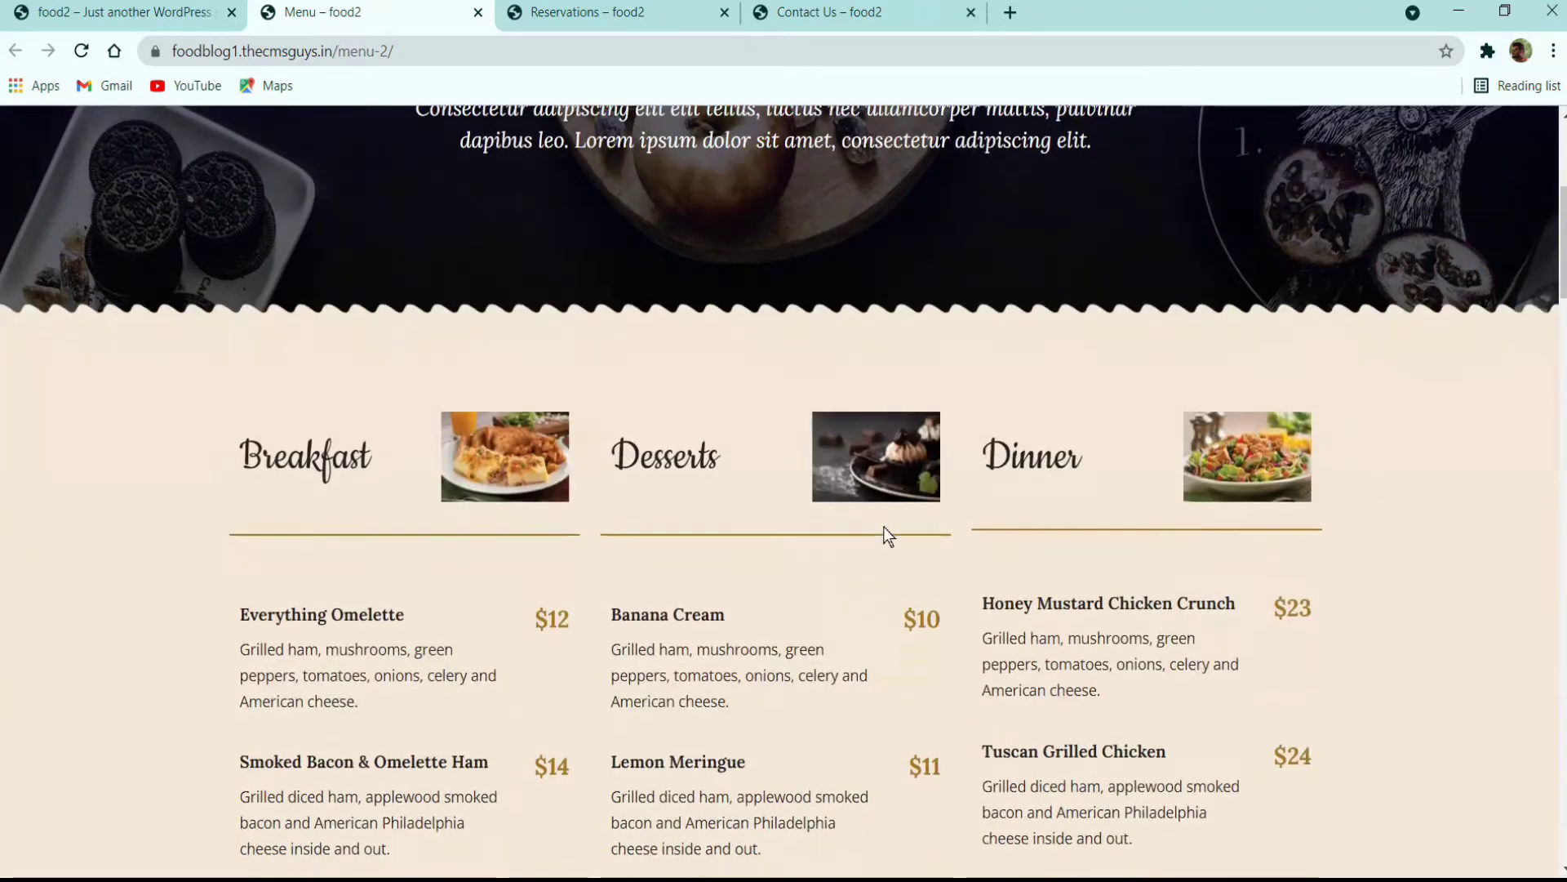
pyautogui.scroll(-3, 882, 536)
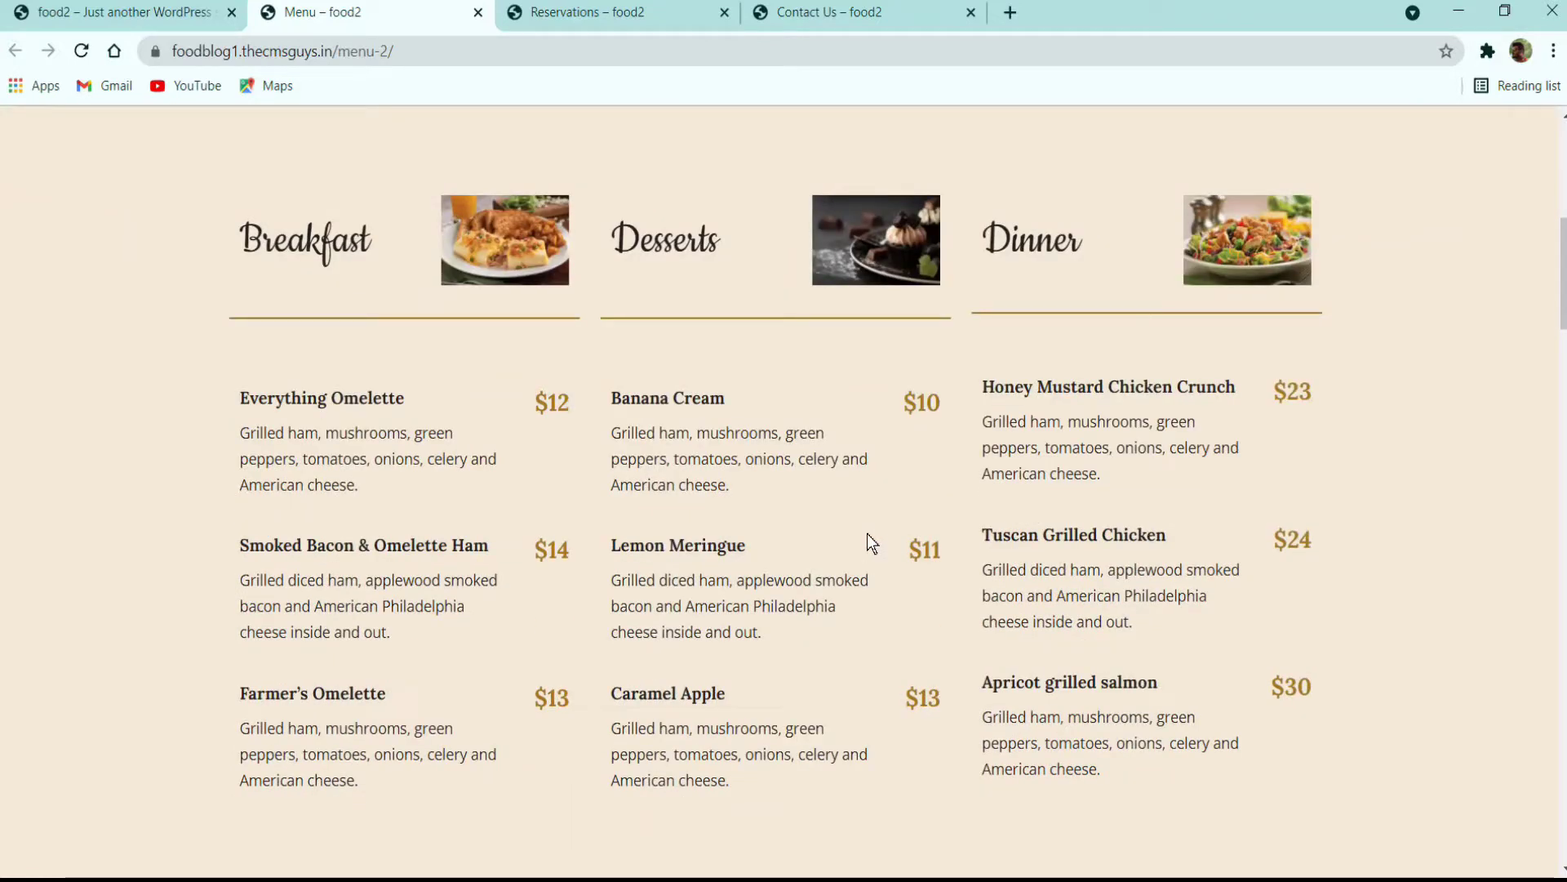
pyautogui.scroll(-3, 885, 532)
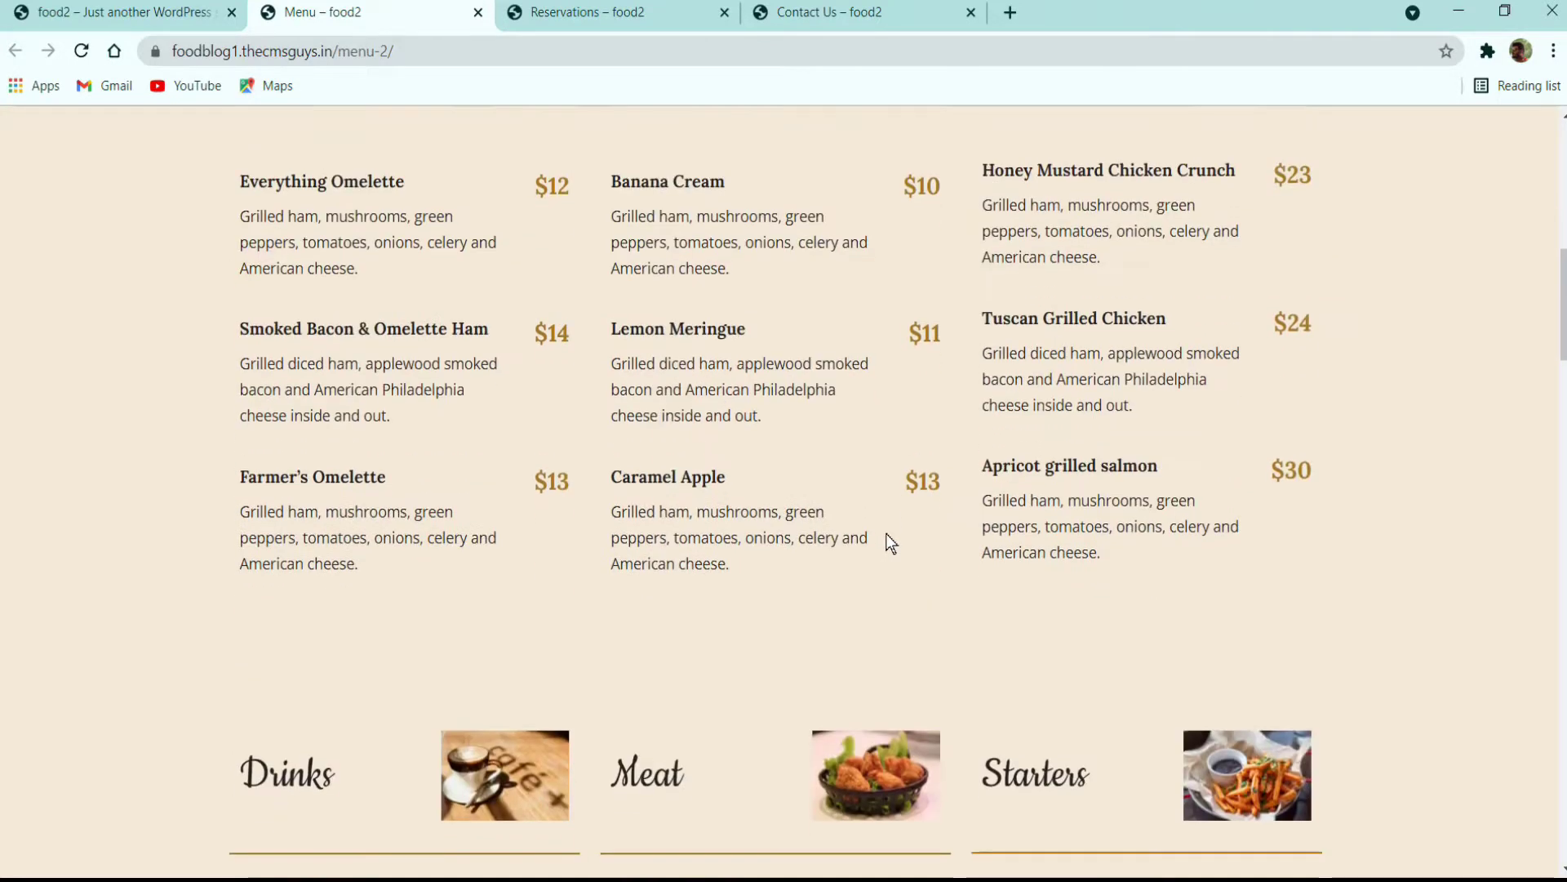
pyautogui.scroll(-3, 888, 542)
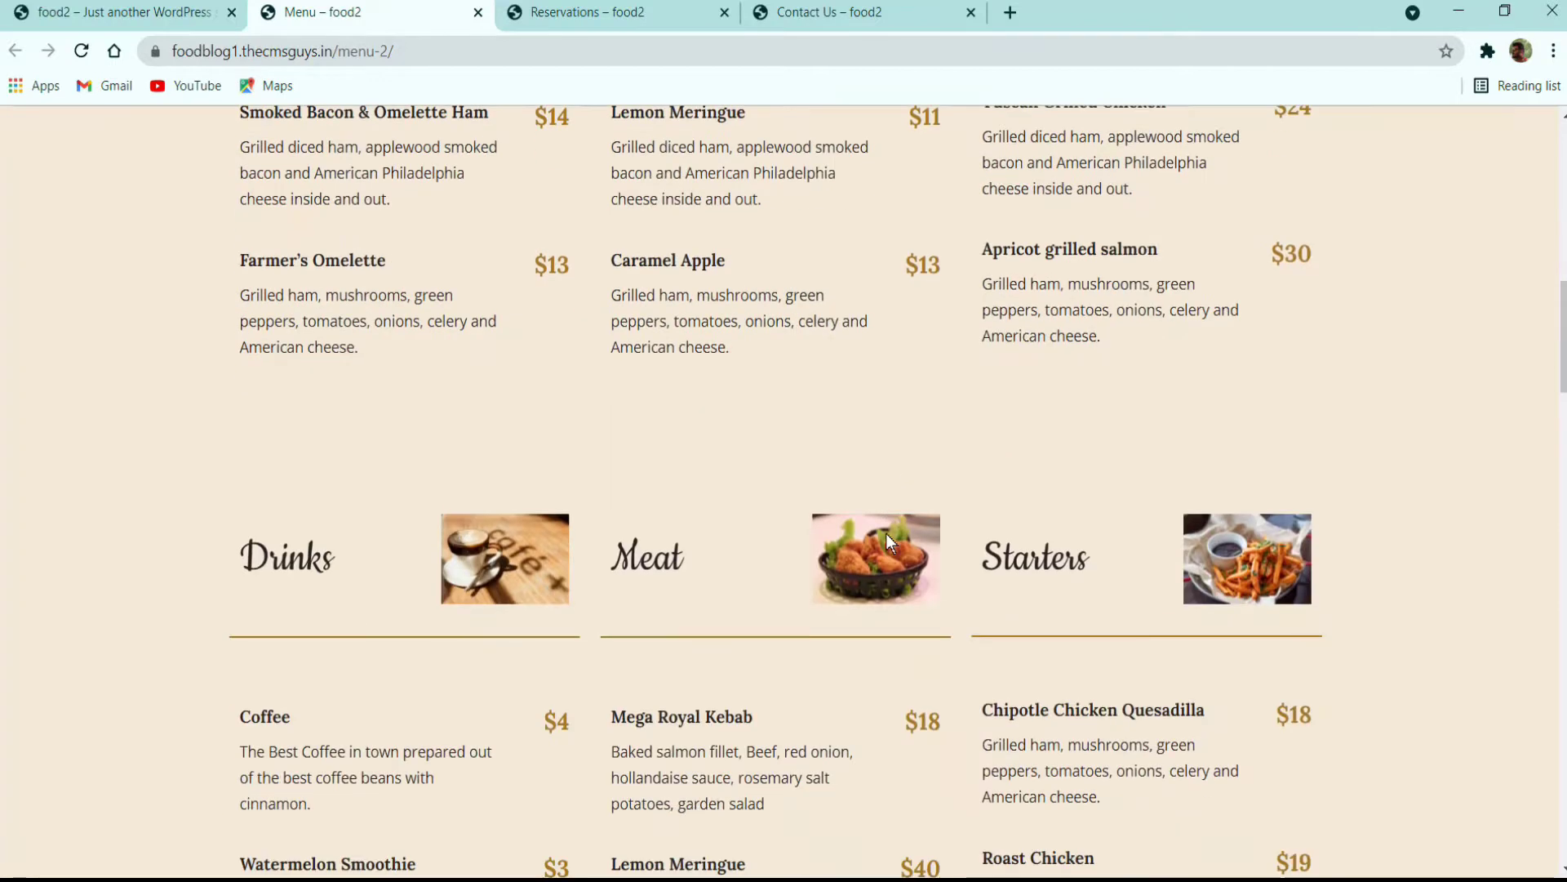
pyautogui.scroll(-3, 888, 542)
pyautogui.scroll(-15, 887, 536)
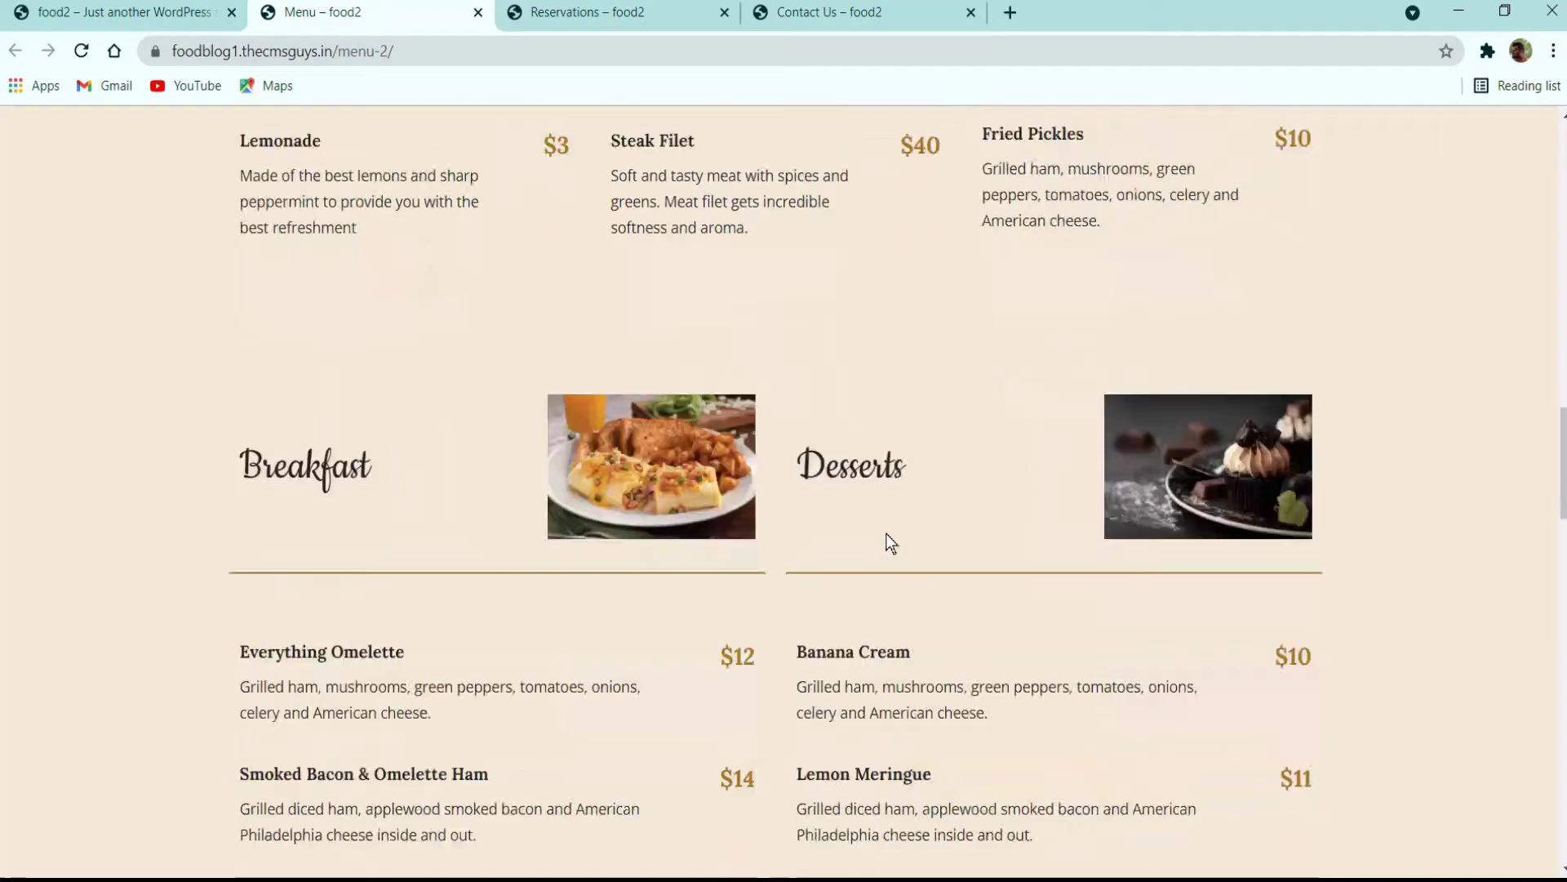
# Step: Scroll back up to the Meat and Starters sections with dishes like Mega Royal Kebab
pyautogui.scroll(-16, 885, 542)
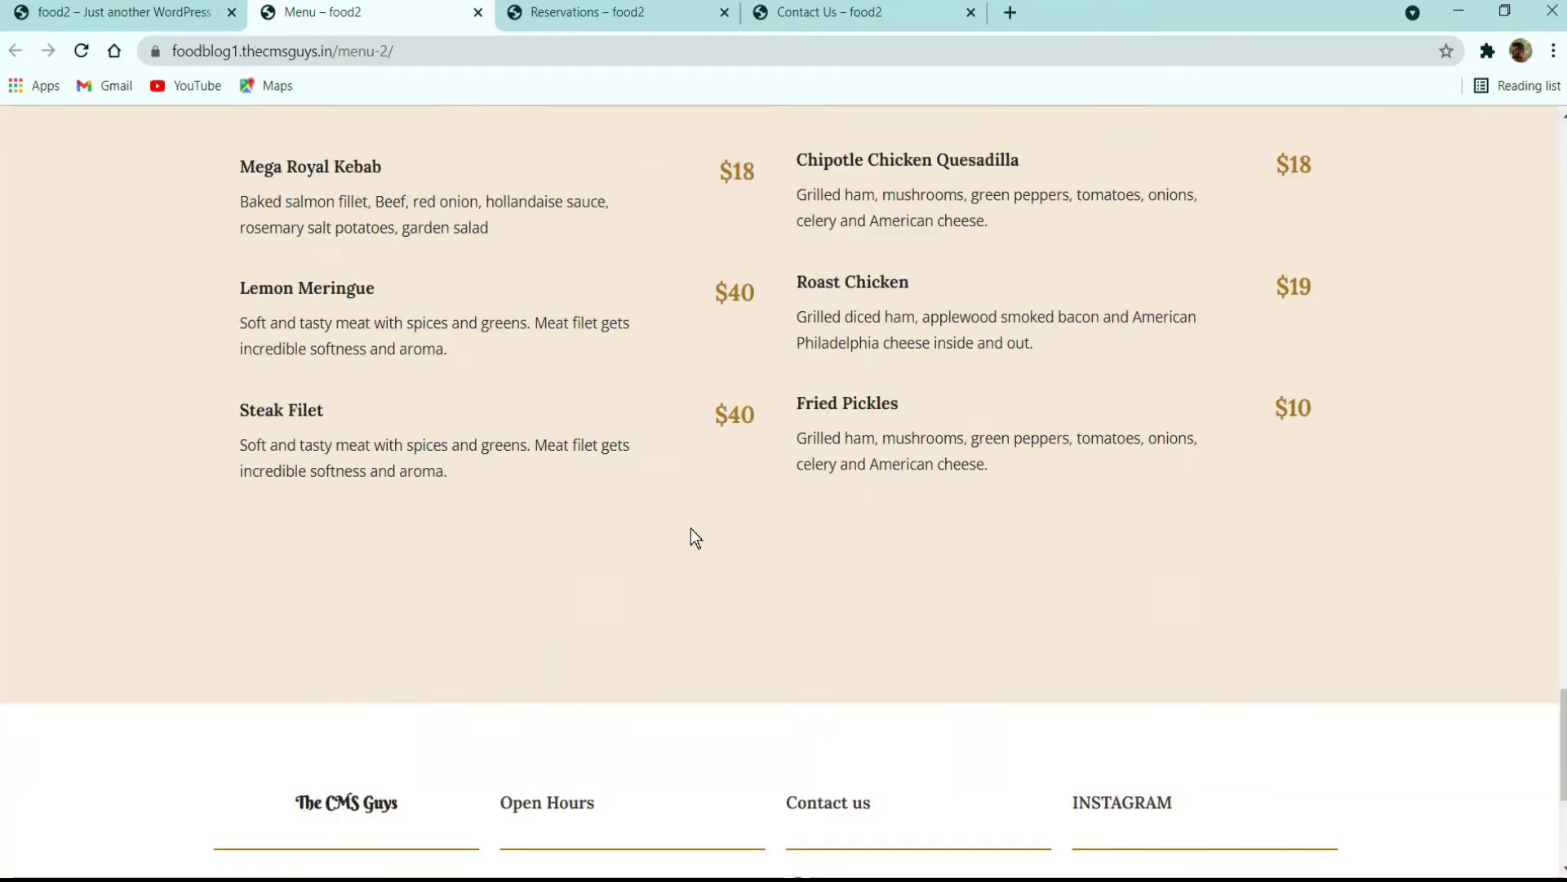
pyautogui.scroll(-5, 696, 571)
pyautogui.scroll(10, 620, 581)
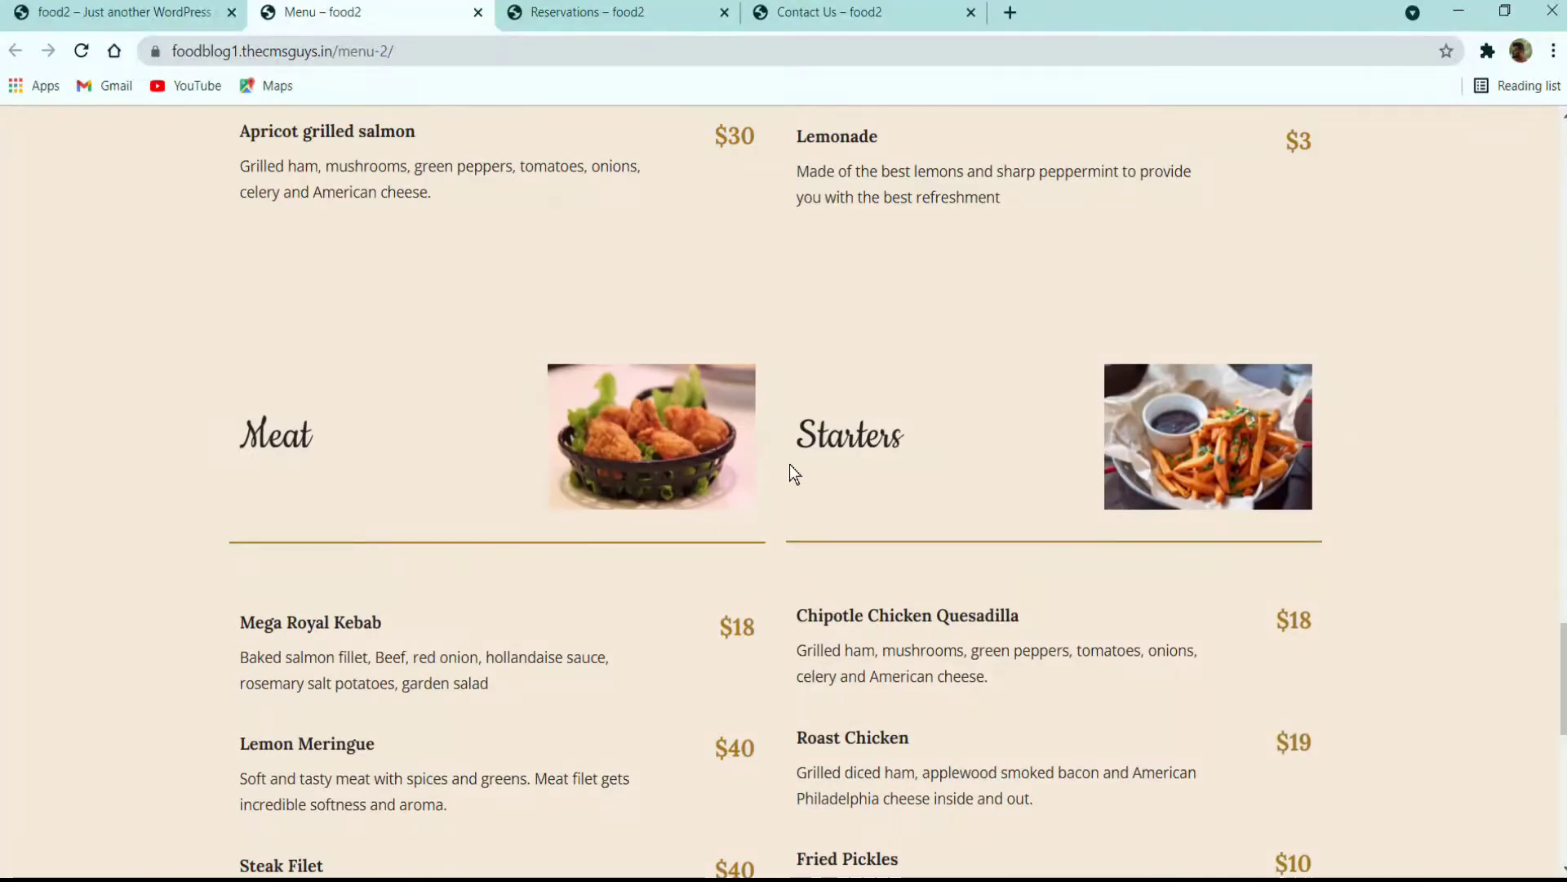
pyautogui.scroll(8, 643, 458)
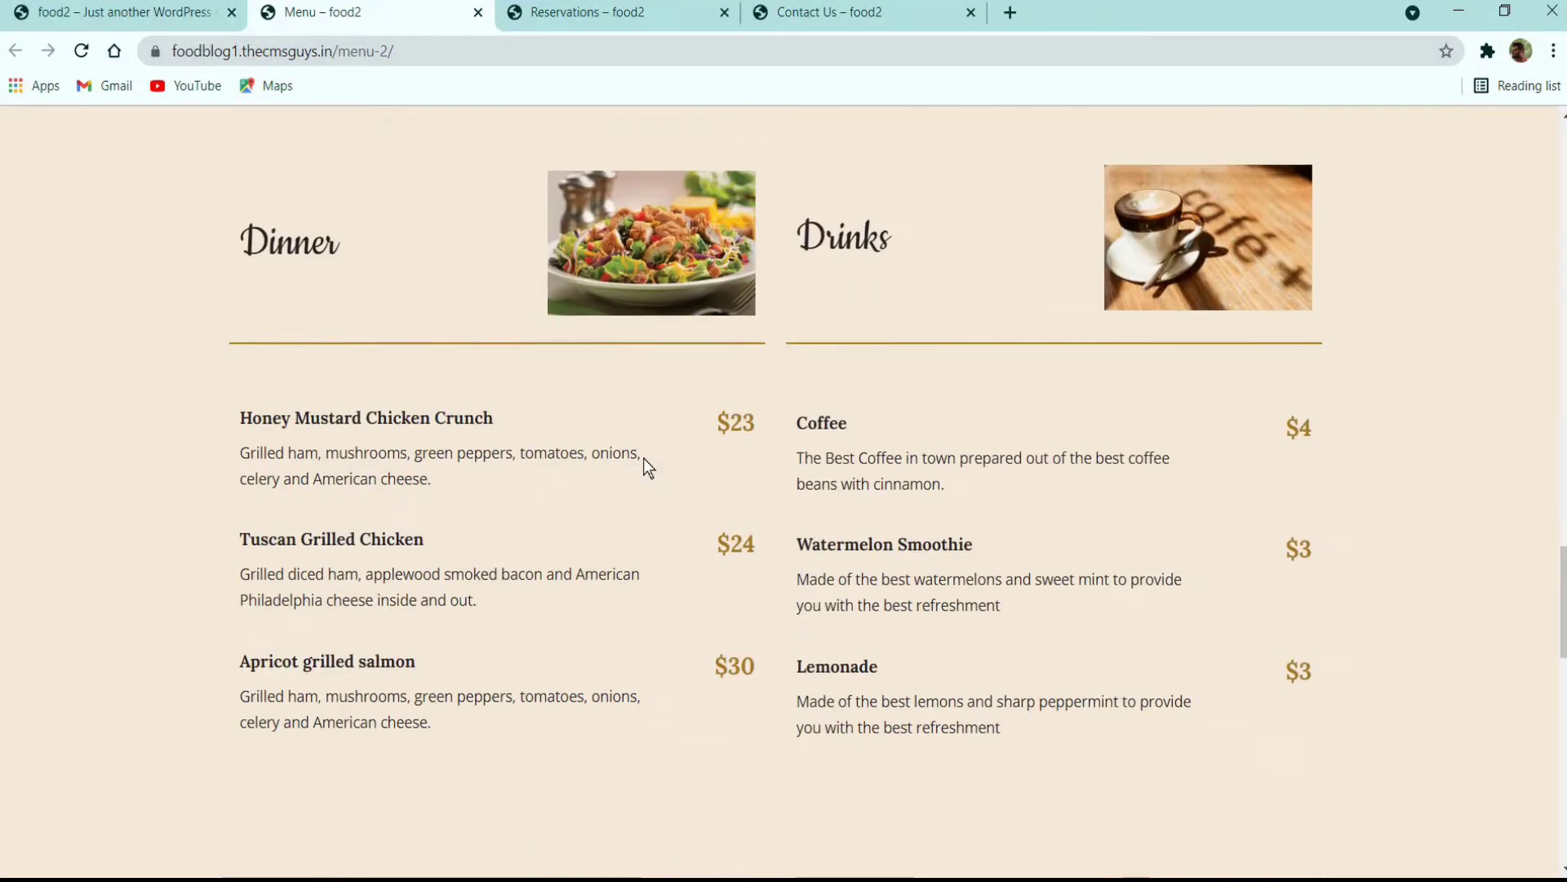
pyautogui.scroll(-18, 620, 441)
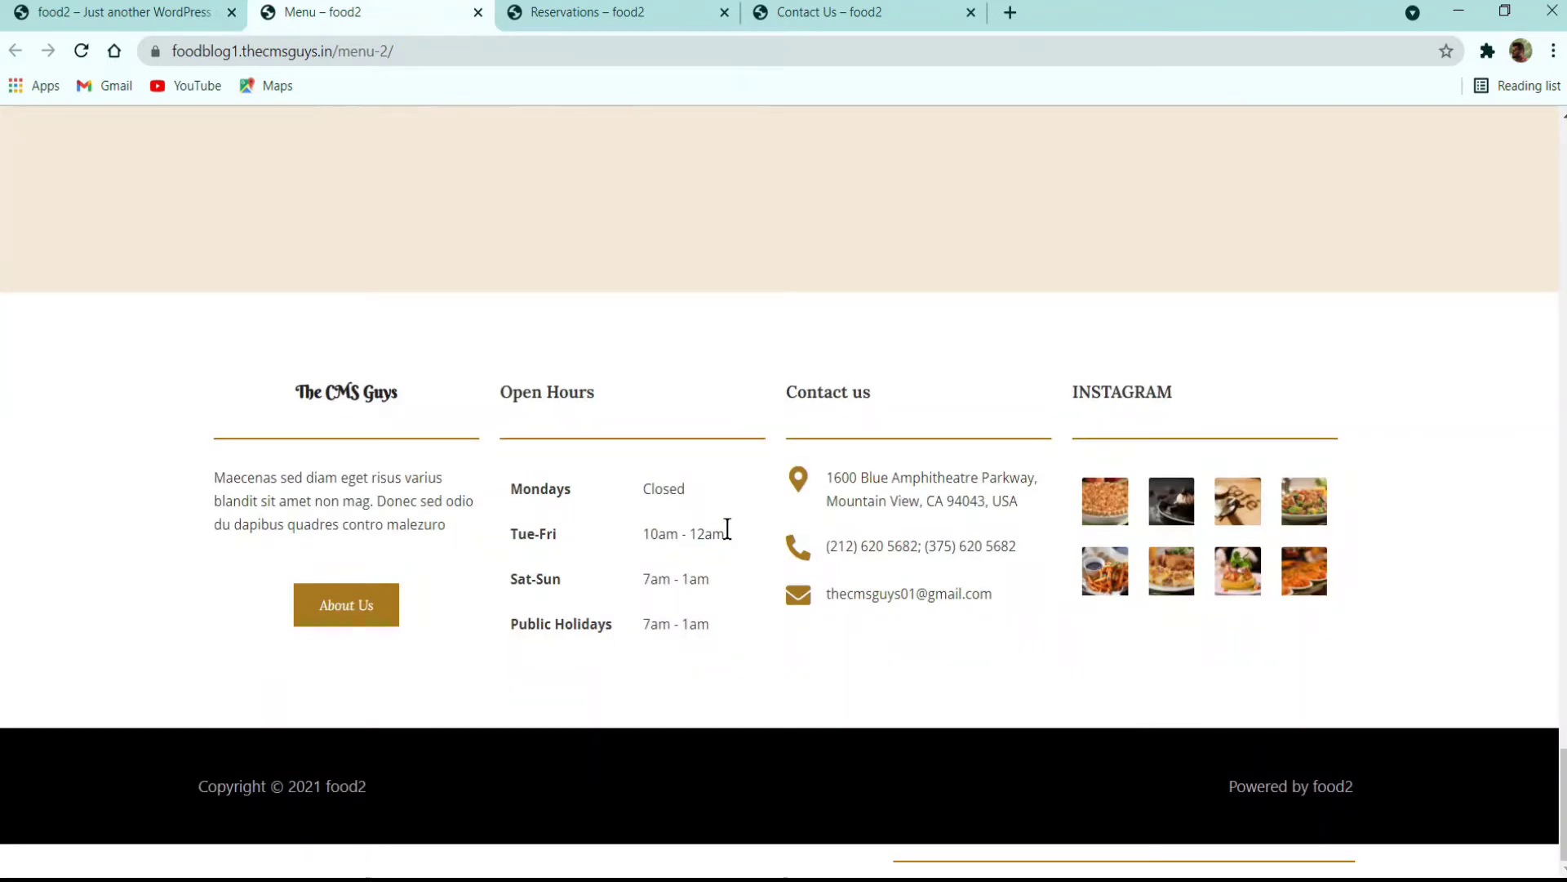
pyautogui.scroll(18, 727, 530)
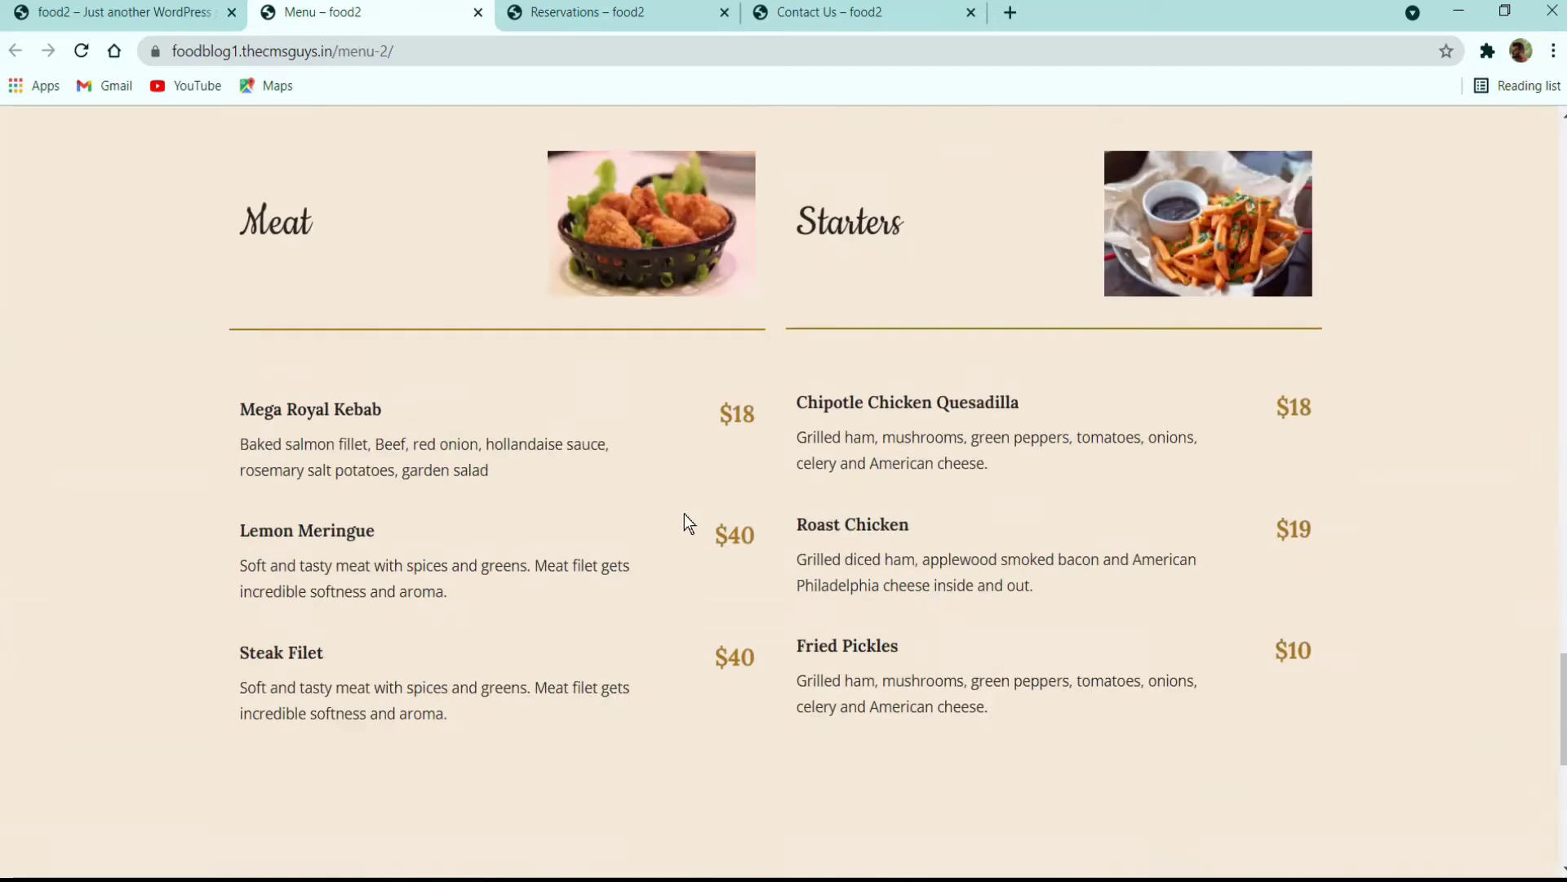
# Step: Close the Menu tab and scroll the Reservations page from Book your table to Make a Reservation
pyautogui.click(478, 12)
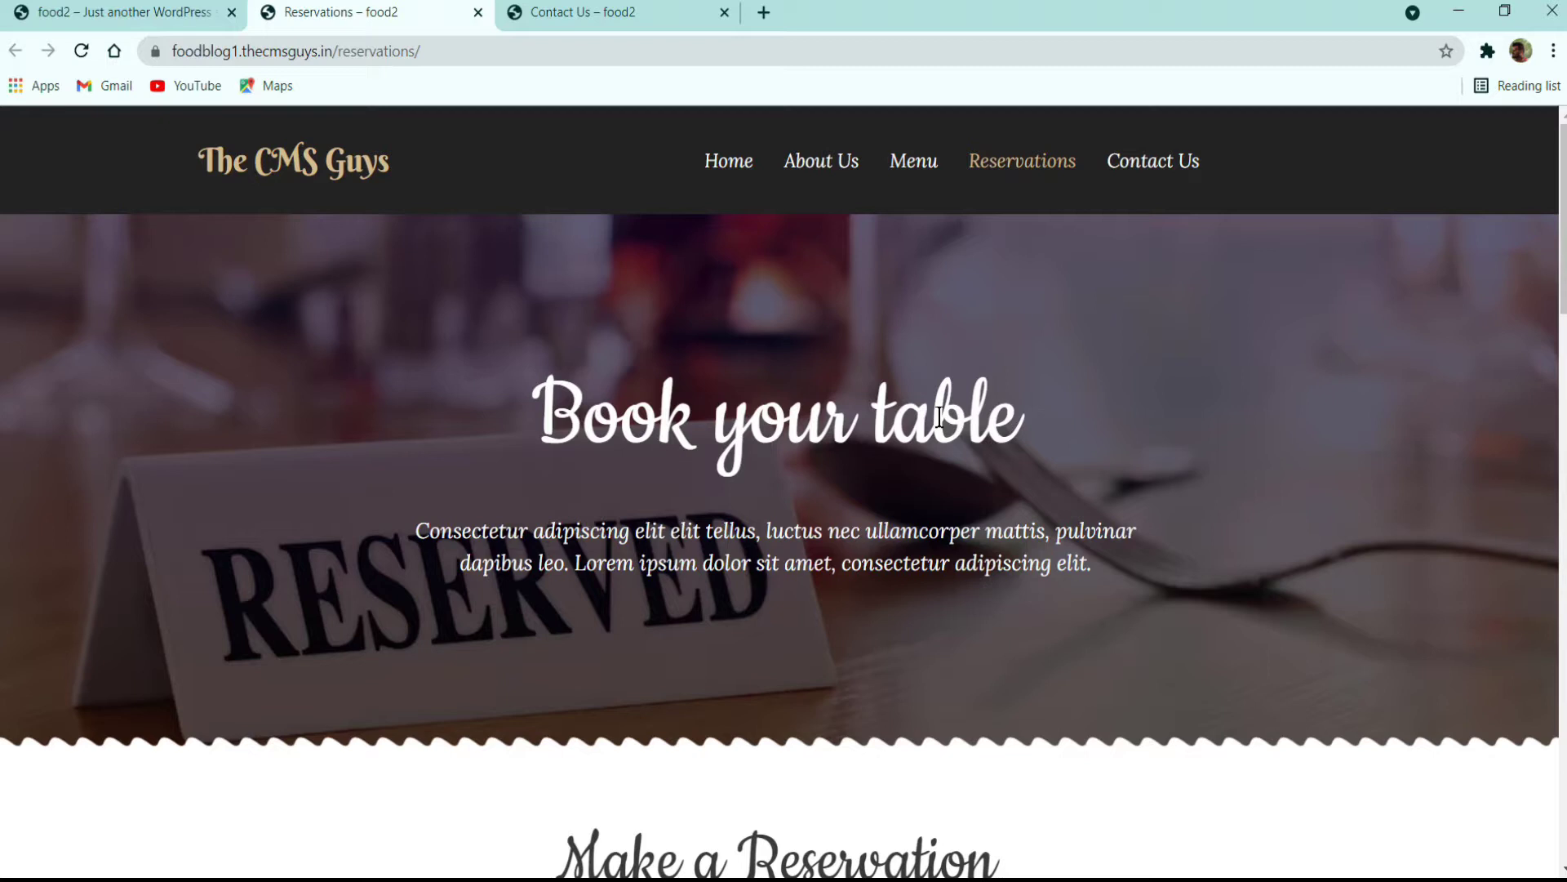
pyautogui.scroll(-8, 997, 542)
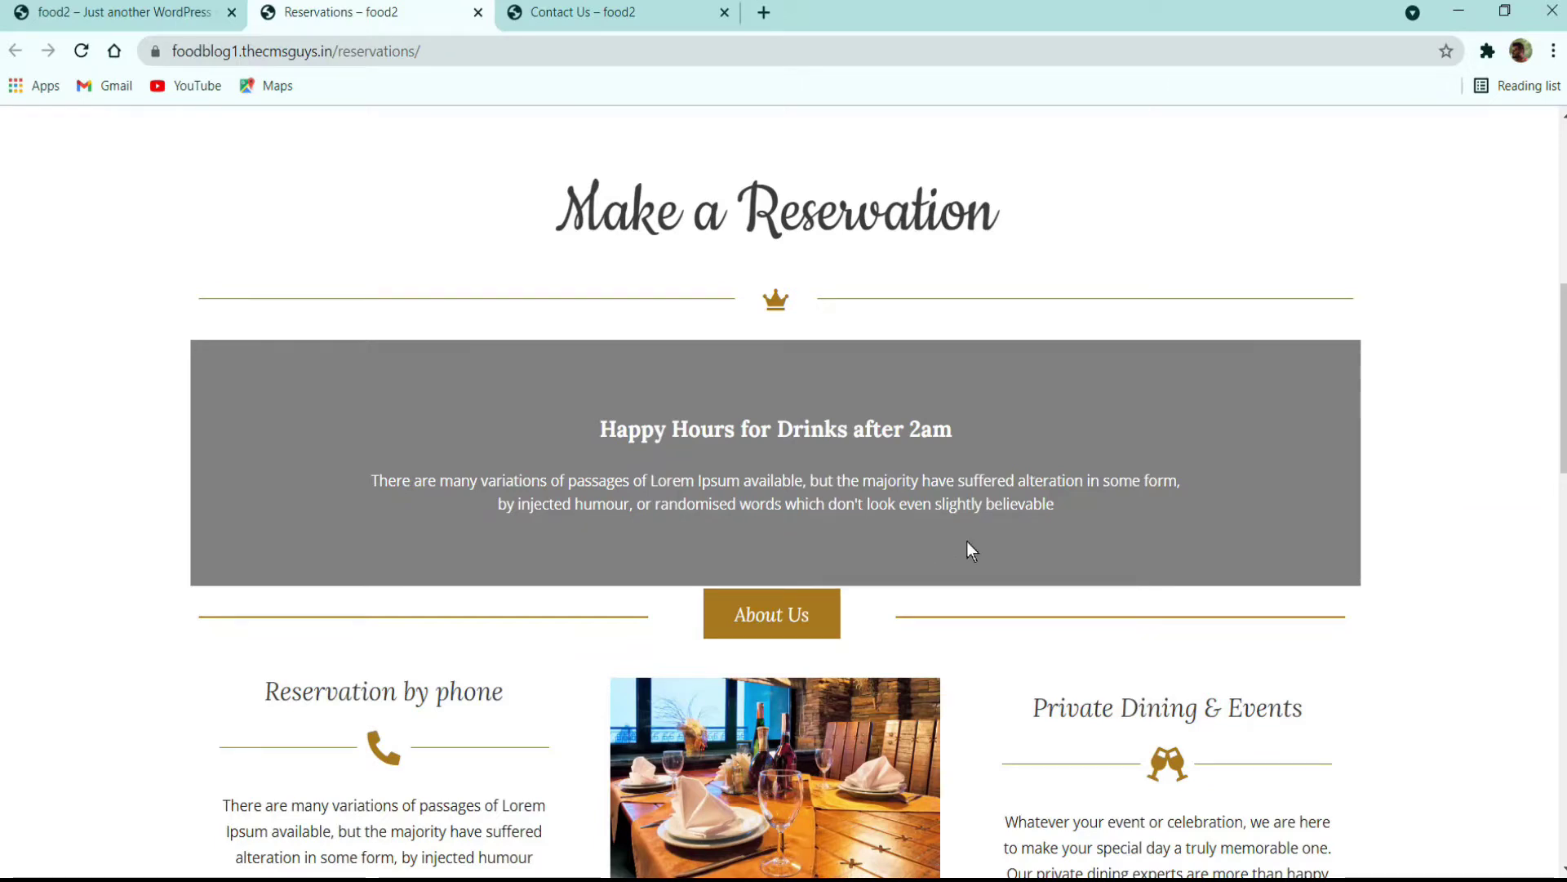
pyautogui.scroll(-3, 983, 558)
pyautogui.scroll(3, 982, 558)
pyautogui.scroll(-3, 806, 564)
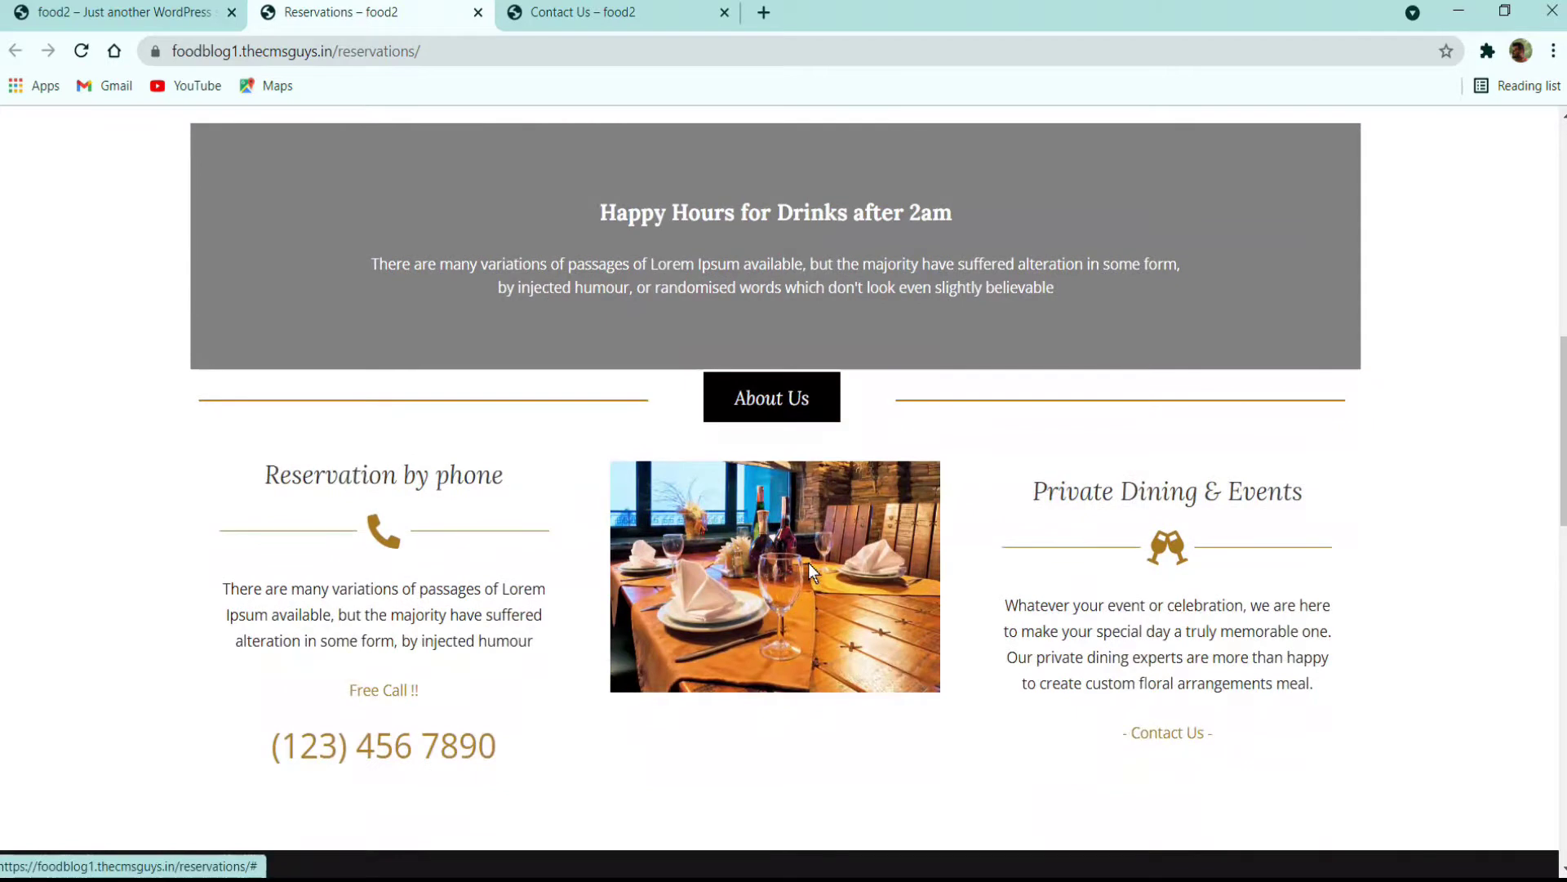
pyautogui.scroll(-3, 1091, 481)
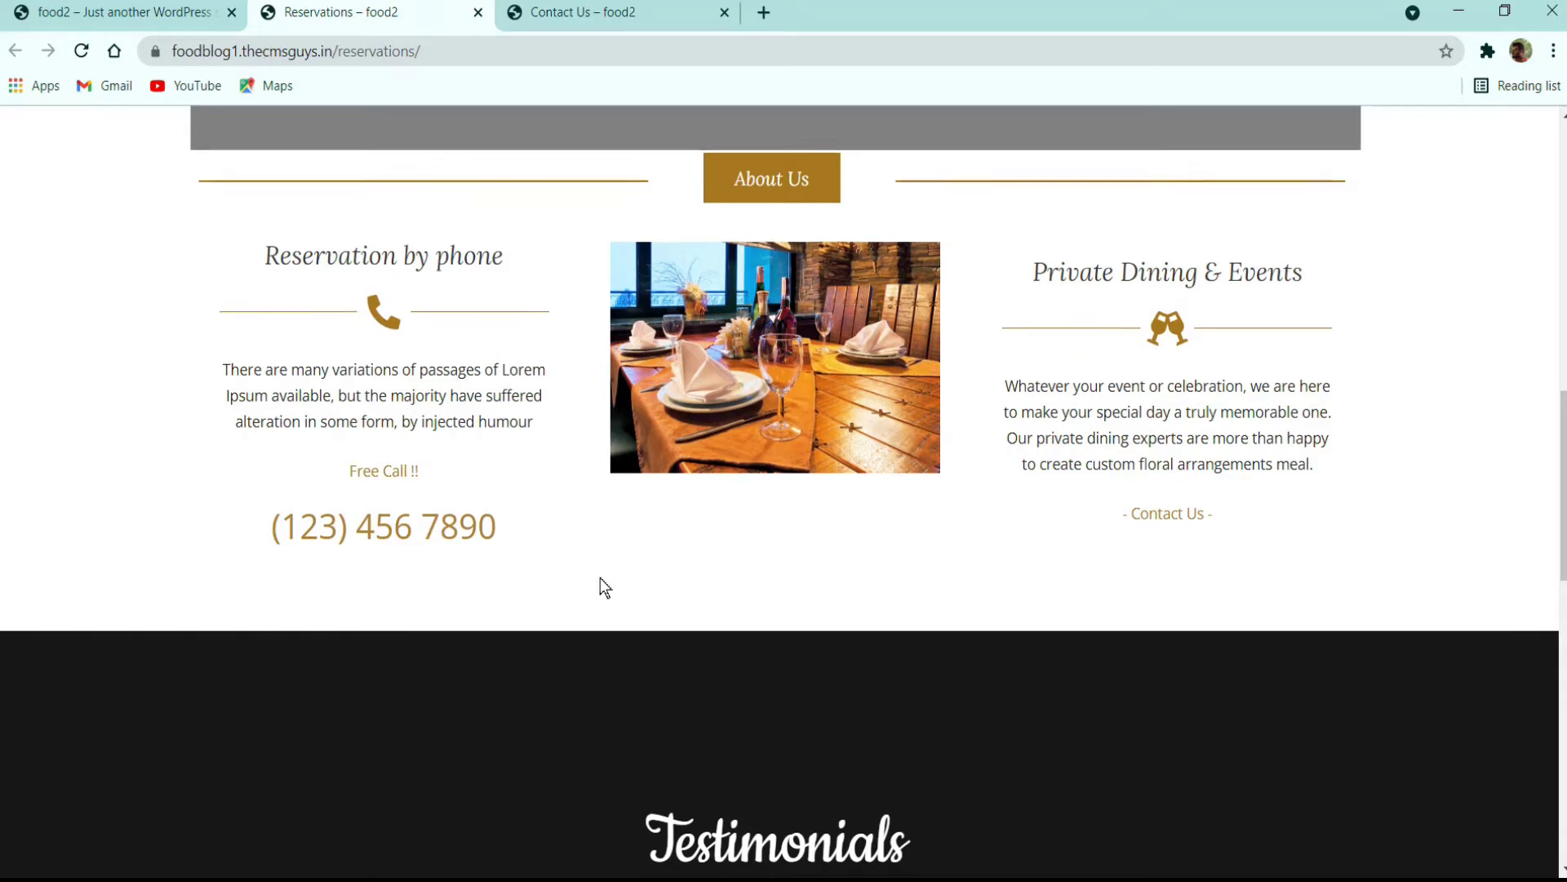
pyautogui.scroll(-3, 600, 577)
pyautogui.scroll(3, 600, 578)
pyautogui.scroll(-9, 600, 578)
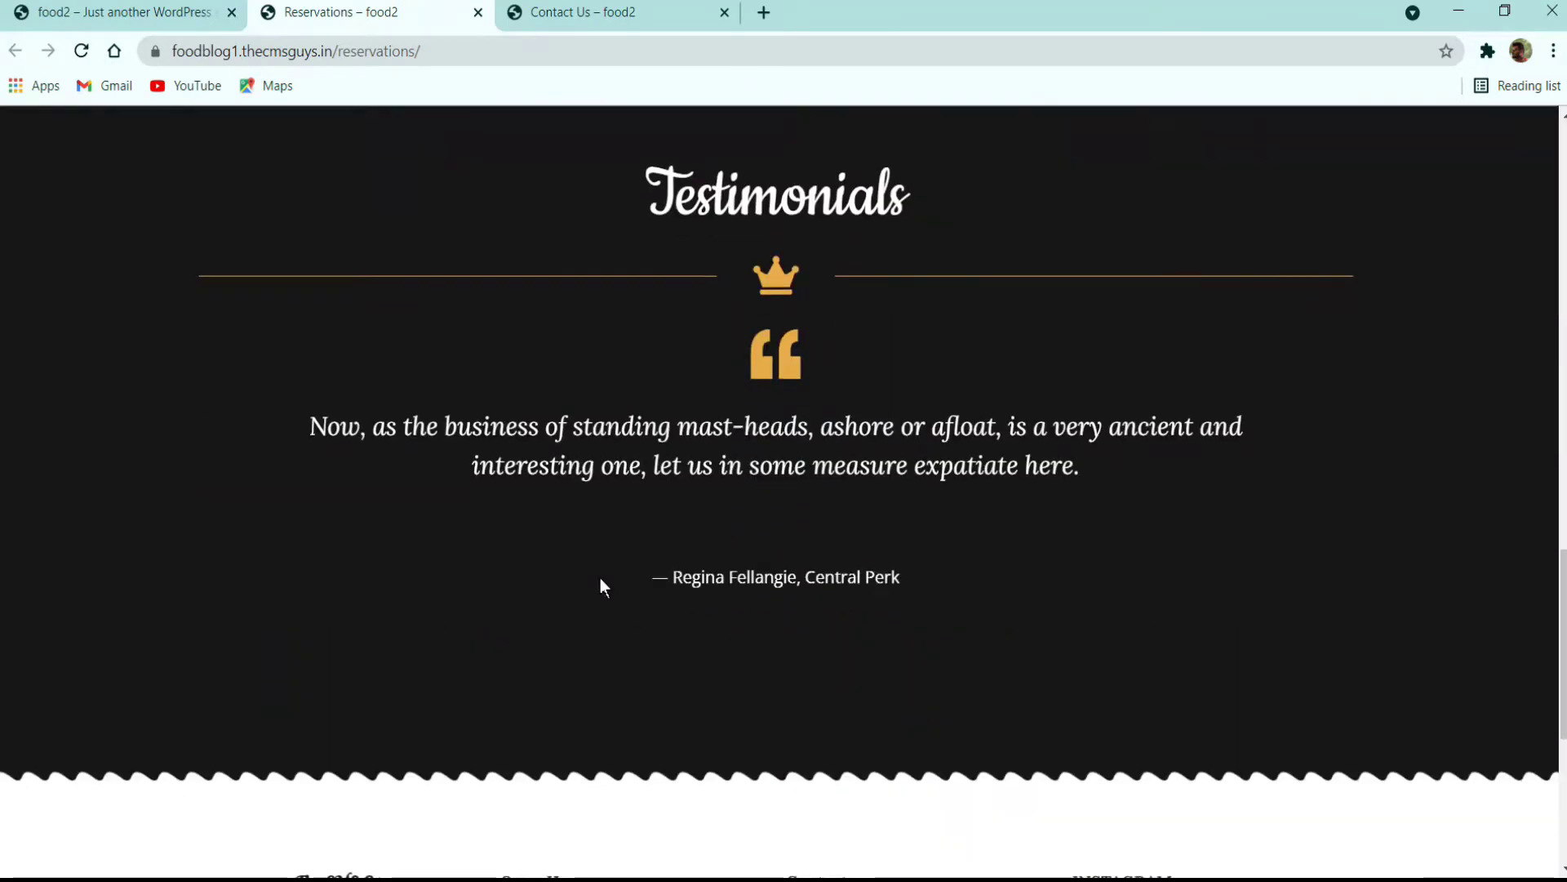
pyautogui.scroll(6, 600, 578)
pyautogui.scroll(3, 600, 578)
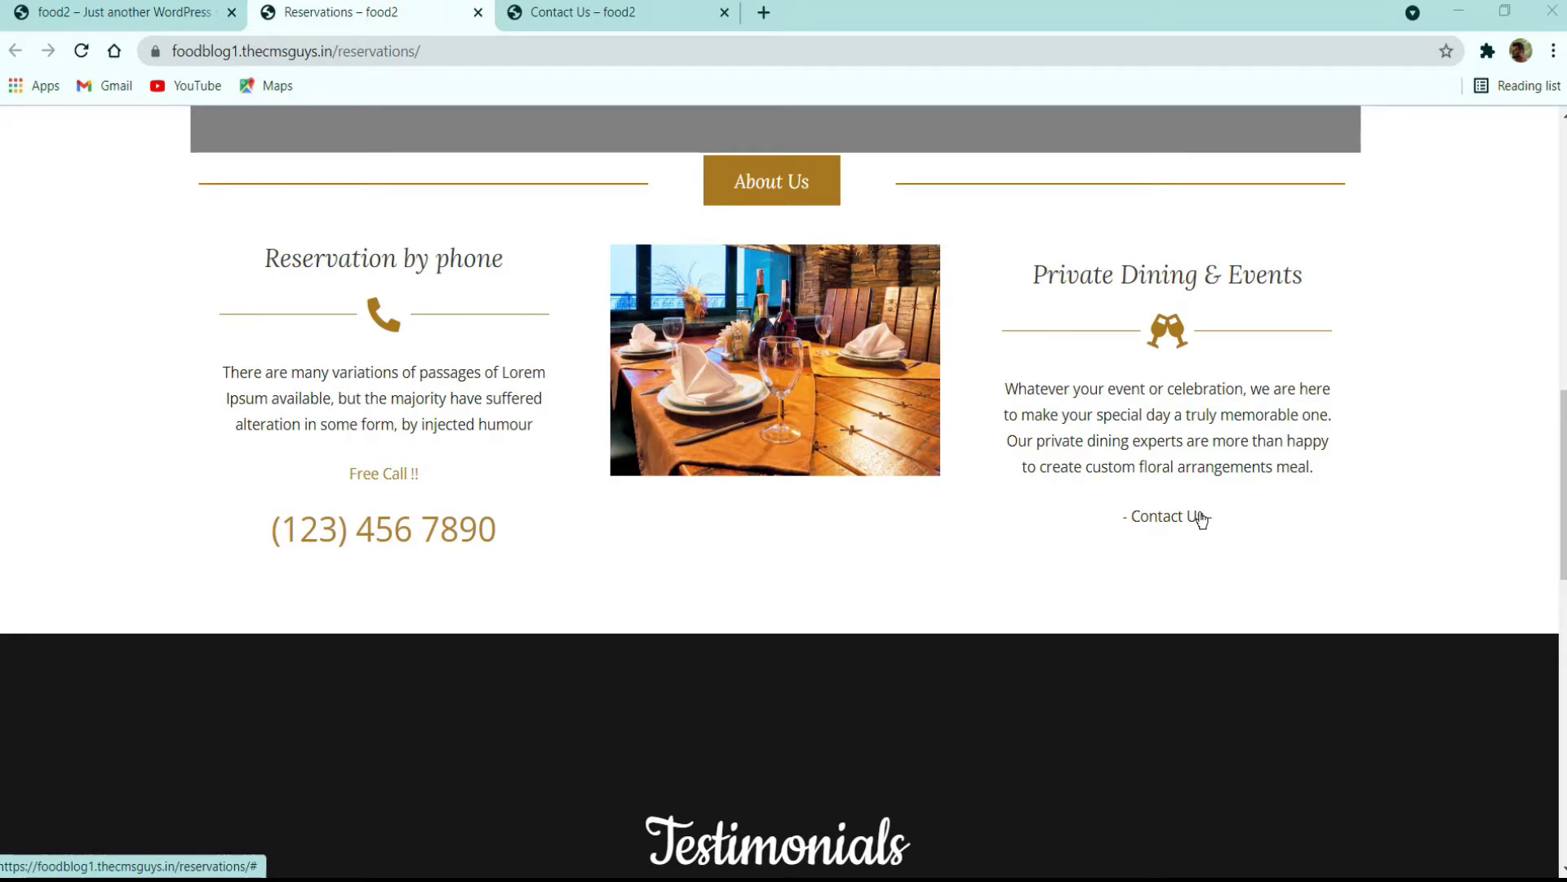
# Step: Scroll on past the Testimonials to the opening-hours footer
pyautogui.scroll(-5, 1201, 518)
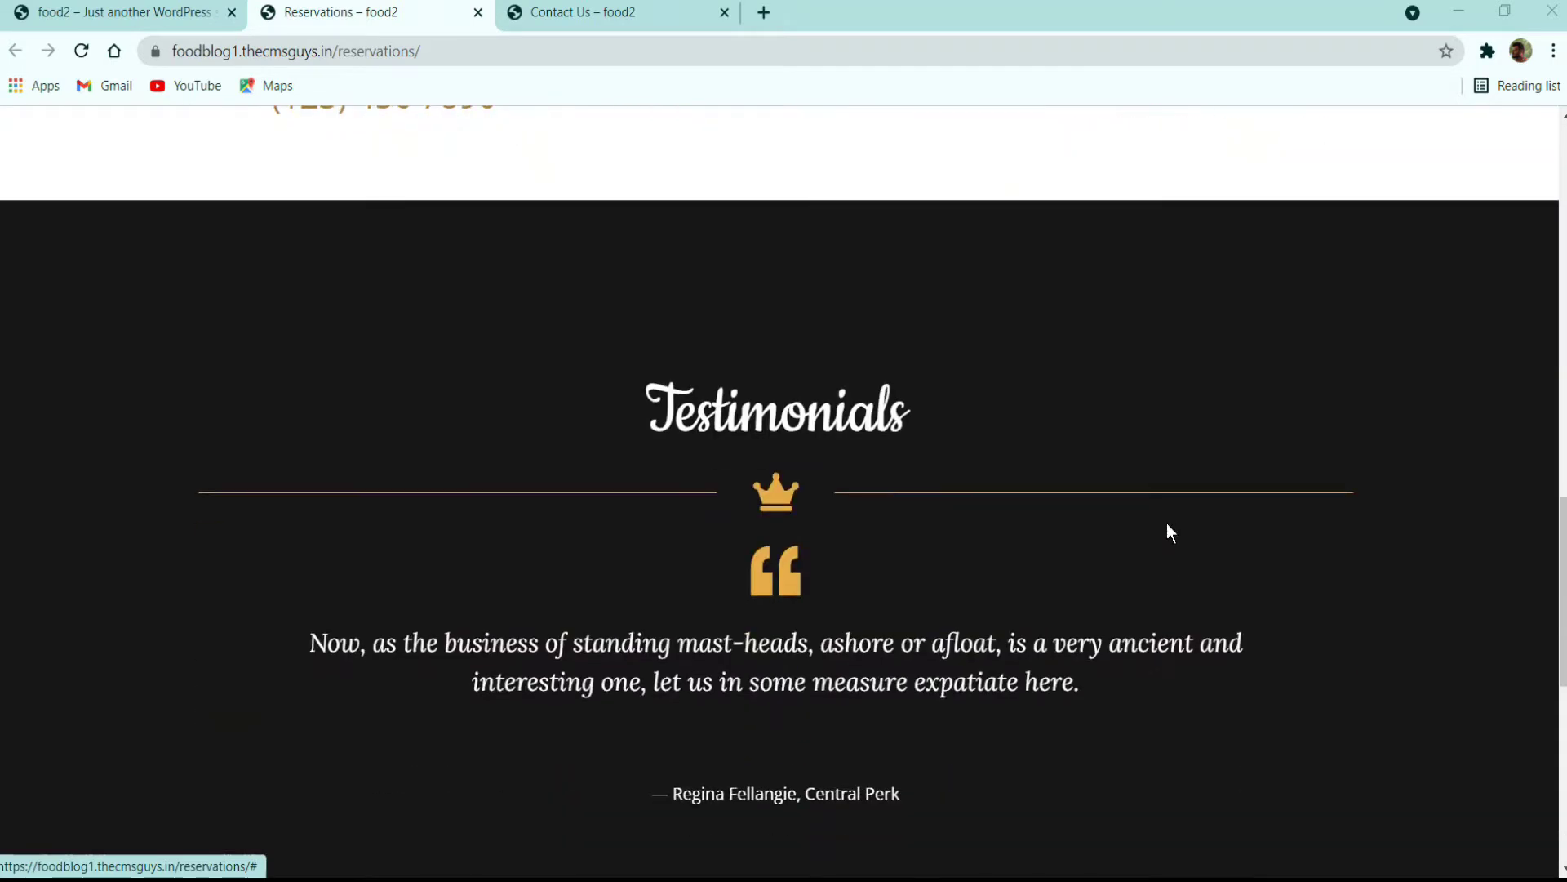
pyautogui.scroll(-3, 880, 562)
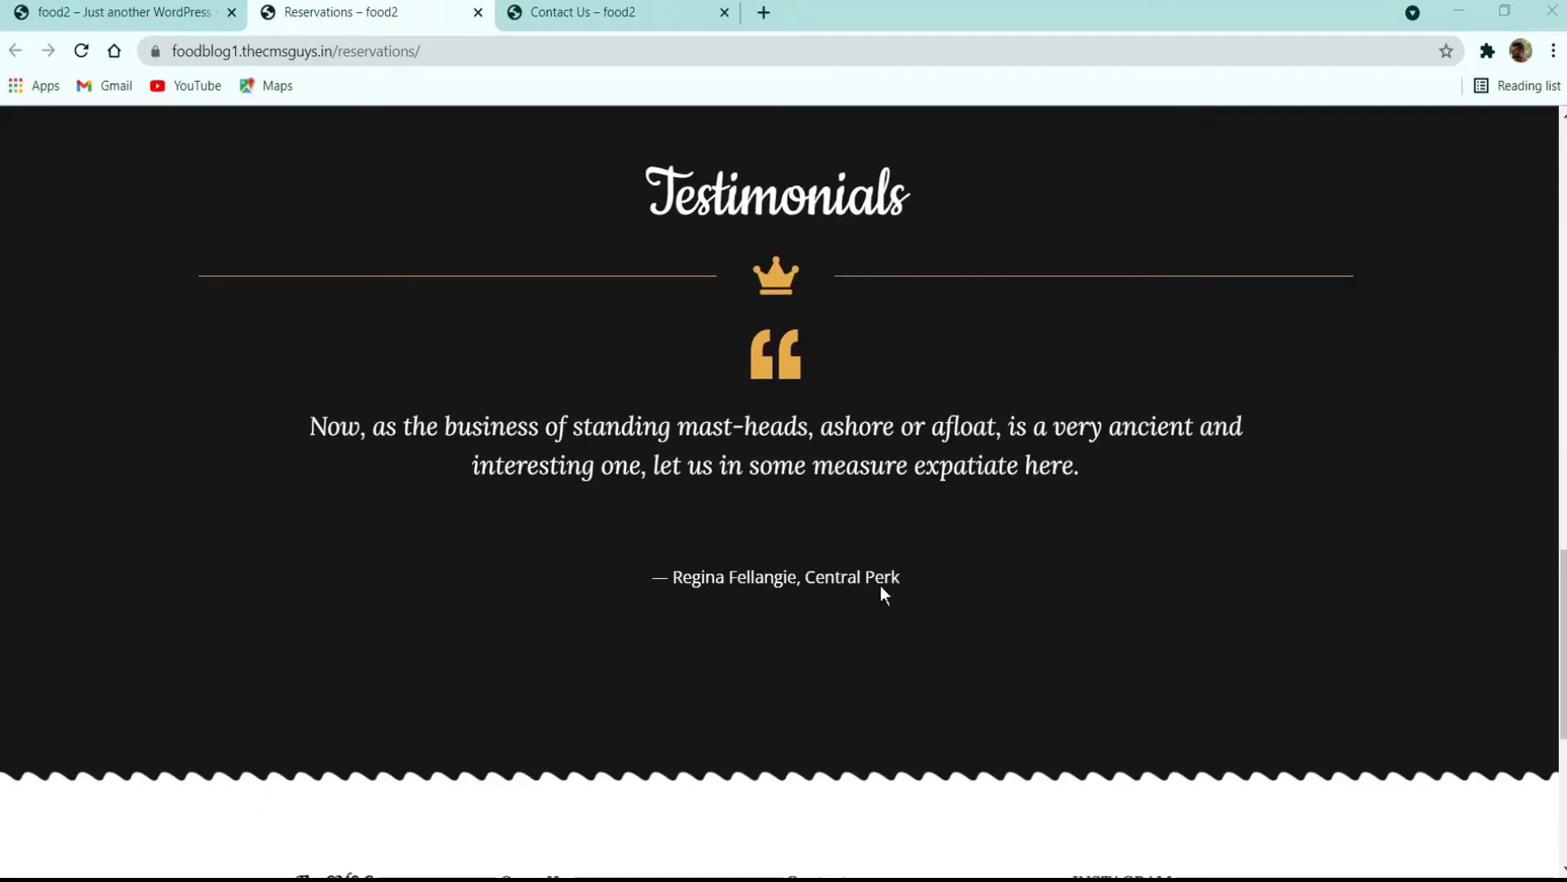
pyautogui.scroll(-5, 816, 577)
pyautogui.scroll(12, 815, 577)
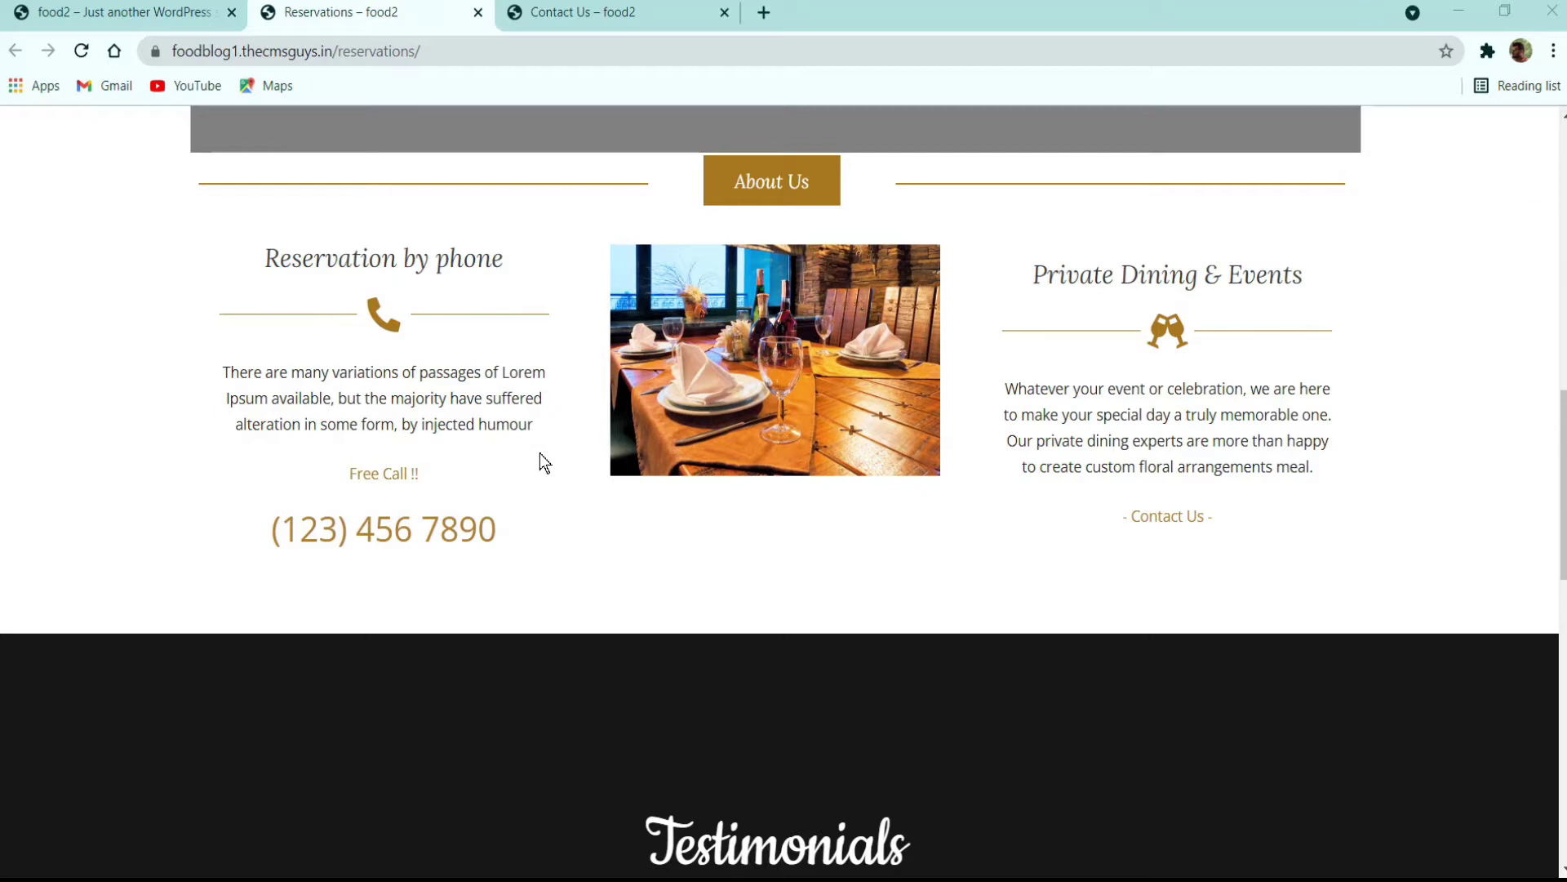
pyautogui.scroll(-5, 541, 453)
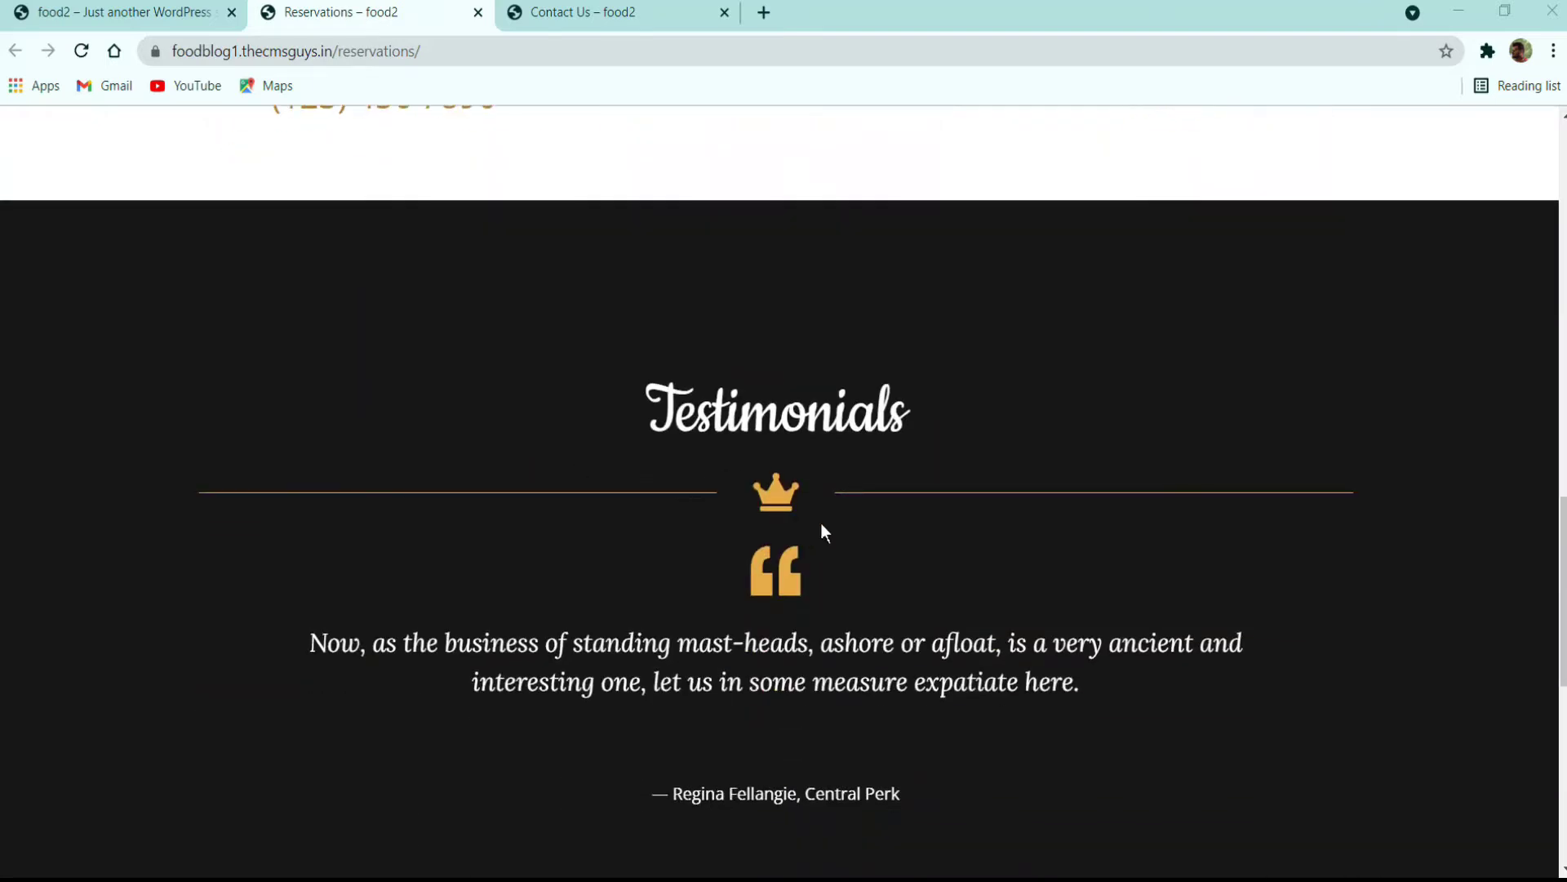
pyautogui.scroll(-3, 896, 559)
pyautogui.scroll(3, 898, 560)
pyautogui.scroll(-3, 905, 560)
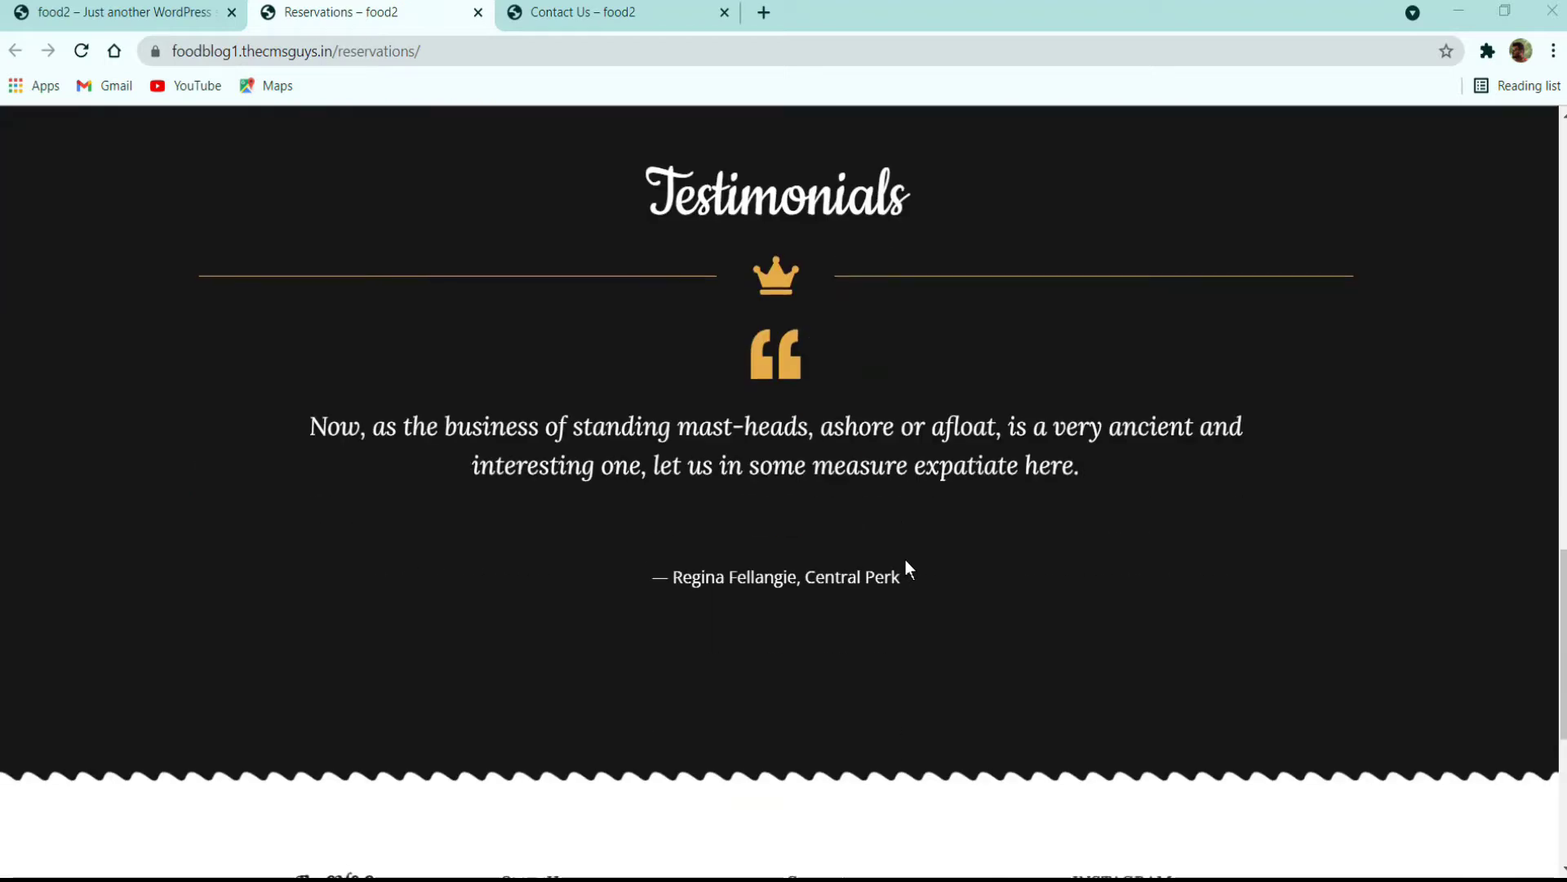
pyautogui.scroll(-5, 912, 519)
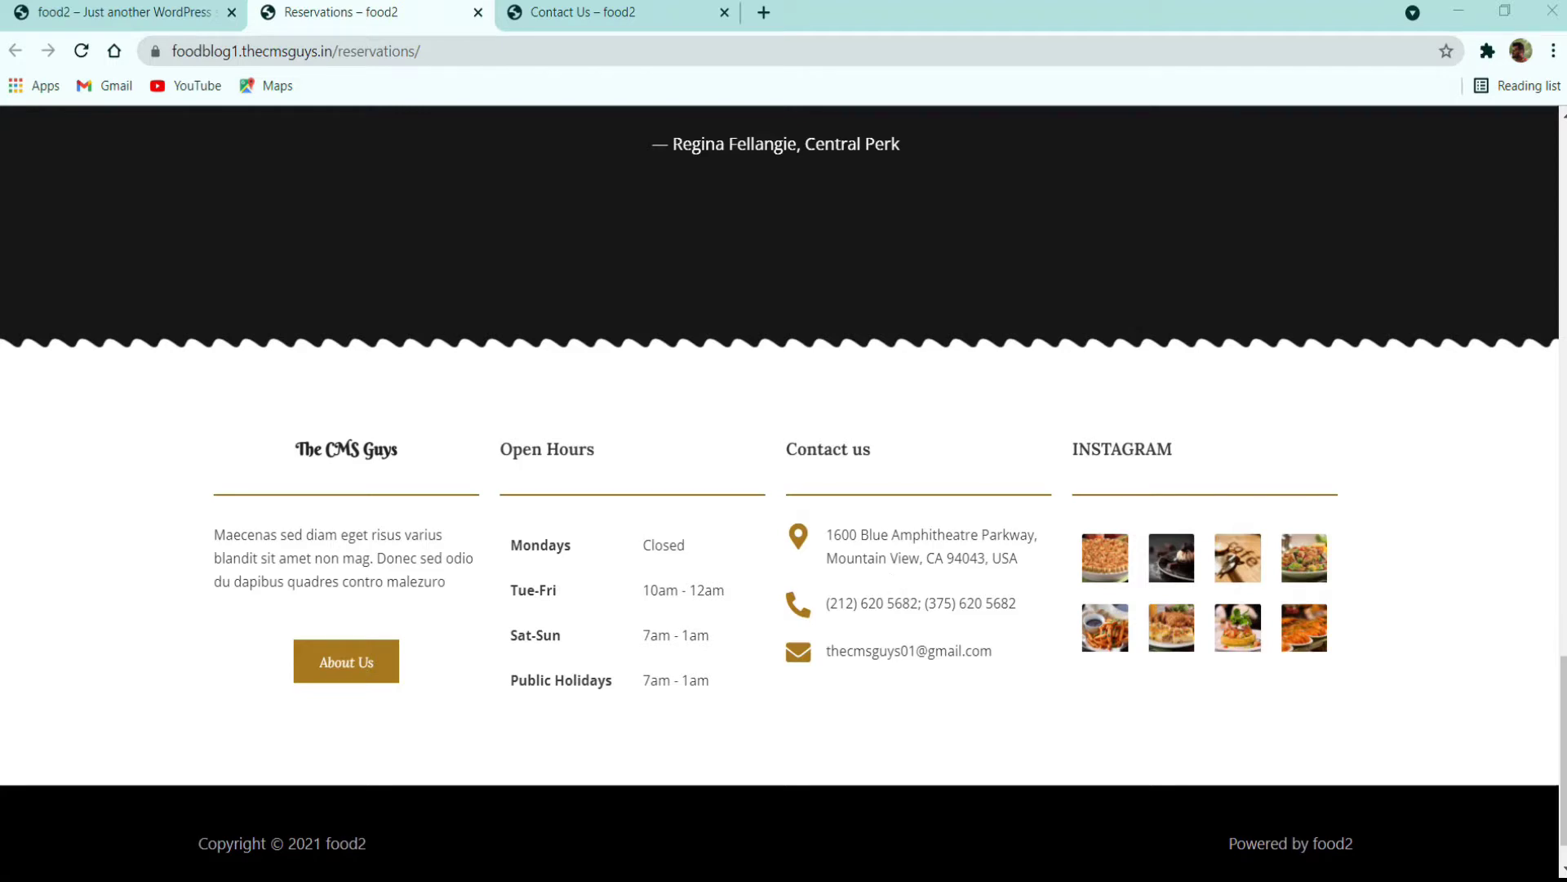
# Step: Close the Reservations tab and start scrolling down the Contact Us page
pyautogui.click(478, 12)
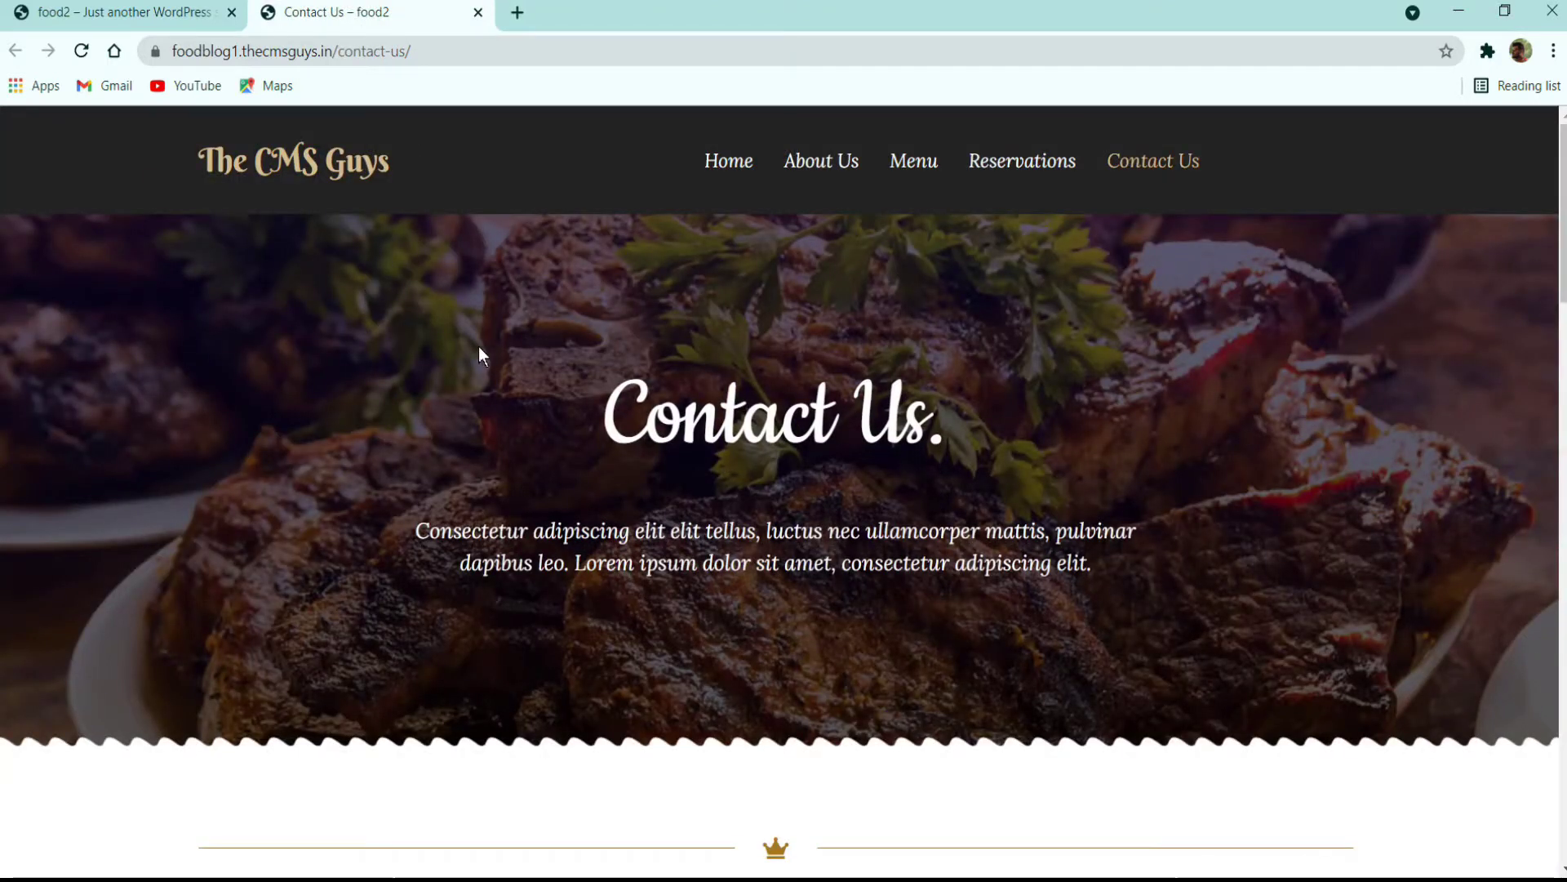
pyautogui.scroll(-3, 484, 346)
pyautogui.scroll(3, 645, 302)
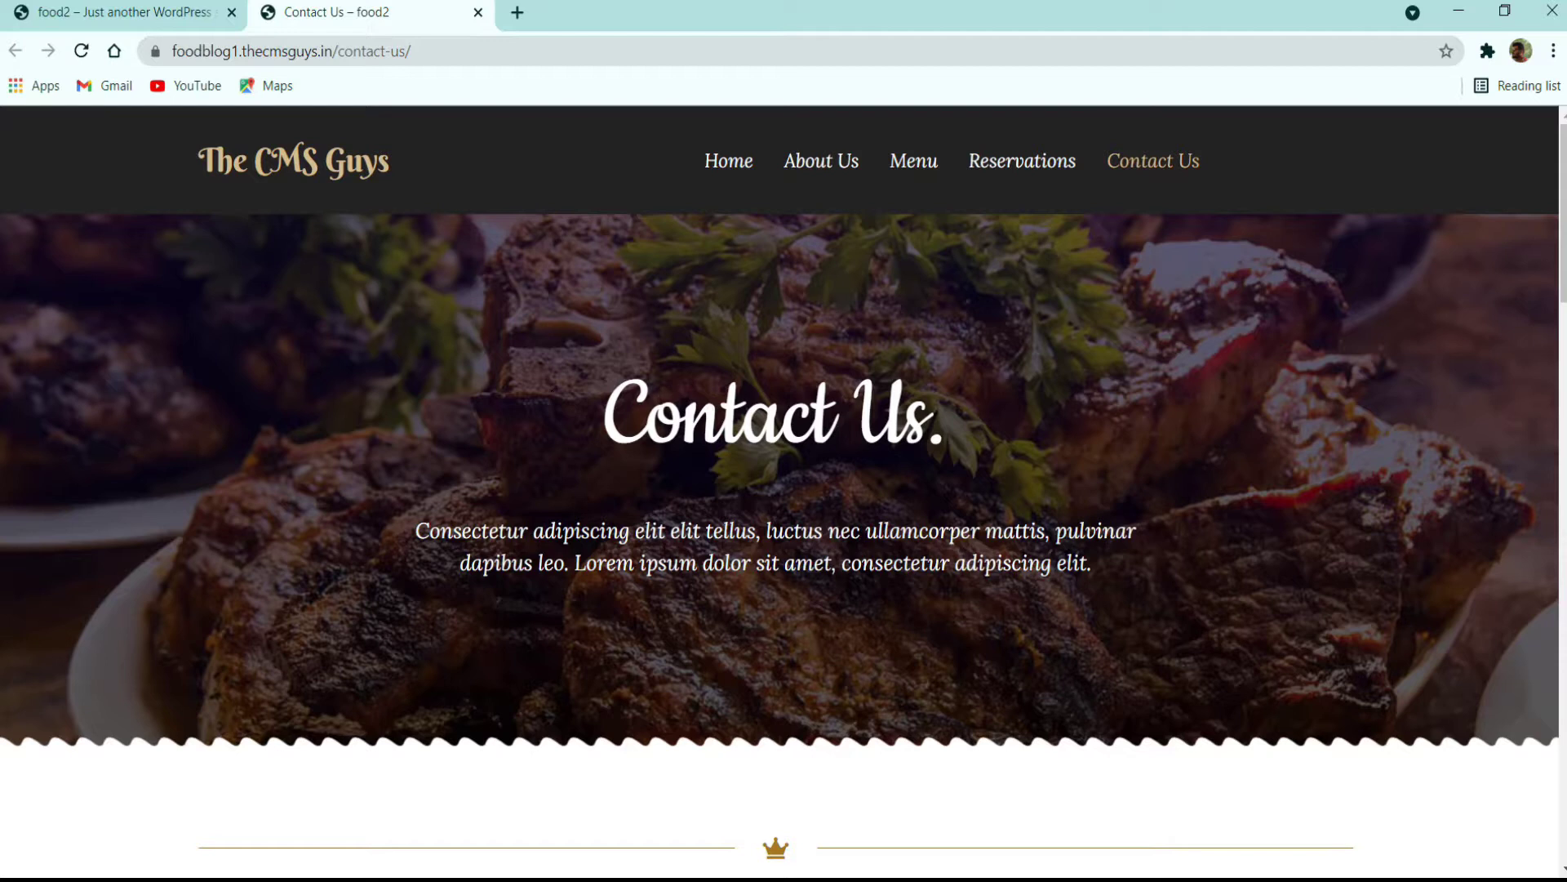
pyautogui.scroll(-3, 872, 431)
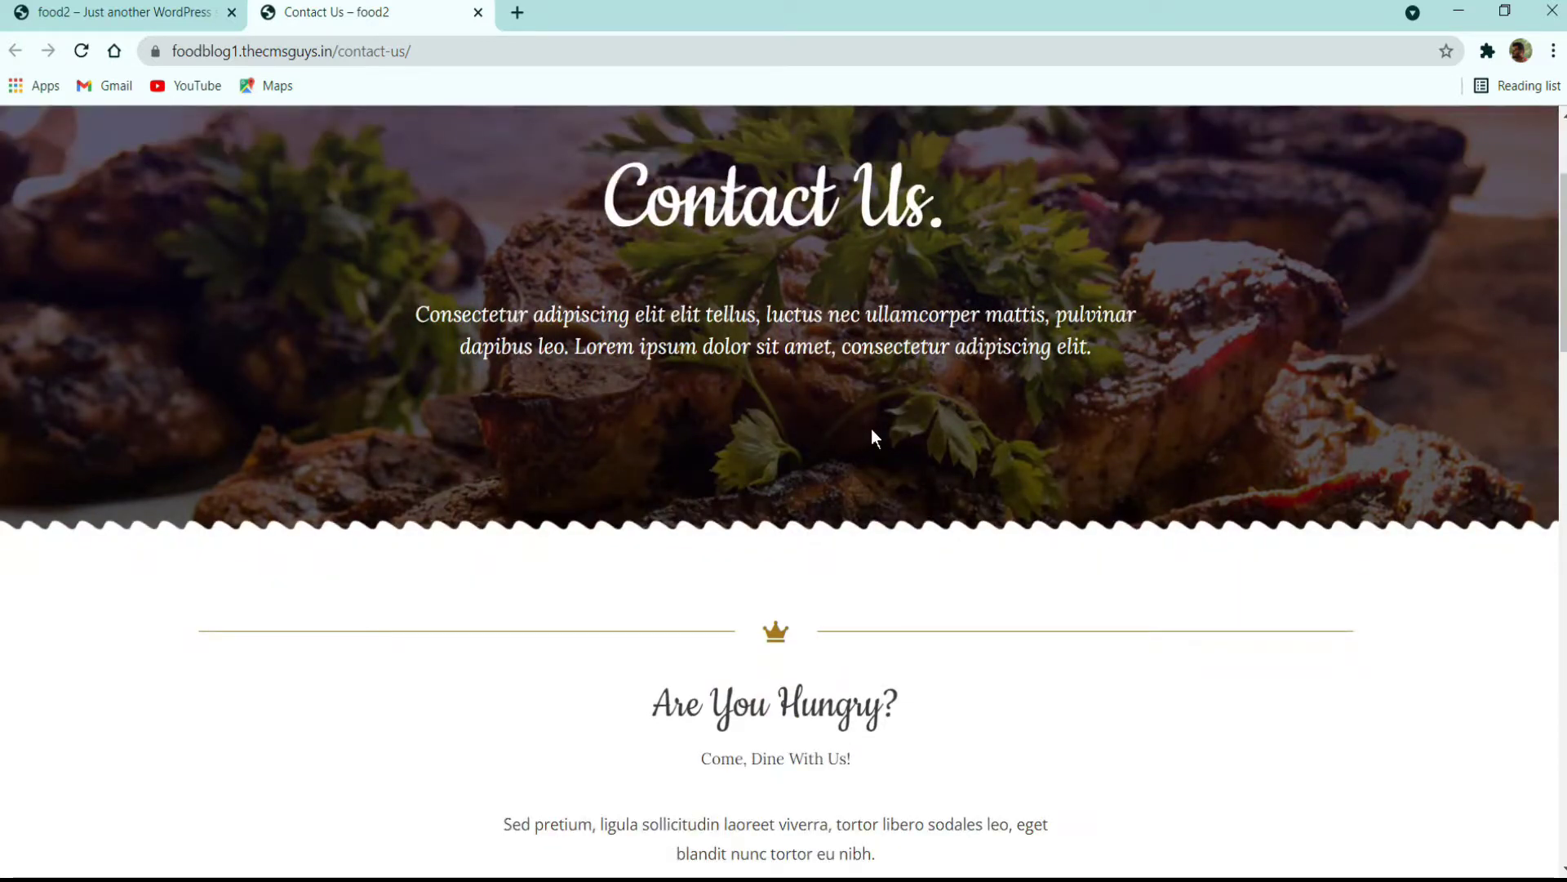
pyautogui.scroll(-3, 871, 429)
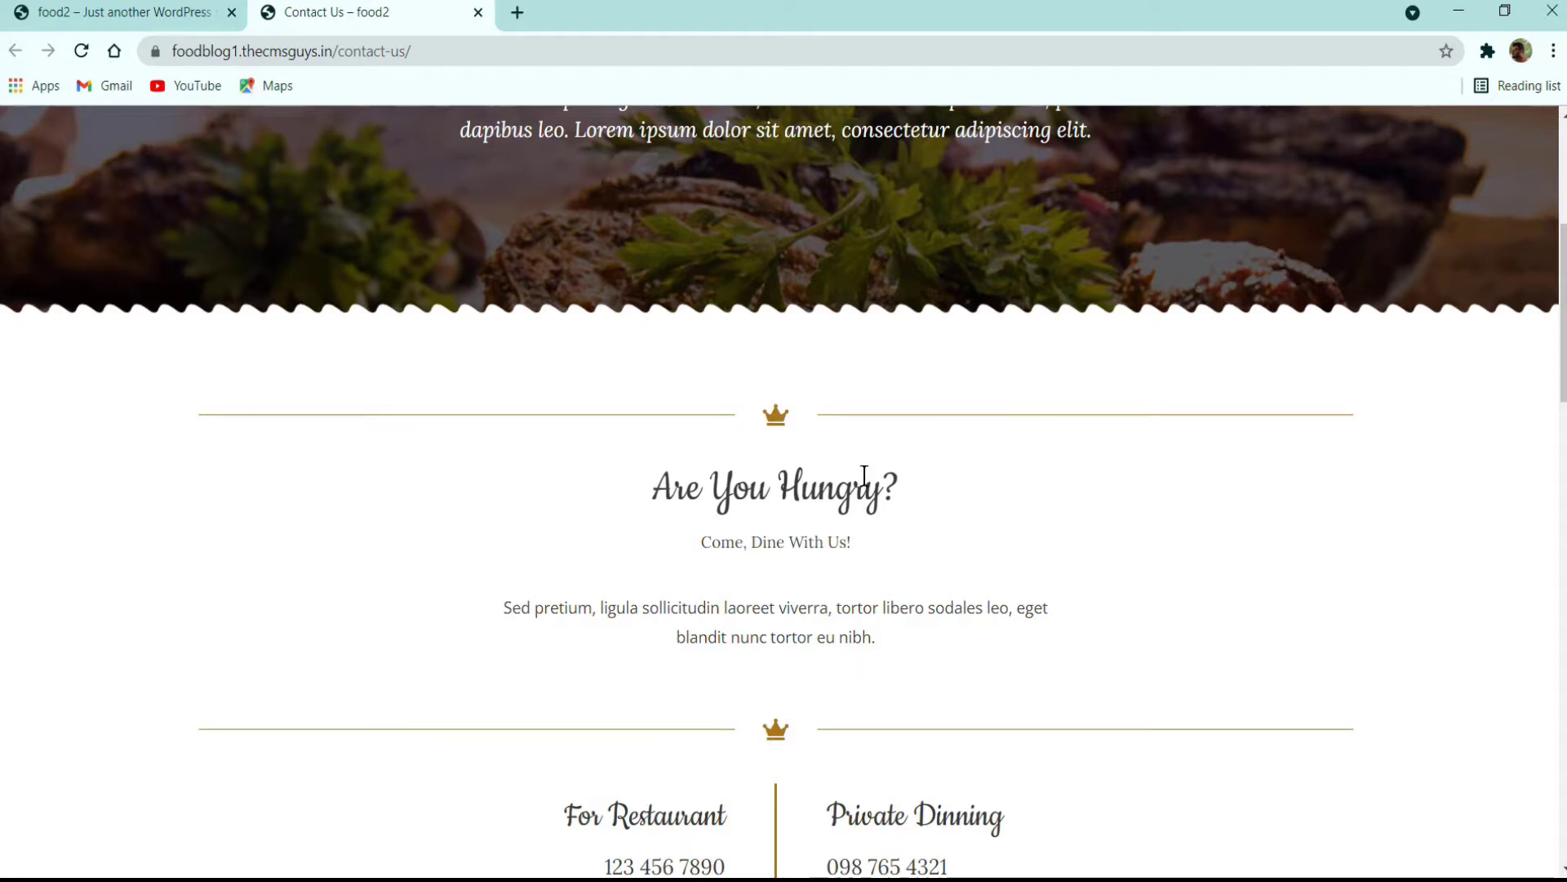
pyautogui.scroll(-3, 930, 505)
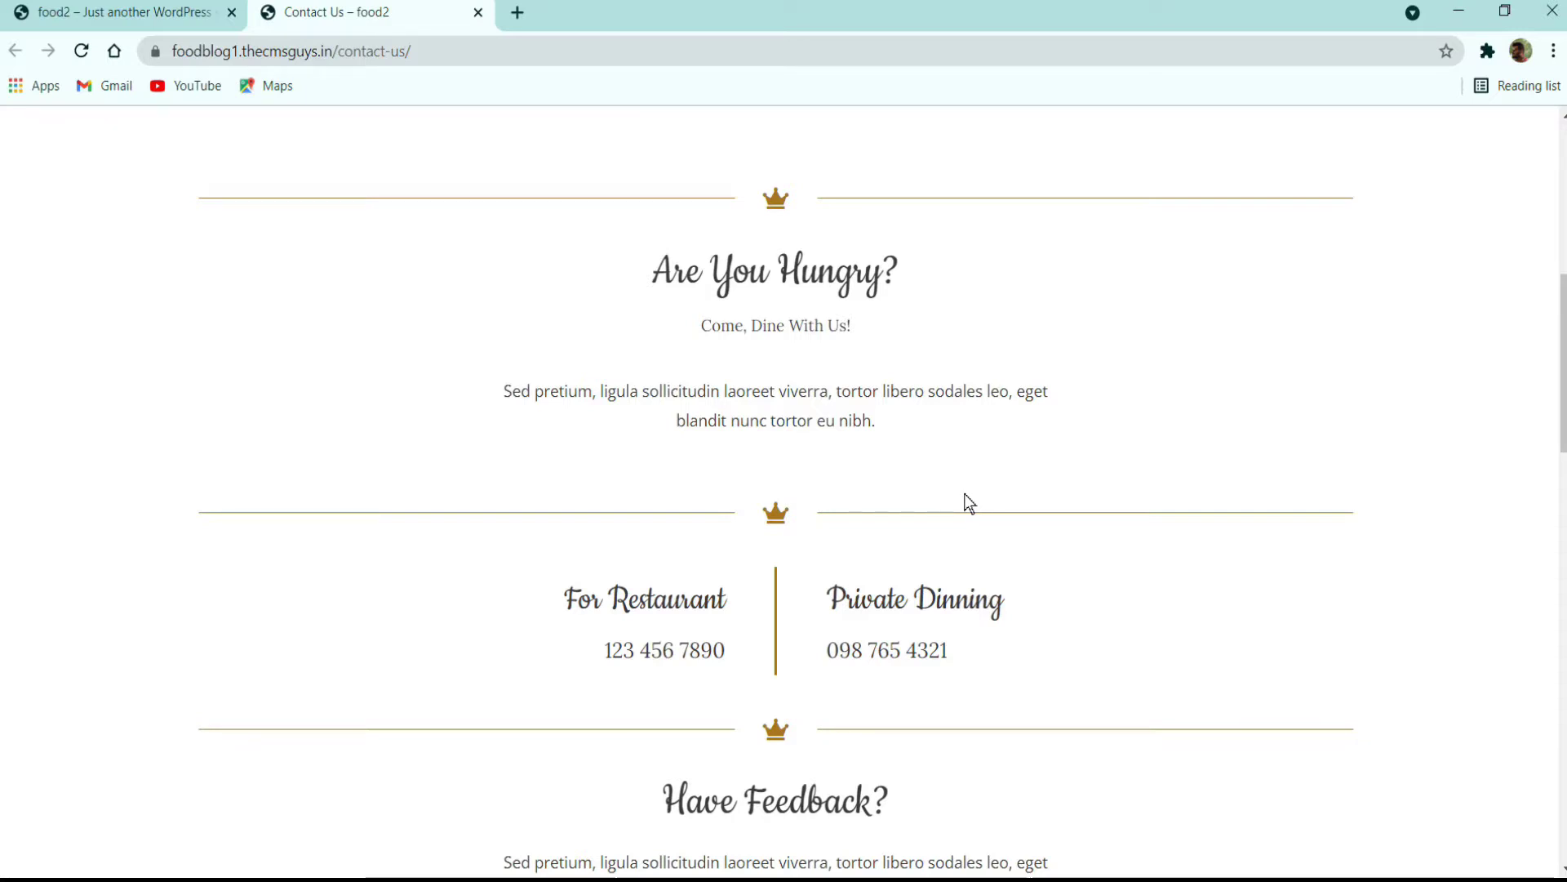
pyautogui.scroll(-5, 968, 502)
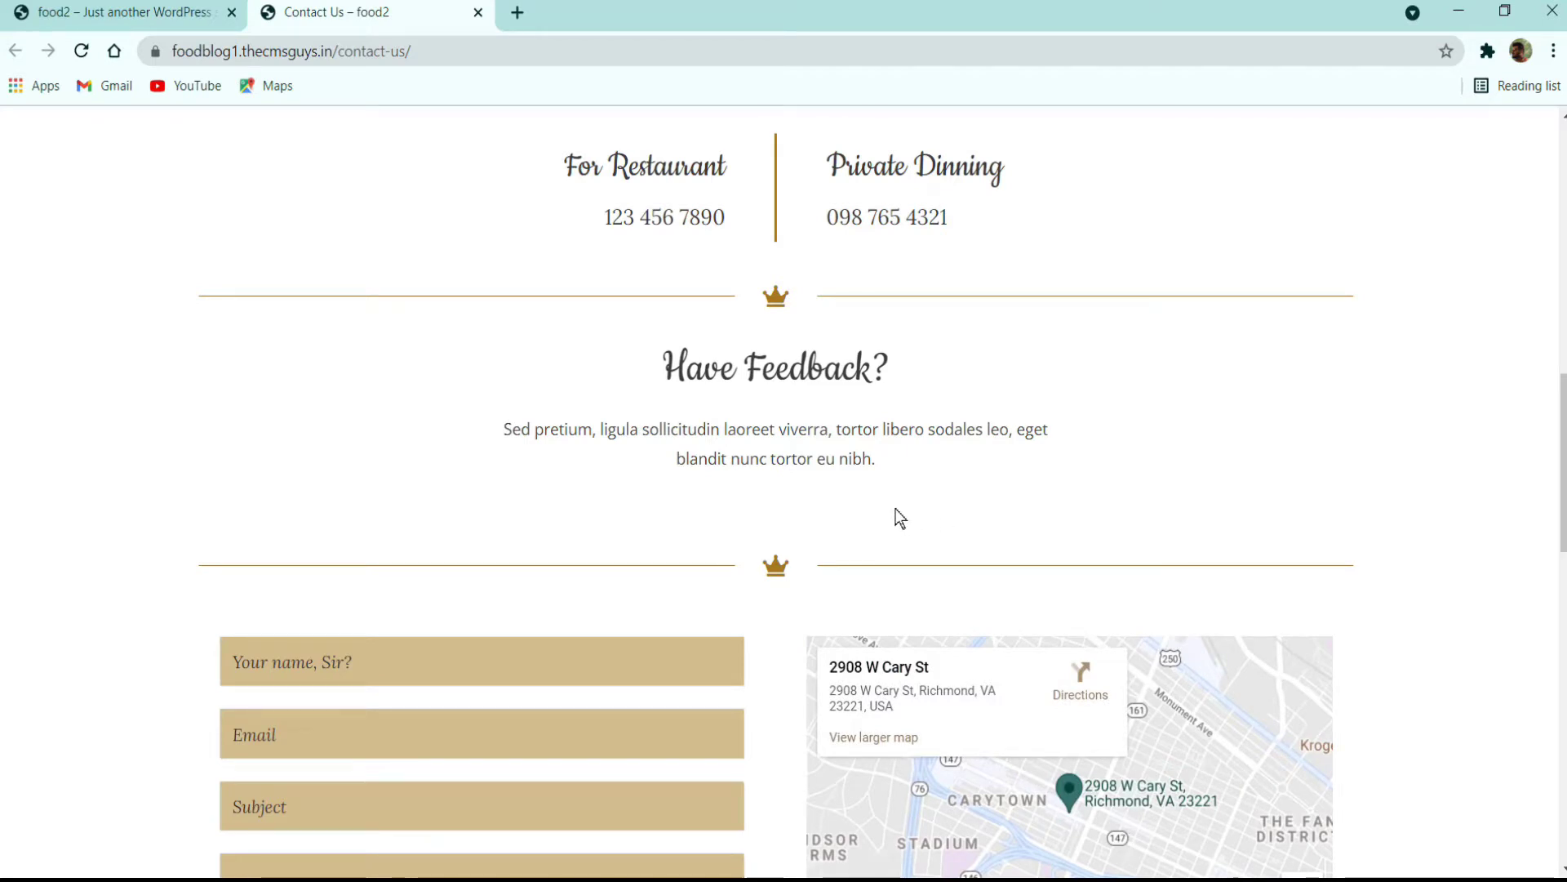
# Step: Scroll through the rest of the Contact Us page to the footer, then back up
pyautogui.scroll(-3, 899, 519)
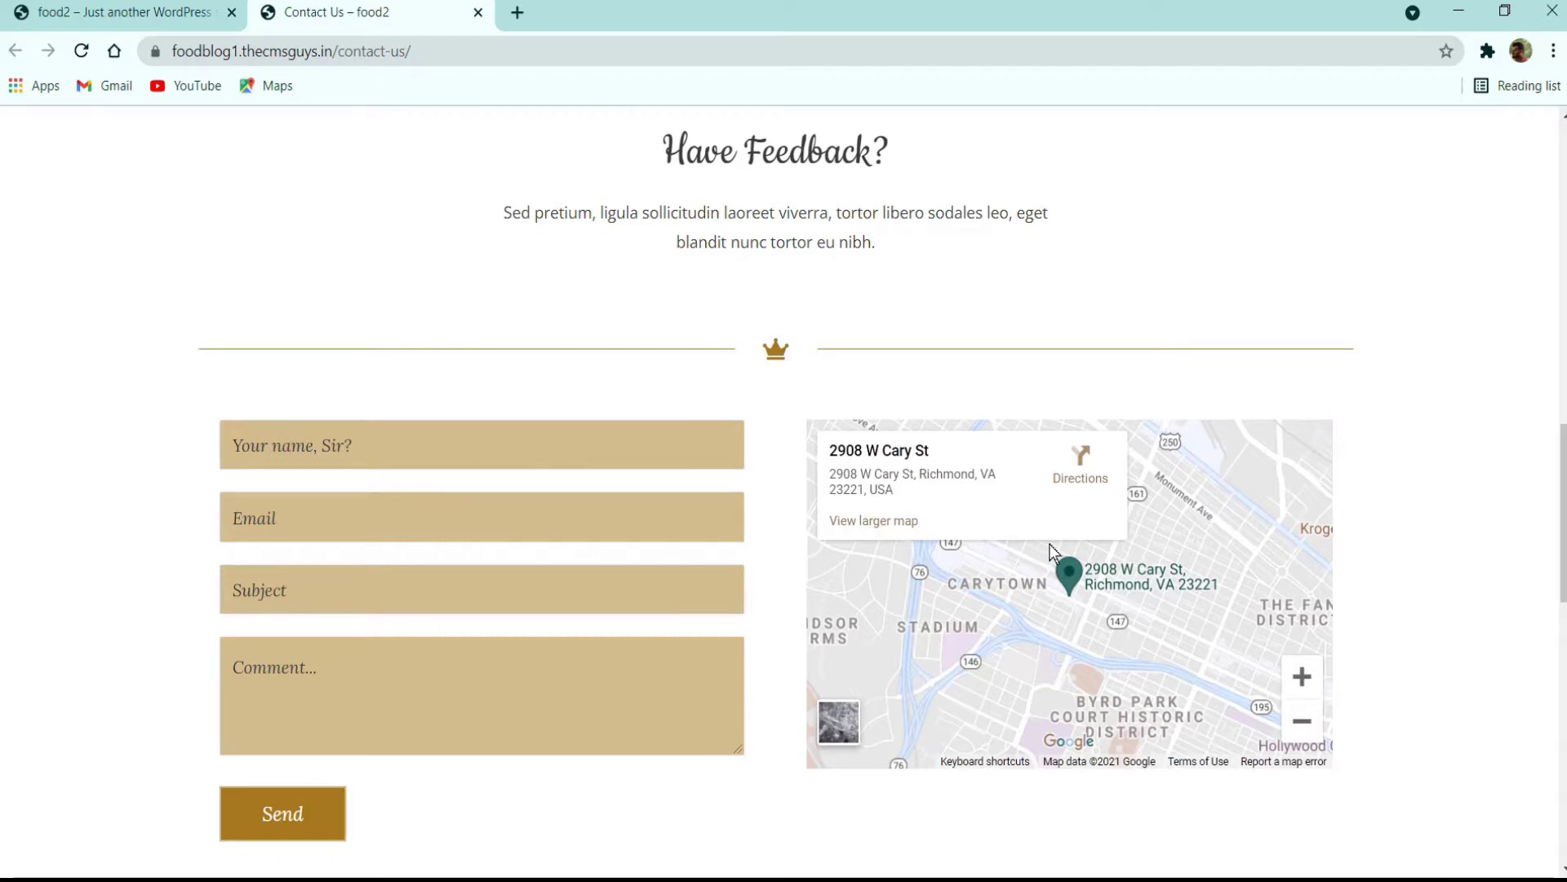
pyautogui.scroll(-3, 1050, 543)
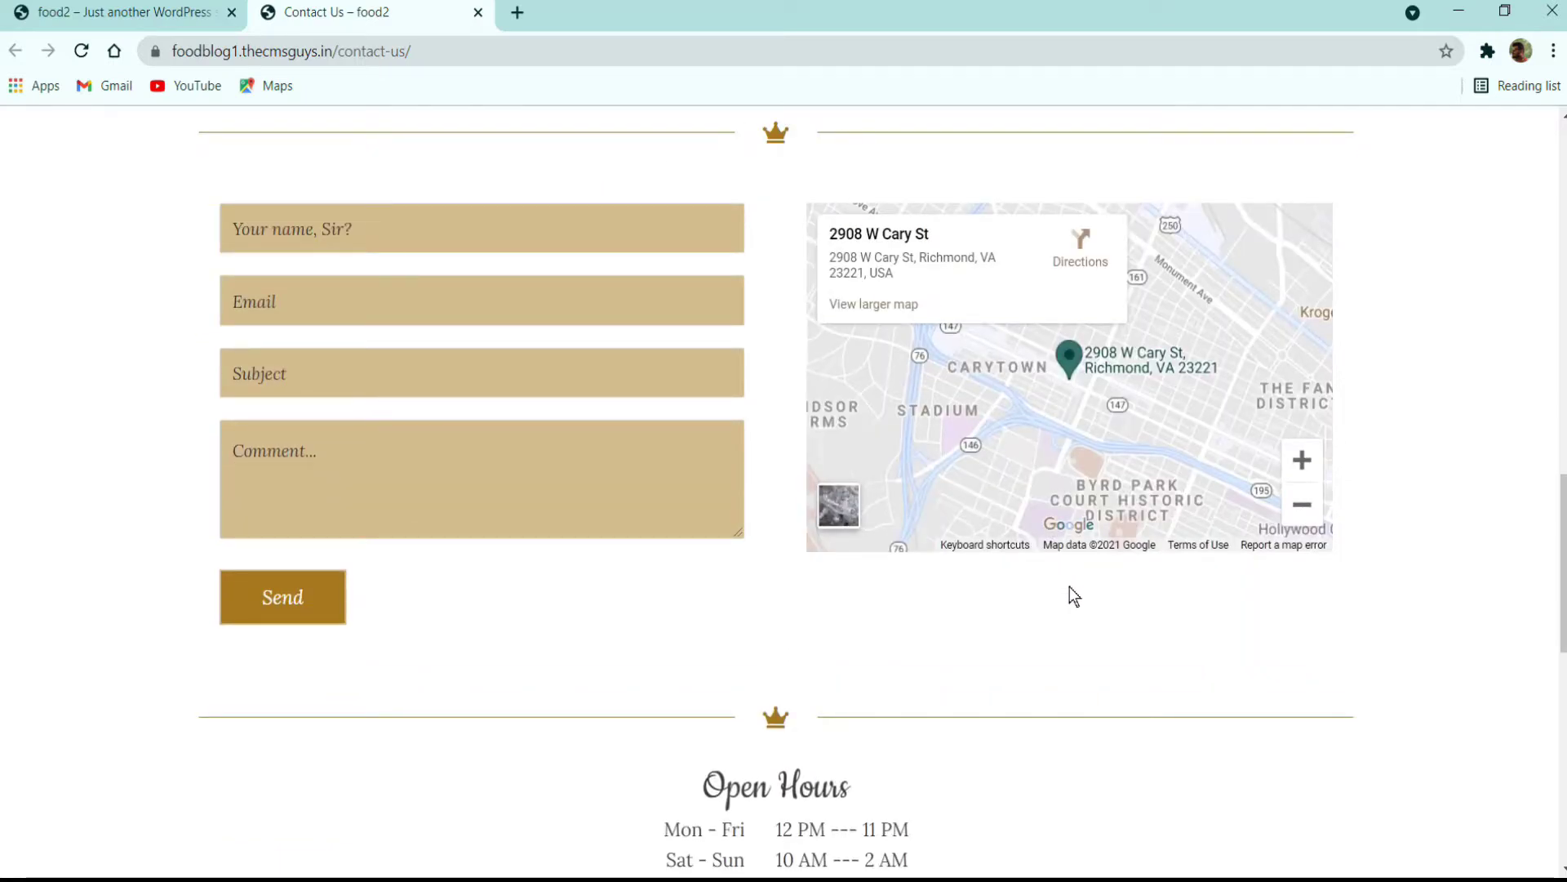
pyautogui.scroll(-3, 1081, 595)
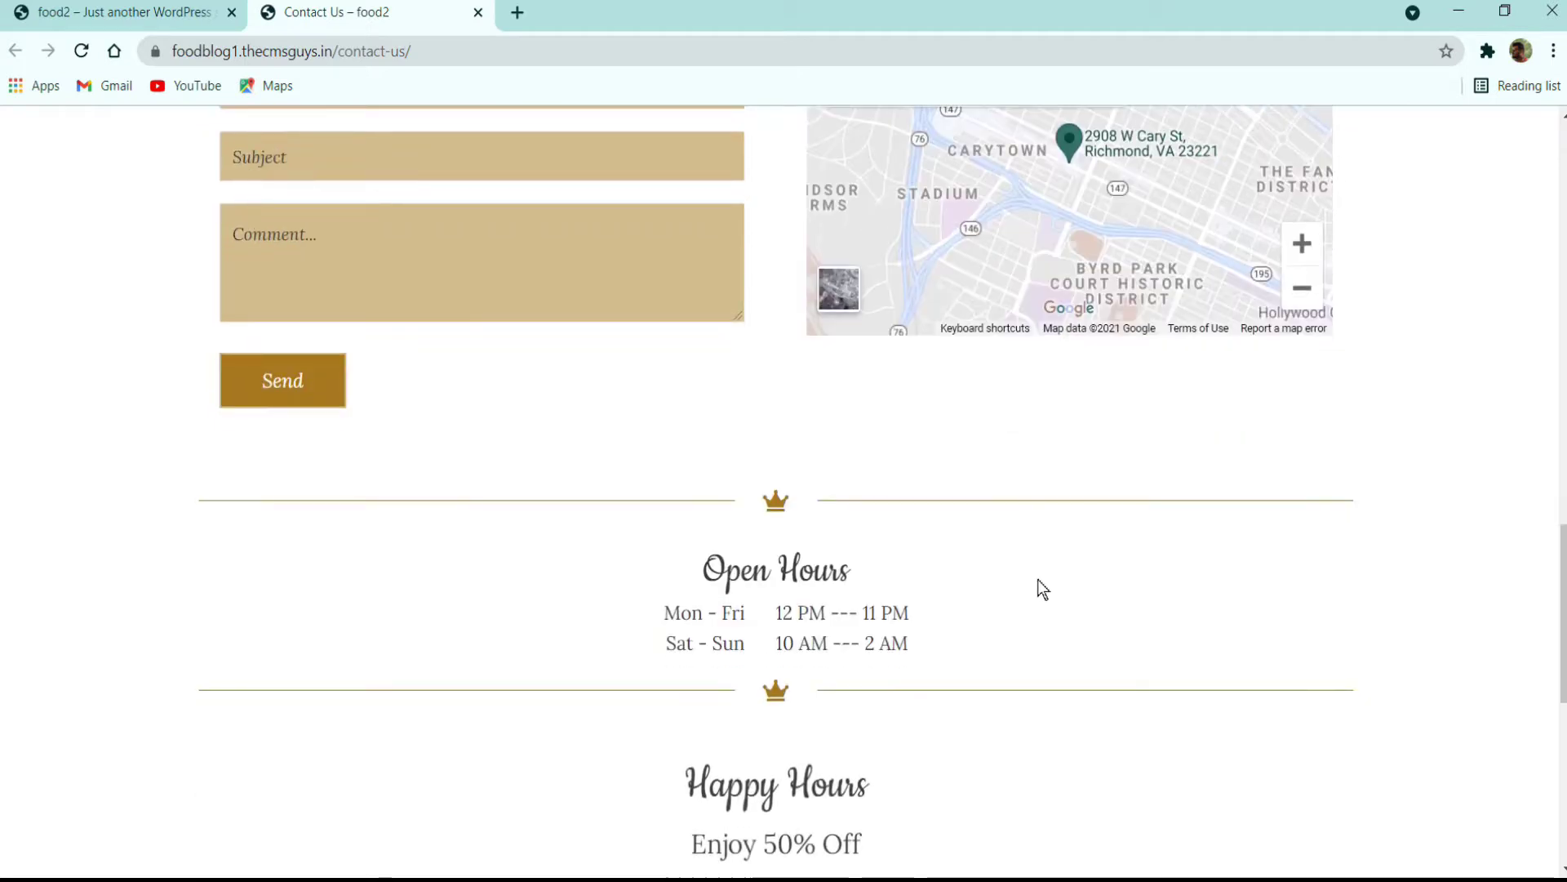
pyautogui.scroll(-3, 971, 566)
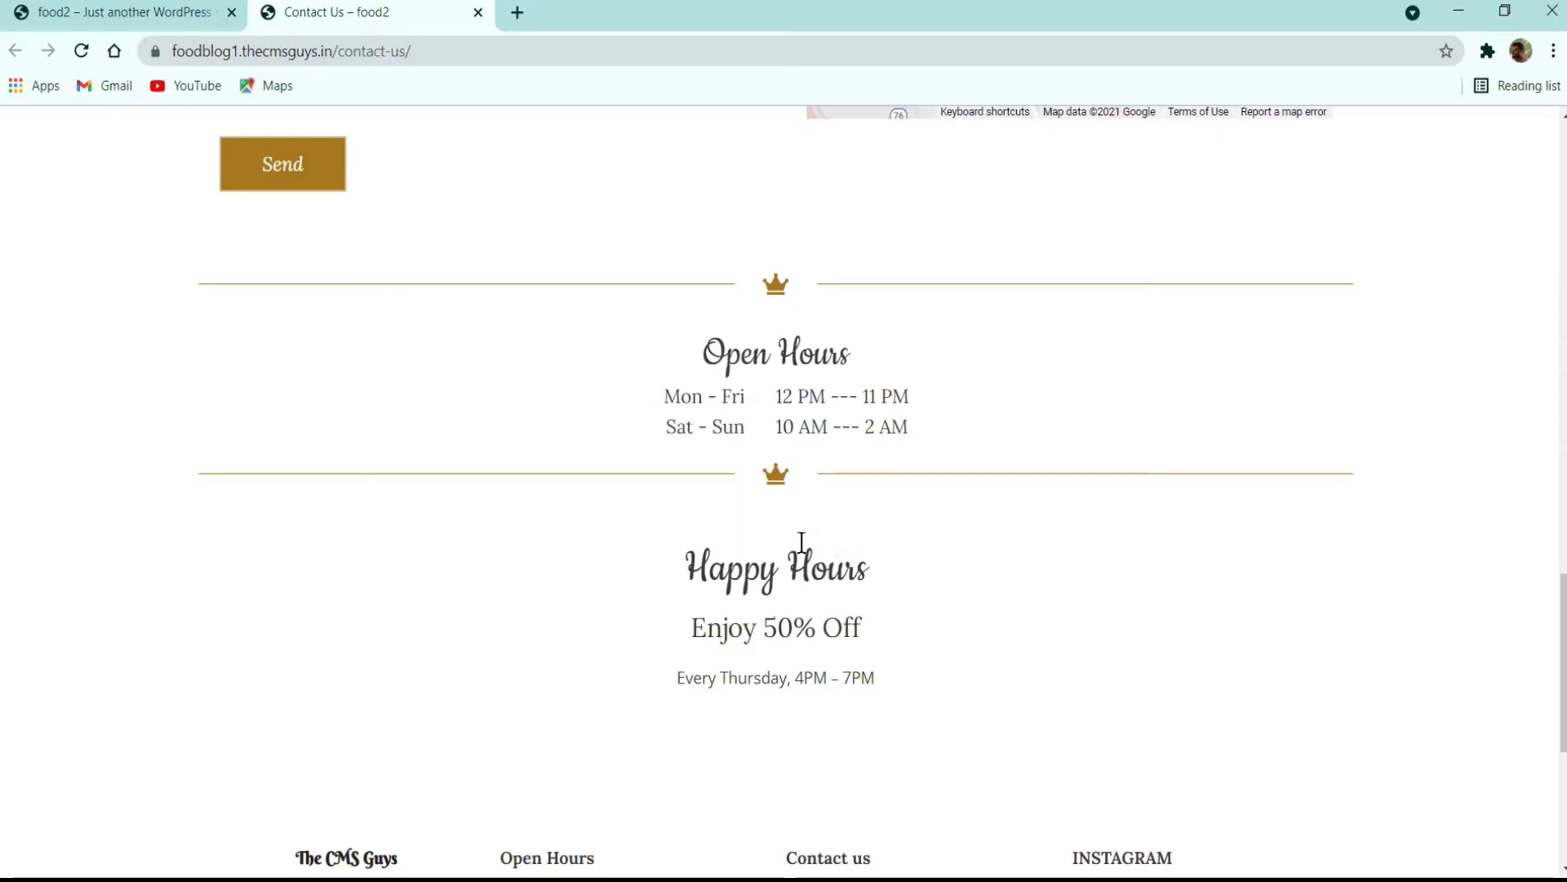
pyautogui.scroll(-2, 884, 532)
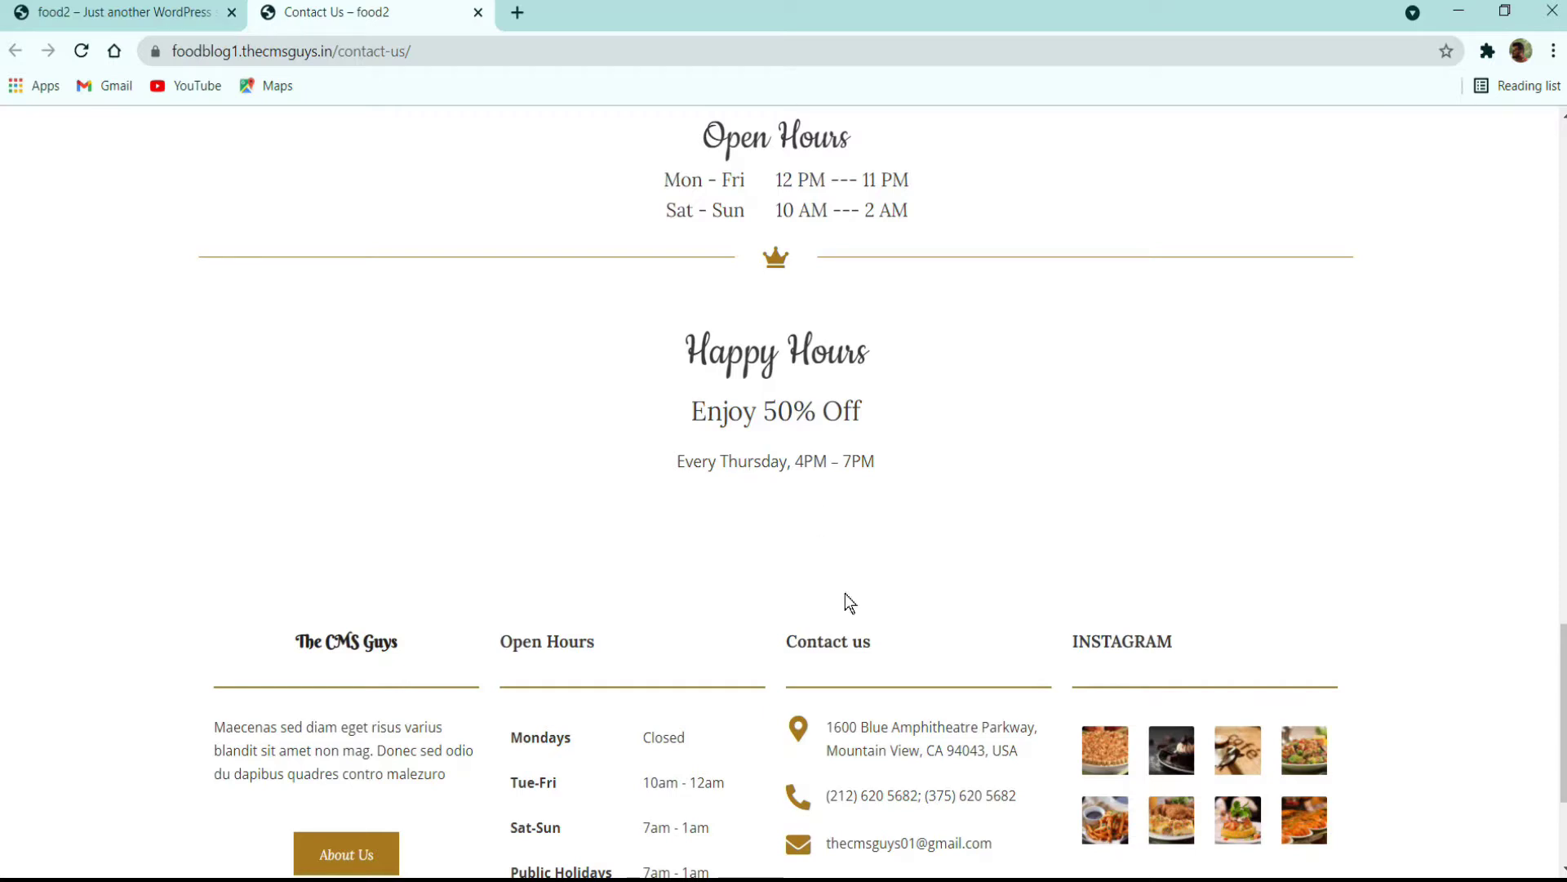
pyautogui.scroll(-3, 845, 602)
pyautogui.scroll(20, 823, 684)
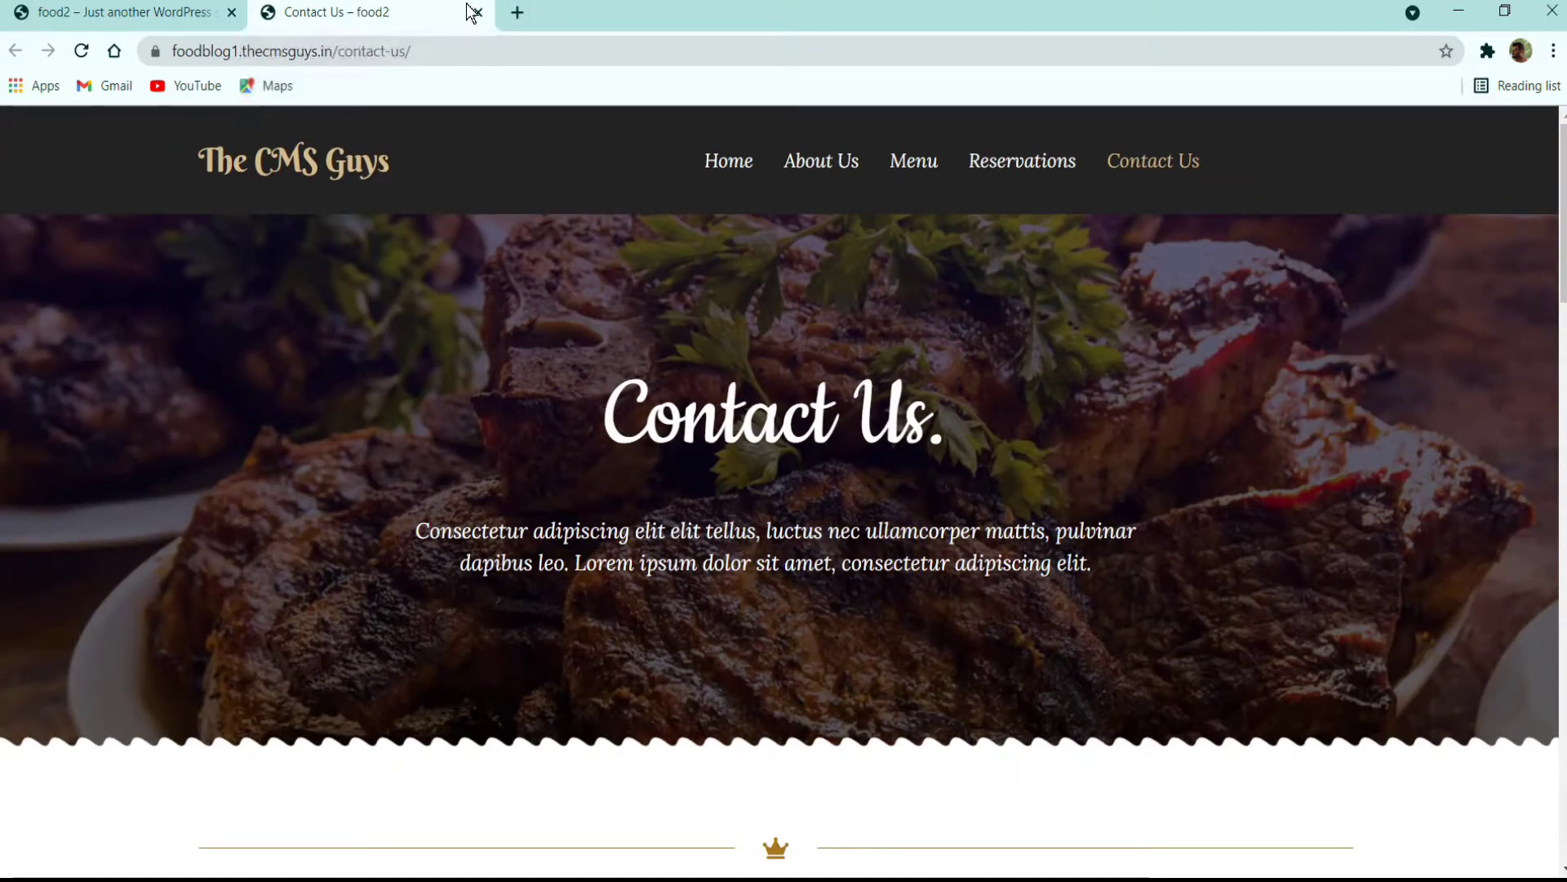
# Step: Close the Contact Us tab and scroll the home page to Welcome to our Restaurant and Online Order
pyautogui.click(479, 14)
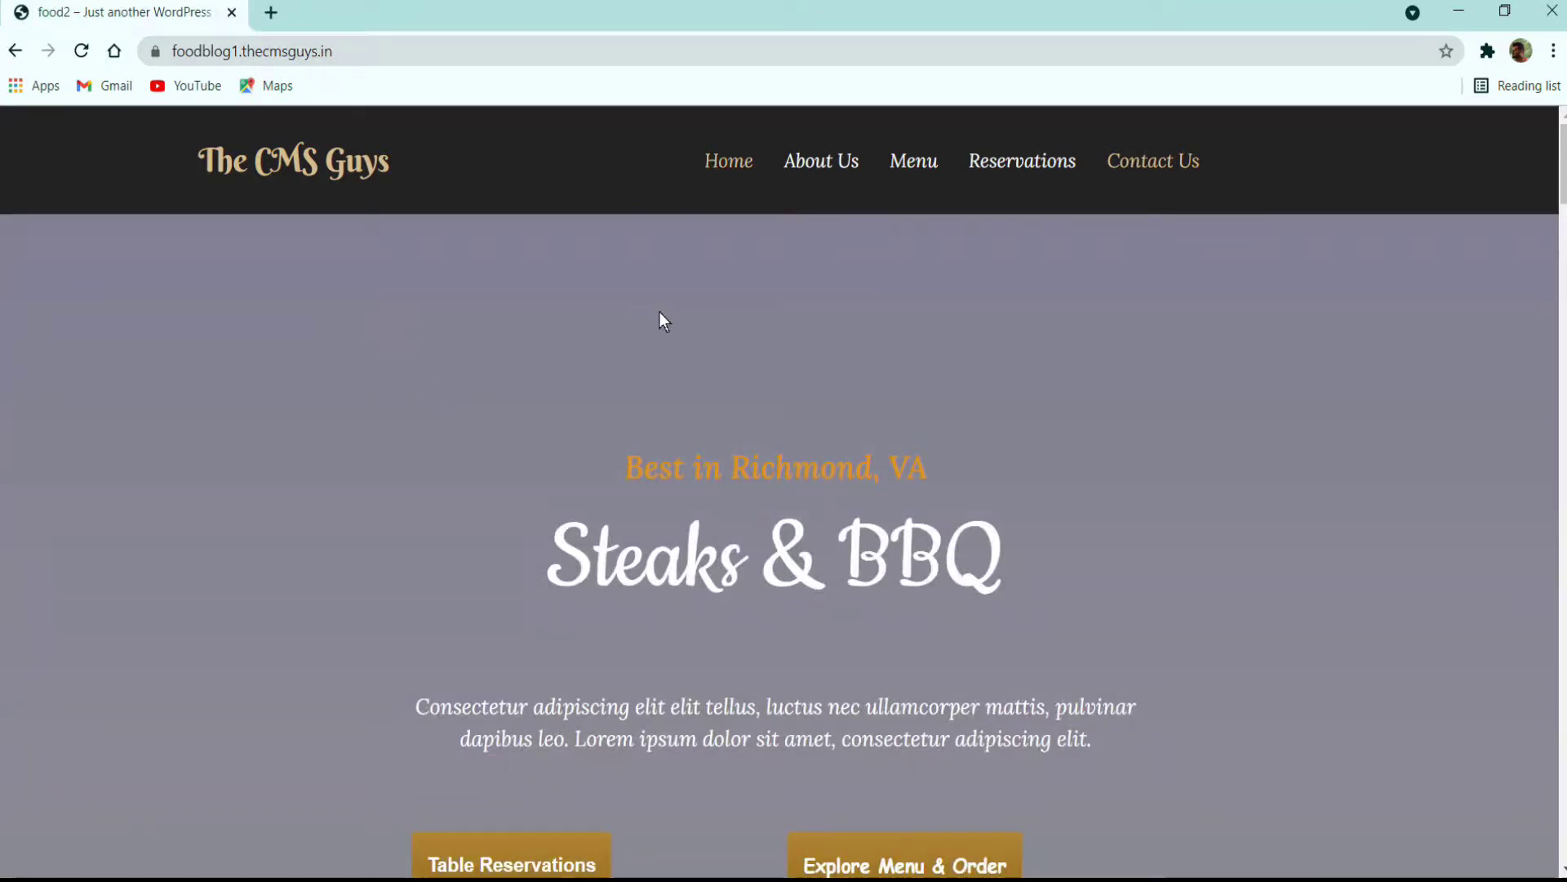
pyautogui.scroll(-3, 371, 335)
pyautogui.scroll(-5, 370, 335)
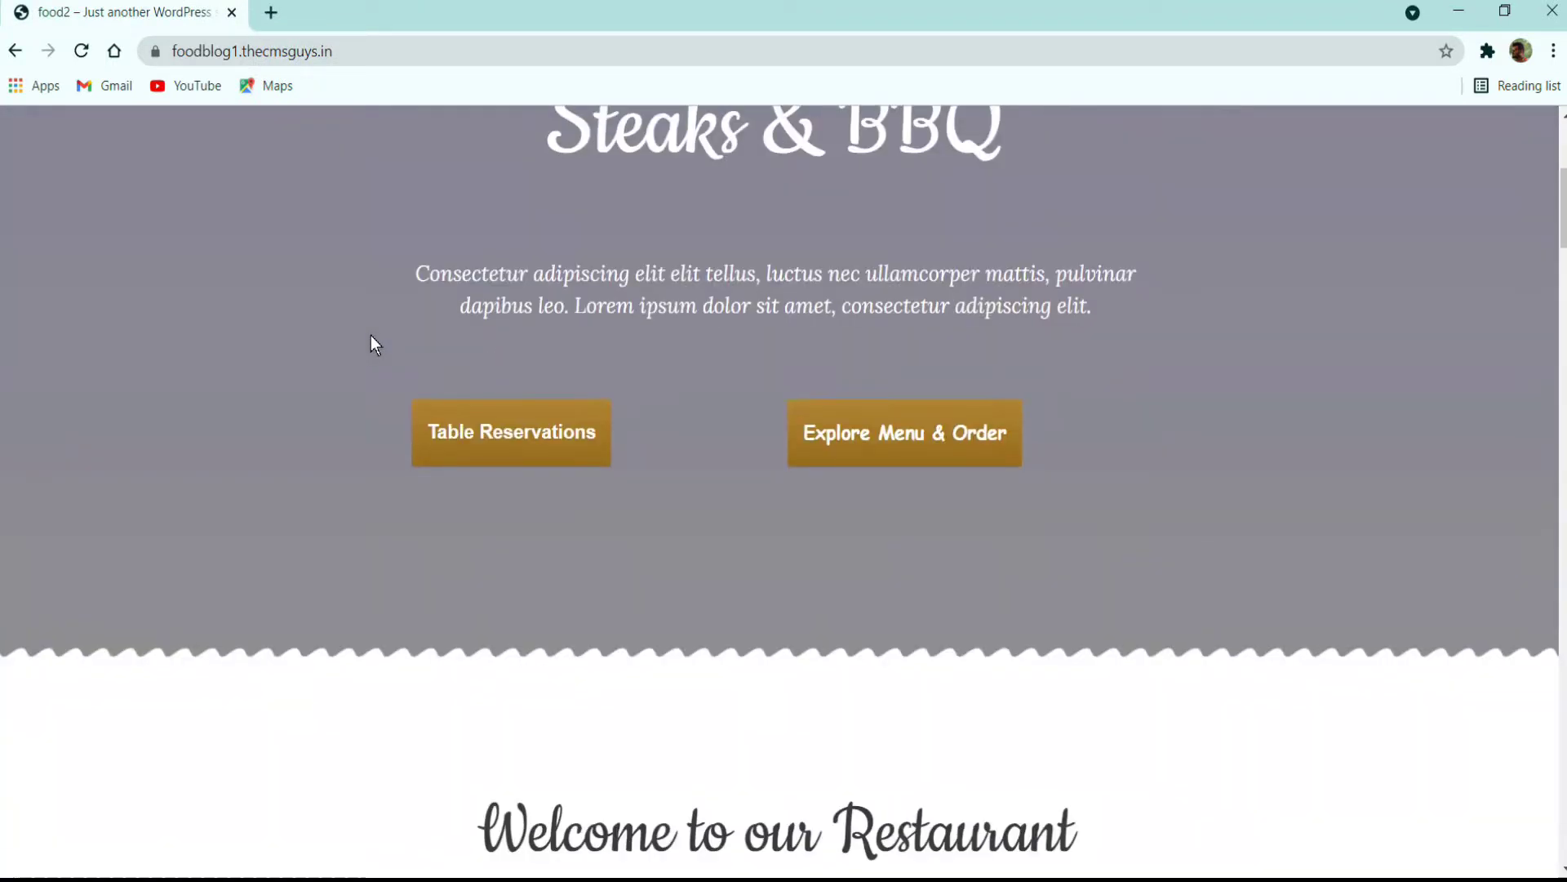
pyautogui.scroll(8, 371, 335)
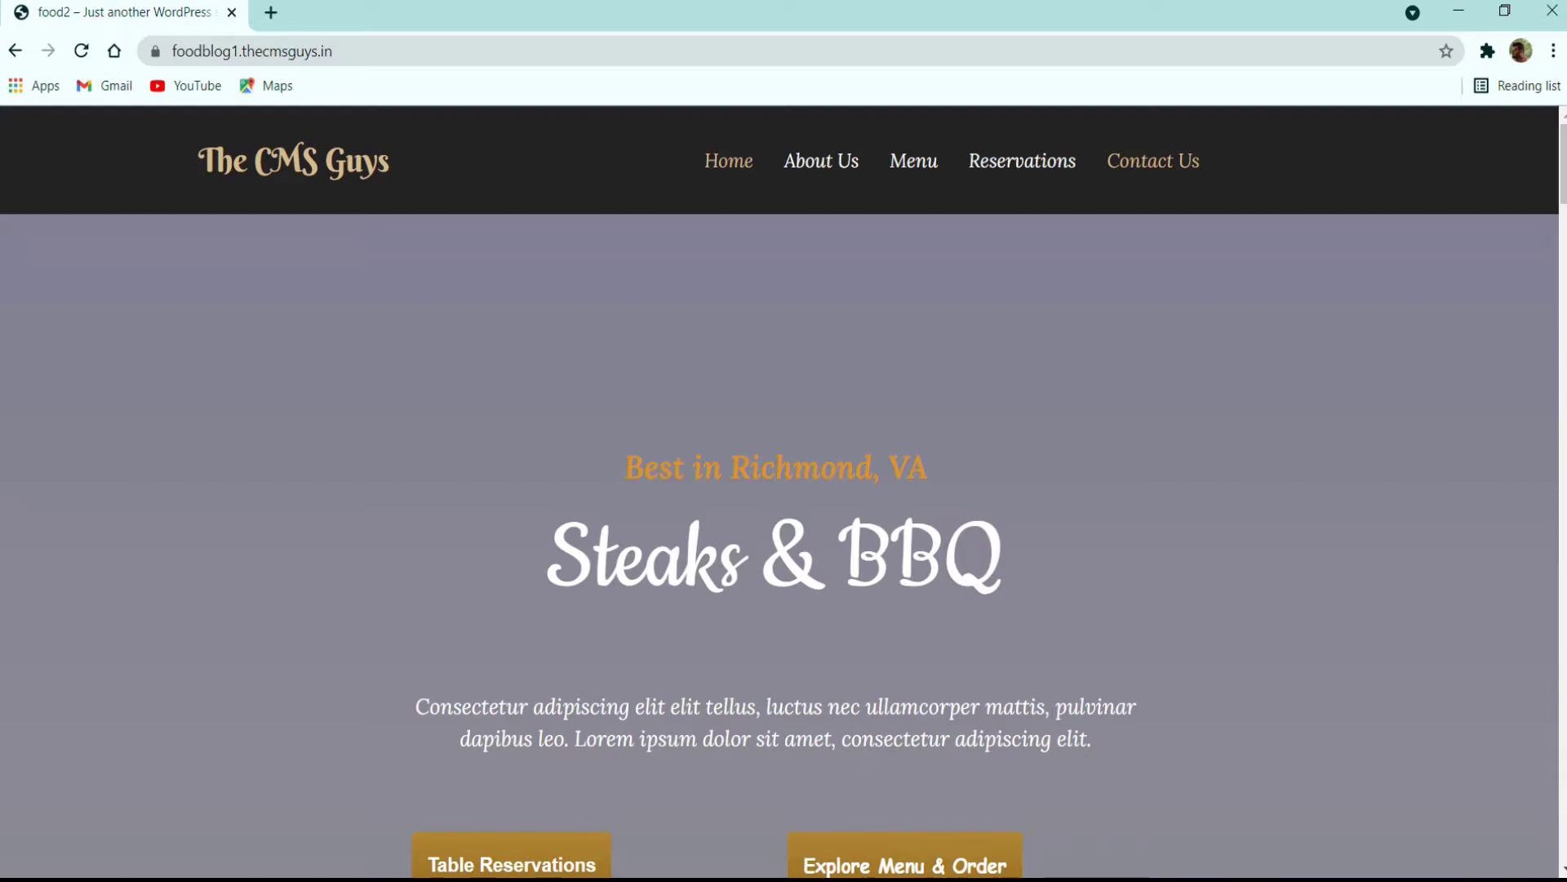
pyautogui.scroll(-10, 146, 460)
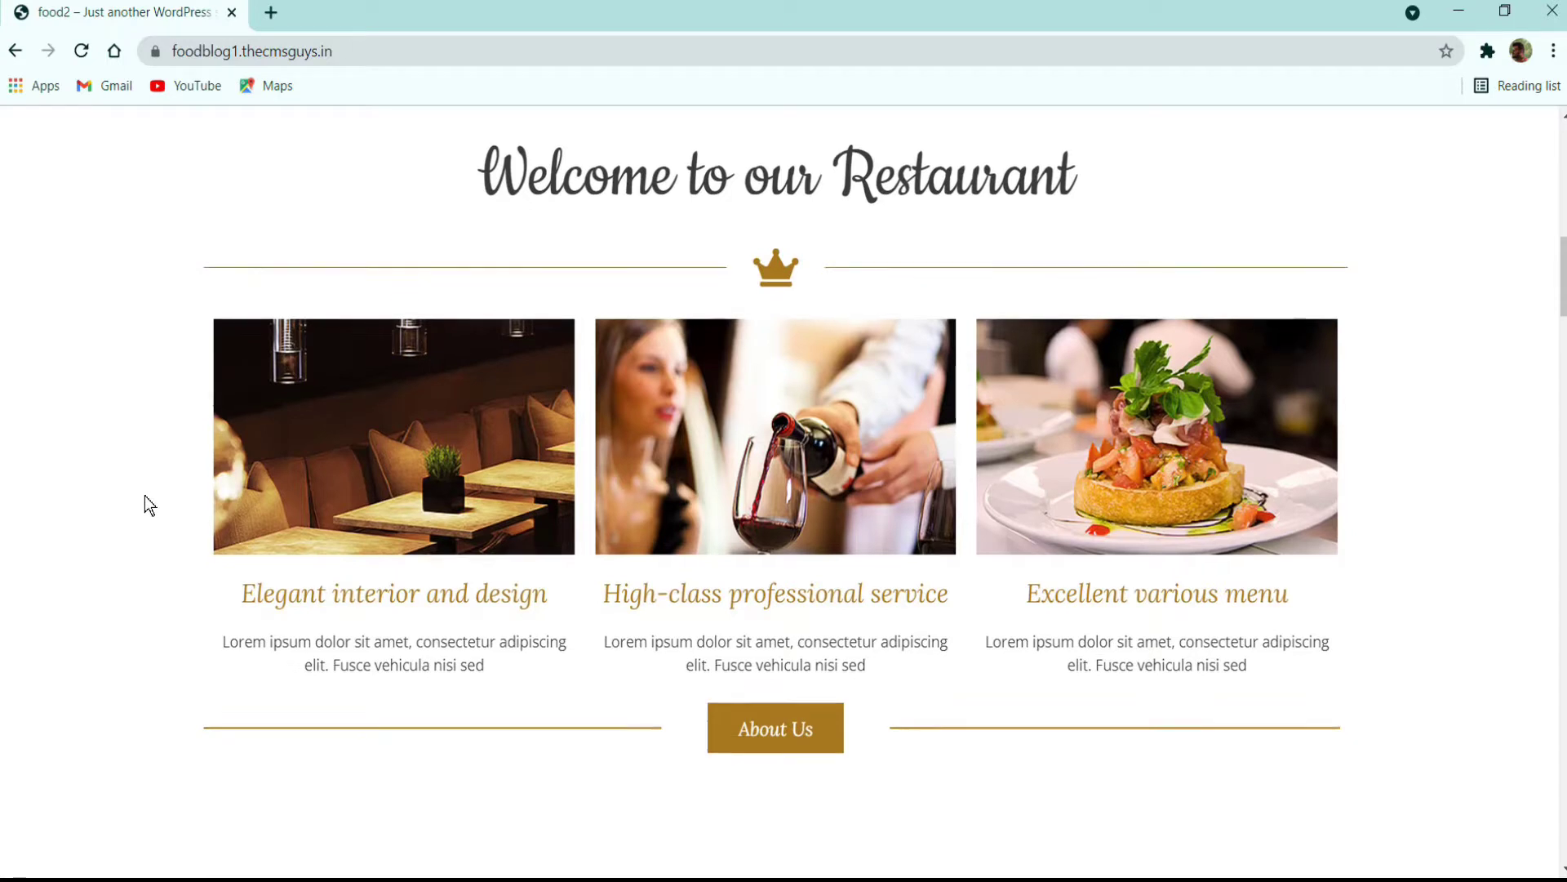
pyautogui.scroll(-3, 144, 496)
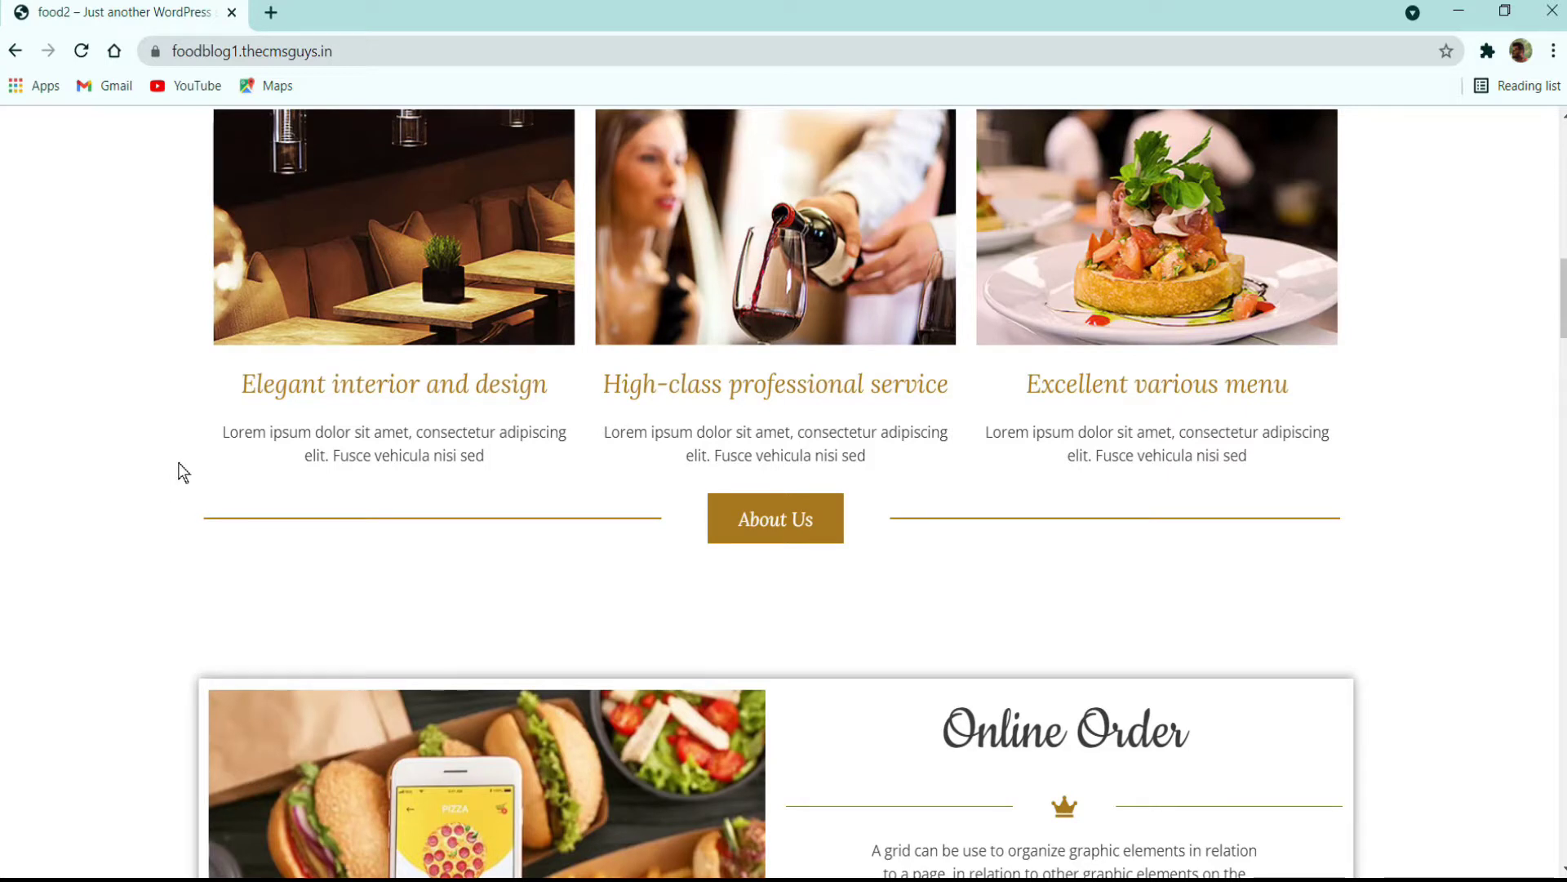
# Step: Open a new tab and enter the address thecmsguys.com/namecheap
pyautogui.click(271, 13)
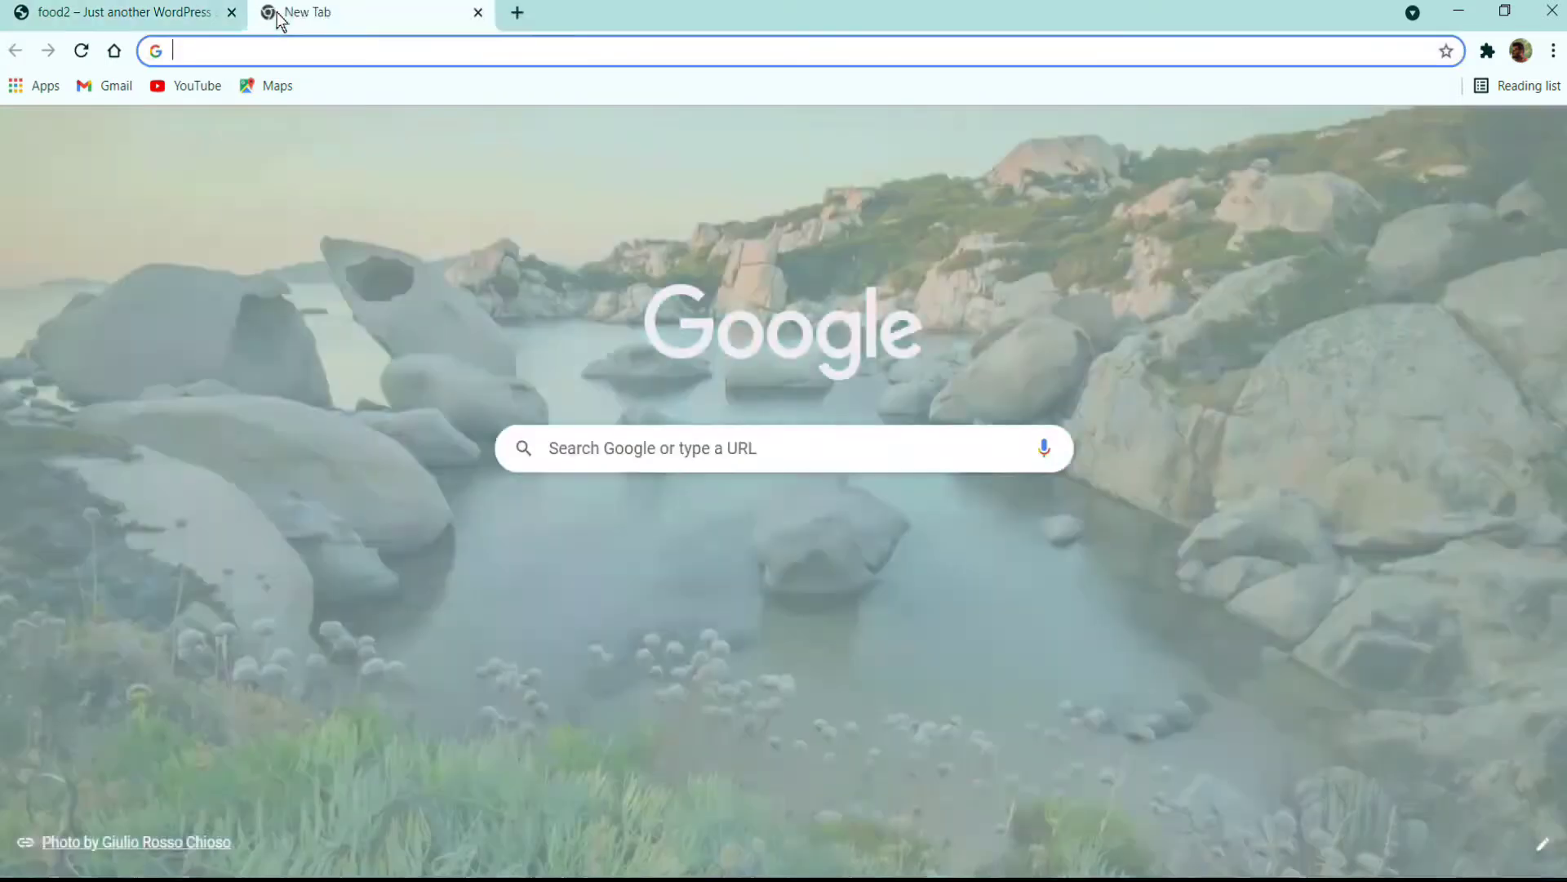
pyautogui.write('thecm')
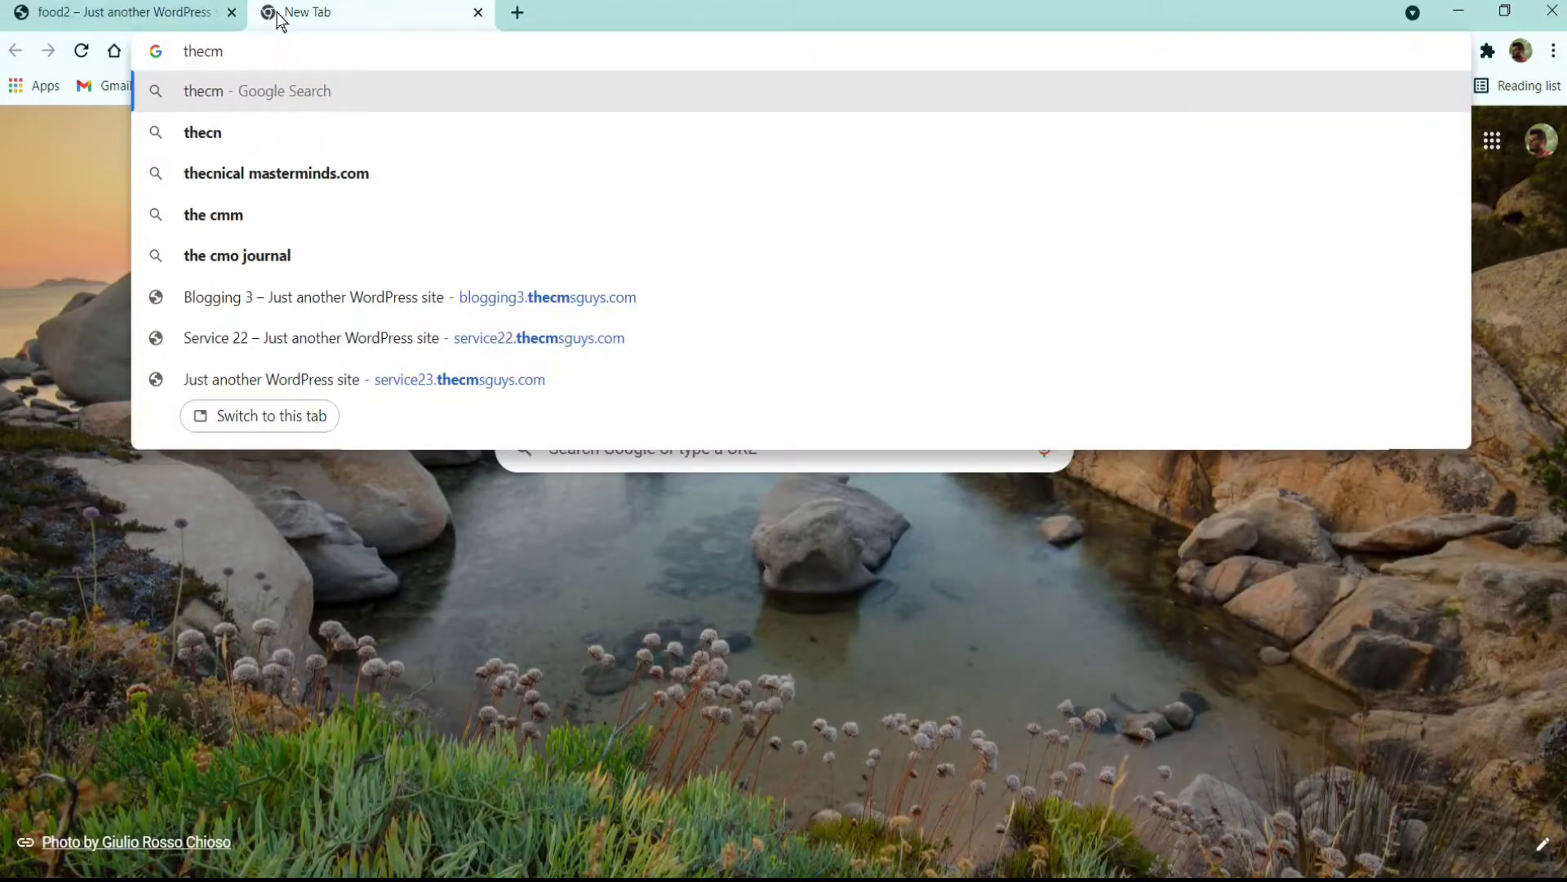
pyautogui.write('sguys')
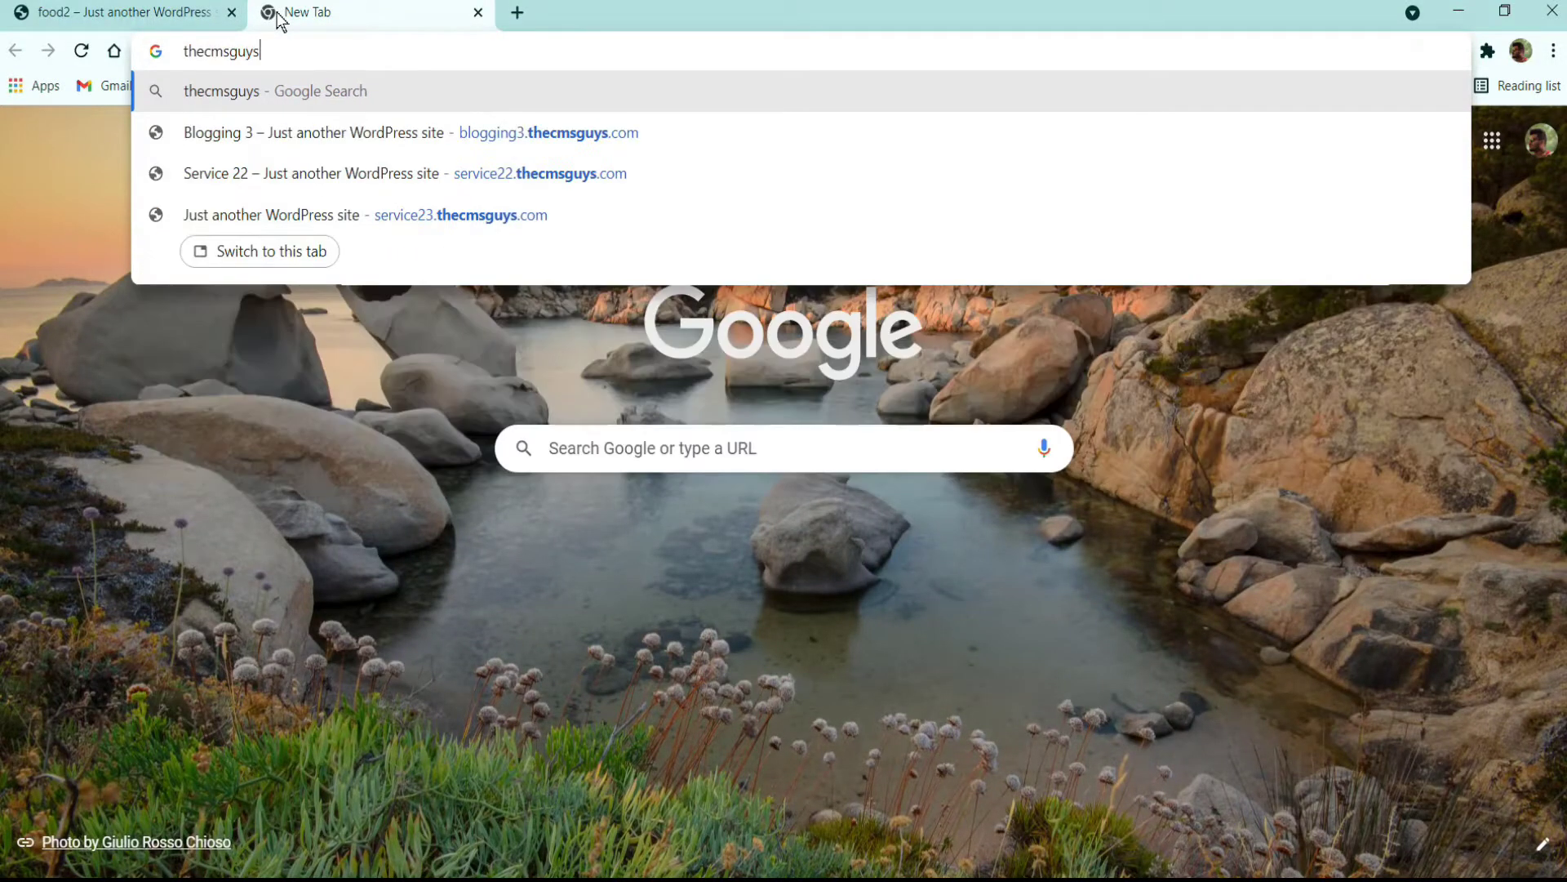
pyautogui.write('.com/n')
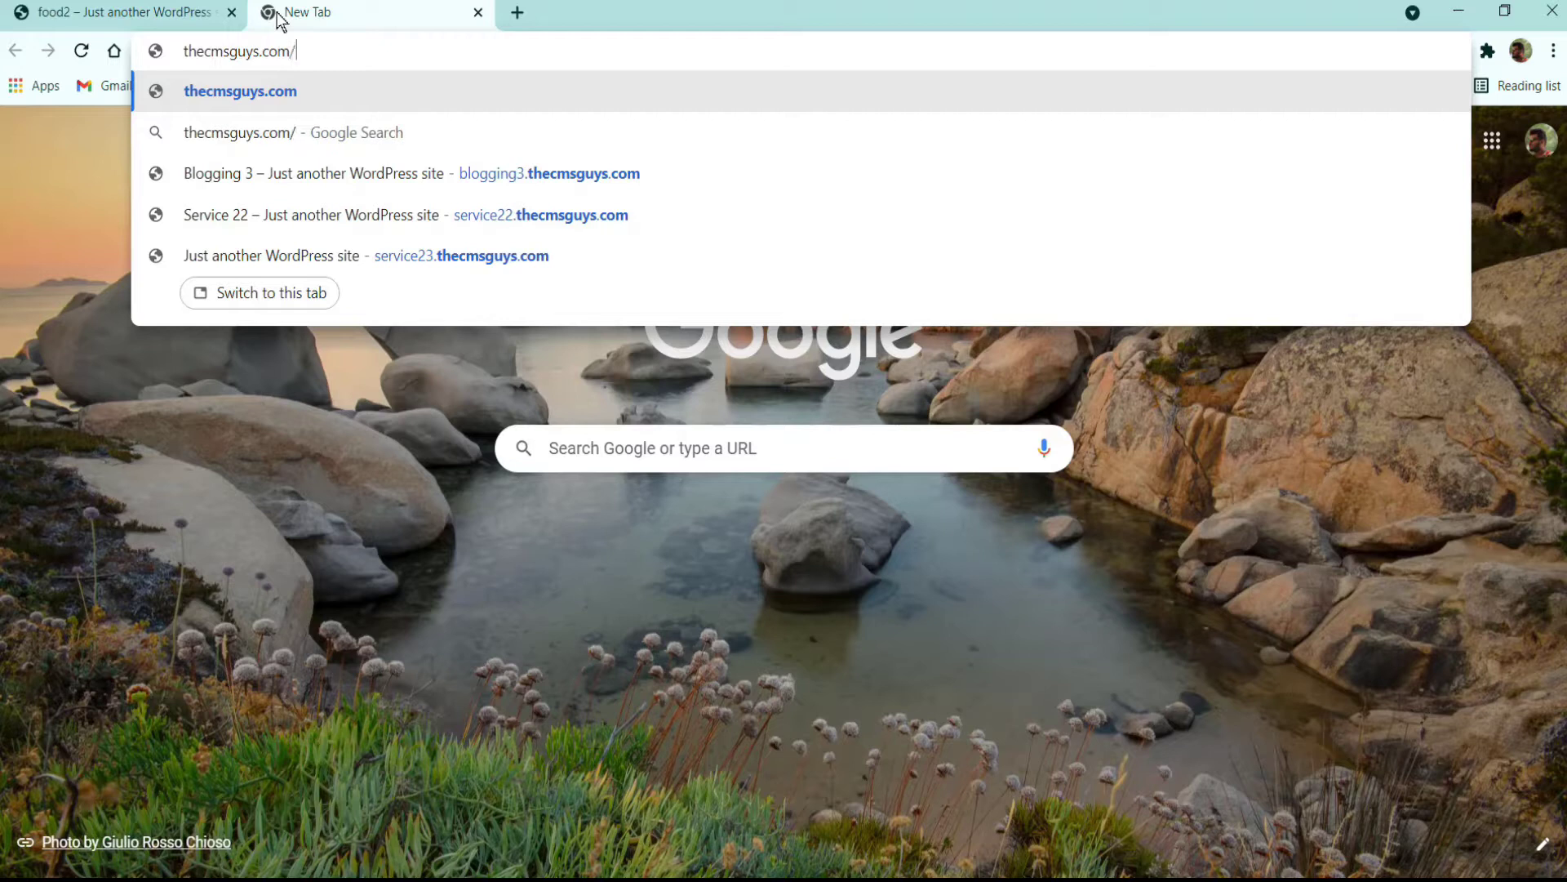
pyautogui.write('amecheap.com/hosting/shared/')
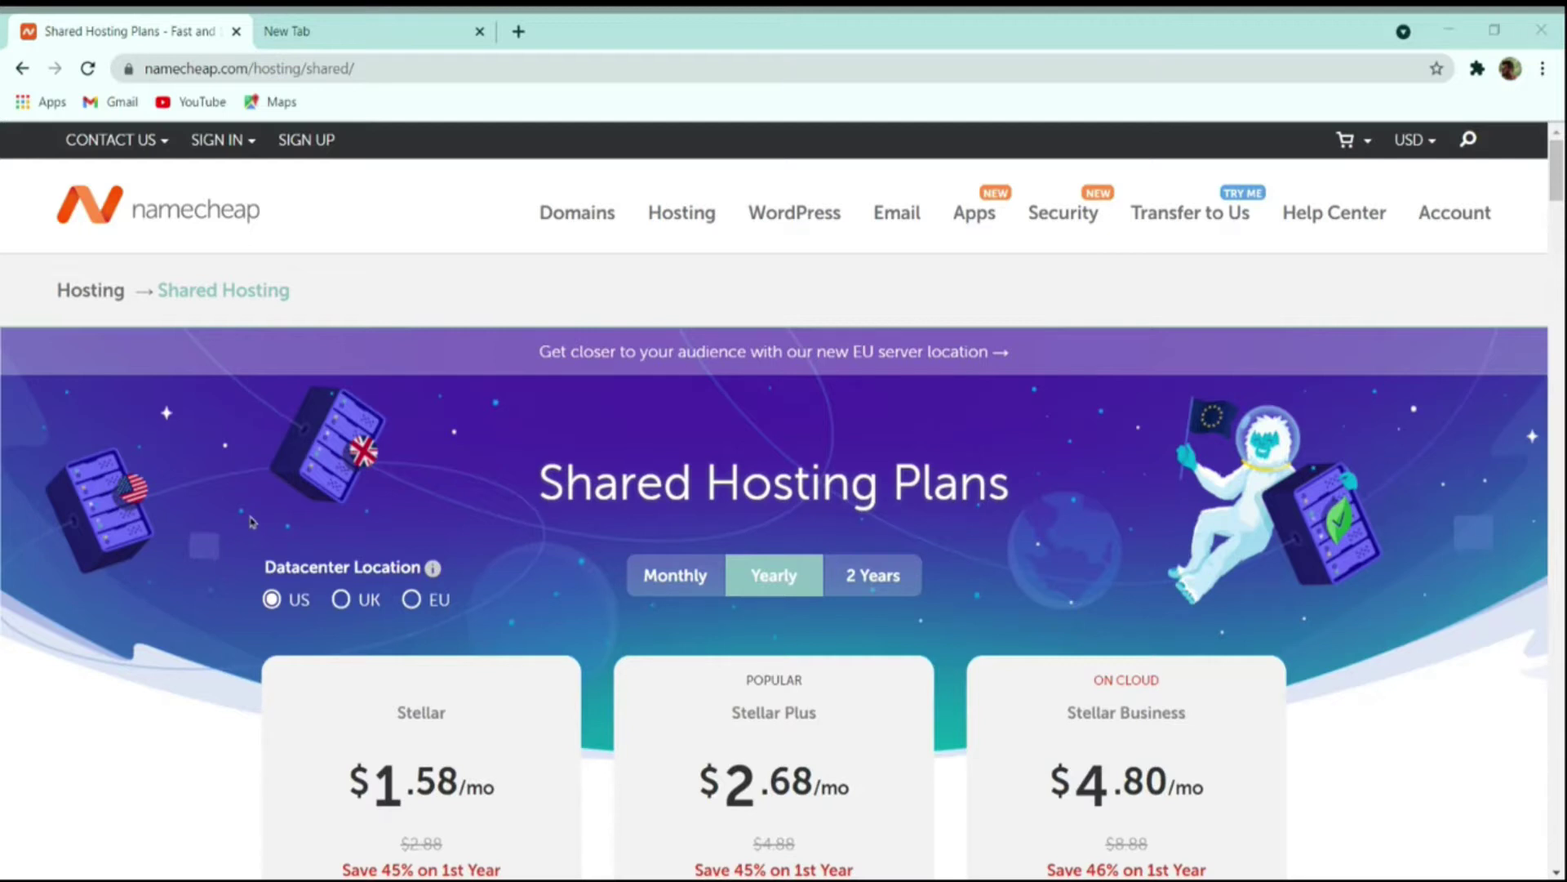
pyautogui.click(250, 510)
pyautogui.scroll(-4, 481, 432)
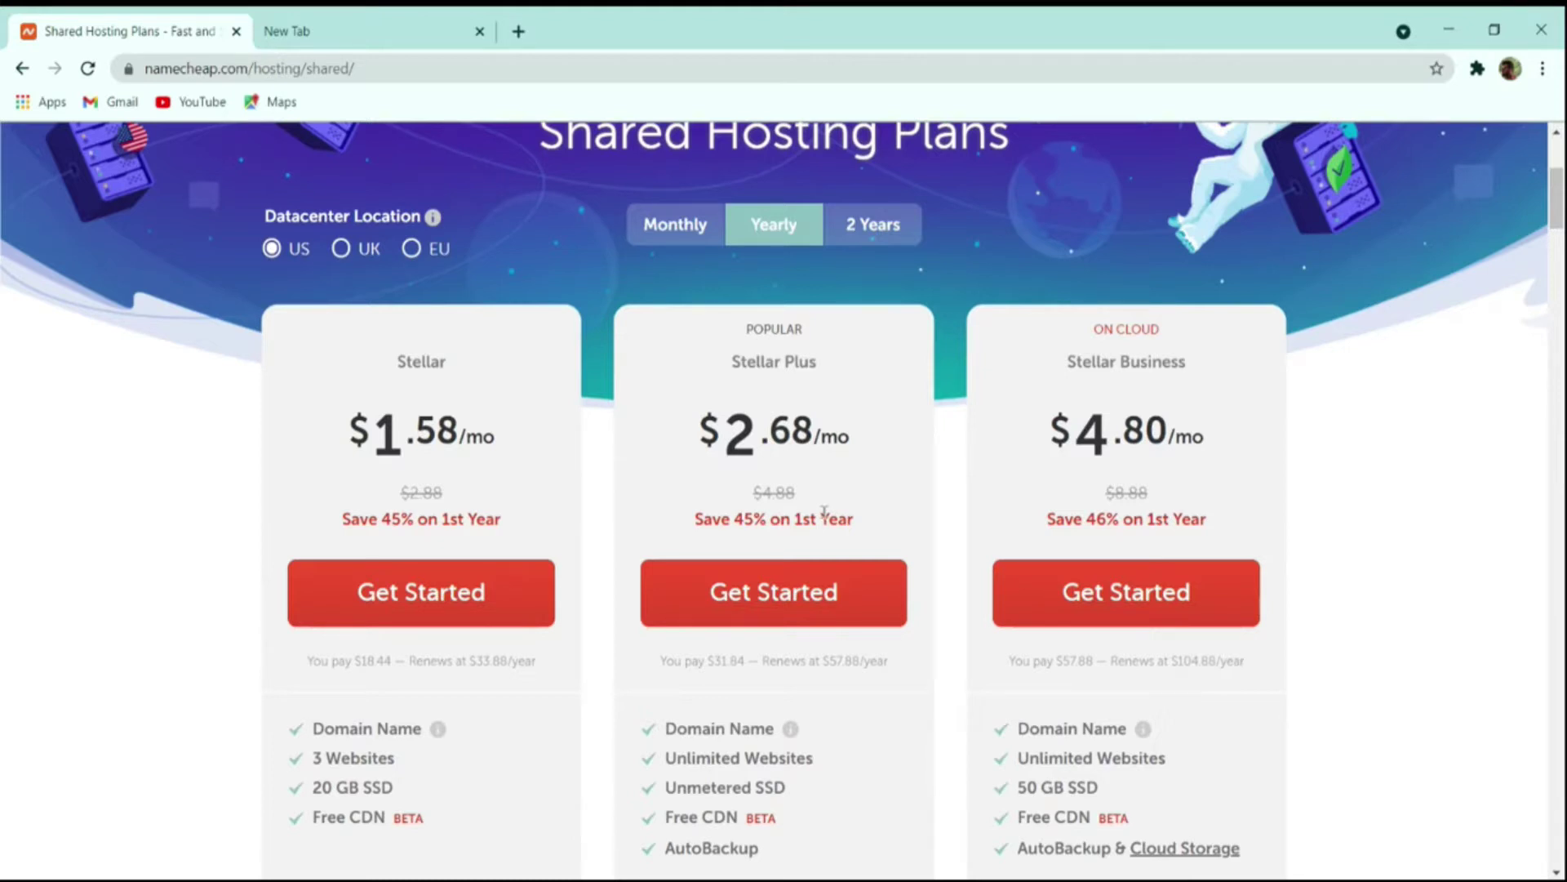
pyautogui.scroll(-4, 824, 512)
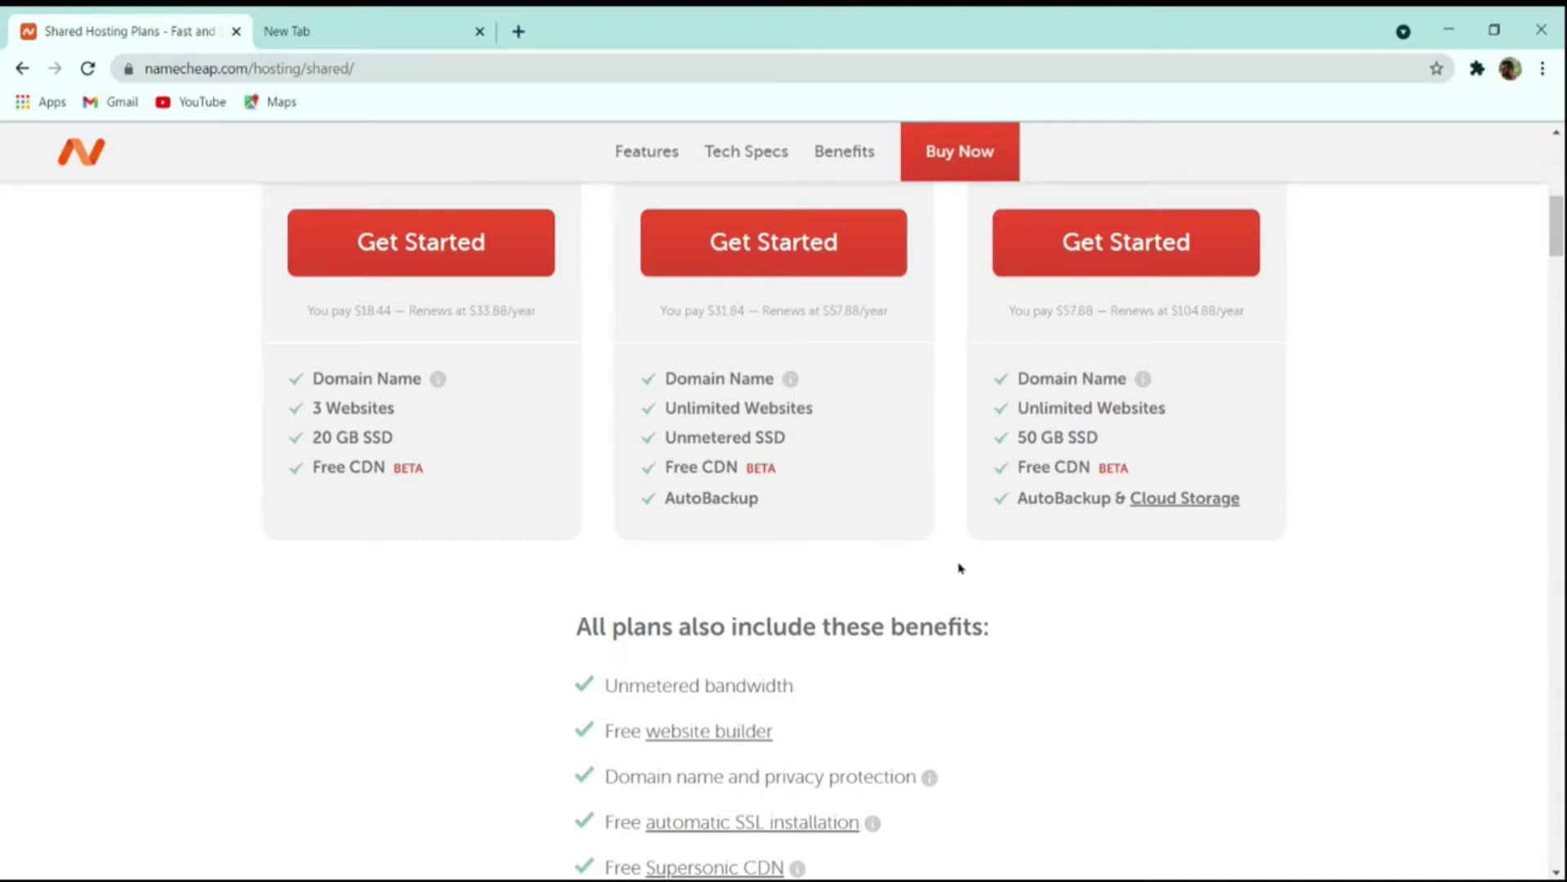
pyautogui.scroll(8, 959, 567)
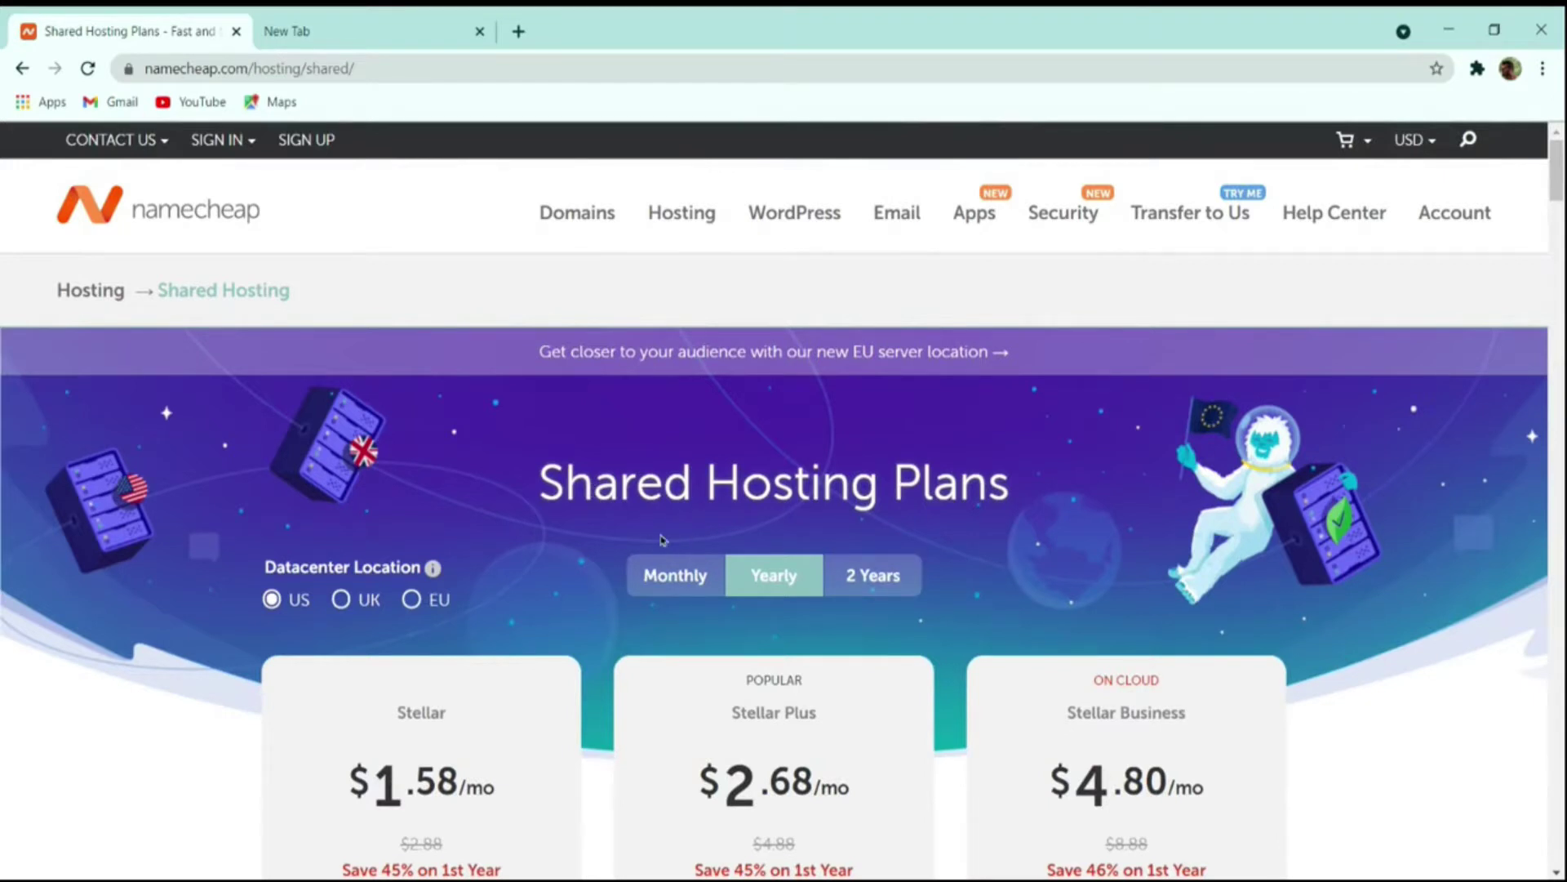
pyautogui.scroll(-4, 665, 535)
# Step: Compare the UK datacenter hosting prices, then return to US datacenter pricing
pyautogui.scroll(4, 664, 535)
pyautogui.click(341, 600)
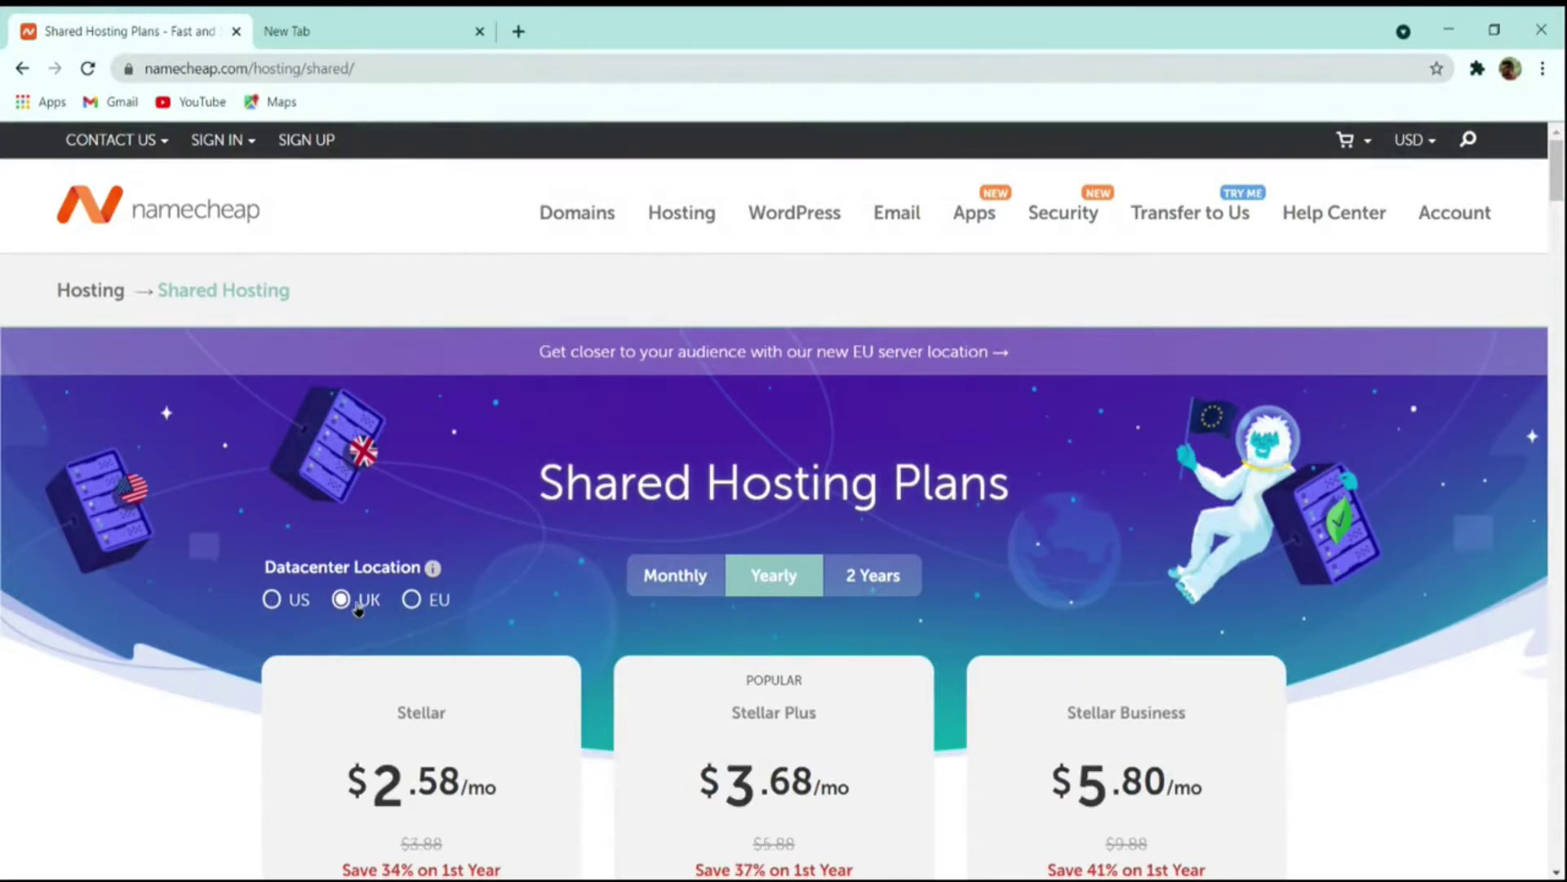
pyautogui.click(295, 605)
# Step: Show prices in Indian Rupees and start ordering the Stellar Plus plan
pyautogui.moveTo(1398, 144)
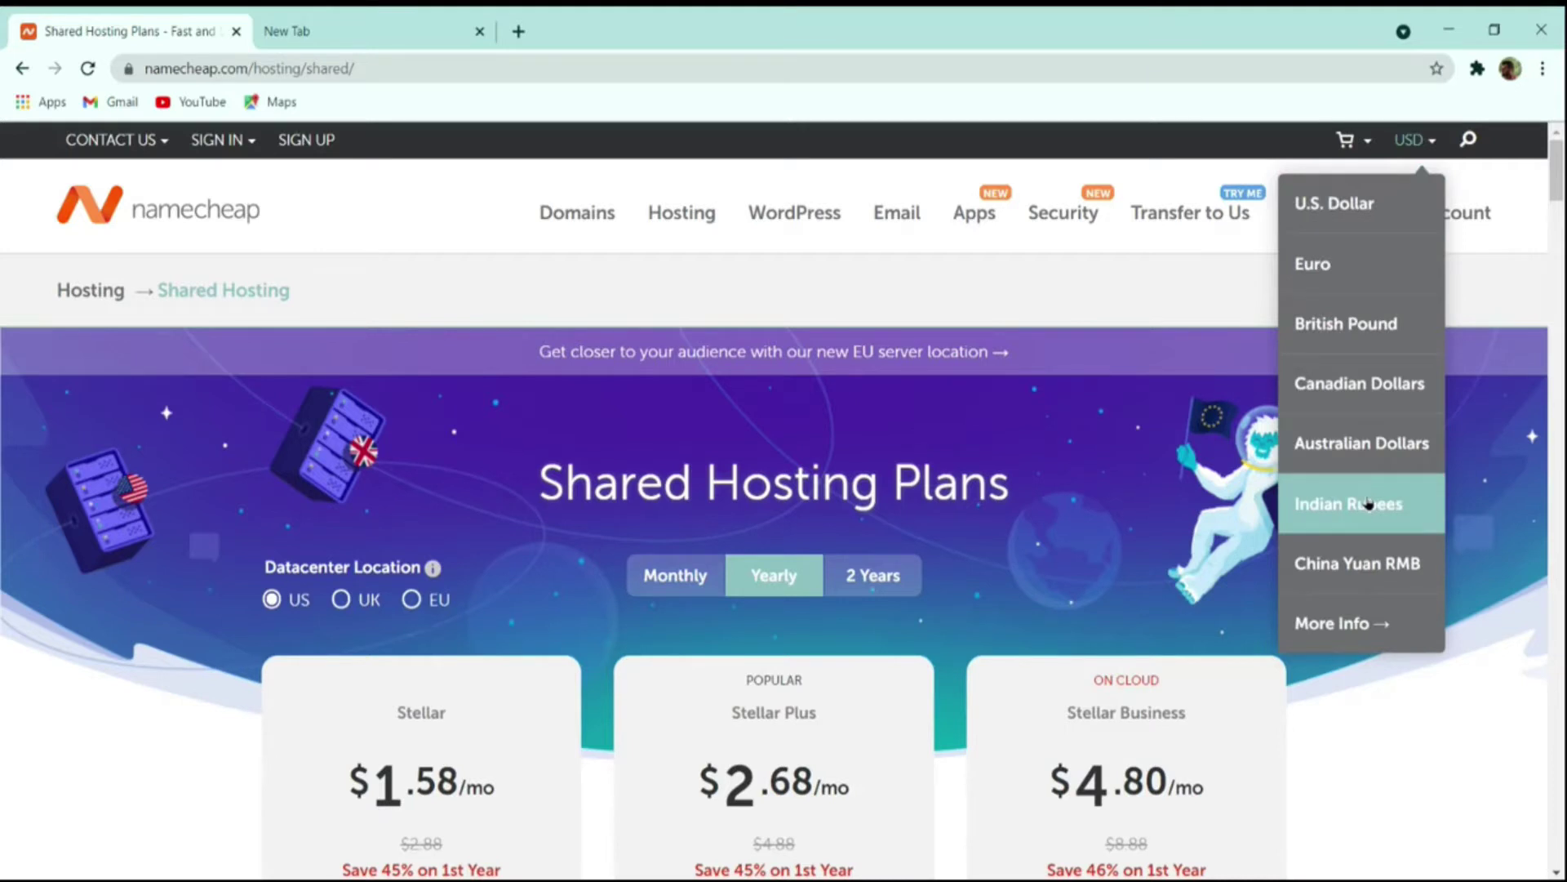
pyautogui.click(1368, 504)
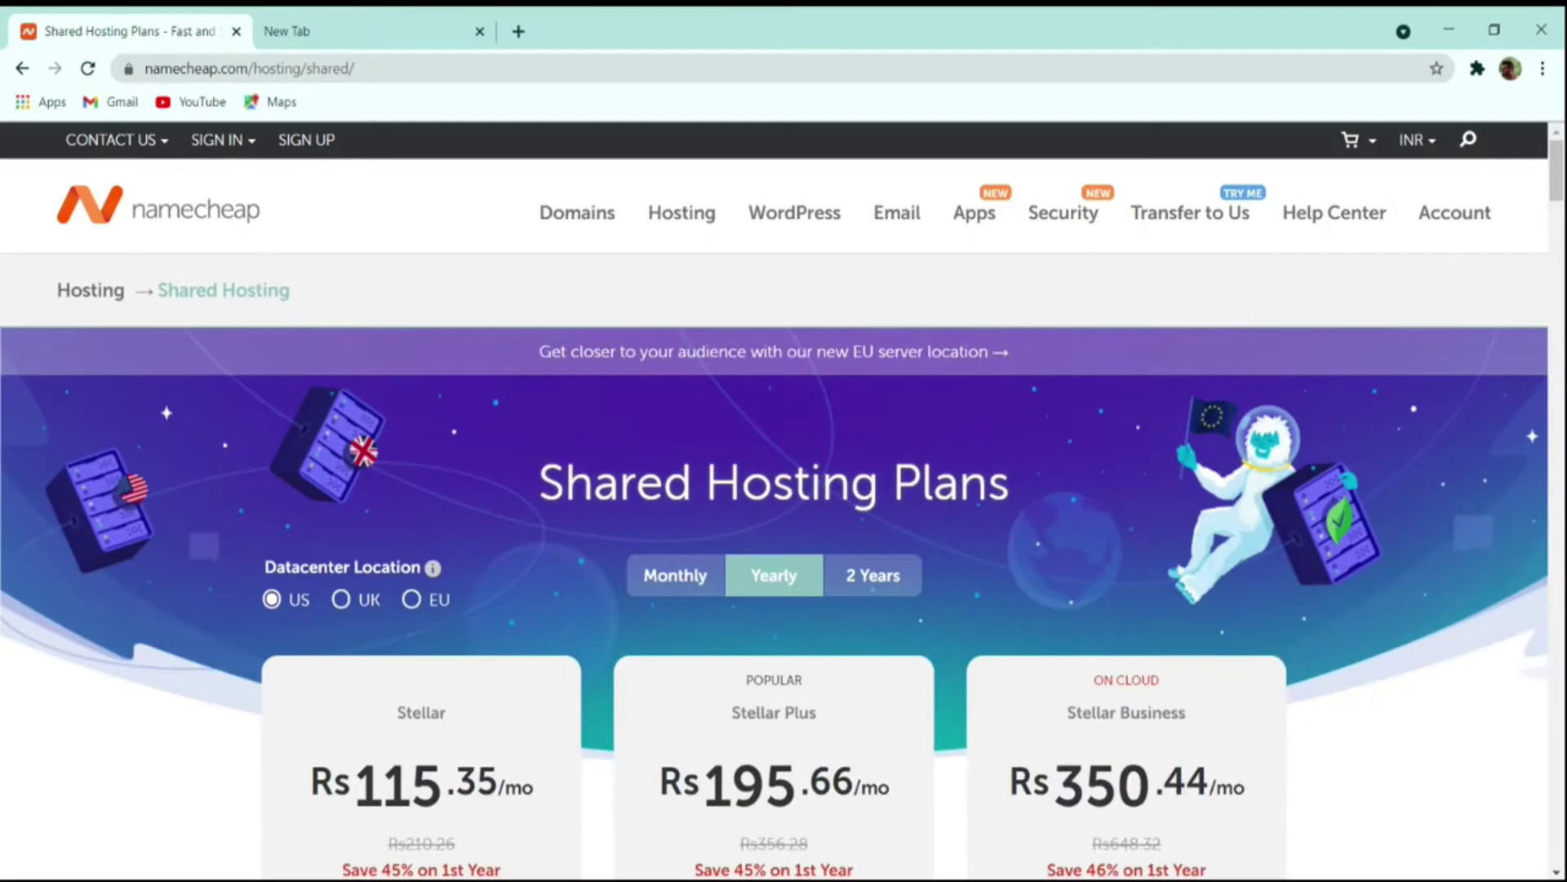
pyautogui.scroll(-4, 622, 610)
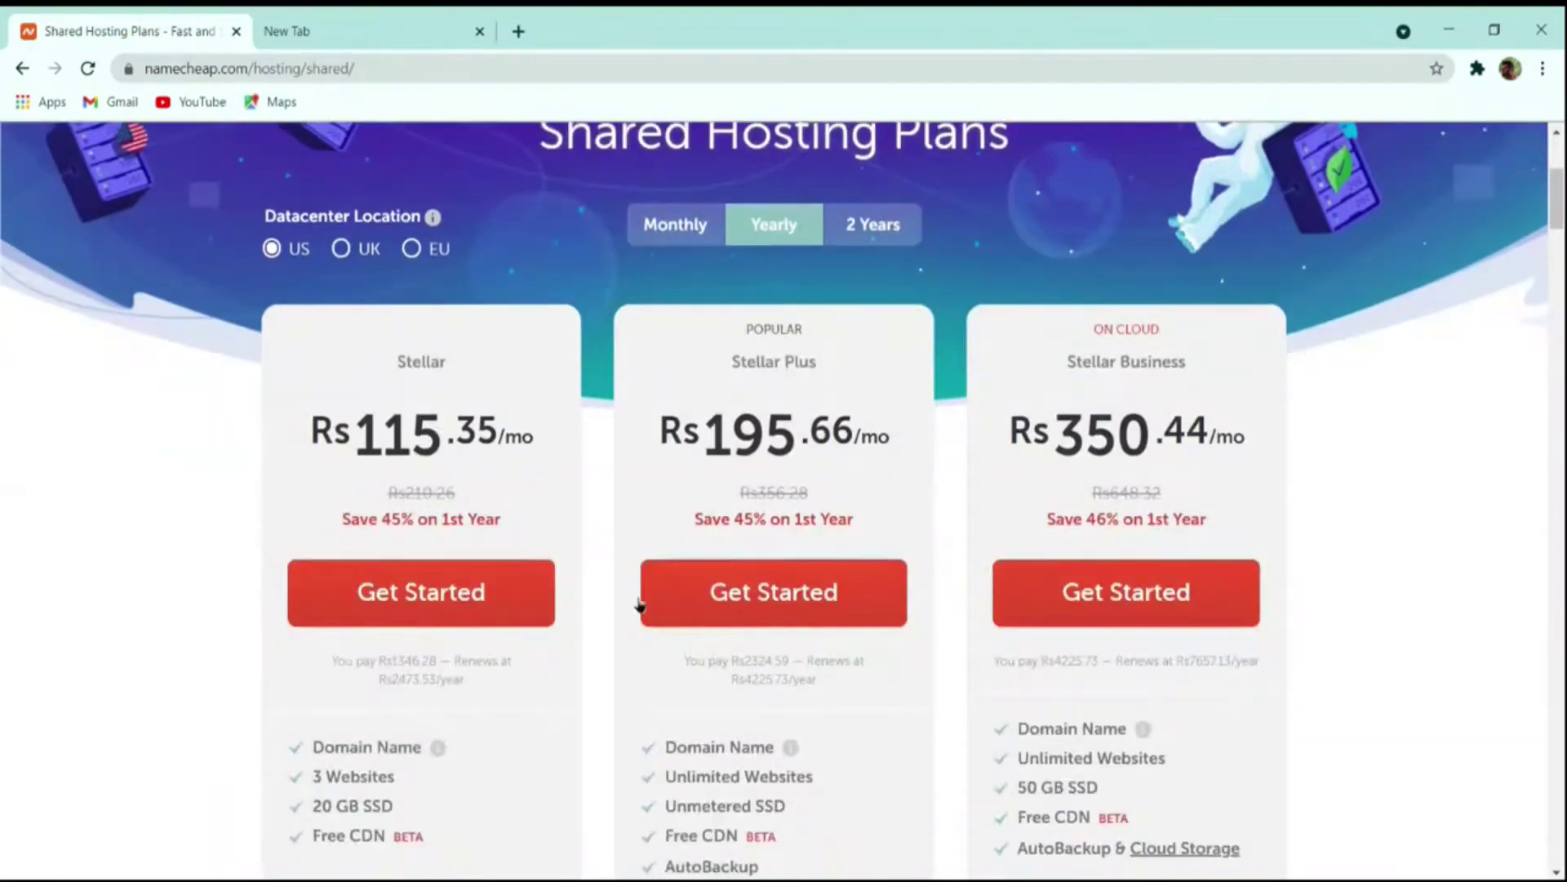
pyautogui.click(785, 593)
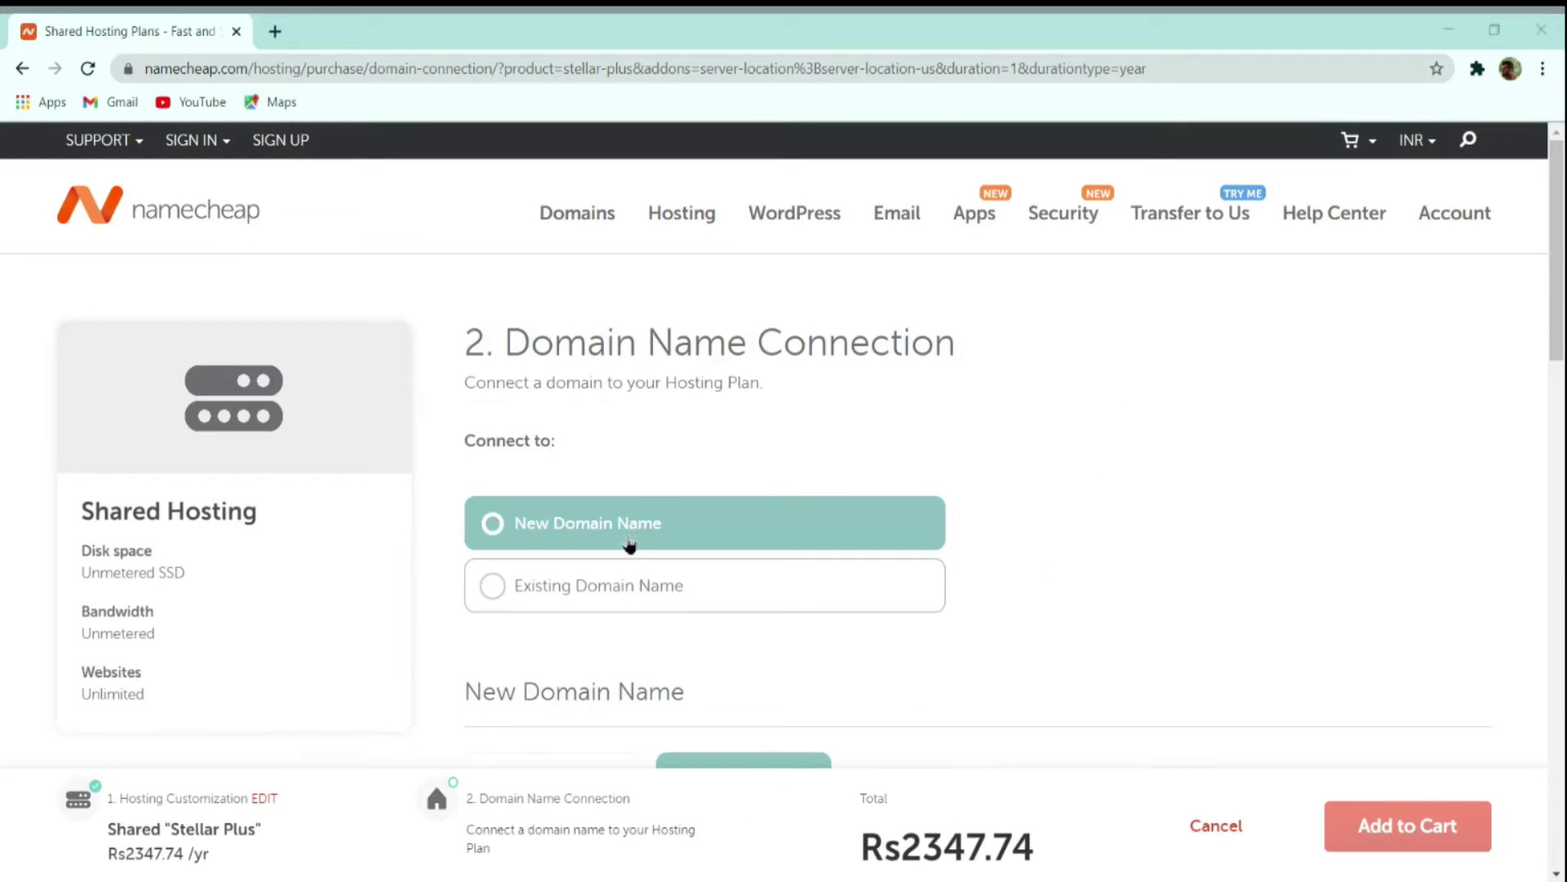
# Step: Check the Existing Domain Name option, then switch to connecting a New Domain Name
pyautogui.click(600, 583)
pyautogui.scroll(-4, 1028, 433)
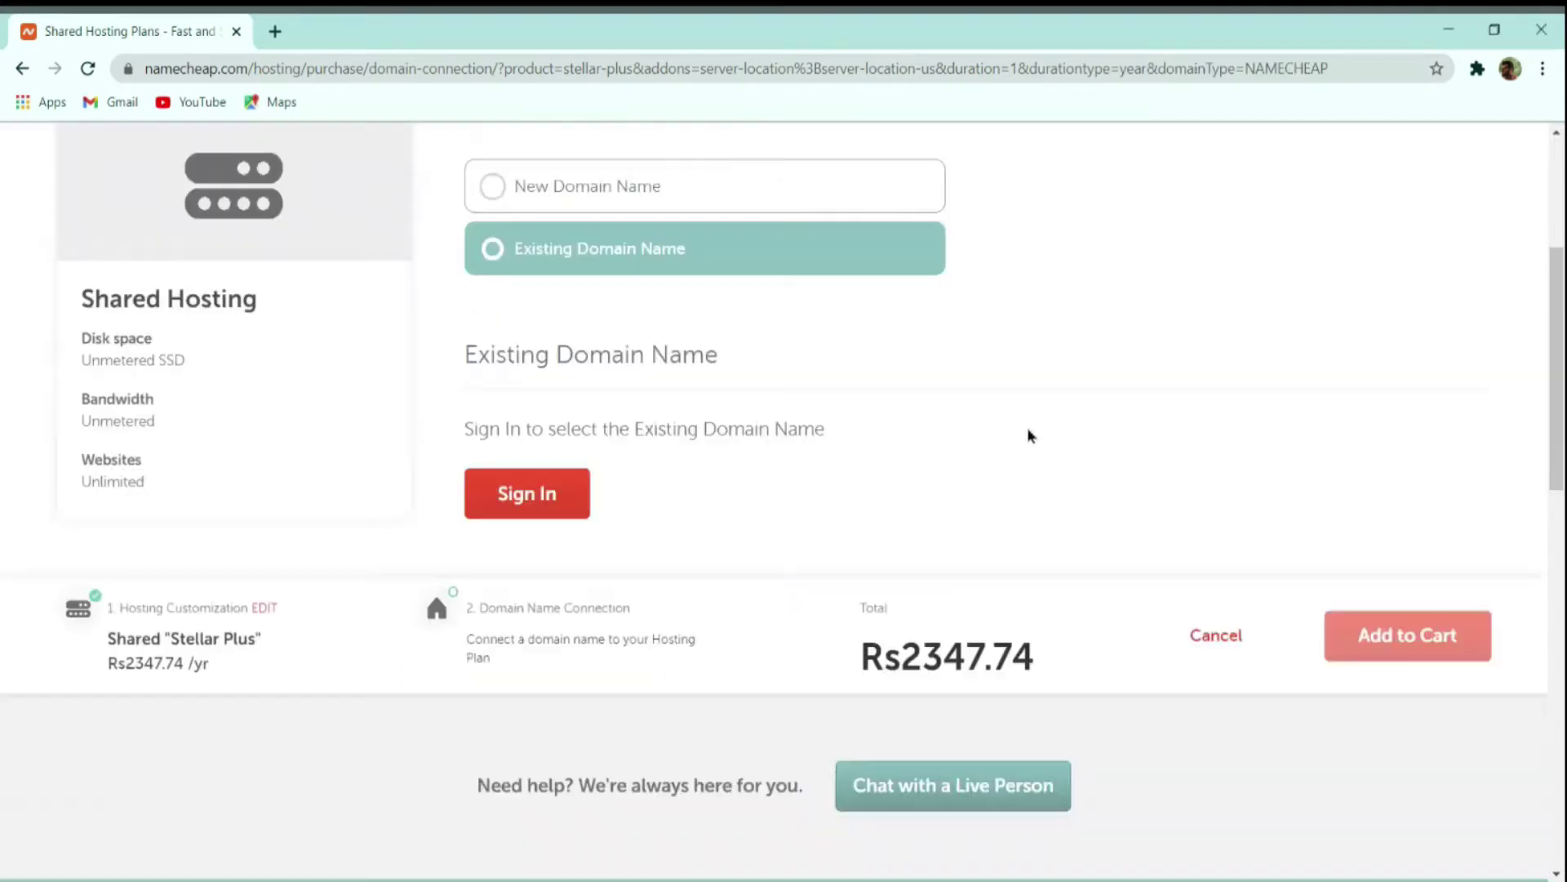
pyautogui.scroll(4, 1029, 465)
pyautogui.click(675, 519)
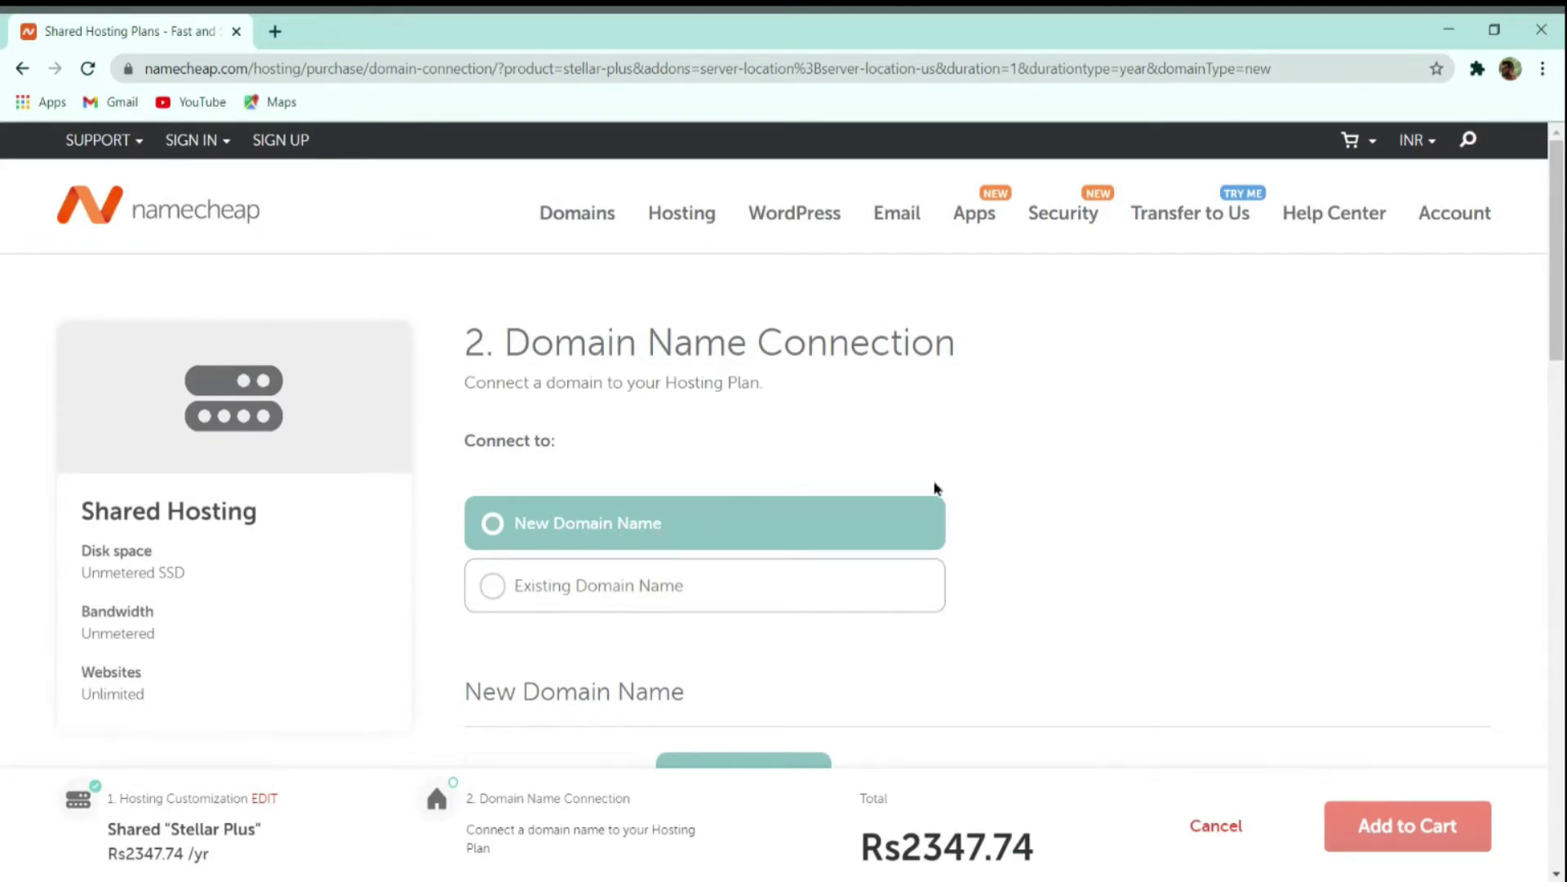
# Step: Search for thecmsguys.in and select it at Rs404.07/yr, bringing the total to Rs2751.82
pyautogui.scroll(-4, 947, 480)
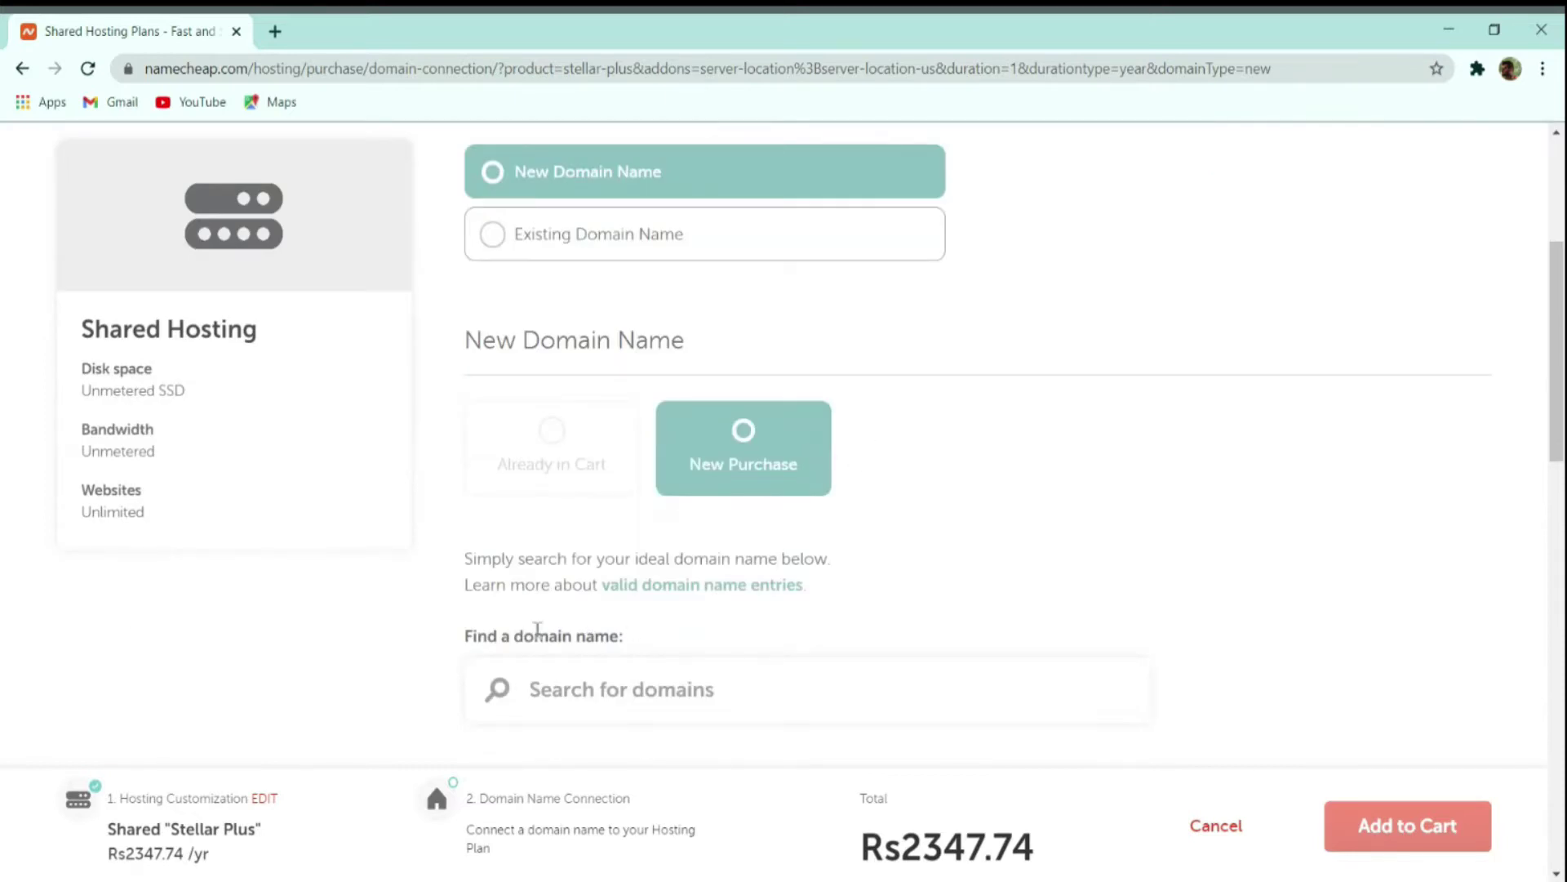
pyautogui.scroll(-2, 727, 682)
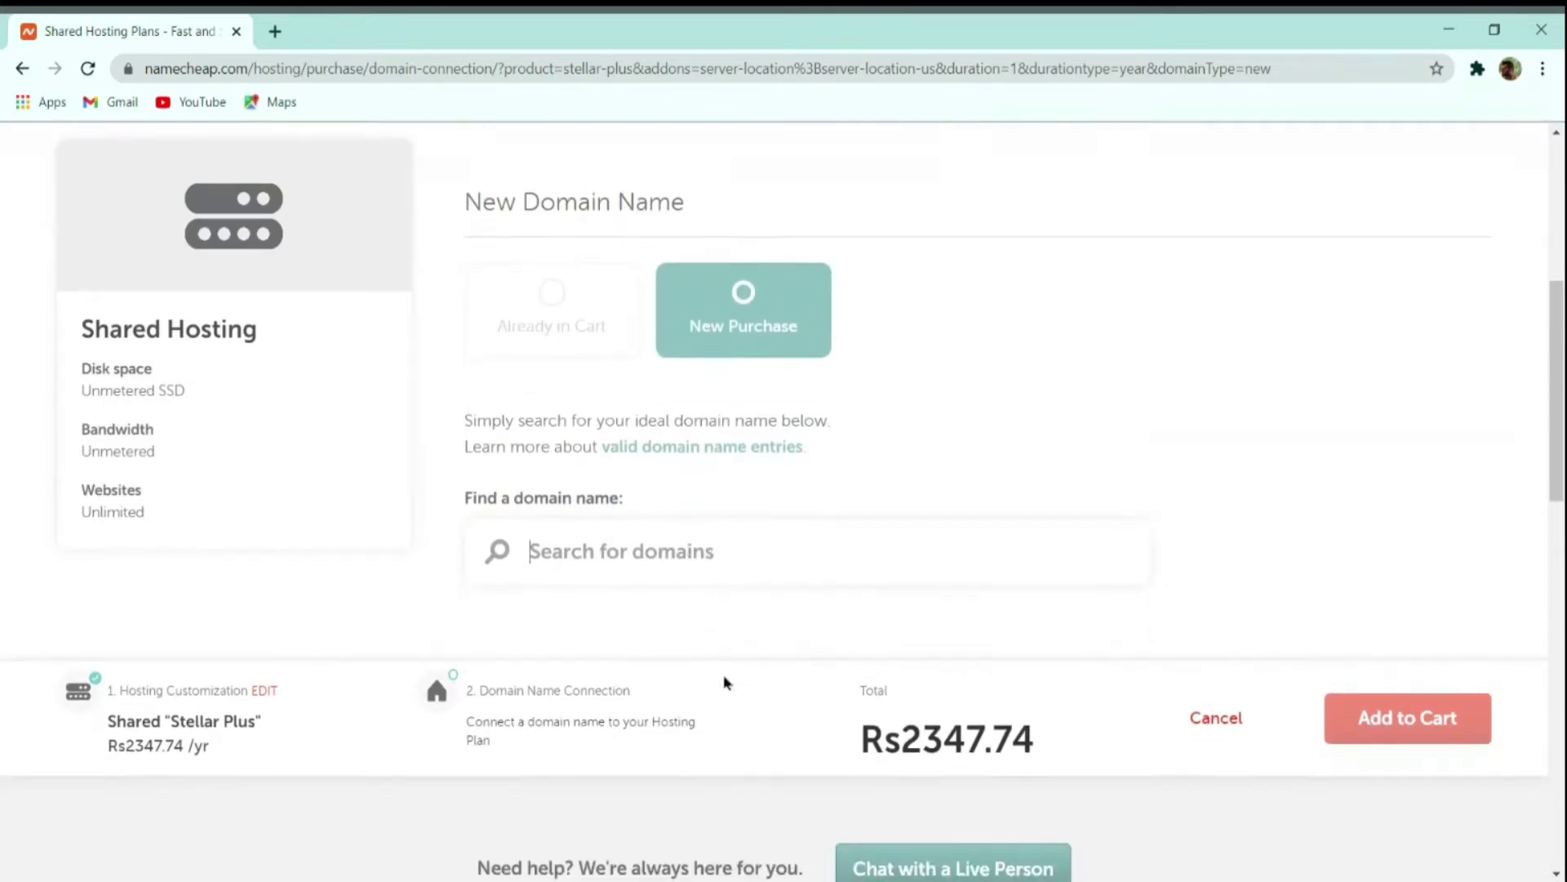
pyautogui.write('thec')
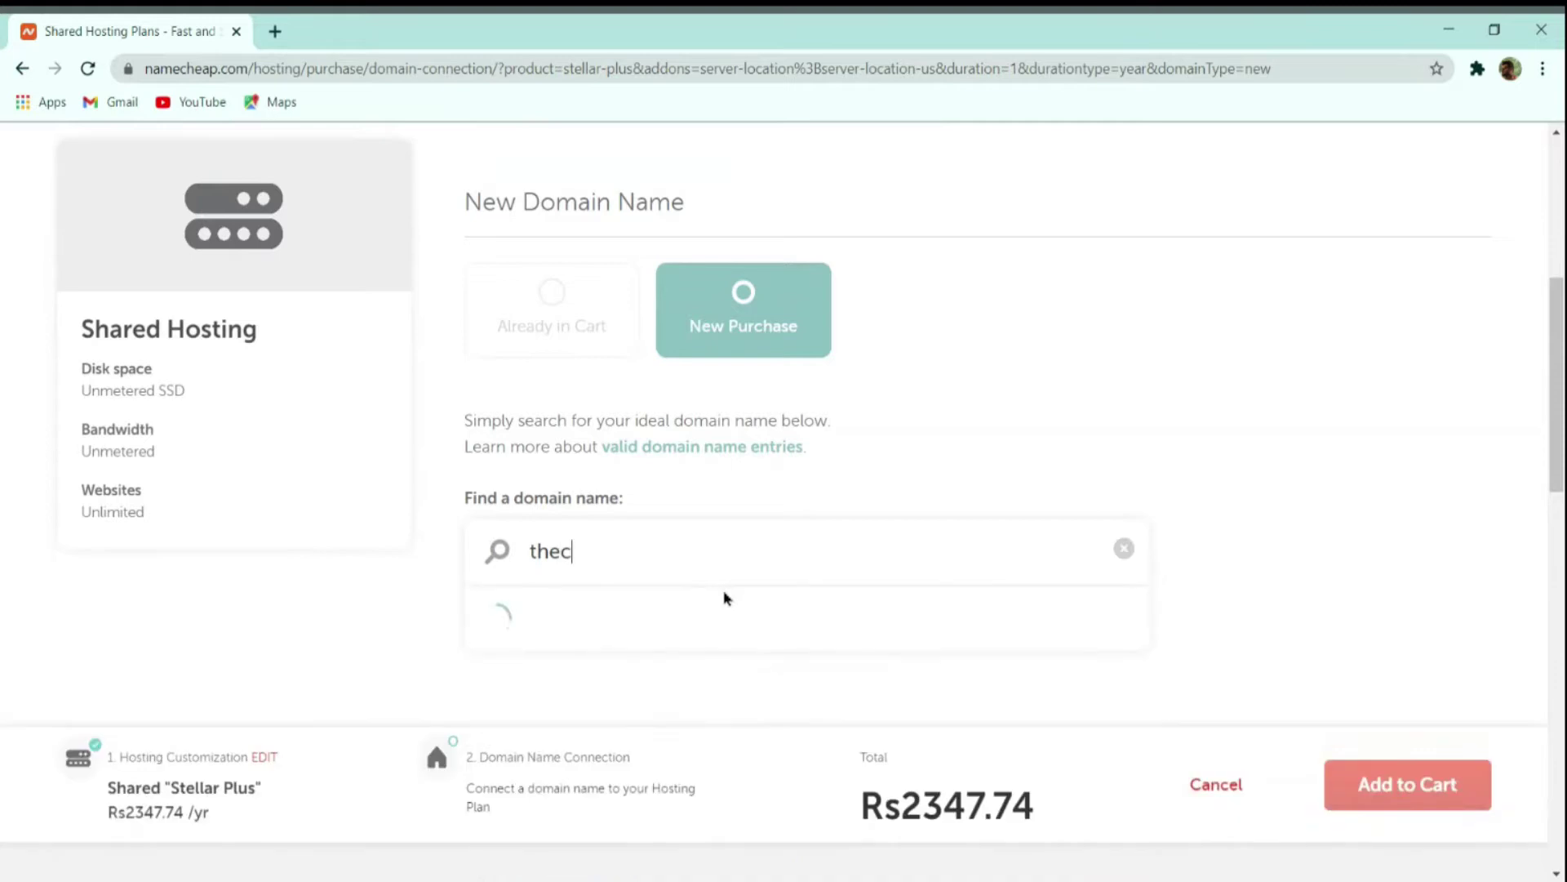
pyautogui.write('msguys.in')
pyautogui.scroll(-4, 596, 539)
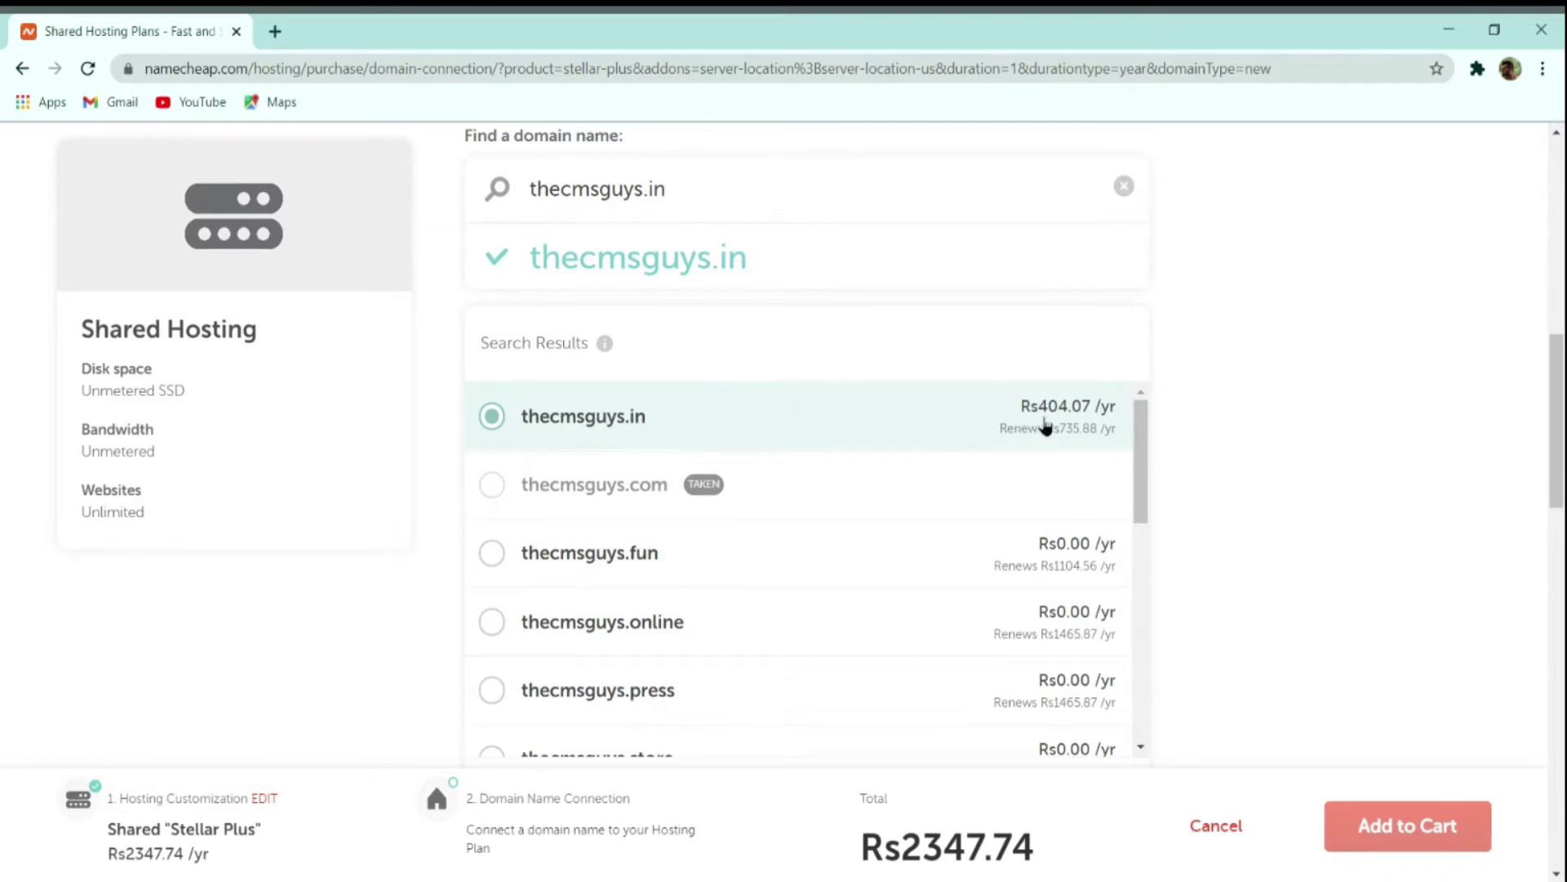
pyautogui.scroll(-4, 1147, 553)
pyautogui.scroll(-5, 1144, 567)
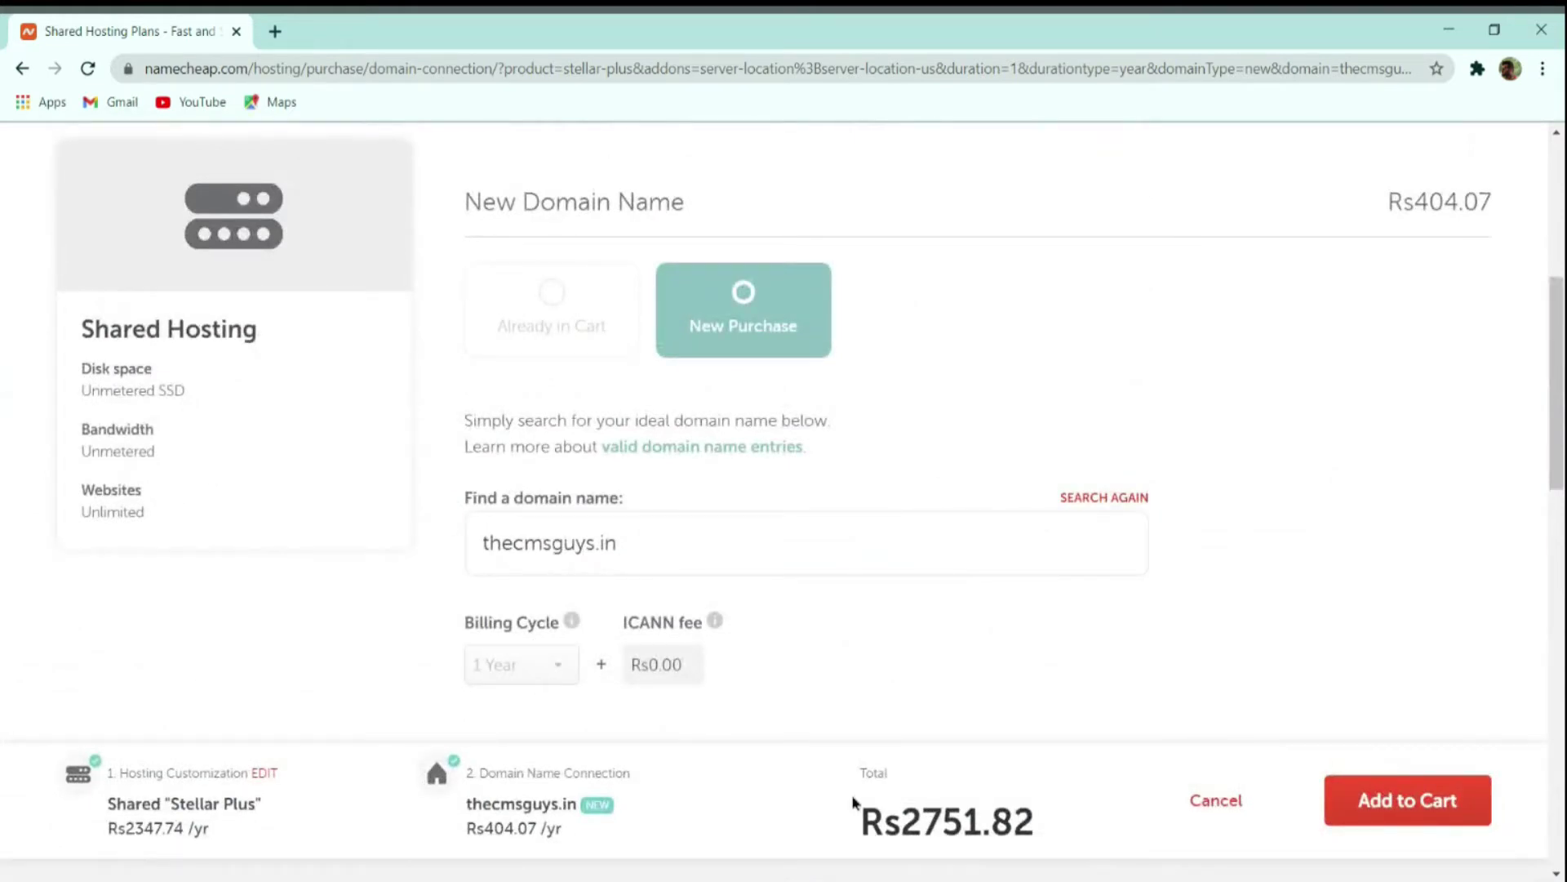
# Step: Briefly highlight the total price, then add the Stellar Plus hosting and domain to the cart
pyautogui.moveTo(867, 804); pyautogui.dragTo(986, 817)
pyautogui.click(1022, 806)
pyautogui.click(1424, 804)
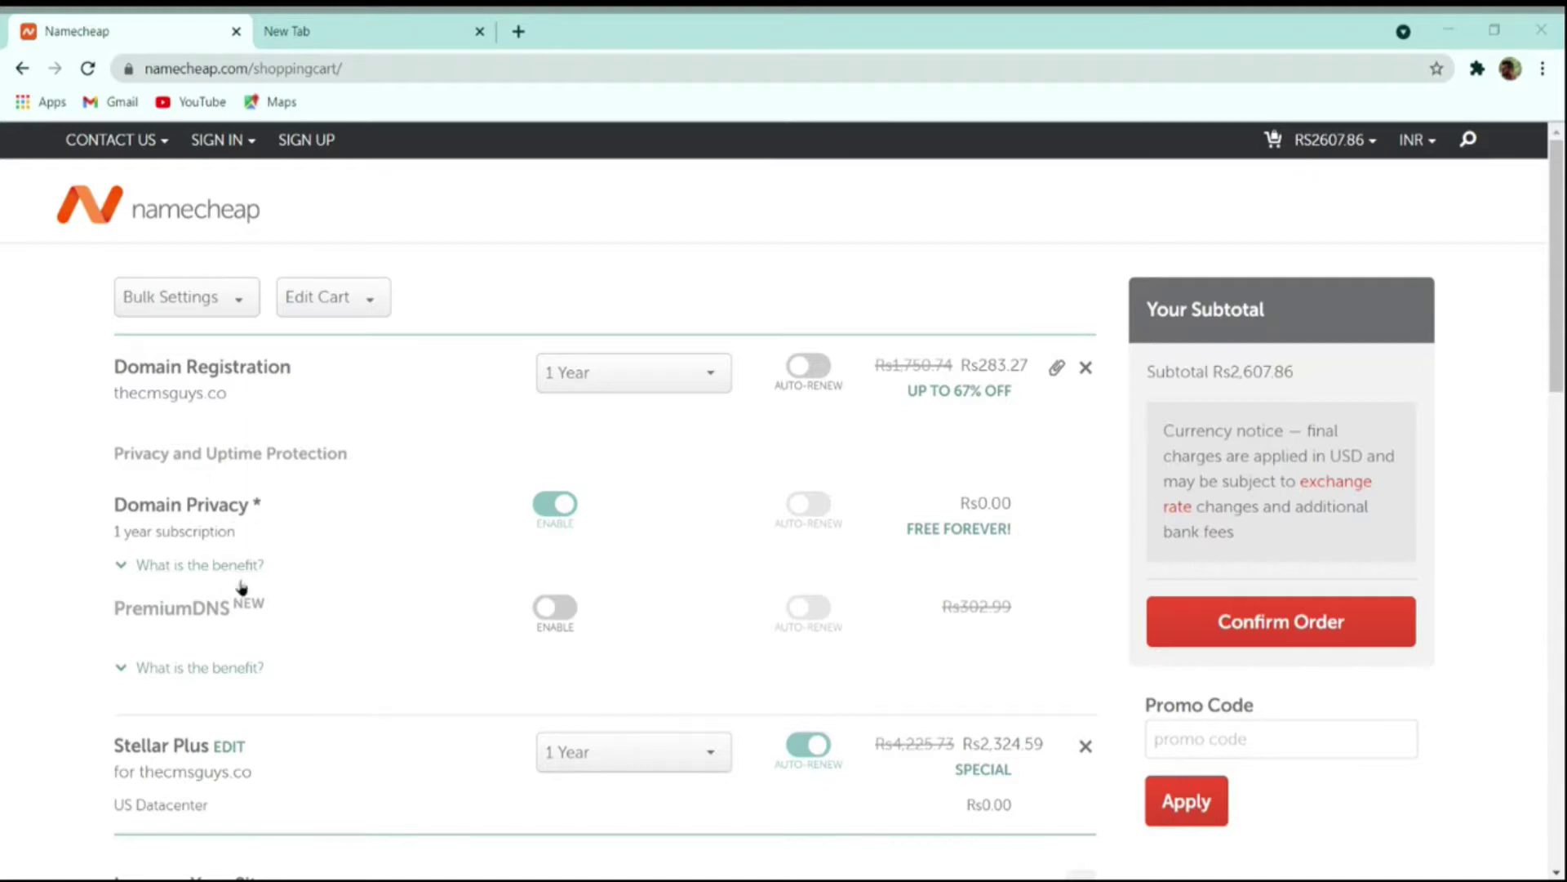
# Step: Preview the 5 Years domain registration price, then set the period back to 1 Year
pyautogui.click(620, 377)
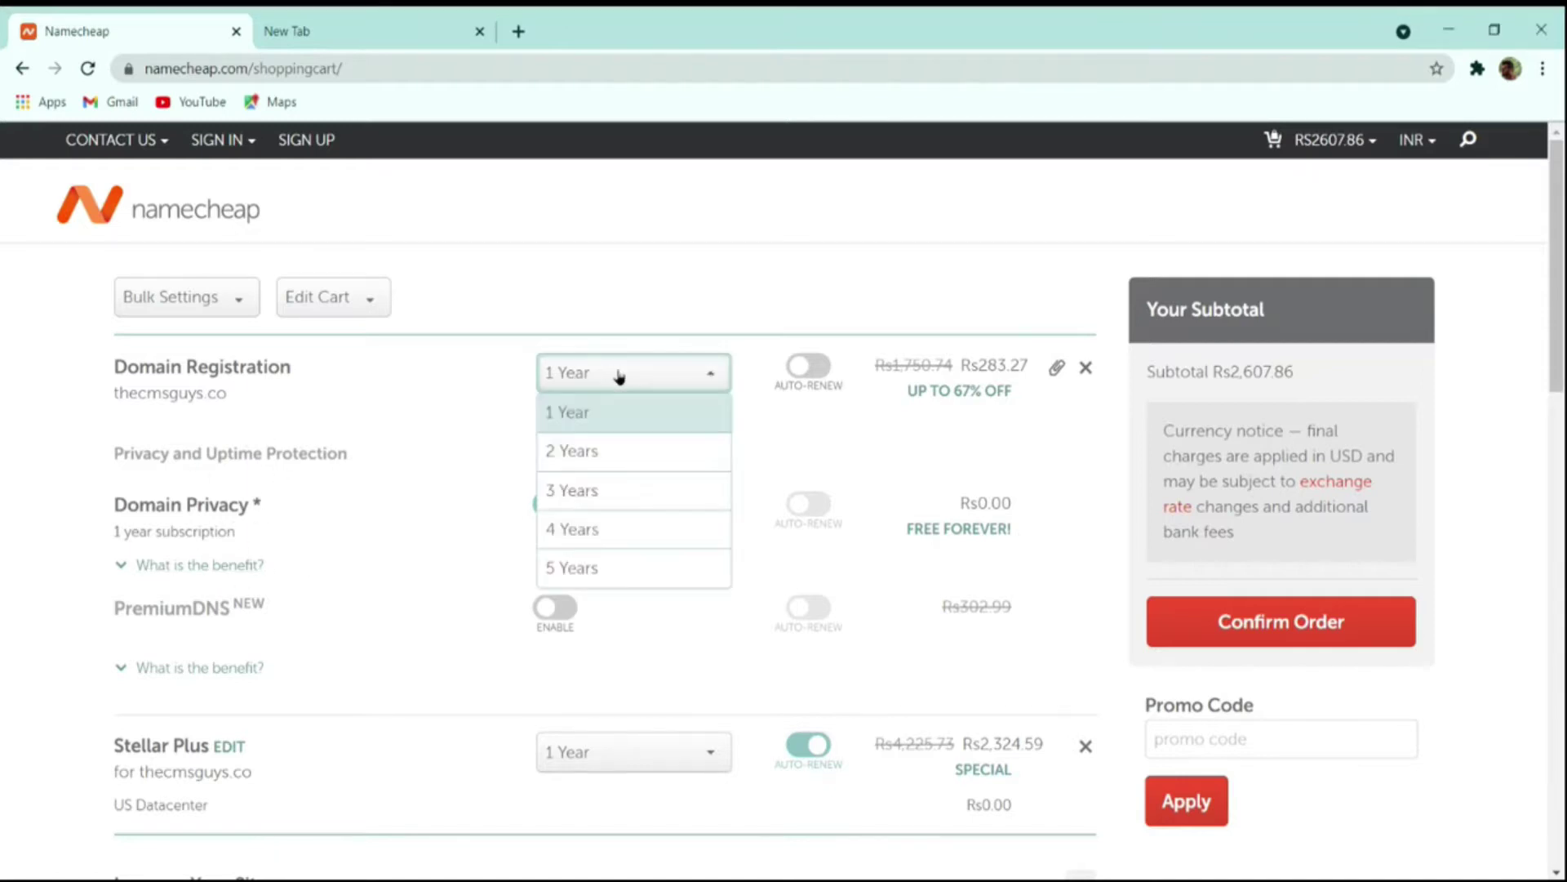
pyautogui.click(606, 564)
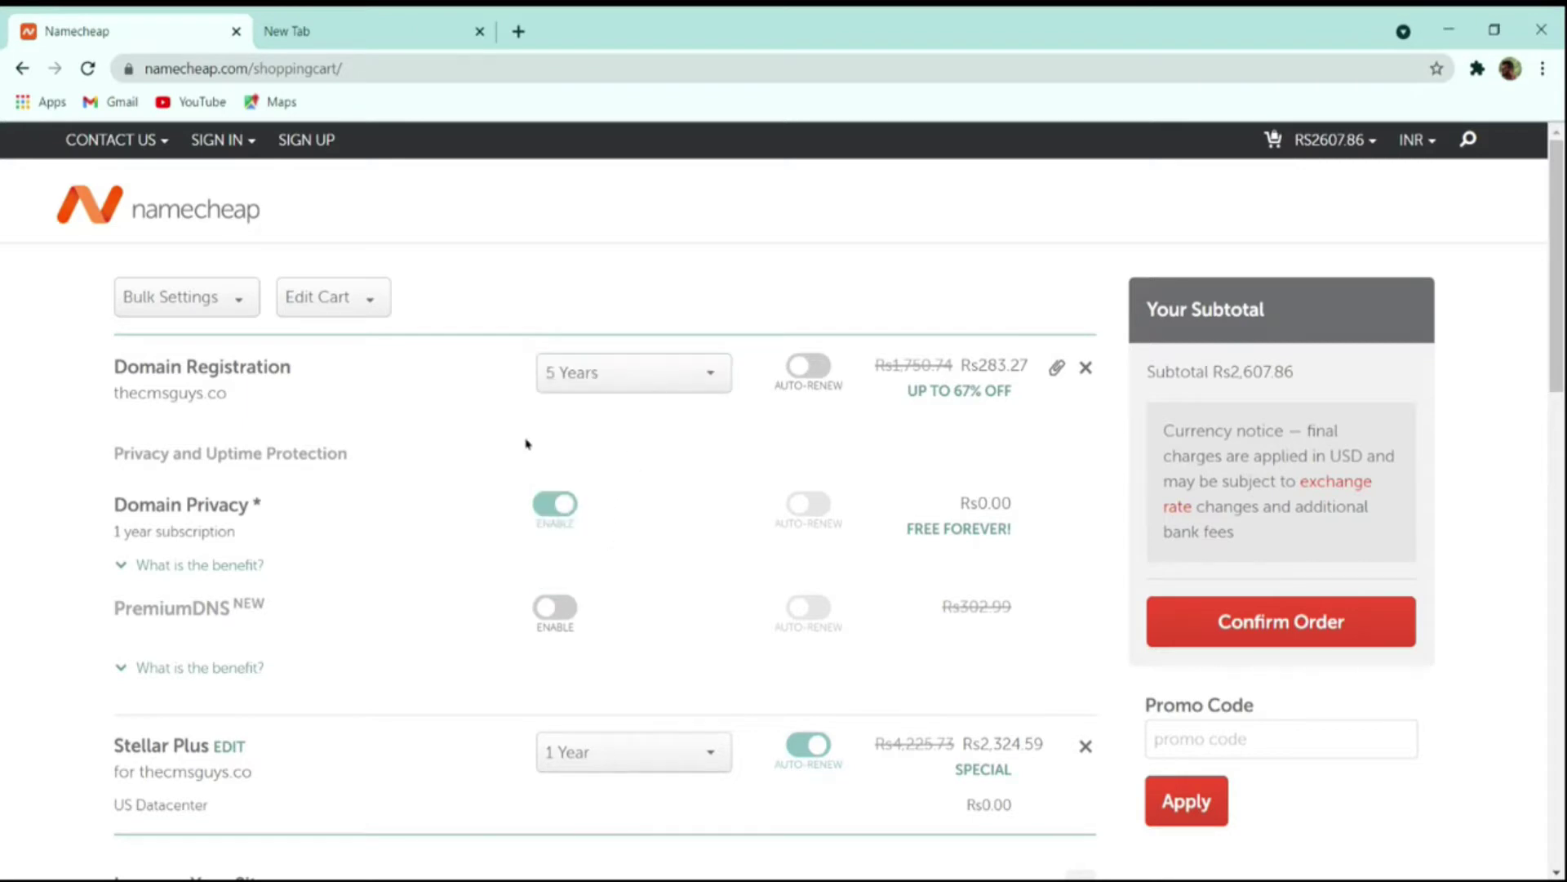
pyautogui.click(602, 382)
pyautogui.click(613, 415)
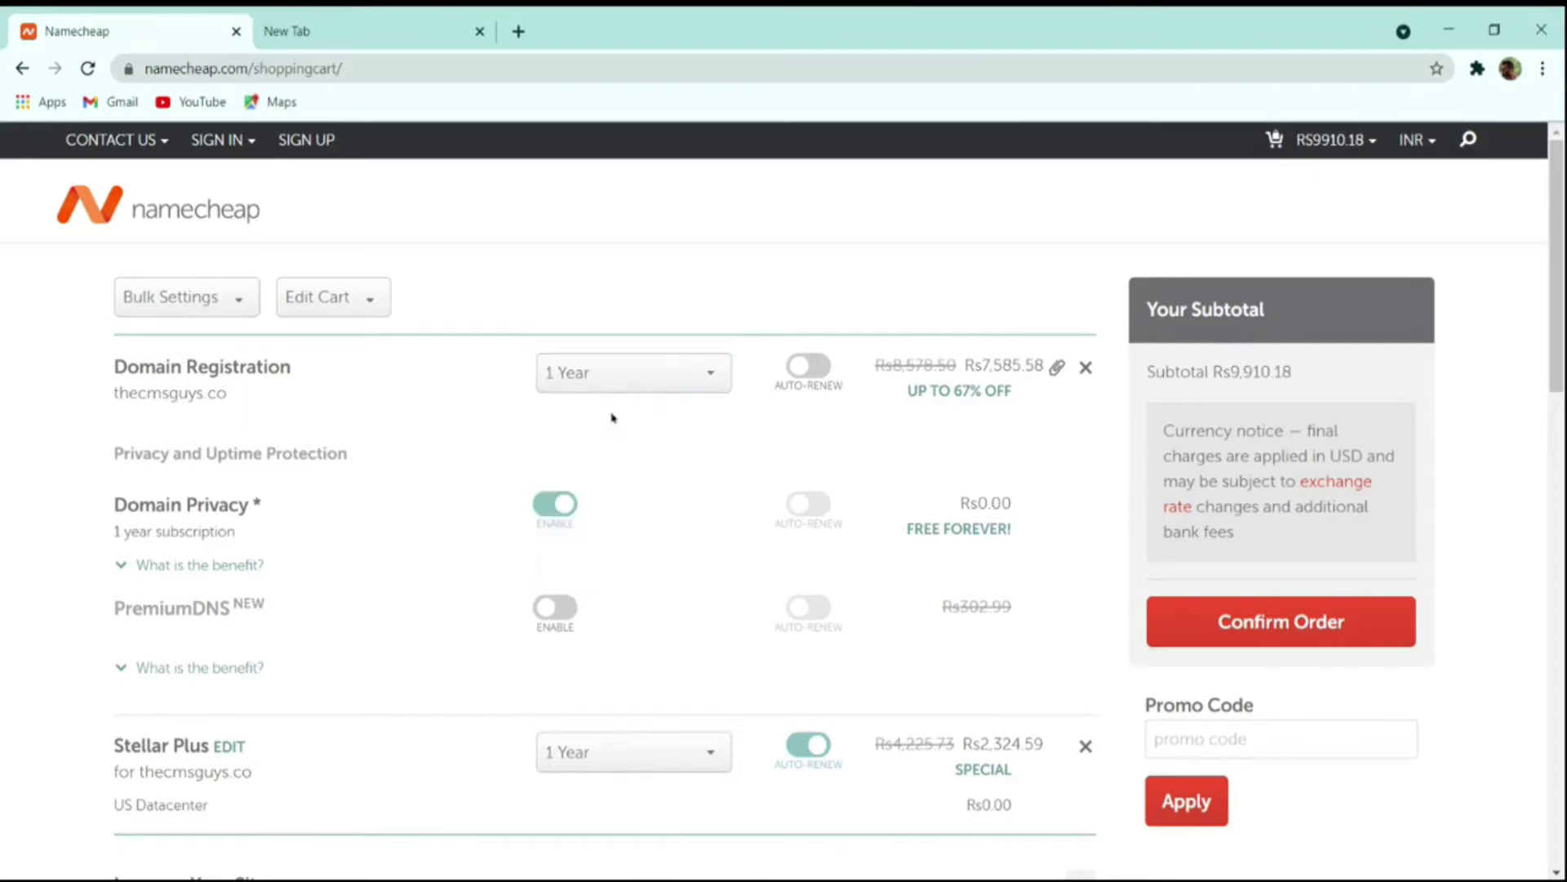
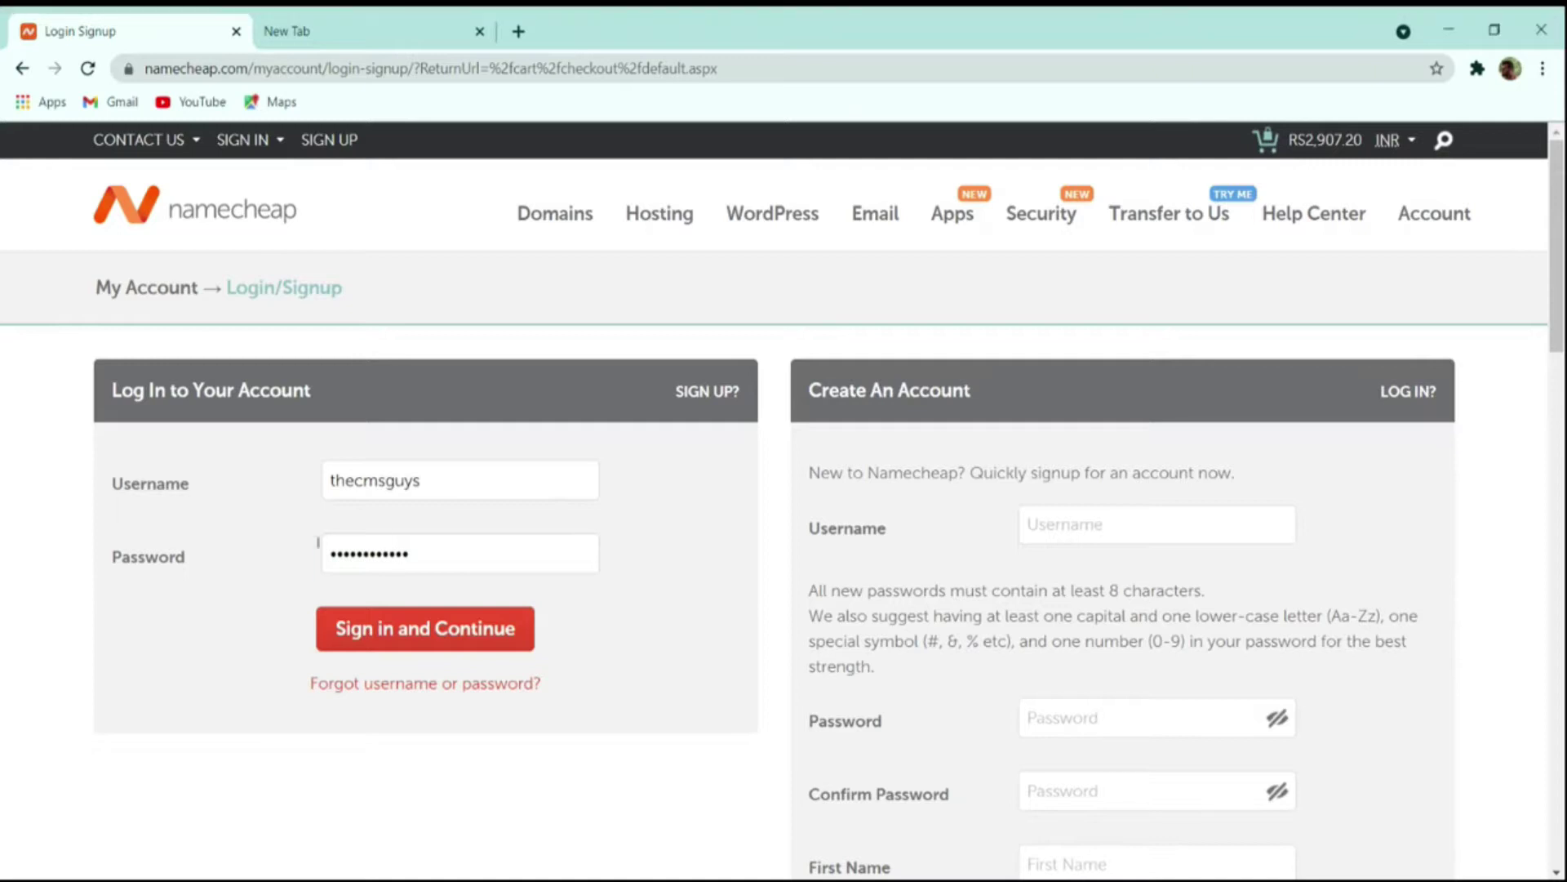
# Step: Sign in to Namecheap and continue the checkout for the hosting order
pyautogui.click(453, 627)
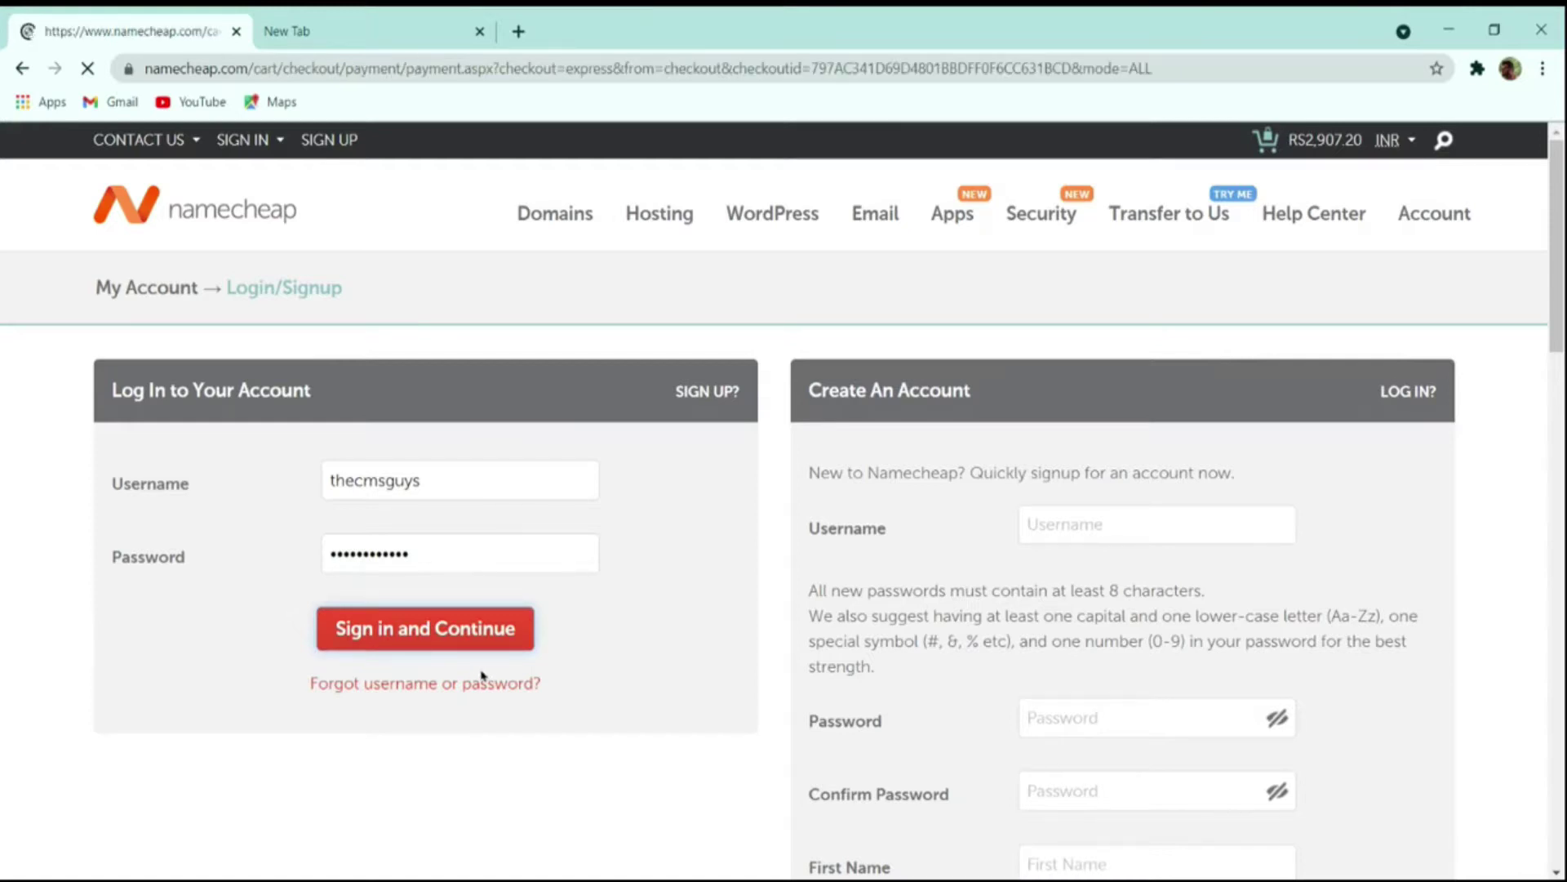
pyautogui.scroll(-4, 482, 673)
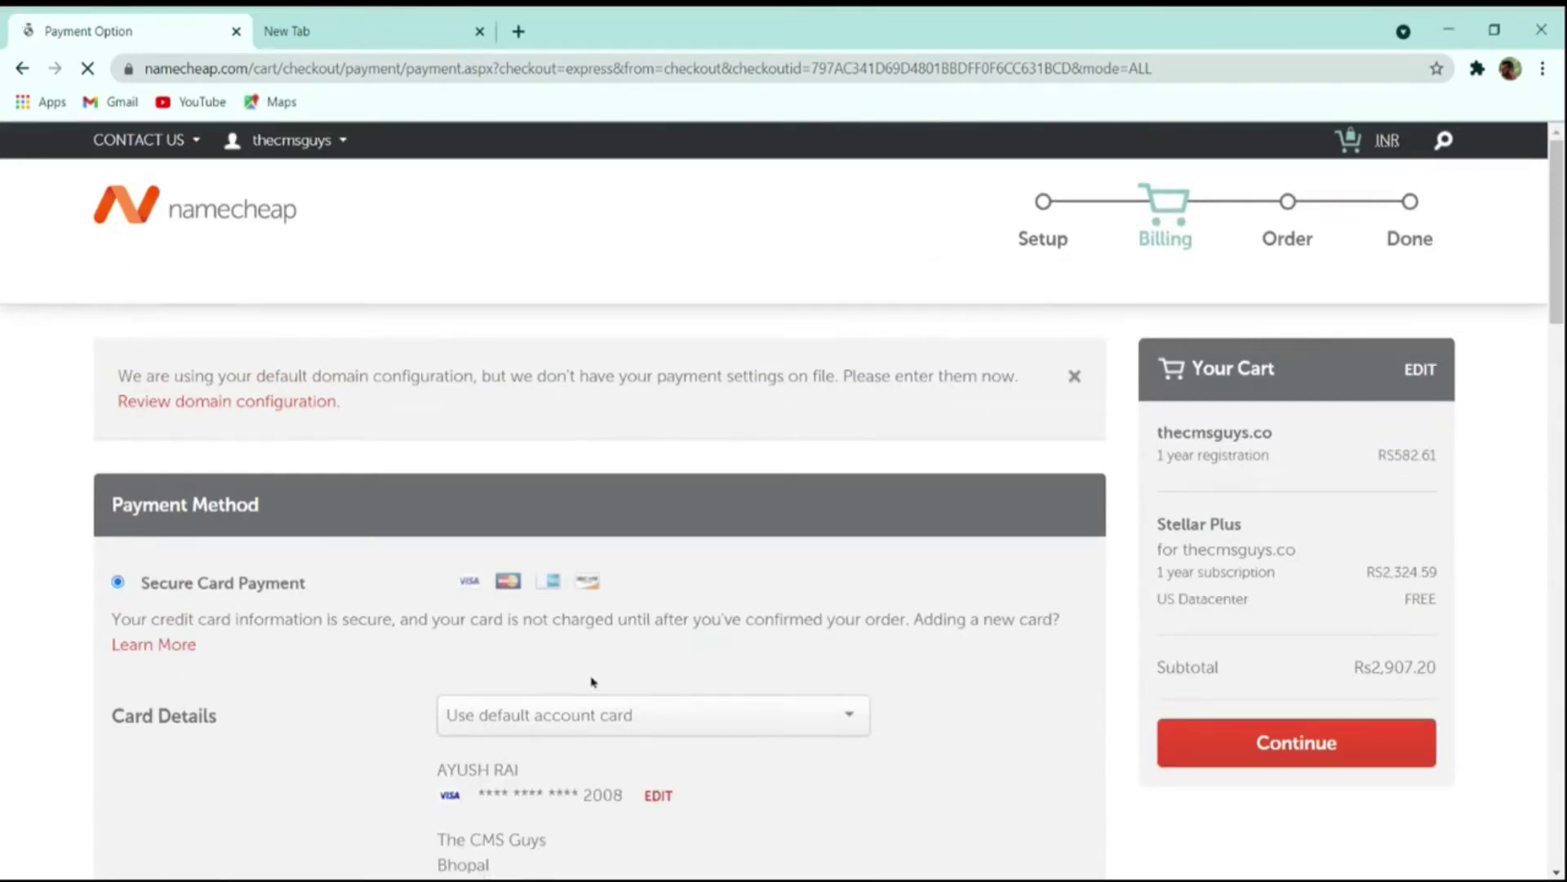
pyautogui.scroll(-4, 812, 681)
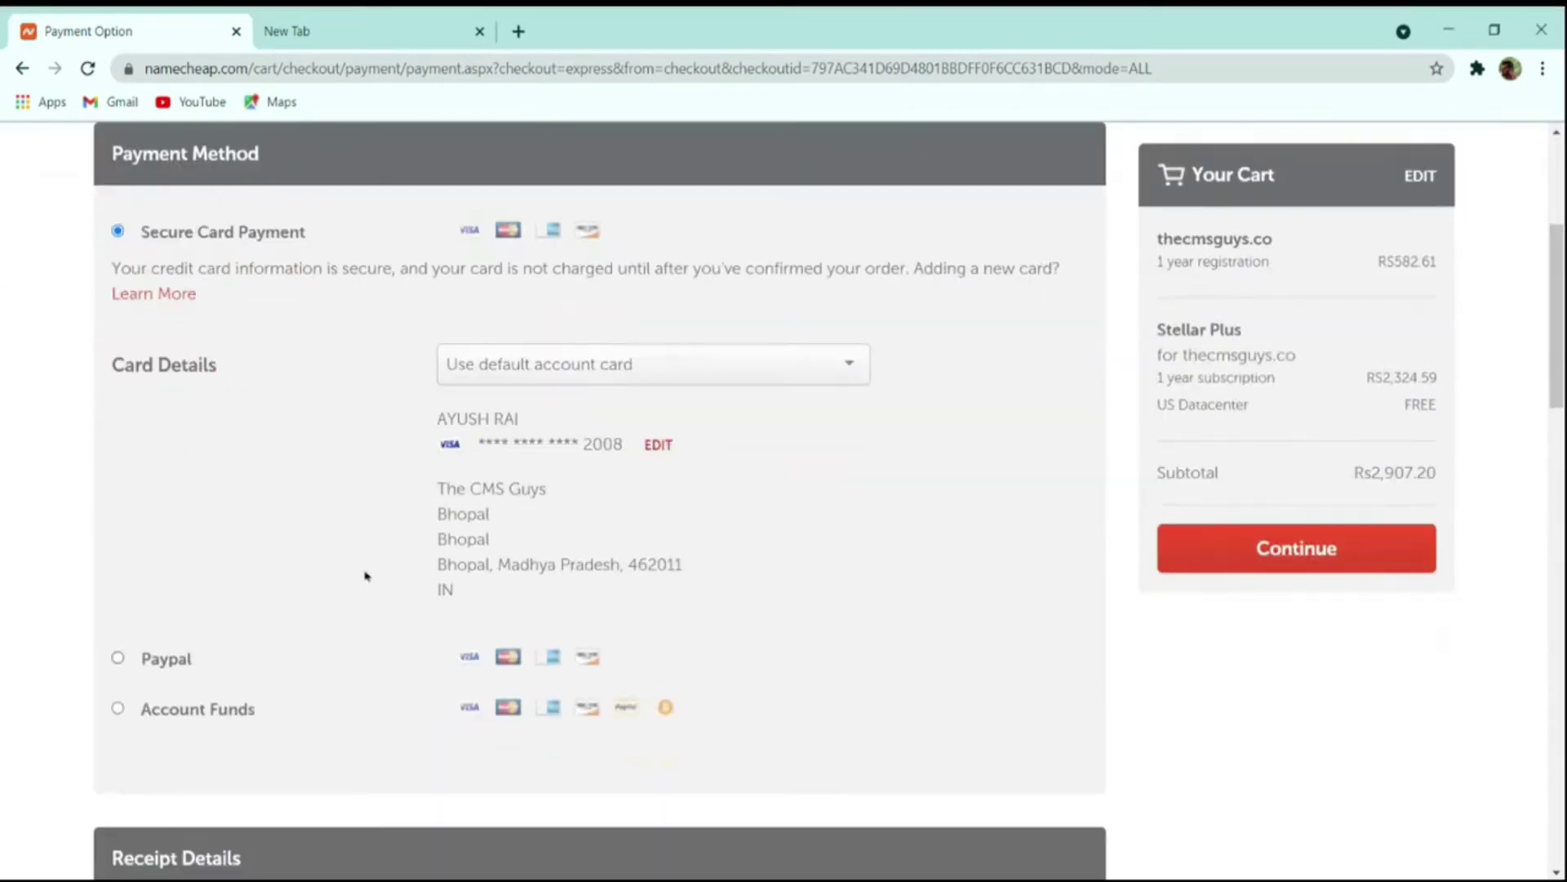
pyautogui.scroll(-4, 365, 576)
pyautogui.scroll(4, 294, 534)
pyautogui.scroll(-4, 301, 491)
pyautogui.scroll(-3, 307, 499)
pyautogui.scroll(3, 309, 503)
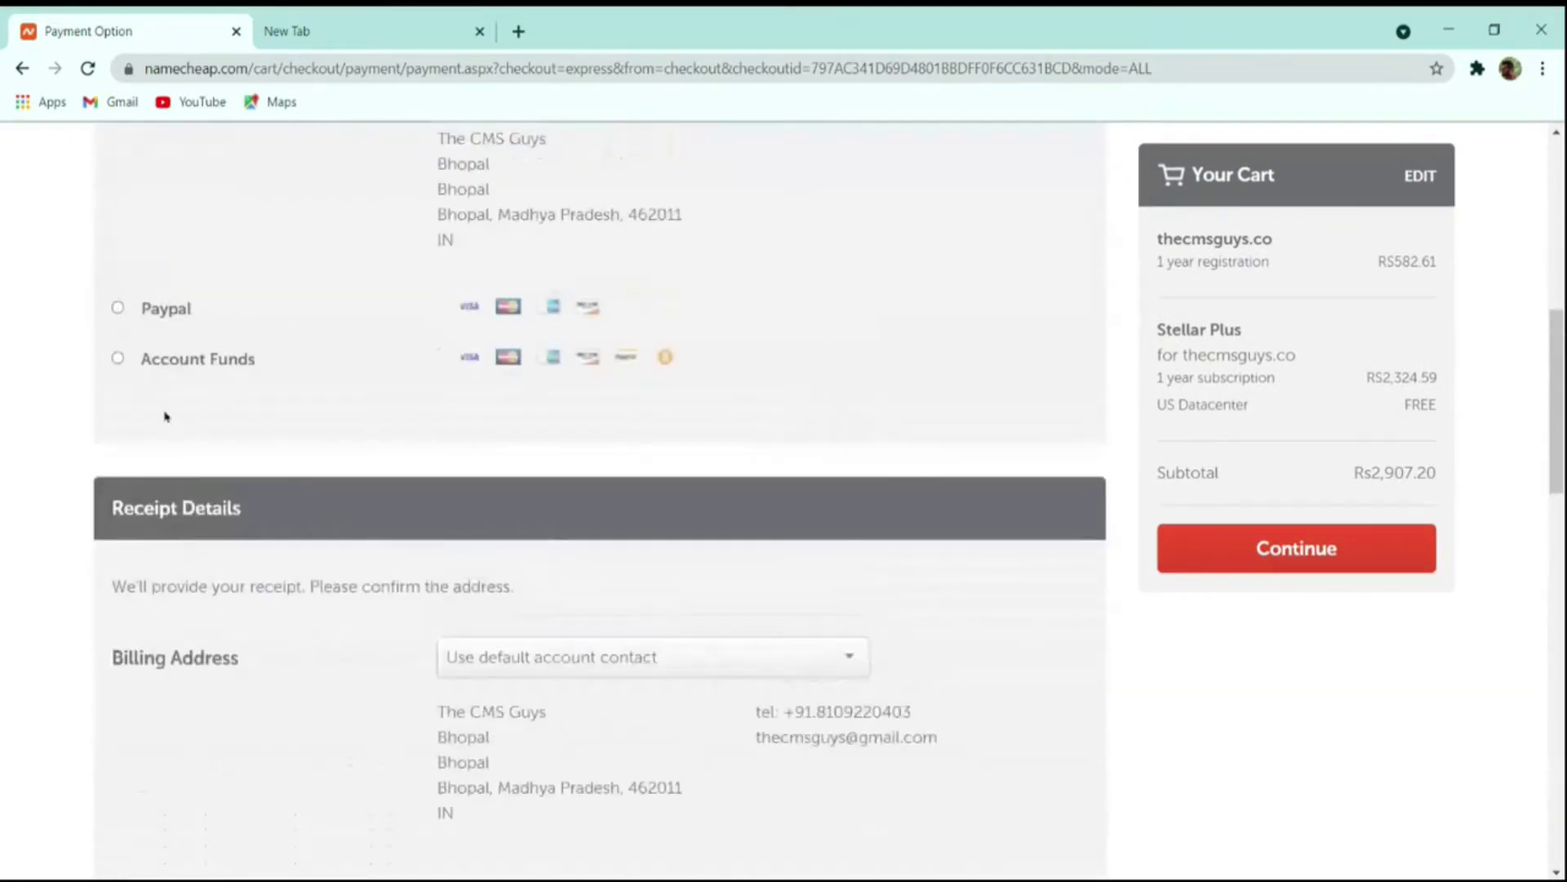
# Step: Choose PayPal as the payment method and proceed to Order Review
pyautogui.click(154, 369)
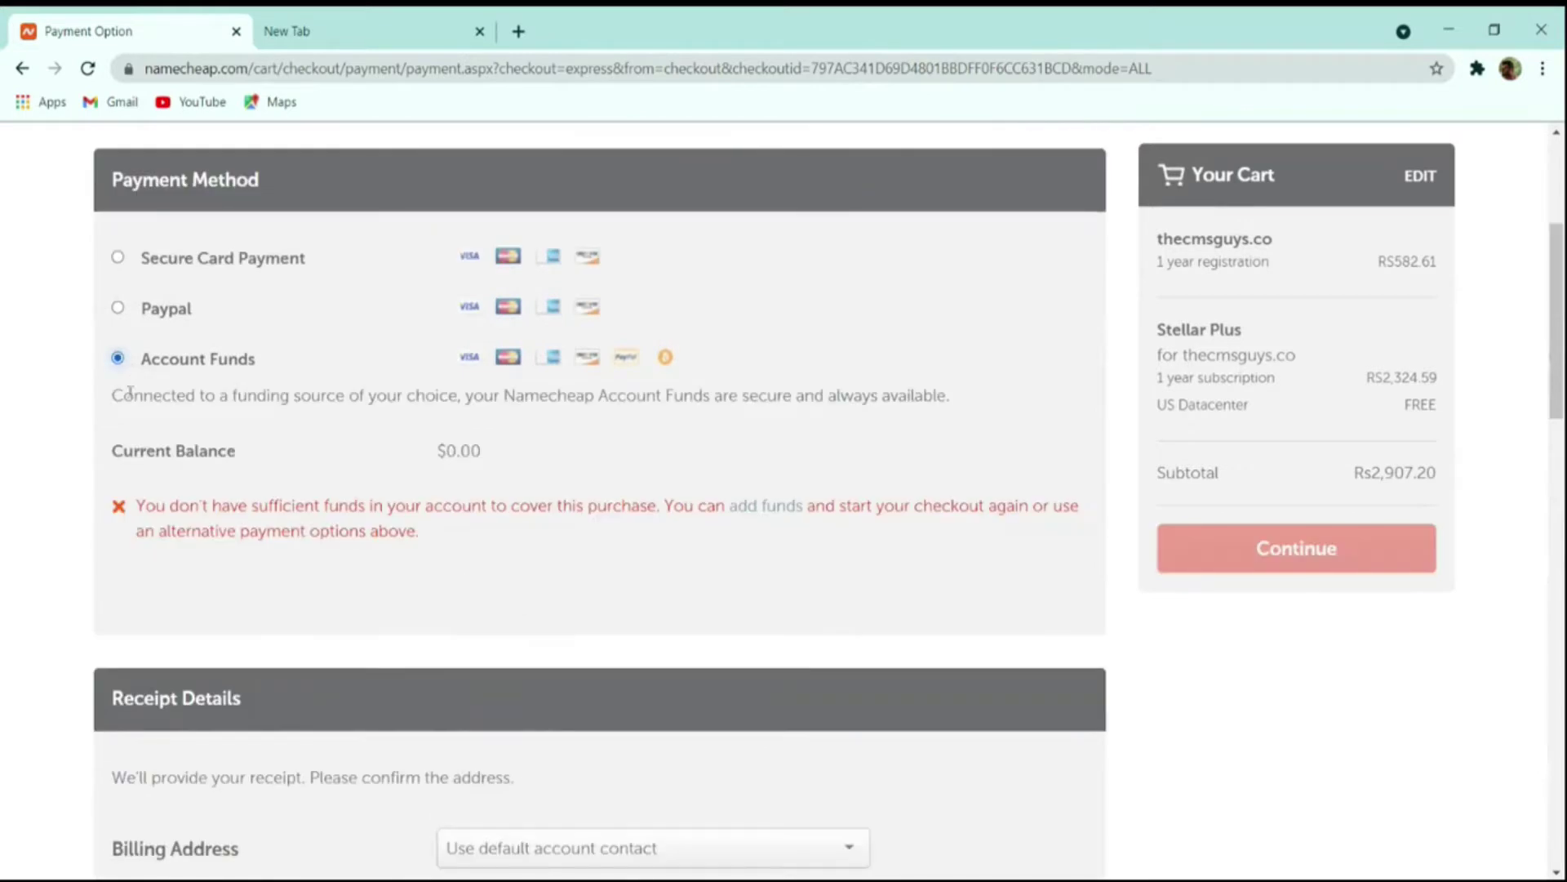
pyautogui.click(137, 320)
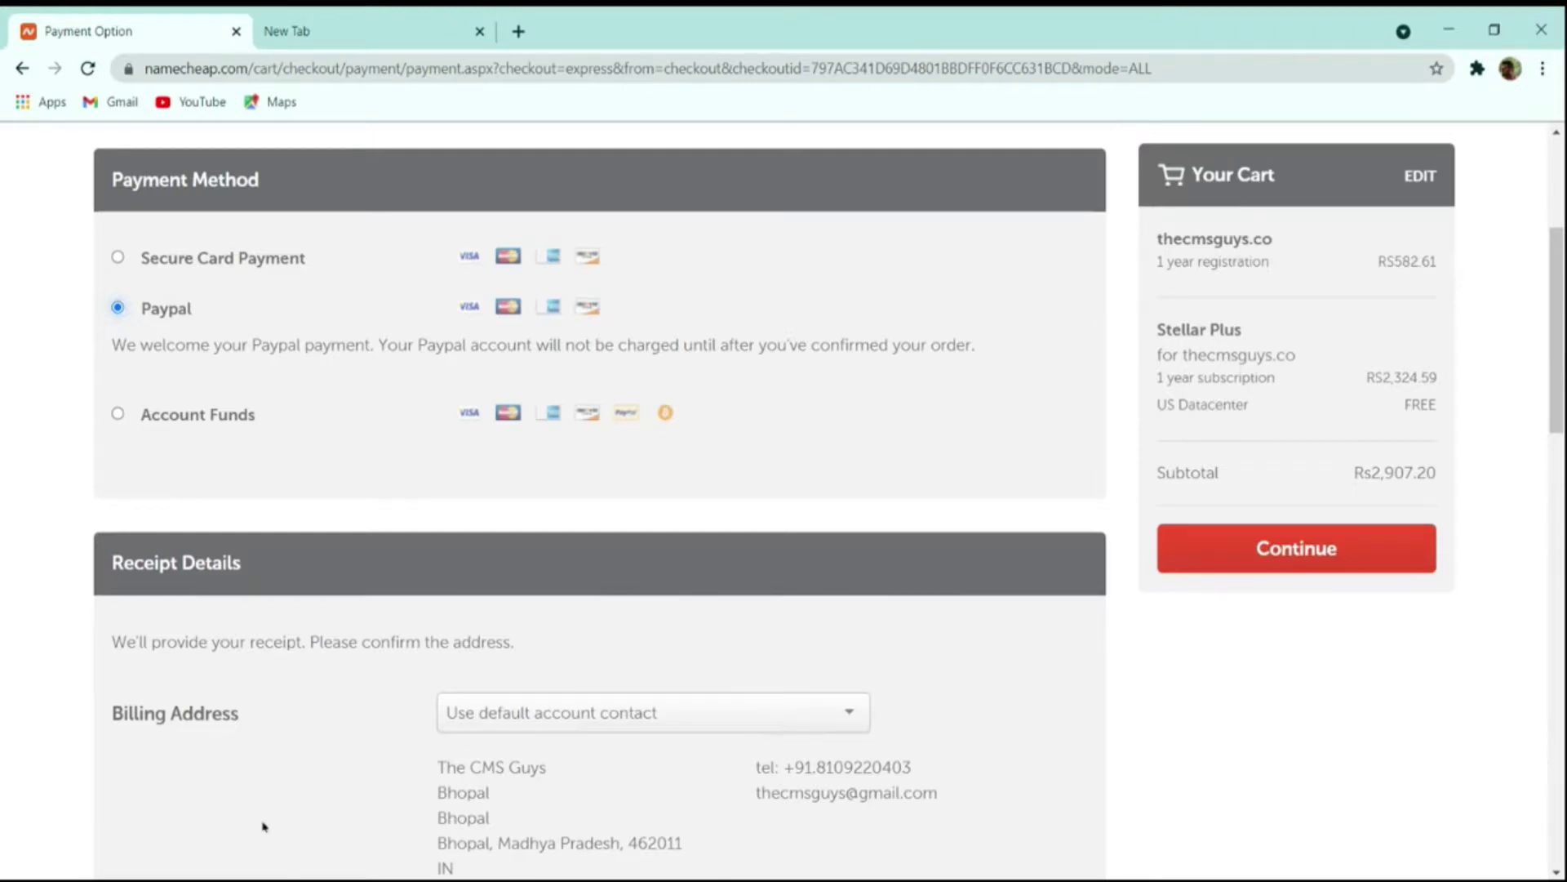
pyautogui.click(1220, 549)
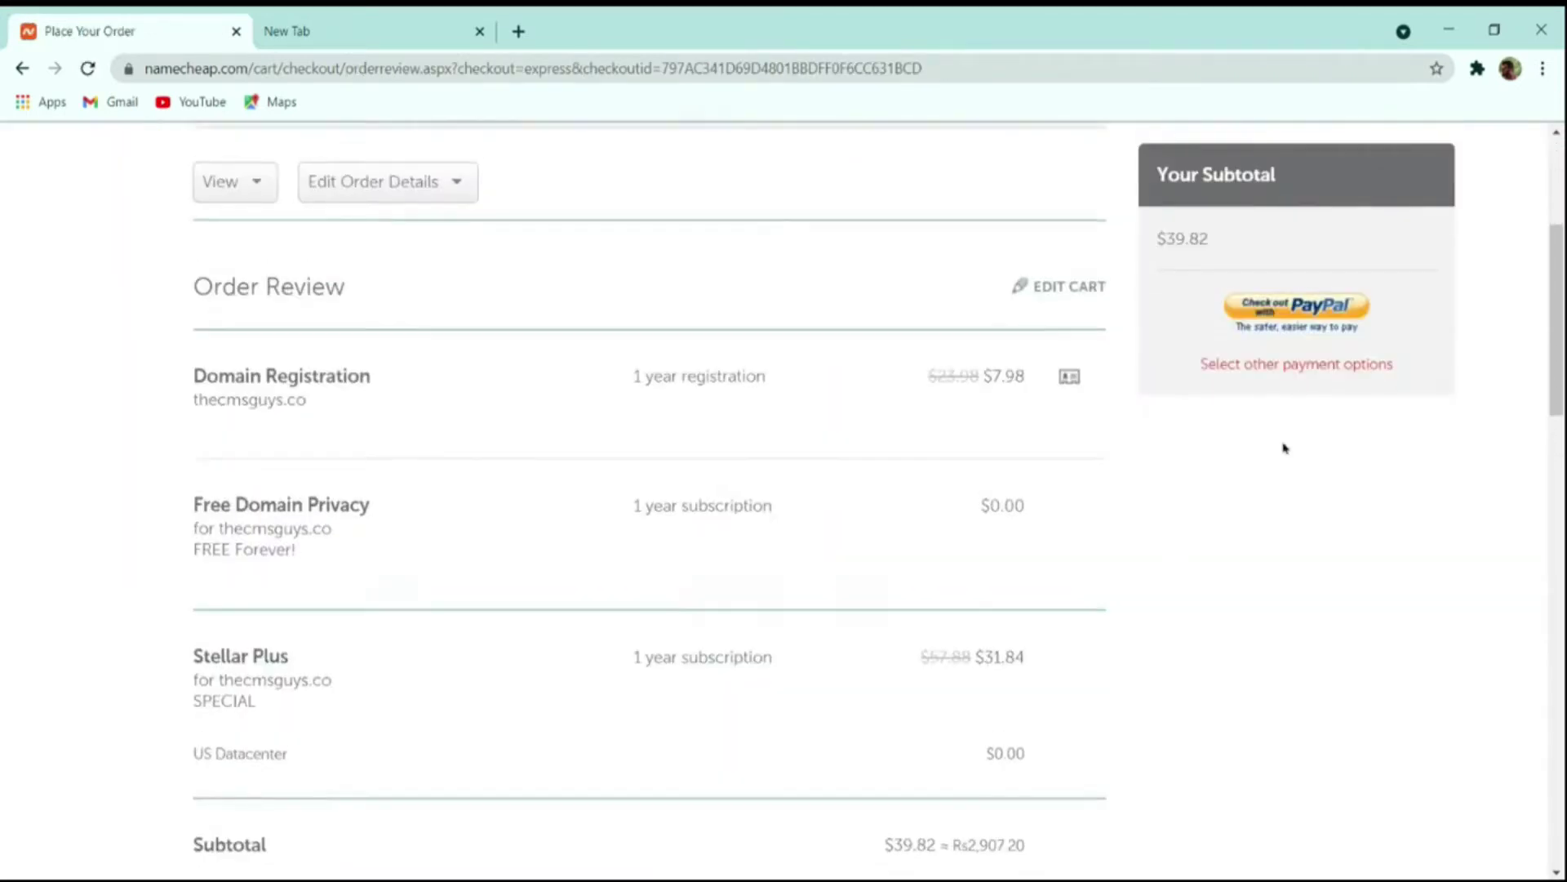
pyautogui.scroll(-9, 1026, 595)
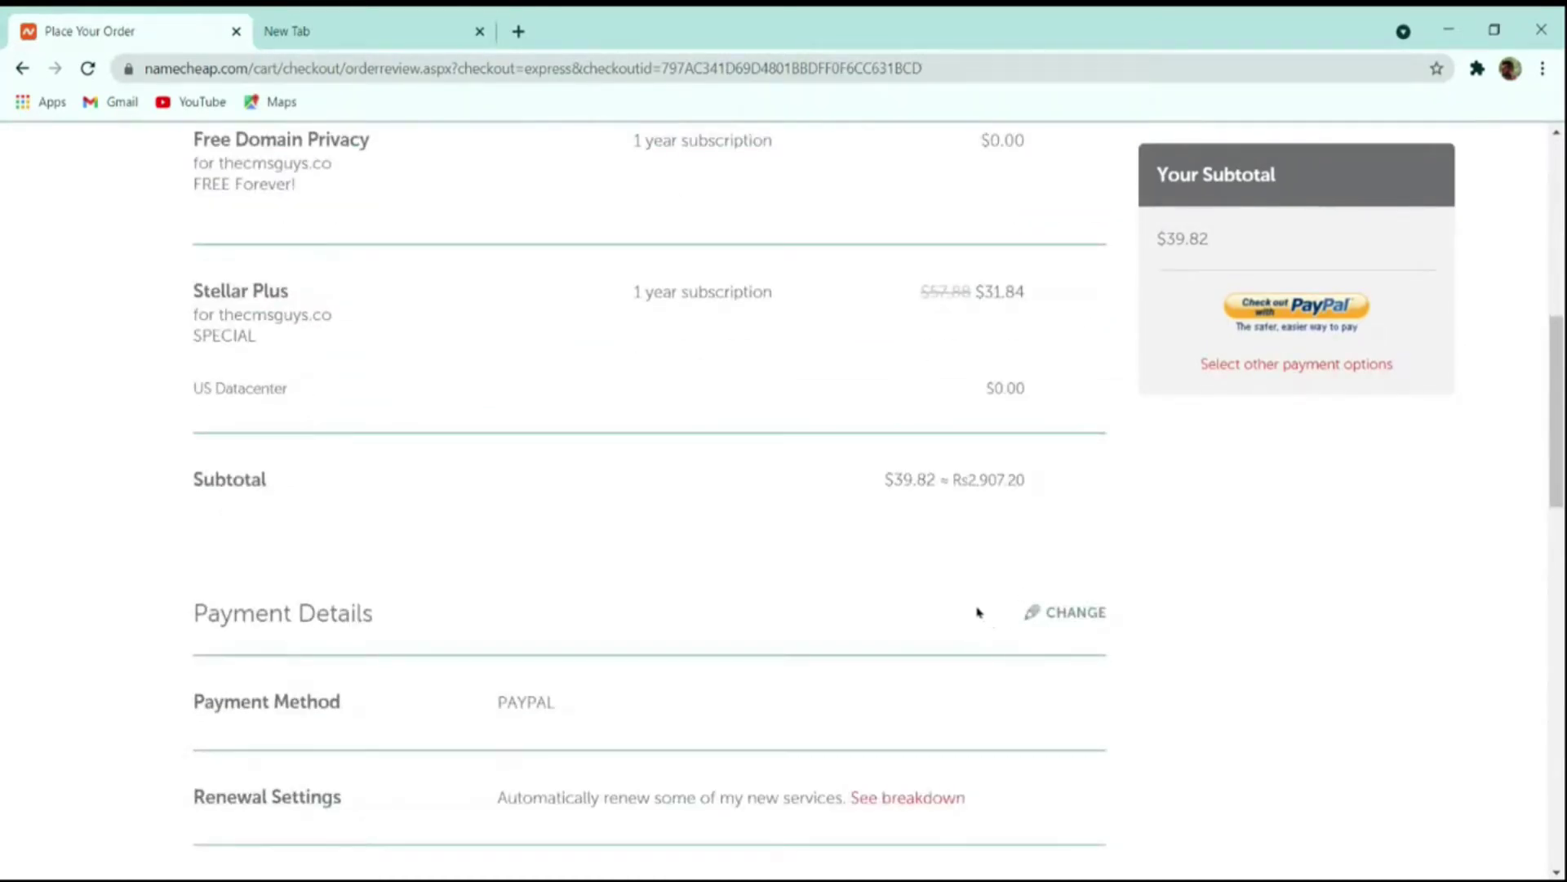
pyautogui.scroll(9, 970, 611)
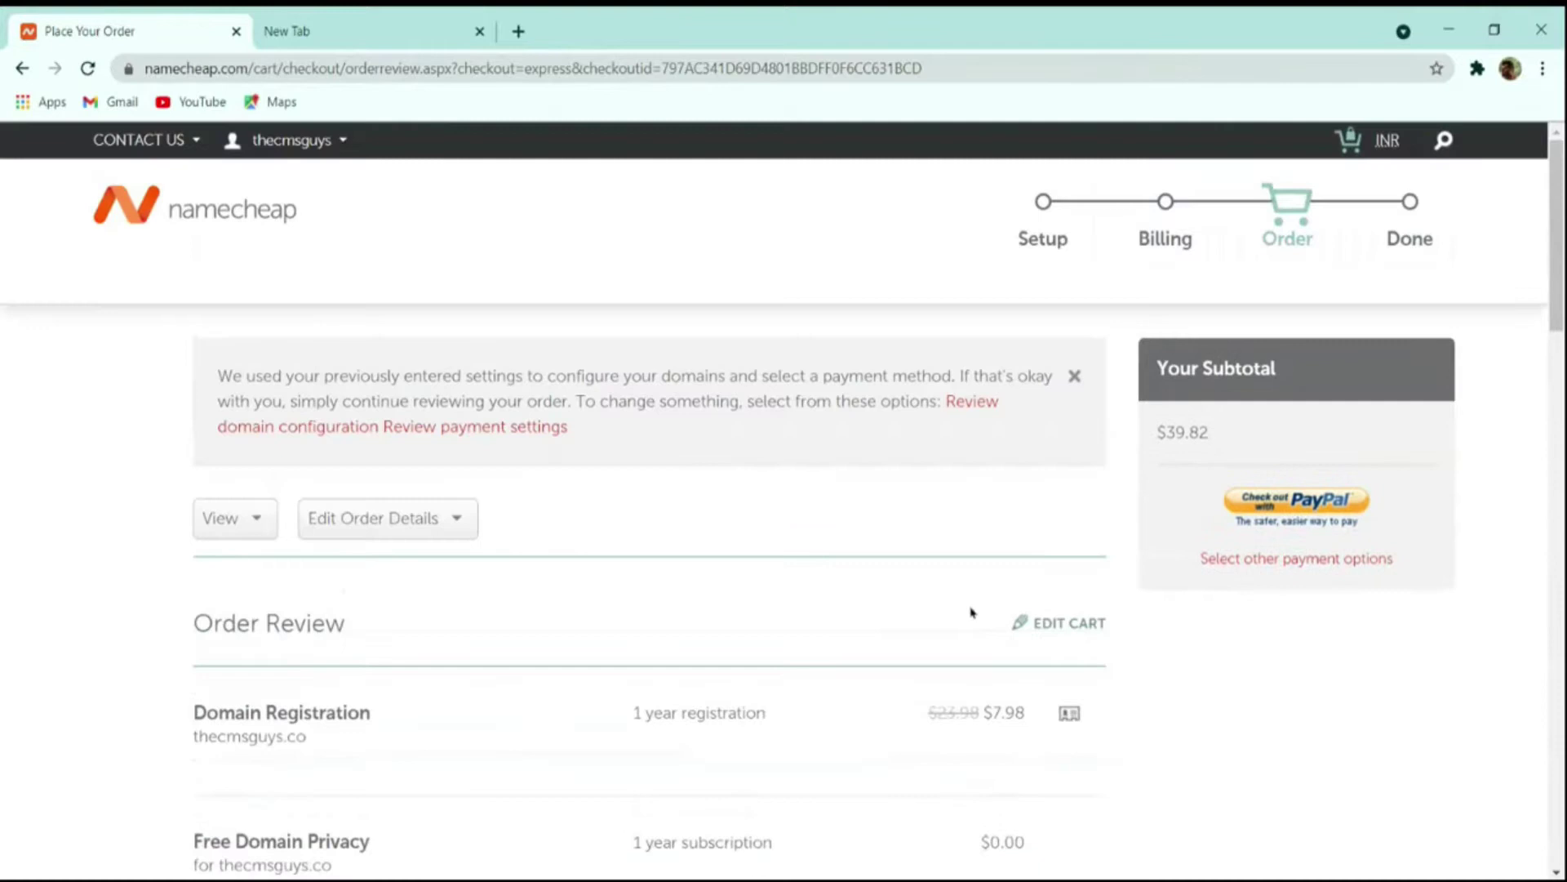
# Step: From the Namecheap dashboard, launch cPanel for the Stellar Plus hosting of thecmsguys.in
pyautogui.moveTo(276, 174)
pyautogui.click(276, 360)
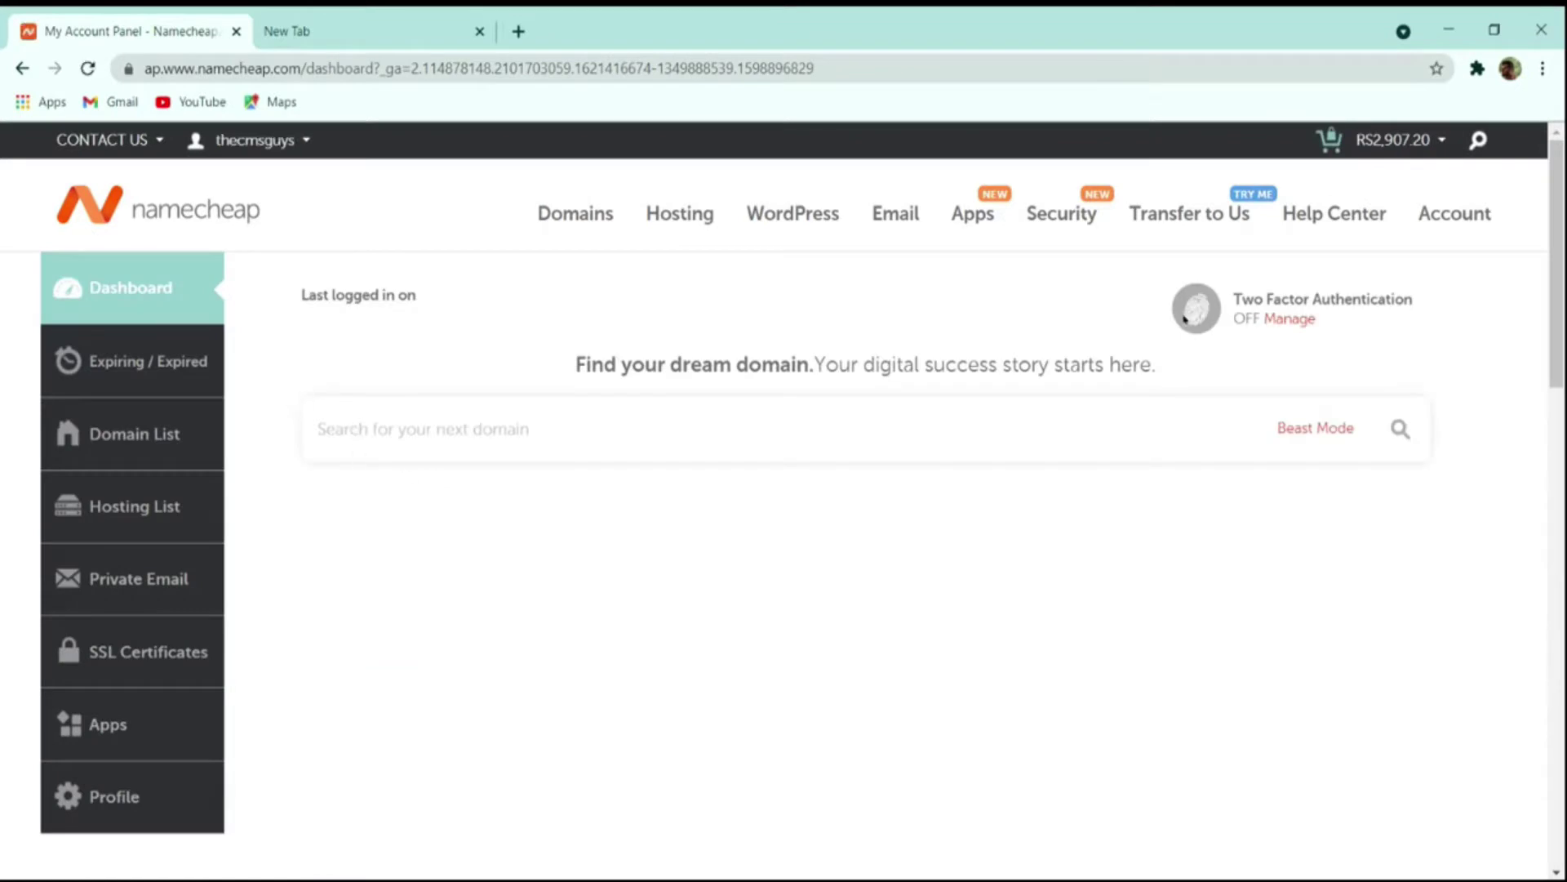
pyautogui.scroll(-4, 1278, 435)
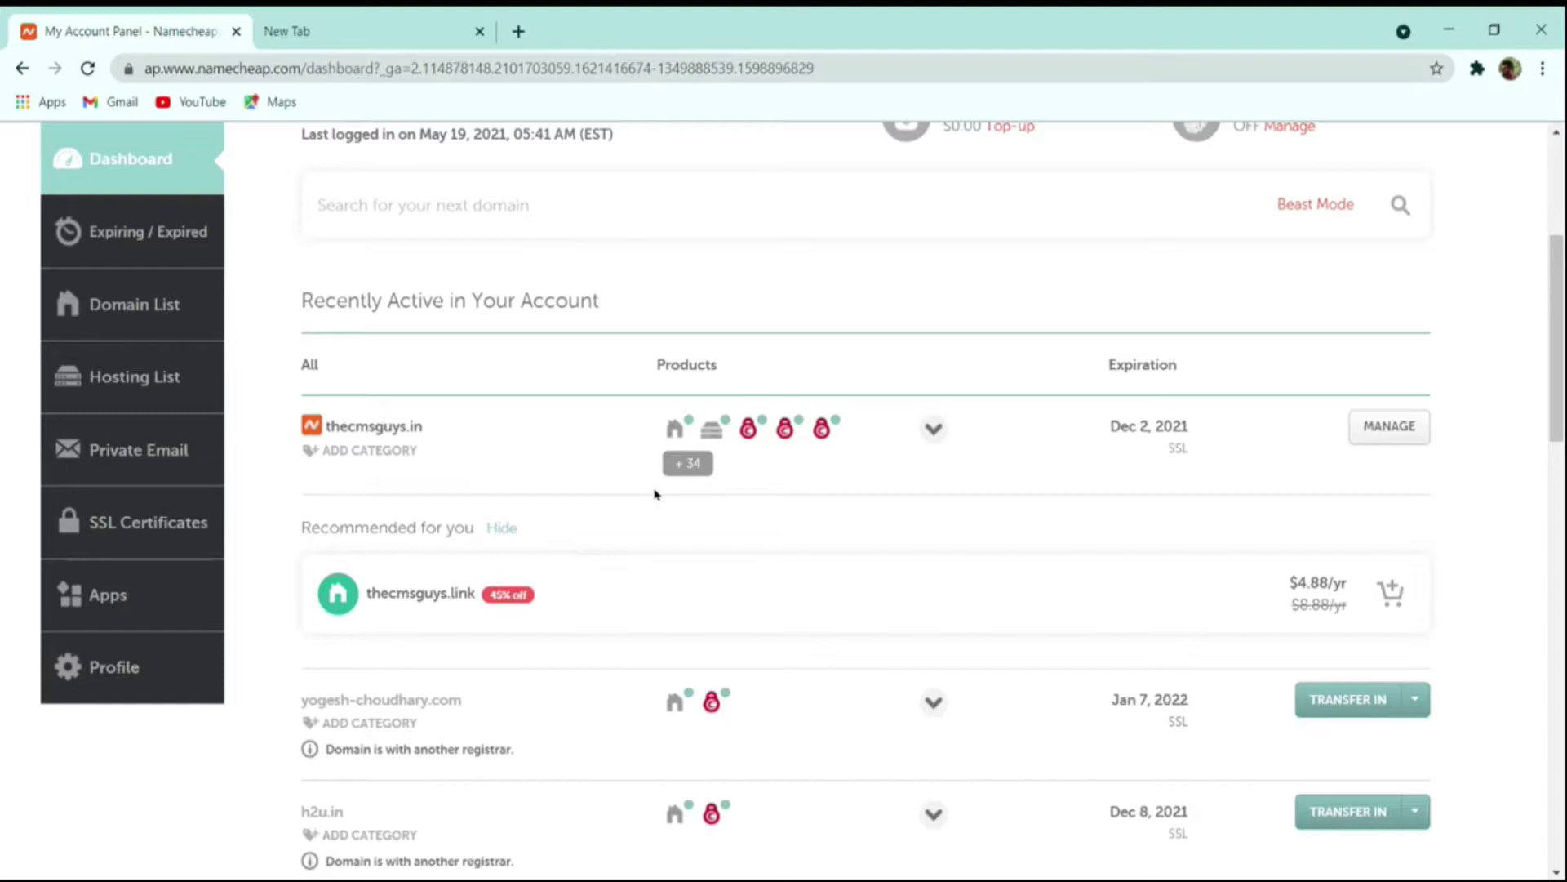
pyautogui.click(273, 328)
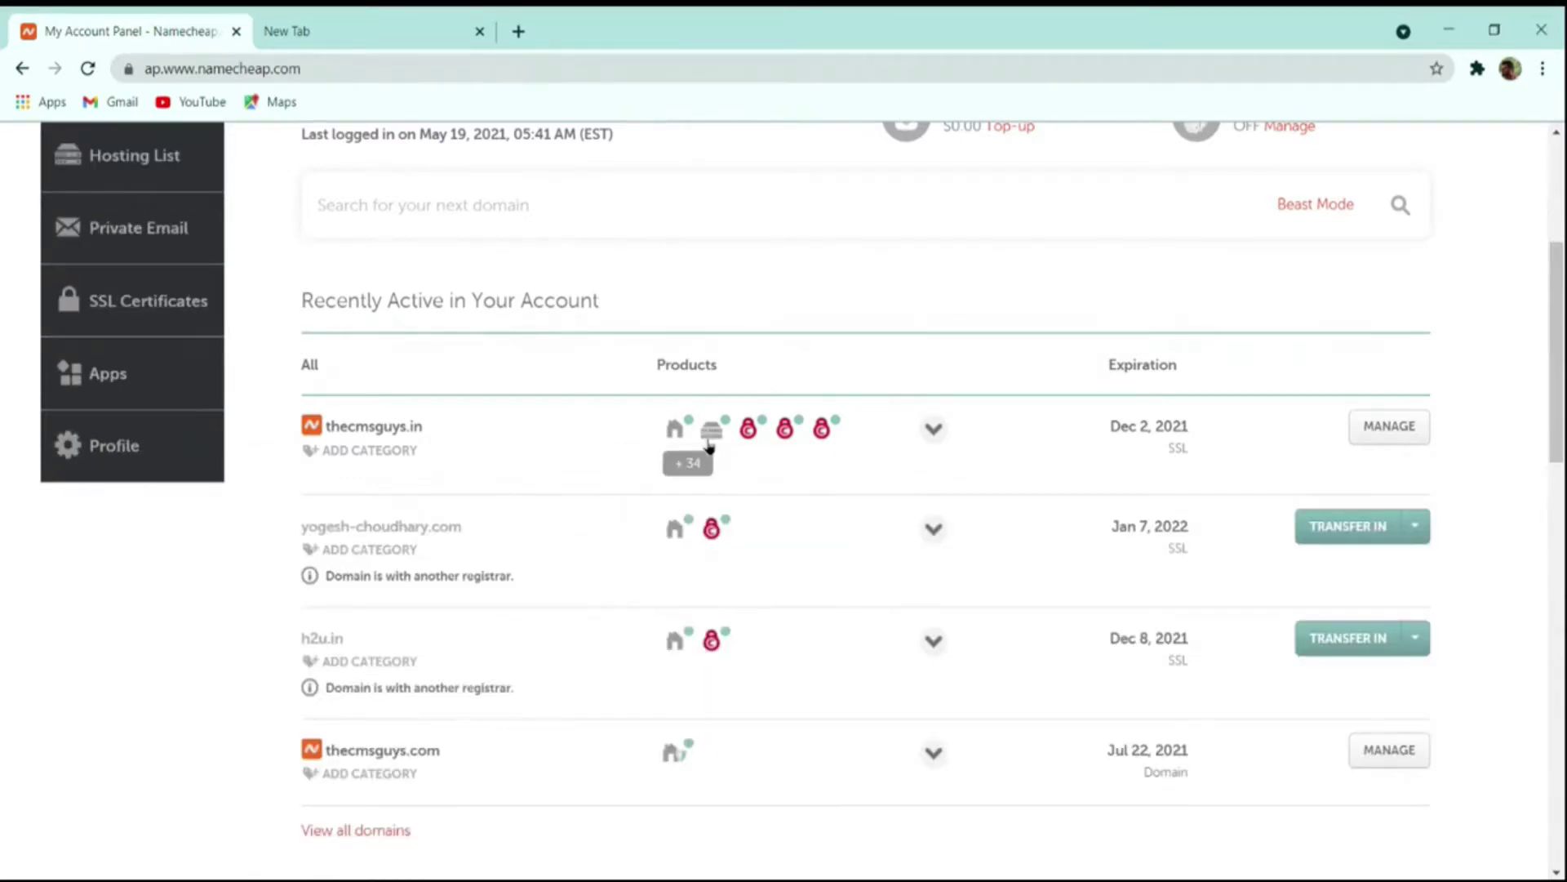
pyautogui.moveTo(718, 436)
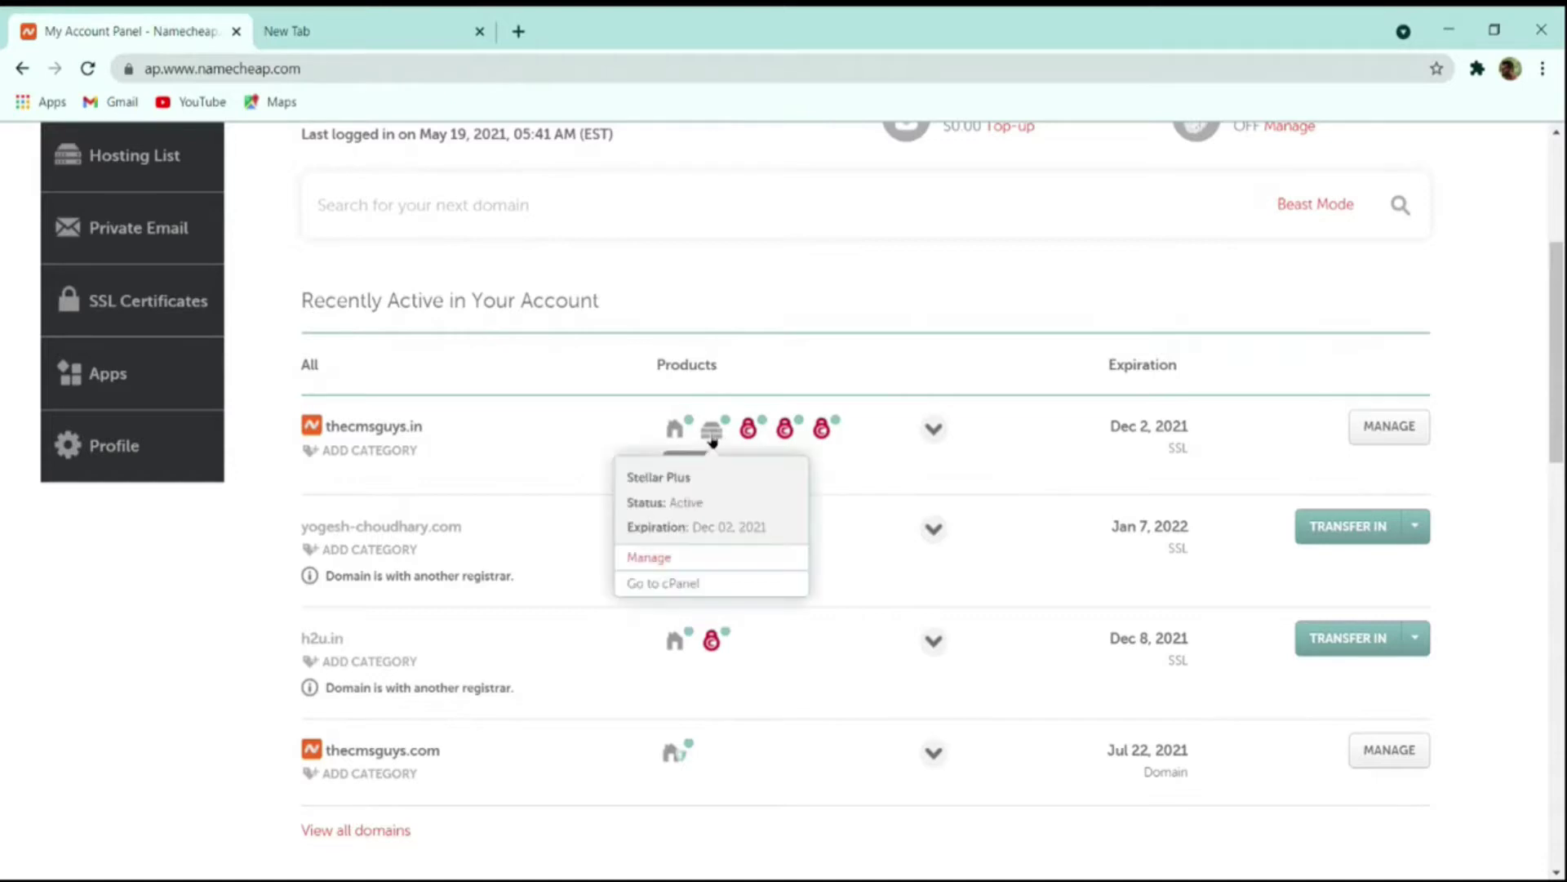
pyautogui.click(671, 585)
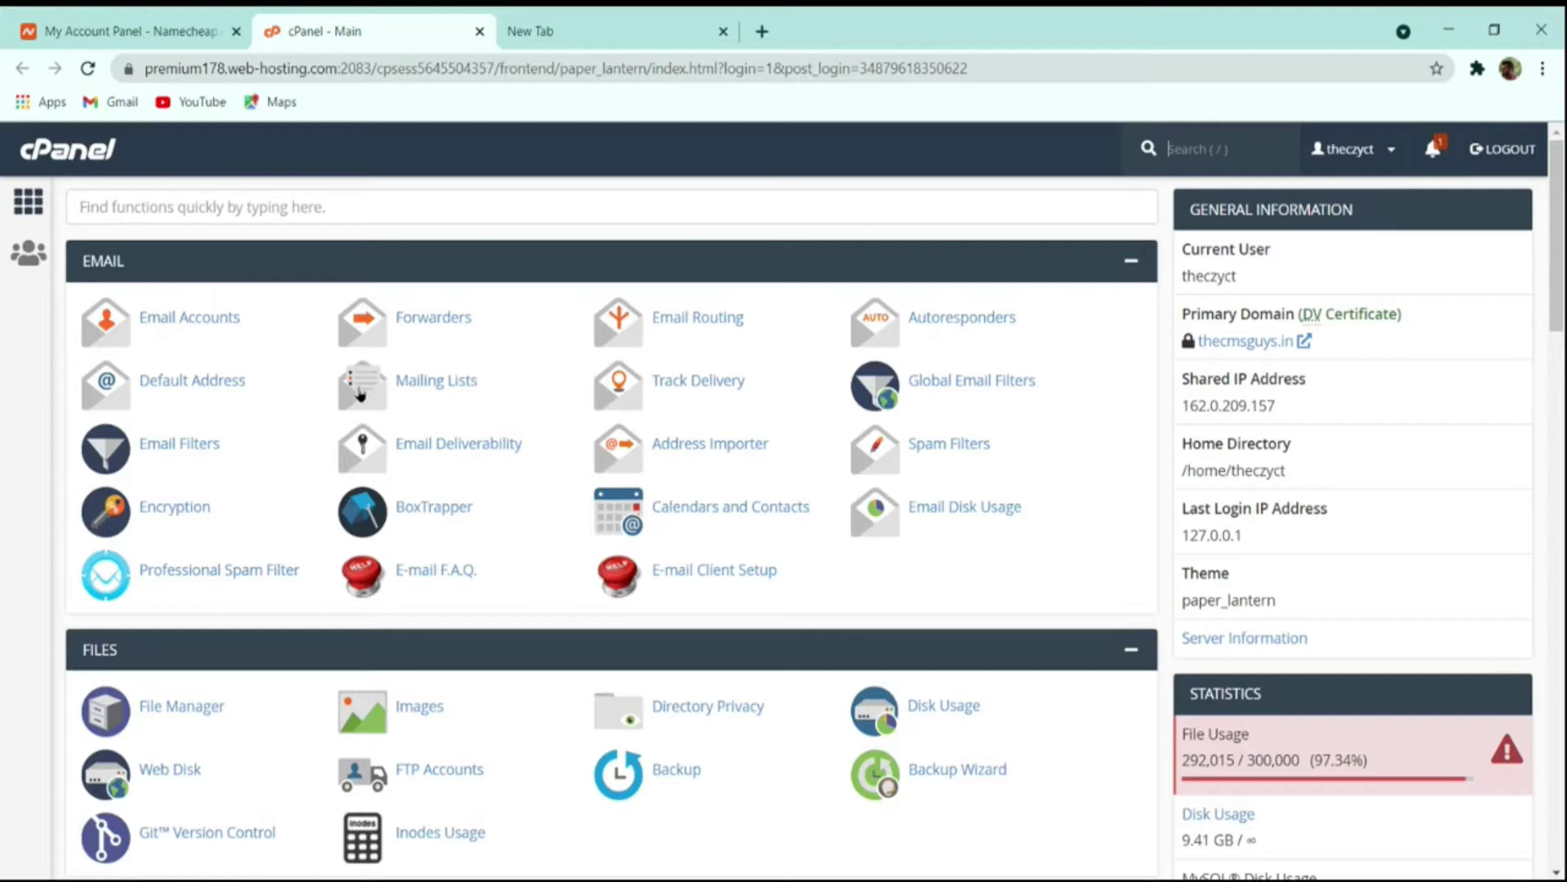
# Step: Search cPanel functions for 'wor' and open WordPress Manager by Softaculous
pyautogui.scroll(-20, 569, 501)
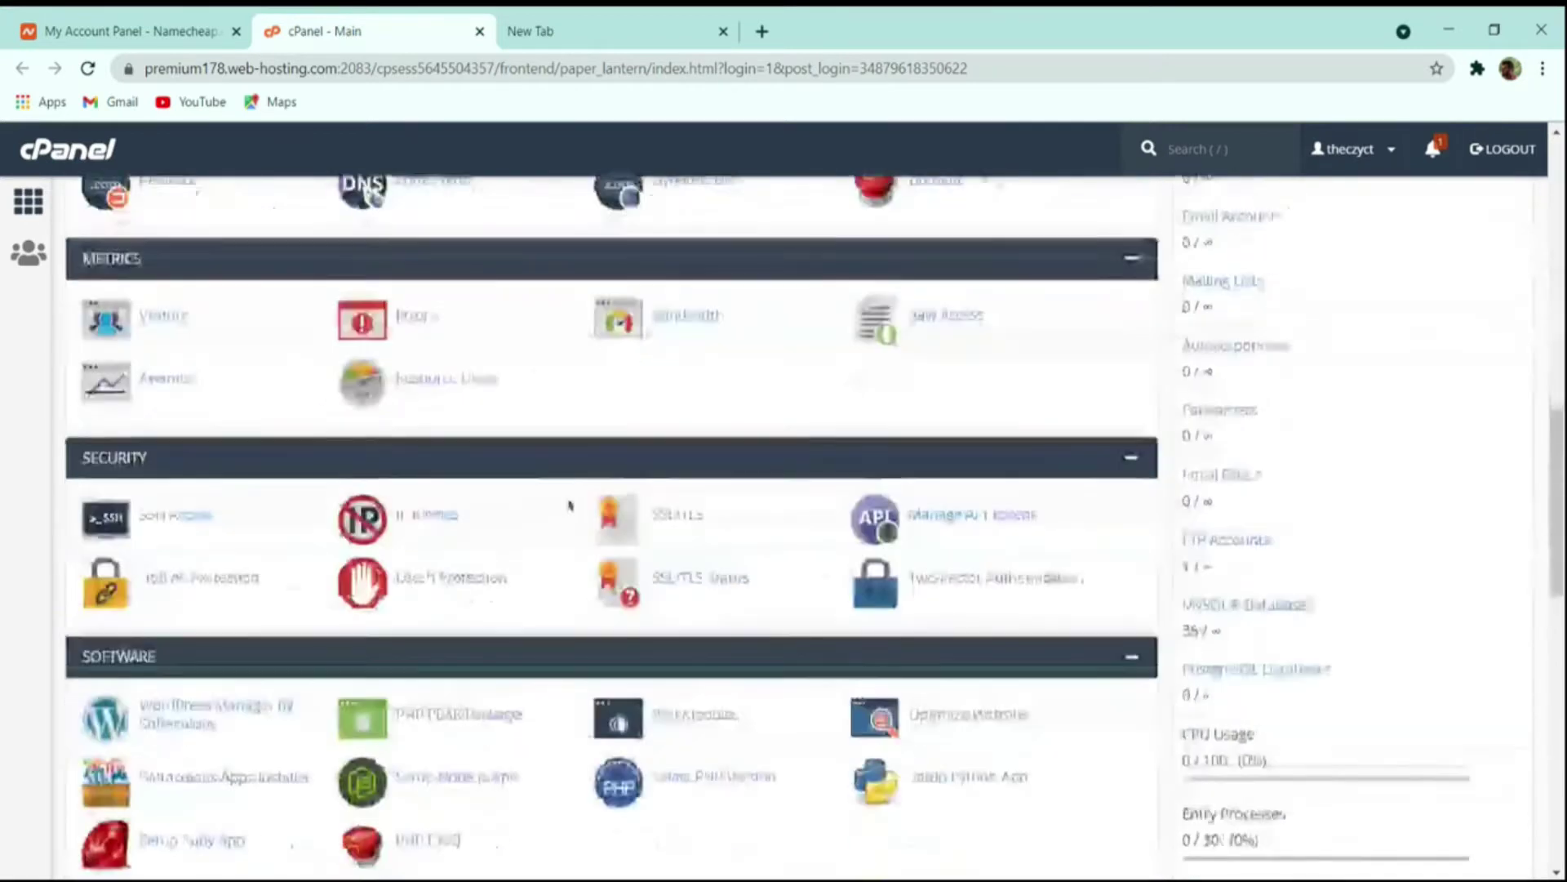
pyautogui.scroll(20, 547, 518)
pyautogui.click(313, 200)
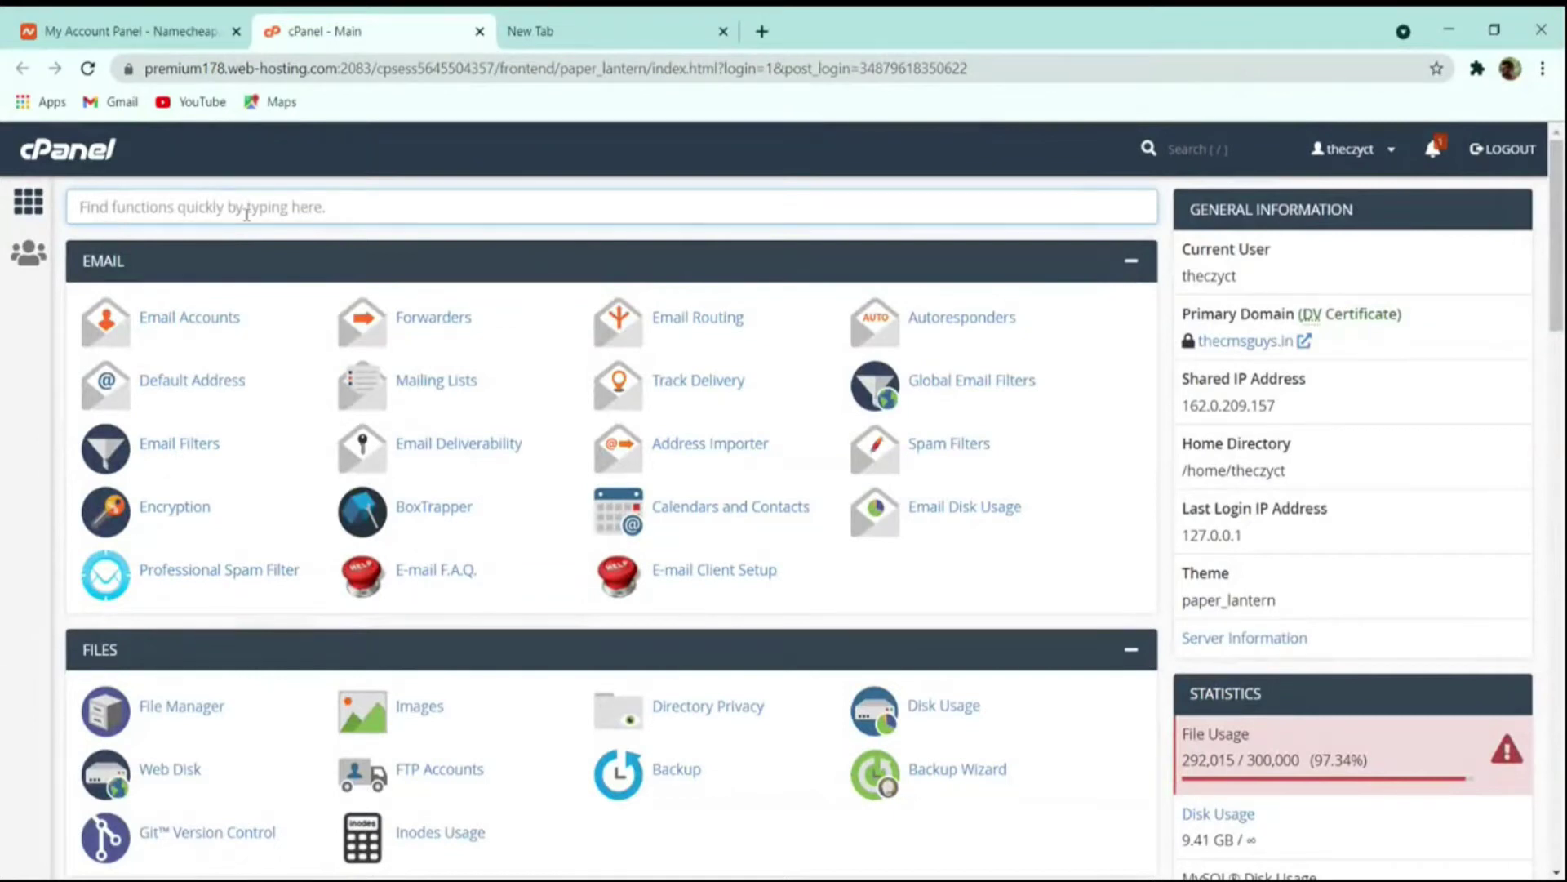
pyautogui.write('wor')
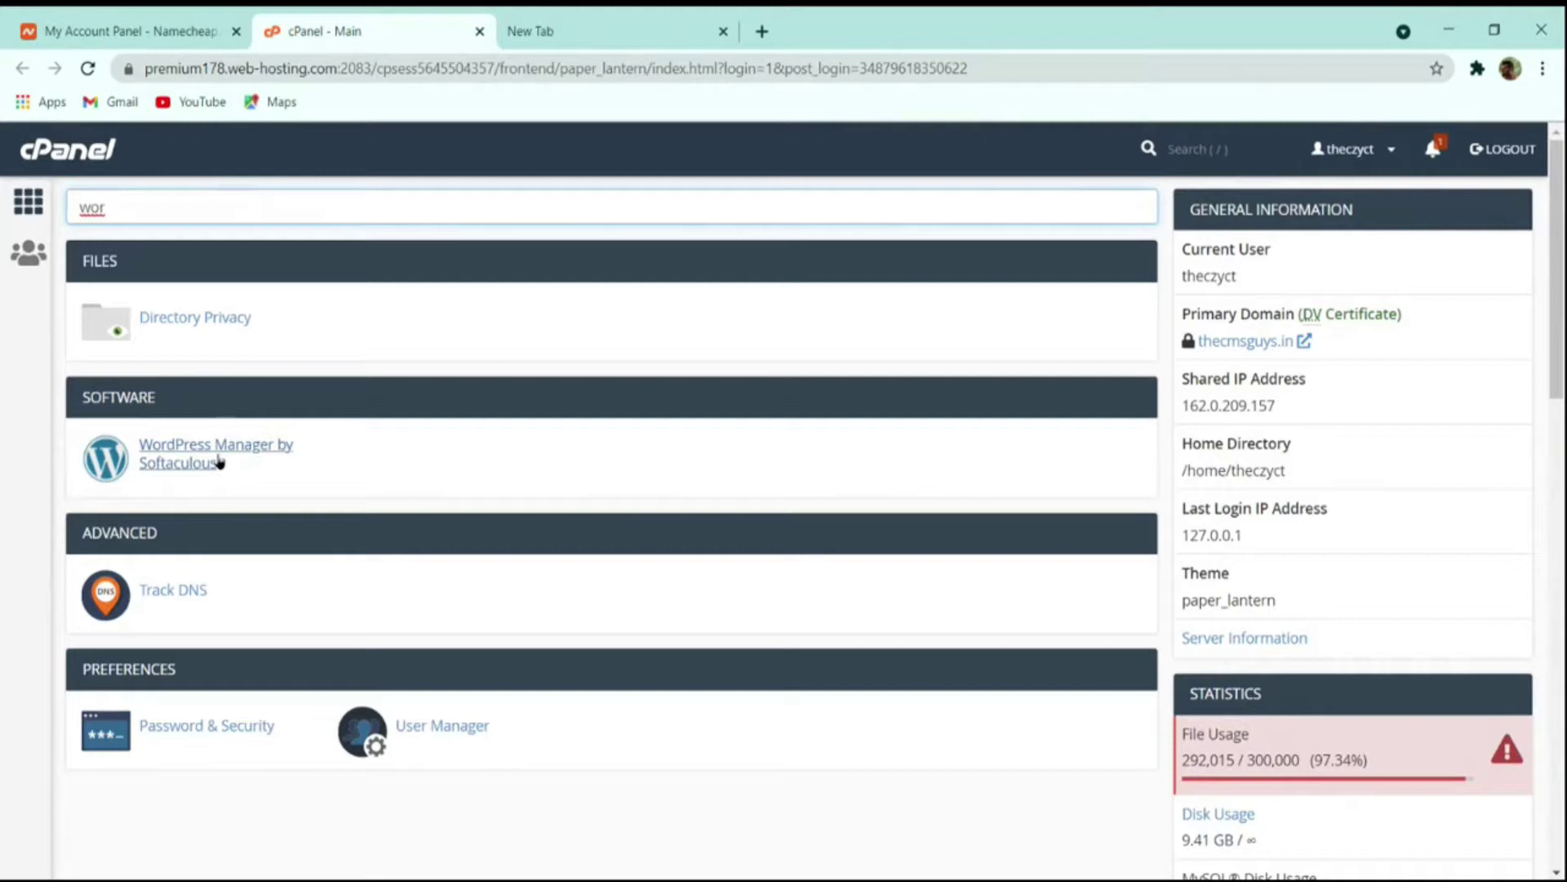
pyautogui.click(166, 451)
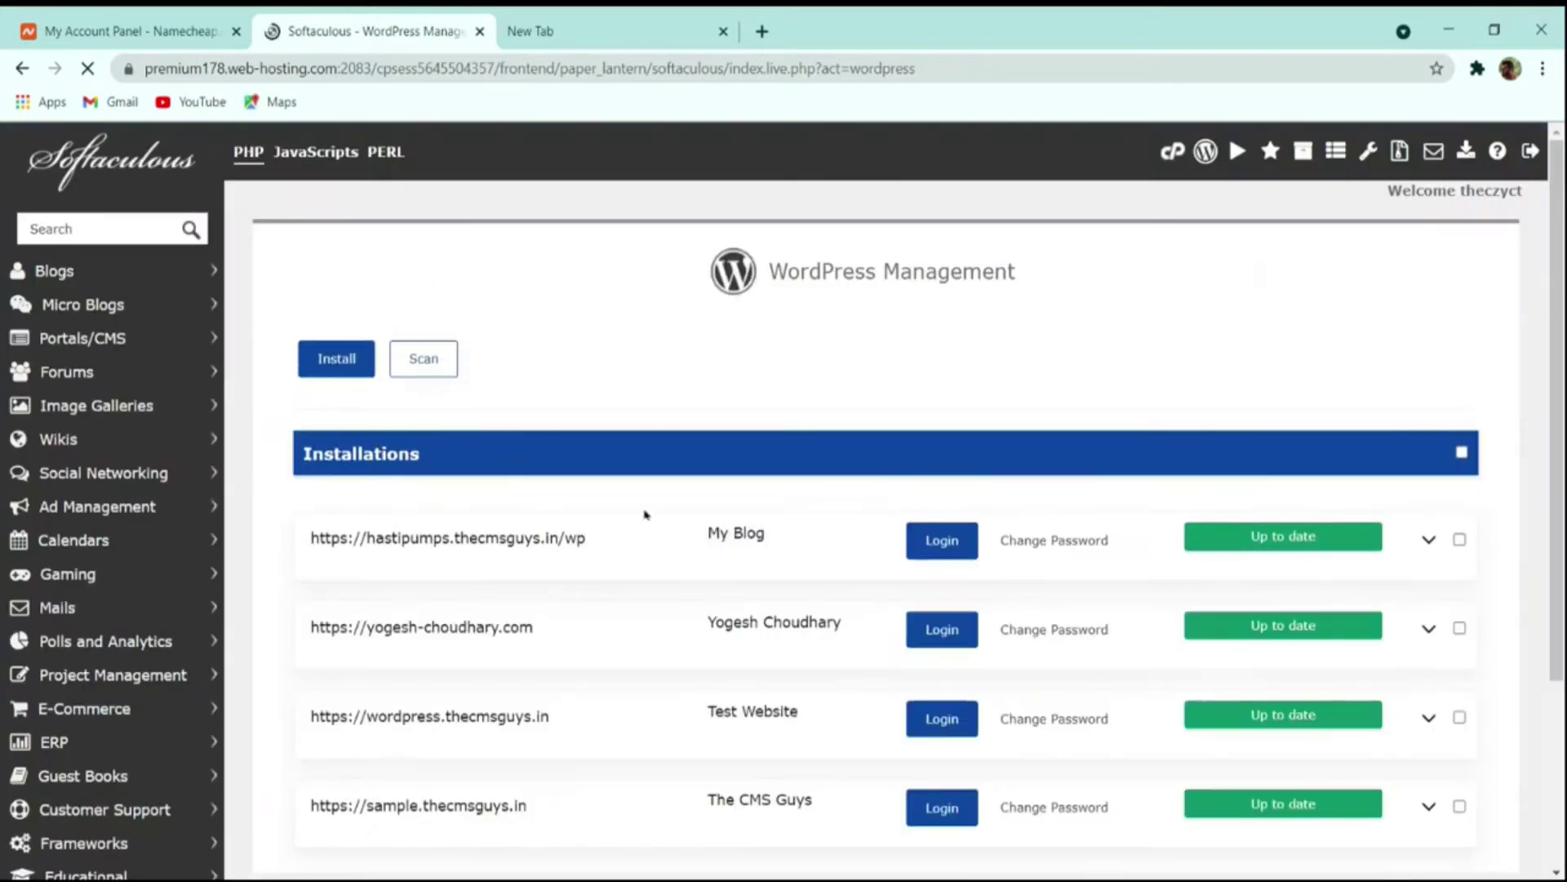
# Step: Review the four existing WordPress installations, then start a new WordPress install
pyautogui.scroll(-4, 580, 457)
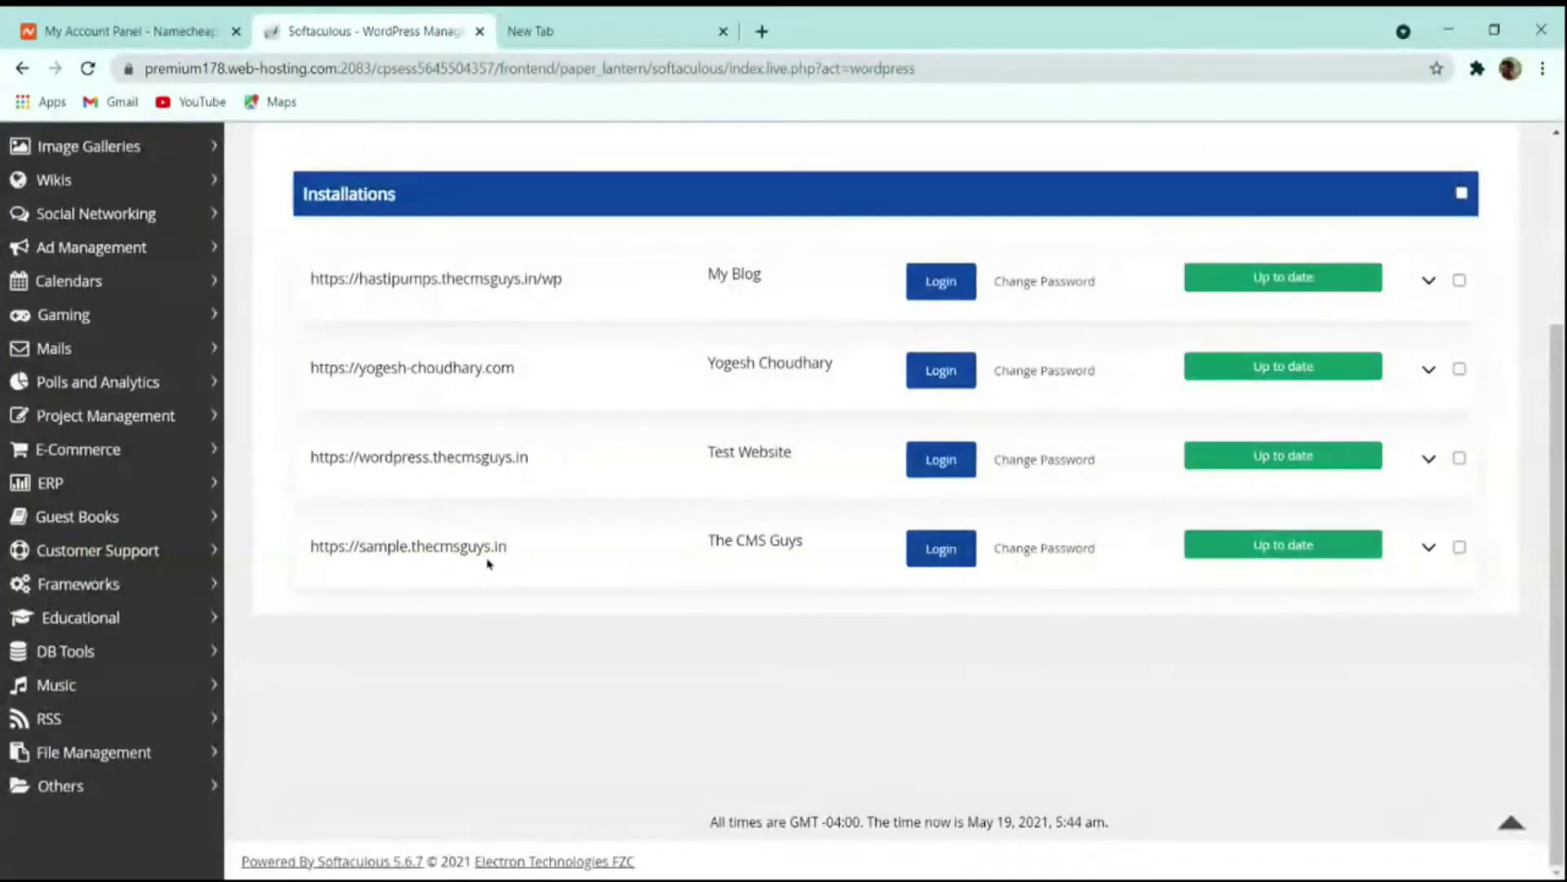
pyautogui.scroll(3, 507, 555)
pyautogui.scroll(-3, 632, 595)
pyautogui.scroll(3, 518, 535)
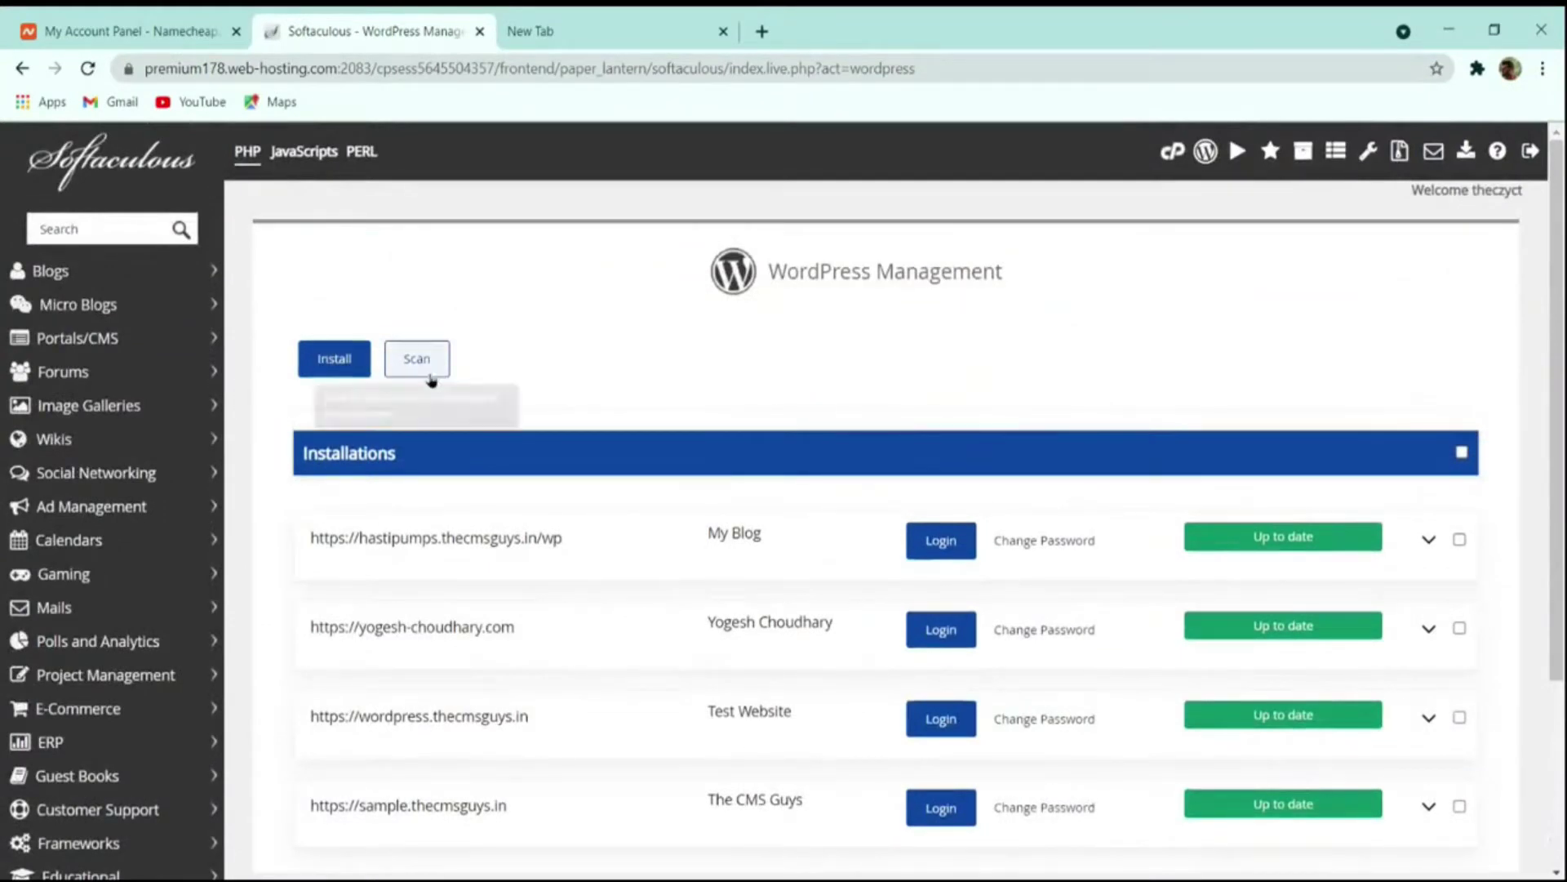
pyautogui.scroll(-3, 591, 402)
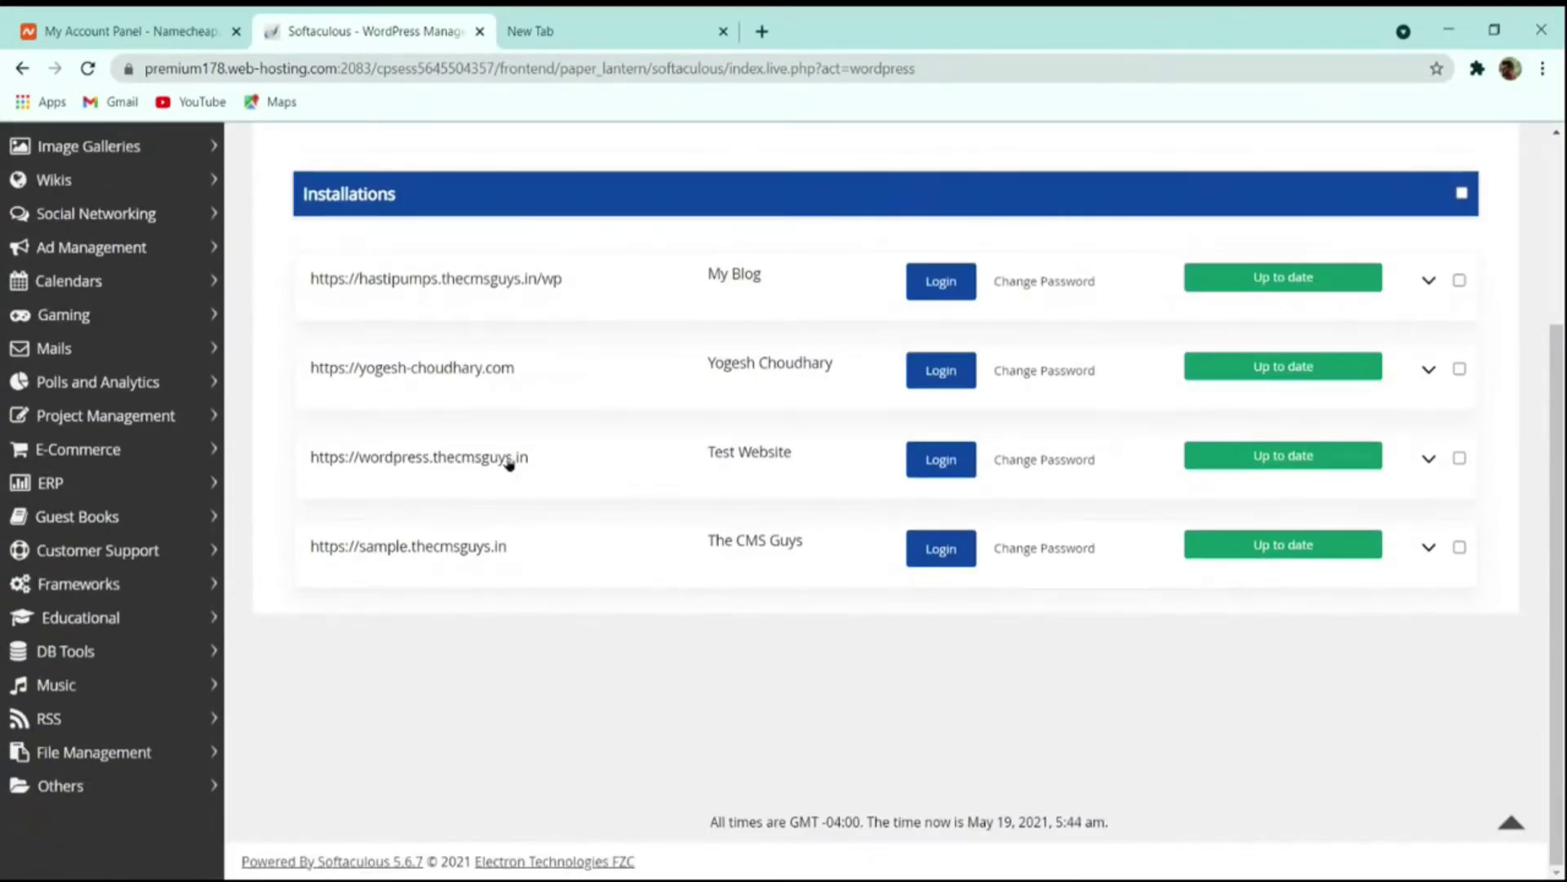
pyautogui.scroll(3, 420, 447)
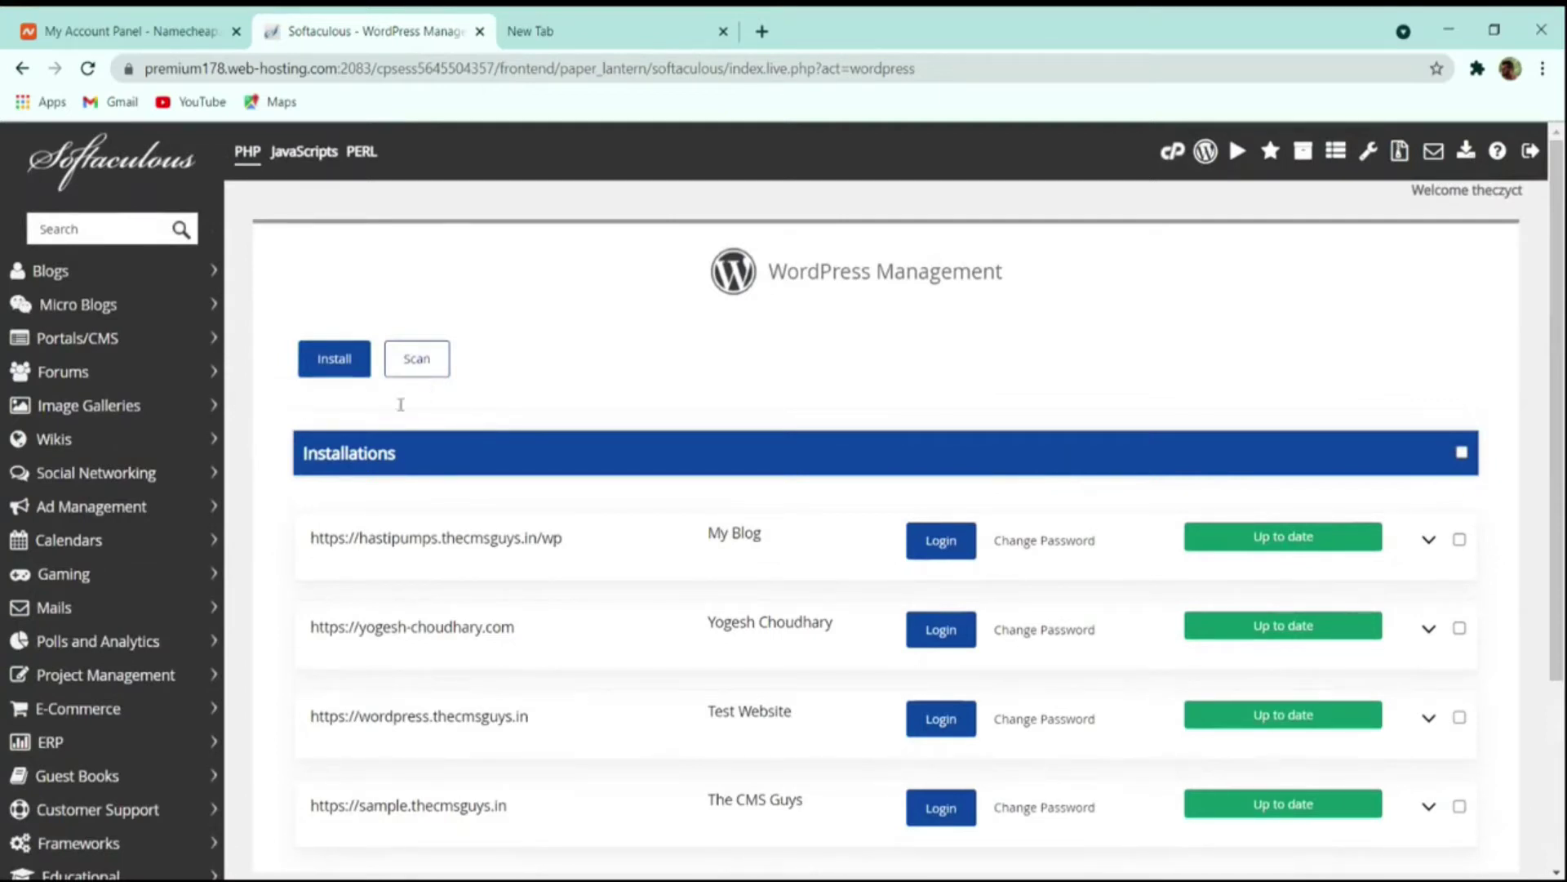
pyautogui.scroll(-3, 488, 377)
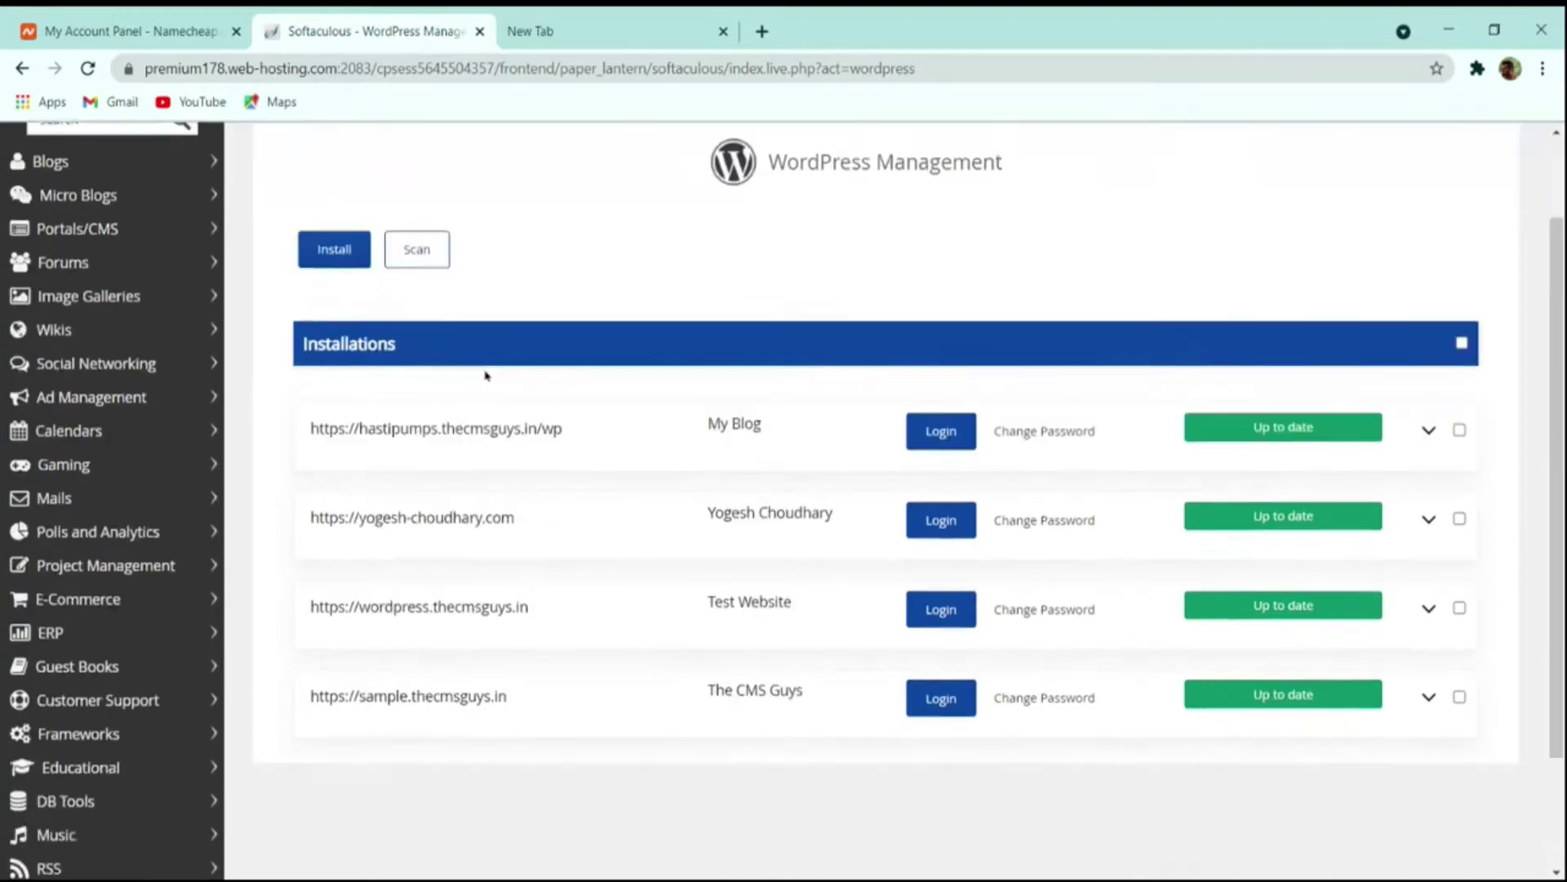
pyautogui.scroll(3, 441, 418)
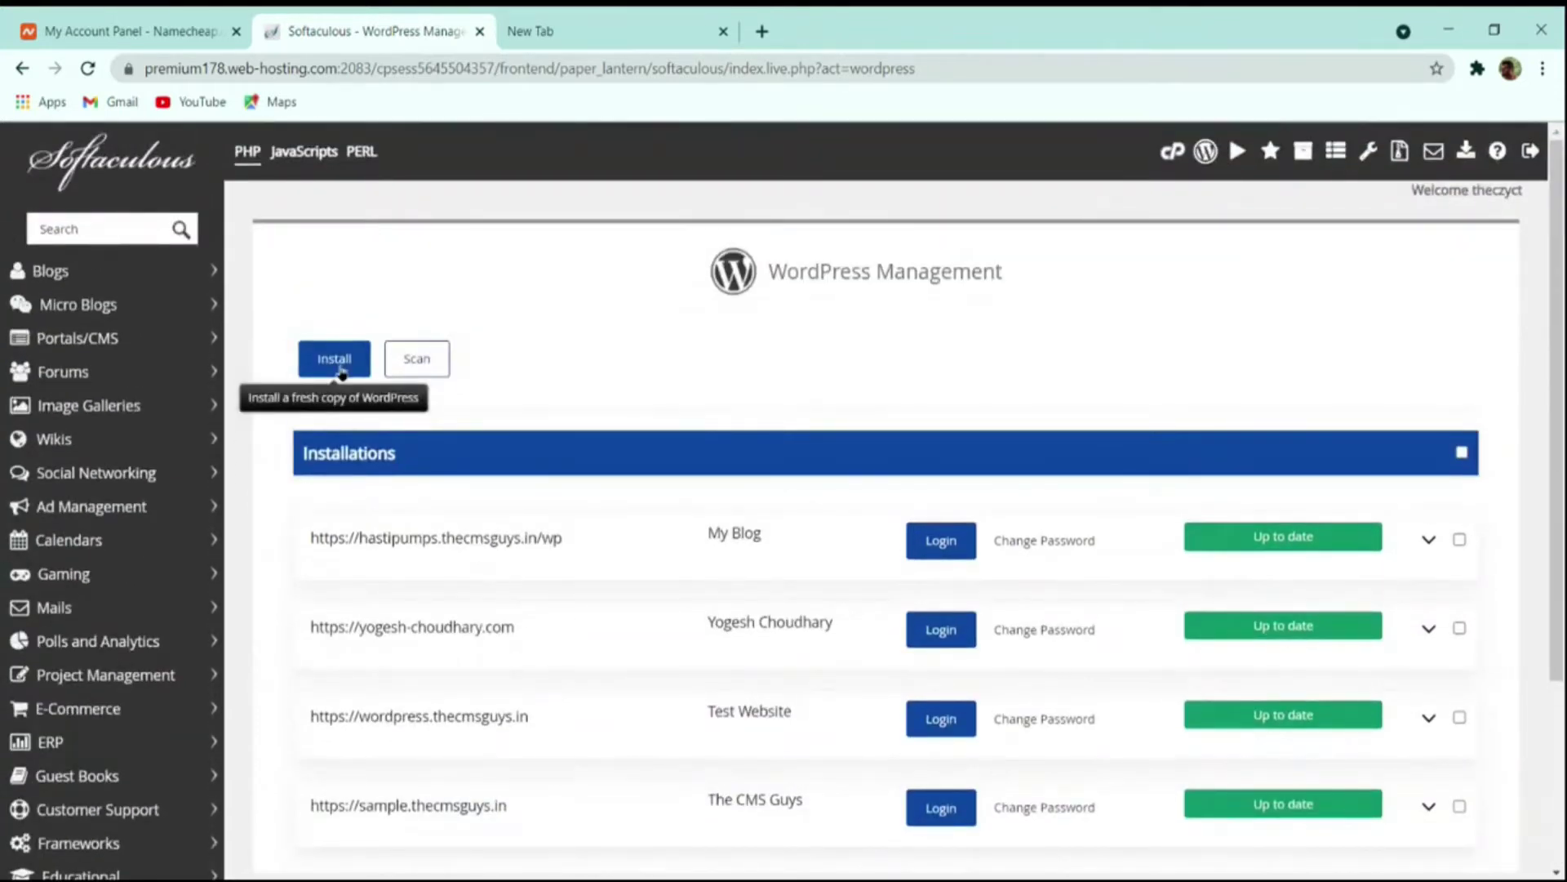
pyautogui.click(342, 372)
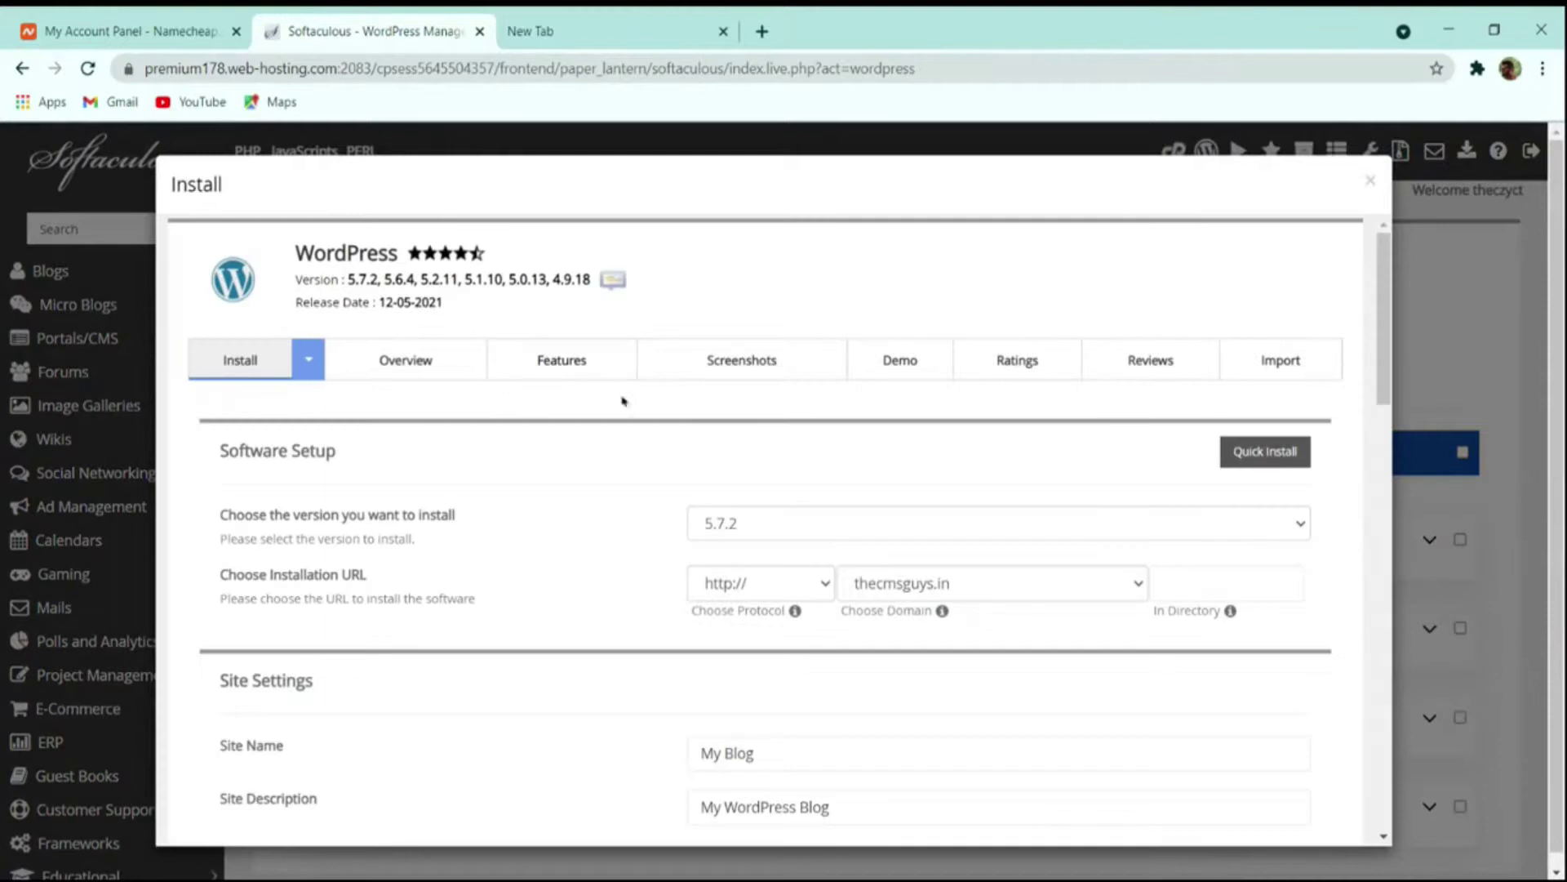
# Step: Target thecmsguys.in for the install and set the site name to 'The CMS Guys'
pyautogui.click(904, 593)
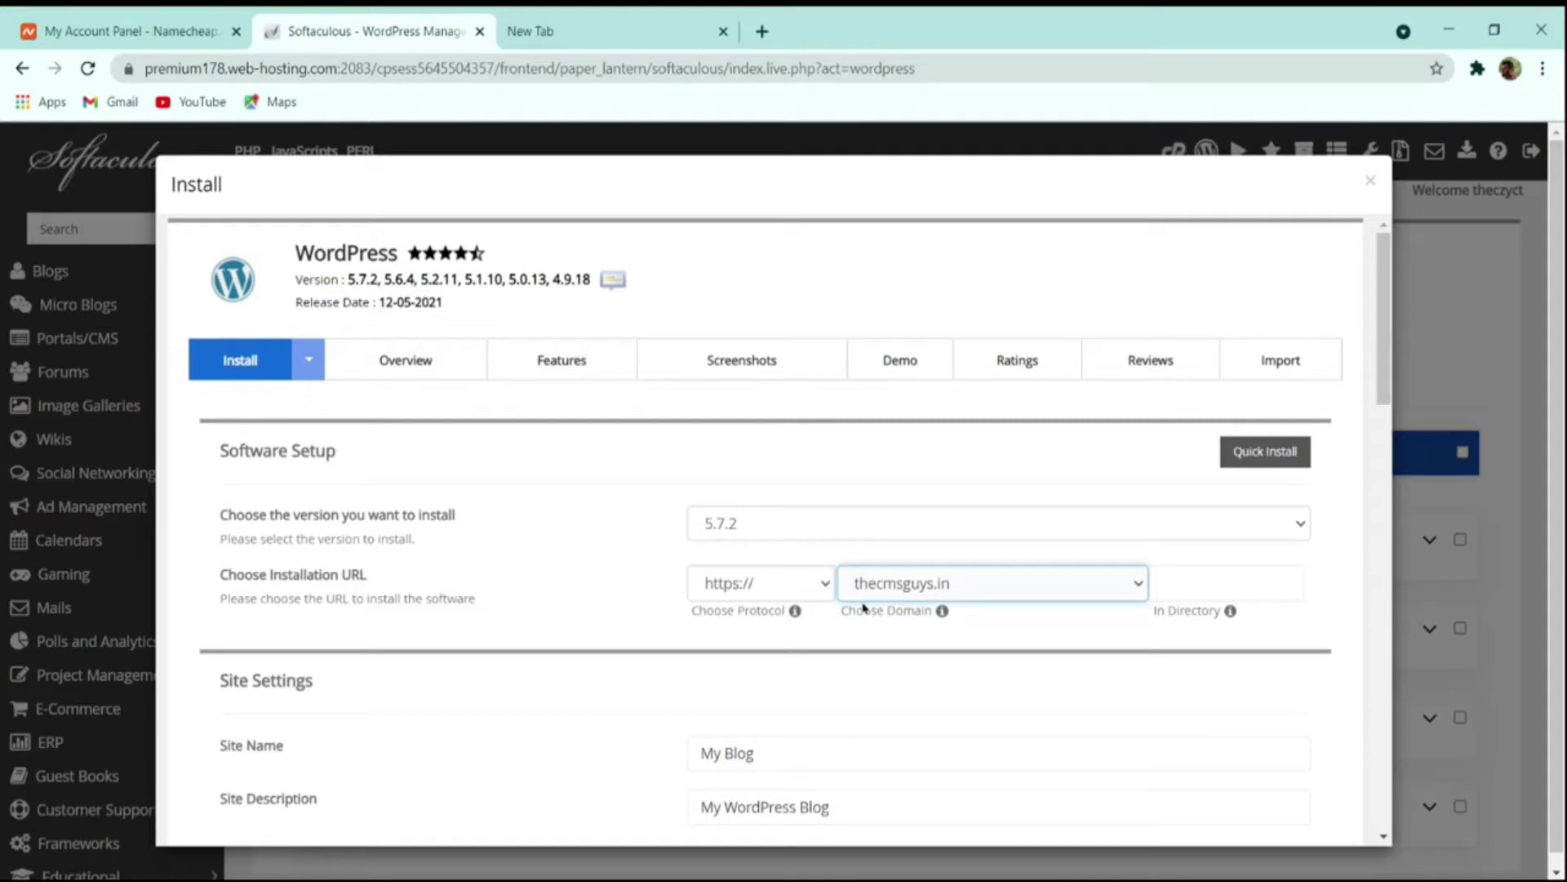
pyautogui.scroll(-4, 819, 627)
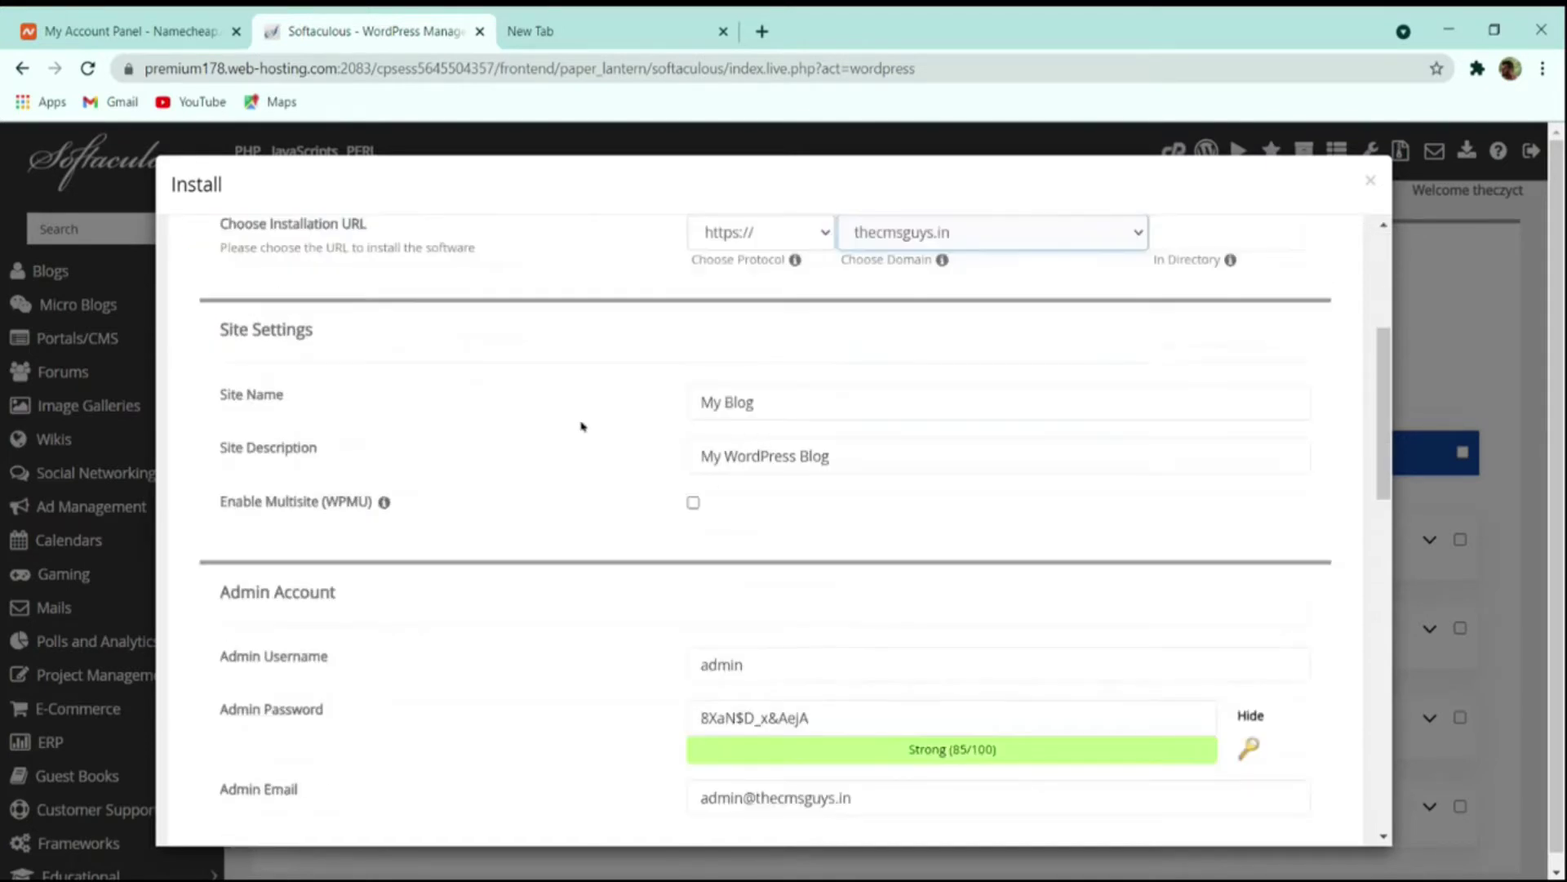
pyautogui.click(723, 404)
pyautogui.click(805, 464)
pyautogui.click(788, 409)
pyautogui.hotkey('ctrl', 'a')
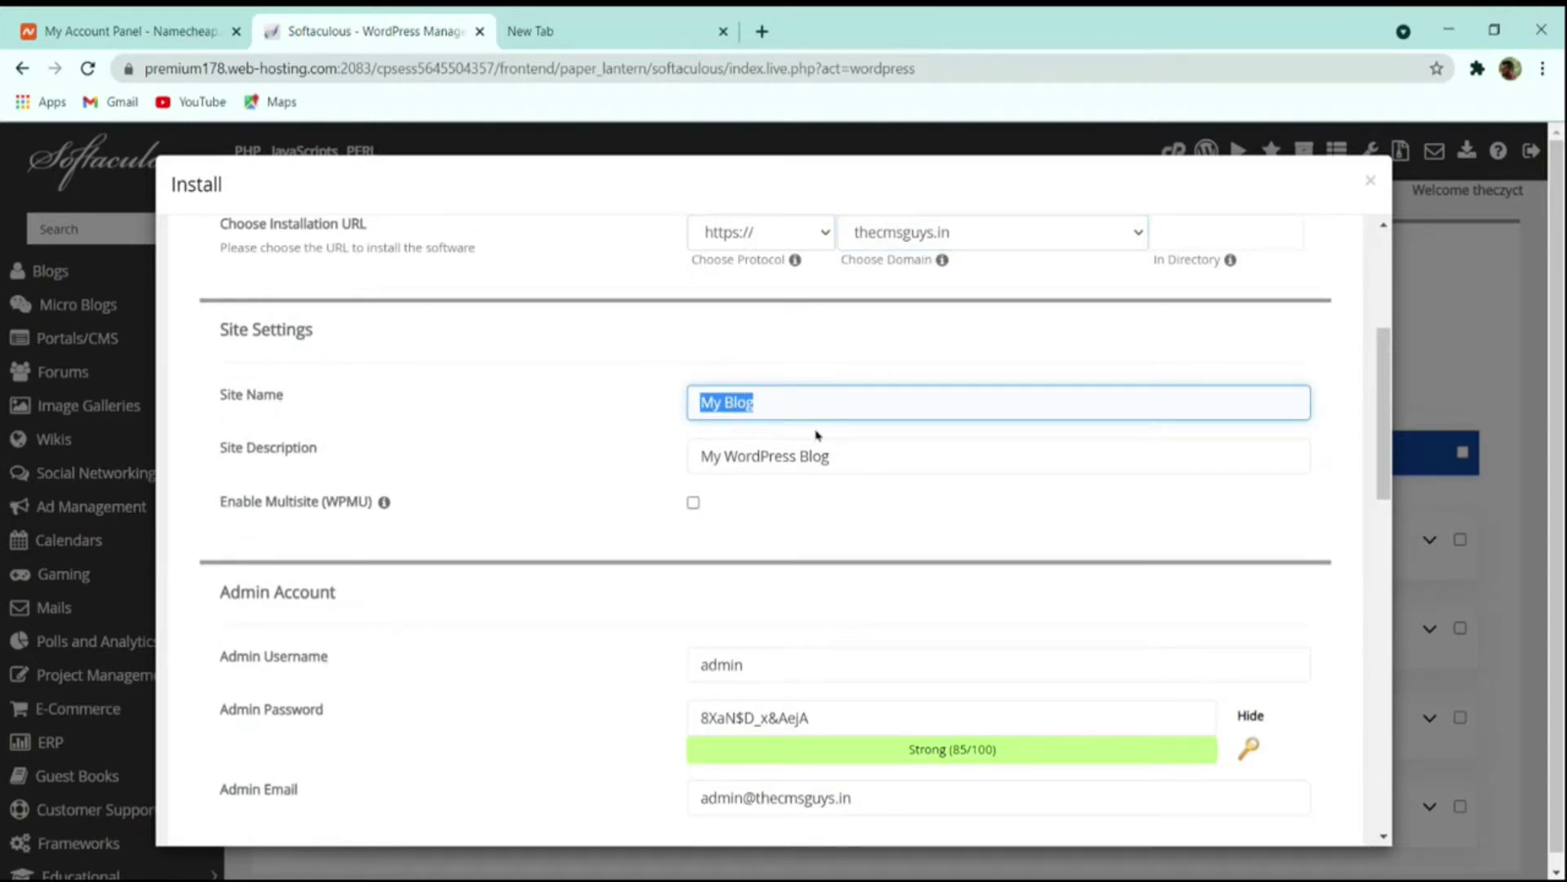
pyautogui.write('The Cm')
pyautogui.press('BackSpace')
pyautogui.write('MS Guys')
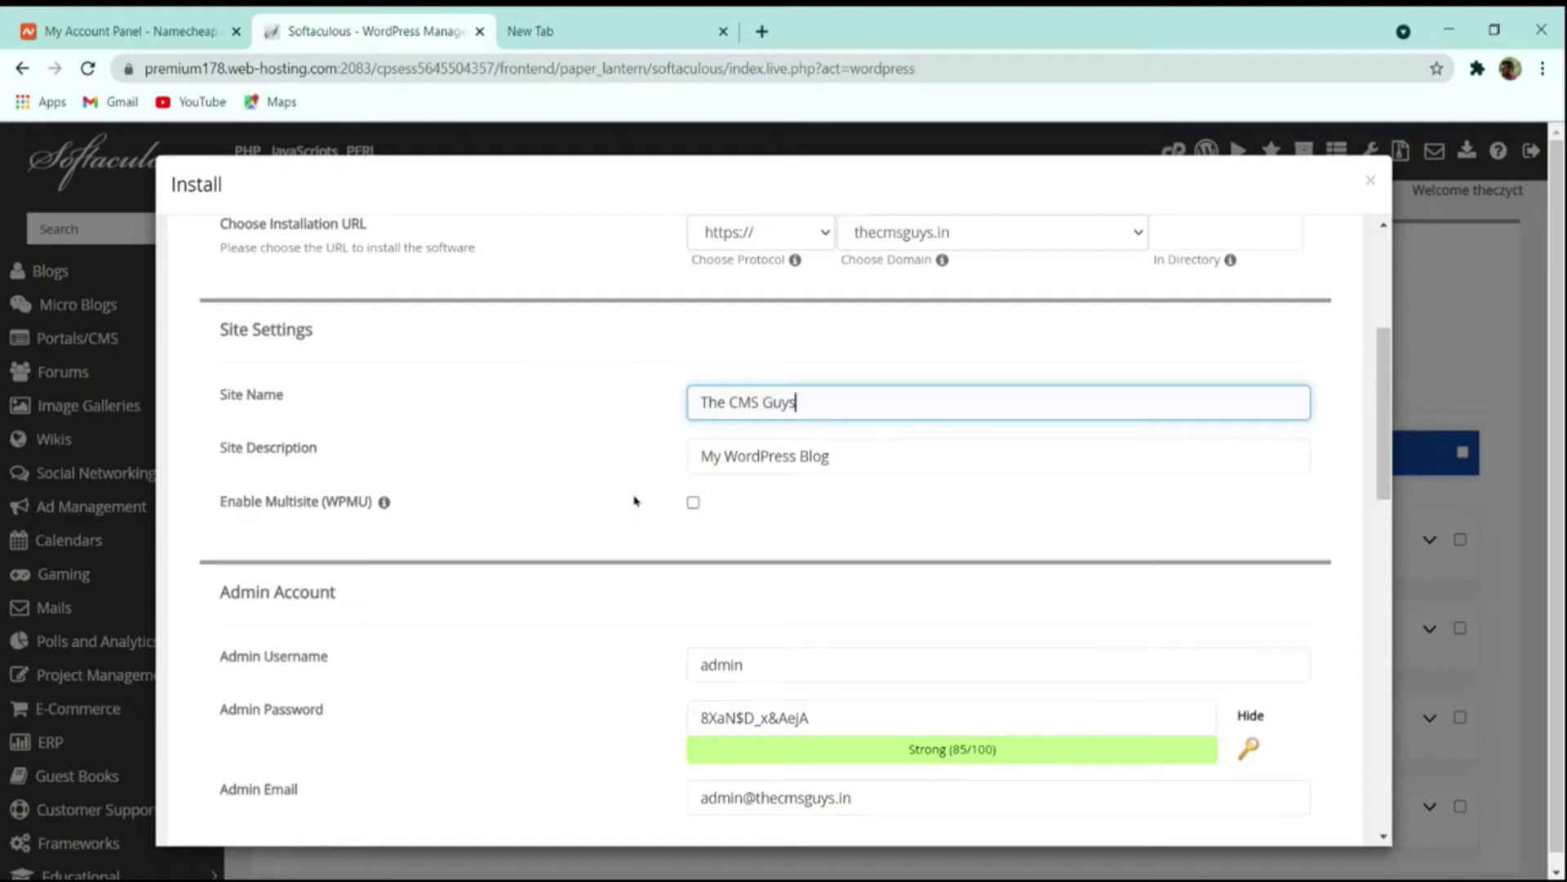
# Step: Enter 'Spreading the Knowledge' as the site description
pyautogui.press('Tab')
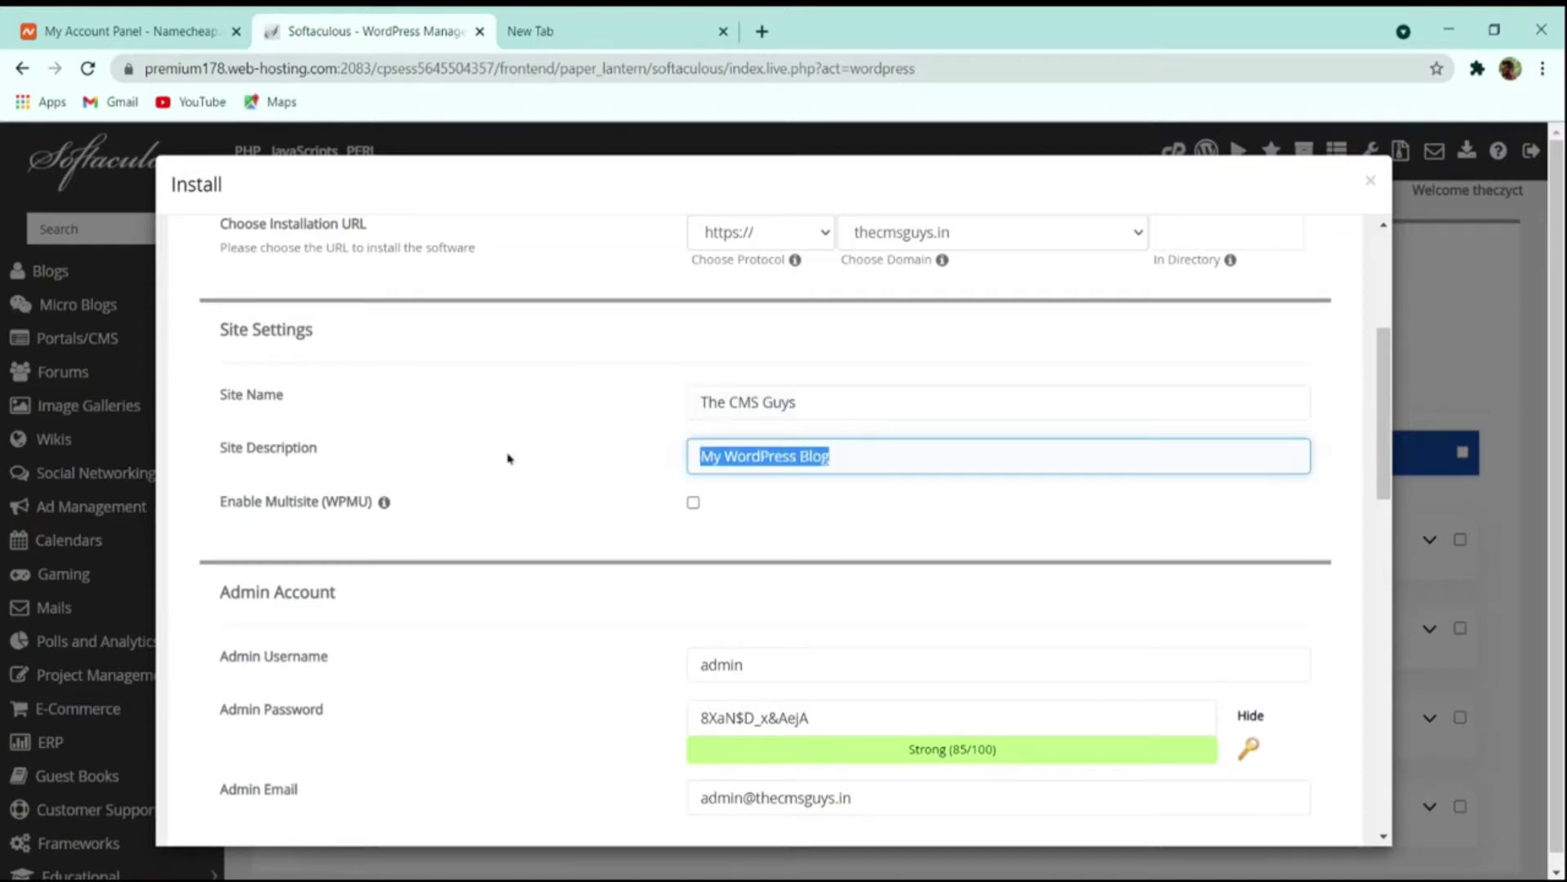
pyautogui.write('S')
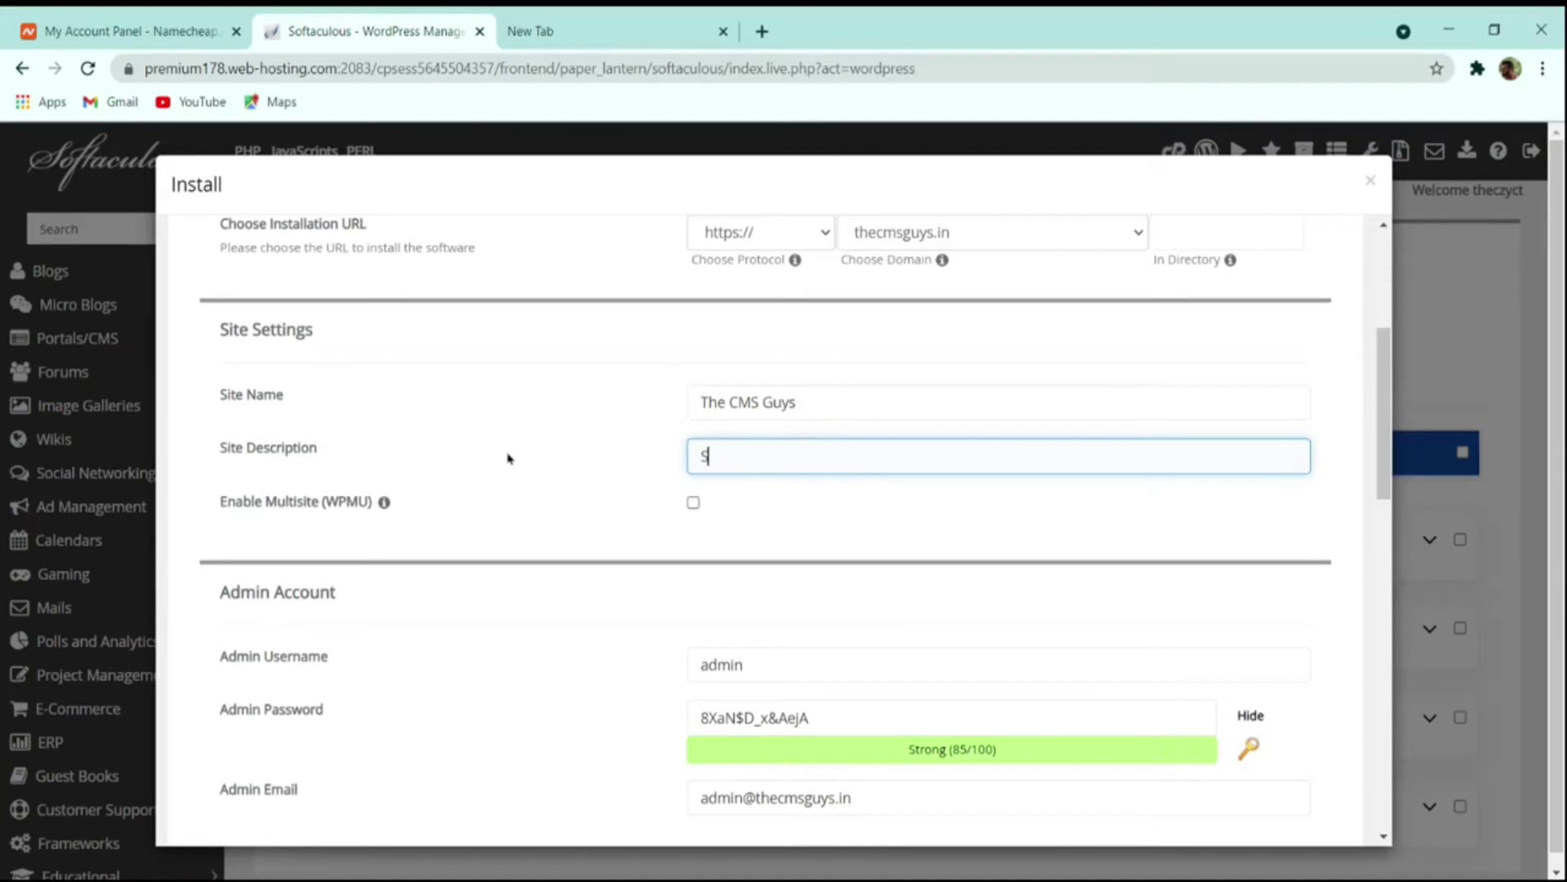
pyautogui.write('pres')
pyautogui.write('ding the')
pyautogui.write(' Knowledge')
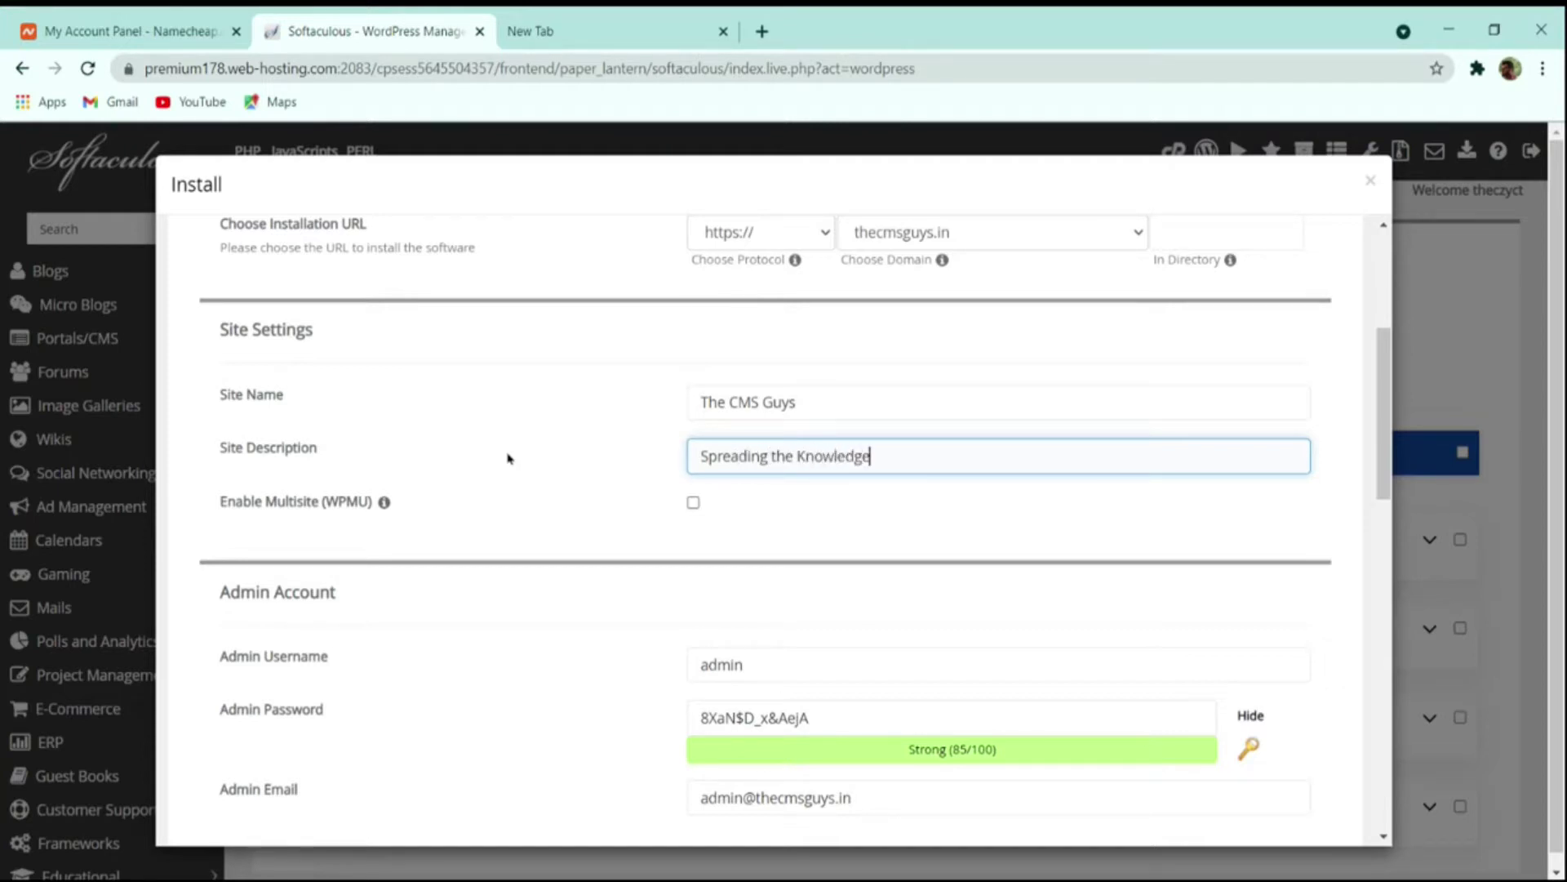
pyautogui.scroll(-4, 808, 531)
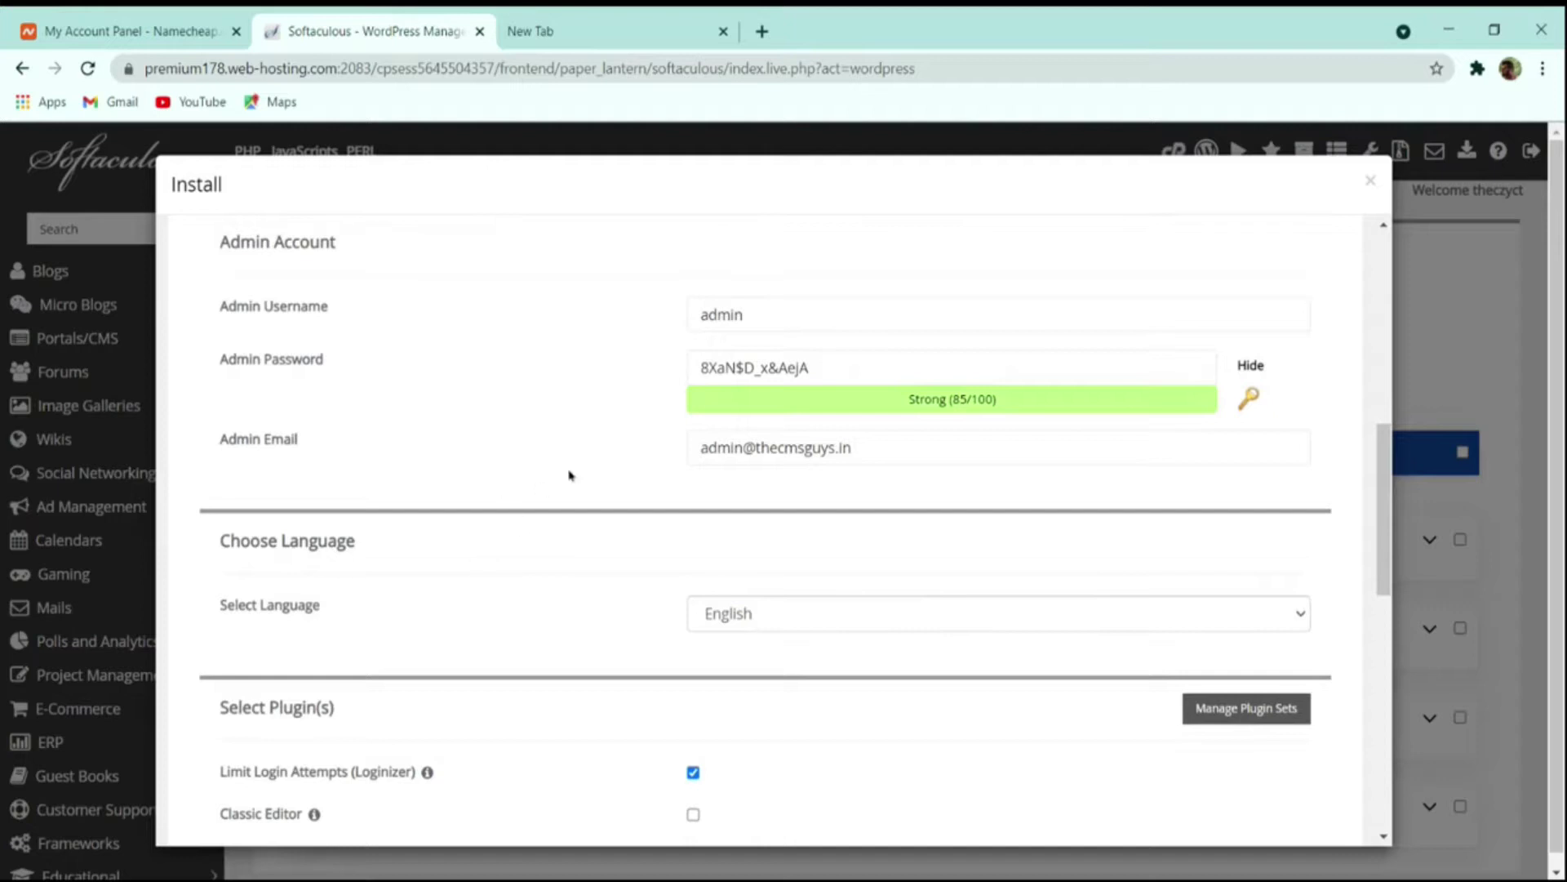
# Step: Enter a new admin username and generate a strong random admin password
pyautogui.hotkey('shift', 'Tab')
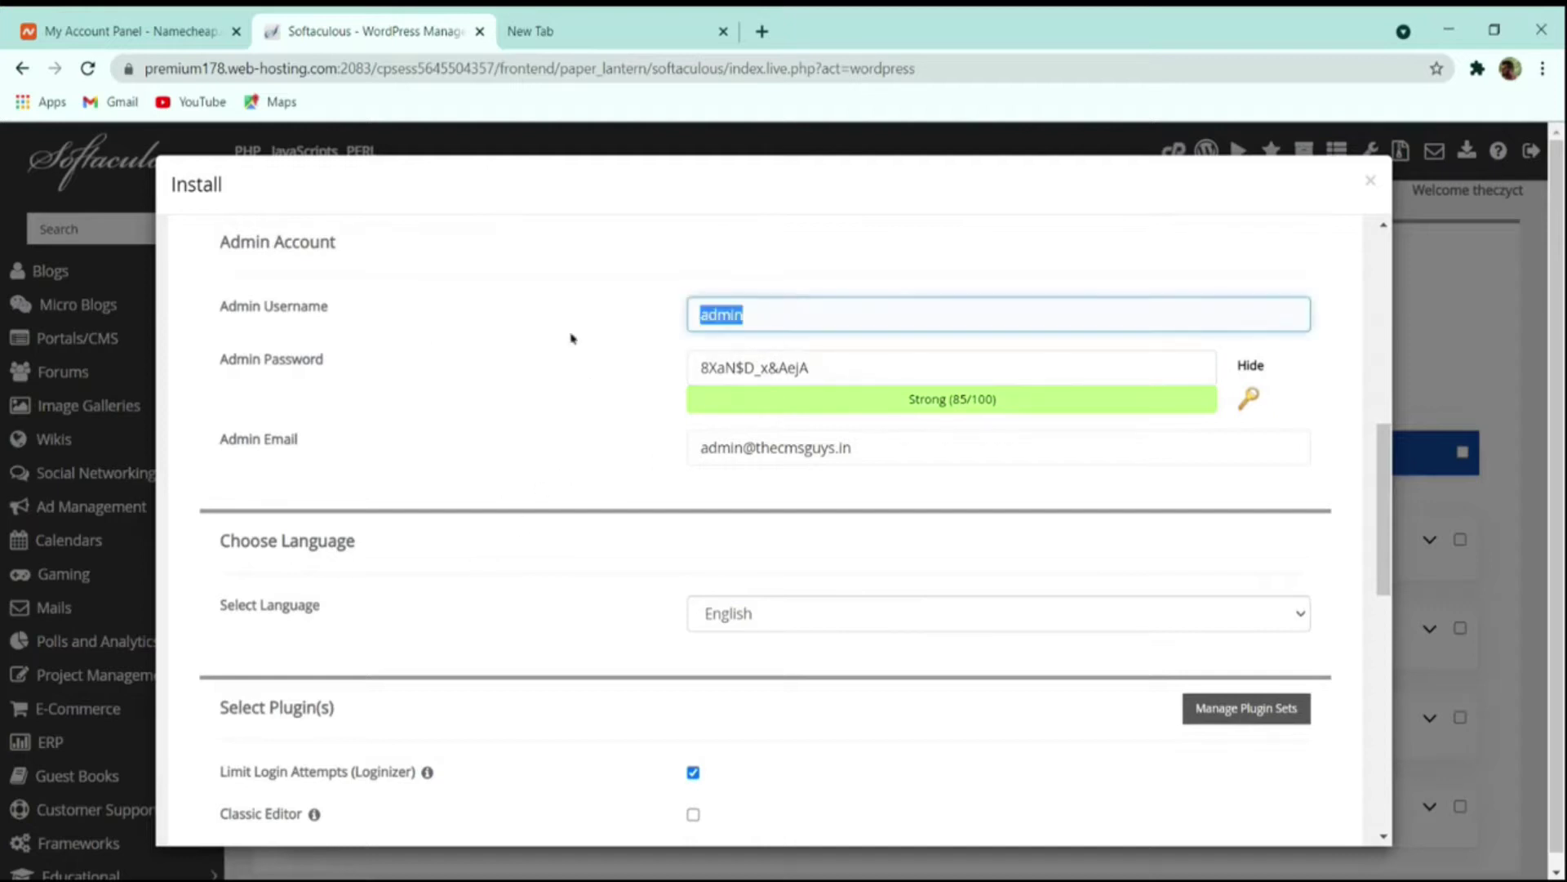
pyautogui.write('thecmsguys')
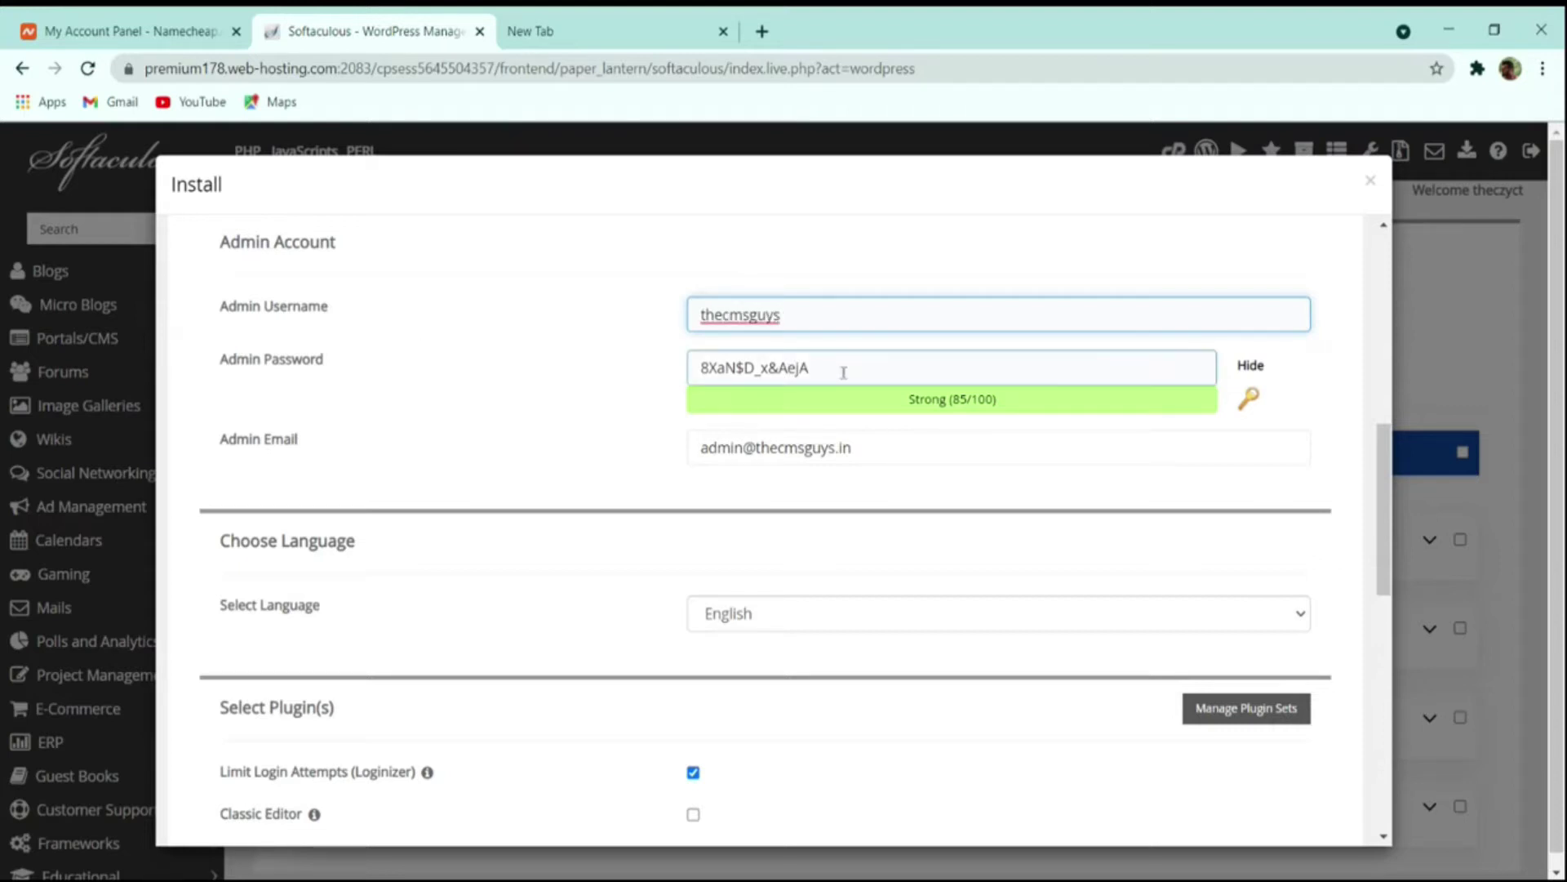
pyautogui.moveTo(844, 372); pyautogui.dragTo(521, 368)
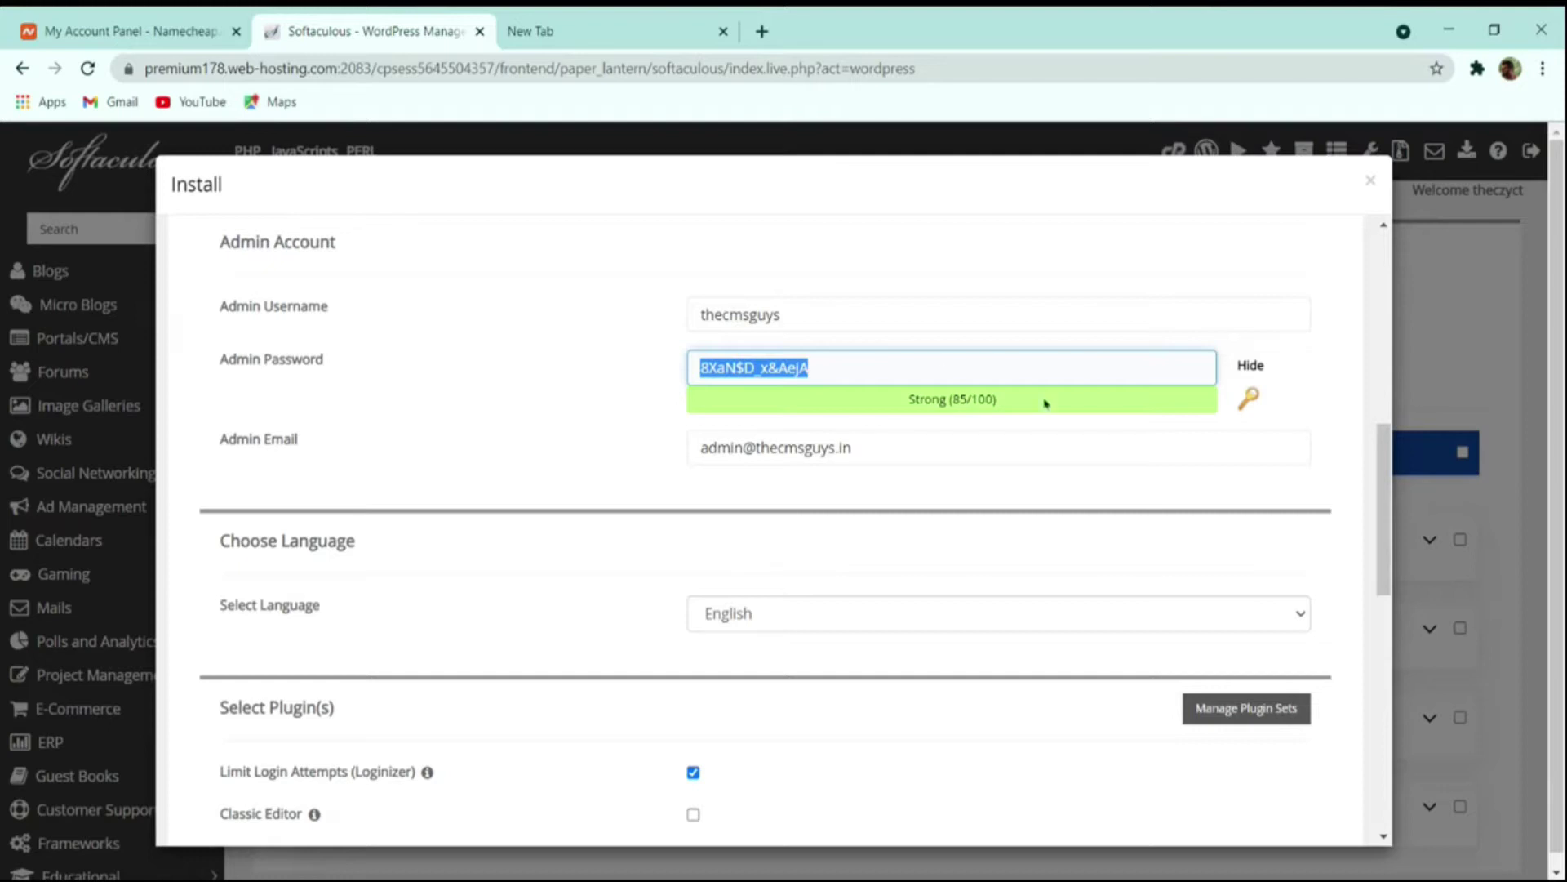
pyautogui.press('End')
pyautogui.moveTo(841, 373); pyautogui.dragTo(613, 374)
pyautogui.click(924, 362)
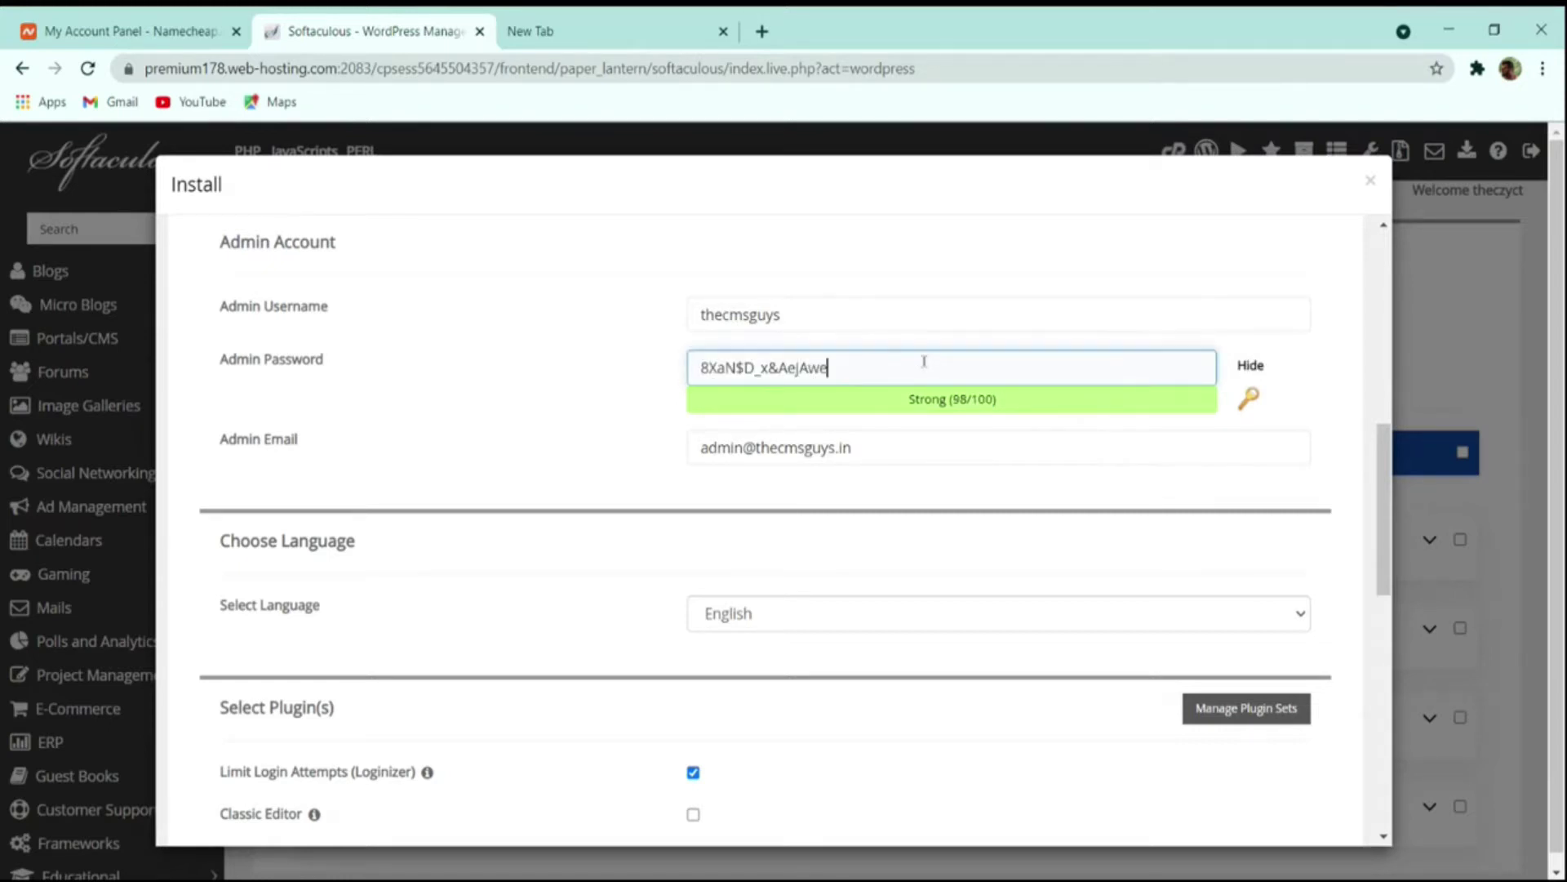
pyautogui.hotkey('ctrl', 'a')
pyautogui.click(1249, 399)
pyautogui.click(1249, 399)
pyautogui.click(1249, 399)
pyautogui.click(1249, 399)
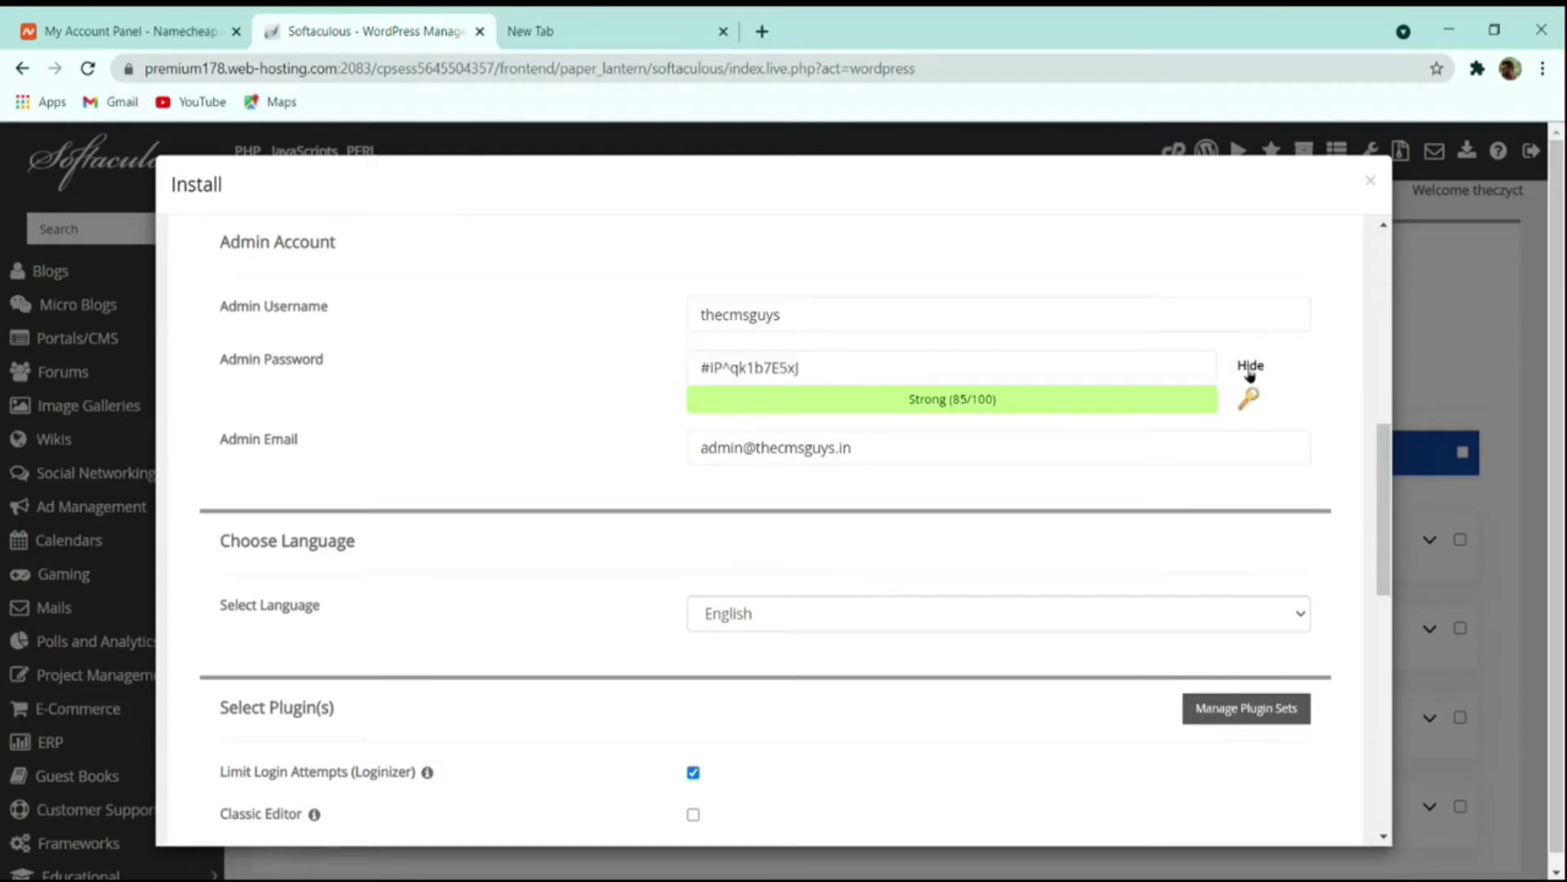
pyautogui.click(1249, 398)
# Step: Fill in the new admin e-mail address and scroll down toward Select Theme
pyautogui.click(1083, 364)
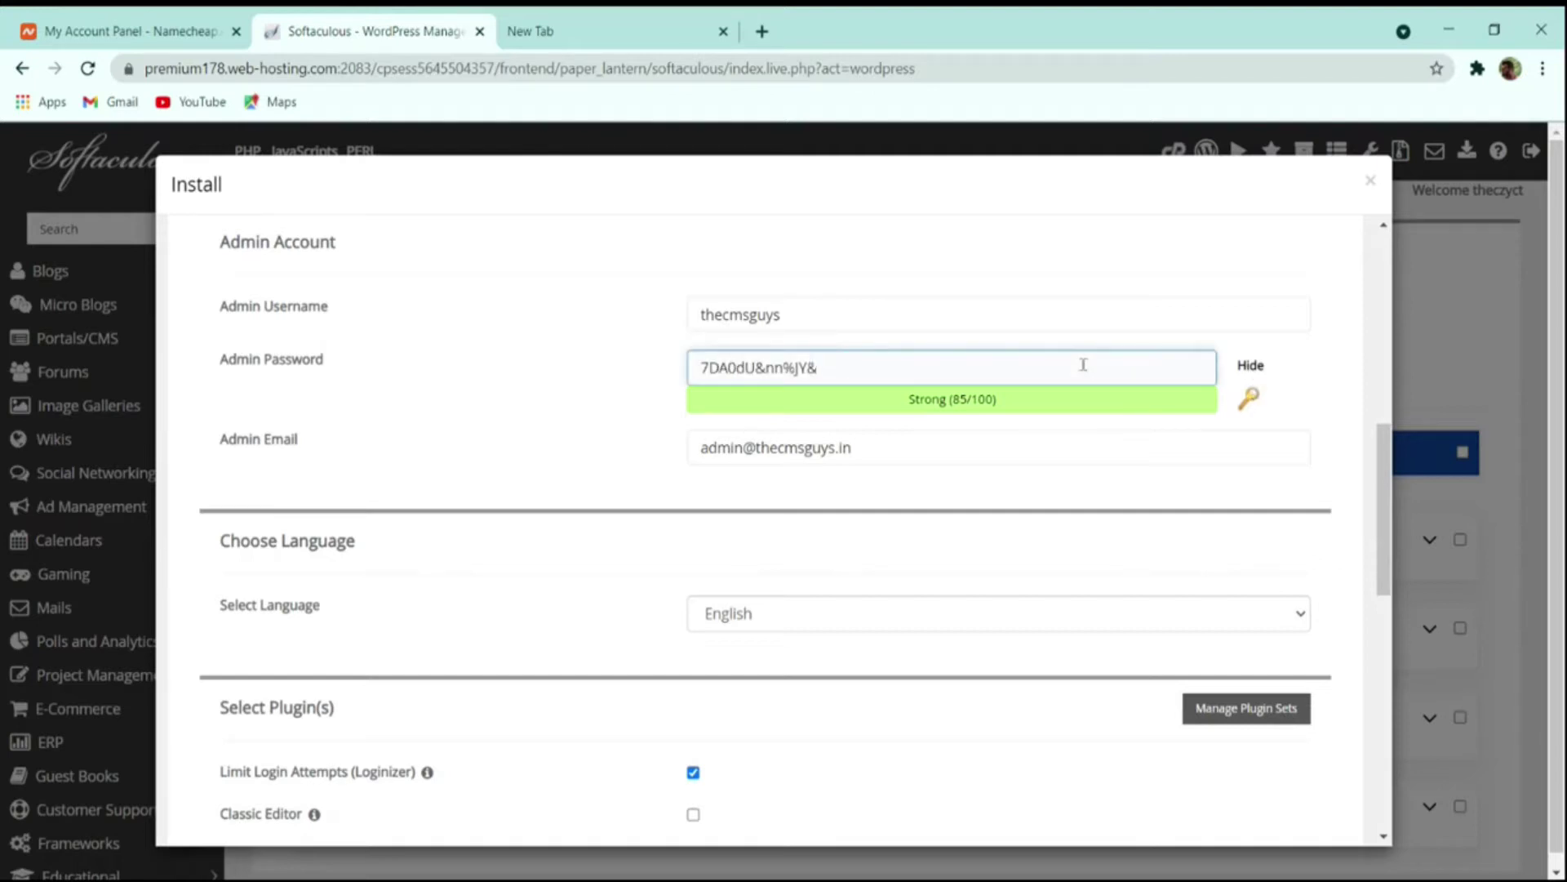
pyautogui.hotkey('ctrl', 'a')
pyautogui.scroll(-4, 1061, 437)
pyautogui.scroll(4, 996, 416)
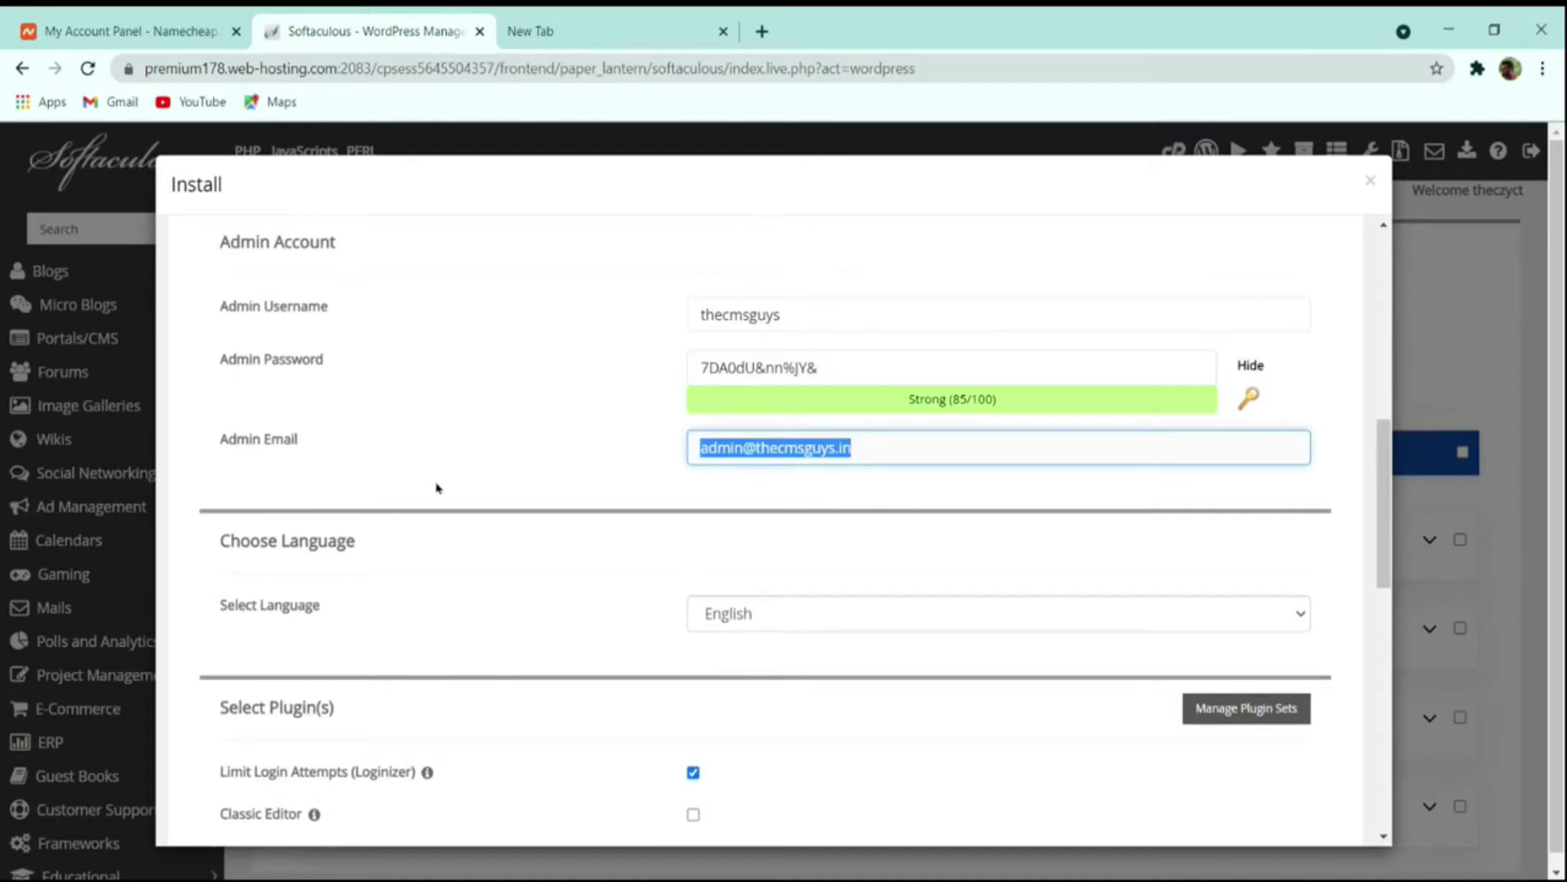
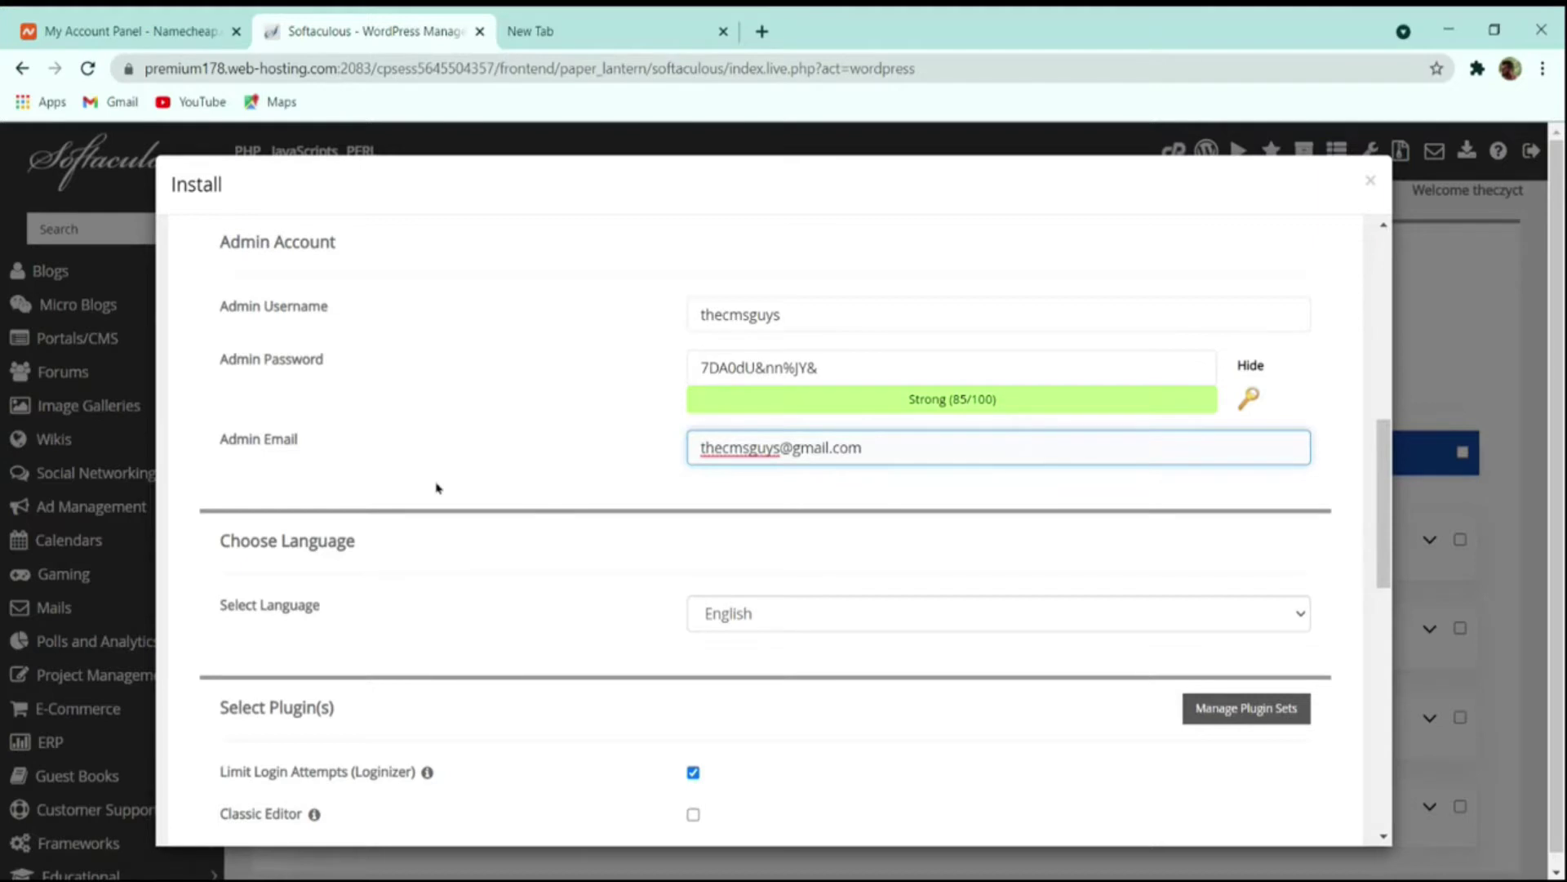
pyautogui.scroll(-4, 490, 497)
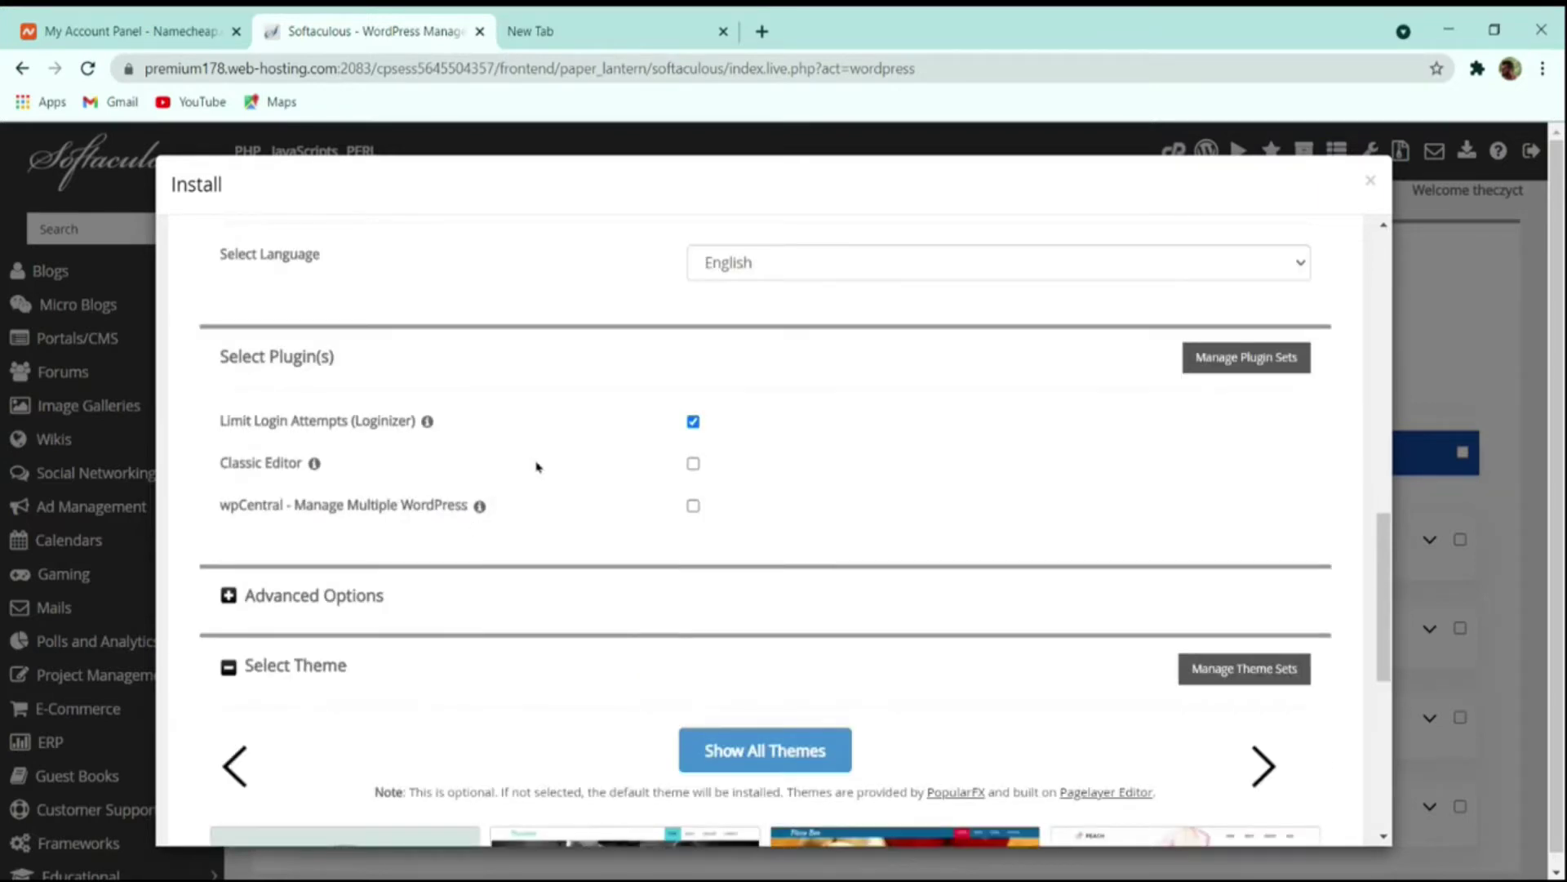
pyautogui.scroll(-4, 645, 485)
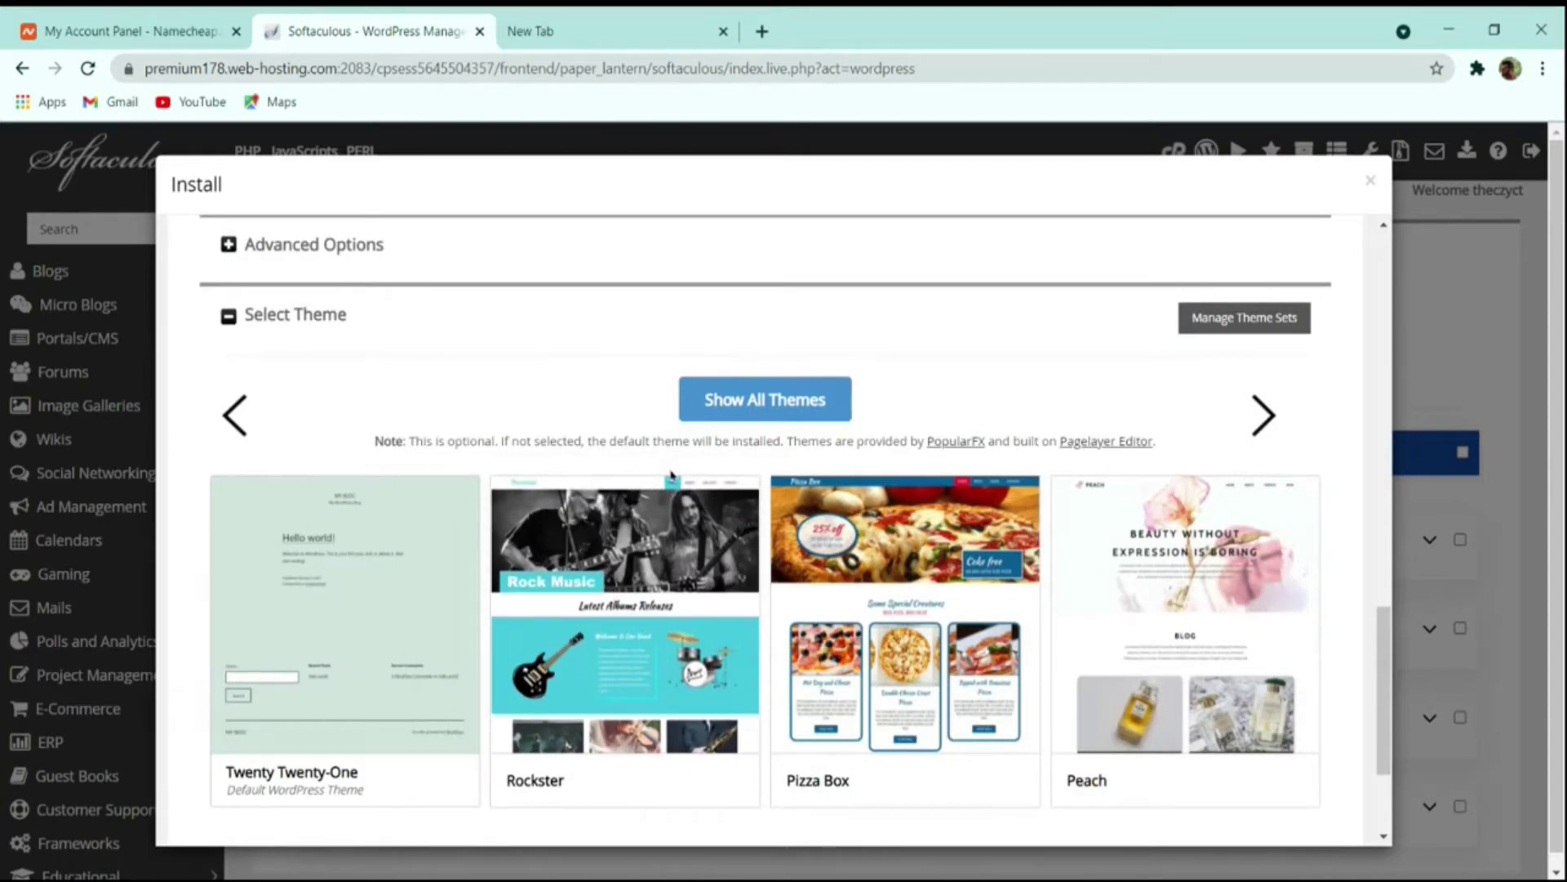
pyautogui.scroll(-2, 671, 474)
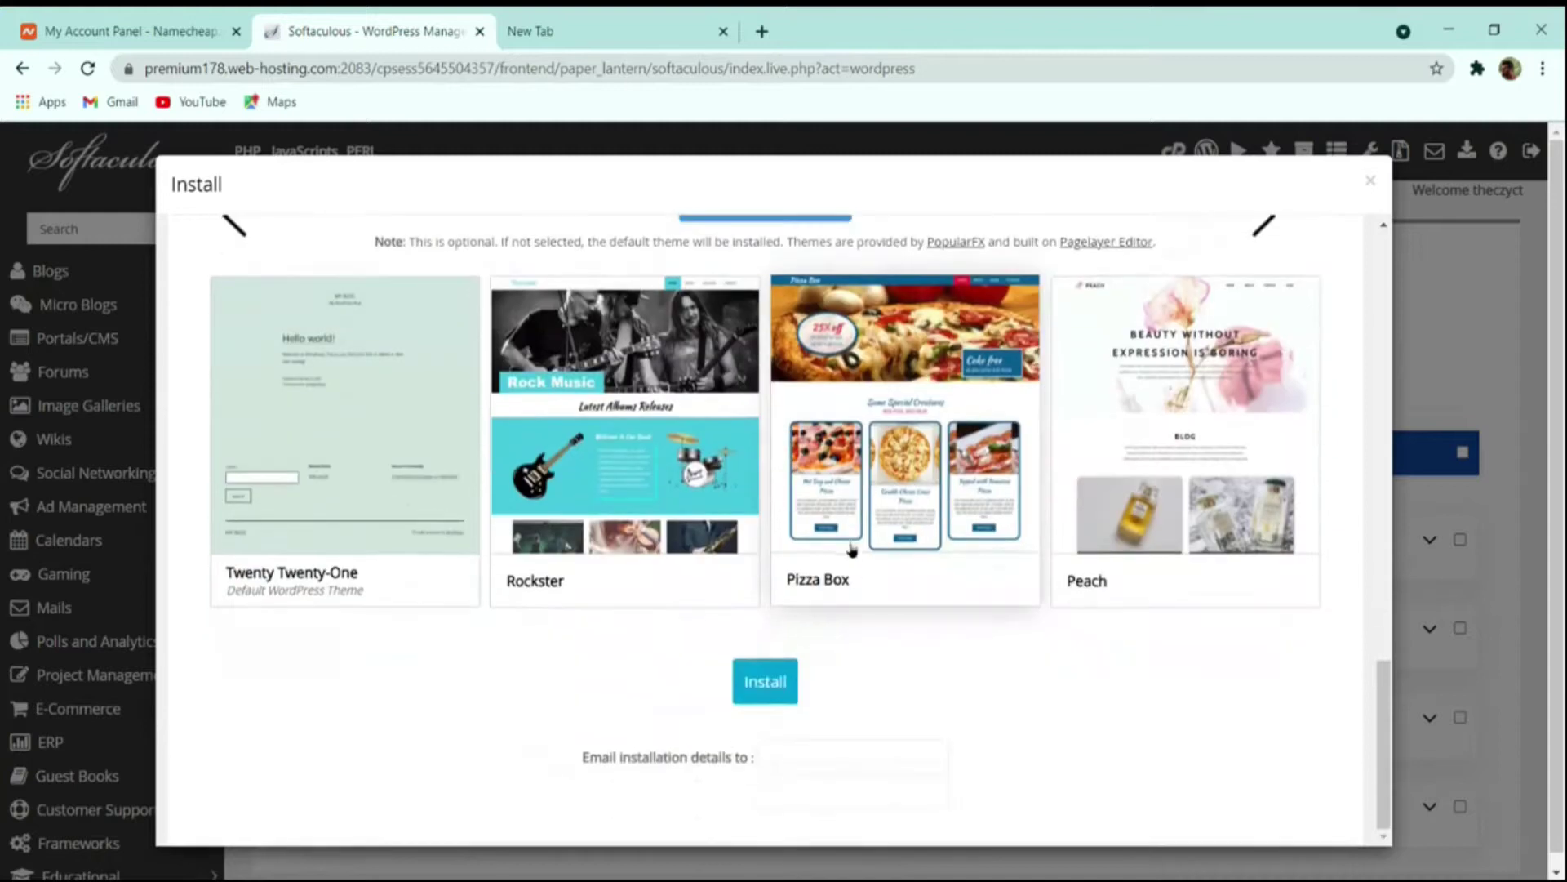
# Step: Launch the WordPress installation on thecmsguys.in with the completed settings
pyautogui.click(765, 682)
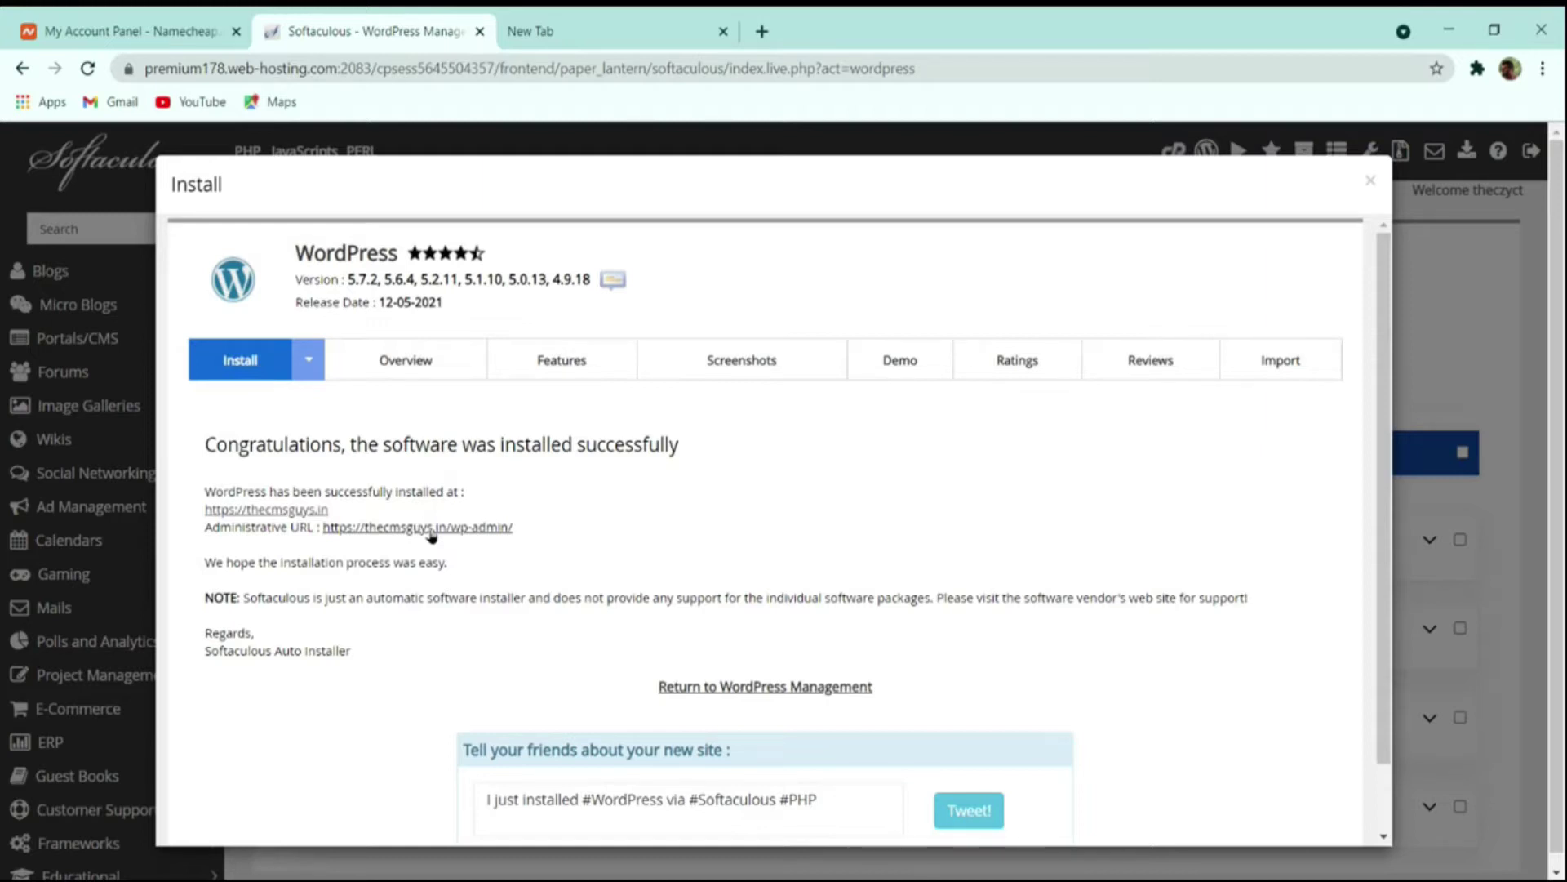
# Step: Open the new site in a new tab, load its wp-admin login page, then return to the success page
pyautogui.click(343, 528)
pyautogui.click(596, 25)
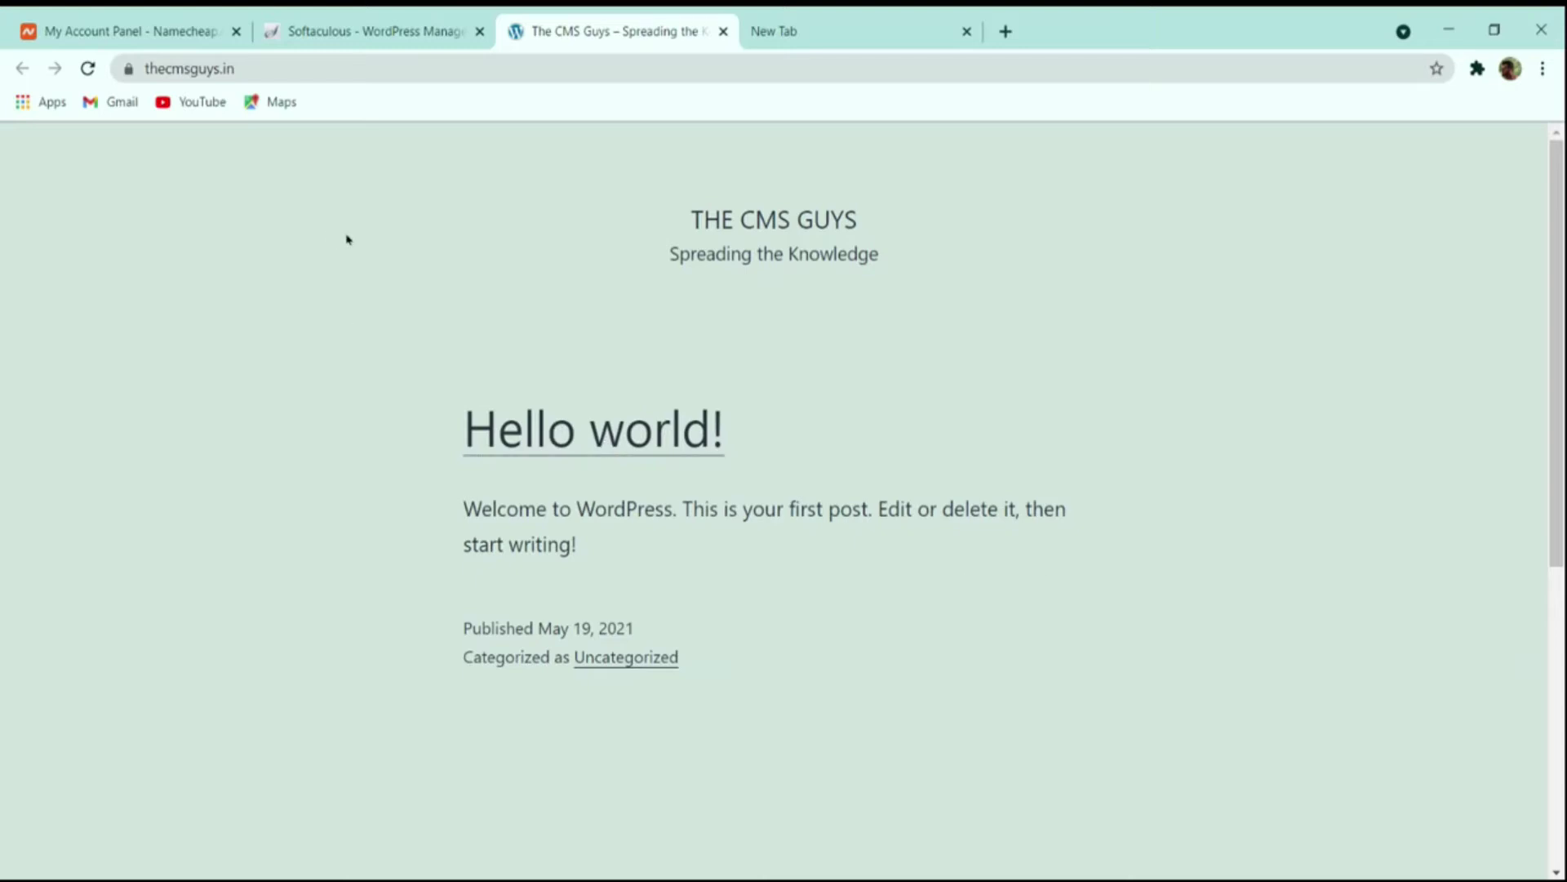
pyautogui.click(300, 69)
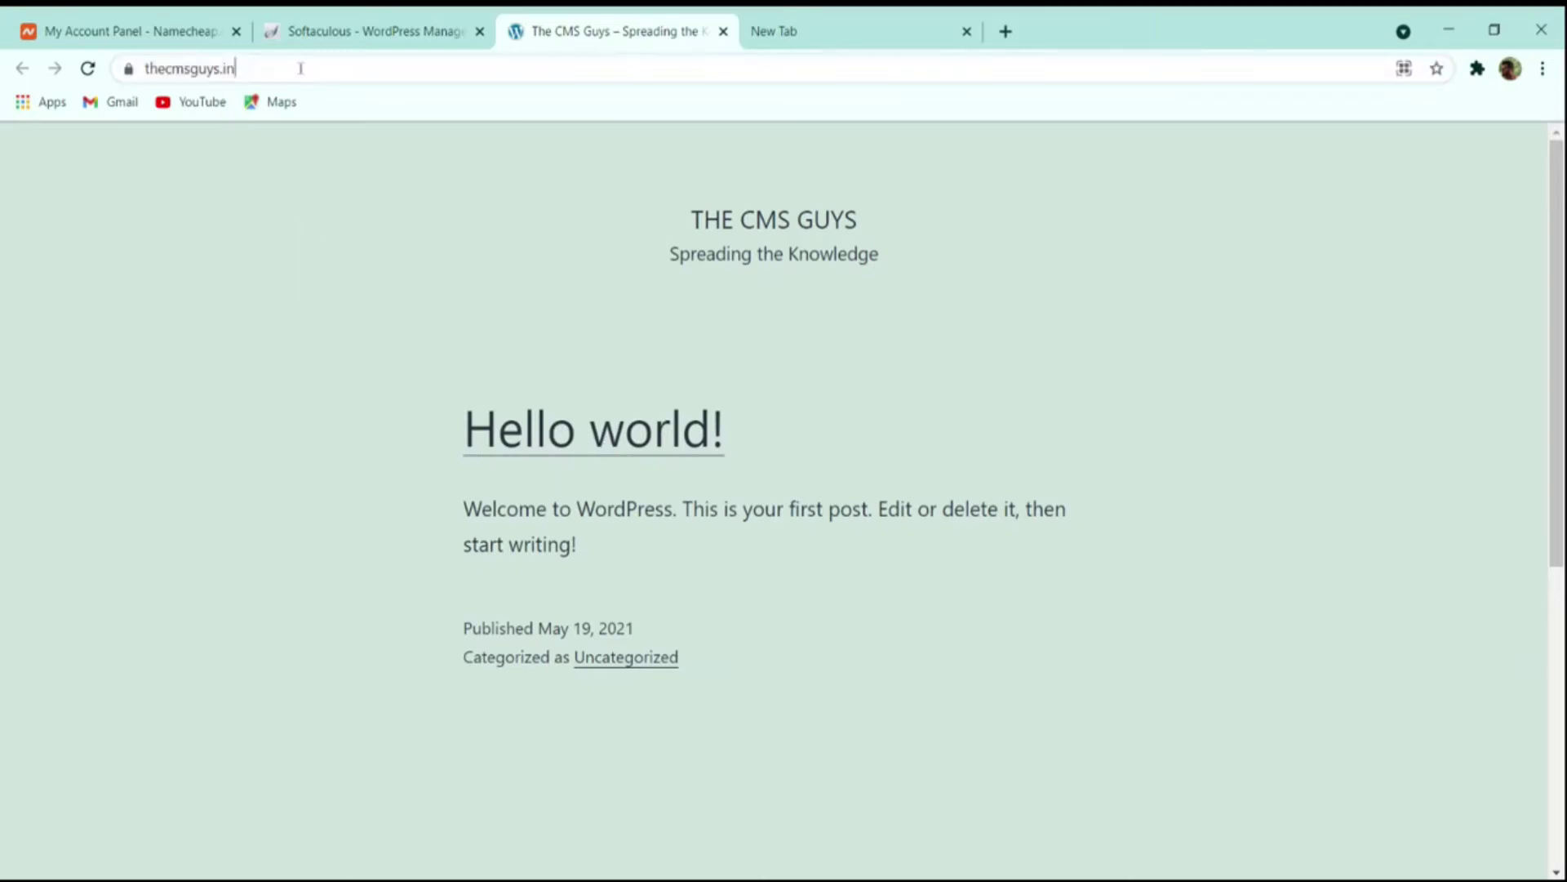
pyautogui.press('End')
pyautogui.write('wp-admin')
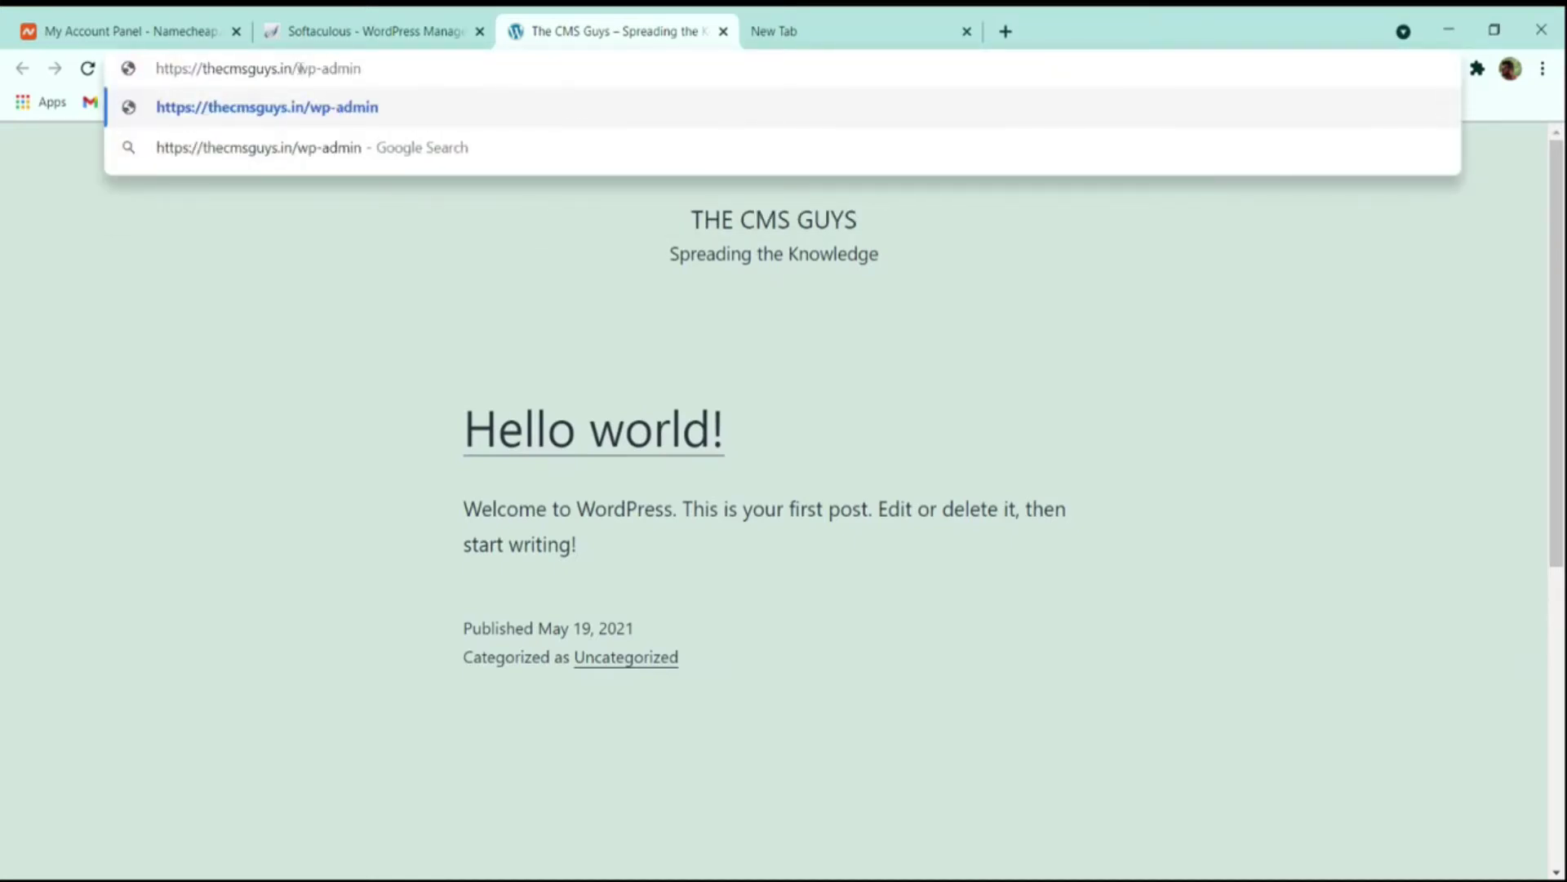
pyautogui.press('Return')
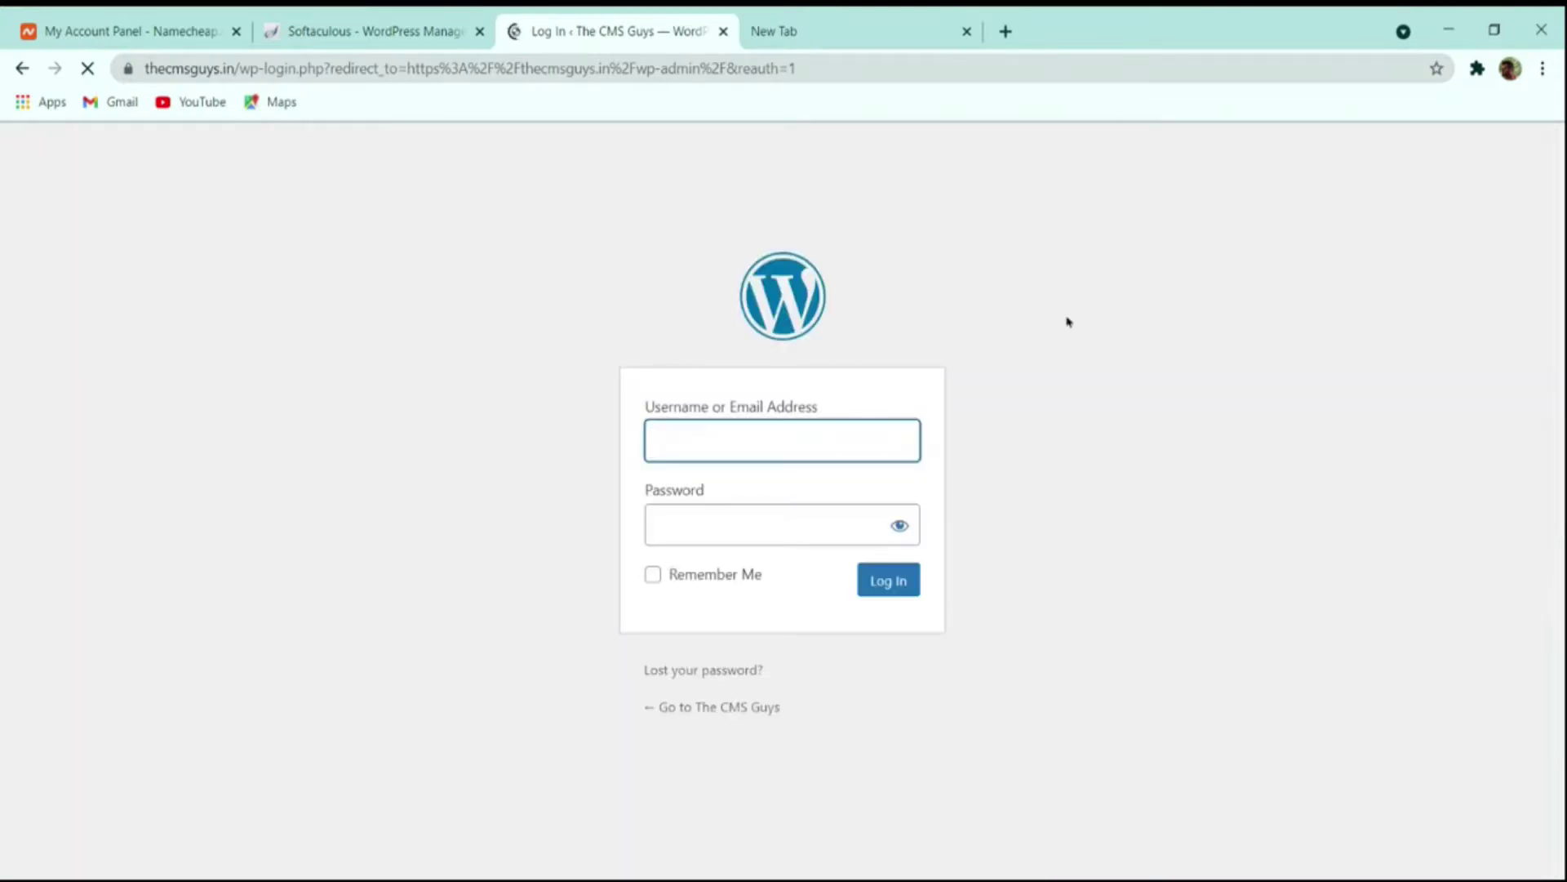
pyautogui.hotkey('ctrl', 'shift', 'Tab')
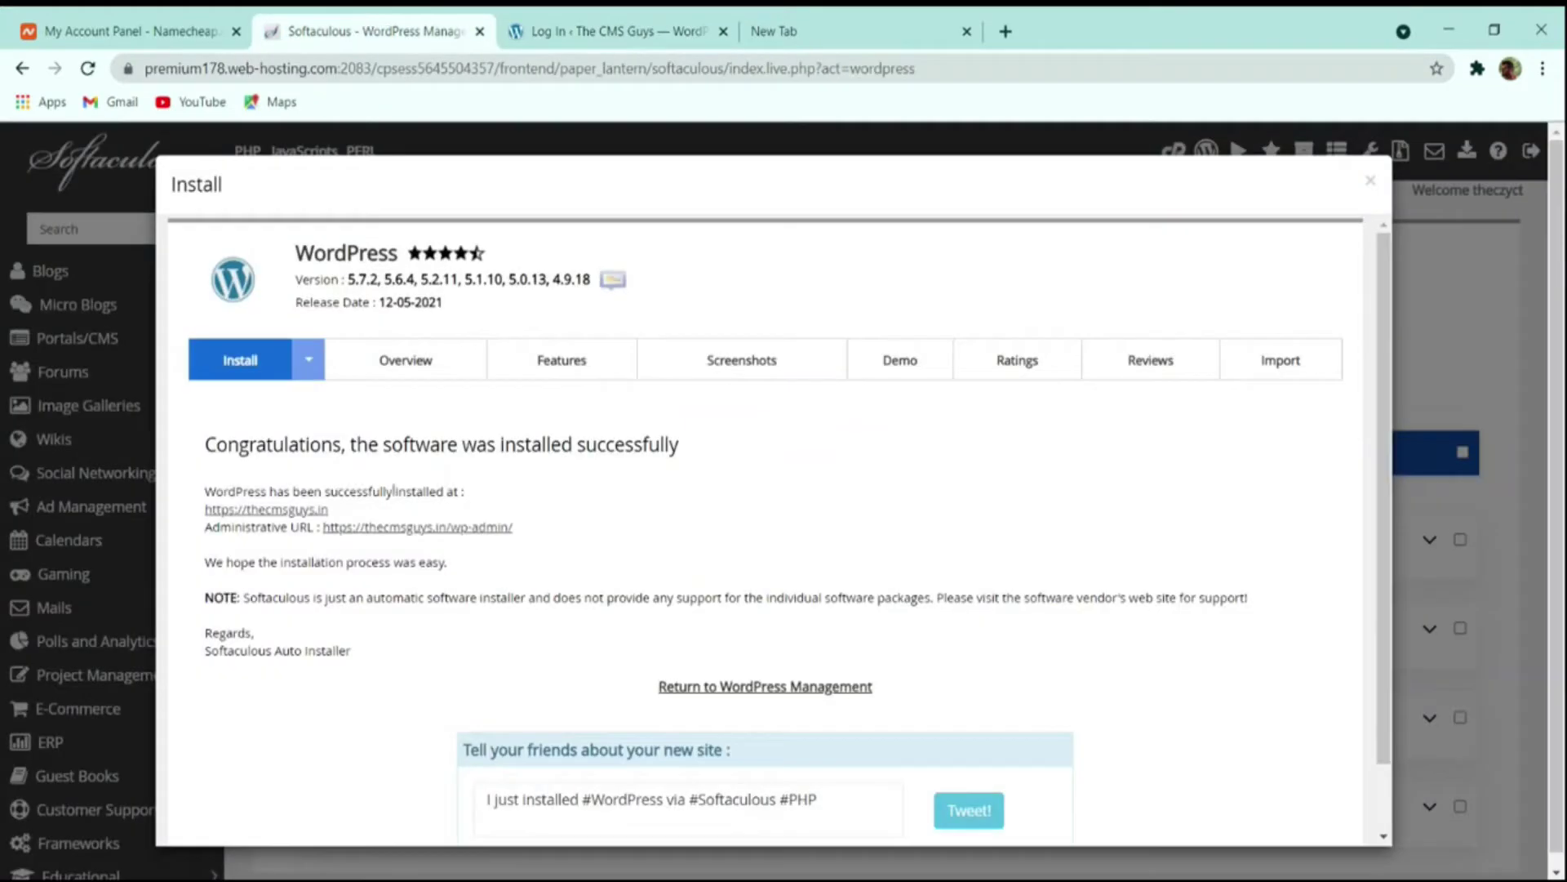
# Step: Open the WordPress admin dashboard through the Administrative URL, closing the extra tab
pyautogui.click(406, 527)
pyautogui.click(357, 24)
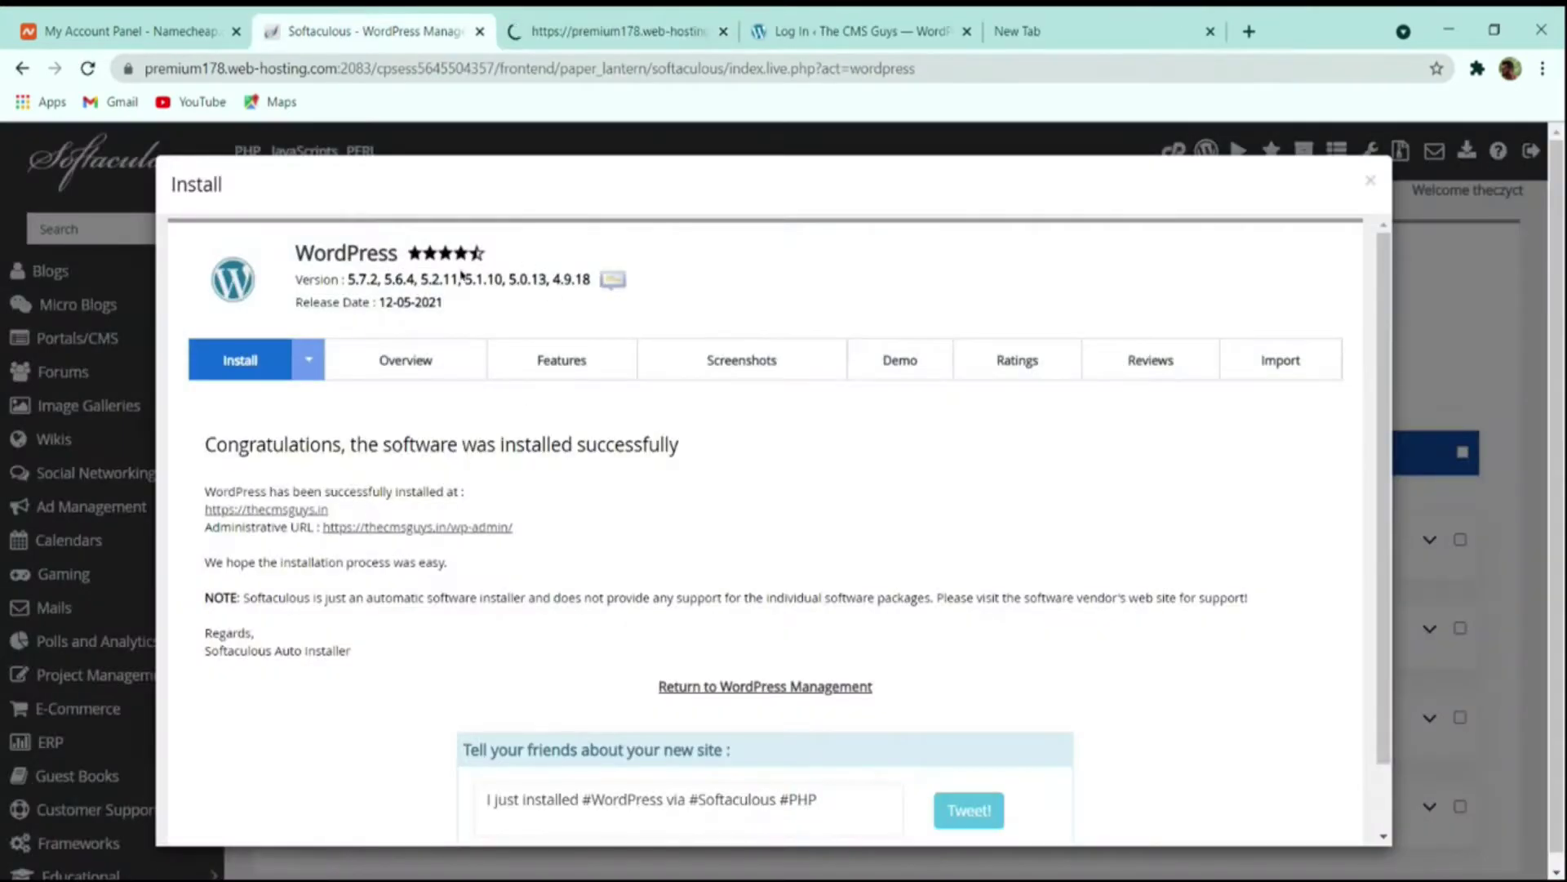
pyautogui.click(605, 34)
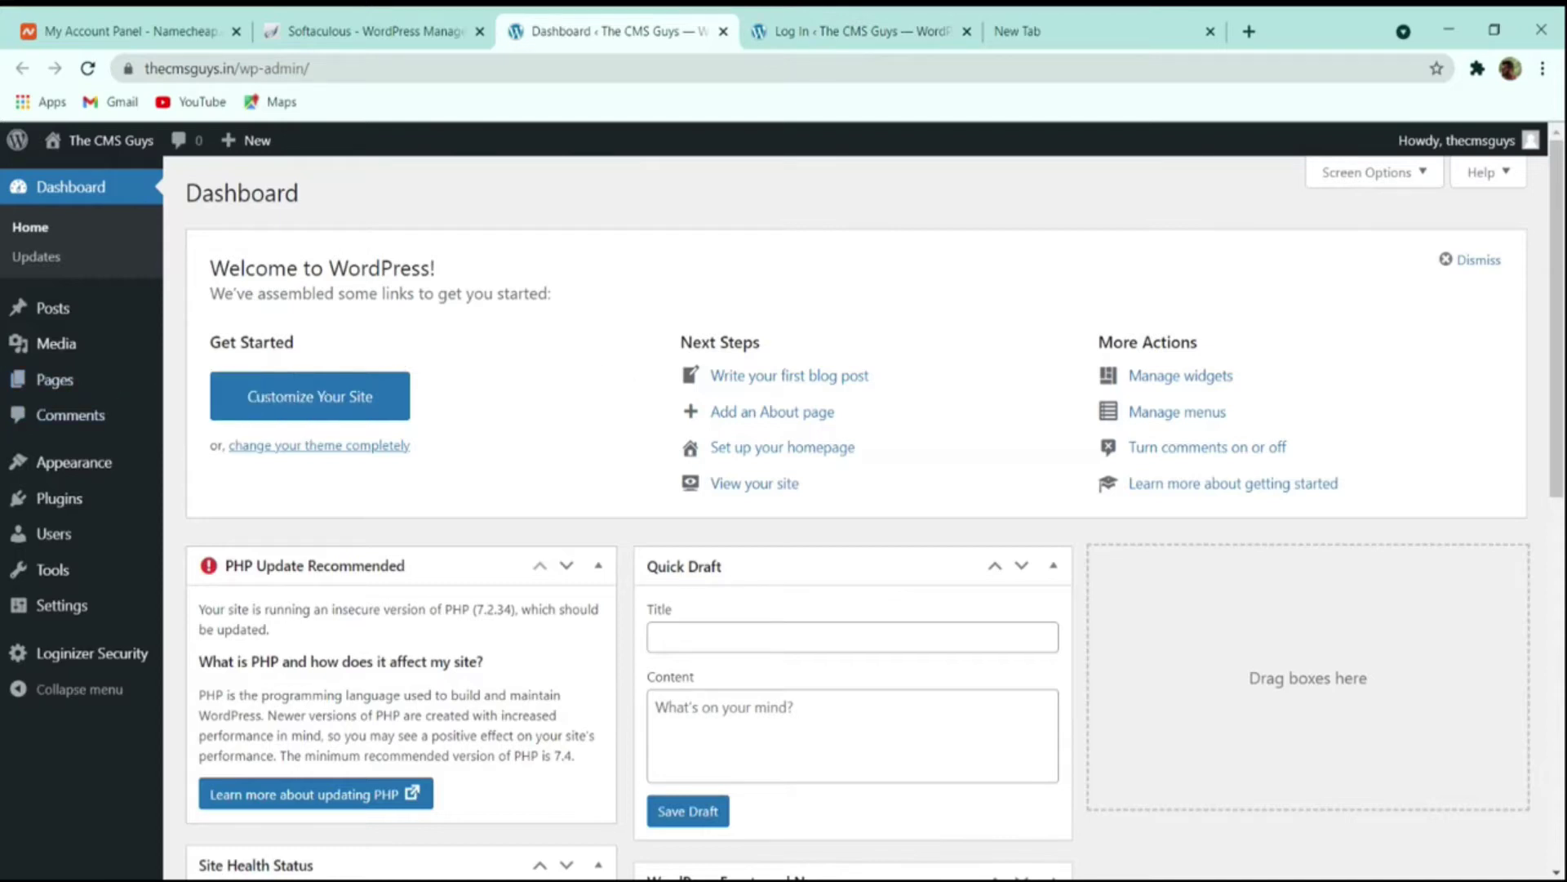
pyautogui.click(833, 31)
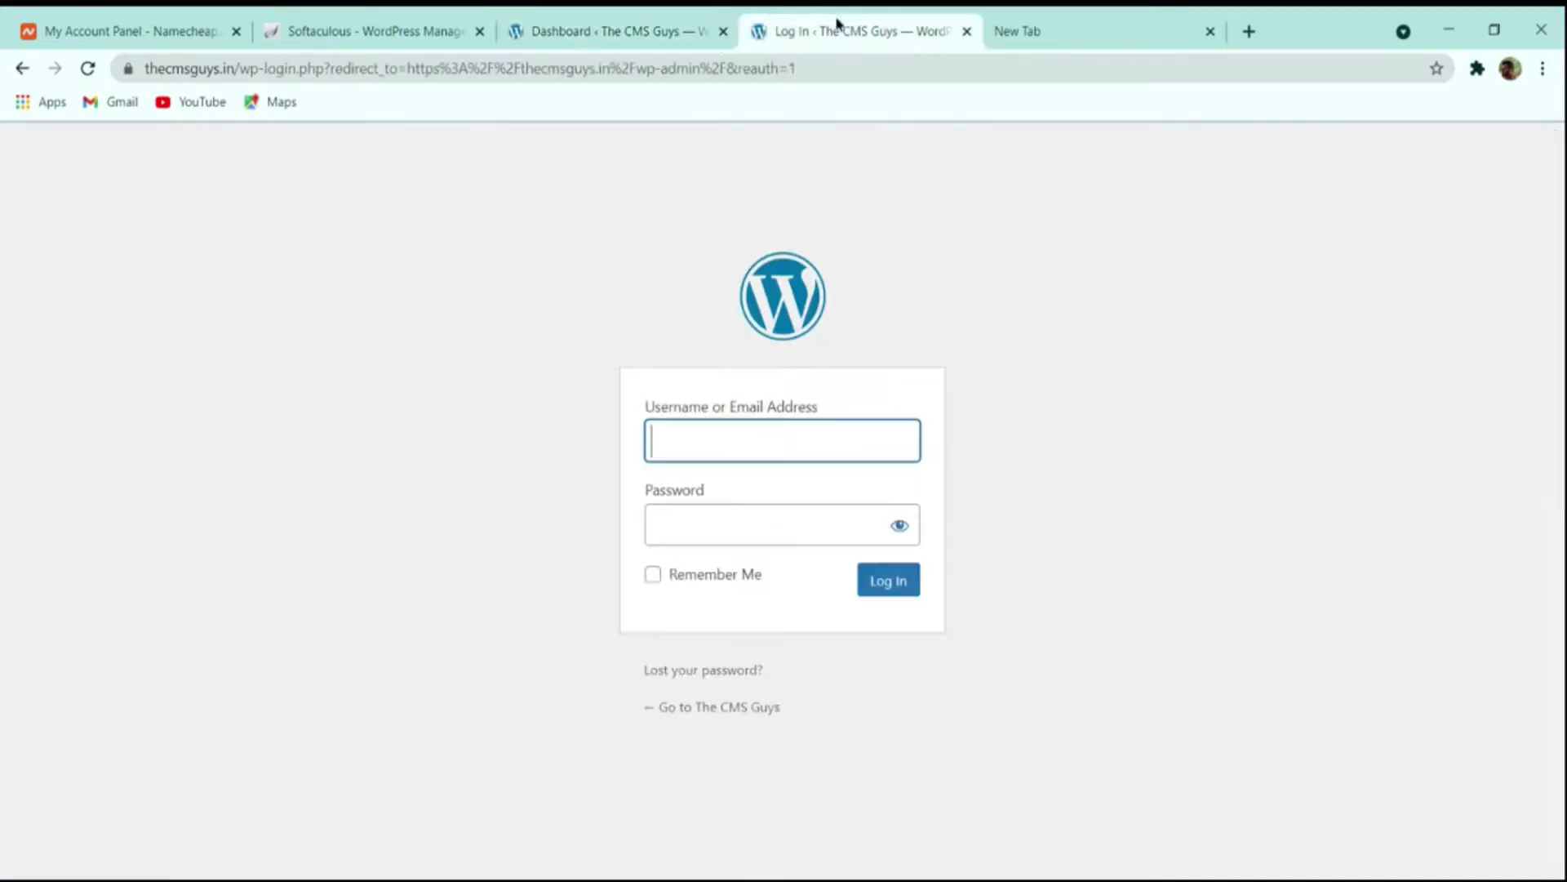
pyautogui.click(724, 31)
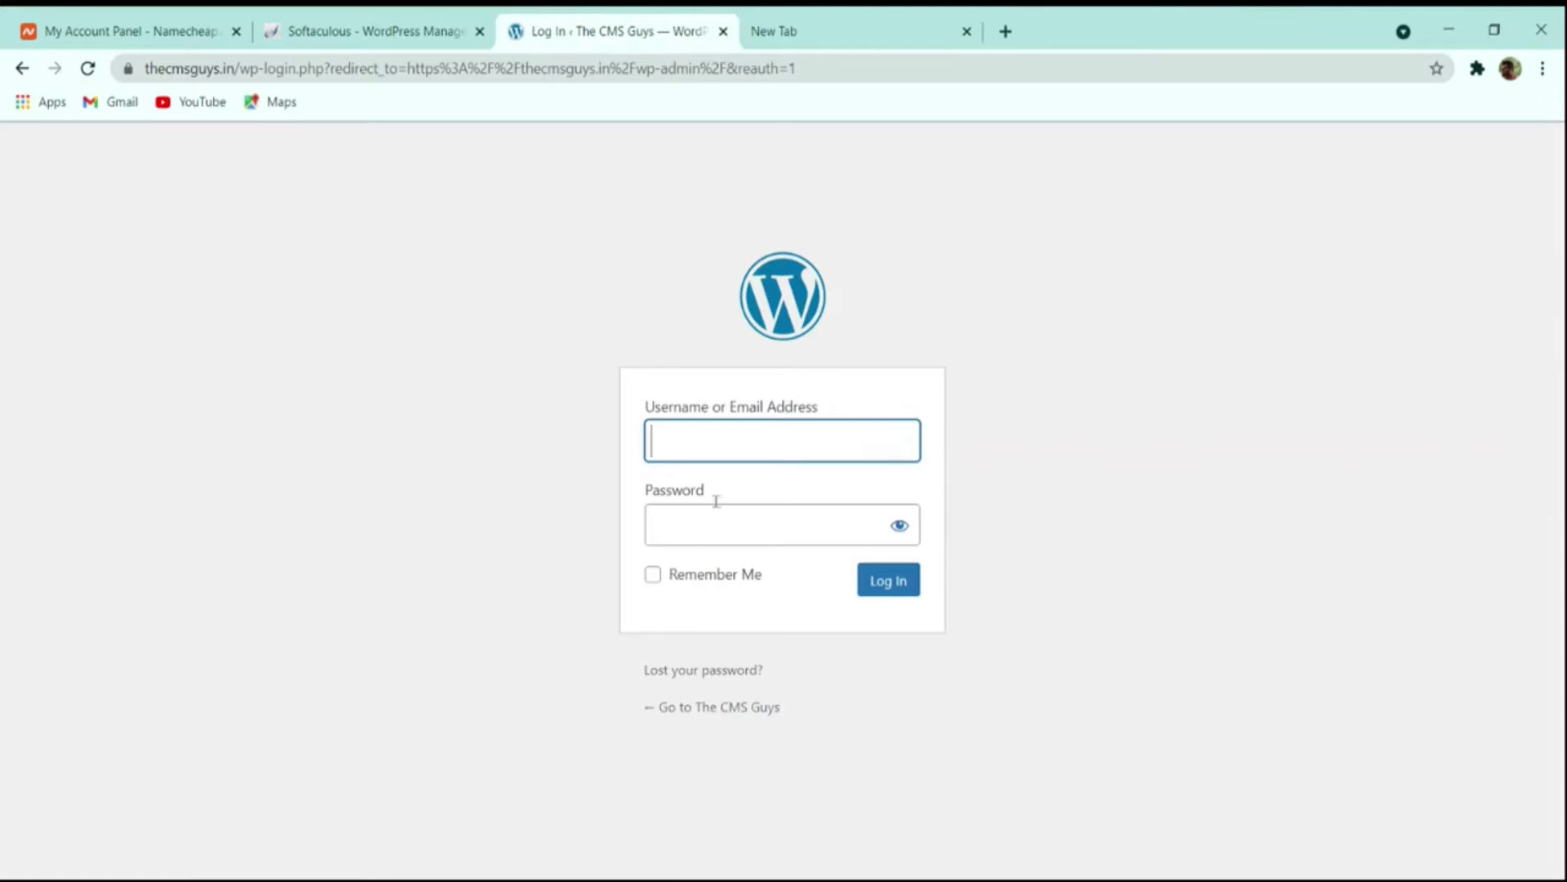
pyautogui.click(419, 31)
pyautogui.click(555, 31)
pyautogui.click(449, 31)
pyautogui.click(458, 231)
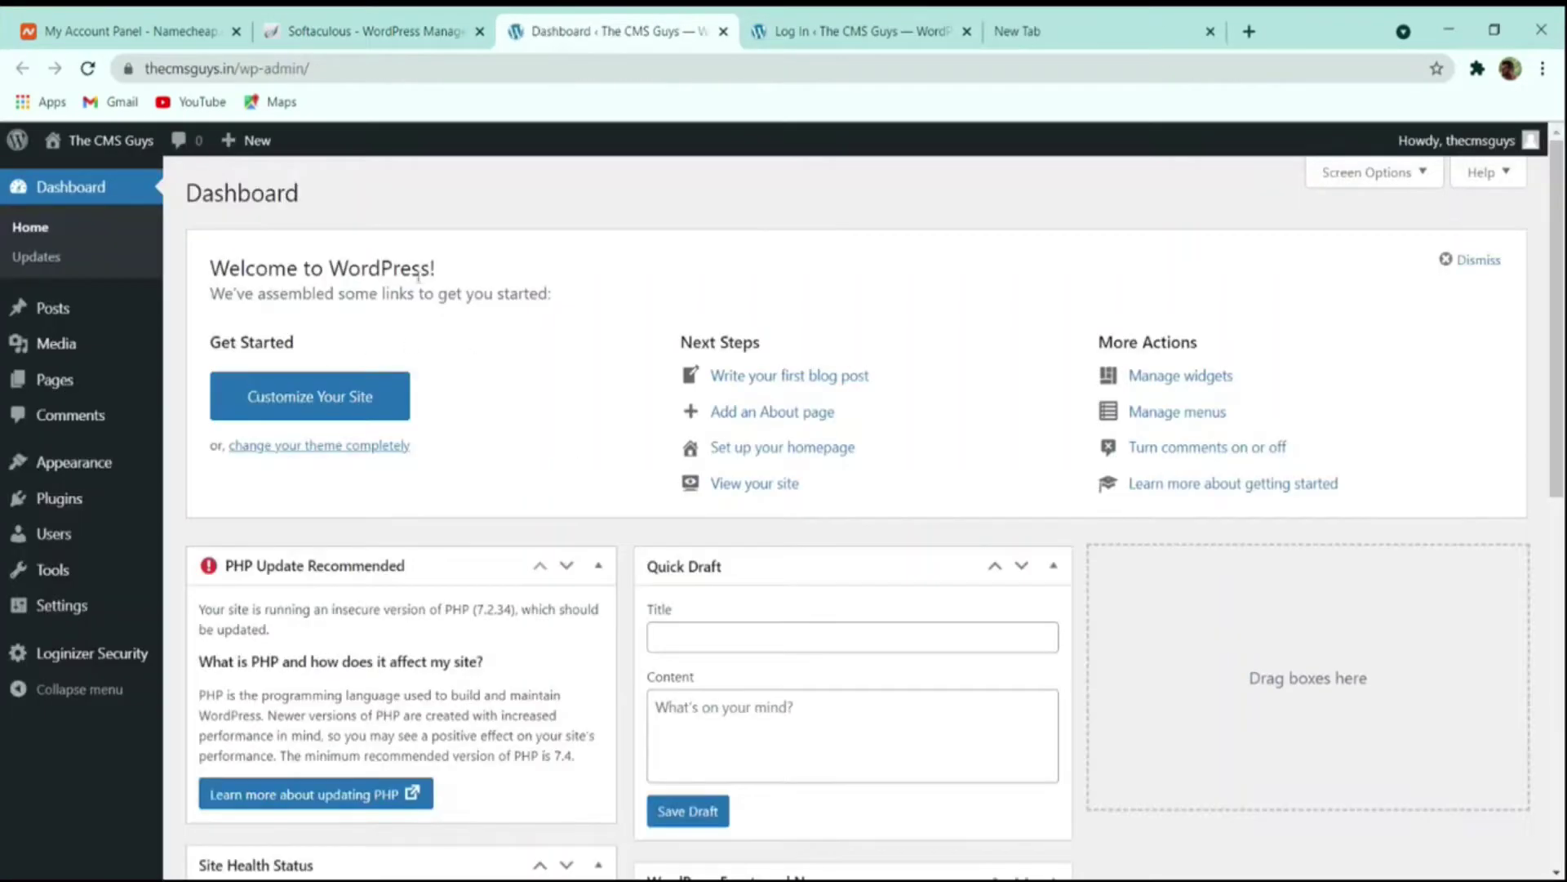
pyautogui.scroll(-8, 873, 310)
pyautogui.scroll(8, 863, 353)
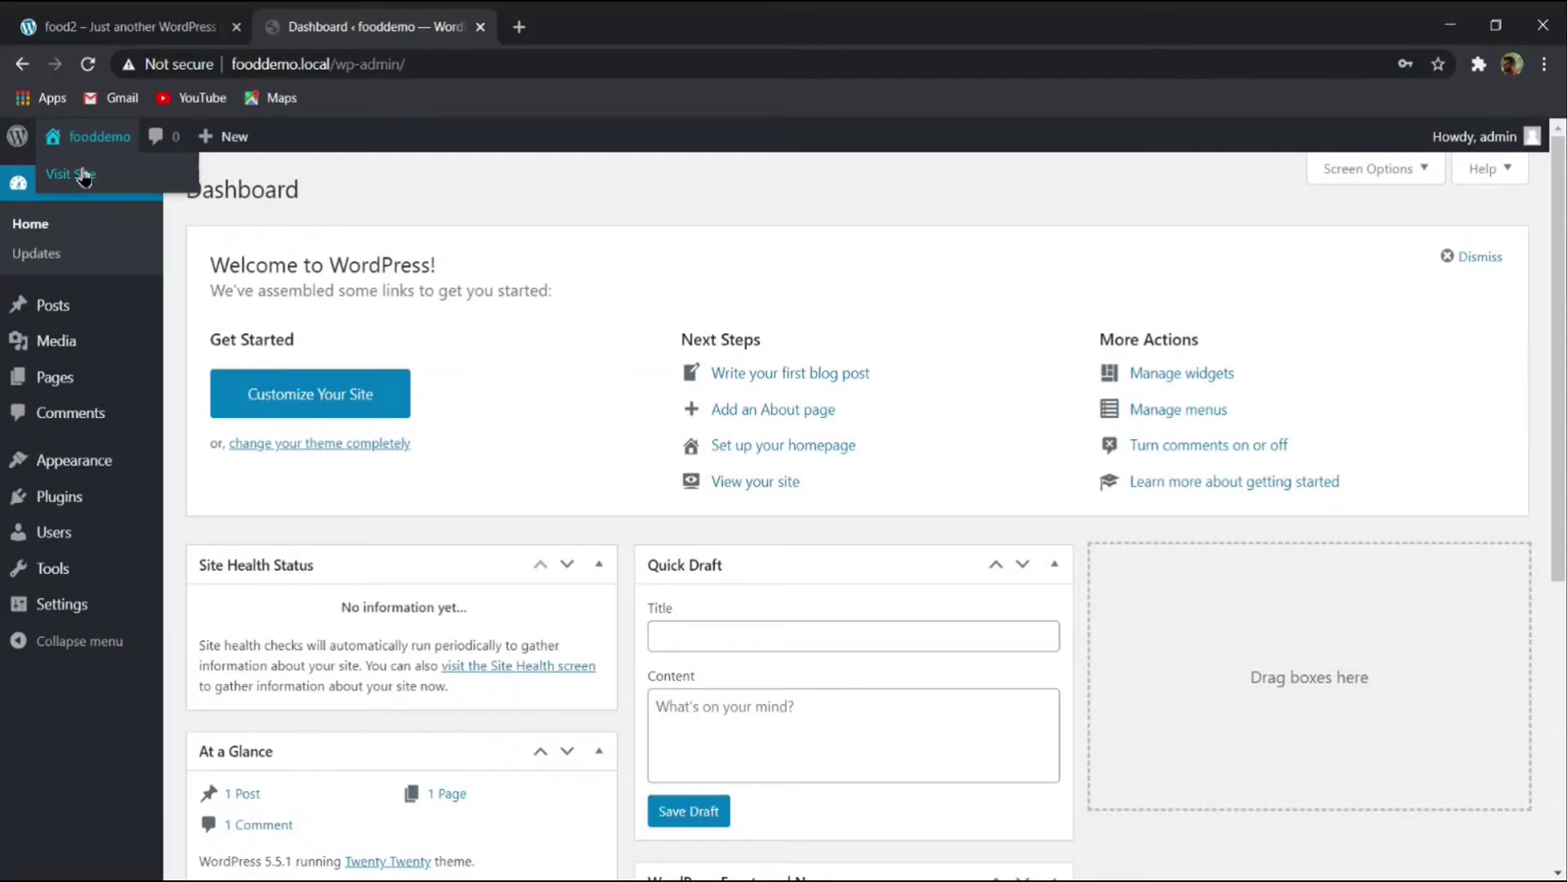
# Step: Preview the fooddemo site in a background tab, then return to the admin dashboard
pyautogui.middleClick(85, 177)
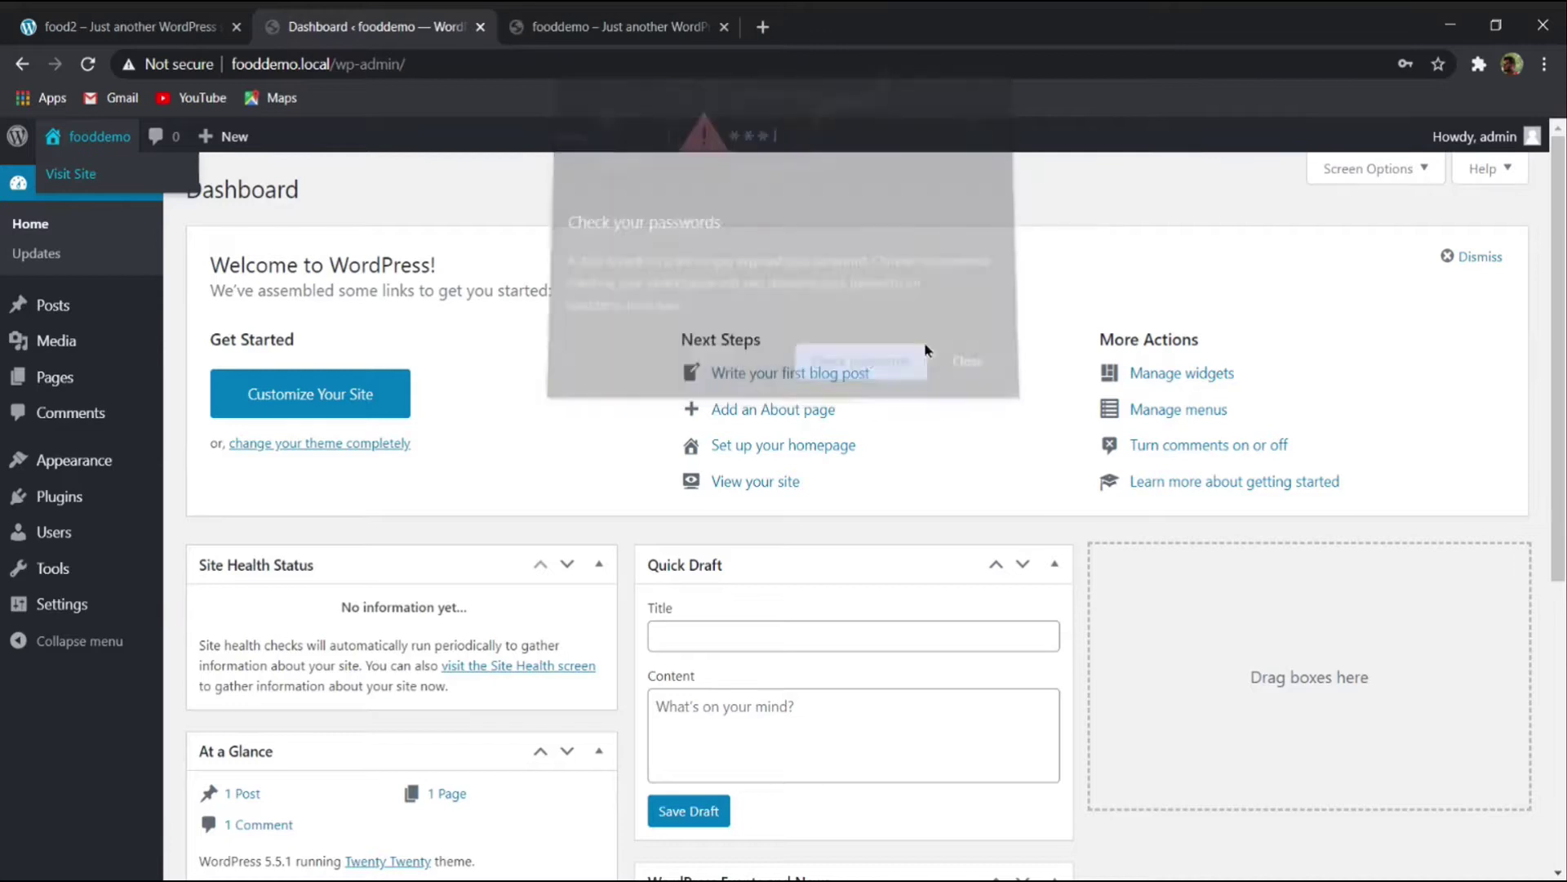
pyautogui.click(609, 26)
pyautogui.scroll(-10, 777, 416)
pyautogui.scroll(10, 777, 418)
pyautogui.click(383, 26)
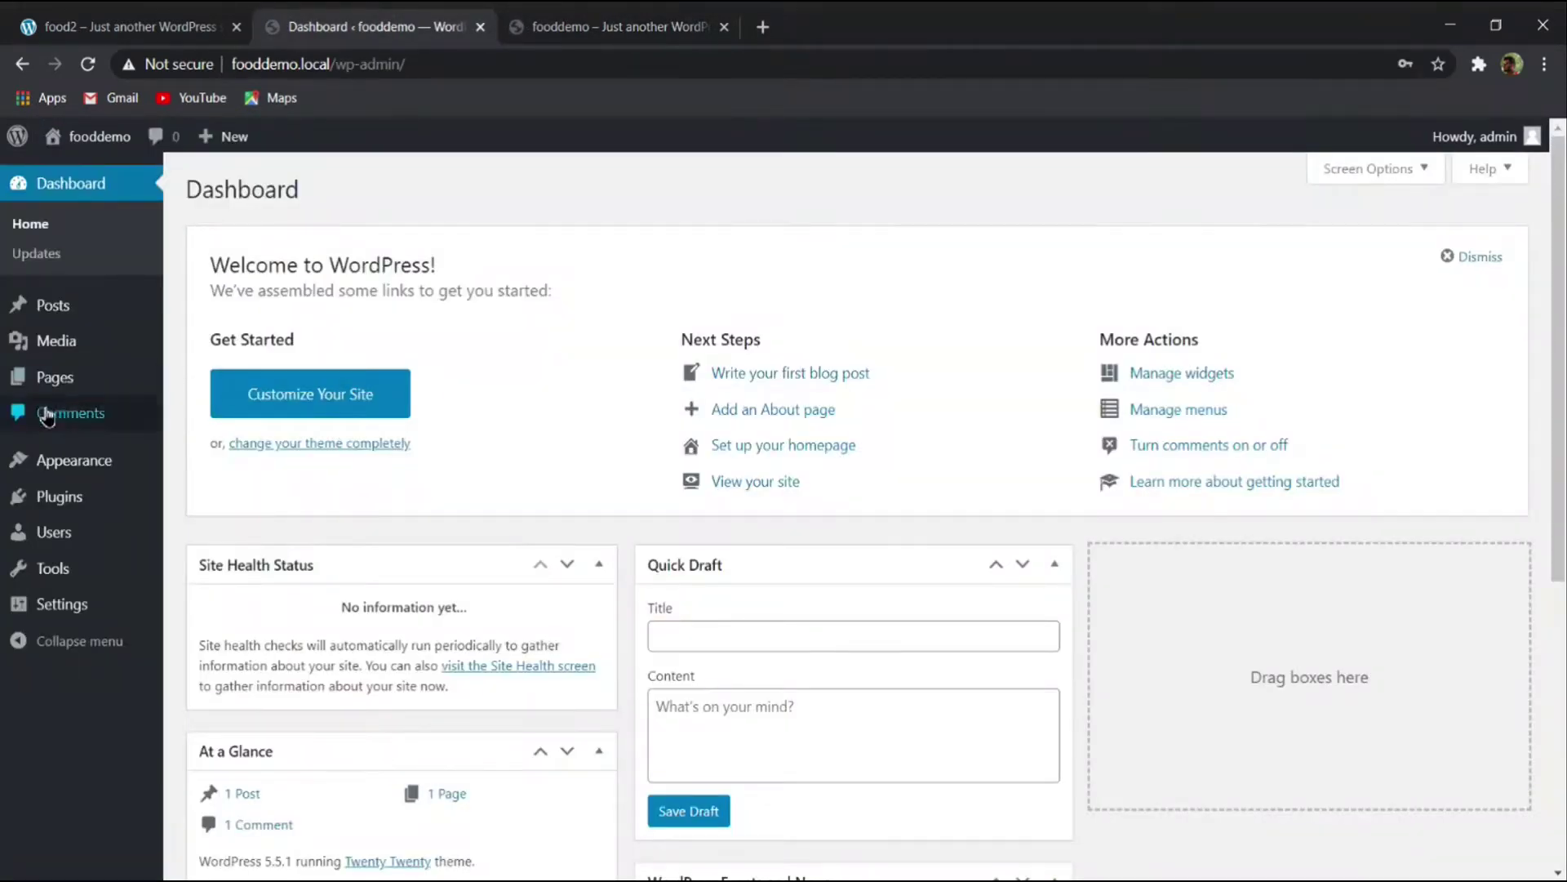
# Step: Open Appearance > Themes and compare against the food2 reference restaurant site
pyautogui.moveTo(80, 463)
pyautogui.click(235, 464)
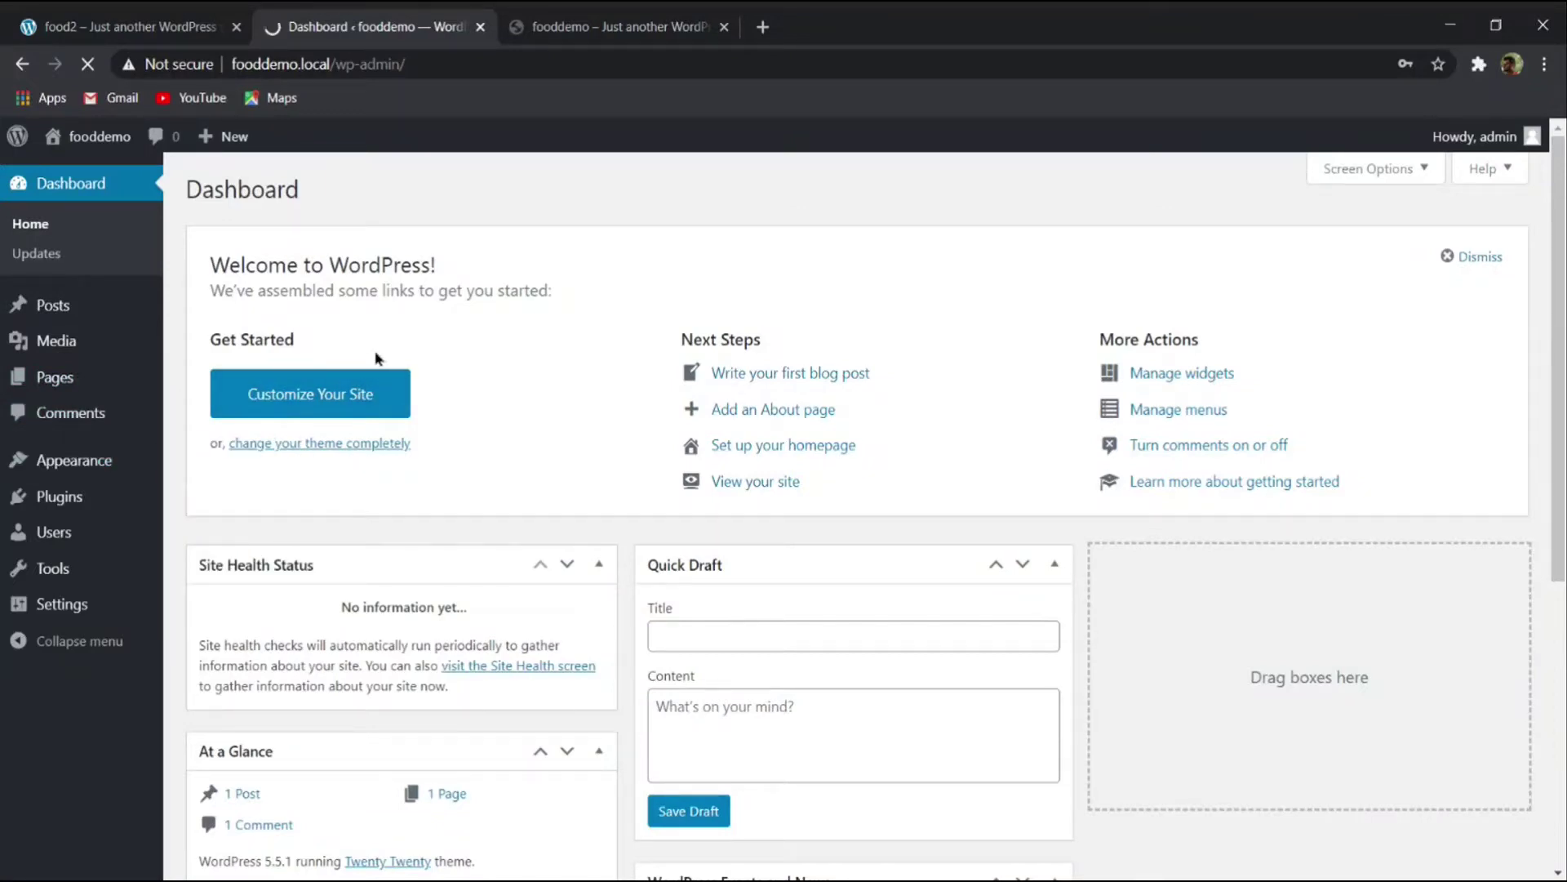
pyautogui.click(172, 26)
pyautogui.scroll(-5, 560, 291)
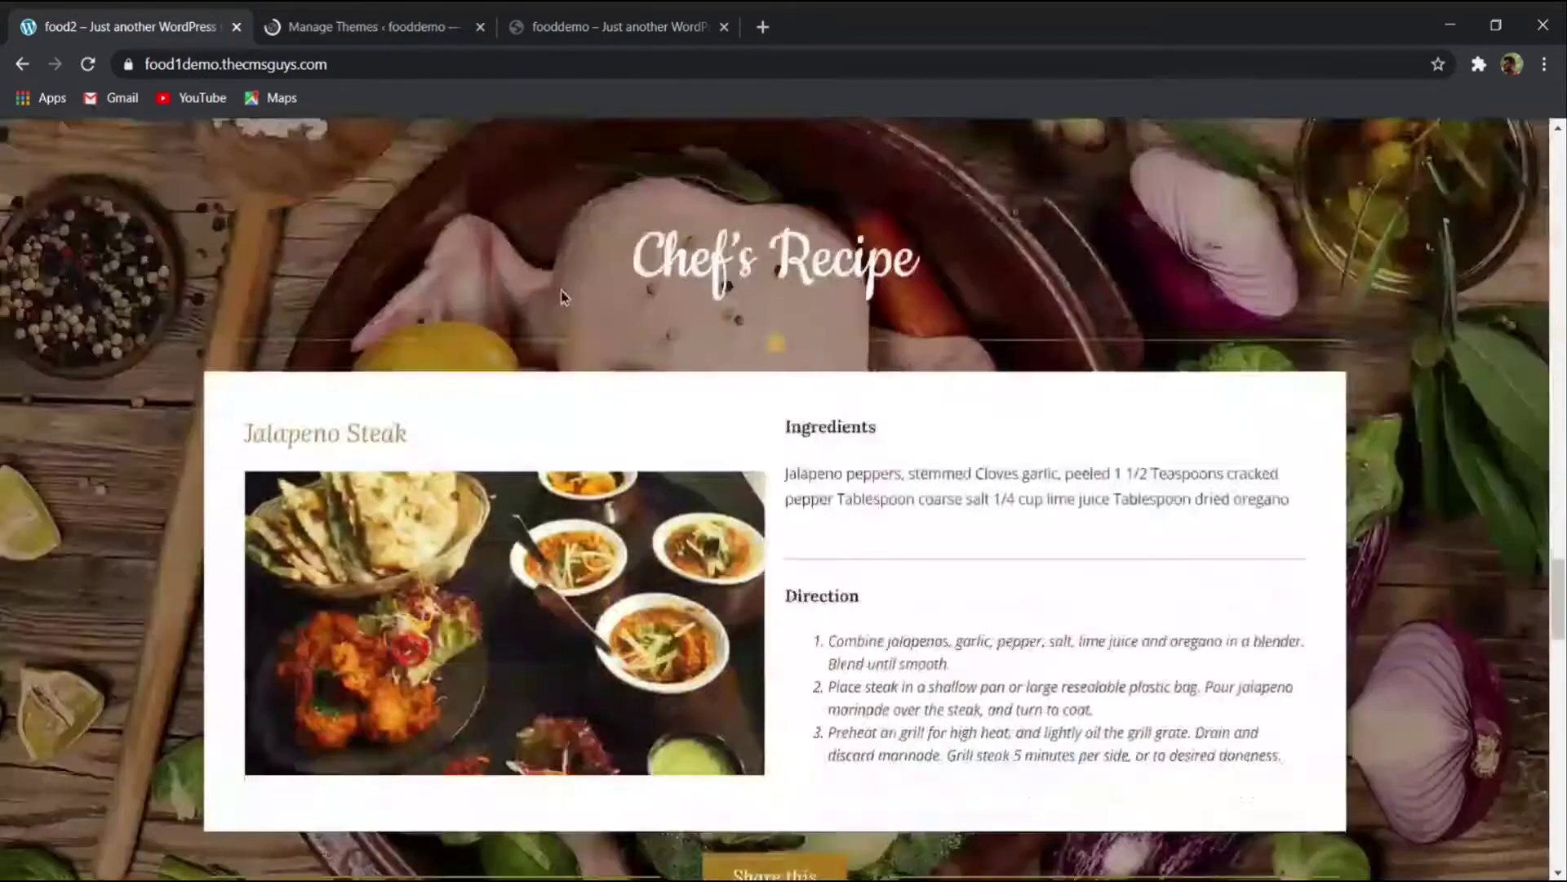
pyautogui.scroll(6, 558, 315)
pyautogui.scroll(4, 559, 315)
pyautogui.click(367, 26)
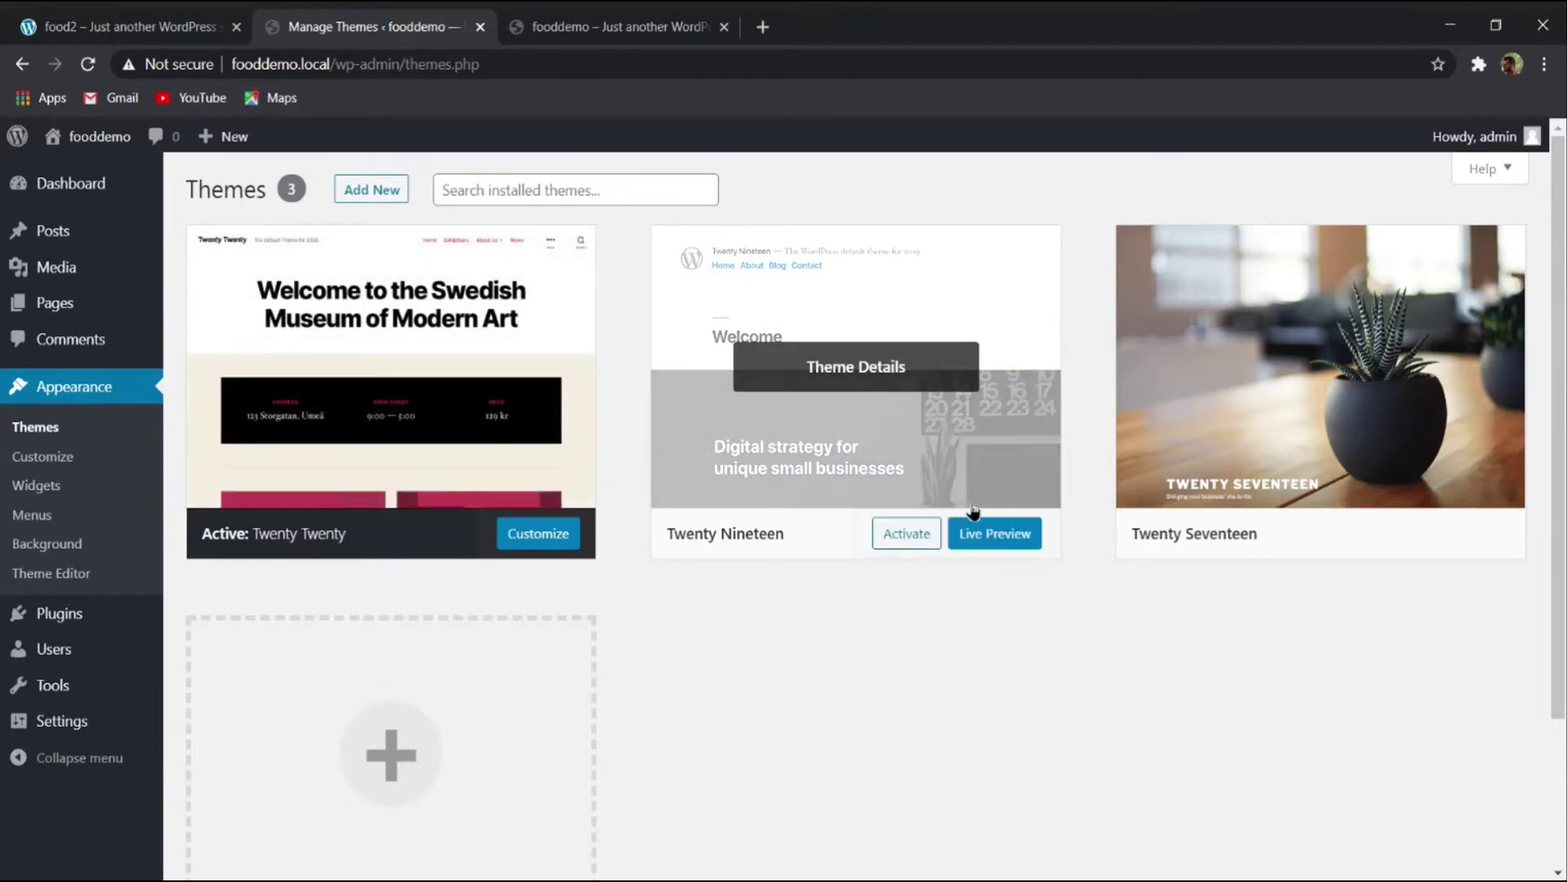
# Step: Activate the Twenty Nineteen theme and reload the fooddemo site to check it
pyautogui.click(929, 540)
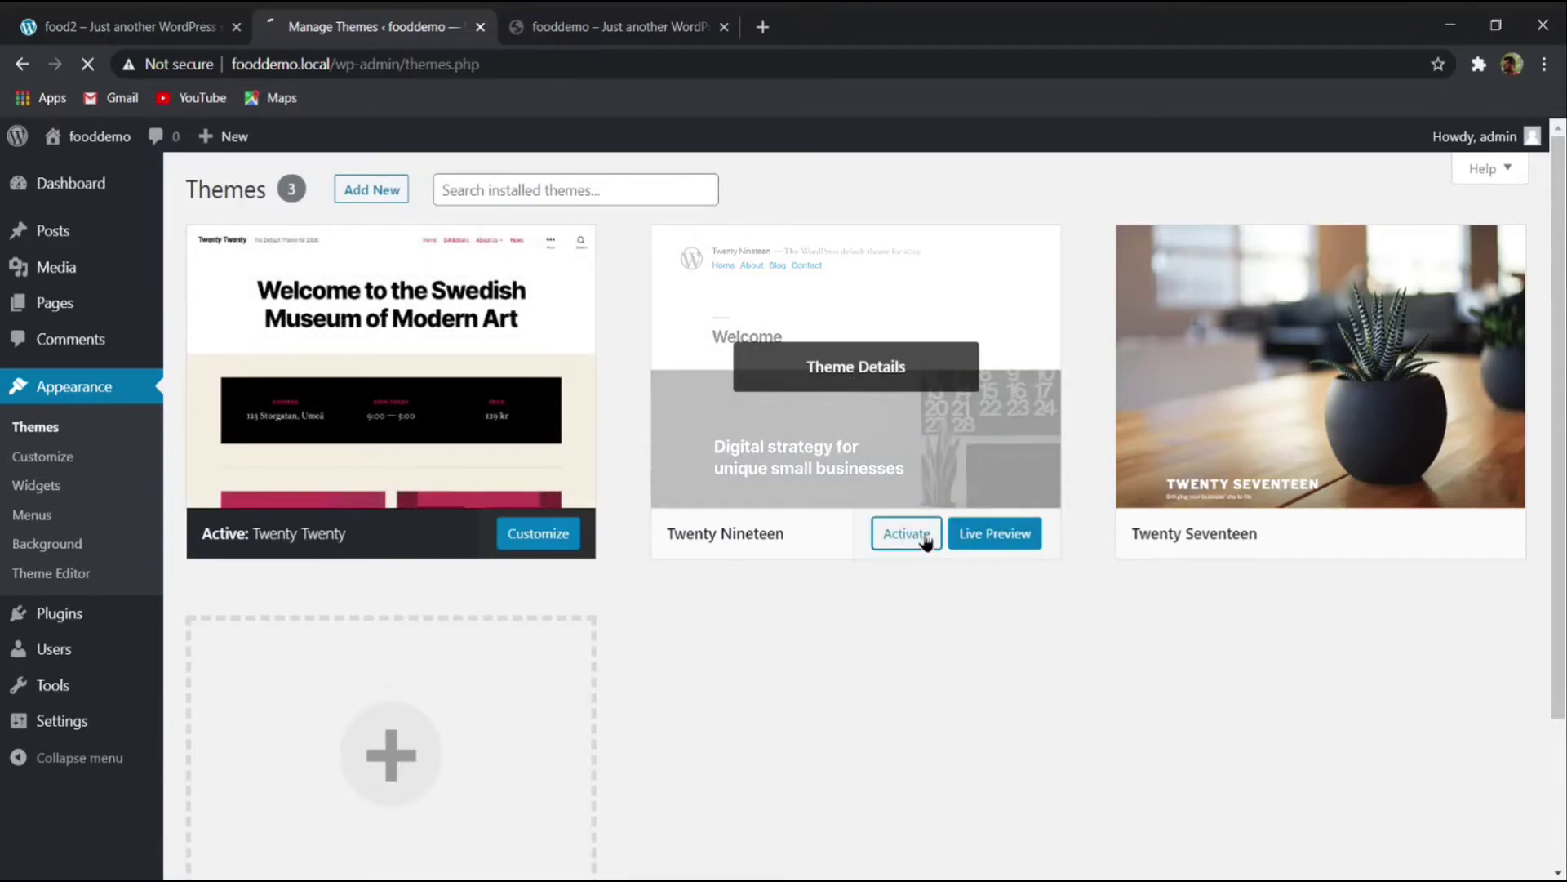
pyautogui.click(622, 25)
pyautogui.click(90, 65)
pyautogui.scroll(-10, 441, 270)
pyautogui.scroll(10, 449, 293)
pyautogui.scroll(-10, 454, 308)
# Step: Make Twenty Seventeen the active theme and reload the live site to confirm
pyautogui.click(338, 18)
pyautogui.click(662, 19)
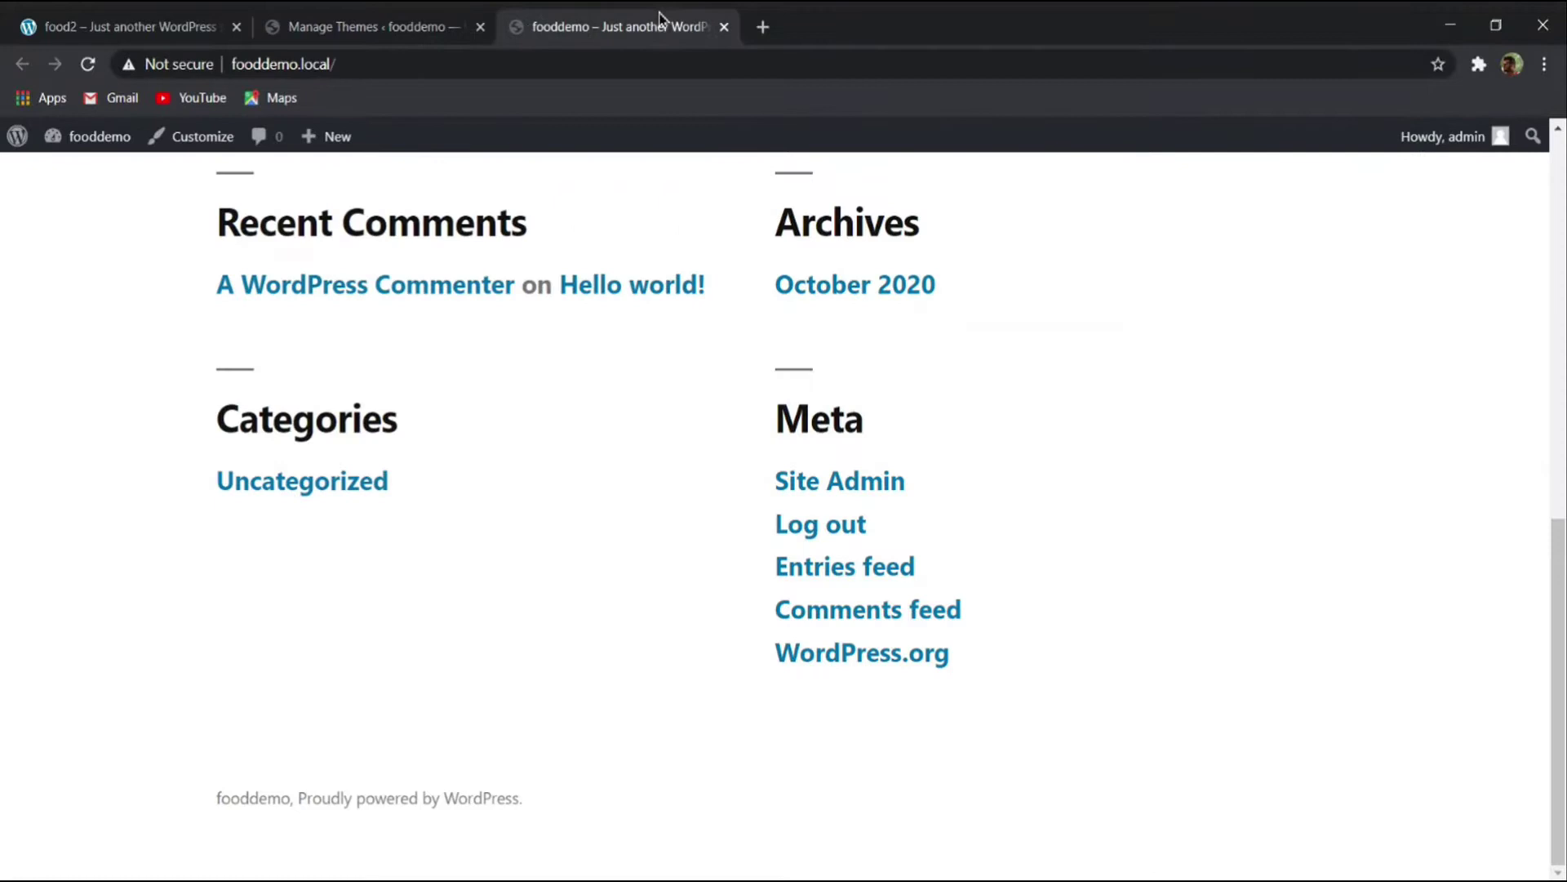
pyautogui.click(367, 26)
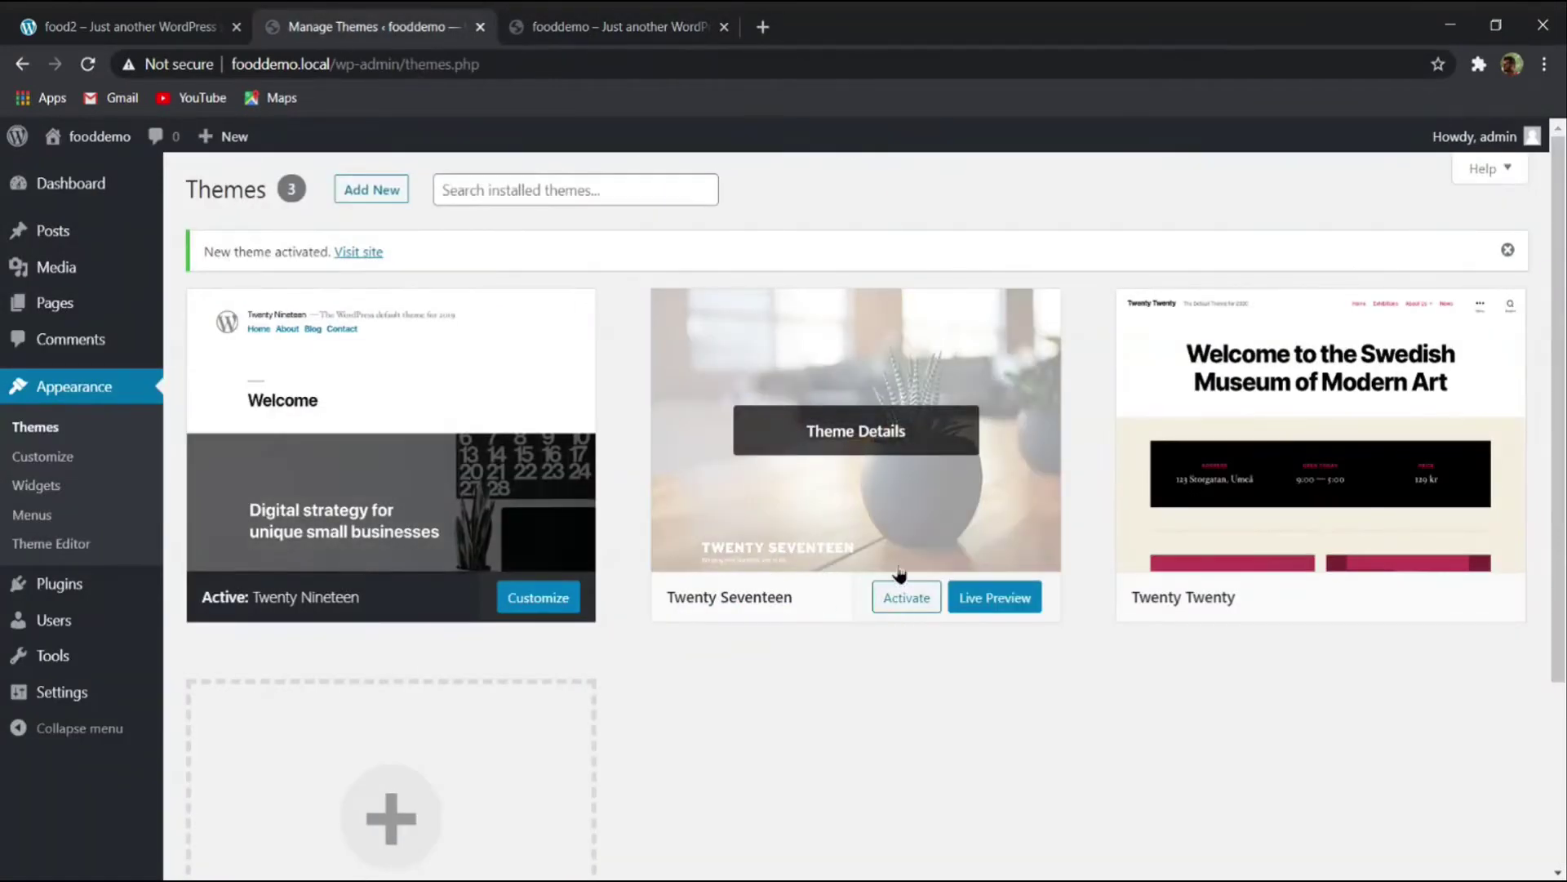
pyautogui.click(898, 602)
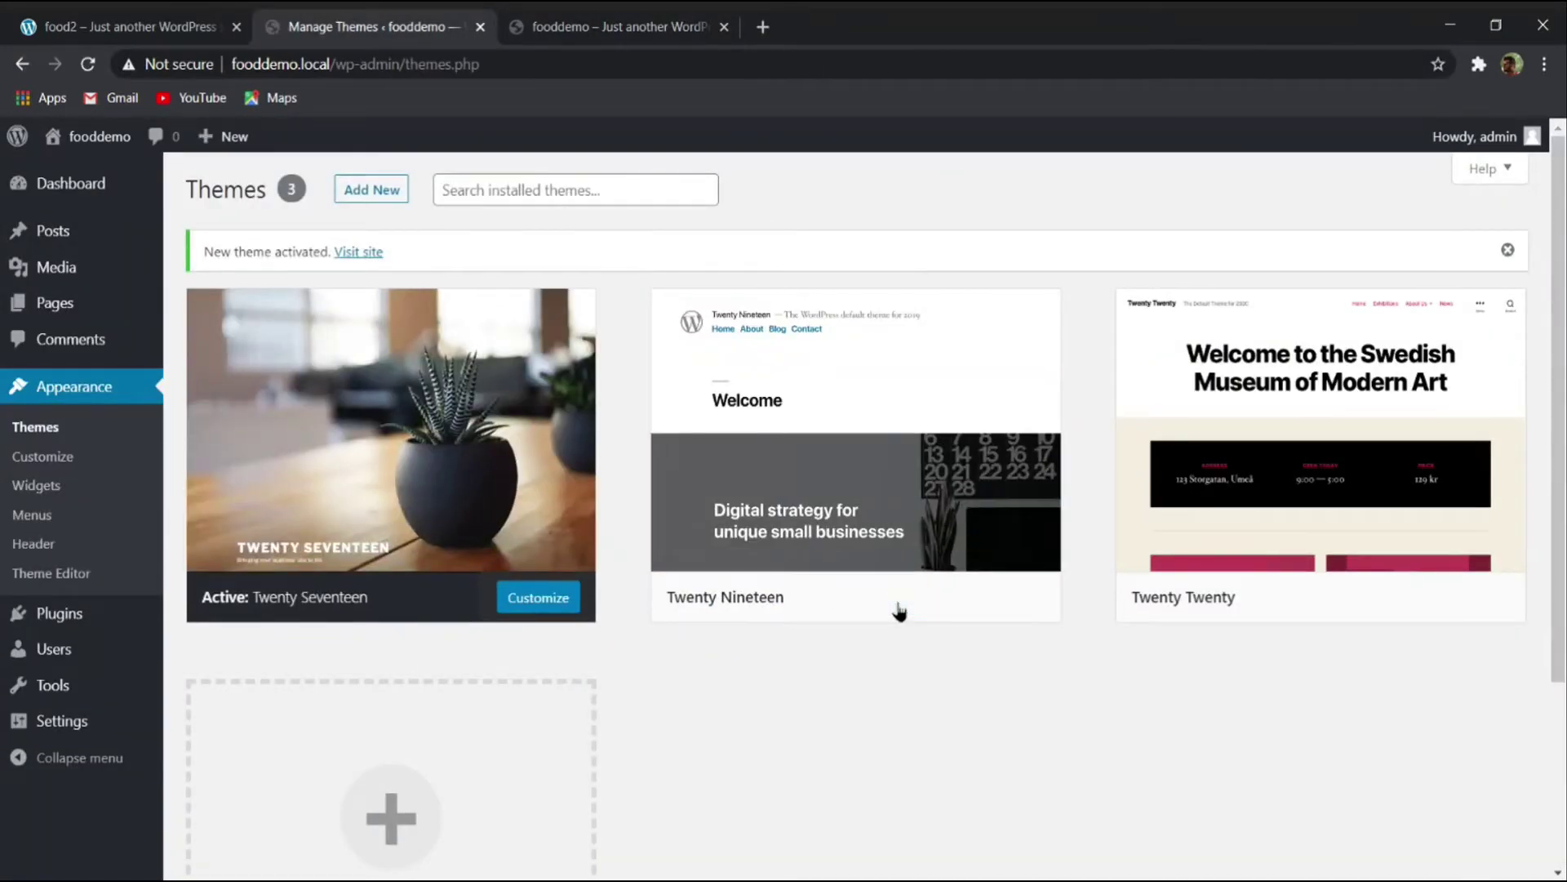
pyautogui.click(612, 26)
pyautogui.click(87, 64)
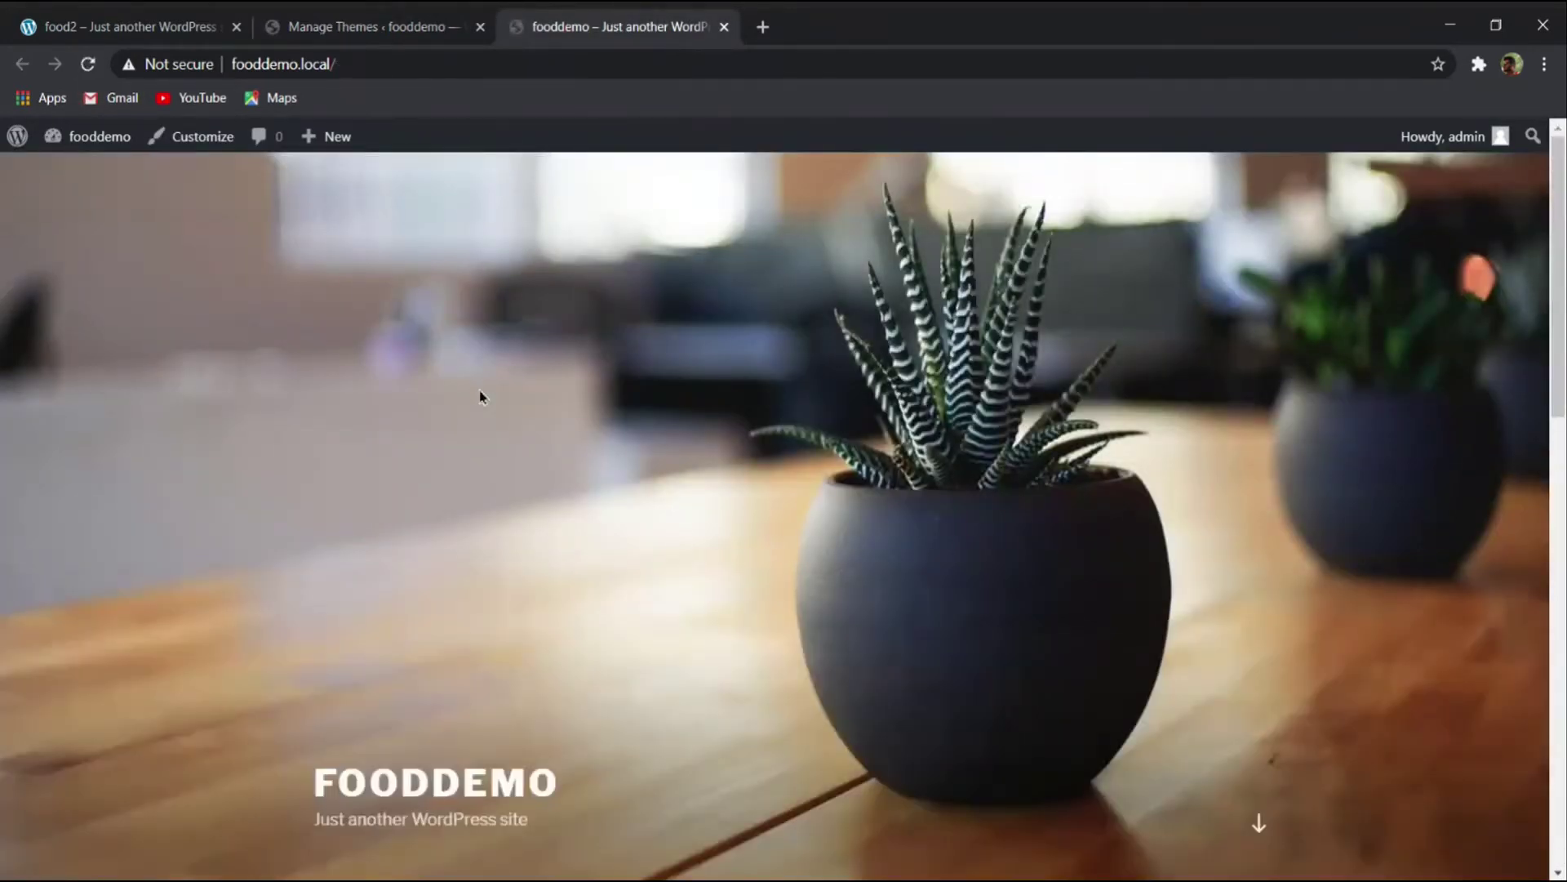
pyautogui.click(376, 29)
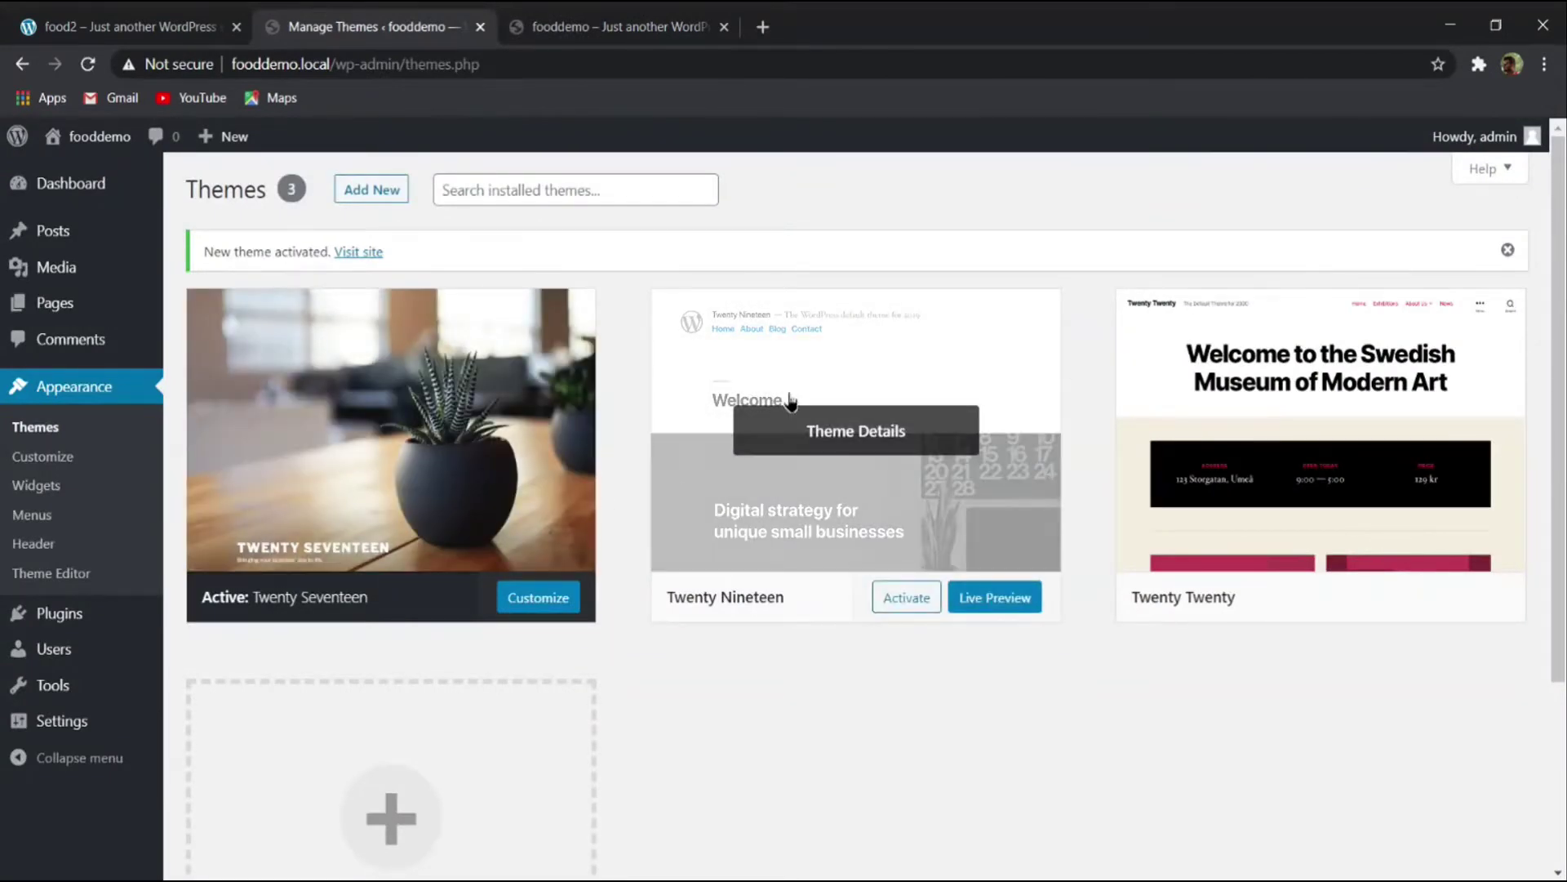
# Step: Delete the Twenty Nineteen and Twenty Twenty themes, then go to Add New theme
pyautogui.click(879, 438)
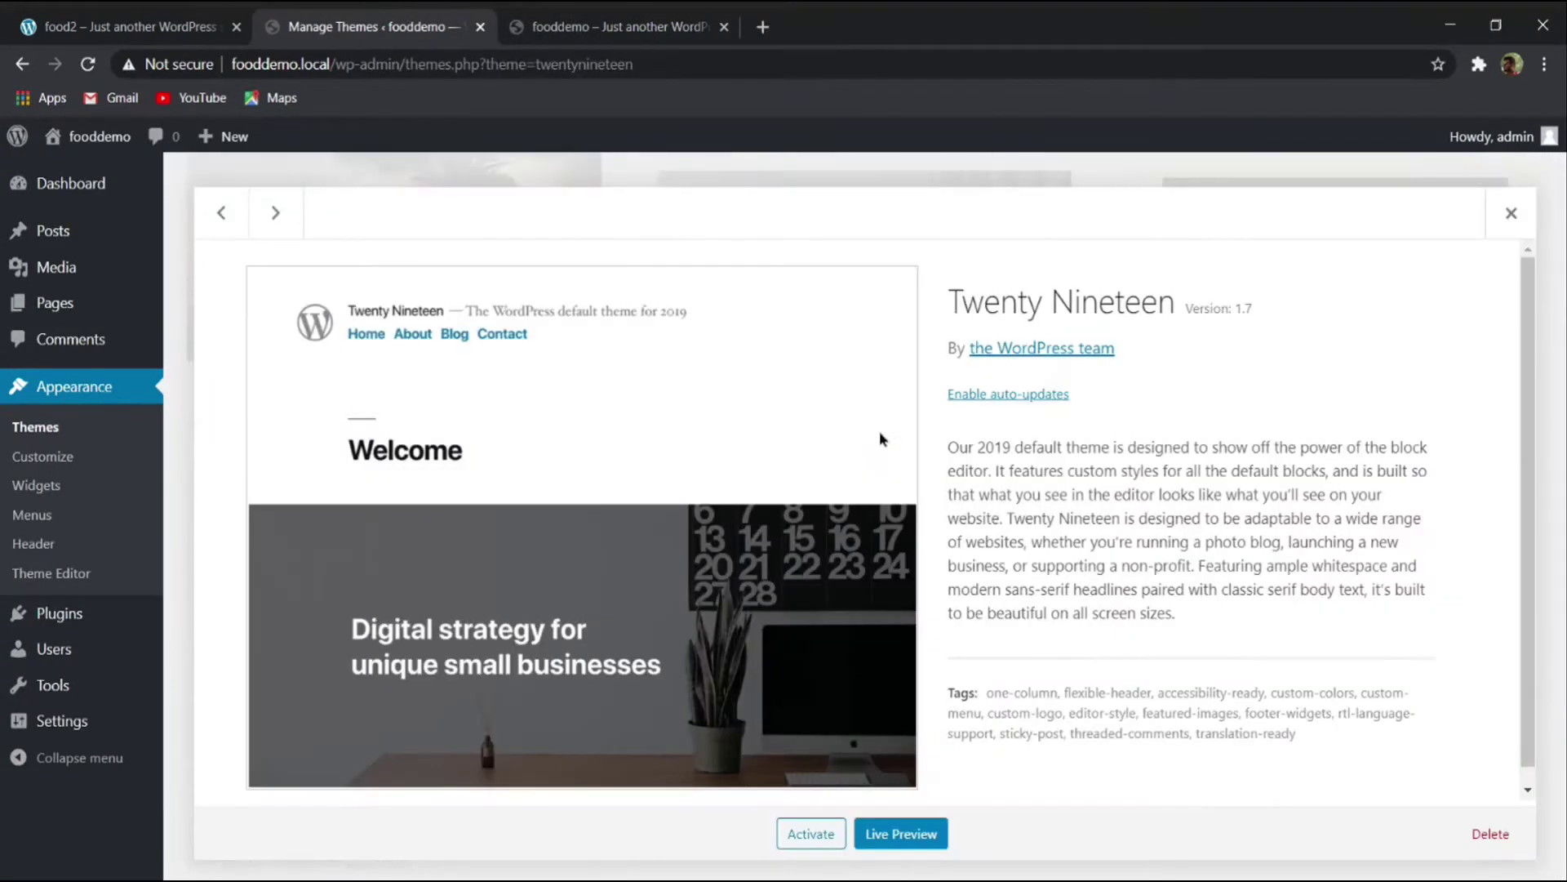
pyautogui.click(1511, 842)
pyautogui.click(879, 225)
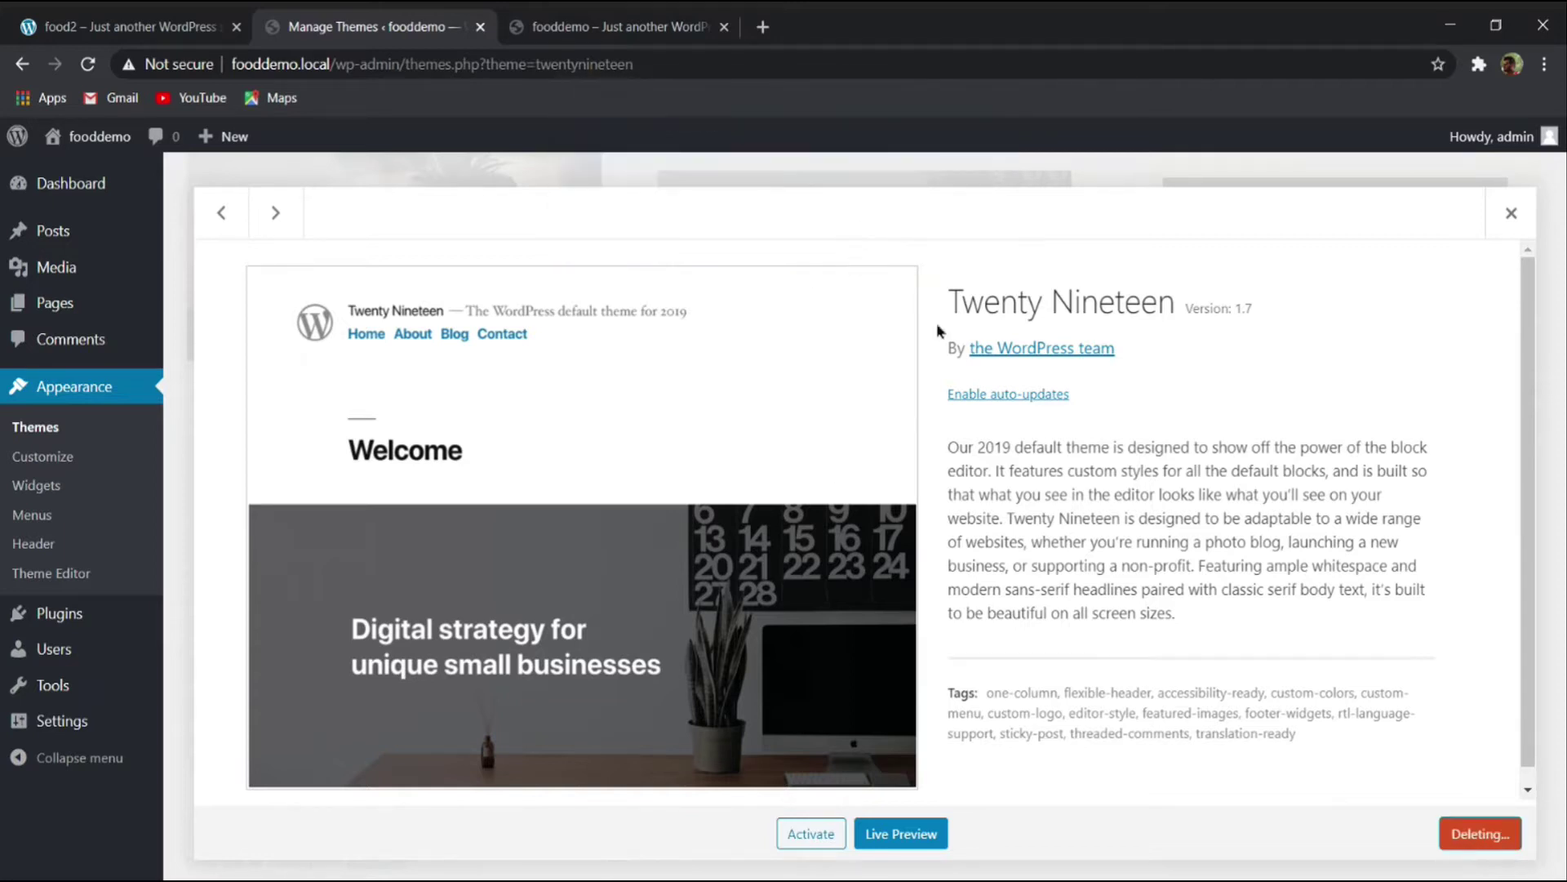
pyautogui.click(836, 421)
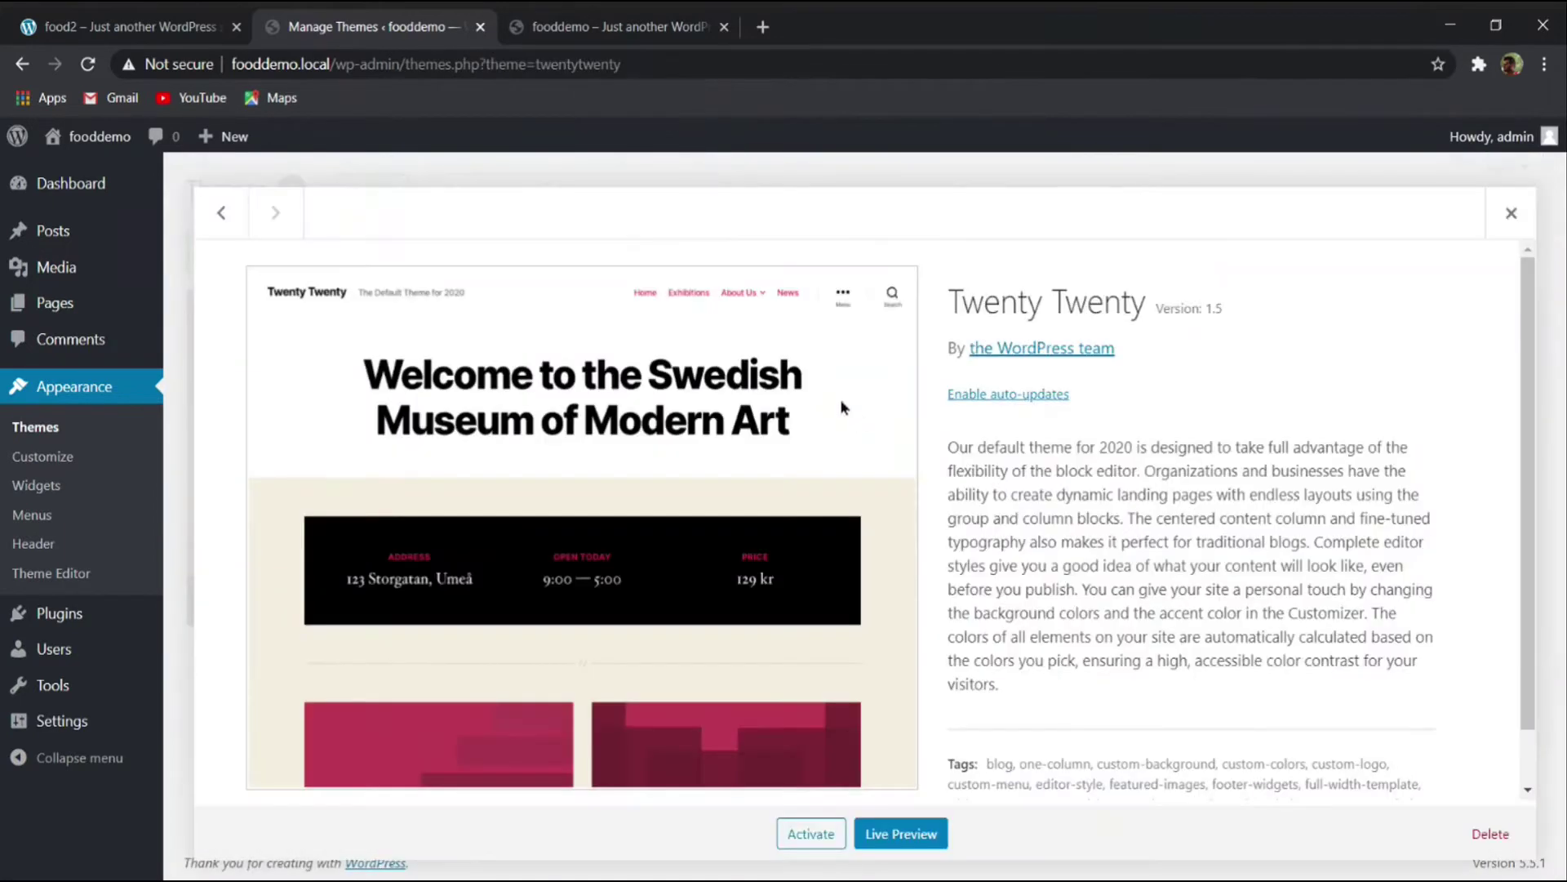
pyautogui.click(1482, 829)
pyautogui.click(878, 228)
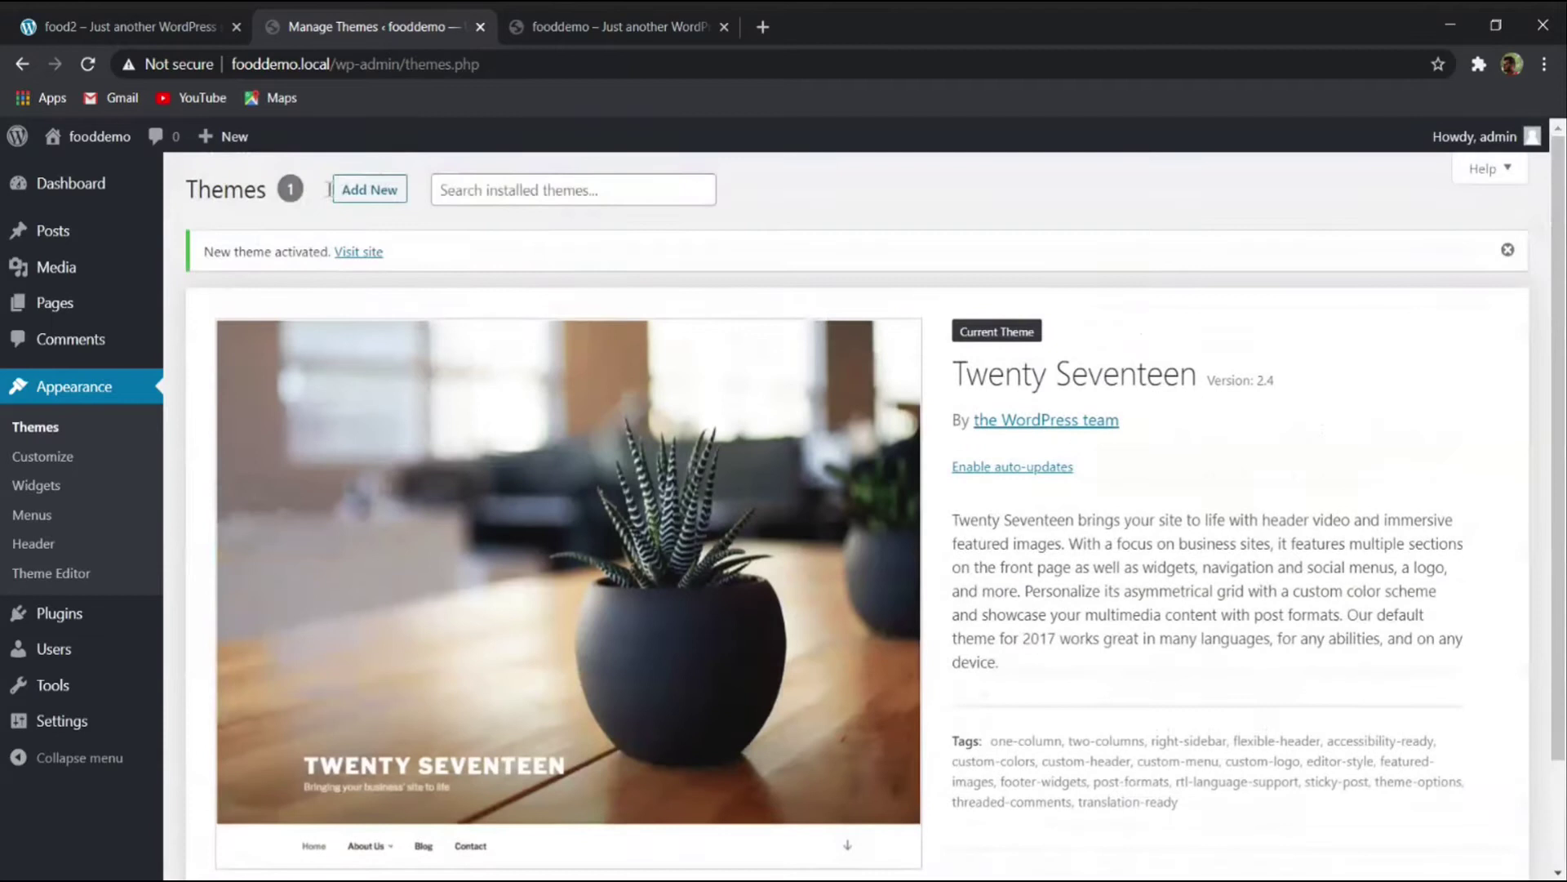
pyautogui.click(347, 190)
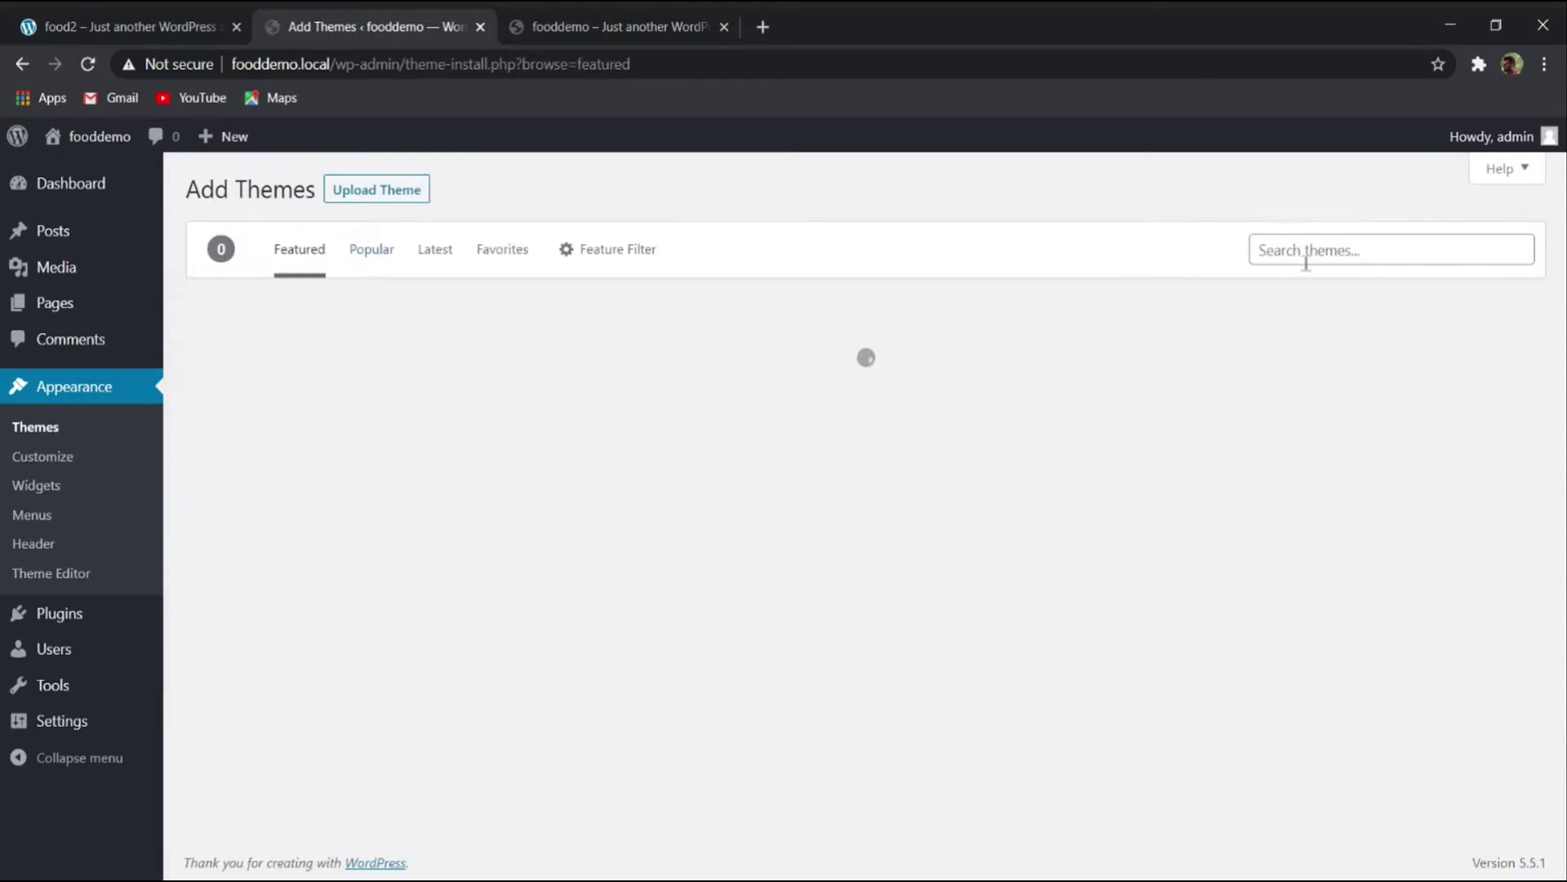
# Step: Search the theme directory for 'astra', then install and activate the Astra theme
pyautogui.click(1295, 258)
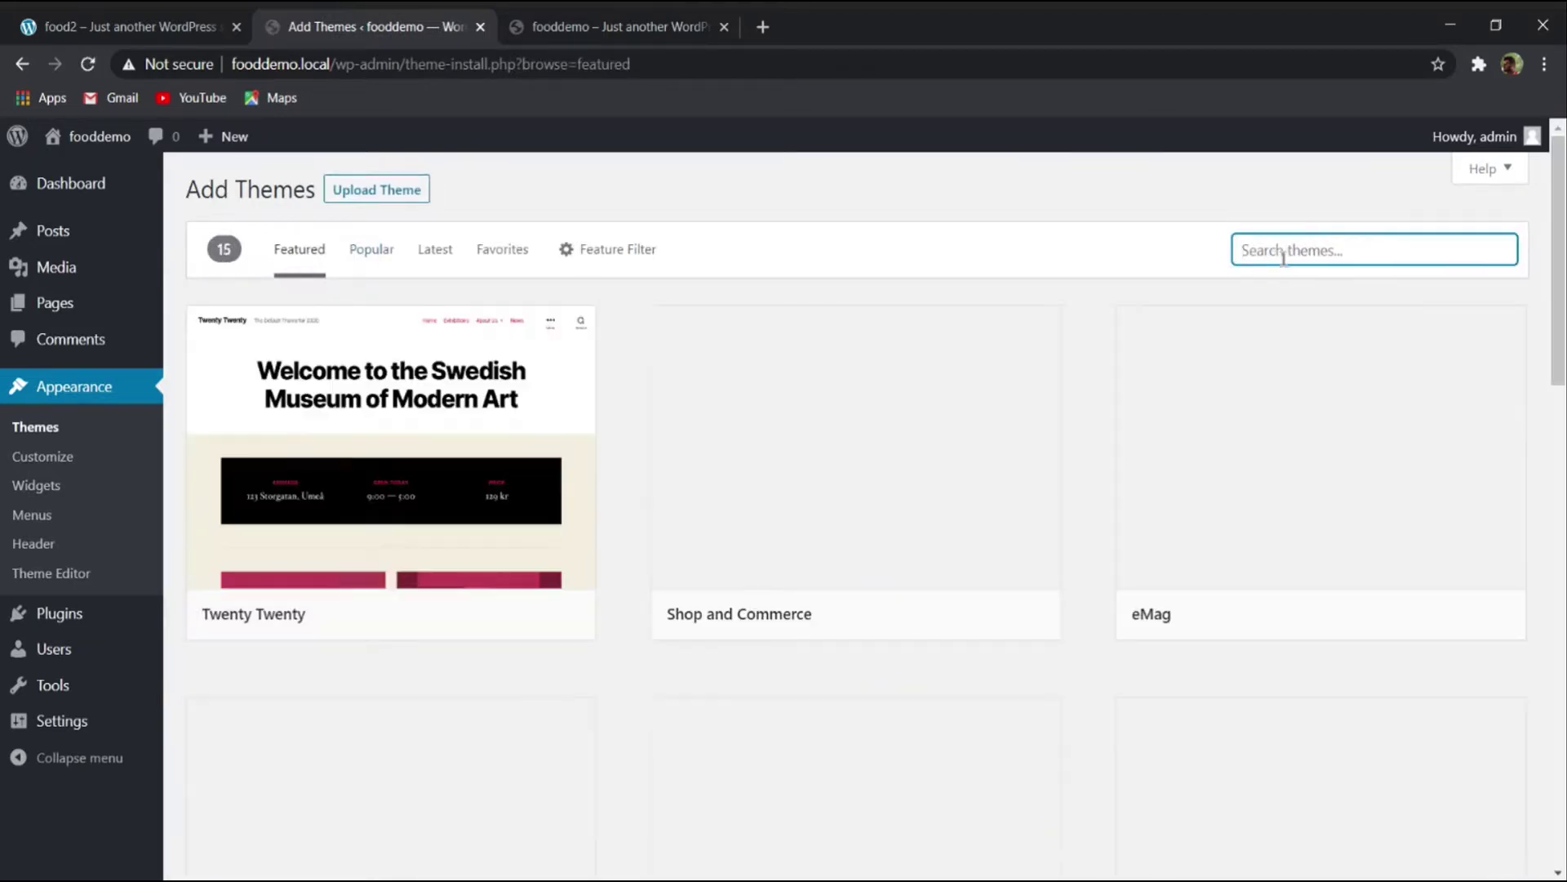
pyautogui.write('astr')
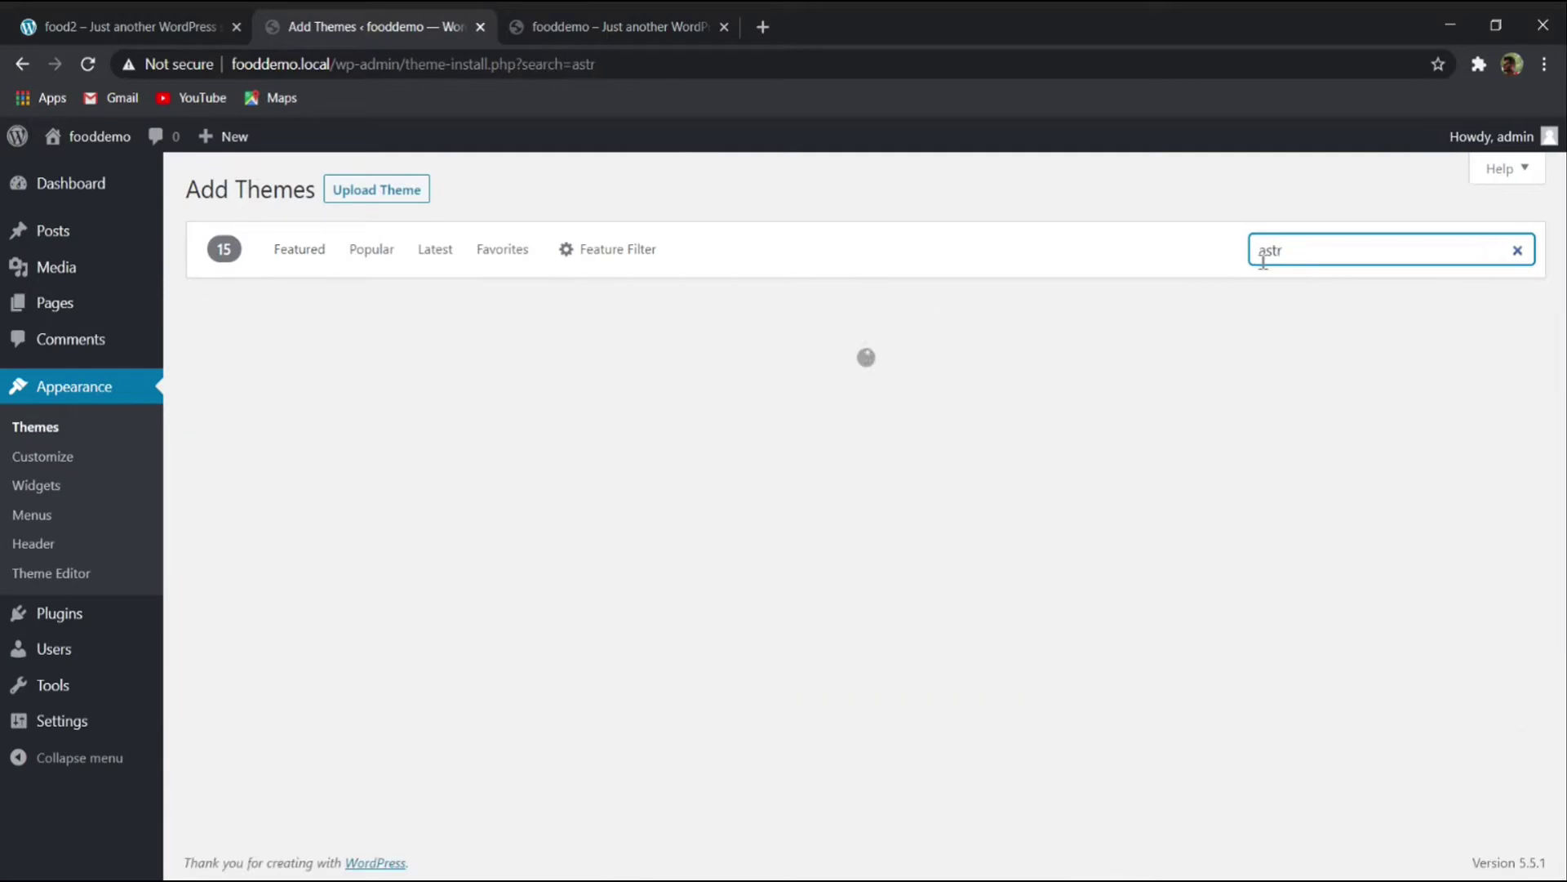
pyautogui.write('a')
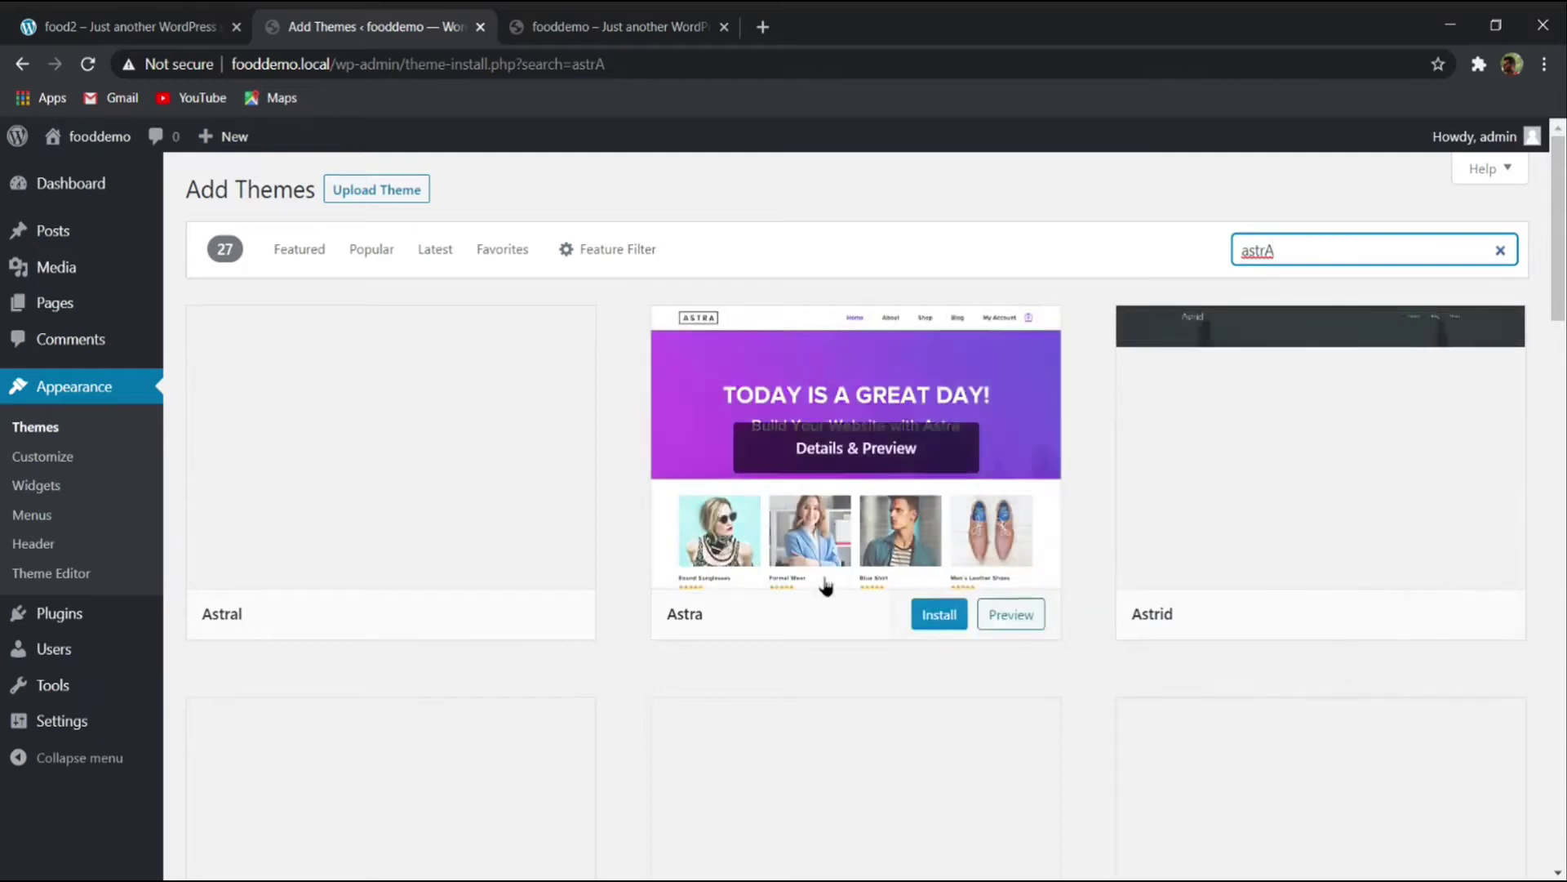
pyautogui.scroll(-20, 820, 571)
pyautogui.scroll(20, 825, 564)
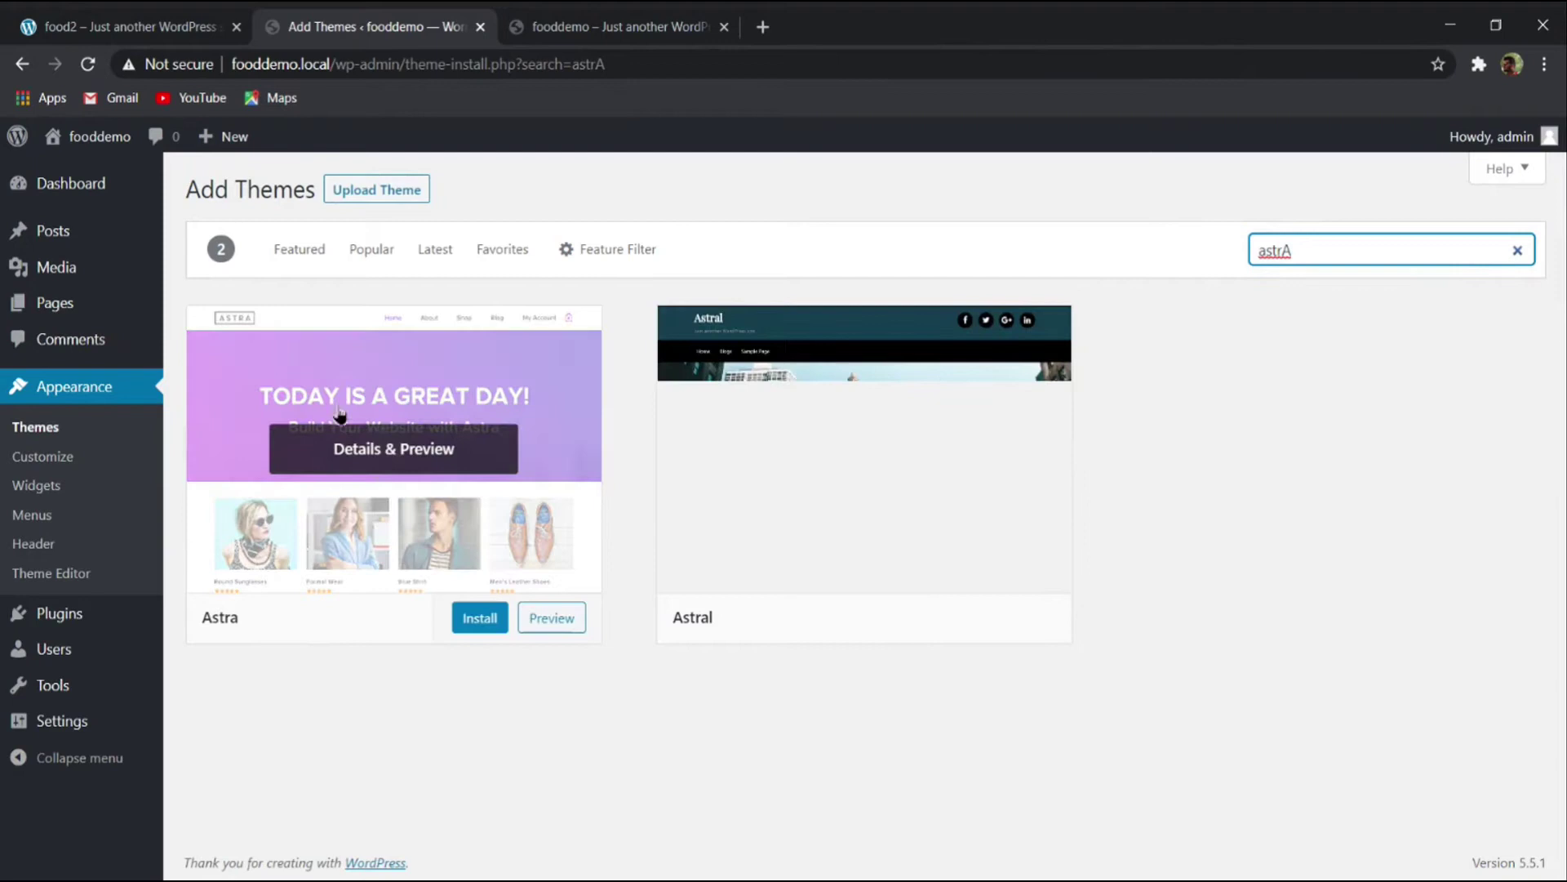
pyautogui.click(486, 622)
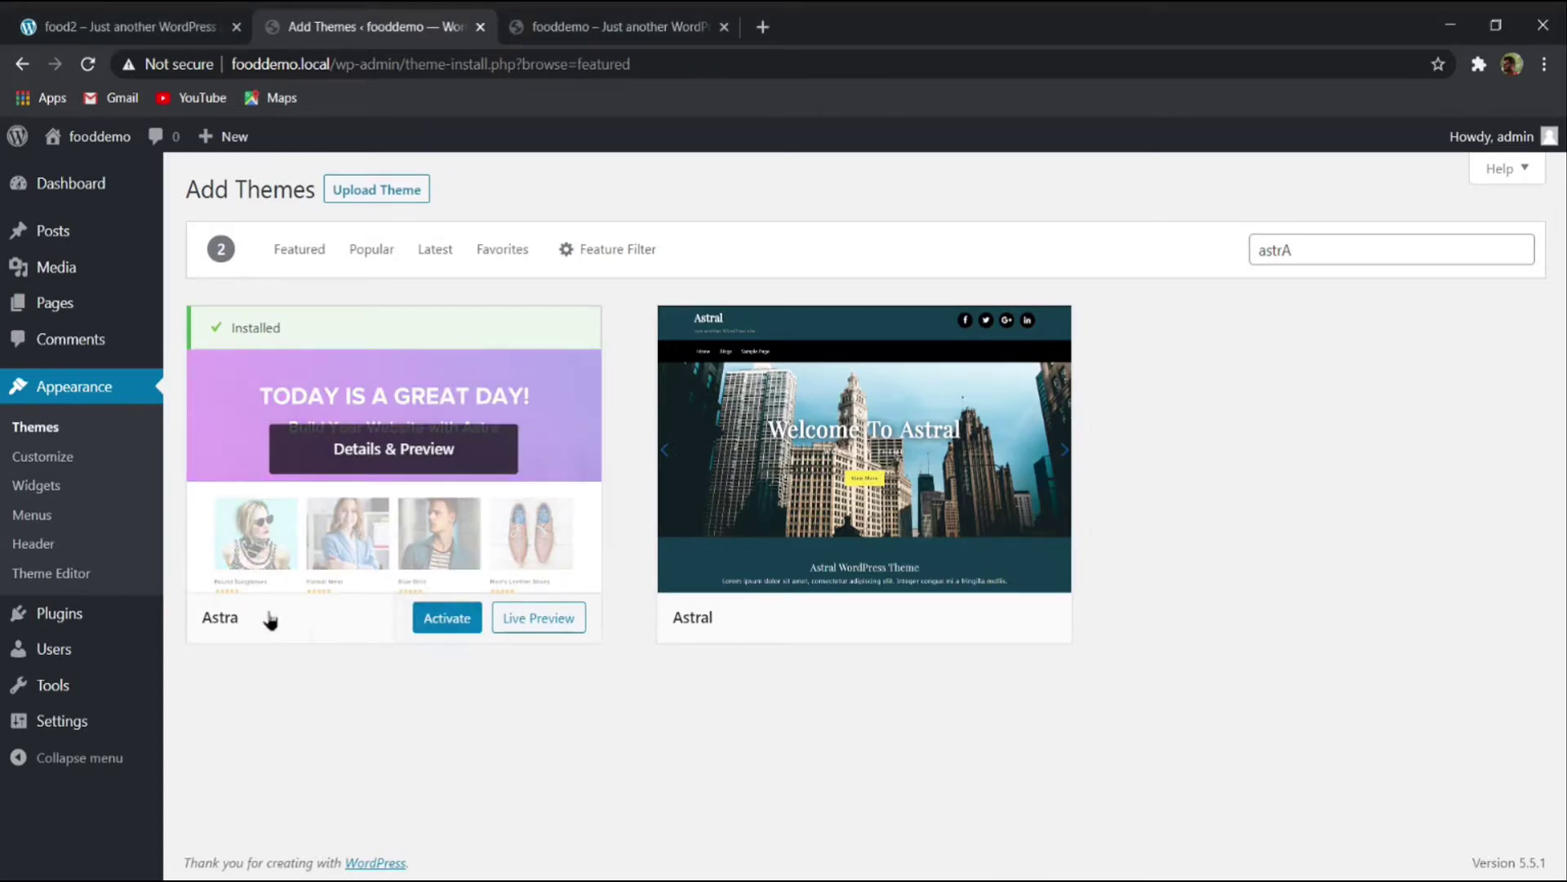
pyautogui.click(434, 616)
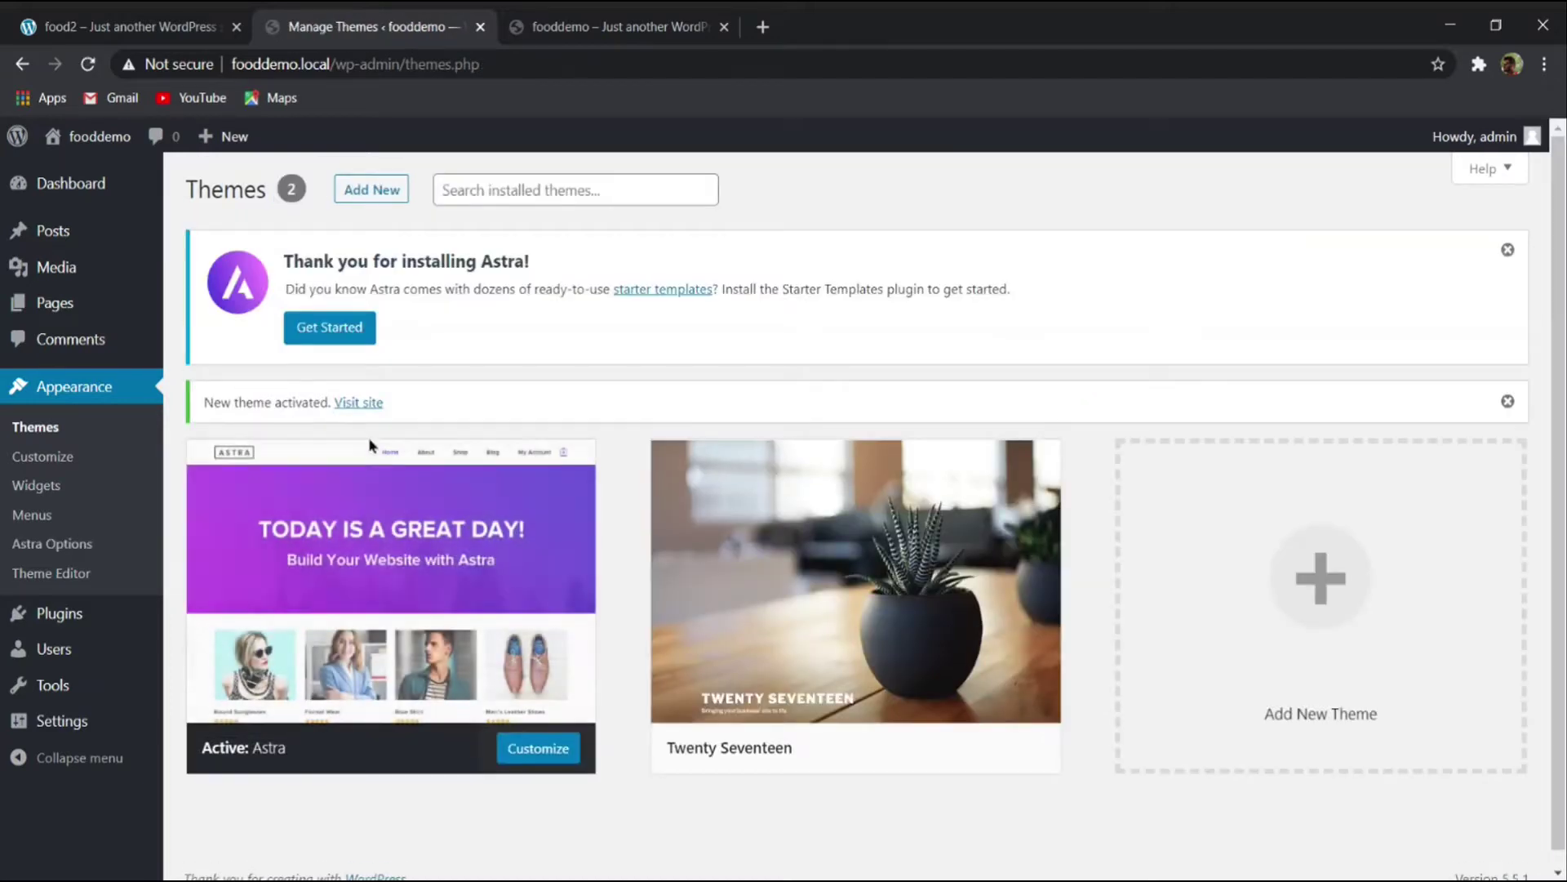
# Step: Delete the Twenty Seventeen theme, leaving only Astra, and go to Plugins > Installed Plugins
pyautogui.scroll(-1, 273, 468)
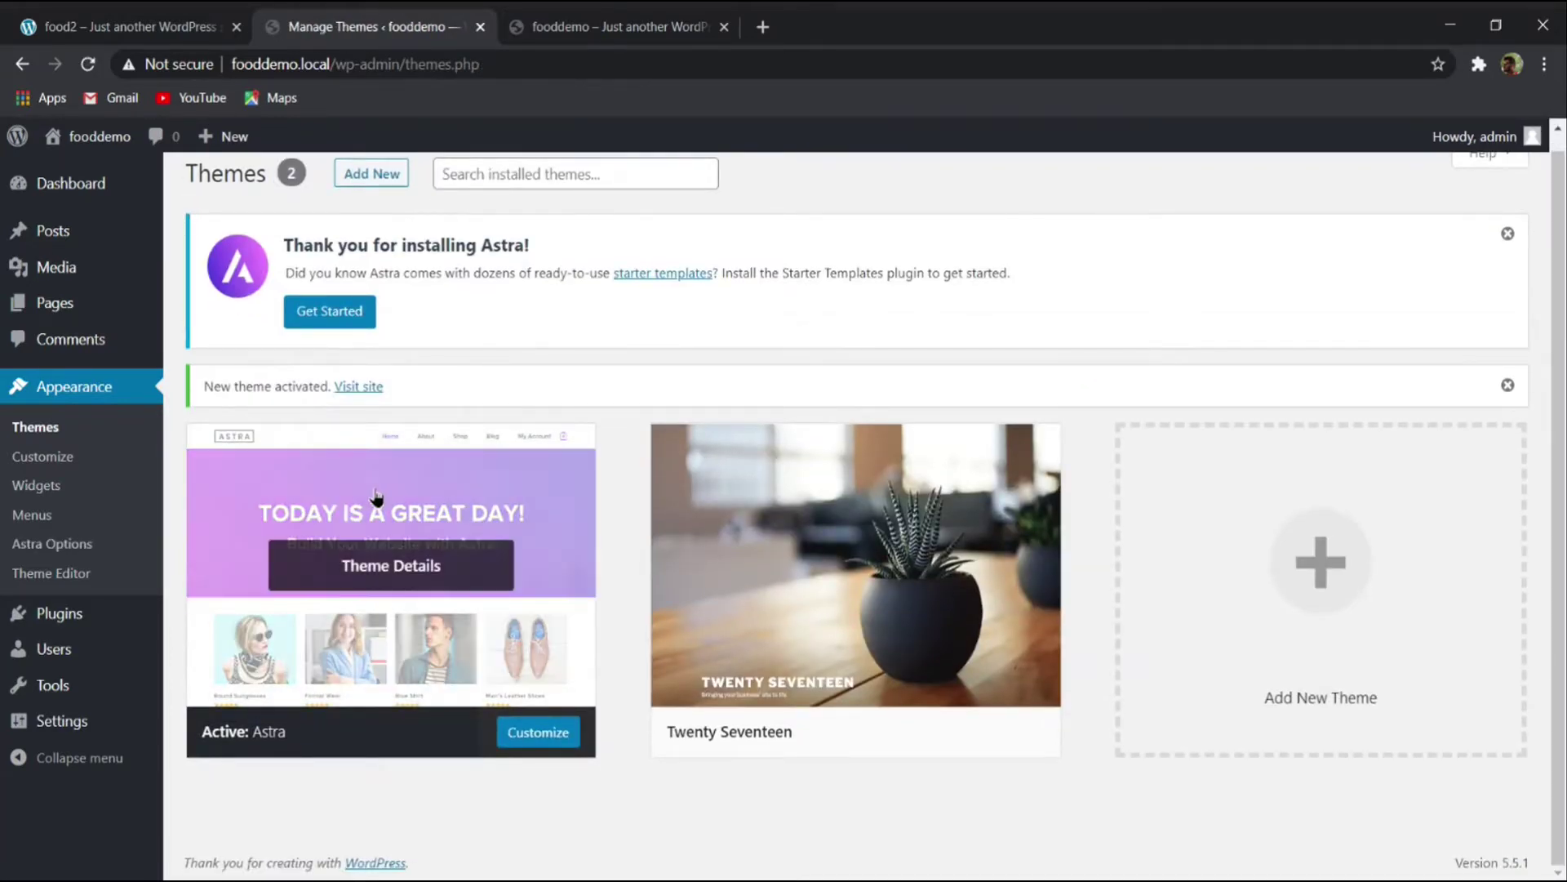
pyautogui.click(890, 571)
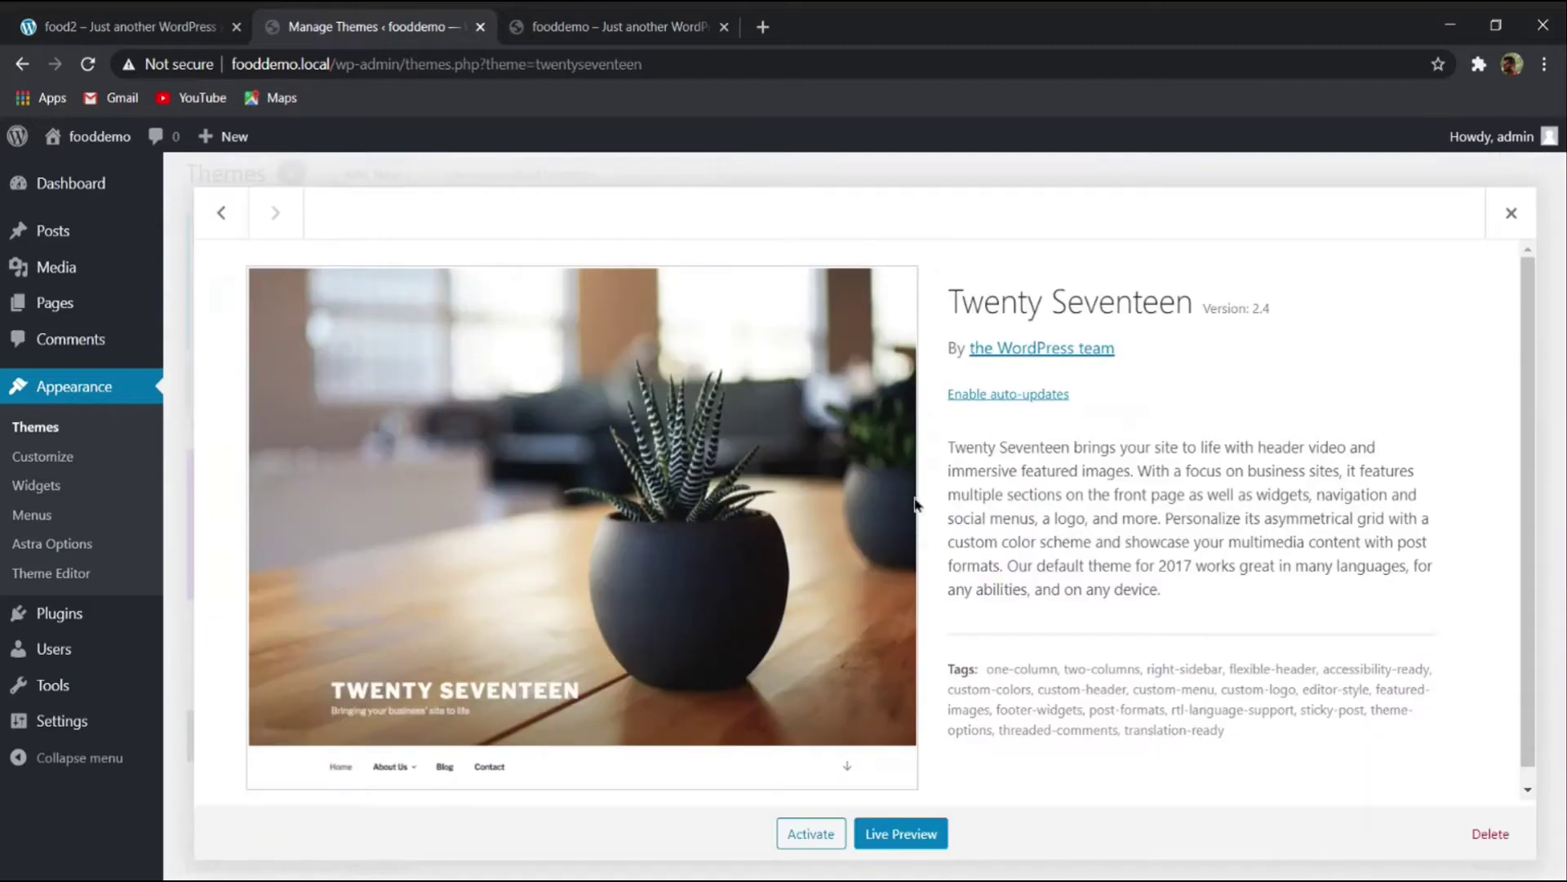
pyautogui.click(1491, 833)
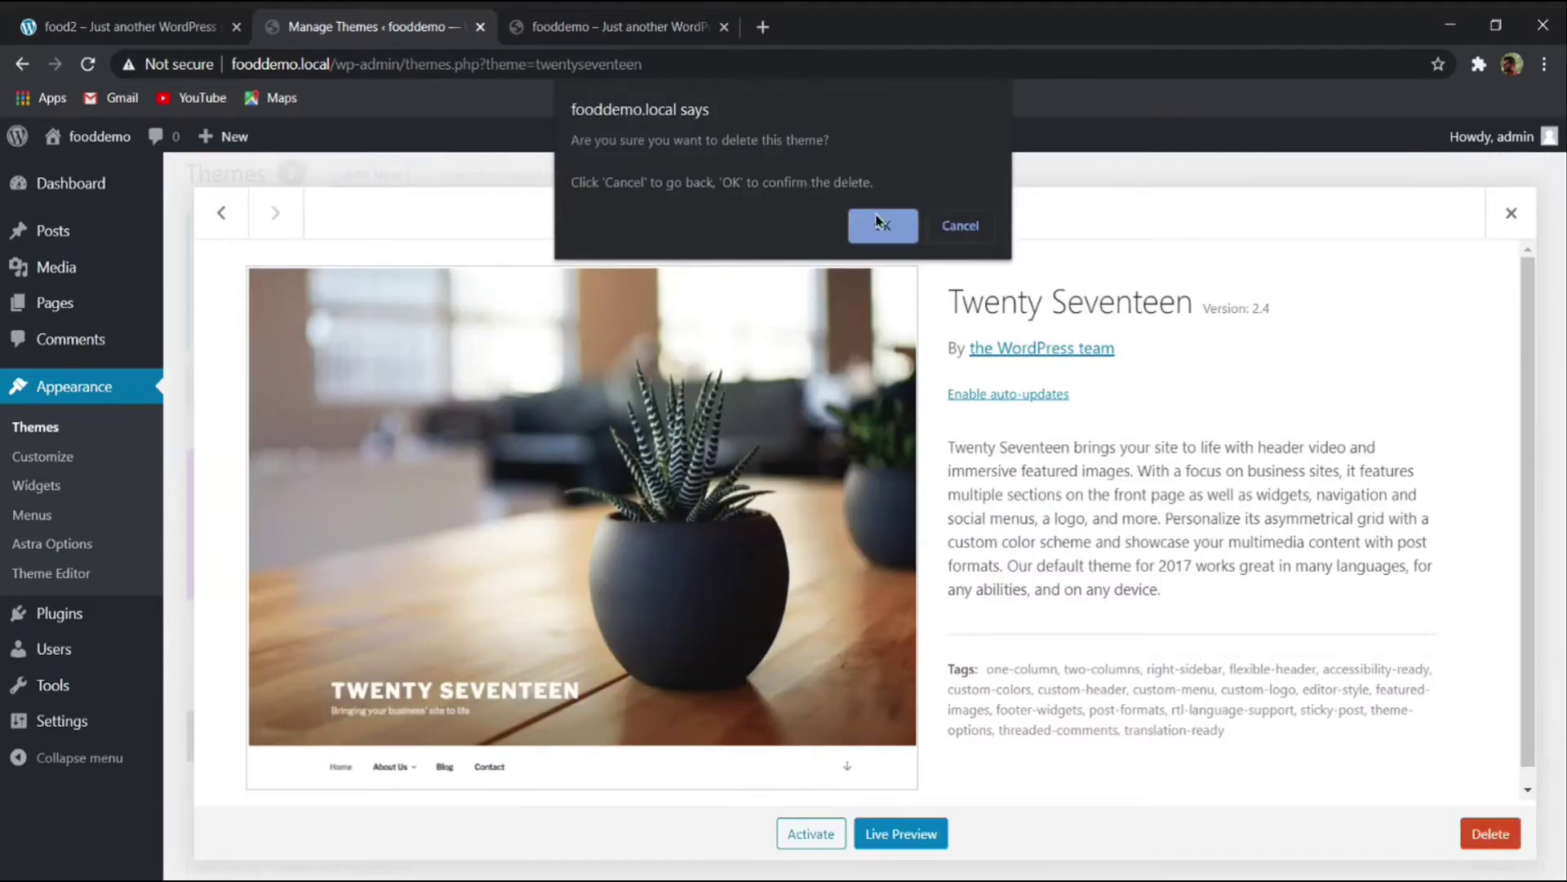
pyautogui.click(882, 225)
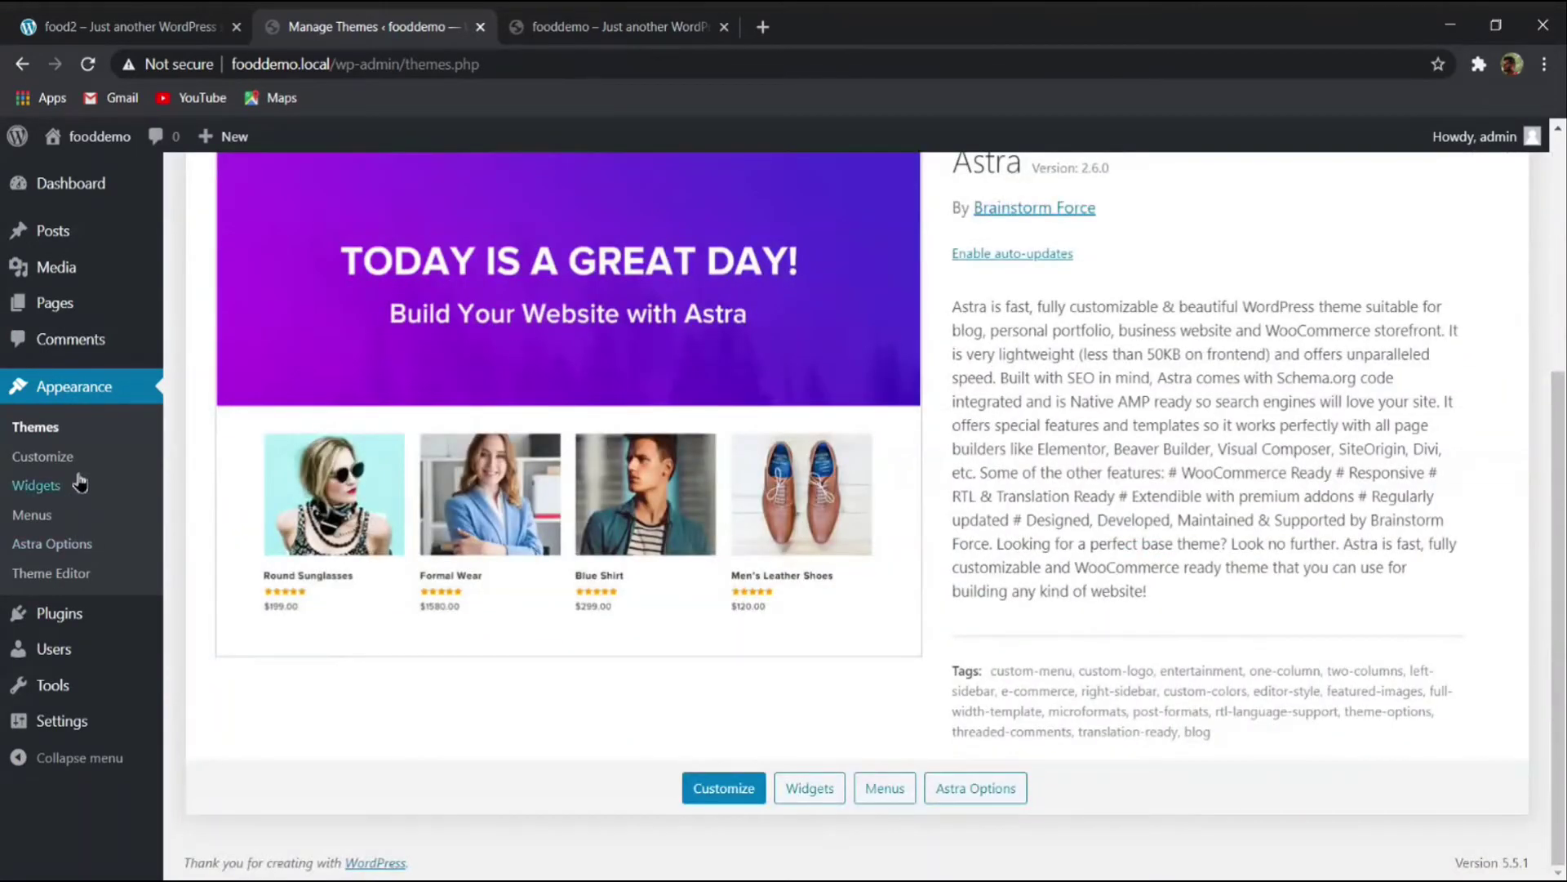
pyautogui.moveTo(47, 630)
pyautogui.click(214, 626)
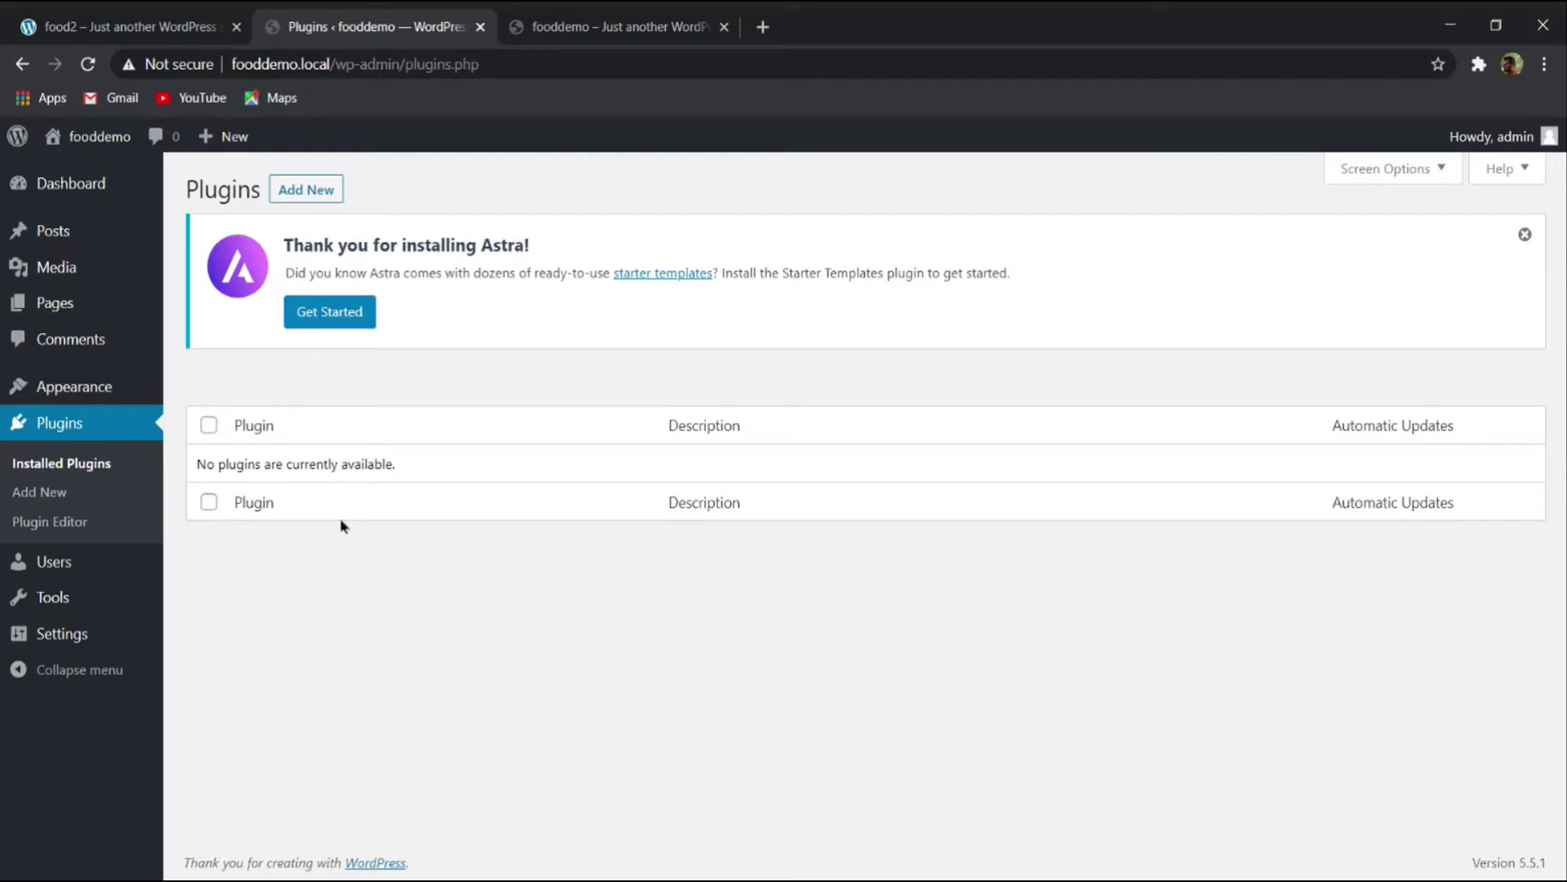
# Step: Check the reference Steaks & BBQ site, then start Astra's Starter Templates setup via Get Started
pyautogui.click(122, 25)
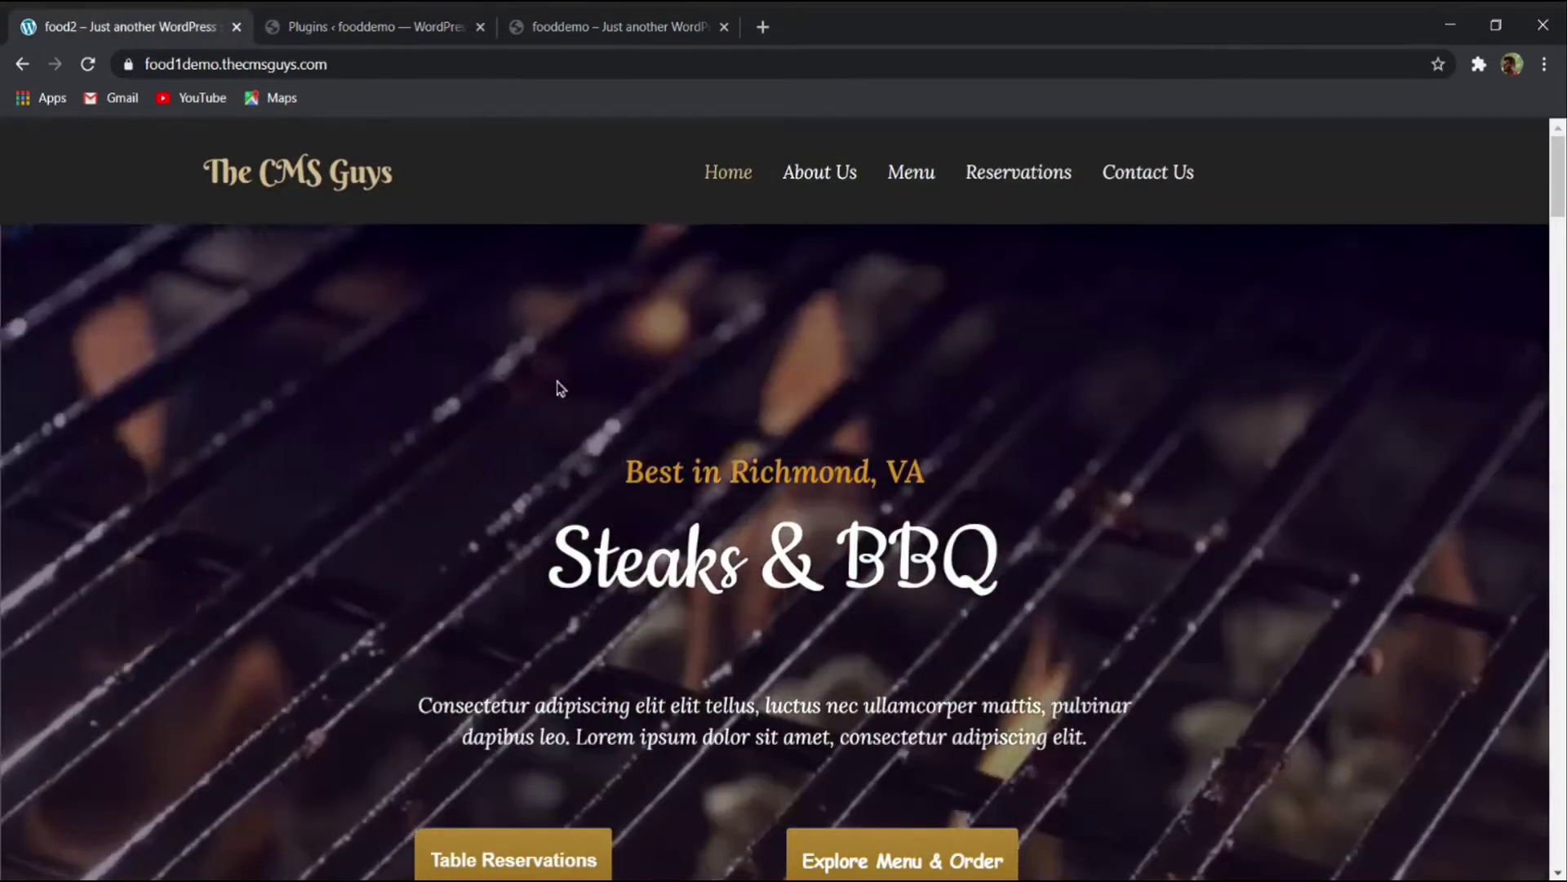
pyautogui.scroll(-8, 560, 392)
pyautogui.scroll(8, 571, 367)
pyautogui.click(406, 23)
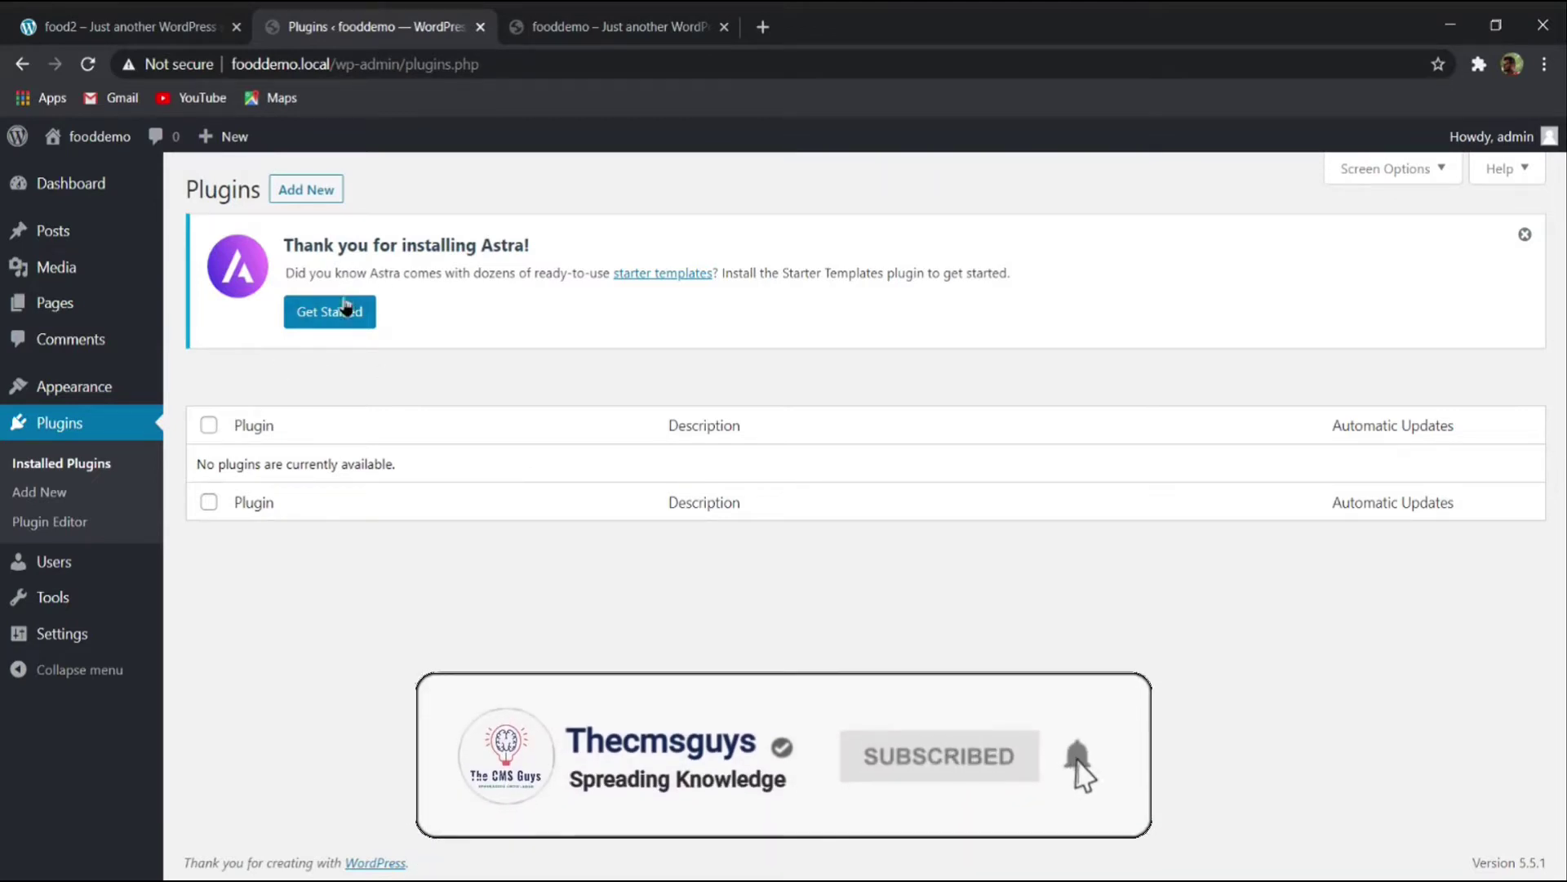
pyautogui.click(314, 320)
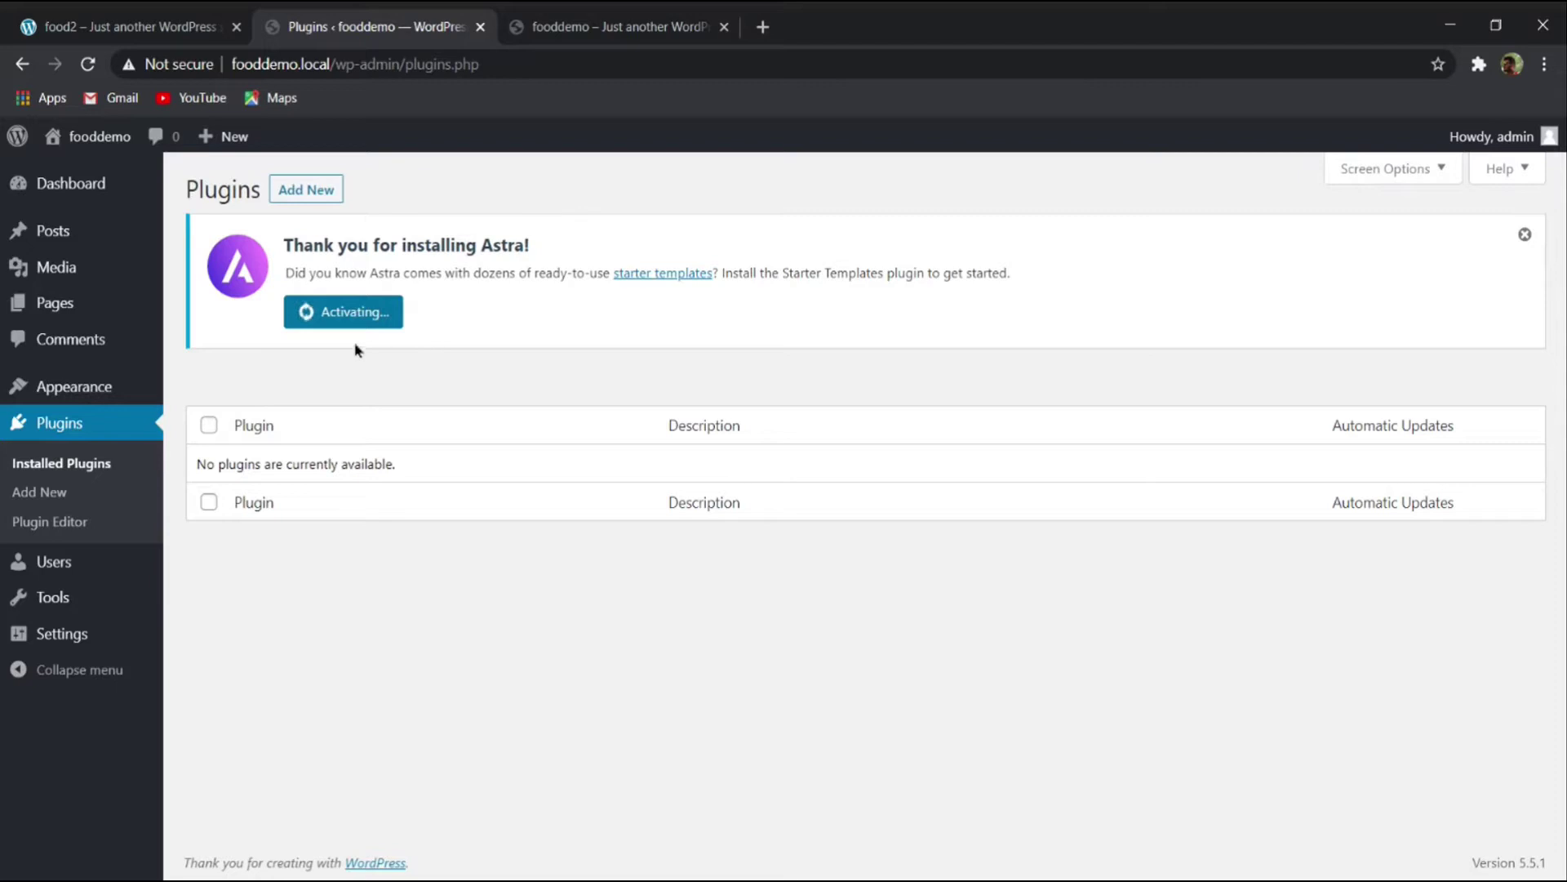
# Step: Review the reference BBQ site while the plugin activates, then return to the Plugins tab
pyautogui.hotkey('ctrl', '1')
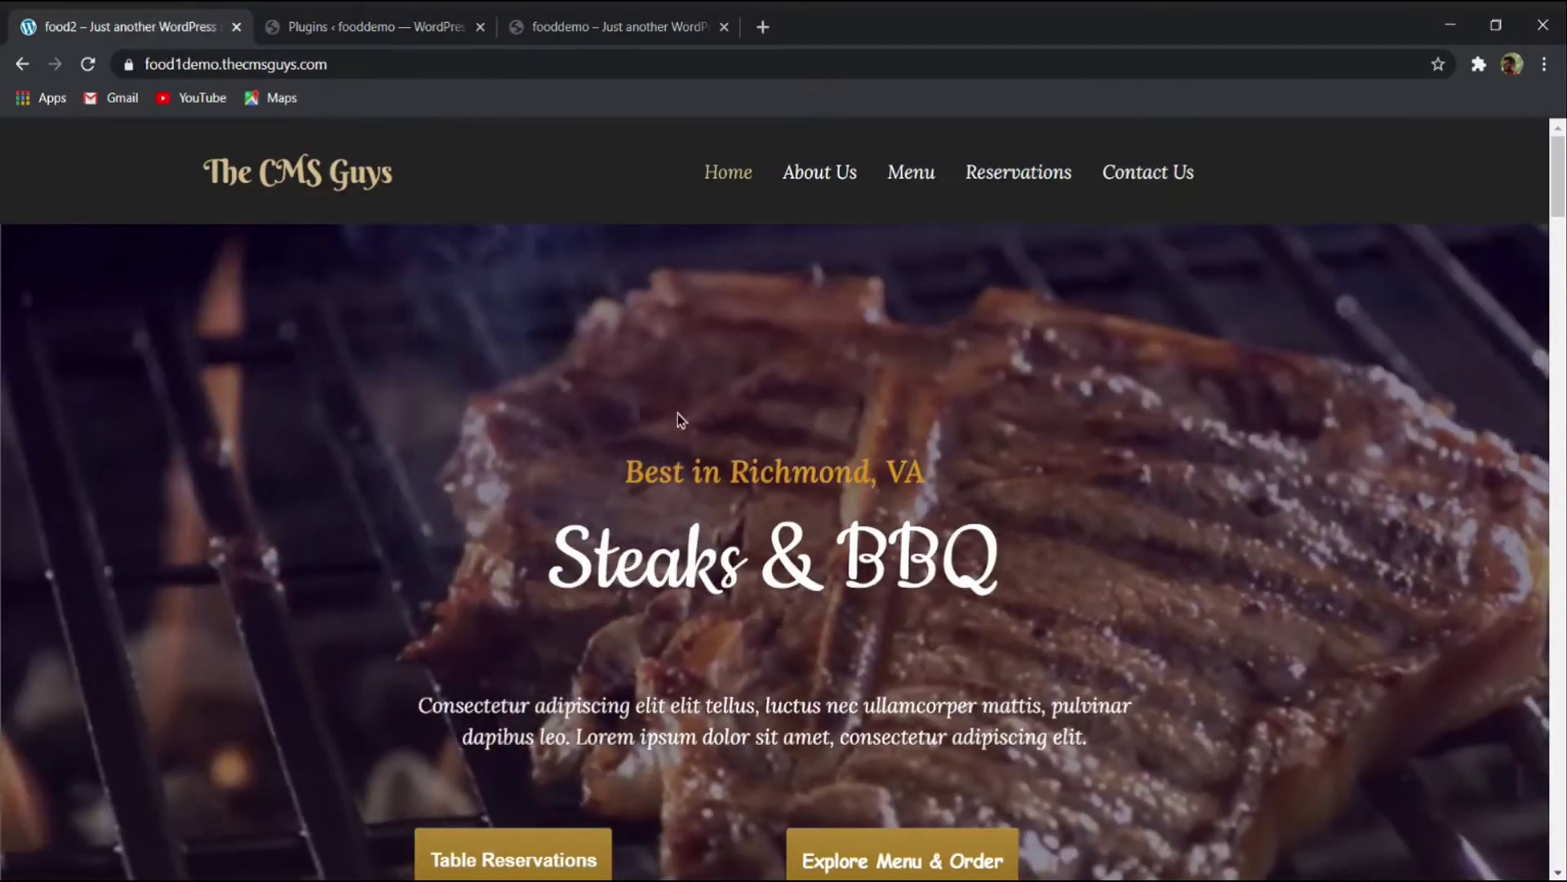
pyautogui.scroll(-15, 678, 376)
pyautogui.scroll(-15, 684, 379)
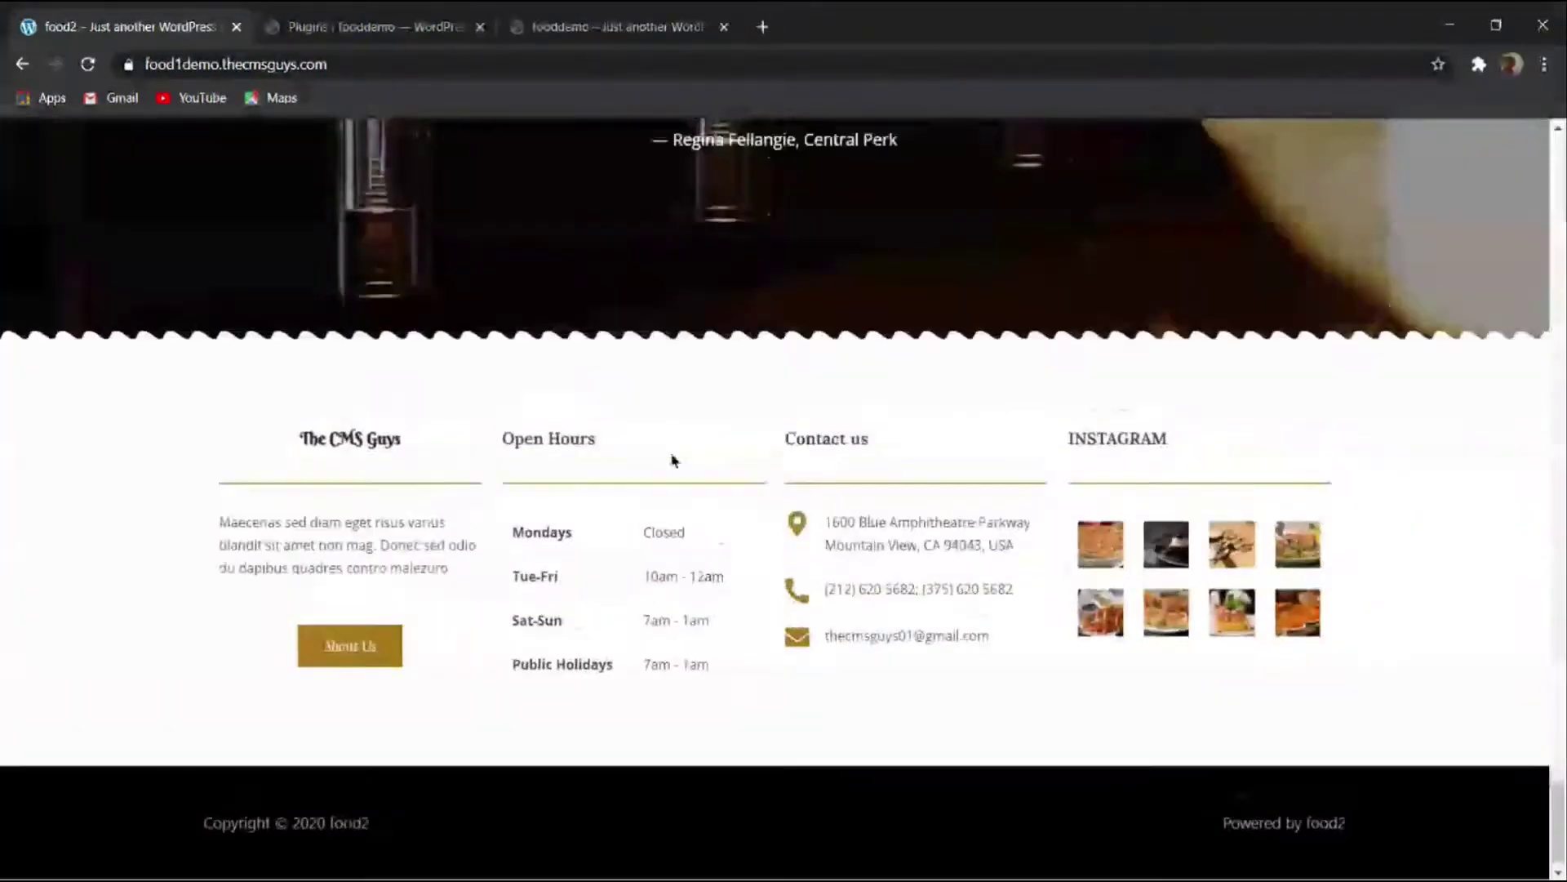
pyautogui.press('Home')
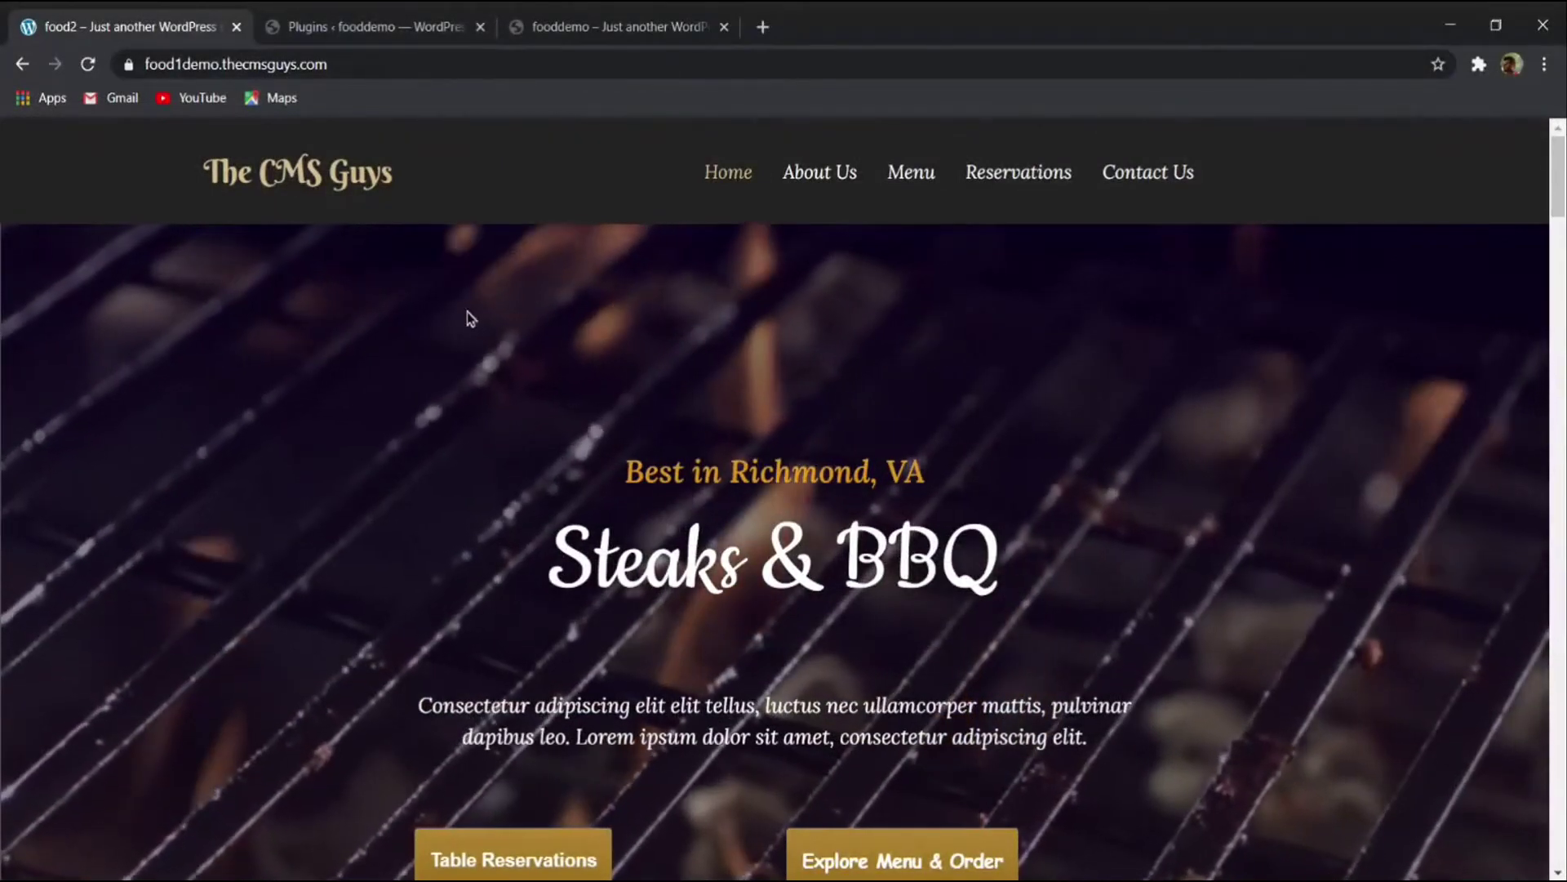
pyautogui.scroll(-10, 465, 315)
pyautogui.click(392, 28)
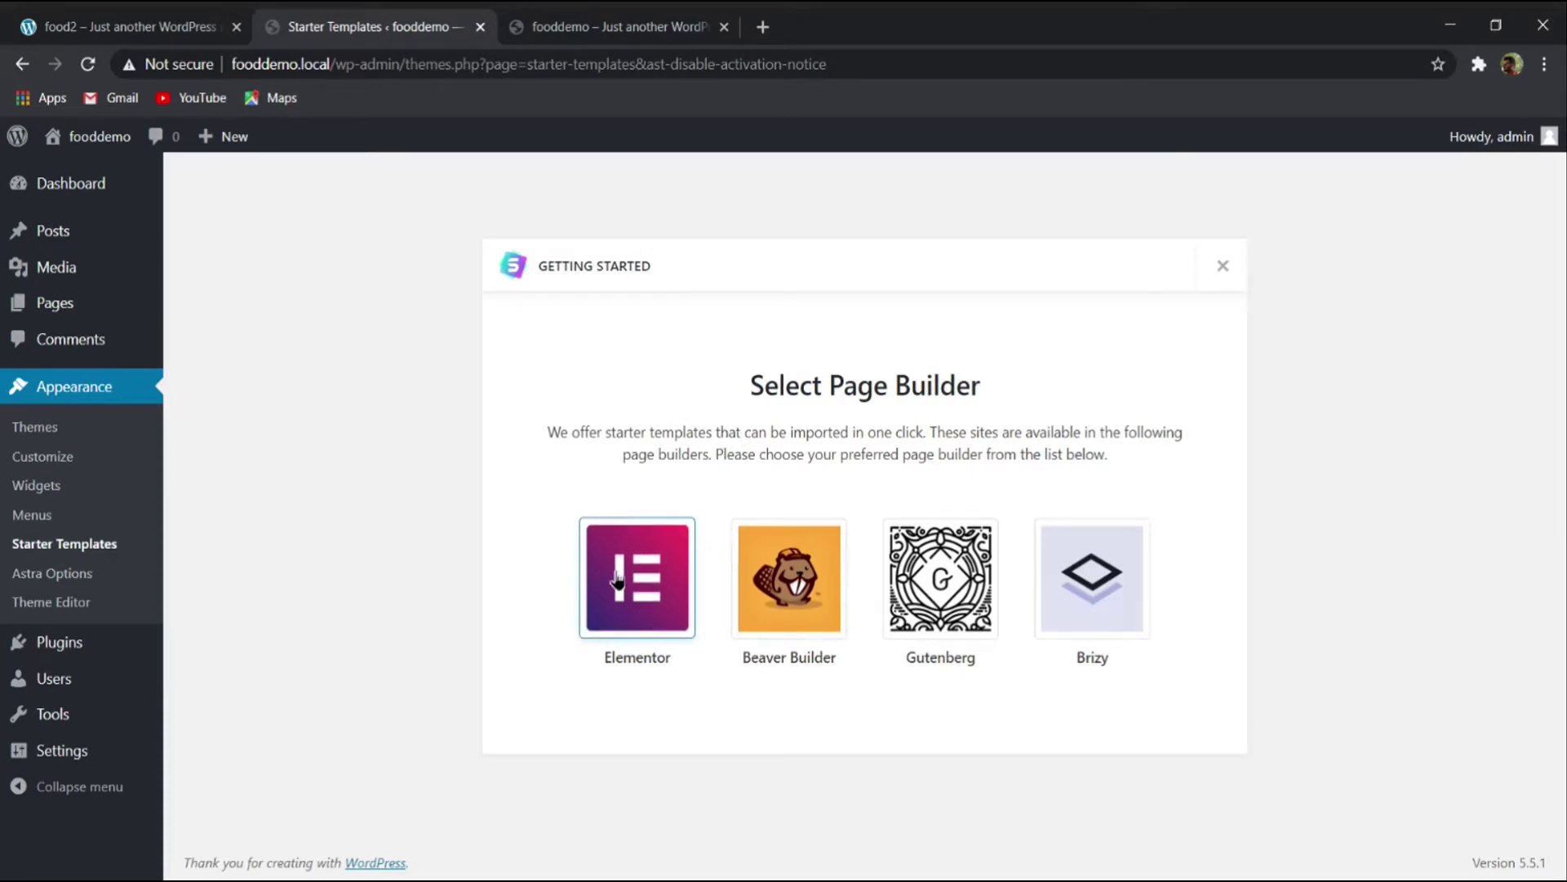
# Step: Choose Elementor as the page builder, browse the template library, and open the 'All' category filters
pyautogui.click(627, 536)
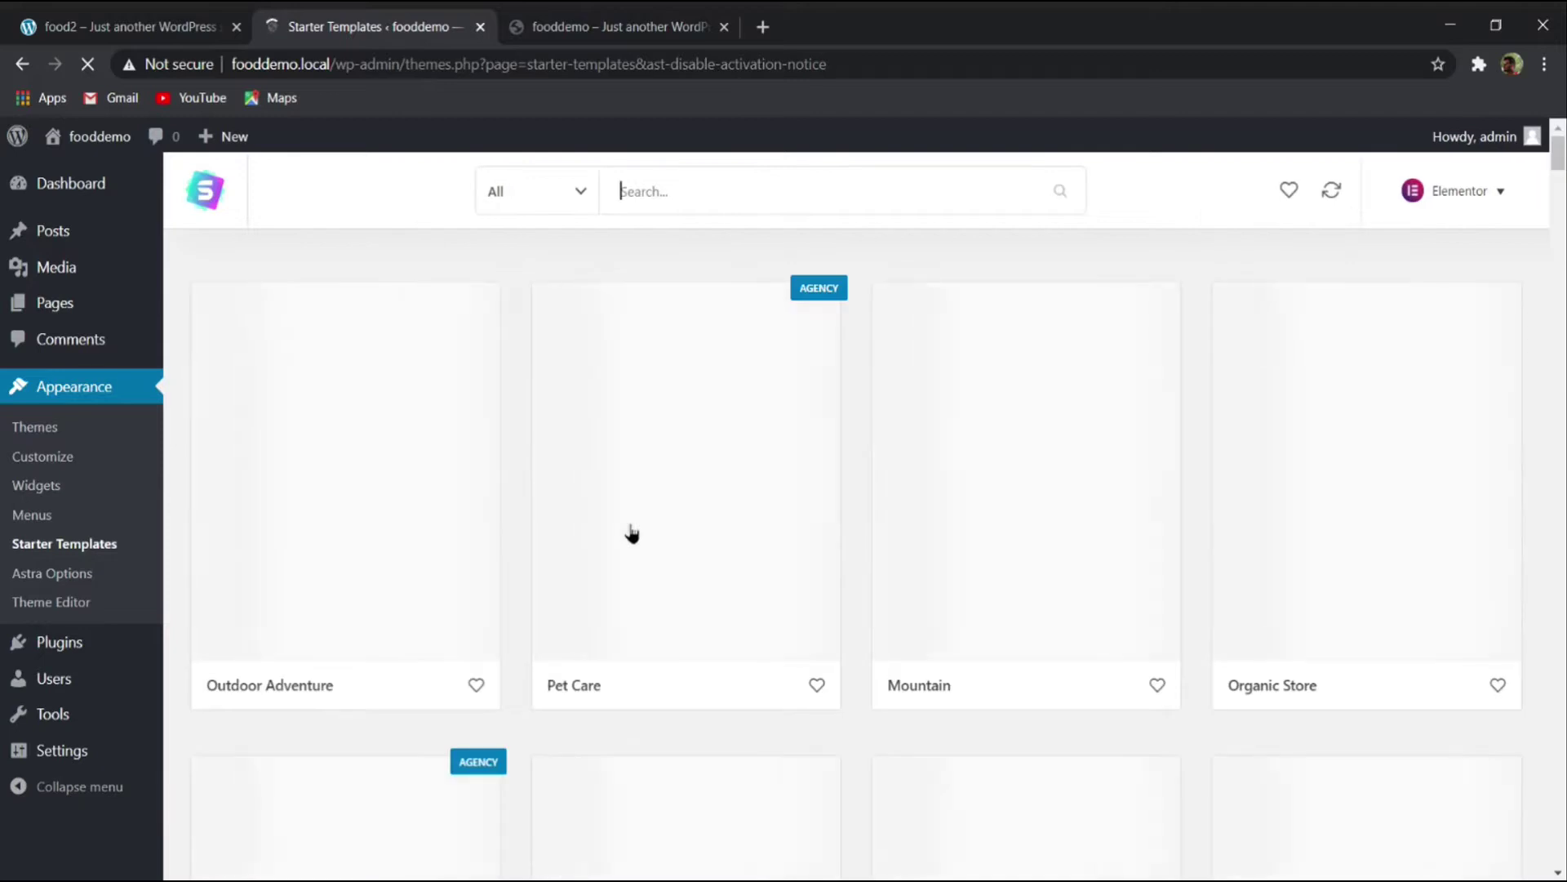
pyautogui.scroll(-10, 670, 449)
pyautogui.scroll(-10, 669, 449)
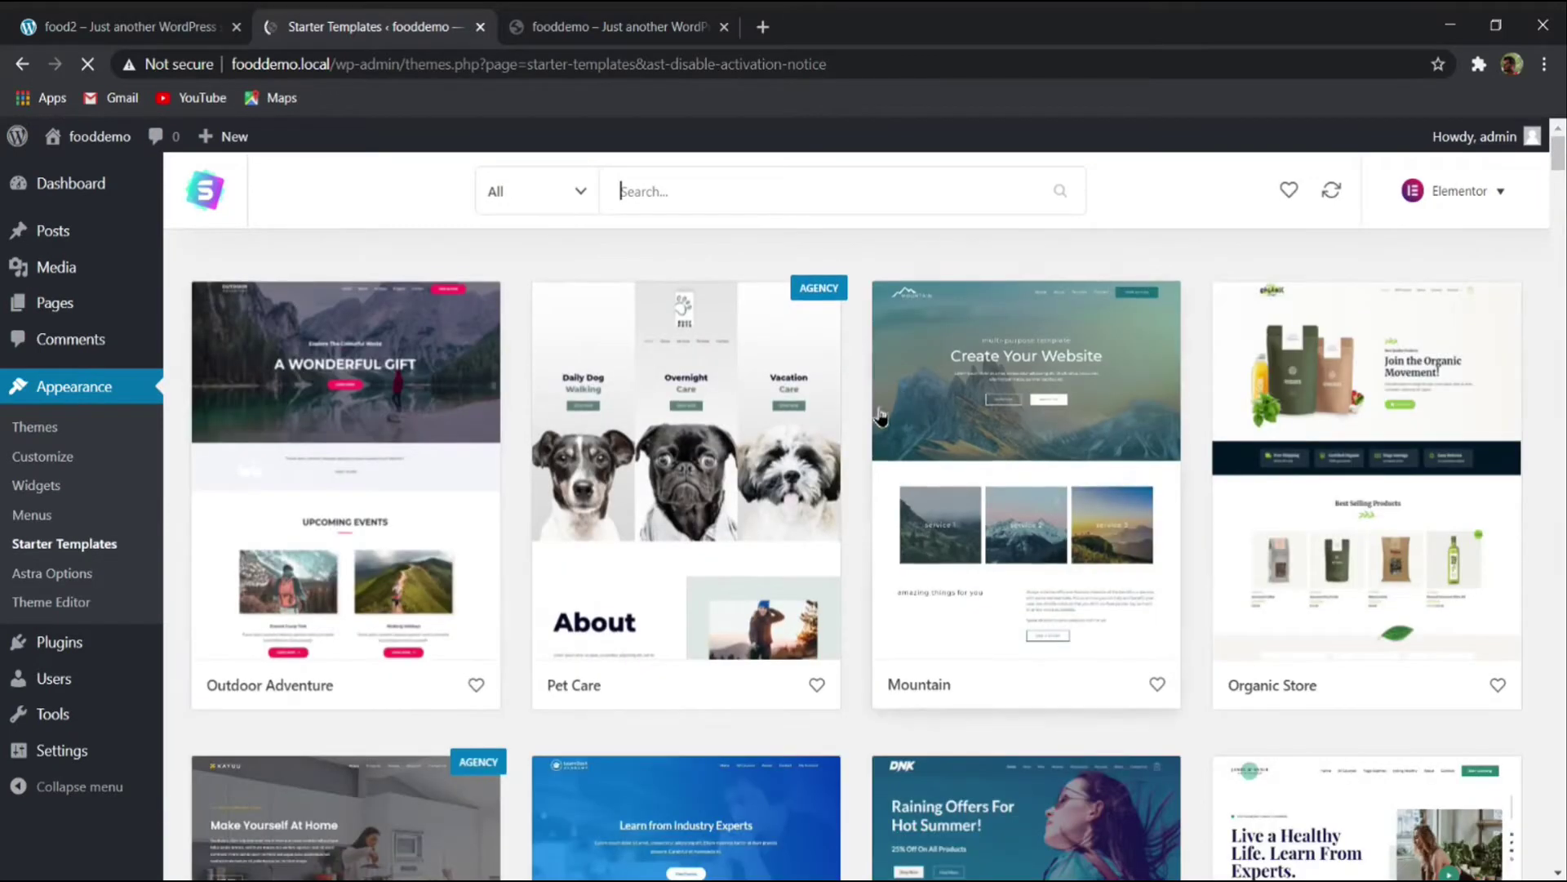
pyautogui.scroll(-15, 1420, 395)
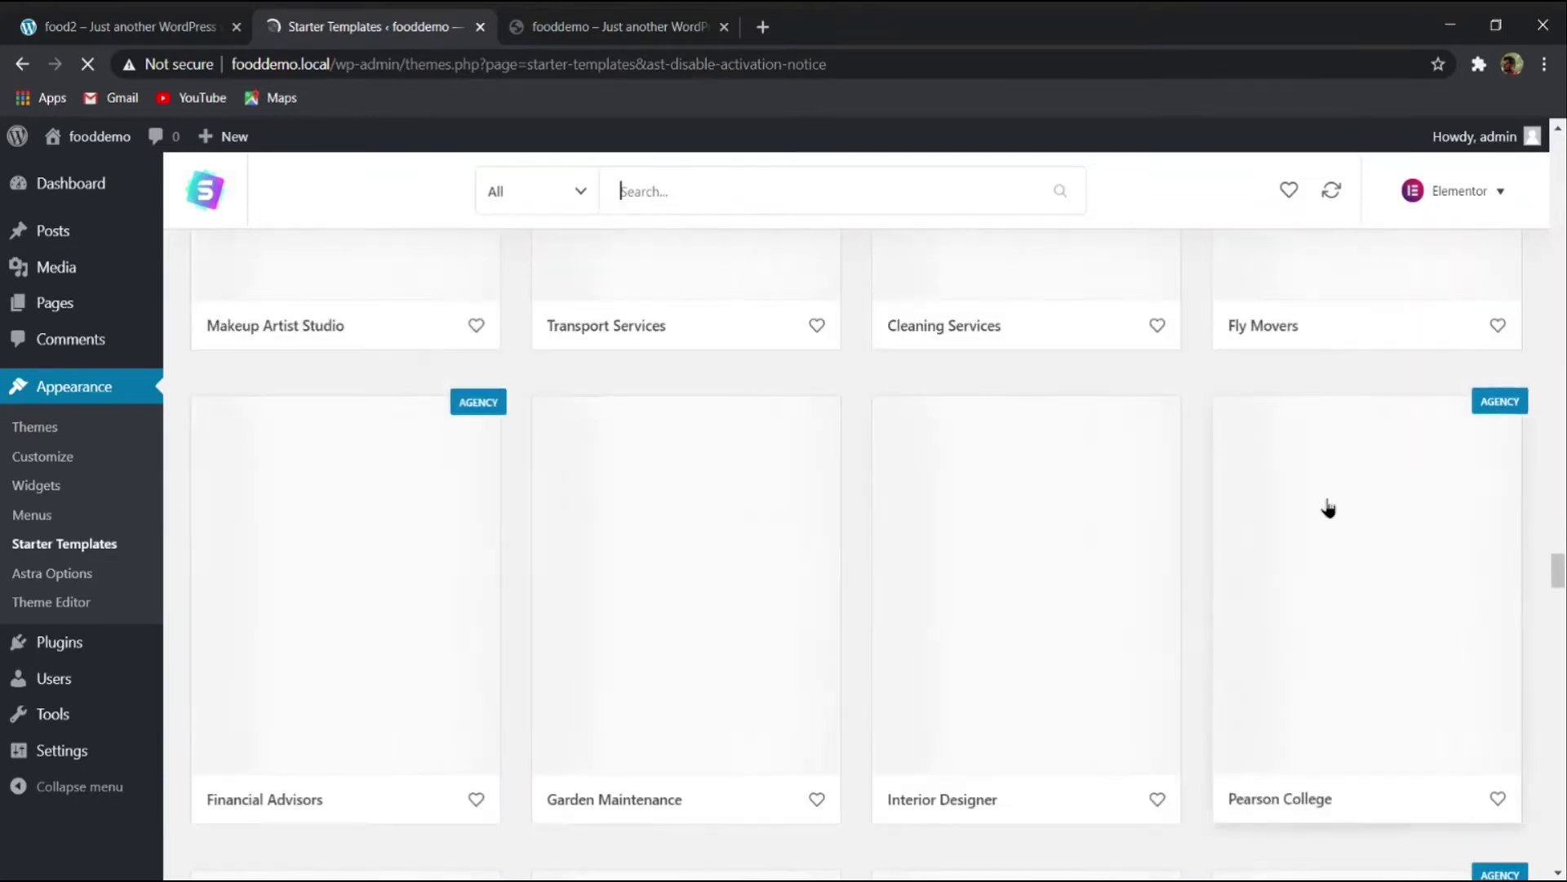
pyautogui.scroll(15, 1329, 508)
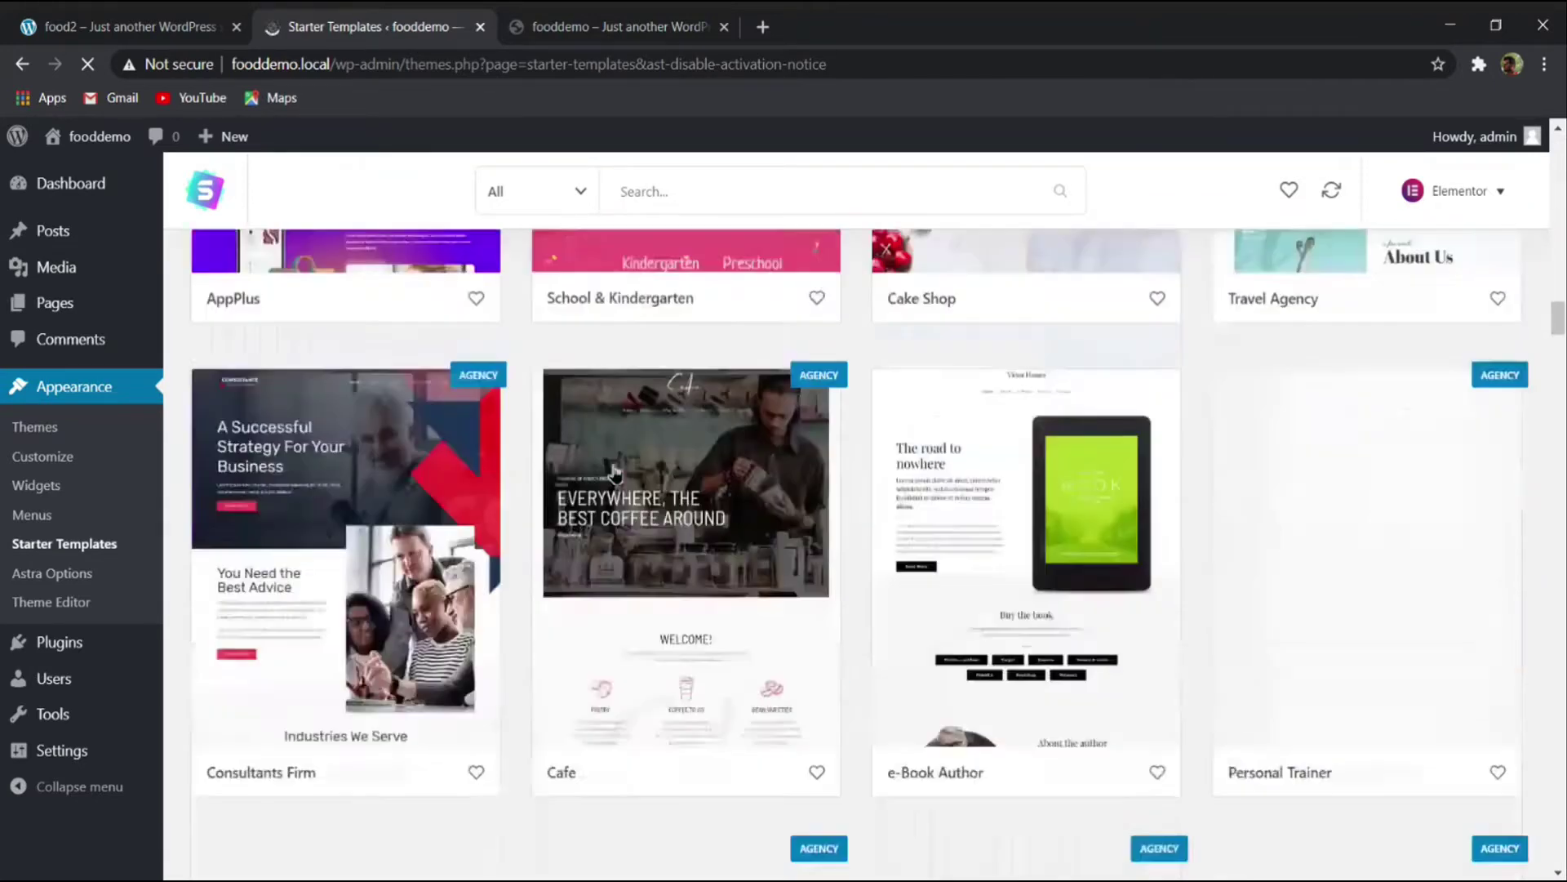
pyautogui.scroll(4, 614, 472)
pyautogui.scroll(5, 631, 474)
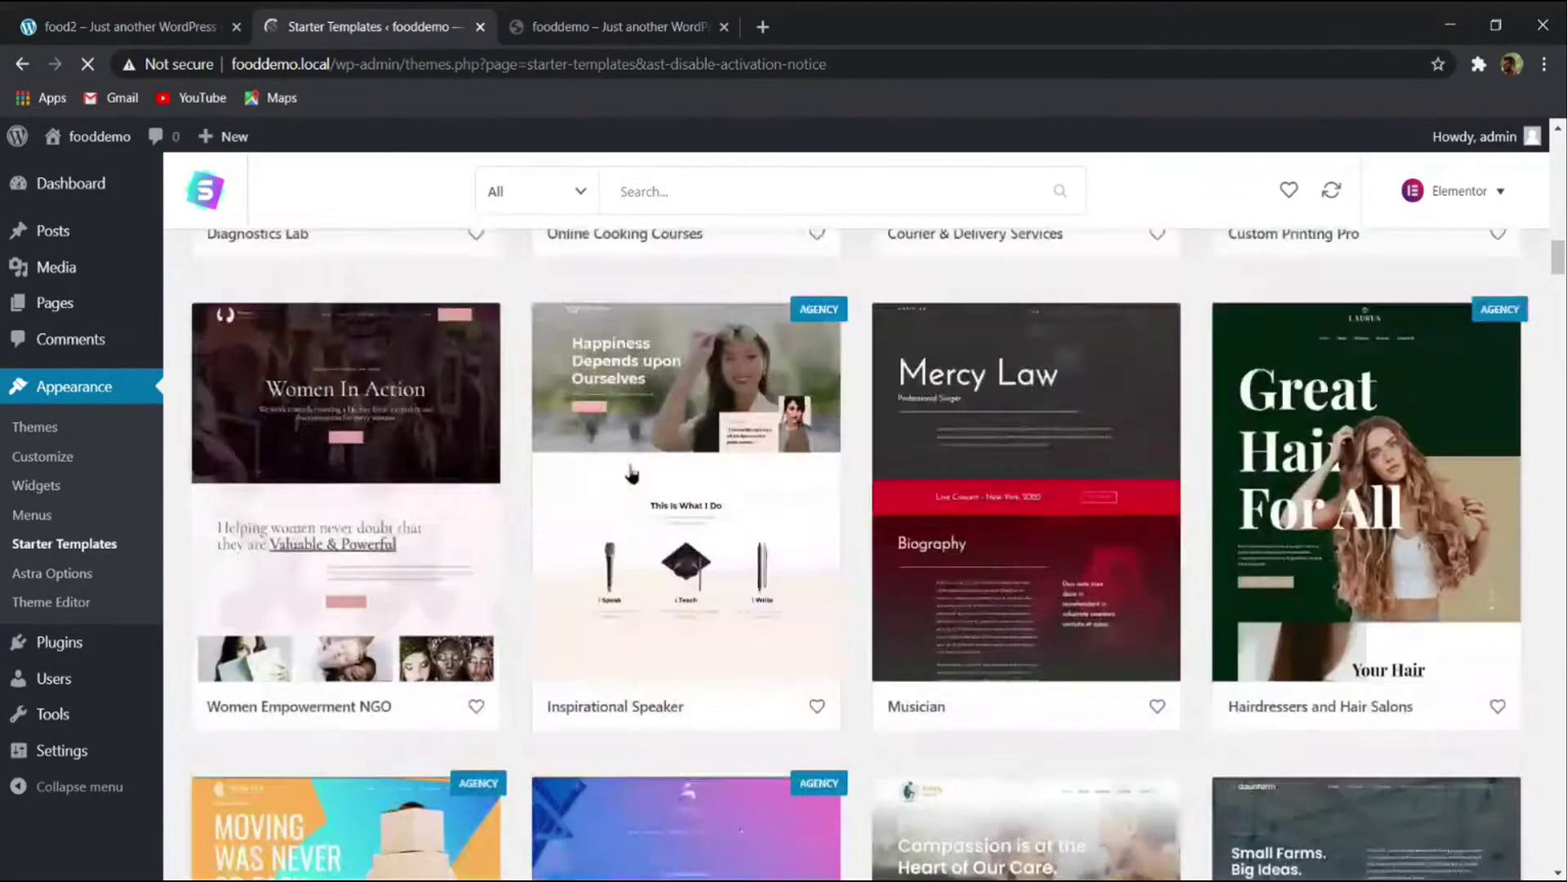
pyautogui.scroll(15, 631, 474)
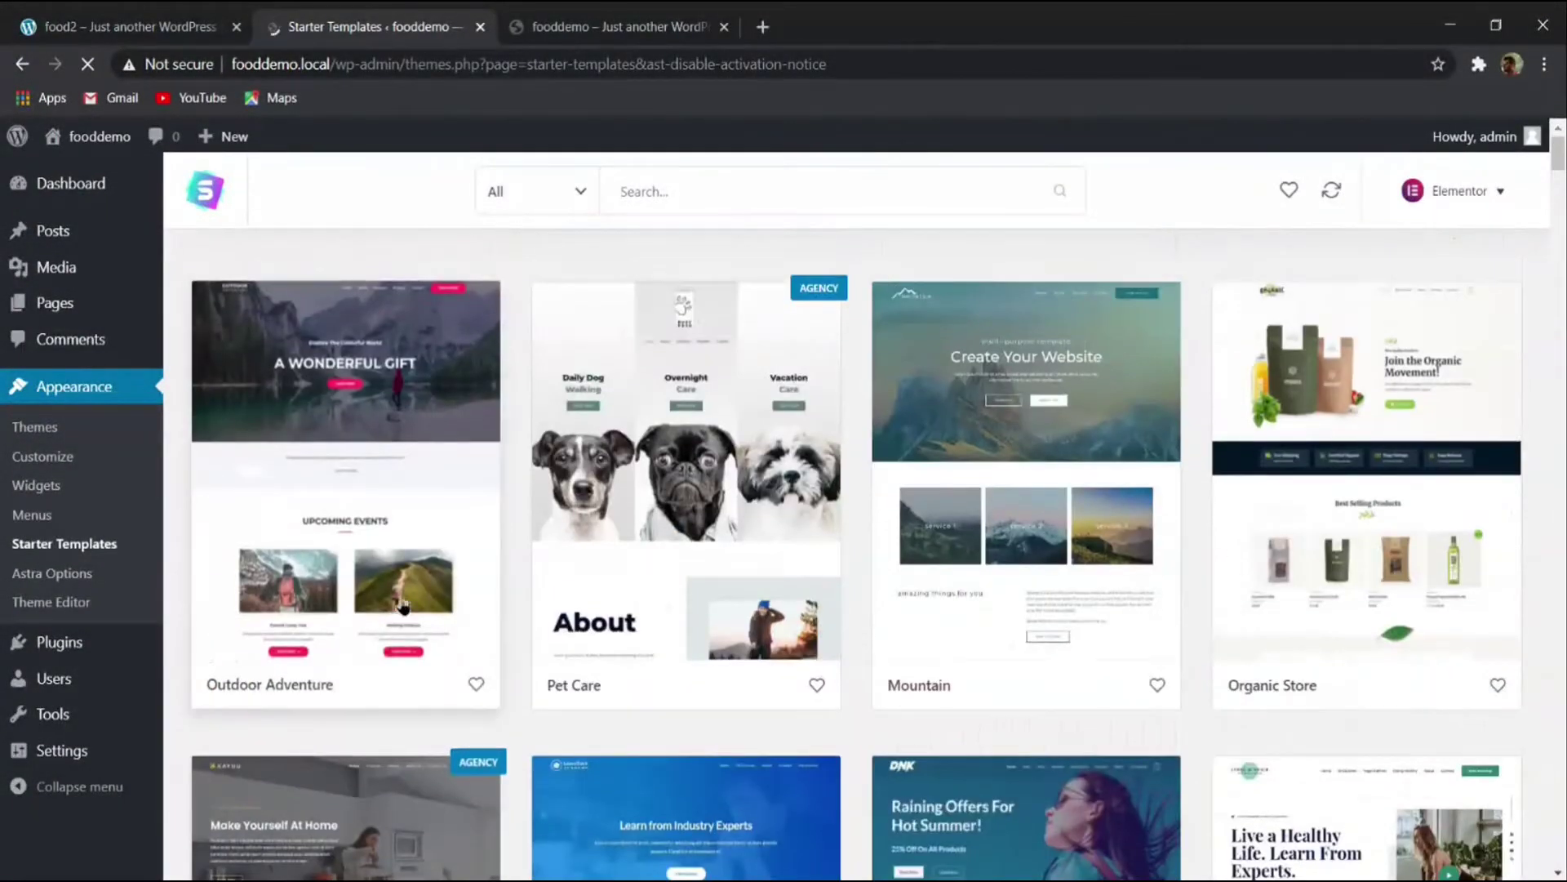
pyautogui.scroll(-8, 1324, 421)
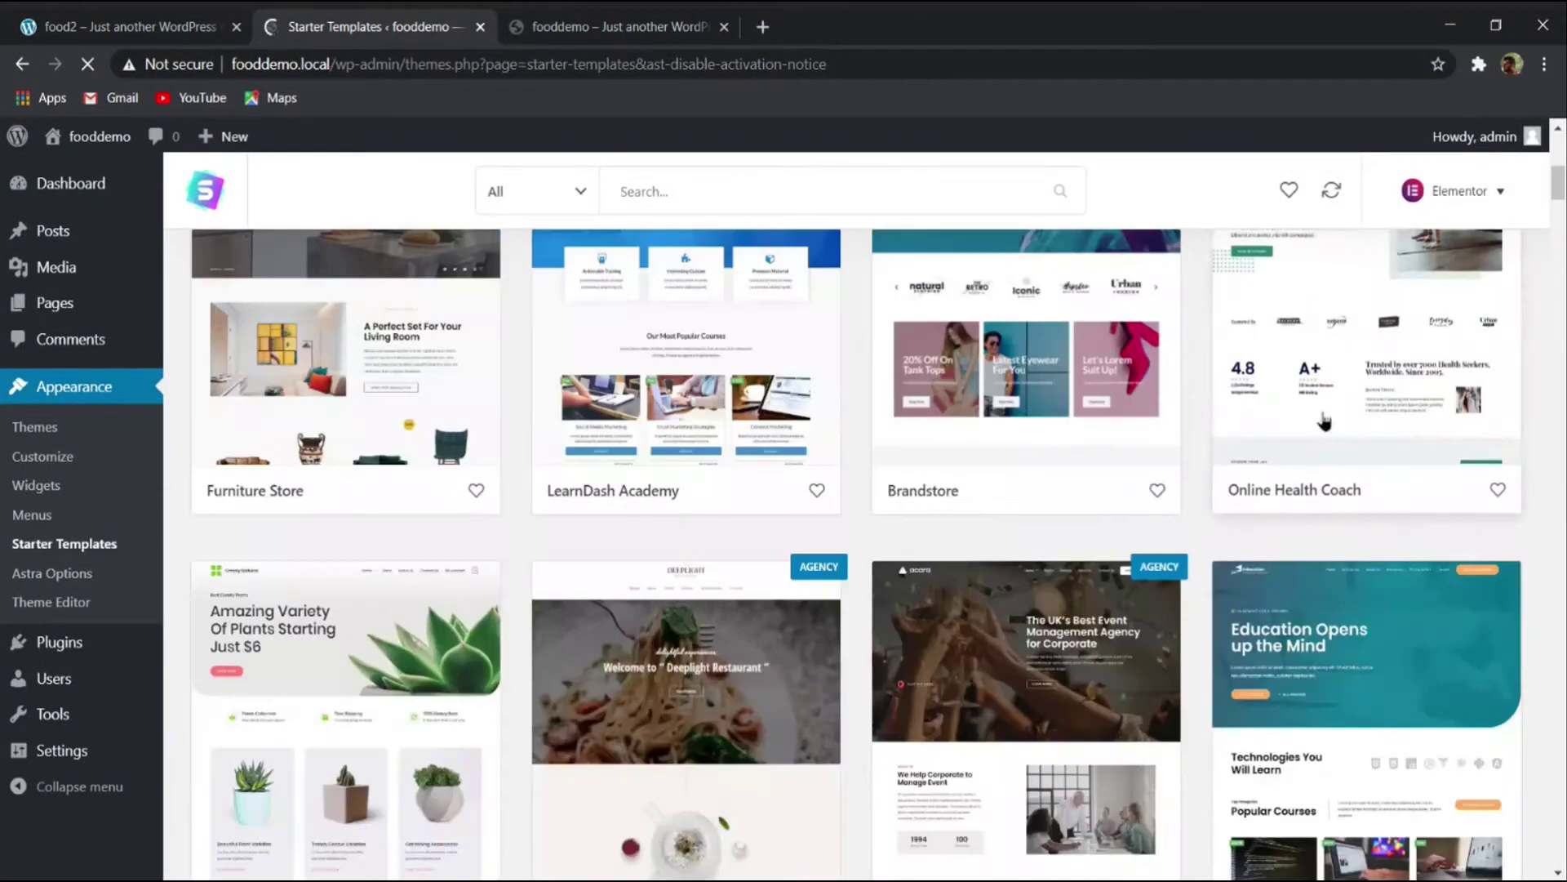
pyautogui.scroll(-15, 1219, 348)
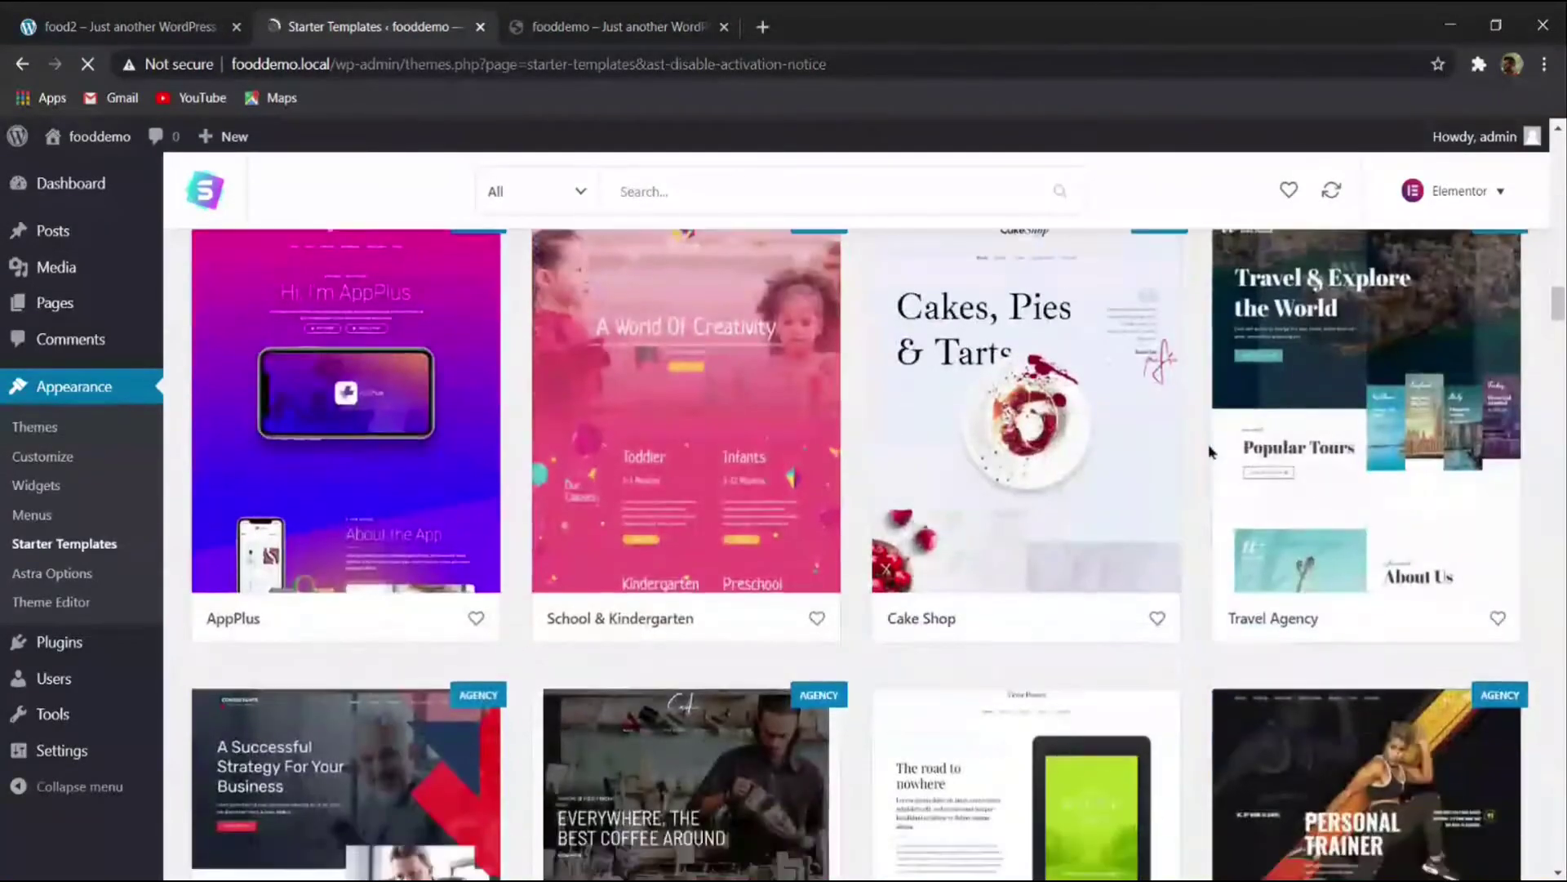
pyautogui.scroll(-20, 1211, 451)
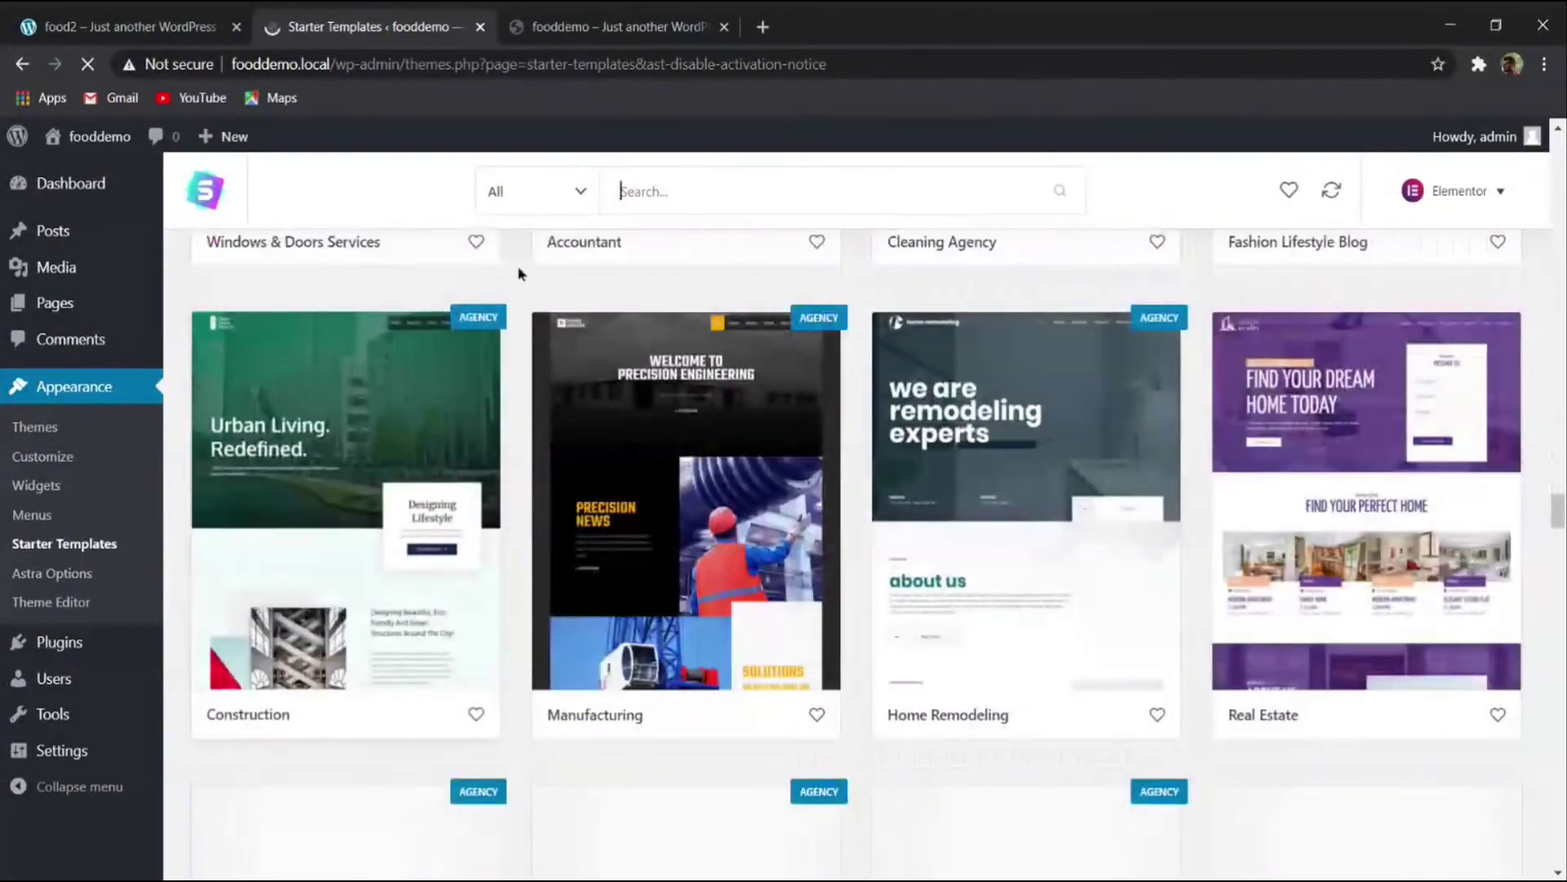
pyautogui.click(541, 194)
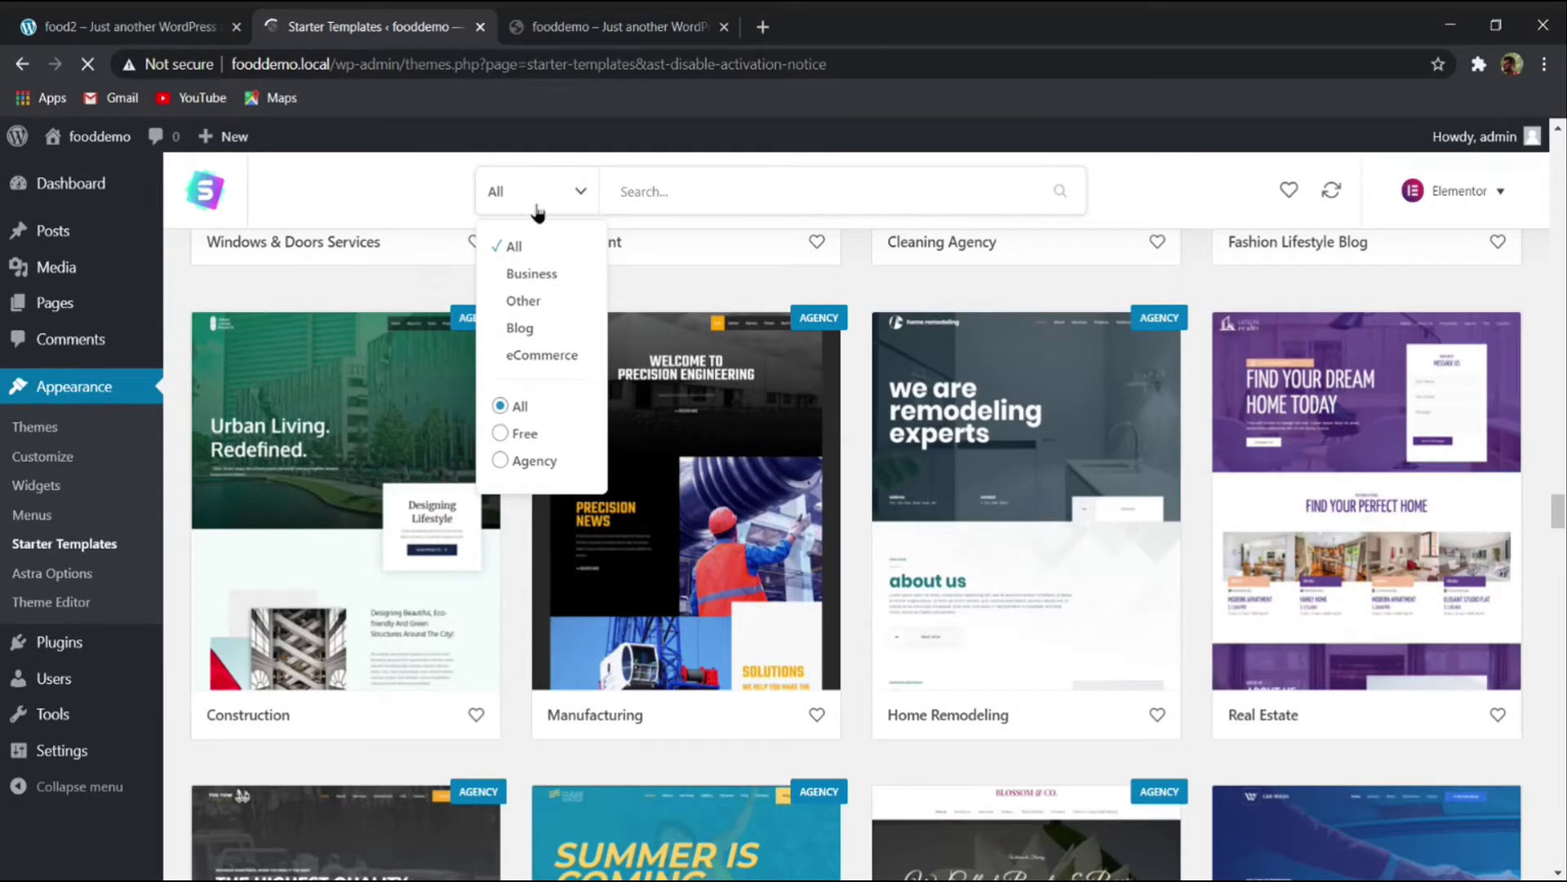
# Step: Filter the library to Free templates, search 'restr', and open the BBQ Restaurant template
pyautogui.click(527, 440)
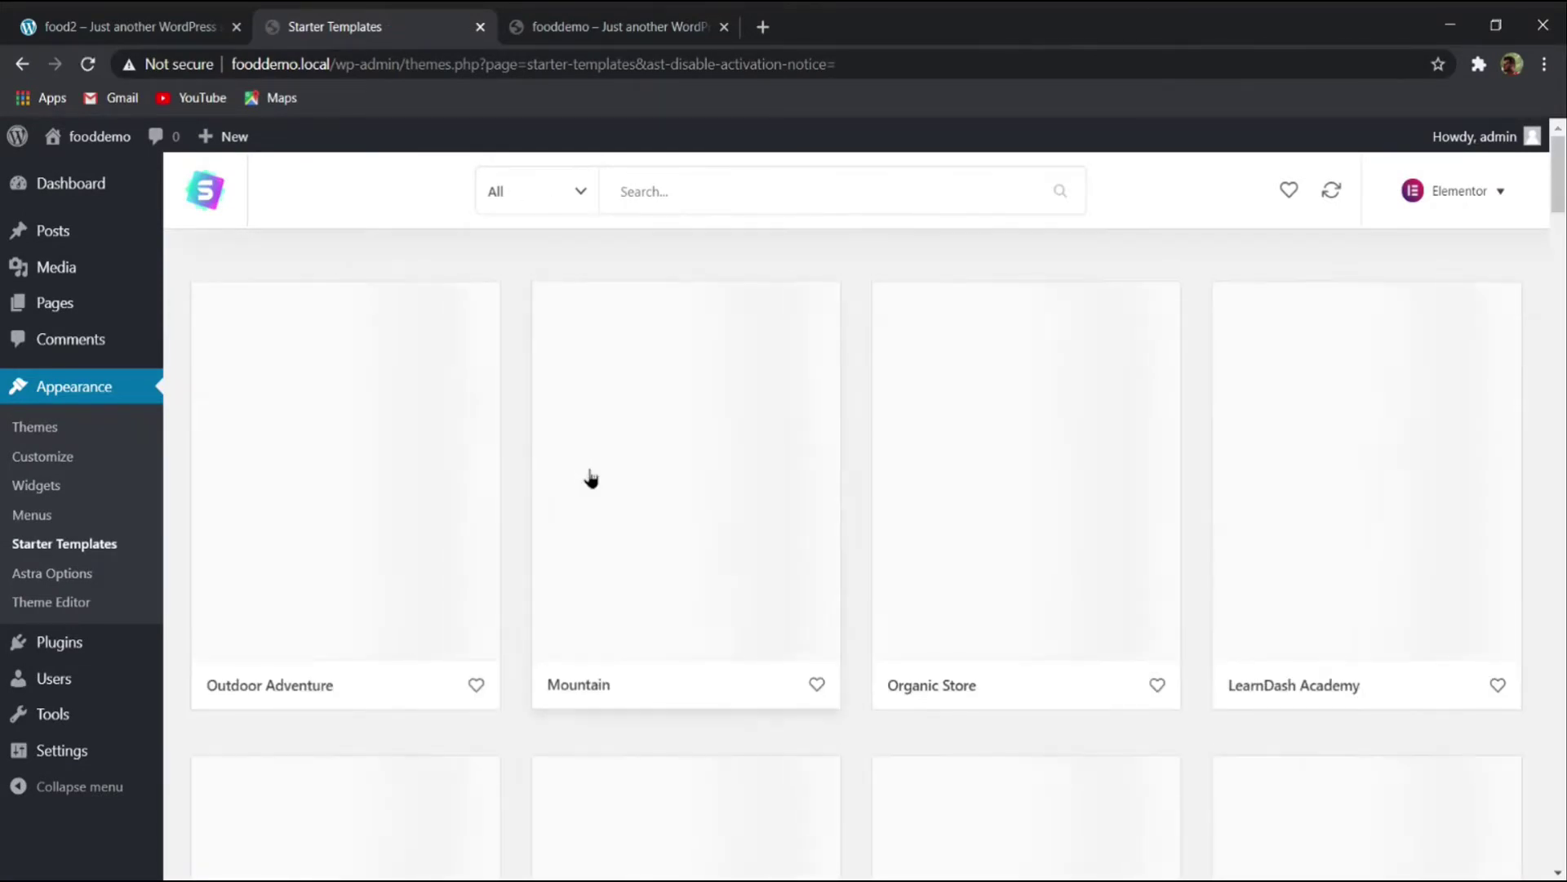
pyautogui.scroll(-7, 1433, 523)
pyautogui.scroll(7, 1062, 368)
pyautogui.click(744, 181)
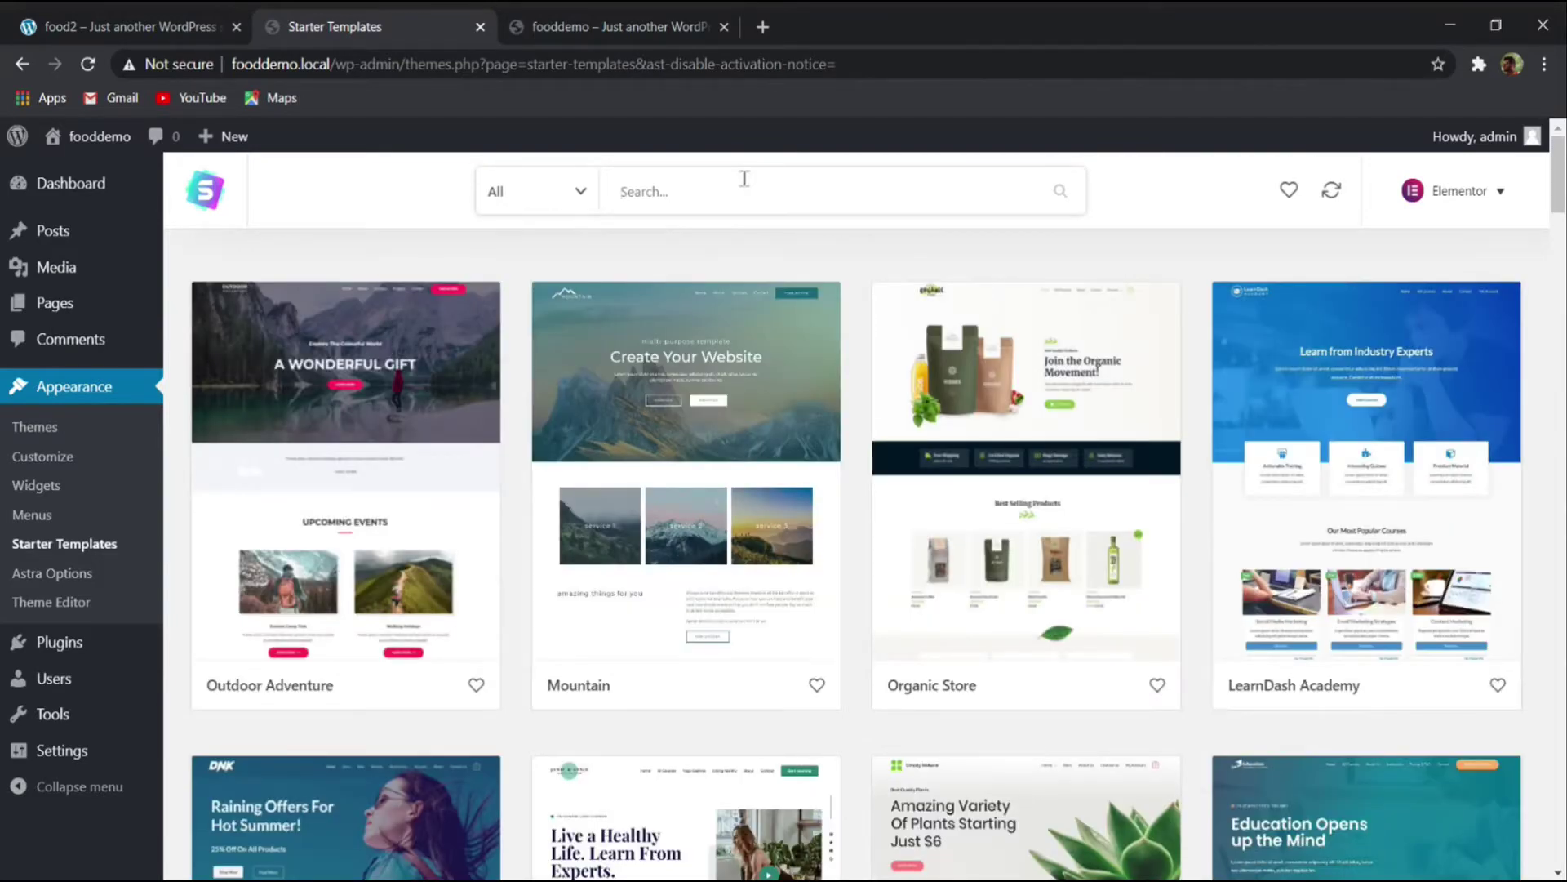
pyautogui.write('restr')
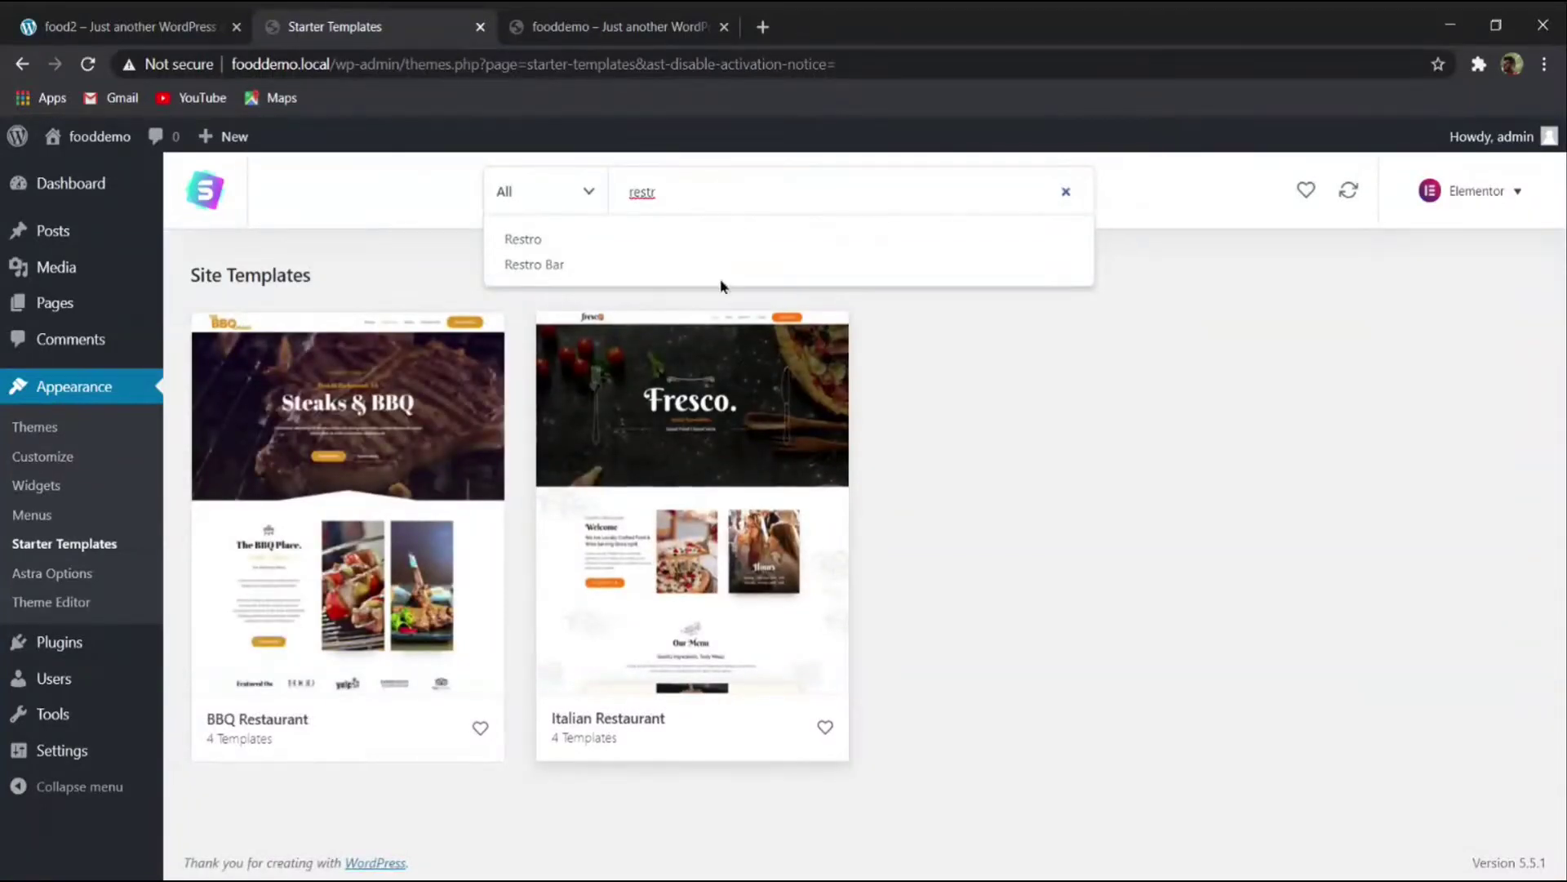
pyautogui.click(872, 457)
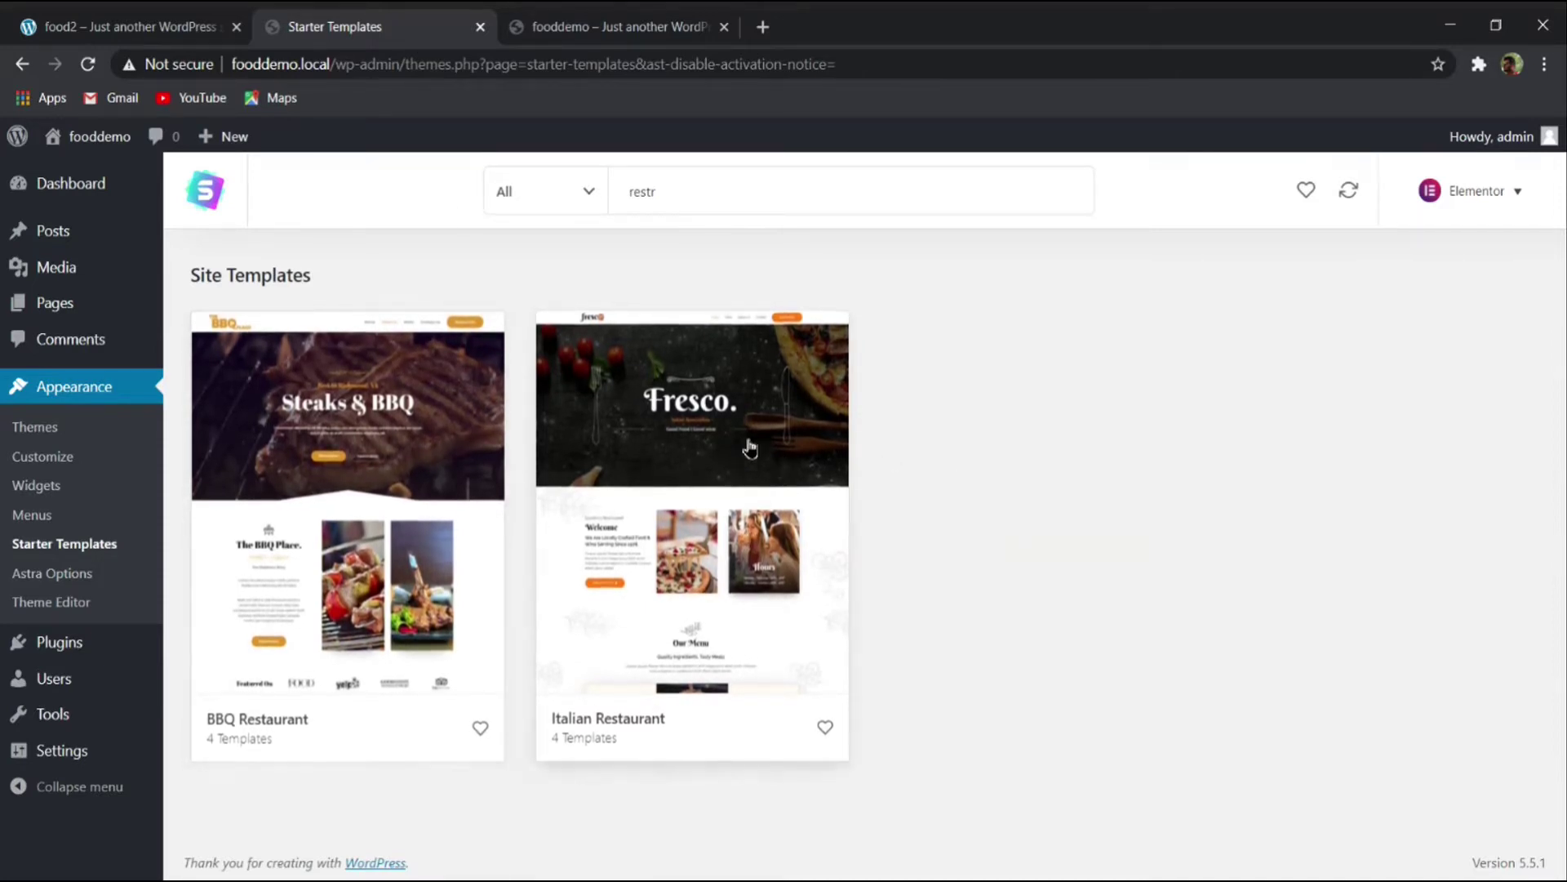
pyautogui.click(375, 449)
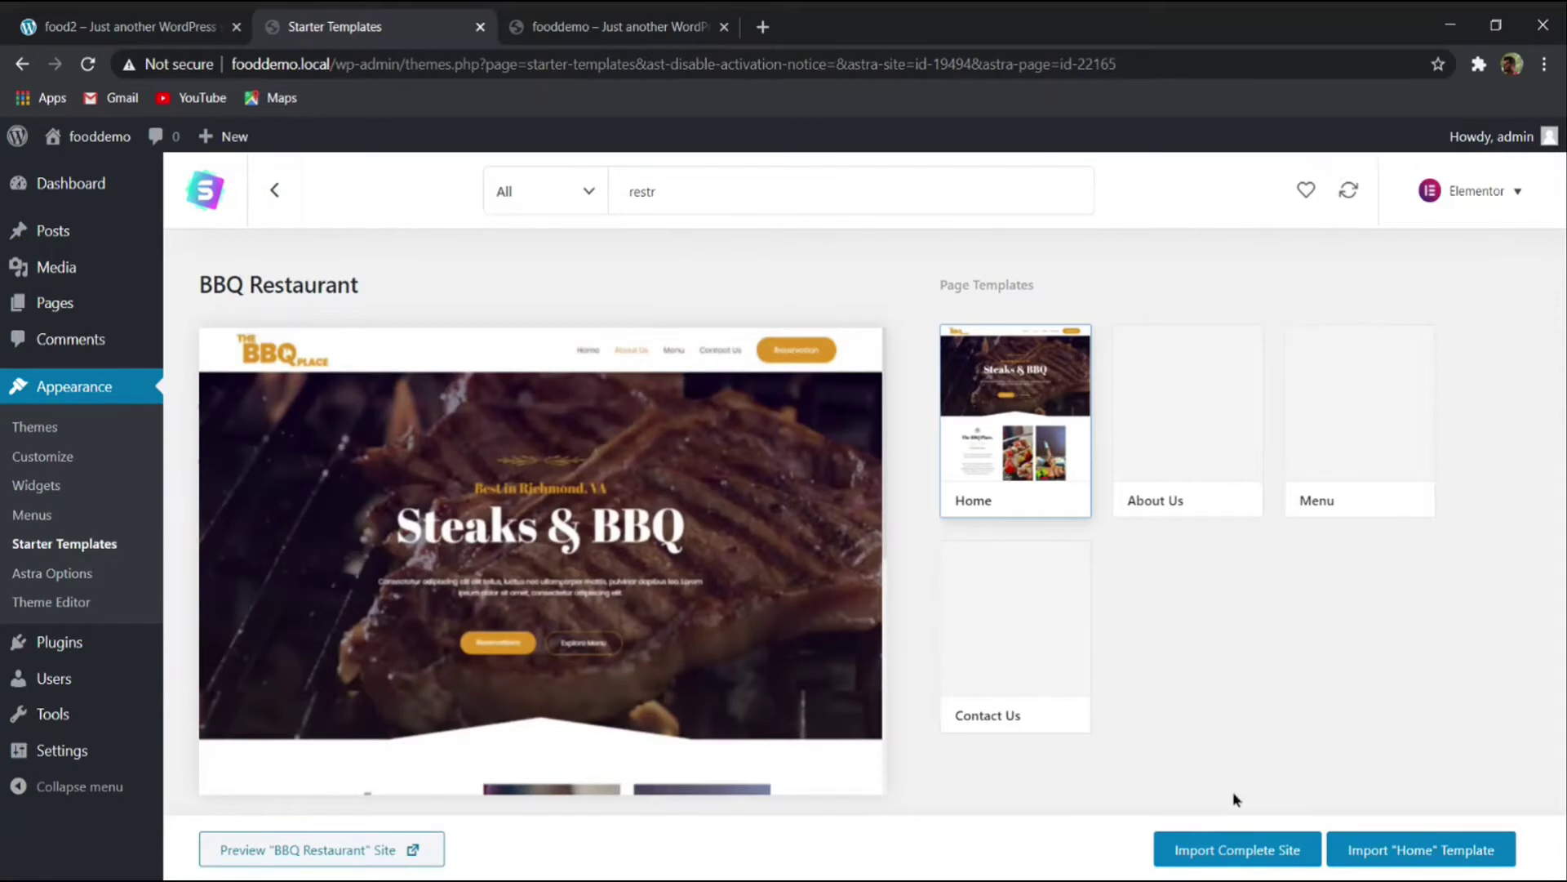
# Step: Import the complete BBQ Restaurant site with 'Delete Previously Imported Site' left unchecked
pyautogui.click(1210, 854)
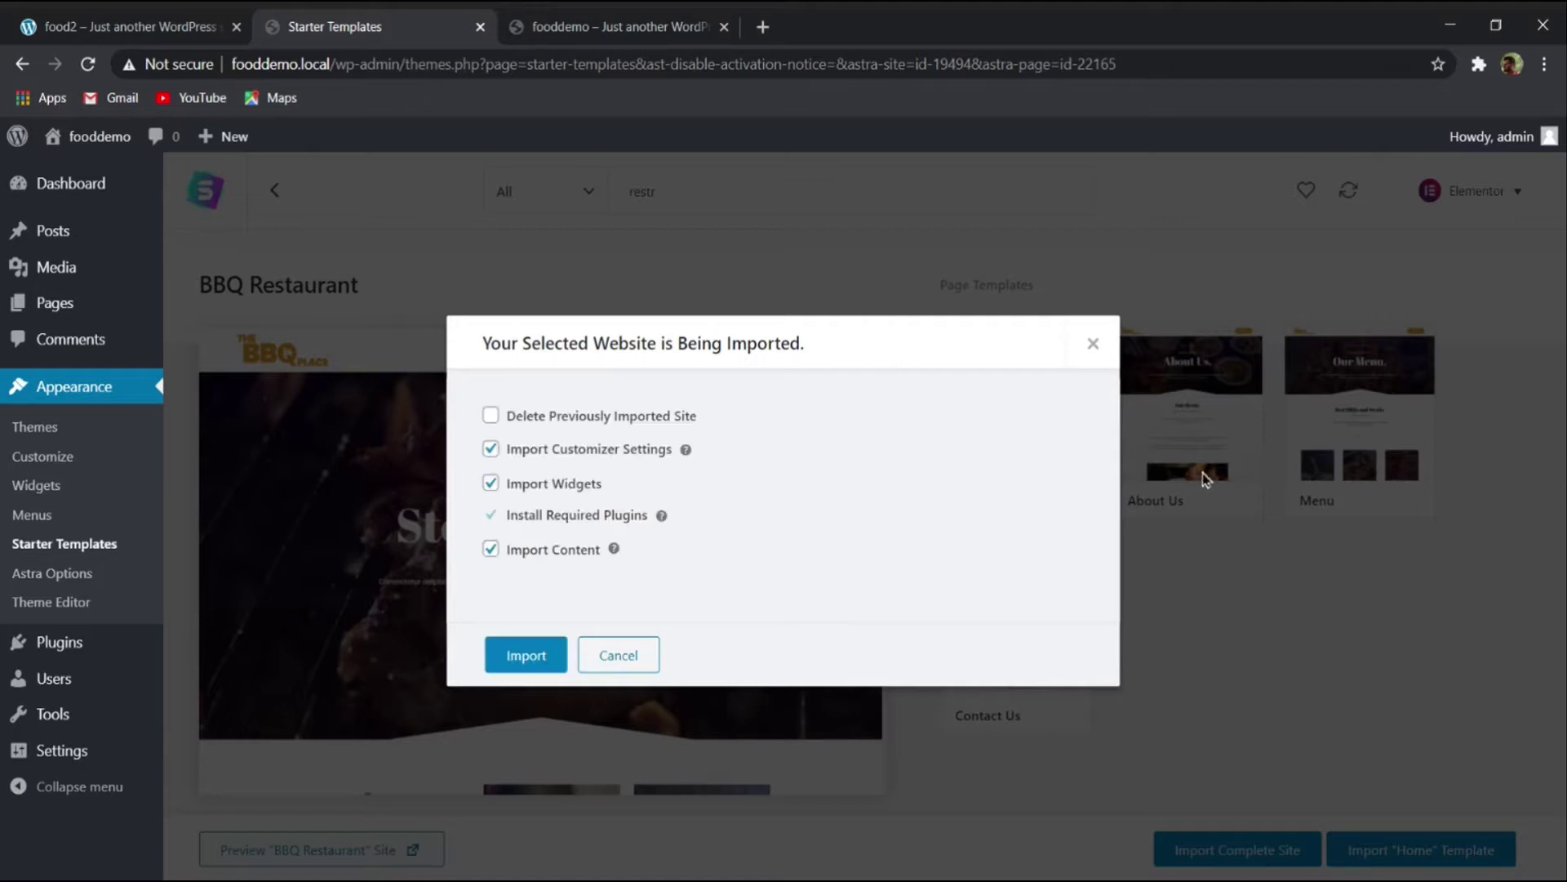
pyautogui.click(634, 419)
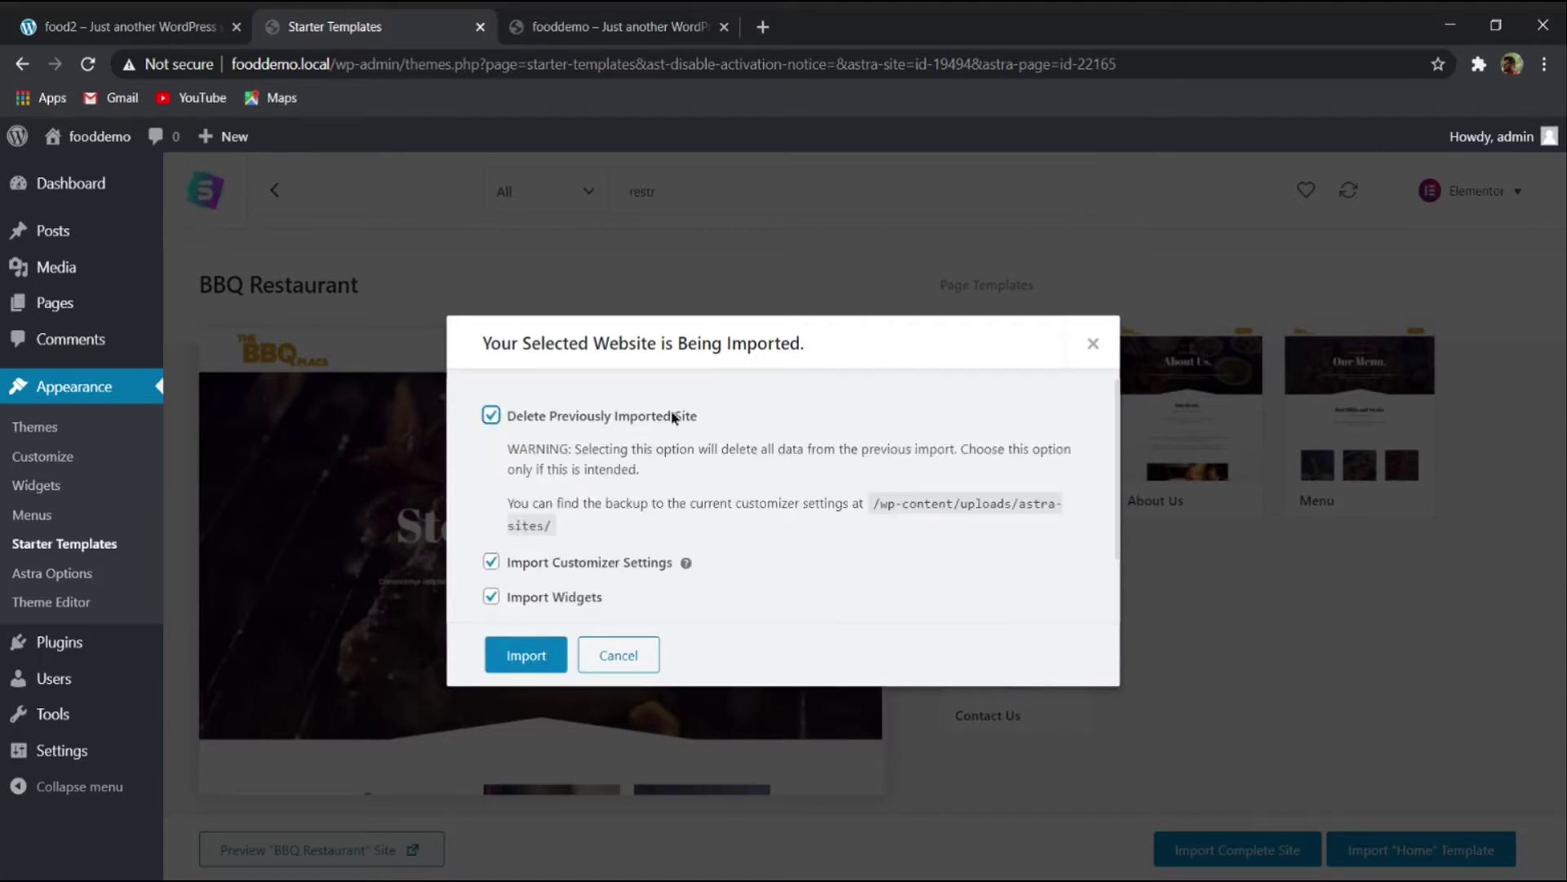
pyautogui.click(586, 414)
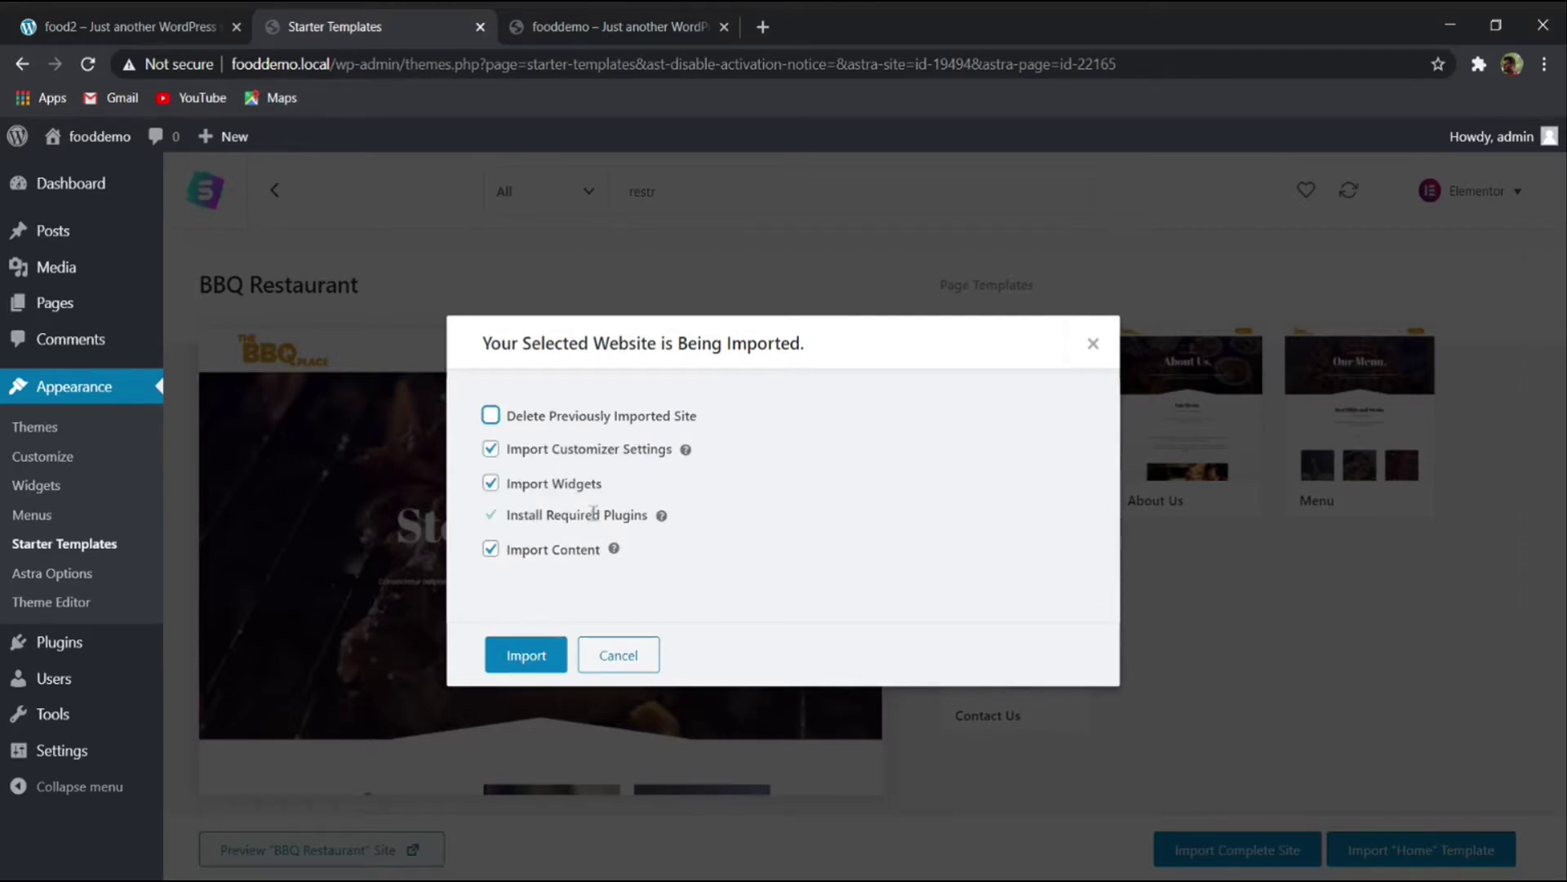
pyautogui.click(531, 663)
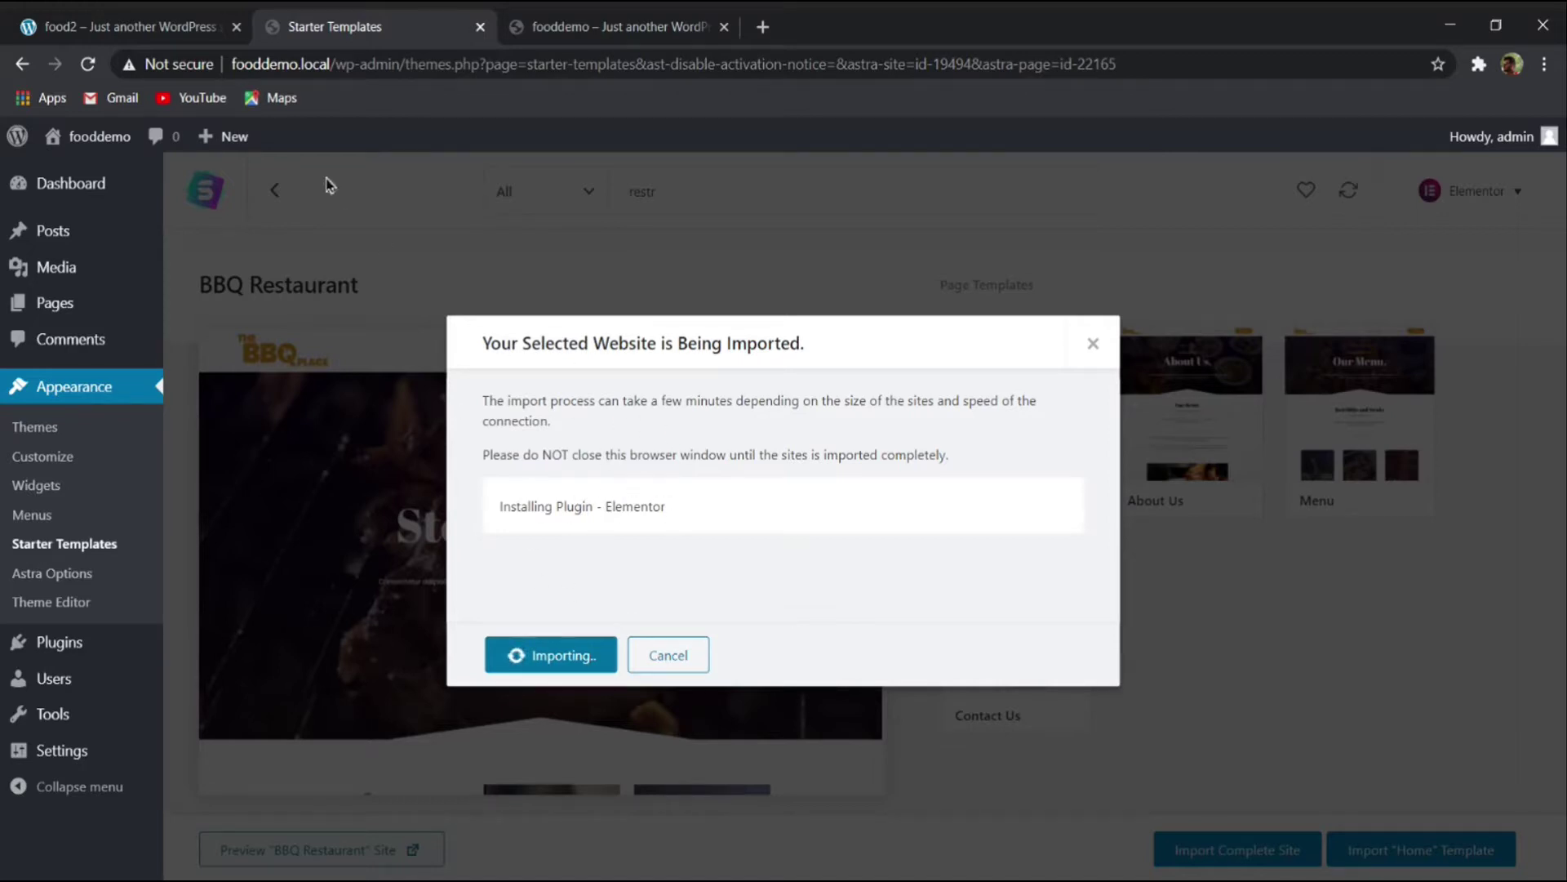
# Step: Wait for the BBQ Restaurant import to finish, comparing against the reference restaurant site meanwhile
pyautogui.click(123, 26)
pyautogui.scroll(10, 506, 179)
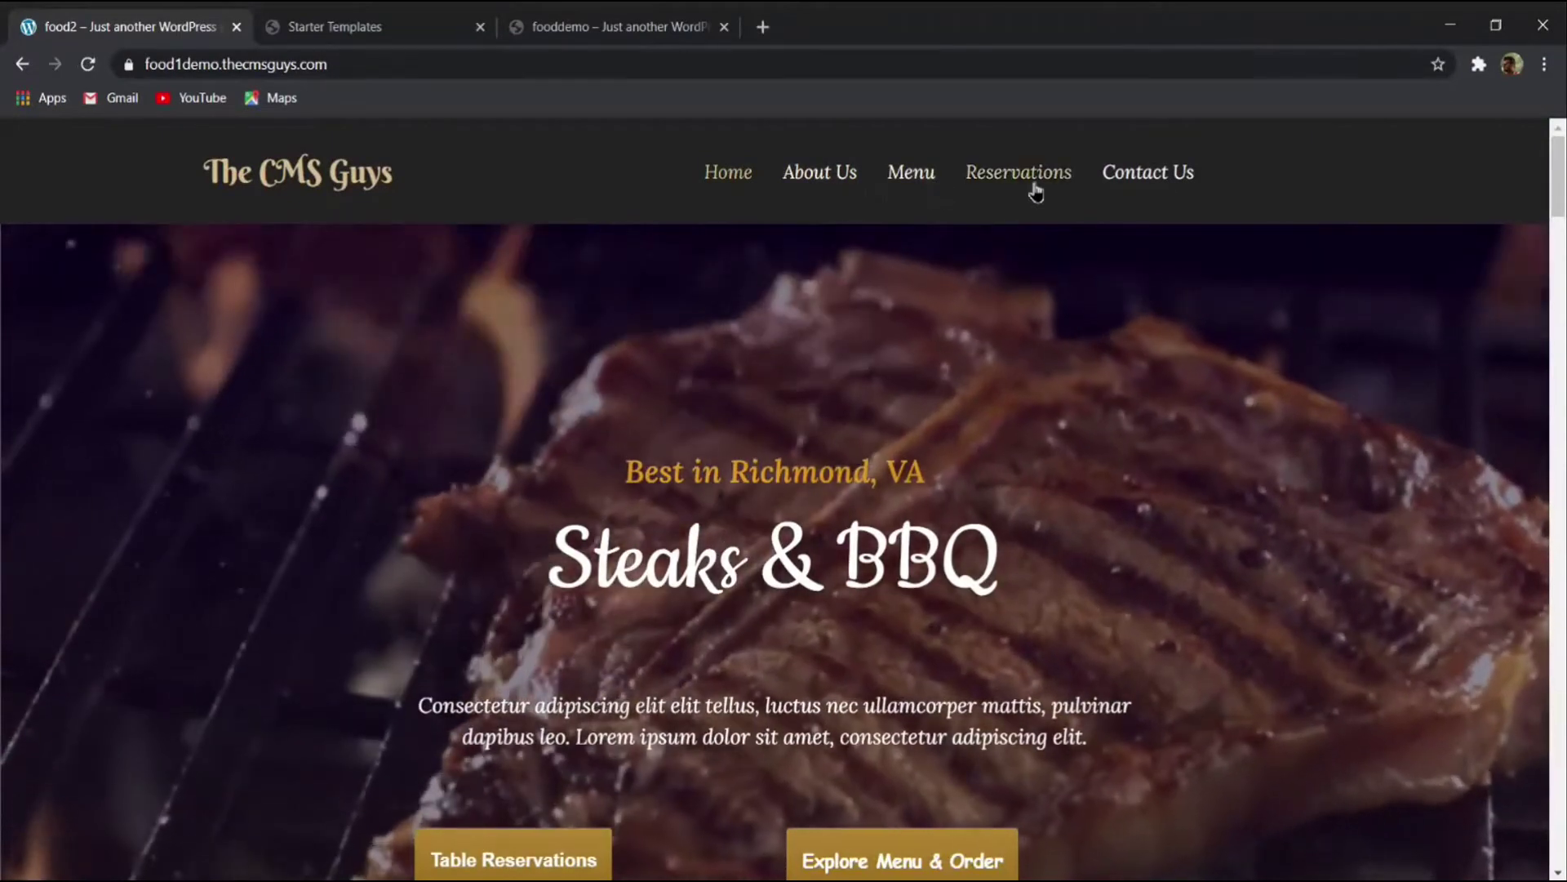
pyautogui.click(408, 28)
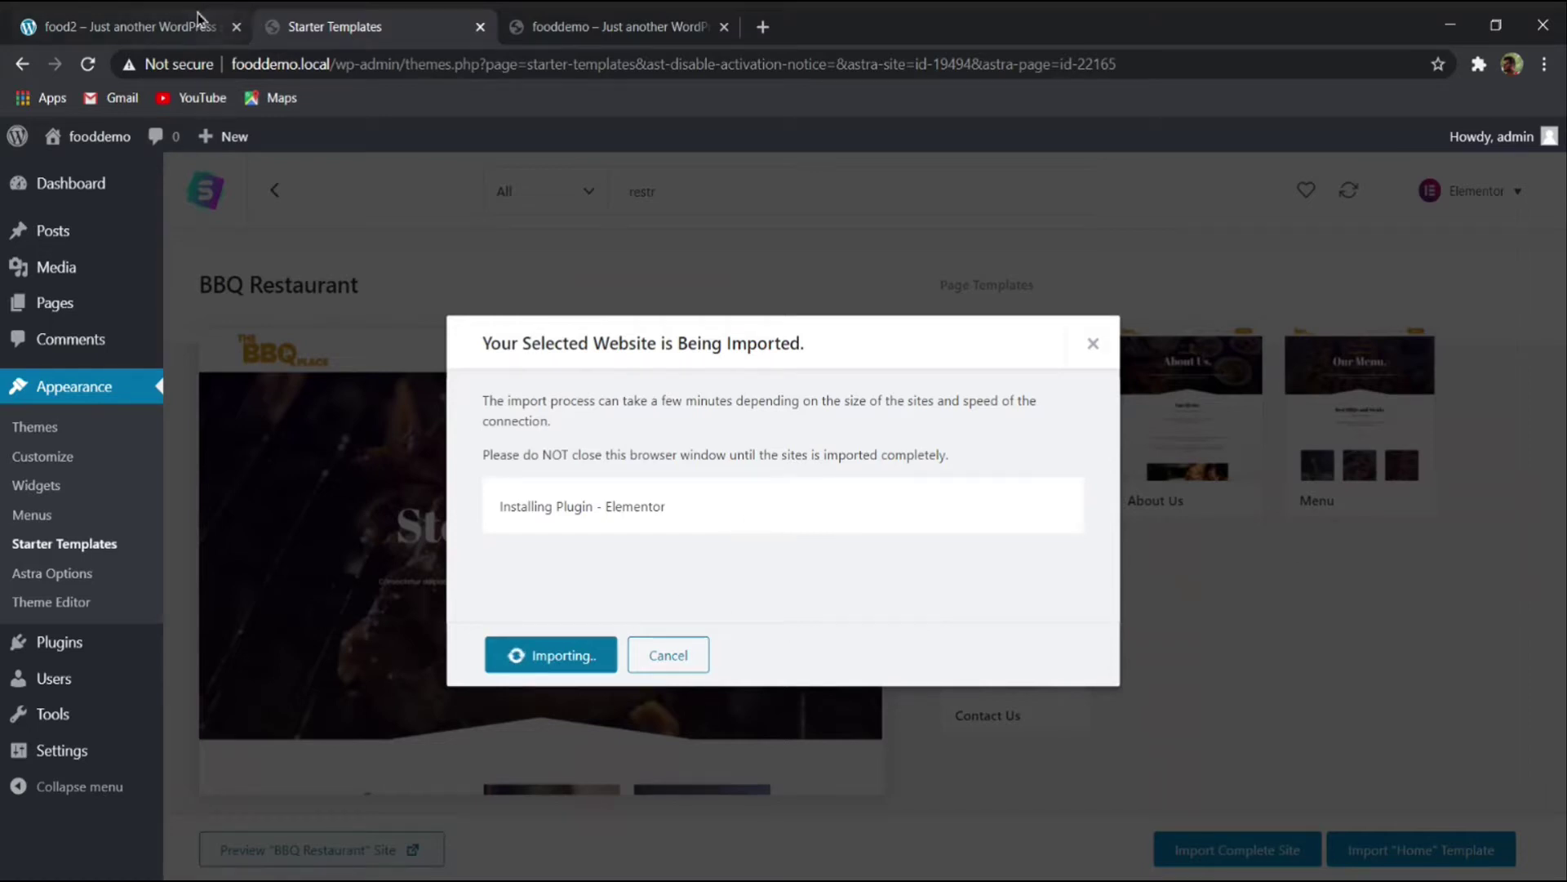
pyautogui.click(147, 26)
pyautogui.scroll(-10, 841, 360)
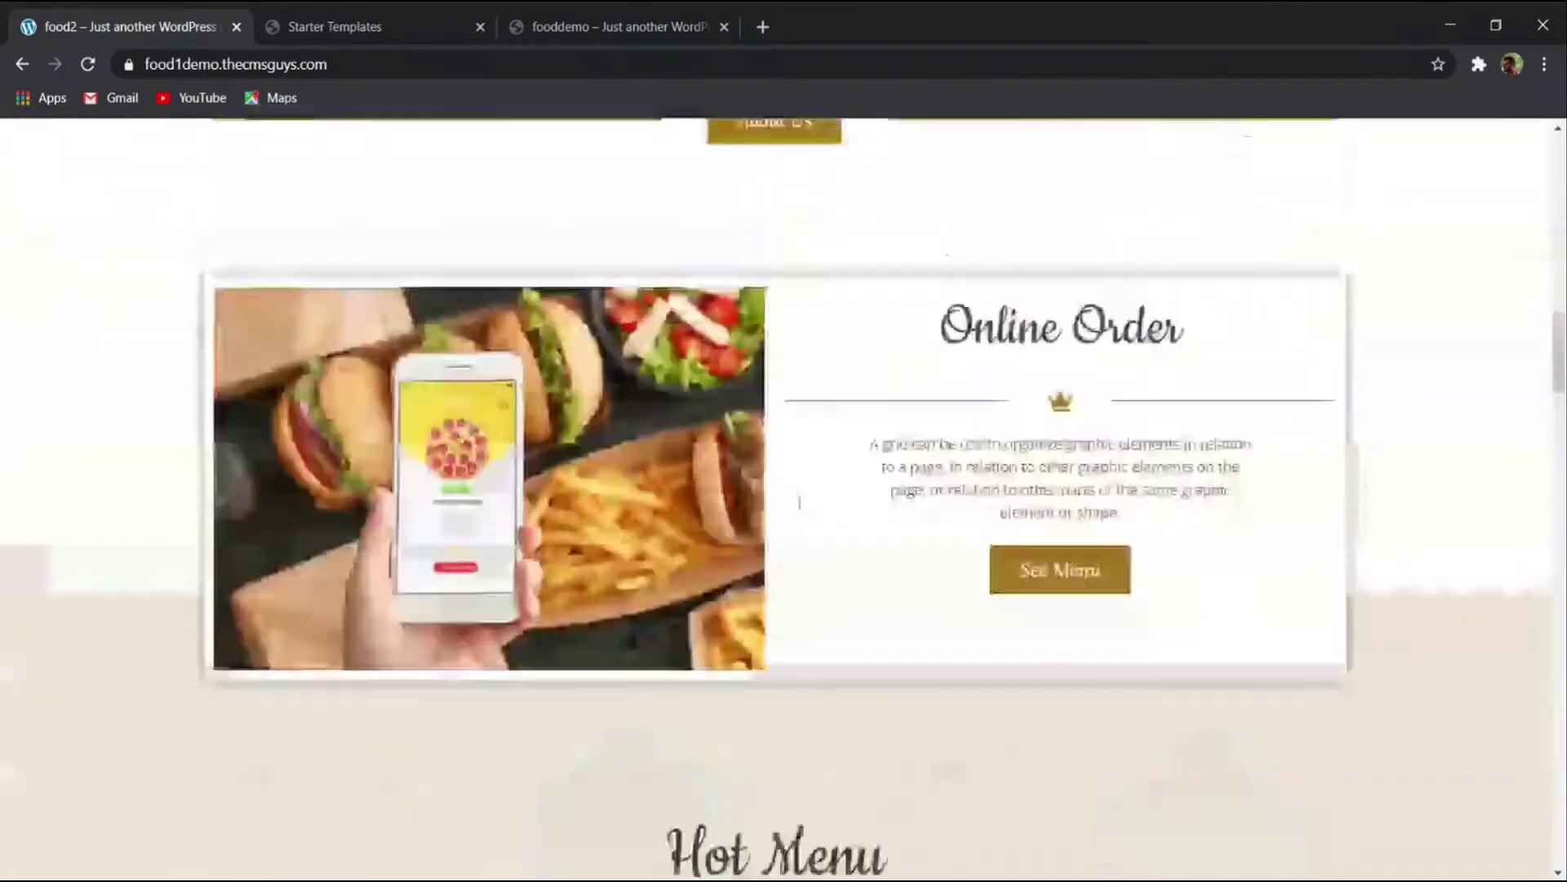
pyautogui.scroll(10, 833, 385)
pyautogui.click(335, 26)
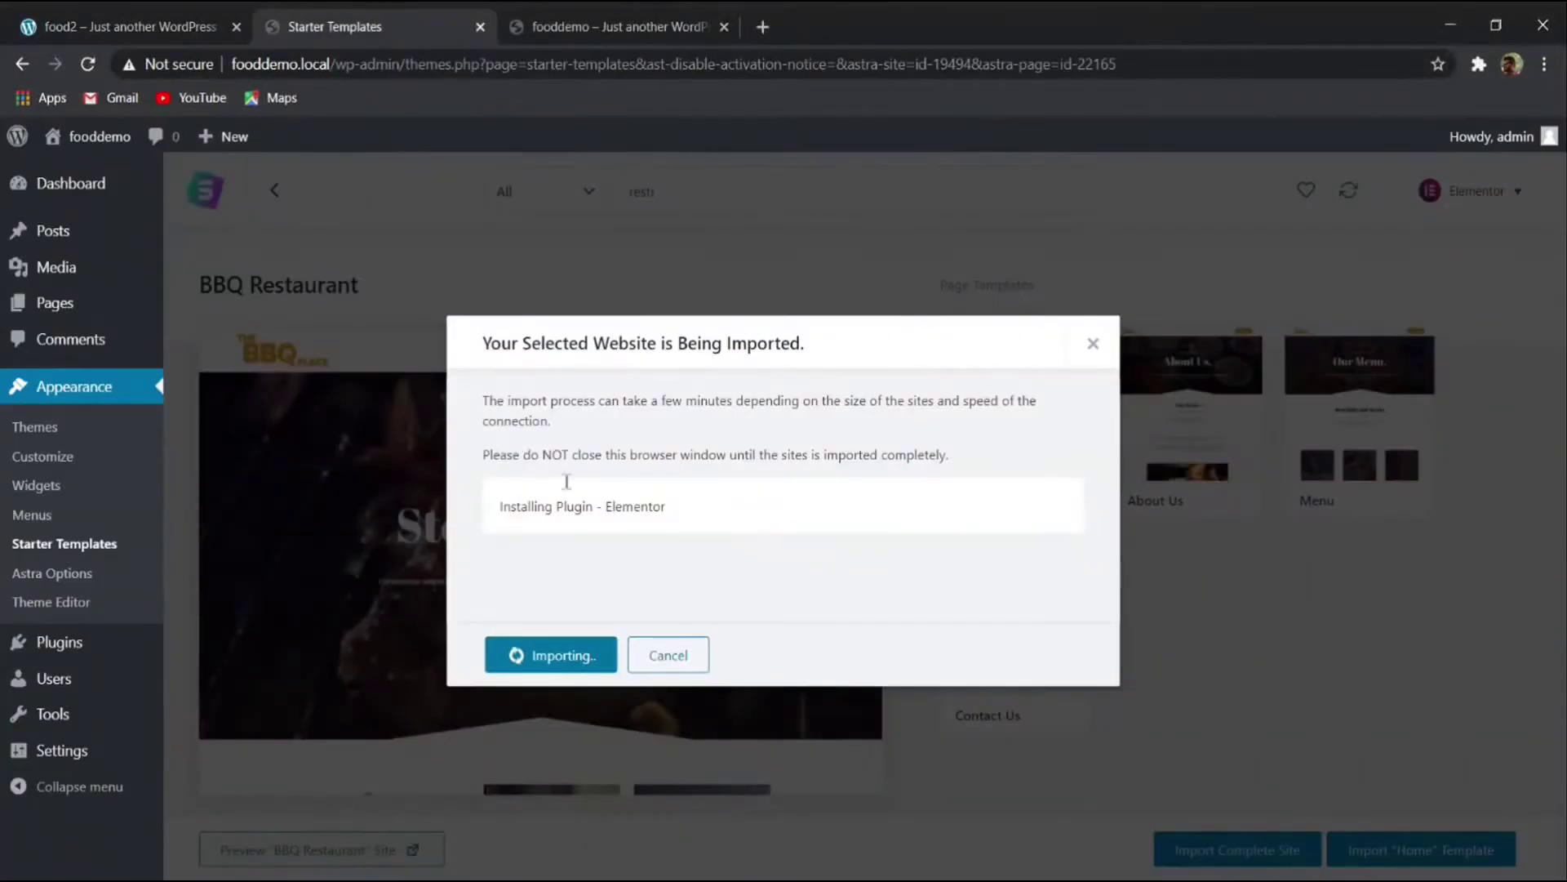
pyautogui.click(147, 26)
pyautogui.scroll(-10, 525, 526)
pyautogui.scroll(10, 365, 203)
pyautogui.click(323, 20)
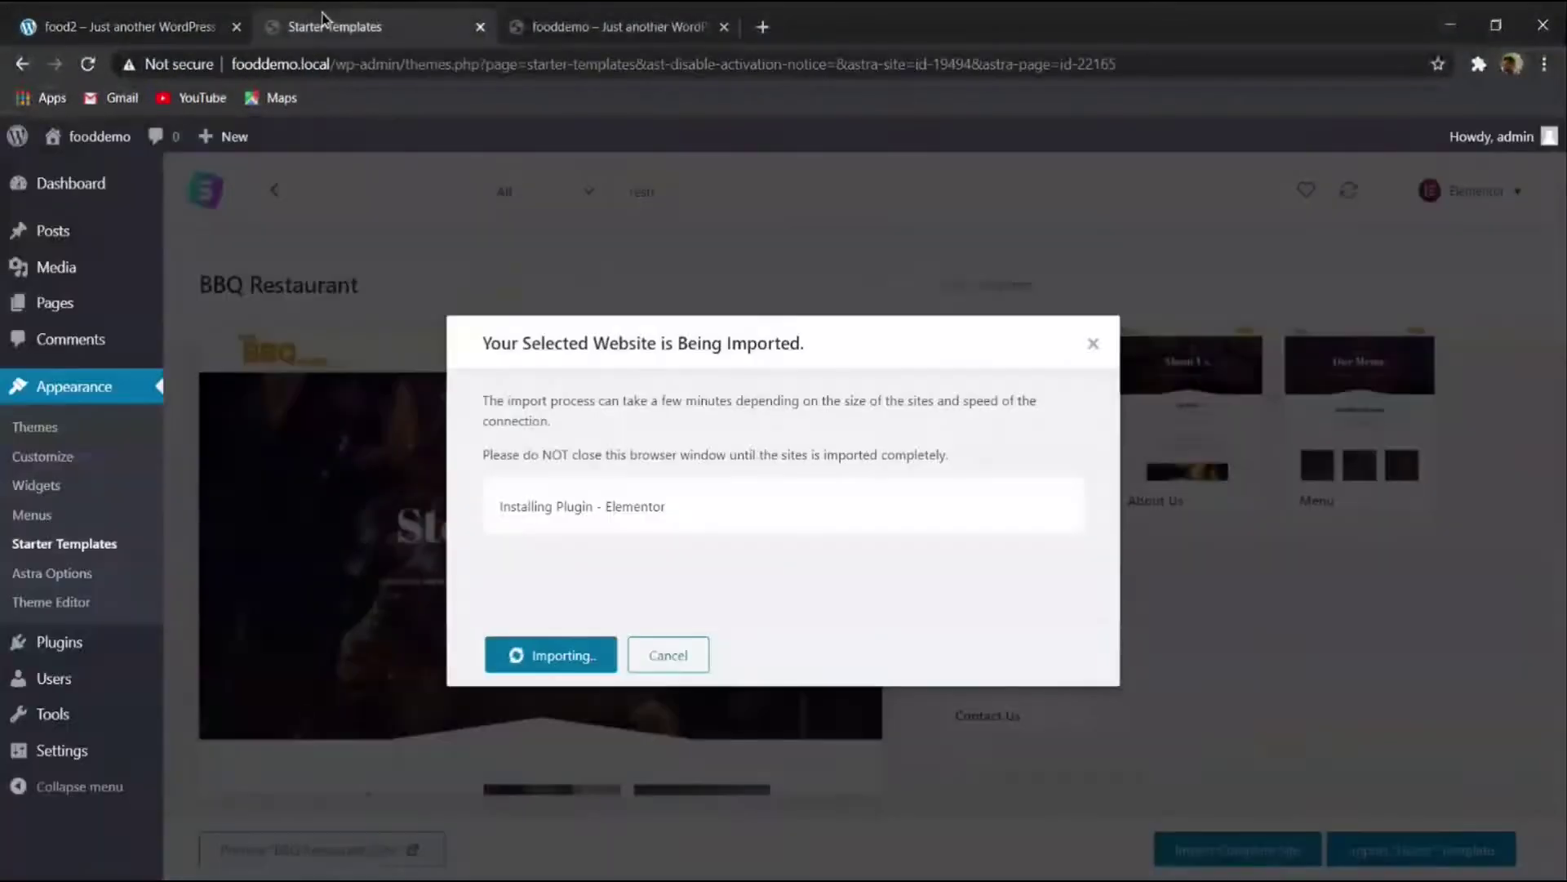
pyautogui.click(147, 26)
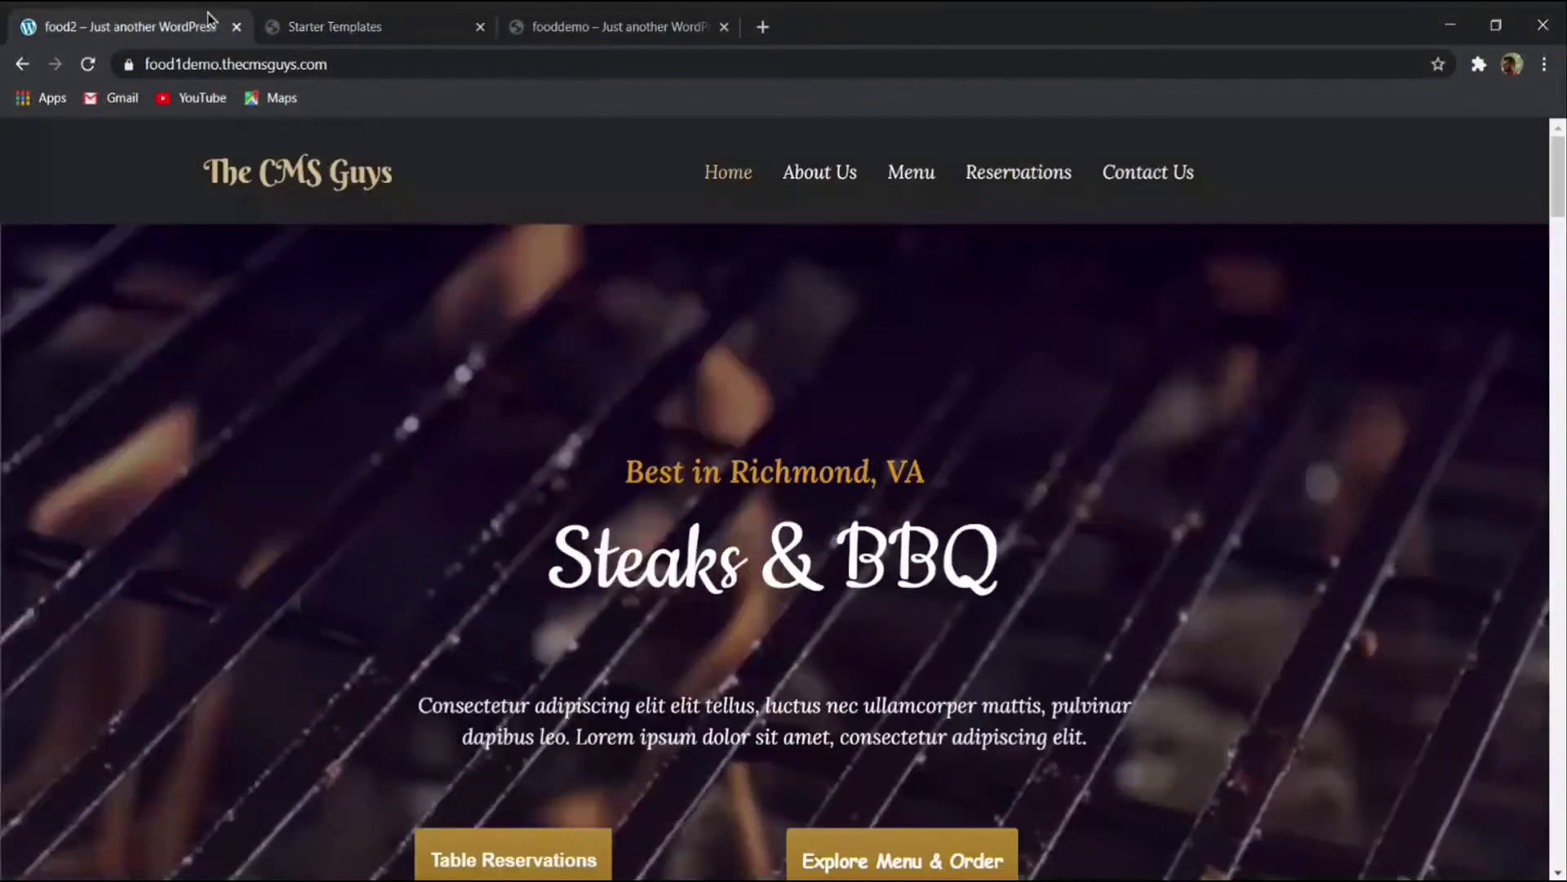
pyautogui.scroll(-10, 555, 514)
pyautogui.scroll(10, 555, 514)
pyautogui.click(371, 16)
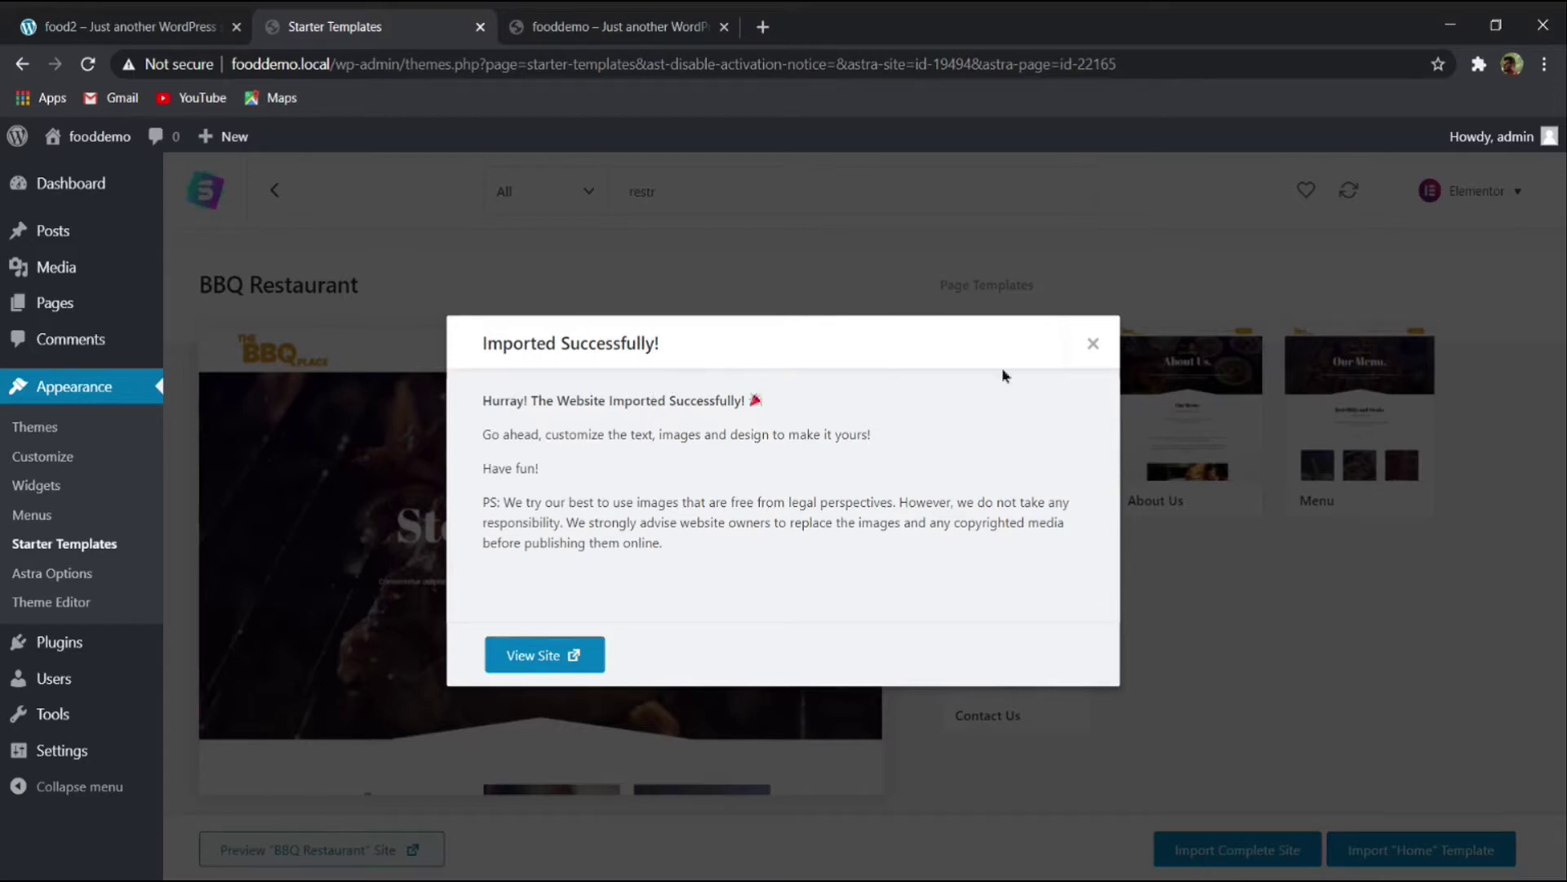
# Step: Open the imported site in a new tab and close the 'Imported Successfully!' message
pyautogui.click(538, 651)
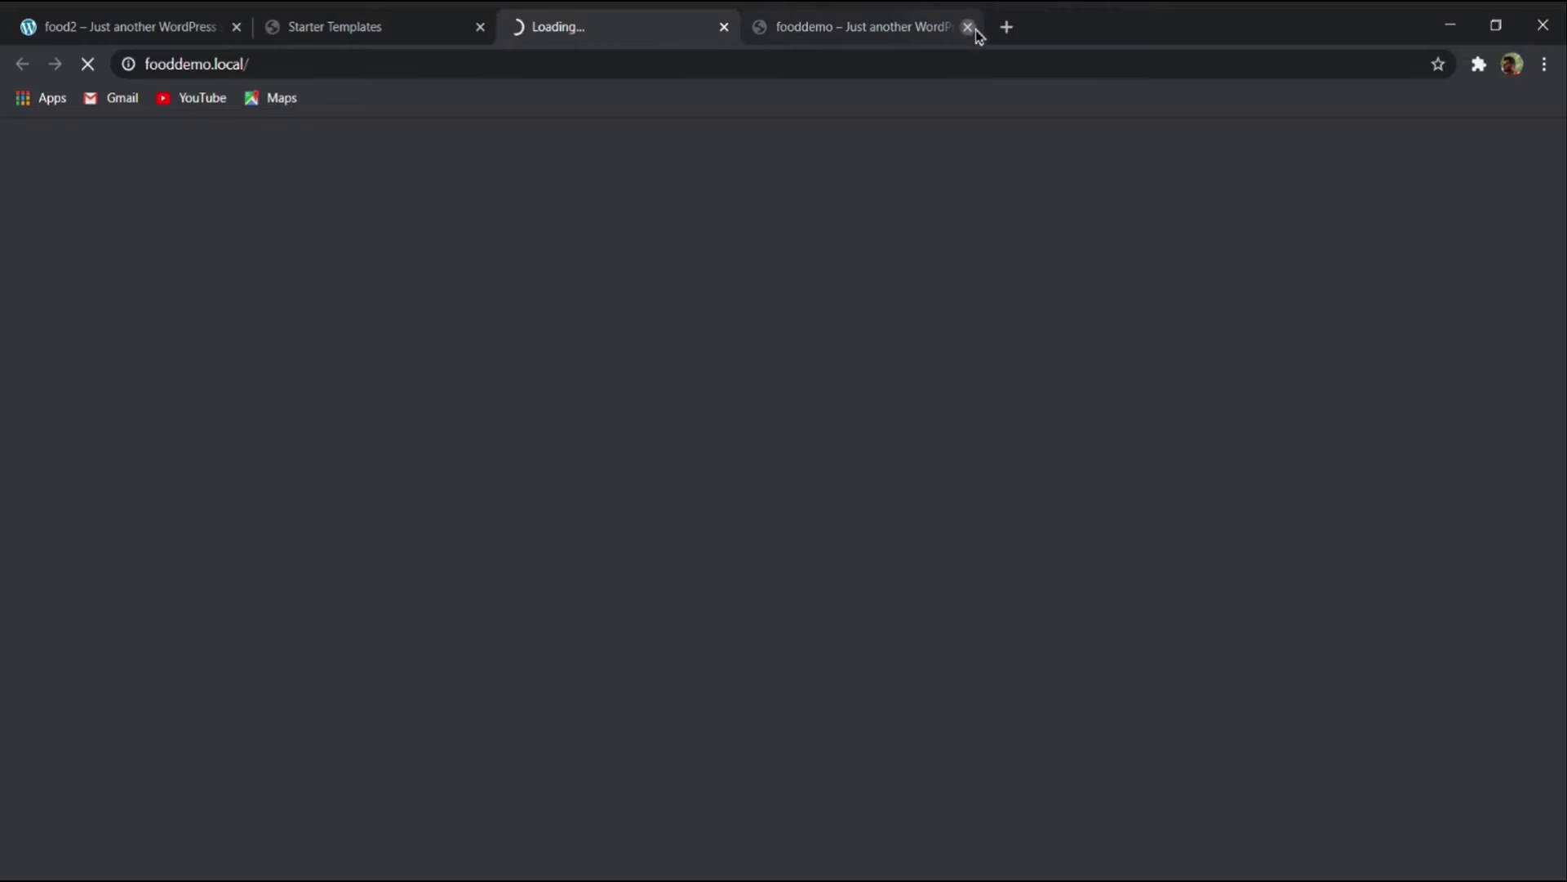
pyautogui.click(387, 14)
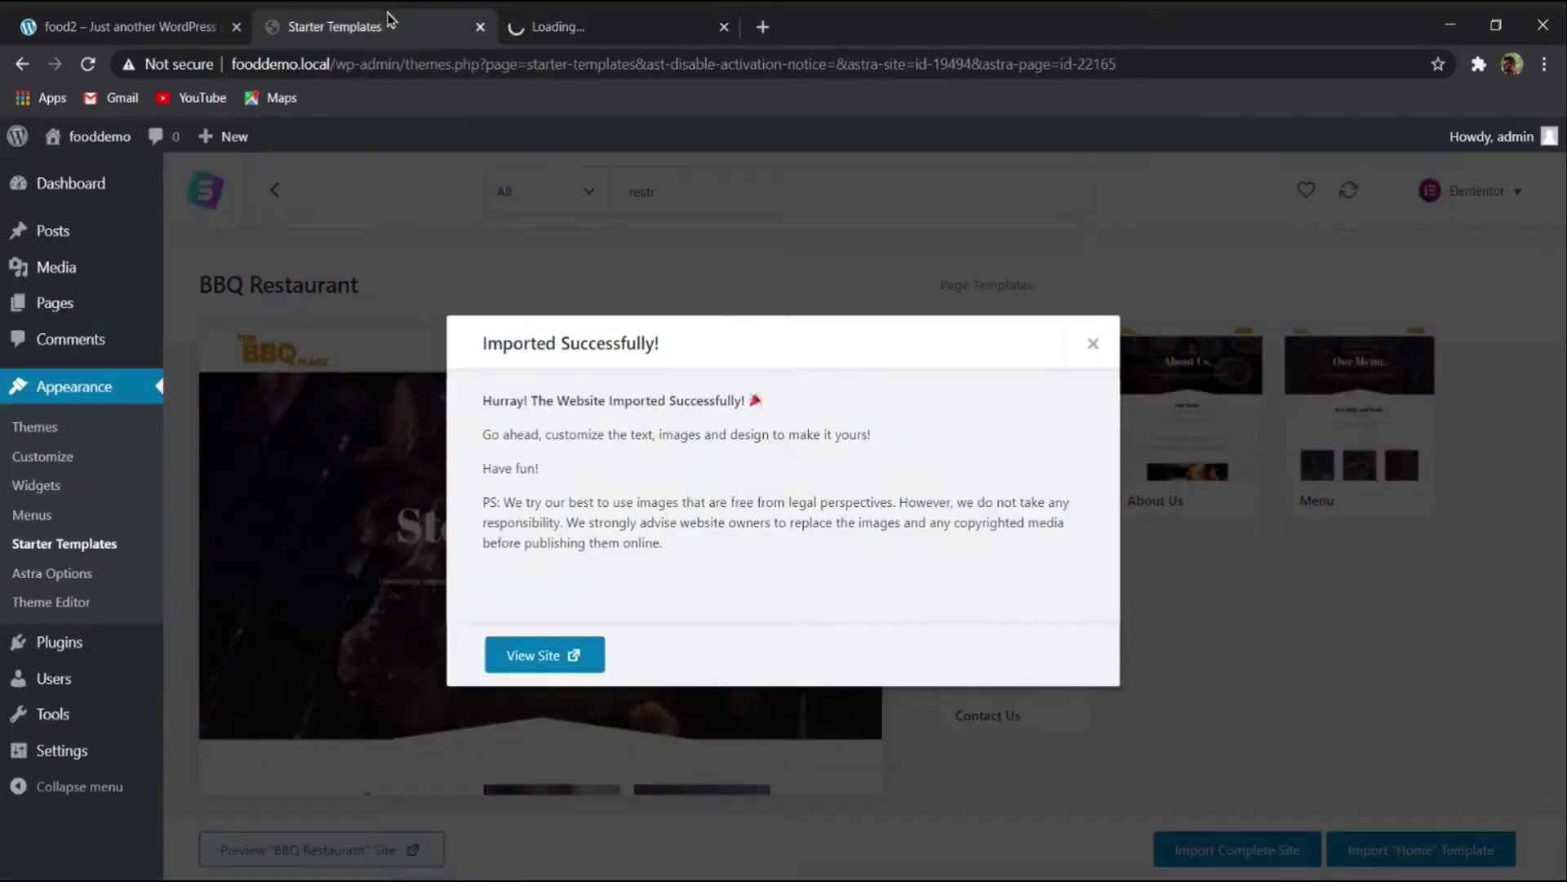
pyautogui.click(1093, 346)
pyautogui.click(550, 18)
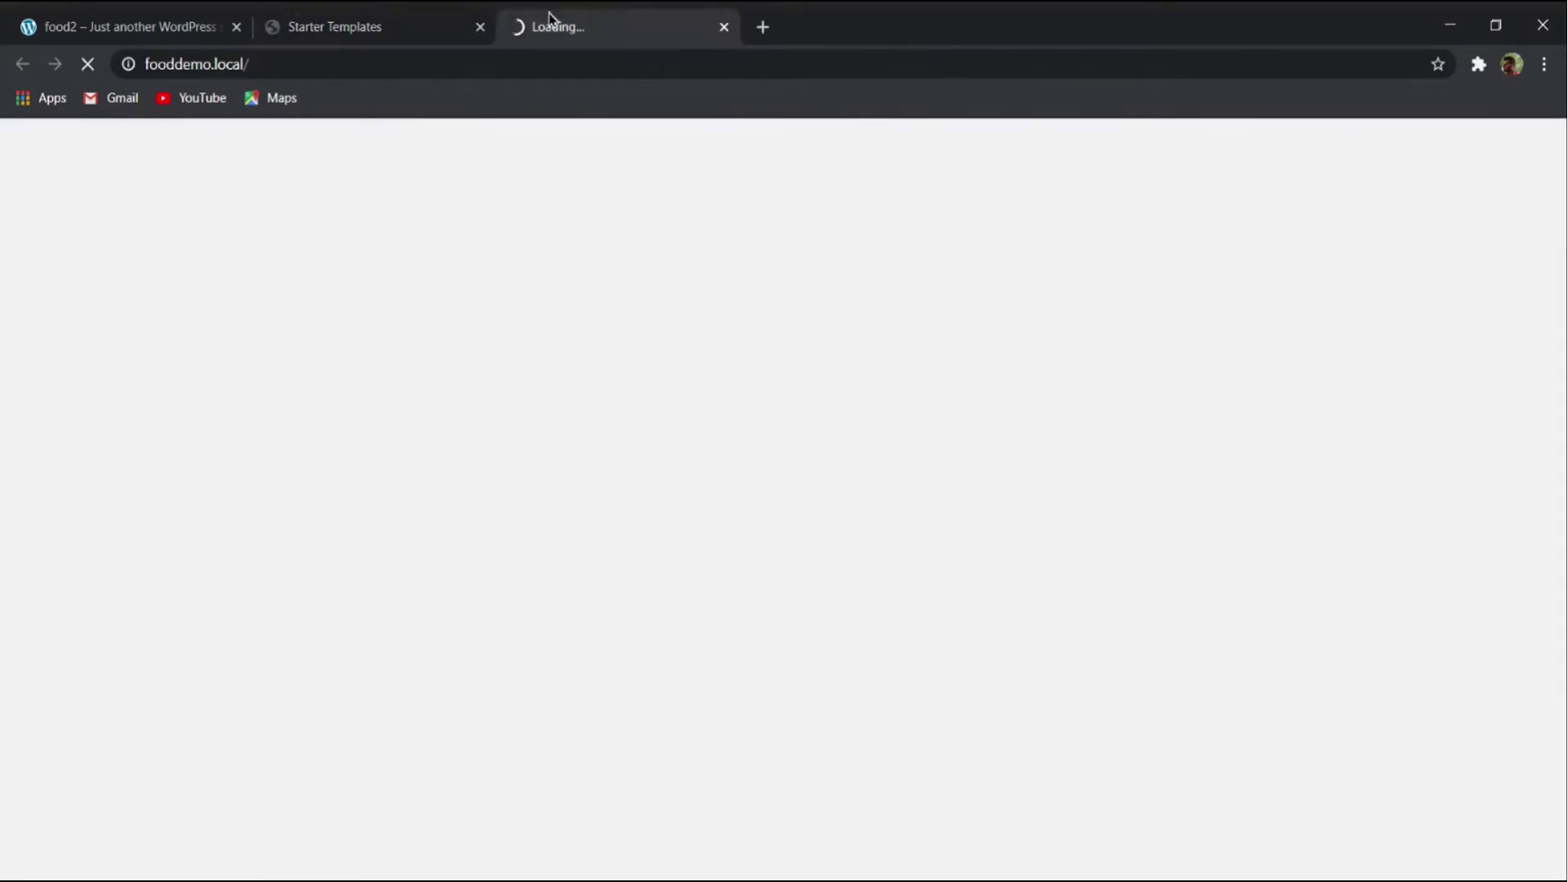
pyautogui.click(438, 18)
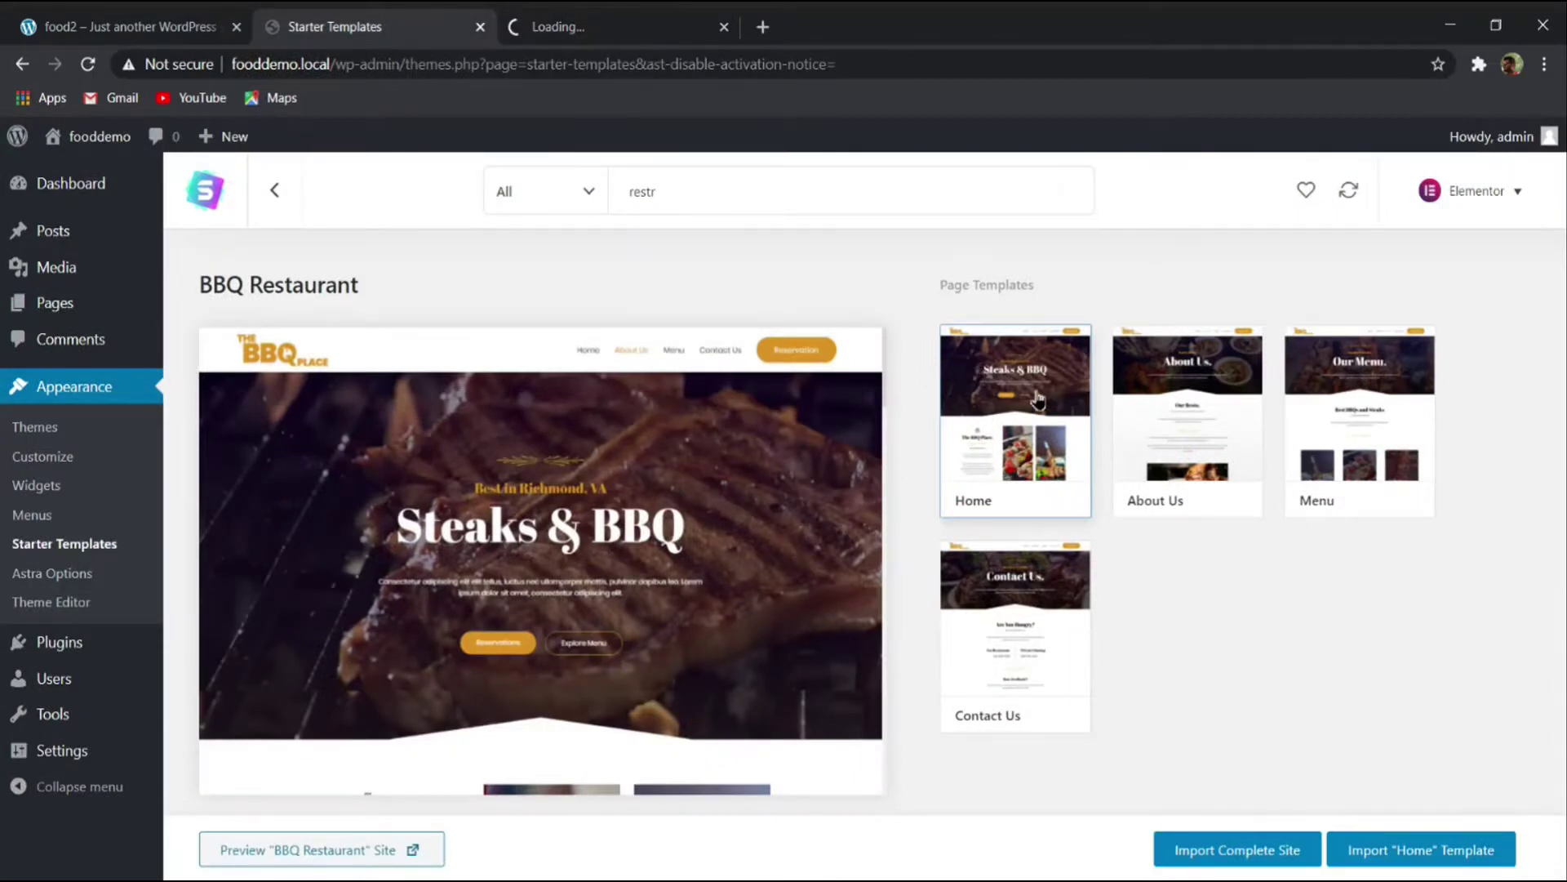
# Step: Preview the About Us, Menu and Contact Us page templates and compare with the reference site
pyautogui.scroll(-10, 624, 478)
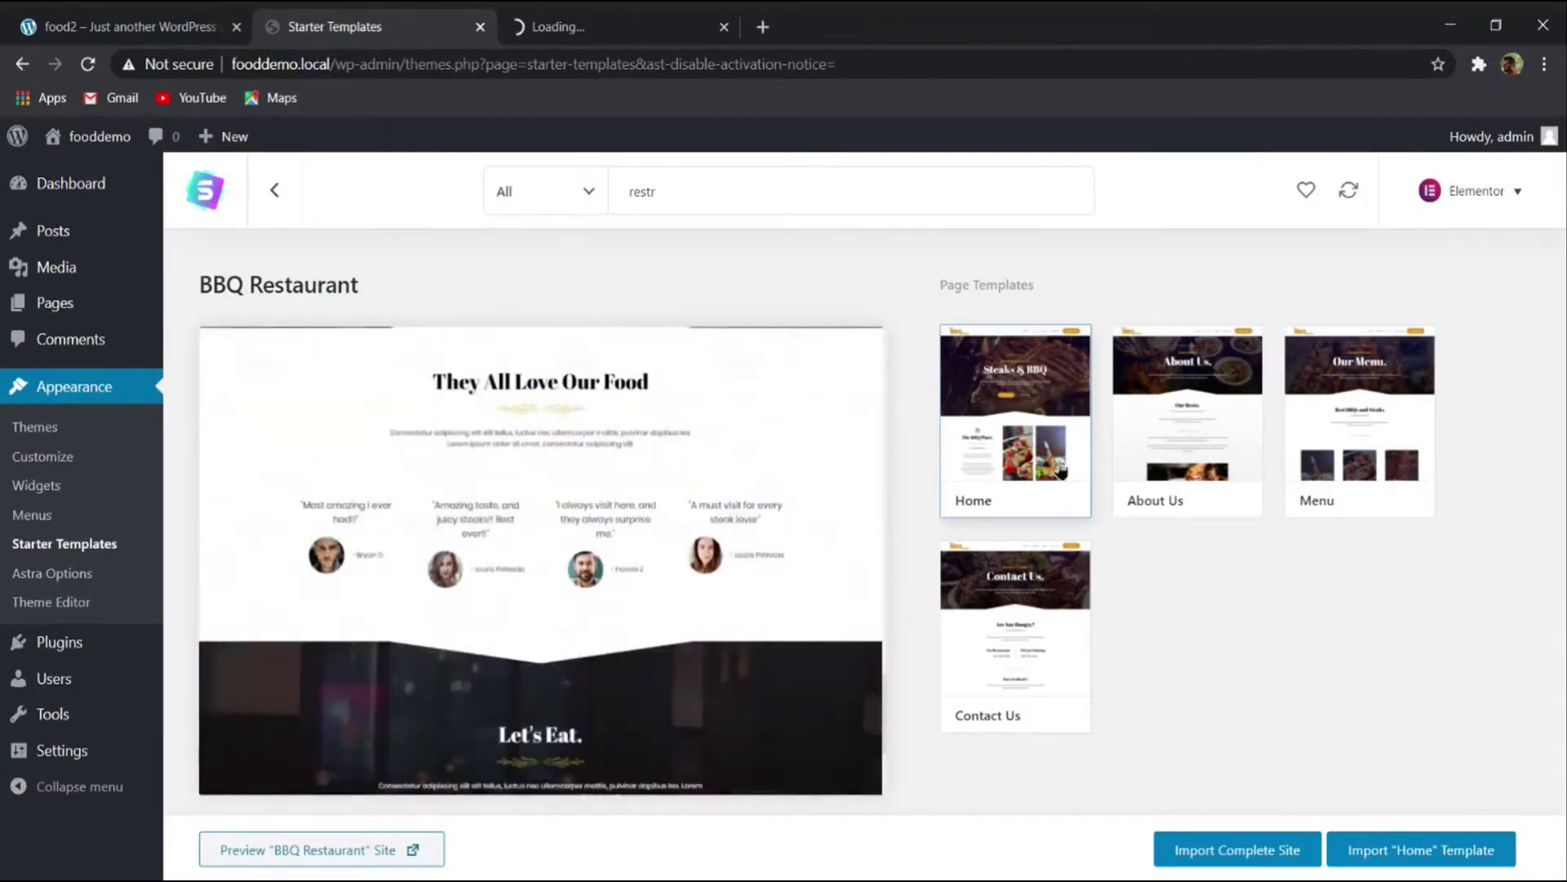
pyautogui.click(1188, 408)
pyautogui.click(1359, 408)
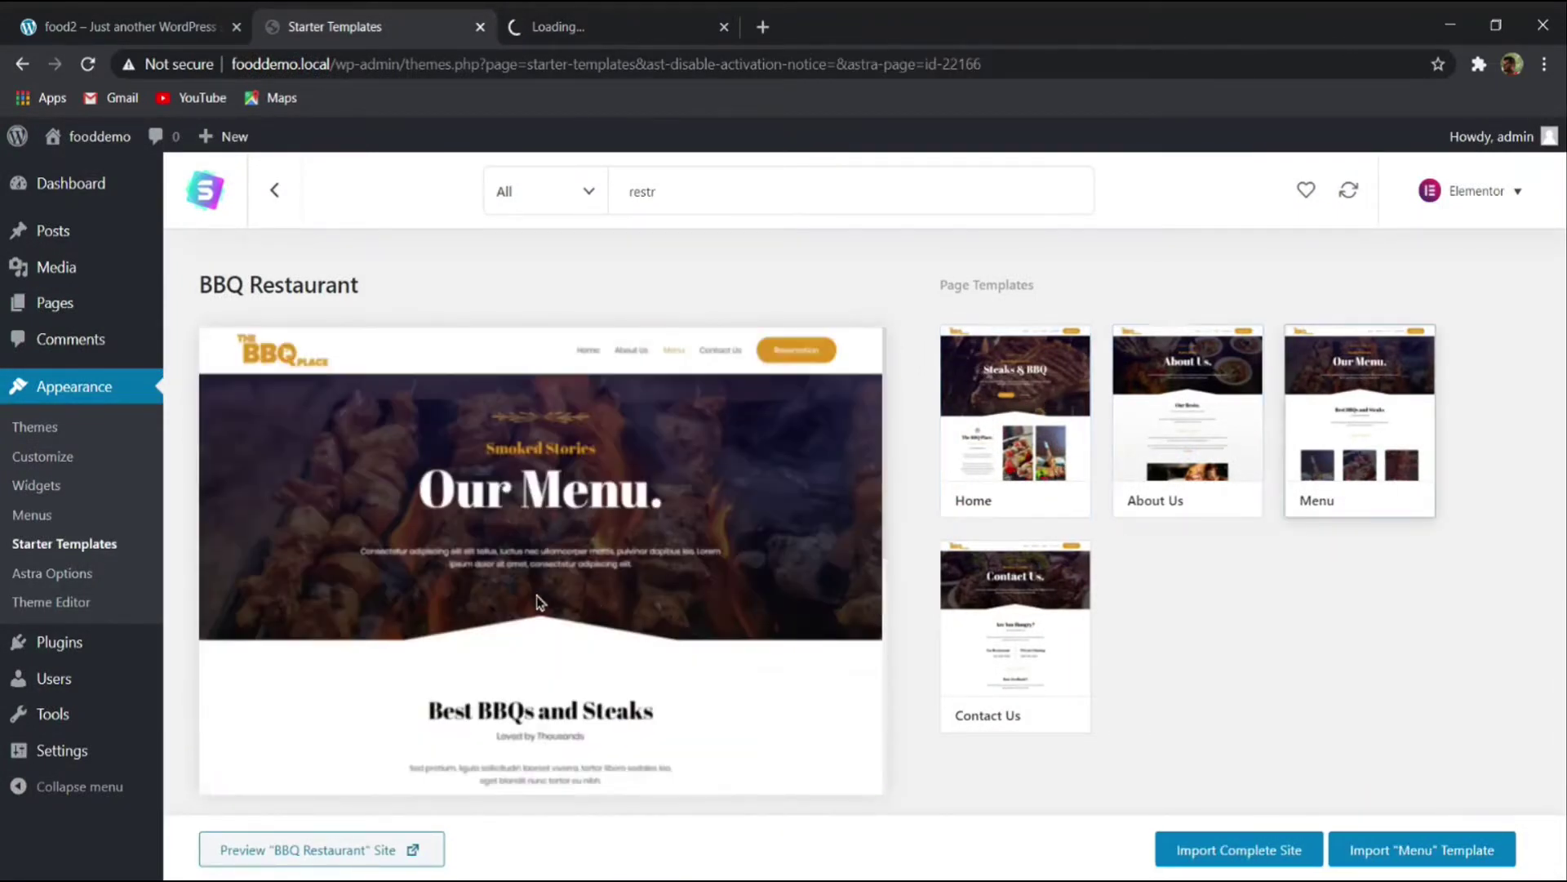
pyautogui.scroll(-5, 539, 603)
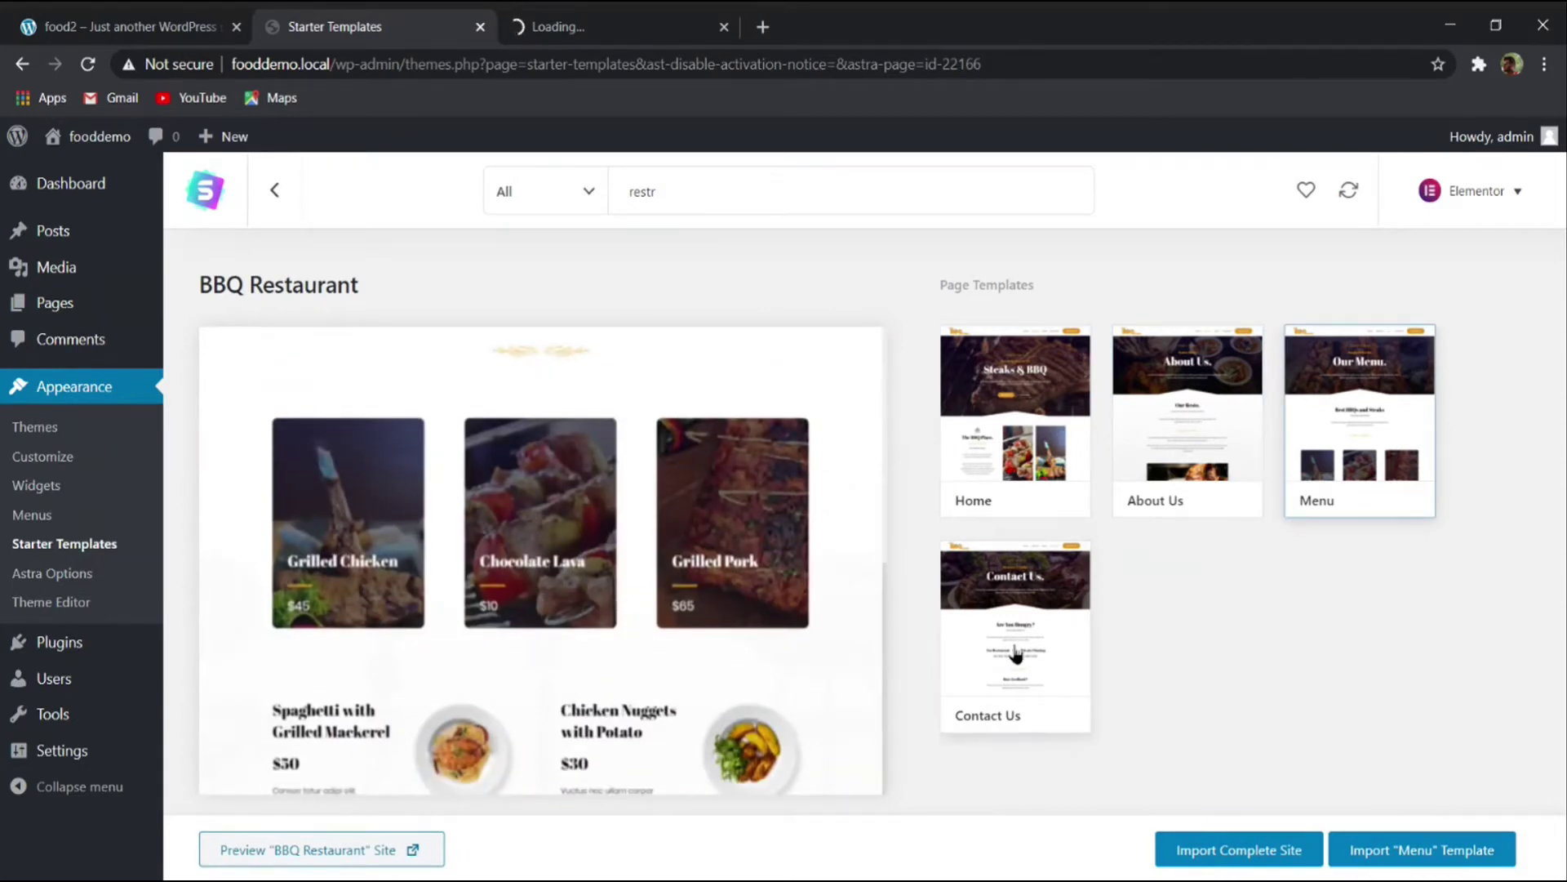
pyautogui.click(1016, 653)
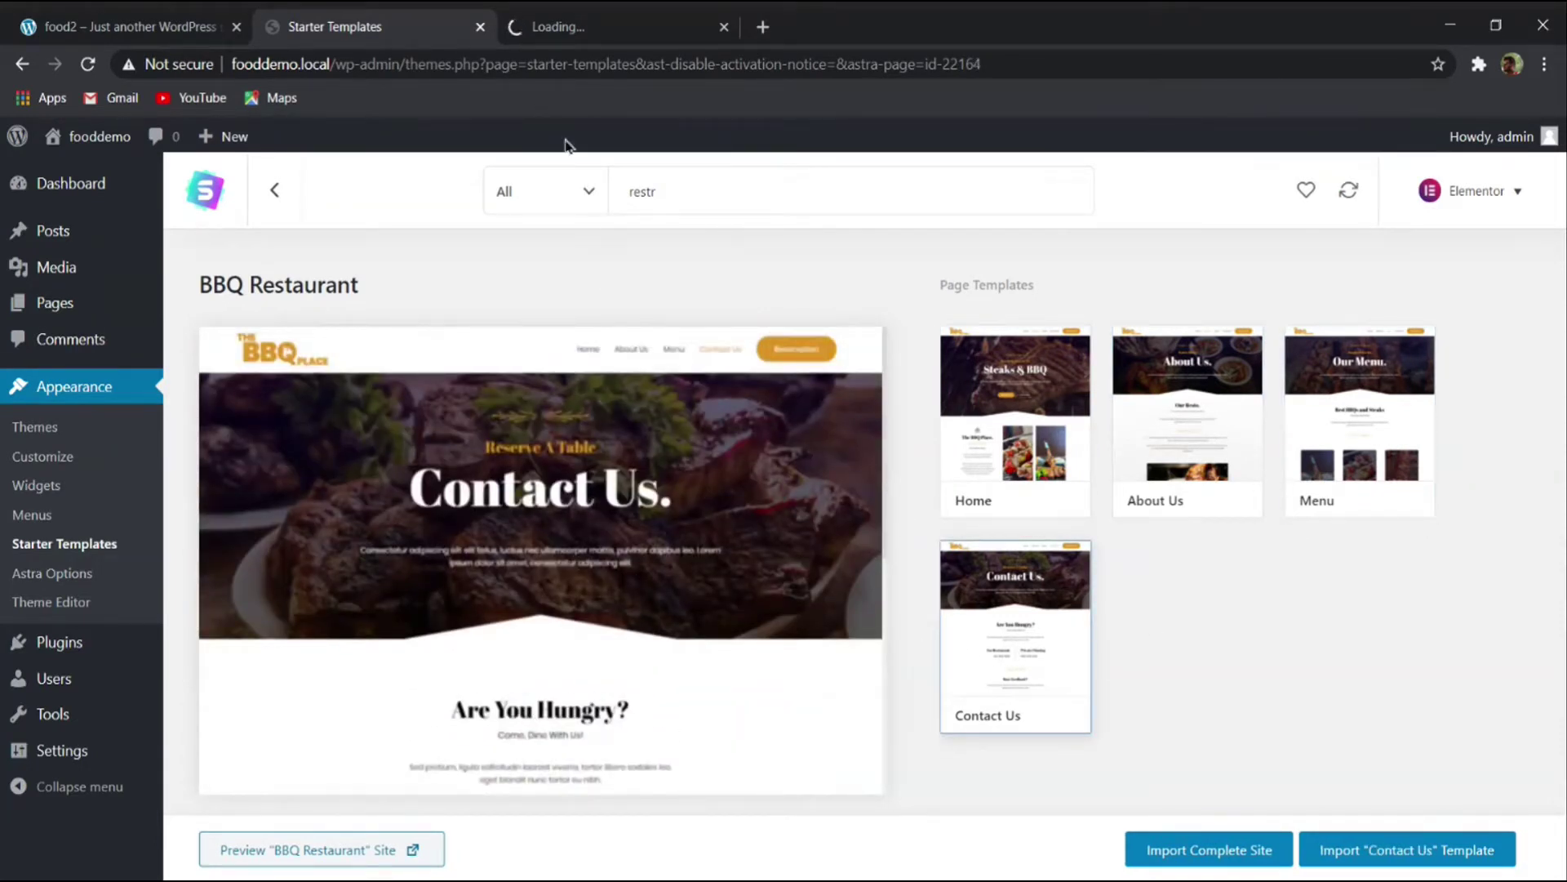
pyautogui.scroll(-5, 461, 371)
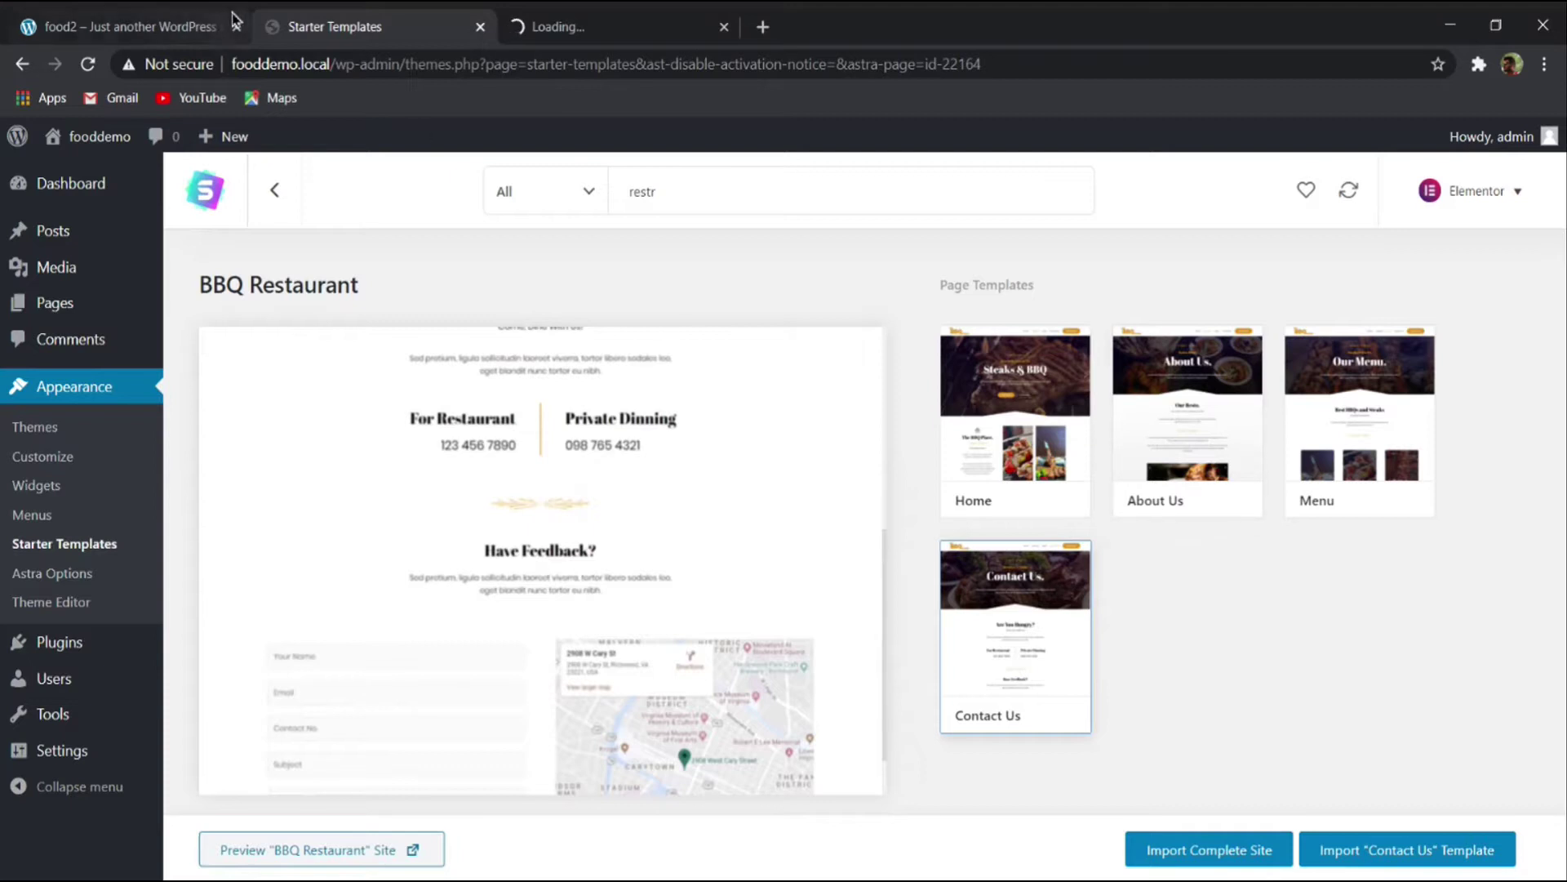
pyautogui.click(232, 20)
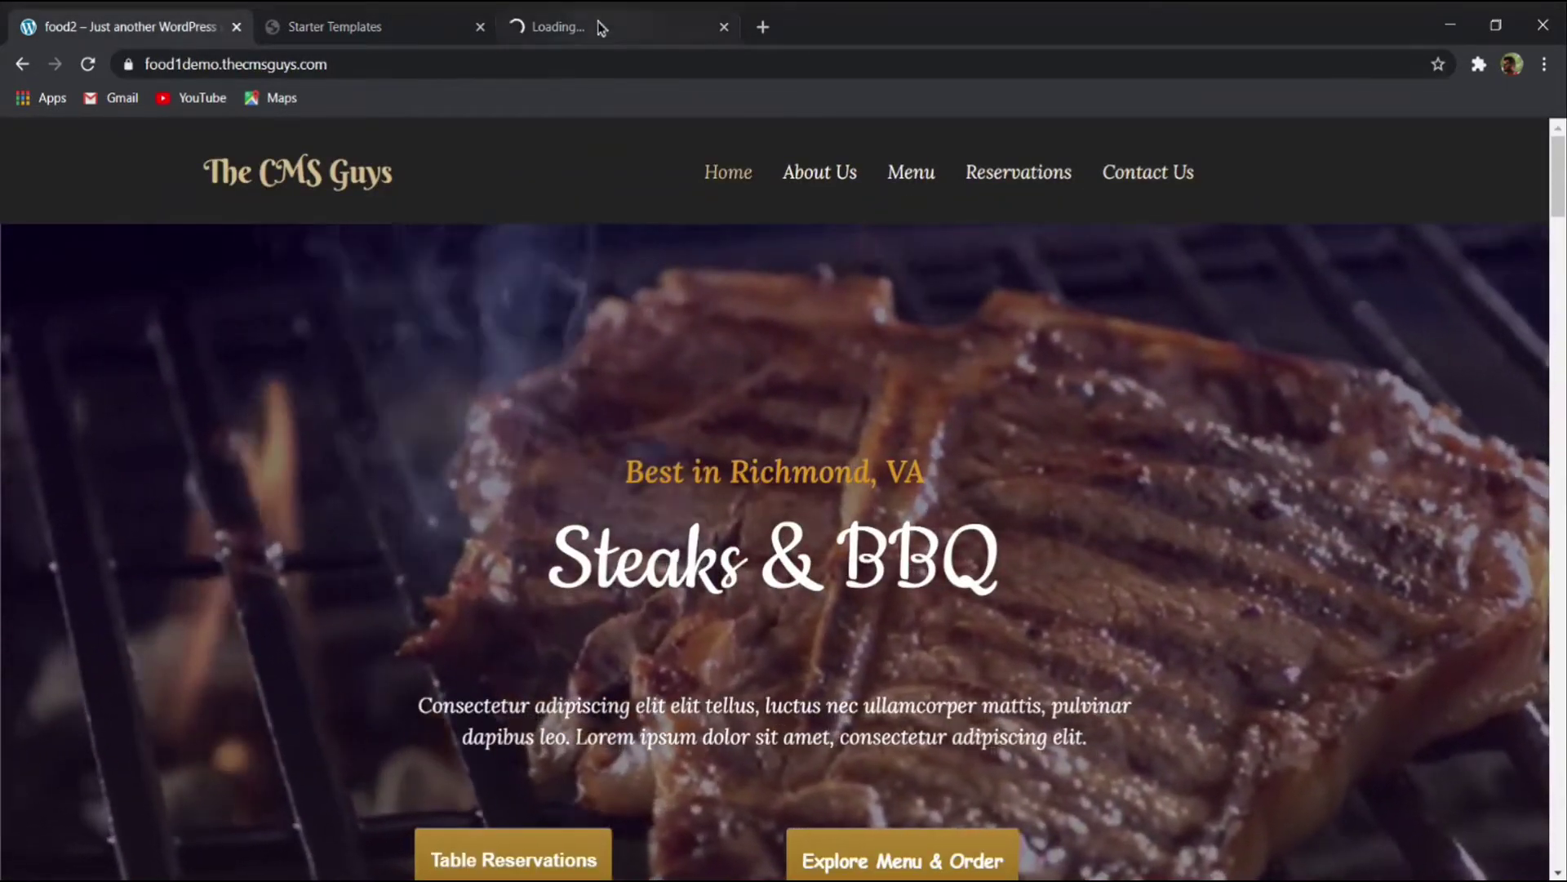
pyautogui.click(420, 23)
pyautogui.click(541, 18)
pyautogui.click(445, 20)
# Step: Preview the BBQ Restaurant Home and About Us page templates again
pyautogui.scroll(3, 608, 490)
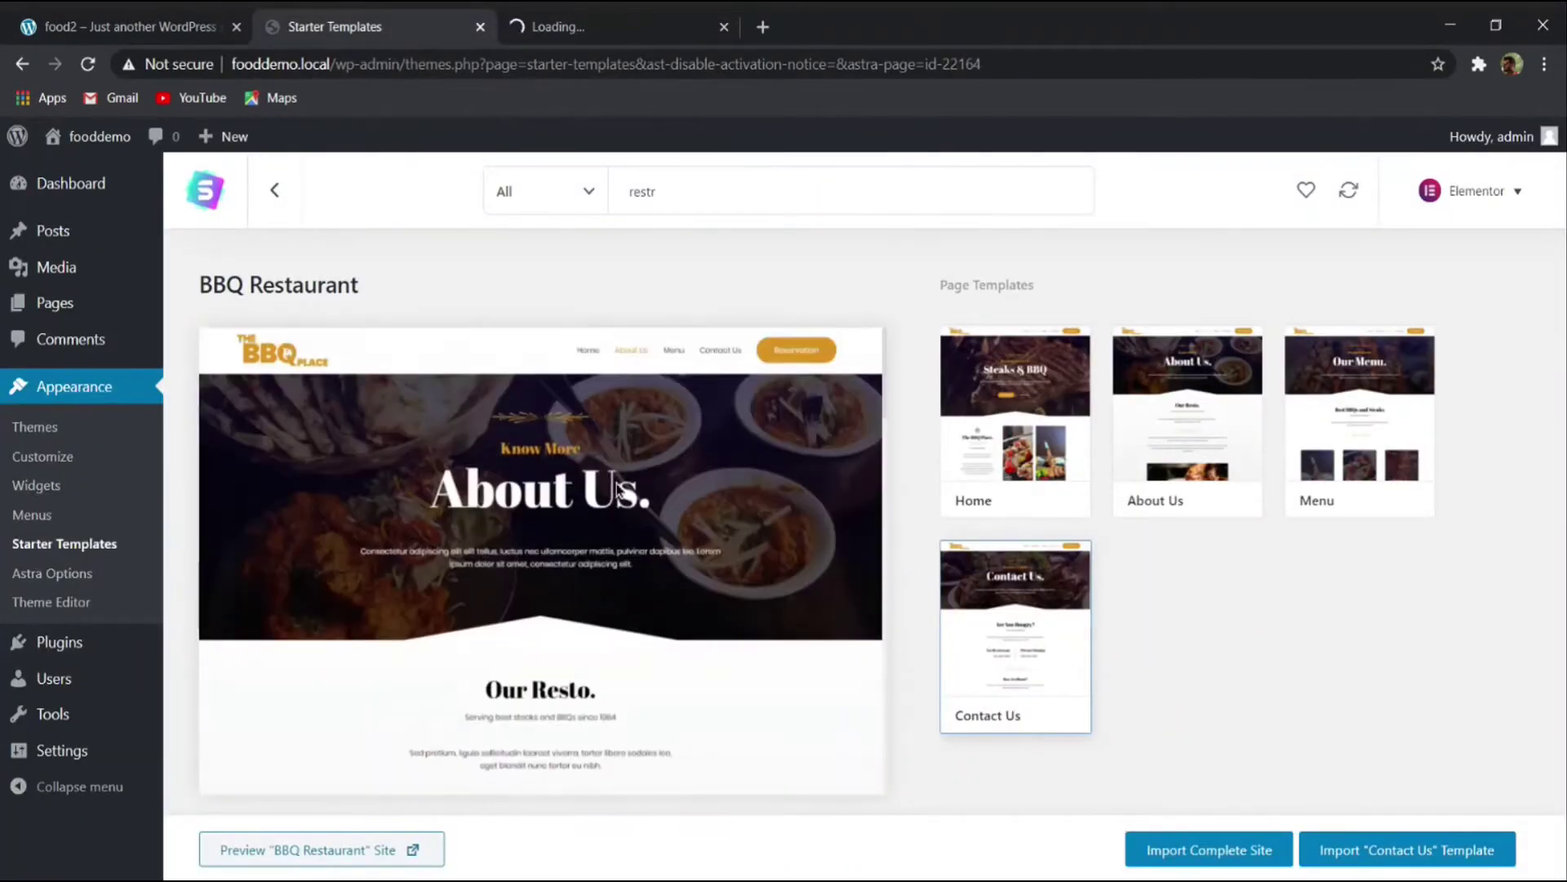
pyautogui.scroll(-10, 621, 486)
pyautogui.scroll(3, 629, 483)
pyautogui.scroll(-3, 641, 481)
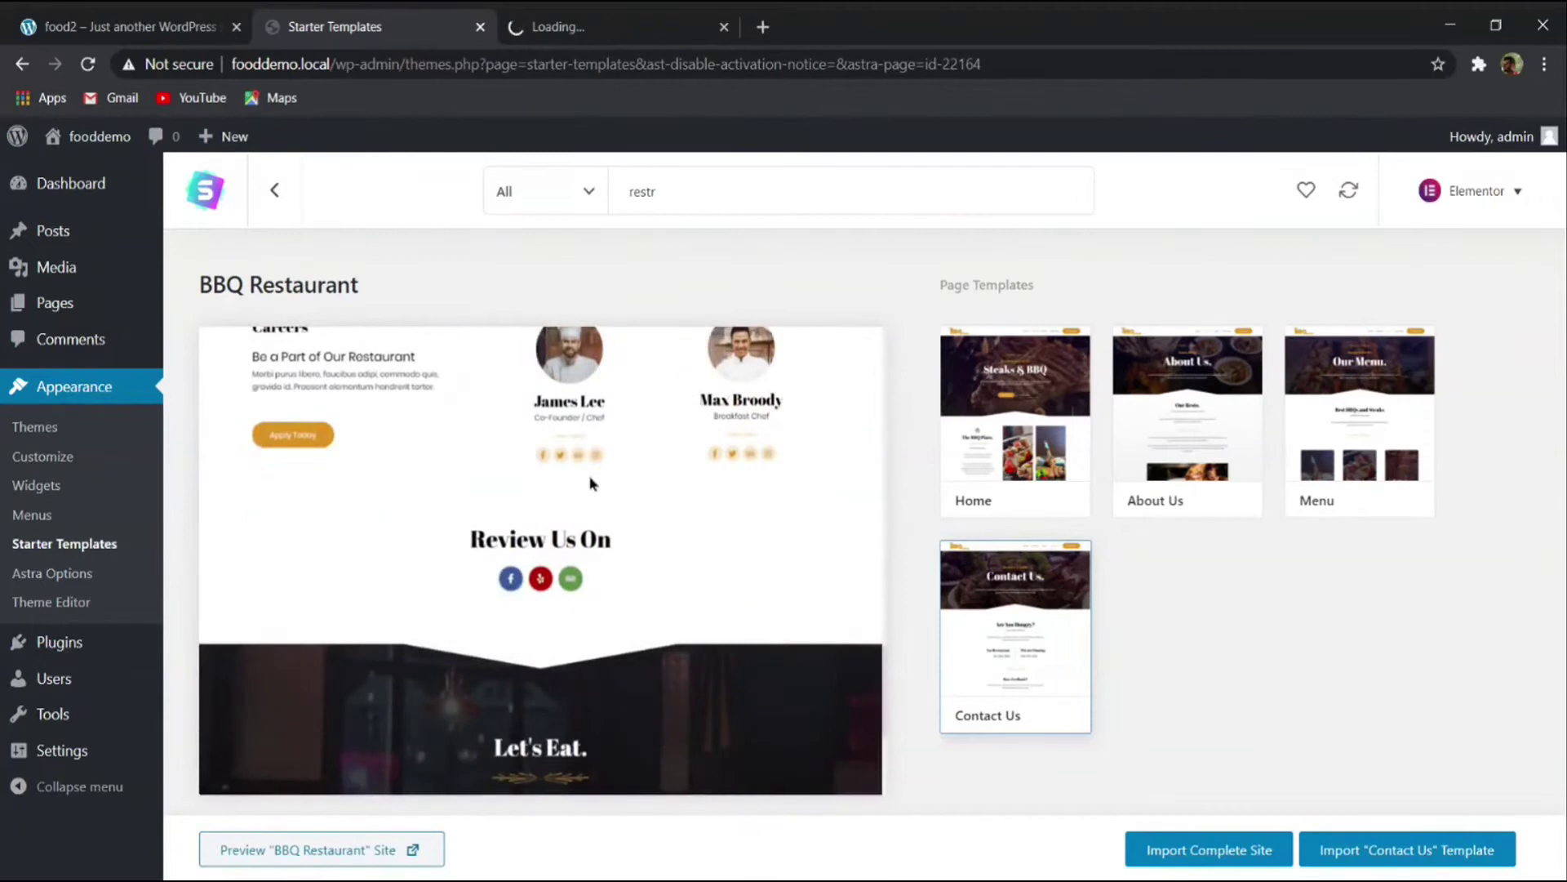
pyautogui.scroll(-3, 591, 483)
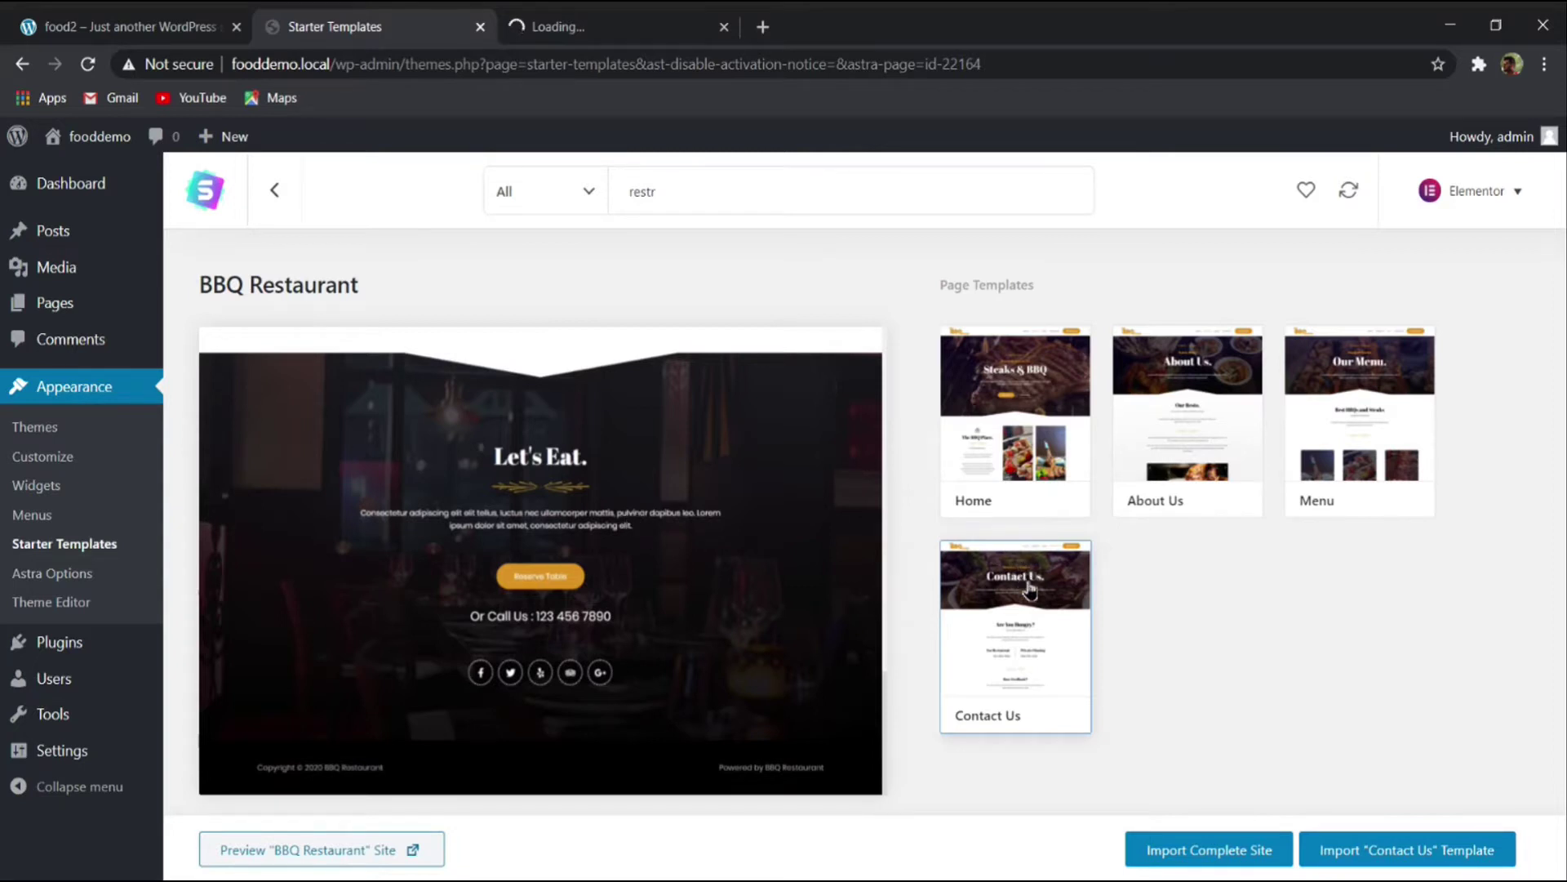
pyautogui.click(1009, 465)
pyautogui.scroll(-15, 608, 478)
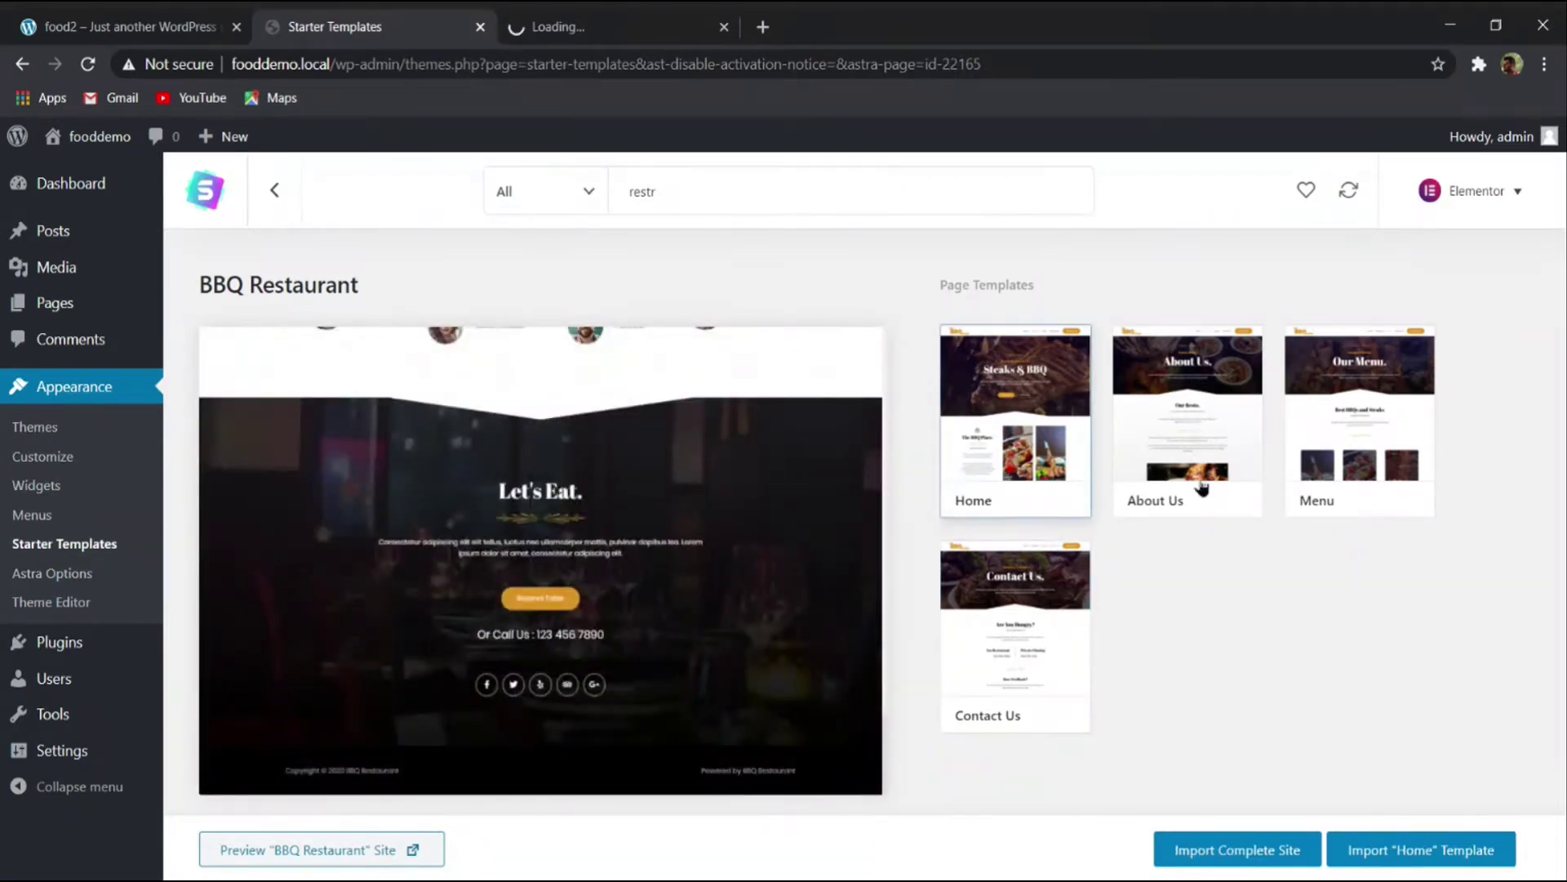
pyautogui.click(1183, 379)
# Step: Bring up the fooddemo.local homepage showing the imported BBQ Place design
pyautogui.click(621, 23)
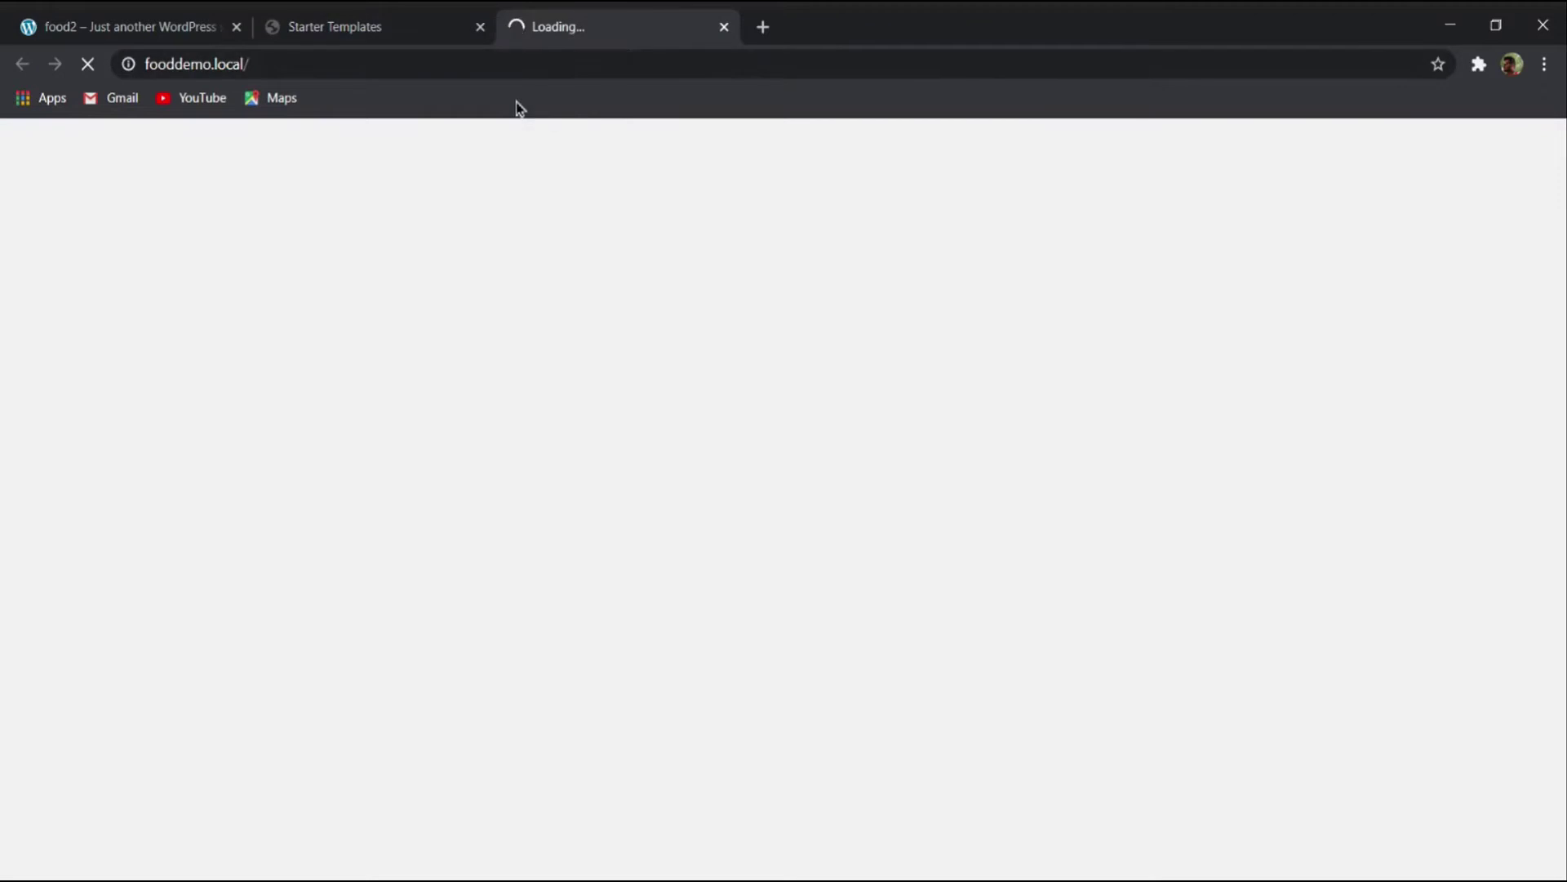
pyautogui.click(313, 62)
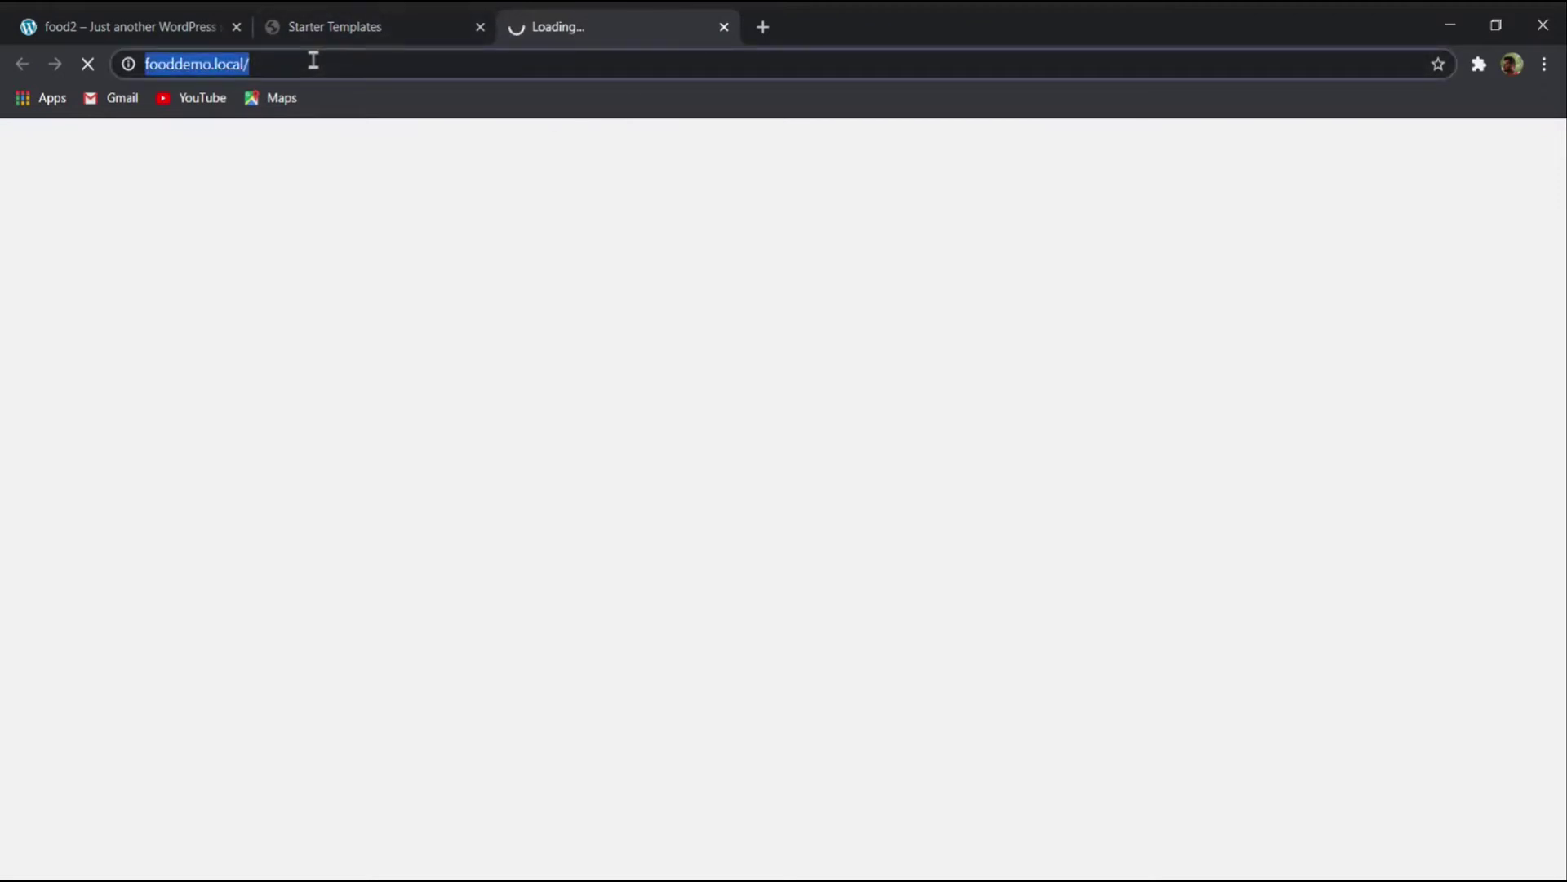
pyautogui.click(310, 22)
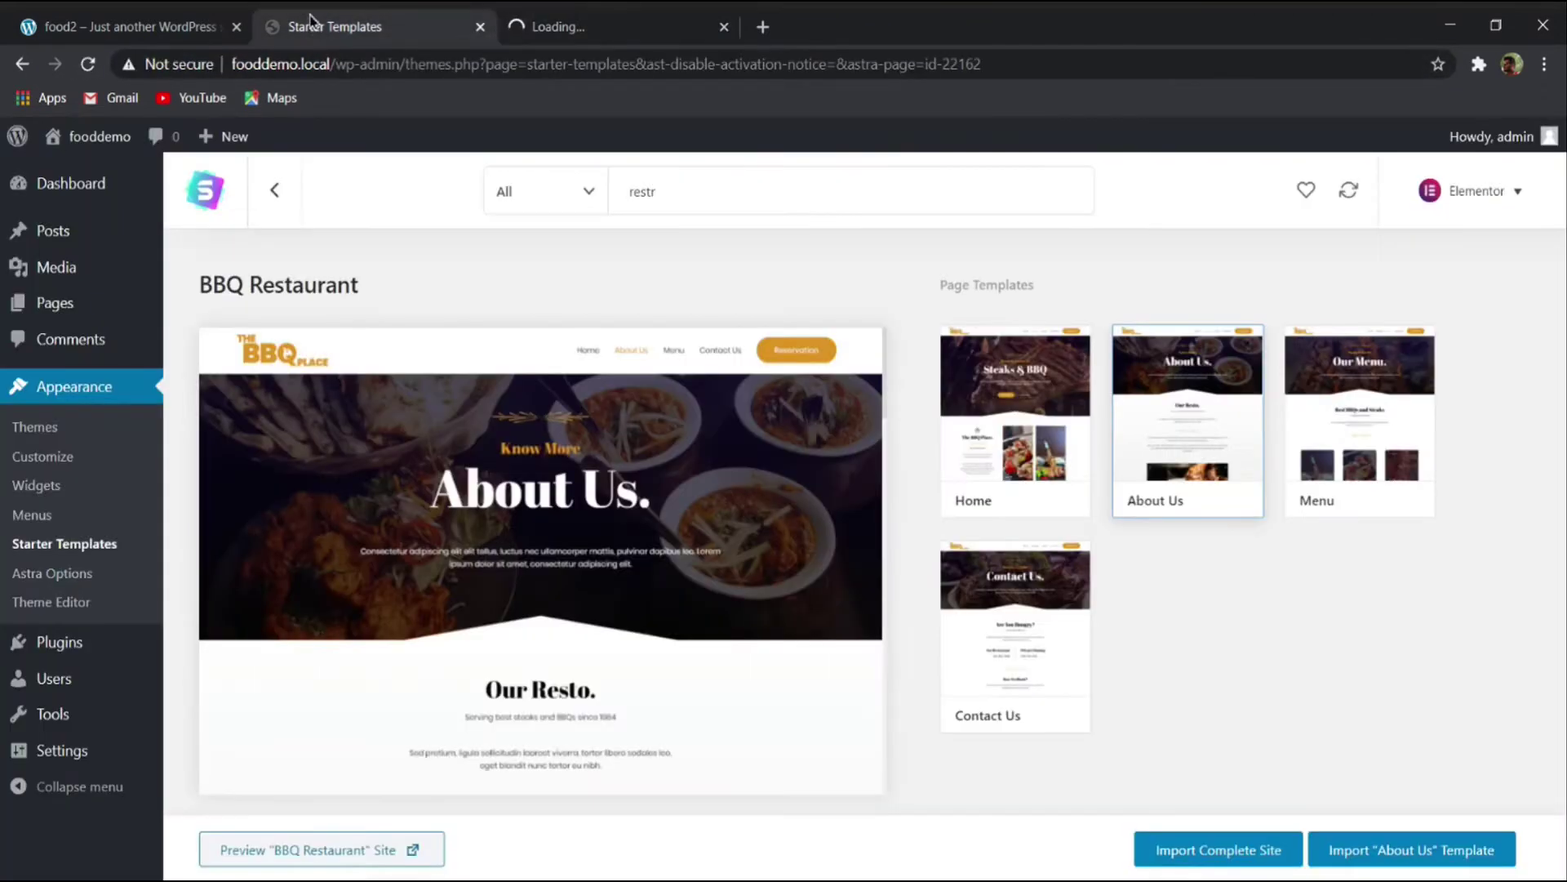
pyautogui.moveTo(59, 305)
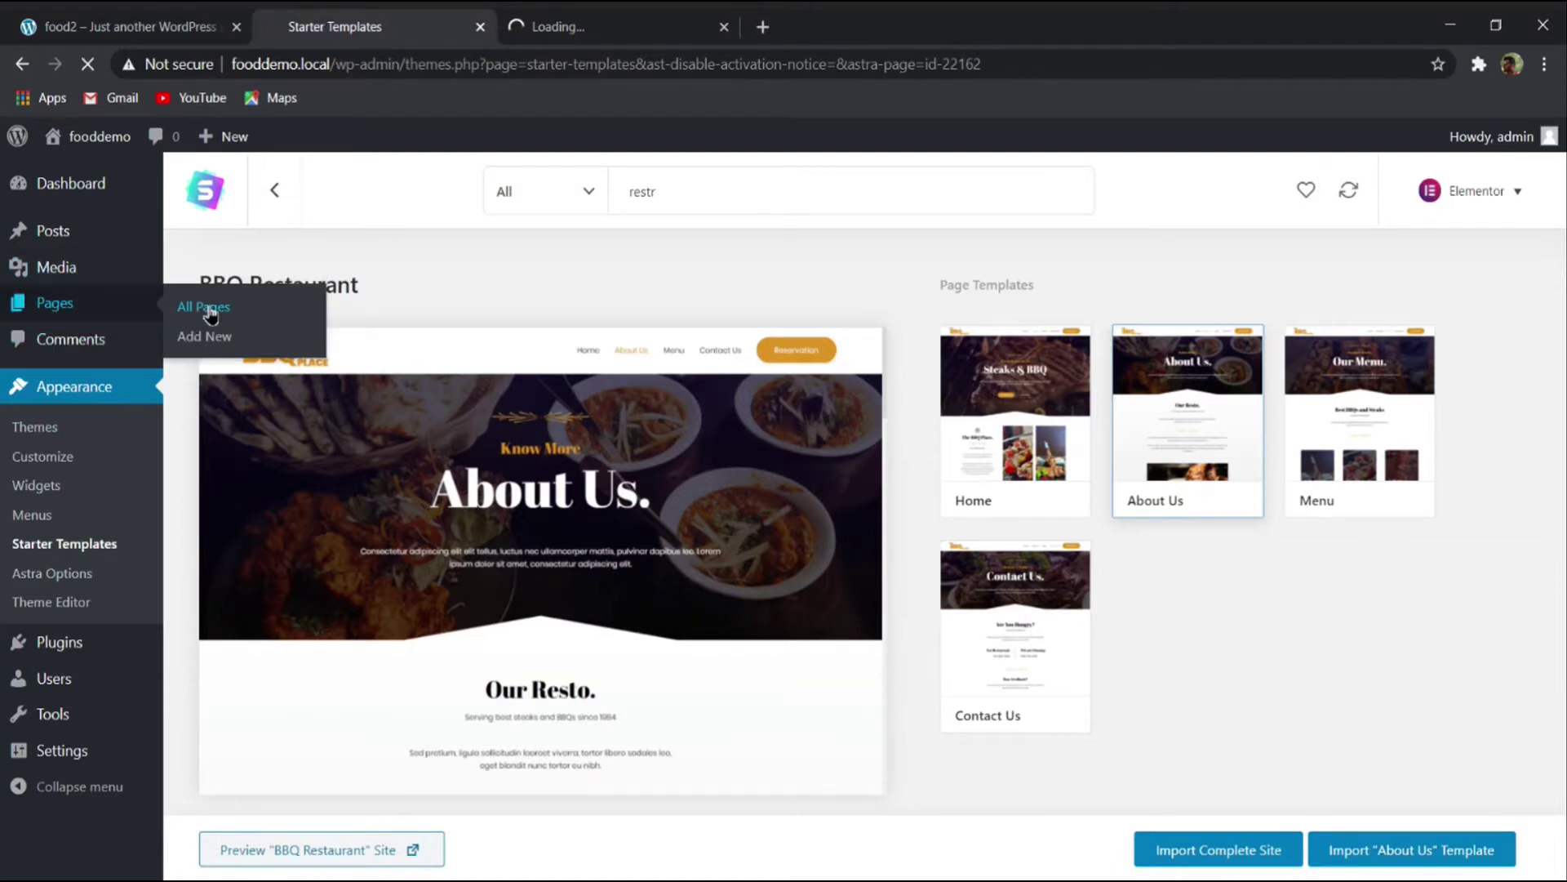
pyautogui.click(571, 25)
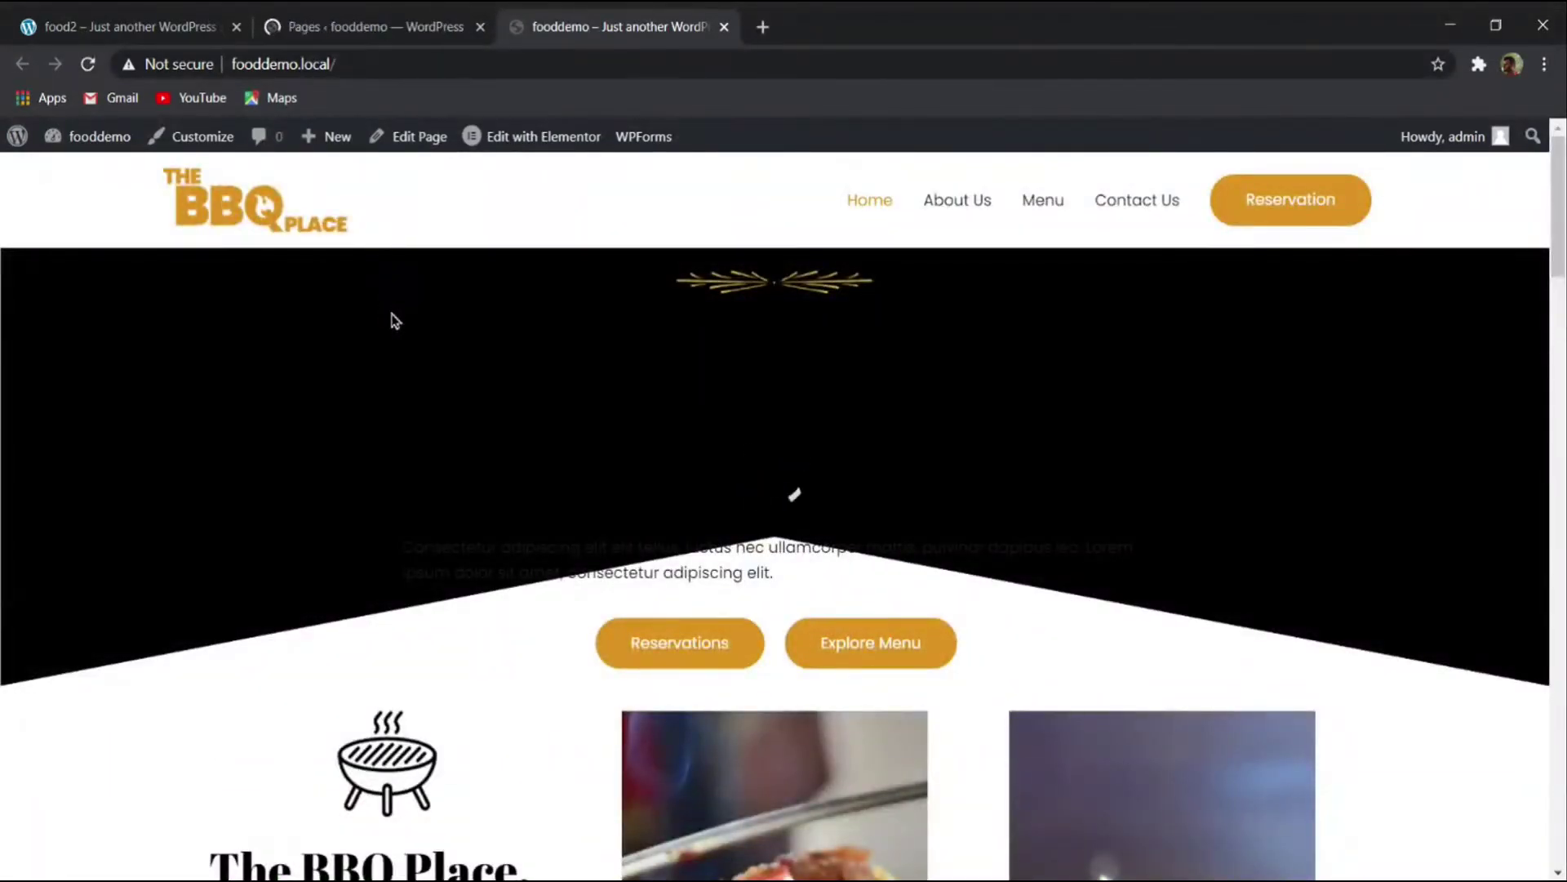
# Step: Scroll through the imported BBQ Place homepage, then go to the Pages list
pyautogui.scroll(-20, 756, 563)
pyautogui.scroll(20, 801, 455)
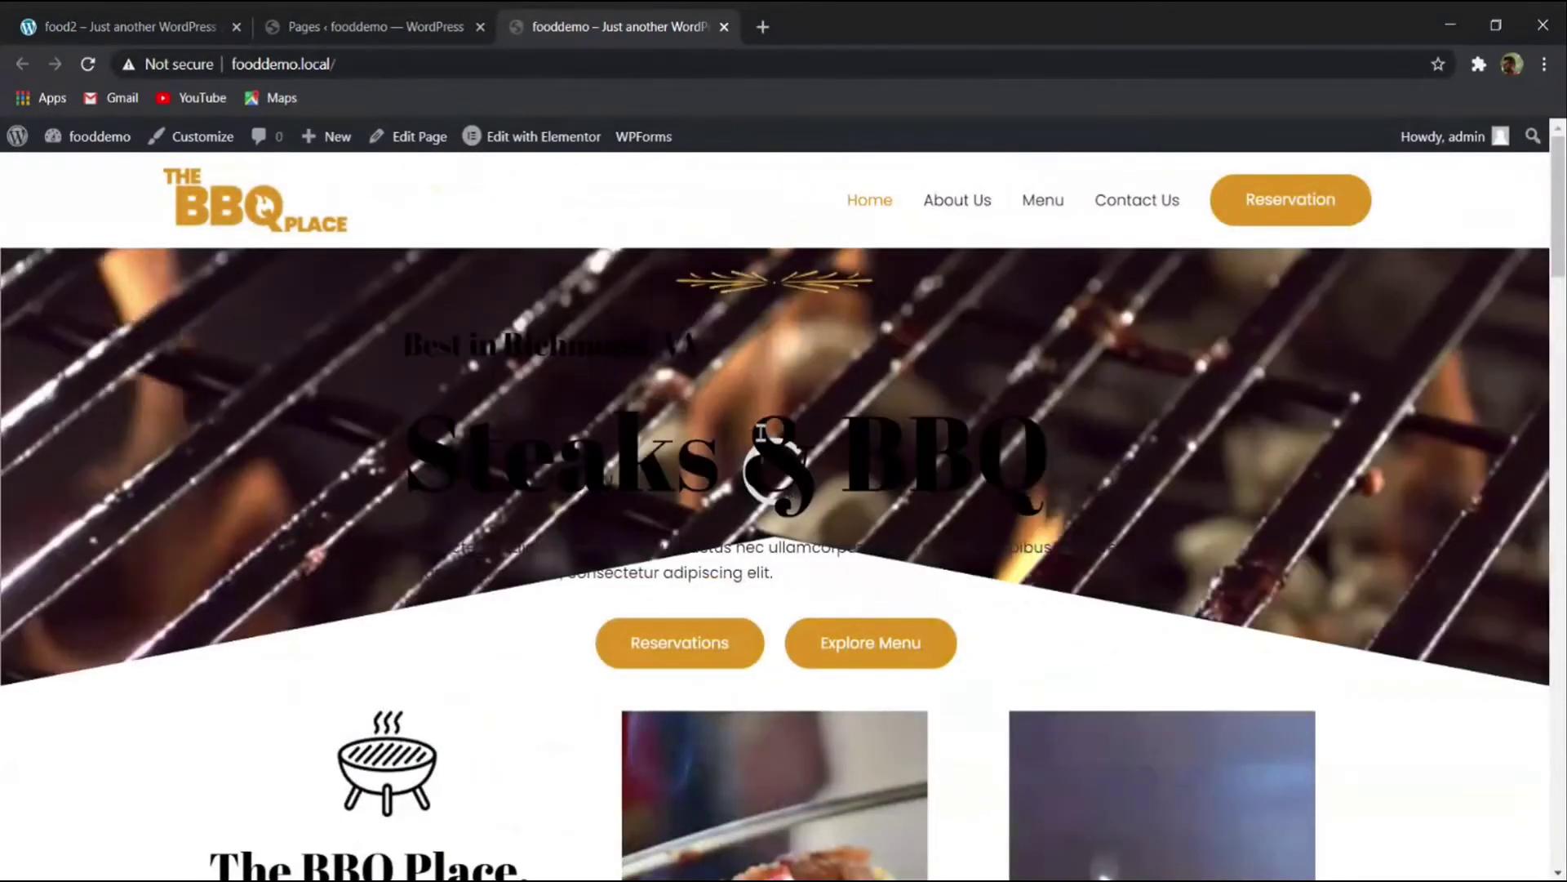
pyautogui.scroll(-20, 833, 455)
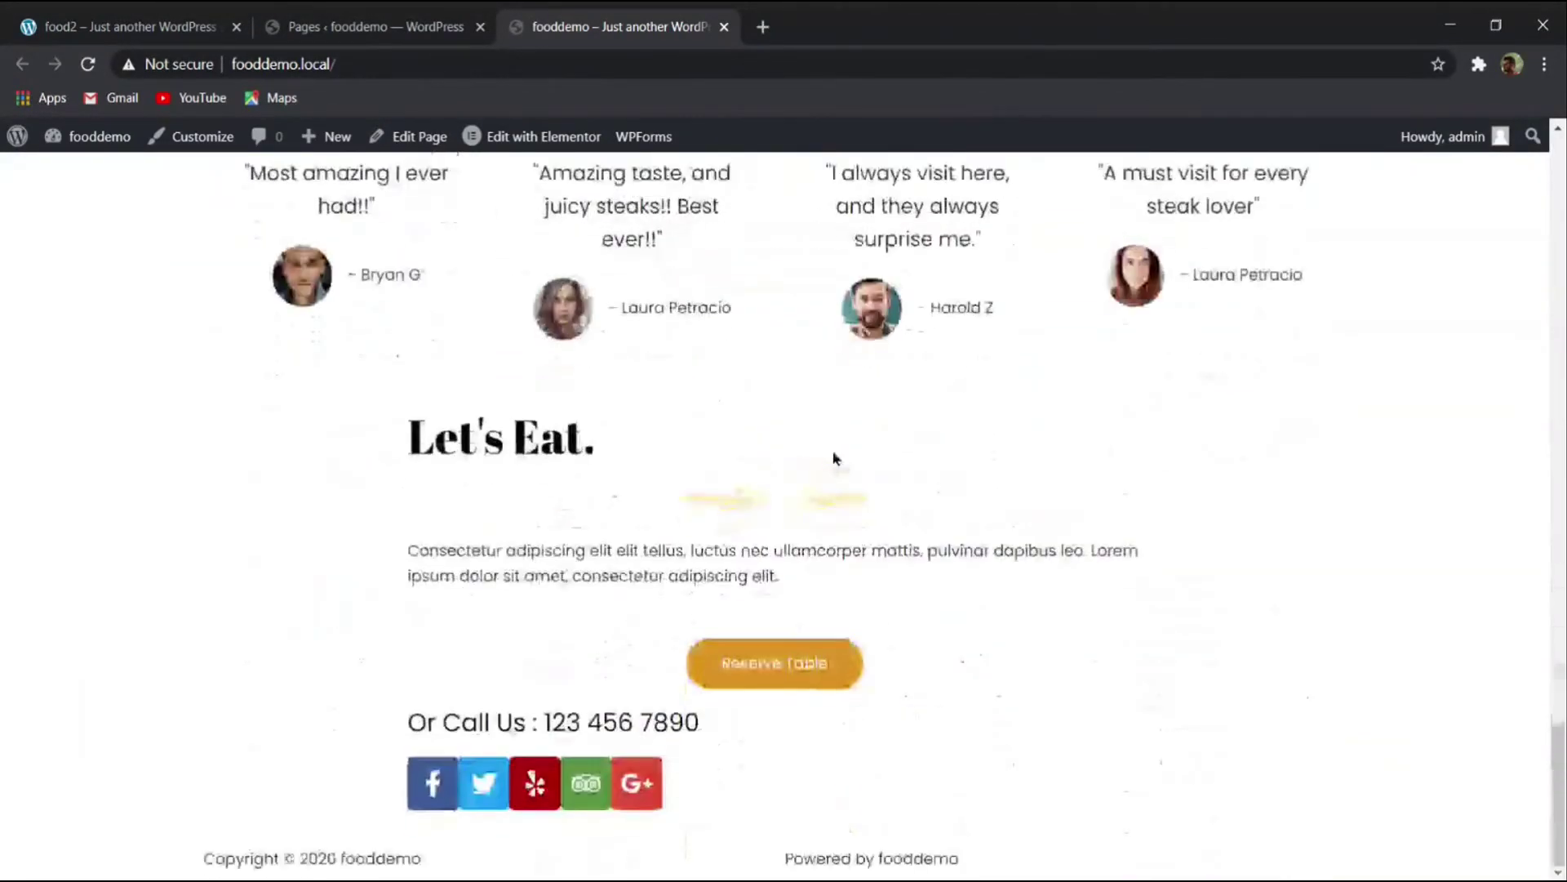
pyautogui.scroll(20, 834, 458)
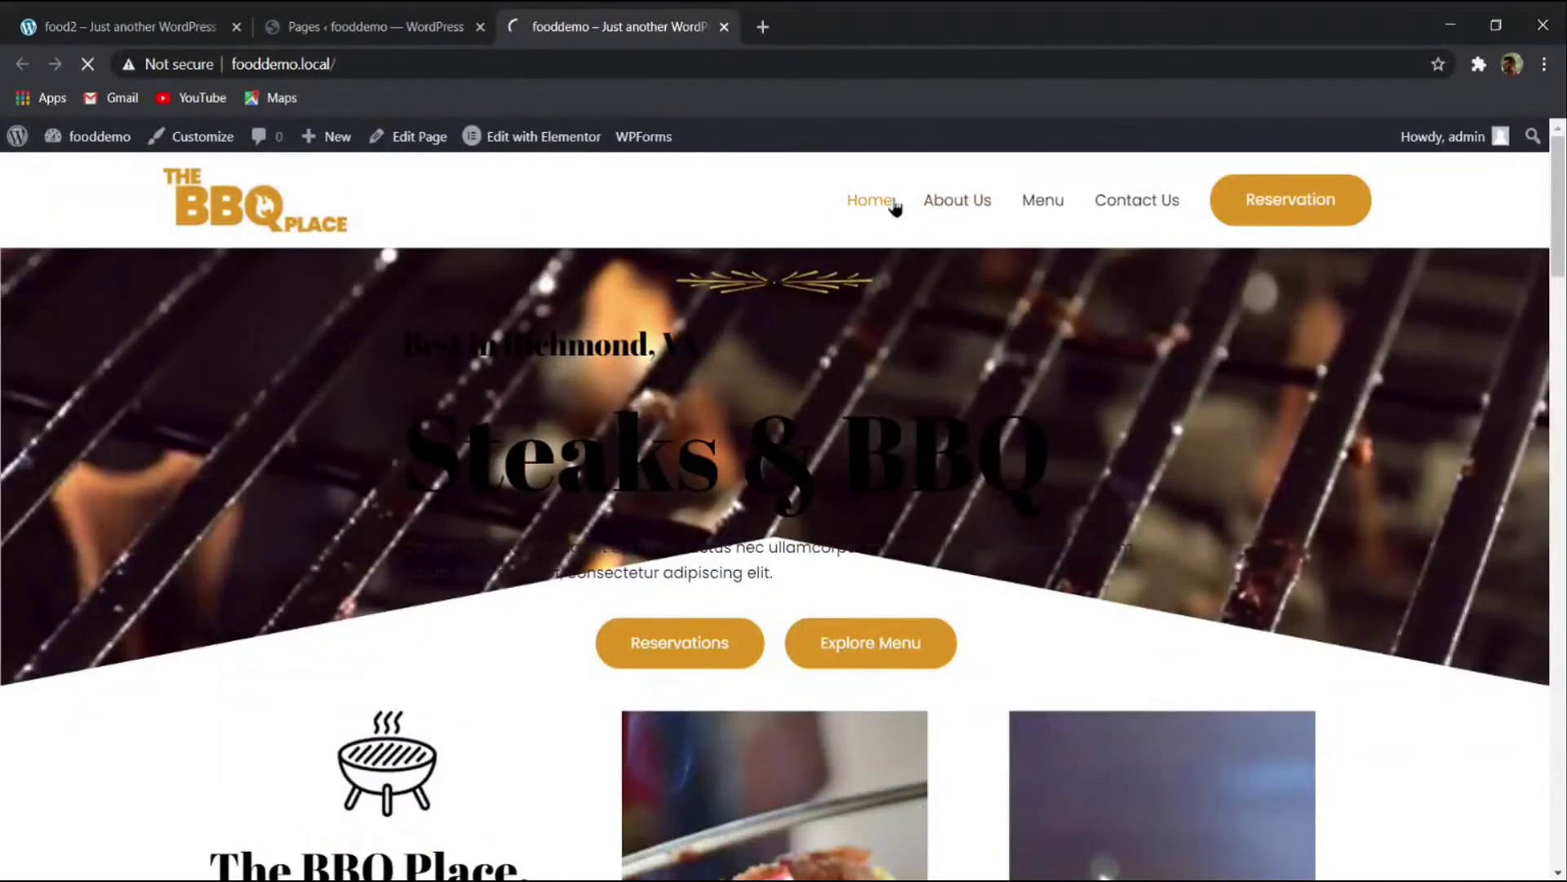
pyautogui.click(376, 20)
pyautogui.scroll(-2, 354, 431)
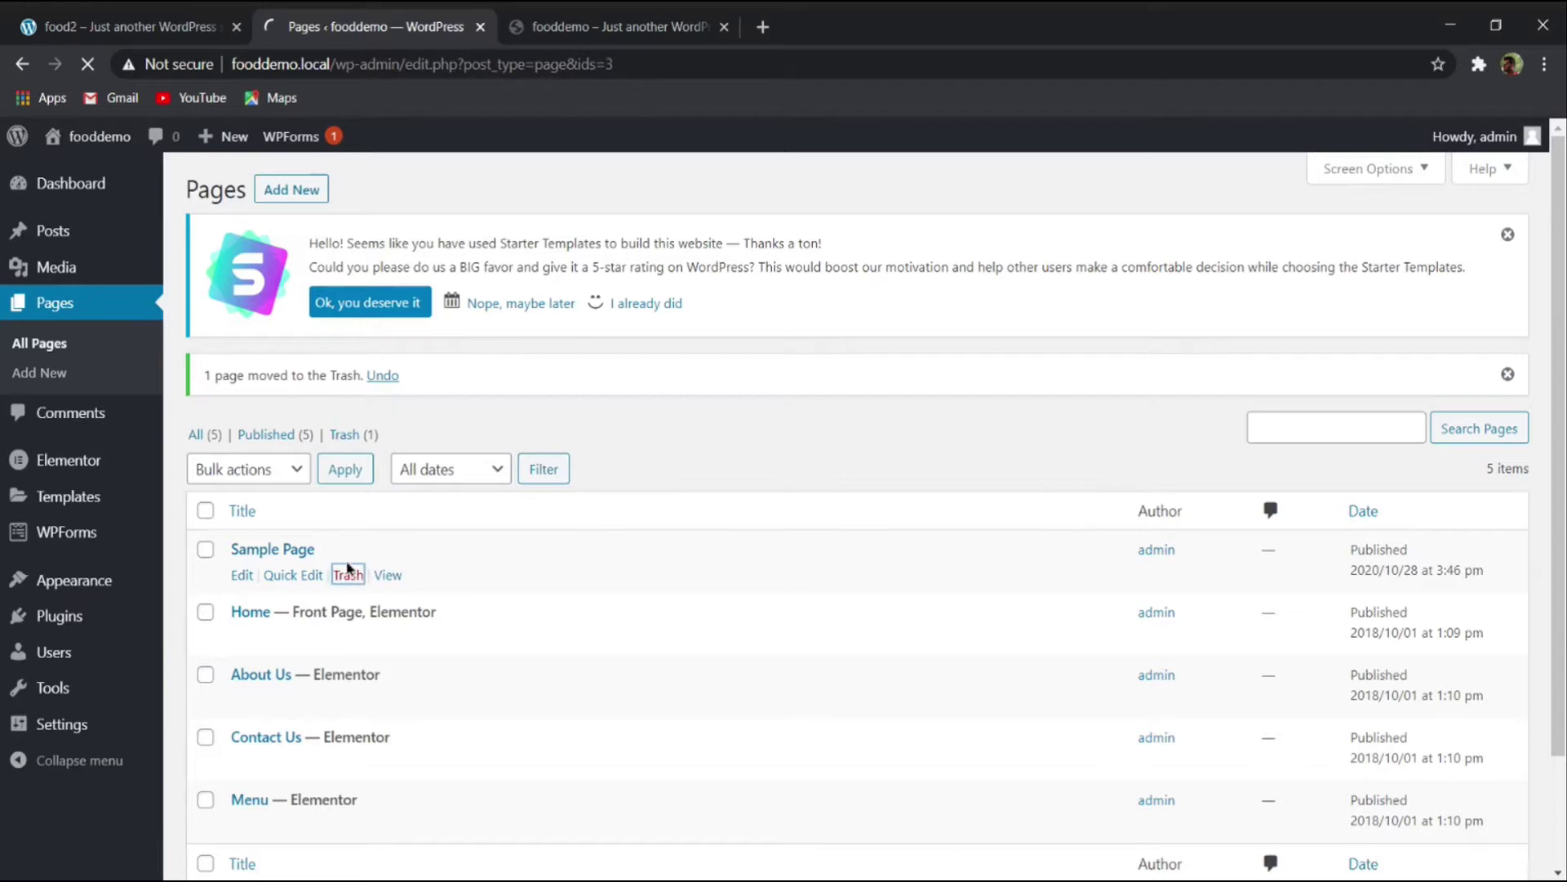
pyautogui.click(672, 17)
pyautogui.scroll(-15, 773, 329)
pyautogui.scroll(-5, 708, 435)
pyautogui.scroll(20, 678, 465)
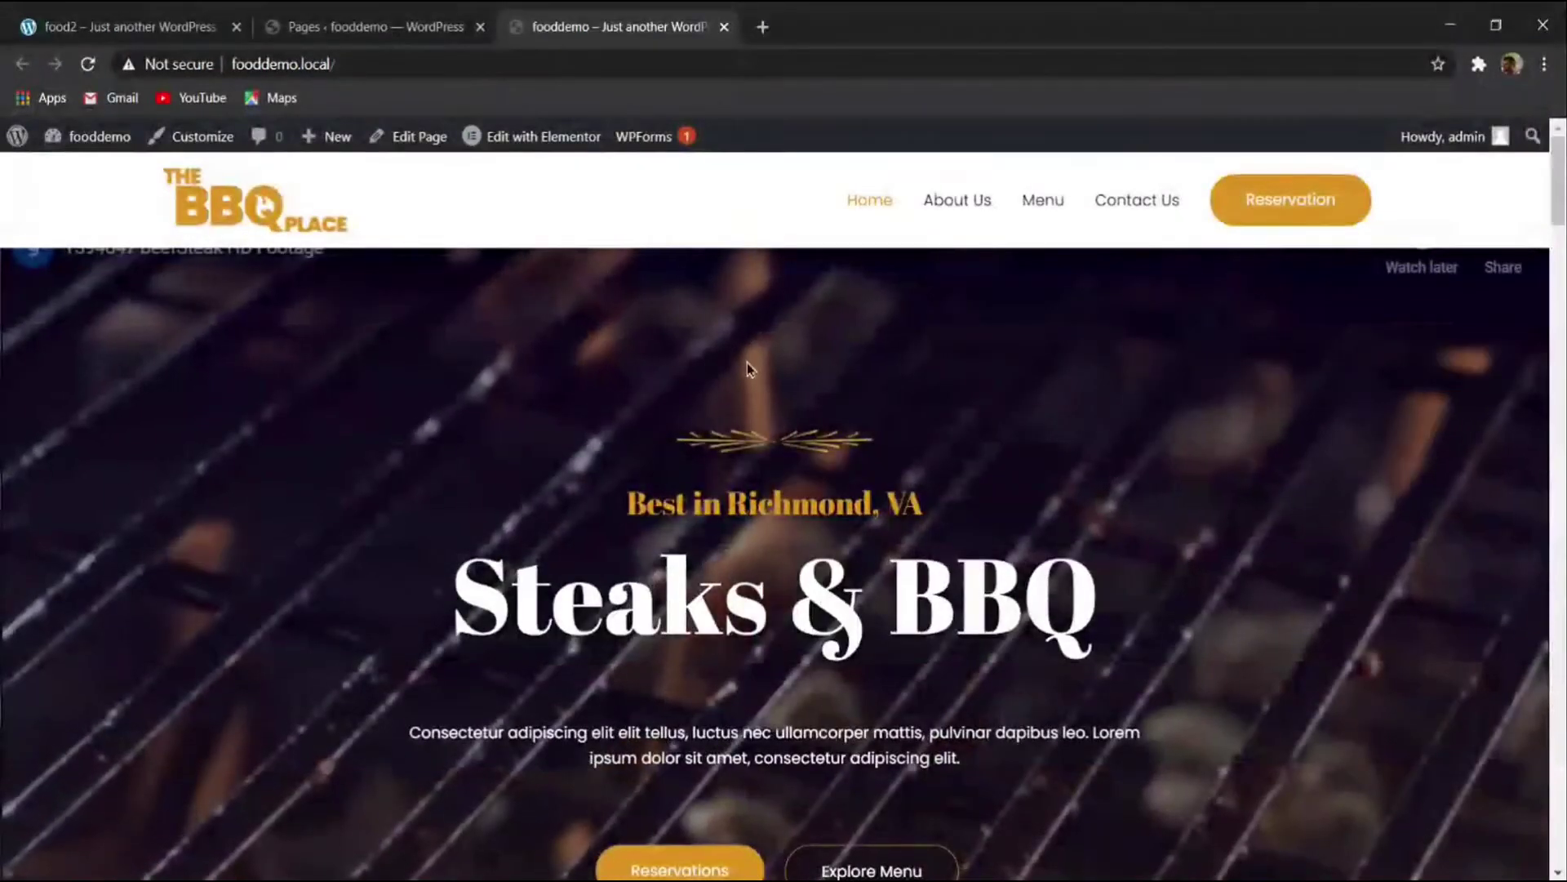
pyautogui.scroll(-20, 763, 370)
pyautogui.scroll(20, 762, 370)
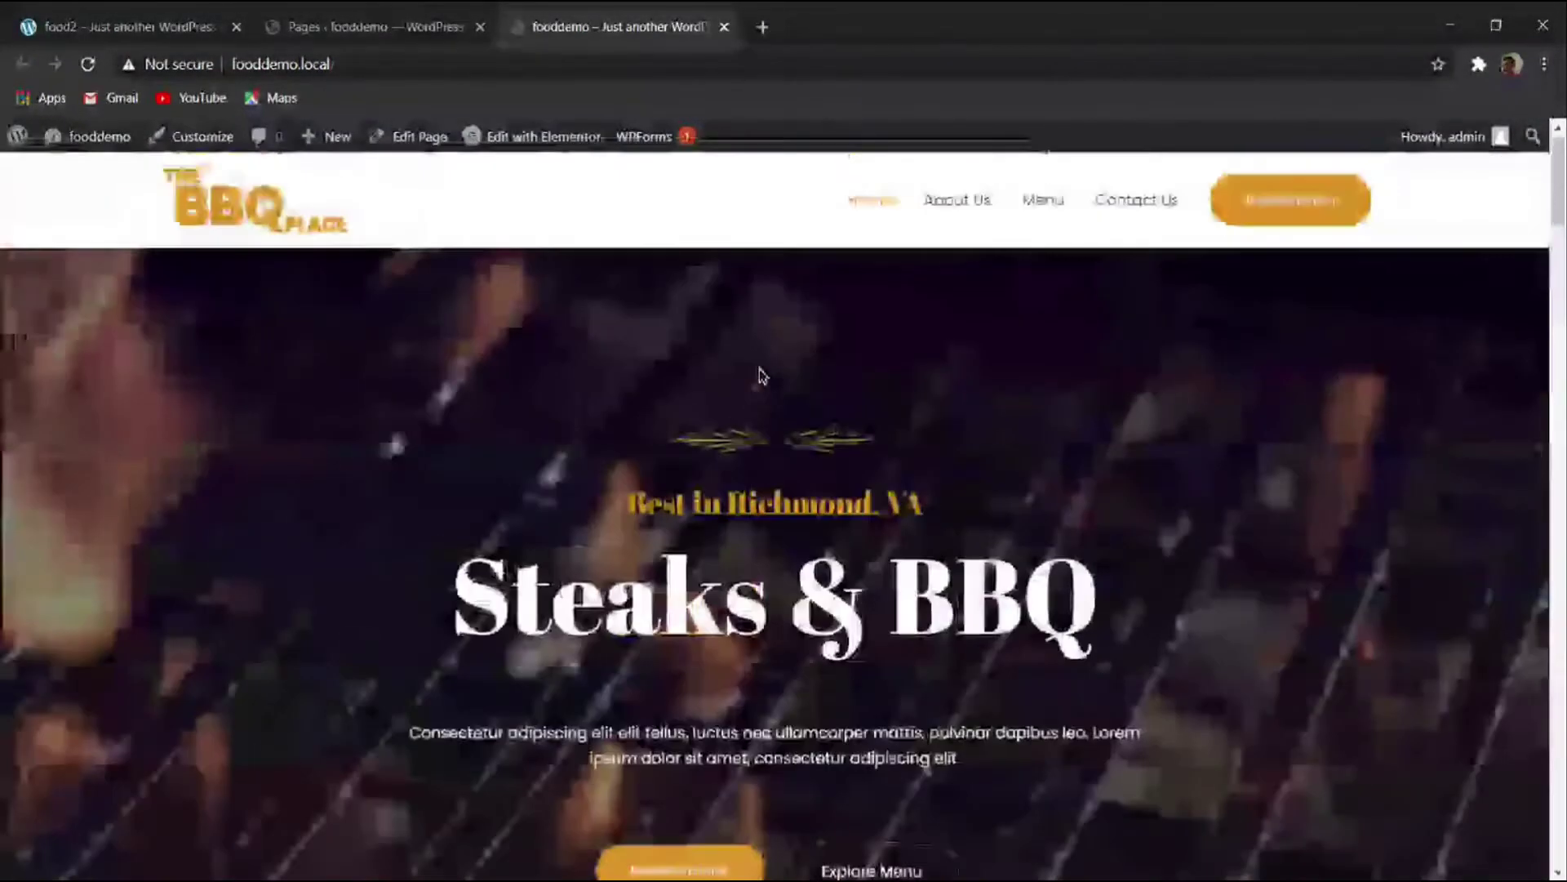
pyautogui.scroll(-10, 865, 297)
pyautogui.scroll(10, 885, 308)
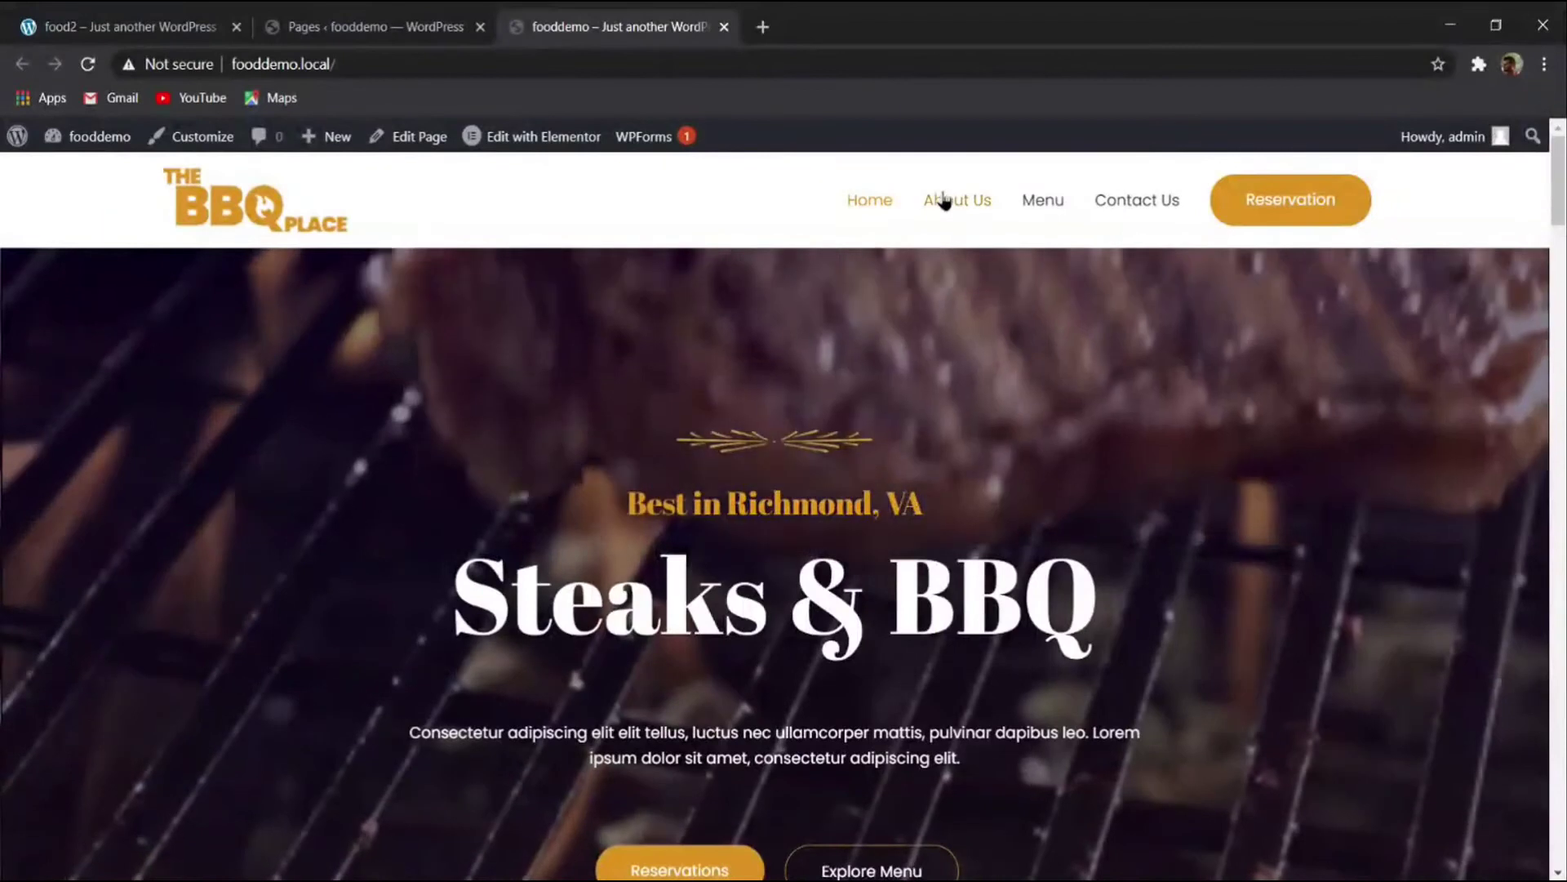
pyautogui.click(951, 199)
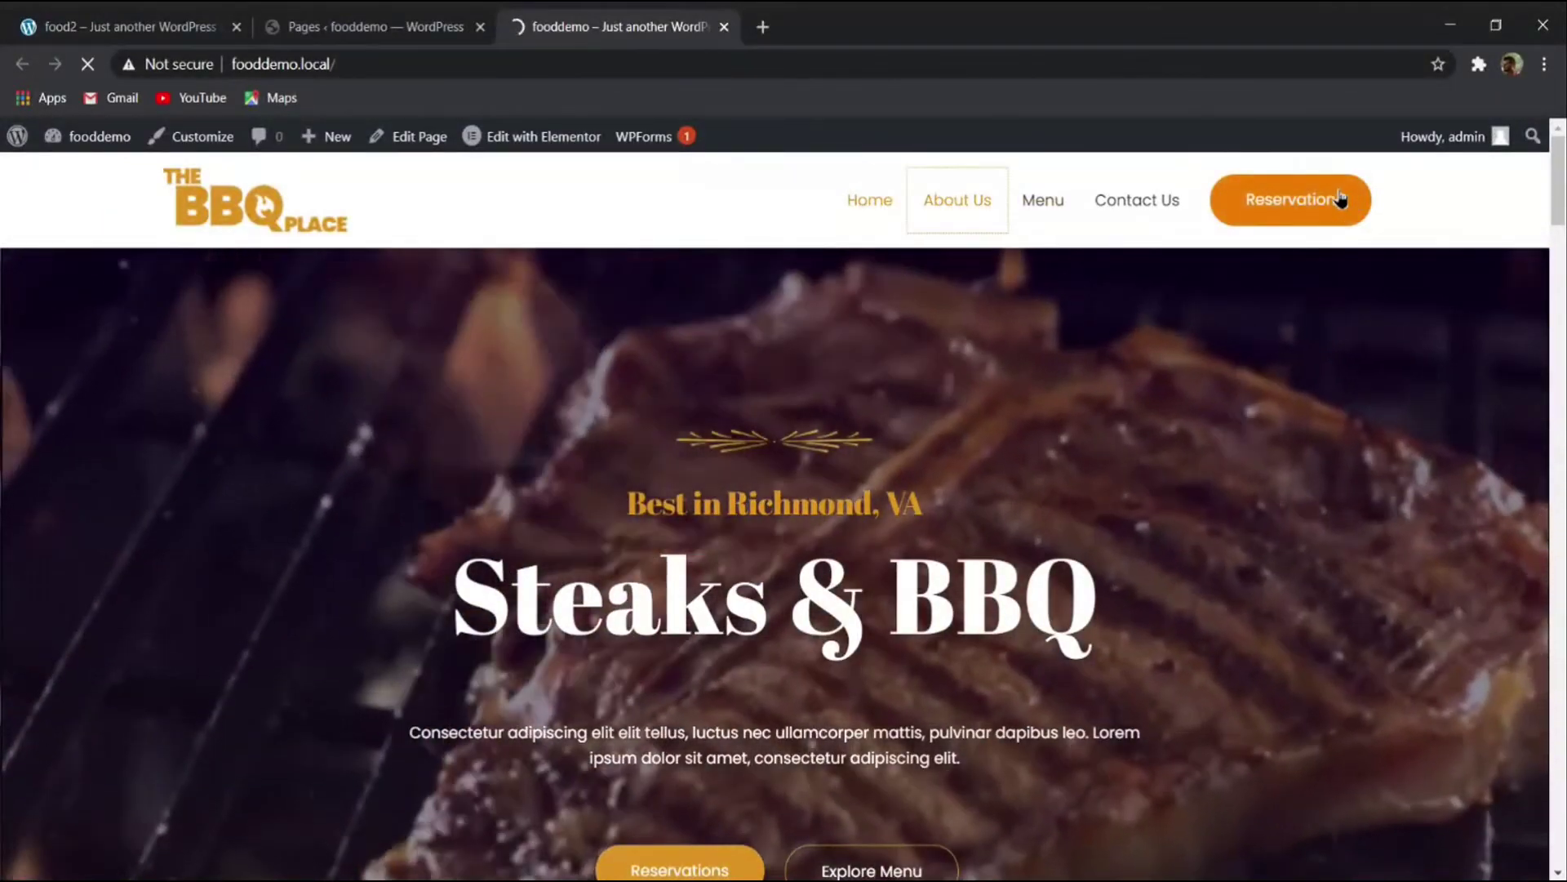
pyautogui.scroll(-1, 1323, 200)
pyautogui.scroll(-1, 1306, 195)
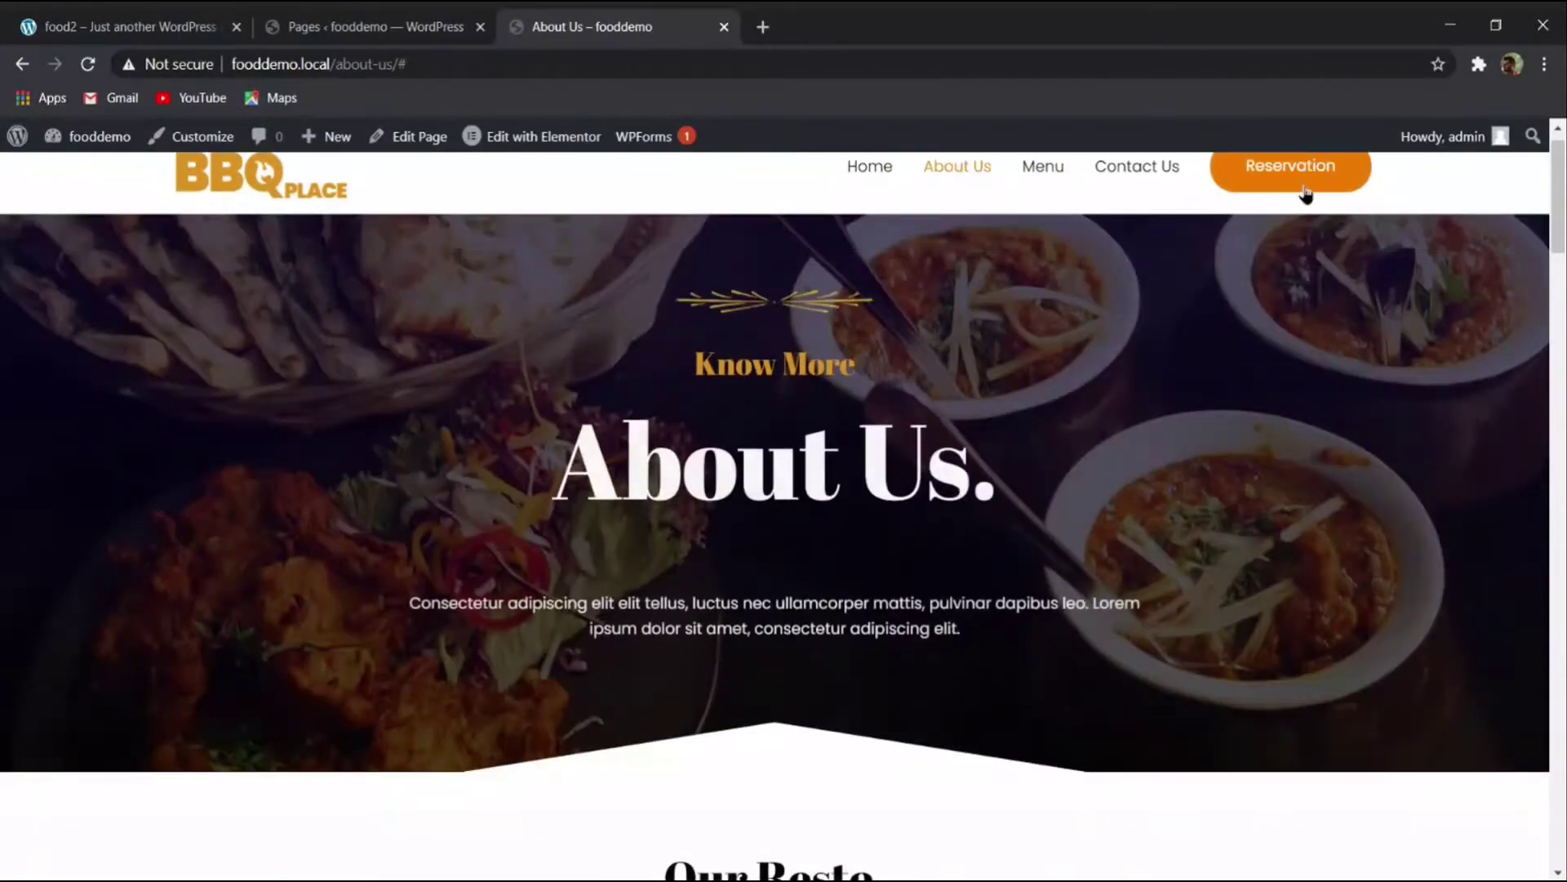
pyautogui.scroll(1, 1188, 275)
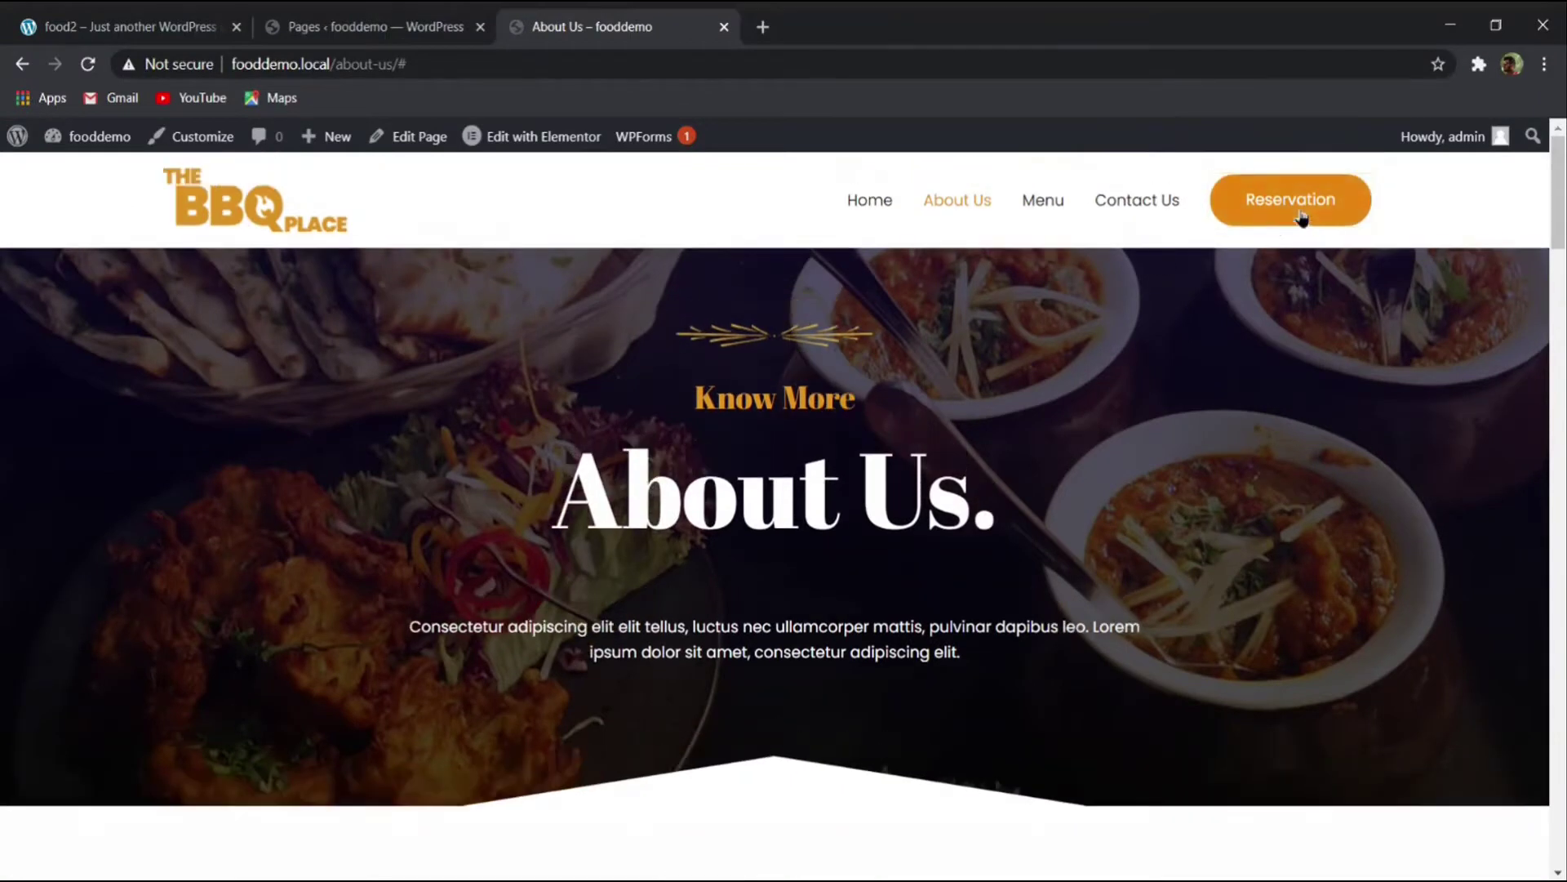
pyautogui.scroll(-15, 1061, 409)
pyautogui.scroll(15, 937, 280)
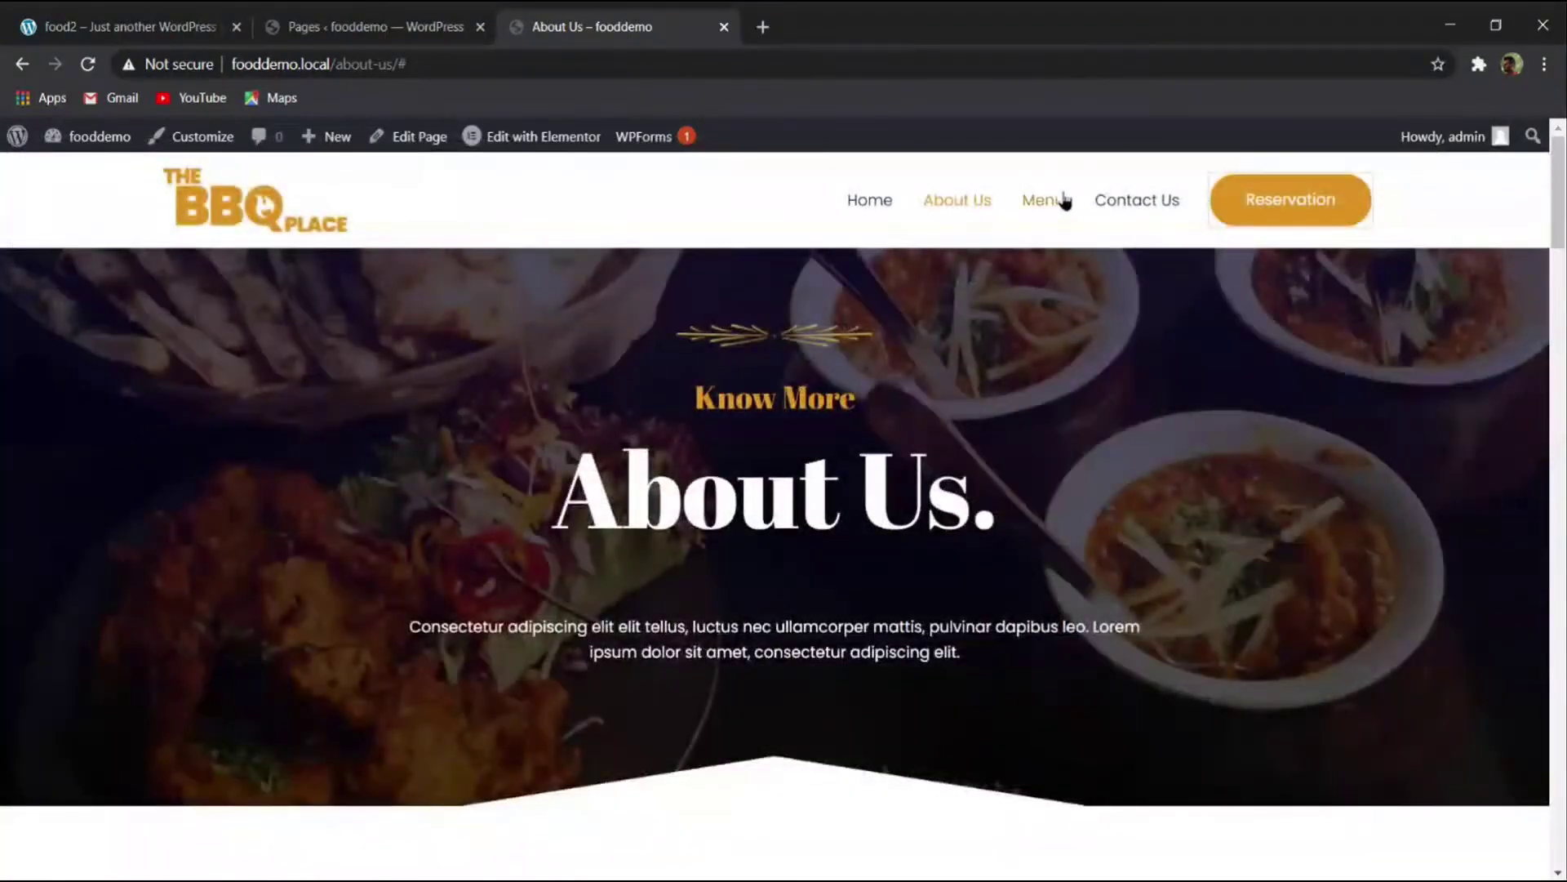
pyautogui.scroll(-10, 874, 374)
pyautogui.scroll(10, 873, 372)
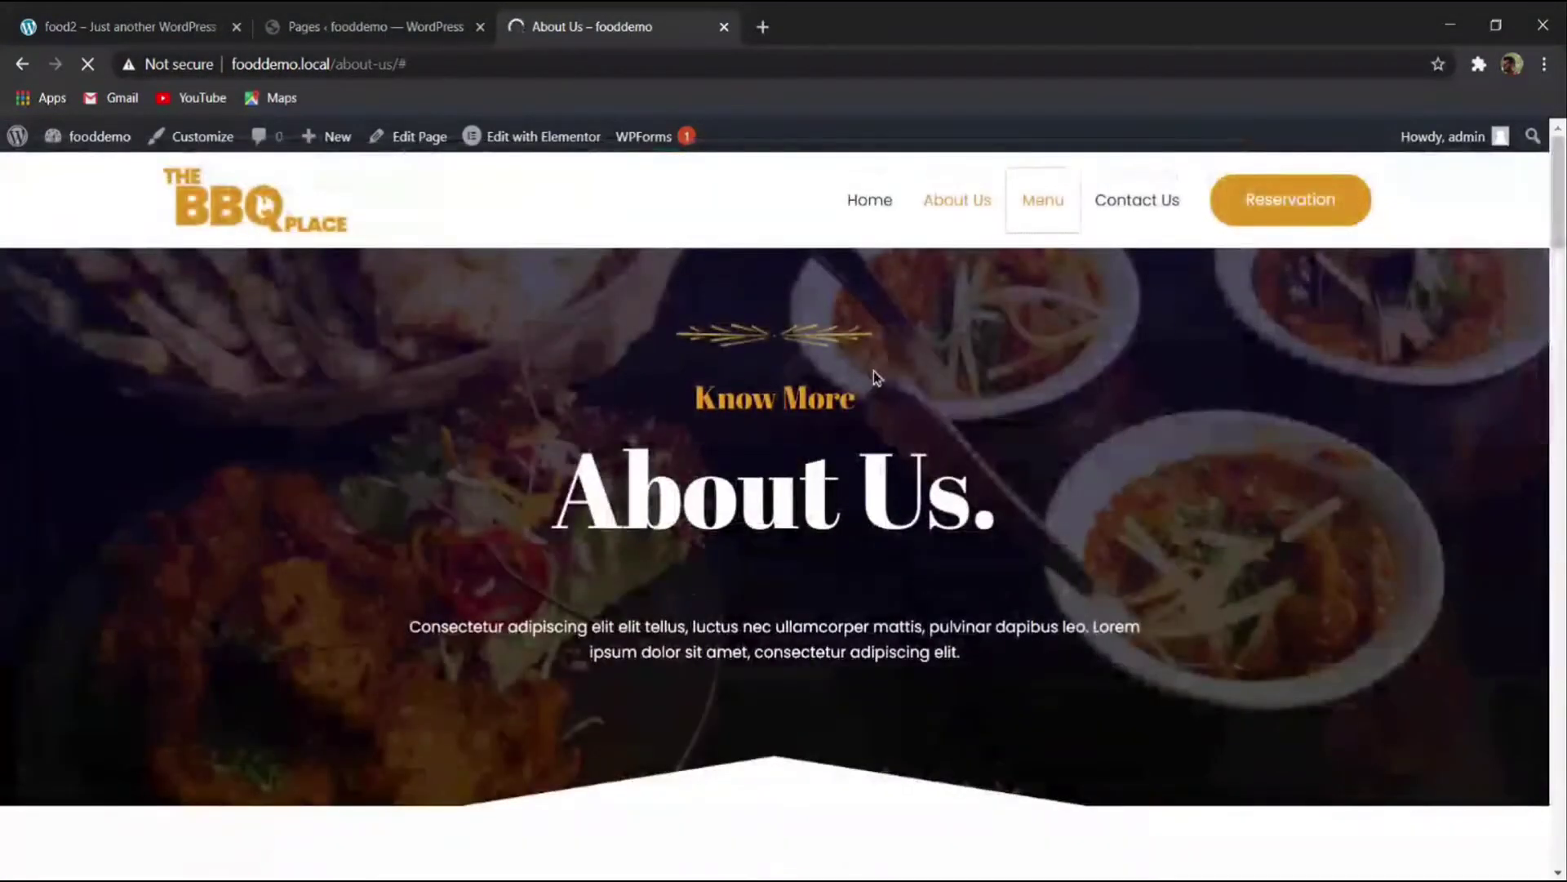
pyautogui.scroll(-15, 906, 372)
pyautogui.scroll(10, 942, 373)
pyautogui.scroll(-15, 991, 325)
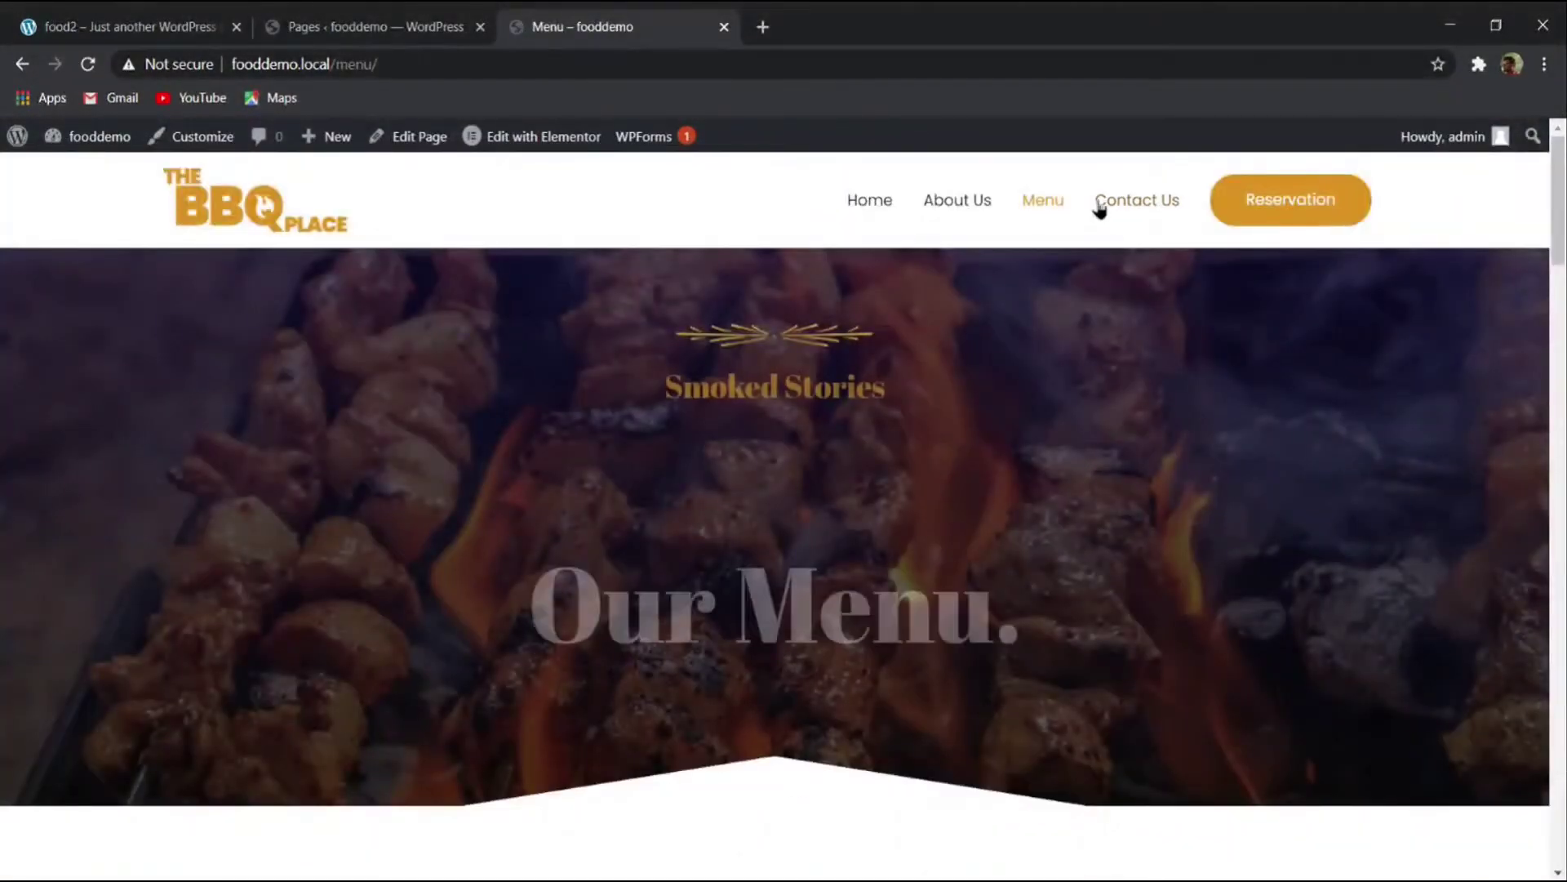
pyautogui.scroll(-10, 1085, 269)
pyautogui.scroll(10, 1078, 290)
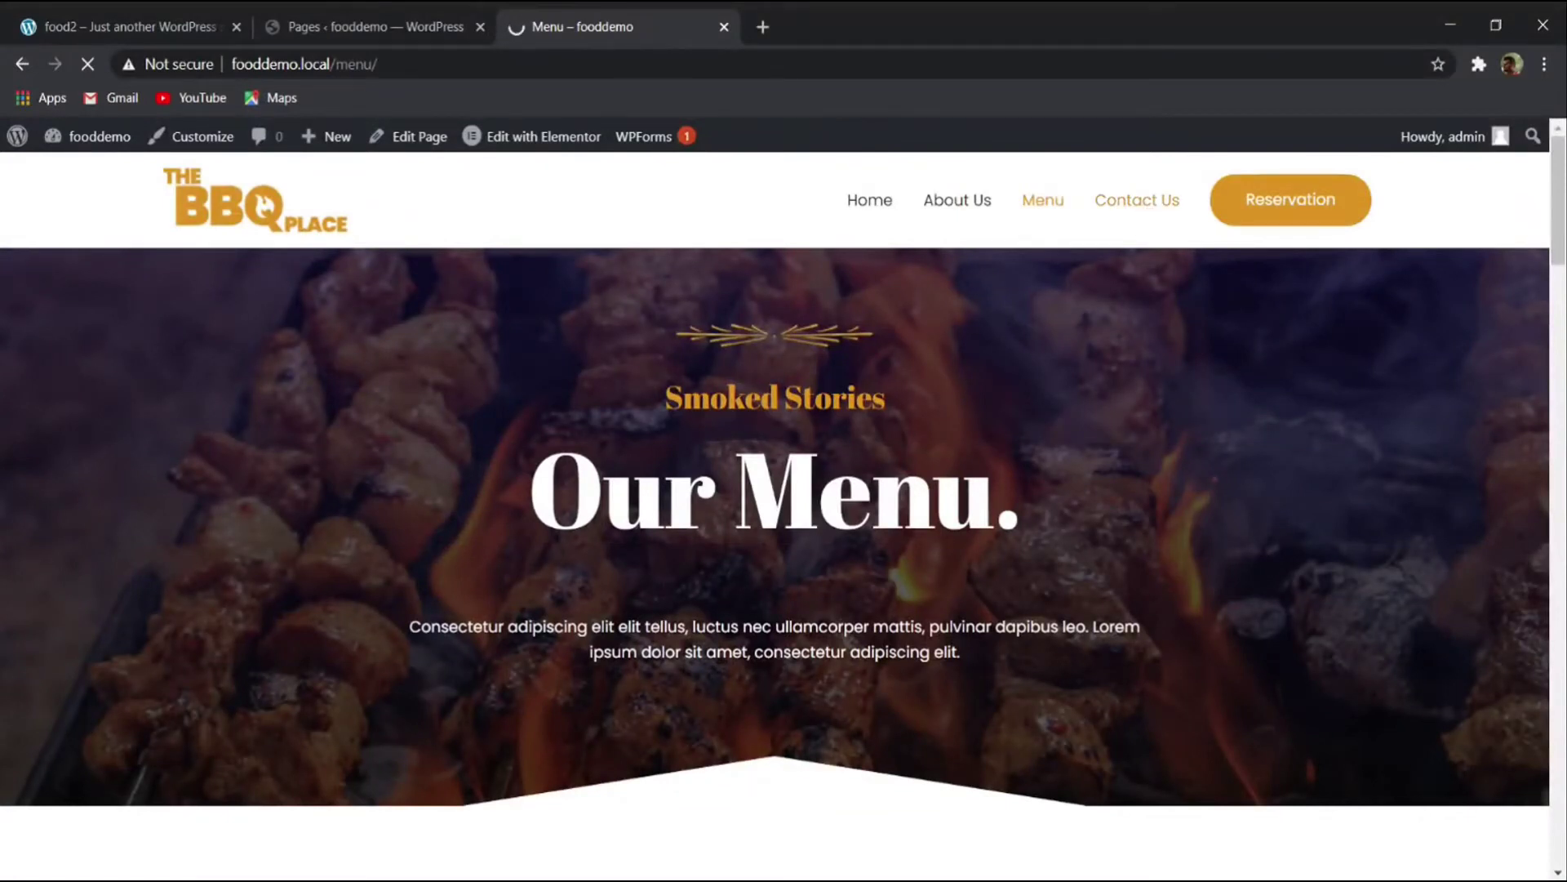
pyautogui.scroll(-10, 1003, 378)
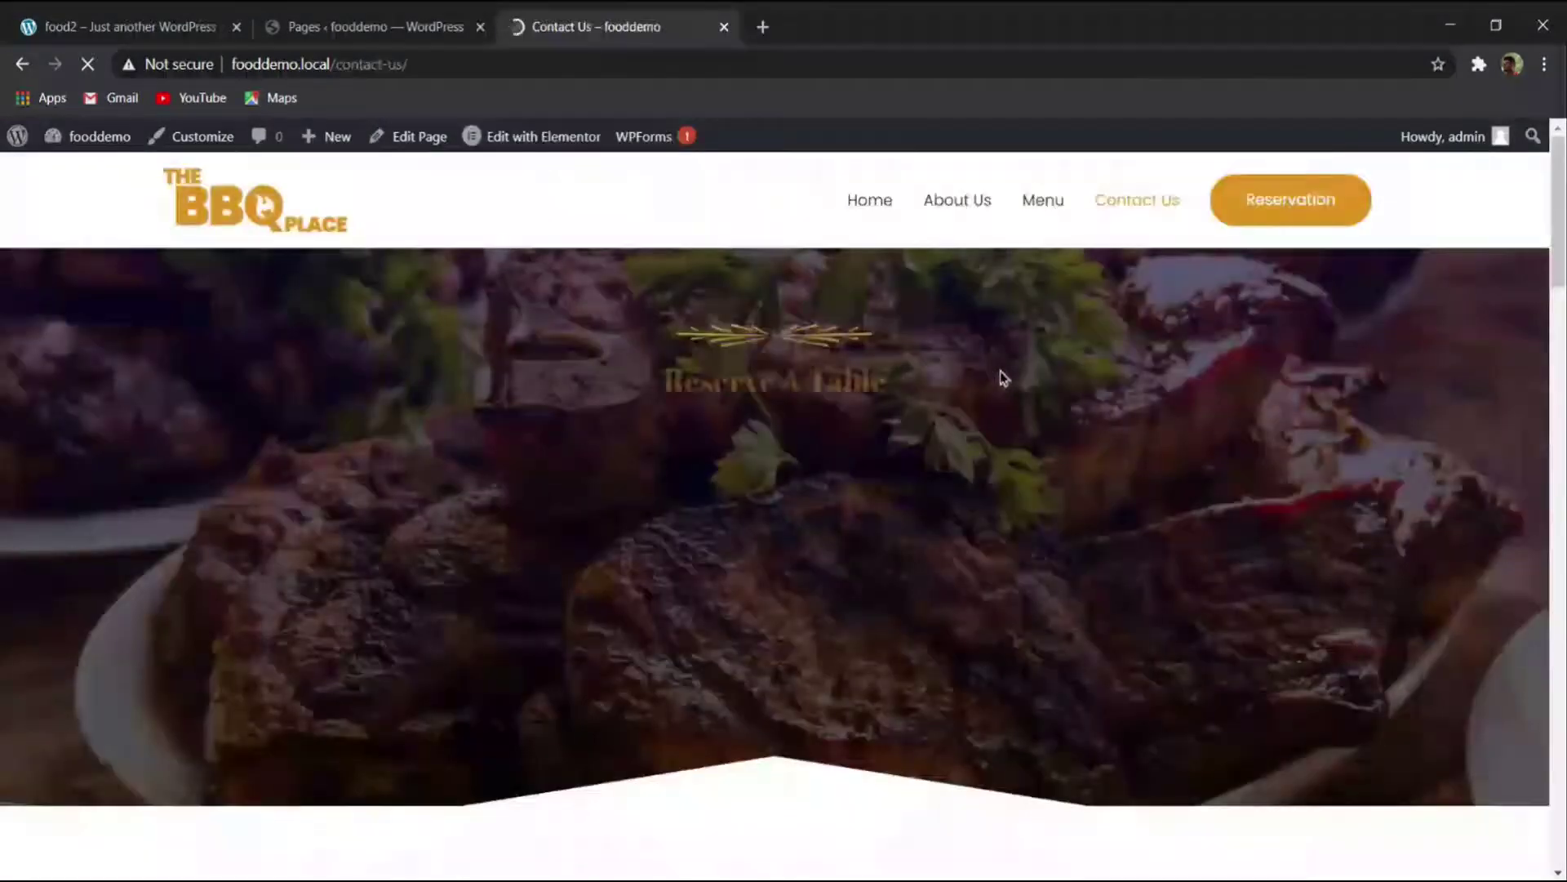
pyautogui.scroll(-15, 1003, 378)
pyautogui.scroll(6, 1003, 377)
pyautogui.scroll(-12, 1001, 382)
pyautogui.scroll(12, 1001, 384)
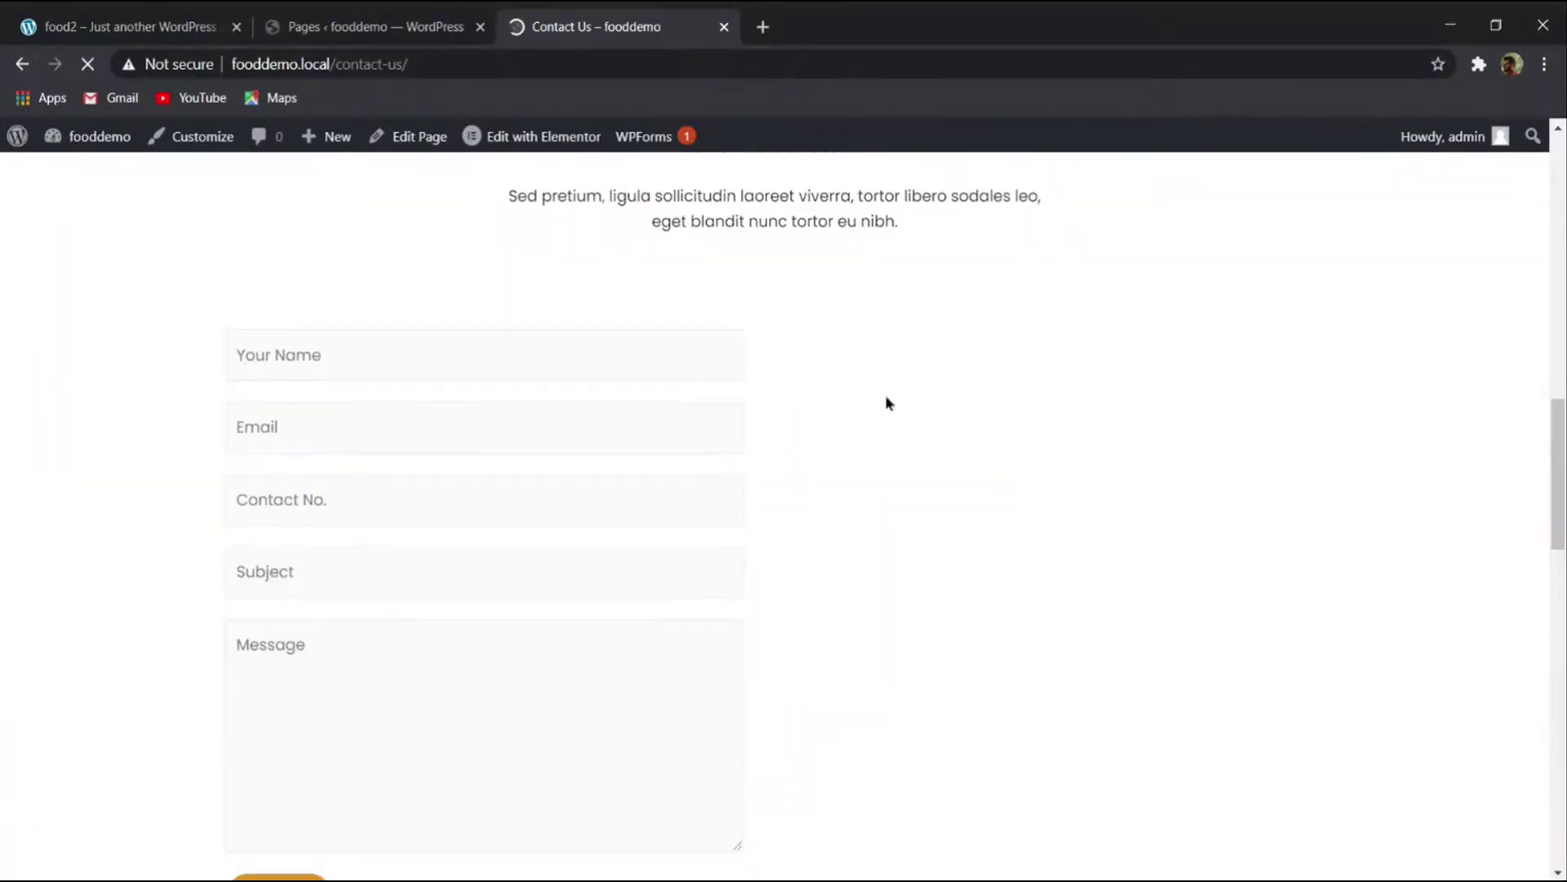
pyautogui.scroll(-9, 517, 437)
pyautogui.scroll(18, 836, 441)
pyautogui.scroll(-9, 900, 455)
pyautogui.scroll(-8, 898, 449)
pyautogui.scroll(18, 874, 518)
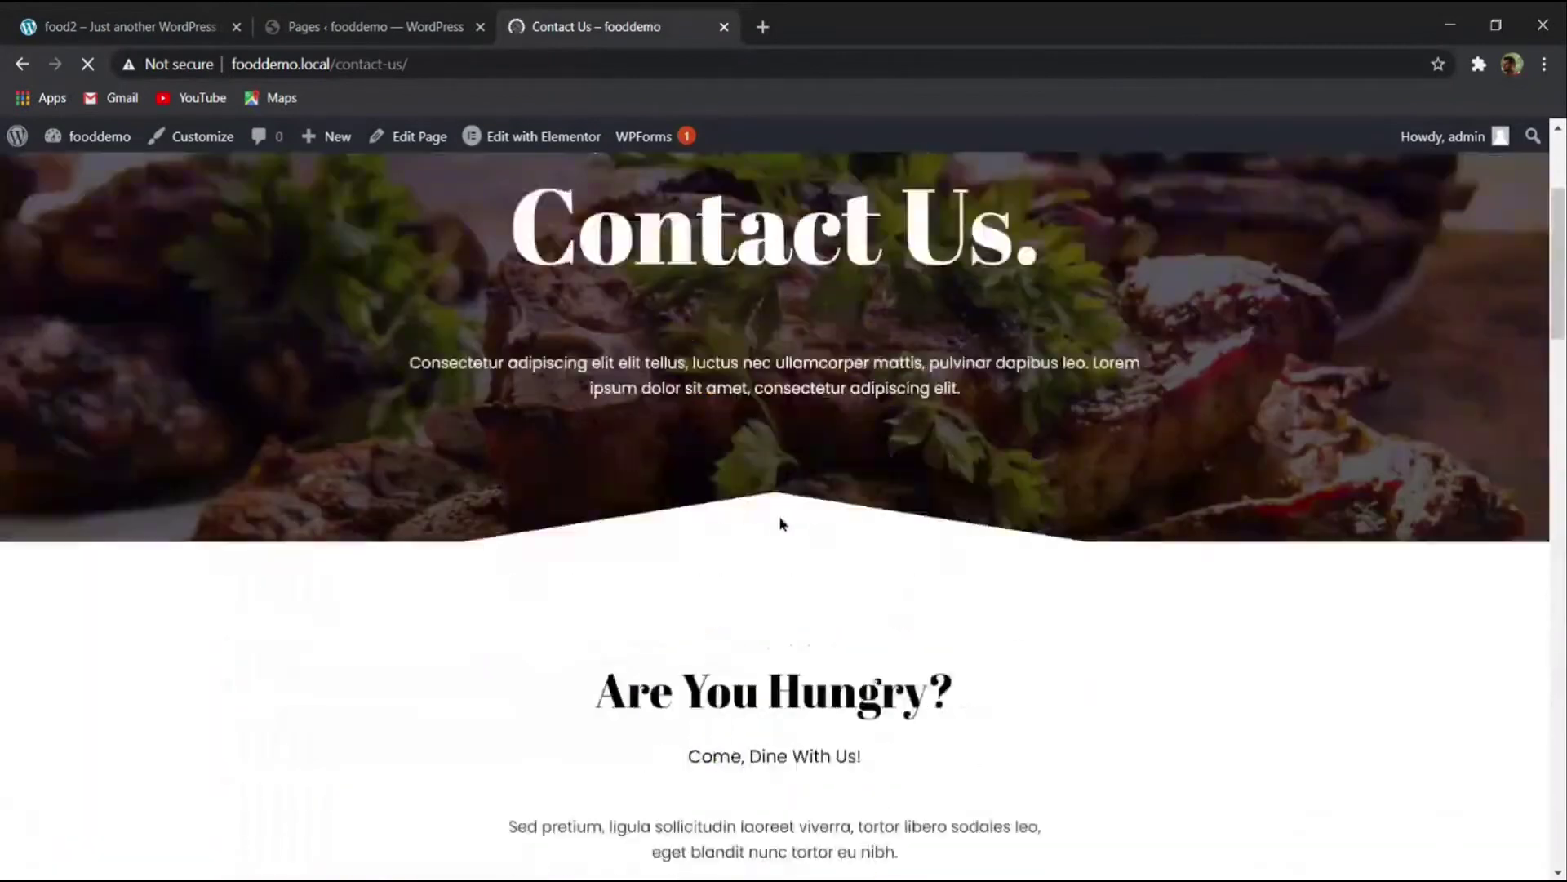
pyautogui.click(383, 25)
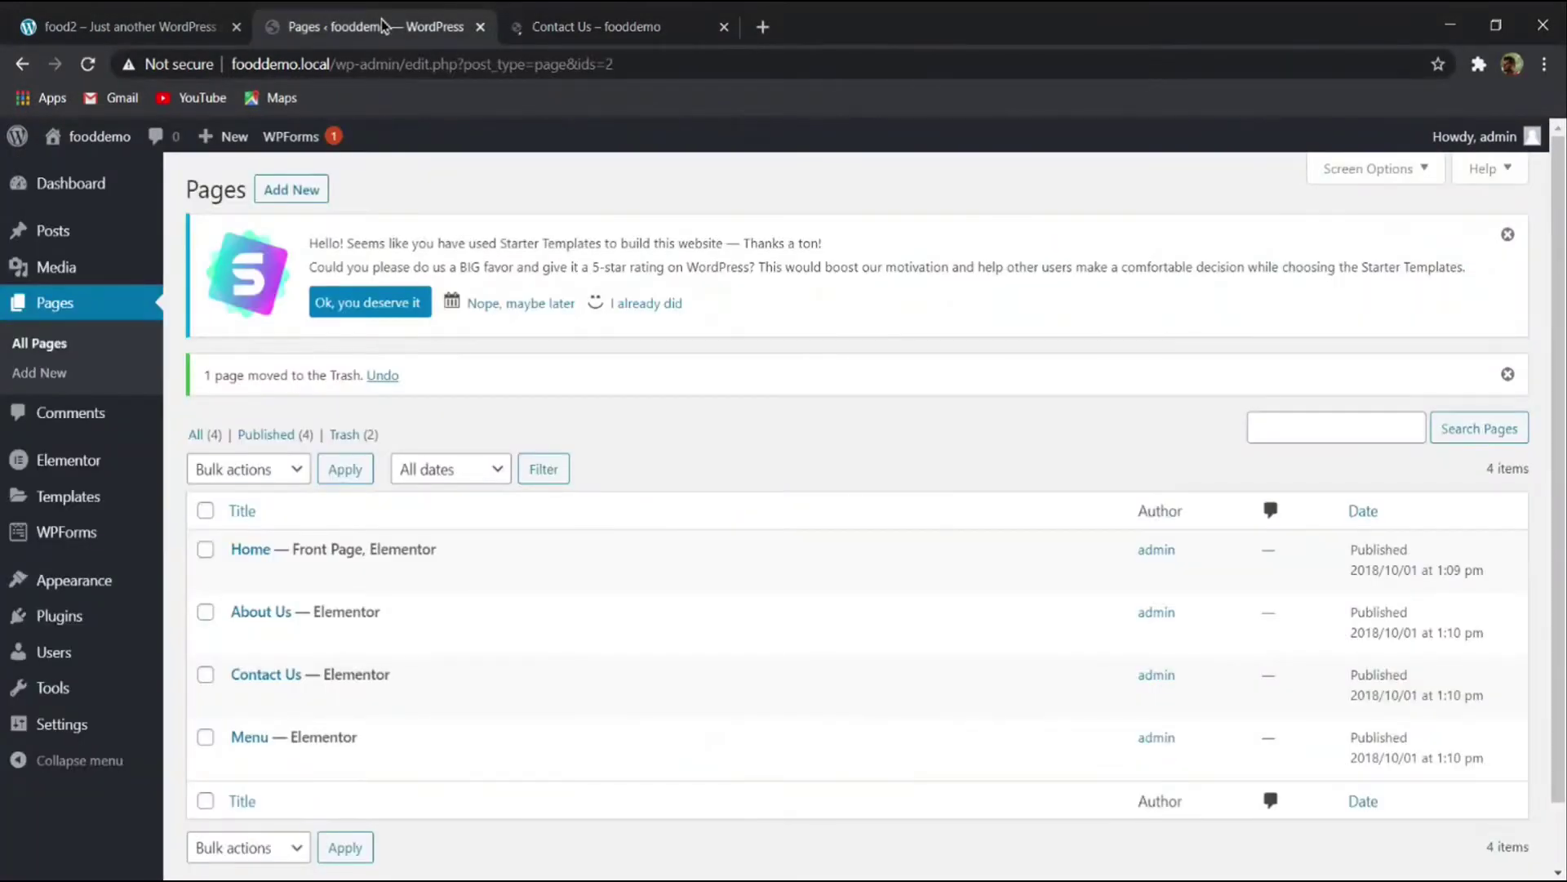
# Step: Open the CMS Guys reference restaurant site and scroll through its sections
pyautogui.click(167, 18)
pyautogui.scroll(-8, 740, 561)
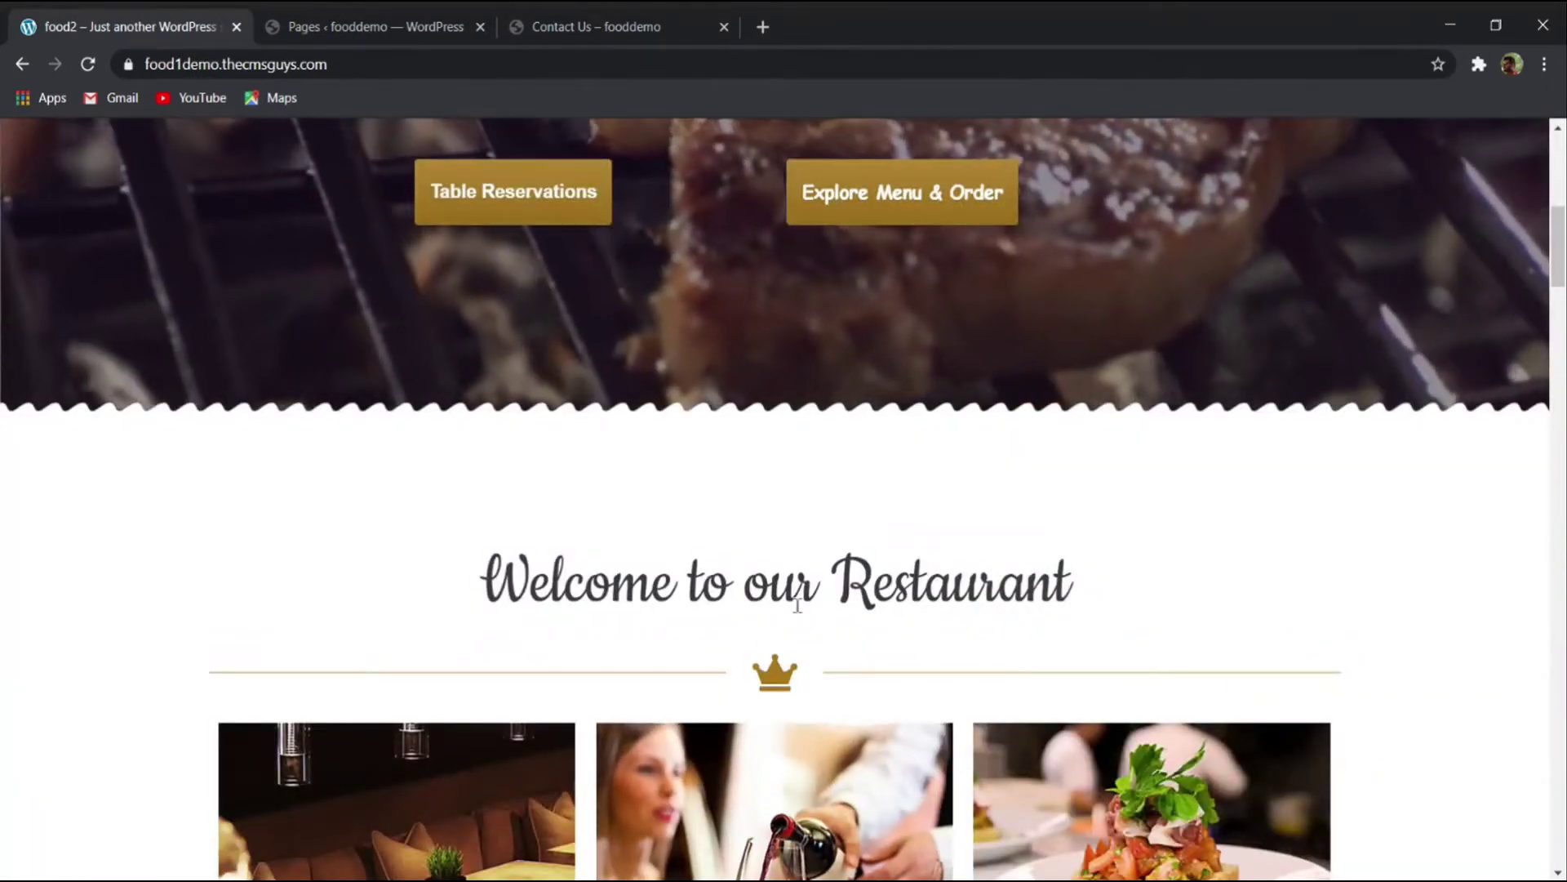
pyautogui.scroll(8, 798, 605)
pyautogui.scroll(-8, 735, 571)
pyautogui.scroll(8, 694, 539)
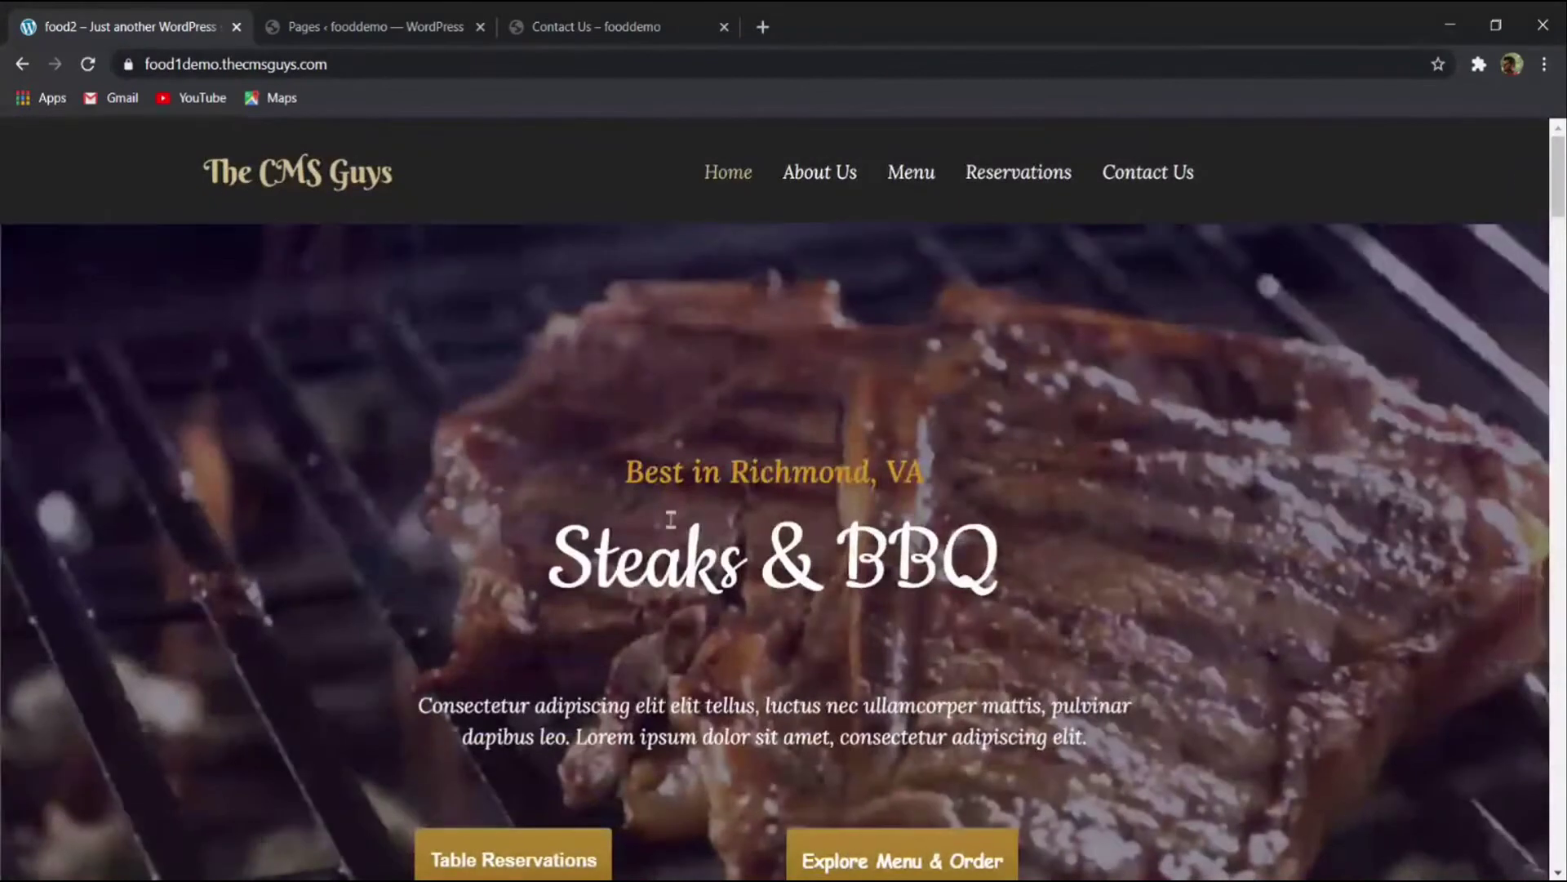
pyautogui.scroll(-8, 670, 519)
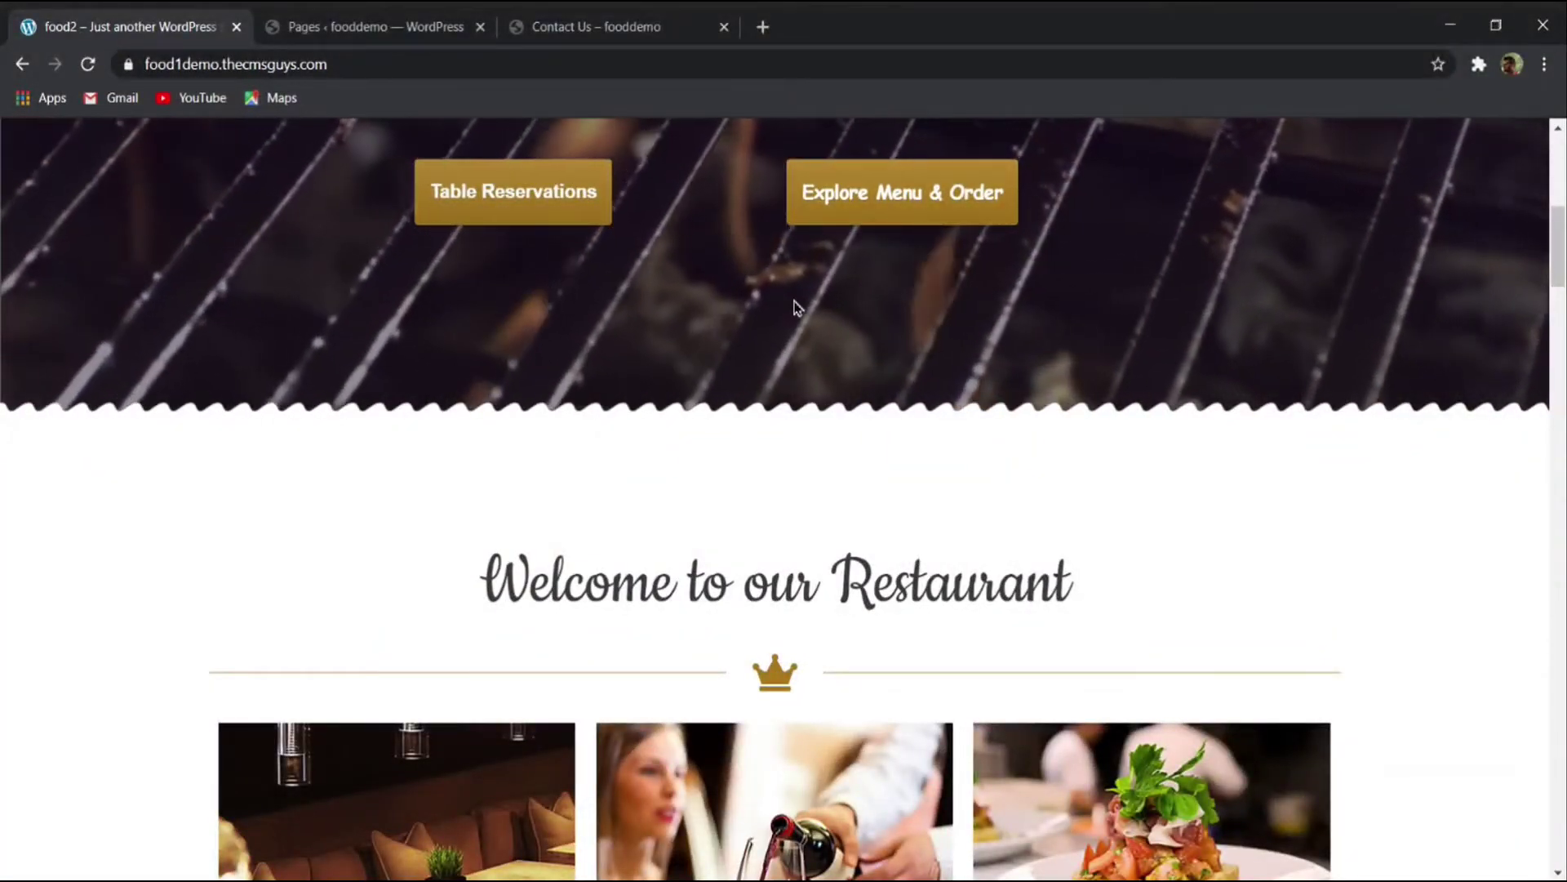
pyautogui.scroll(-8, 706, 272)
pyautogui.scroll(8, 715, 572)
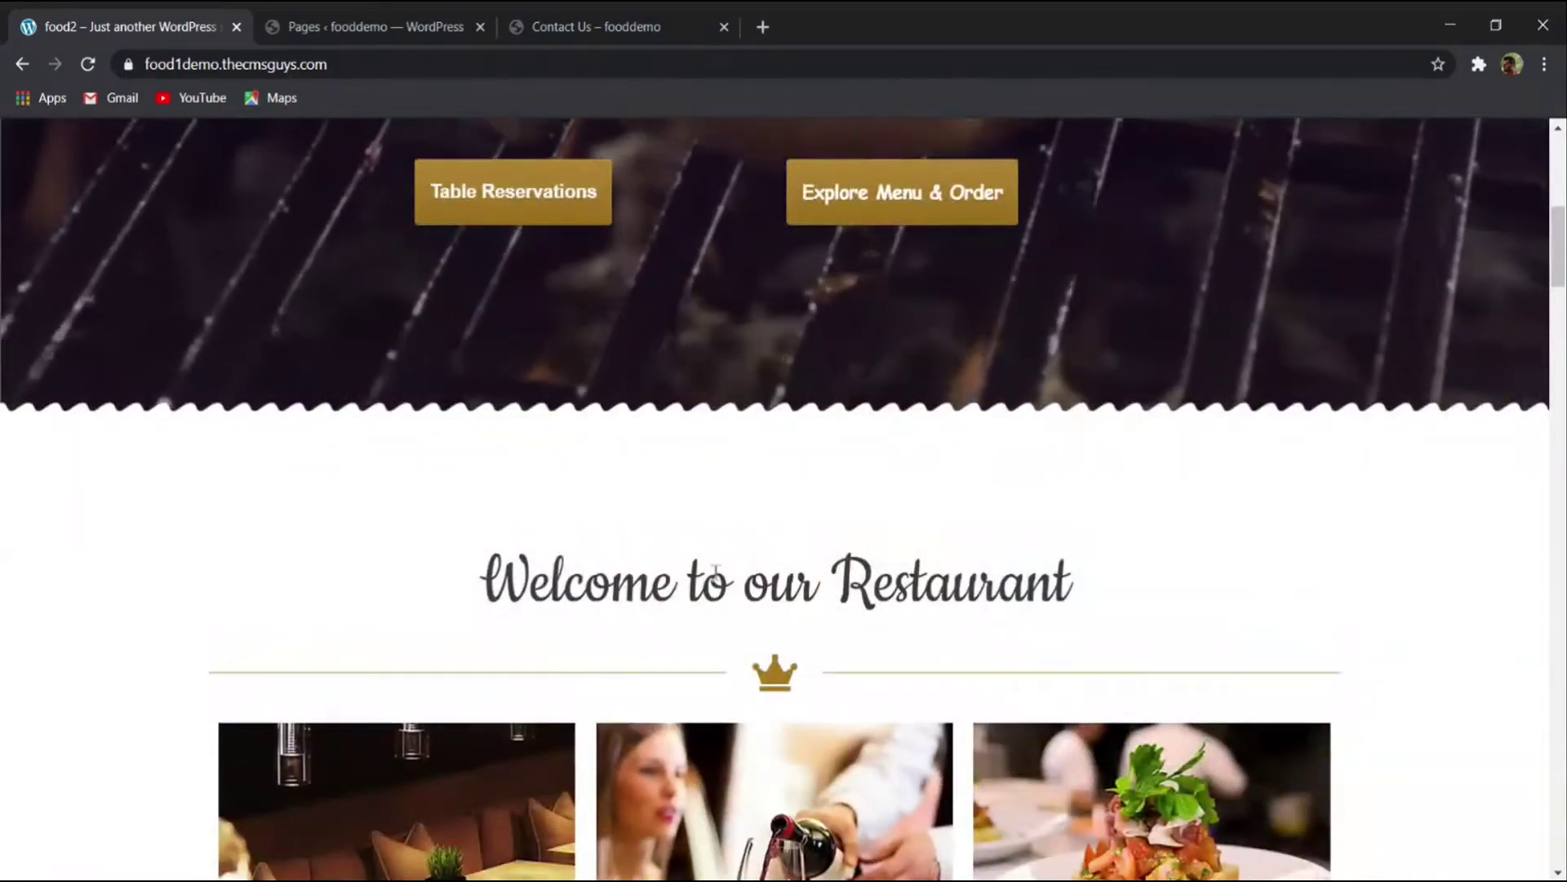
pyautogui.scroll(-7, 715, 572)
pyautogui.scroll(-7, 581, 496)
pyautogui.scroll(2, 857, 332)
pyautogui.scroll(-10, 797, 413)
pyautogui.scroll(10, 788, 415)
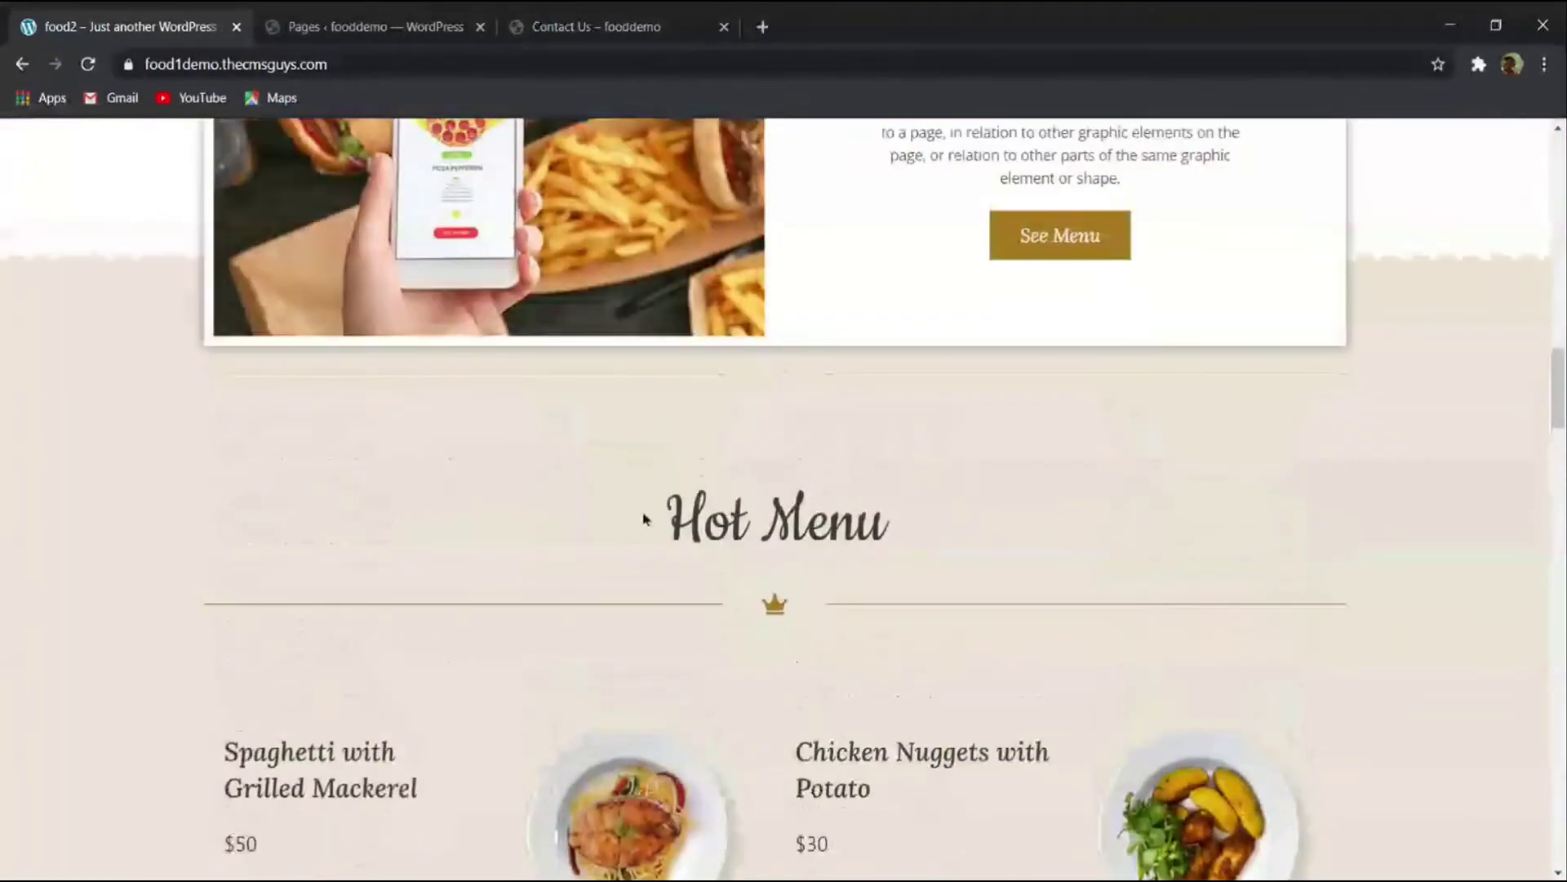
pyautogui.scroll(-15, 645, 518)
pyautogui.scroll(8, 739, 468)
pyautogui.scroll(-5, 675, 465)
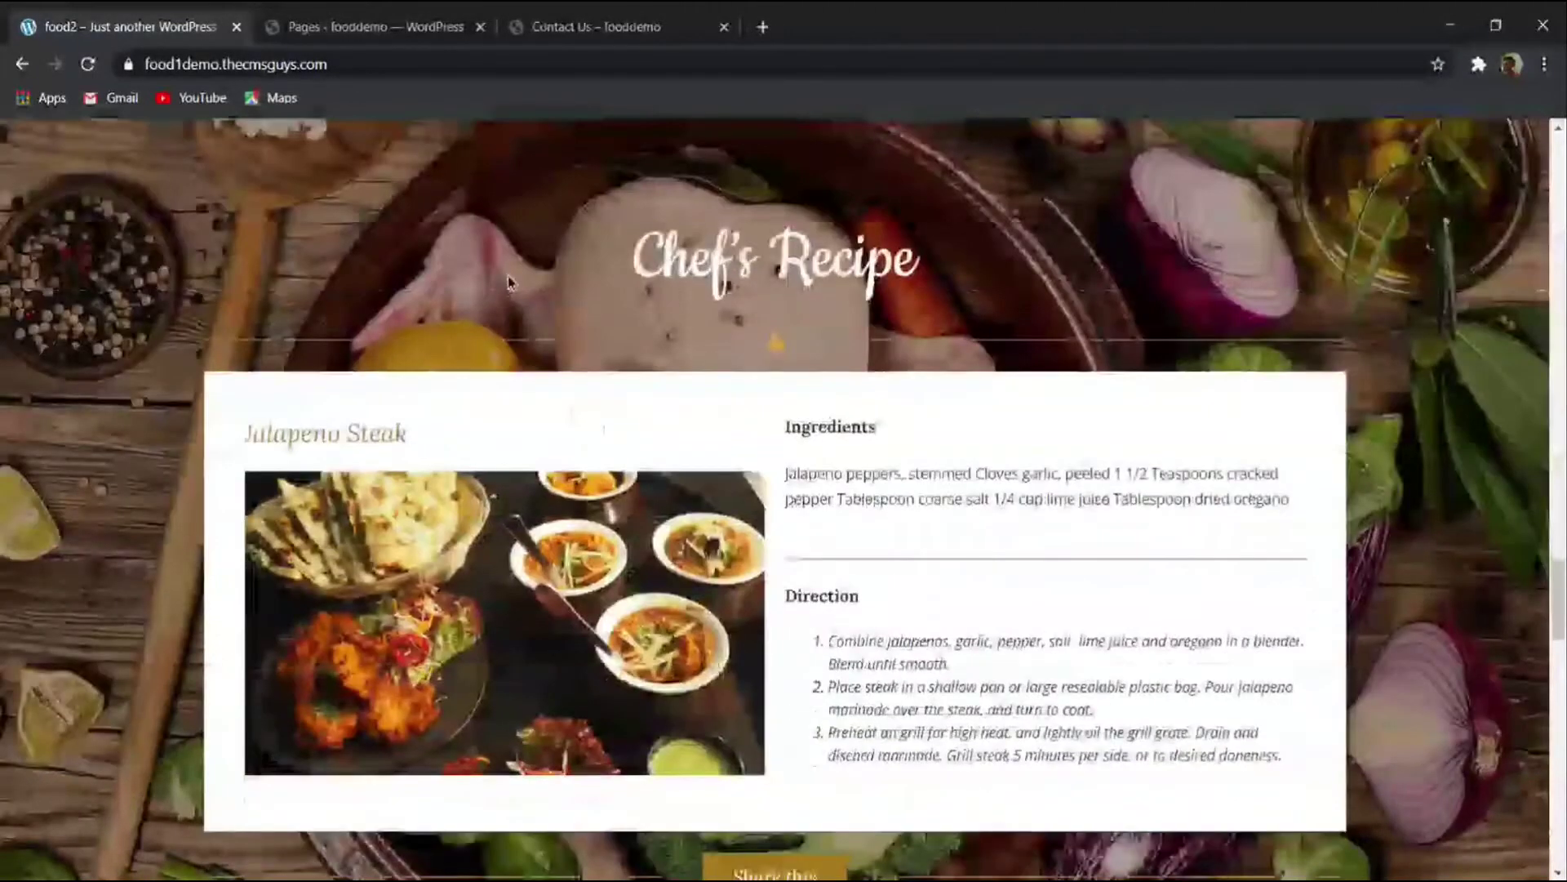
# Step: Glance at the WordPress pages list and the local Contact Us page
pyautogui.click(375, 26)
pyautogui.click(600, 26)
pyautogui.scroll(-10, 580, 325)
pyautogui.scroll(10, 751, 214)
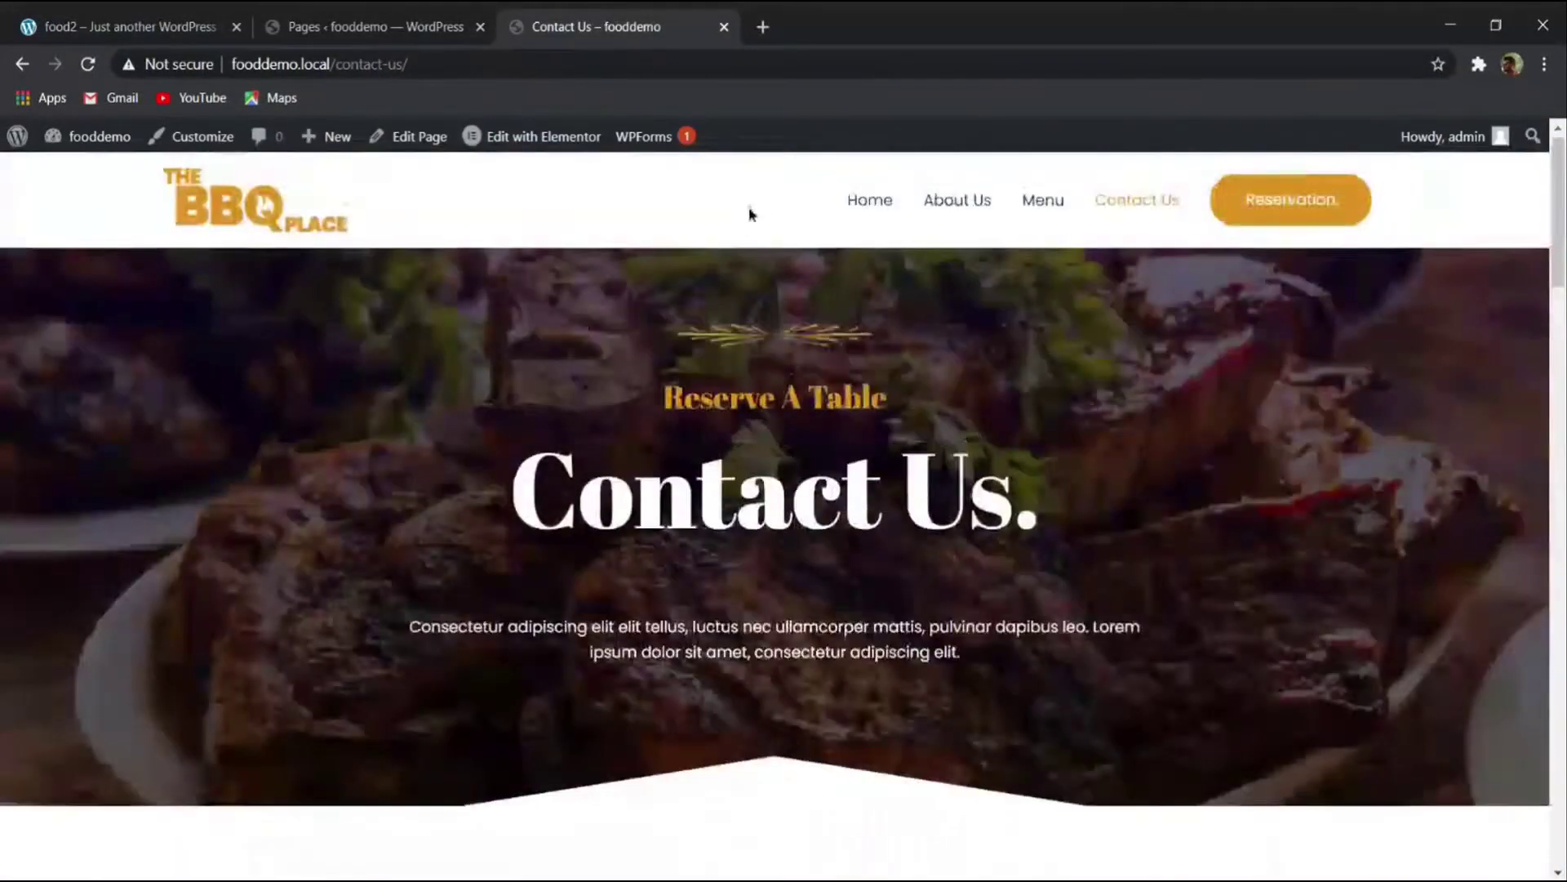
# Step: Return to the reference site and scroll back up to its Steaks & BBQ hero
pyautogui.click(63, 16)
pyautogui.click(562, 18)
pyautogui.click(235, 13)
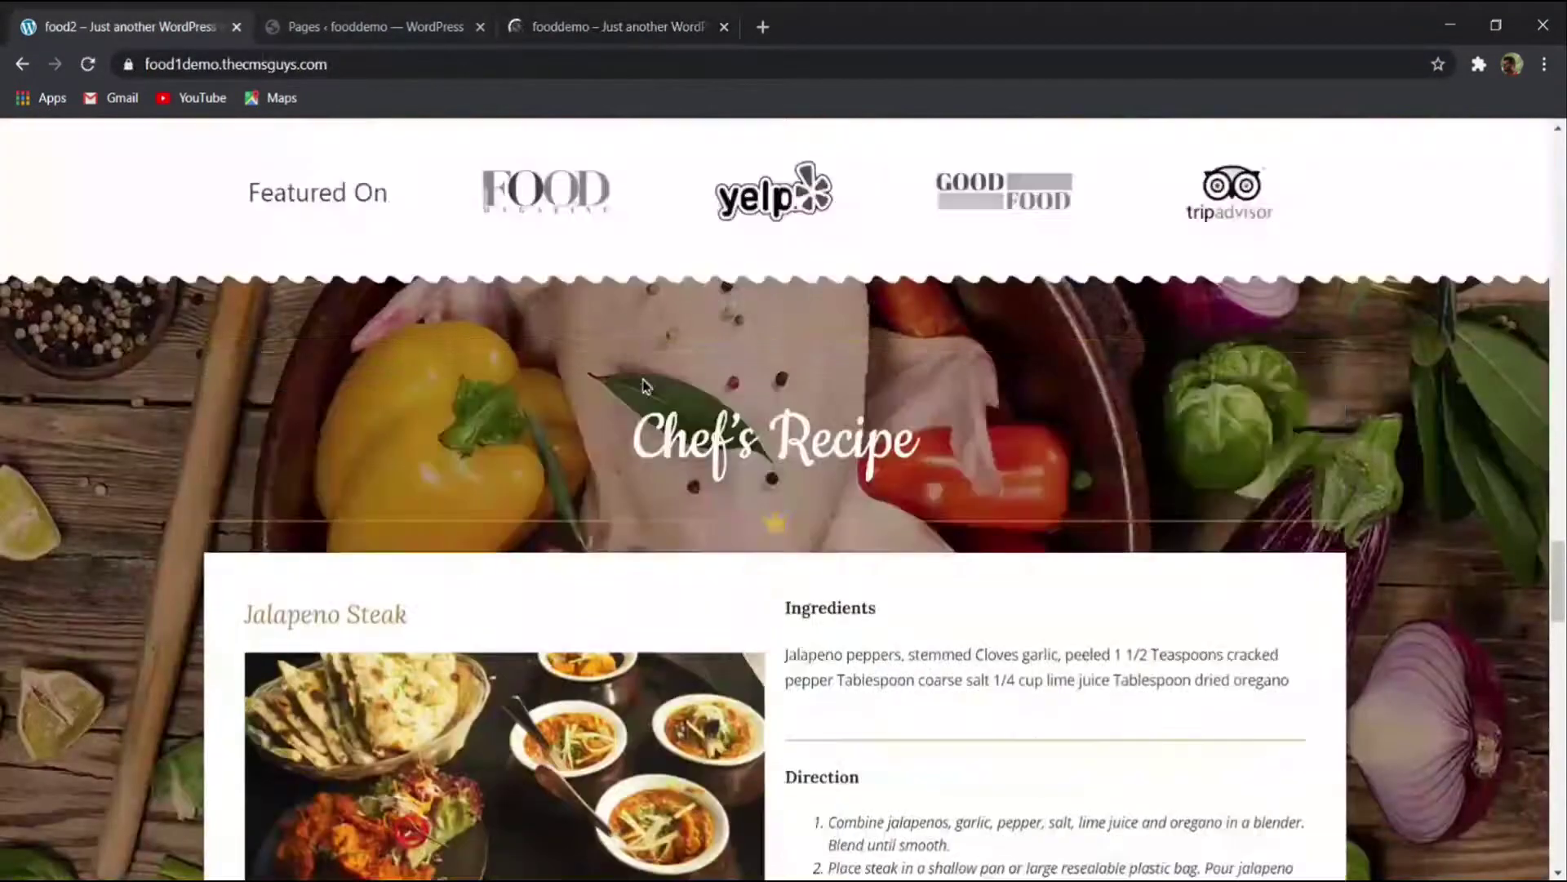
pyautogui.scroll(10, 598, 362)
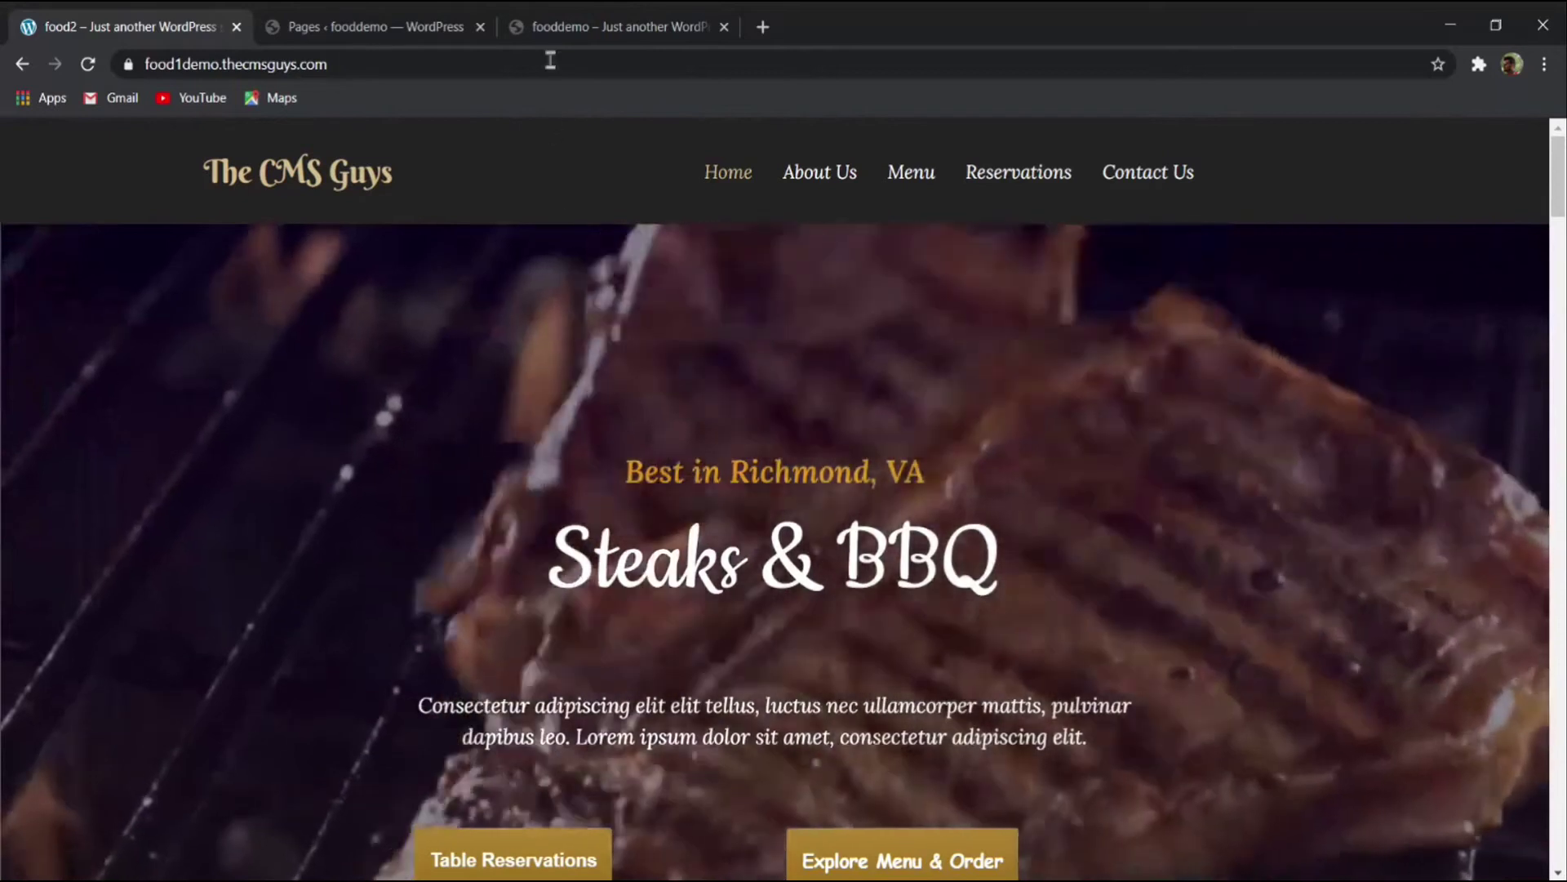
# Step: Compare the hero and upper sections of the local BBQ Place site and the reference site
pyautogui.click(572, 26)
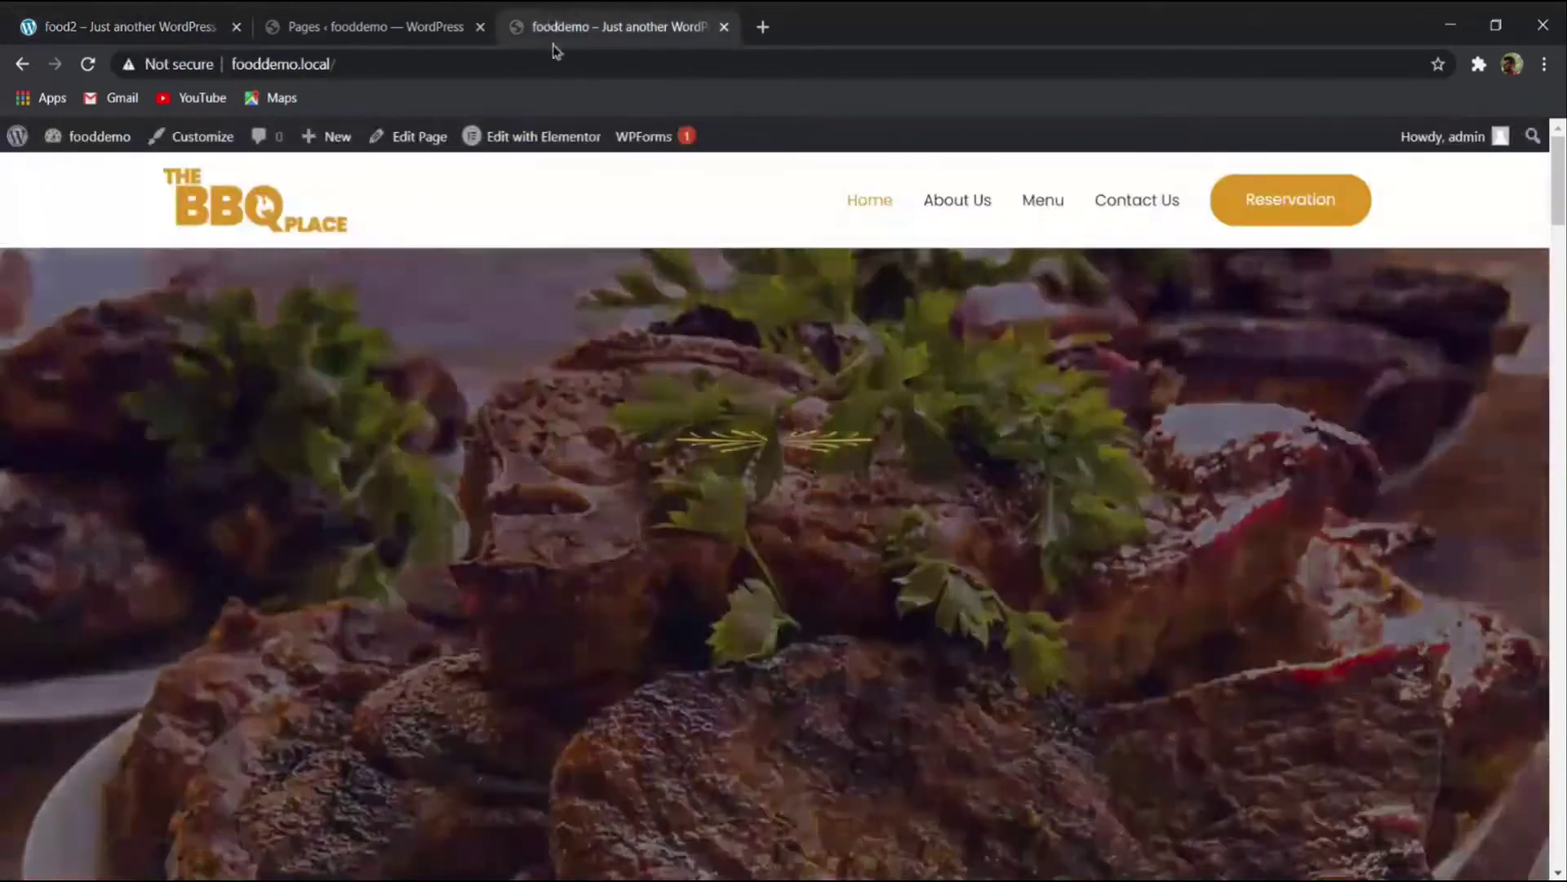
pyautogui.scroll(-8, 683, 423)
pyautogui.scroll(8, 683, 423)
pyautogui.scroll(-8, 710, 443)
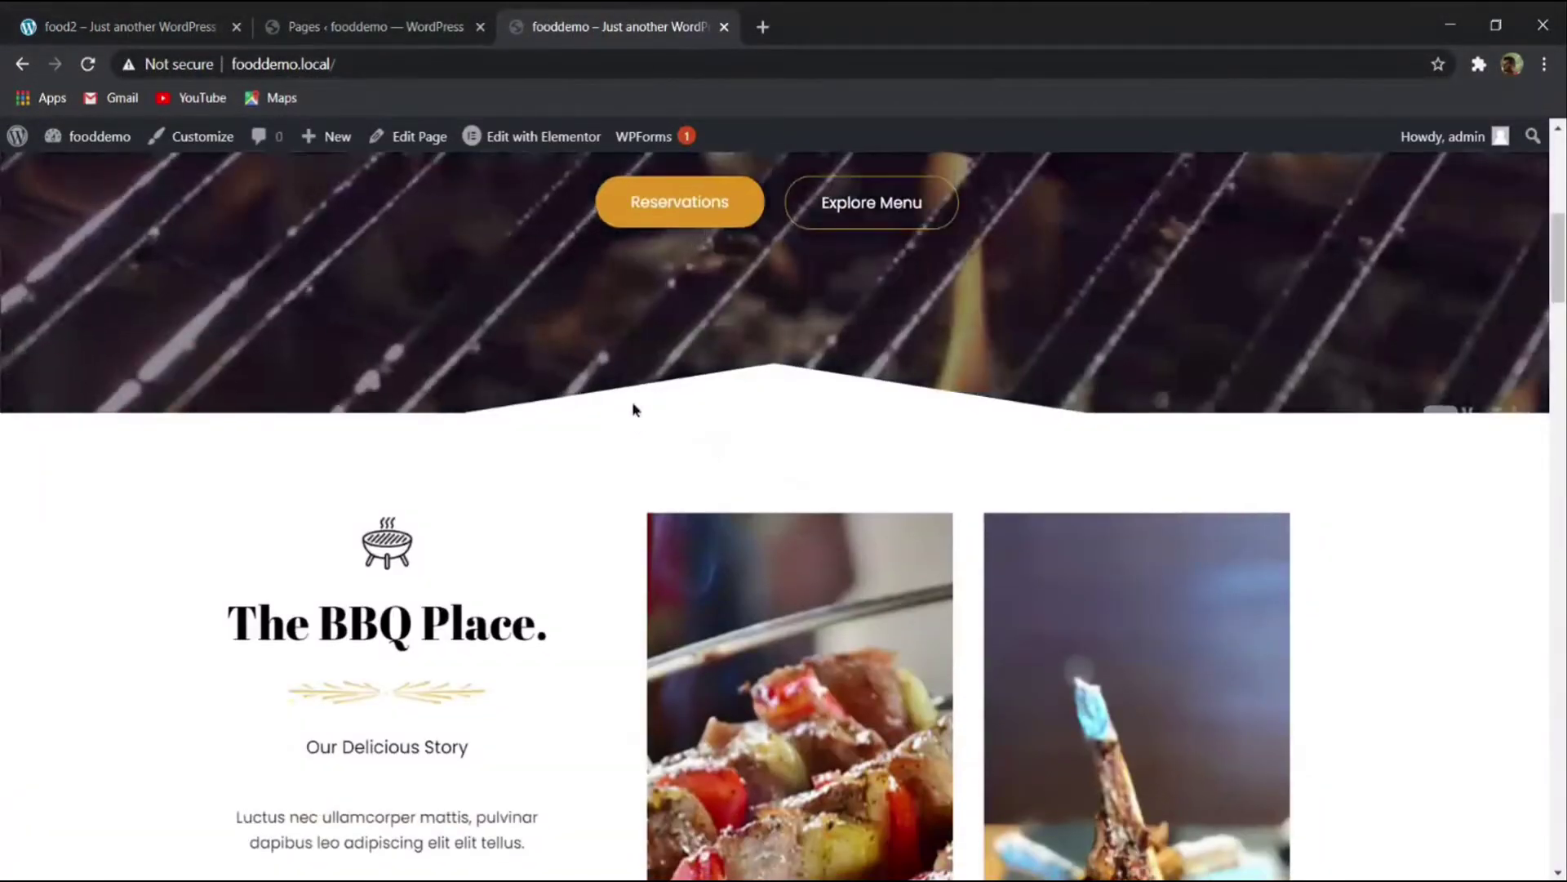
pyautogui.scroll(8, 634, 409)
pyautogui.hotkey('ctrl', '1')
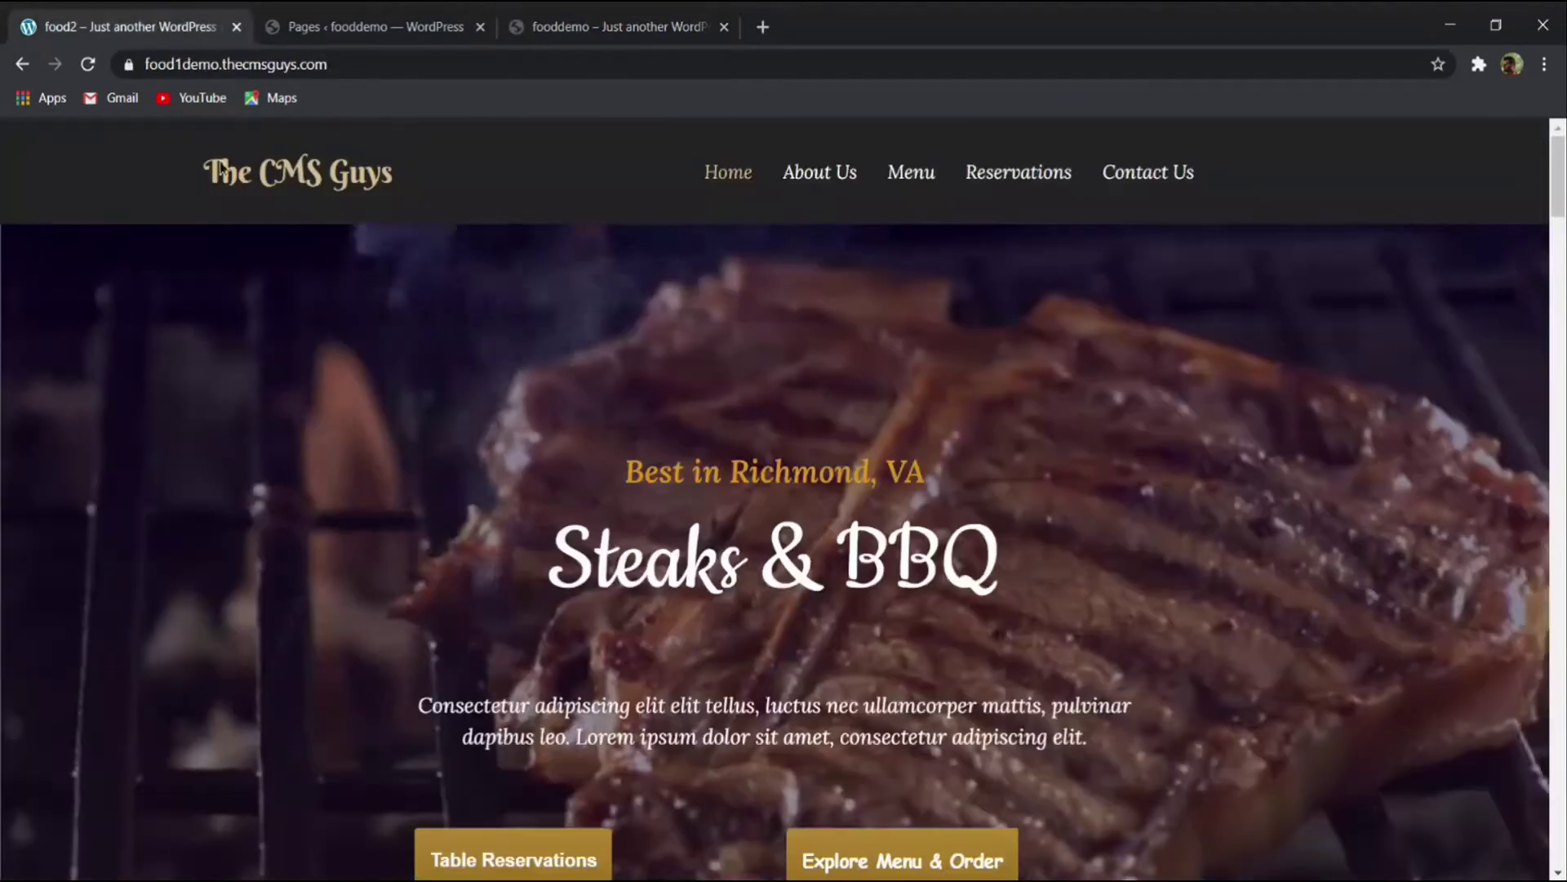
pyautogui.click(614, 18)
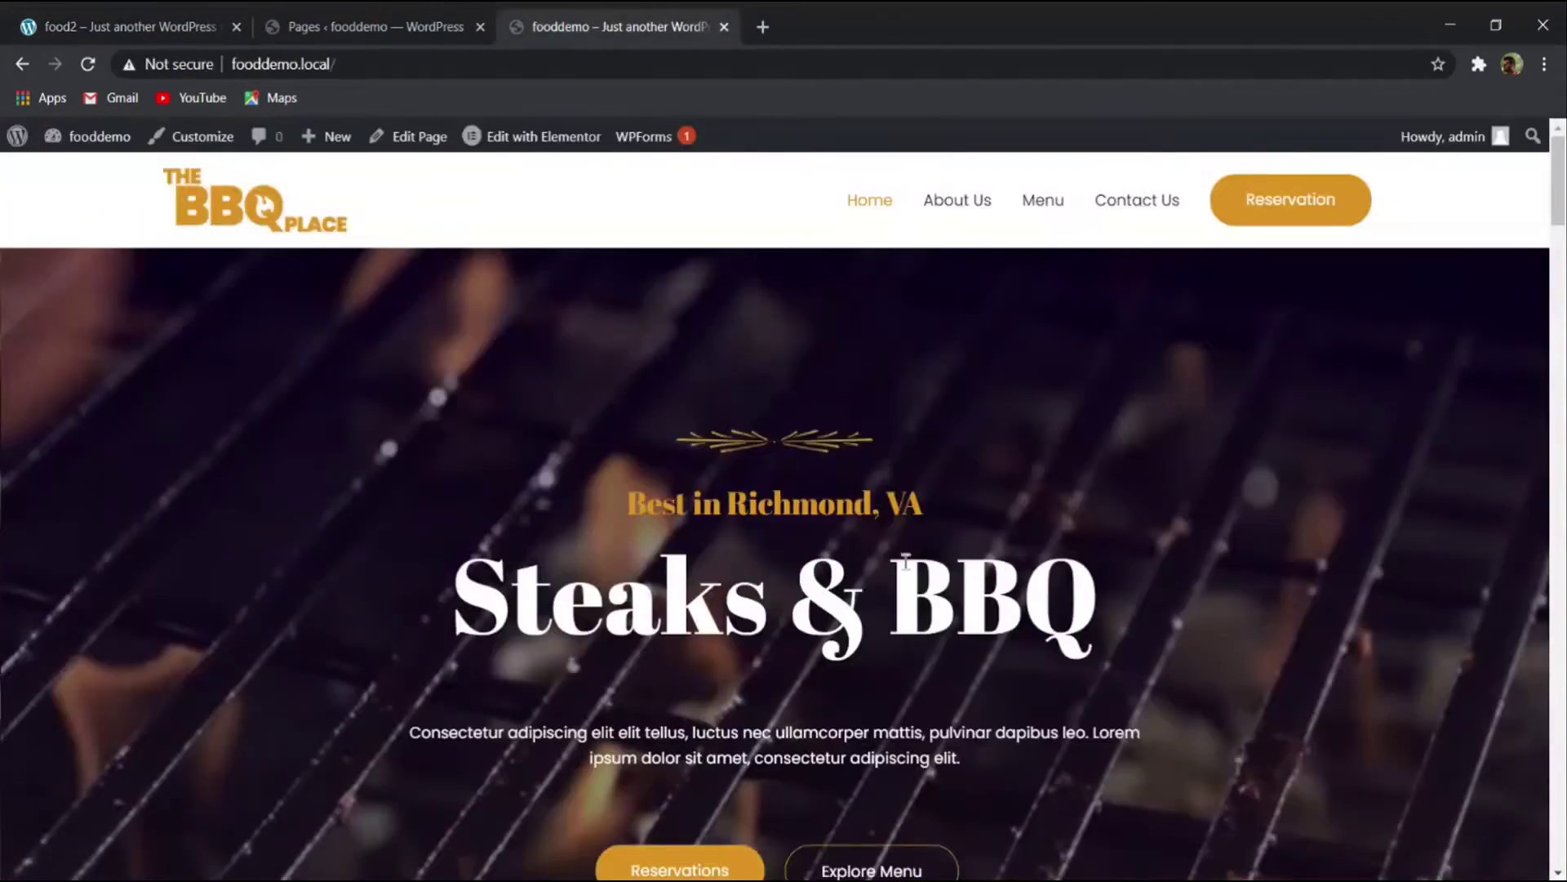
pyautogui.scroll(-8, 896, 549)
pyautogui.scroll(-16, 587, 539)
pyautogui.scroll(8, 506, 514)
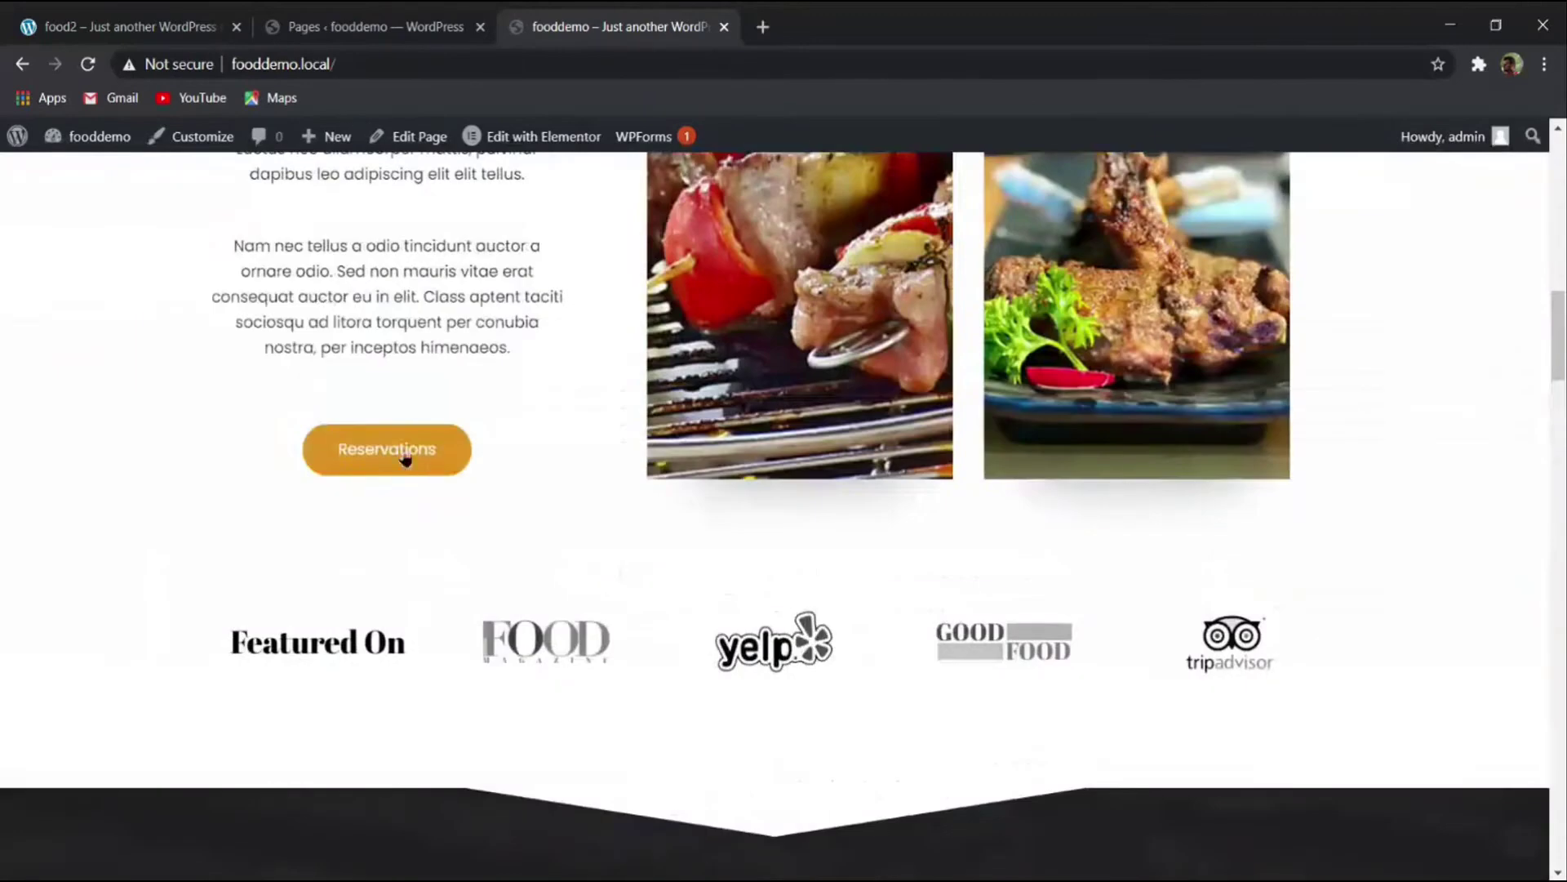
pyautogui.click(107, 13)
pyautogui.scroll(-10, 768, 645)
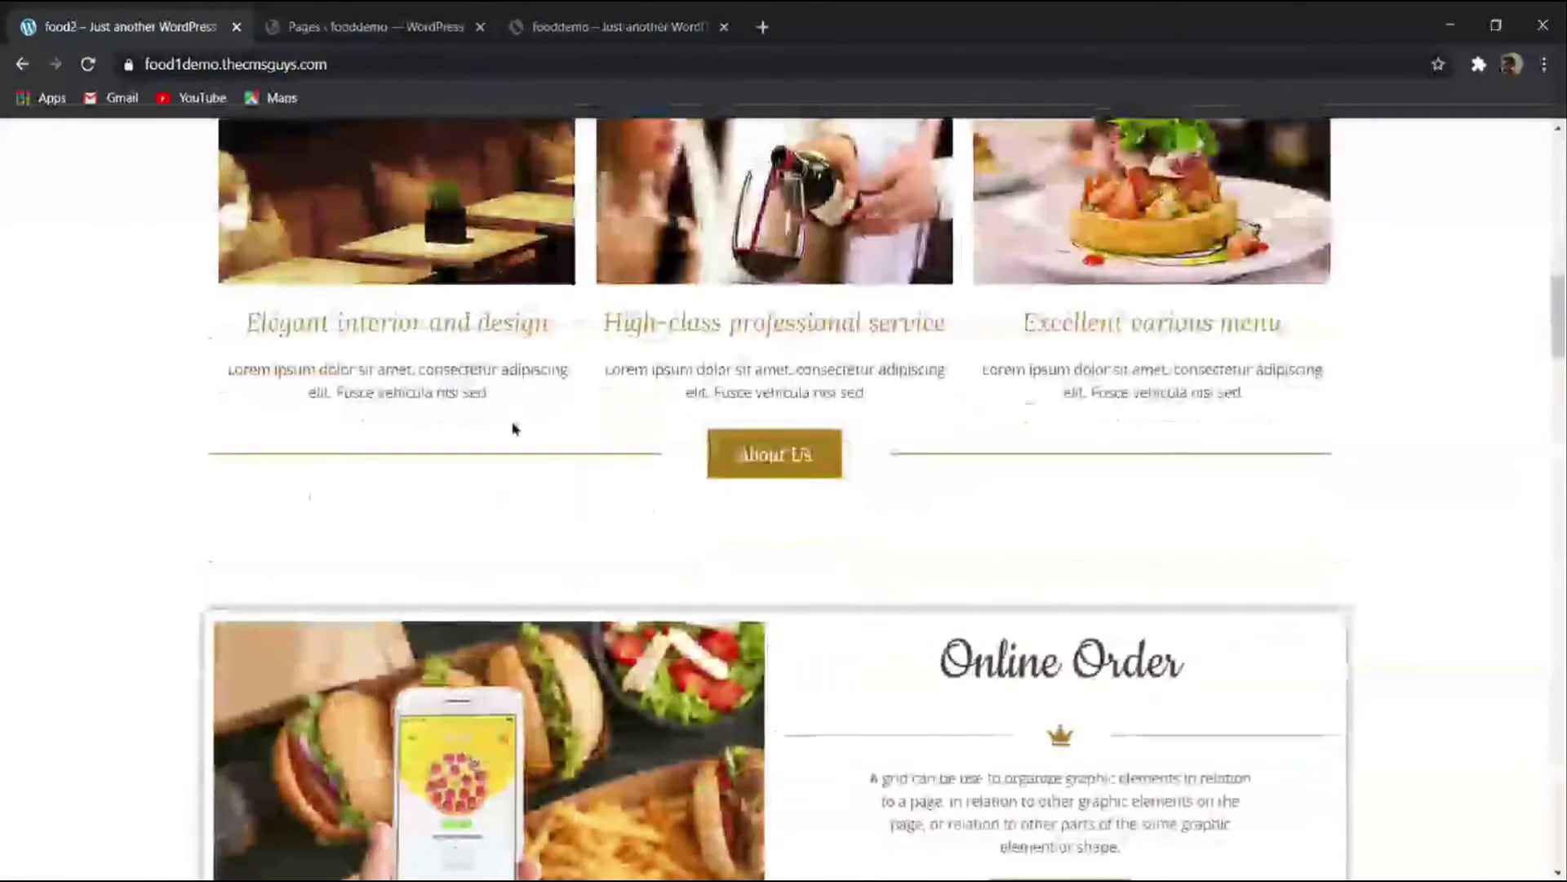
pyautogui.scroll(8, 567, 662)
pyautogui.scroll(-8, 890, 244)
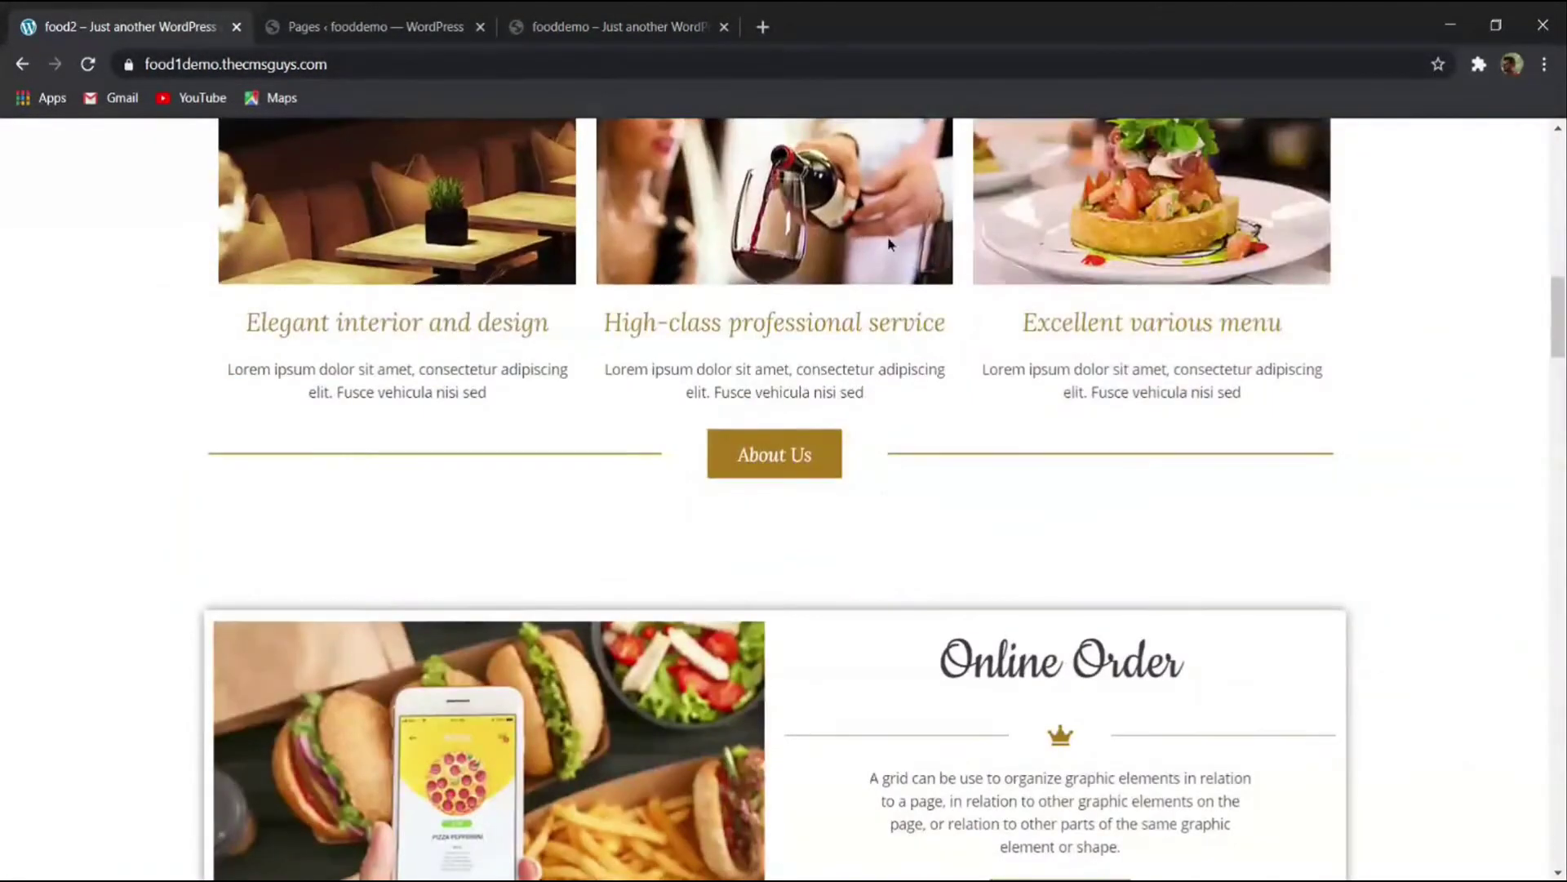
pyautogui.scroll(-8, 978, 406)
pyautogui.scroll(8, 574, 292)
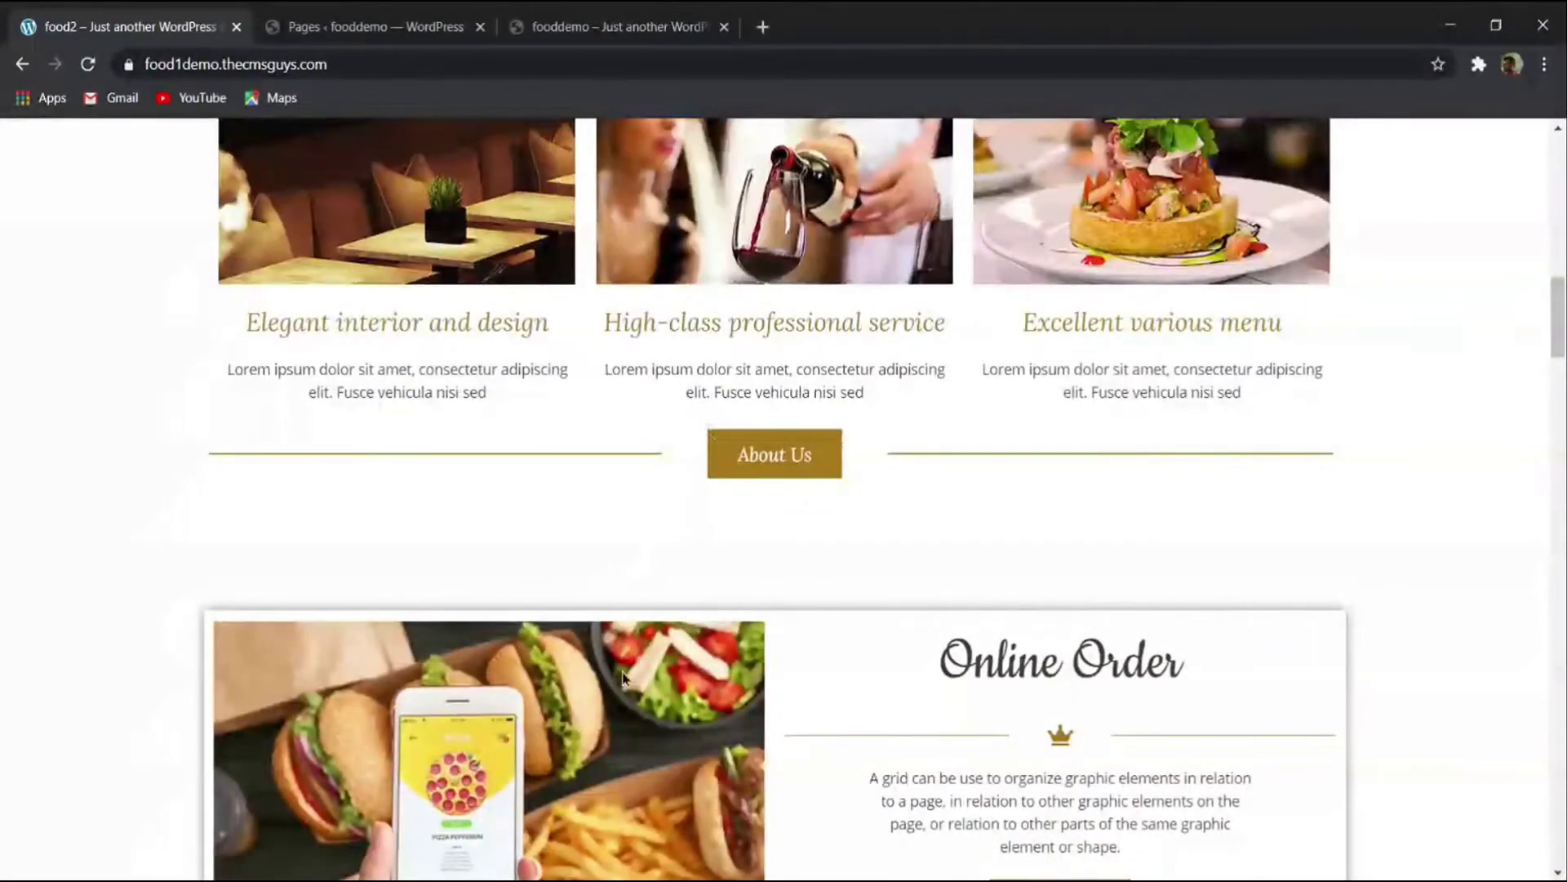
pyautogui.scroll(-8, 378, 456)
pyautogui.scroll(-8, 501, 395)
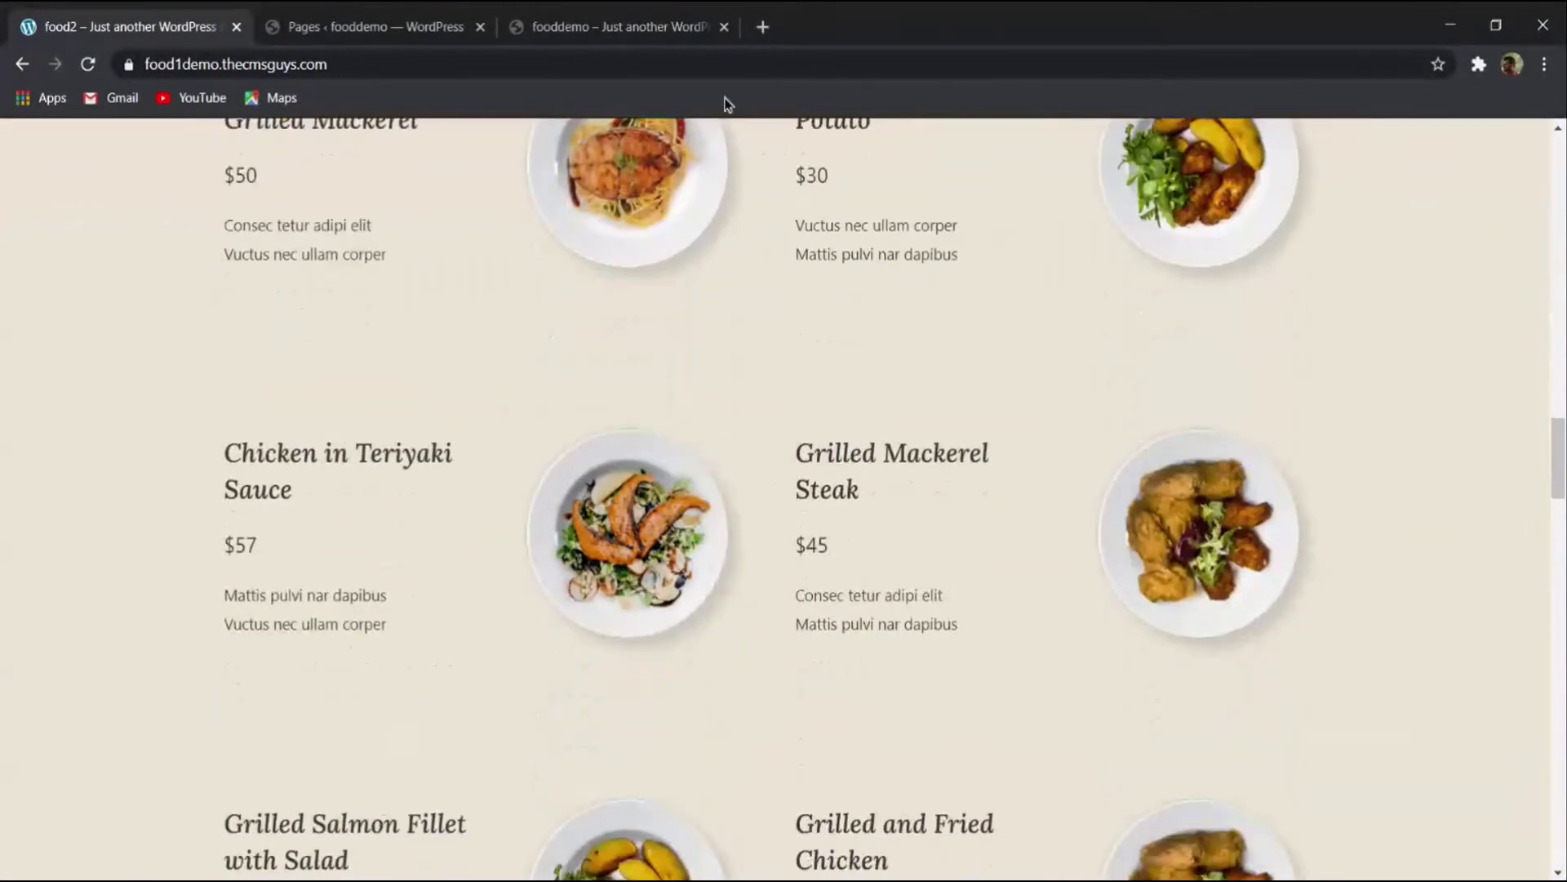
# Step: Compare the menu sections of the local site against the reference site
pyautogui.click(629, 26)
pyautogui.scroll(-20, 692, 446)
pyautogui.scroll(8, 652, 535)
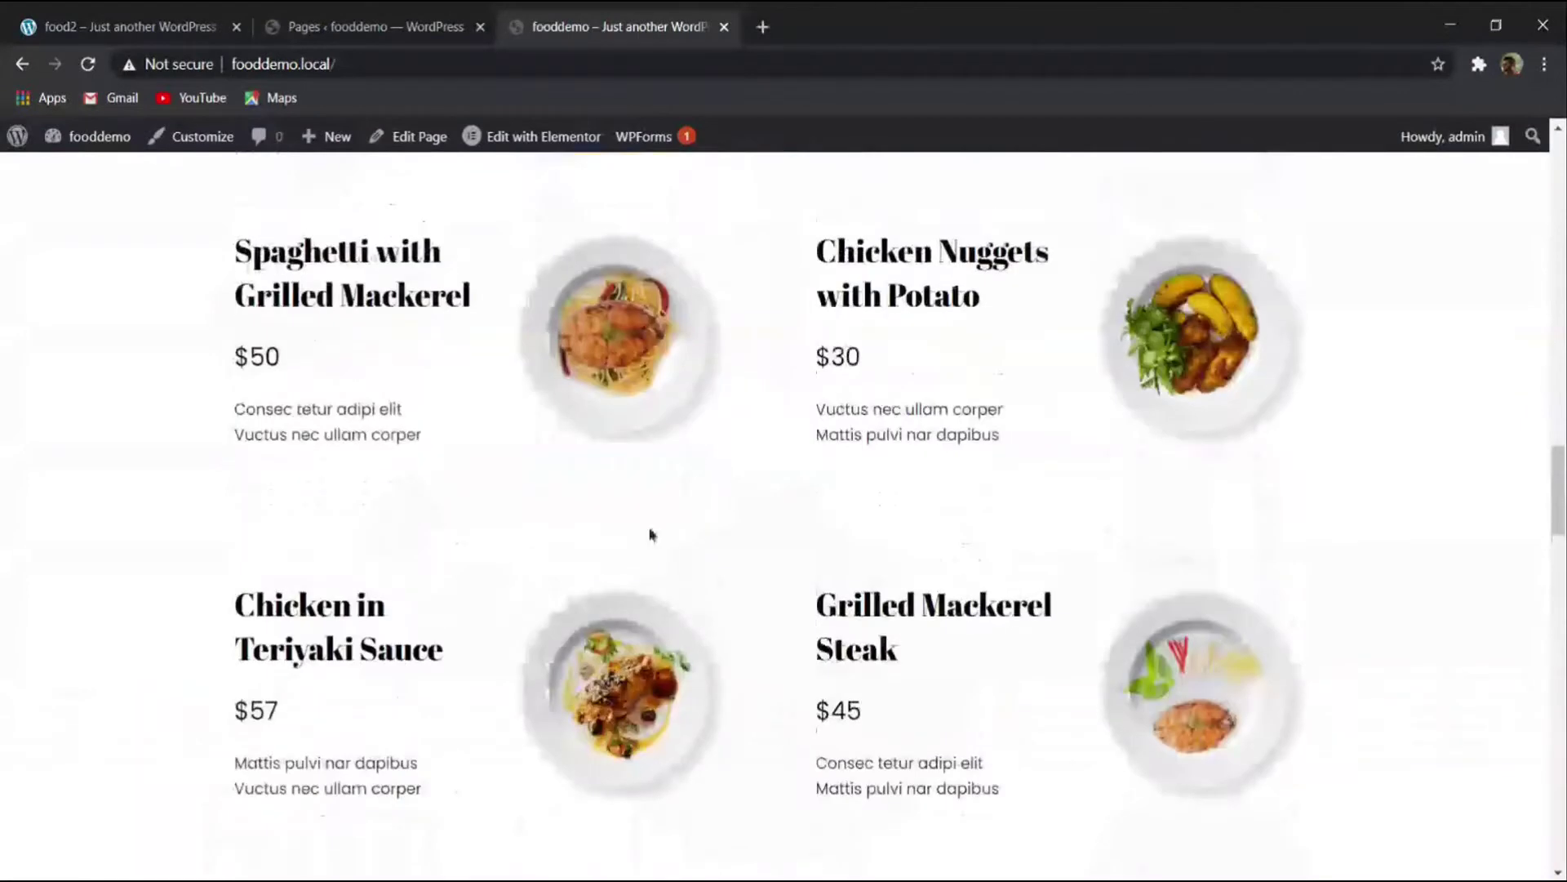
pyautogui.scroll(2, 652, 535)
pyautogui.scroll(-2, 496, 545)
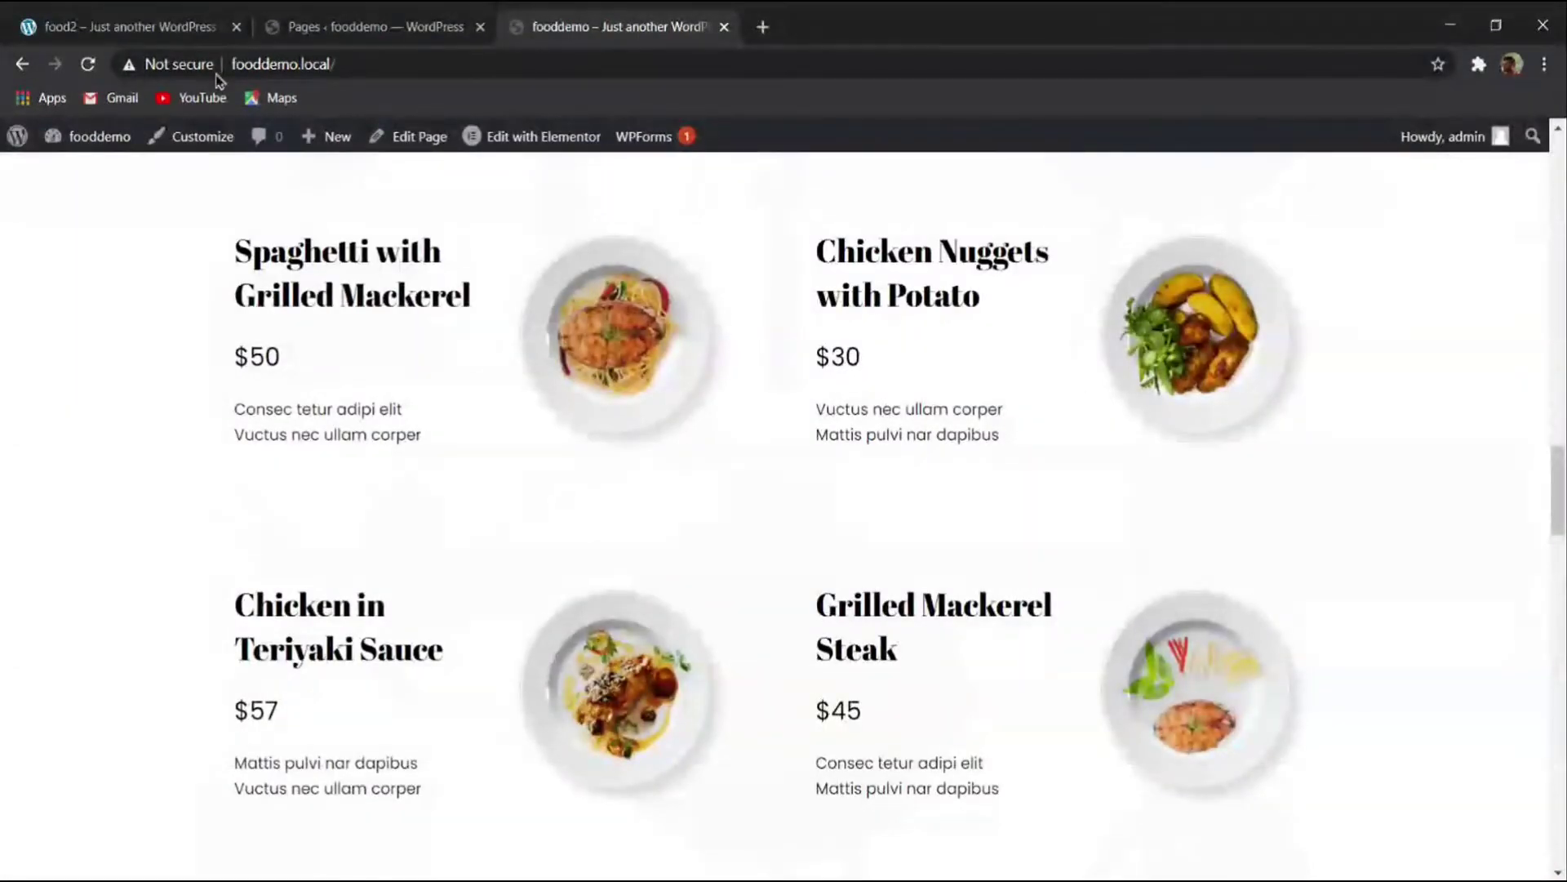
pyautogui.hotkey('ctrl', '1')
pyautogui.scroll(-17, 583, 517)
pyautogui.scroll(9, 583, 524)
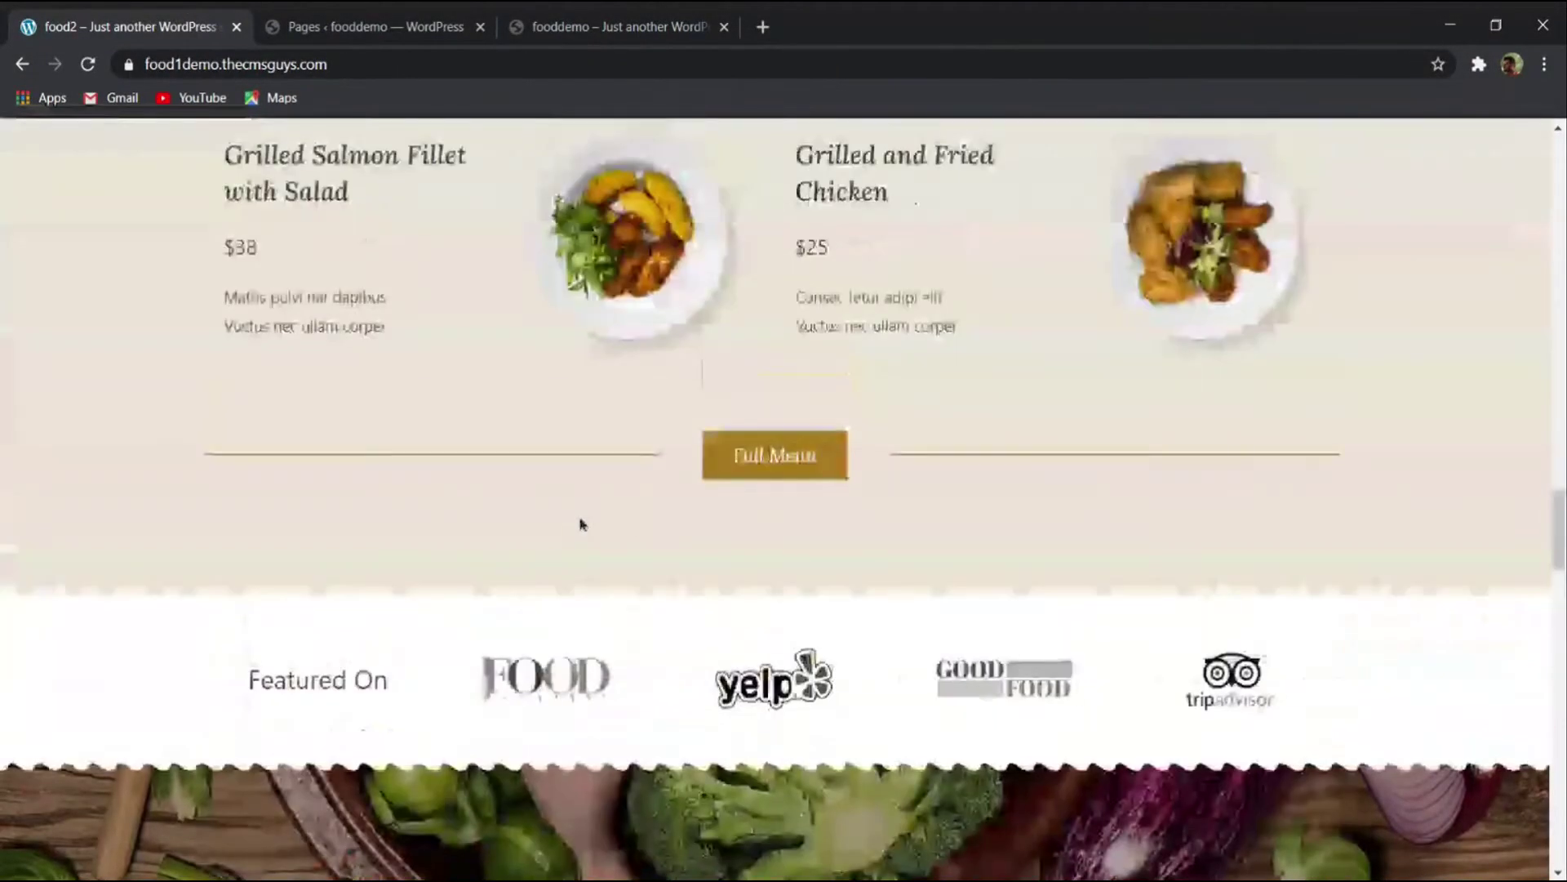
pyautogui.hotkey('ctrl', '3')
pyautogui.scroll(-8, 714, 344)
pyautogui.scroll(8, 715, 351)
pyautogui.scroll(-8, 718, 367)
pyautogui.hotkey('ctrl', '1')
pyautogui.scroll(-15, 528, 468)
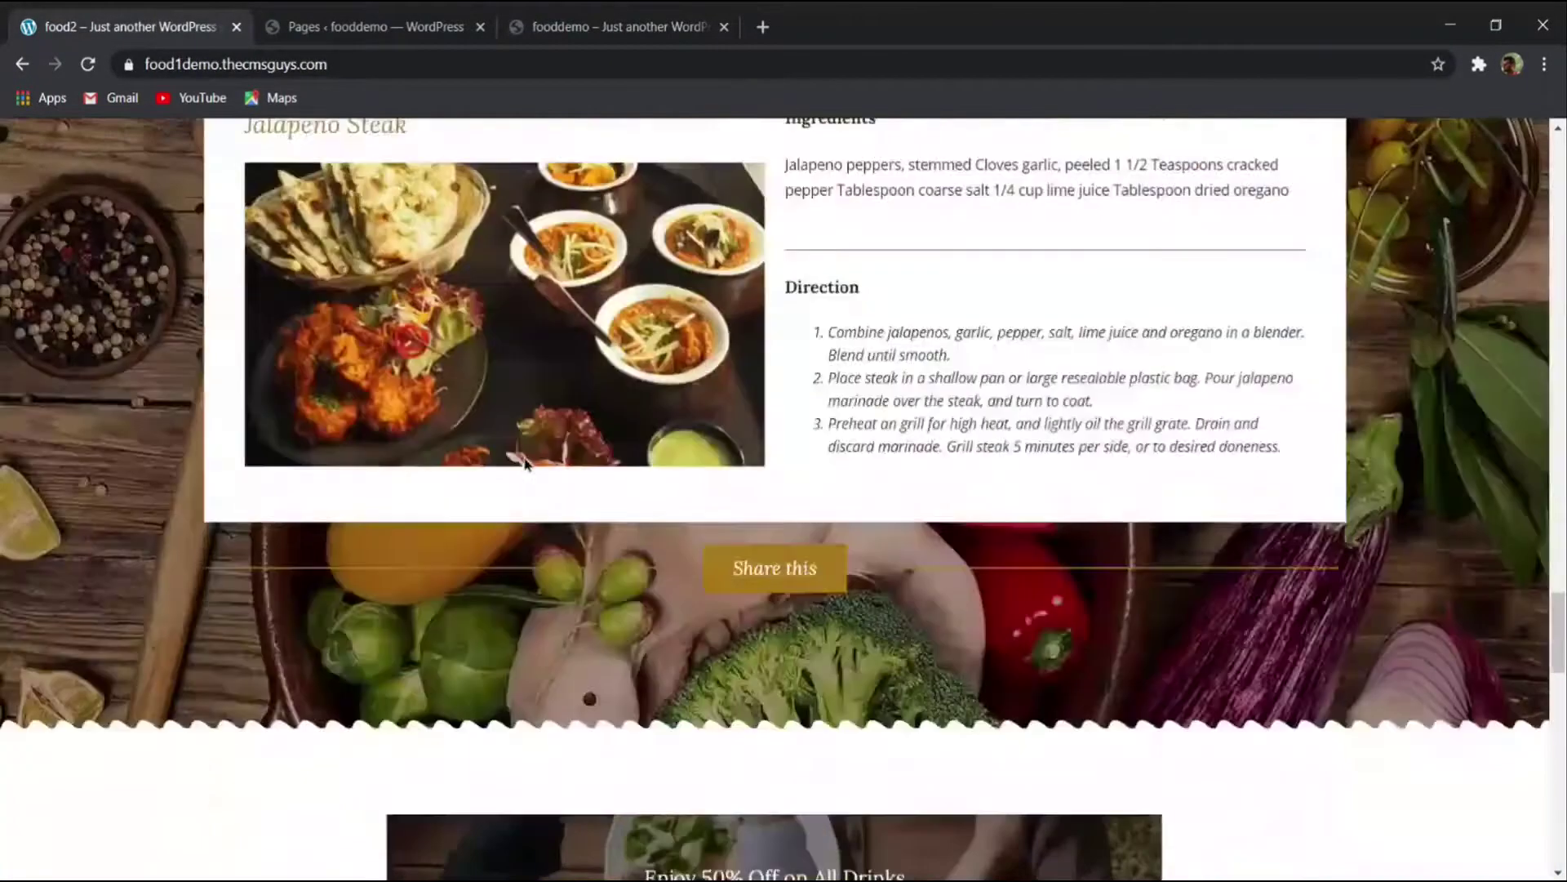
pyautogui.scroll(6, 532, 478)
pyautogui.scroll(-8, 532, 477)
pyautogui.scroll(8, 506, 572)
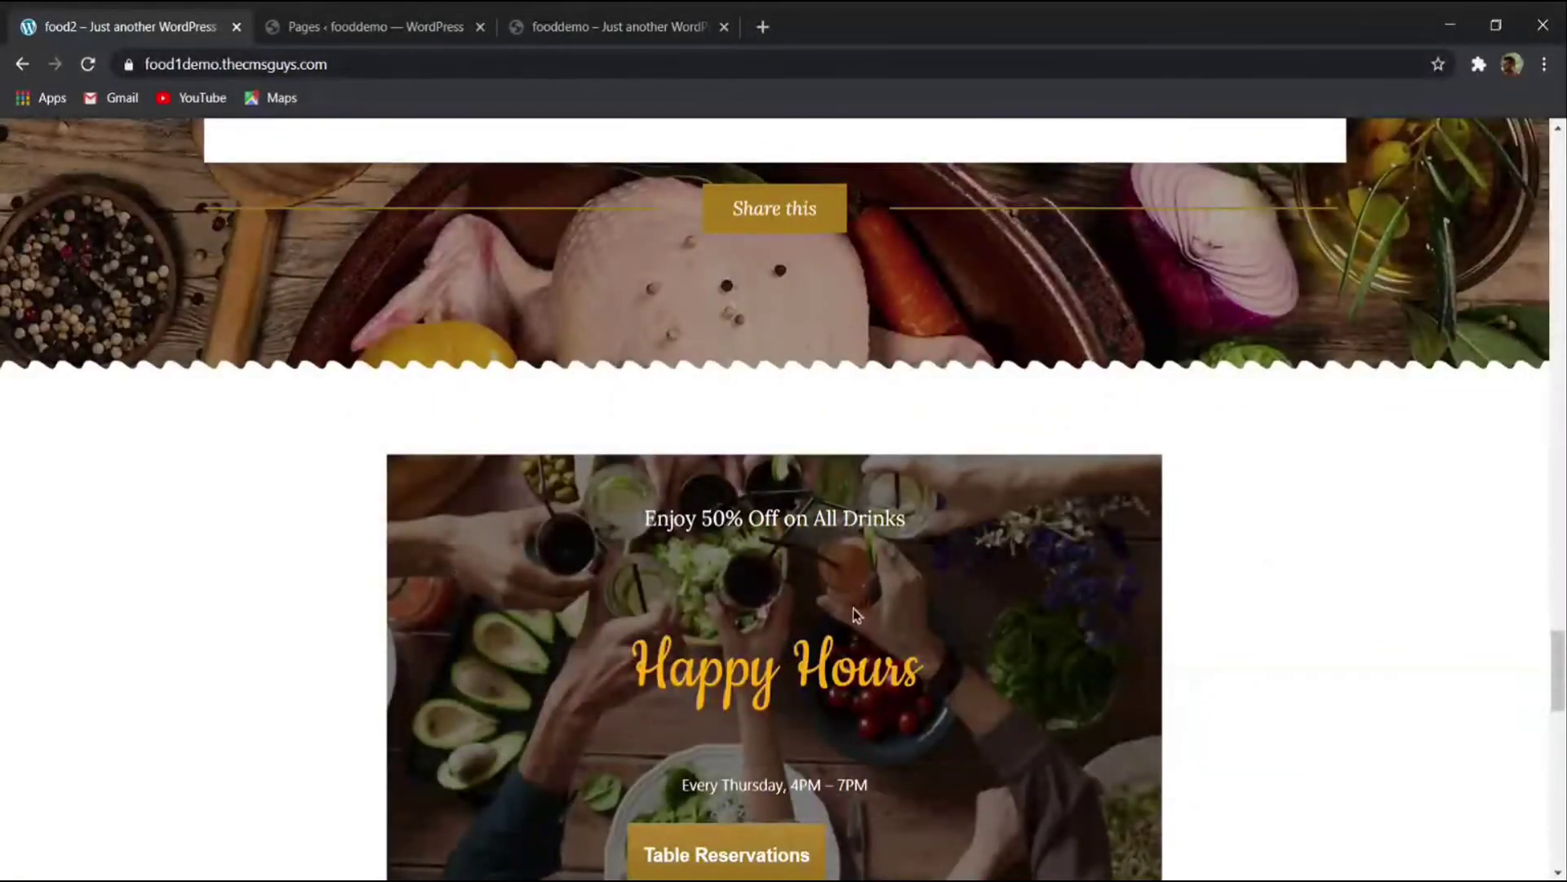
# Step: Compare the lower sections, ending on the local site's Let's Eat footer
pyautogui.click(618, 27)
pyautogui.scroll(-8, 801, 466)
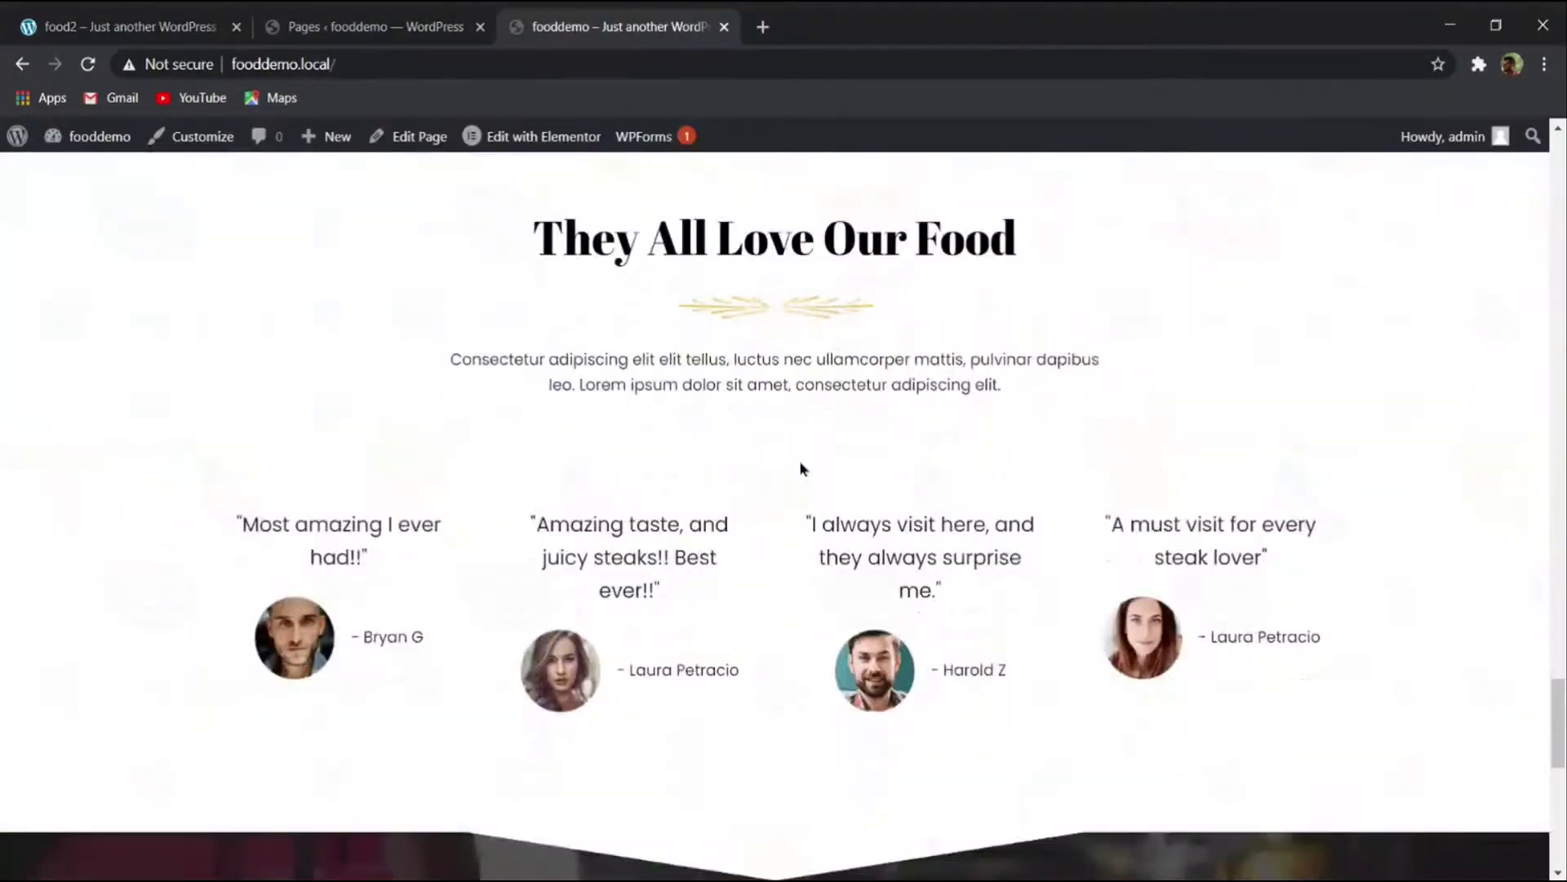
pyautogui.click(137, 19)
pyautogui.scroll(-16, 514, 433)
pyautogui.scroll(8, 587, 438)
pyautogui.scroll(-8, 595, 447)
pyautogui.scroll(8, 595, 447)
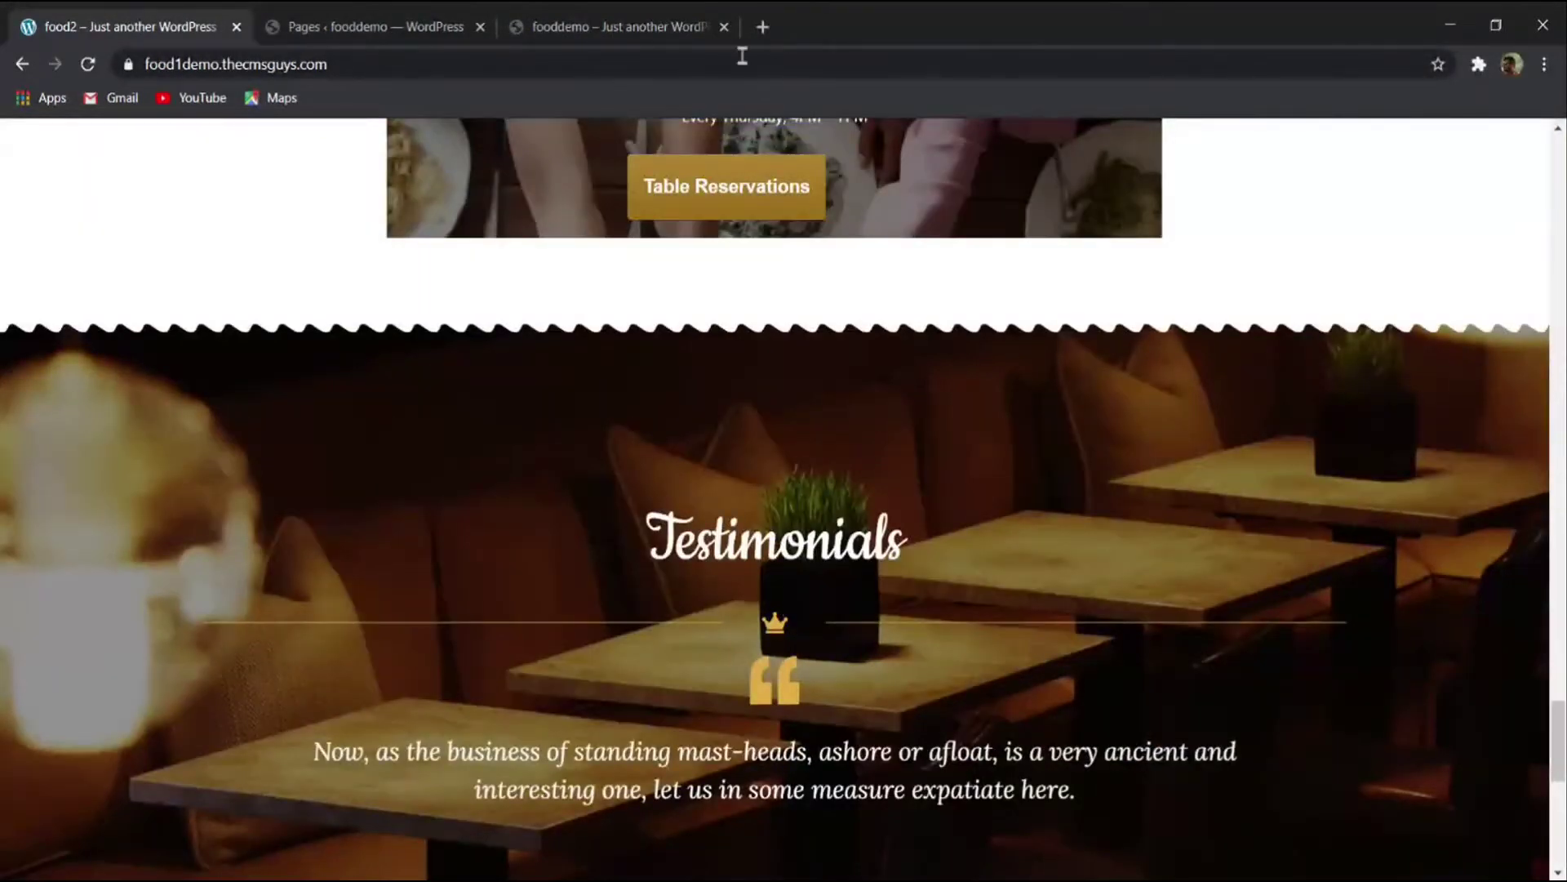
pyautogui.click(637, 26)
pyautogui.scroll(-6, 702, 482)
pyautogui.scroll(10, 719, 489)
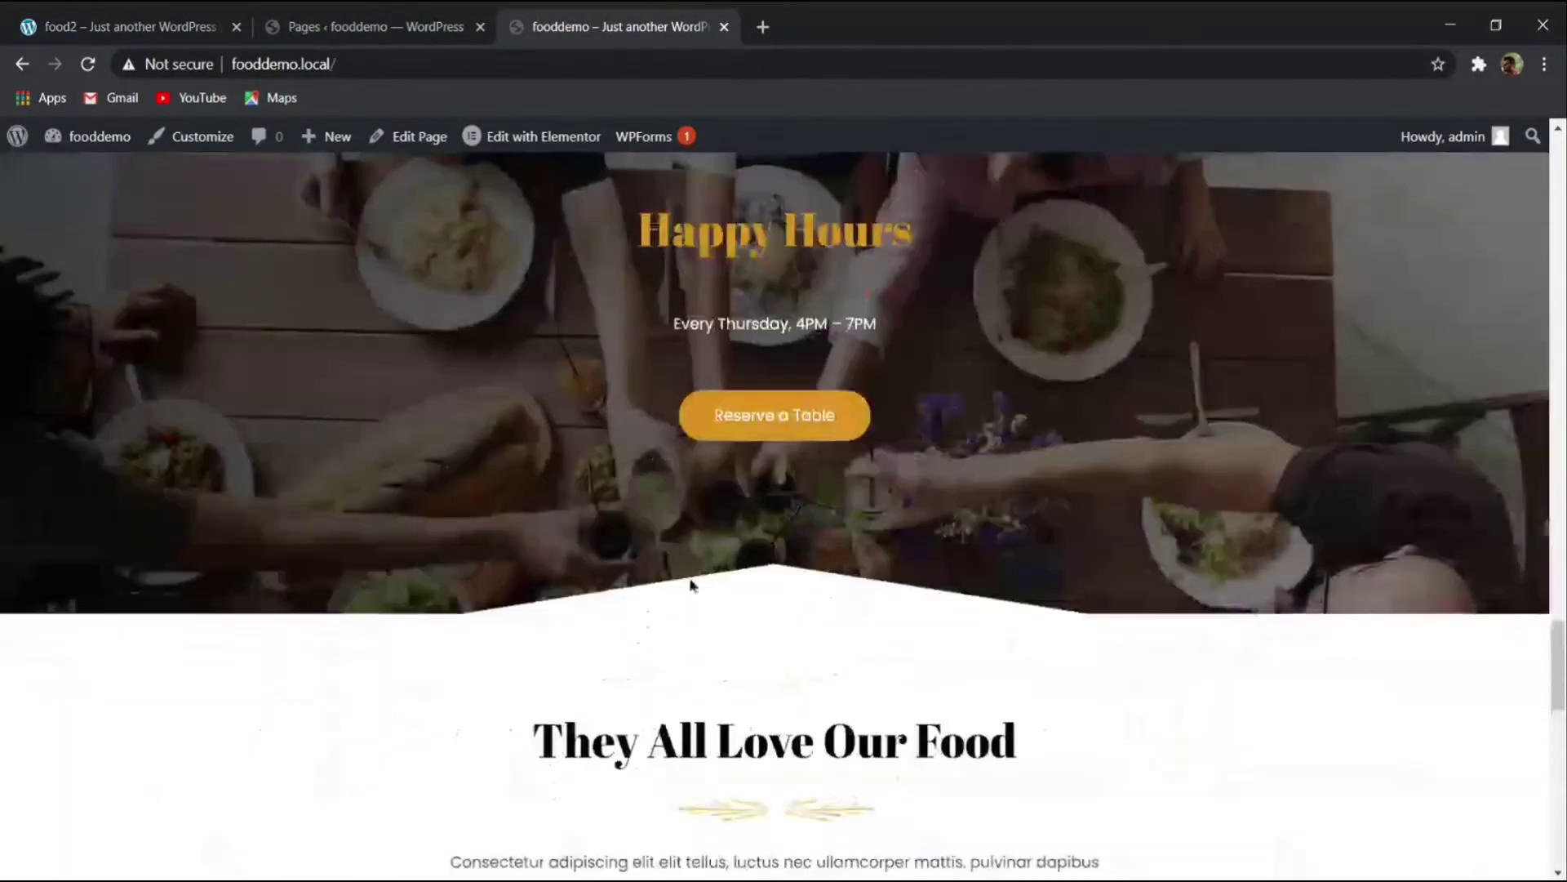
pyautogui.scroll(-7, 637, 555)
pyautogui.scroll(-10, 756, 560)
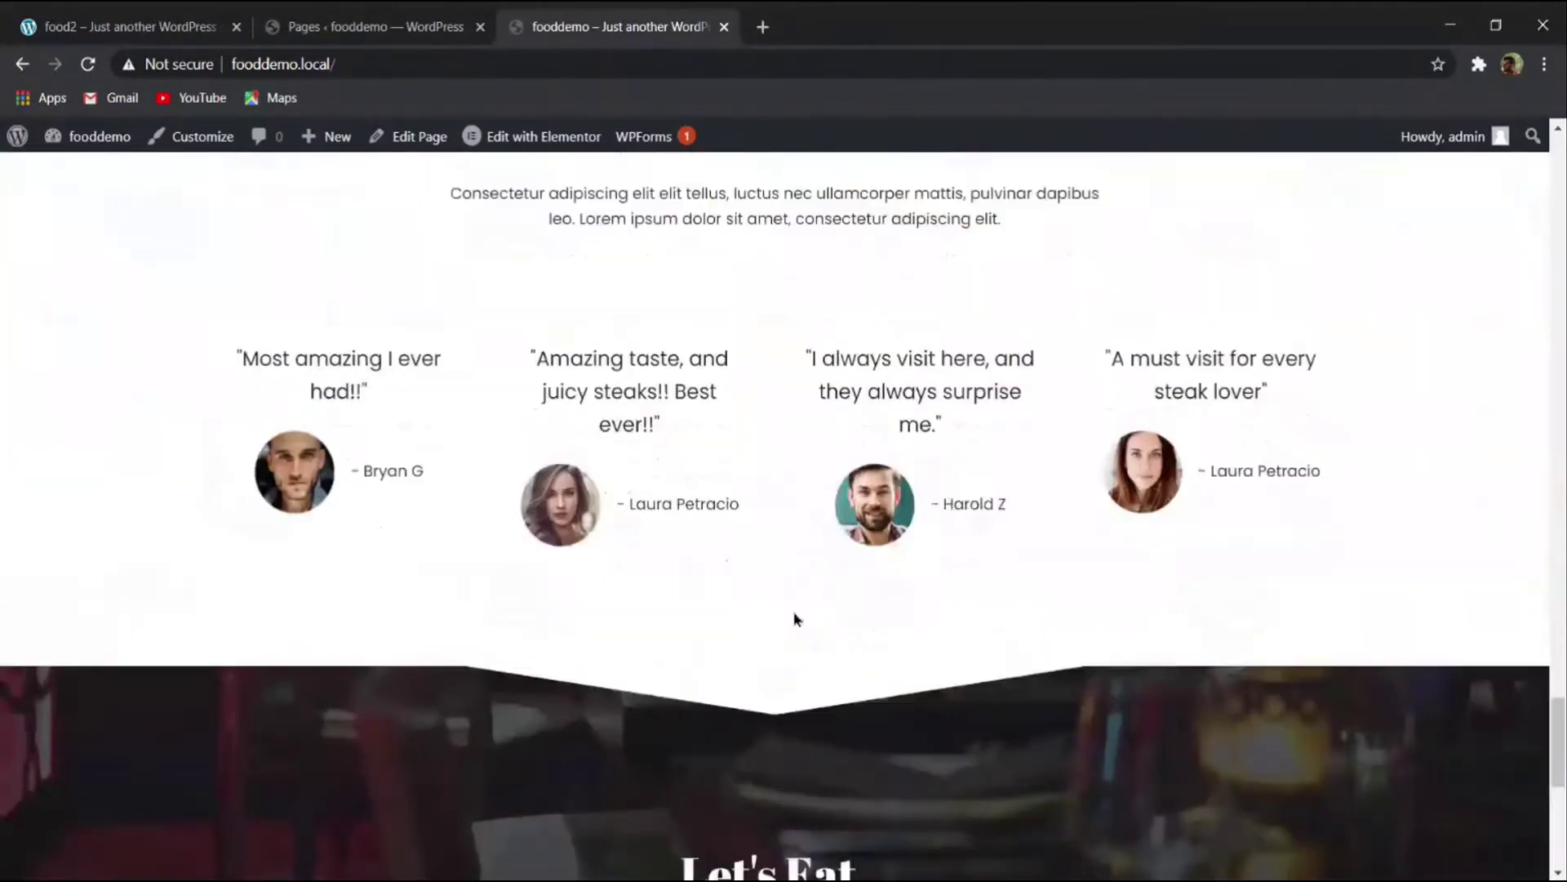
pyautogui.scroll(5, 794, 626)
pyautogui.scroll(-5, 752, 581)
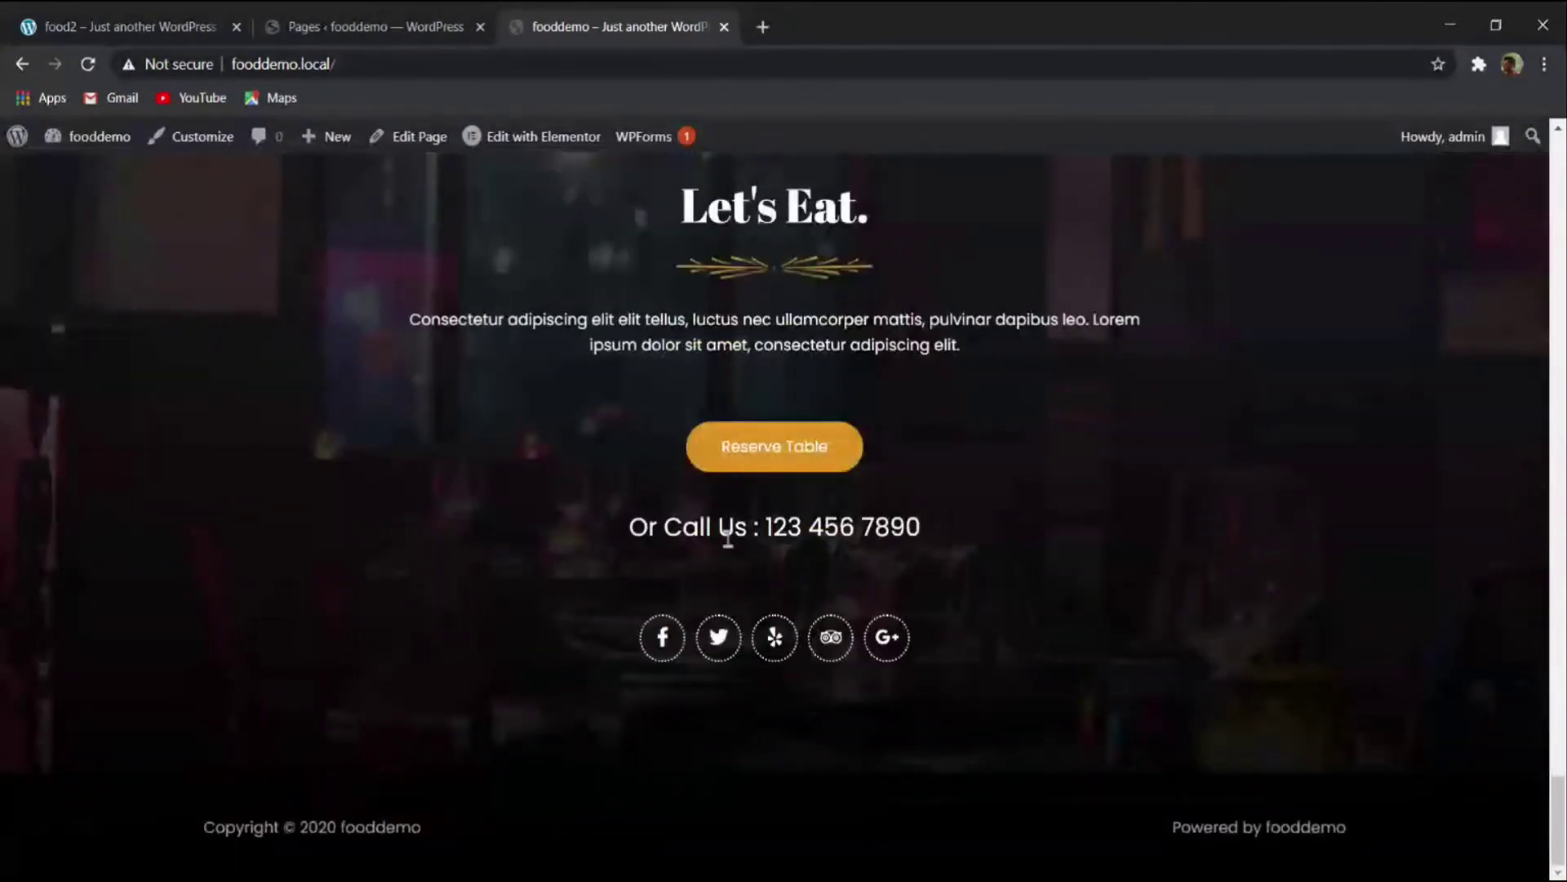
pyautogui.click(102, 30)
pyautogui.scroll(-8, 490, 489)
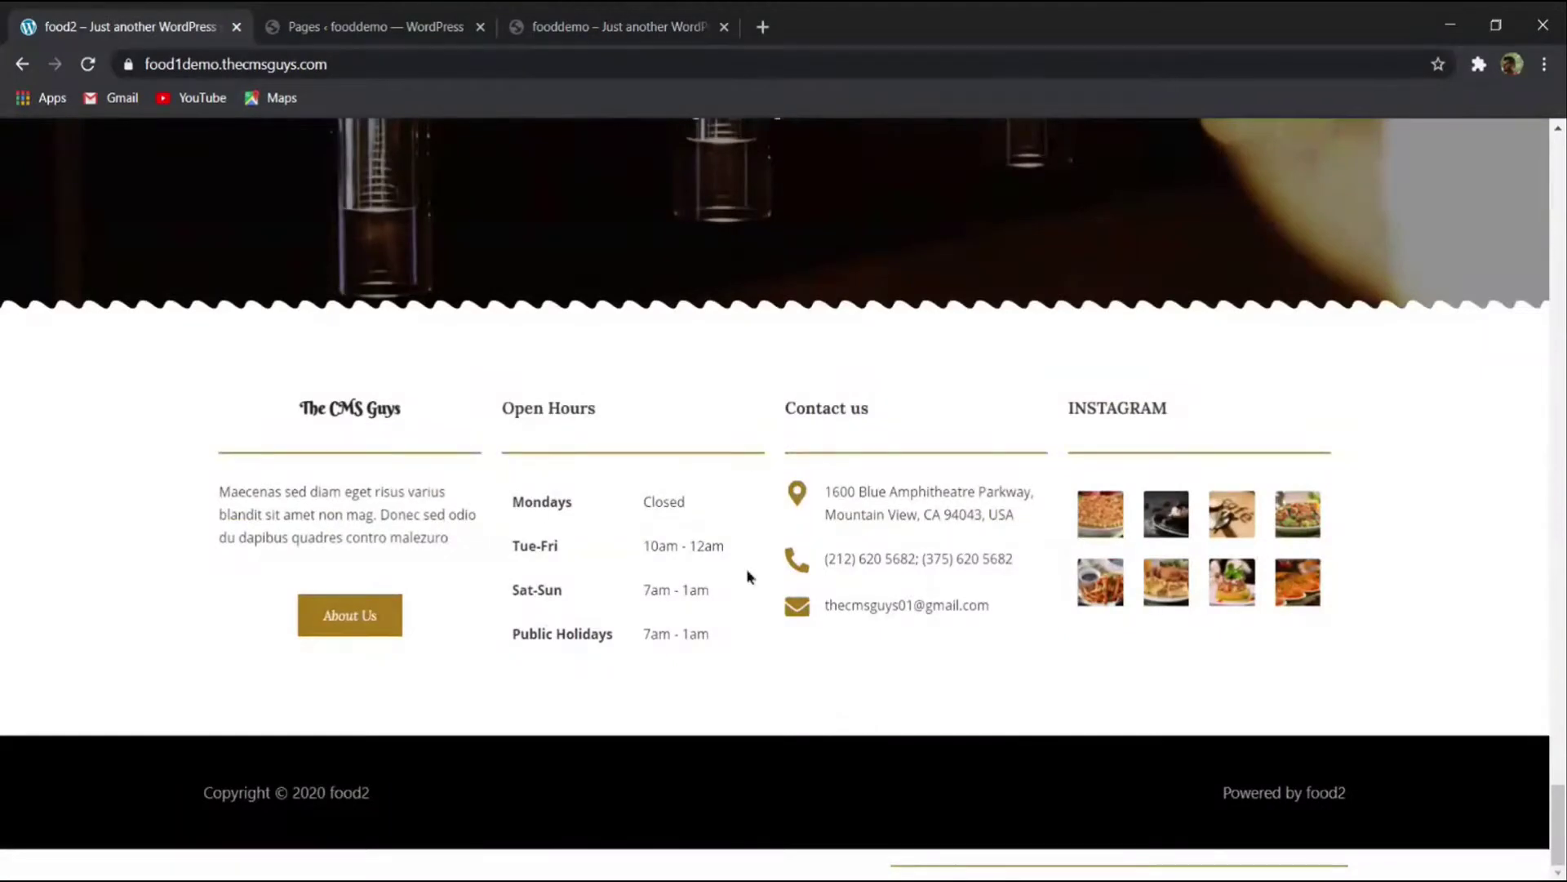
pyautogui.scroll(15, 775, 398)
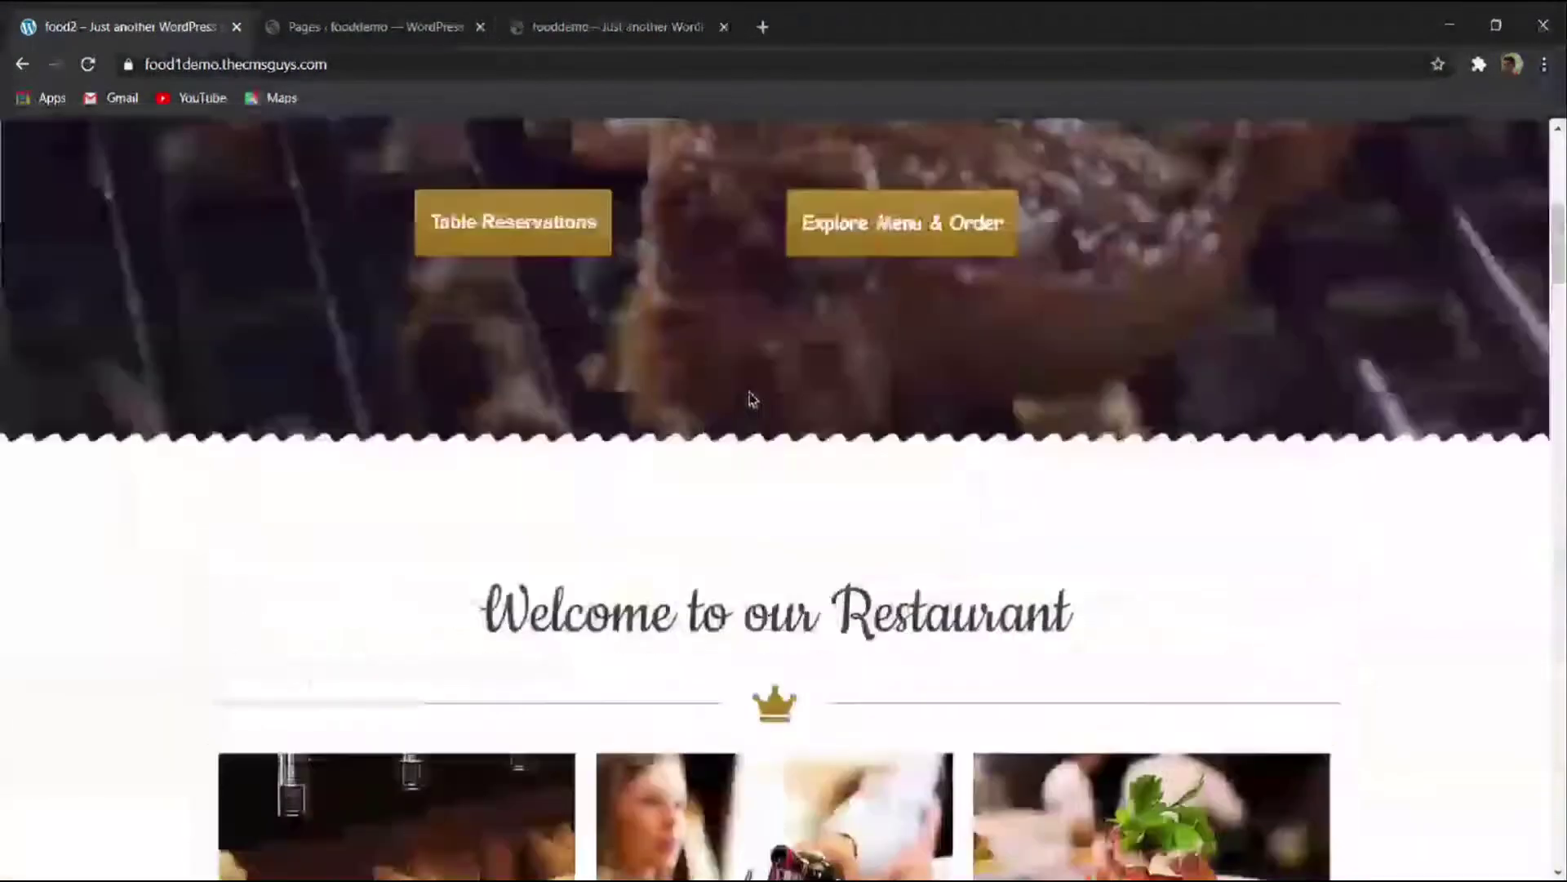
pyautogui.click(577, 18)
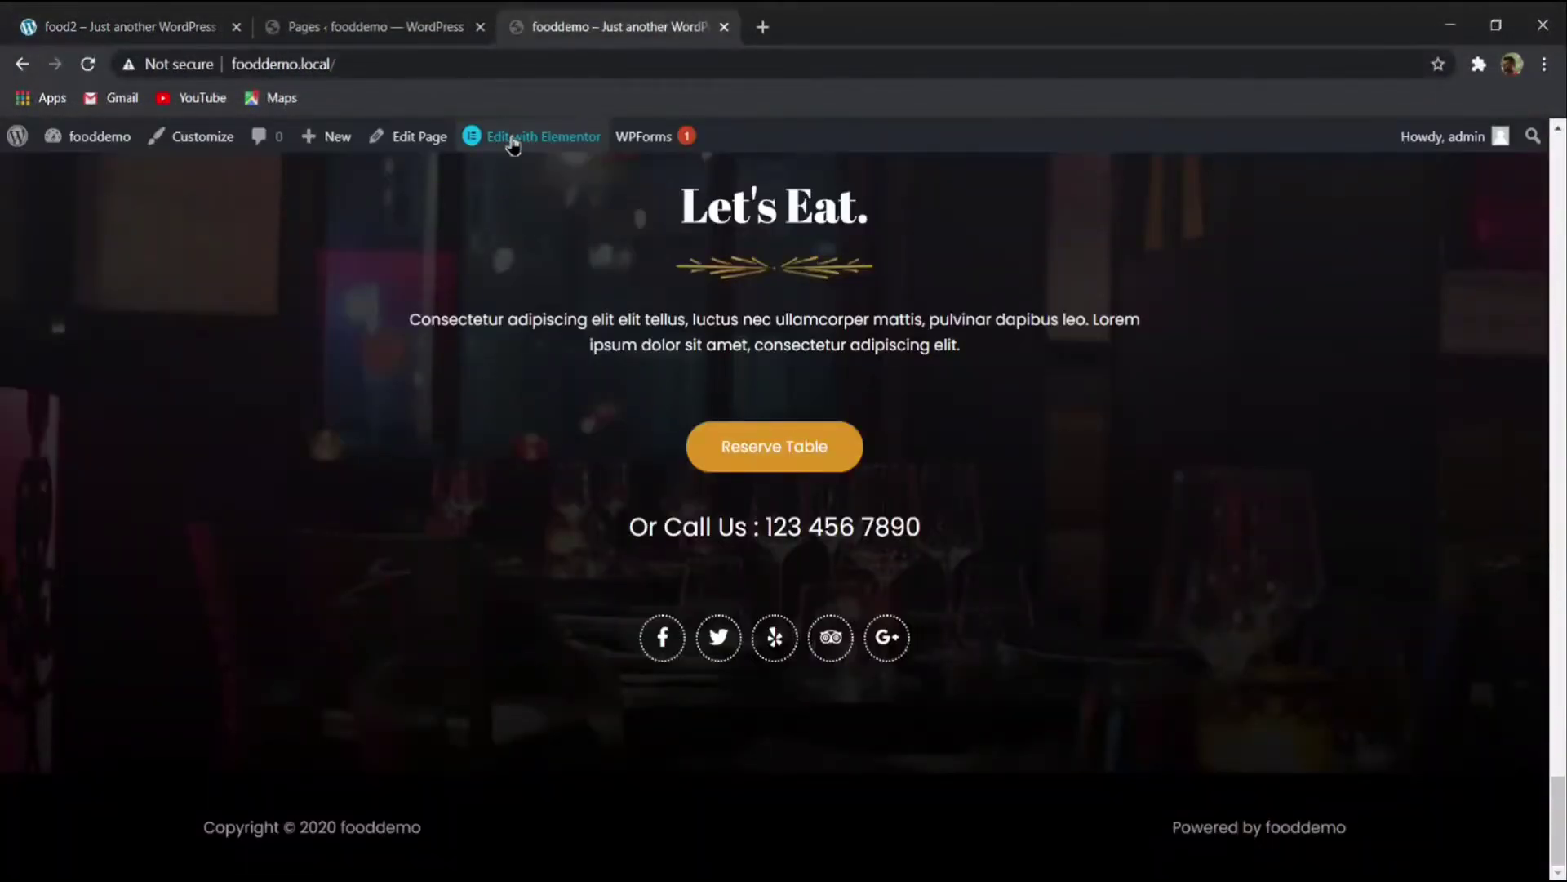
# Step: Examine the reference site's Best in Richmond, VA subheading against the local hero
pyautogui.moveTo(512, 144)
pyautogui.scroll(15, 539, 286)
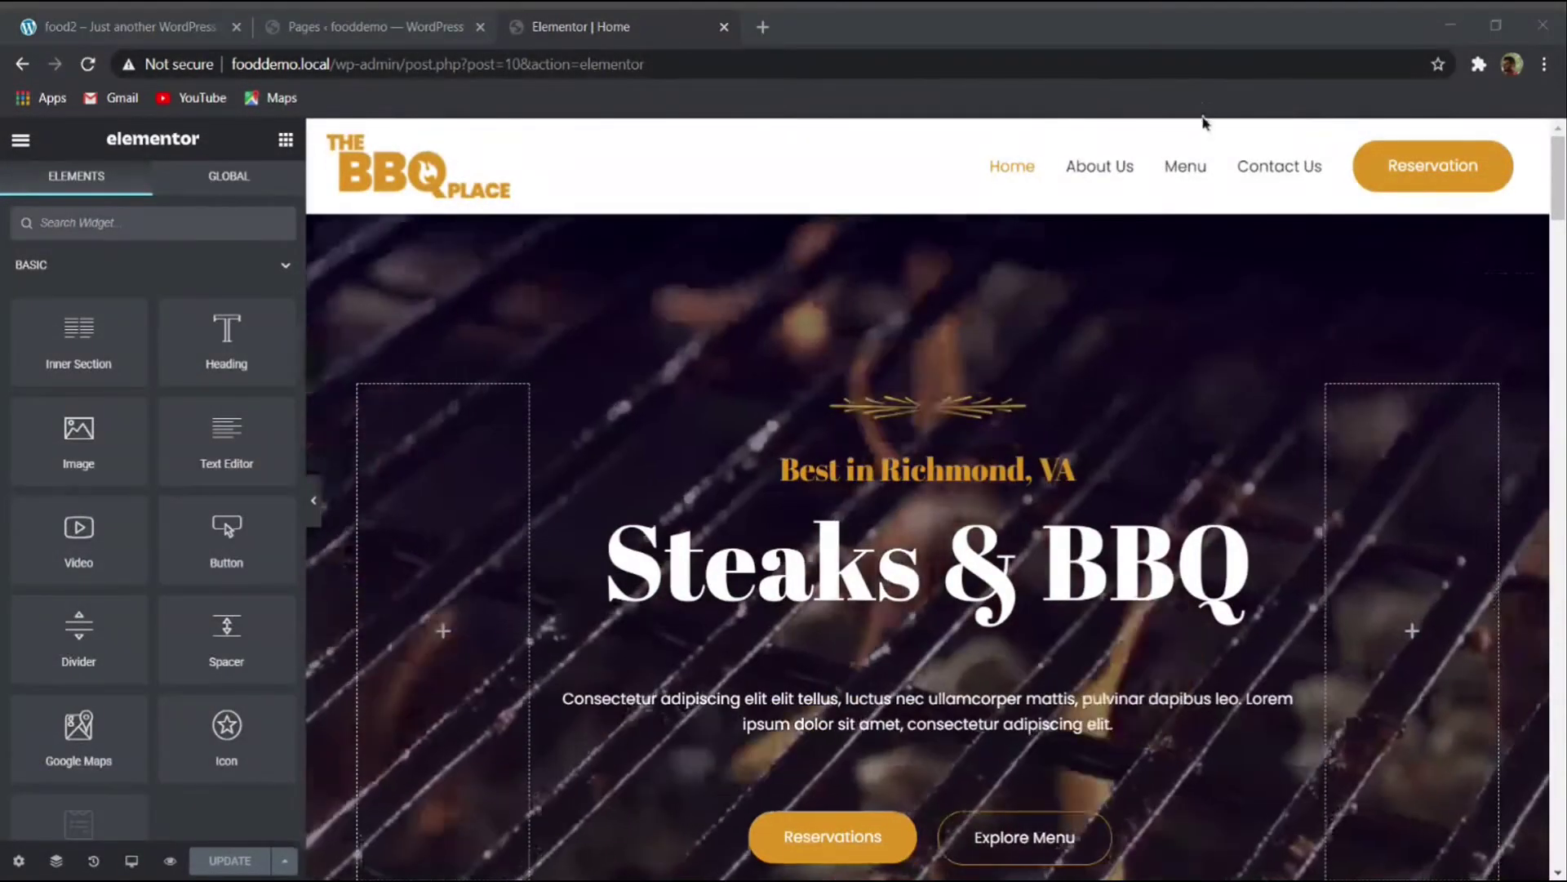
pyautogui.click(196, 27)
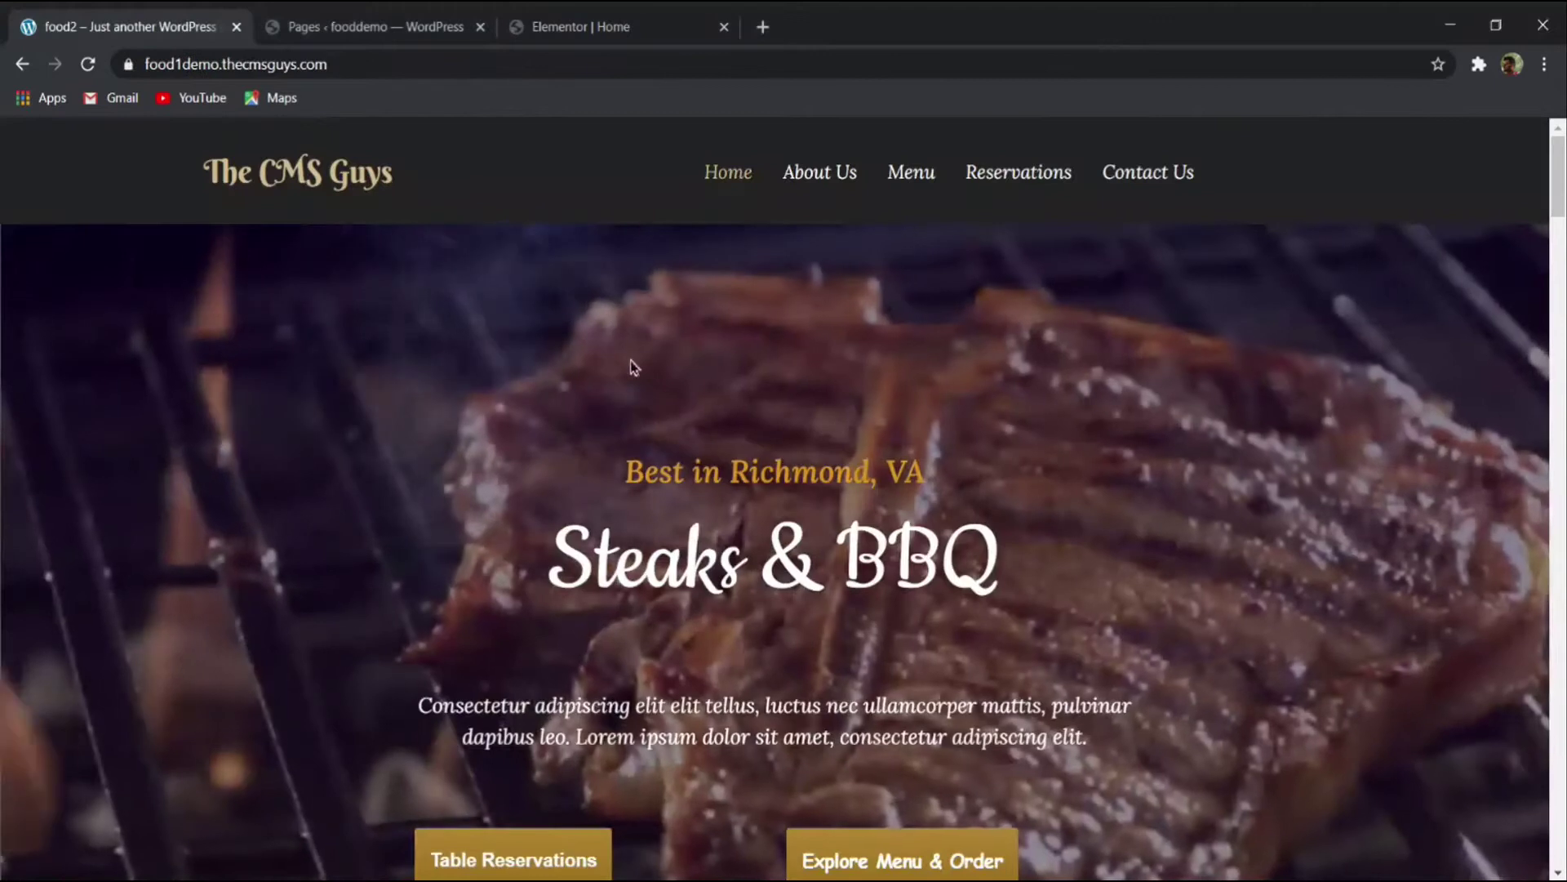
pyautogui.moveTo(625, 472); pyautogui.dragTo(857, 471)
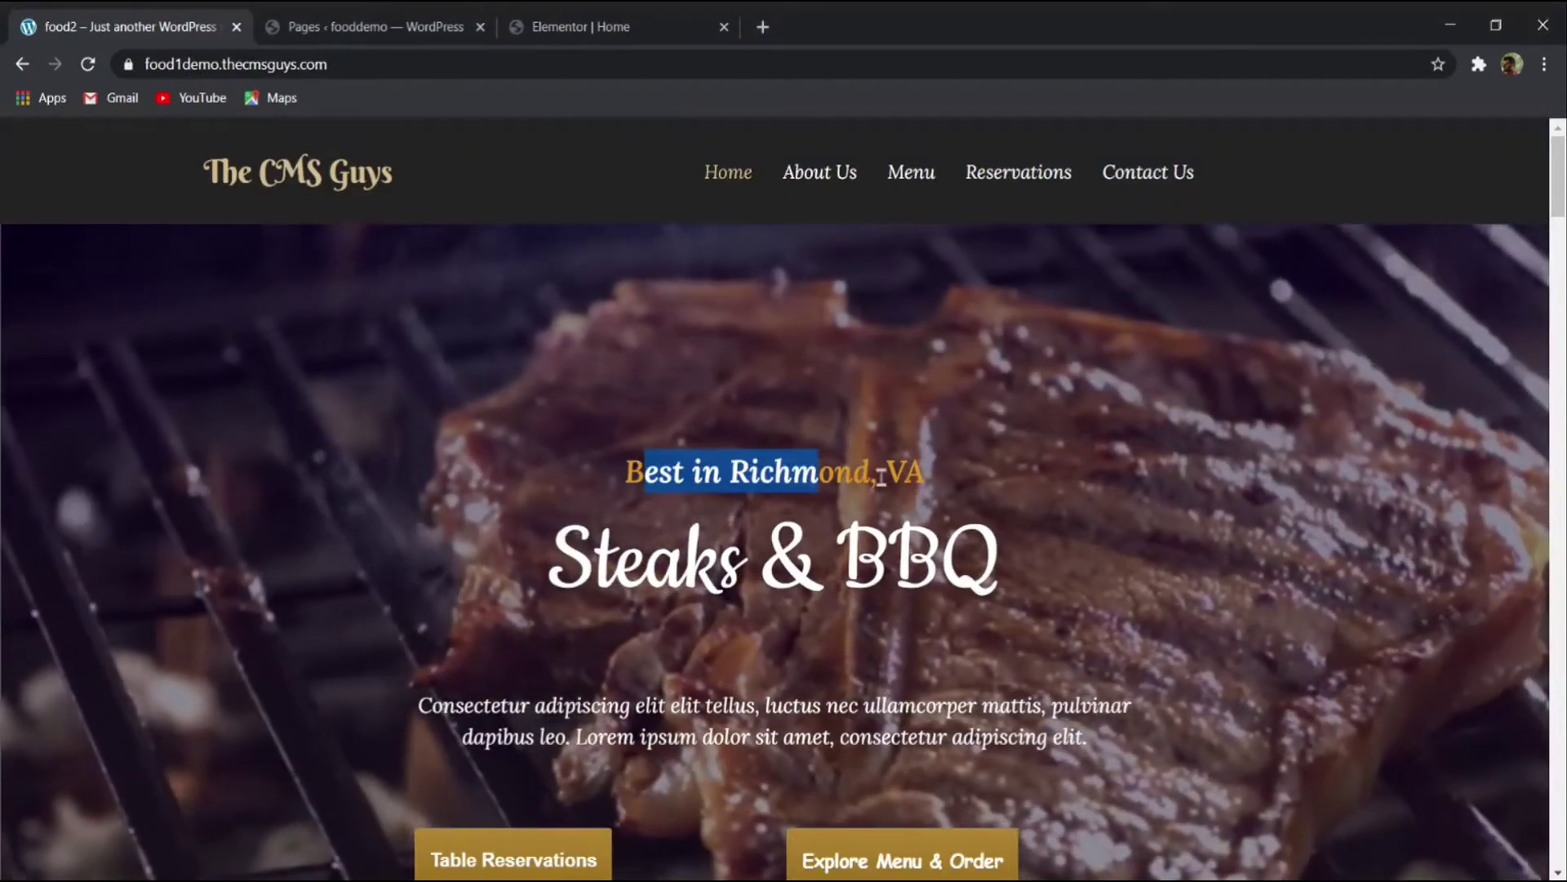
pyautogui.click(857, 472)
pyautogui.click(581, 26)
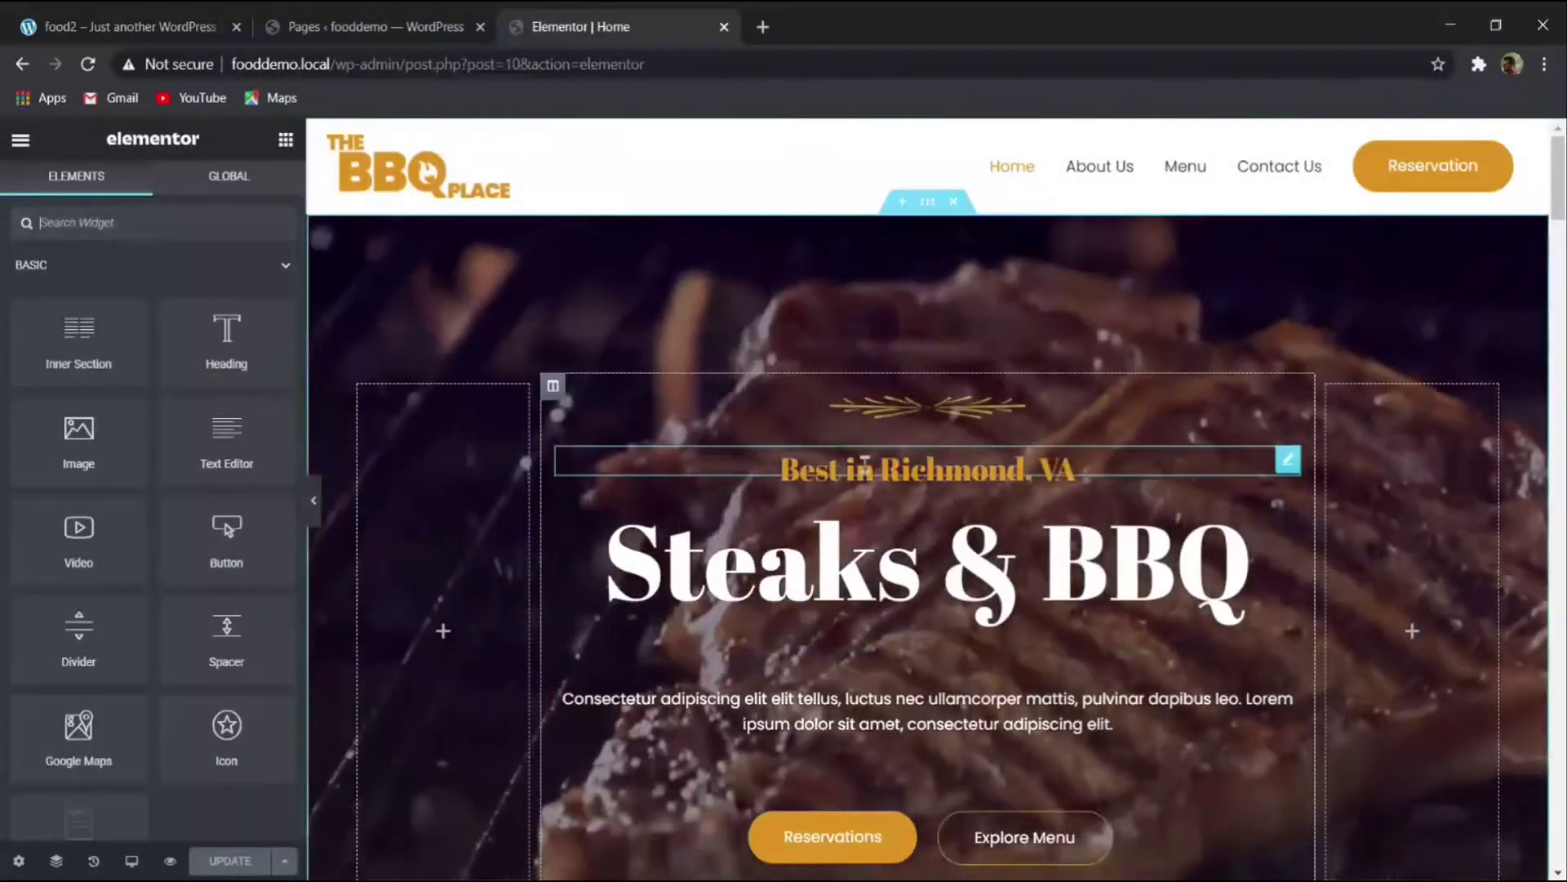
# Step: Select the local Best in Richmond, VA heading and inspect its colour settings
pyautogui.click(1076, 469)
pyautogui.click(153, 189)
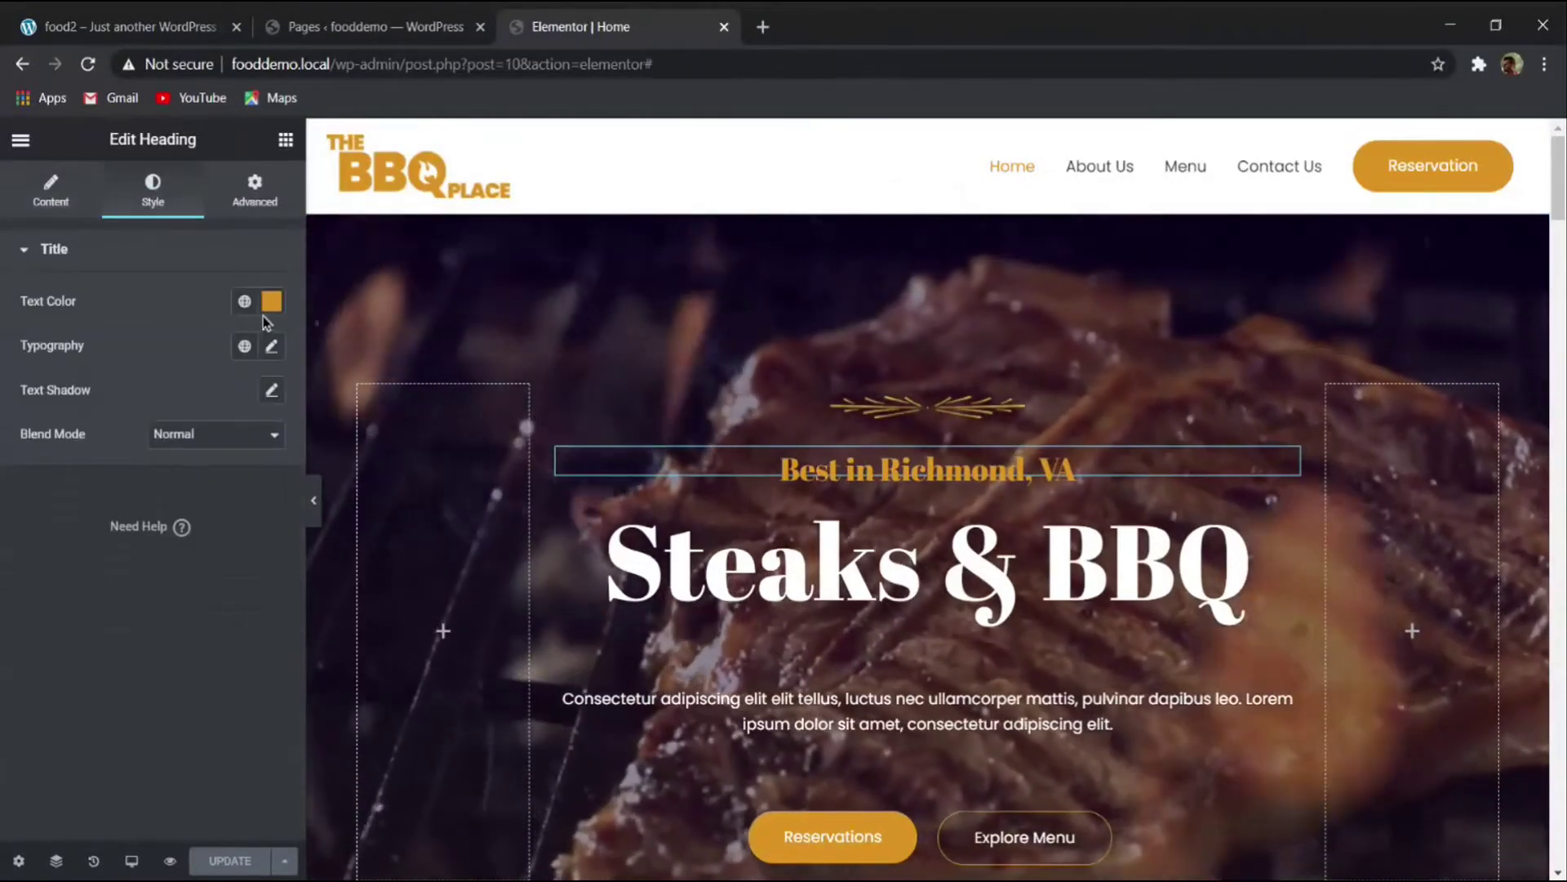
pyautogui.click(272, 302)
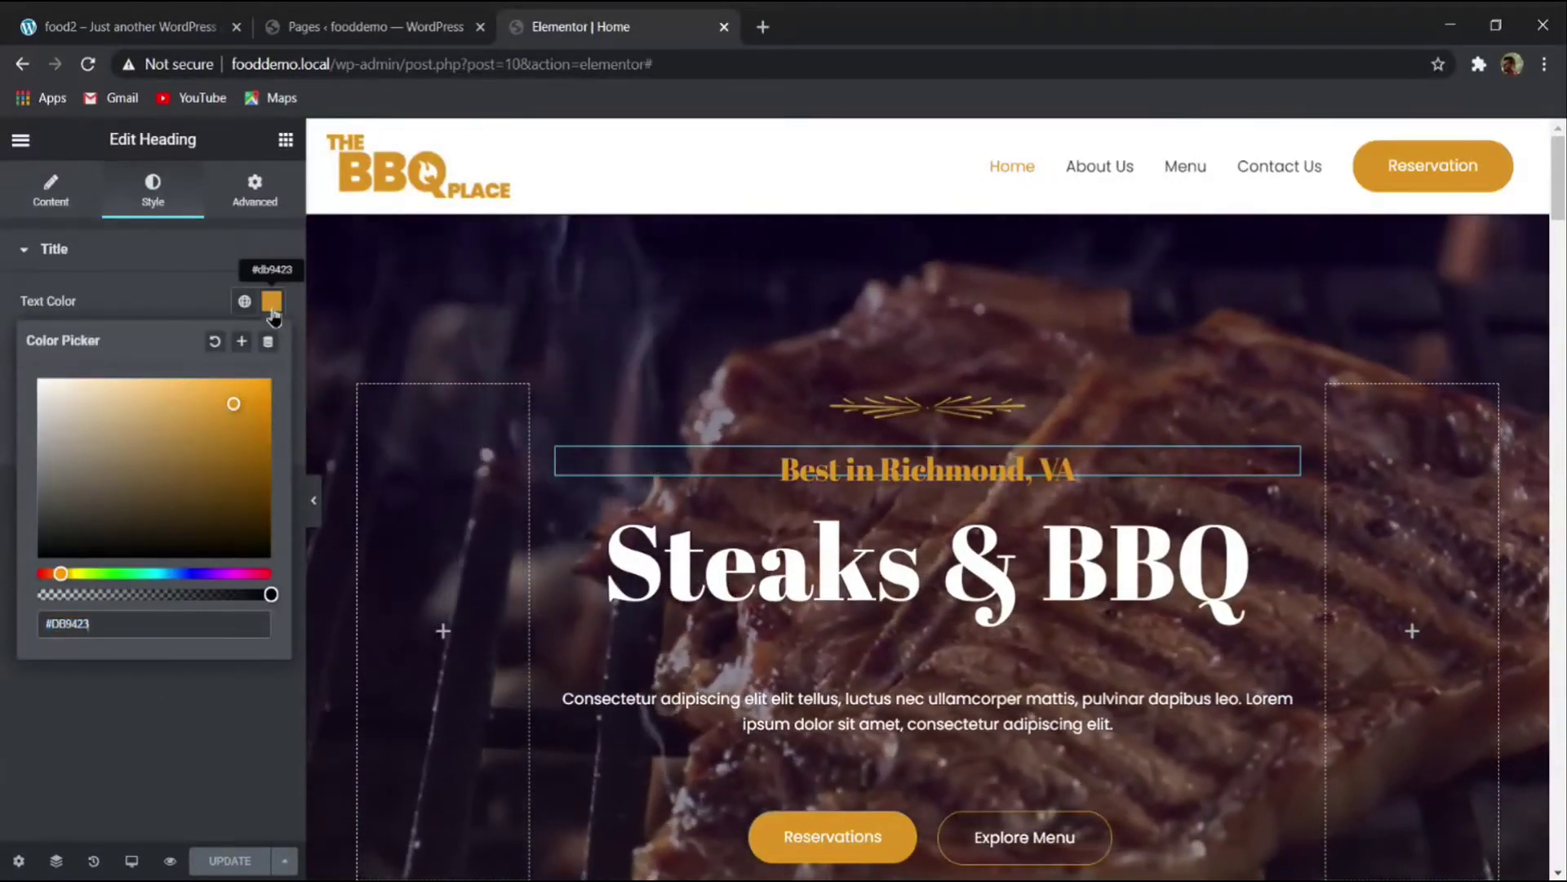
pyautogui.click(199, 676)
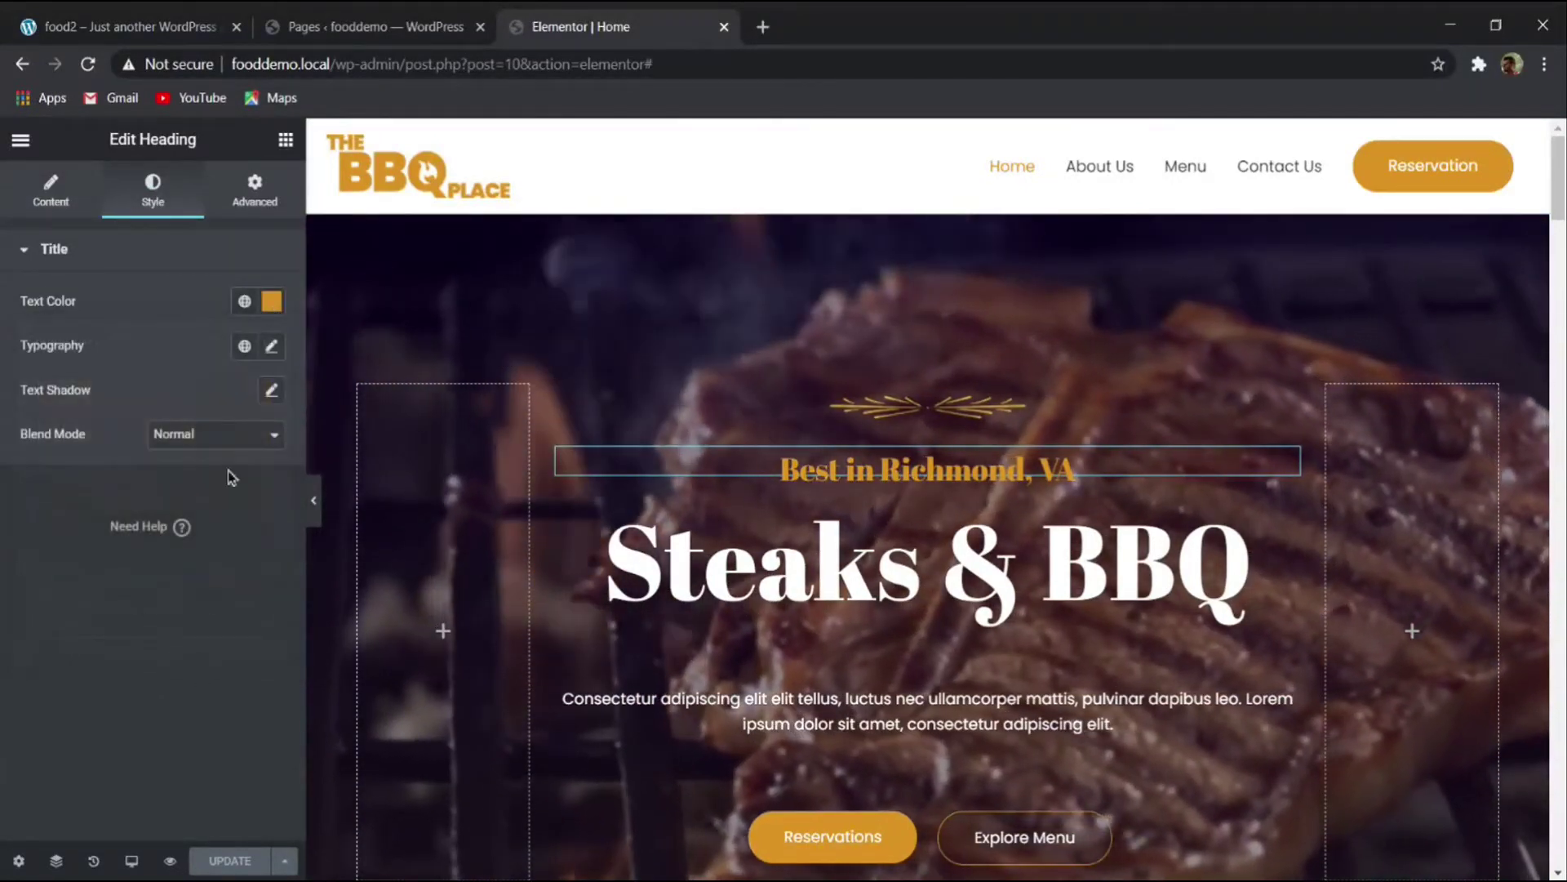
pyautogui.click(935, 412)
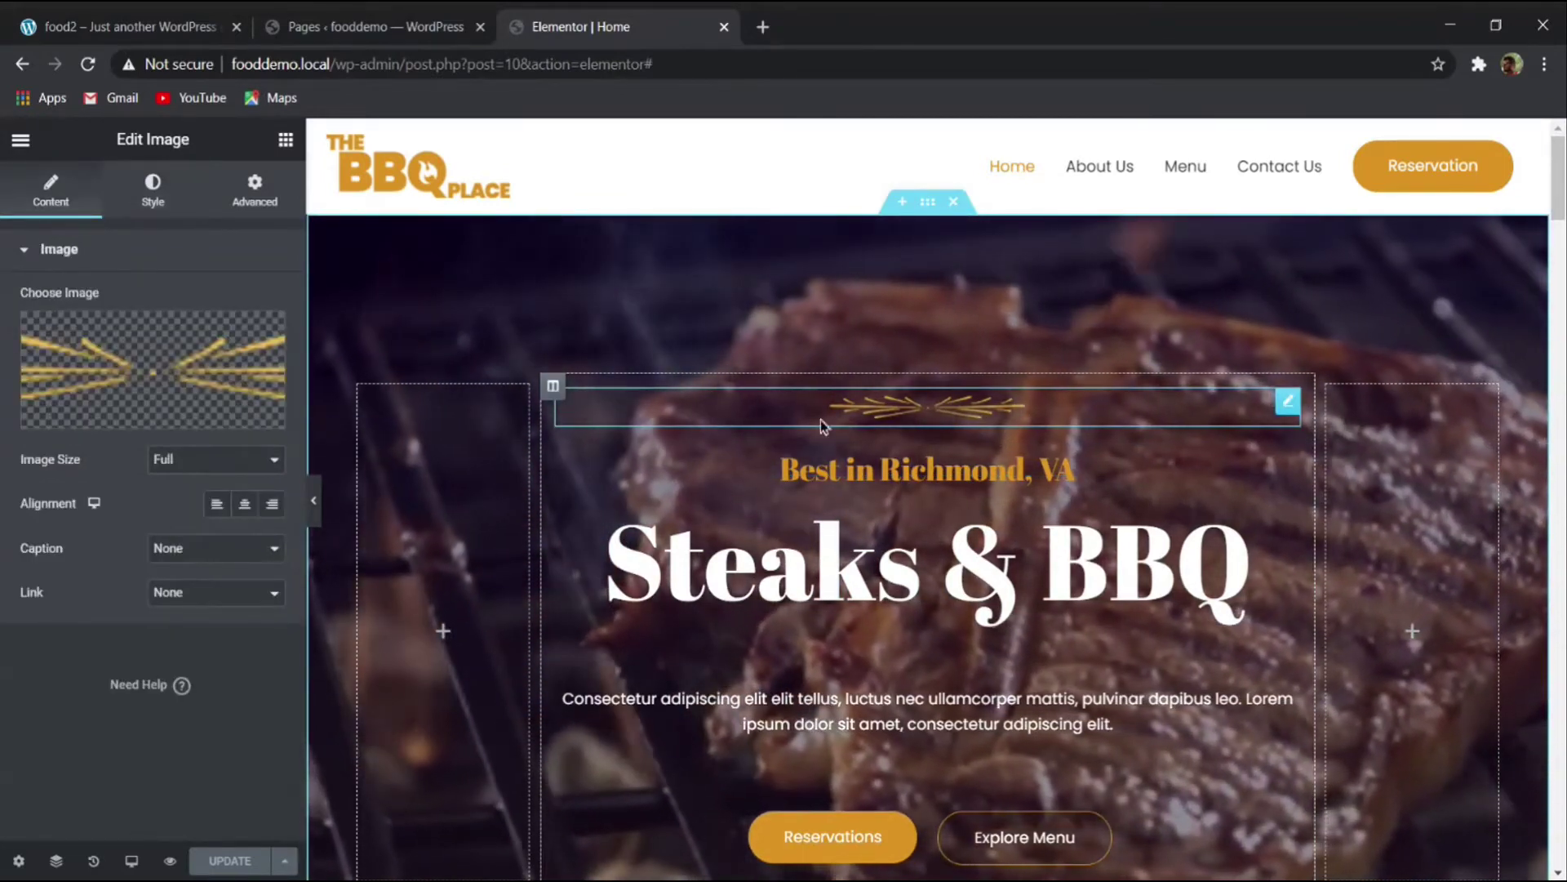
# Step: Recheck the reference subheading, then reselect the local heading and show its style settings
pyautogui.hotkey('ctrl', '1')
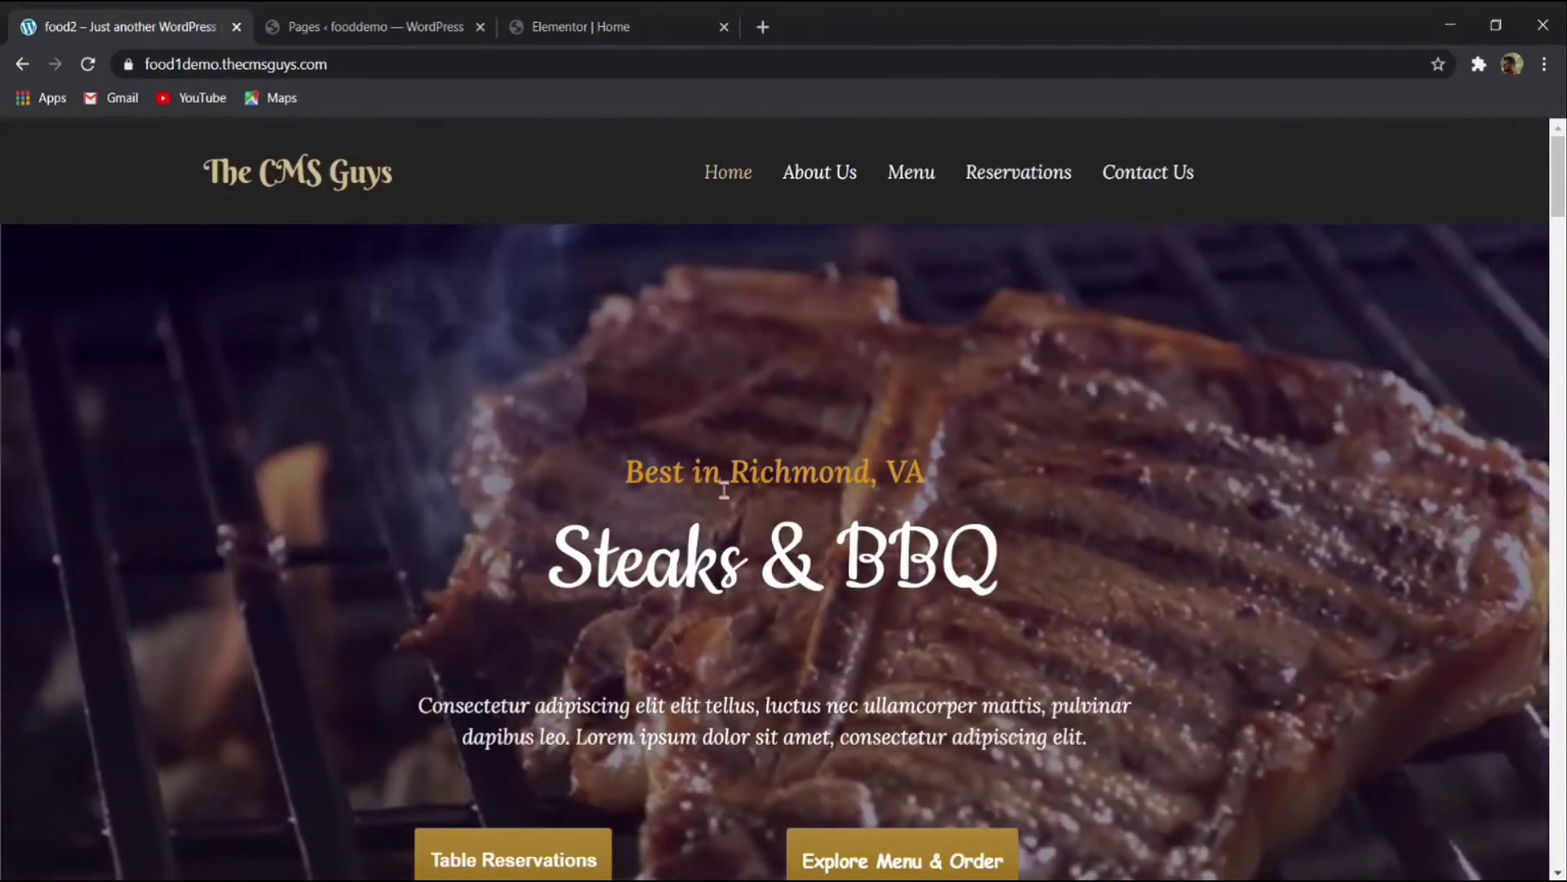
pyautogui.moveTo(627, 472); pyautogui.dragTo(927, 471)
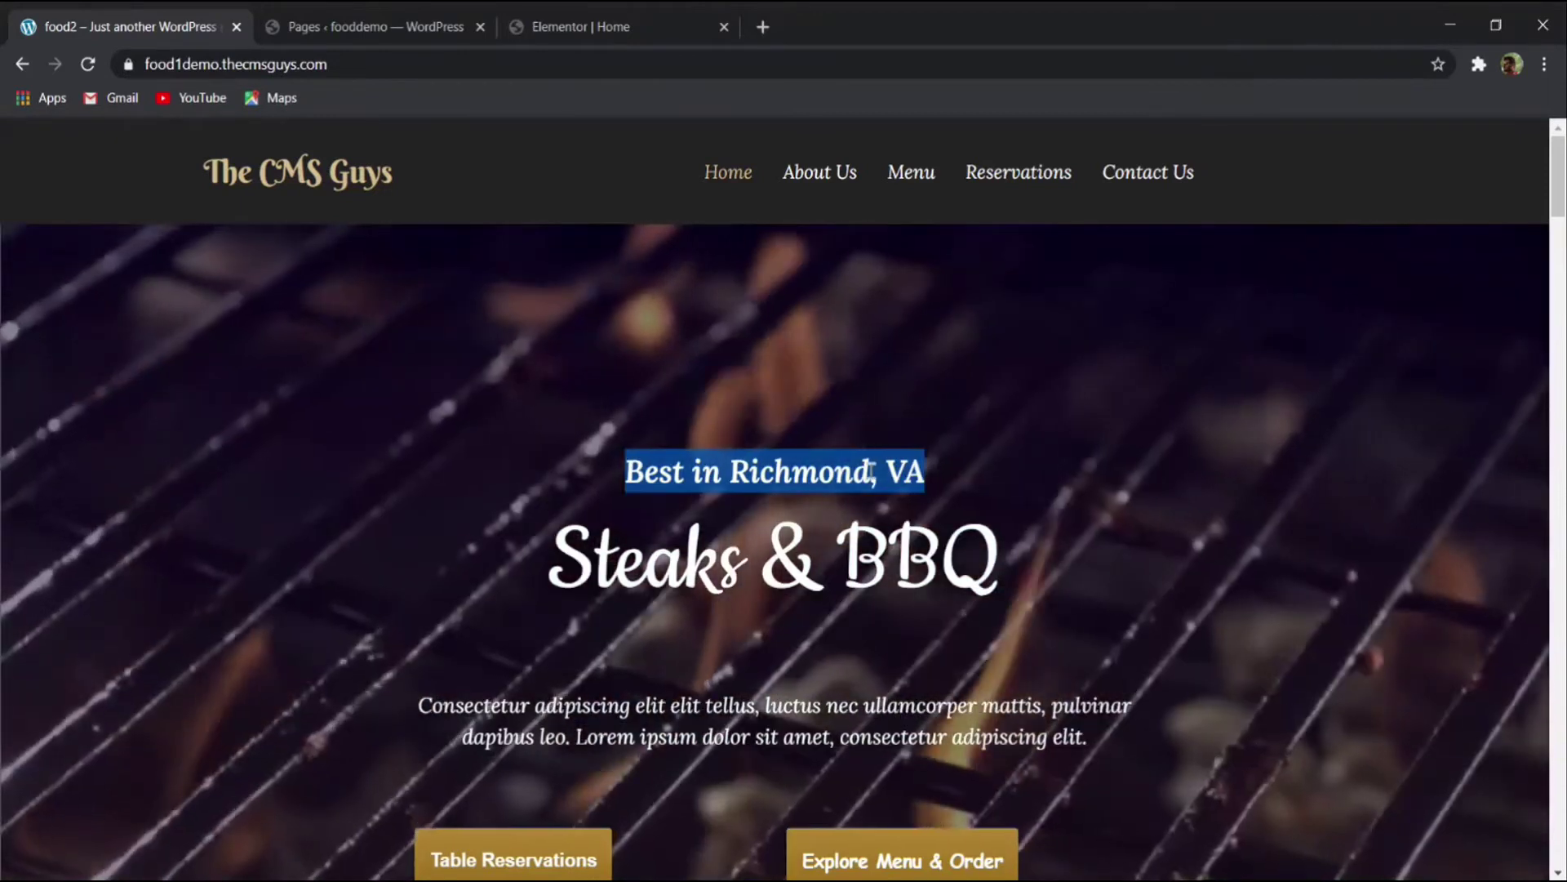
pyautogui.click(575, 27)
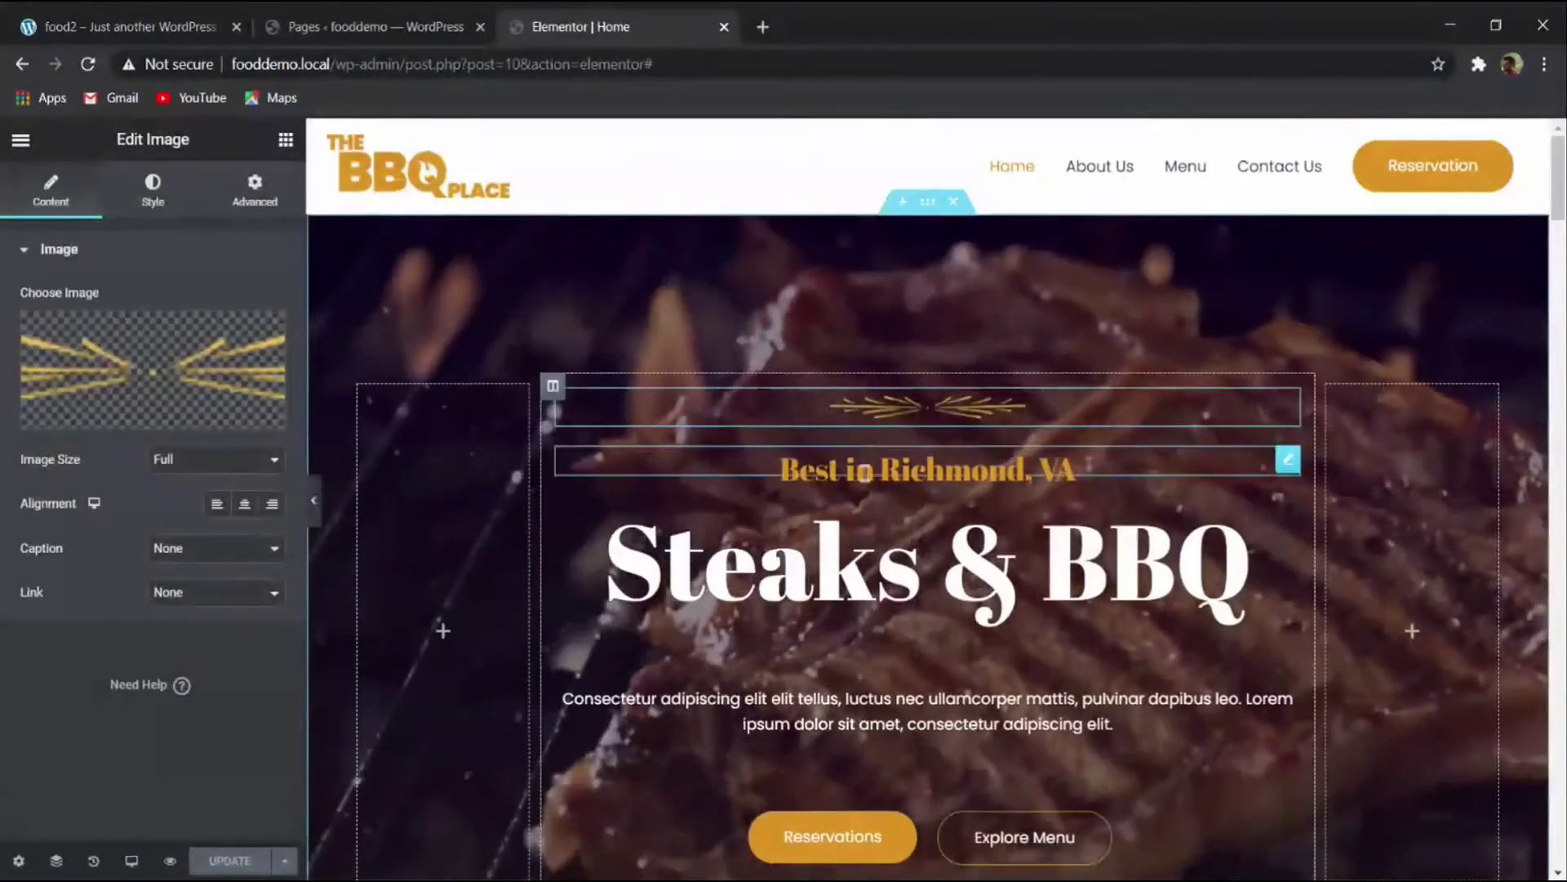
pyautogui.click(927, 469)
pyautogui.click(152, 190)
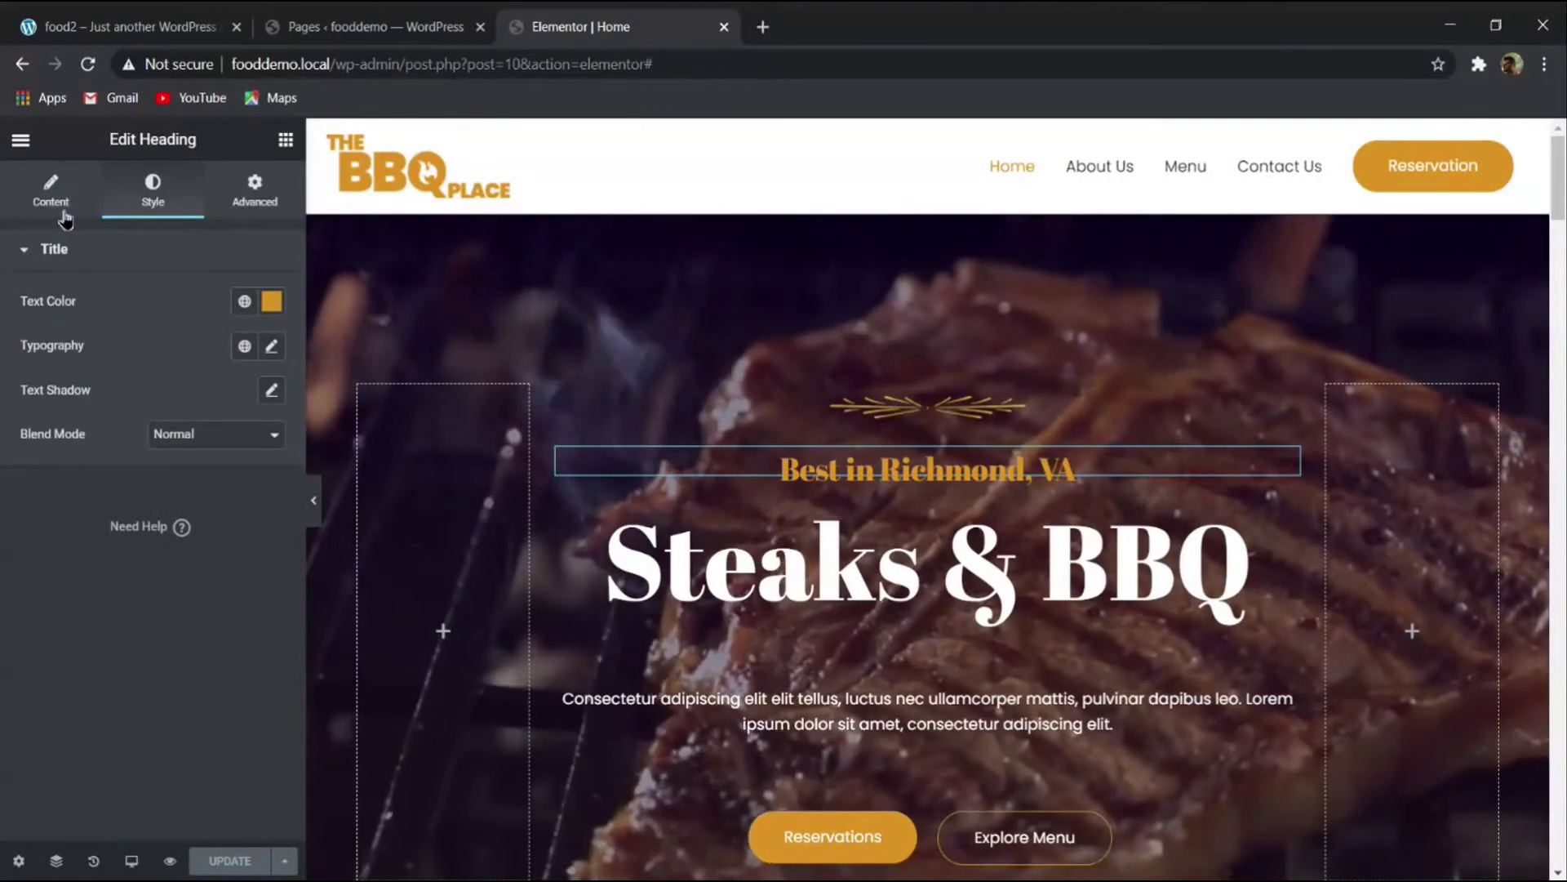
pyautogui.click(65, 214)
pyautogui.tripleClick(168, 359)
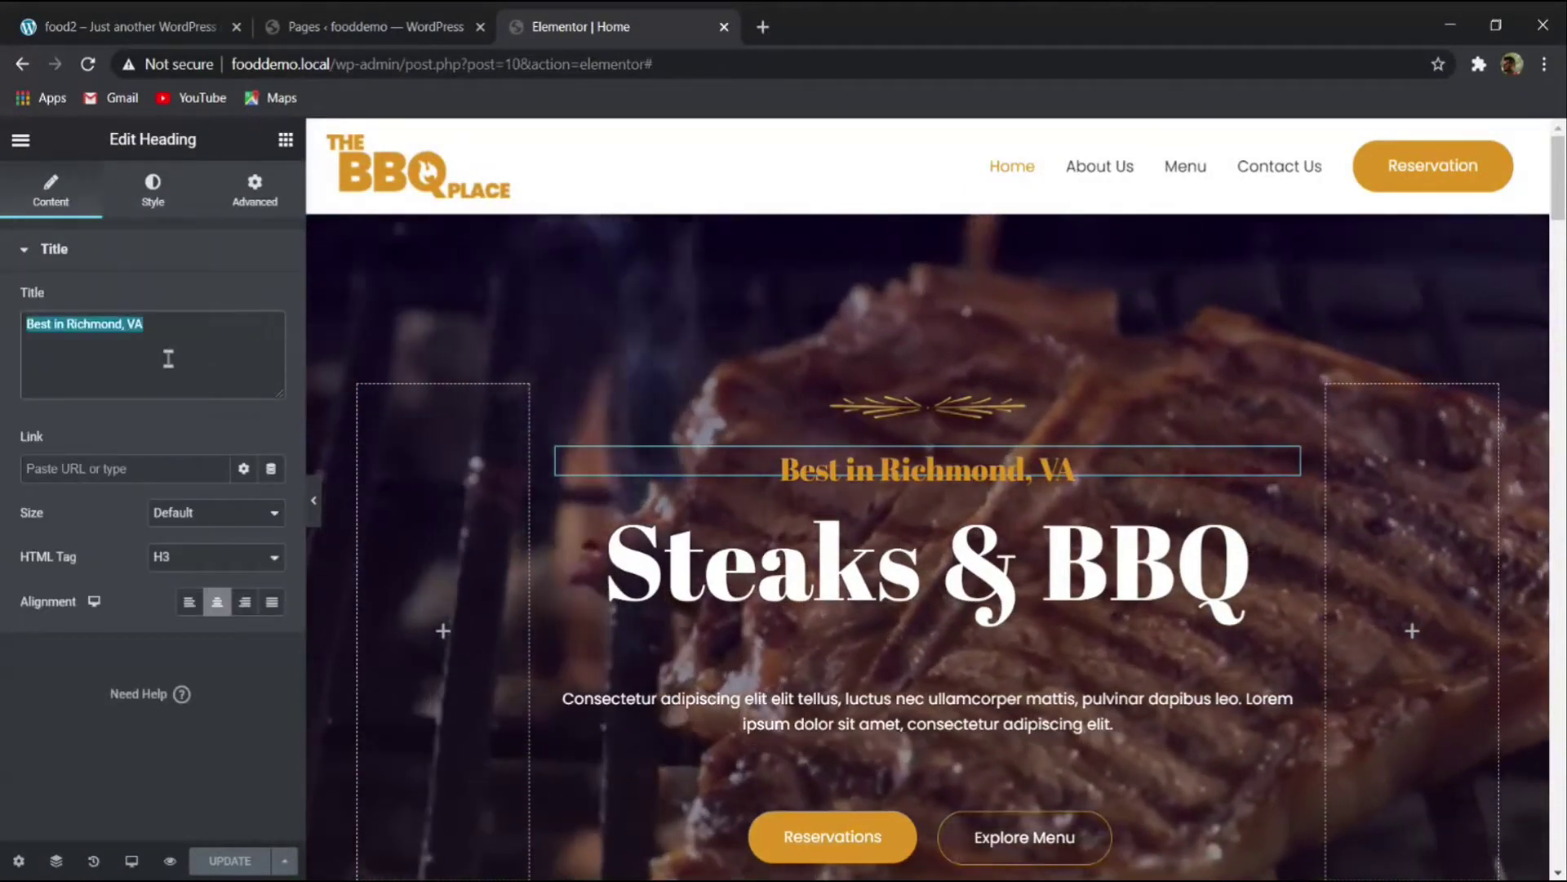
pyautogui.click(80, 24)
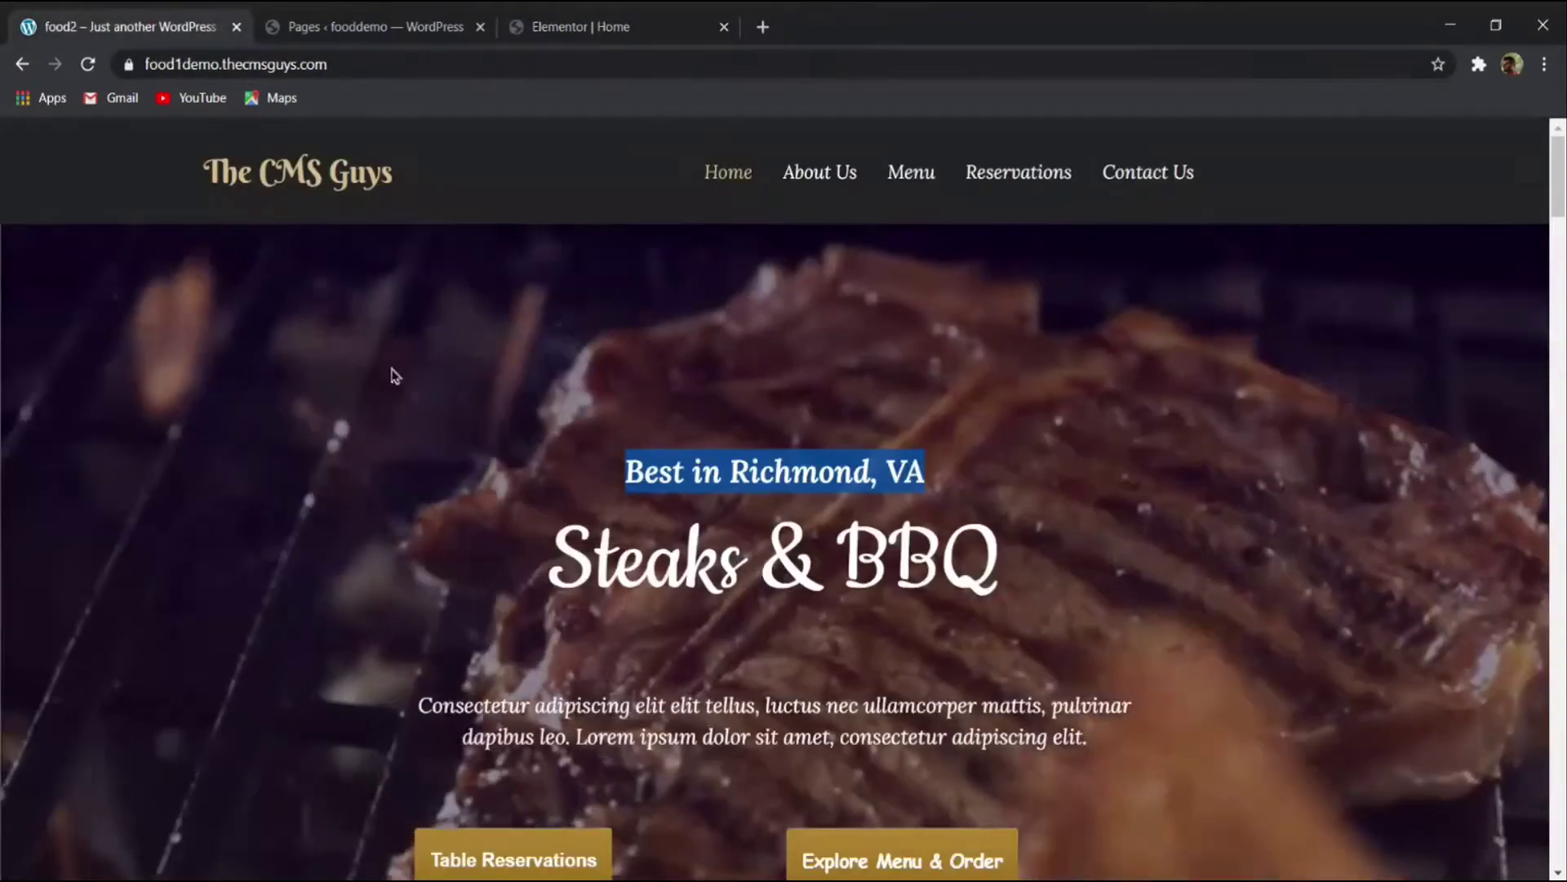
pyautogui.click(620, 27)
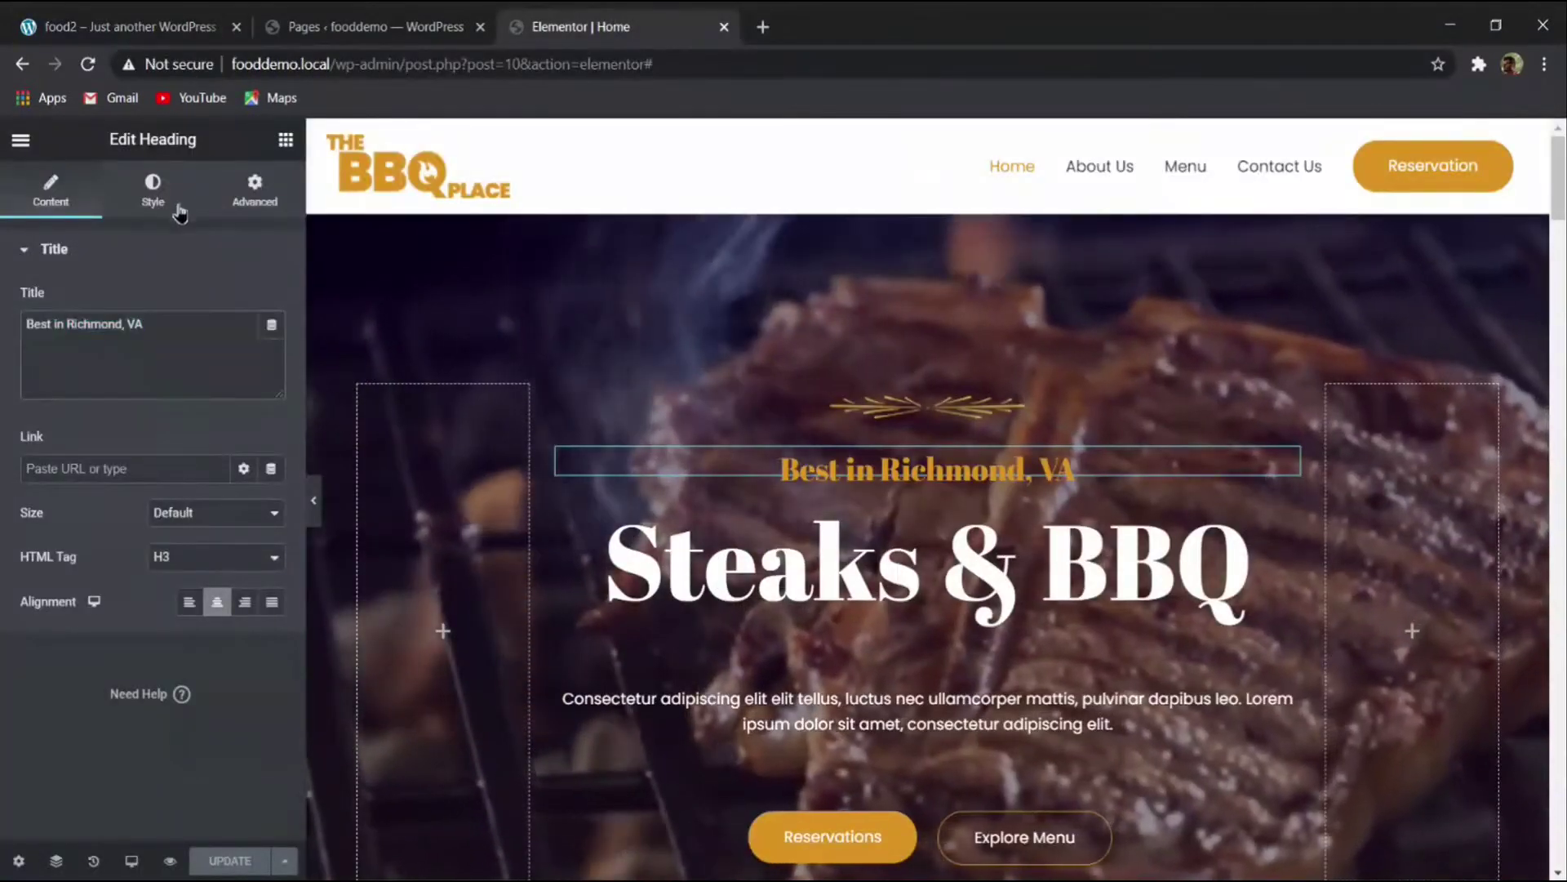
pyautogui.click(180, 211)
# Step: Set the subheading typography to Lora, weight 600, size 30, italic
pyautogui.click(272, 346)
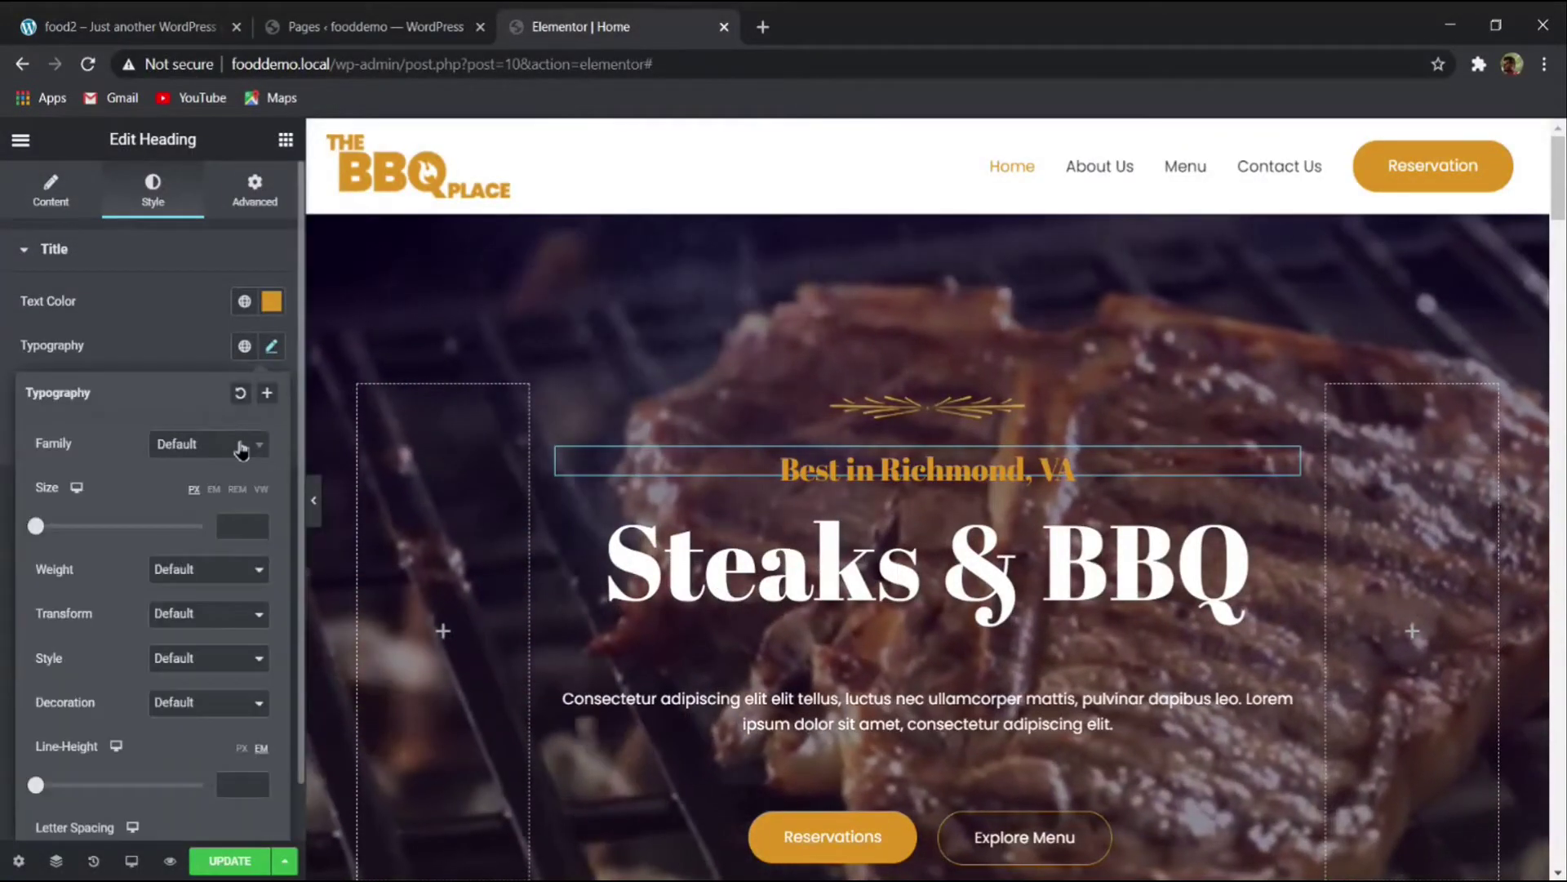
pyautogui.click(241, 447)
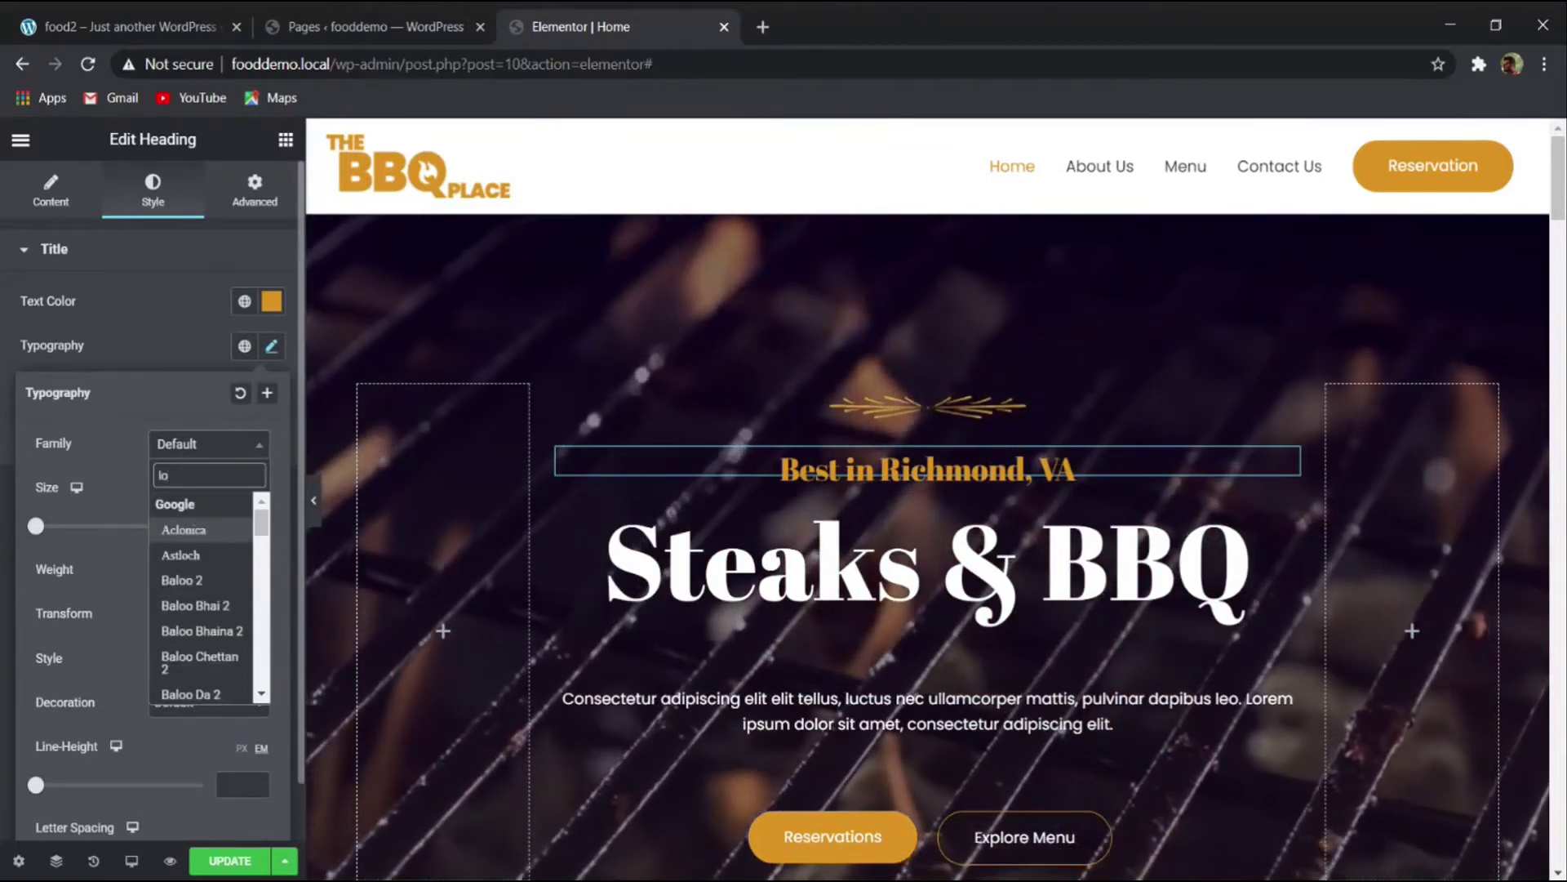
pyautogui.write('lo')
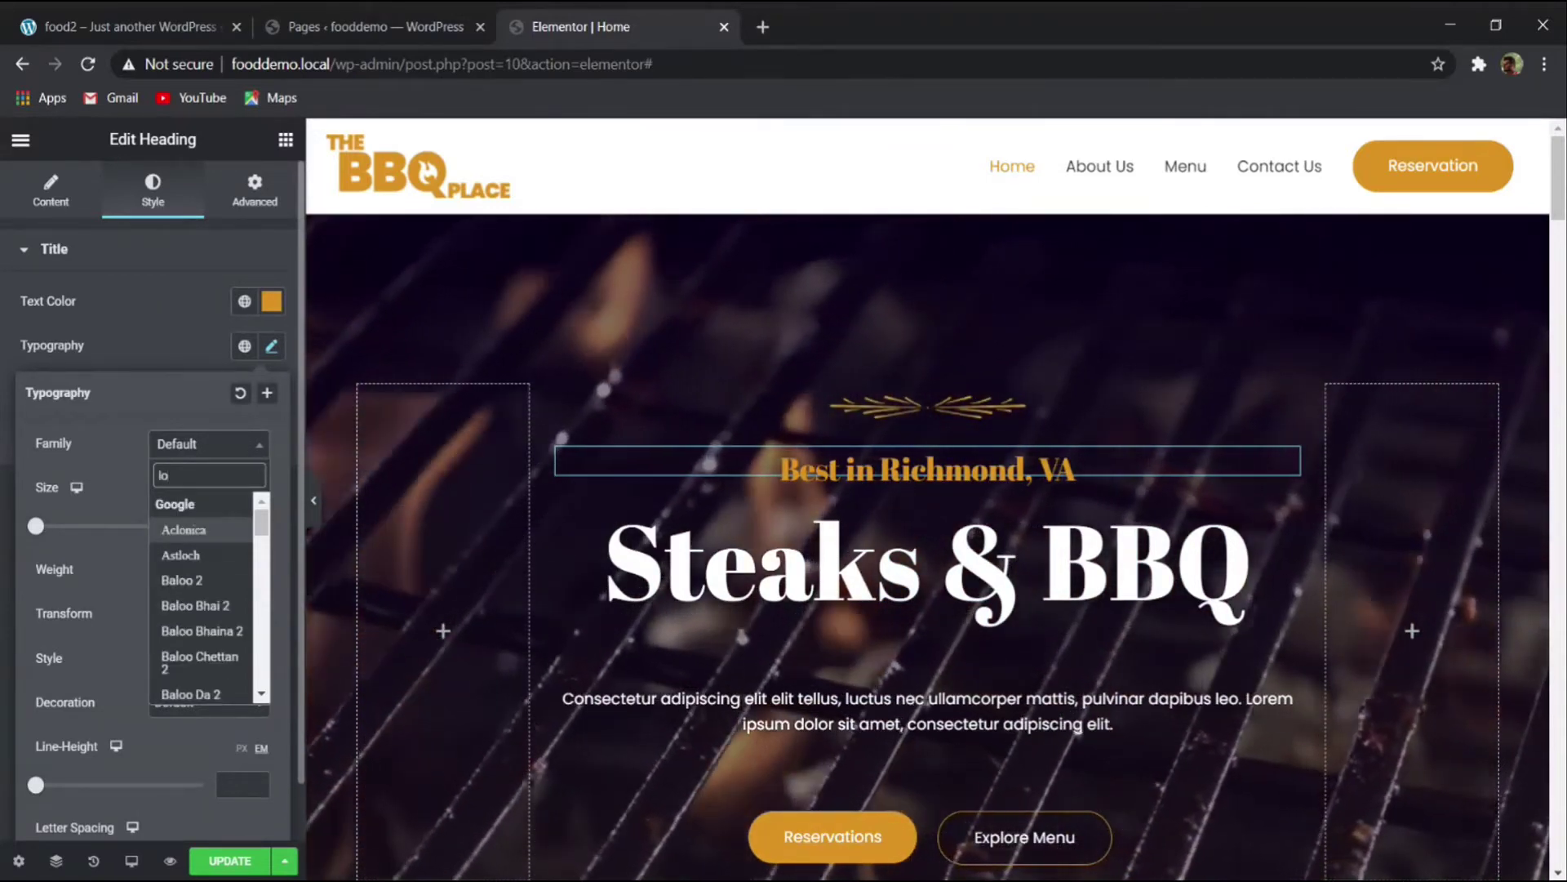
pyautogui.write('r')
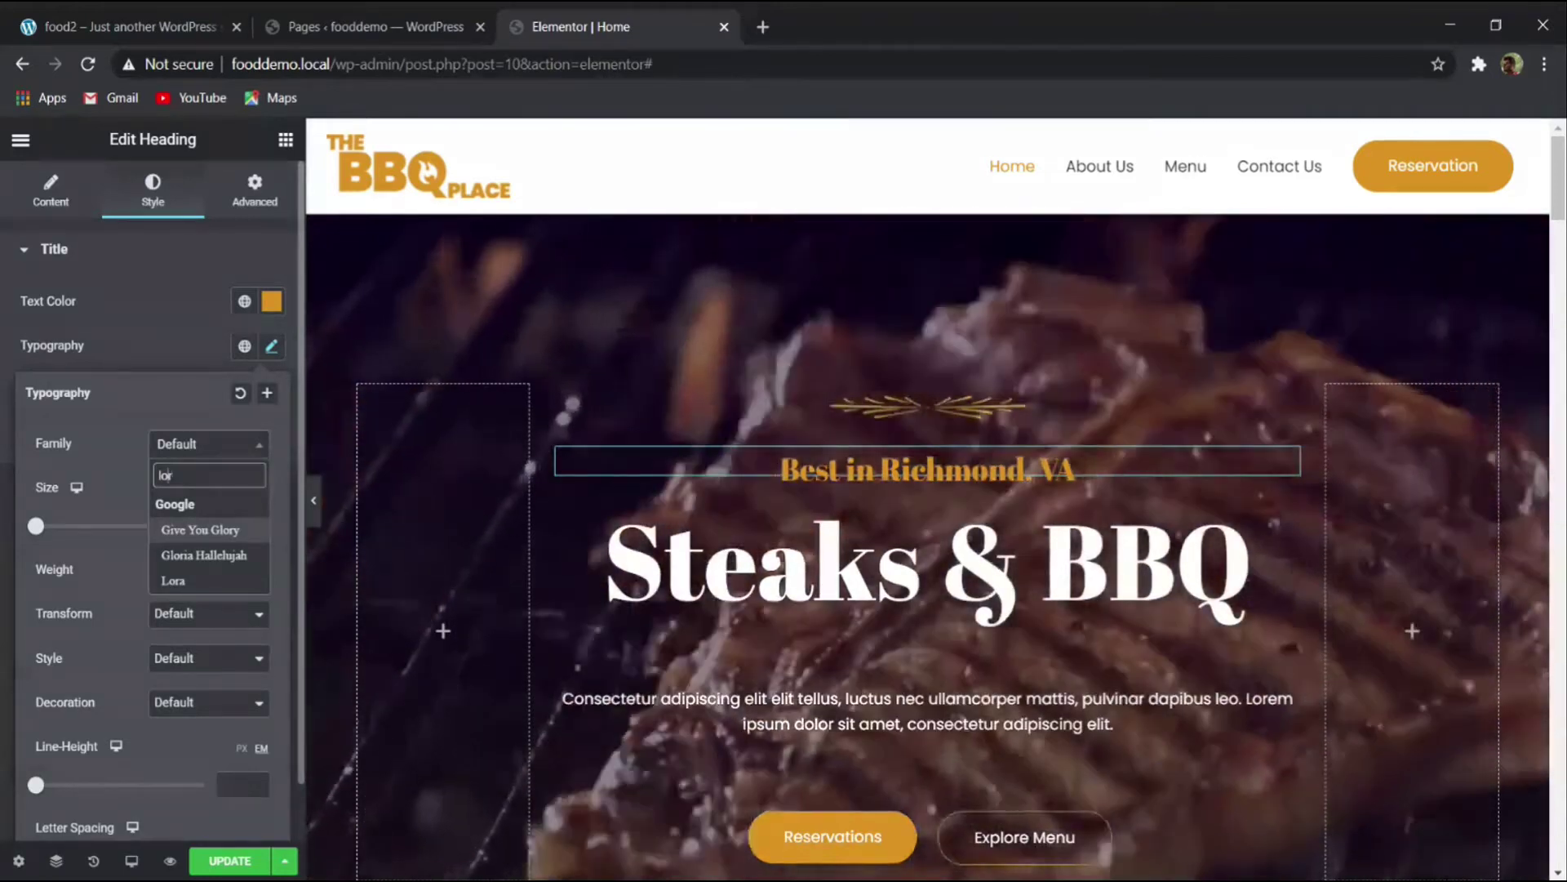
pyautogui.click(173, 580)
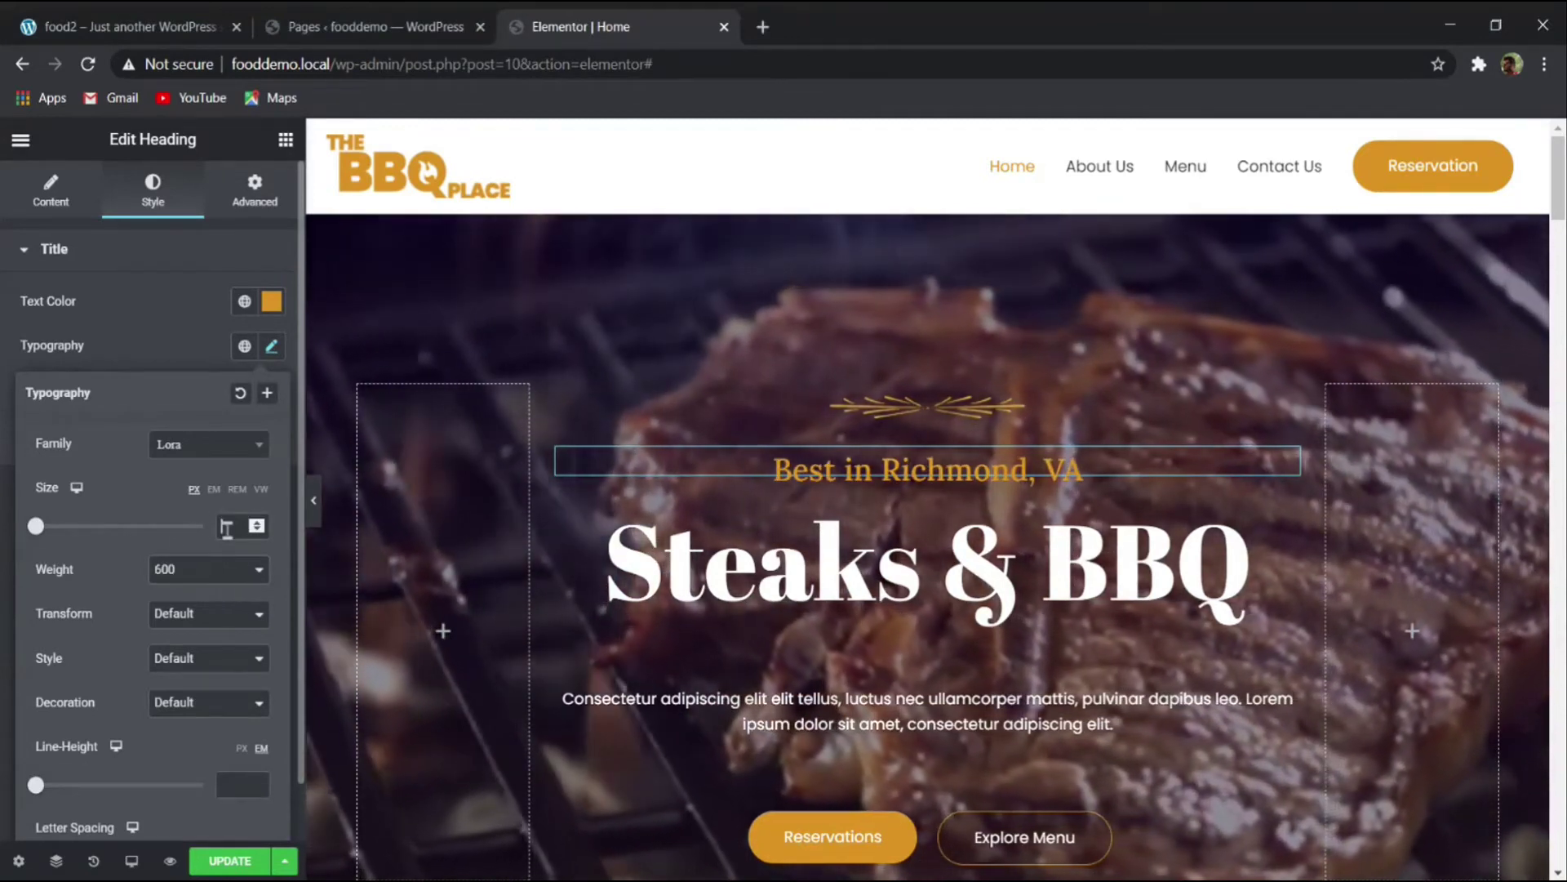
pyautogui.scroll(3, 227, 529)
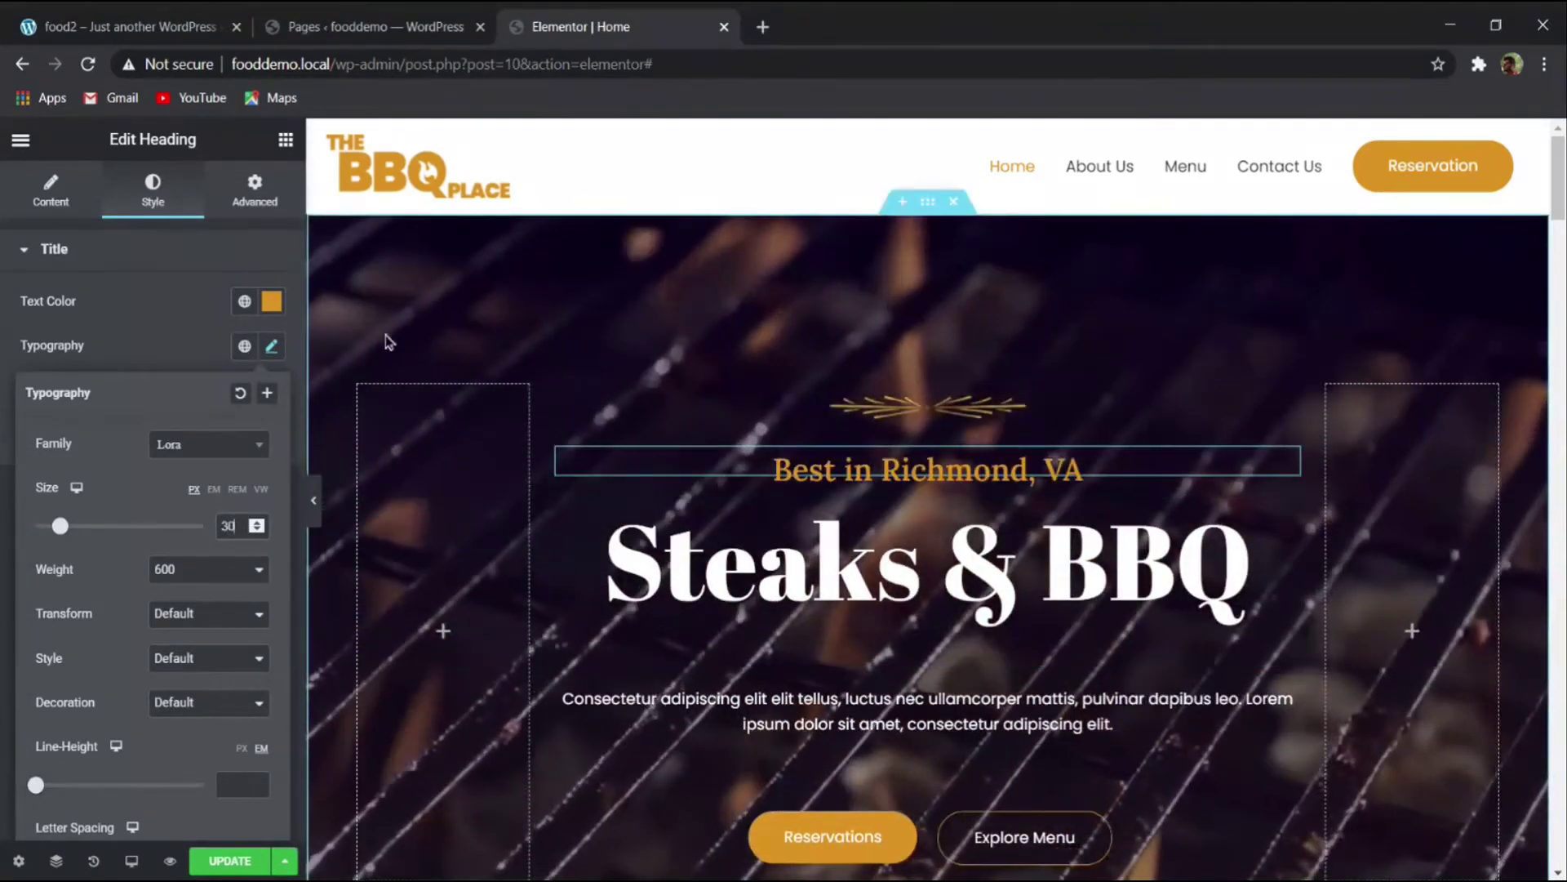
pyautogui.click(176, 657)
pyautogui.click(178, 708)
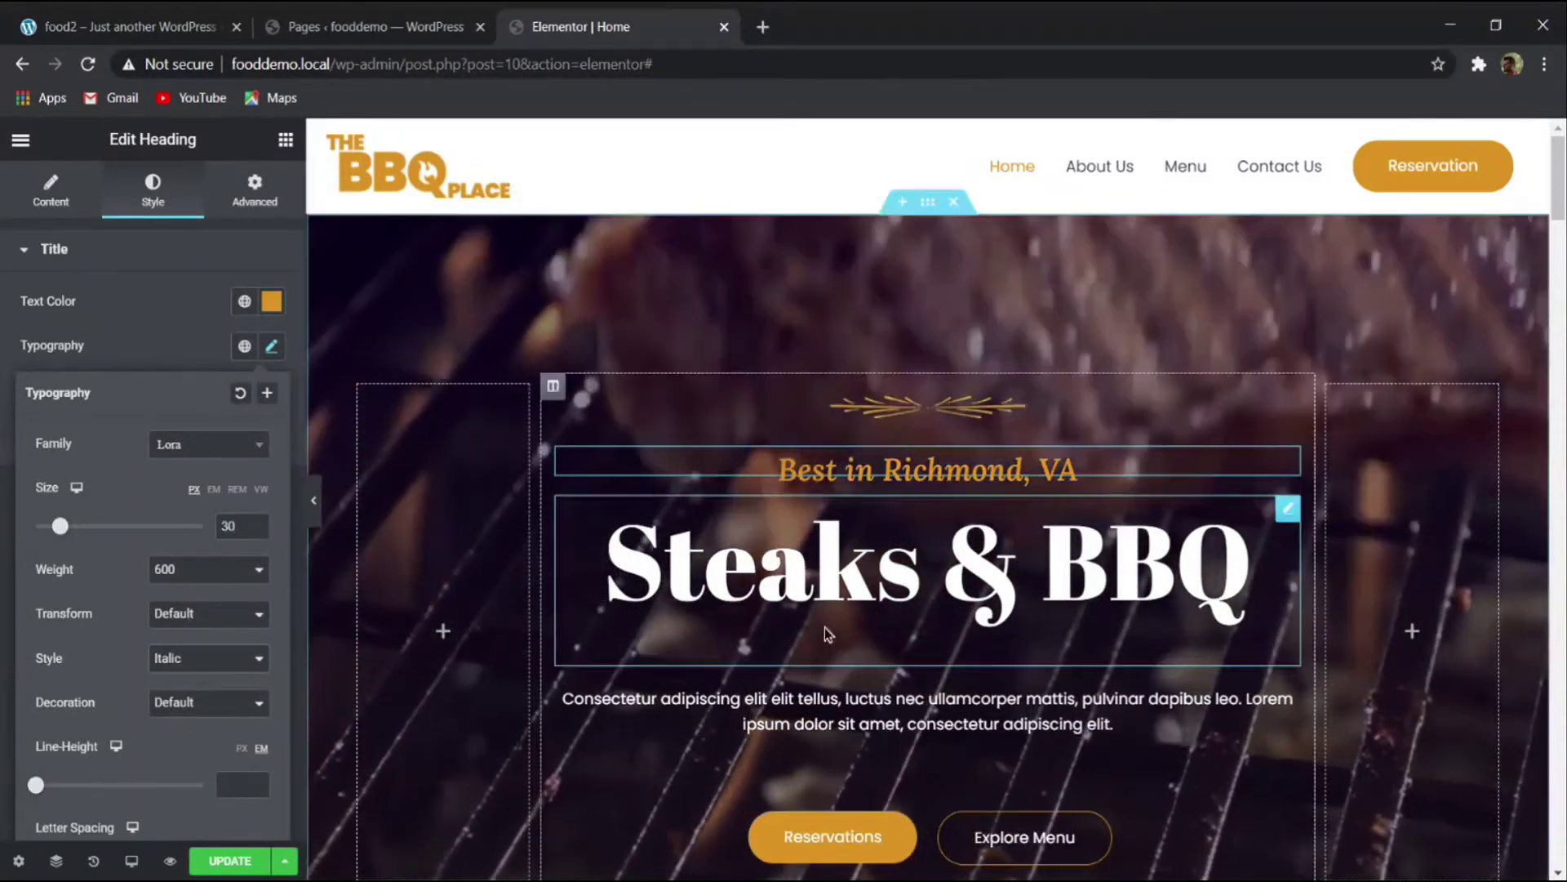
# Step: Compare the restyled subheading with the reference site
pyautogui.click(130, 26)
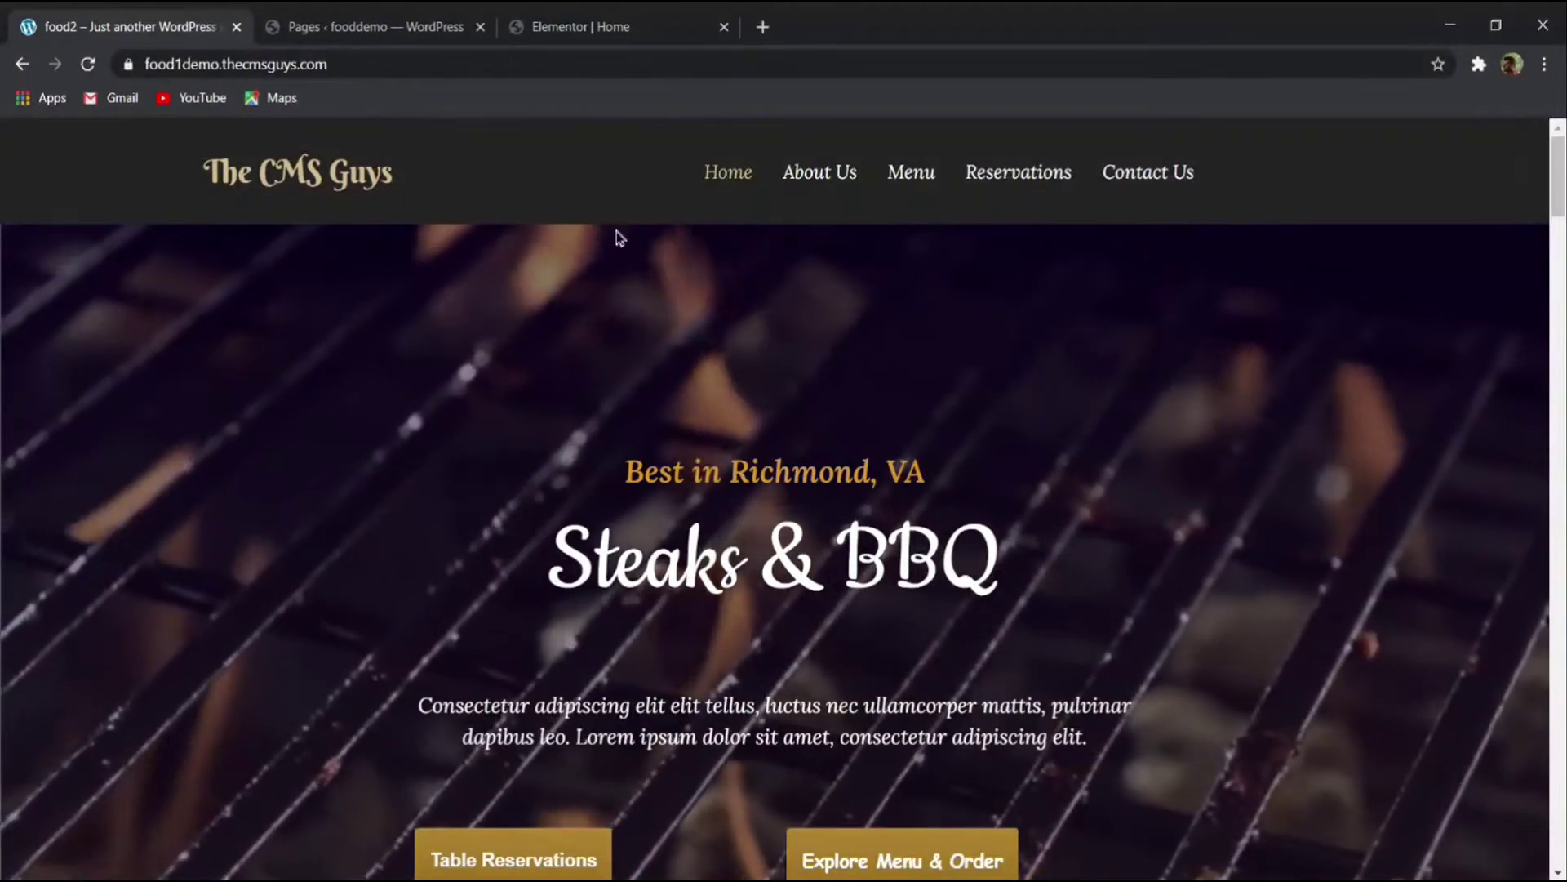
pyautogui.click(580, 26)
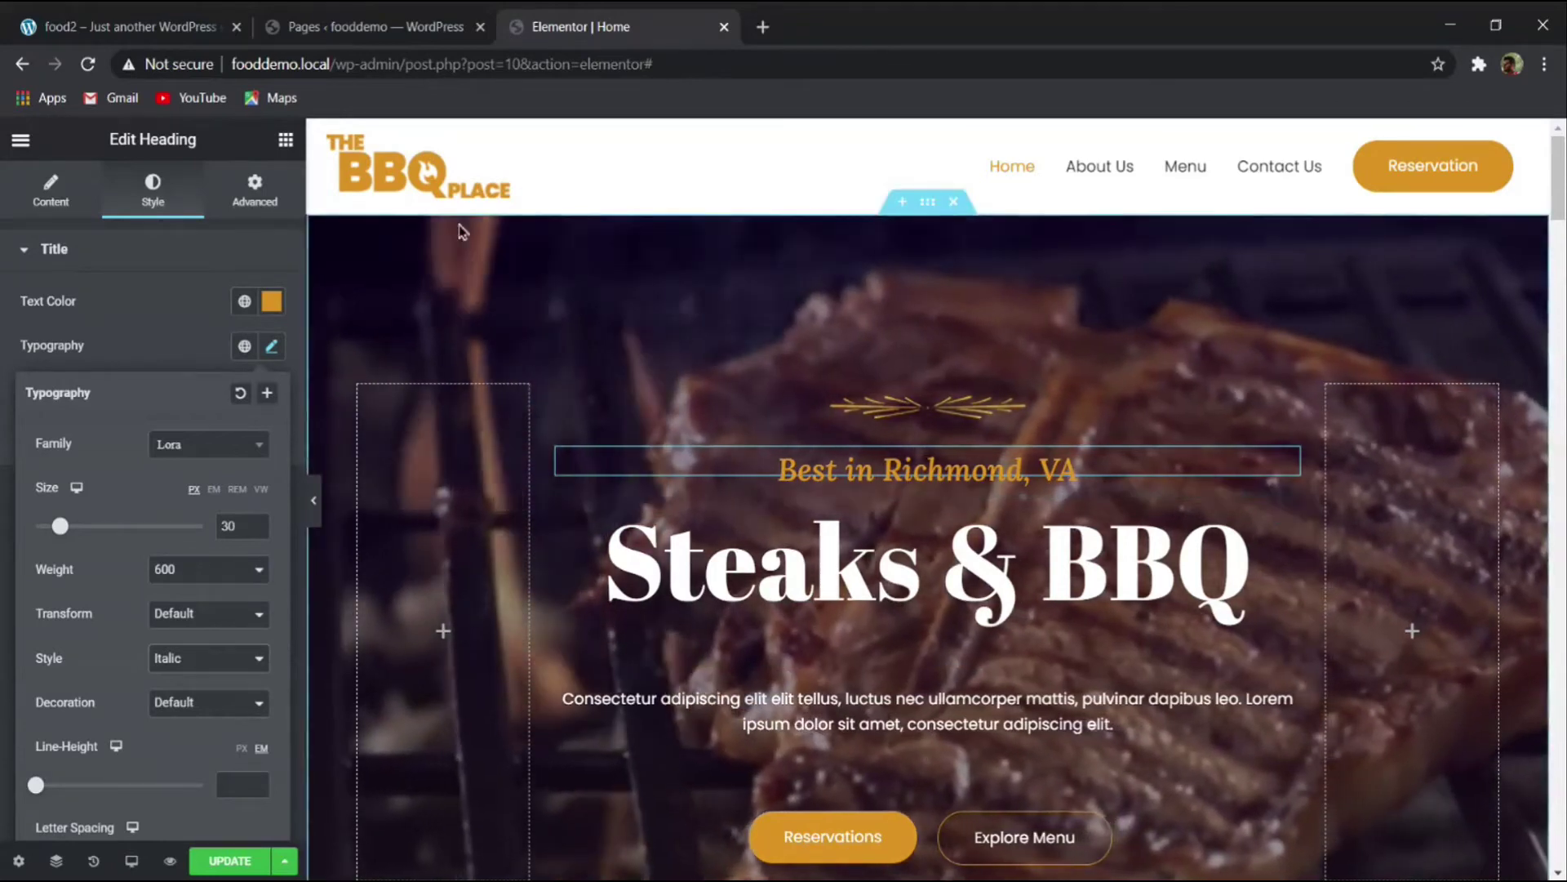
pyautogui.click(131, 26)
pyautogui.scroll(-6, 624, 484)
pyautogui.scroll(6, 624, 484)
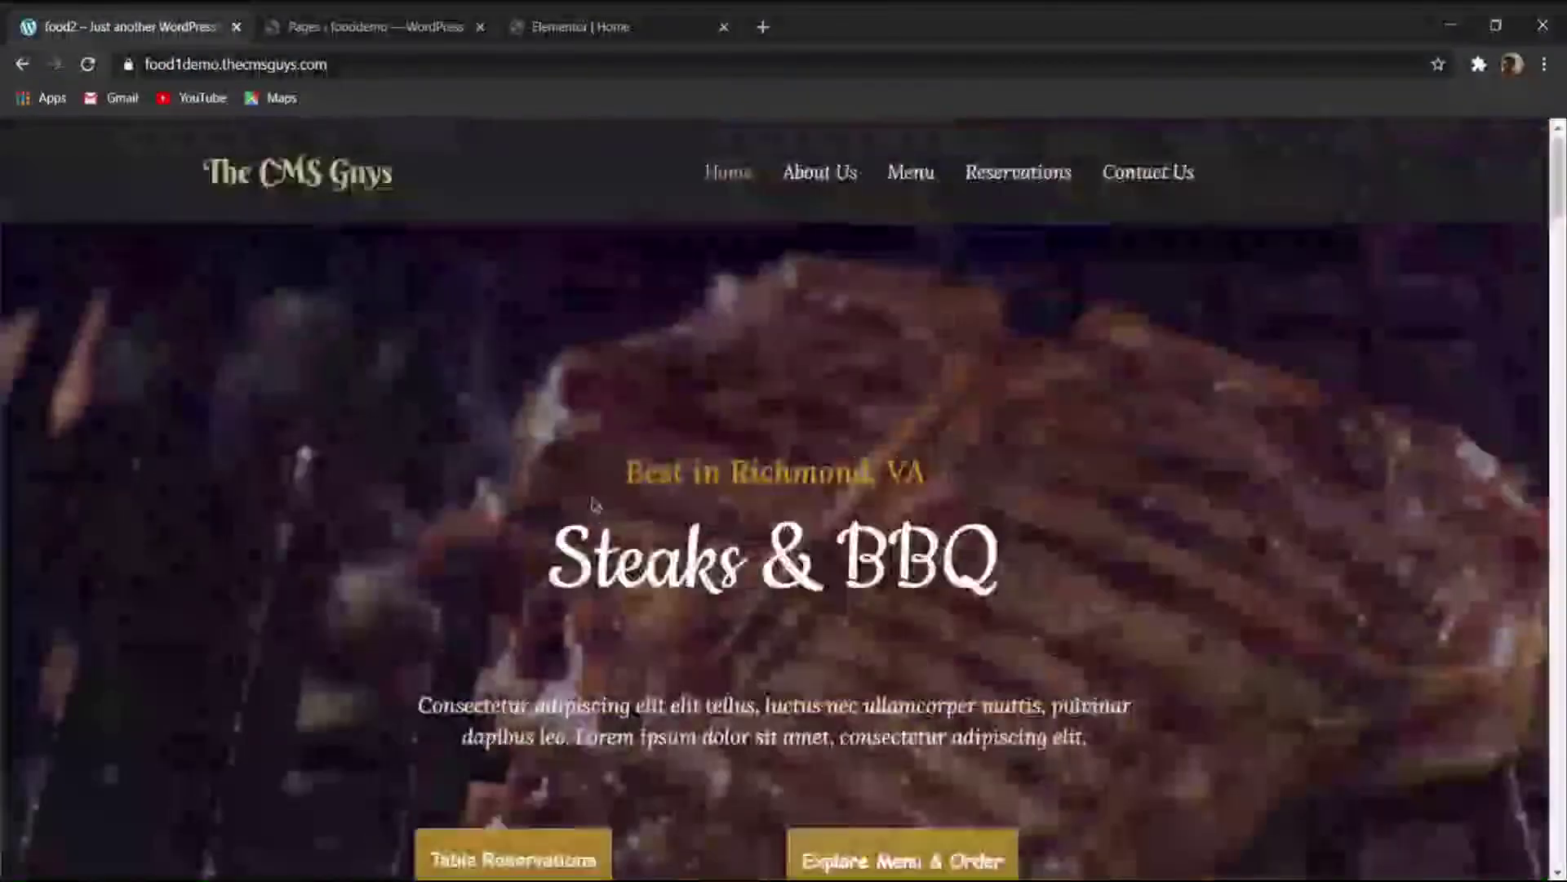
pyautogui.click(580, 26)
pyautogui.scroll(-8, 661, 545)
# Step: Delete the Reservations and Explore Menu buttons from the hero
pyautogui.scroll(8, 661, 544)
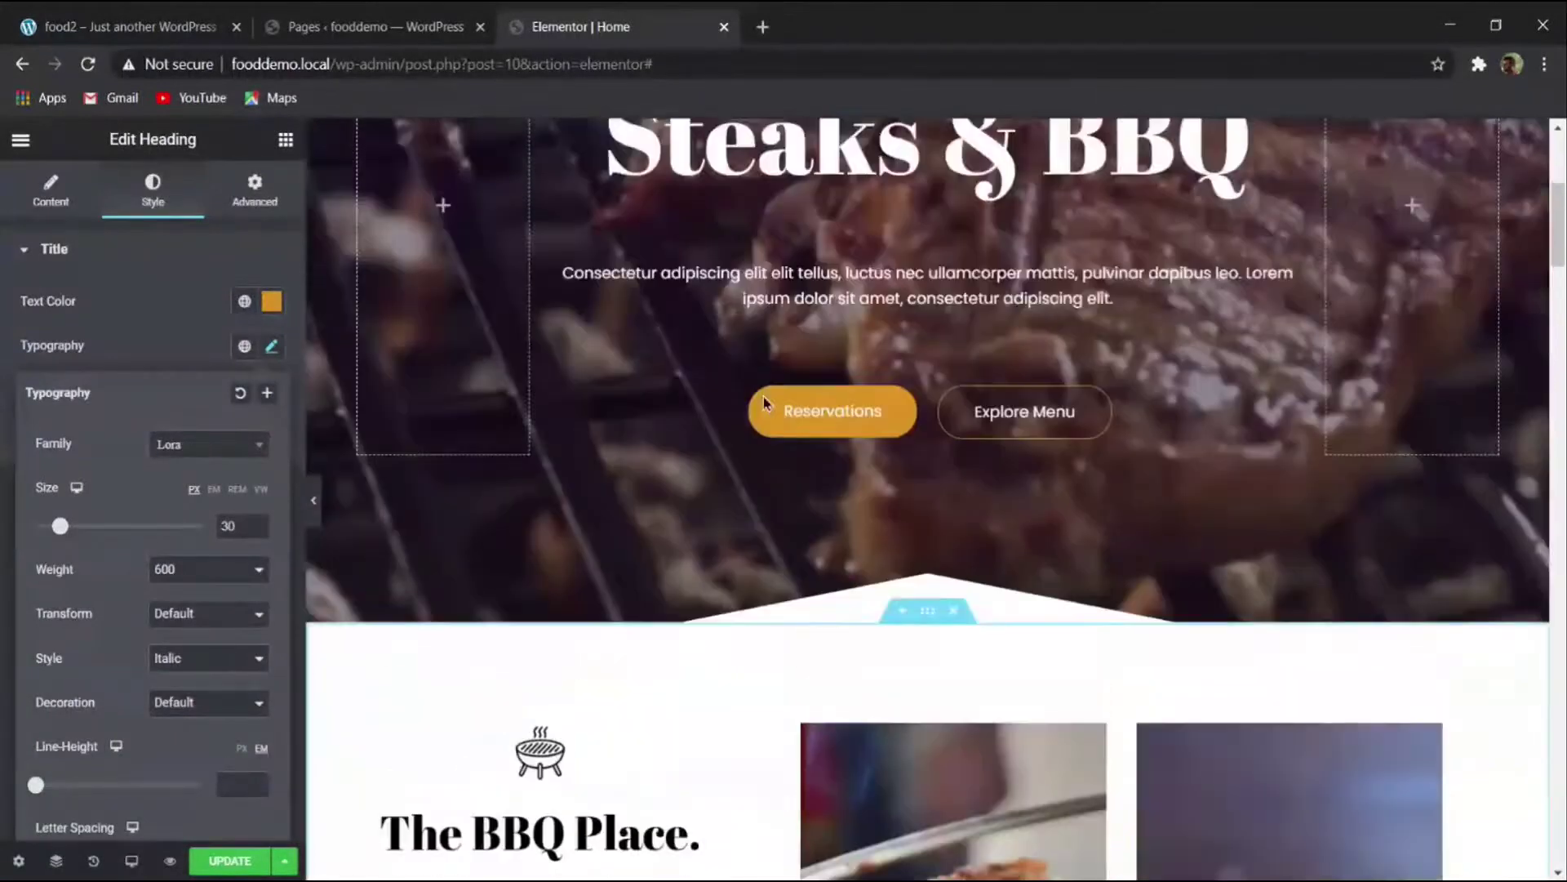
pyautogui.scroll(-8, 843, 179)
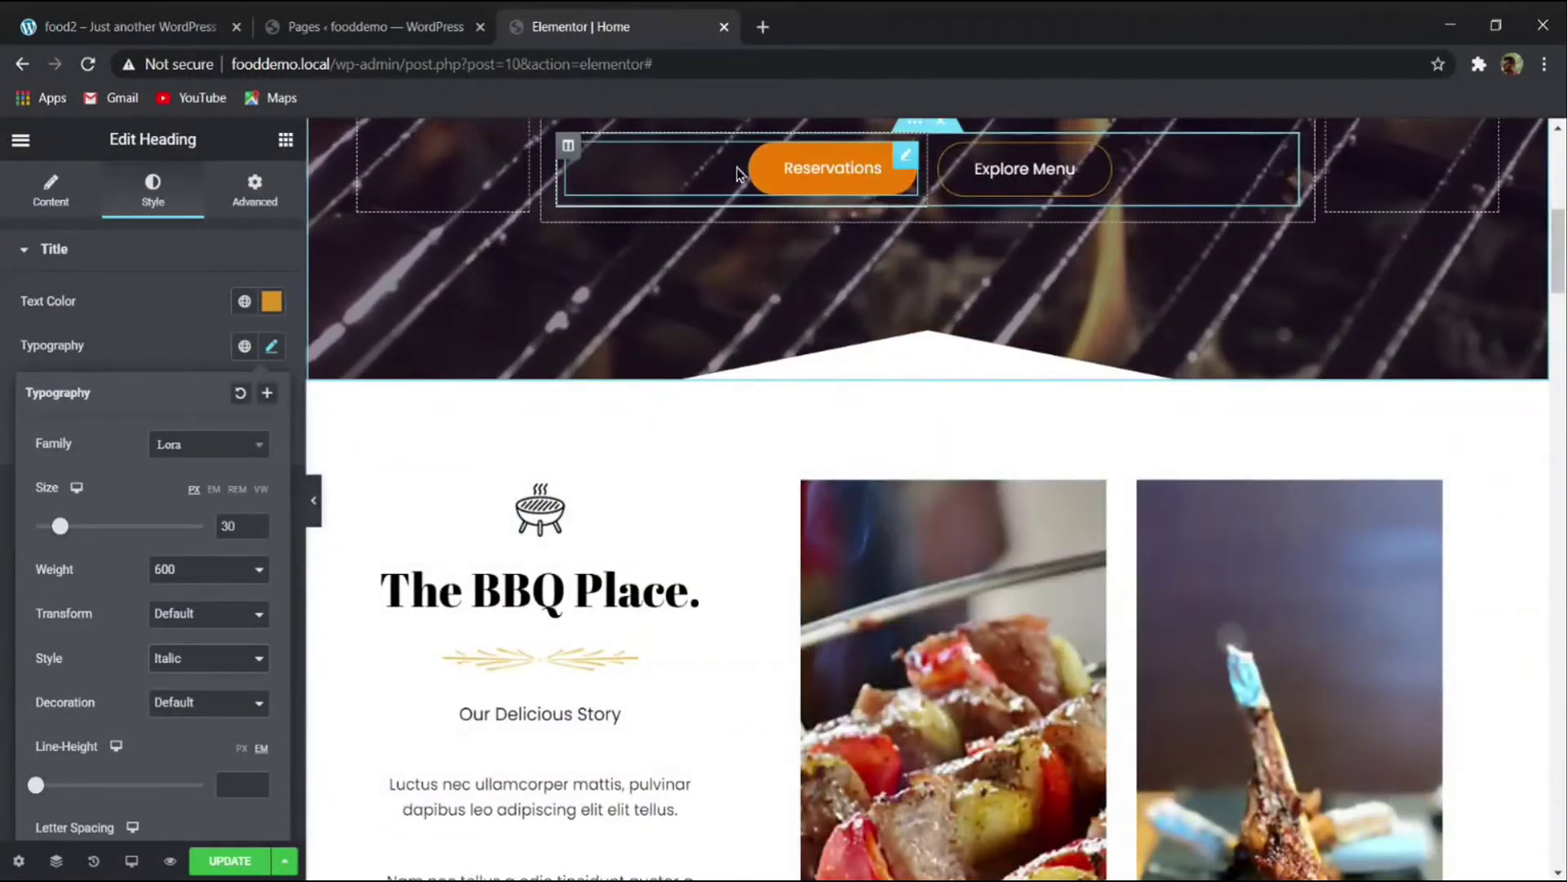
pyautogui.rightClick(733, 162)
pyautogui.press('Delete')
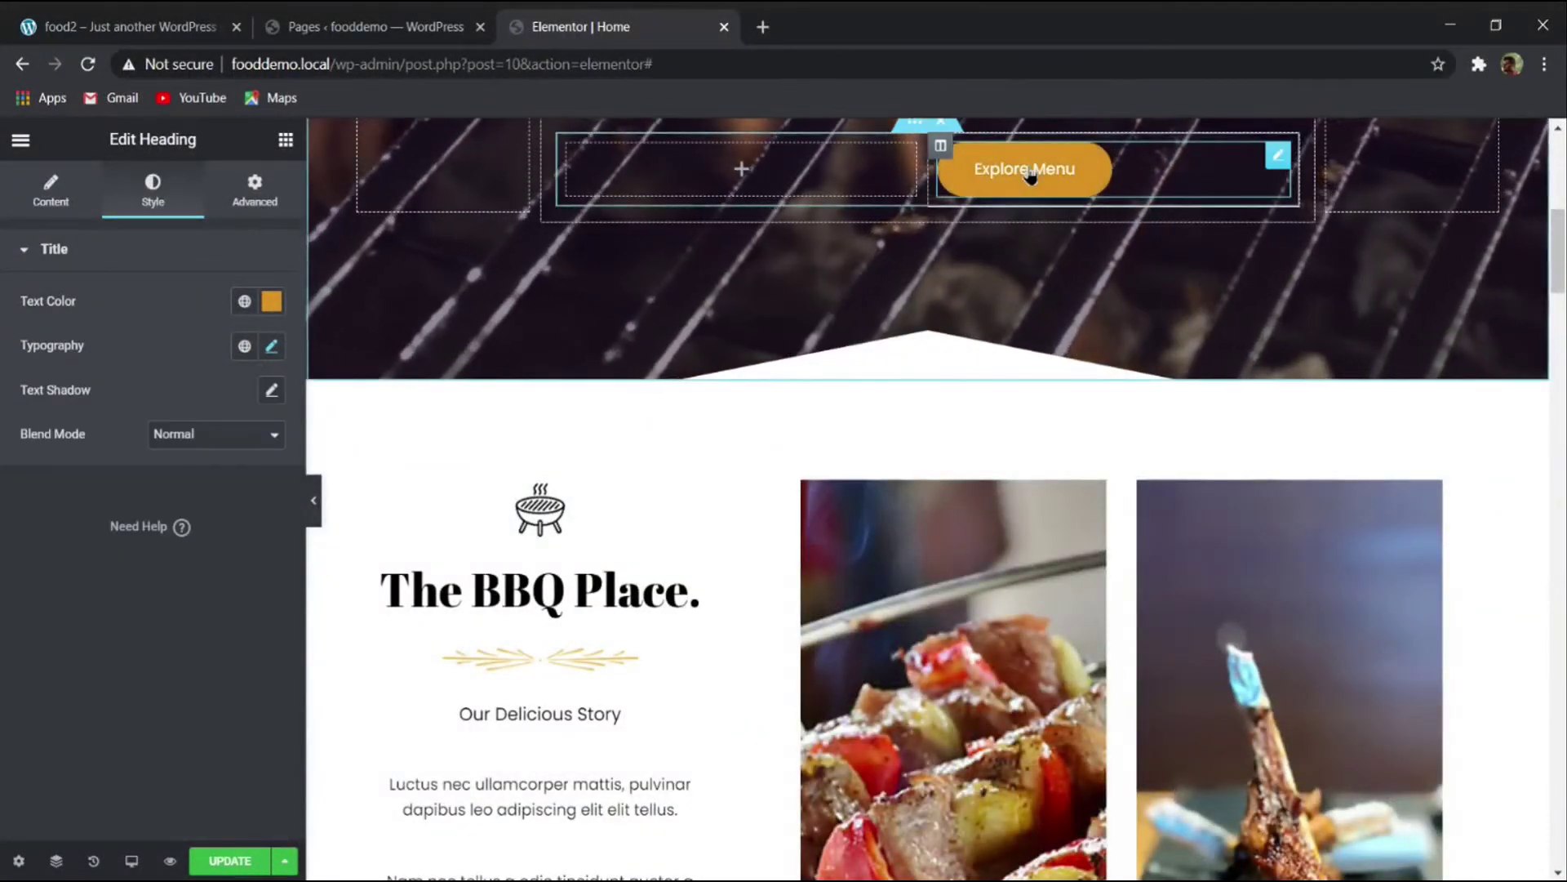
pyautogui.rightClick(1109, 168)
pyautogui.click(1157, 465)
# Step: Examine the reference site's Steaks & BBQ script title
pyautogui.scroll(8, 1102, 563)
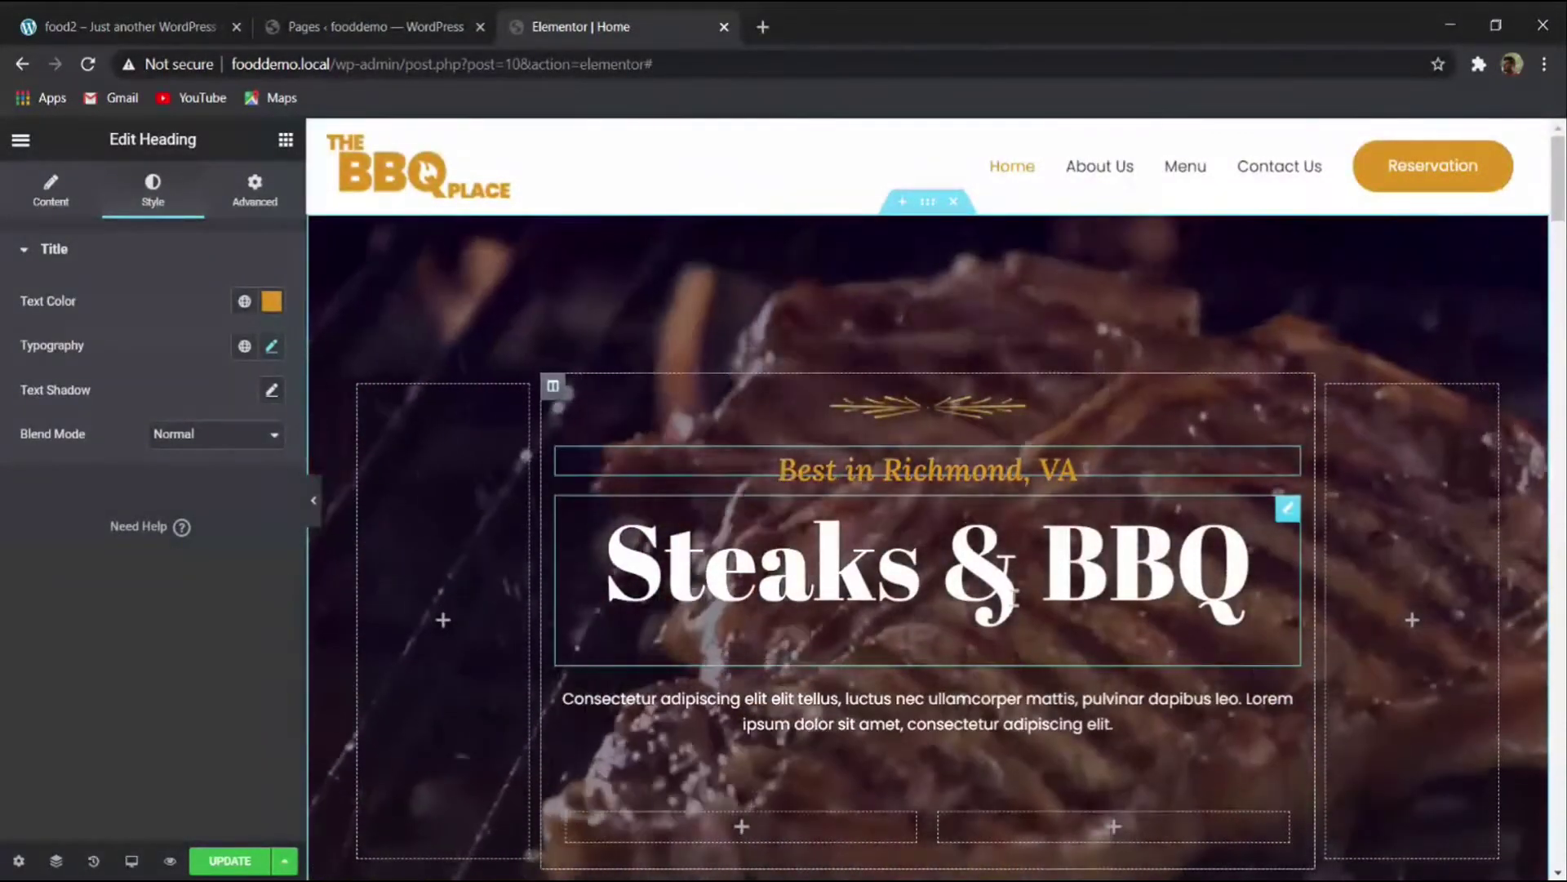
pyautogui.hotkey('ctrl', '1')
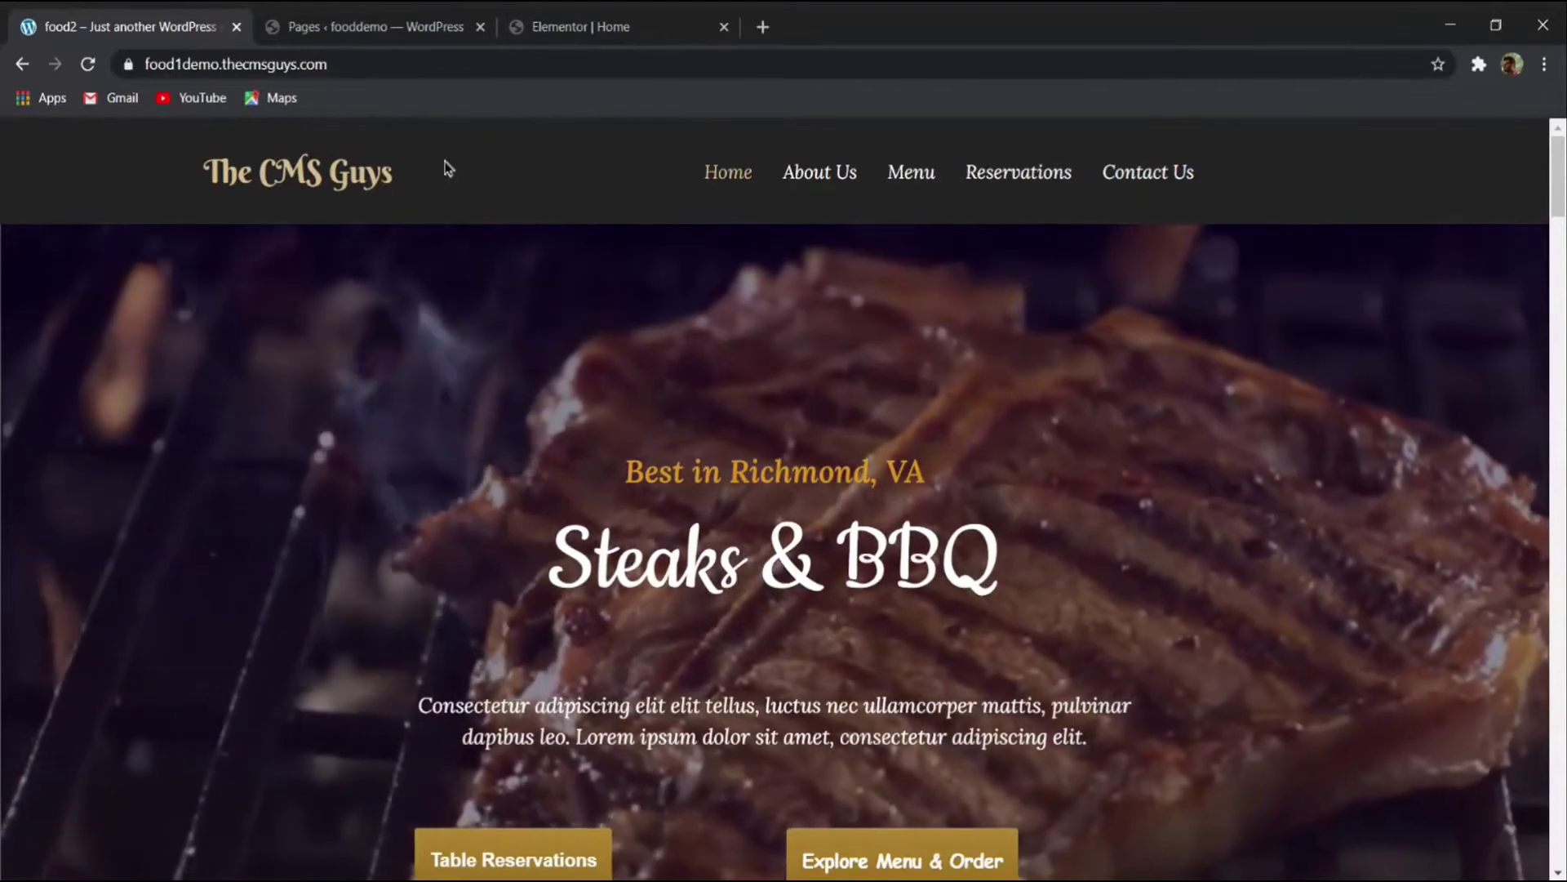
pyautogui.moveTo(545, 564); pyautogui.dragTo(975, 558)
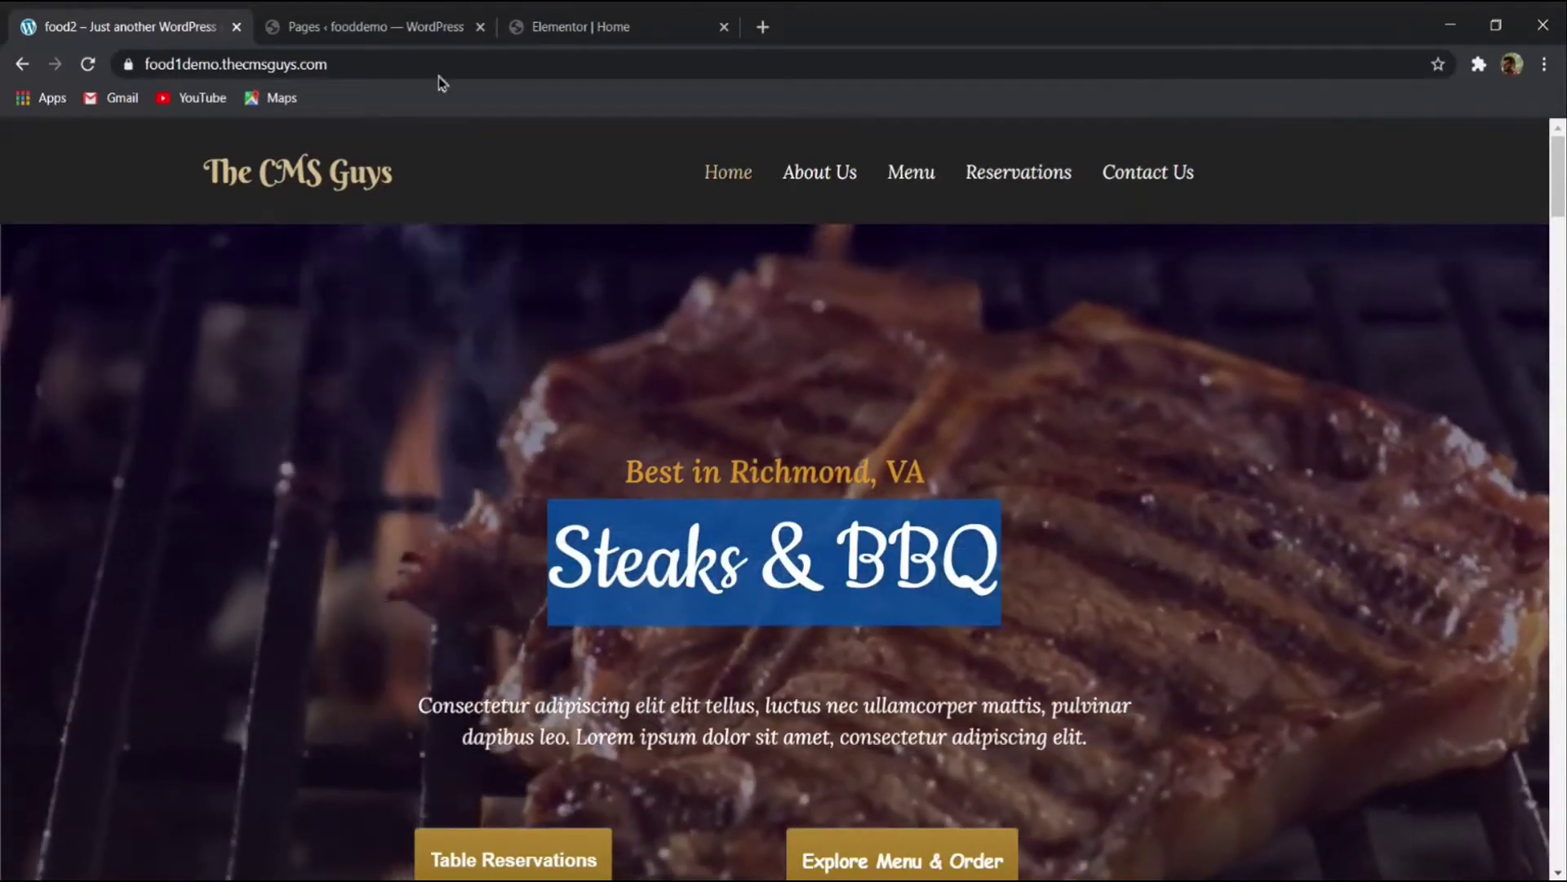
# Step: Give the Steaks & BBQ title the Cookie font at size 100
pyautogui.click(433, 27)
pyautogui.click(571, 26)
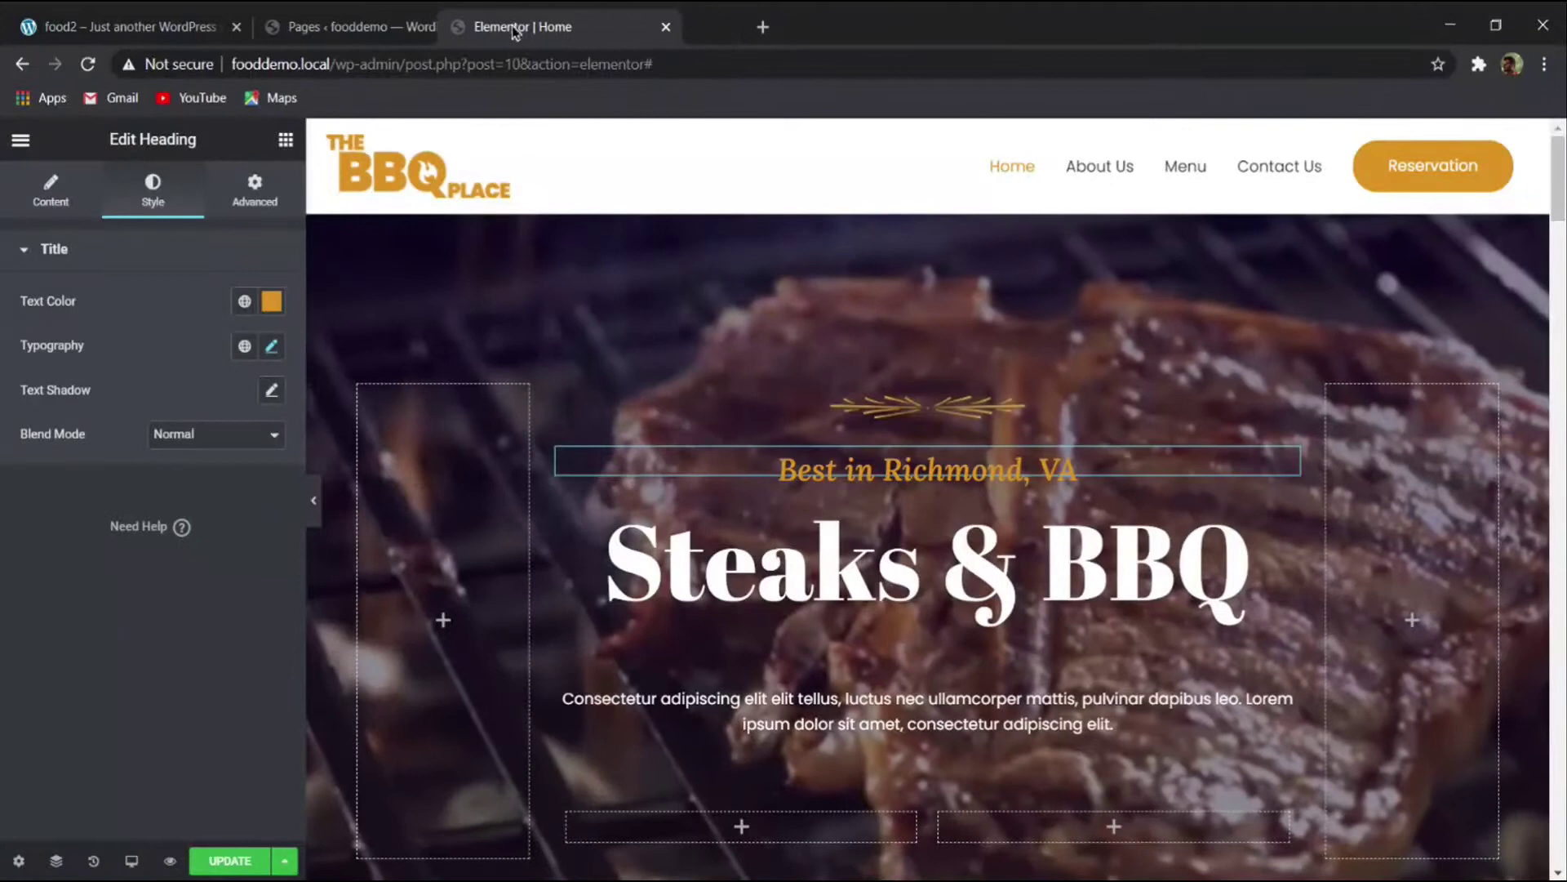
pyautogui.click(704, 545)
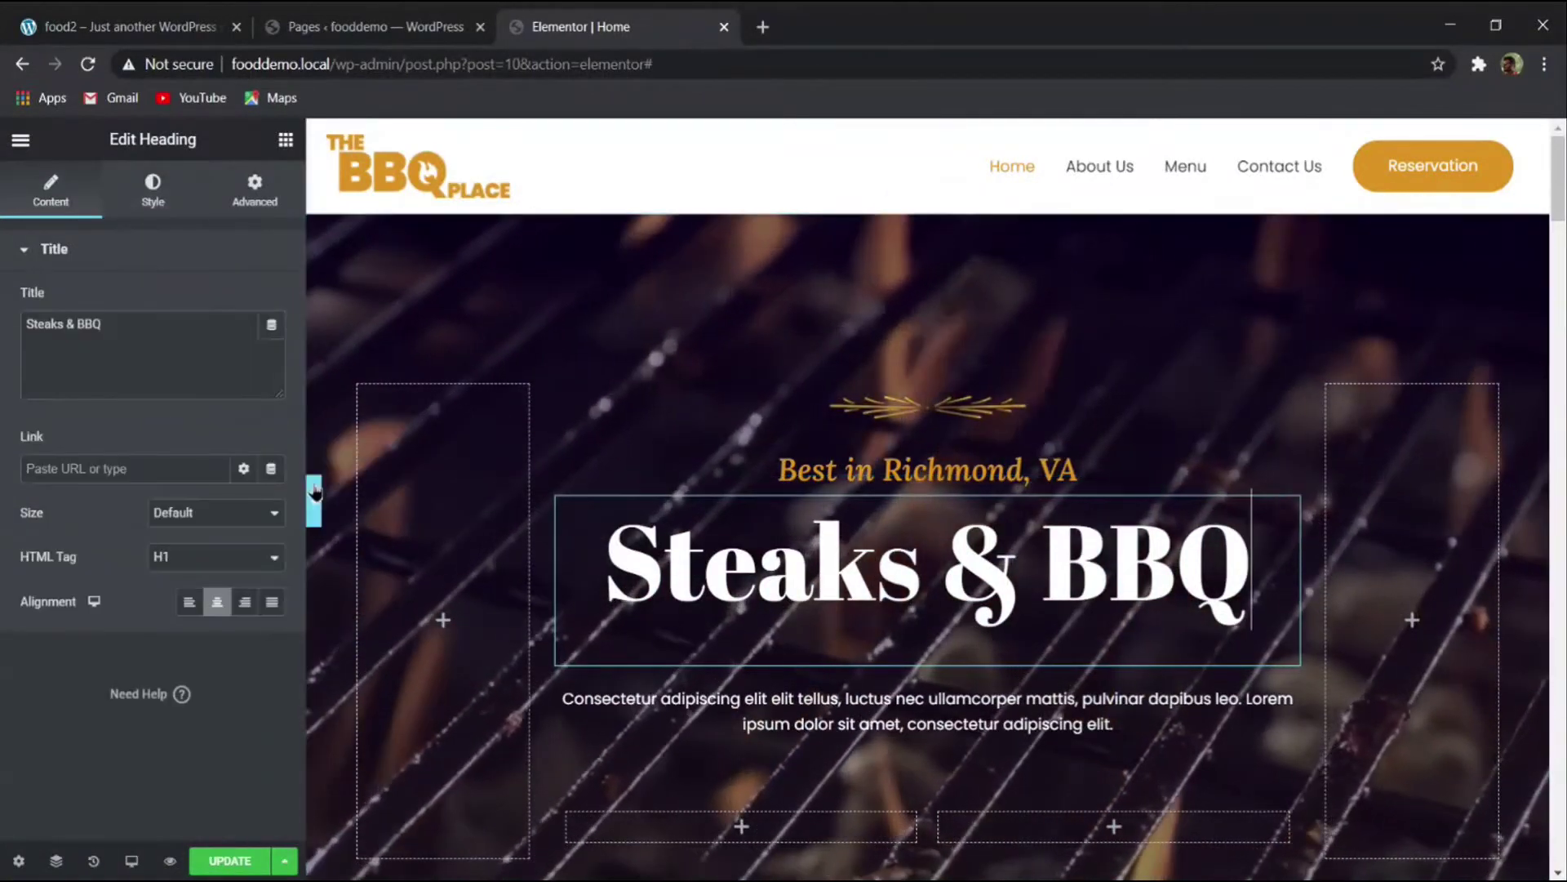
pyautogui.click(163, 196)
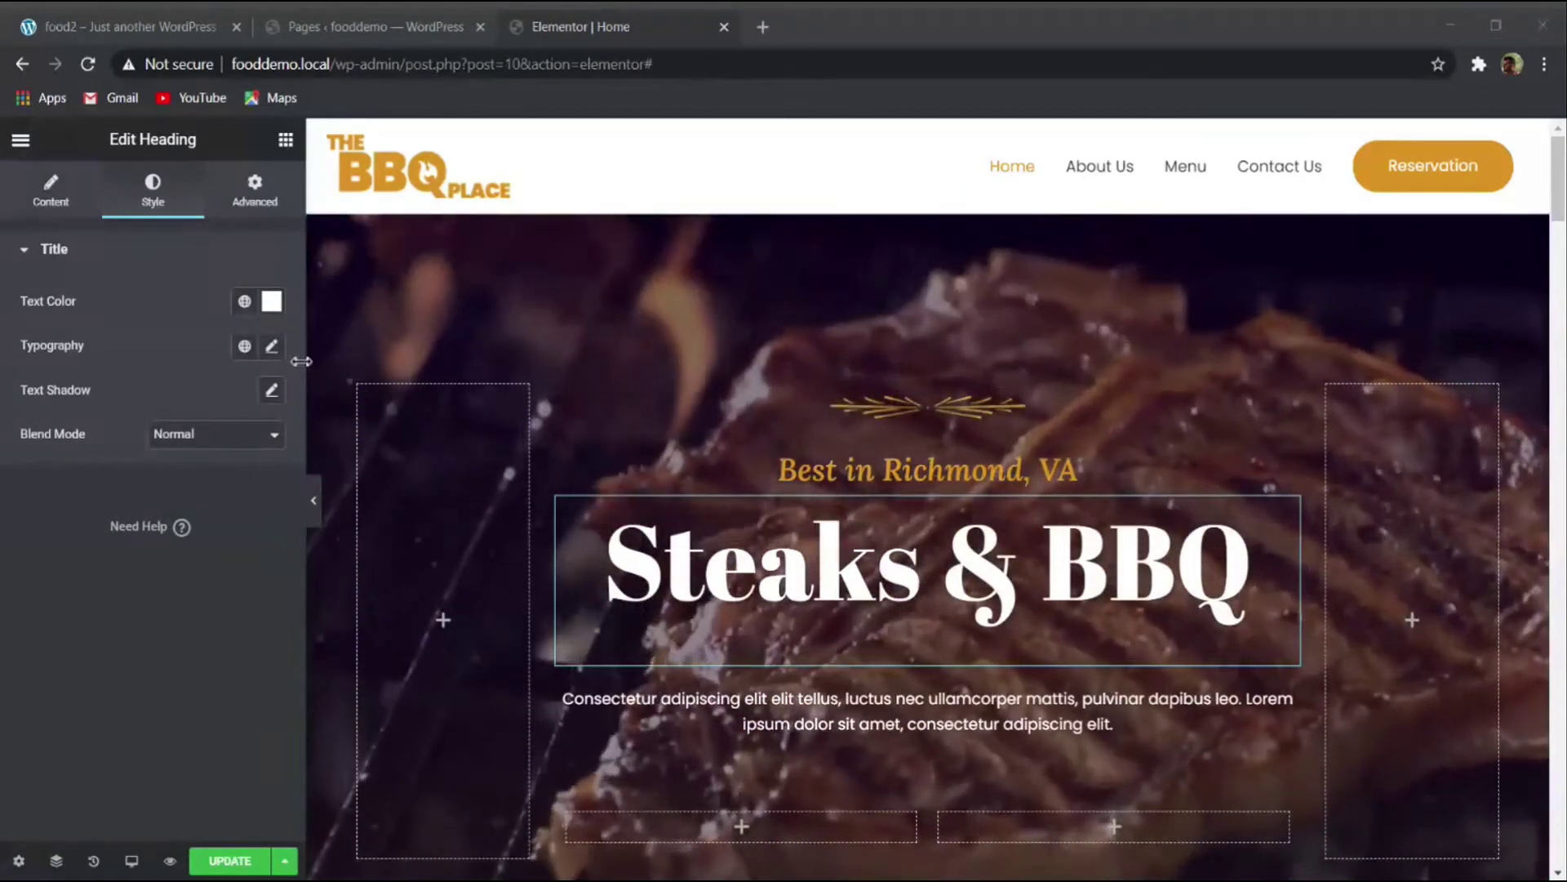
pyautogui.click(272, 348)
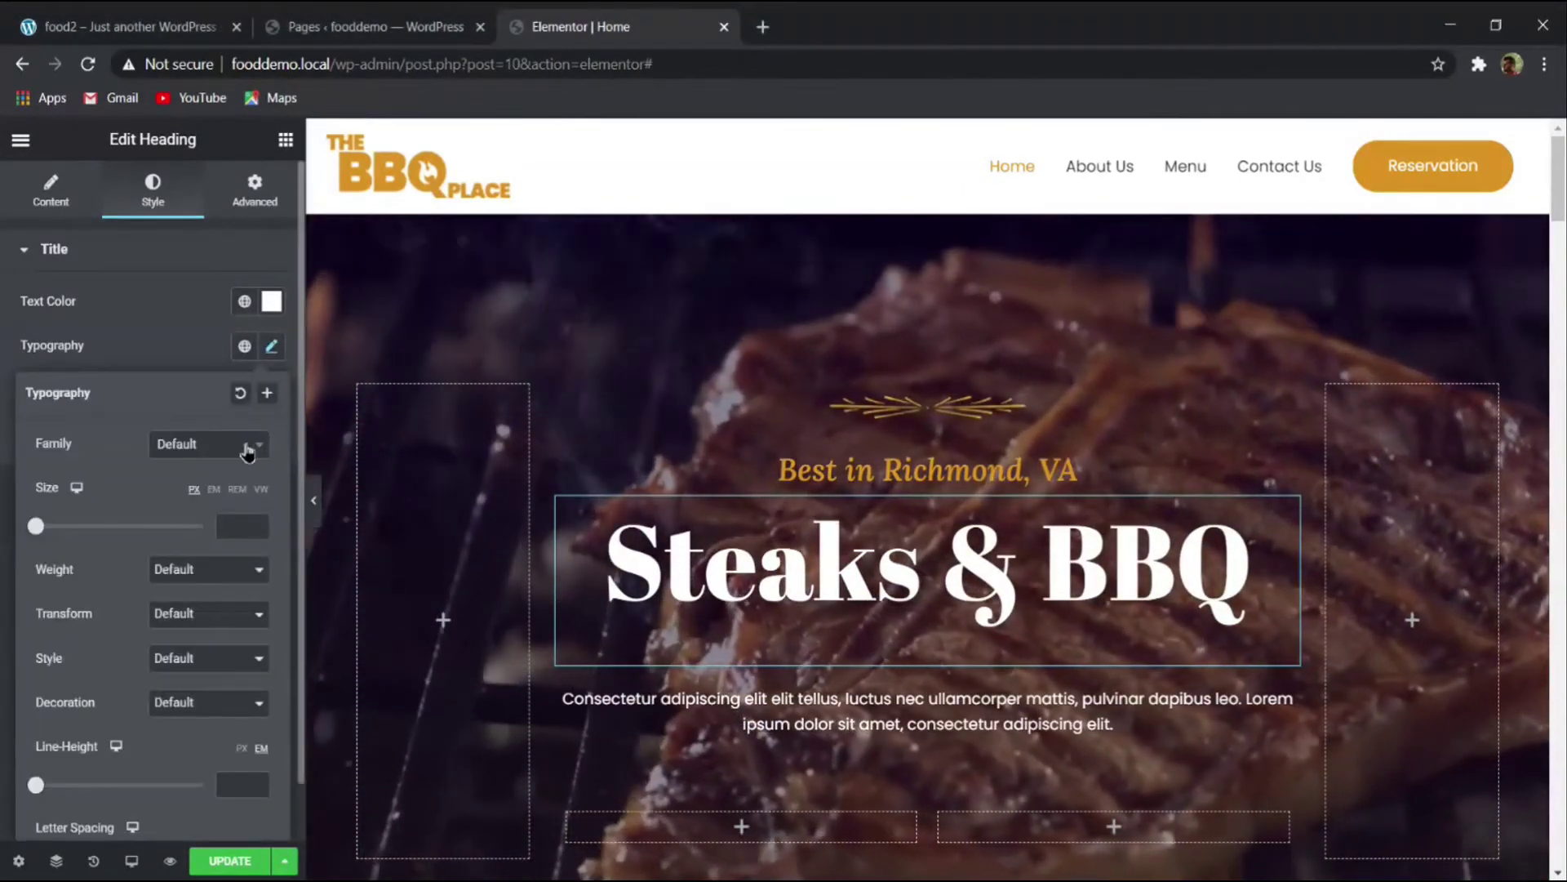
pyautogui.click(247, 451)
pyautogui.write('c')
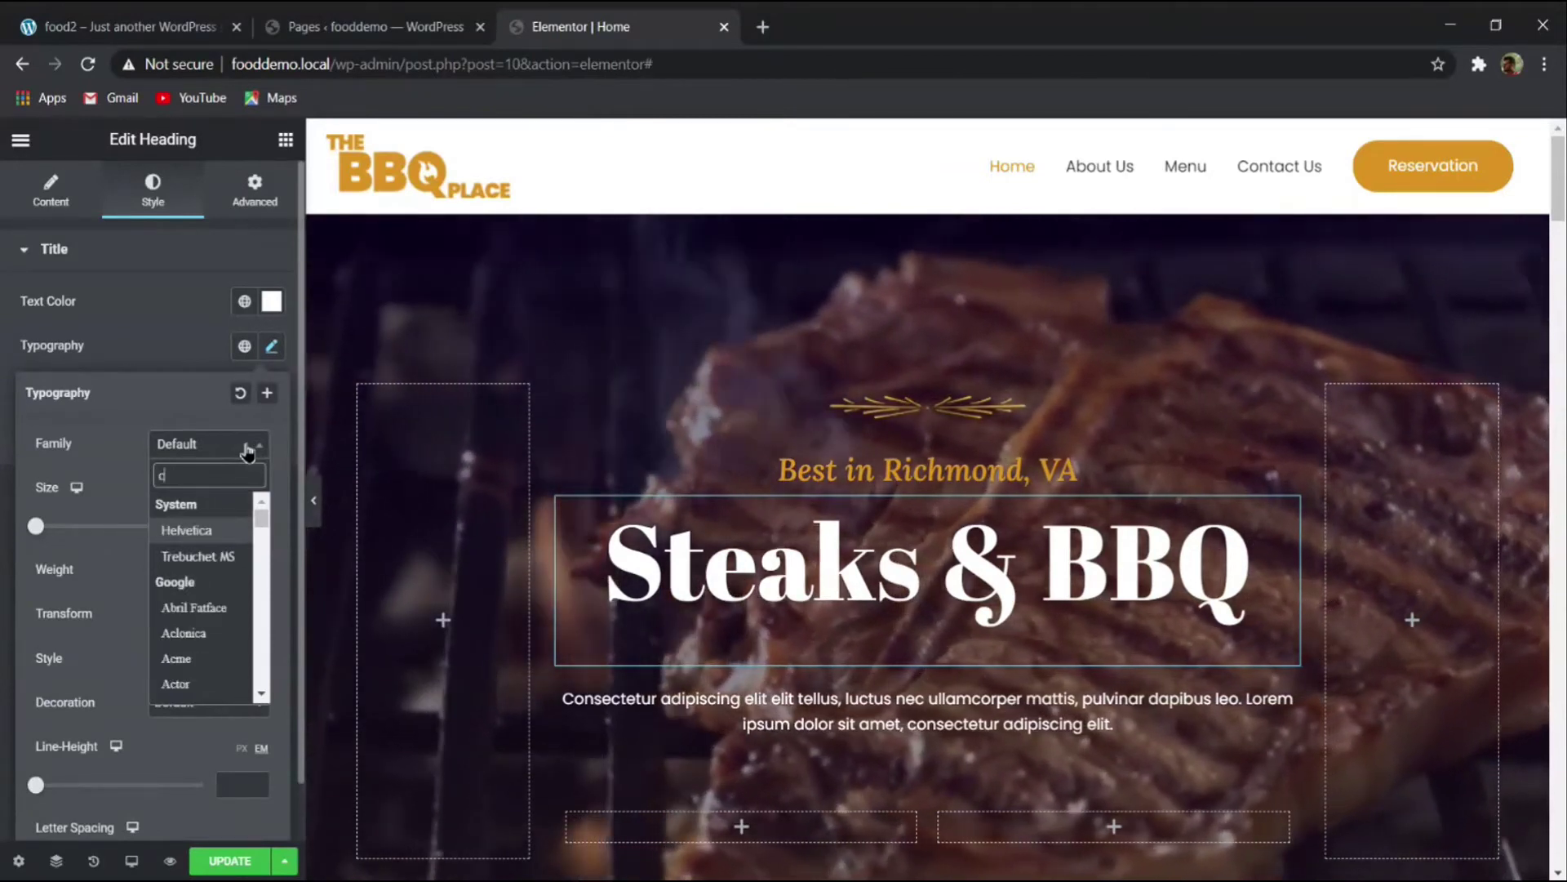
pyautogui.write('ook')
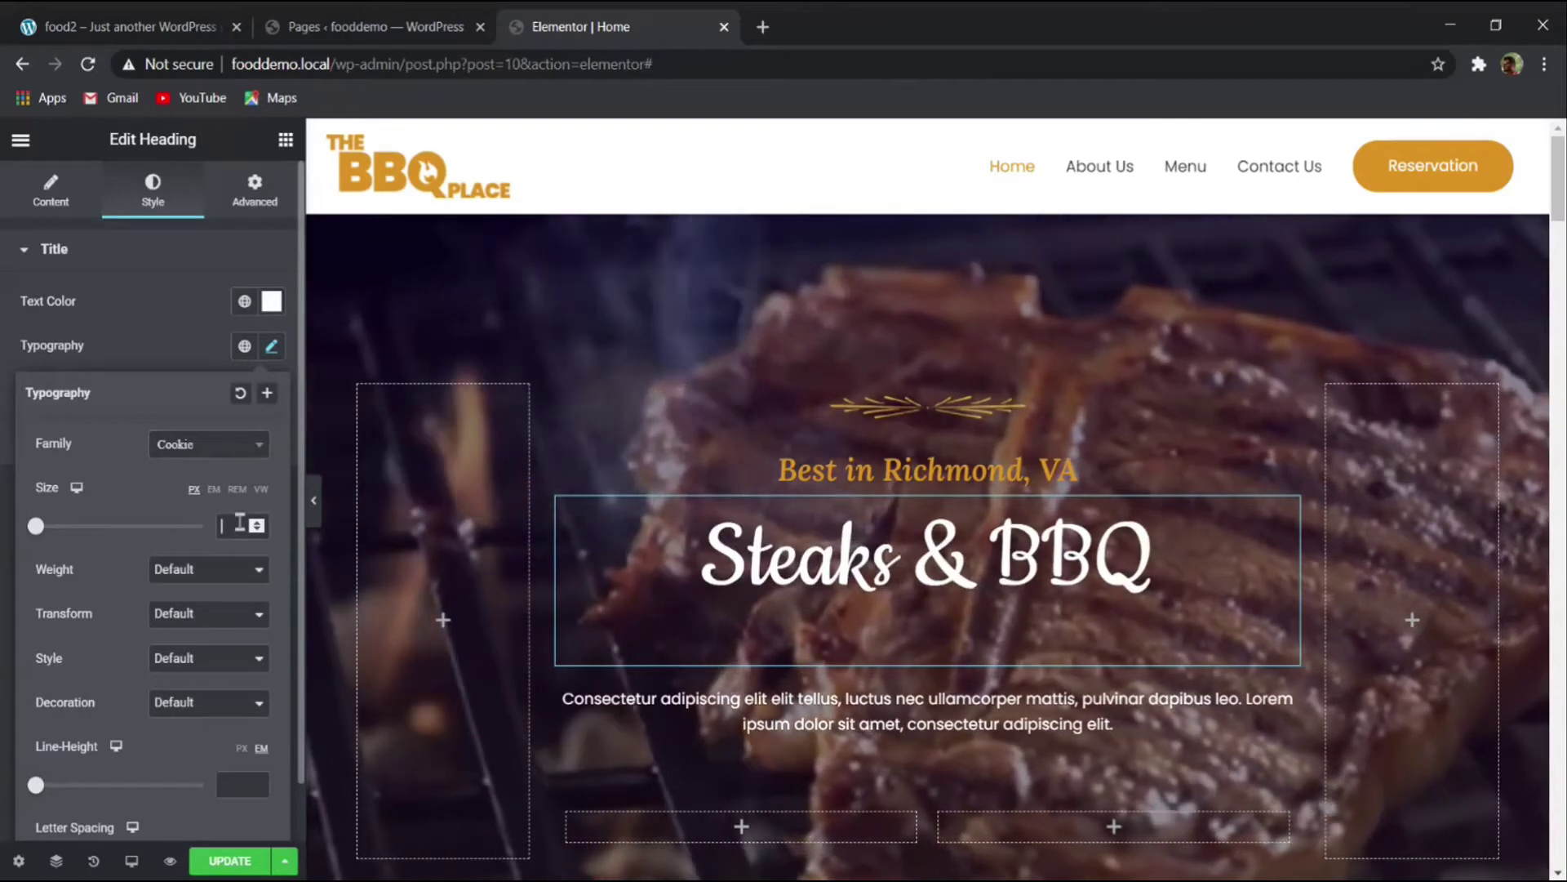
pyautogui.click(239, 522)
pyautogui.write('100')
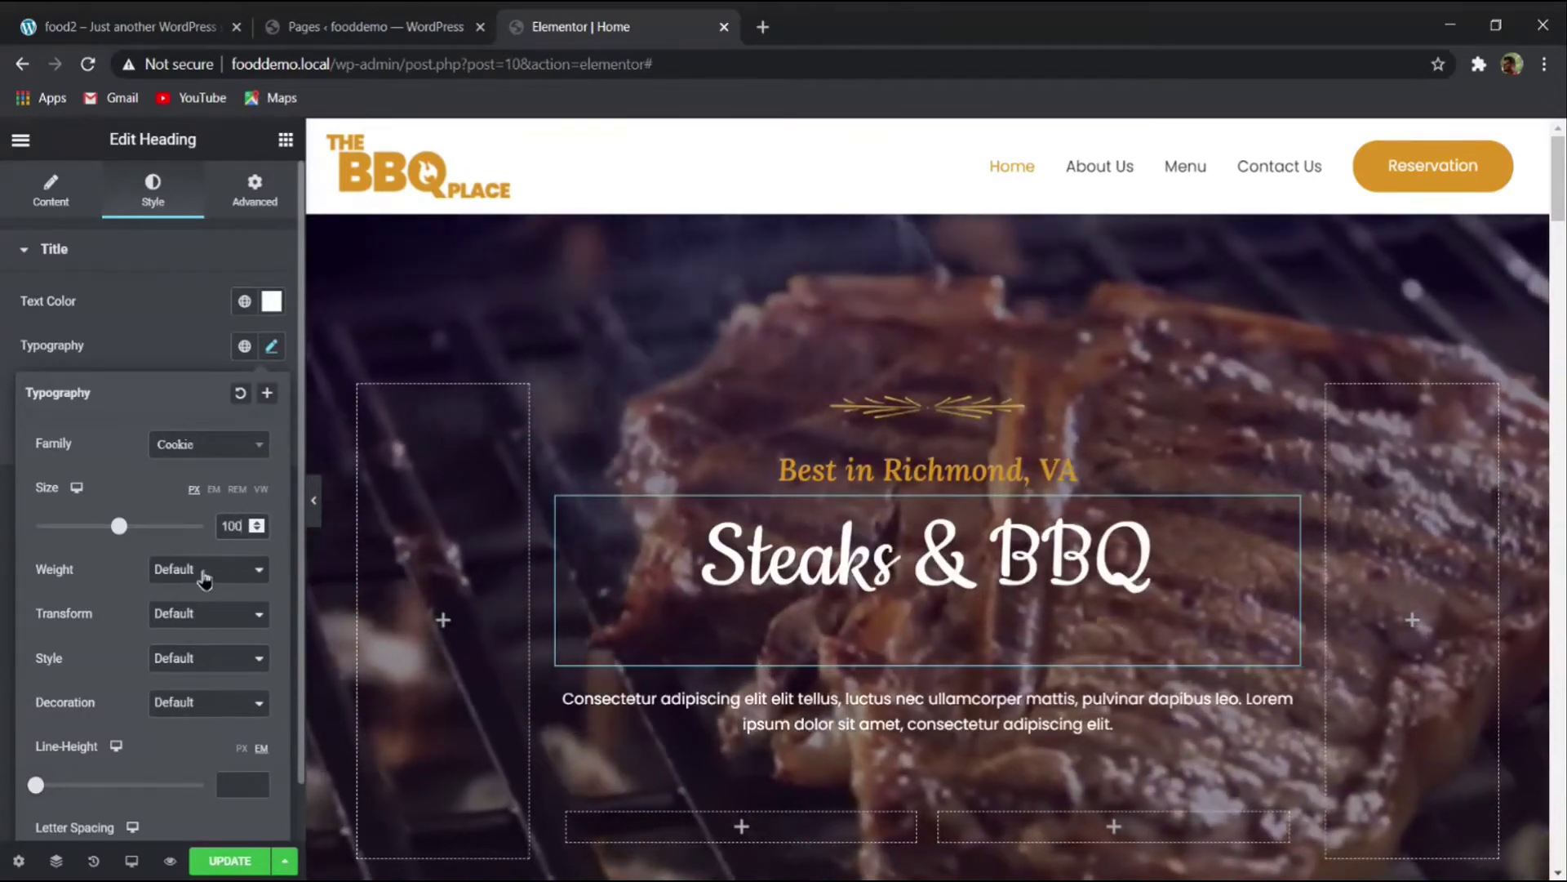
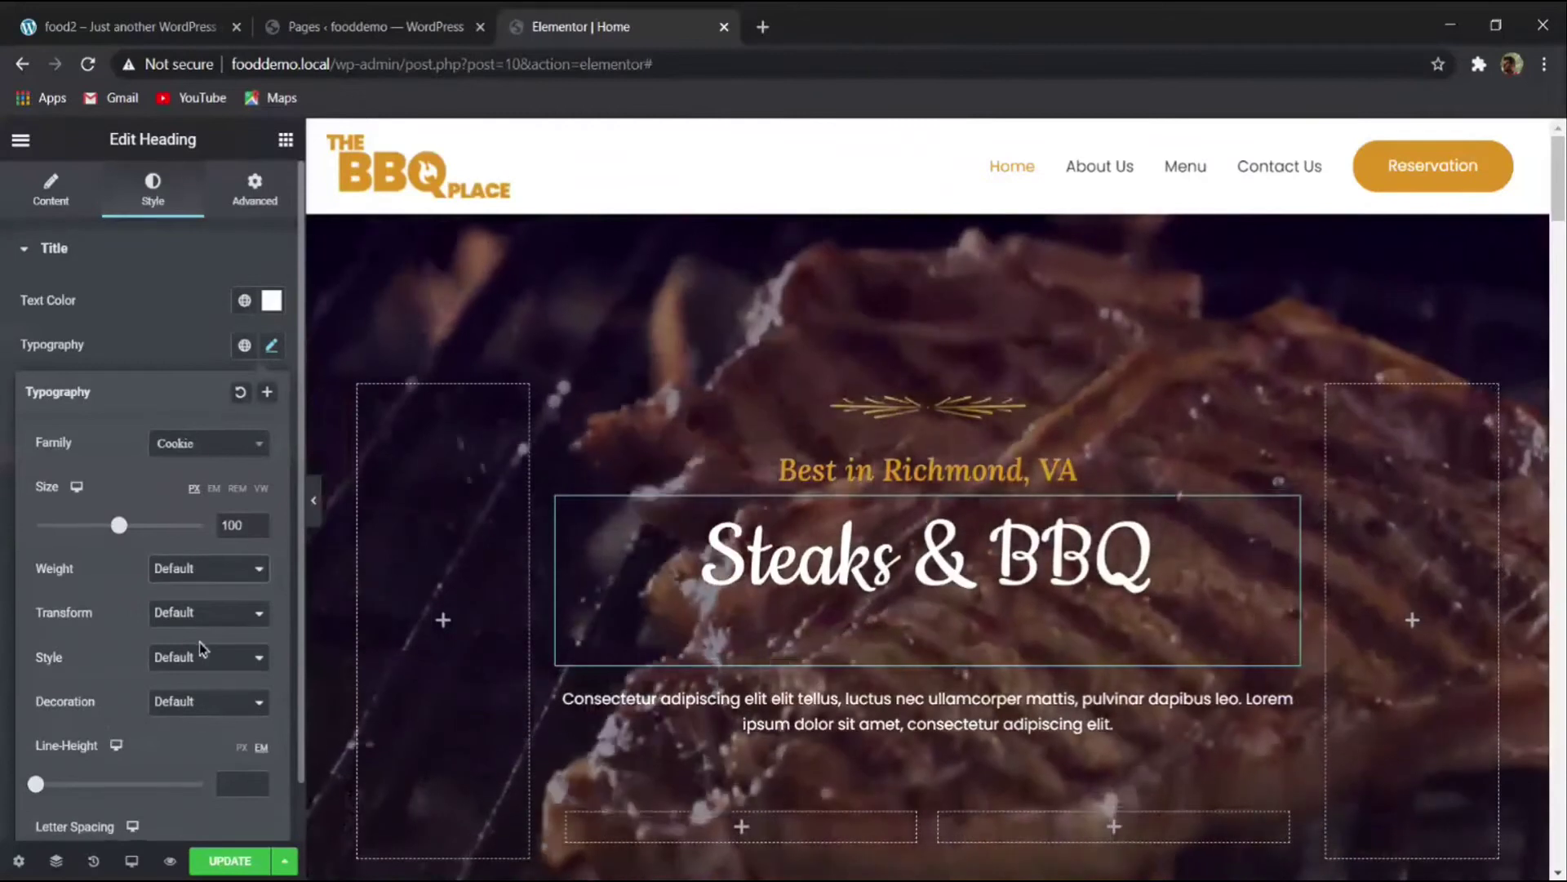
# Step: Set the hero paragraph's typography to Lora at size 20 and update the page
pyautogui.click(229, 861)
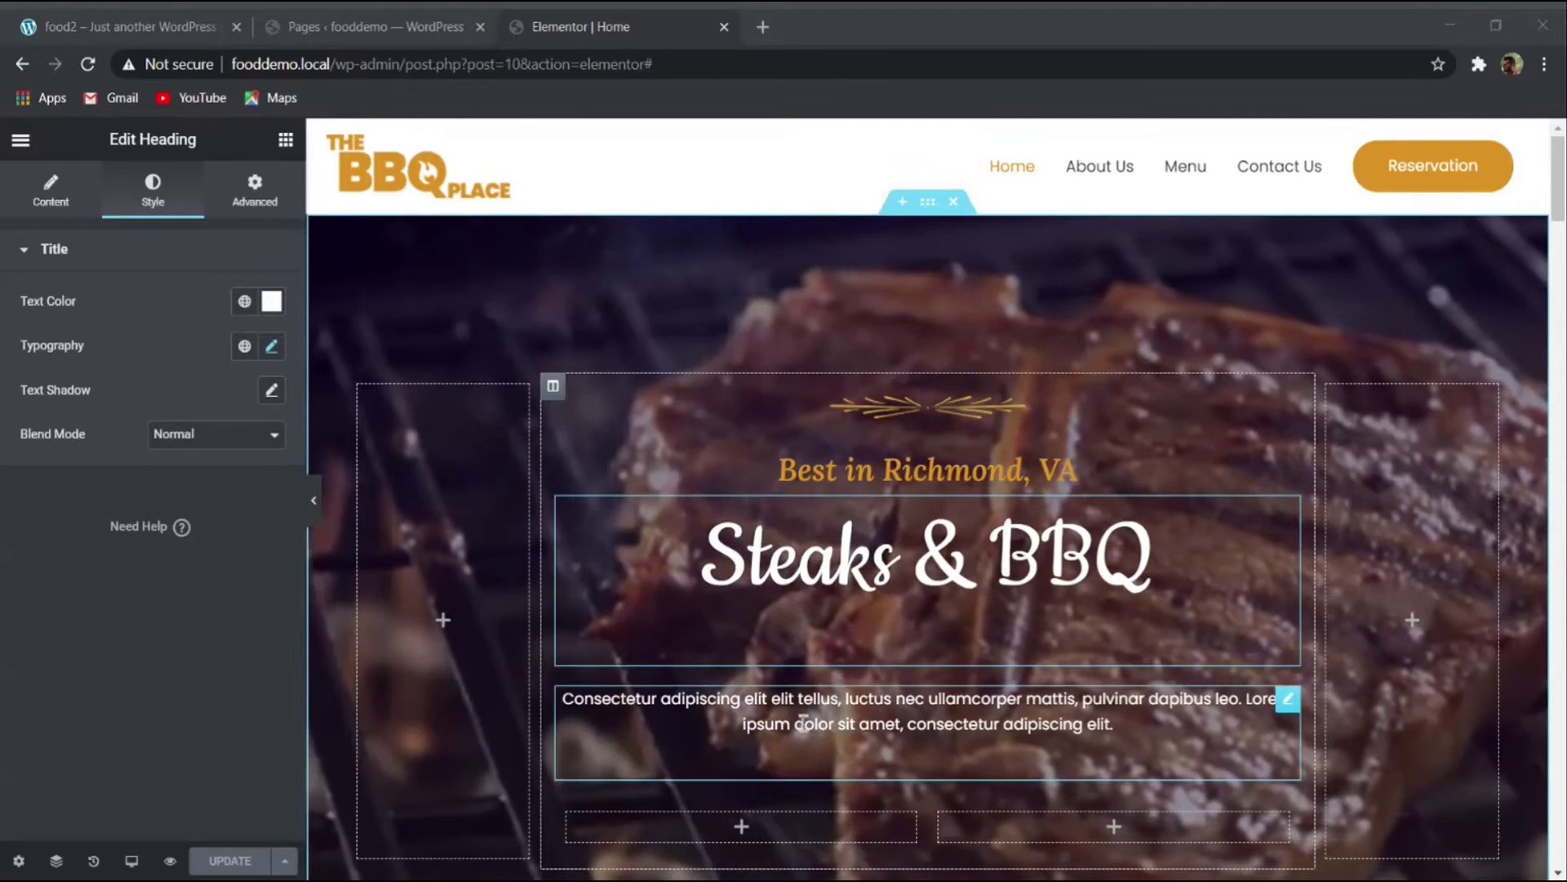
pyautogui.click(845, 723)
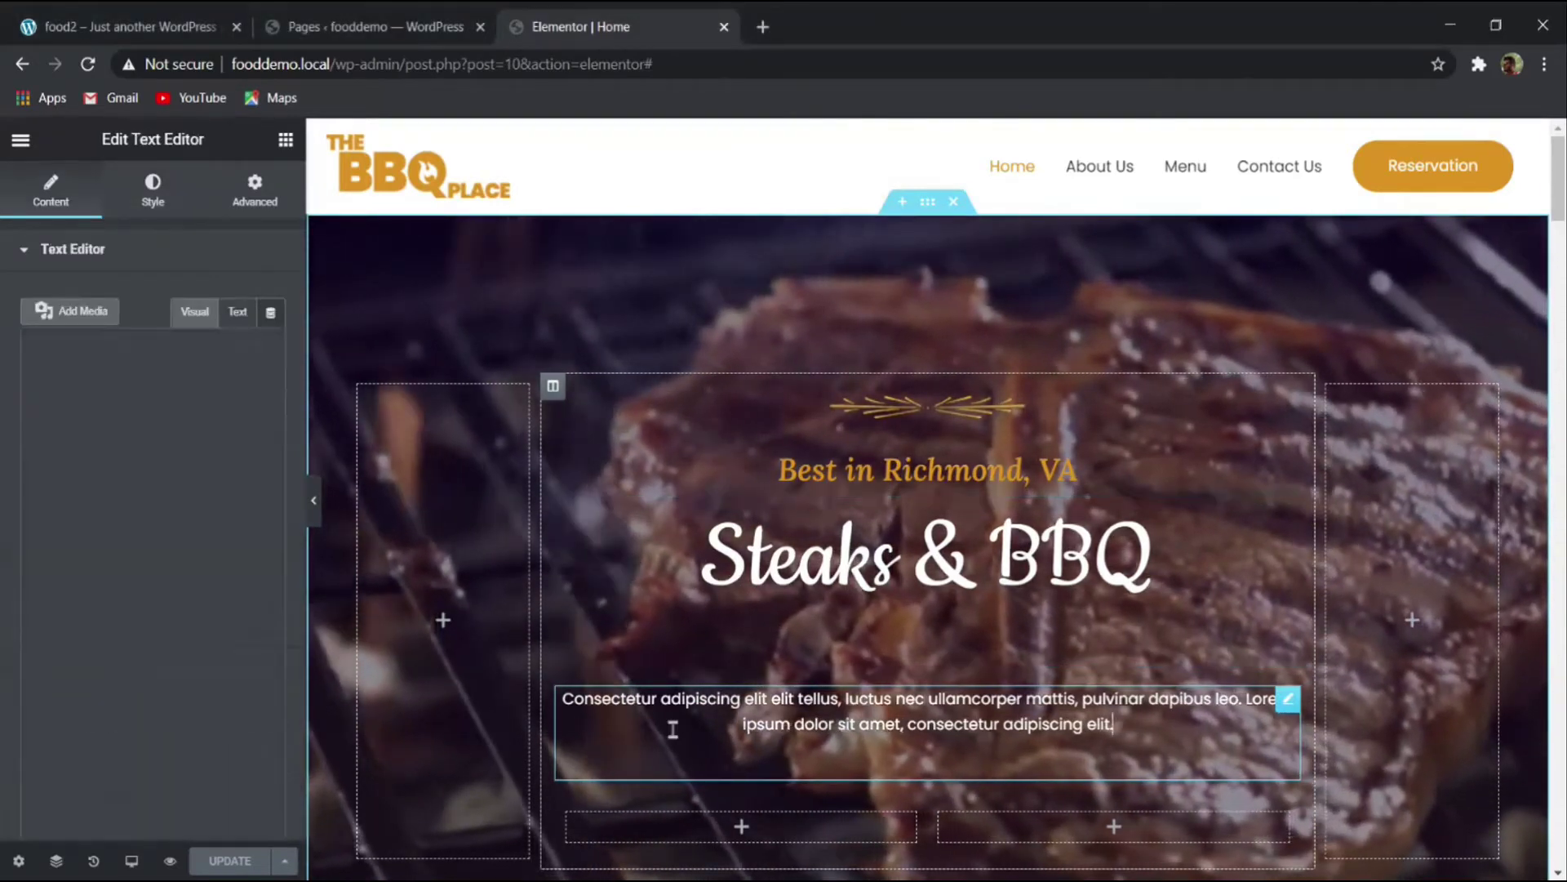
pyautogui.click(149, 196)
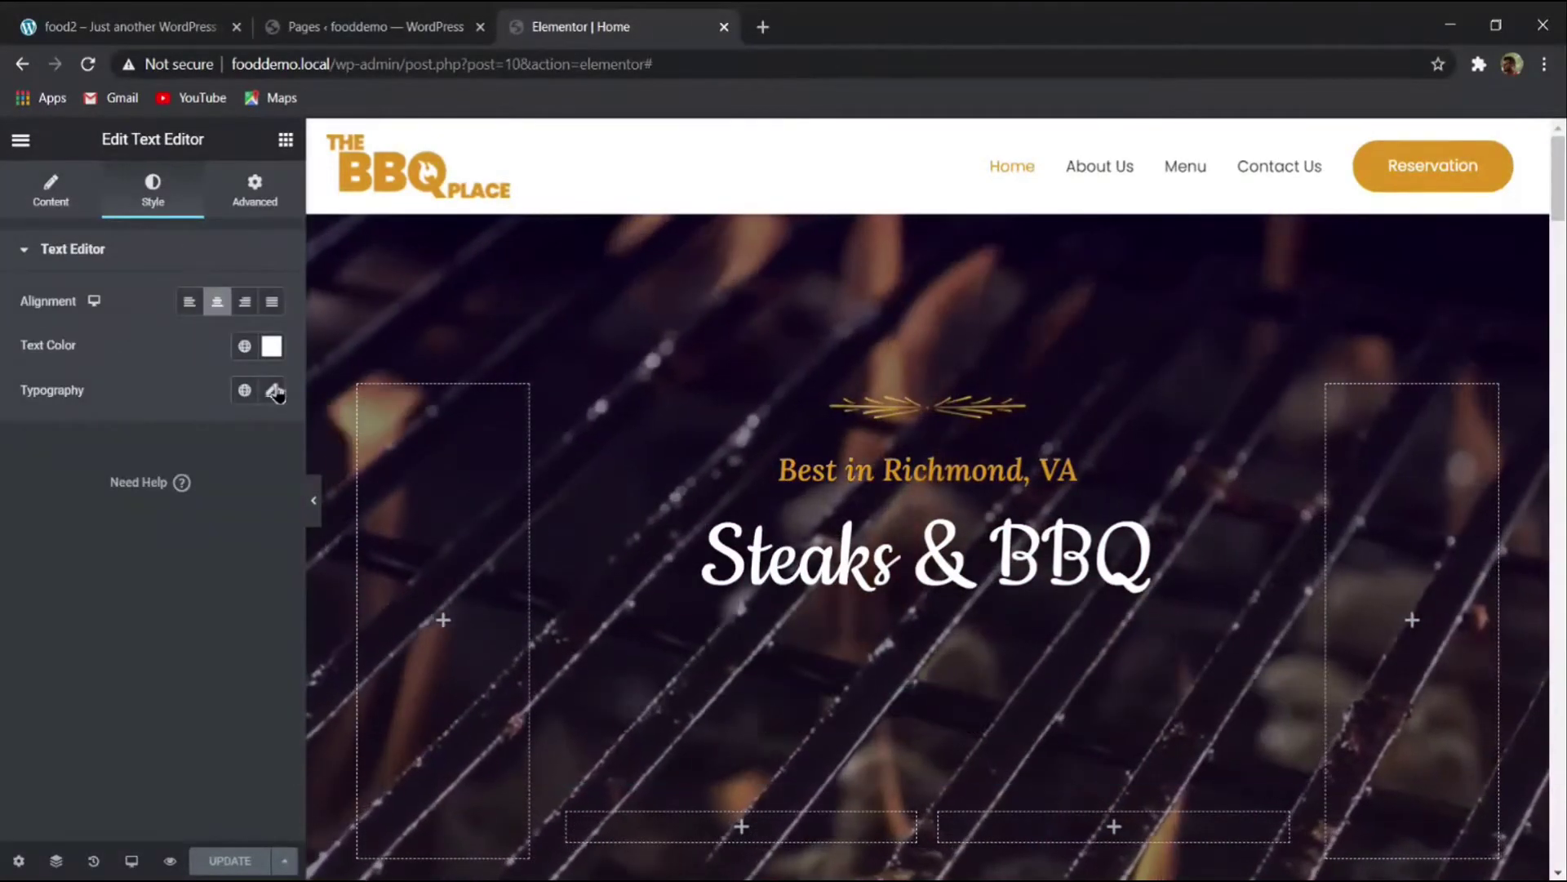
pyautogui.click(274, 390)
pyautogui.click(242, 494)
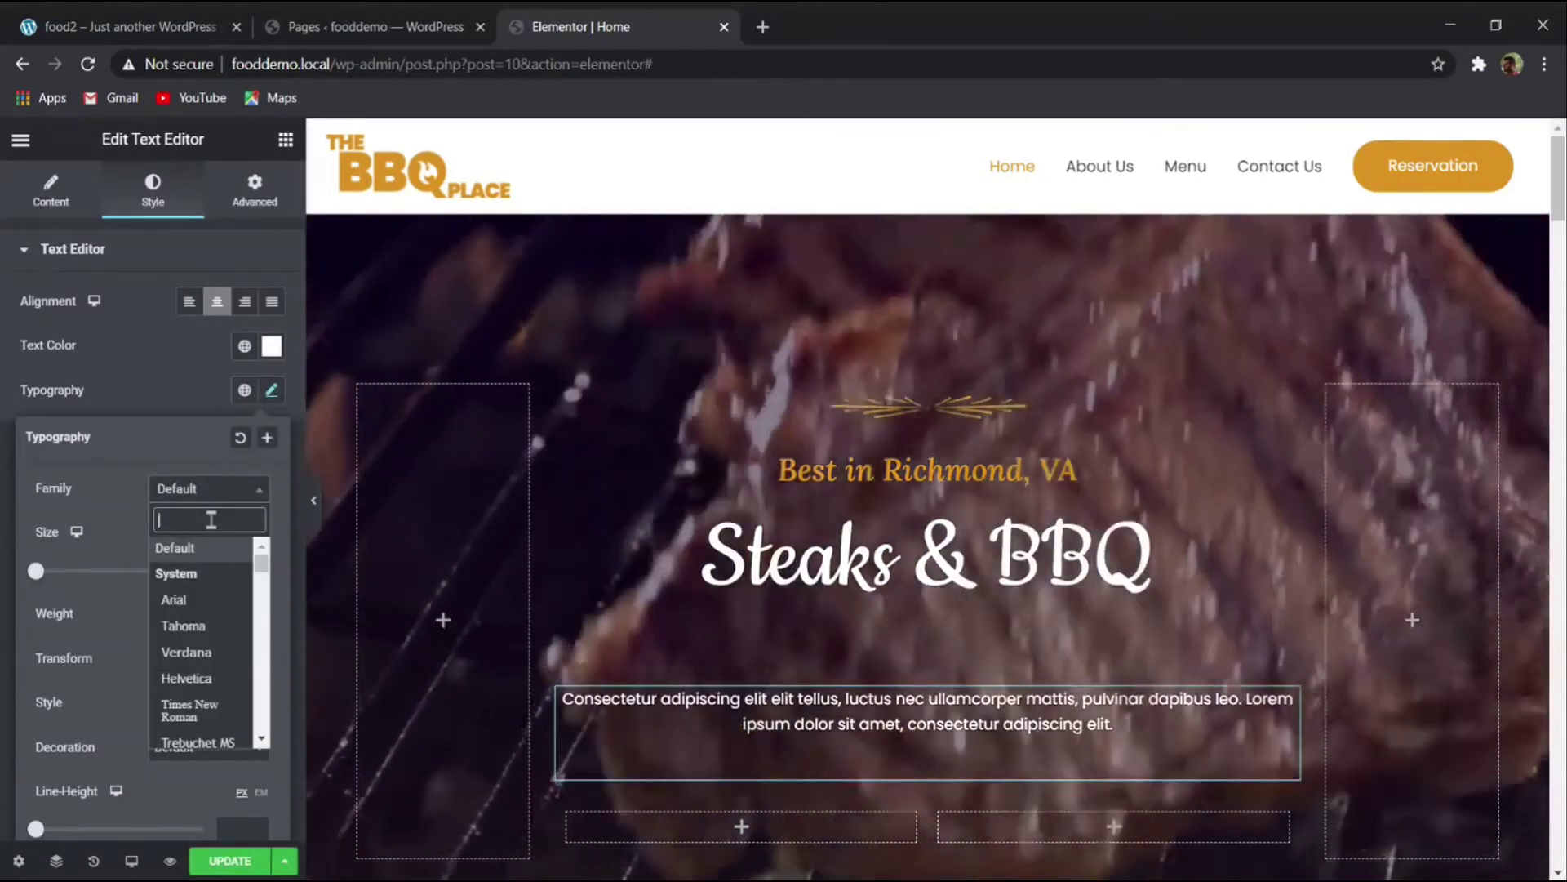
pyautogui.write('lora')
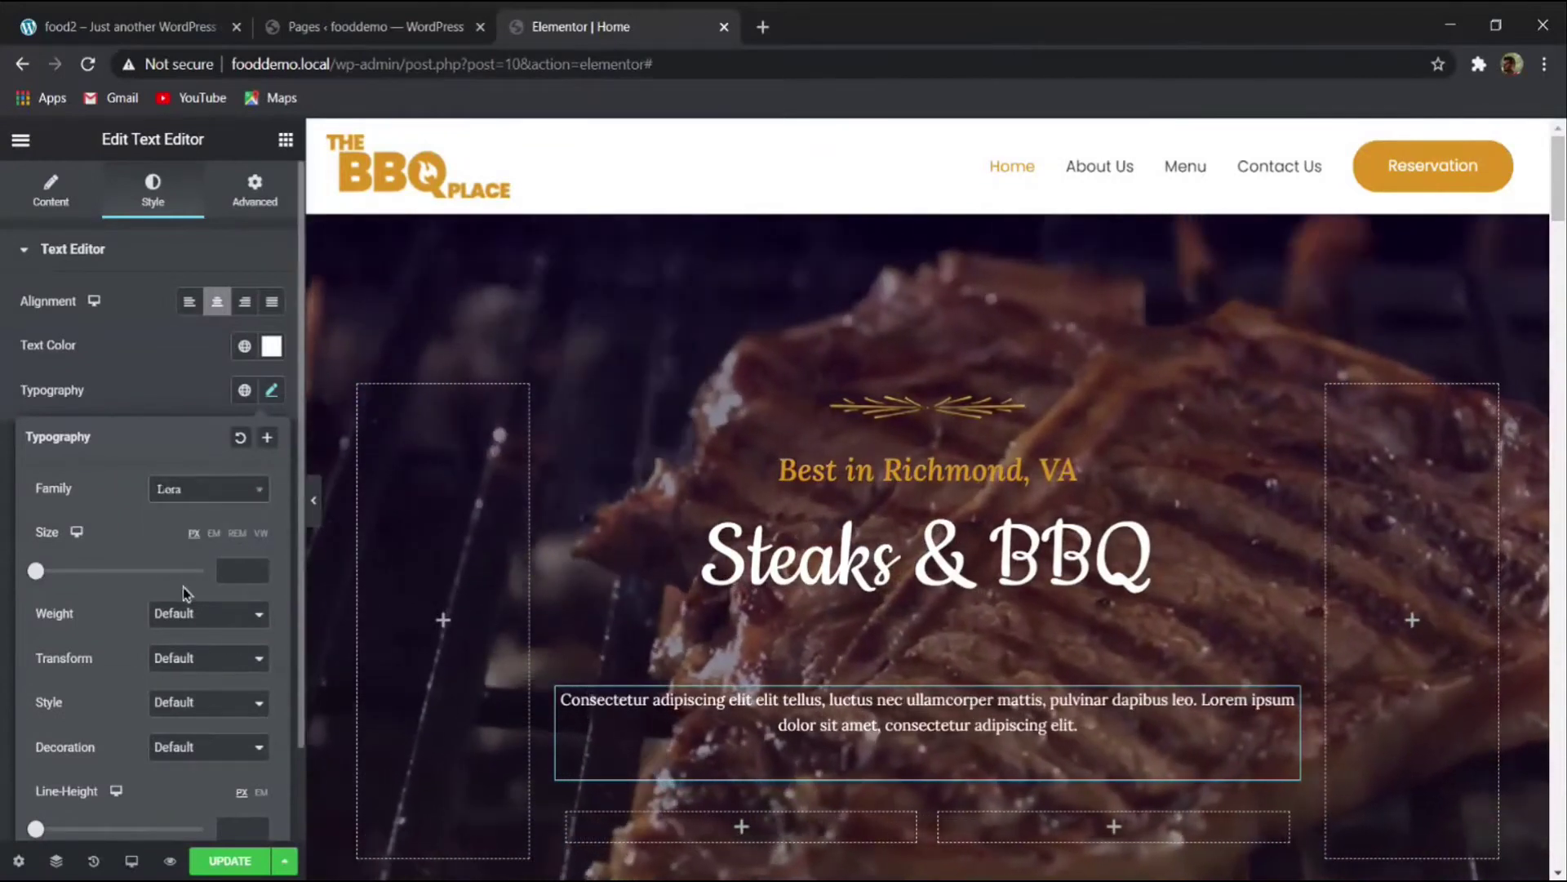
pyautogui.click(234, 571)
pyautogui.write('20')
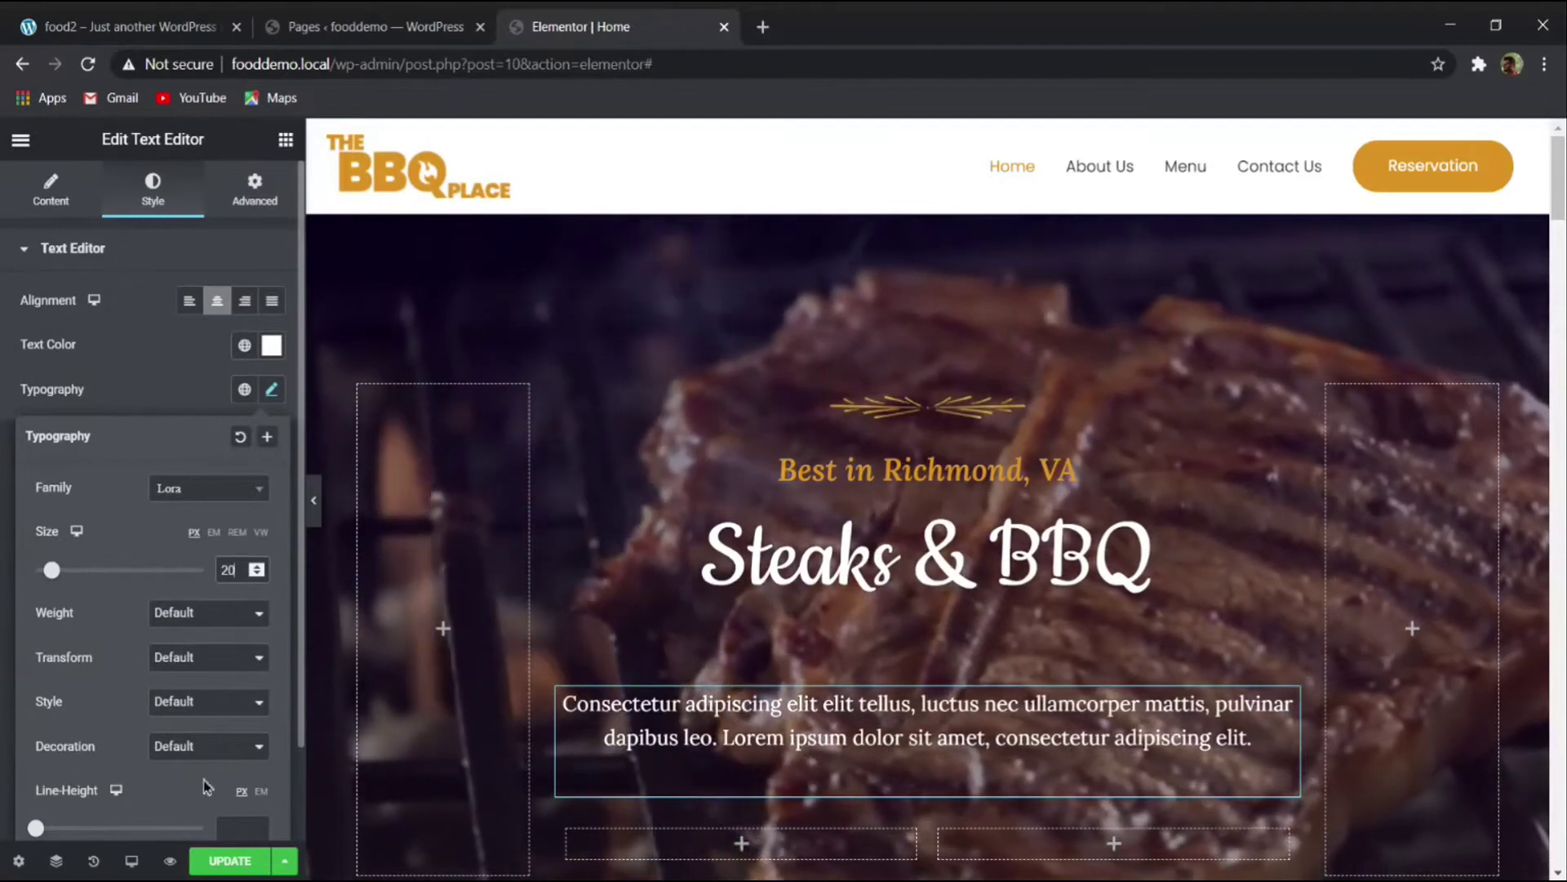
pyautogui.write('30')
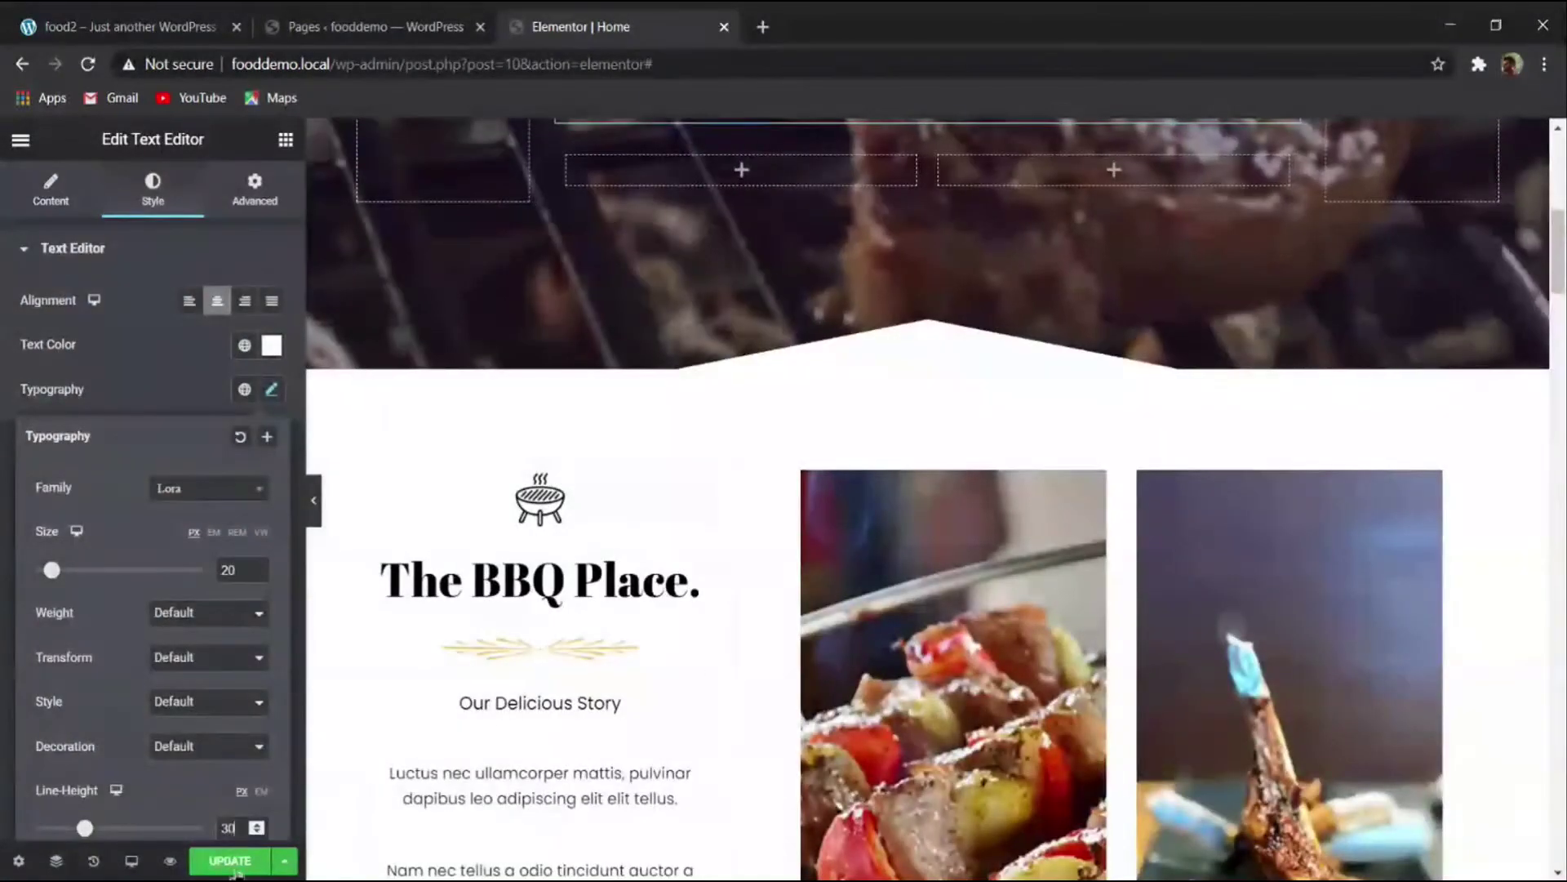
pyautogui.click(230, 861)
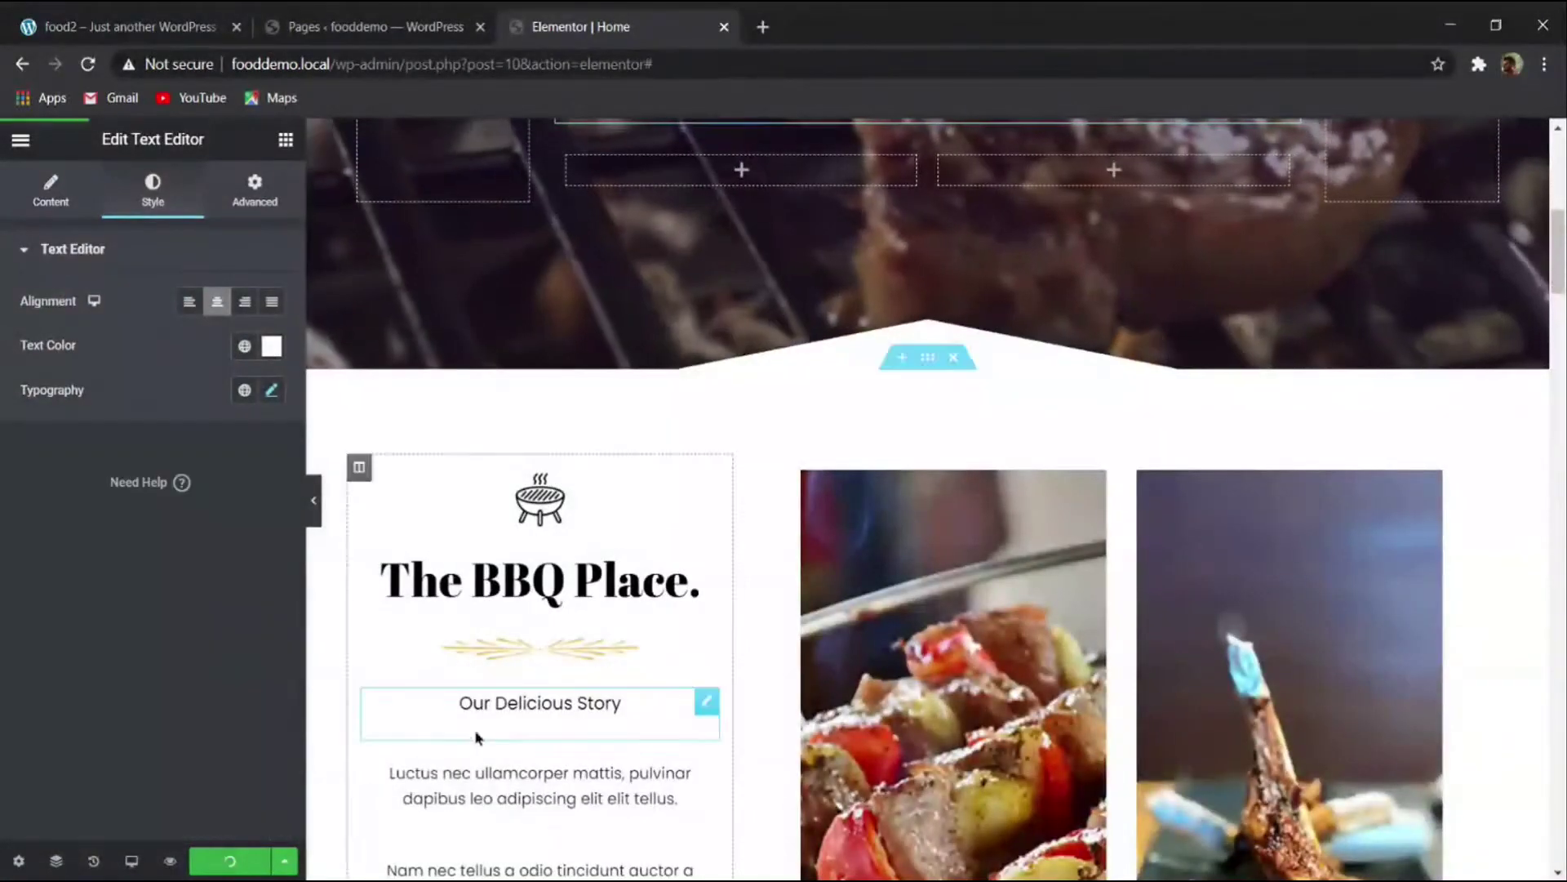
# Step: Select the divider image above the tagline in the hero
pyautogui.scroll(8, 530, 500)
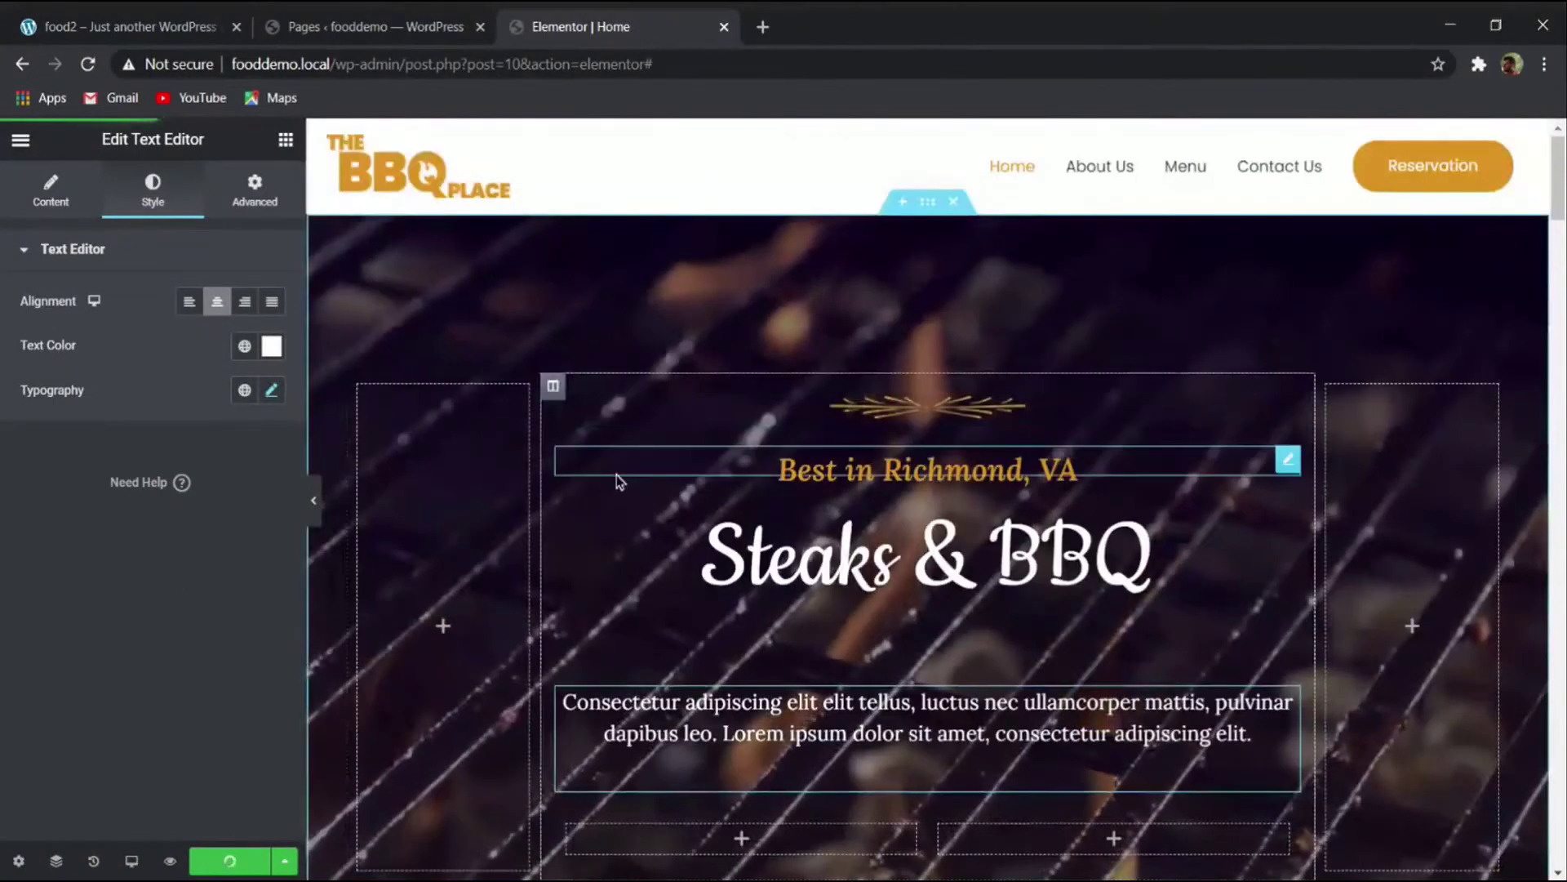
pyautogui.scroll(-8, 1012, 566)
pyautogui.scroll(8, 1011, 565)
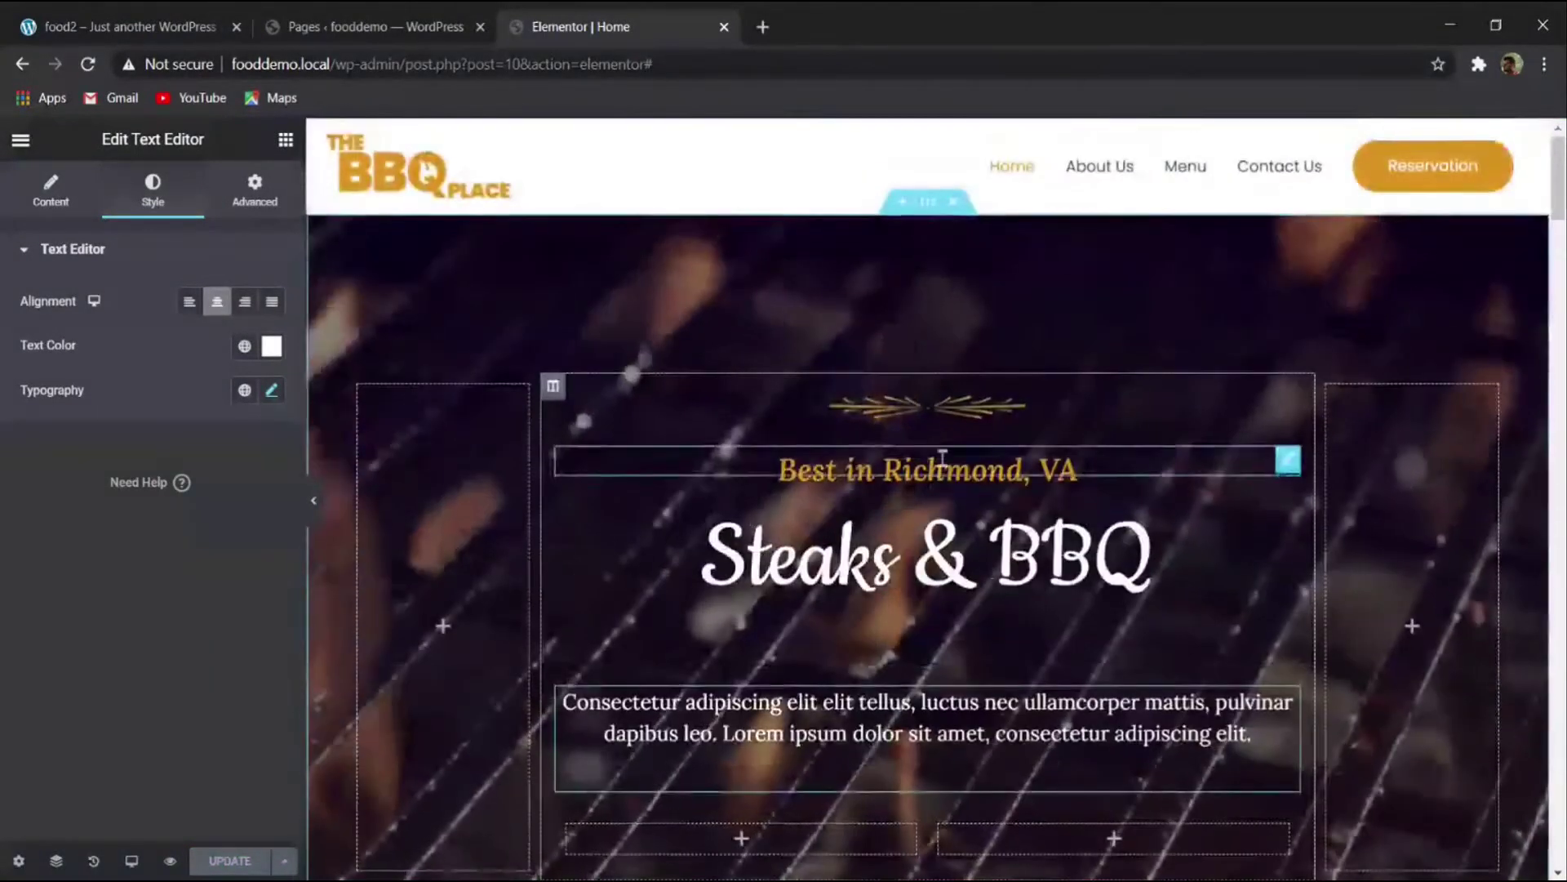
pyautogui.click(926, 406)
# Step: Clear the divider widget's image and delete the widget from the hero
pyautogui.click(263, 335)
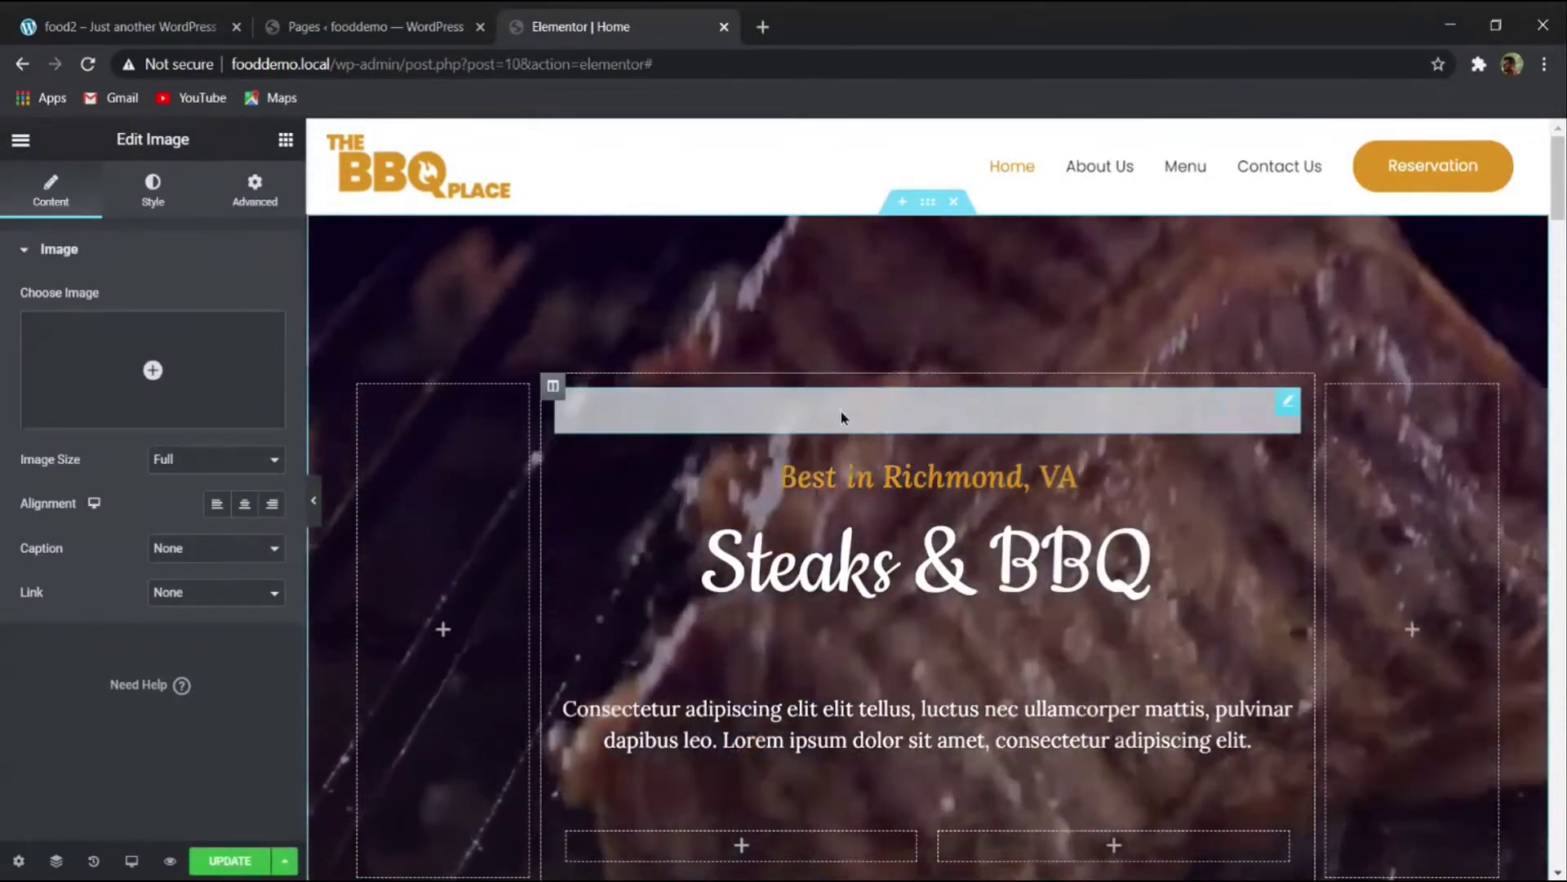
pyautogui.rightClick(843, 410)
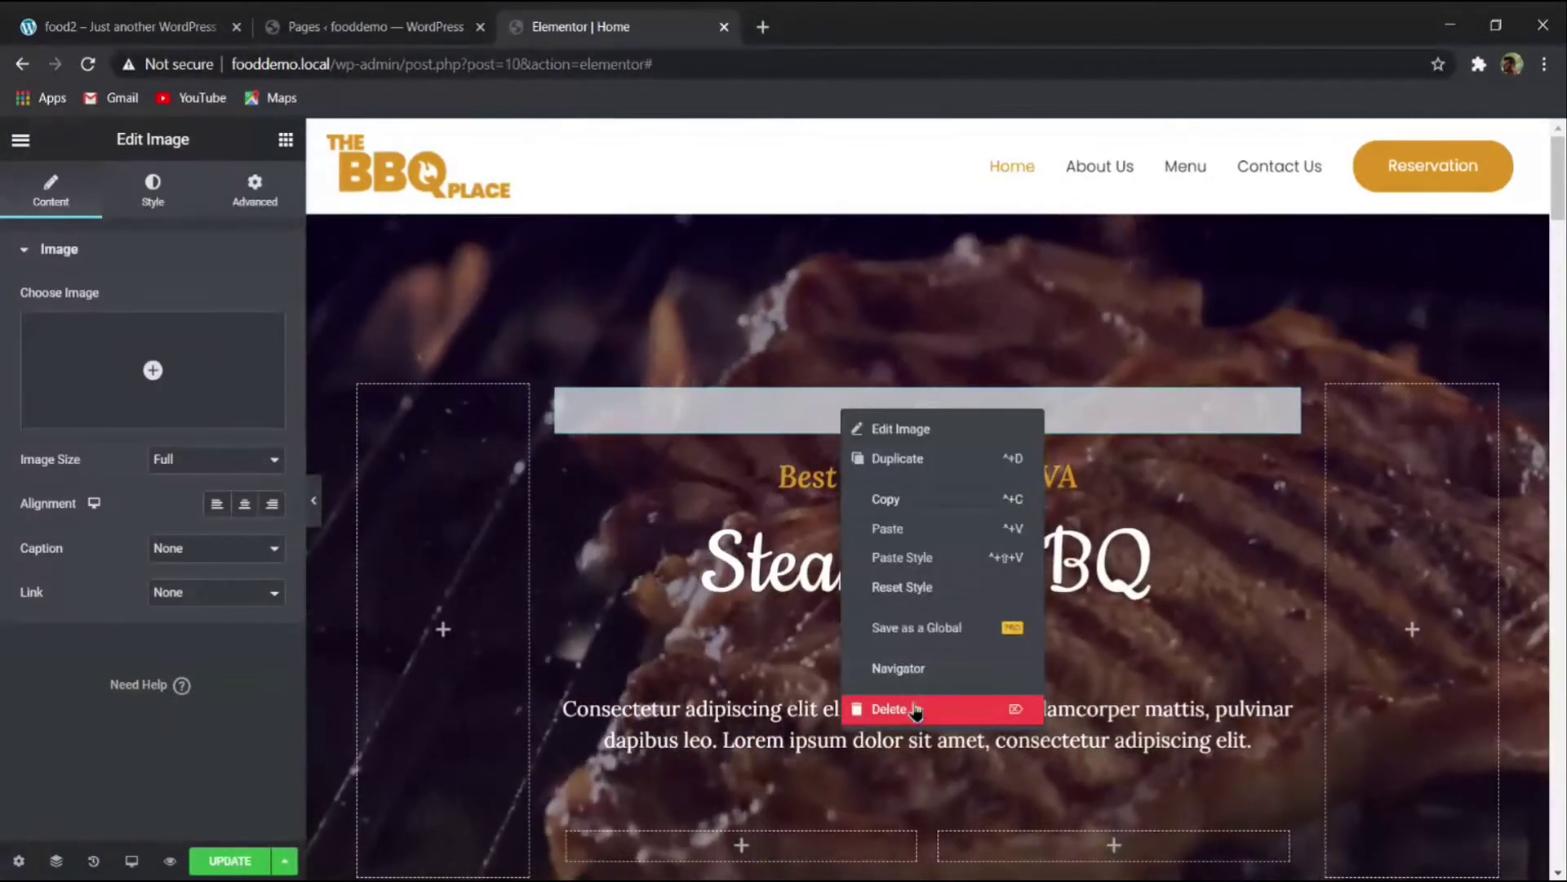
pyautogui.click(914, 712)
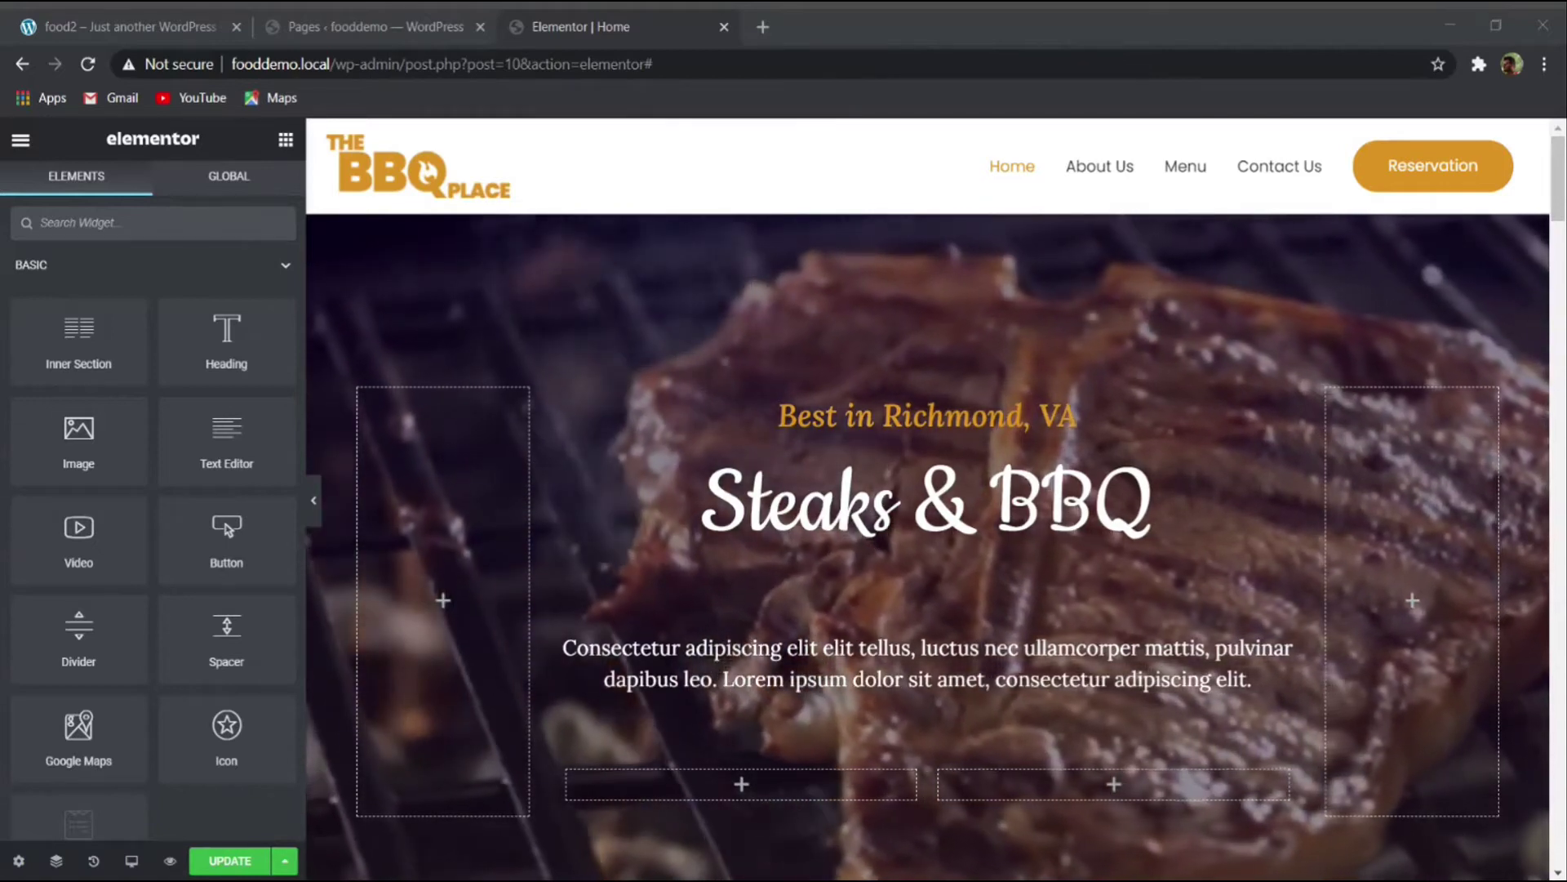
# Step: Select the hero section and view its Advanced settings with 150 px top and bottom padding
pyautogui.click(931, 210)
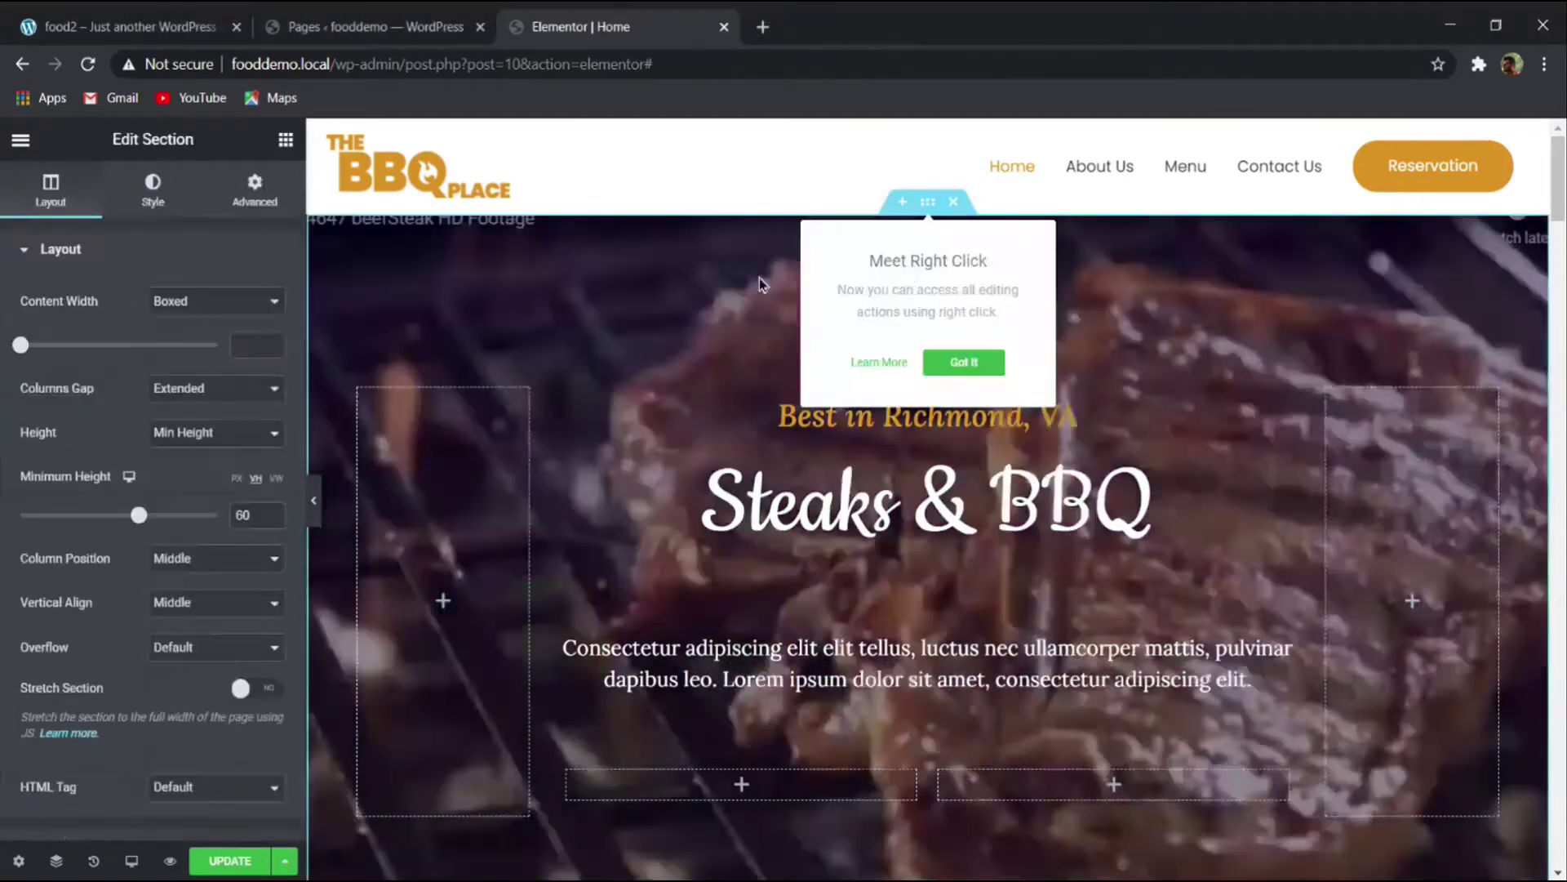
pyautogui.click(255, 189)
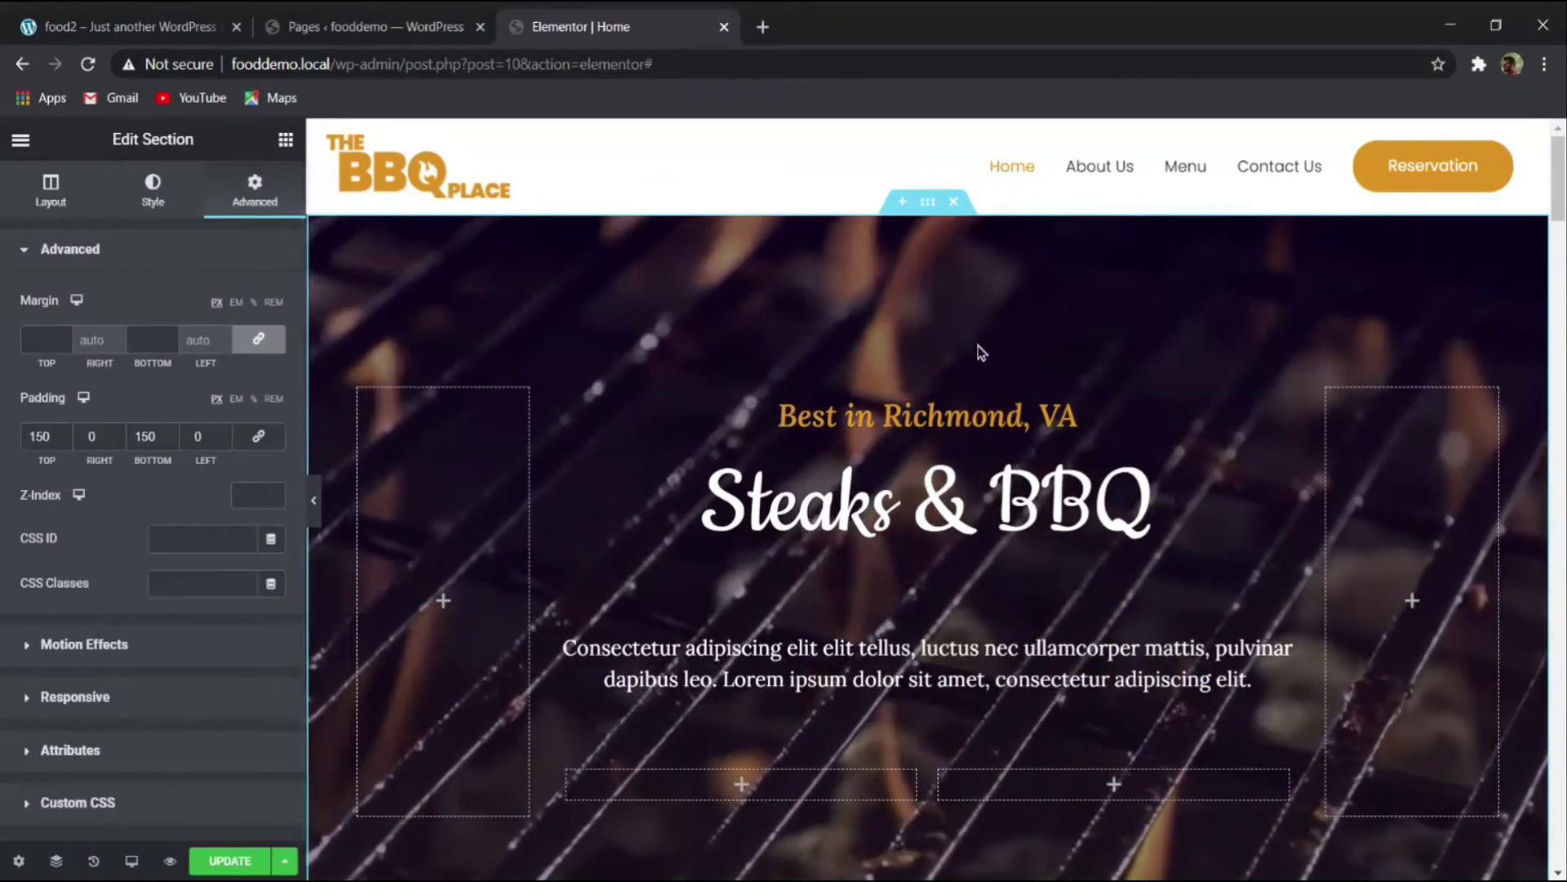
pyautogui.scroll(-10, 976, 350)
pyautogui.scroll(5, 846, 485)
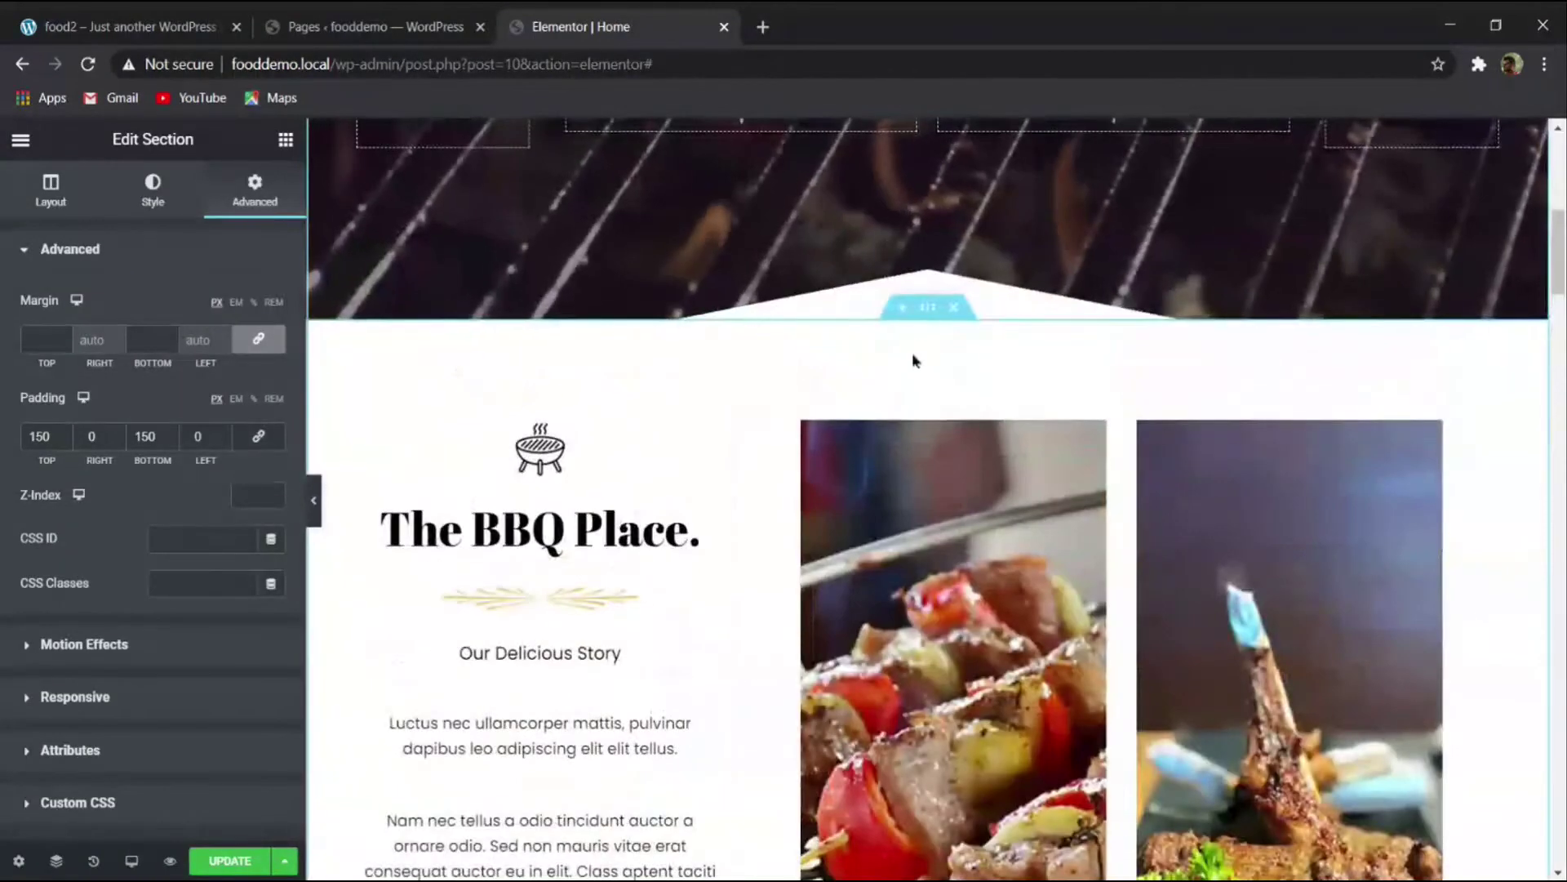
pyautogui.click(130, 26)
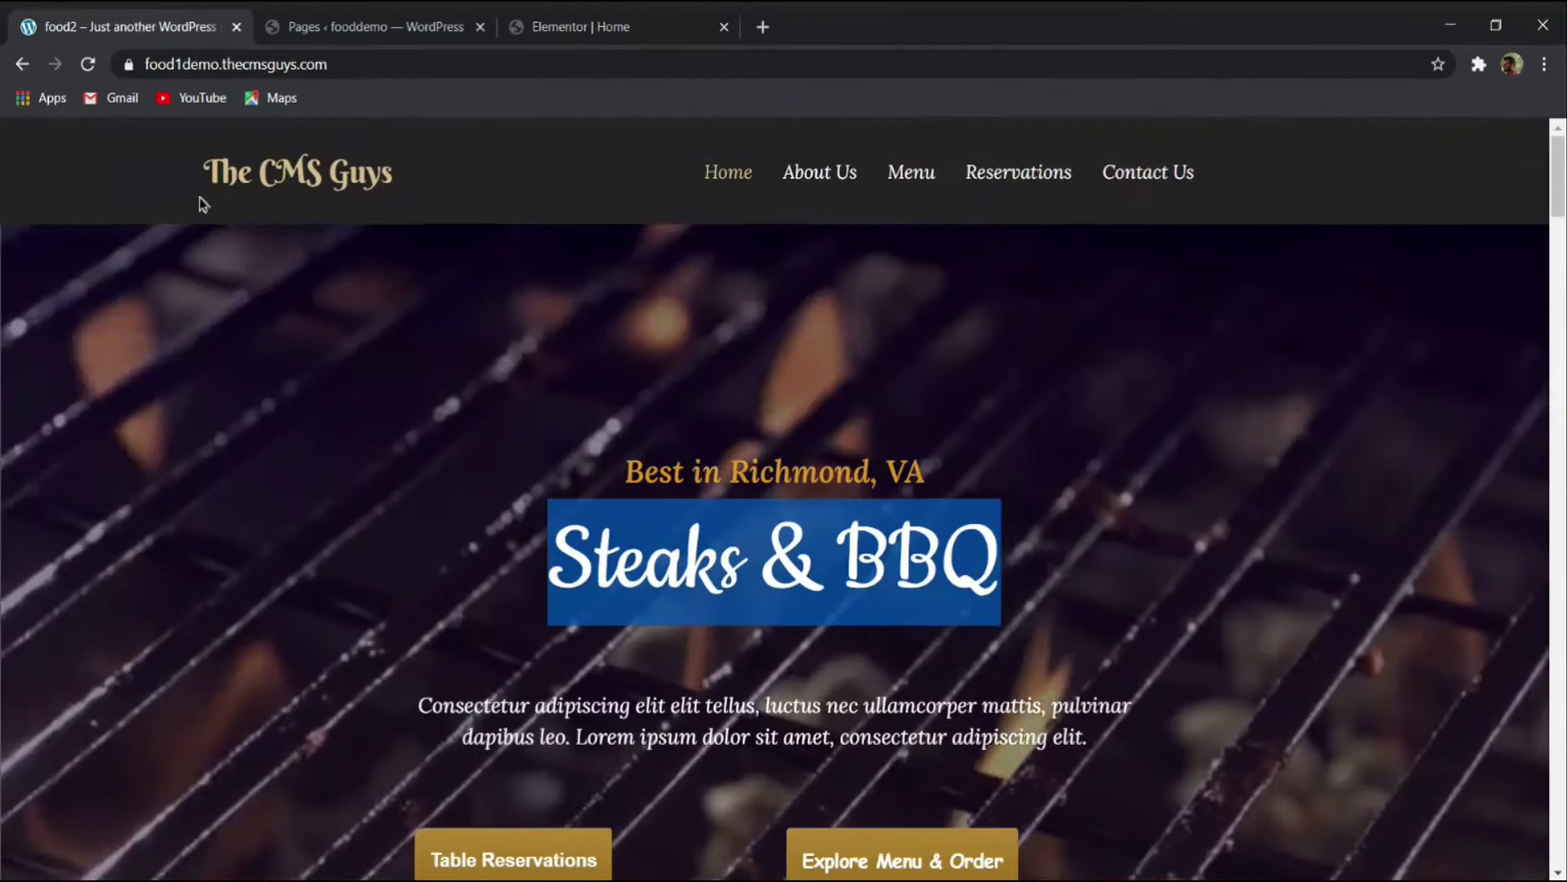
pyautogui.scroll(-8, 479, 473)
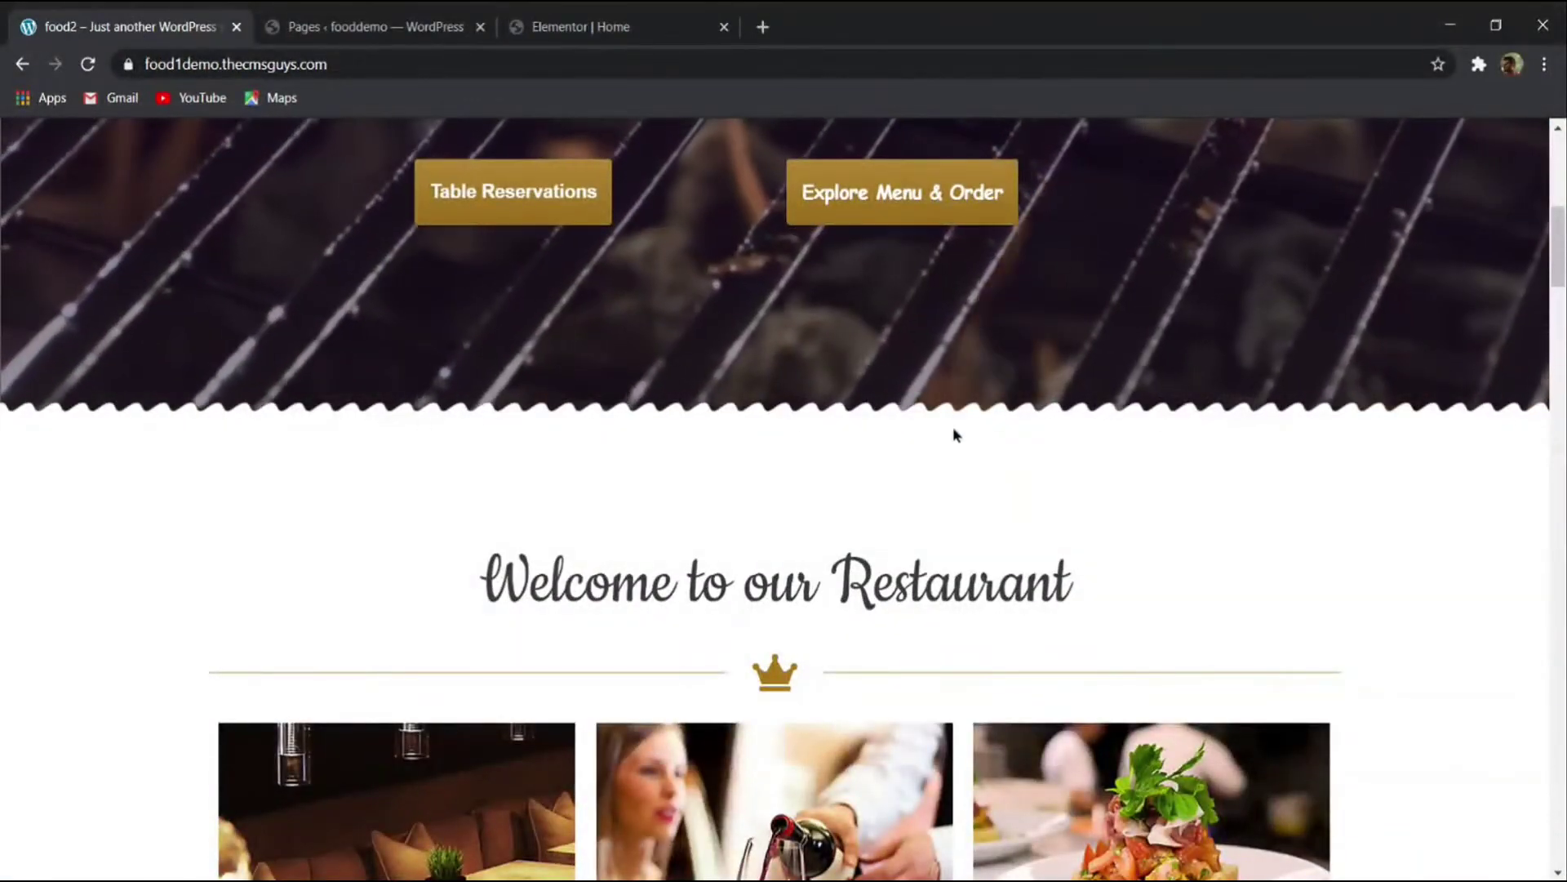
pyautogui.click(587, 13)
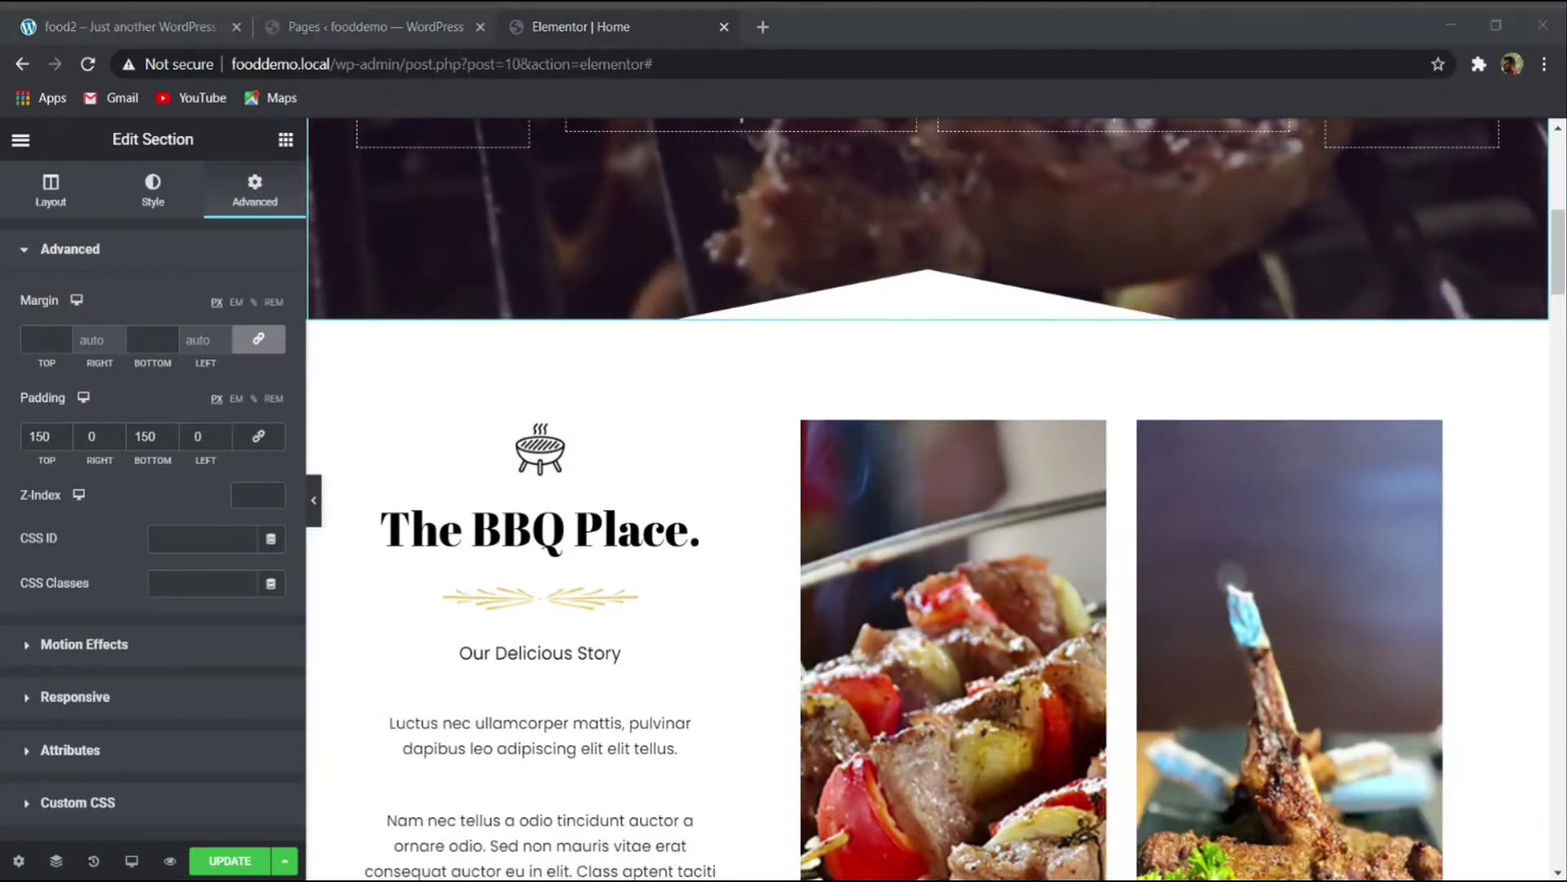
# Step: Select the hero section, browse its Style, Layout and Advanced tabs, and collapse Background
pyautogui.scroll(7, 1151, 632)
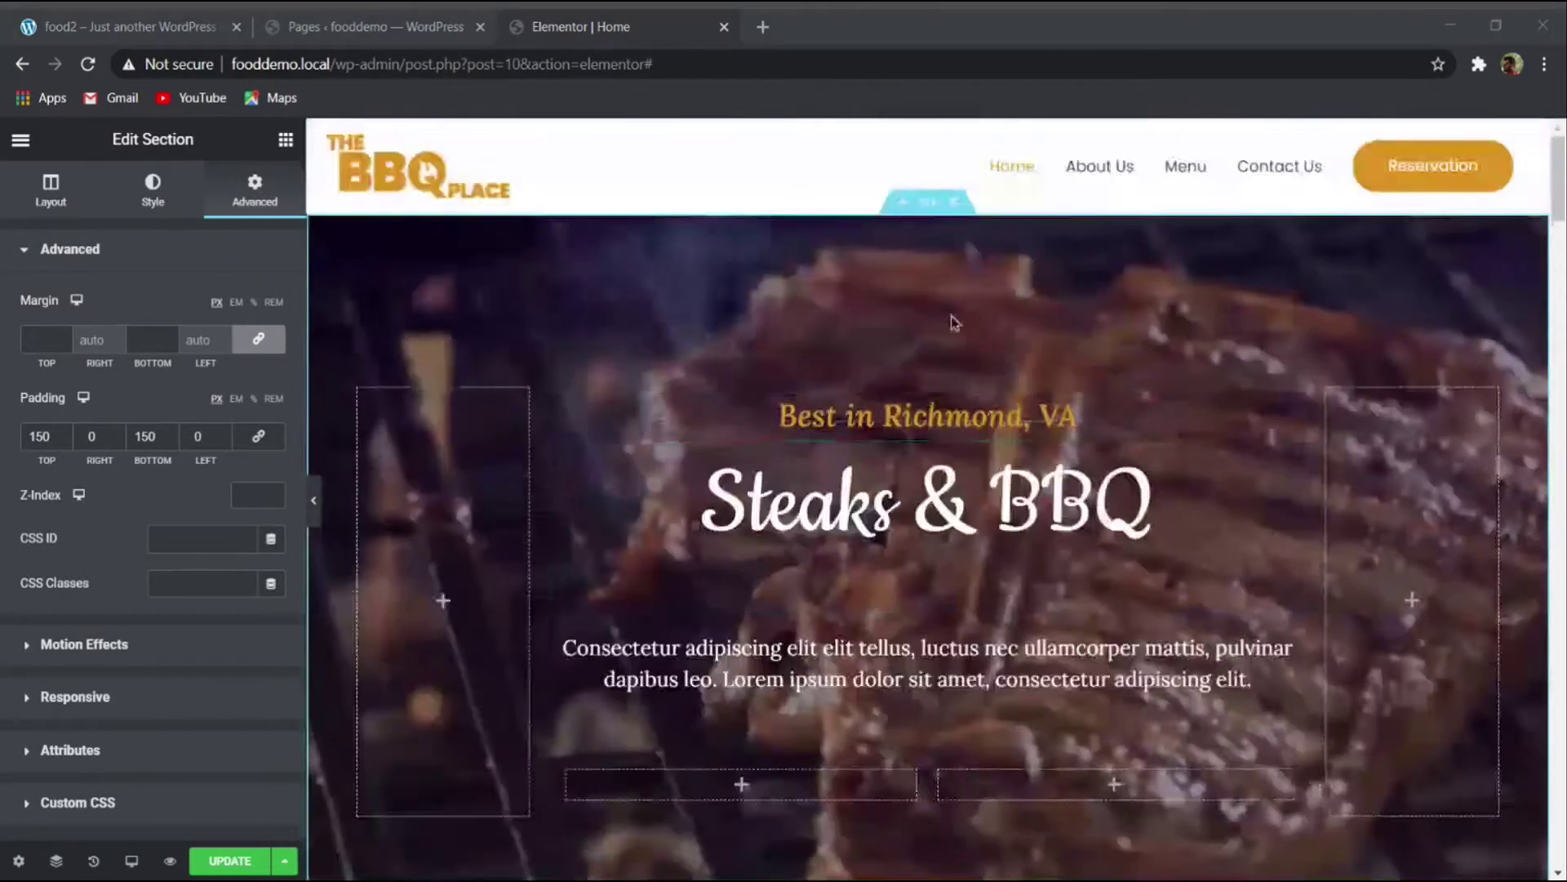
pyautogui.click(928, 204)
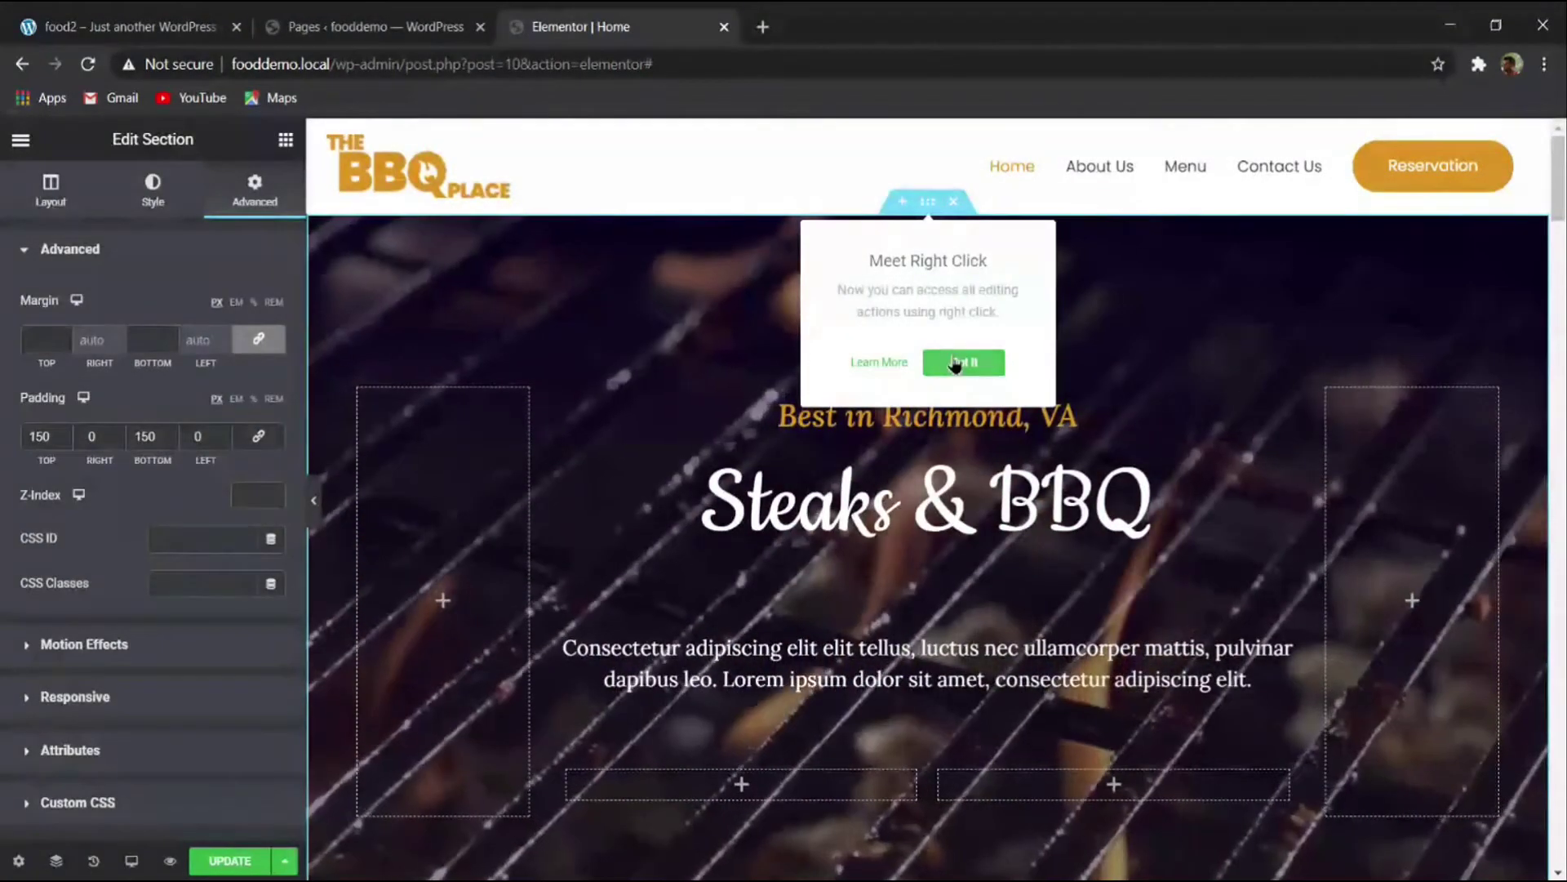
pyautogui.click(961, 361)
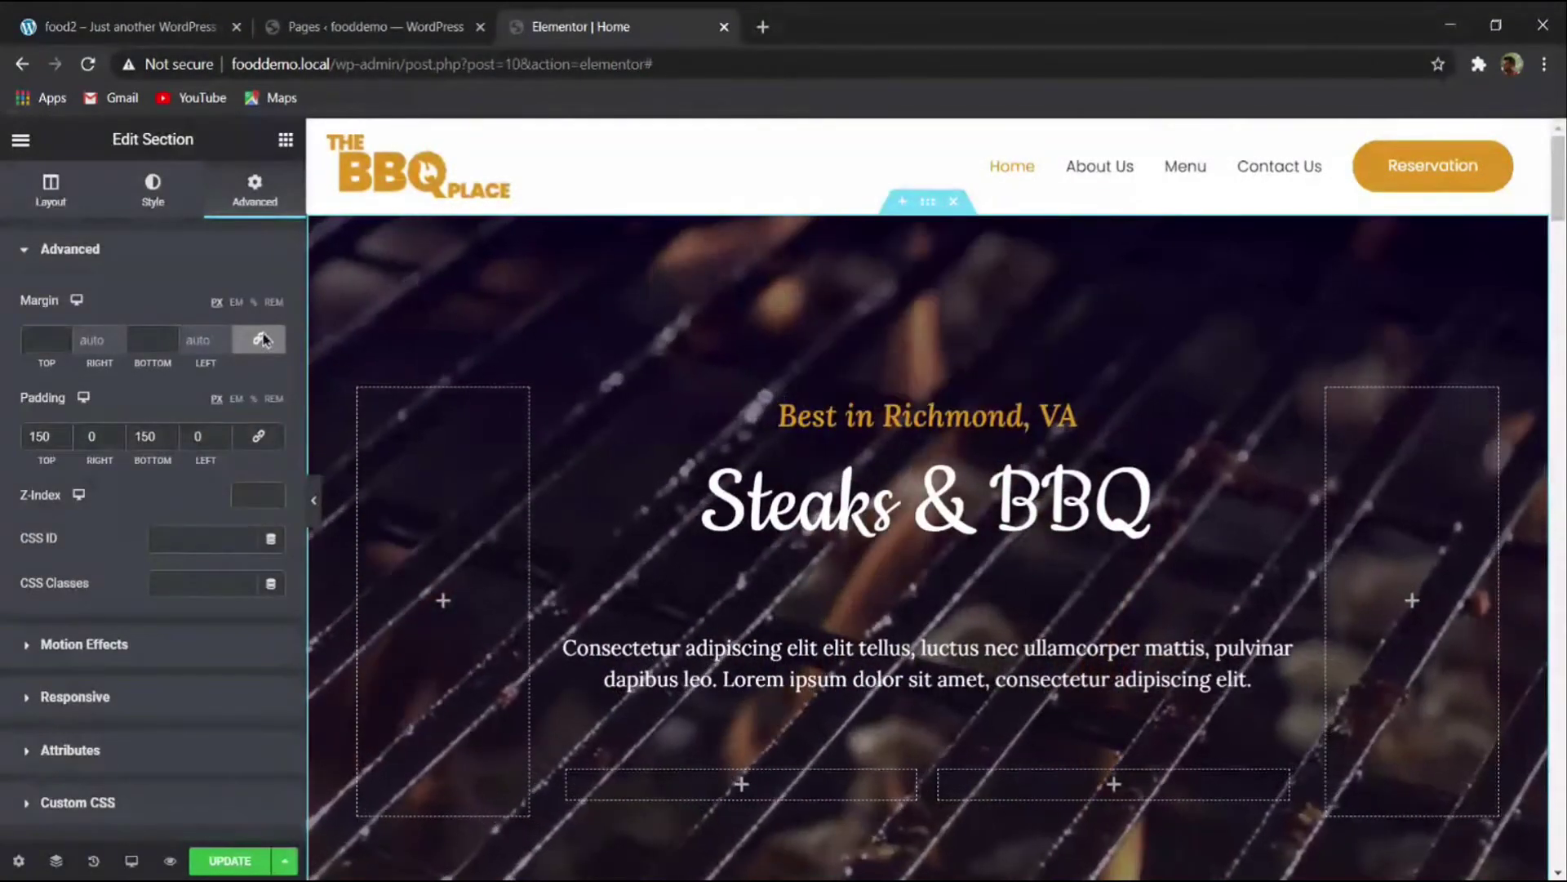
pyautogui.click(153, 189)
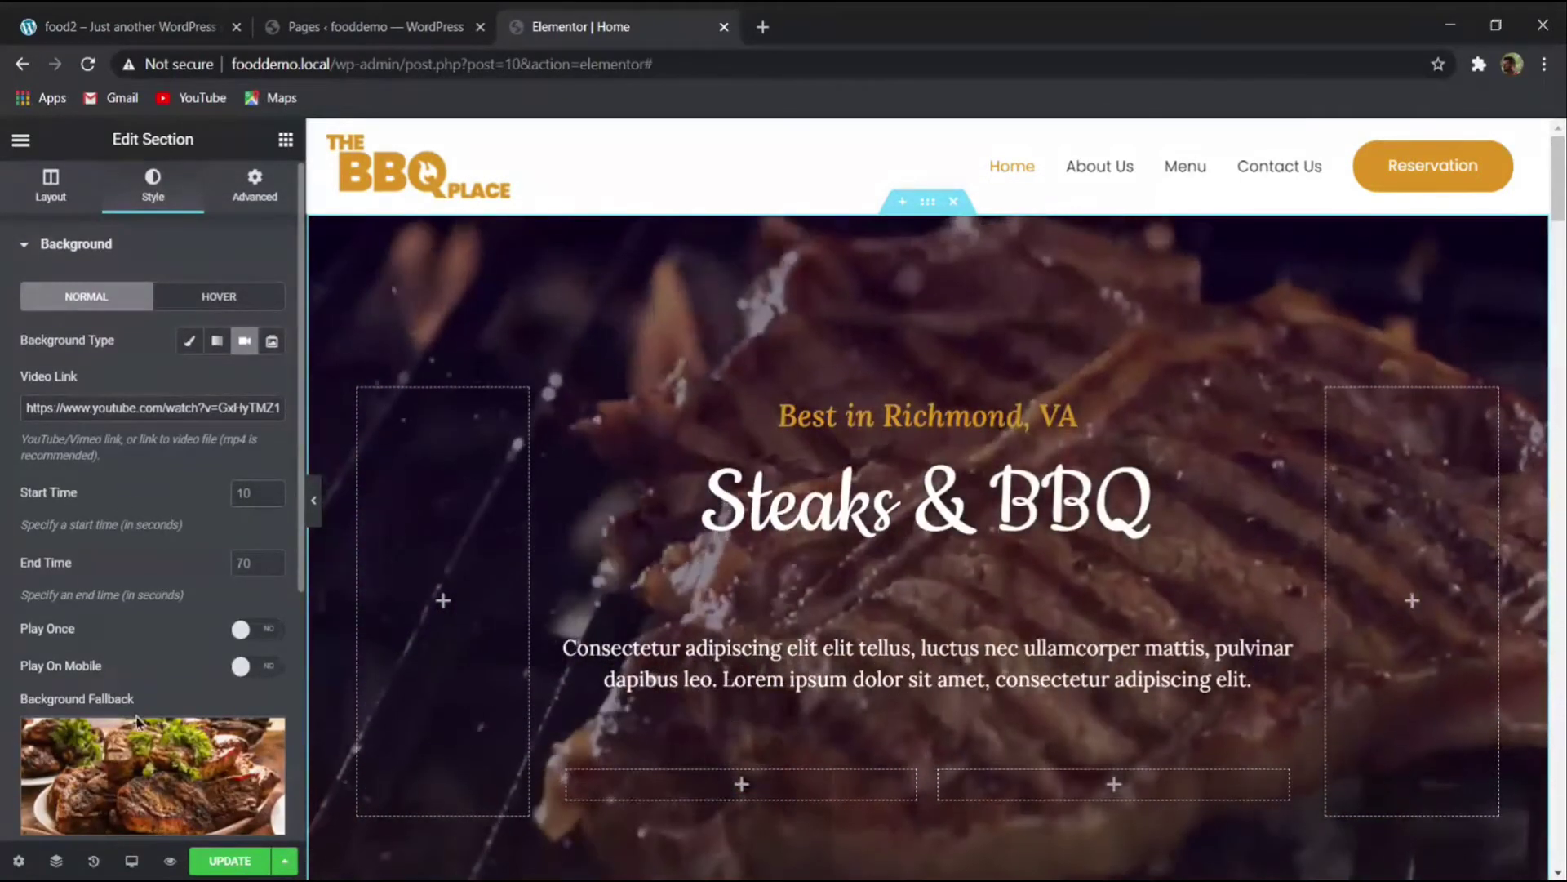
pyautogui.click(51, 188)
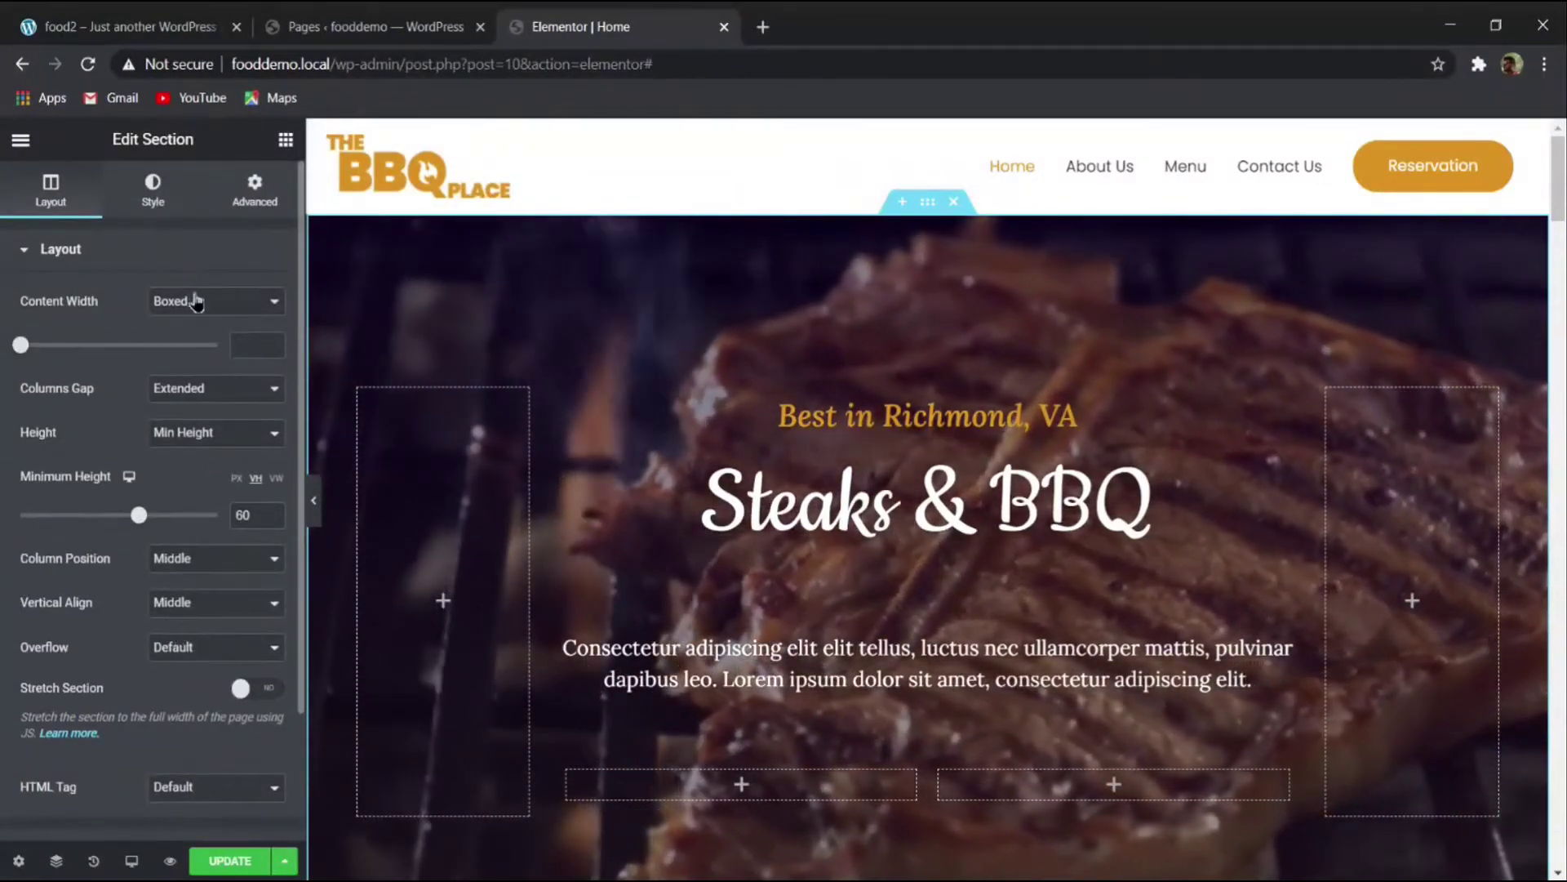
pyautogui.click(235, 200)
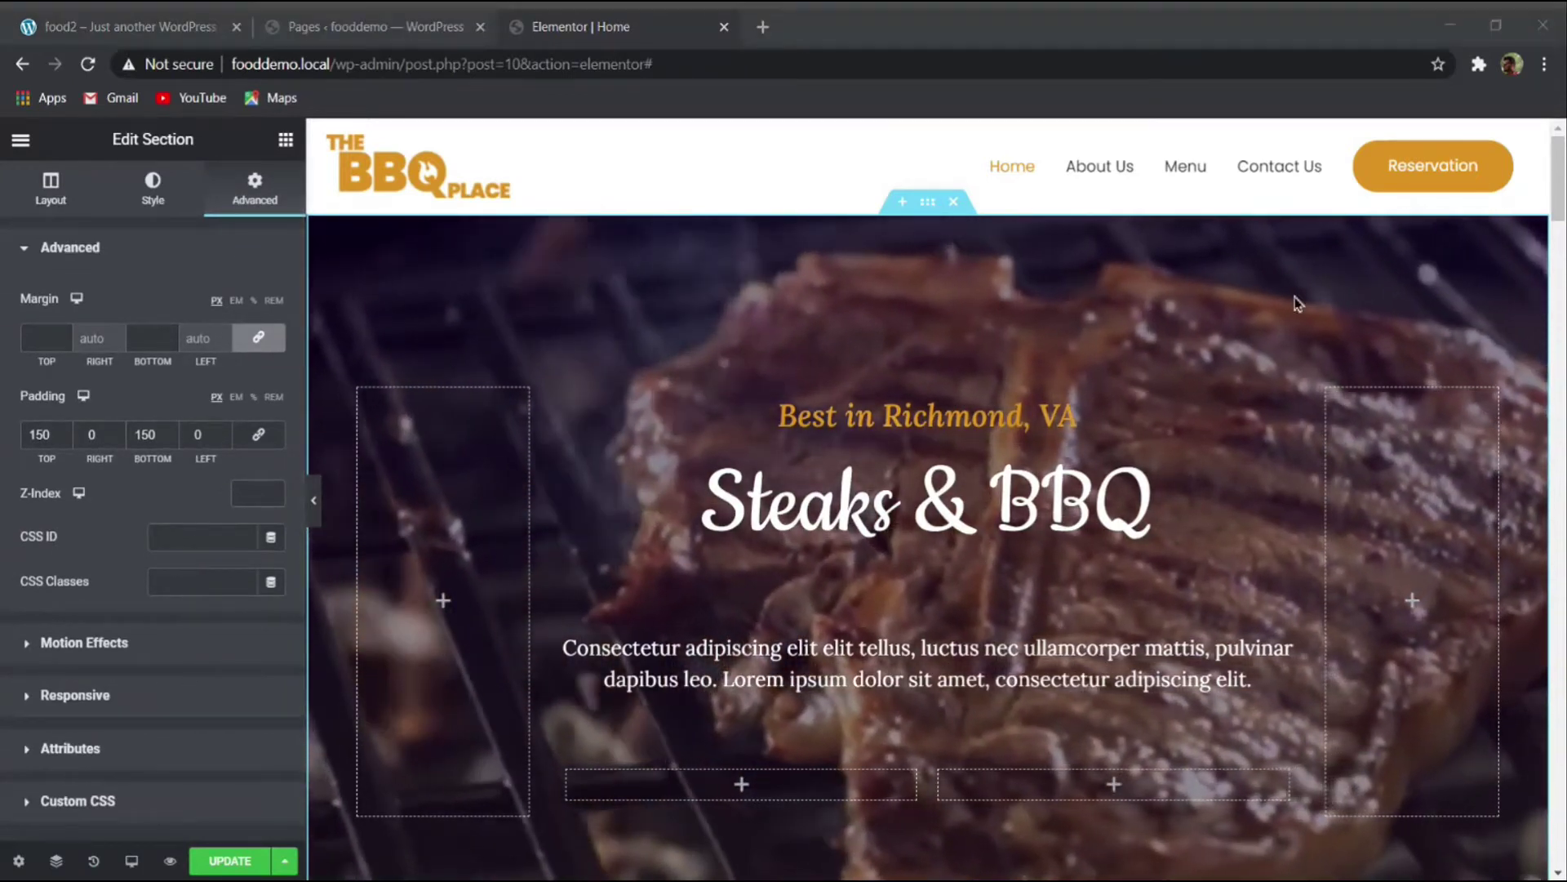
pyautogui.click(174, 204)
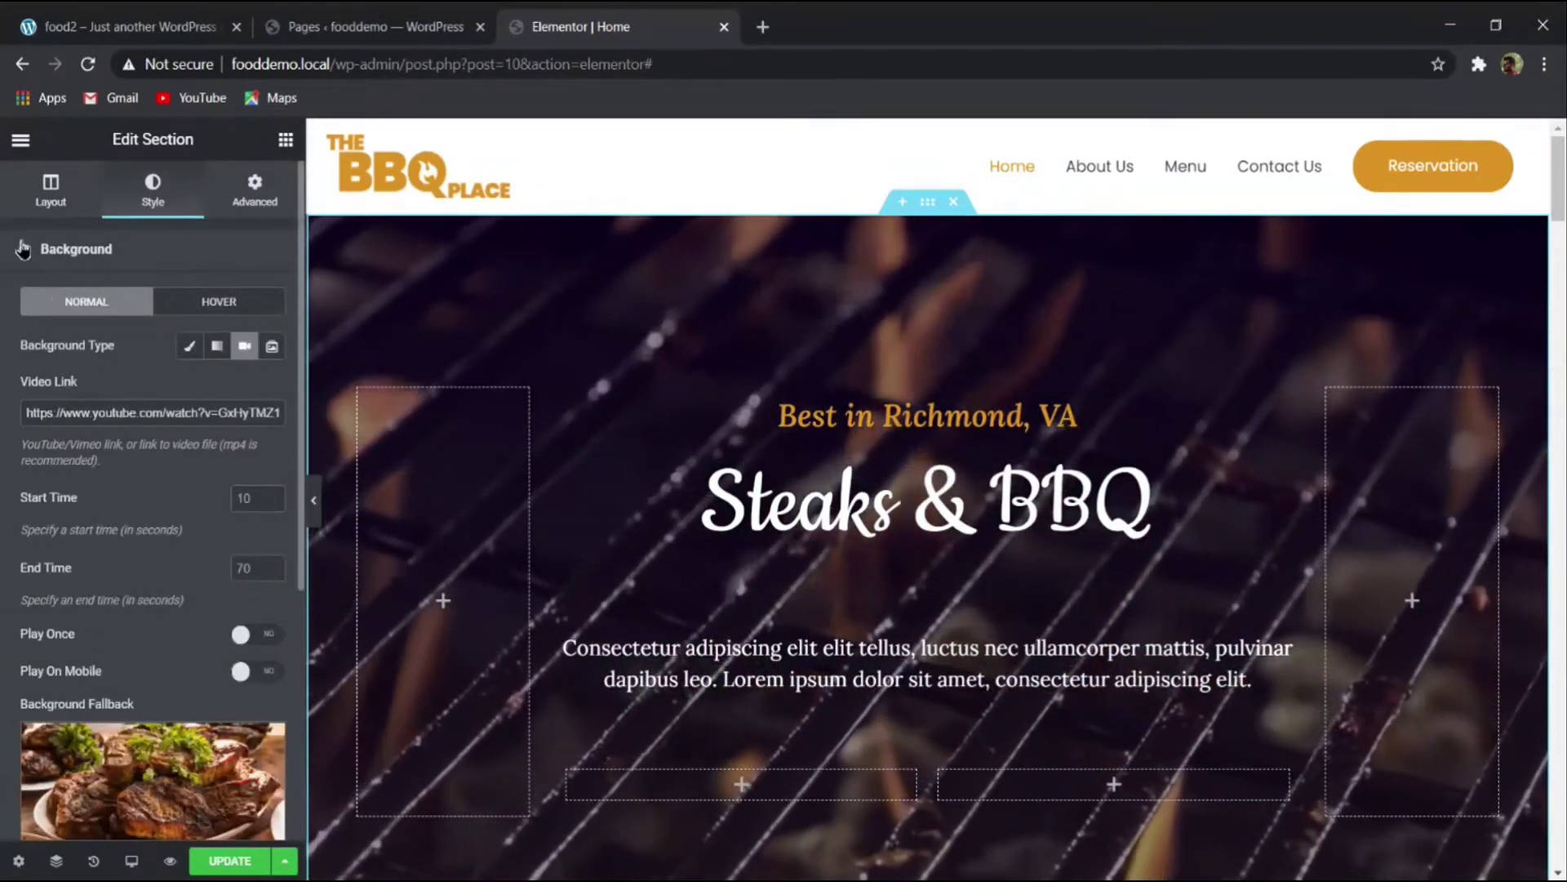
pyautogui.click(23, 250)
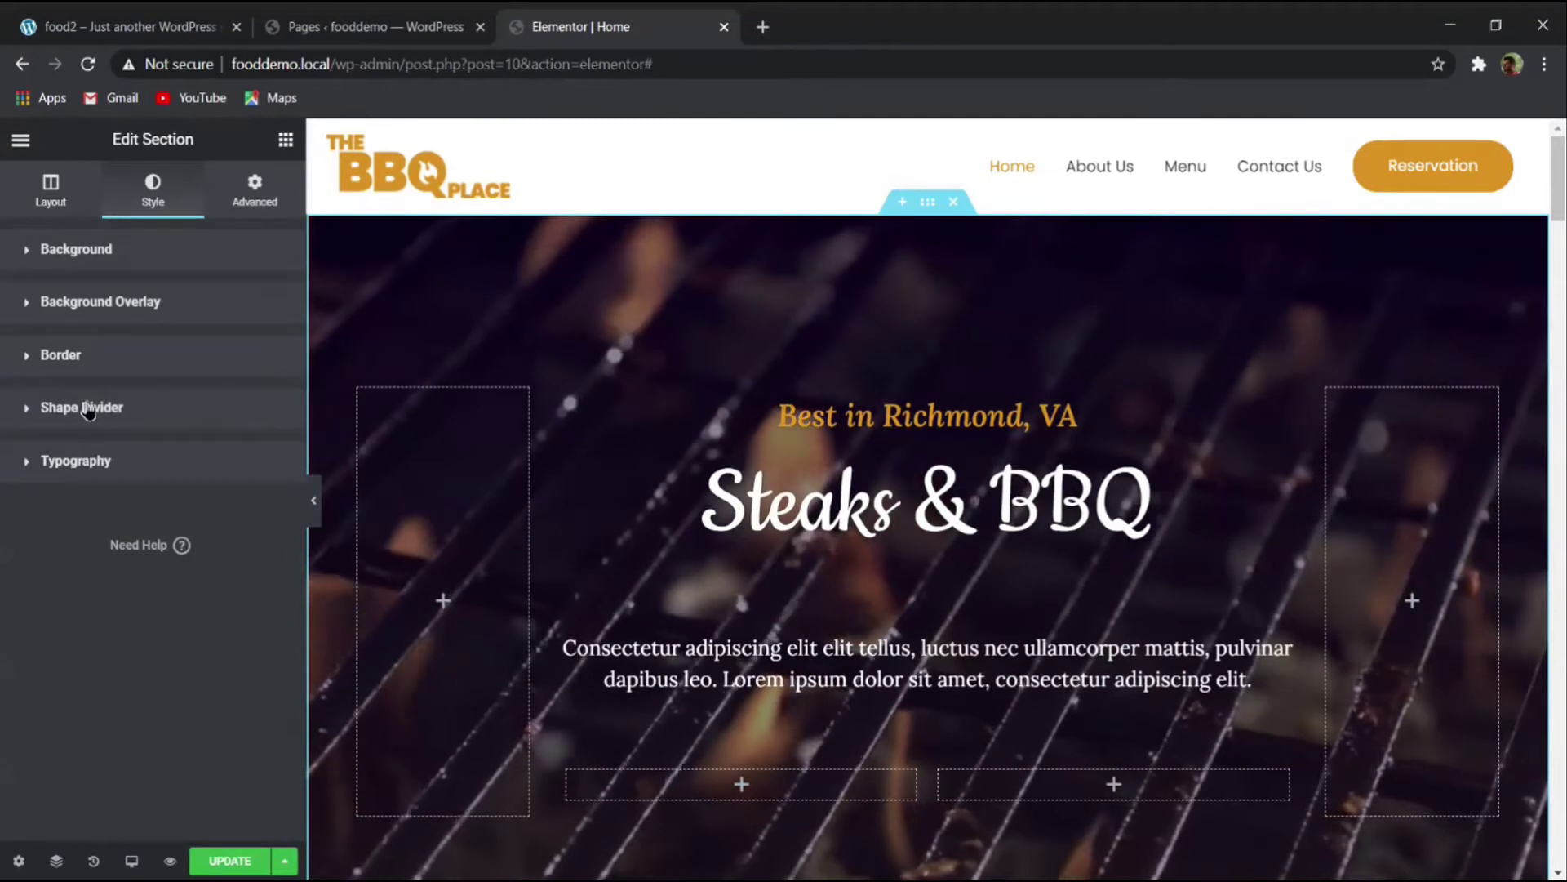
# Step: Set the hero's top shape divider to None after trying Triangle and Clouds
pyautogui.click(76, 413)
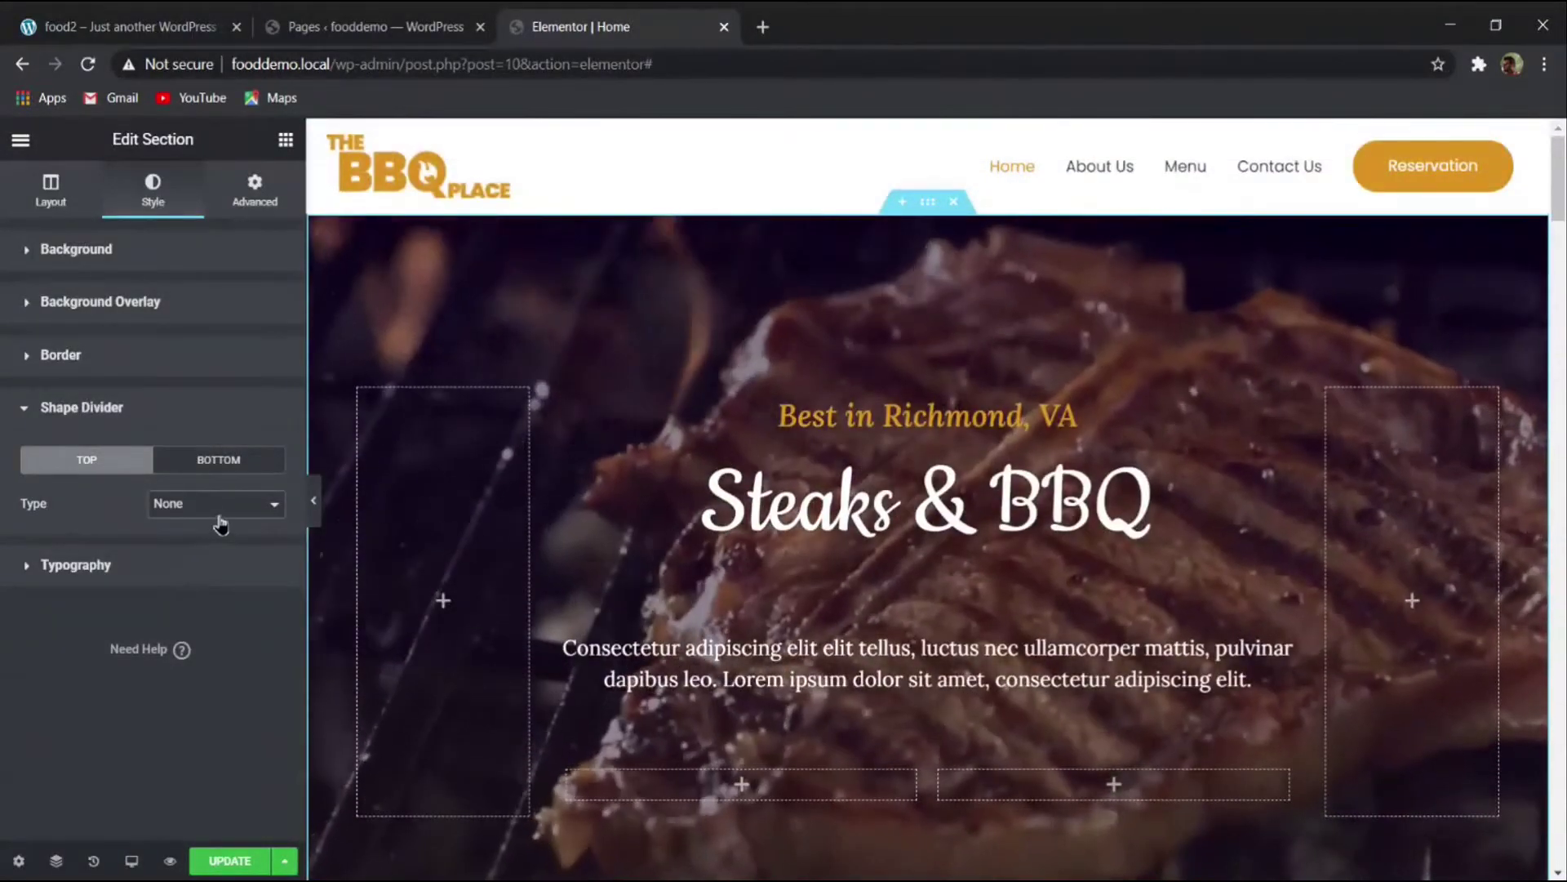
pyautogui.click(221, 530)
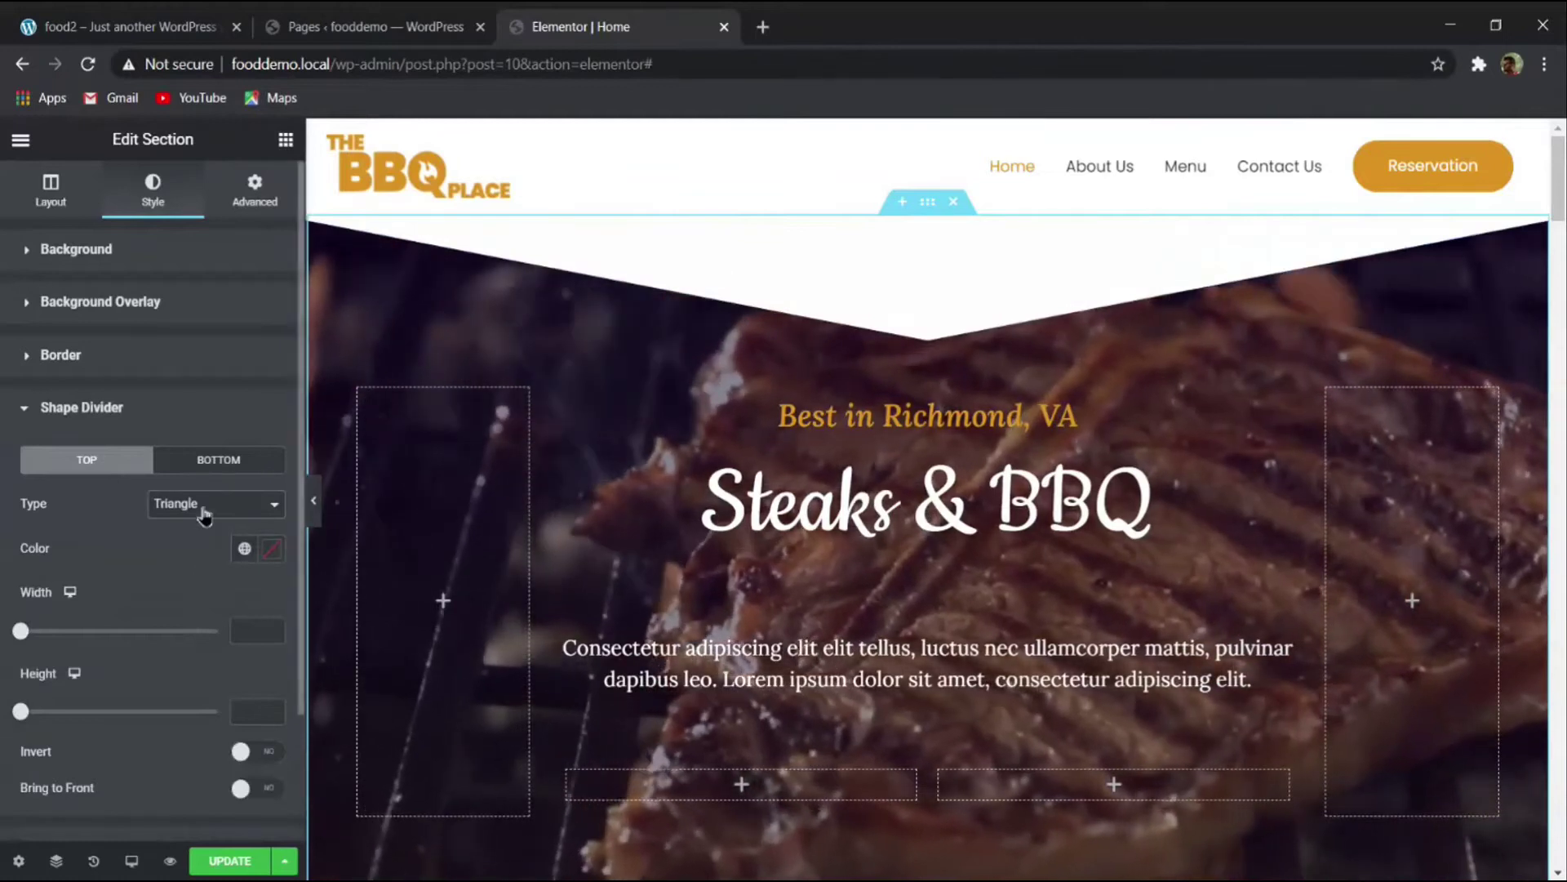
pyautogui.click(200, 529)
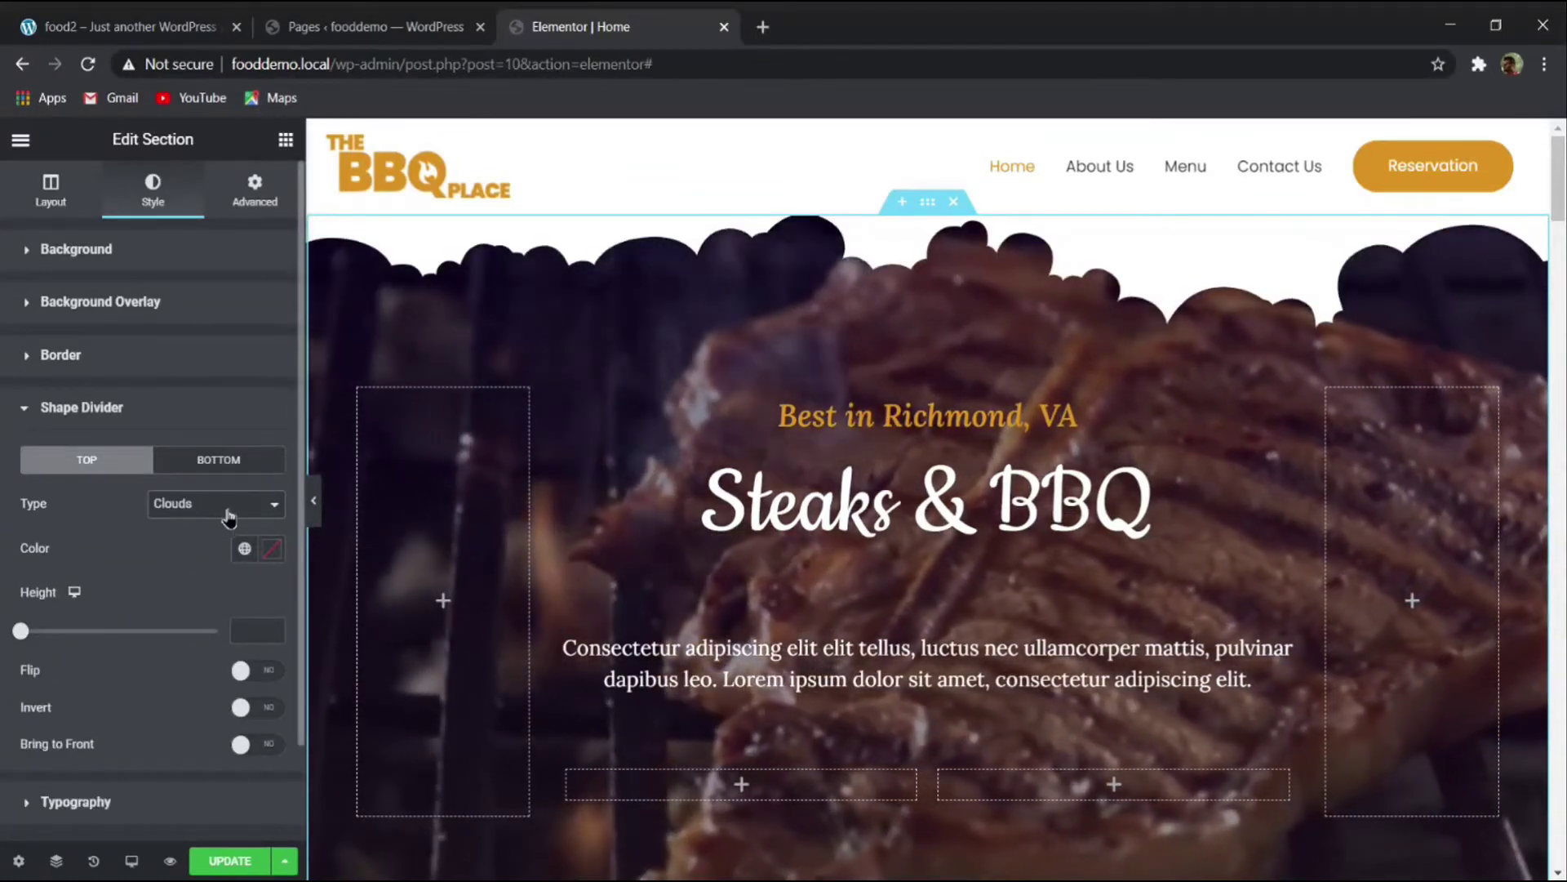
pyautogui.click(229, 515)
pyautogui.click(214, 529)
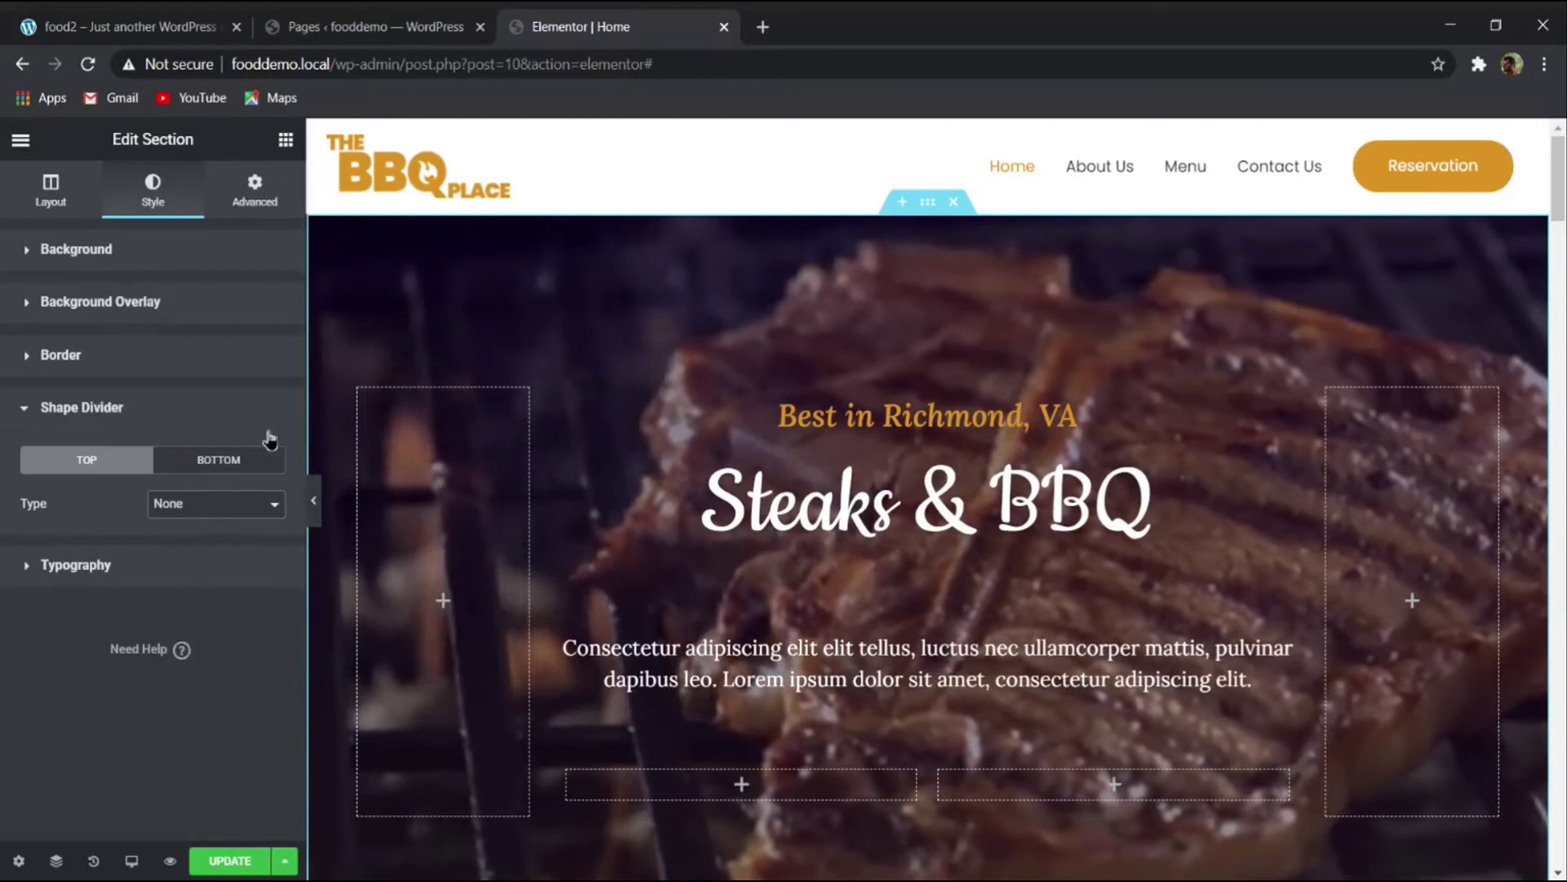
# Step: Reorder the browser tabs so the Elementor editor sits second, then return to it
pyautogui.click(164, 20)
pyautogui.moveTo(581, 26); pyautogui.dragTo(343, 26)
pyautogui.click(365, 18)
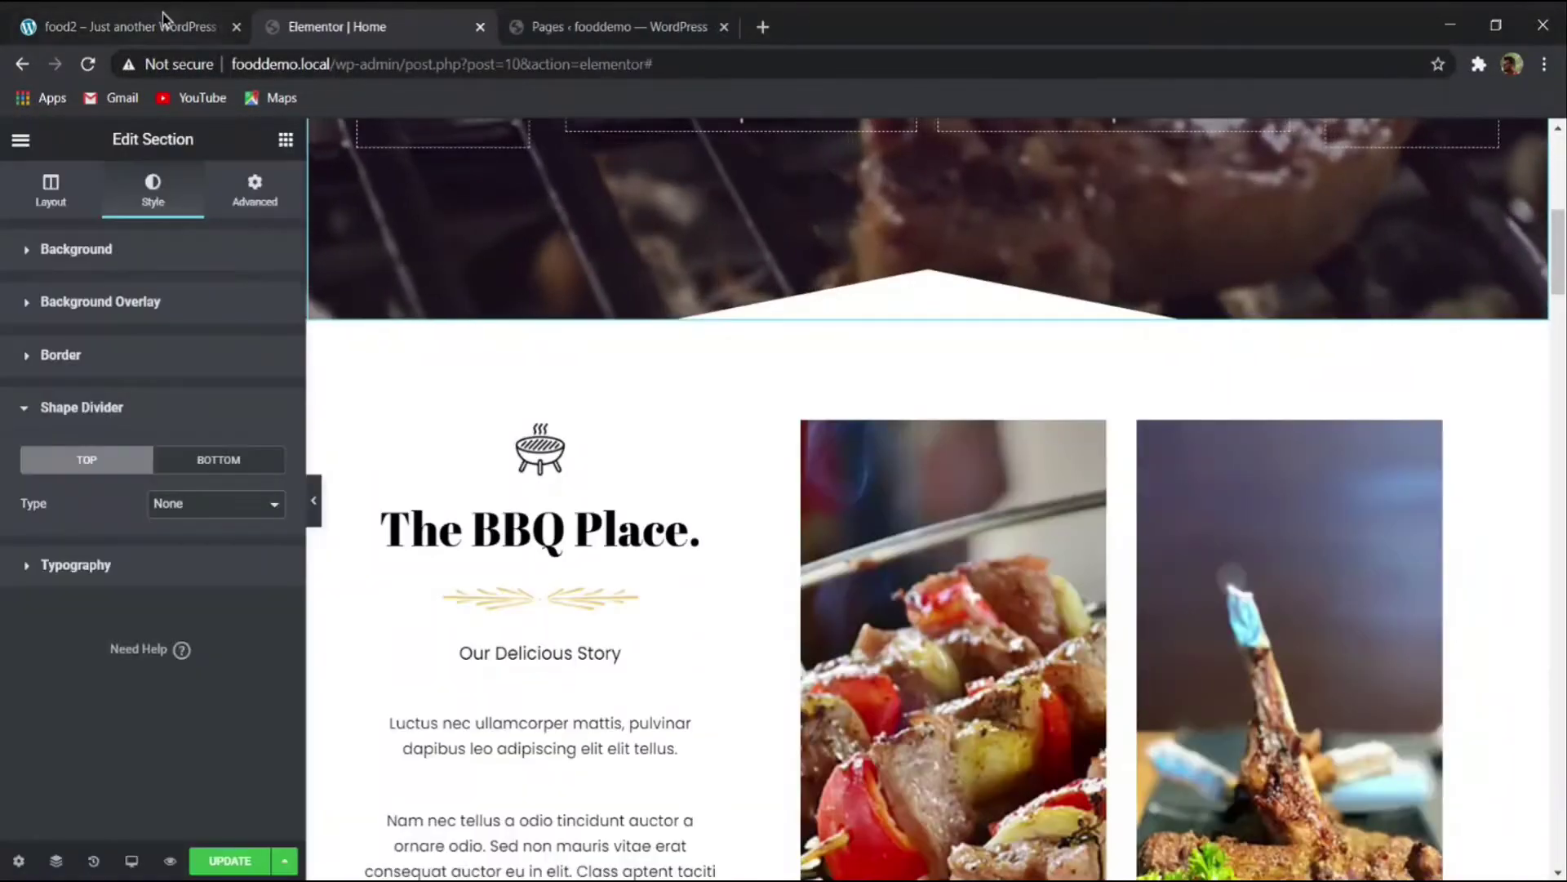
pyautogui.click(123, 26)
pyautogui.click(376, 26)
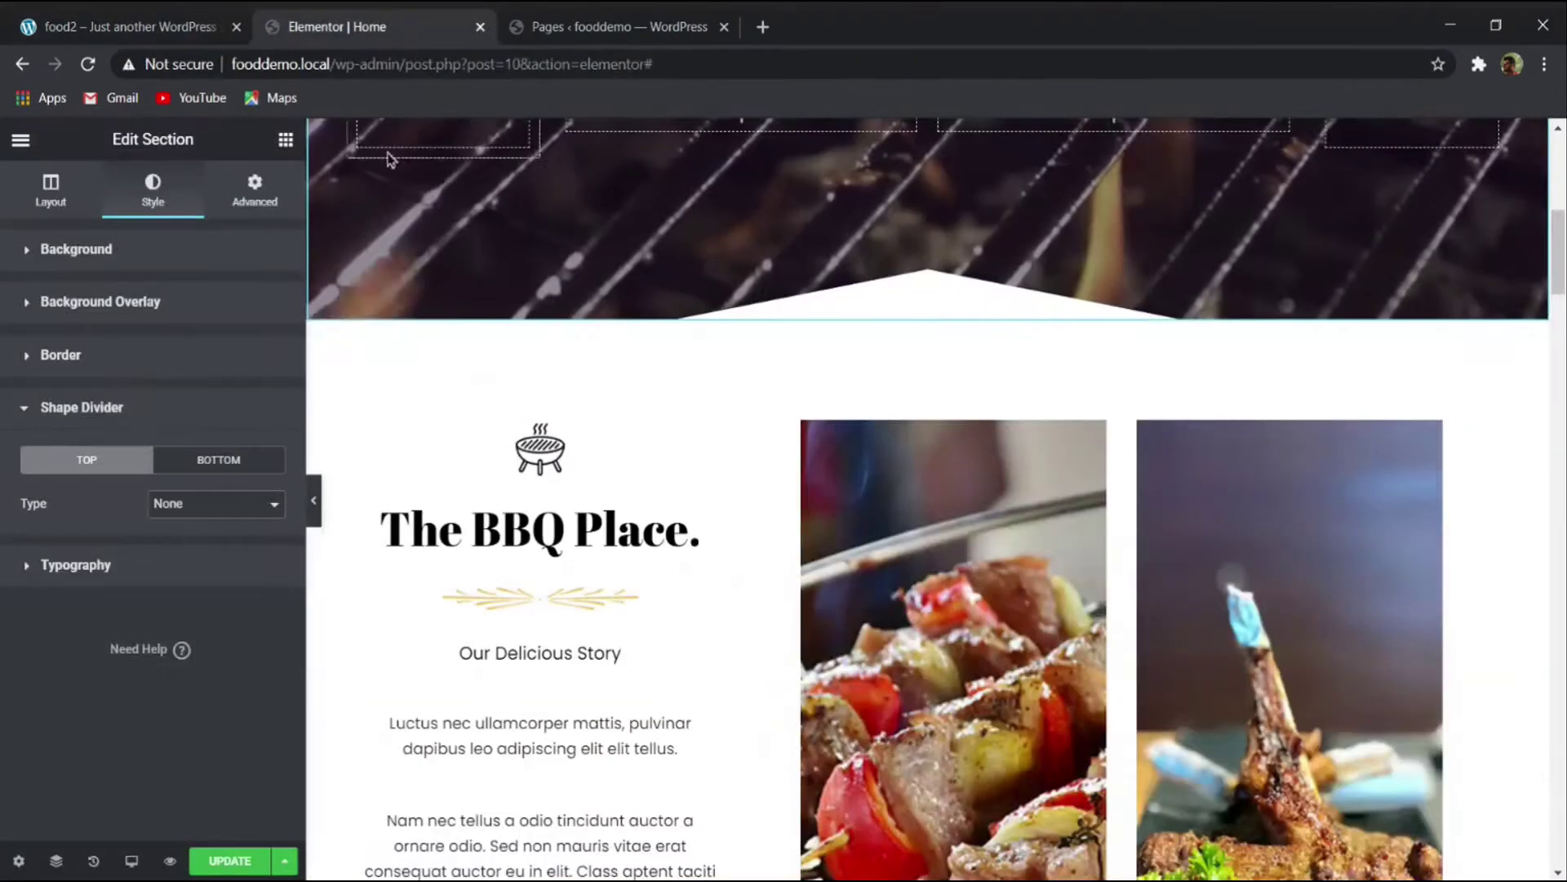
# Step: Make the bottom divider a flipped Waves Pattern, width 175 and height 10, and save
pyautogui.click(234, 460)
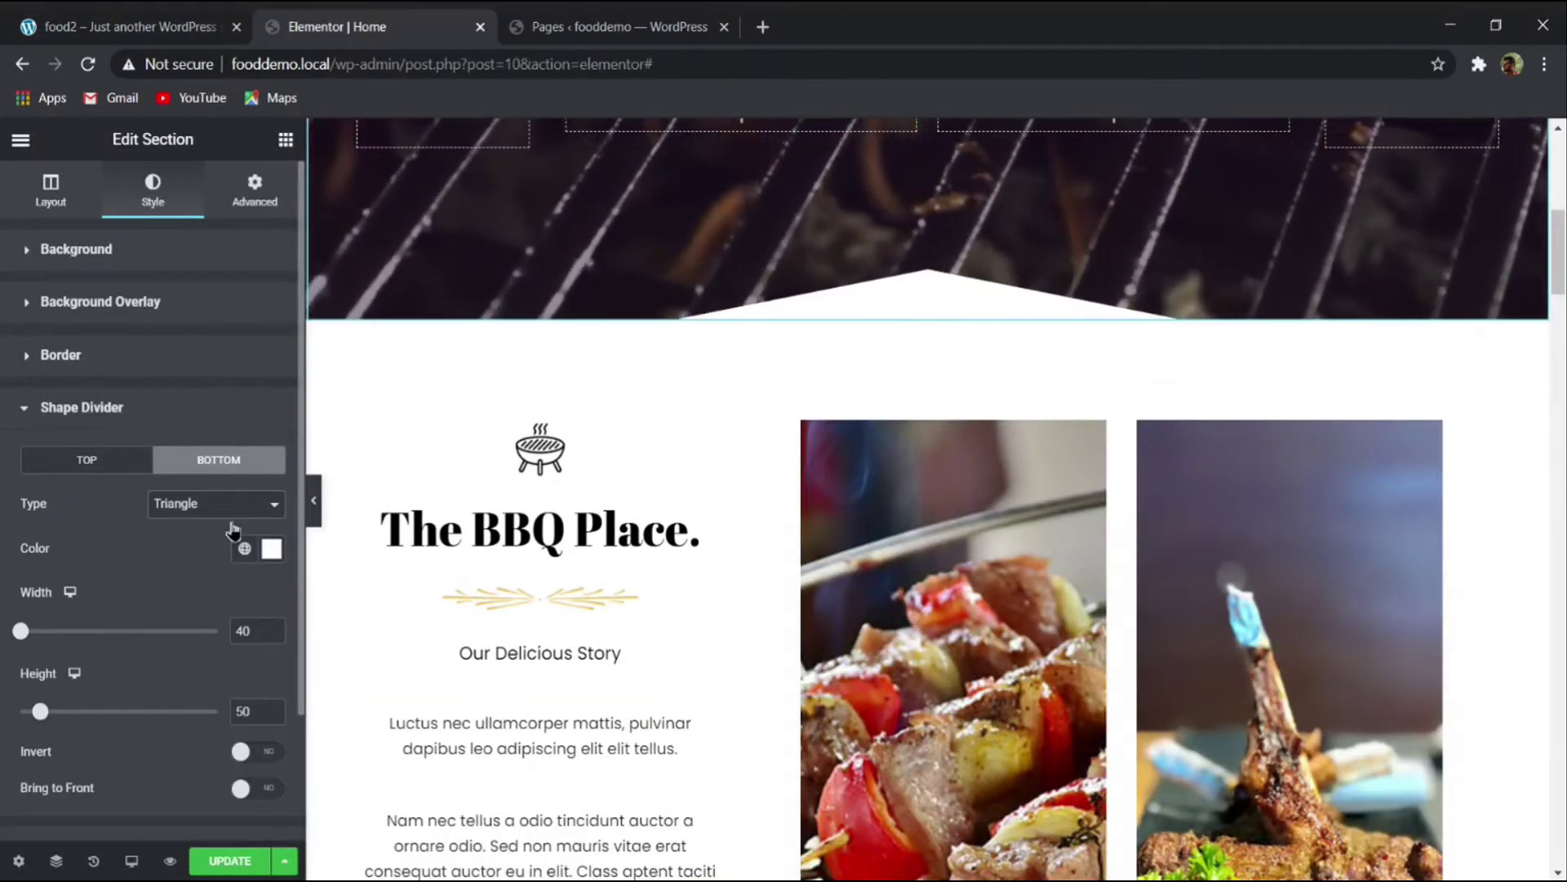
pyautogui.click(216, 504)
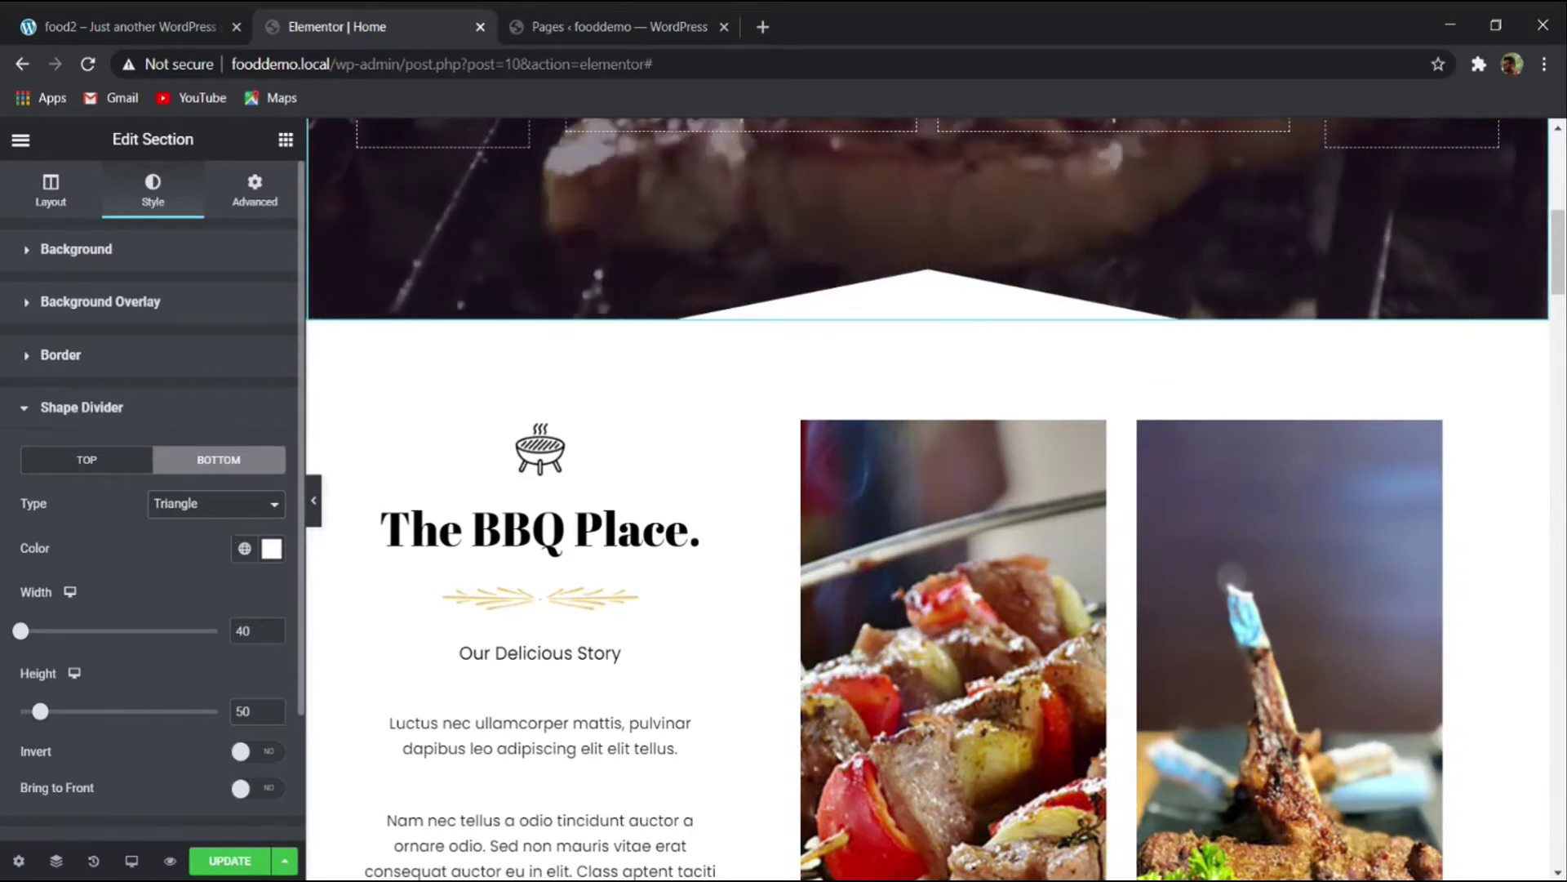
pyautogui.click(192, 620)
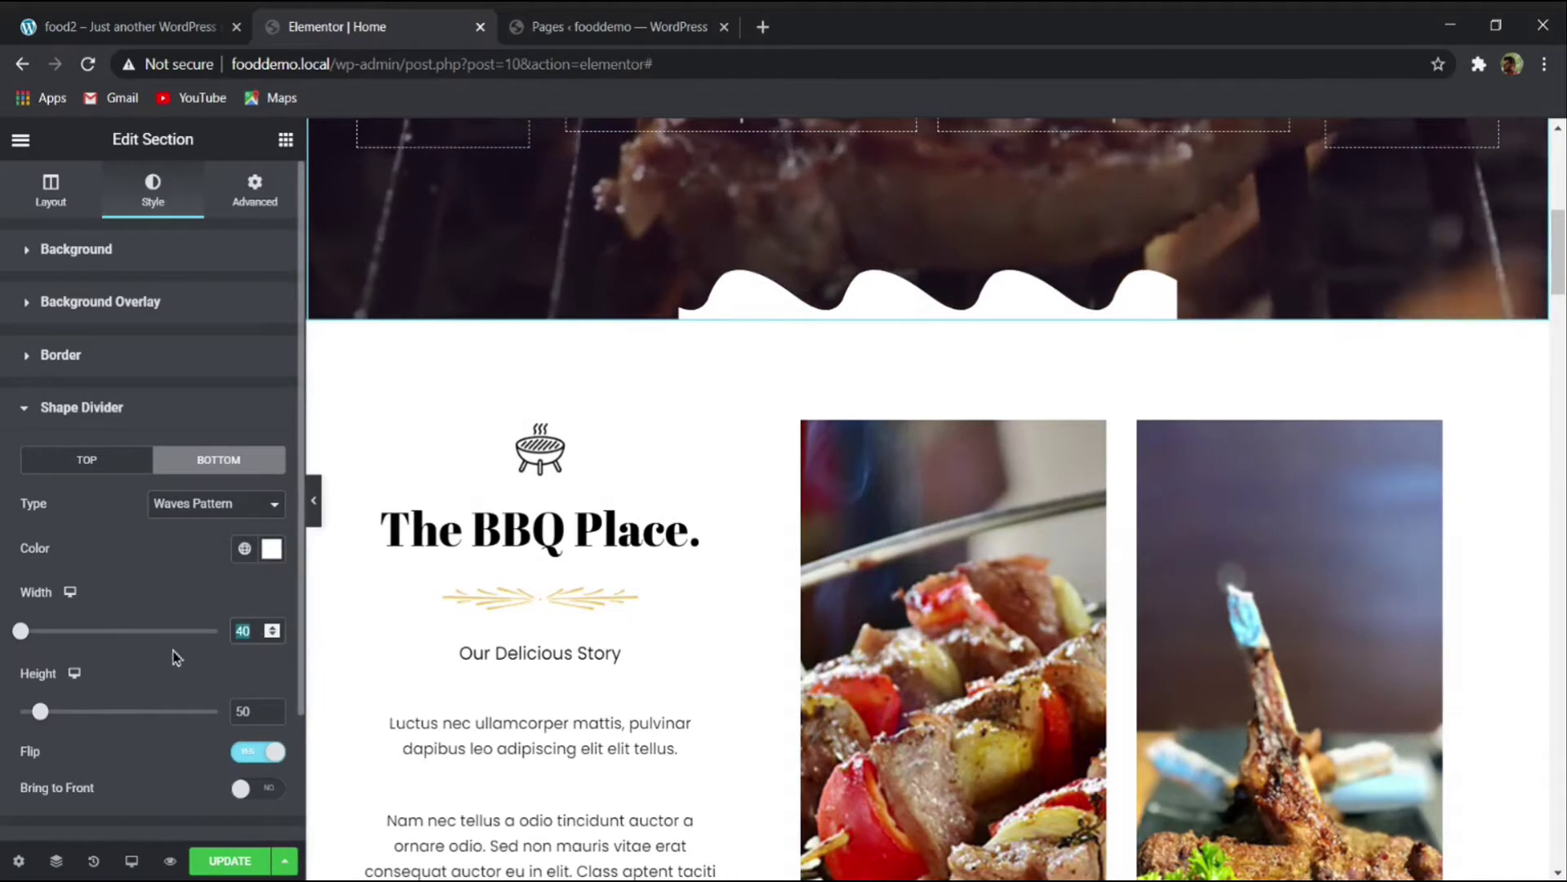
pyautogui.write('175')
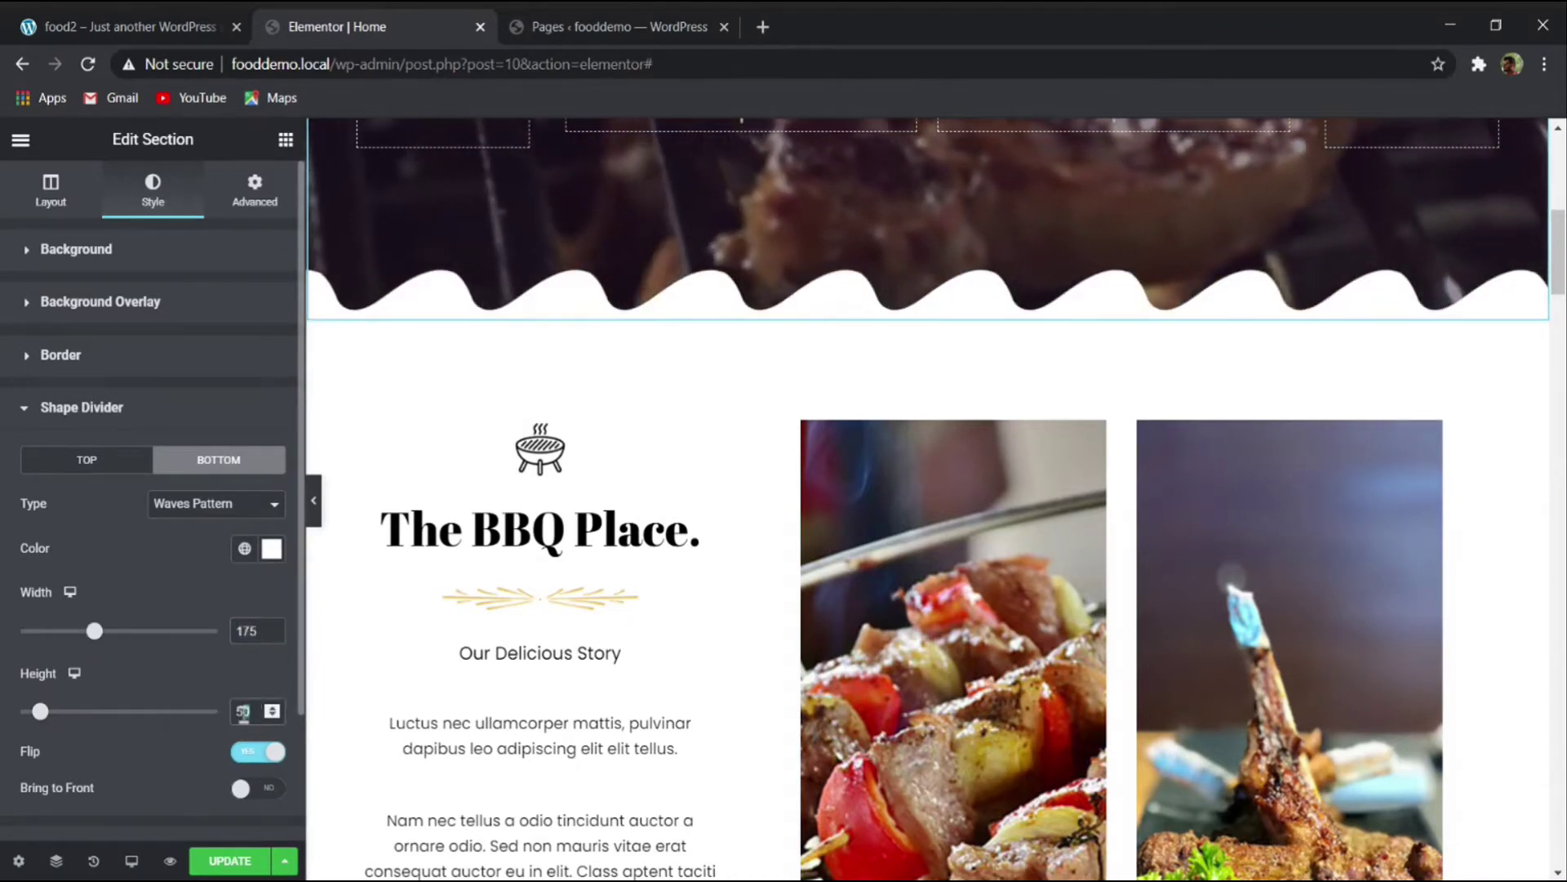
pyautogui.write('500')
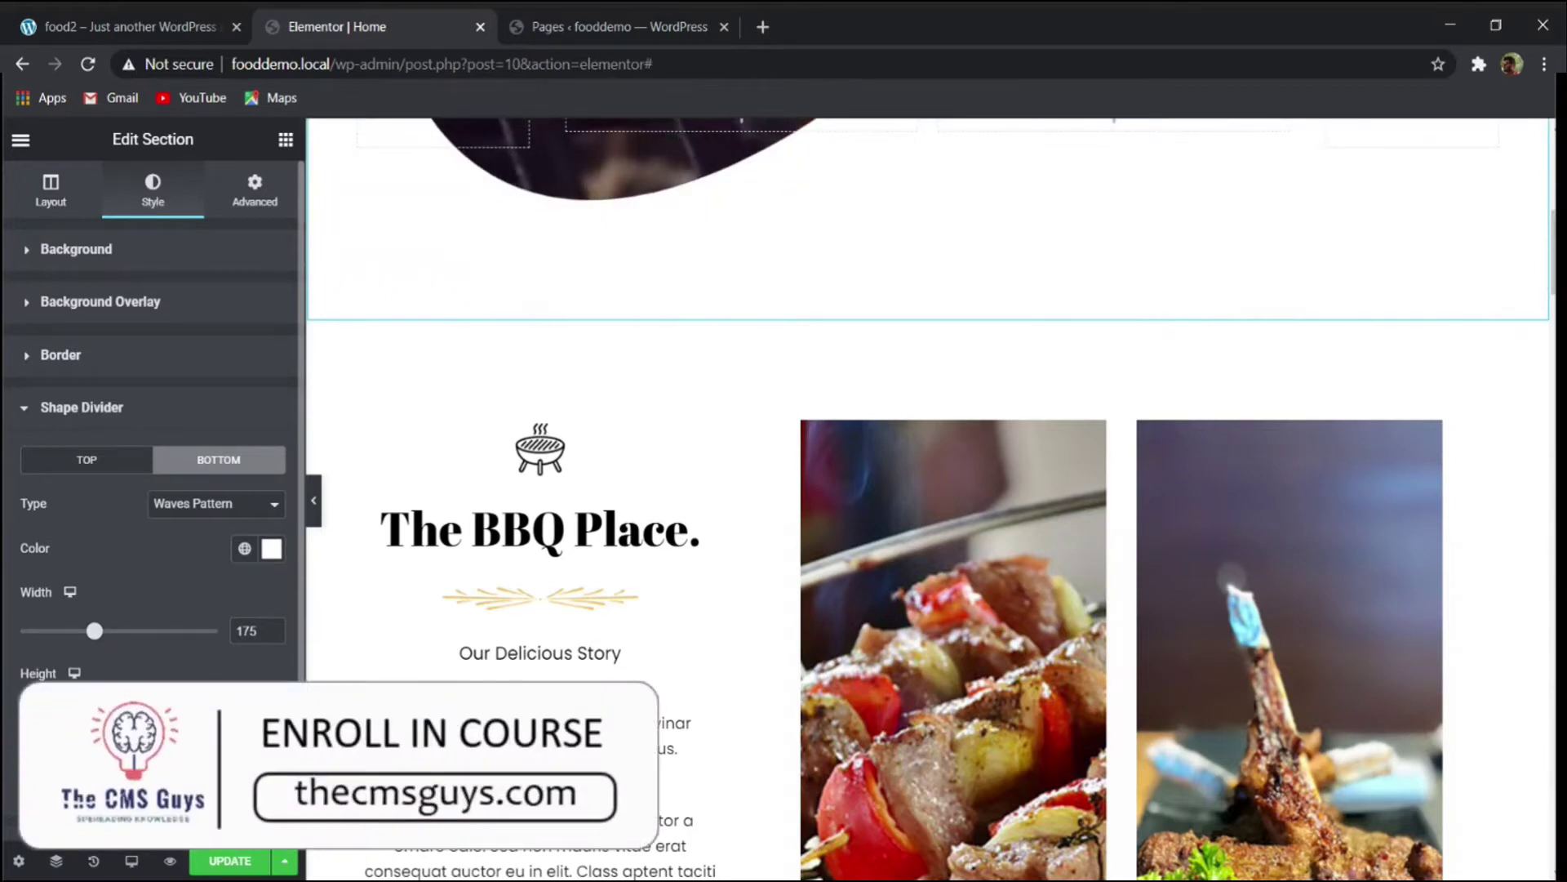
pyautogui.write('10')
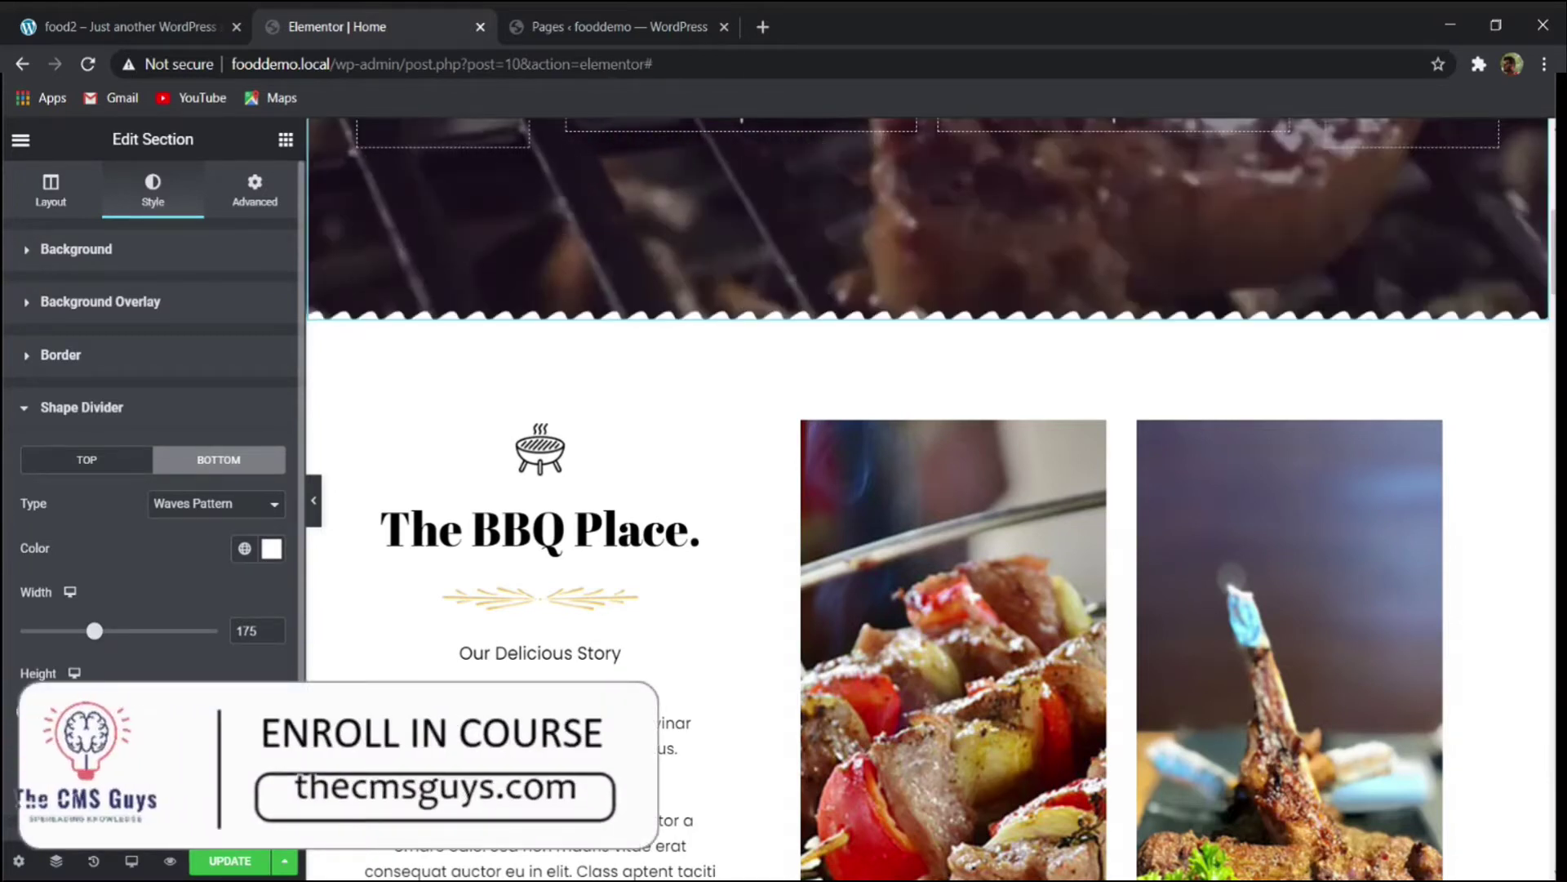
pyautogui.scroll(6, 903, 360)
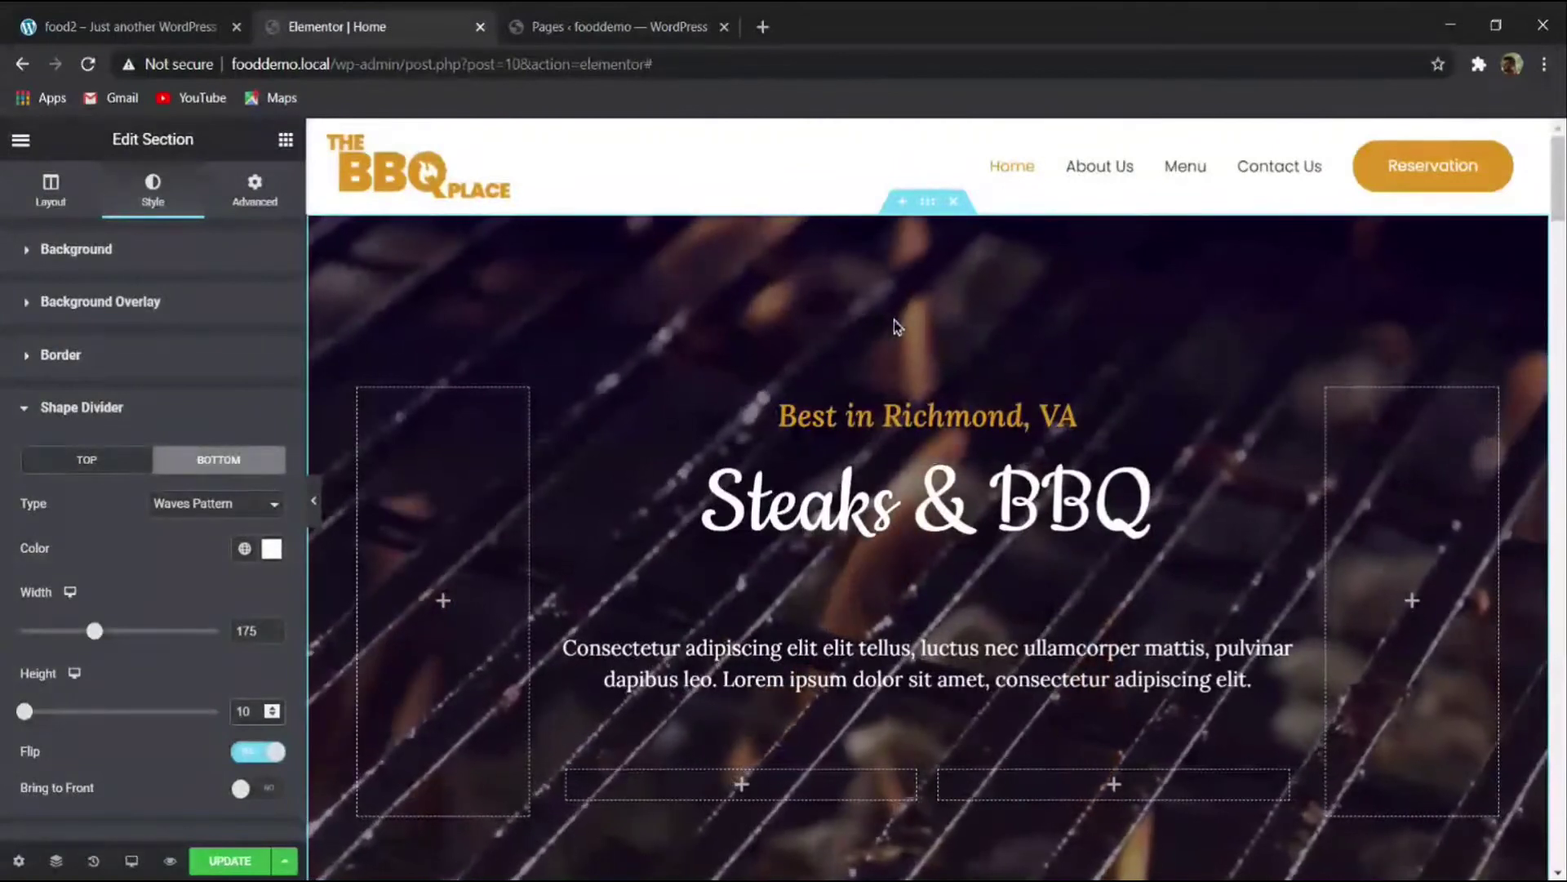
pyautogui.scroll(-5, 352, 627)
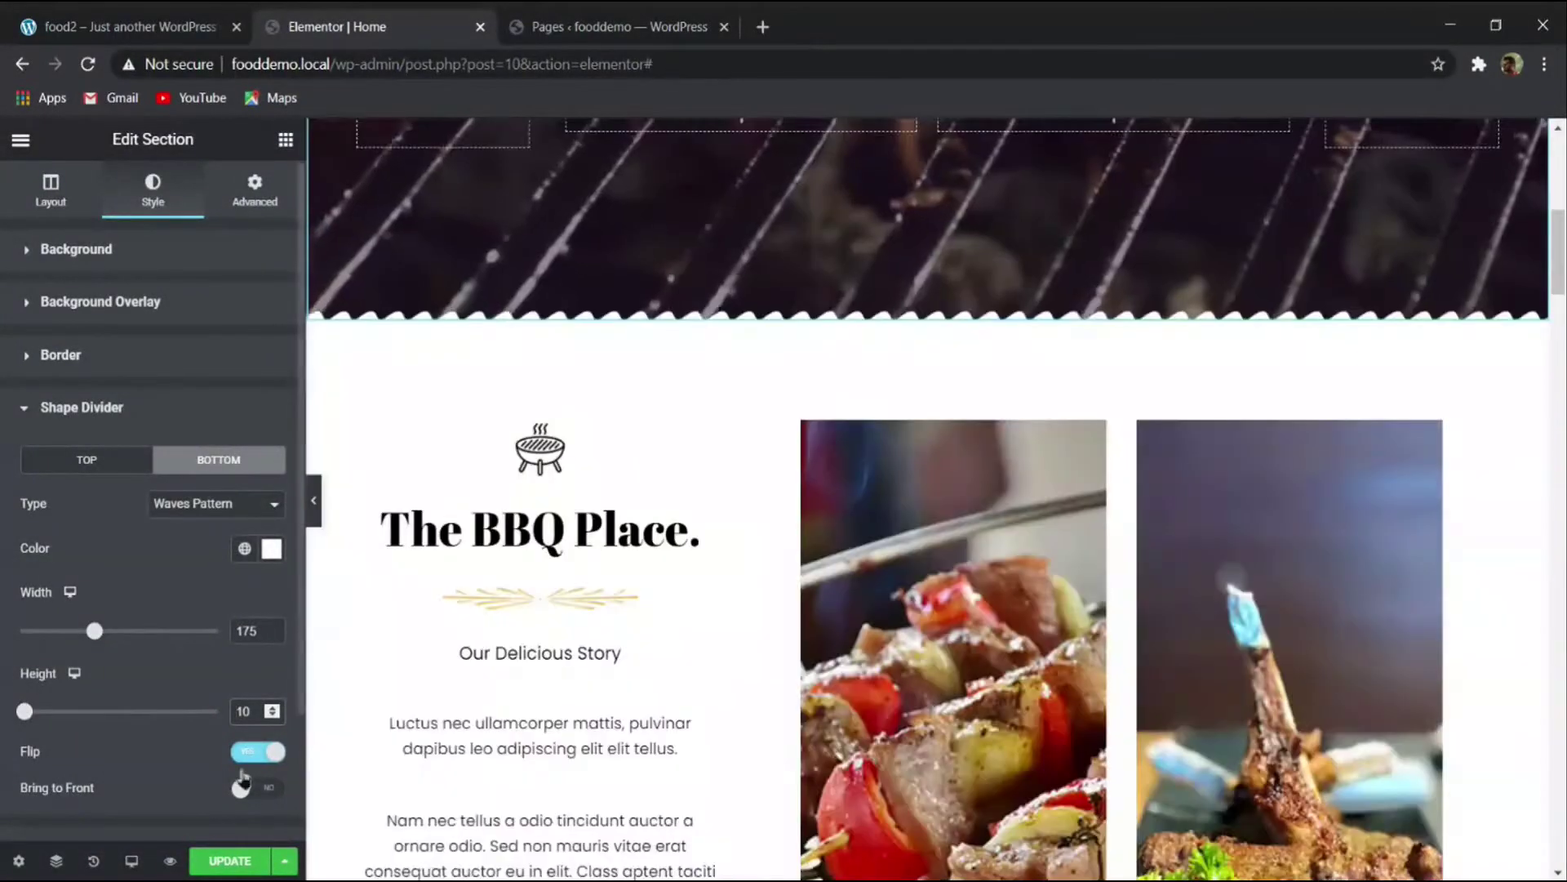
pyautogui.scroll(5, 458, 626)
pyautogui.hotkey('ctrl', 's')
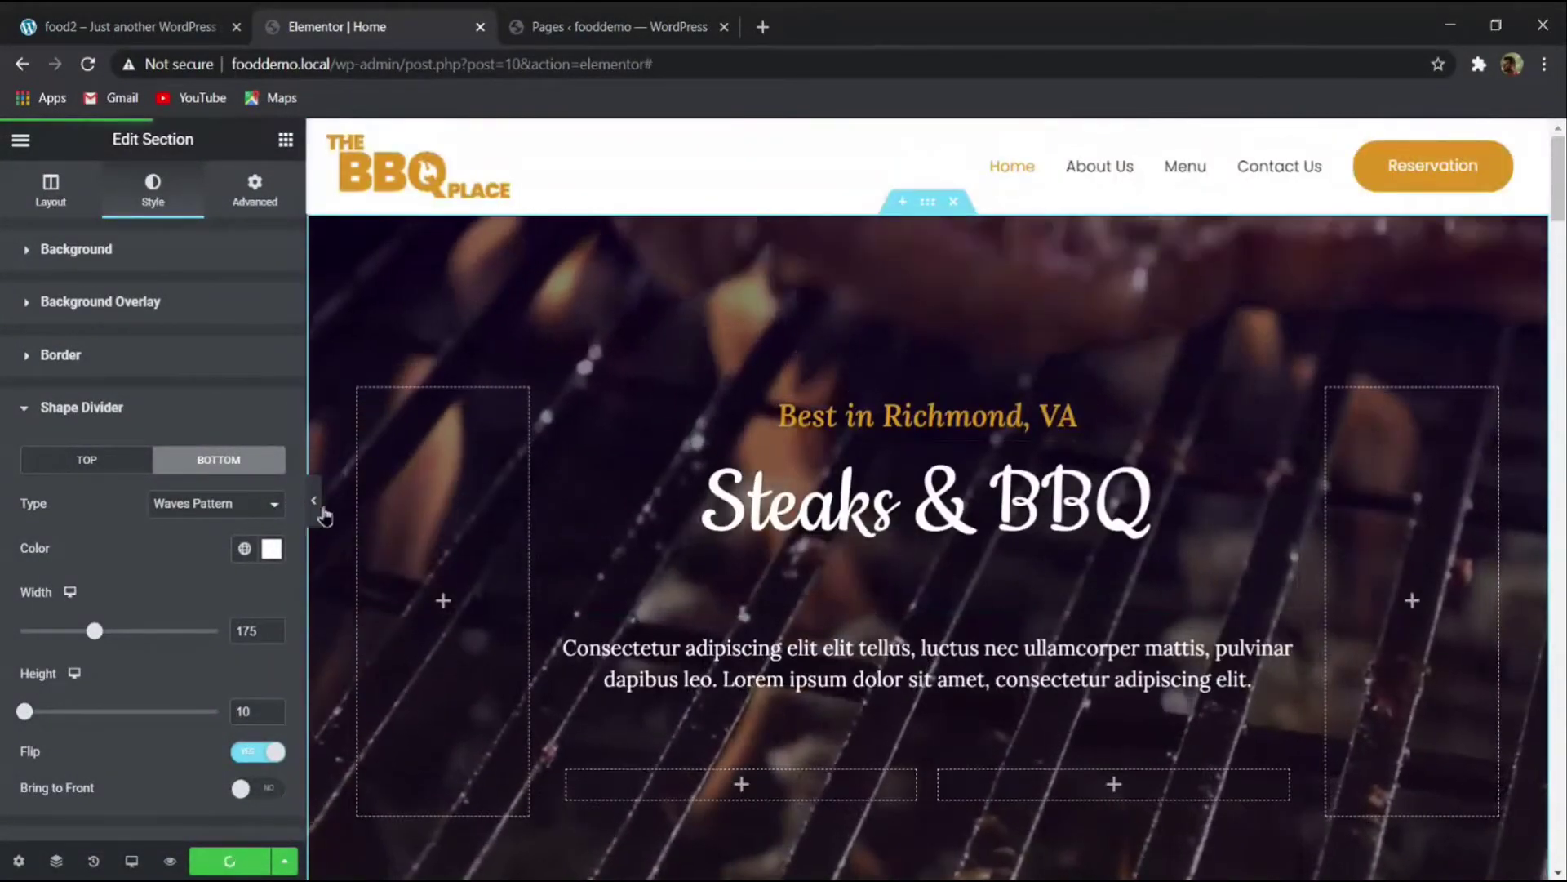
pyautogui.click(314, 499)
pyautogui.scroll(-5, 720, 351)
# Step: Preview the new wavy edge, then inspect the demo site's Welcome to our Restaurant heading
pyautogui.scroll(-2, 720, 351)
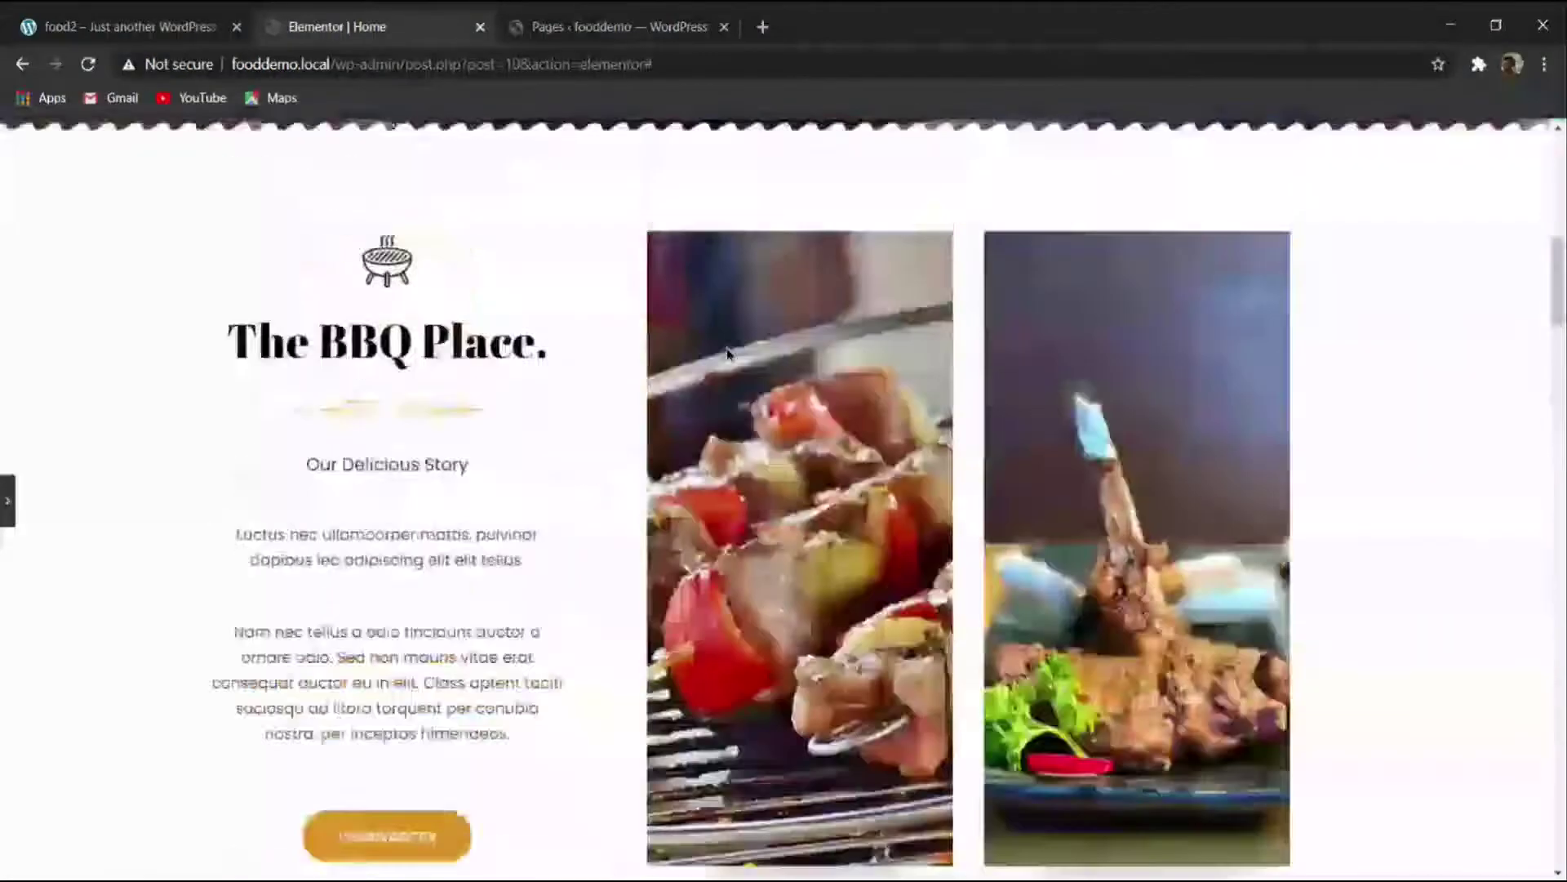
pyautogui.scroll(7, 727, 356)
pyautogui.scroll(-11, 735, 367)
pyautogui.scroll(-9, 739, 384)
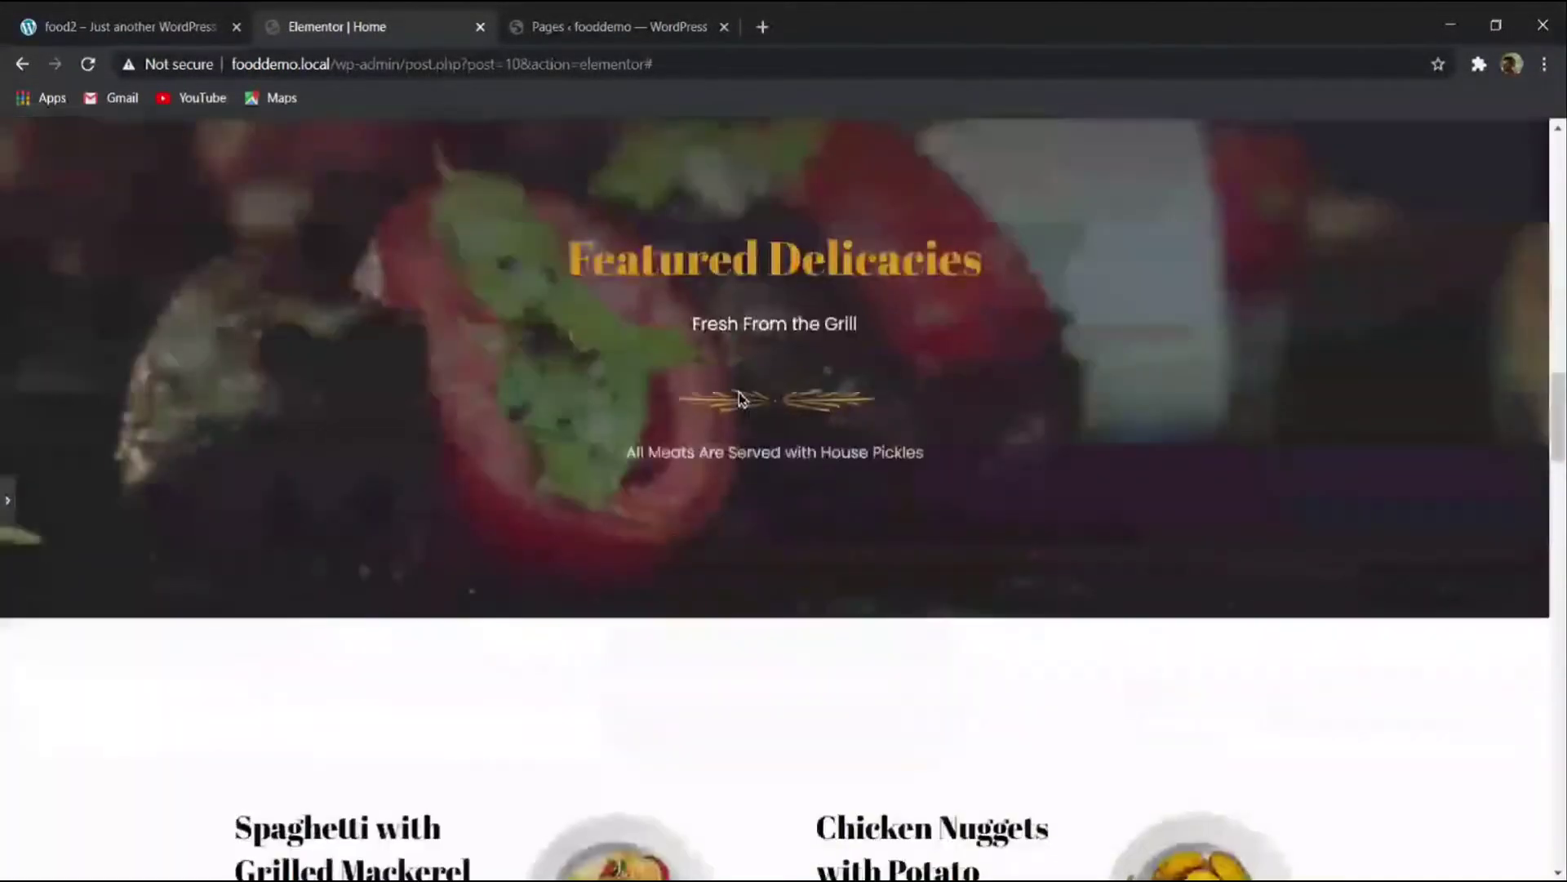
pyautogui.scroll(15, 747, 386)
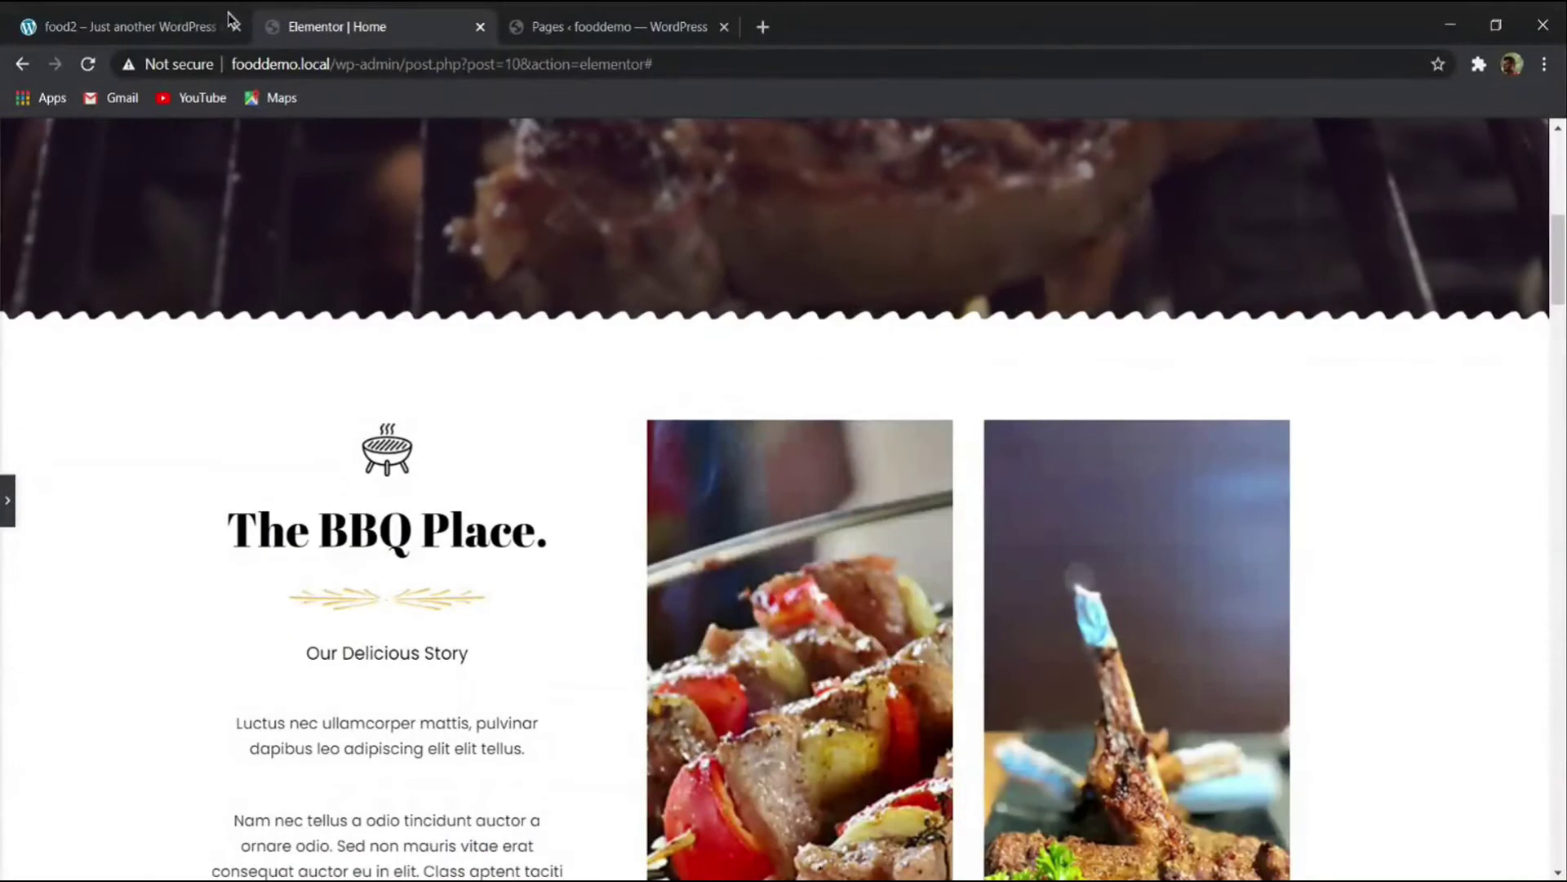
pyautogui.click(220, 24)
pyautogui.scroll(-7, 696, 469)
pyautogui.scroll(7, 710, 522)
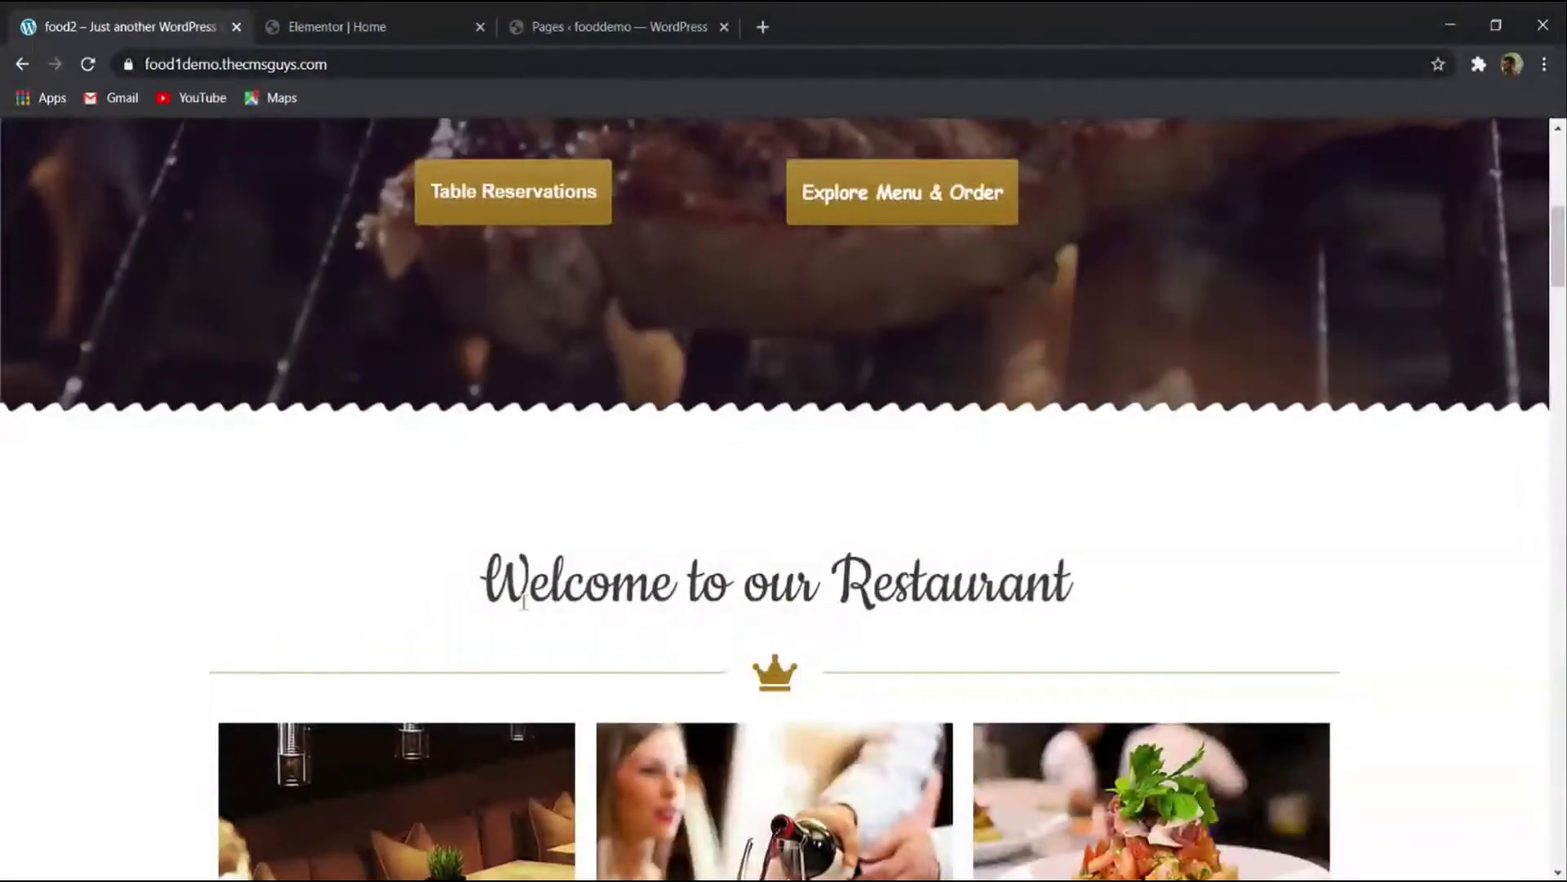
pyautogui.moveTo(532, 583); pyautogui.dragTo(952, 583)
pyautogui.moveTo(1148, 595); pyautogui.dragTo(532, 588)
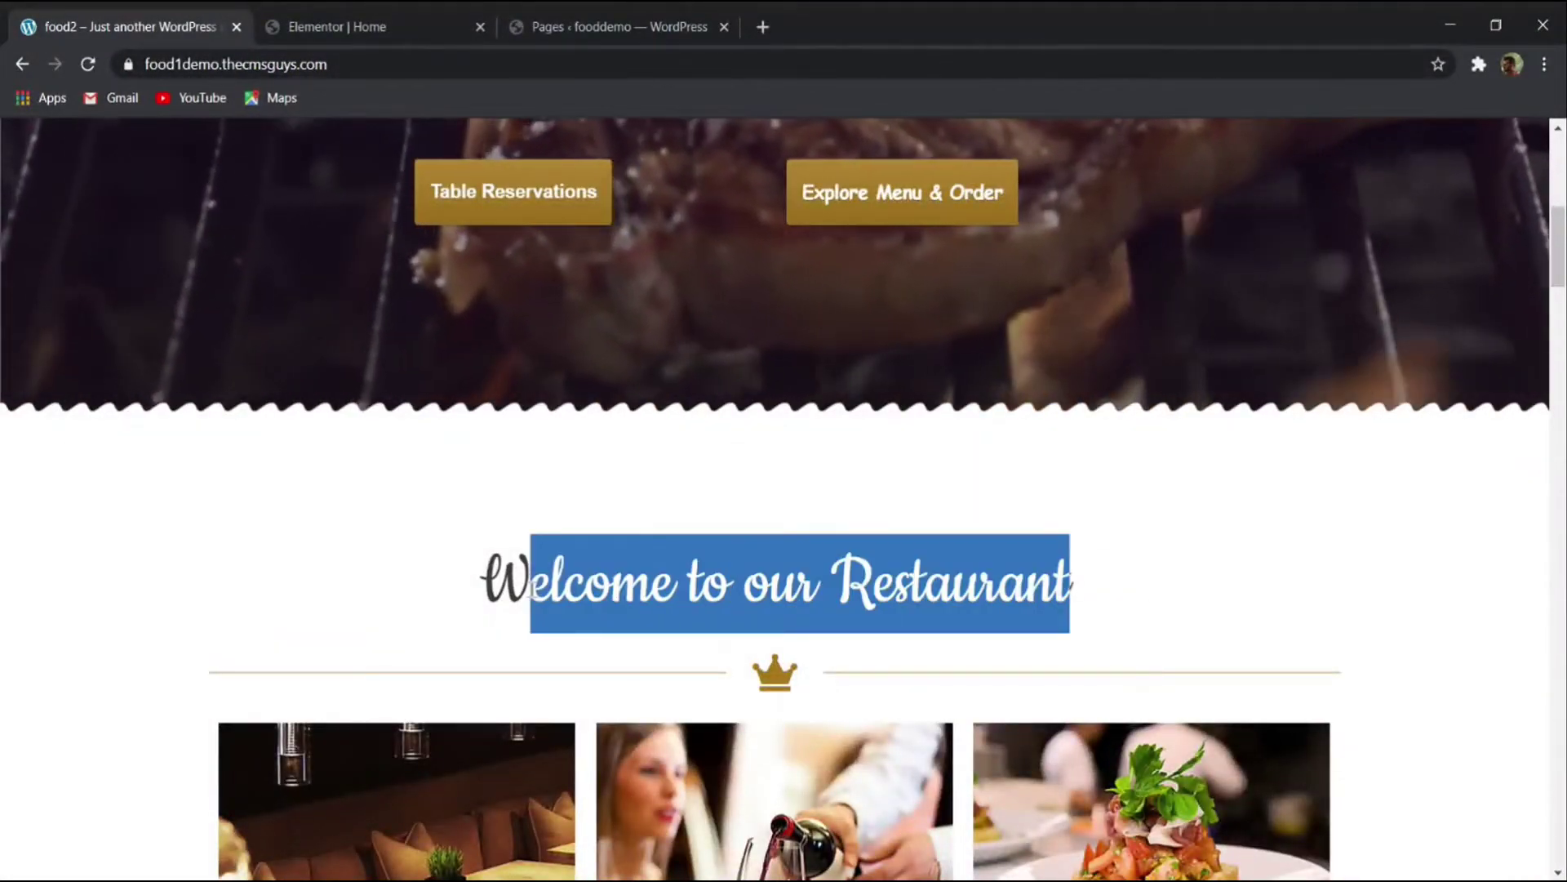
pyautogui.click(532, 583)
# Step: Reopen the Elementor panel and compare the page with the demo's welcome section
pyautogui.click(612, 26)
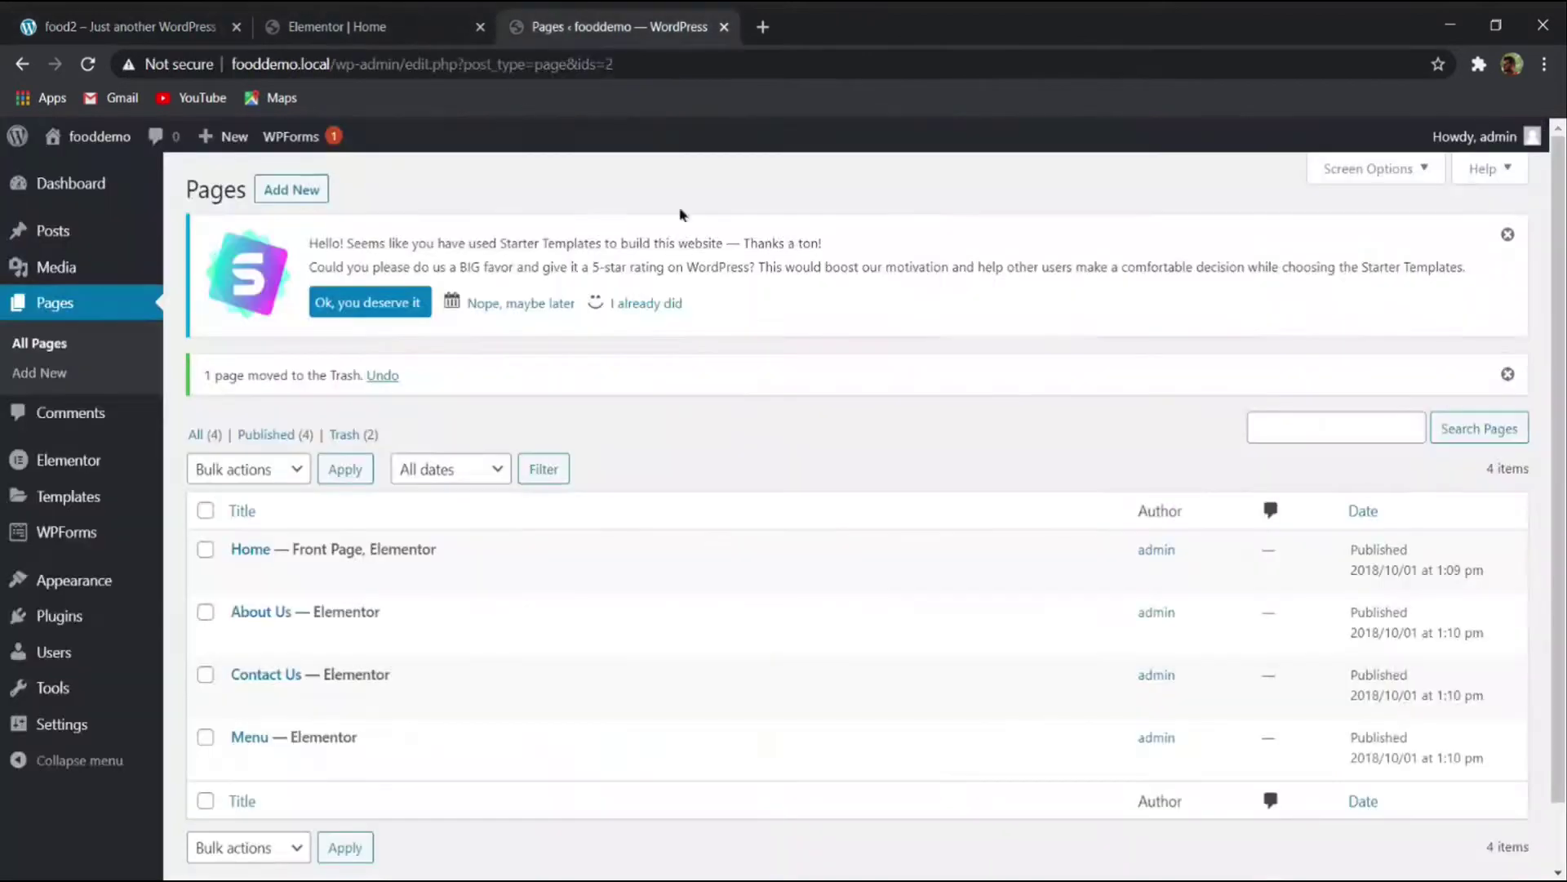
pyautogui.click(386, 18)
pyautogui.scroll(-5, 571, 392)
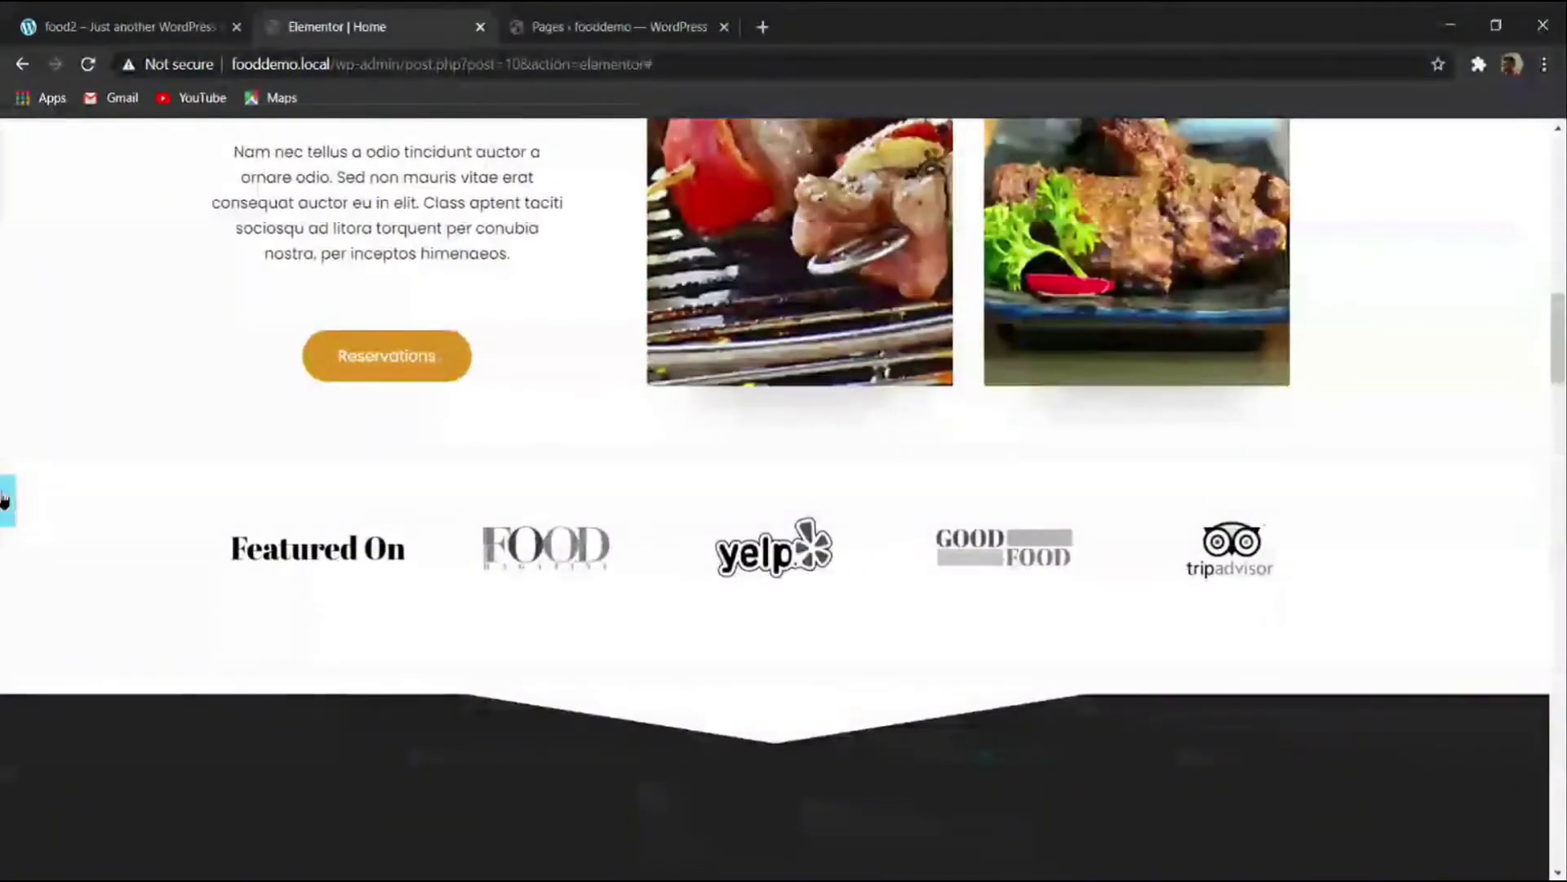
pyautogui.click(7, 500)
pyautogui.click(123, 26)
pyautogui.scroll(-10, 494, 360)
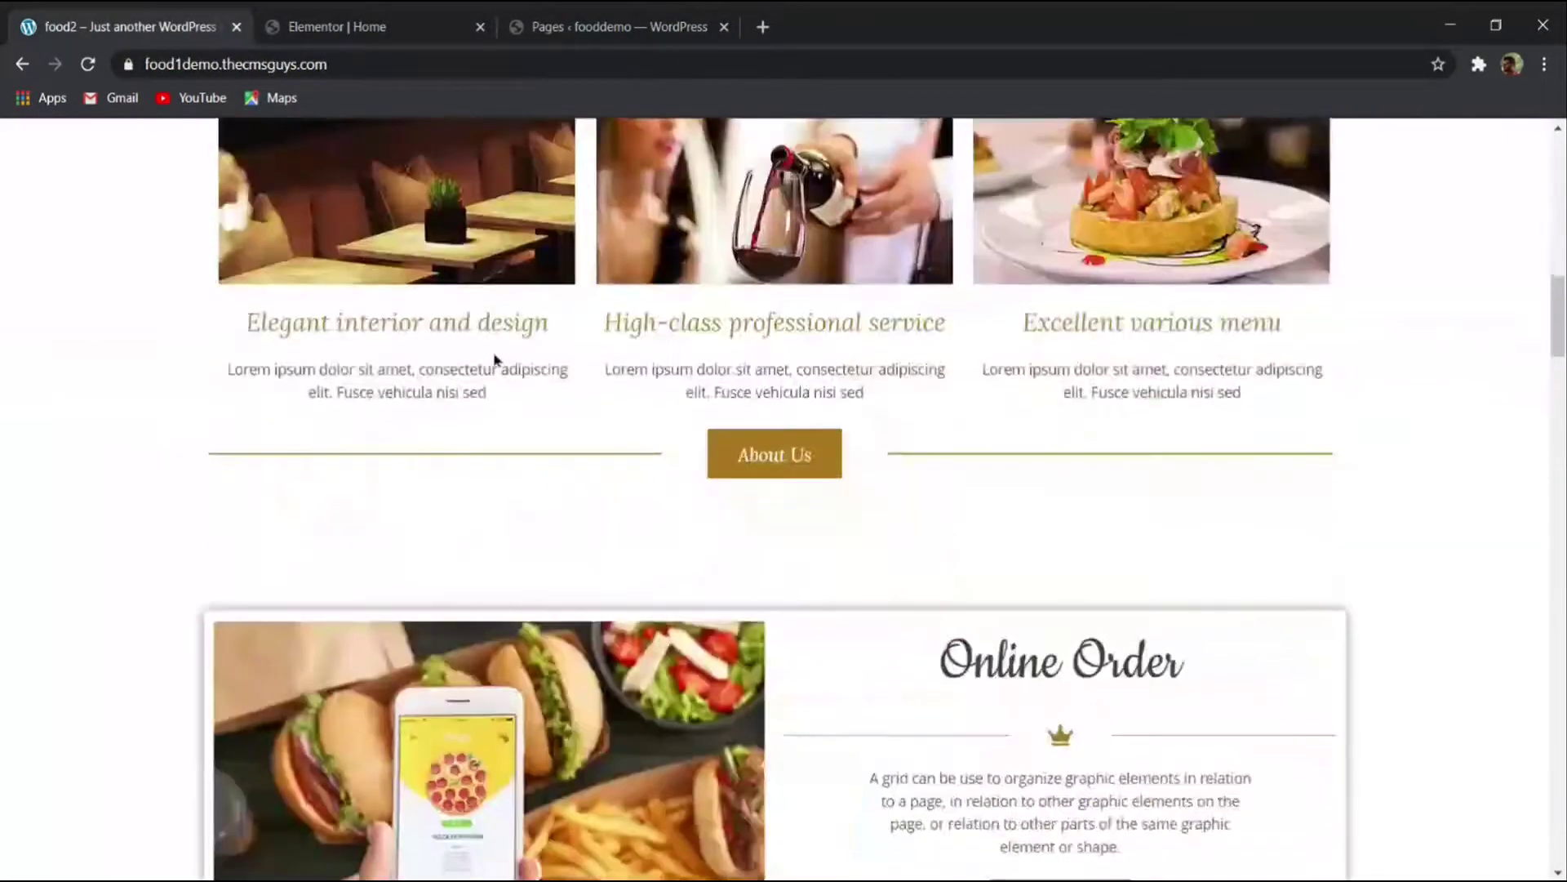
pyautogui.scroll(7, 555, 408)
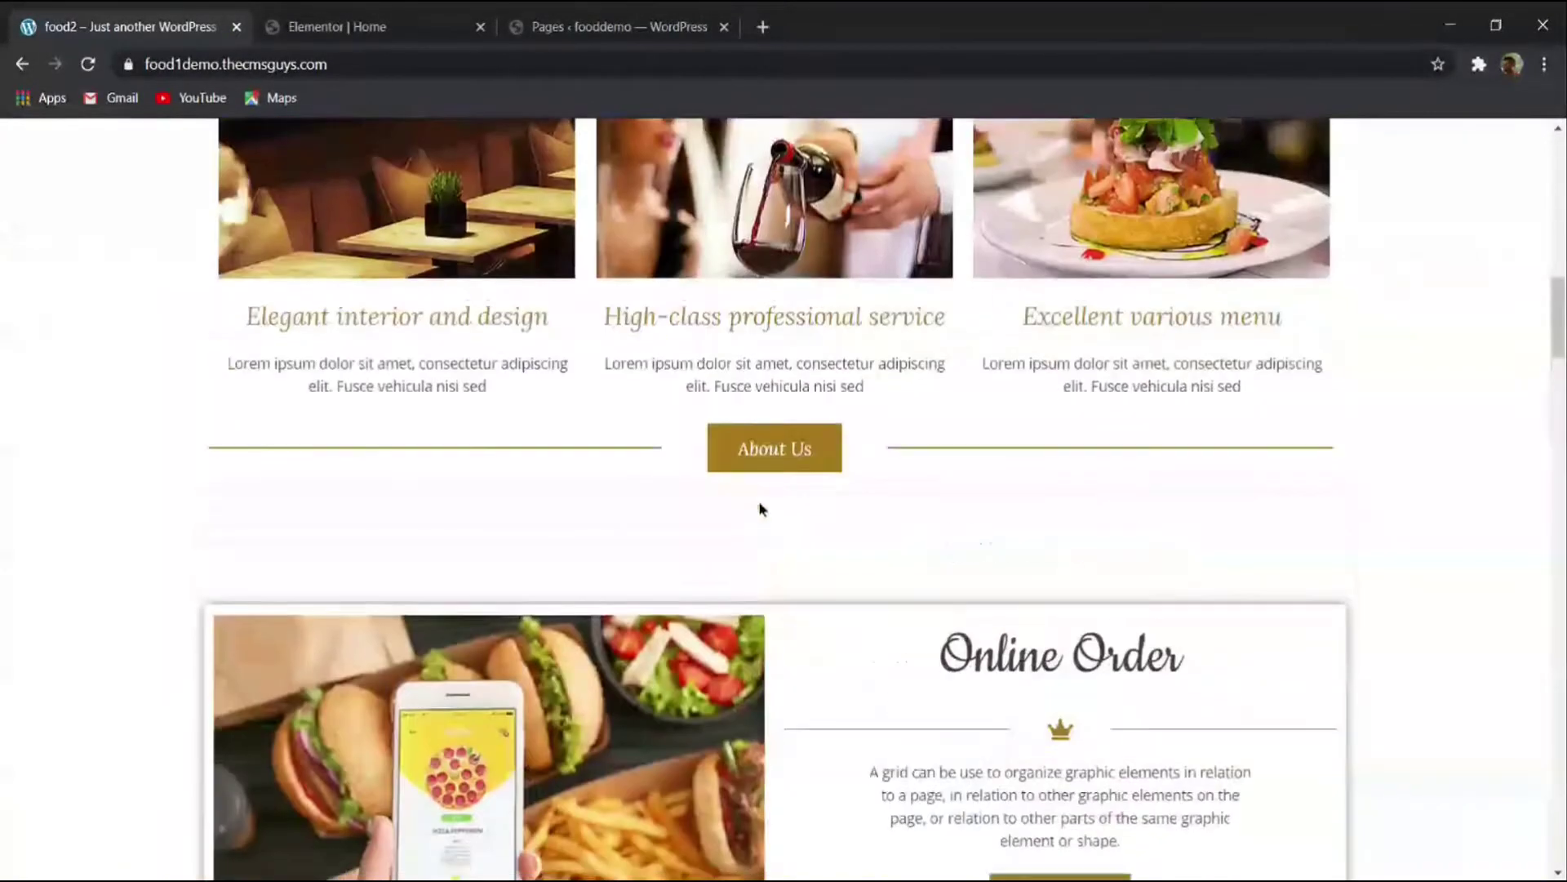
pyautogui.scroll(8, 816, 647)
pyautogui.scroll(-8, 741, 518)
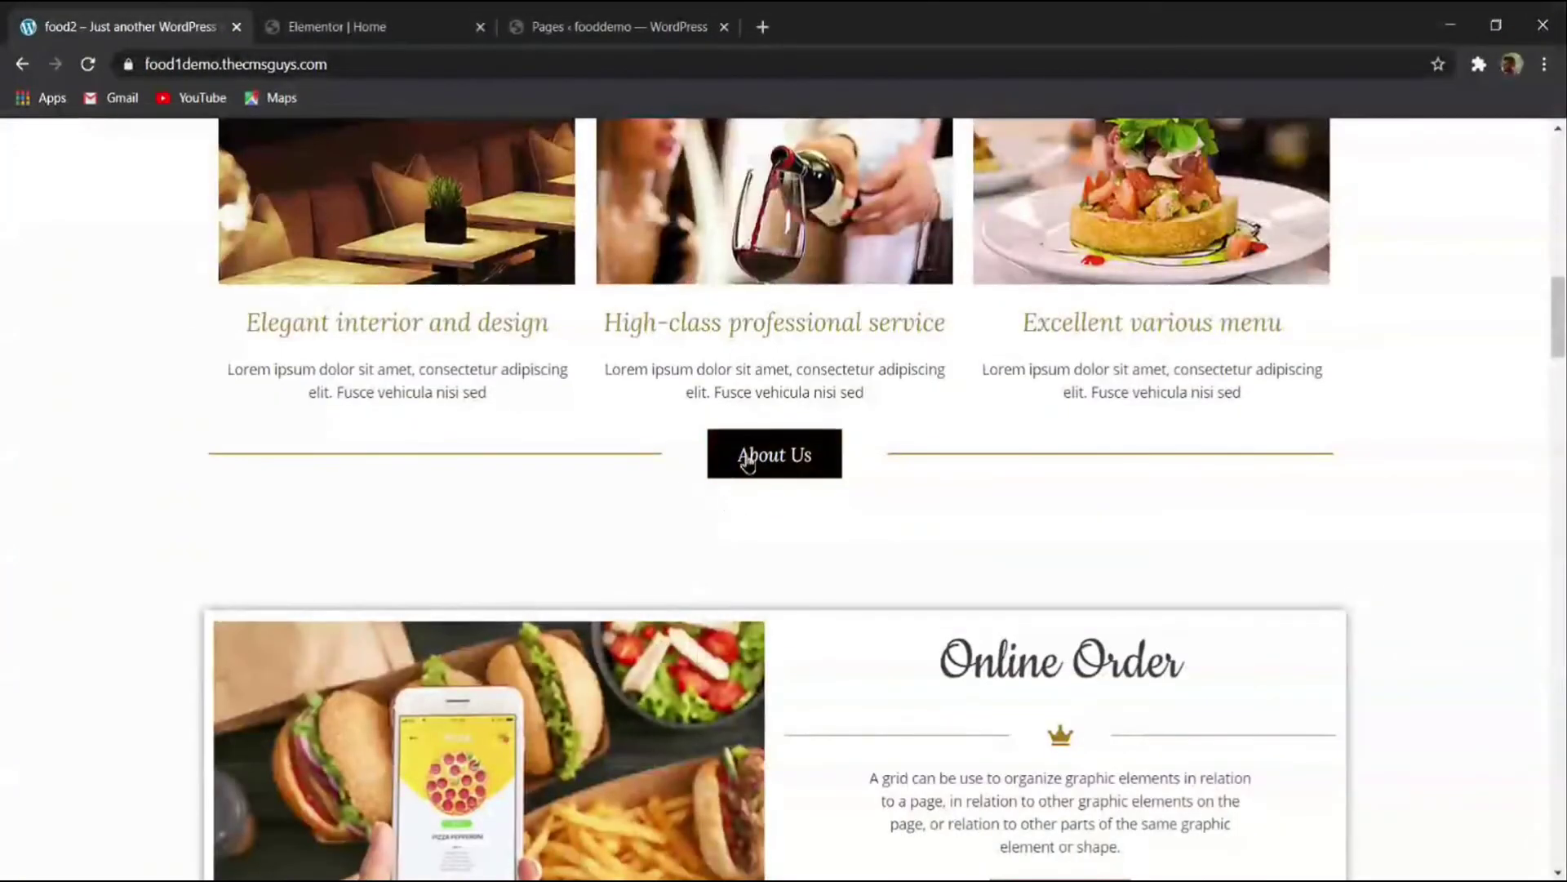
pyautogui.scroll(8, 518, 552)
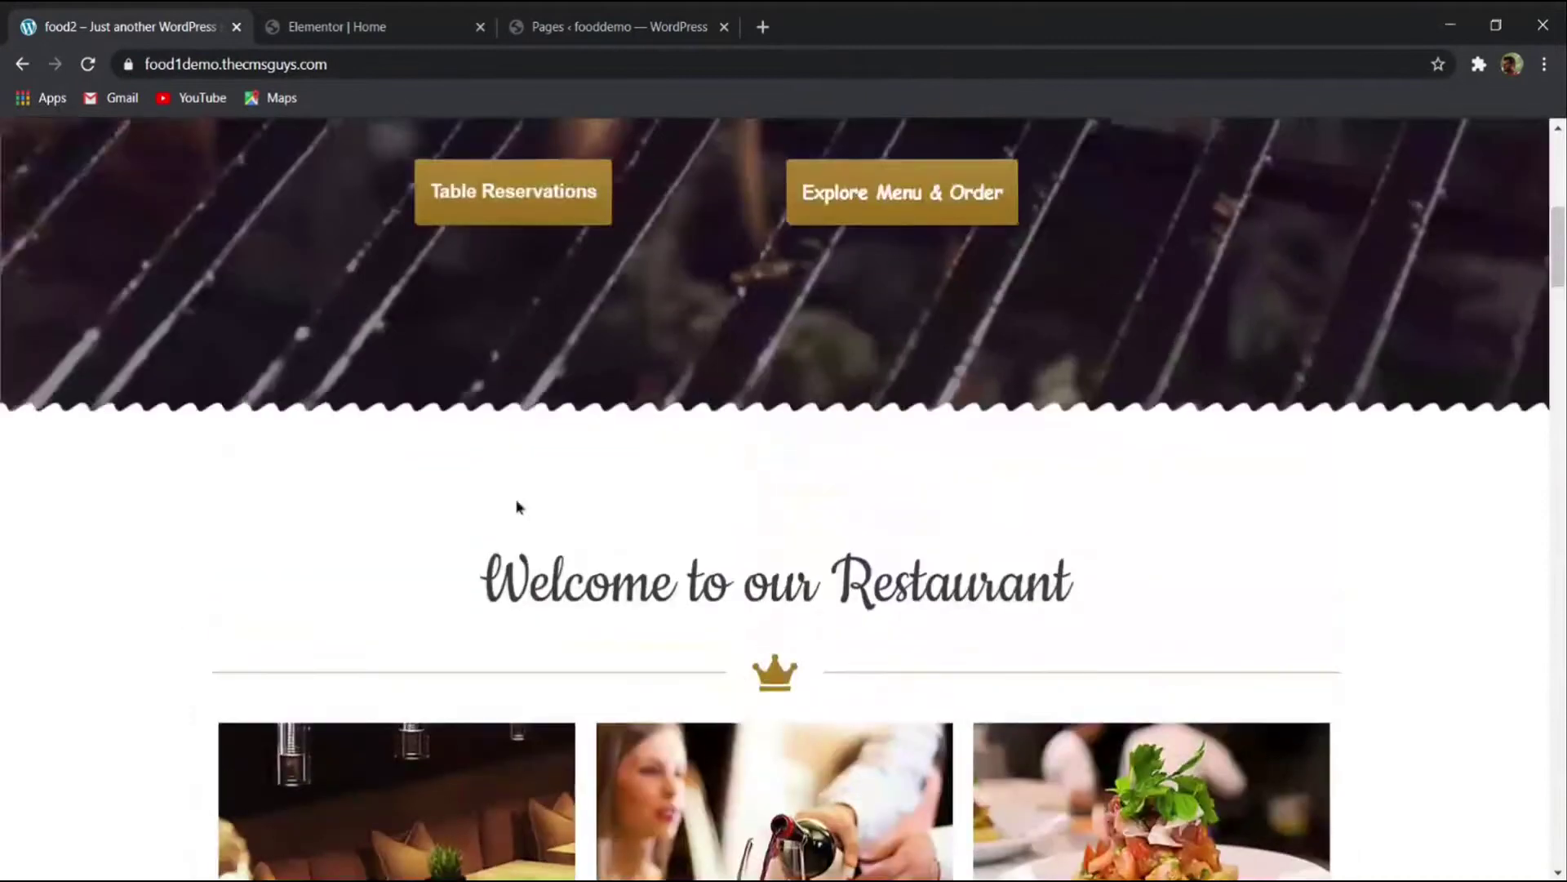
pyautogui.hotkey('ctrl', 'Tab')
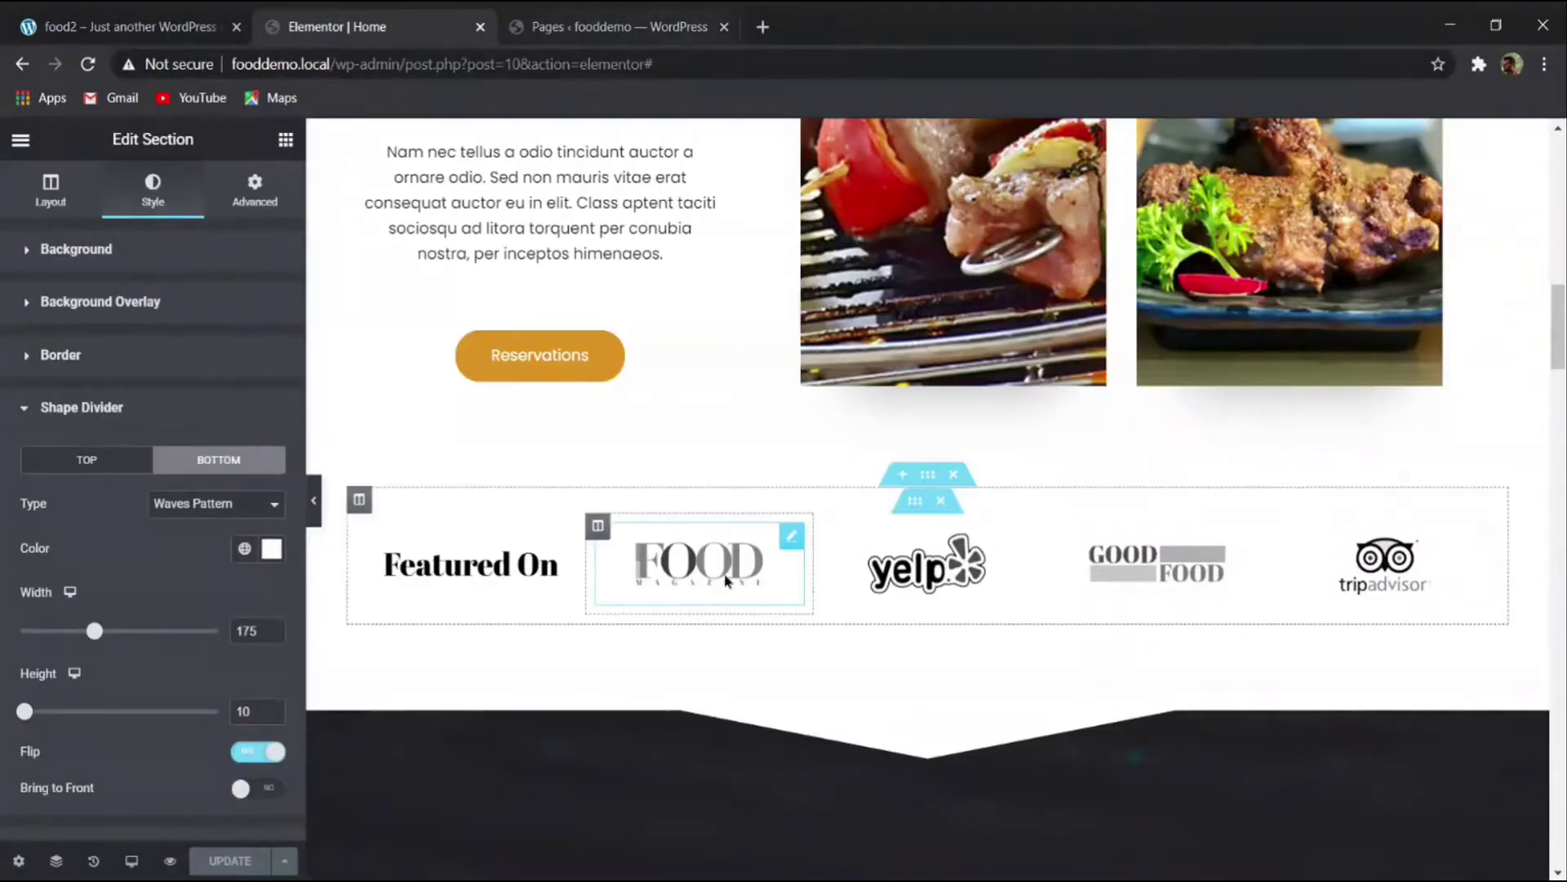
pyautogui.scroll(10, 702, 555)
pyautogui.scroll(-7, 720, 564)
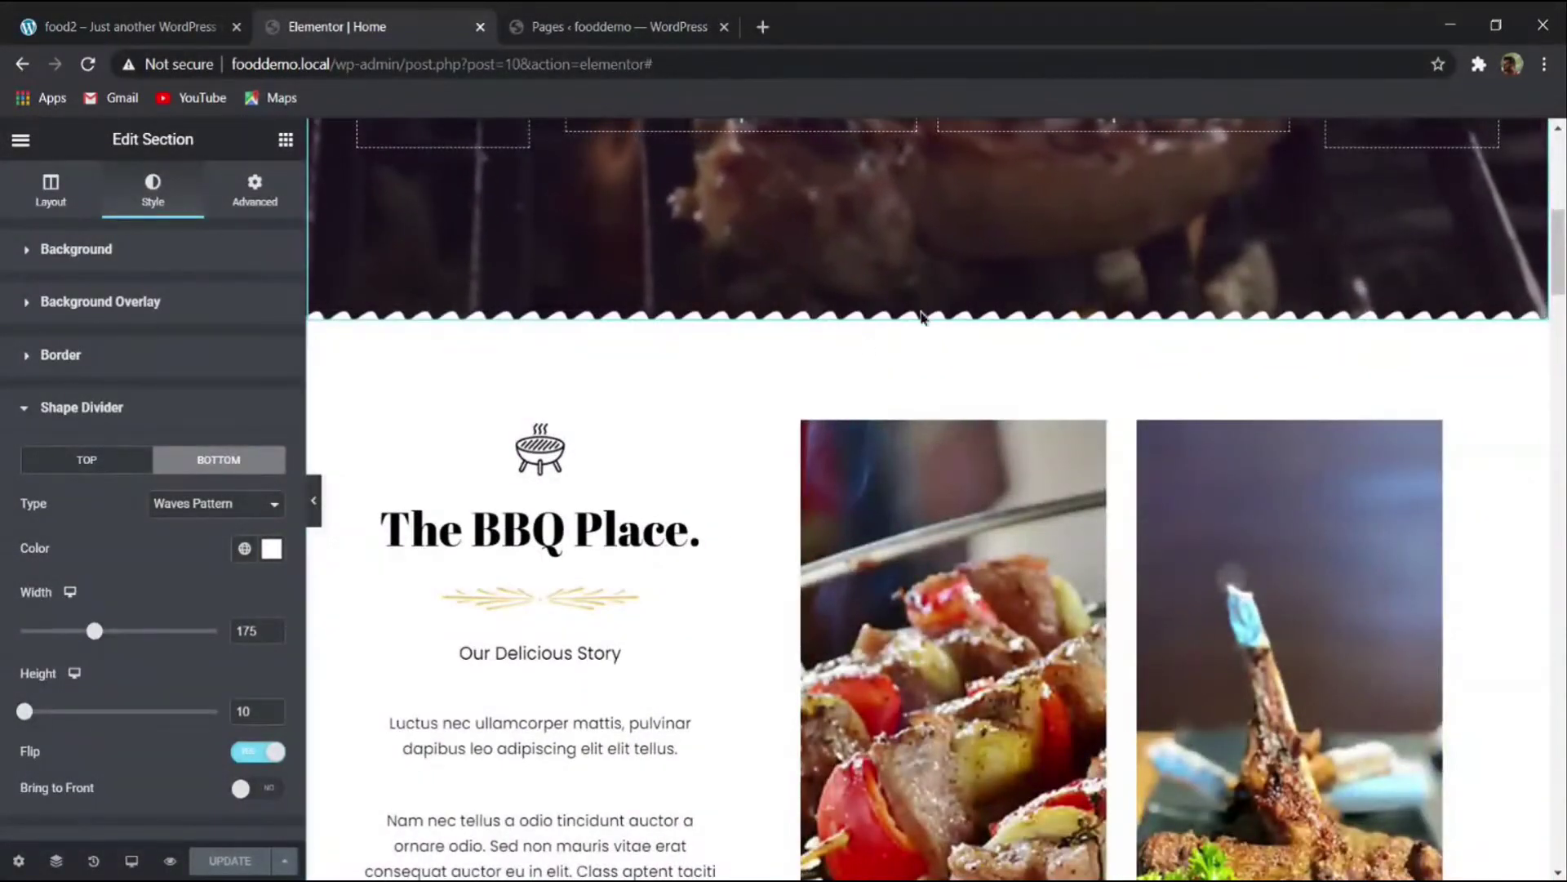
# Step: Delete the kebab image, the right image column and the leftover empty column
pyautogui.rightClick(916, 449)
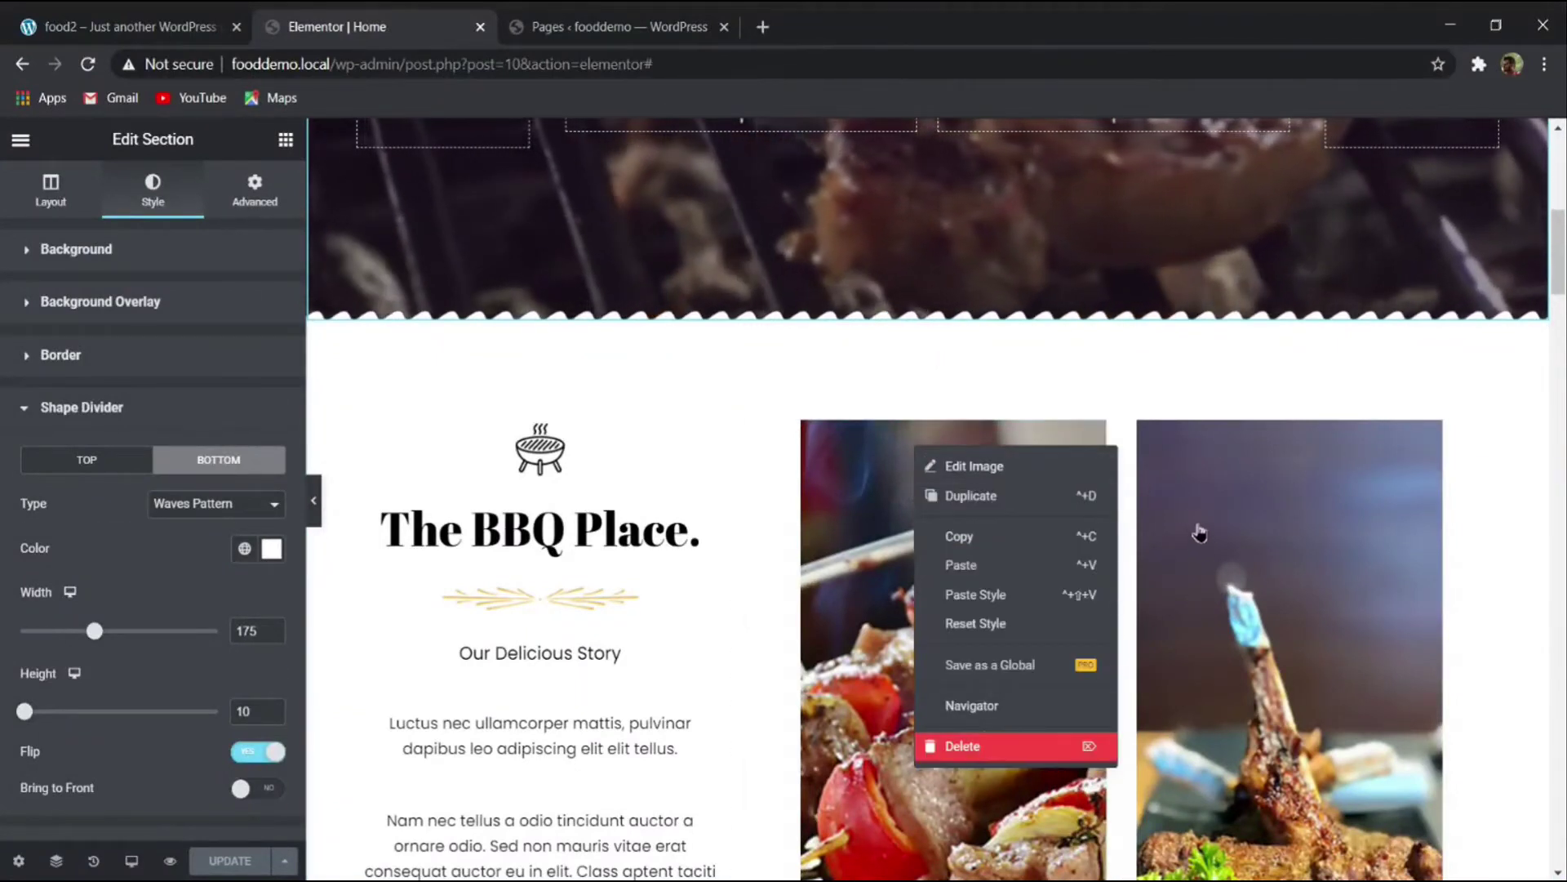
pyautogui.click(963, 745)
pyautogui.rightClick(1141, 418)
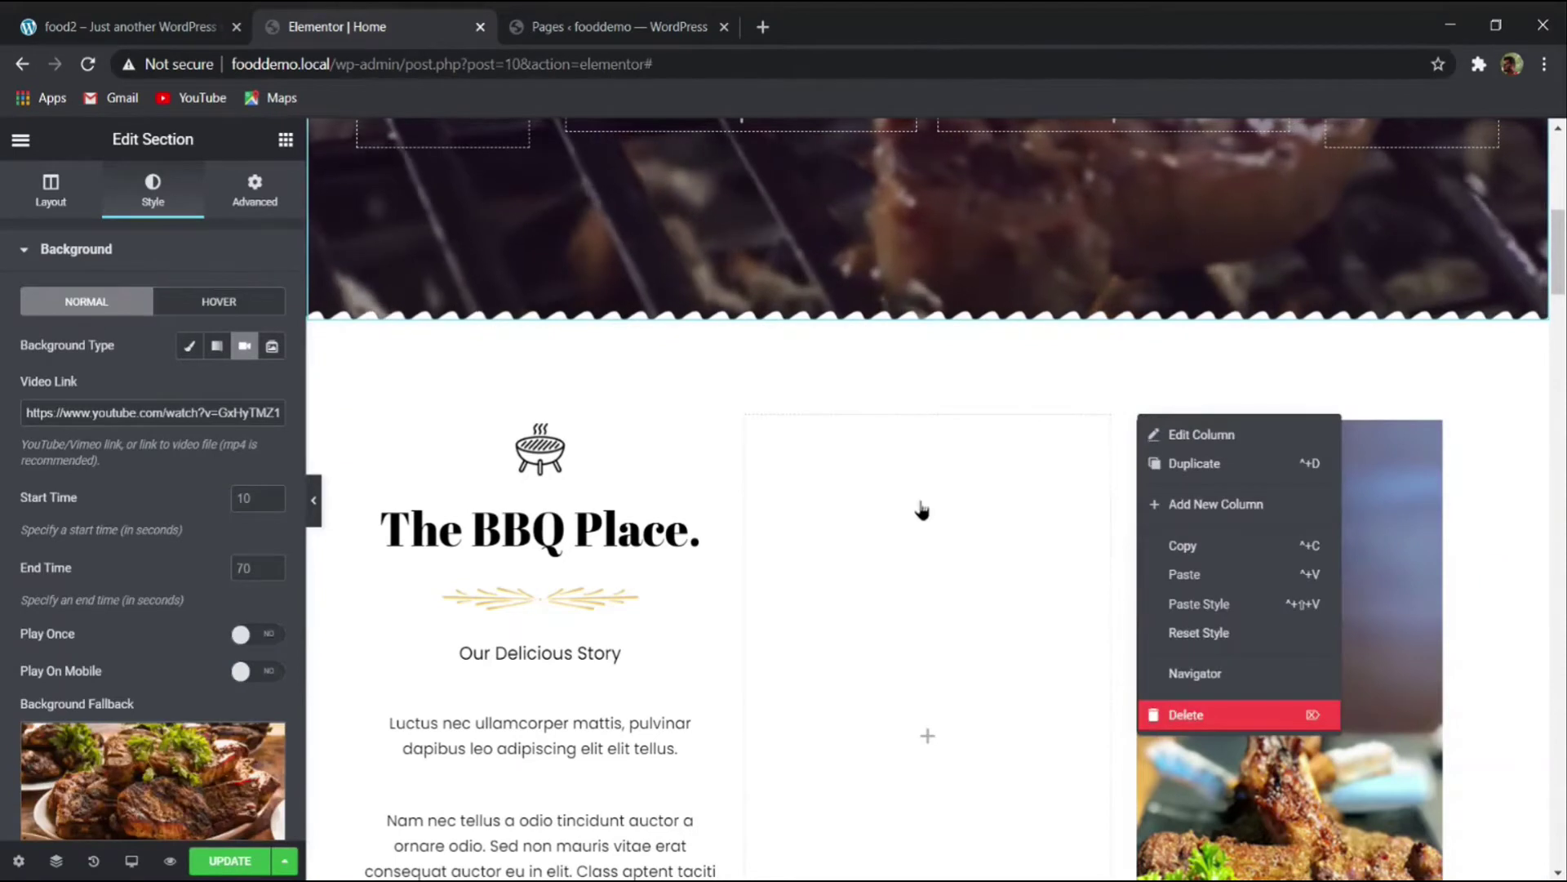
pyautogui.press('Delete')
pyautogui.rightClick(940, 421)
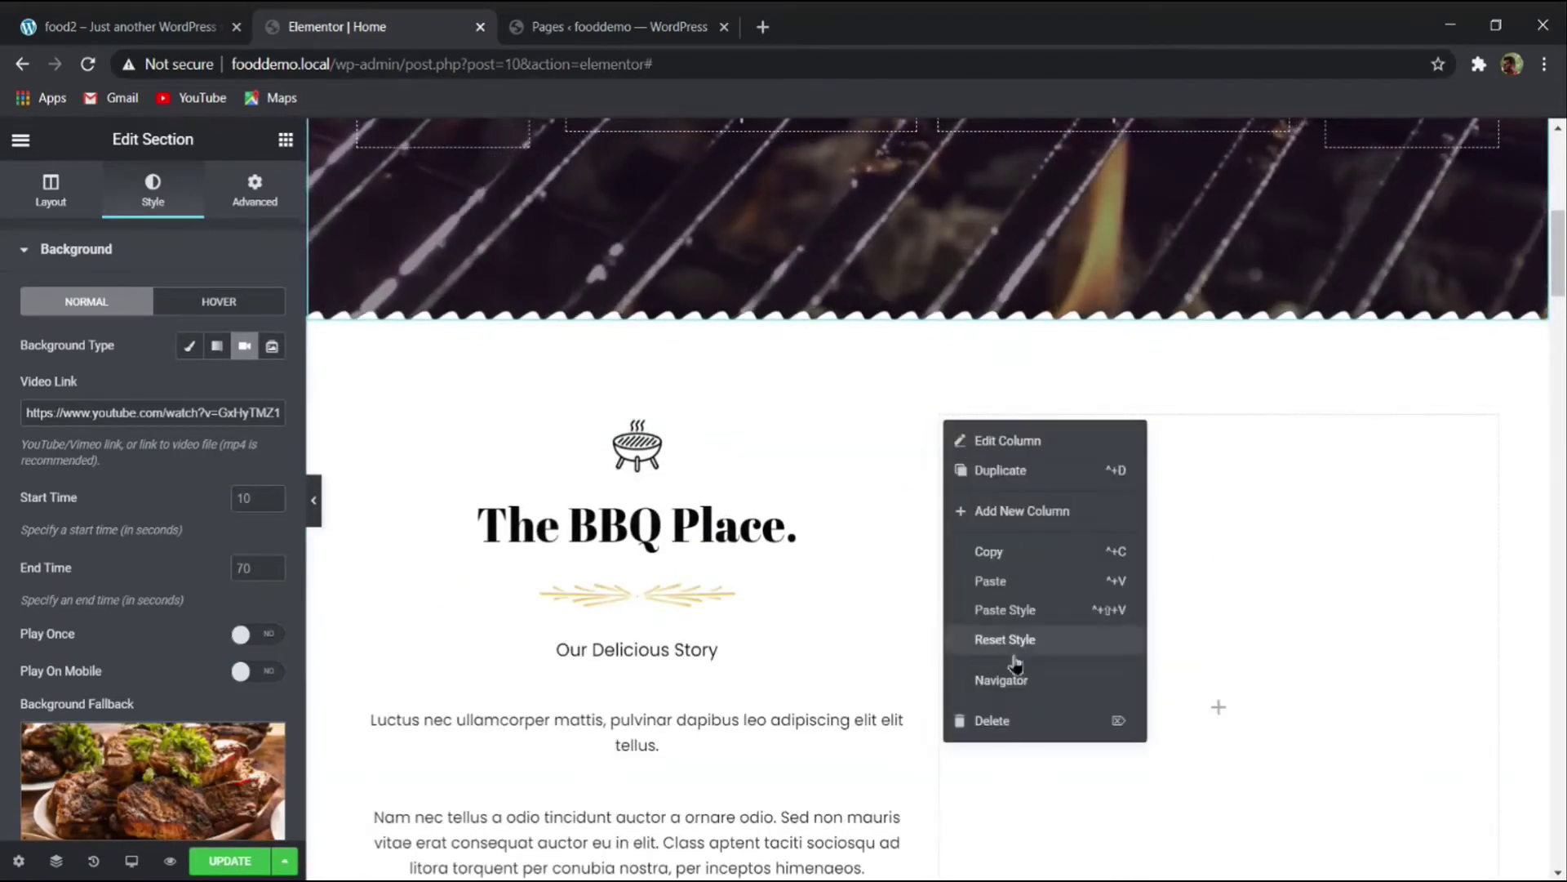
pyautogui.click(1019, 722)
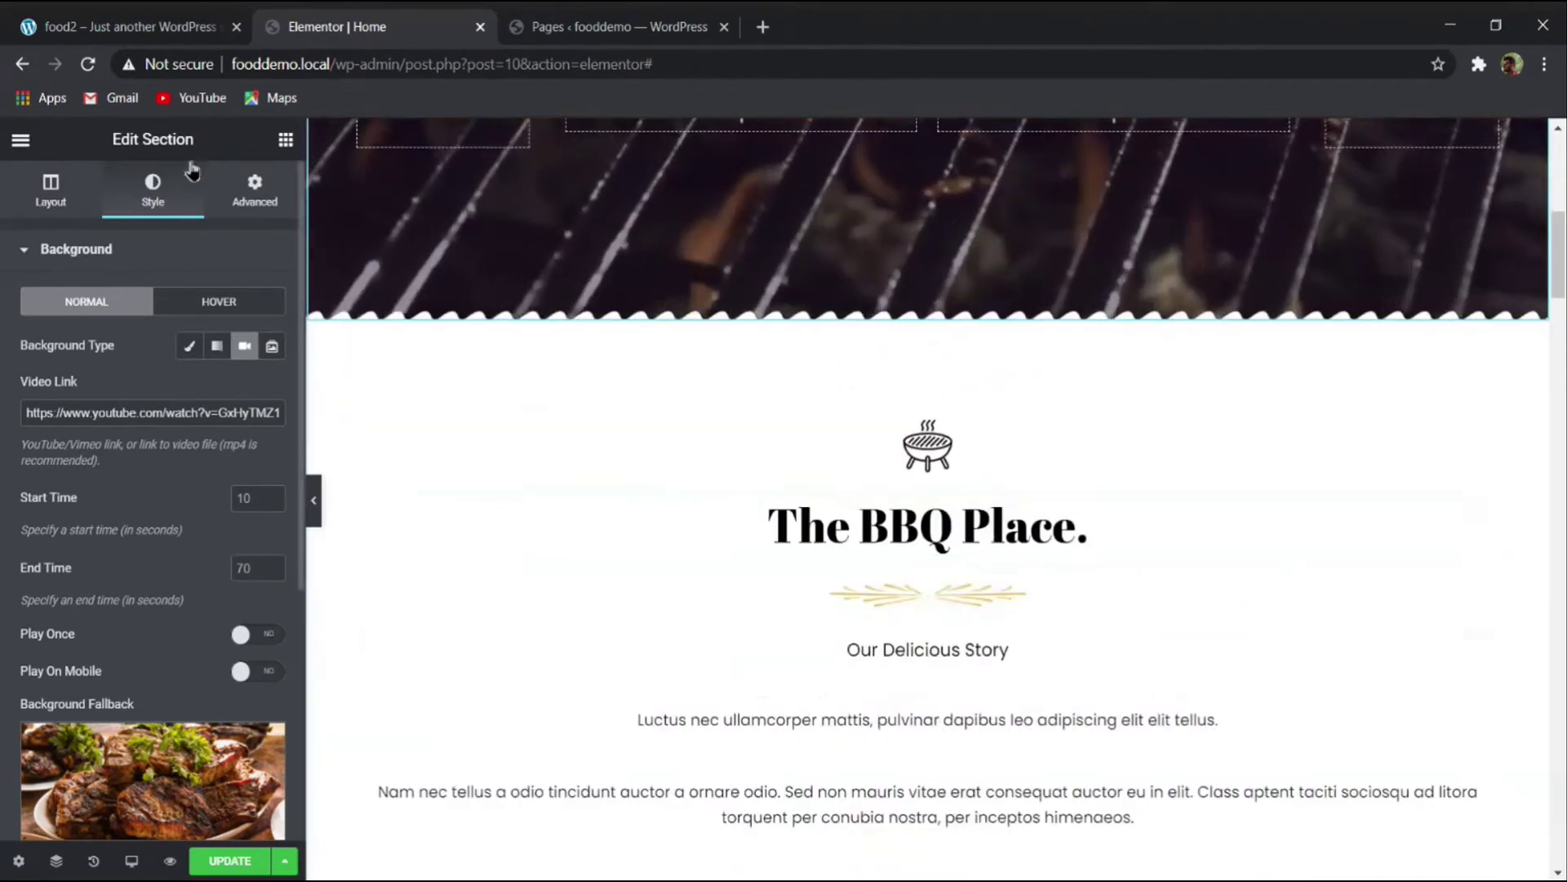
# Step: Select the demo's Welcome to our Restaurant heading text and open The BBQ Place. heading for editing
pyautogui.click(131, 26)
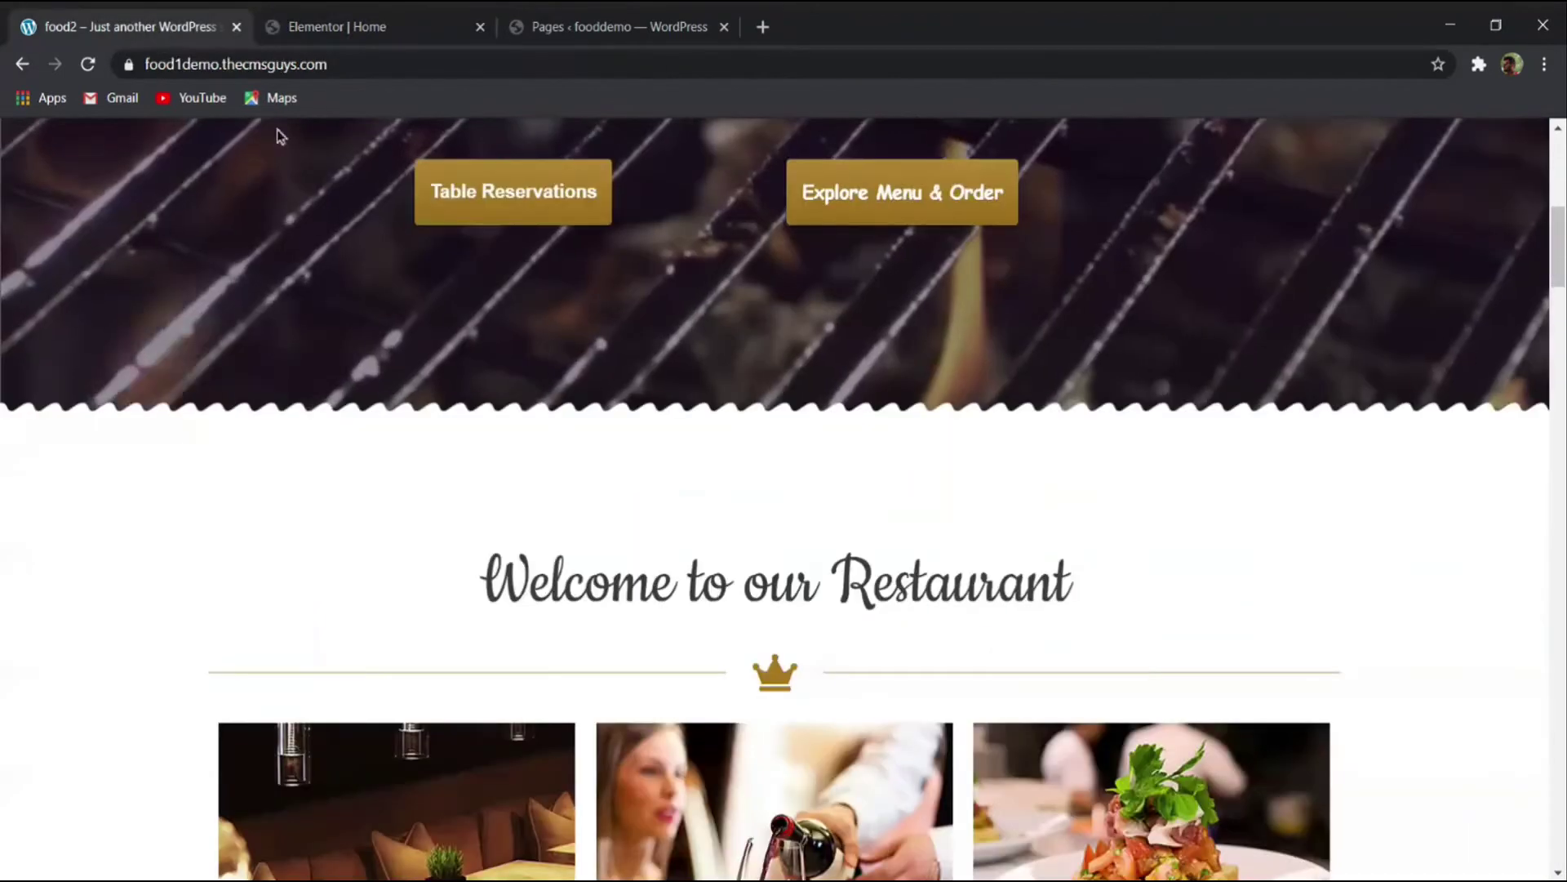
pyautogui.scroll(-2, 277, 136)
pyautogui.scroll(2, 489, 408)
pyautogui.doubleClick(682, 586)
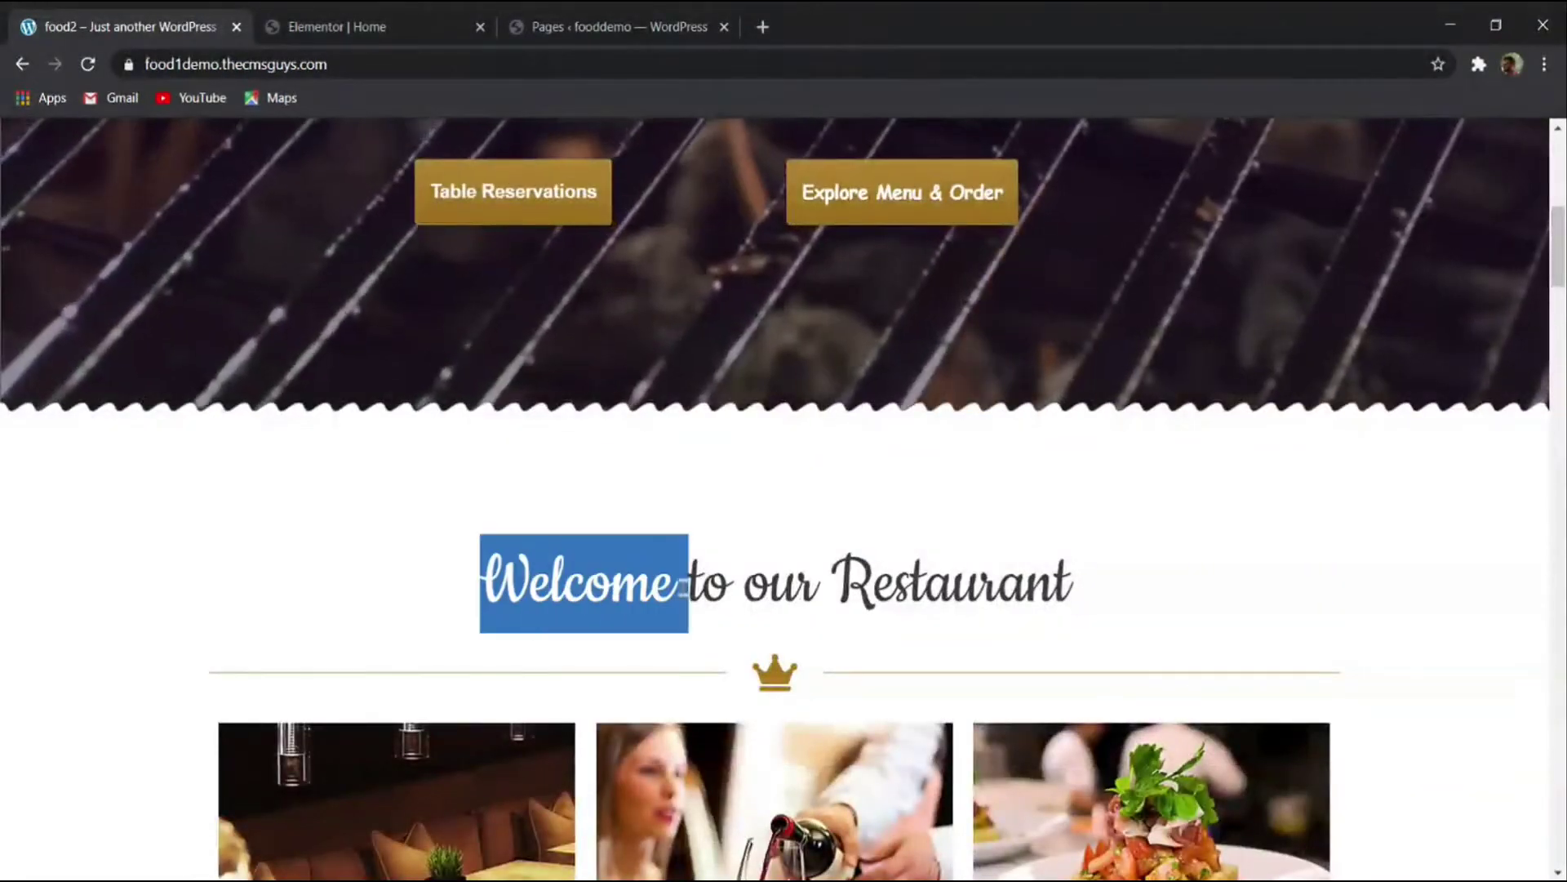
pyautogui.tripleClick(683, 586)
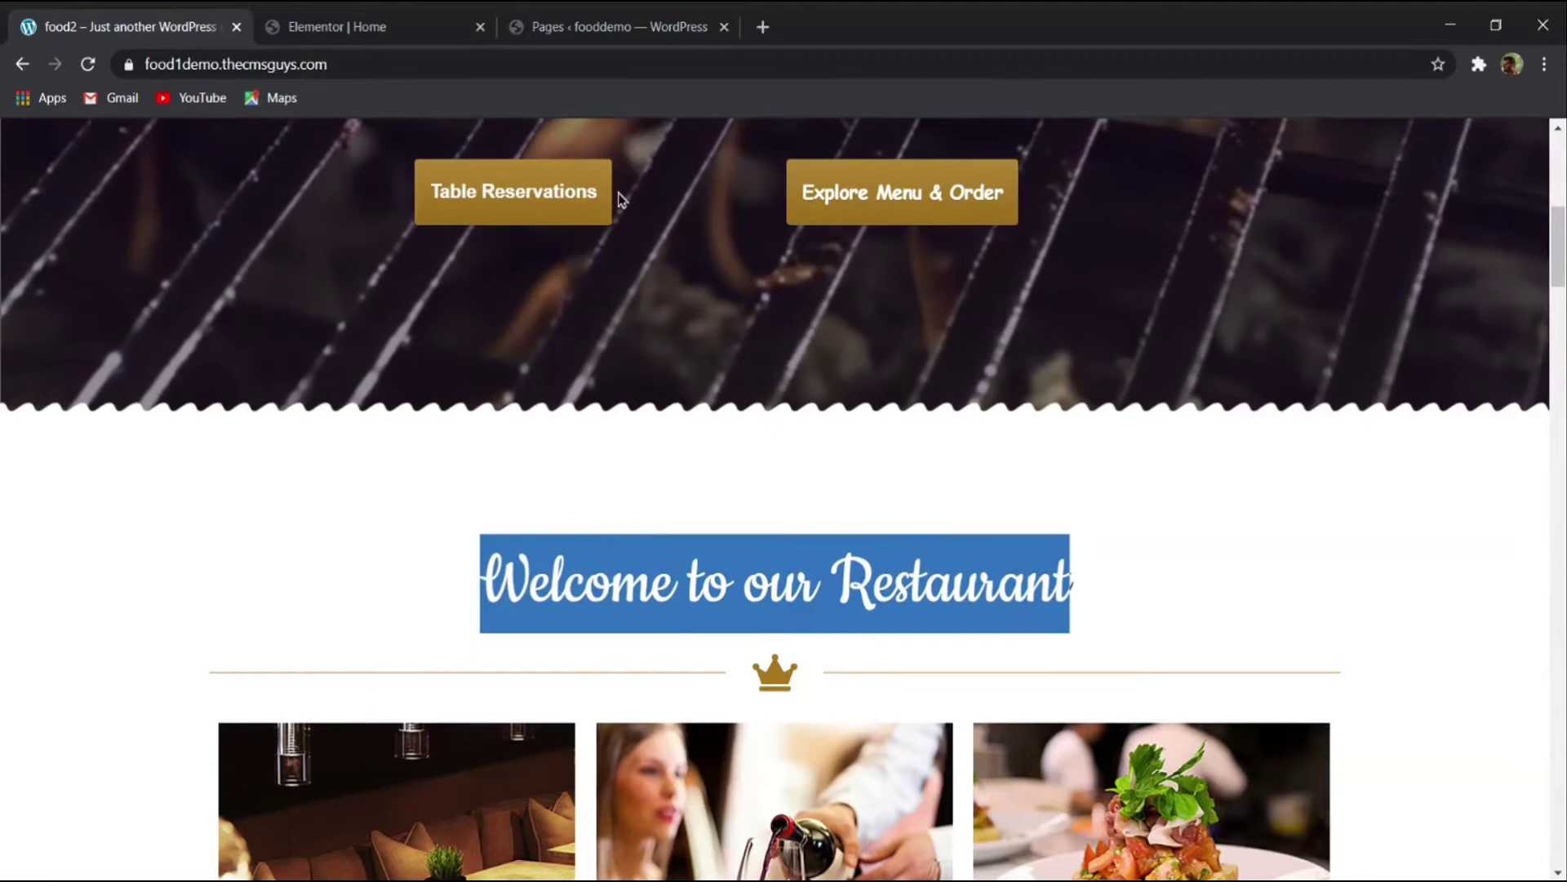
pyautogui.click(600, 28)
pyautogui.click(489, 26)
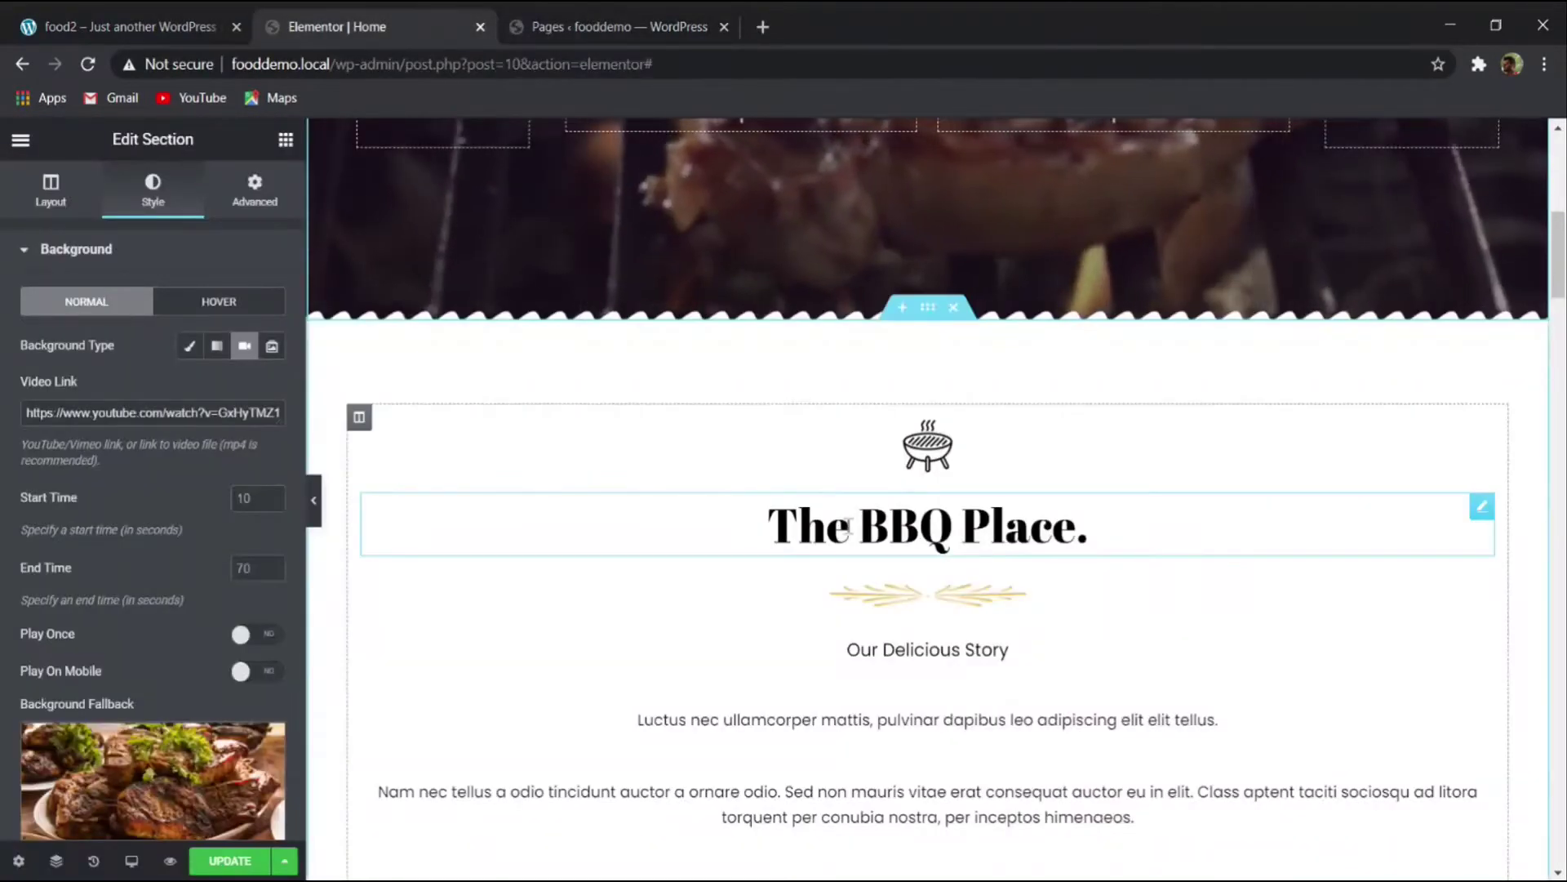
pyautogui.click(849, 527)
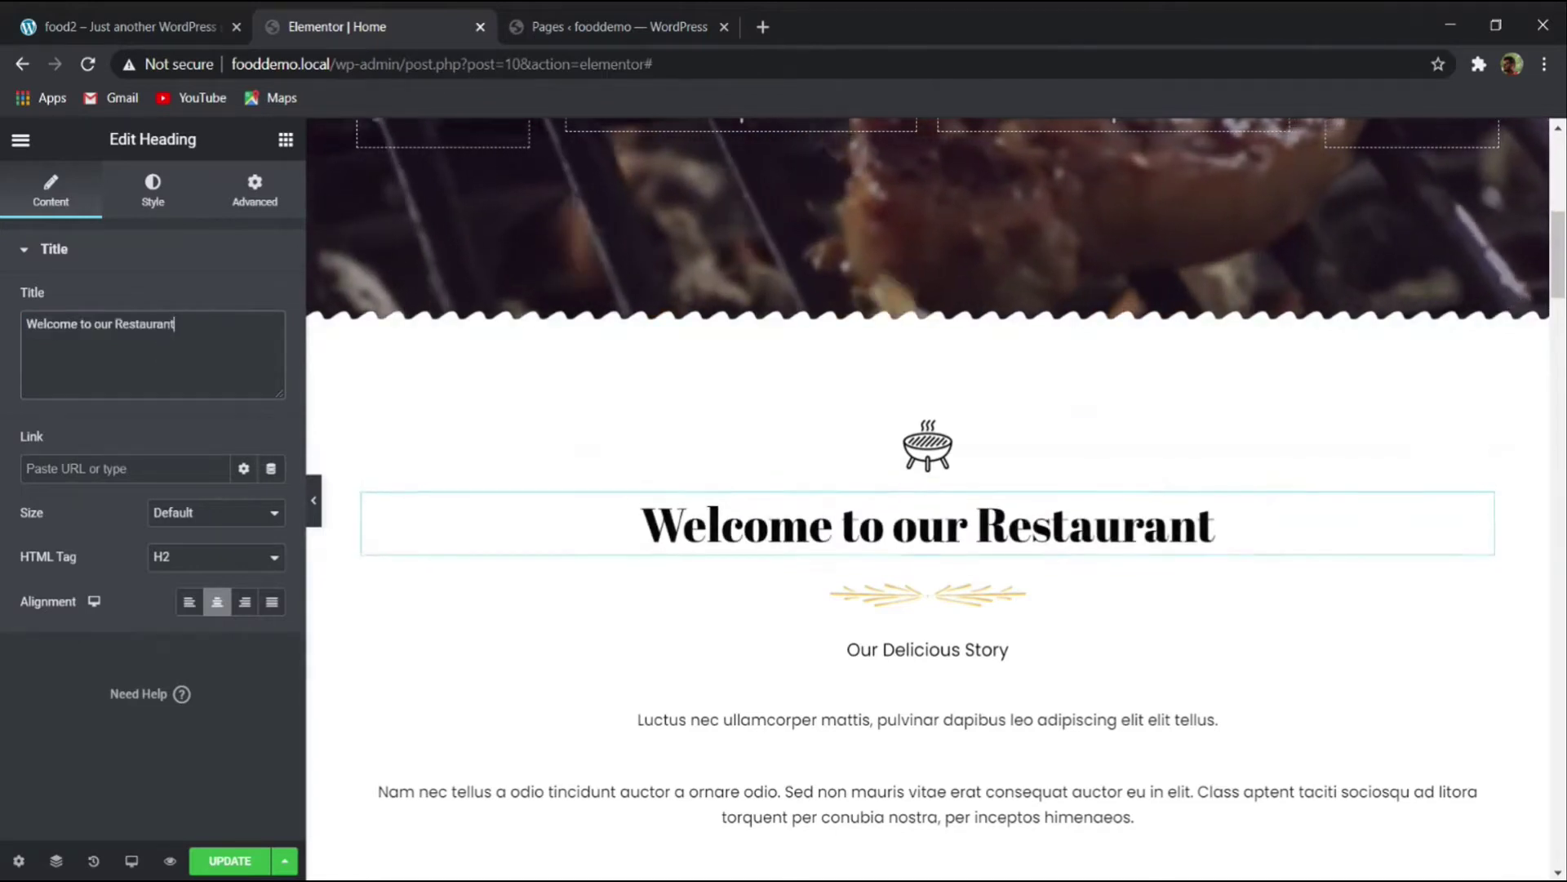
# Step: Delete the grill icon and set the heading's typography to Cookie at size 70
pyautogui.rightClick(943, 457)
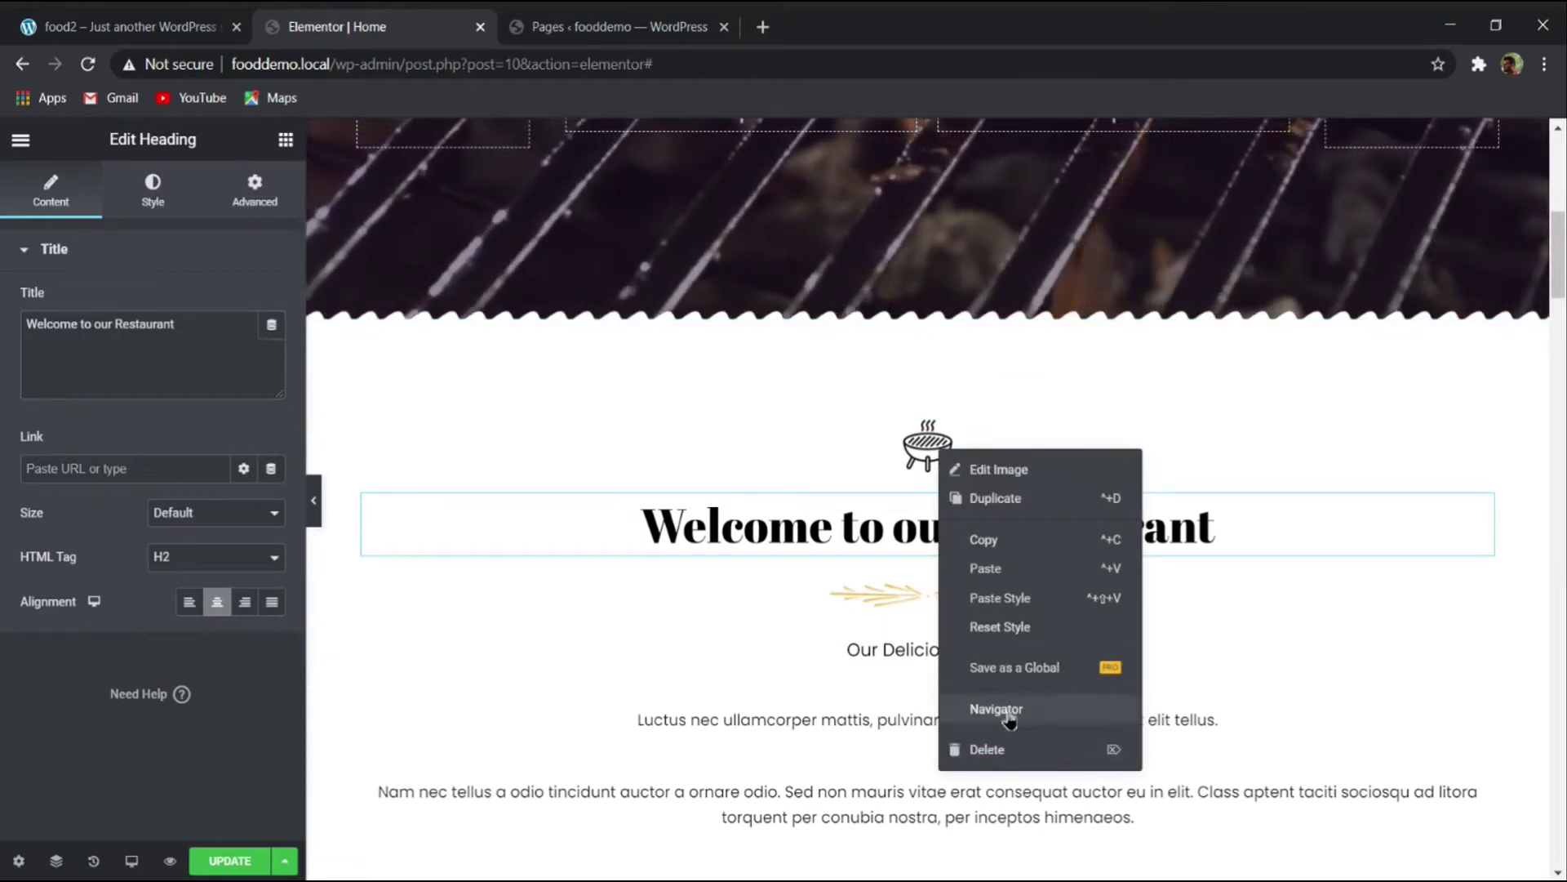
pyautogui.click(1009, 745)
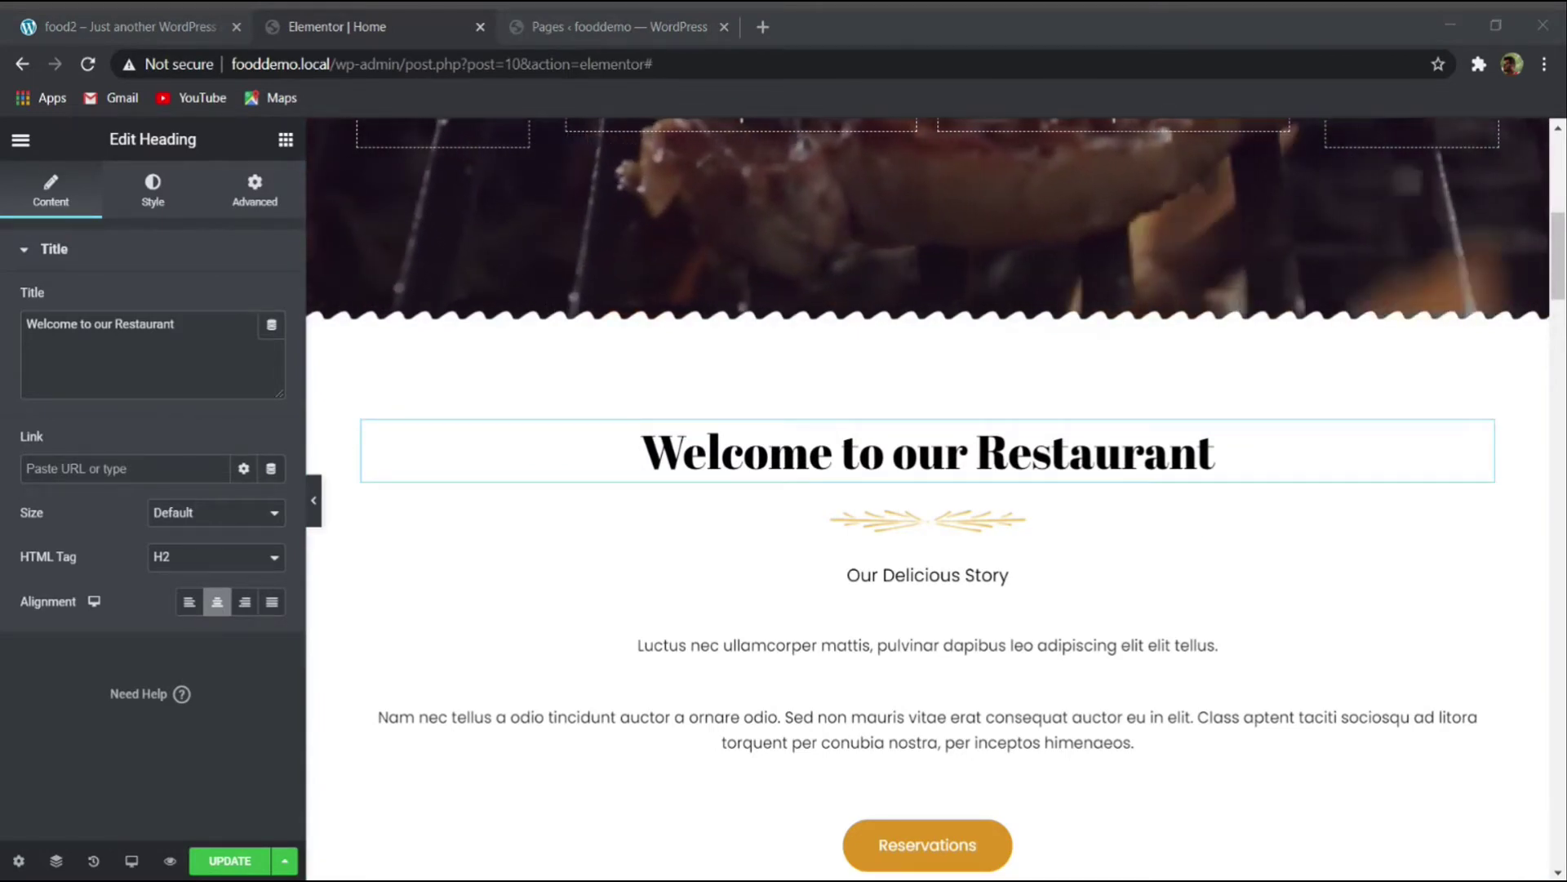
pyautogui.click(162, 209)
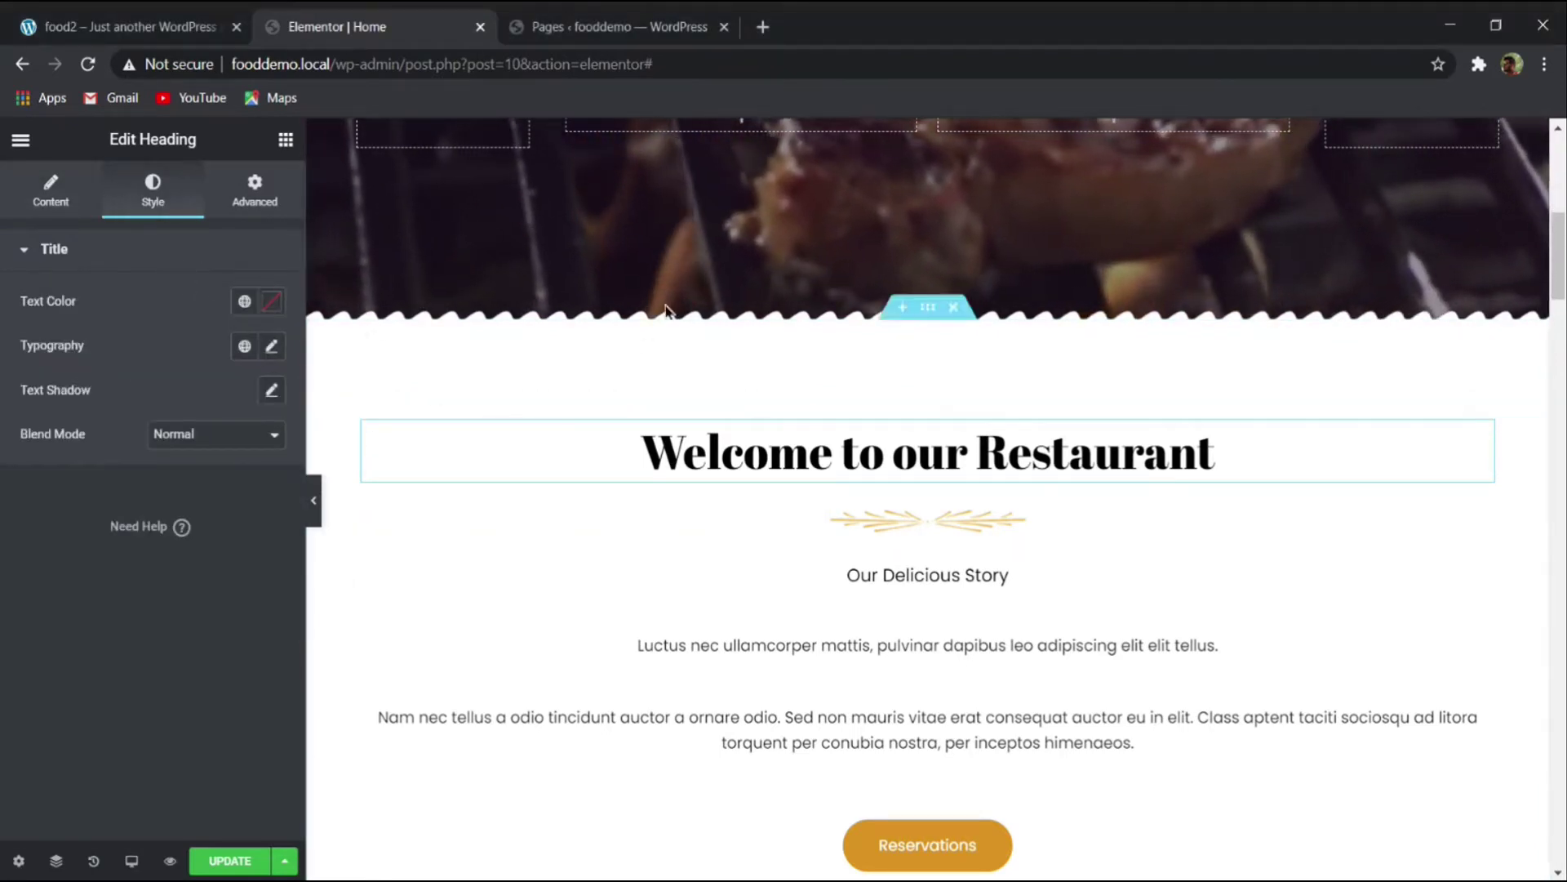
pyautogui.click(273, 348)
pyautogui.click(216, 445)
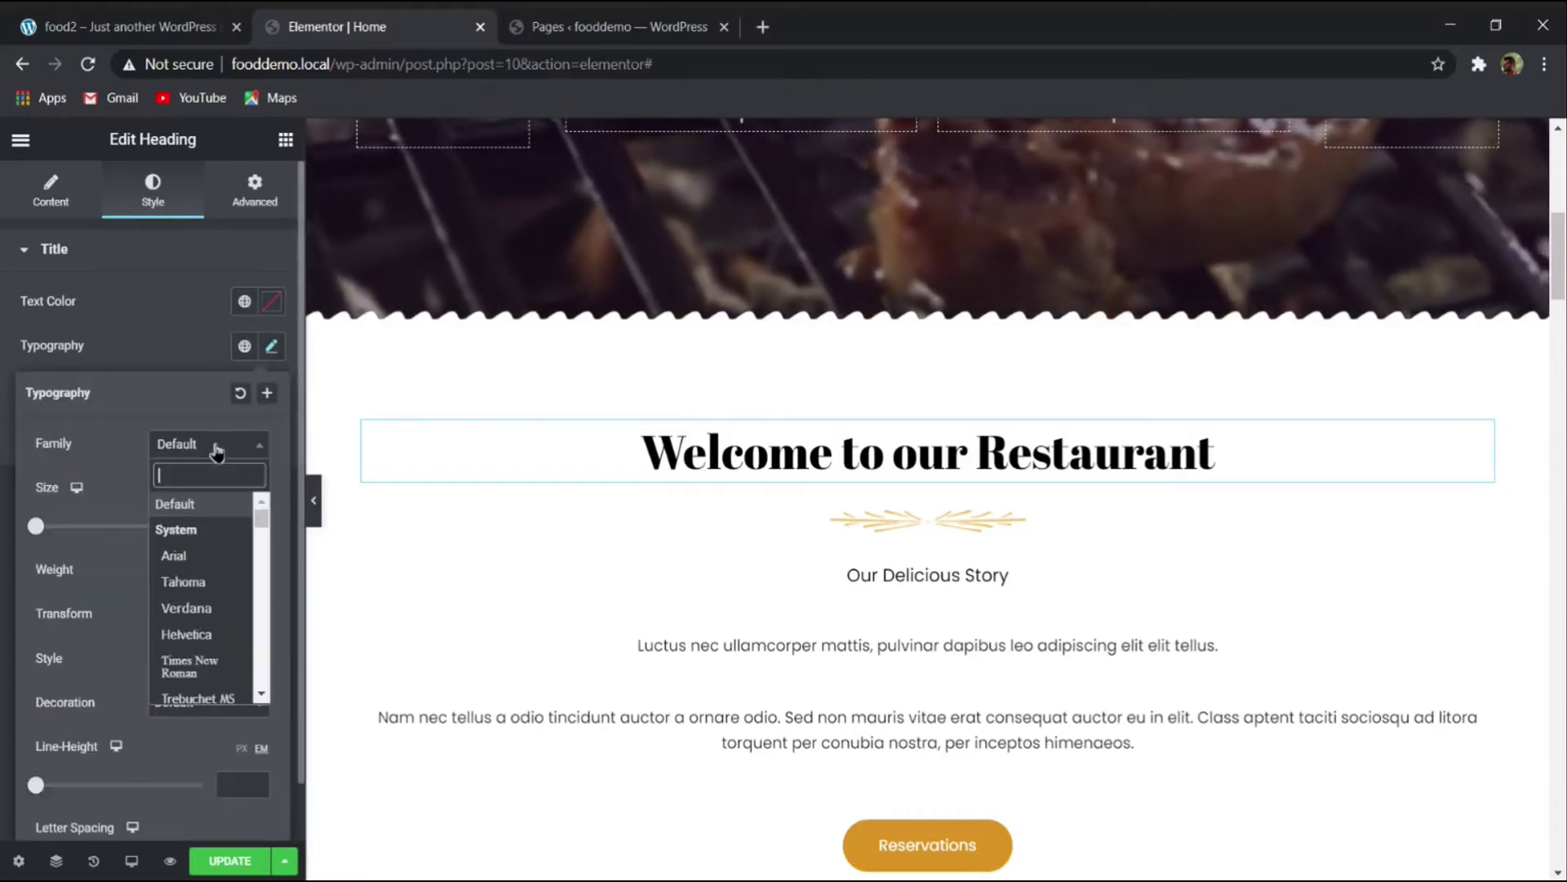
pyautogui.write('cook')
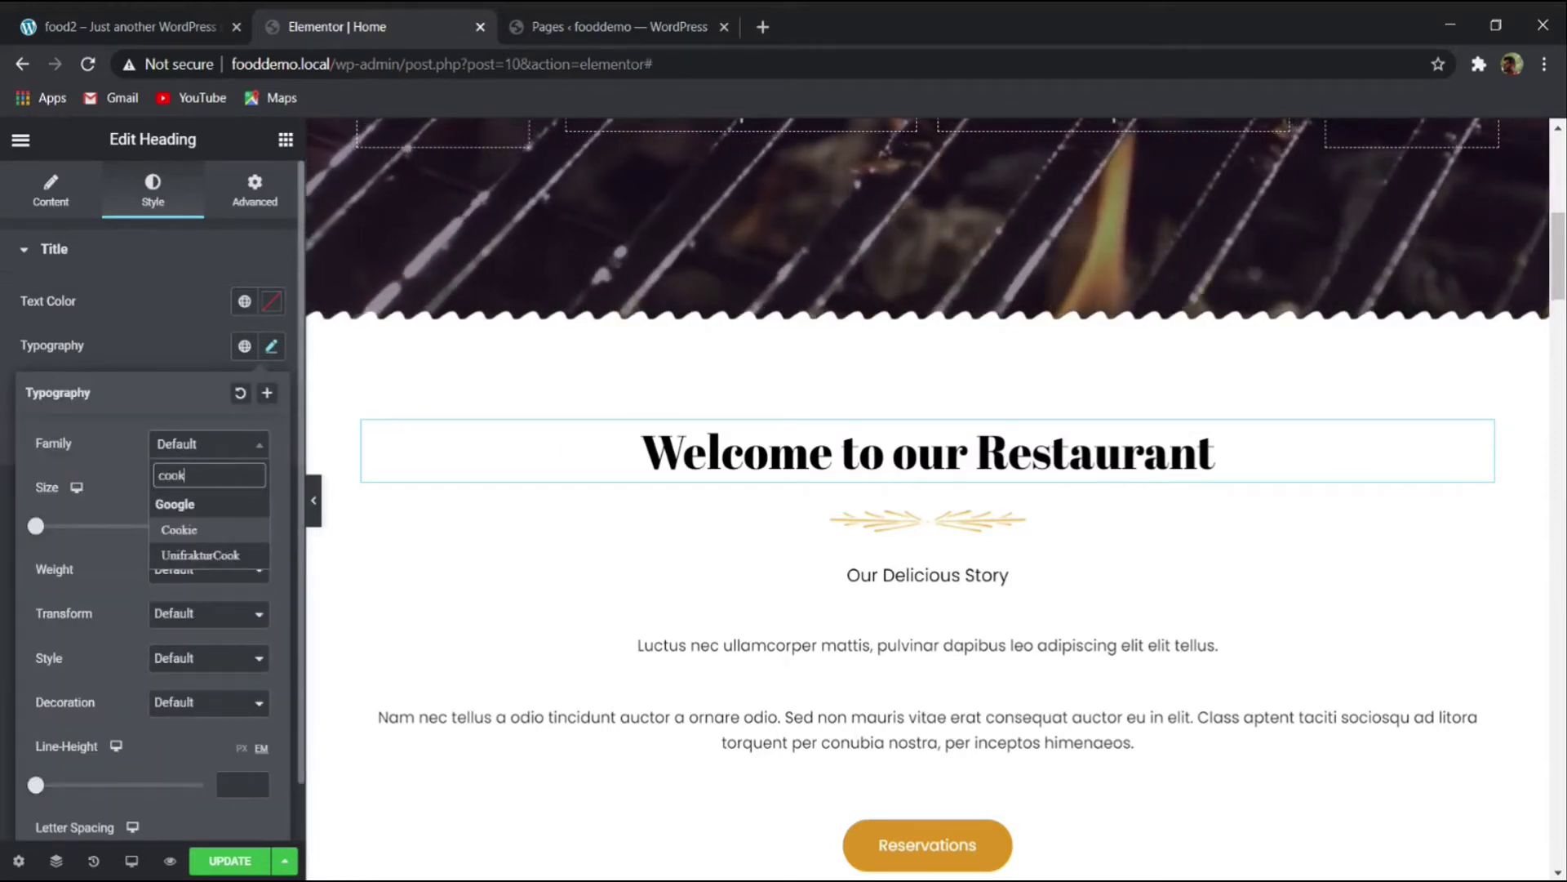
pyautogui.press('Return')
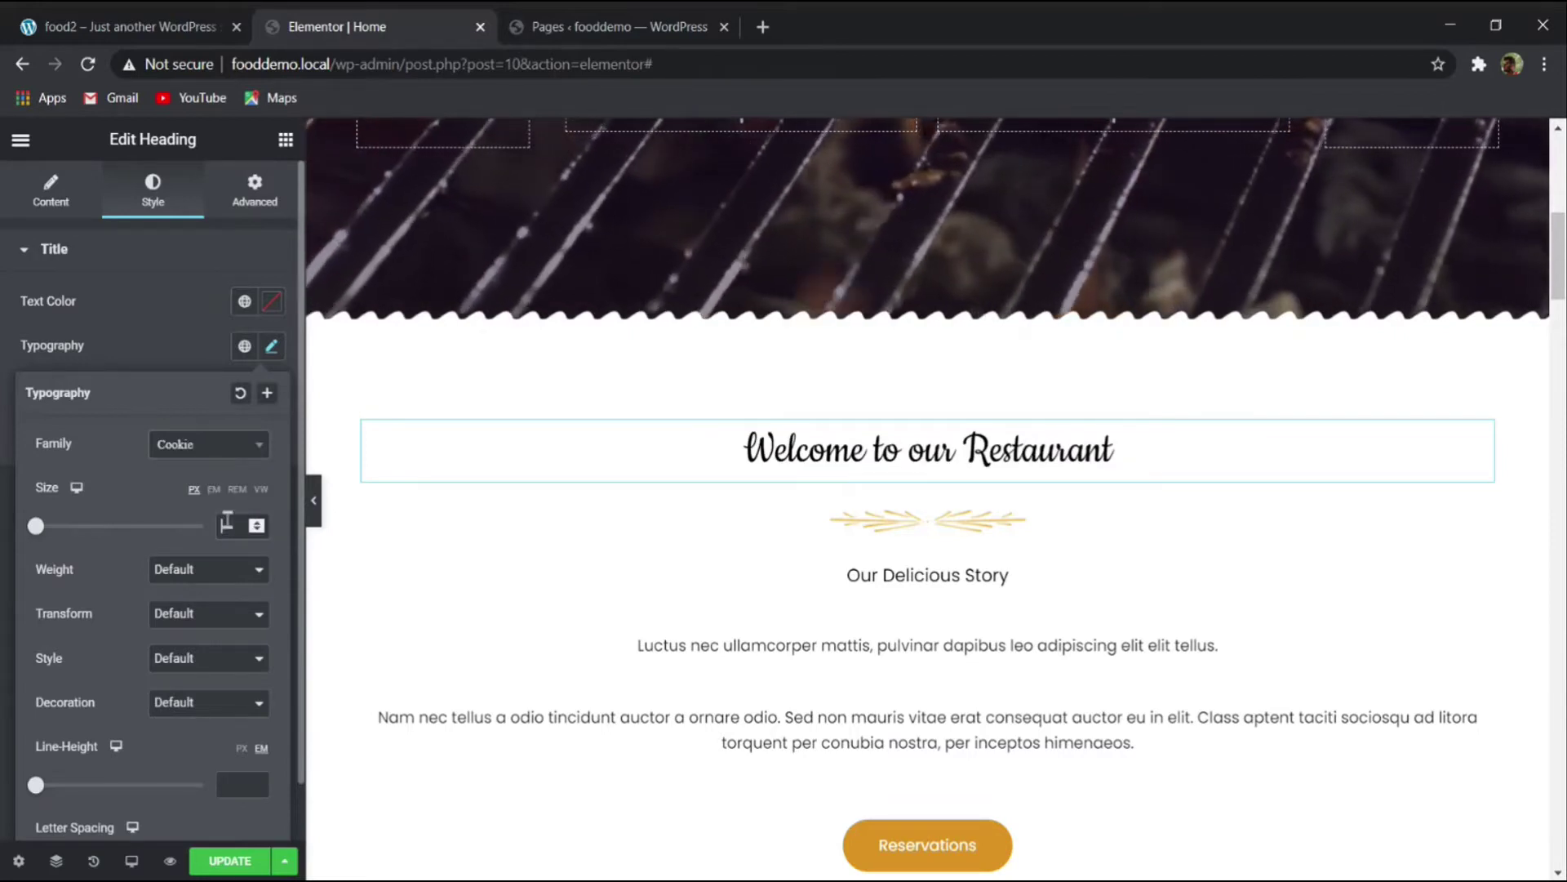
pyautogui.click(227, 525)
pyautogui.write('70')
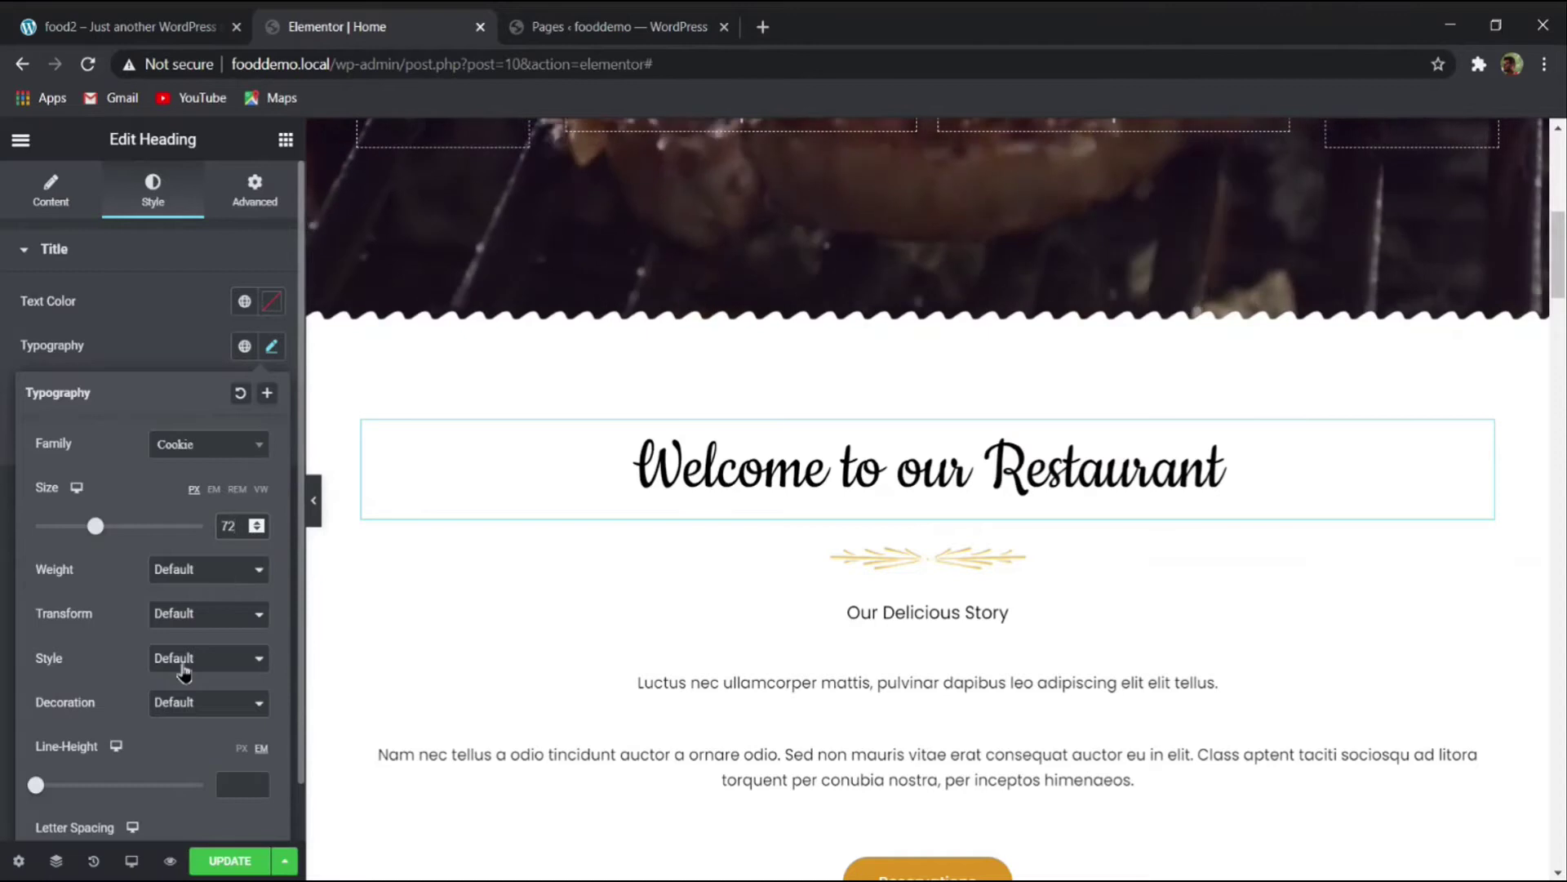
pyautogui.click(187, 366)
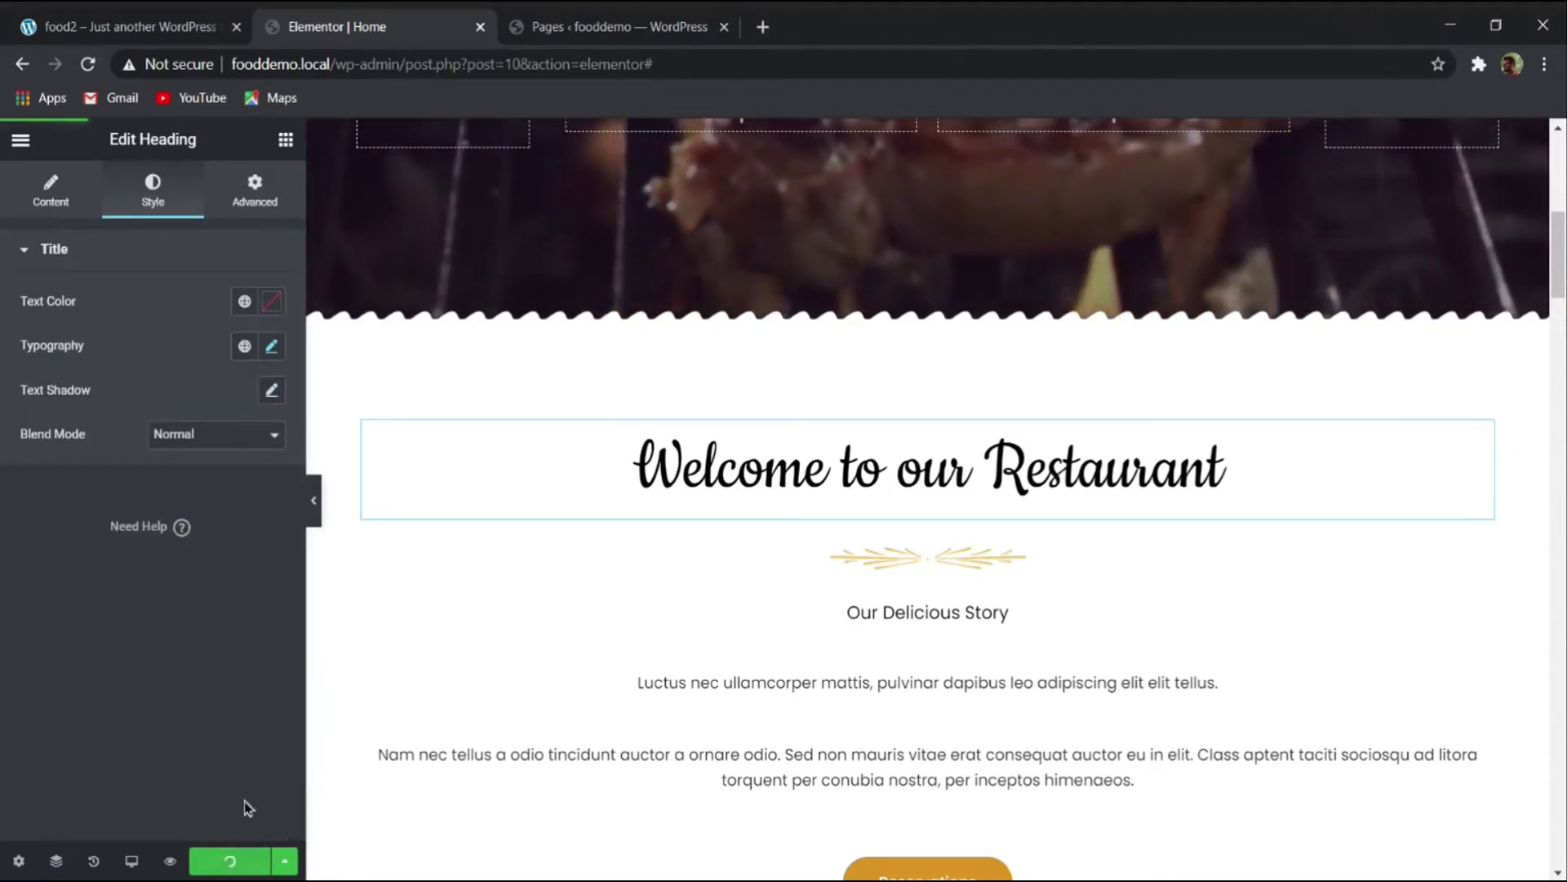
# Step: Compare with the demo site and select the gold leaf divider image
pyautogui.click(100, 22)
pyautogui.click(675, 713)
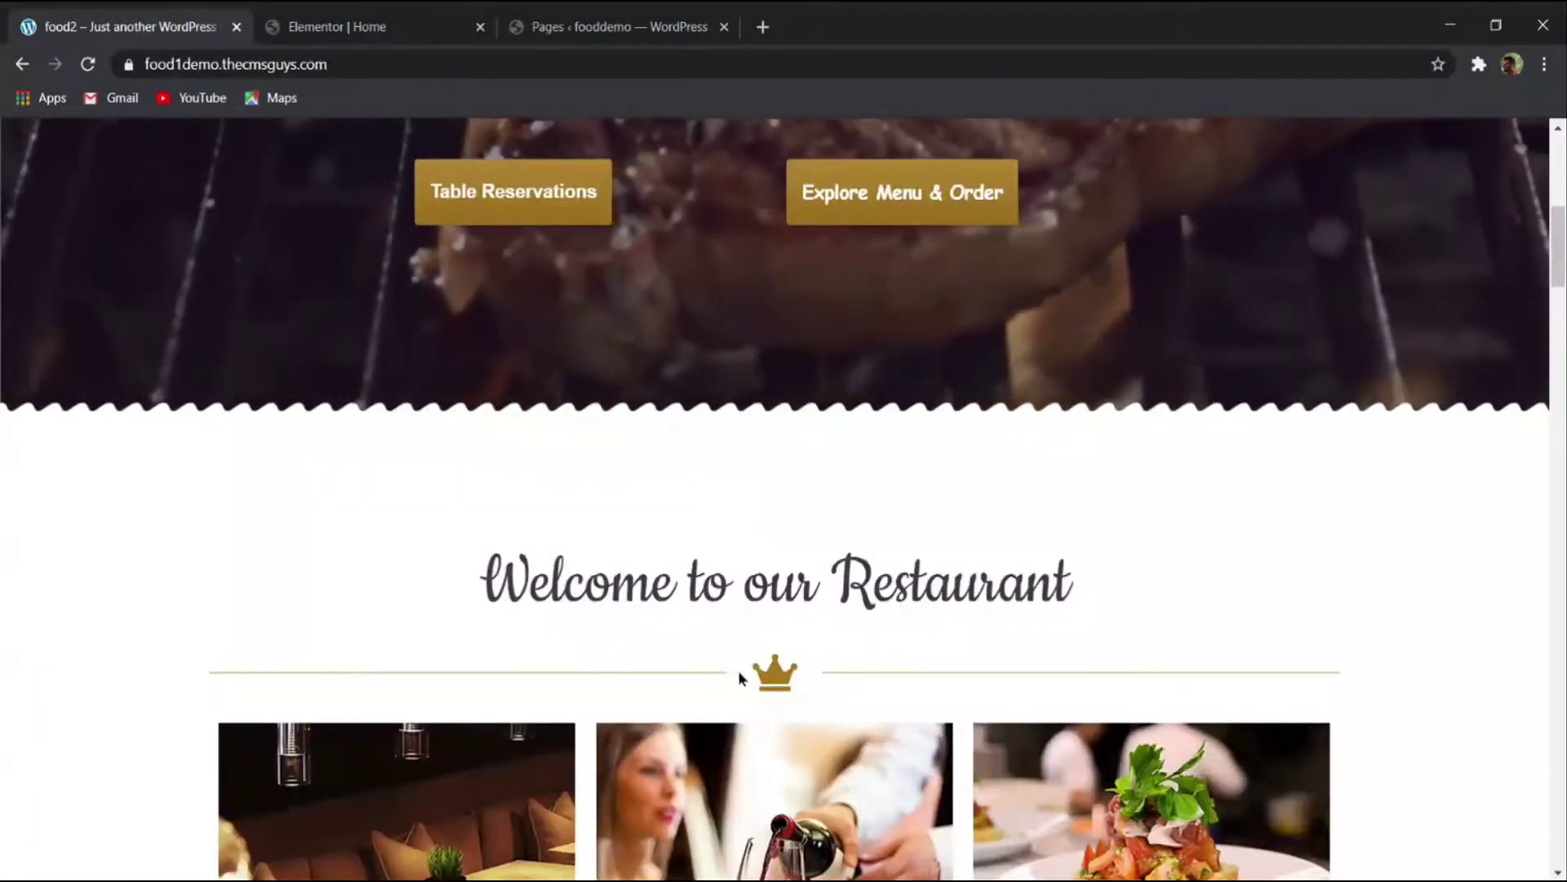
pyautogui.hotkey('ctrl', 'Tab')
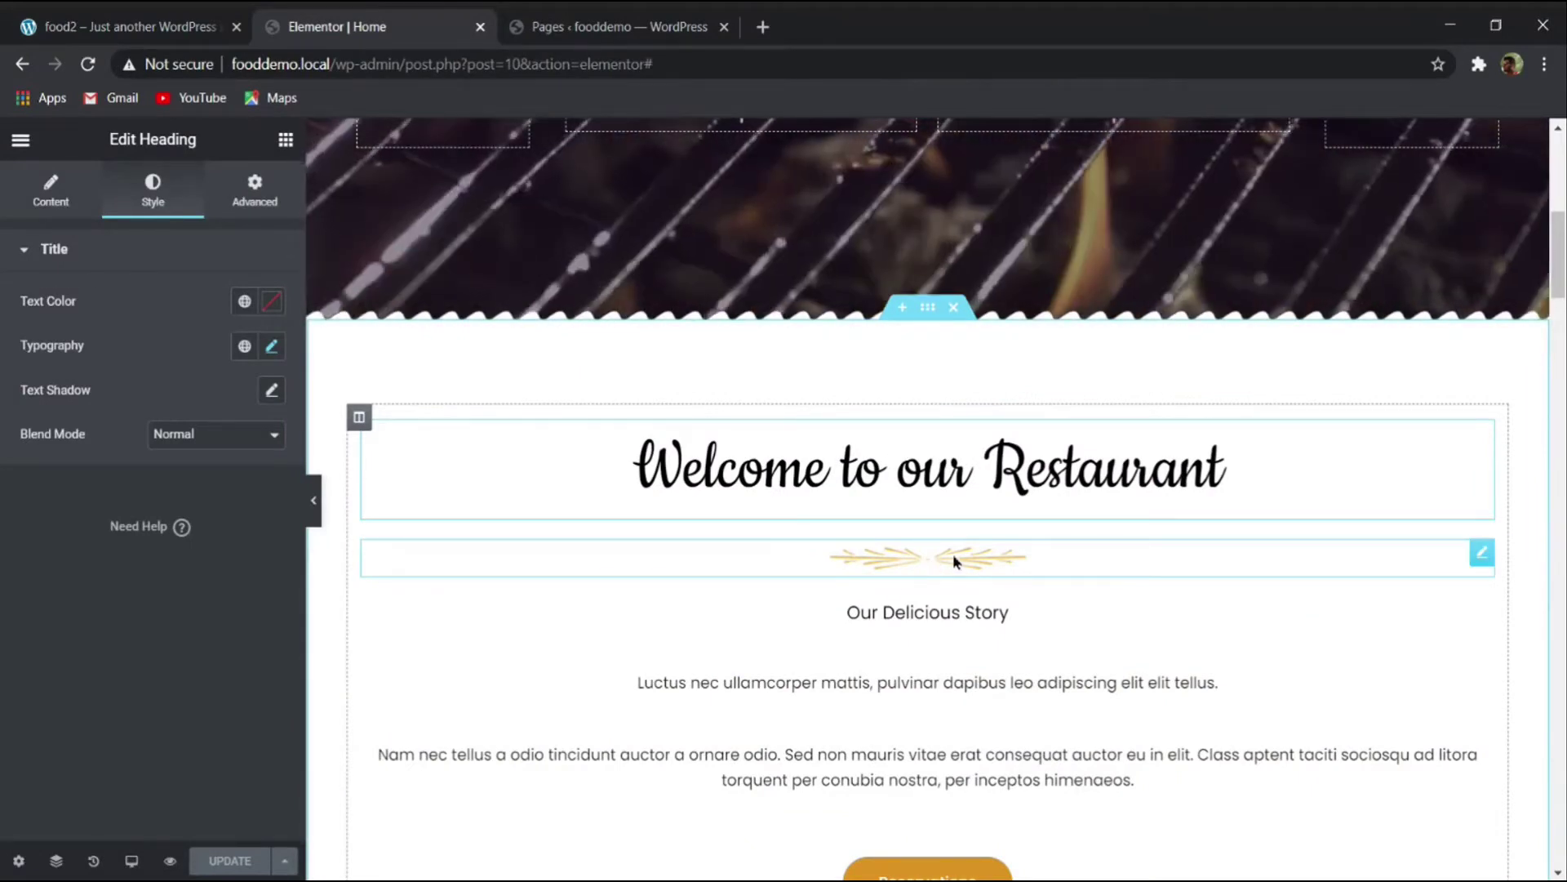
pyautogui.click(953, 556)
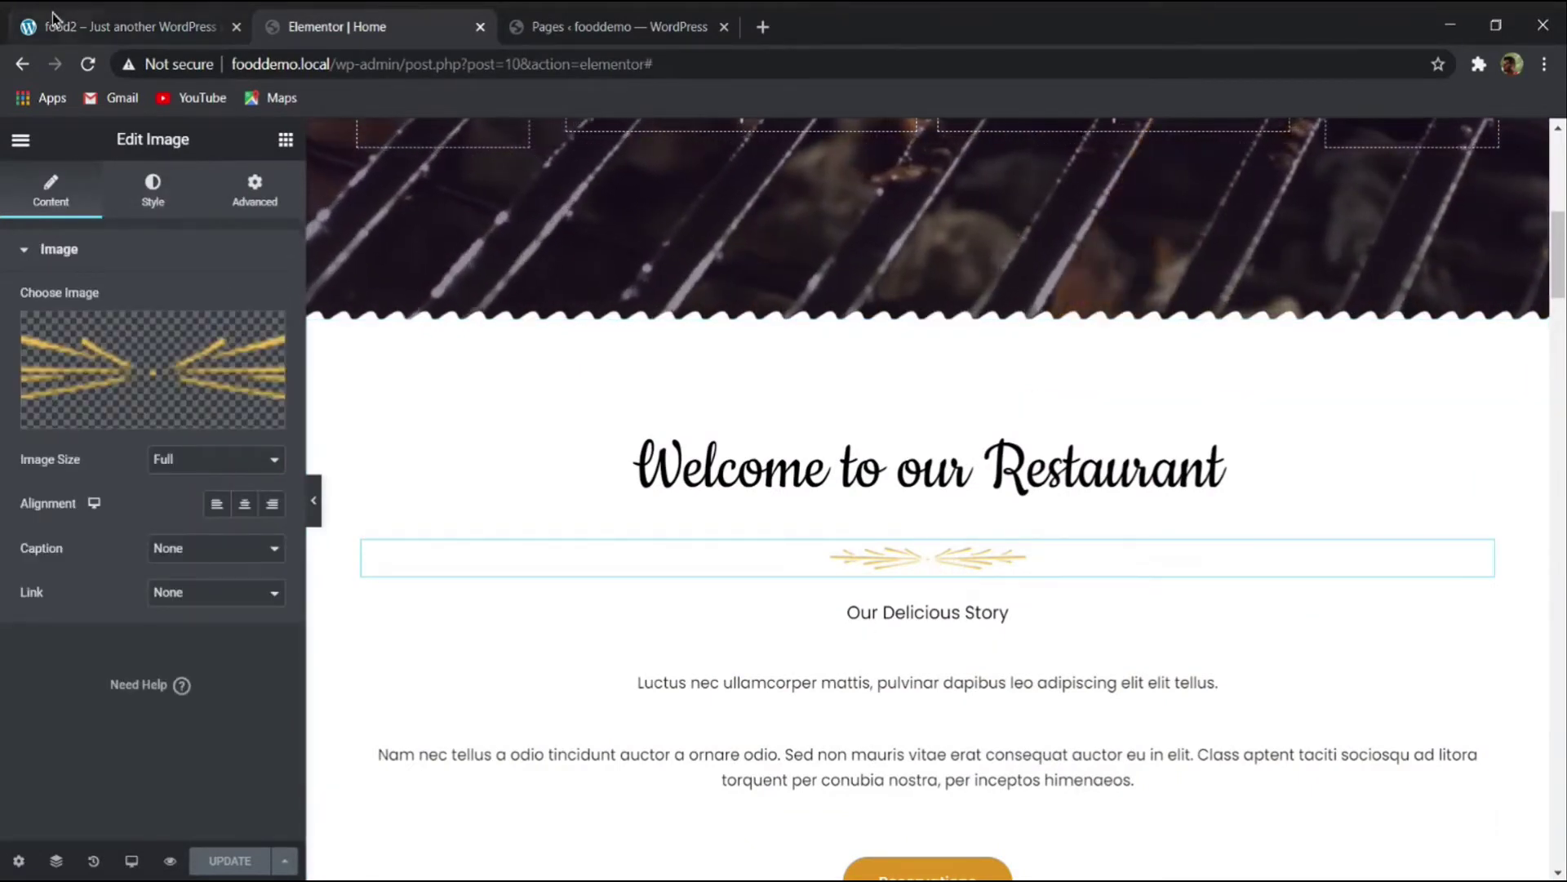
pyautogui.hotkey('ctrl', 'shift', 'Tab')
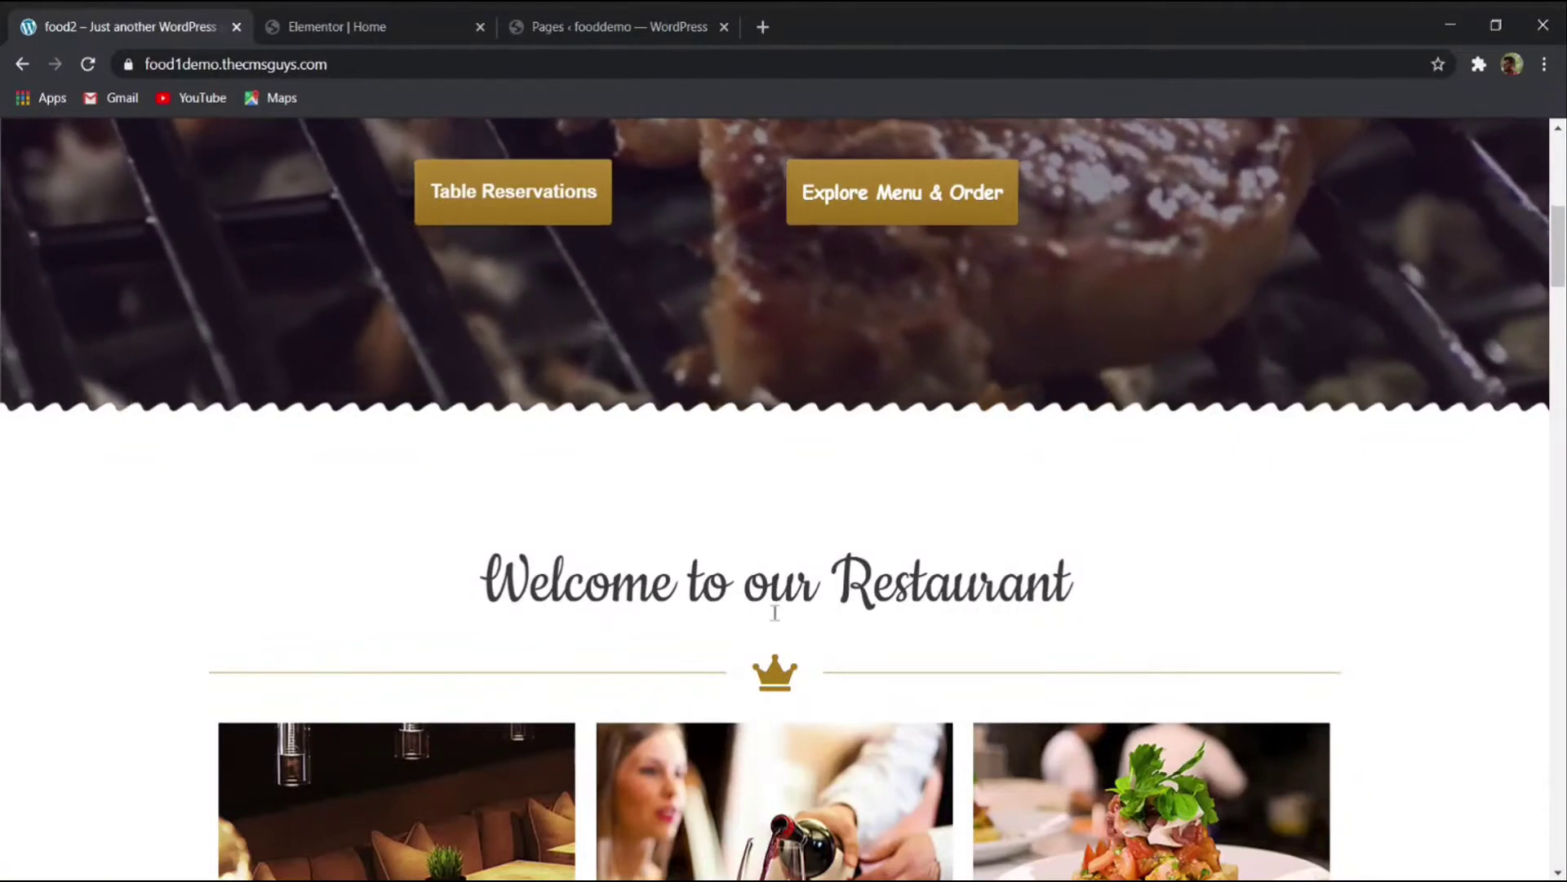
pyautogui.scroll(-15, 696, 684)
pyautogui.scroll(8, 717, 507)
pyautogui.scroll(7, 717, 507)
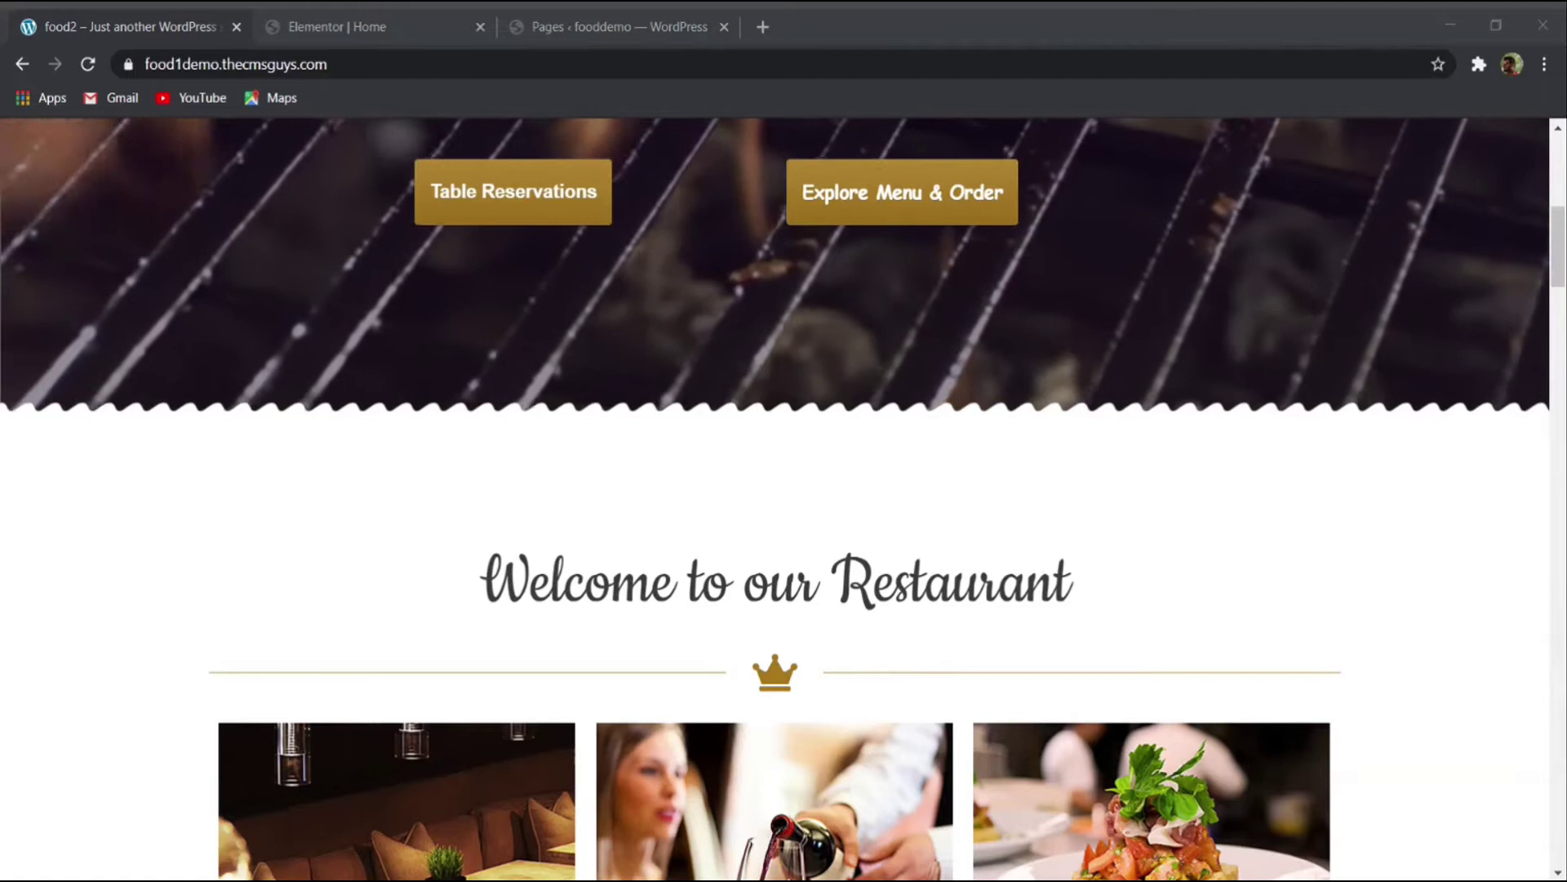
pyautogui.click(374, 24)
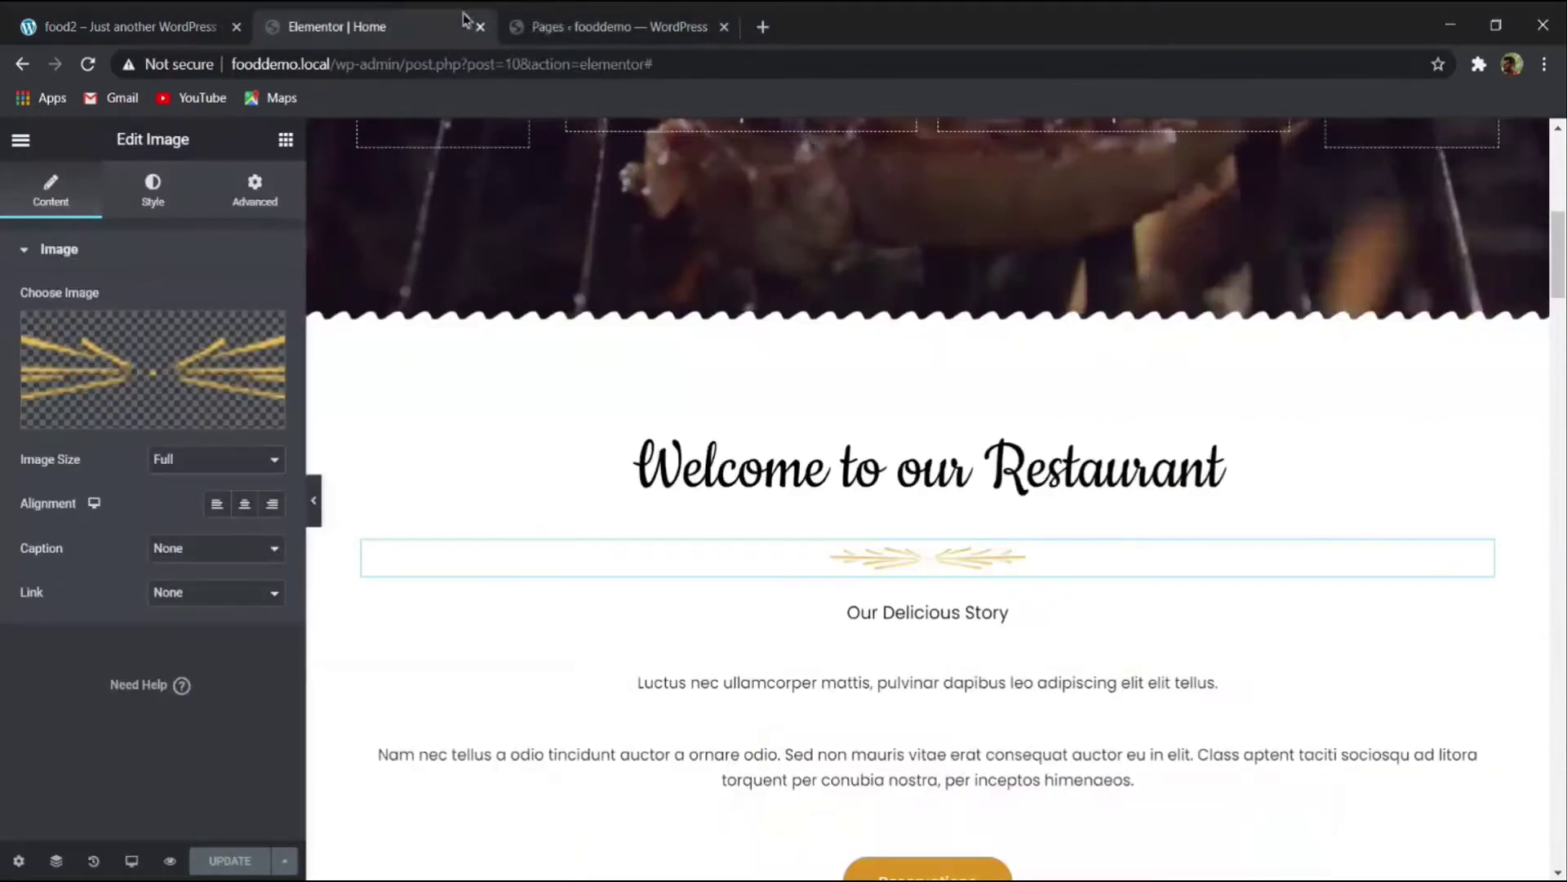
# Step: Drag a Divider widget below the Welcome heading and give it a centre icon
pyautogui.click(285, 142)
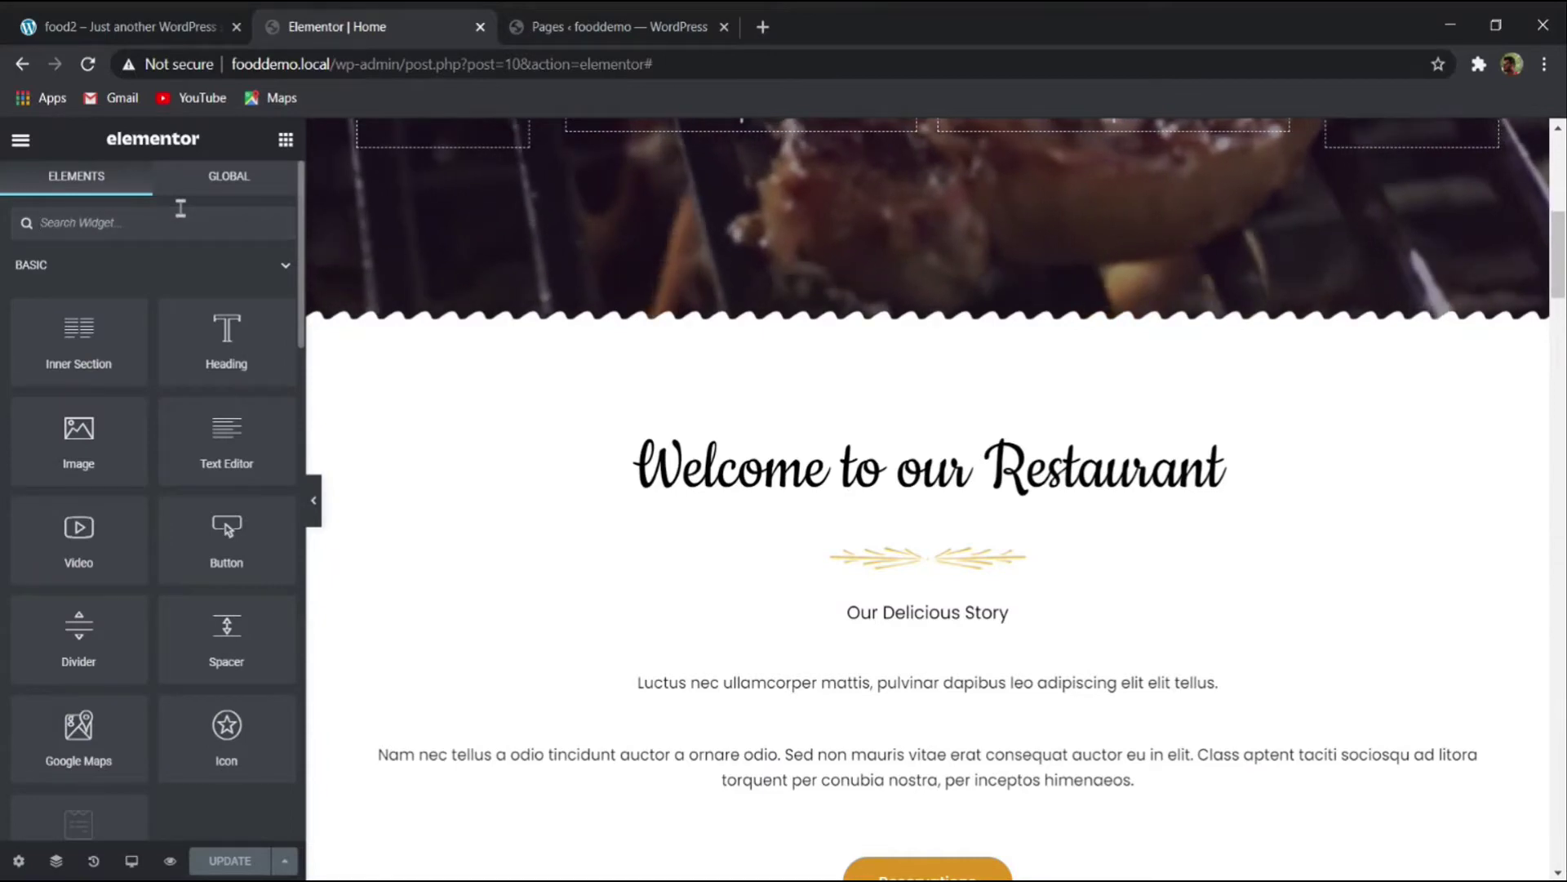
pyautogui.write('divi')
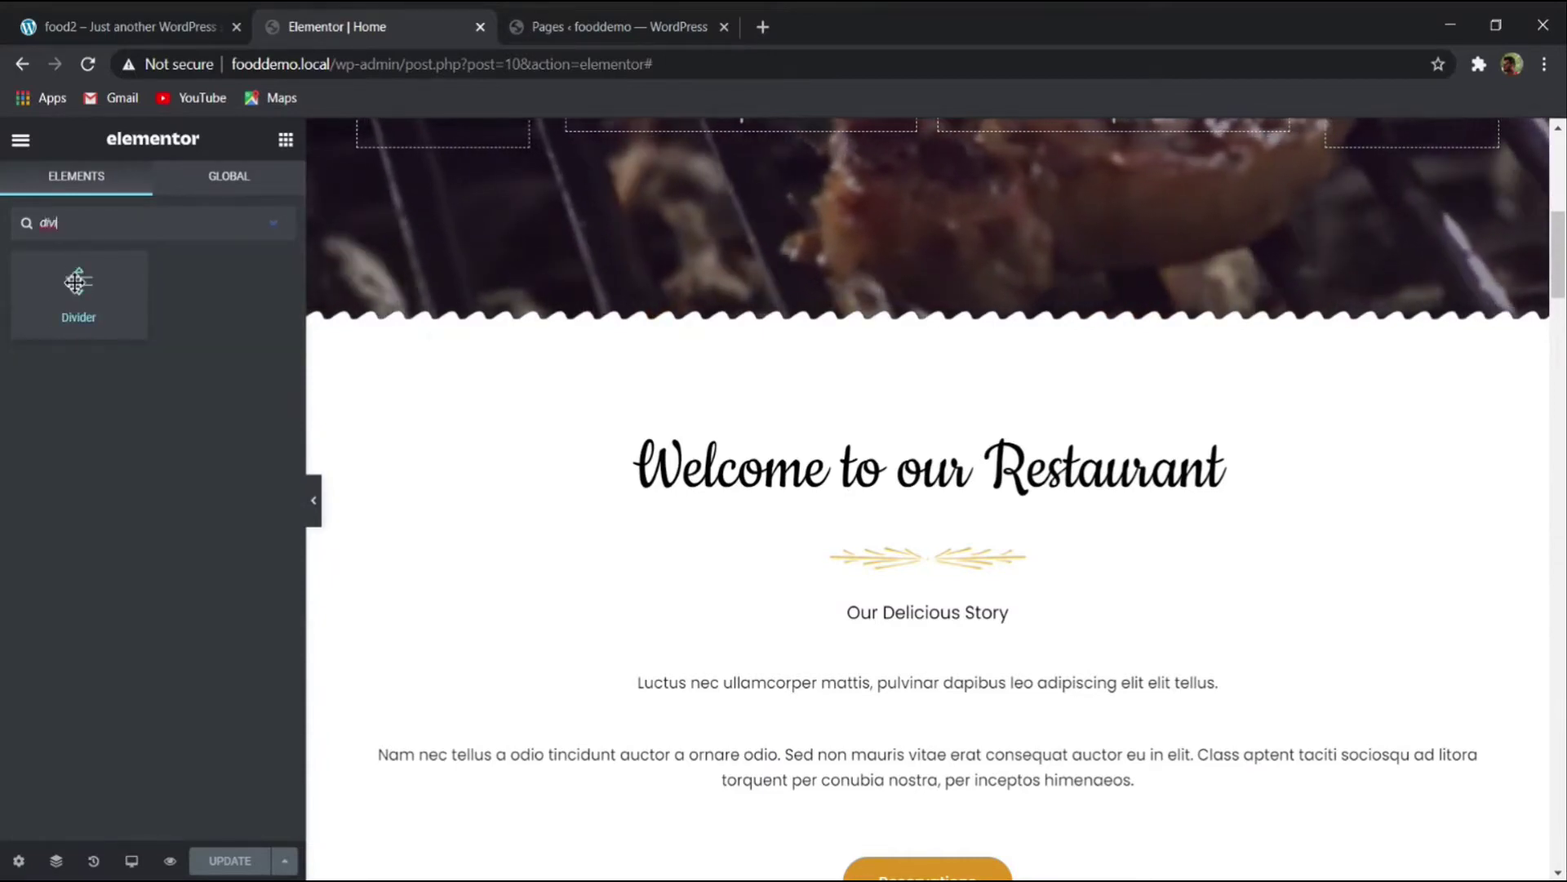
pyautogui.moveTo(90, 290); pyautogui.dragTo(906, 521)
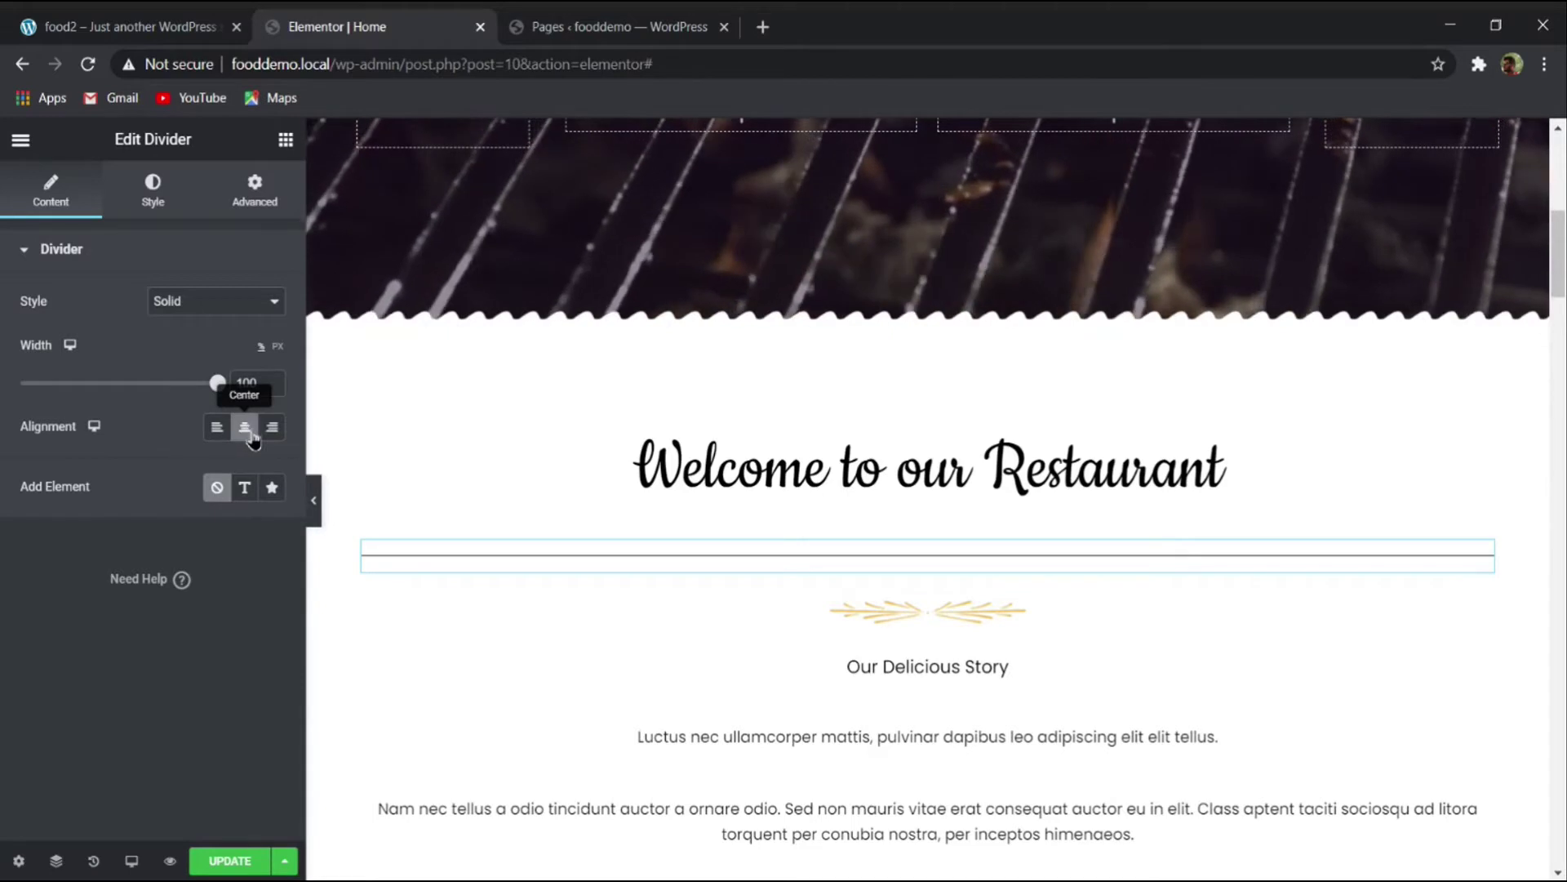
pyautogui.click(273, 490)
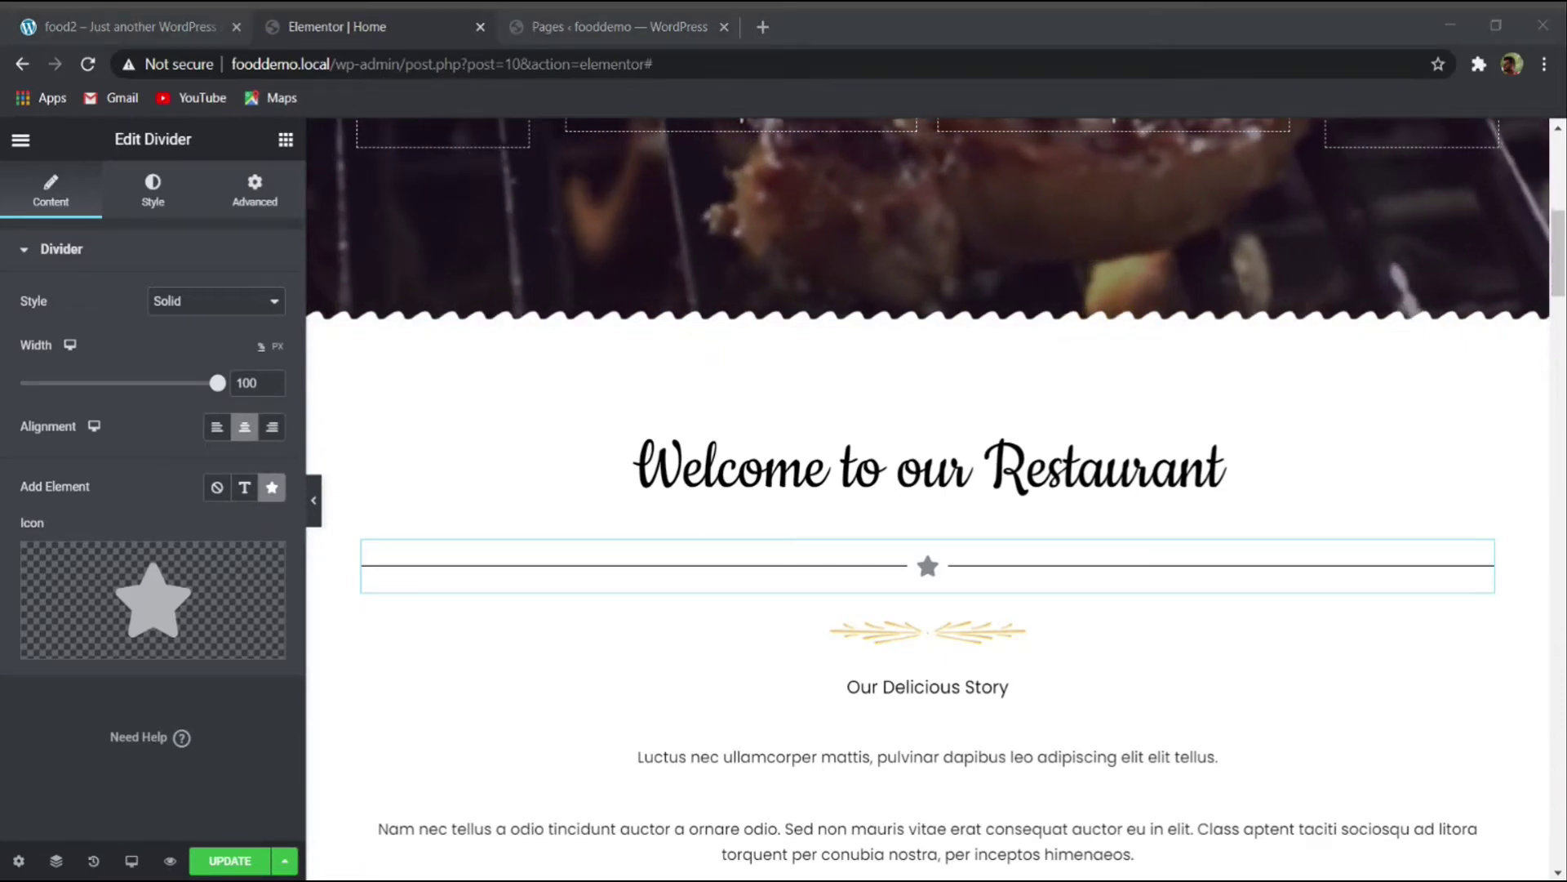
# Step: Choose the Crown icon from the Icon Library for the divider, then compare with the demo
pyautogui.click(169, 598)
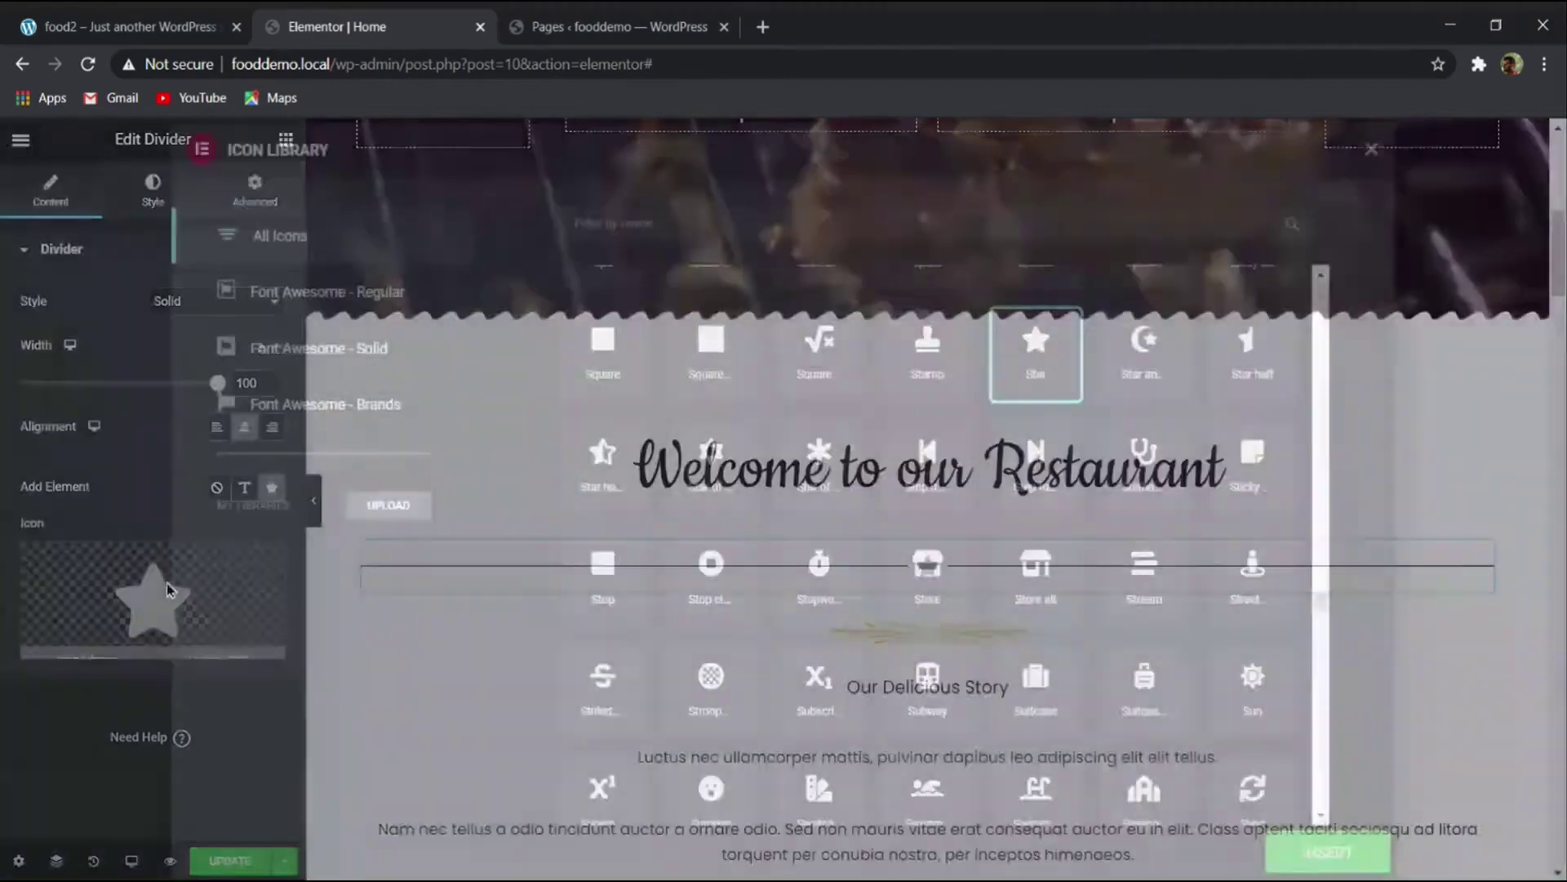
pyautogui.click(601, 229)
pyautogui.write('crowm')
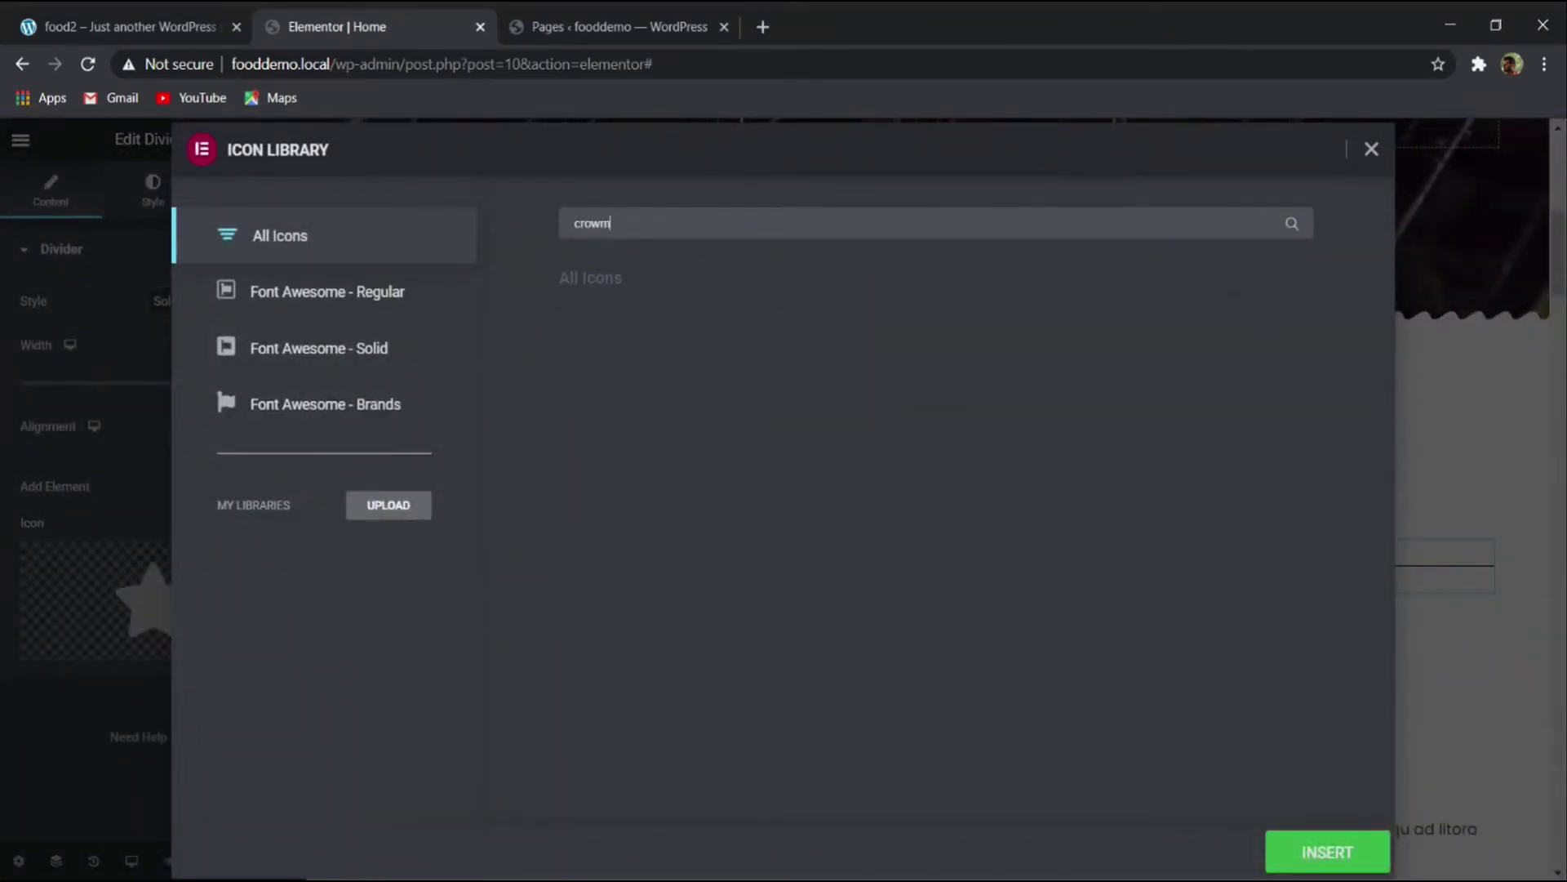
pyautogui.press('BackSpace')
pyautogui.click(722, 369)
pyautogui.click(1324, 851)
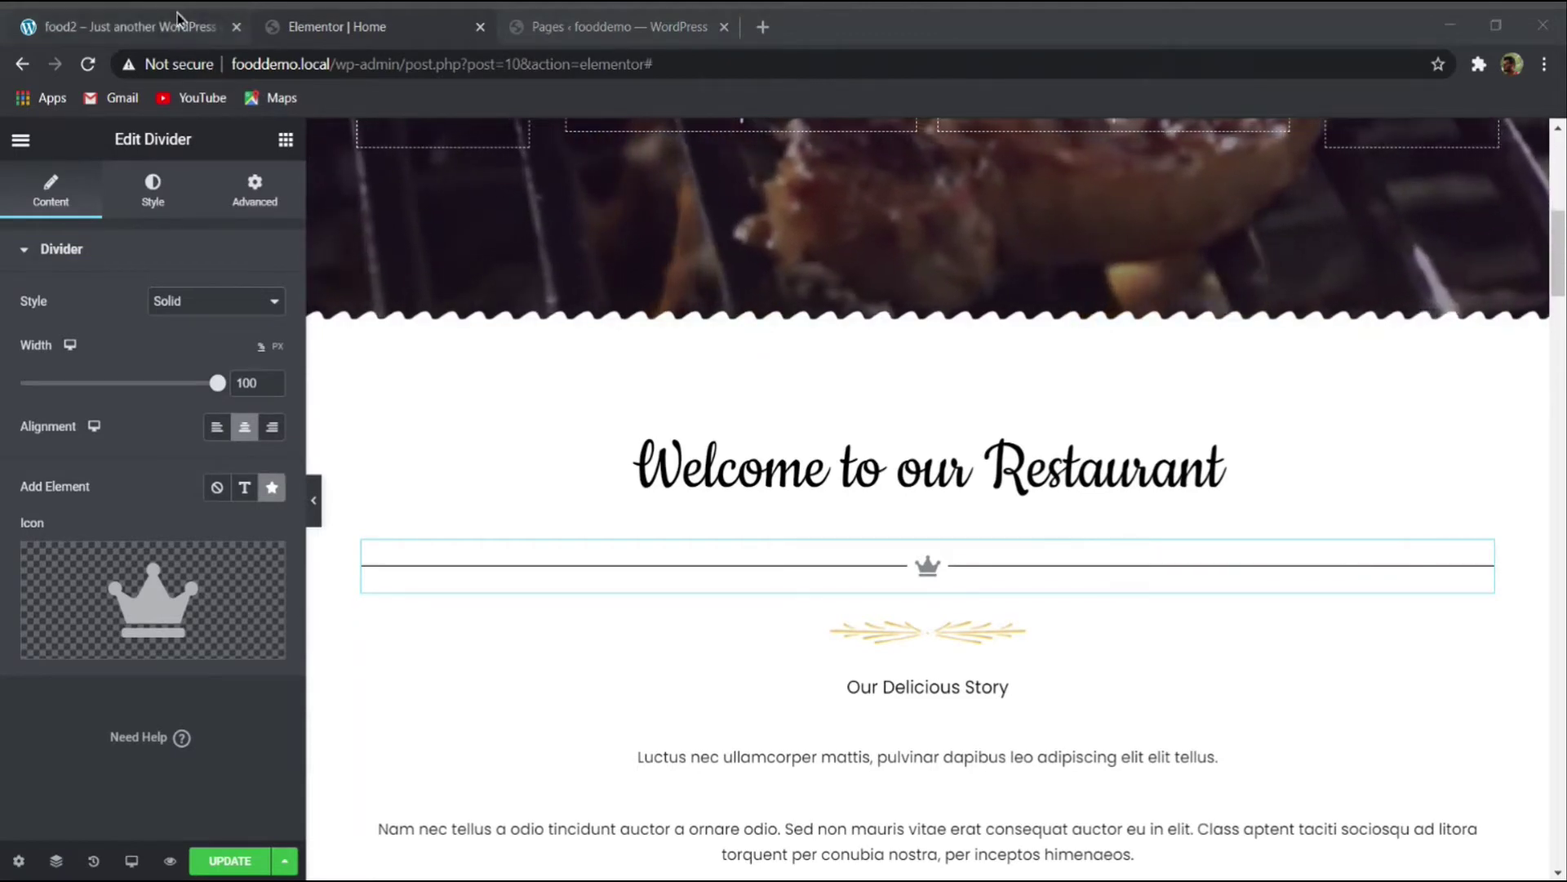
pyautogui.click(130, 27)
pyautogui.scroll(-5, 653, 433)
pyautogui.scroll(6, 696, 439)
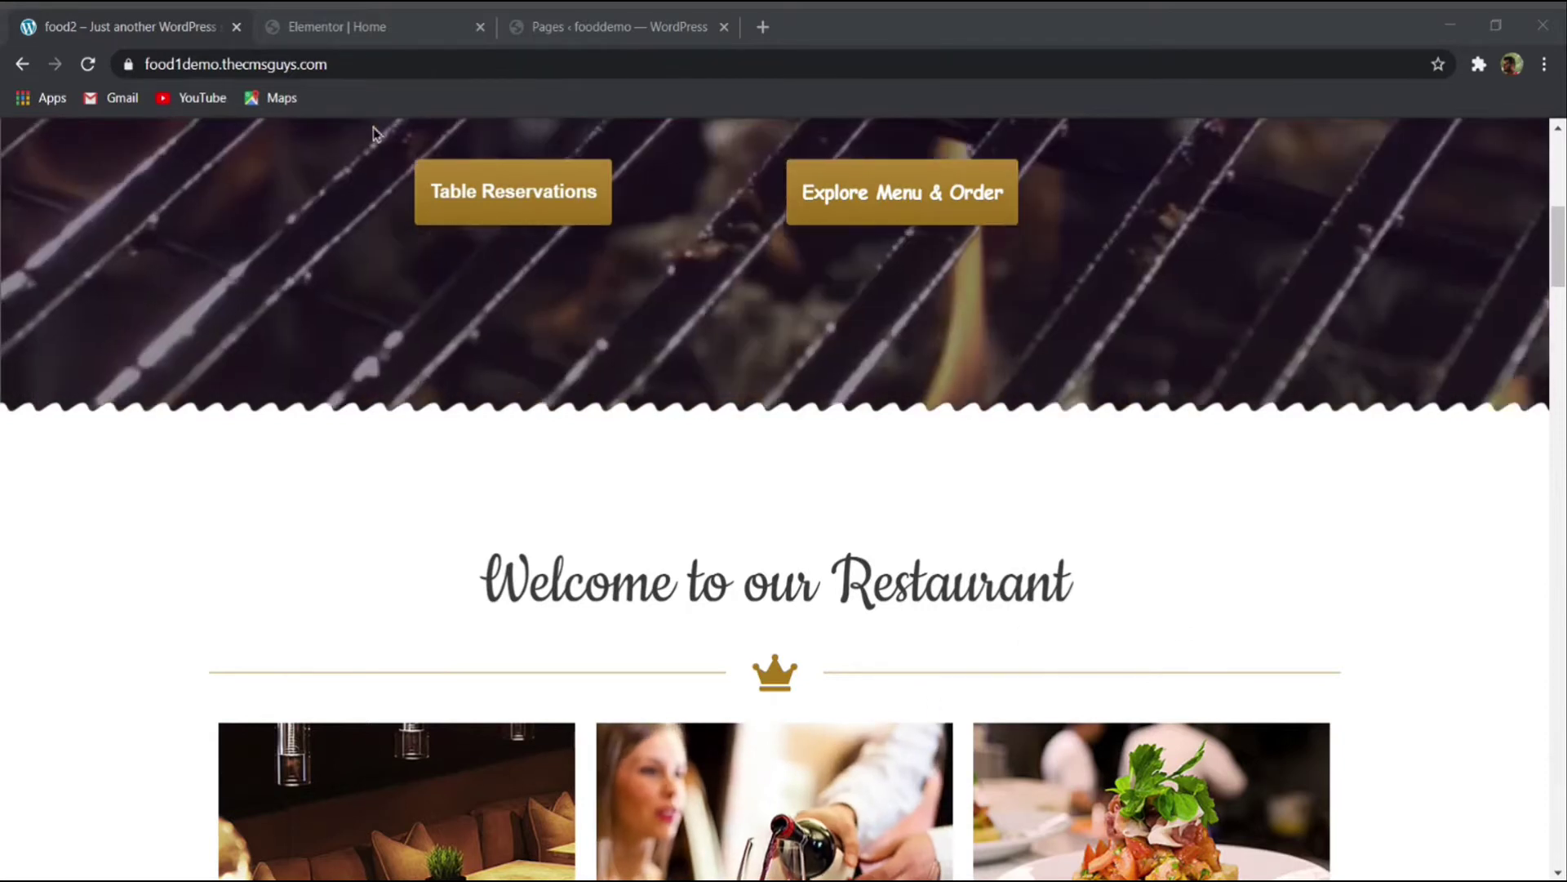
# Step: Set the divider line colour to gold #A7781D
pyautogui.click(400, 27)
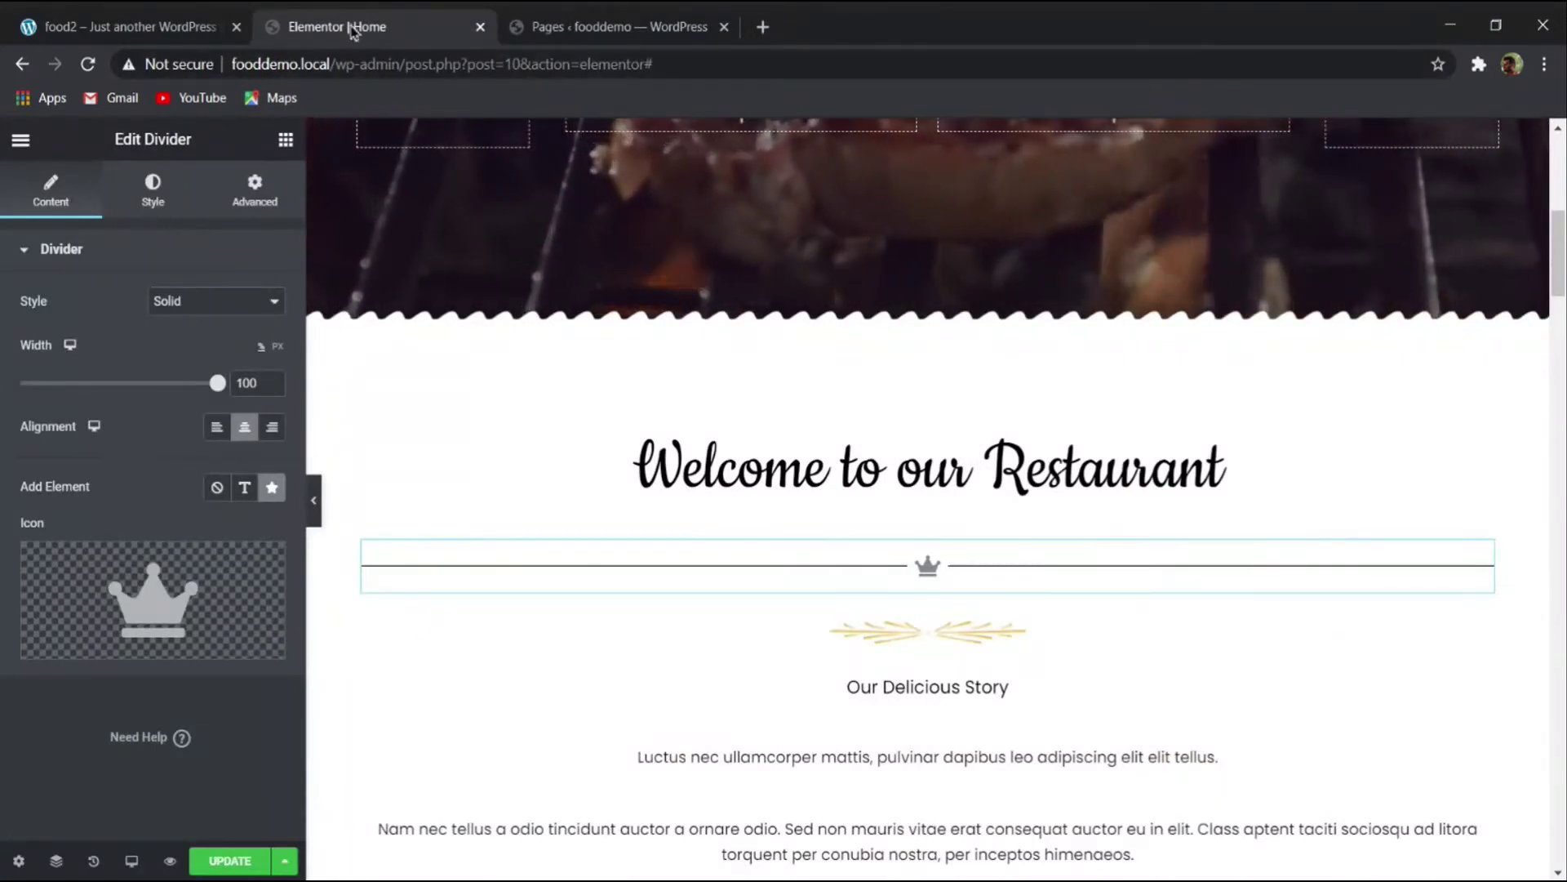
pyautogui.click(162, 190)
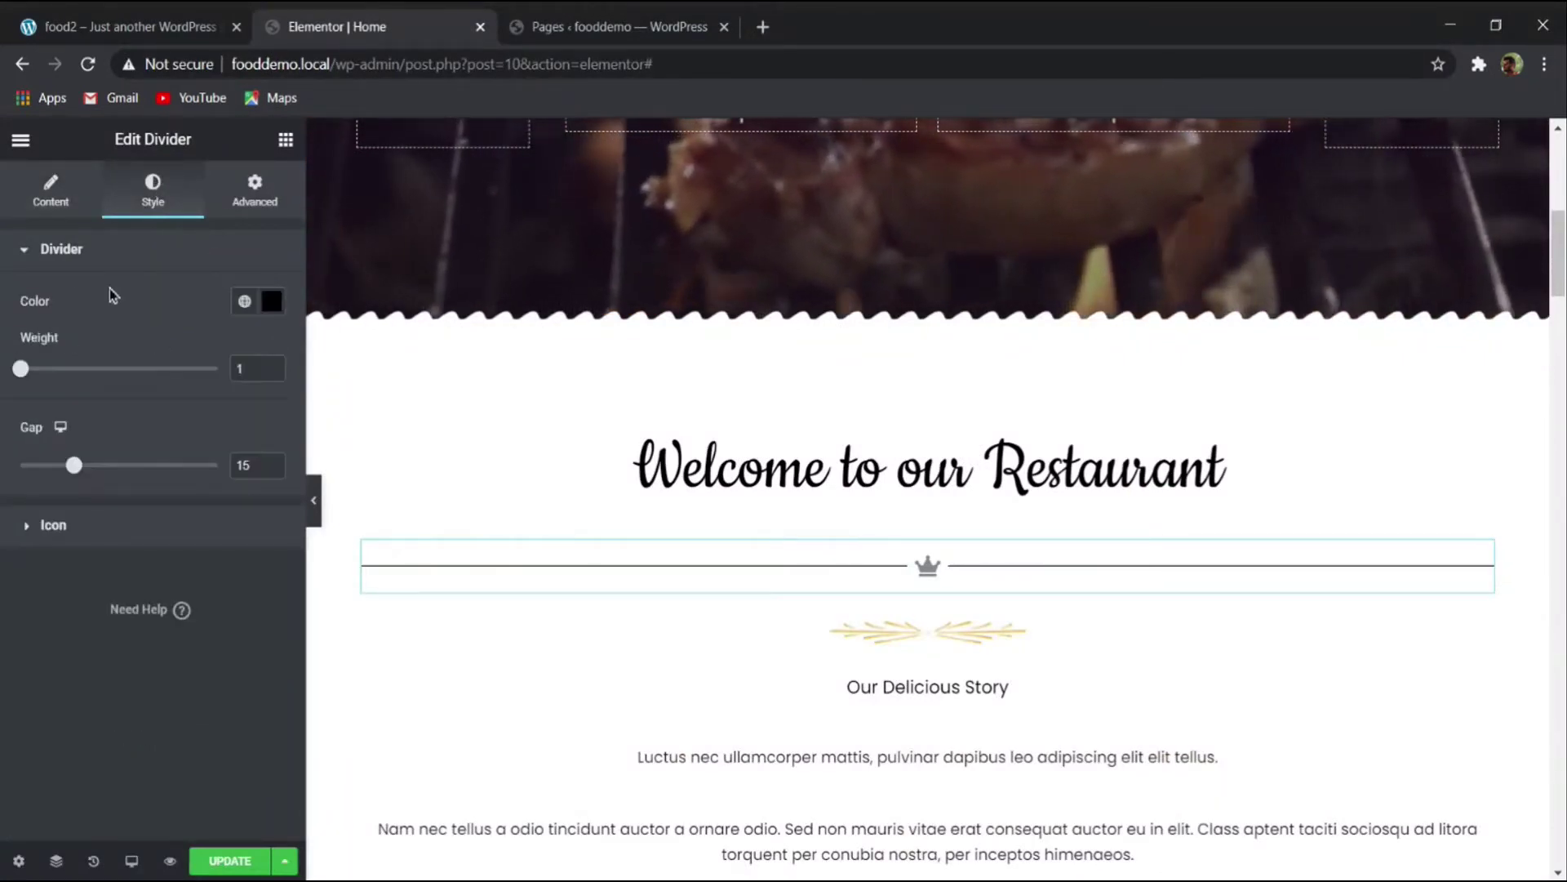
pyautogui.click(271, 302)
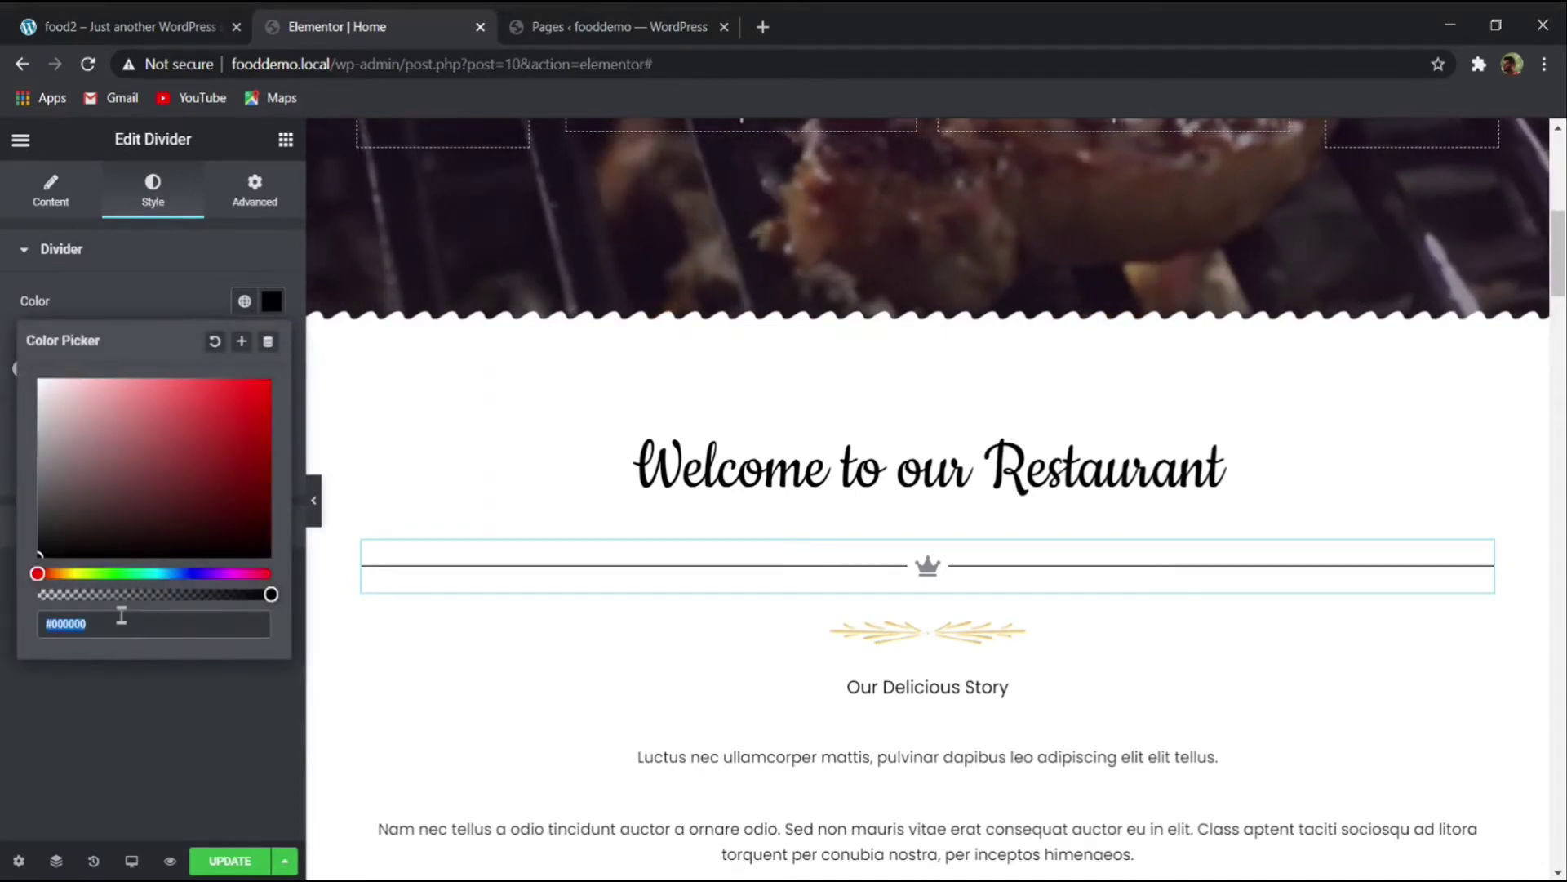
pyautogui.write('#A7781D')
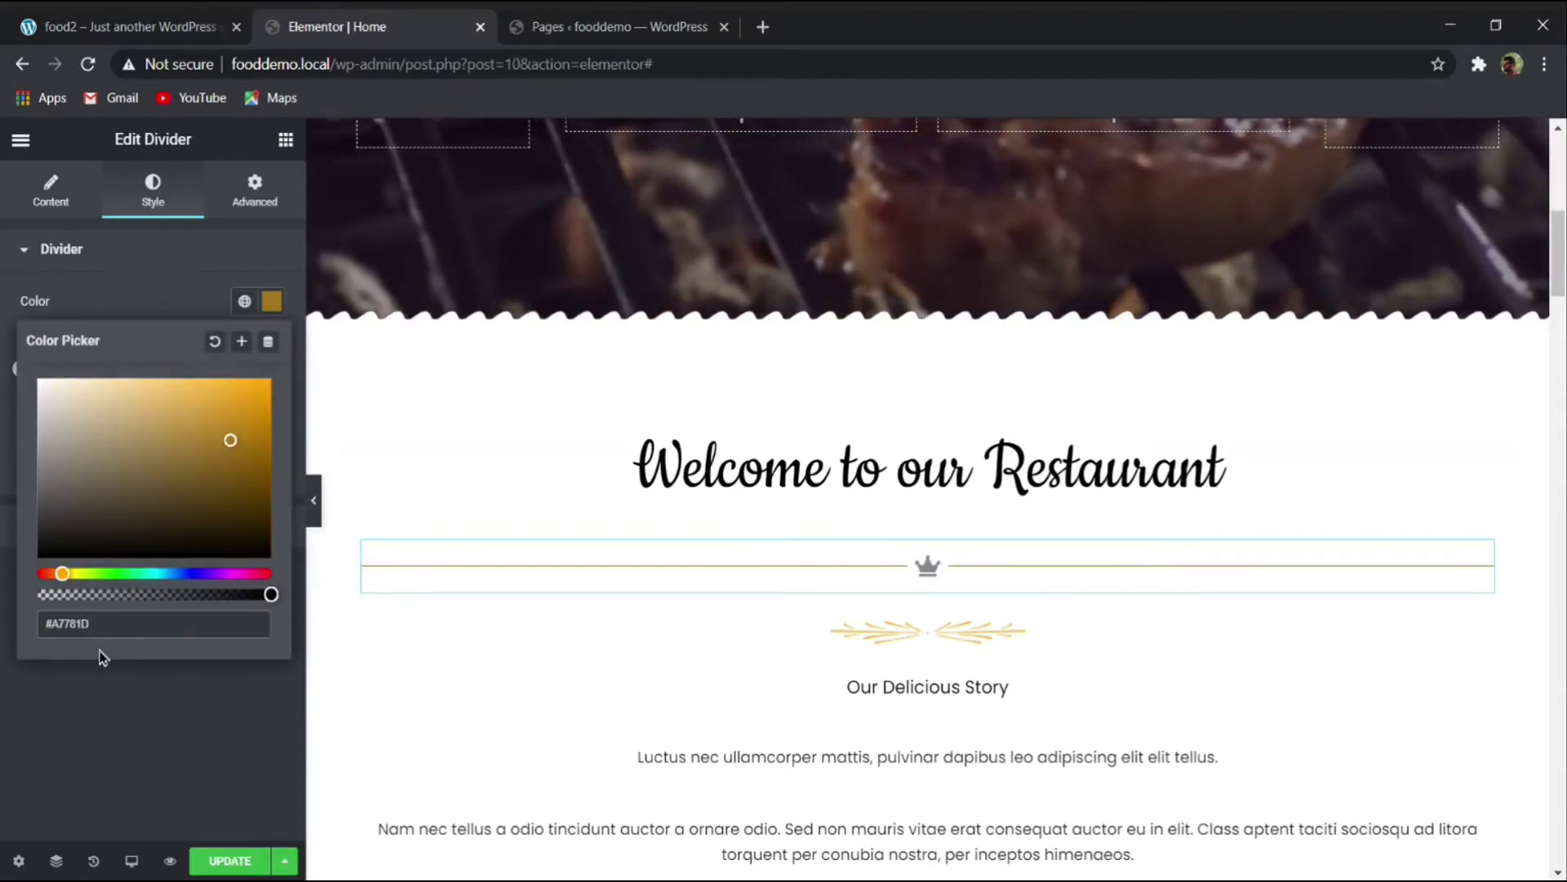
pyautogui.click(98, 666)
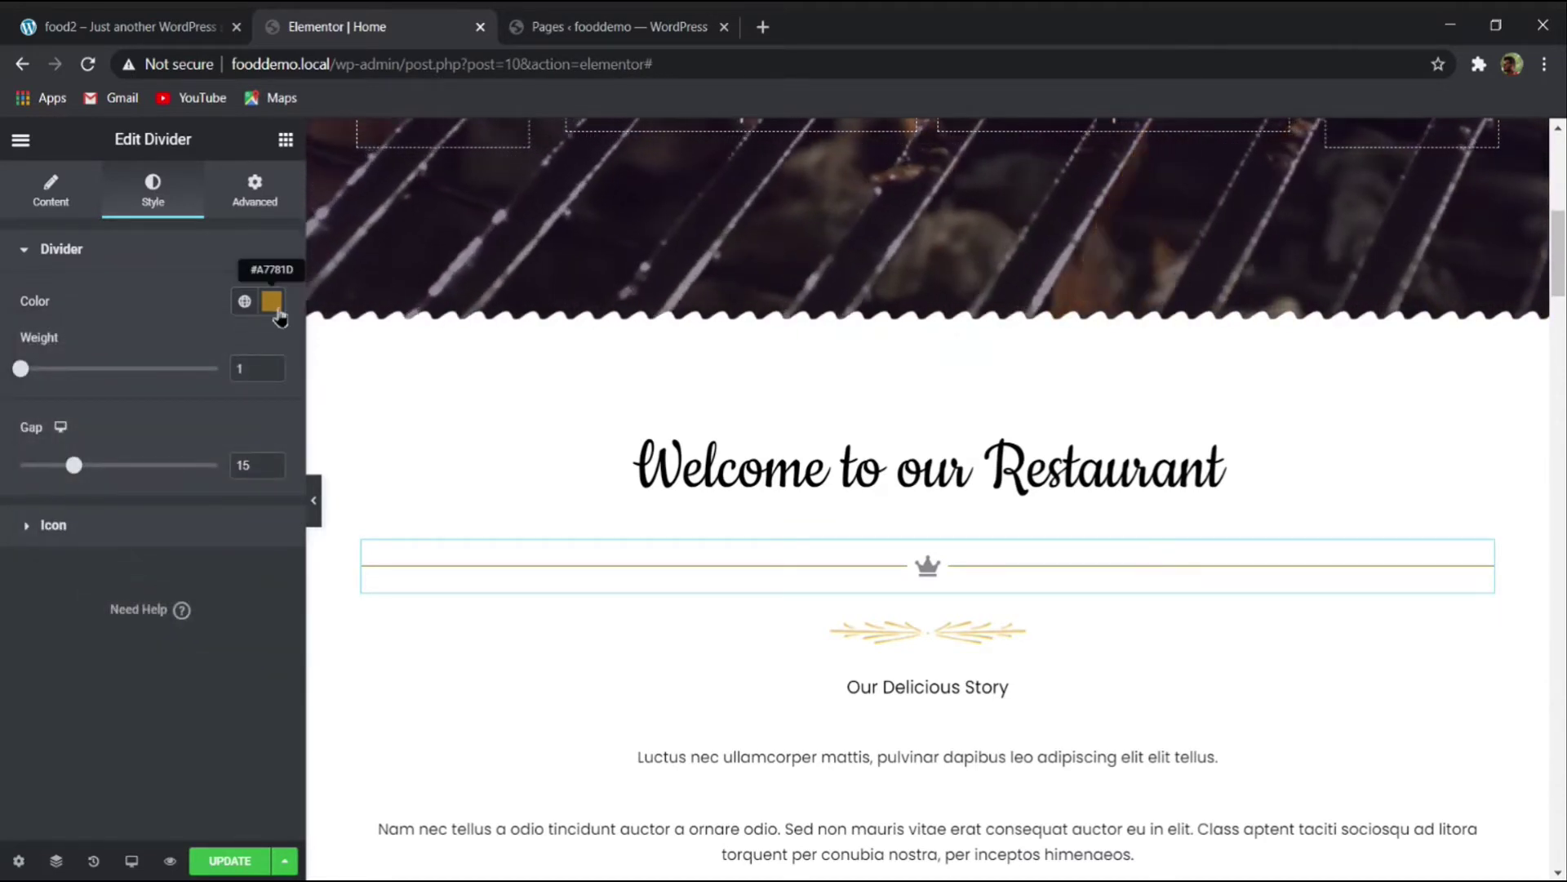
pyautogui.click(274, 306)
pyautogui.hotkey('ctrl', 'c')
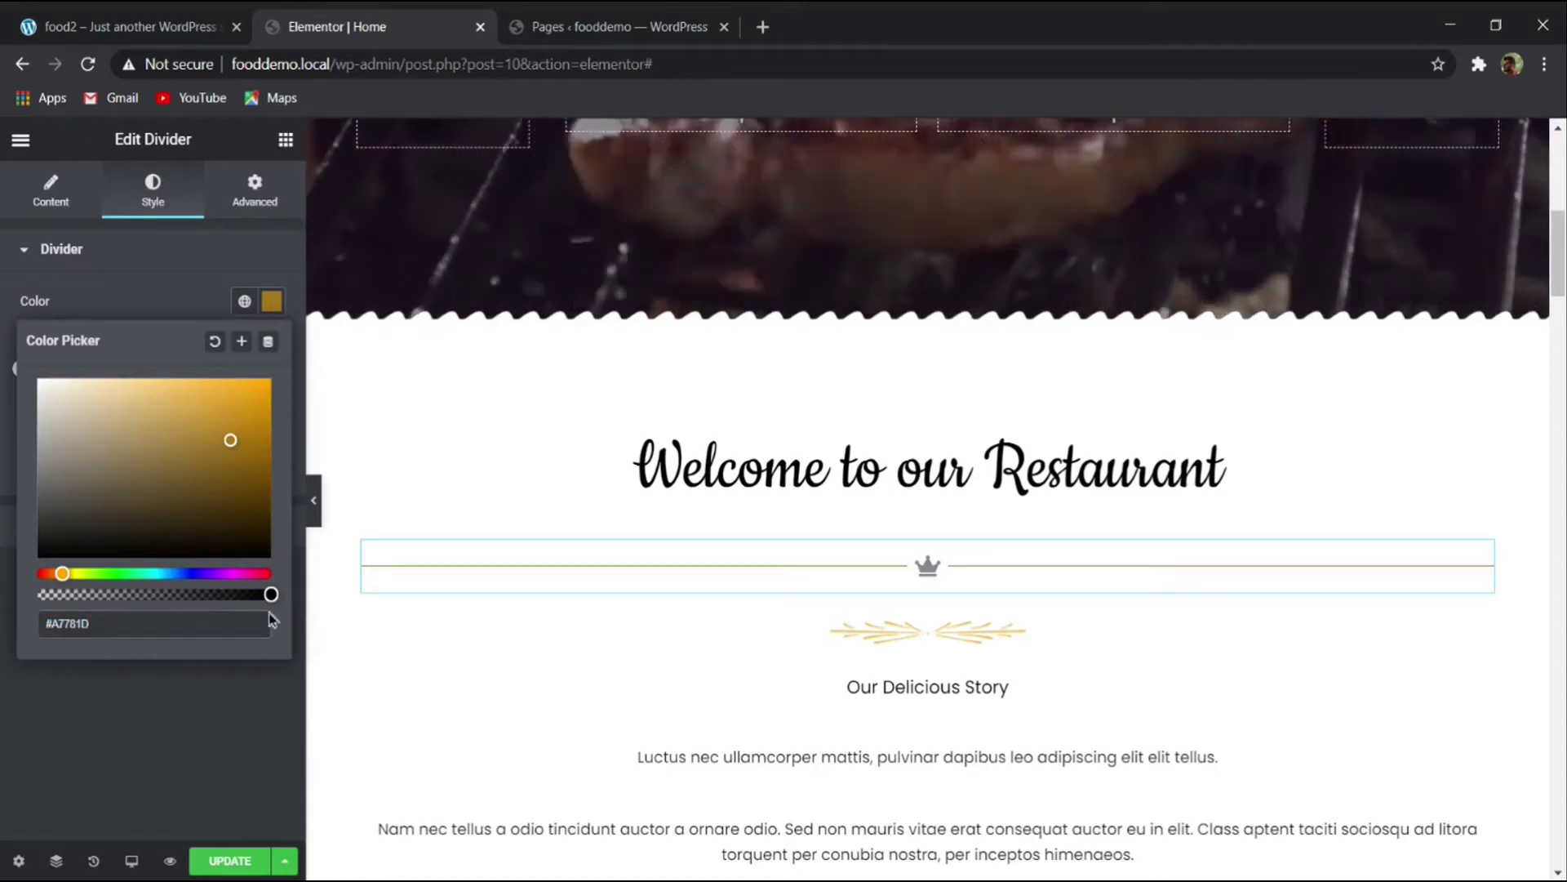
pyautogui.click(271, 302)
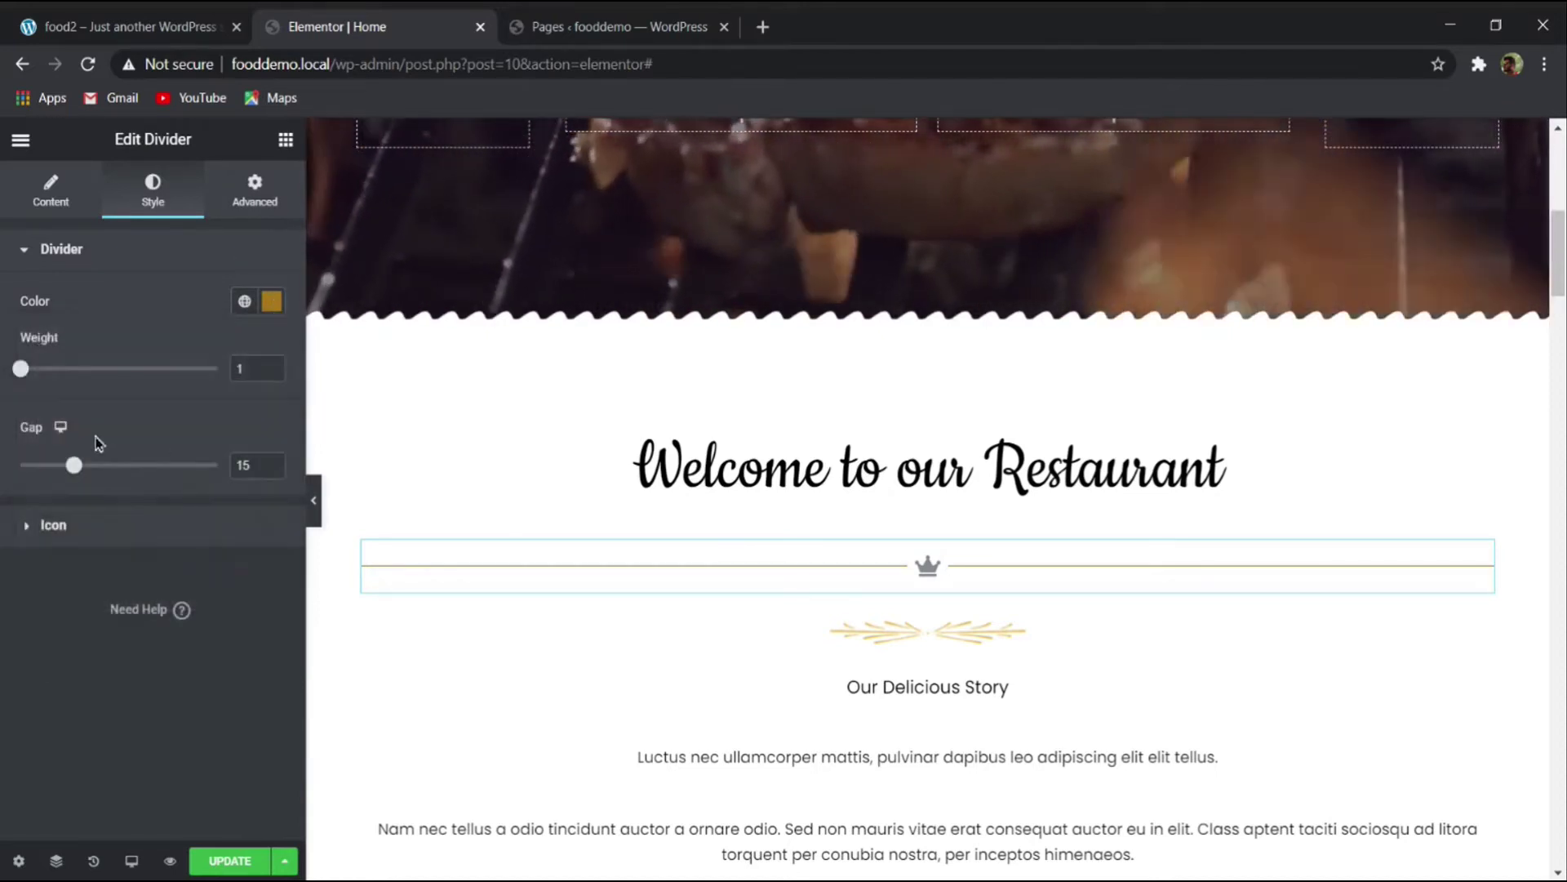
# Step: Shrink the divider gap from 15 down and clear its value
pyautogui.moveTo(72, 471); pyautogui.dragTo(3, 482)
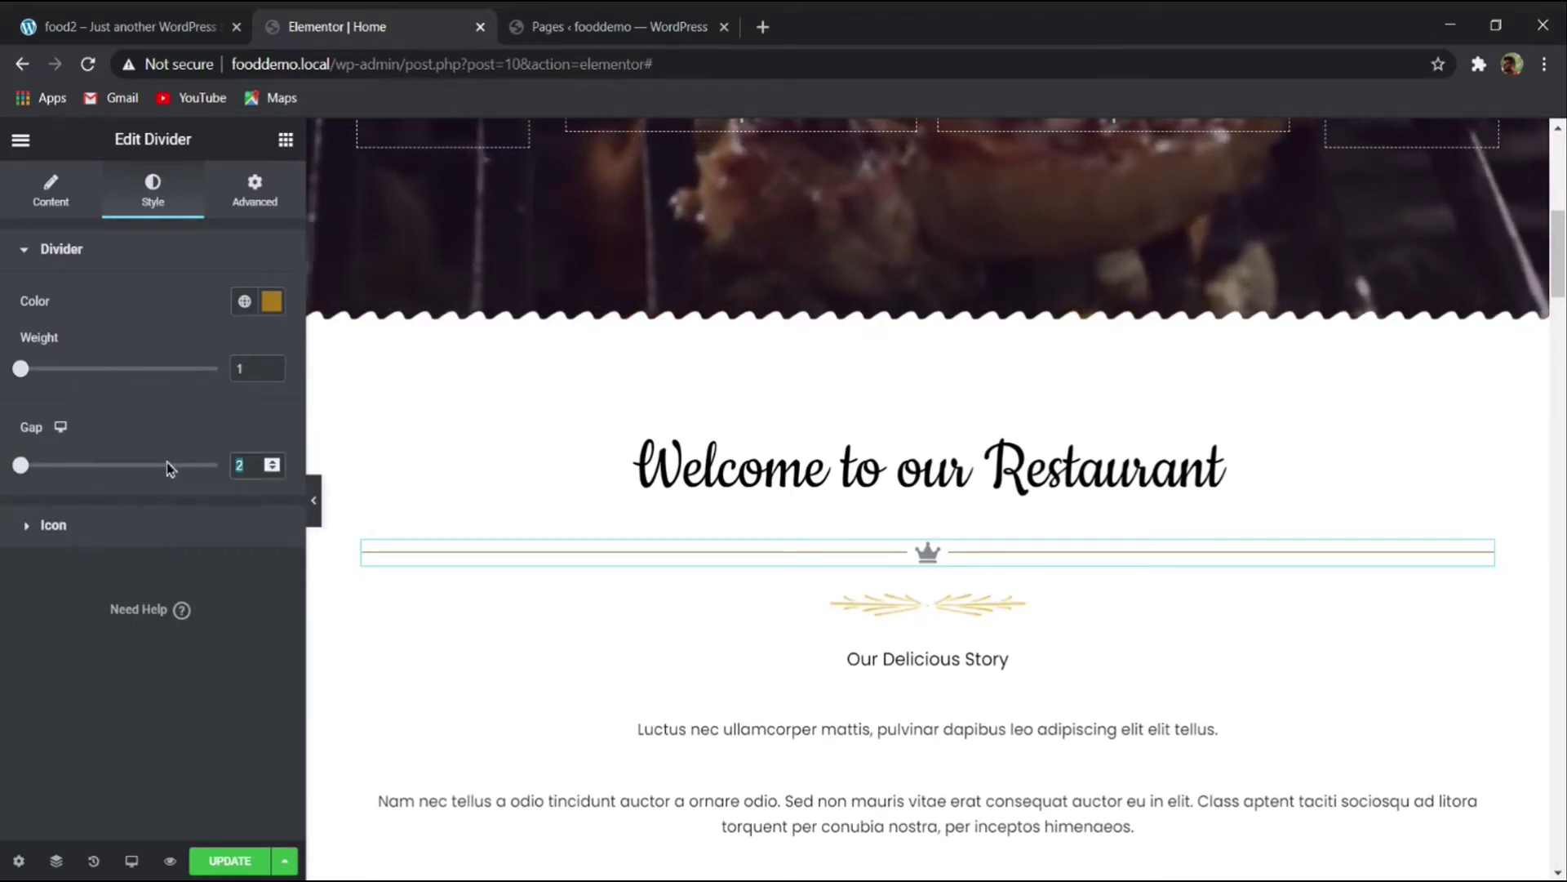
pyautogui.press('BackSpace')
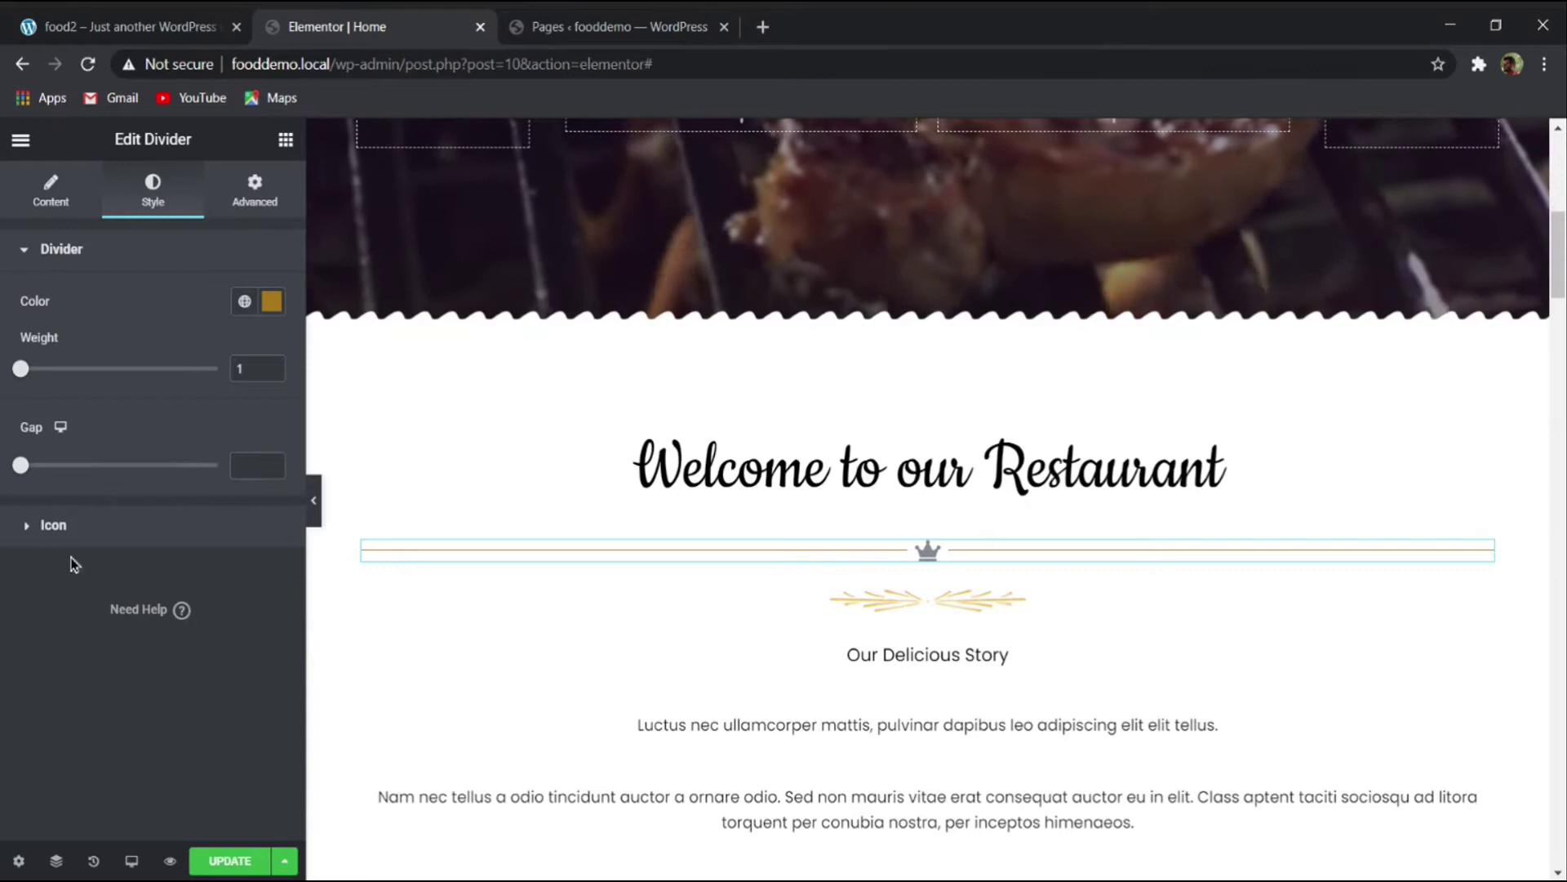
pyautogui.click(86, 527)
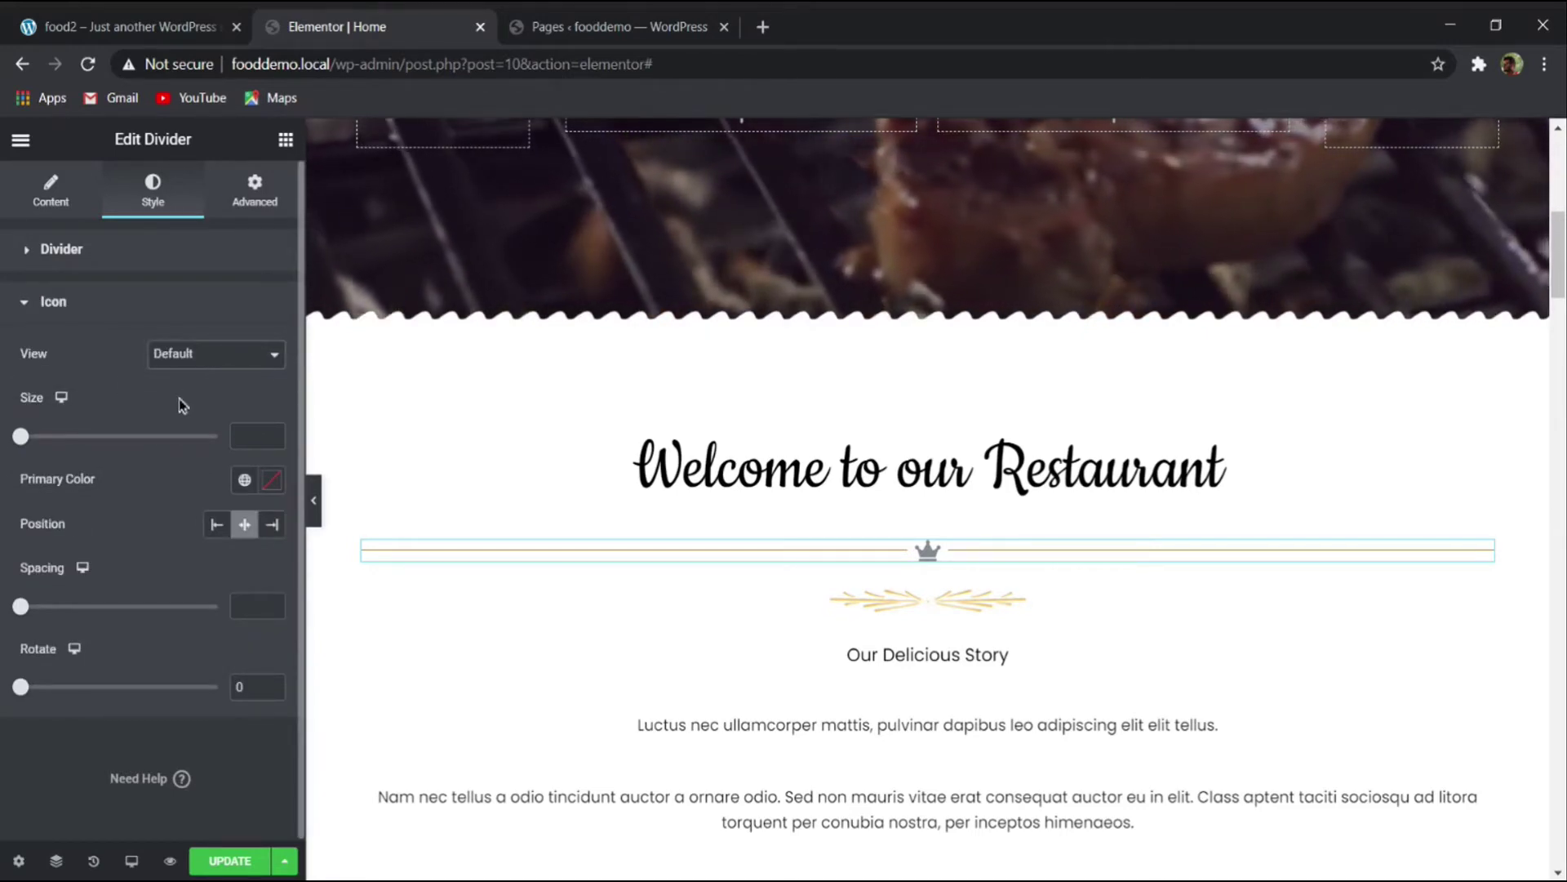
# Step: Give the crown icon size 35, colour #A7781D and spacing 30, then save with Ctrl+S
pyautogui.write('35')
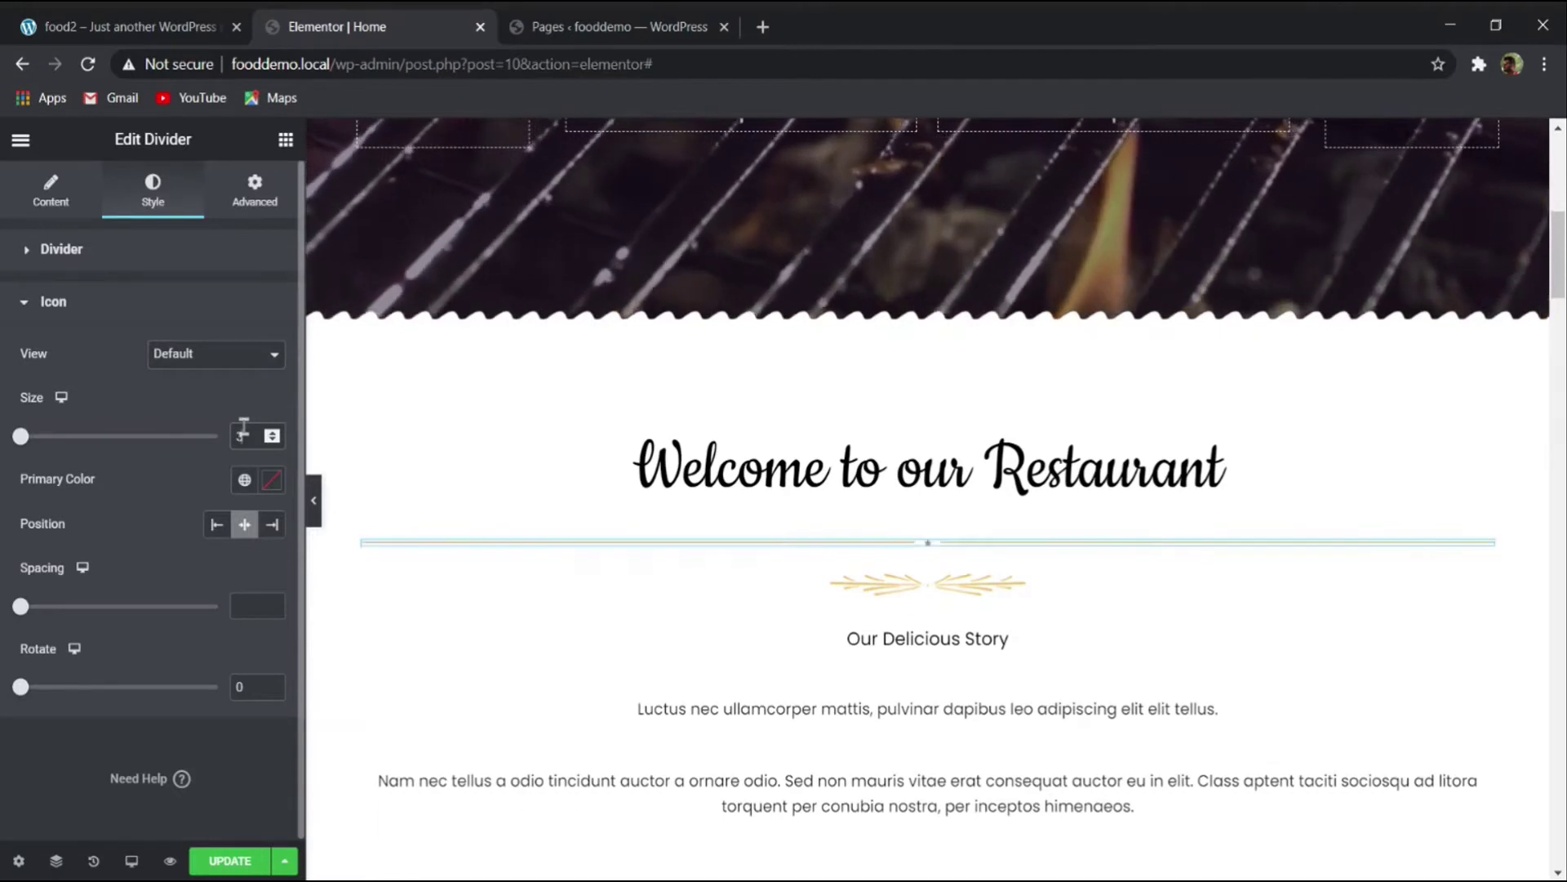
pyautogui.click(269, 488)
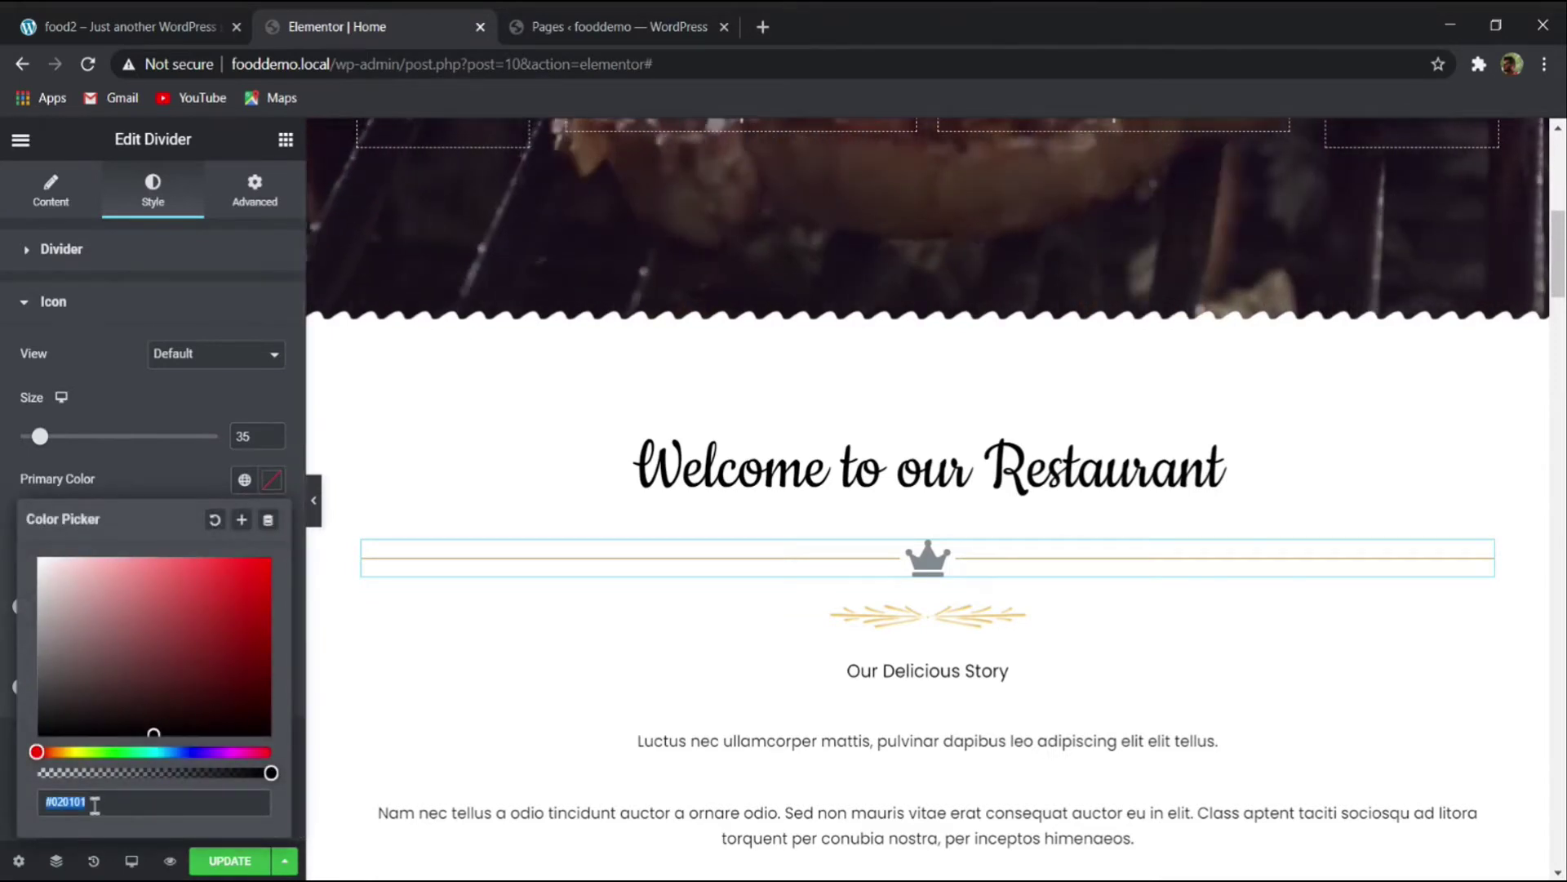
pyautogui.hotkey('ctrl', 'v')
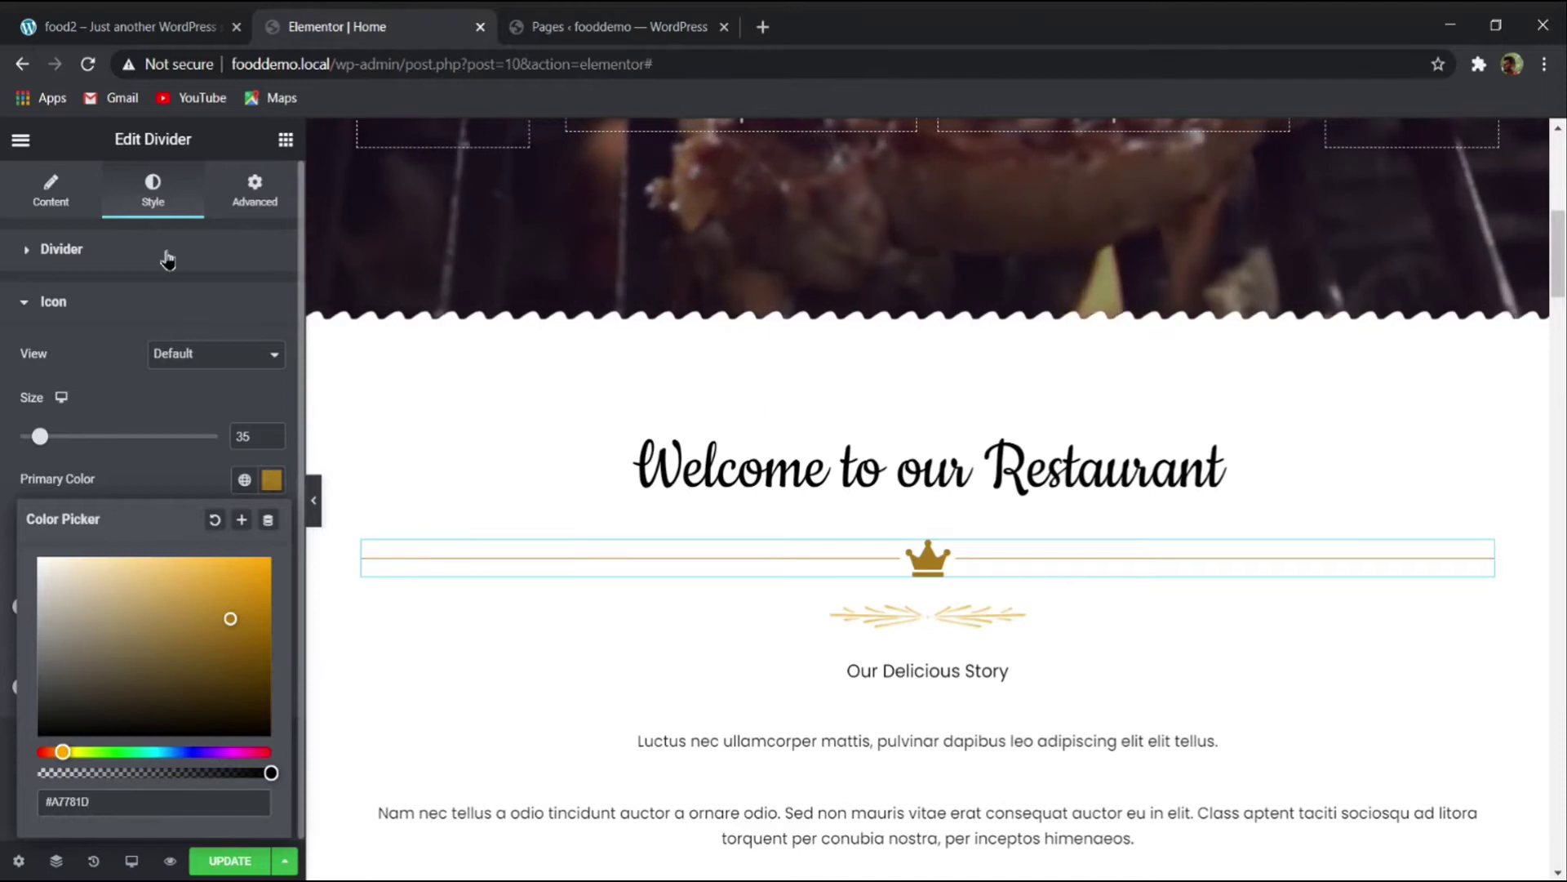
pyautogui.click(143, 420)
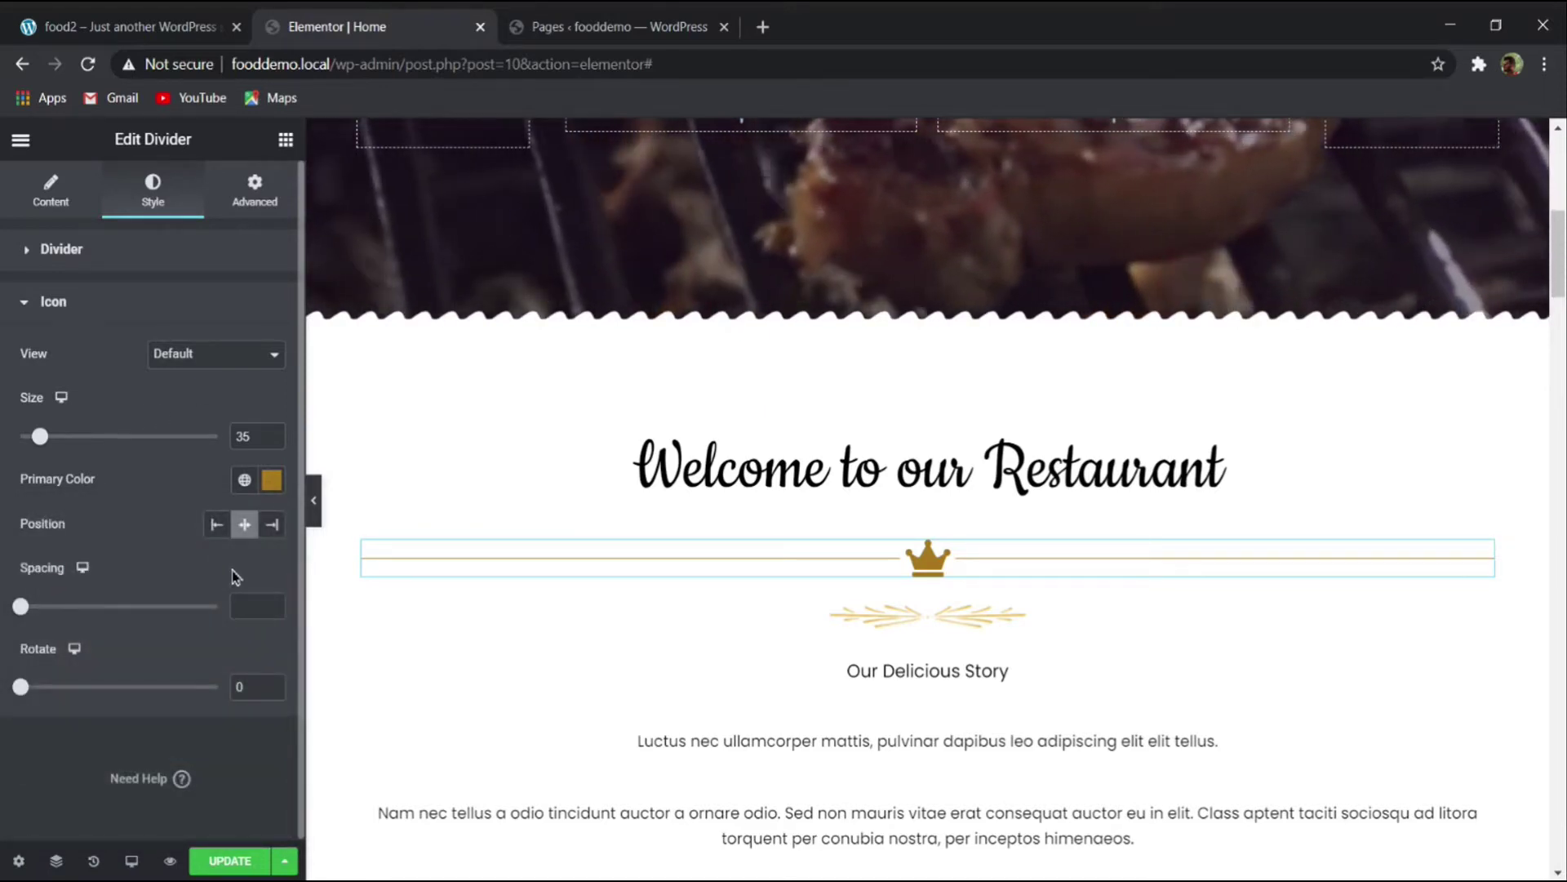
pyautogui.click(261, 603)
pyautogui.write('30')
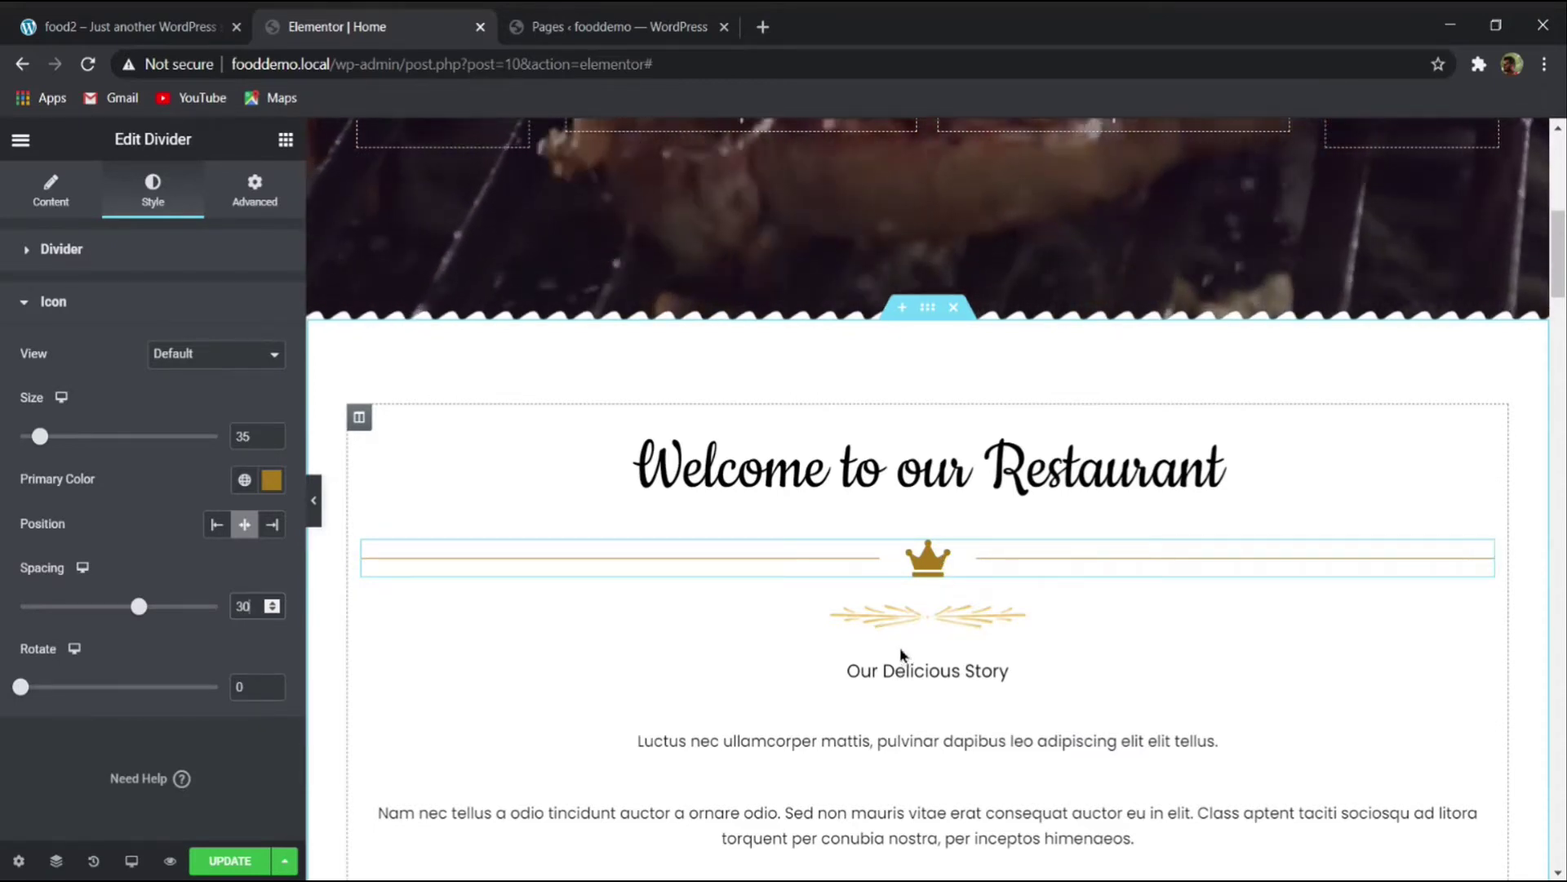
pyautogui.hotkey('ctrl', 's')
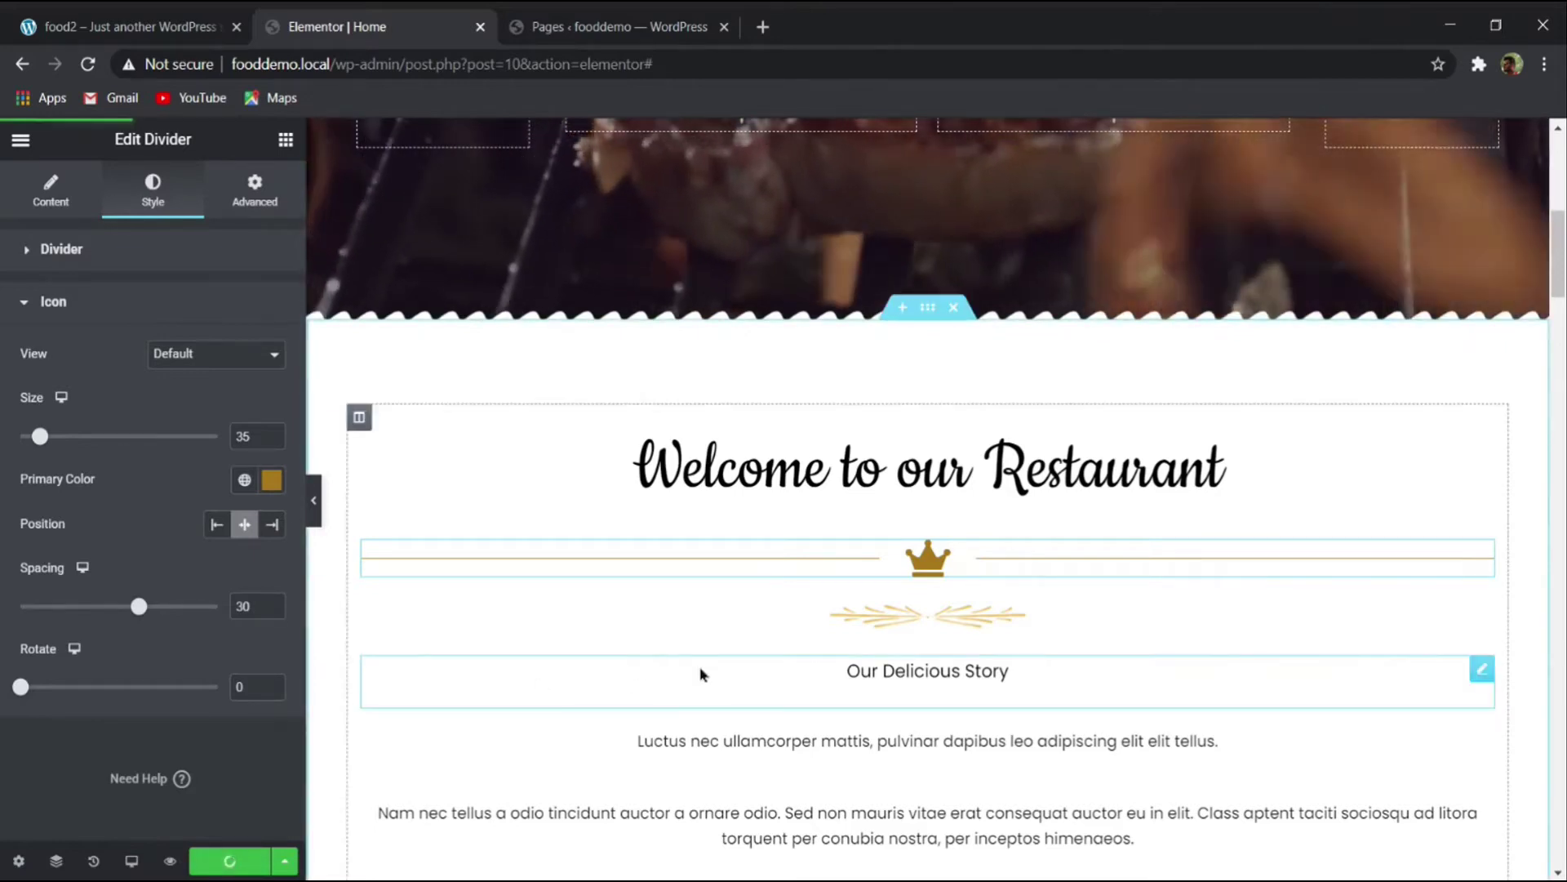
# Step: Delete the wheat image below the crown divider in the welcome section
pyautogui.rightClick(912, 618)
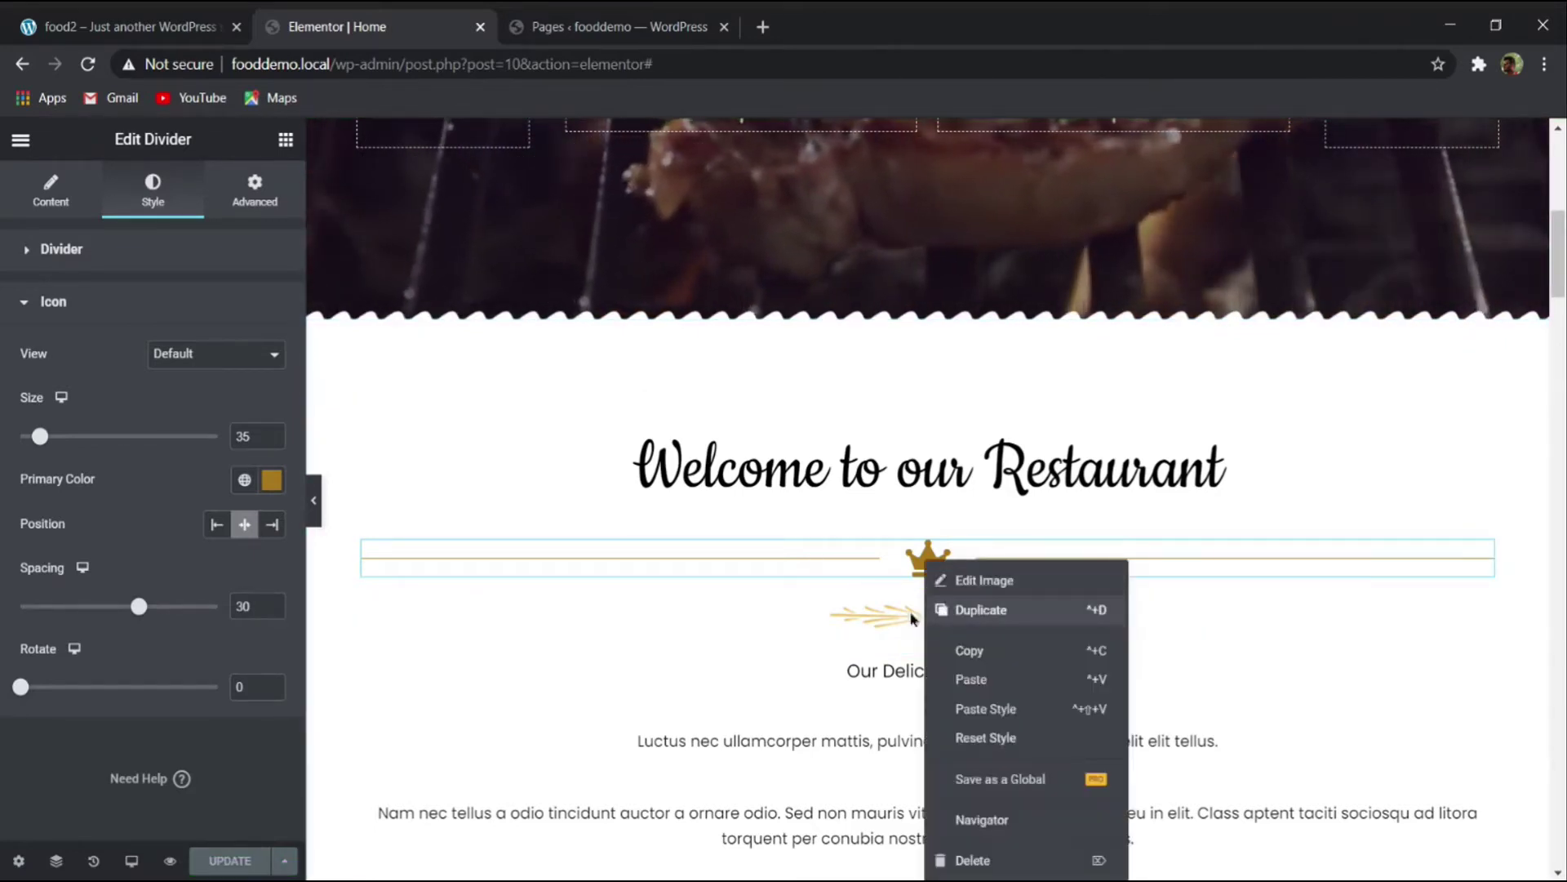
pyautogui.hotkey('ctrl', '1')
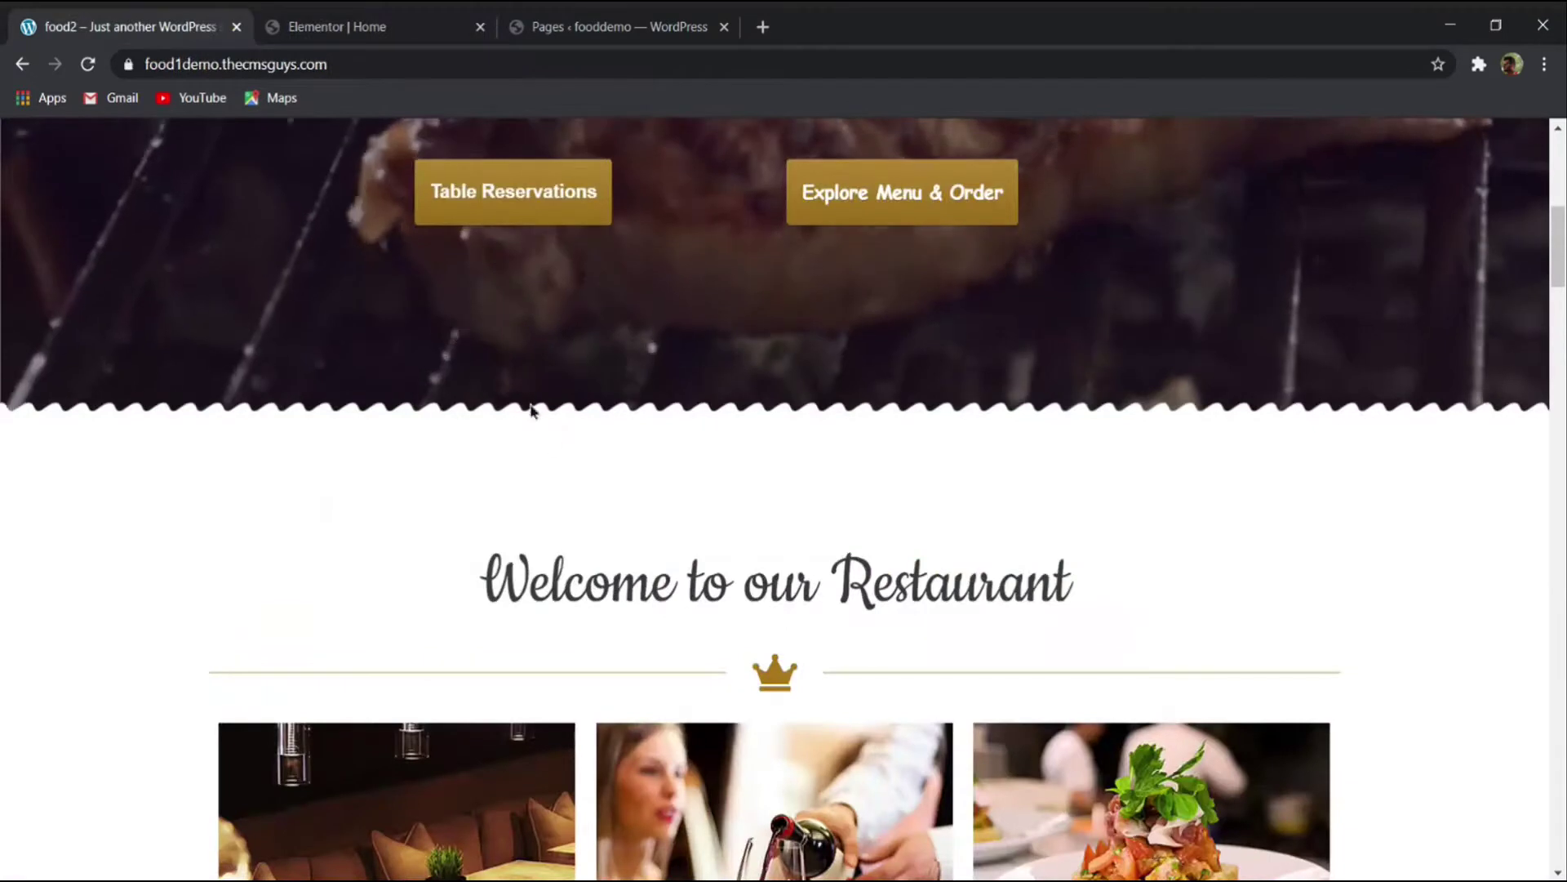
pyautogui.hotkey('ctrl', '2')
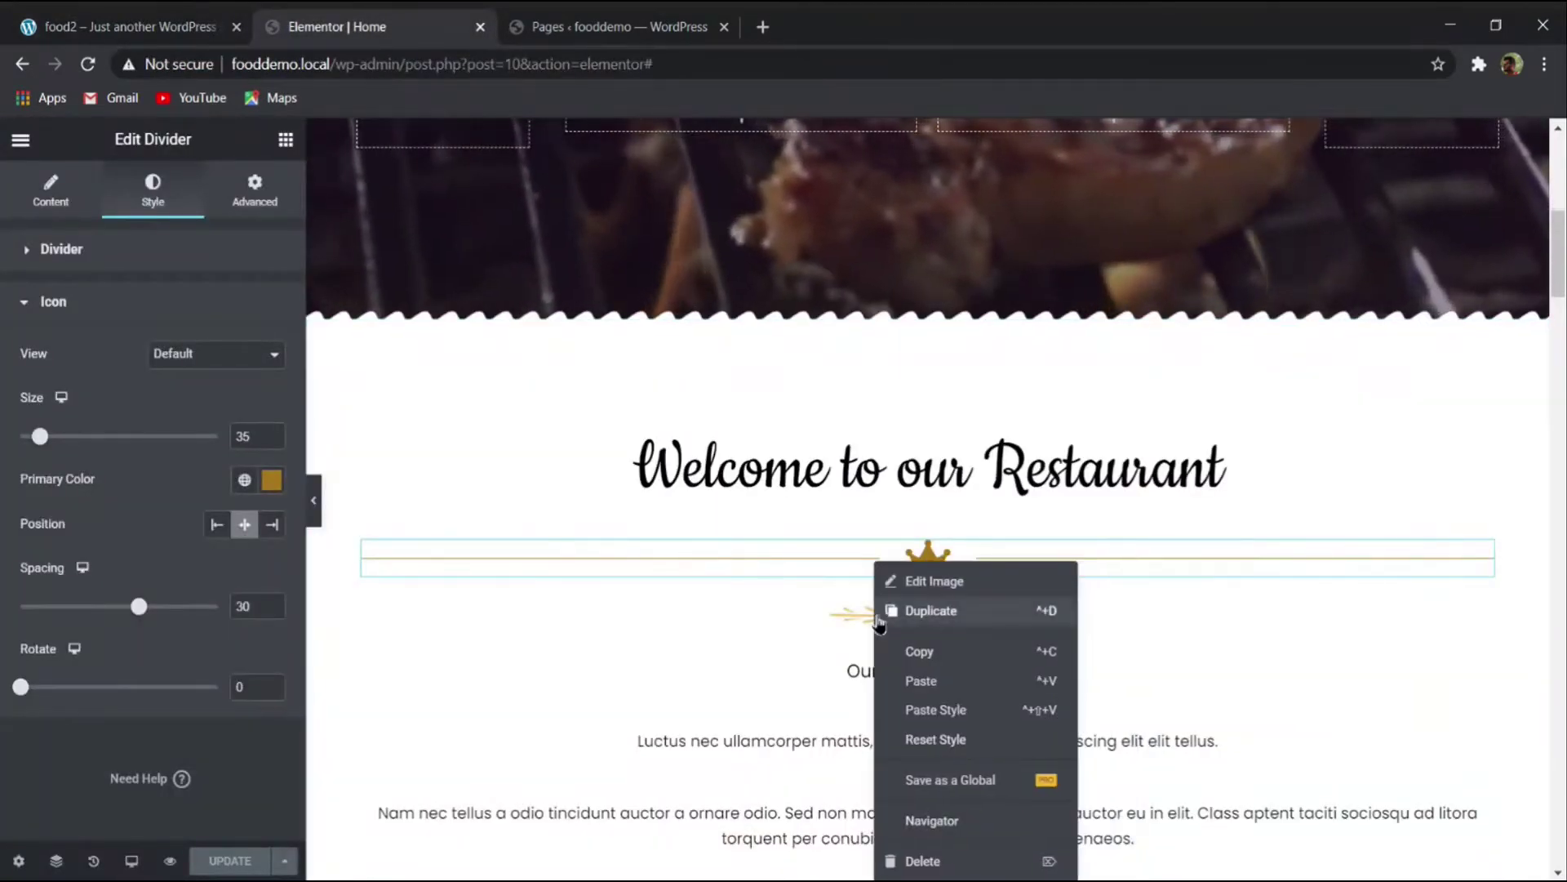
pyautogui.click(1131, 606)
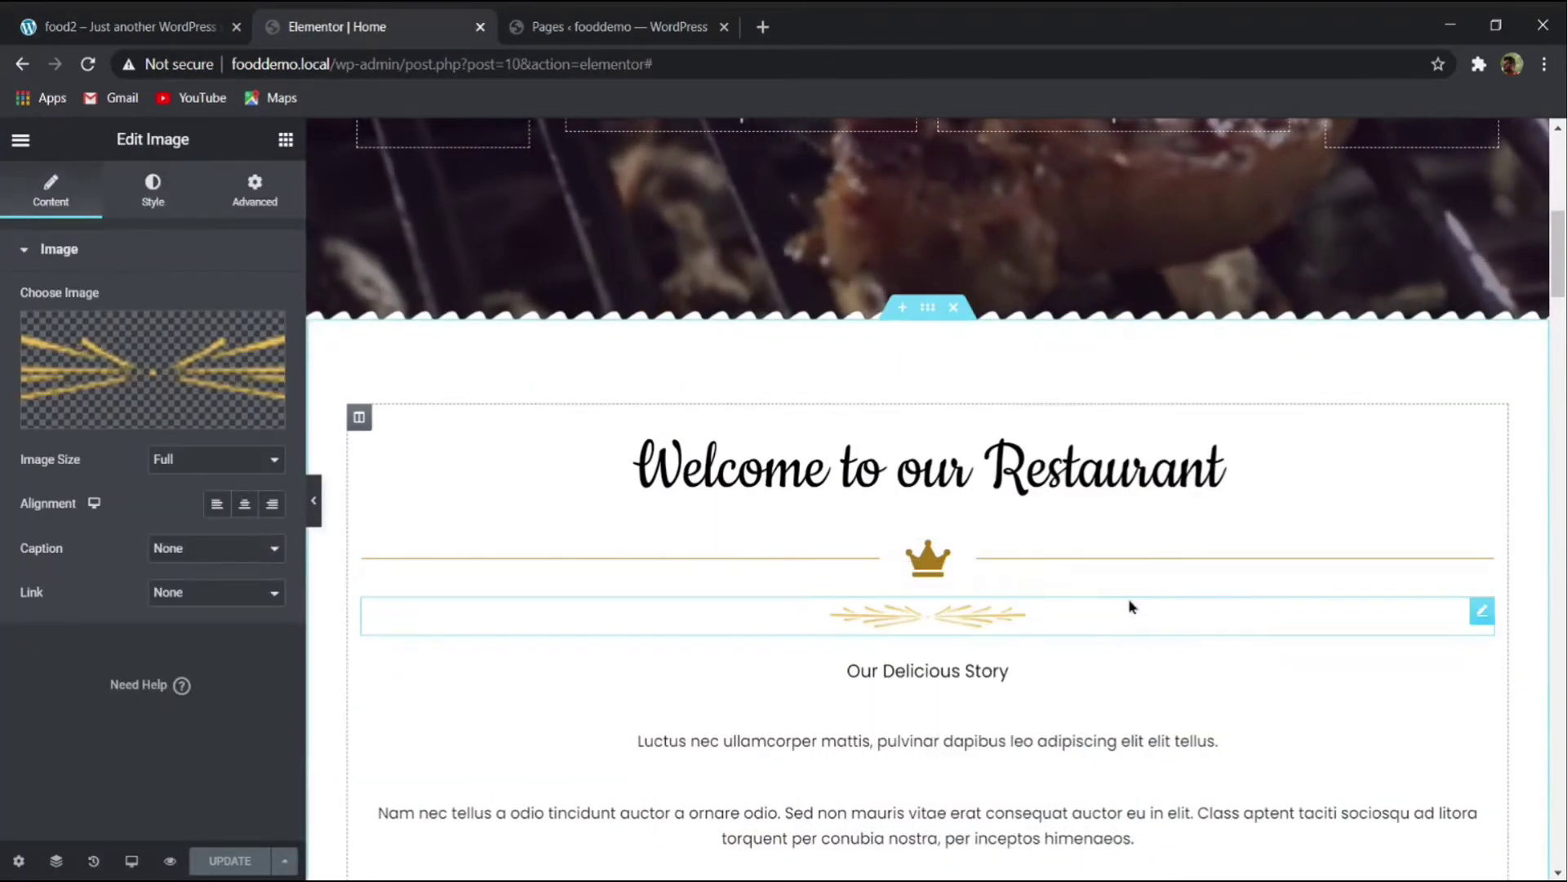
pyautogui.rightClick(1131, 606)
pyautogui.click(1193, 861)
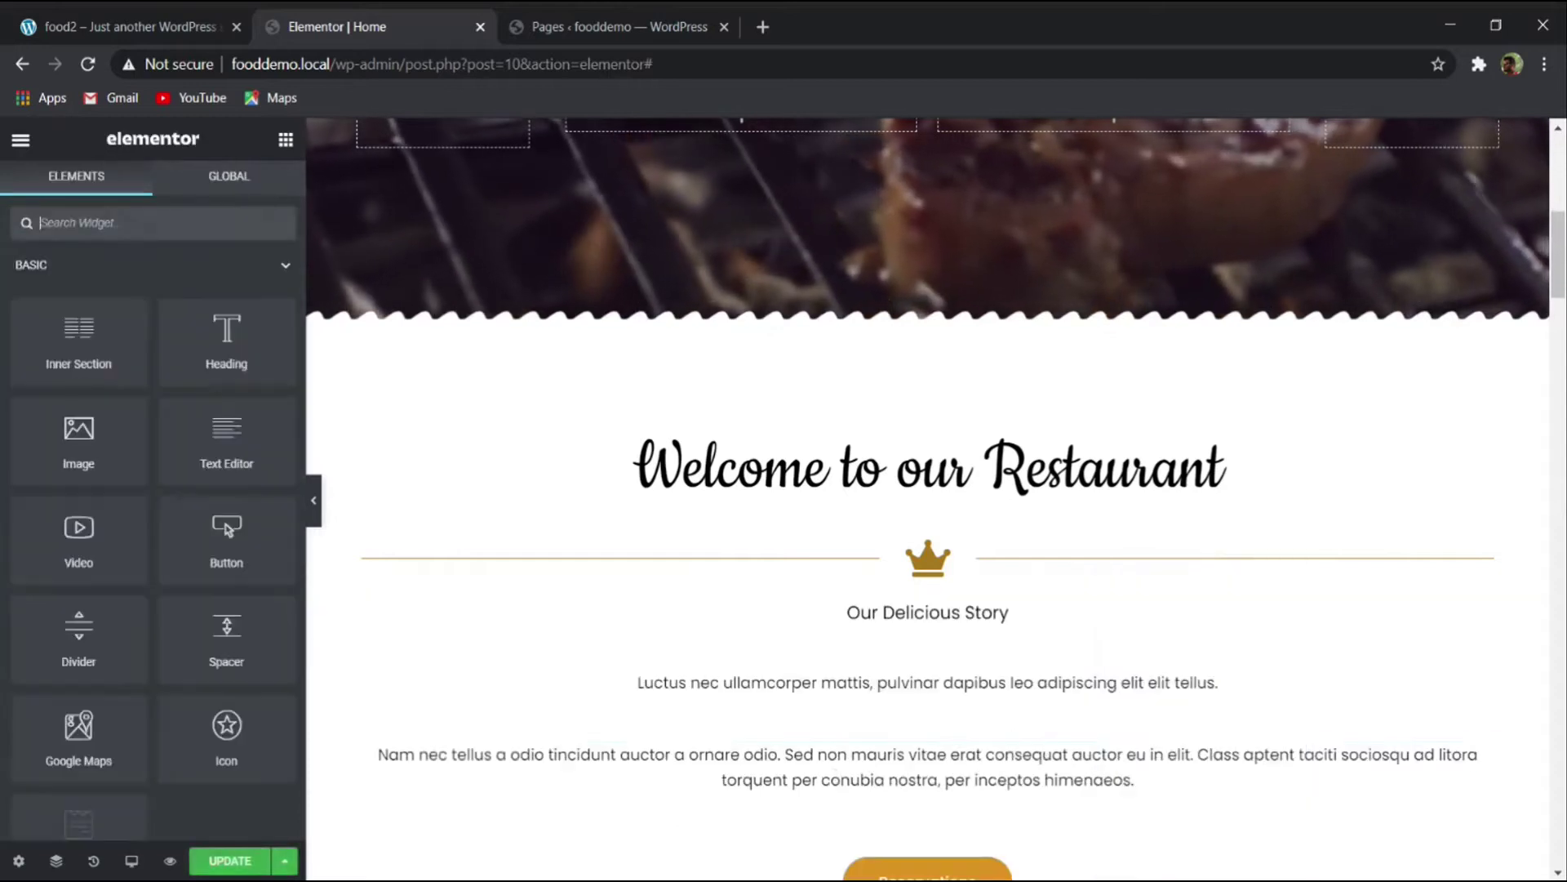
pyautogui.scroll(-15, 808, 571)
pyautogui.scroll(8, 775, 628)
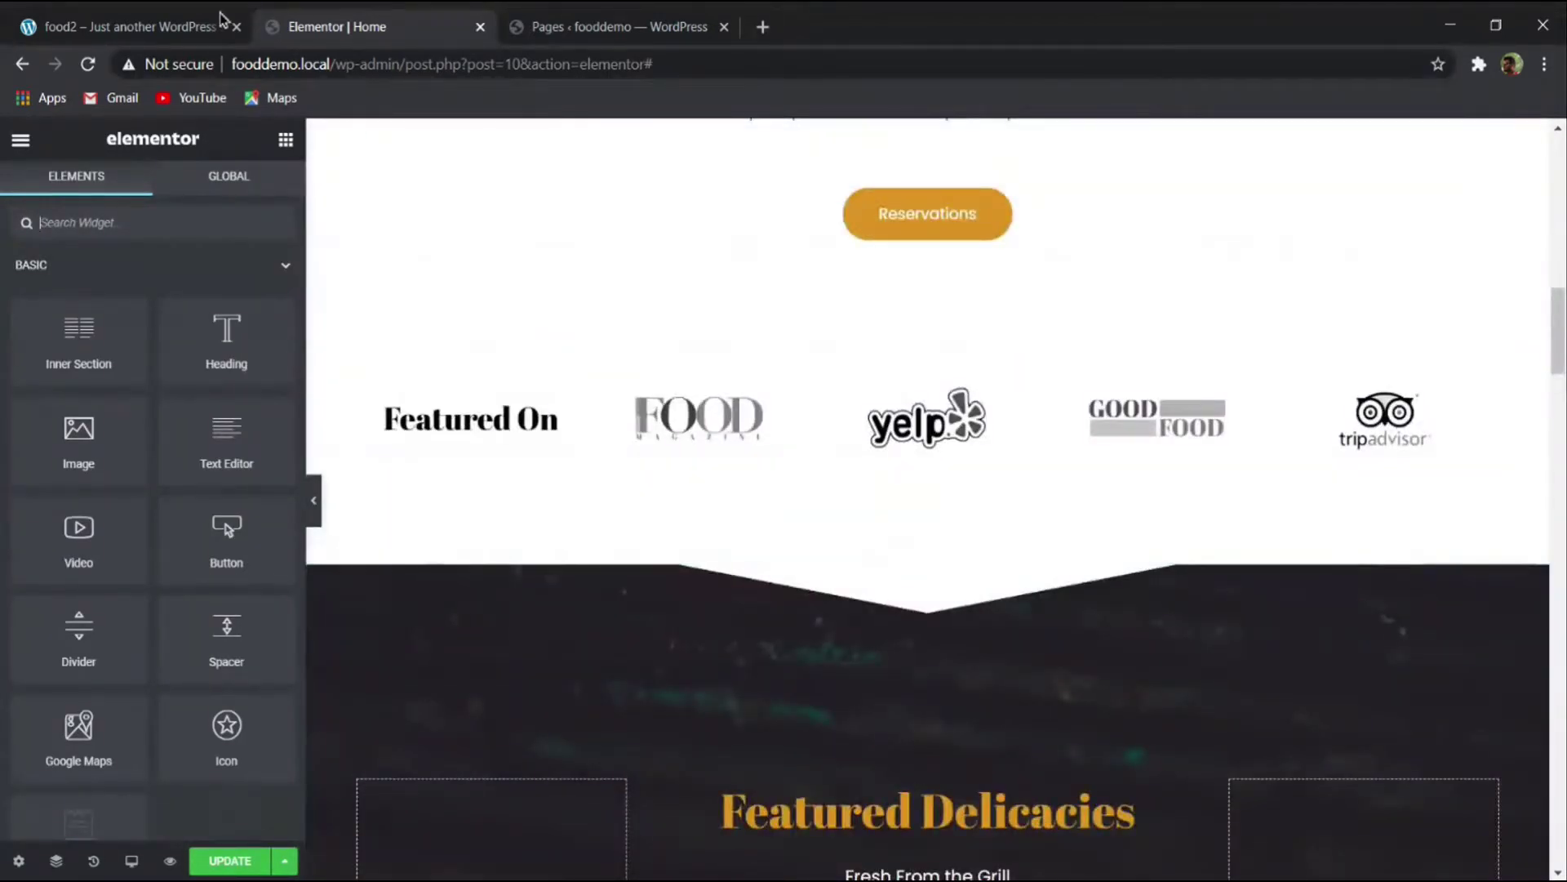
# Step: Compare with the reference site, then delete the Our Delicious Story heading
pyautogui.click(220, 18)
pyautogui.scroll(-5, 549, 444)
pyautogui.scroll(5, 605, 465)
pyautogui.scroll(-5, 700, 393)
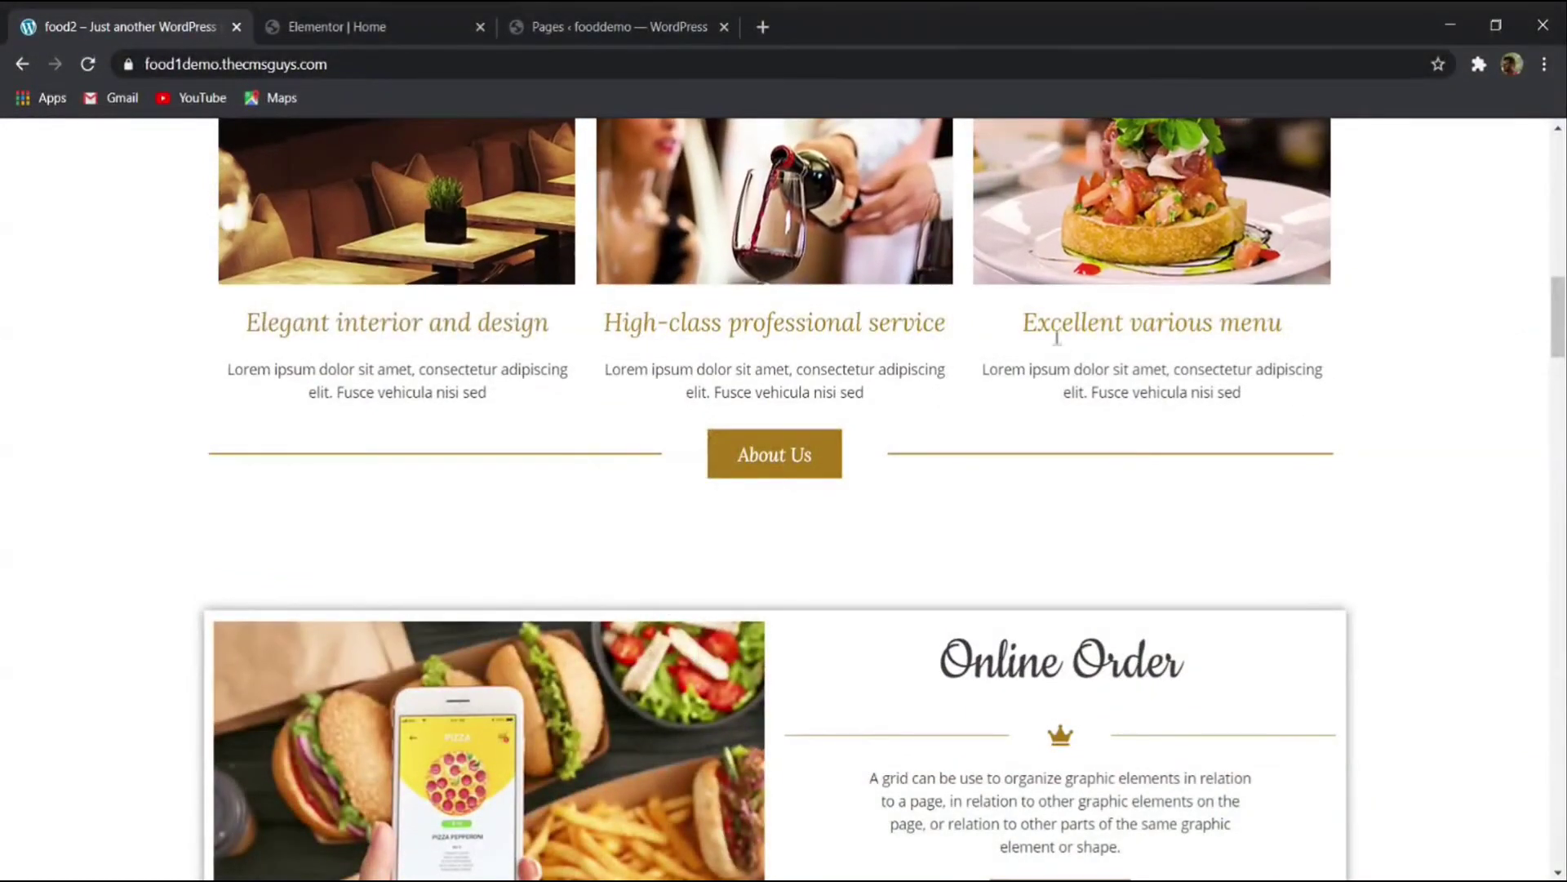
pyautogui.scroll(5, 598, 517)
pyautogui.scroll(-5, 599, 517)
pyautogui.click(302, 18)
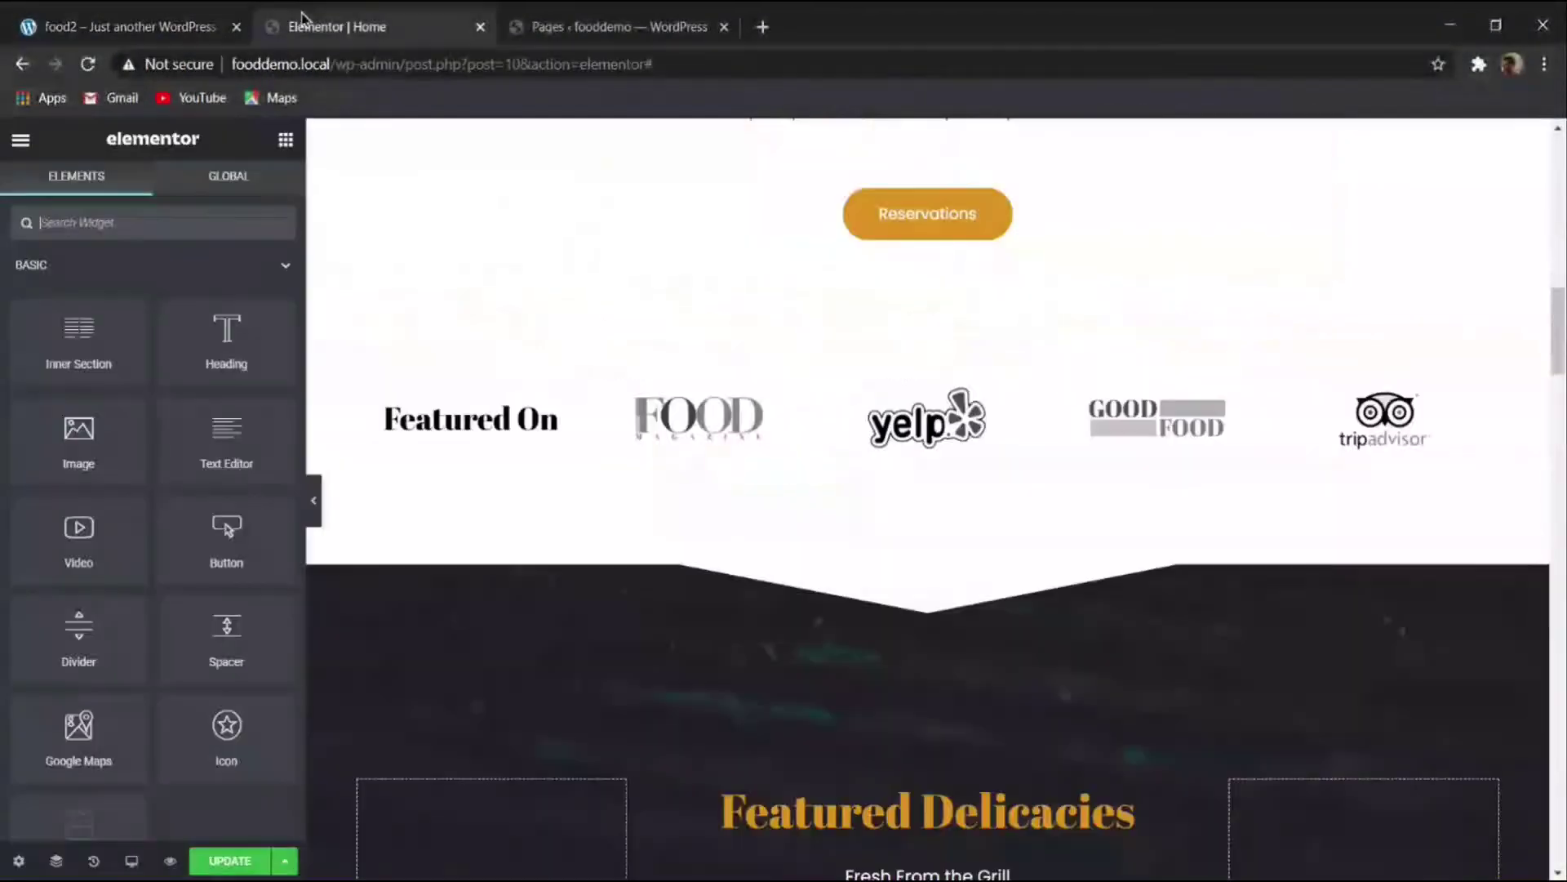
pyautogui.scroll(5, 778, 475)
pyautogui.scroll(-5, 816, 572)
pyautogui.scroll(5, 896, 650)
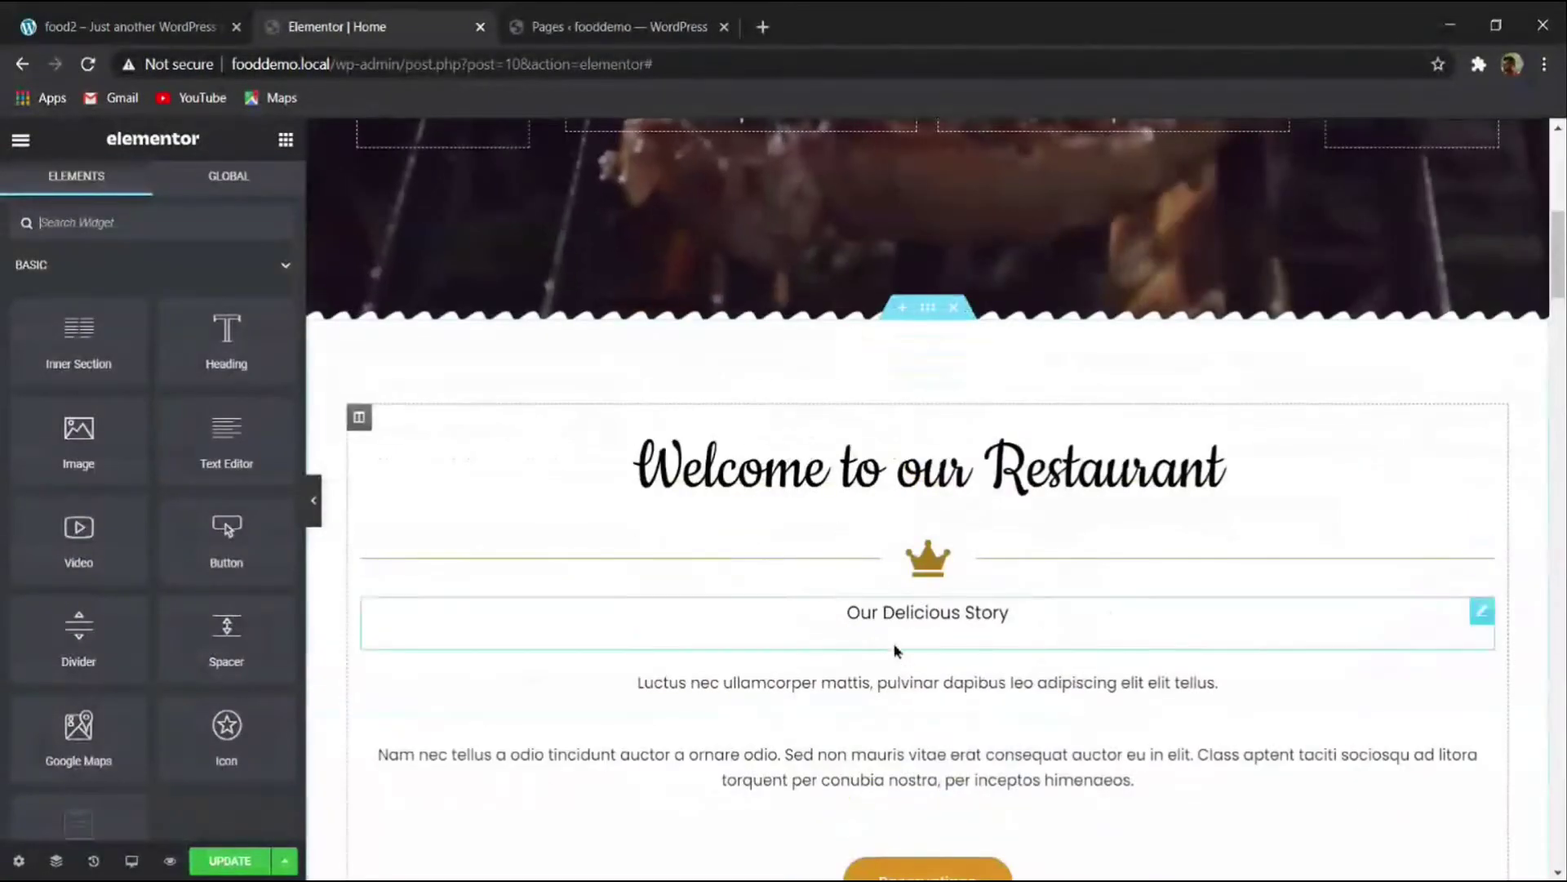
pyautogui.rightClick(896, 651)
pyautogui.rightClick(823, 617)
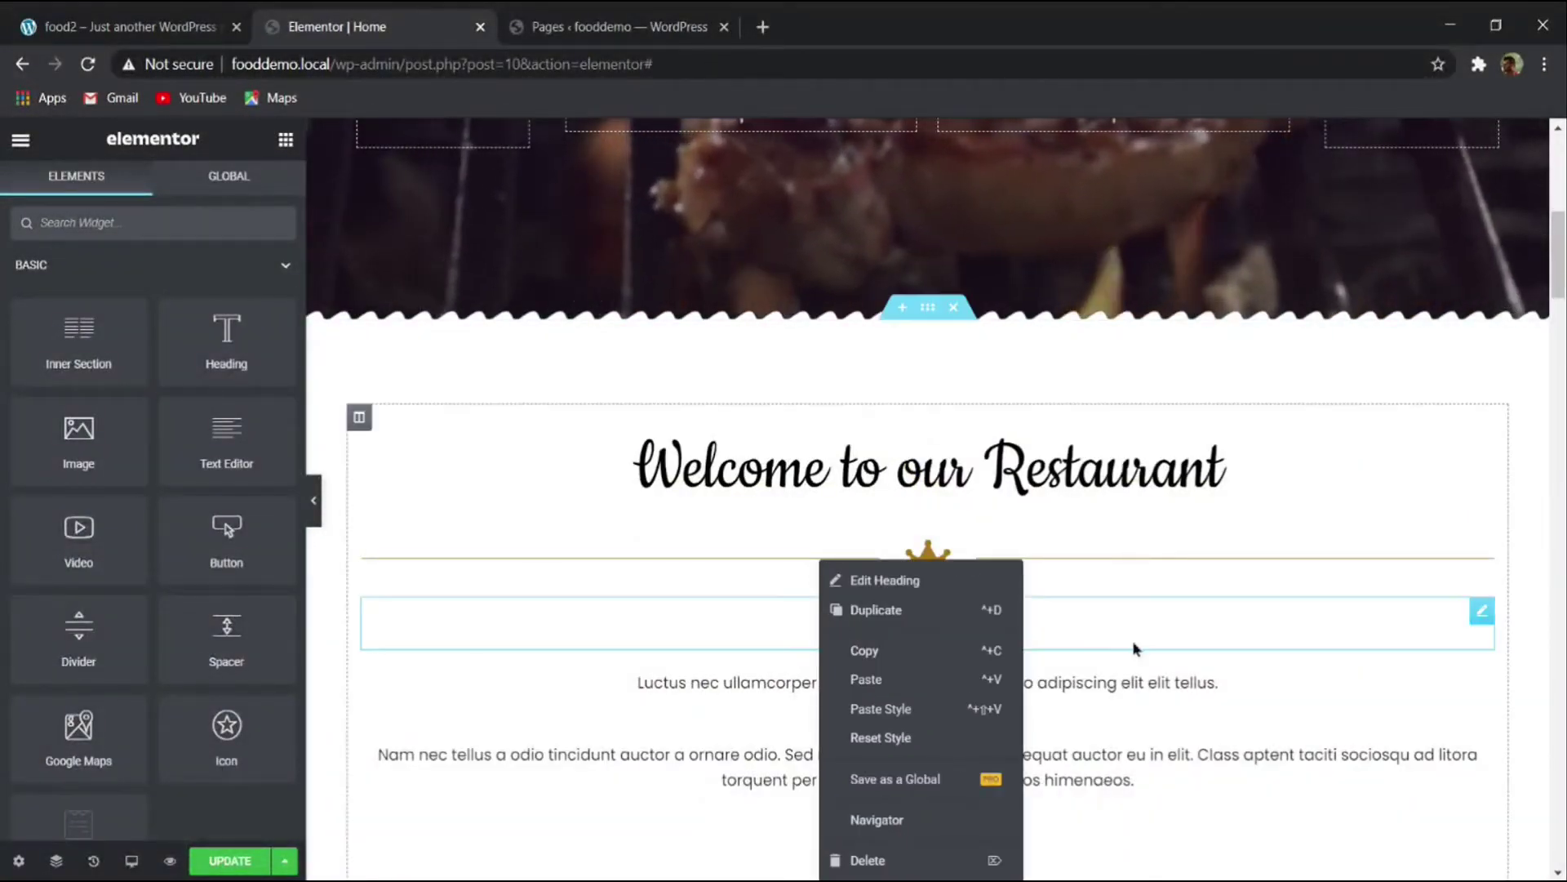
pyautogui.rightClick(1137, 647)
pyautogui.click(1182, 861)
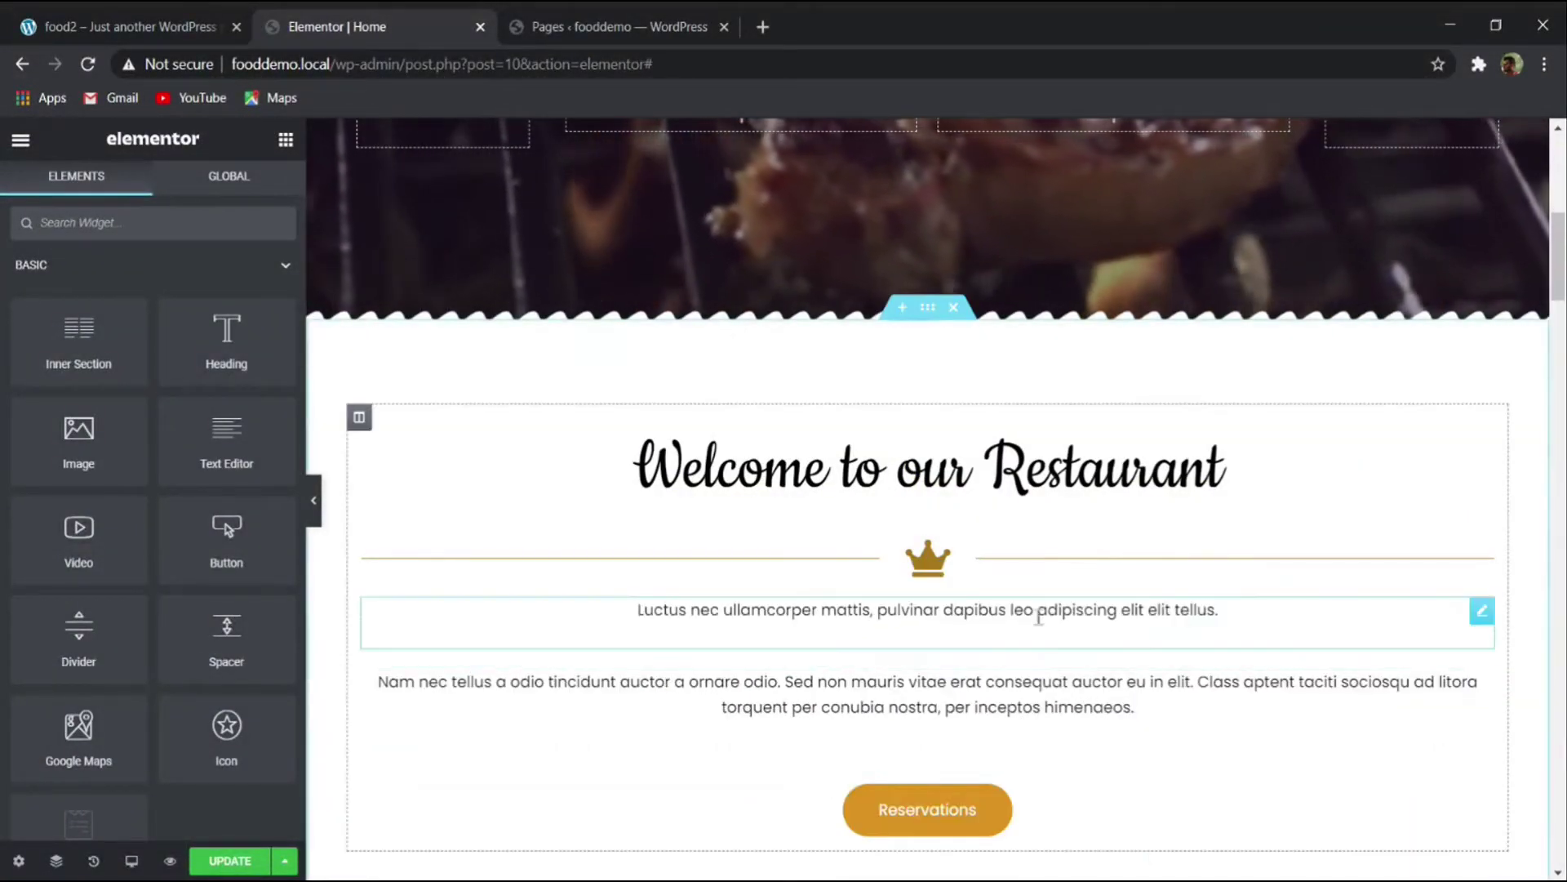
# Step: Delete both story paragraphs and the Reservations button
pyautogui.rightClick(1039, 613)
pyautogui.click(1112, 857)
pyautogui.rightClick(1022, 620)
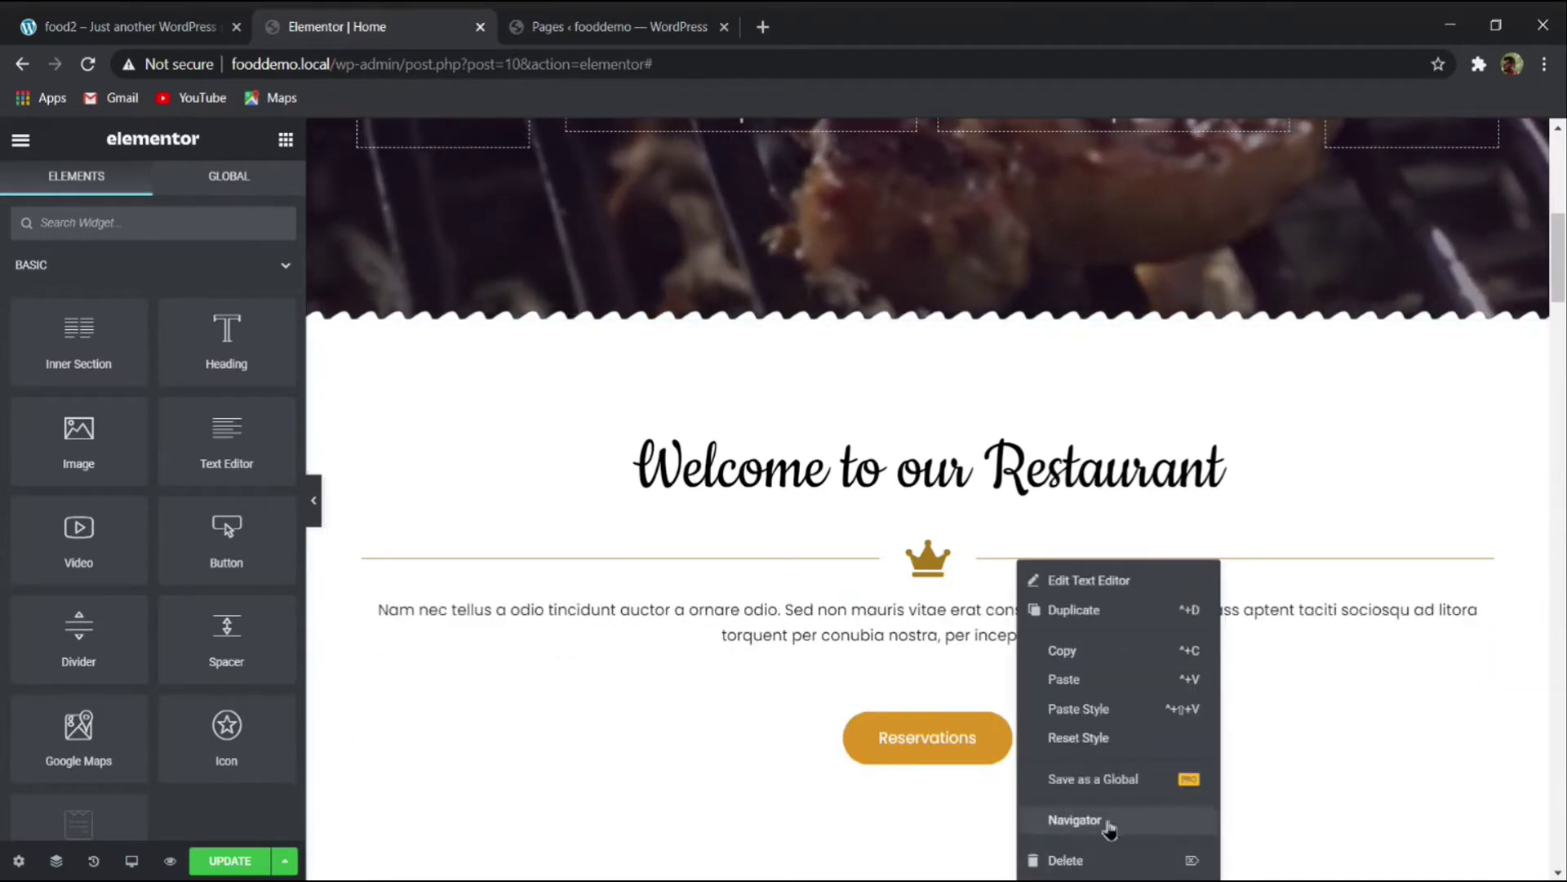
pyautogui.click(1094, 859)
pyautogui.click(164, 26)
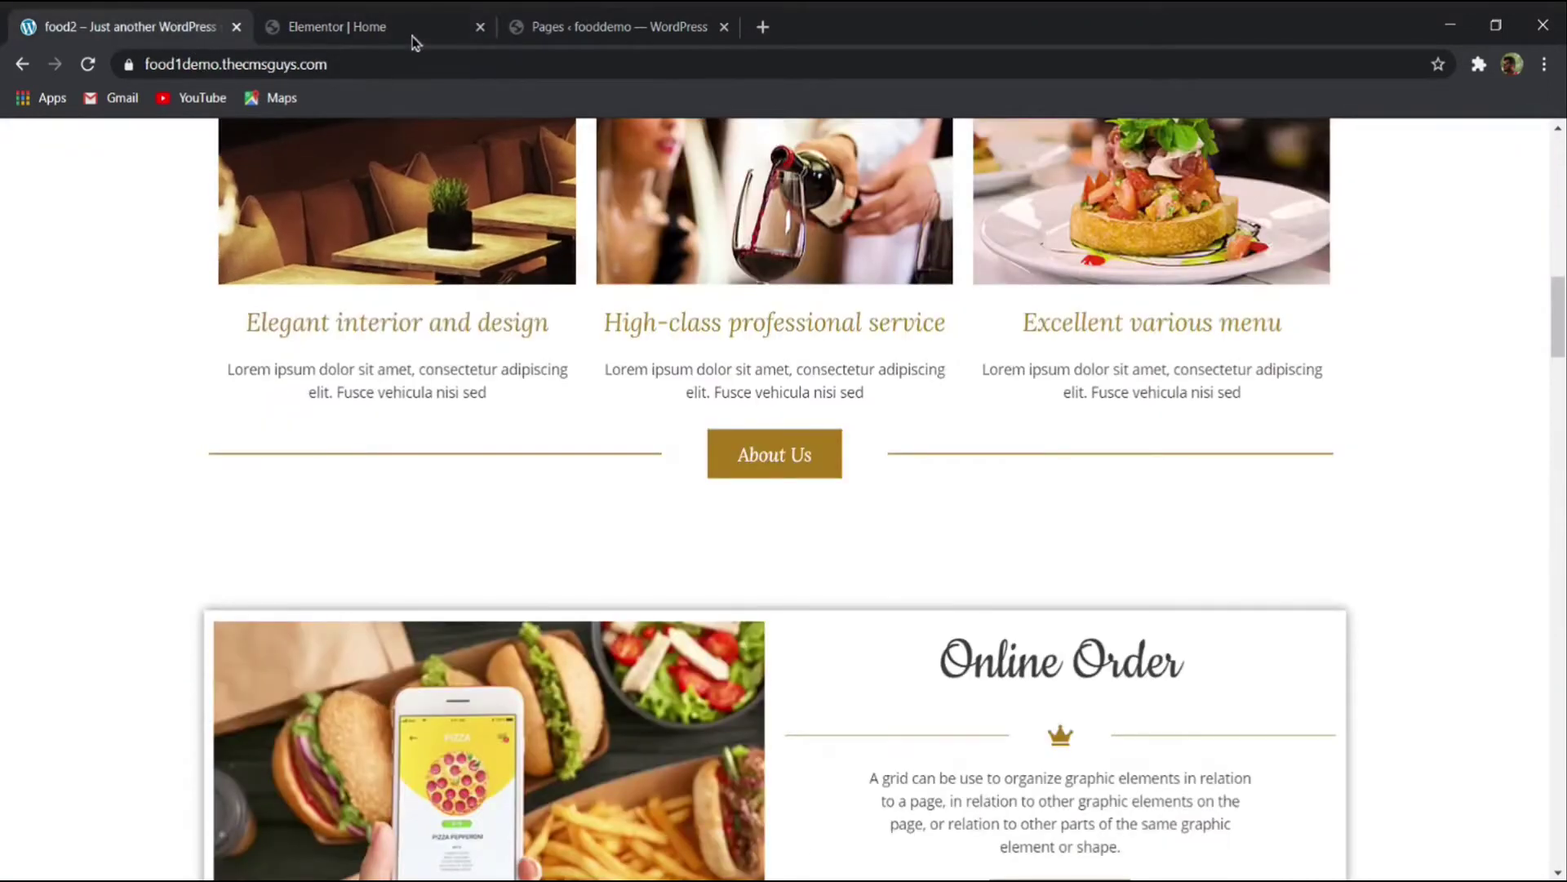
pyautogui.click(413, 33)
pyautogui.rightClick(1017, 623)
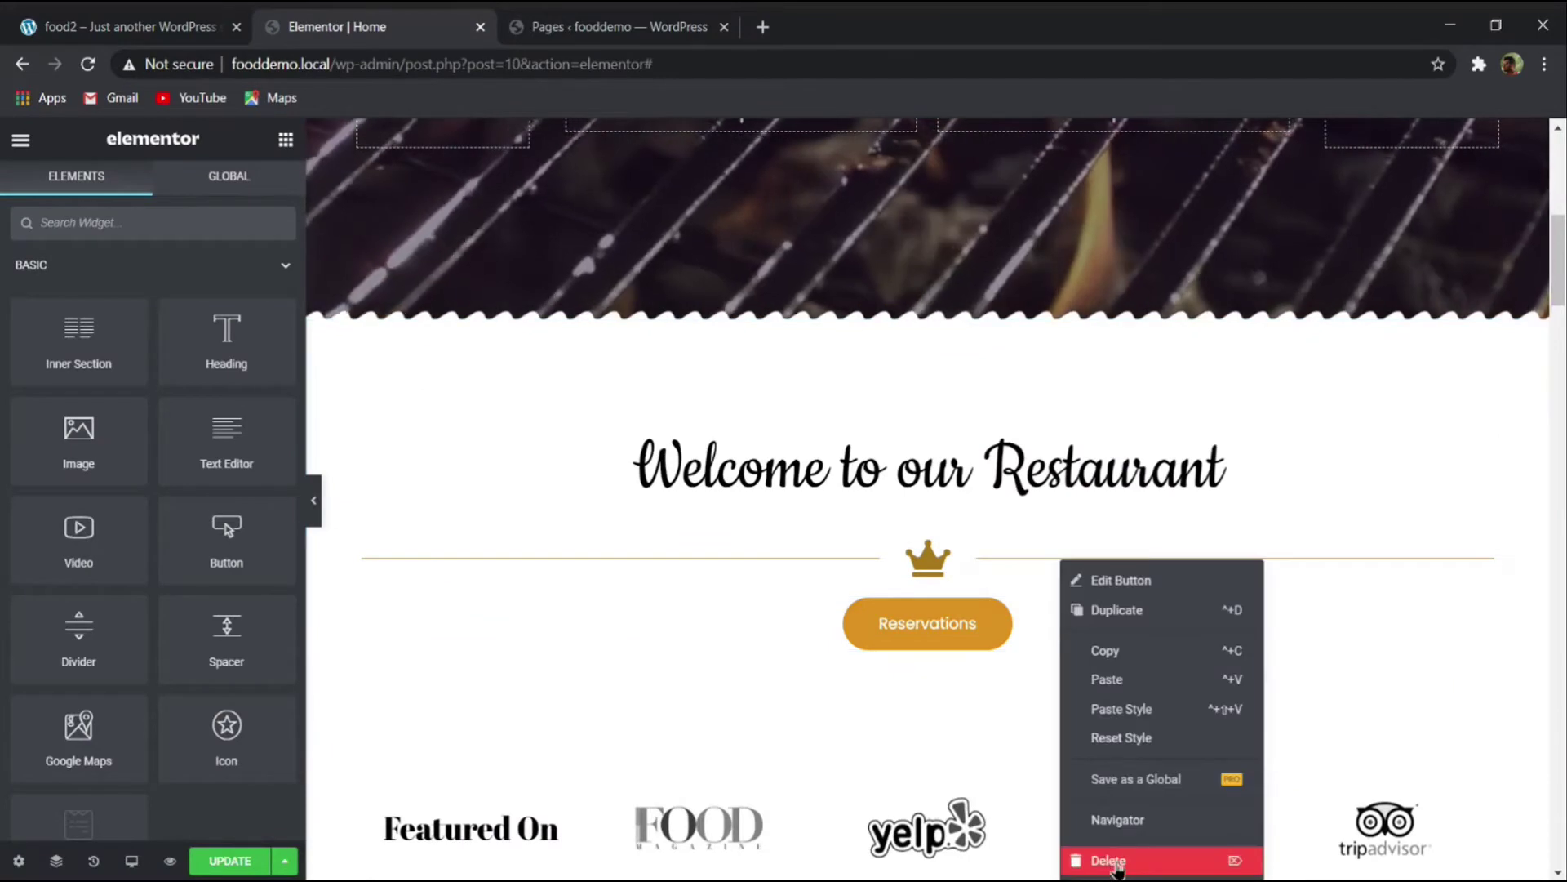
pyautogui.click(1103, 856)
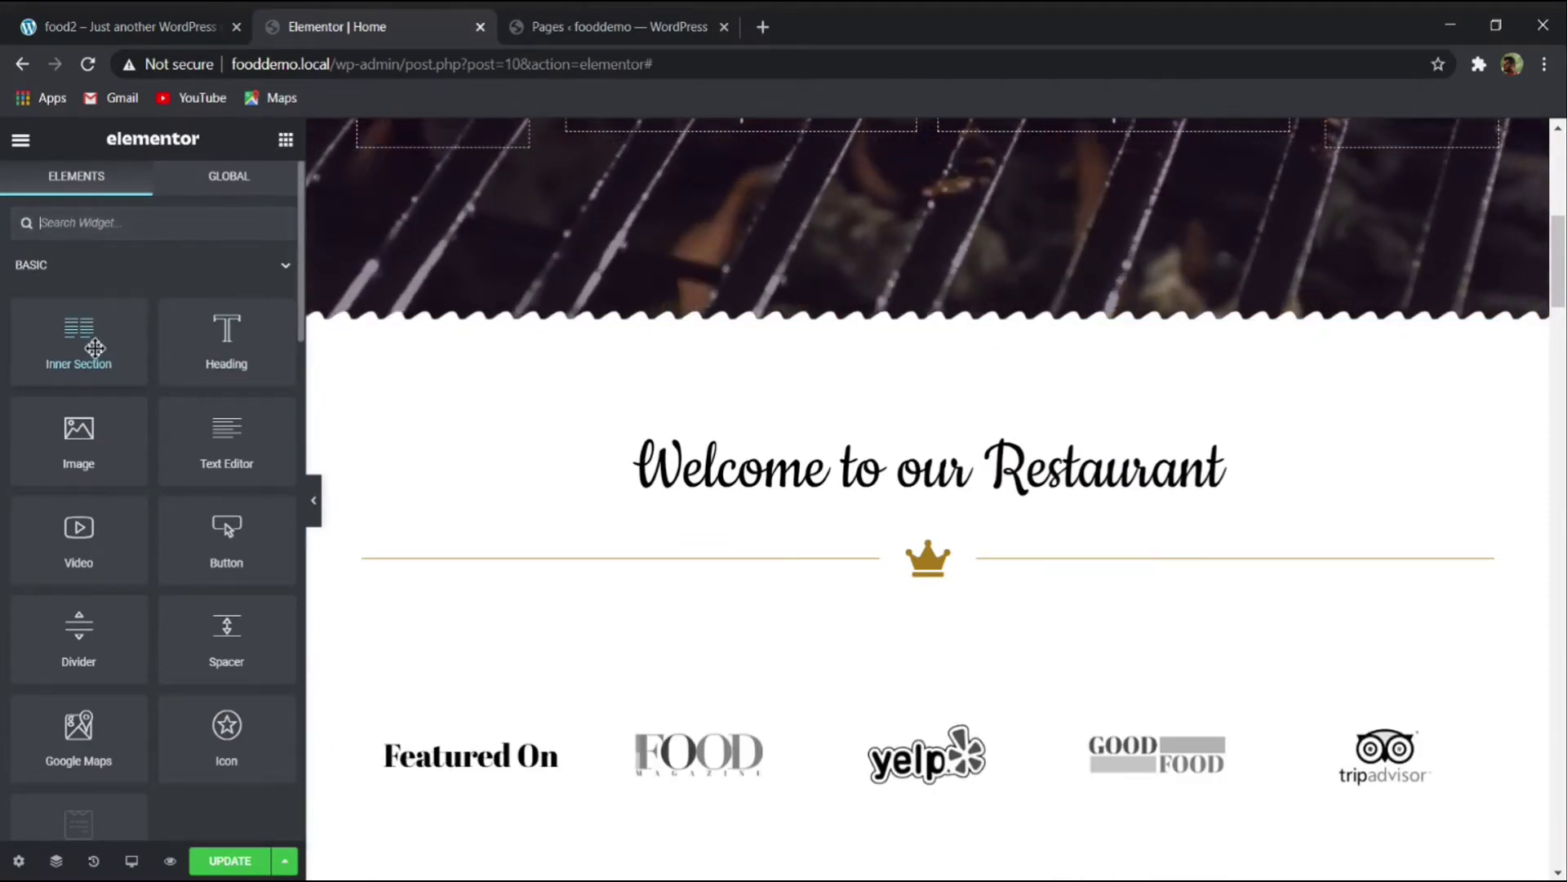
# Step: Add an inner section below the crown divider and give it a third column
pyautogui.moveTo(92, 346); pyautogui.dragTo(928, 563)
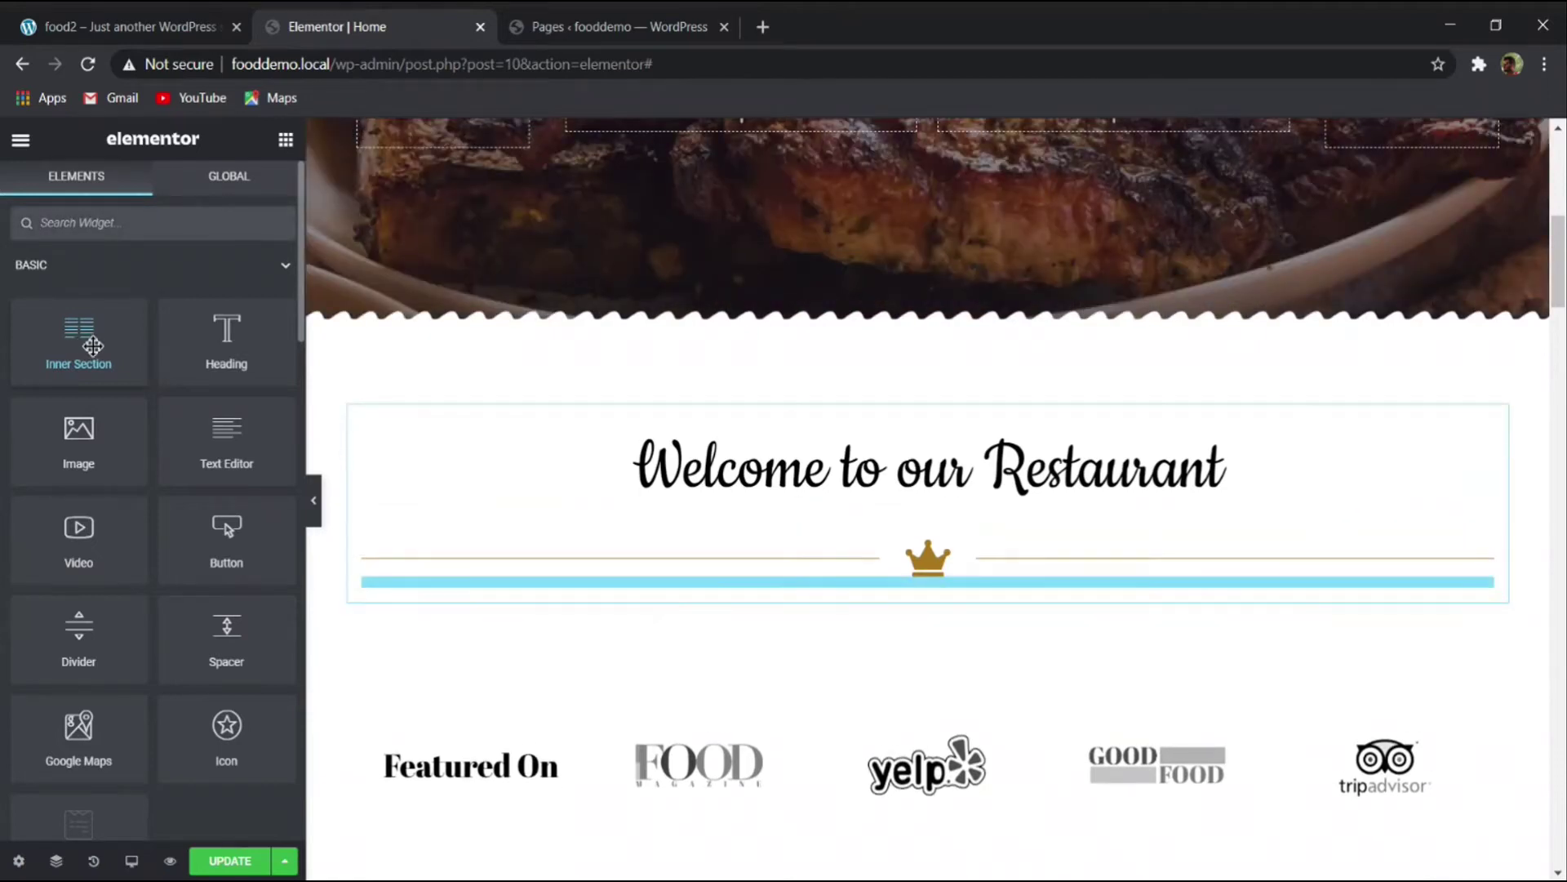
pyautogui.moveTo(759, 577); pyautogui.dragTo(988, 597)
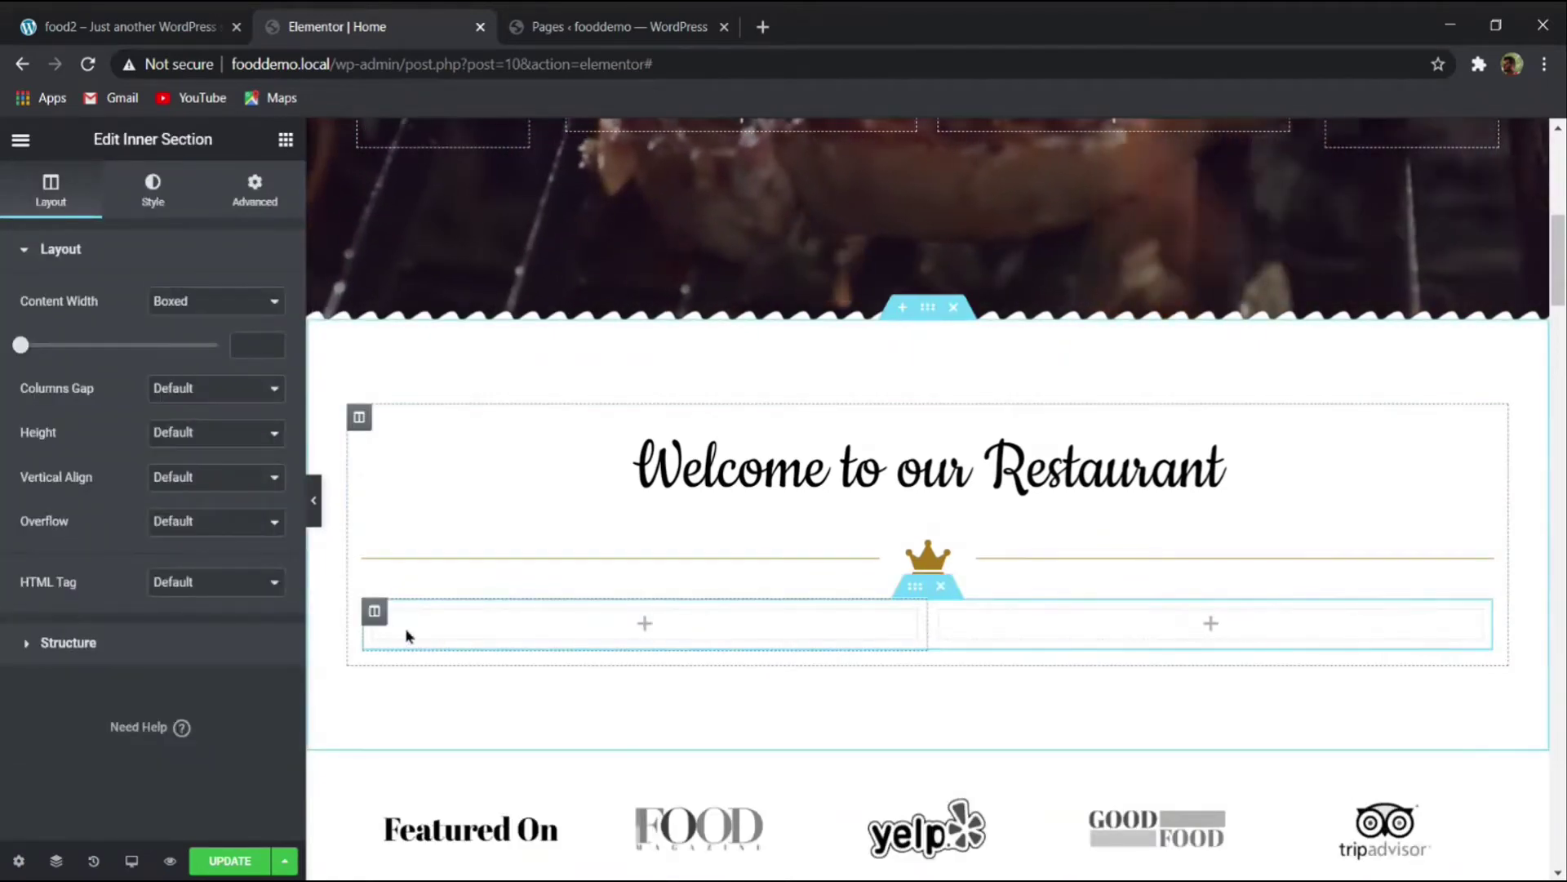
pyautogui.rightClick(407, 636)
pyautogui.click(439, 651)
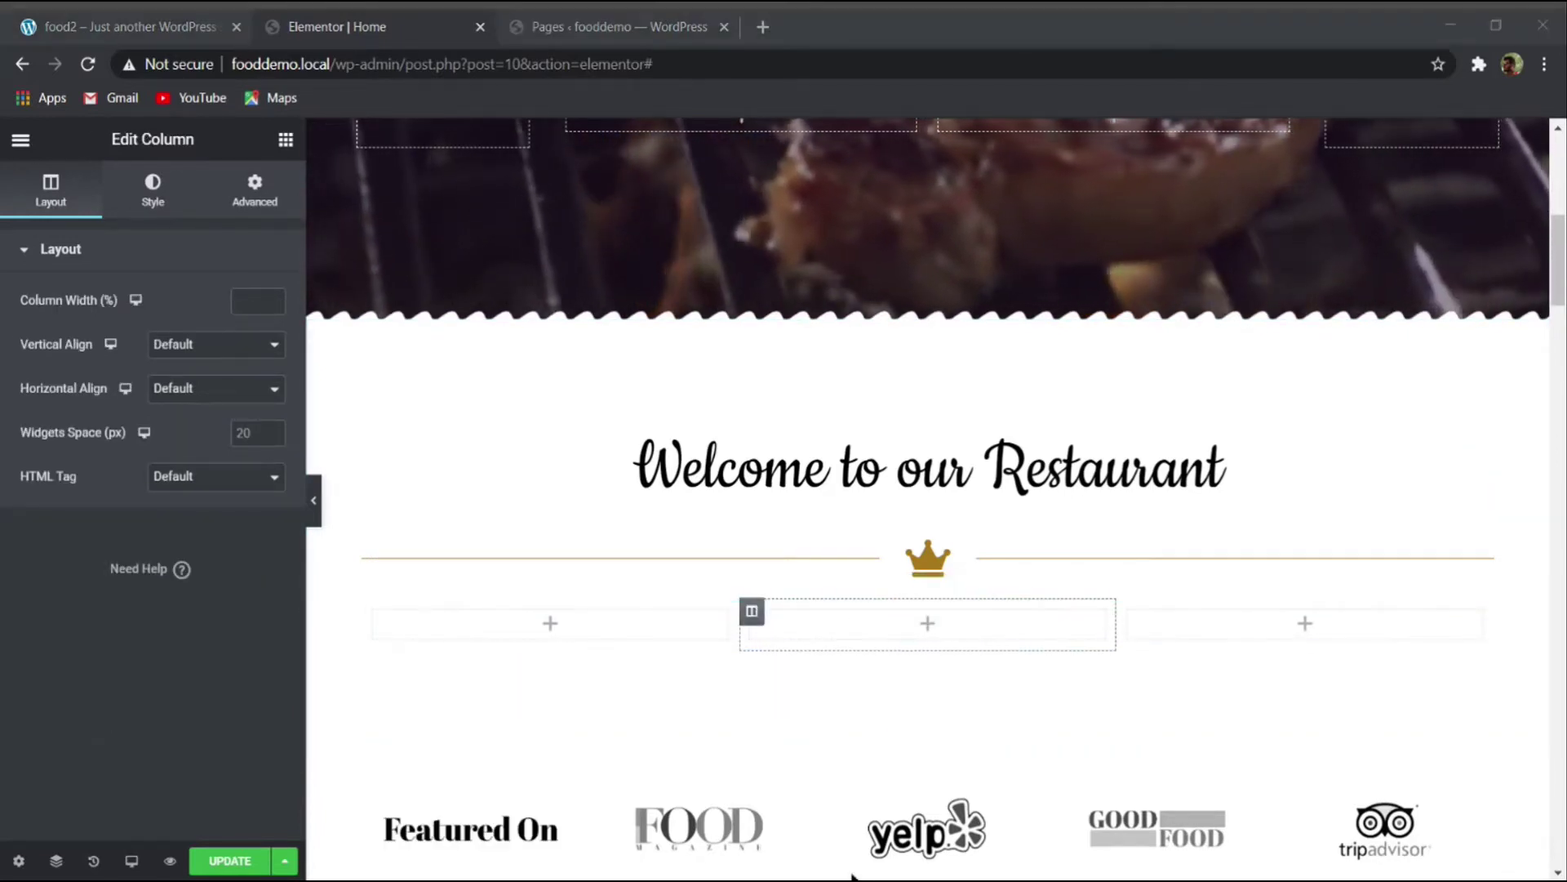
# Step: Search the widget panel for 'imag' and drop an Image Box into the first column
pyautogui.click(885, 874)
pyautogui.hotkey('ctrl', '1')
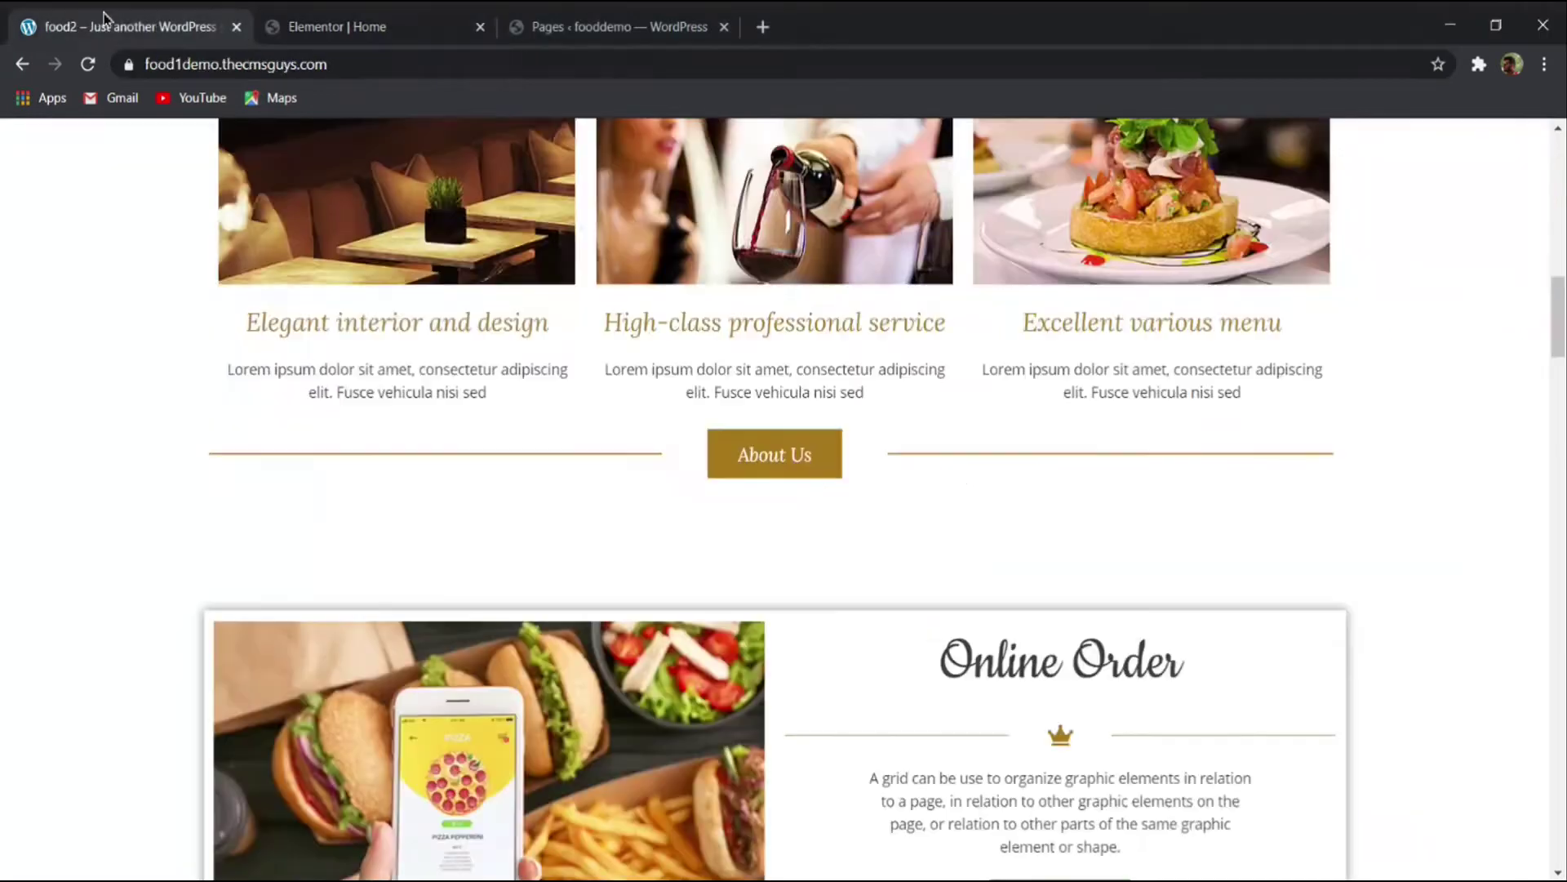
pyautogui.scroll(3, 520, 542)
pyautogui.scroll(-3, 520, 542)
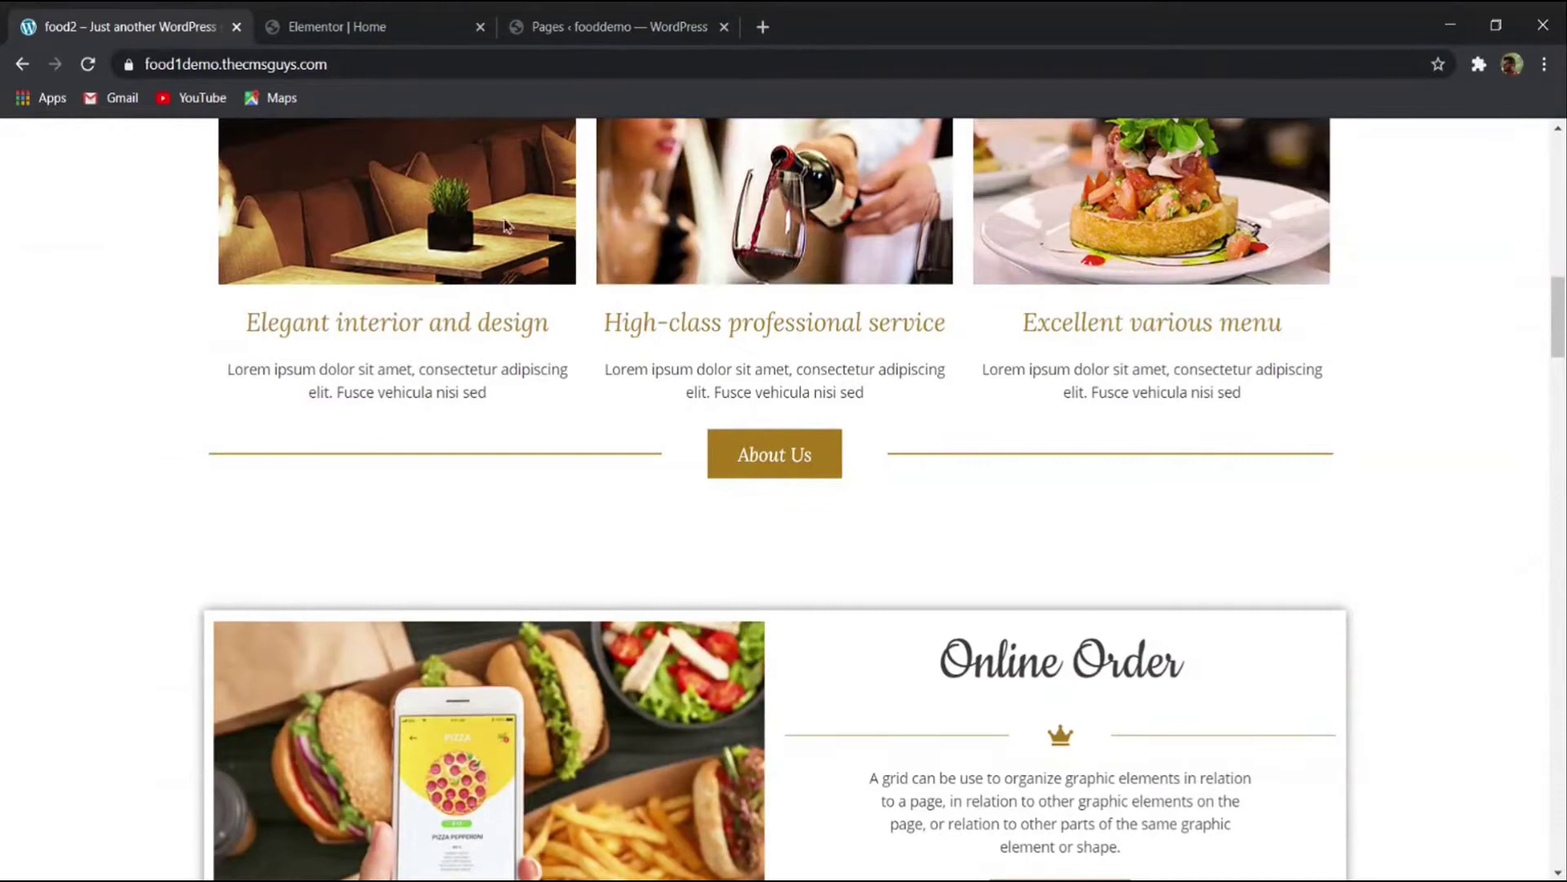
pyautogui.click(595, 20)
pyautogui.click(407, 19)
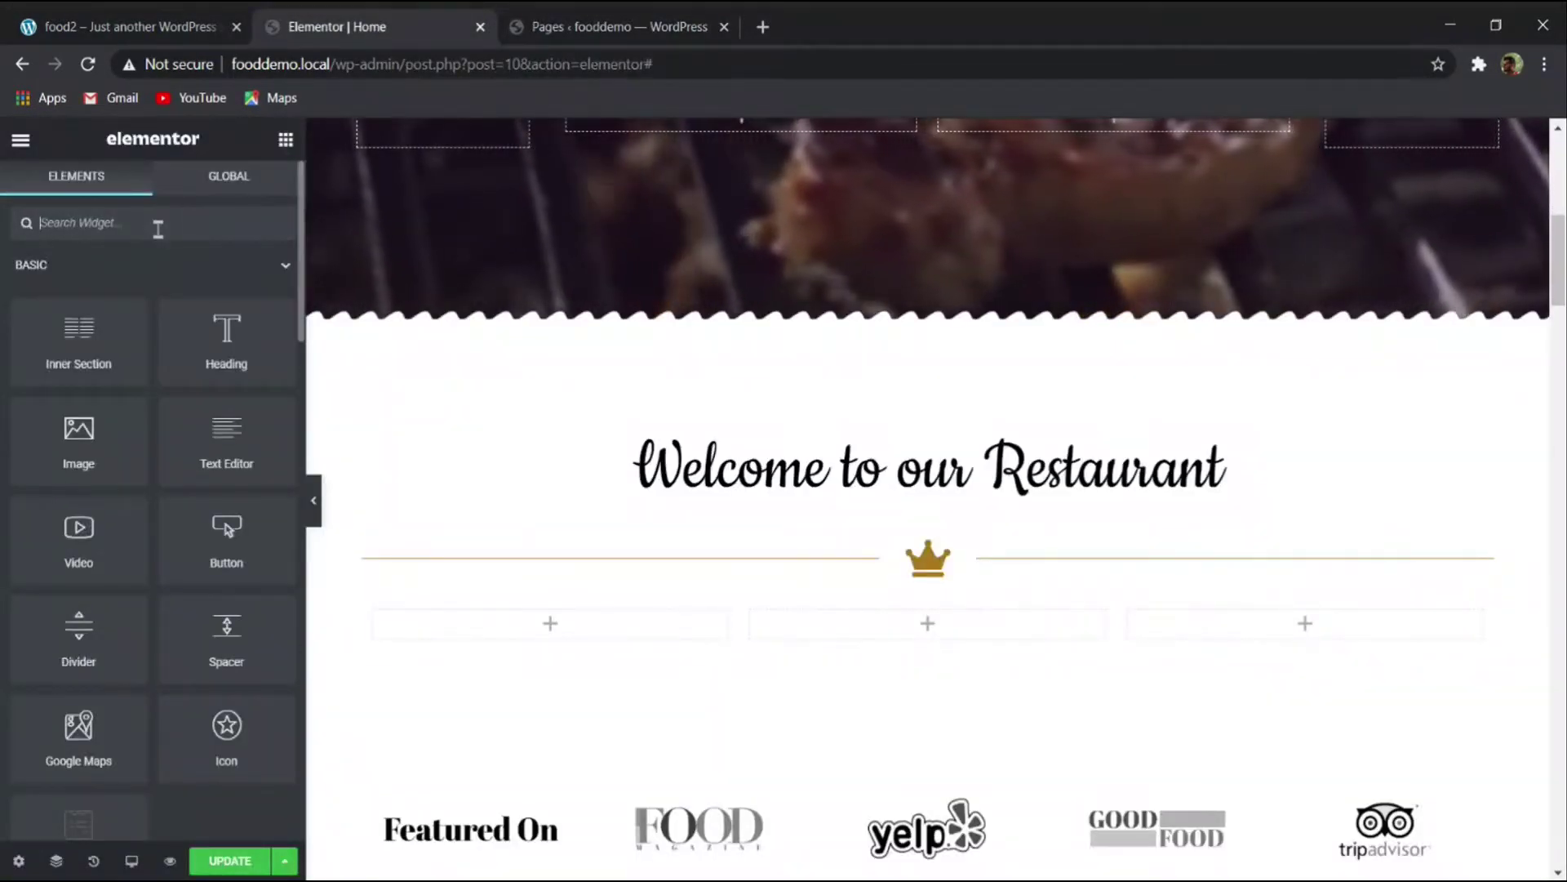
pyautogui.write('image')
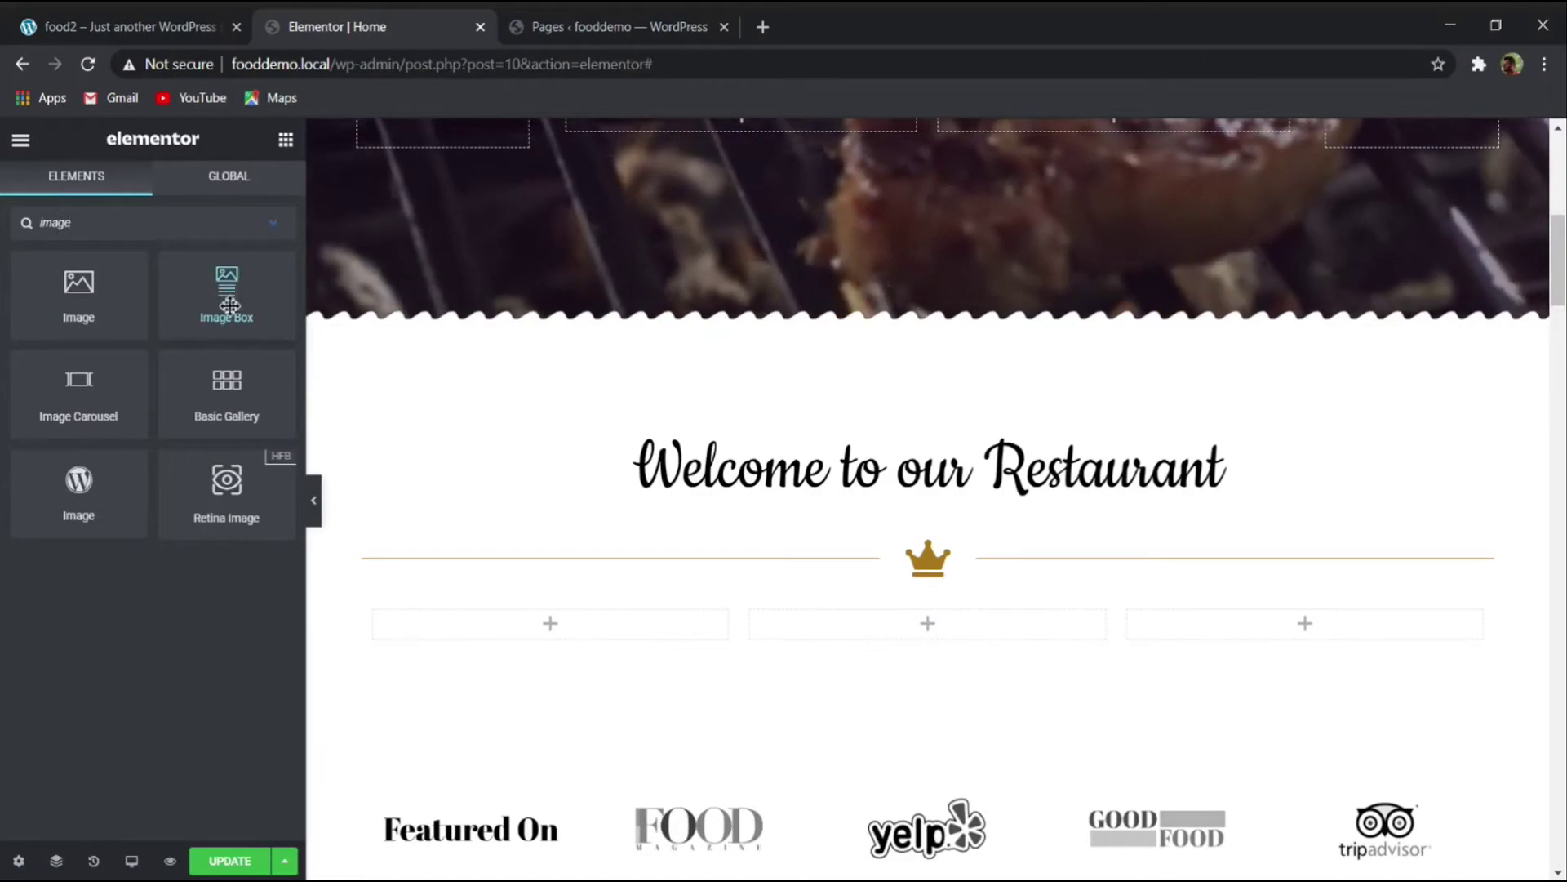
pyautogui.moveTo(239, 299); pyautogui.dragTo(545, 625)
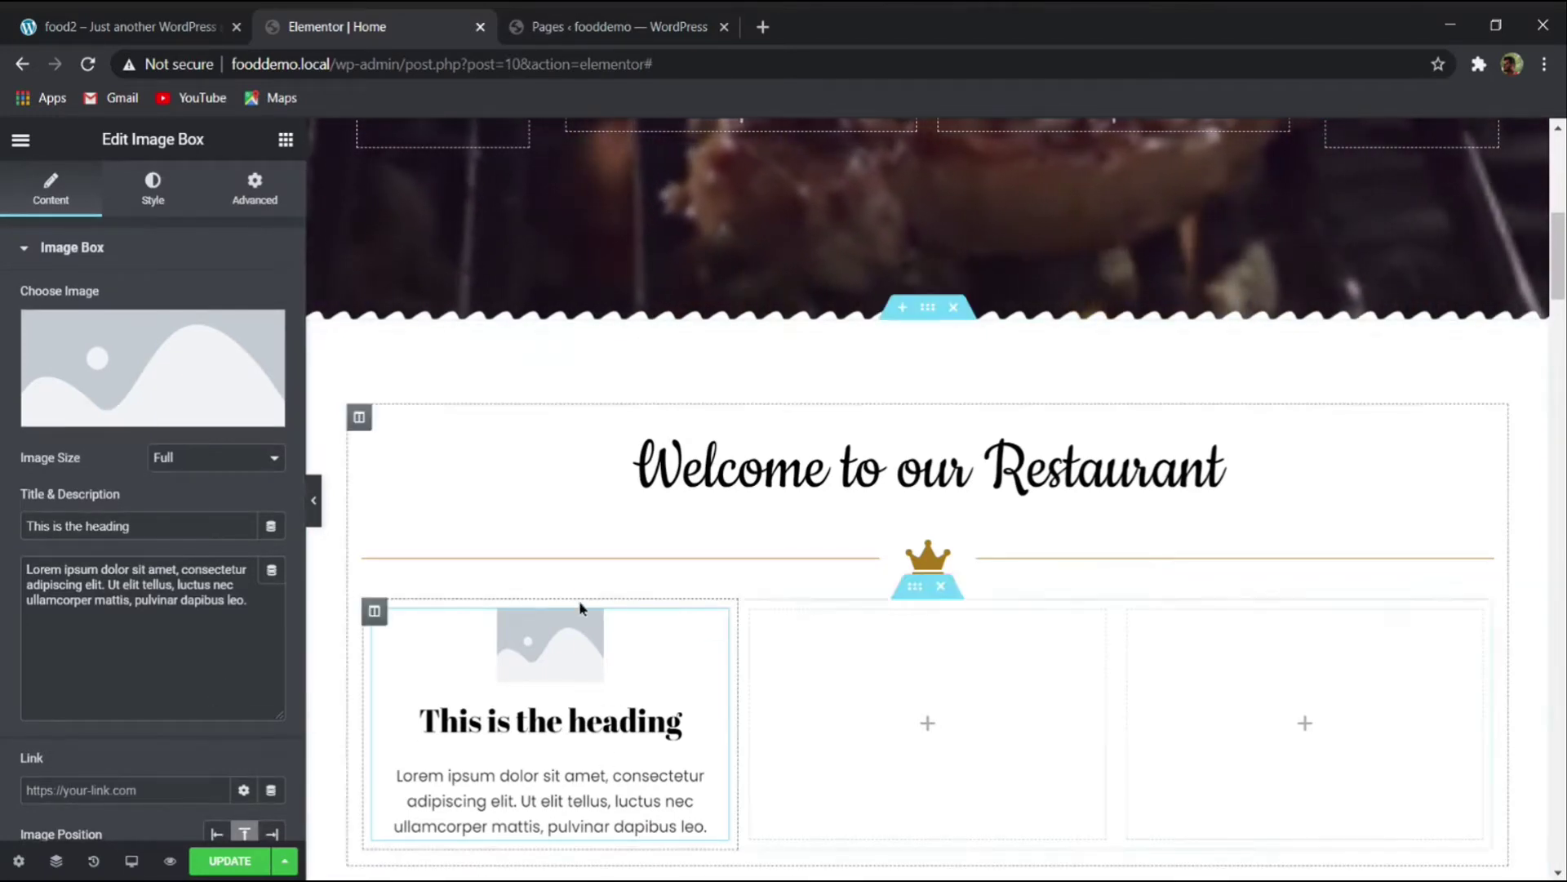
# Step: Upload the site's image files from the computer through the Image Box's Choose Image picker
pyautogui.click(152, 384)
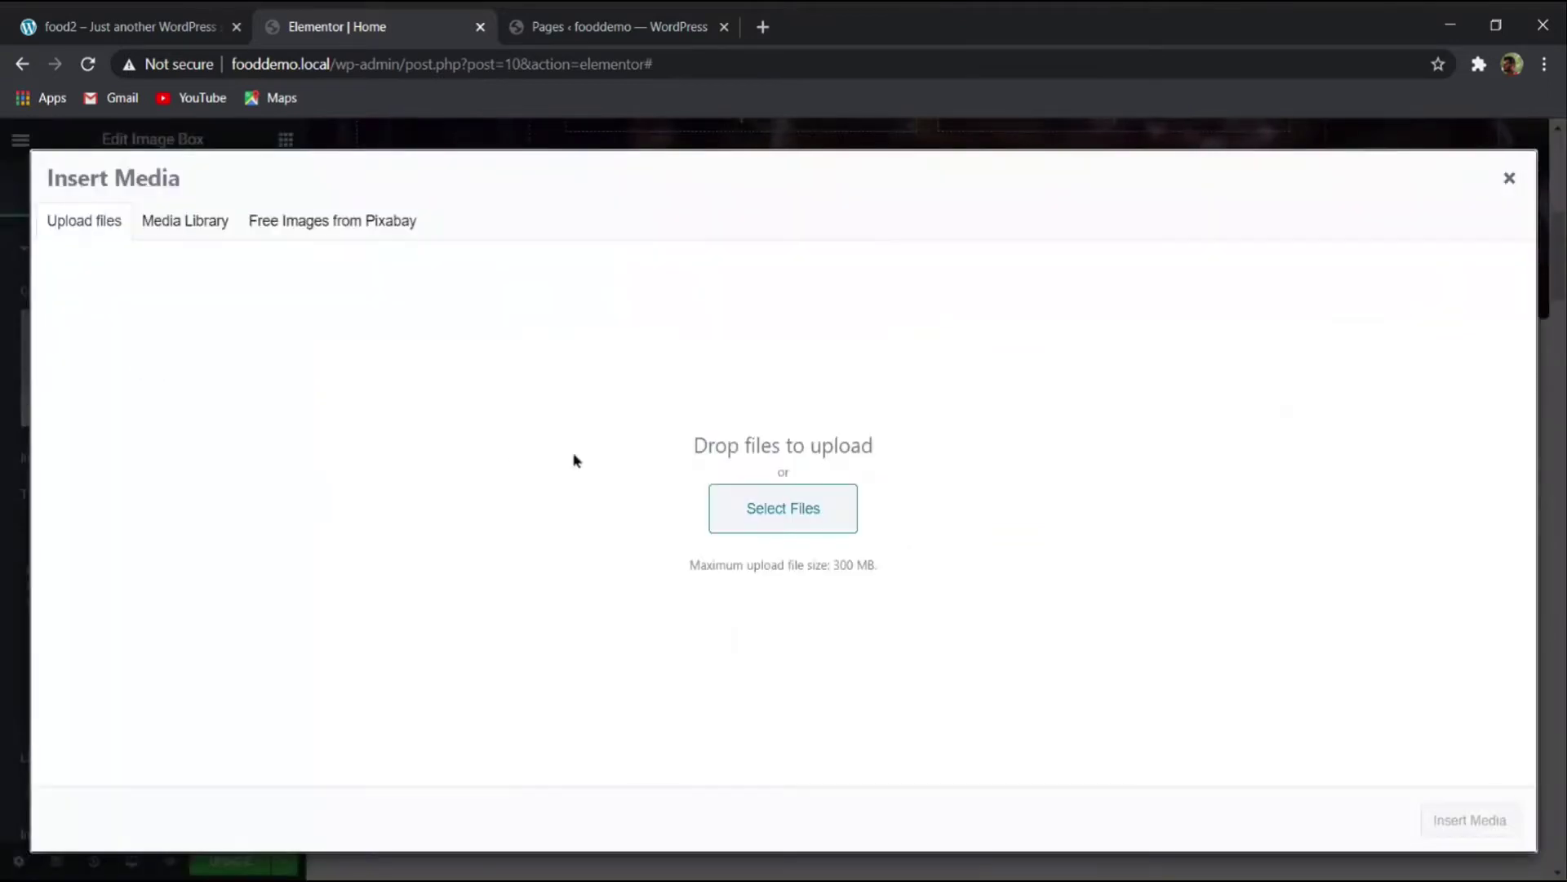
pyautogui.click(196, 232)
pyautogui.click(66, 220)
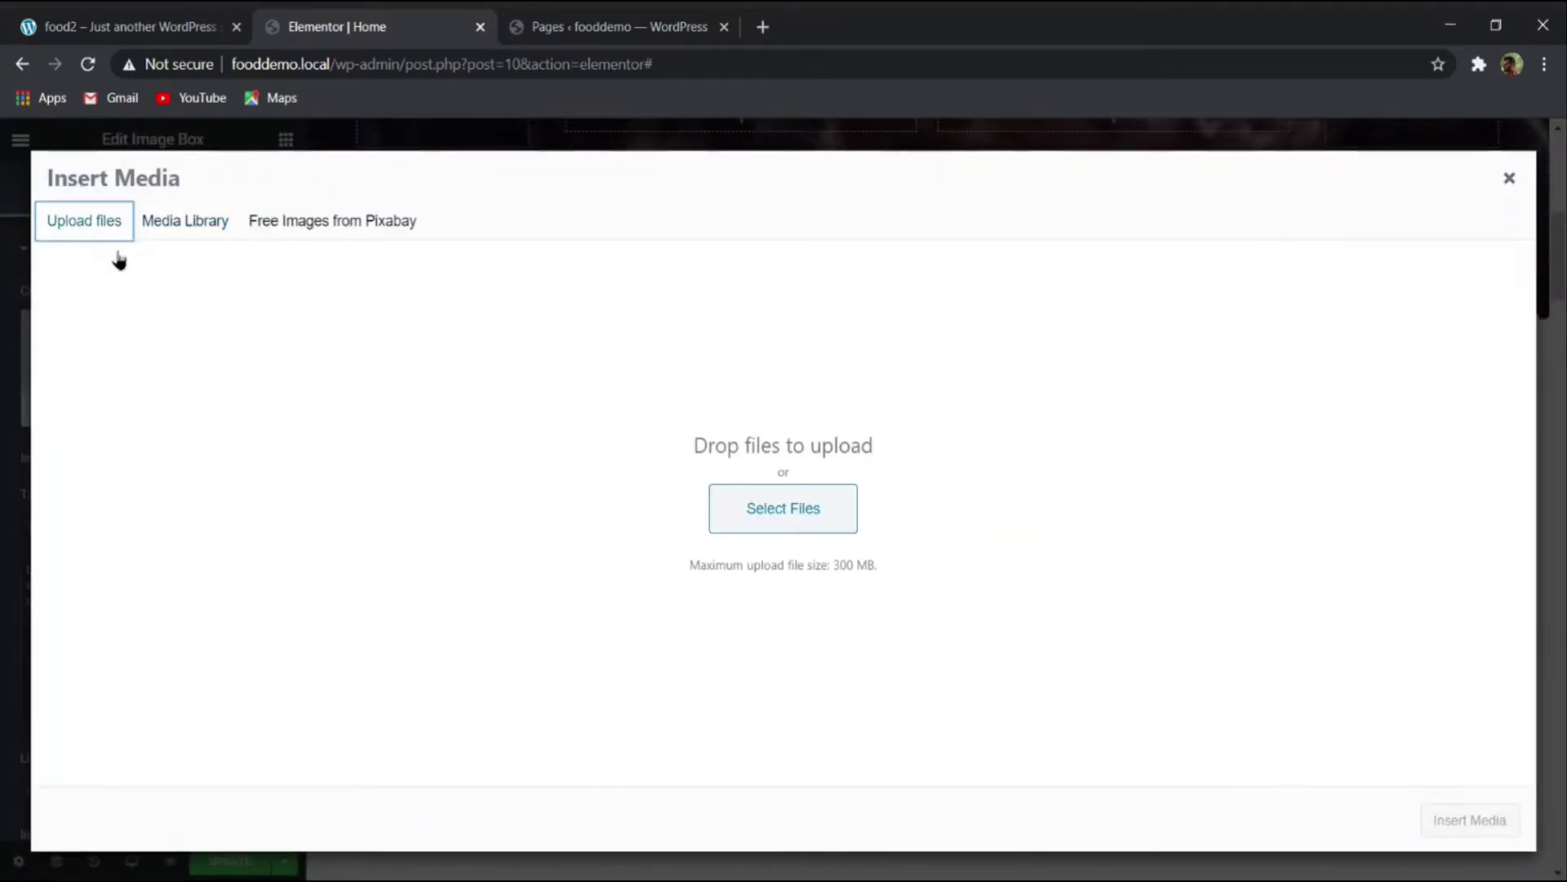
pyautogui.click(782, 511)
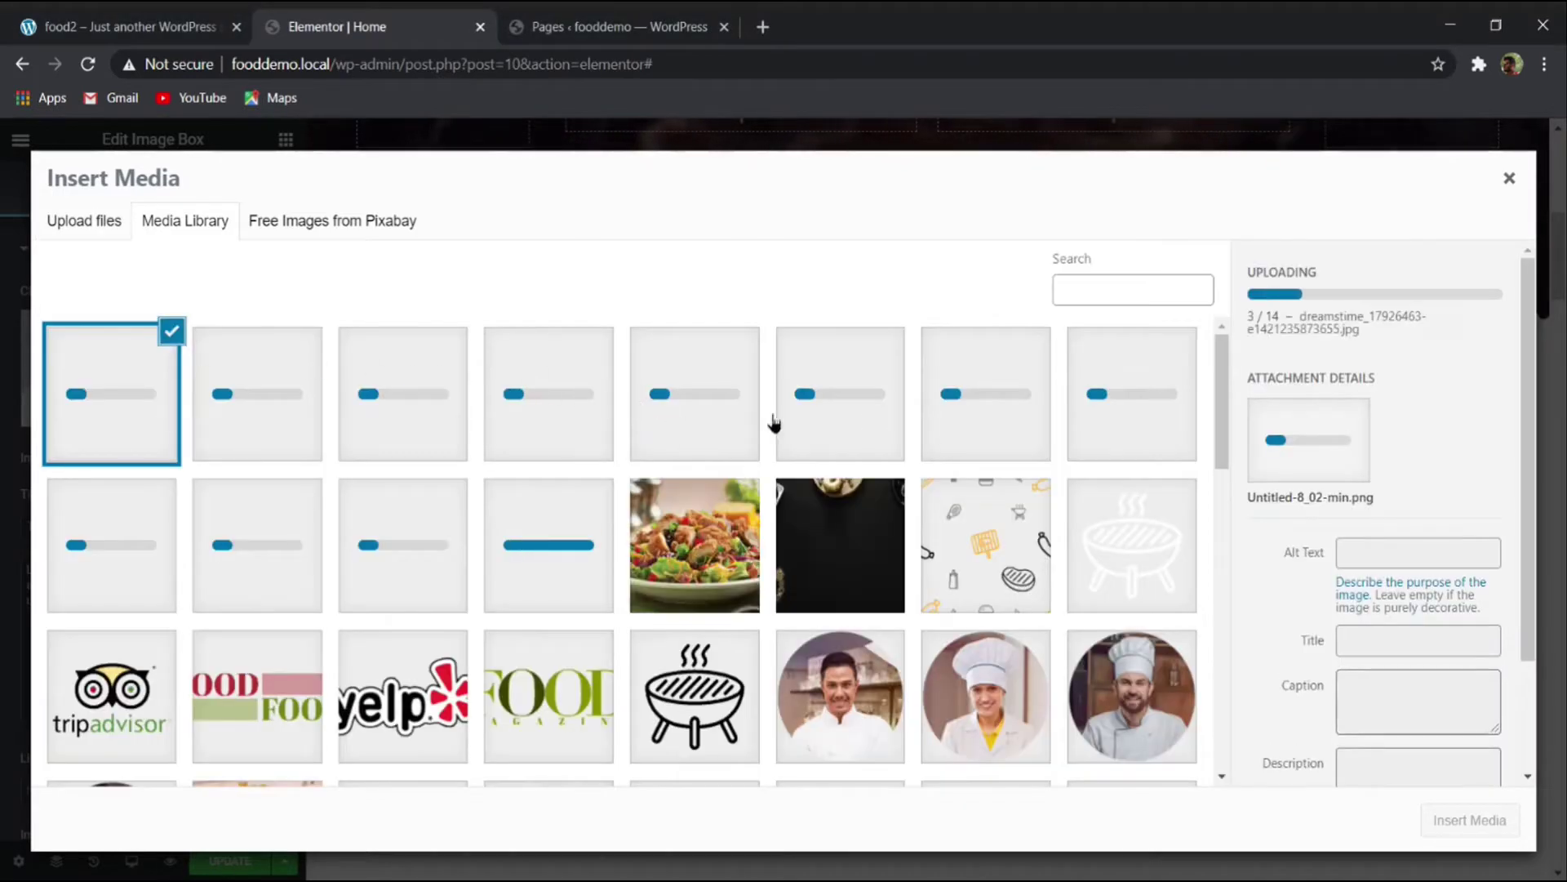
pyautogui.scroll(-5, 694, 489)
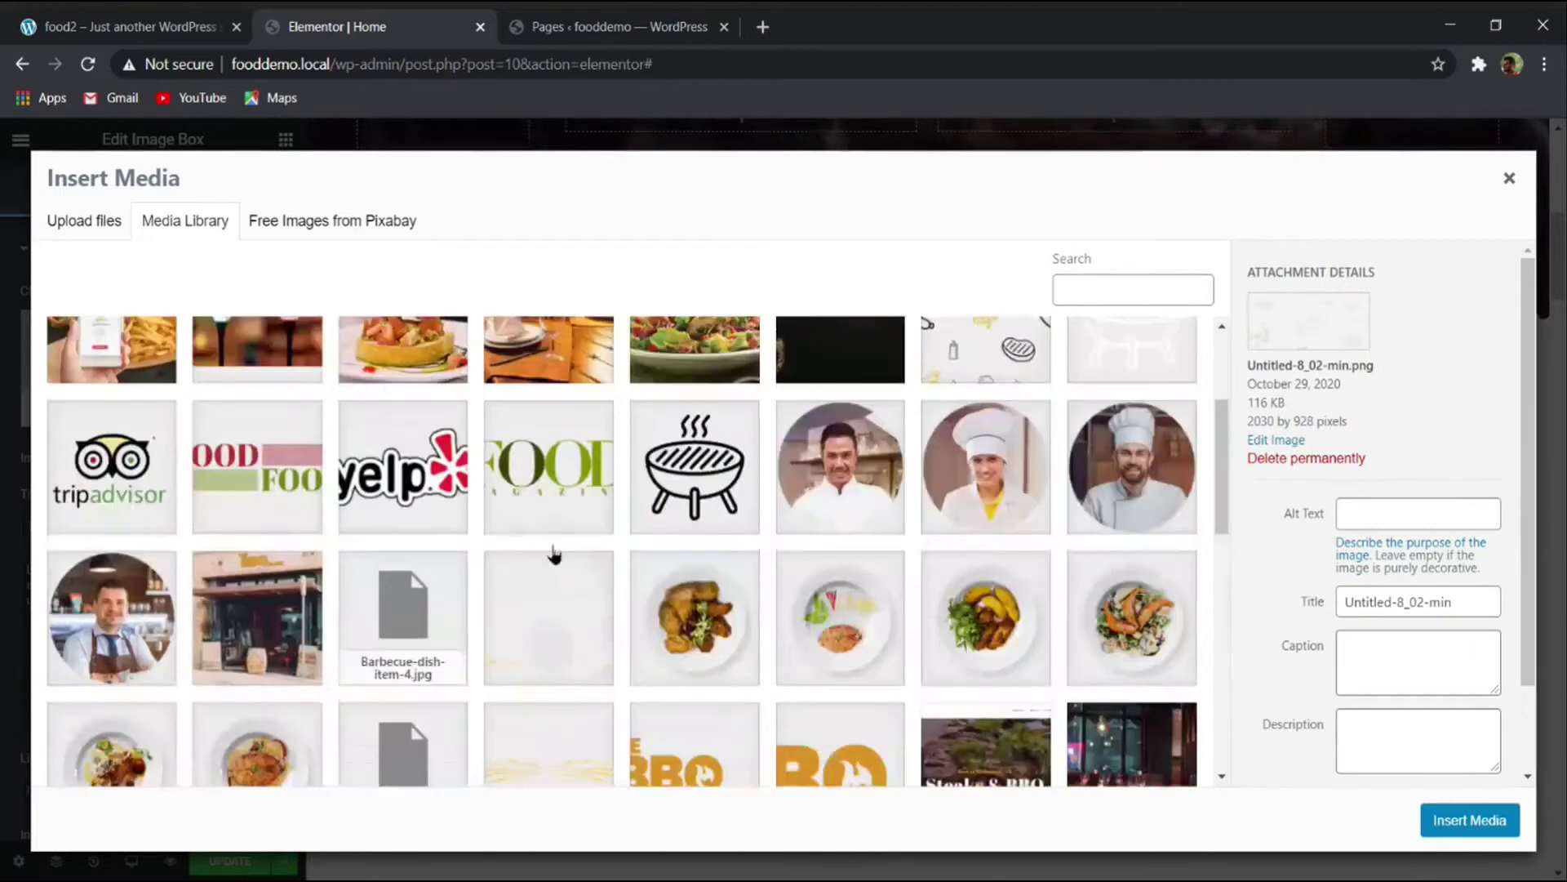
pyautogui.scroll(3, 554, 555)
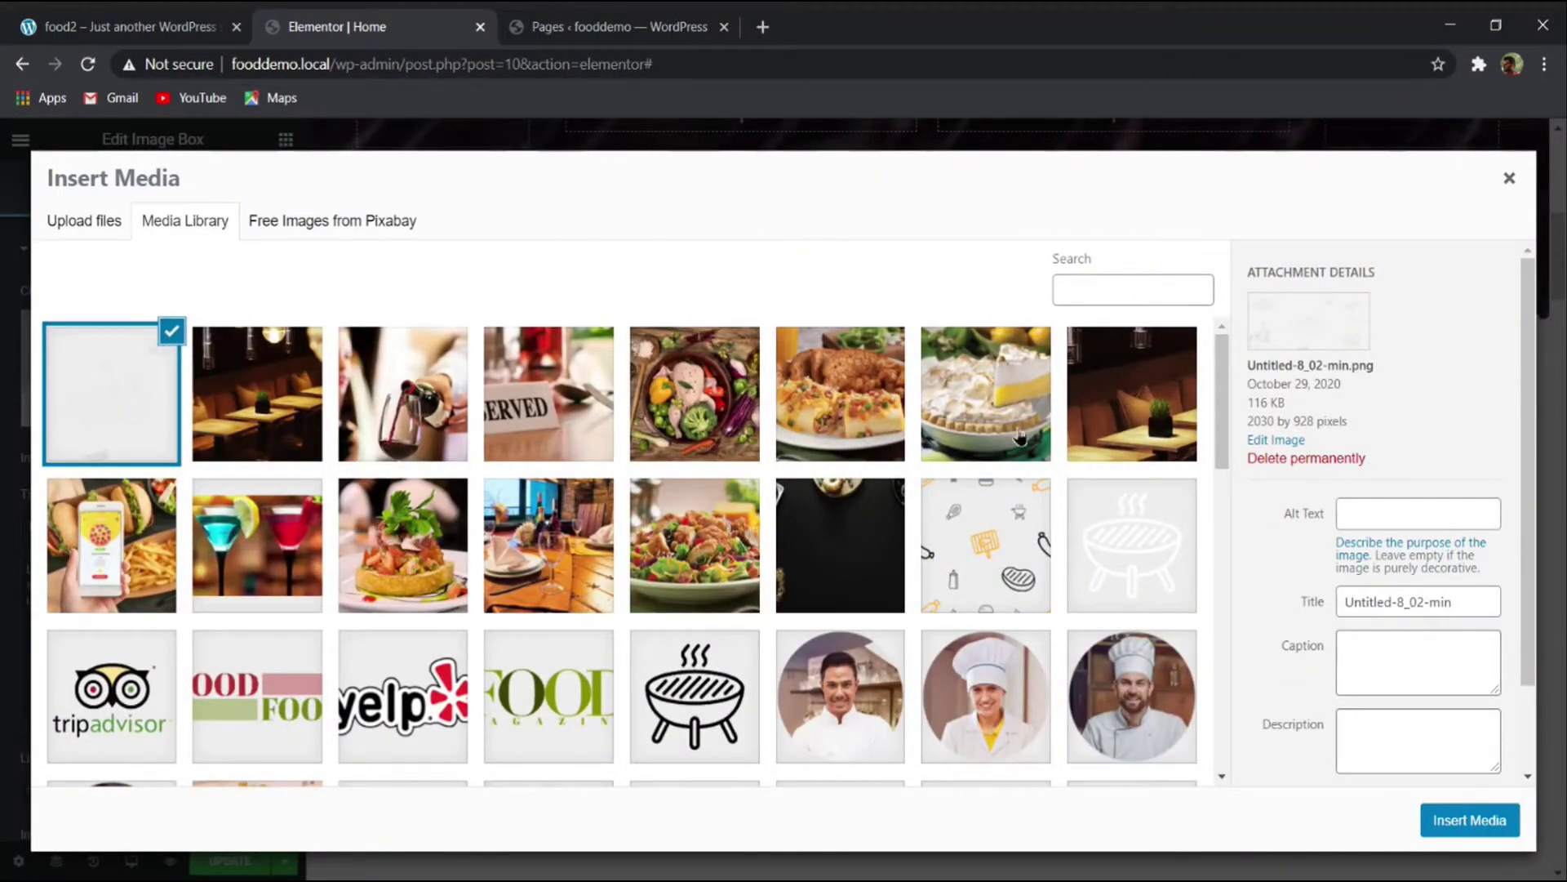
# Step: Pick interior.jpg in the Media Library and insert it into the Image Box
pyautogui.click(1128, 445)
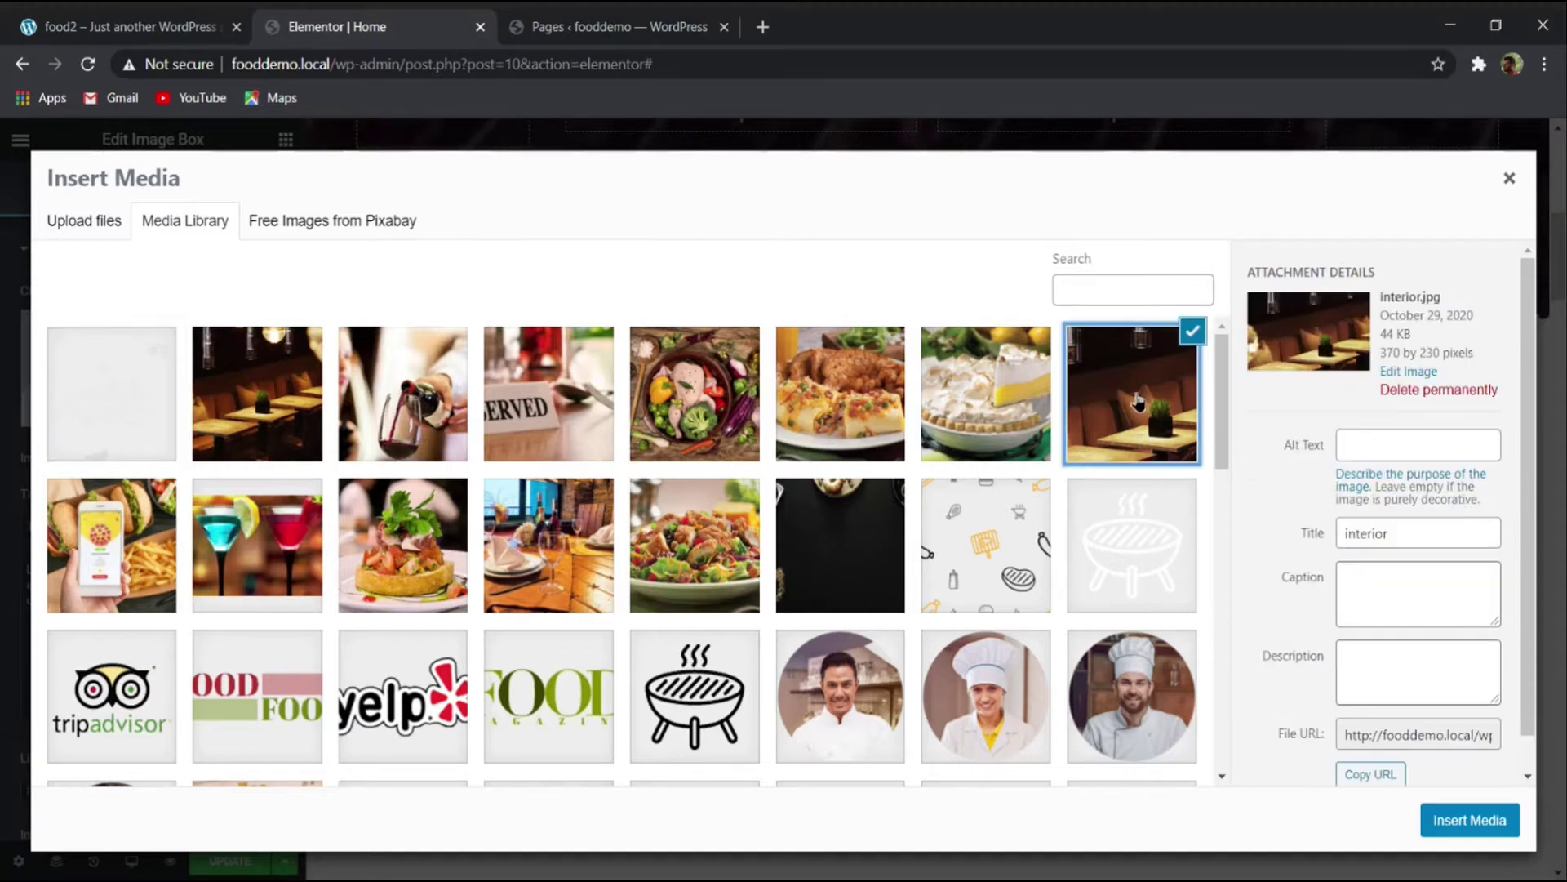
pyautogui.click(245, 376)
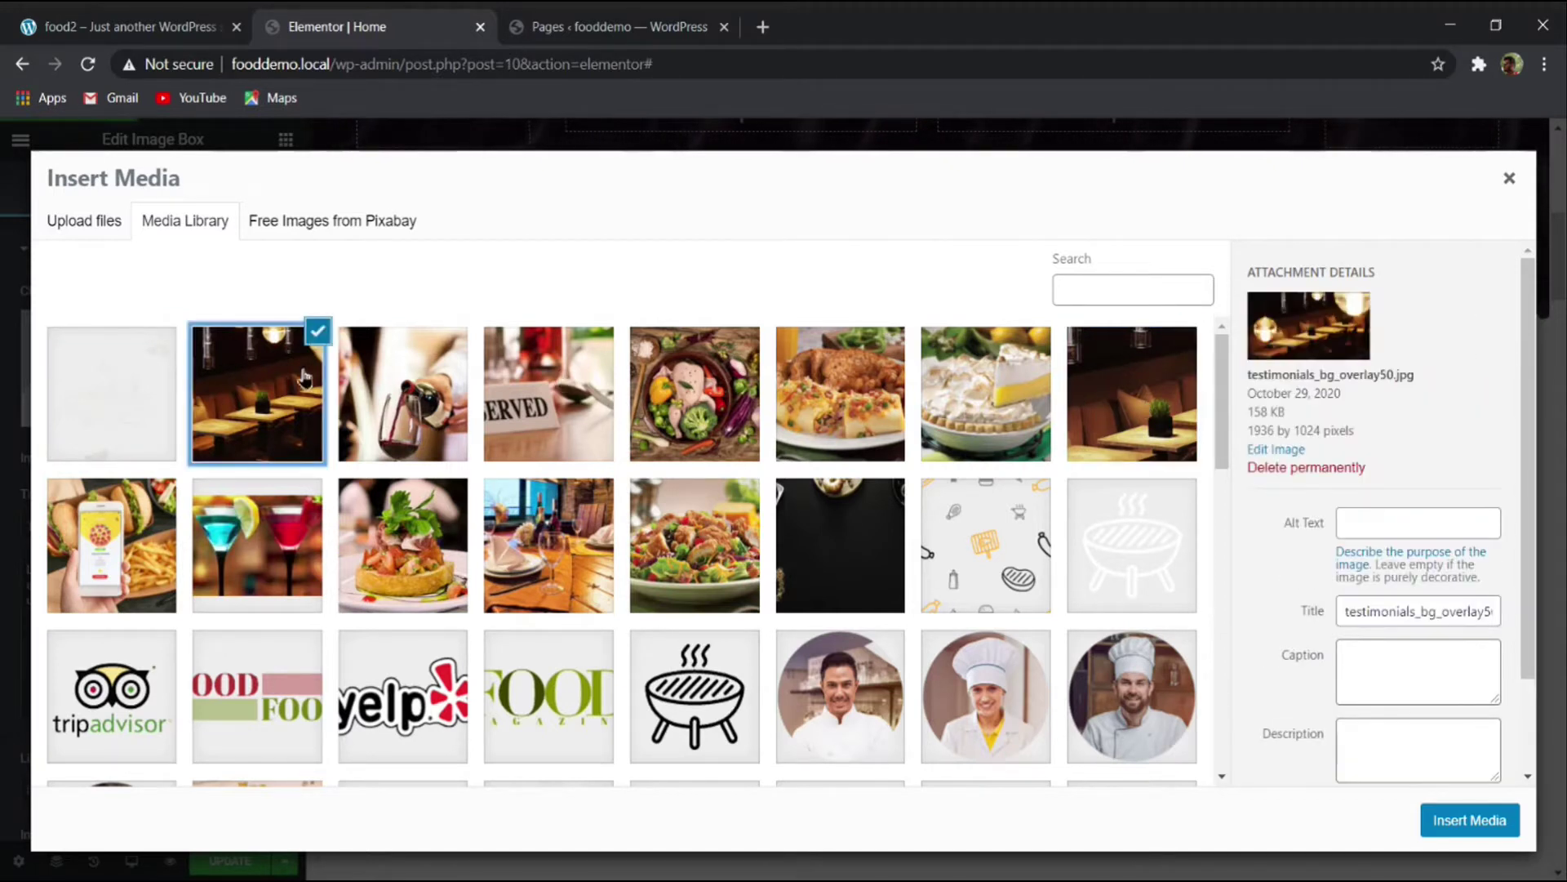
pyautogui.click(1145, 389)
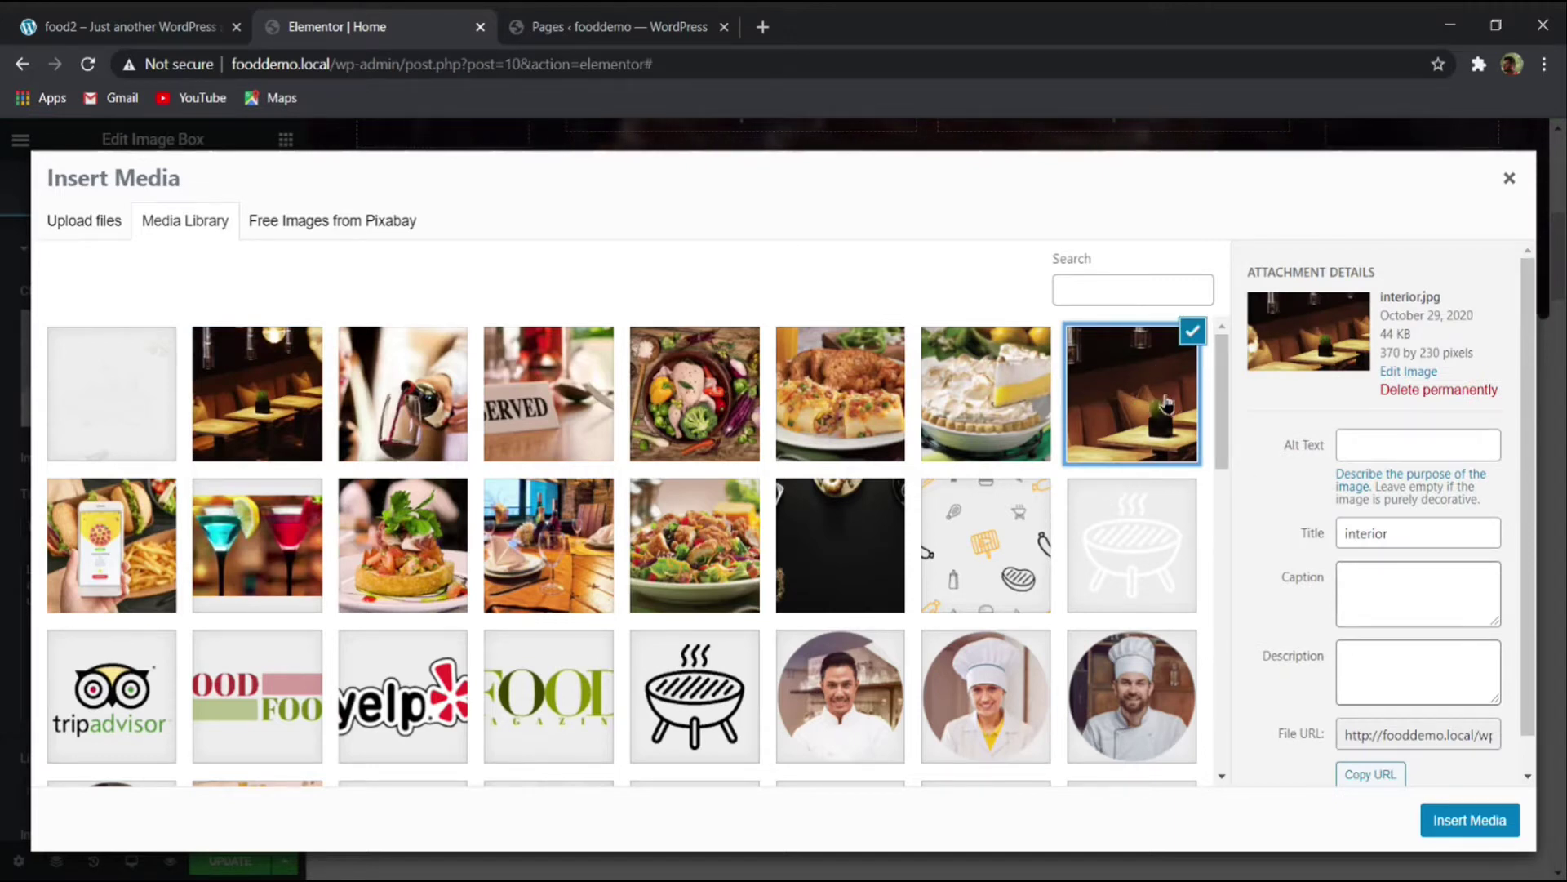
pyautogui.click(1469, 819)
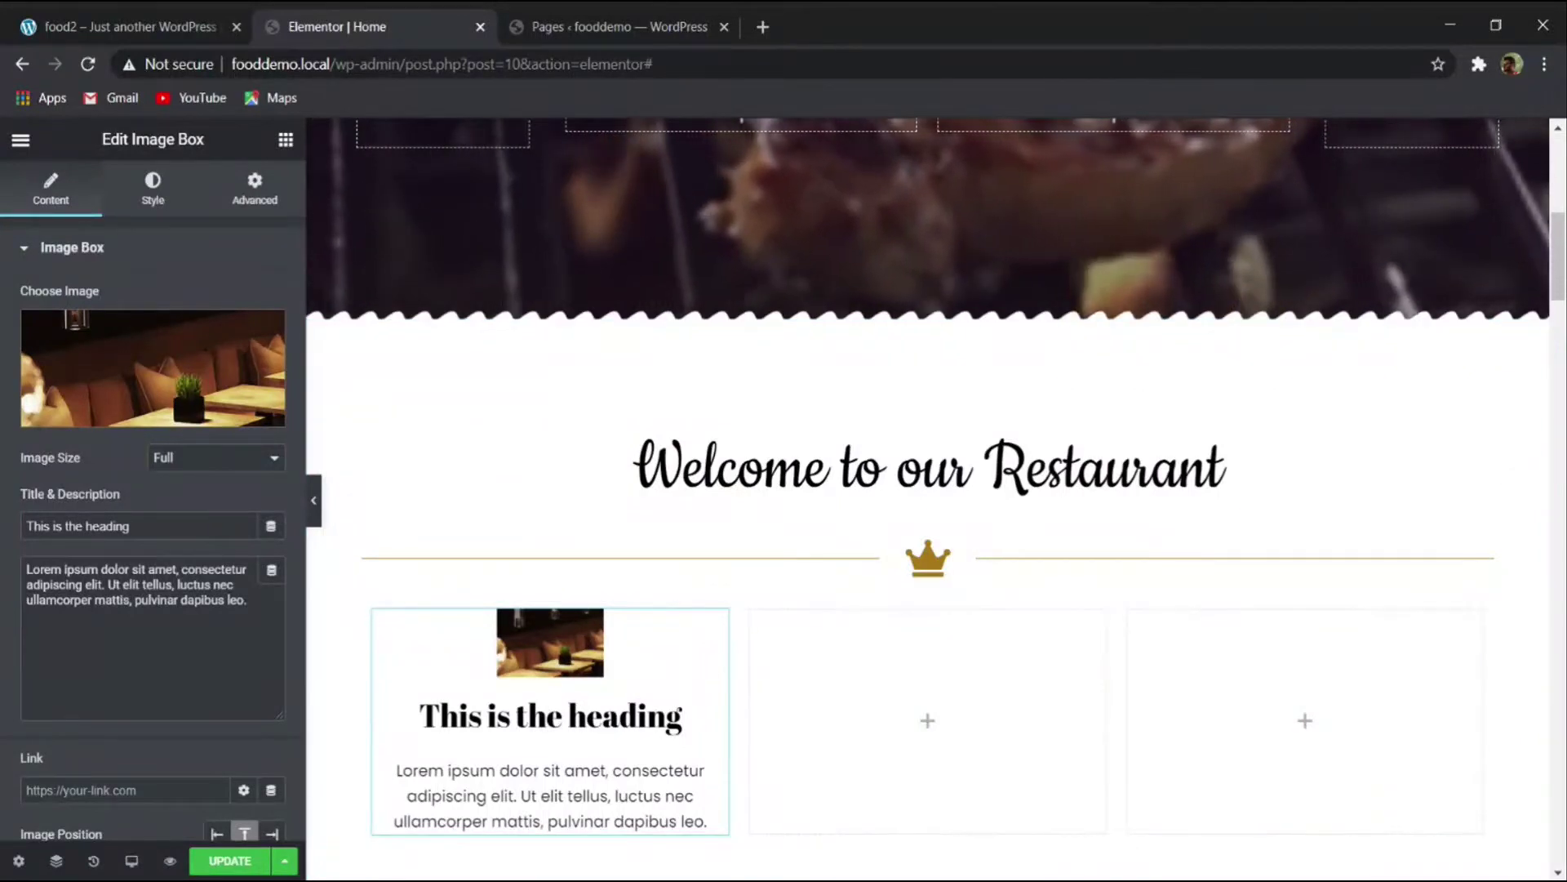
# Step: Check the reloaded live site, save the homepage with UPDATE, and switch to the Pages list
pyautogui.click(131, 27)
pyautogui.press('F5')
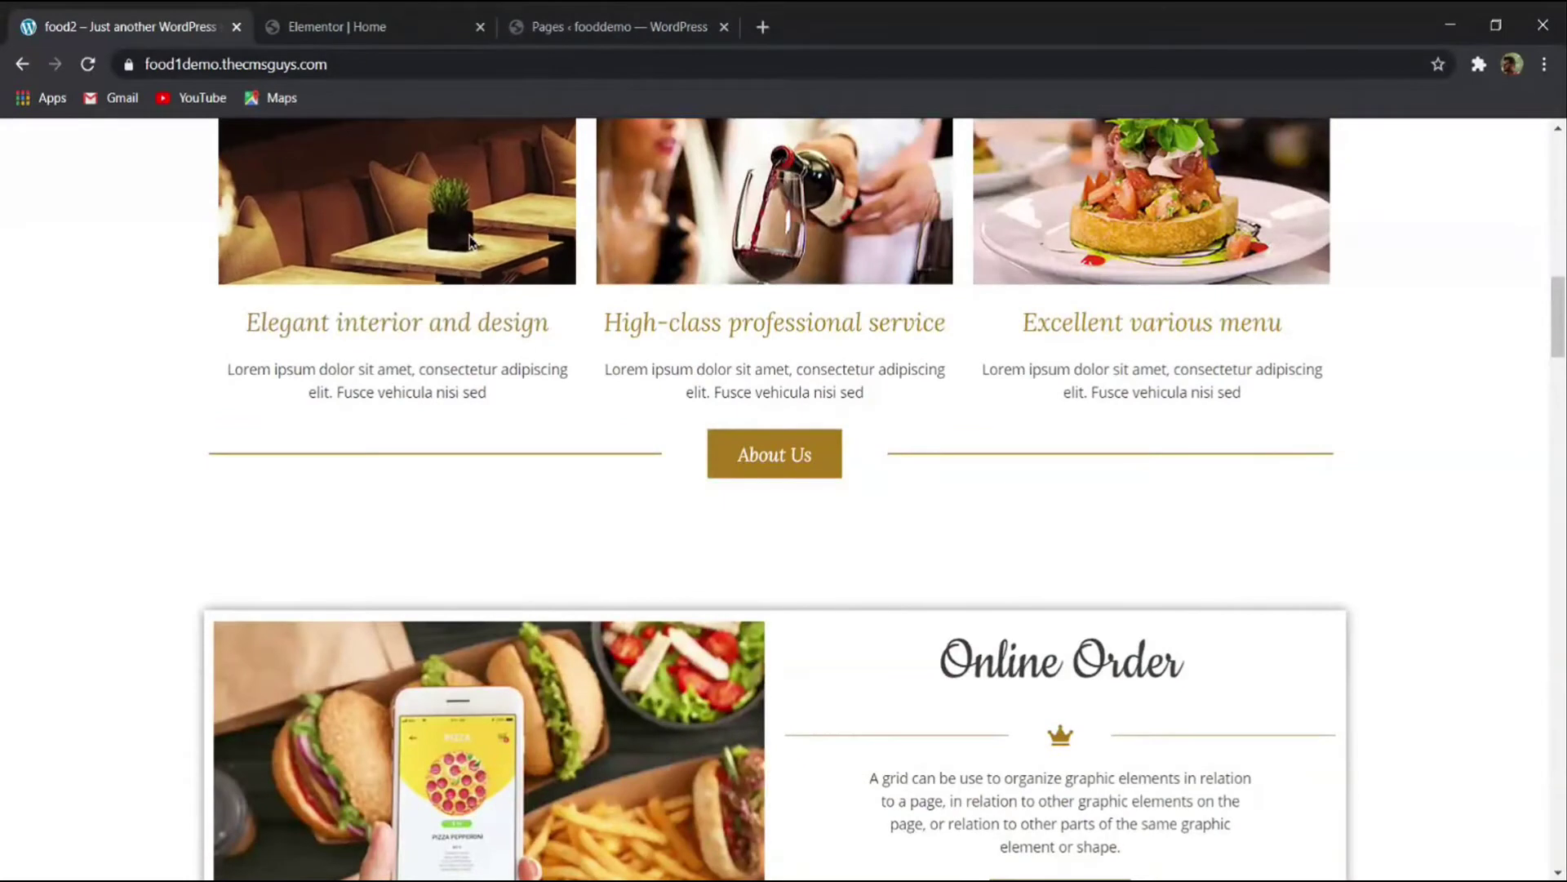
pyautogui.click(602, 26)
pyautogui.click(400, 26)
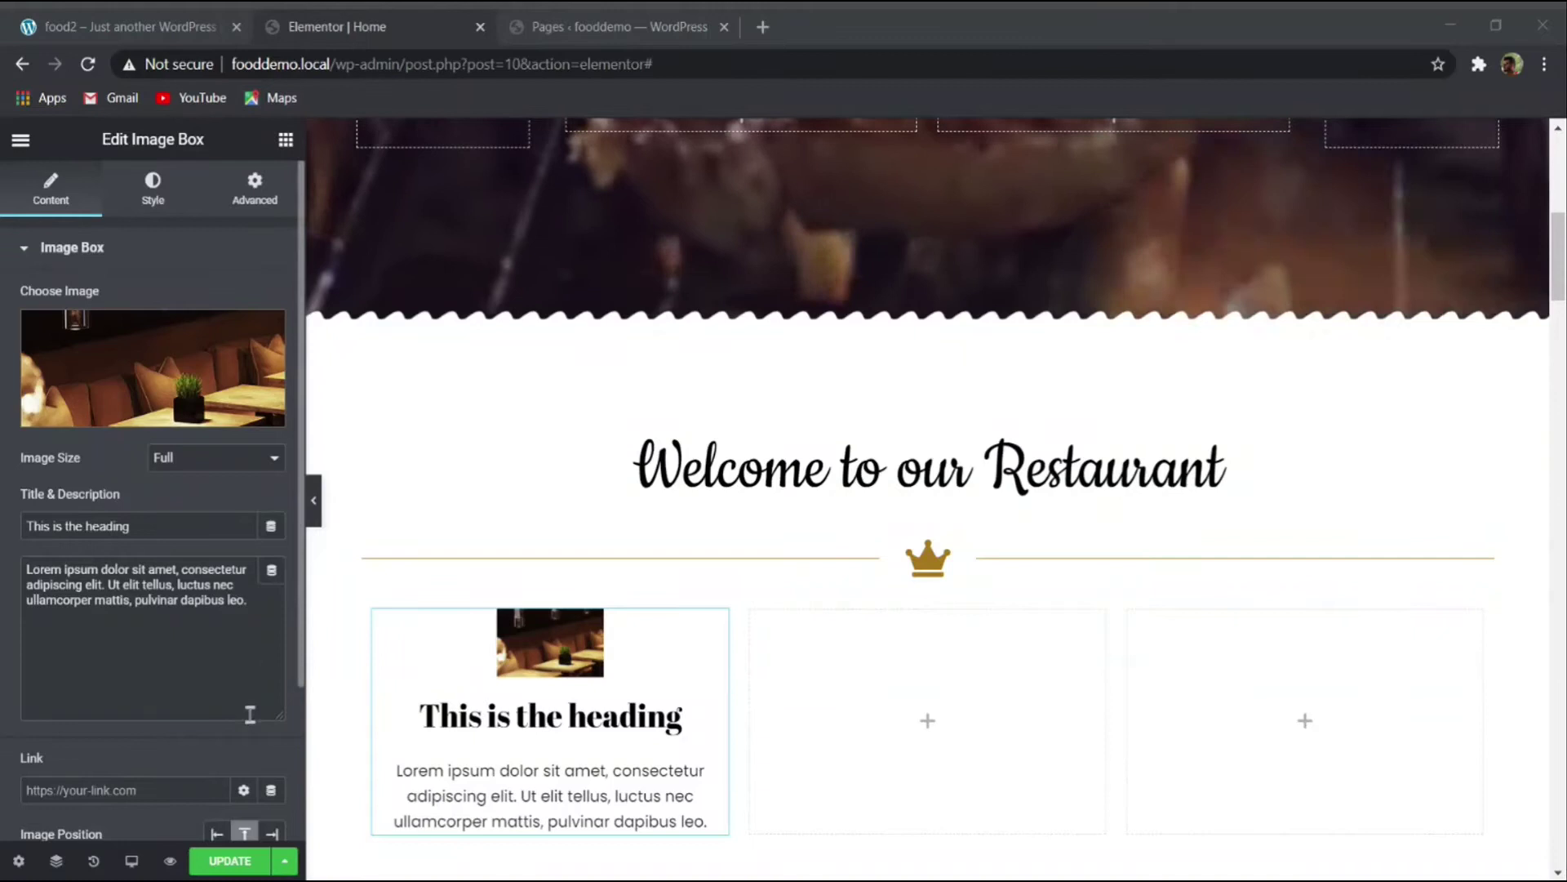
pyautogui.click(230, 861)
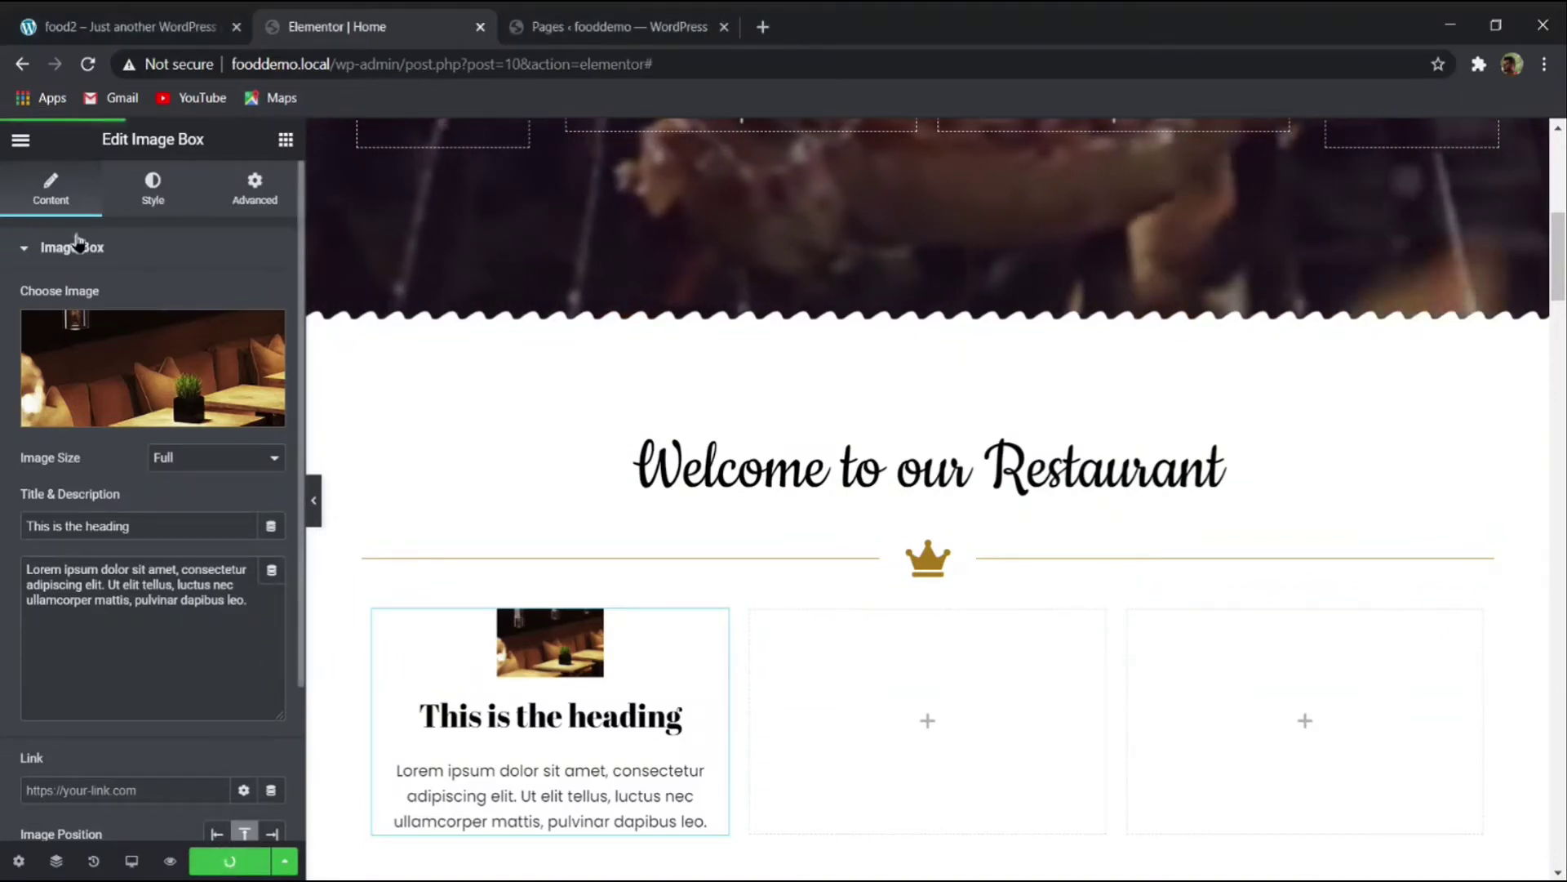
pyautogui.click(543, 25)
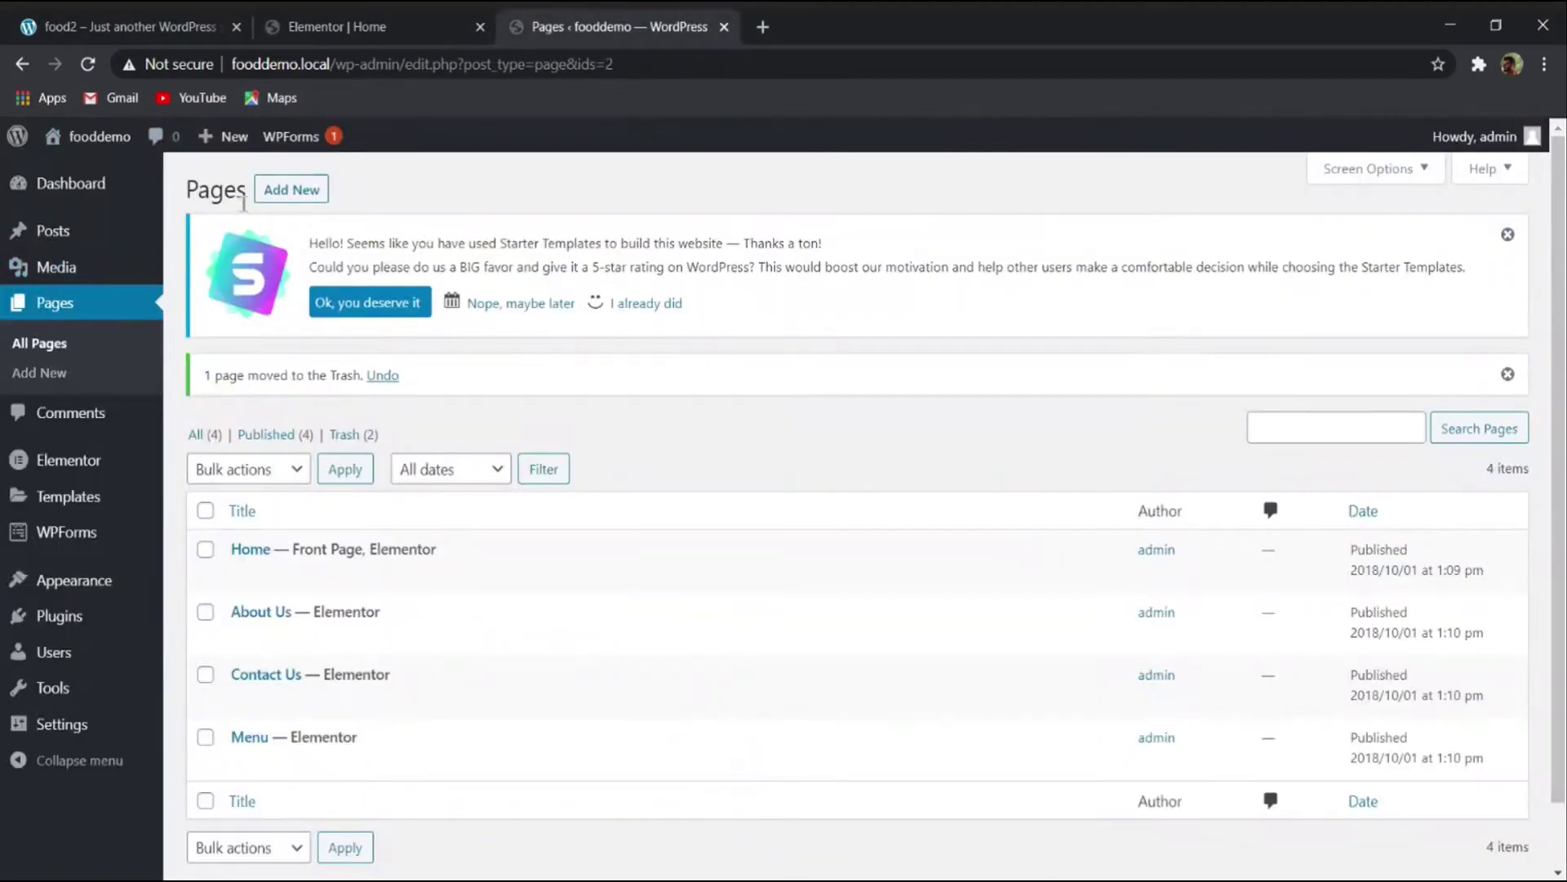
# Step: Look over the Installed Plugins list, then go to the Add New plugins page
pyautogui.moveTo(51, 624)
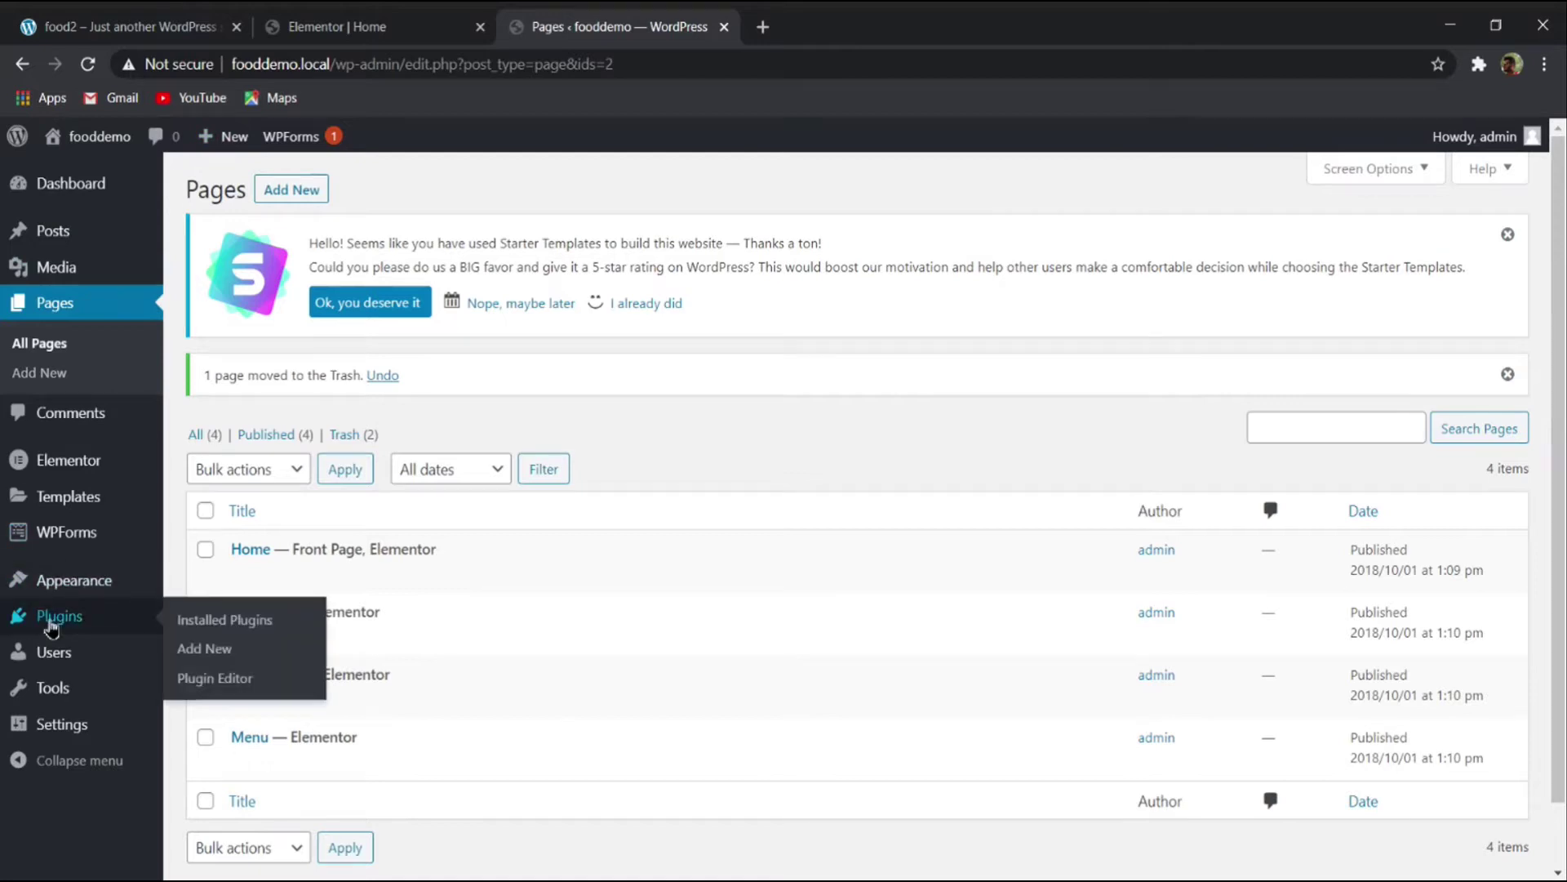
pyautogui.click(208, 621)
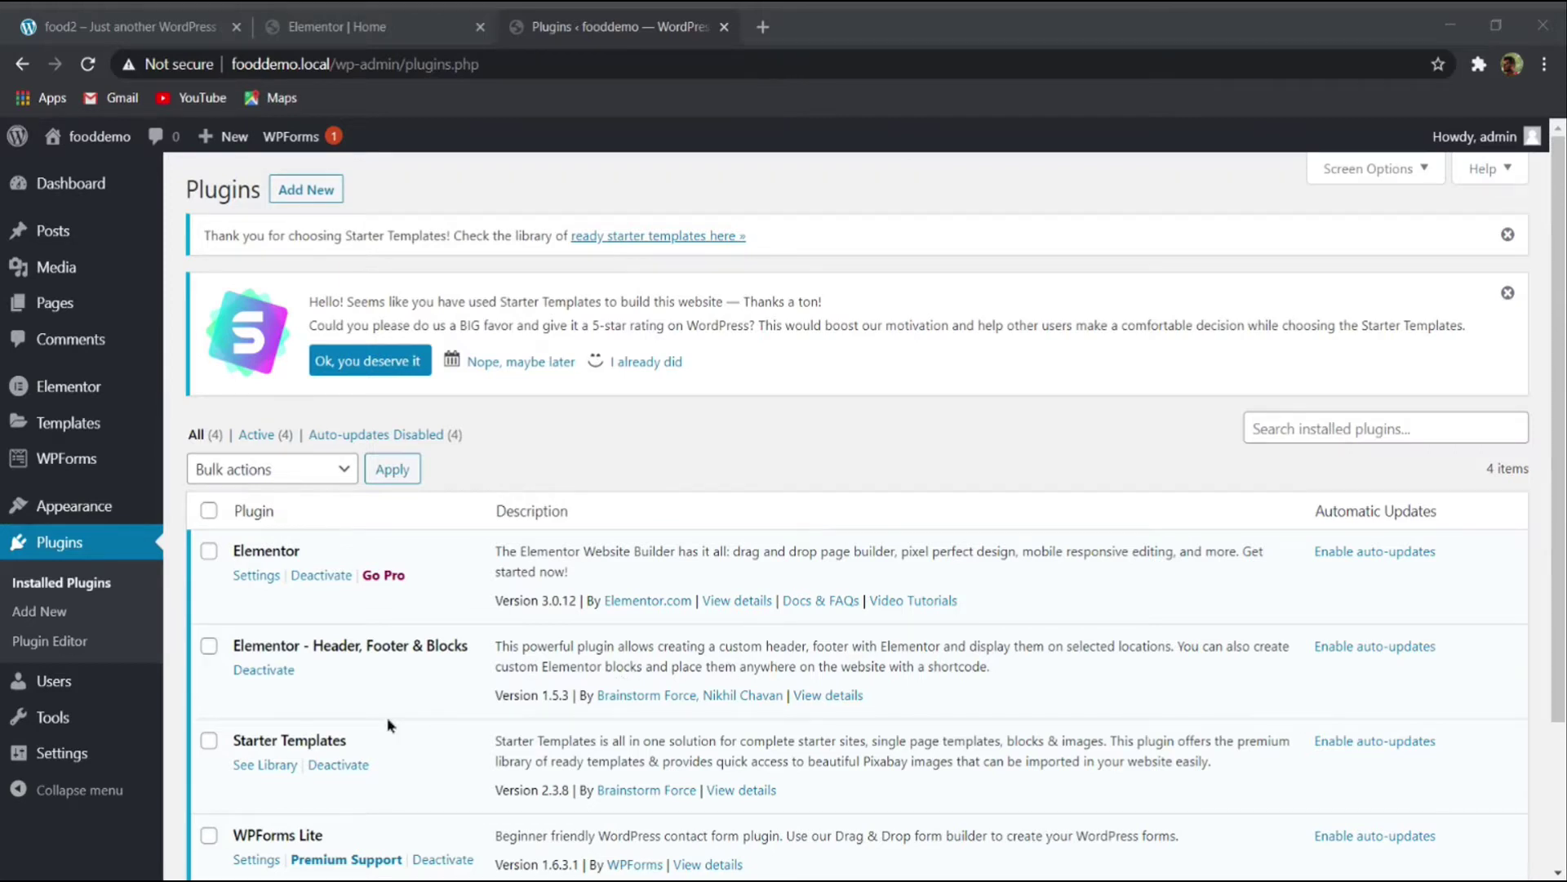
pyautogui.scroll(-2, 395, 720)
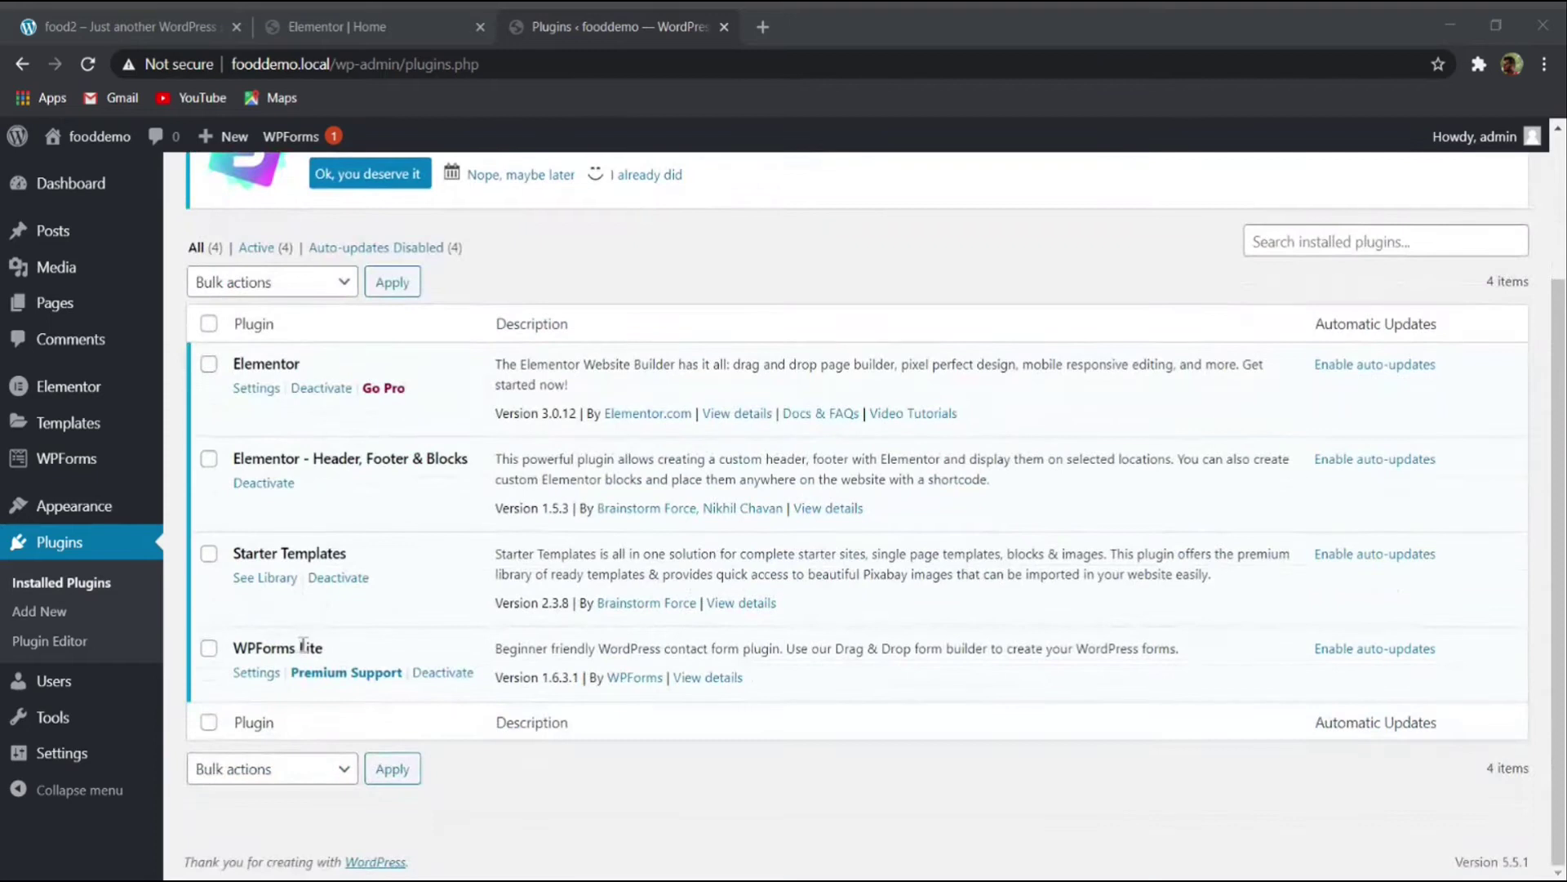
pyautogui.scroll(2, 445, 657)
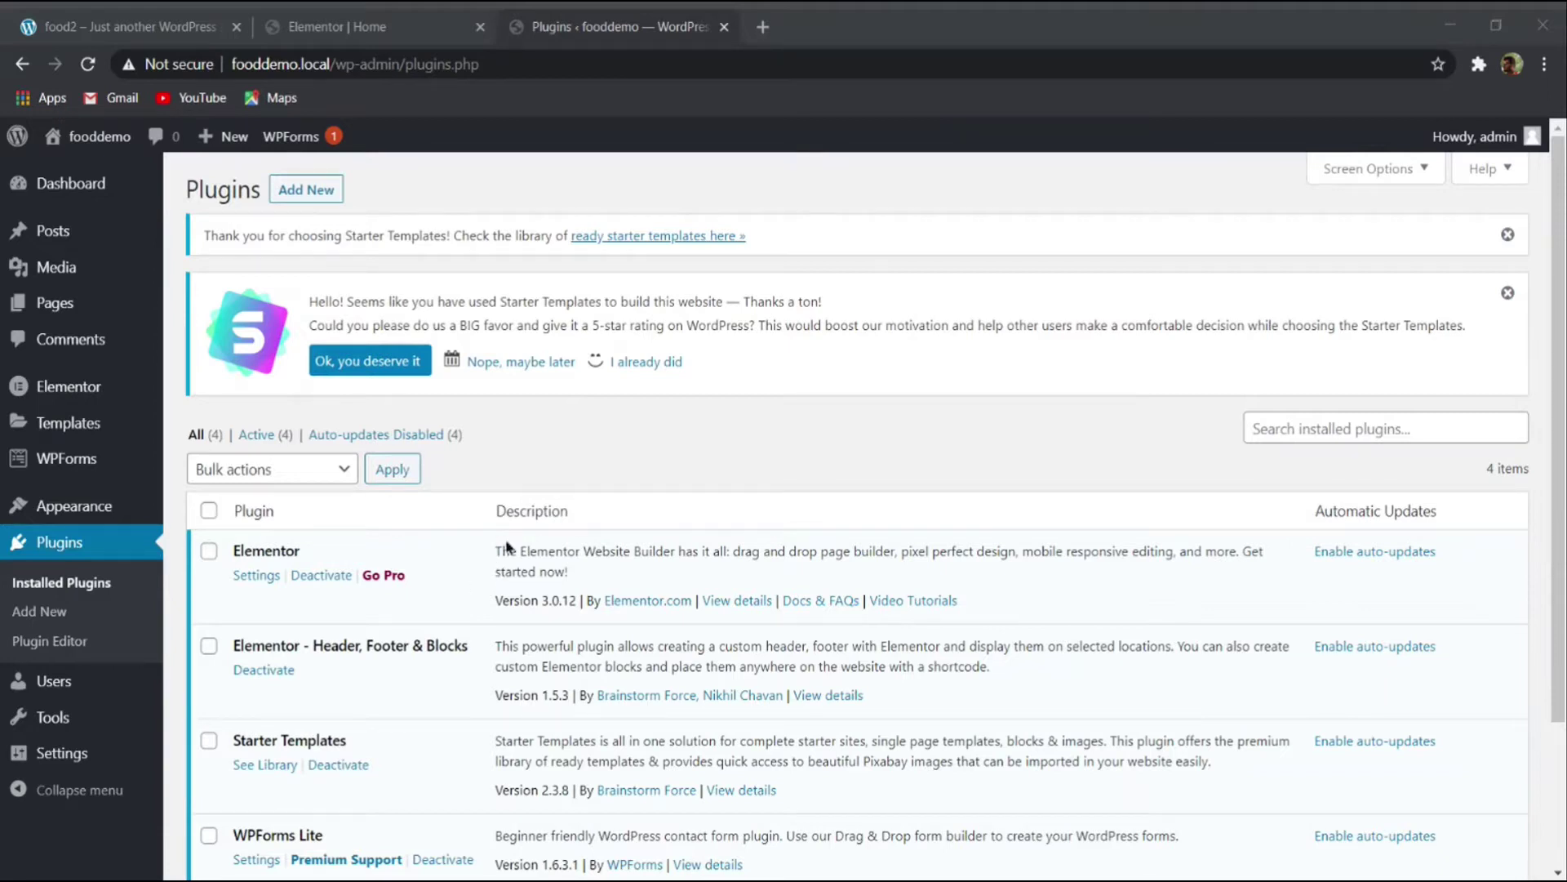
pyautogui.click(297, 198)
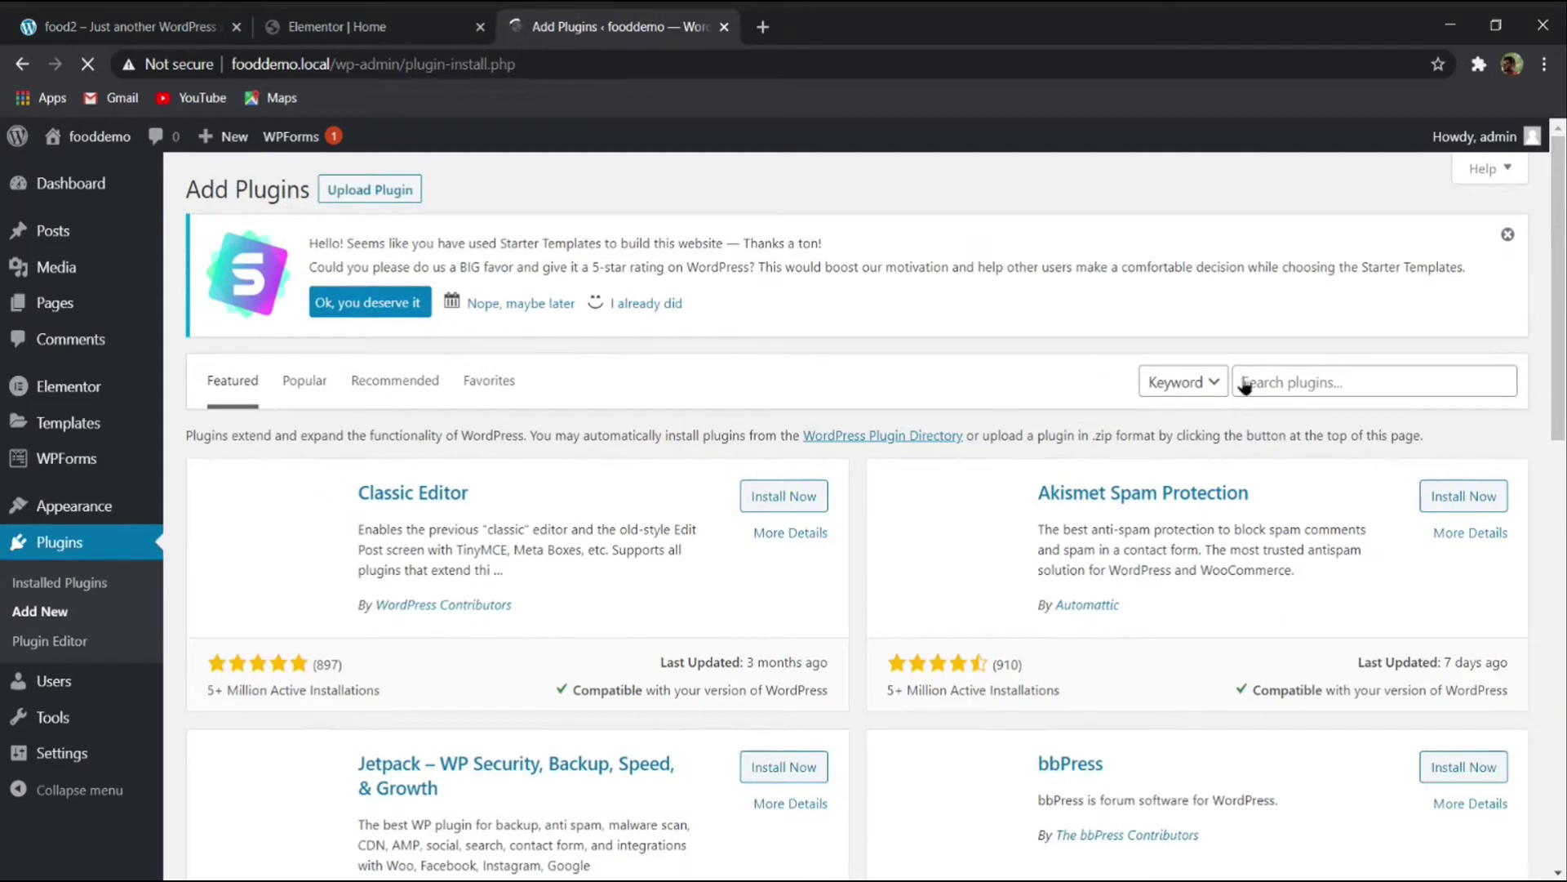
# Step: Search the plugin directory for 'elementor'
pyautogui.click(1245, 384)
pyautogui.write('elementor')
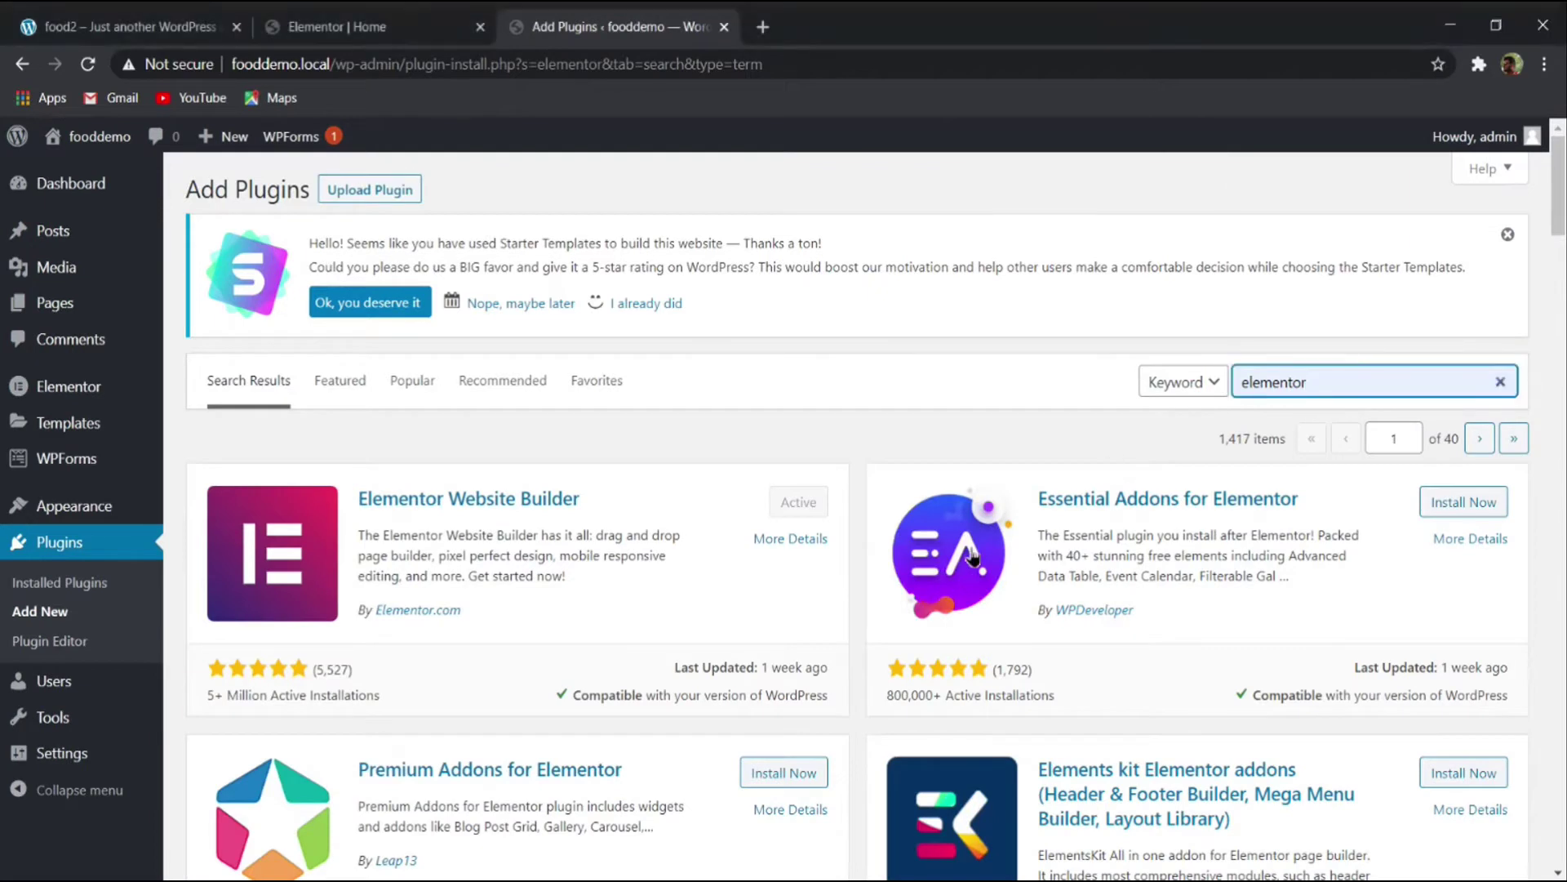
pyautogui.scroll(-8, 1120, 525)
pyautogui.scroll(9, 1121, 525)
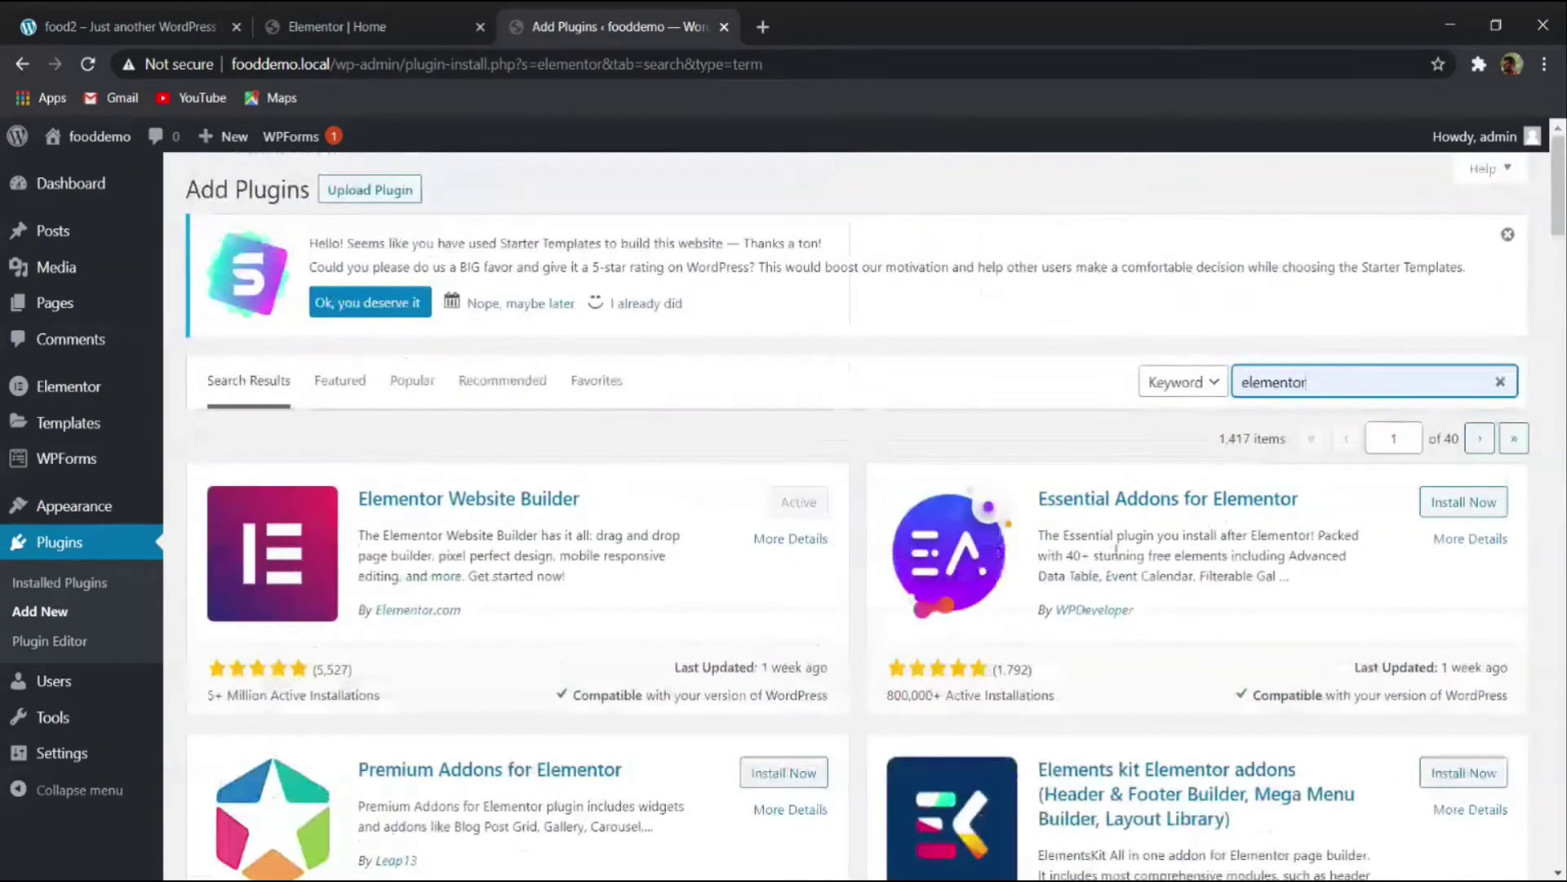
# Step: Install Essential Addons, Premium Addons and Elements kit Elementor addons
pyautogui.click(1438, 502)
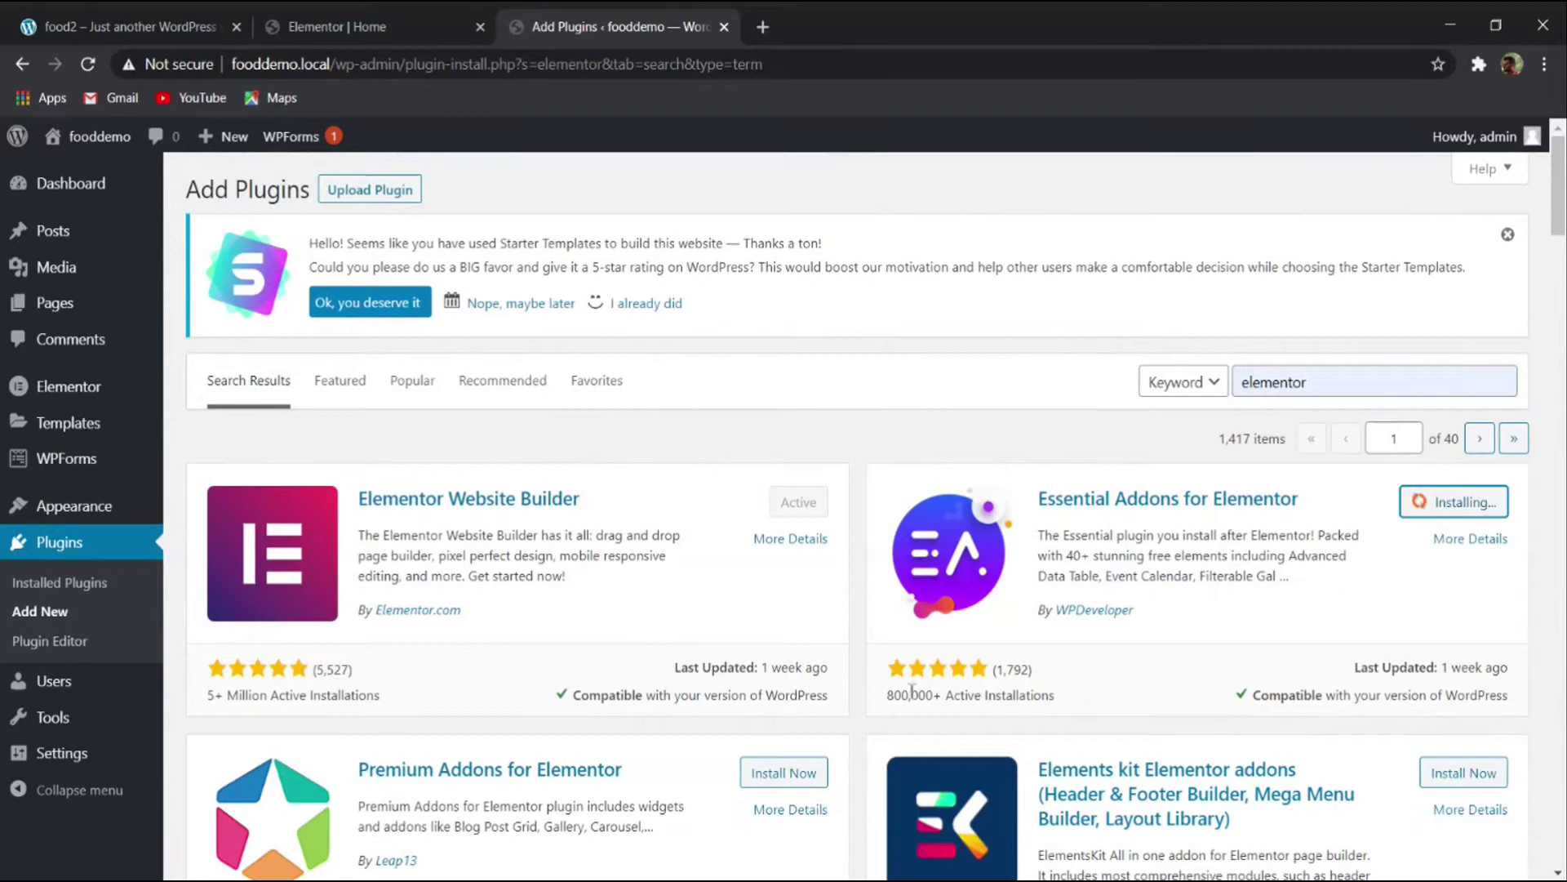
pyautogui.click(813, 773)
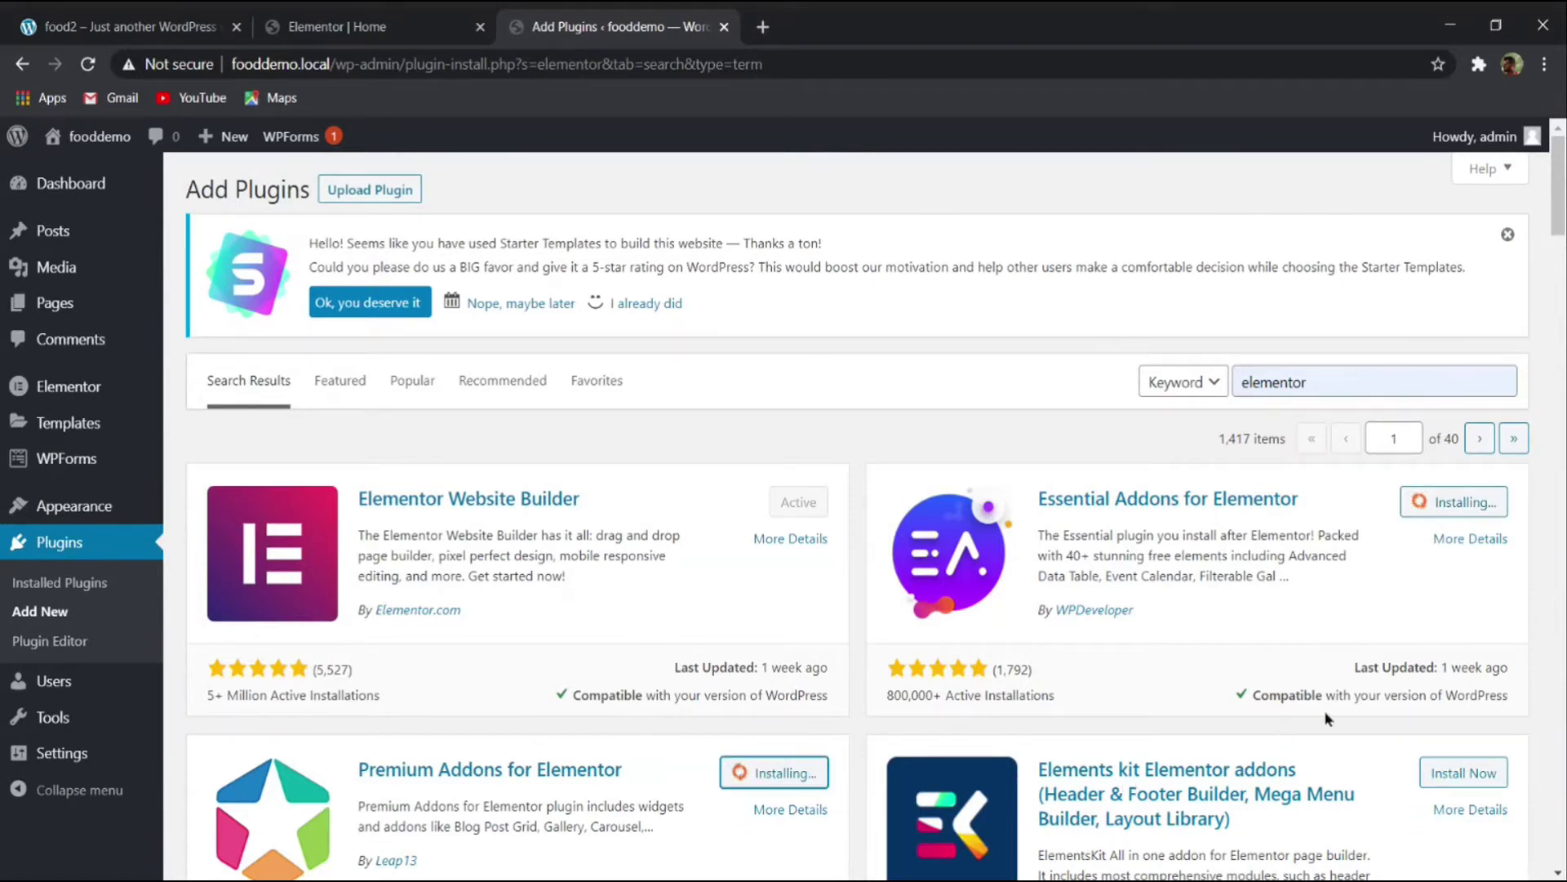
pyautogui.click(1459, 776)
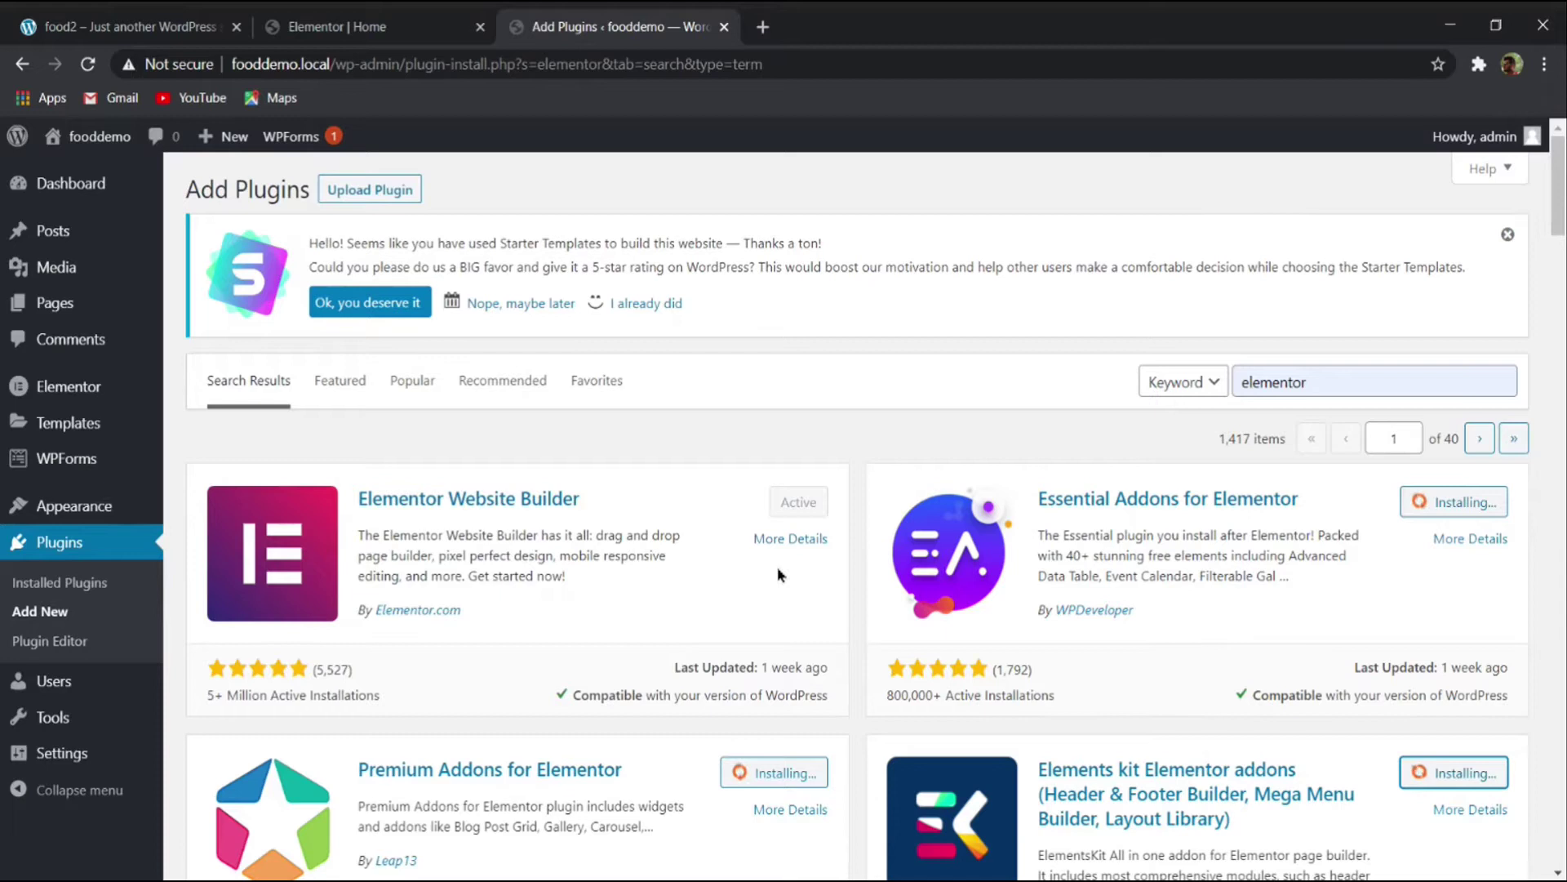
pyautogui.click(347, 16)
pyautogui.click(549, 18)
pyautogui.scroll(-8, 1396, 610)
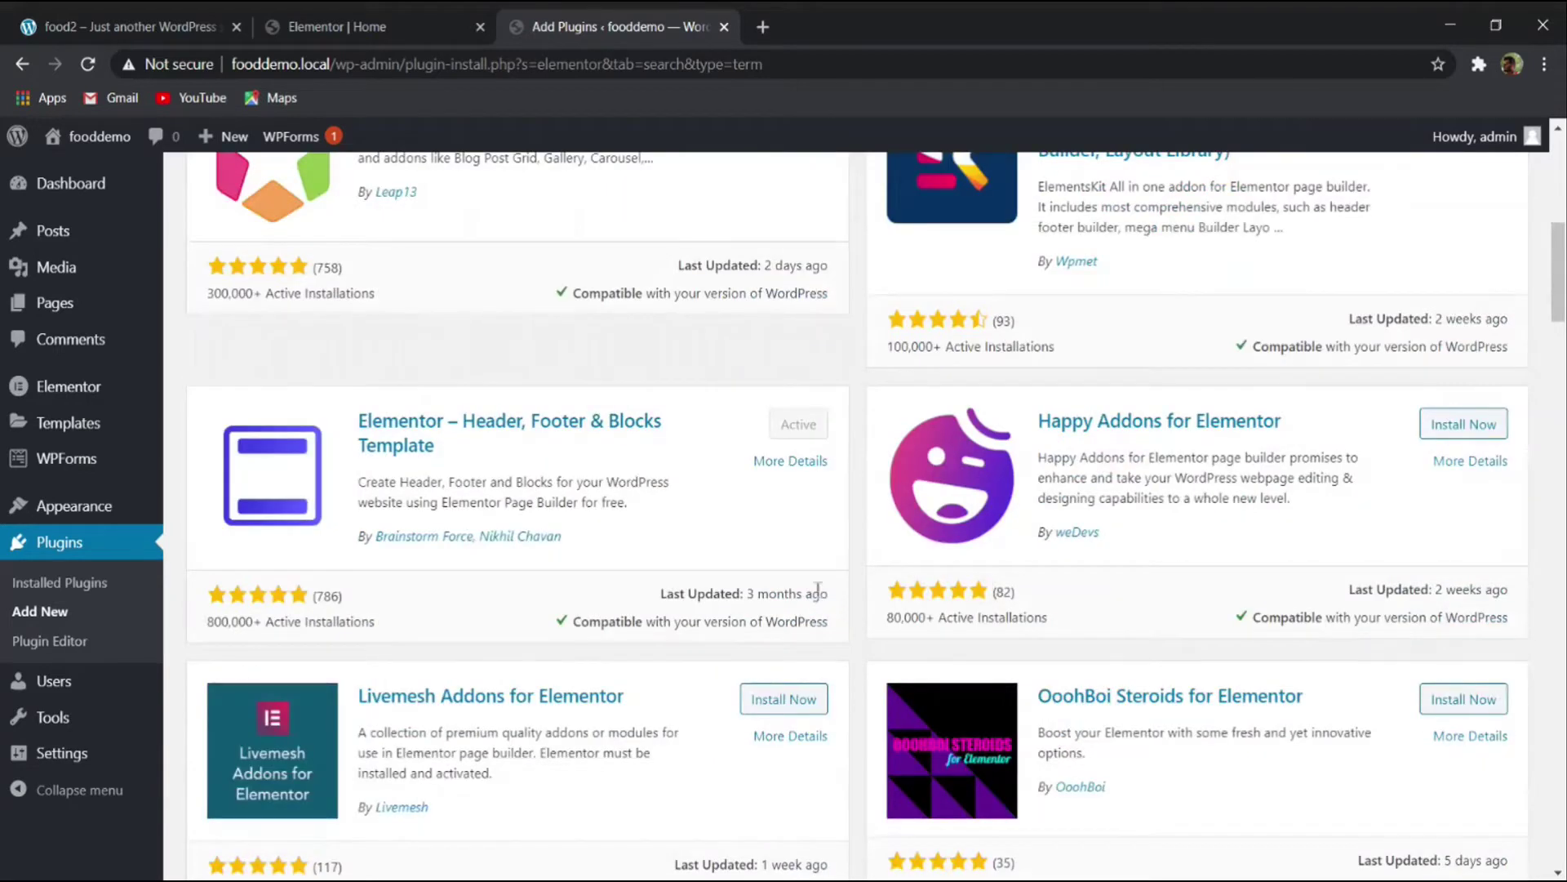
pyautogui.scroll(8, 858, 576)
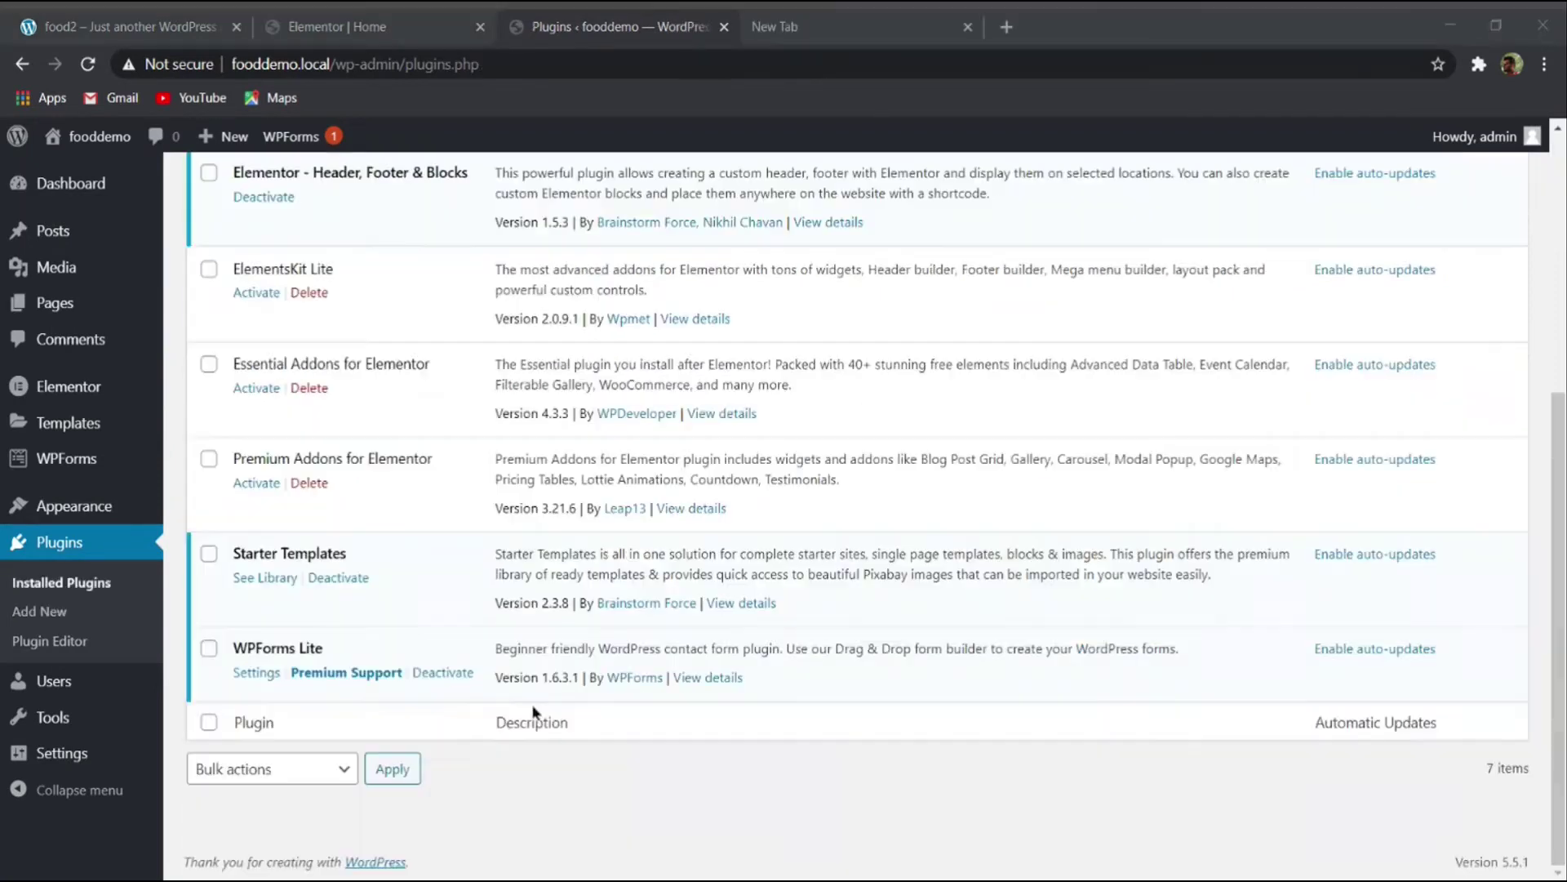
# Step: Bulk-activate ElementsKit Lite, Essential Addons and Premium Addons, then return to the homepage editor
pyautogui.scroll(5, 447, 782)
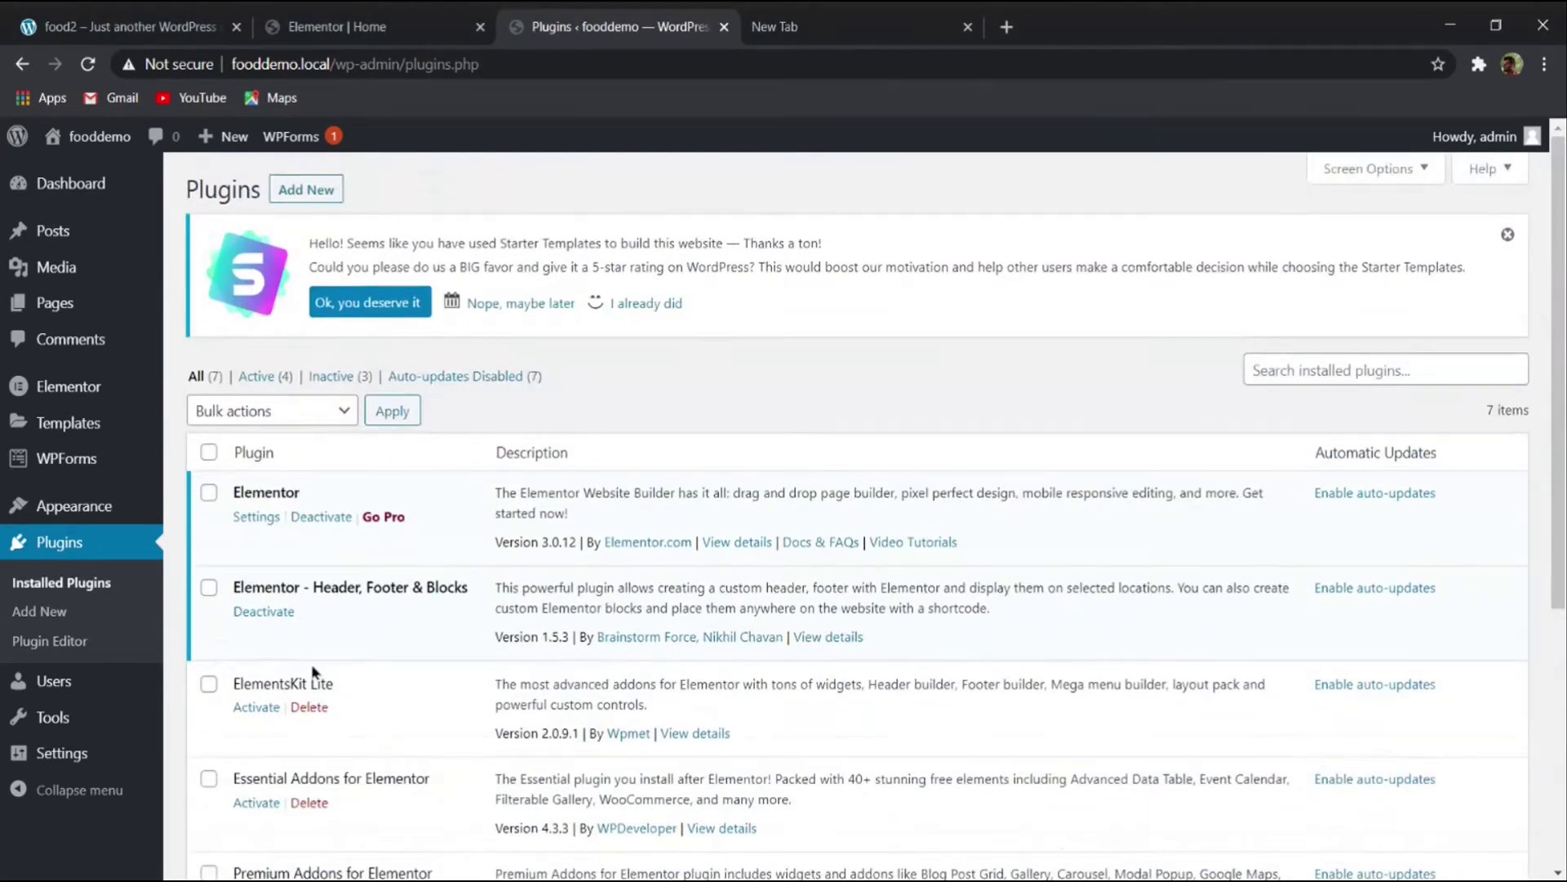
pyautogui.click(209, 684)
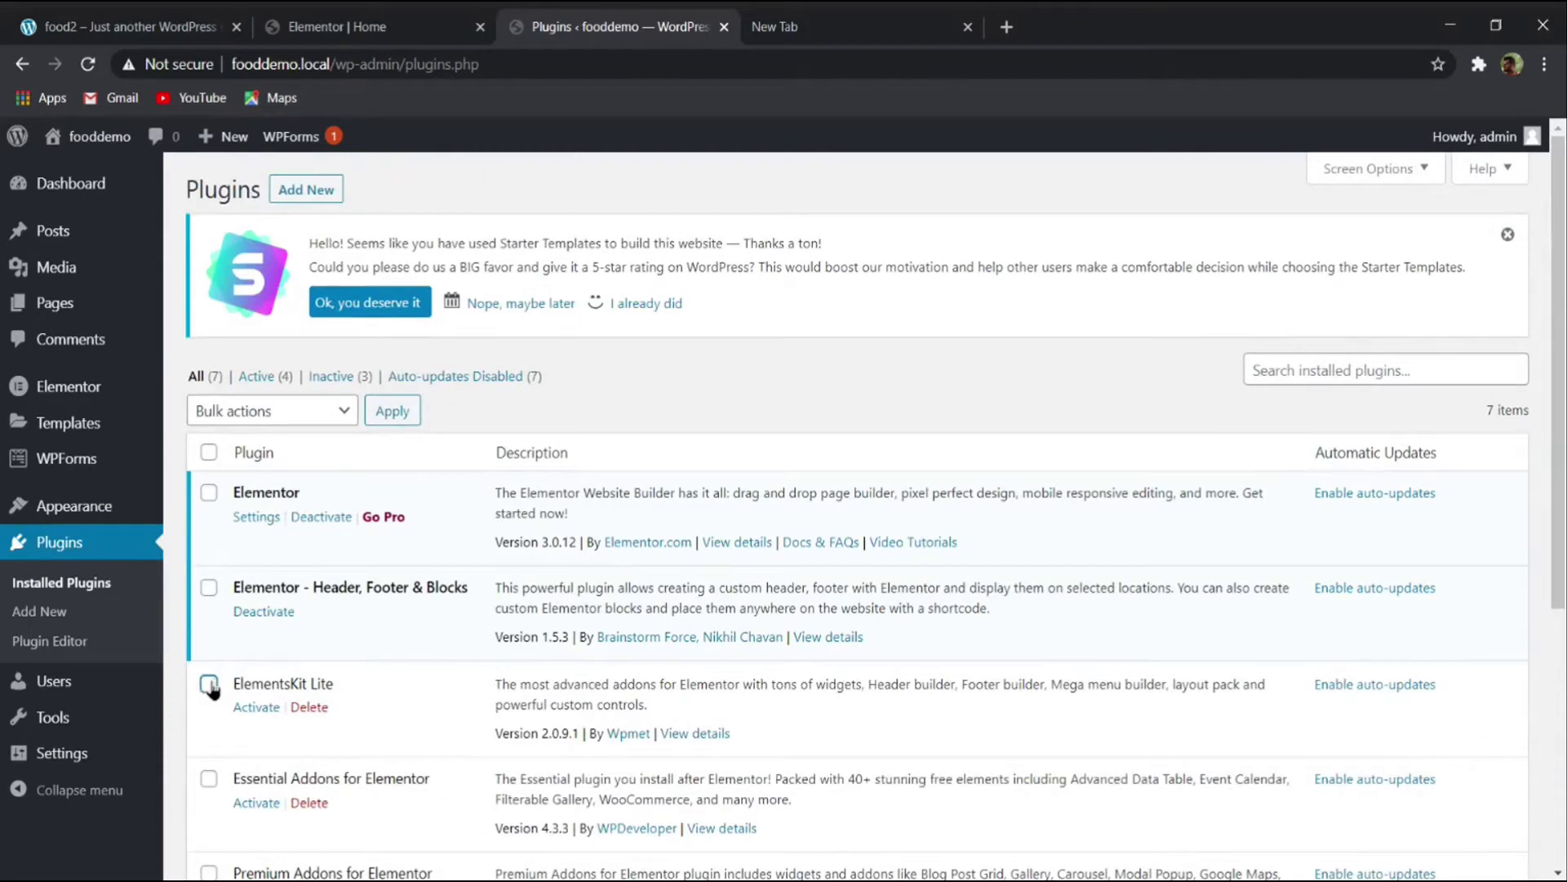
pyautogui.click(209, 780)
pyautogui.scroll(-2, 244, 751)
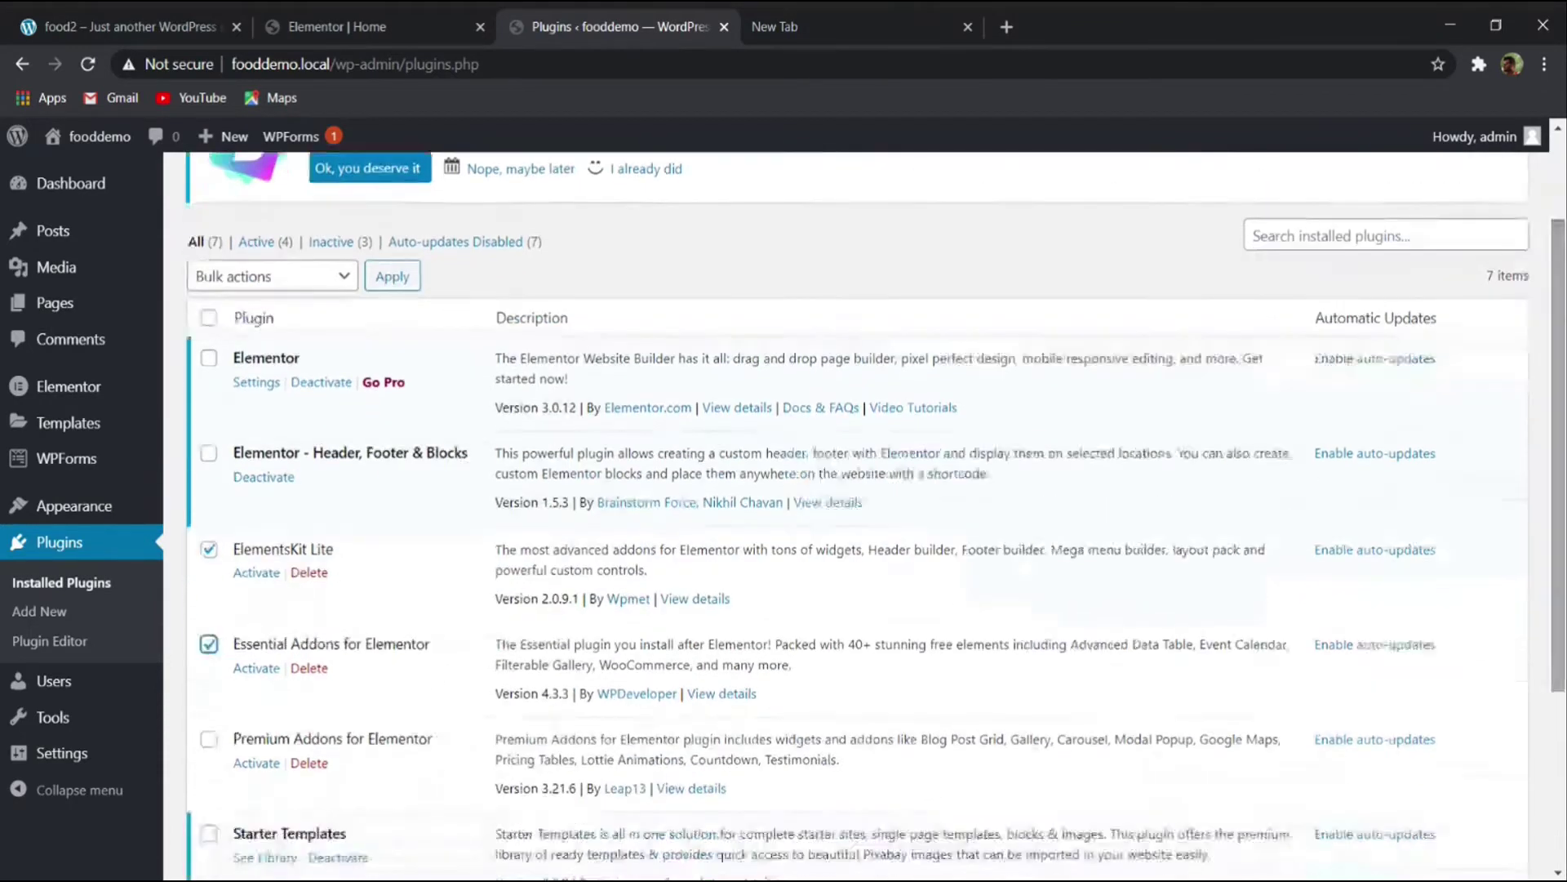
pyautogui.click(209, 739)
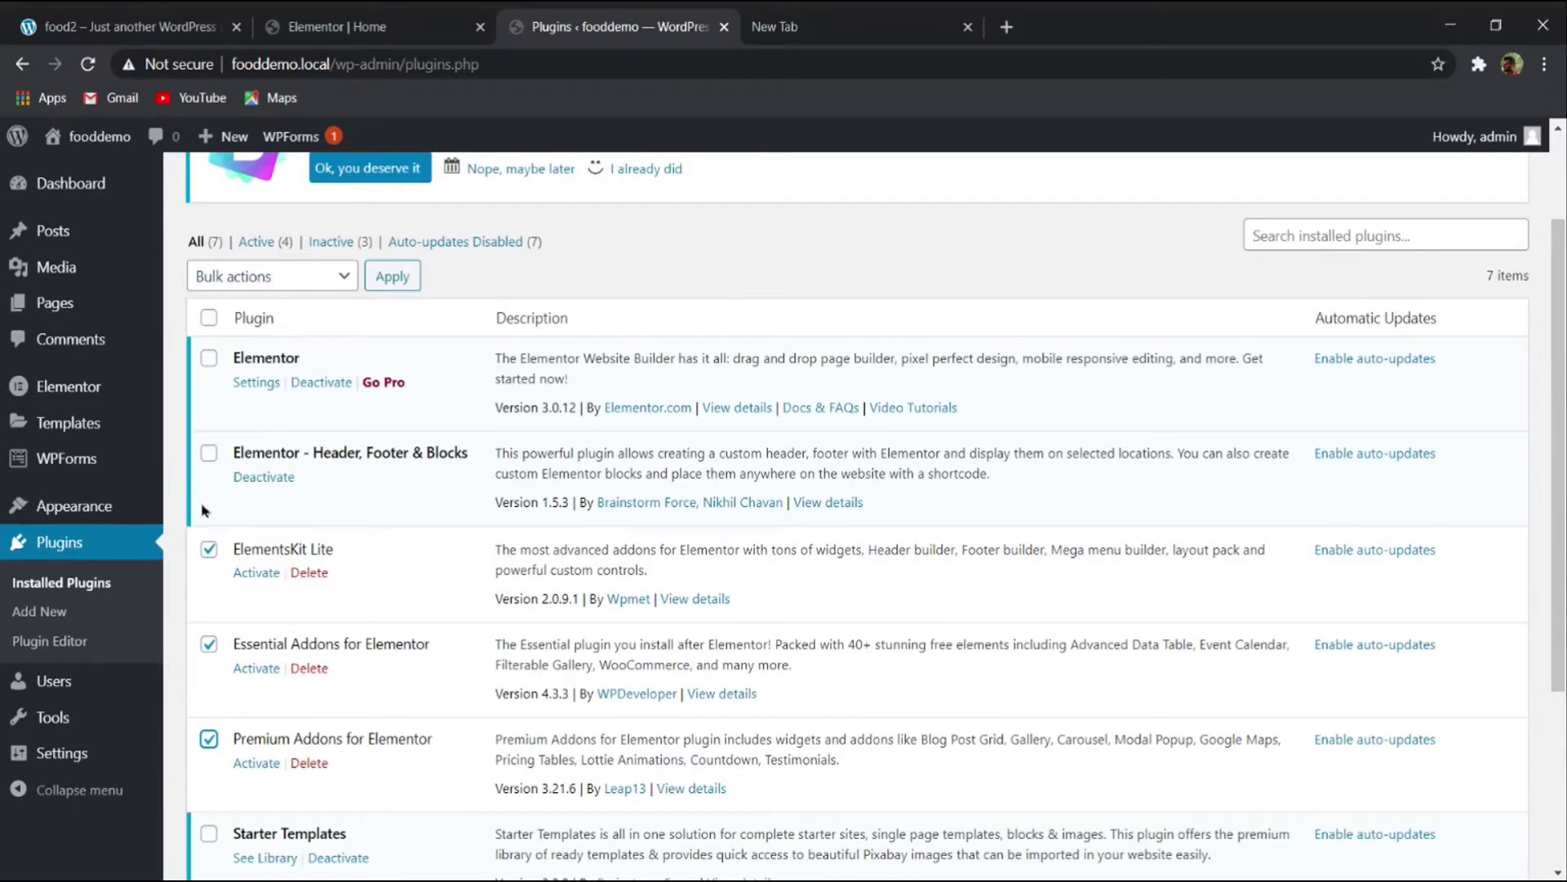
pyautogui.click(302, 279)
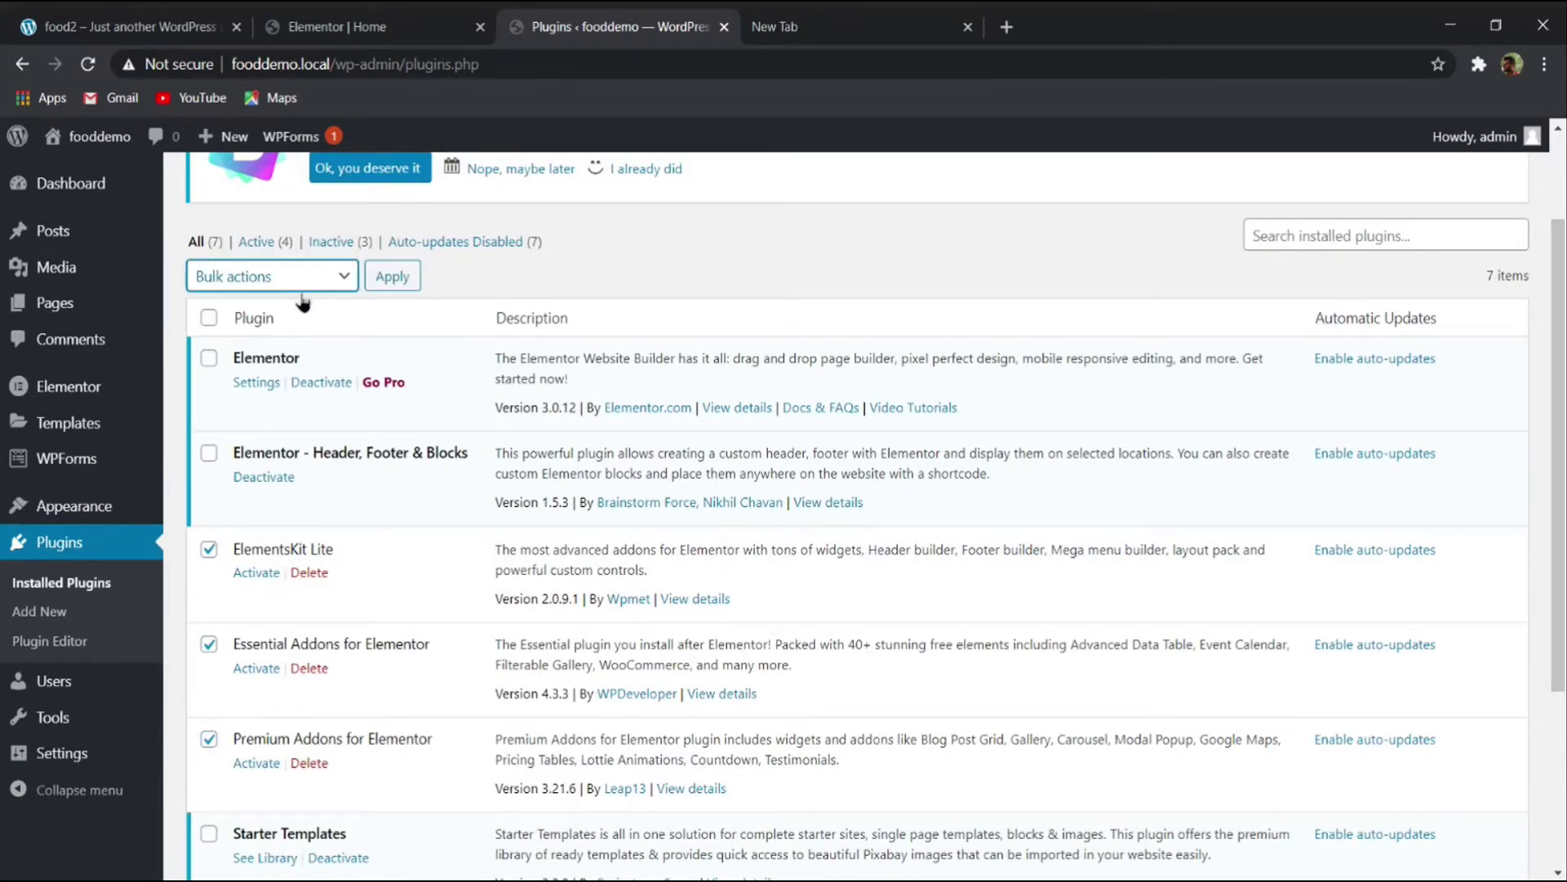
pyautogui.click(302, 304)
pyautogui.click(400, 280)
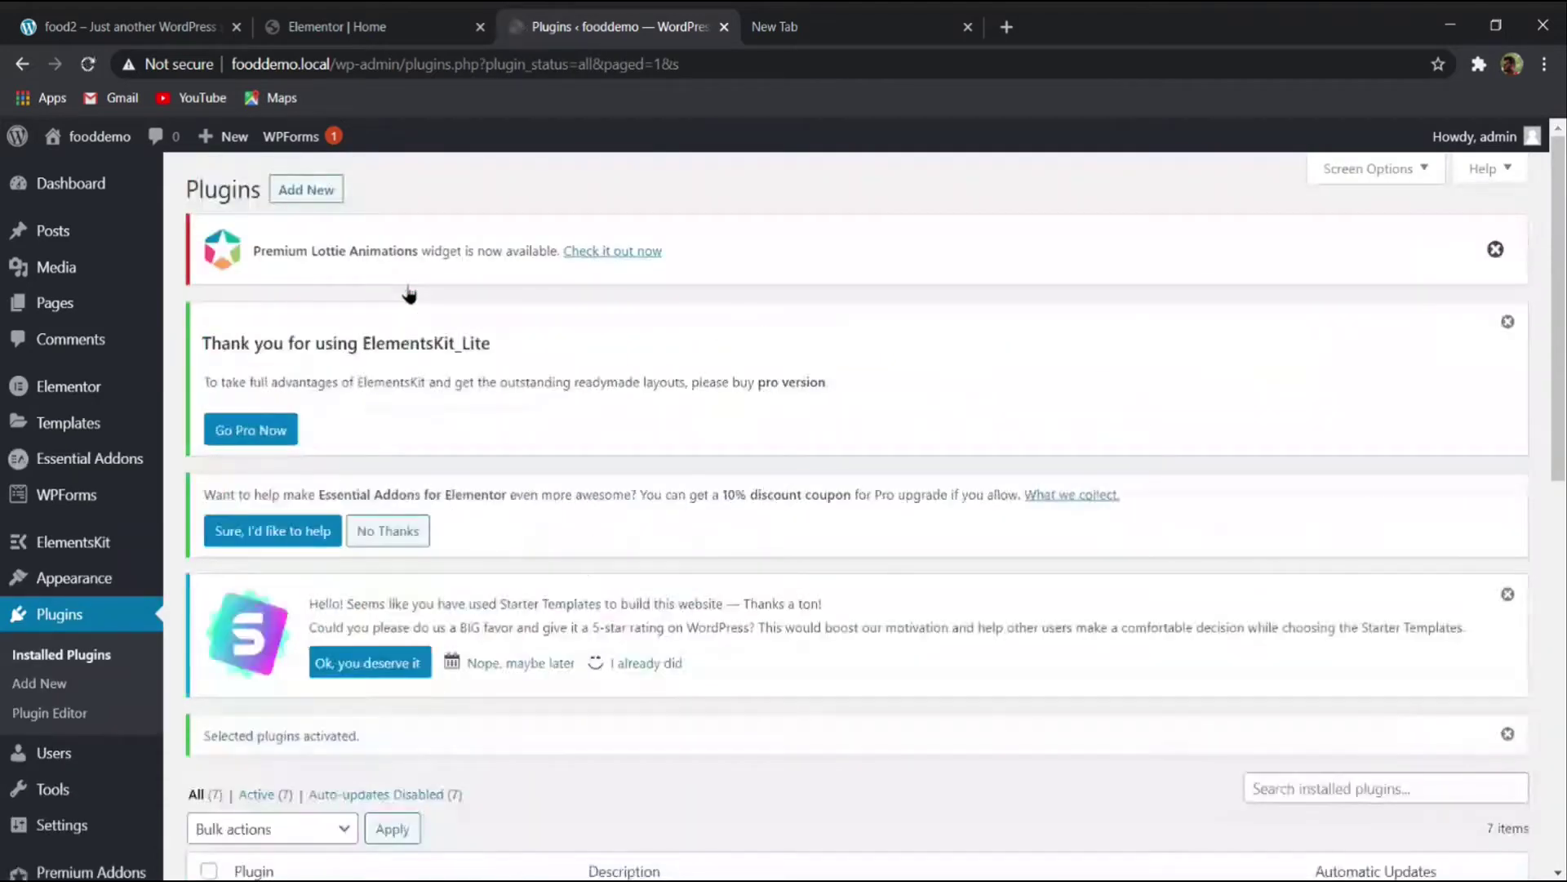
pyautogui.scroll(-10, 409, 296)
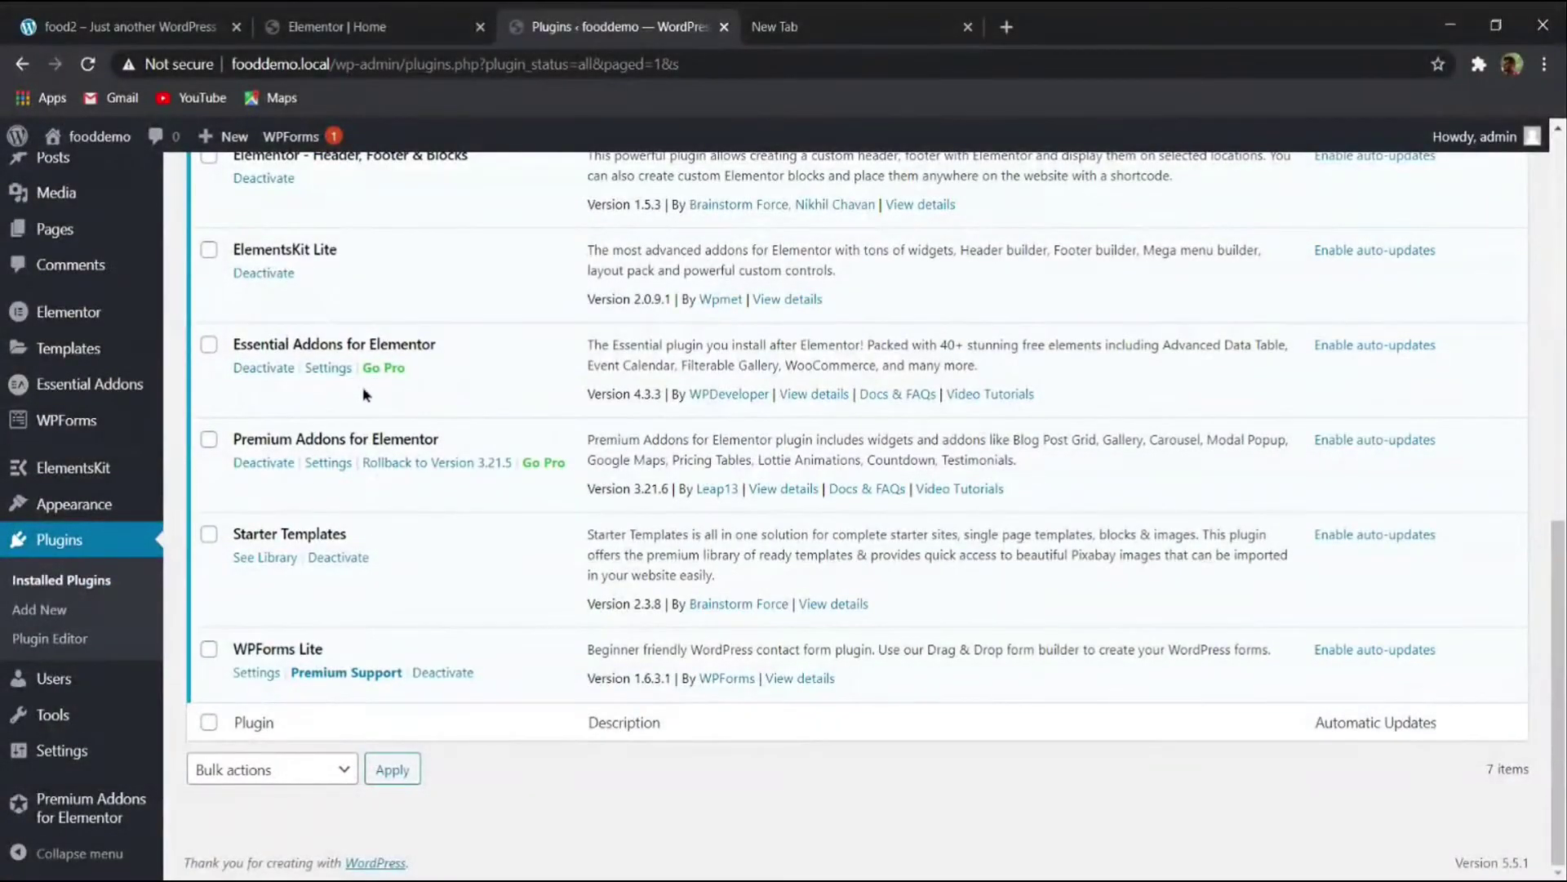
pyautogui.click(380, 26)
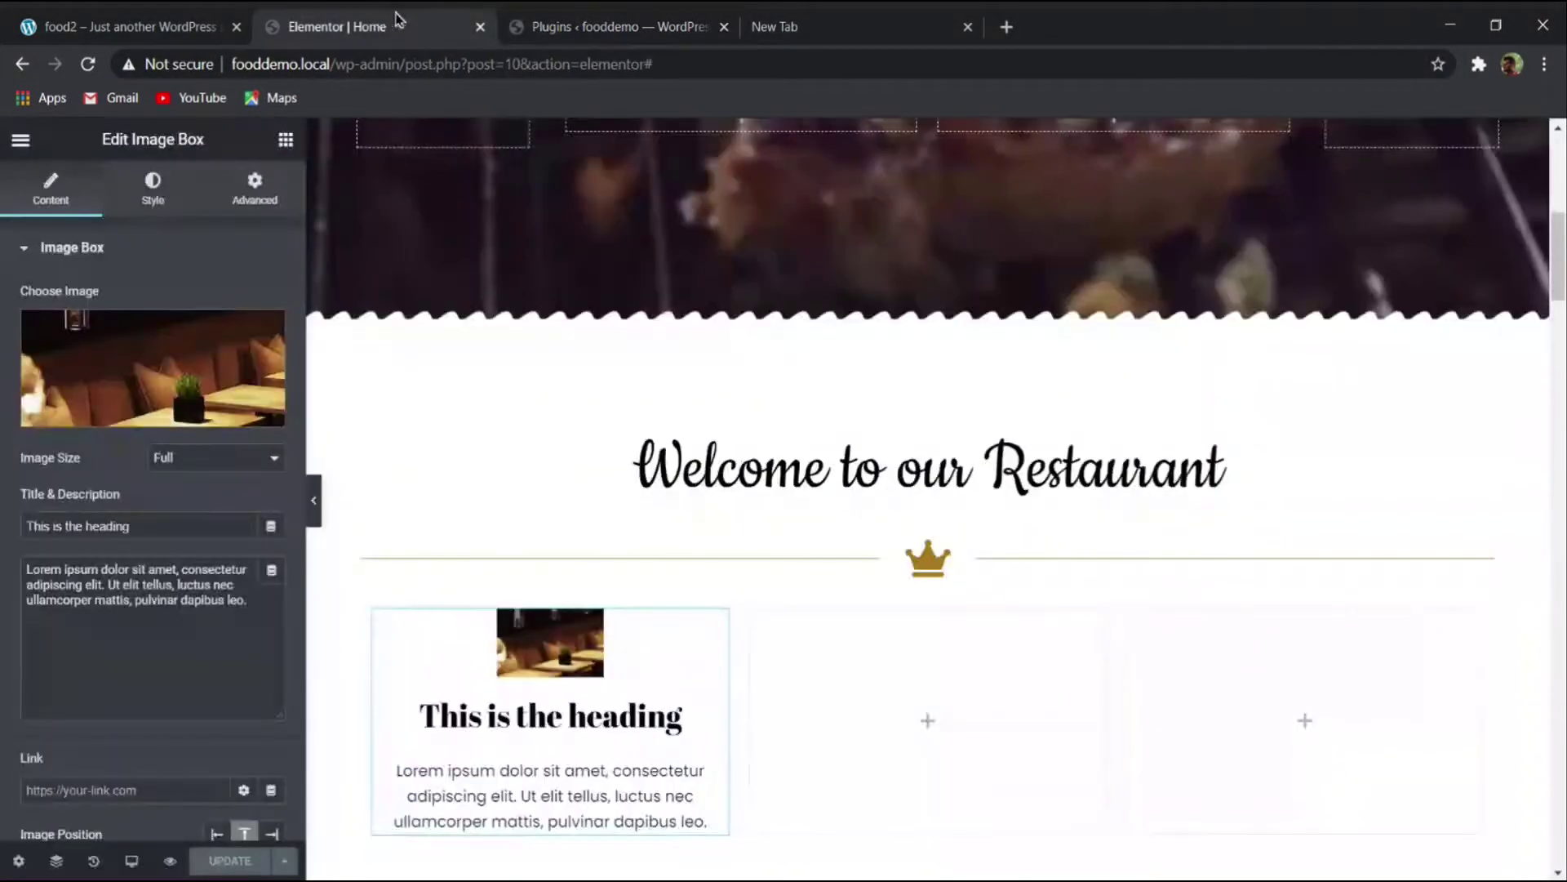
# Step: Reload the Elementor homepage editor until it finishes loading with the new addons
pyautogui.click(87, 65)
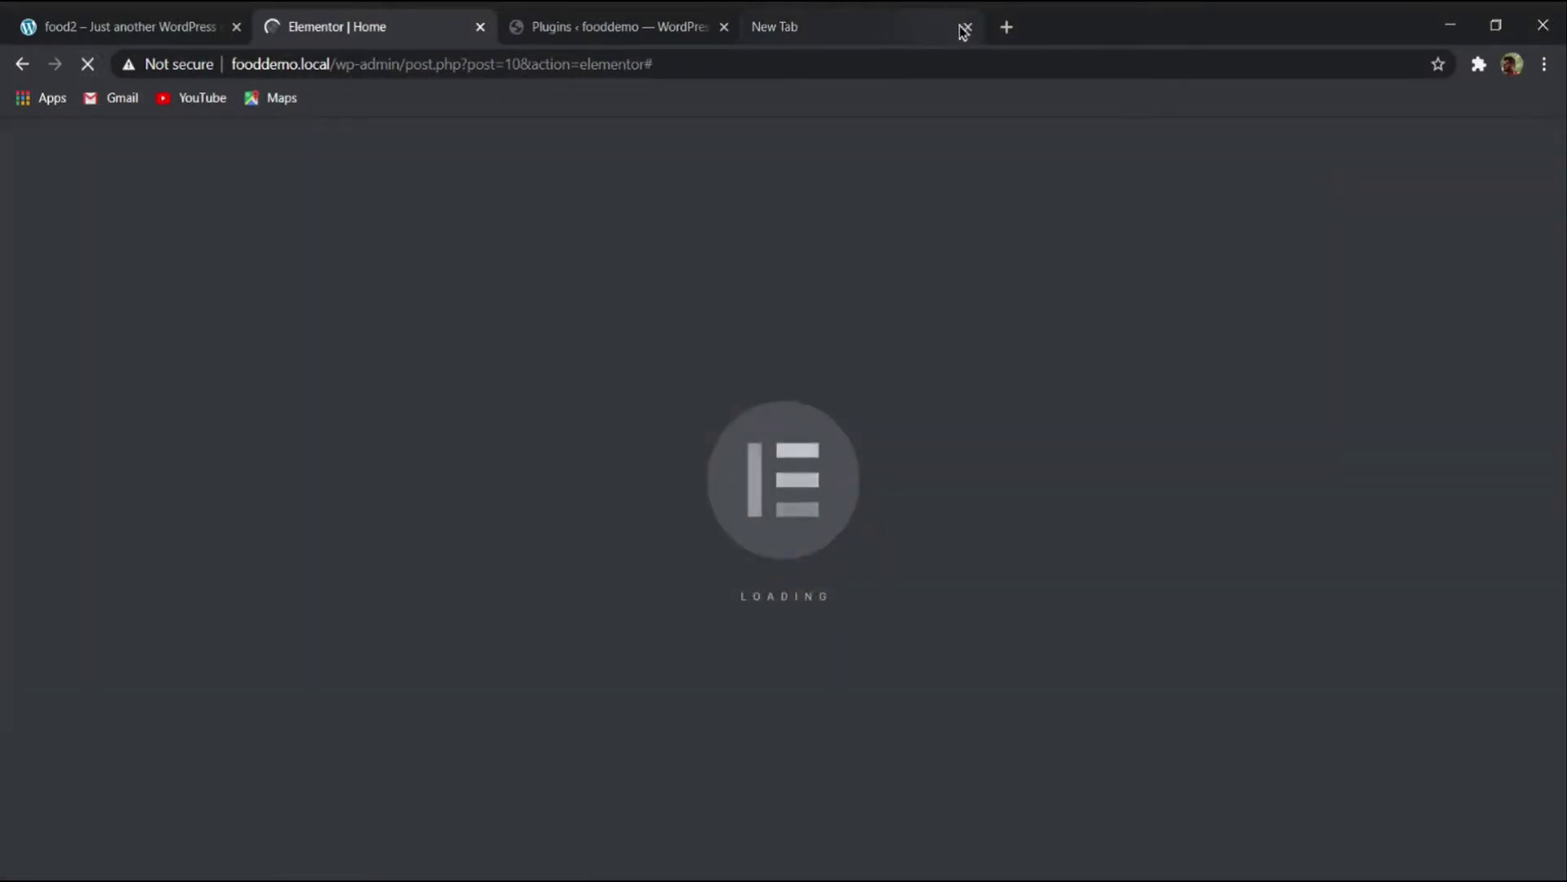
pyautogui.click(956, 29)
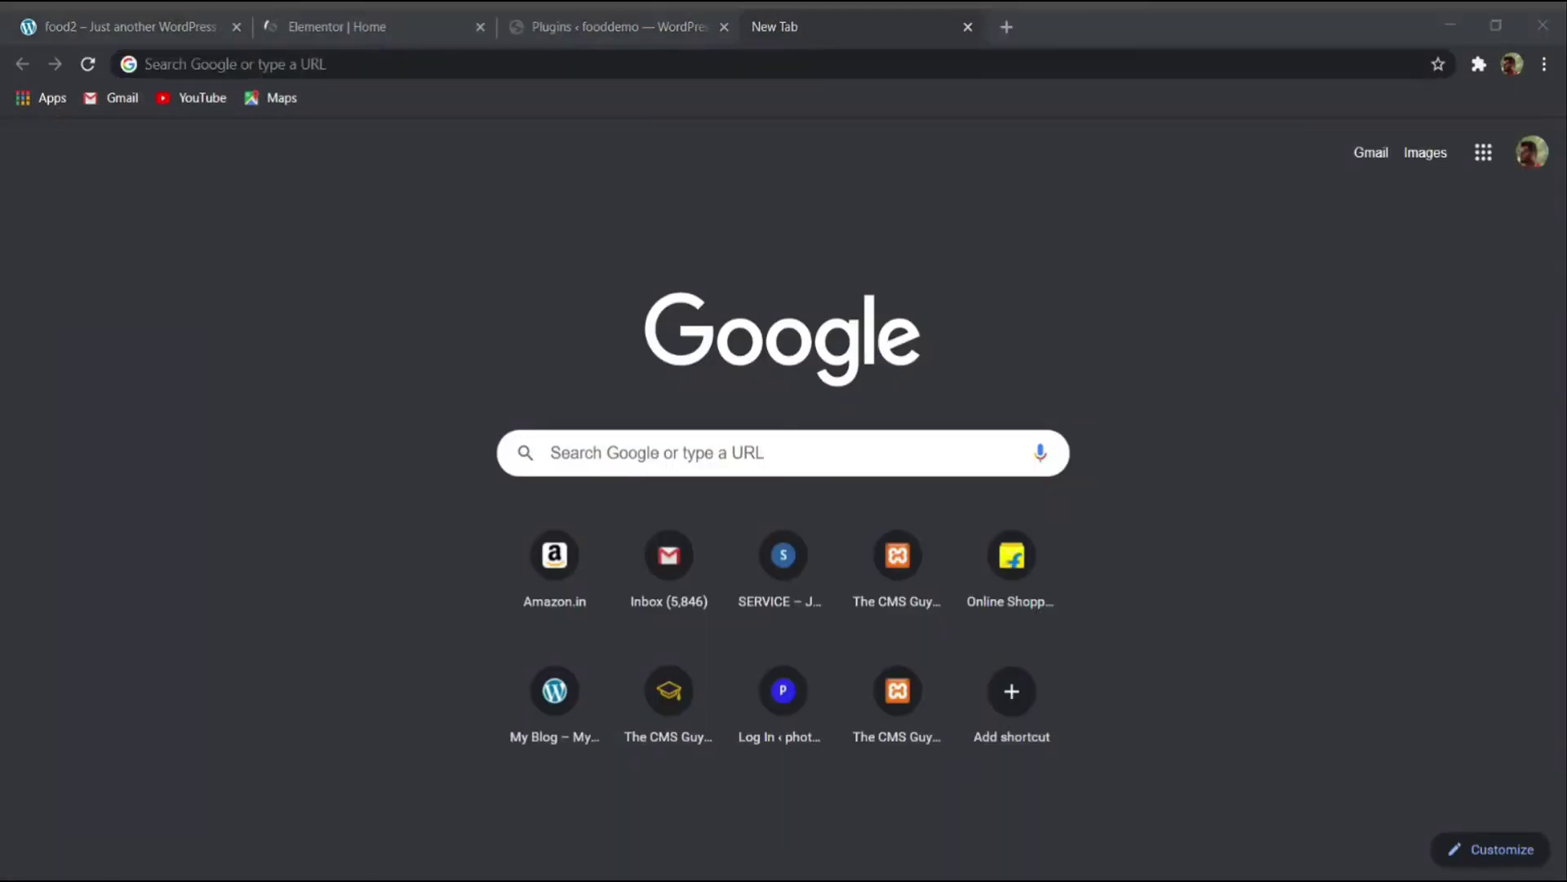
pyautogui.click(413, 20)
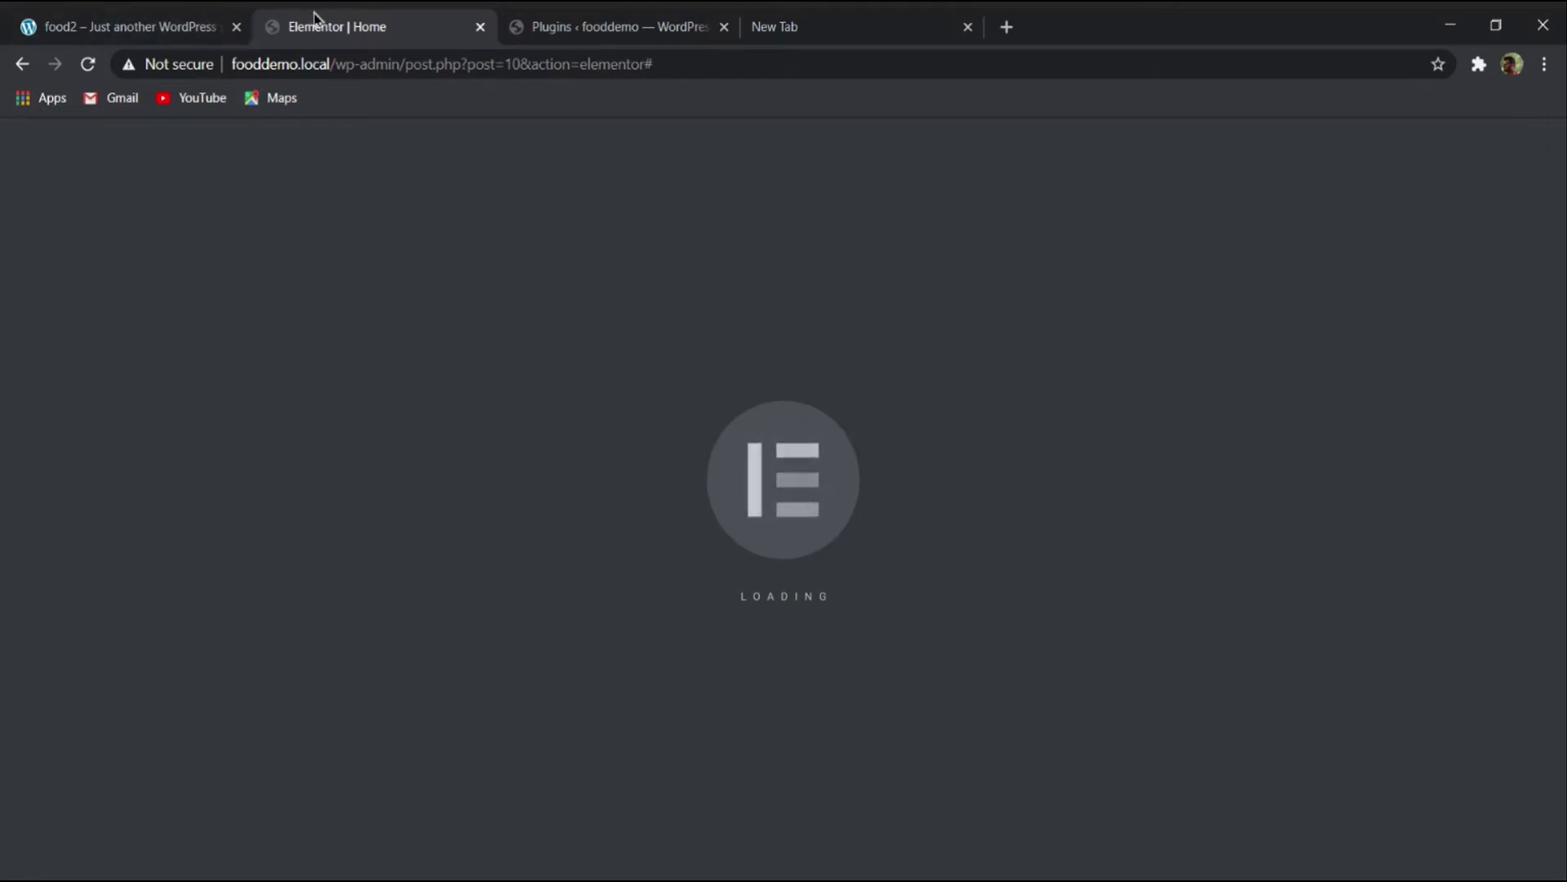
pyautogui.click(87, 64)
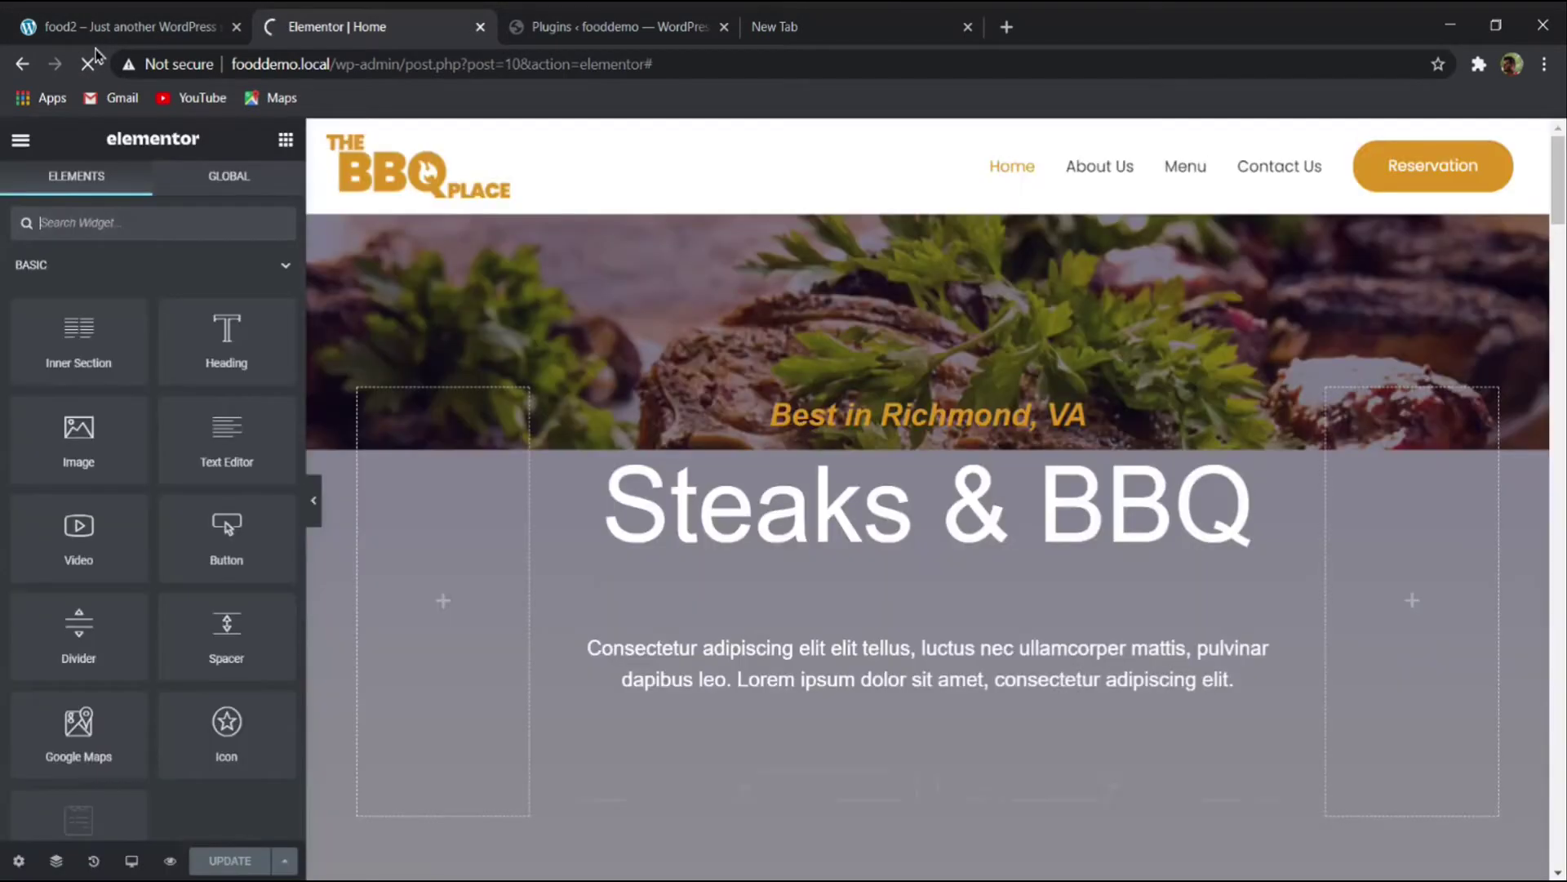
pyautogui.press('F5')
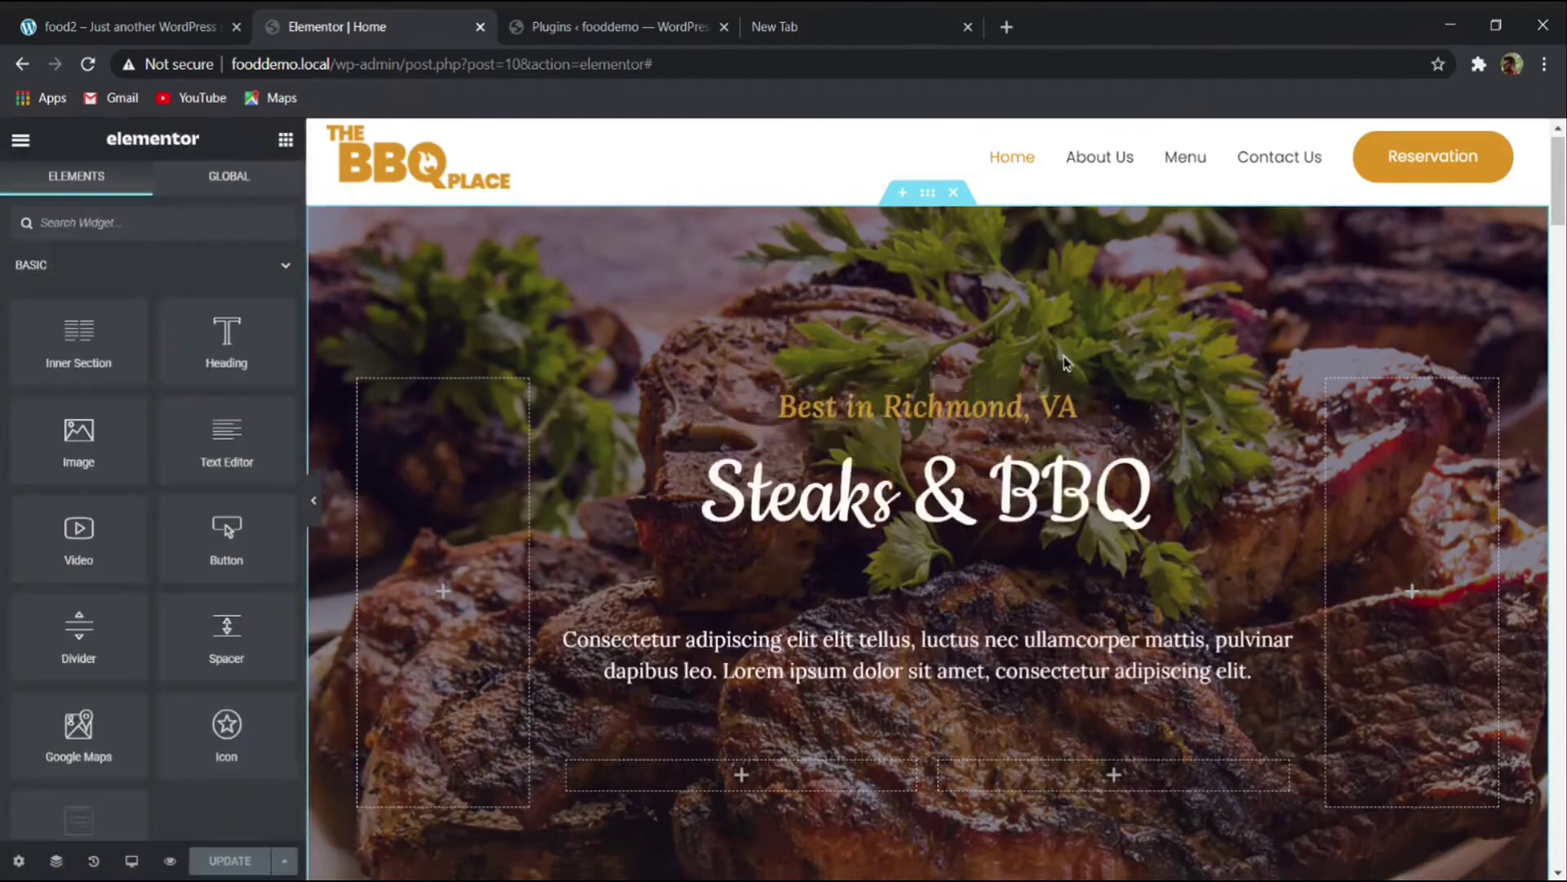
# Step: Delete the old Image Box from the first welcome column
pyautogui.scroll(-15, 1020, 365)
pyautogui.scroll(5, 952, 369)
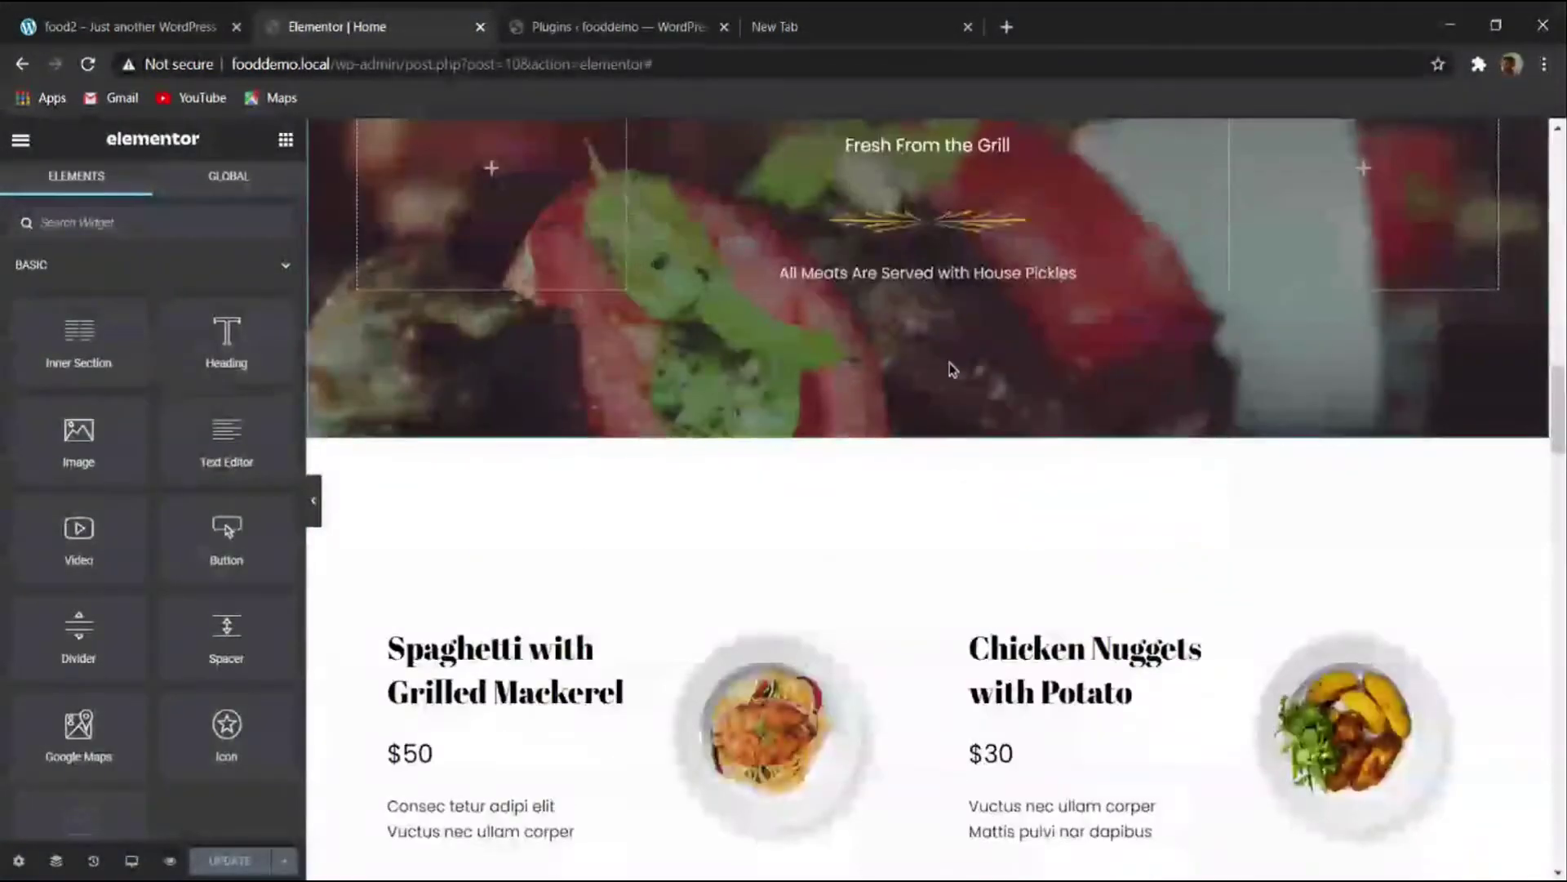
pyautogui.scroll(15, 951, 369)
pyautogui.scroll(-7, 689, 585)
pyautogui.scroll(6, 582, 557)
pyautogui.rightClick(551, 563)
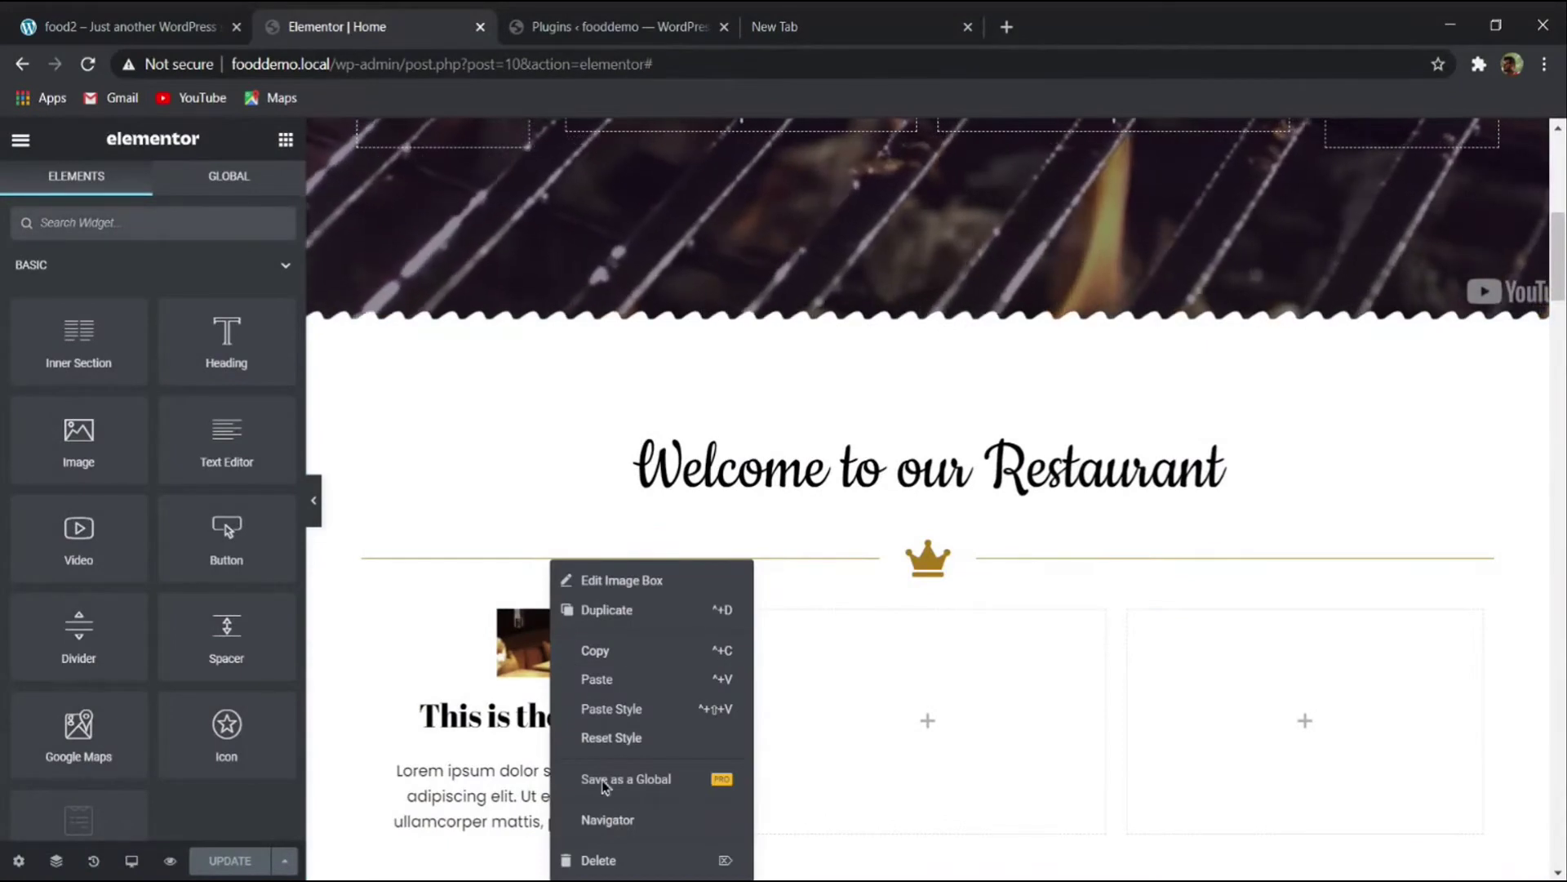
pyautogui.rightClick(456, 565)
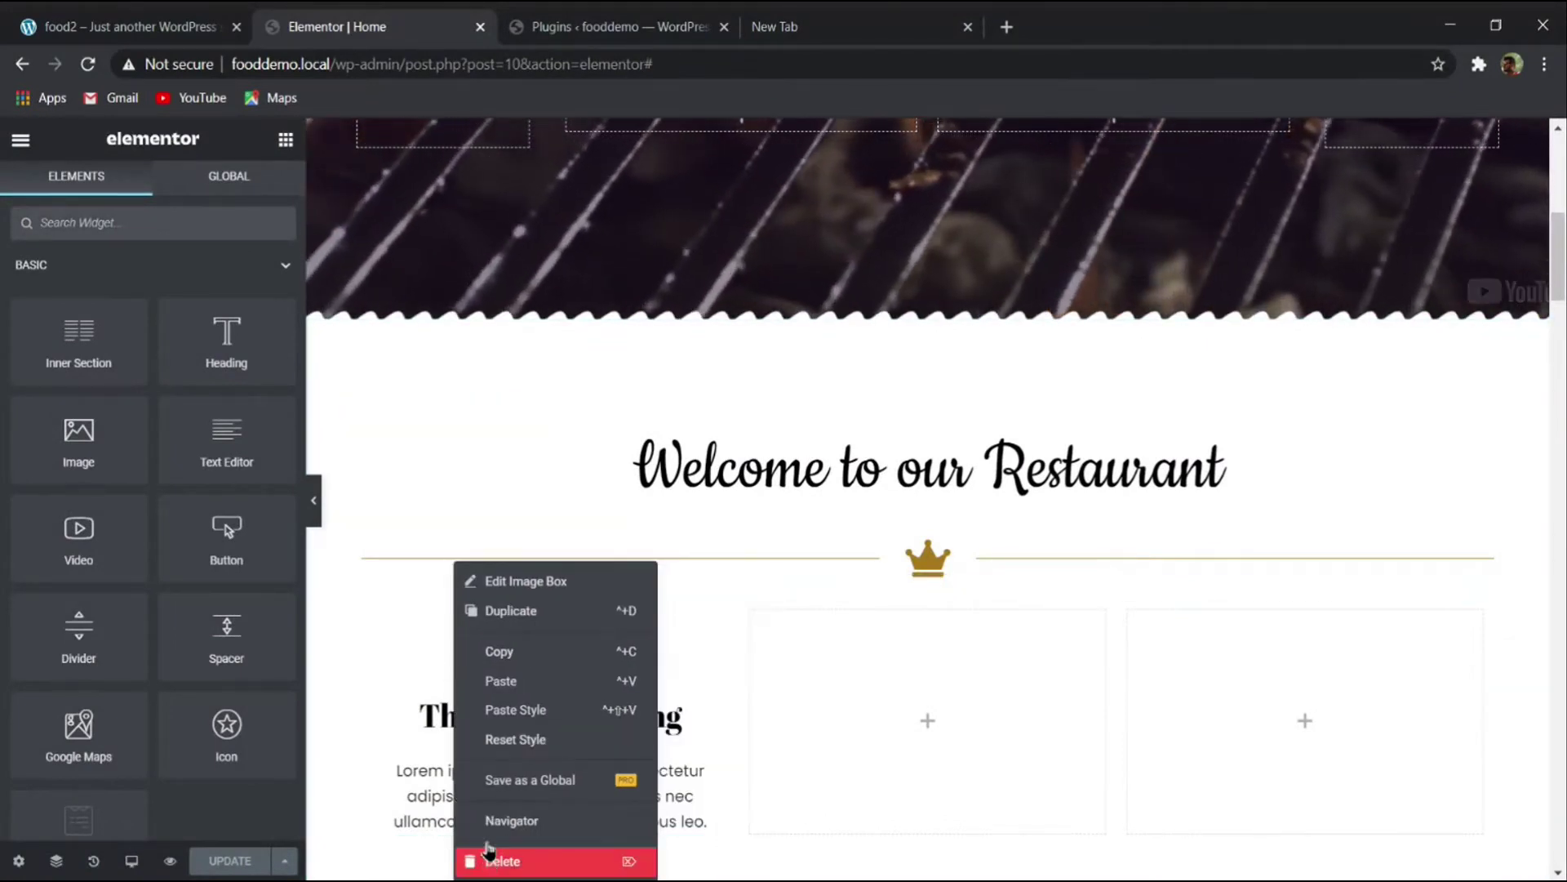
pyautogui.click(488, 857)
# Step: Search widgets for 'image bo' and drop the EA Image Box into the first column
pyautogui.click(159, 264)
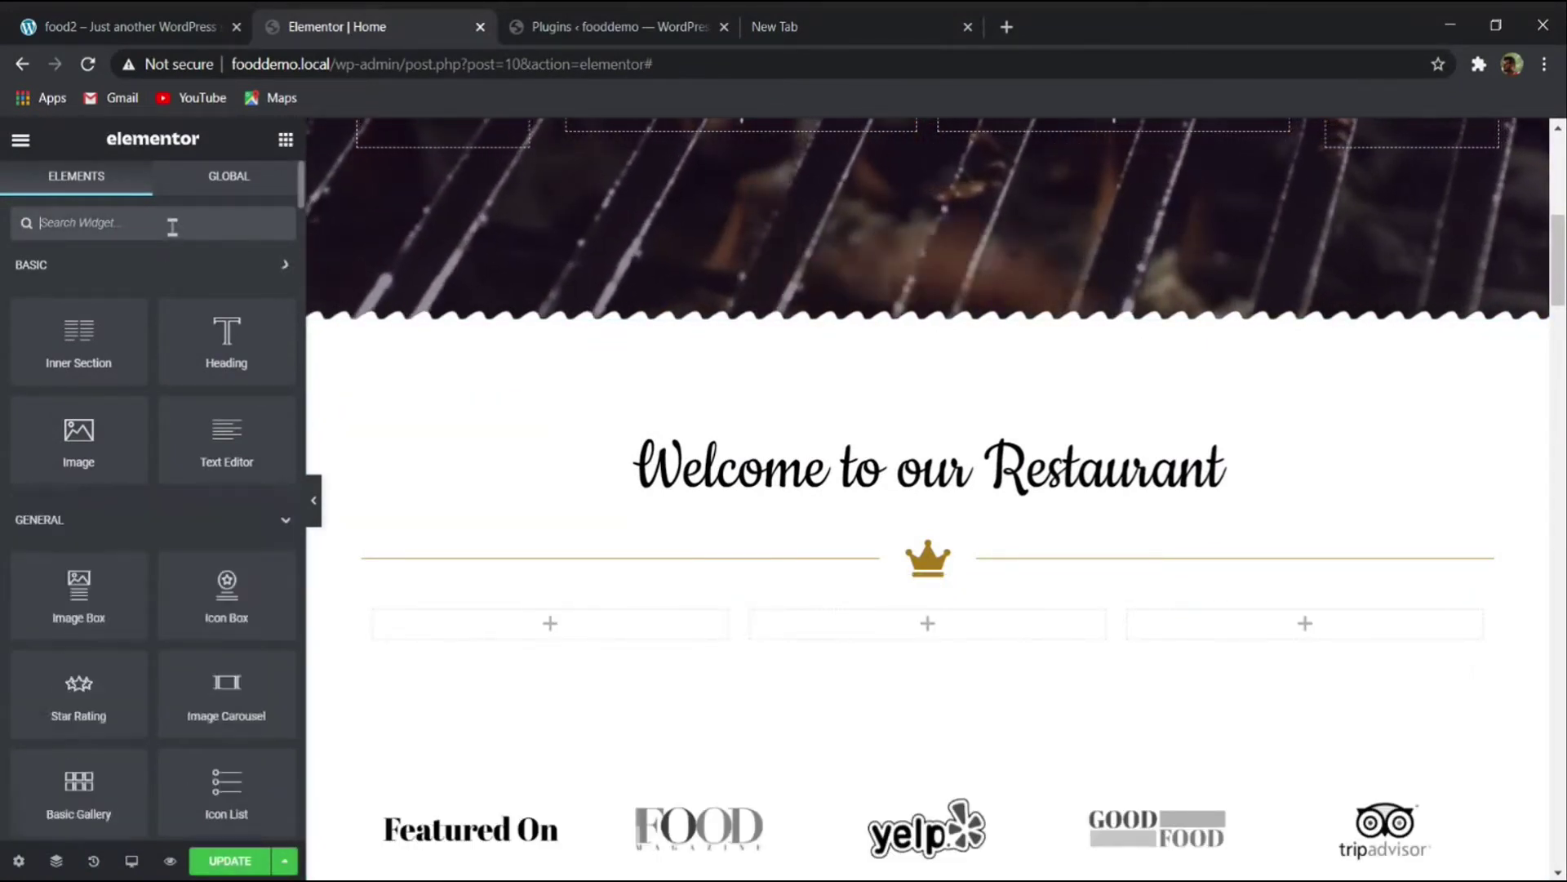
pyautogui.write('im')
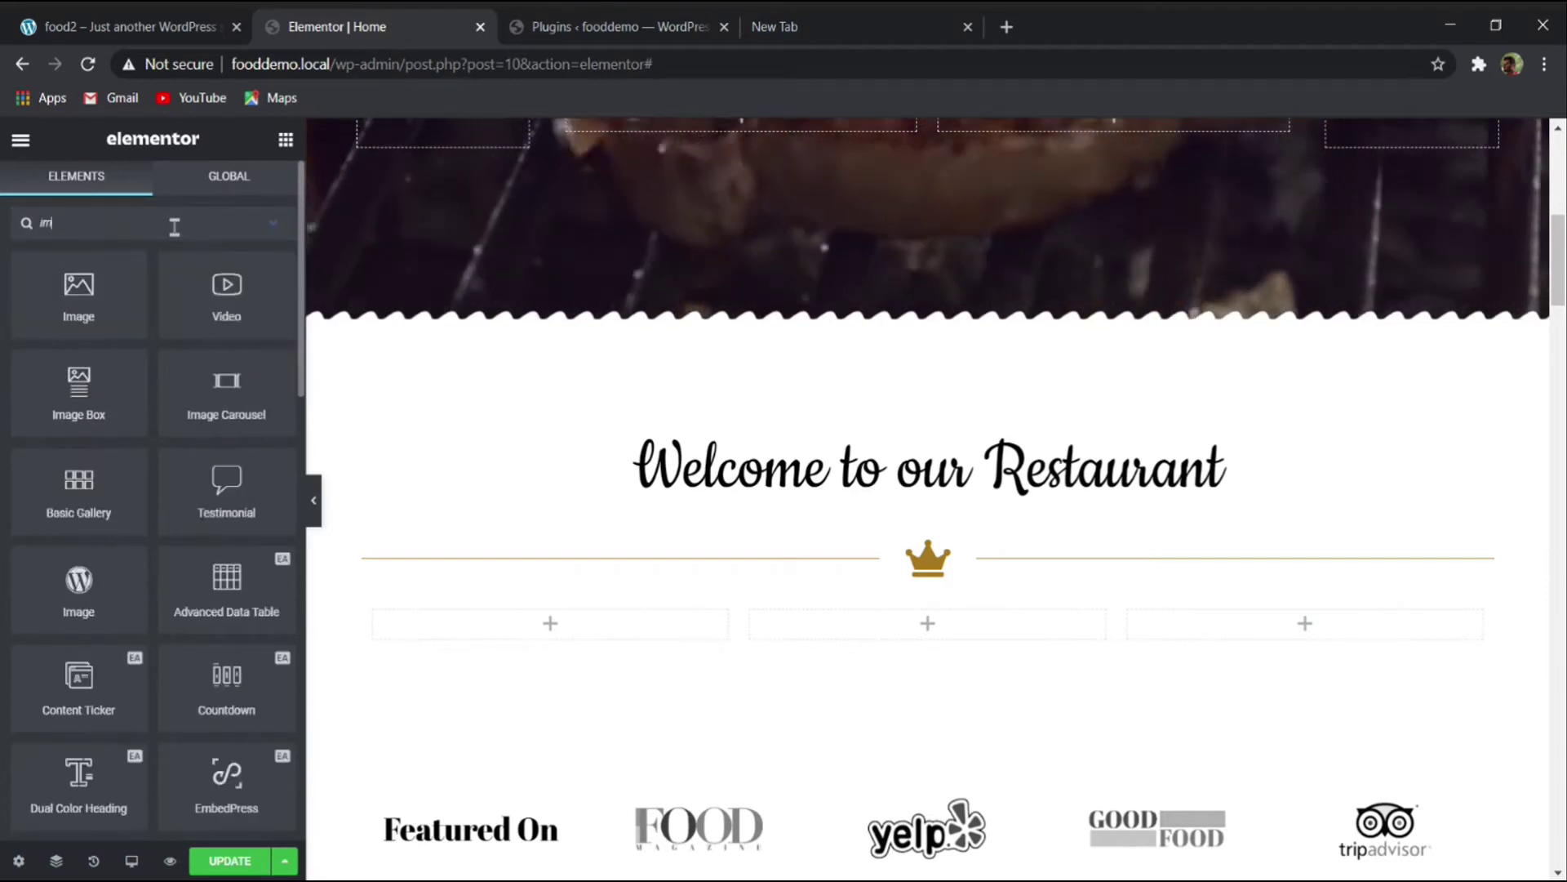
pyautogui.write('age bo')
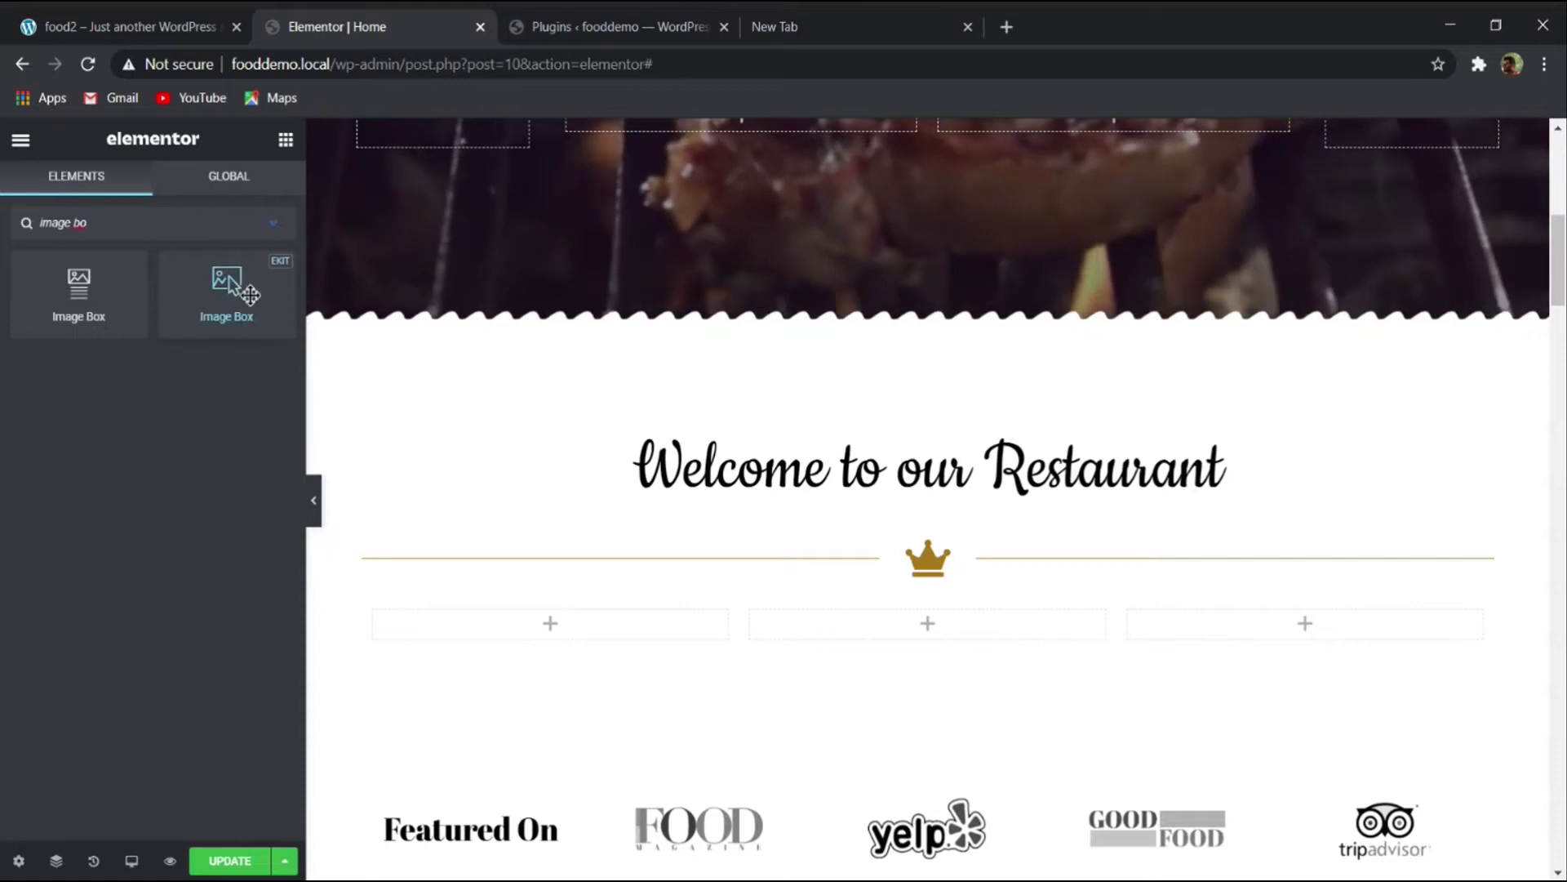
pyautogui.moveTo(240, 291); pyautogui.dragTo(475, 605)
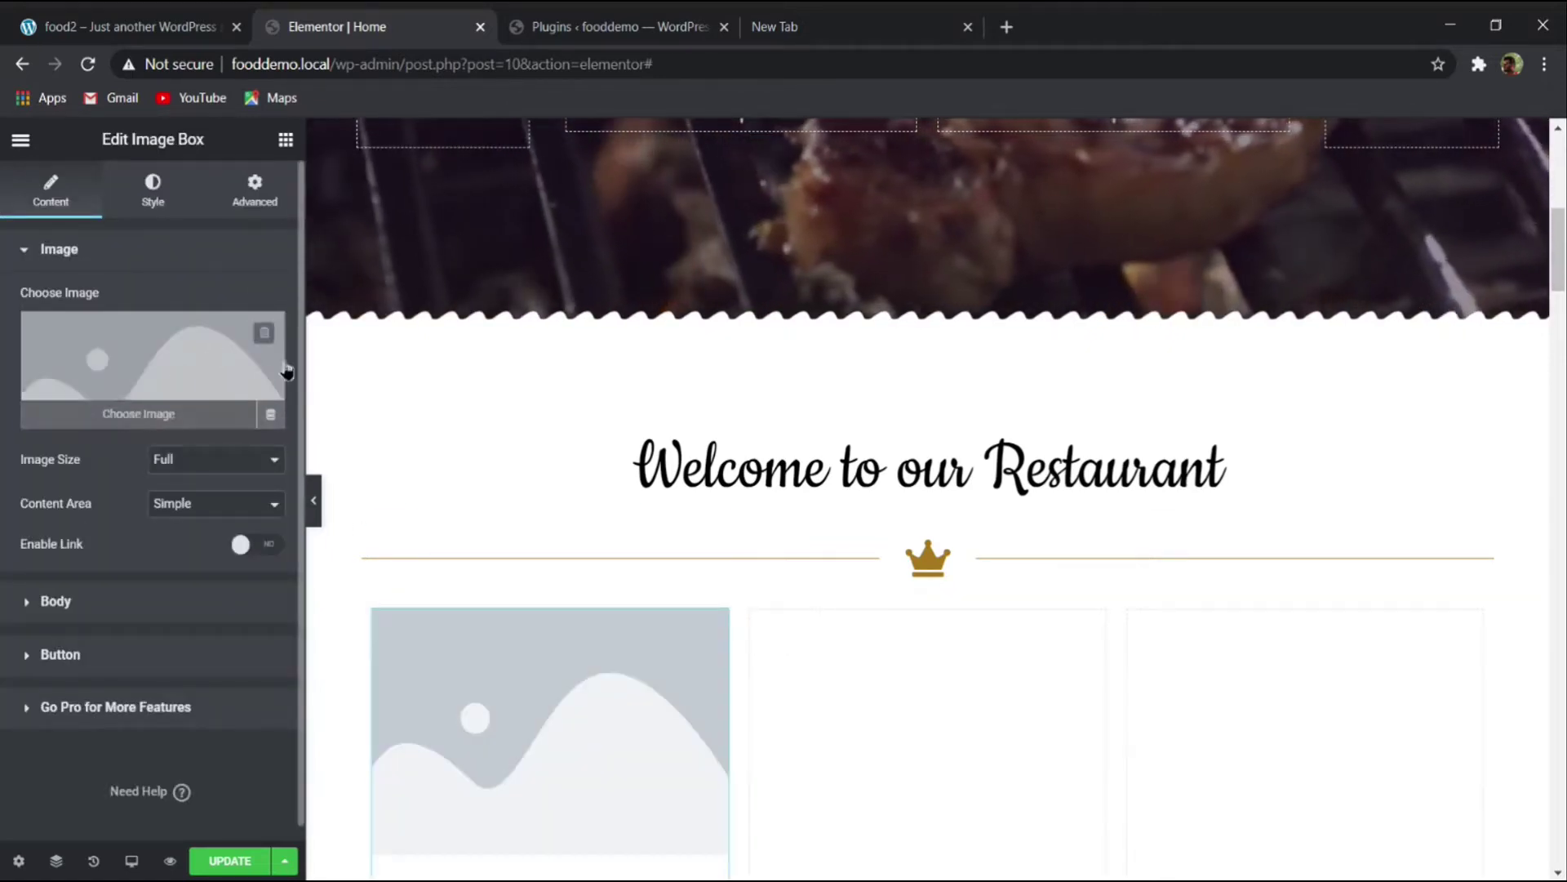
pyautogui.scroll(-8, 544, 324)
pyautogui.scroll(8, 545, 324)
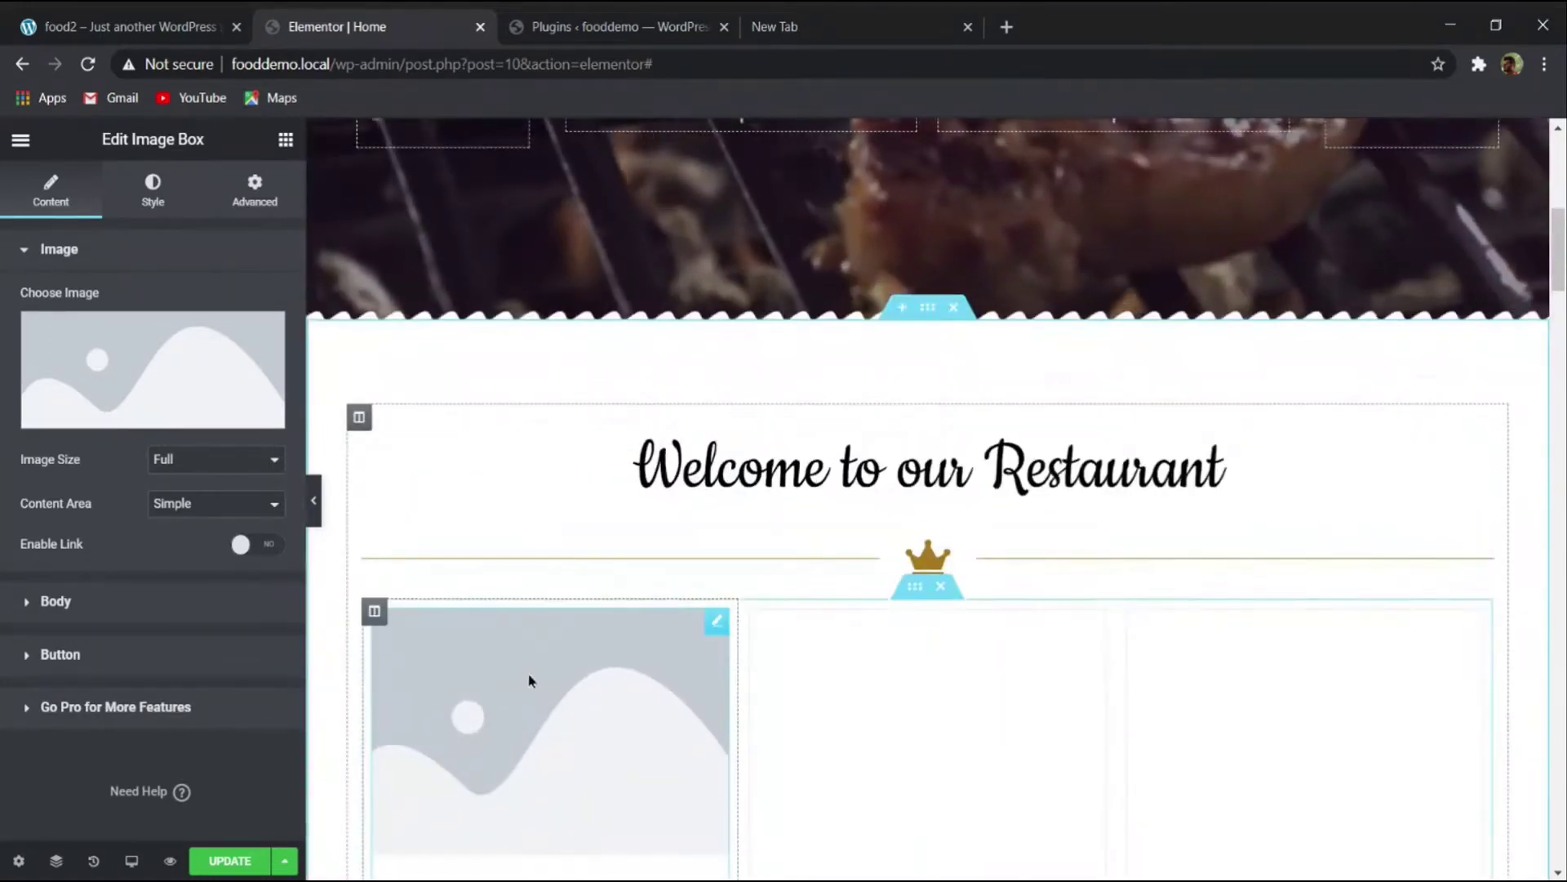
# Step: Set the new Image Box's picture to the restaurant interior photo from the Media Library
pyautogui.click(187, 376)
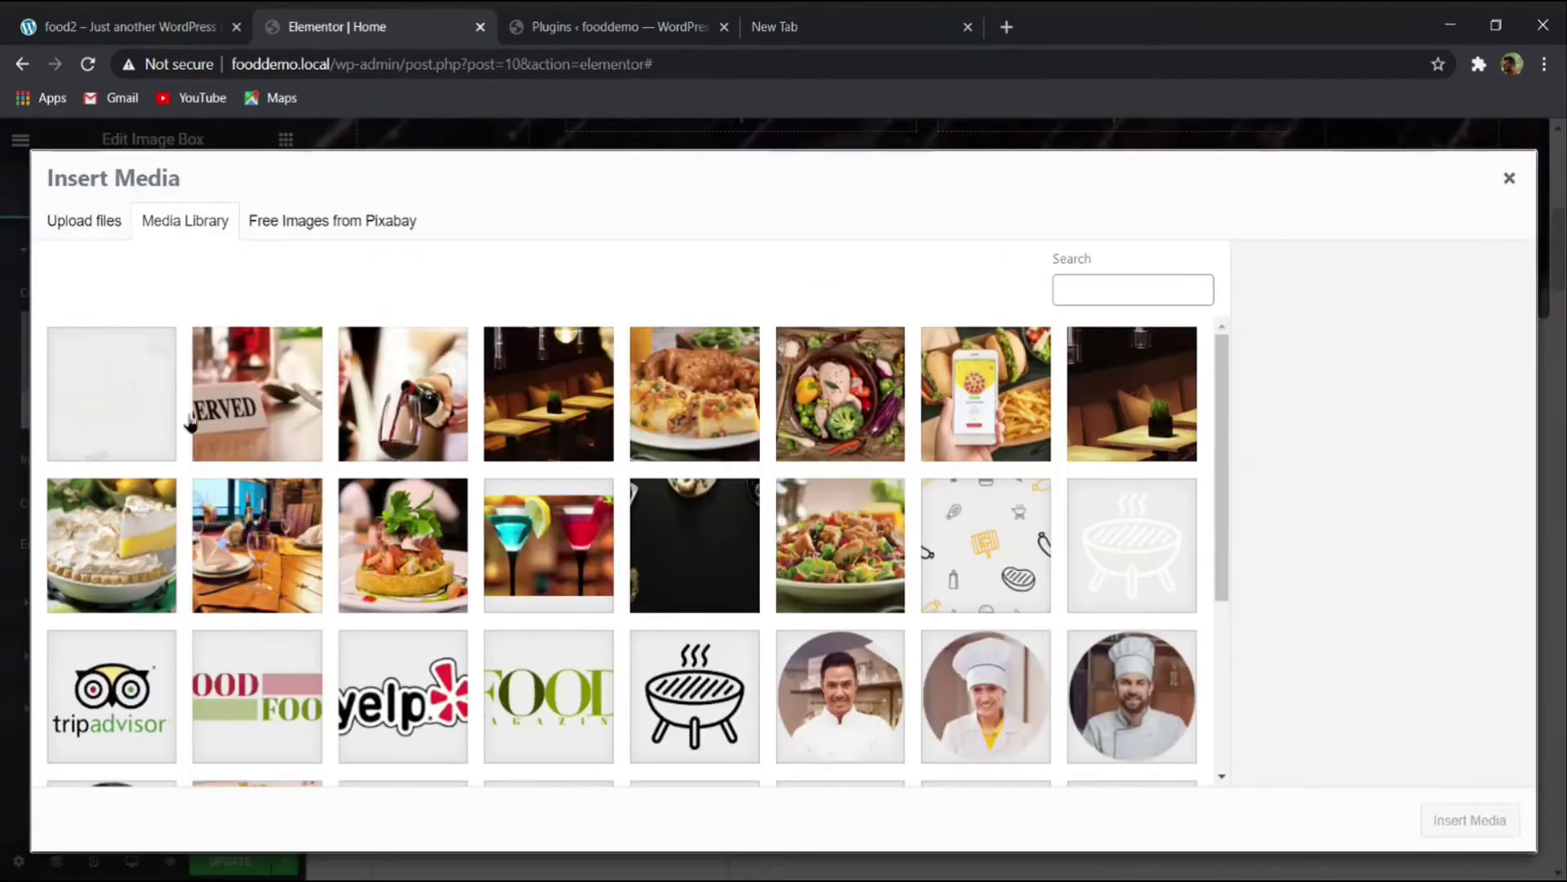
pyautogui.click(104, 17)
pyautogui.scroll(8, 433, 482)
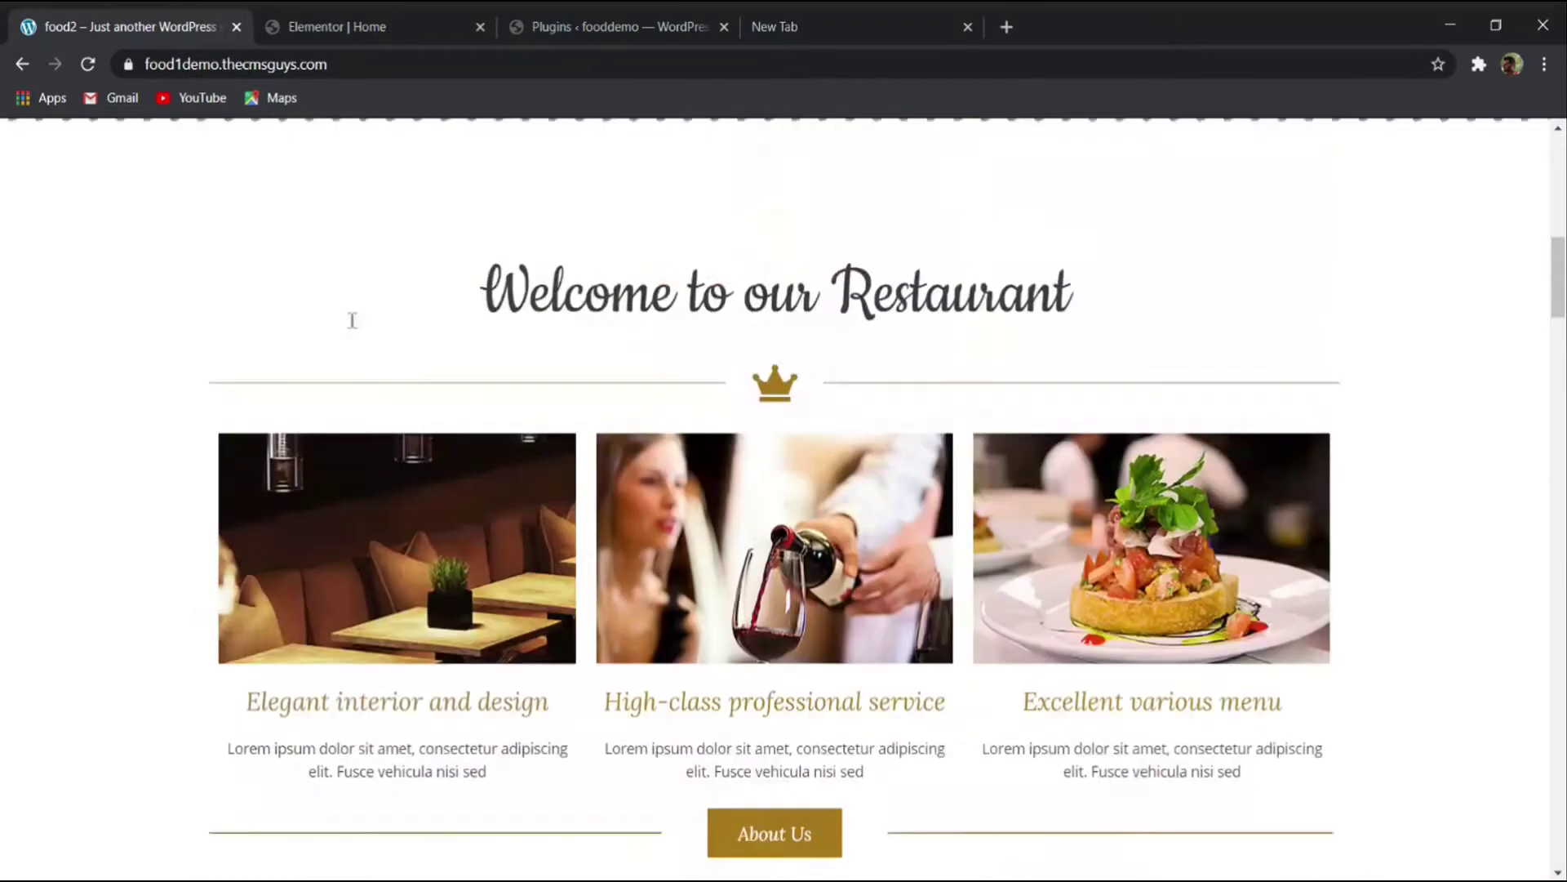
pyautogui.scroll(-7, 455, 566)
pyautogui.moveTo(246, 321); pyautogui.dragTo(562, 333)
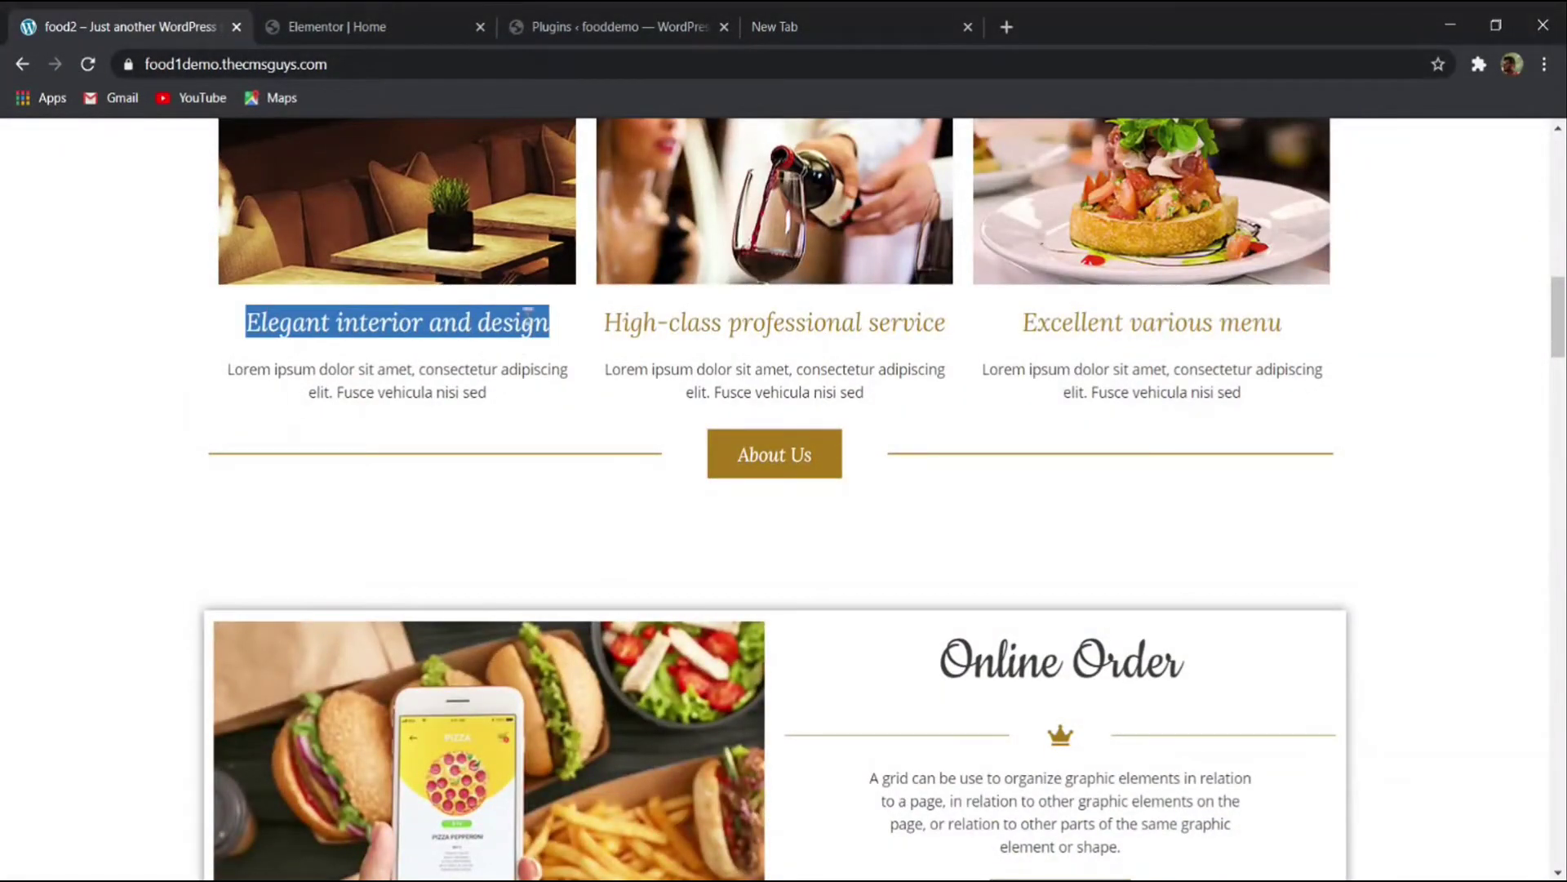
pyautogui.click(372, 26)
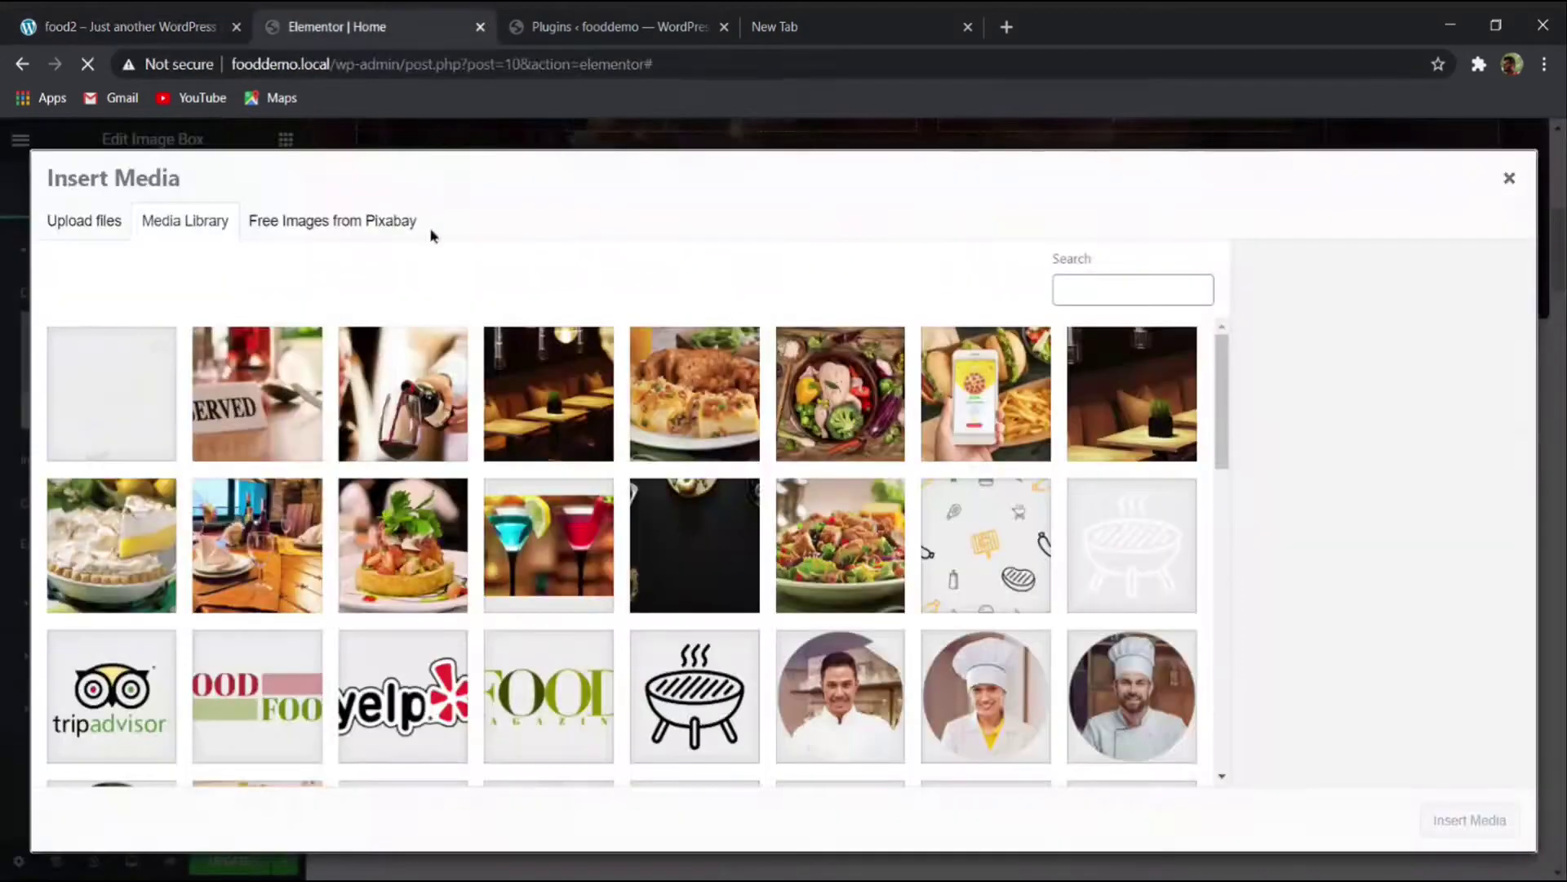
pyautogui.click(1112, 384)
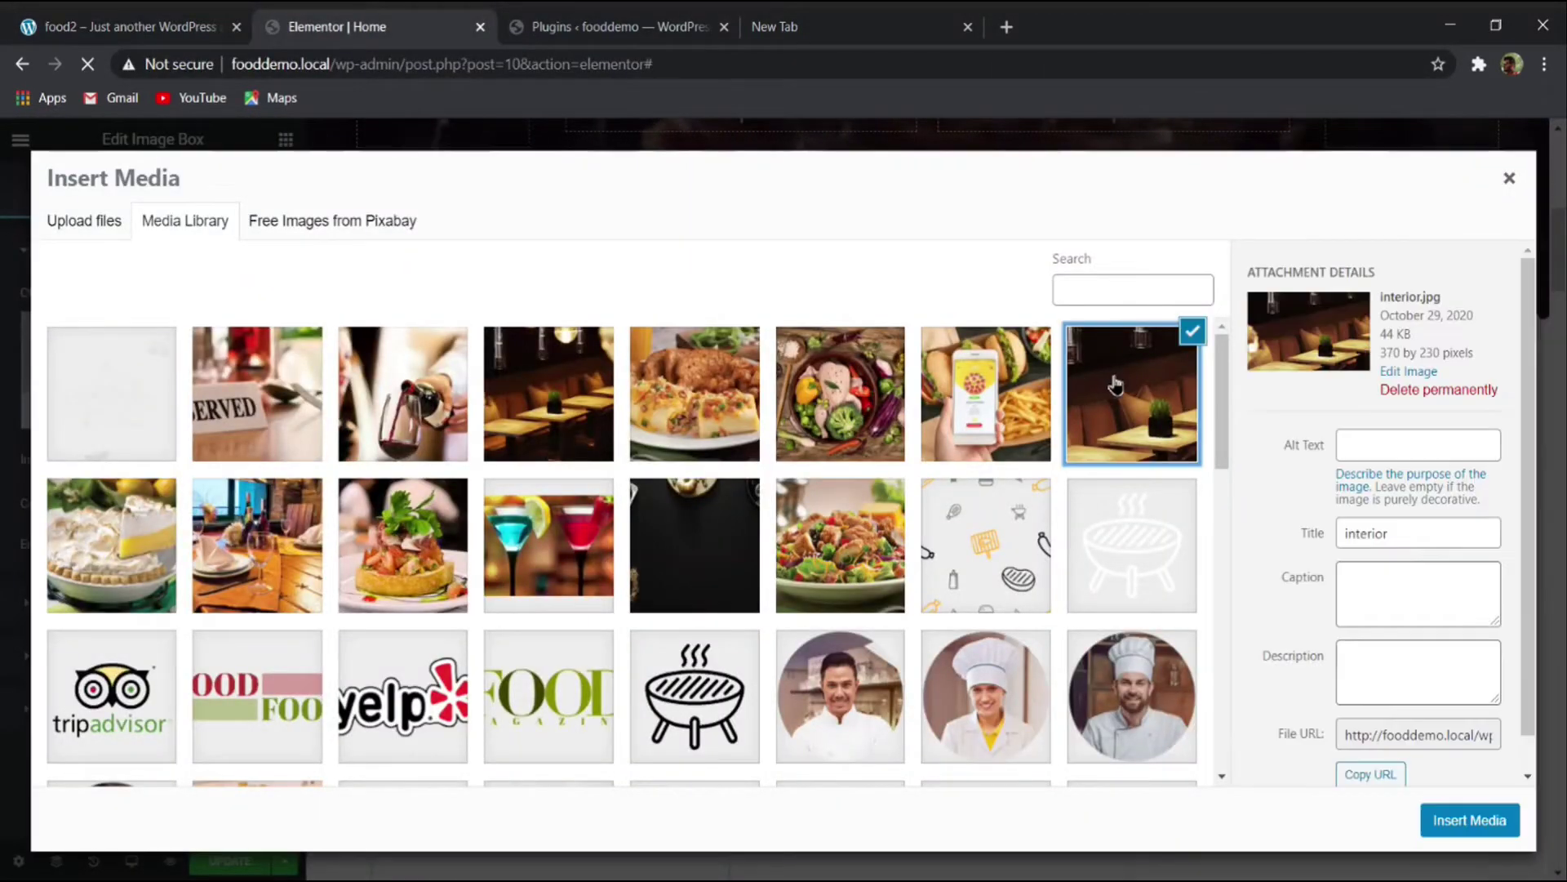
pyautogui.click(1441, 817)
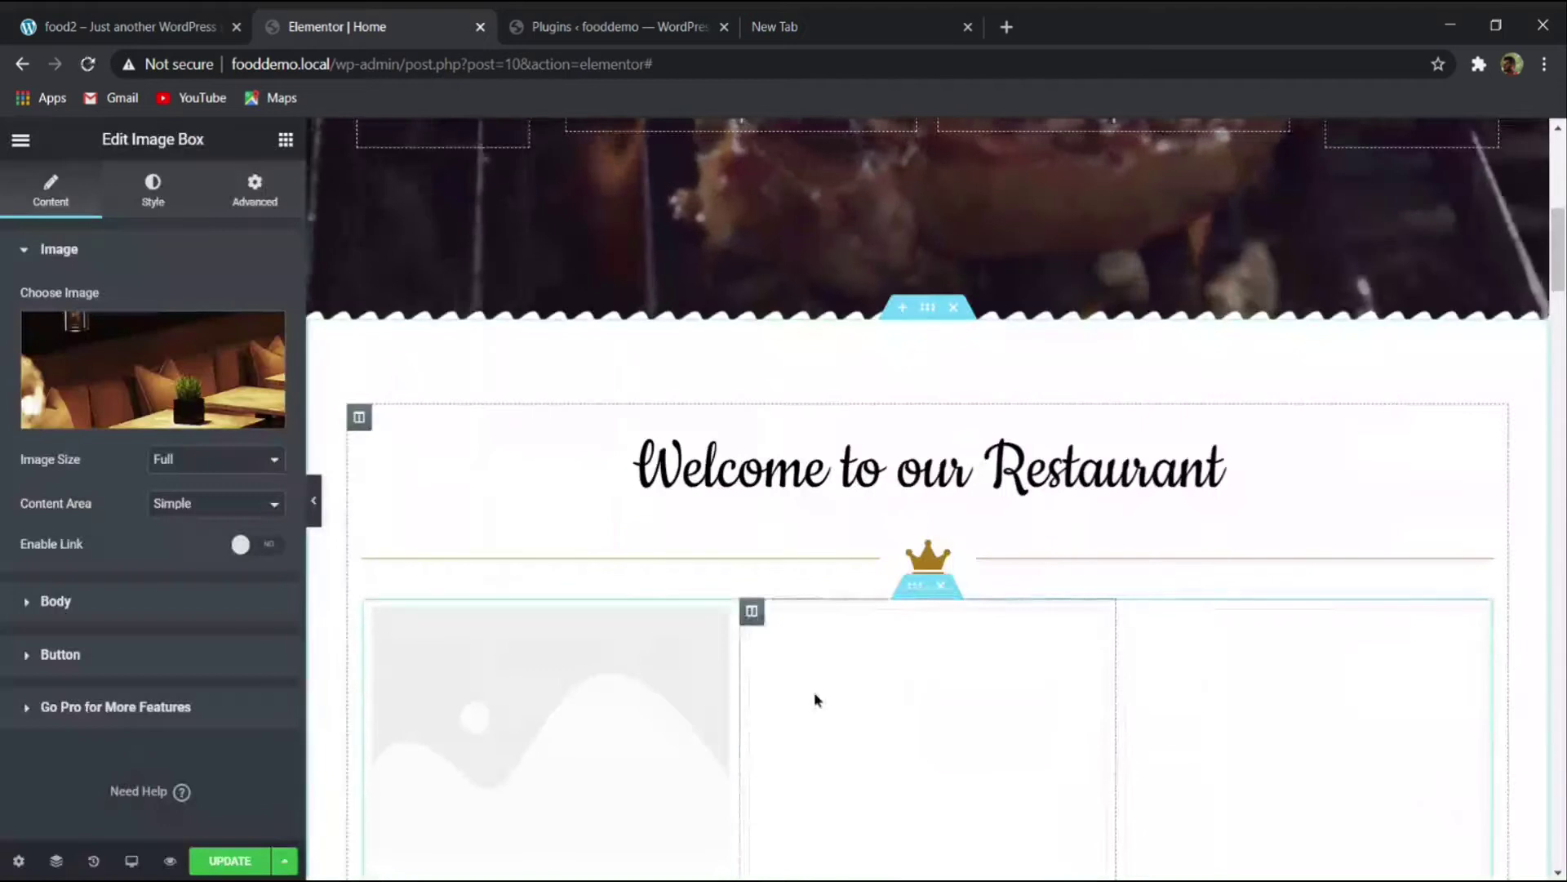
pyautogui.scroll(-2, 614, 522)
pyautogui.scroll(-6, 614, 522)
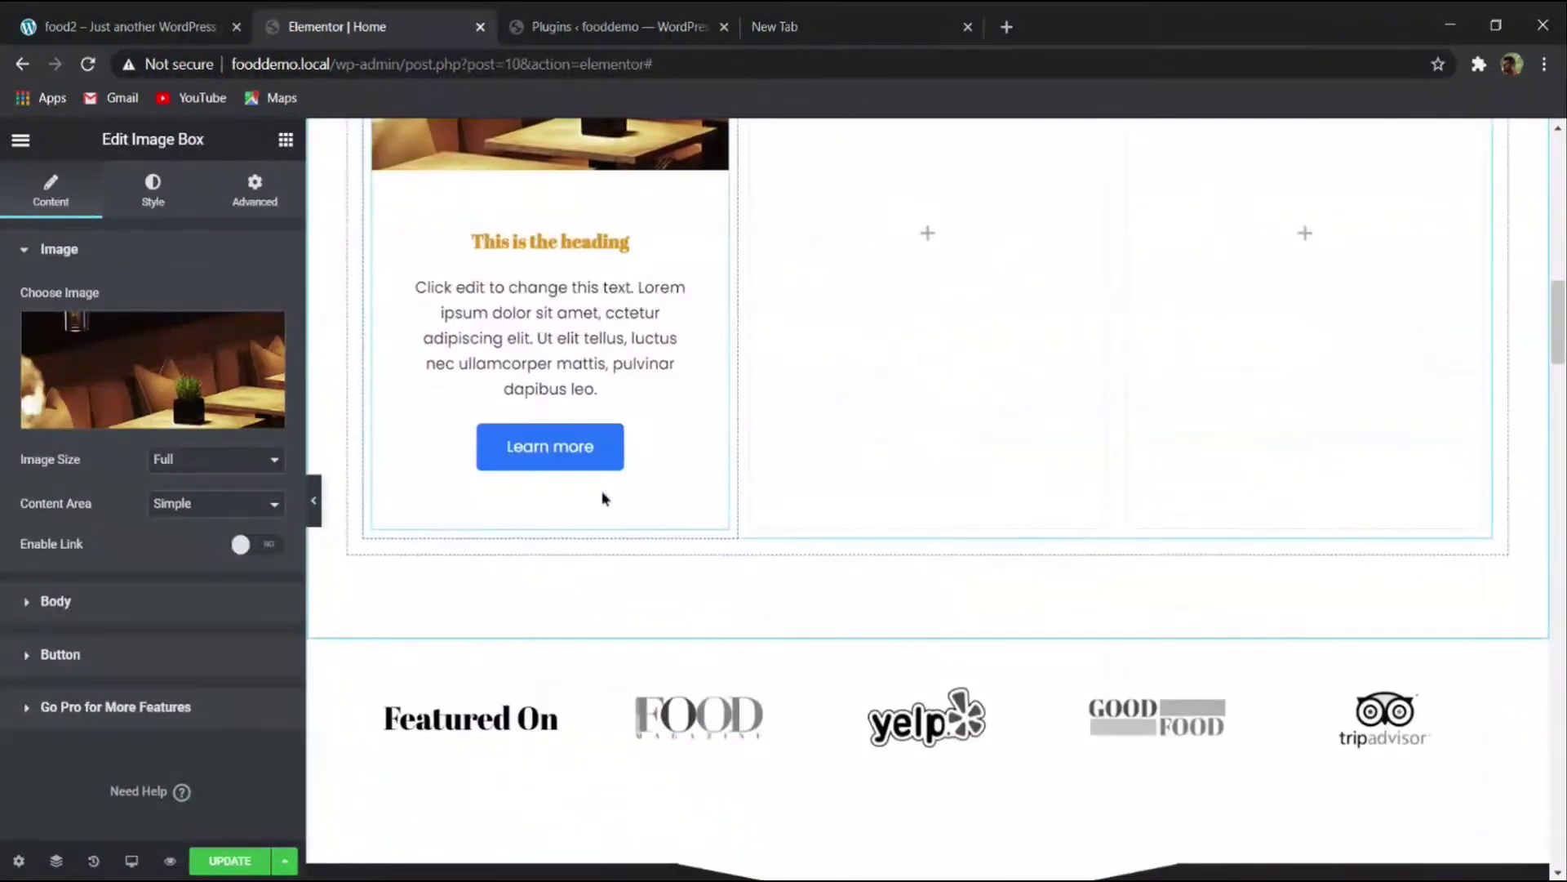
pyautogui.scroll(8, 584, 387)
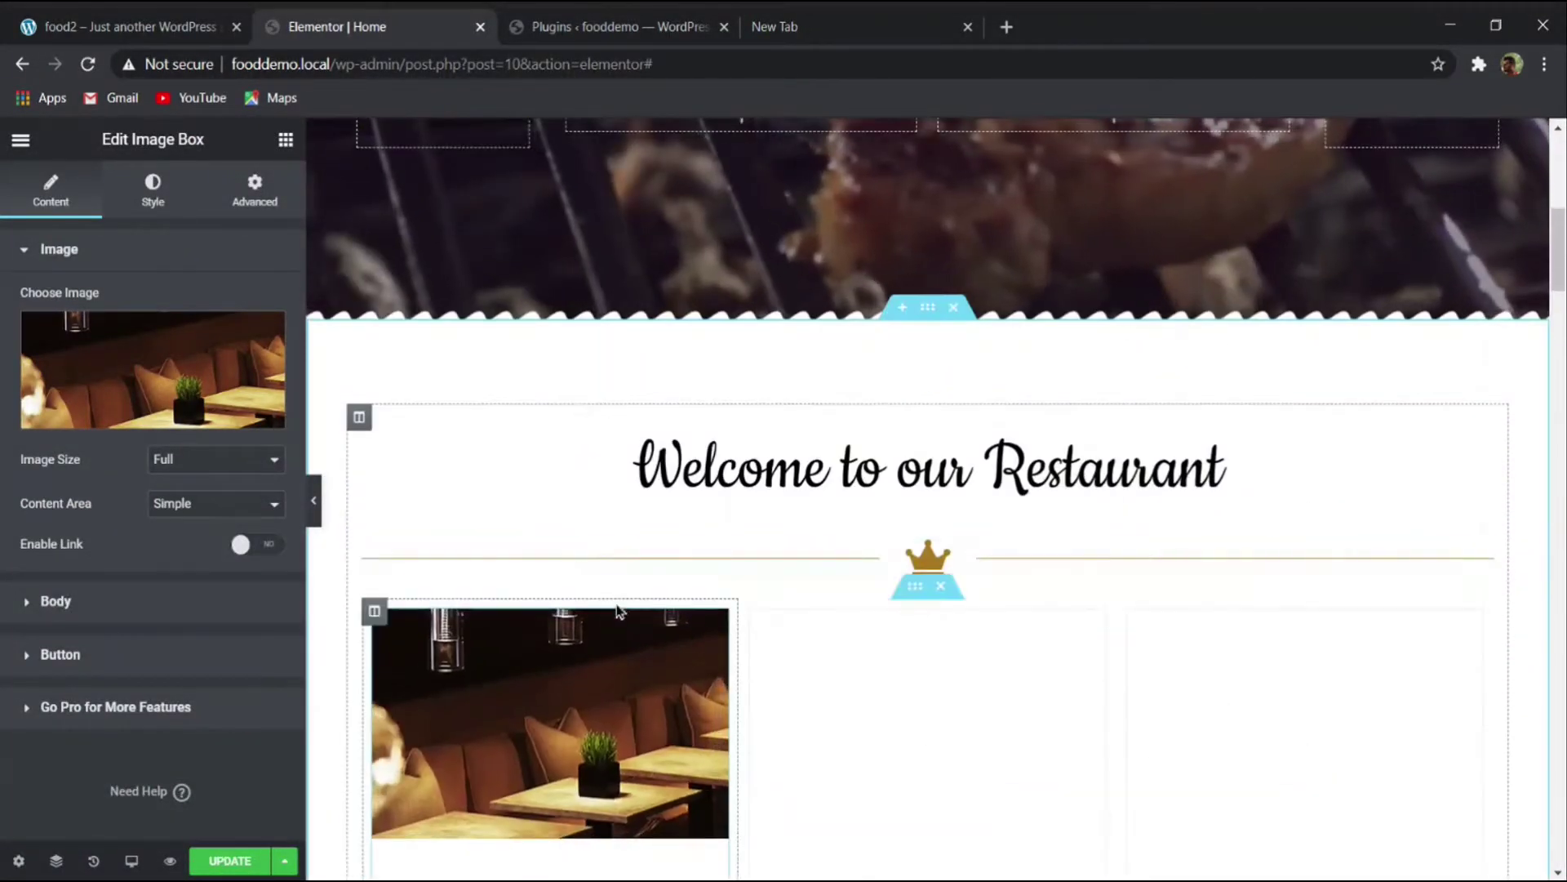
# Step: Set the first Image Box title to 'Elegant interior and design'
pyautogui.click(98, 599)
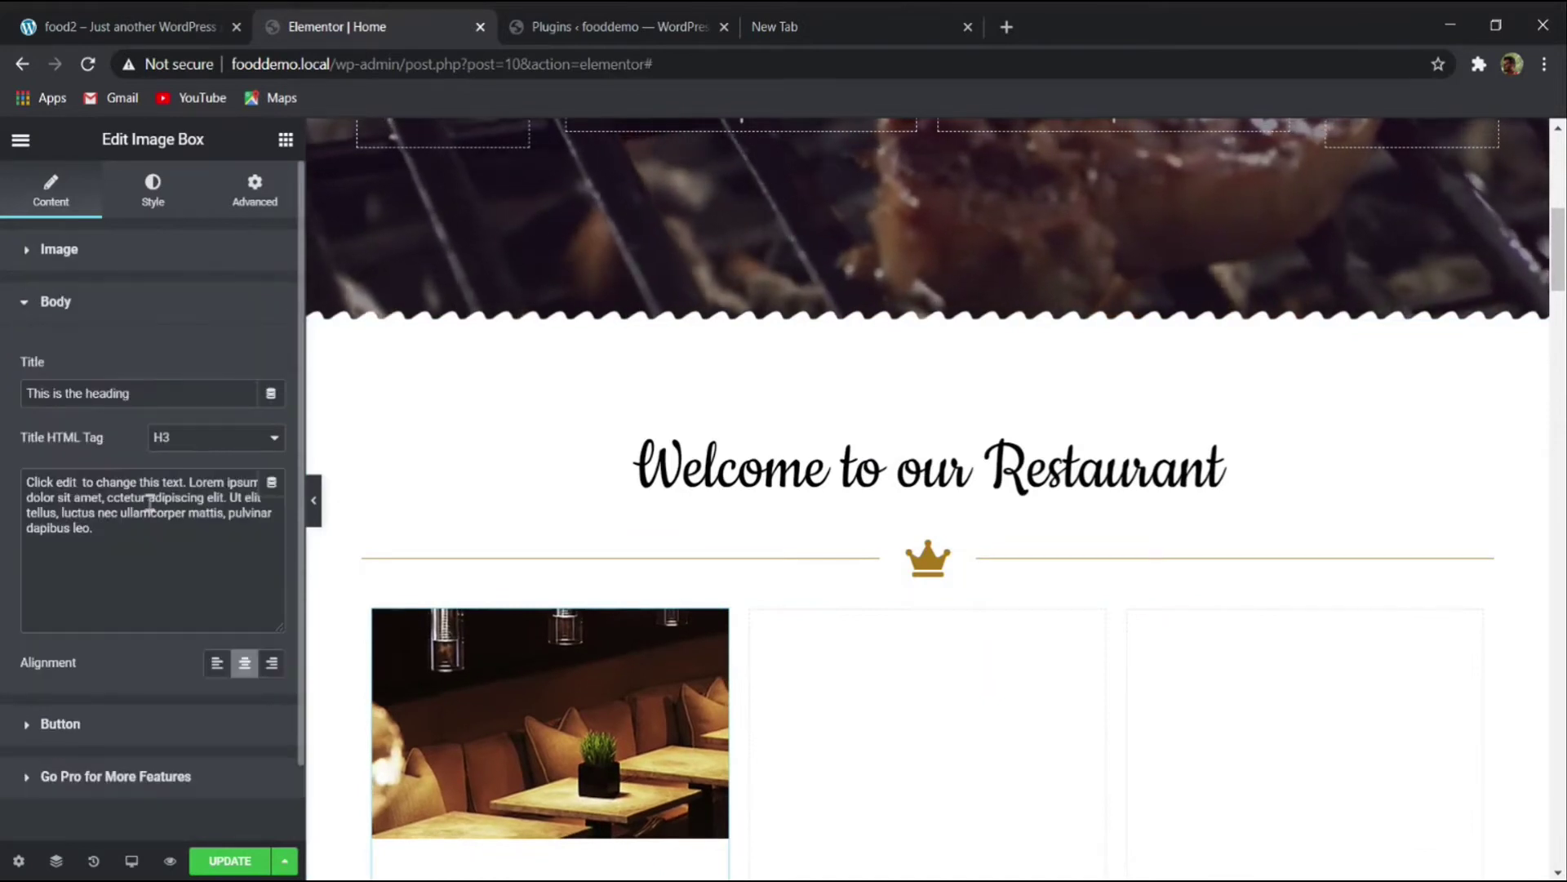
pyautogui.doubleClick(123, 392)
pyautogui.hotkey('ctrl', 'a')
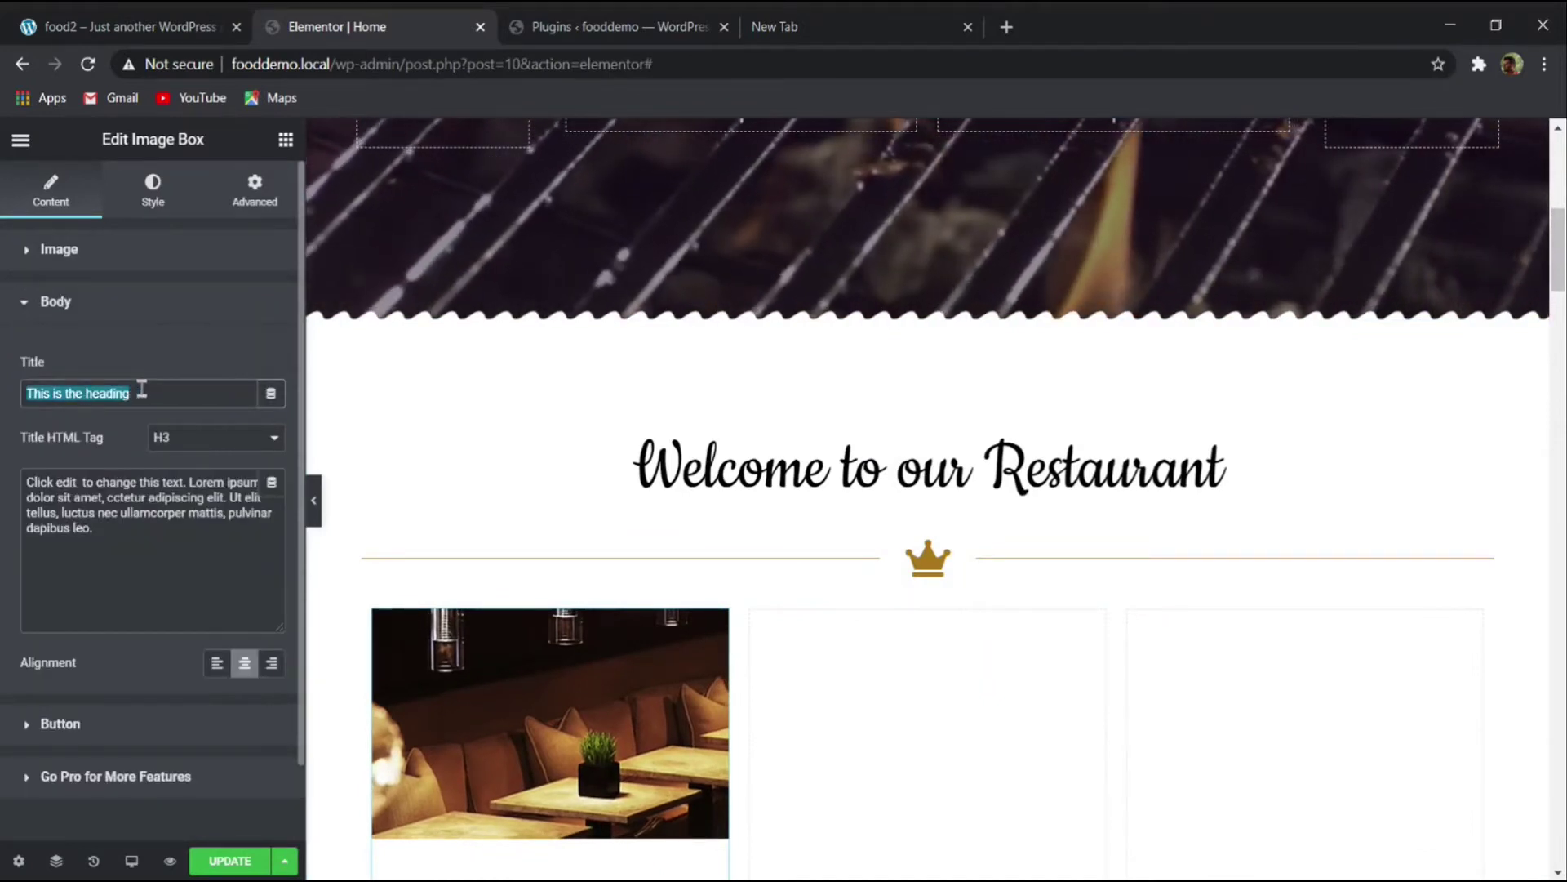
pyautogui.write('Elegant interior and design')
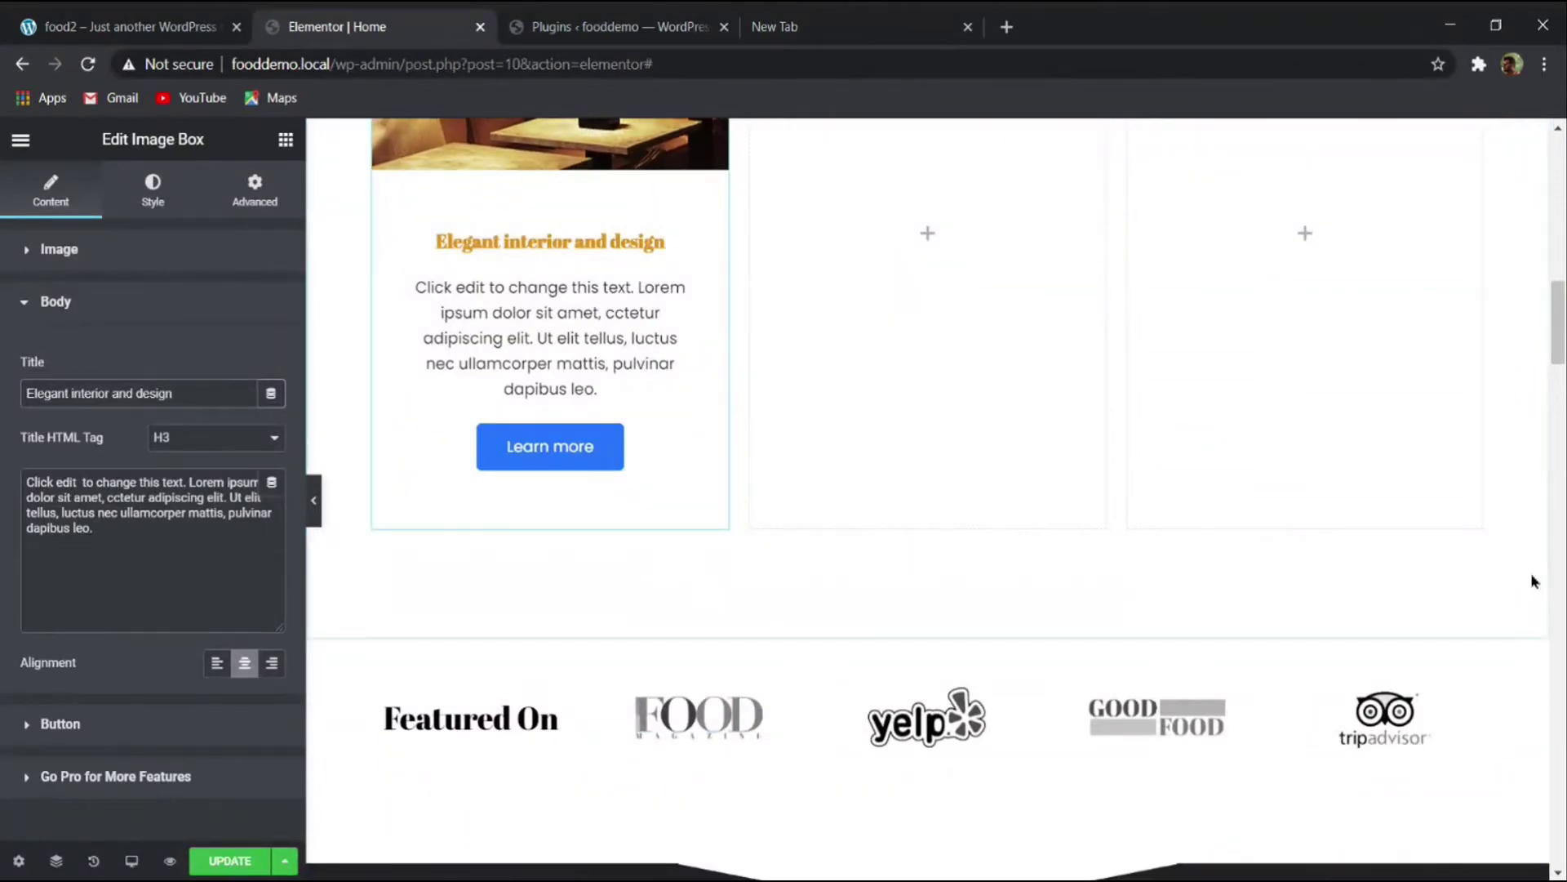
pyautogui.moveTo(1558, 367); pyautogui.dragTo(1557, 326)
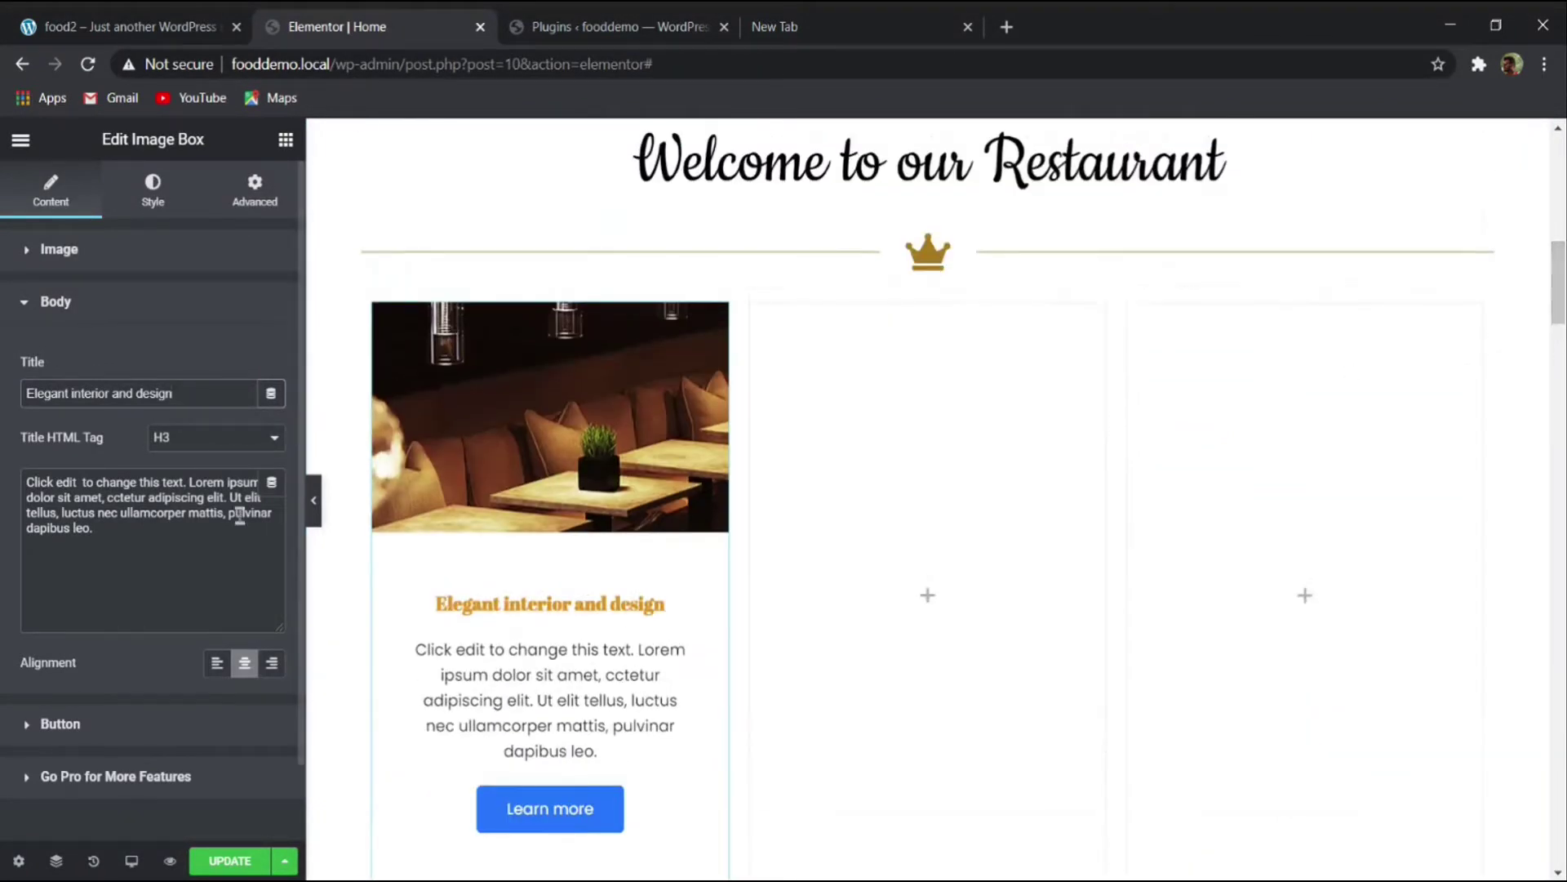
# Step: Copy the reference site's Lorem ipsum line and paste it as the box's description
pyautogui.click(131, 26)
pyautogui.moveTo(395, 392); pyautogui.dragTo(234, 367)
pyautogui.moveTo(514, 395); pyautogui.dragTo(229, 372)
pyautogui.hotkey('ctrl', 'c')
pyautogui.click(470, 25)
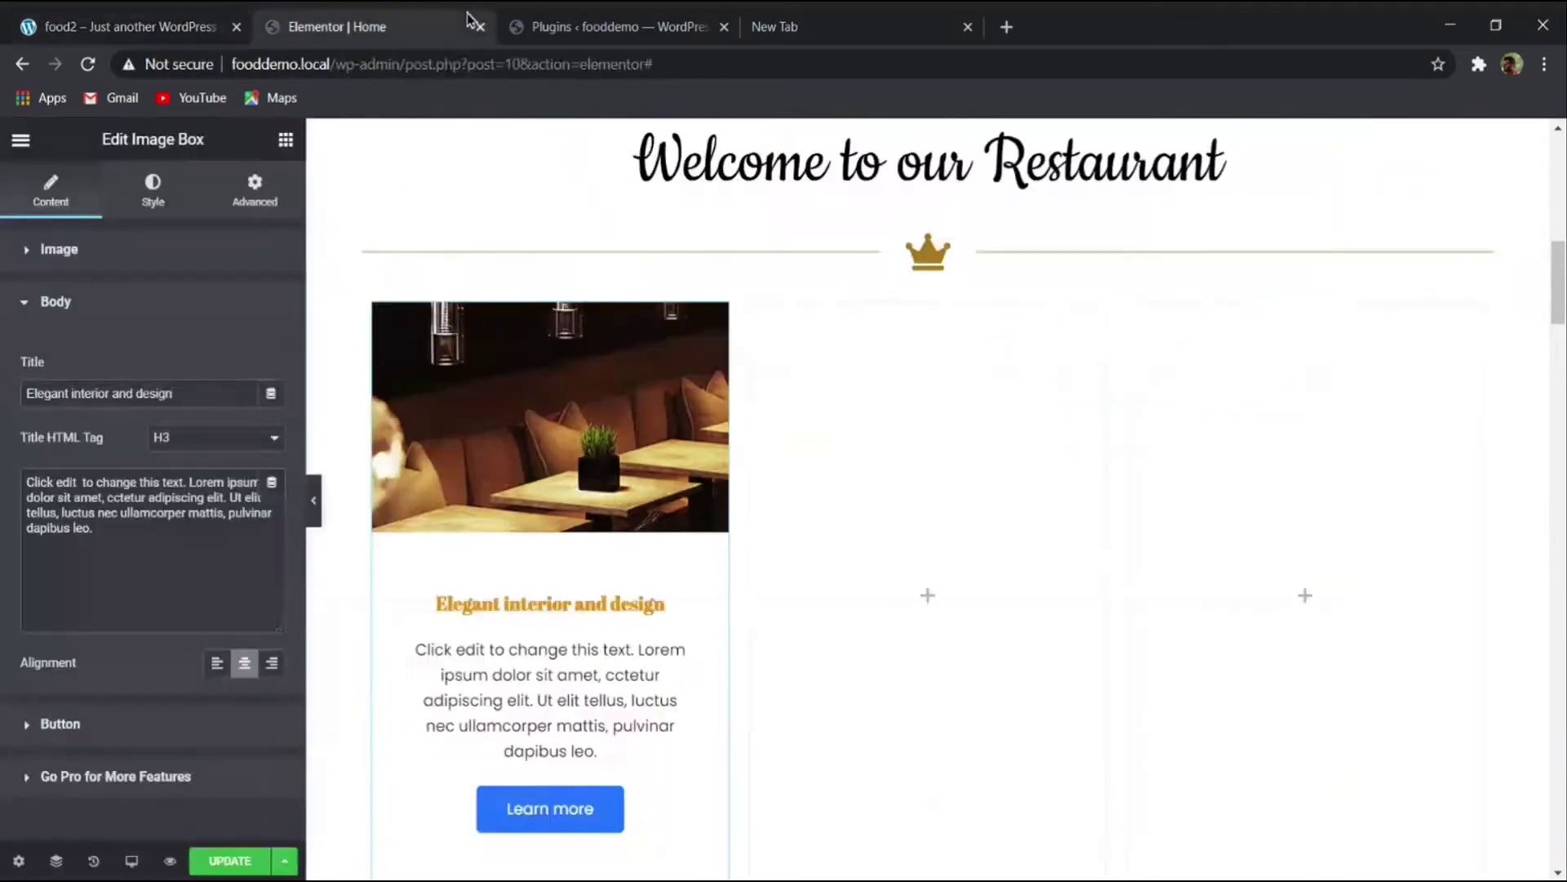
pyautogui.tripleClick(160, 572)
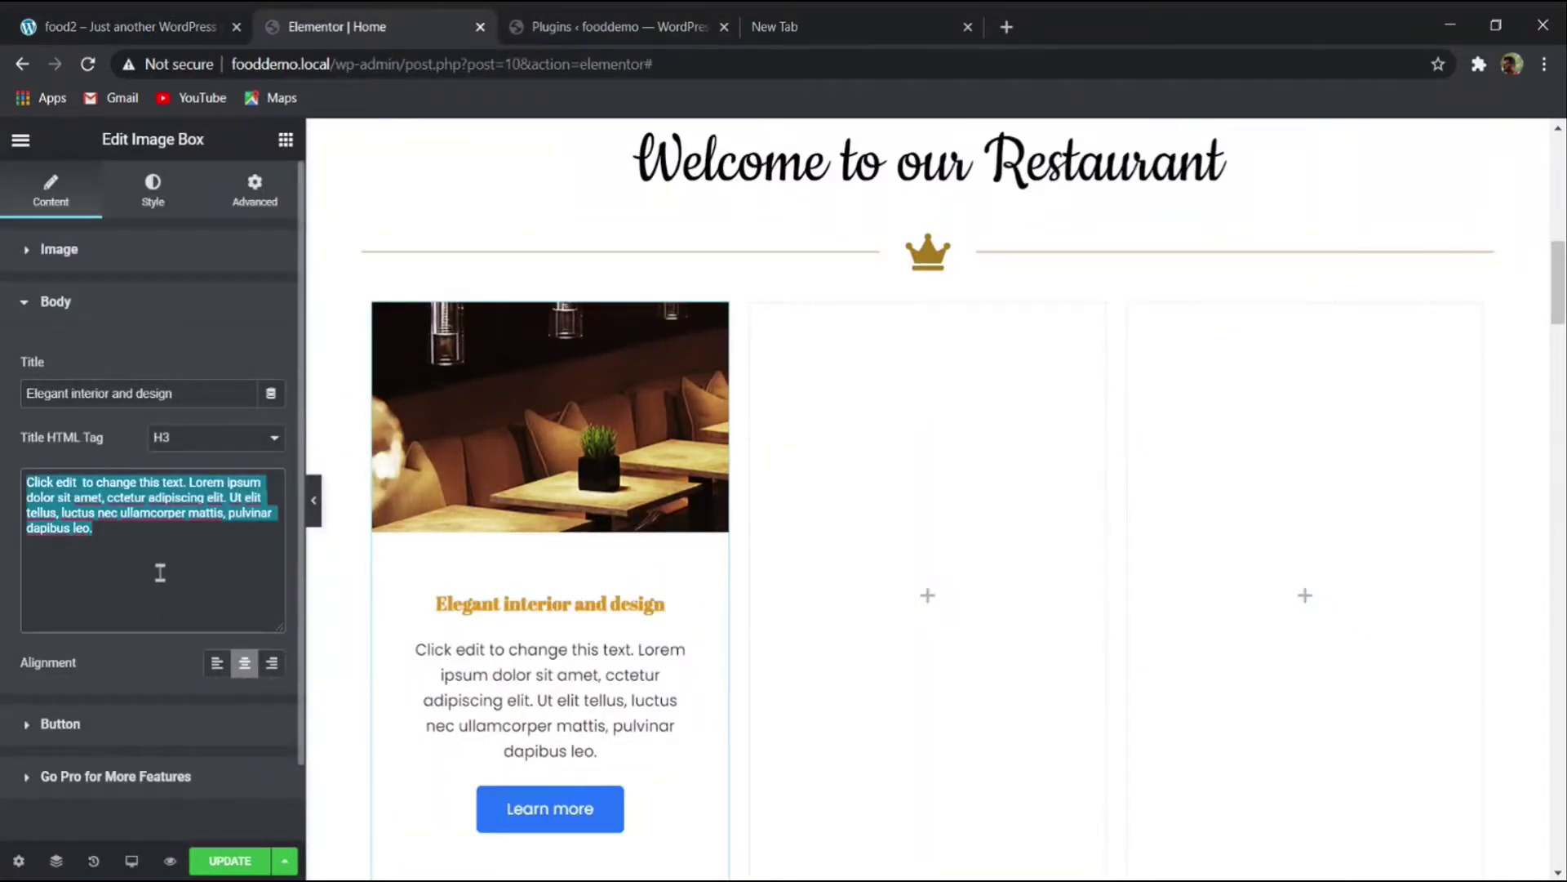
pyautogui.hotkey('ctrl', 'v')
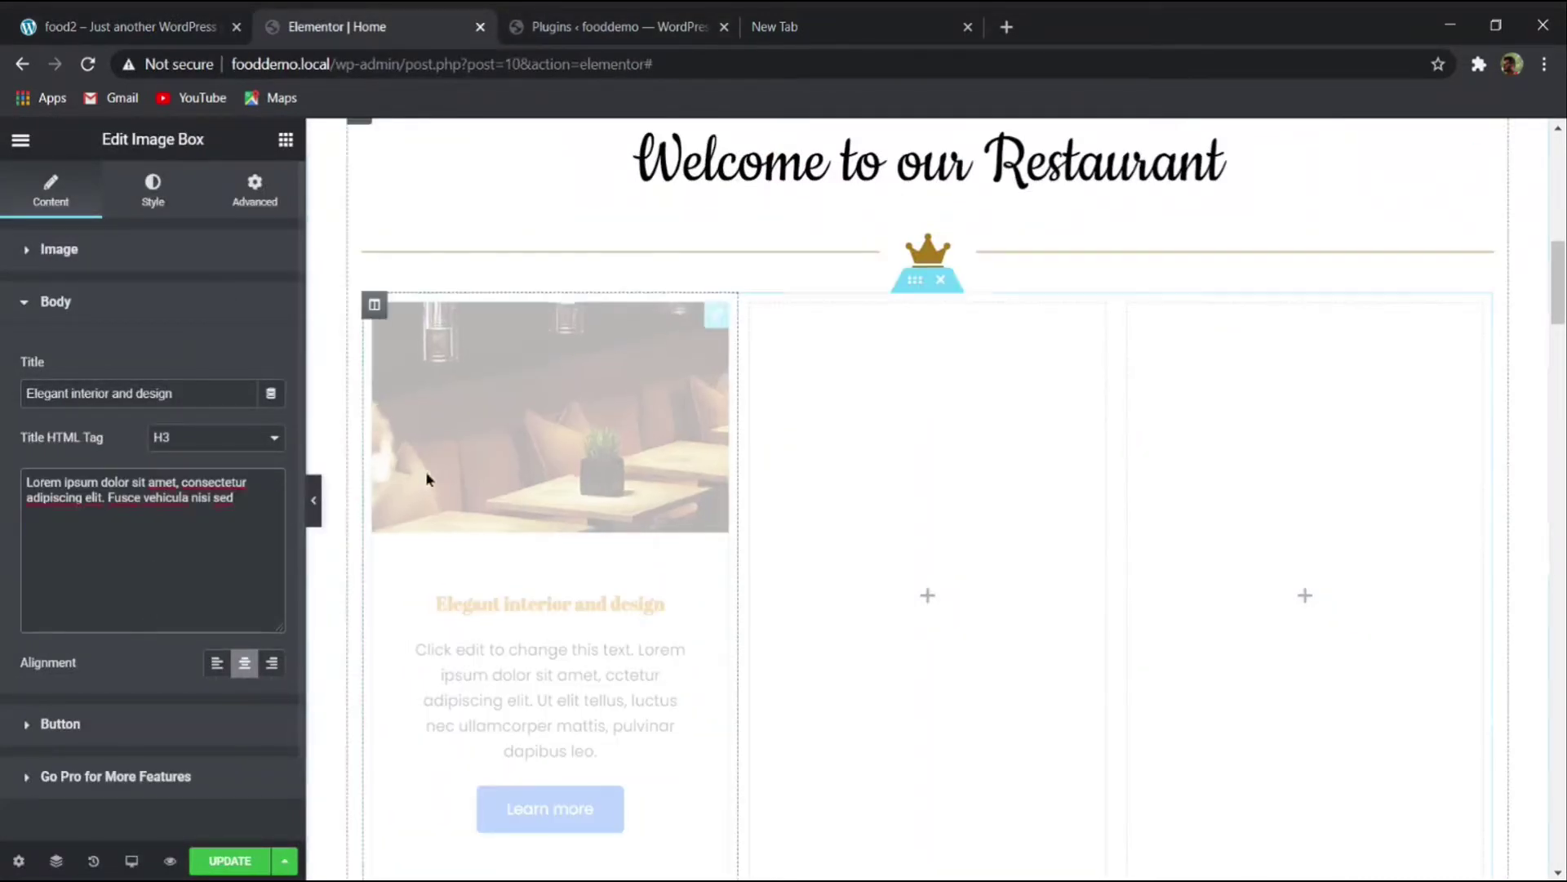
pyautogui.hotkey('ctrl', 'shift', 'Tab')
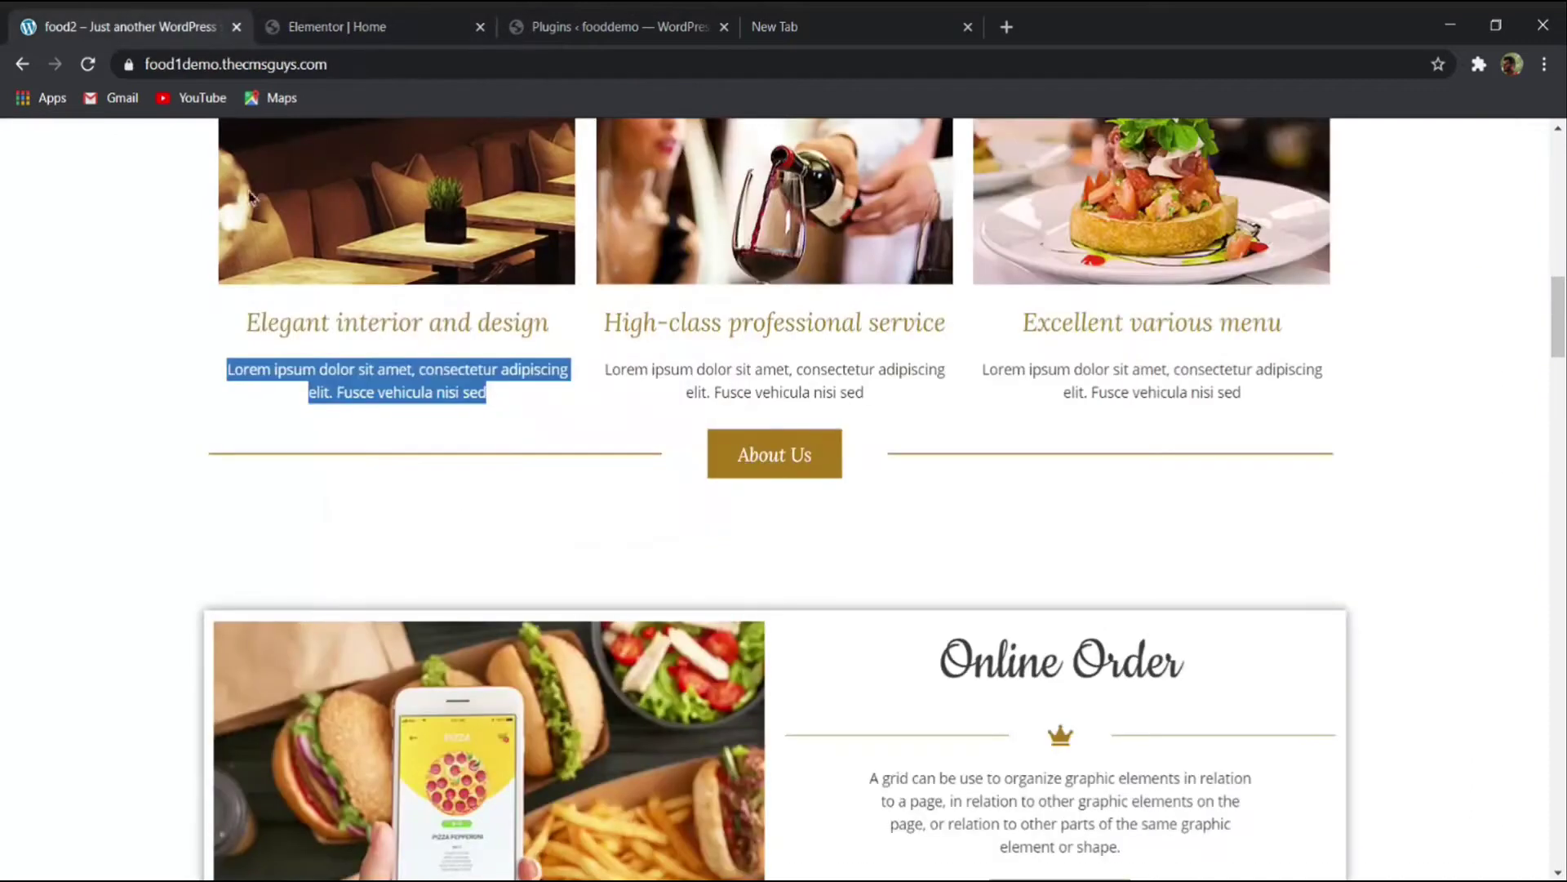
pyautogui.hotkey('ctrl', 'Tab')
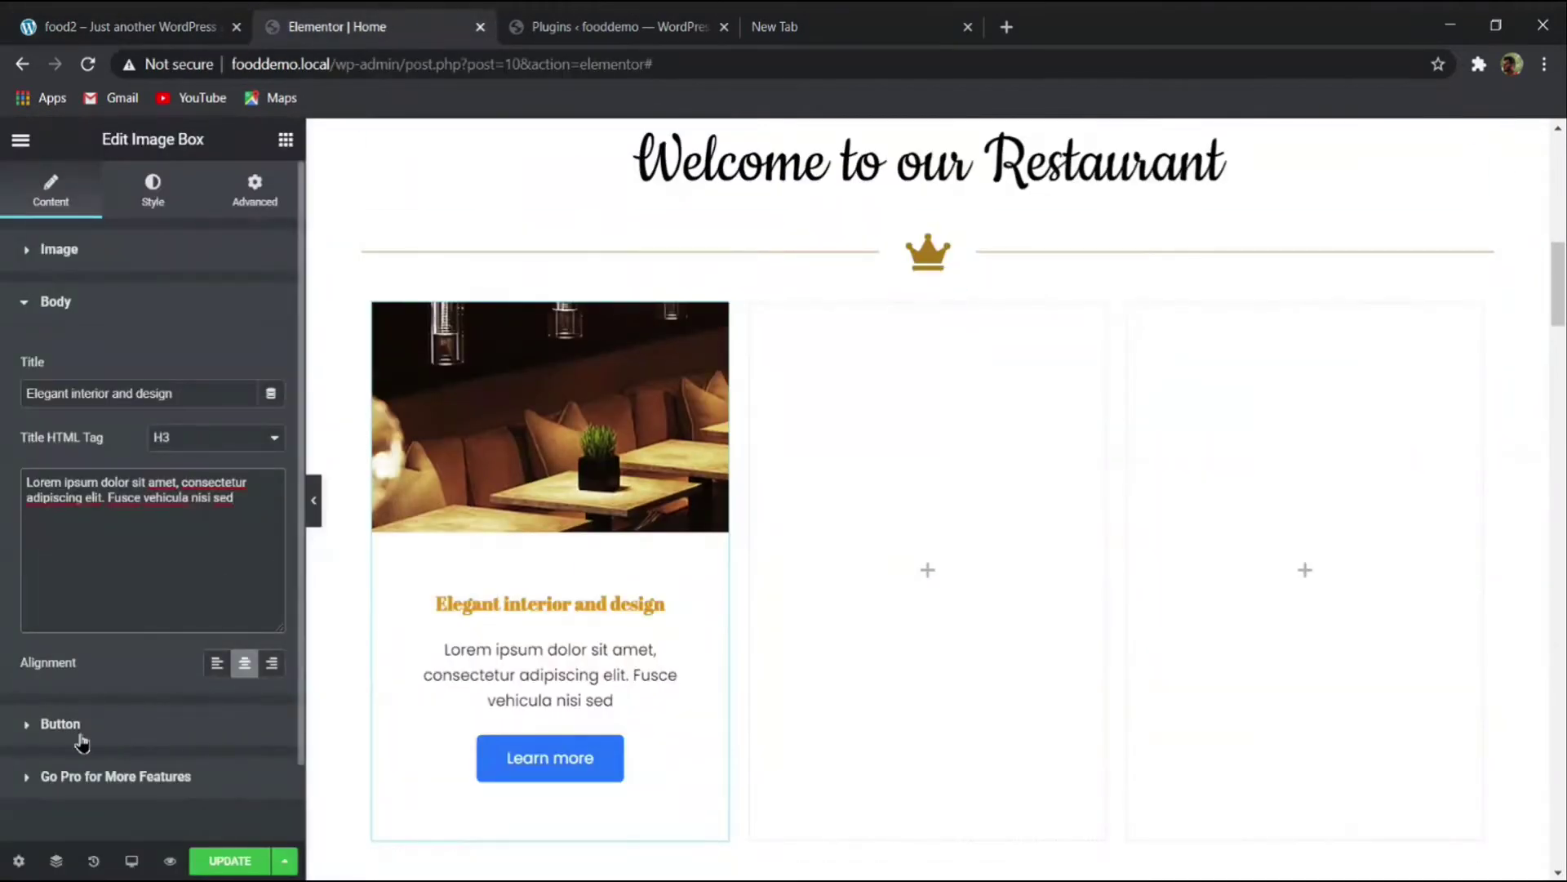
# Step: Turn off the box's Learn more button and compare with the live reference site
pyautogui.click(92, 731)
pyautogui.click(261, 419)
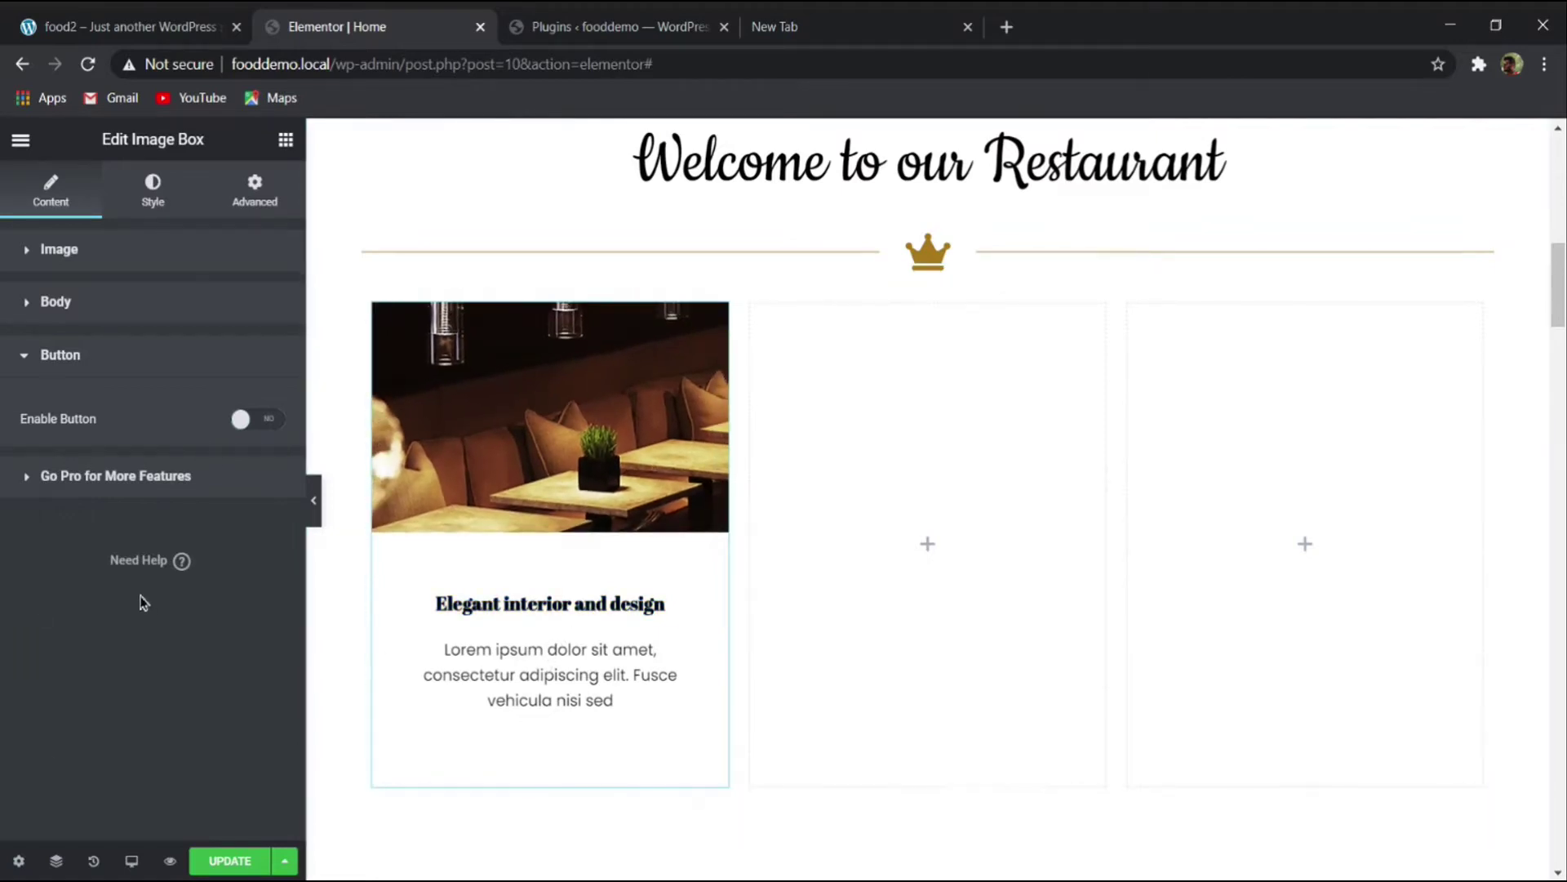
pyautogui.click(130, 24)
pyautogui.click(404, 261)
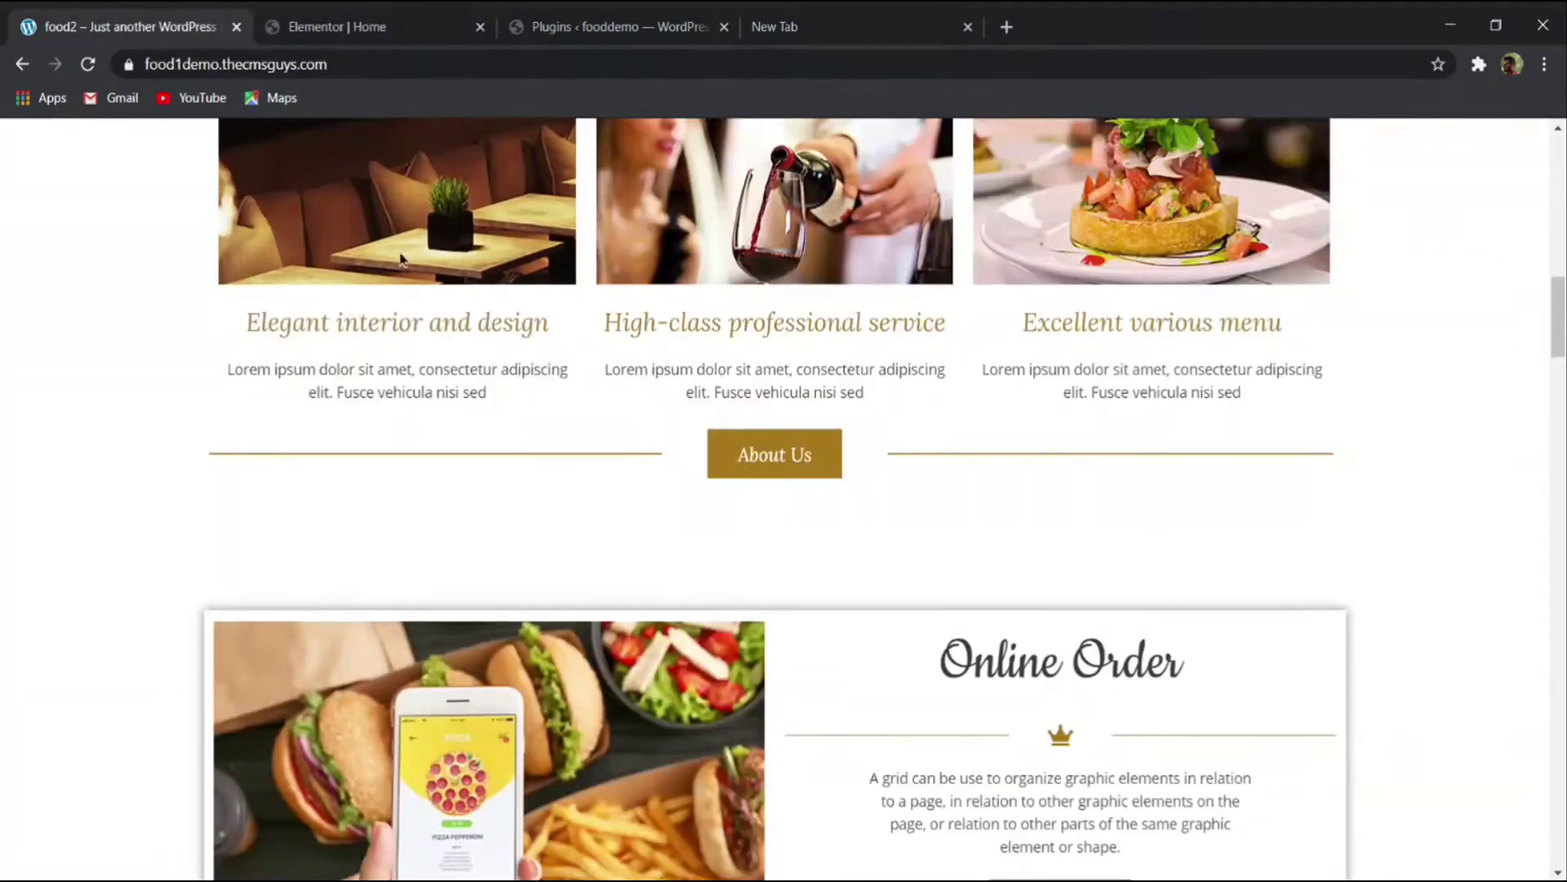
pyautogui.click(347, 21)
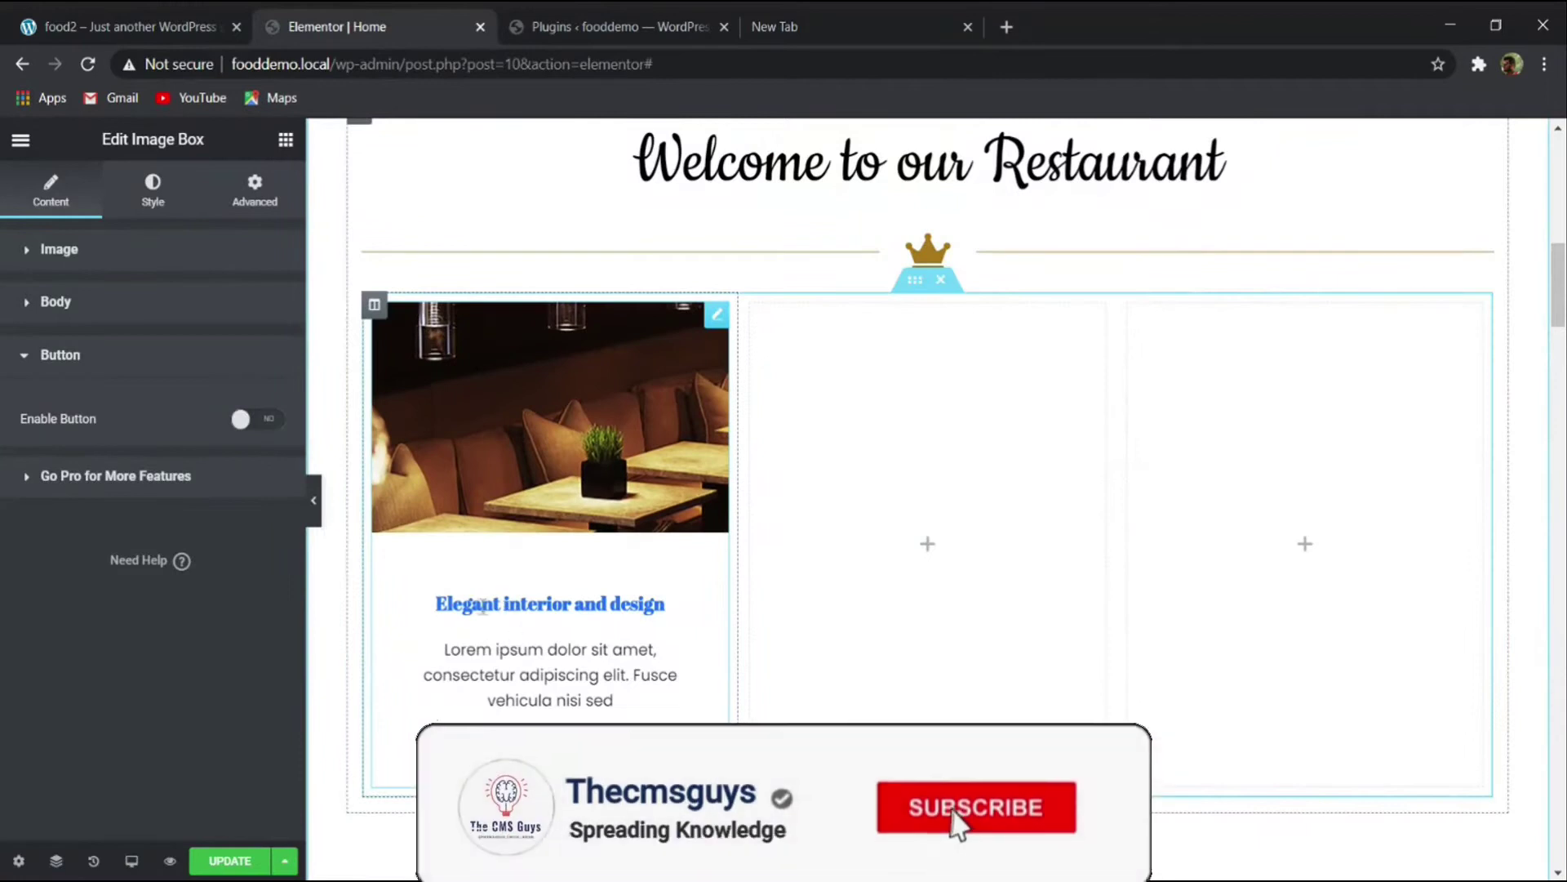
pyautogui.click(126, 304)
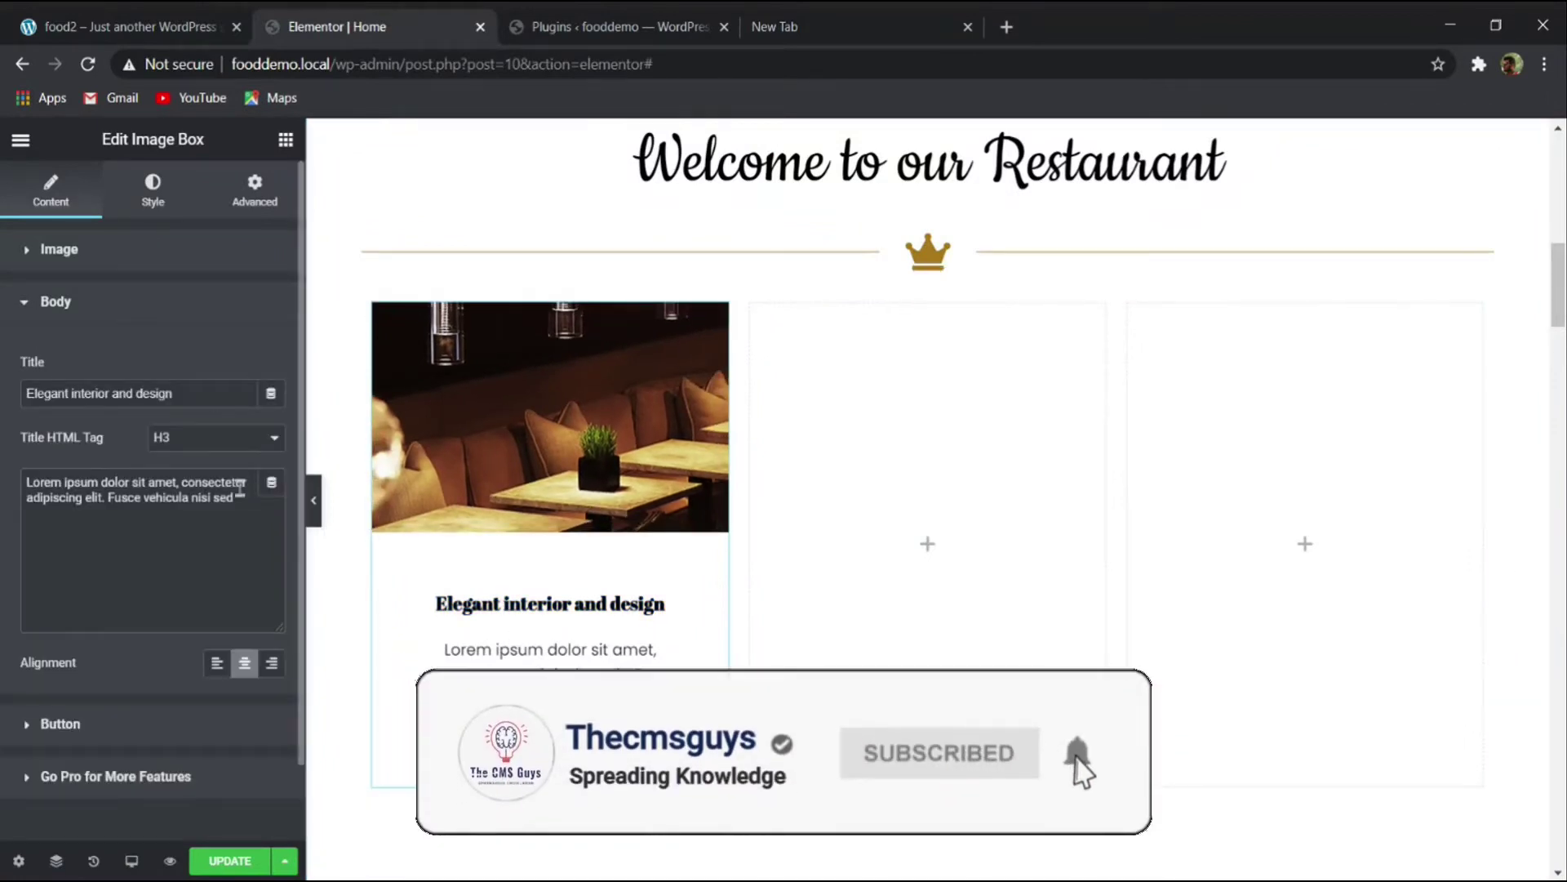
pyautogui.hotkey('ctrl', '1')
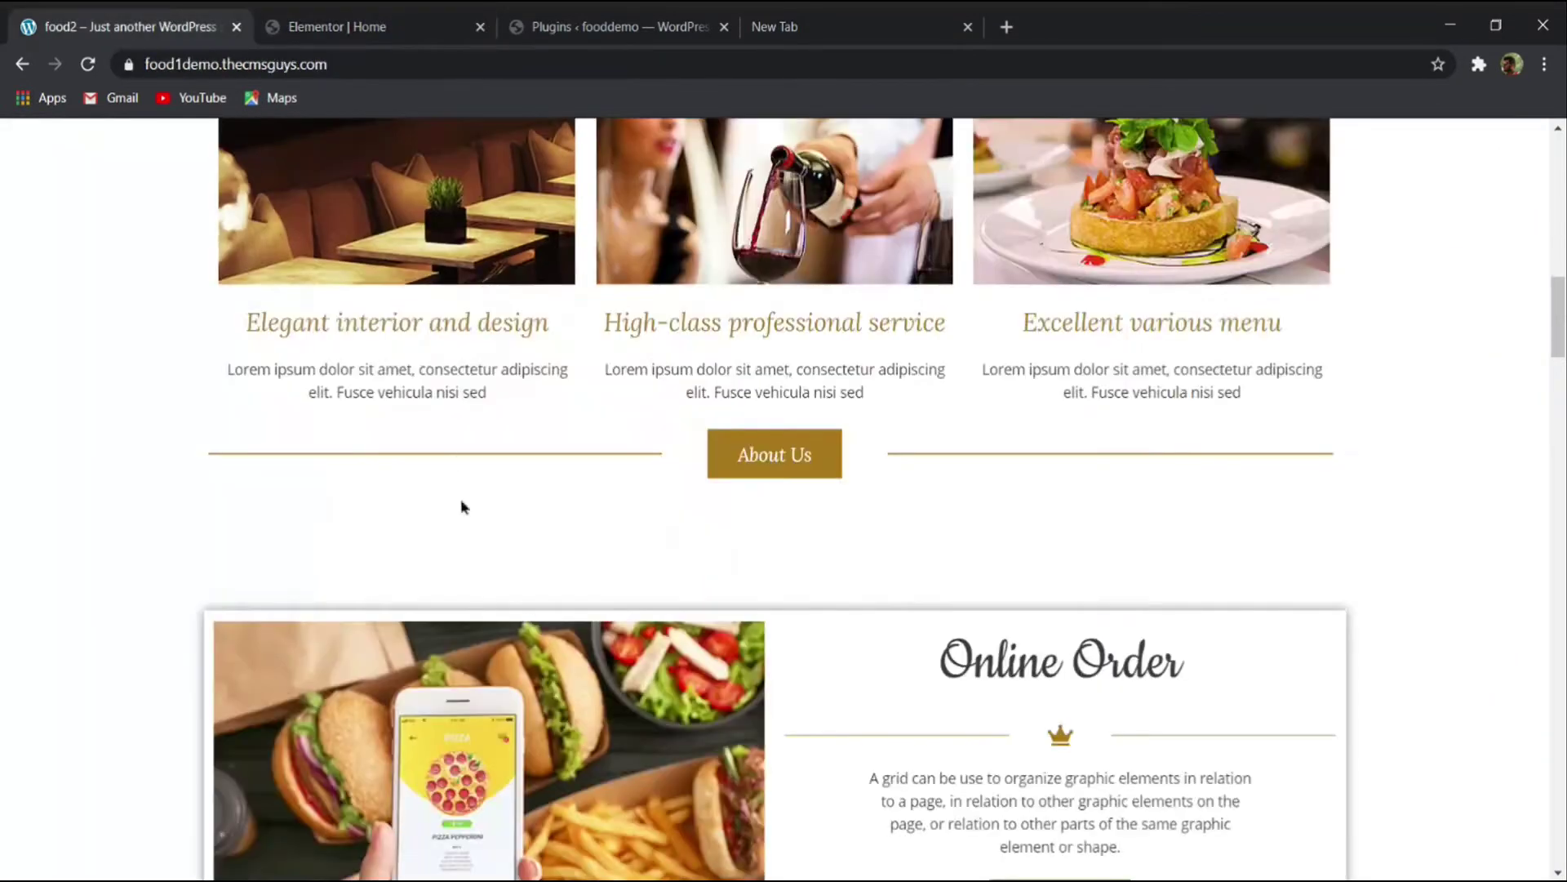
pyautogui.scroll(8, 714, 381)
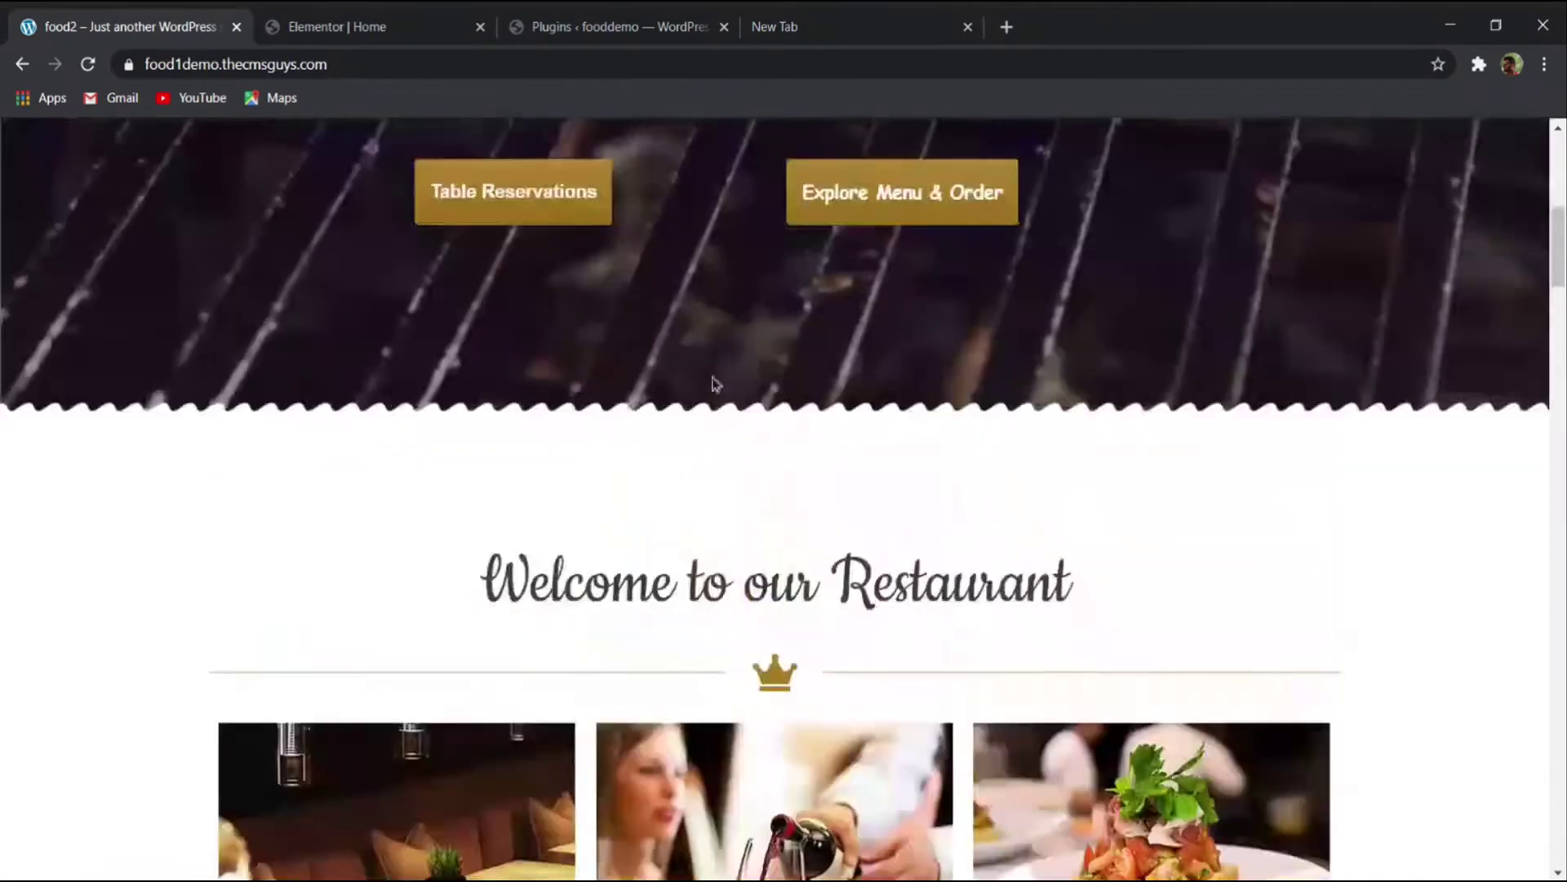
pyautogui.scroll(-8, 569, 529)
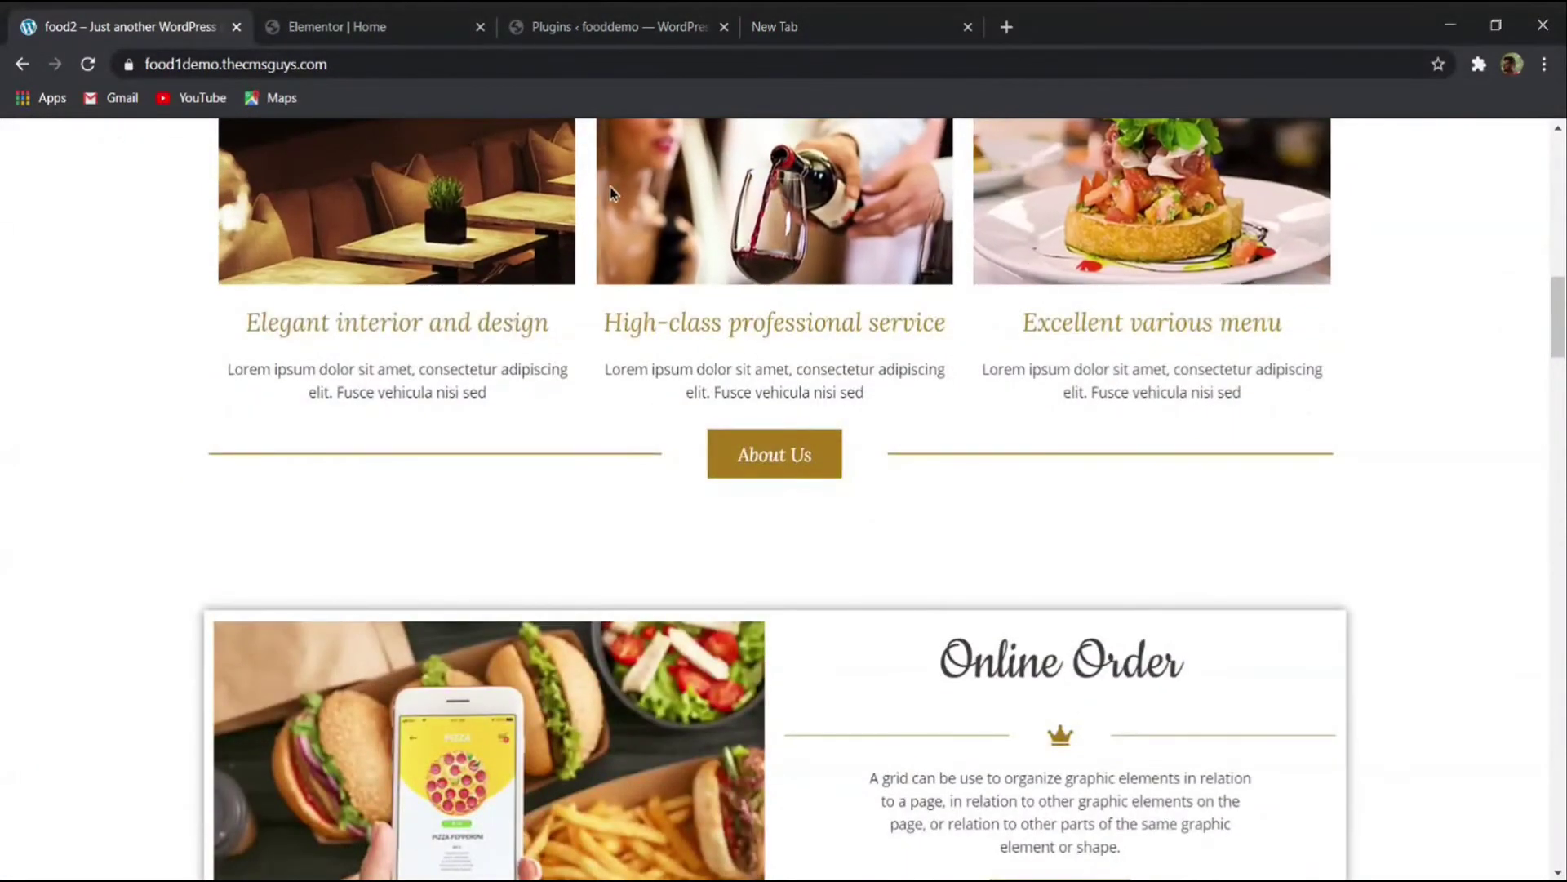
pyautogui.click(353, 18)
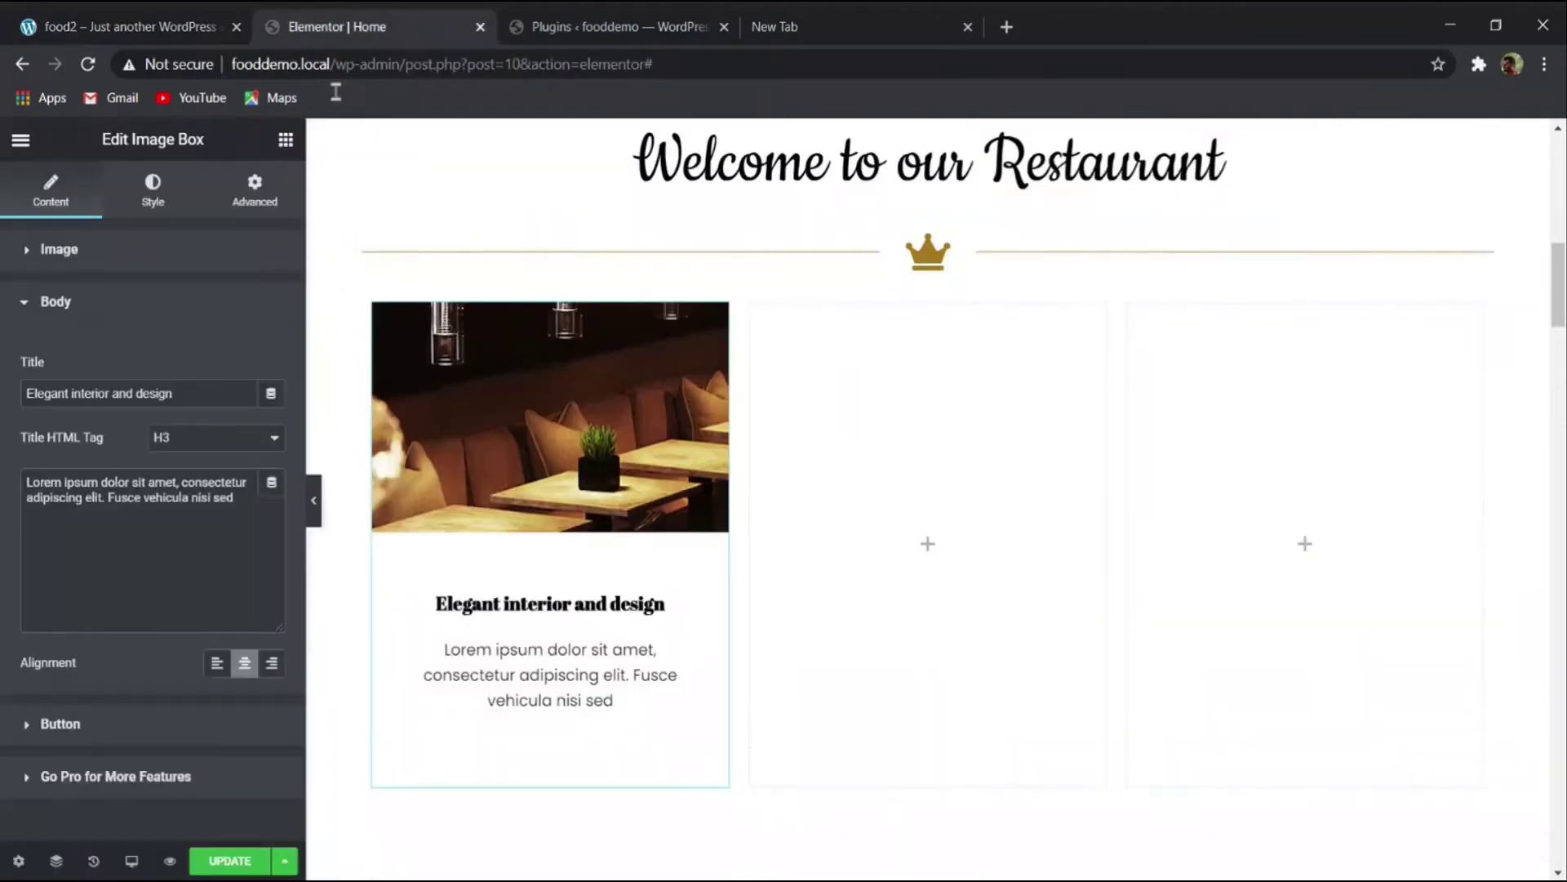
# Step: Give the first image box's body 20 px top padding only, and set its title spacing to 0
pyautogui.click(154, 202)
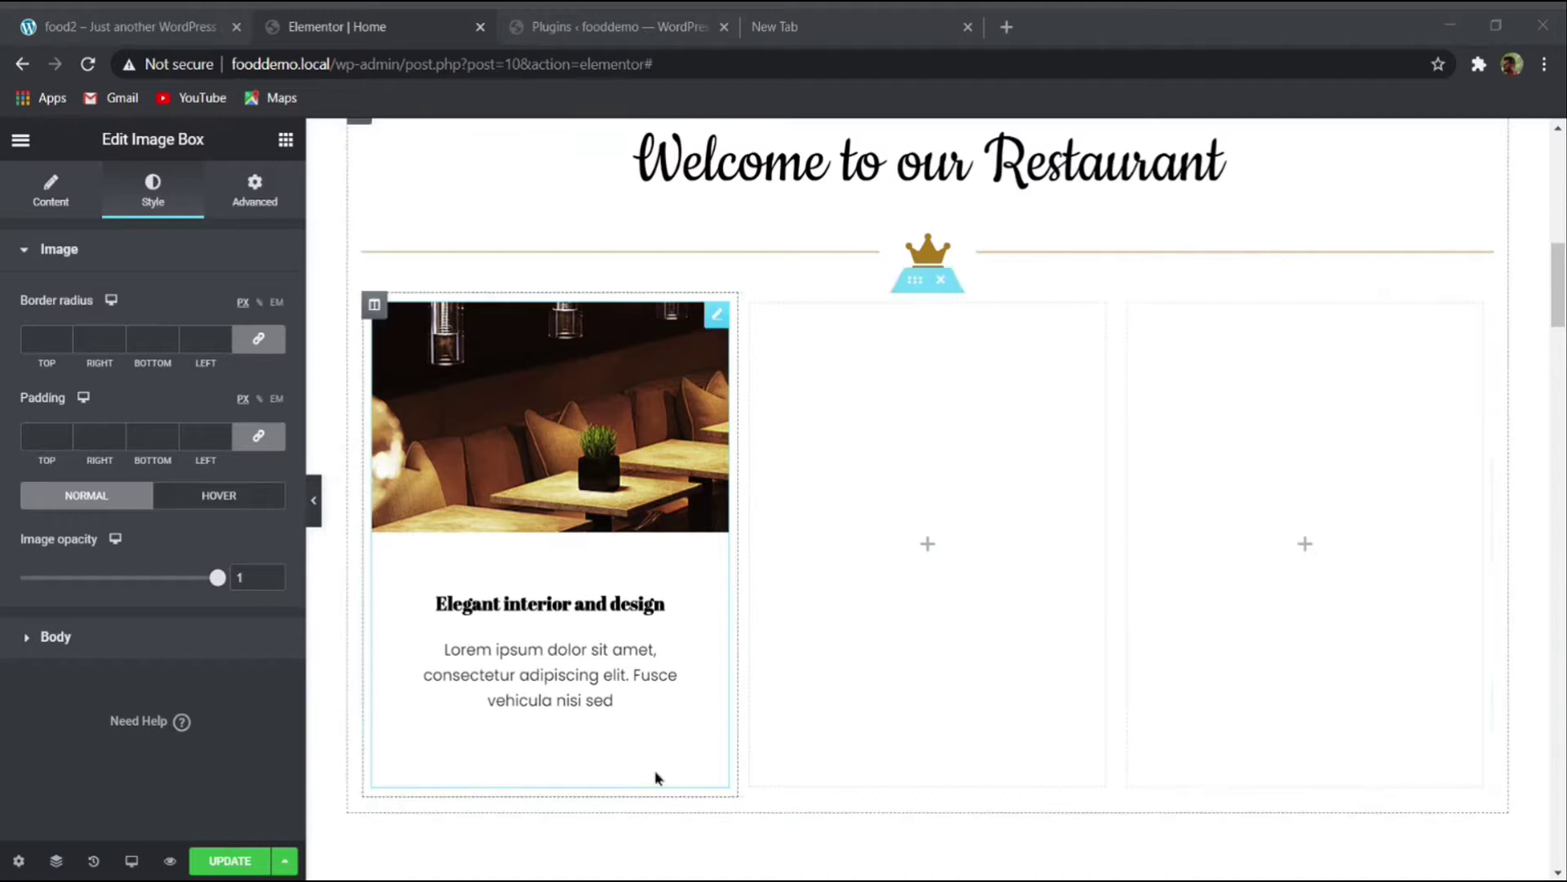
pyautogui.click(158, 646)
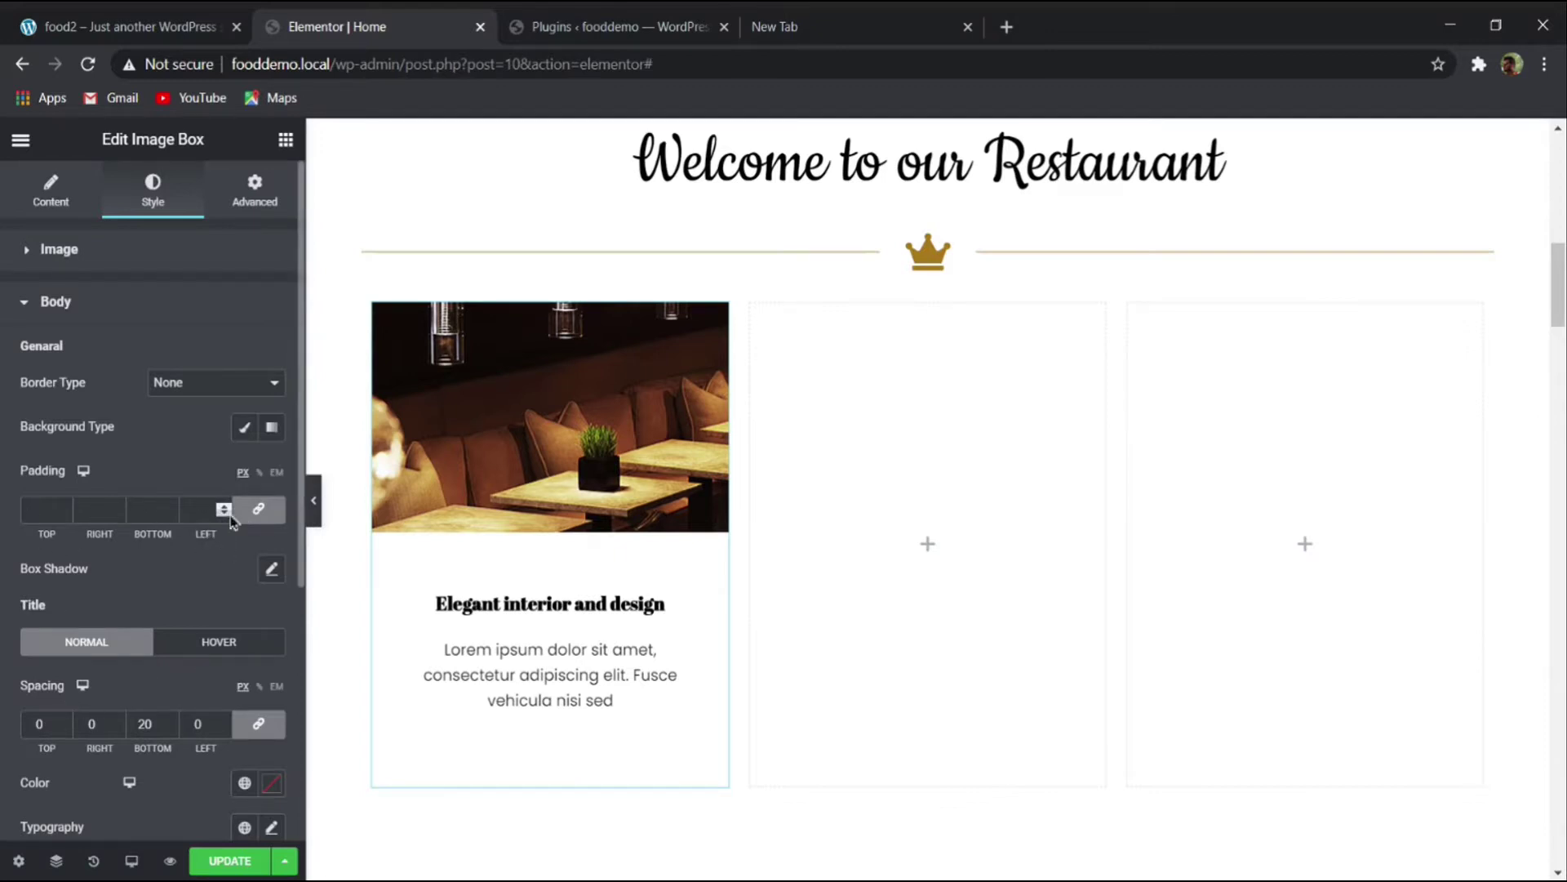
pyautogui.click(258, 509)
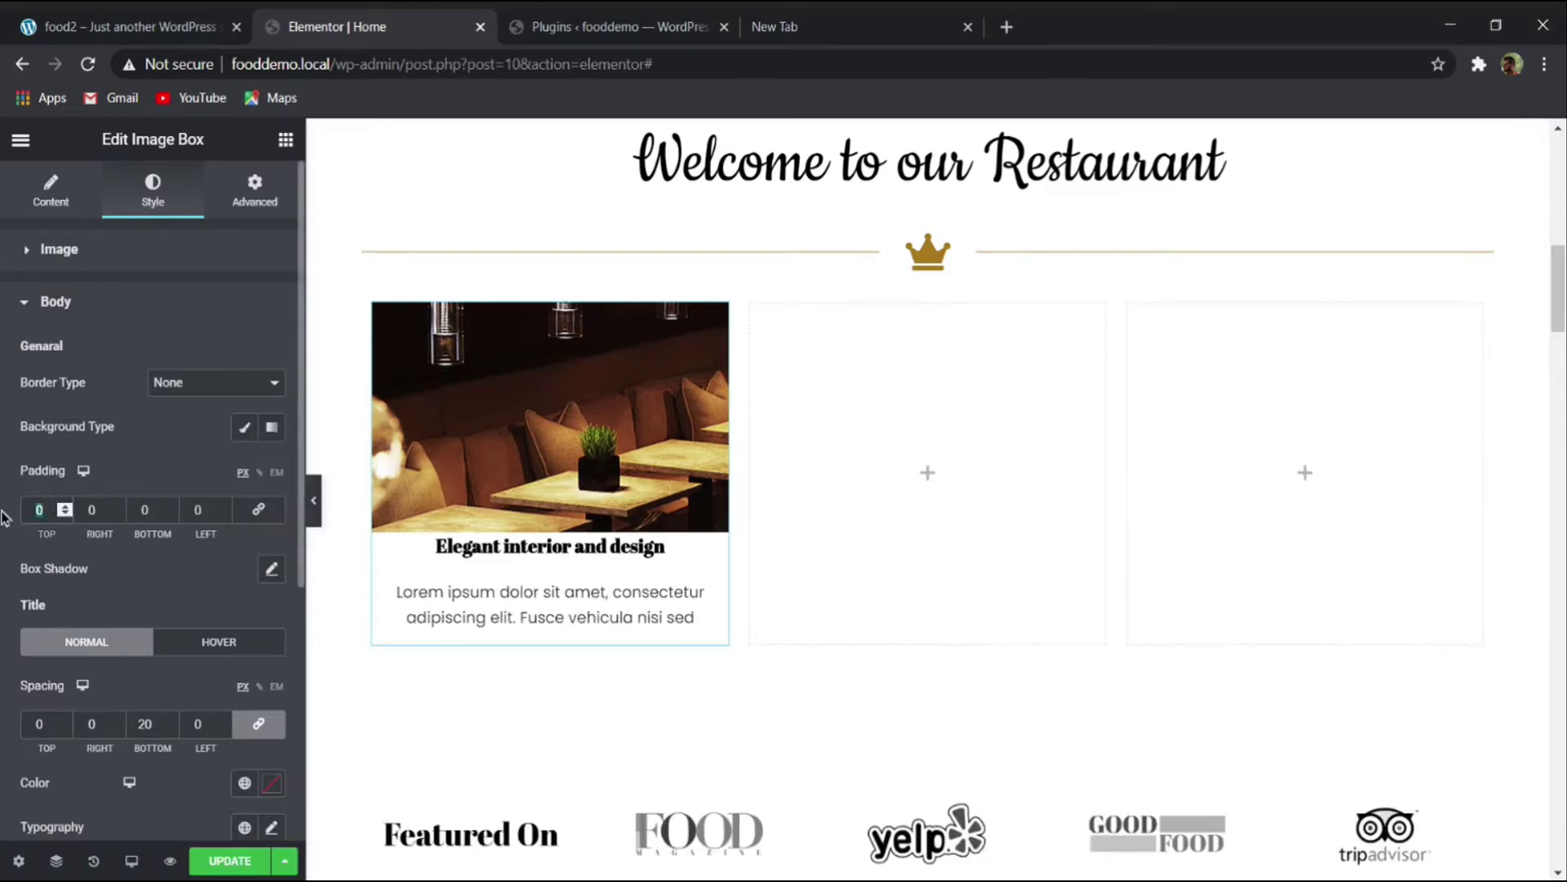
pyautogui.write('20')
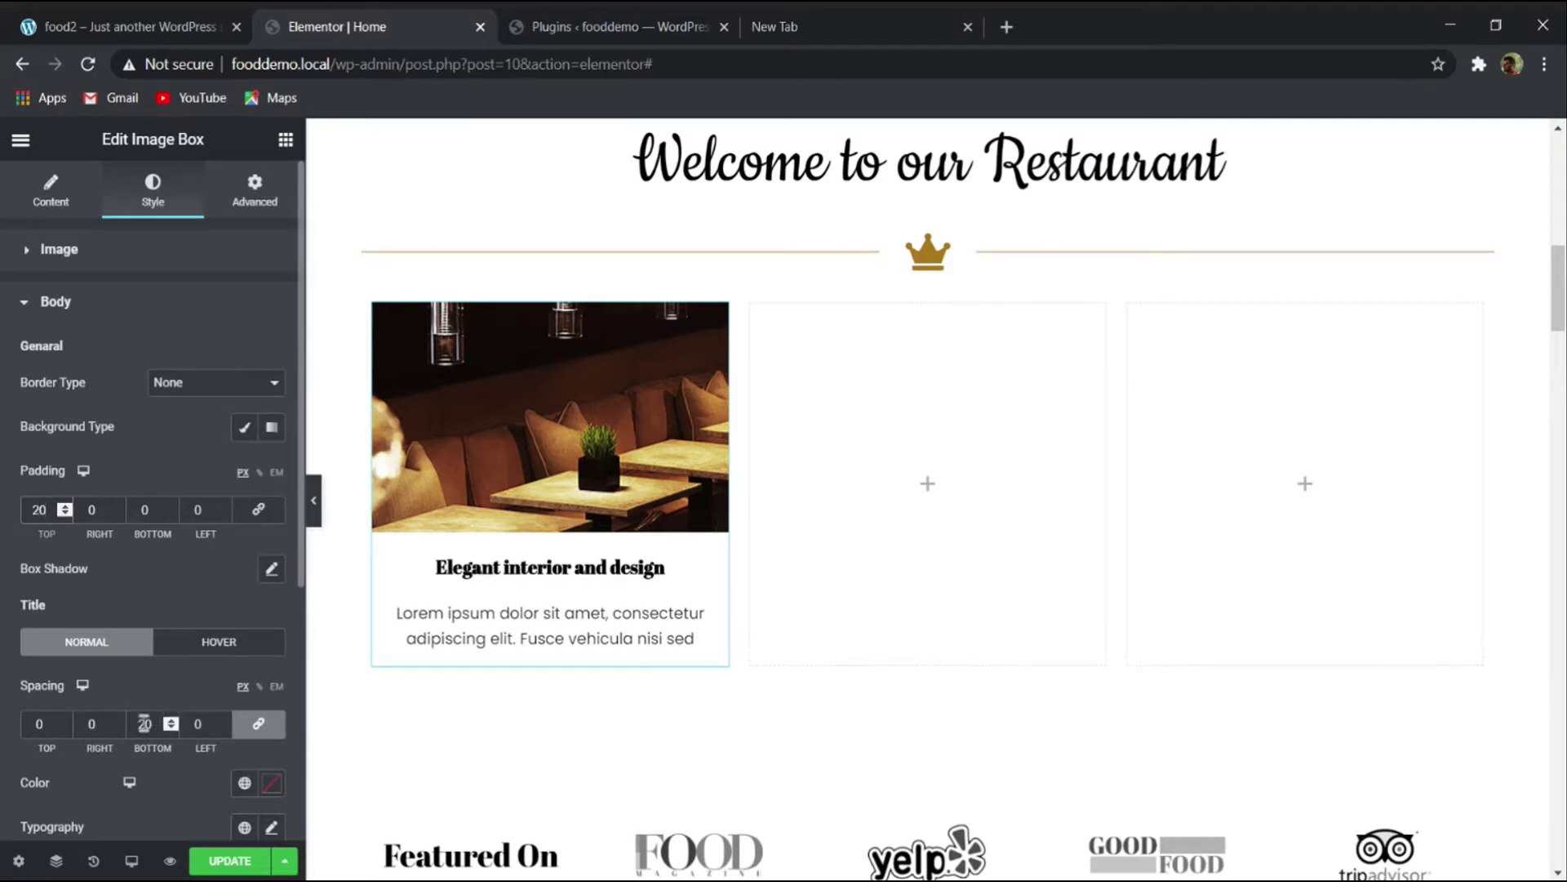
pyautogui.moveTo(159, 725); pyautogui.dragTo(107, 734)
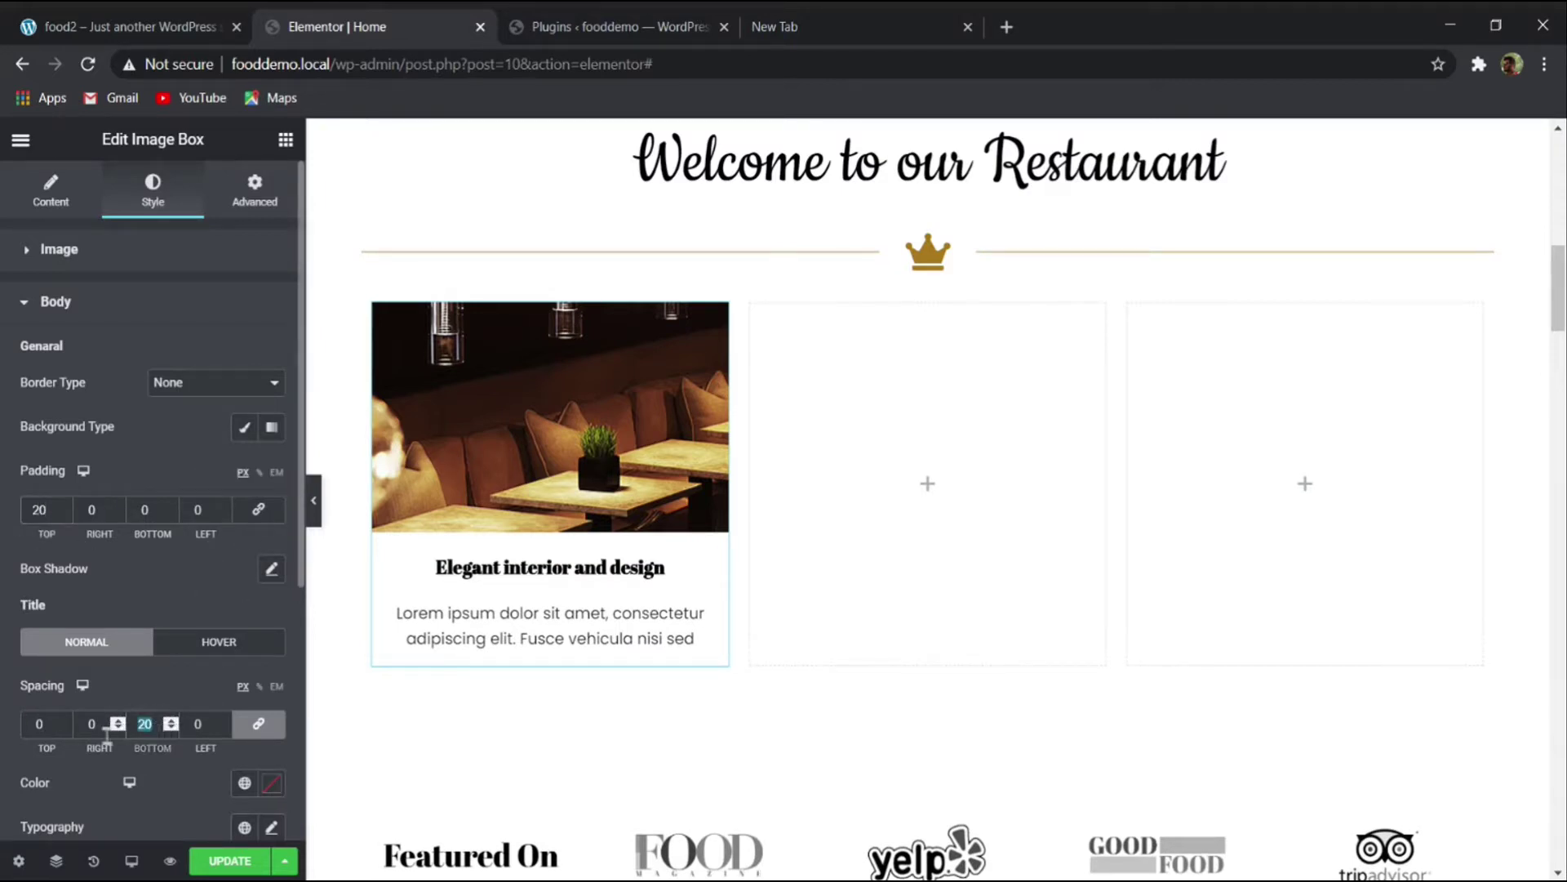
pyautogui.click(258, 724)
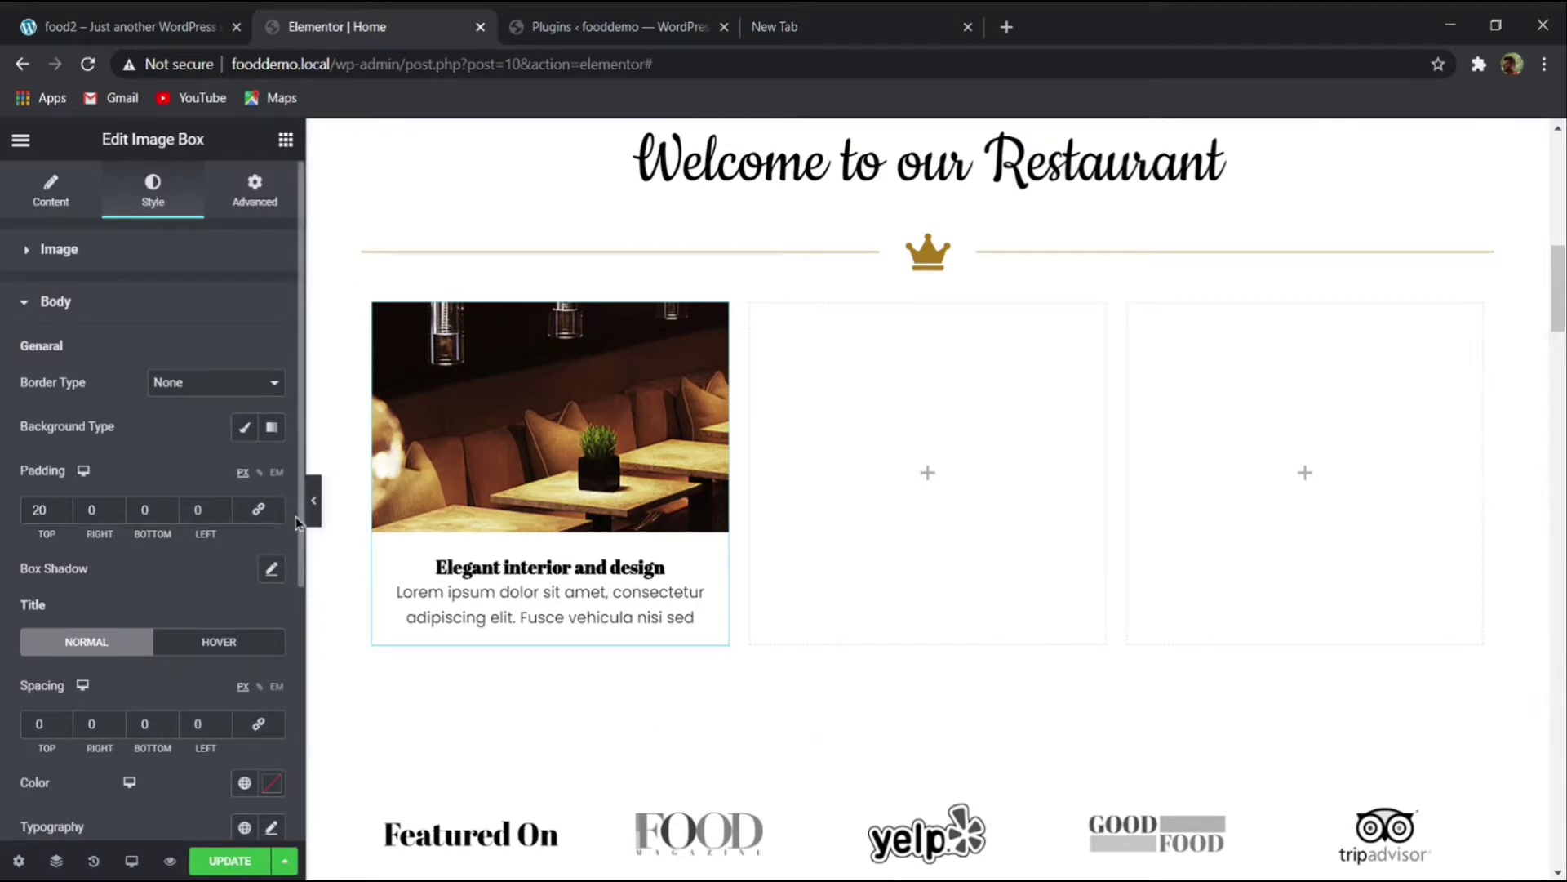
pyautogui.moveTo(297, 523); pyautogui.dragTo(298, 662)
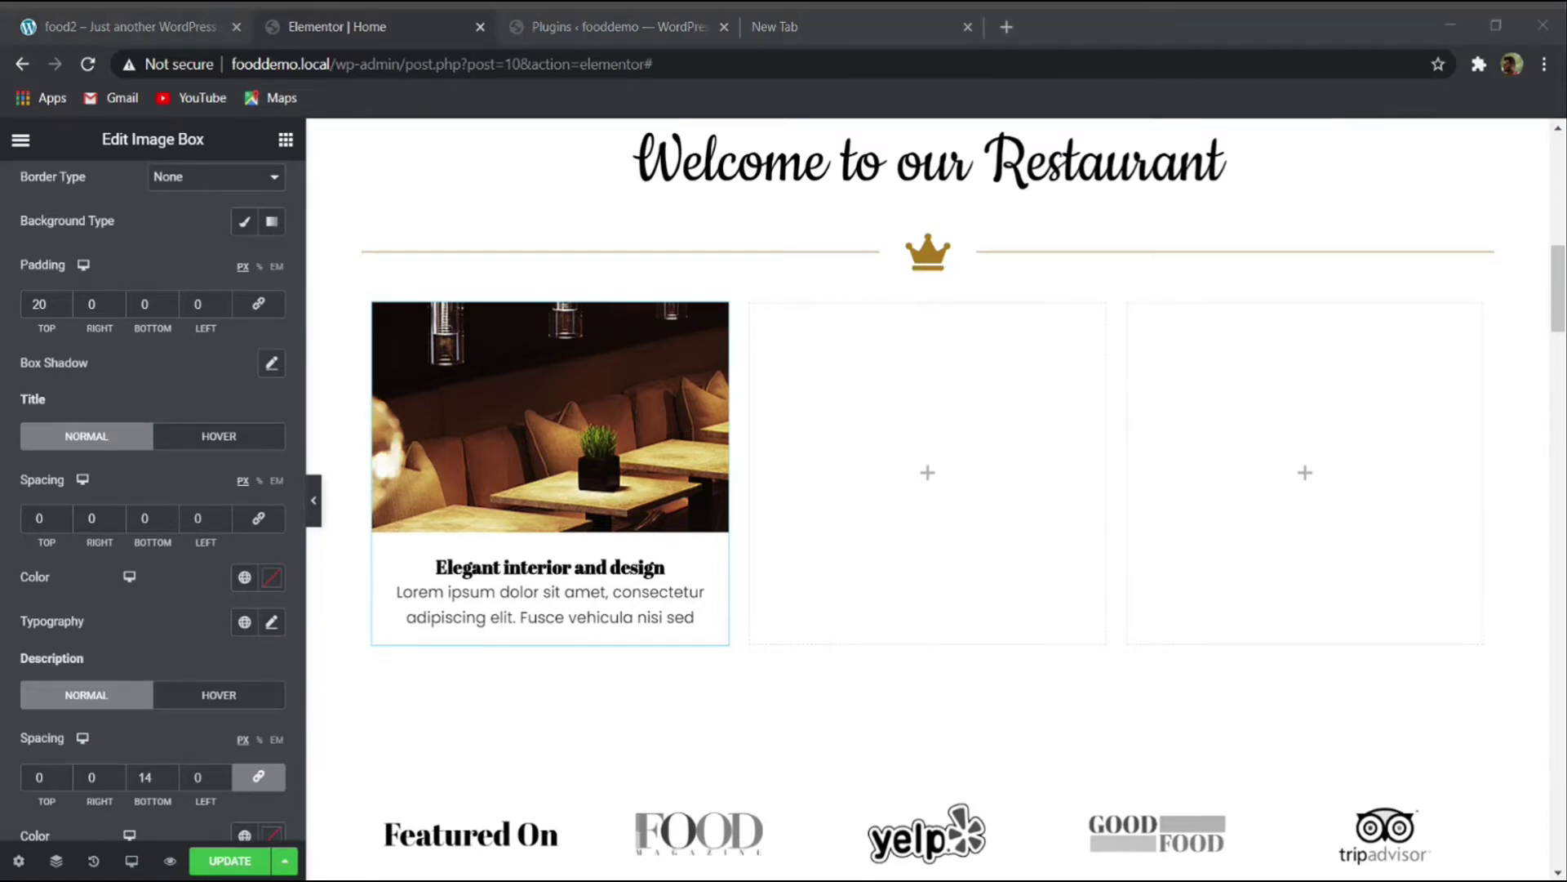
# Step: Make the Elegant interior and design title gold (#A7781D)
pyautogui.click(275, 588)
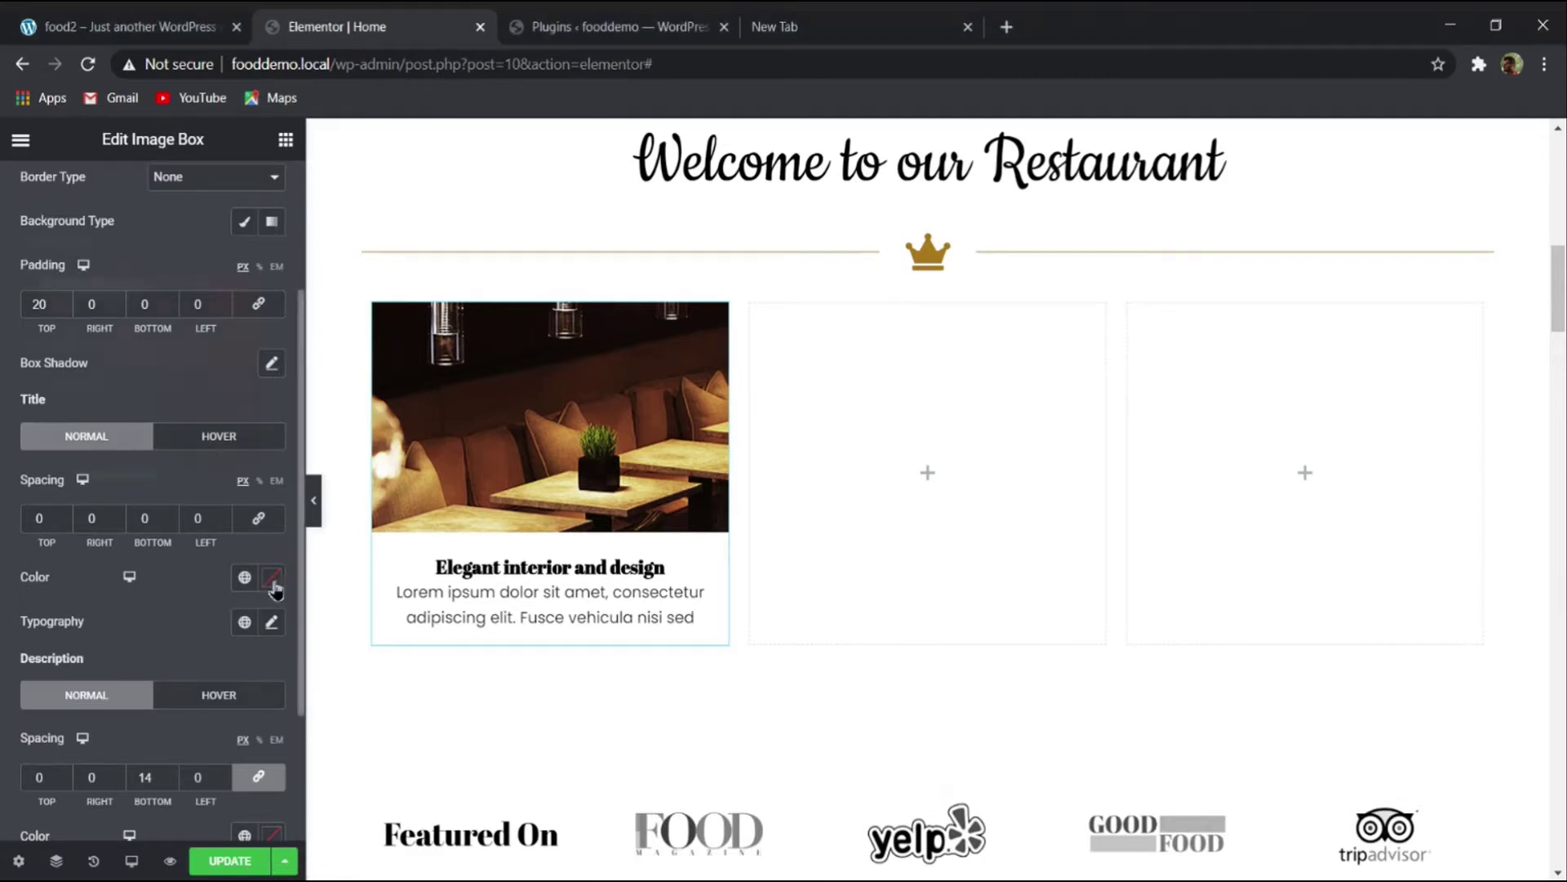
pyautogui.write('#A7781D')
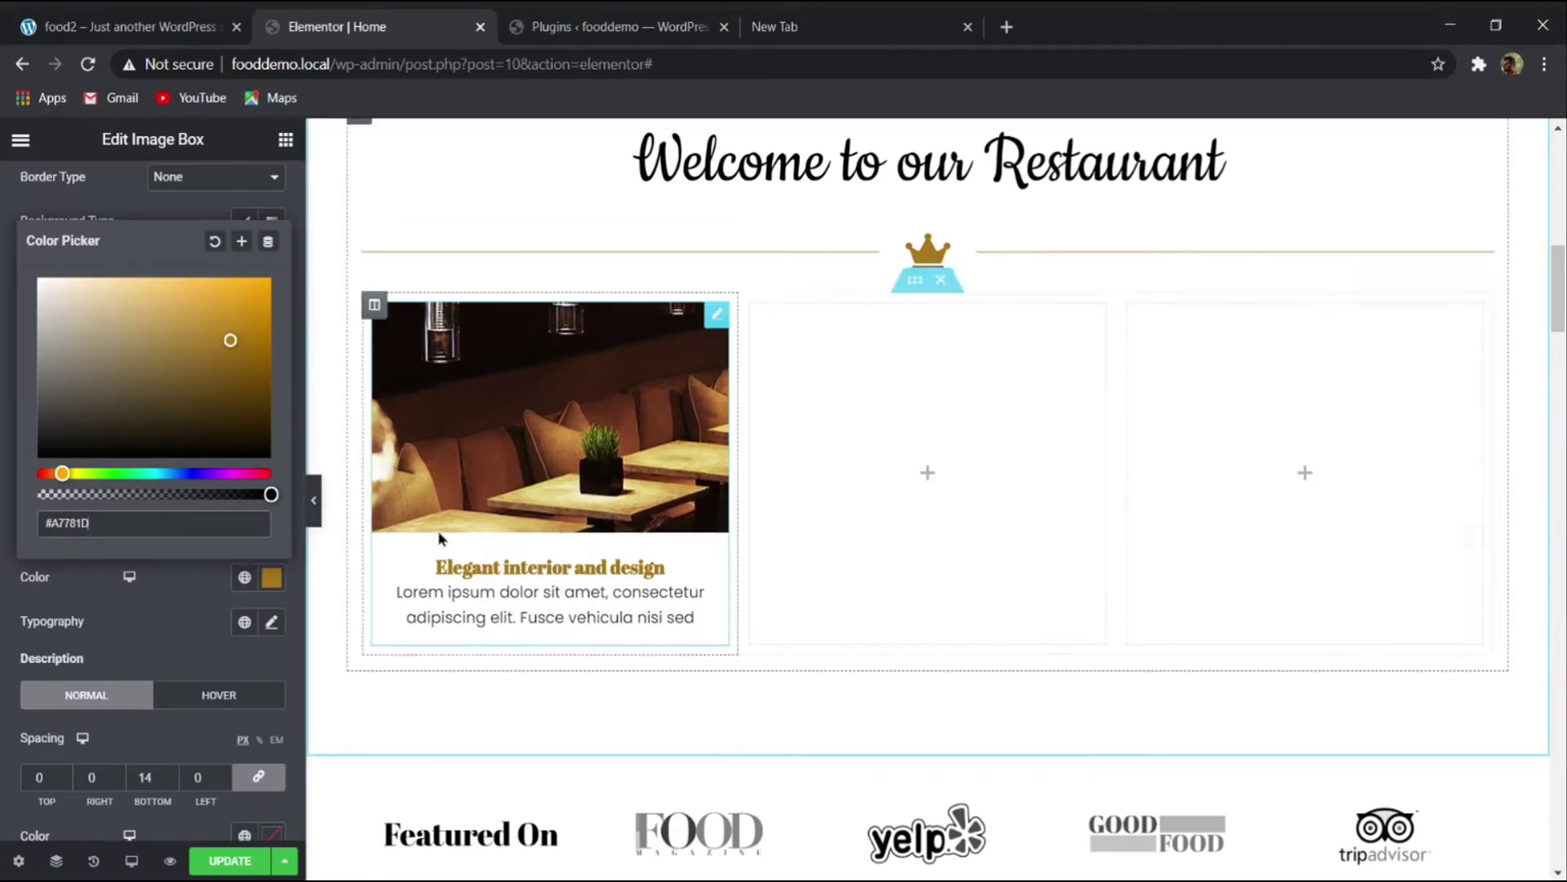
pyautogui.click(272, 623)
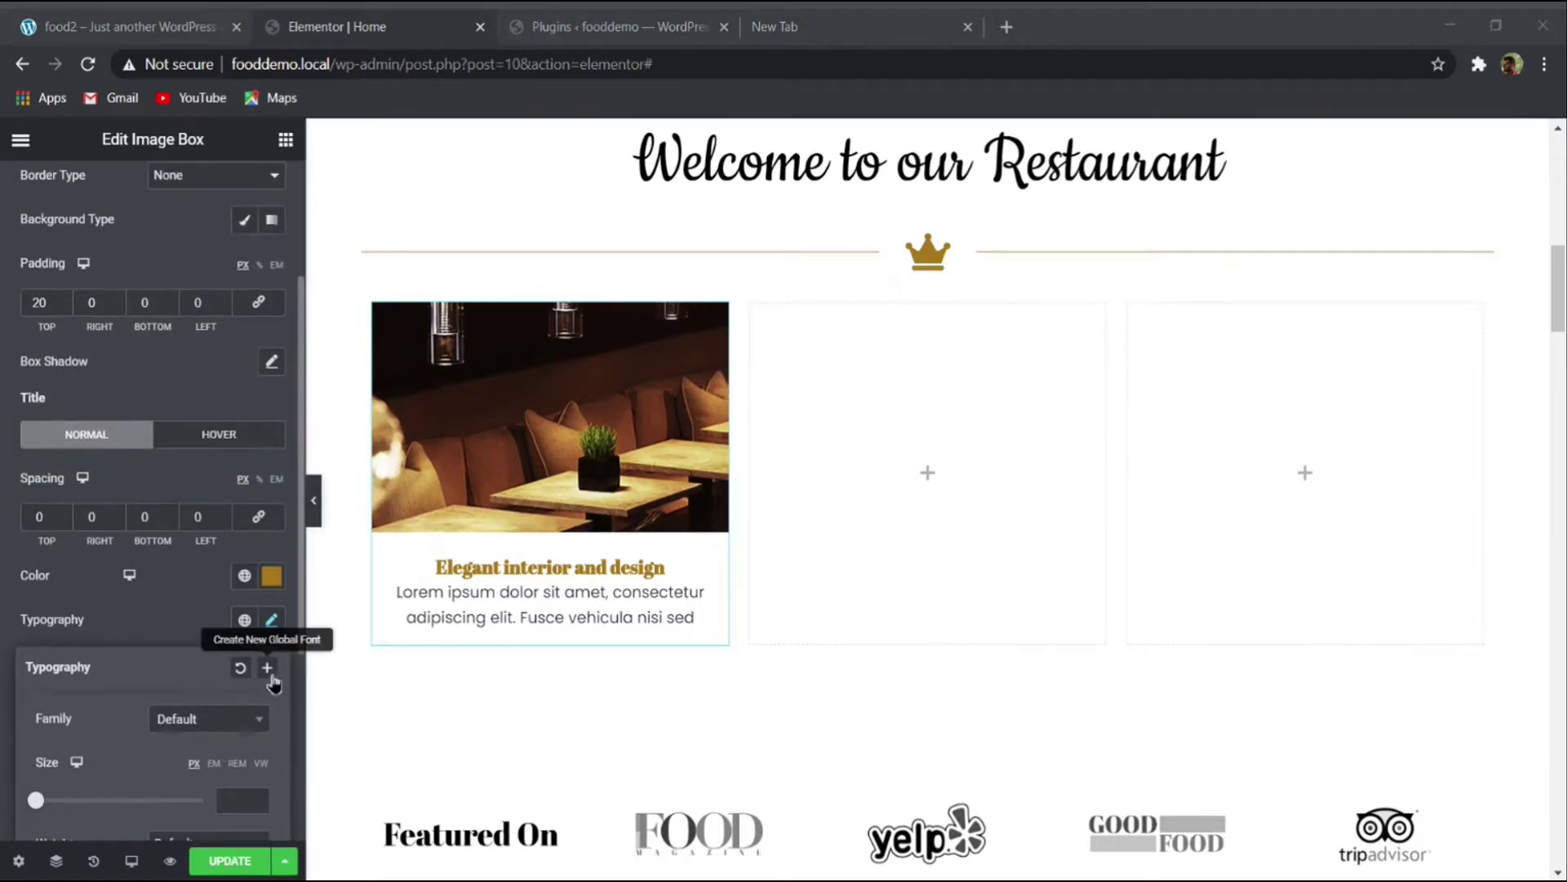
pyautogui.moveTo(300, 643); pyautogui.dragTo(300, 707)
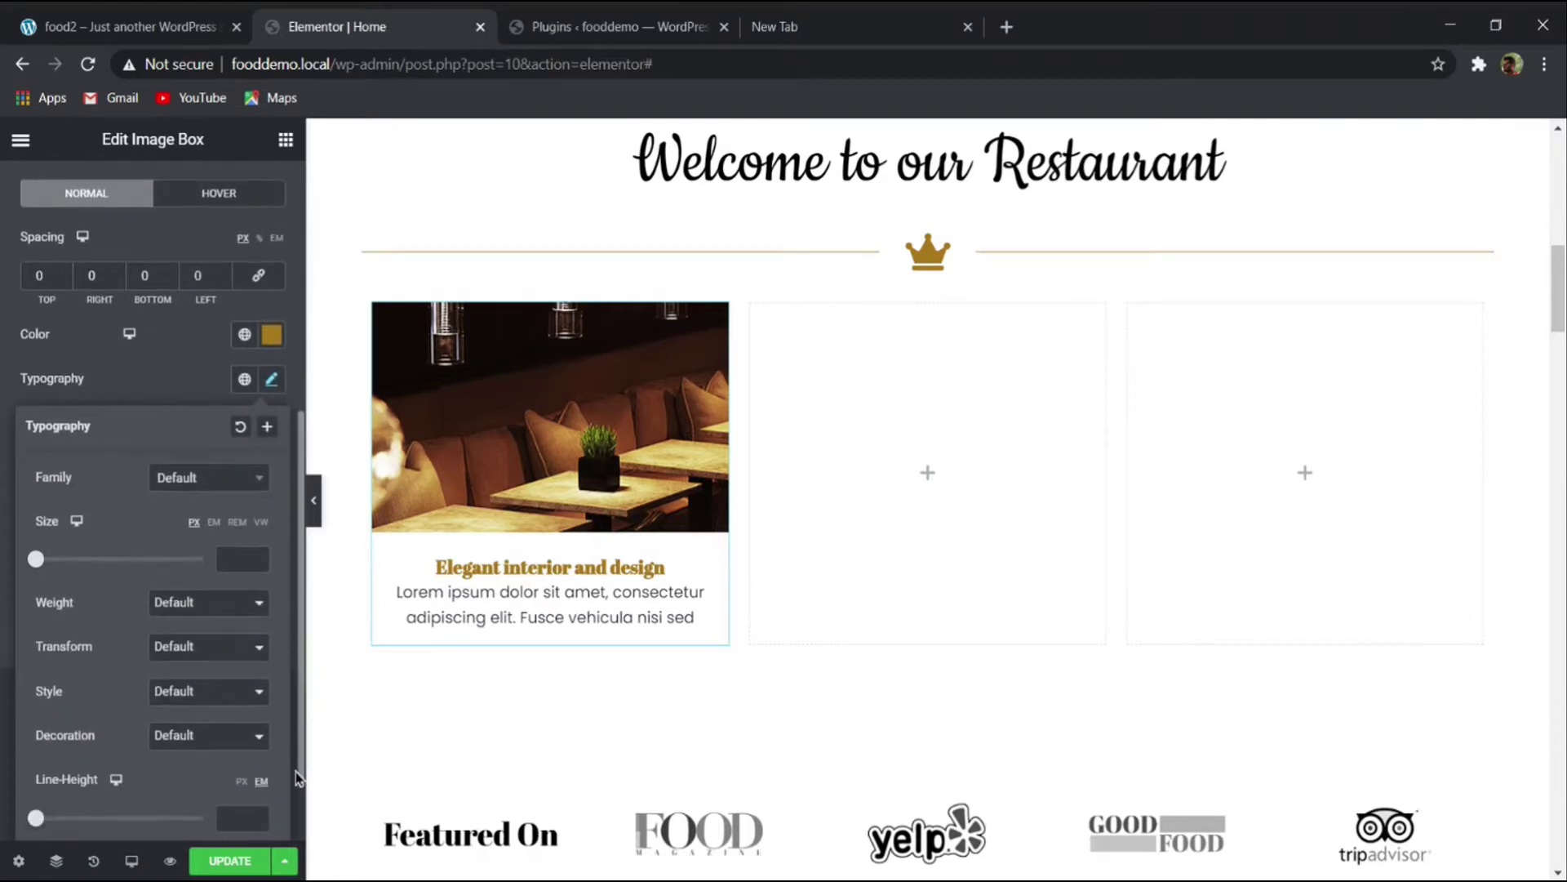
# Step: Set the title font to Lora at size 24
pyautogui.click(272, 381)
pyautogui.click(204, 486)
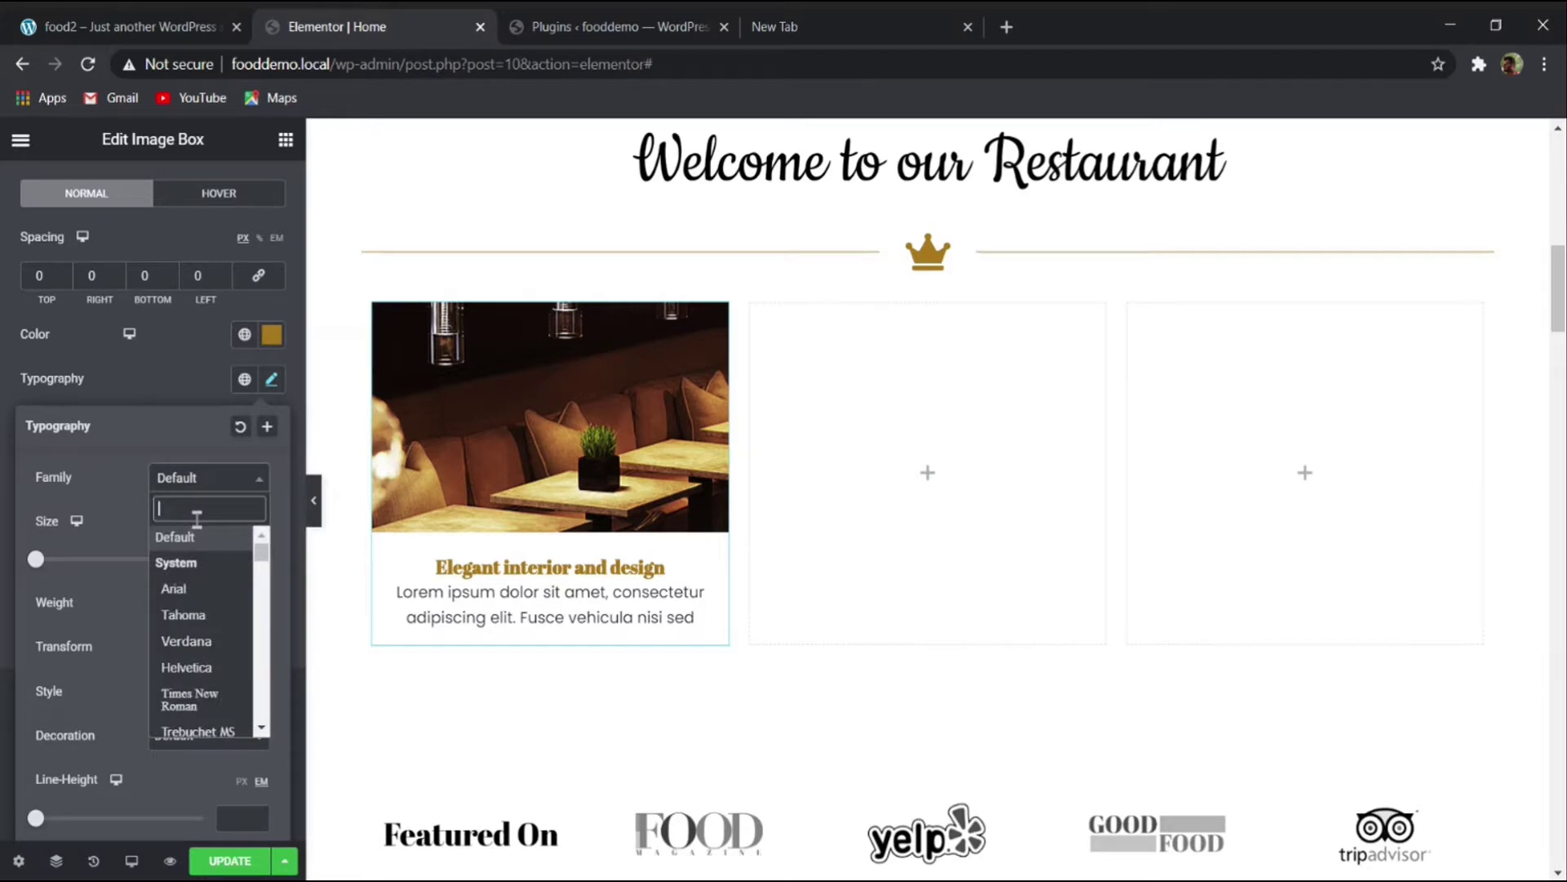
pyautogui.write('lora')
pyautogui.click(176, 563)
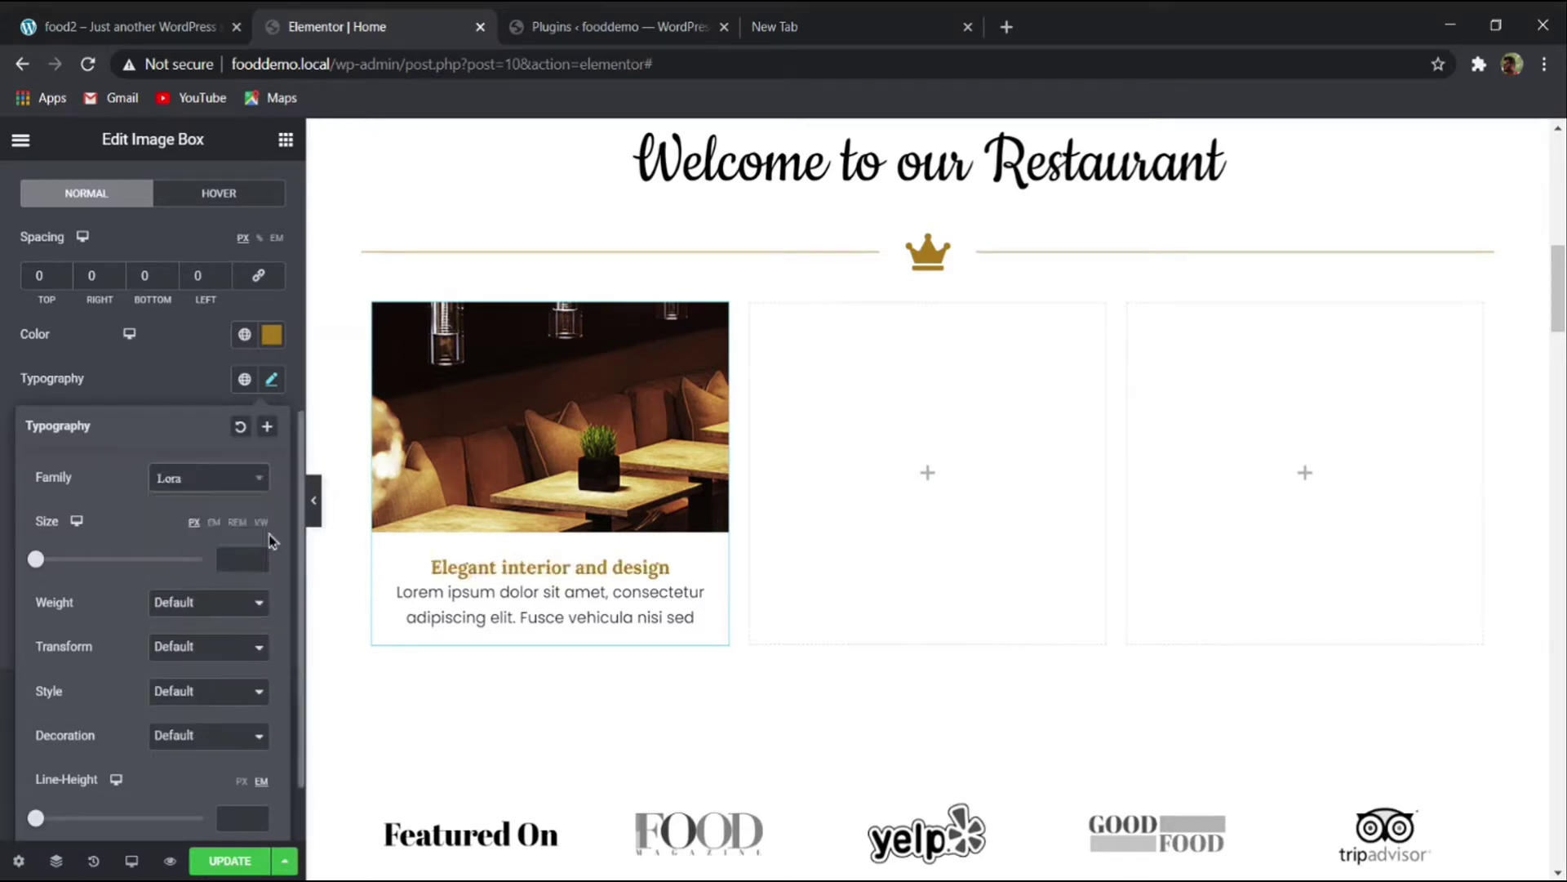
pyautogui.click(226, 559)
pyautogui.write('24')
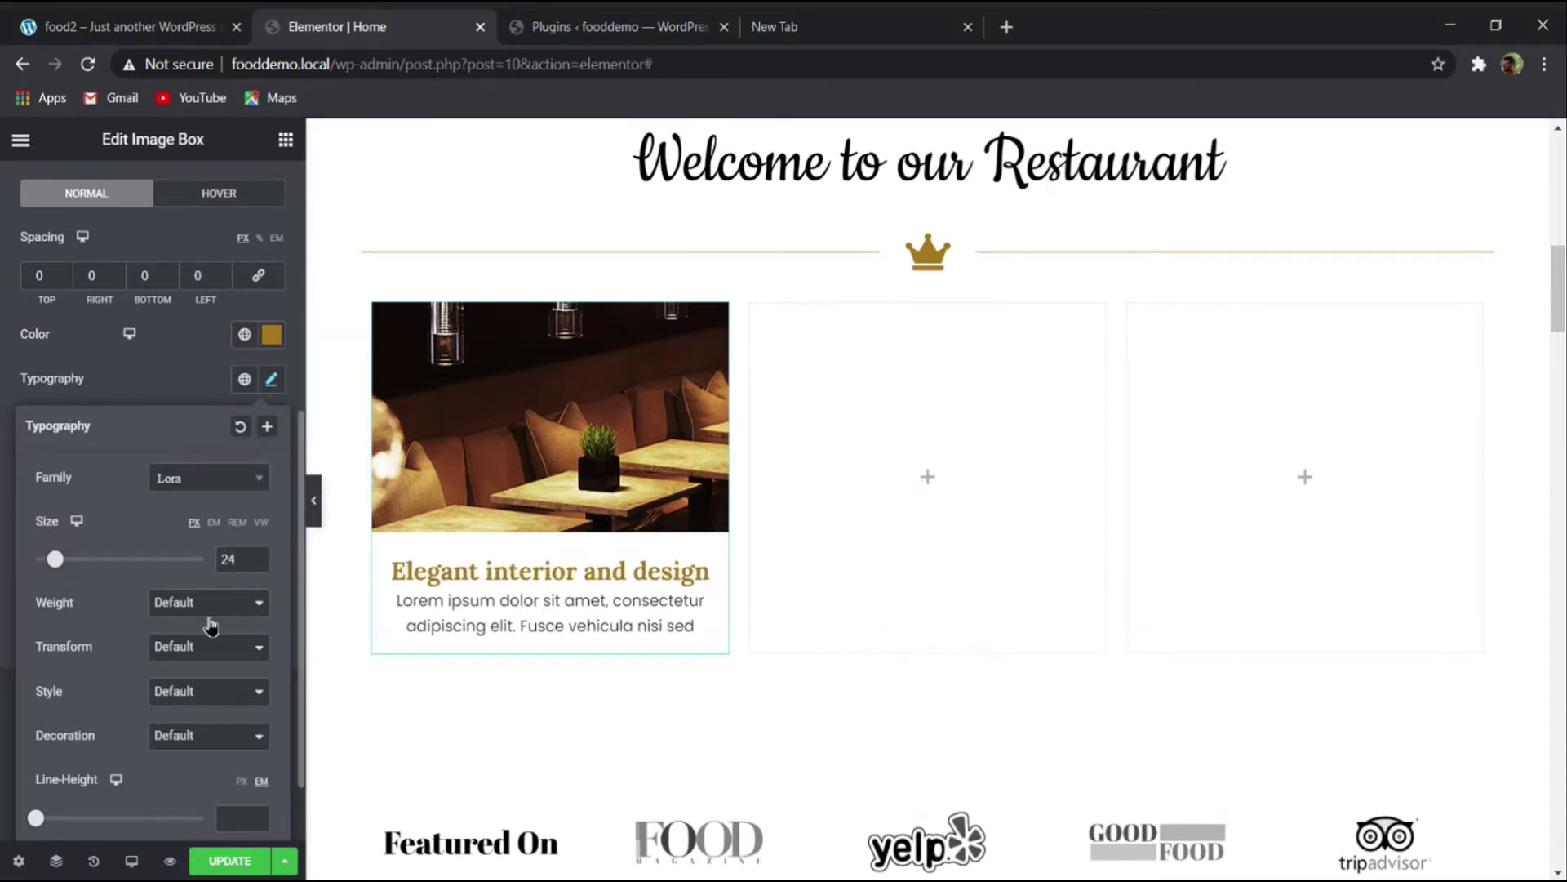
# Step: Give the title weight 400, italic style and a 30 px line height
pyautogui.click(219, 649)
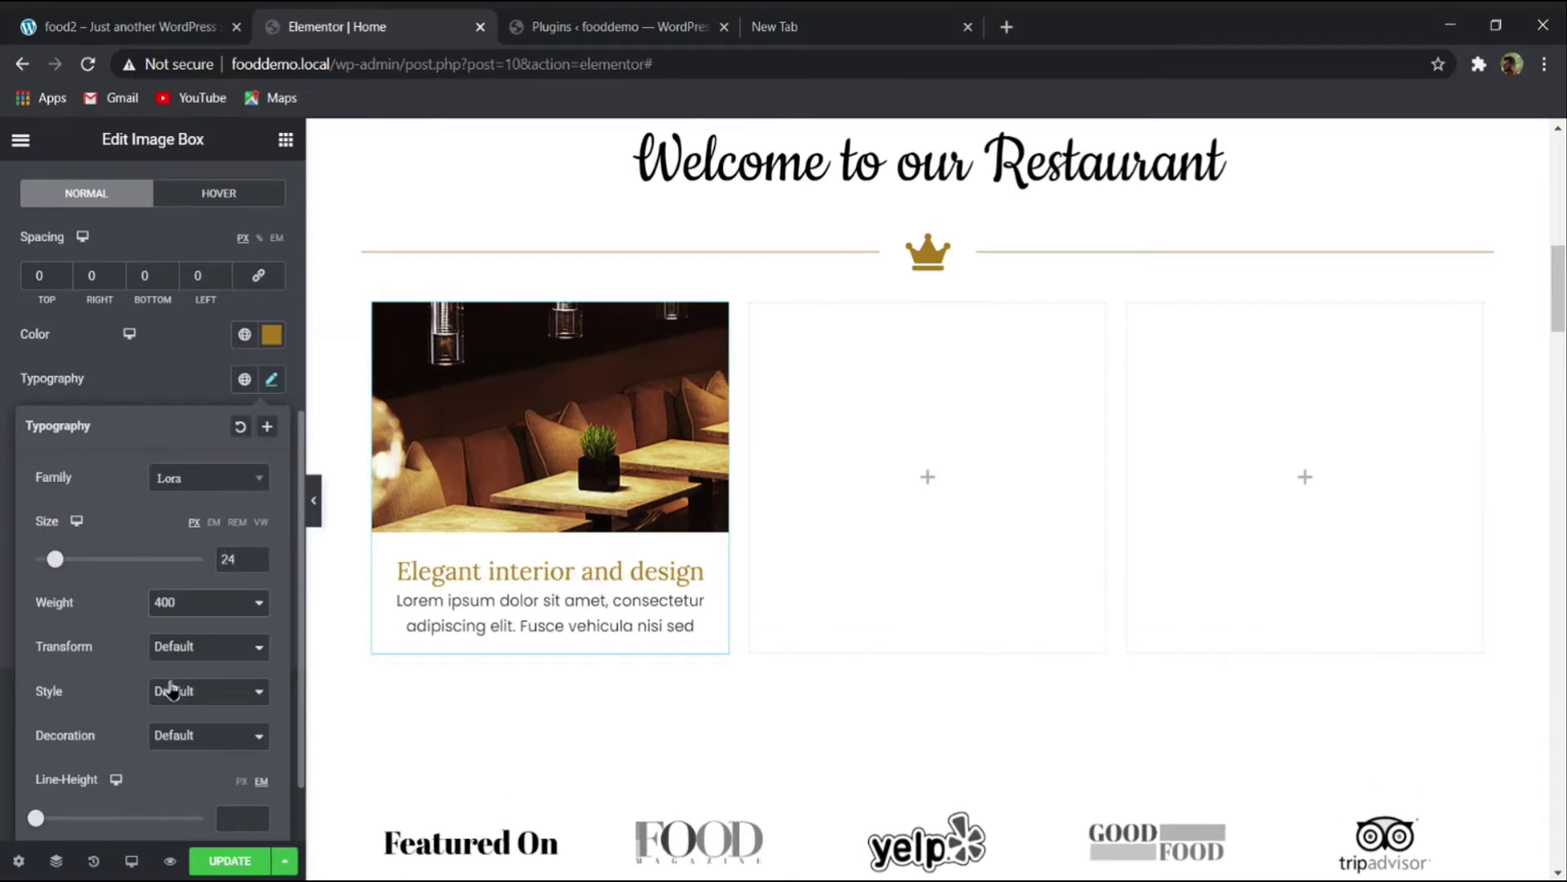
pyautogui.click(243, 777)
pyautogui.click(241, 782)
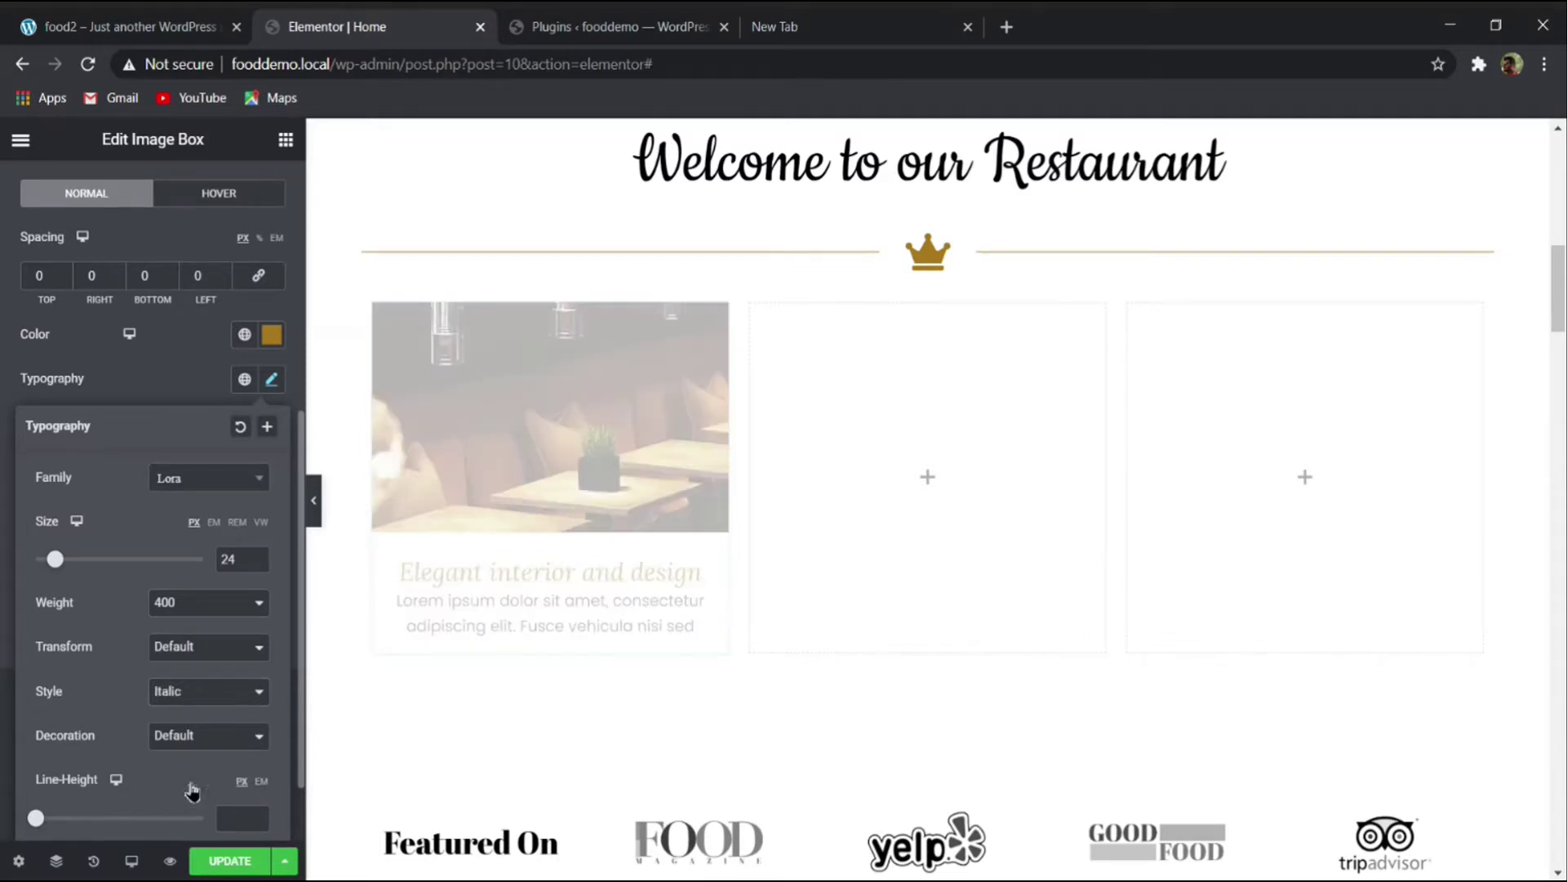
pyautogui.click(235, 813)
pyautogui.write('30')
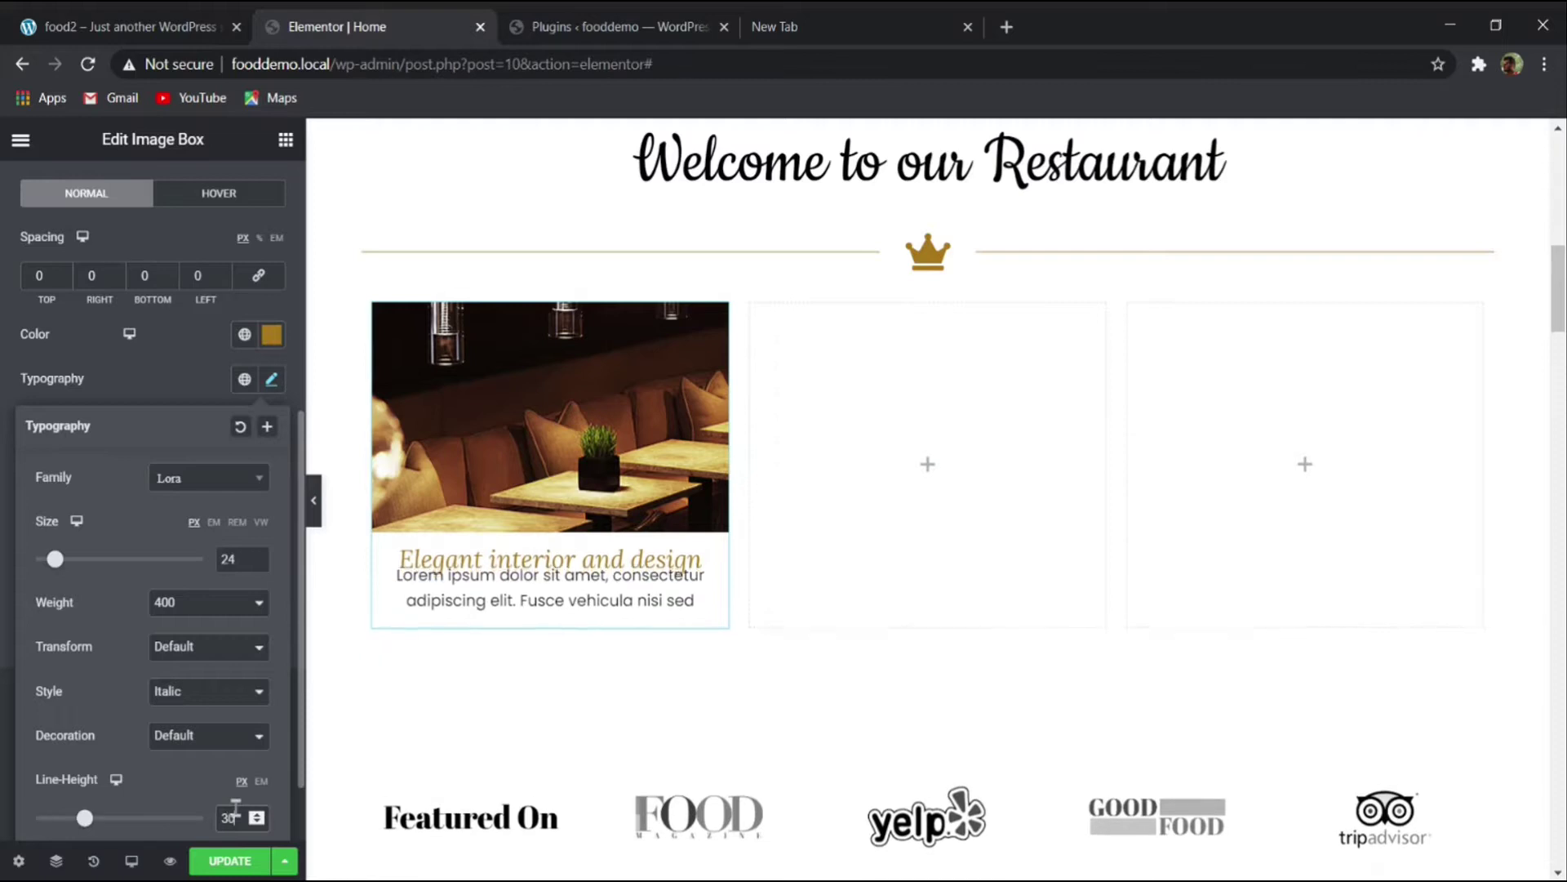
pyautogui.click(171, 388)
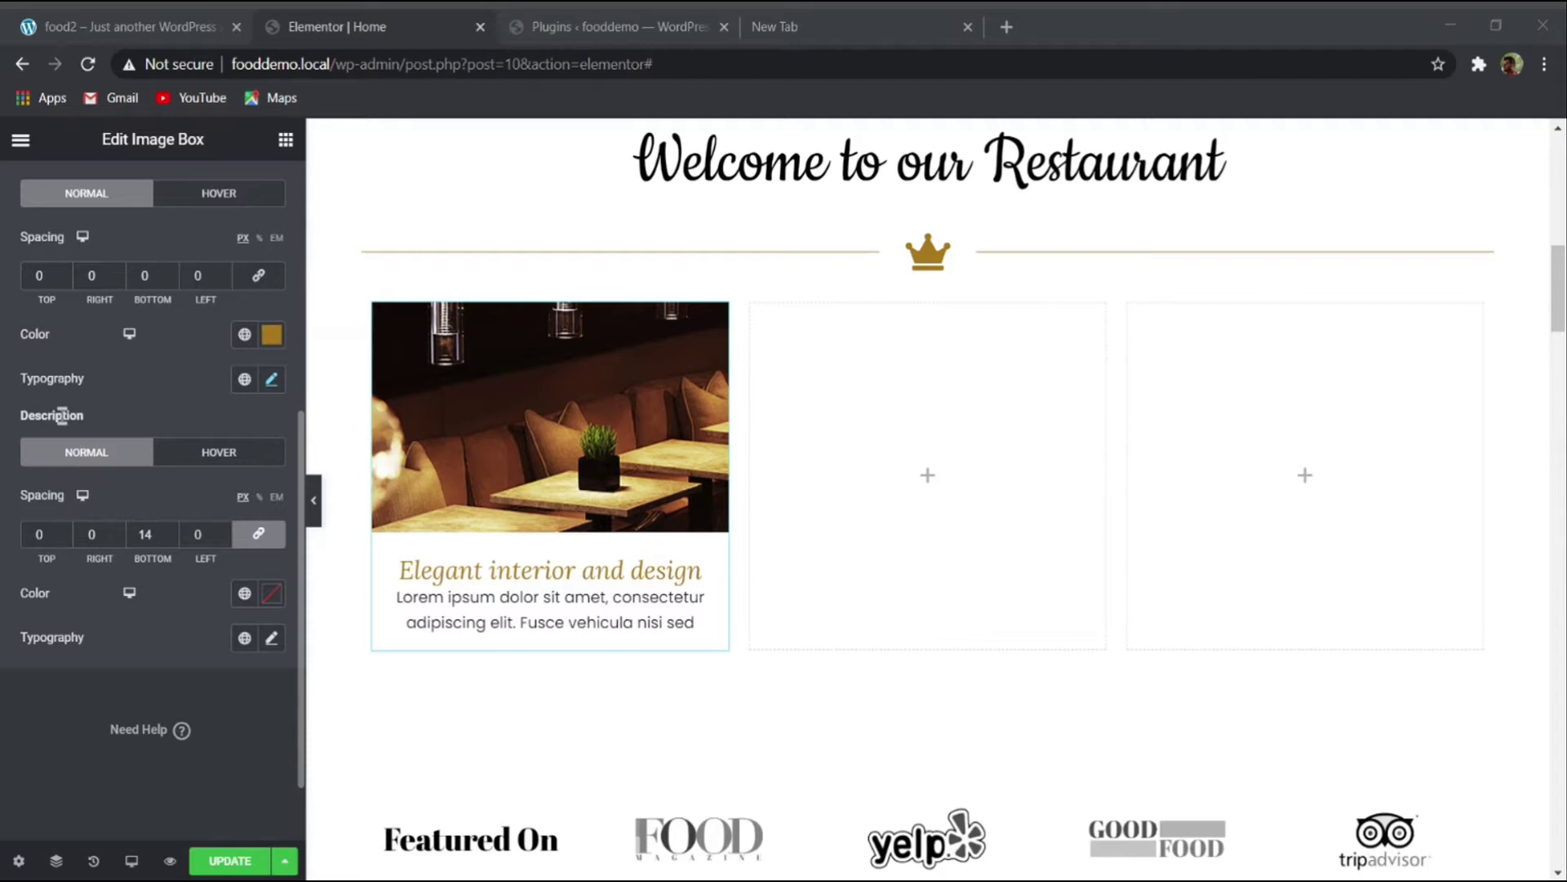
pyautogui.click(189, 198)
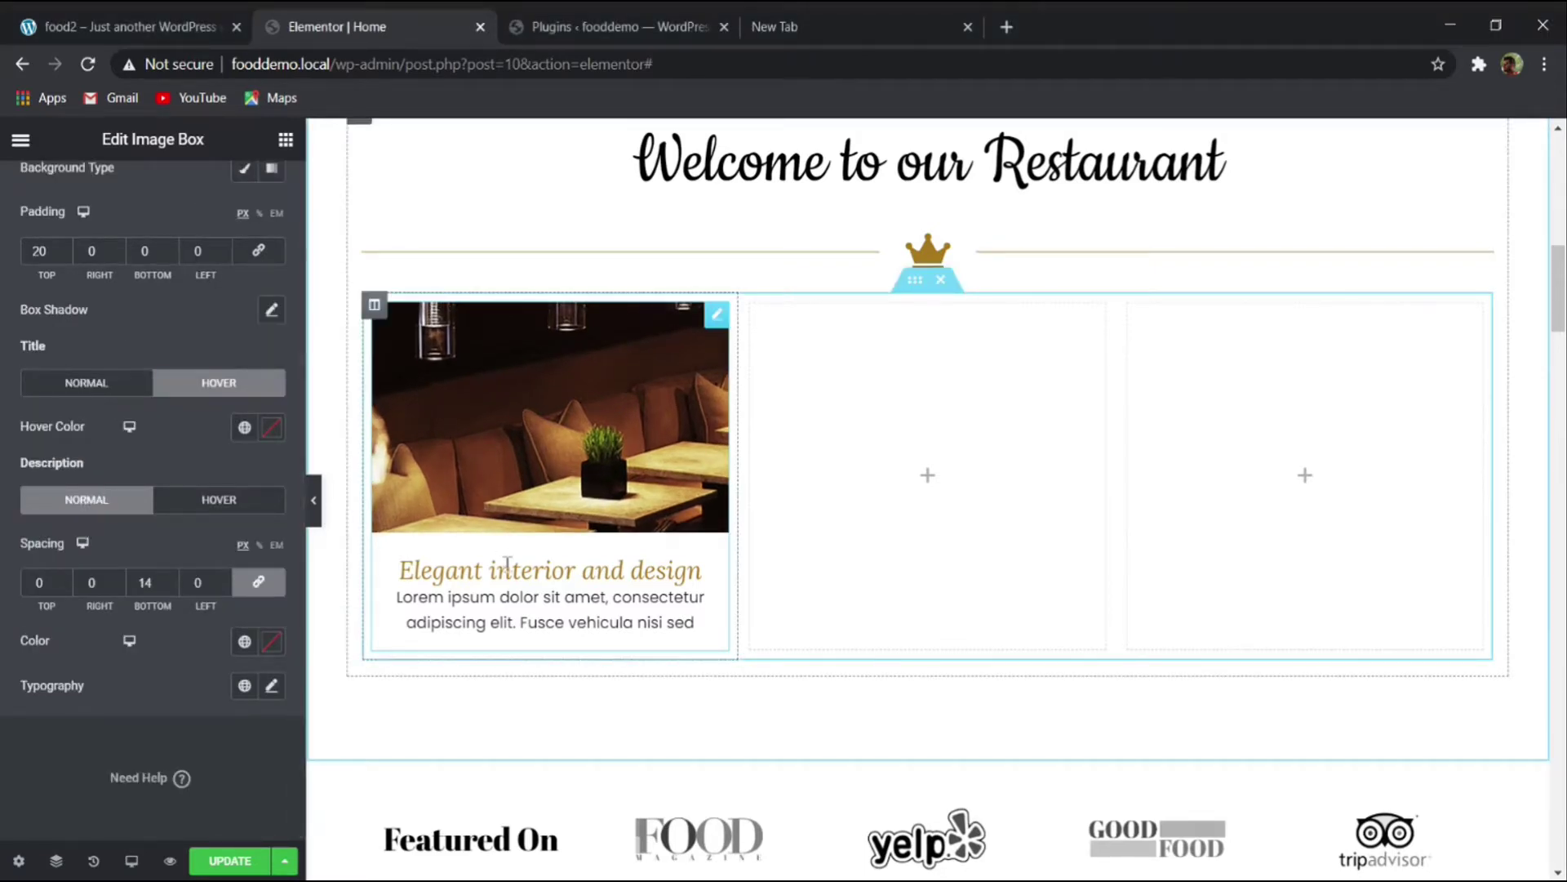
pyautogui.click(119, 385)
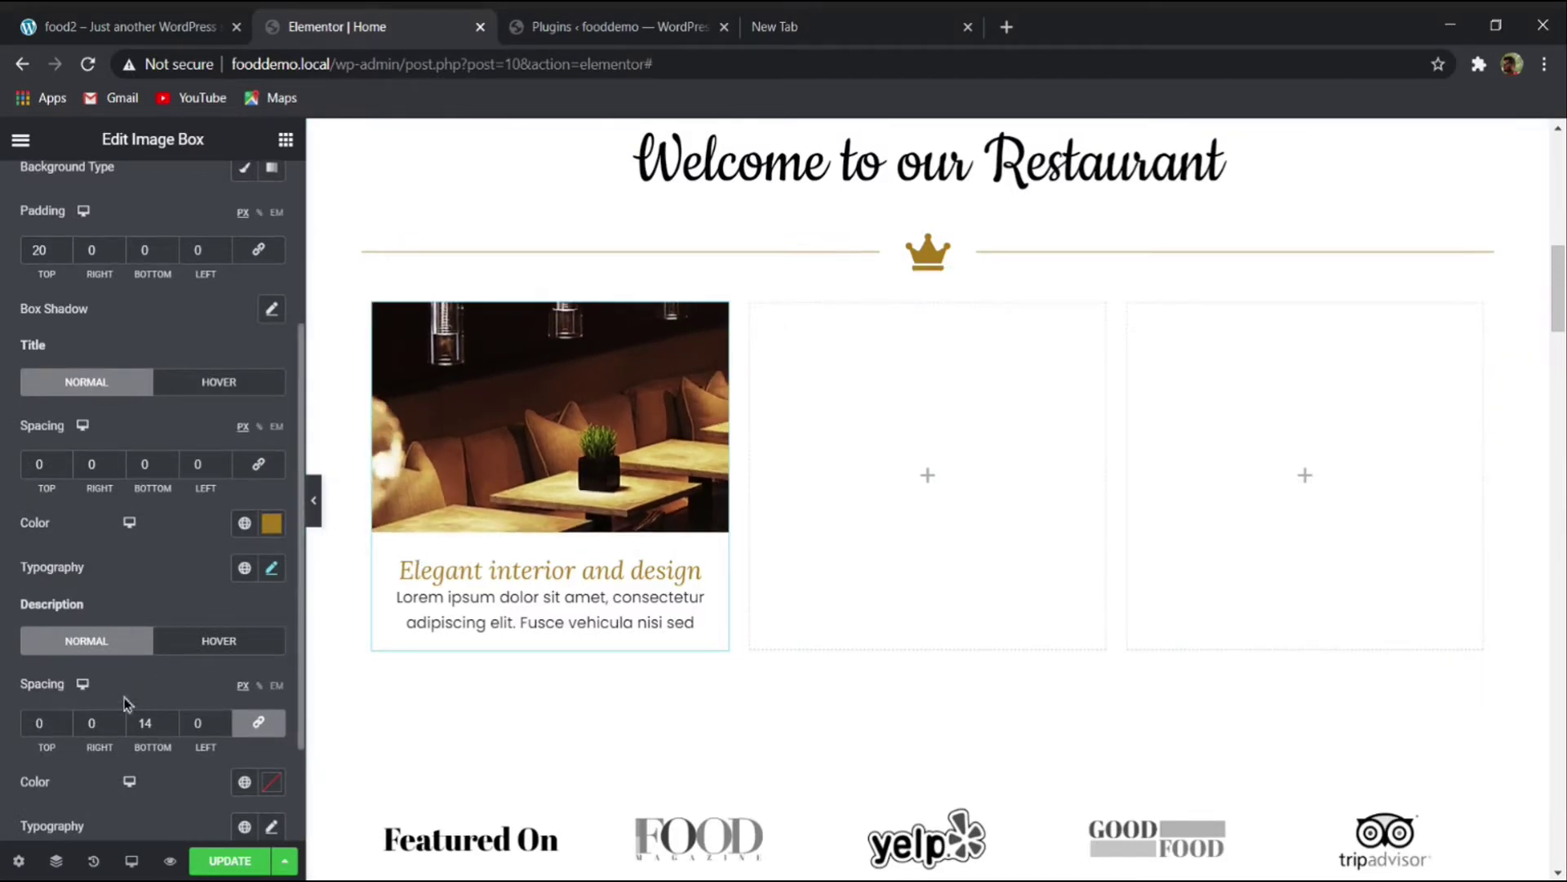
# Step: Check the reference site's title, then enter 20 as the description spacing
pyautogui.hotkey('ctrl', 'shift', 'Tab')
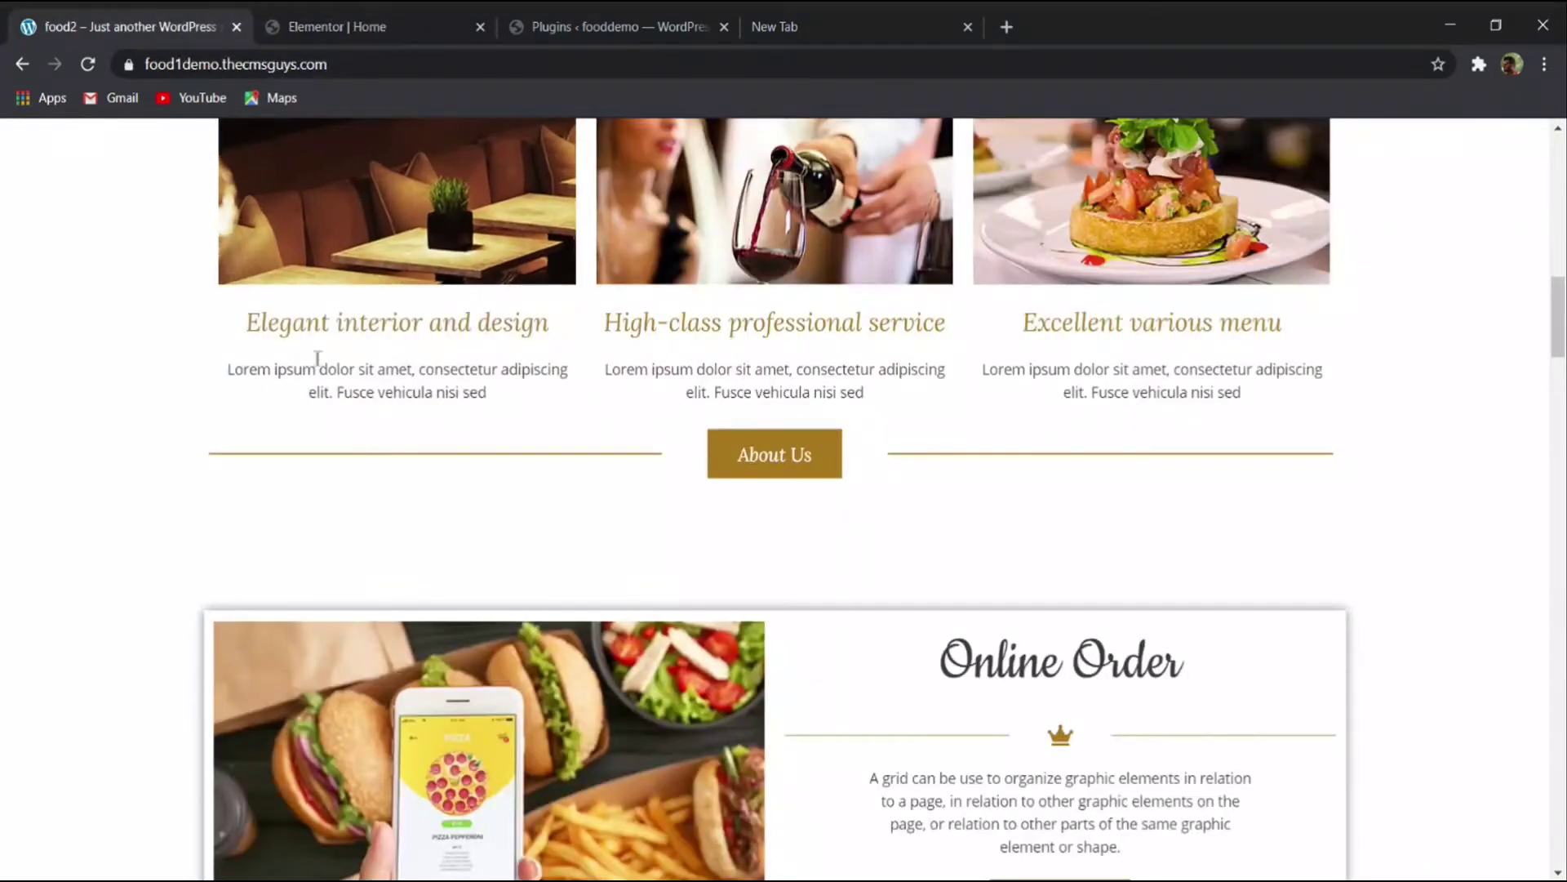
pyautogui.moveTo(238, 320); pyautogui.dragTo(496, 367)
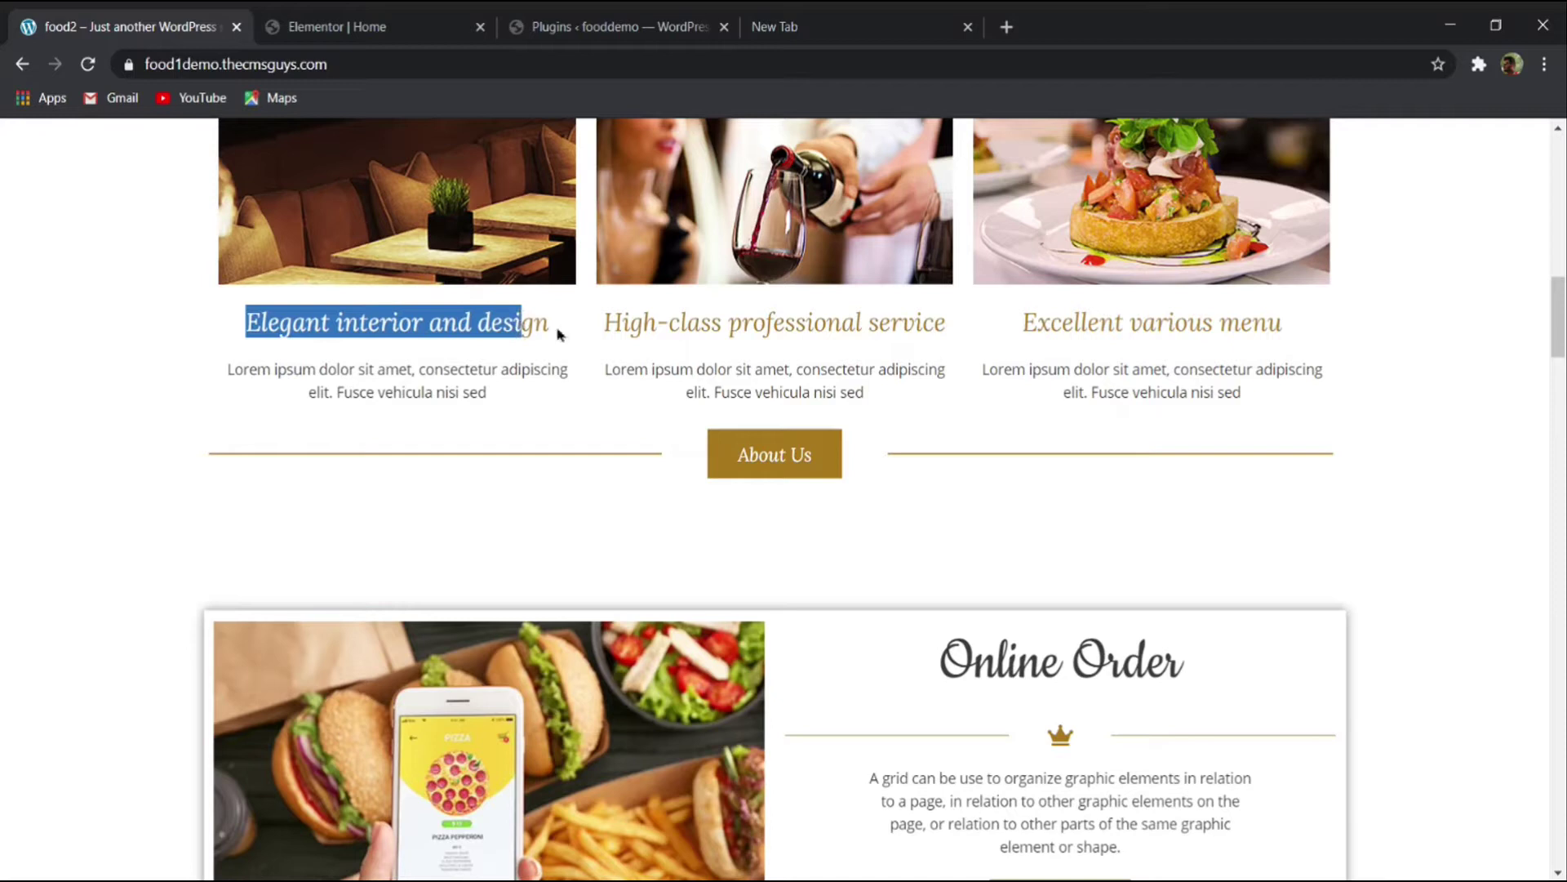
pyautogui.click(339, 23)
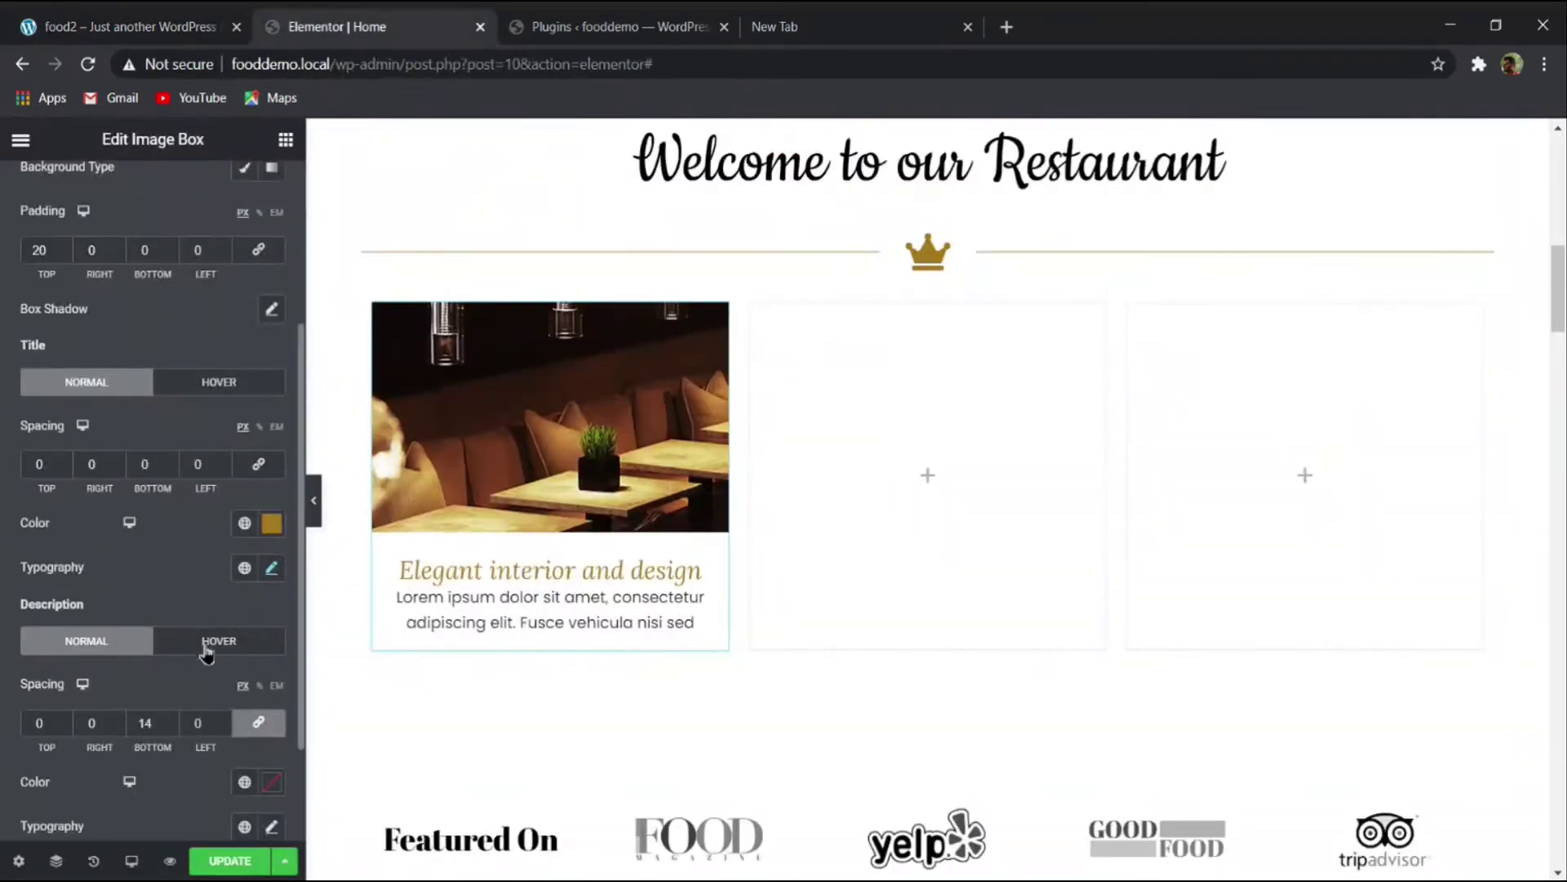
pyautogui.doubleClick(32, 722)
pyautogui.write('1')
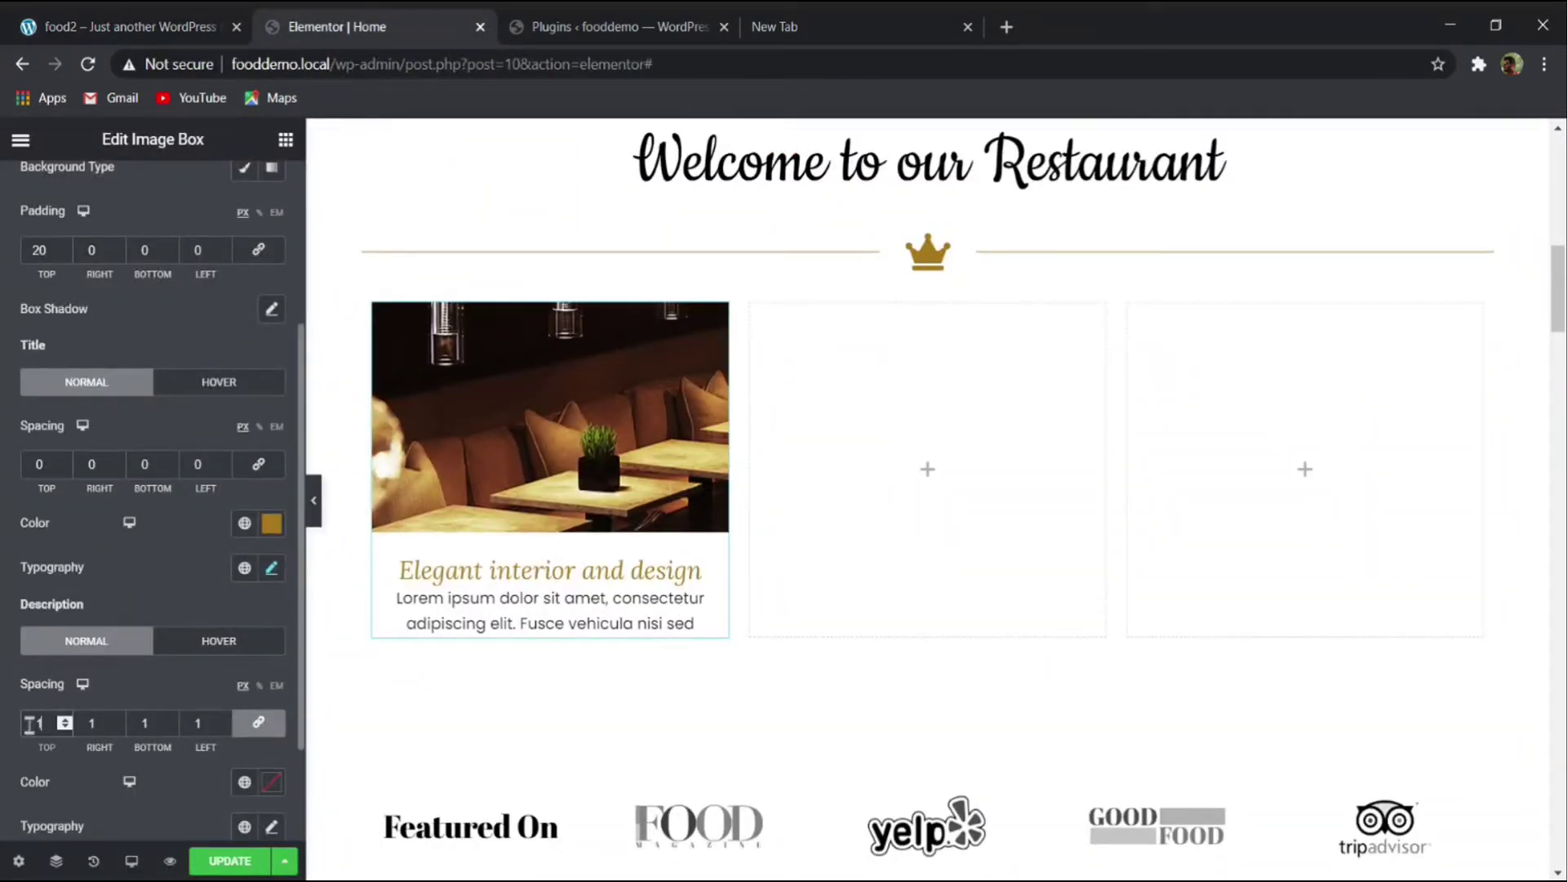
pyautogui.press('BackSpace')
pyautogui.write('20')
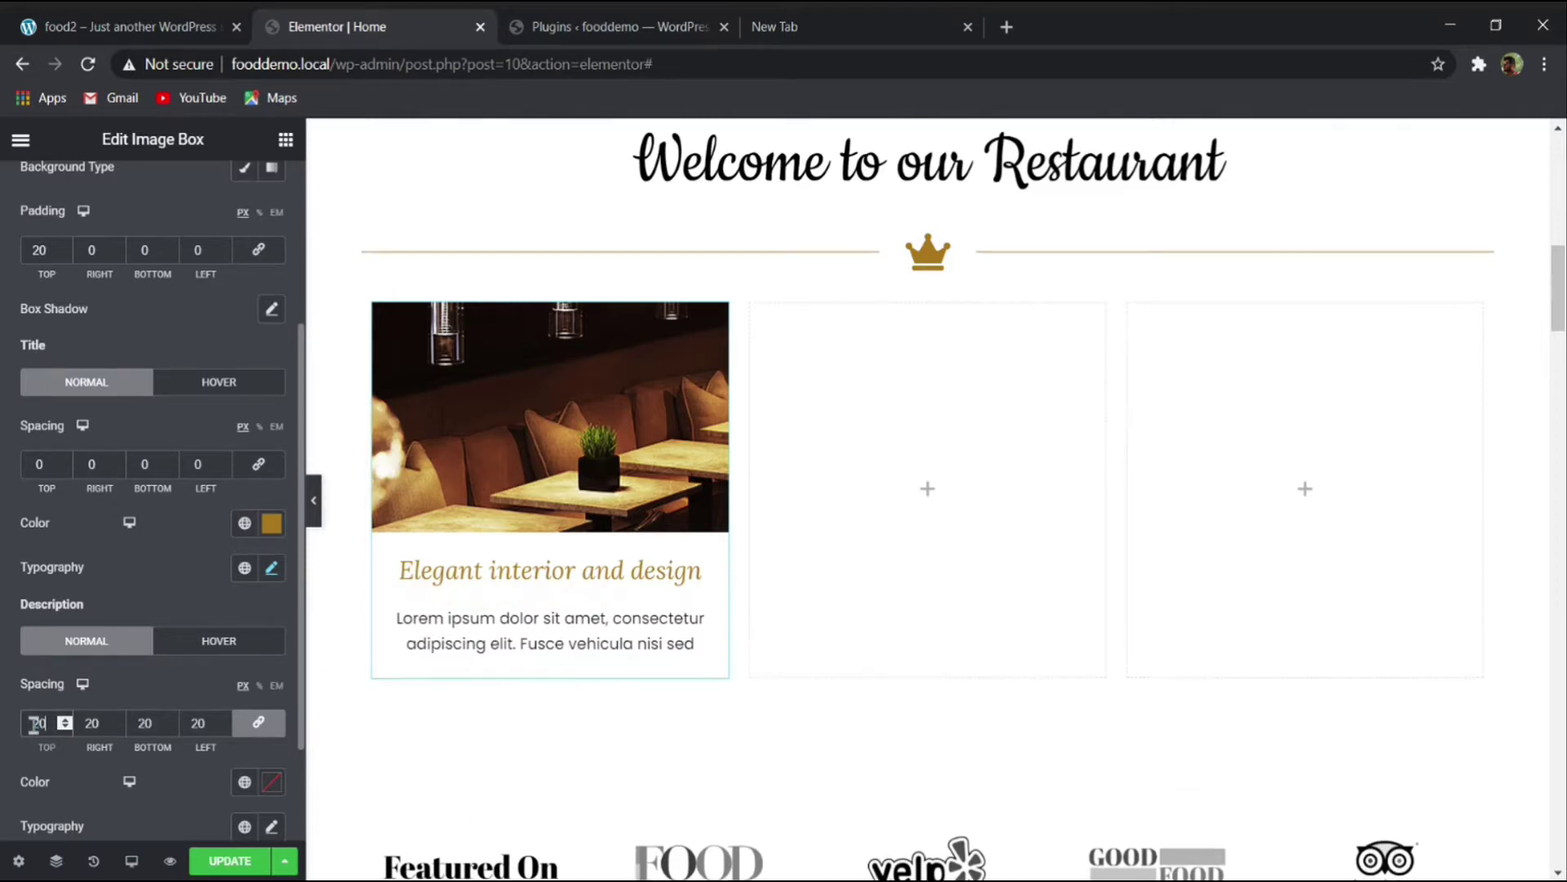
# Step: Unlink the description spacing and set Top and Bottom to 20 px, sides at 0
pyautogui.click(259, 725)
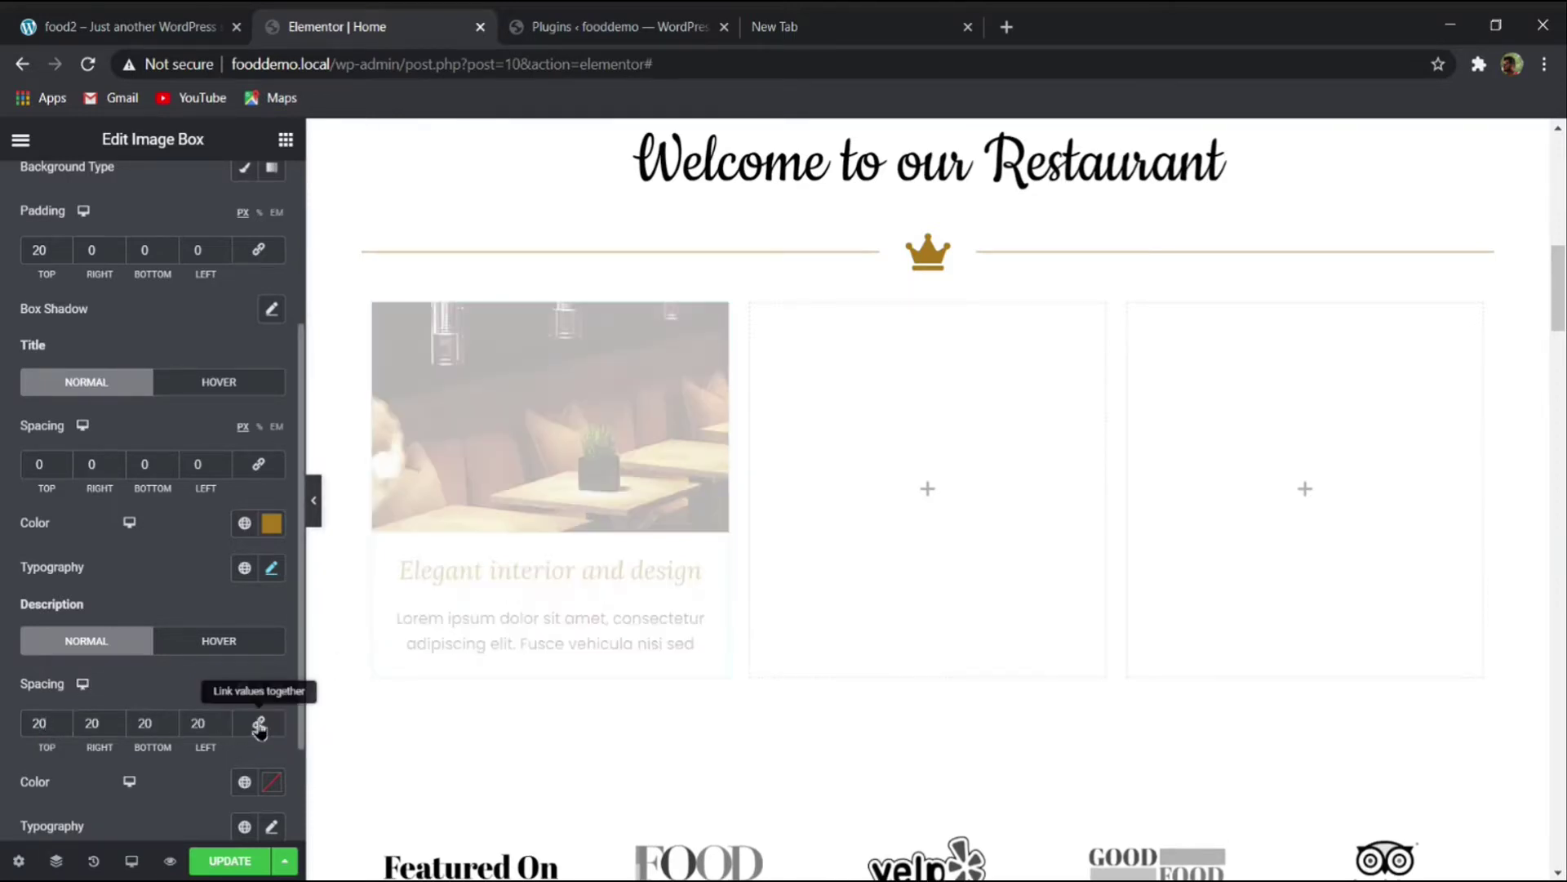
pyautogui.click(259, 725)
pyautogui.doubleClick(196, 722)
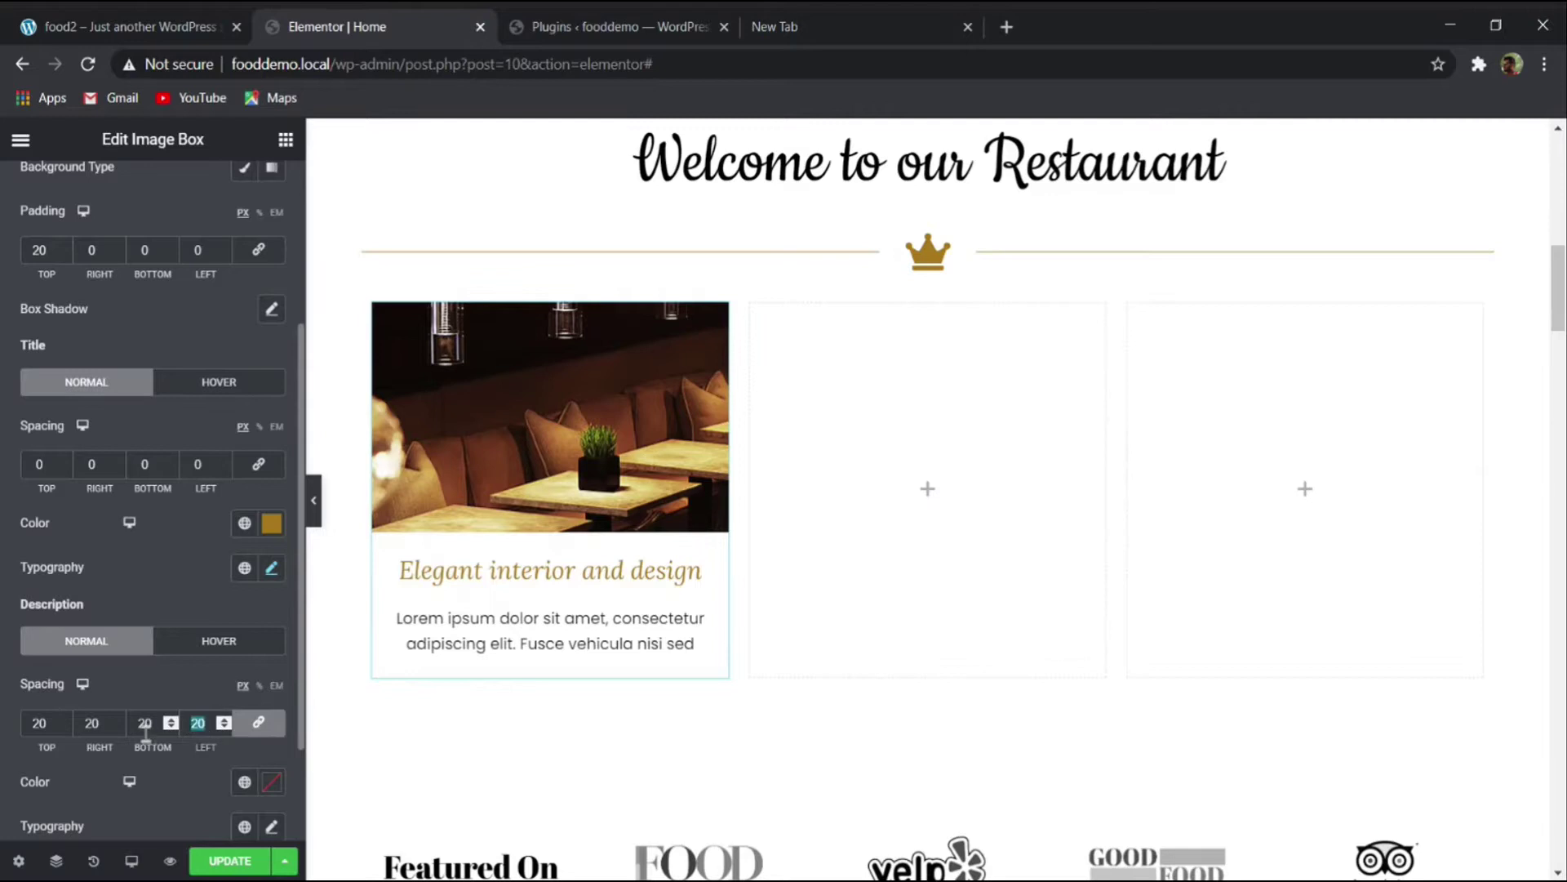
pyautogui.press('BackSpace')
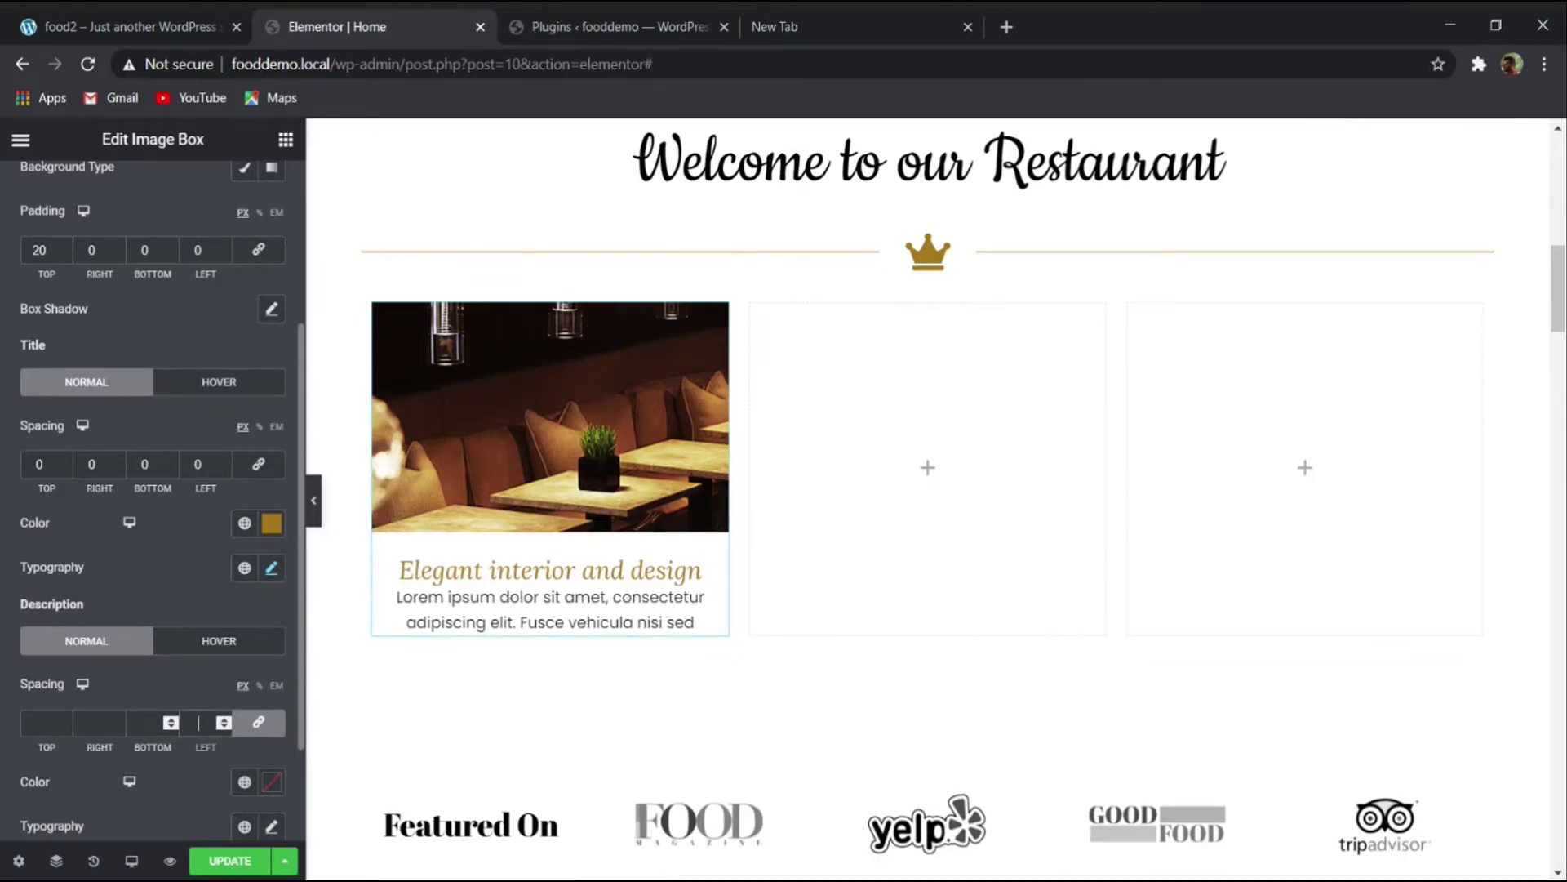
pyautogui.click(259, 722)
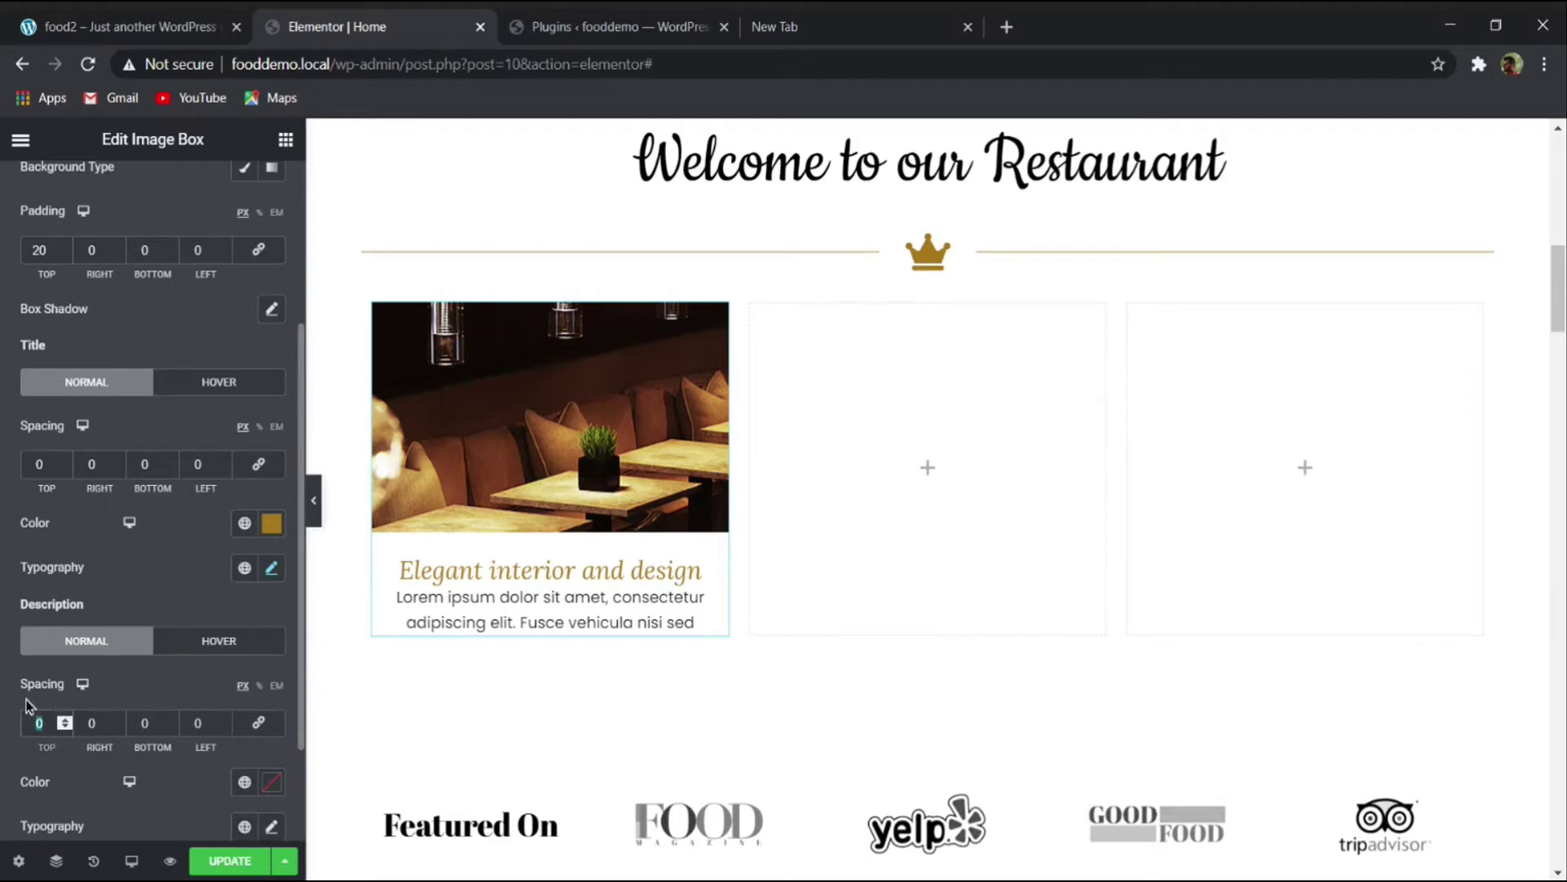
pyautogui.write('21')
pyautogui.press('Down')
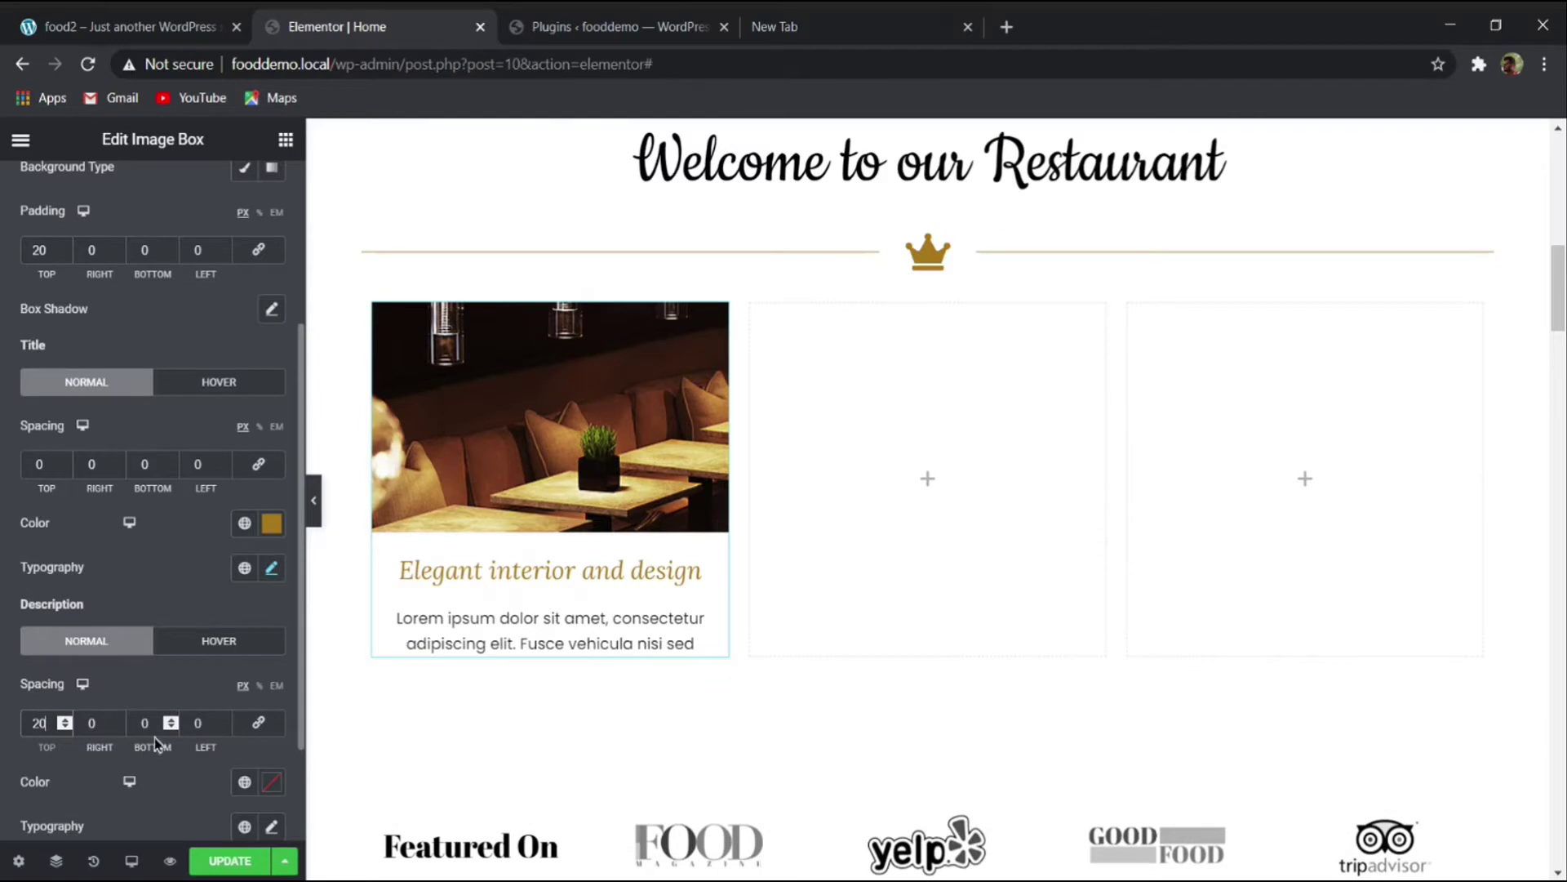
pyautogui.doubleClick(146, 723)
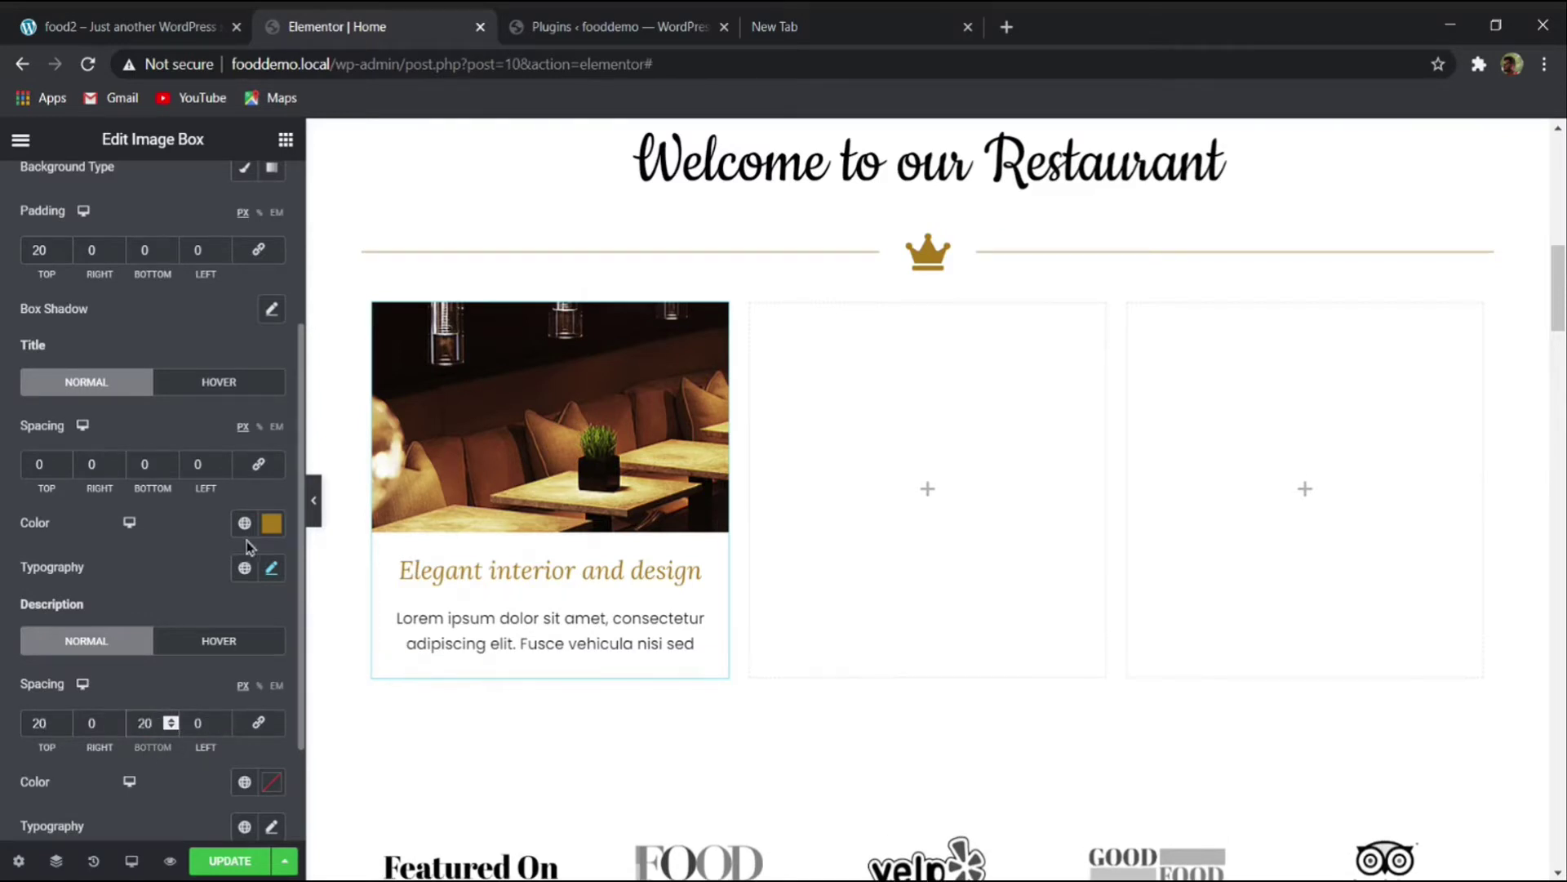
pyautogui.write('20')
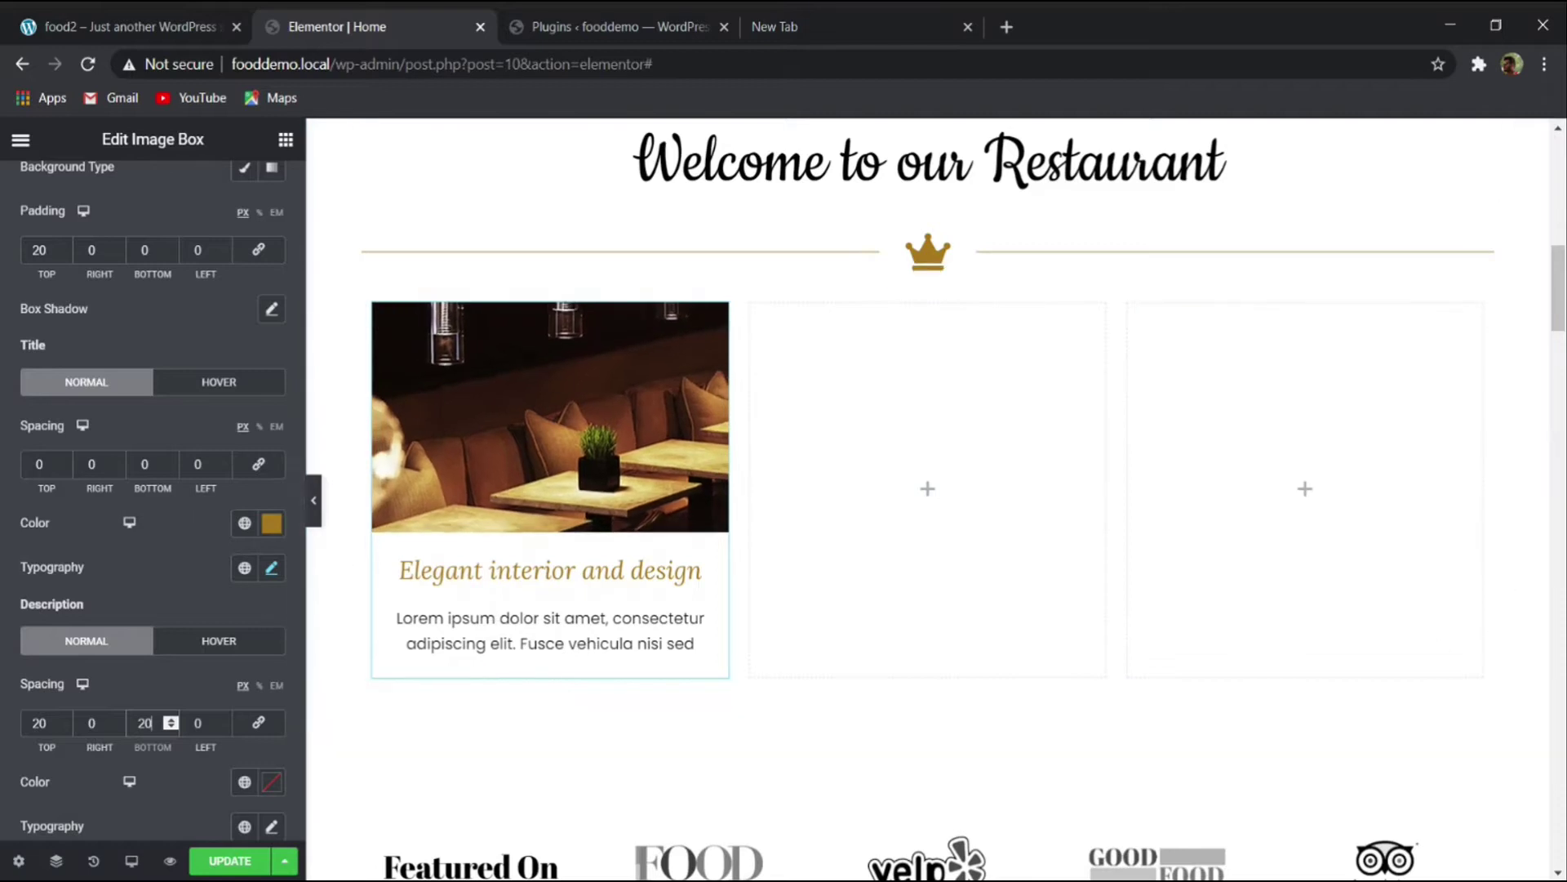
pyautogui.scroll(-1, 242, 700)
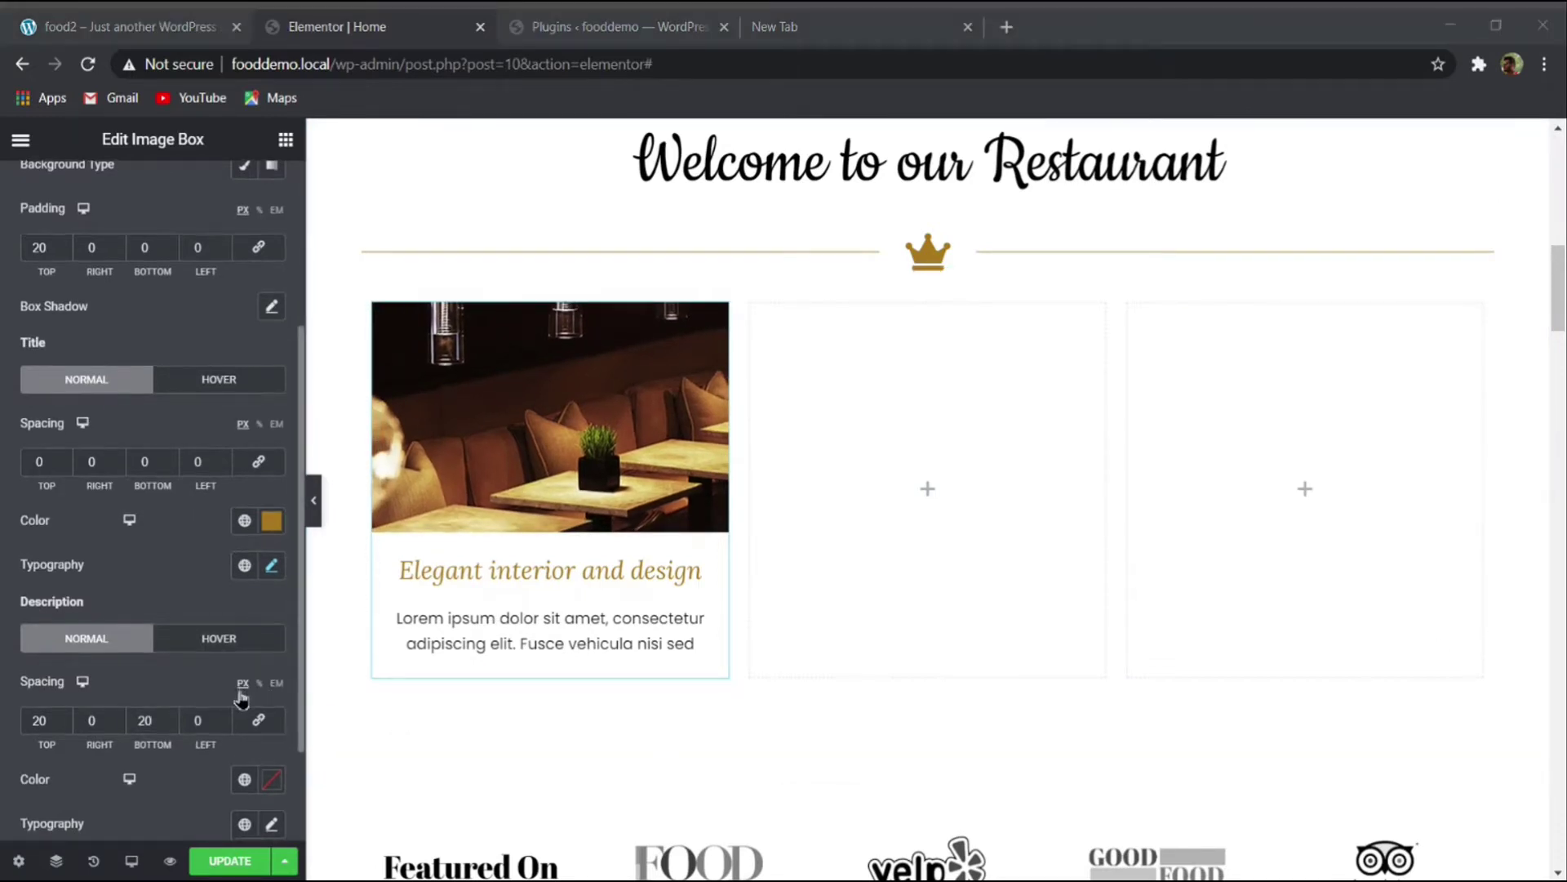
pyautogui.click(294, 747)
pyautogui.scroll(-2, 296, 745)
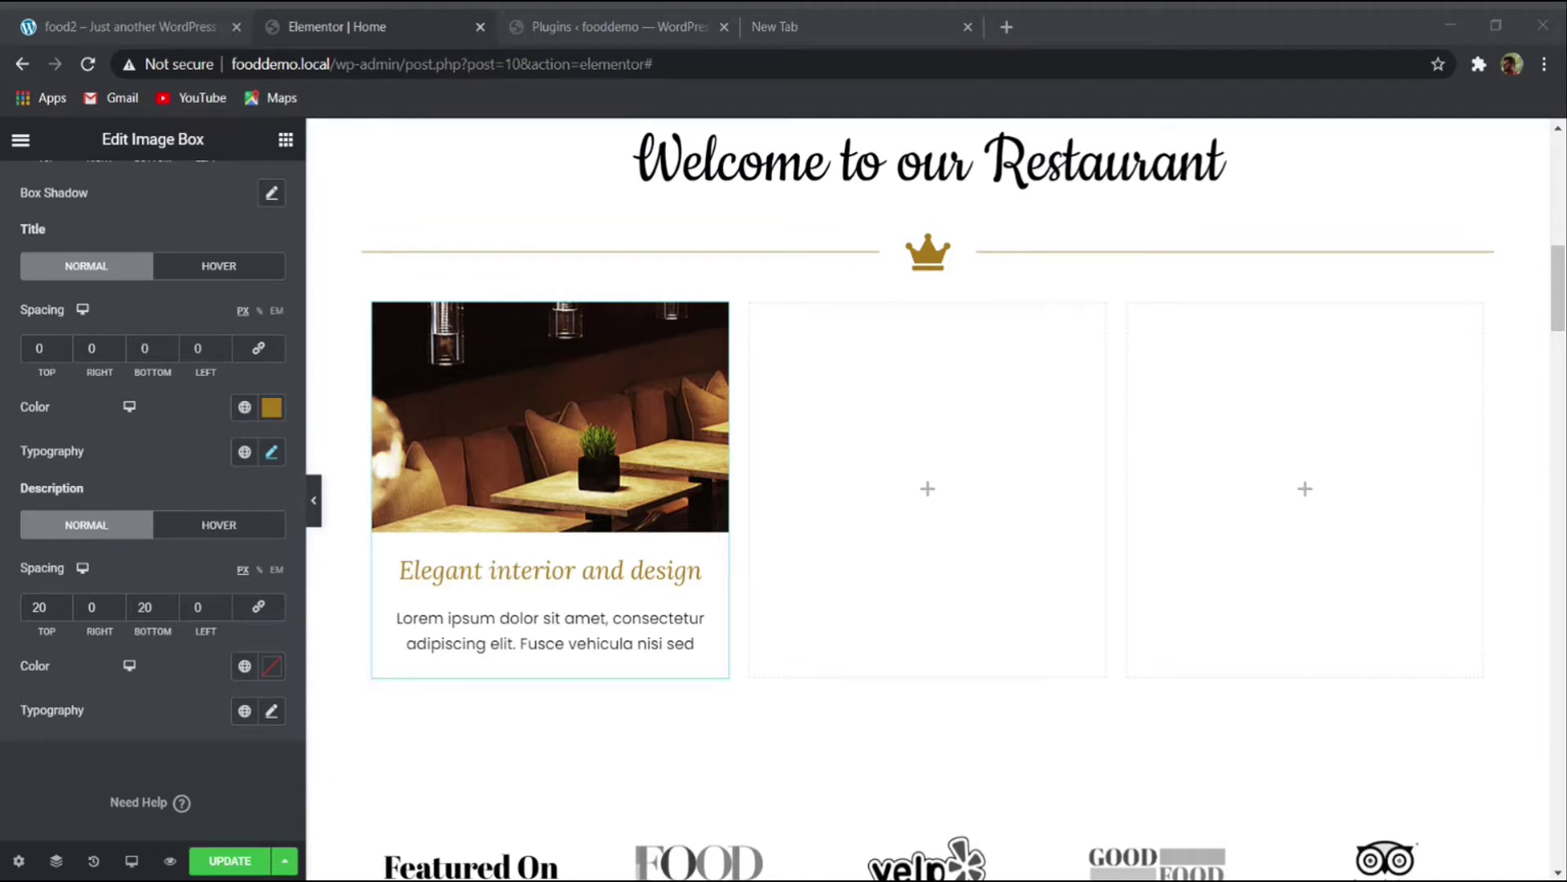
# Step: Set the first image box's description font to Open Sans
pyautogui.click(272, 711)
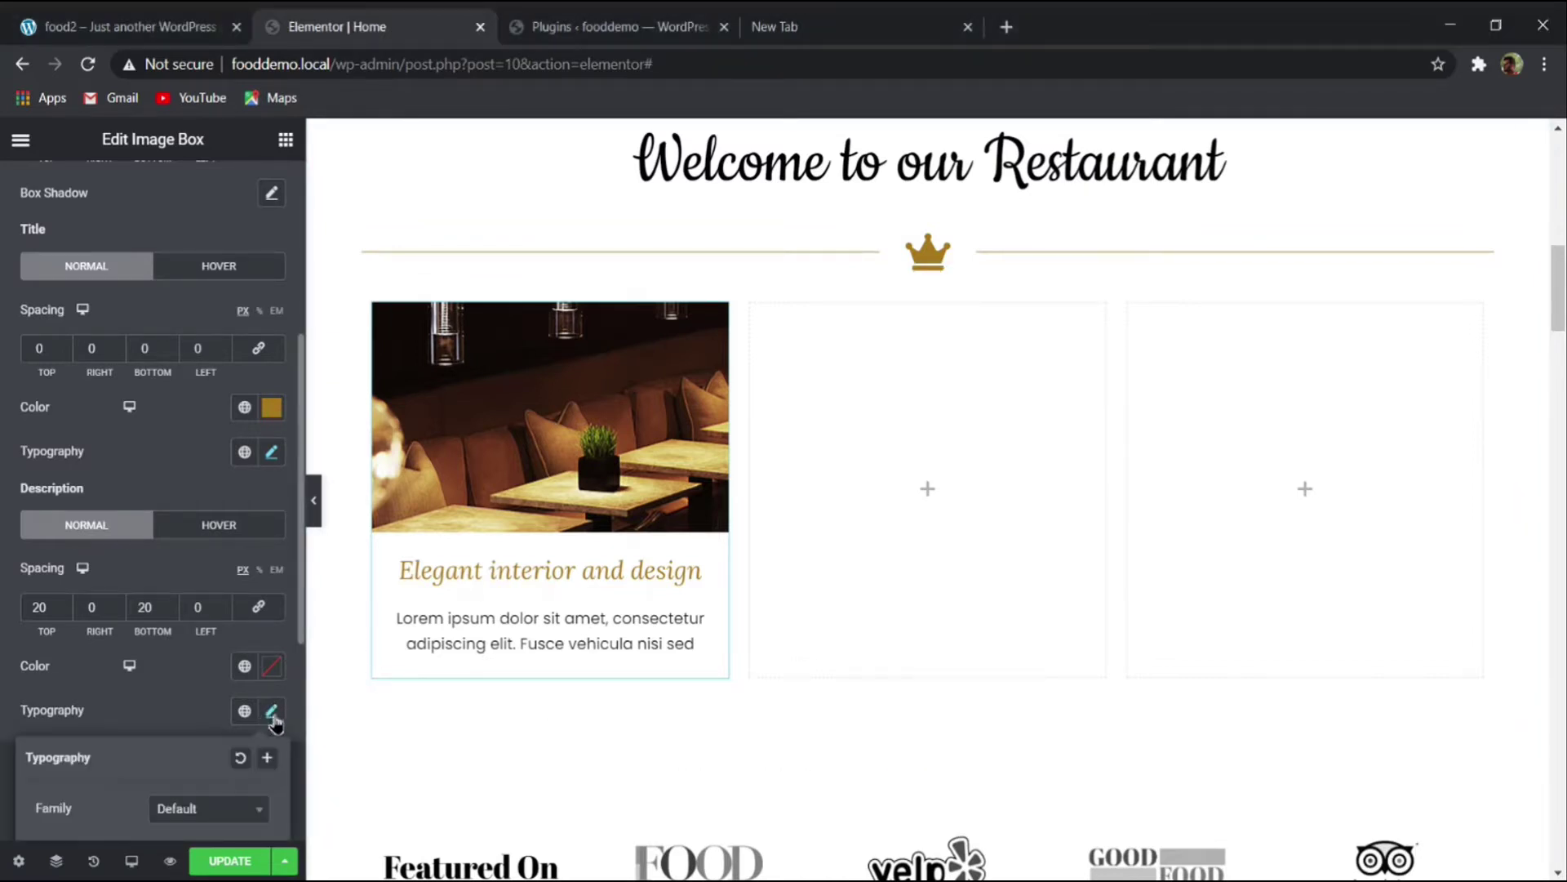
pyautogui.click(304, 641)
pyautogui.scroll(-1, 300, 816)
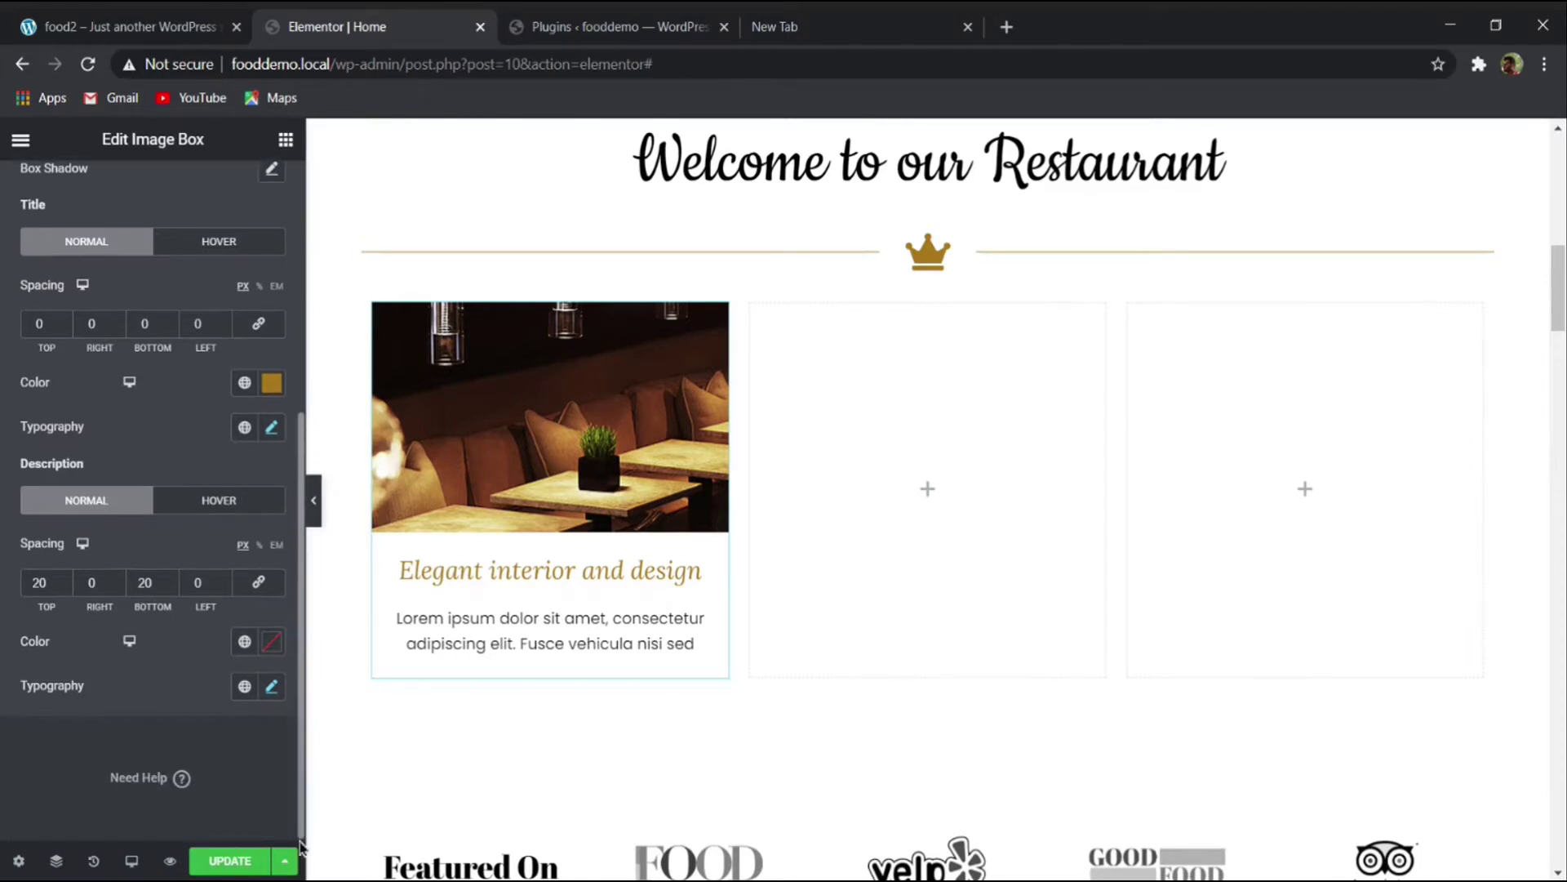
pyautogui.click(272, 686)
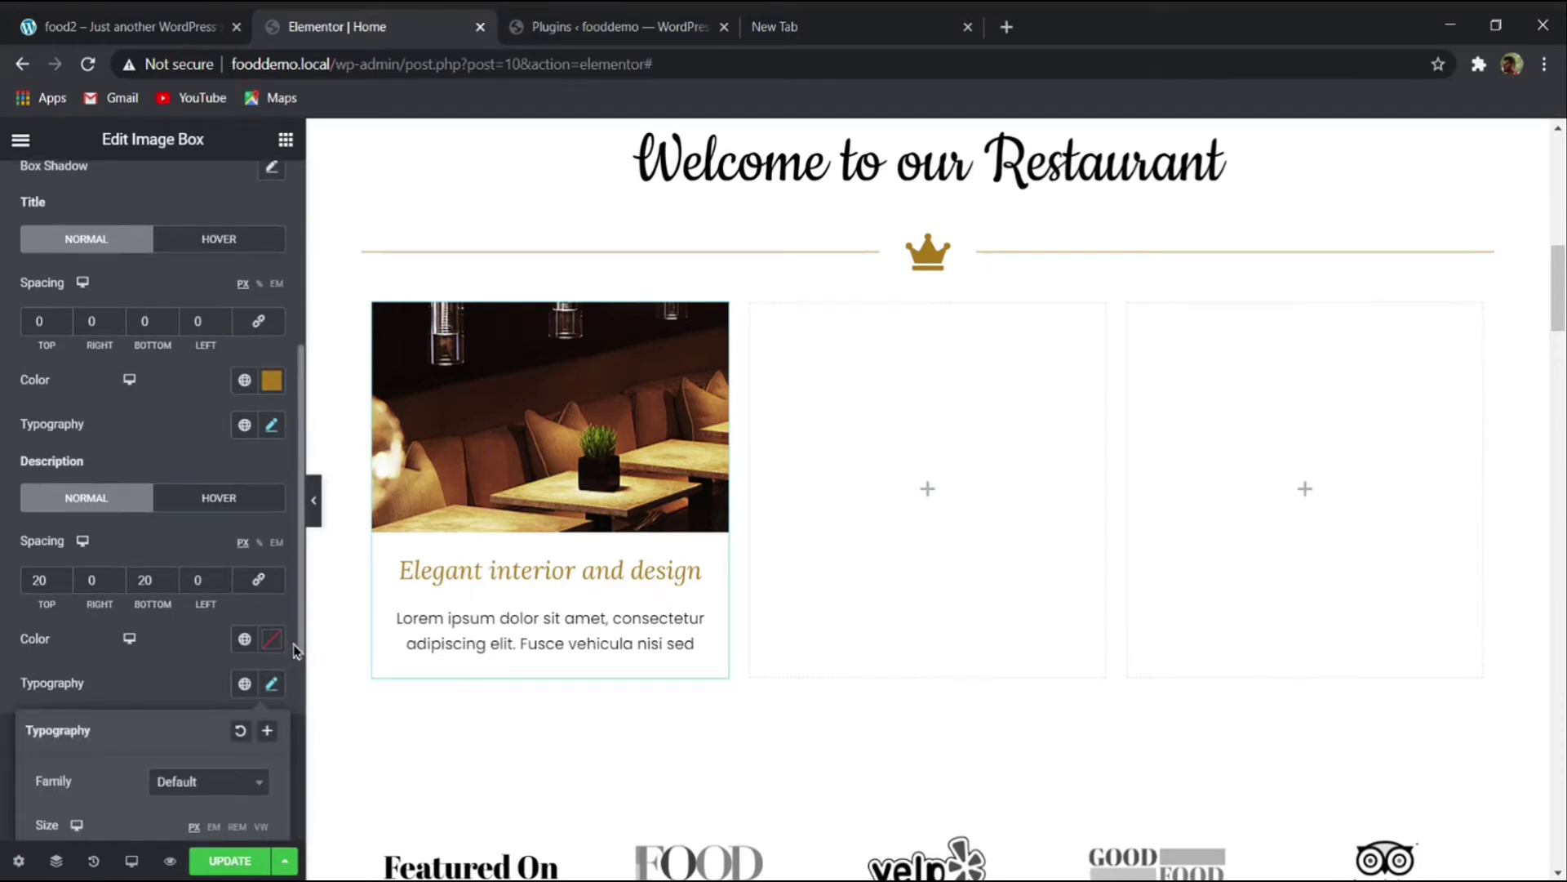
pyautogui.moveTo(301, 651); pyautogui.dragTo(303, 783)
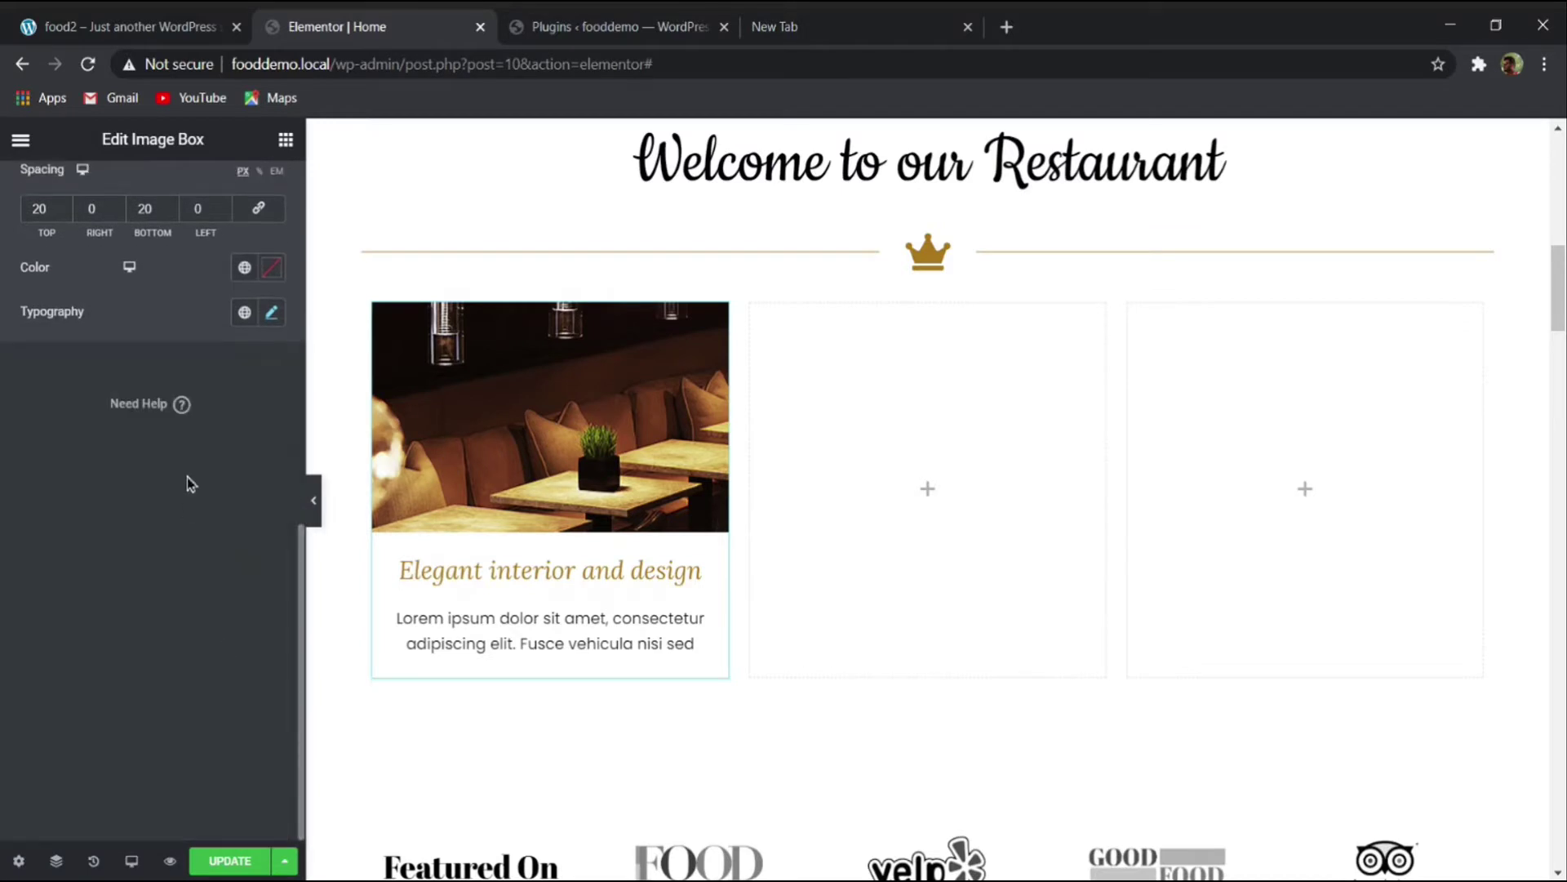
pyautogui.click(272, 314)
pyautogui.click(242, 416)
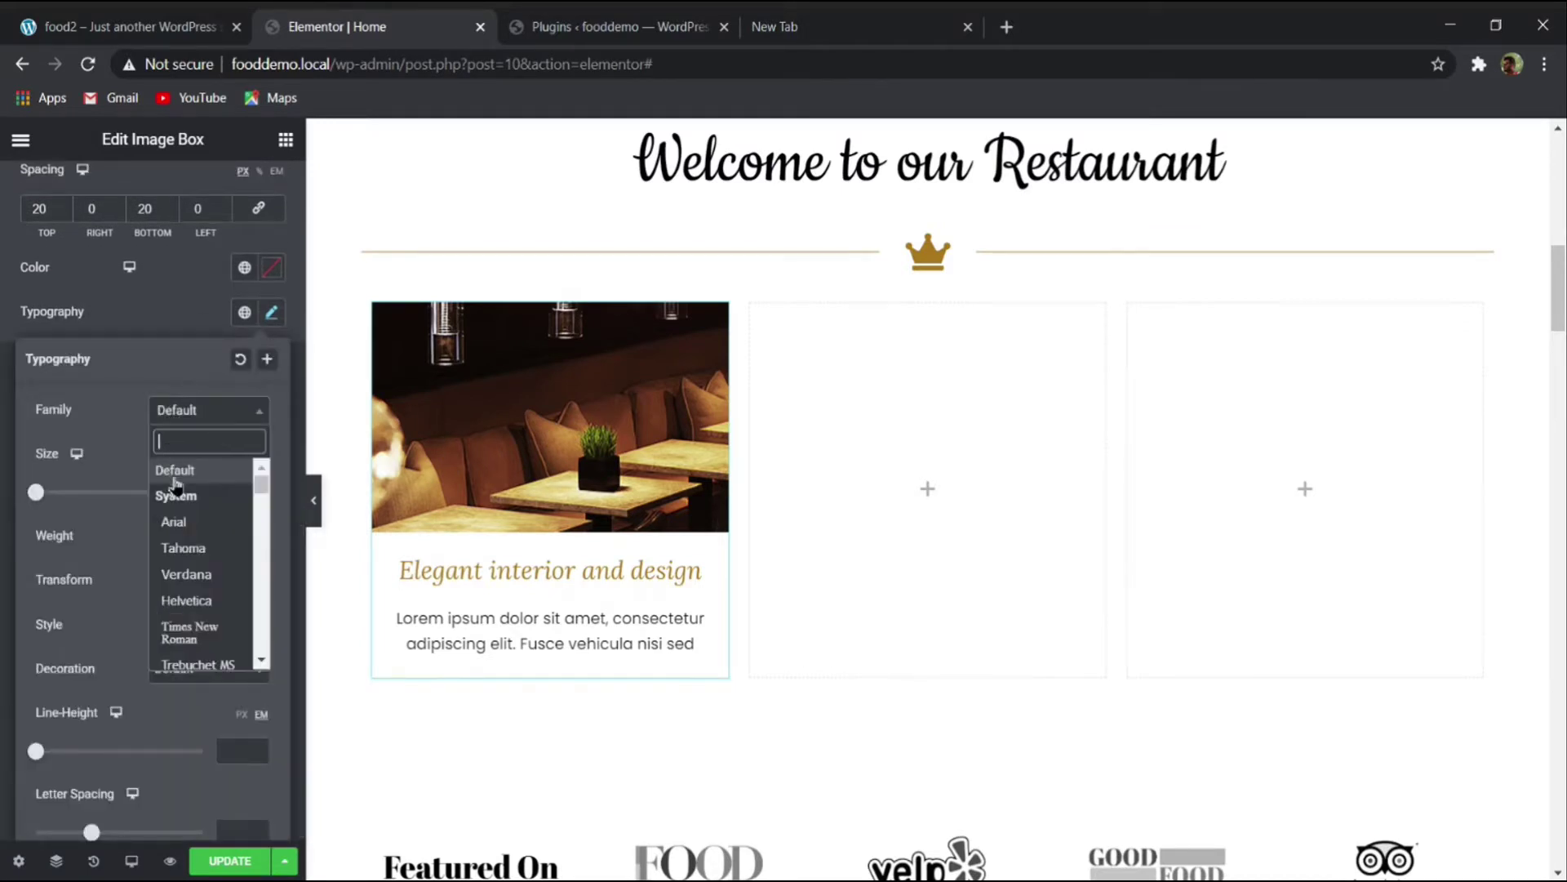
pyautogui.write('opw')
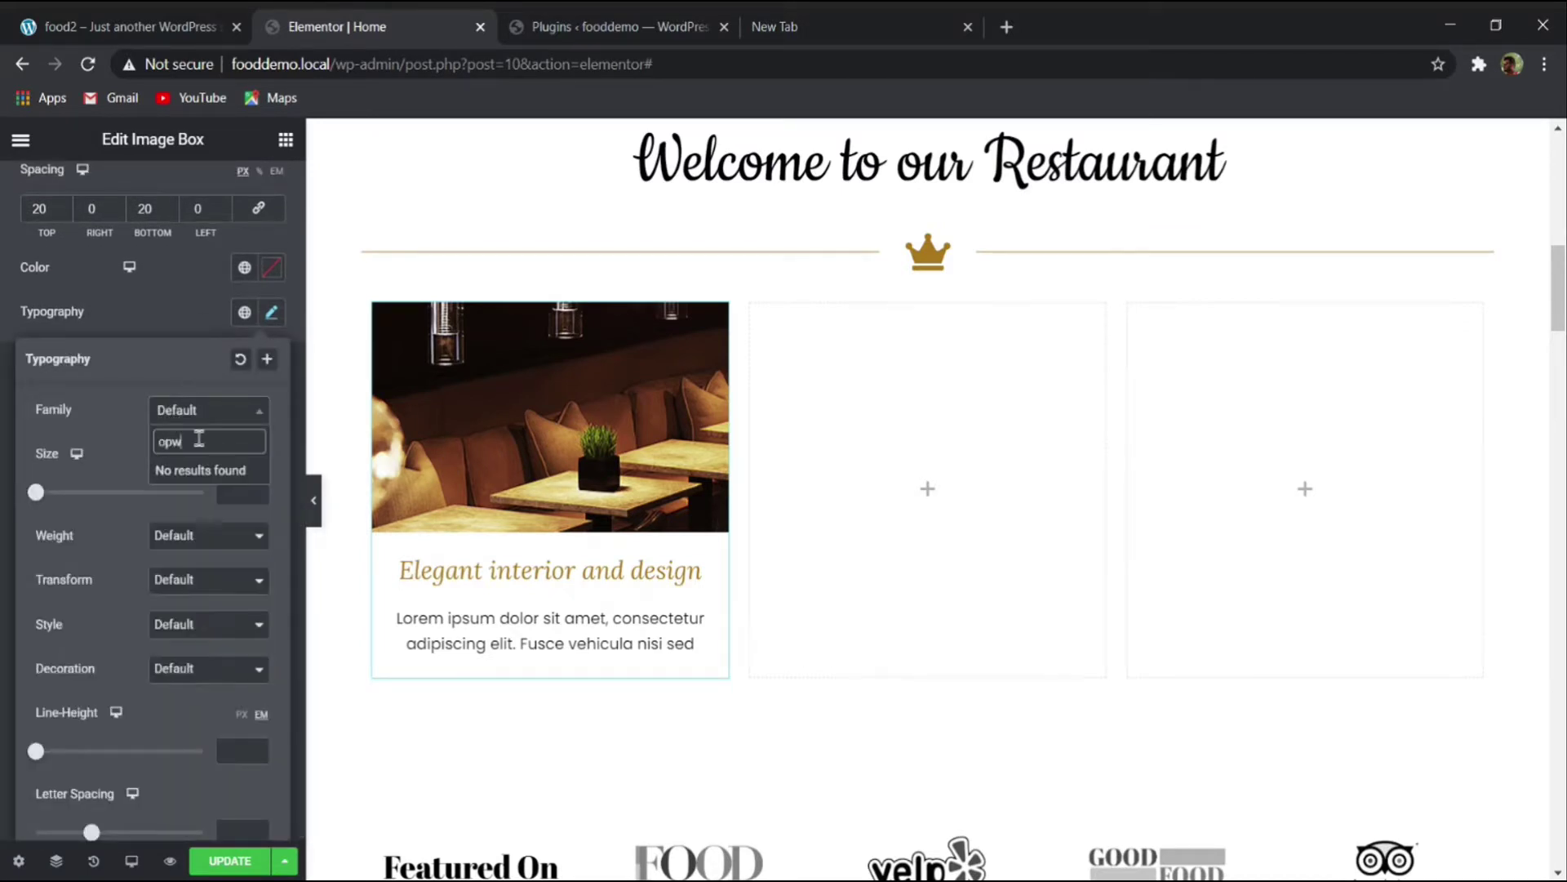
pyautogui.press('BackSpace')
pyautogui.write('e')
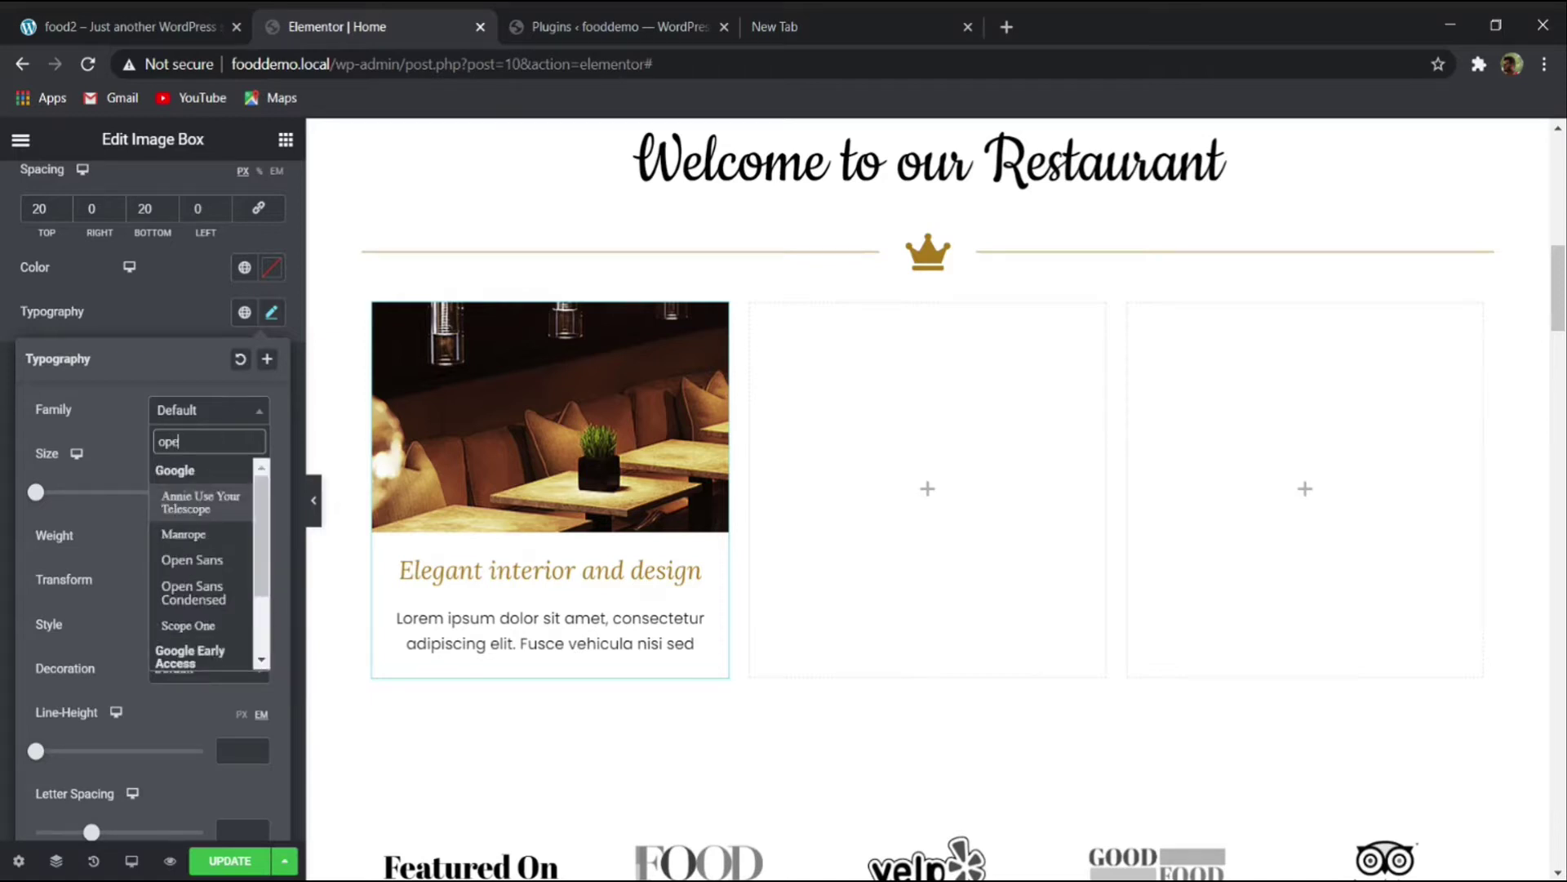
pyautogui.click(199, 561)
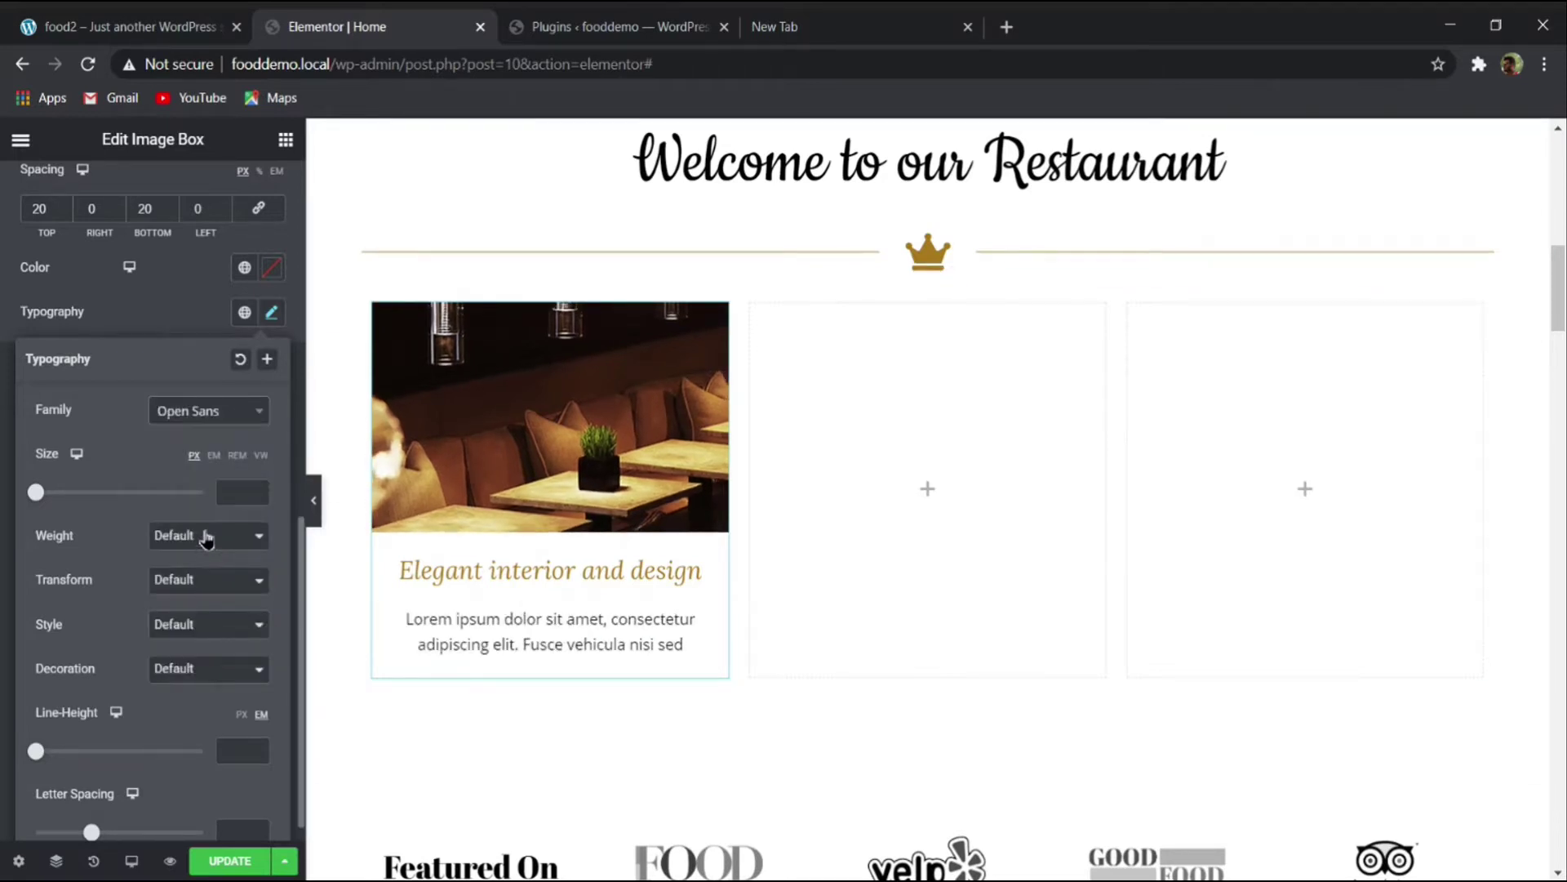
# Step: Give the description text a 14 px size and a 22 line height
pyautogui.click(237, 492)
pyautogui.write('14')
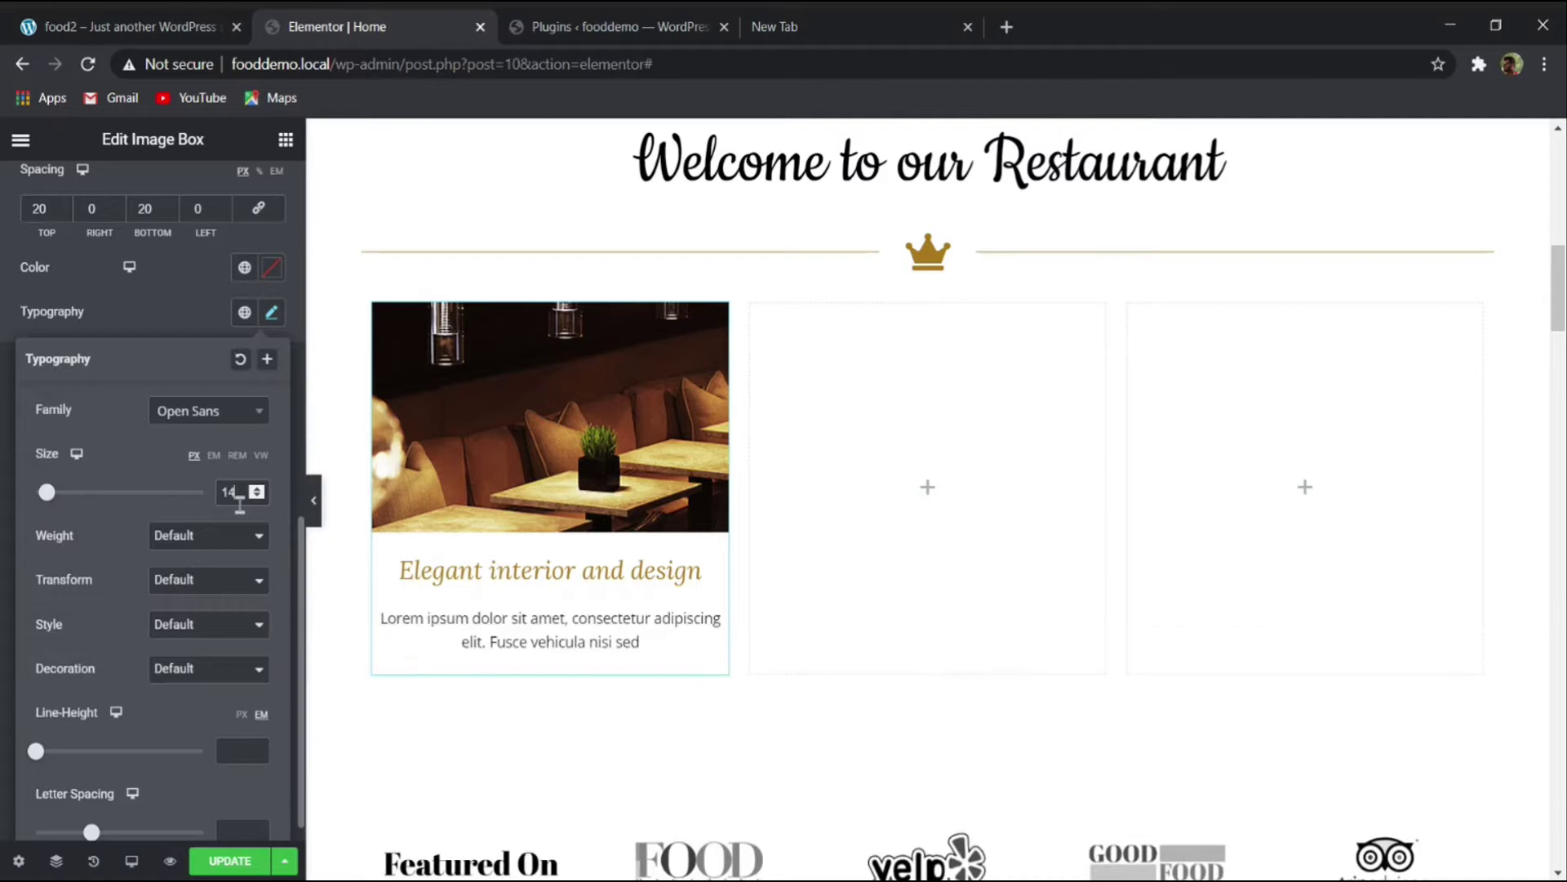
pyautogui.click(240, 745)
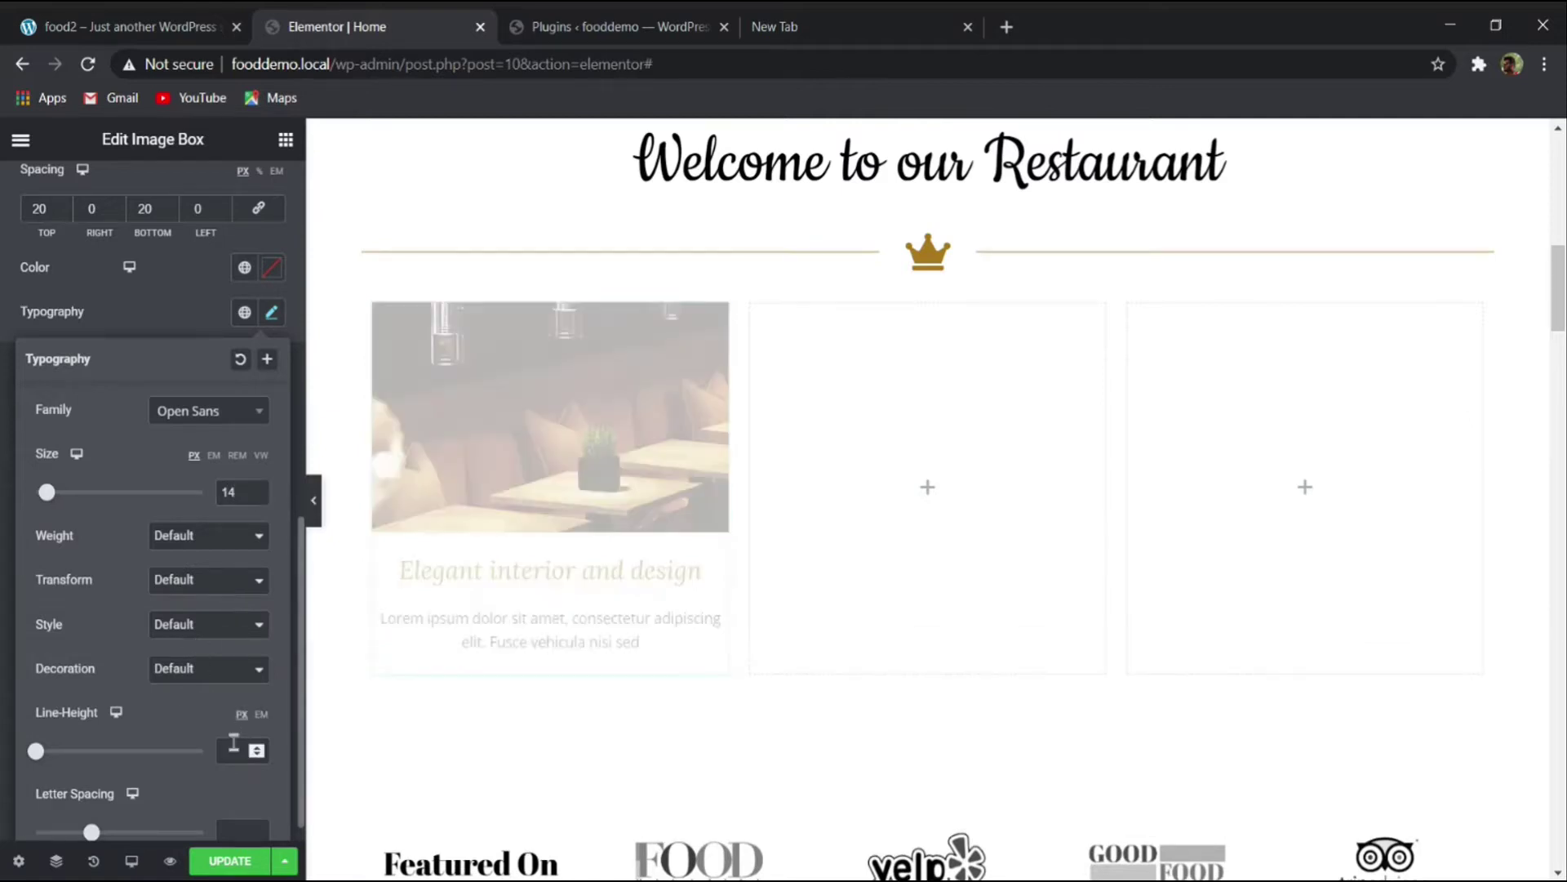
pyautogui.write('22')
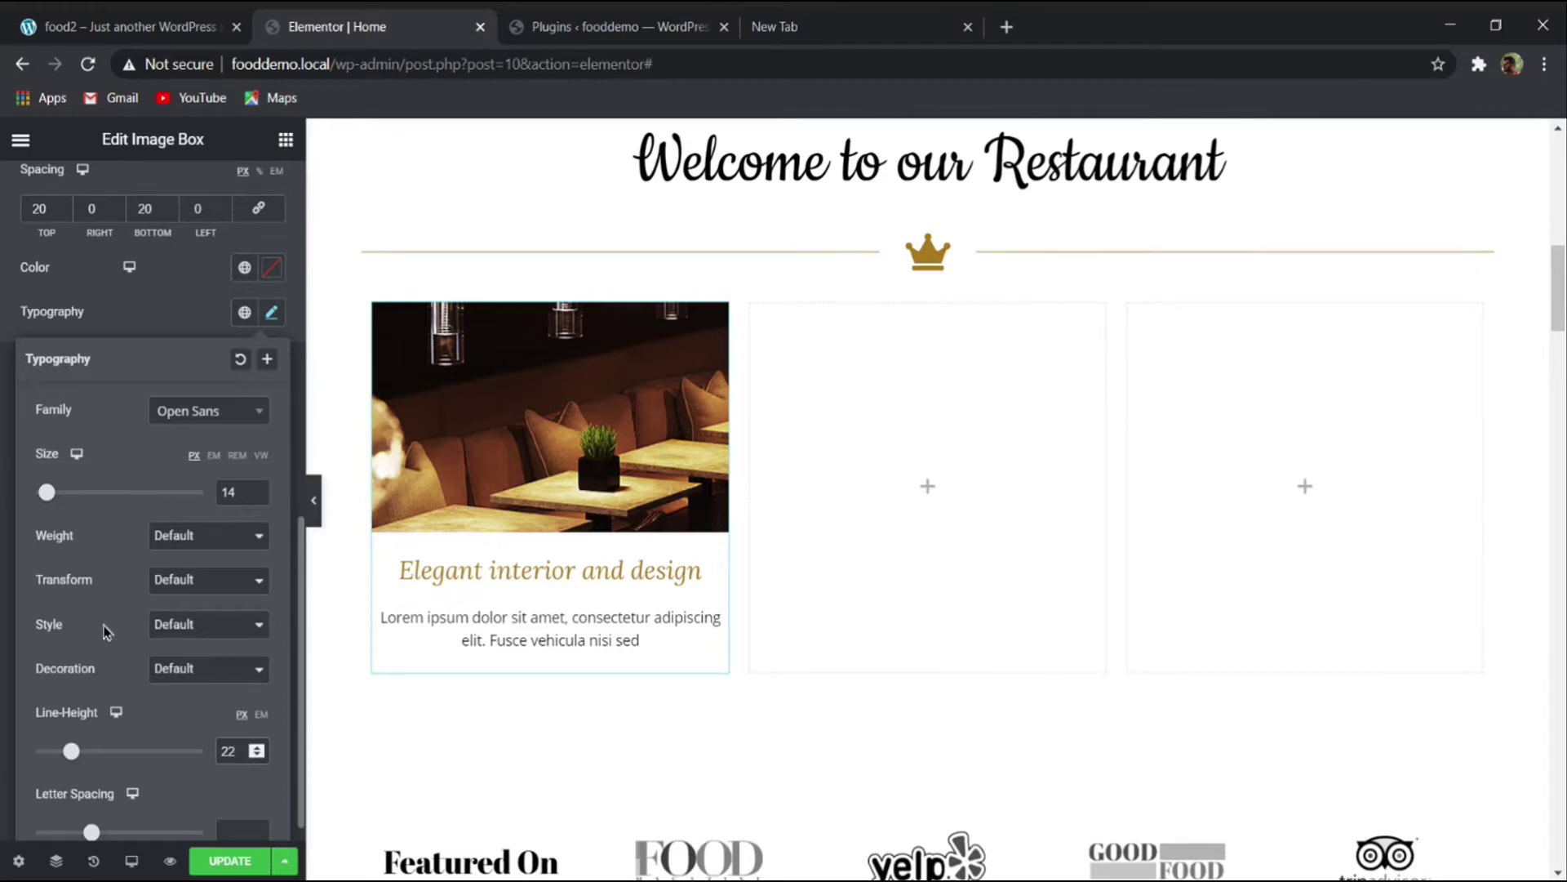
pyautogui.click(131, 329)
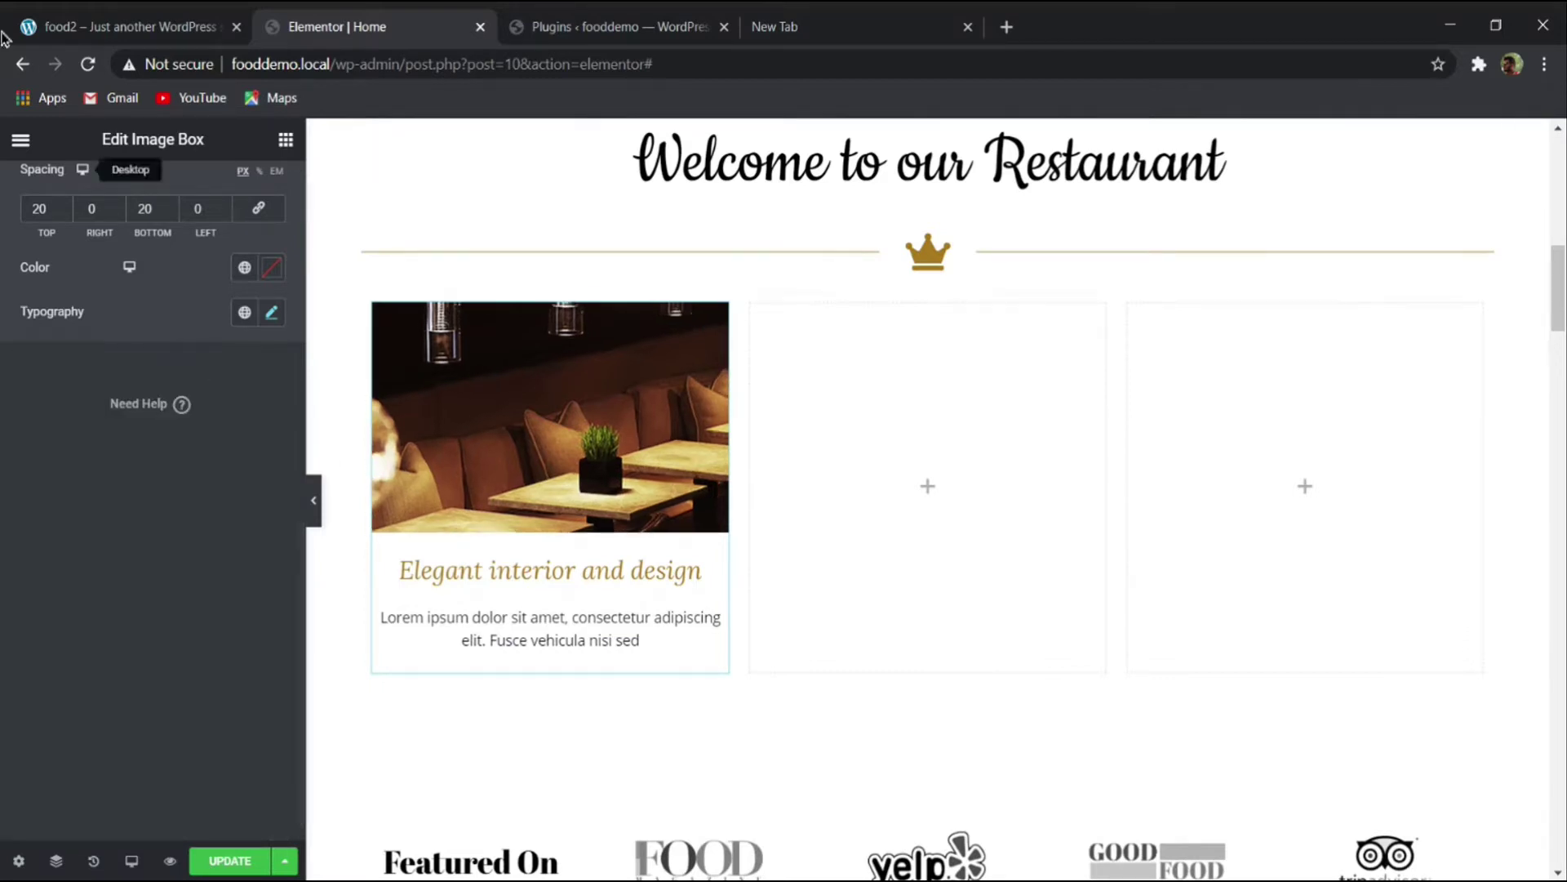
pyautogui.click(115, 26)
# Step: Copy the first image box and paste it into the middle and third columns
pyautogui.click(314, 26)
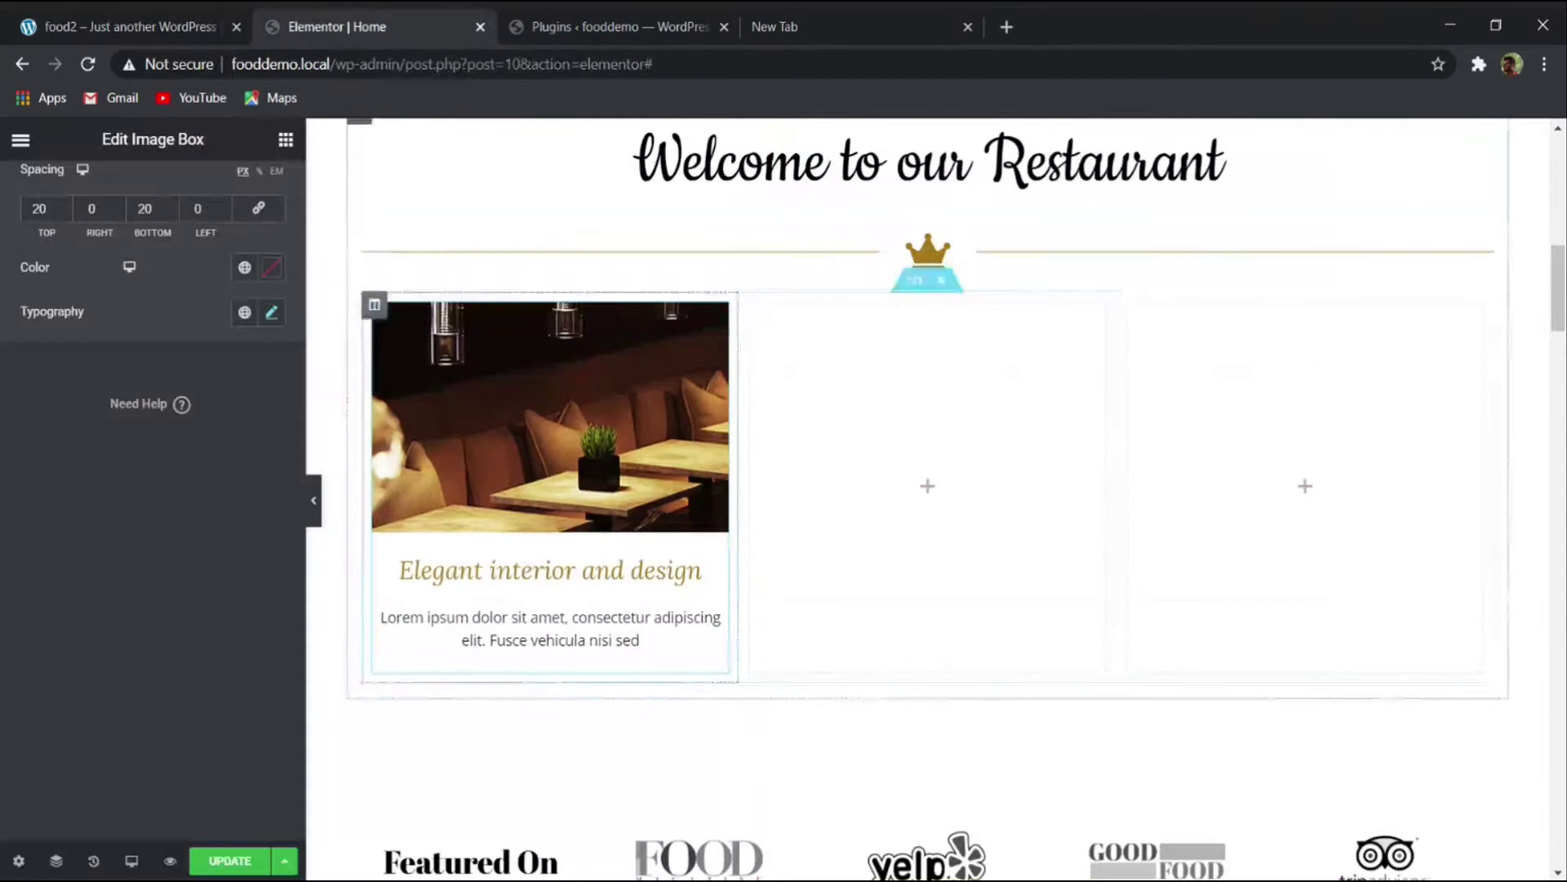
pyautogui.rightClick(519, 436)
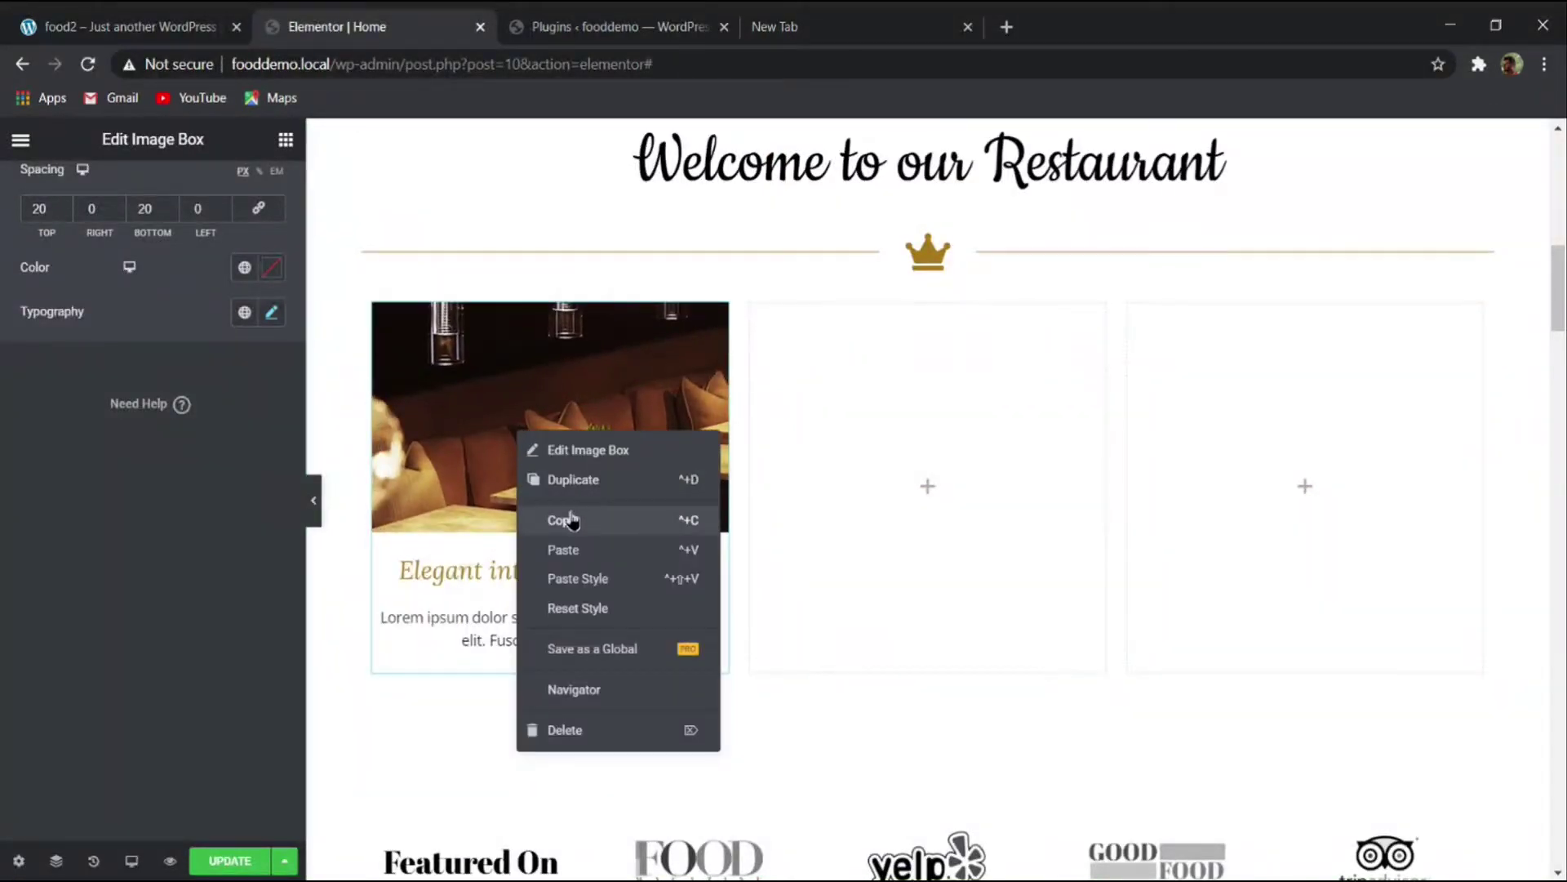
pyautogui.click(572, 520)
pyautogui.rightClick(830, 438)
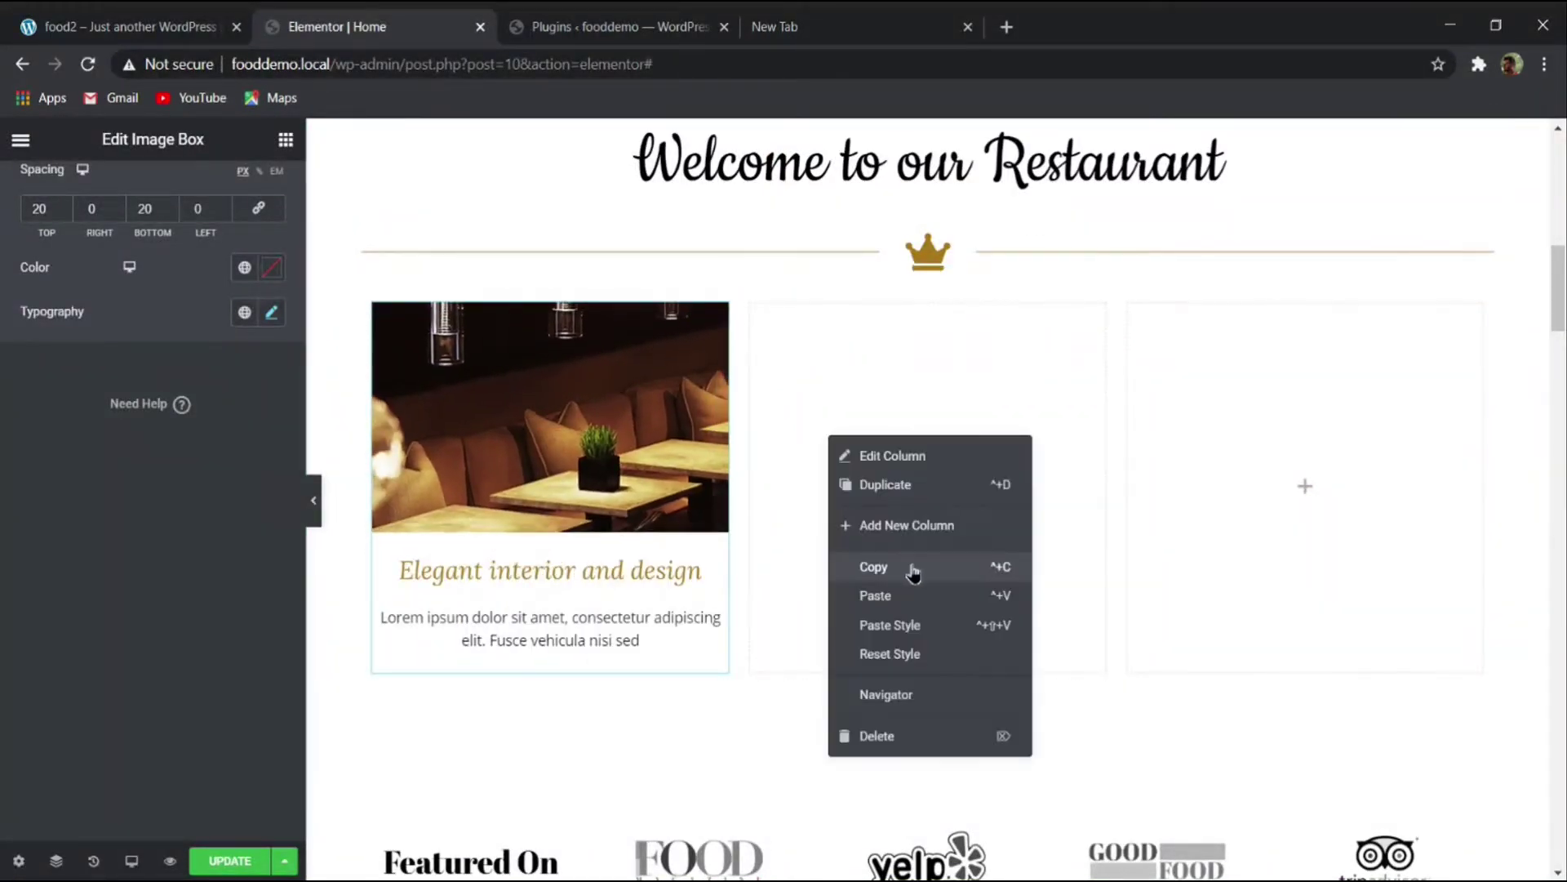
pyautogui.click(907, 594)
pyautogui.rightClick(1242, 415)
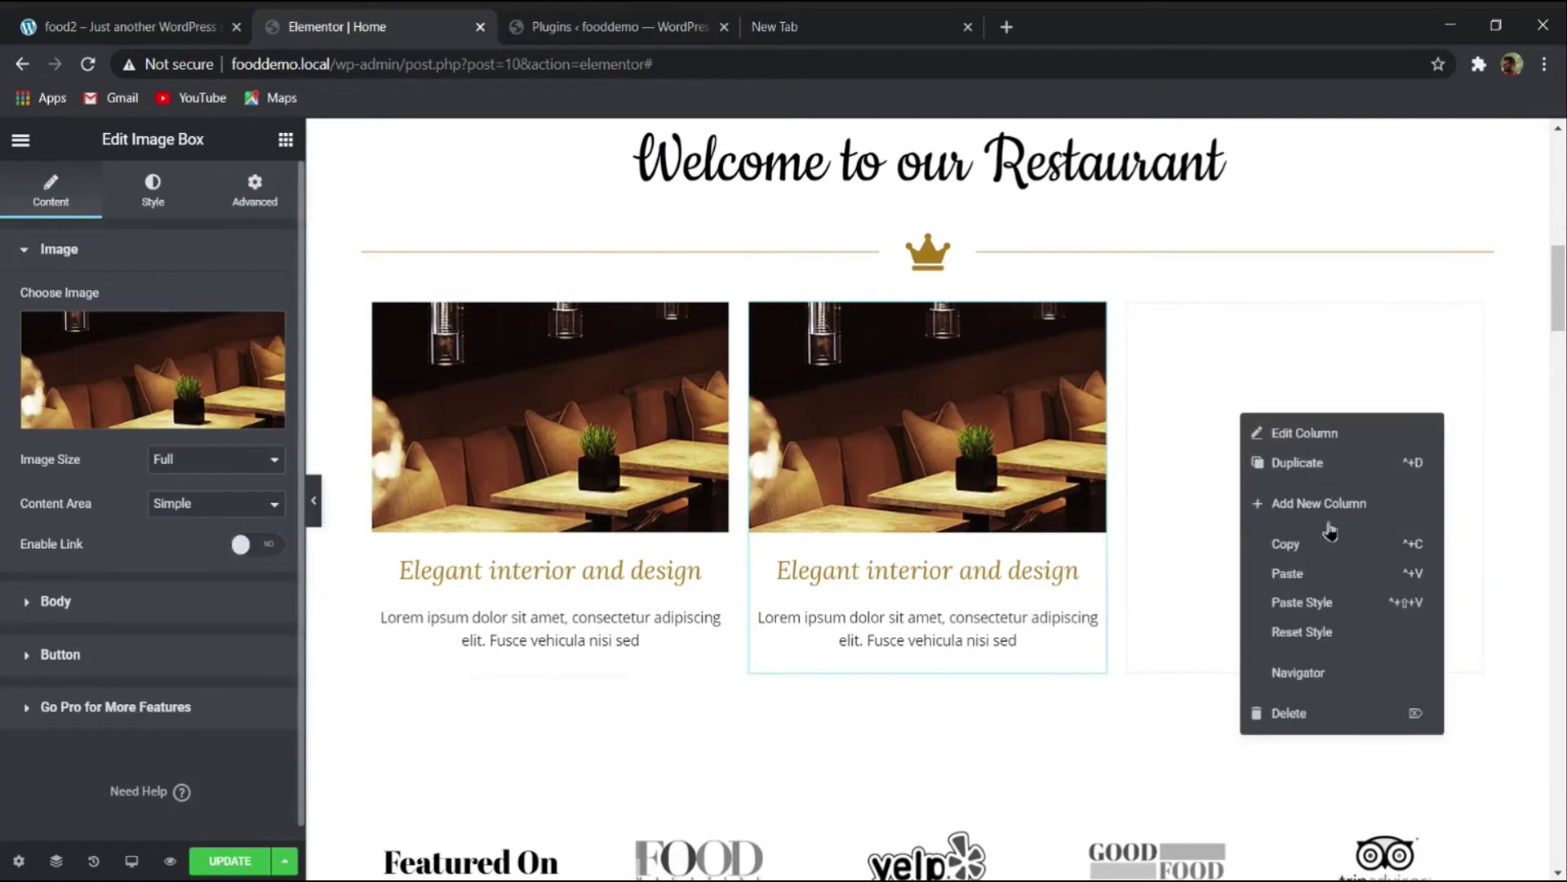
pyautogui.click(1298, 575)
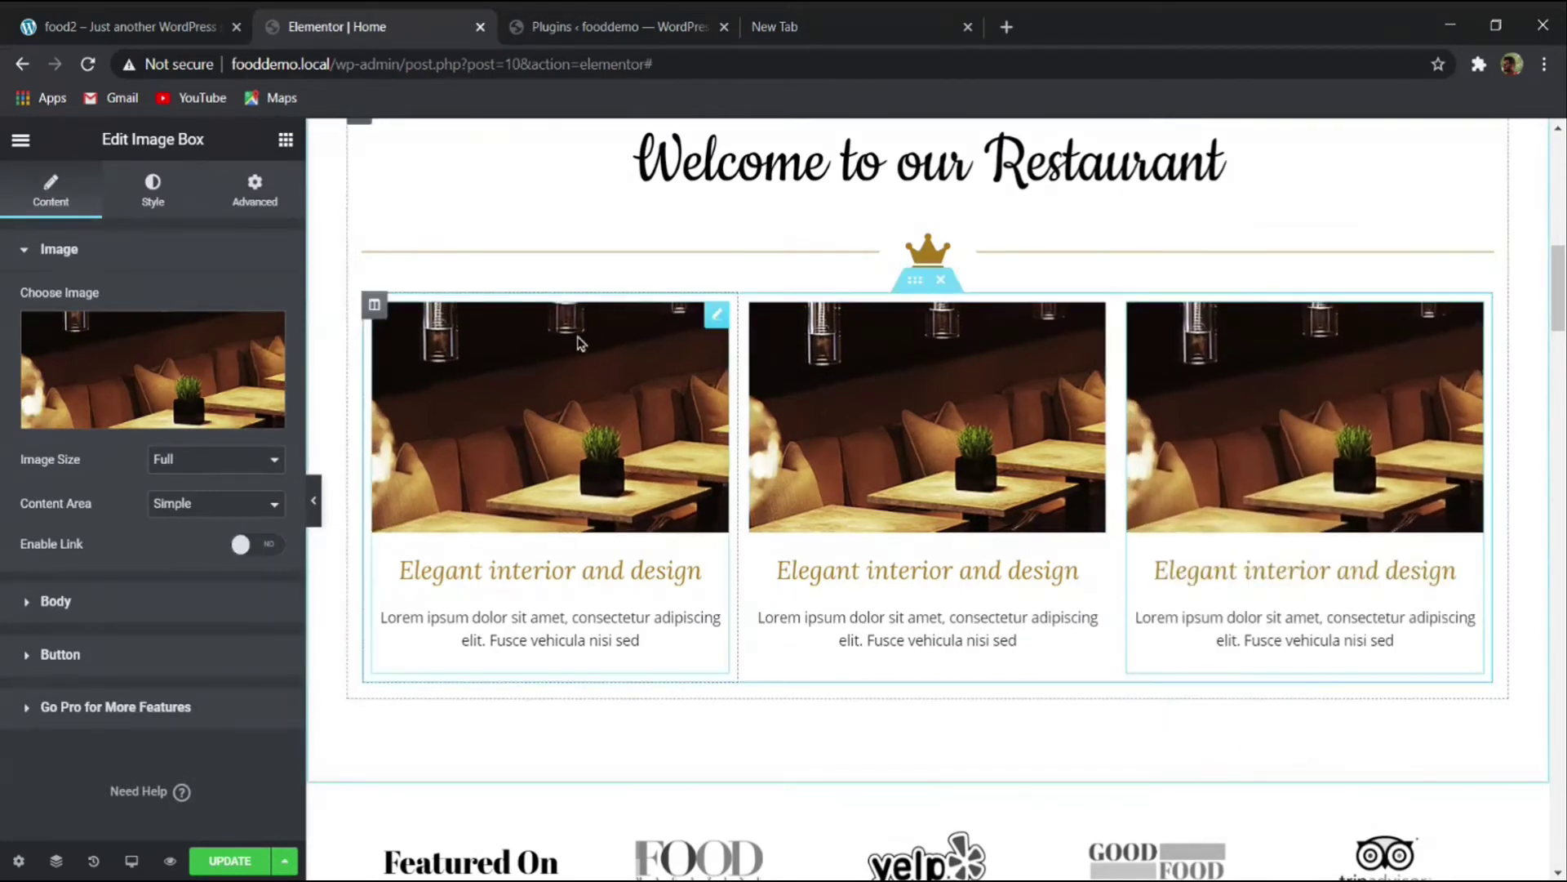
# Step: Swap the third box's image for the wine-pouring photo
pyautogui.hotkey('ctrl', '1')
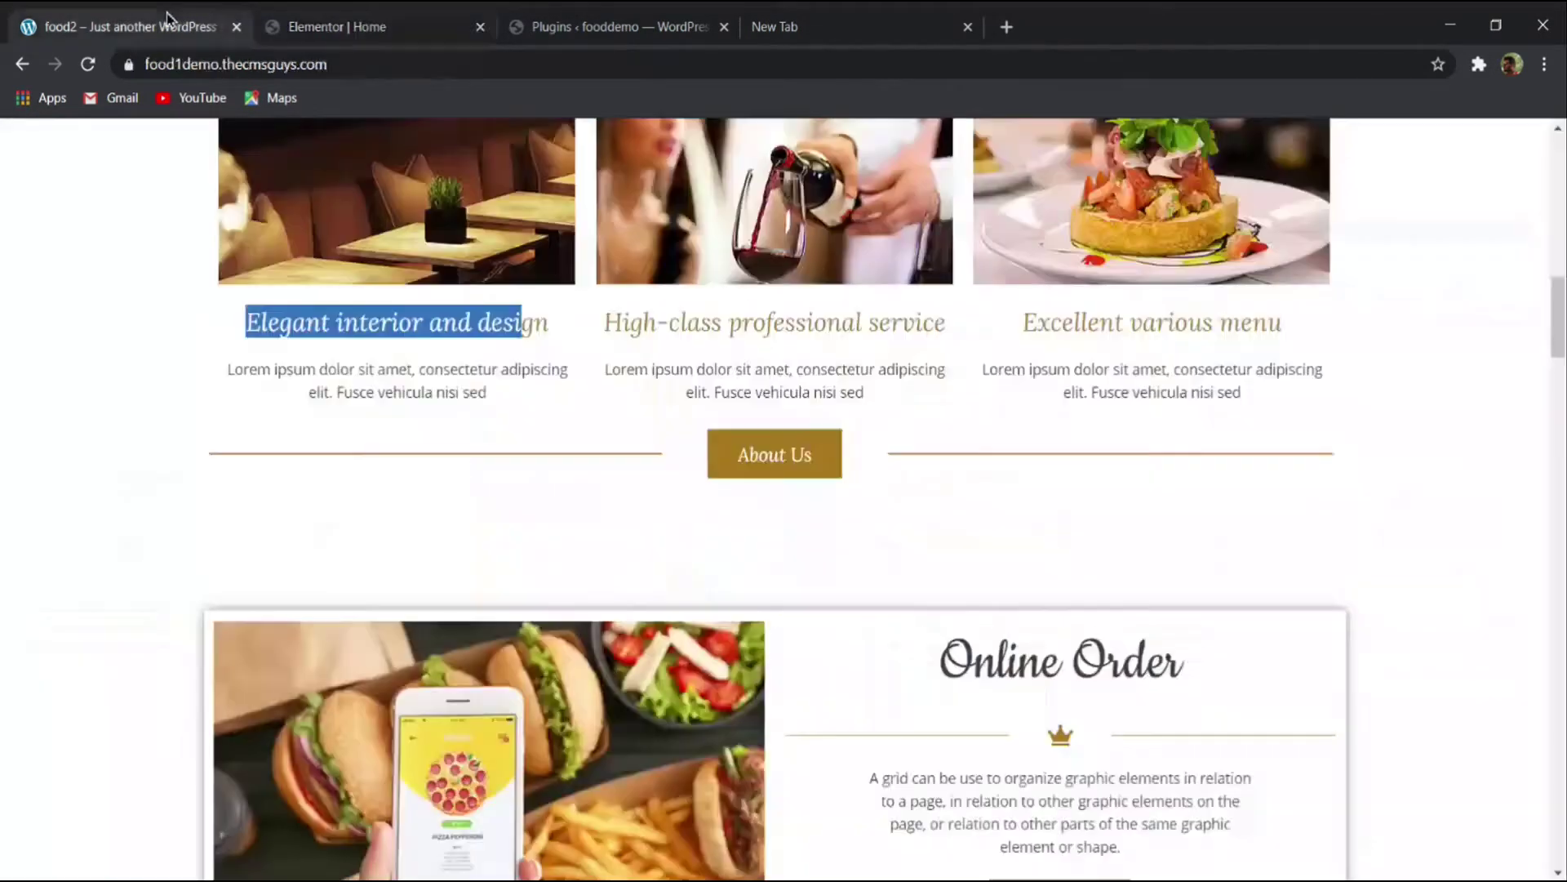
pyautogui.scroll(7, 830, 556)
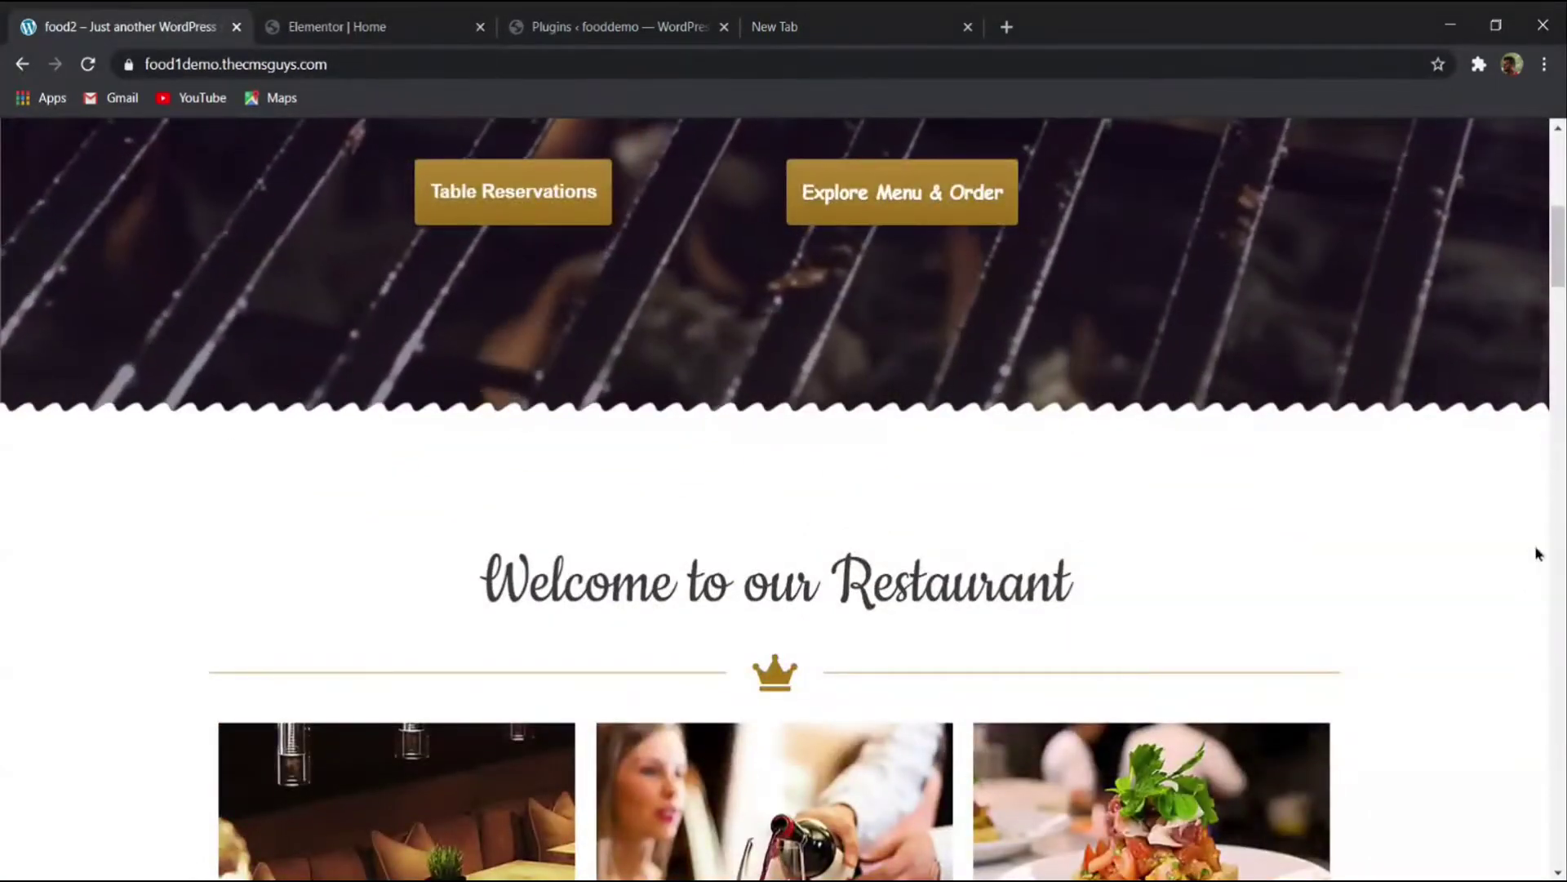
pyautogui.moveTo(1555, 282); pyautogui.dragTo(1555, 327)
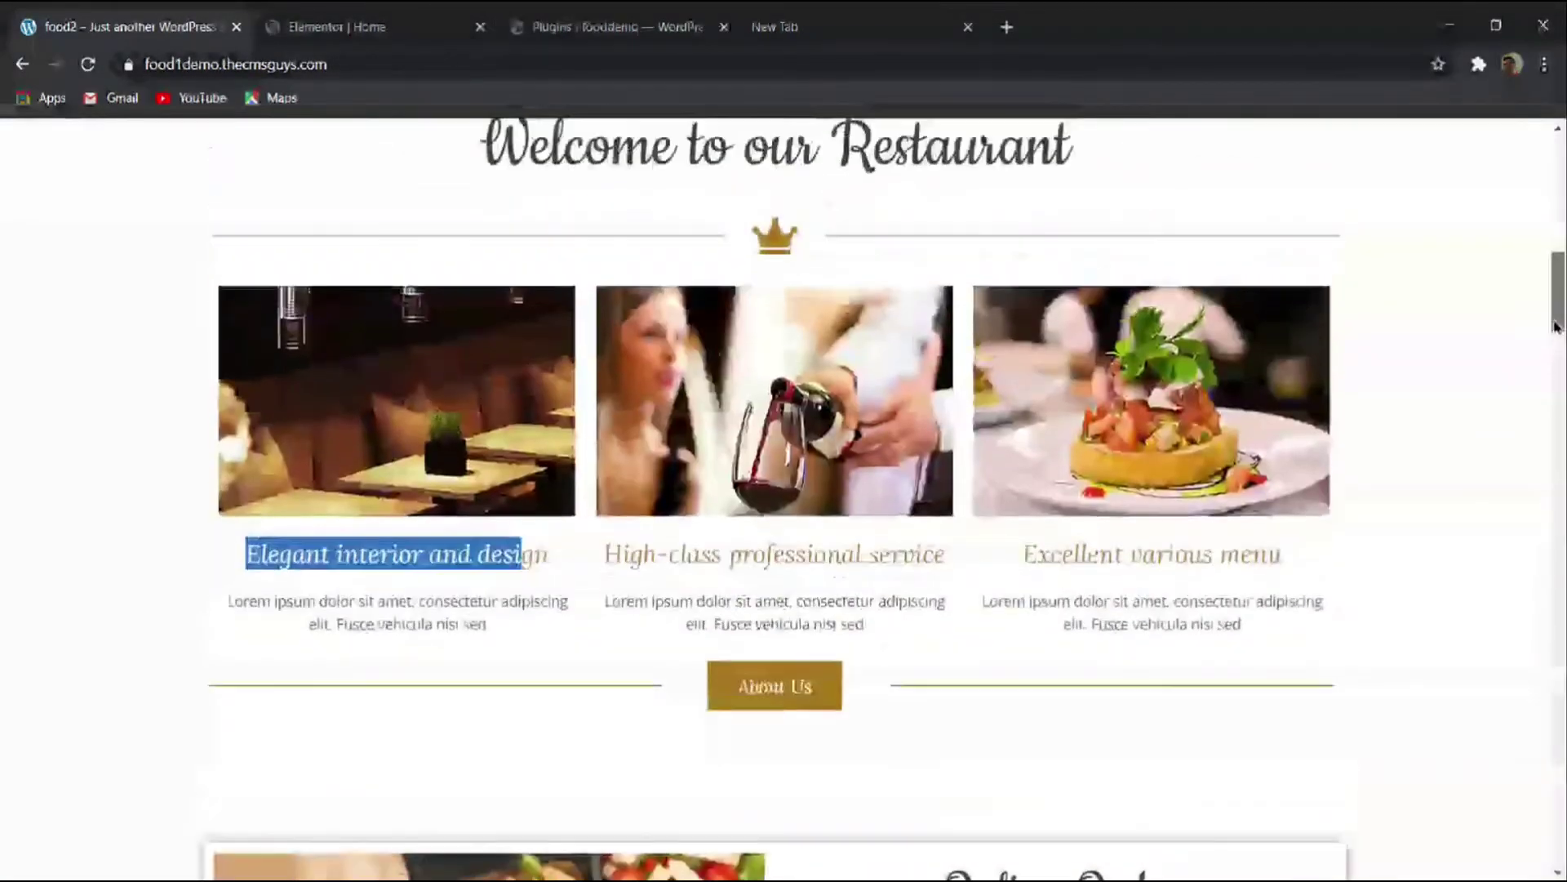
pyautogui.hotkey('ctrl', '2')
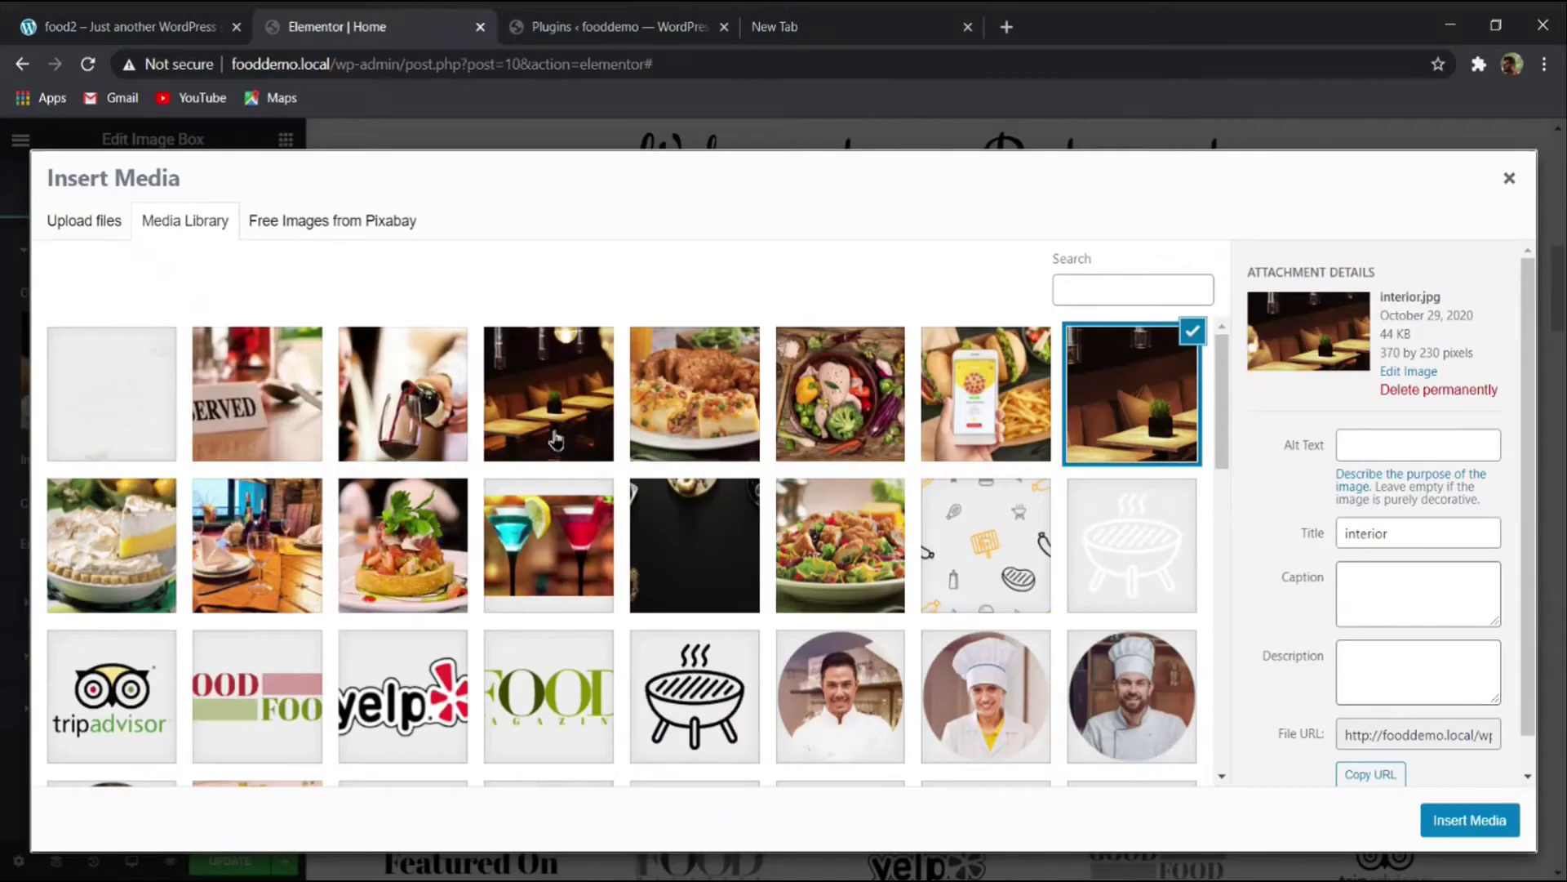
pyautogui.click(403, 394)
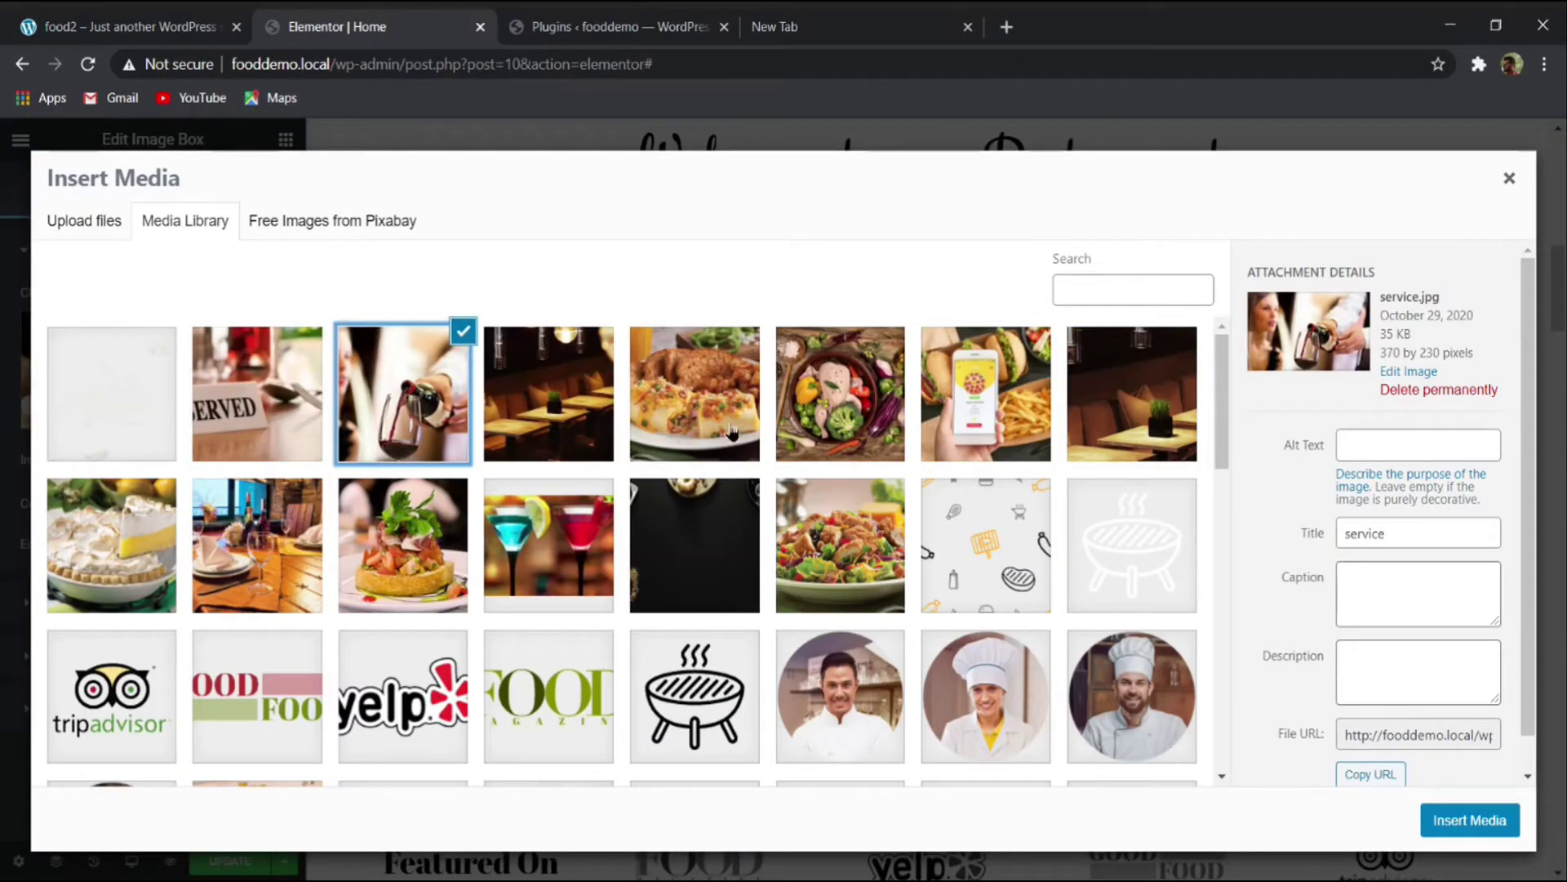
pyautogui.click(1470, 819)
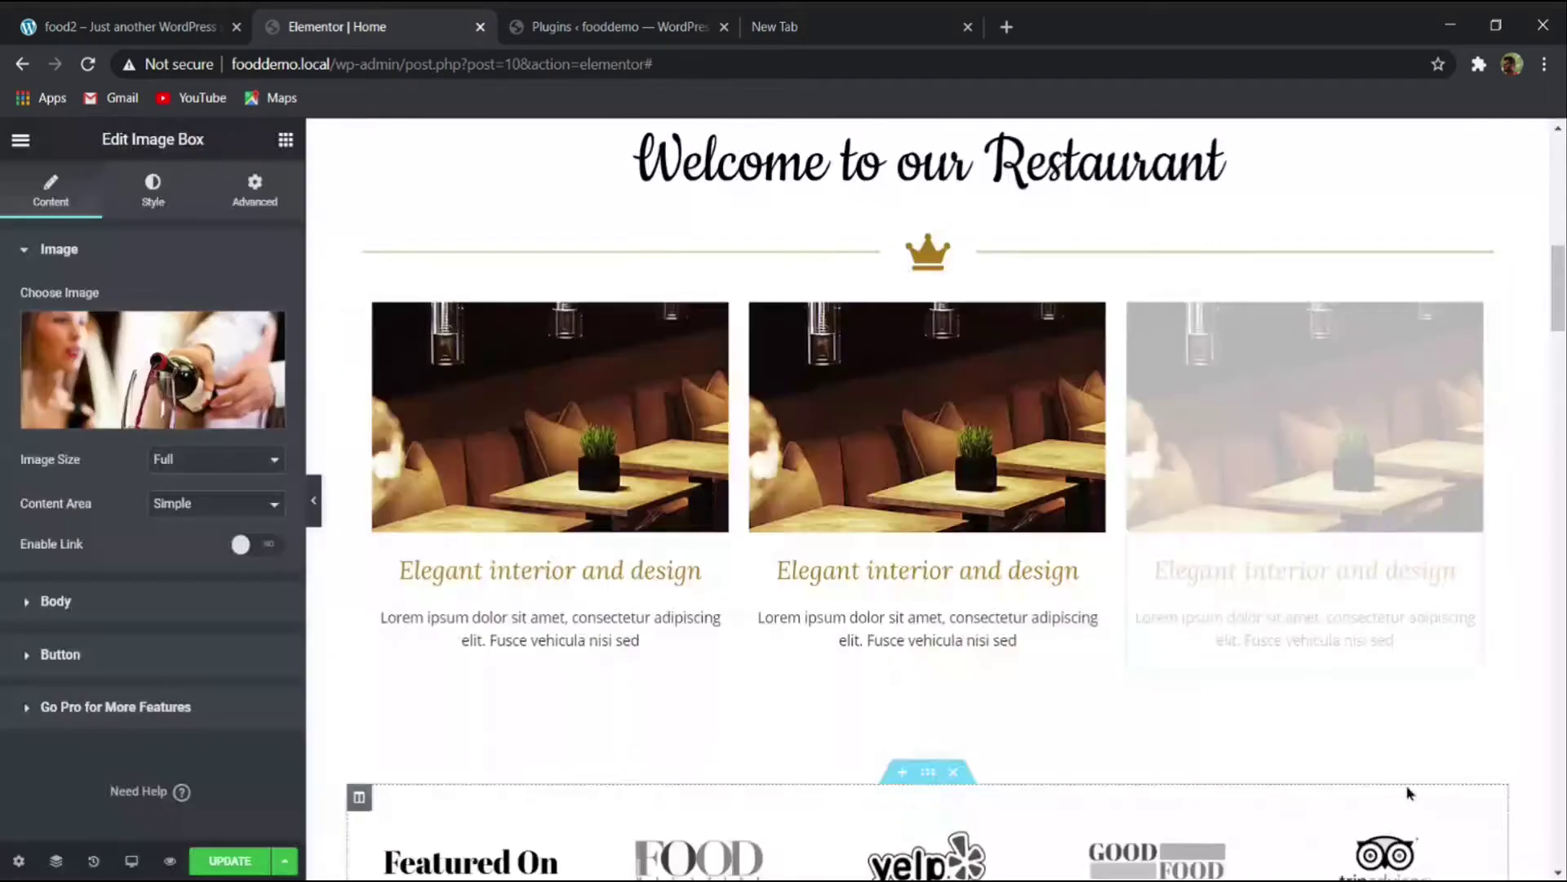
# Step: Swap the second box's image for the dessert tart photo and copy the reference caption
pyautogui.click(959, 453)
pyautogui.click(153, 399)
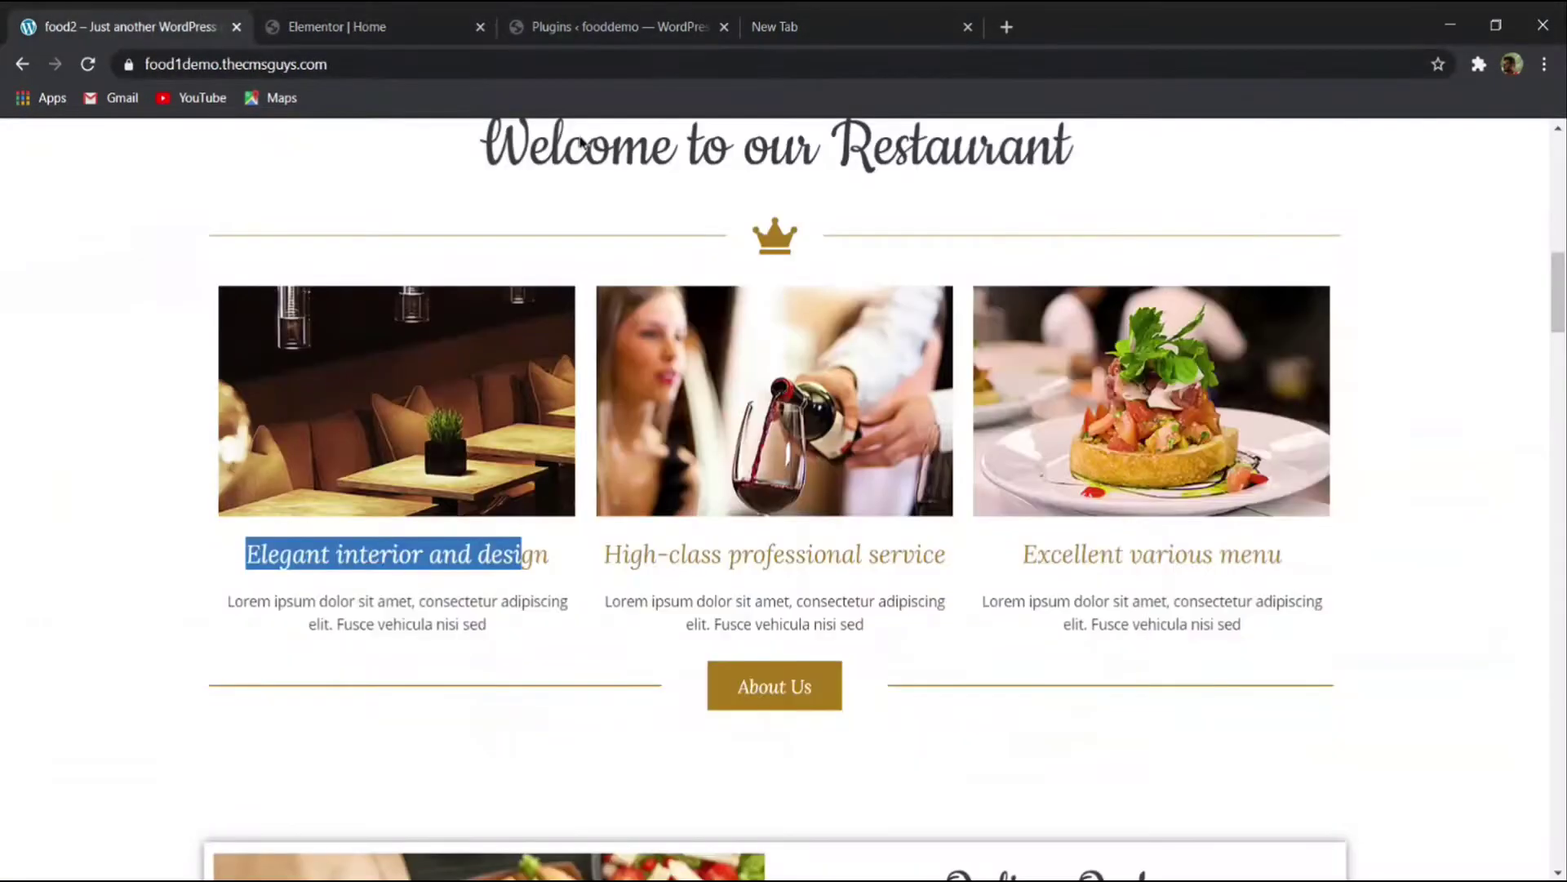
pyautogui.click(474, 18)
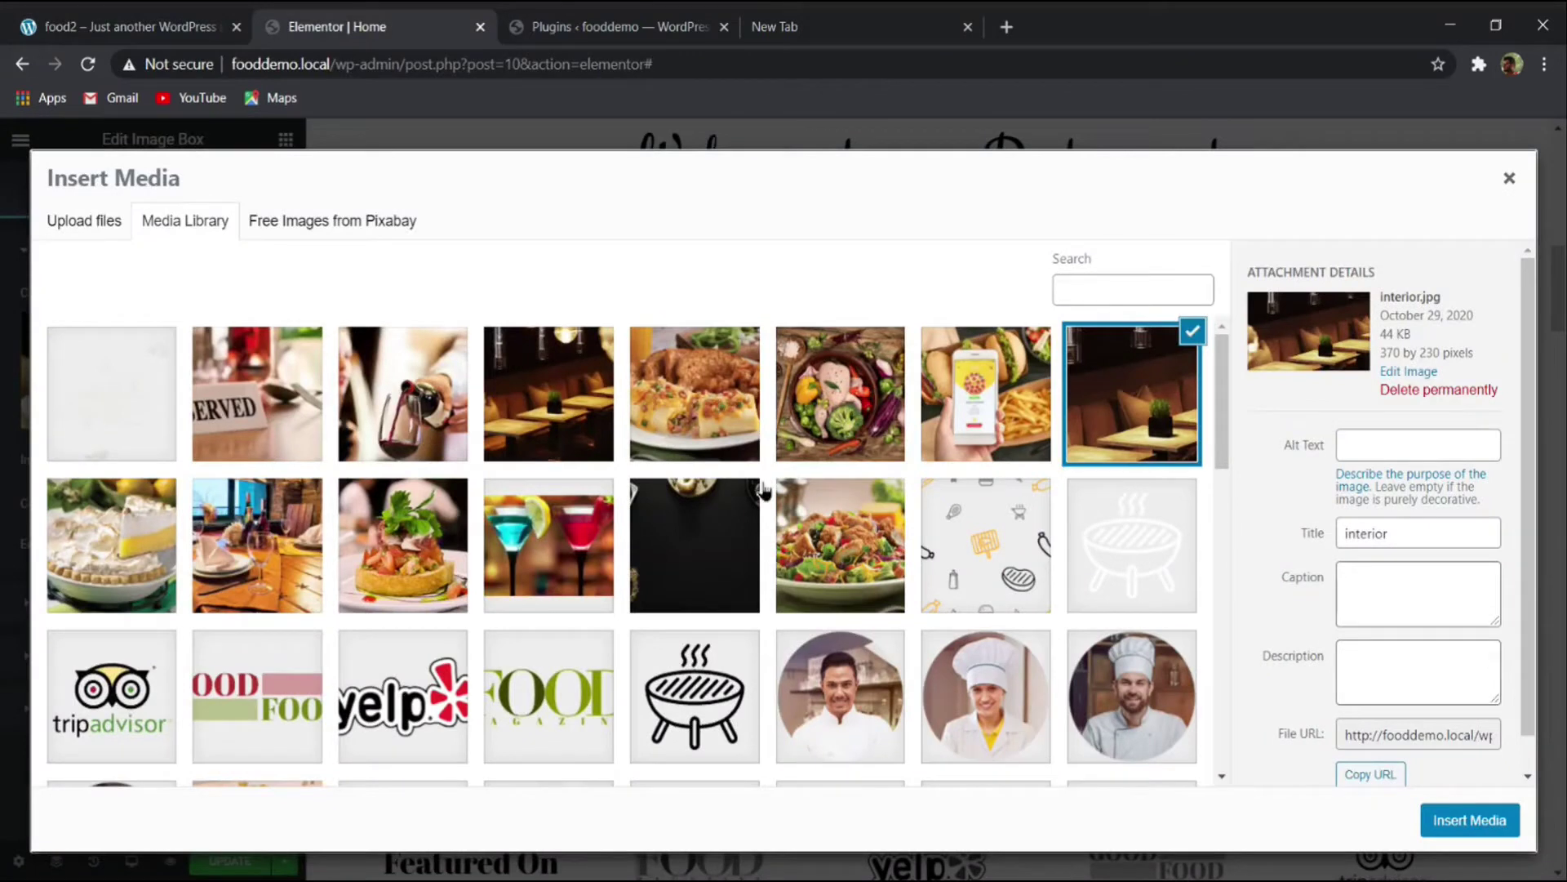
pyautogui.click(403, 545)
pyautogui.click(1436, 818)
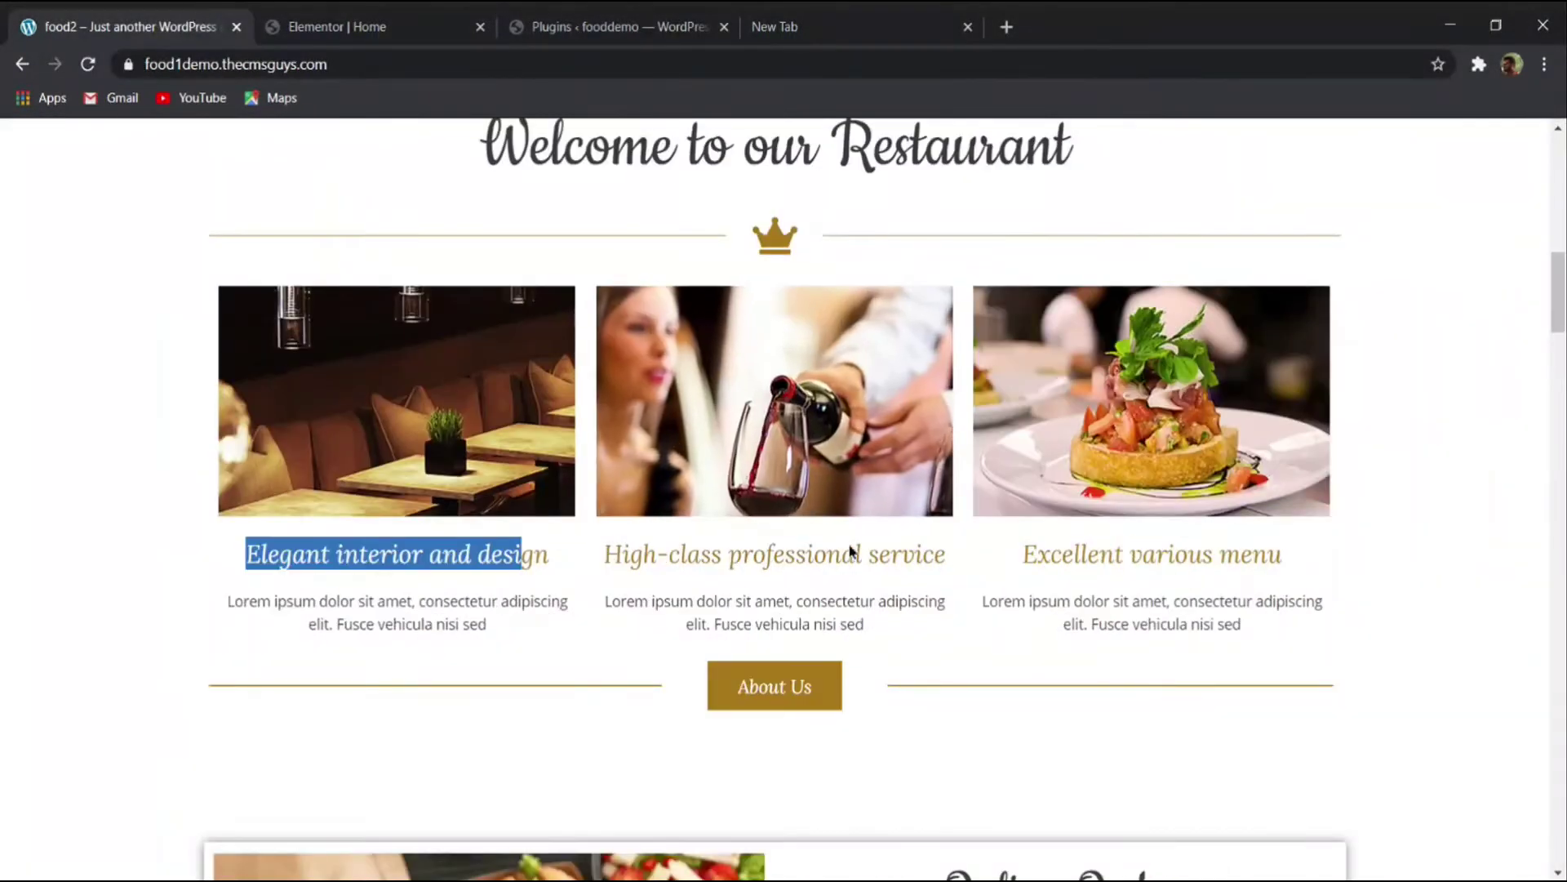
pyautogui.moveTo(947, 559); pyautogui.dragTo(610, 565)
pyautogui.hotkey('ctrl', 'c')
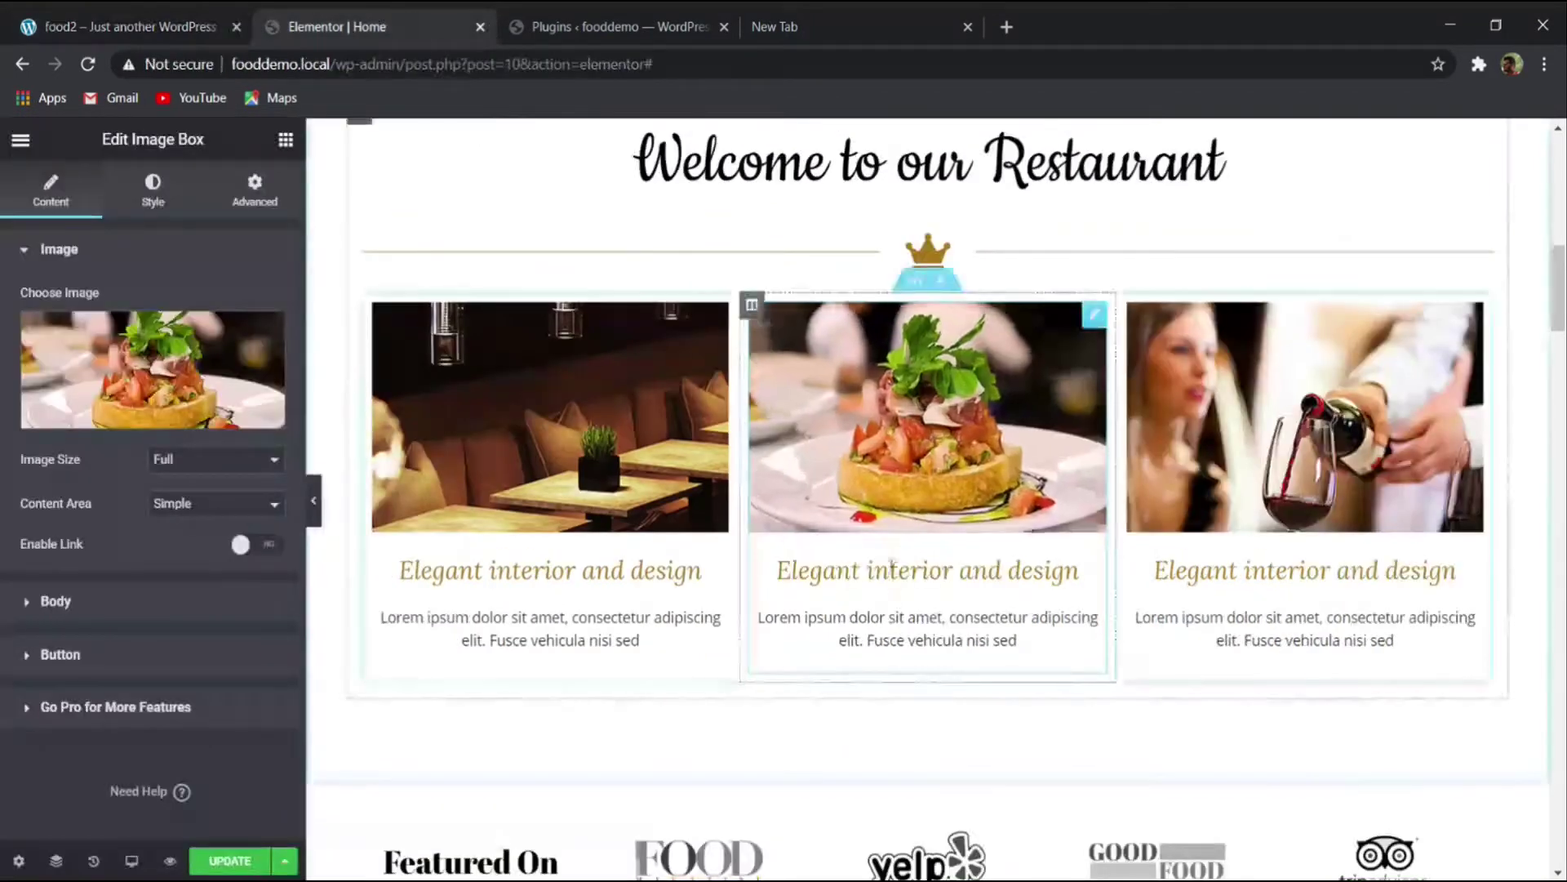
pyautogui.click(162, 600)
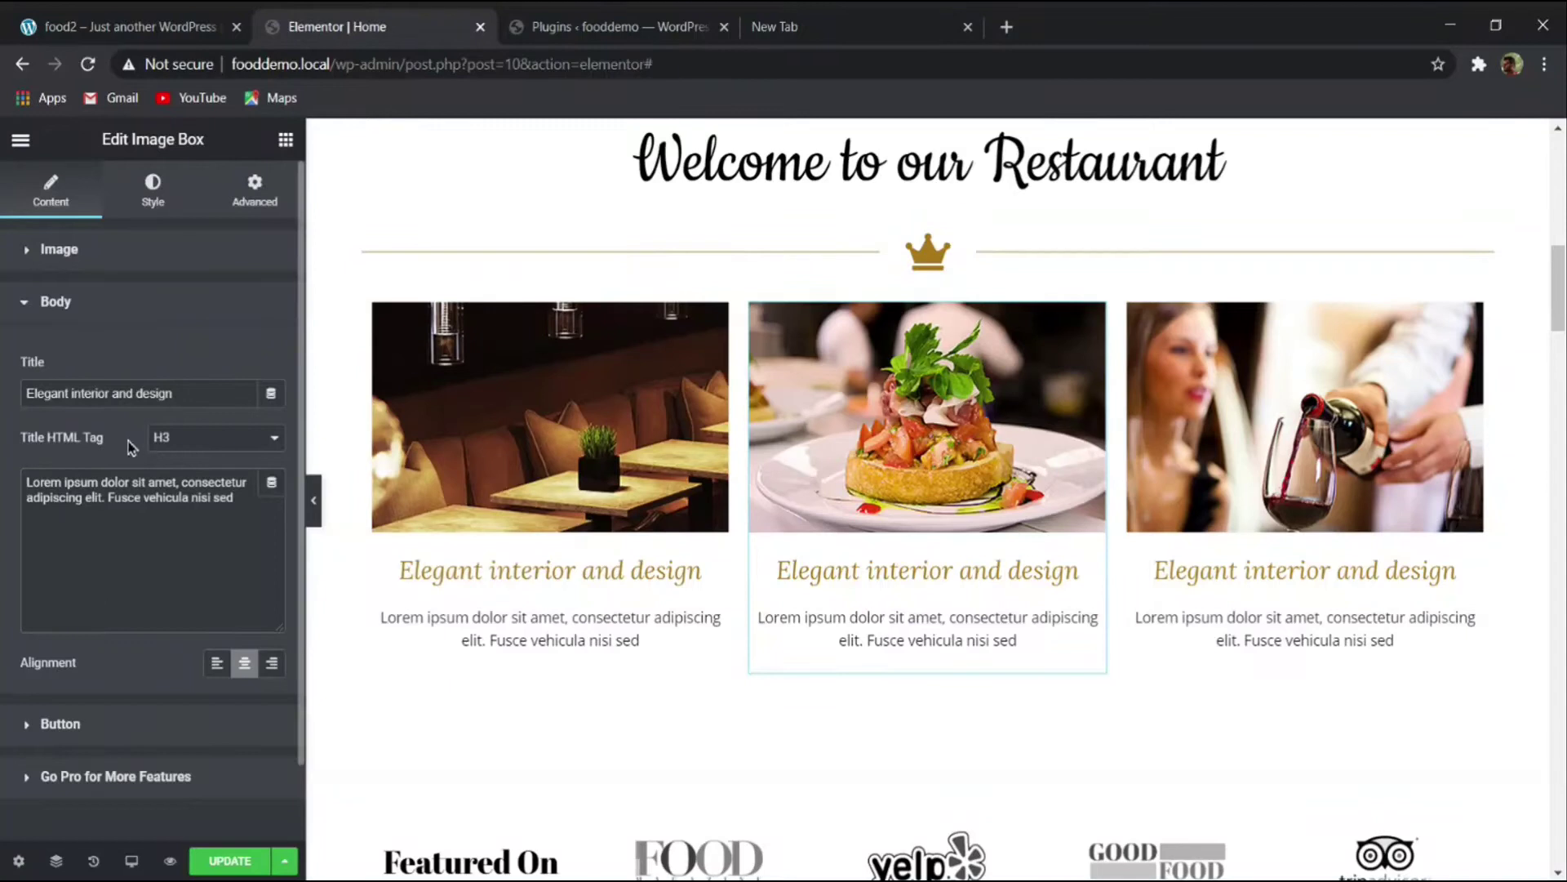
pyautogui.tripleClick(131, 395)
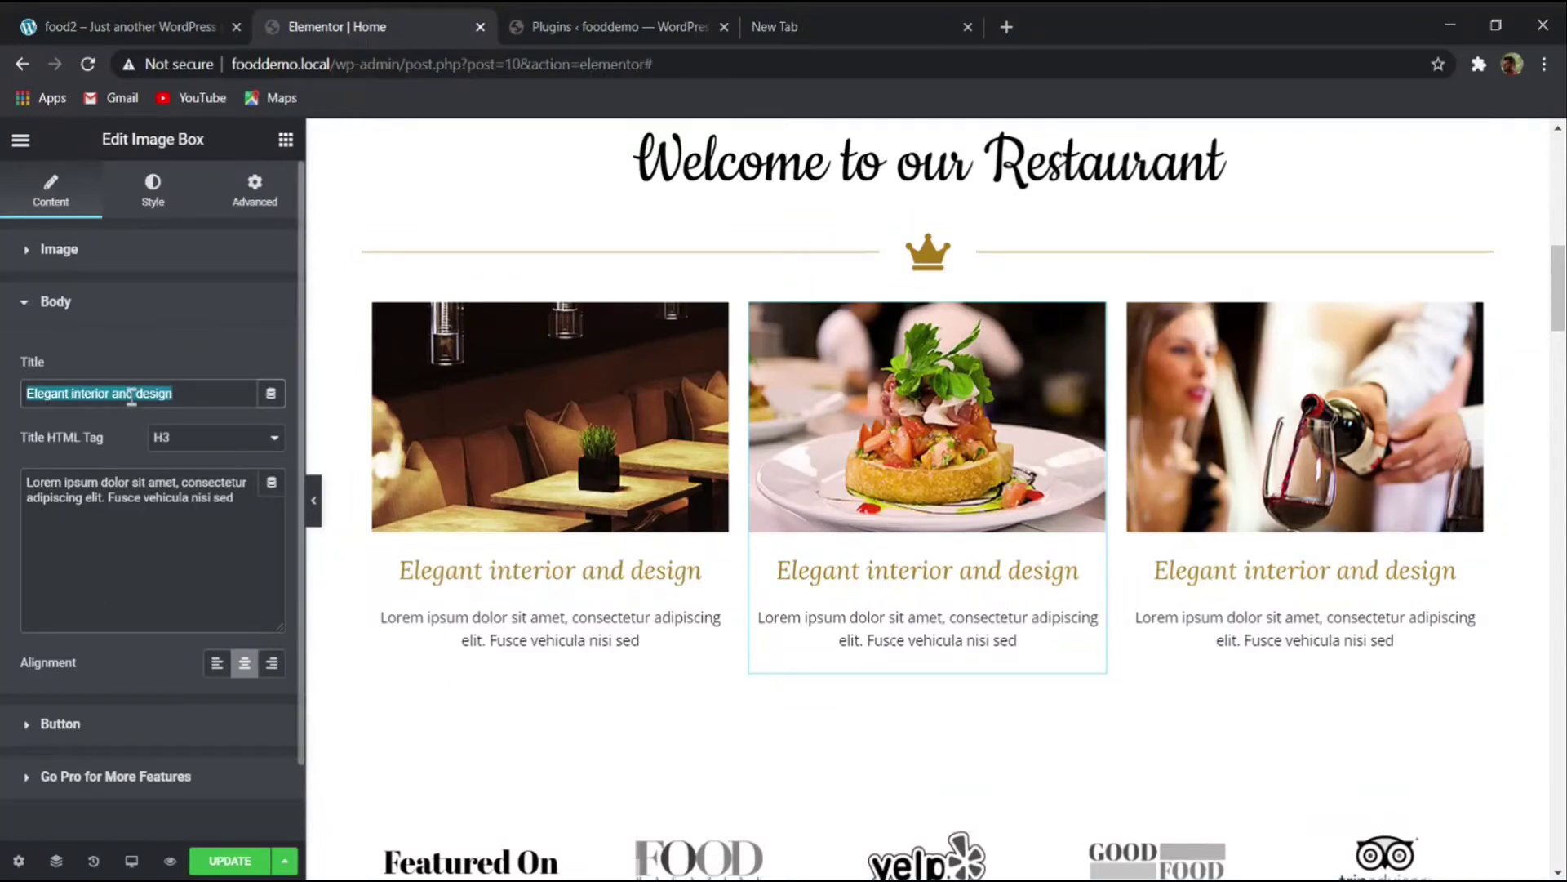
# Step: Retitle the middle image box 'High-class professional service'
pyautogui.hotkey('ctrl', 'v')
pyautogui.click(131, 26)
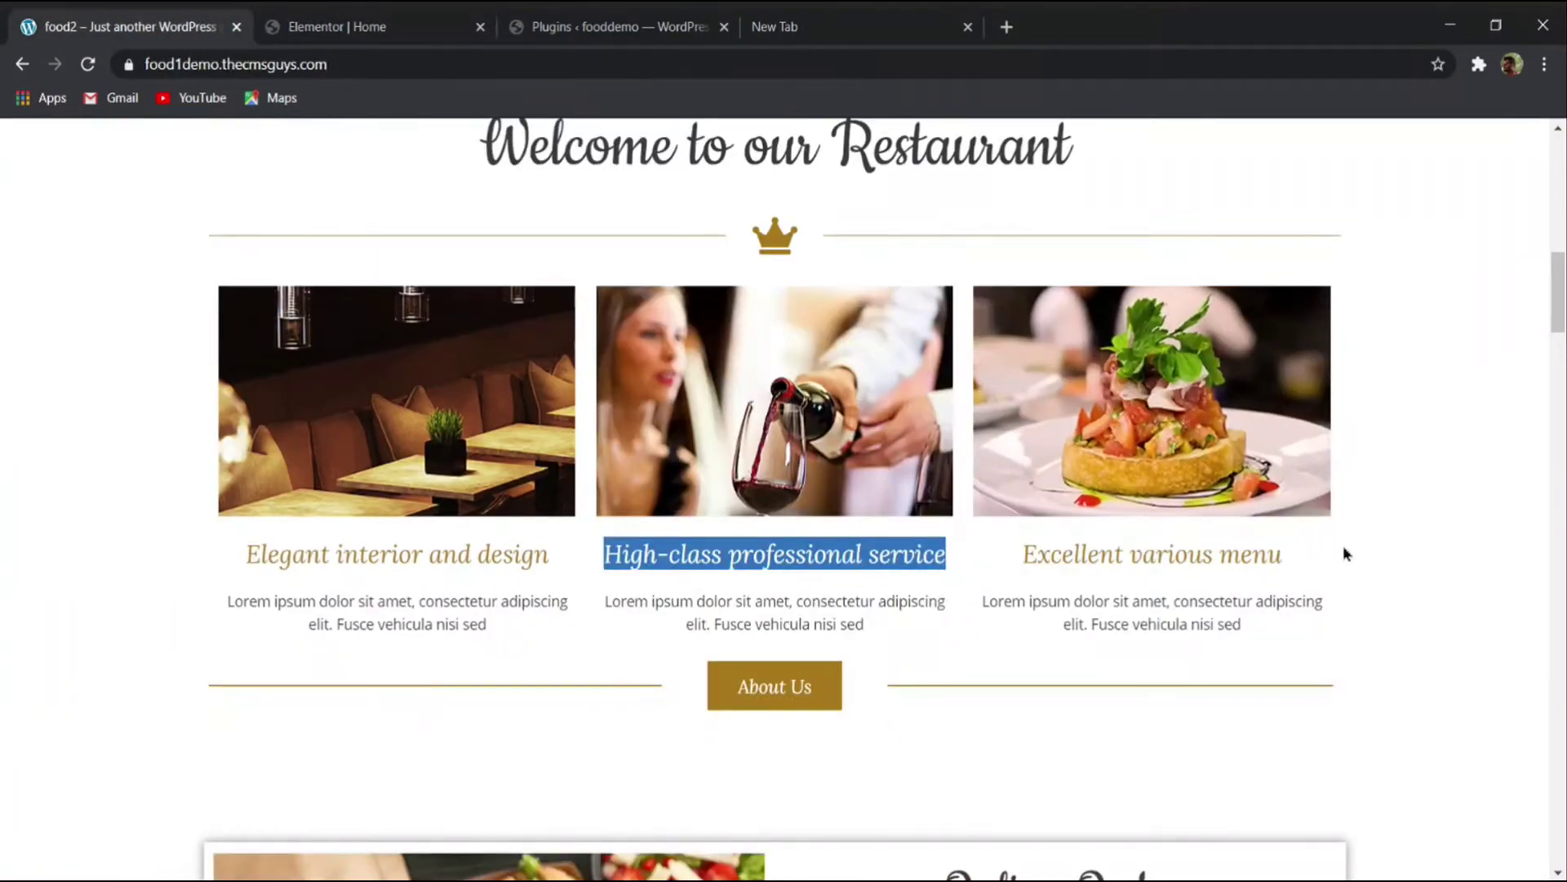
pyautogui.moveTo(1345, 554); pyautogui.dragTo(1019, 551)
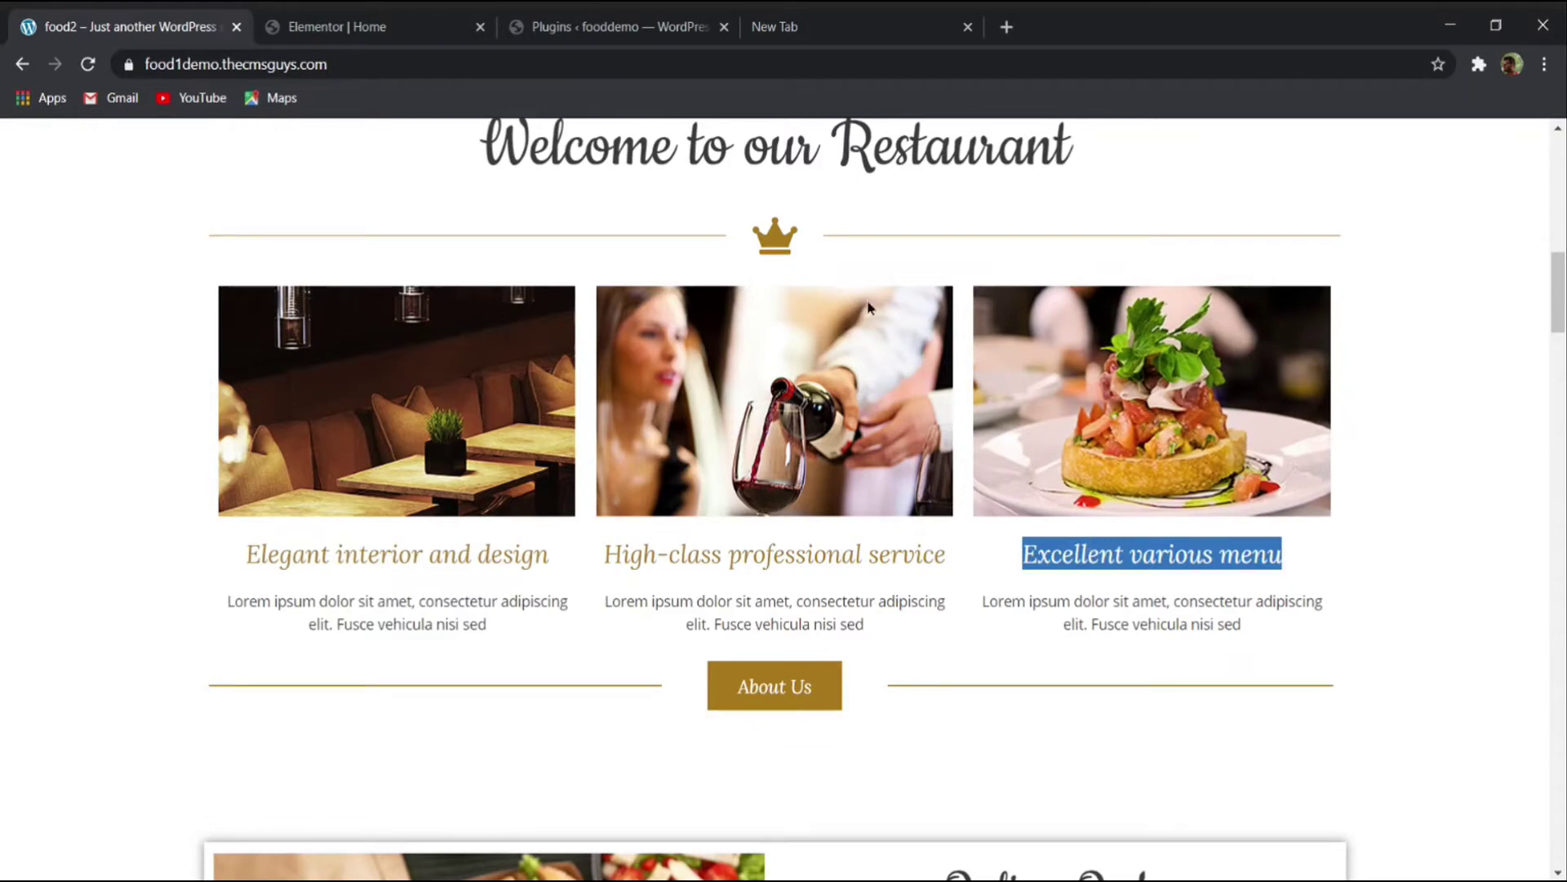
pyautogui.click(336, 26)
# Step: Retitle the third image box 'Excellent various menu'
pyautogui.click(1306, 417)
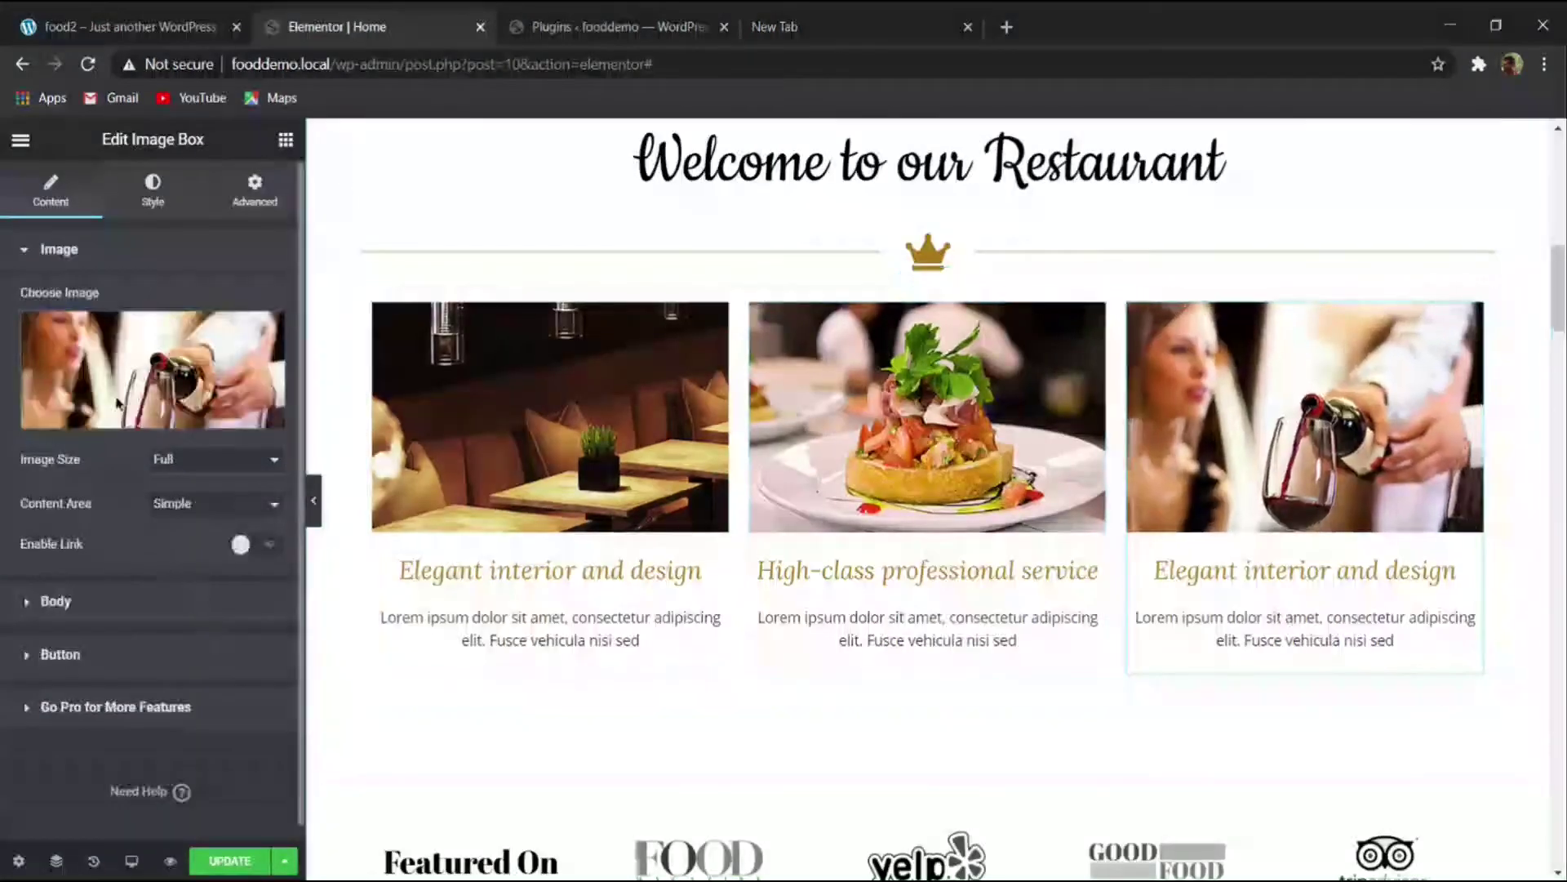
pyautogui.click(90, 596)
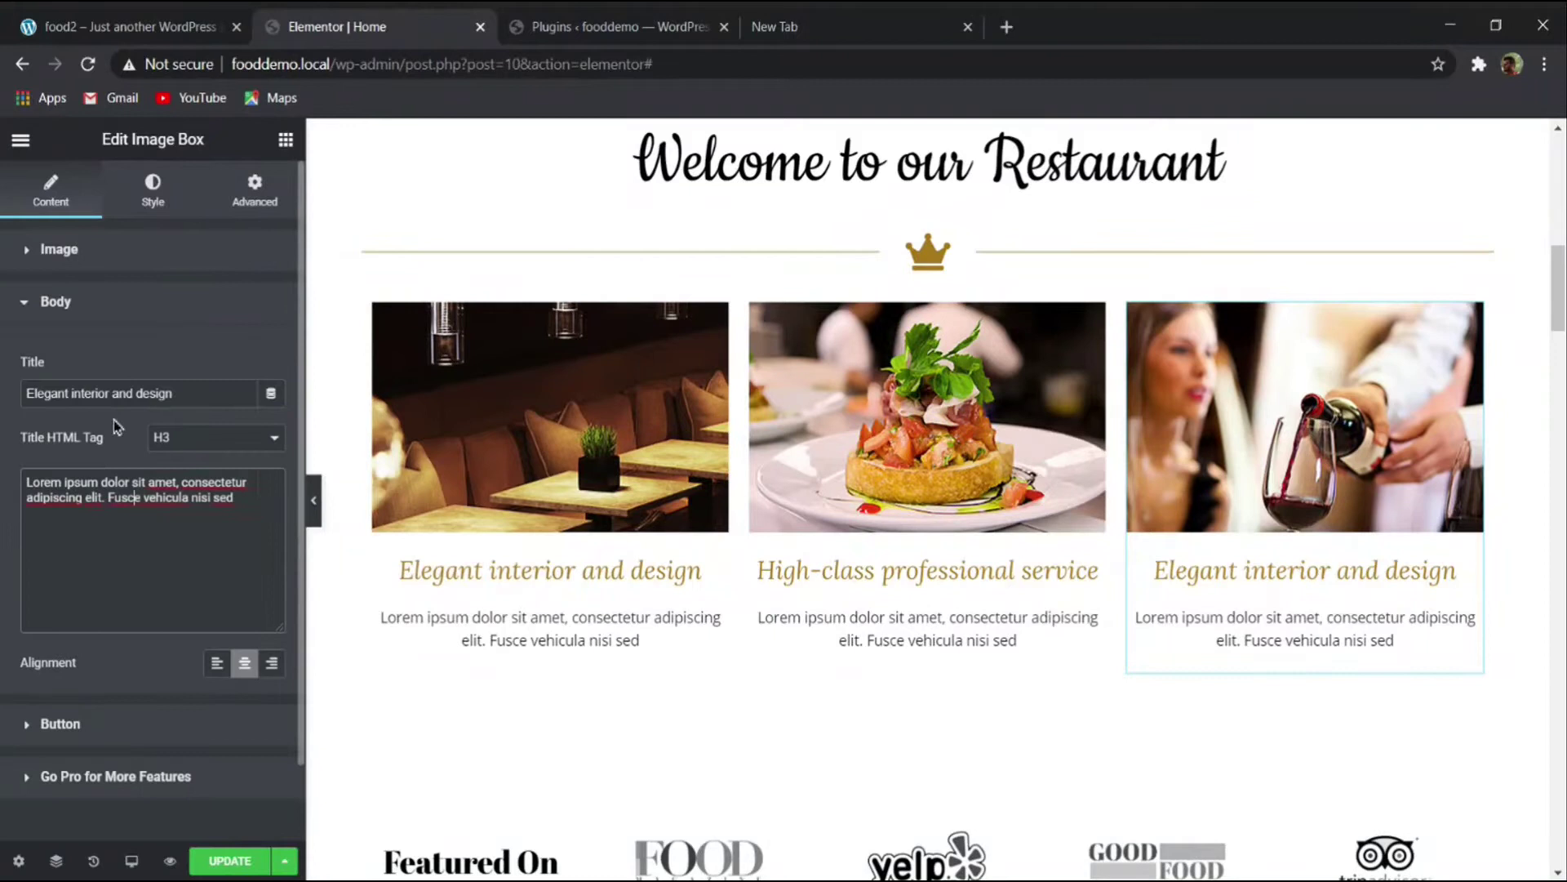
pyautogui.tripleClick(123, 395)
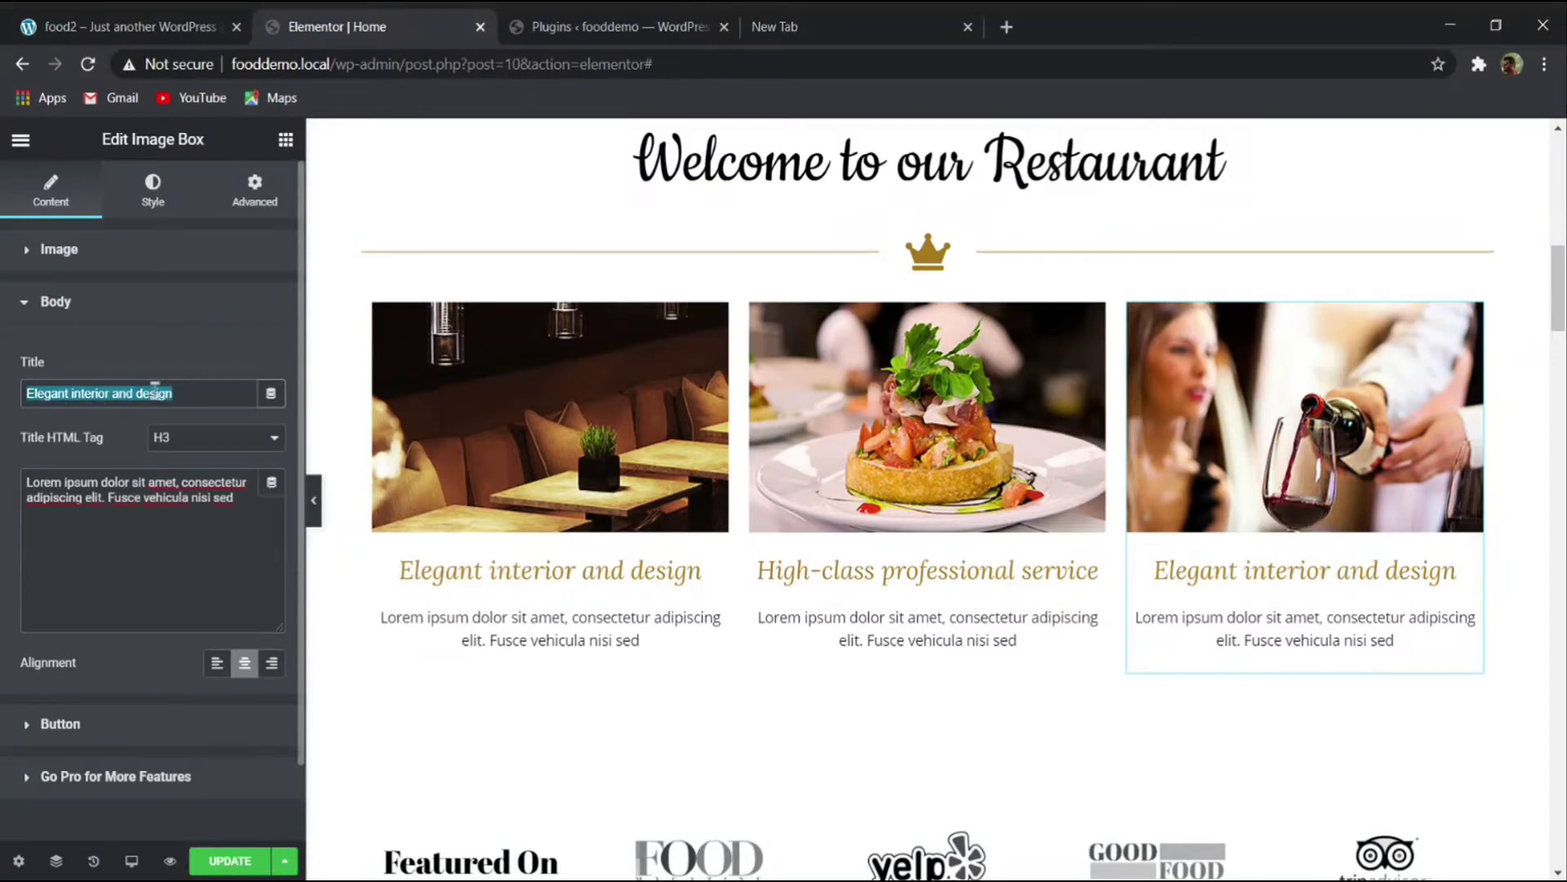
pyautogui.write('Excellent various menu')
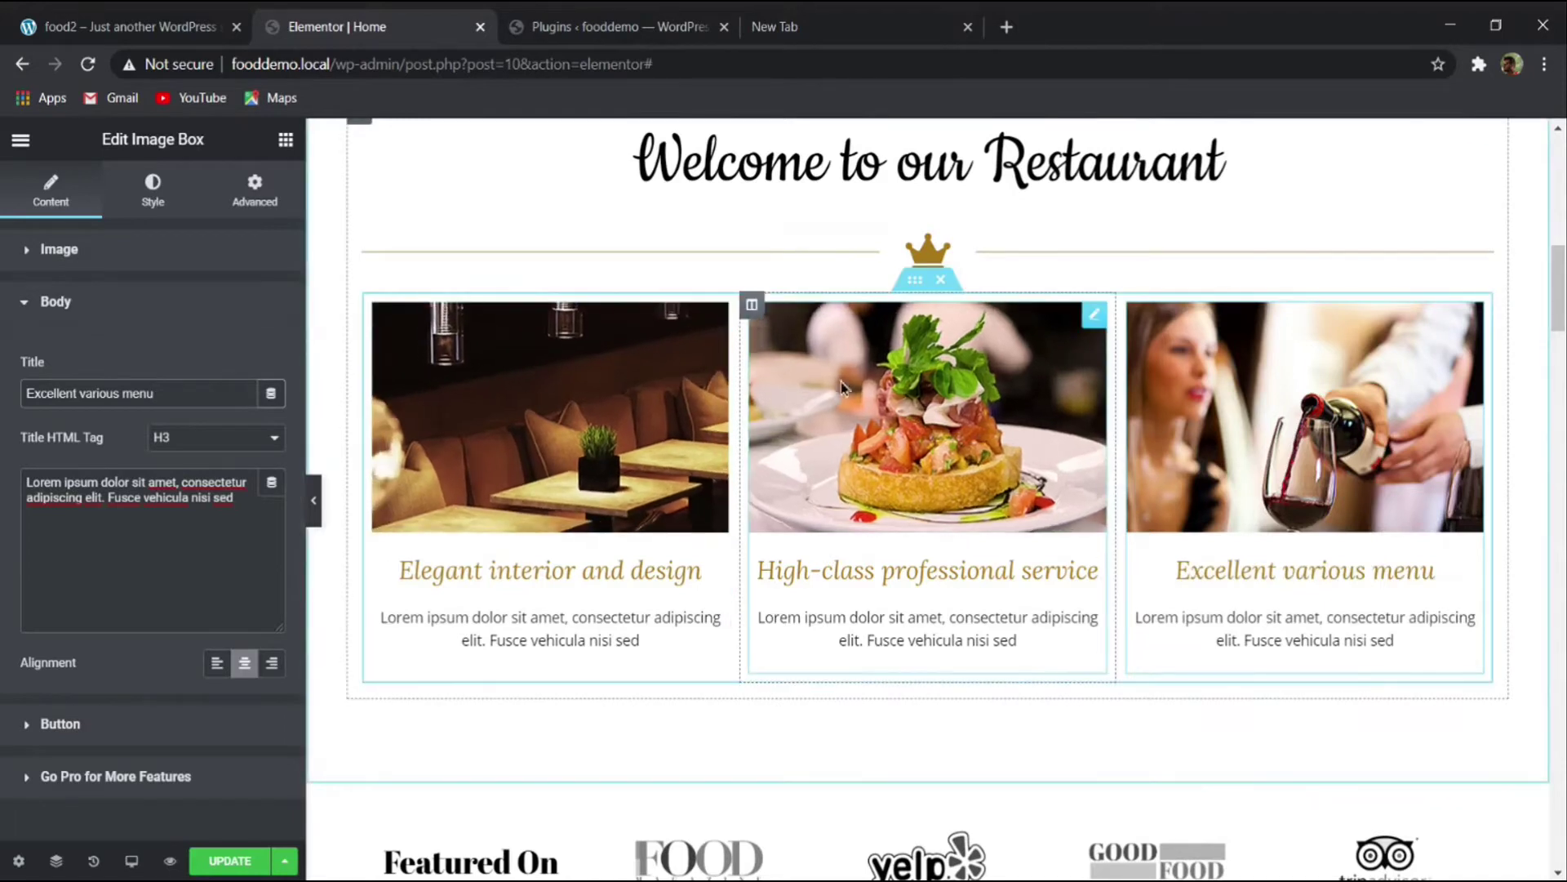
pyautogui.click(131, 27)
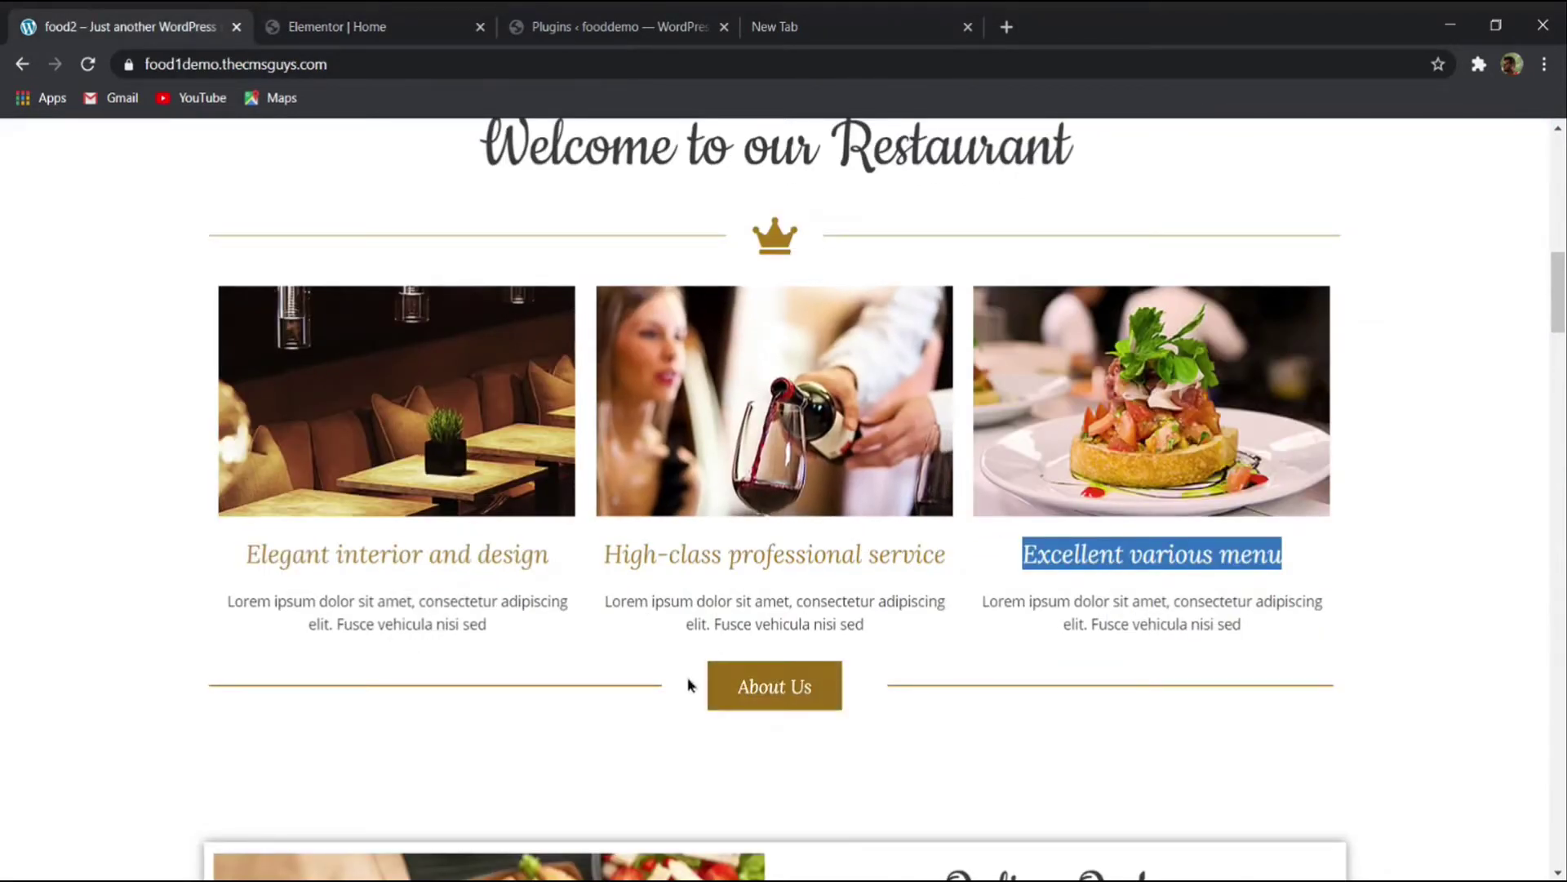
pyautogui.hotkey('ctrl', 'Tab')
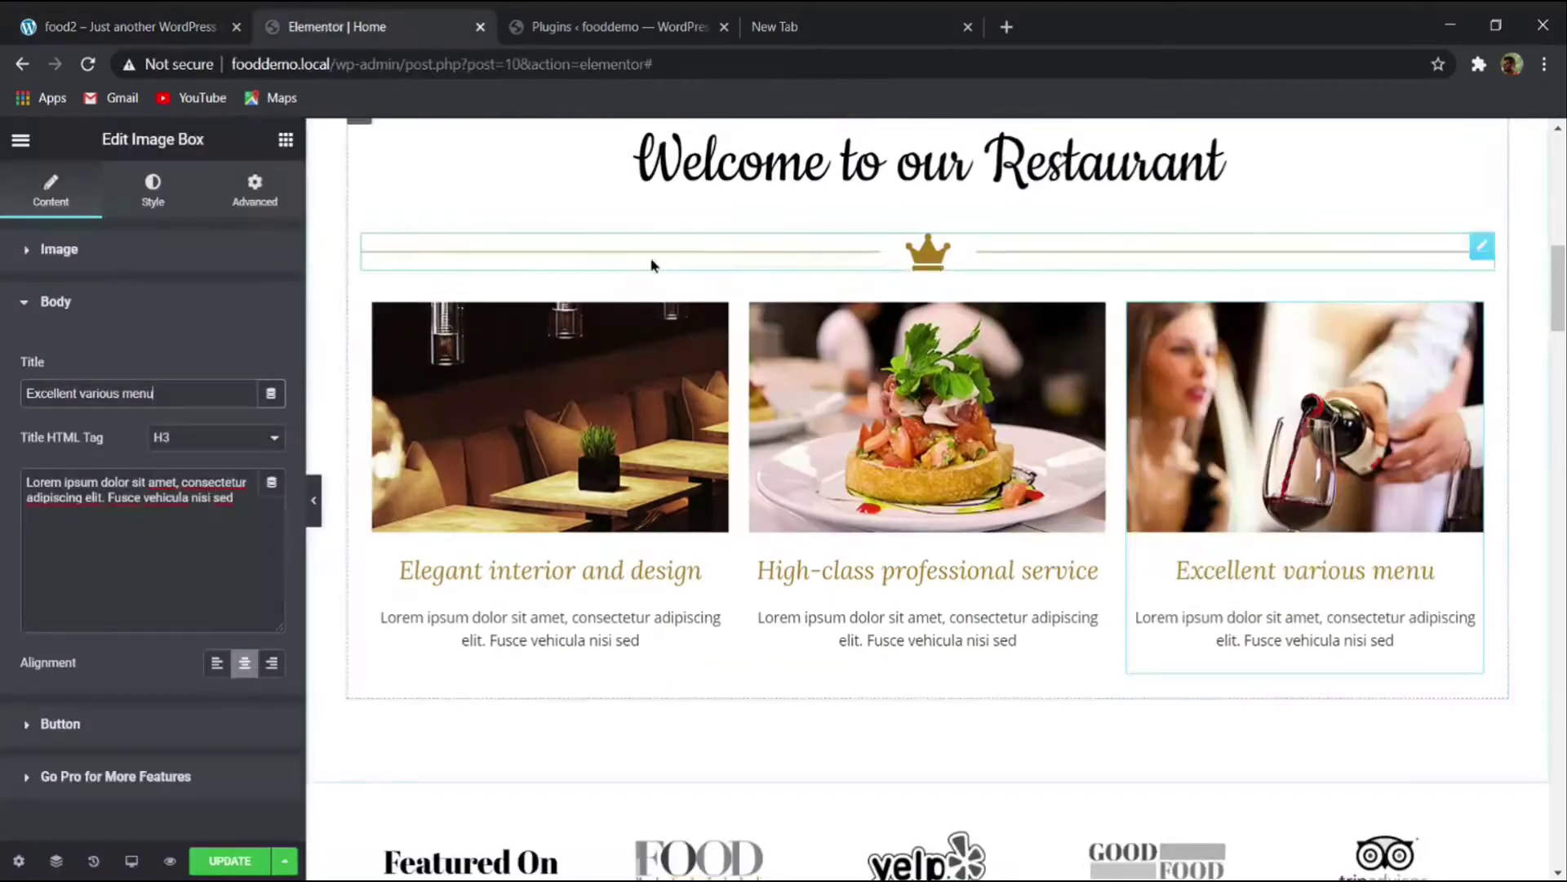
# Step: Duplicate the crown divider below the image boxes and save, then delete that lower copy
pyautogui.rightClick(728, 249)
pyautogui.click(796, 295)
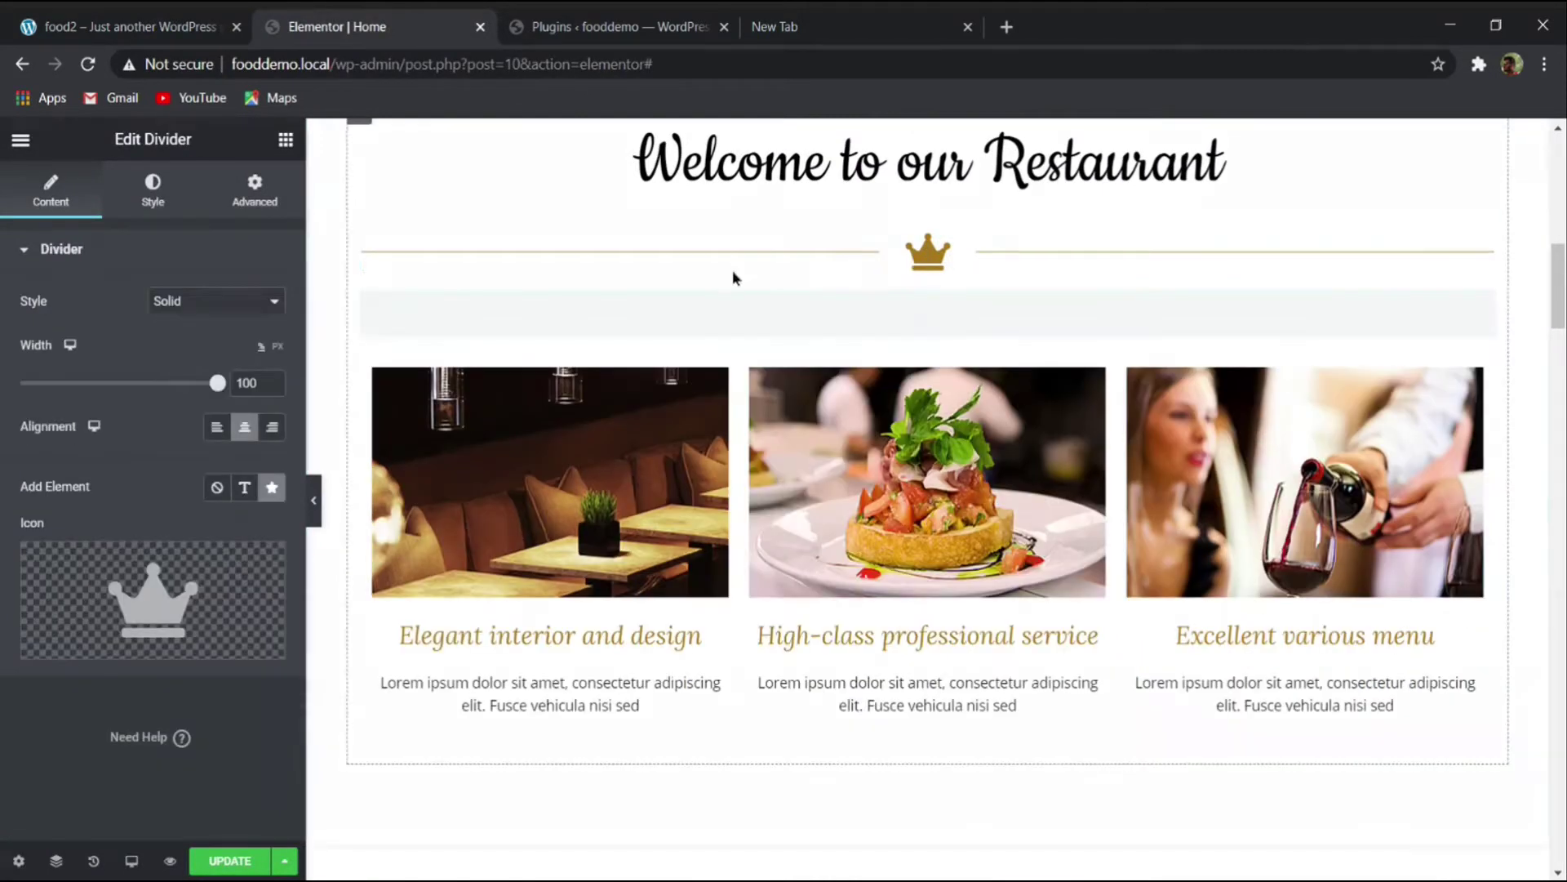
pyautogui.moveTo(1480, 308); pyautogui.dragTo(1371, 620)
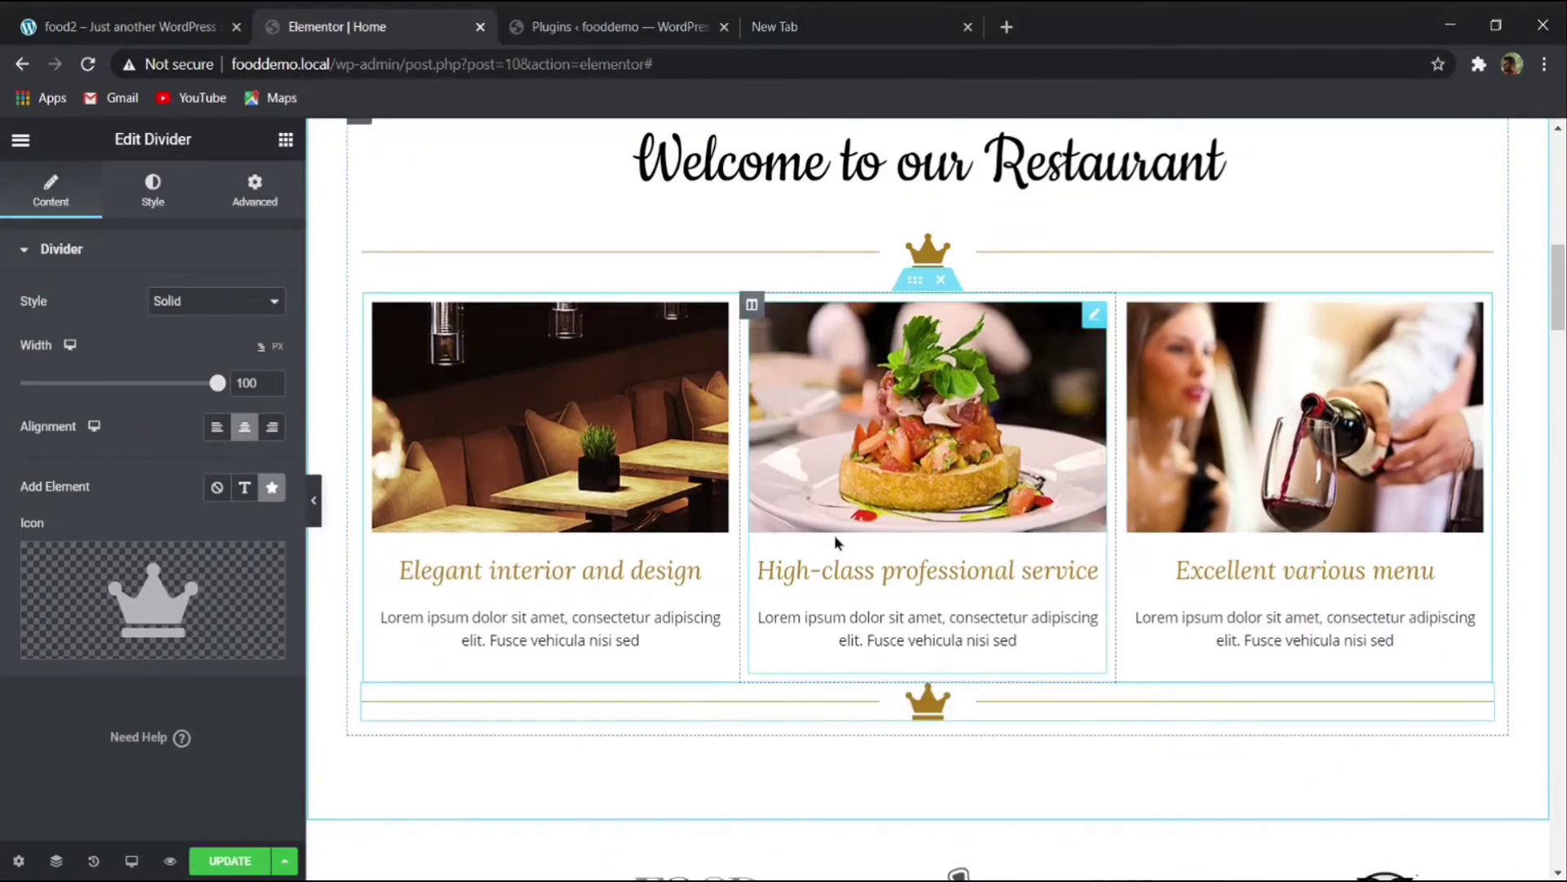
pyautogui.click(227, 861)
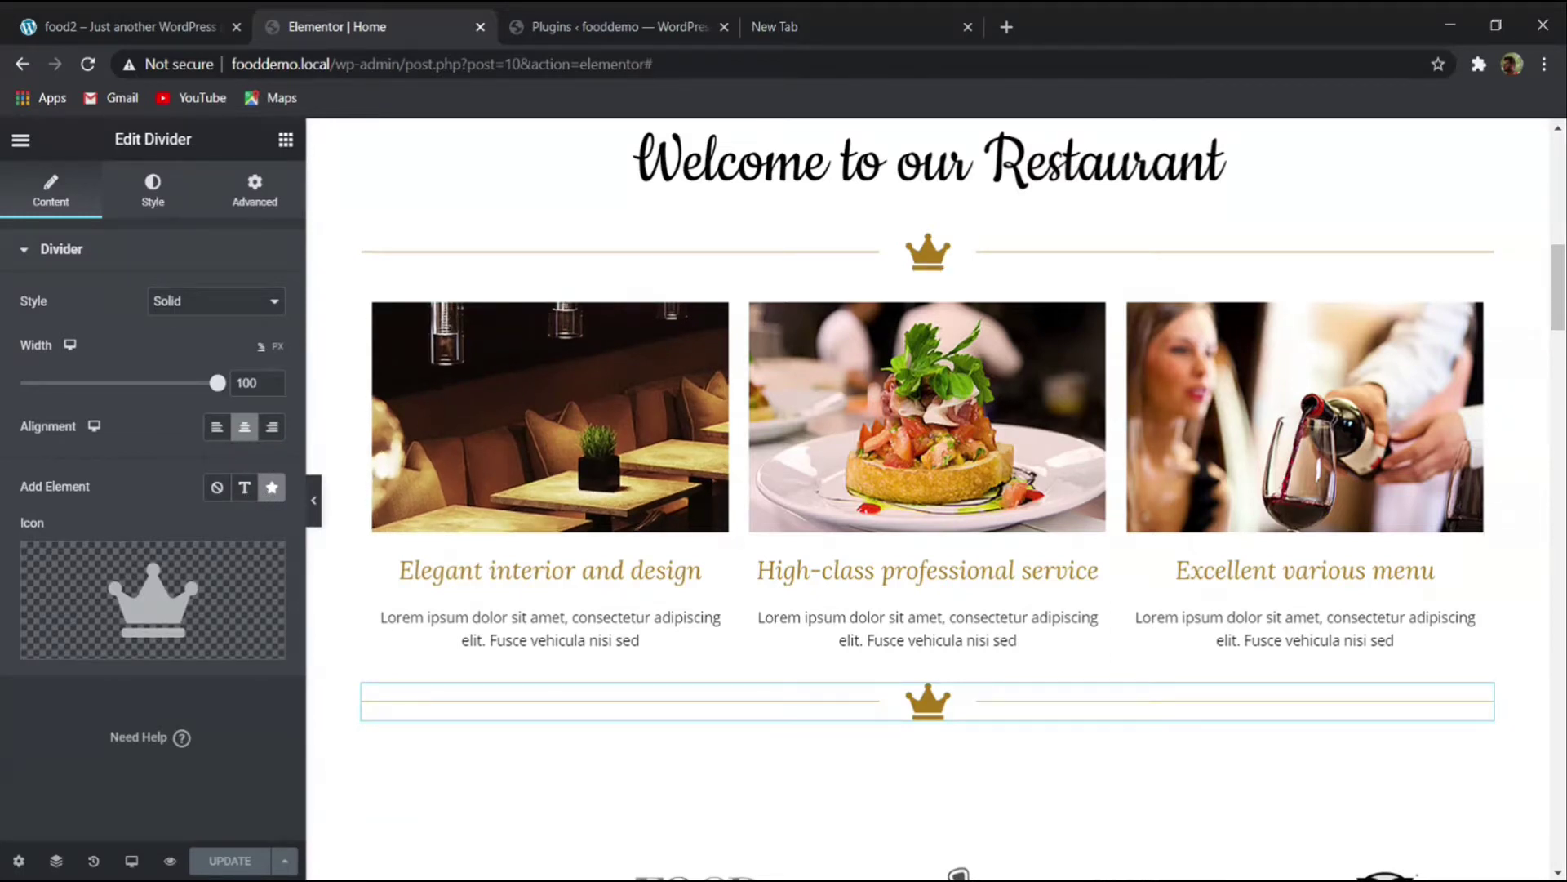
pyautogui.rightClick(1006, 705)
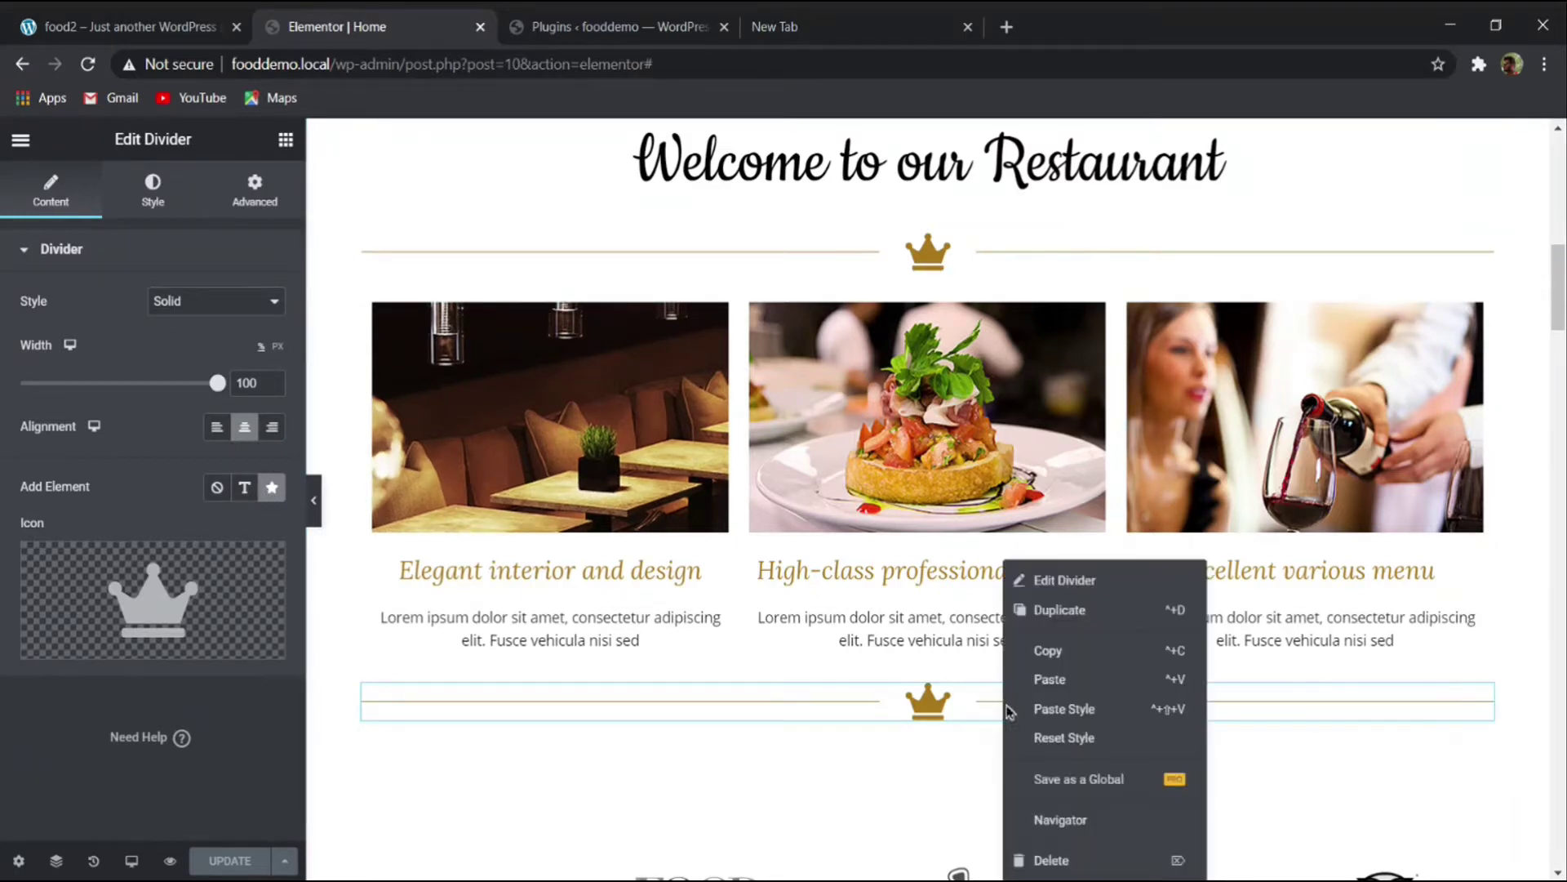
pyautogui.click(1110, 859)
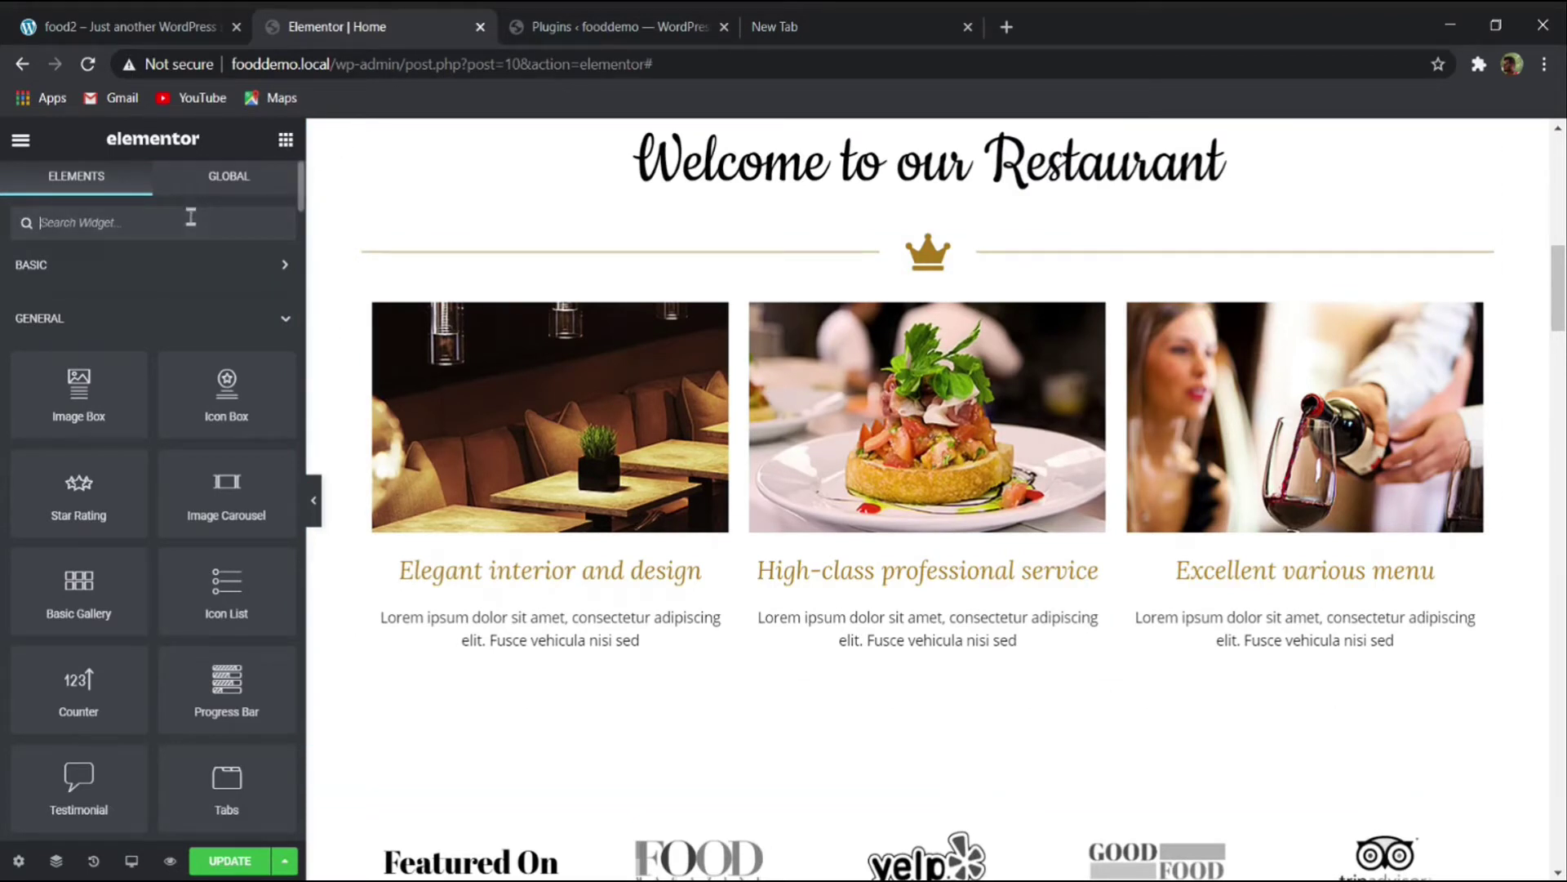
# Step: Add an inner section below the image boxes and give it a third column
pyautogui.click(108, 231)
pyautogui.write('in')
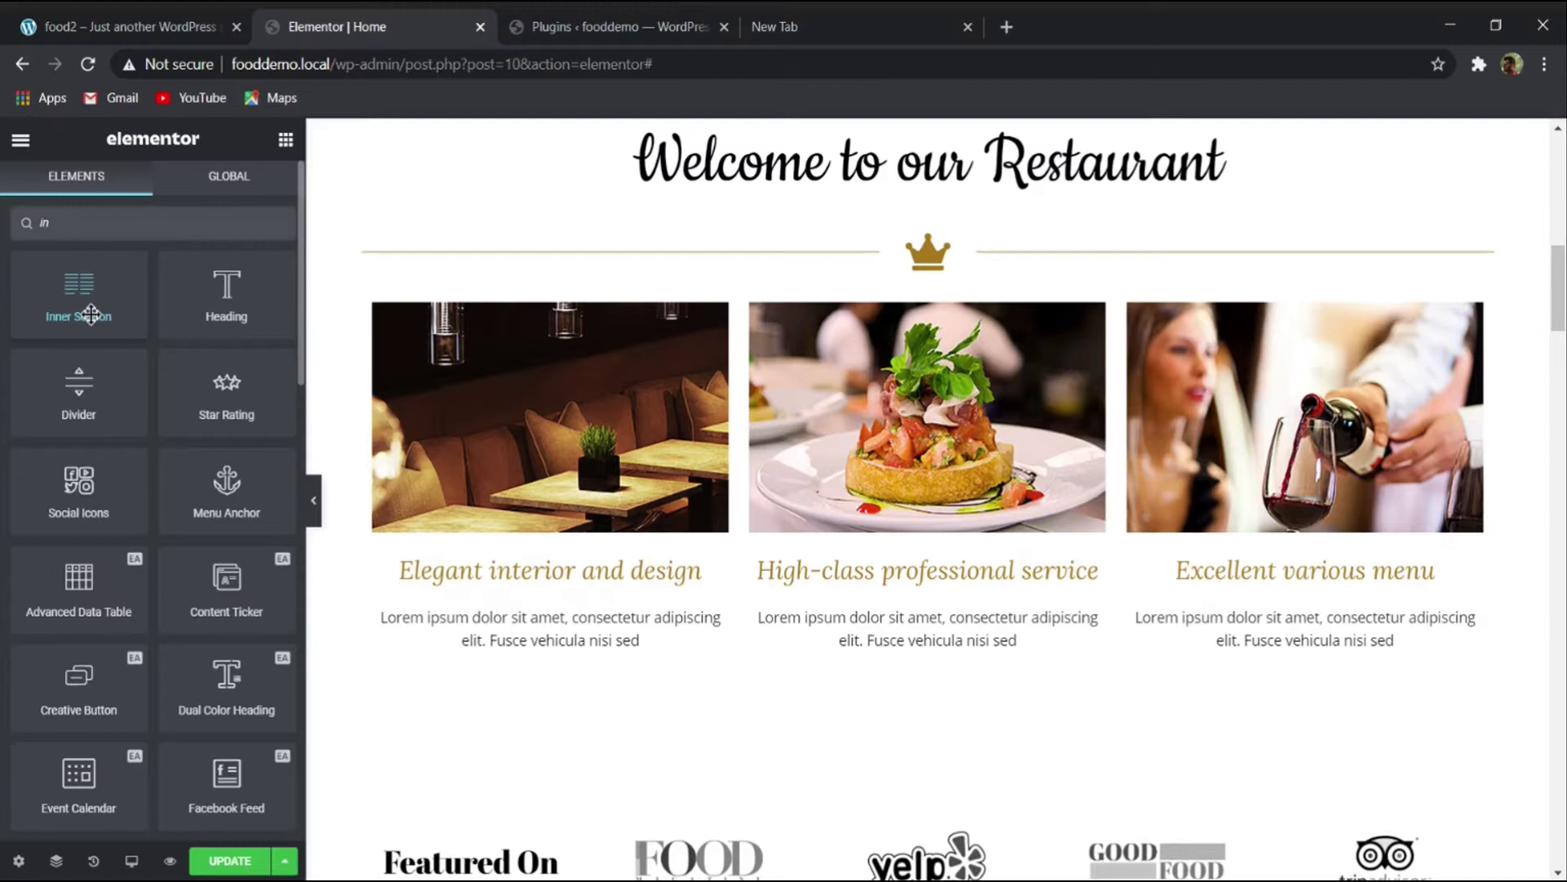
pyautogui.moveTo(91, 313); pyautogui.dragTo(836, 682)
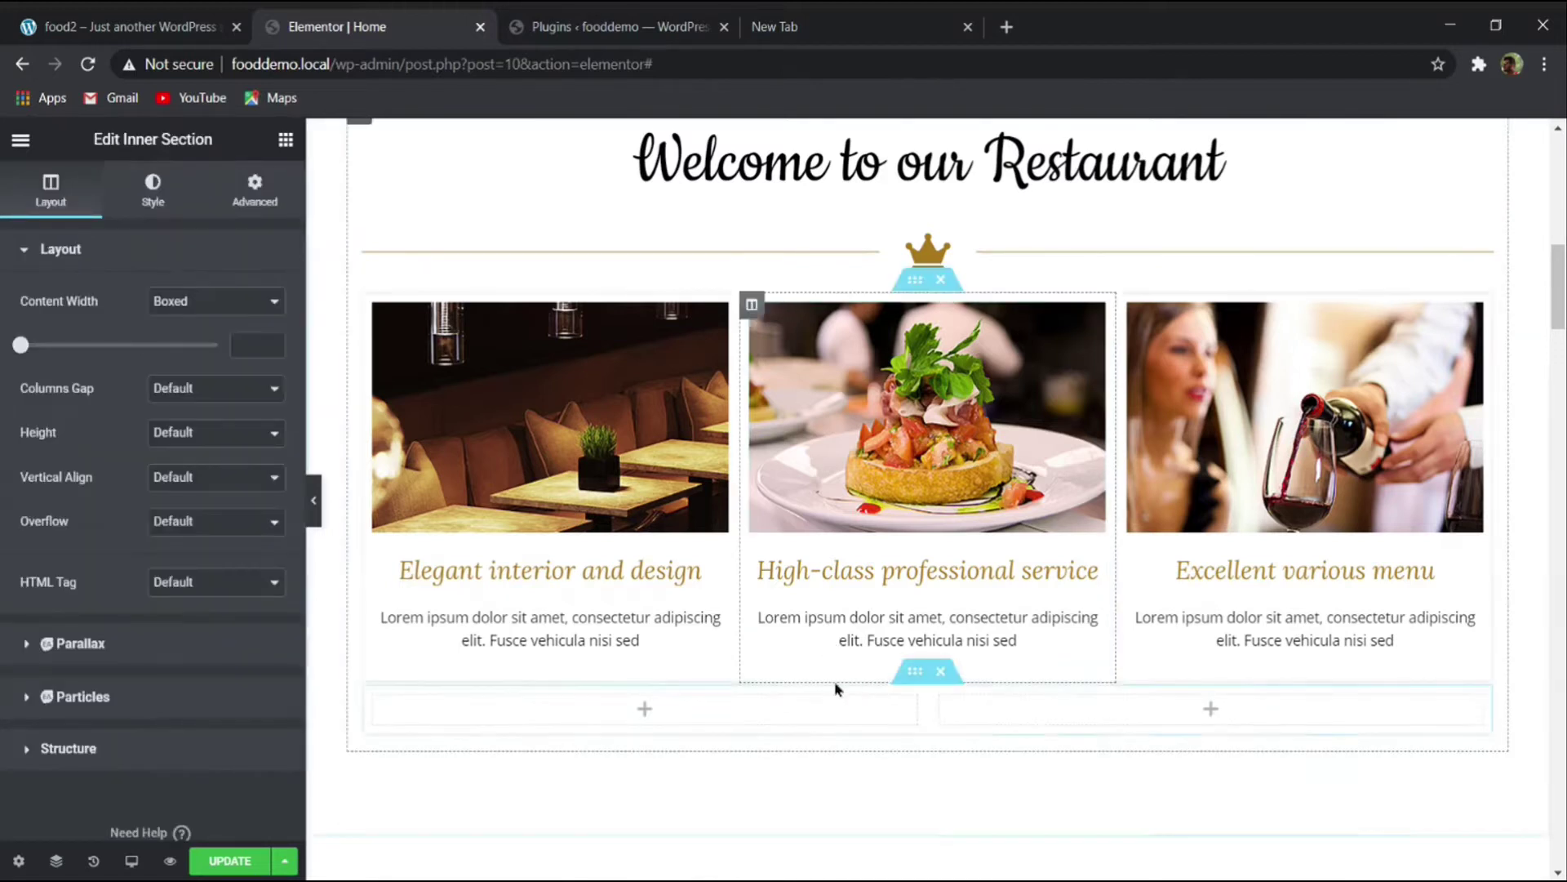
pyautogui.rightClick(383, 711)
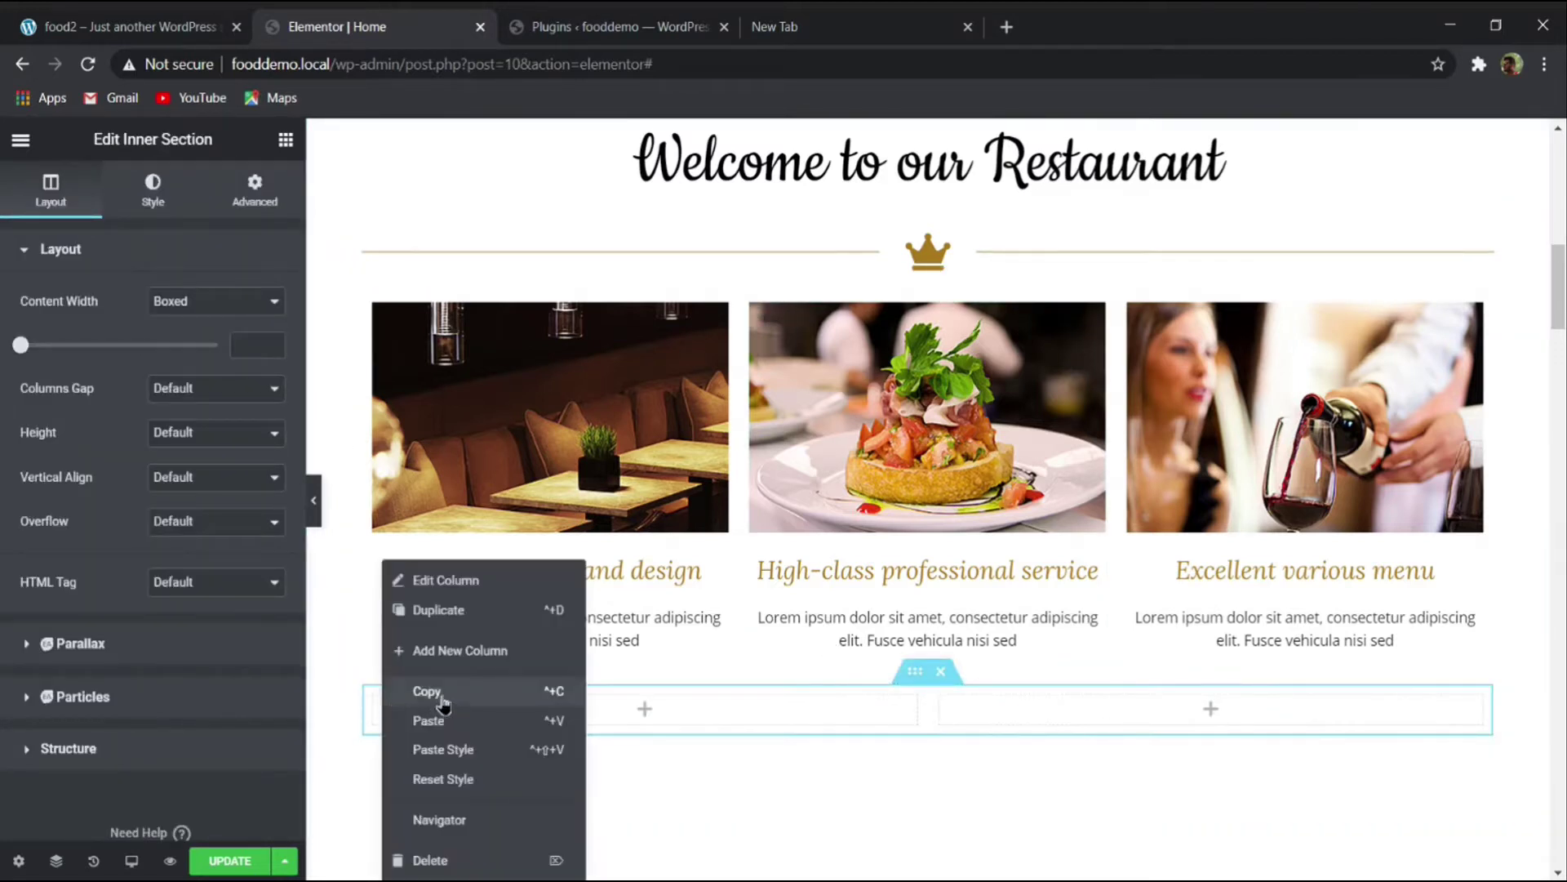
pyautogui.click(461, 651)
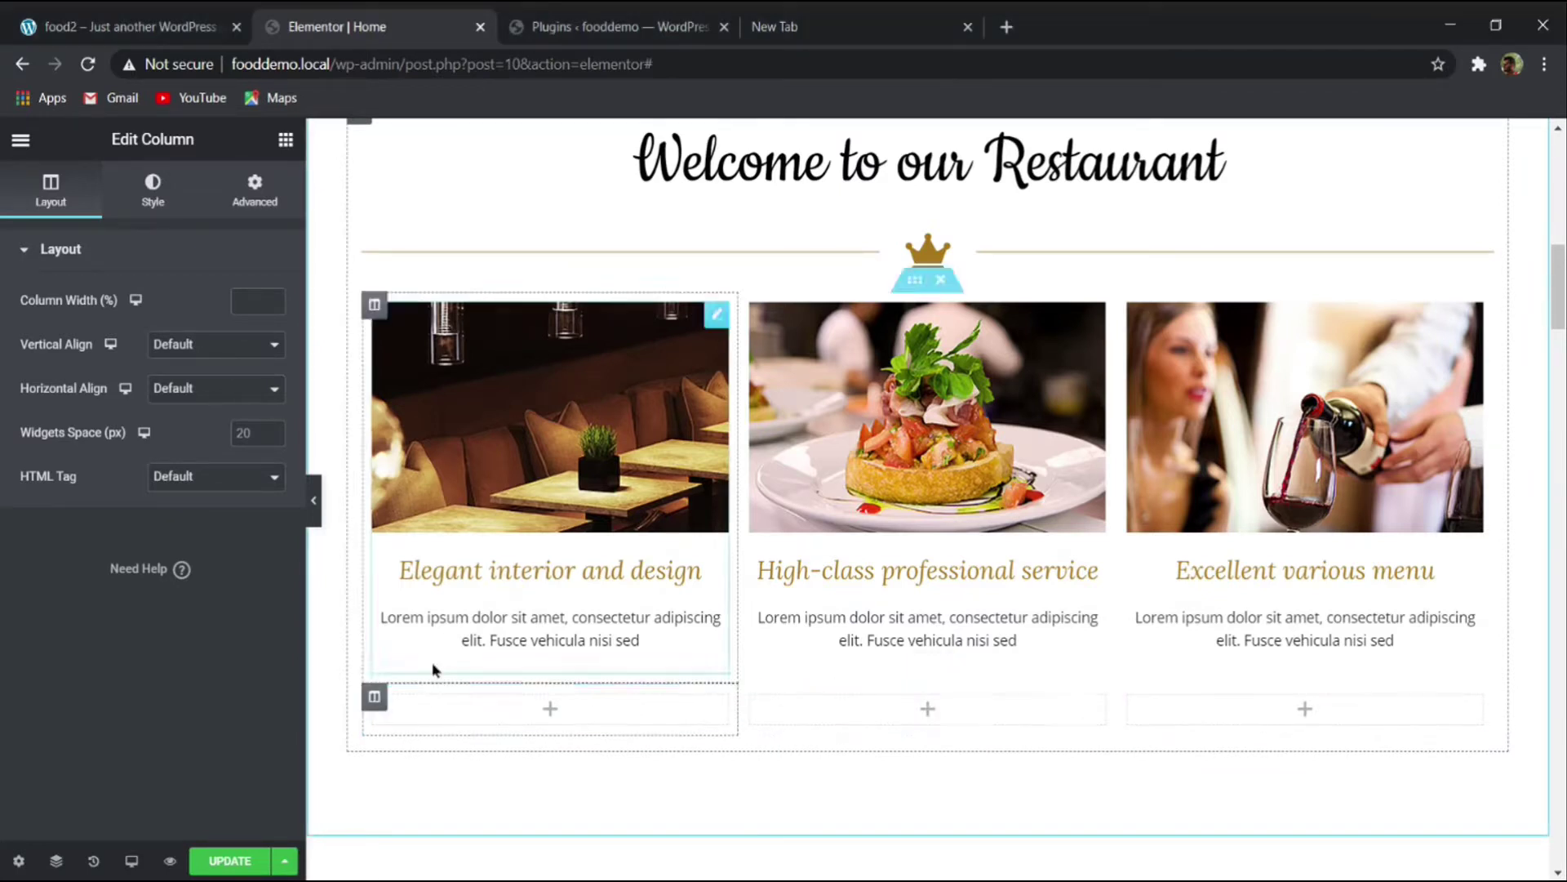
# Step: Set the first and third column widths to 40%, leaving the middle at 19.33%
pyautogui.click(248, 301)
pyautogui.write('40')
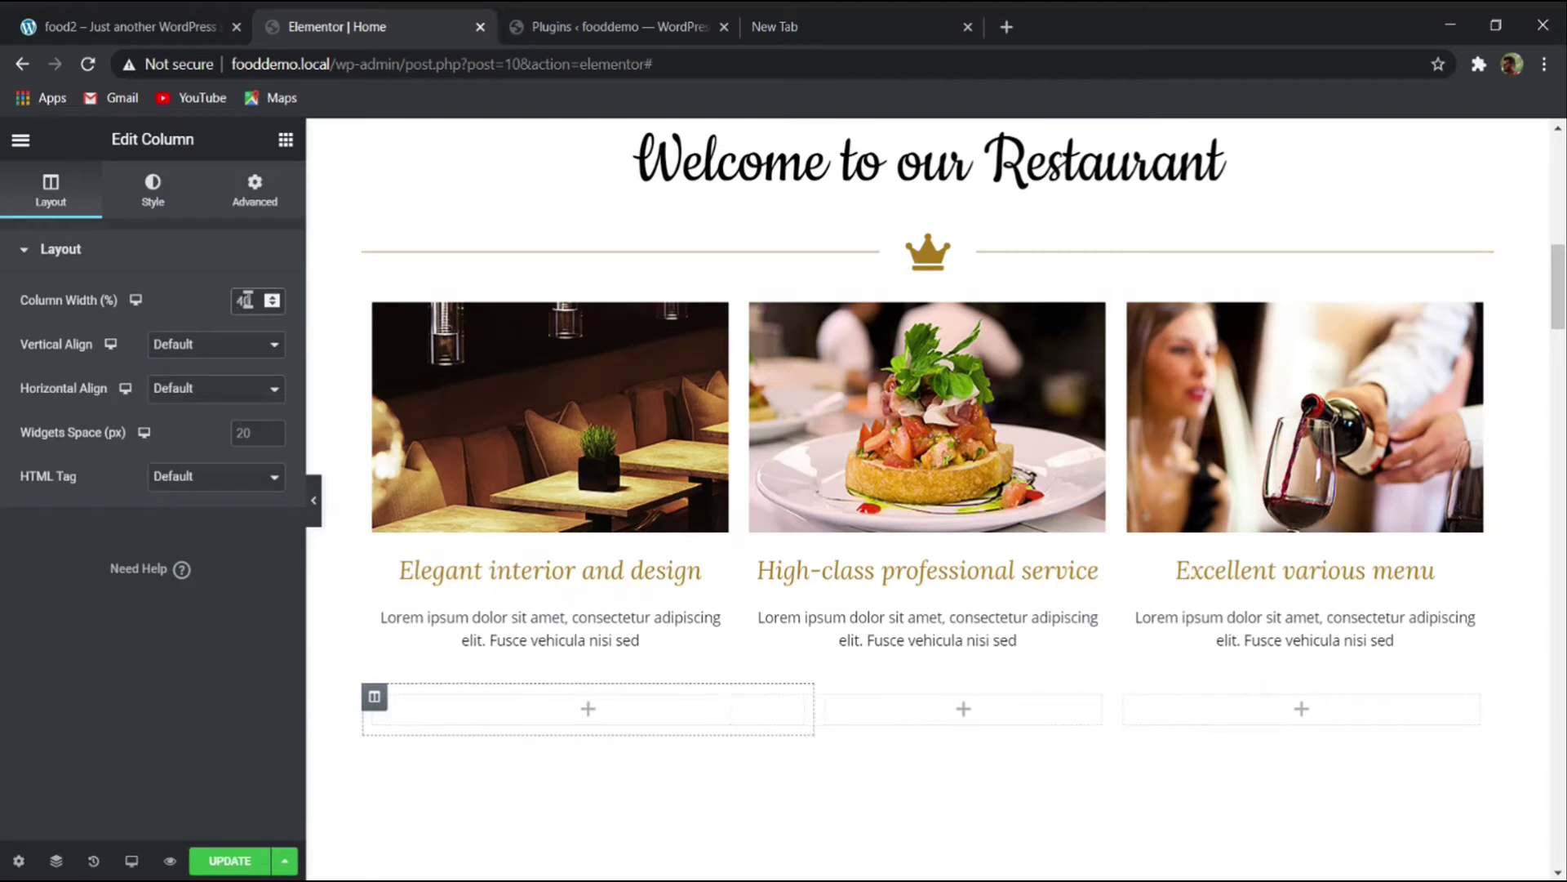
pyautogui.click(1130, 699)
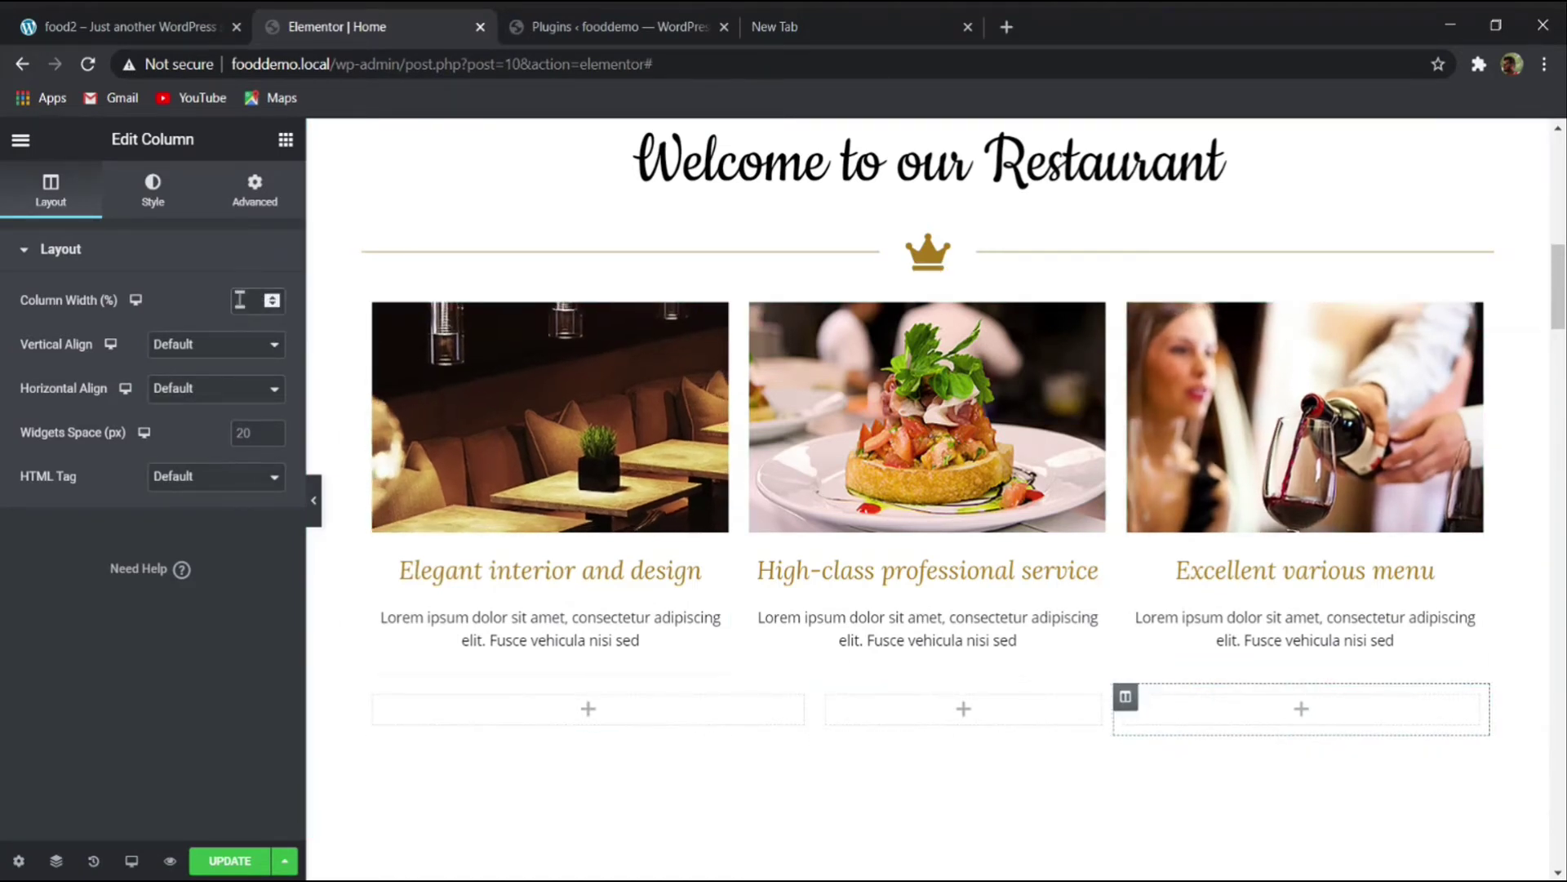
pyautogui.click(240, 300)
pyautogui.write('40')
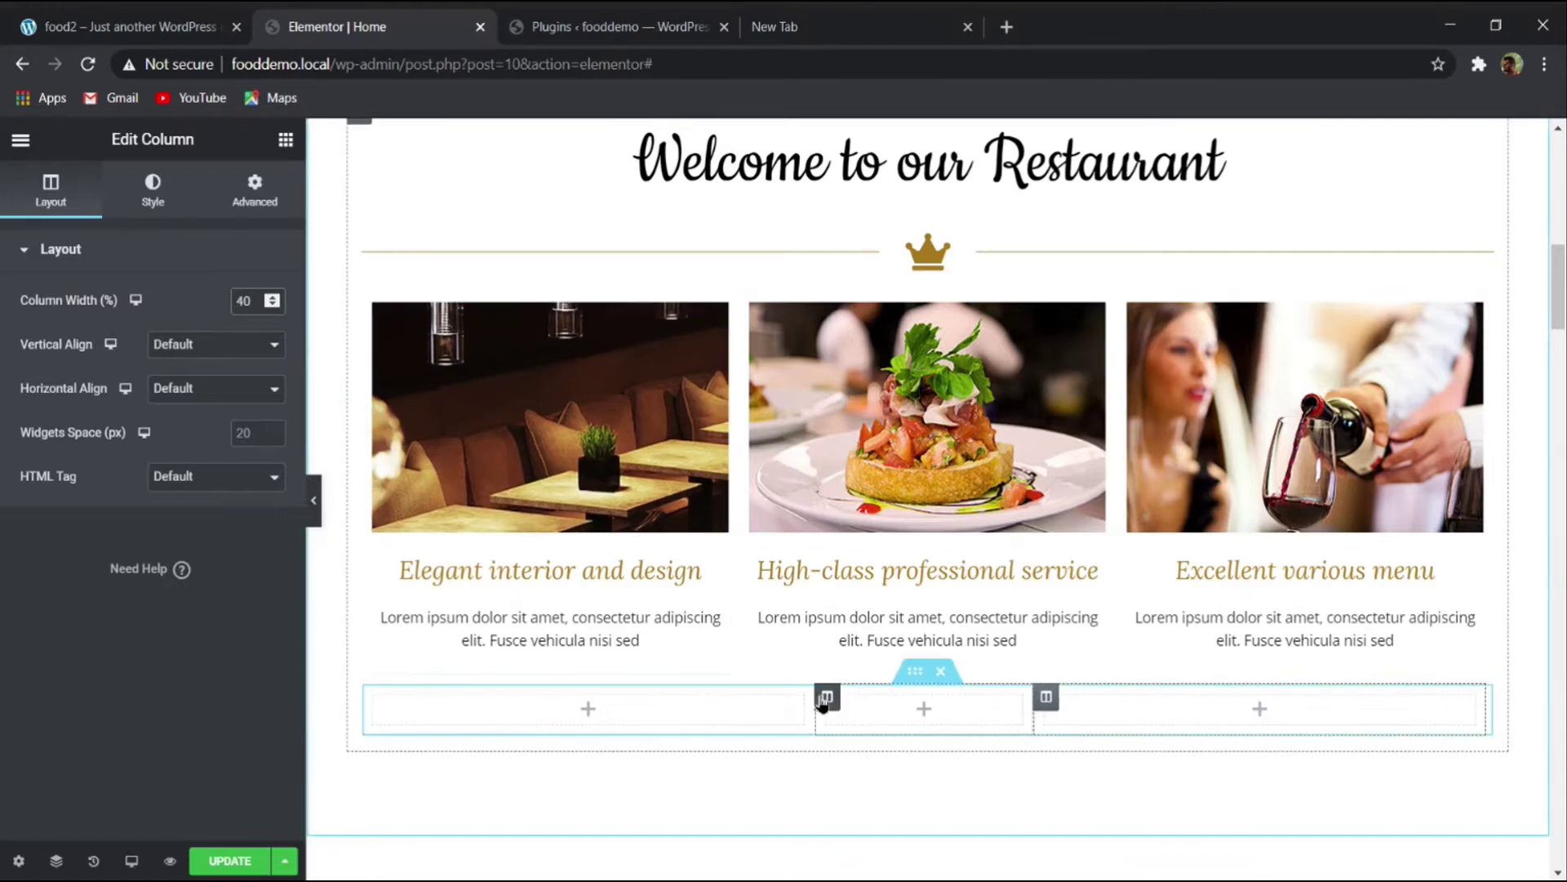
pyautogui.click(825, 699)
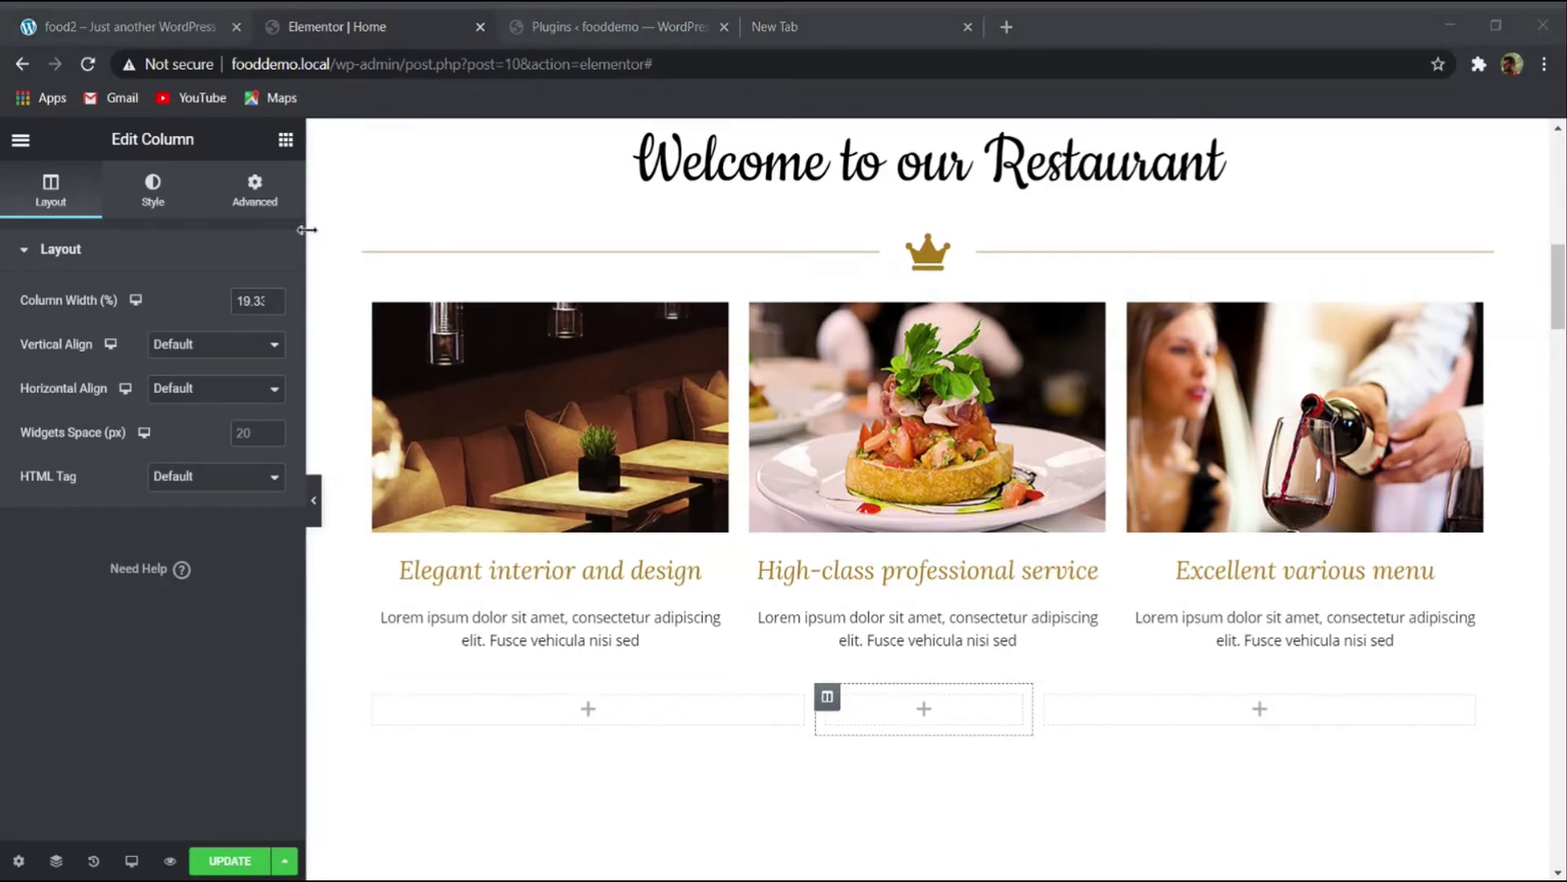
pyautogui.click(286, 142)
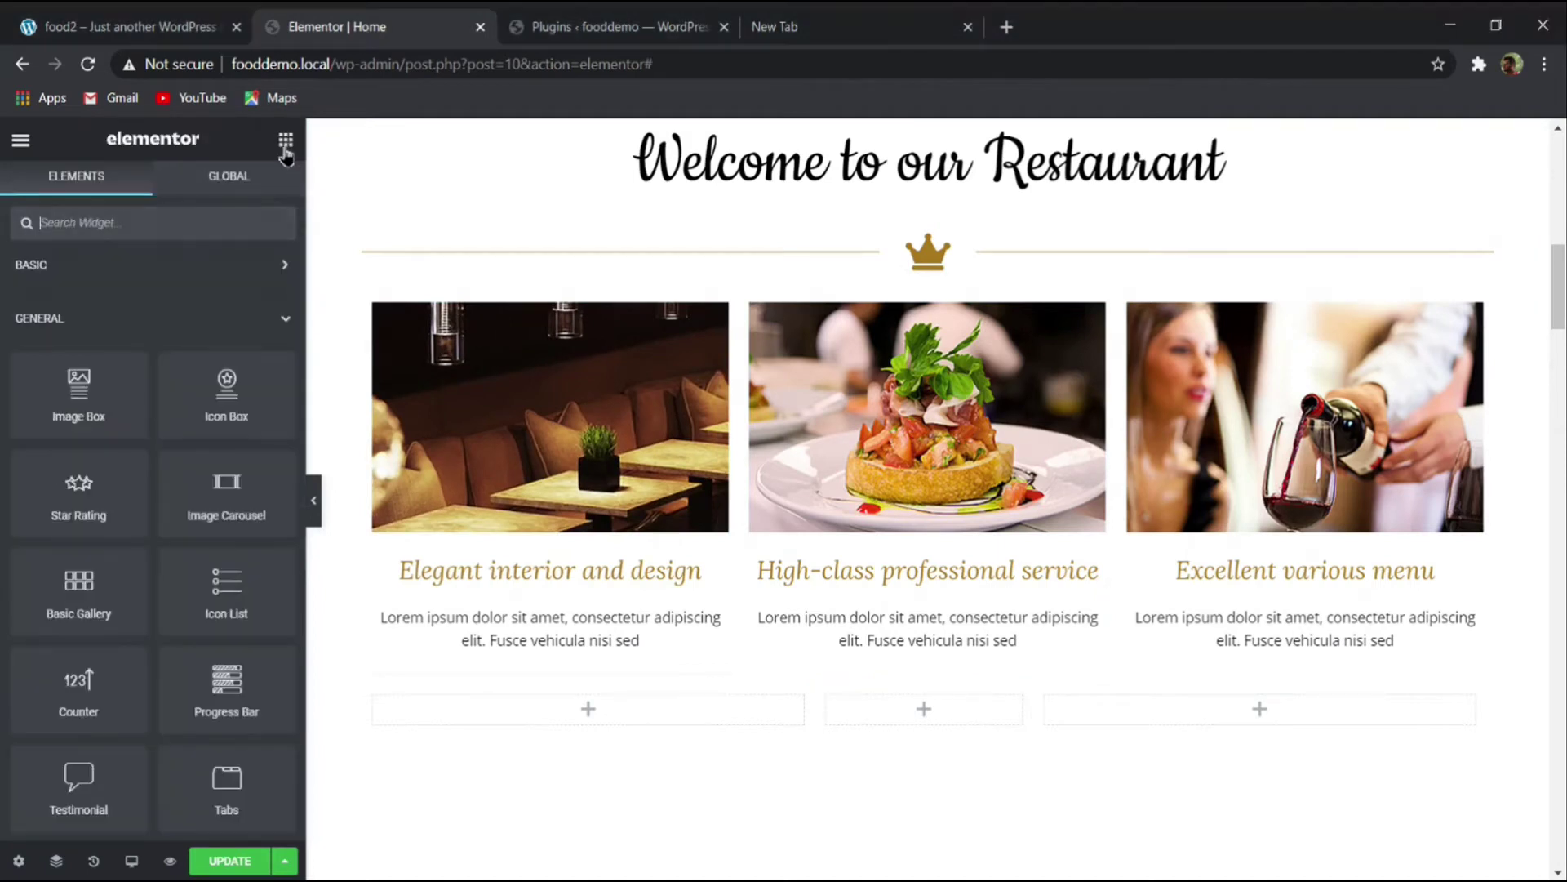
# Step: Place a centered 'About Us' button in the middle column and try different button sizes
pyautogui.write('butt')
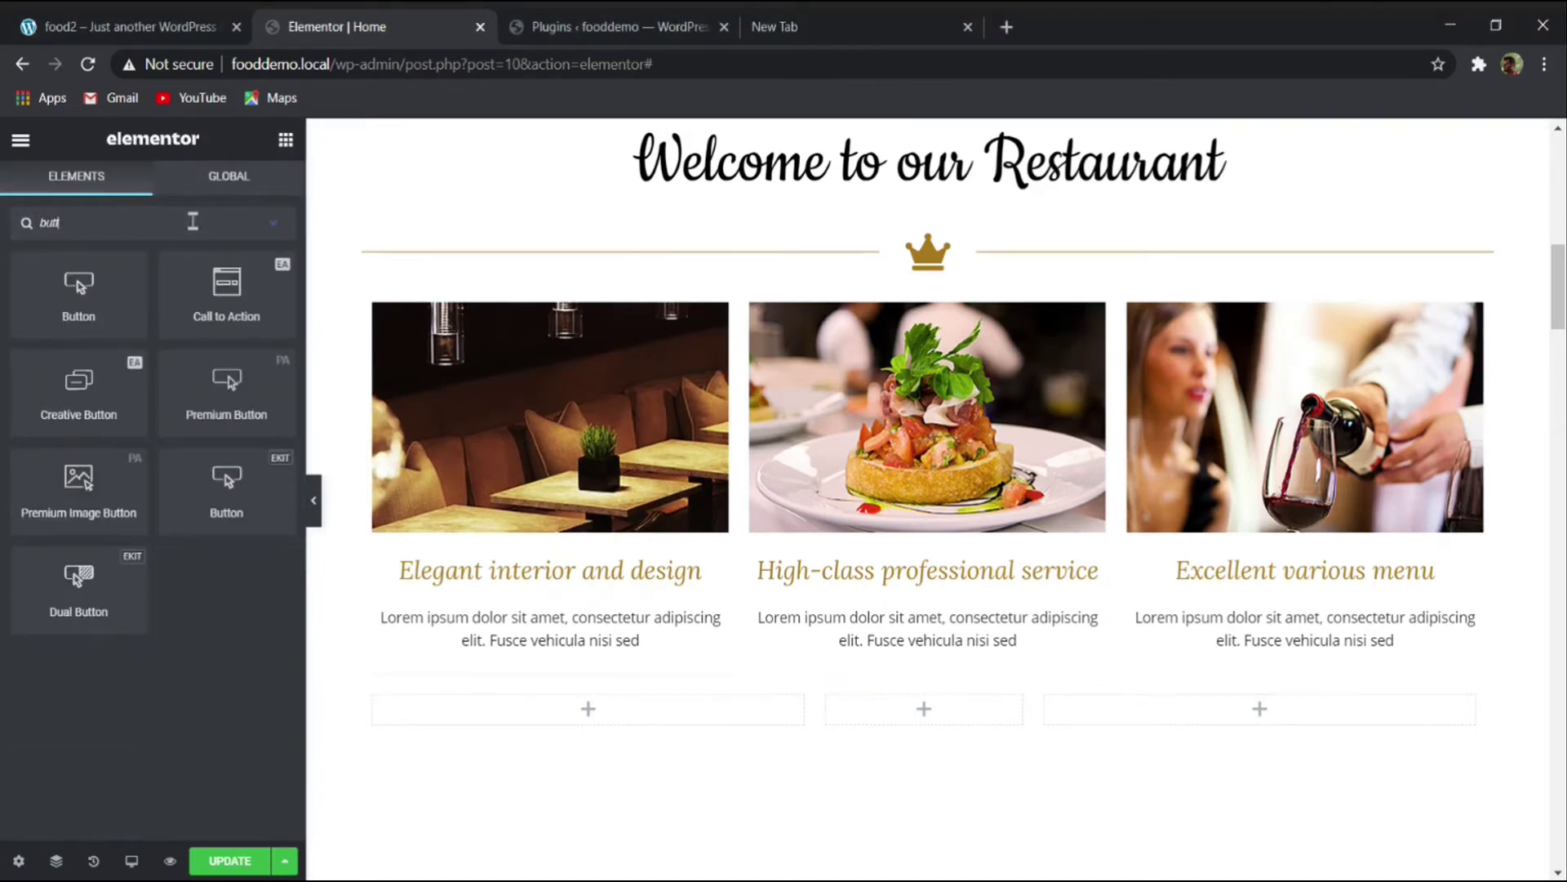
pyautogui.moveTo(93, 311); pyautogui.dragTo(871, 716)
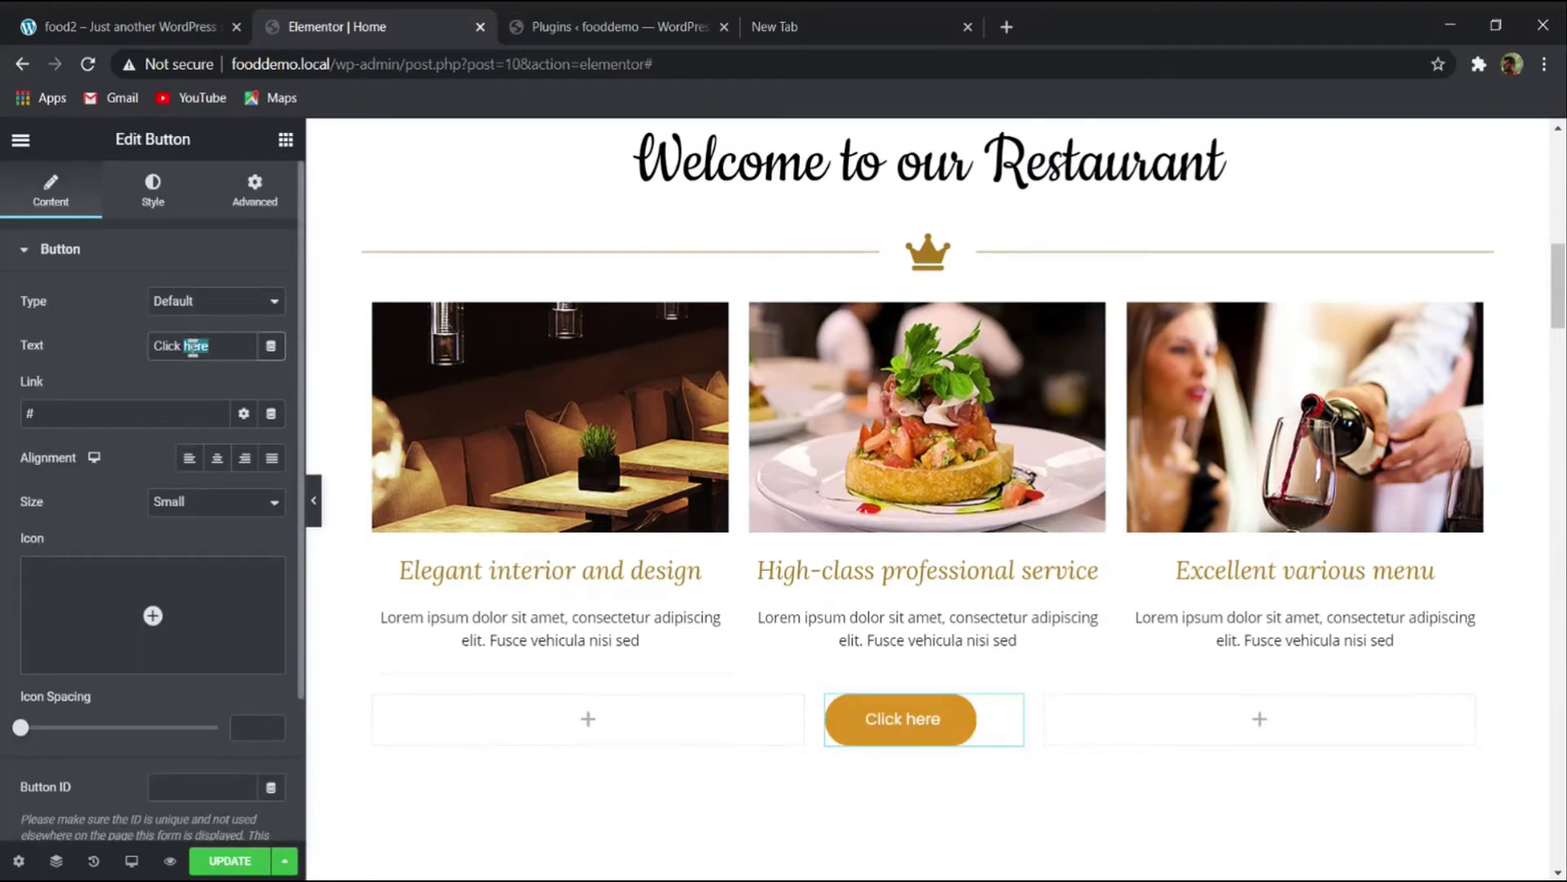
pyautogui.write('Ab')
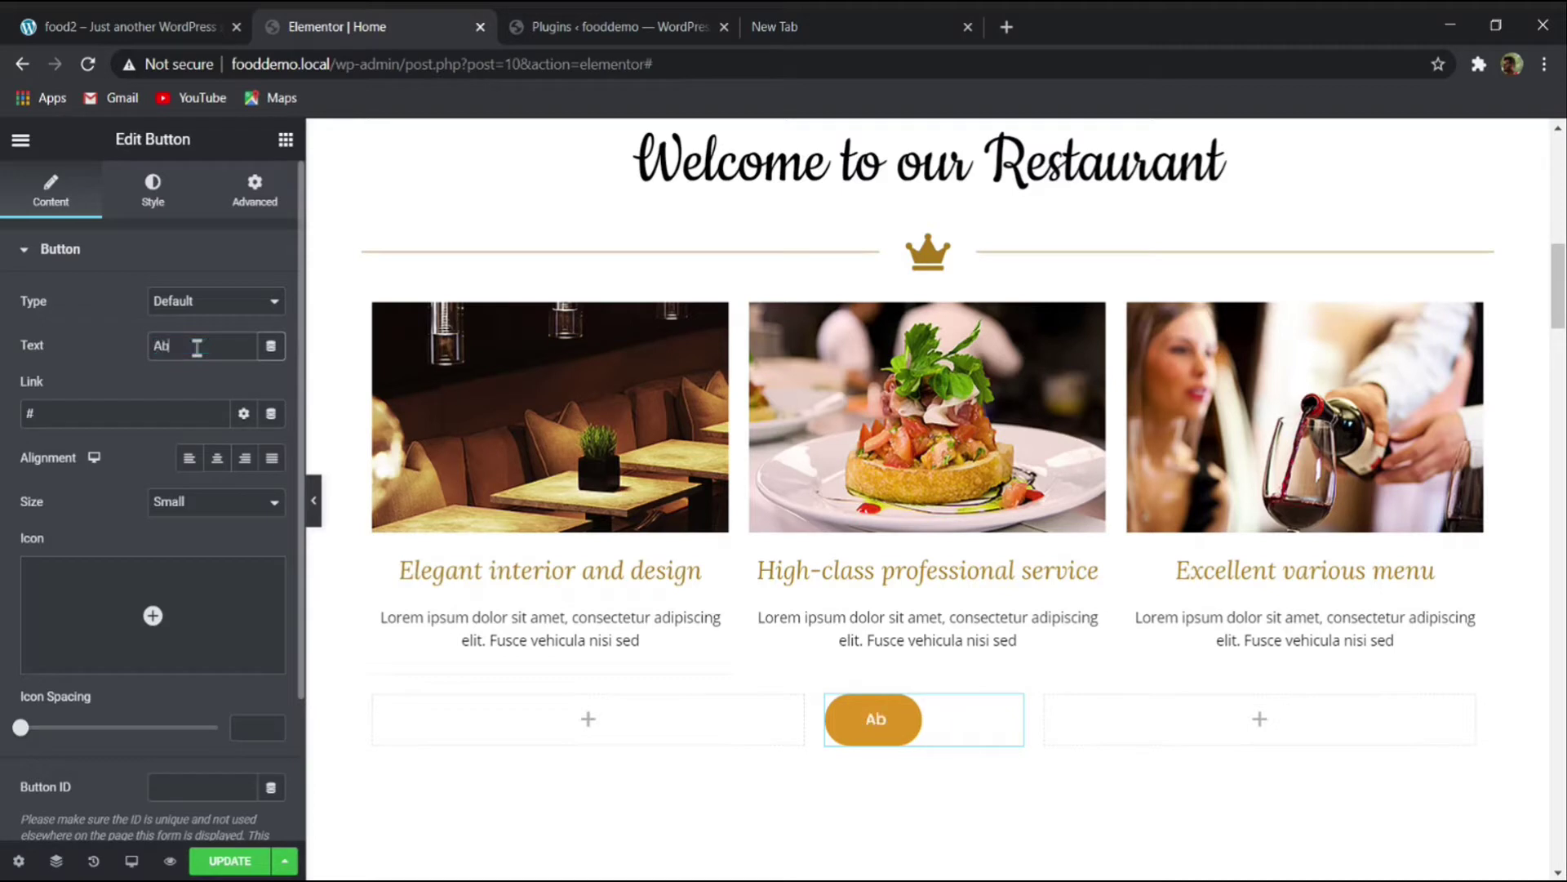
pyautogui.write('out Us')
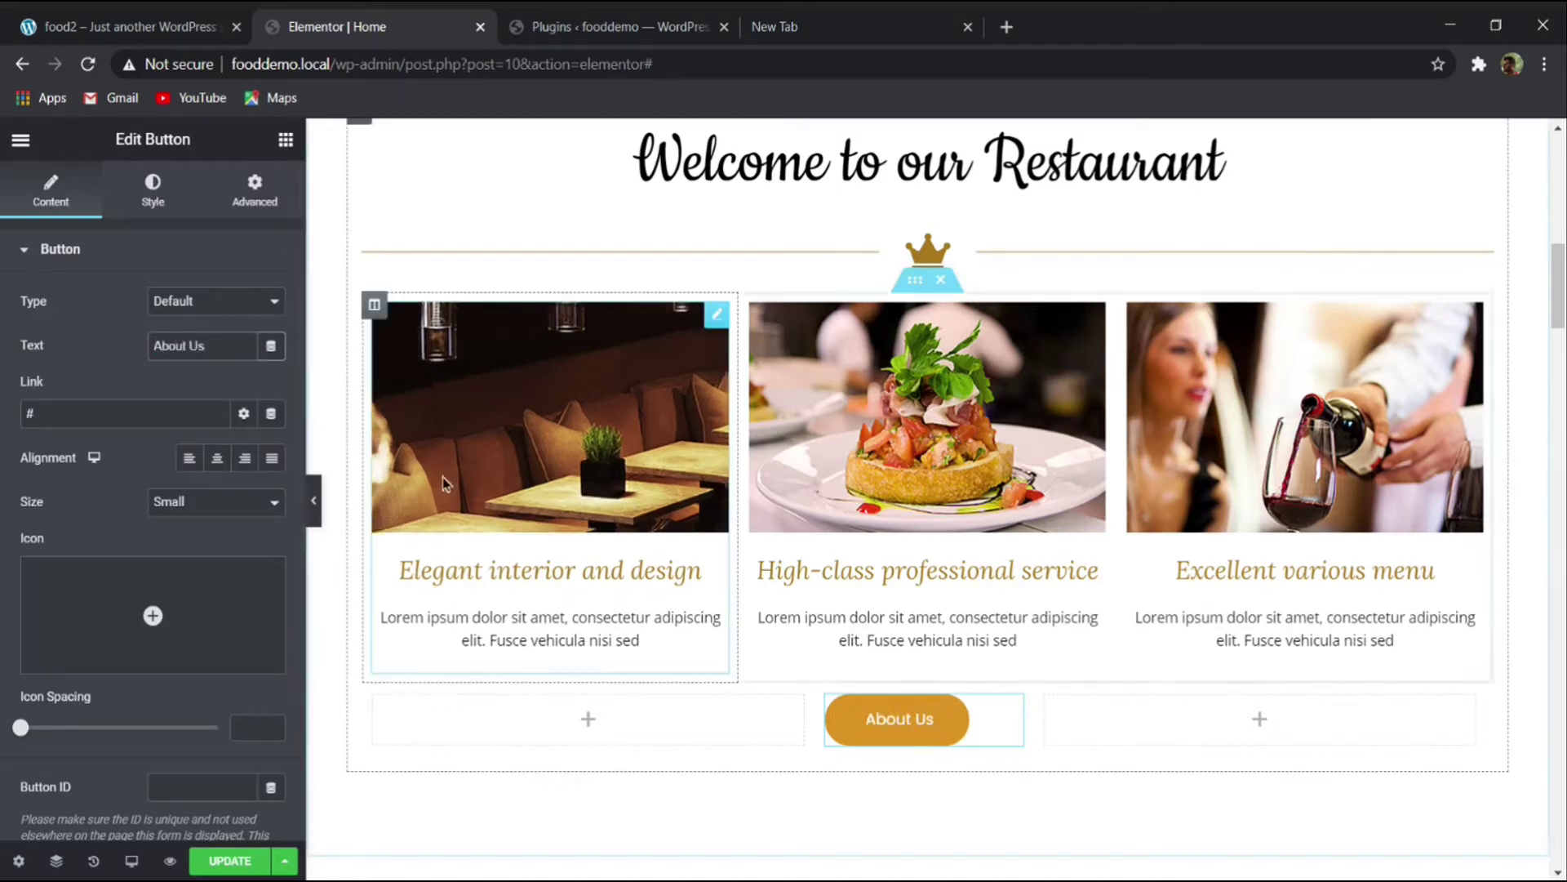
pyautogui.click(217, 459)
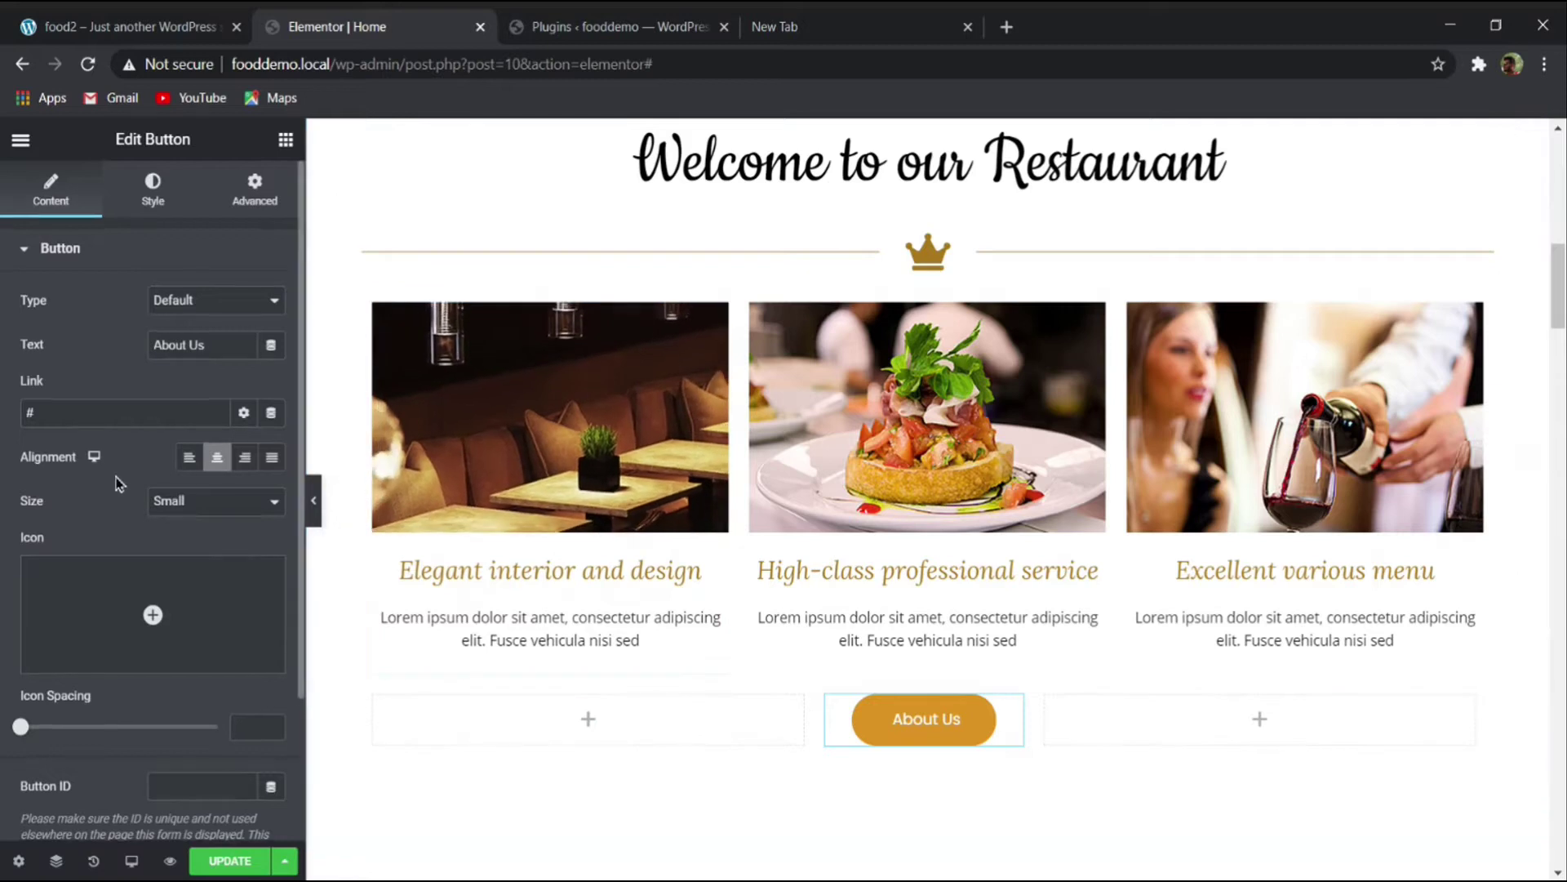
pyautogui.click(191, 502)
pyautogui.click(198, 514)
pyautogui.click(200, 502)
pyautogui.click(199, 537)
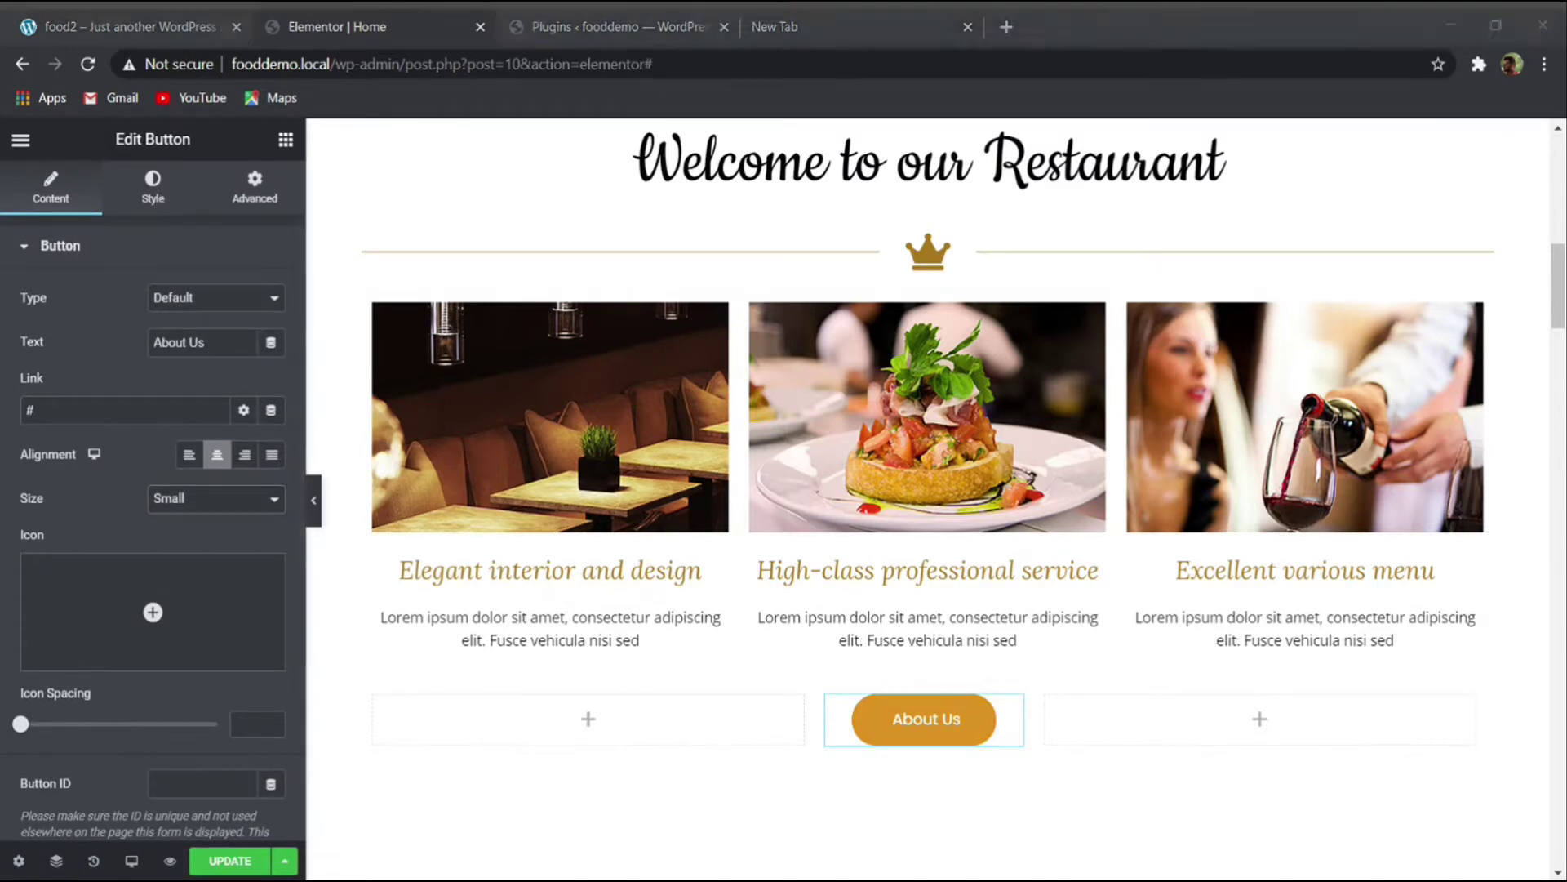
# Step: Style the About Us button text in italic Lora, 18 px with 27 px line height
pyautogui.click(167, 189)
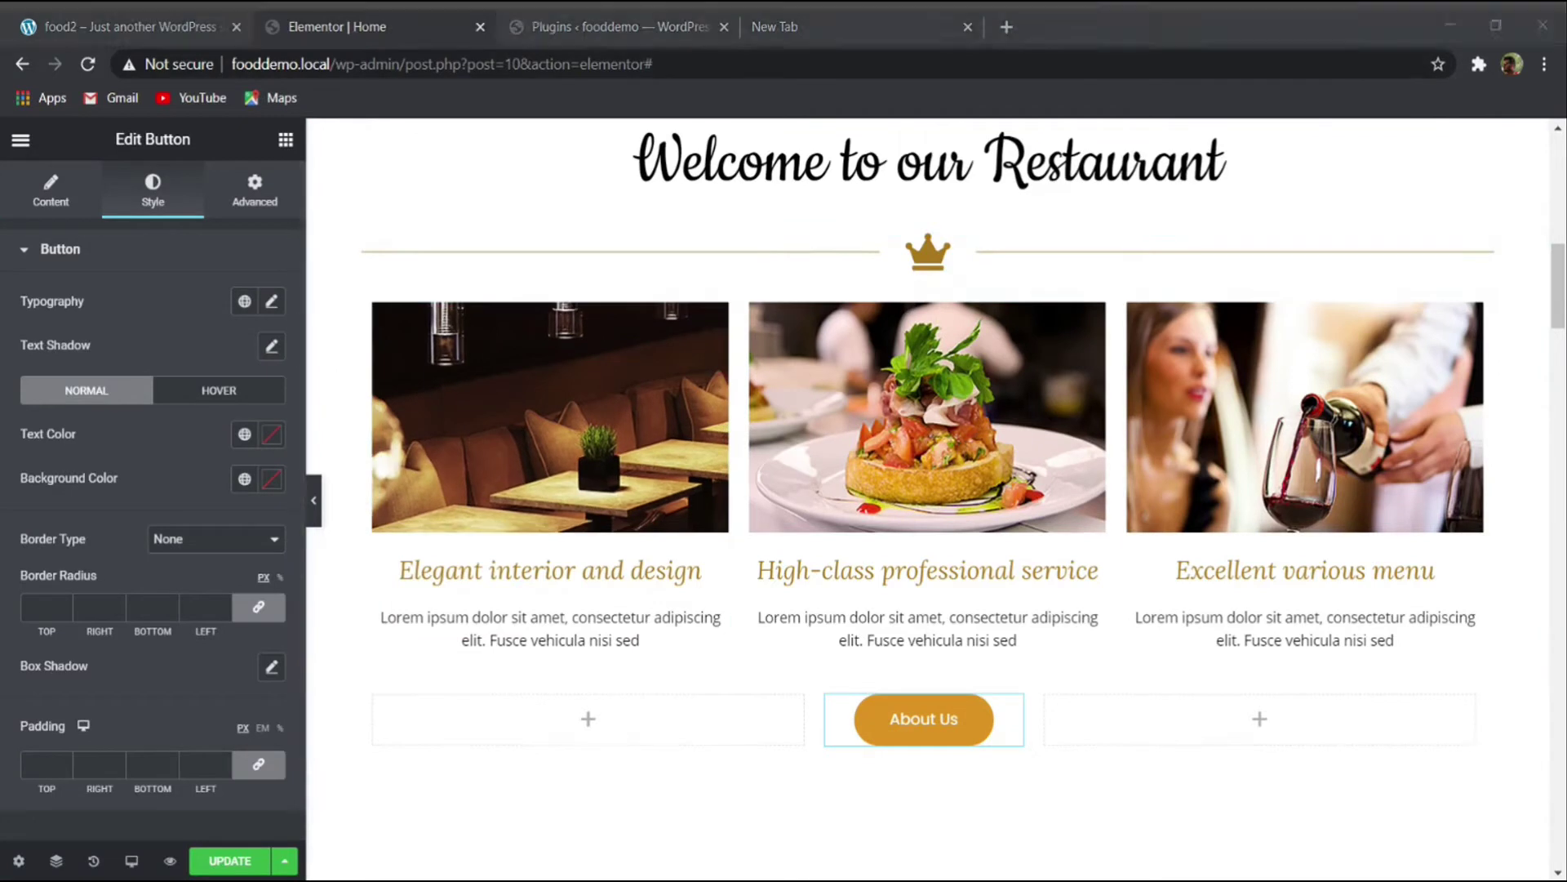
pyautogui.click(272, 301)
pyautogui.click(184, 402)
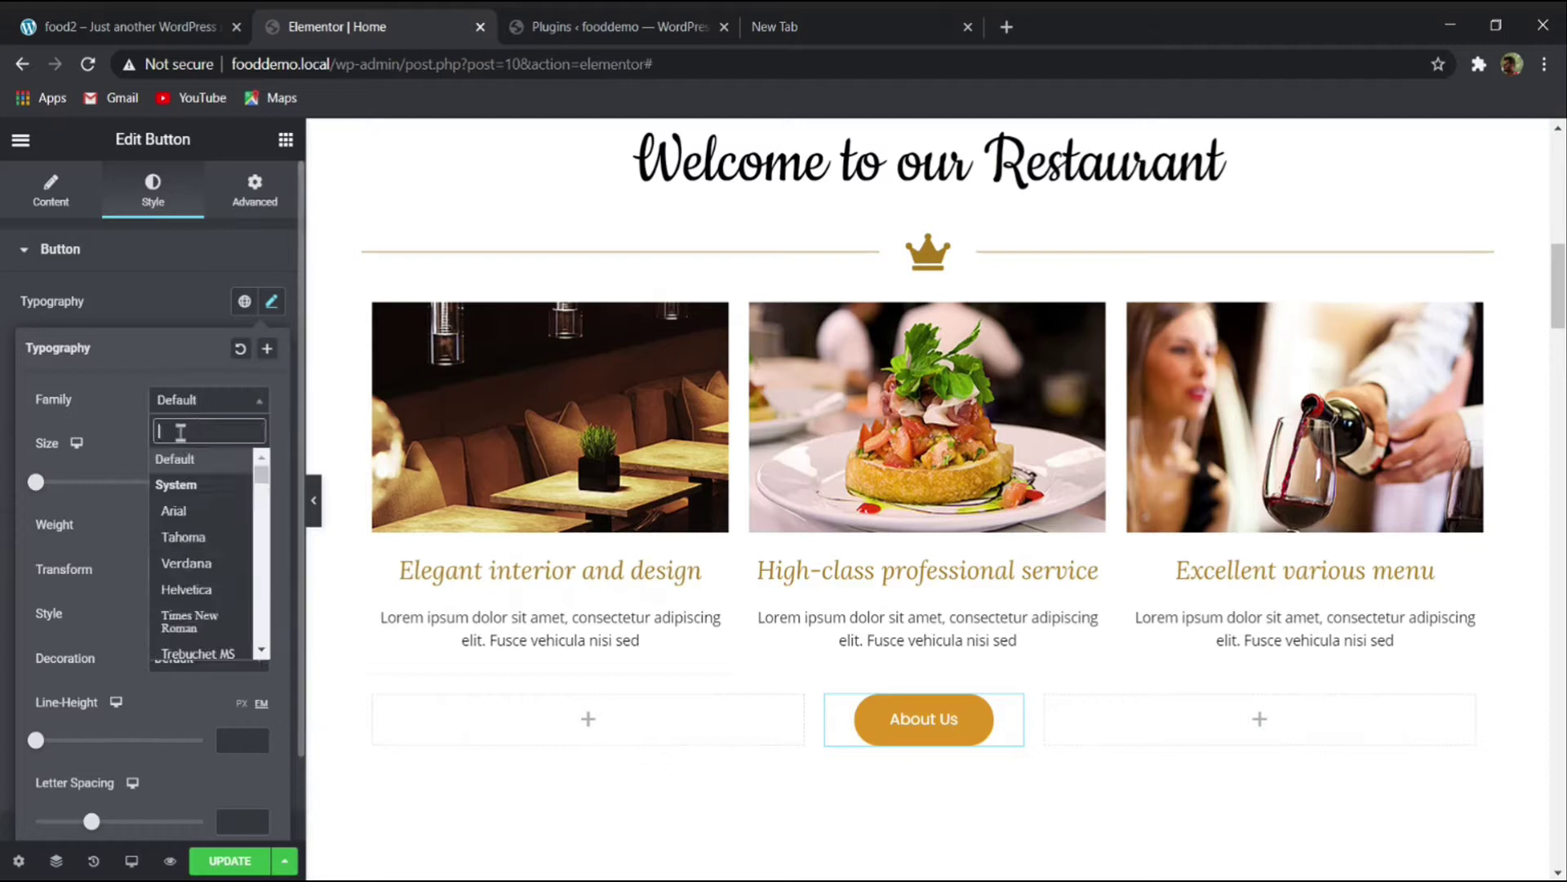
pyautogui.write('lo')
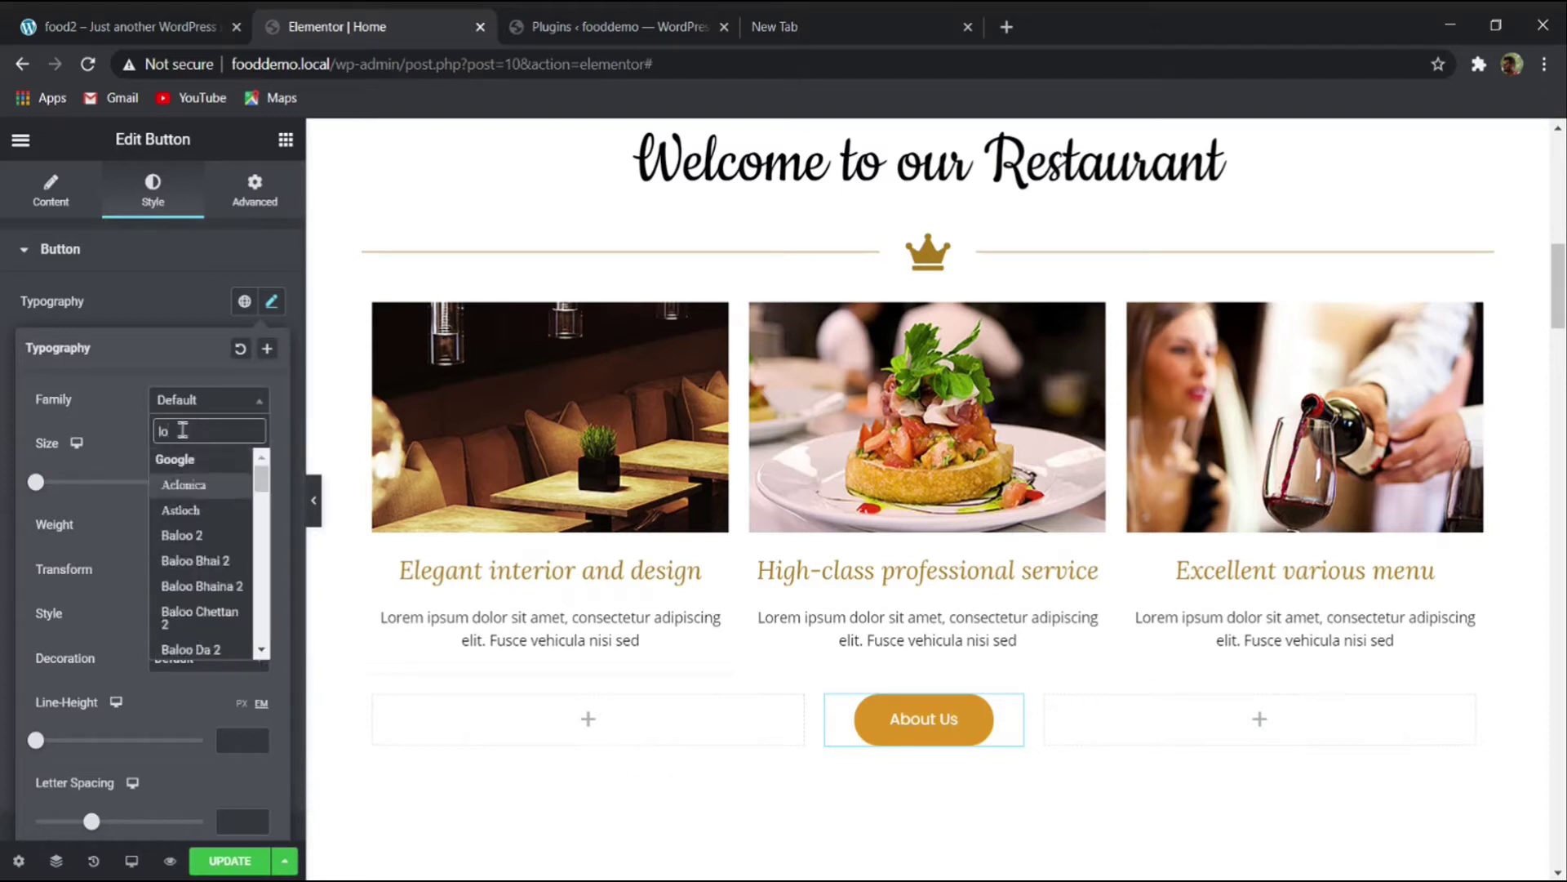
pyautogui.write('ra')
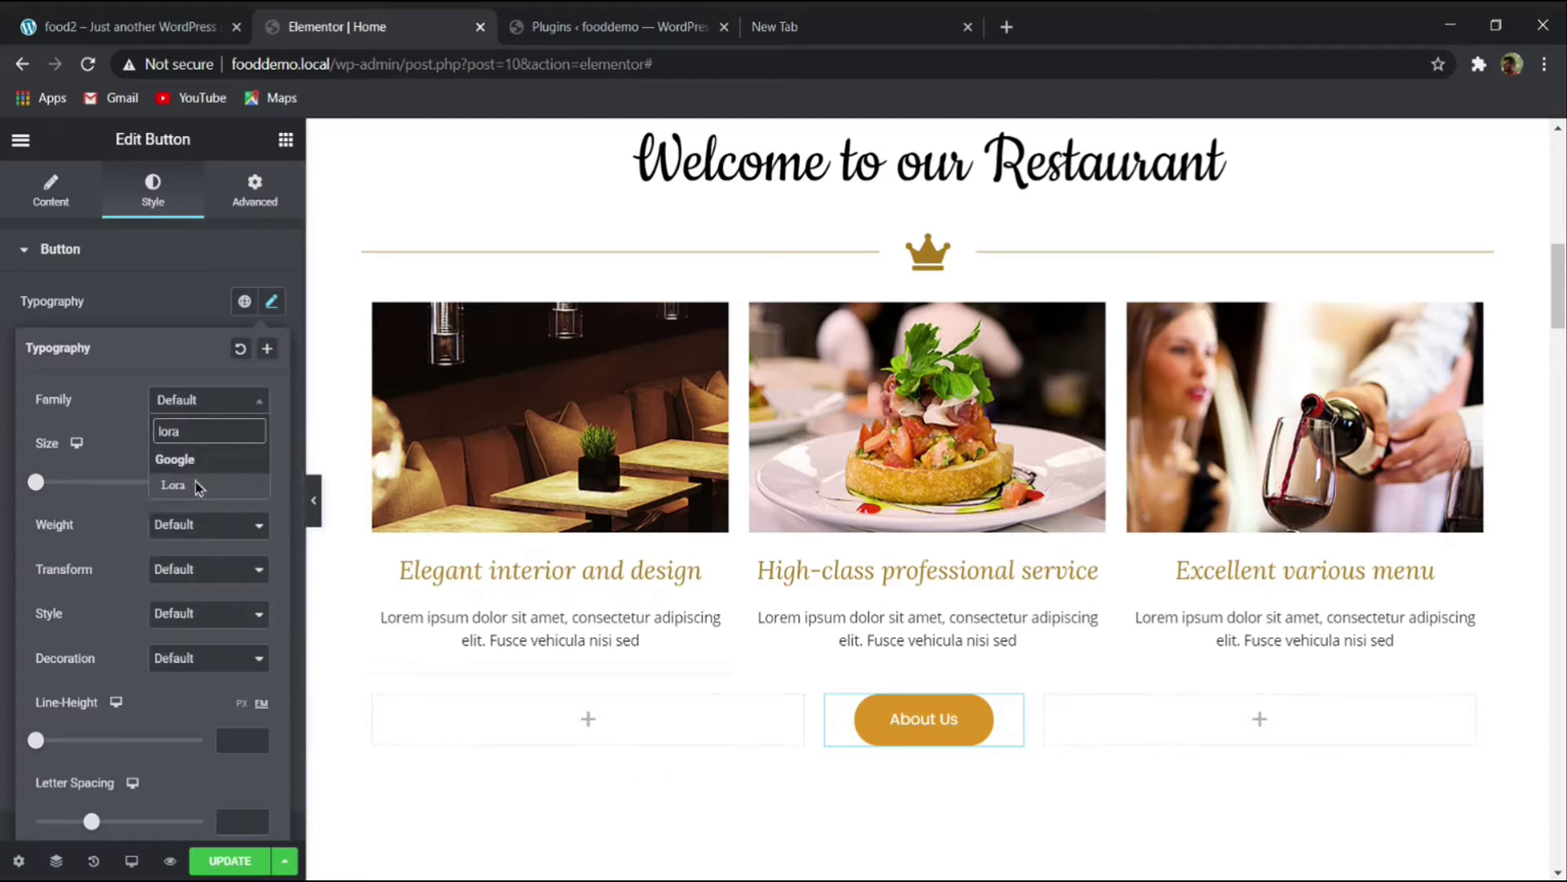
pyautogui.click(197, 488)
pyautogui.scroll(5, 225, 481)
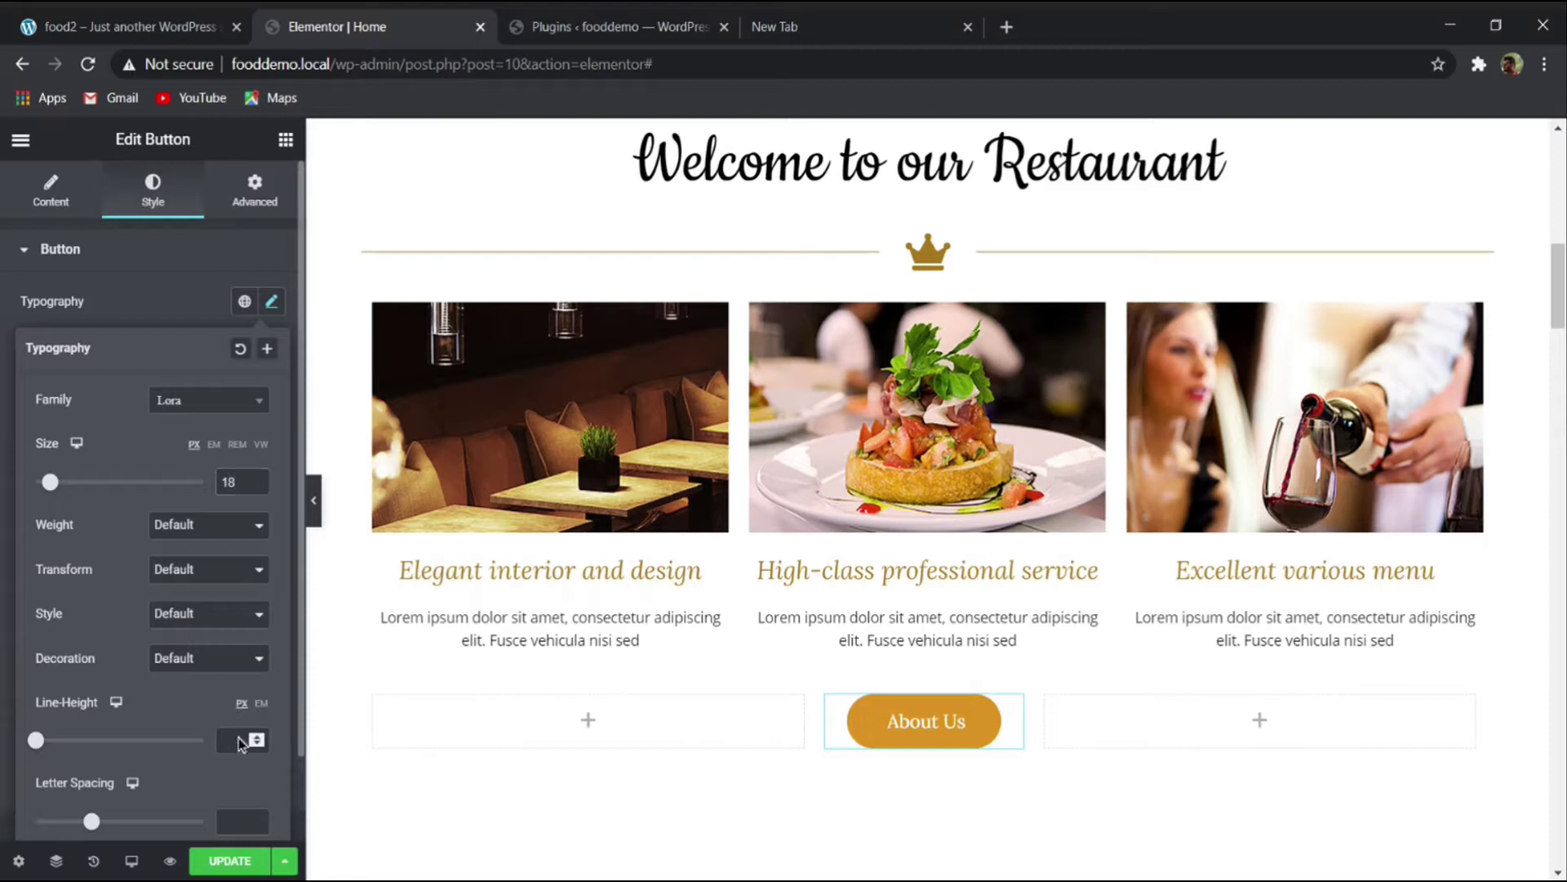
pyautogui.scroll(10, 235, 736)
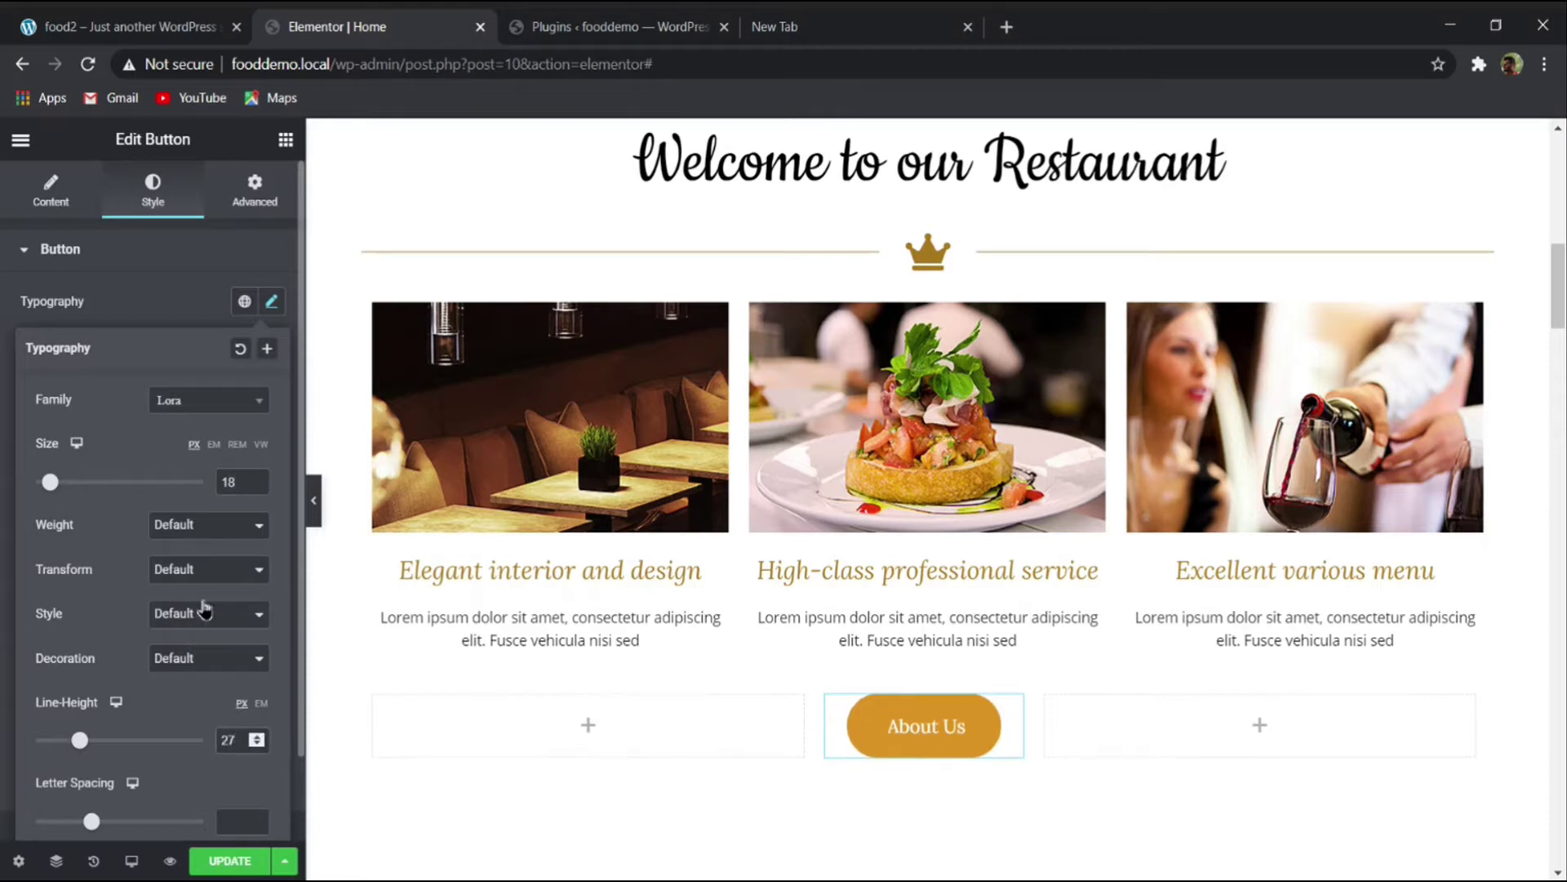
pyautogui.click(188, 651)
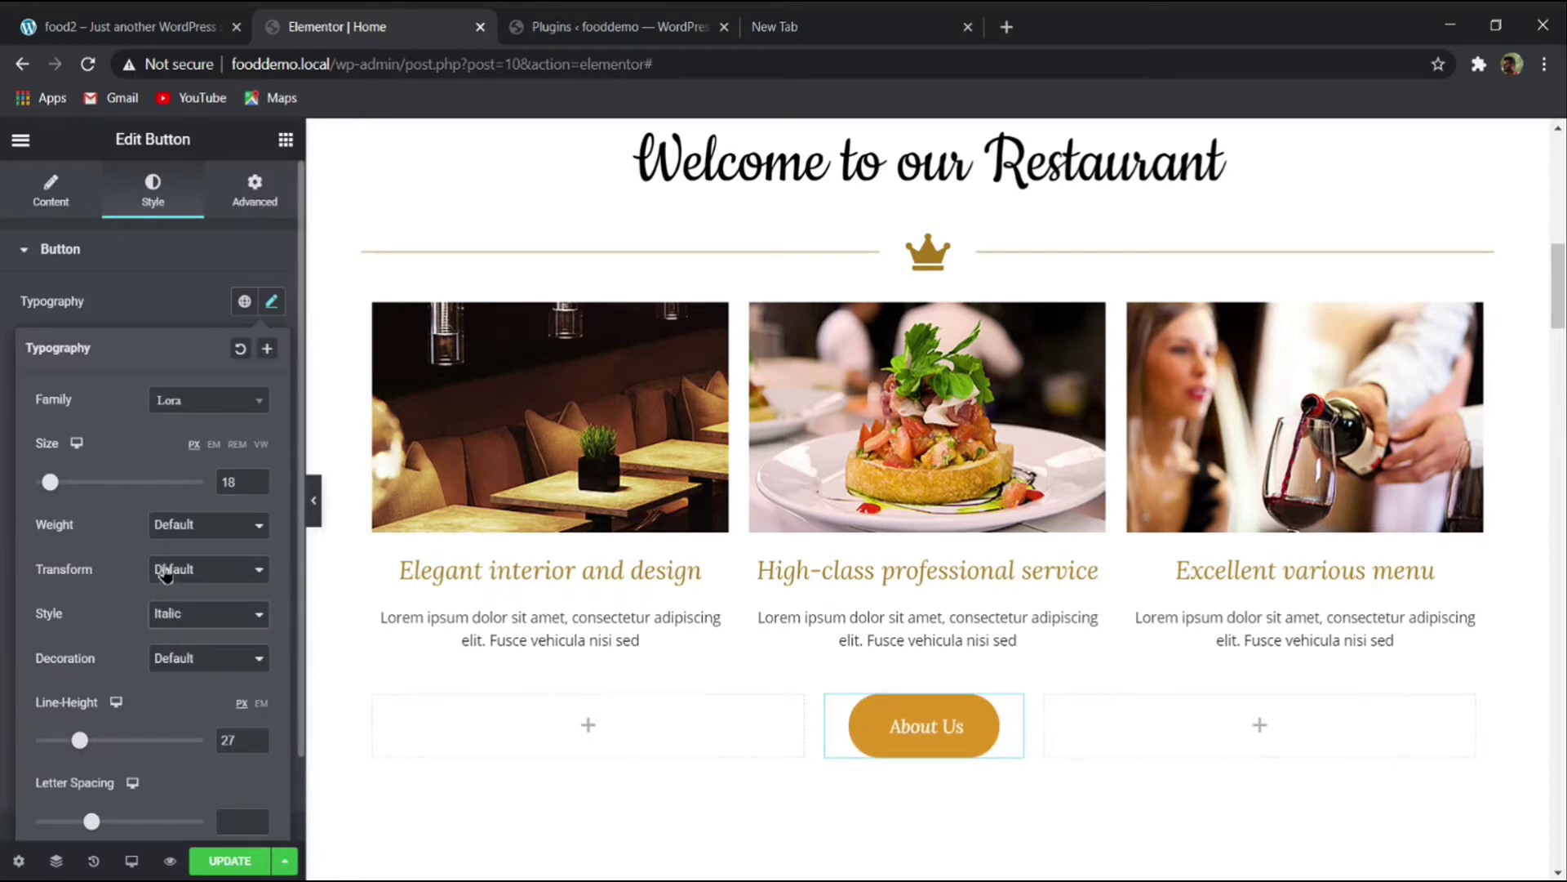
pyautogui.click(121, 296)
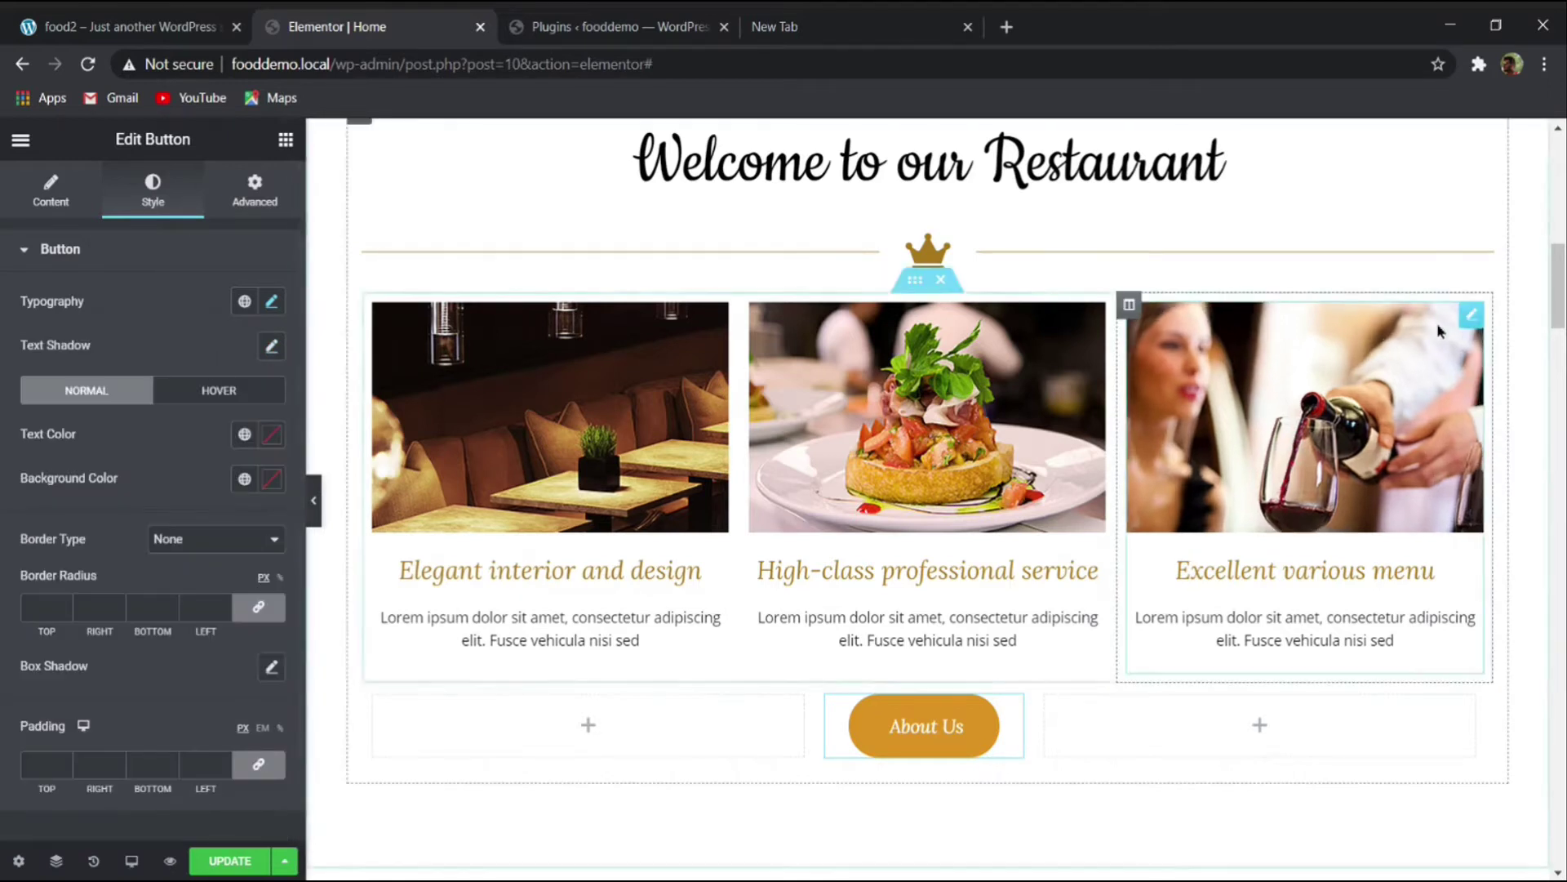
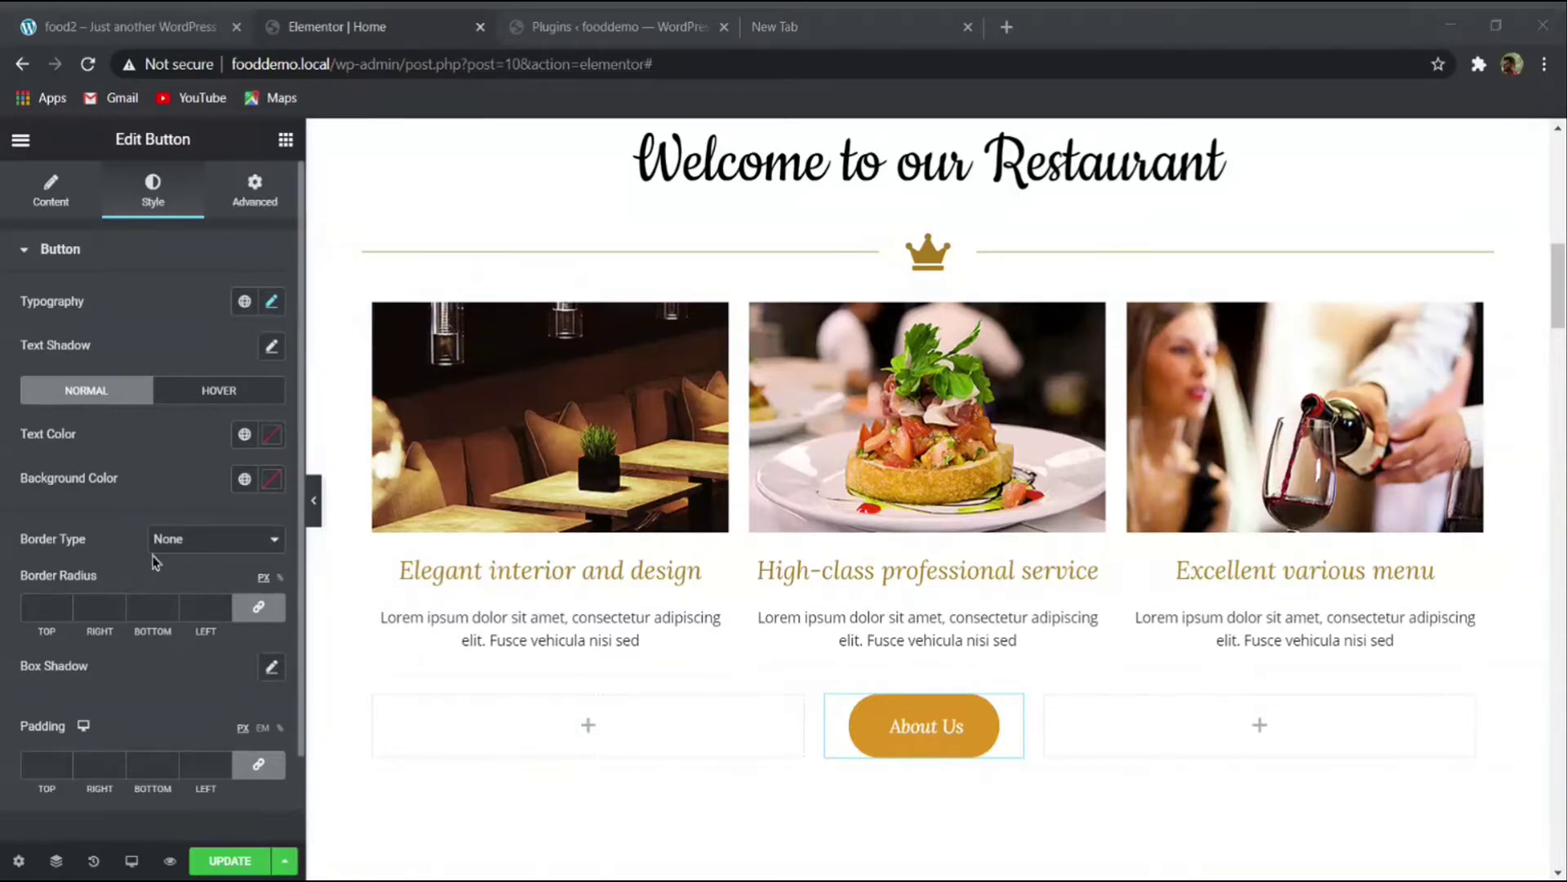
# Step: Give the About Us button a gold #A7781D background that turns black #000000 on hover
pyautogui.click(269, 479)
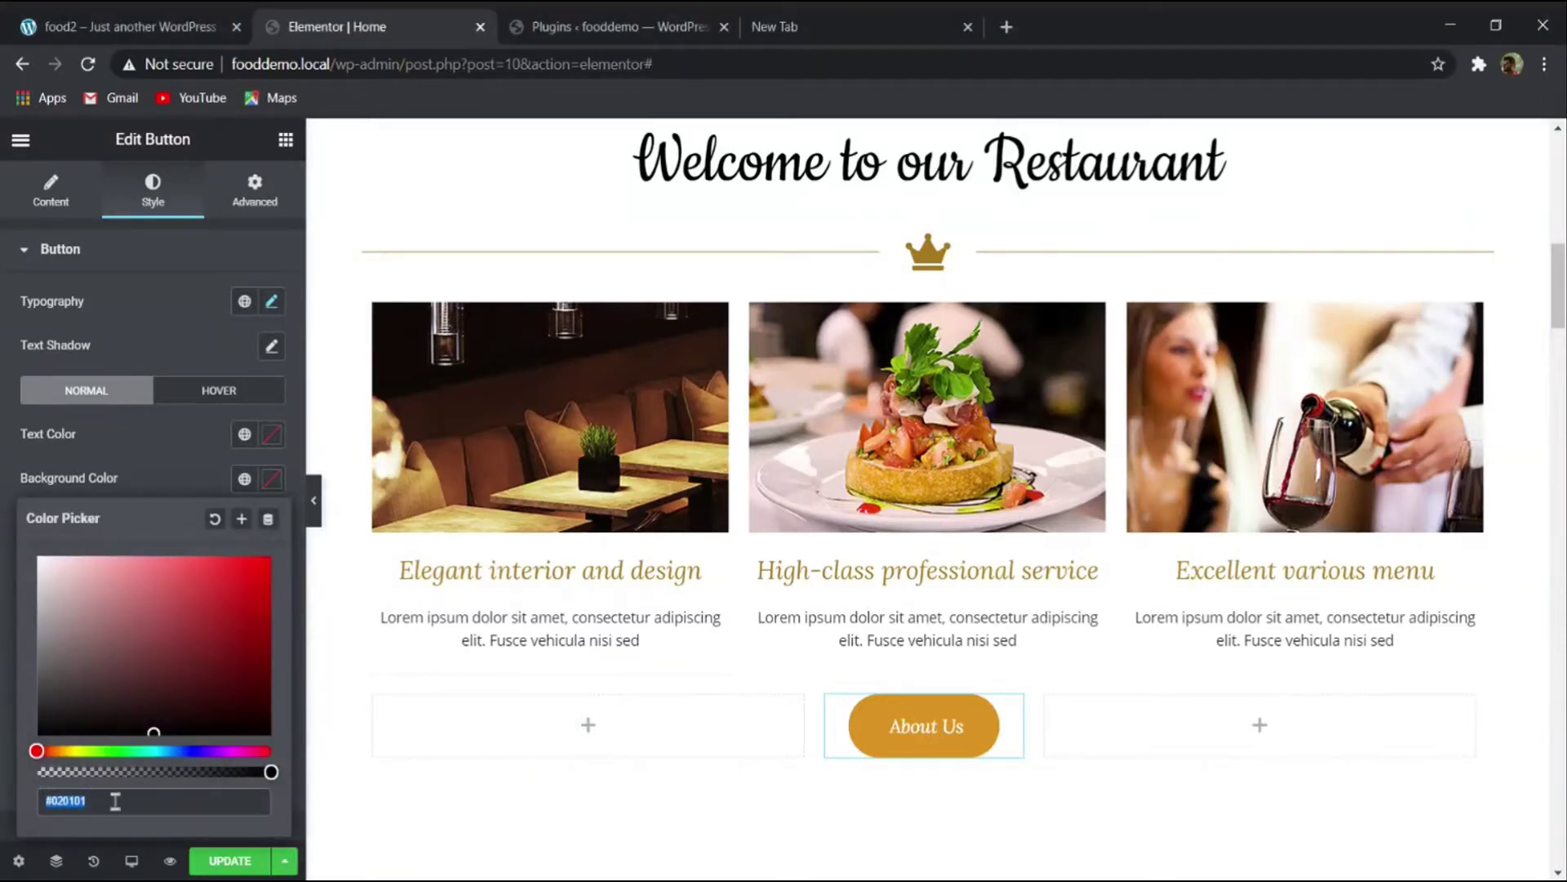
pyautogui.write('#B07B1E')
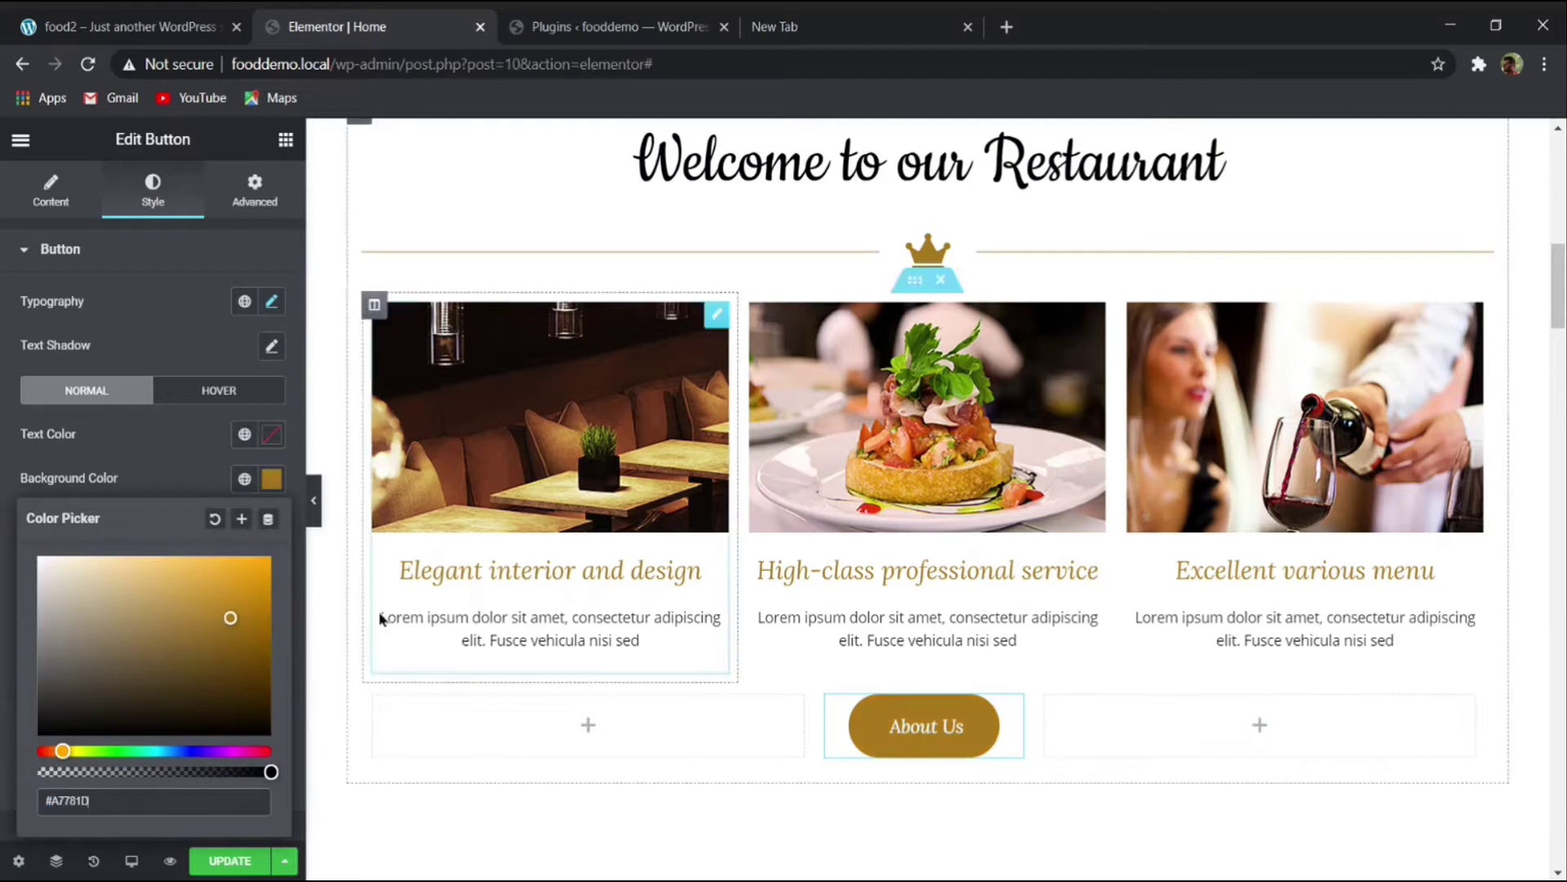
pyautogui.click(209, 397)
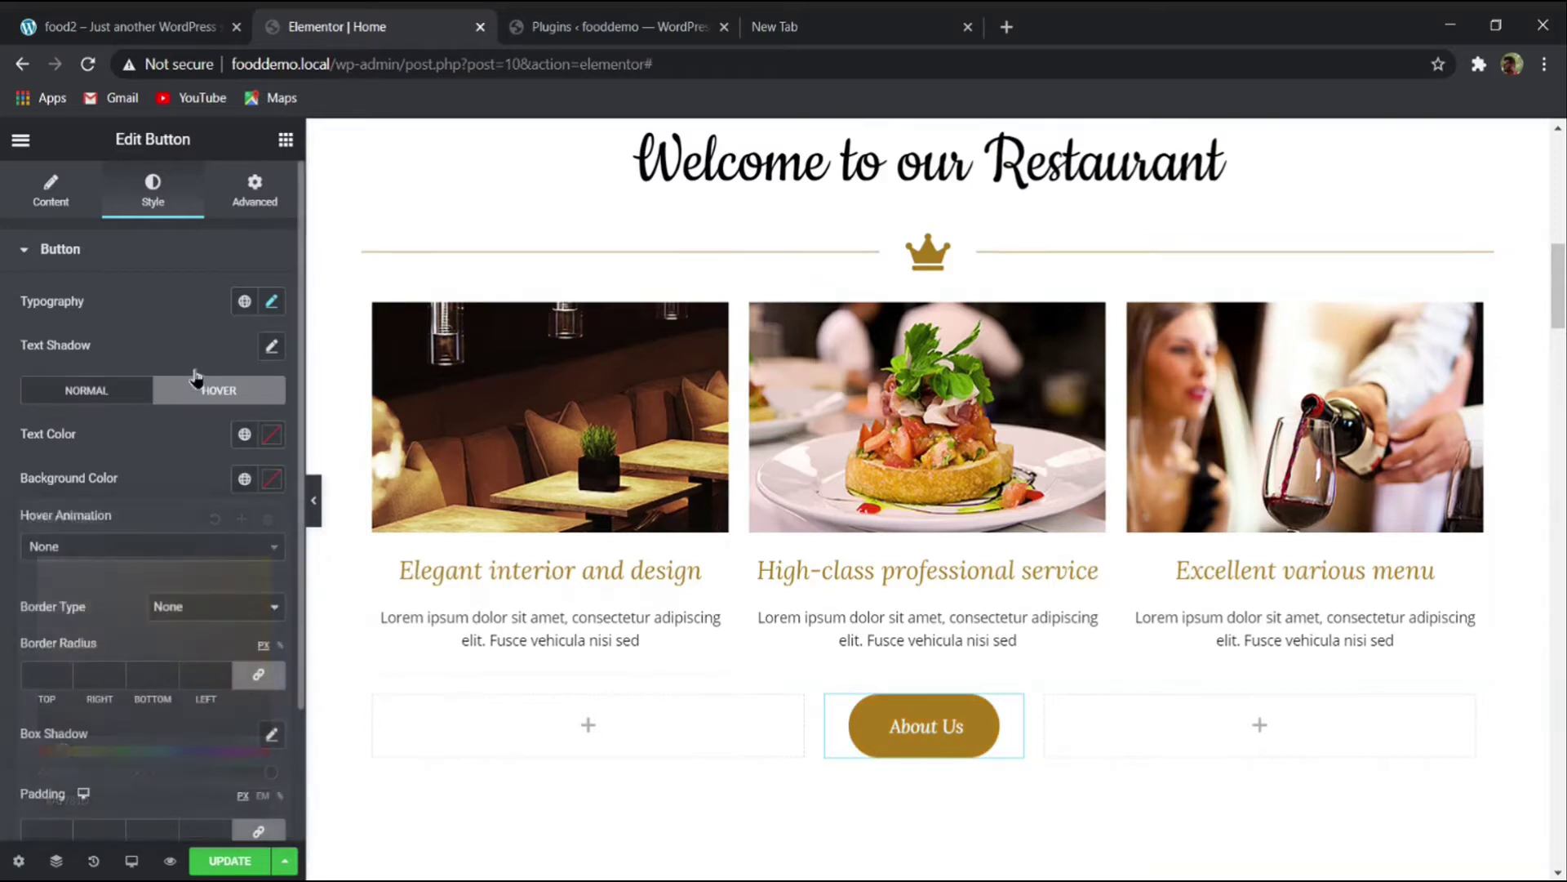
pyautogui.click(271, 480)
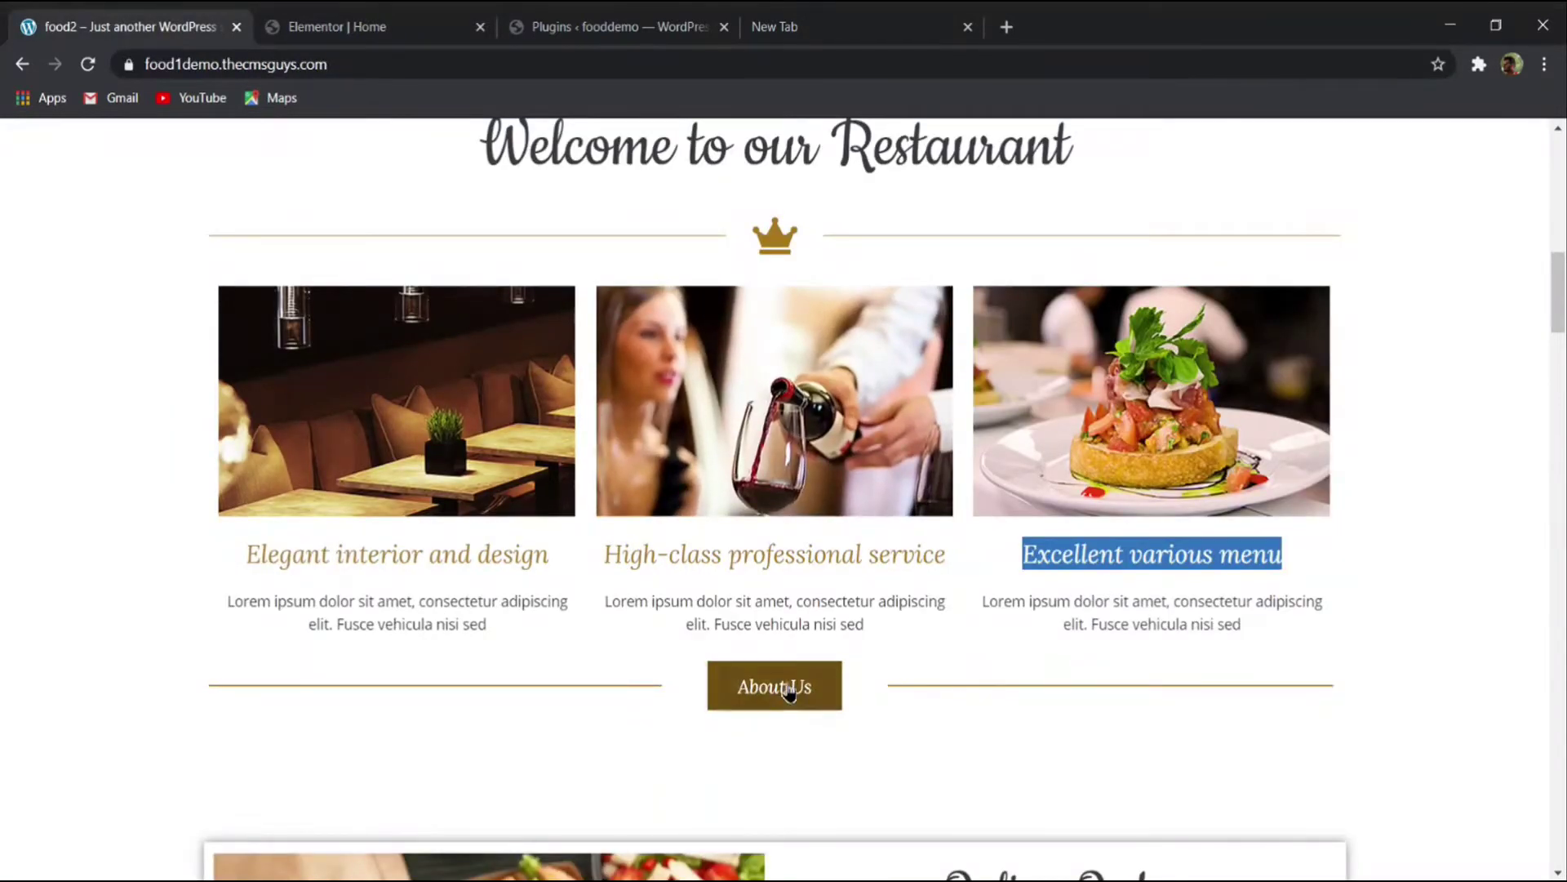
pyautogui.click(330, 20)
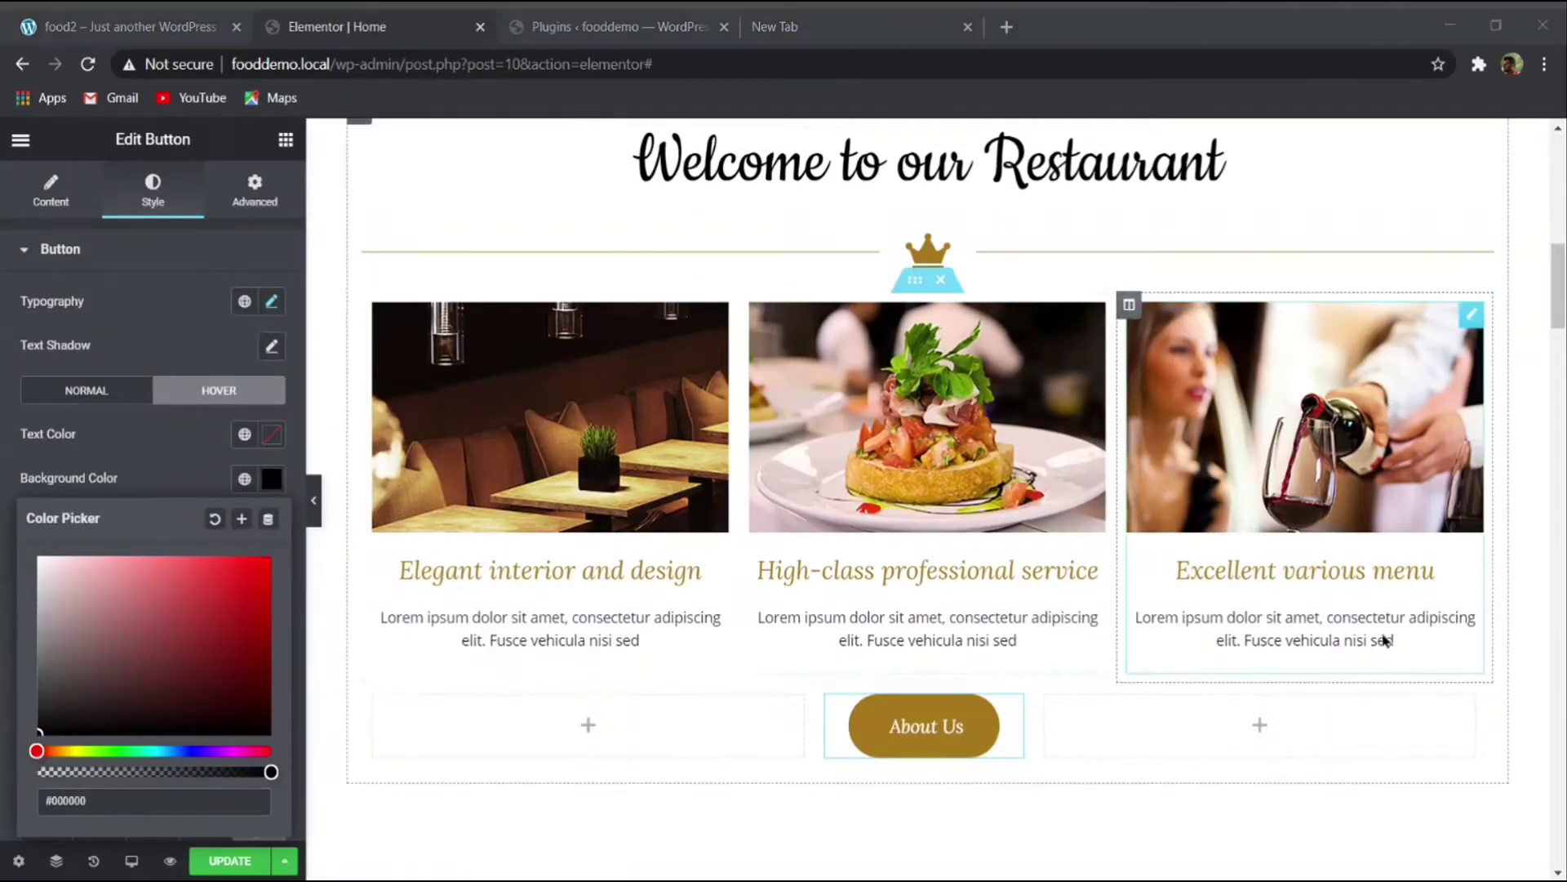
pyautogui.click(235, 441)
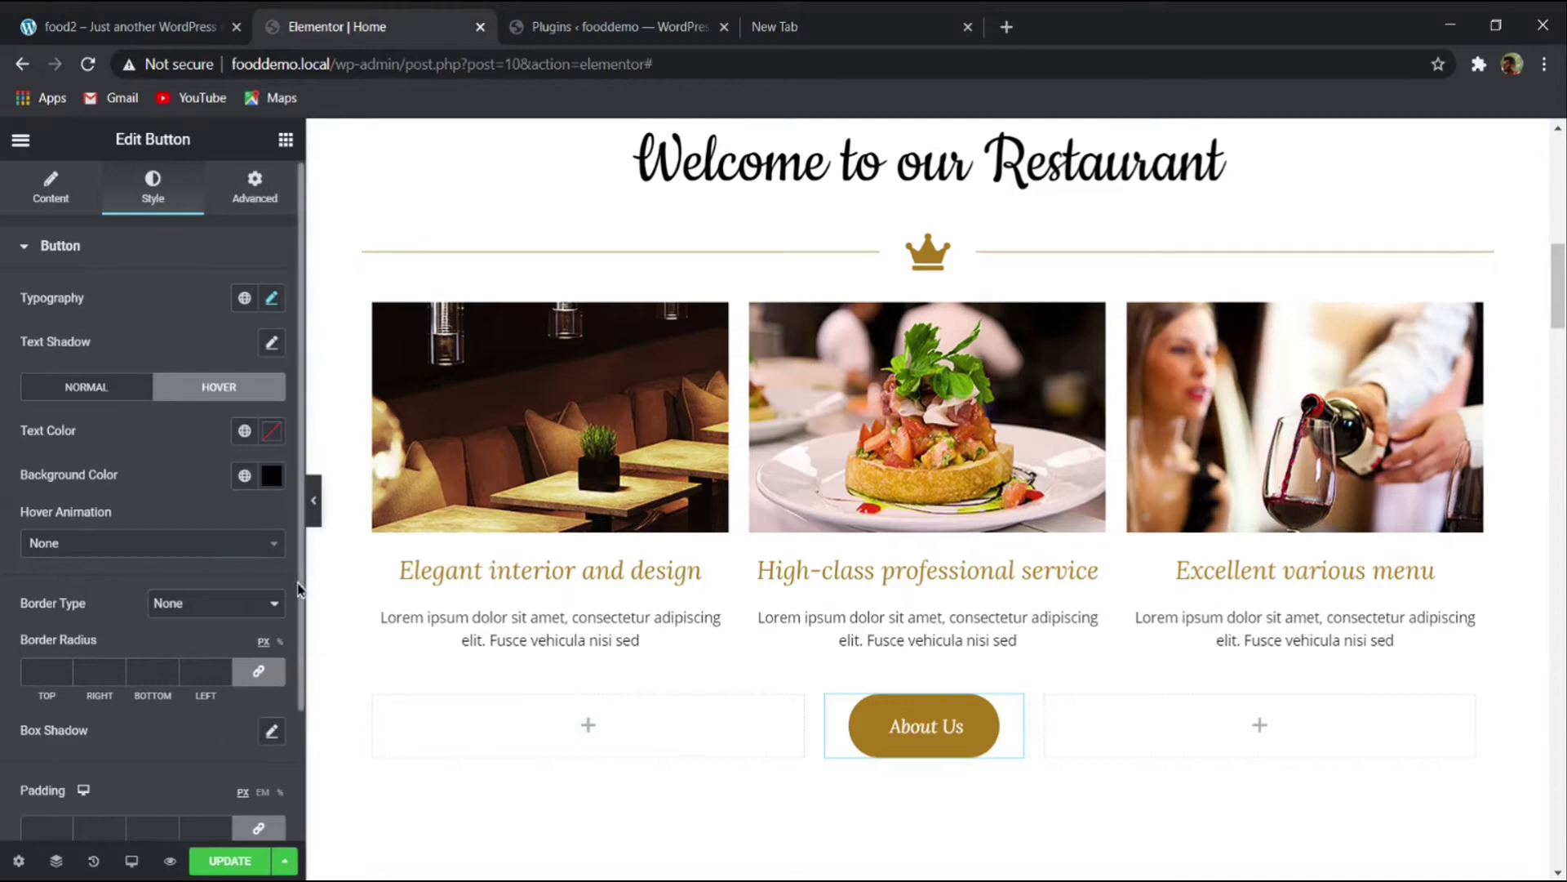
pyautogui.scroll(-2, 298, 590)
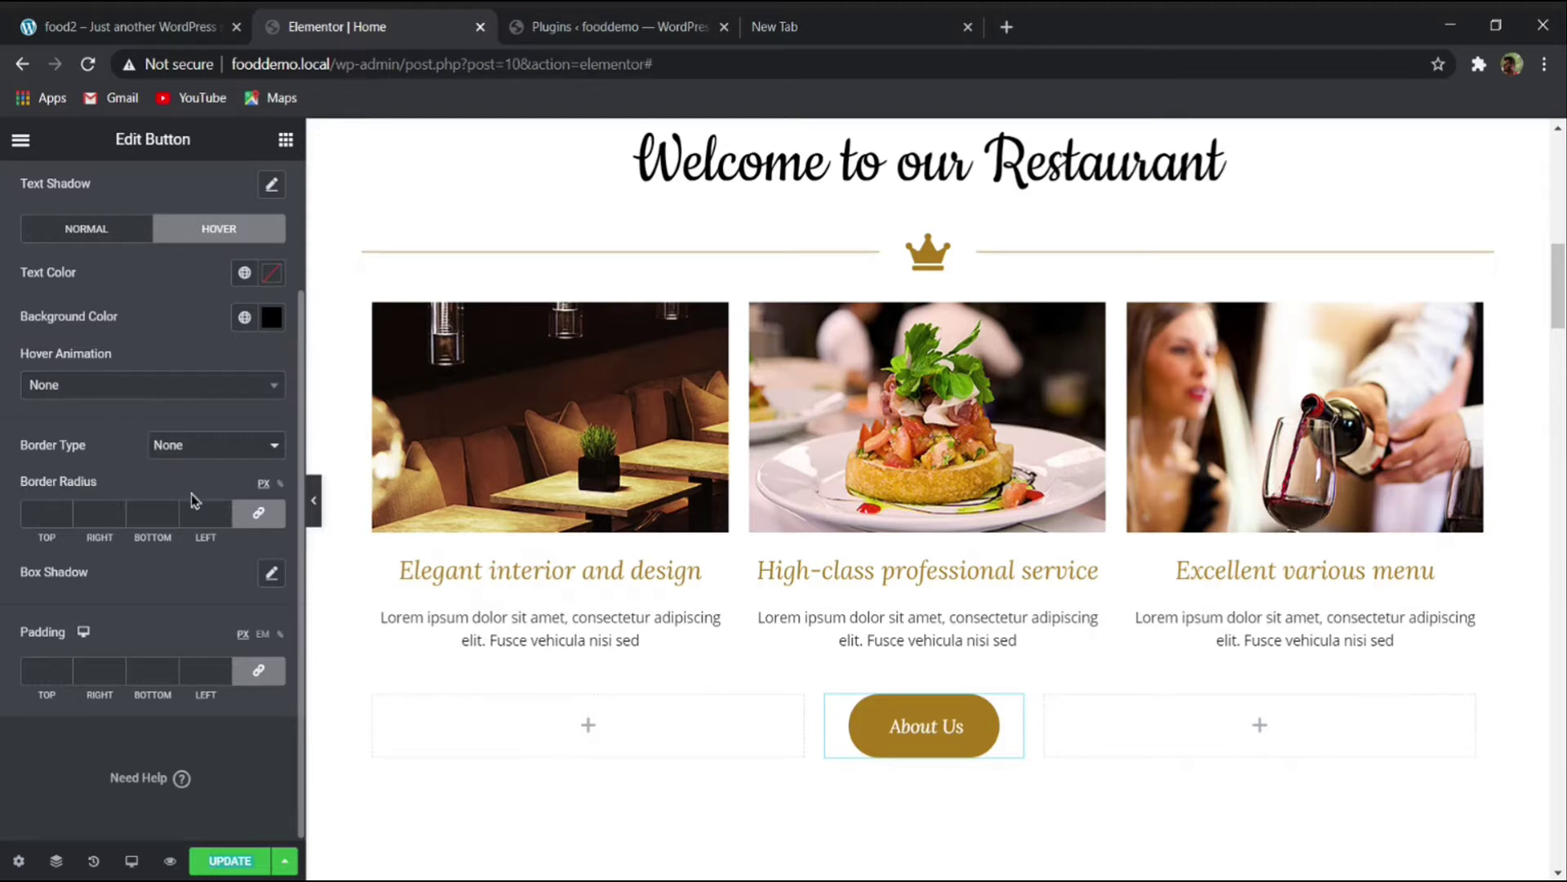
# Step: Set the About Us button padding to 10 top, 30 right, 10 bottom, 30 left
pyautogui.click(260, 671)
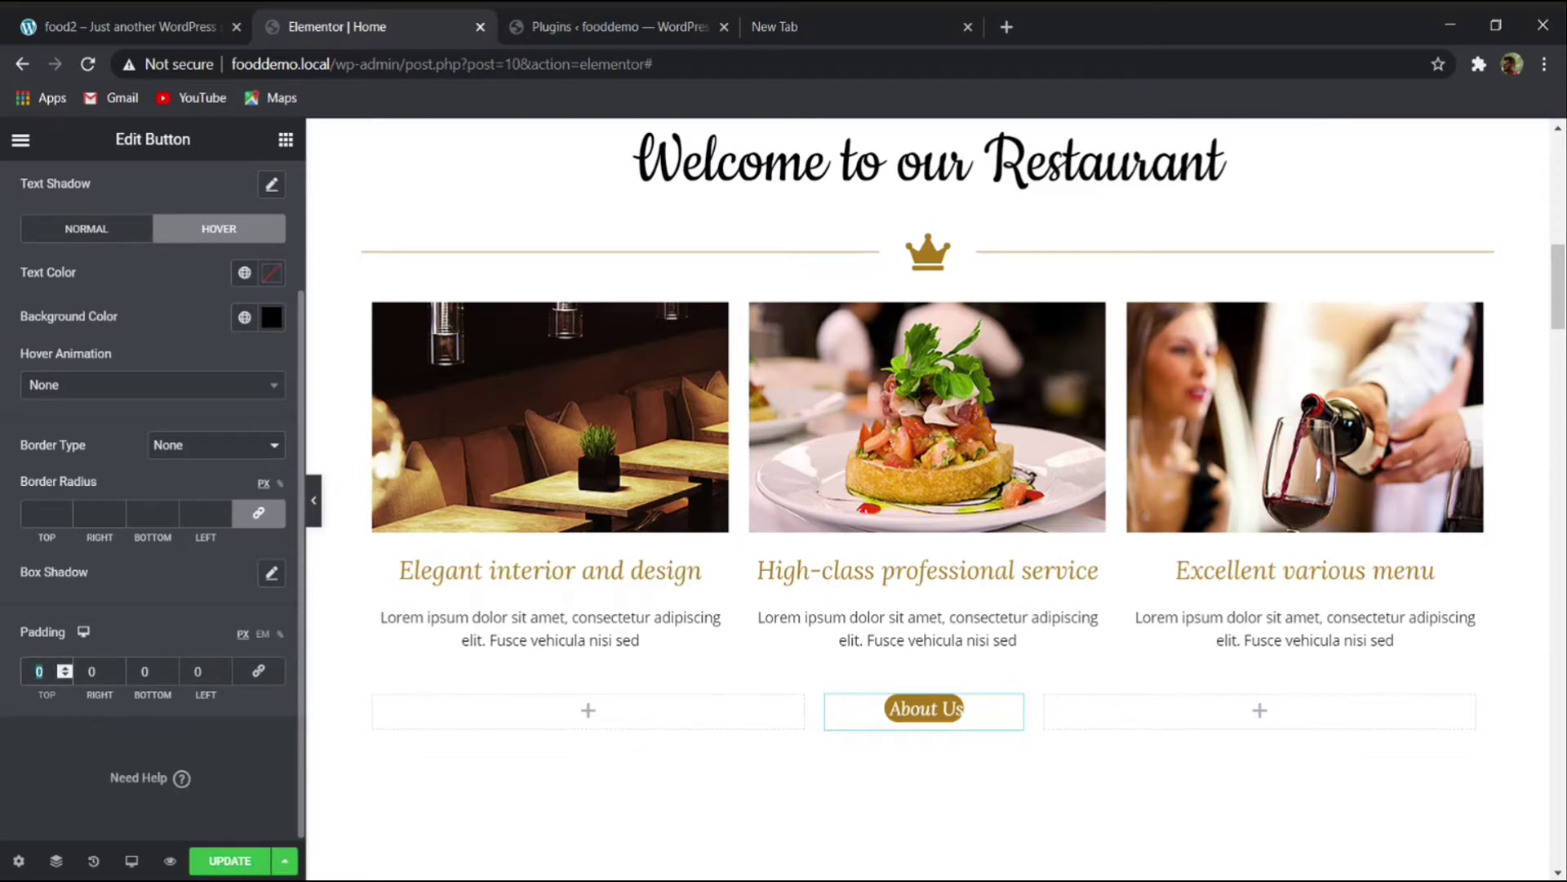
pyautogui.write('10')
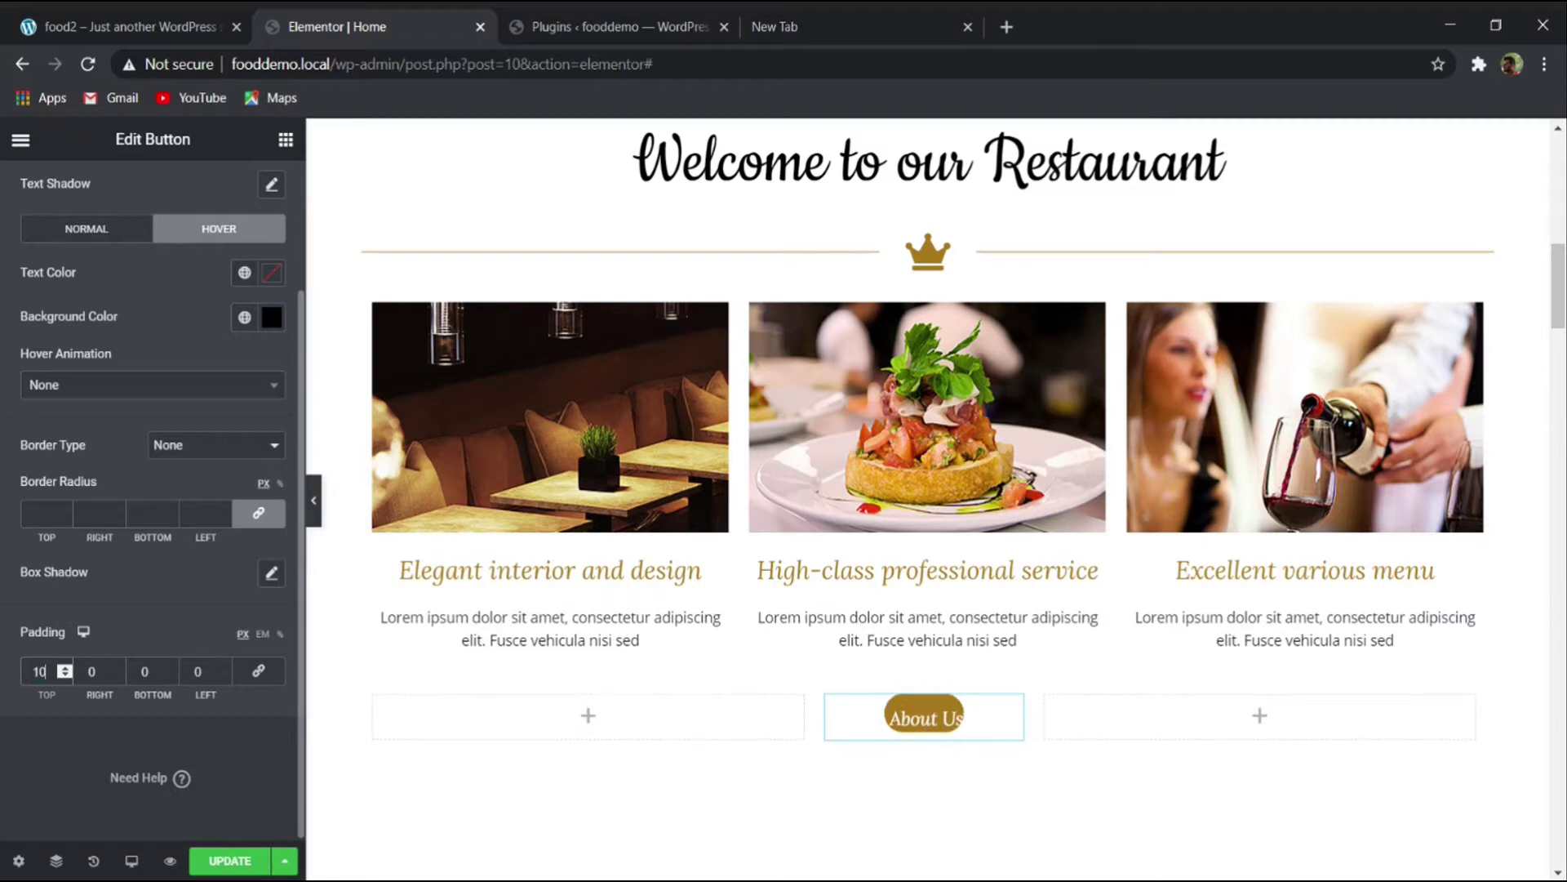
pyautogui.press('Tab')
pyautogui.write('30')
pyautogui.press('Tab')
pyautogui.write('10')
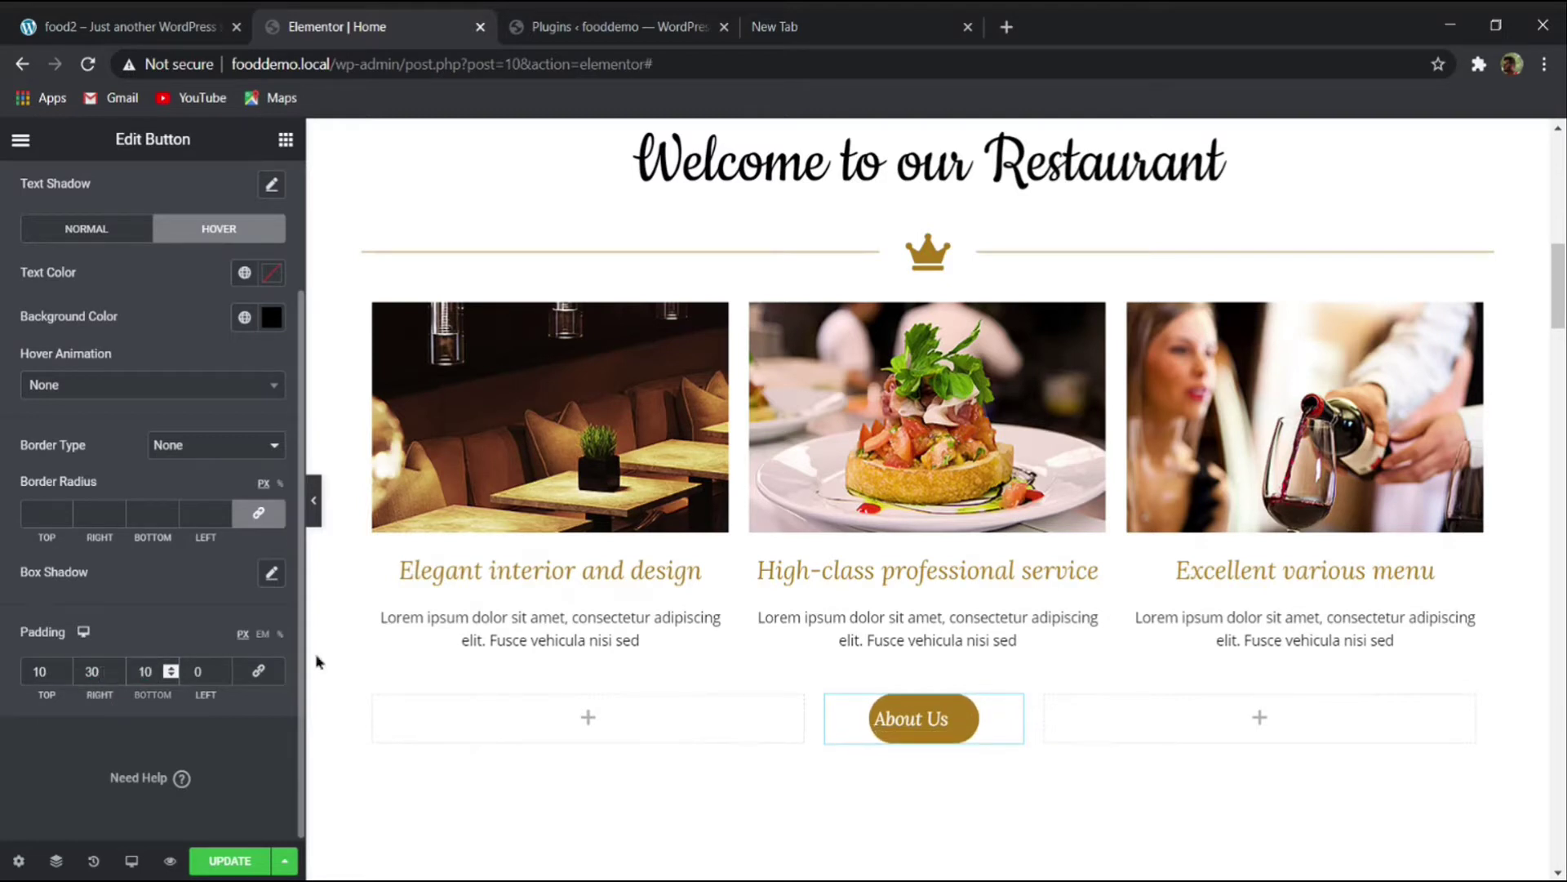
pyautogui.press('Tab')
pyautogui.write('30')
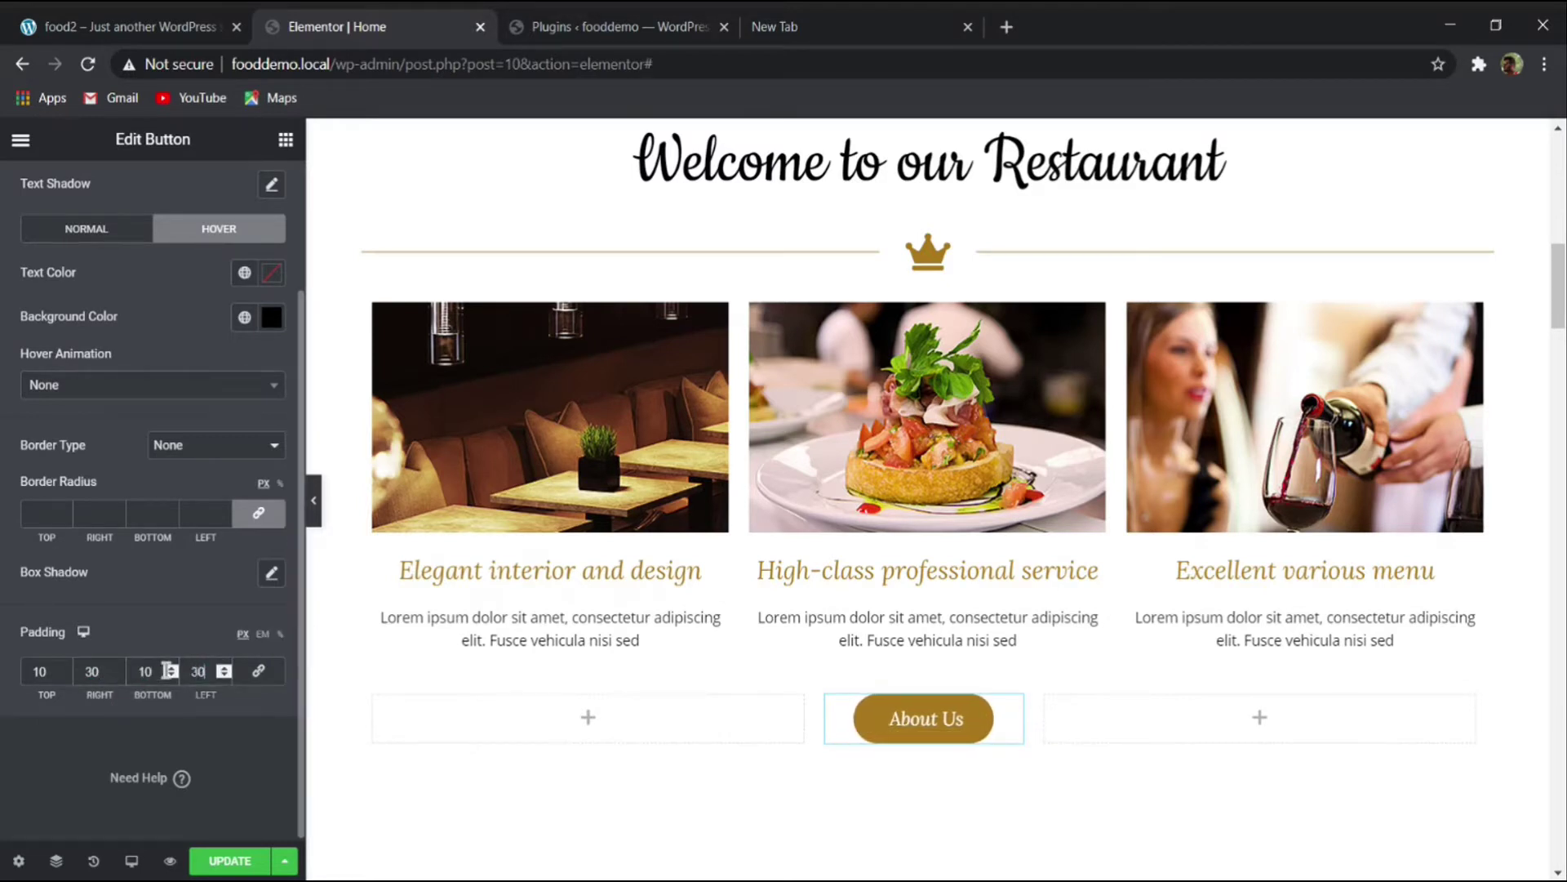
pyautogui.click(220, 469)
# Step: Set the button's border radius to 0 on all corners for square edges
pyautogui.click(258, 513)
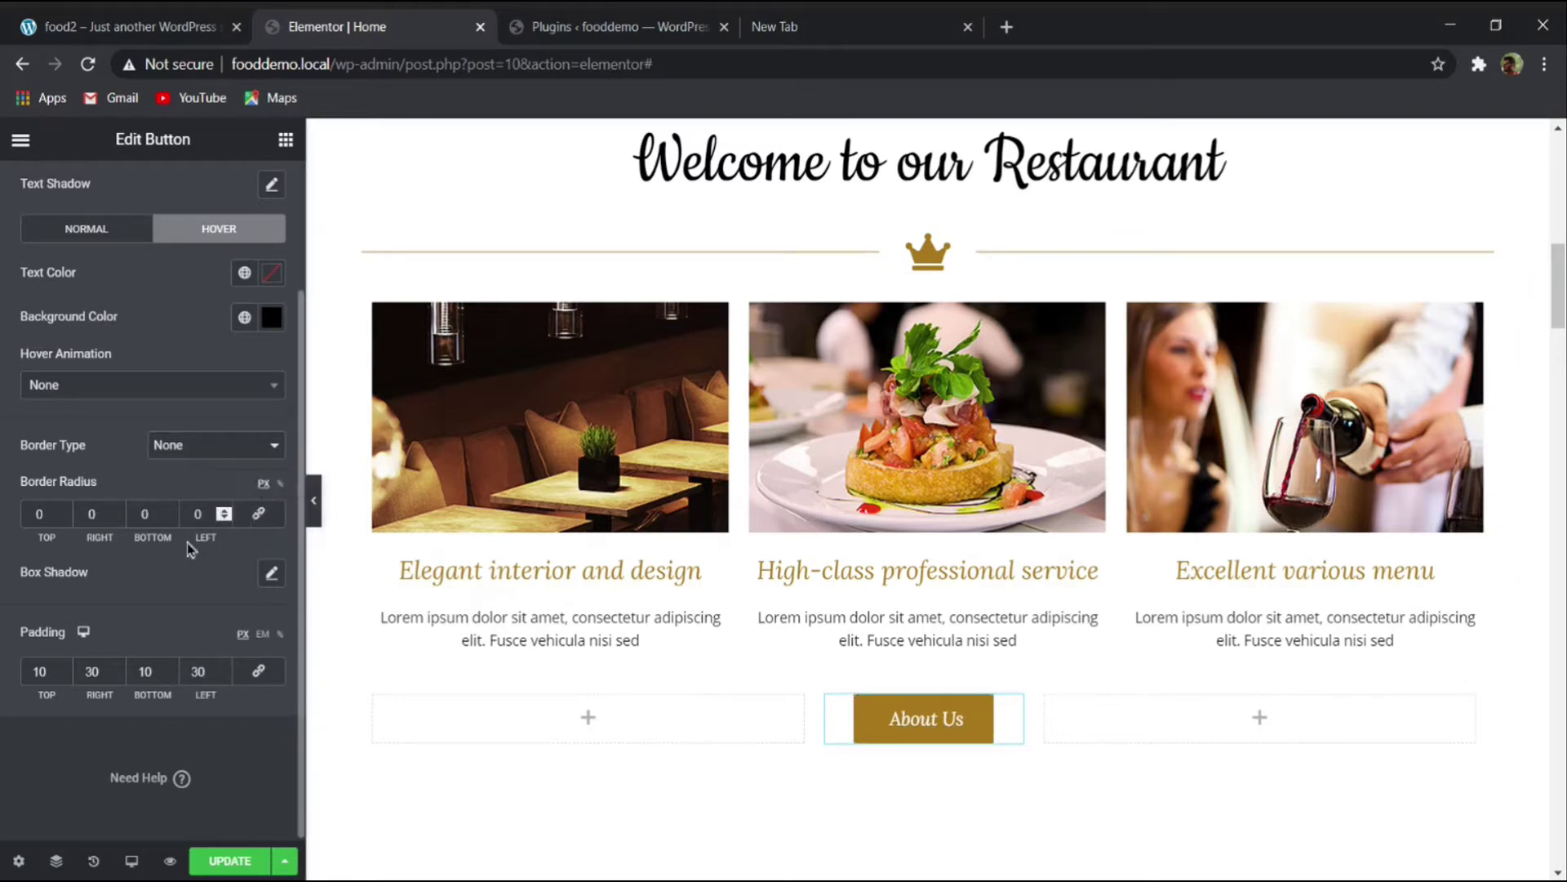
pyautogui.click(64, 510)
pyautogui.click(258, 513)
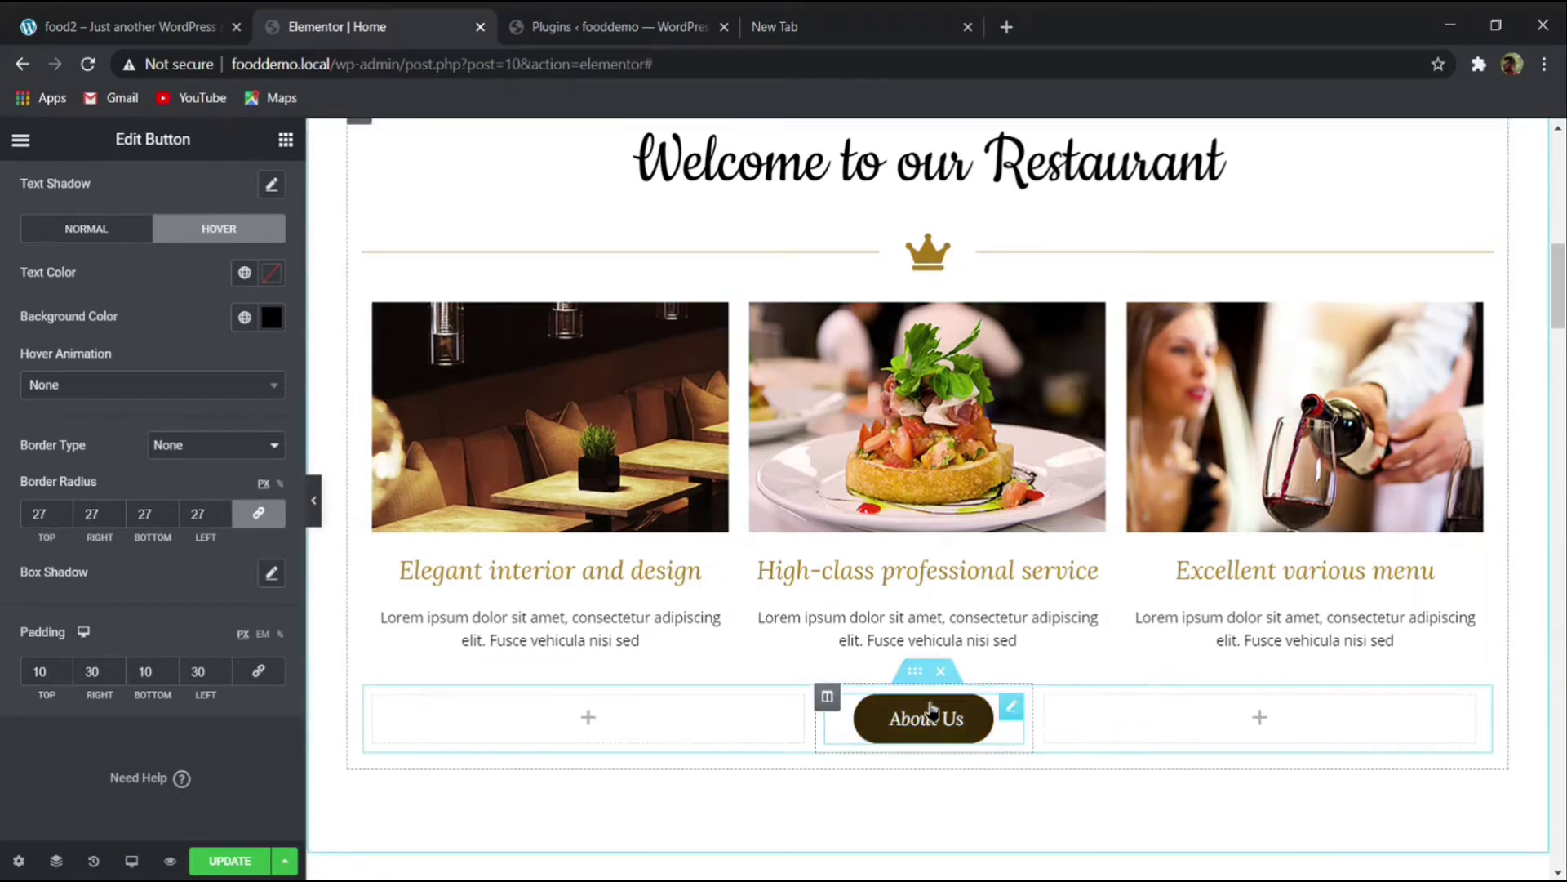
pyautogui.doubleClick(200, 516)
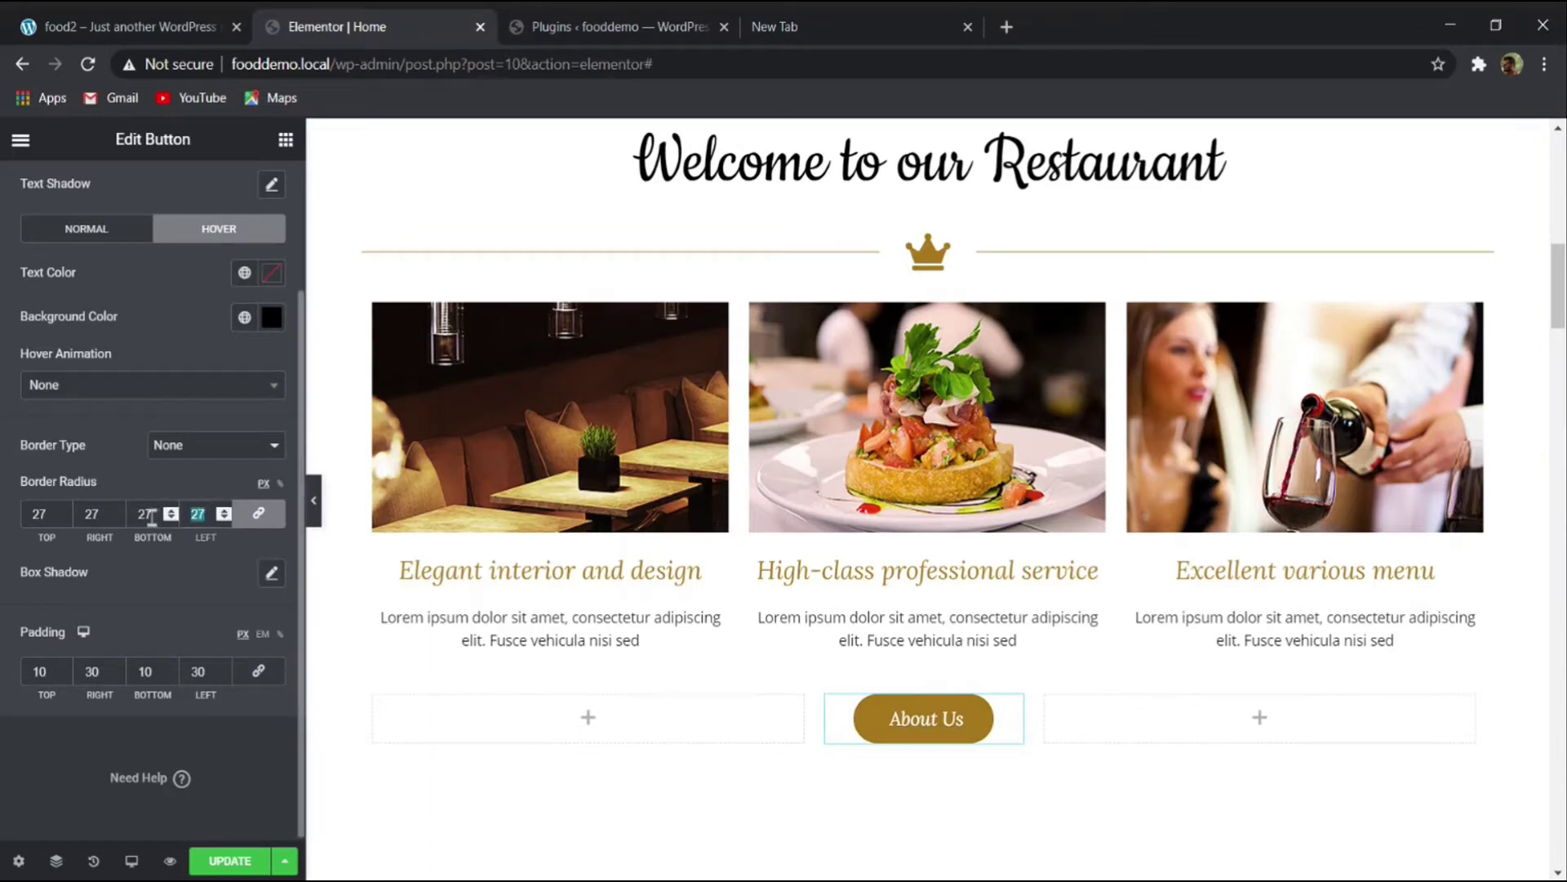
pyautogui.write('0')
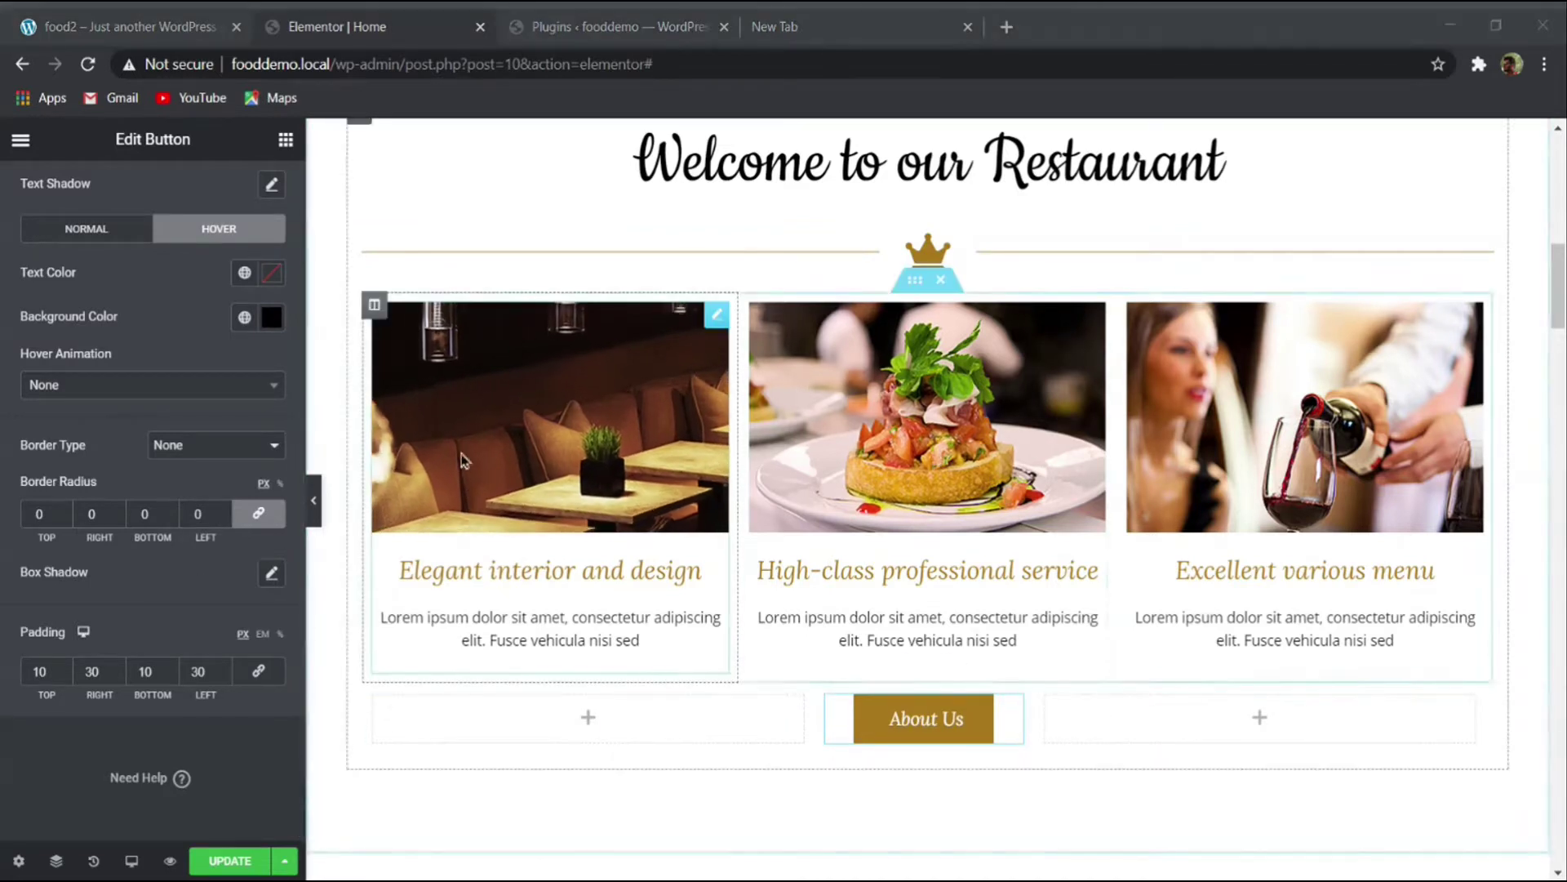
pyautogui.click(285, 141)
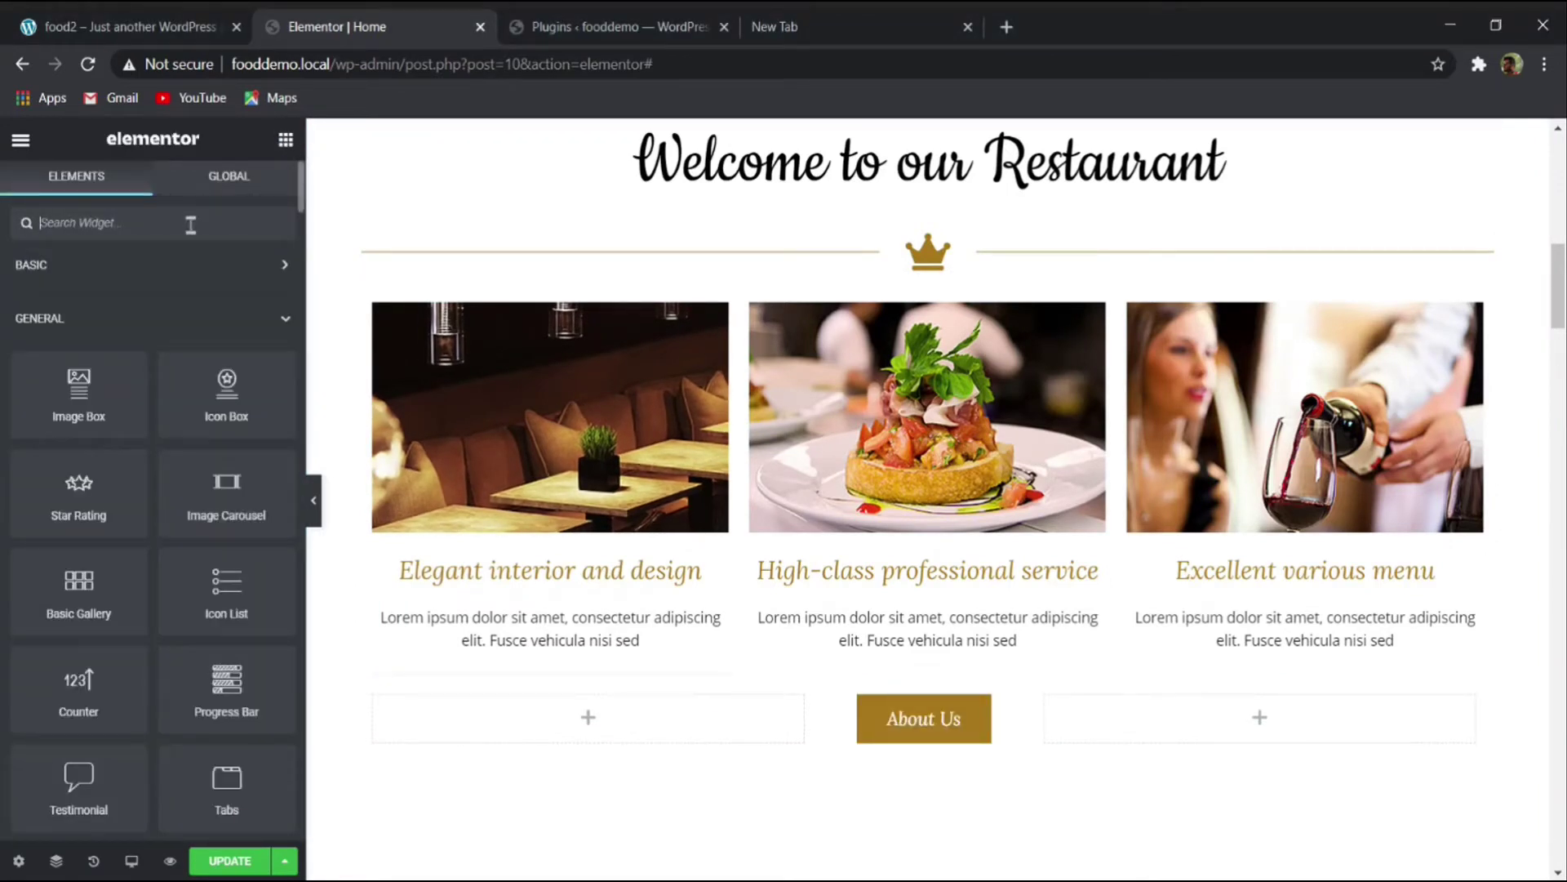
# Step: Paste a copy of the crown divider into the left column, remove its icon, and center it vertically
pyautogui.write('s')
pyautogui.press('BackSpace')
pyautogui.rightClick(723, 245)
pyautogui.click(767, 339)
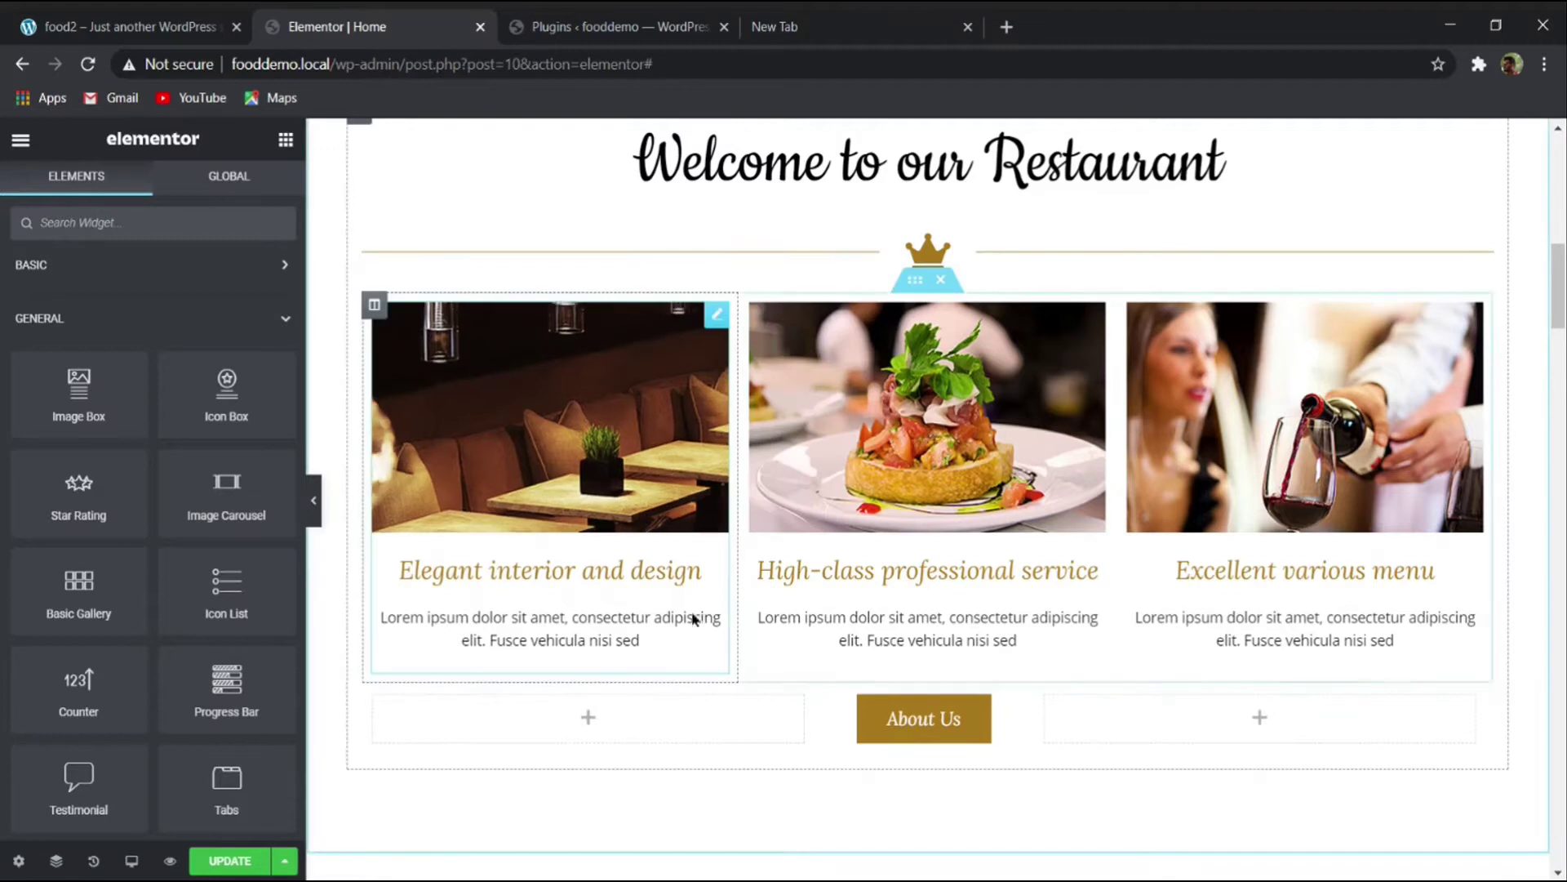
pyautogui.rightClick(622, 707)
pyautogui.click(693, 724)
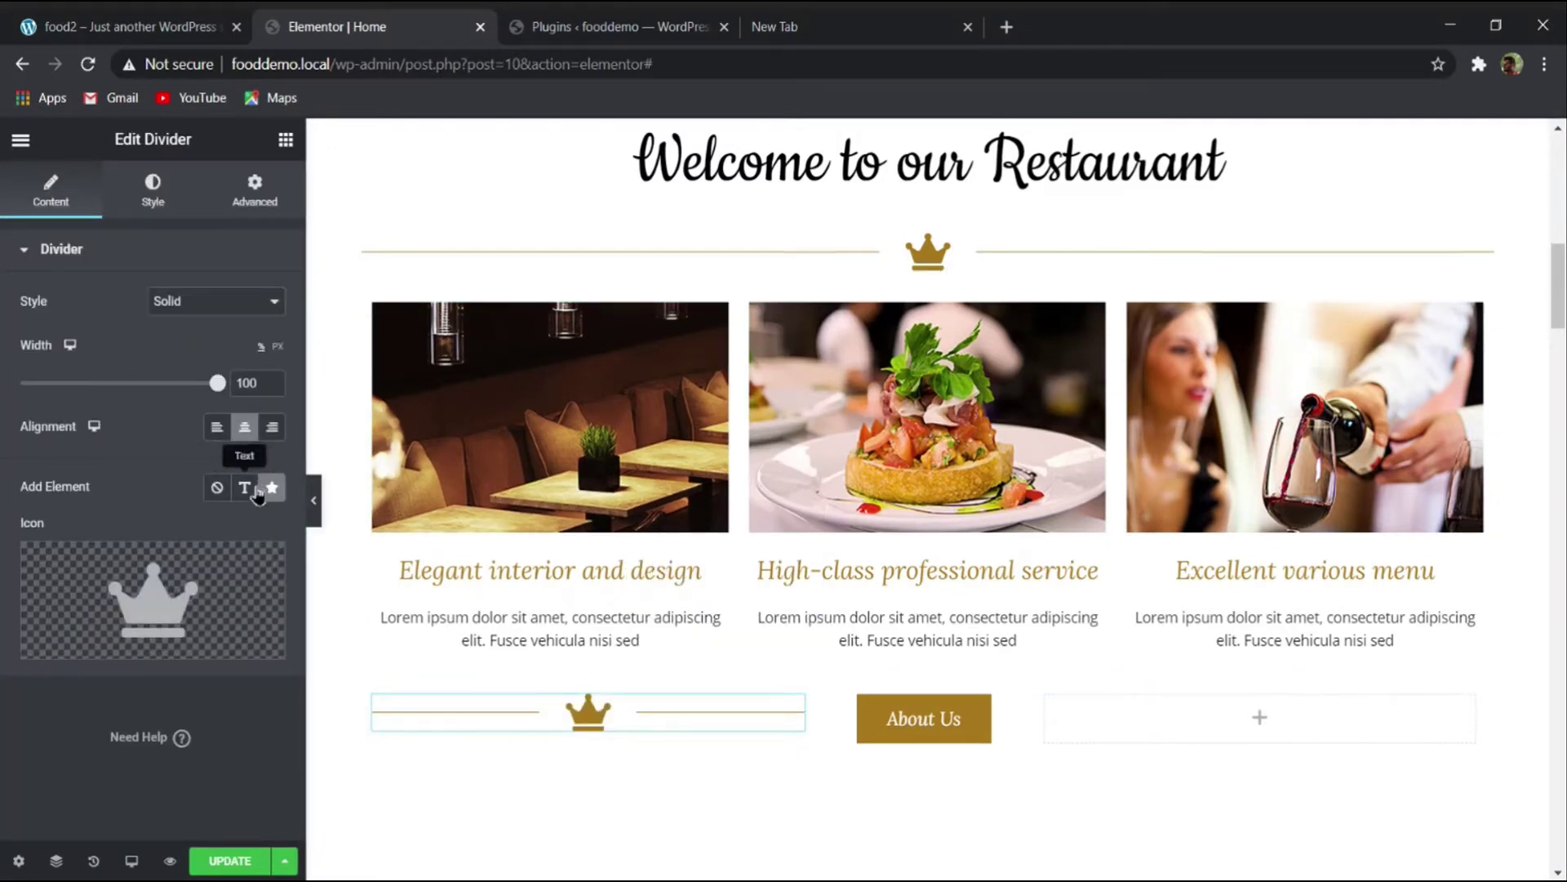
pyautogui.click(217, 490)
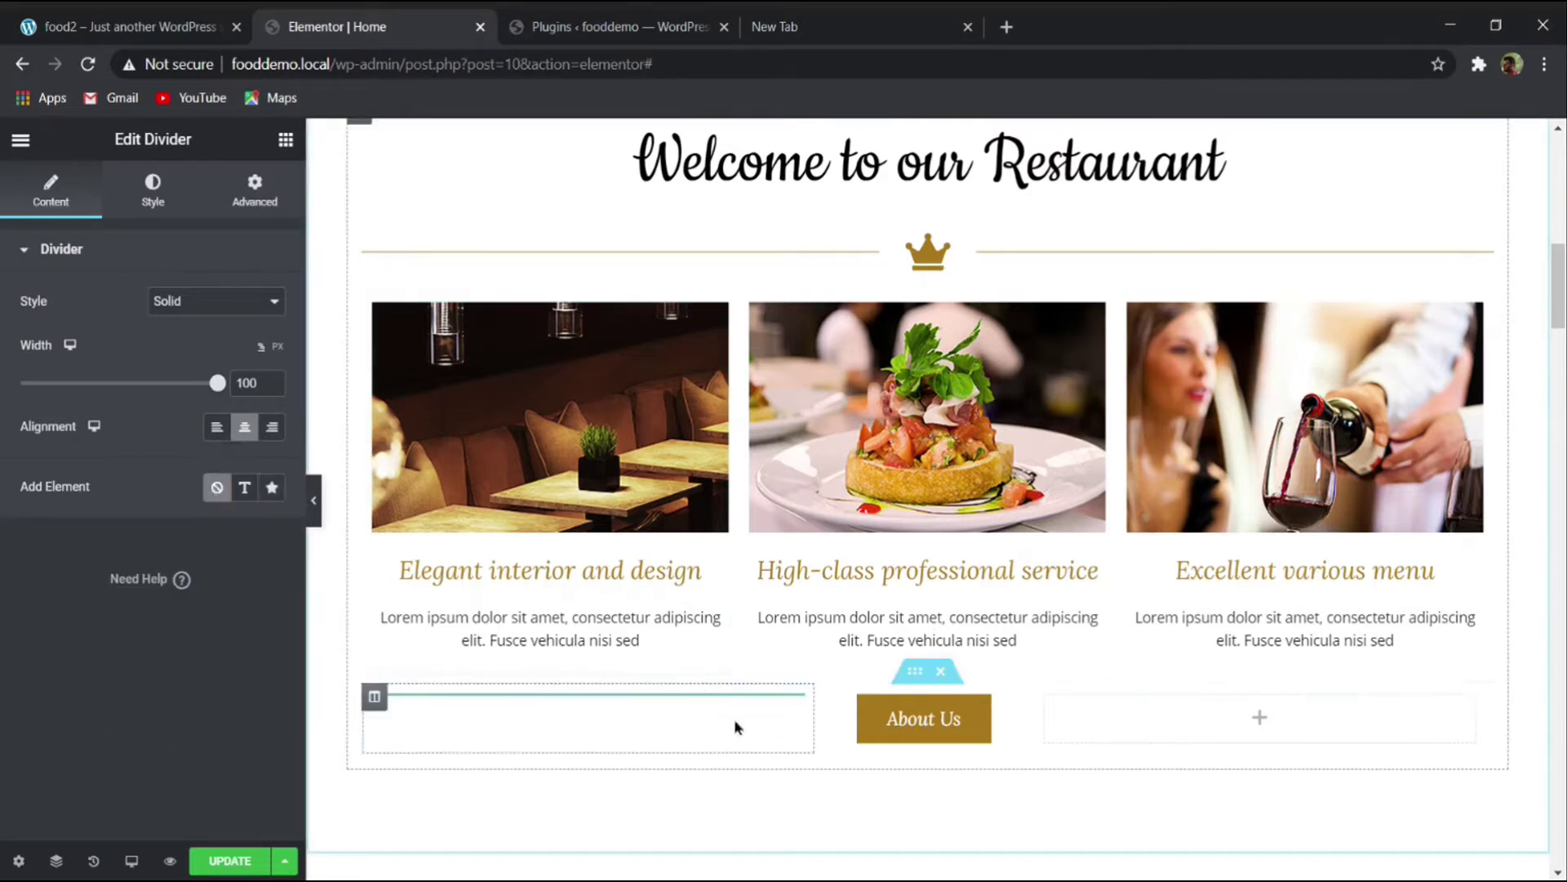
pyautogui.click(375, 697)
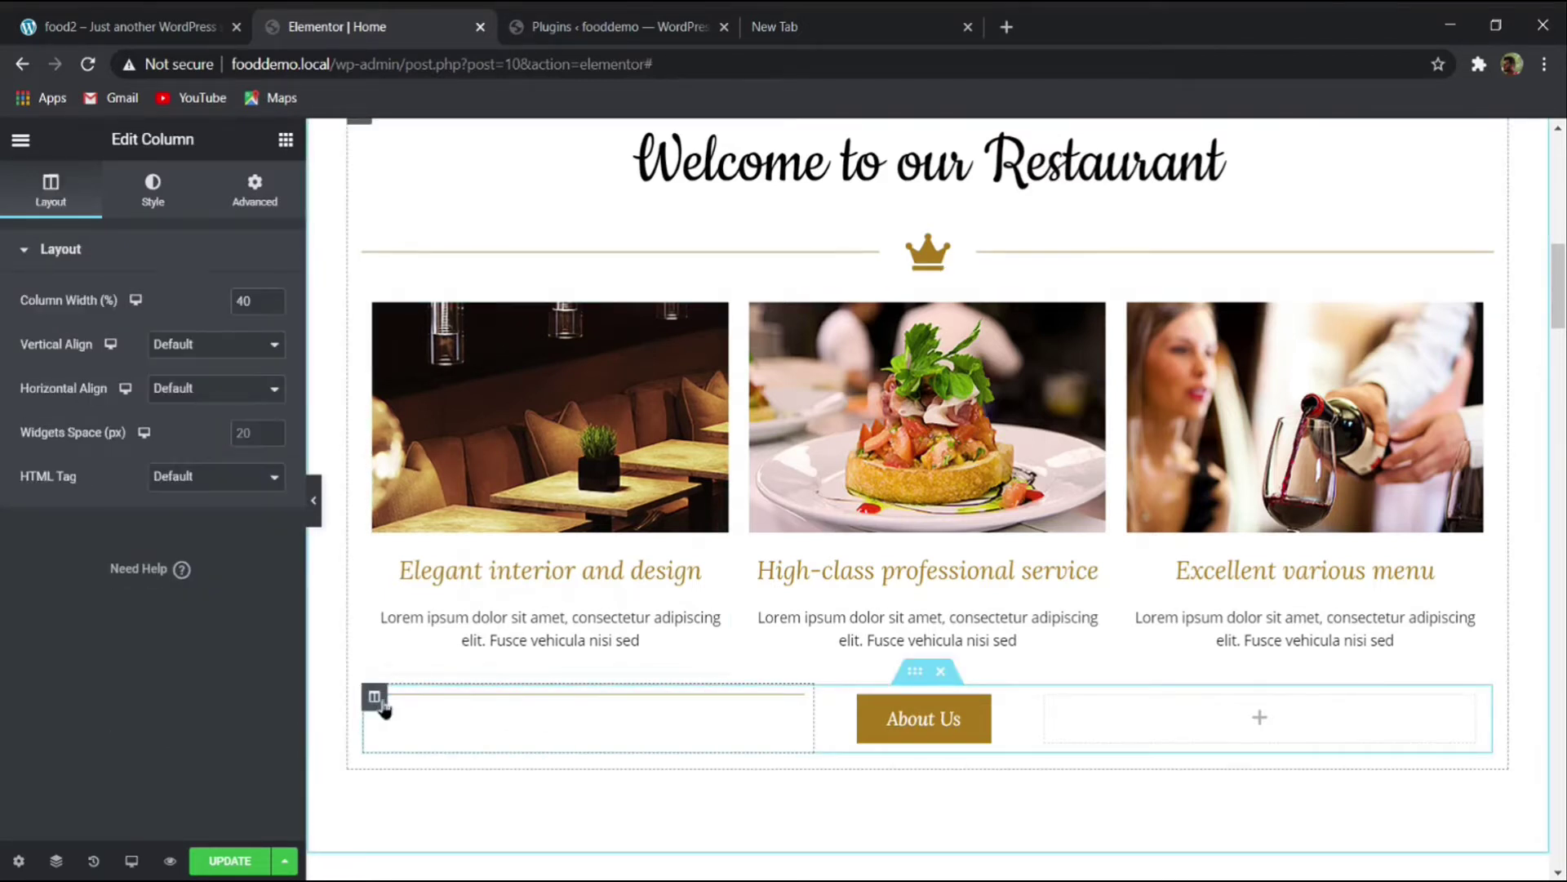
pyautogui.click(212, 371)
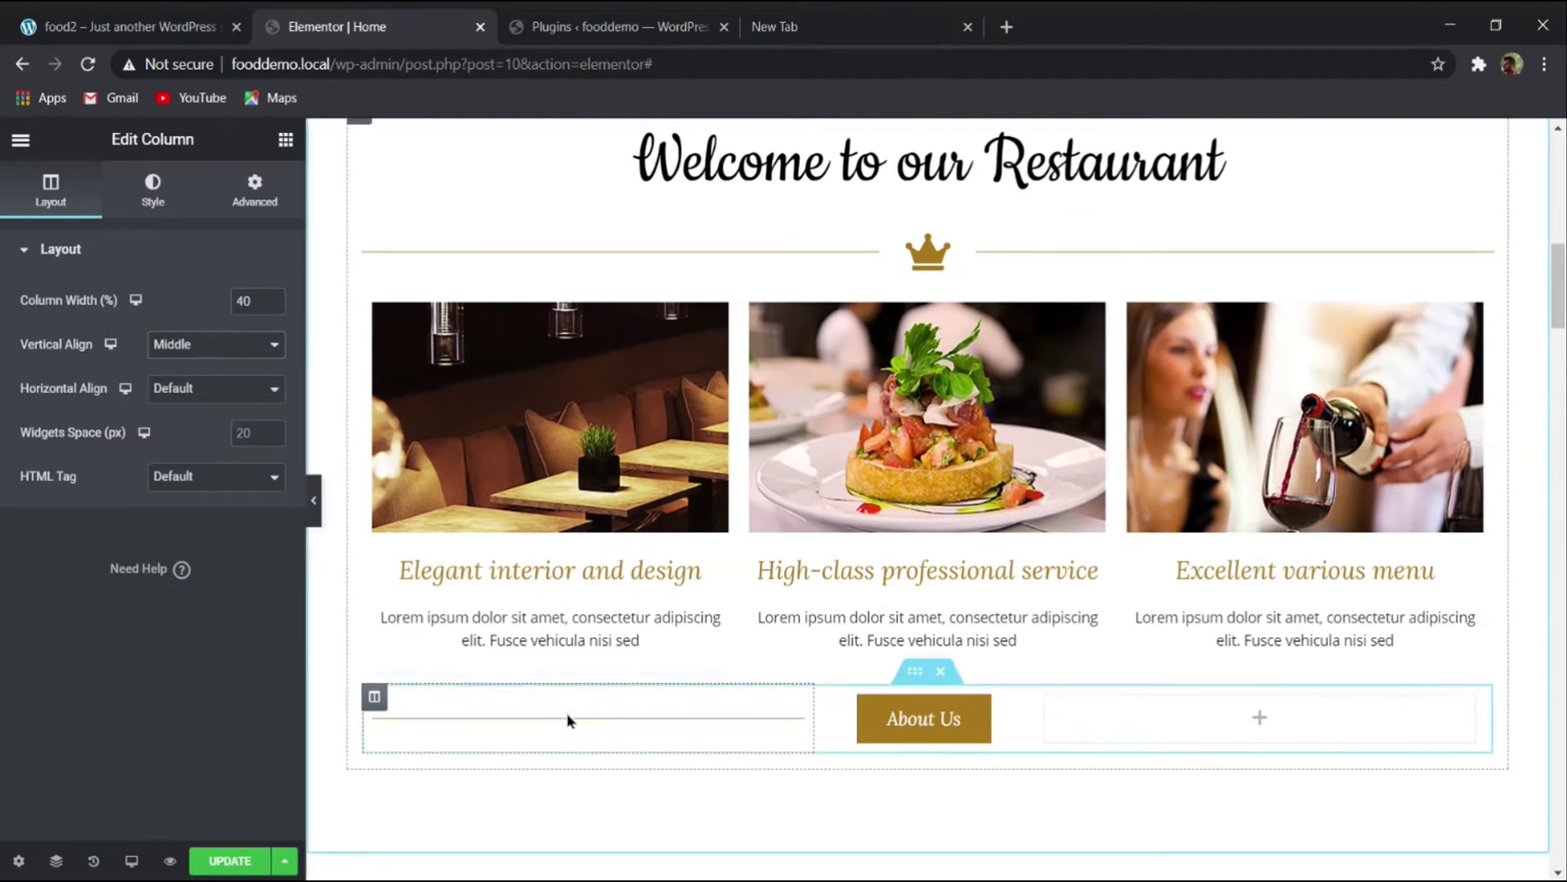
# Step: Set the left divider's weight to 2 and gap to 15
pyautogui.click(785, 722)
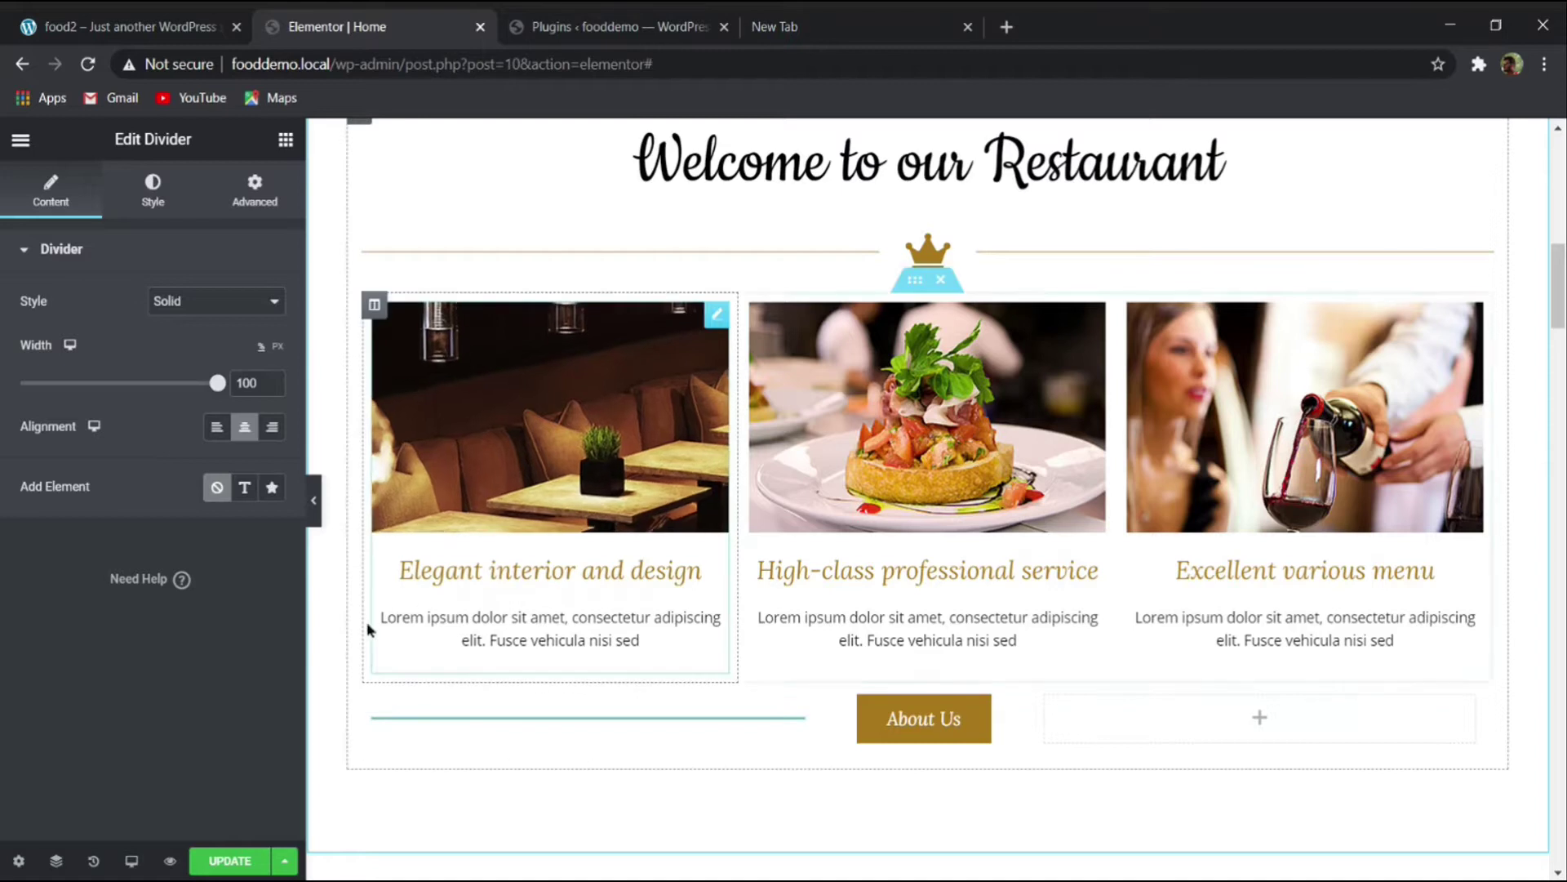
pyautogui.click(159, 200)
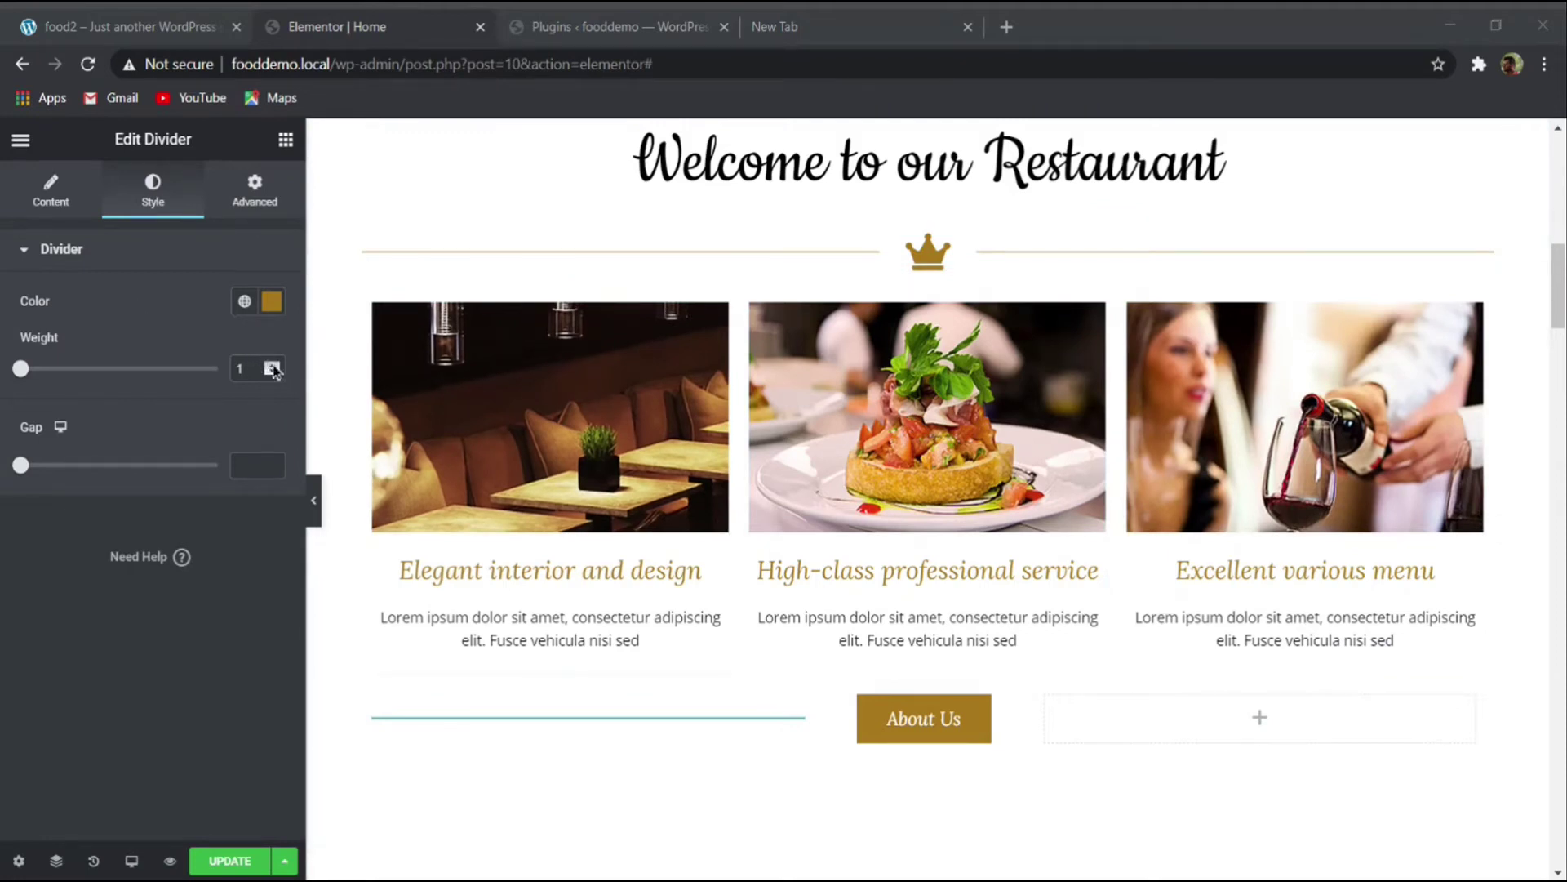
pyautogui.click(272, 365)
pyautogui.write('2')
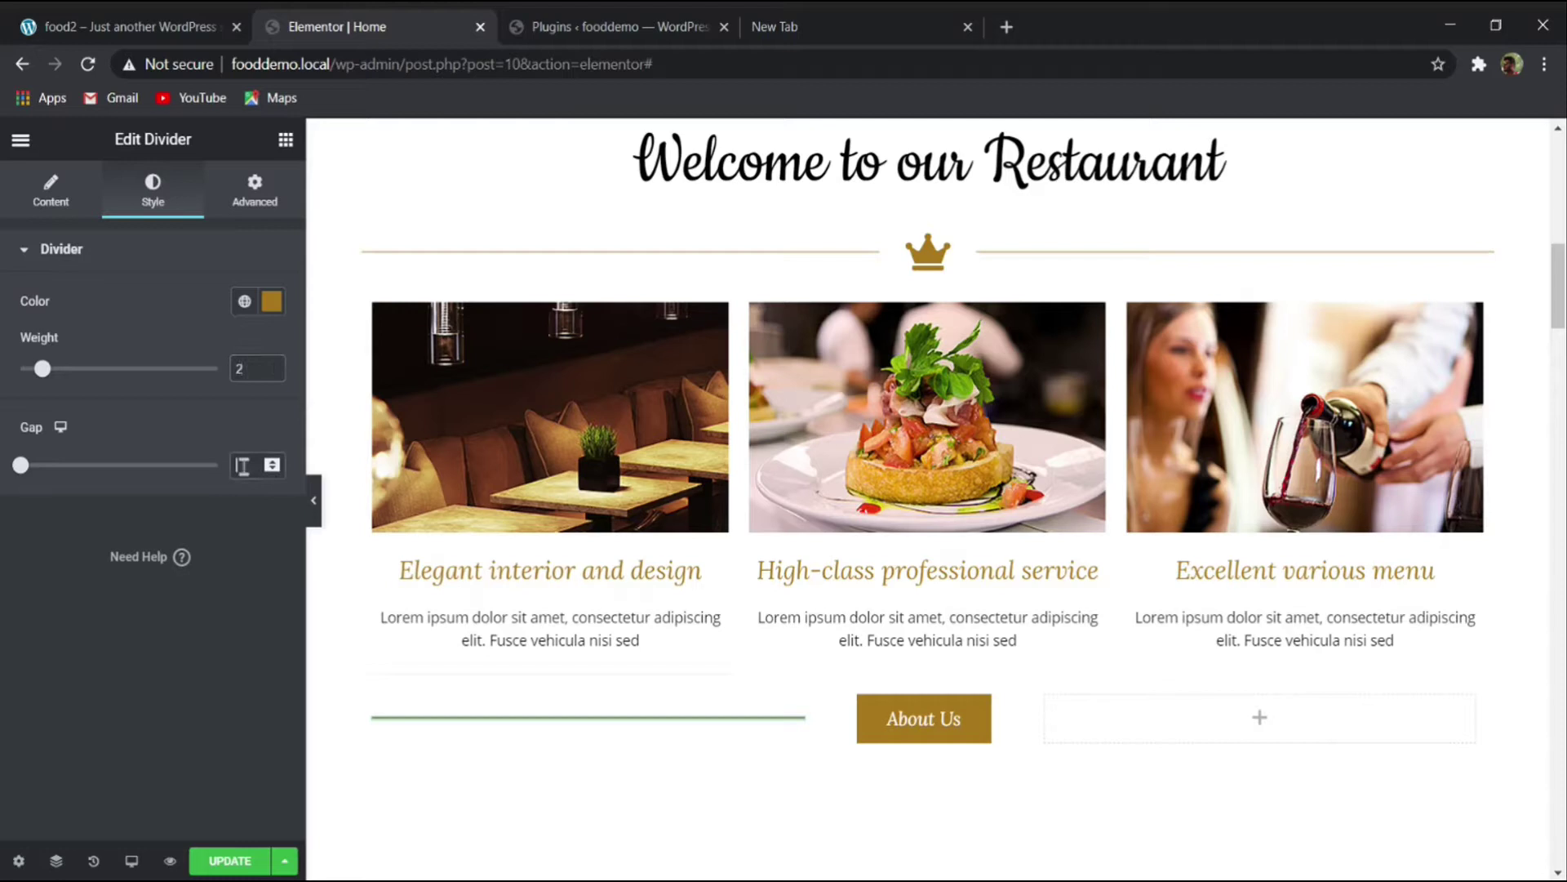
pyautogui.click(243, 472)
pyautogui.write('15')
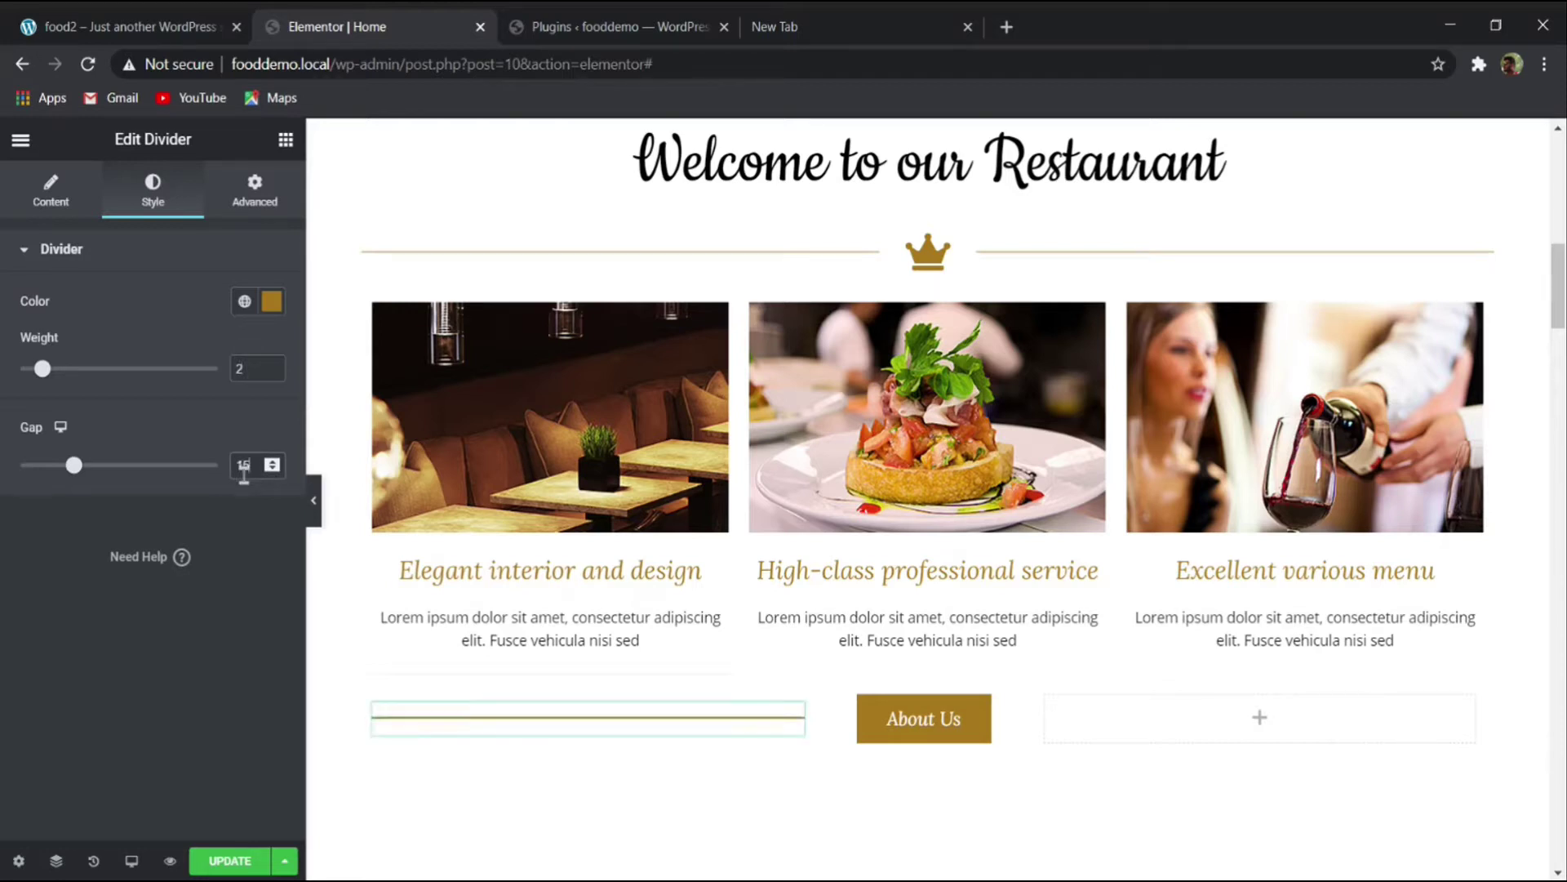
# Step: Copy the styled divider into the right column and preview the page
pyautogui.rightClick(735, 717)
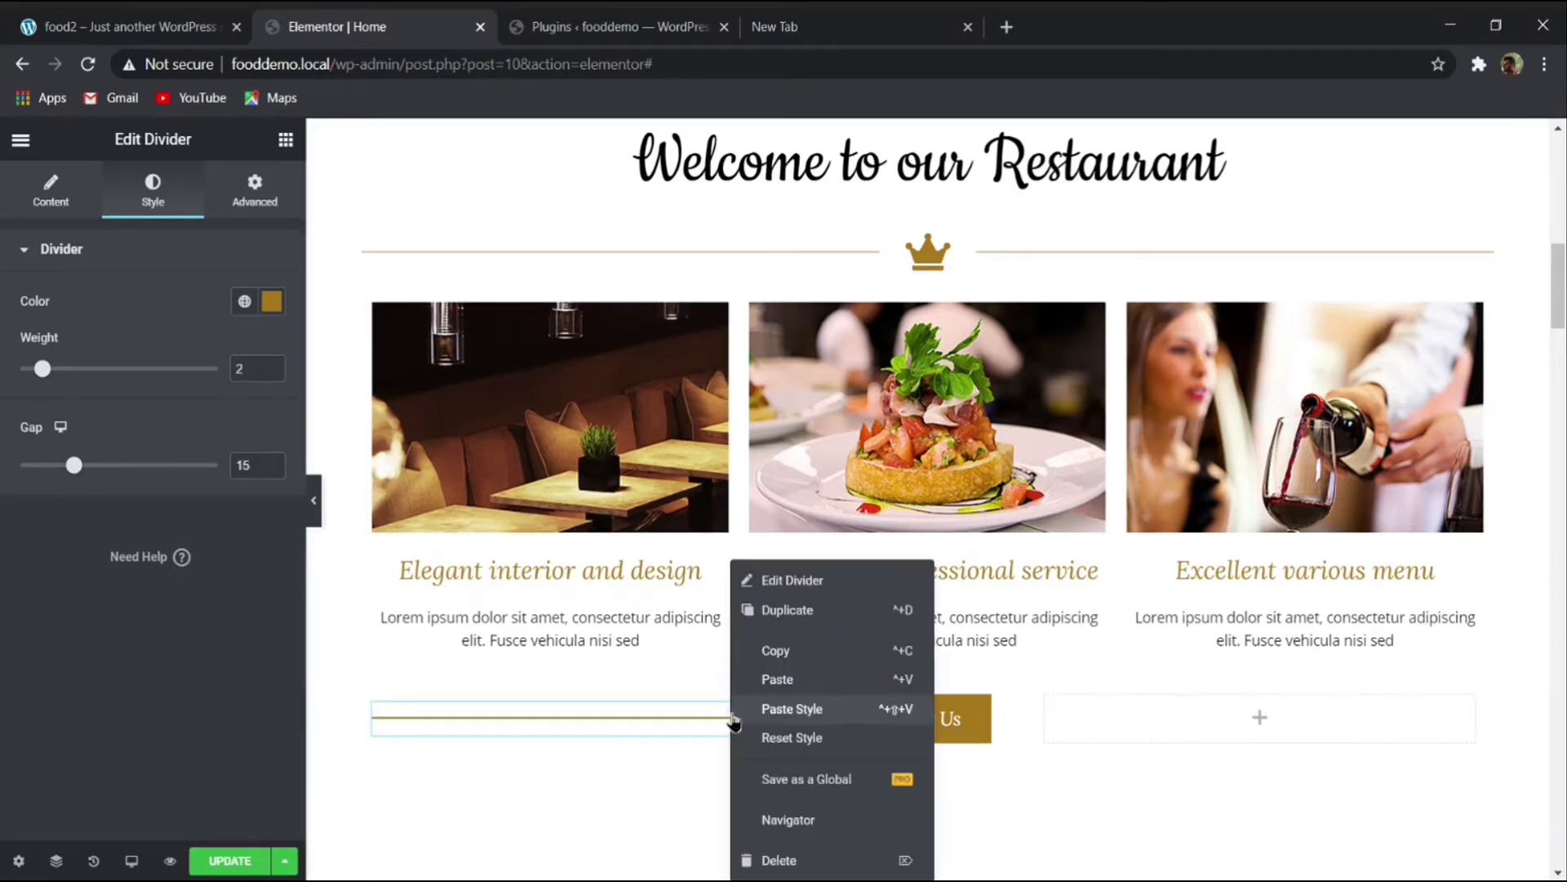
pyautogui.click(784, 654)
pyautogui.rightClick(1143, 732)
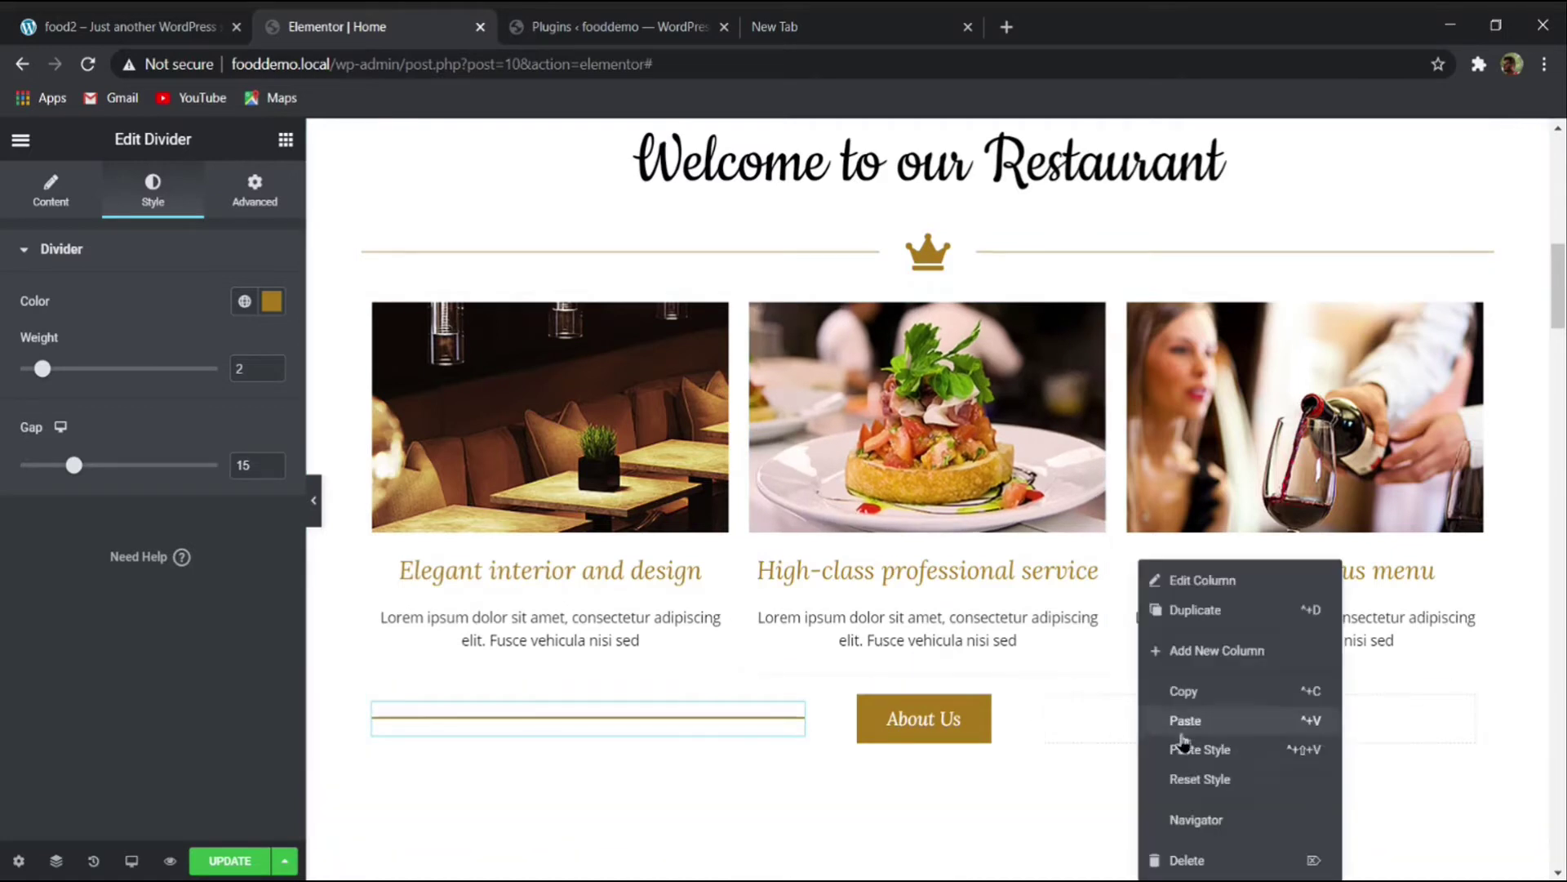
pyautogui.click(1222, 717)
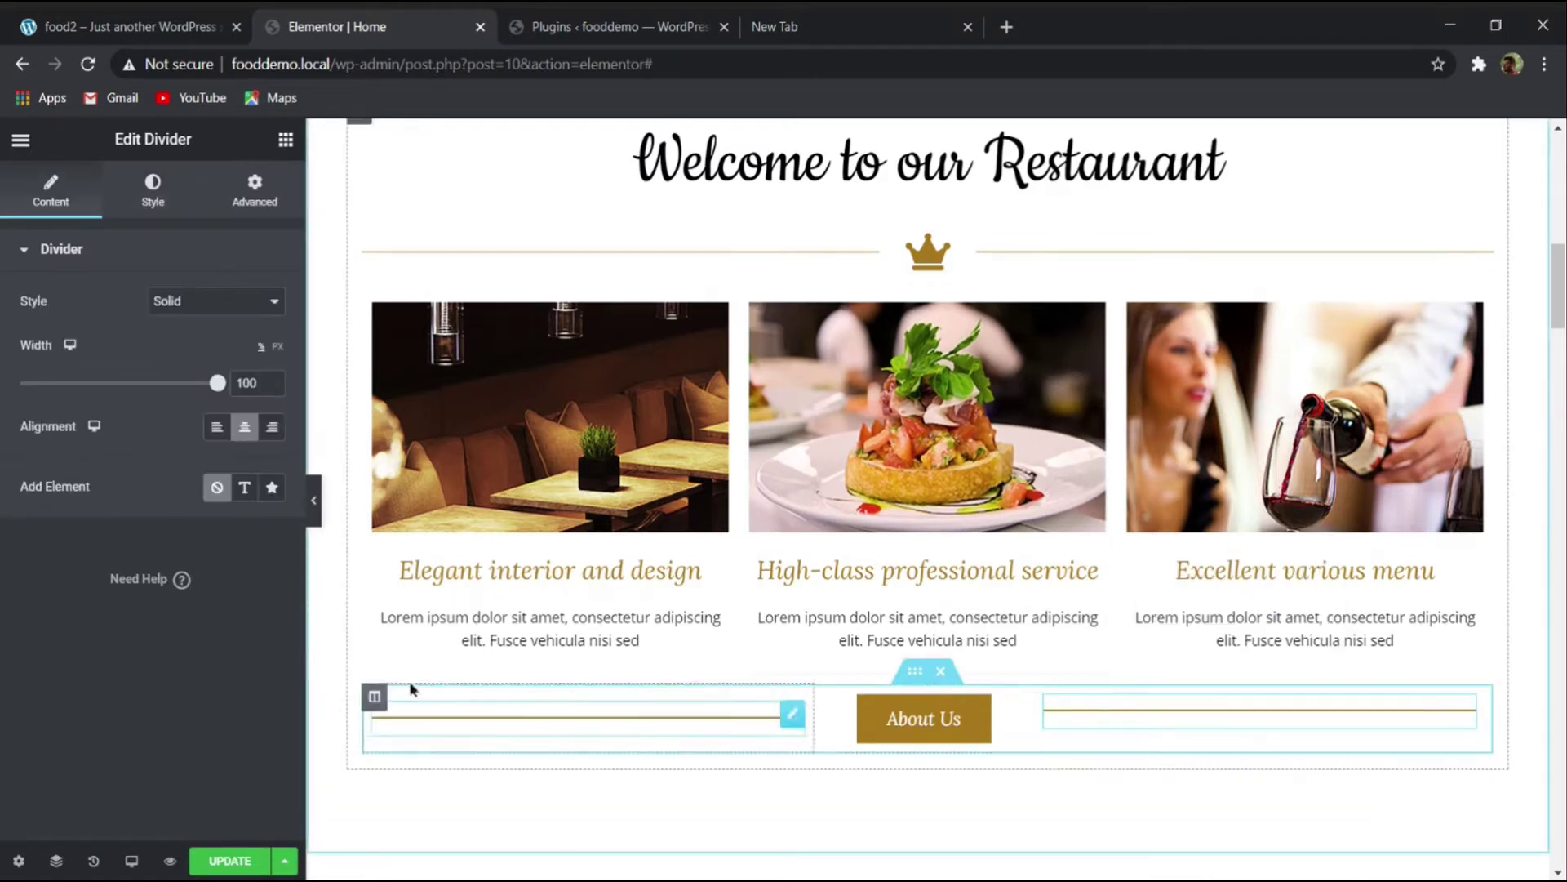
pyautogui.click(314, 500)
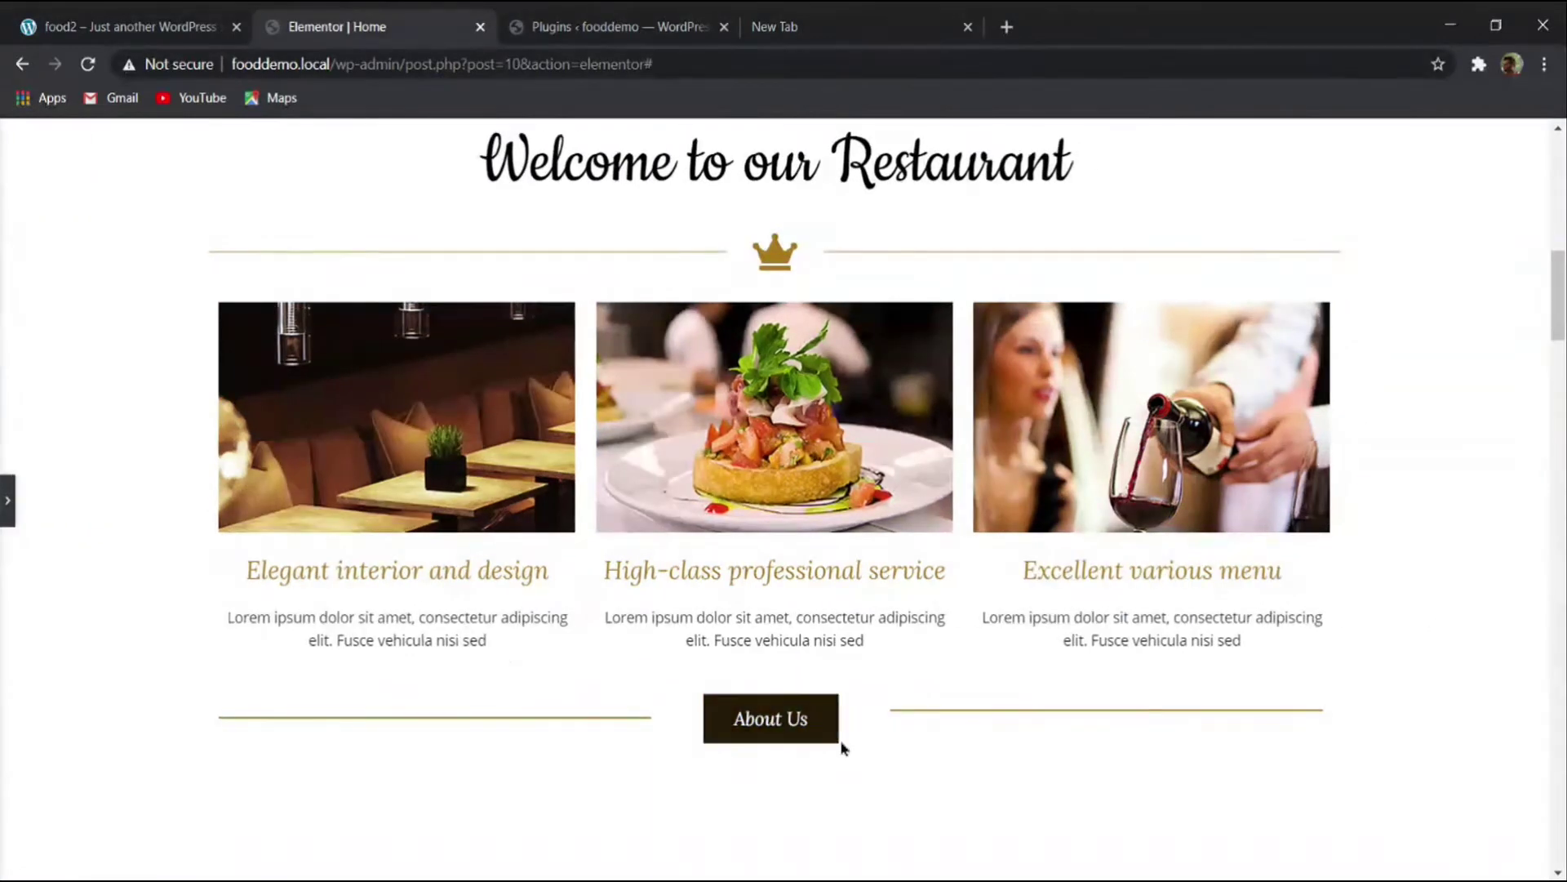
# Step: Compare the edited page with the live demo site's layout below About Us
pyautogui.click(155, 25)
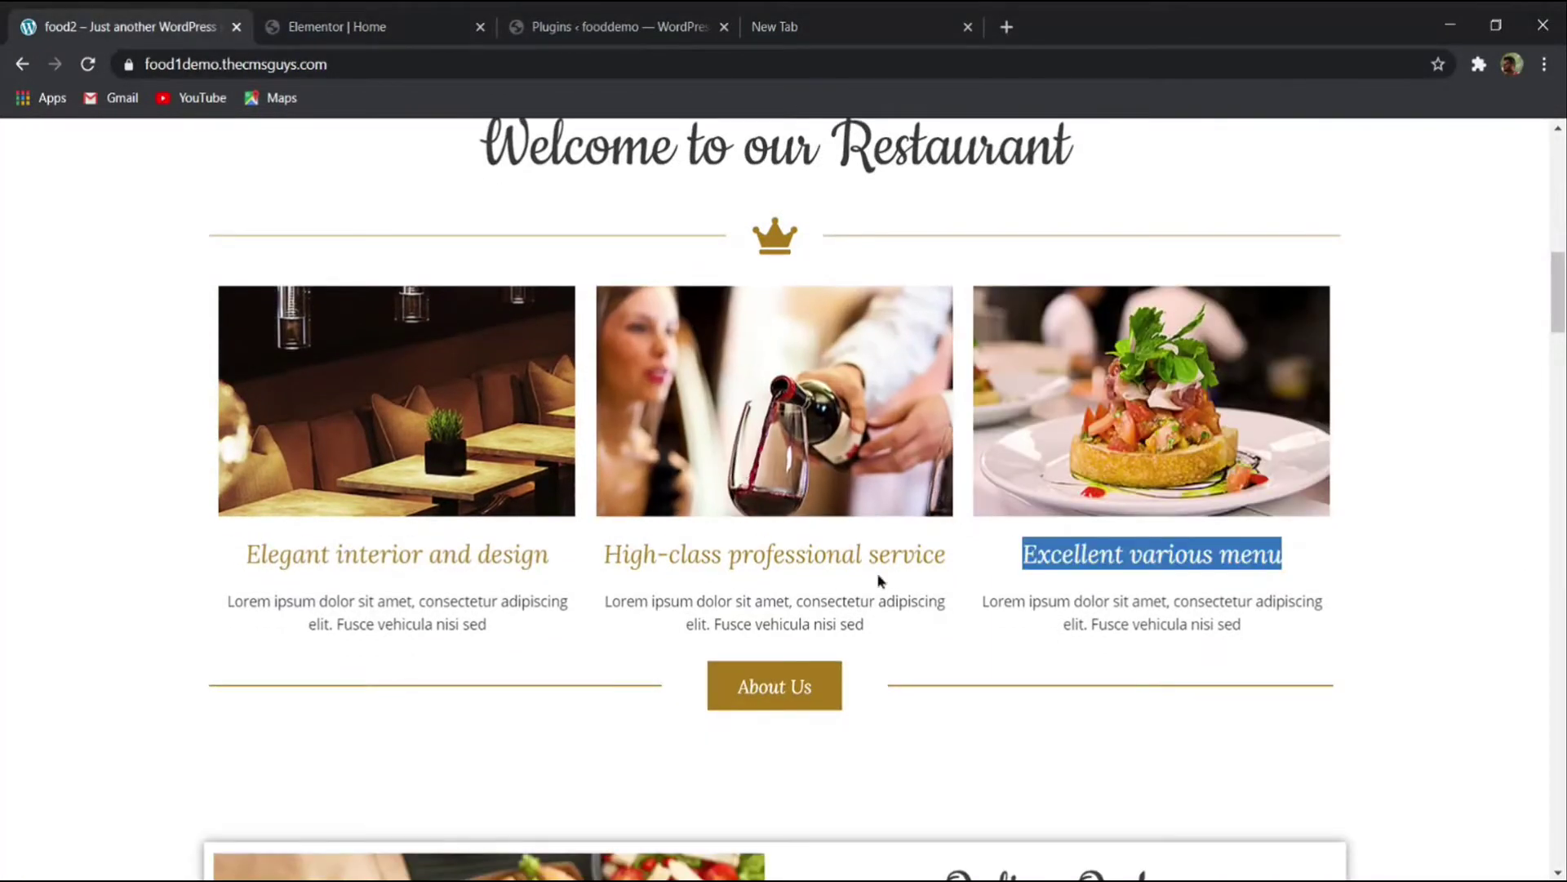
pyautogui.click(457, 25)
pyautogui.scroll(8, 500, 517)
pyautogui.scroll(-8, 500, 517)
pyautogui.click(178, 20)
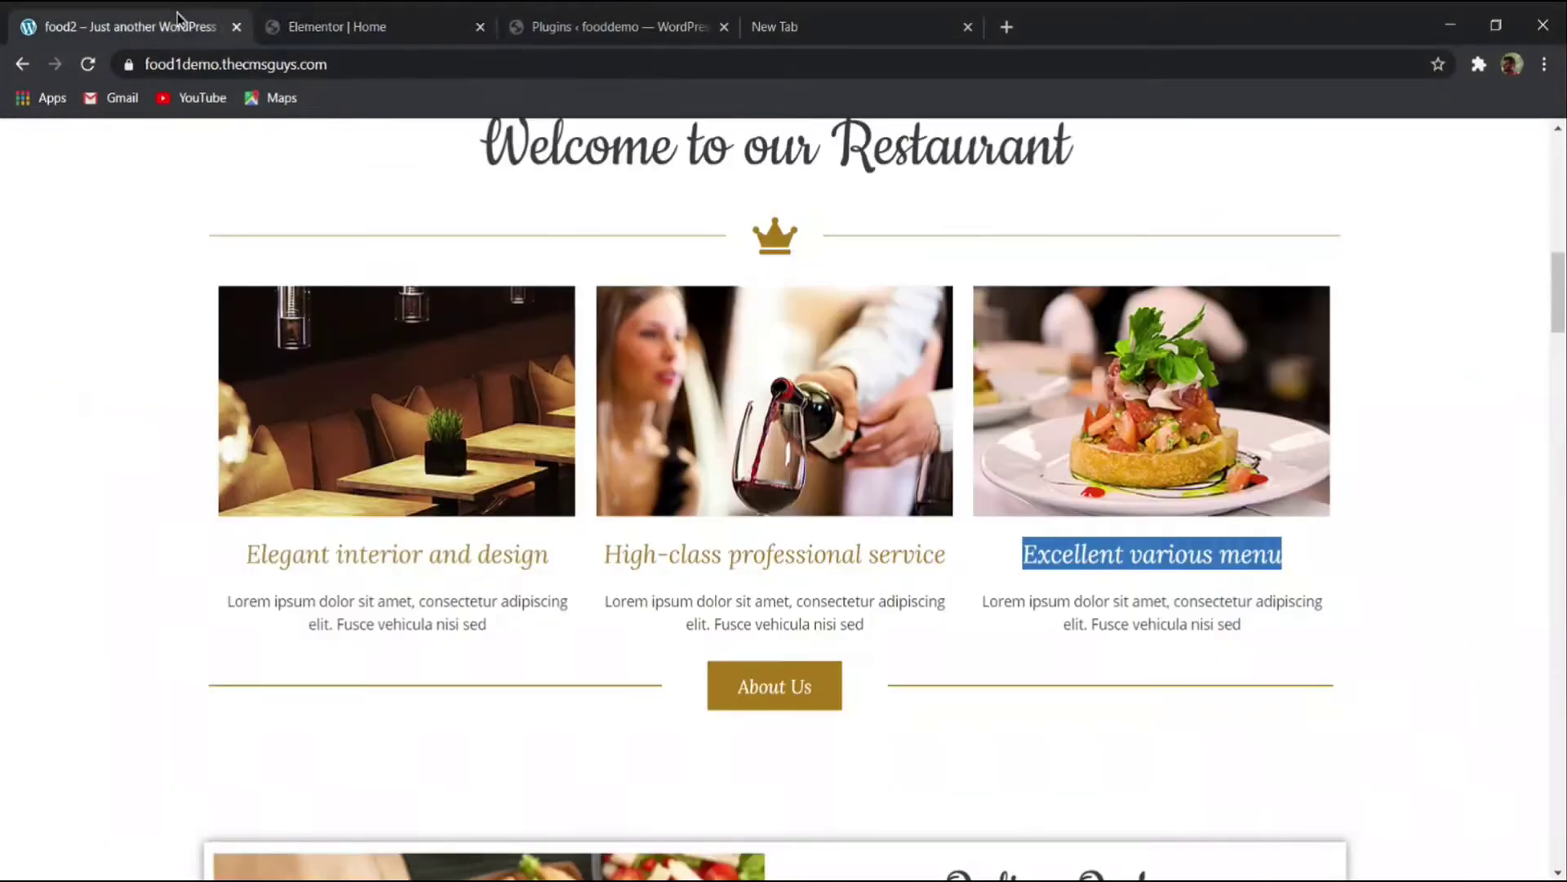
pyautogui.click(320, 24)
pyautogui.click(184, 23)
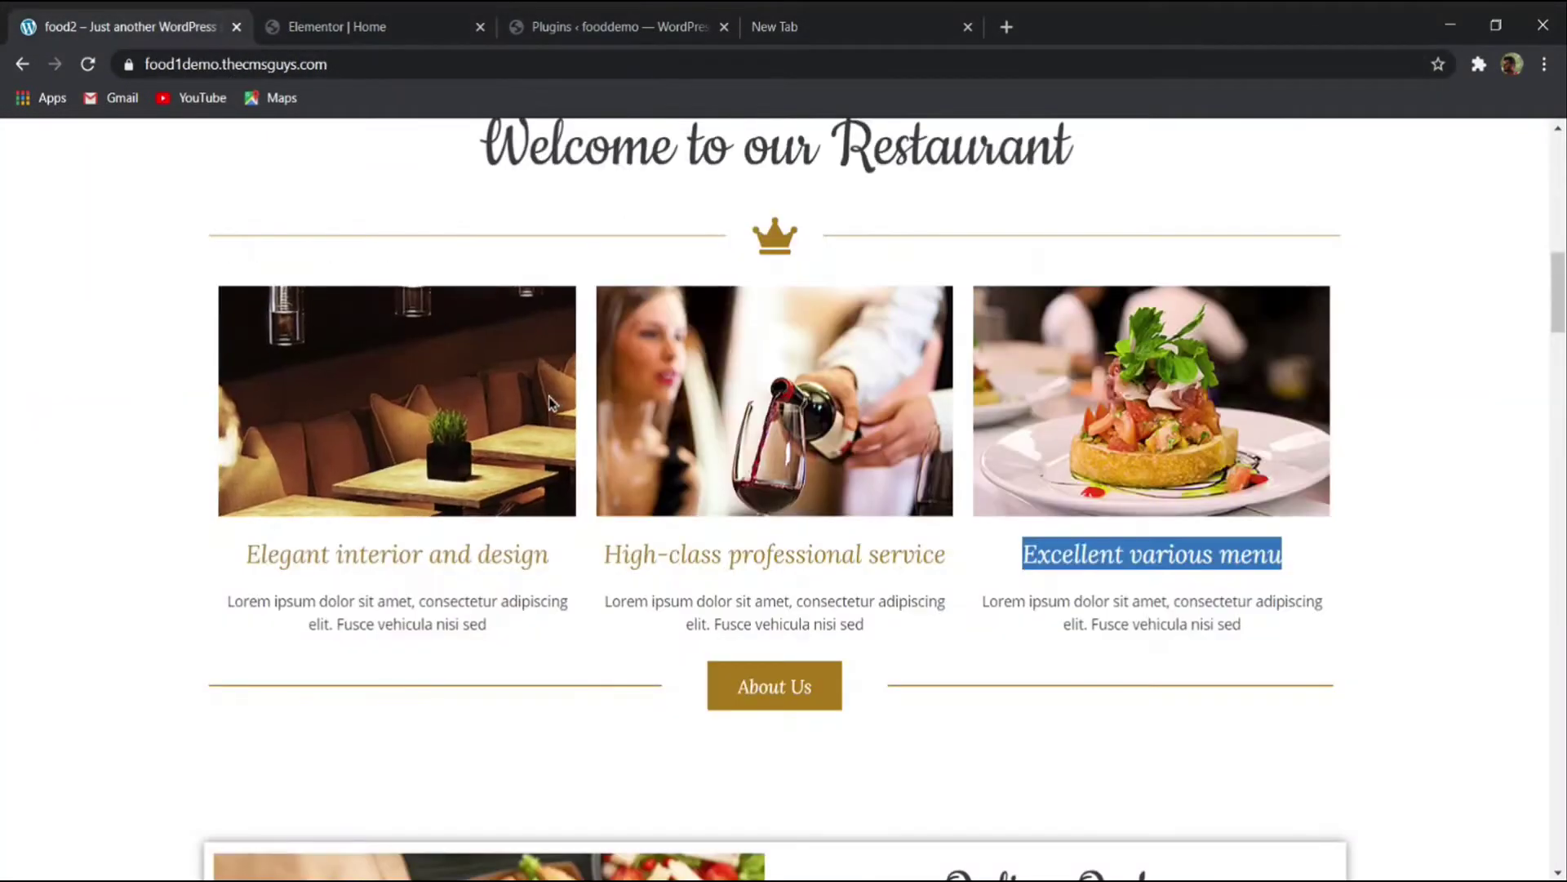
pyautogui.scroll(-7, 196, 23)
pyautogui.scroll(15, 205, 22)
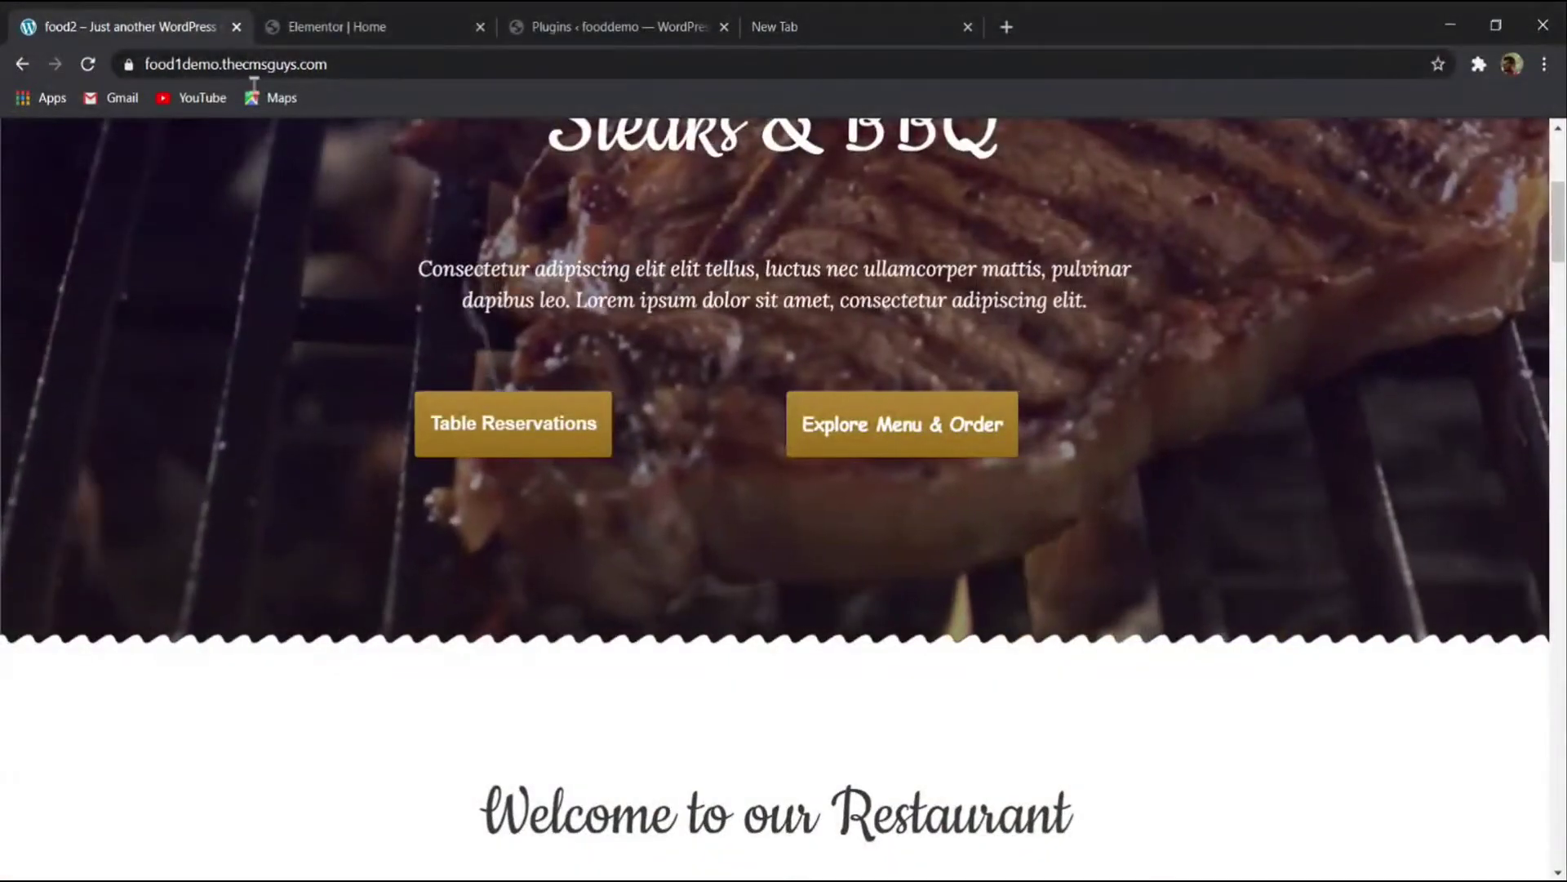
pyautogui.click(331, 31)
pyautogui.click(190, 27)
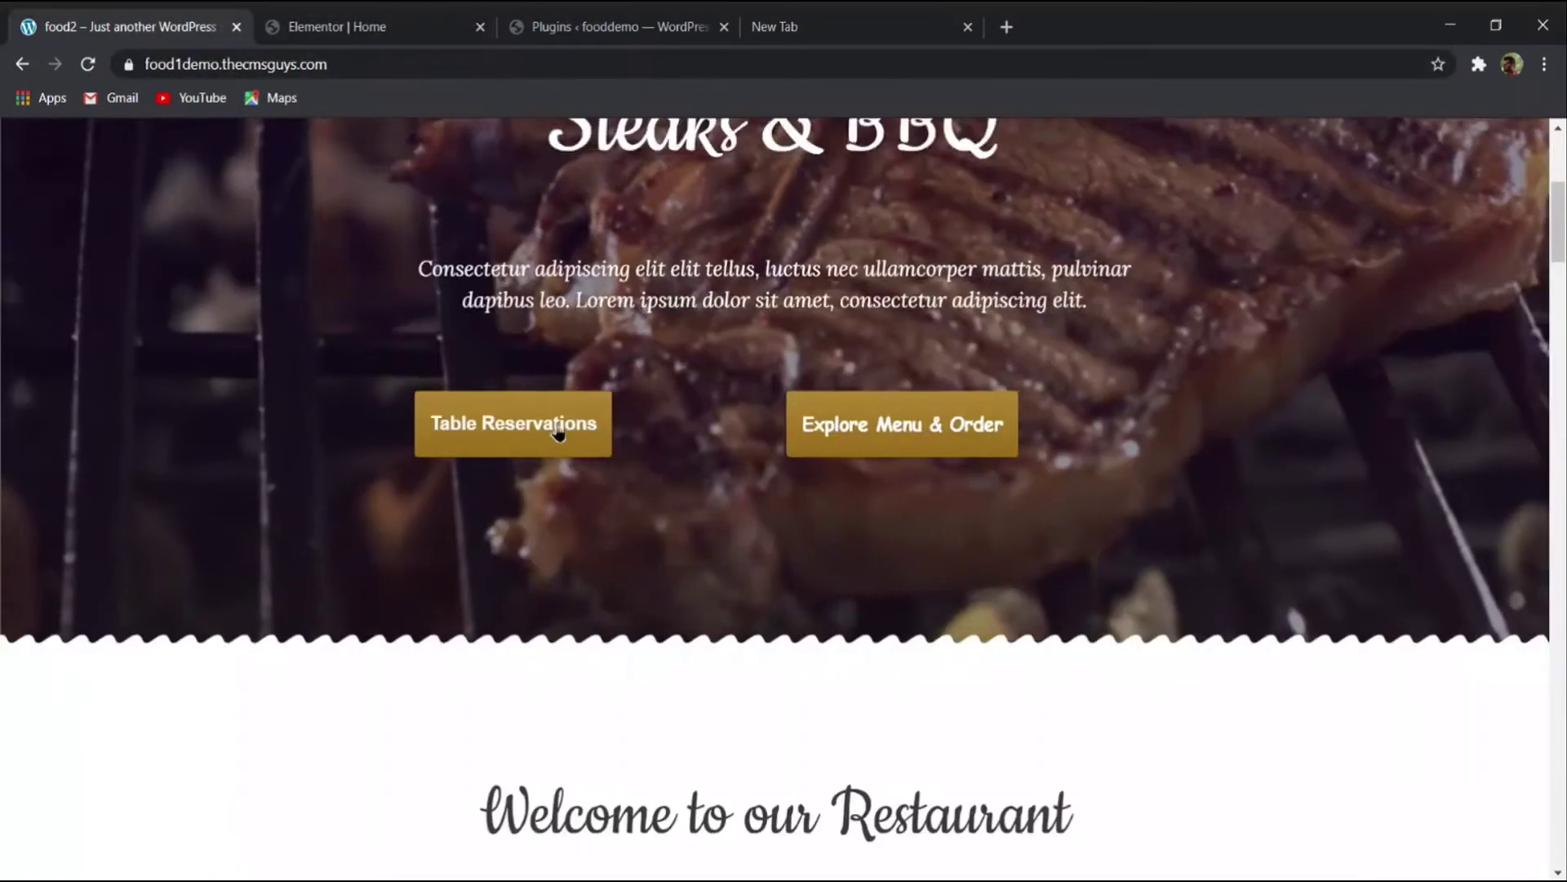
pyautogui.scroll(-8, 732, 662)
pyautogui.scroll(-8, 684, 520)
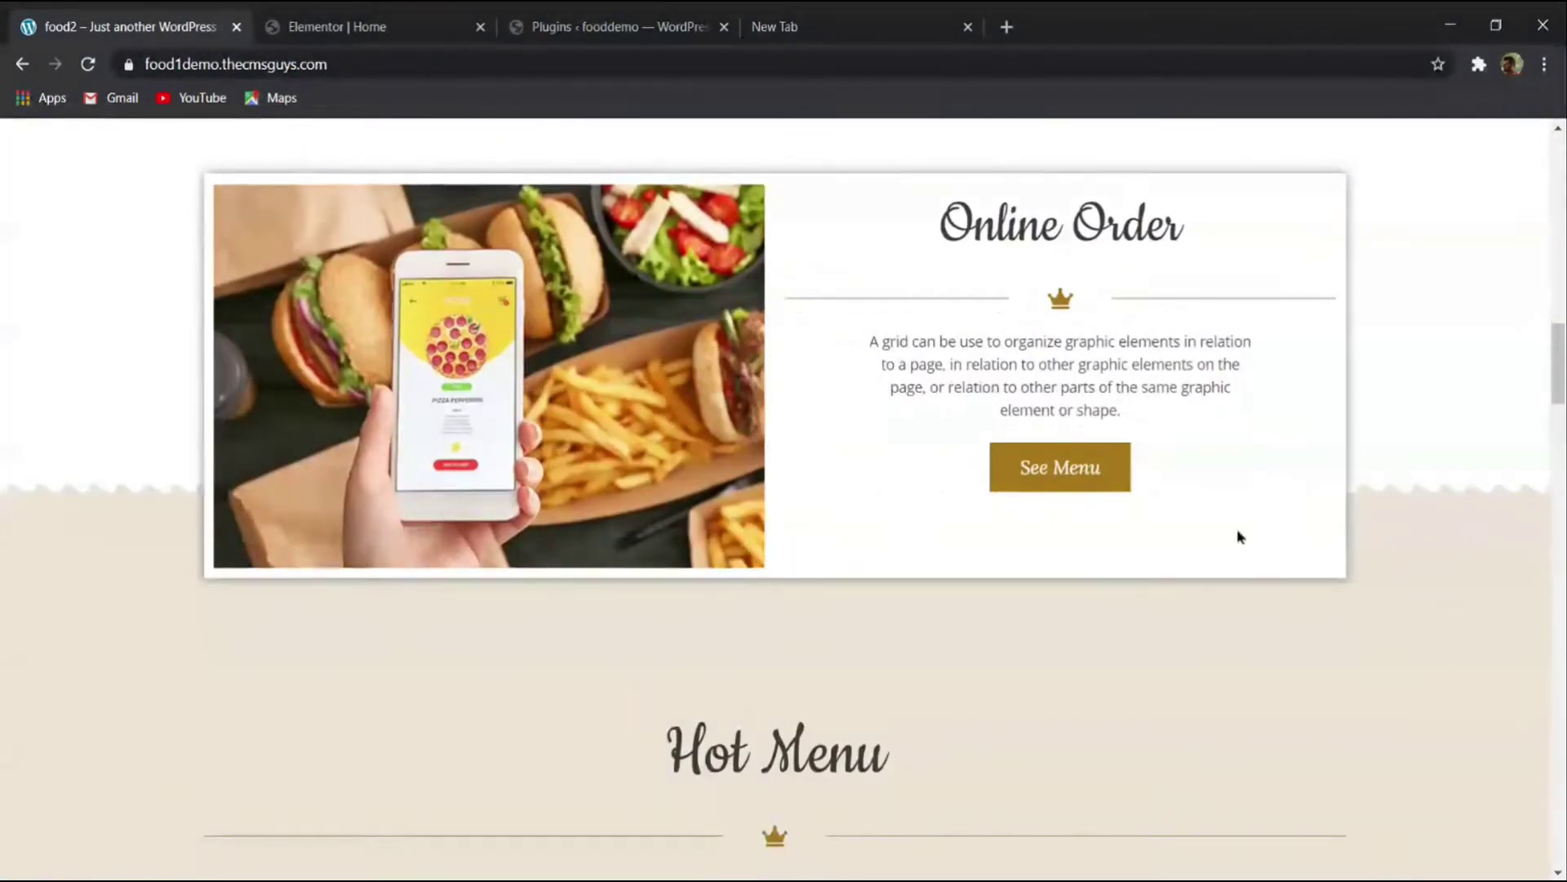
pyautogui.scroll(8, 1388, 474)
pyautogui.moveTo(1554, 308); pyautogui.dragTo(1555, 366)
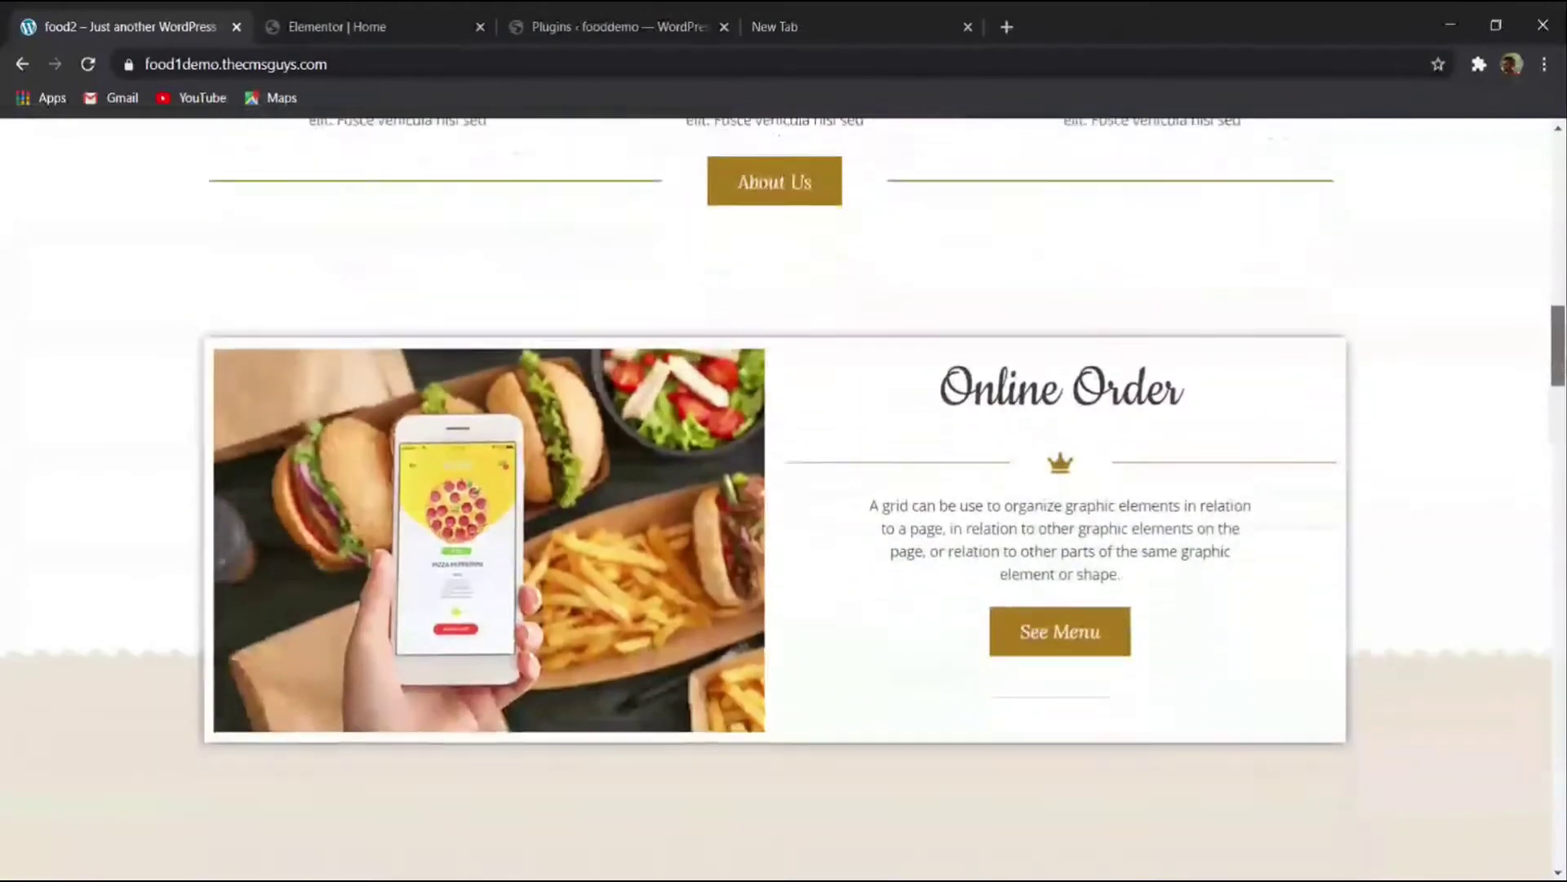
pyautogui.scroll(-1, 323, 402)
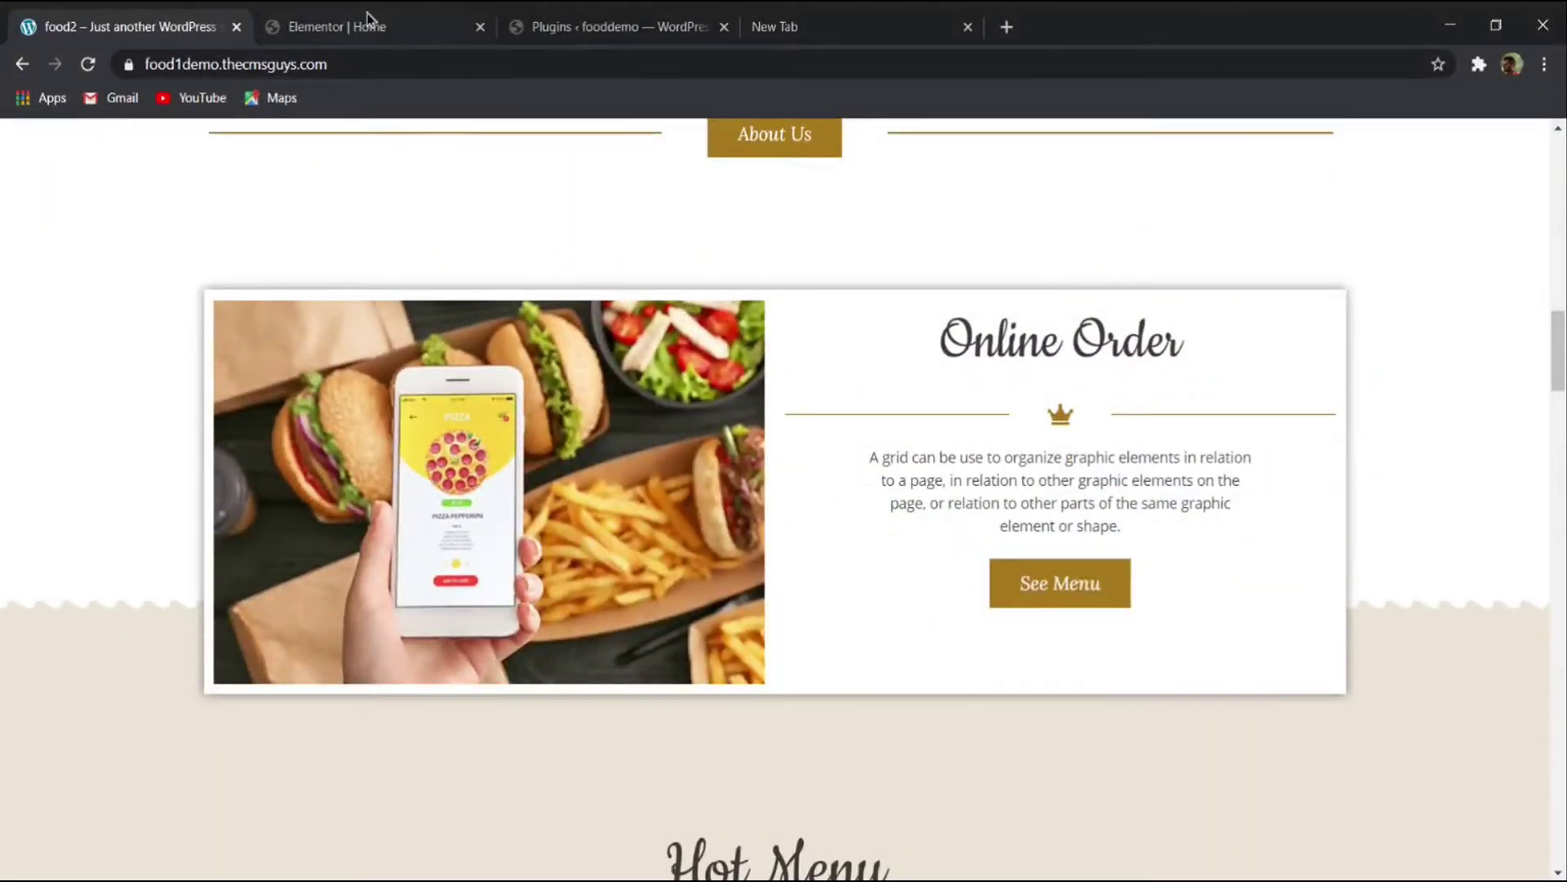
# Step: Delete the Featured On logo row below the About Us section
pyautogui.click(367, 18)
pyautogui.scroll(5, 523, 376)
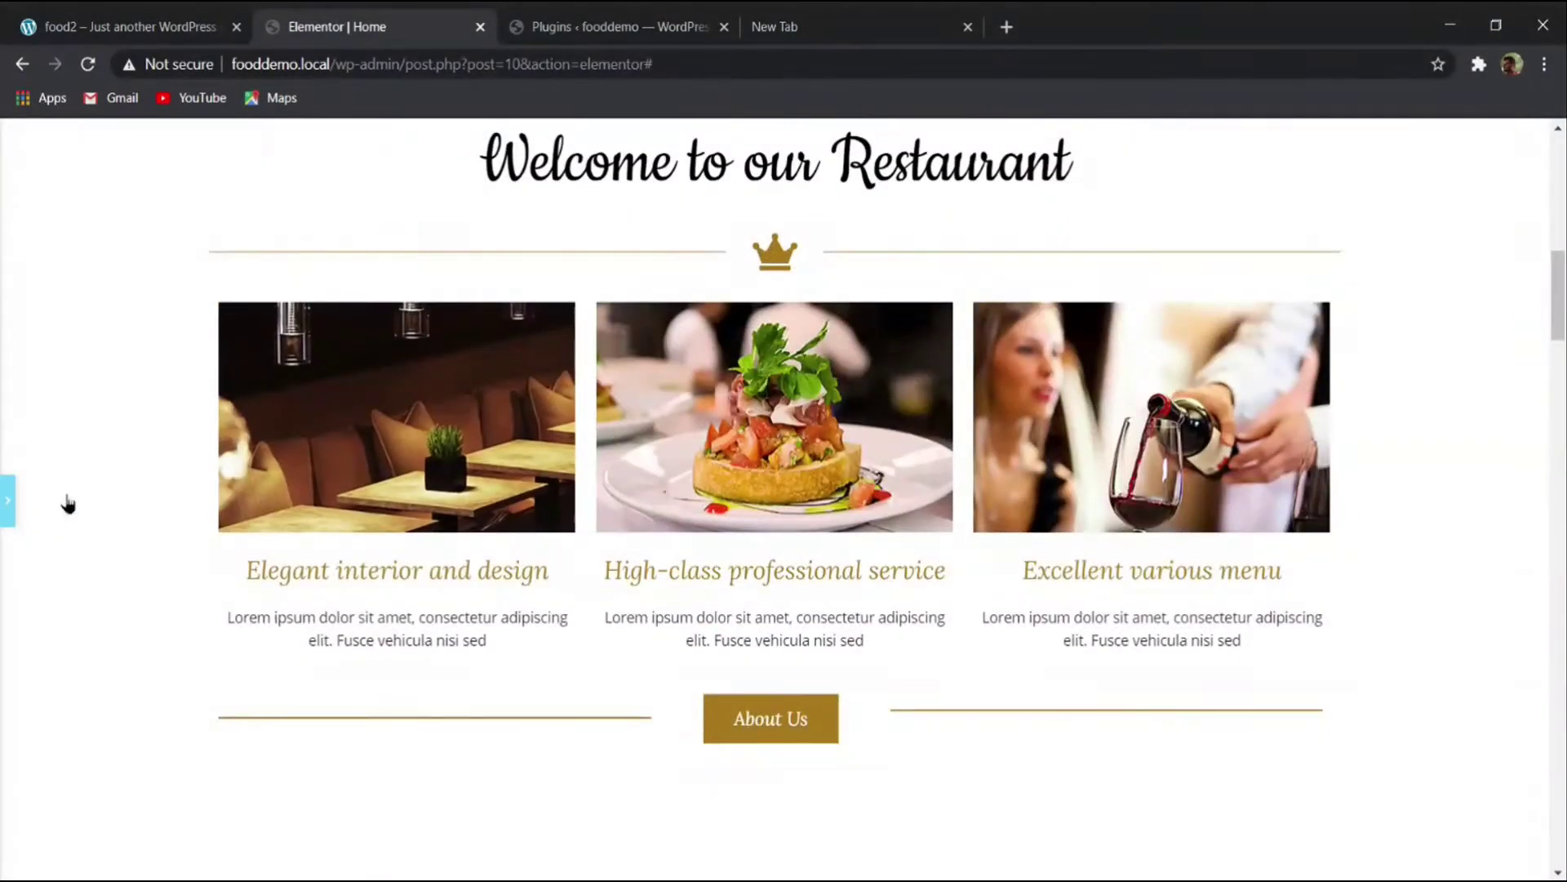
pyautogui.click(7, 499)
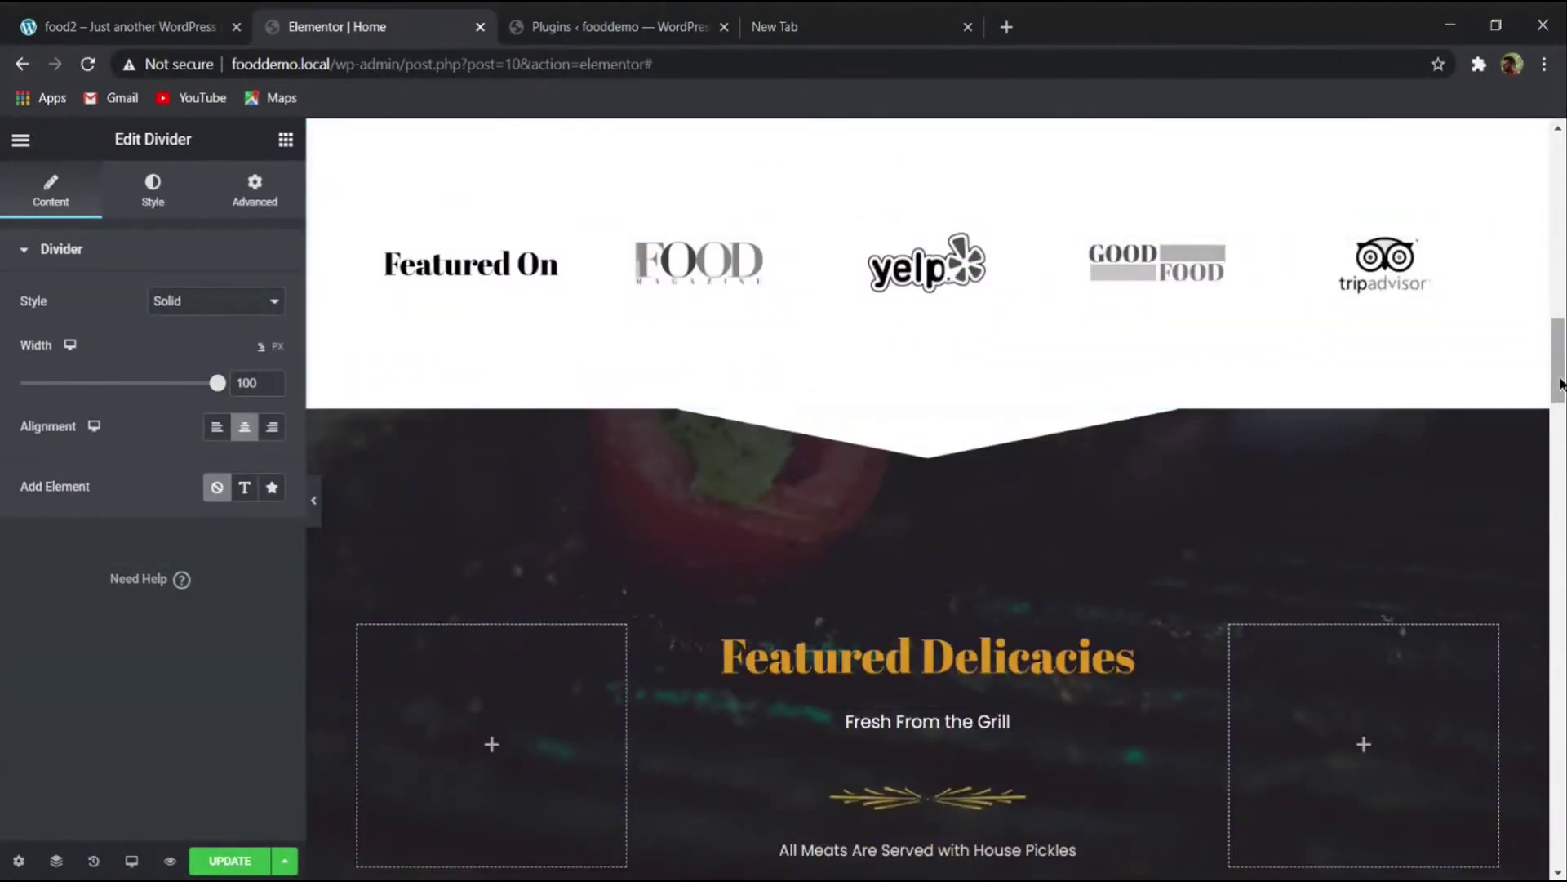
pyautogui.moveTo(1560, 384); pyautogui.dragTo(1560, 346)
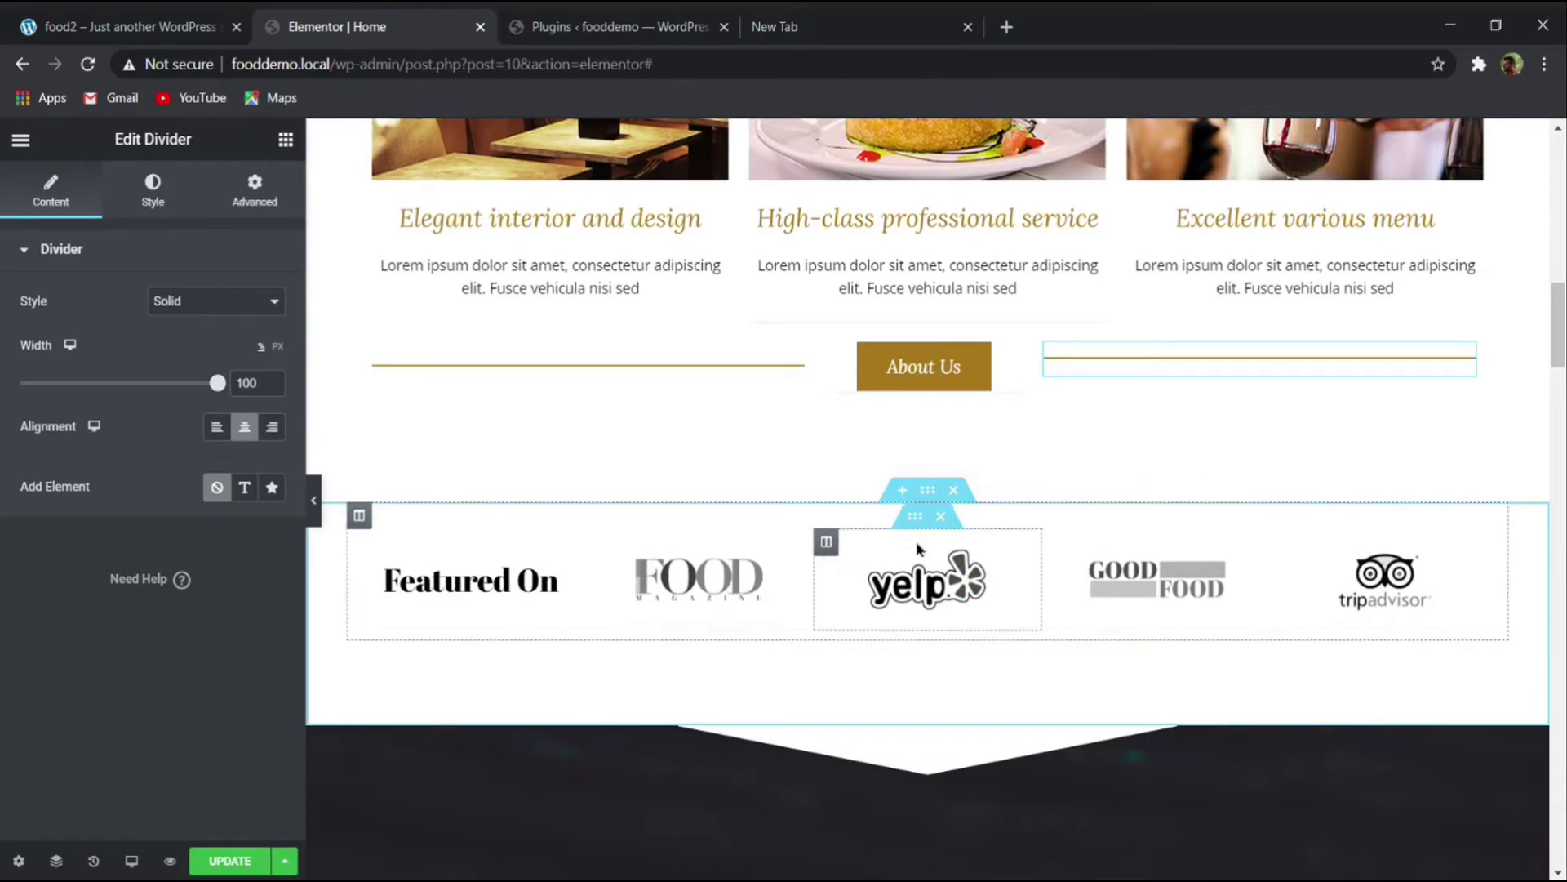
pyautogui.rightClick(389, 550)
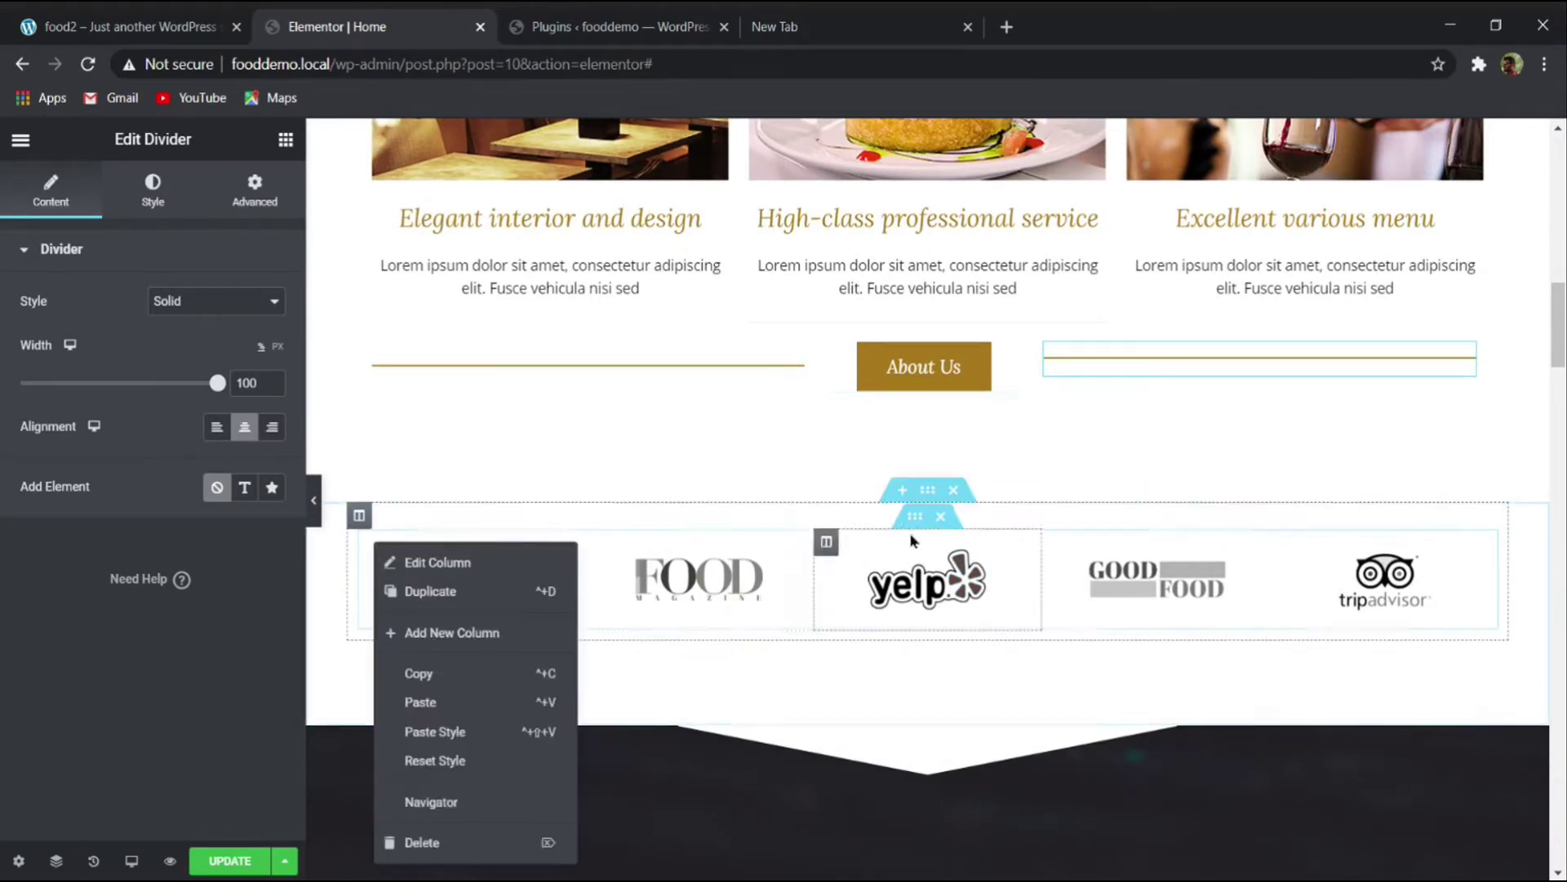
pyautogui.click(942, 516)
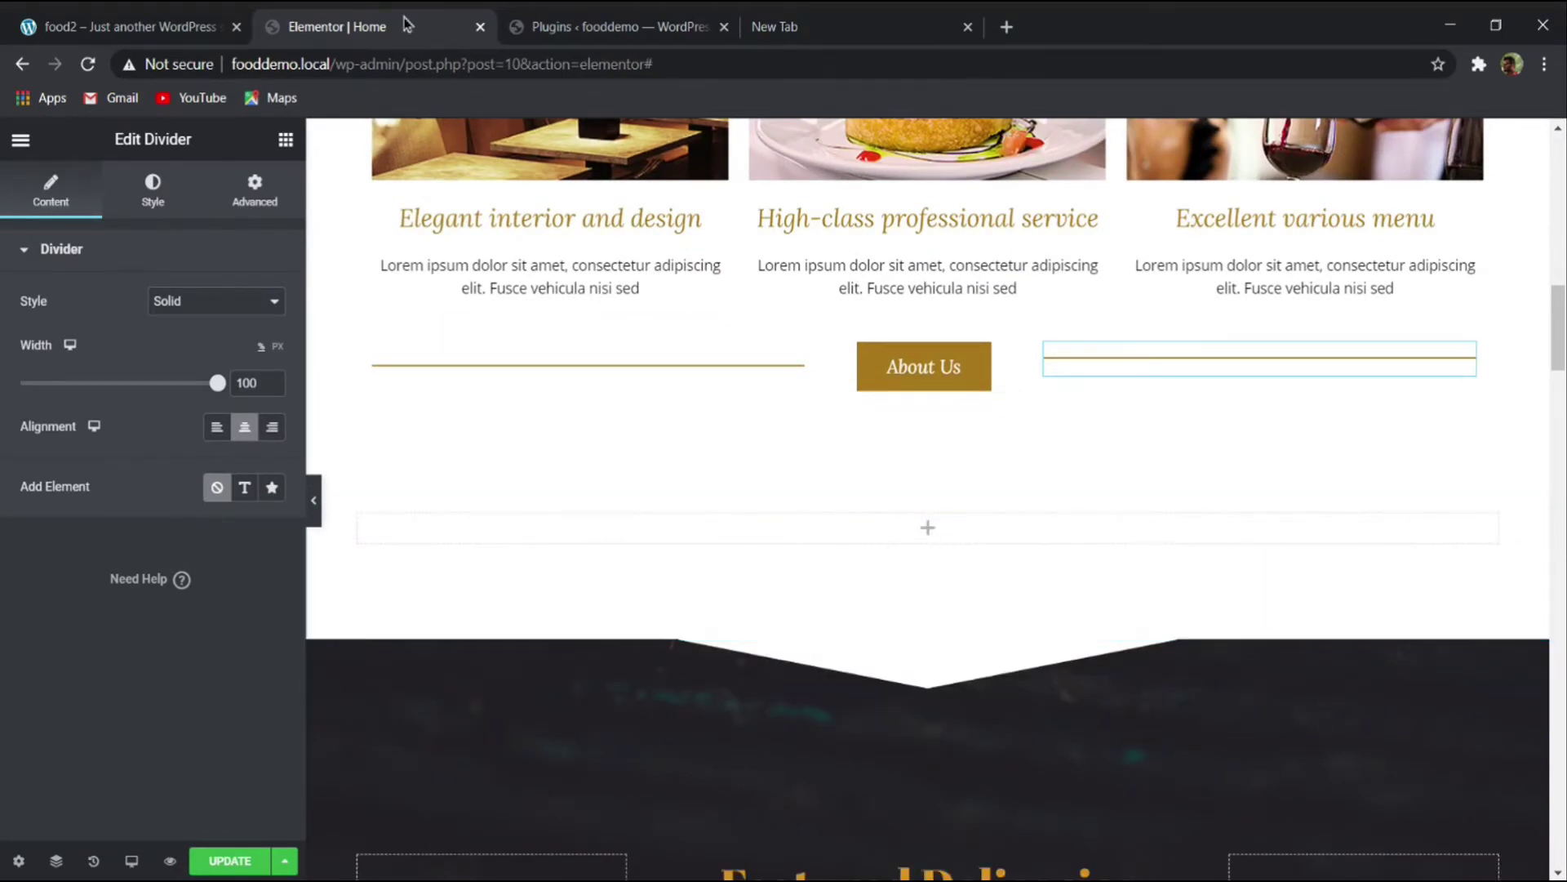
# Step: Drag a two-column Inner Section into the empty section below About Us
pyautogui.click(136, 18)
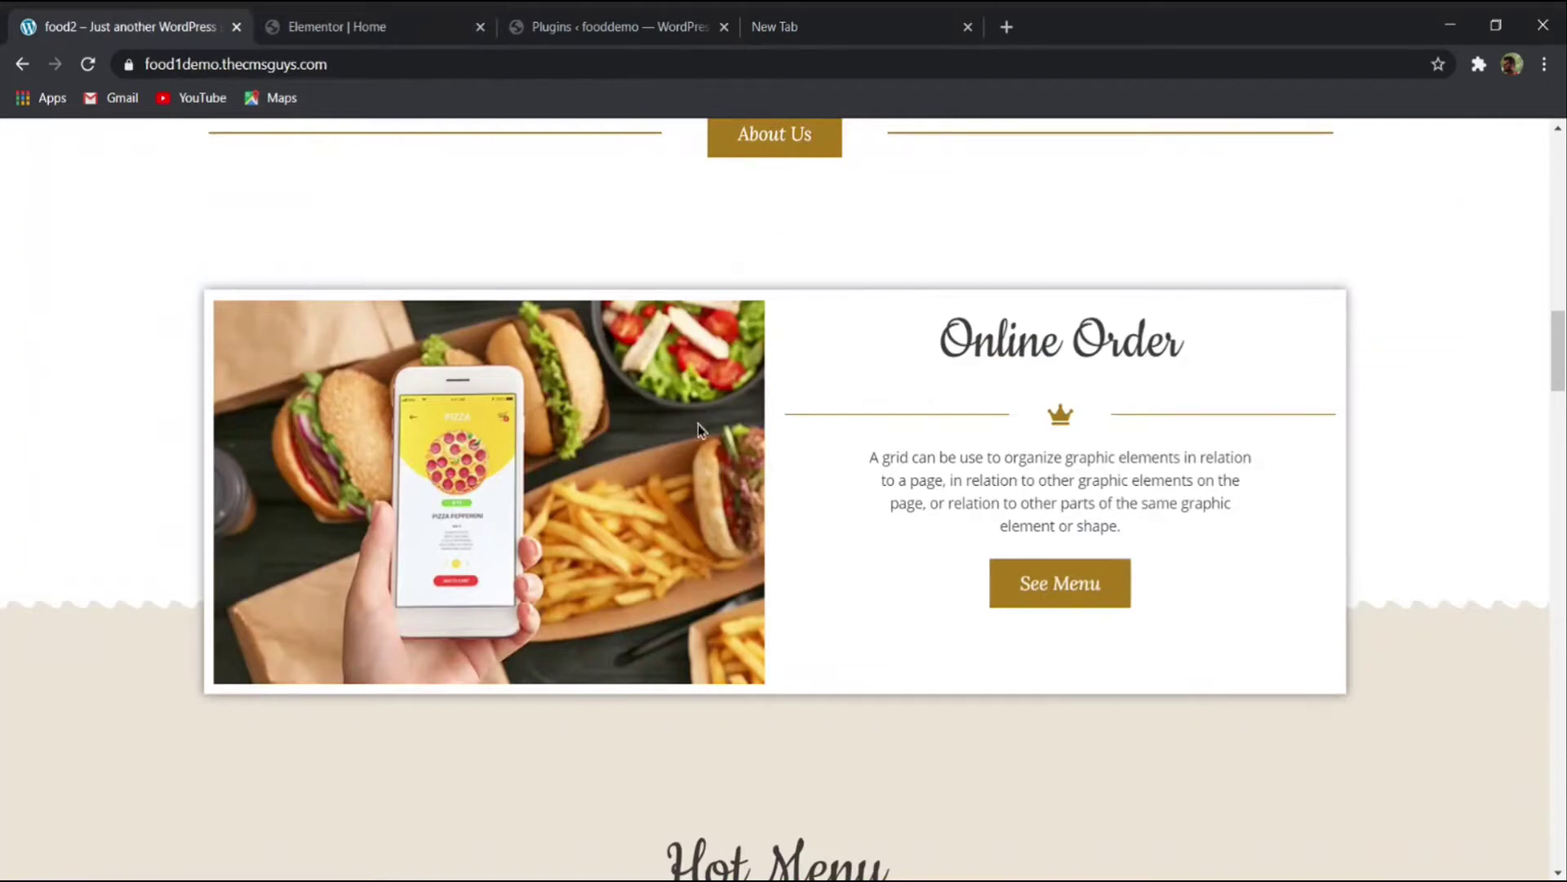
pyautogui.click(412, 26)
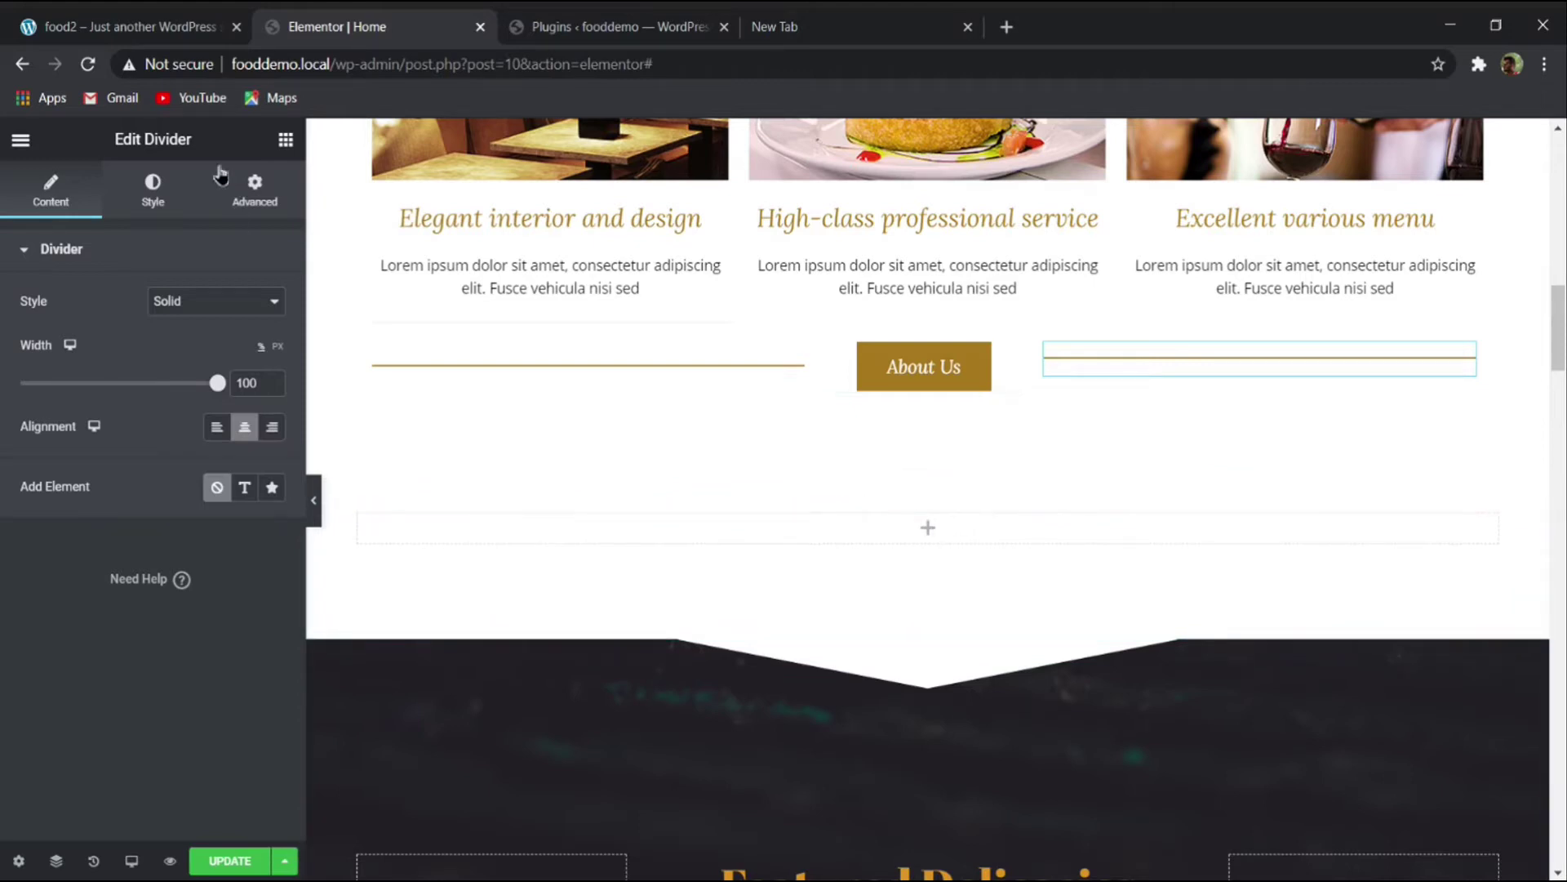
pyautogui.click(284, 142)
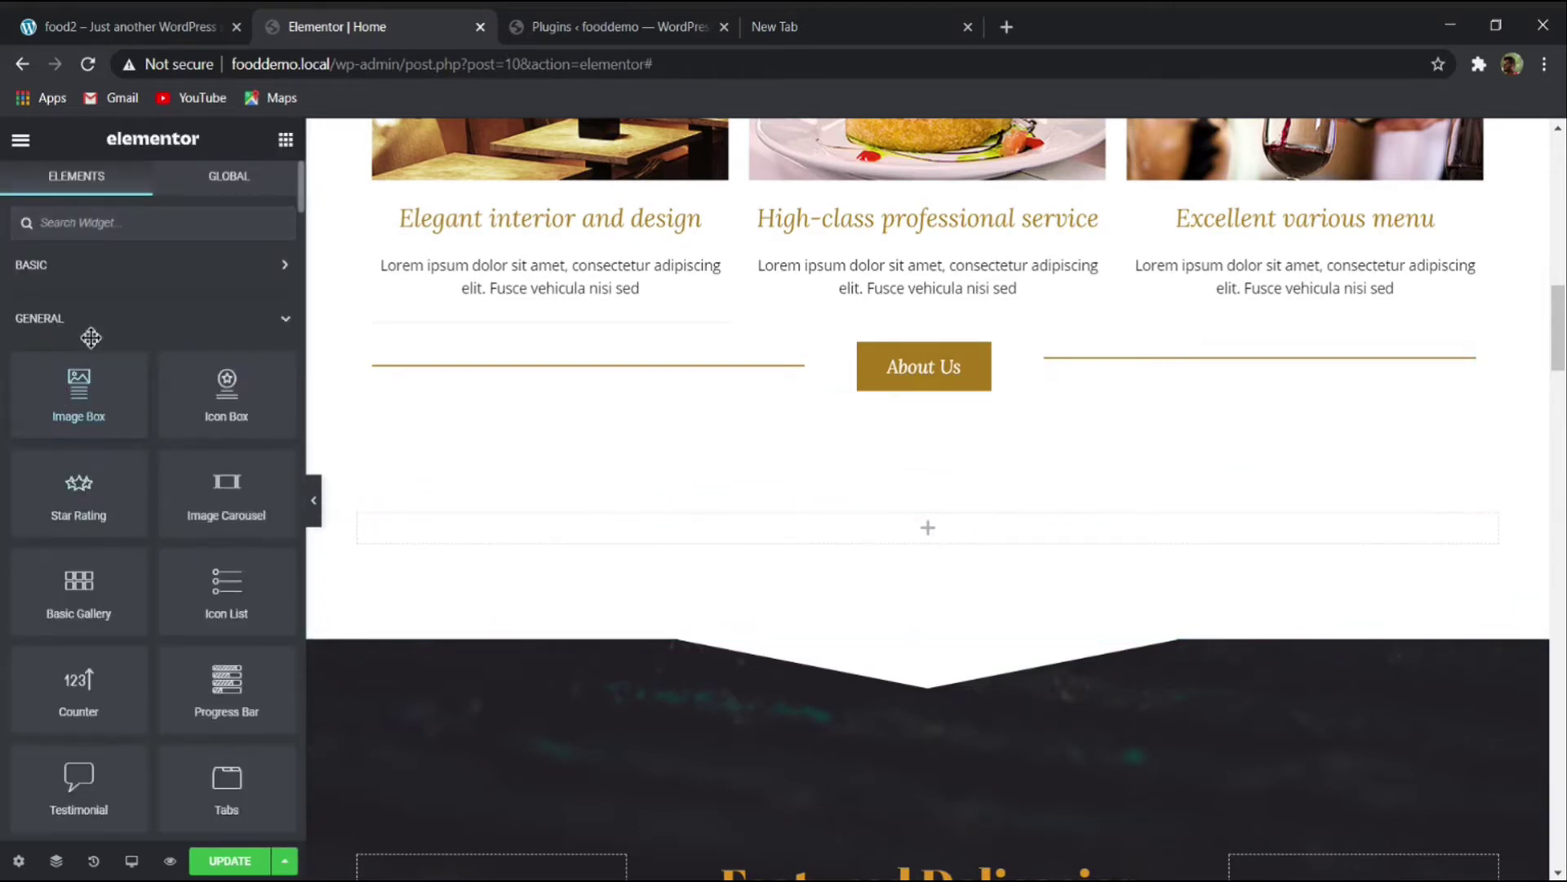
pyautogui.click(31, 265)
pyautogui.moveTo(80, 347); pyautogui.dragTo(843, 587)
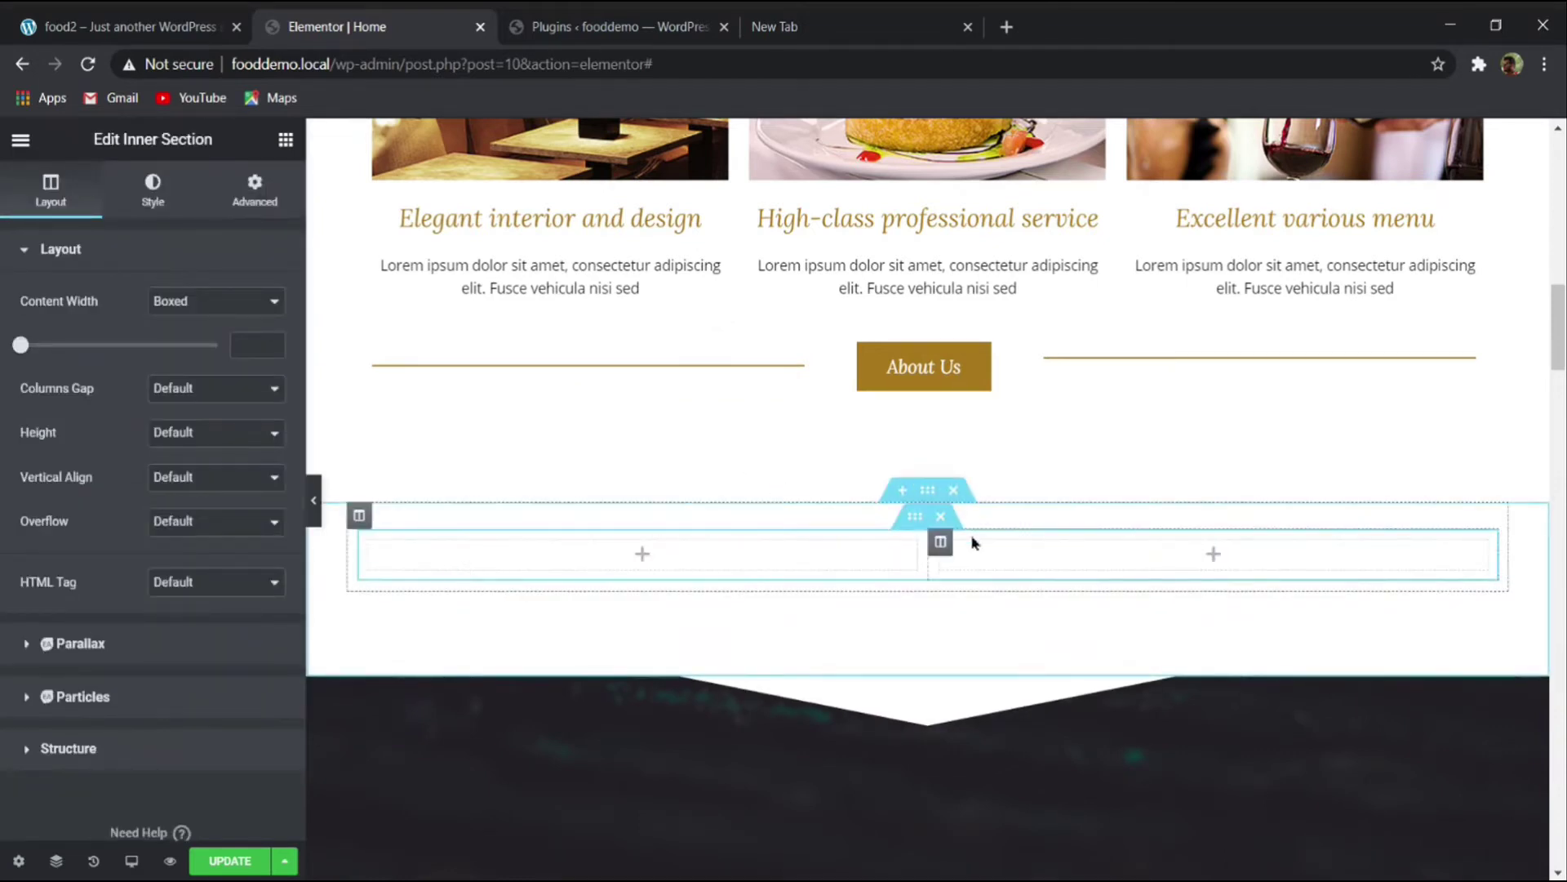
# Step: Add an Image widget to the new row's left column showing the phone-and-burgers photo
pyautogui.click(172, 18)
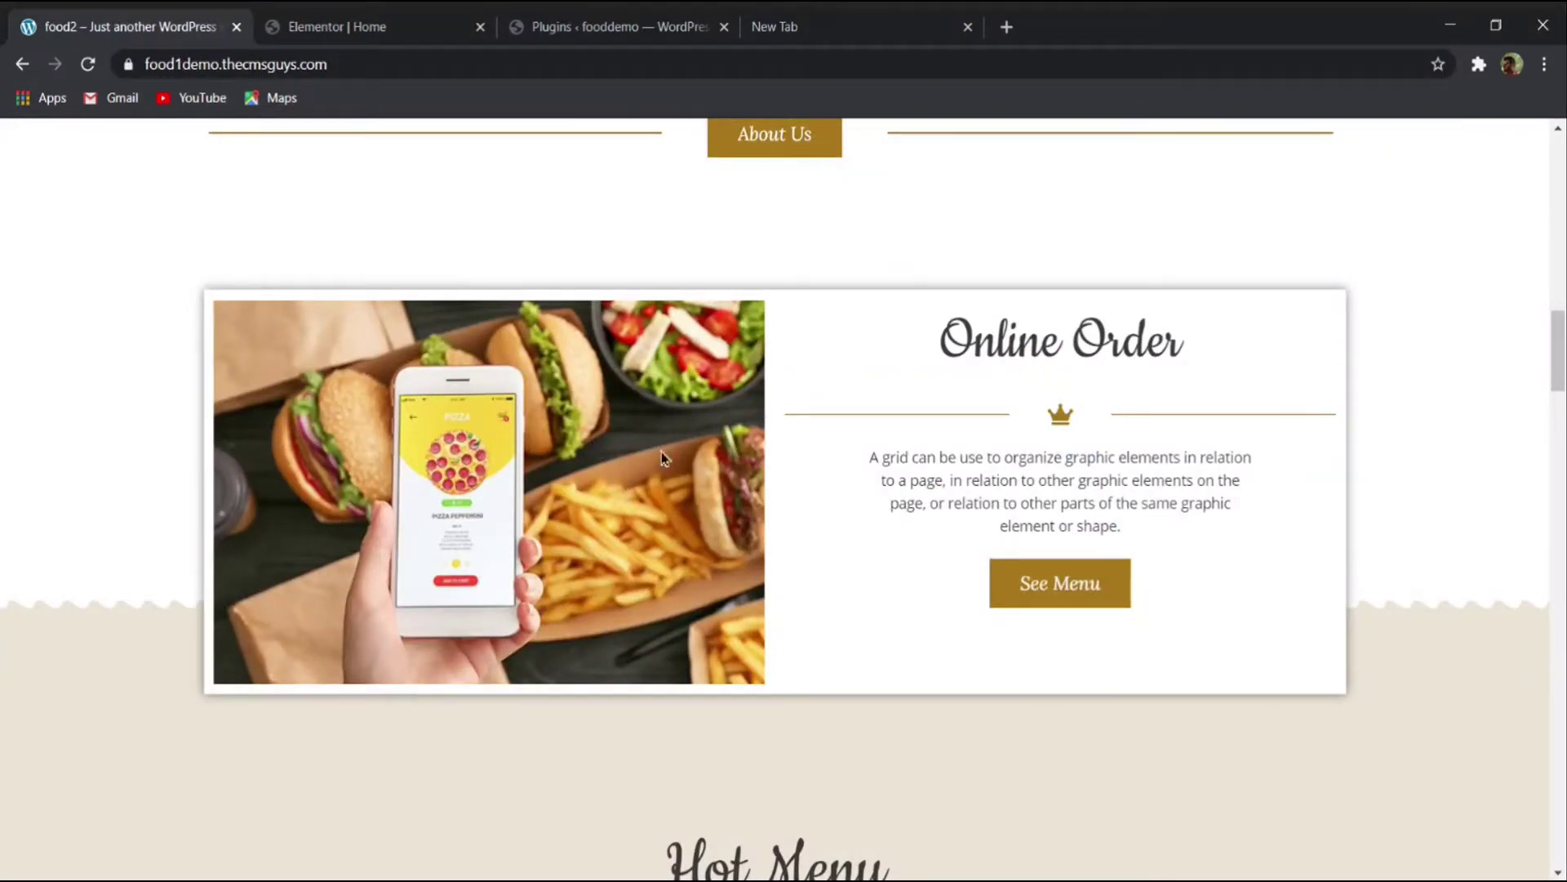
pyautogui.click(346, 18)
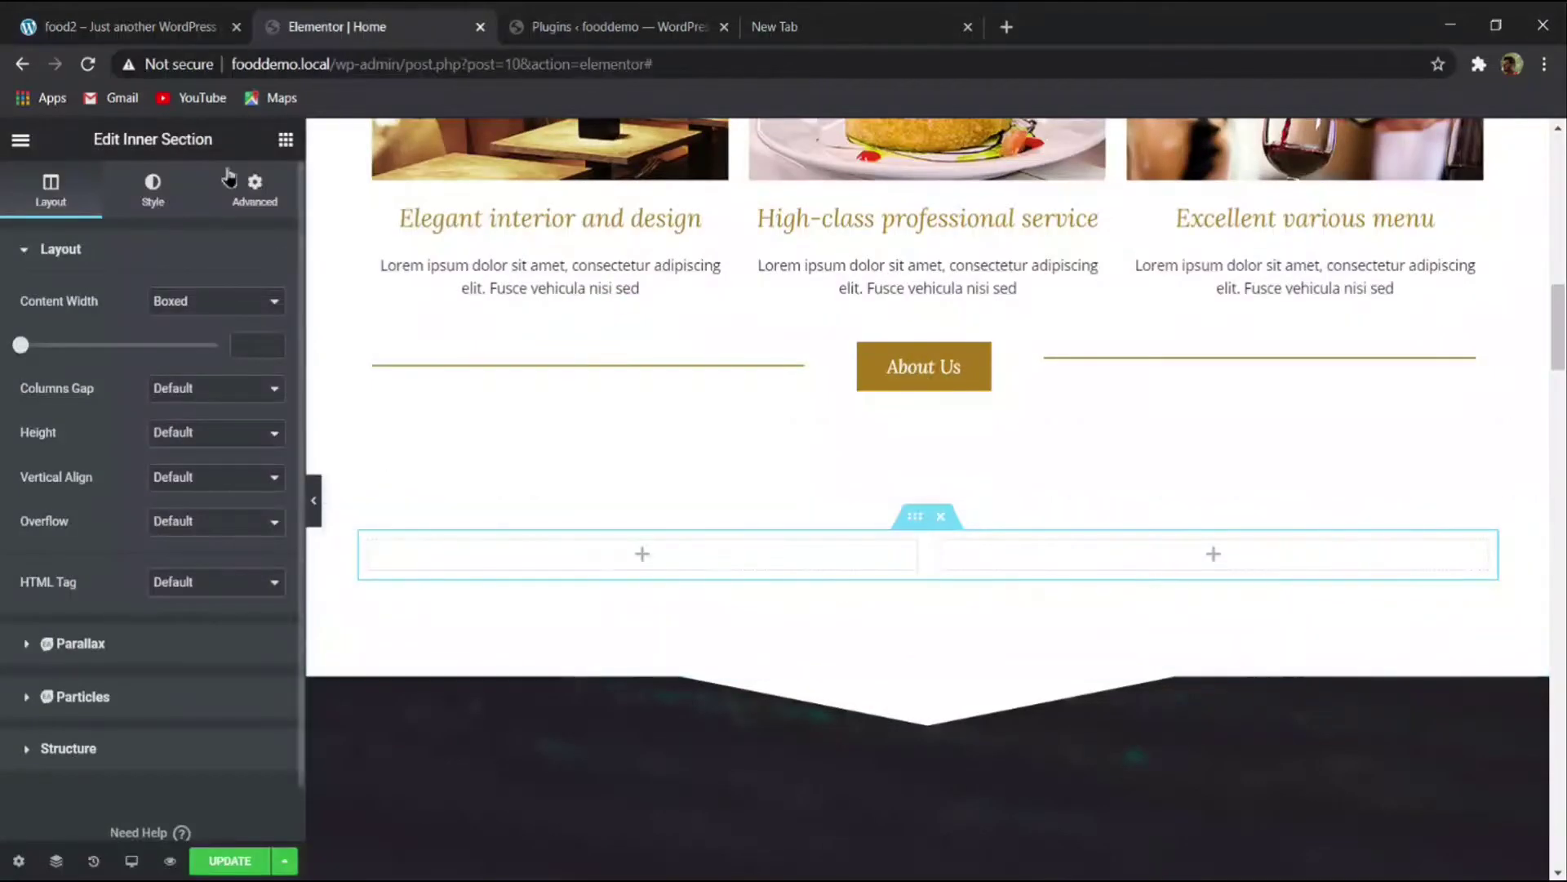
pyautogui.click(278, 146)
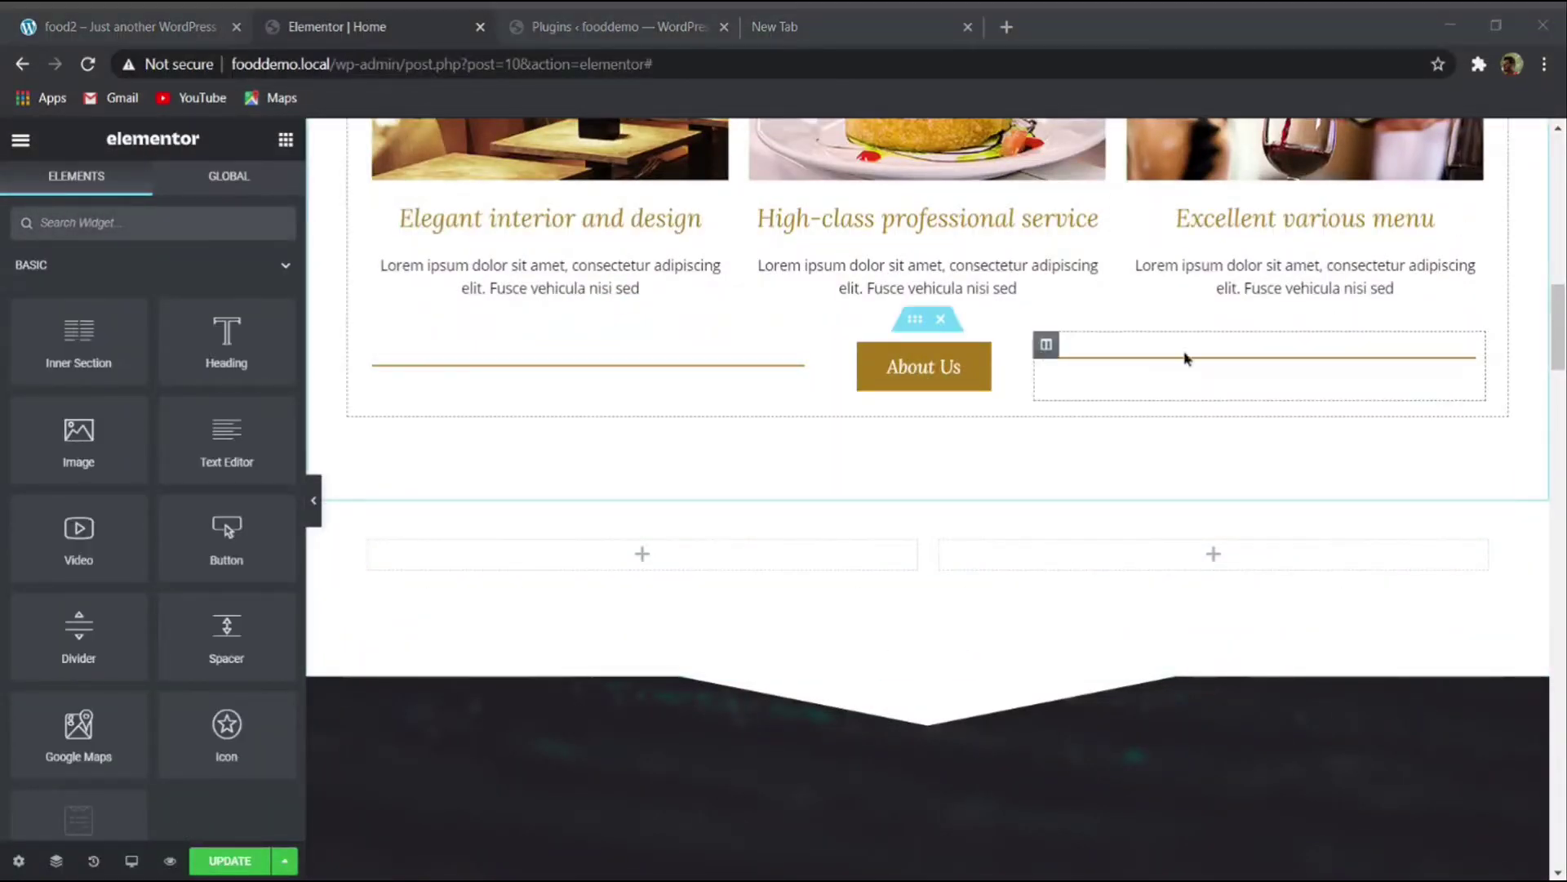
pyautogui.moveTo(98, 433); pyautogui.dragTo(547, 525)
pyautogui.click(261, 348)
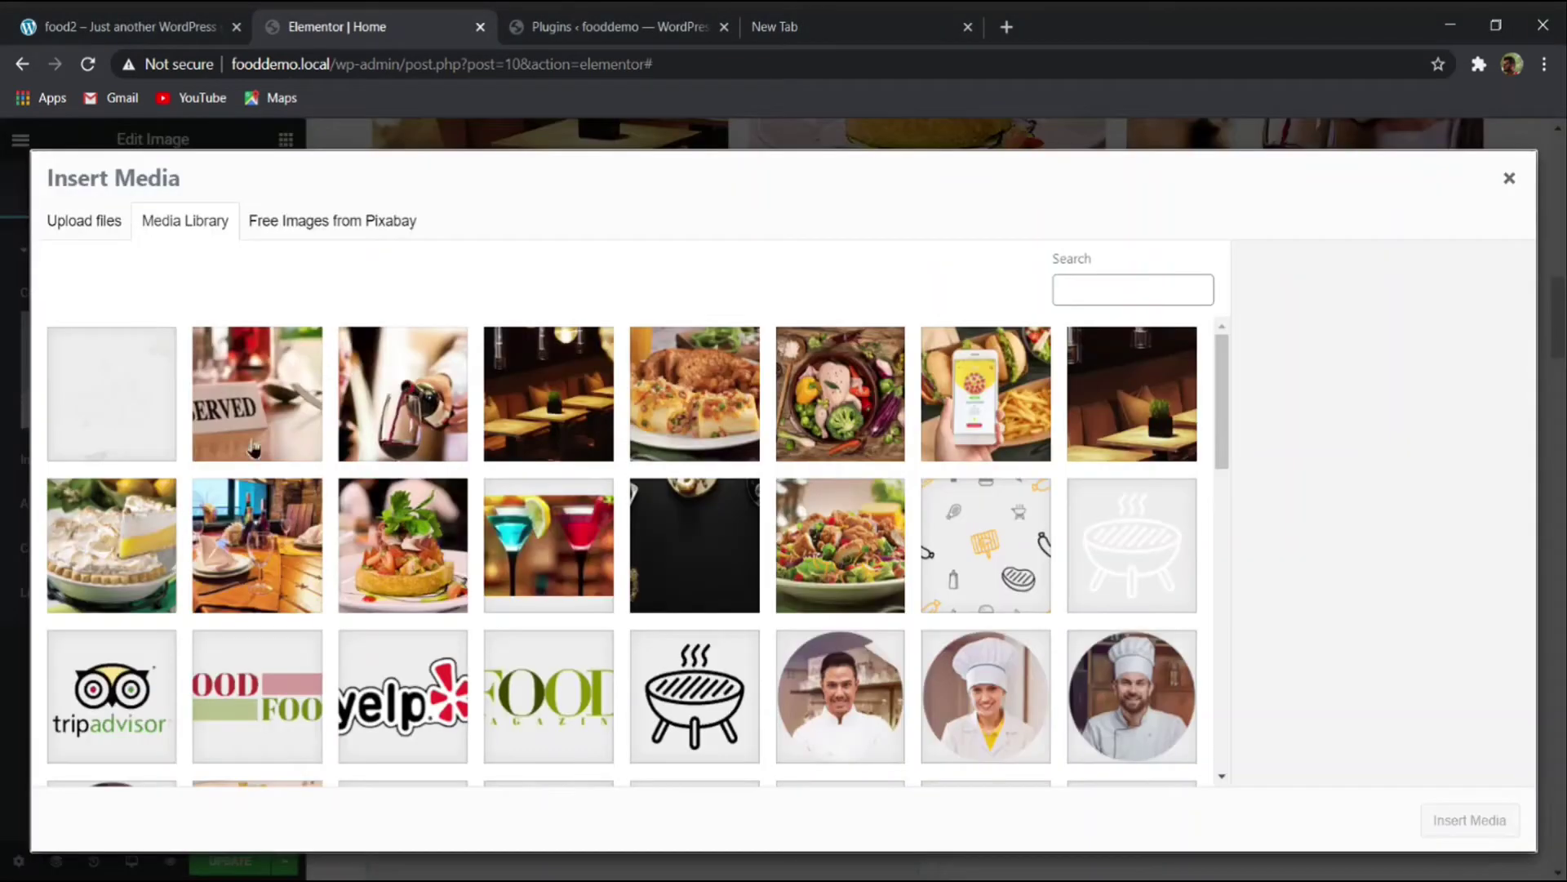
pyautogui.click(971, 355)
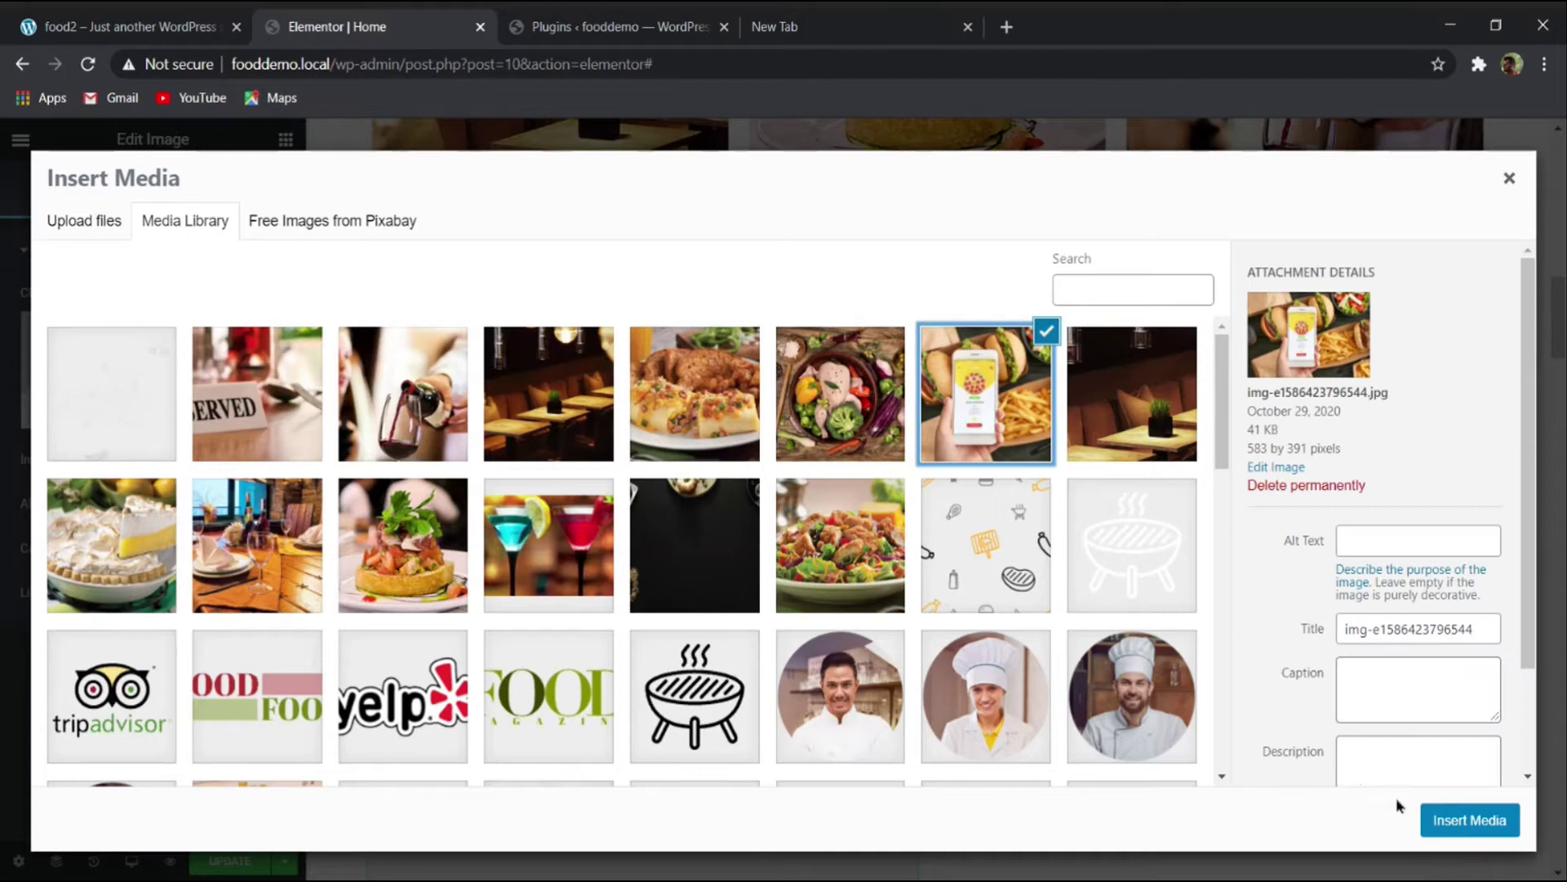
pyautogui.click(1445, 819)
pyautogui.scroll(-9, 1389, 776)
pyautogui.scroll(9, 1042, 559)
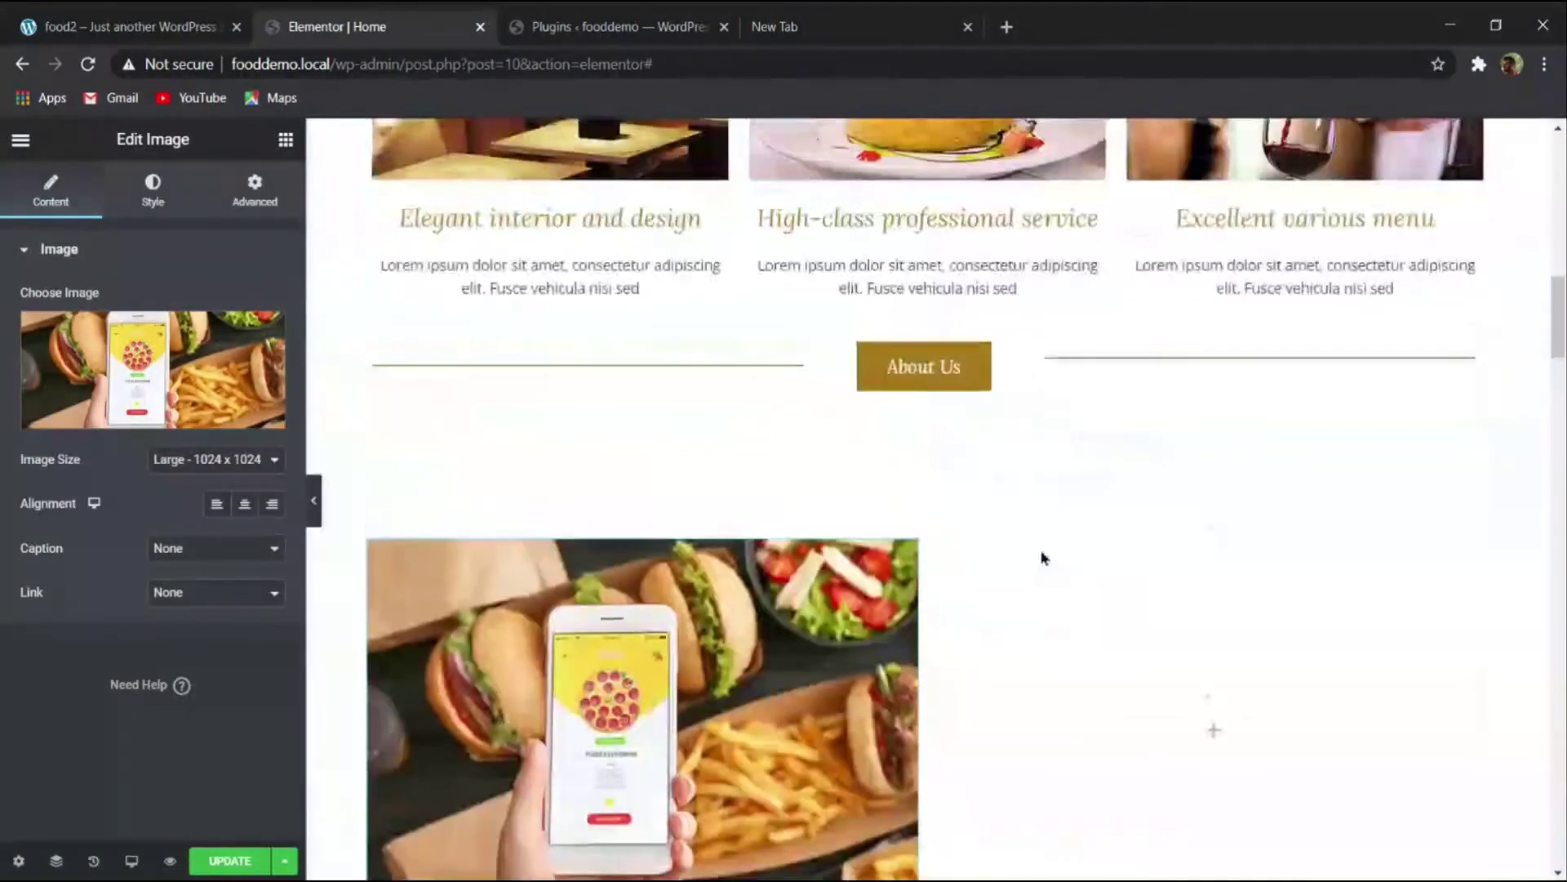
pyautogui.scroll(8, 808, 655)
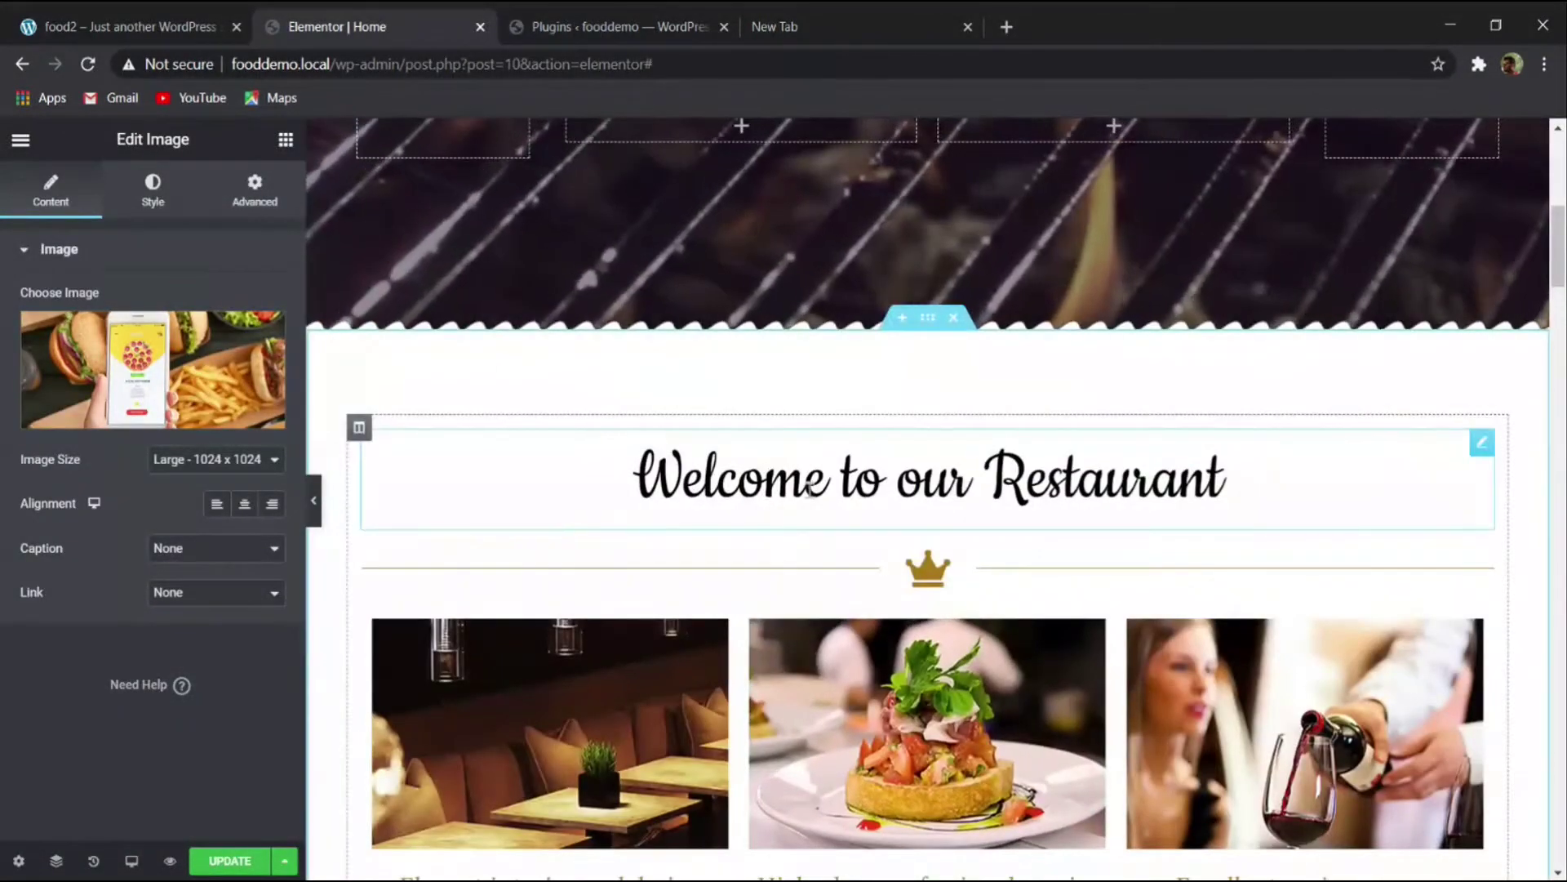
# Step: Copy the Welcome heading into the right column and change its text to 'Online Order'
pyautogui.rightClick(808, 488)
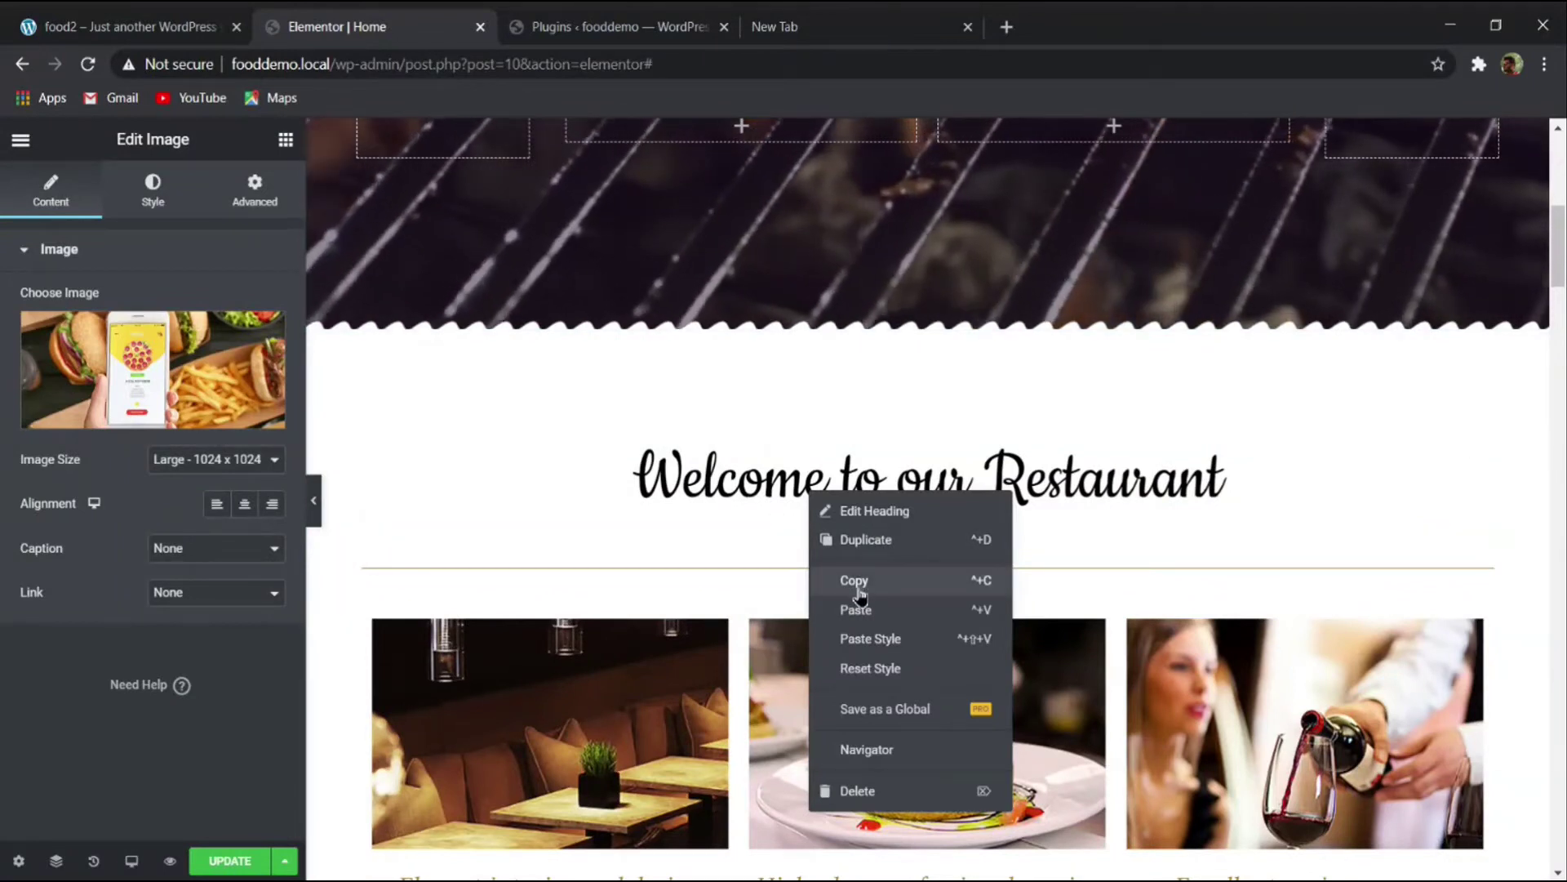
pyautogui.click(856, 581)
pyautogui.scroll(-8, 1116, 618)
pyautogui.rightClick(1116, 618)
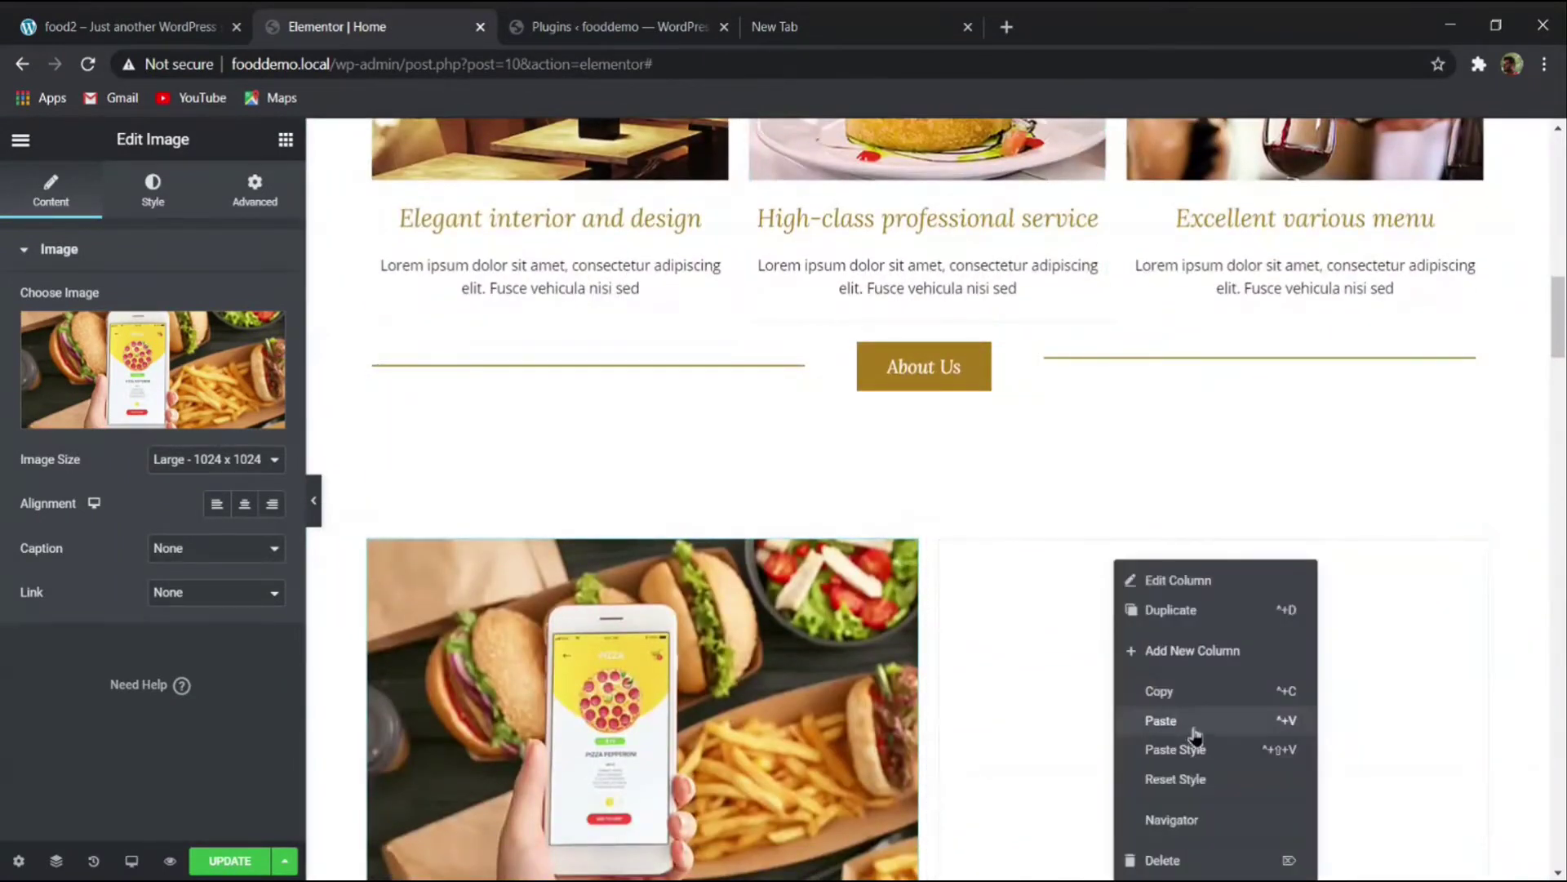
pyautogui.click(1161, 720)
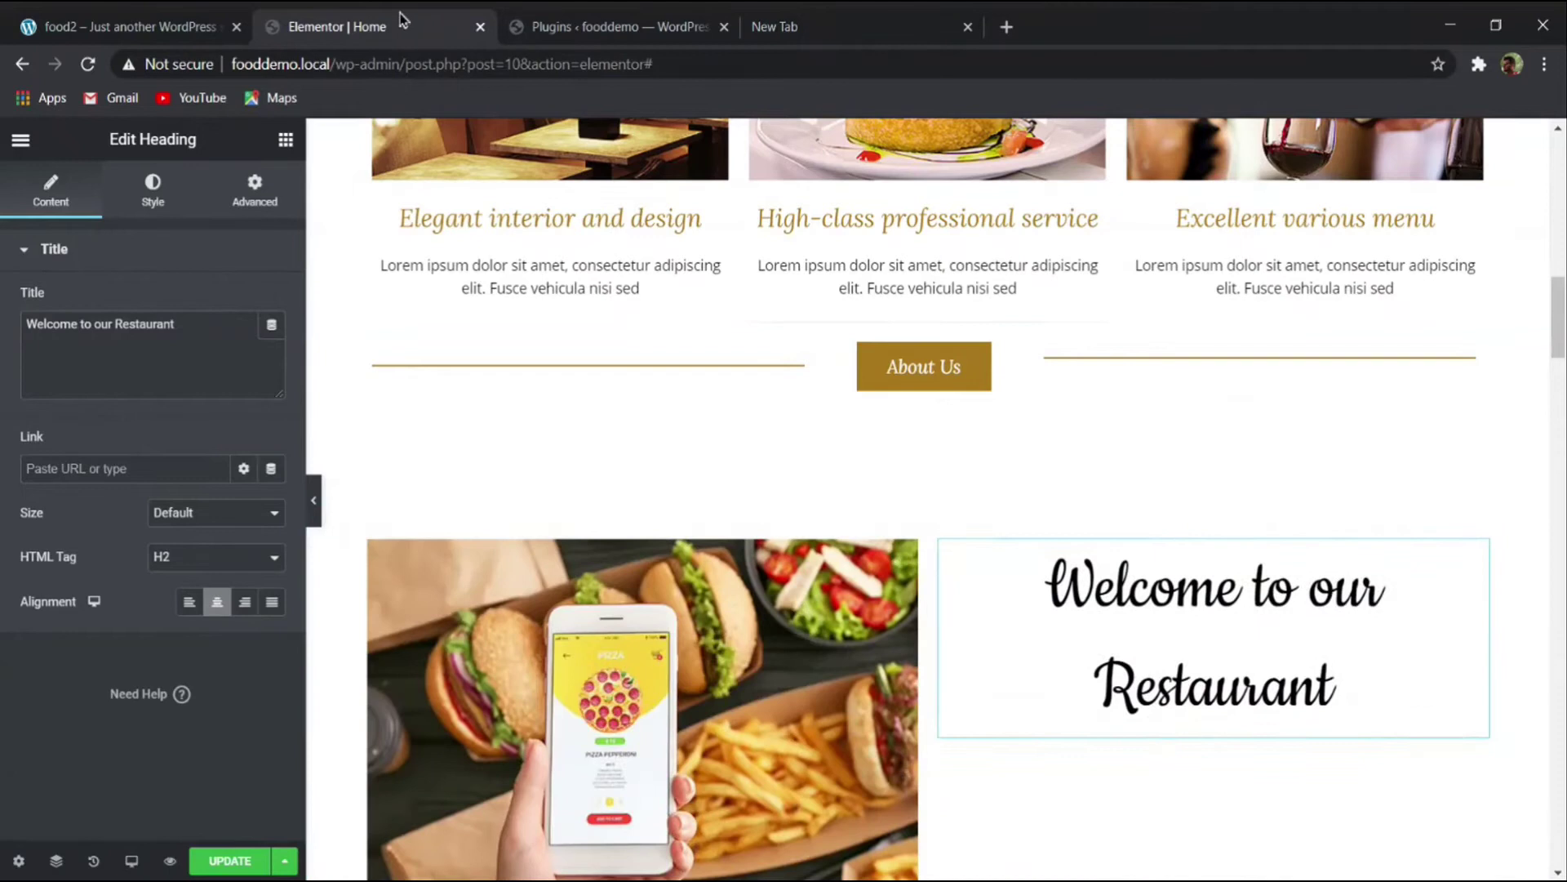
pyautogui.hotkey('ctrl', 'shift', 'Tab')
pyautogui.moveTo(953, 333); pyautogui.dragTo(1192, 347)
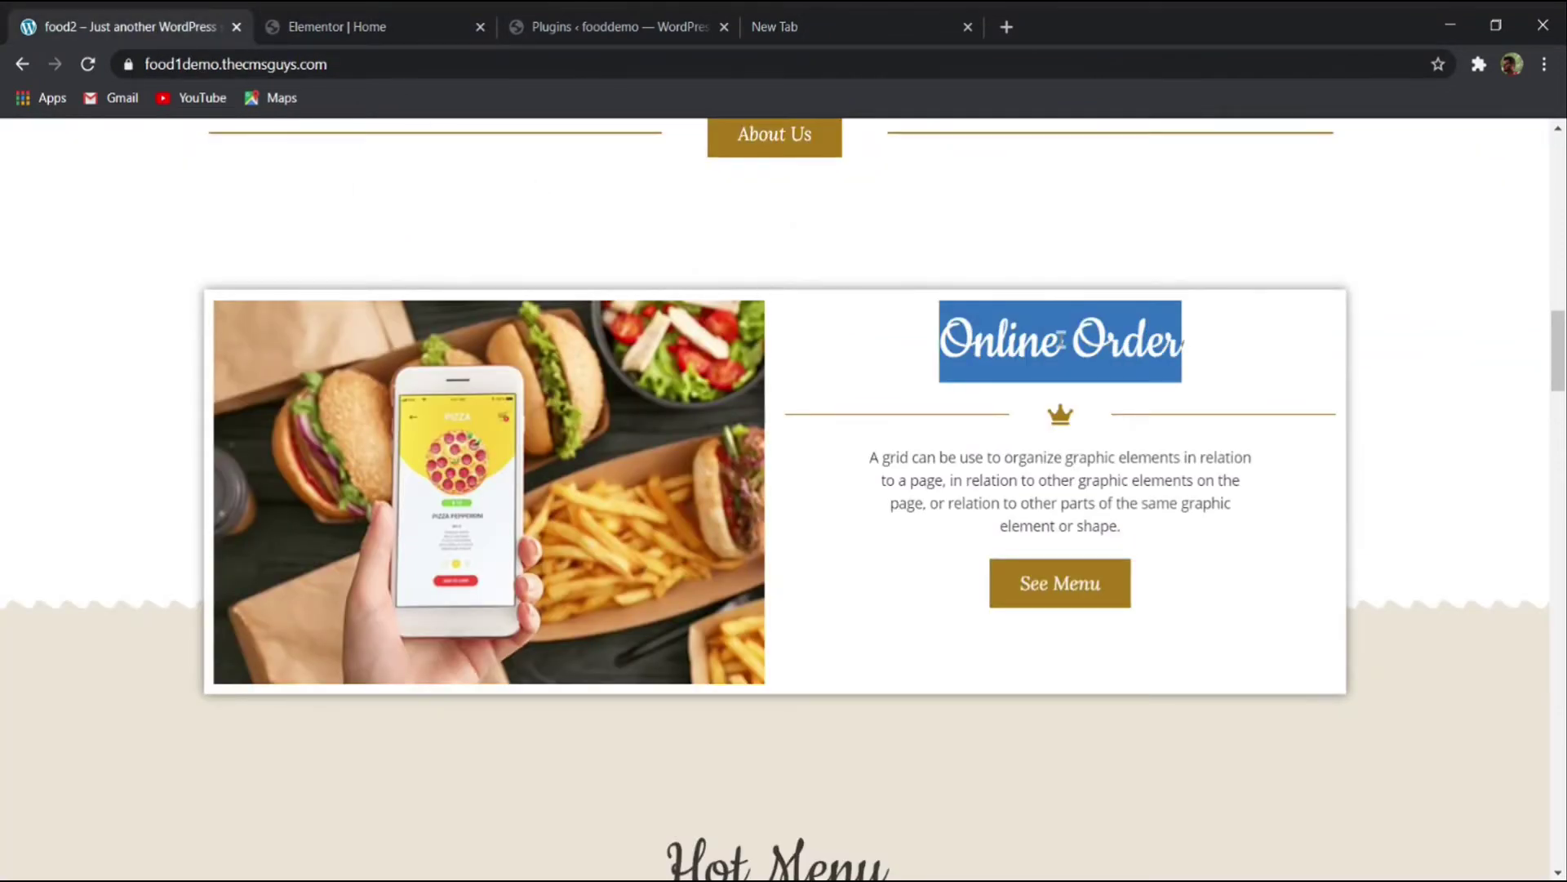
pyautogui.hotkey('ctrl', 'Tab')
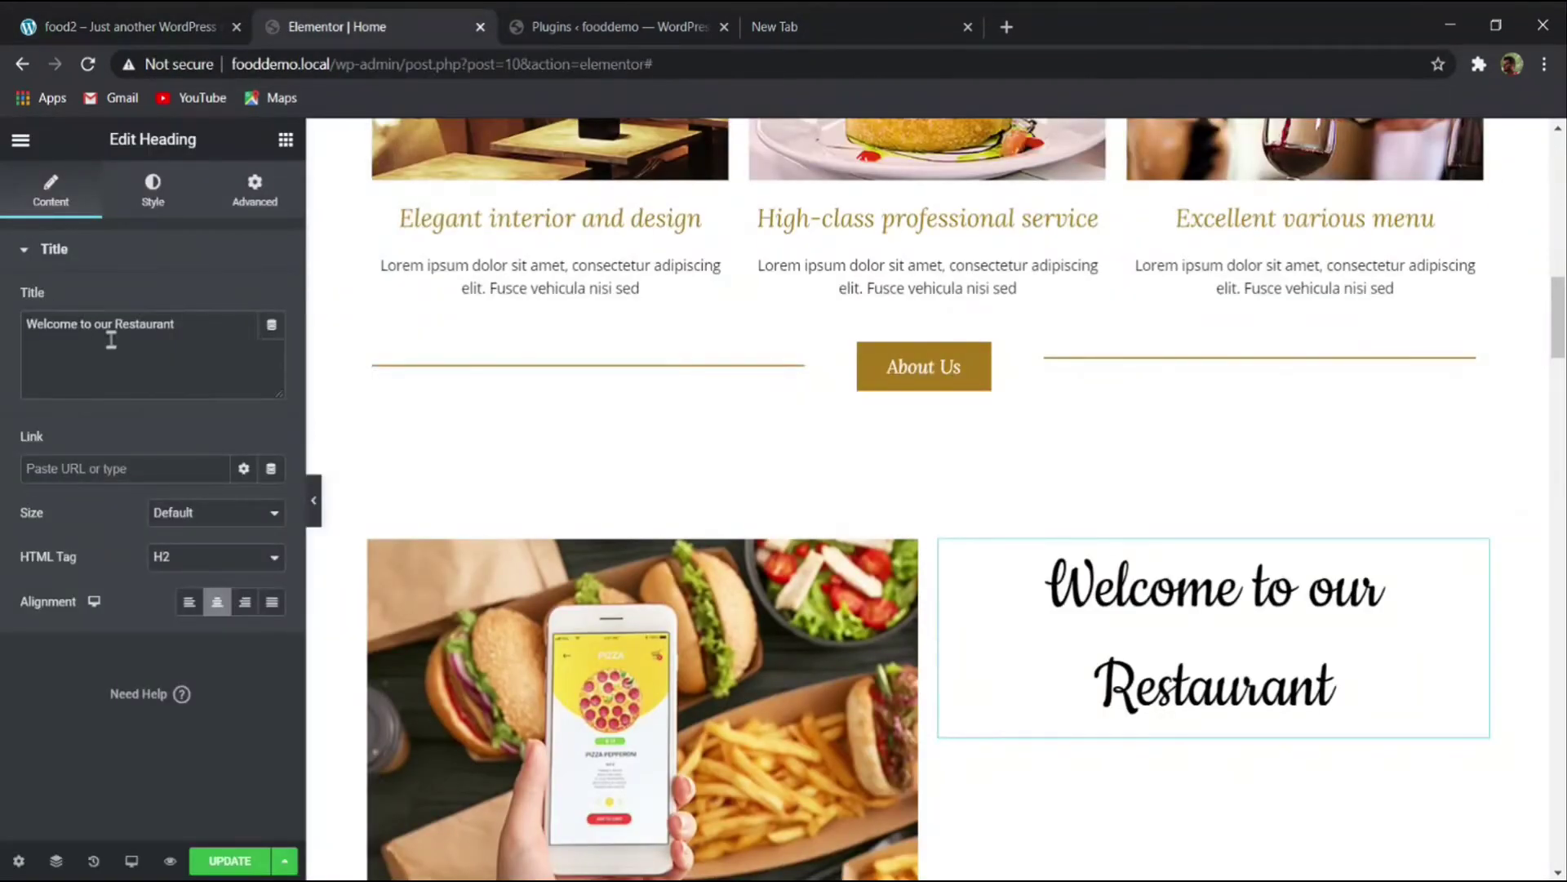
pyautogui.tripleClick(131, 346)
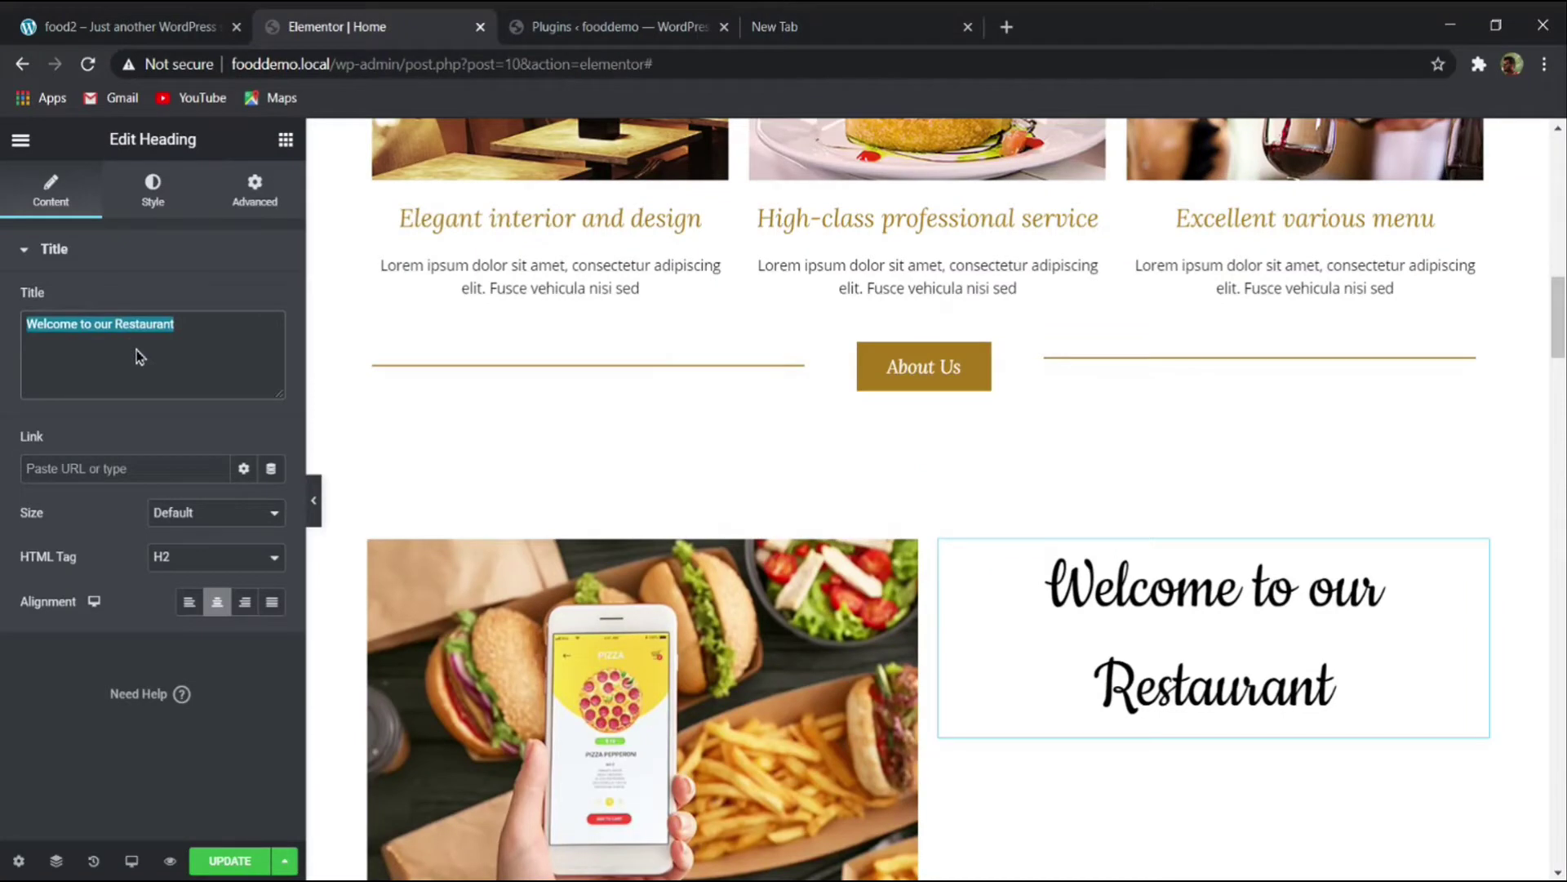
pyautogui.hotkey('ctrl', 'v')
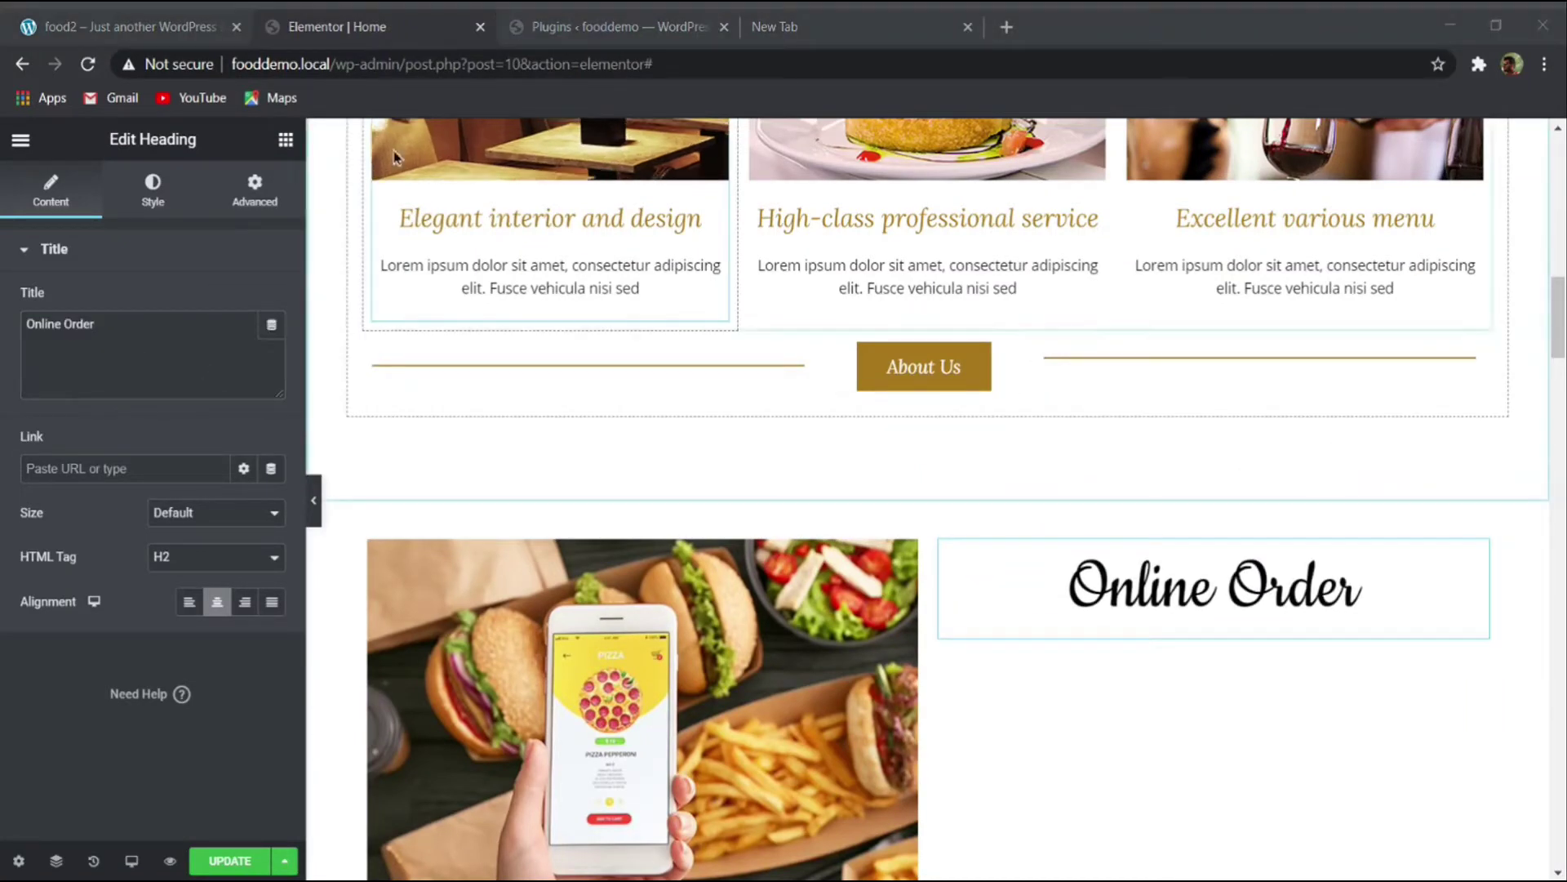
# Step: Reduce the Cookie-font heading size from 72 to 60 and compare it with the demo
pyautogui.click(152, 189)
pyautogui.click(272, 346)
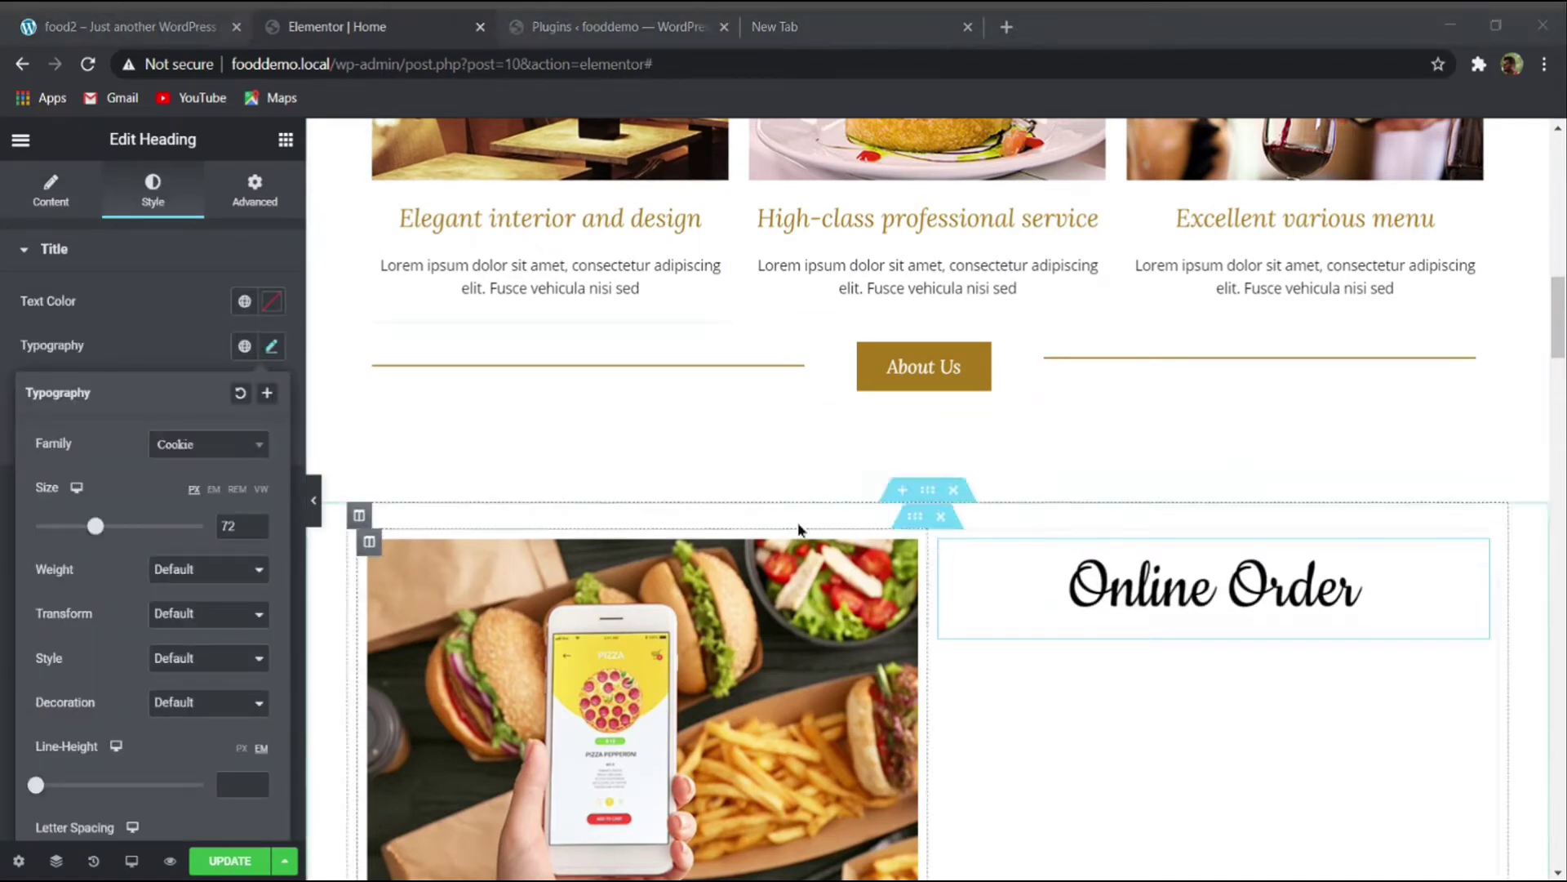
pyautogui.doubleClick(231, 527)
pyautogui.press('BackSpace')
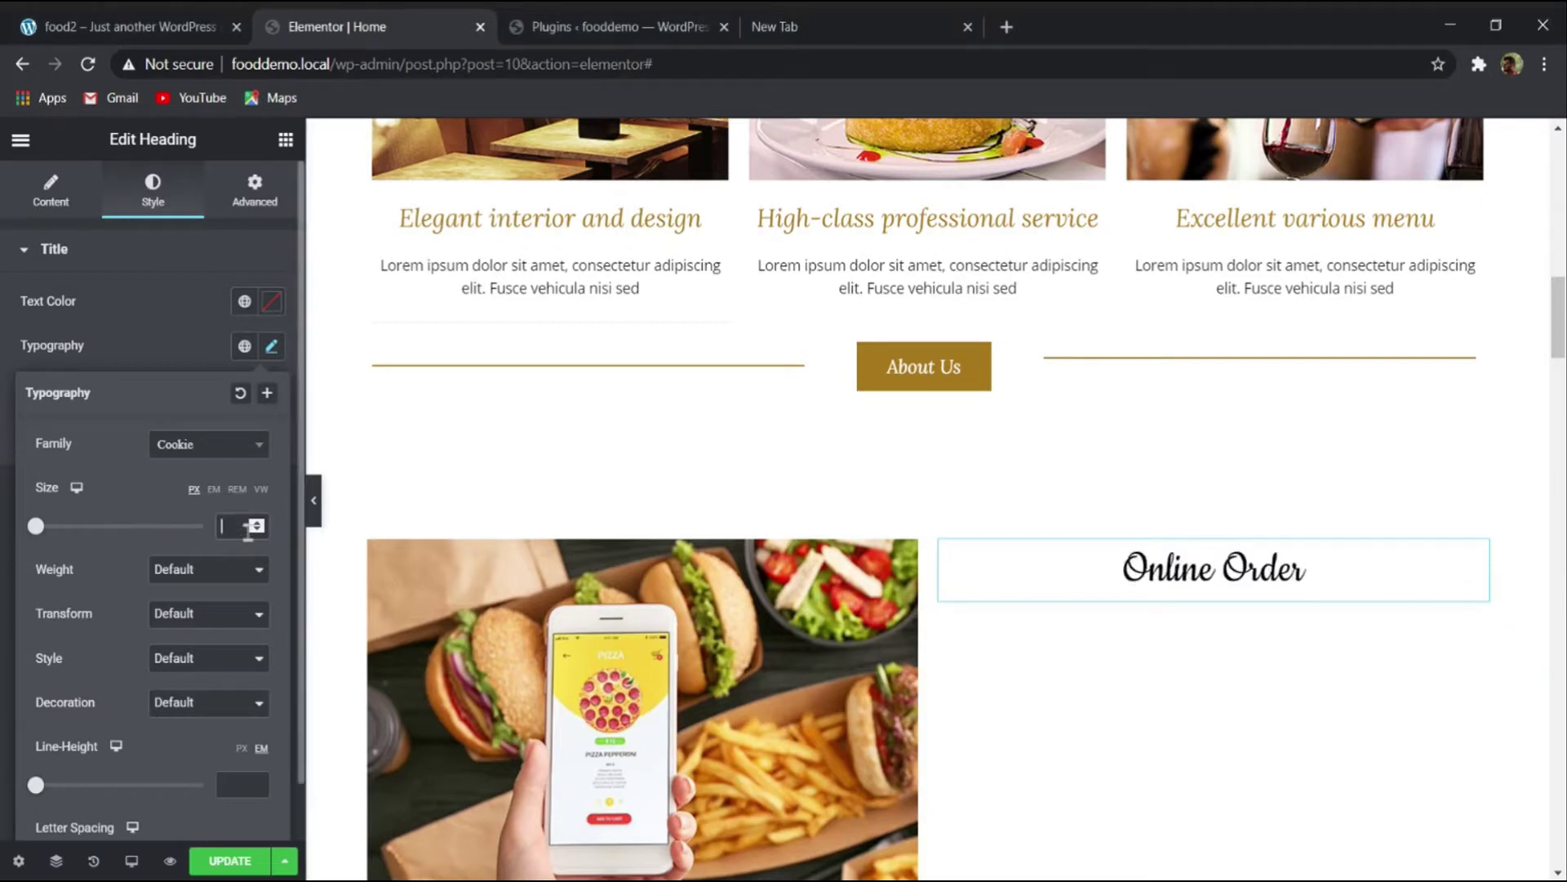
pyautogui.write('60')
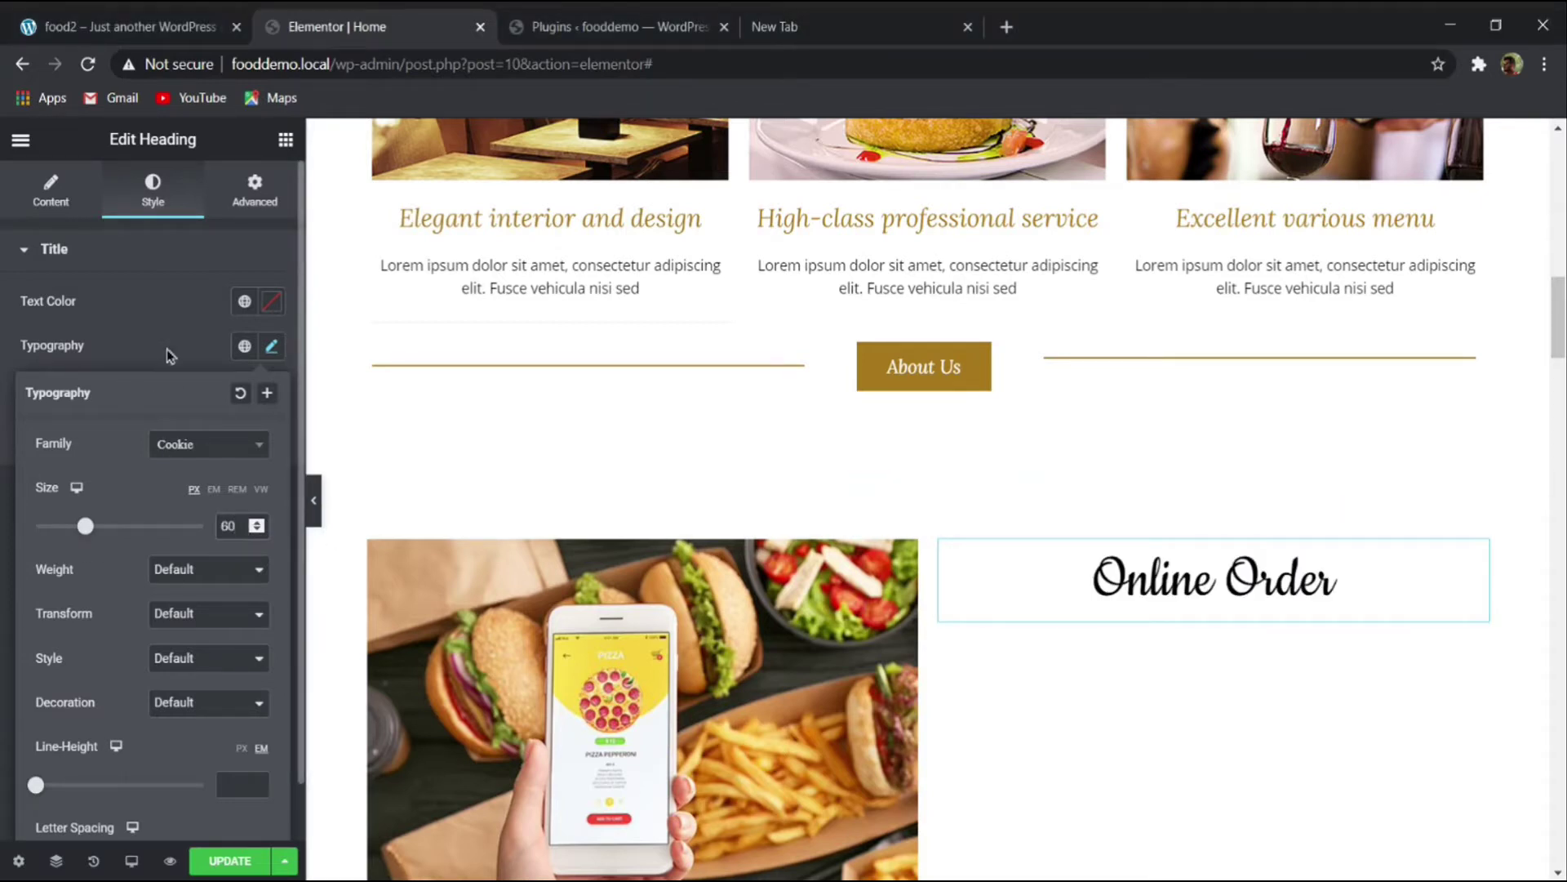
pyautogui.click(170, 337)
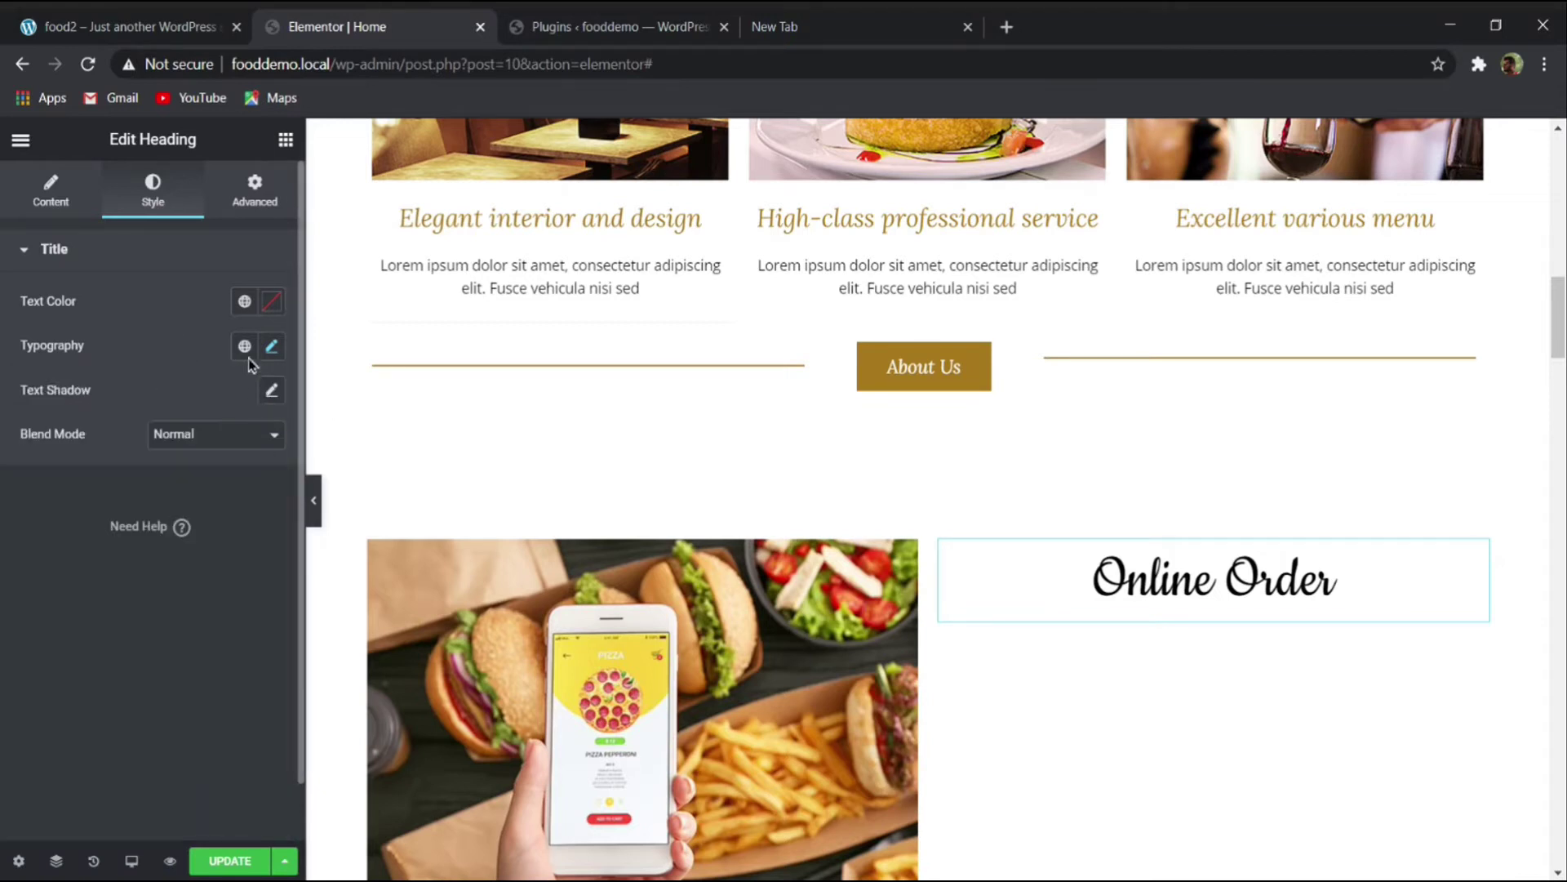
pyautogui.click(103, 16)
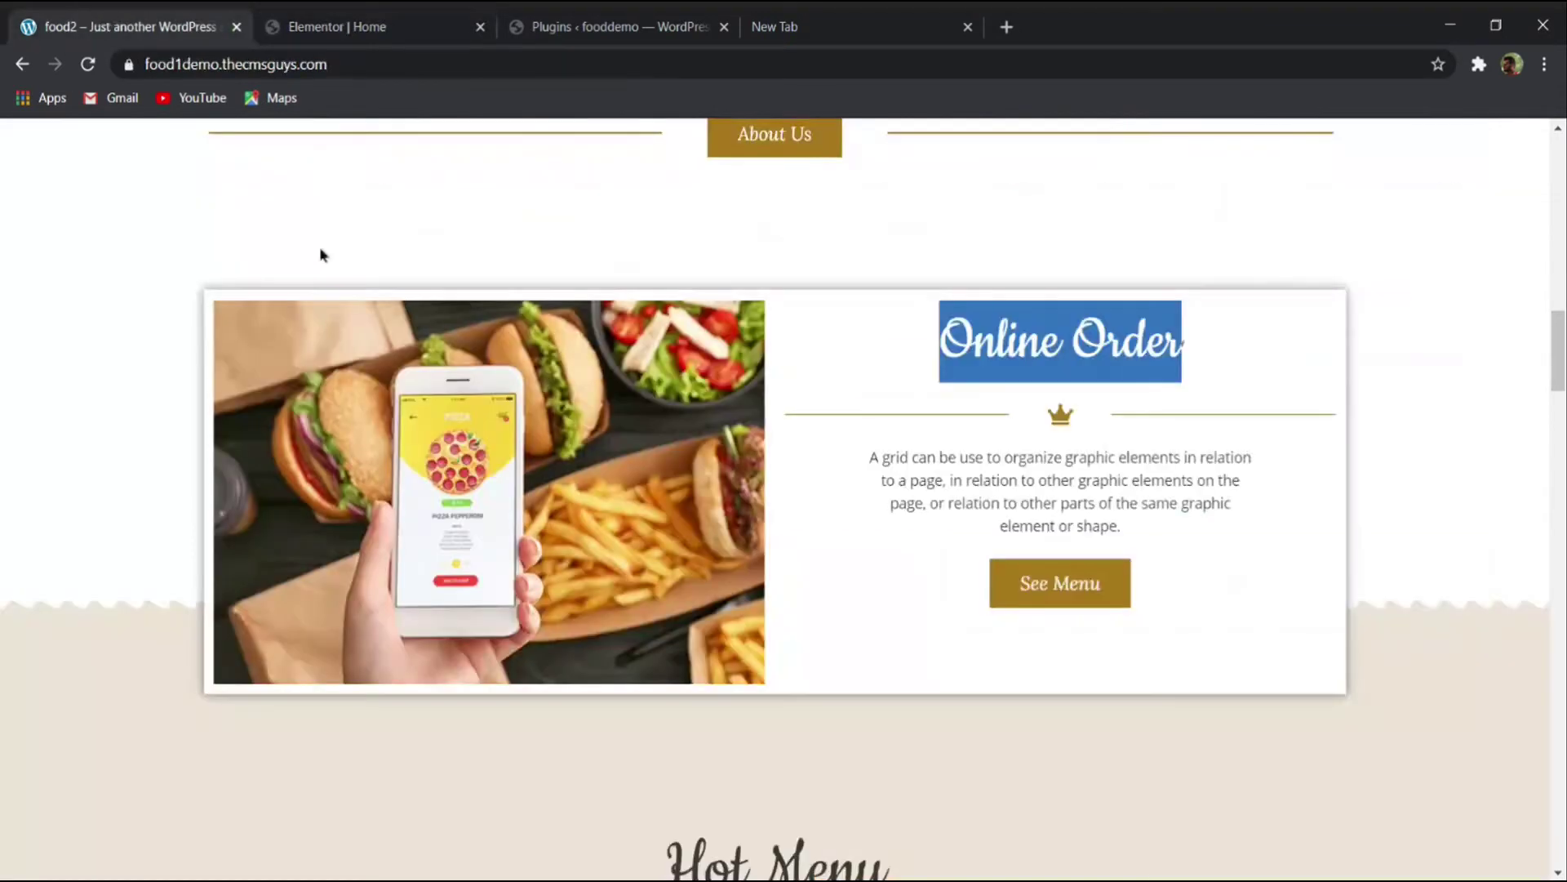
pyautogui.click(1048, 433)
pyautogui.click(343, 26)
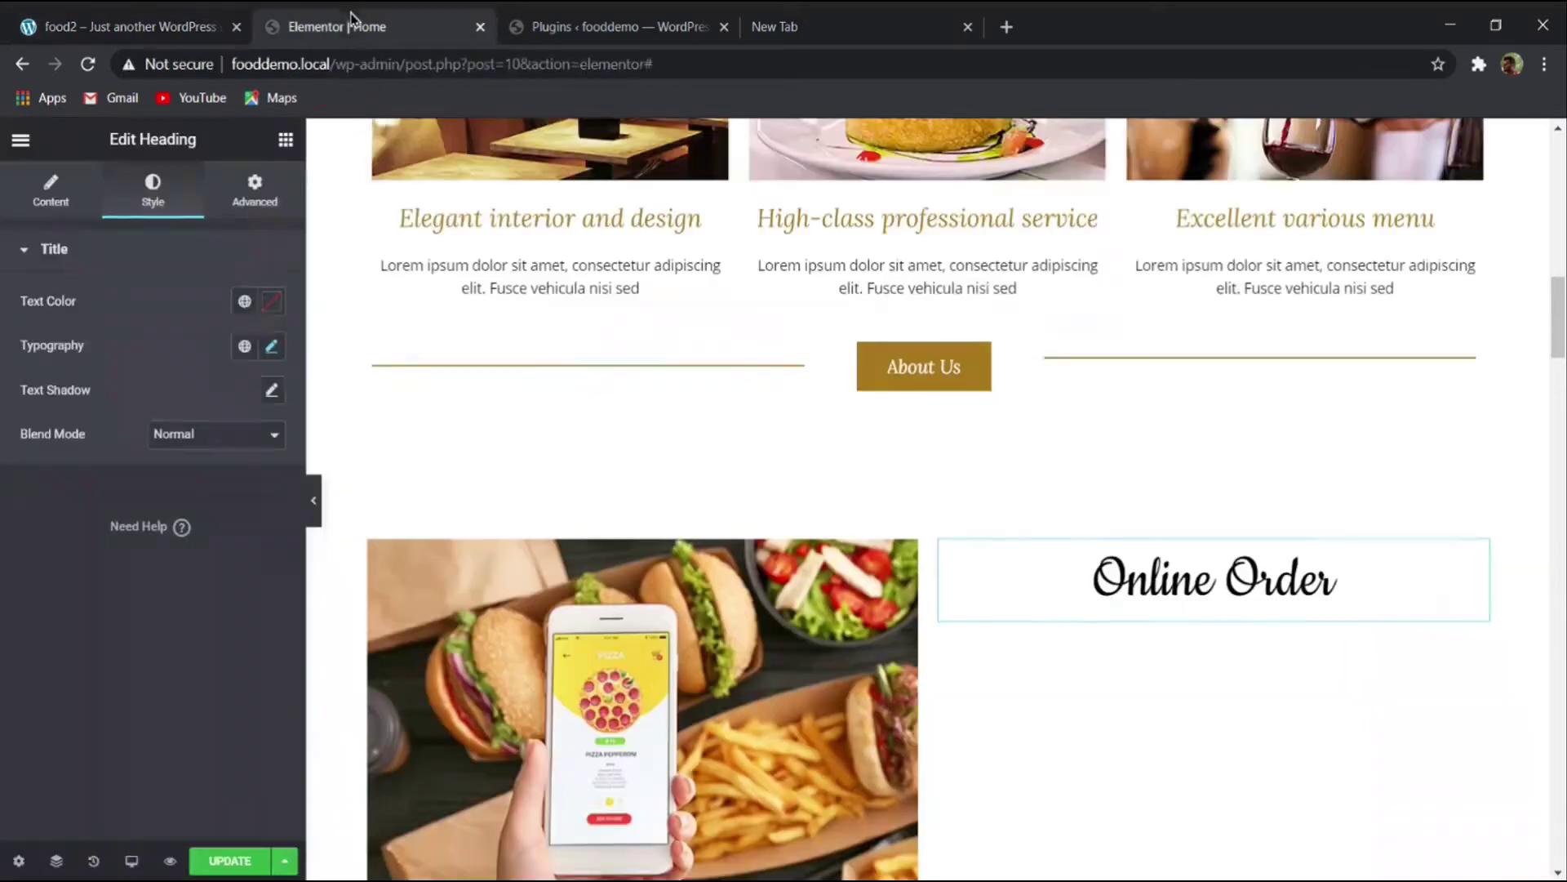
pyautogui.scroll(8, 1026, 458)
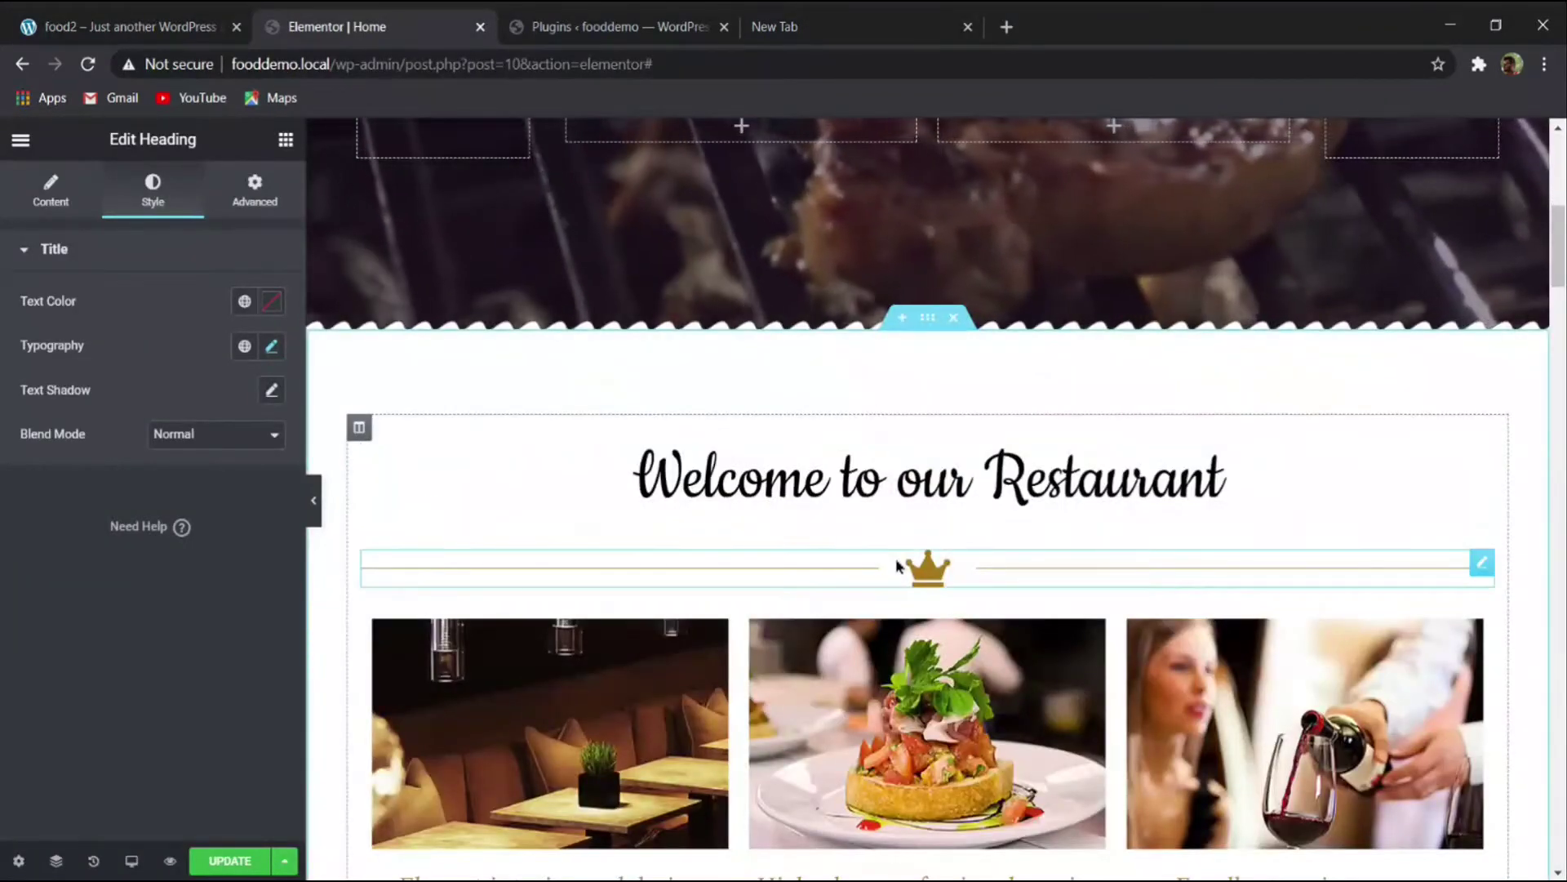
# Step: Paste the crown divider below Online Order with a crown icon size of 20, and save
pyautogui.rightClick(895, 560)
pyautogui.click(971, 653)
pyautogui.scroll(-14, 868, 525)
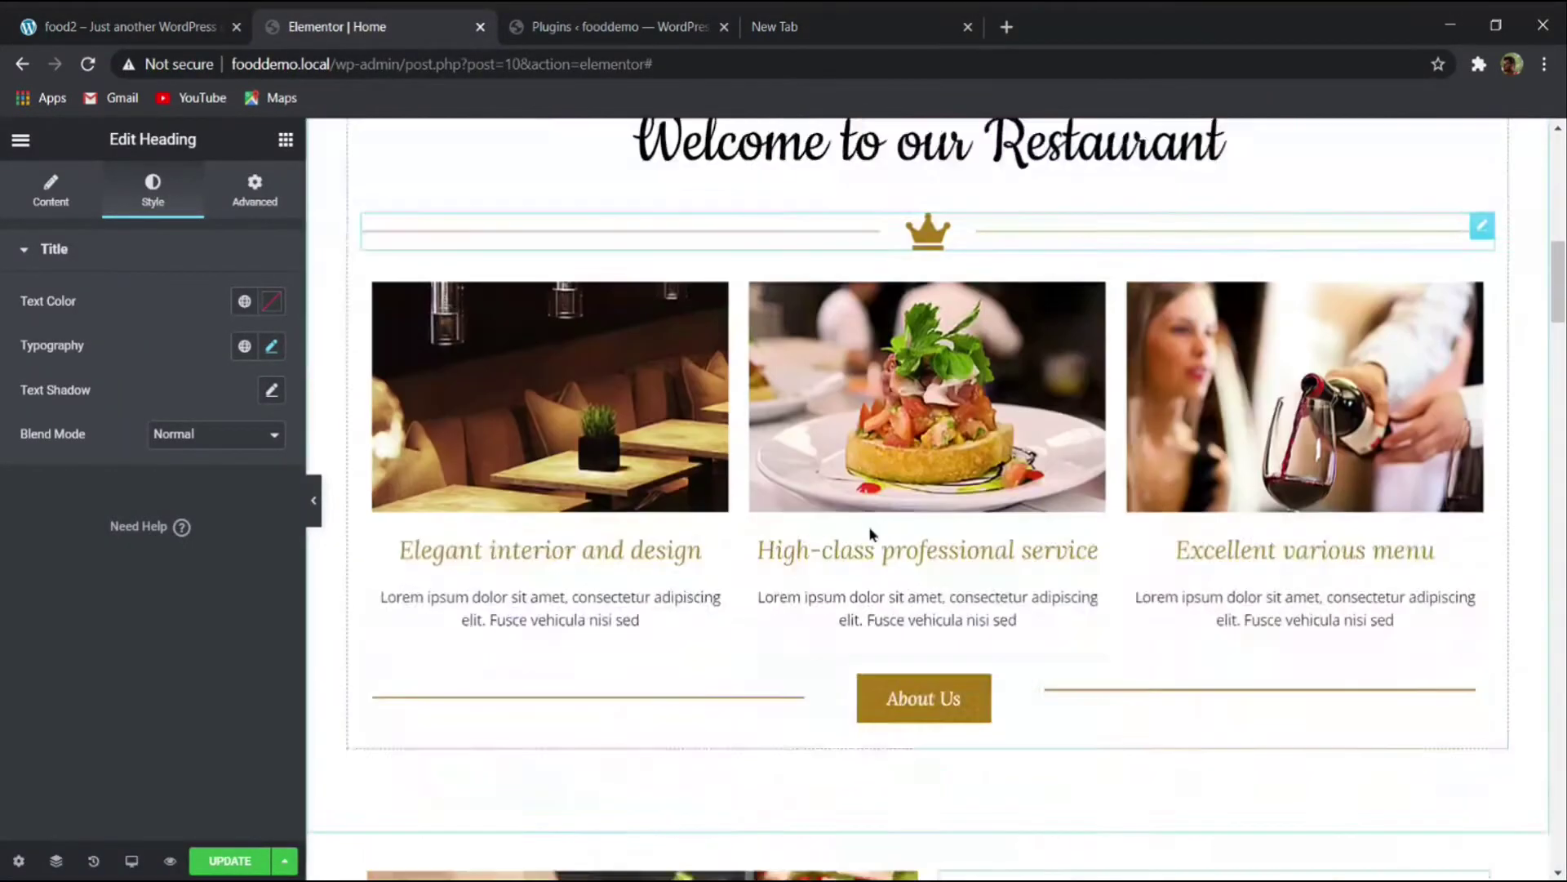
pyautogui.scroll(6, 1075, 661)
pyautogui.rightClick(1075, 653)
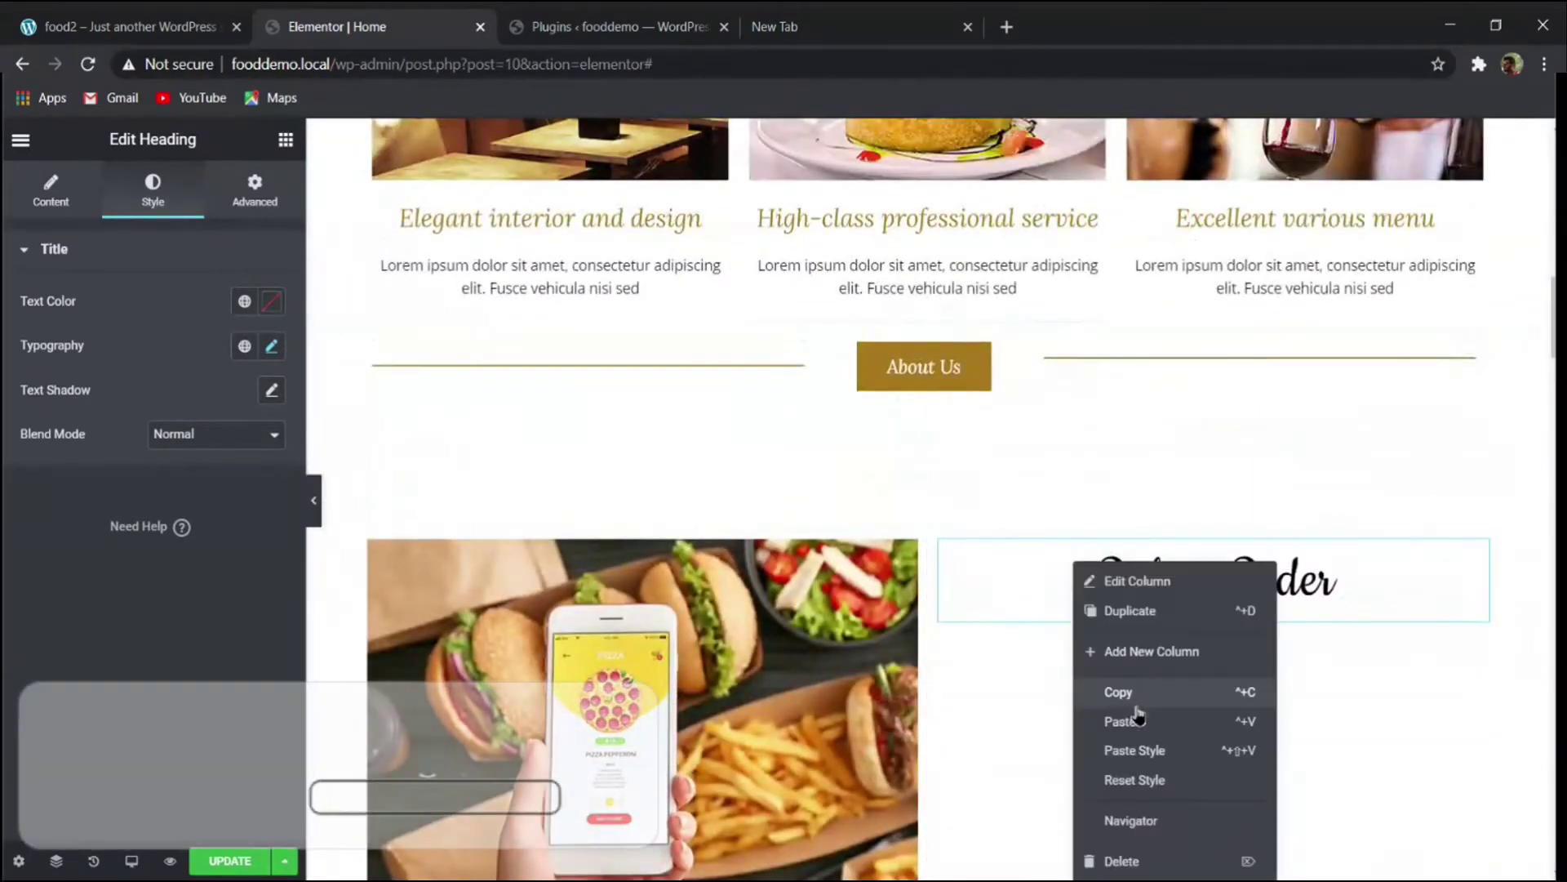
pyautogui.click(1120, 716)
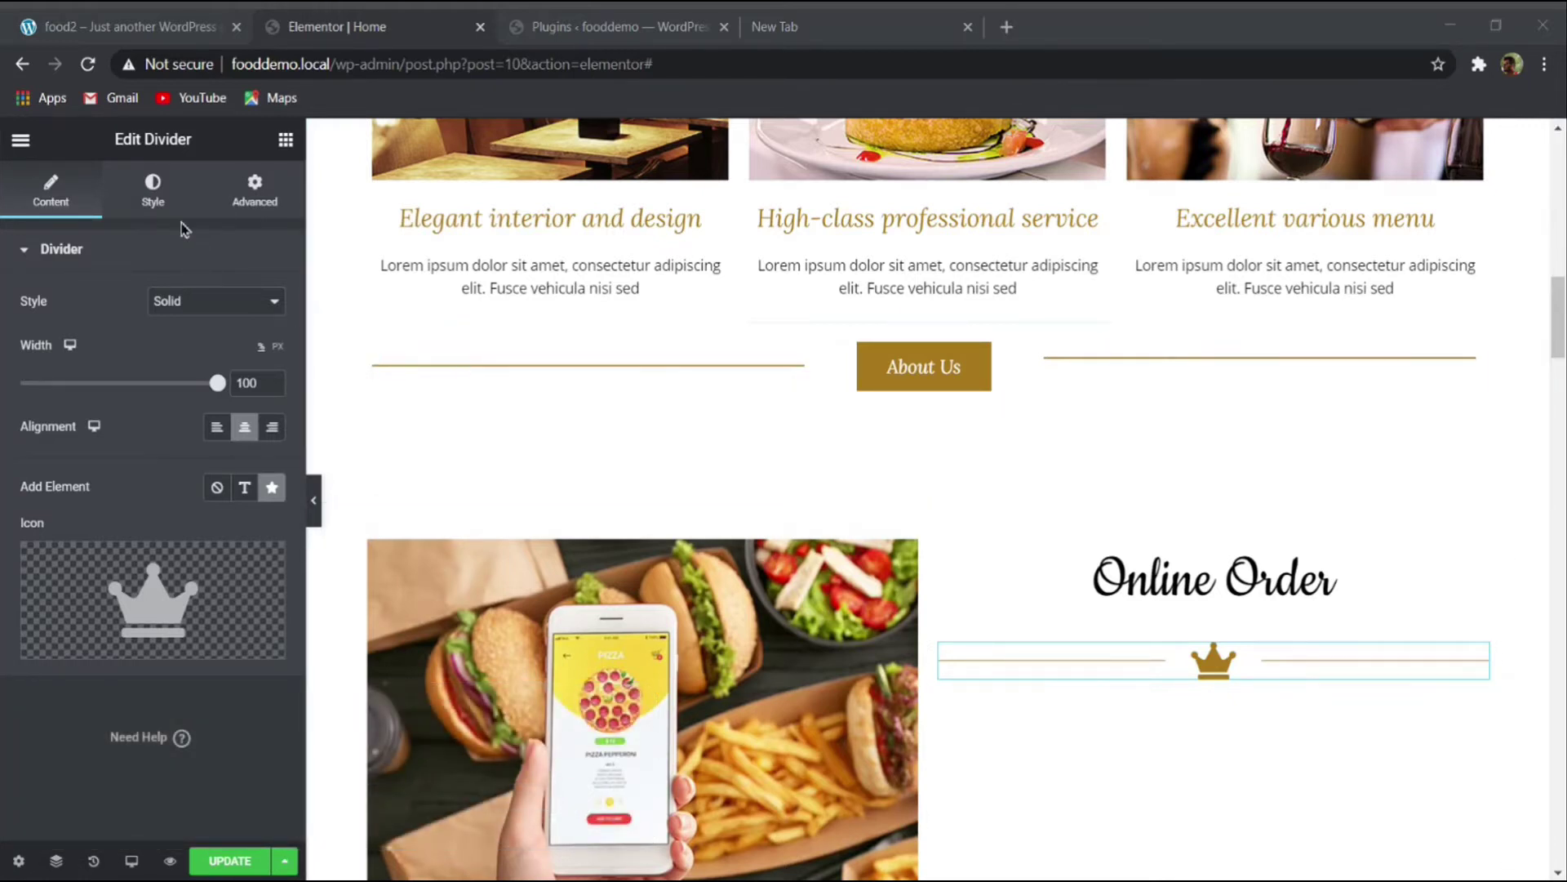
pyautogui.click(152, 190)
pyautogui.click(128, 523)
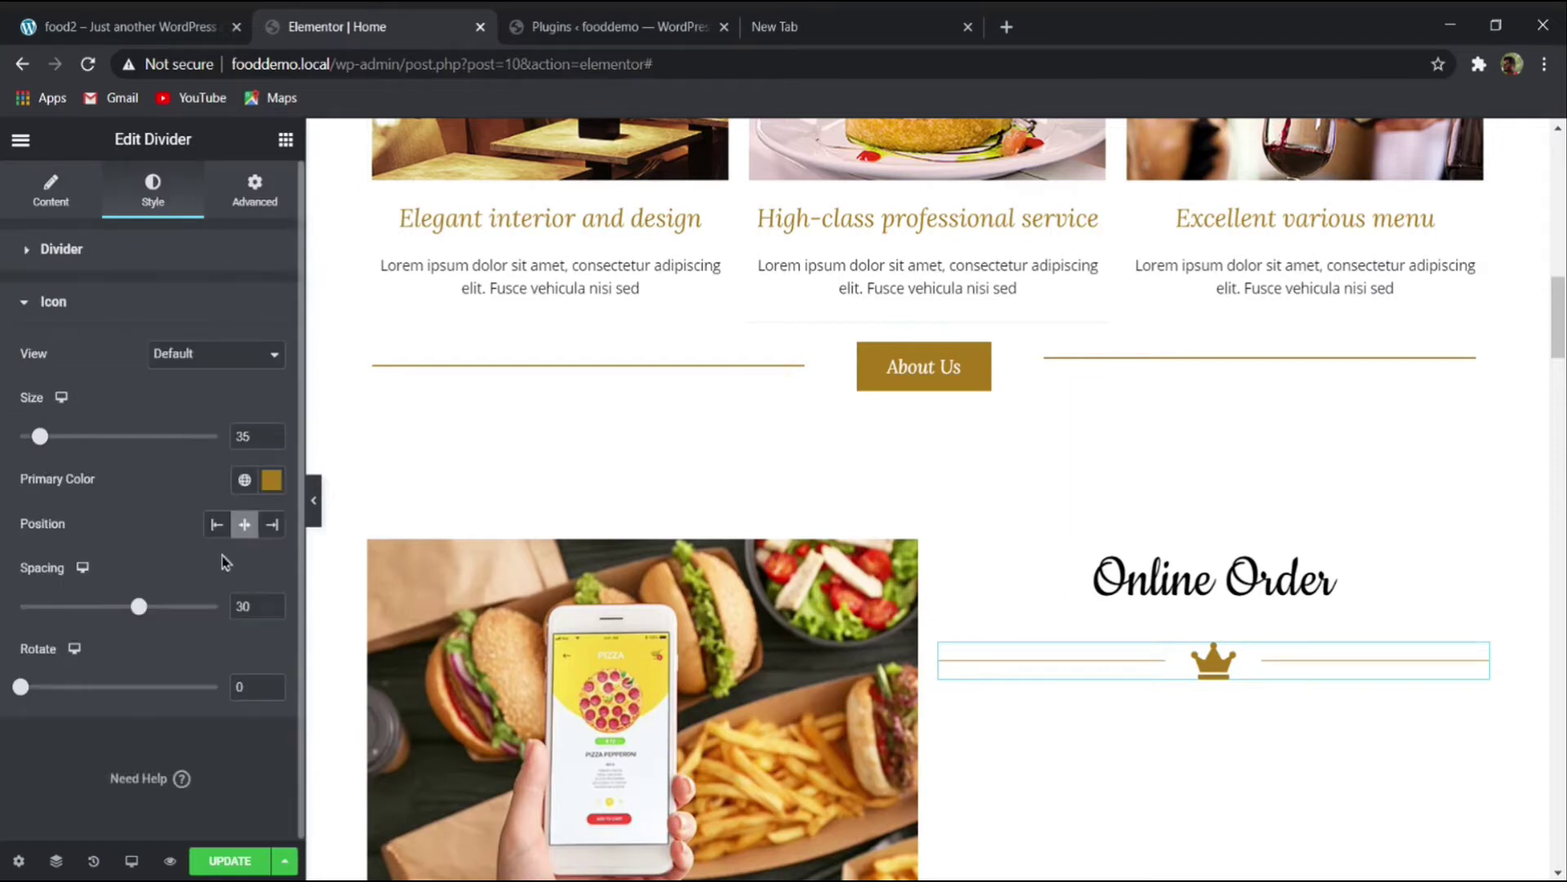
pyautogui.write('20')
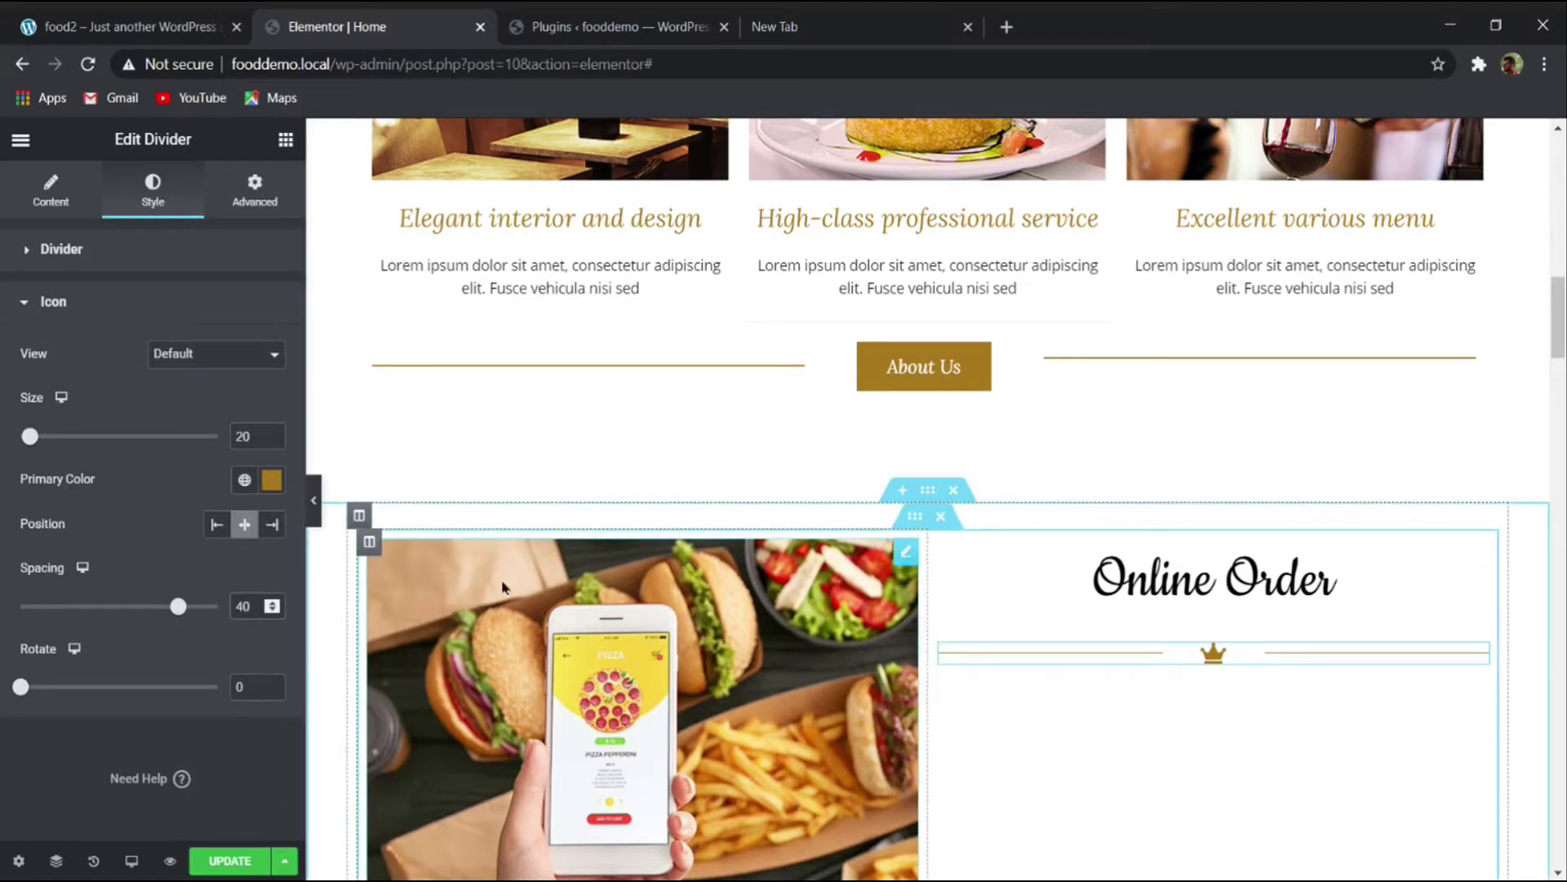
pyautogui.click(264, 865)
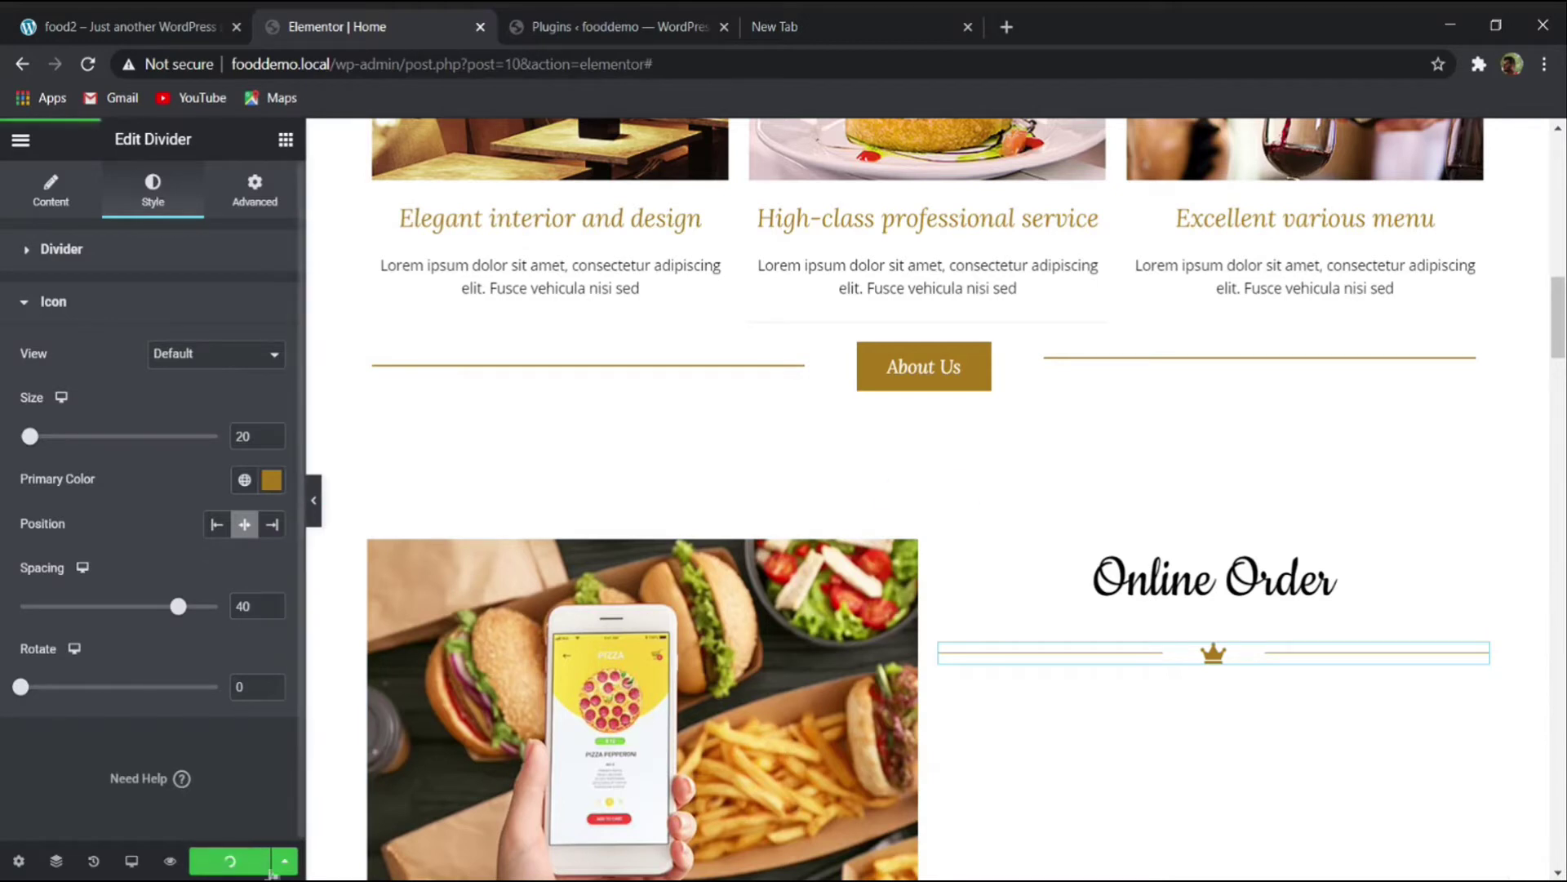
# Step: Copy the About Us button into the Online Order column under the divider
pyautogui.click(171, 26)
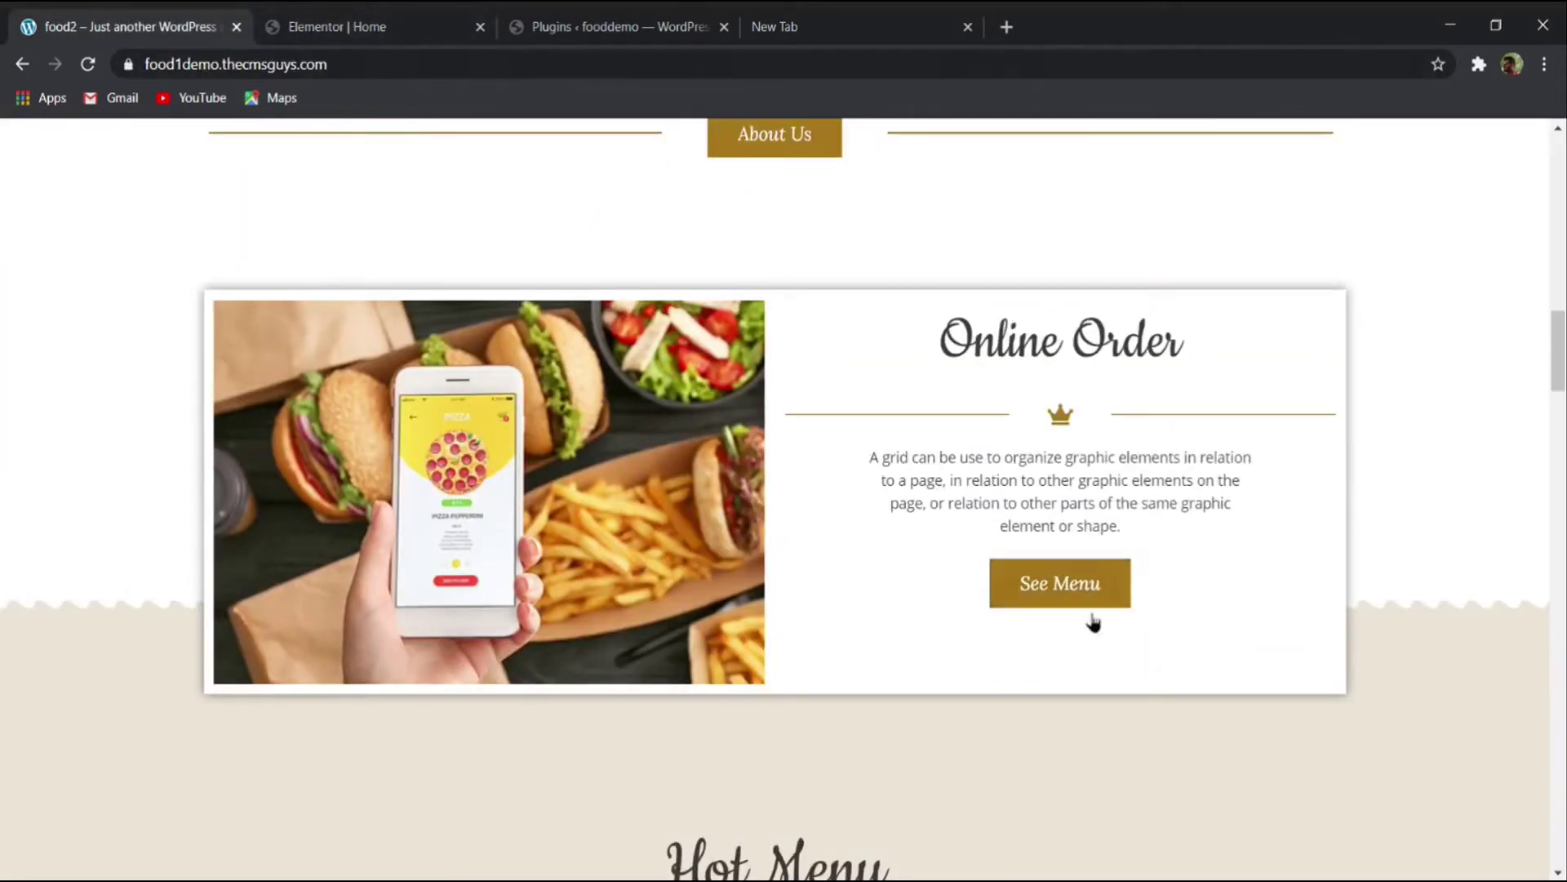
pyautogui.click(303, 24)
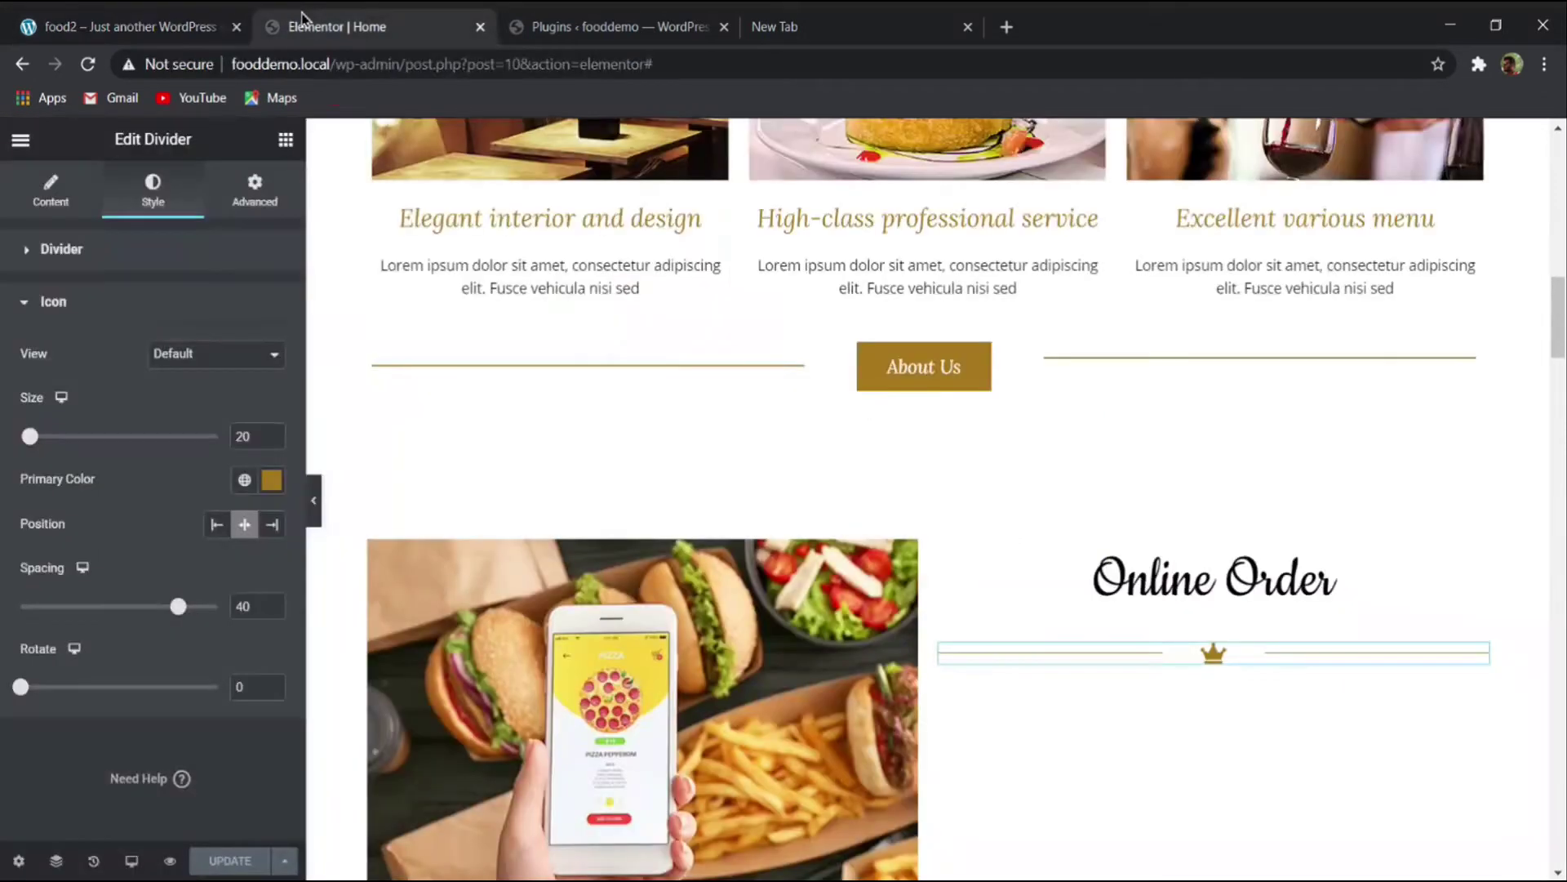
pyautogui.rightClick(998, 372)
pyautogui.click(1049, 452)
pyautogui.rightClick(1087, 724)
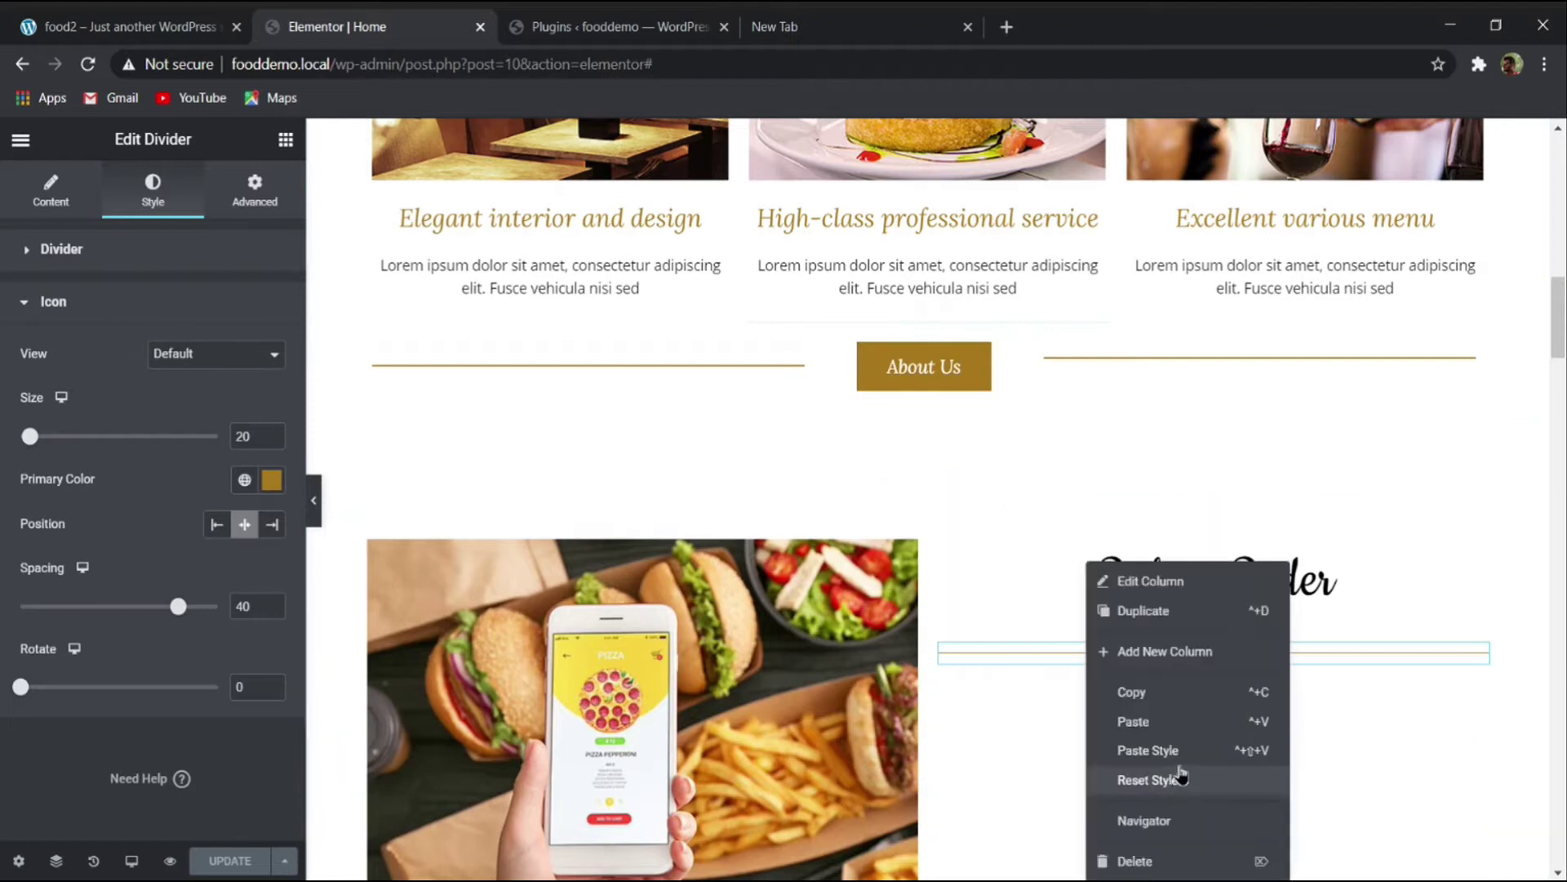
pyautogui.click(1200, 720)
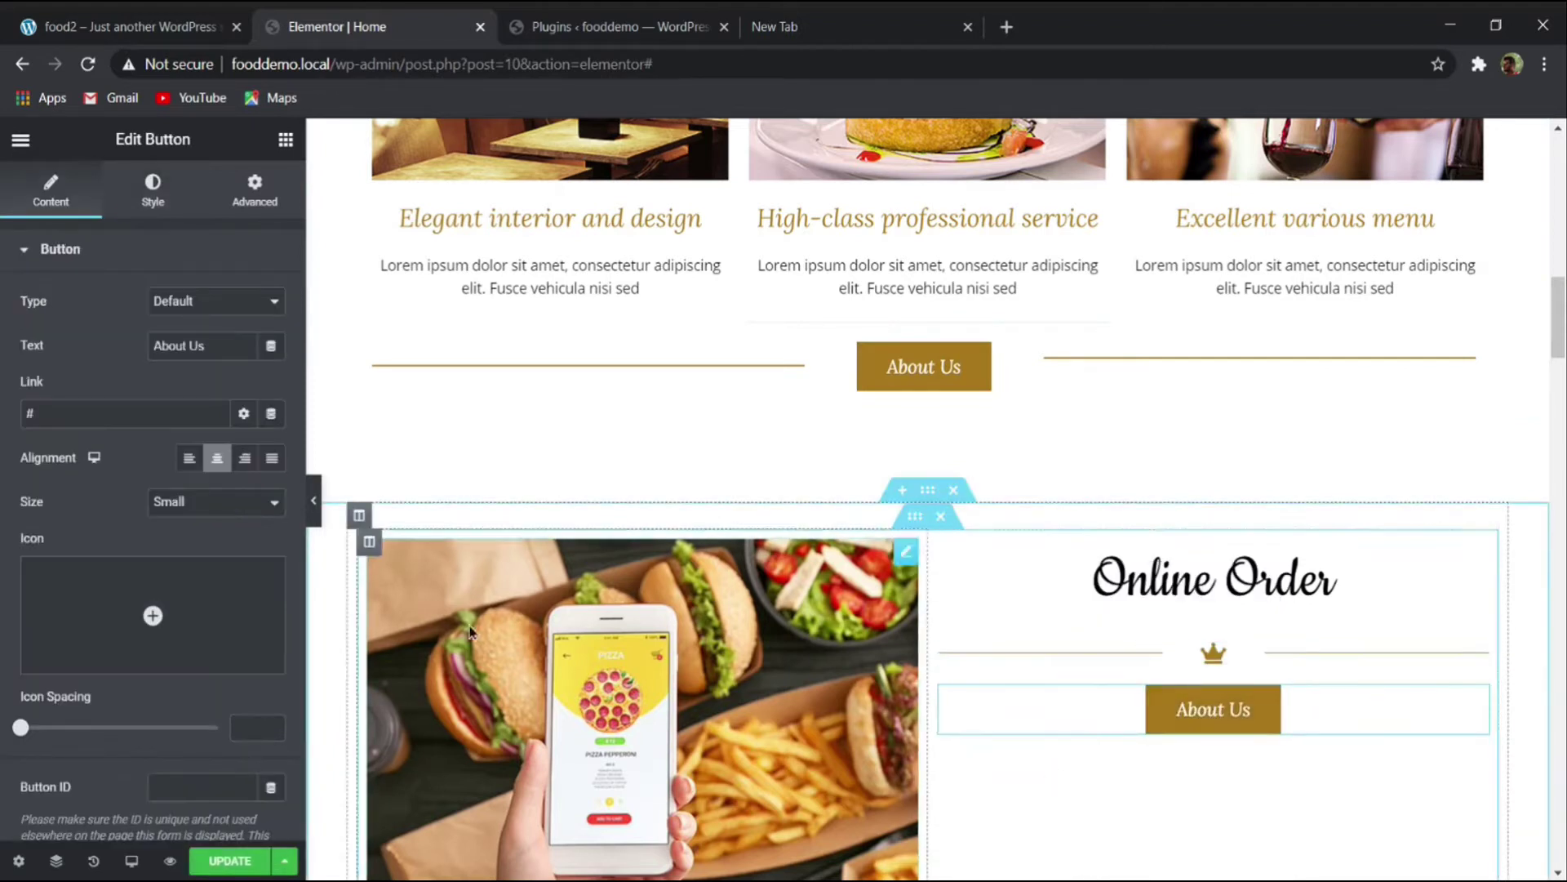
# Step: Relabel the copied button 'See Menu' and check it against the demo
pyautogui.click(163, 26)
pyautogui.click(290, 25)
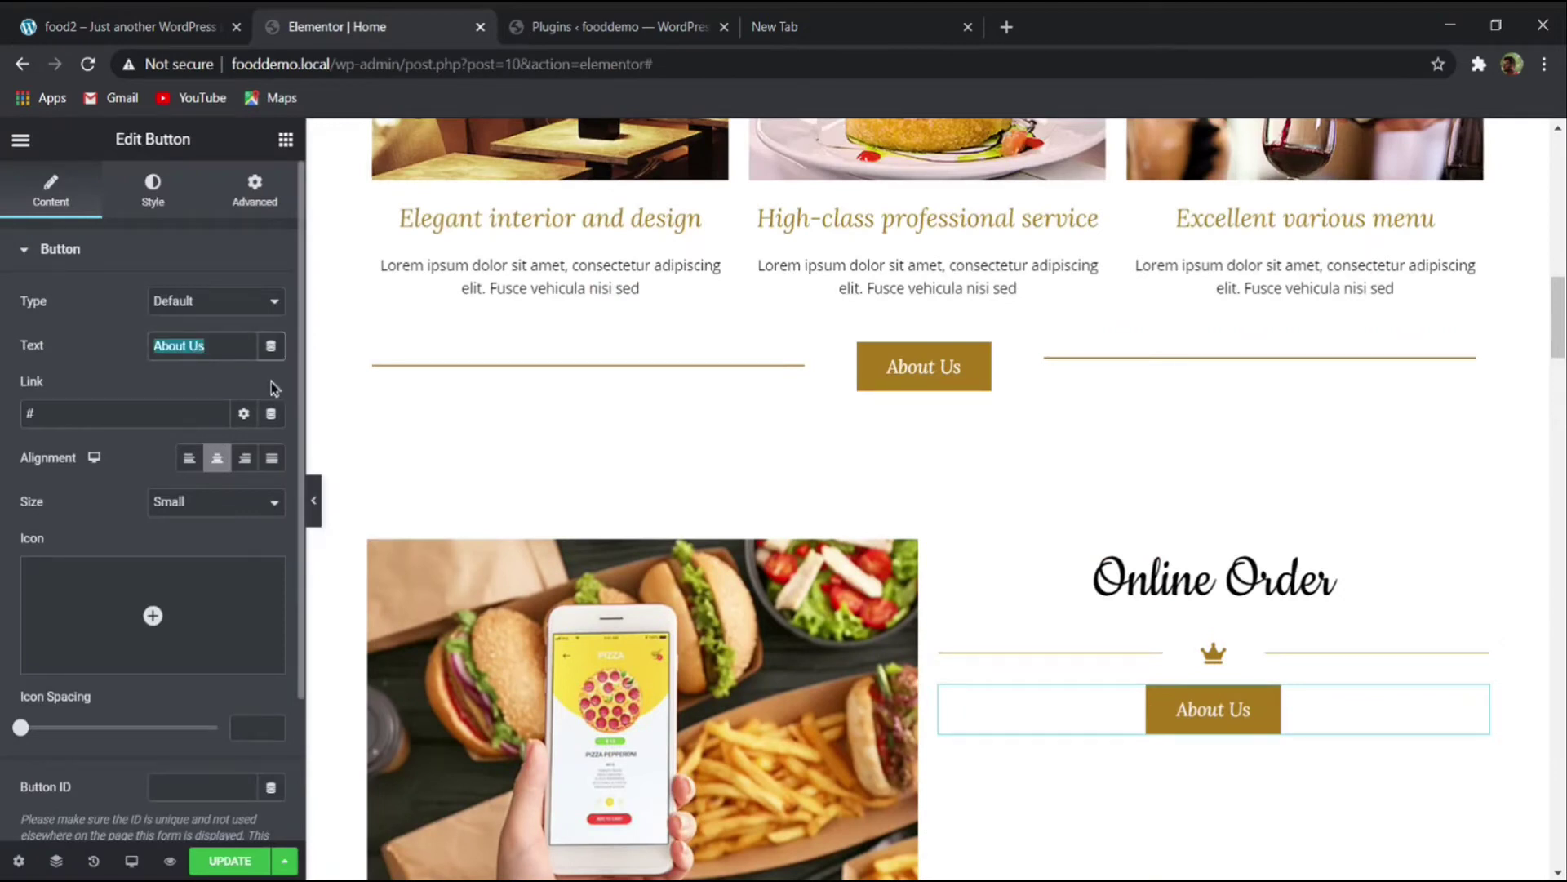
pyautogui.write('See Menu')
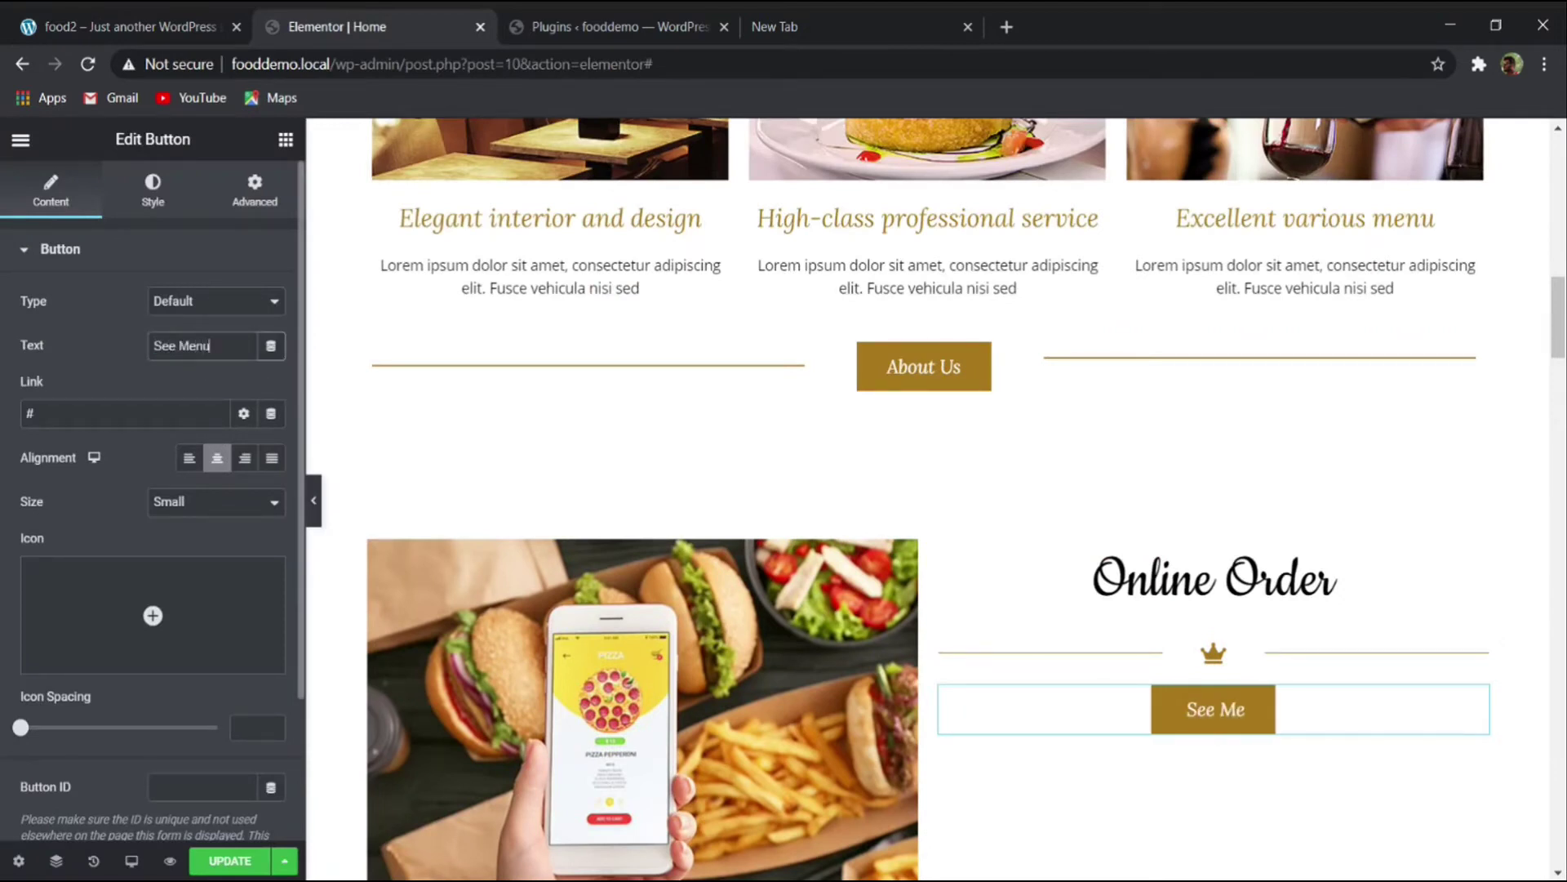
pyautogui.scroll(3, 508, 309)
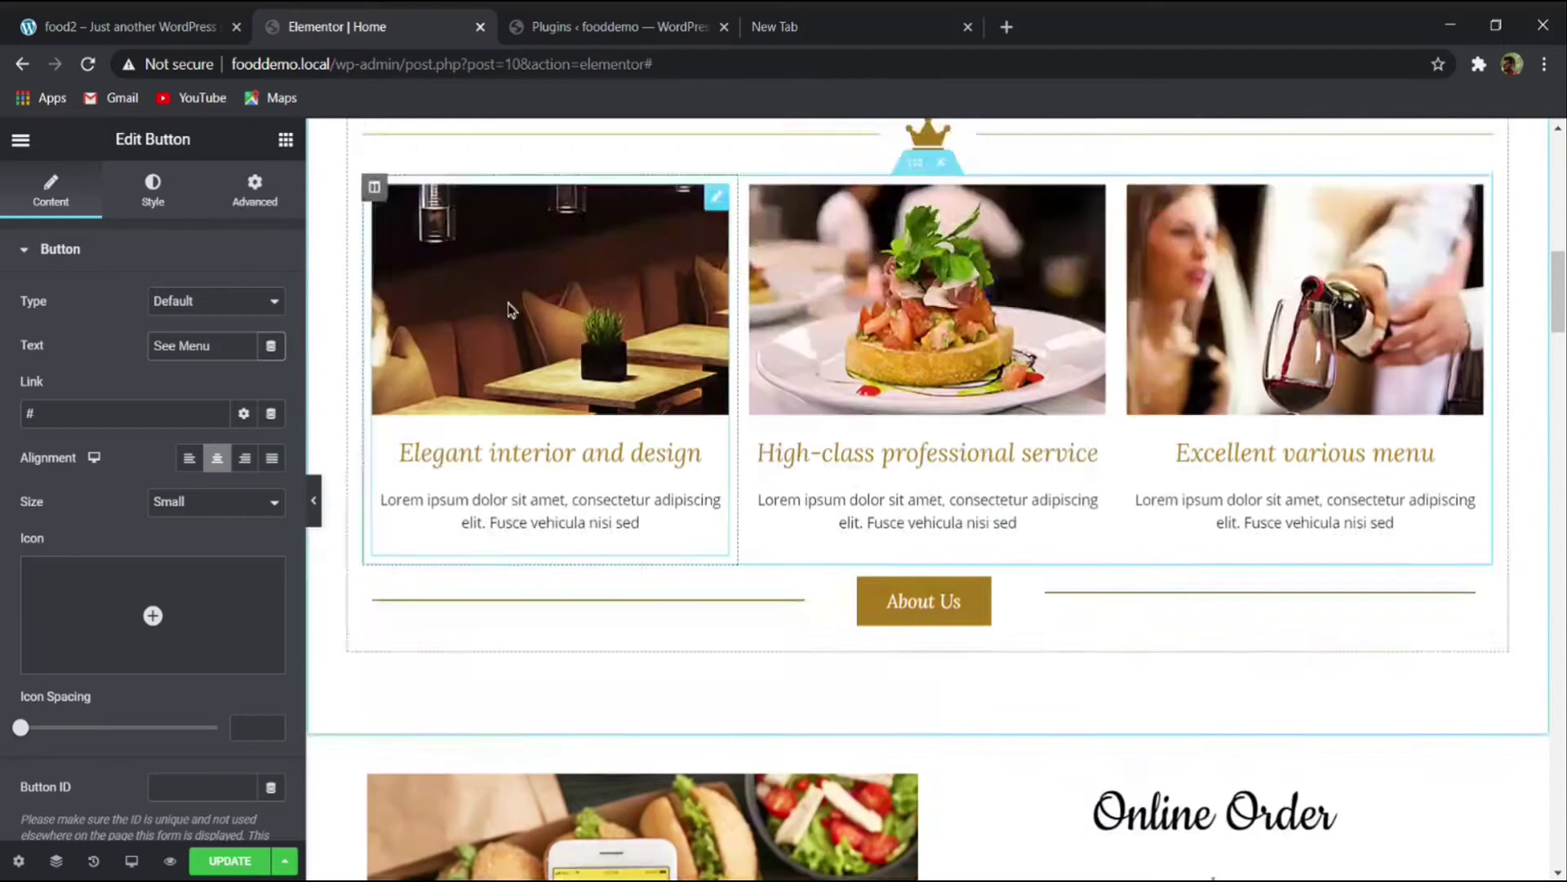
pyautogui.scroll(6, 508, 309)
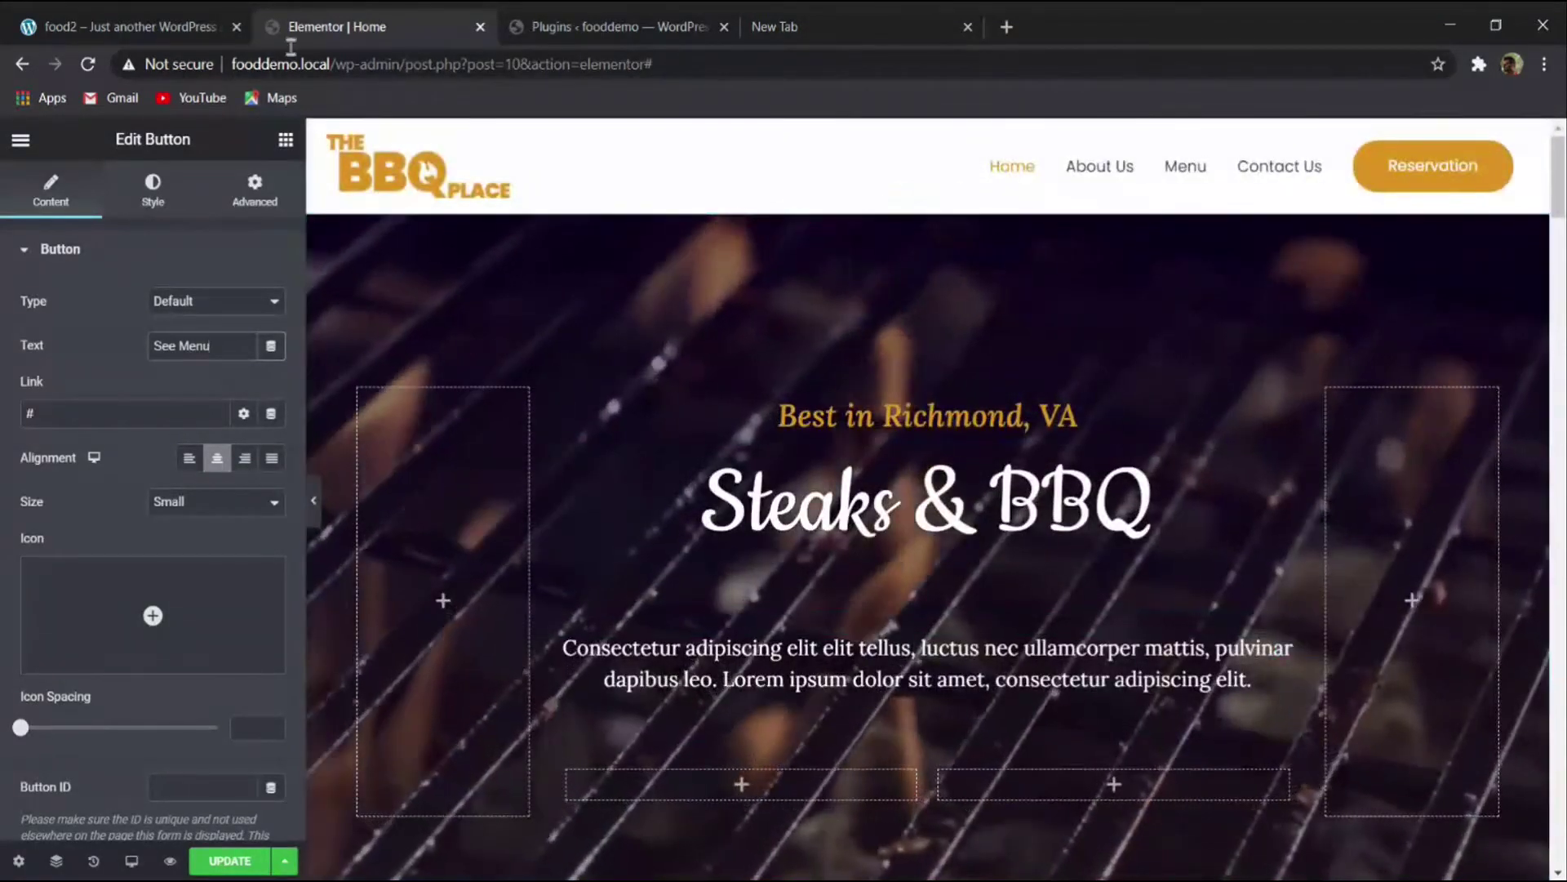
pyautogui.hotkey('ctrl', 'pageup')
pyautogui.scroll(8, 910, 472)
pyautogui.scroll(-16, 500, 200)
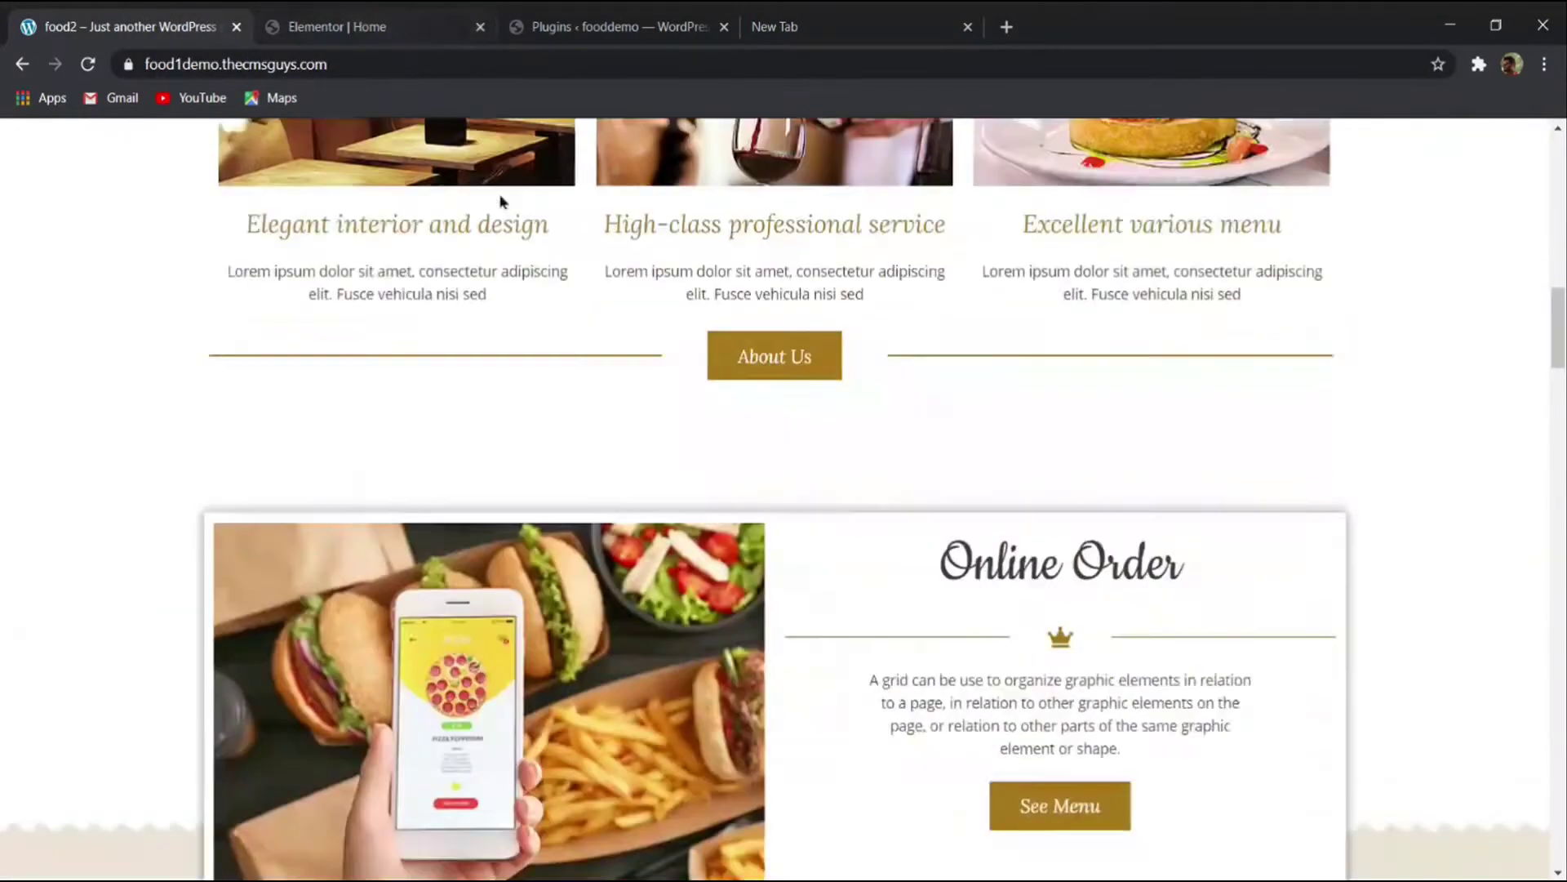
pyautogui.scroll(8, 764, 369)
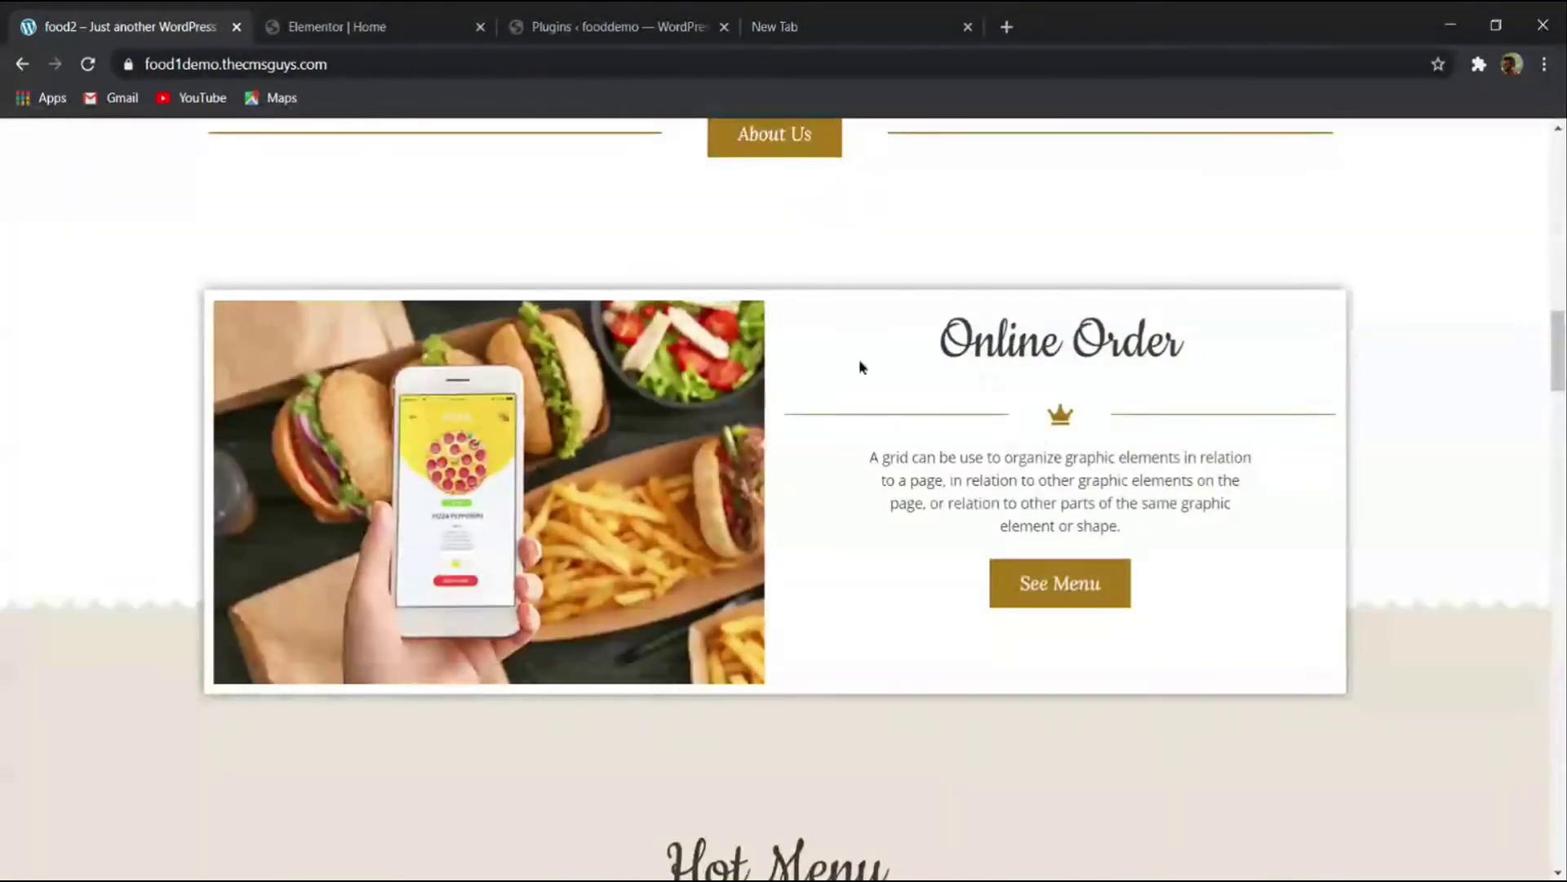
pyautogui.hotkey('ctrl', 'pagedown')
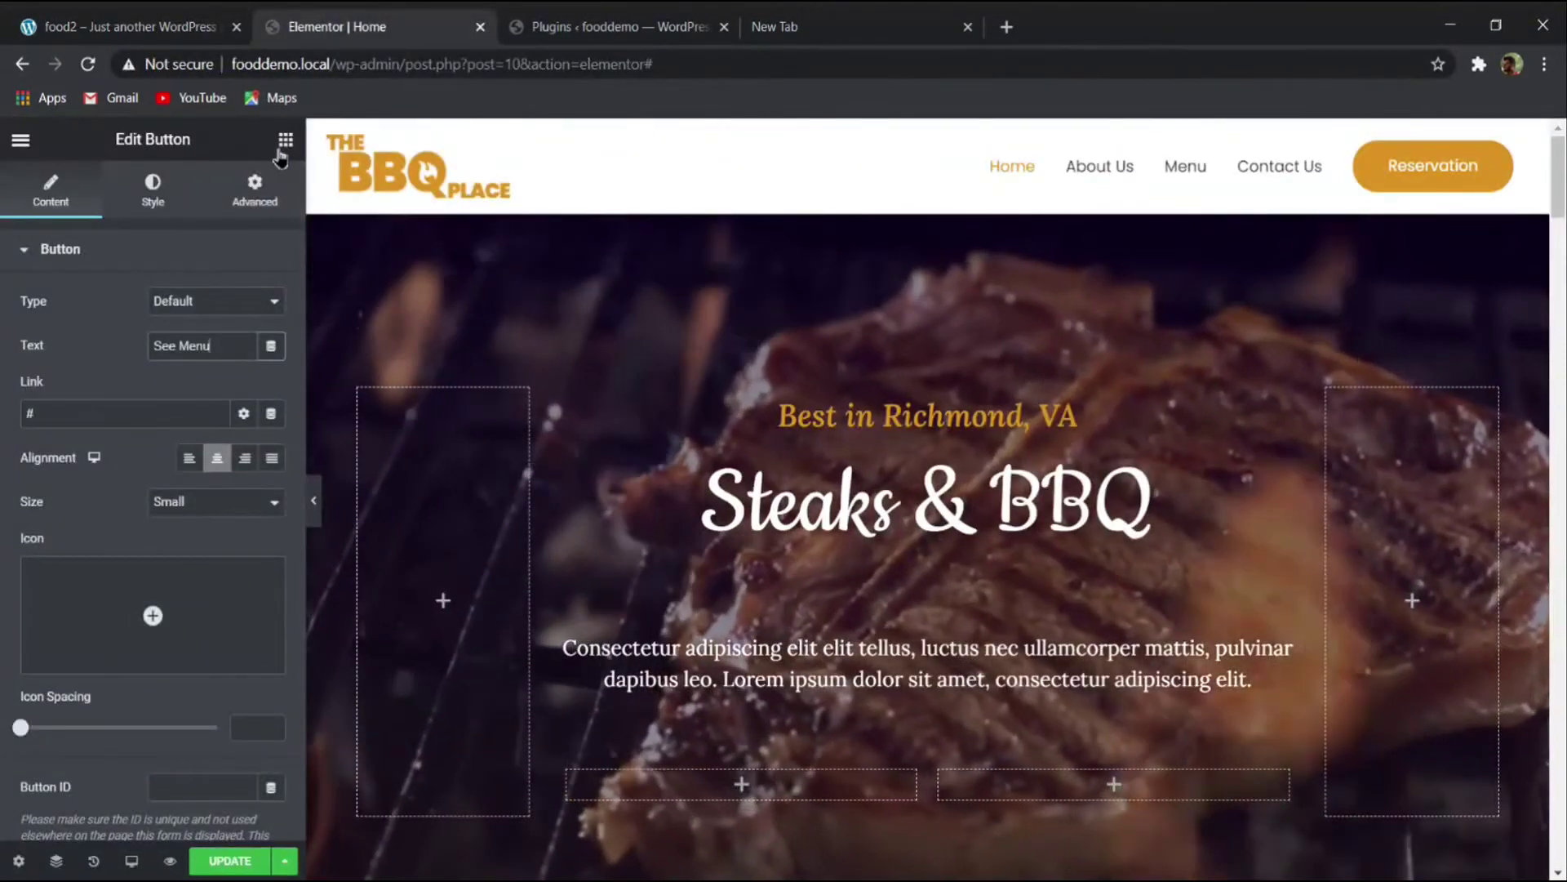
pyautogui.click(284, 139)
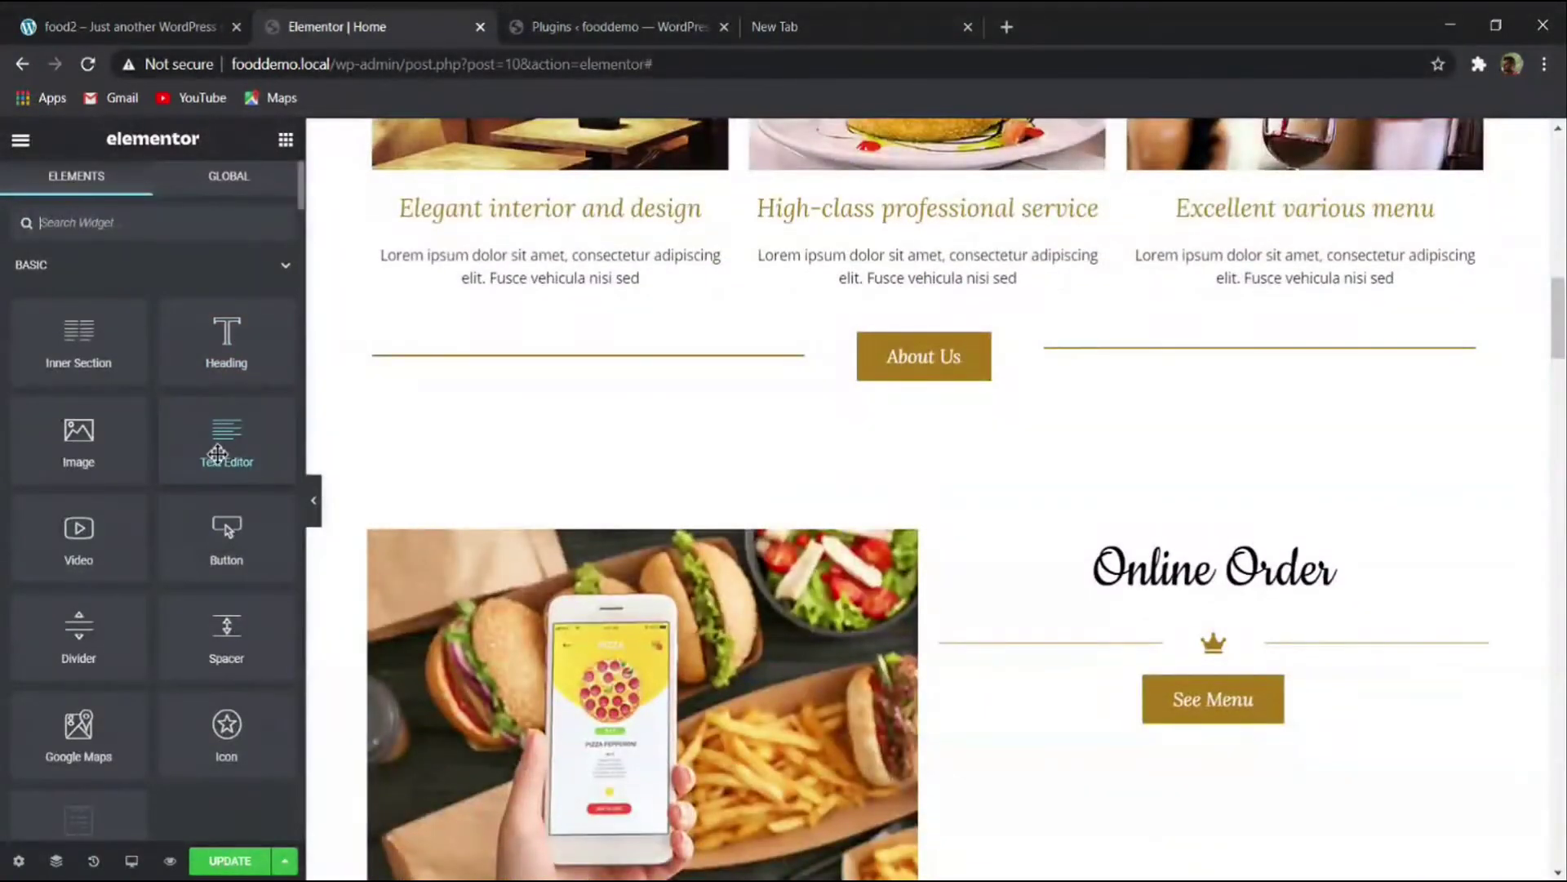
# Step: Add a text block above See Menu and paste in the demo's Online Order paragraph
pyautogui.moveTo(217, 455); pyautogui.dragTo(1102, 663)
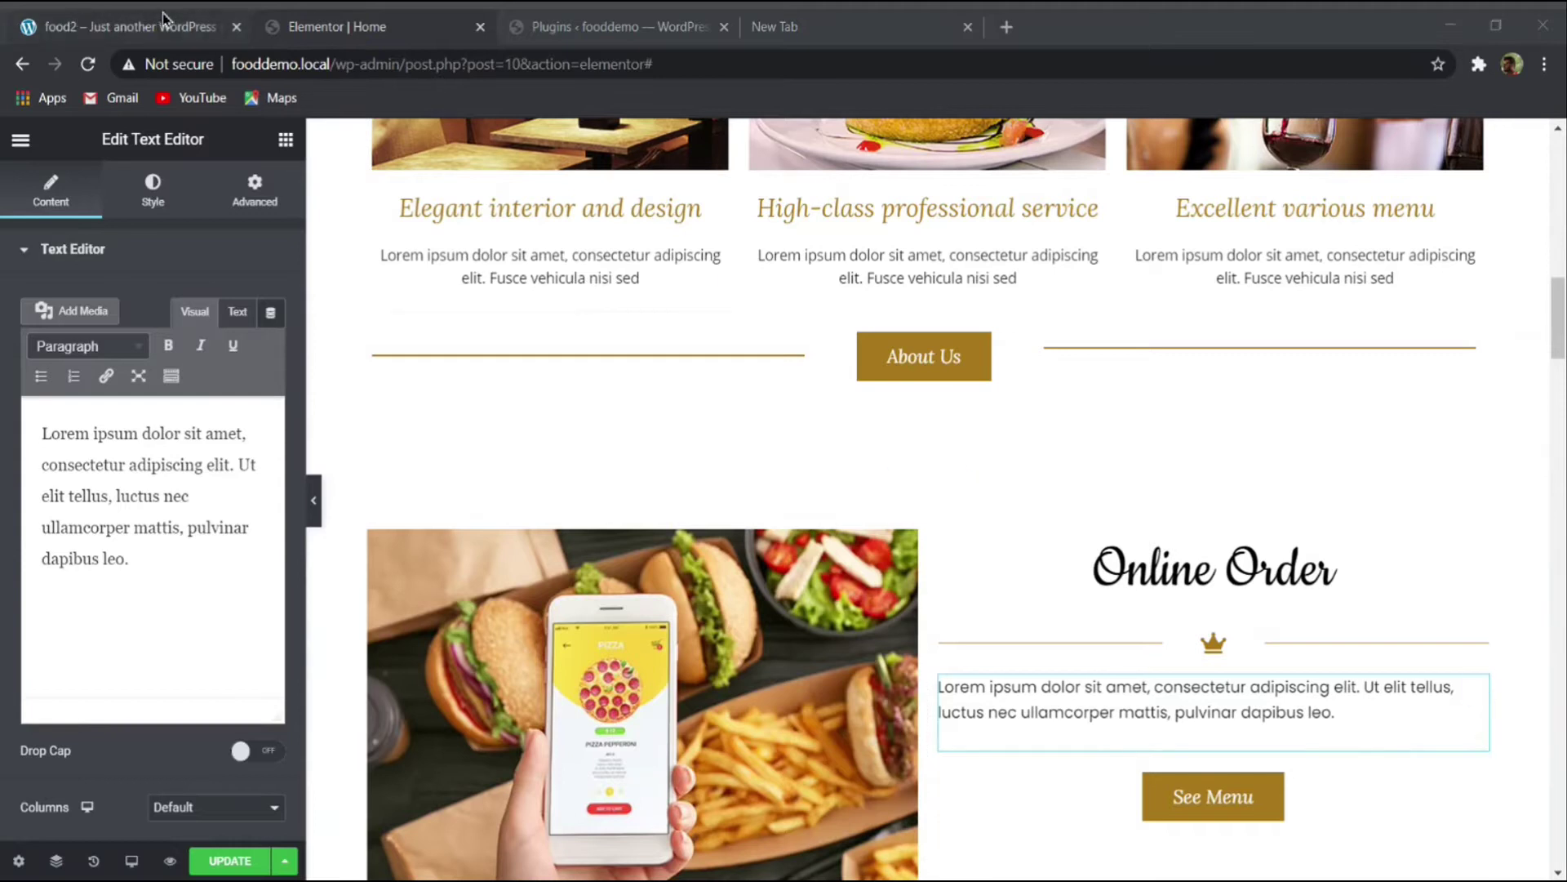
pyautogui.click(88, 26)
pyautogui.moveTo(1141, 542); pyautogui.dragTo(854, 454)
pyautogui.hotkey('ctrl', 'c')
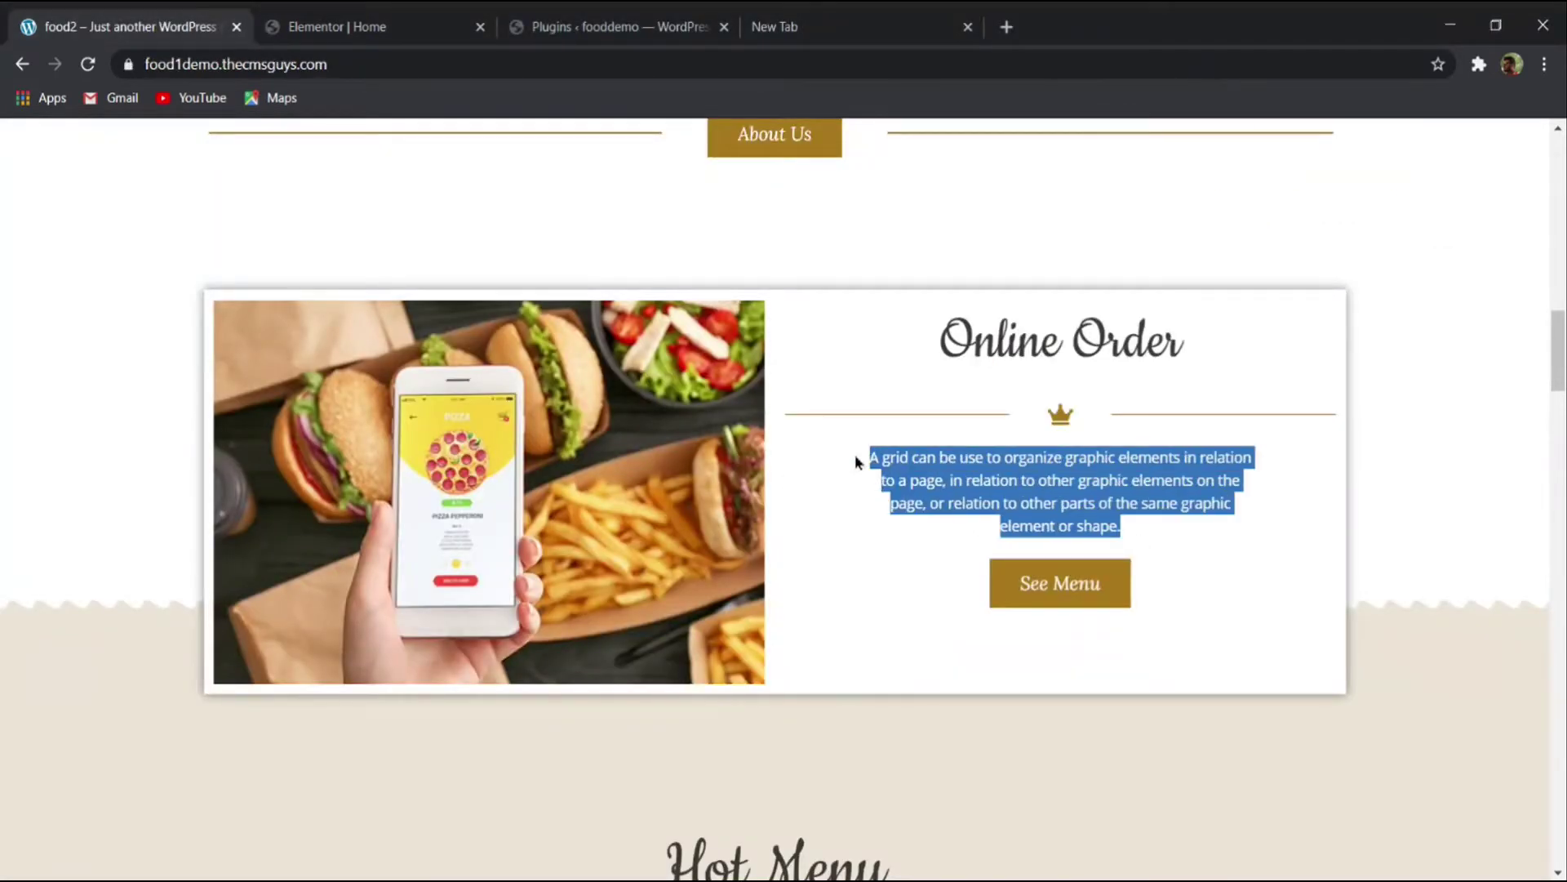
pyautogui.click(368, 26)
pyautogui.hotkey('ctrl', 'a')
pyautogui.click(188, 585)
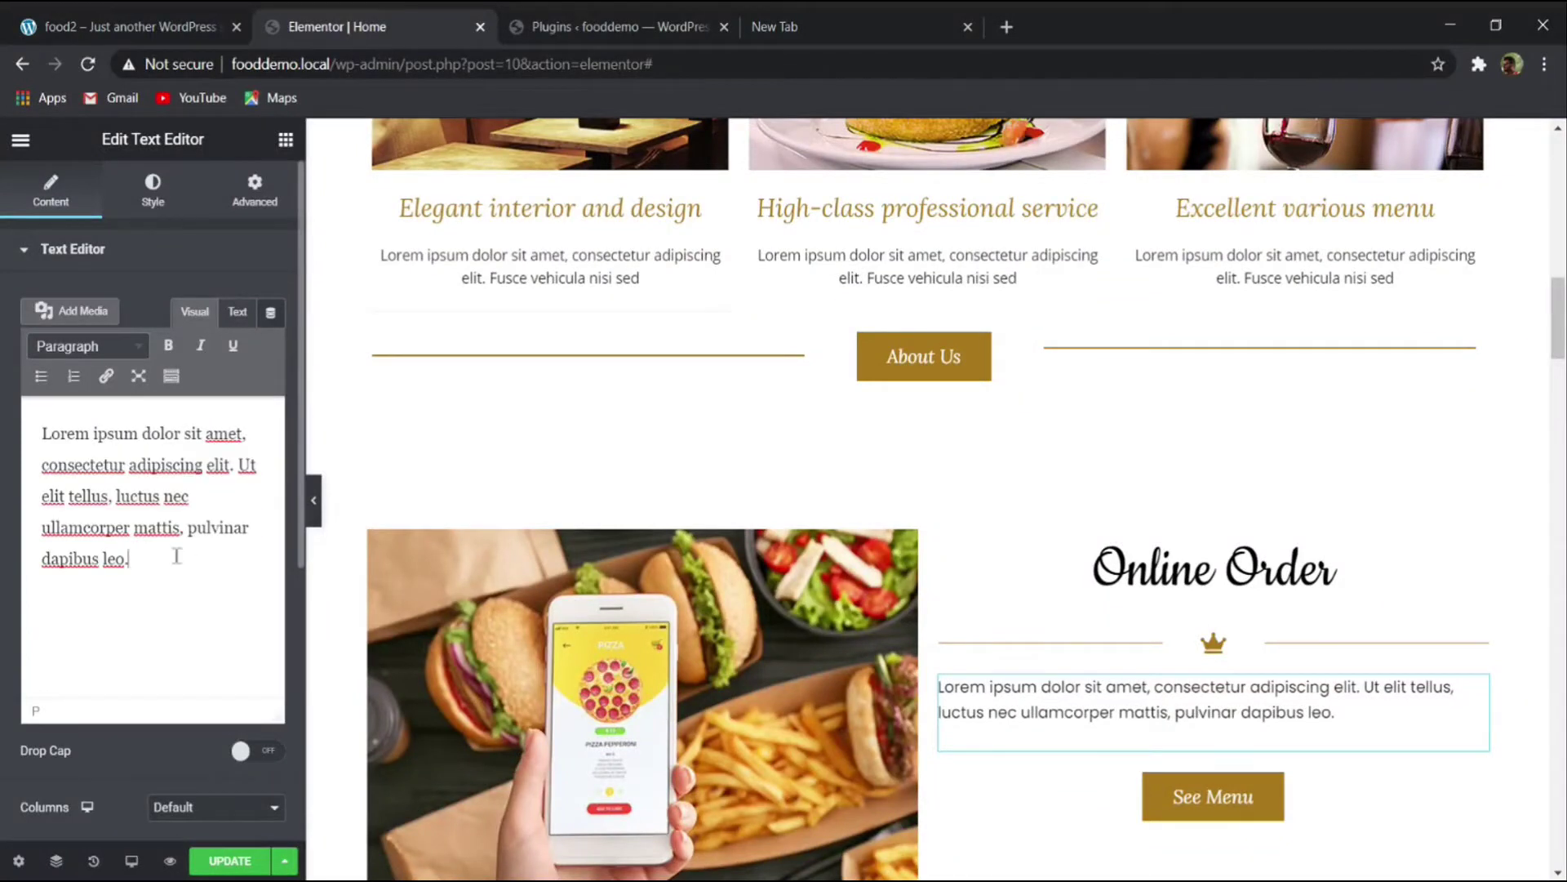
pyautogui.hotkey('ctrl', 'a')
pyautogui.hotkey('ctrl', 'v')
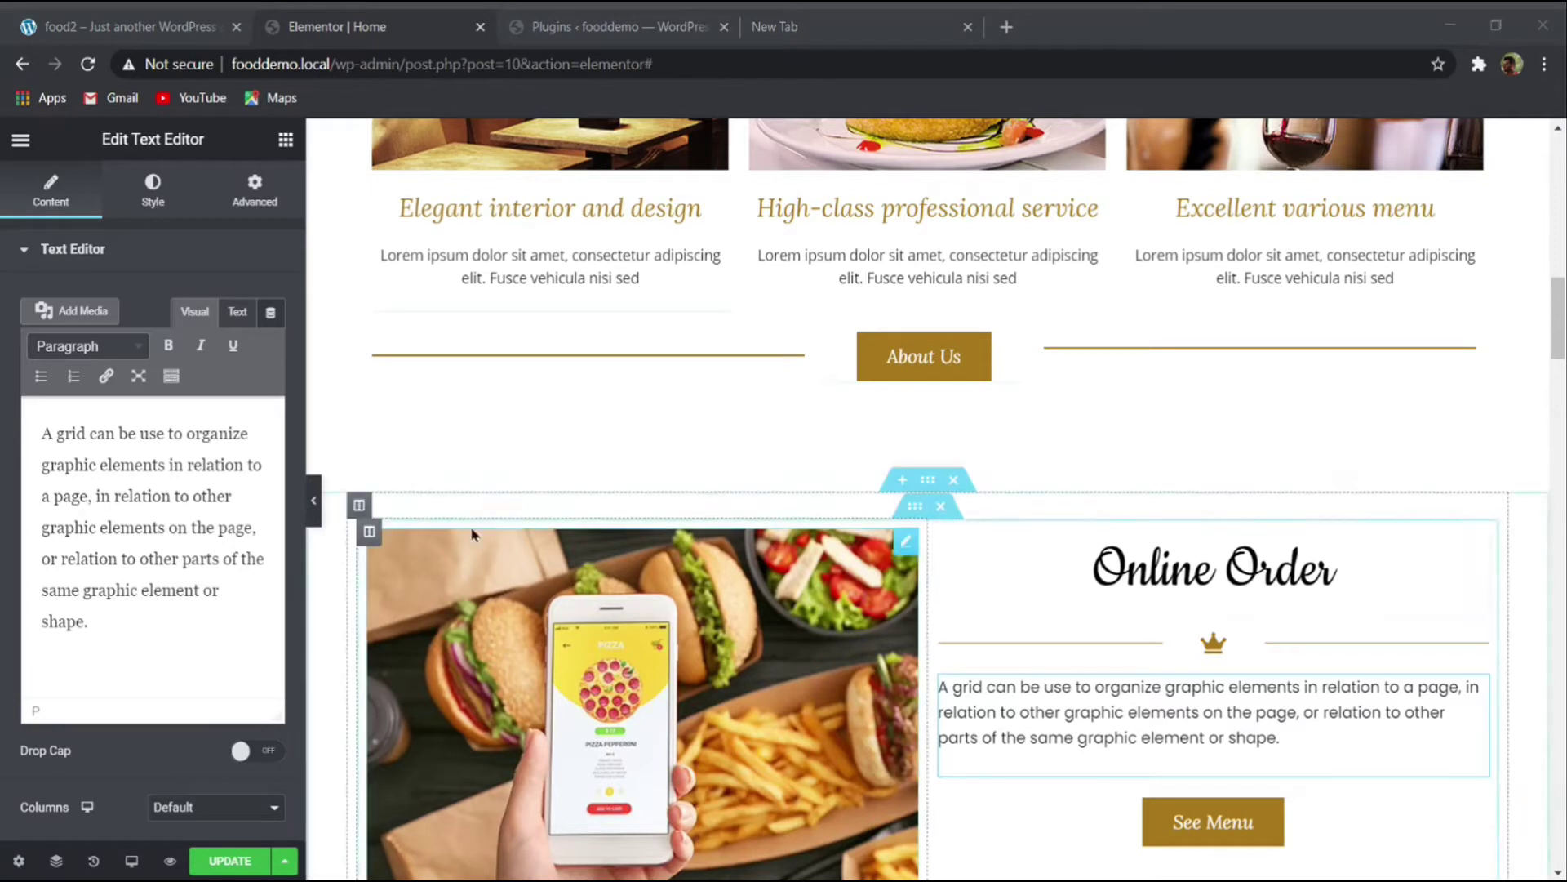
# Step: Centre the paragraph and set it to Open Sans, size 14, weight 400, line height 22
pyautogui.click(152, 192)
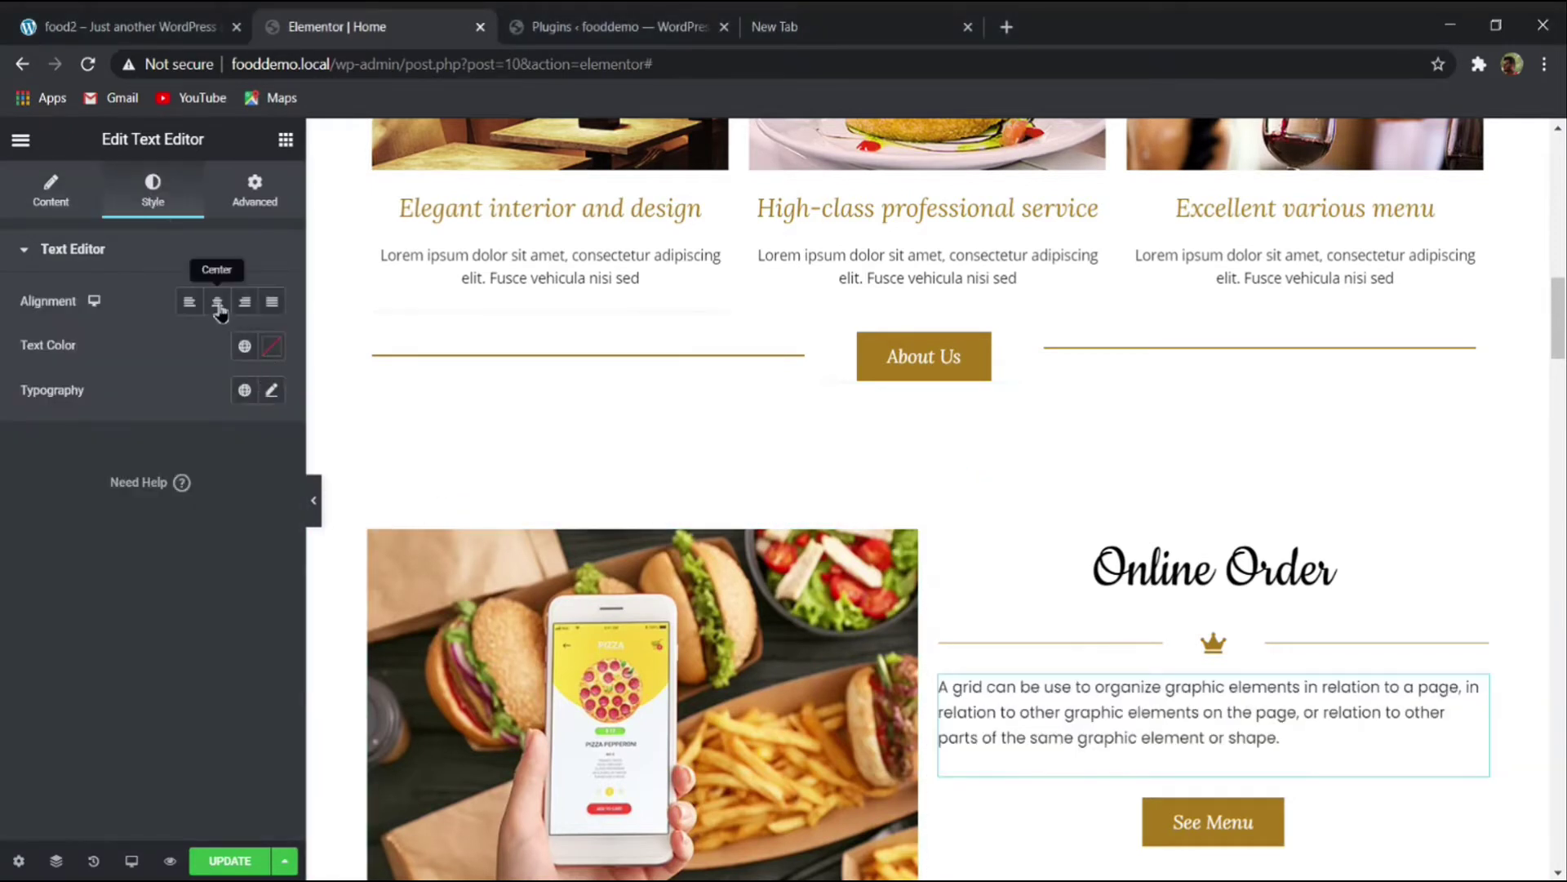
pyautogui.click(218, 302)
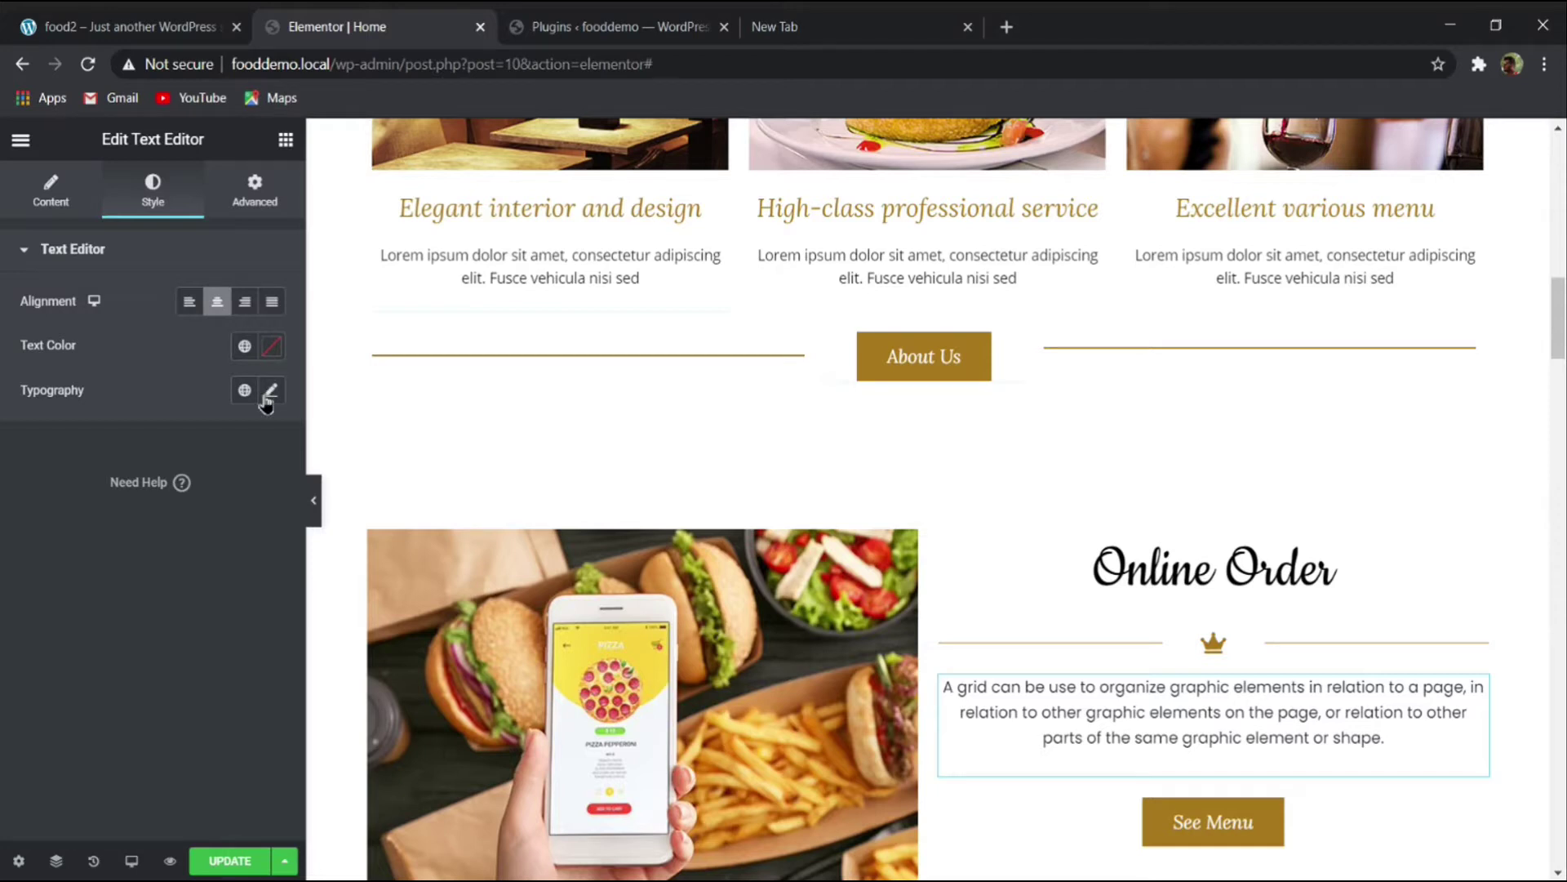
pyautogui.click(270, 392)
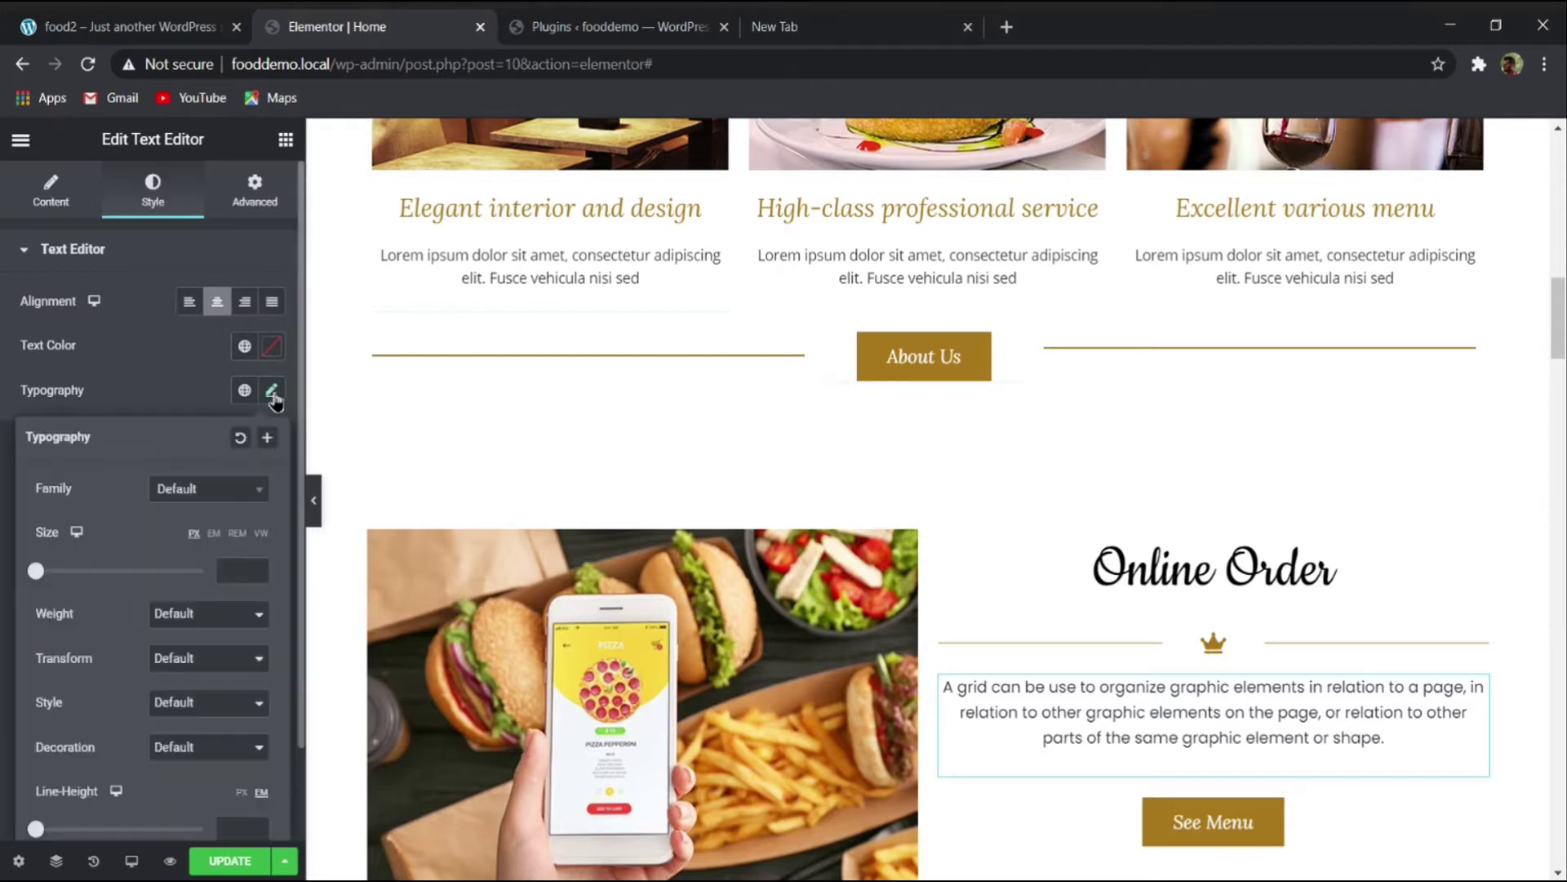
pyautogui.click(218, 492)
pyautogui.write('ope')
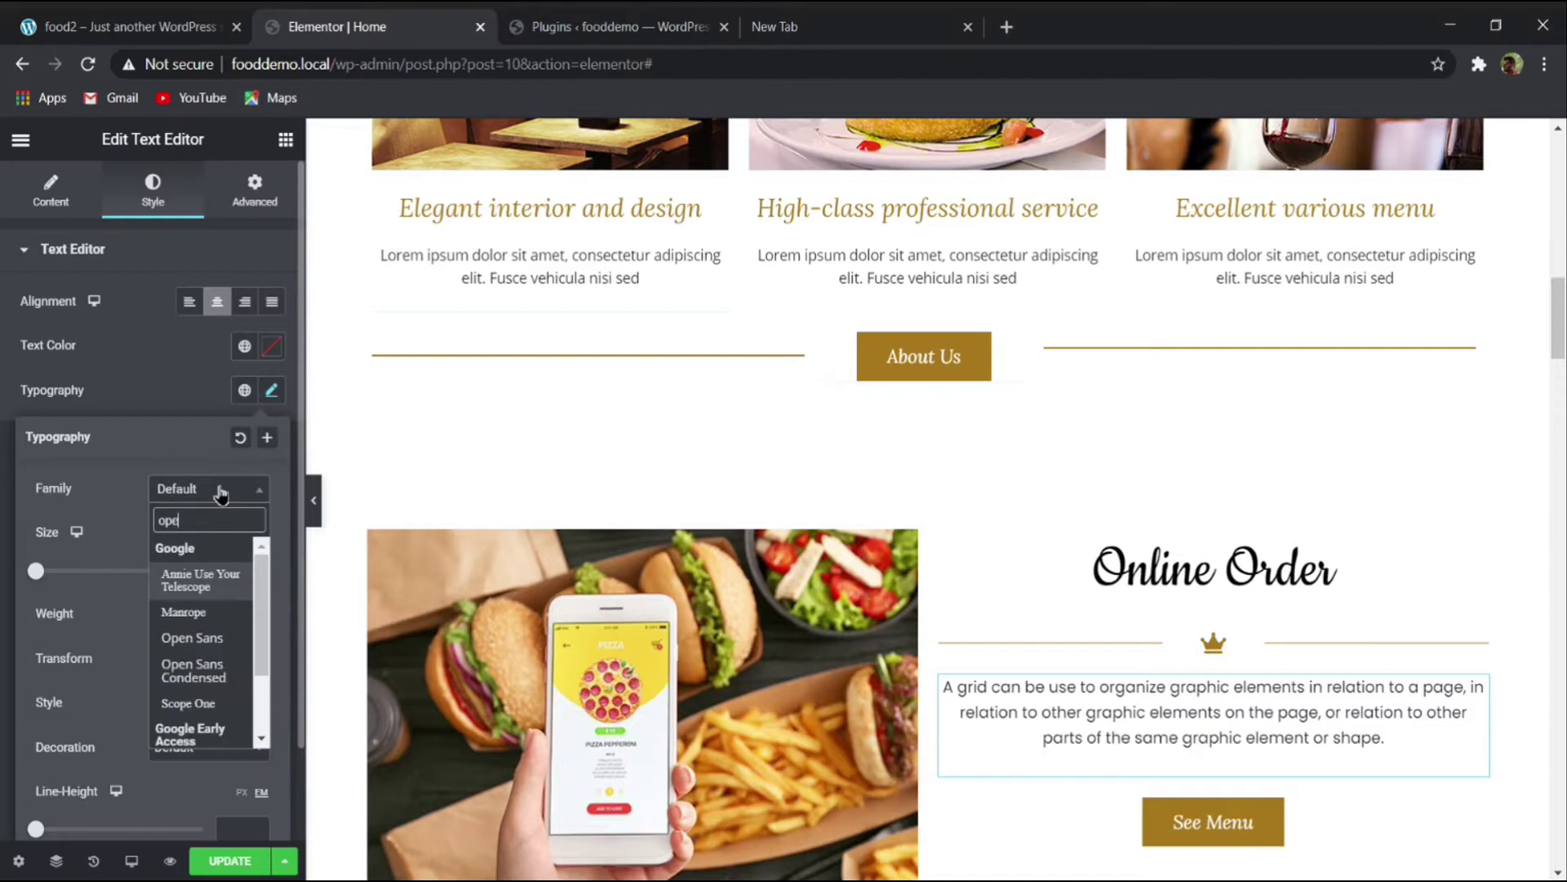
pyautogui.press('Down')
pyautogui.press('Down')
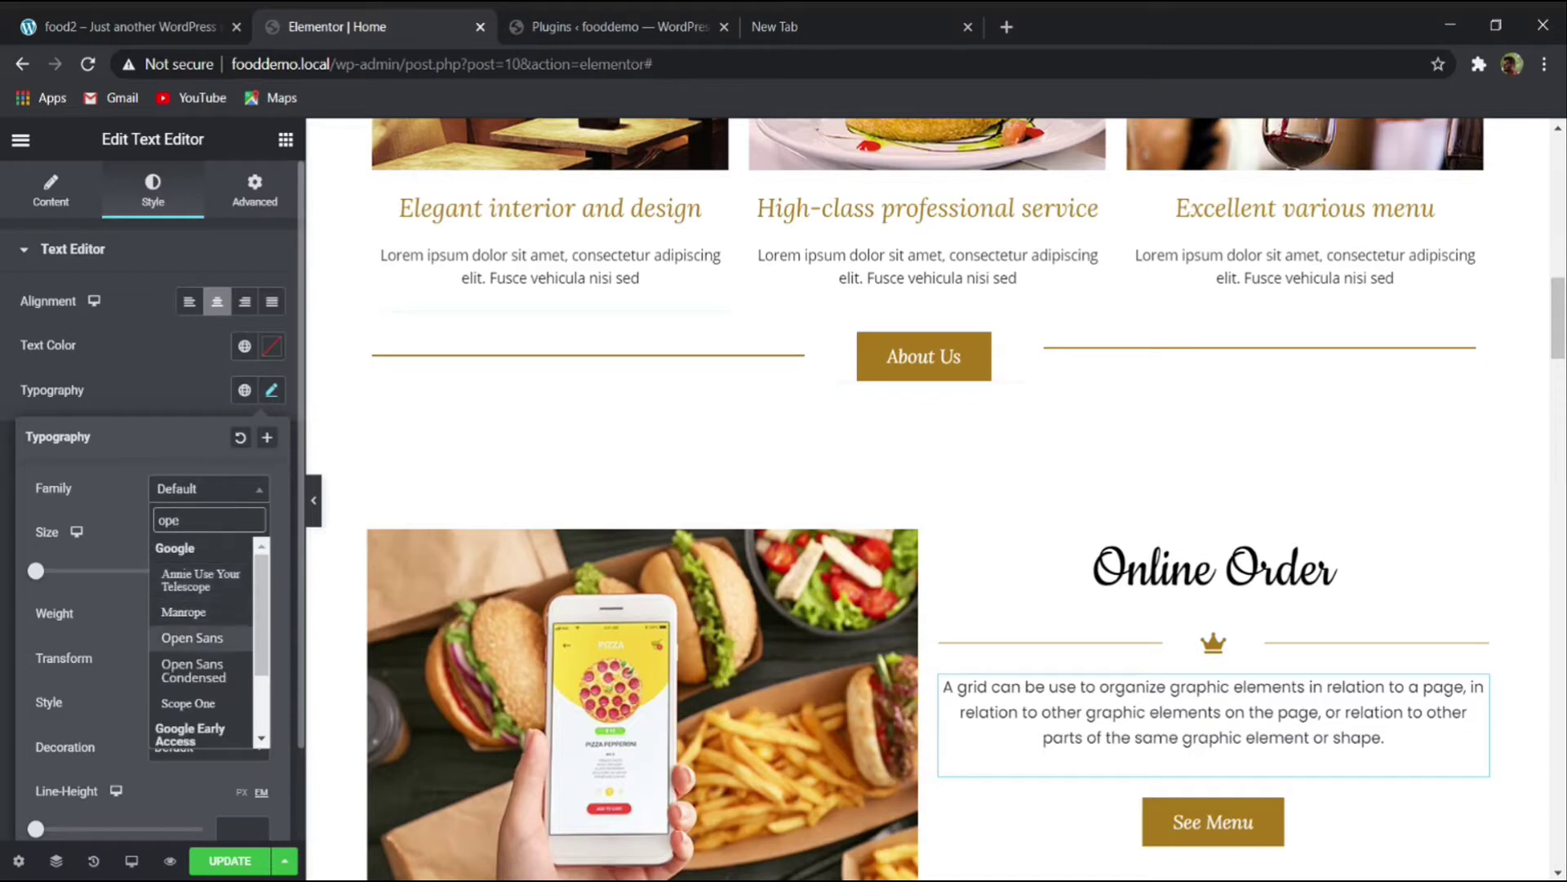
pyautogui.press('Return')
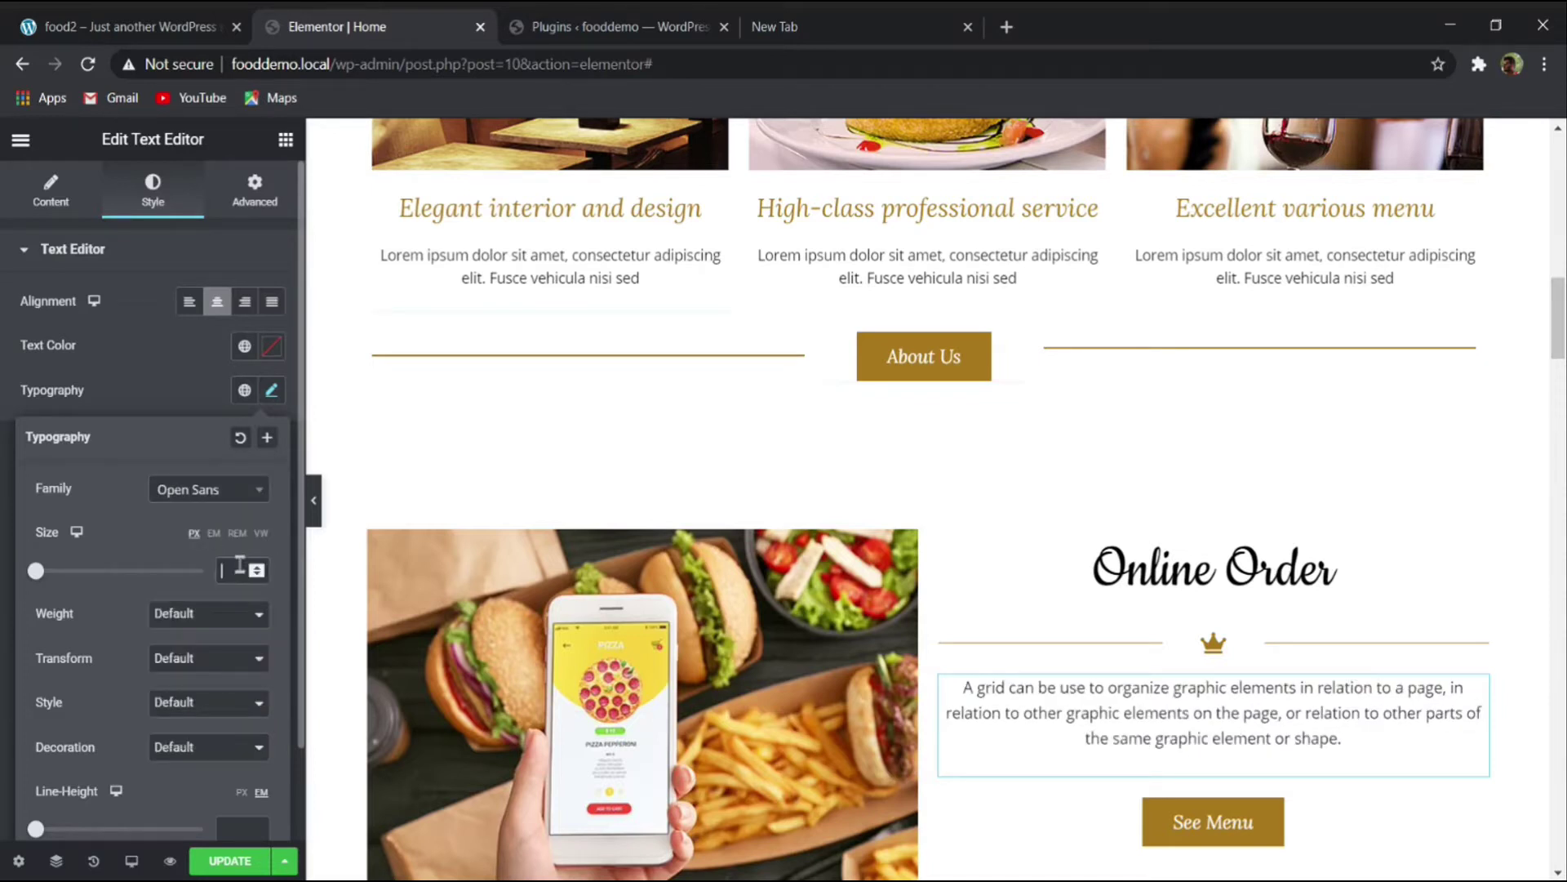
pyautogui.click(240, 569)
pyautogui.write('14')
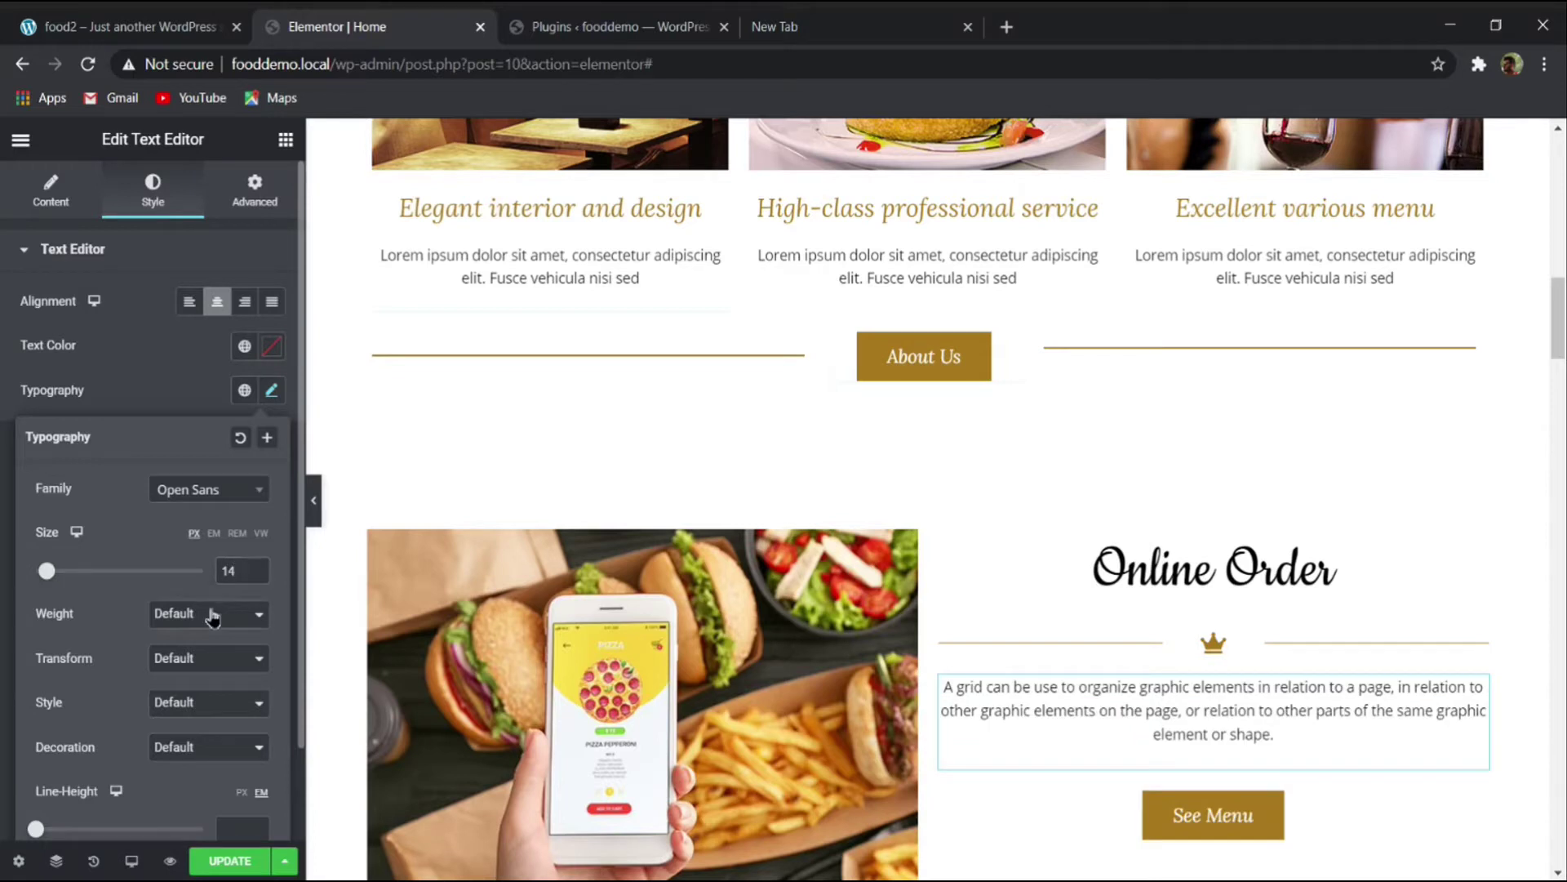
pyautogui.click(210, 632)
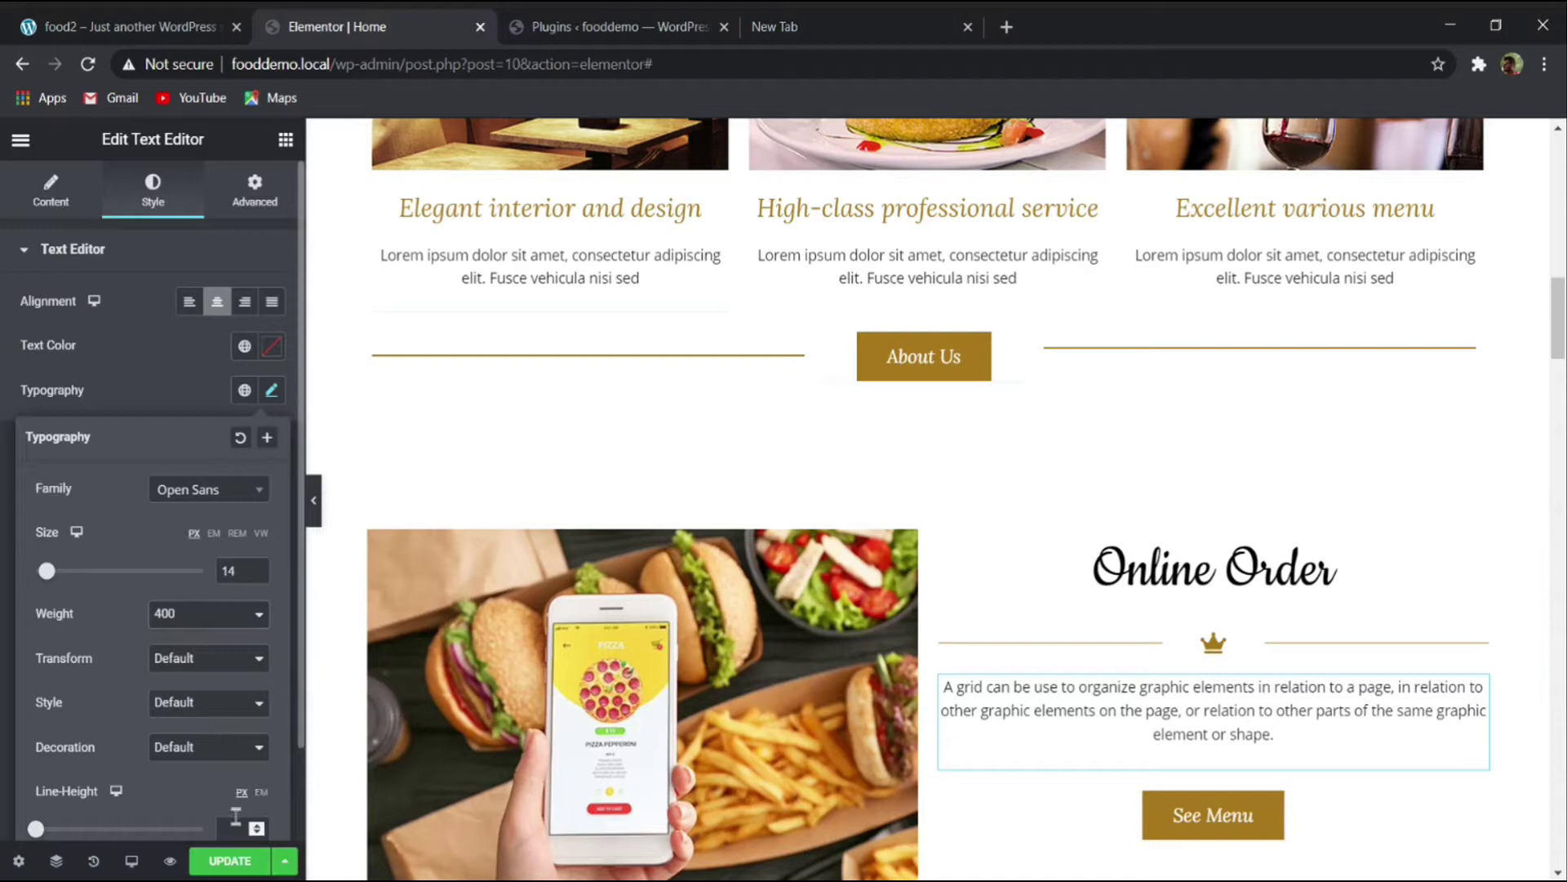
pyautogui.write('22')
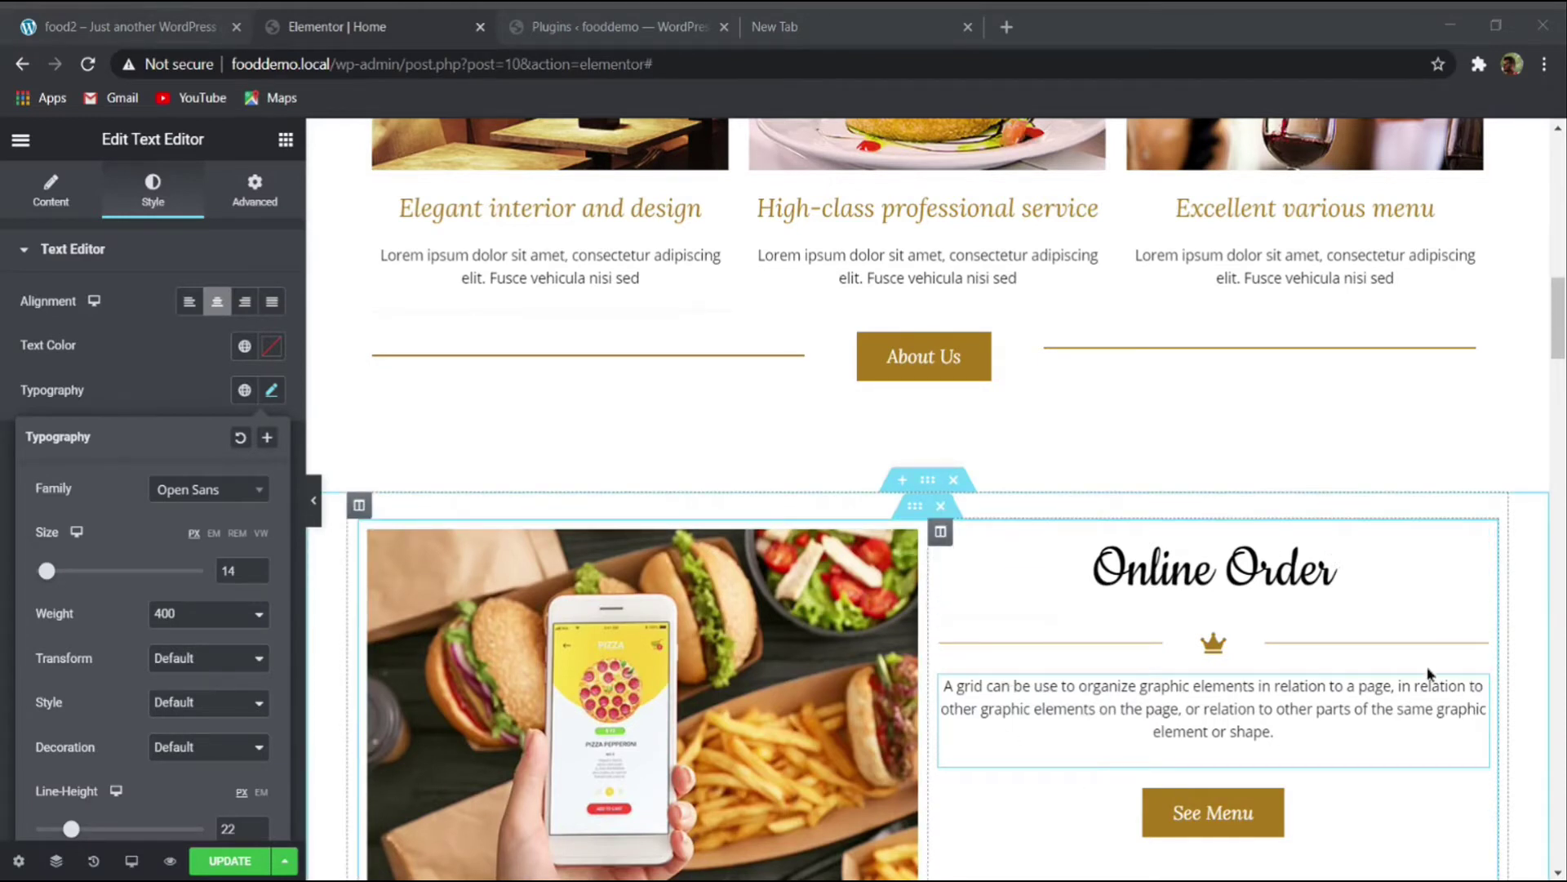
pyautogui.click(259, 201)
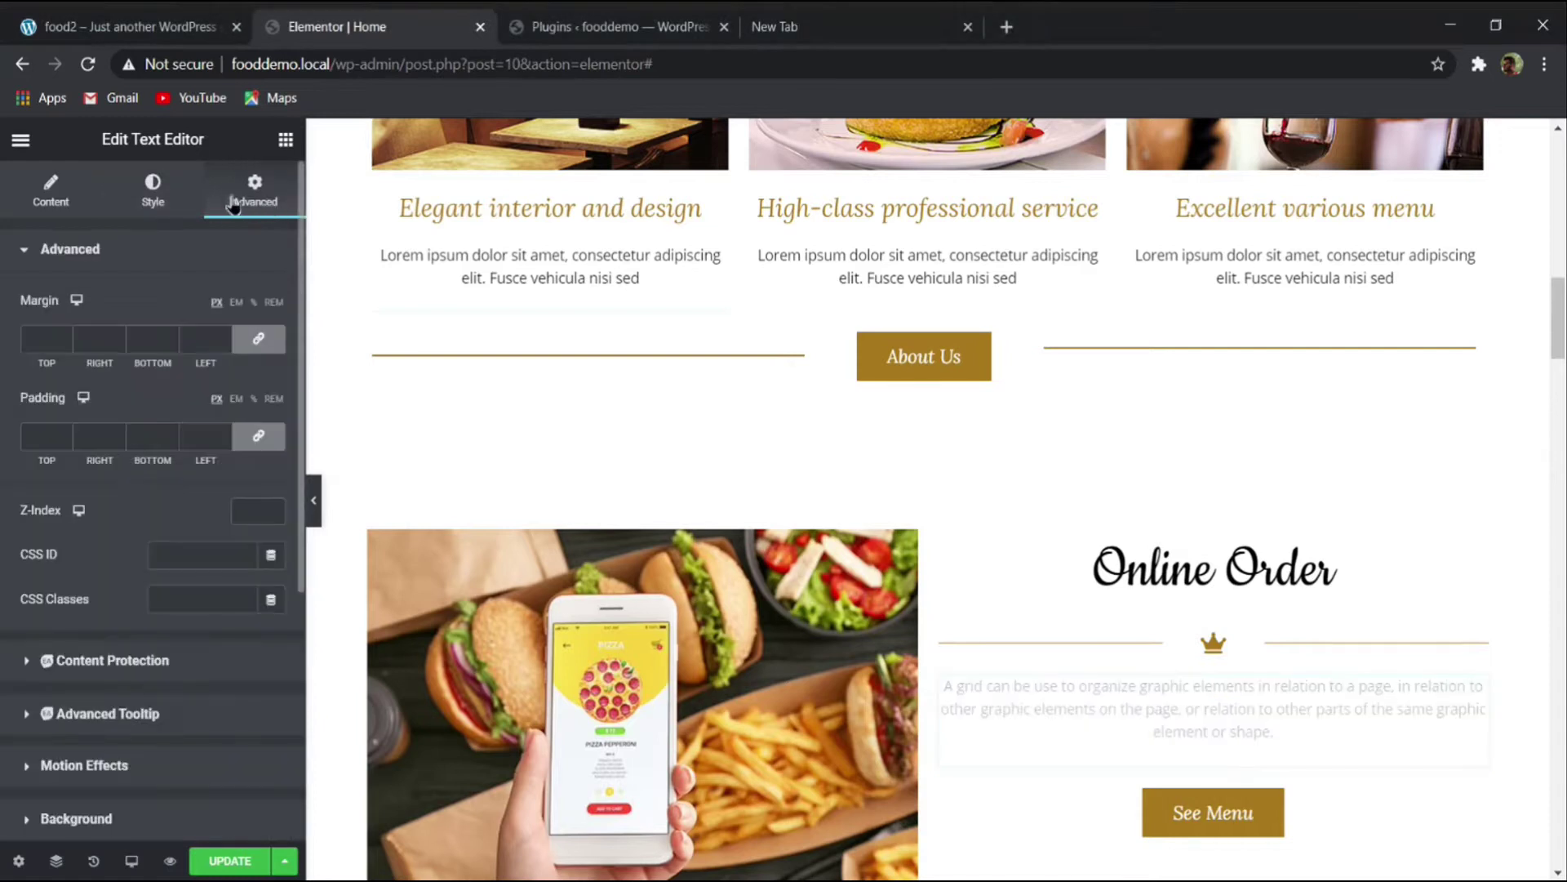
# Step: Unlink the paragraph's margins and set the right and left margins to 20
pyautogui.click(257, 346)
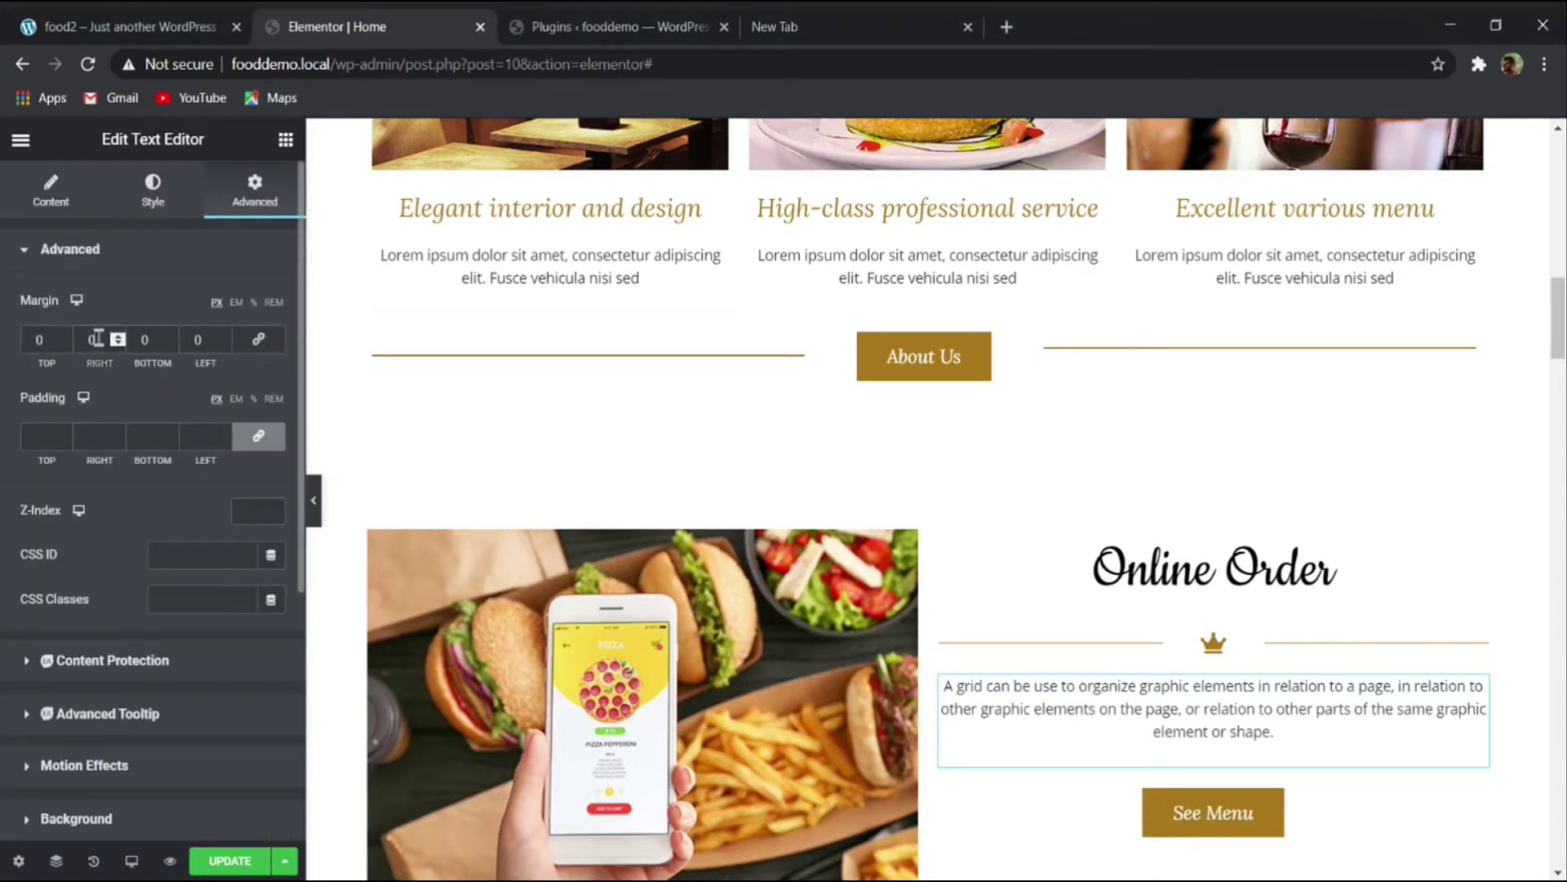
pyautogui.write('80')
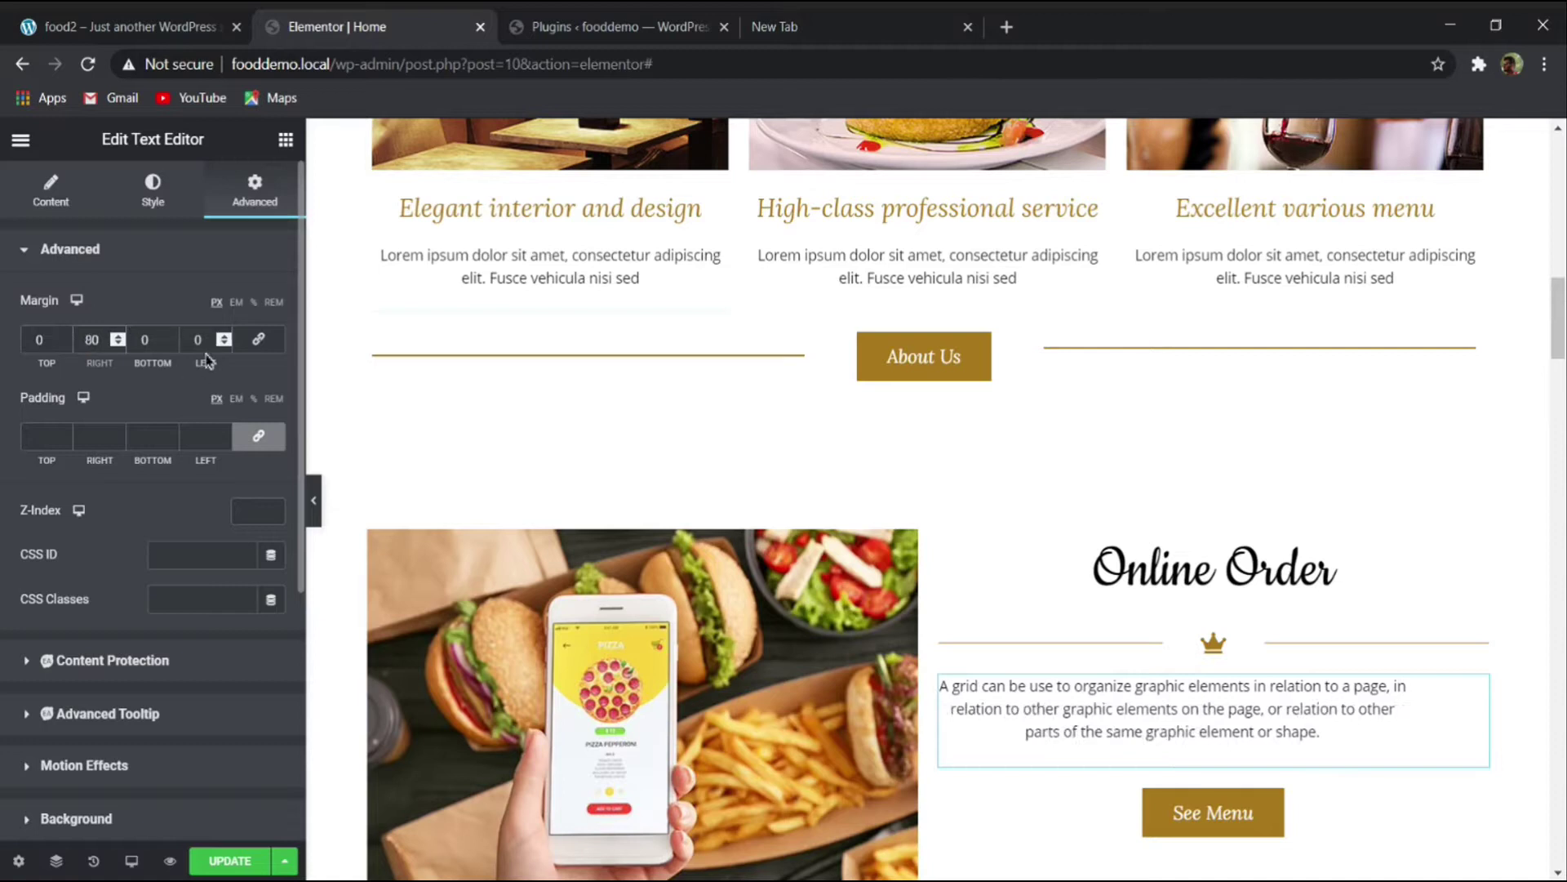
pyautogui.doubleClick(198, 340)
pyautogui.write('80')
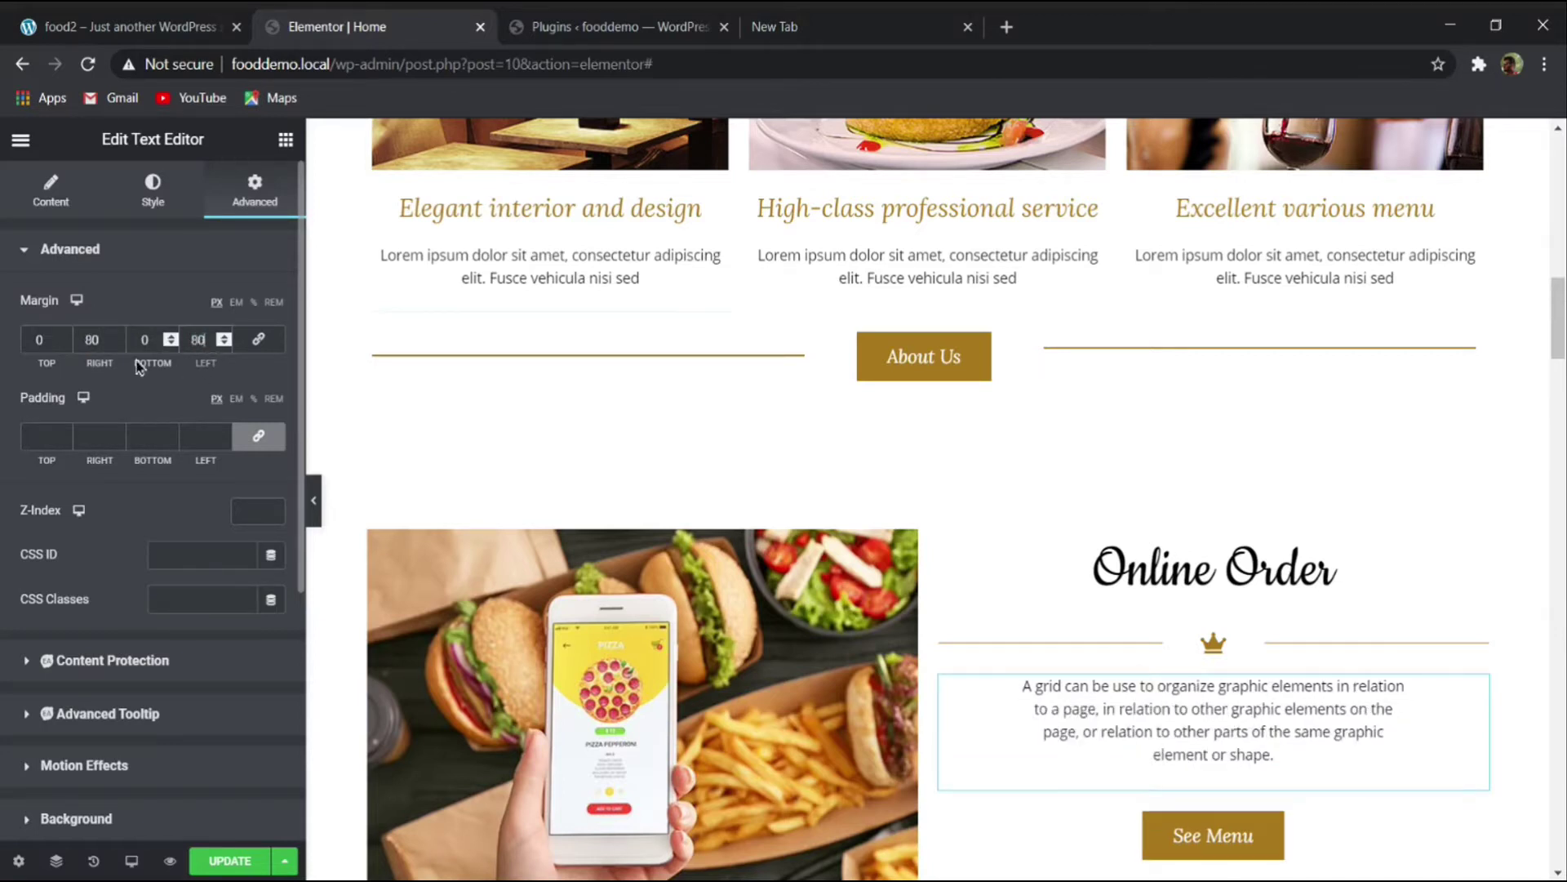
pyautogui.click(256, 306)
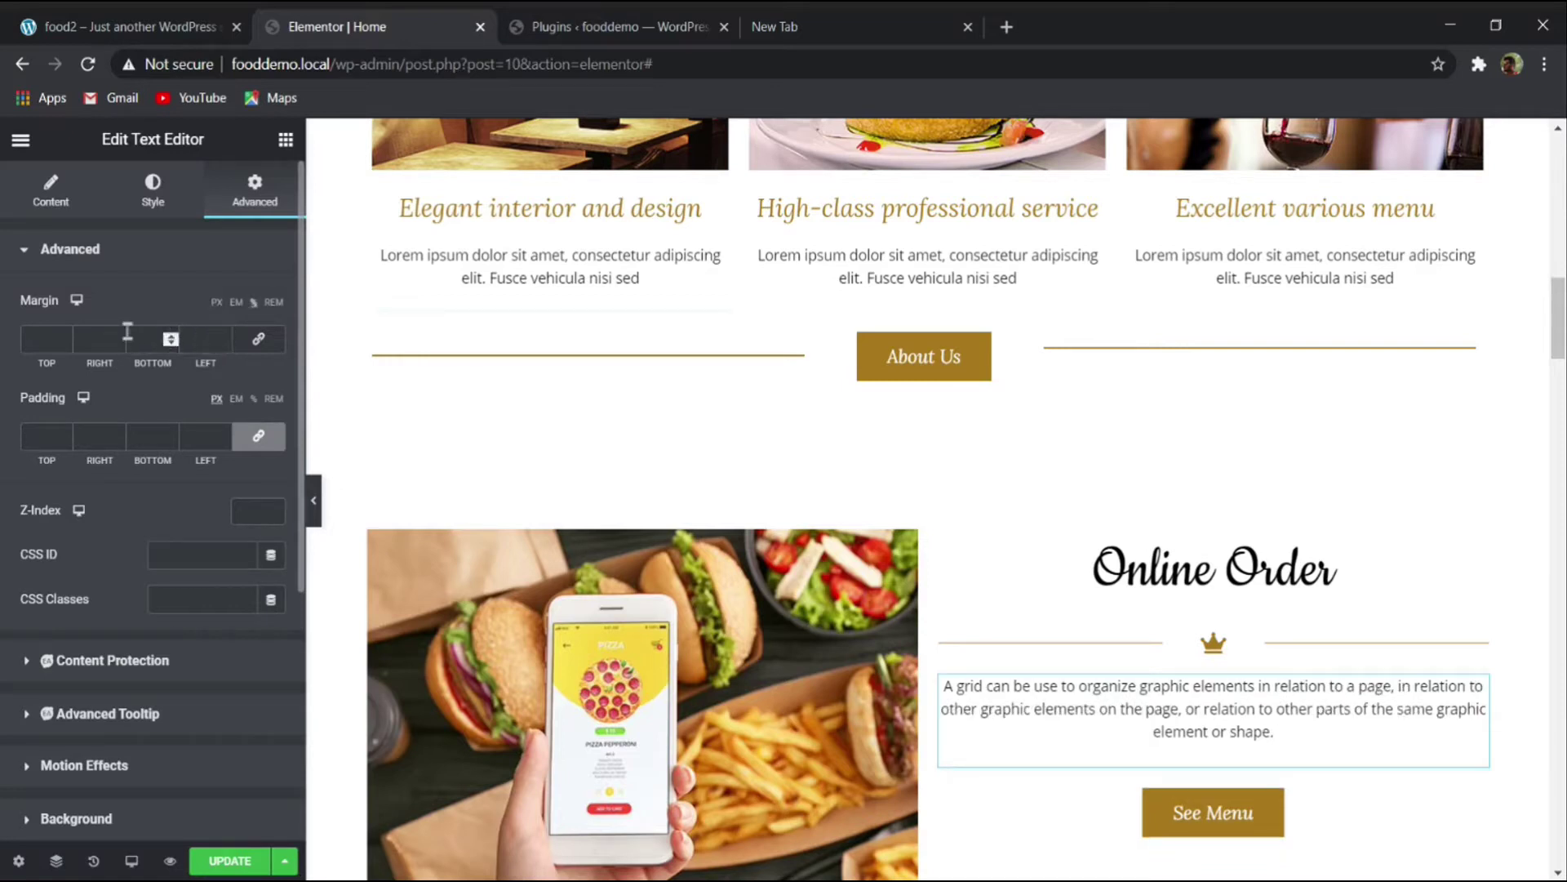
pyautogui.click(100, 337)
pyautogui.write('15')
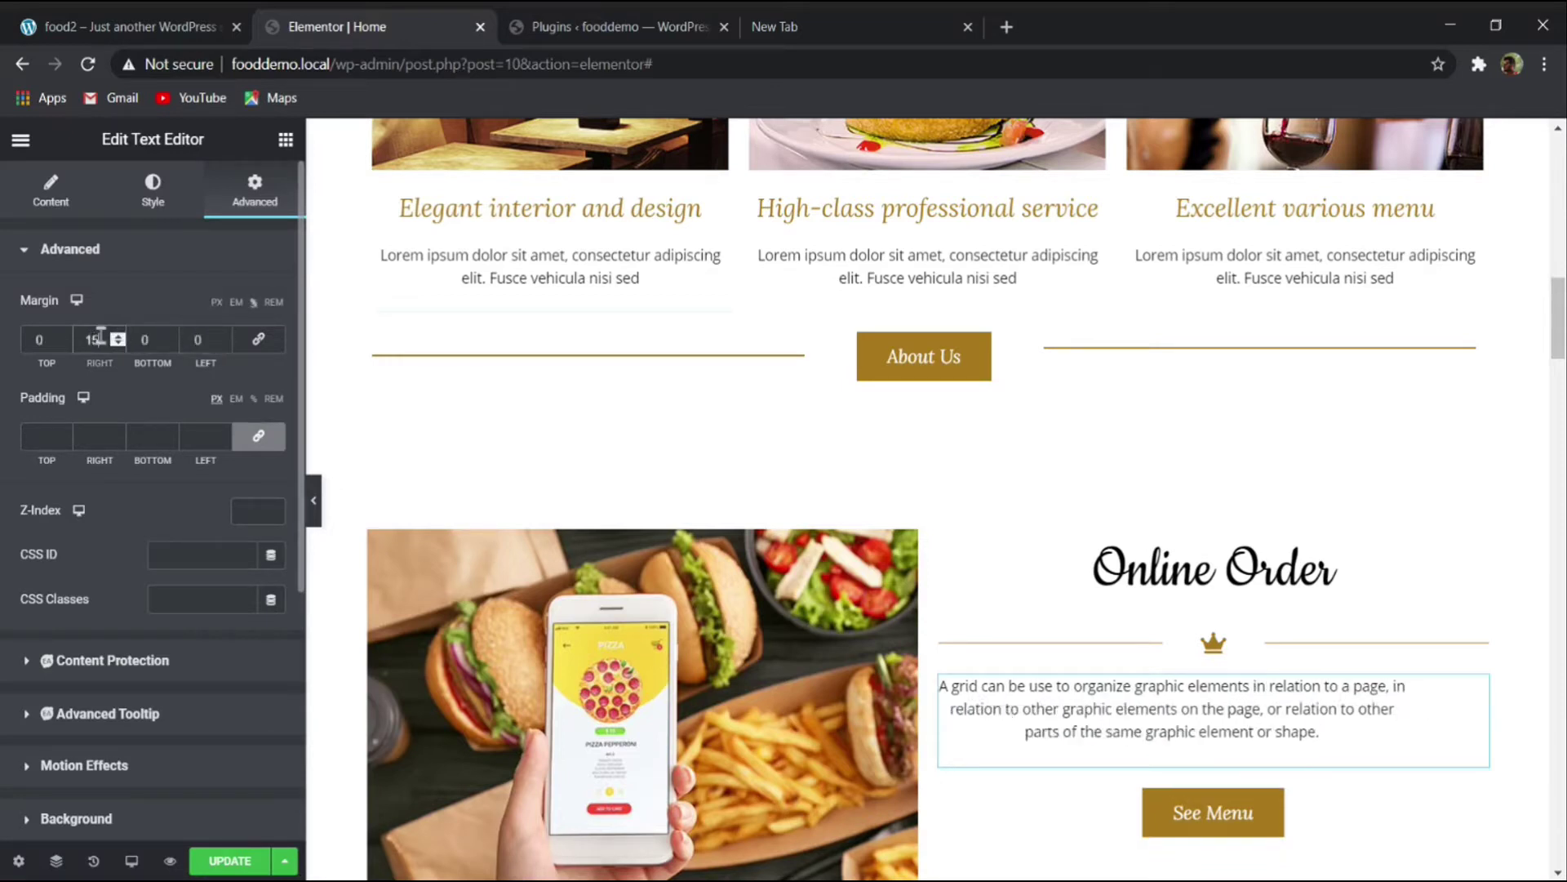
pyautogui.press('Up')
pyautogui.press('Up')
pyautogui.press('Up')
pyautogui.press('Up')
pyautogui.press('Up')
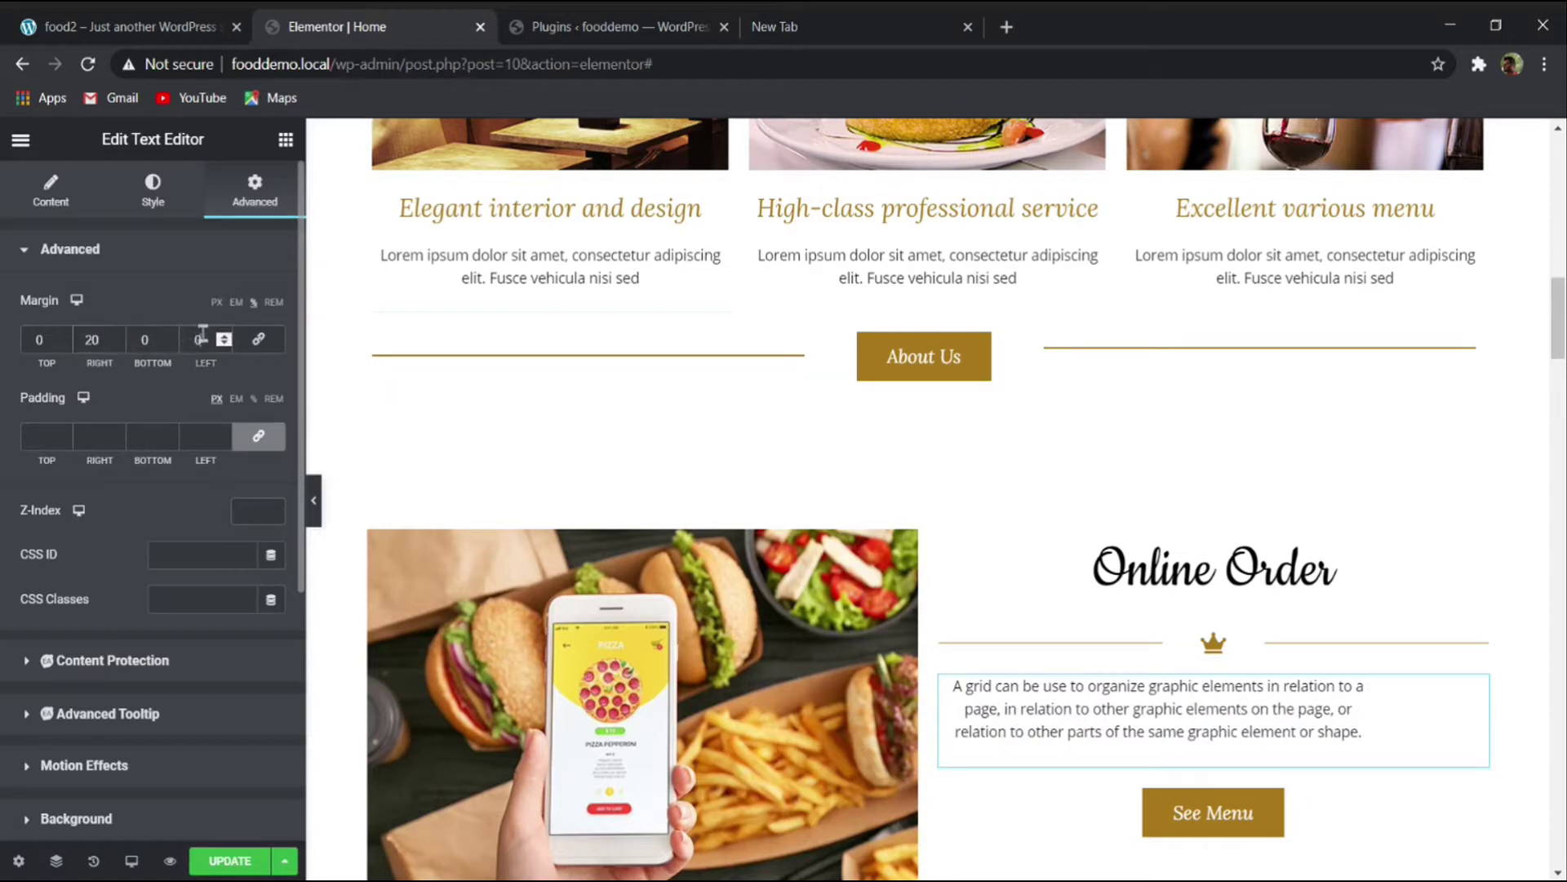
pyautogui.write('20')
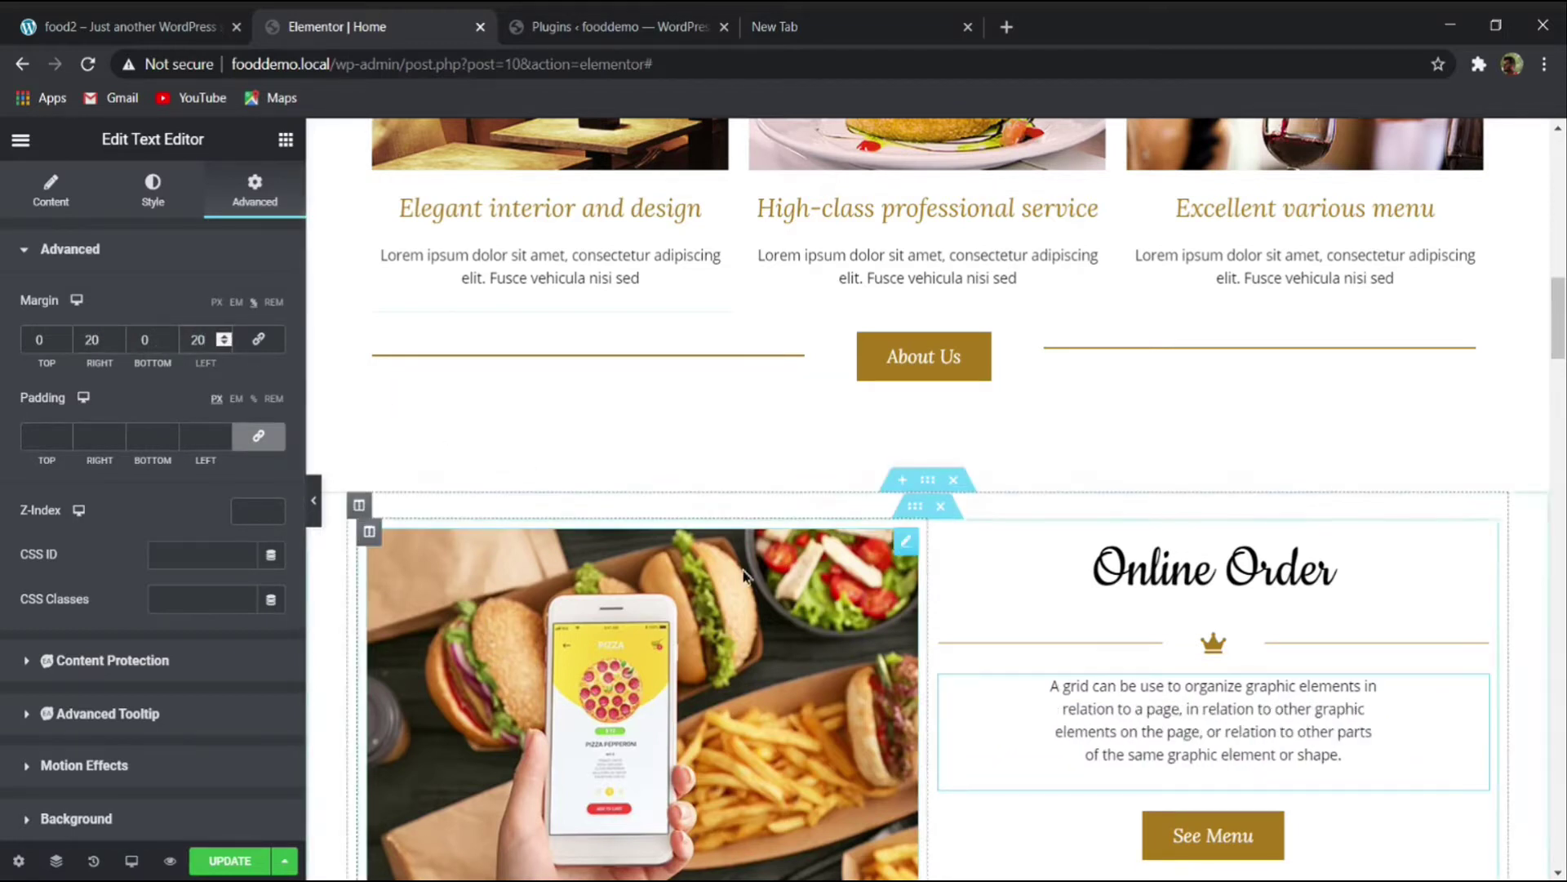
# Step: Change the paragraph line height to 28, save the page and preview the result
pyautogui.click(159, 200)
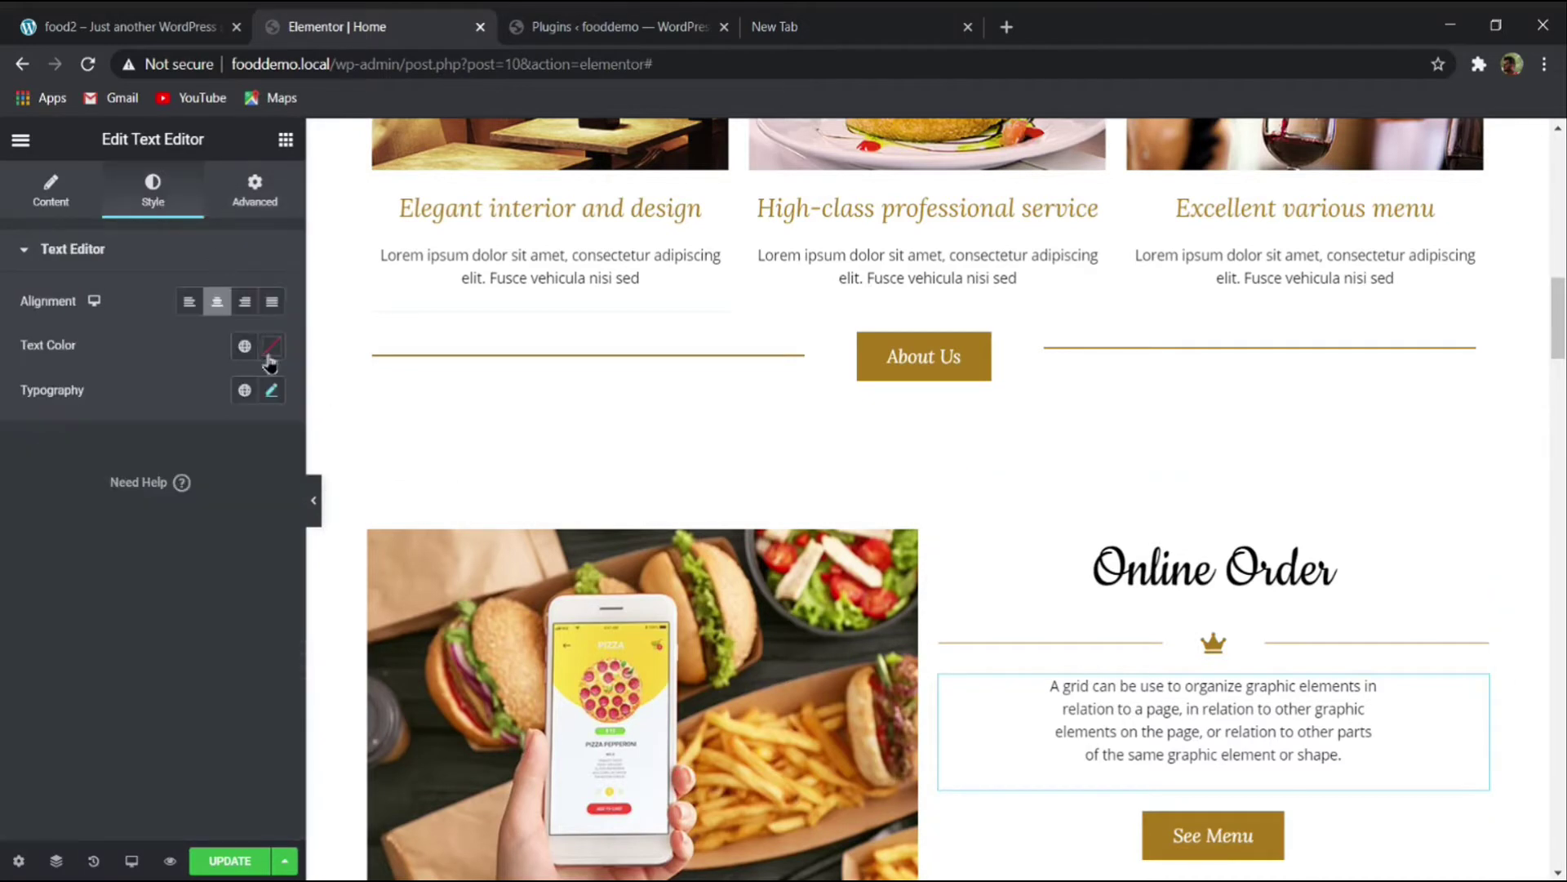
pyautogui.click(272, 392)
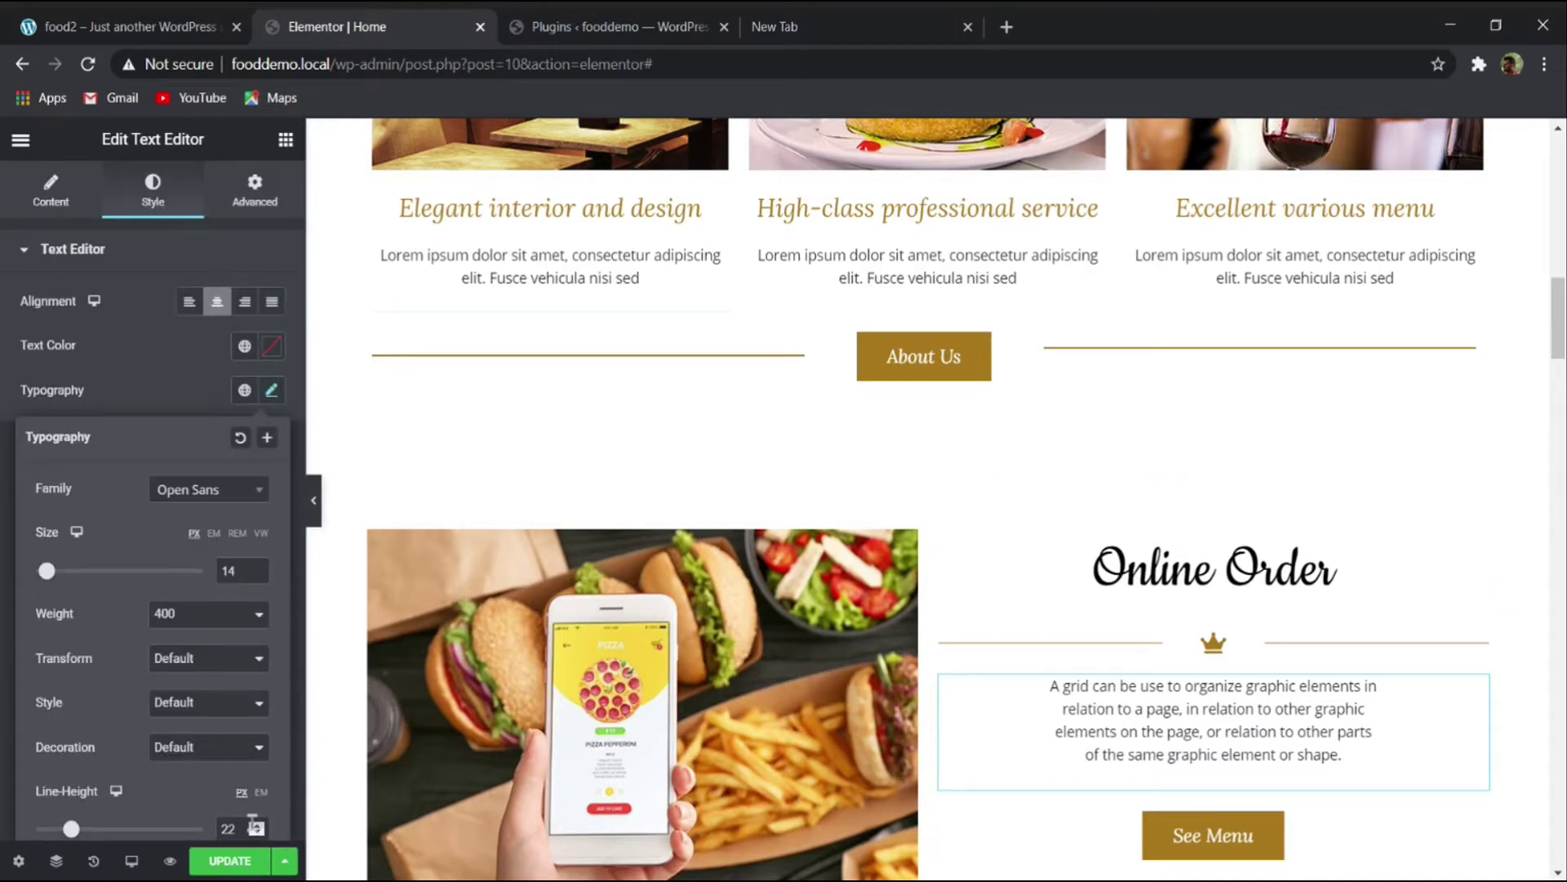
pyautogui.click(256, 824)
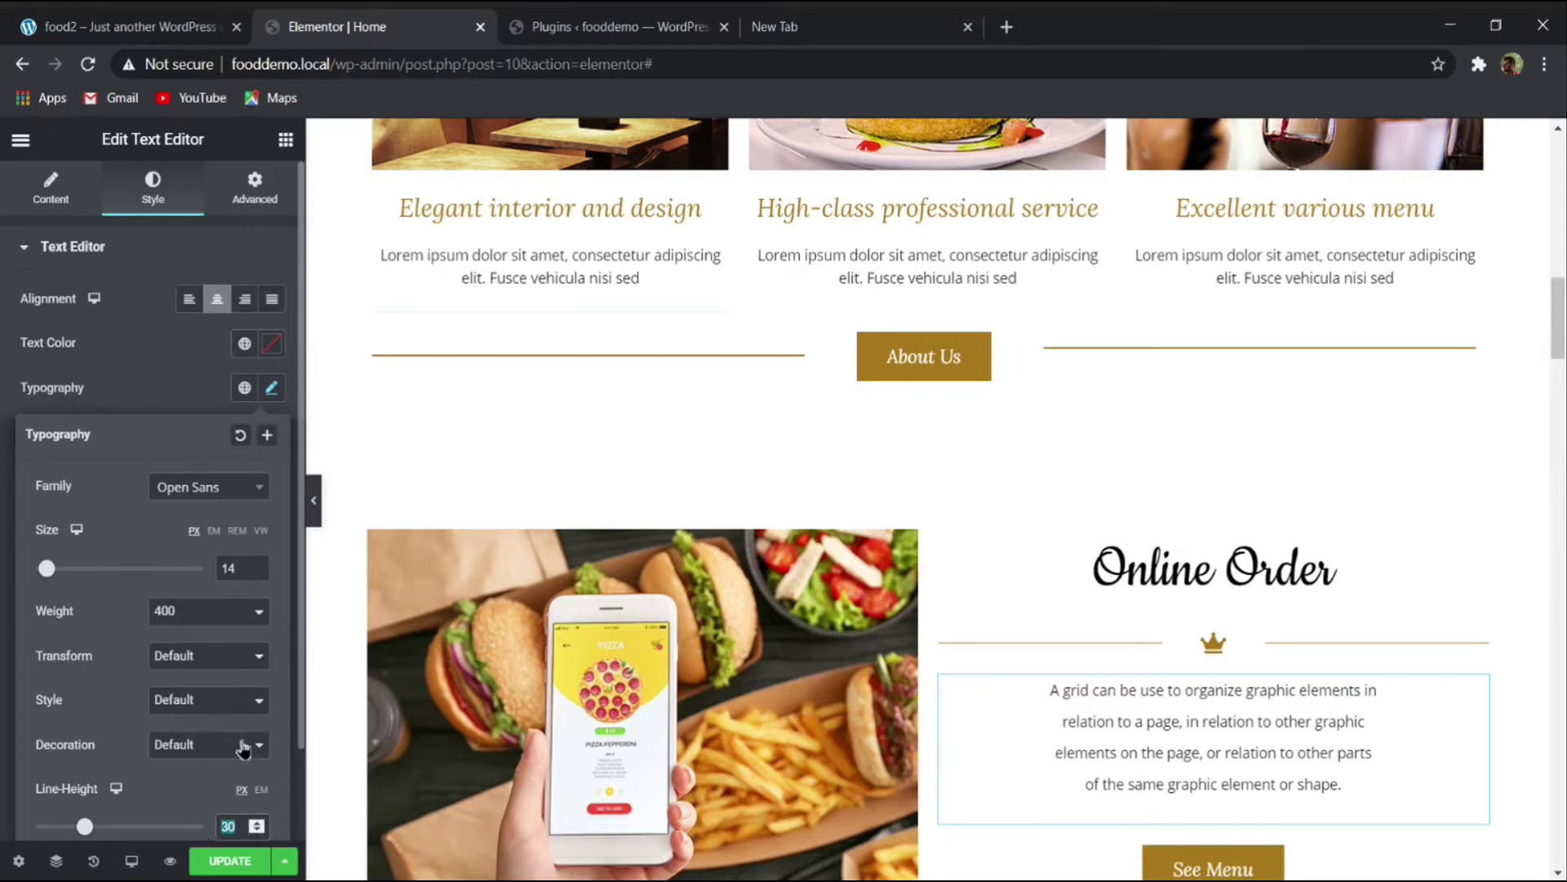
pyautogui.press('Down')
pyautogui.press('Down')
pyautogui.hotkey('ctrl', 's')
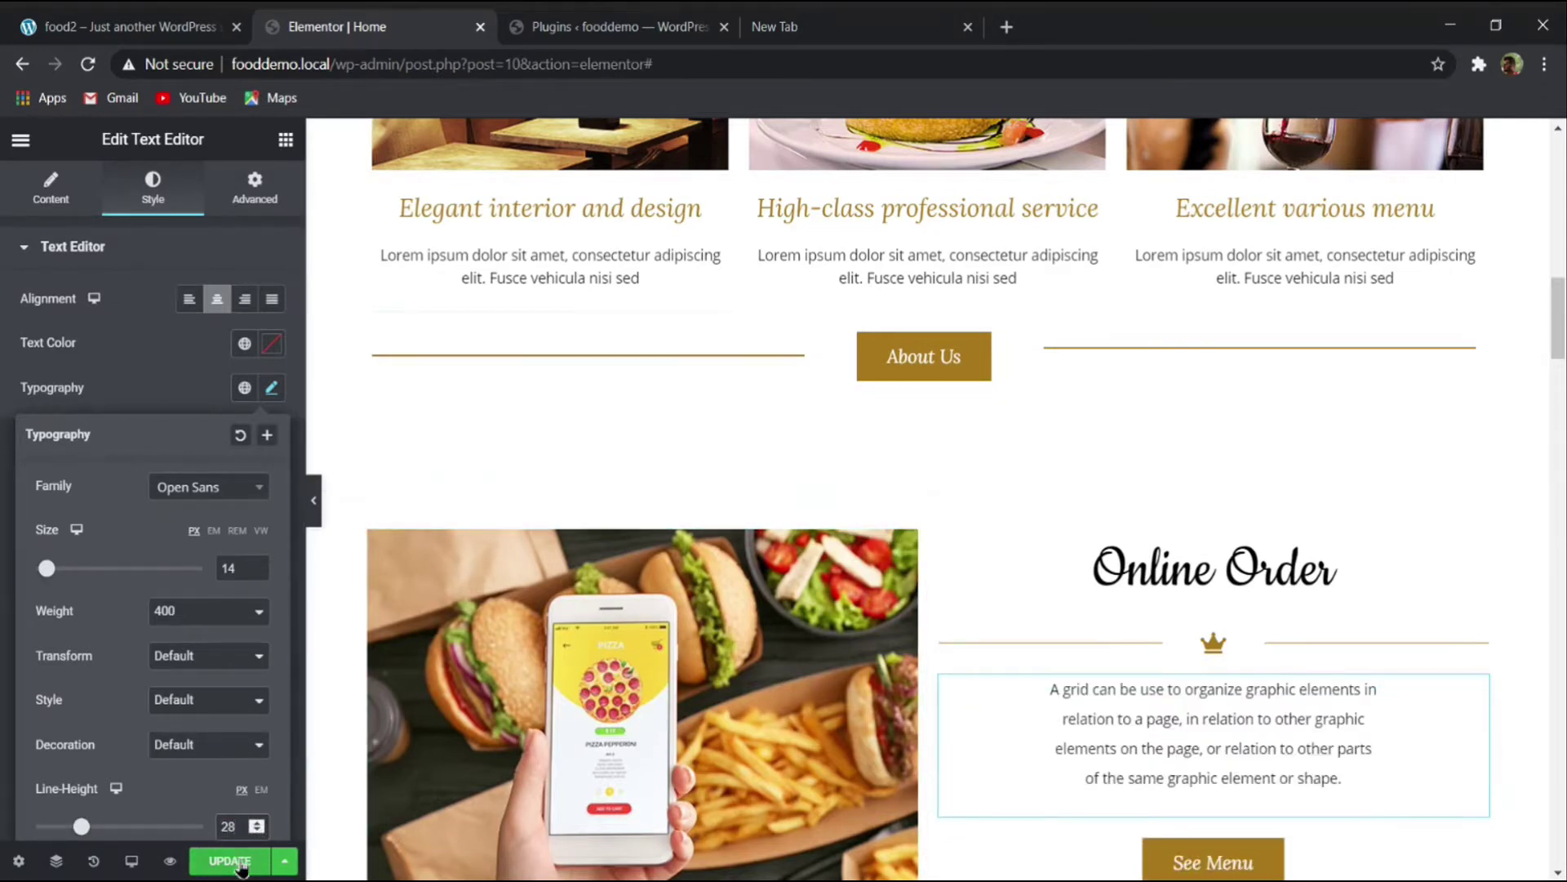
pyautogui.click(315, 513)
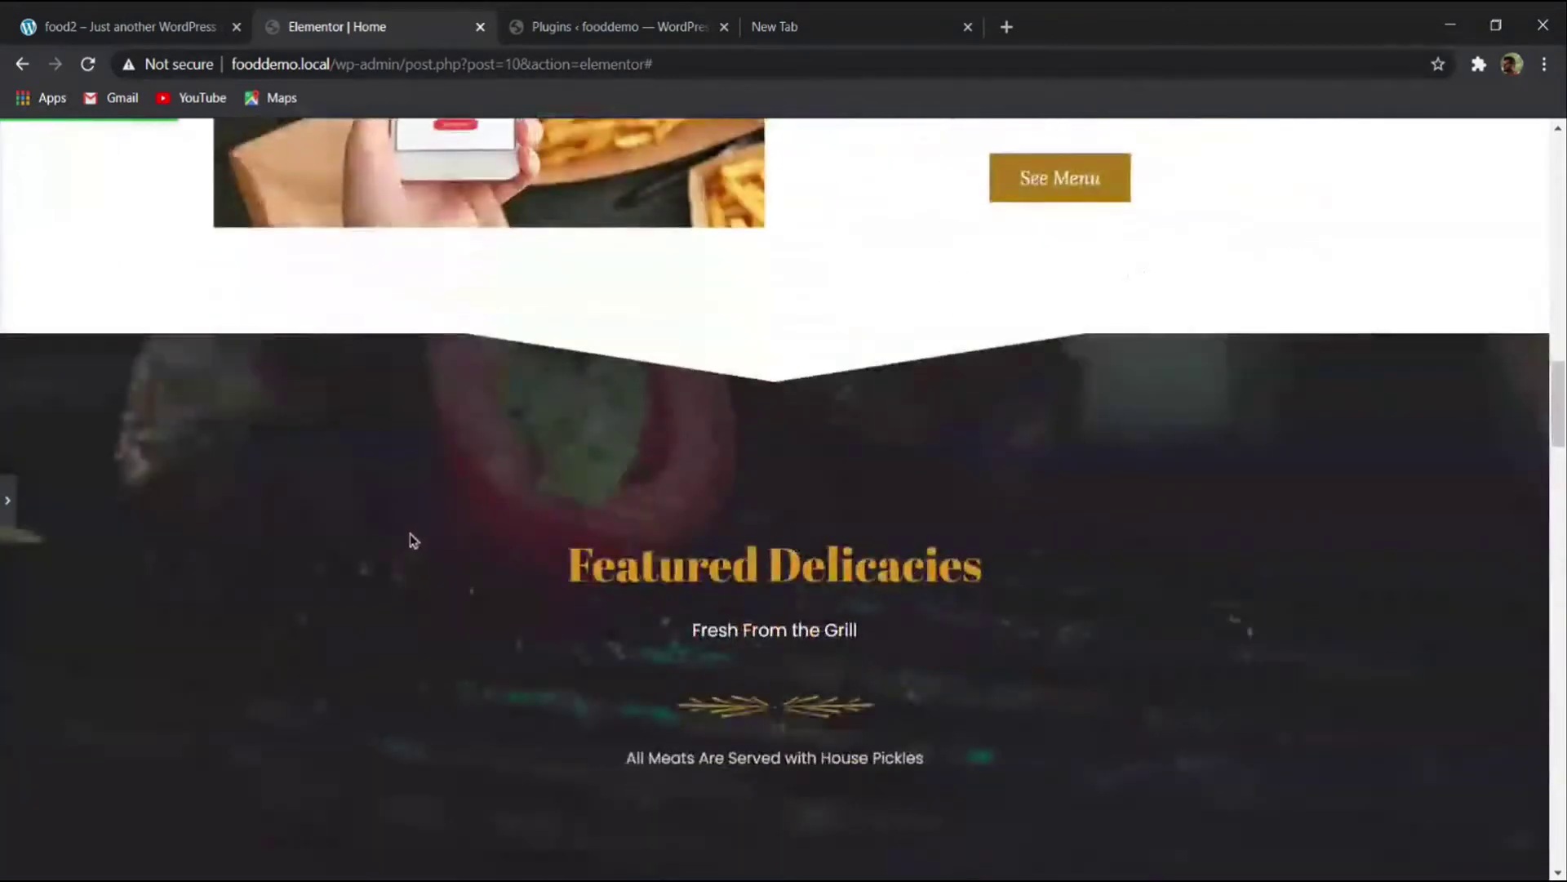
pyautogui.hotkey('ctrl', 'p')
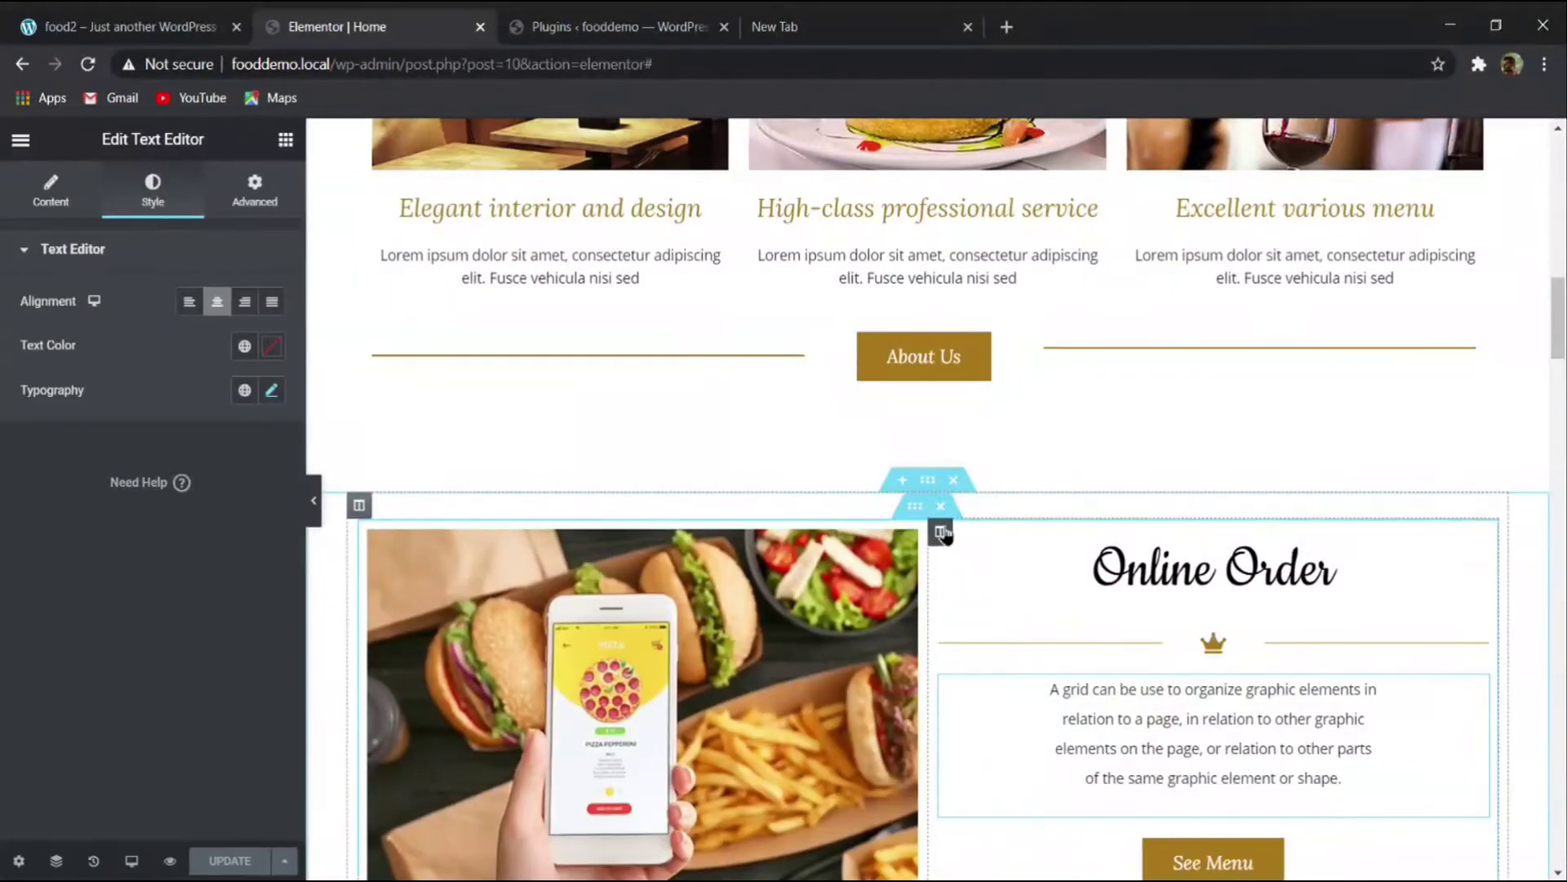
# Step: Set the Online Order column's vertical alignment to Middle
pyautogui.click(941, 534)
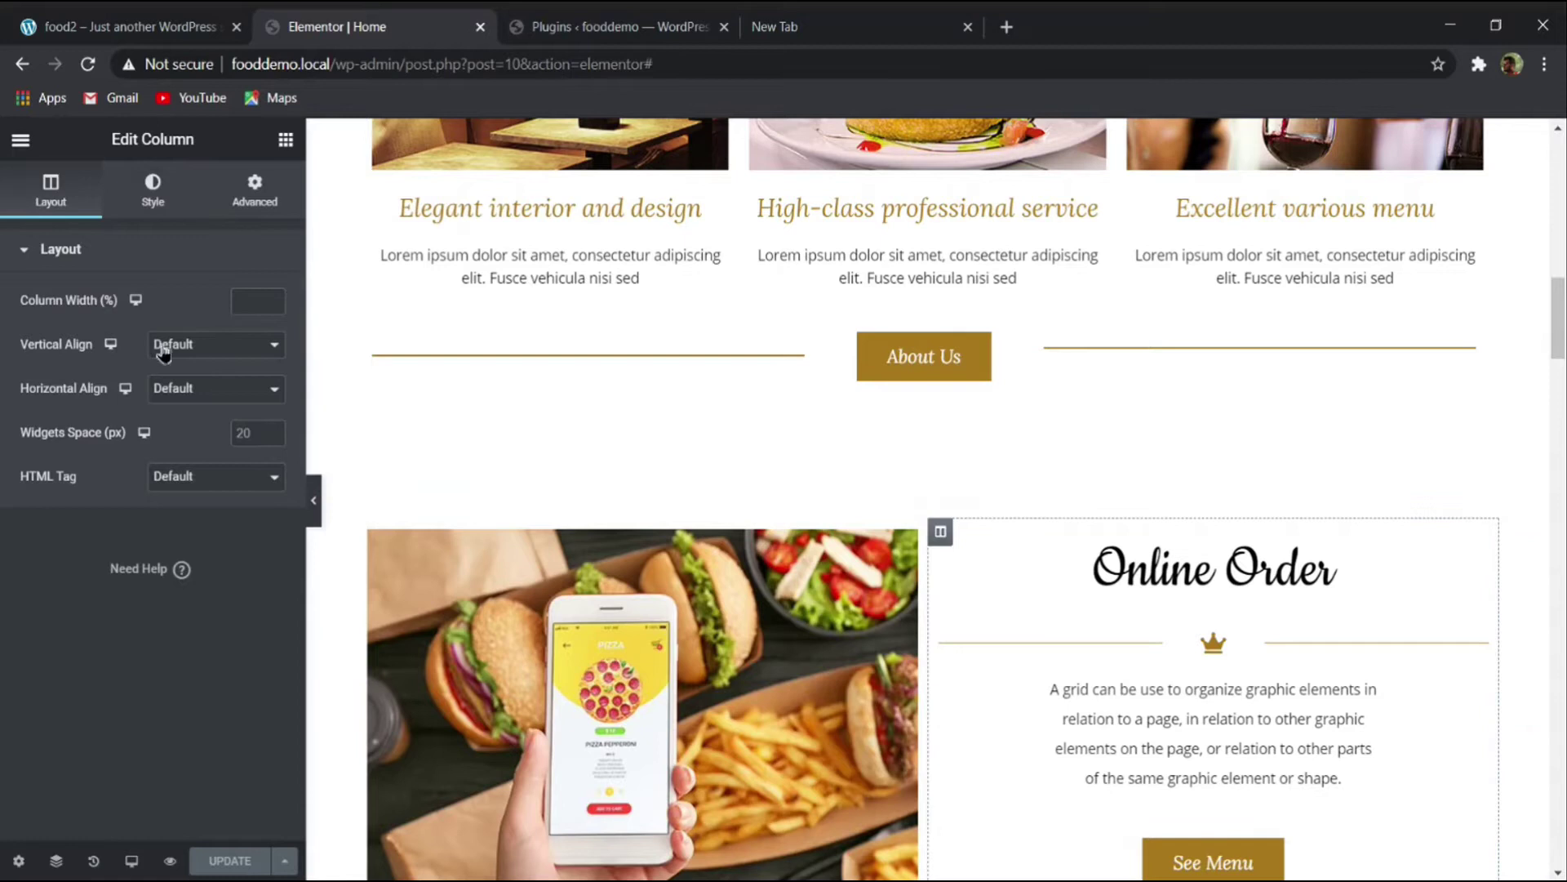
pyautogui.click(185, 370)
pyautogui.click(369, 534)
pyautogui.scroll(-8, 1288, 549)
pyautogui.scroll(8, 602, 514)
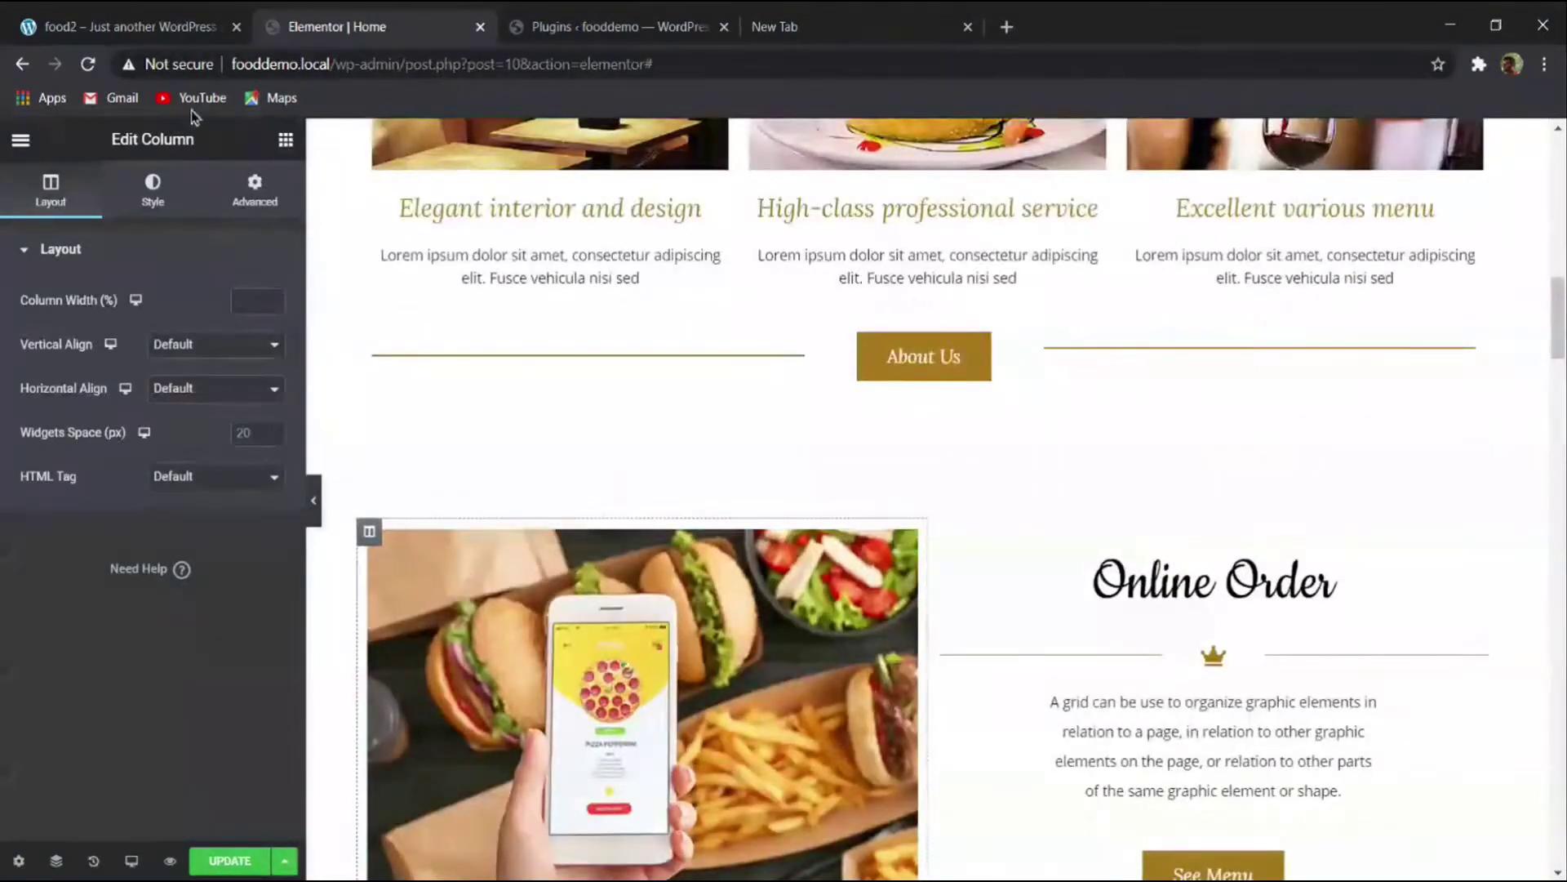
# Step: Compare the layout with the demo site, then select the image-and-Online Order section
pyautogui.hotkey('ctrl', 'pageup')
pyautogui.click(355, 25)
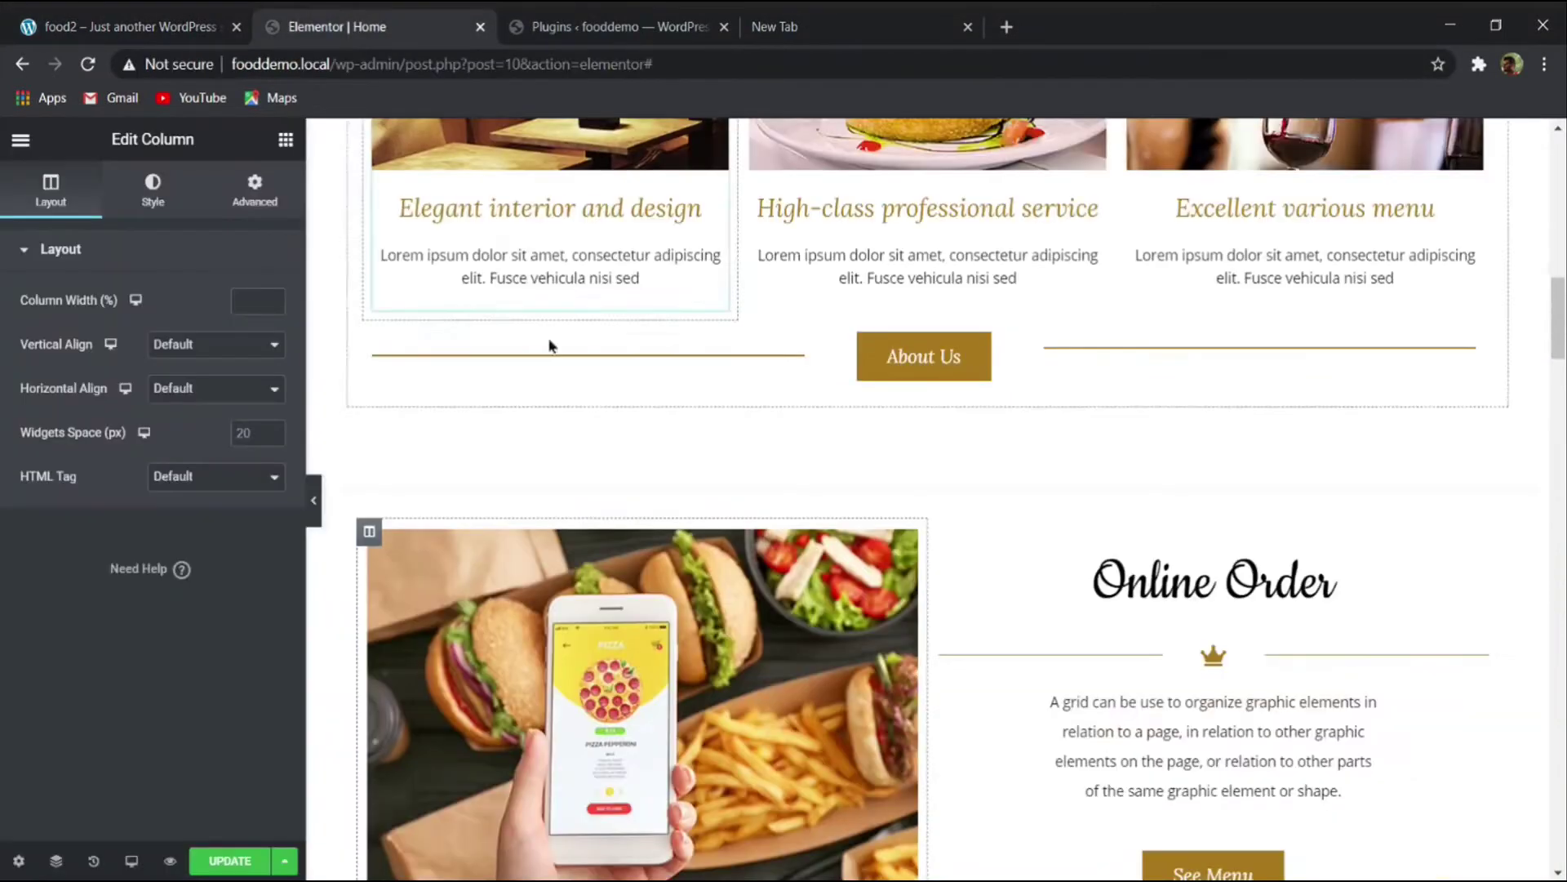
pyautogui.click(317, 510)
pyautogui.click(149, 25)
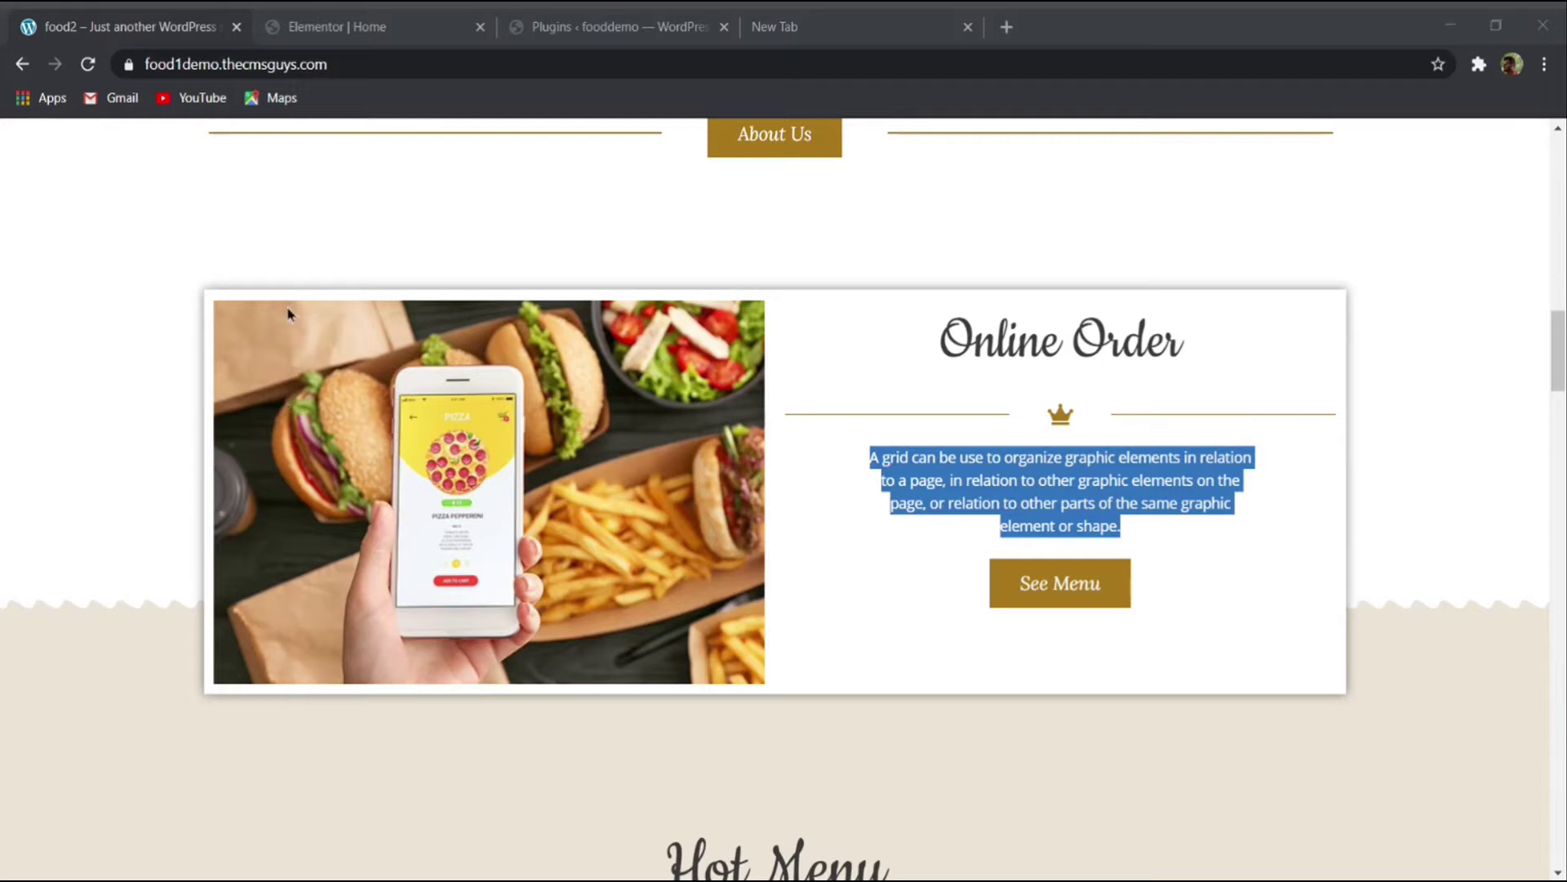
pyautogui.click(337, 22)
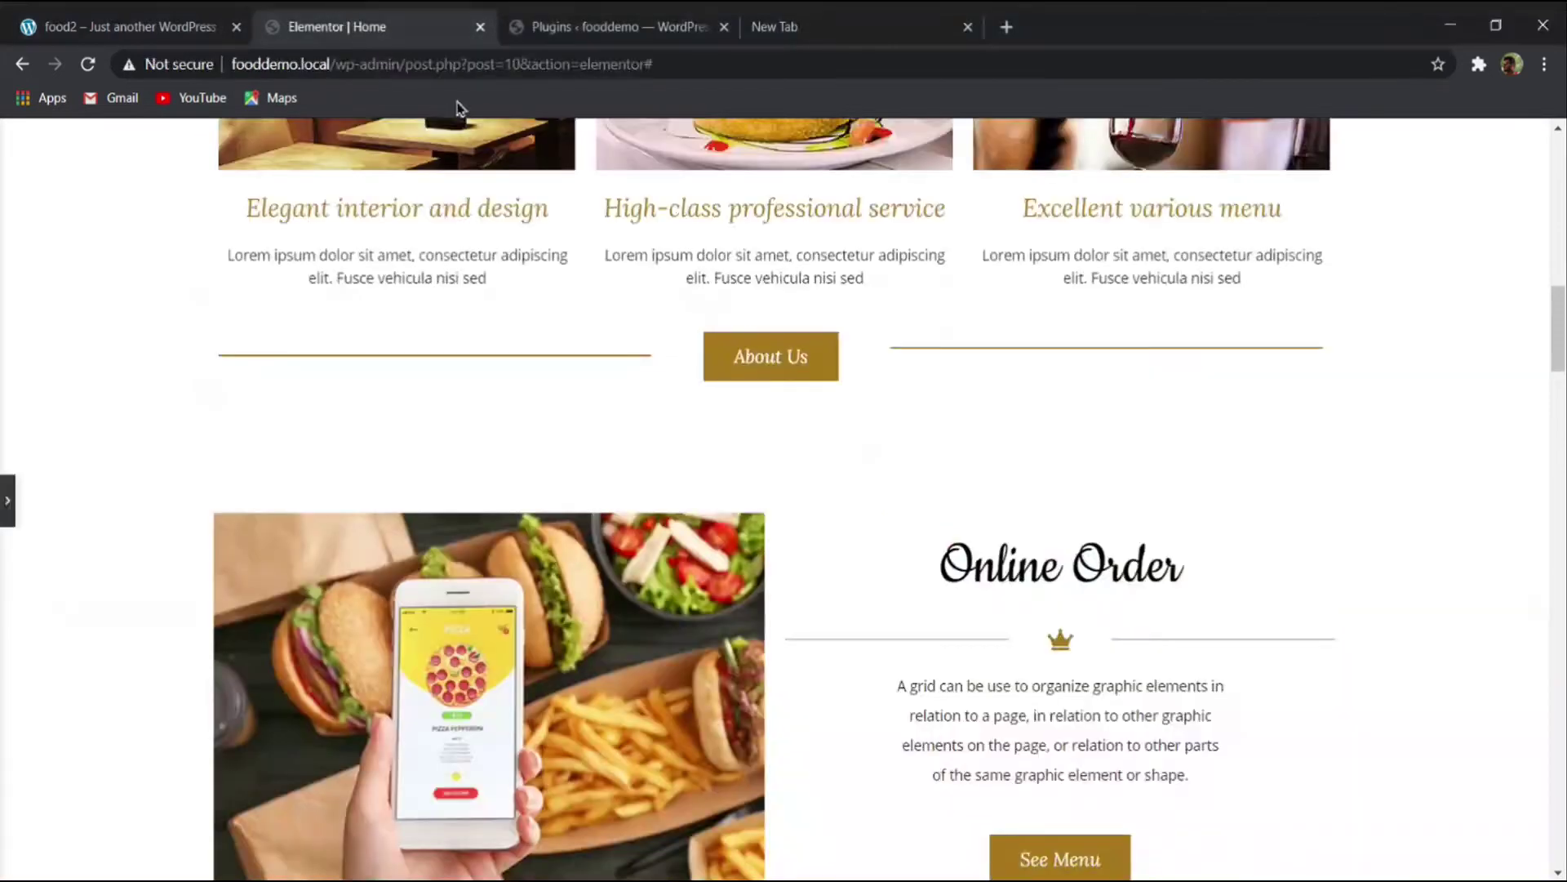
pyautogui.click(7, 500)
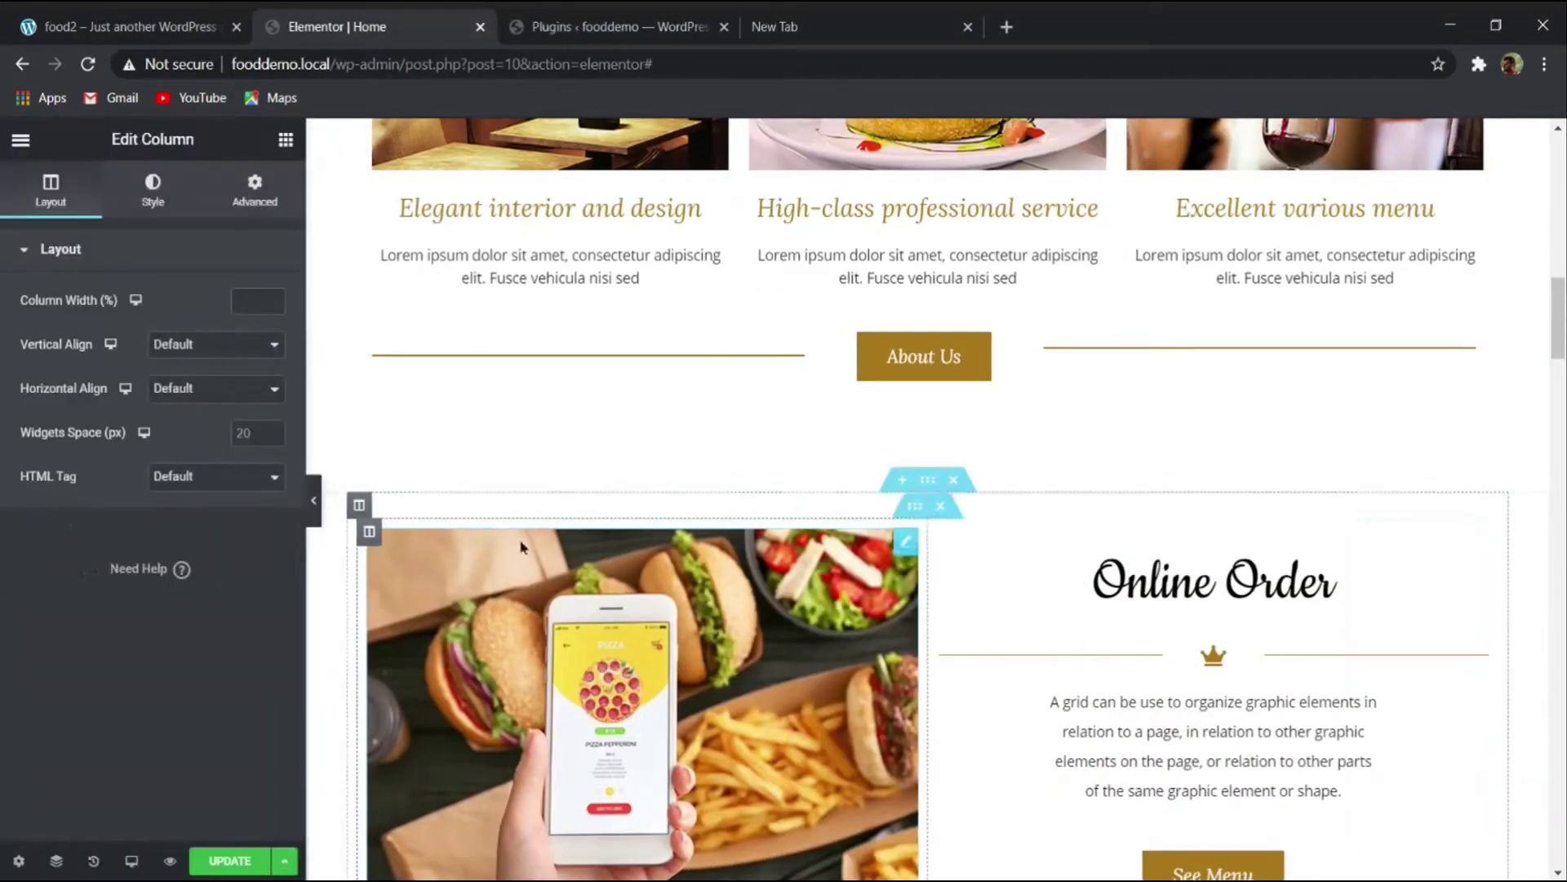
pyautogui.click(915, 514)
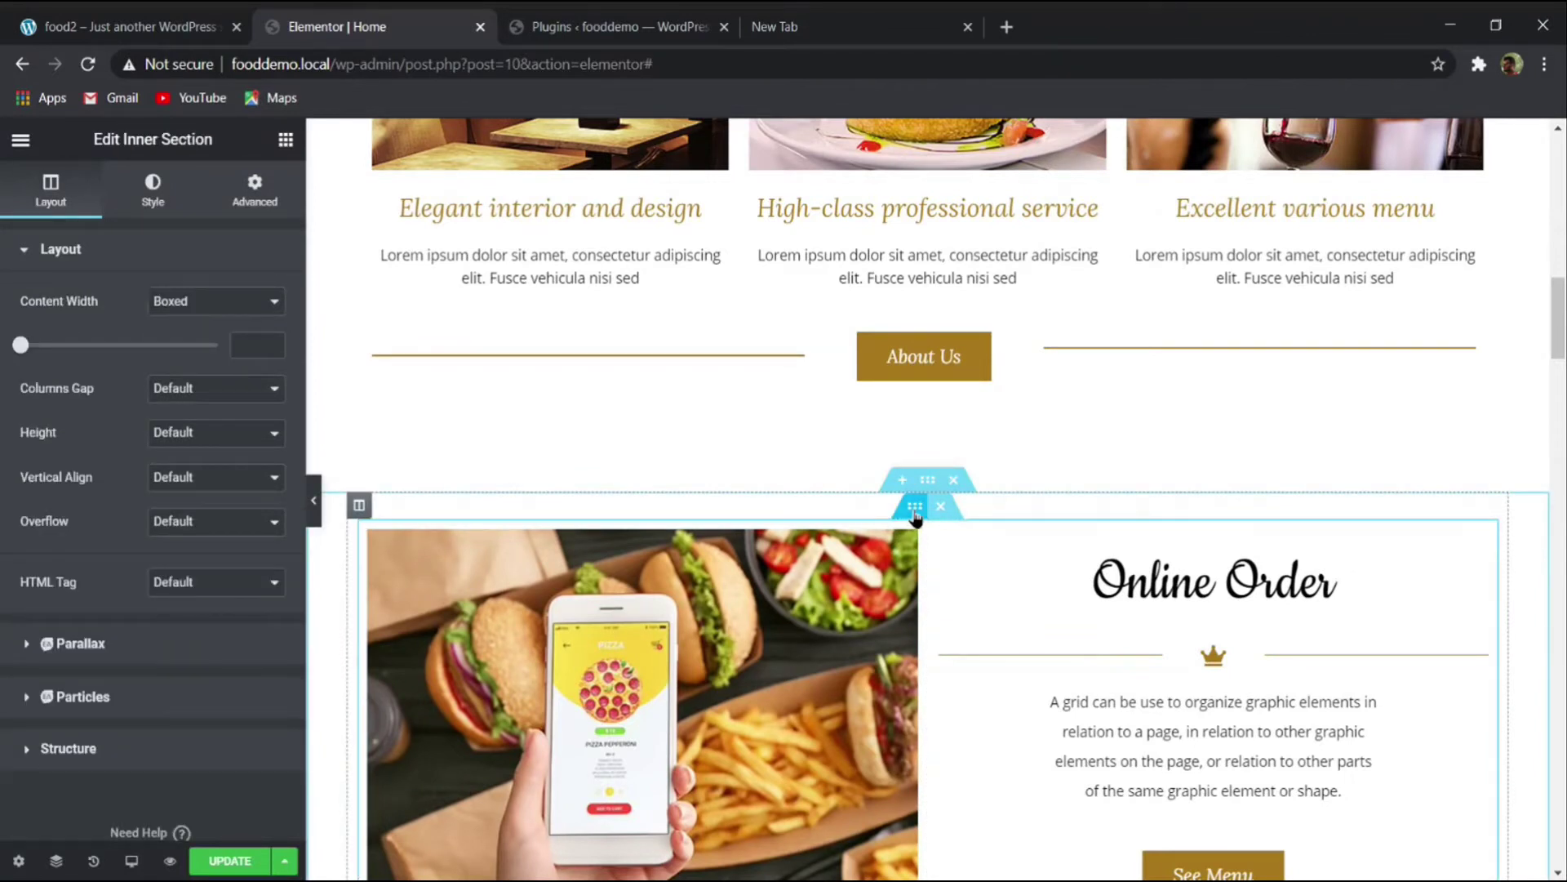
# Step: Apply a default box shadow to the Online Order section and preview it against the demo
pyautogui.click(155, 191)
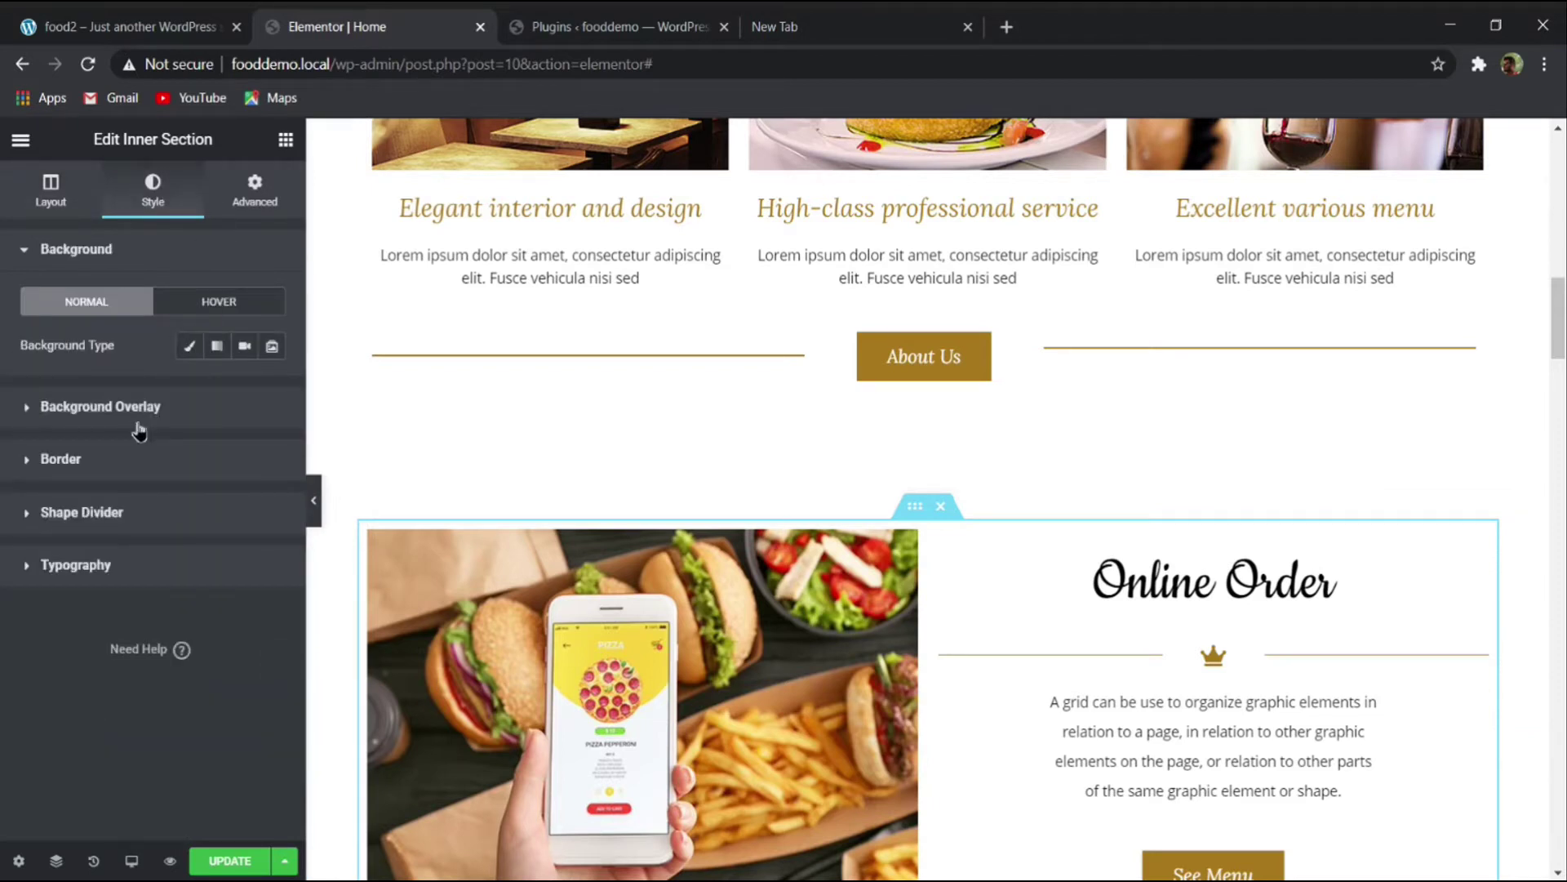
pyautogui.click(109, 462)
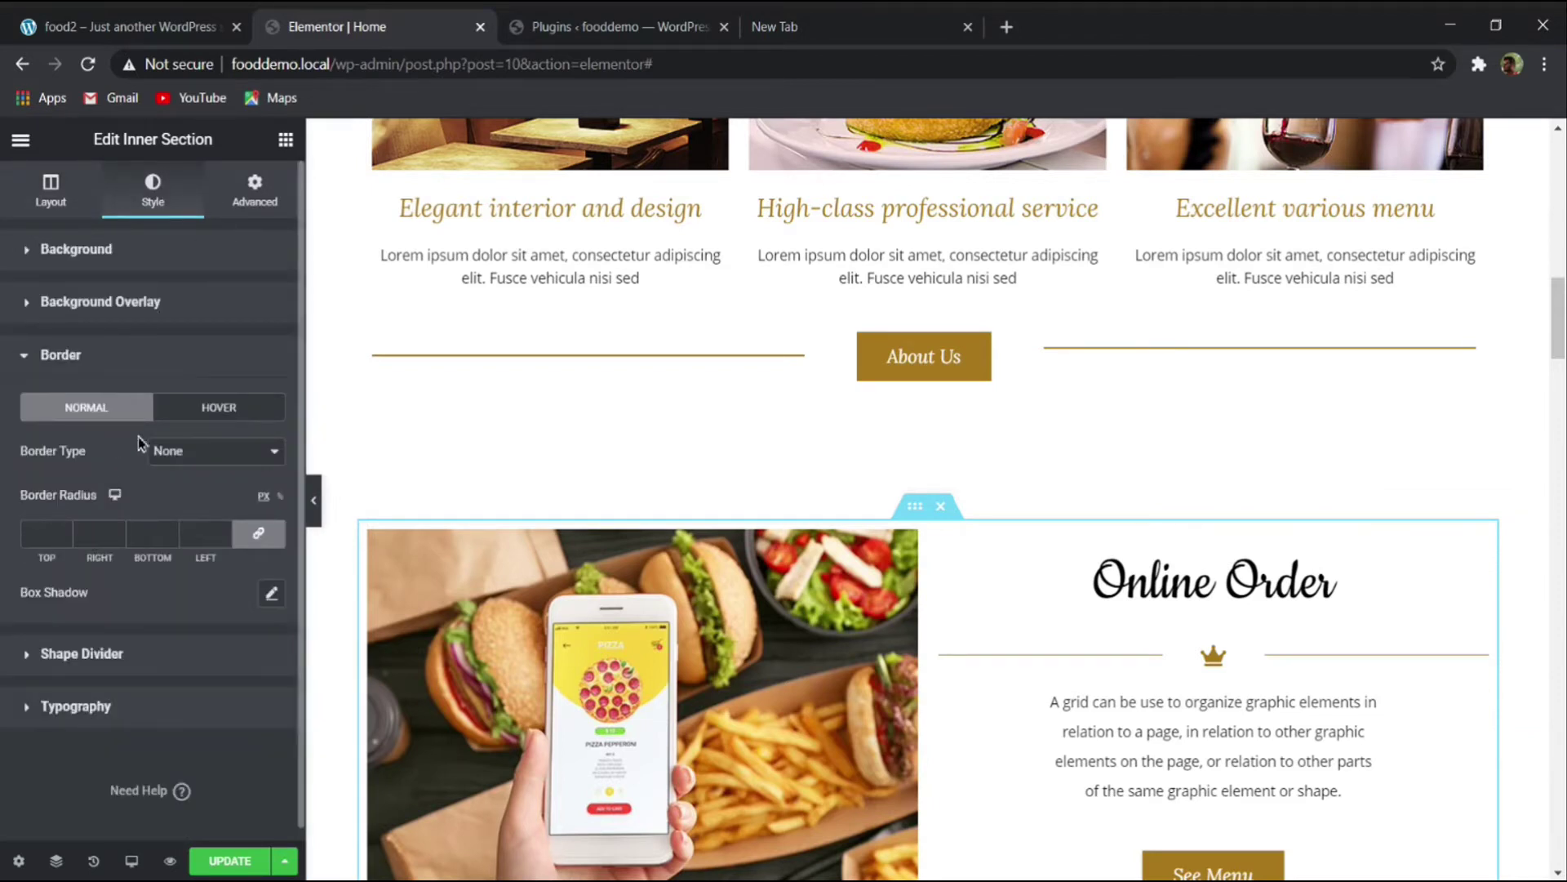
pyautogui.click(272, 596)
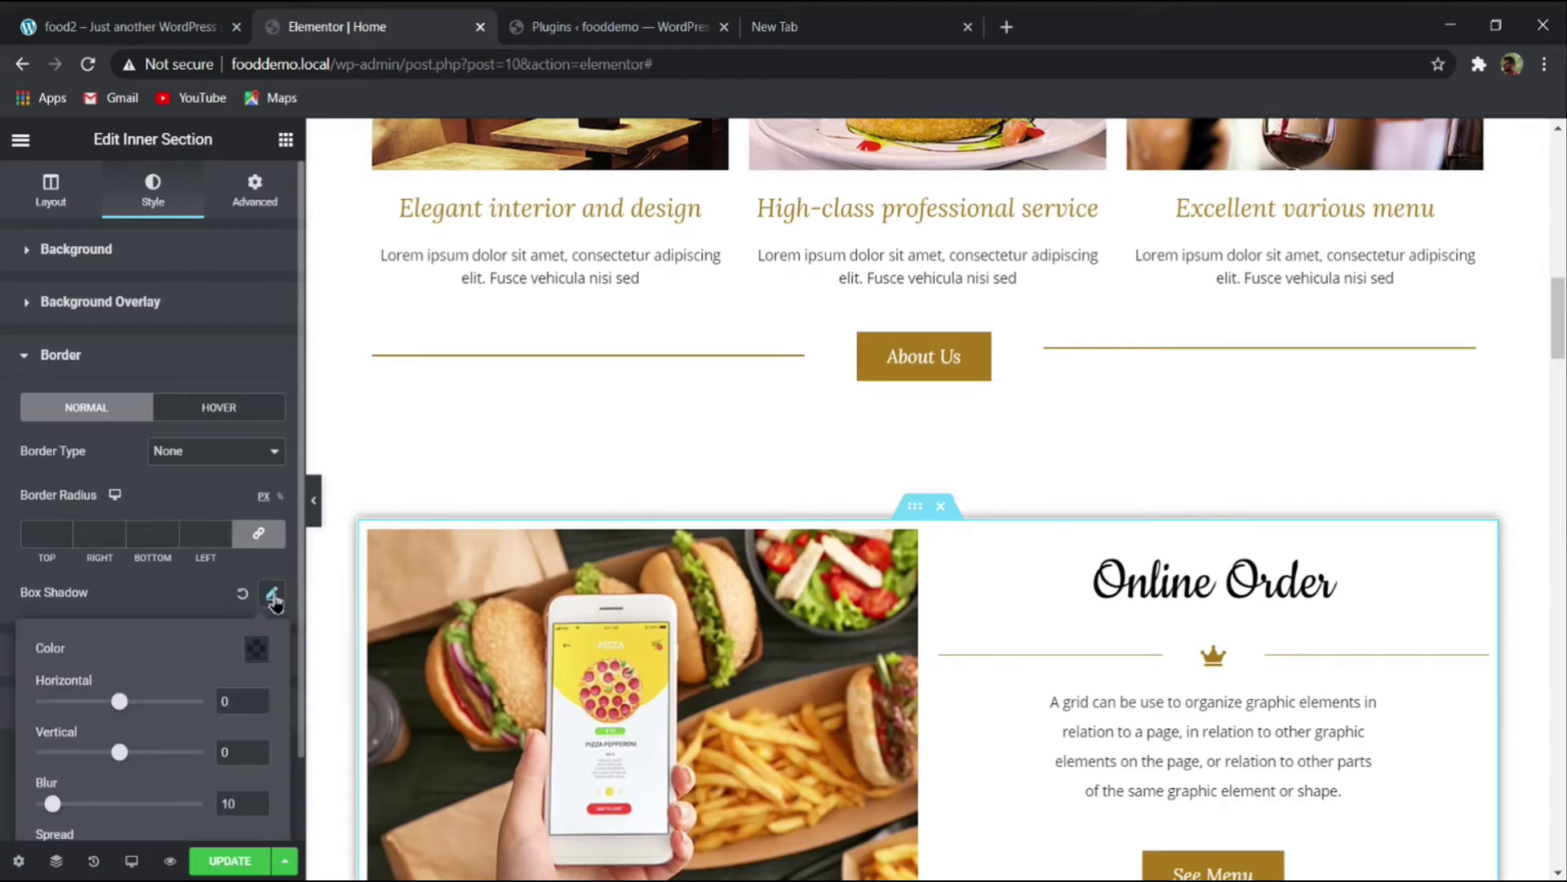
pyautogui.click(320, 529)
pyautogui.click(315, 502)
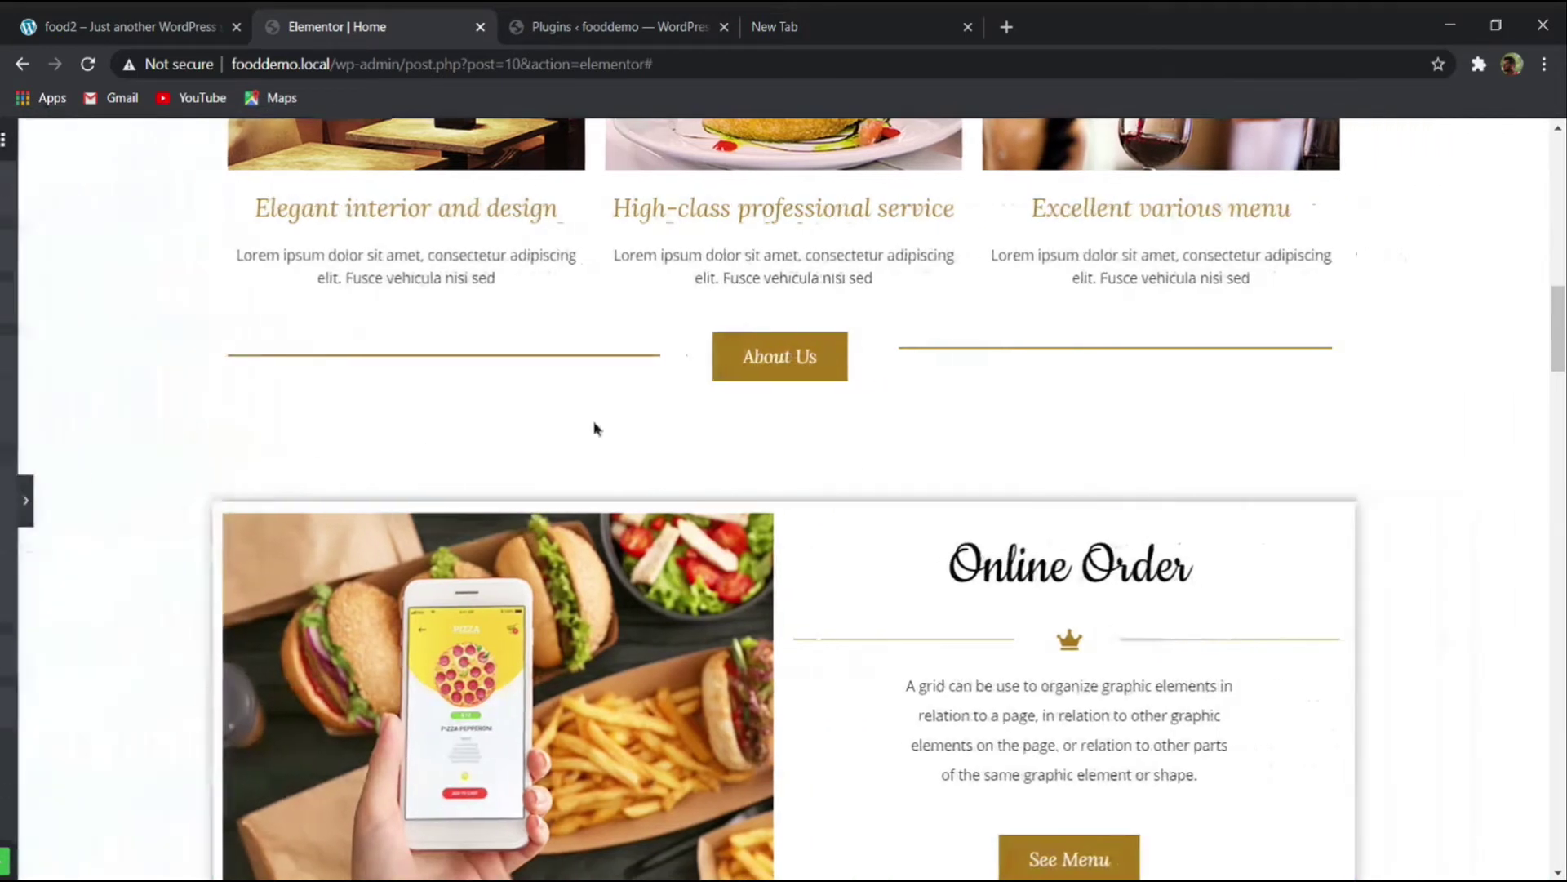
pyautogui.scroll(-8, 1270, 441)
pyautogui.scroll(8, 1278, 445)
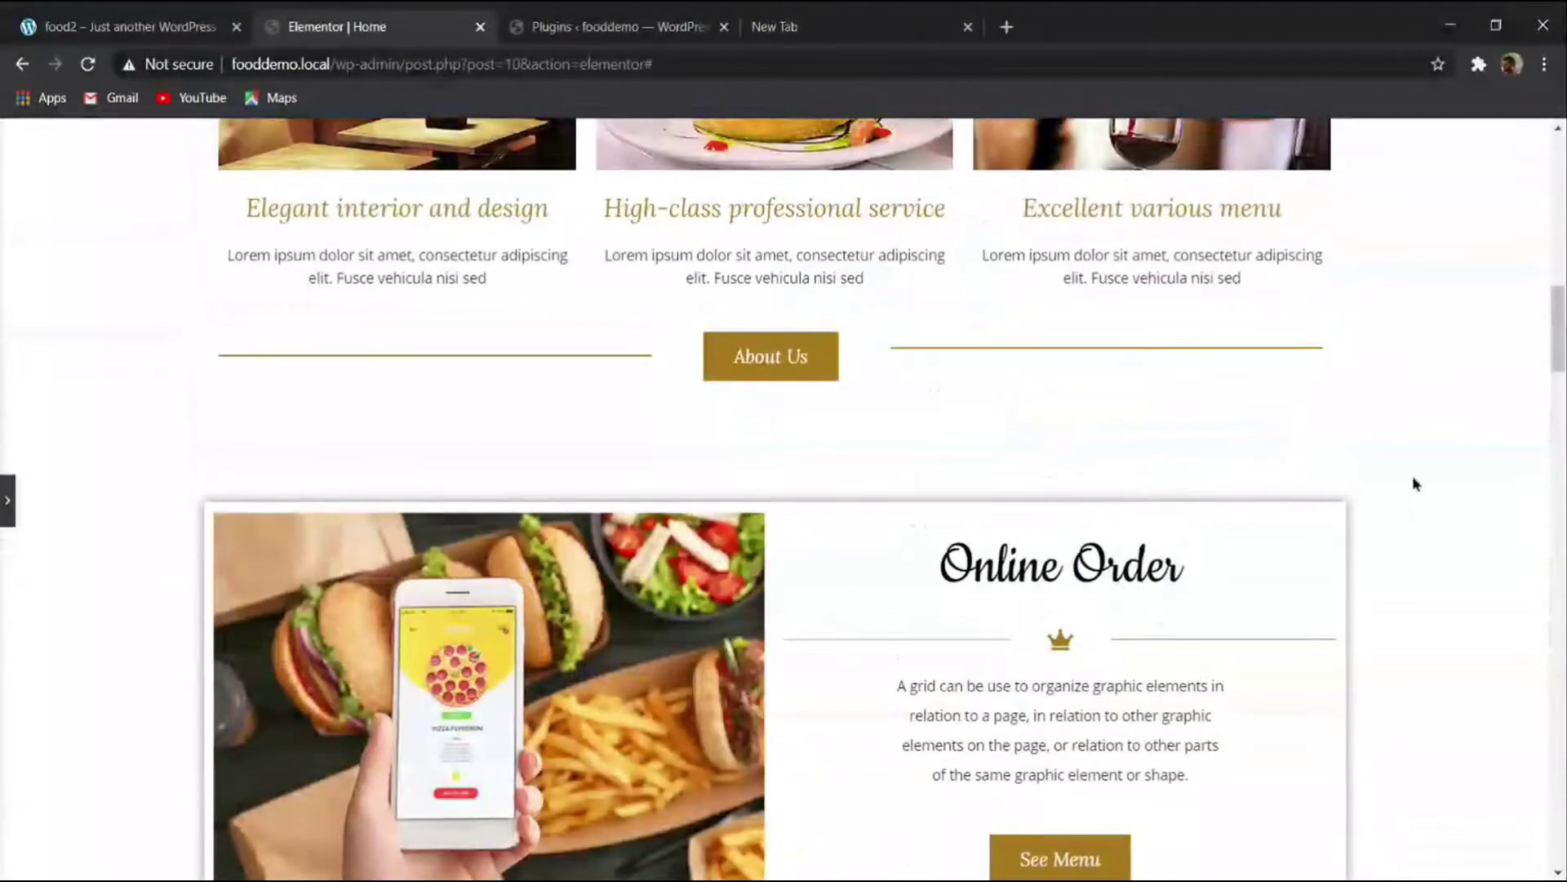
pyautogui.scroll(-3, 1553, 356)
pyautogui.scroll(1, 1553, 357)
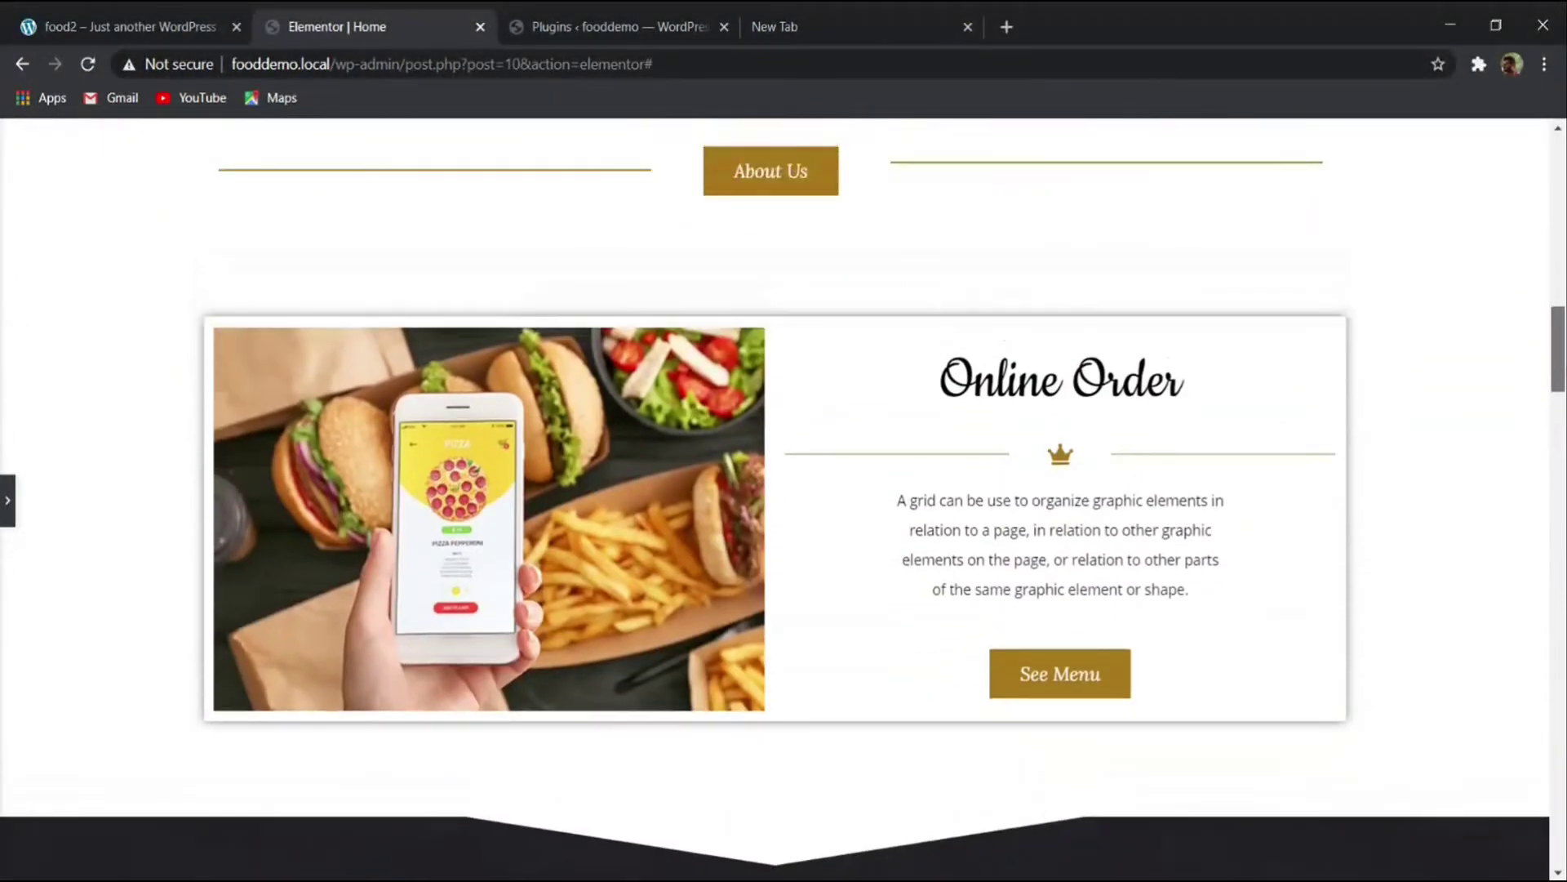
pyautogui.click(79, 18)
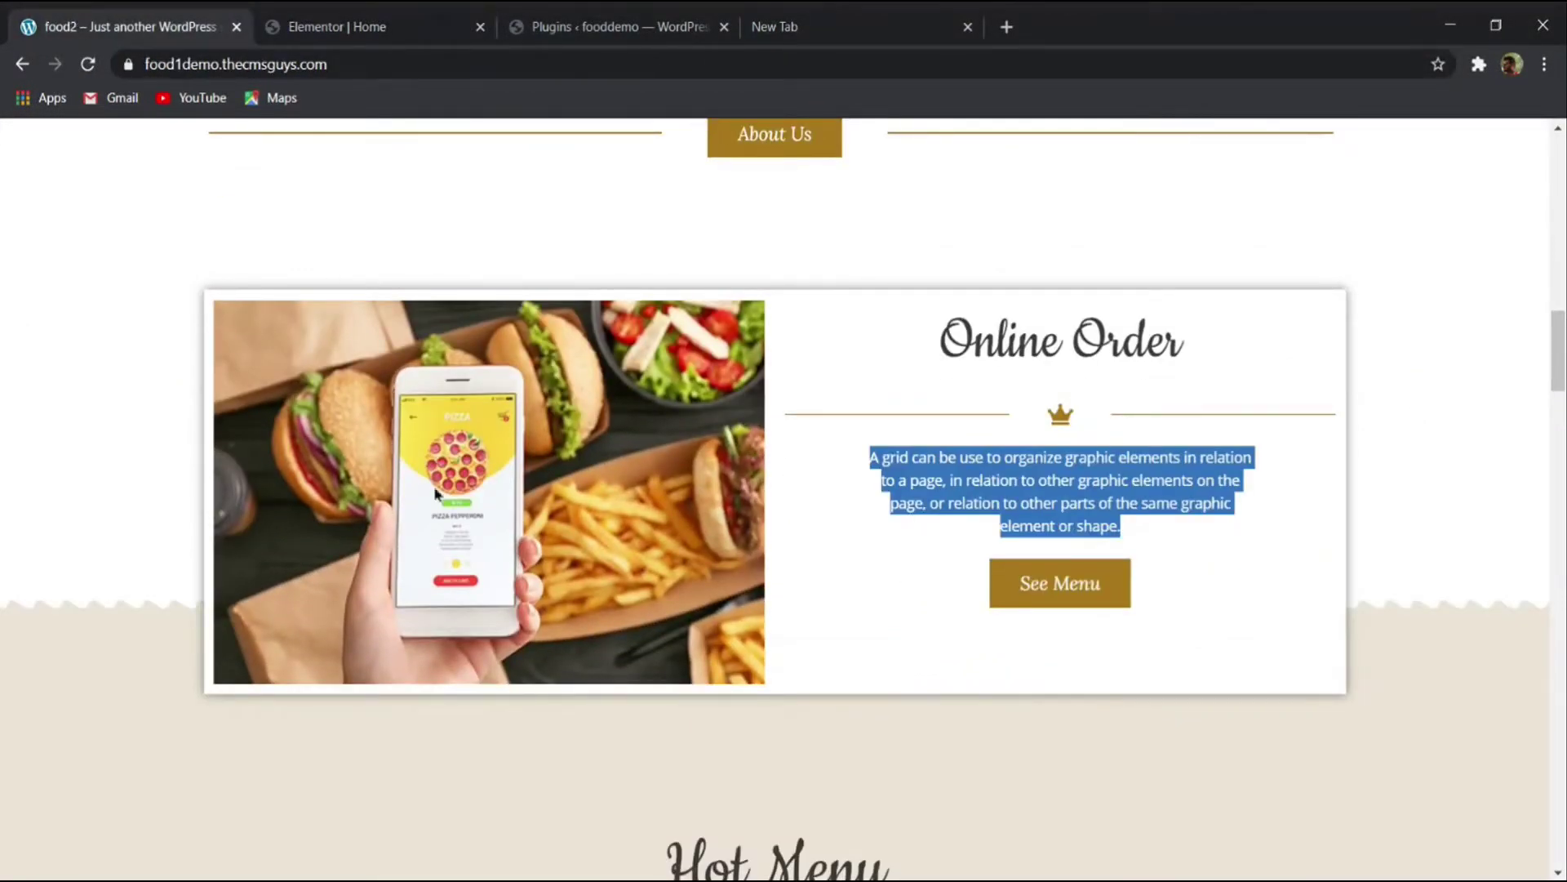
# Step: Compare the Elementor page with the demo's Hot Menu area, selecting its heading text
pyautogui.scroll(-8, 456, 512)
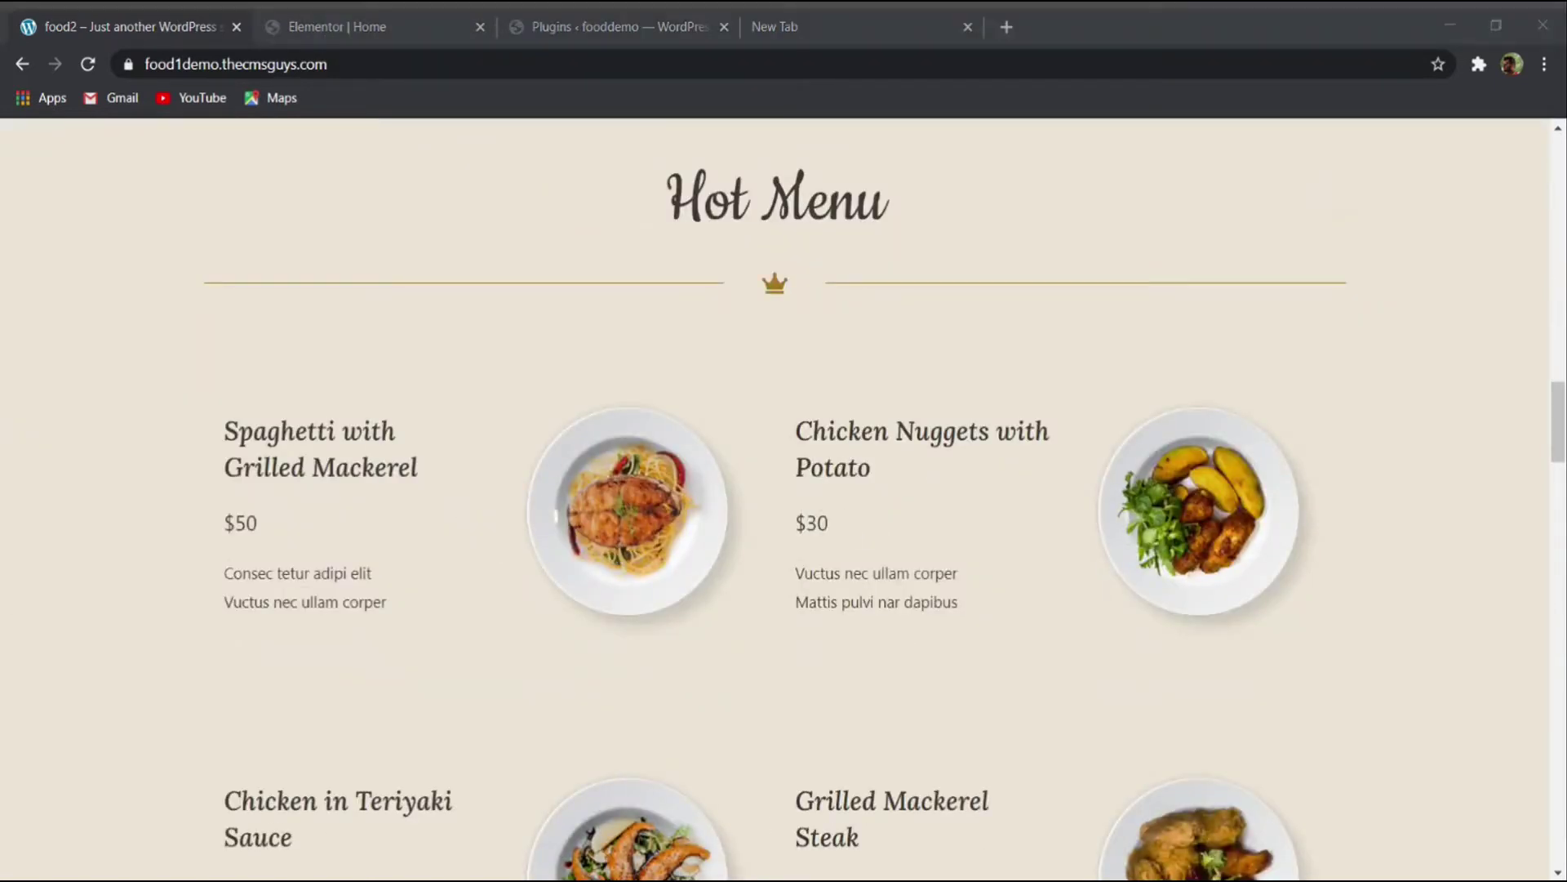
pyautogui.moveTo(1557, 418); pyautogui.dragTo(1559, 461)
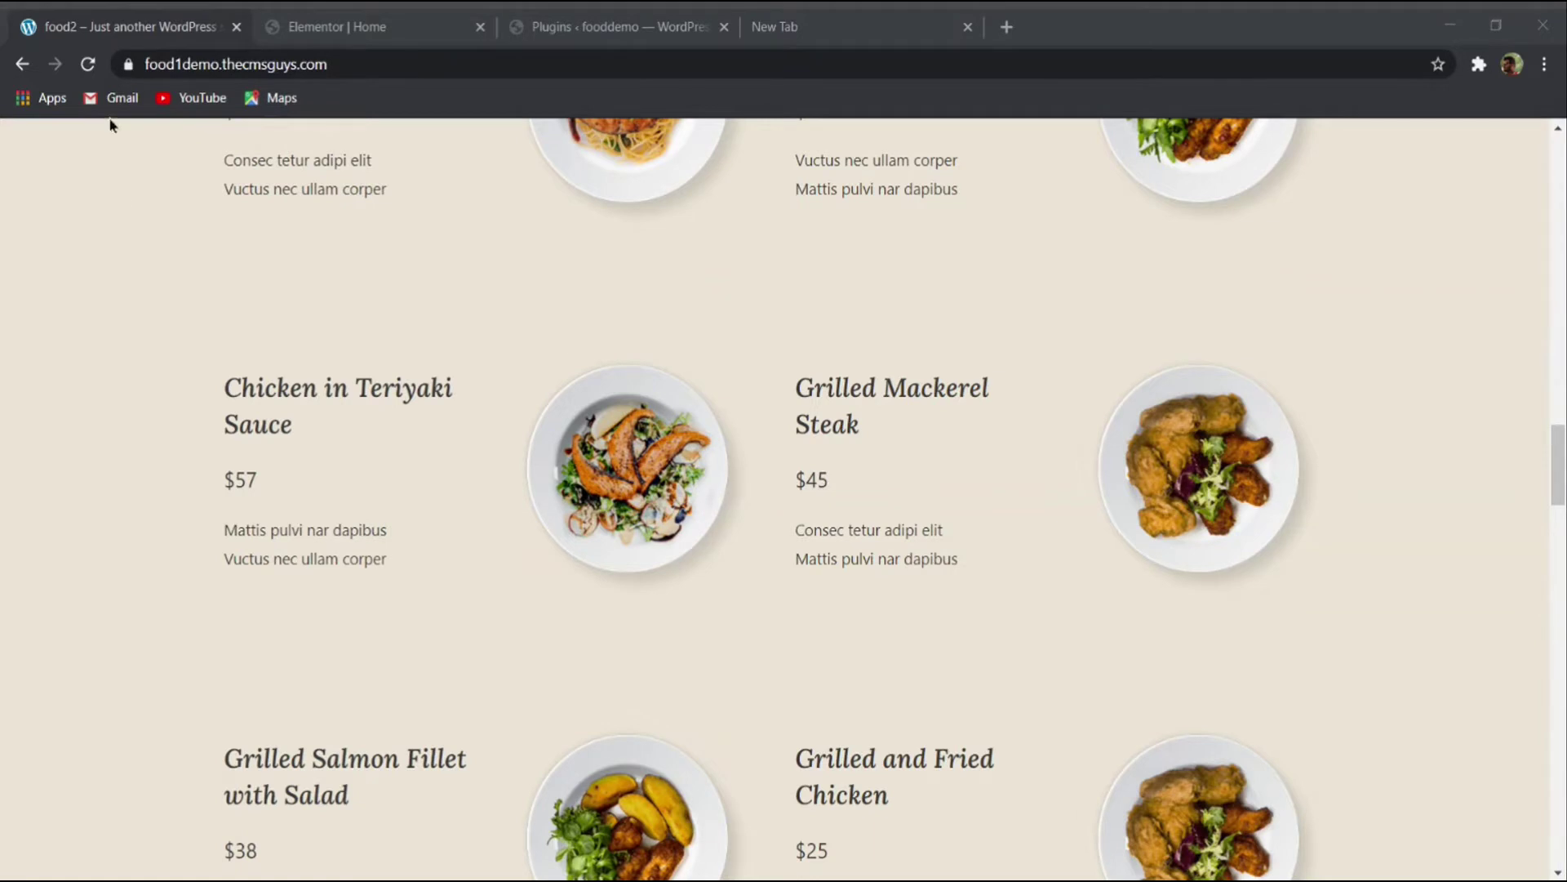
pyautogui.scroll(8, 193, 343)
pyautogui.click(363, 24)
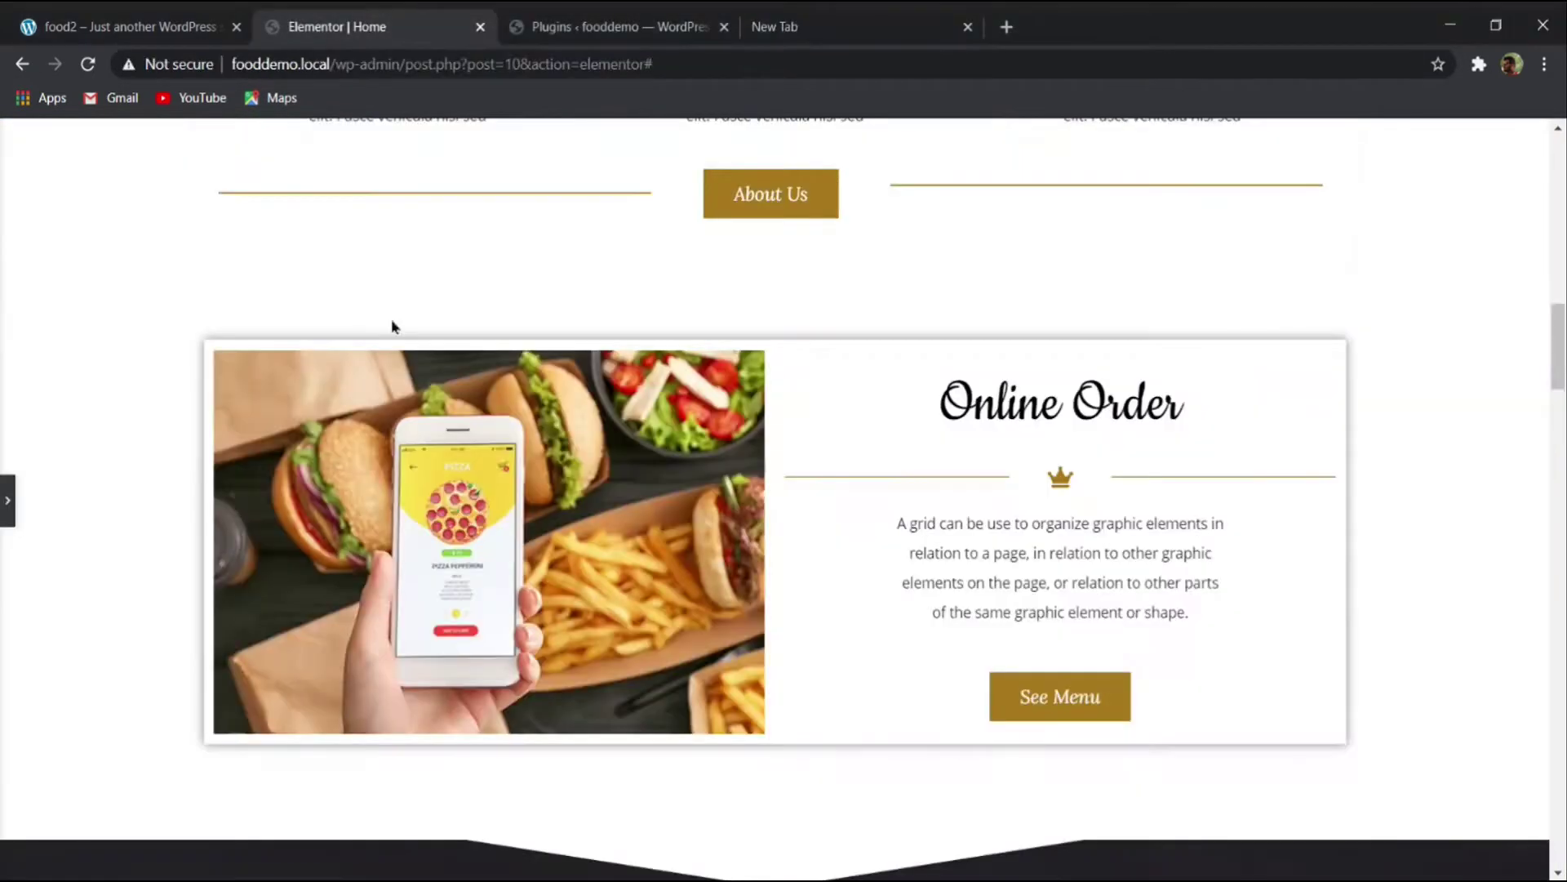
pyautogui.click(115, 23)
pyautogui.moveTo(898, 466); pyautogui.dragTo(651, 464)
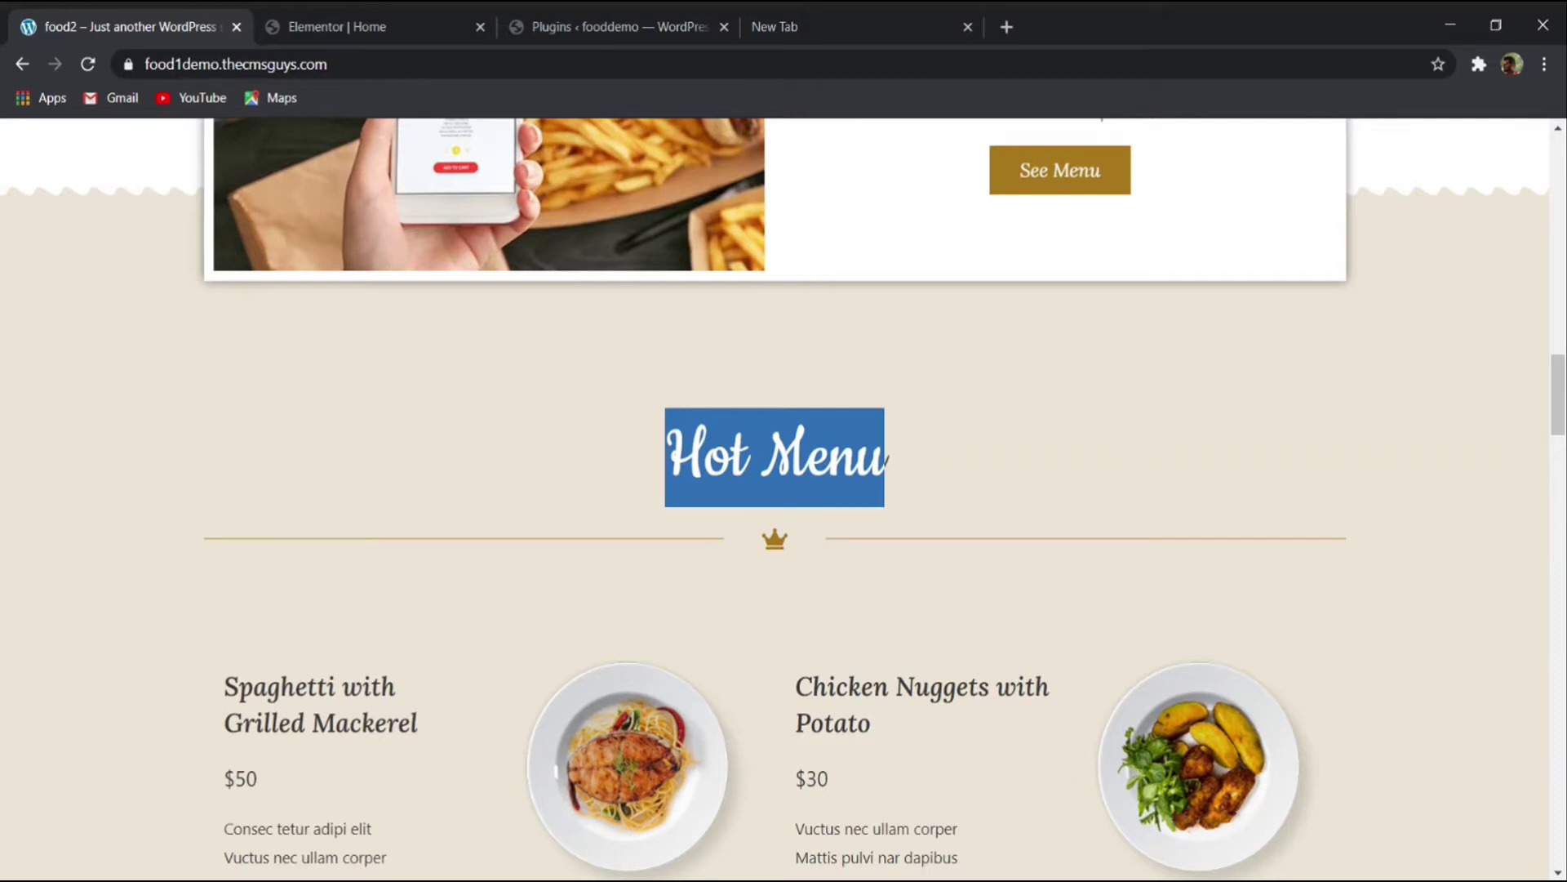
pyautogui.click(327, 18)
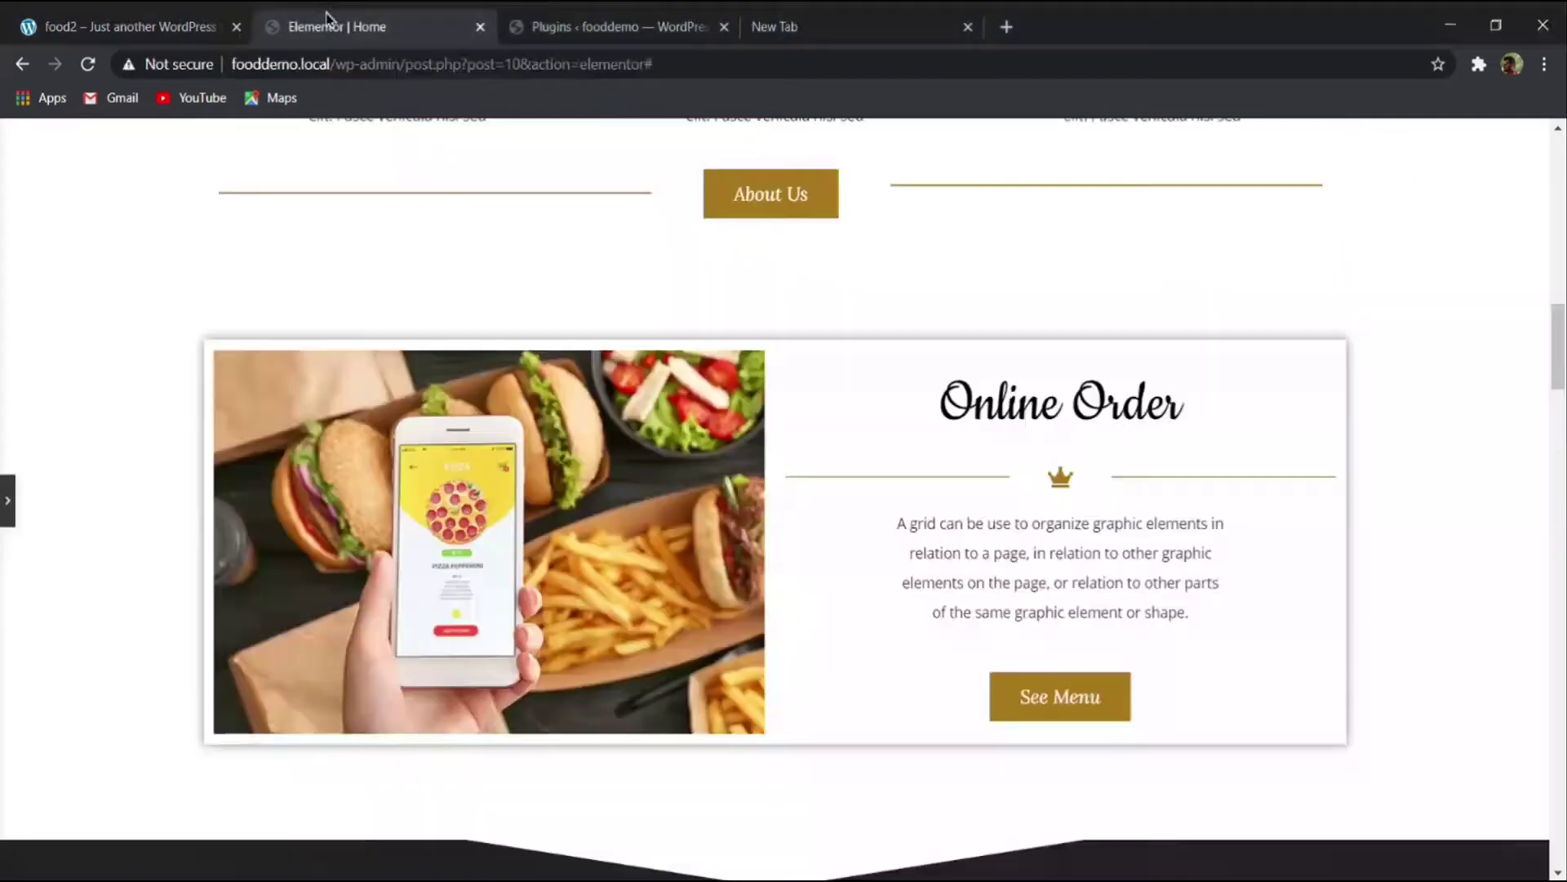
pyautogui.scroll(-8, 747, 412)
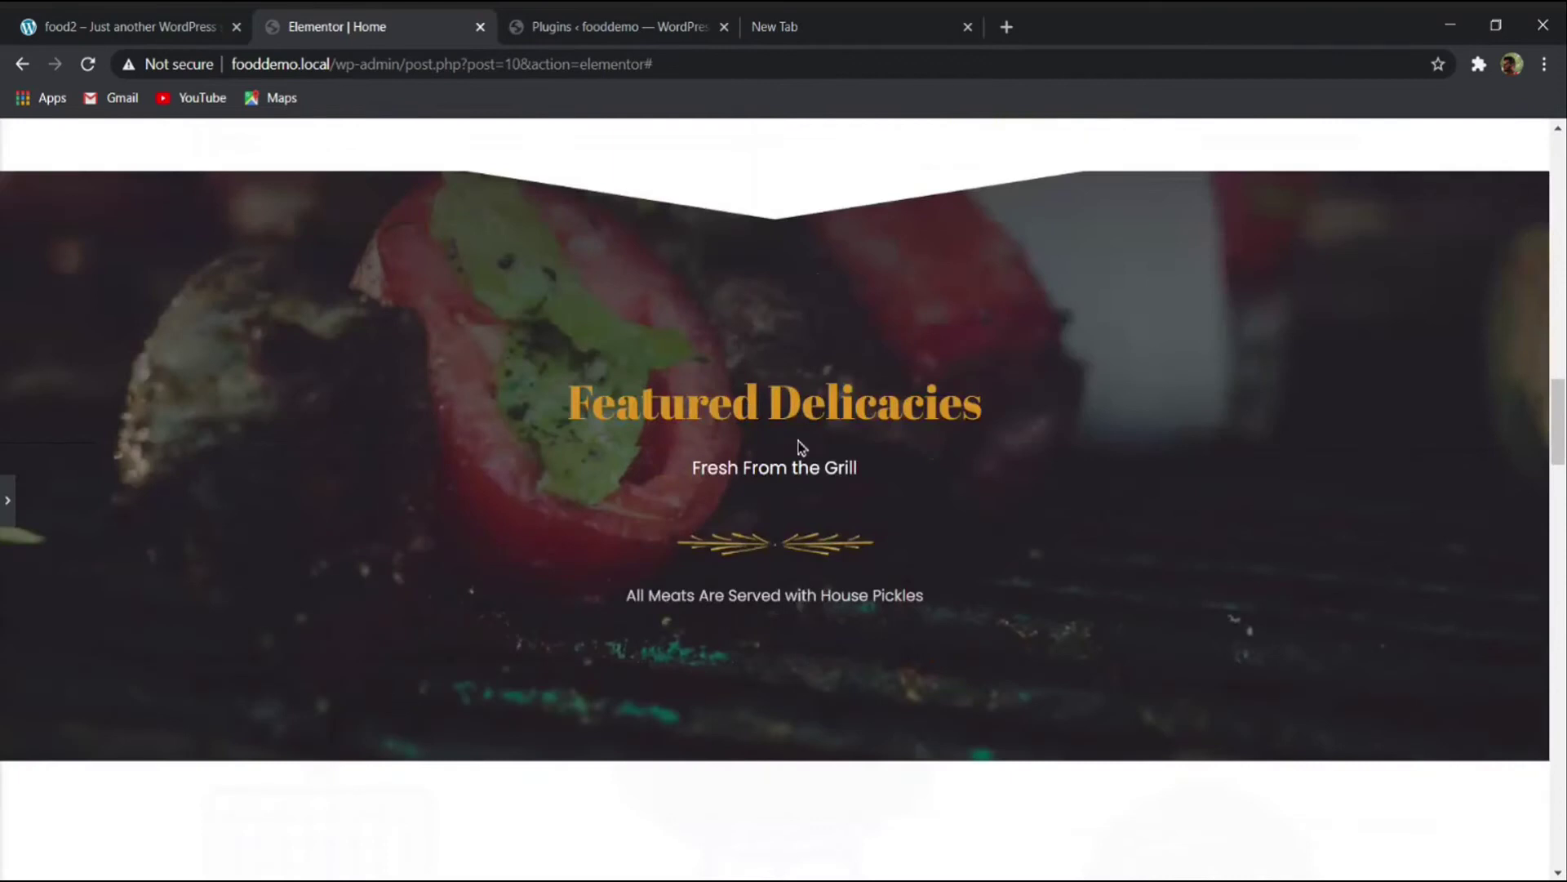
pyautogui.scroll(8, 801, 446)
# Step: Restore the editing panel and check the Online Order card against the demo again
pyautogui.hotkey('ctrl', 'p')
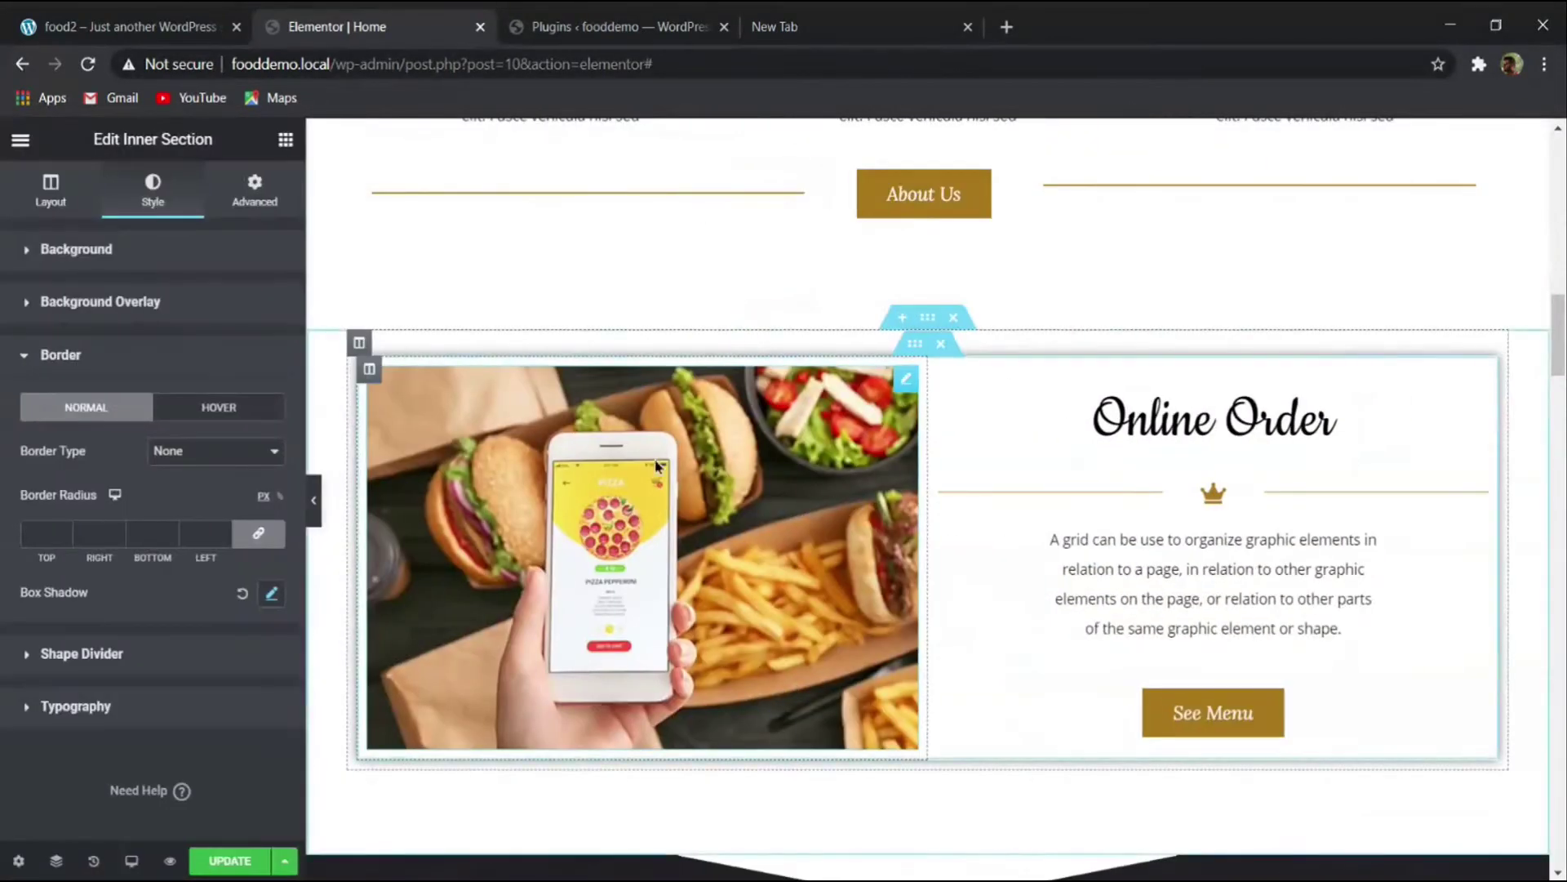
pyautogui.scroll(-5, 998, 549)
pyautogui.scroll(5, 934, 389)
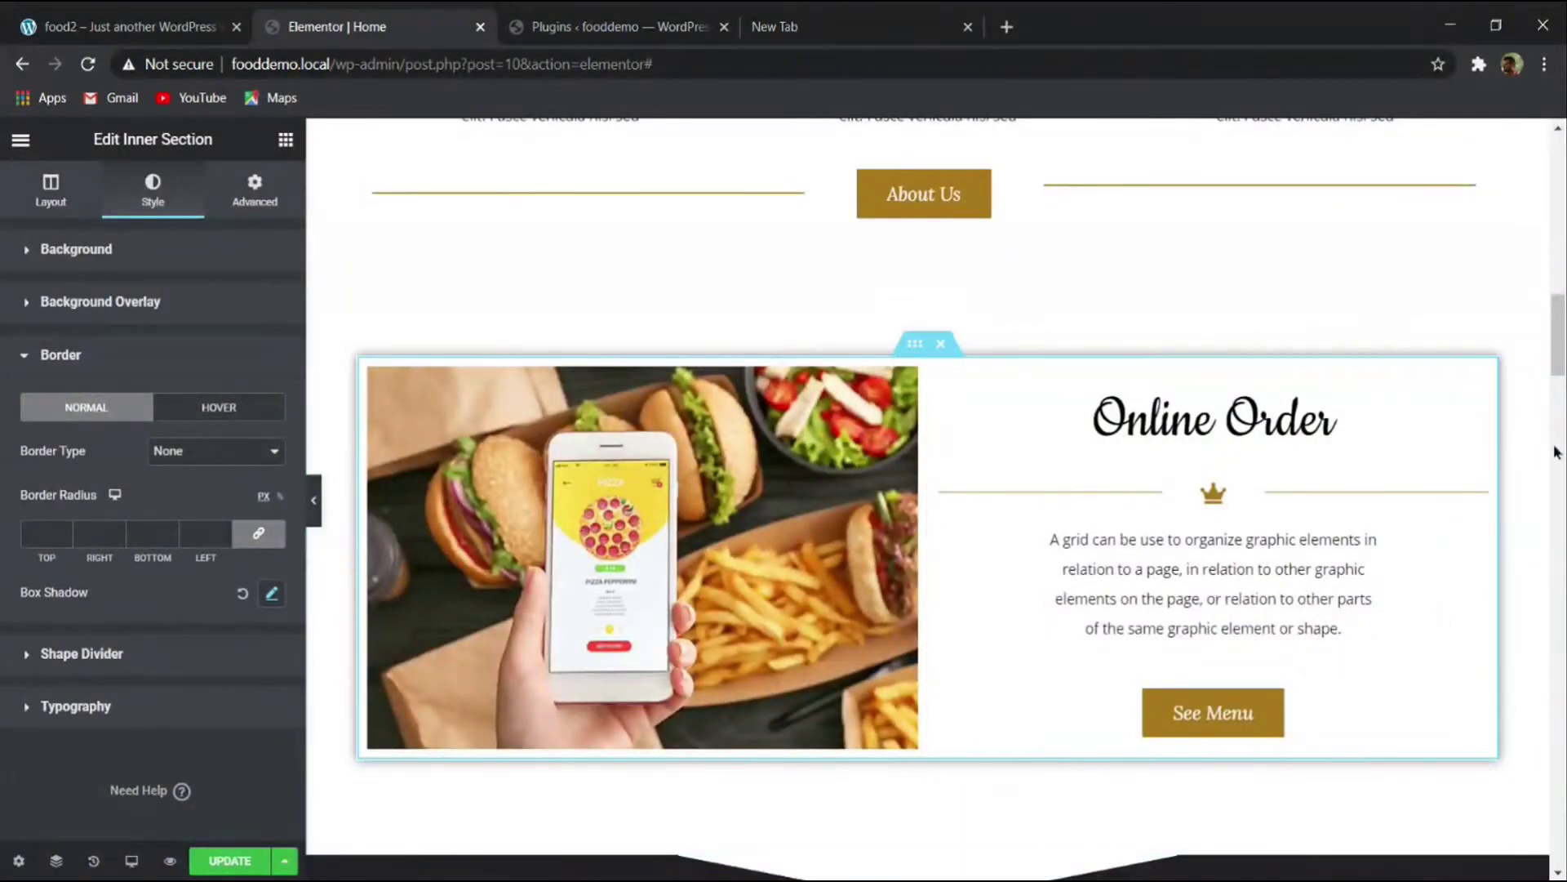
pyautogui.scroll(-7, 814, 395)
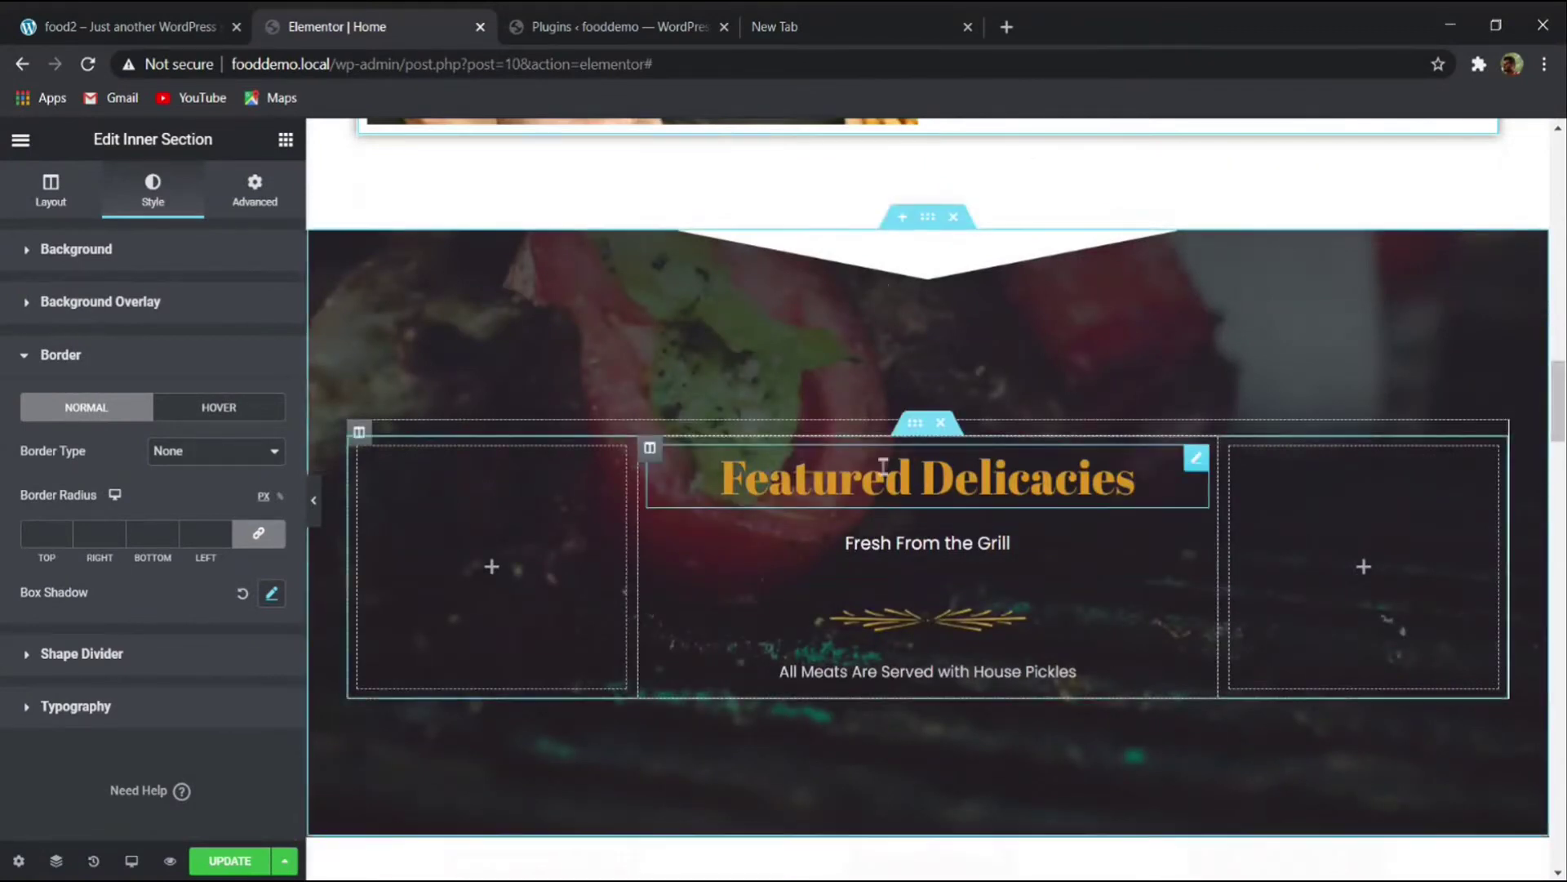
pyautogui.click(123, 26)
pyautogui.scroll(-14, 1306, 416)
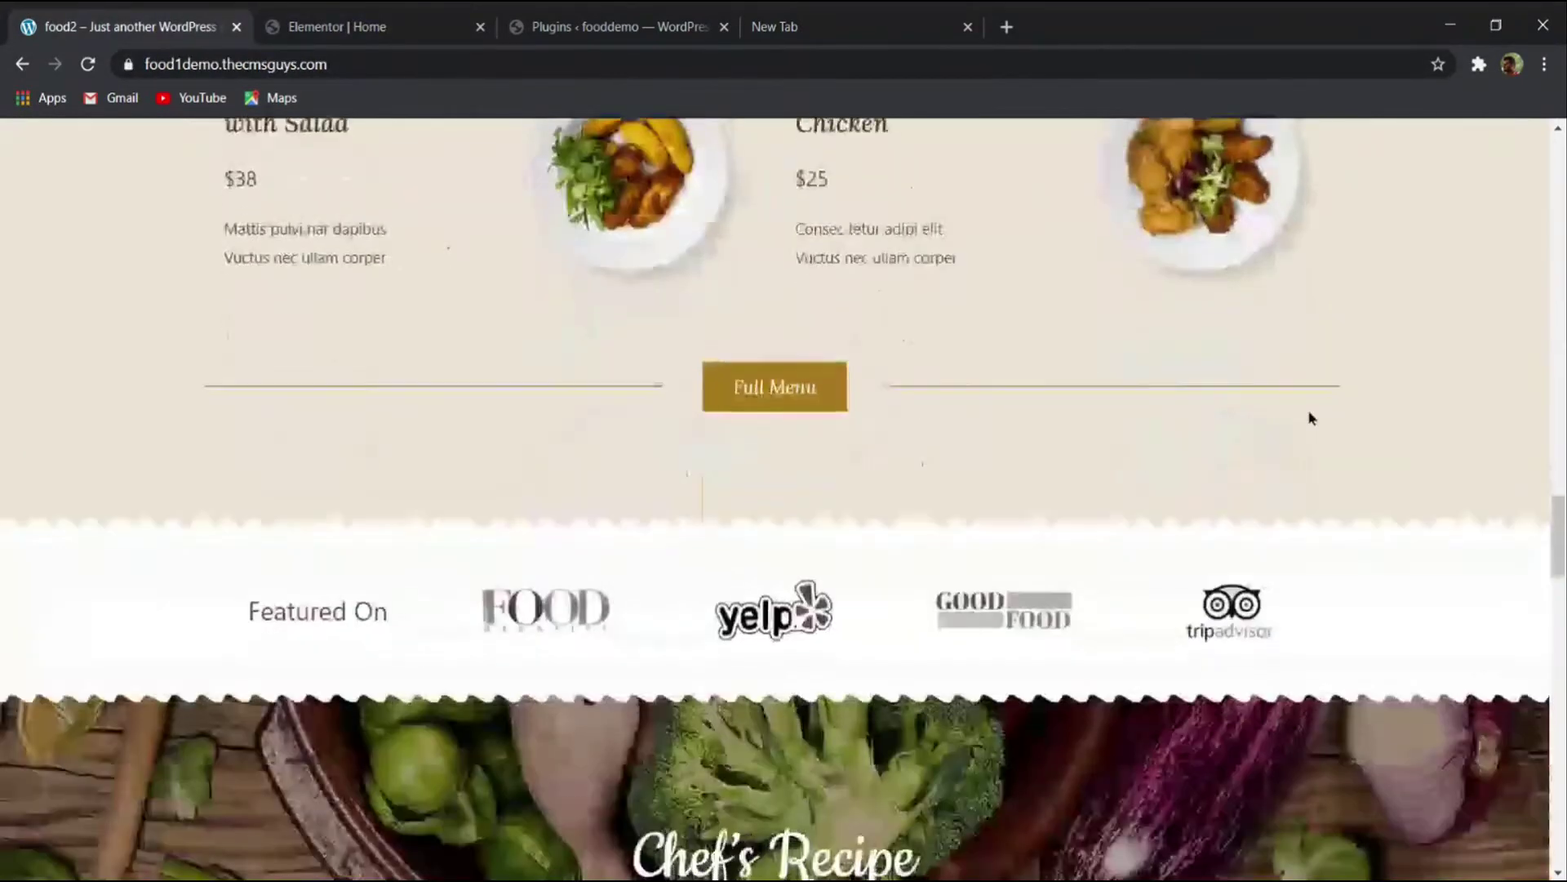
pyautogui.scroll(7, 1287, 434)
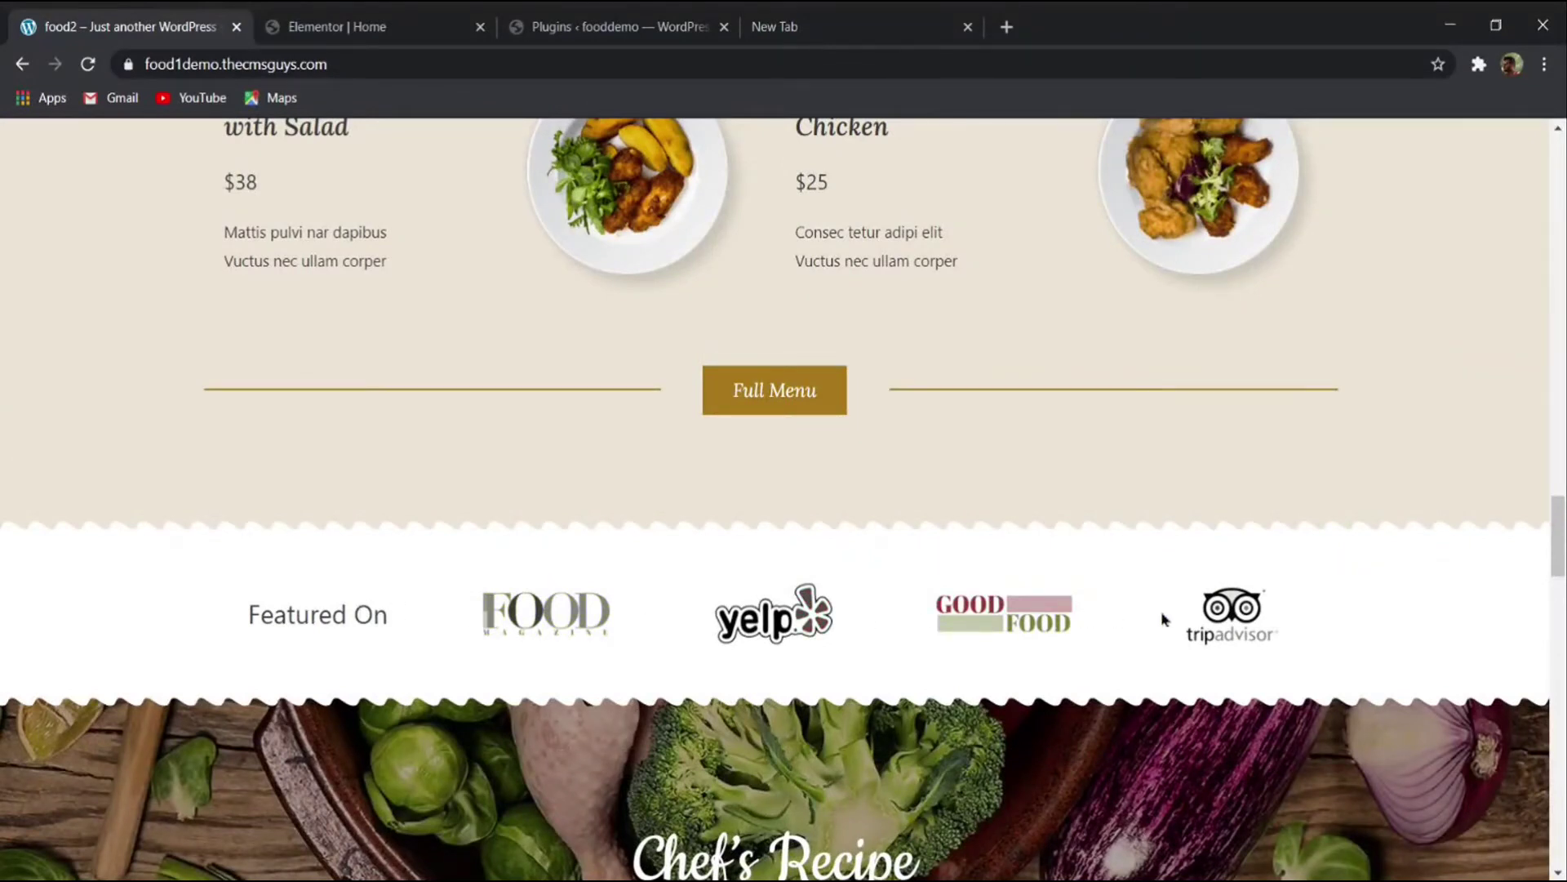
pyautogui.click(455, 38)
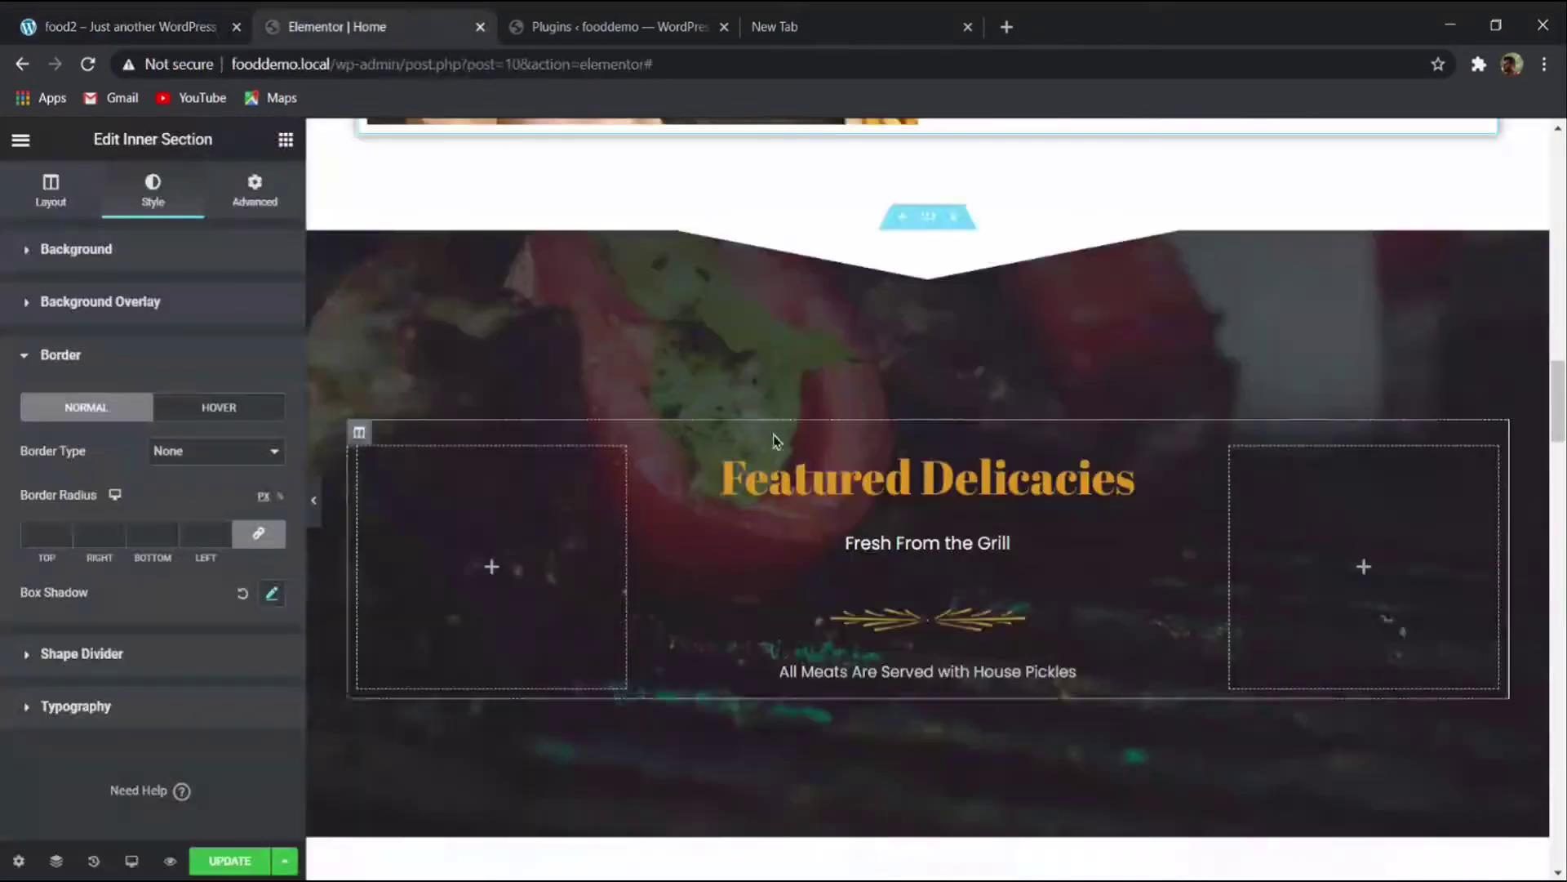
pyautogui.scroll(15, 842, 523)
pyautogui.scroll(-12, 936, 566)
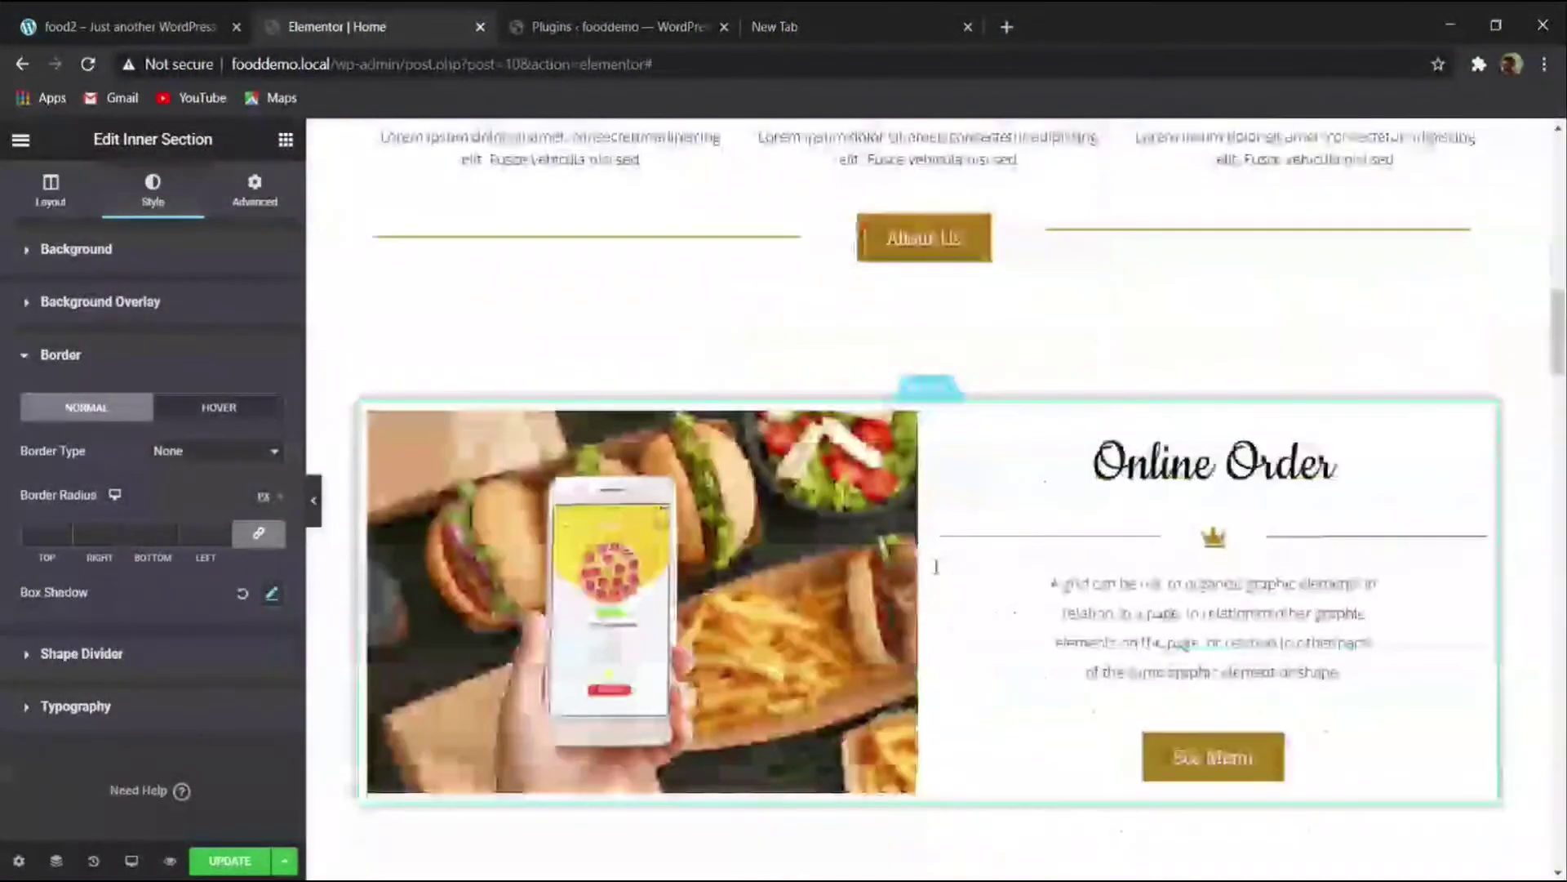
pyautogui.scroll(5, 926, 585)
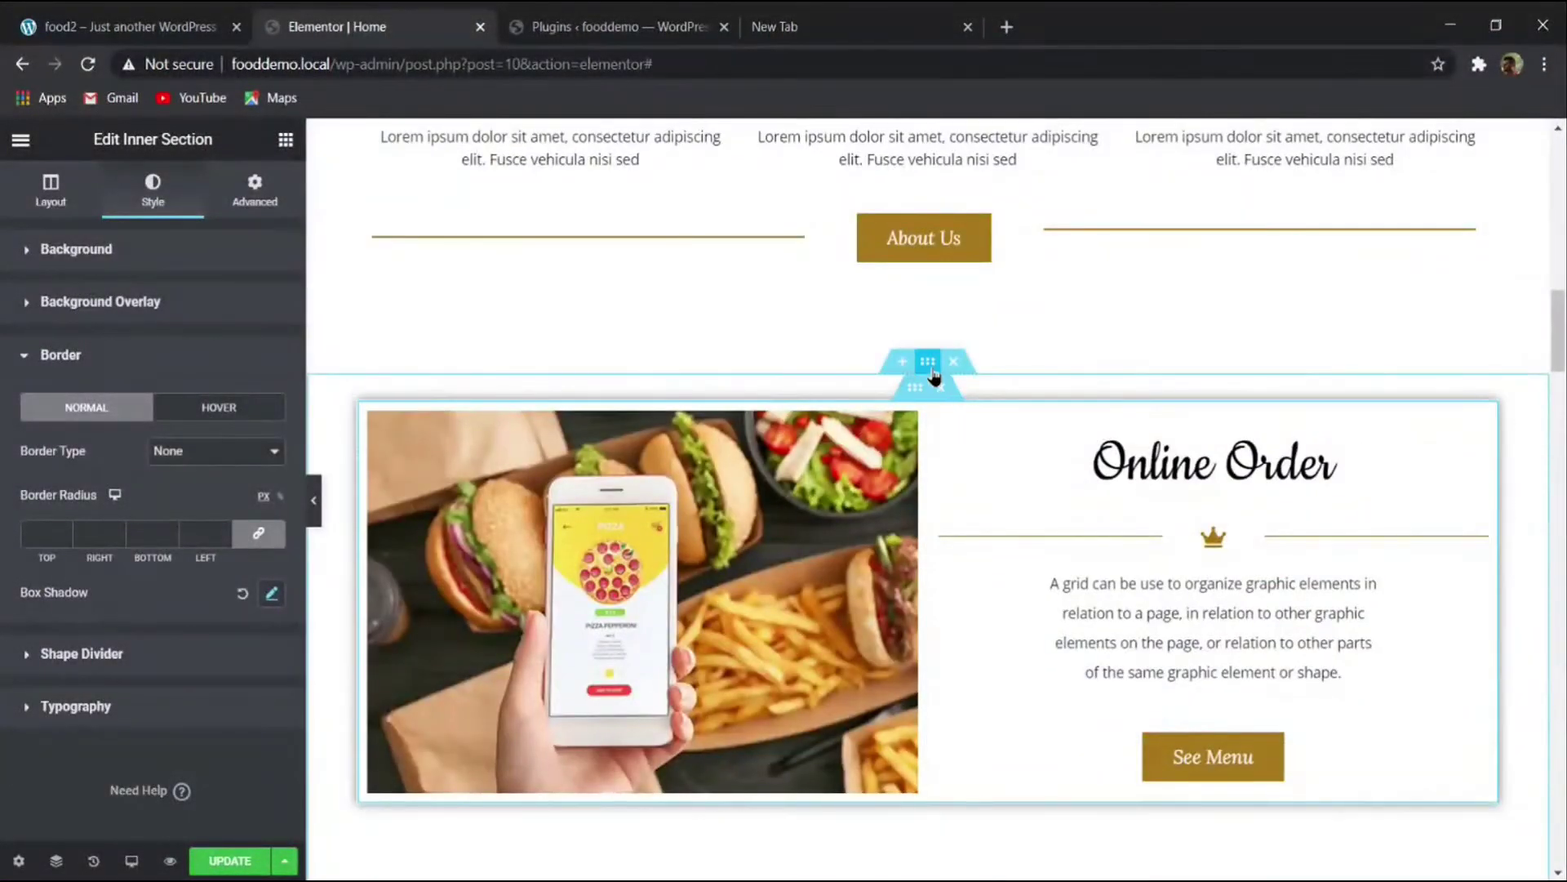
# Step: Save the Online Order section as a template named 'xyz'
pyautogui.click(935, 375)
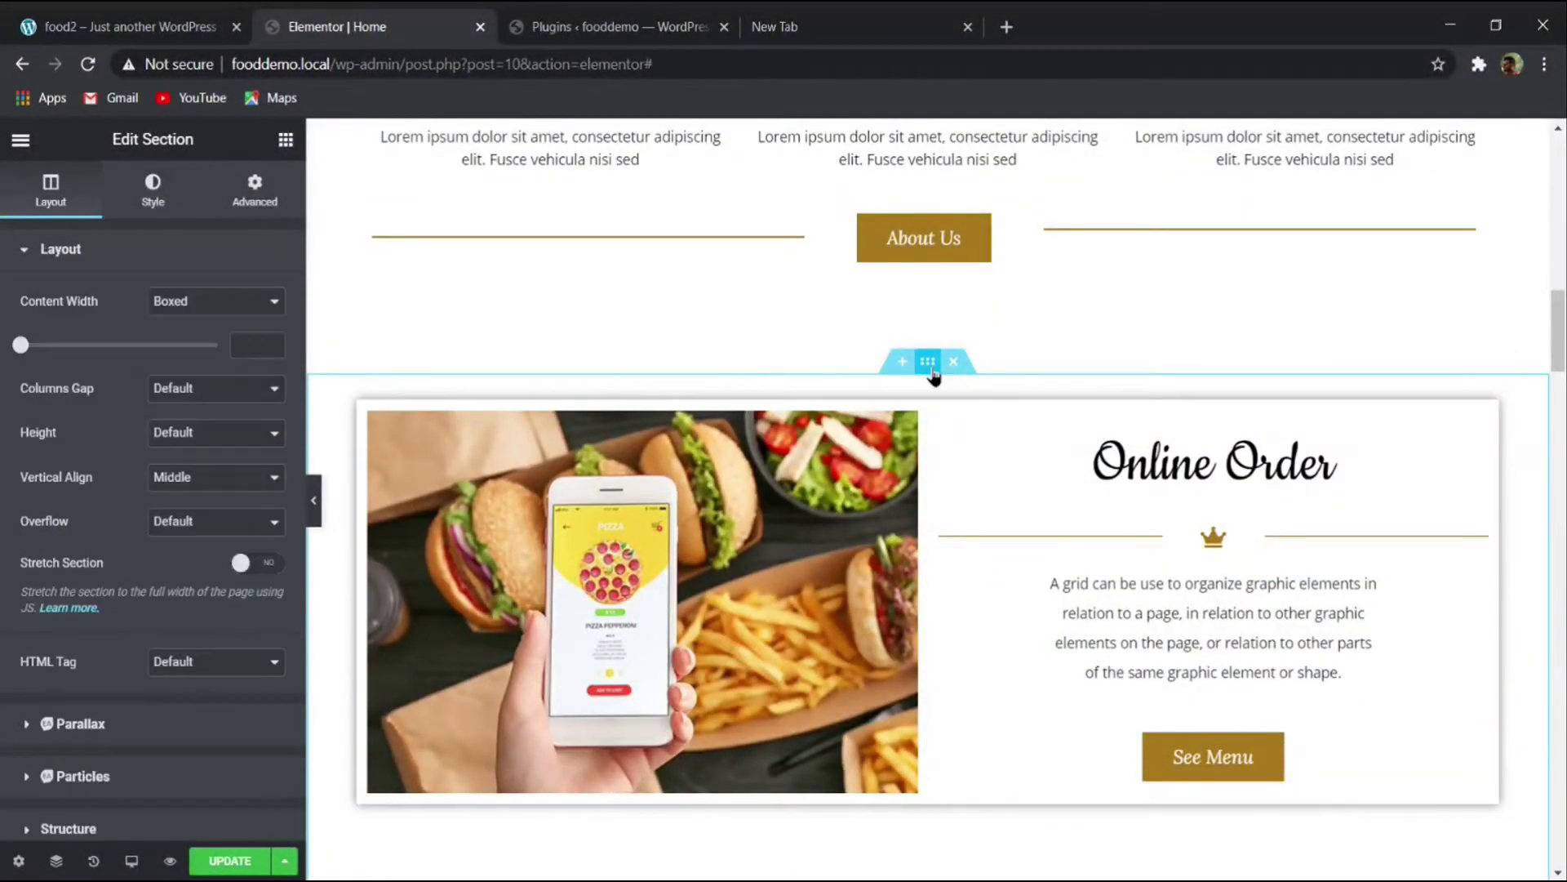
pyautogui.rightClick(933, 370)
pyautogui.click(990, 587)
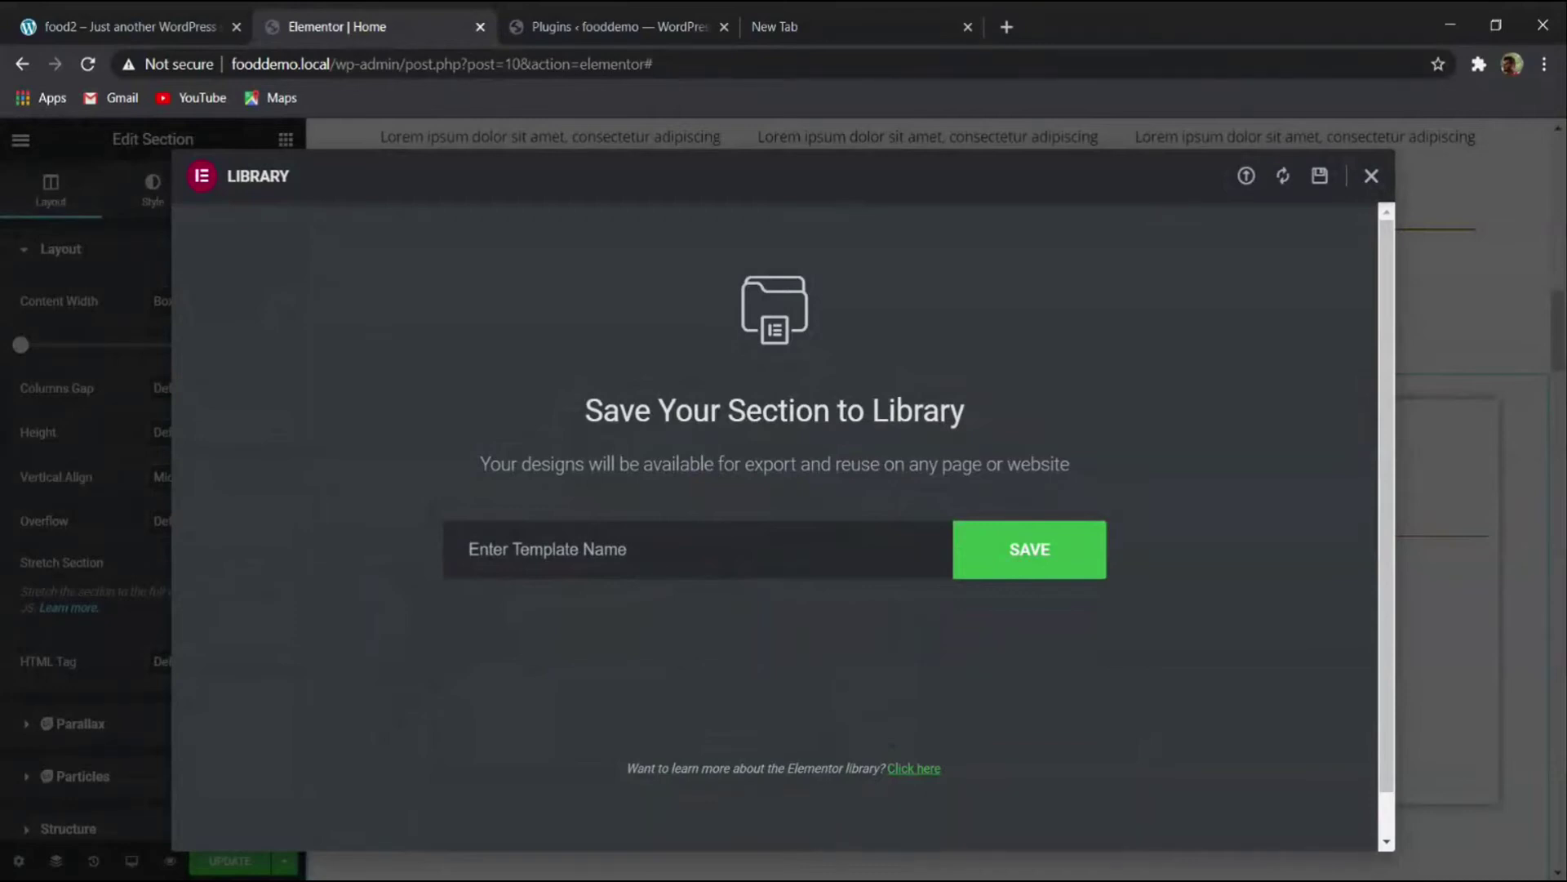
pyautogui.write('xyz')
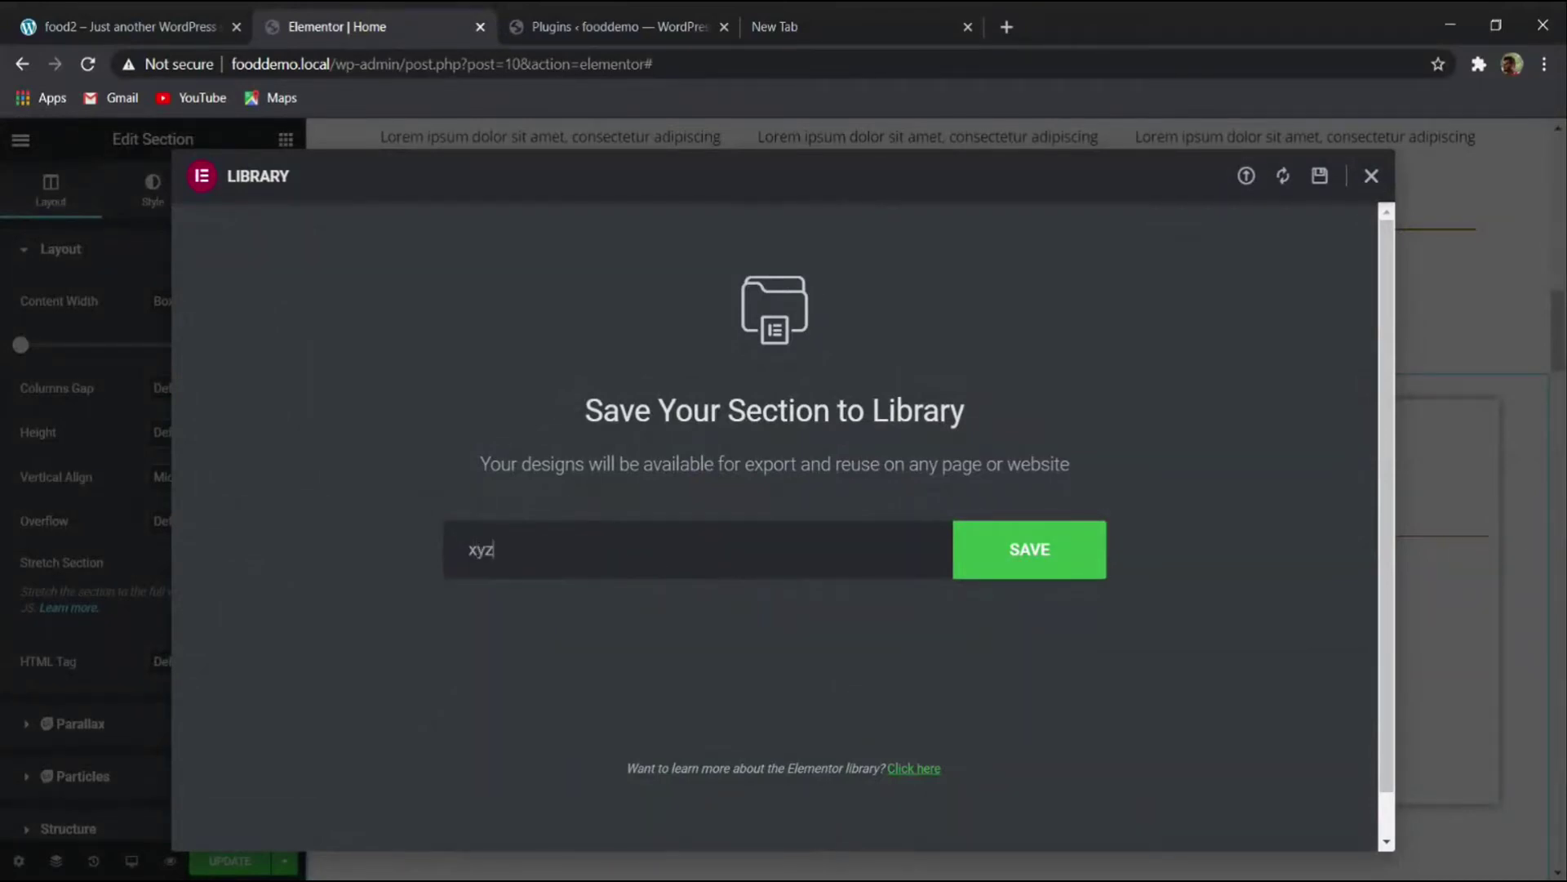
pyautogui.click(1052, 560)
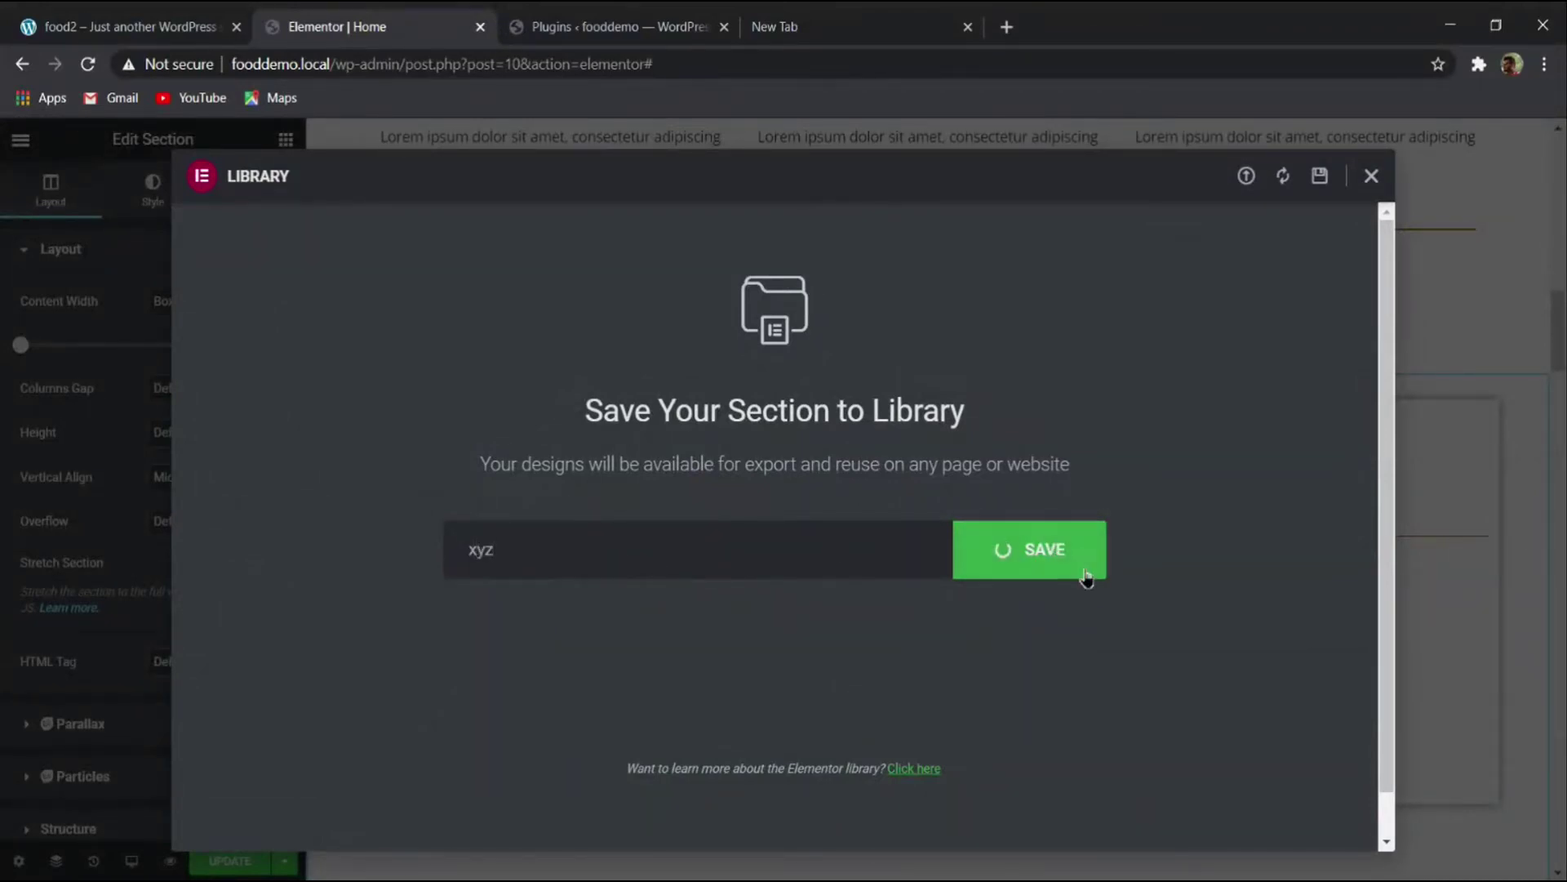
pyautogui.click(1366, 177)
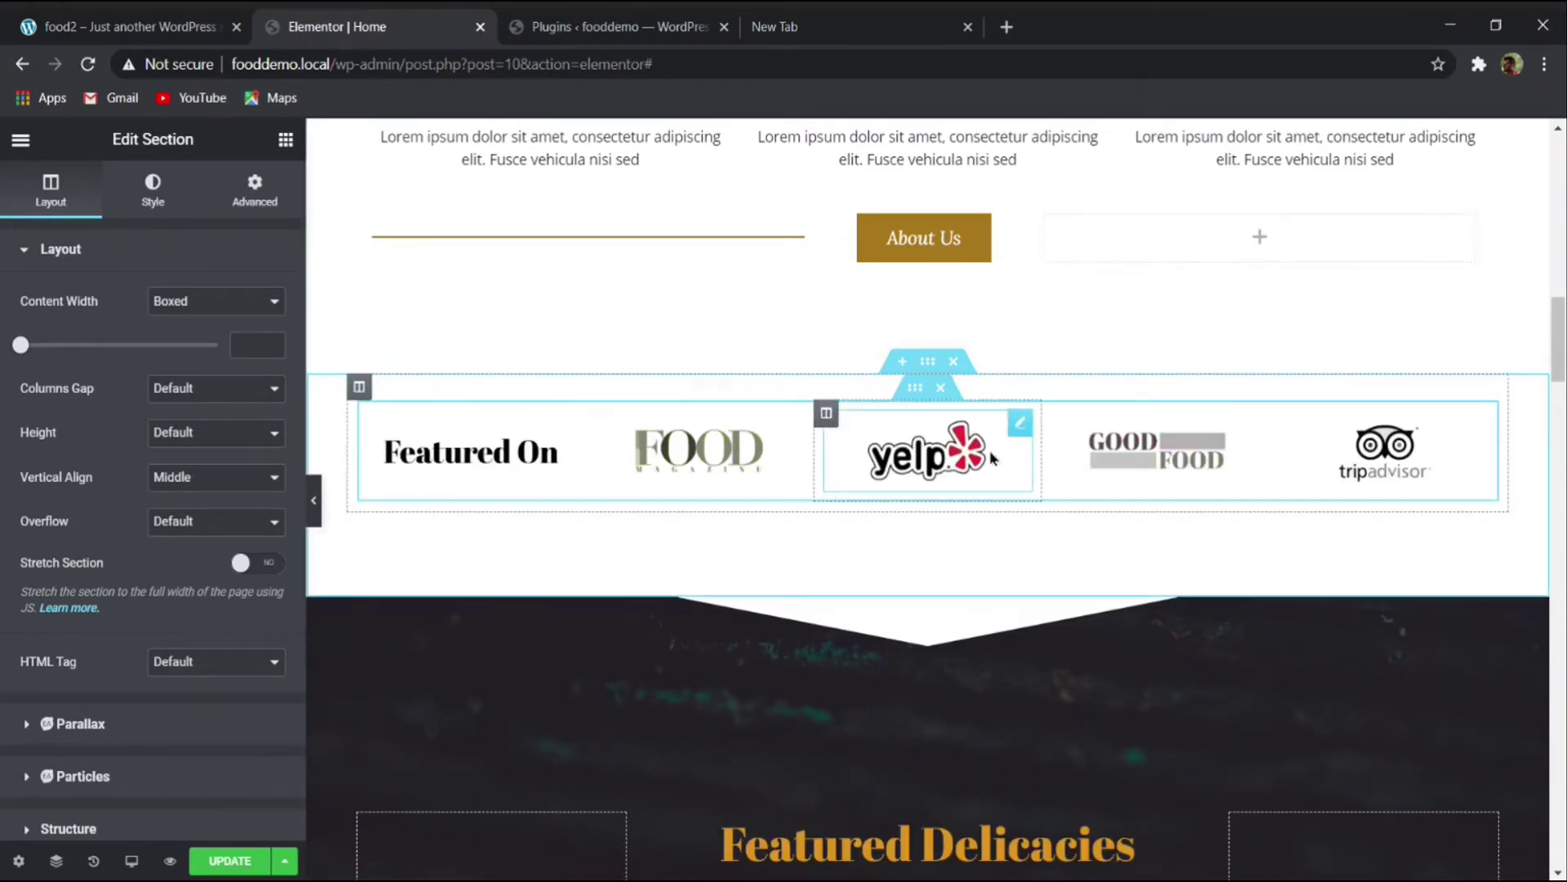
# Step: Add a new section above Featured On and insert the xyz template into it
pyautogui.click(902, 361)
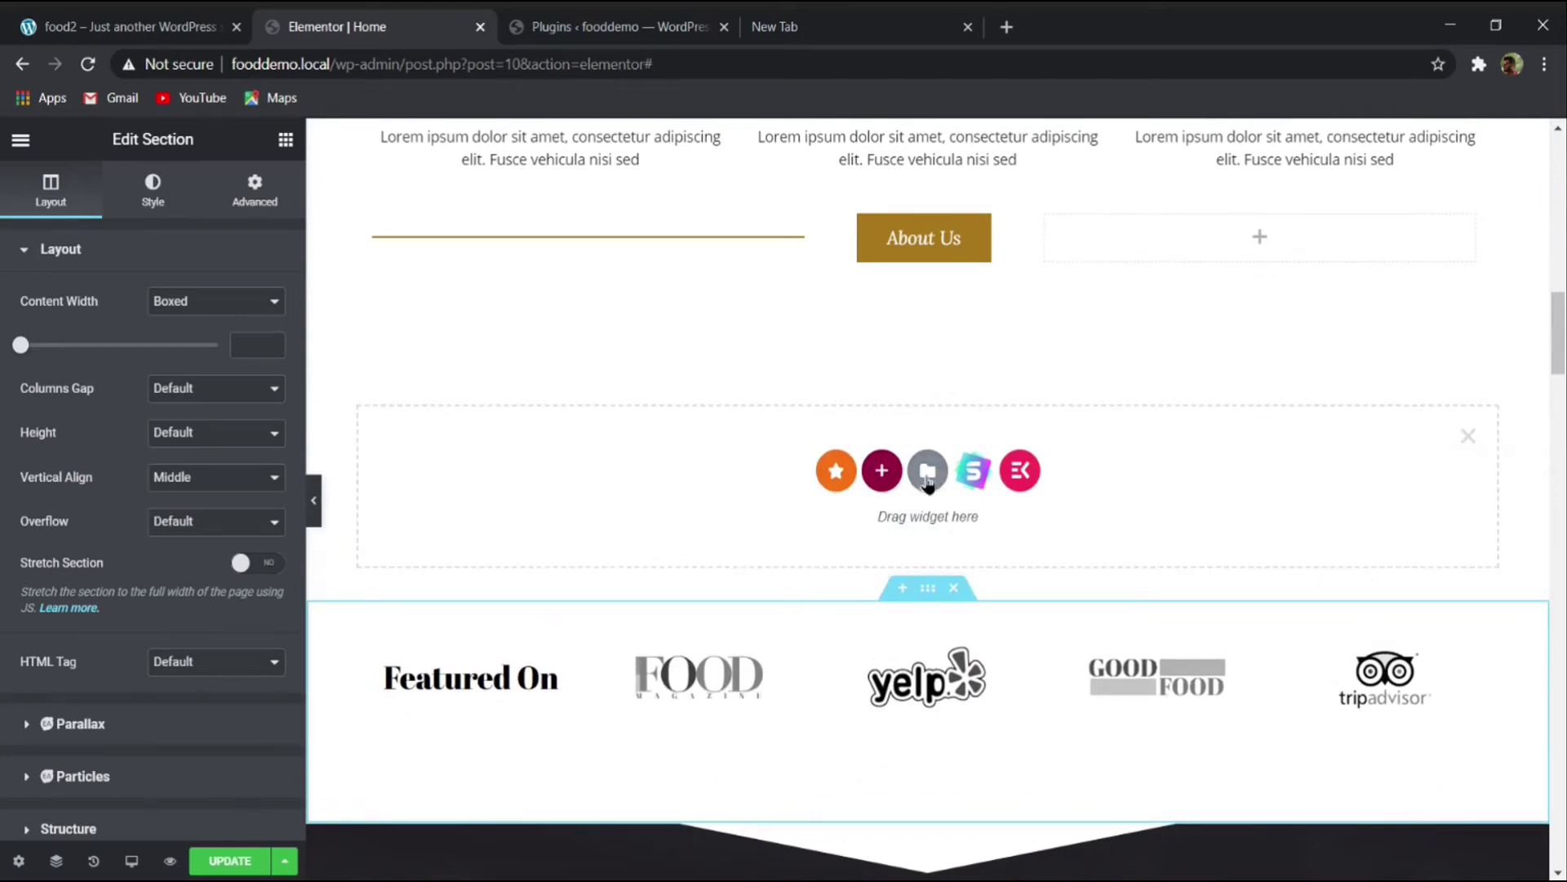
pyautogui.click(927, 470)
pyautogui.click(1211, 347)
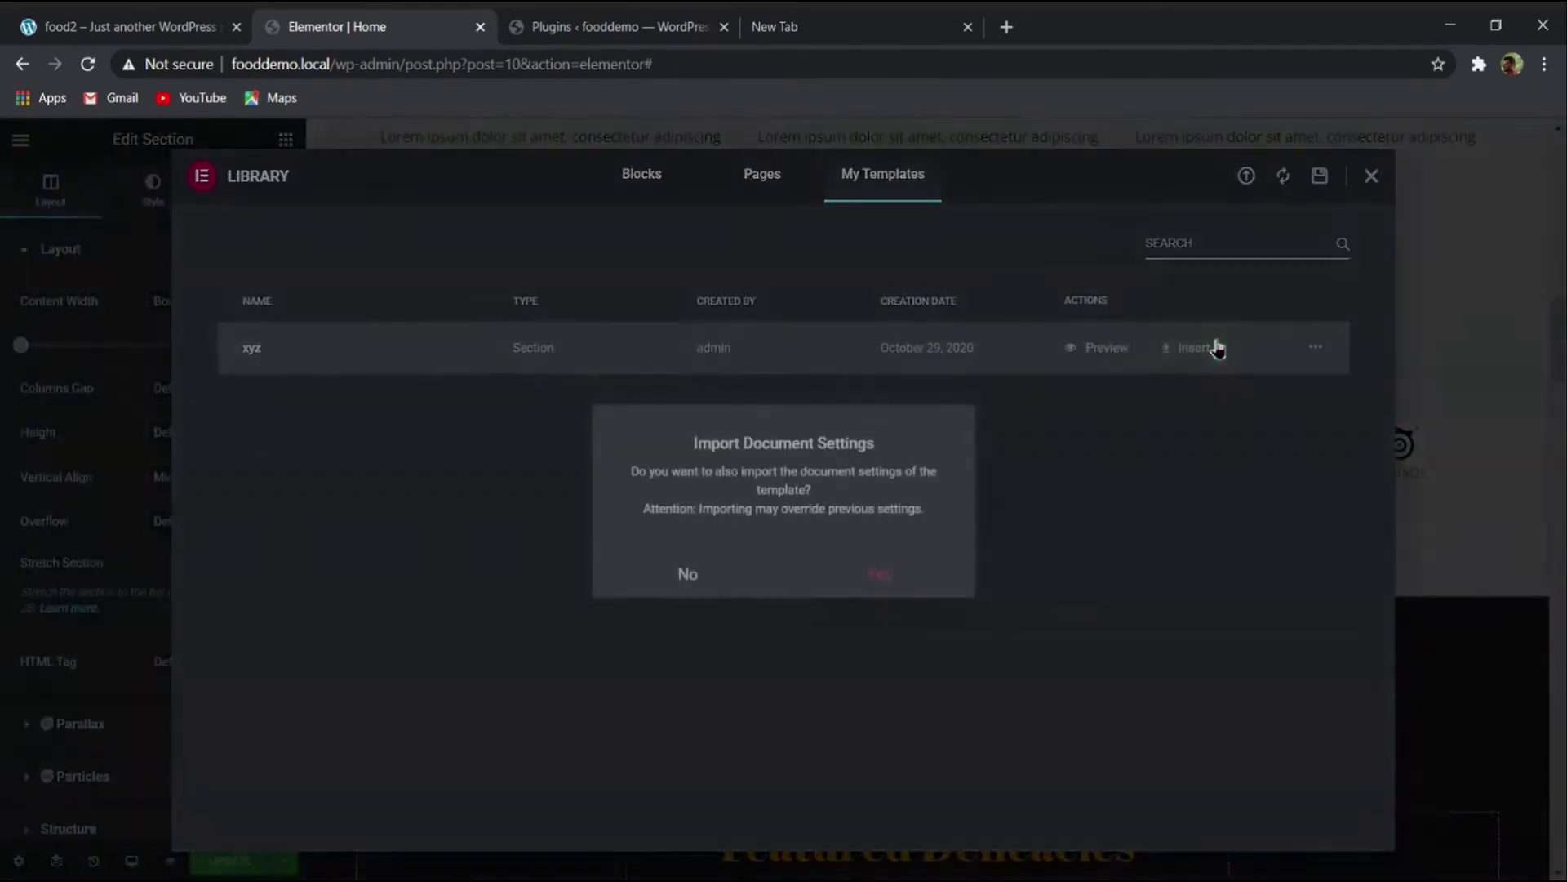
pyautogui.click(841, 576)
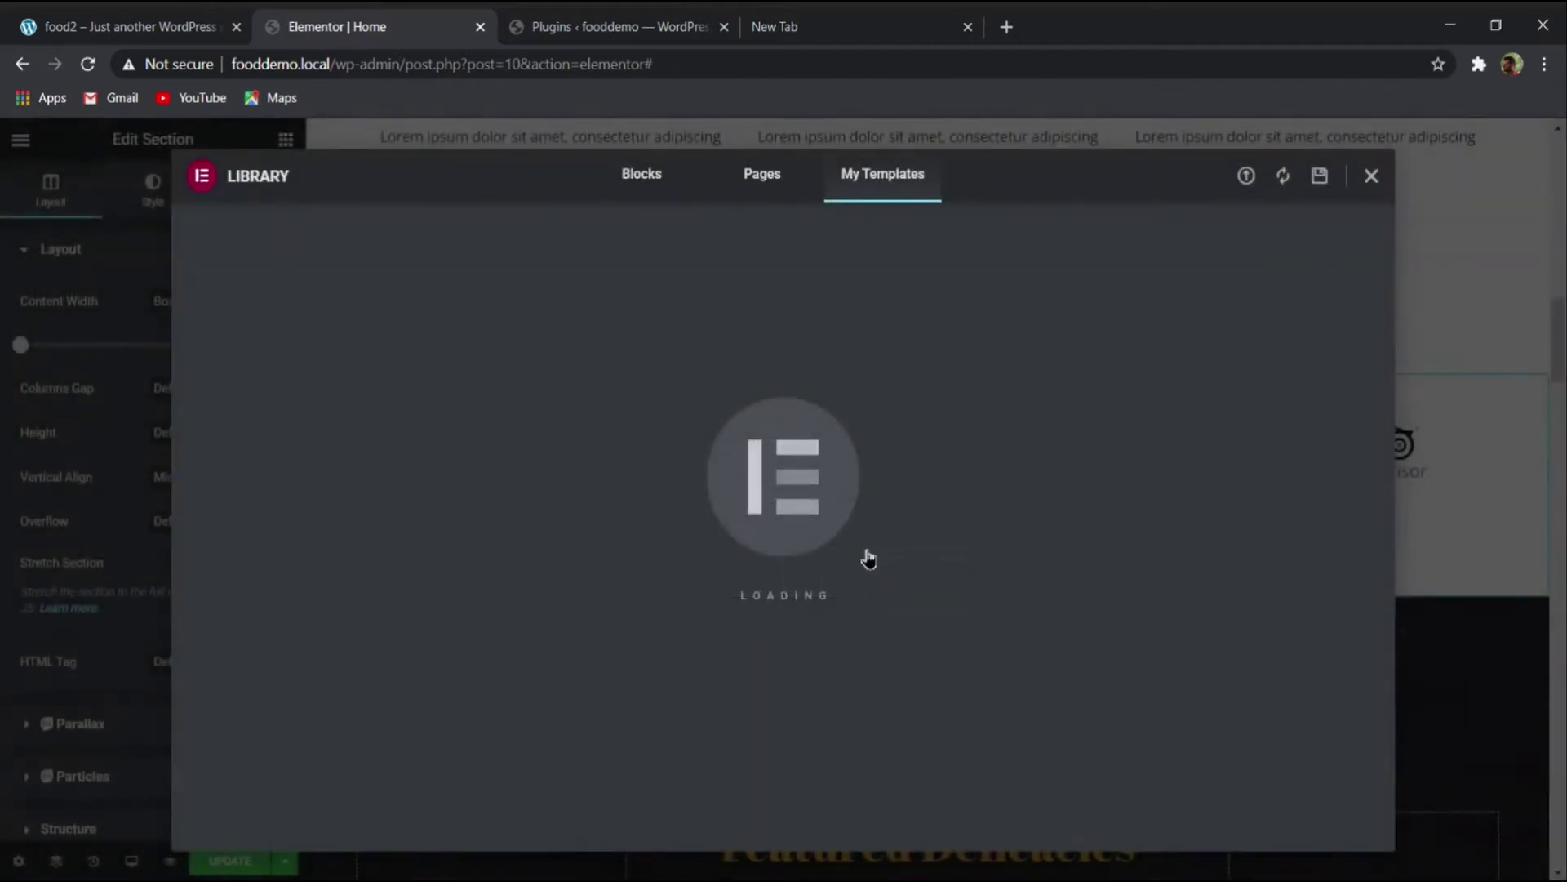
pyautogui.scroll(-9, 1143, 490)
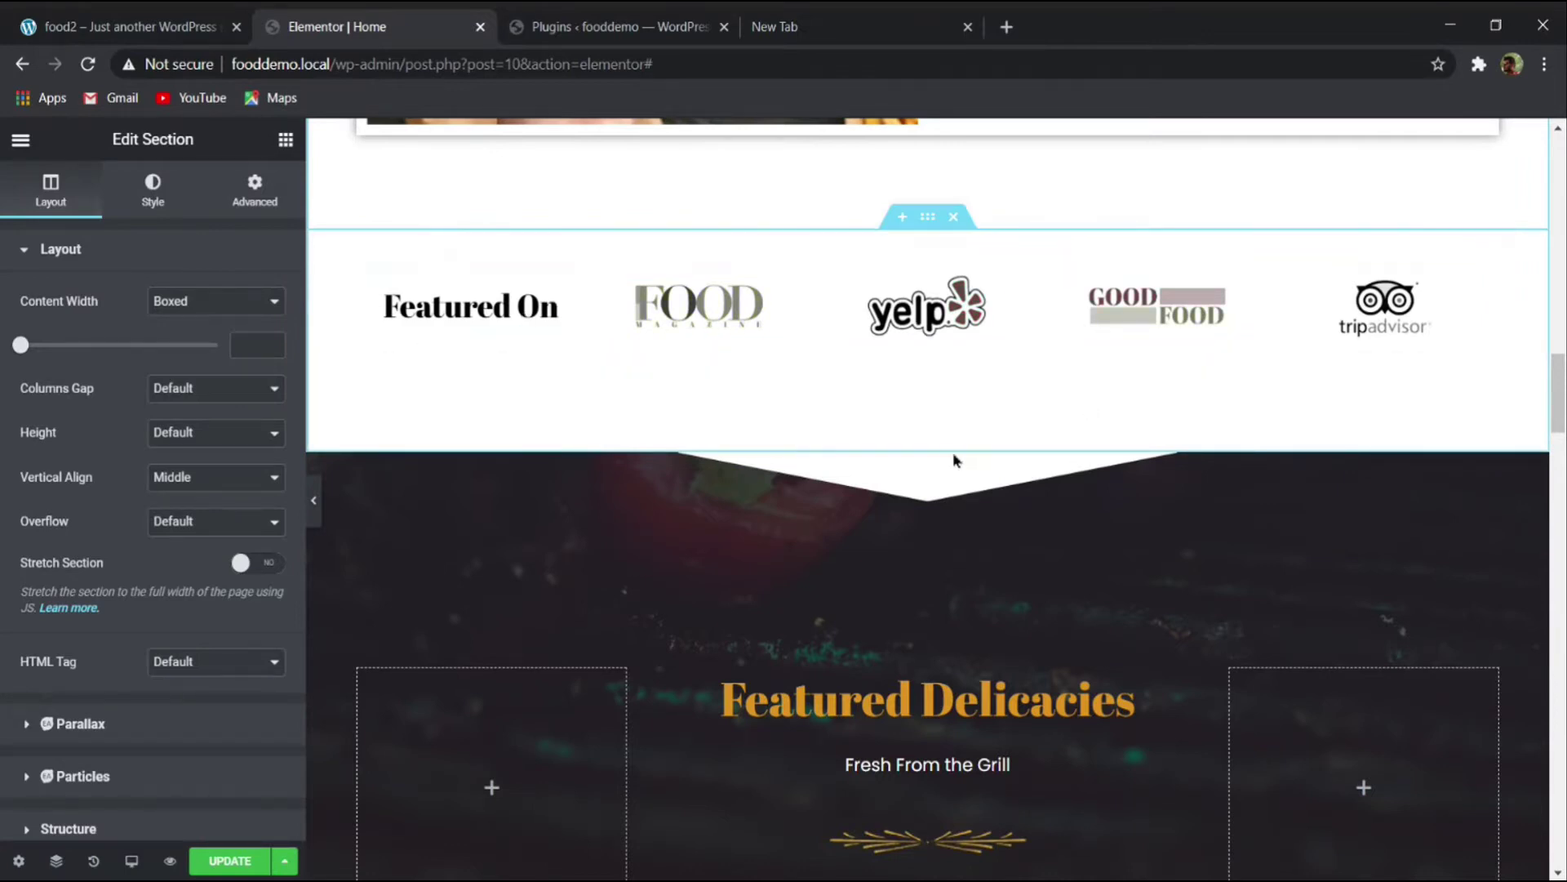
# Step: Compare the page below the Online Order card with the demo's layout
pyautogui.scroll(8, 953, 452)
pyautogui.scroll(-8, 893, 425)
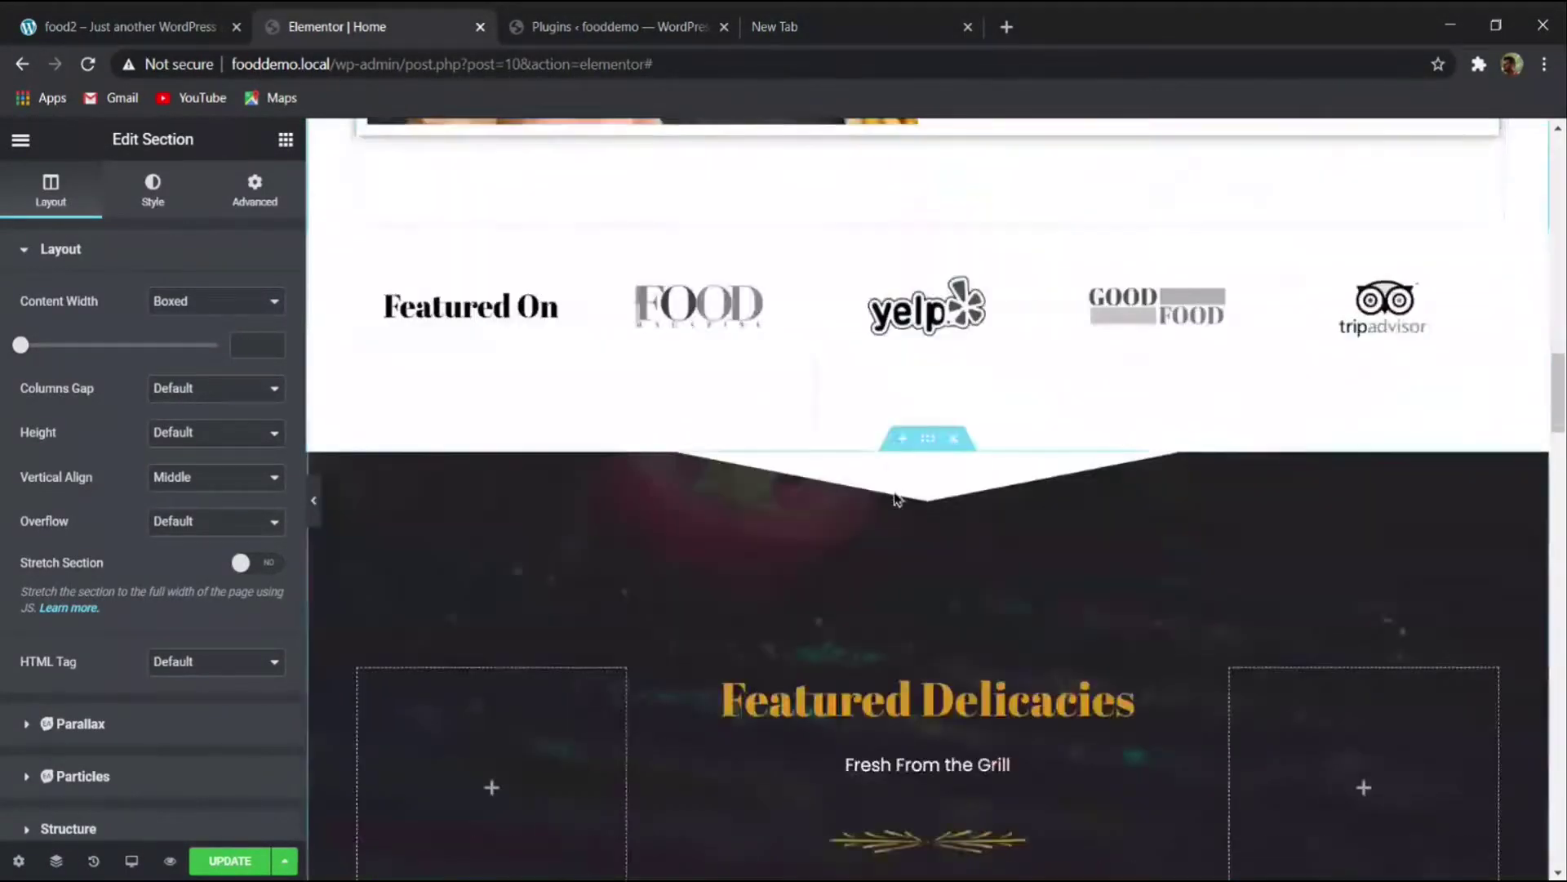
pyautogui.click(131, 26)
pyautogui.scroll(10, 570, 475)
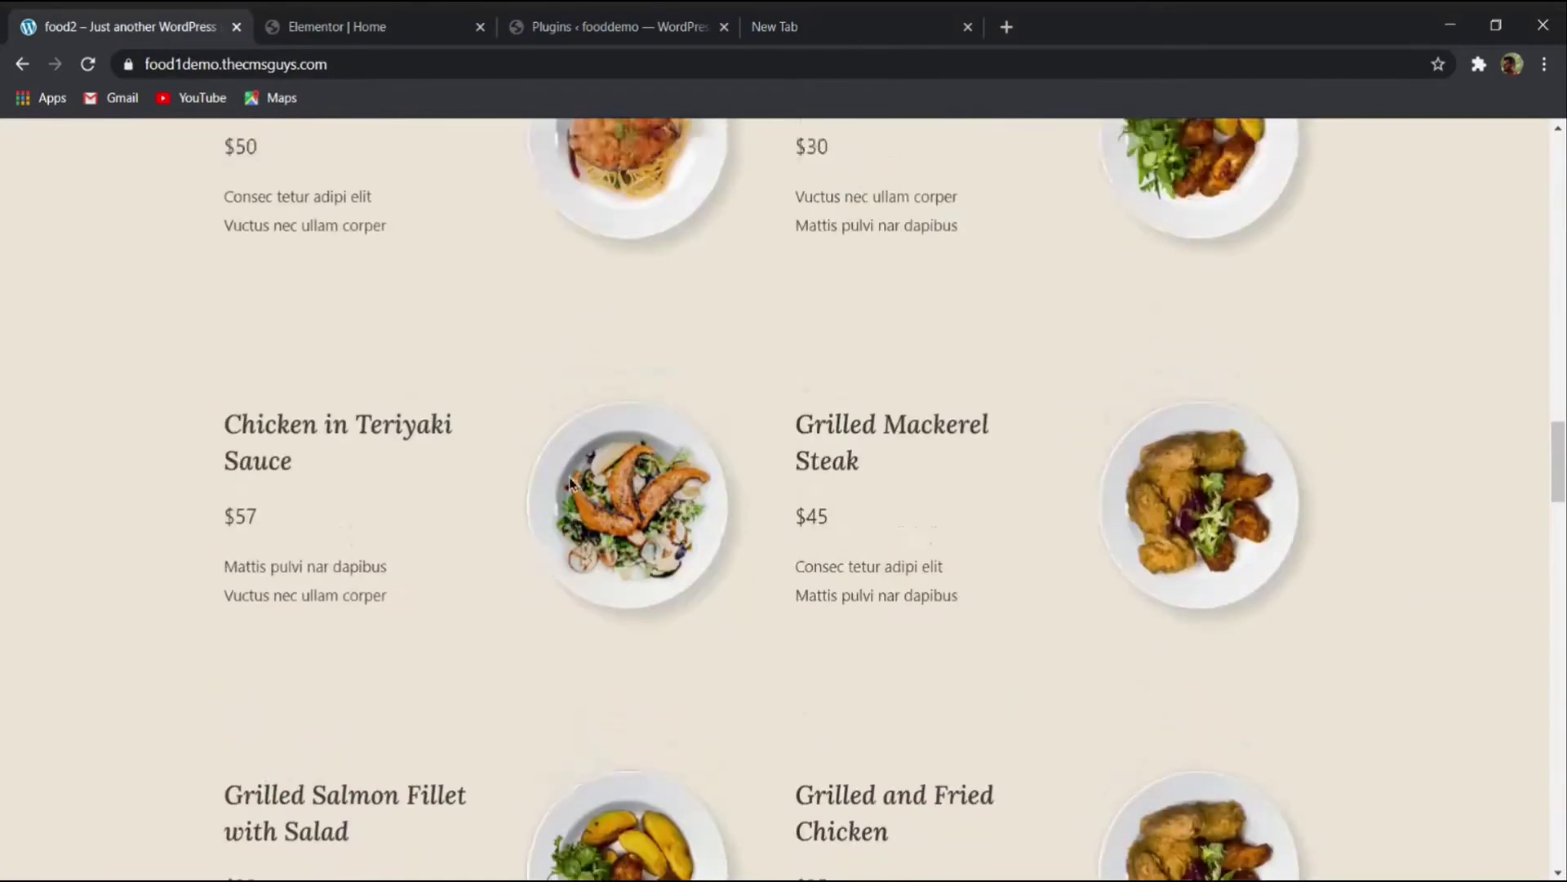
pyautogui.click(309, 25)
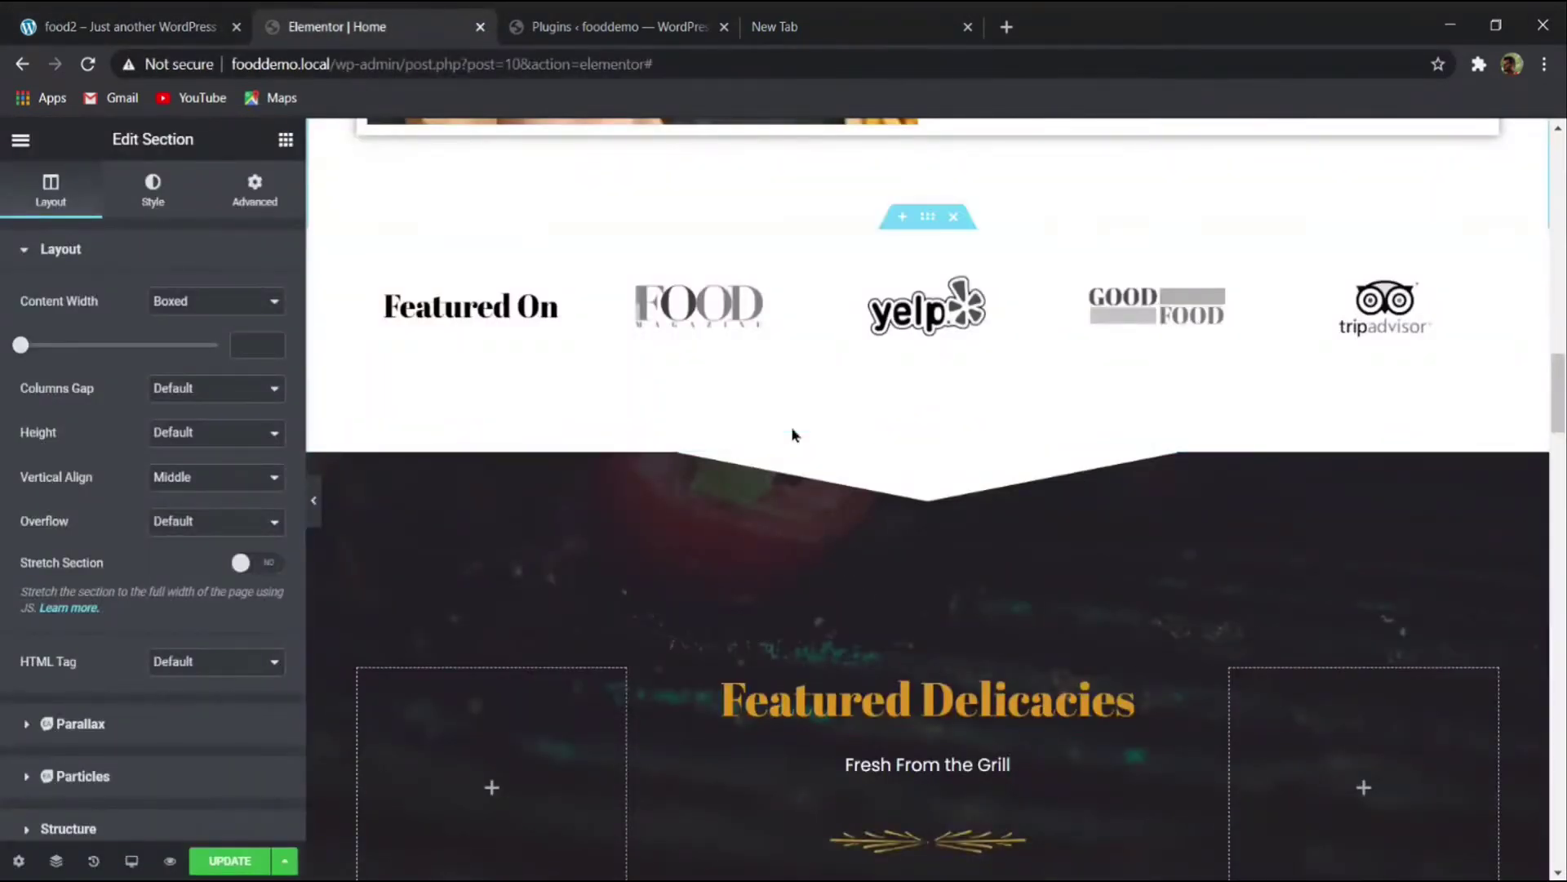
pyautogui.scroll(8, 791, 434)
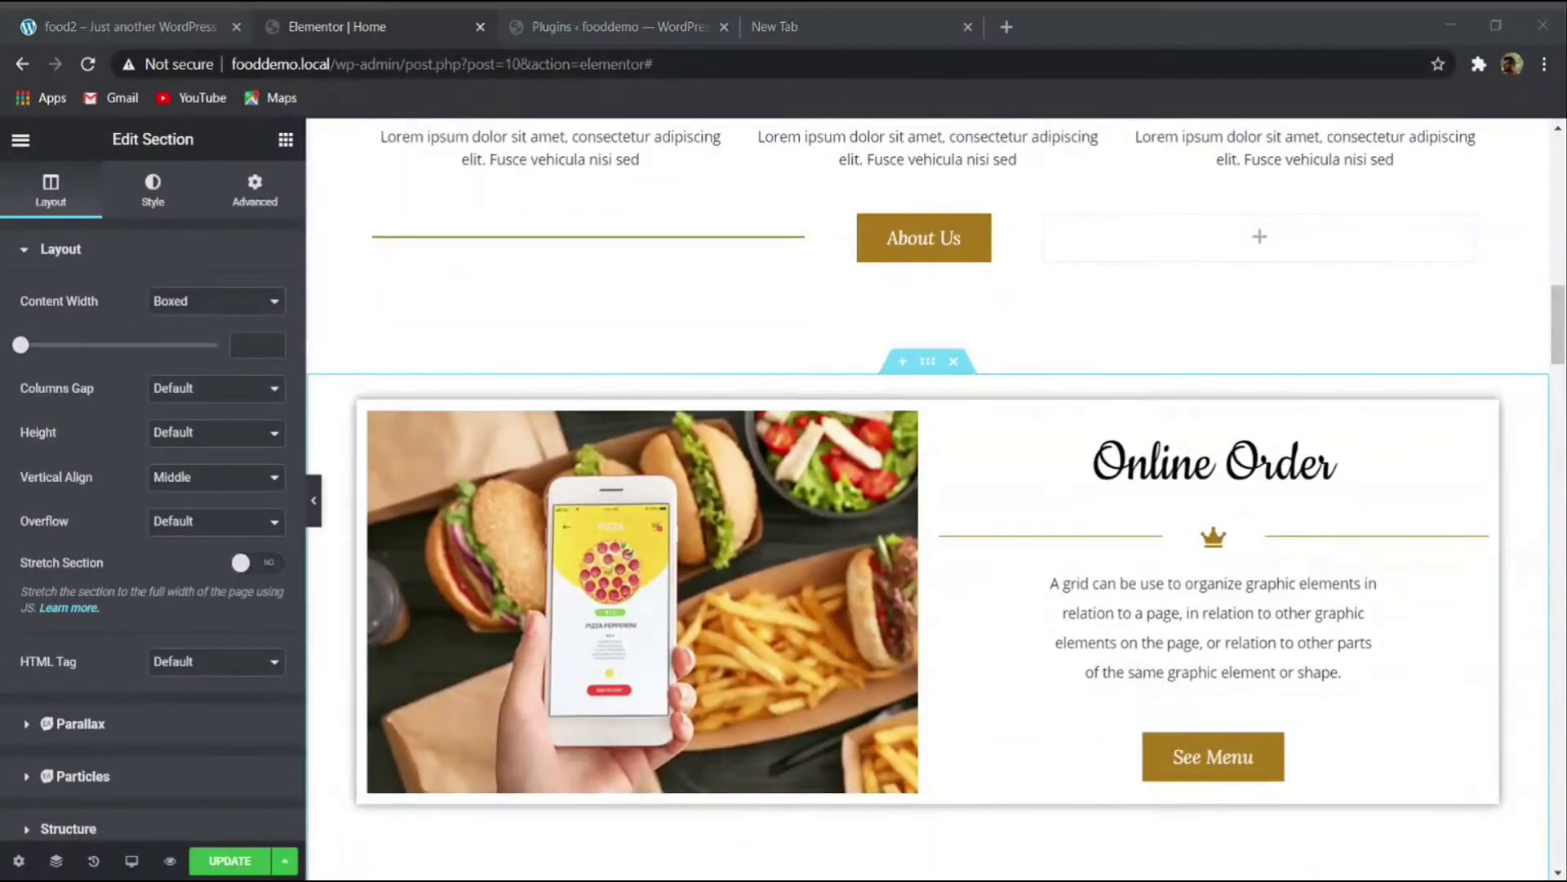
pyautogui.scroll(-9, 936, 500)
pyautogui.scroll(3, 936, 500)
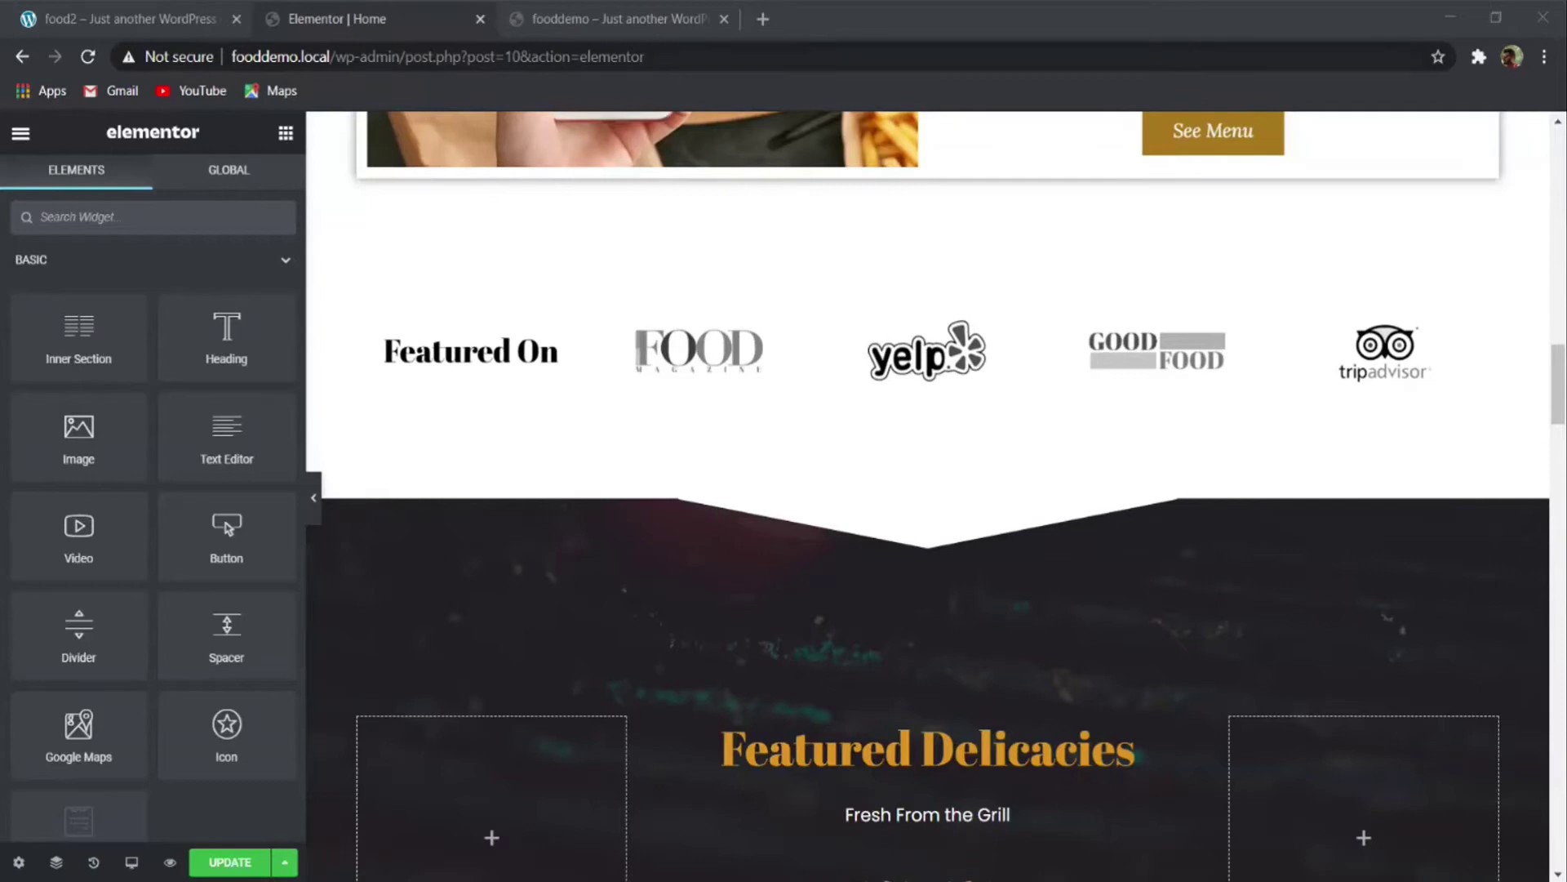
pyautogui.click(166, 10)
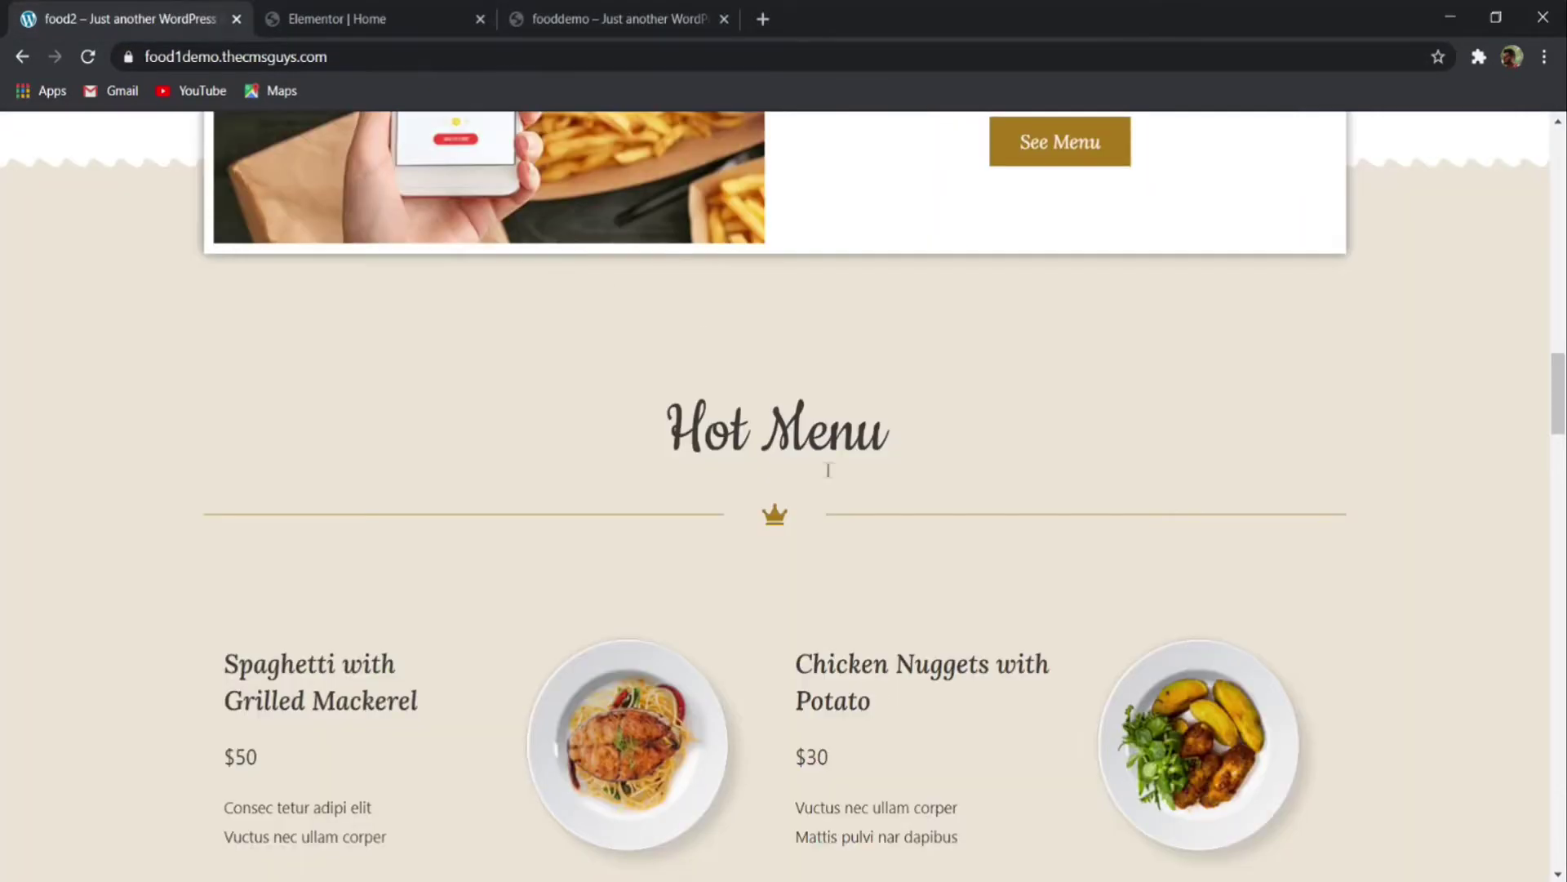
pyautogui.moveTo(1561, 395); pyautogui.dragTo(1561, 524)
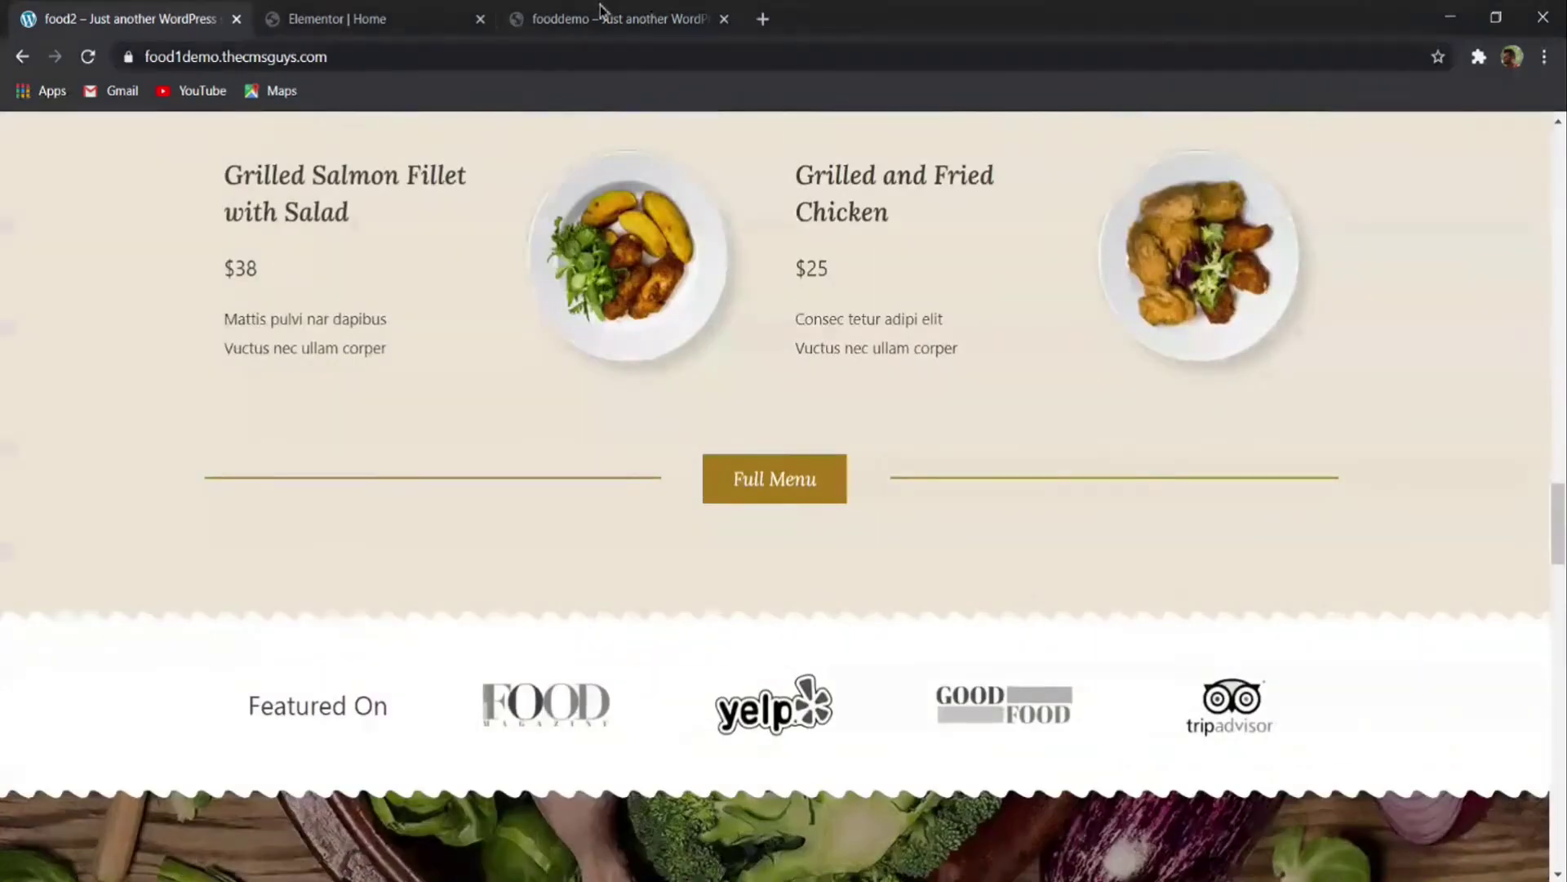
pyautogui.click(433, 12)
pyautogui.scroll(-5, 954, 277)
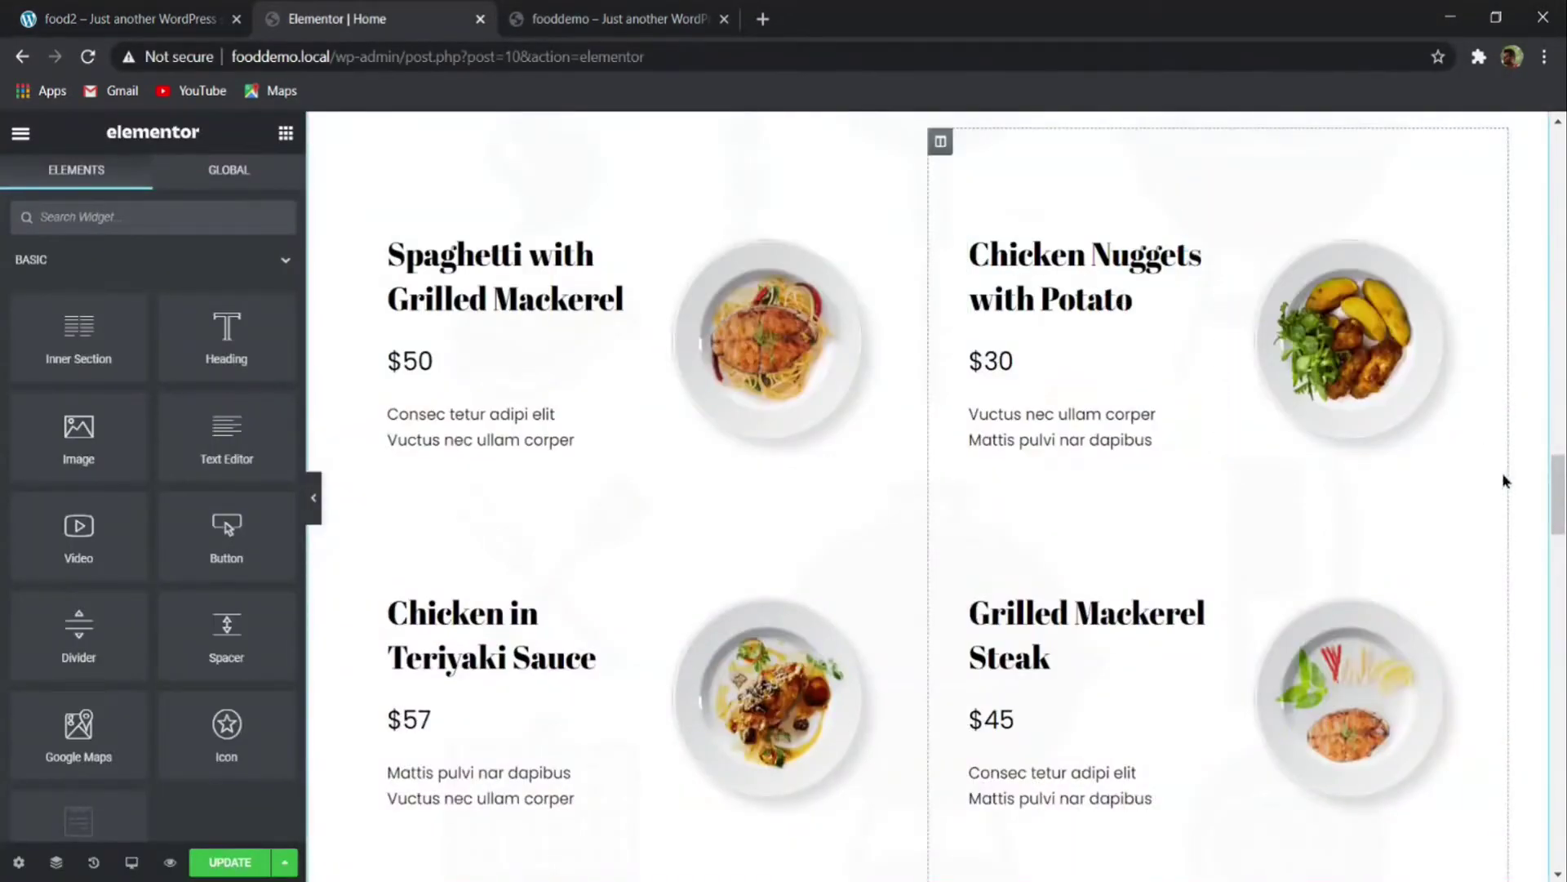
pyautogui.moveTo(1560, 490); pyautogui.dragTo(1559, 451)
pyautogui.scroll(-12, 928, 496)
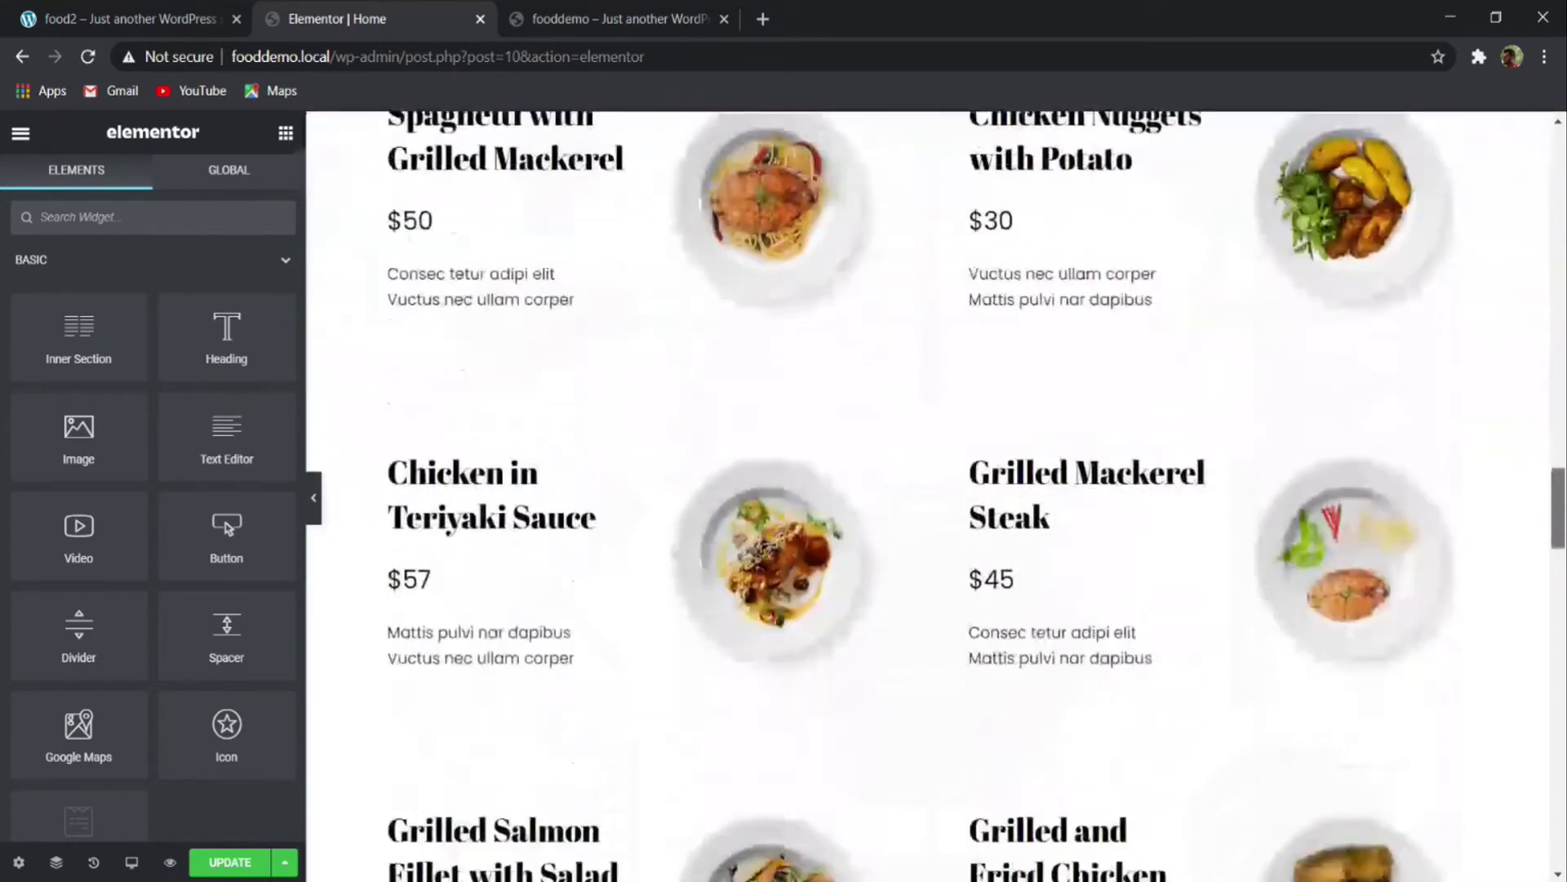
pyautogui.scroll(4, 928, 497)
pyautogui.scroll(6, 1207, 378)
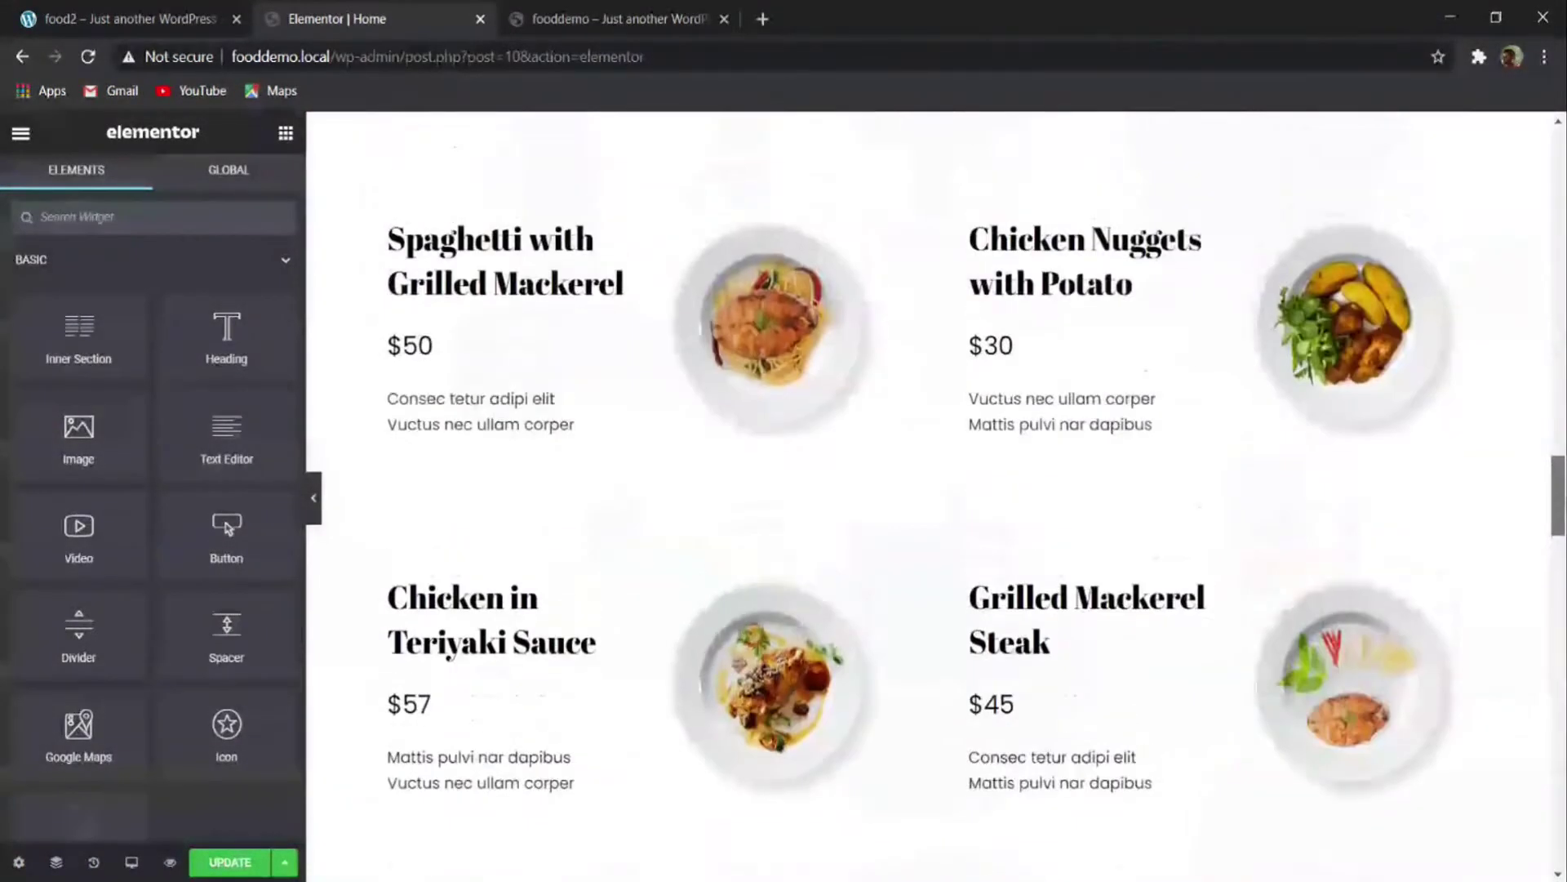
# Step: Drag the dishes section above the Featured On logos and check it against the demo
pyautogui.moveTo(925, 249); pyautogui.dragTo(929, 688)
pyautogui.scroll(-10, 993, 689)
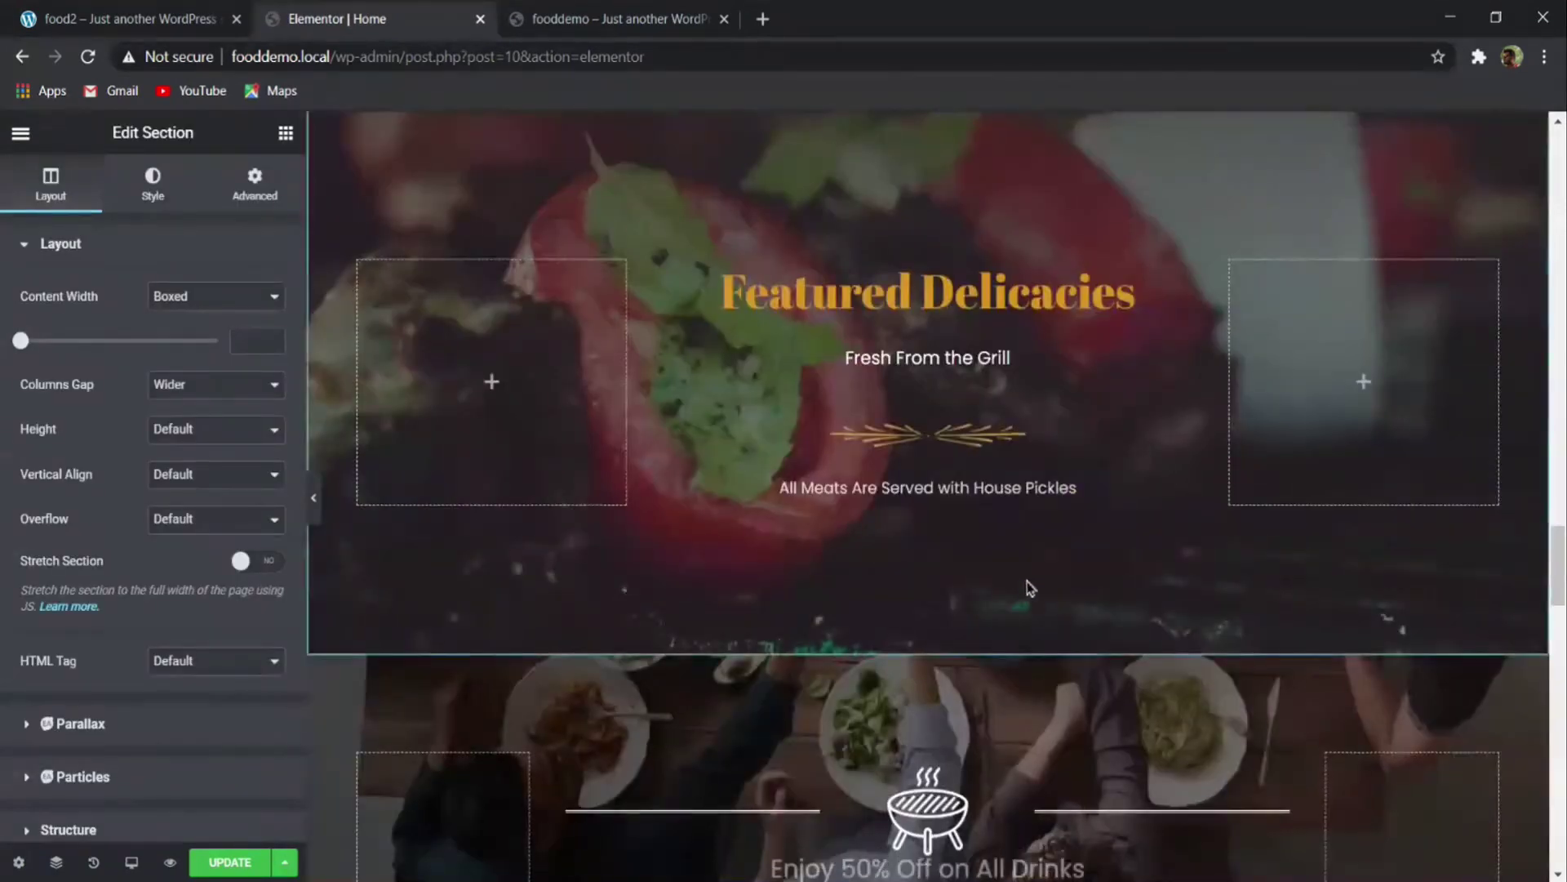
pyautogui.scroll(-5, 1031, 587)
pyautogui.click(155, 16)
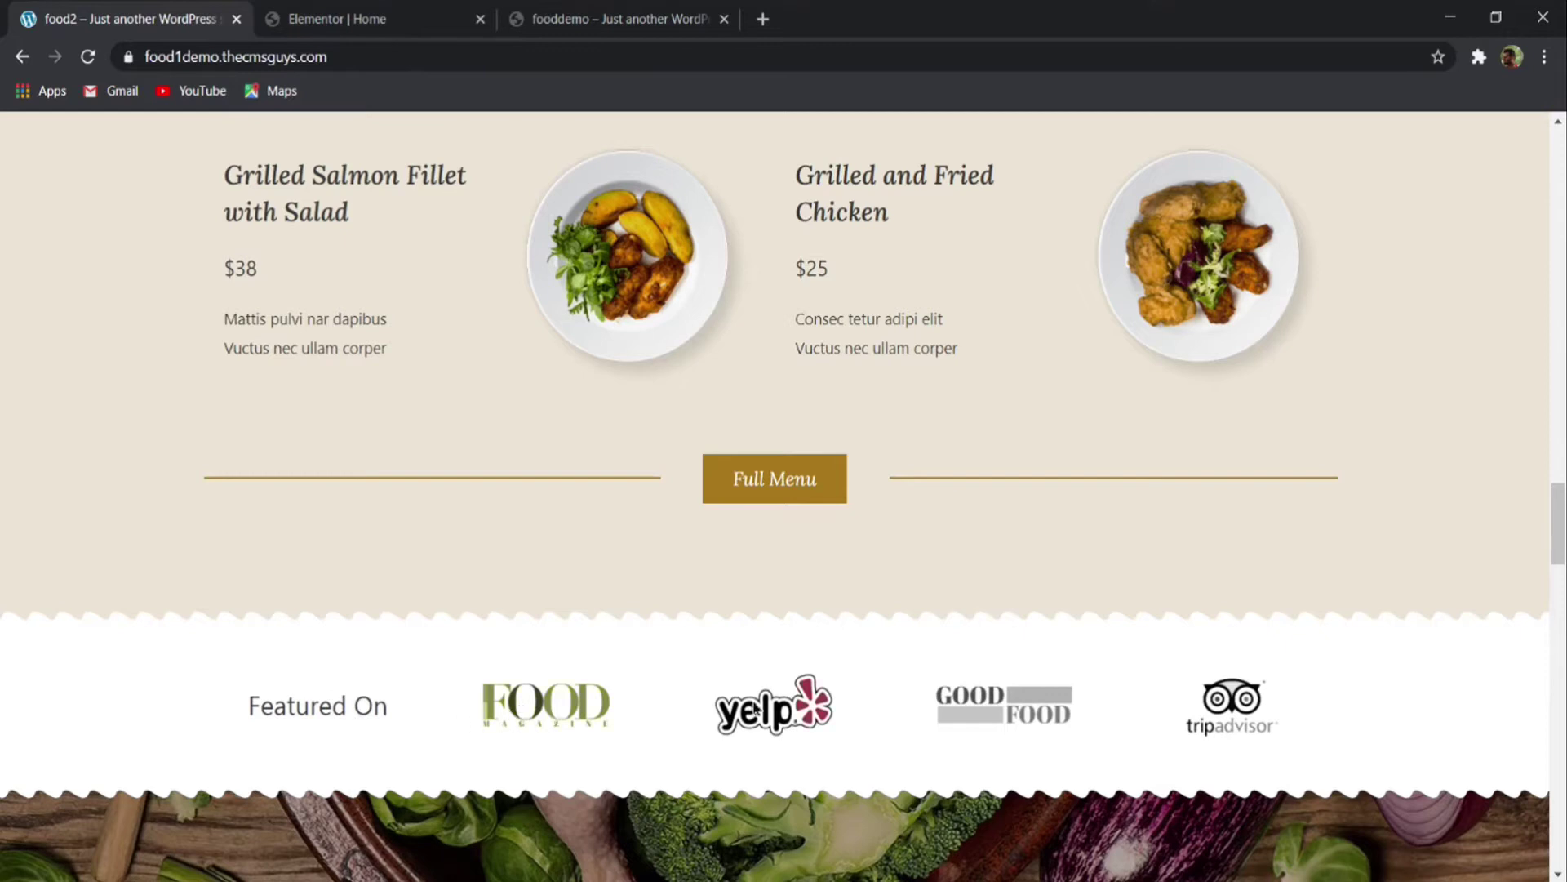
pyautogui.click(396, 15)
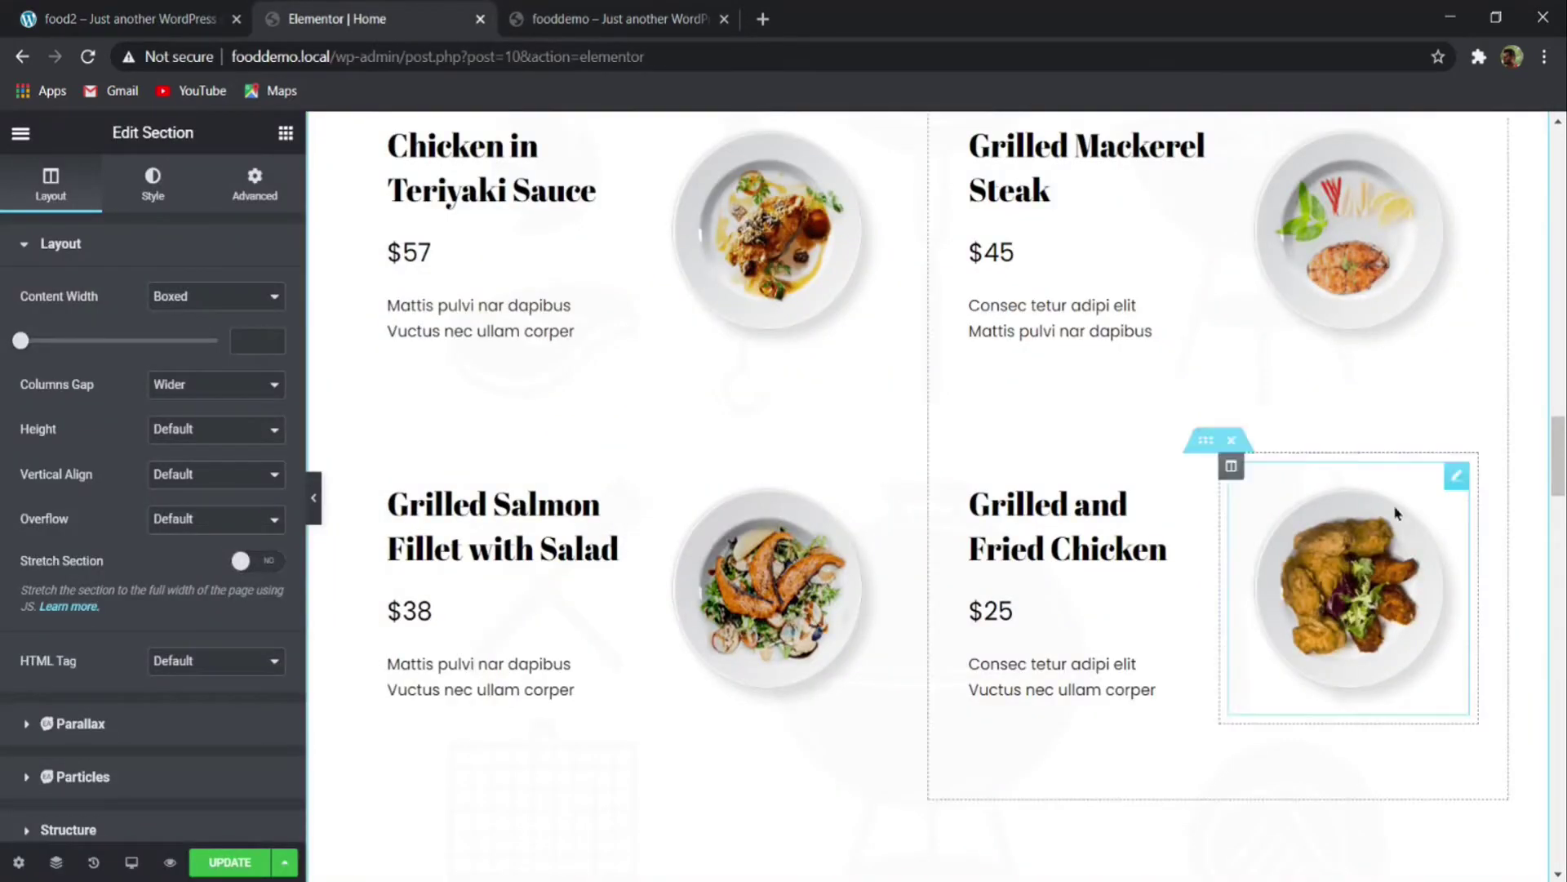
pyautogui.scroll(-5, 1306, 510)
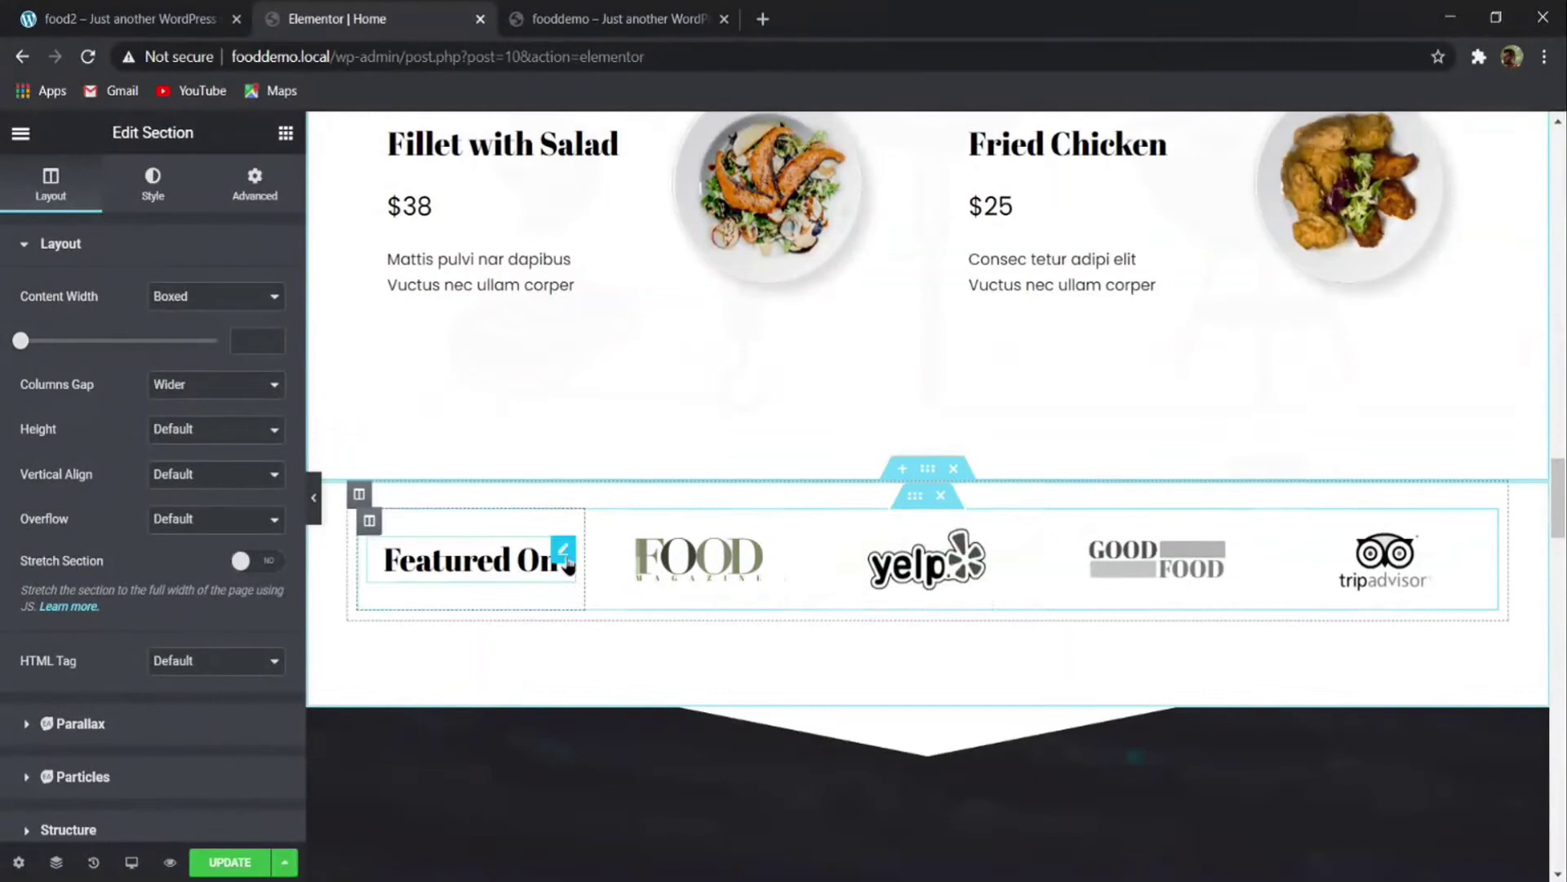
pyautogui.hotkey('ctrl', '1')
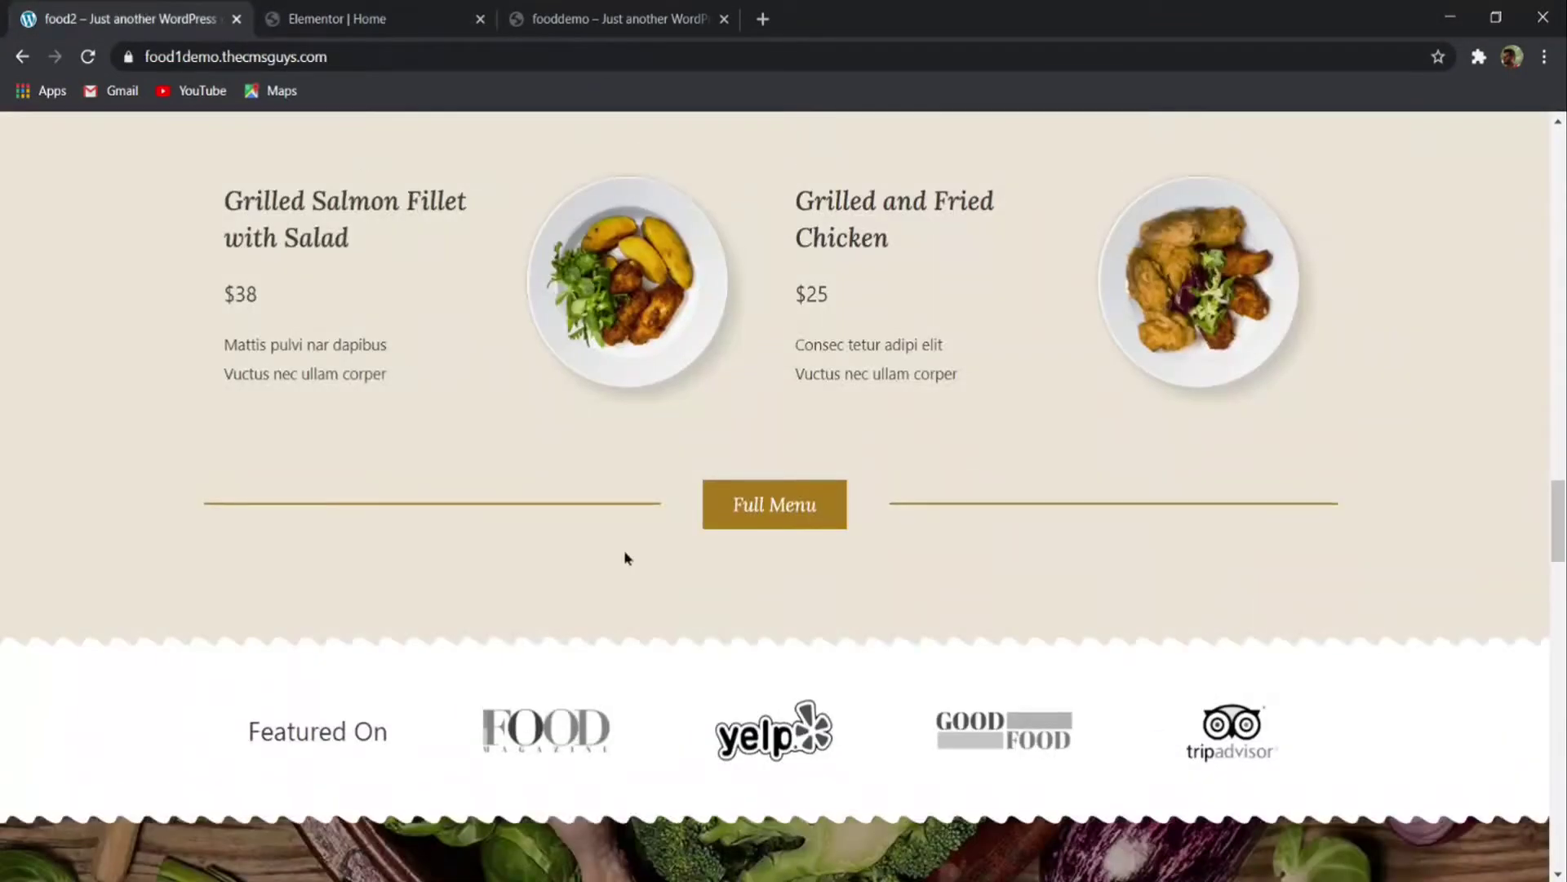
pyautogui.scroll(10, 627, 557)
pyautogui.scroll(-3, 642, 560)
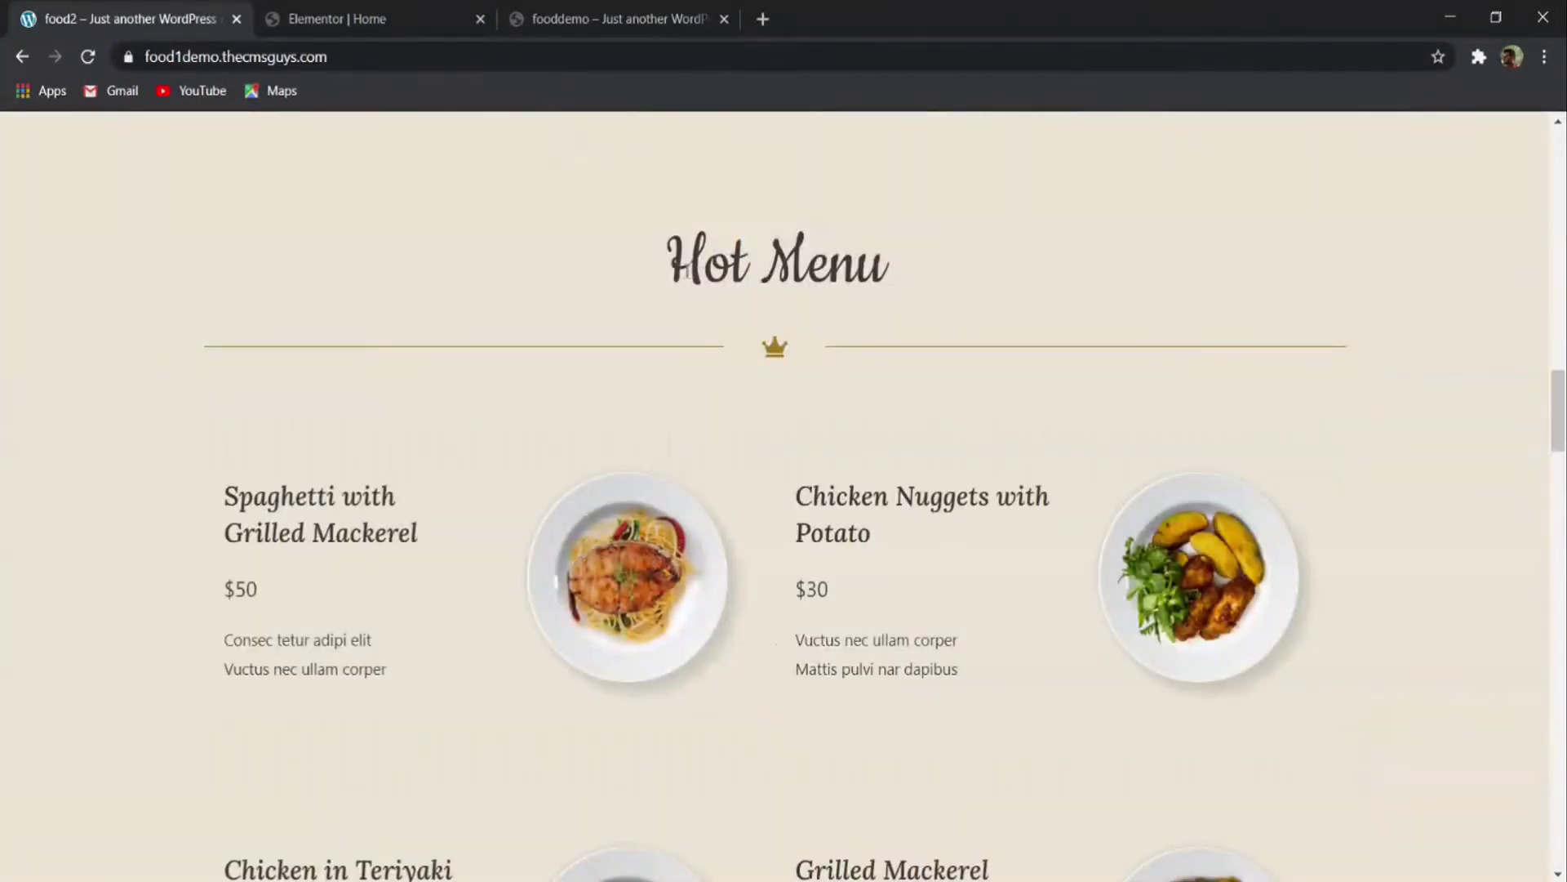
pyautogui.click(416, 13)
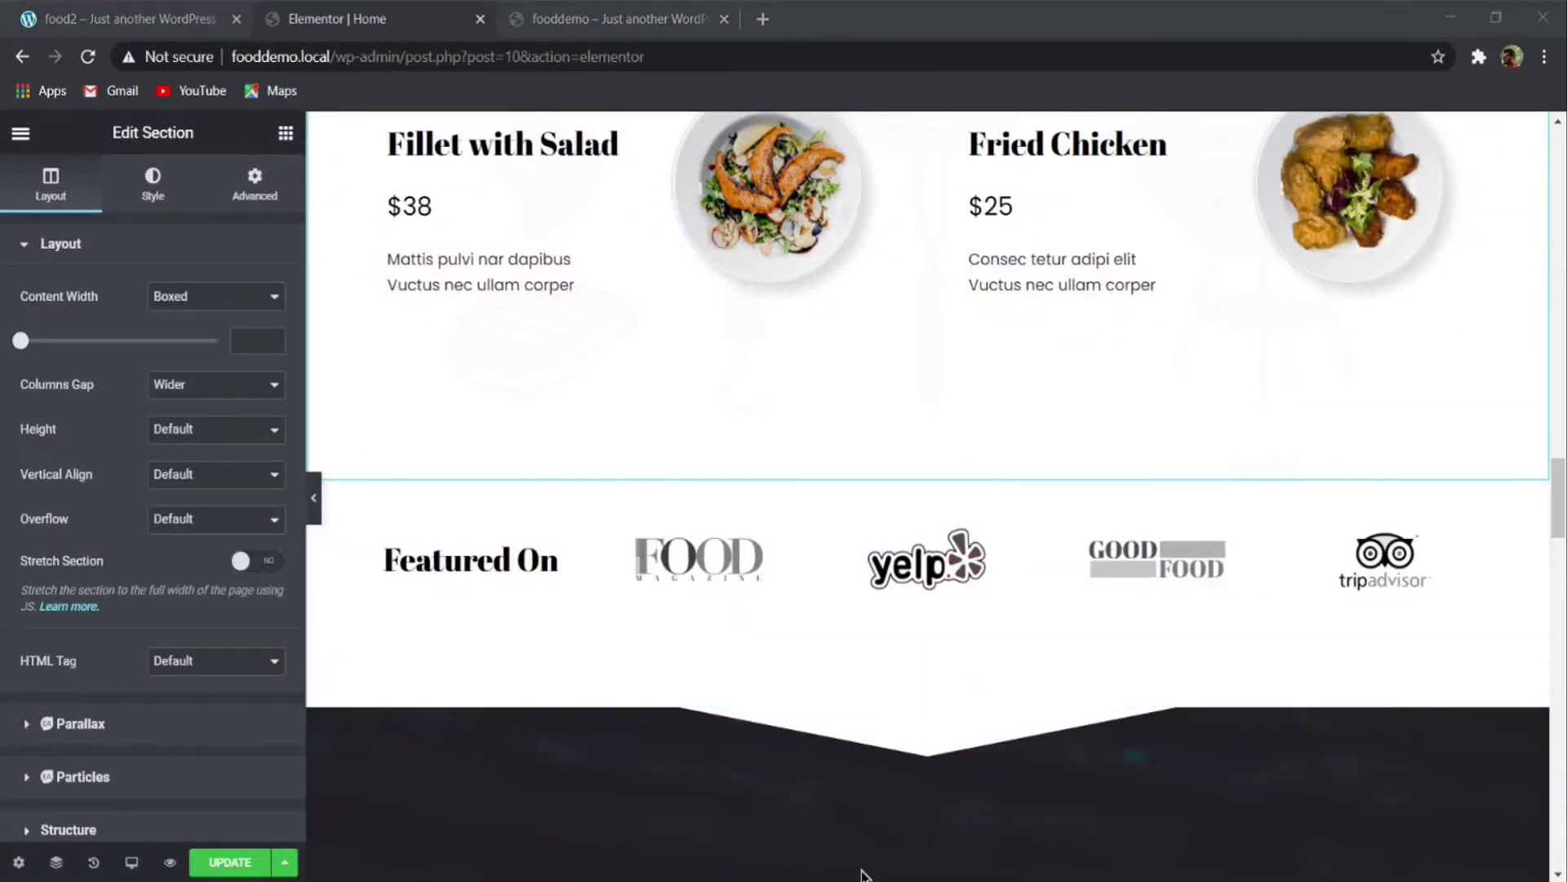
pyautogui.scroll(15, 1042, 360)
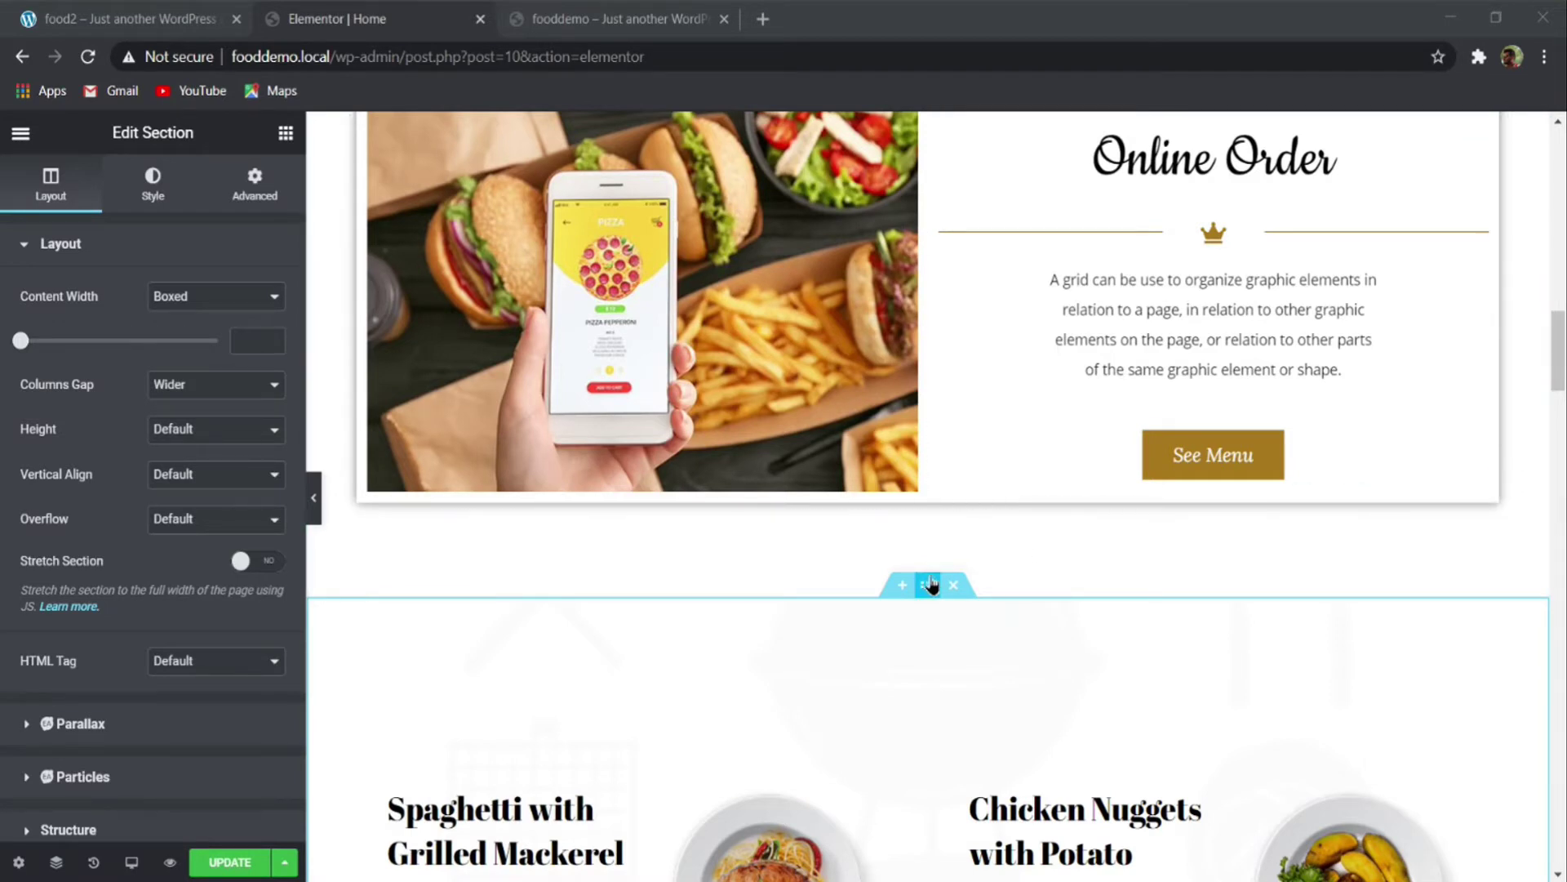
# Step: Bring up the widgets list and review the rearranged page
pyautogui.click(284, 134)
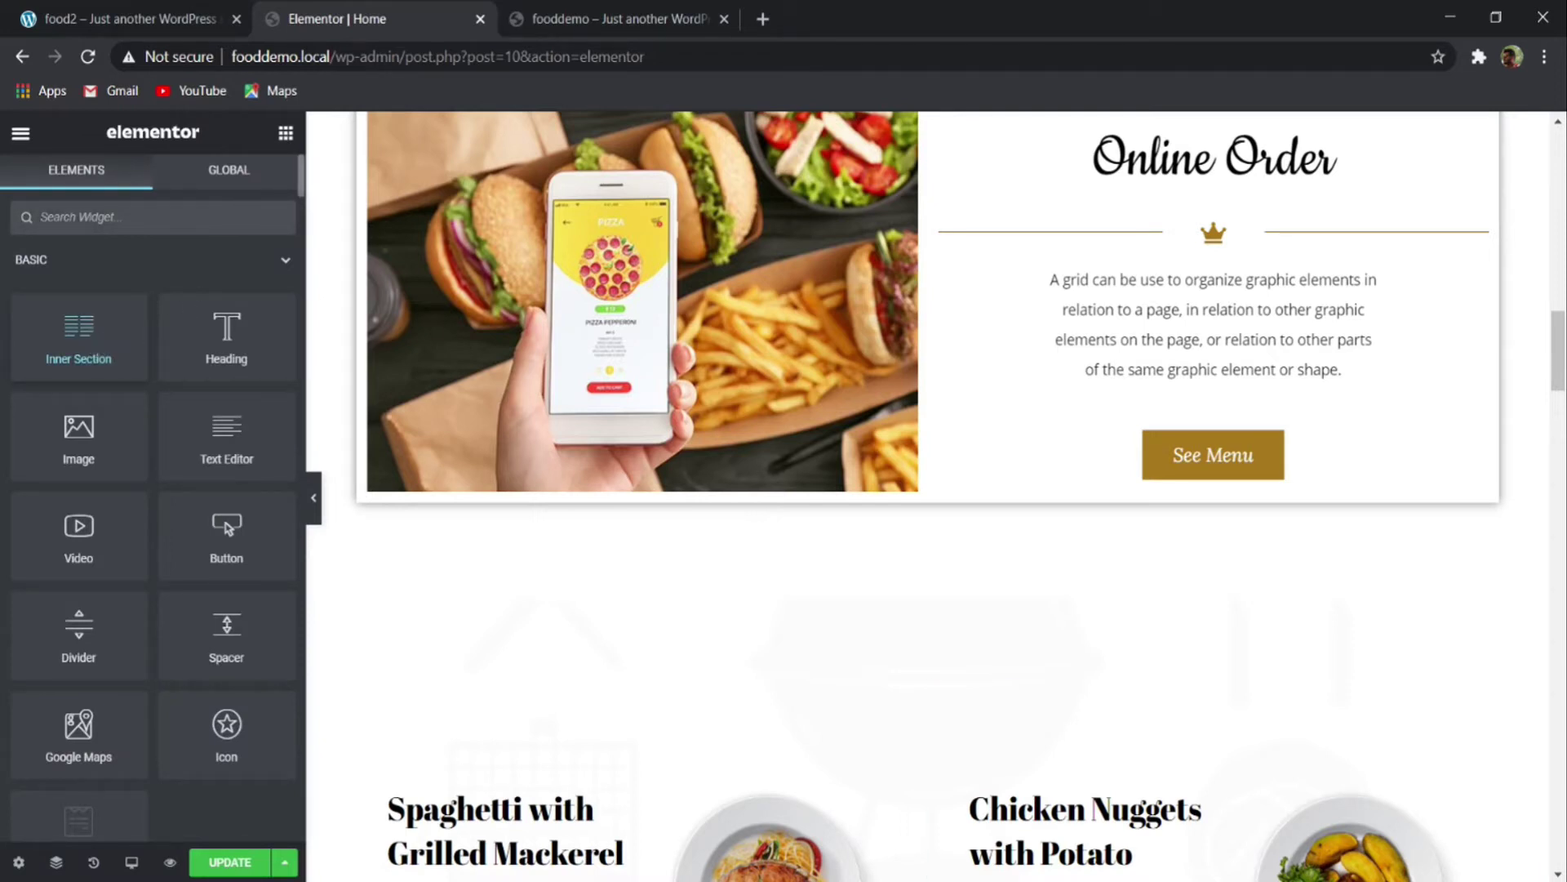
pyautogui.scroll(-8, 552, 413)
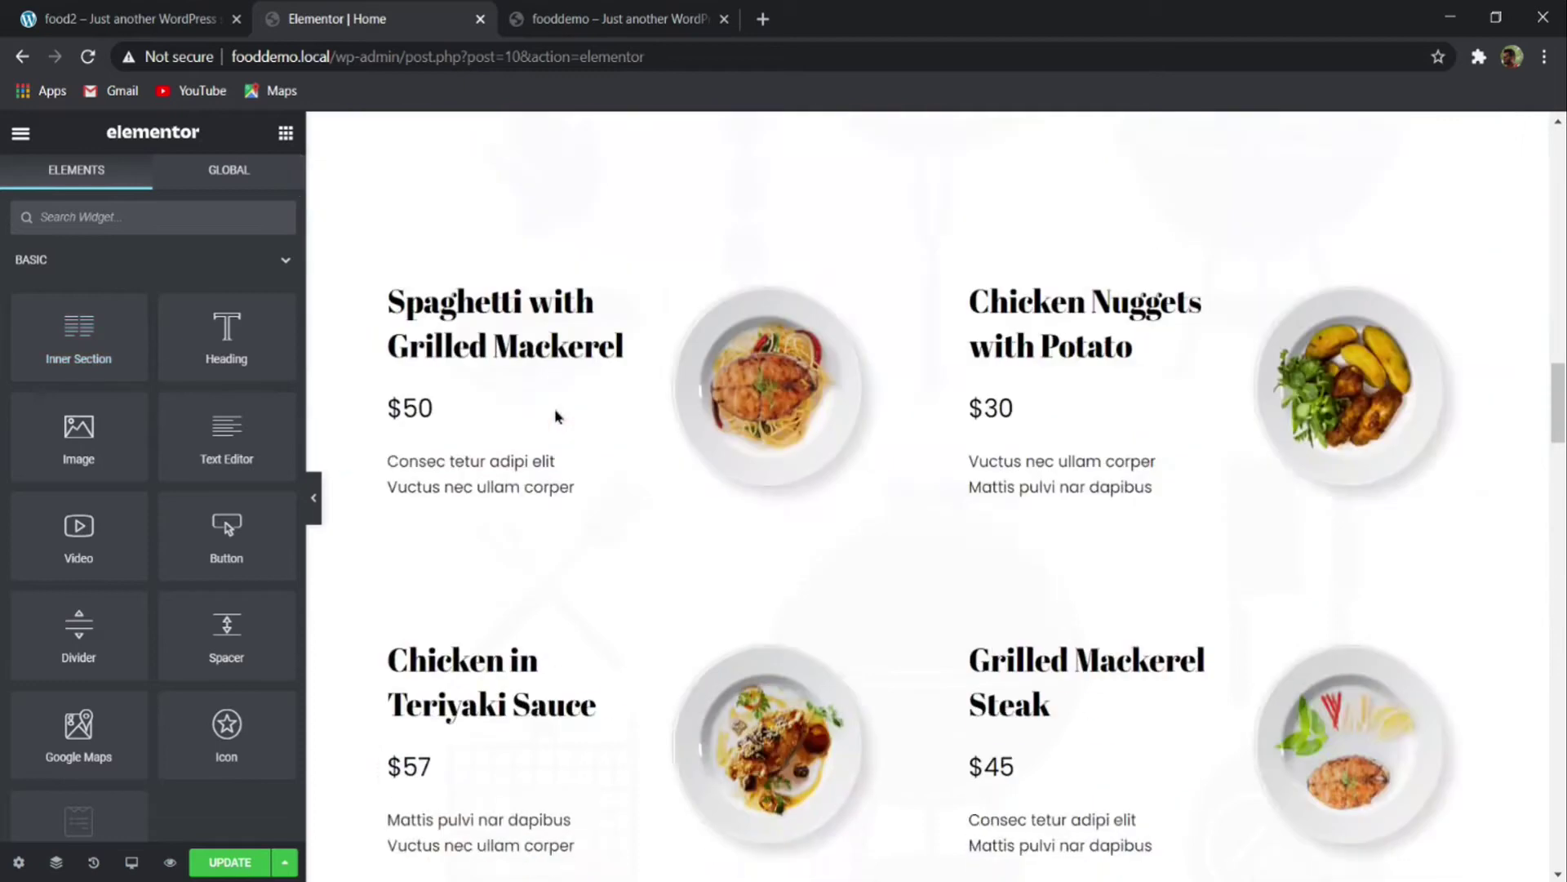
pyautogui.scroll(5, 928, 489)
pyautogui.scroll(1, 883, 531)
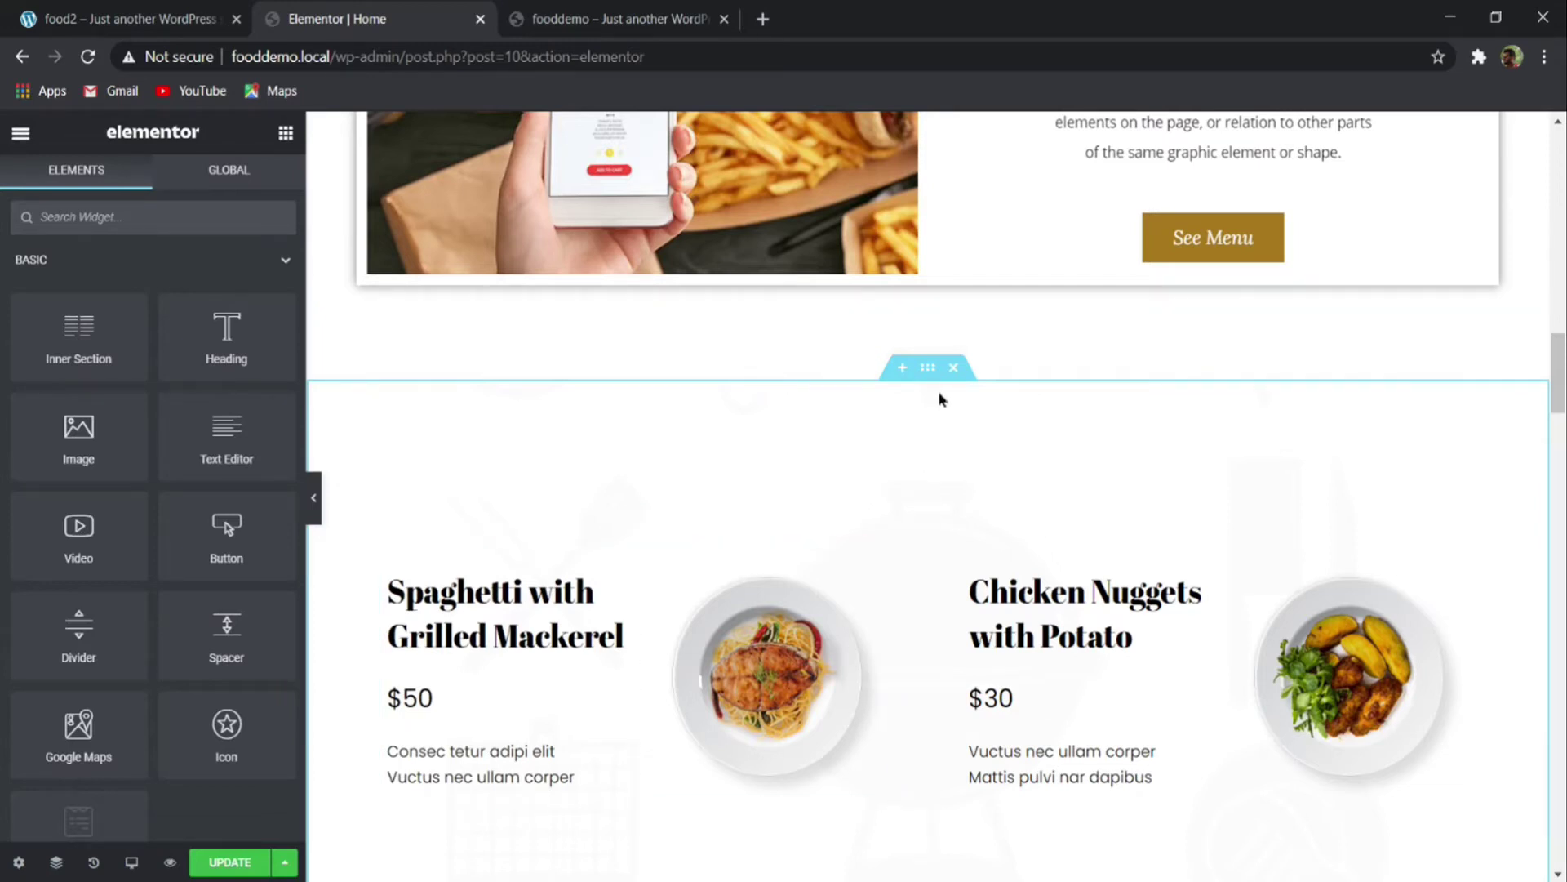
pyautogui.scroll(-7, 1023, 511)
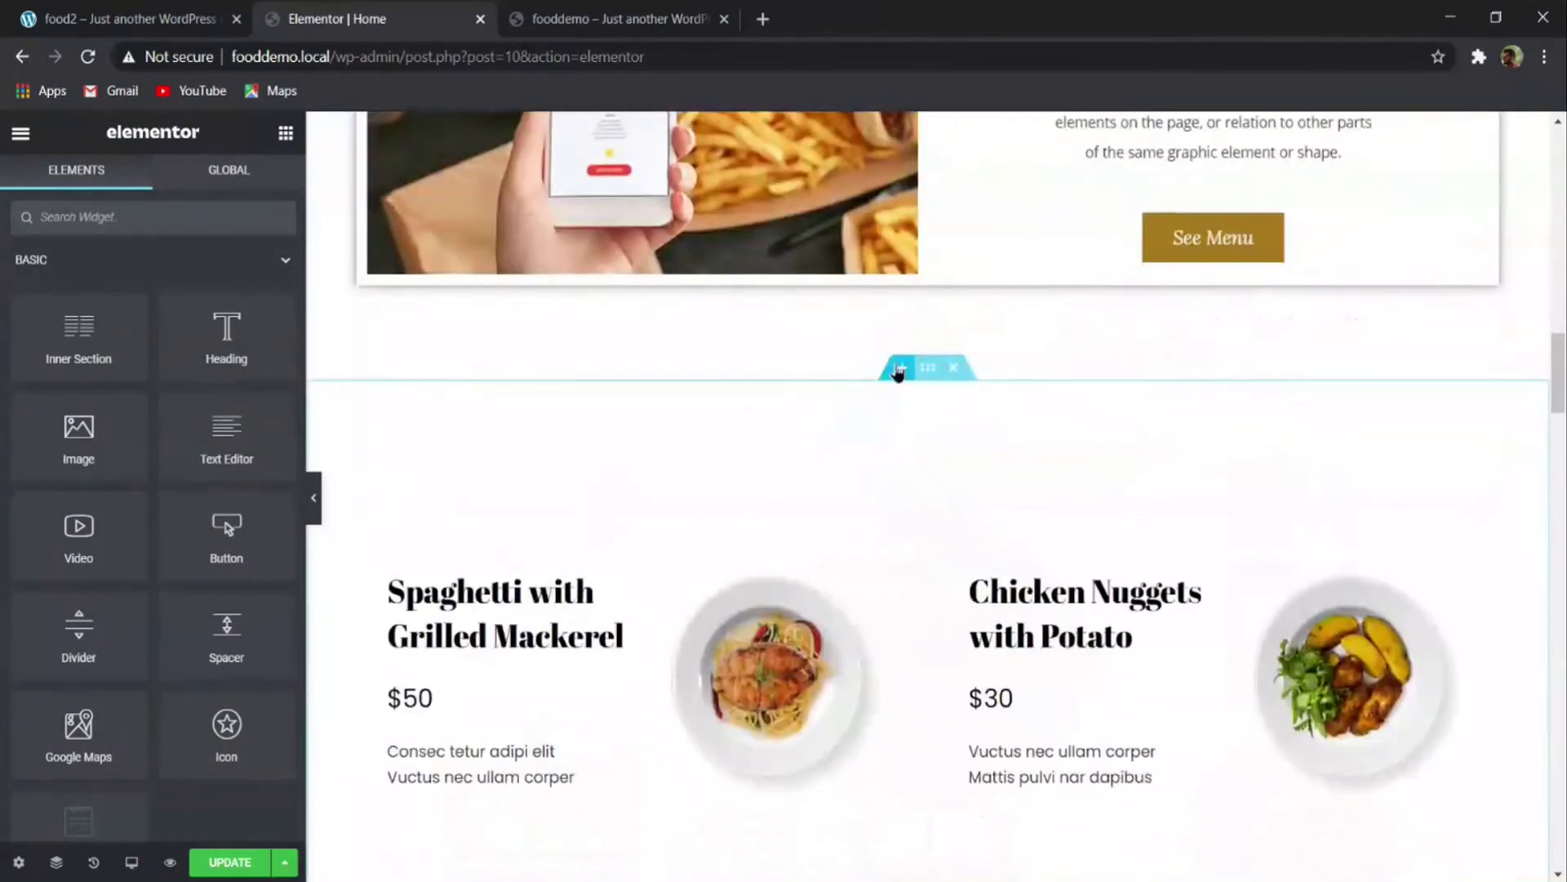
# Step: Insert a new single-column section above the dishes
pyautogui.click(899, 369)
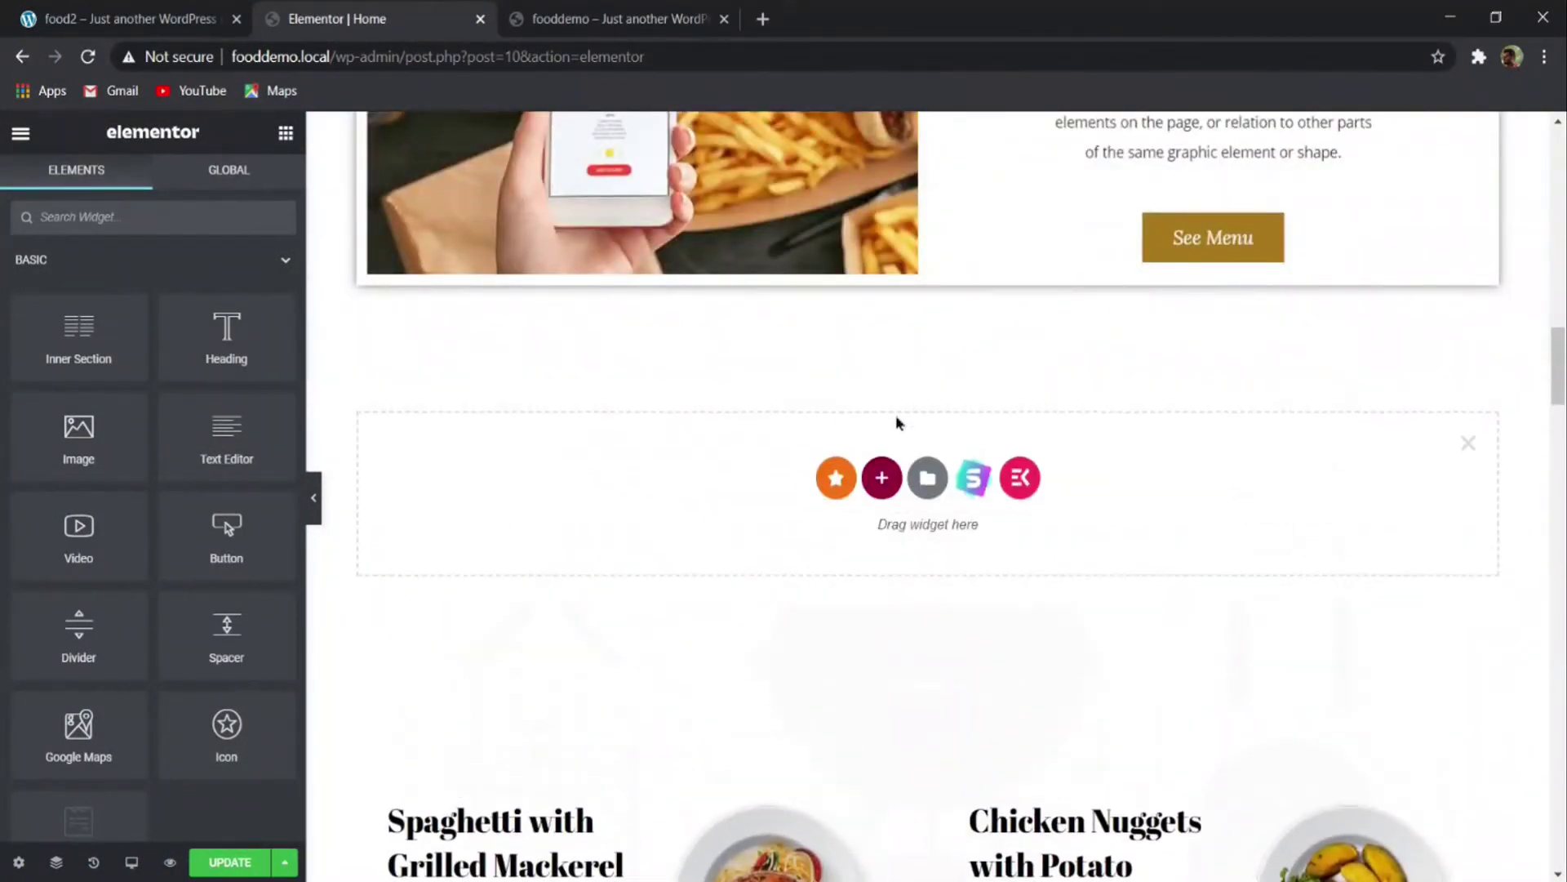
pyautogui.click(884, 476)
pyautogui.click(663, 529)
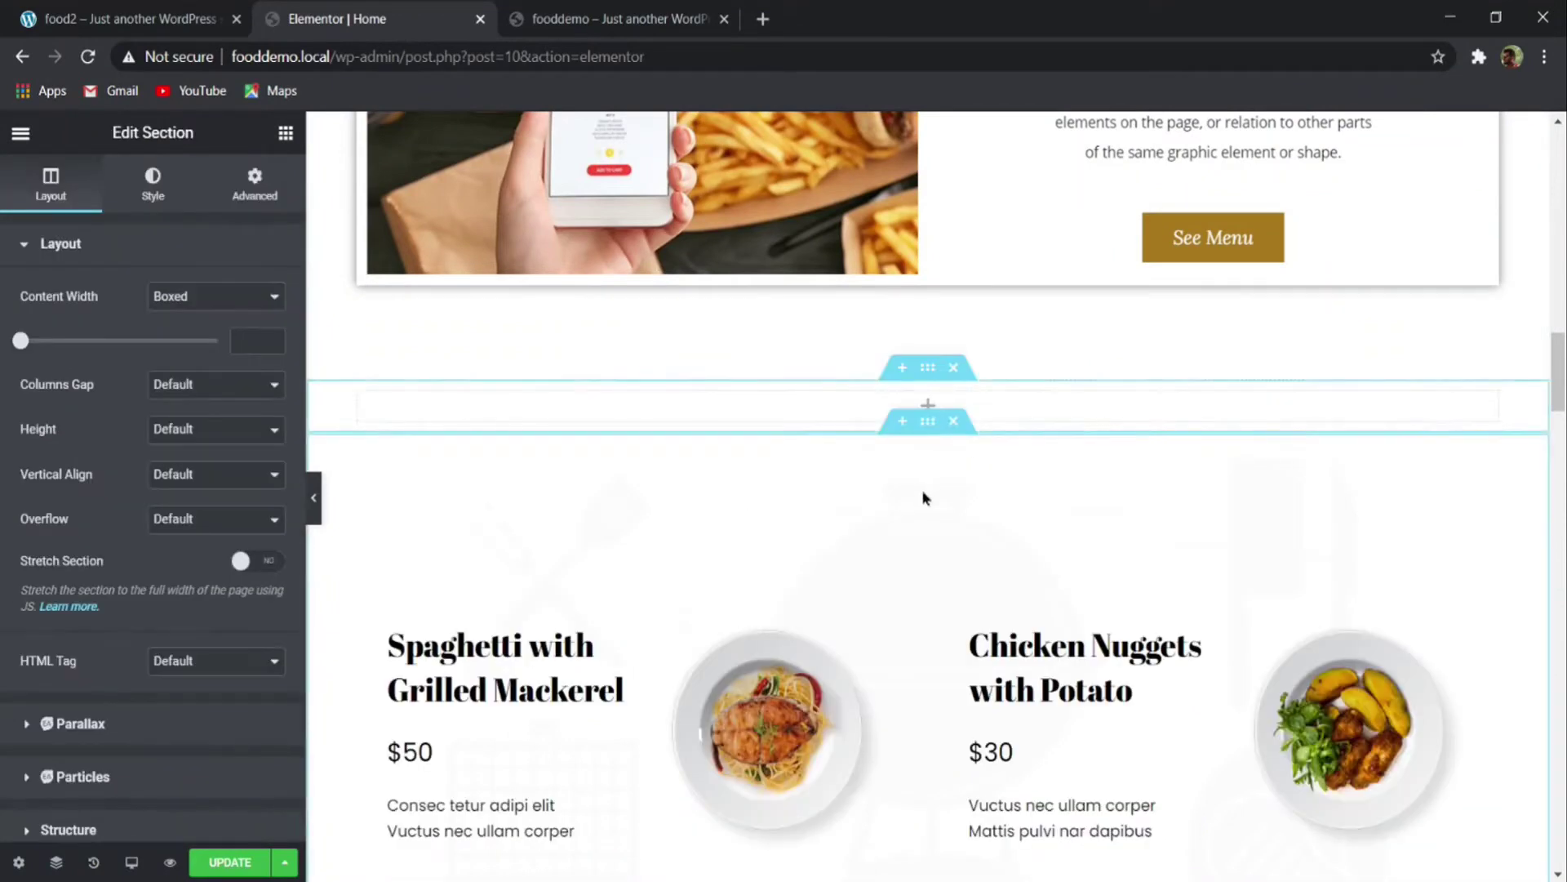
pyautogui.scroll(10, 986, 524)
pyautogui.scroll(-3, 986, 524)
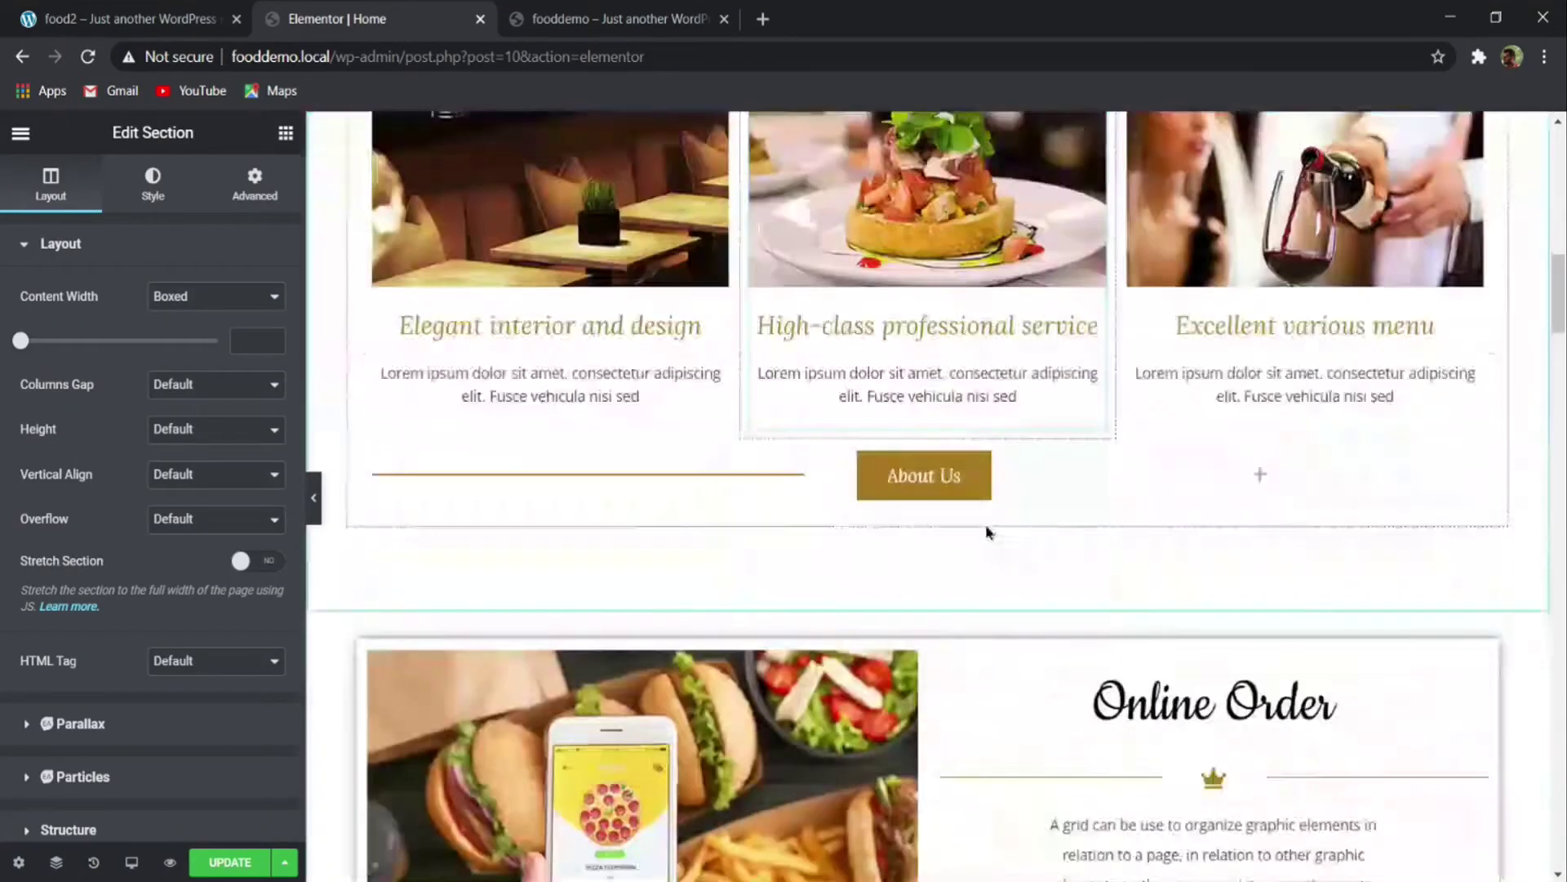
# Step: Duplicate the Online Order heading and drag the copy into the new section
pyautogui.rightClick(1220, 636)
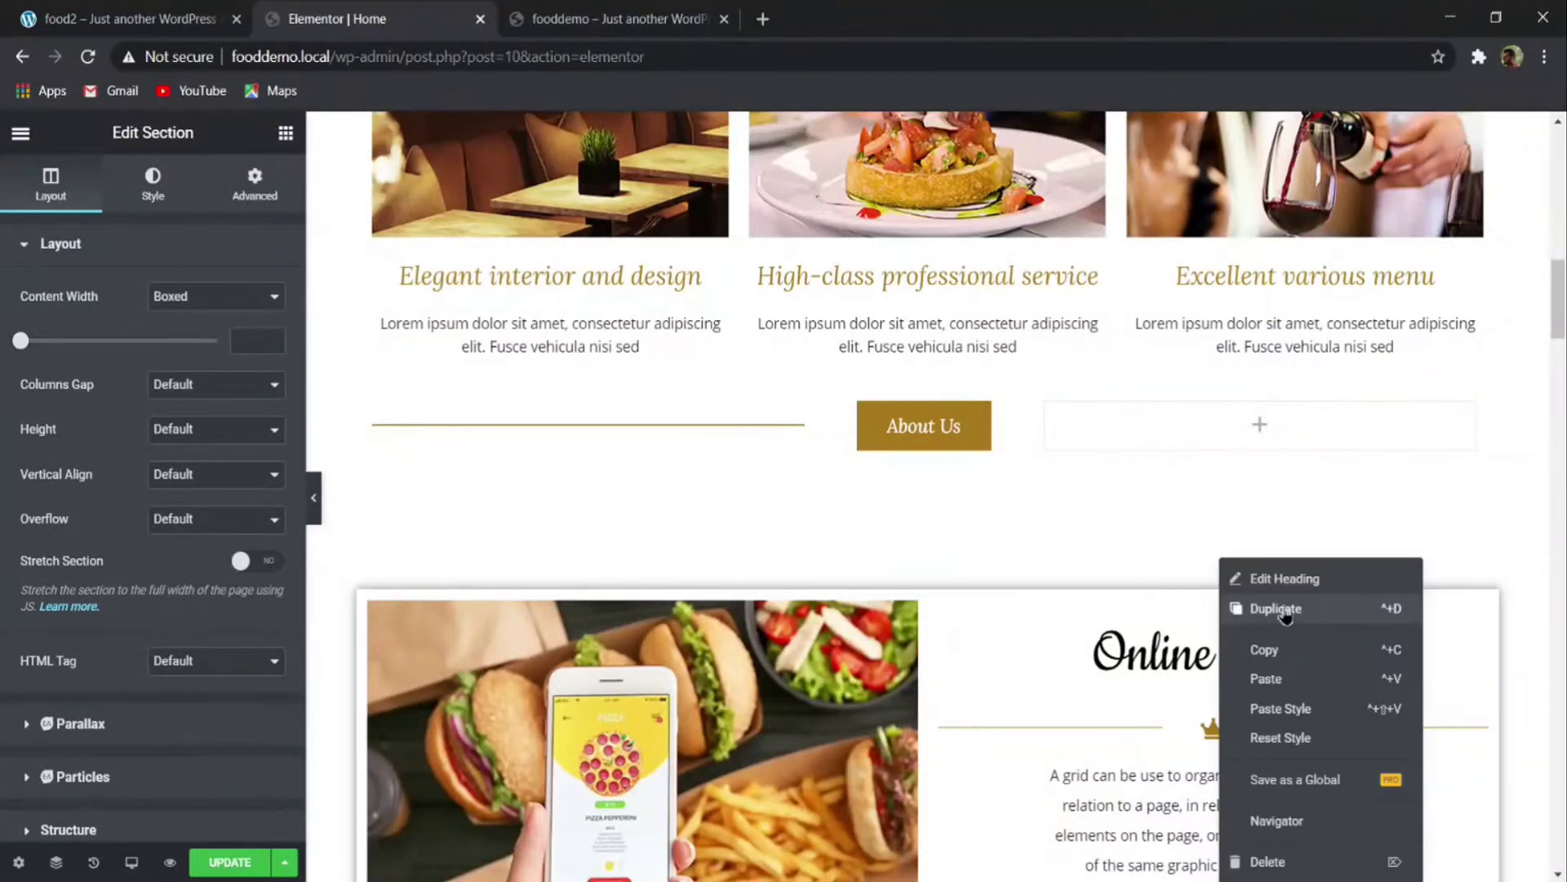
pyautogui.click(1257, 565)
pyautogui.scroll(-8, 1288, 612)
pyautogui.scroll(8, 1489, 269)
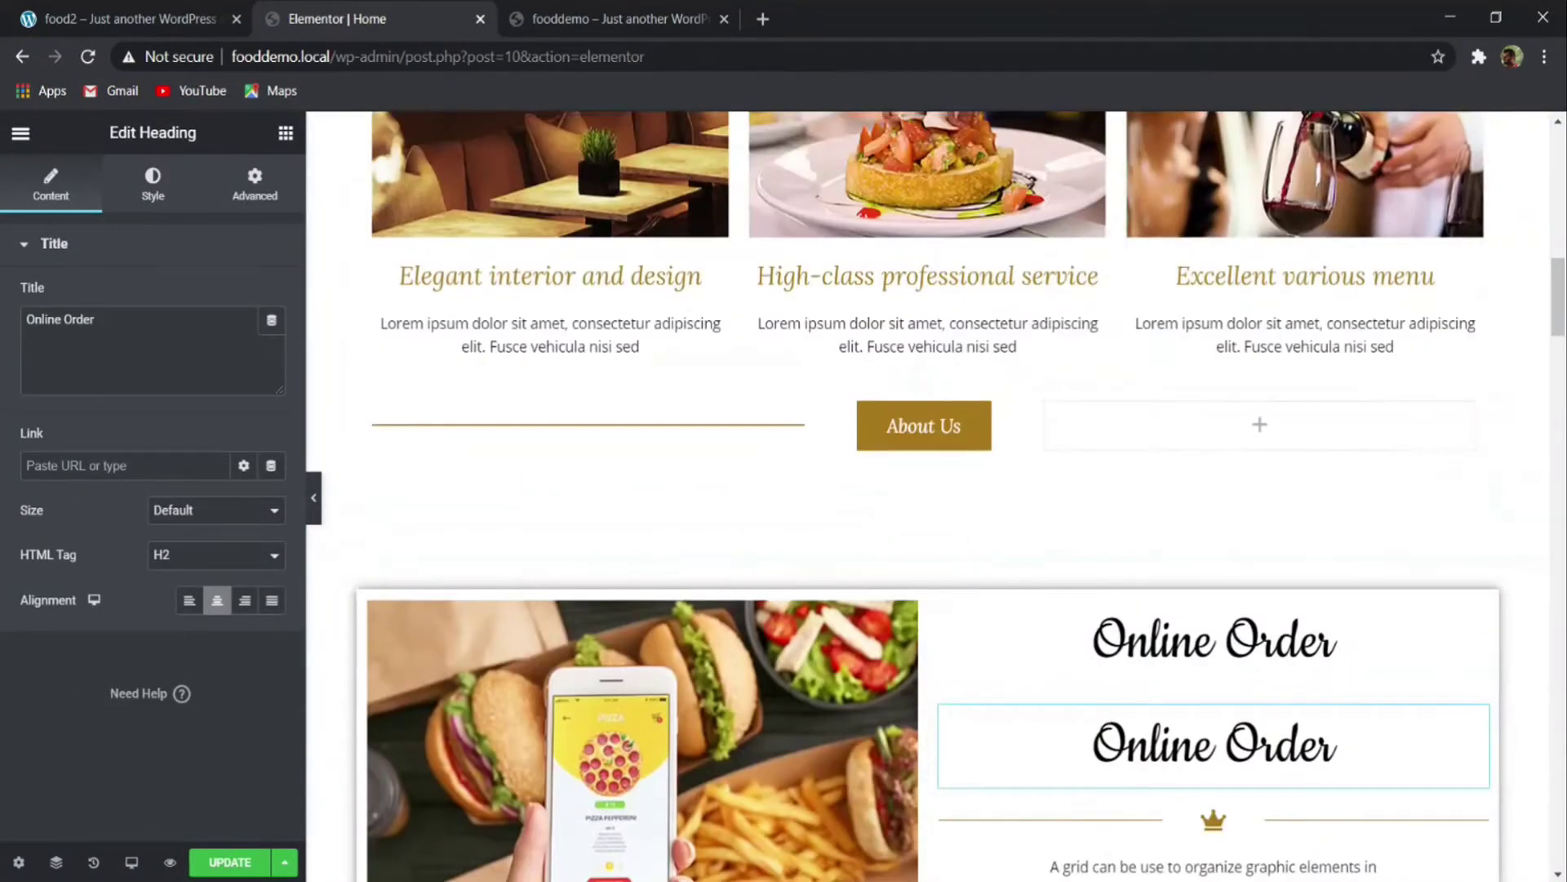
pyautogui.scroll(-8, 1559, 329)
pyautogui.scroll(2, 1559, 329)
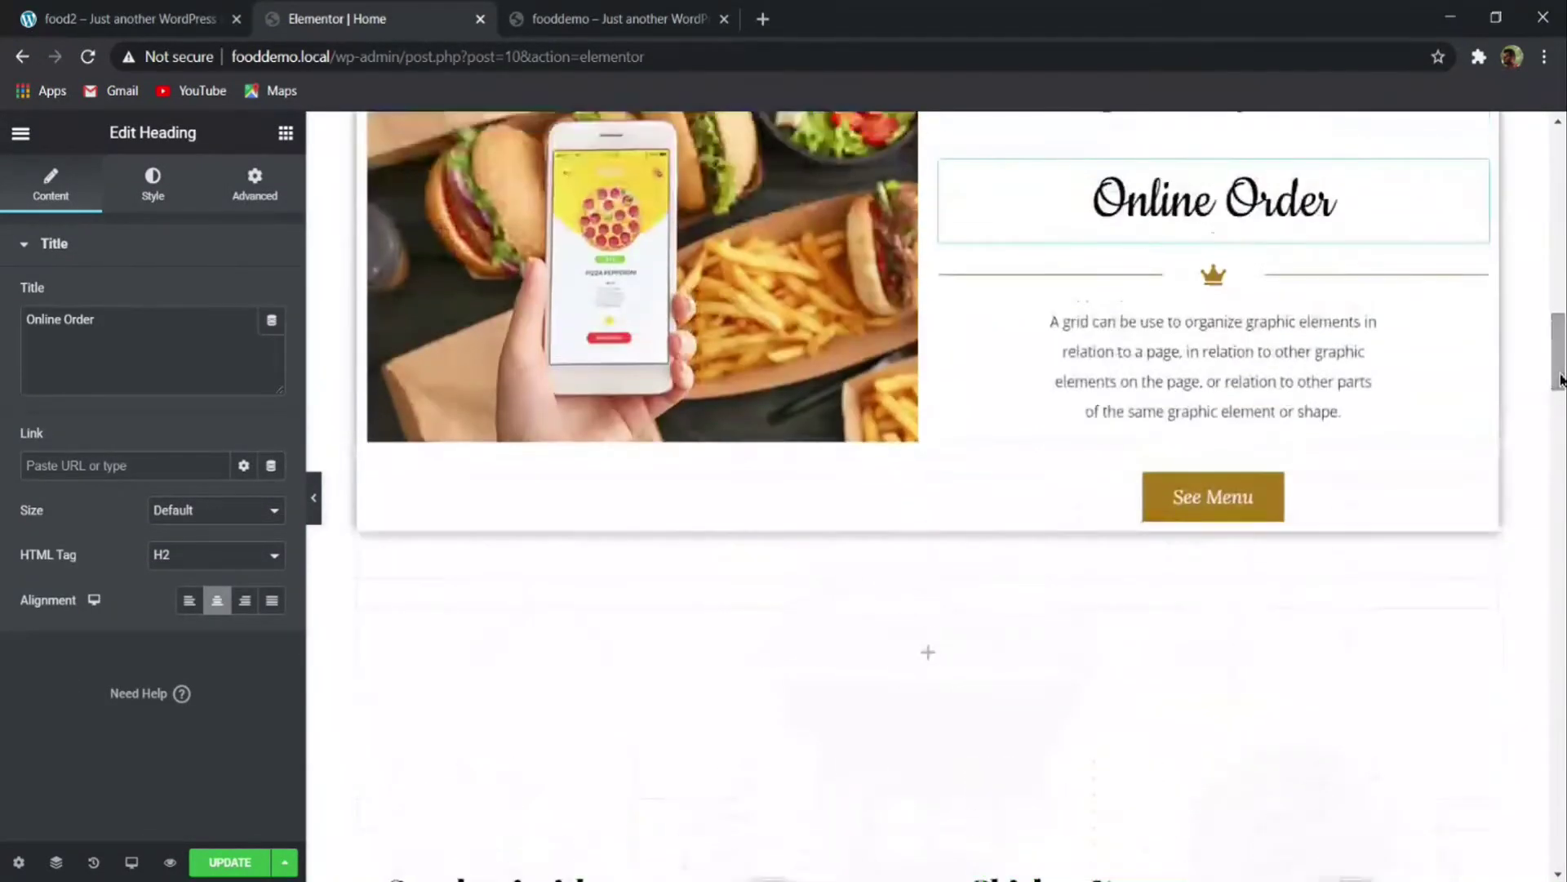
pyautogui.moveTo(1473, 173); pyautogui.dragTo(1030, 572)
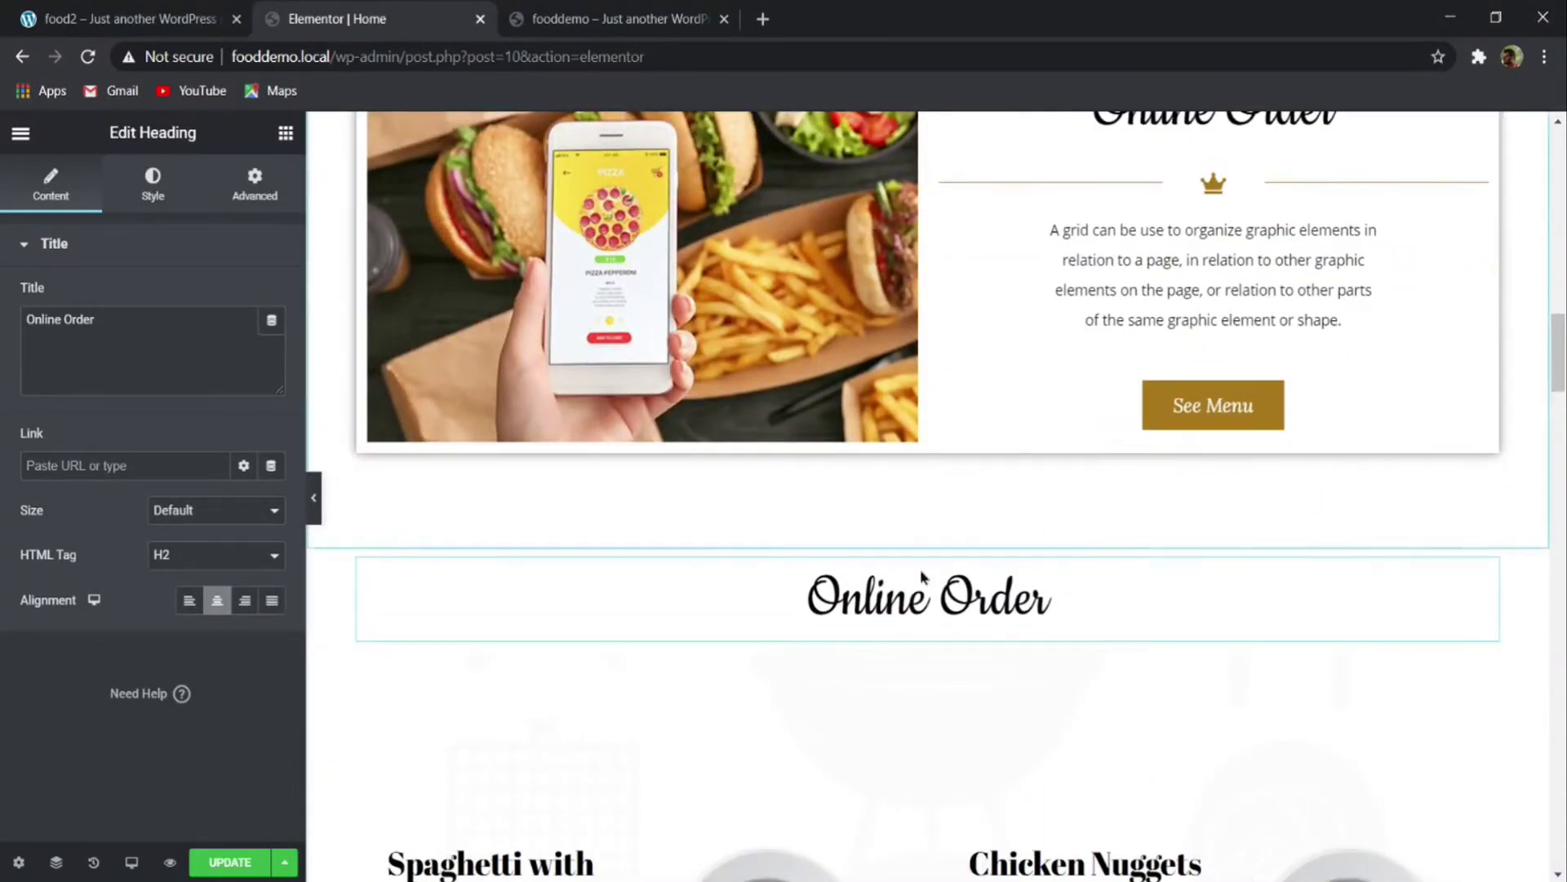
# Step: Copy 'Hot Menu' from the demo site and paste it as the heading title
pyautogui.click(155, 16)
pyautogui.moveTo(885, 263); pyautogui.dragTo(593, 275)
pyautogui.hotkey('ctrl', 'c')
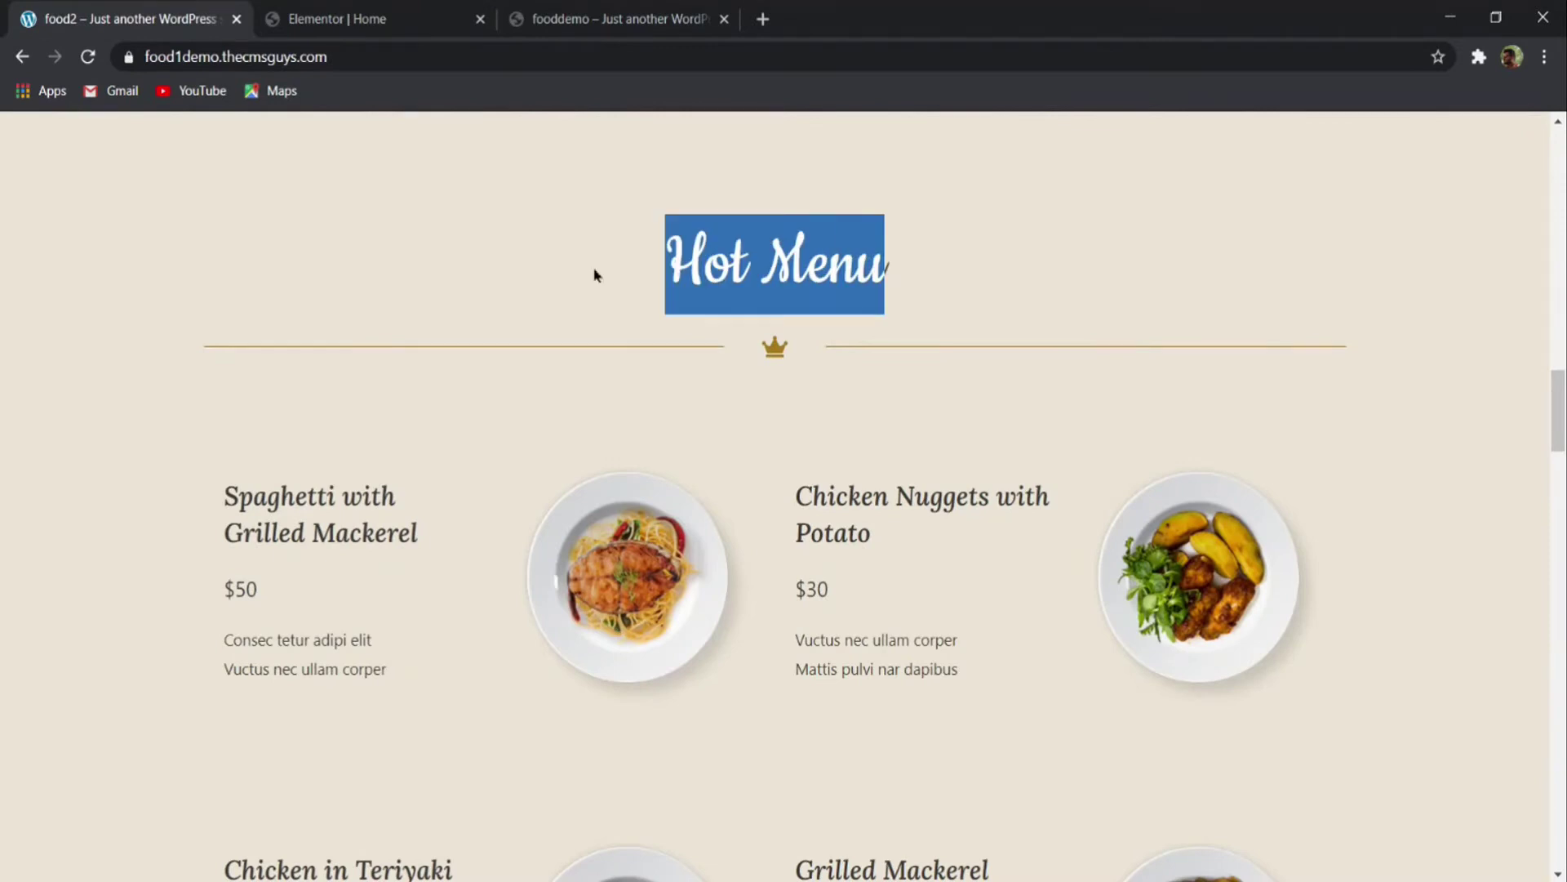
pyautogui.click(383, 18)
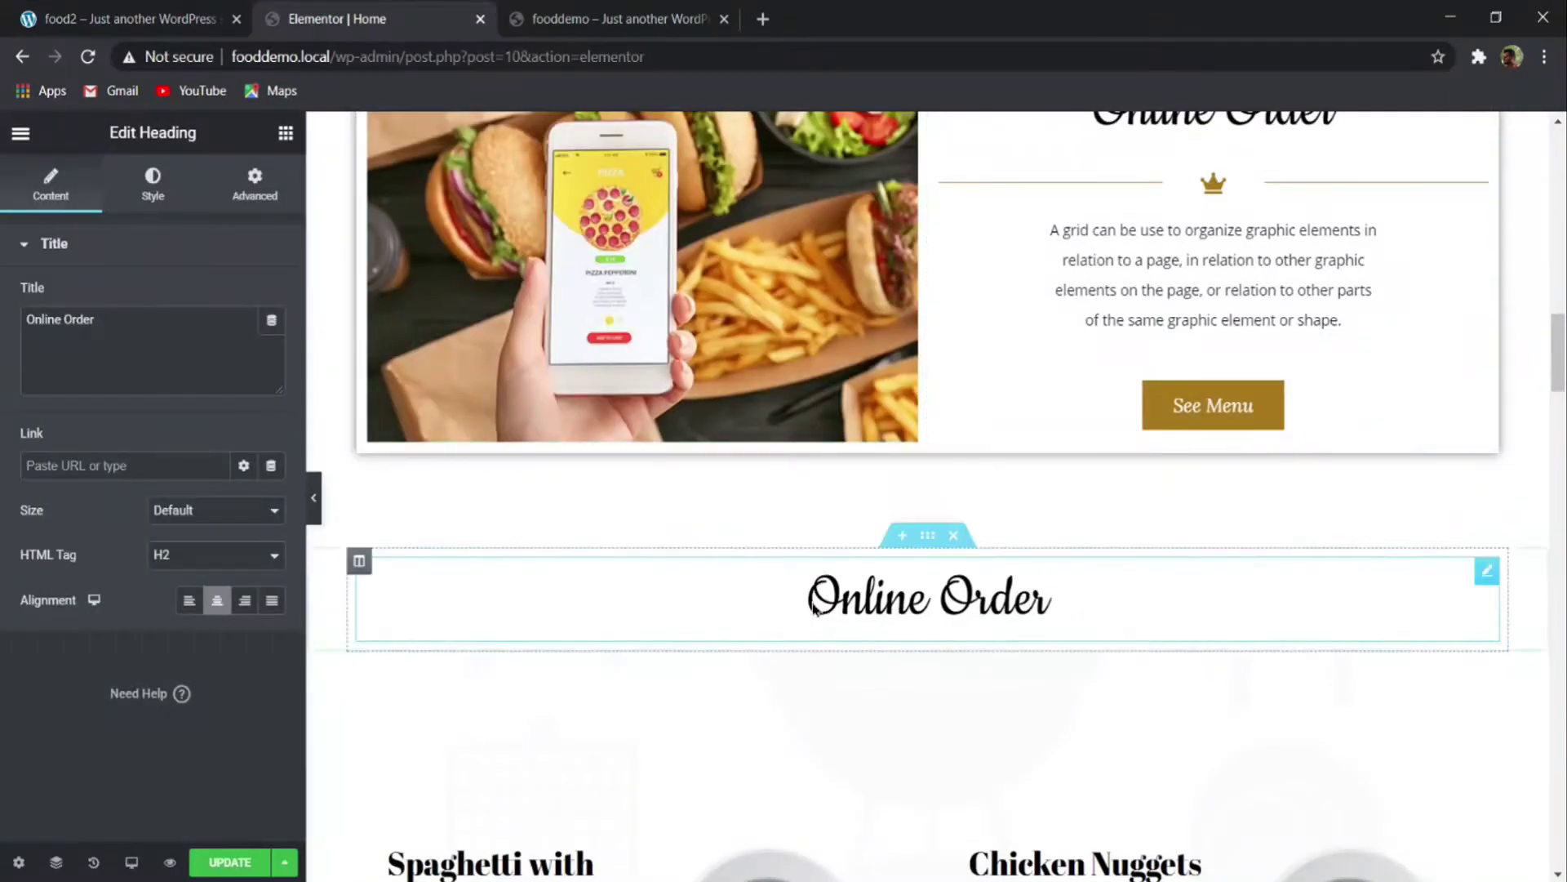
pyautogui.tripleClick(95, 310)
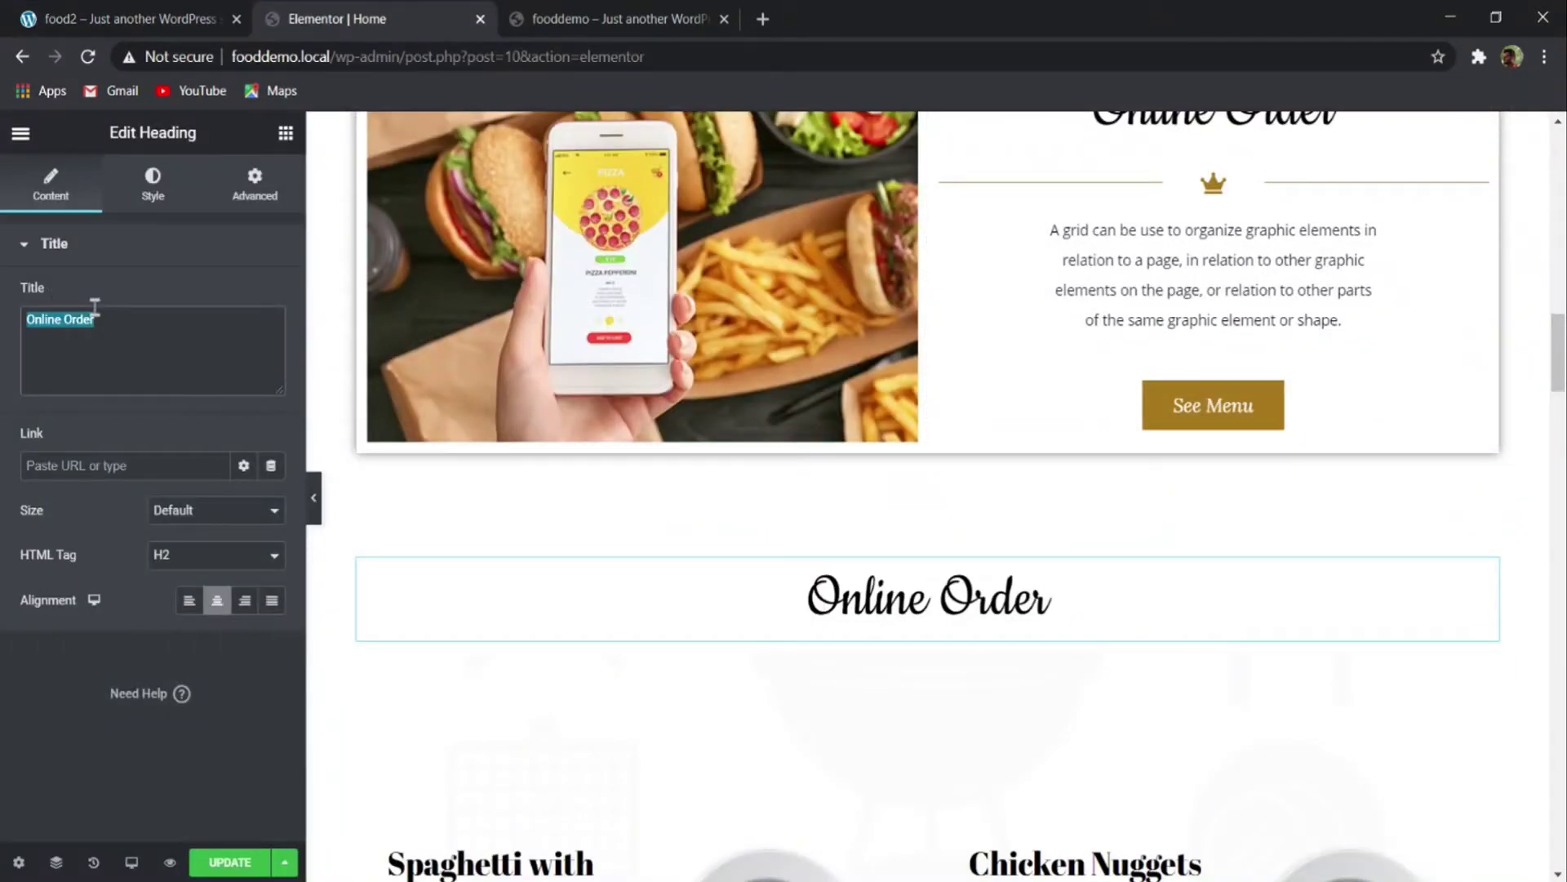
pyautogui.hotkey('ctrl', 'v')
pyautogui.click(145, 16)
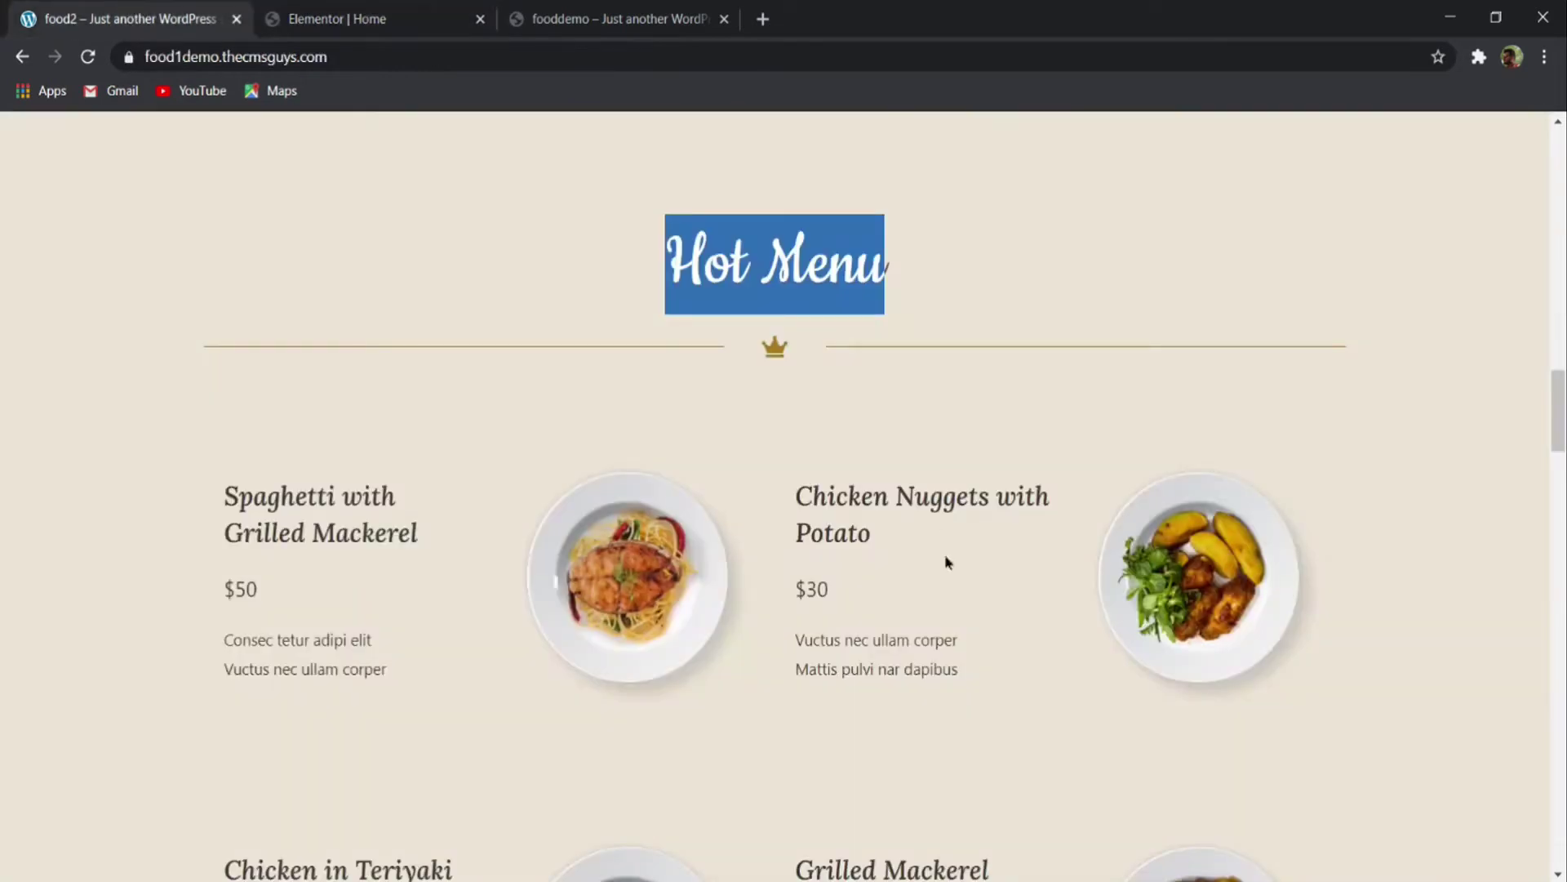
pyautogui.click(843, 352)
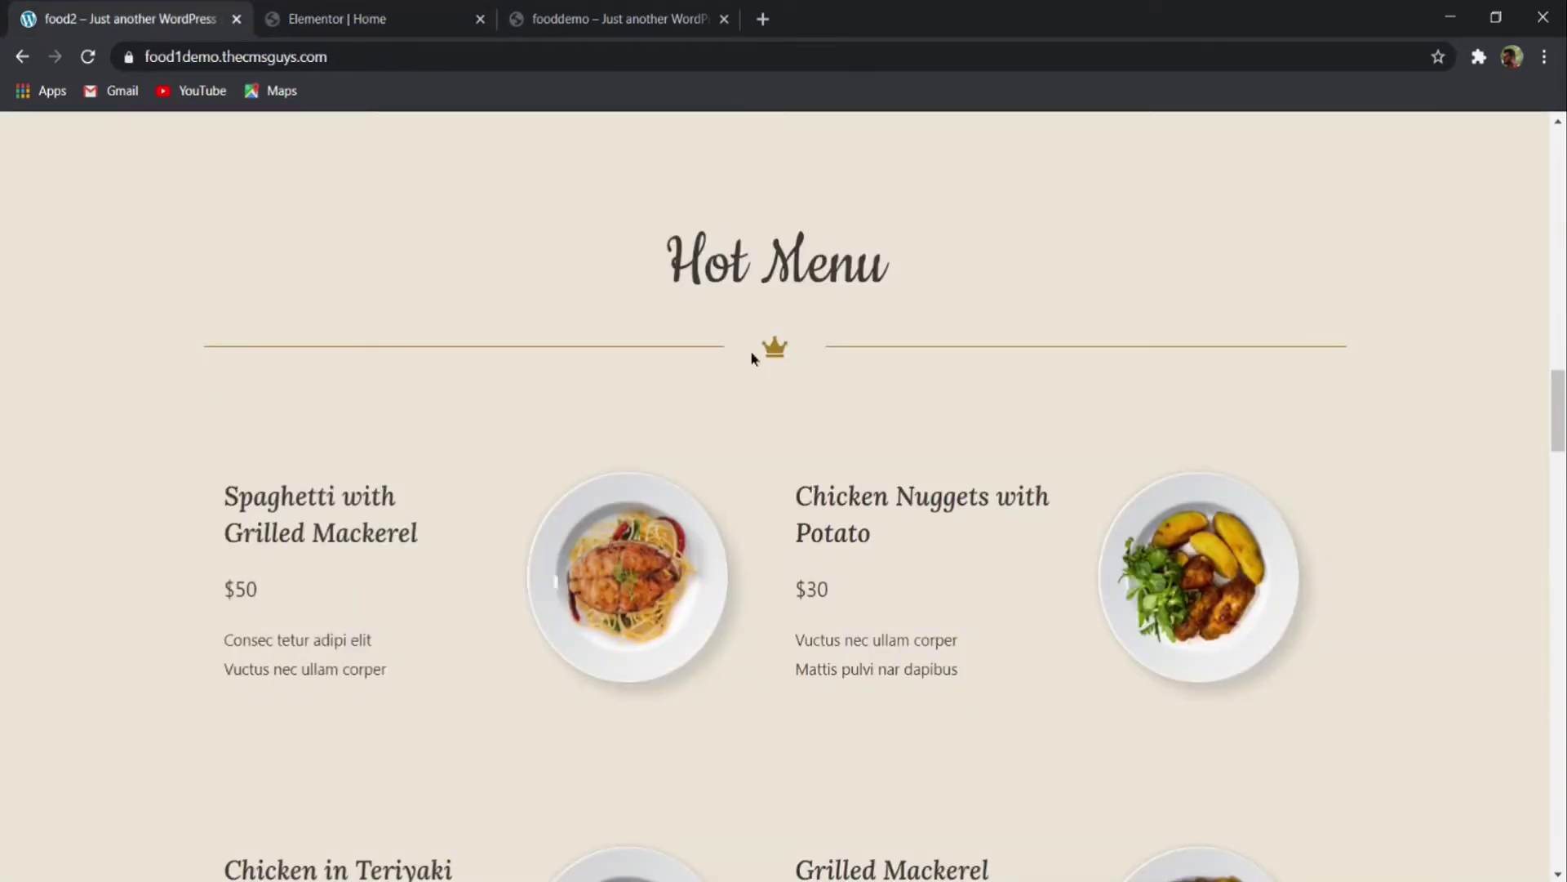
pyautogui.click(408, 19)
# Step: Duplicate the crown divider under the Hot Menu heading and add a two-column inner section below
pyautogui.rightClick(1228, 180)
pyautogui.click(1284, 229)
pyautogui.moveTo(1475, 214); pyautogui.dragTo(1020, 600)
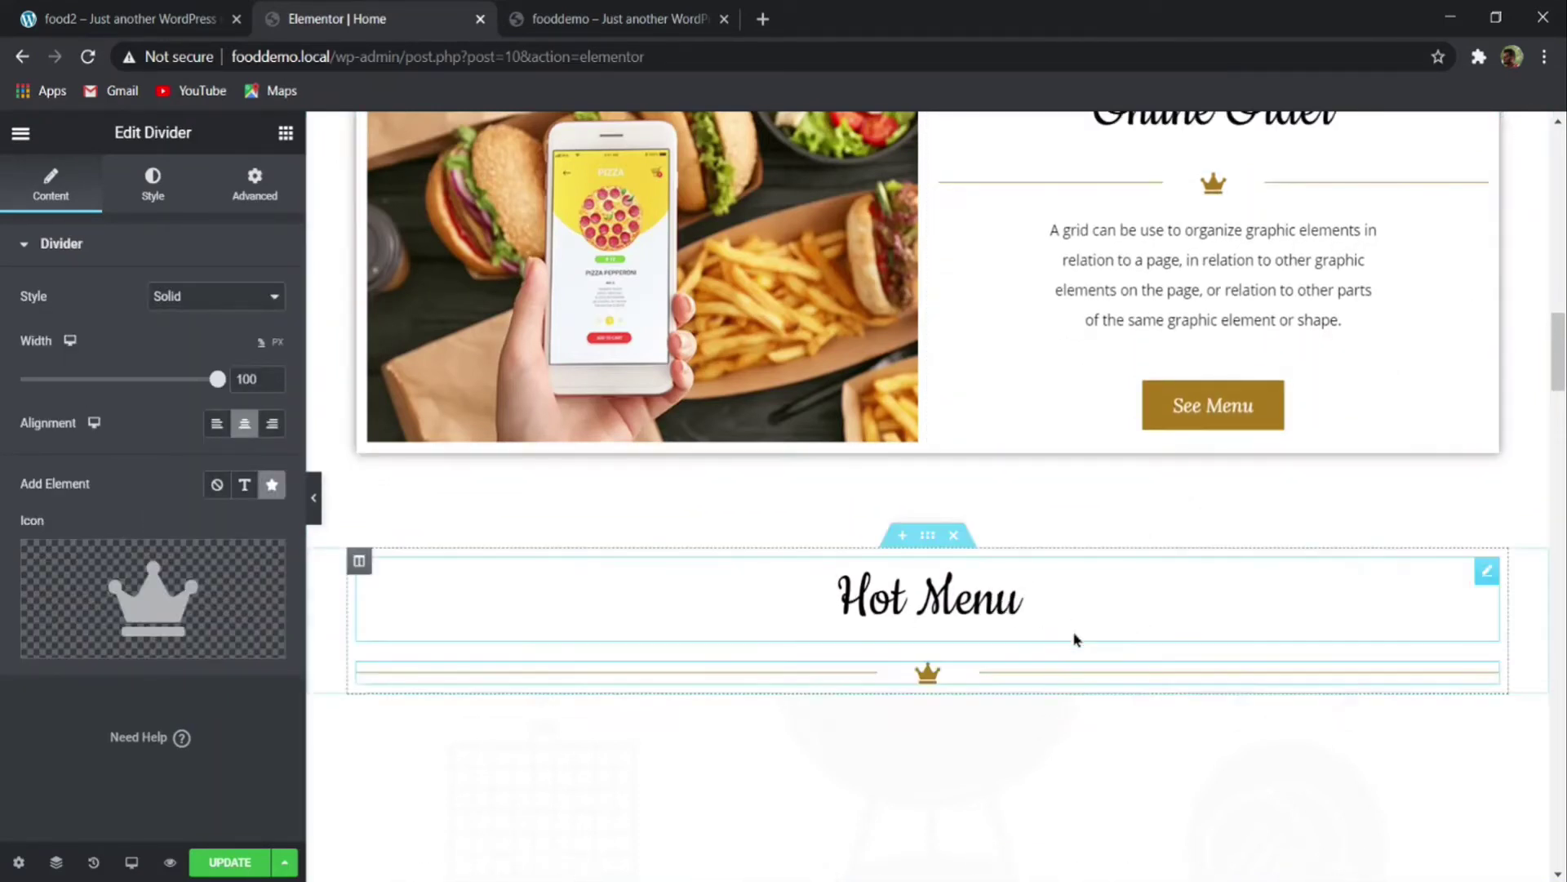
pyautogui.click(287, 135)
pyautogui.moveTo(46, 341); pyautogui.dragTo(843, 678)
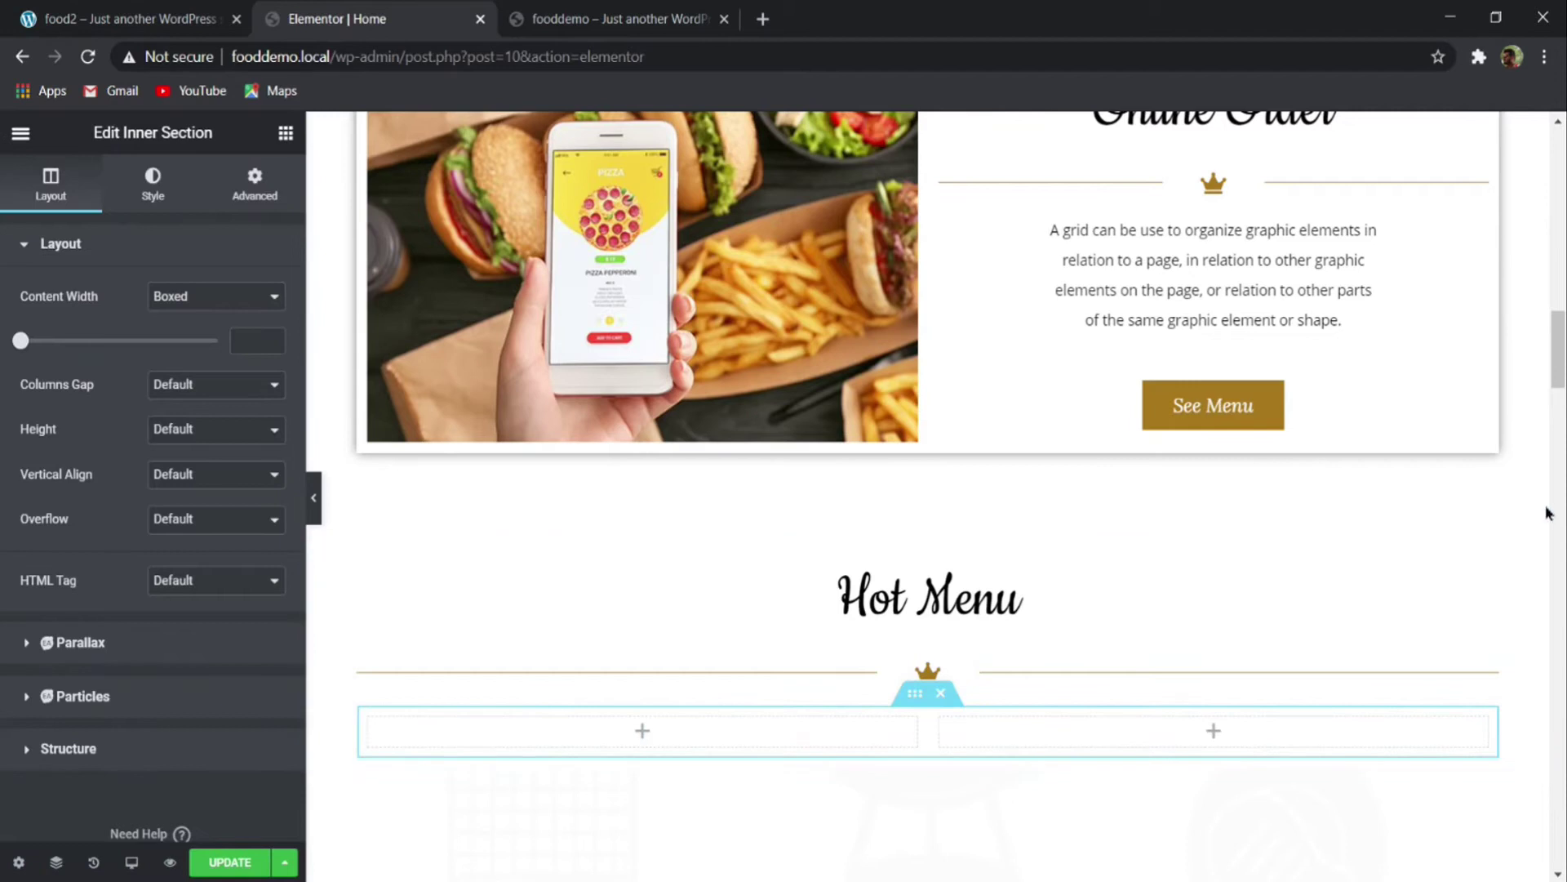
# Step: Duplicate the Spaghetti dish column
pyautogui.scroll(-5, 761, 429)
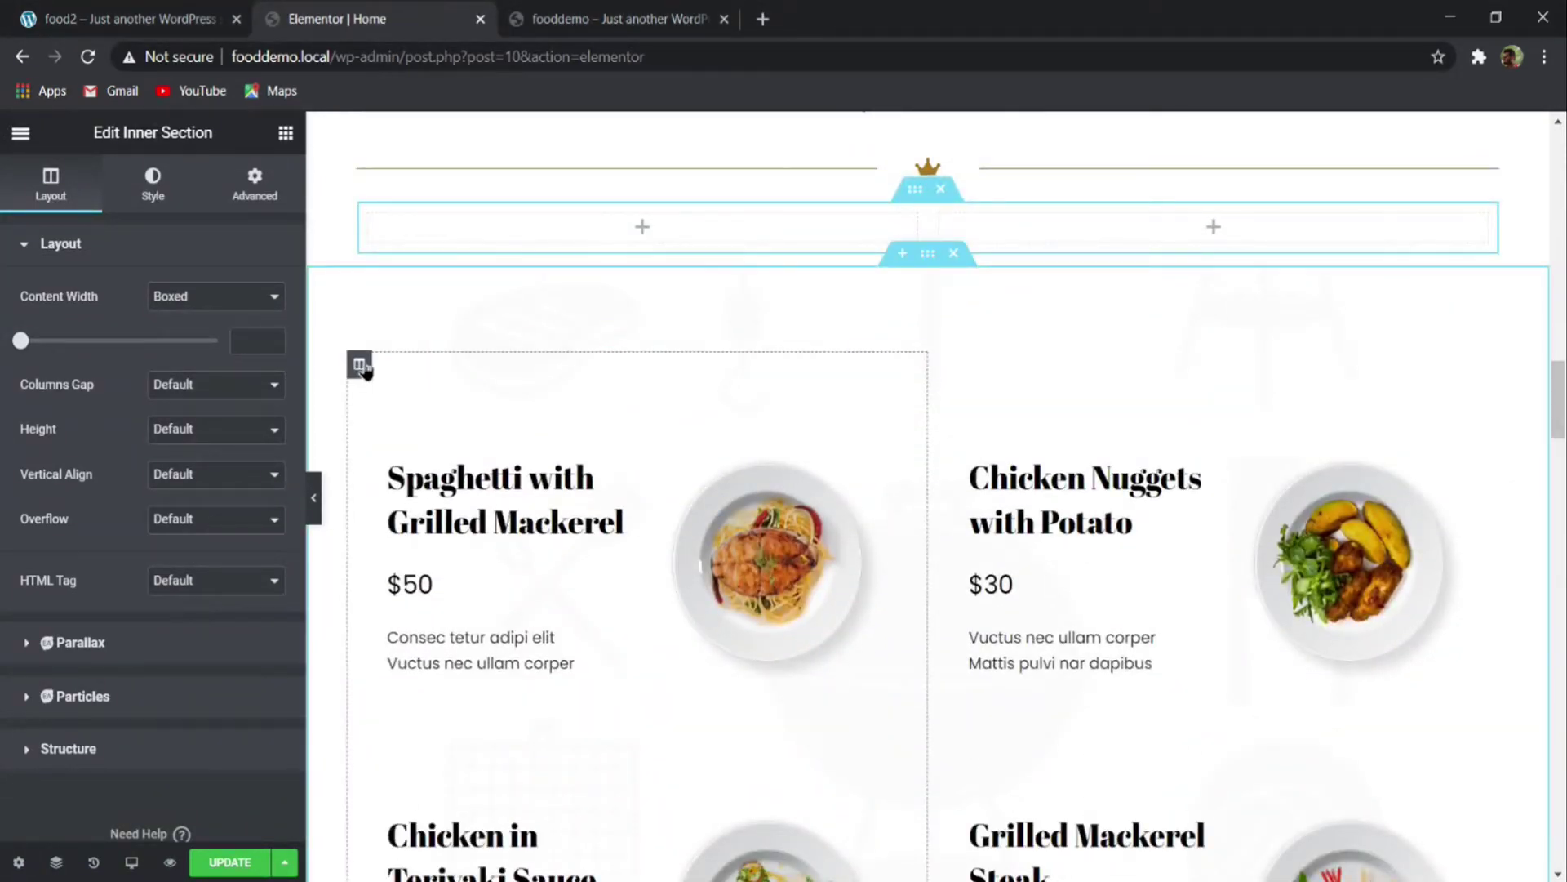
pyautogui.rightClick(360, 365)
pyautogui.click(400, 412)
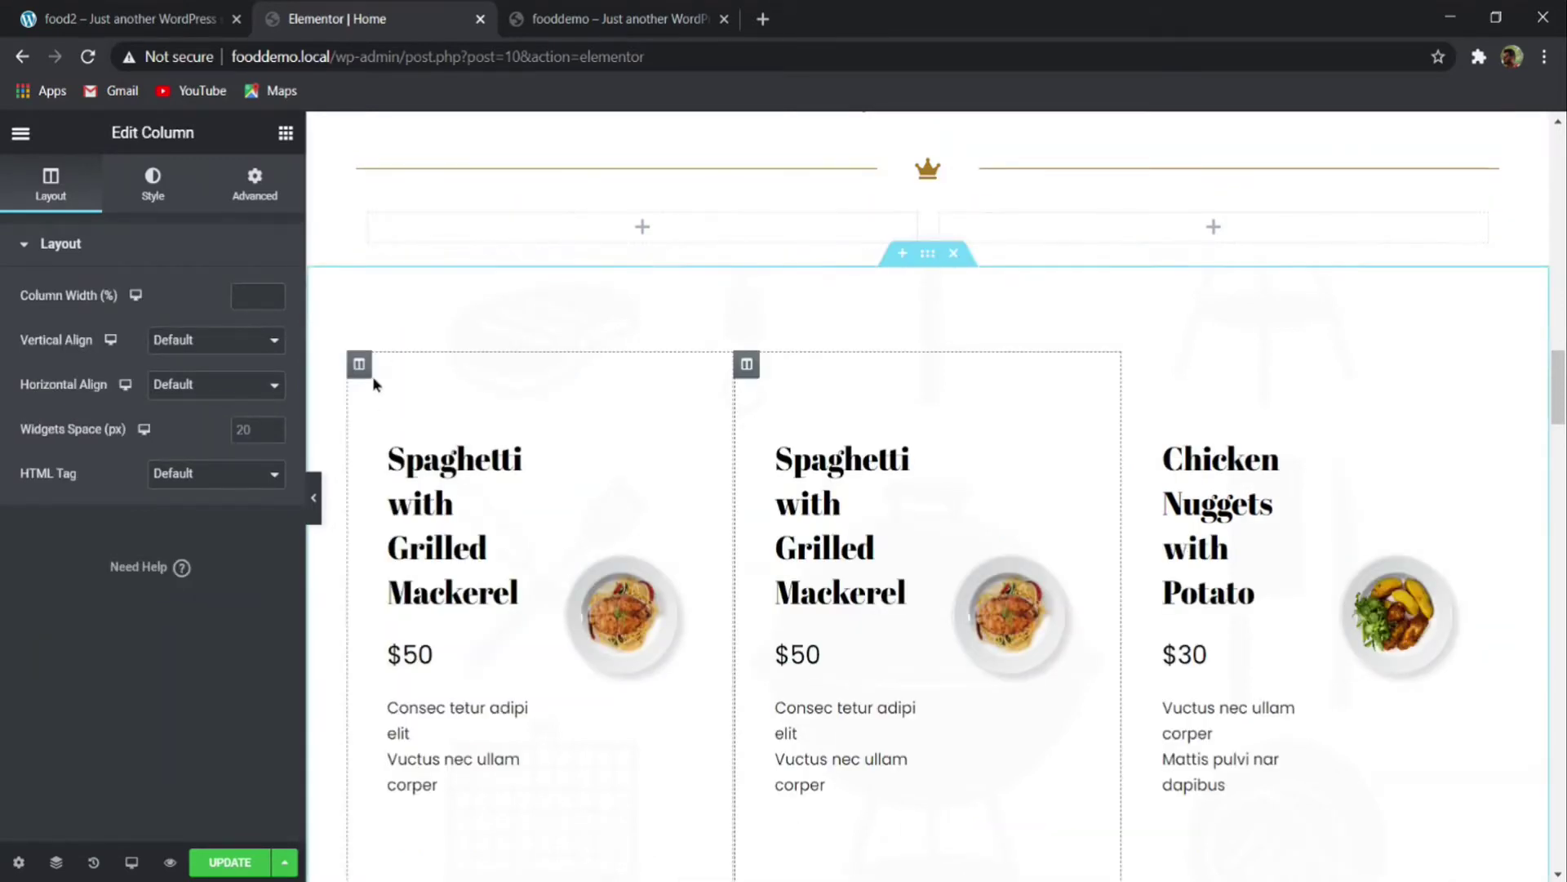
pyautogui.rightClick(362, 365)
# Step: Paste the Spaghetti column into the new row's empty column and delete the extra duplicate
pyautogui.click(404, 497)
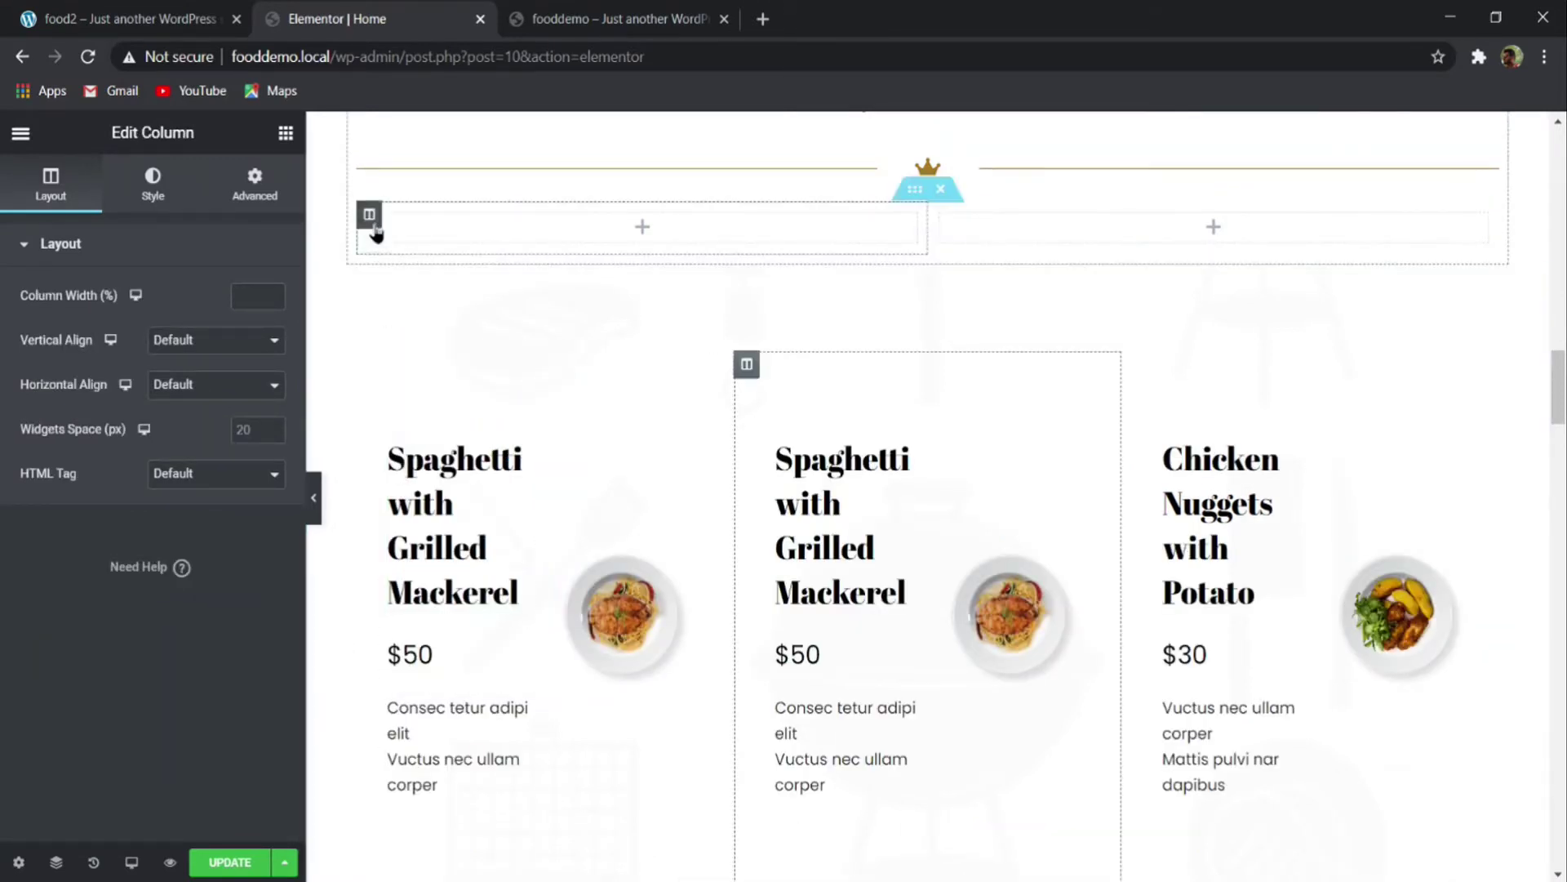
pyautogui.rightClick(372, 224)
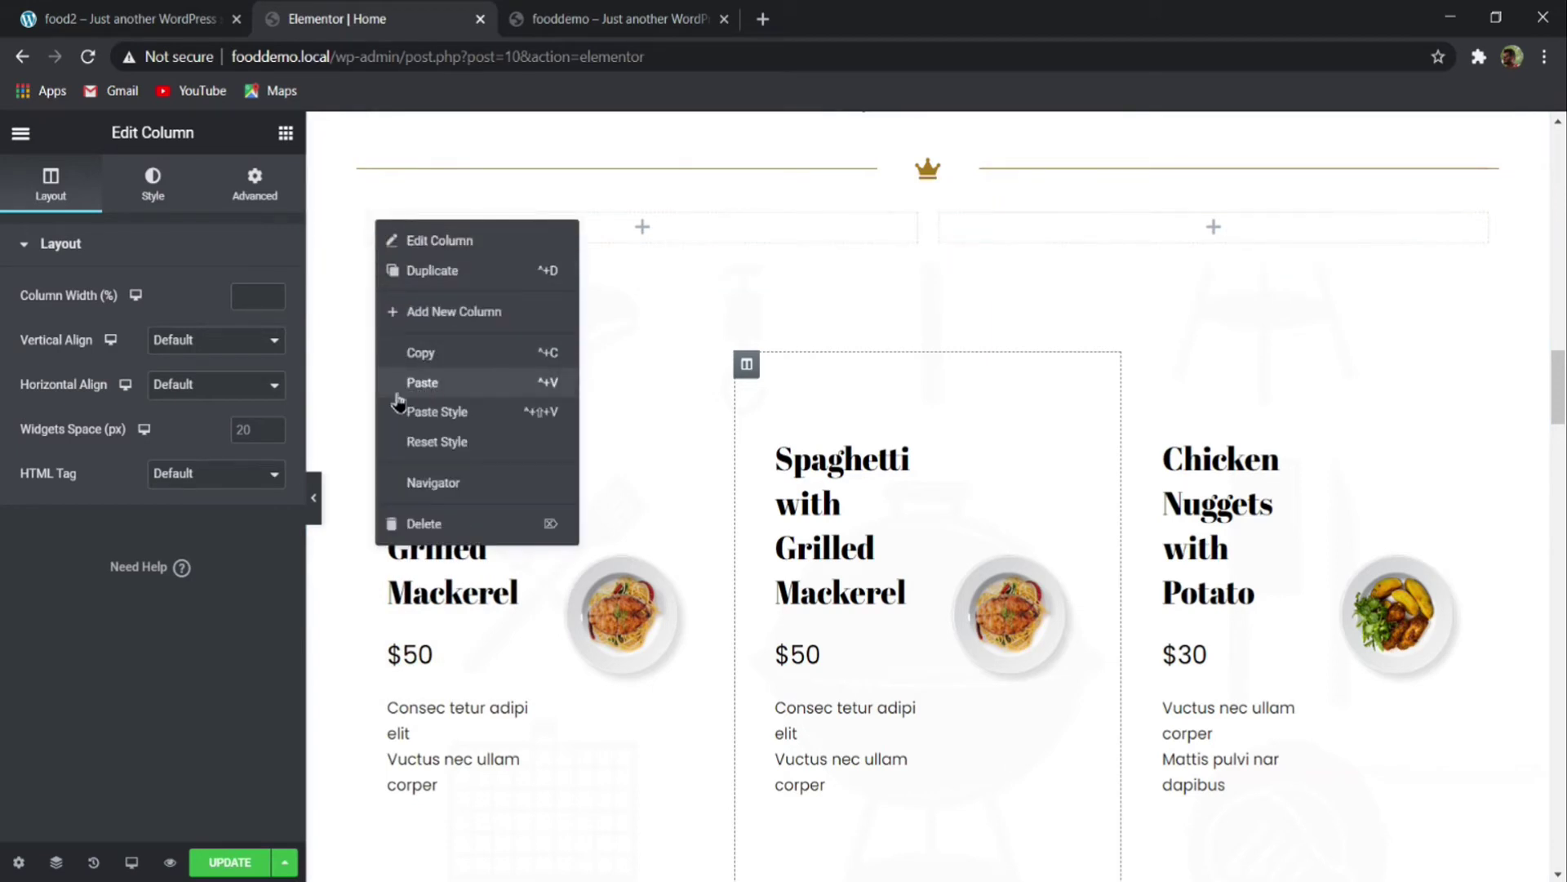
pyautogui.click(401, 394)
pyautogui.rightClick(528, 331)
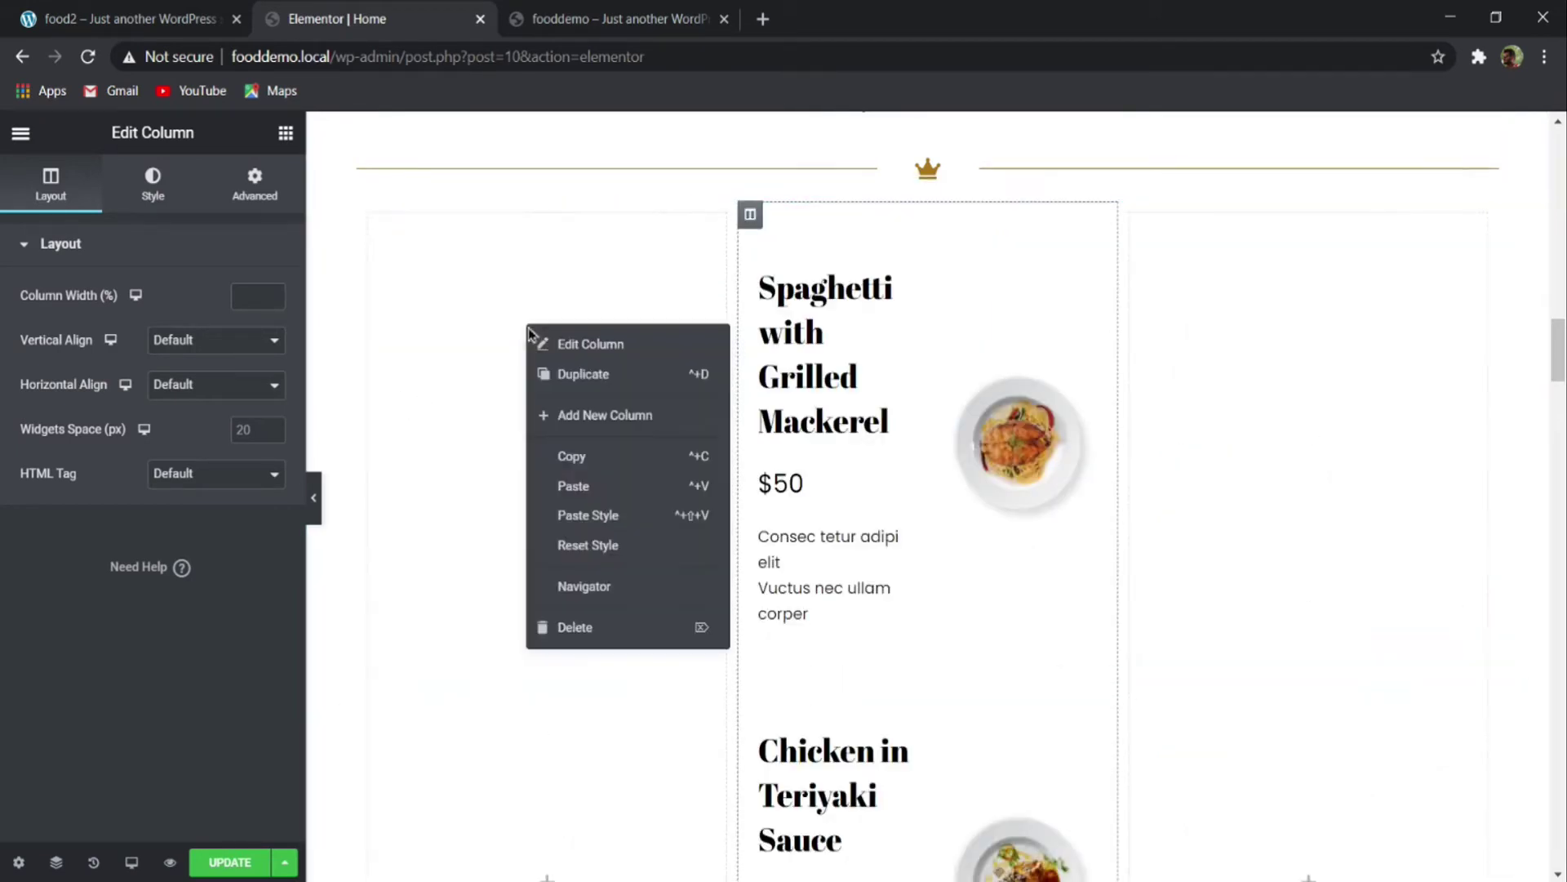
pyautogui.click(595, 621)
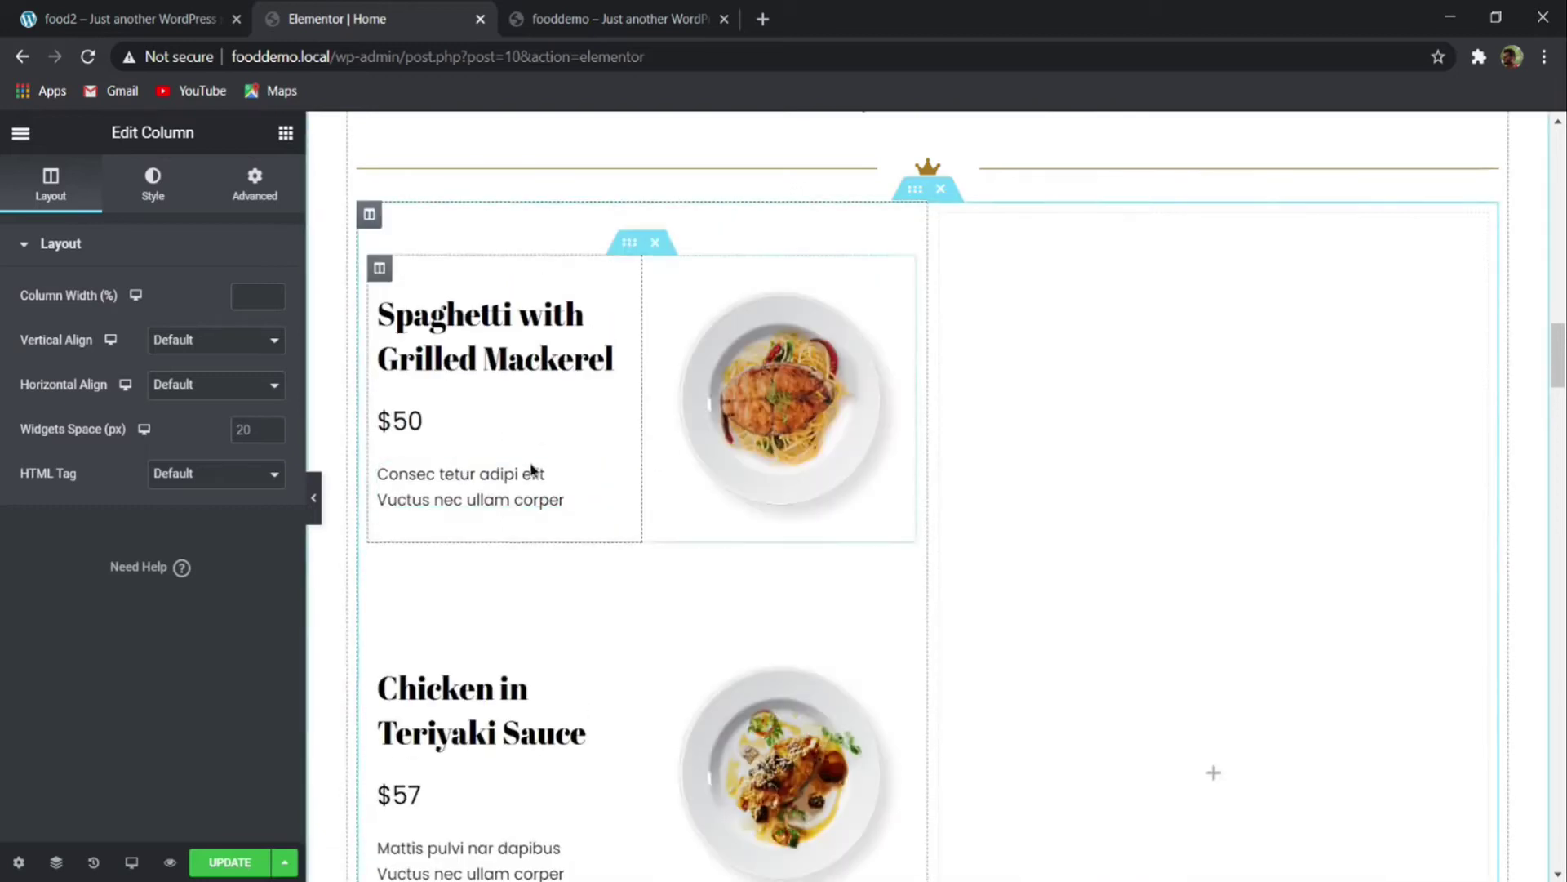
# Step: Remove the extra middle column from the dish row
pyautogui.scroll(-8, 780, 448)
pyautogui.scroll(-15, 781, 448)
pyautogui.scroll(8, 697, 461)
pyautogui.scroll(8, 696, 461)
pyautogui.scroll(-8, 955, 507)
pyautogui.scroll(10, 745, 308)
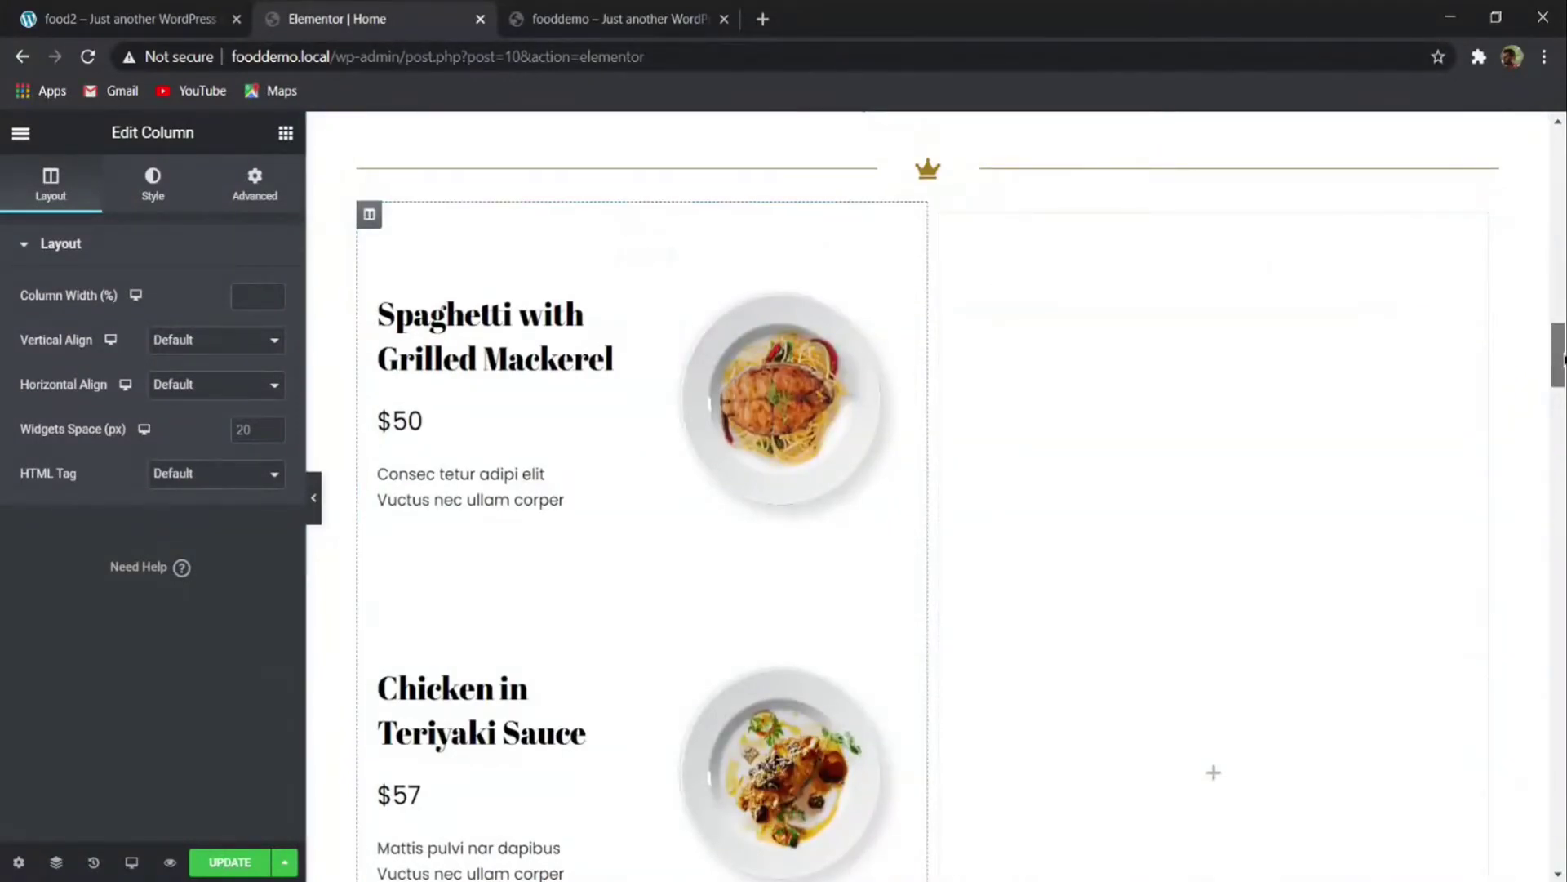
pyautogui.scroll(-12, 751, 418)
pyautogui.rightClick(748, 416)
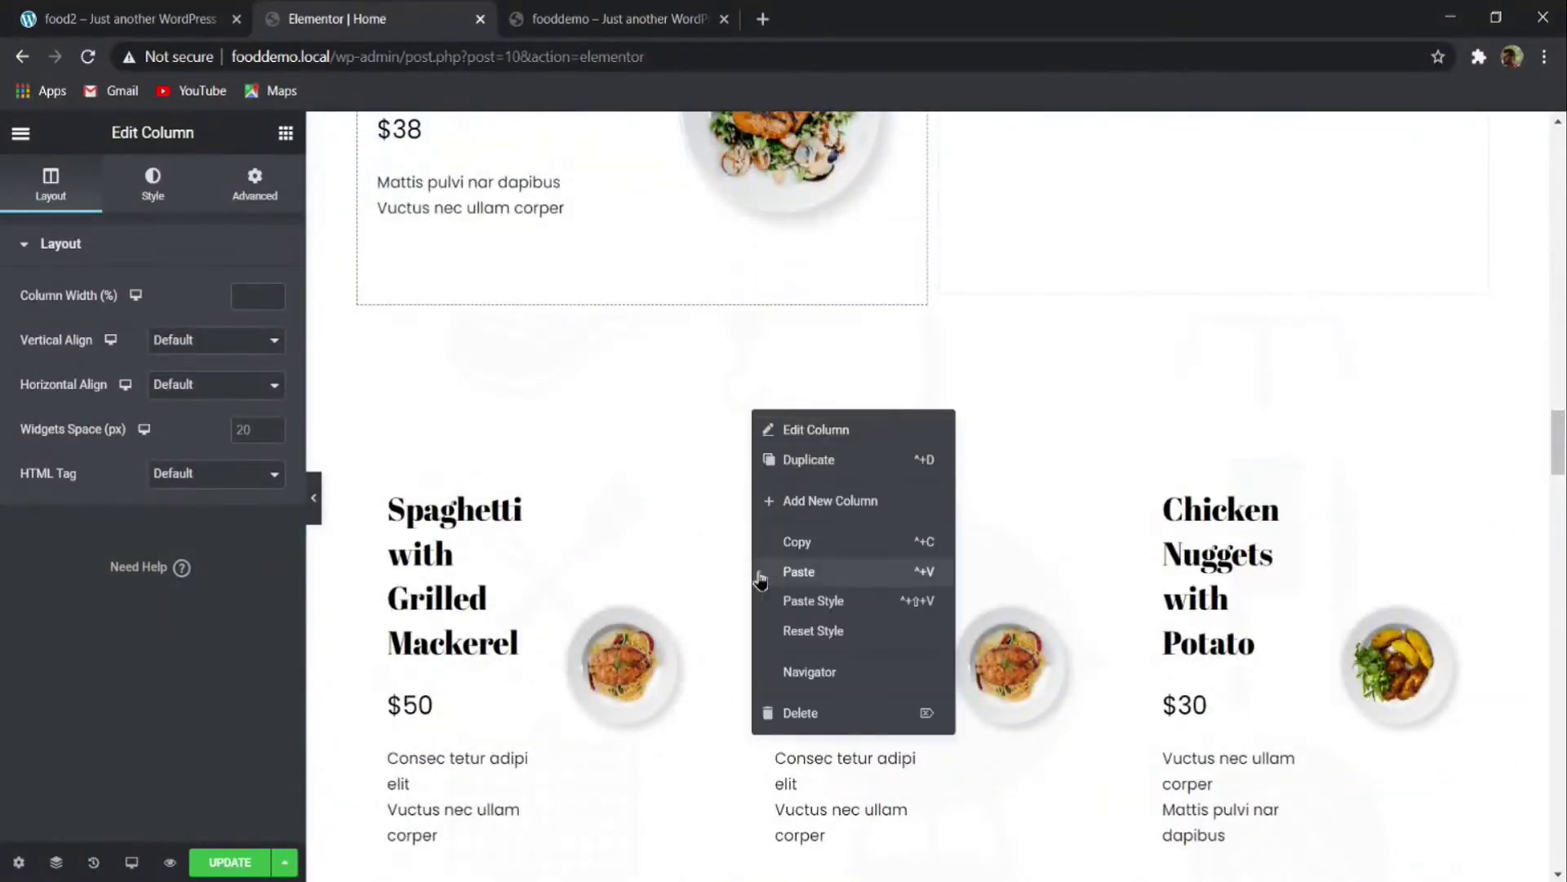
pyautogui.click(800, 713)
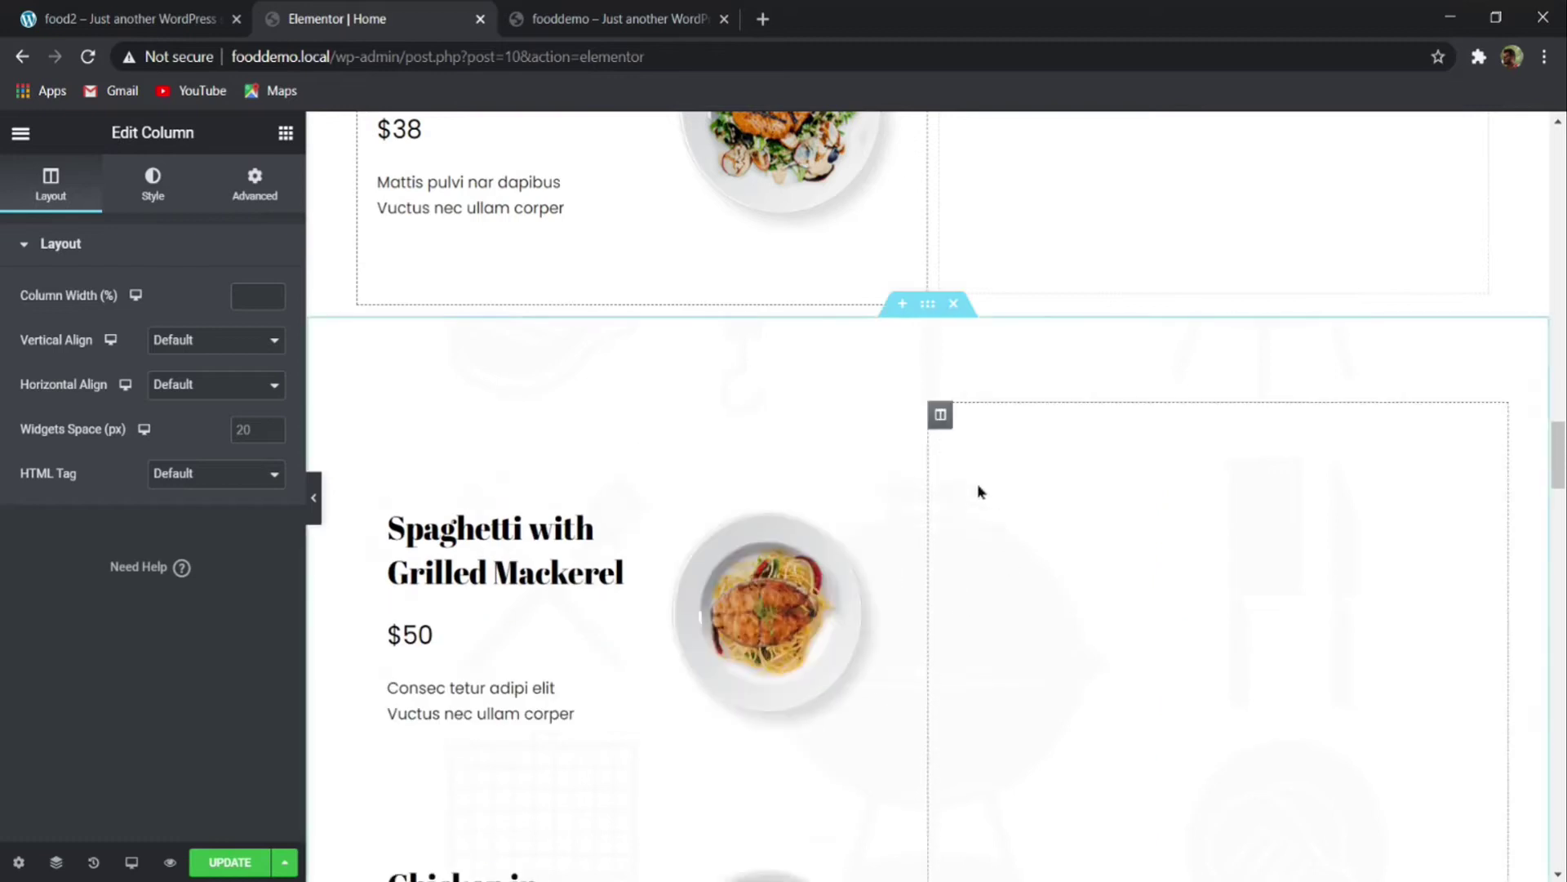
# Step: Paste the Chicken Nuggets column into Hot Menu's right column and delete the empty middle column
pyautogui.rightClick(943, 416)
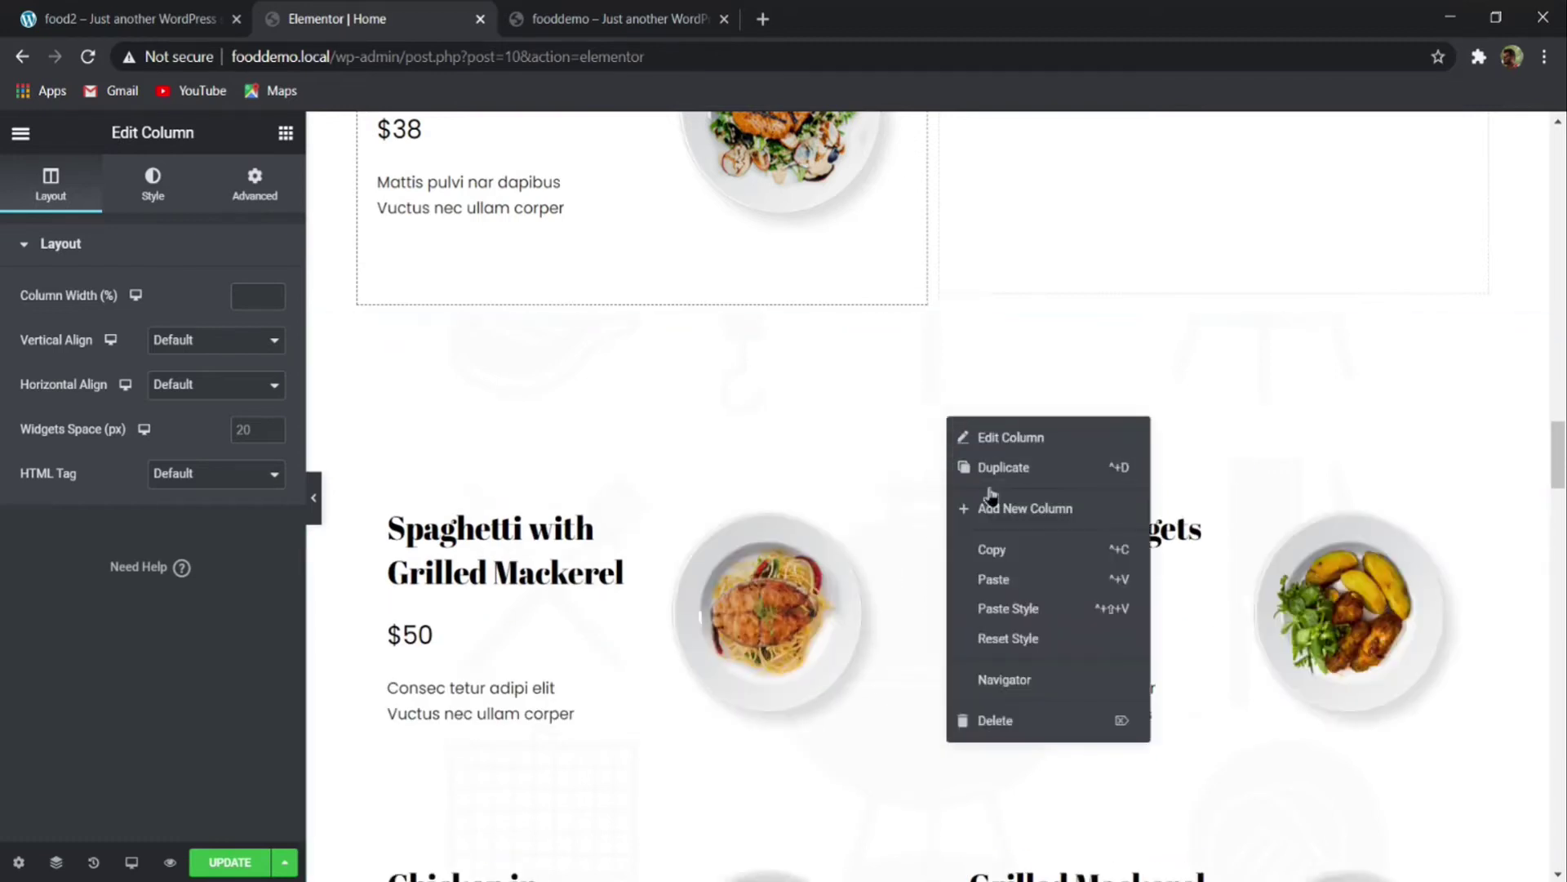
pyautogui.click(990, 547)
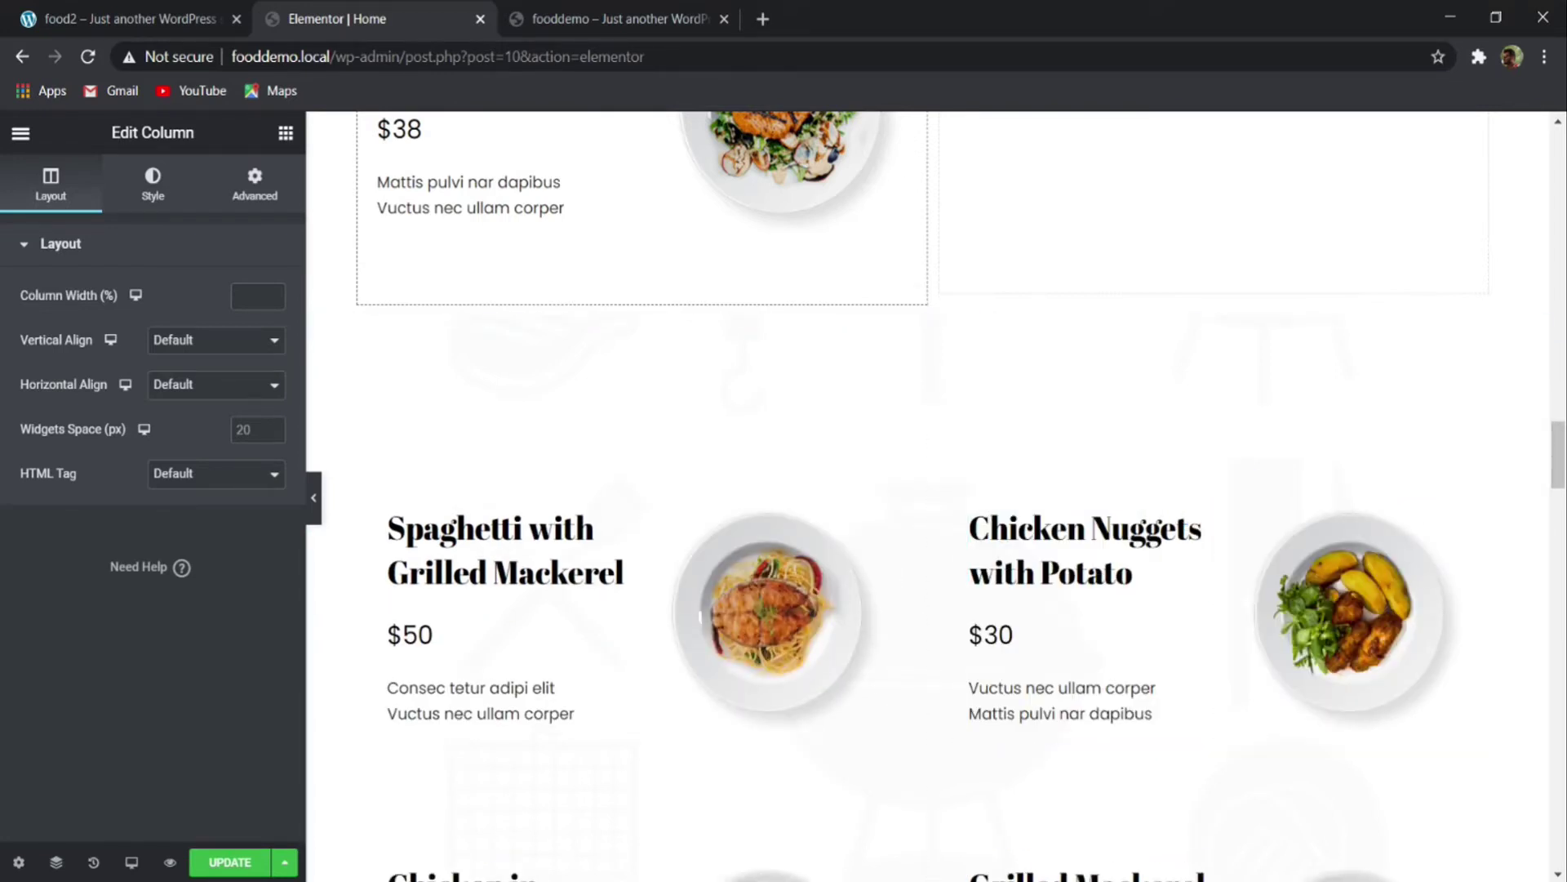
pyautogui.scroll(5, 927, 373)
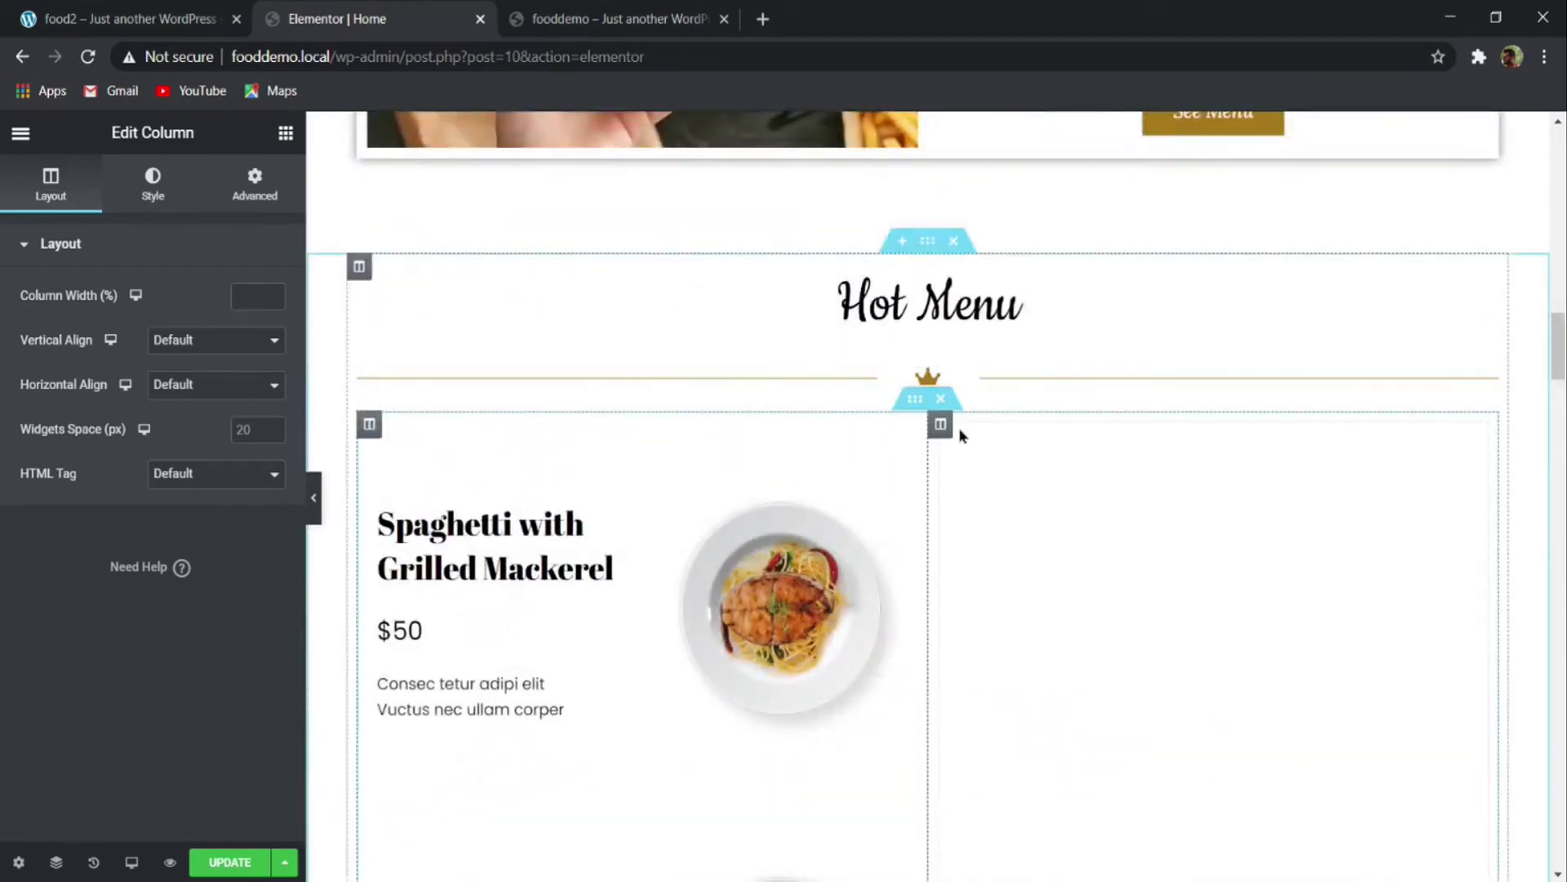
pyautogui.rightClick(939, 426)
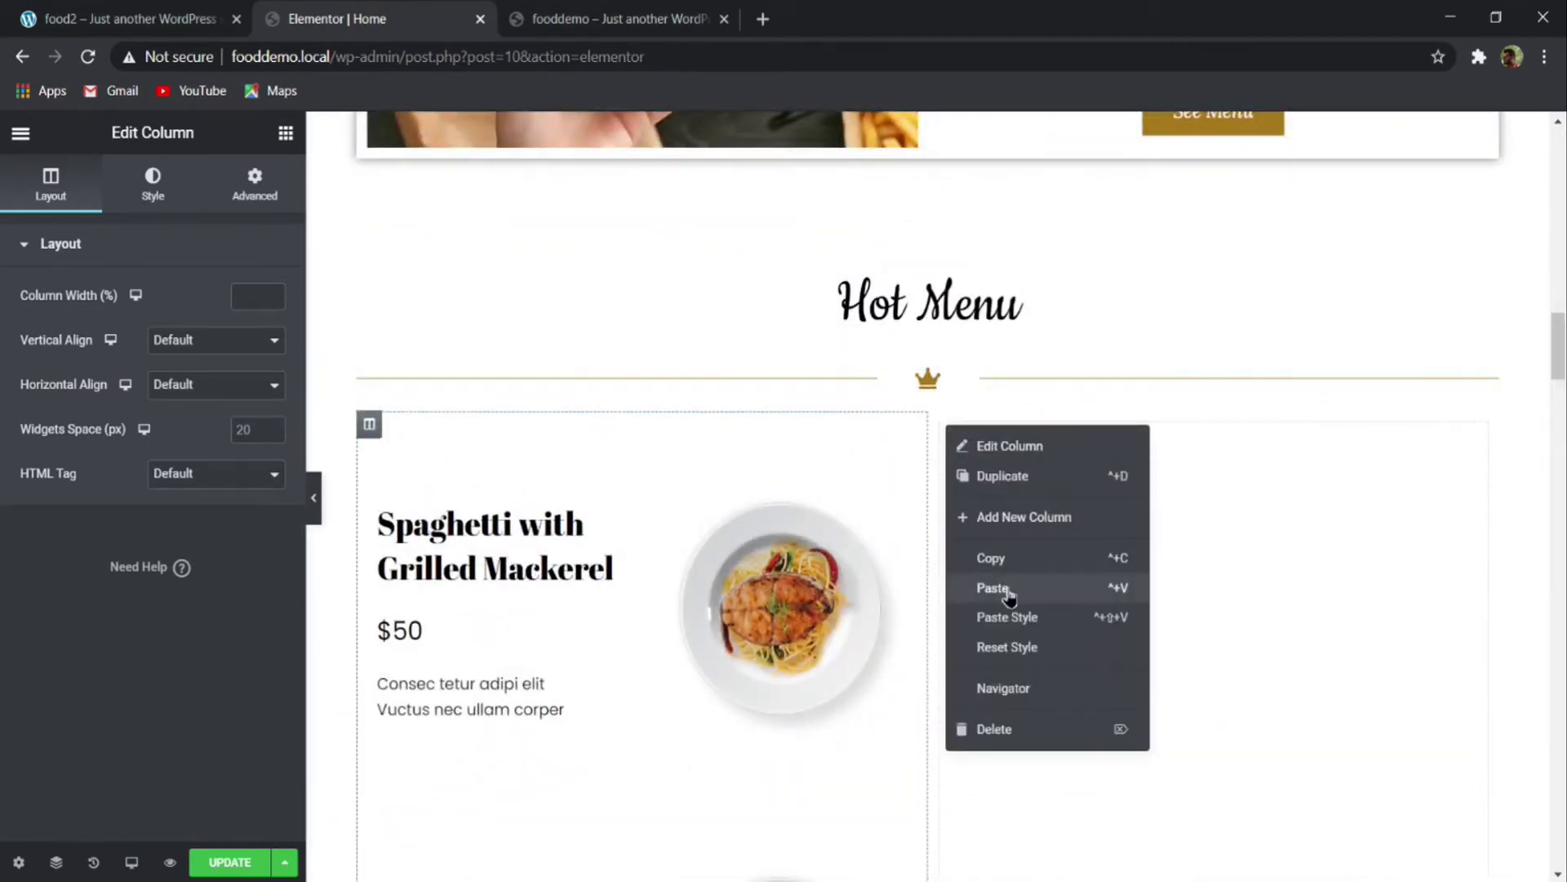
pyautogui.click(993, 588)
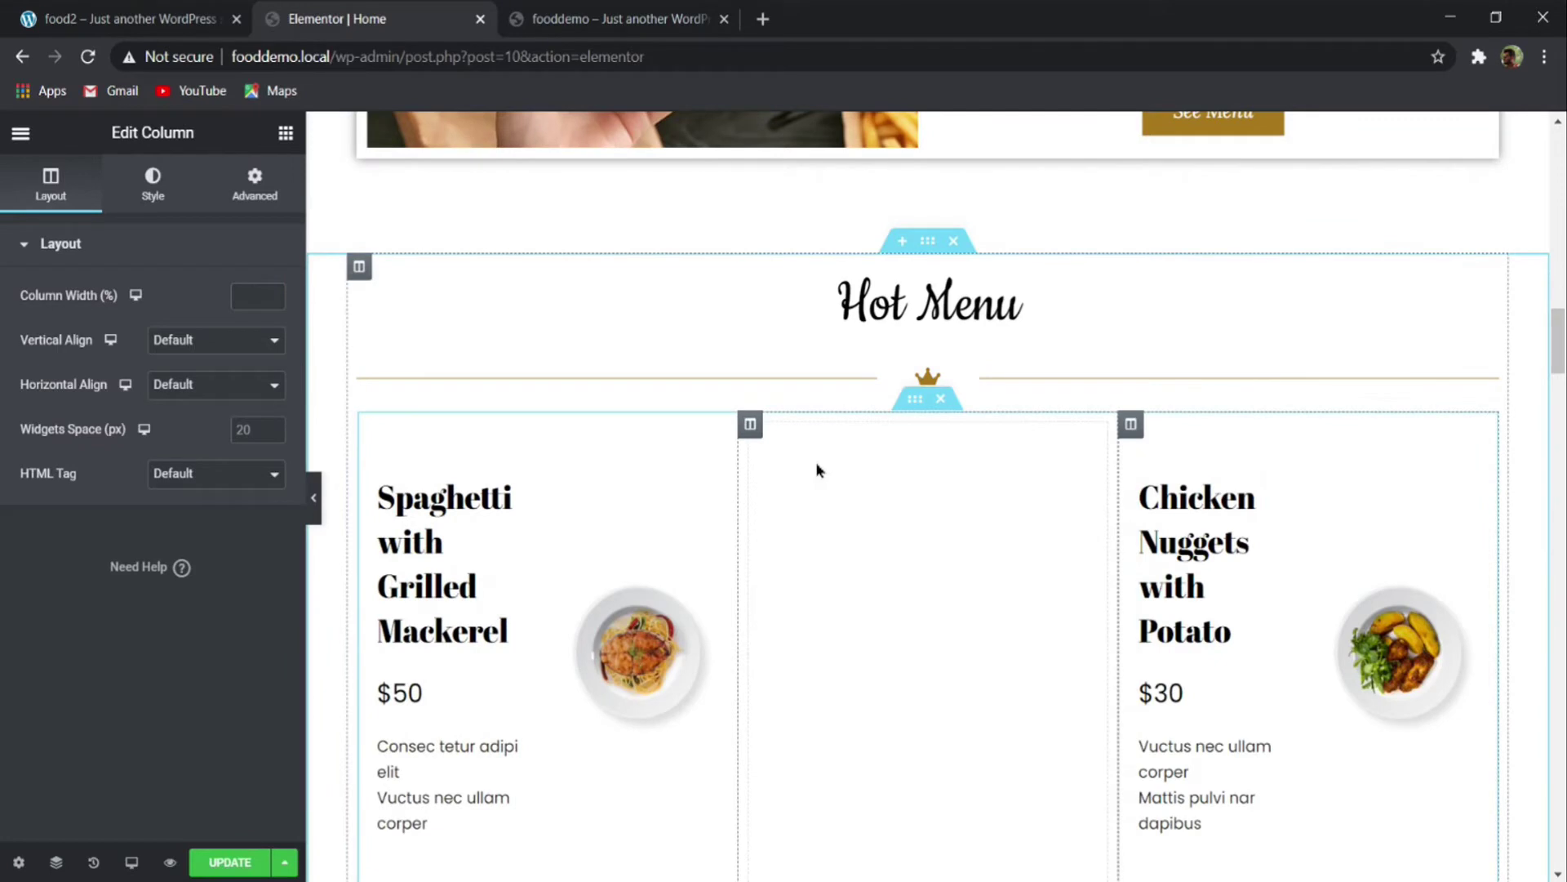
pyautogui.rightClick(814, 462)
pyautogui.click(888, 765)
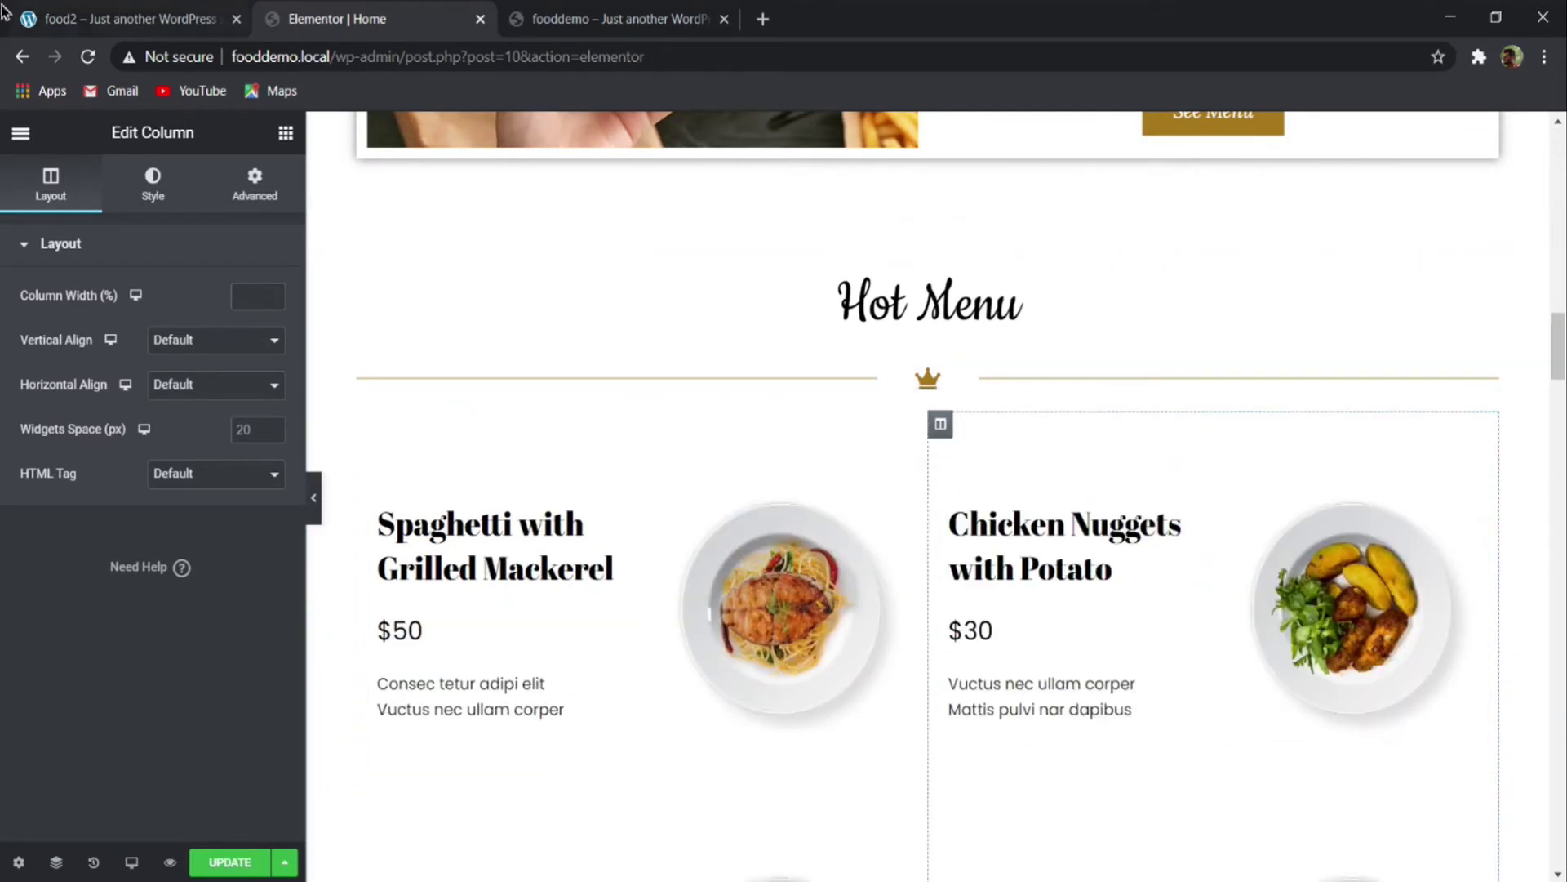
pyautogui.click(79, 10)
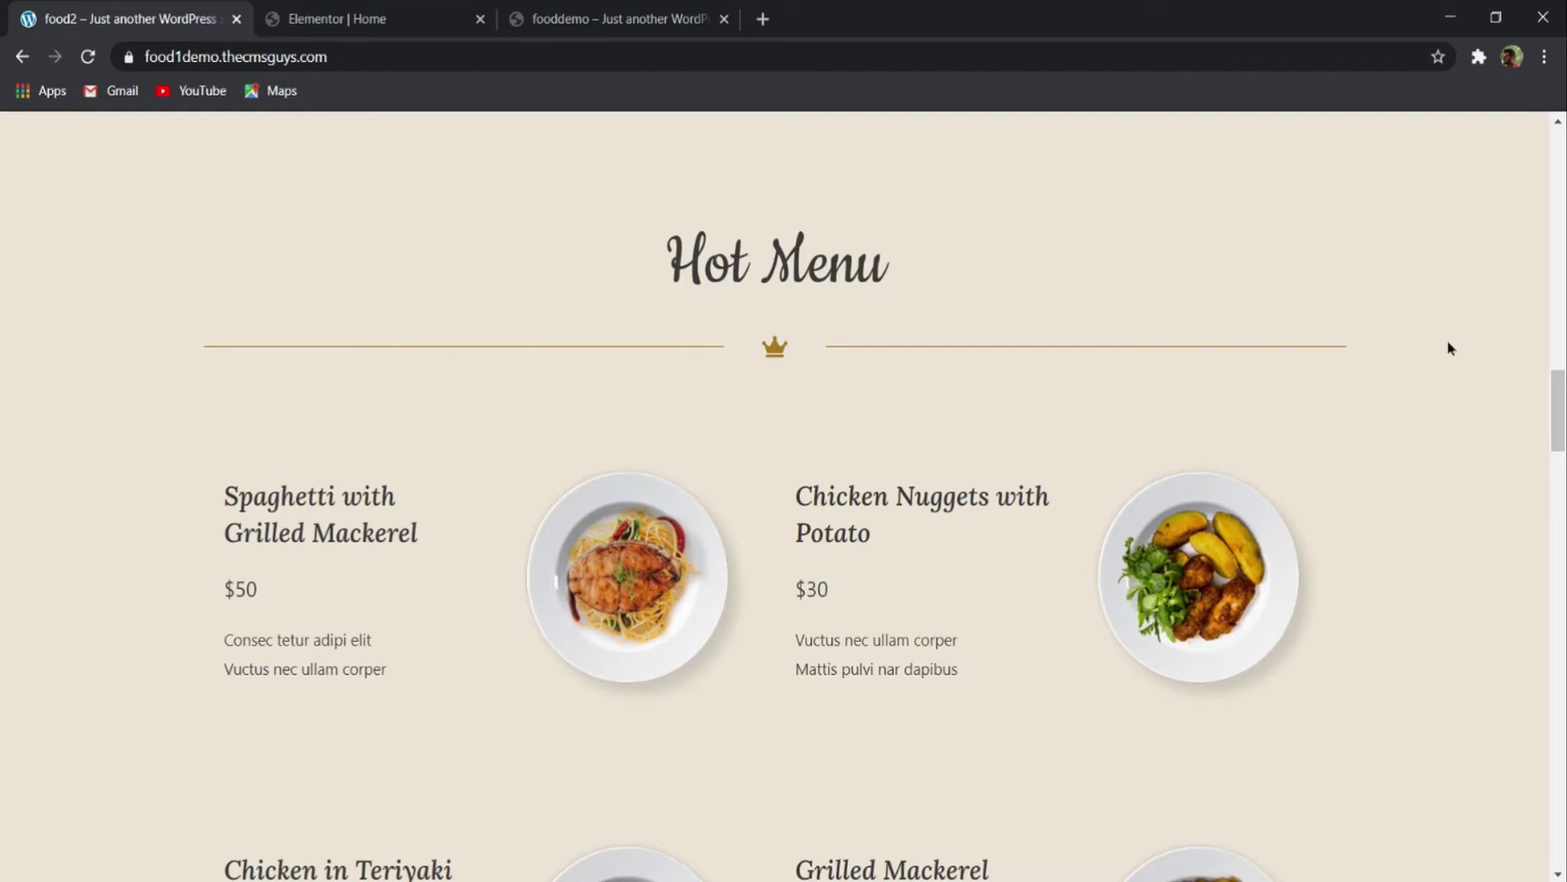
# Step: Delete the leftover Spaghetti and Chicken Nuggets section below the menu grid
pyautogui.scroll(-9, 1446, 338)
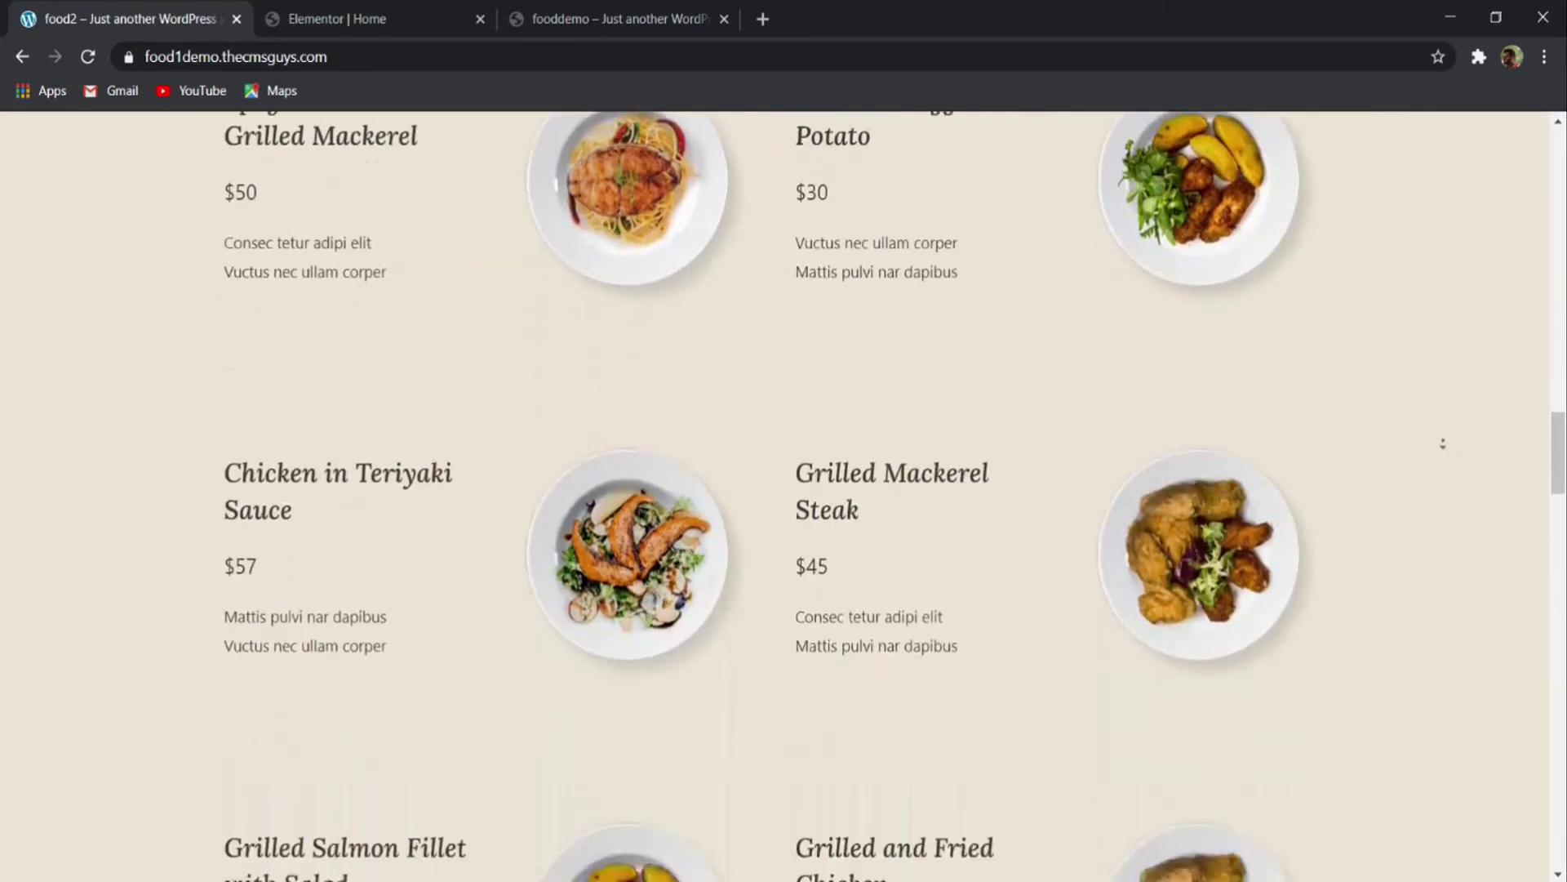
pyautogui.scroll(-6, 1442, 443)
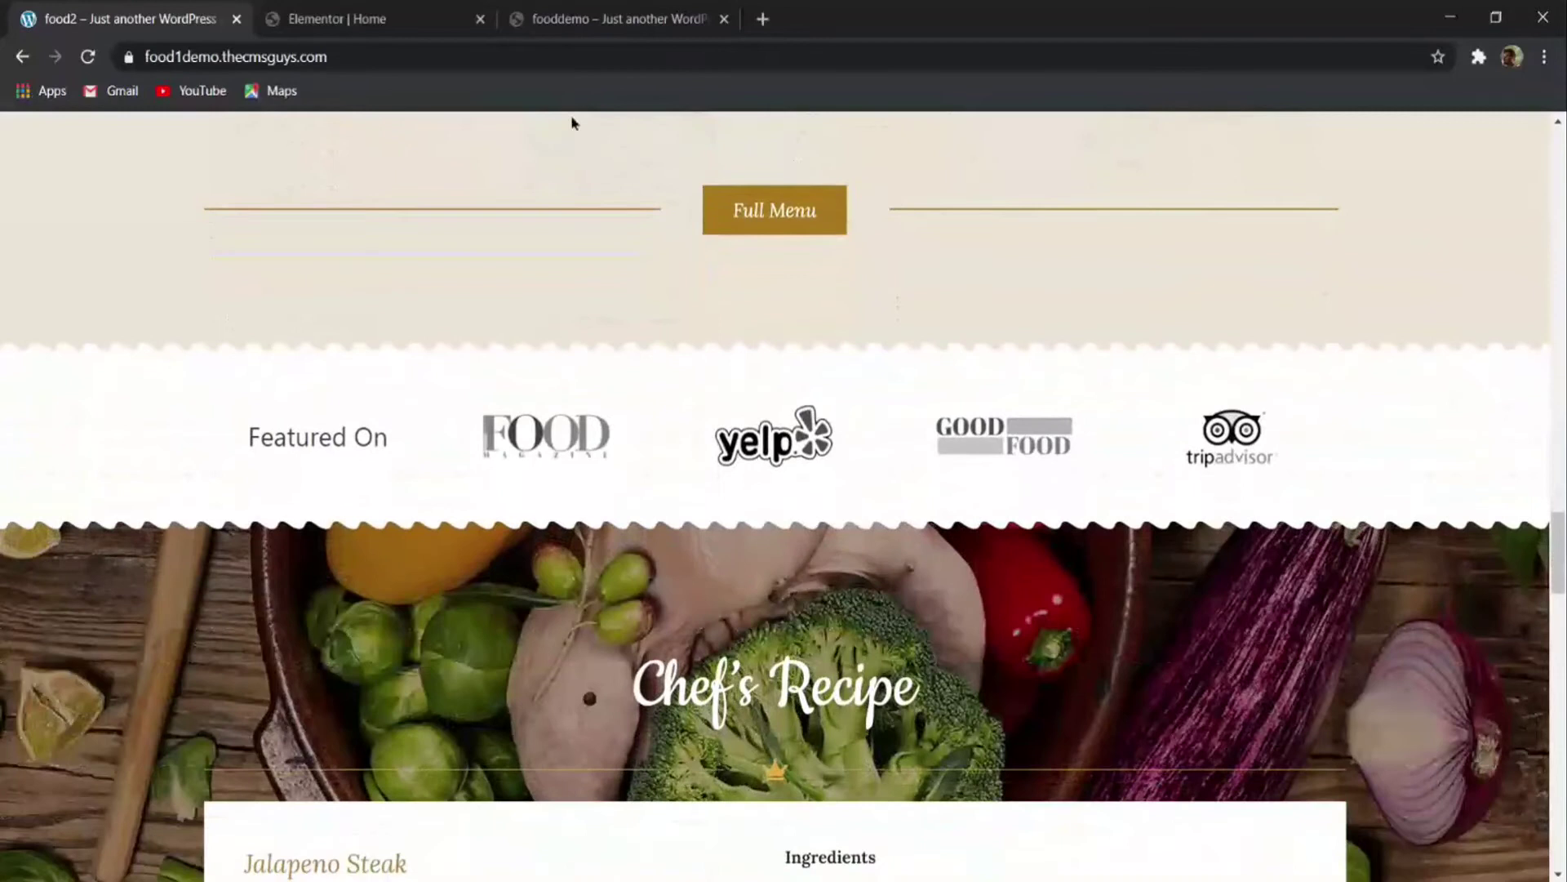
pyautogui.click(449, 16)
pyautogui.middleClick(1263, 321)
pyautogui.scroll(-8, 1287, 442)
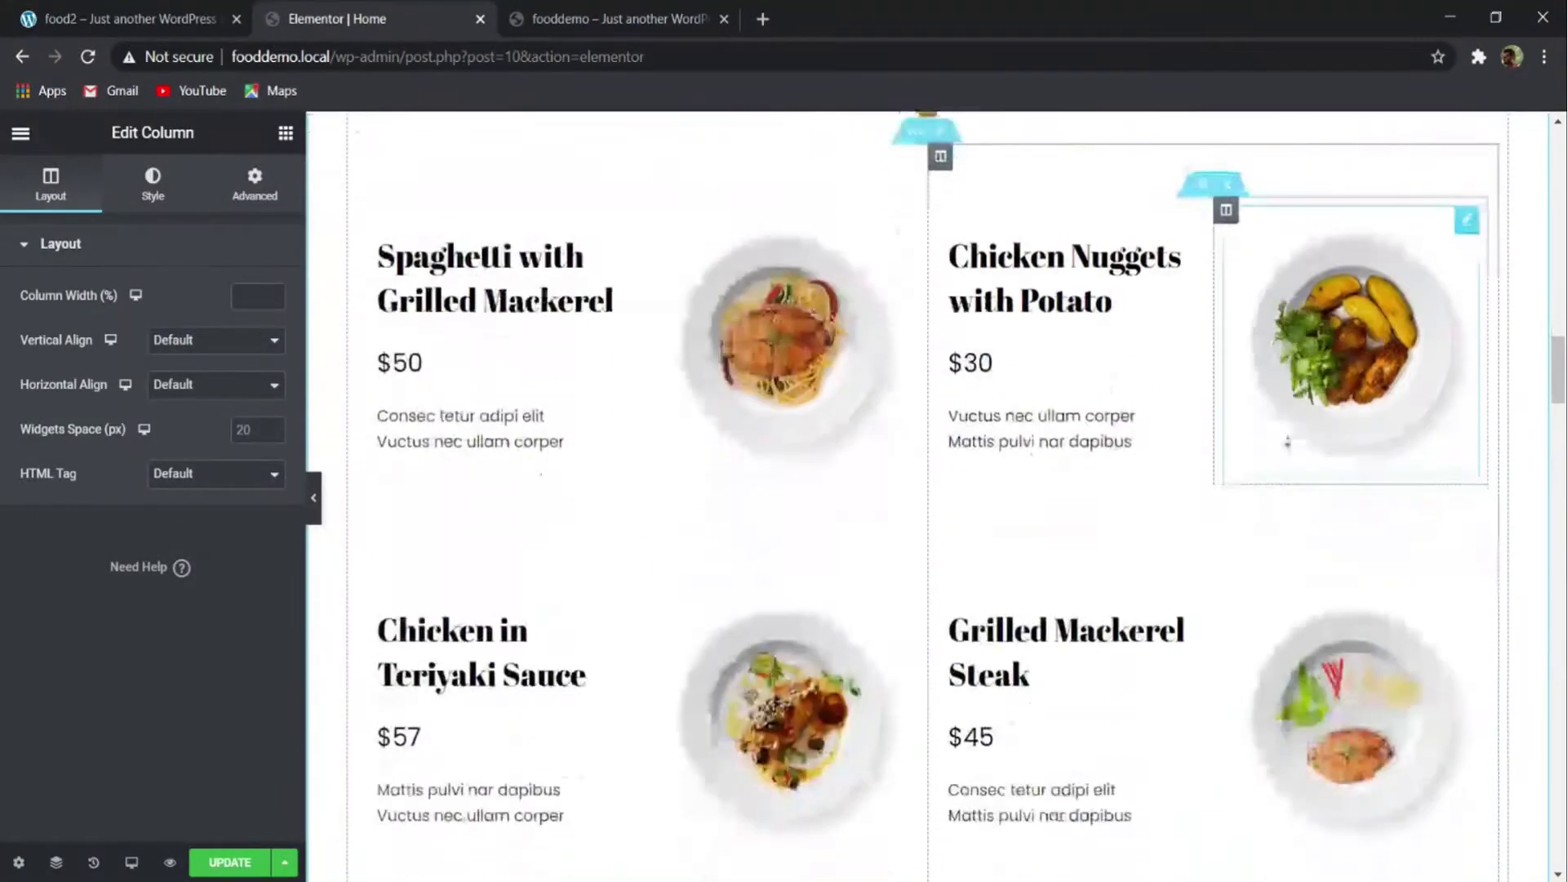
pyautogui.scroll(-6, 1288, 442)
pyautogui.click(955, 426)
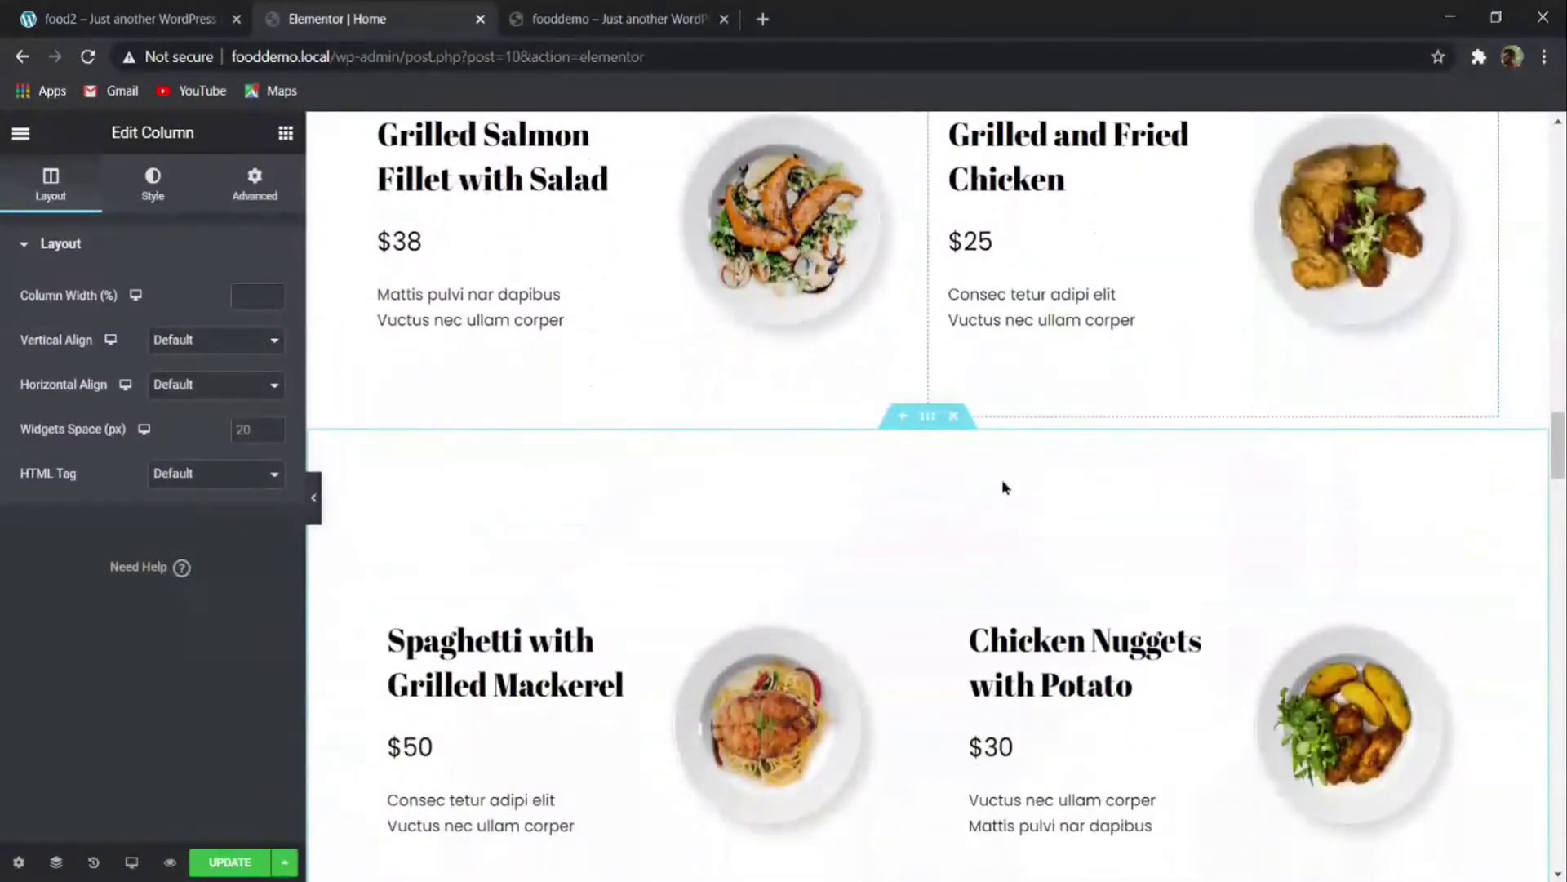
pyautogui.click(953, 417)
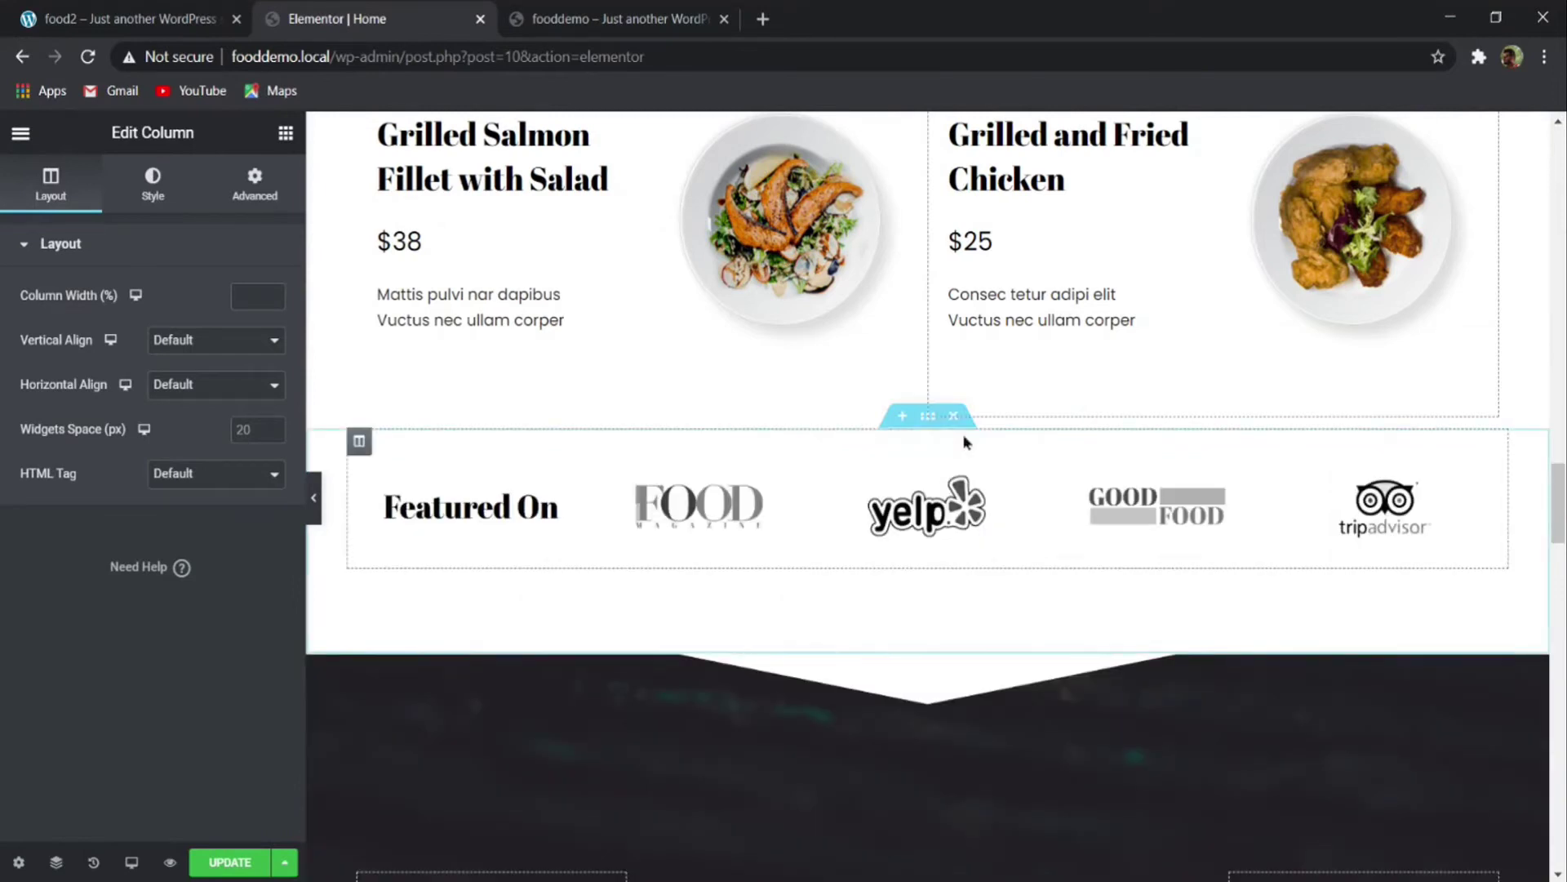
# Step: Select the Hot Menu section and show its Style settings
pyautogui.scroll(8, 865, 400)
pyautogui.scroll(8, 890, 385)
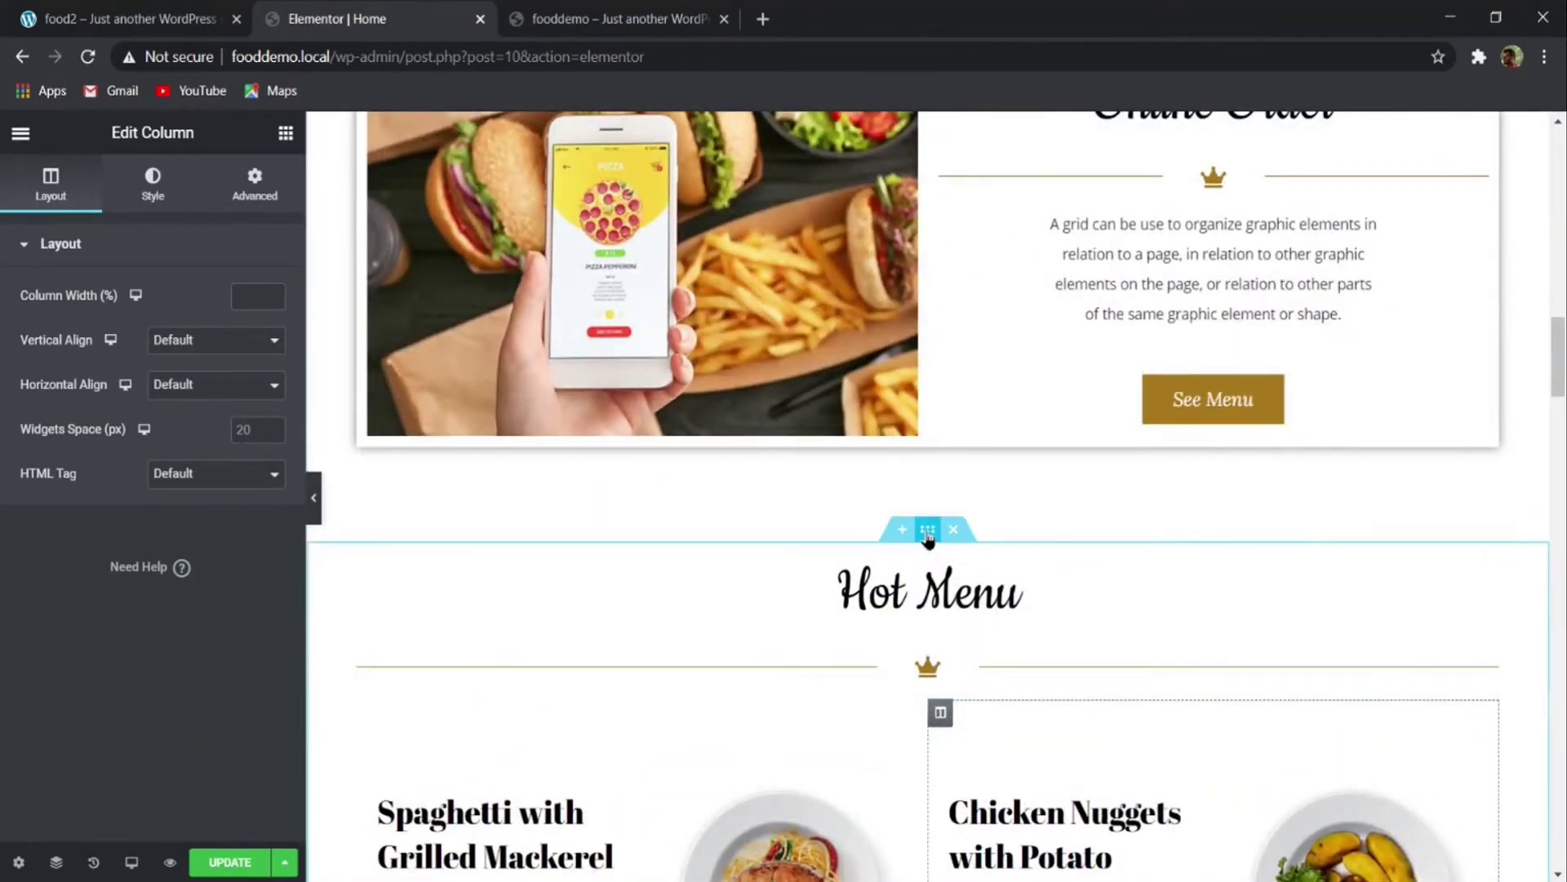
pyautogui.click(927, 533)
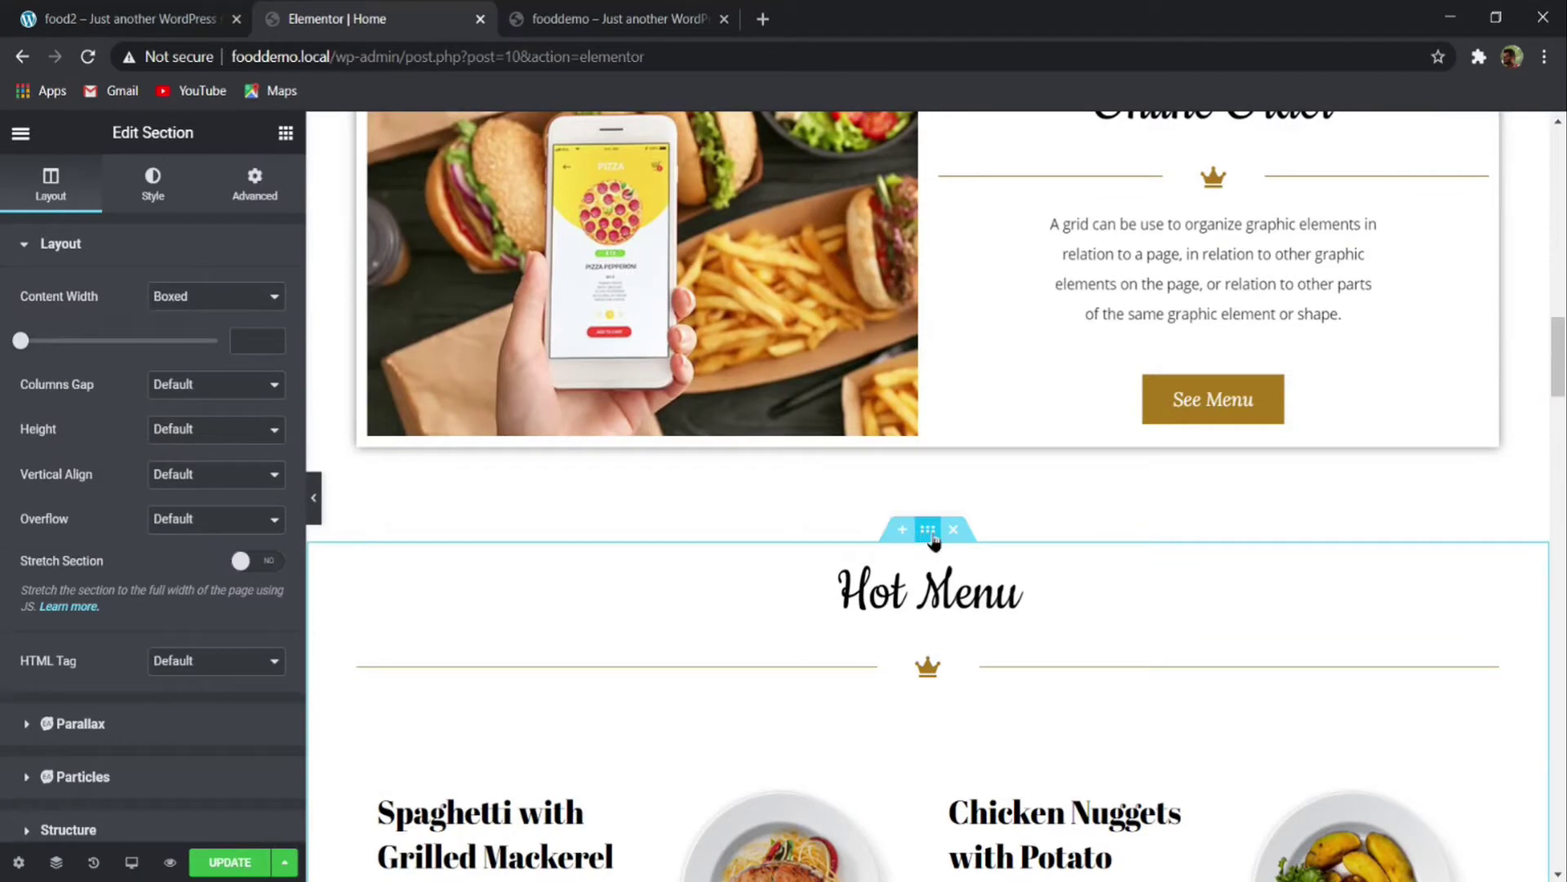
pyautogui.click(153, 183)
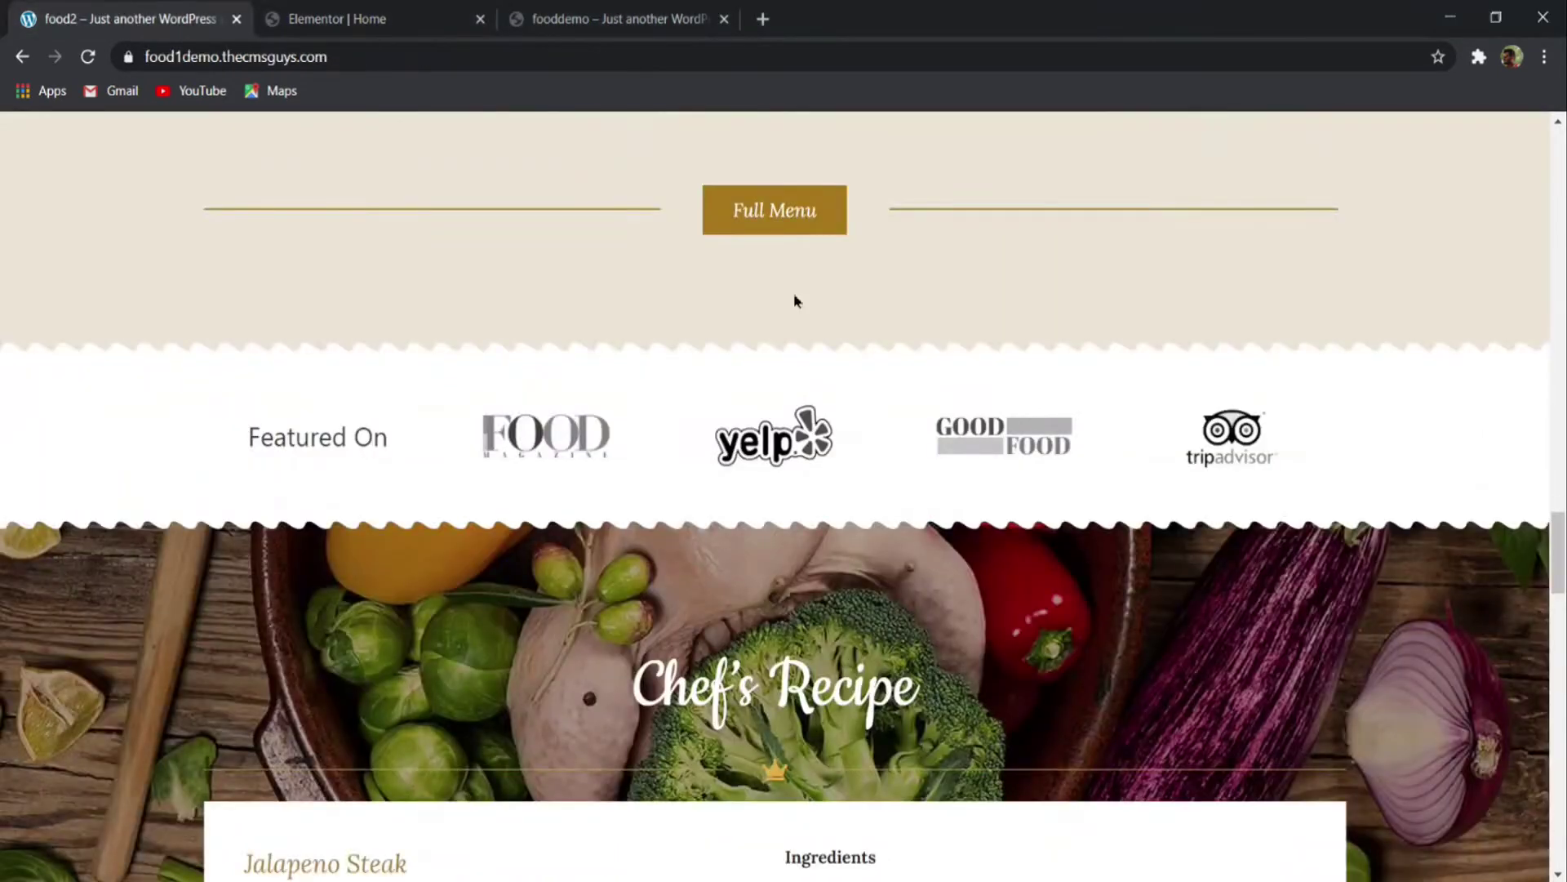
# Step: Set the Hot Menu section's Classic background colour to #EBE4D5
pyautogui.scroll(10, 796, 300)
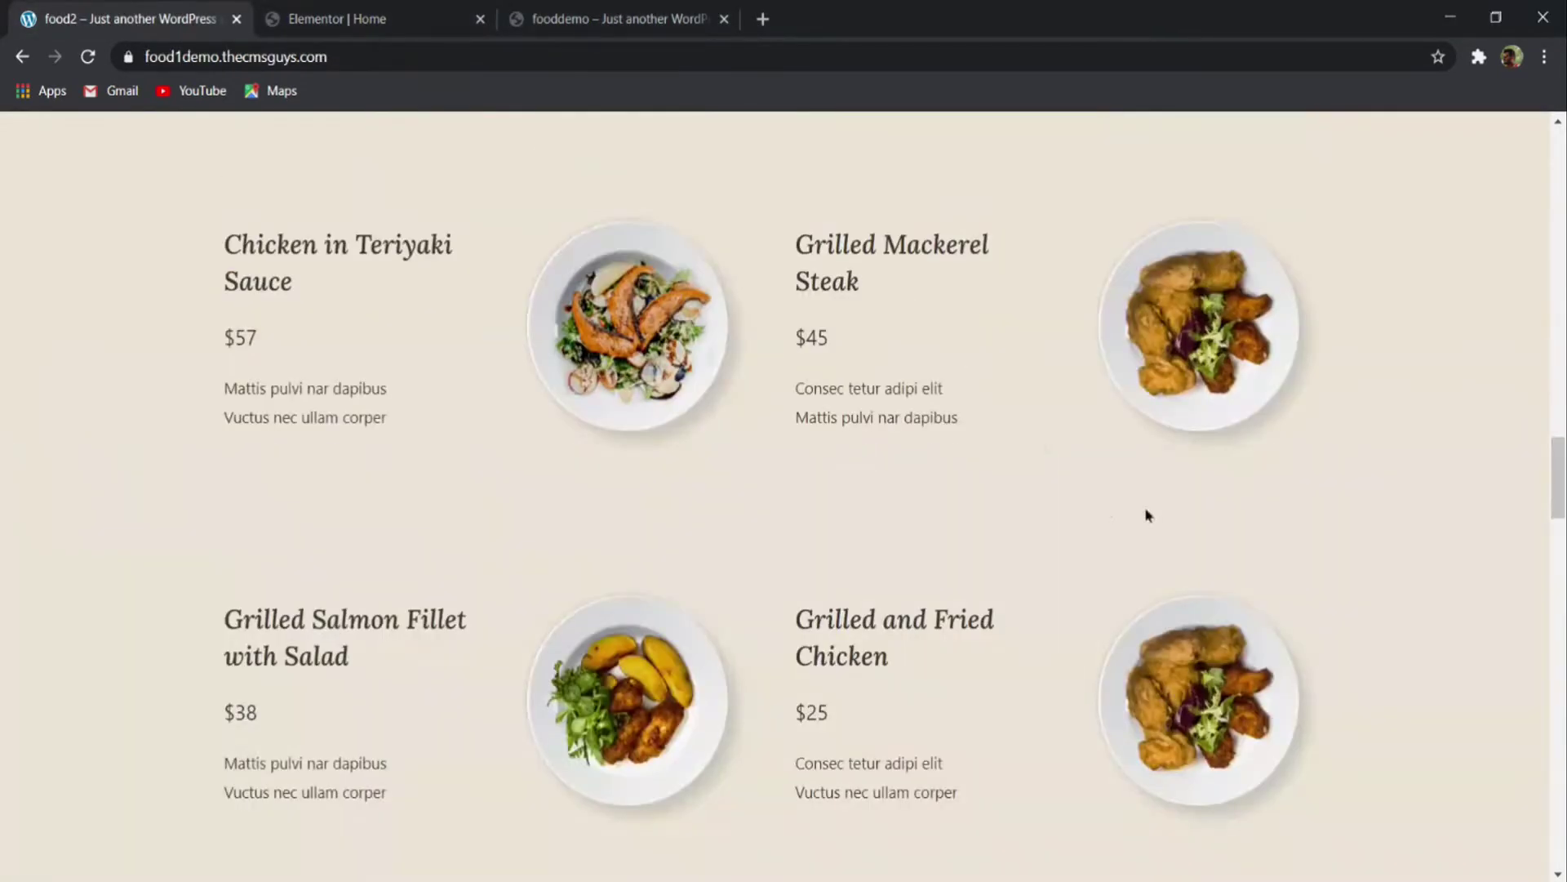
pyautogui.click(386, 11)
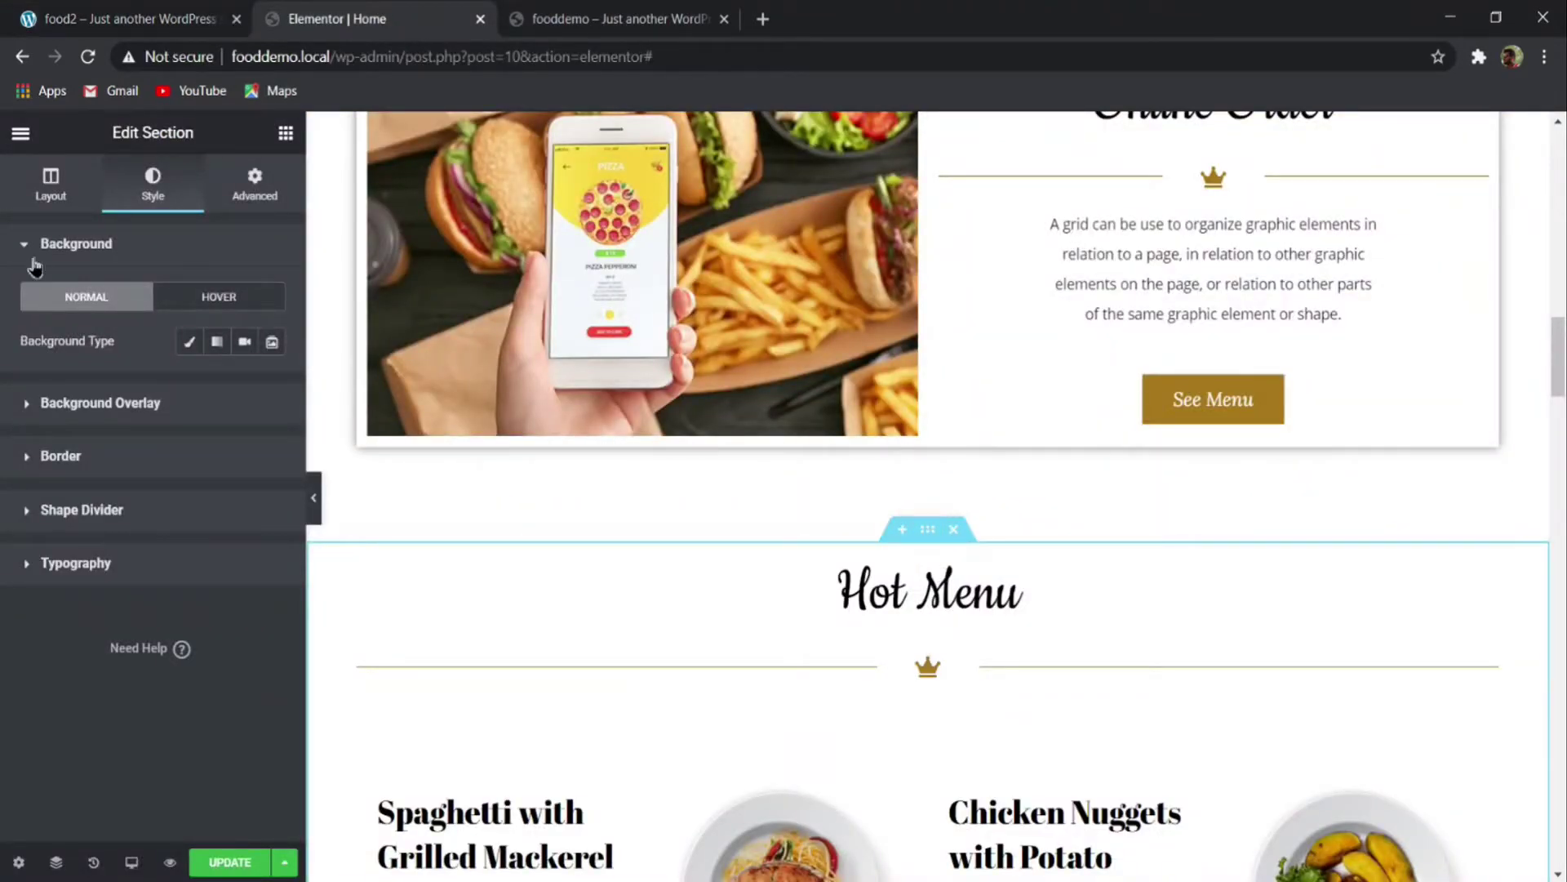
pyautogui.click(196, 343)
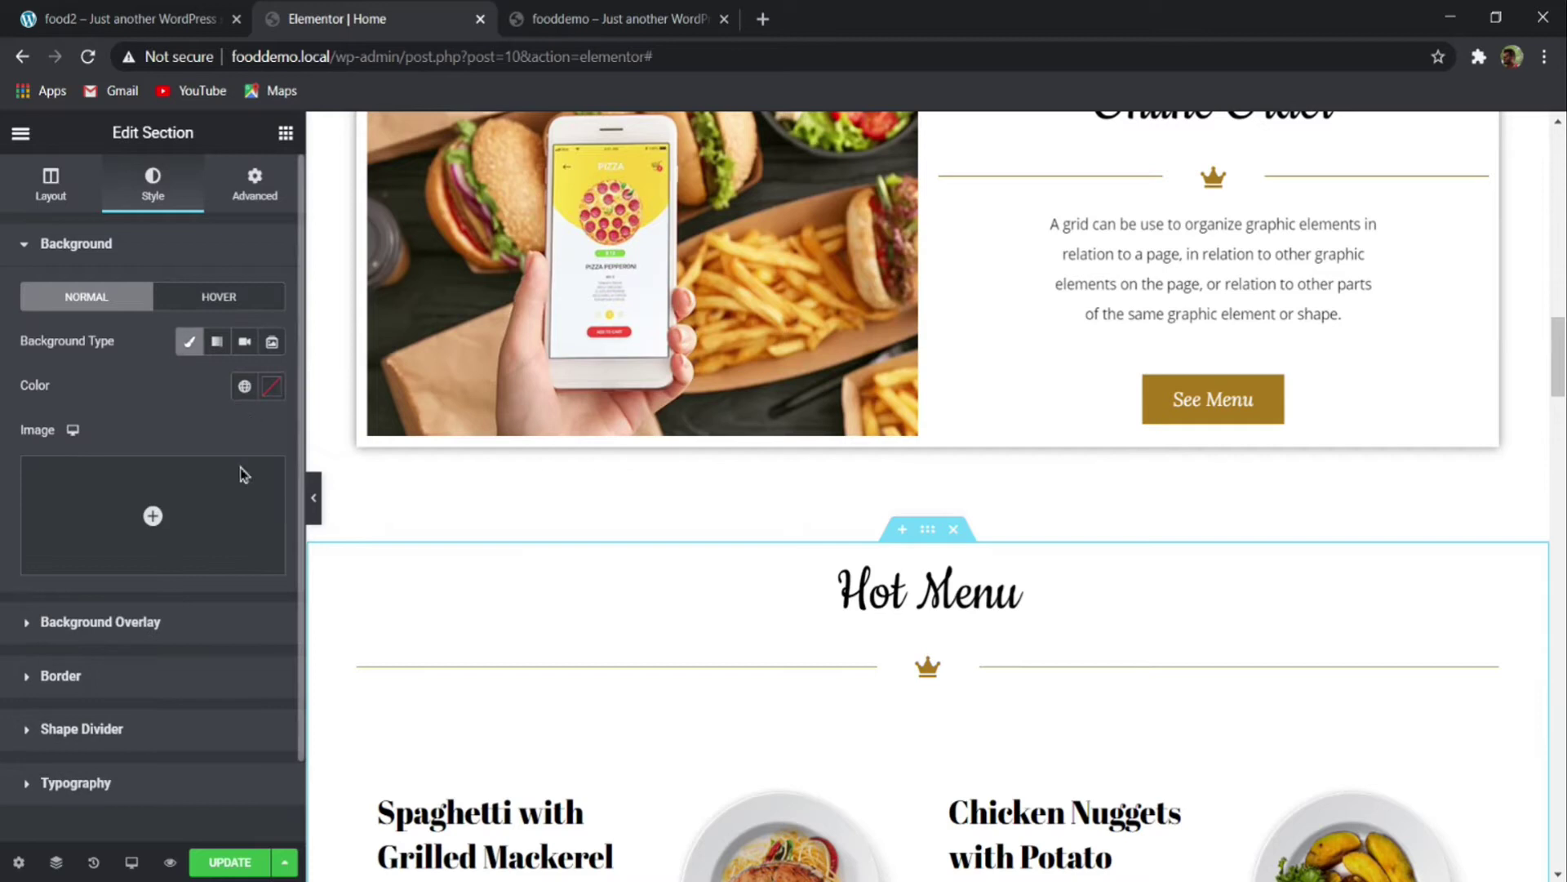
pyautogui.click(269, 387)
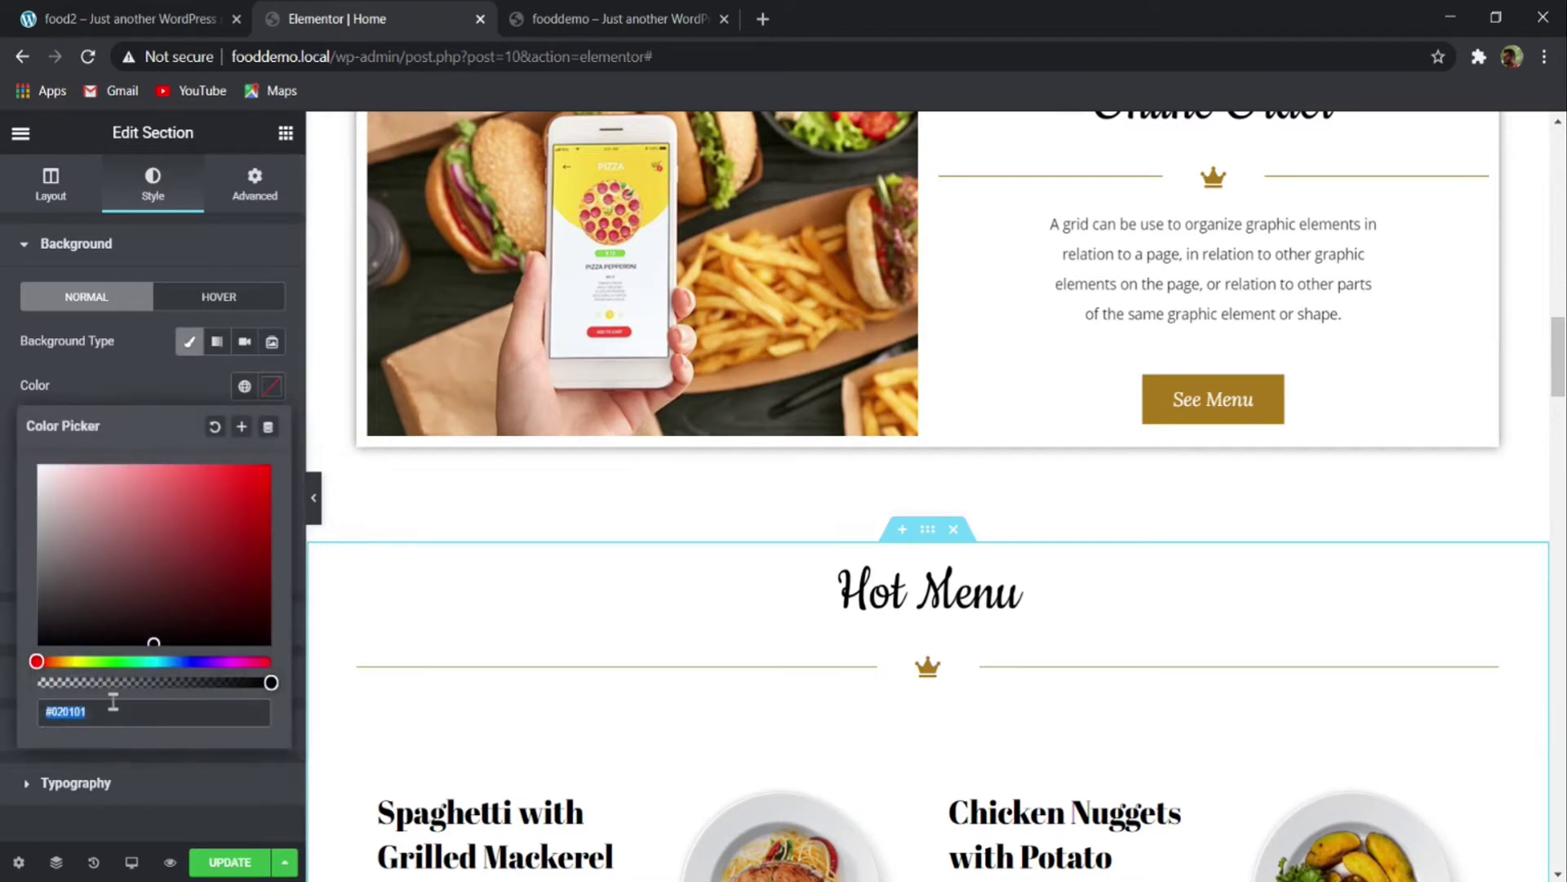
pyautogui.write('#EBE4D5')
pyautogui.scroll(-7, 840, 576)
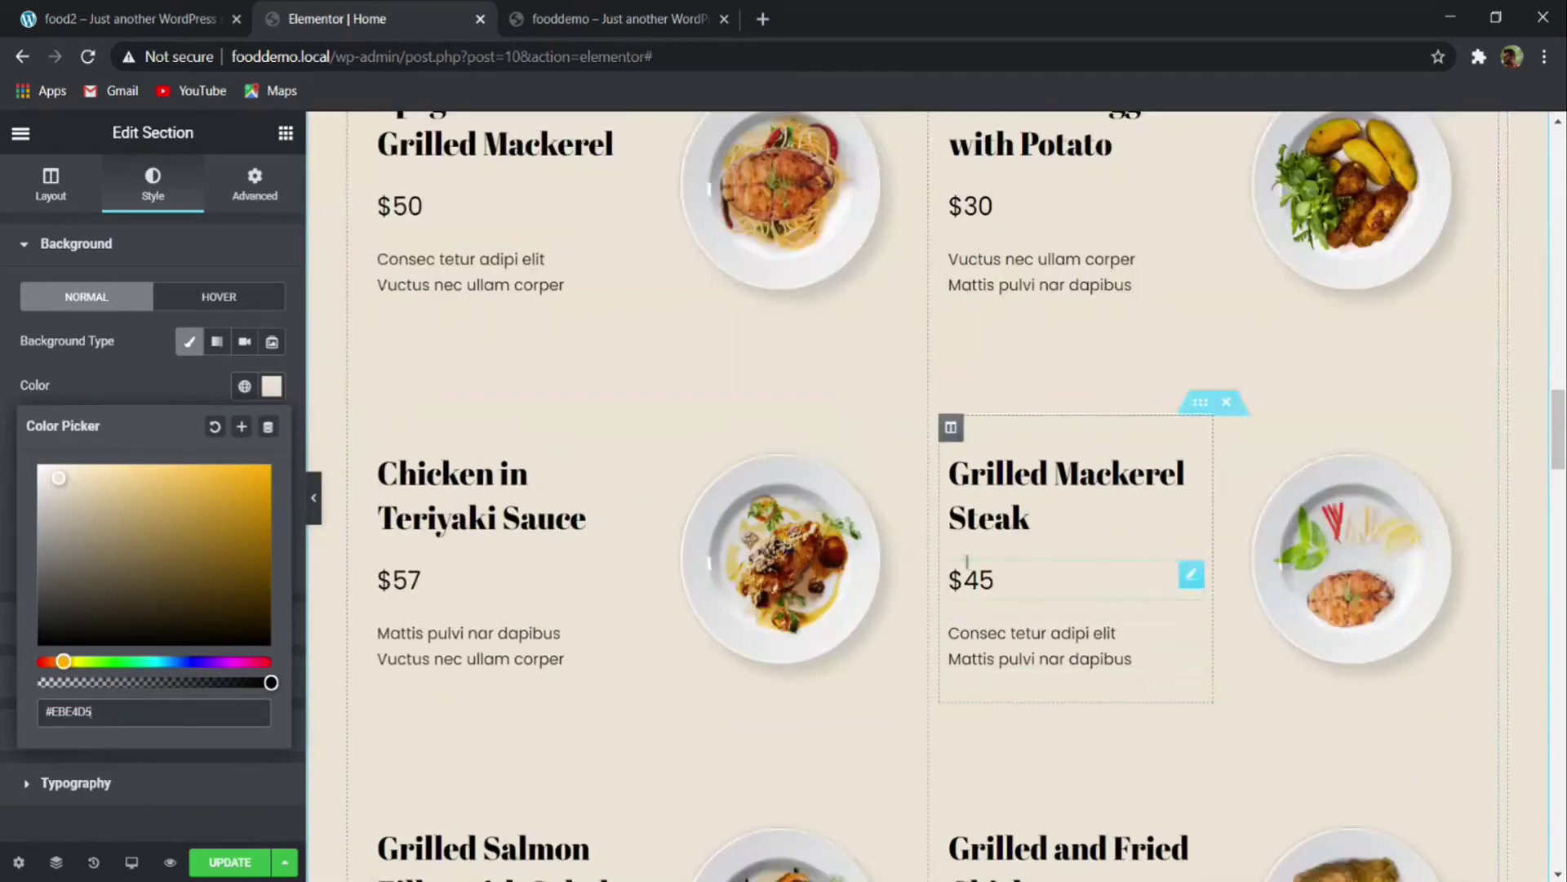
pyautogui.scroll(7, 839, 577)
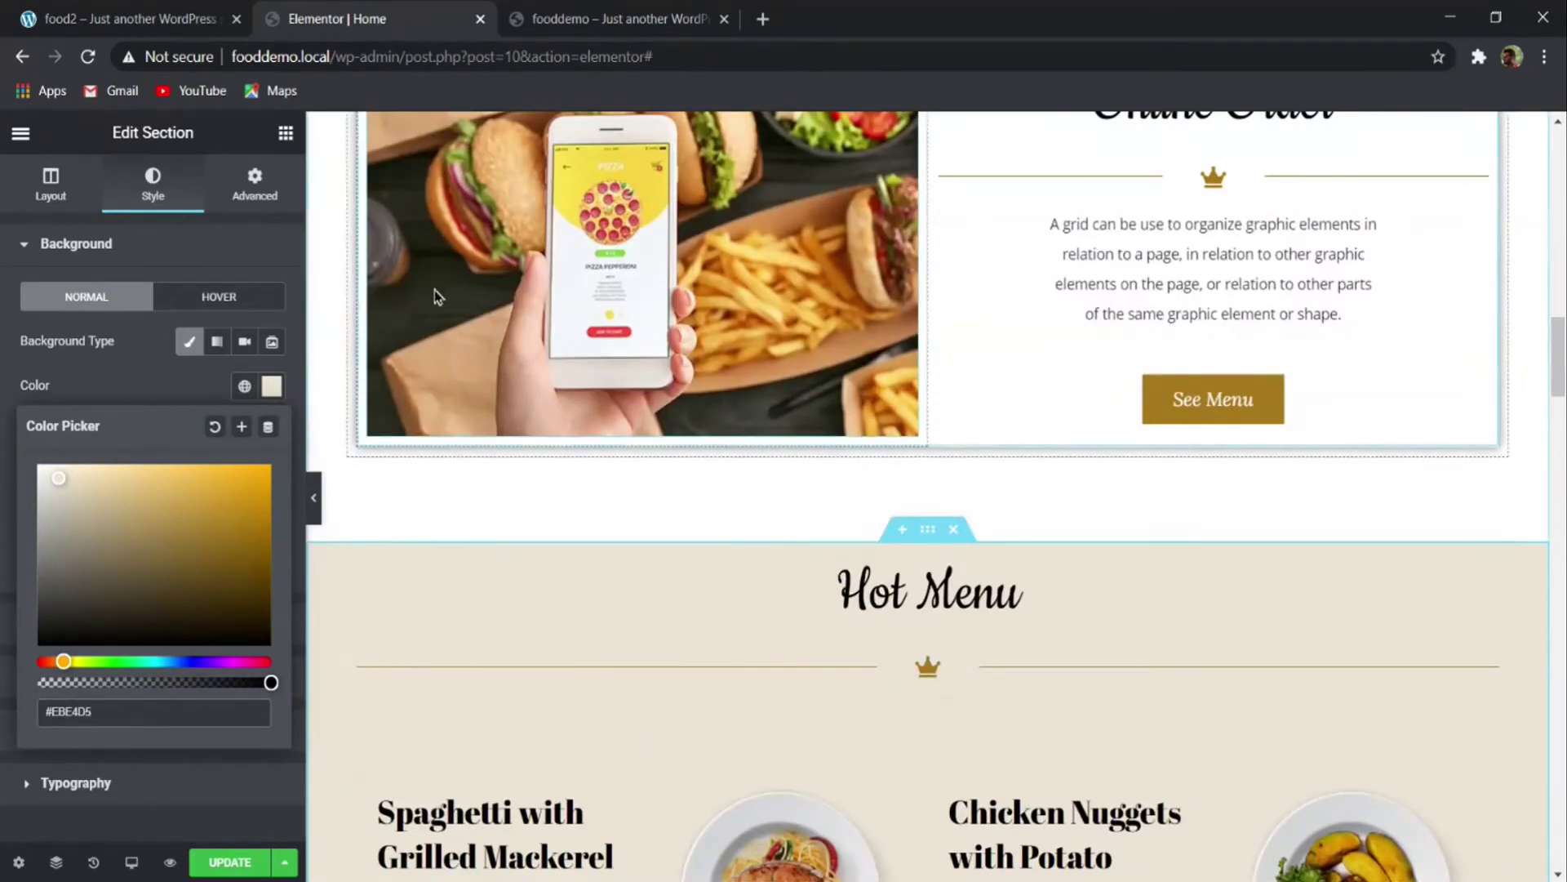
# Step: Compare the beige background against the demo site's menu area
pyautogui.click(170, 11)
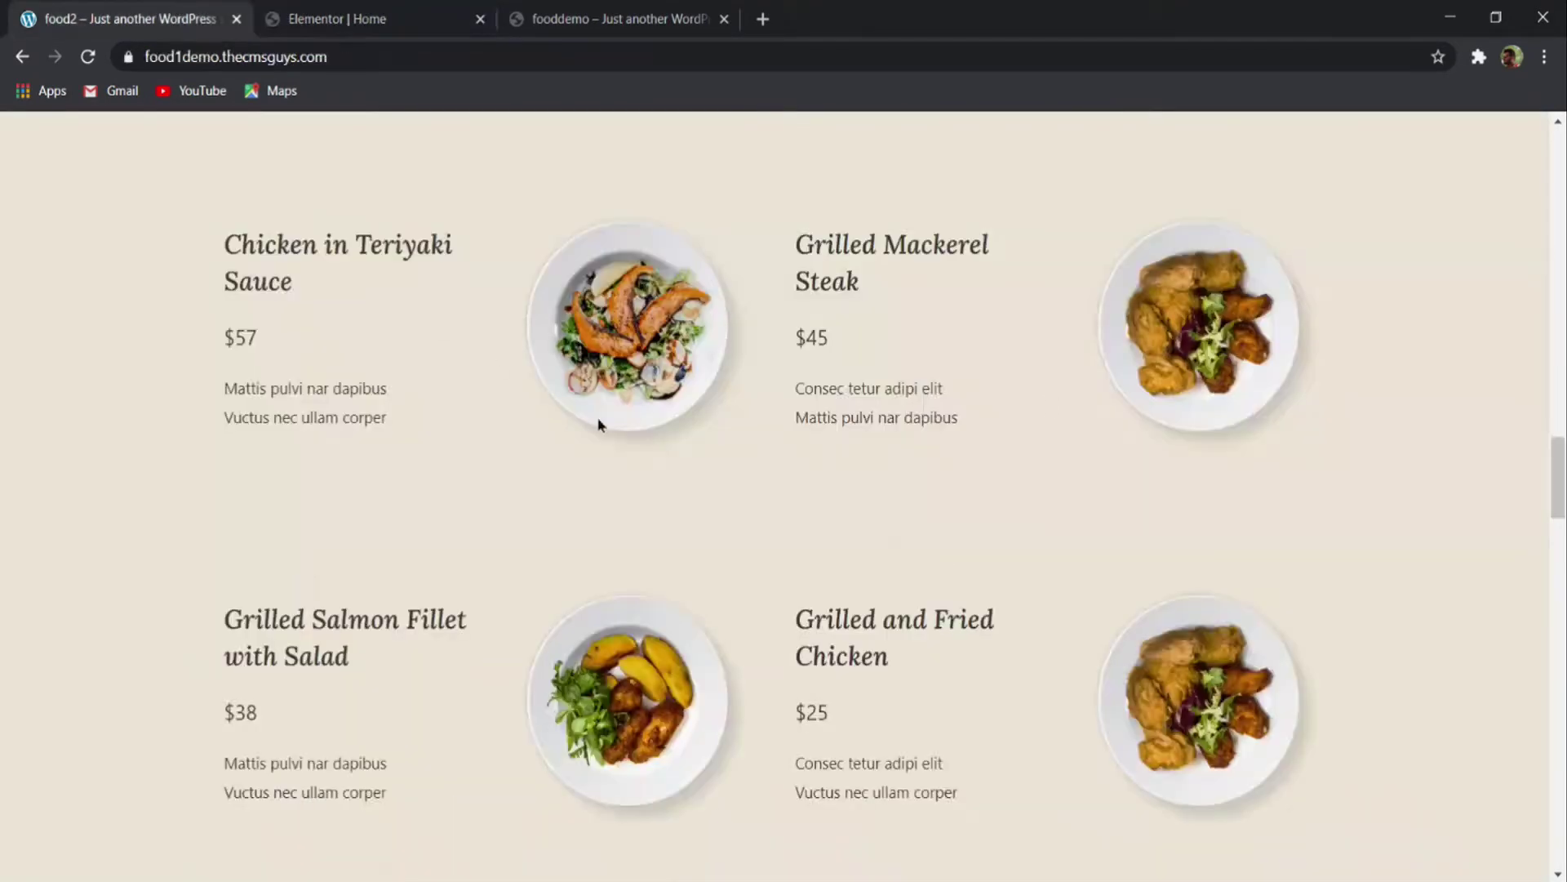
pyautogui.scroll(-7, 616, 519)
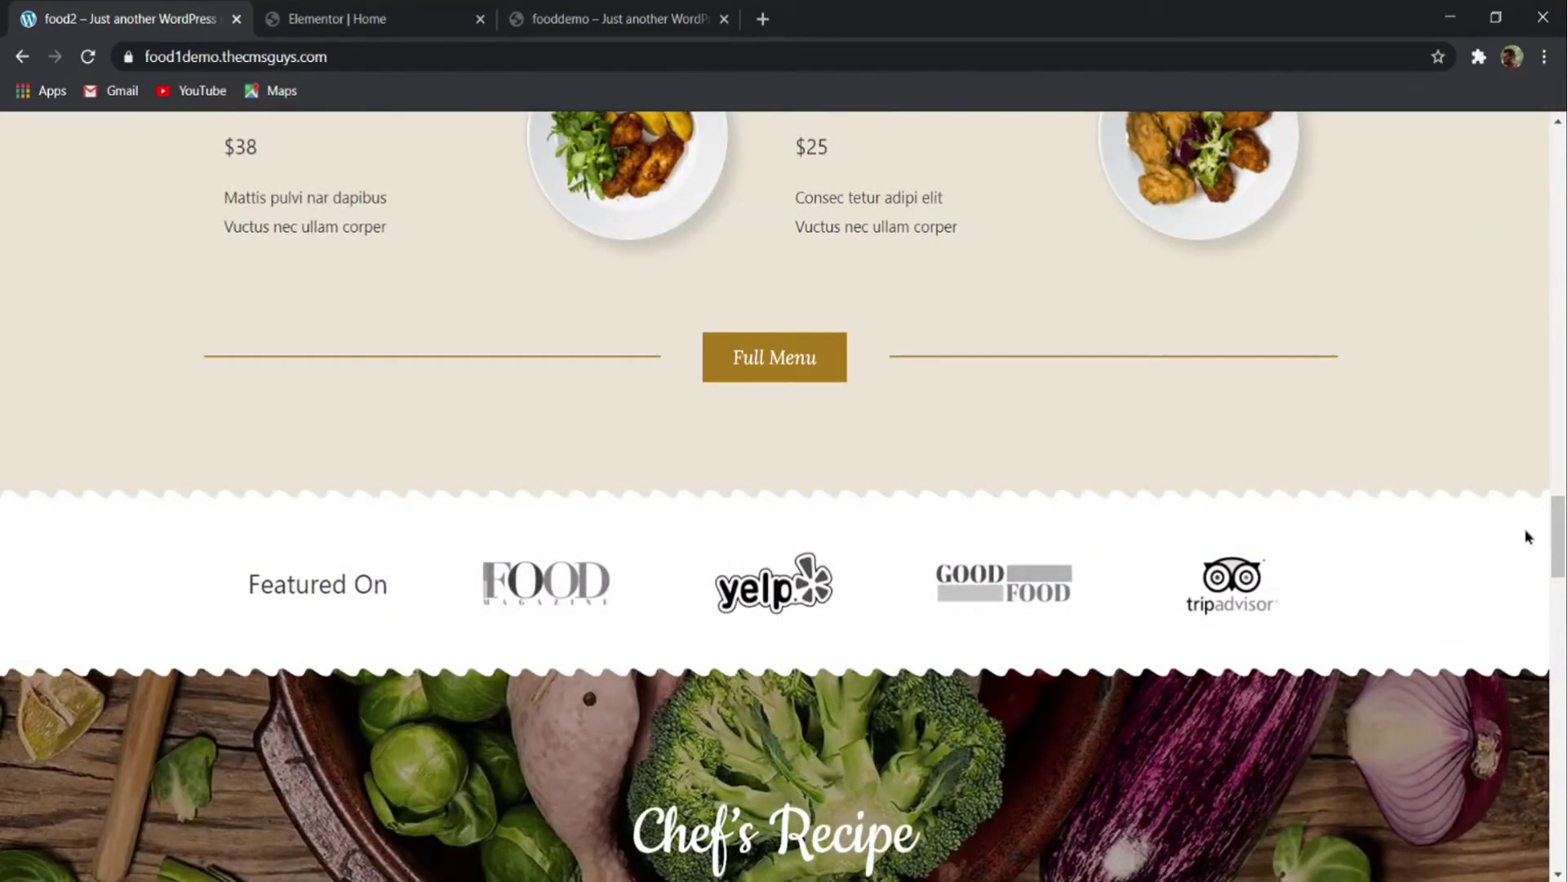
pyautogui.moveTo(1558, 537); pyautogui.dragTo(1546, 389)
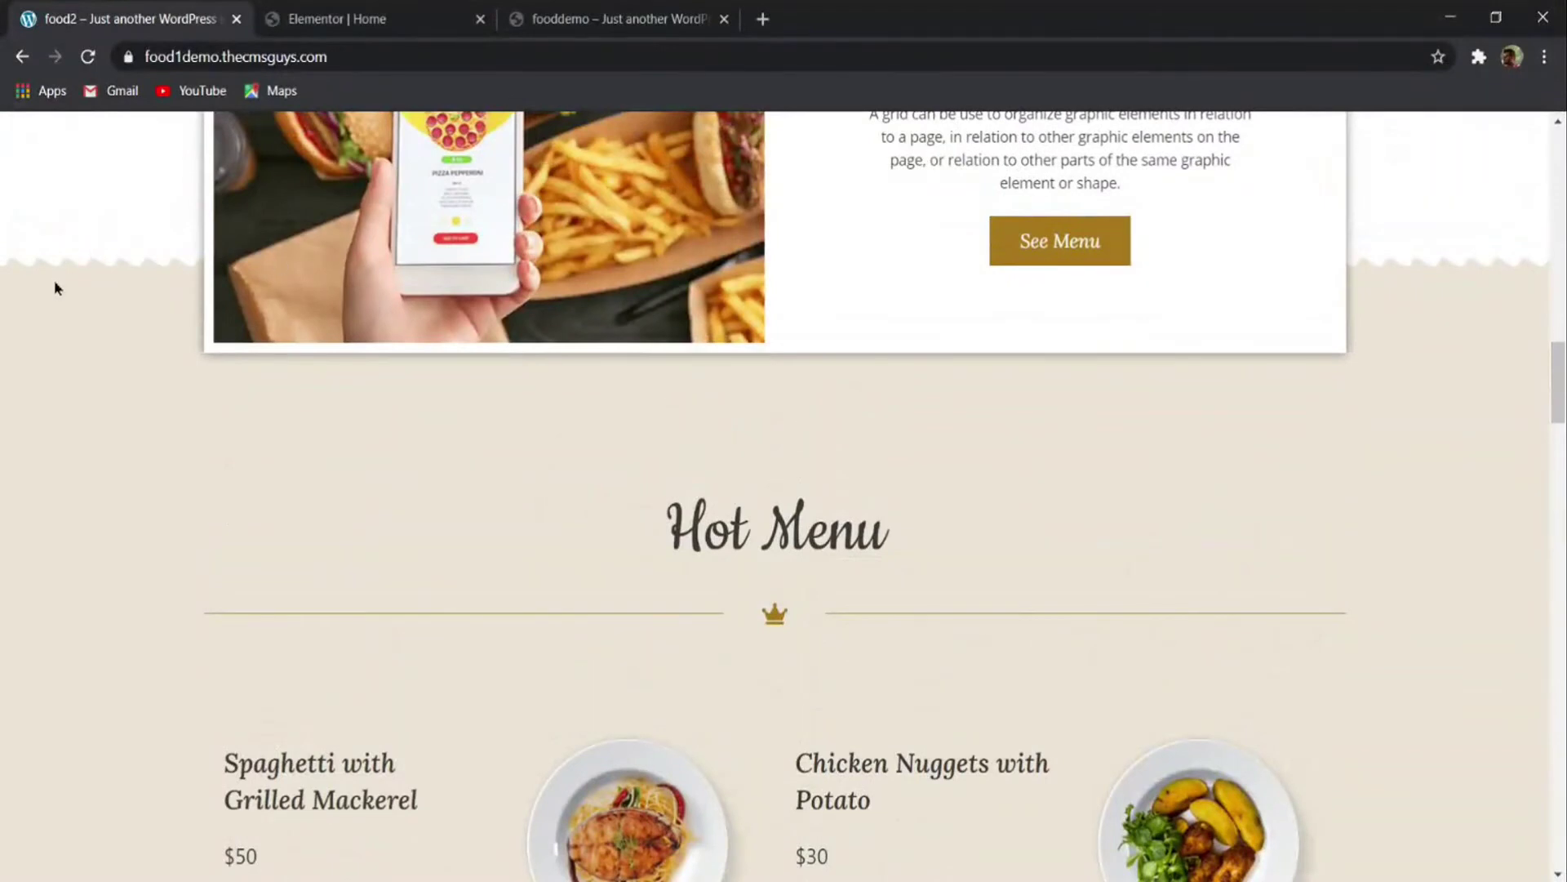
pyautogui.click(281, 18)
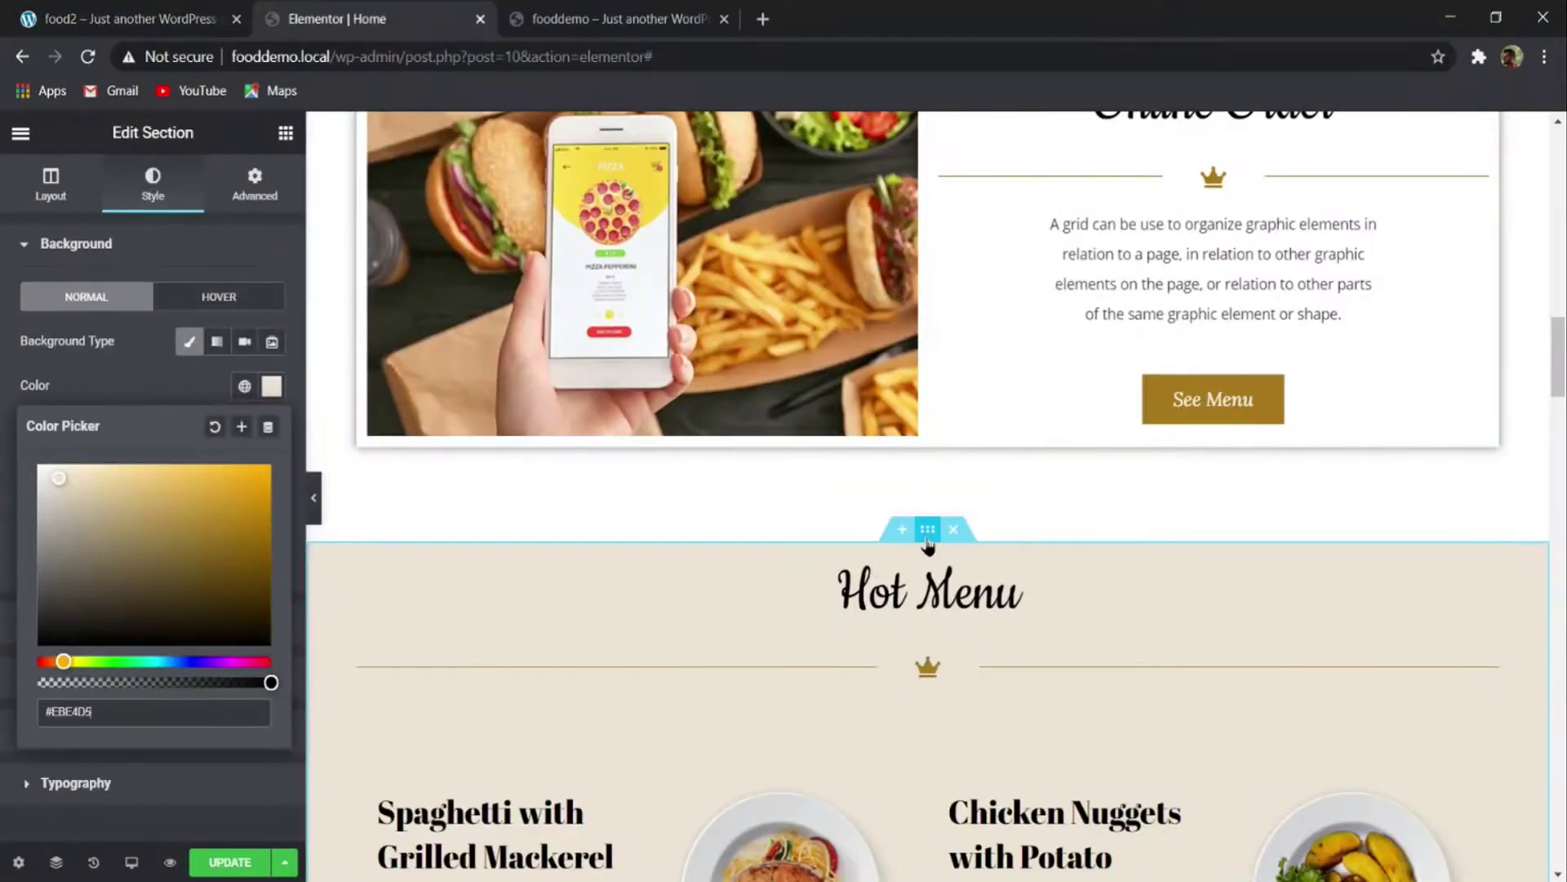
pyautogui.scroll(-1, 181, 341)
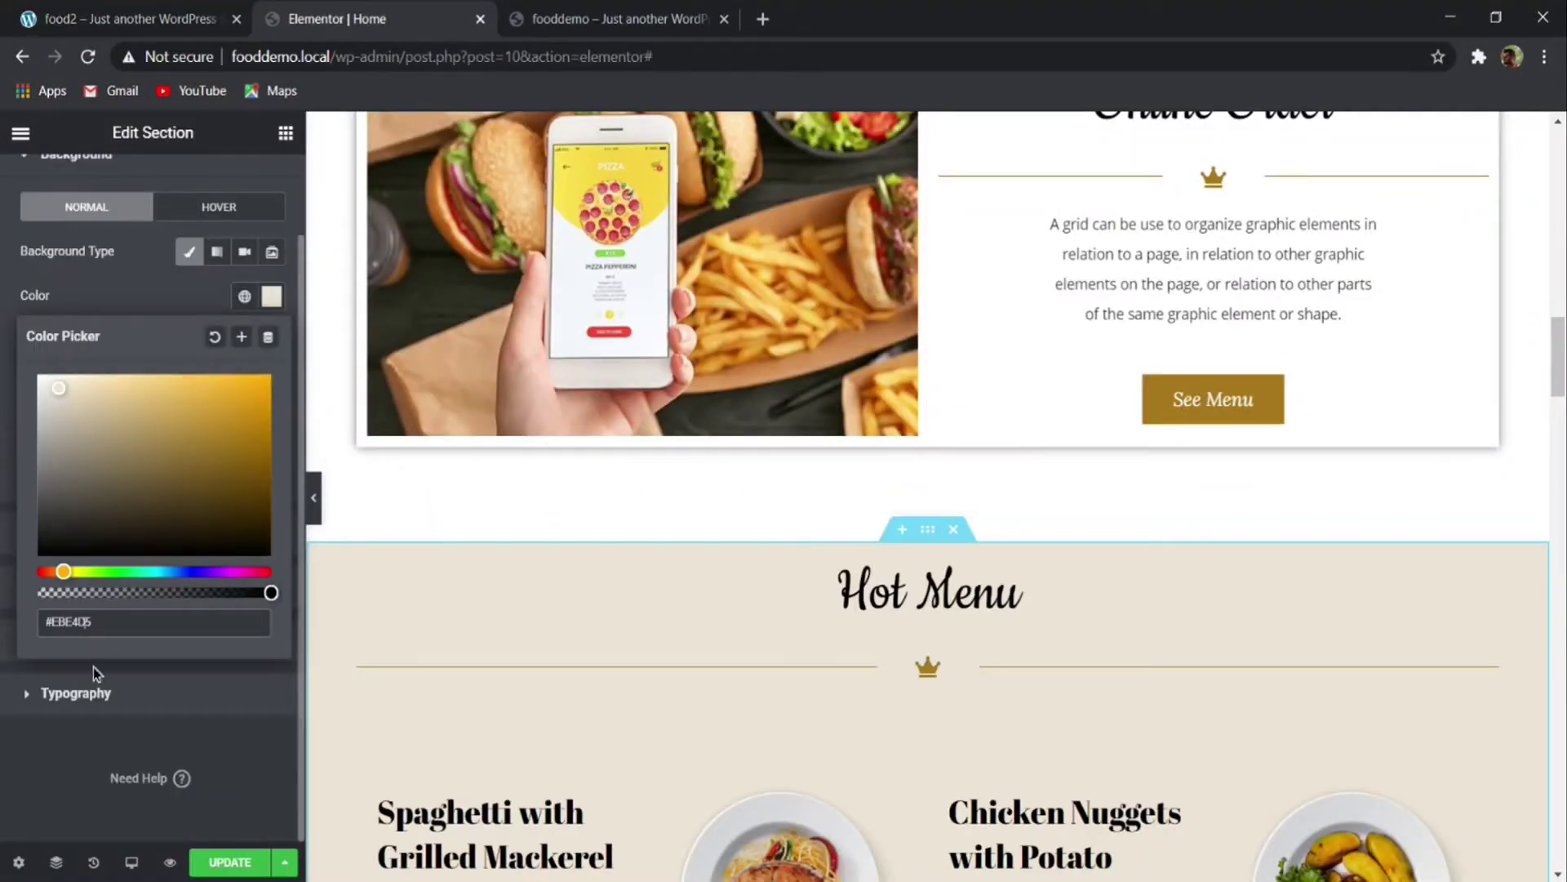
# Step: Give the top edge a Waves Pattern shape divider, width 175 and height 10
pyautogui.click(64, 752)
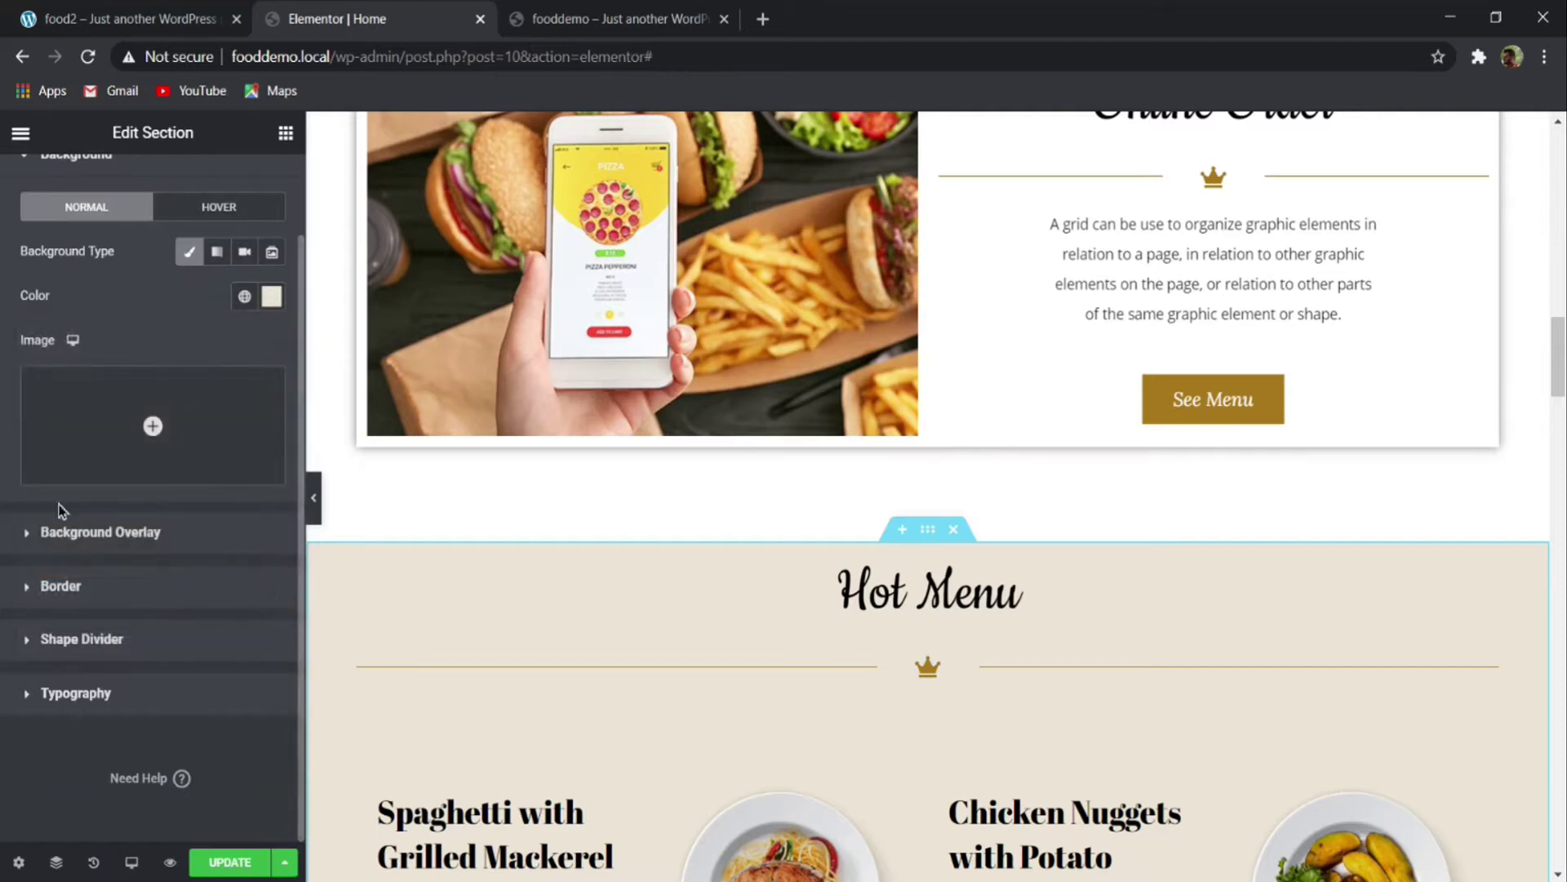
pyautogui.click(83, 636)
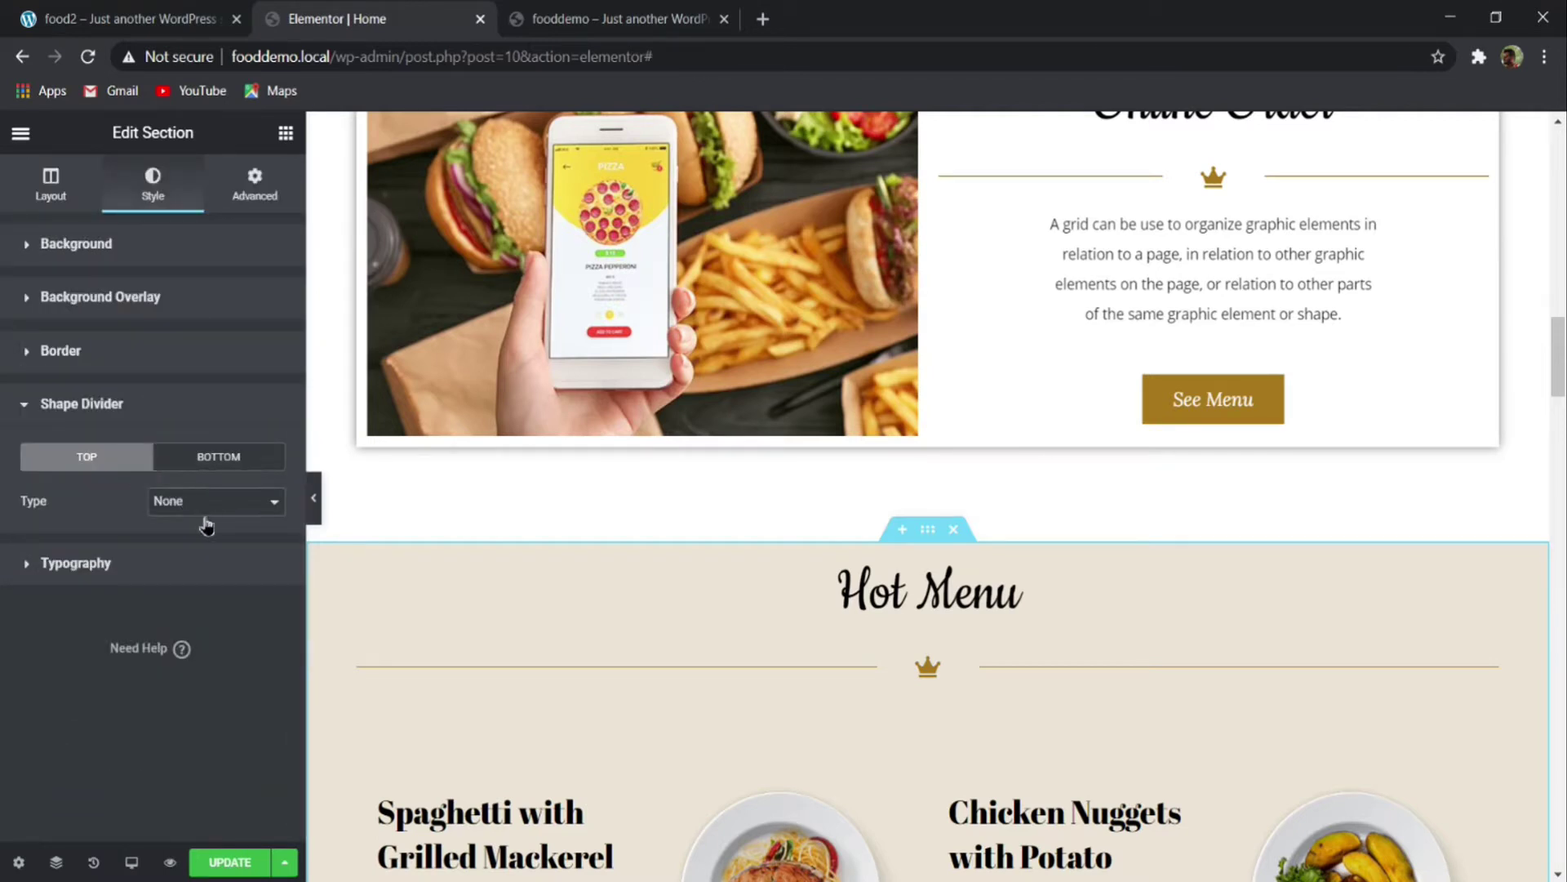
pyautogui.click(220, 763)
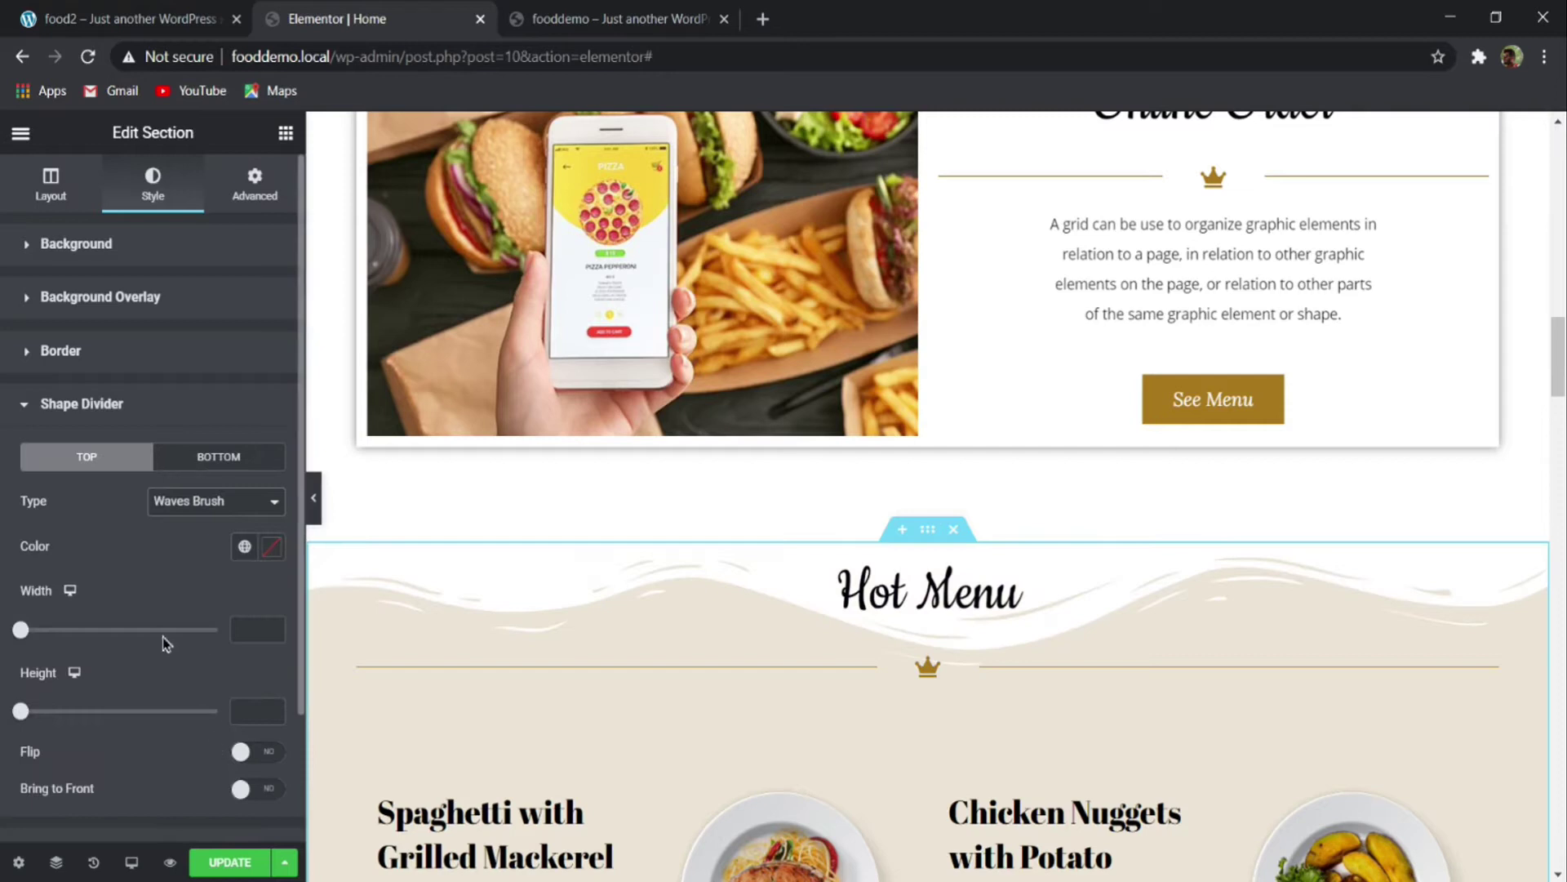
pyautogui.press('Down')
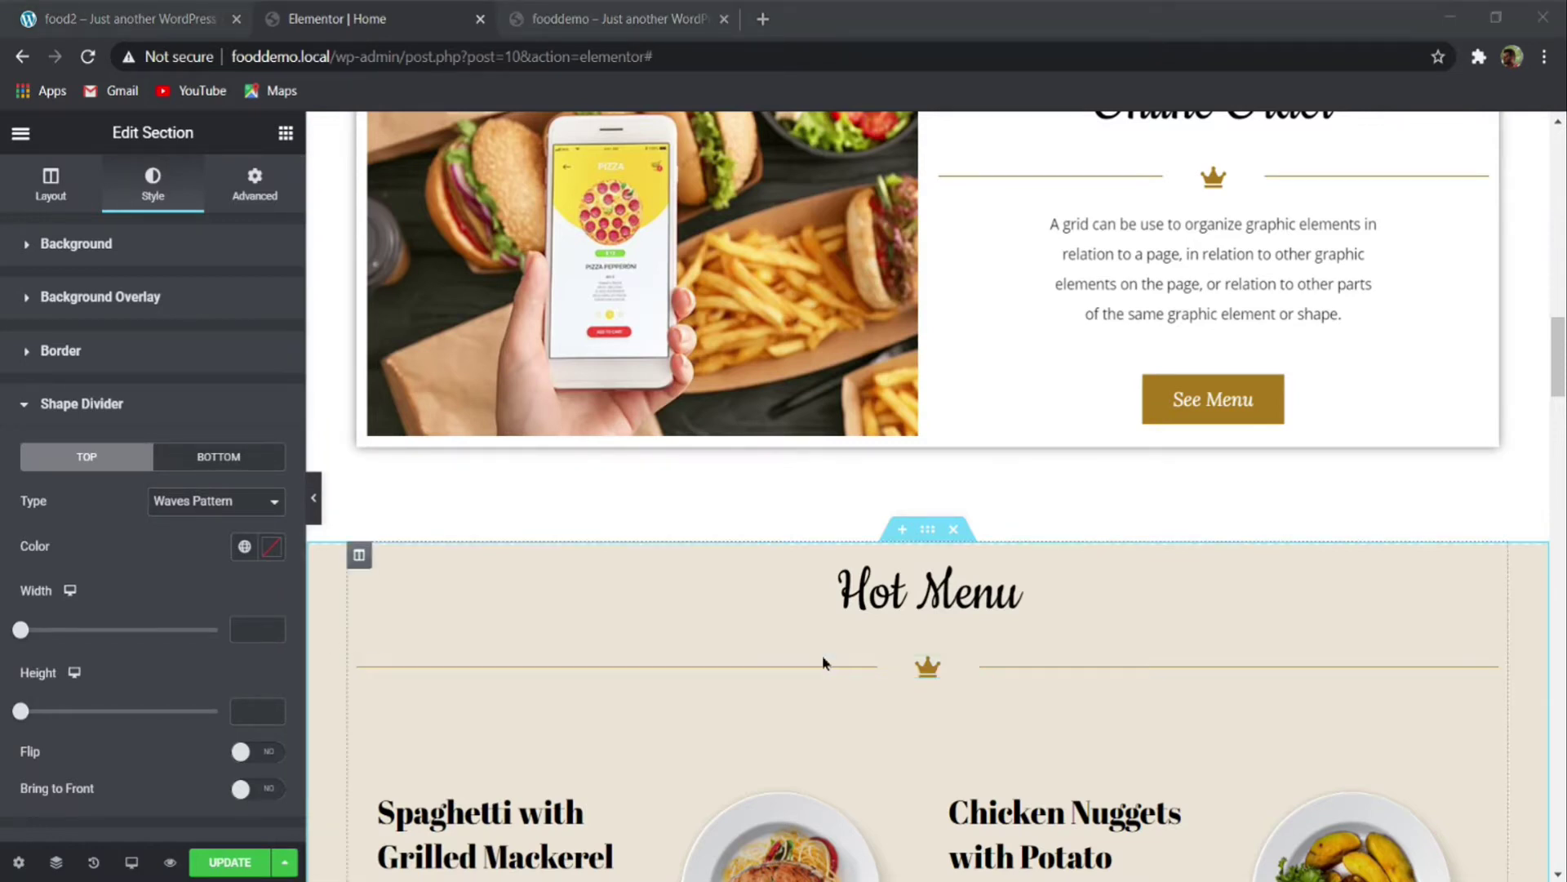
pyautogui.click(241, 629)
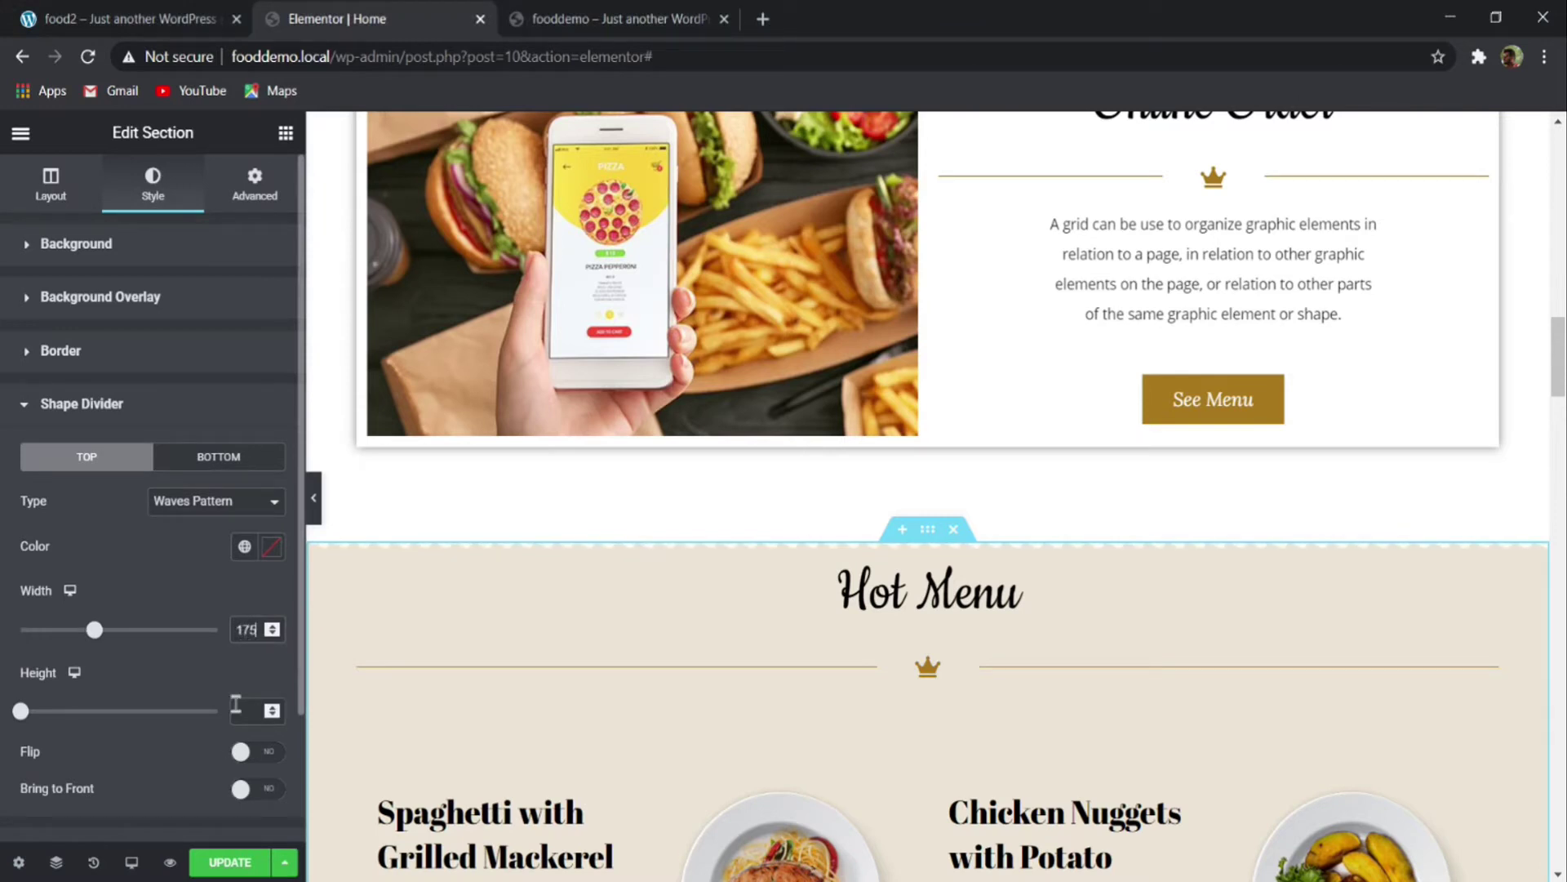
pyautogui.click(256, 707)
pyautogui.write('10')
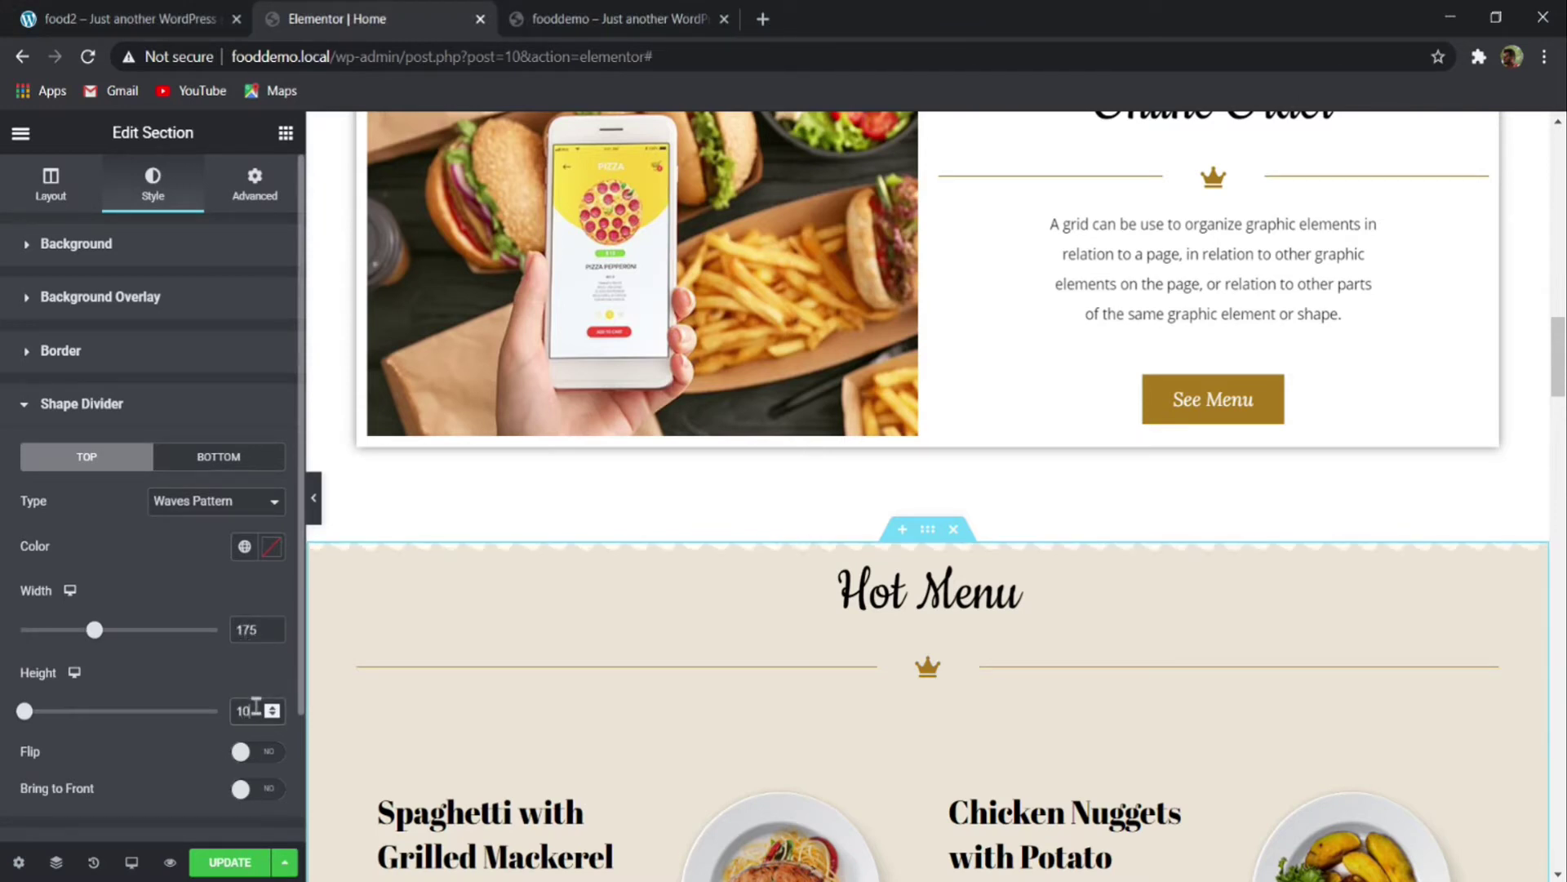
# Step: Give the bottom edge the same Waves Pattern shape divider
pyautogui.click(221, 459)
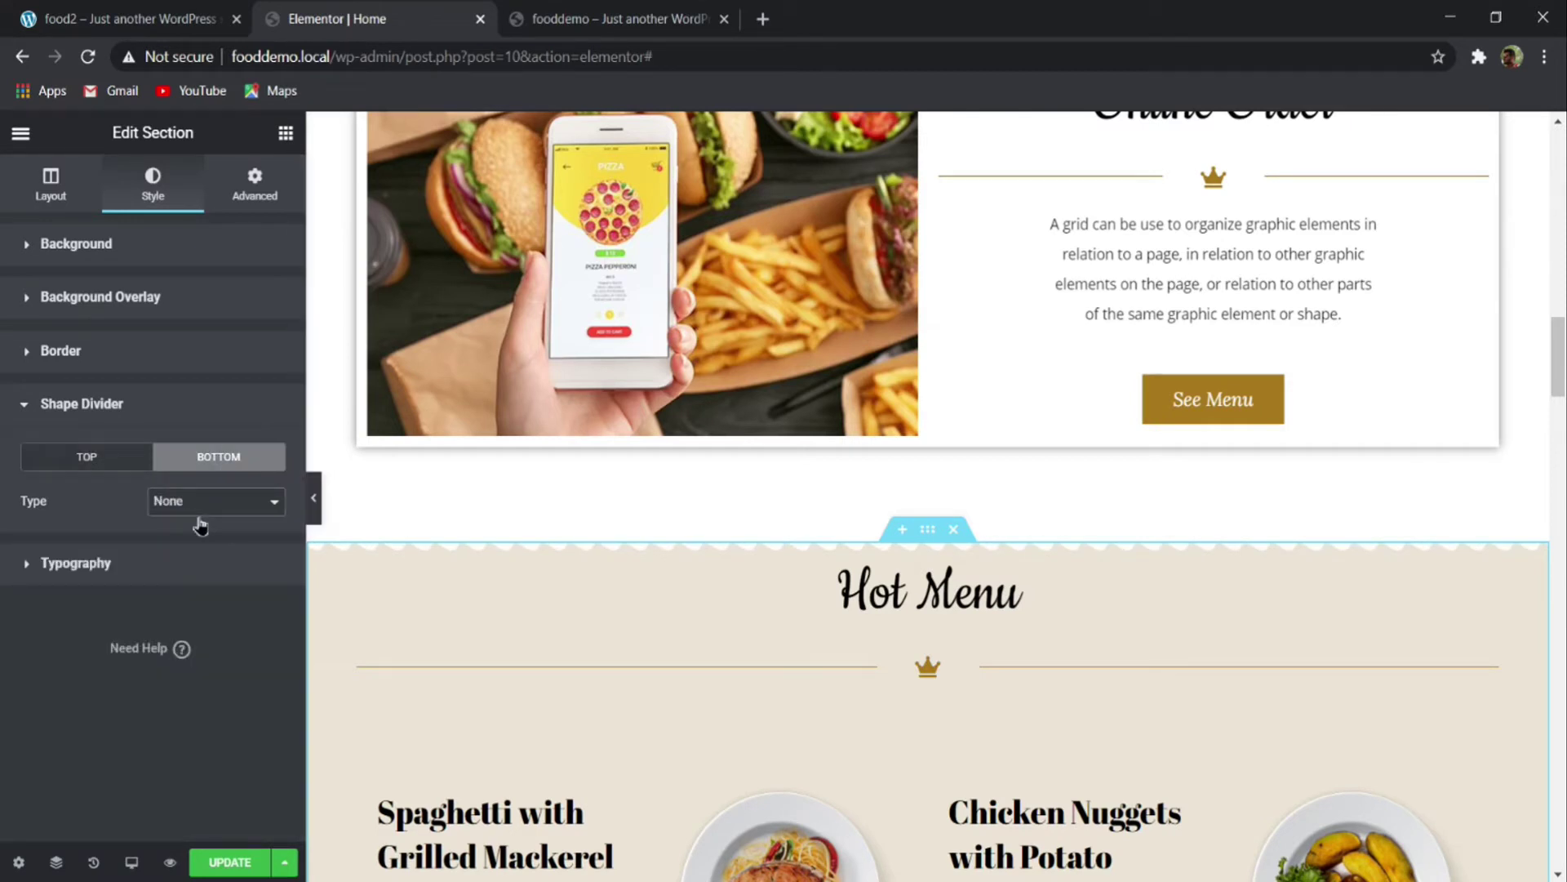
pyautogui.click(194, 559)
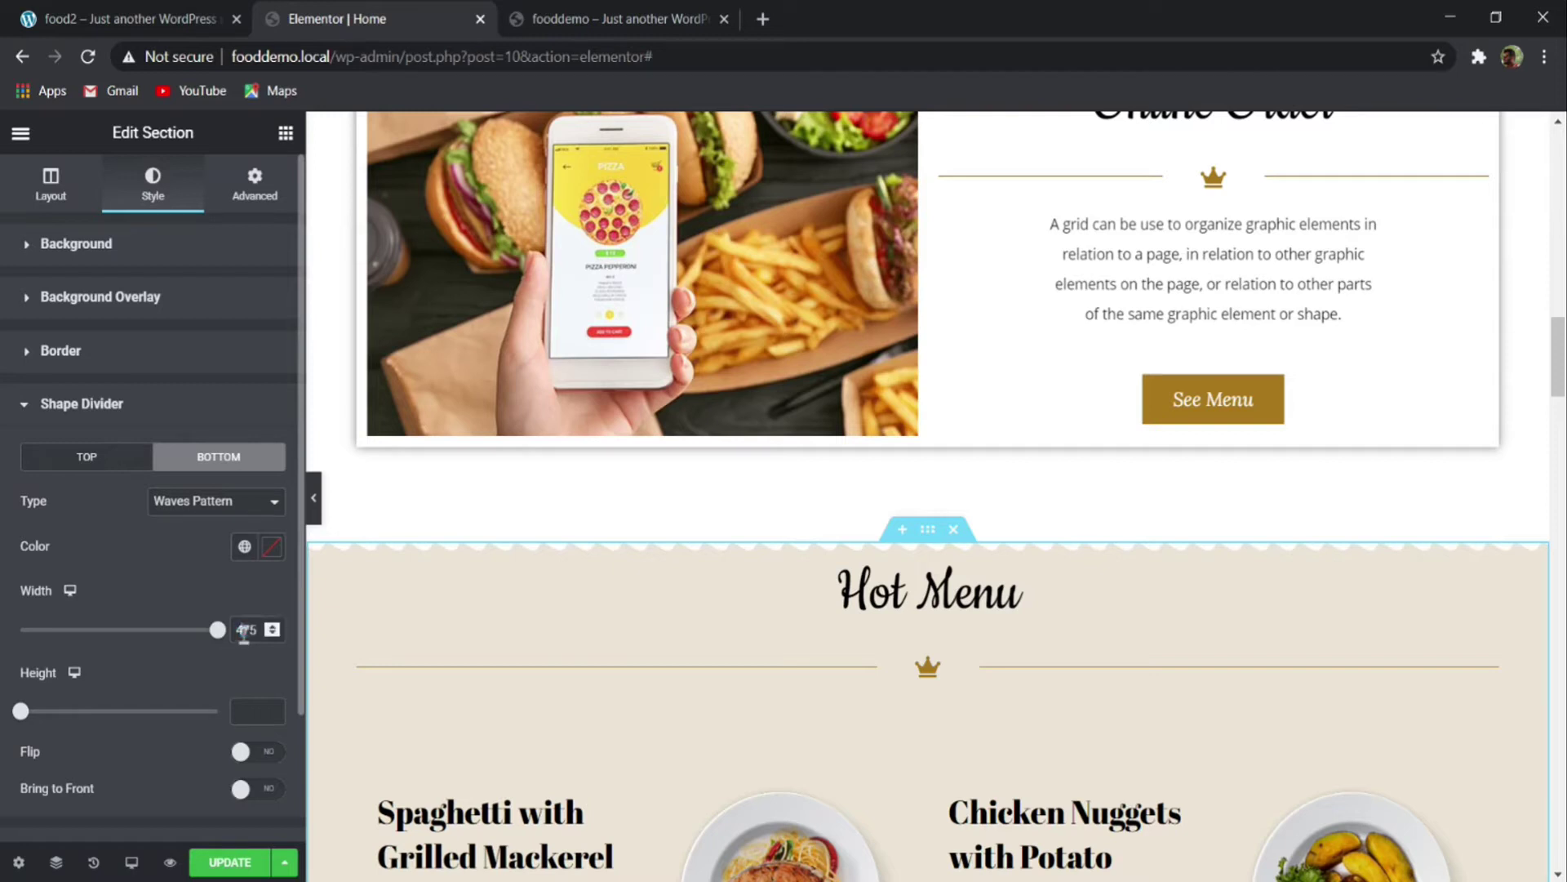
pyautogui.write('10')
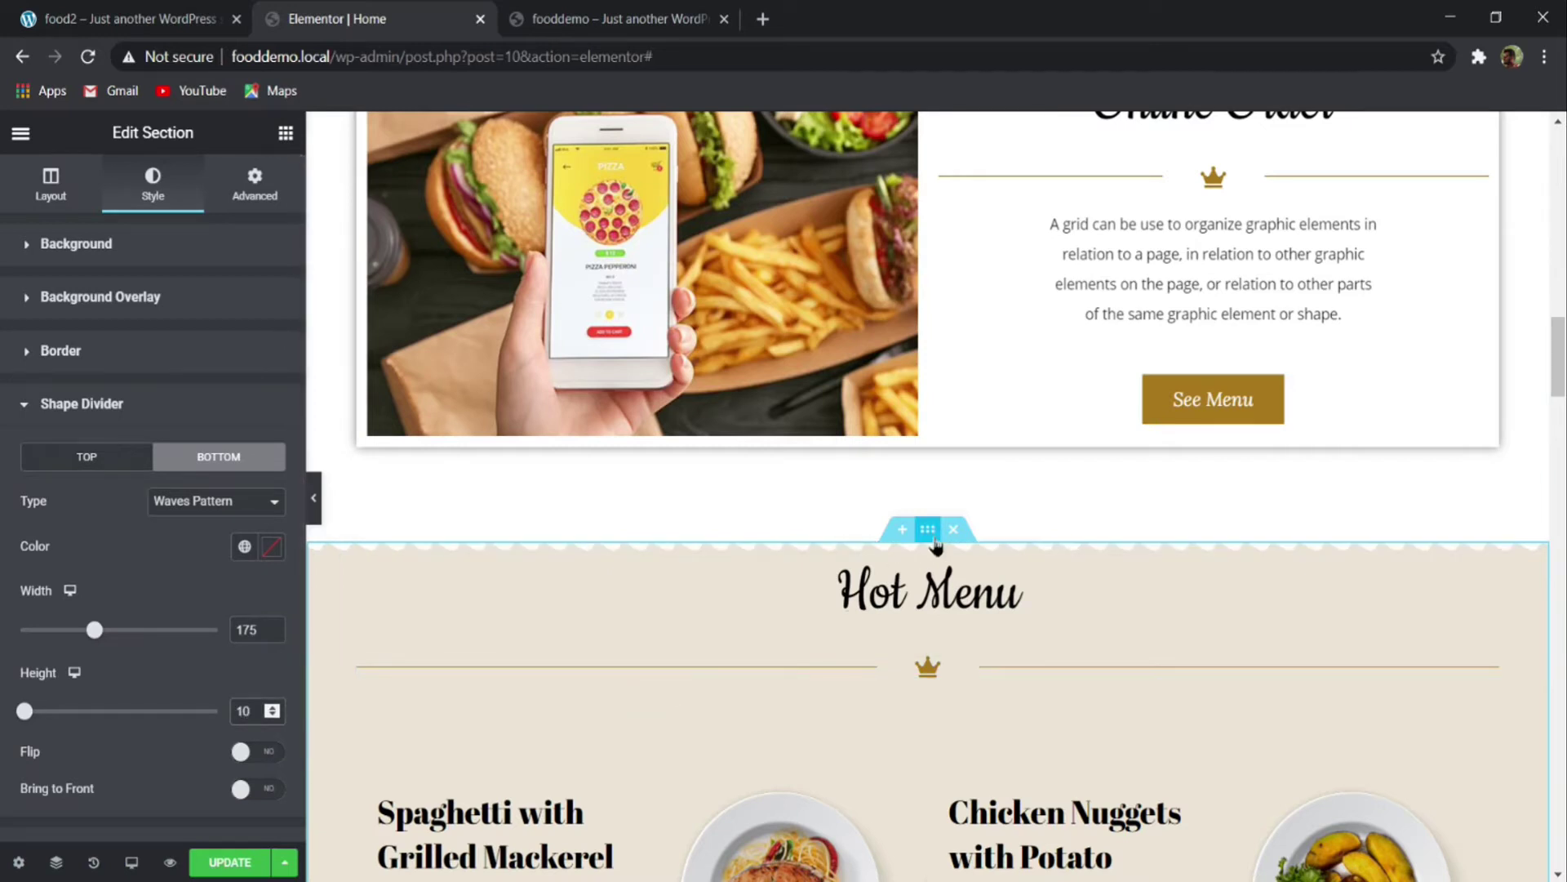
pyautogui.click(255, 184)
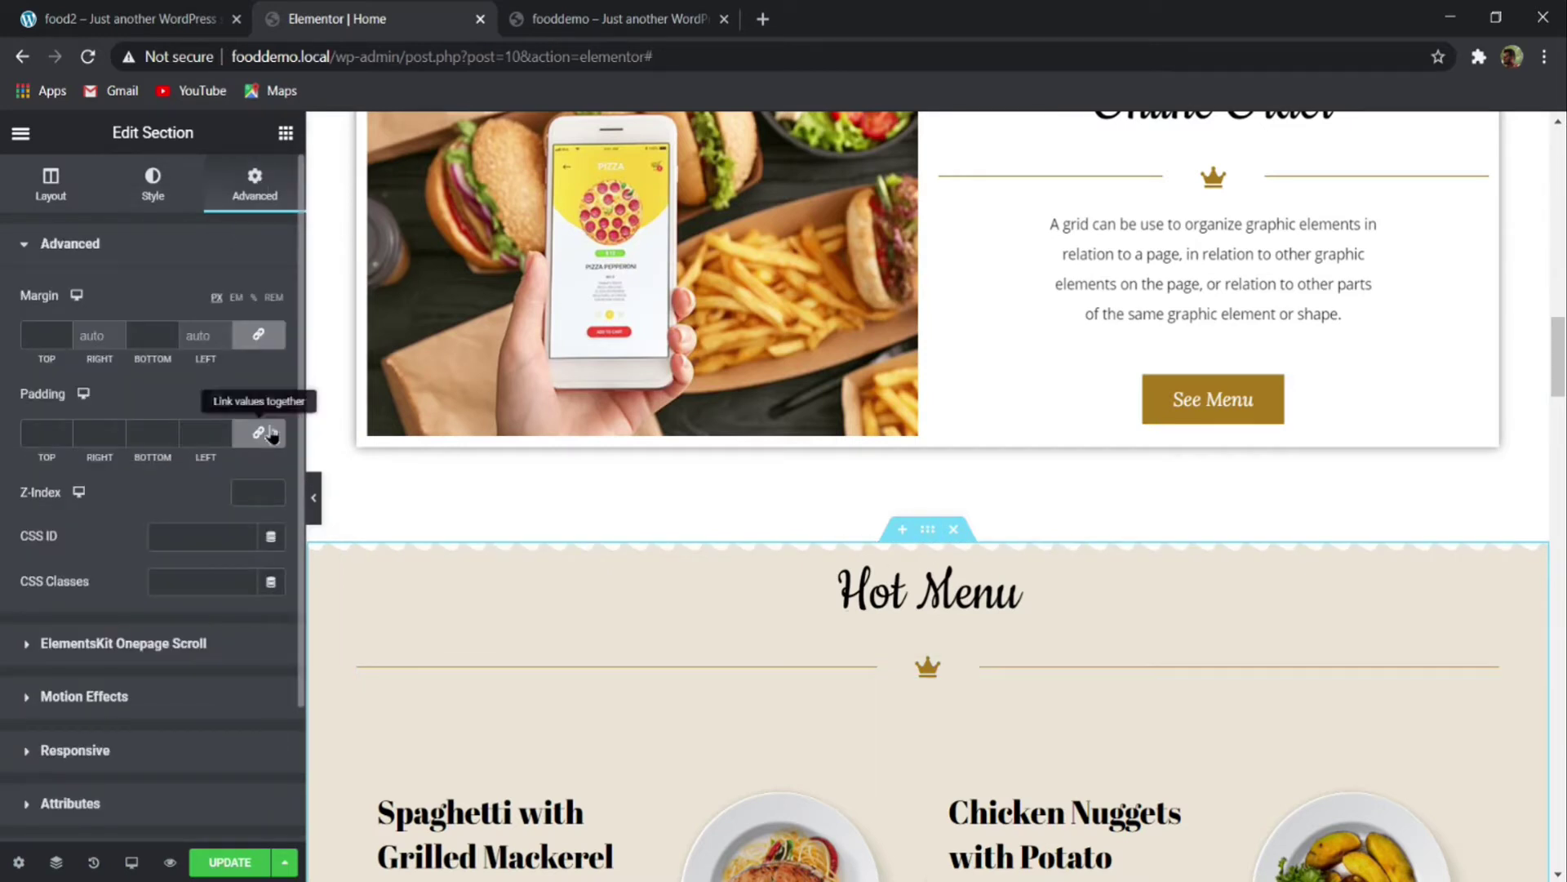
# Step: Unlink padding and set top 200 and bottom 100, checking against the demo
pyautogui.click(261, 433)
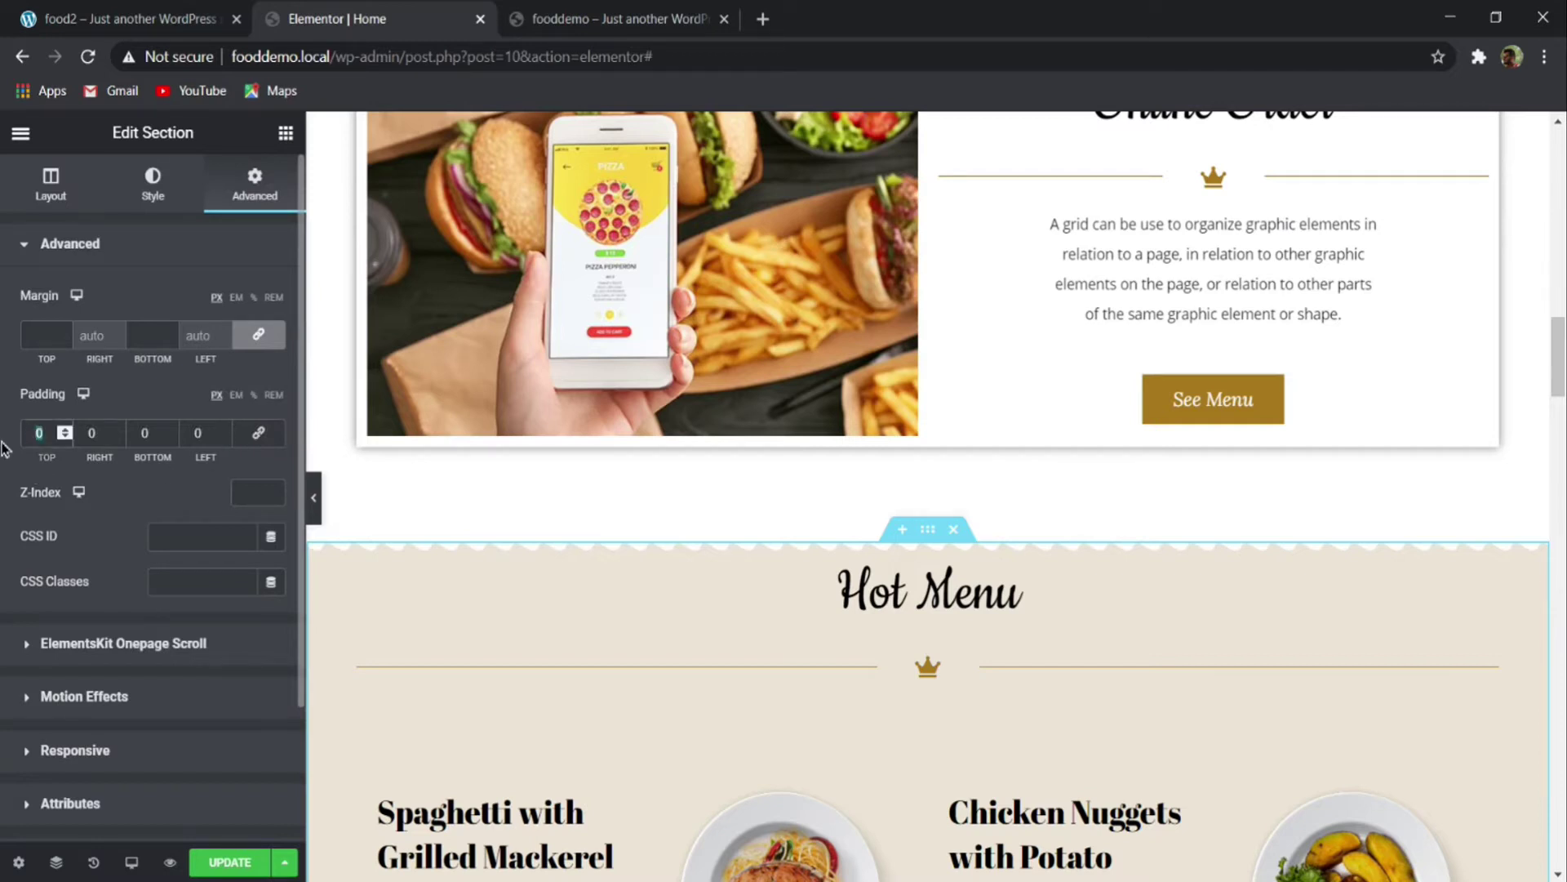
pyautogui.write('200')
pyautogui.press('Tab')
pyautogui.press('Tab')
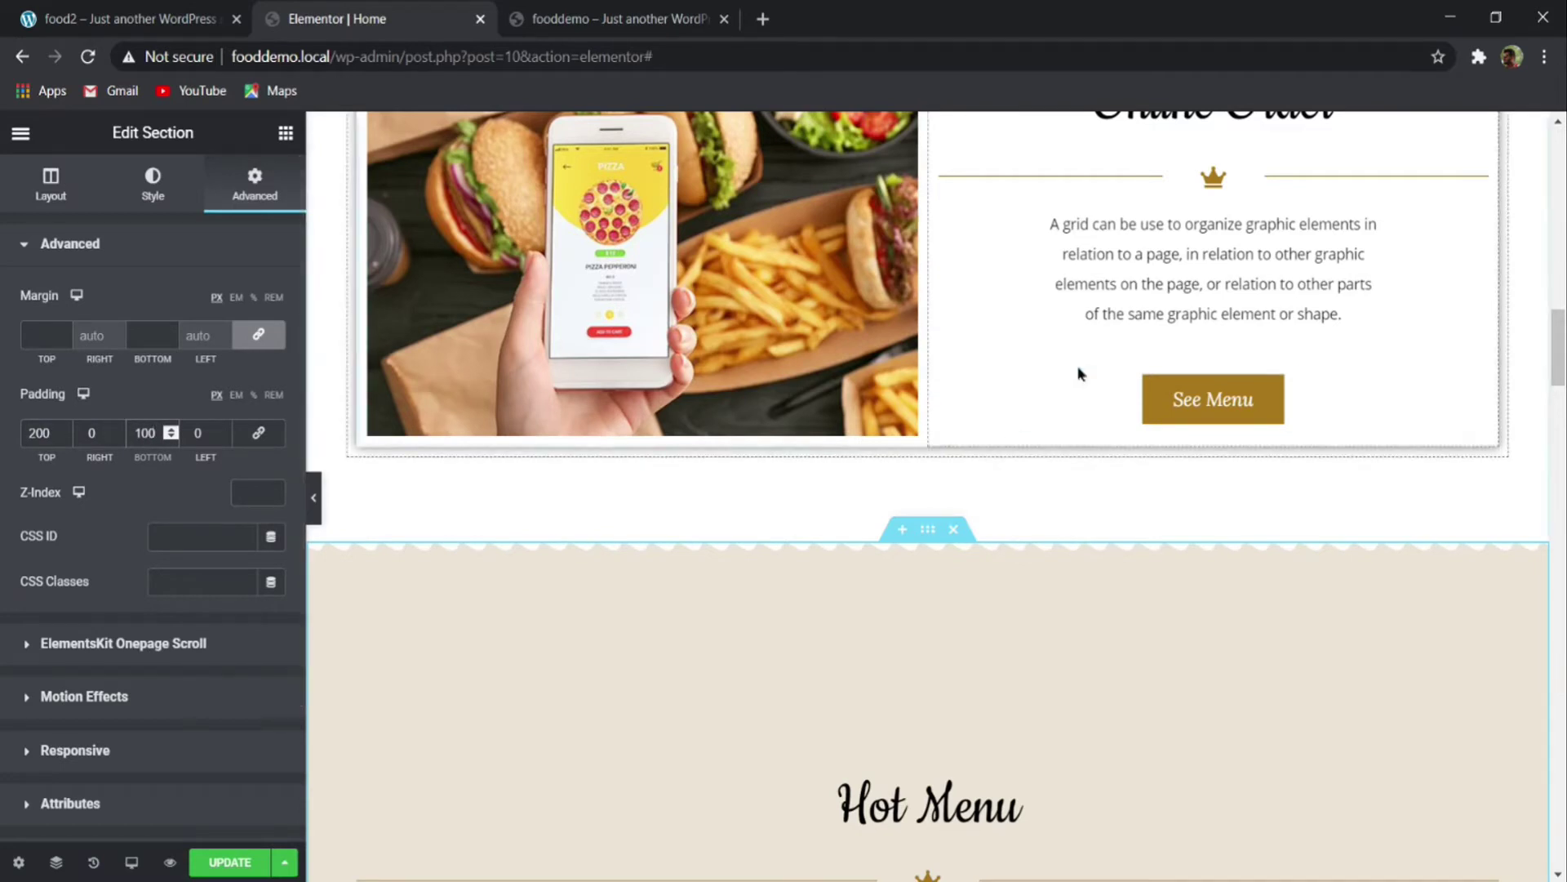
pyautogui.scroll(-15, 1078, 374)
pyautogui.scroll(8, 1053, 480)
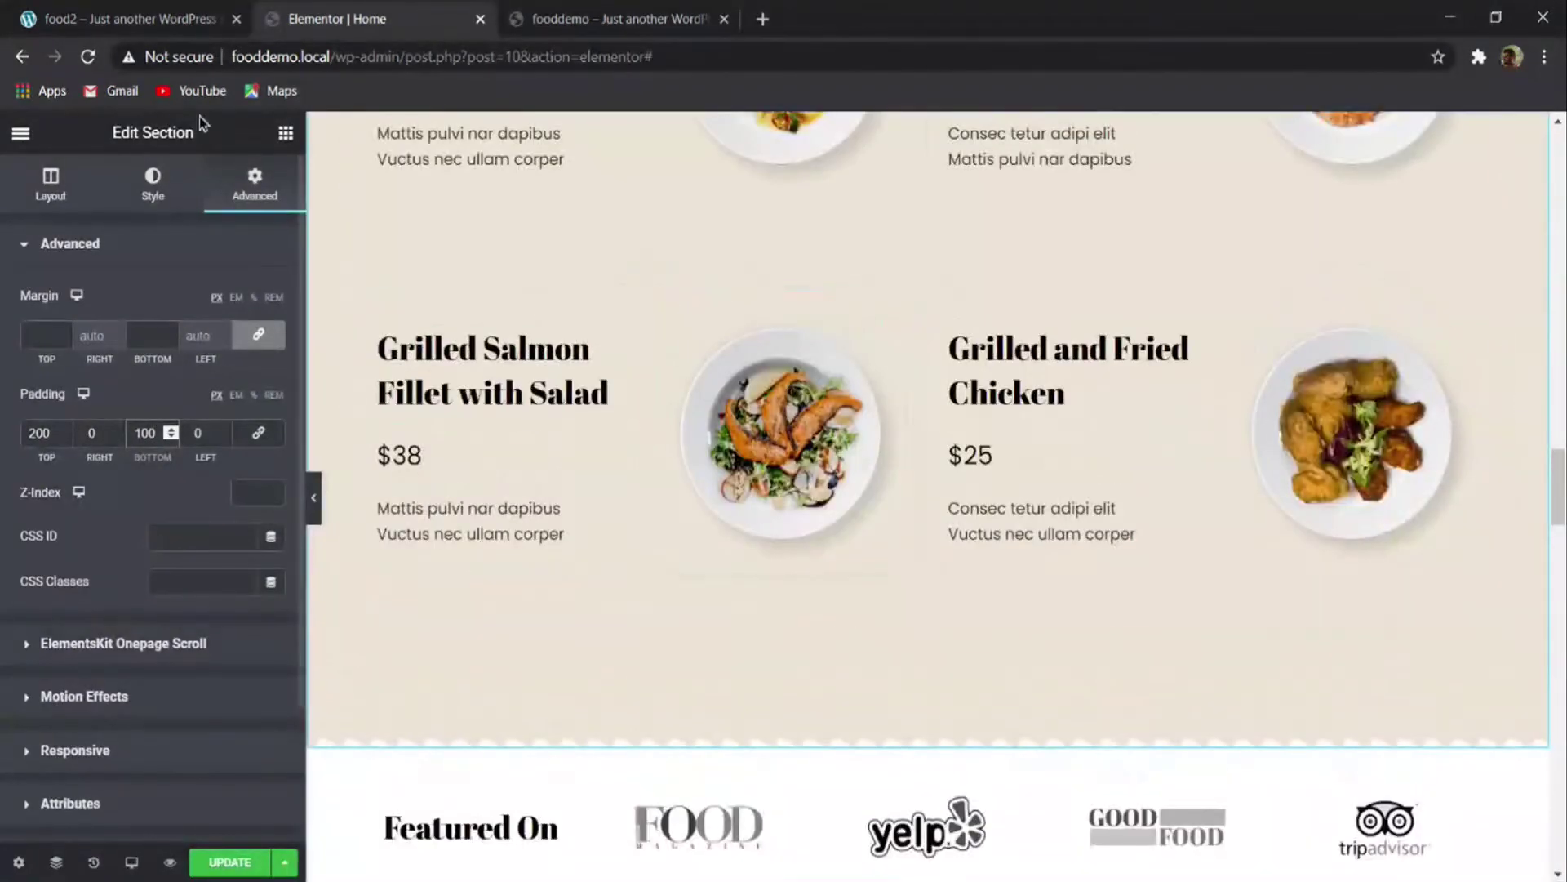
pyautogui.click(131, 18)
pyautogui.scroll(-15, 817, 560)
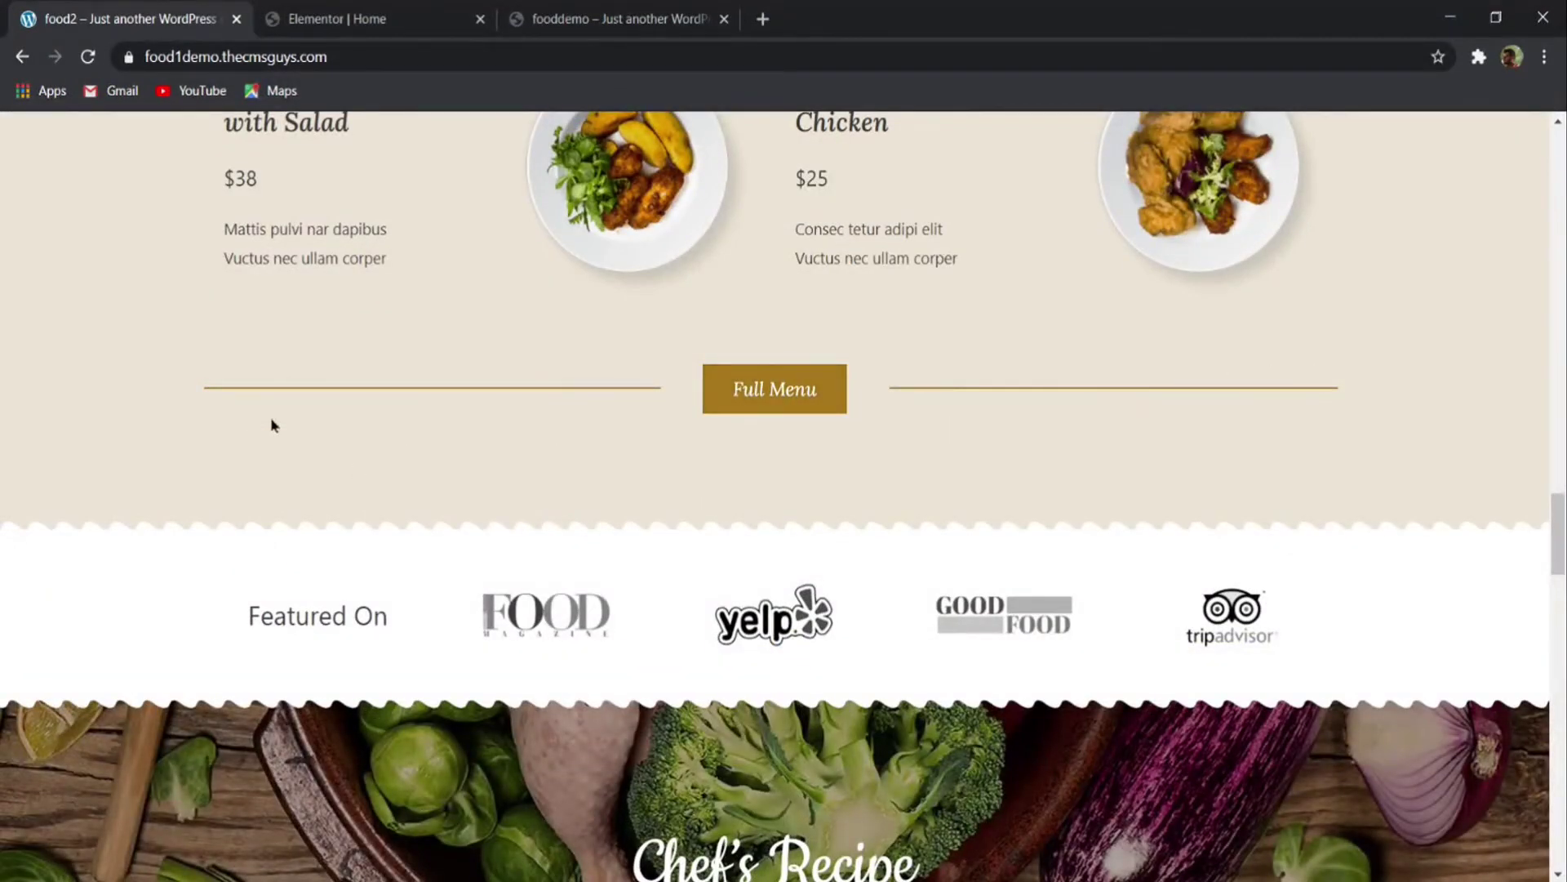
pyautogui.click(369, 21)
pyautogui.scroll(10, 873, 600)
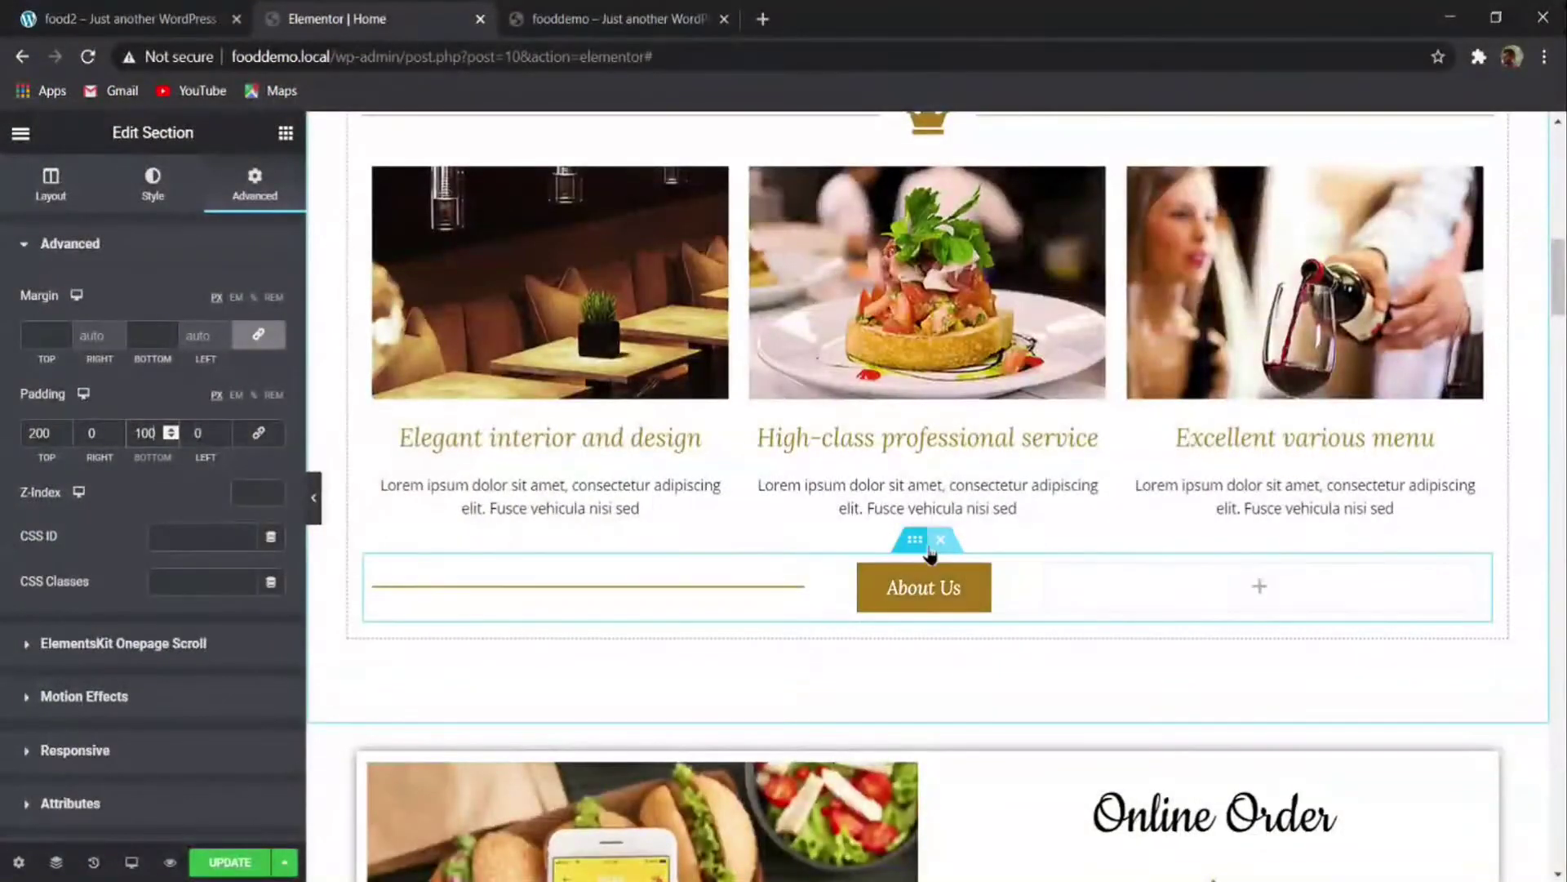
# Step: Duplicate the About Us button row and place it under the Hot Menu dishes
pyautogui.rightClick(920, 549)
pyautogui.click(979, 632)
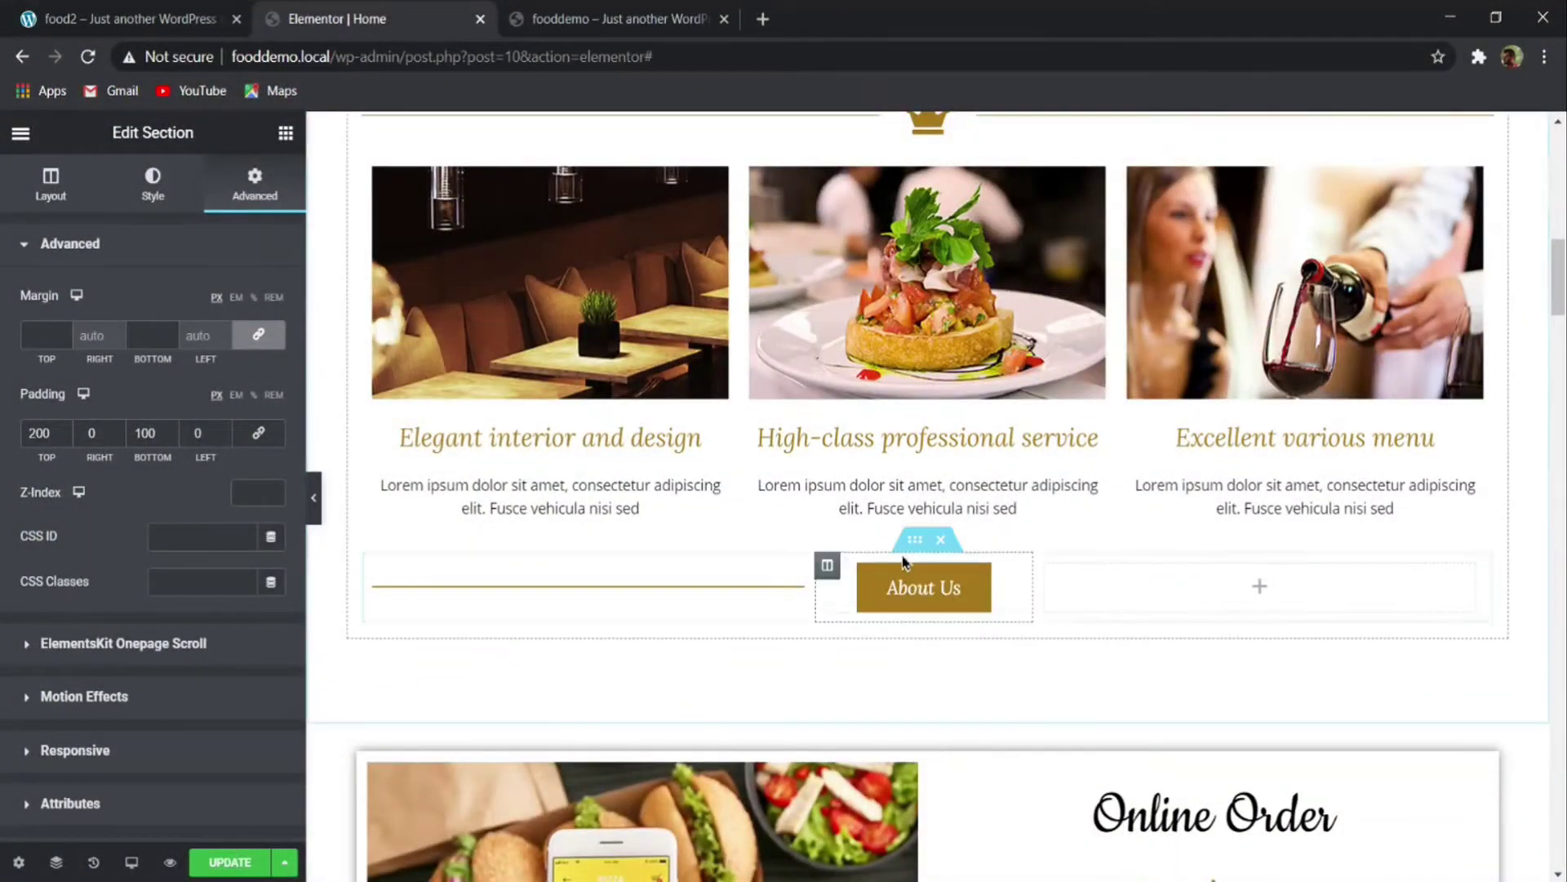
pyautogui.rightClick(912, 541)
pyautogui.click(1040, 588)
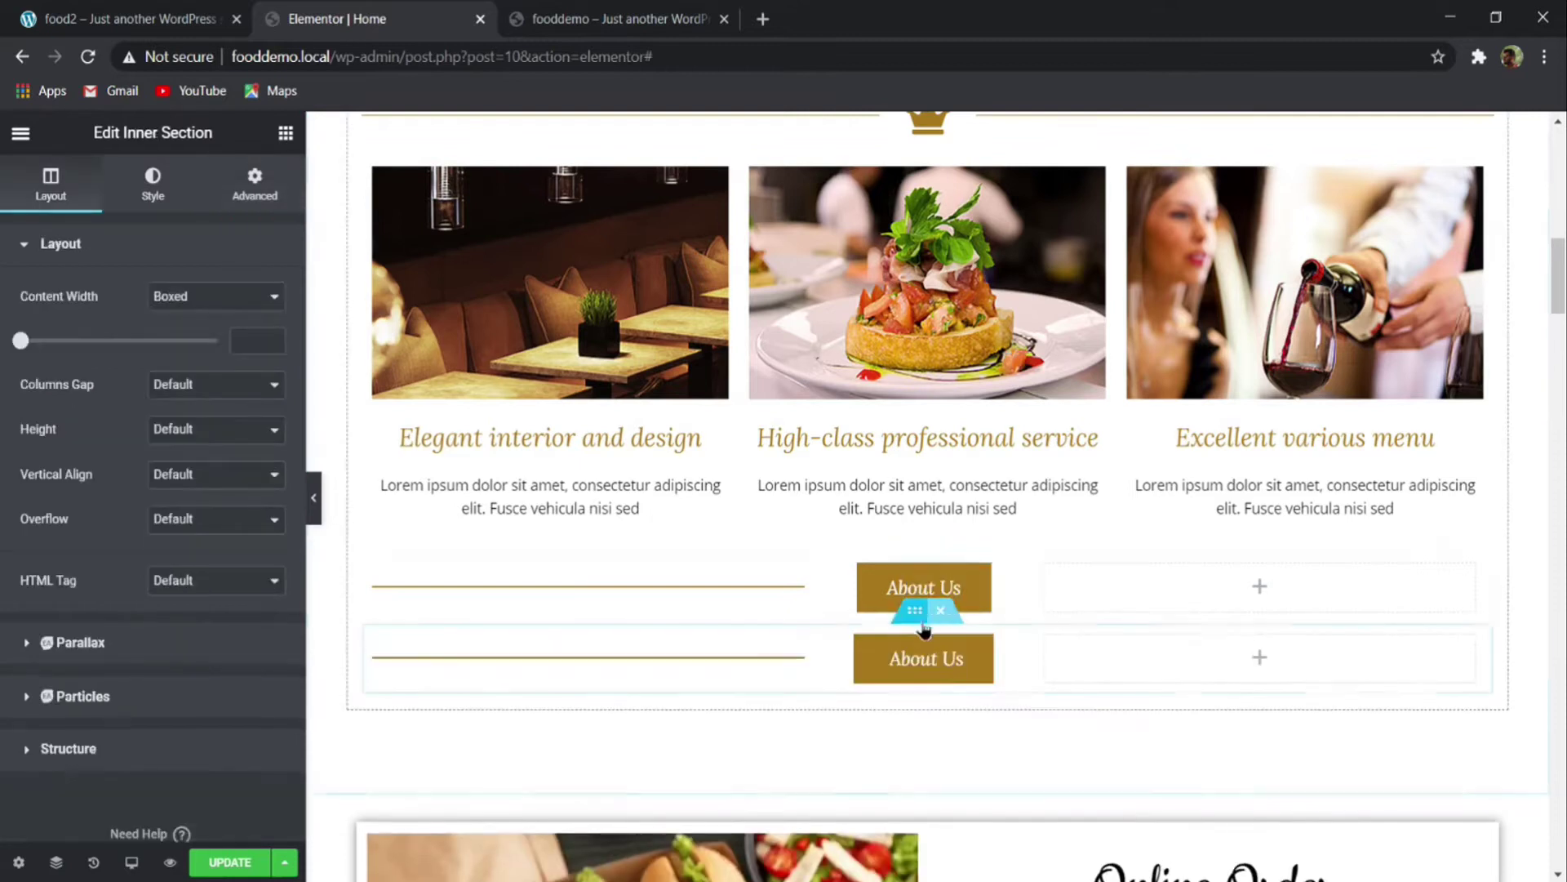
pyautogui.moveTo(904, 619)
pyautogui.mouseDown()
pyautogui.moveTo(892, 703)
pyautogui.moveTo(892, 560)
pyautogui.moveTo(886, 600)
pyautogui.moveTo(912, 620)
pyautogui.mouseUp()
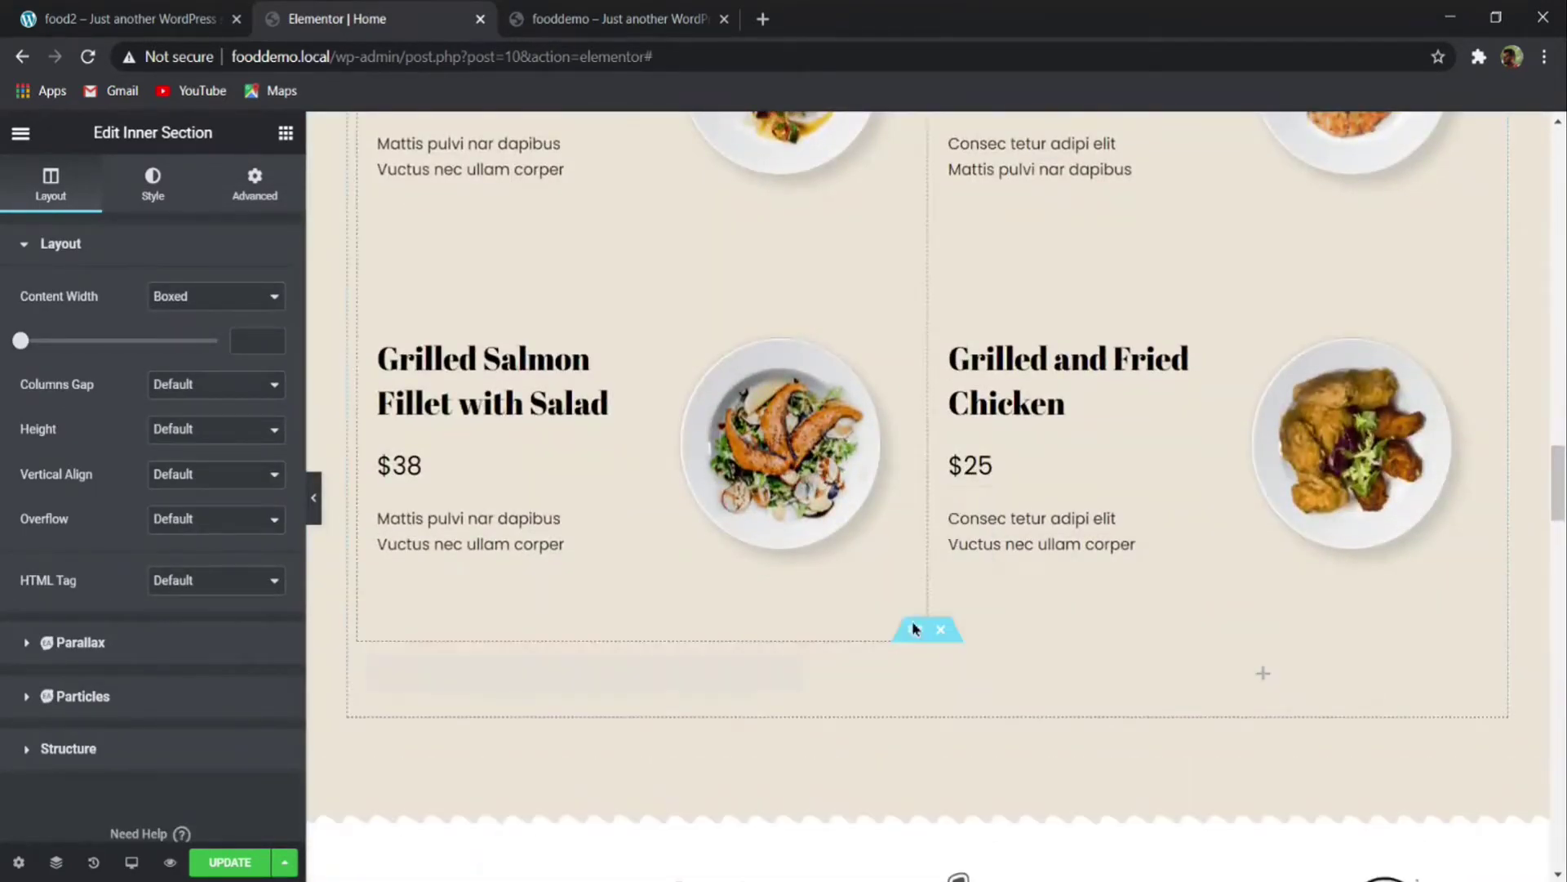
# Step: Relabel the copied button 'Full Menu'
pyautogui.click(936, 677)
pyautogui.doubleClick(223, 344)
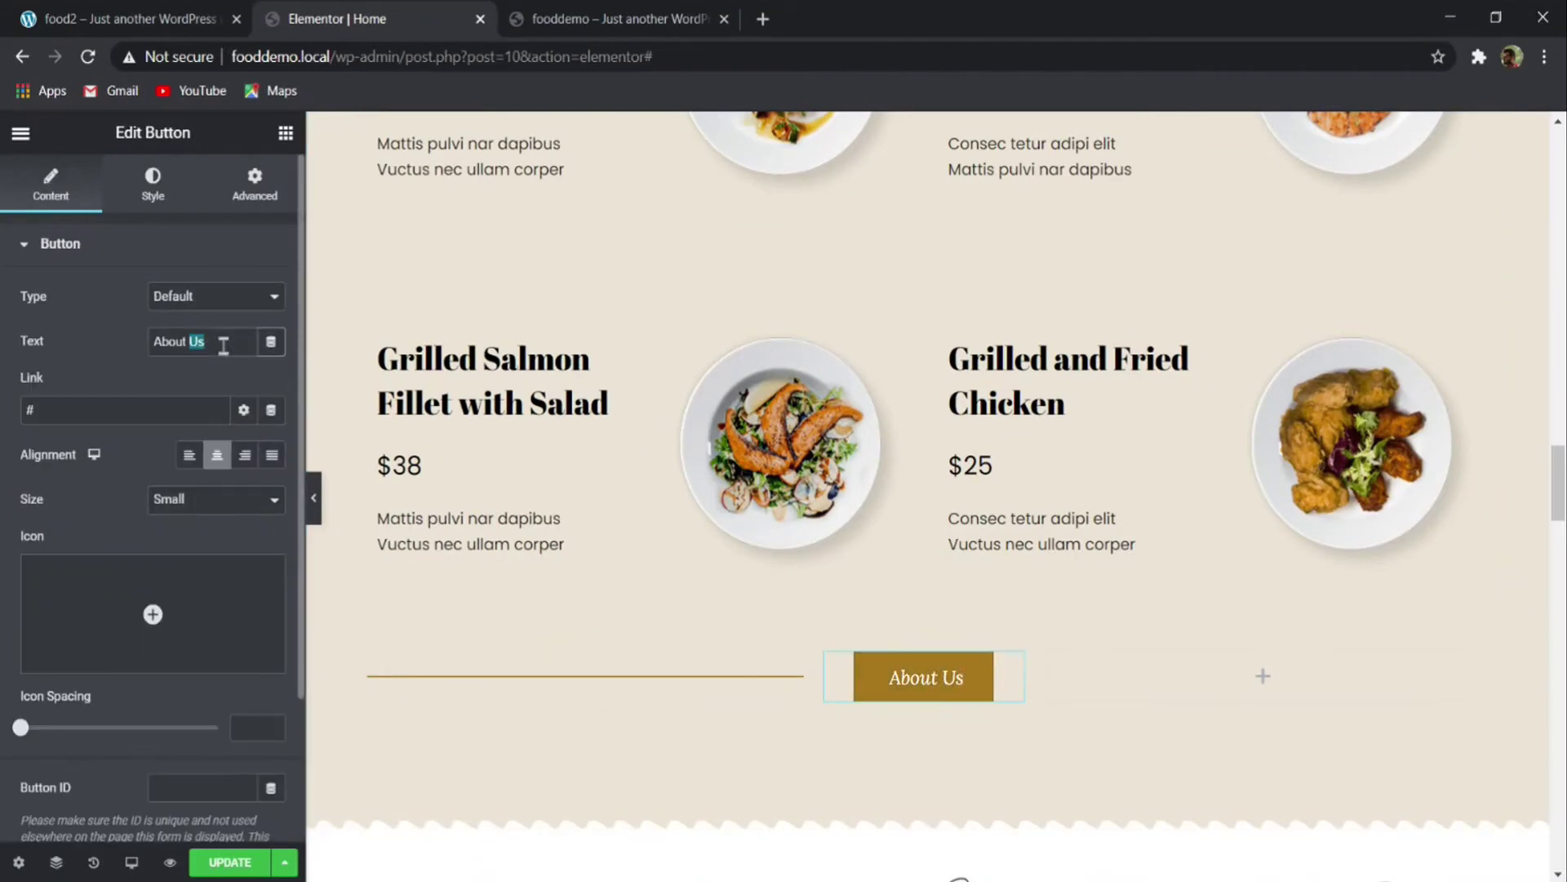
pyautogui.write('F')
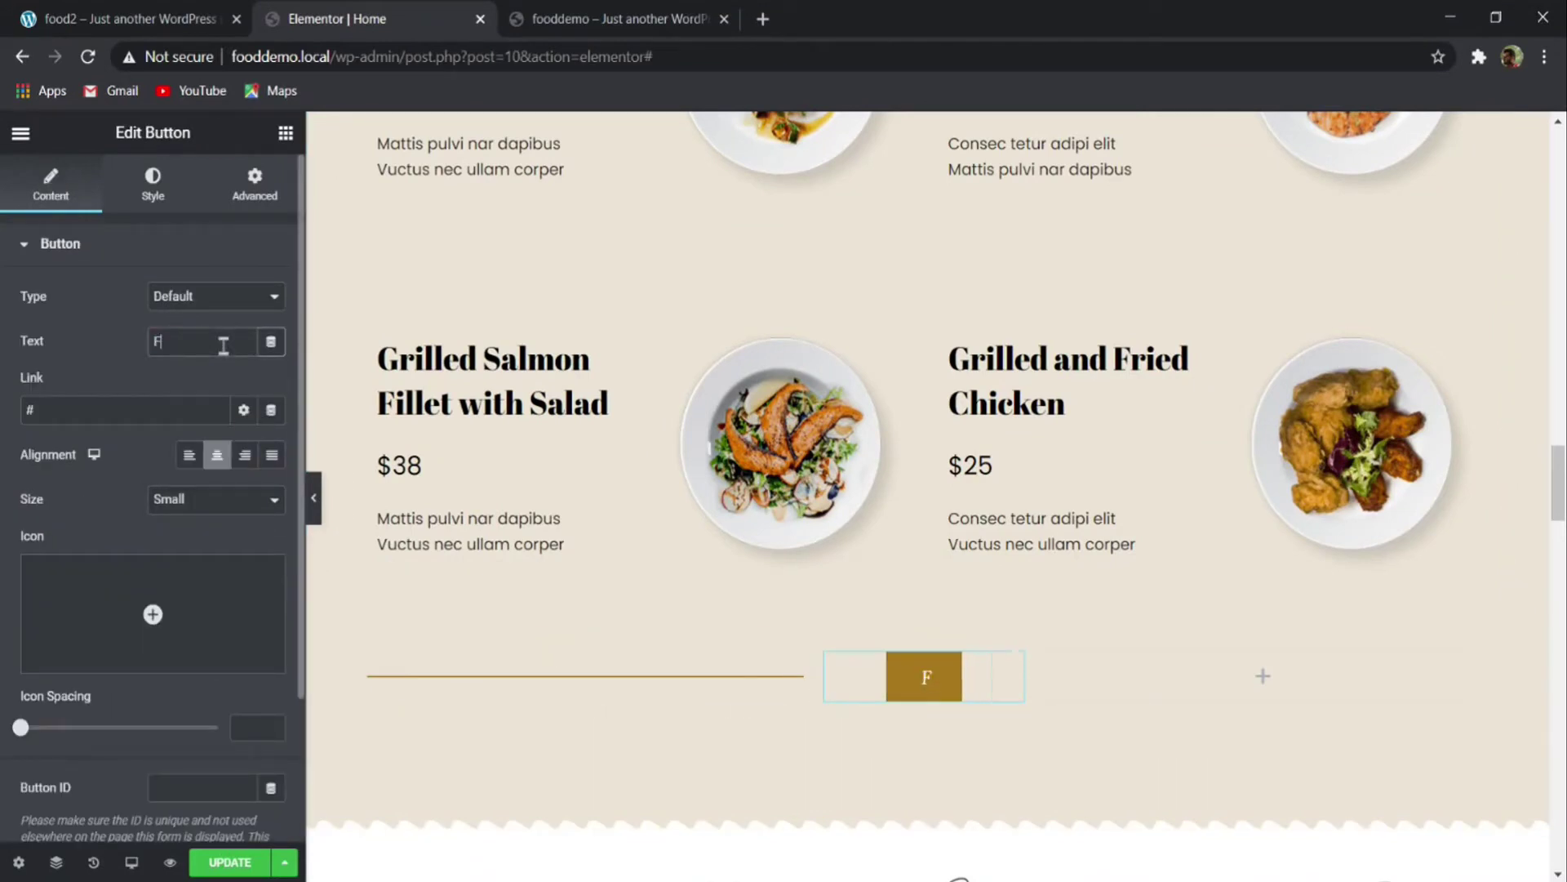
pyautogui.write('ull Menu')
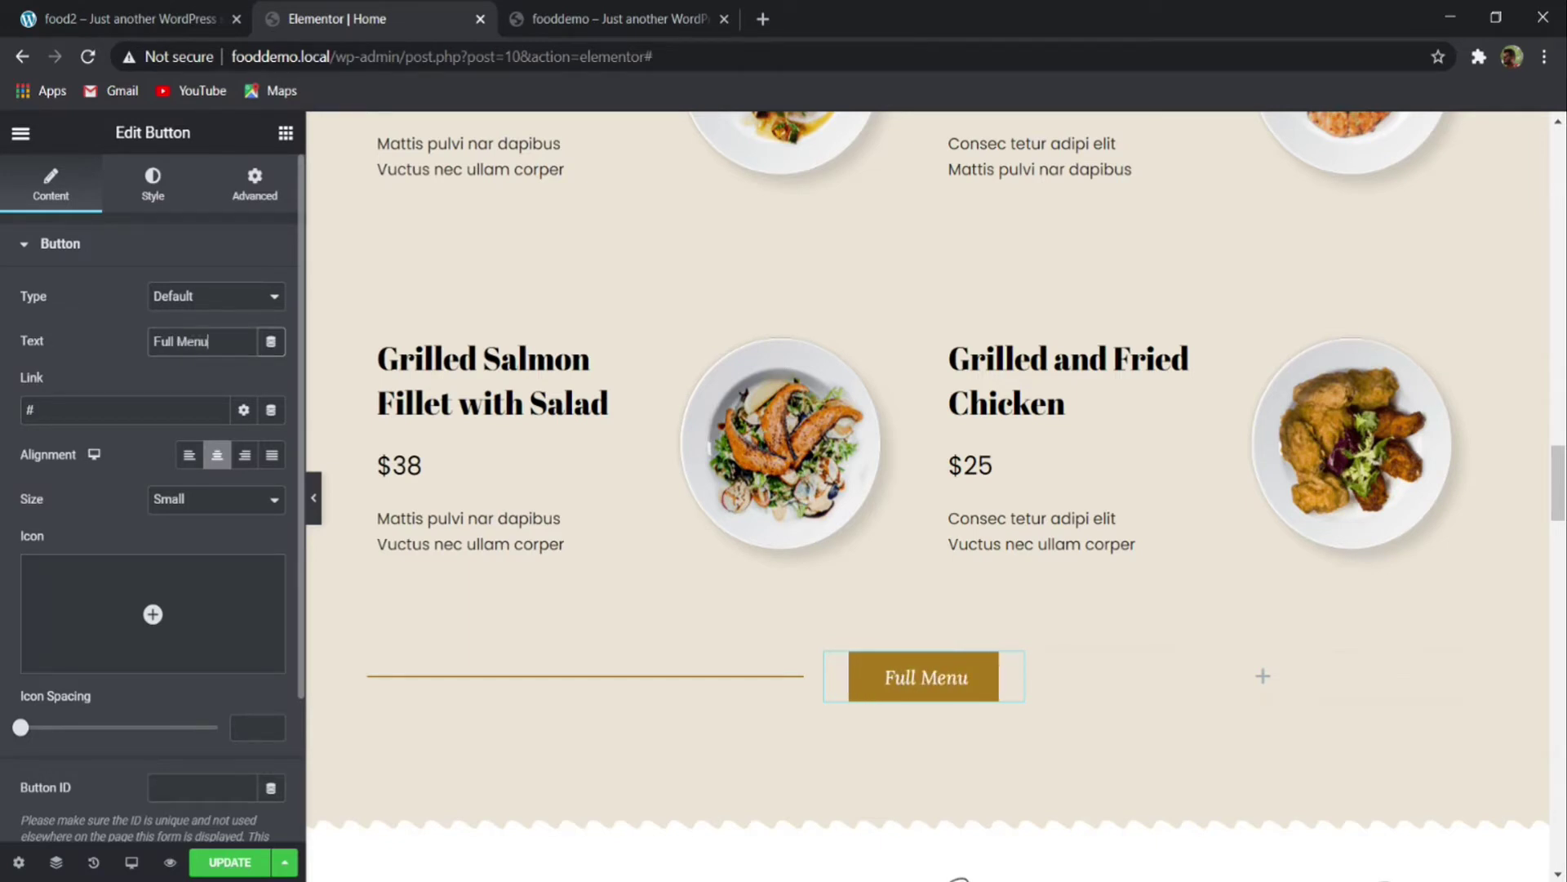
pyautogui.scroll(15, 1061, 670)
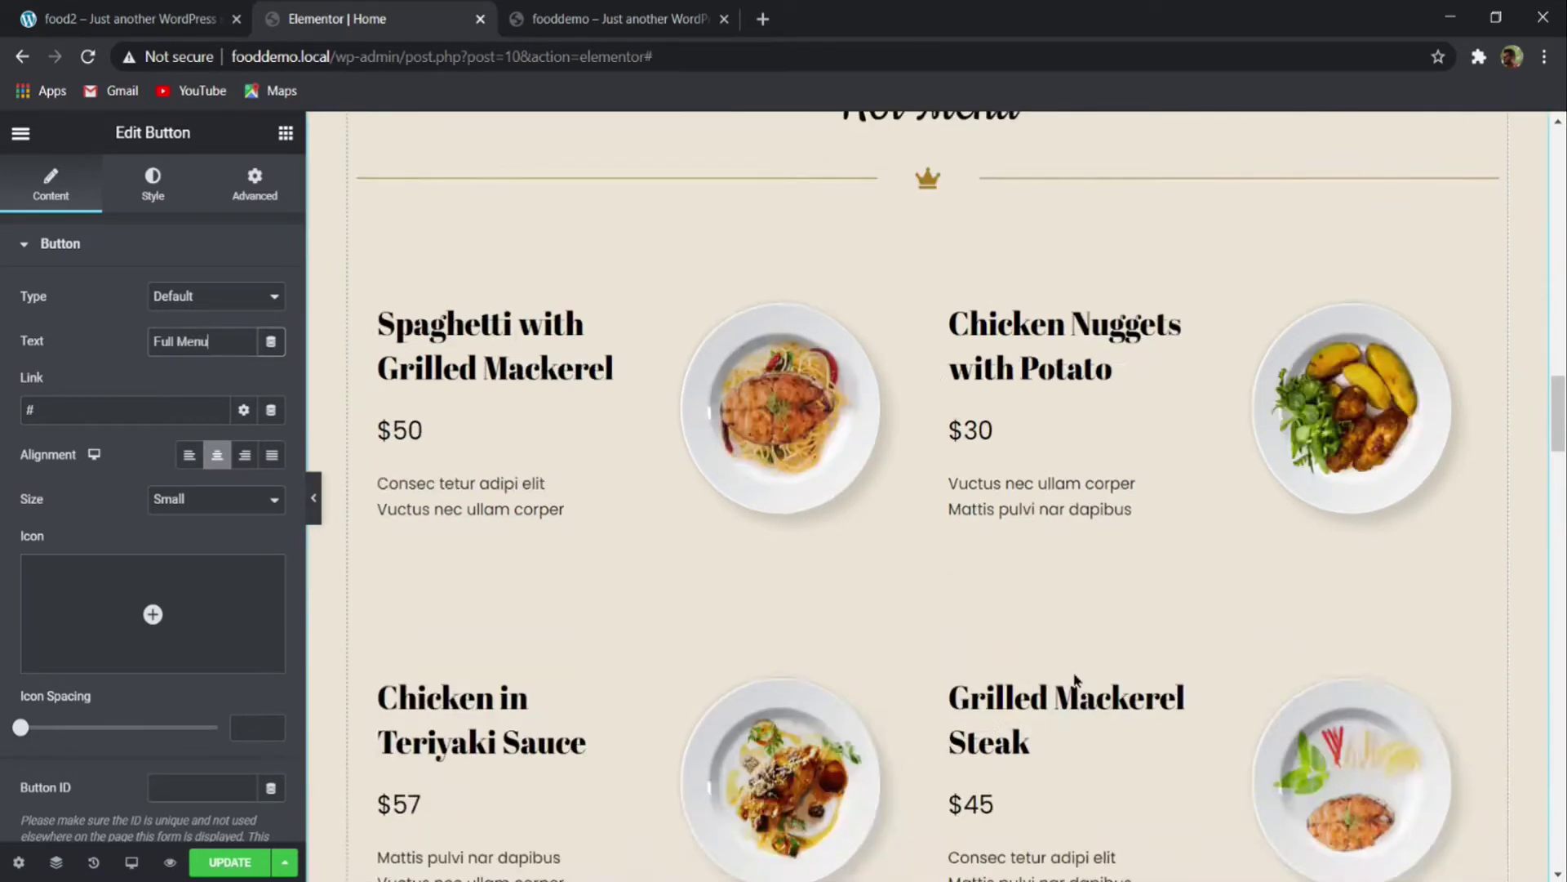
pyautogui.scroll(15, 1053, 555)
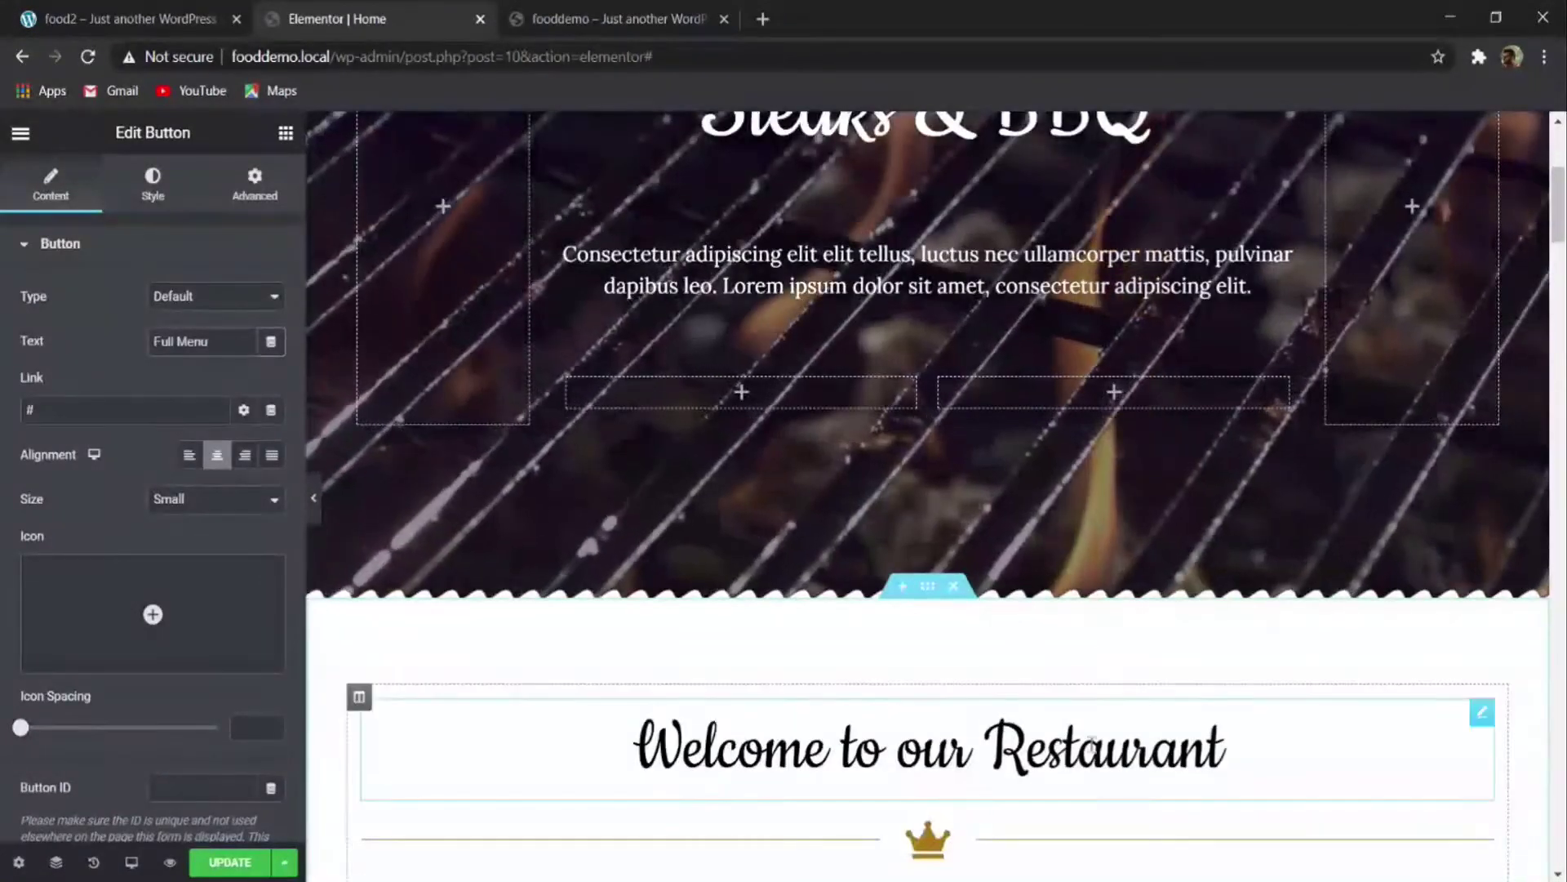
pyautogui.scroll(-8, 1061, 553)
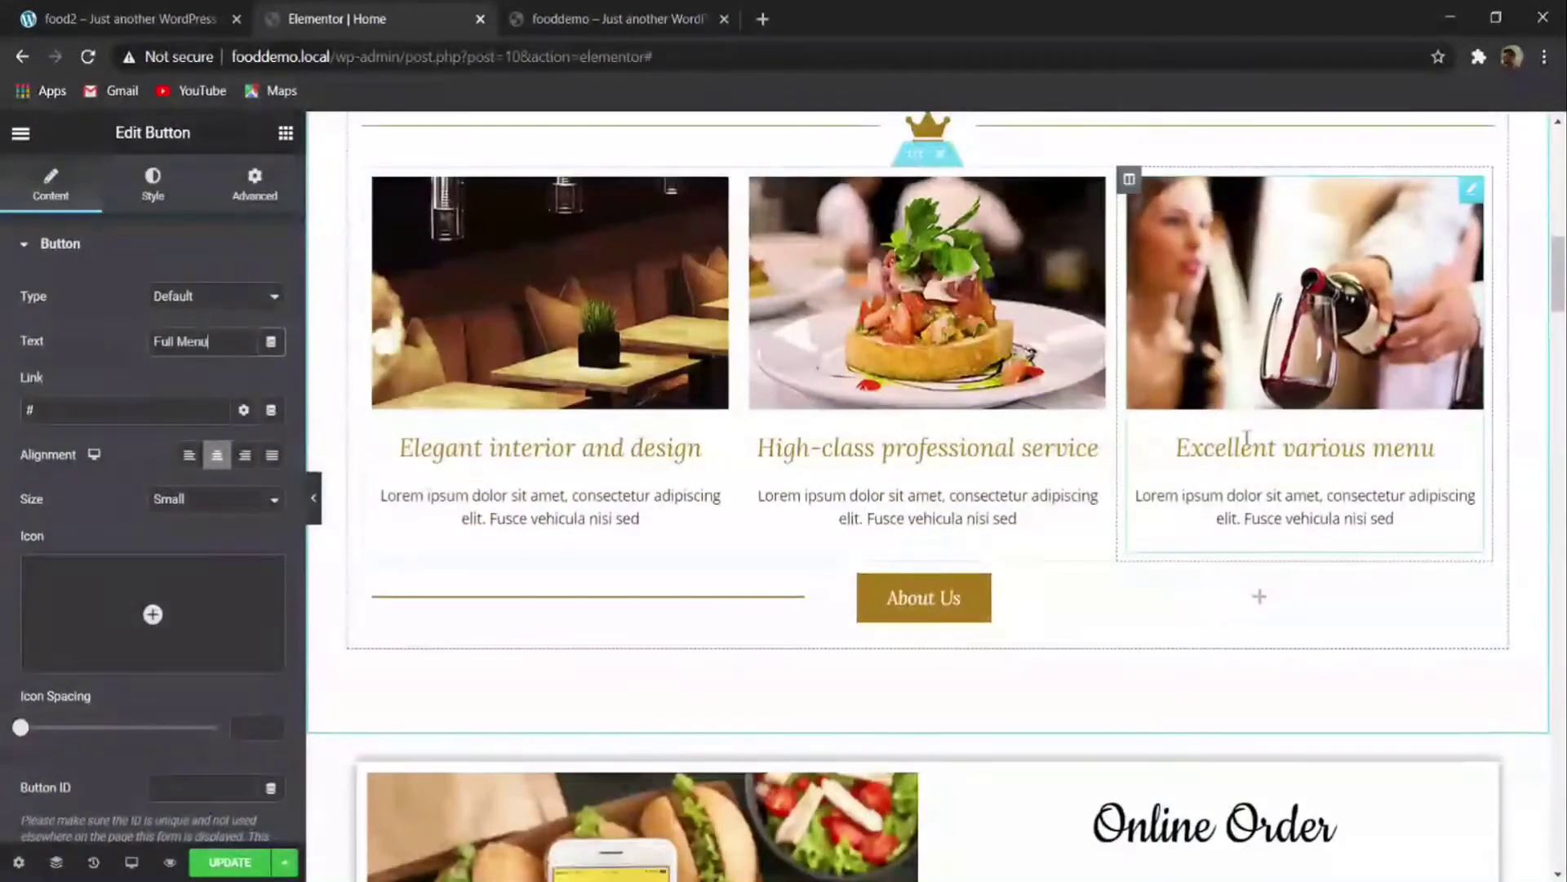
# Step: Copy the left divider line into the About Us row's right column
pyautogui.rightClick(759, 597)
pyautogui.click(800, 653)
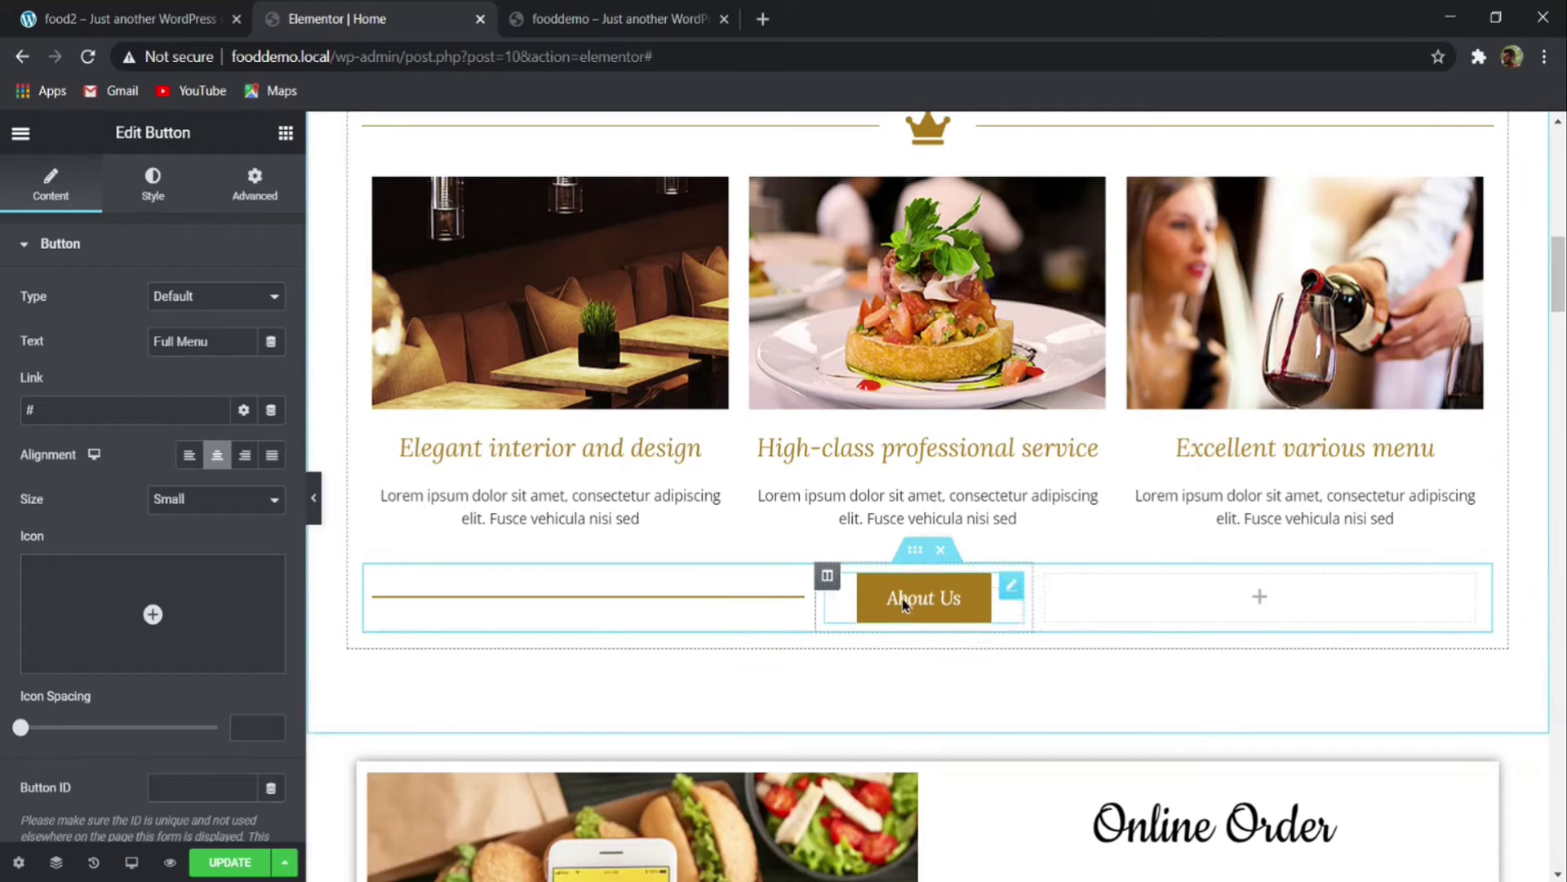
pyautogui.rightClick(1057, 563)
pyautogui.click(1118, 719)
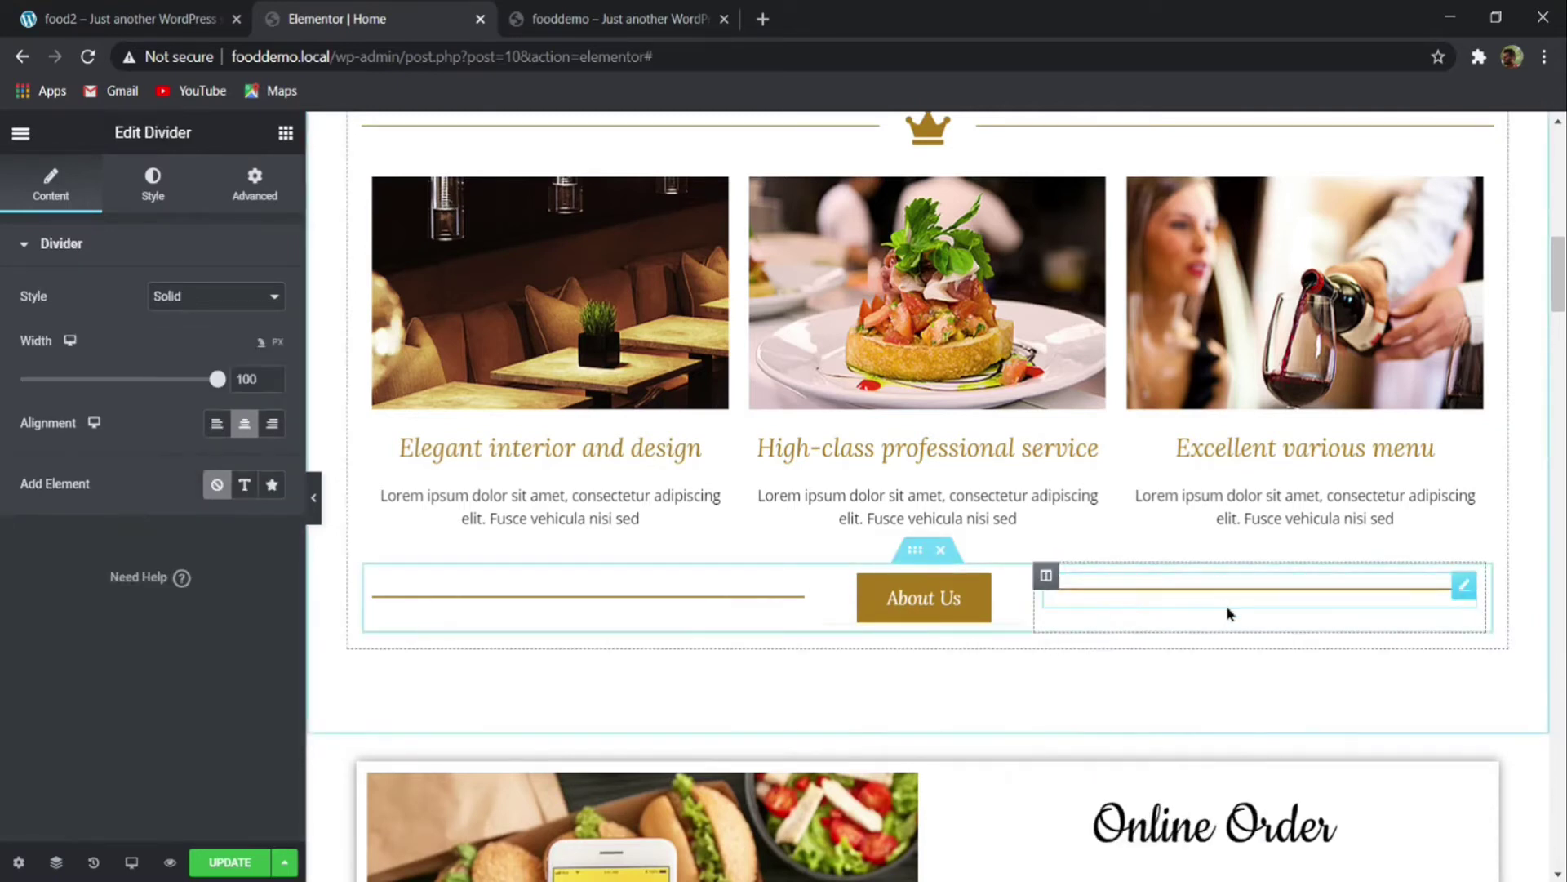
# Step: Paste the divider line beside the Full Menu button and compare with the demo
pyautogui.scroll(-10, 1225, 608)
pyautogui.scroll(5, 1174, 478)
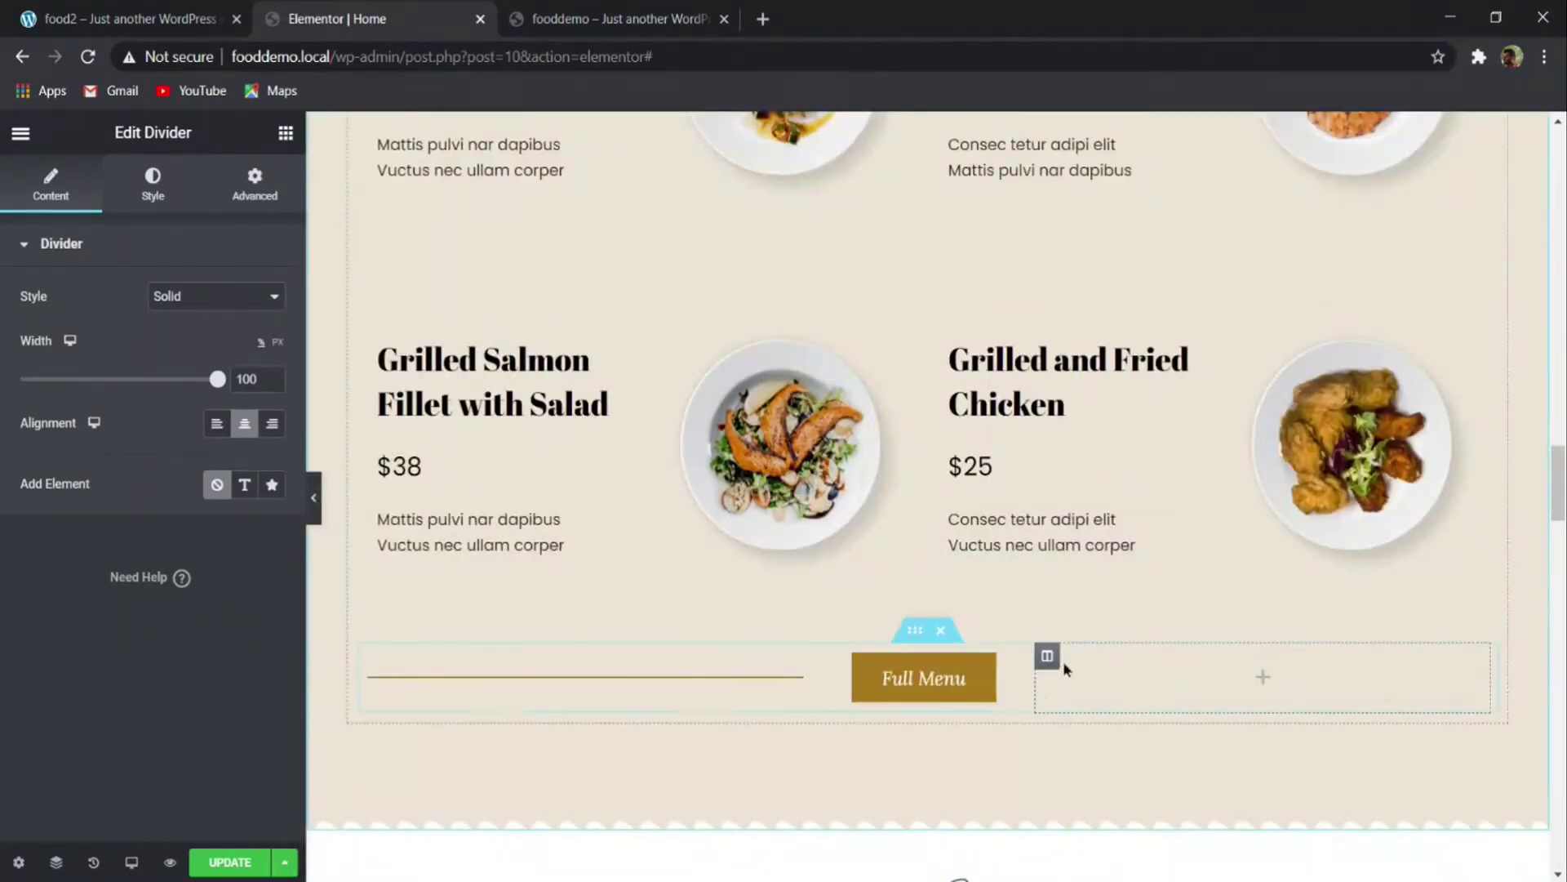
pyautogui.rightClick(1069, 663)
pyautogui.click(1139, 726)
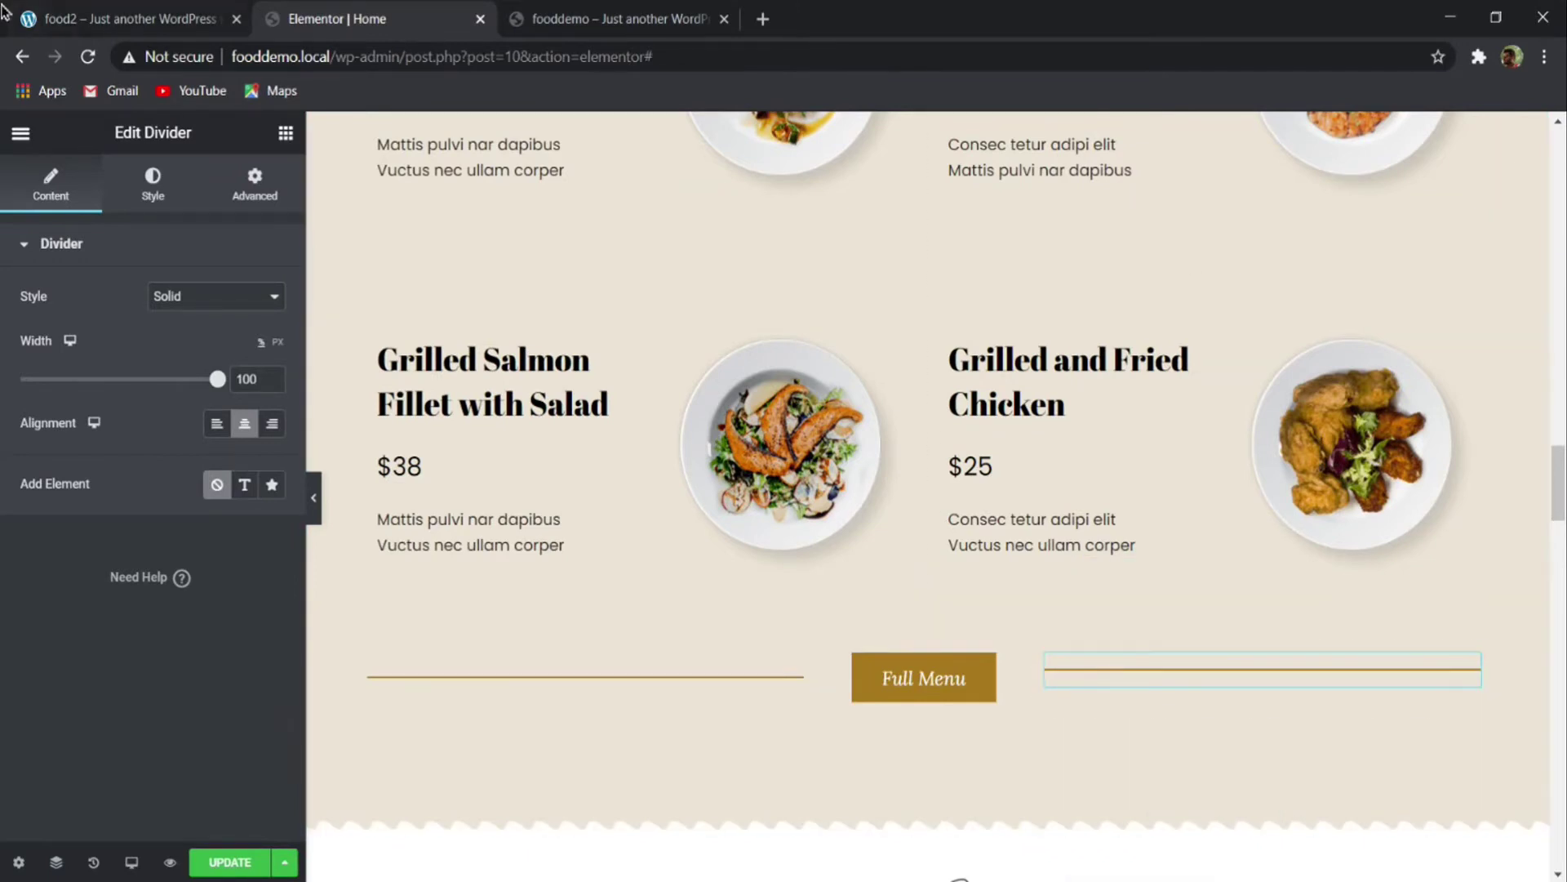
pyautogui.click(131, 18)
pyautogui.scroll(10, 628, 437)
pyautogui.scroll(5, 628, 437)
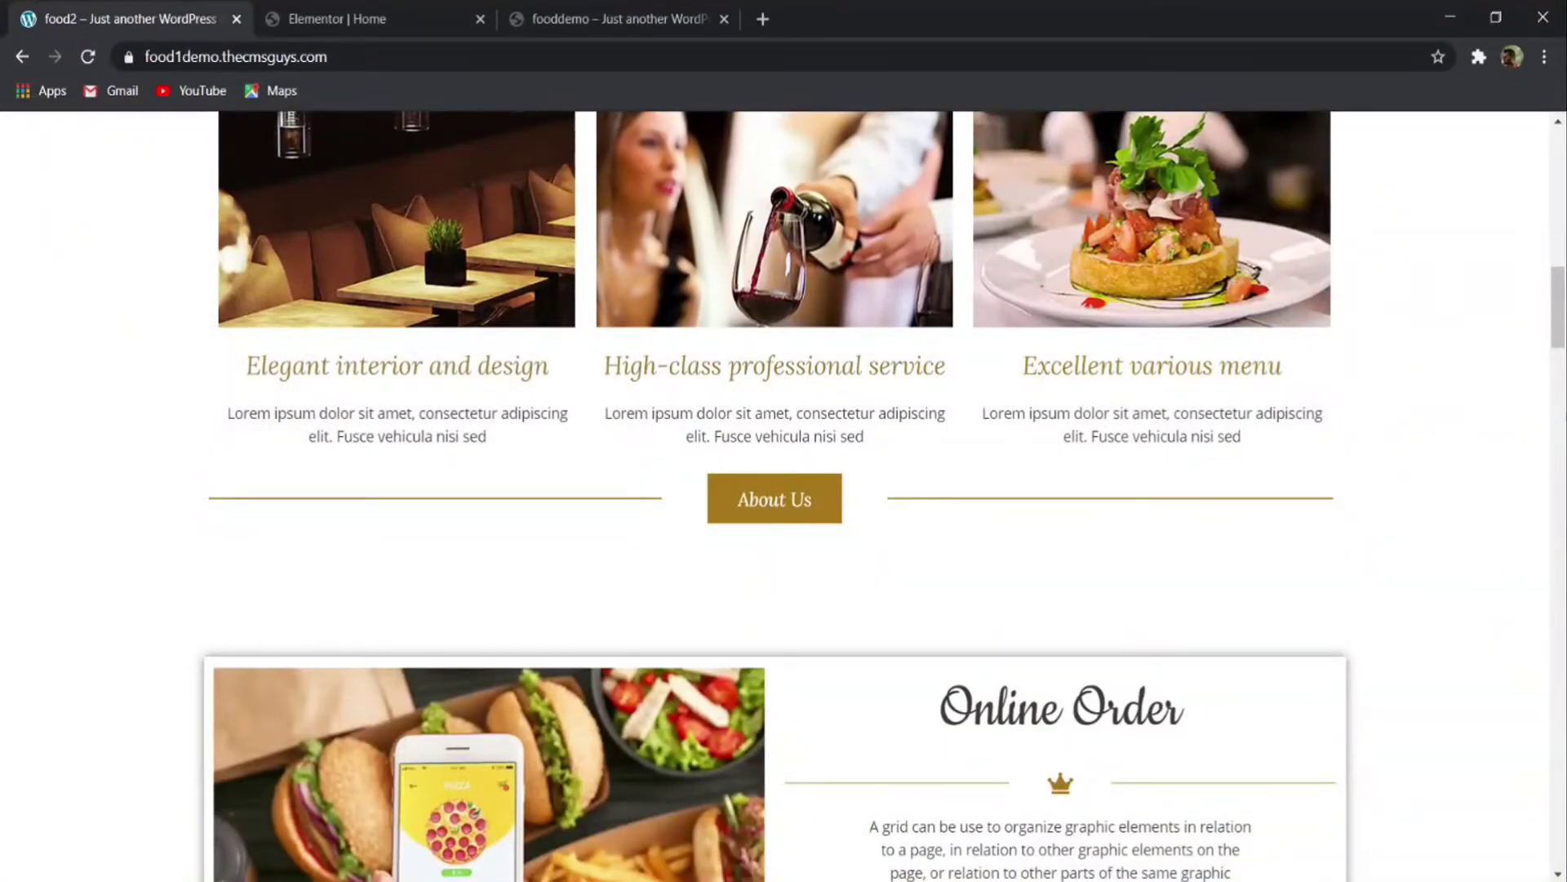
# Step: View the demo's Online Order and Hot Menu area, then return to the editor
pyautogui.scroll(-5, 1556, 343)
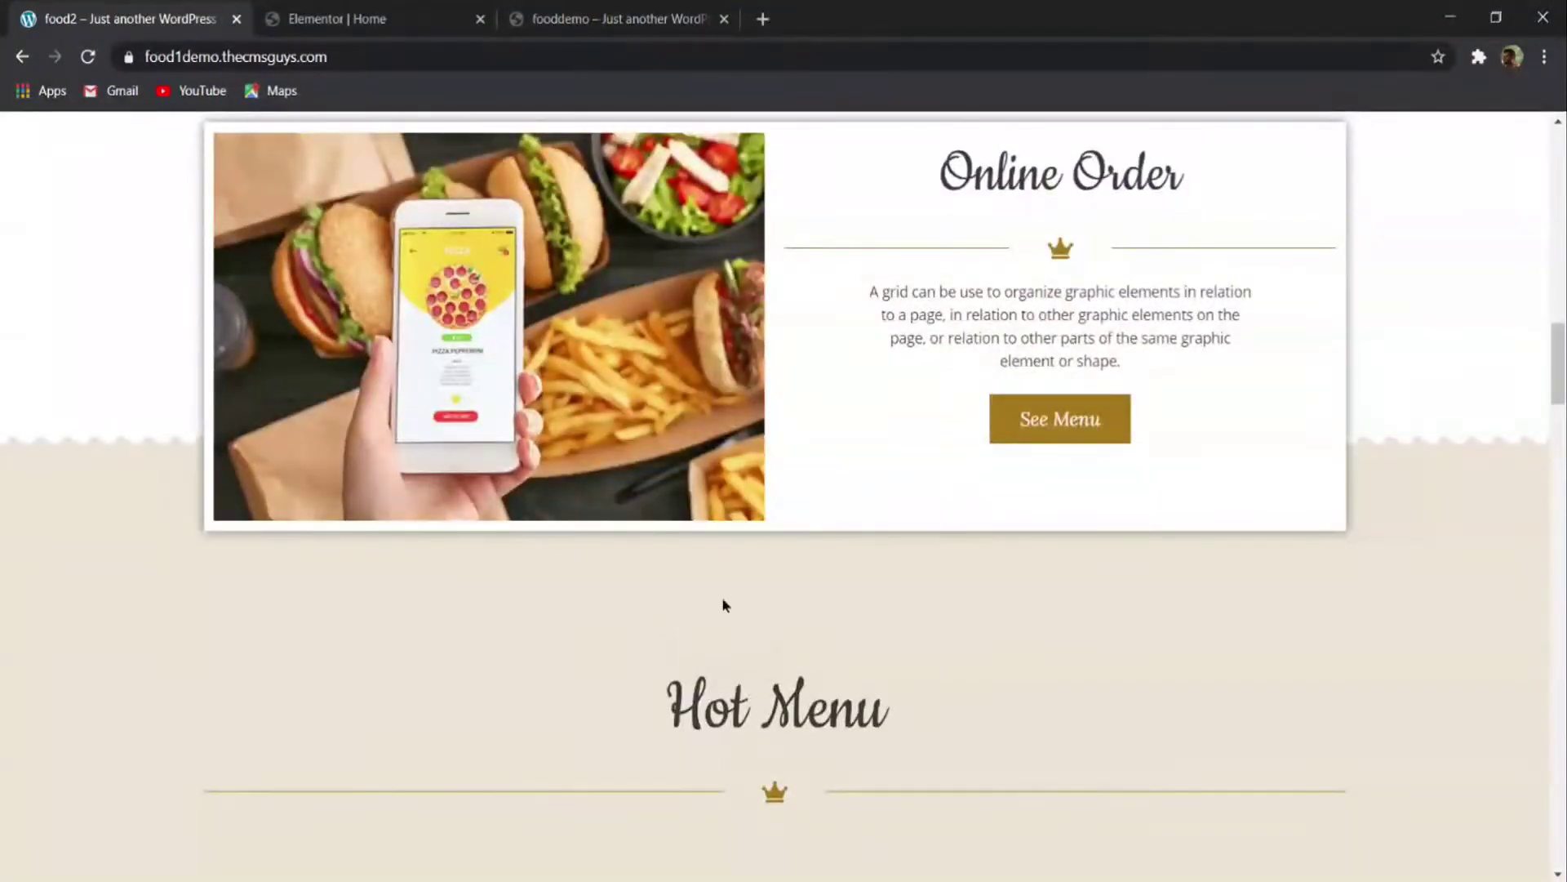
pyautogui.click(384, 19)
pyautogui.scroll(10, 1171, 608)
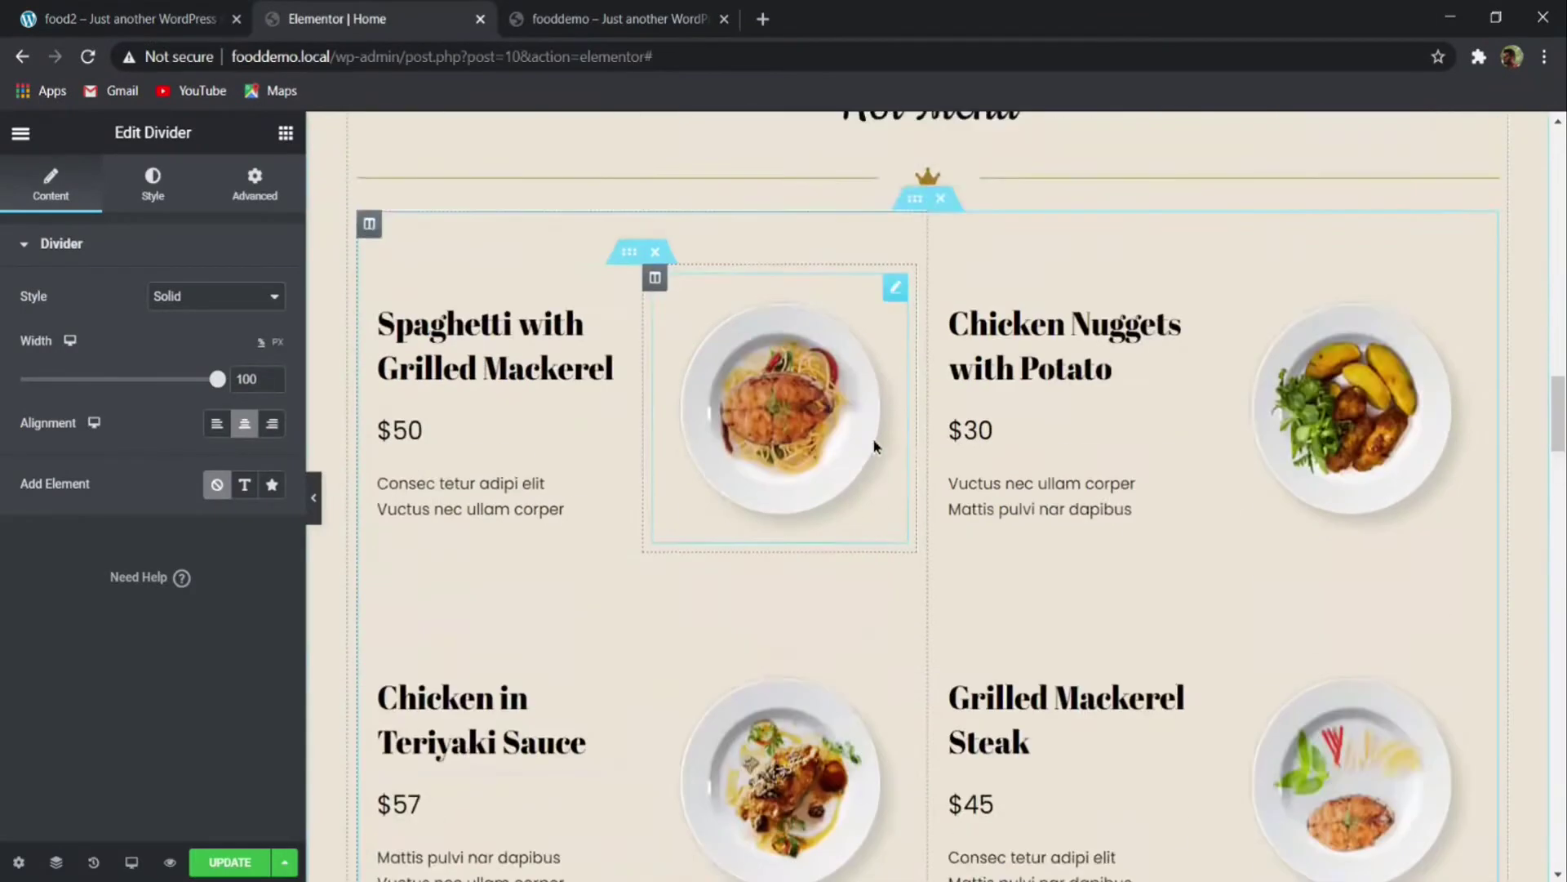
pyautogui.scroll(-7, 1171, 609)
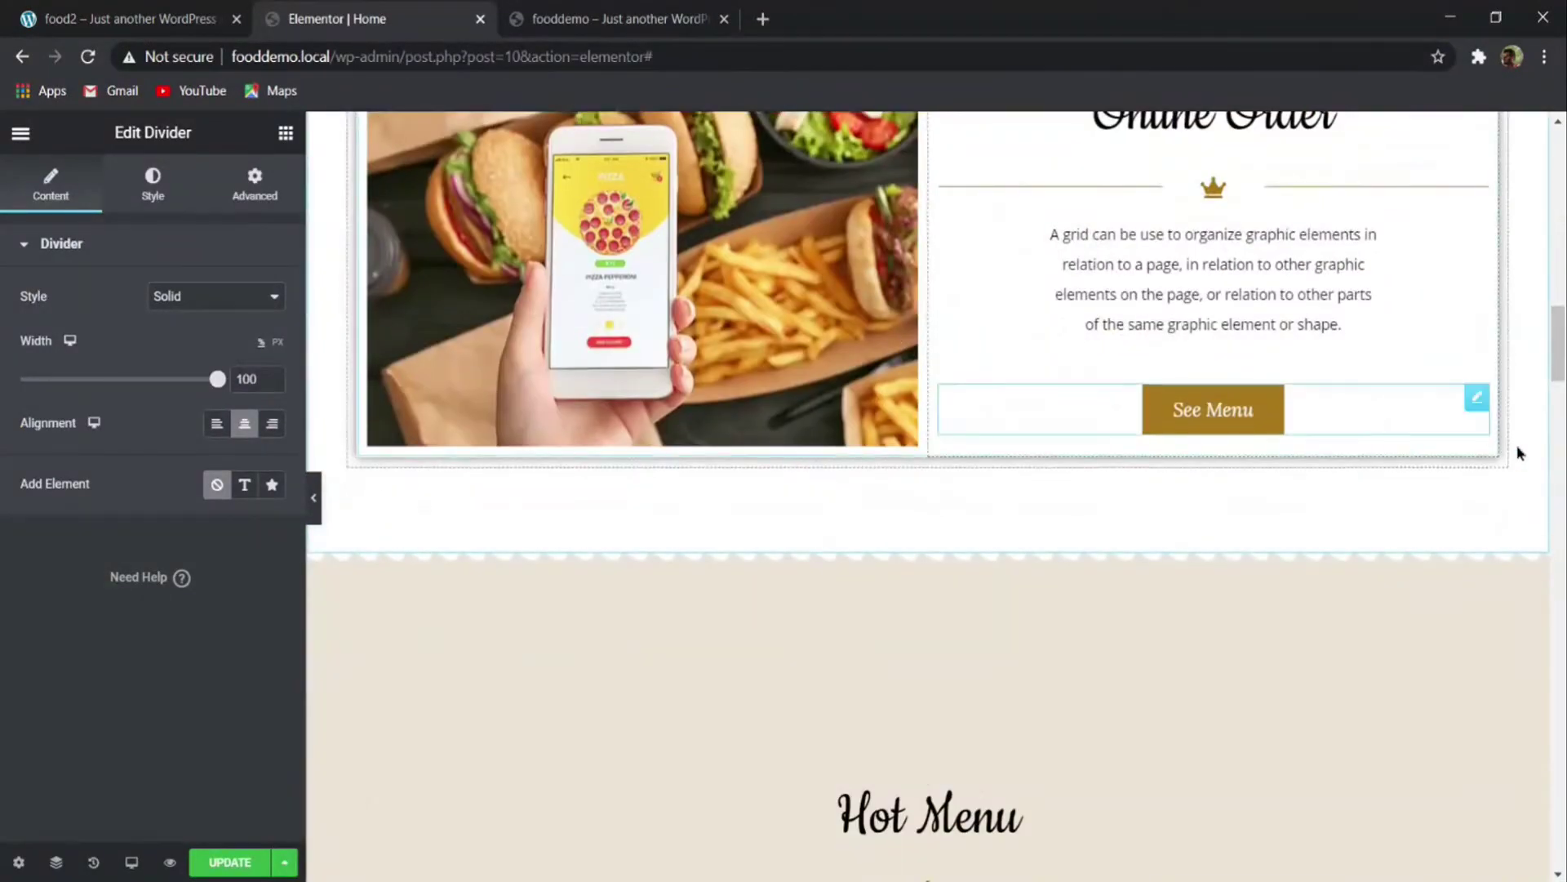
pyautogui.scroll(3, 1557, 363)
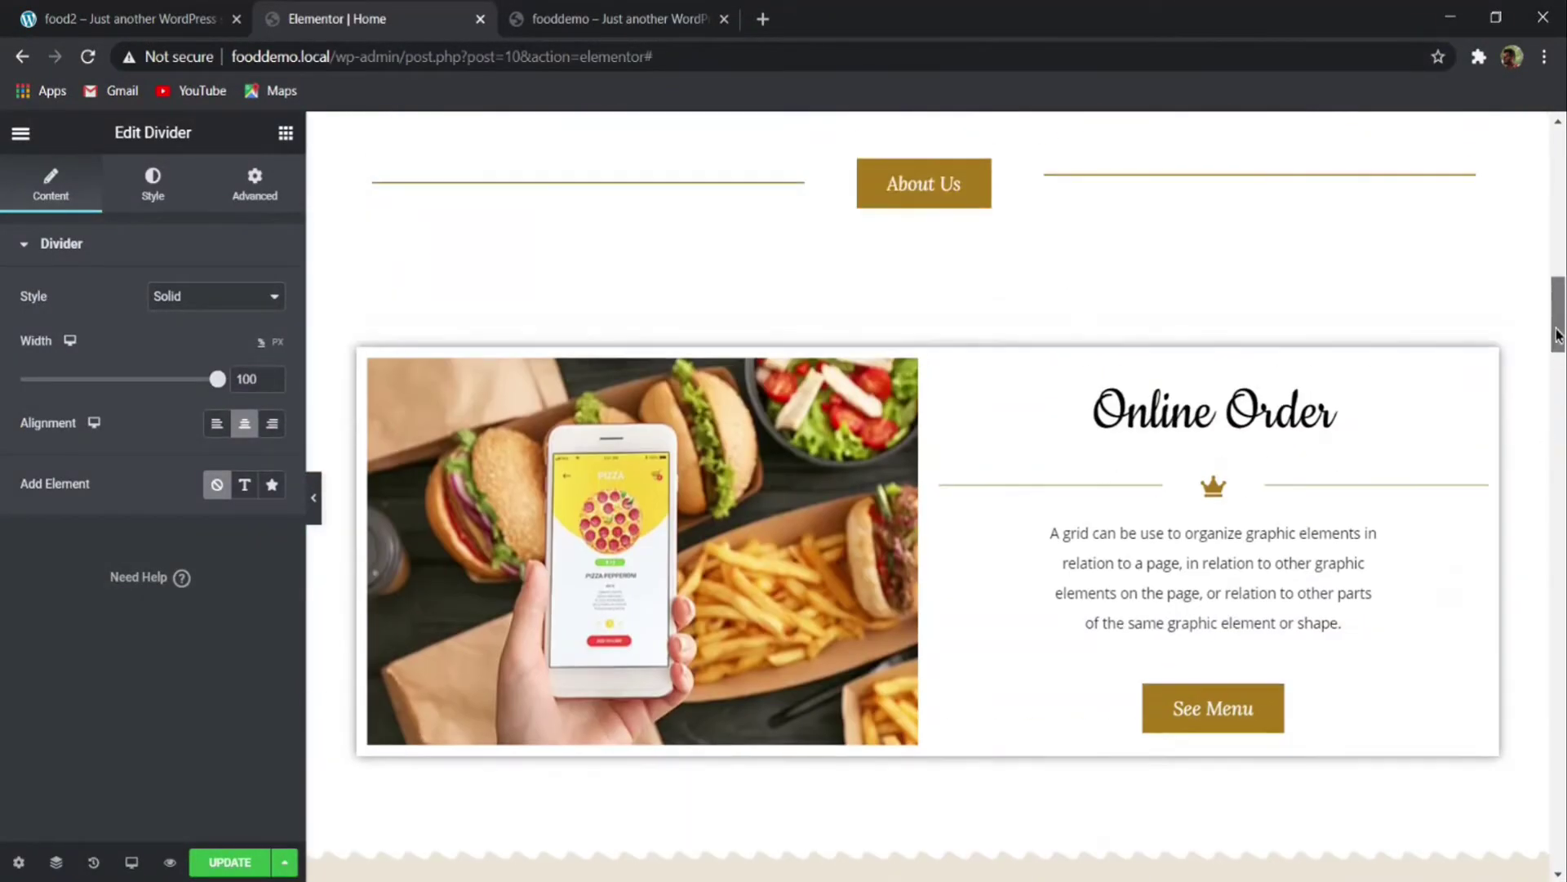
# Step: Give the Online Order section bottom margin -124, bottom padding 0 and z-index 1
pyautogui.click(930, 309)
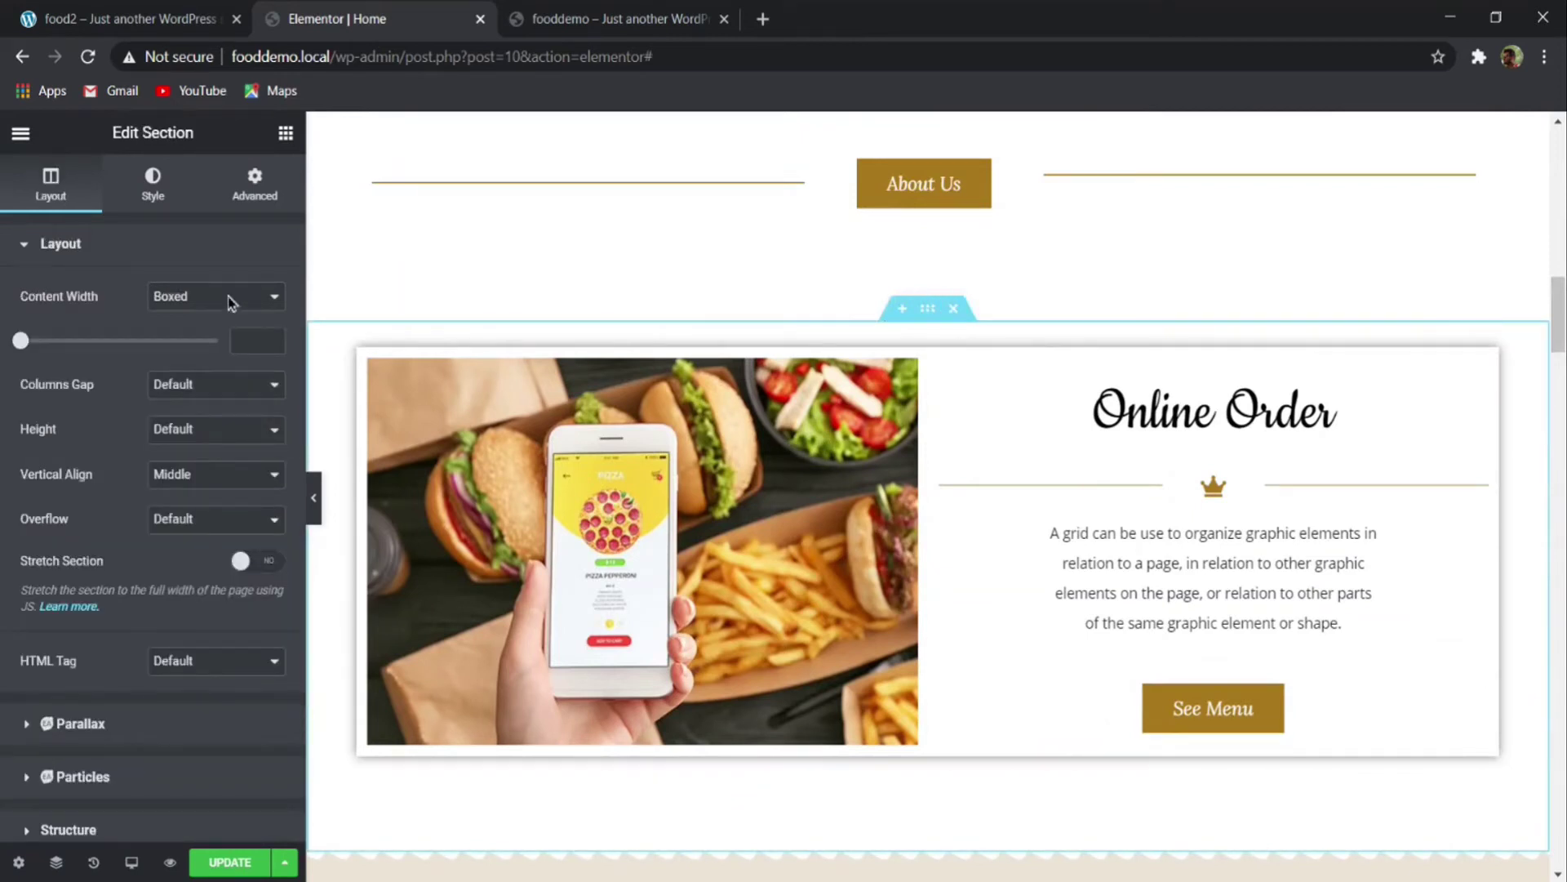
pyautogui.click(255, 186)
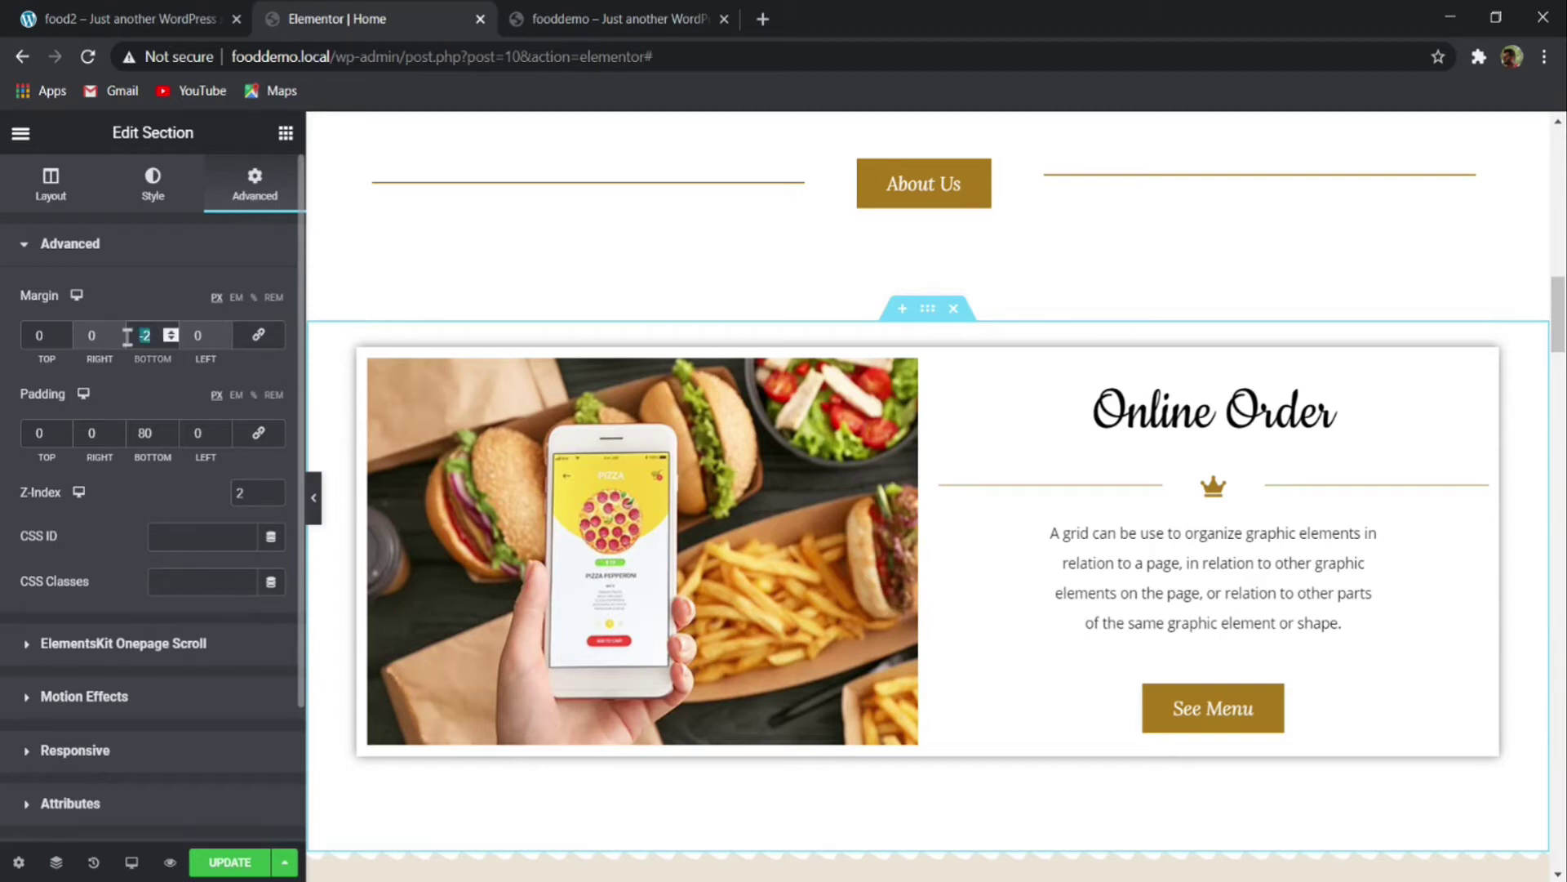
pyautogui.write('0')
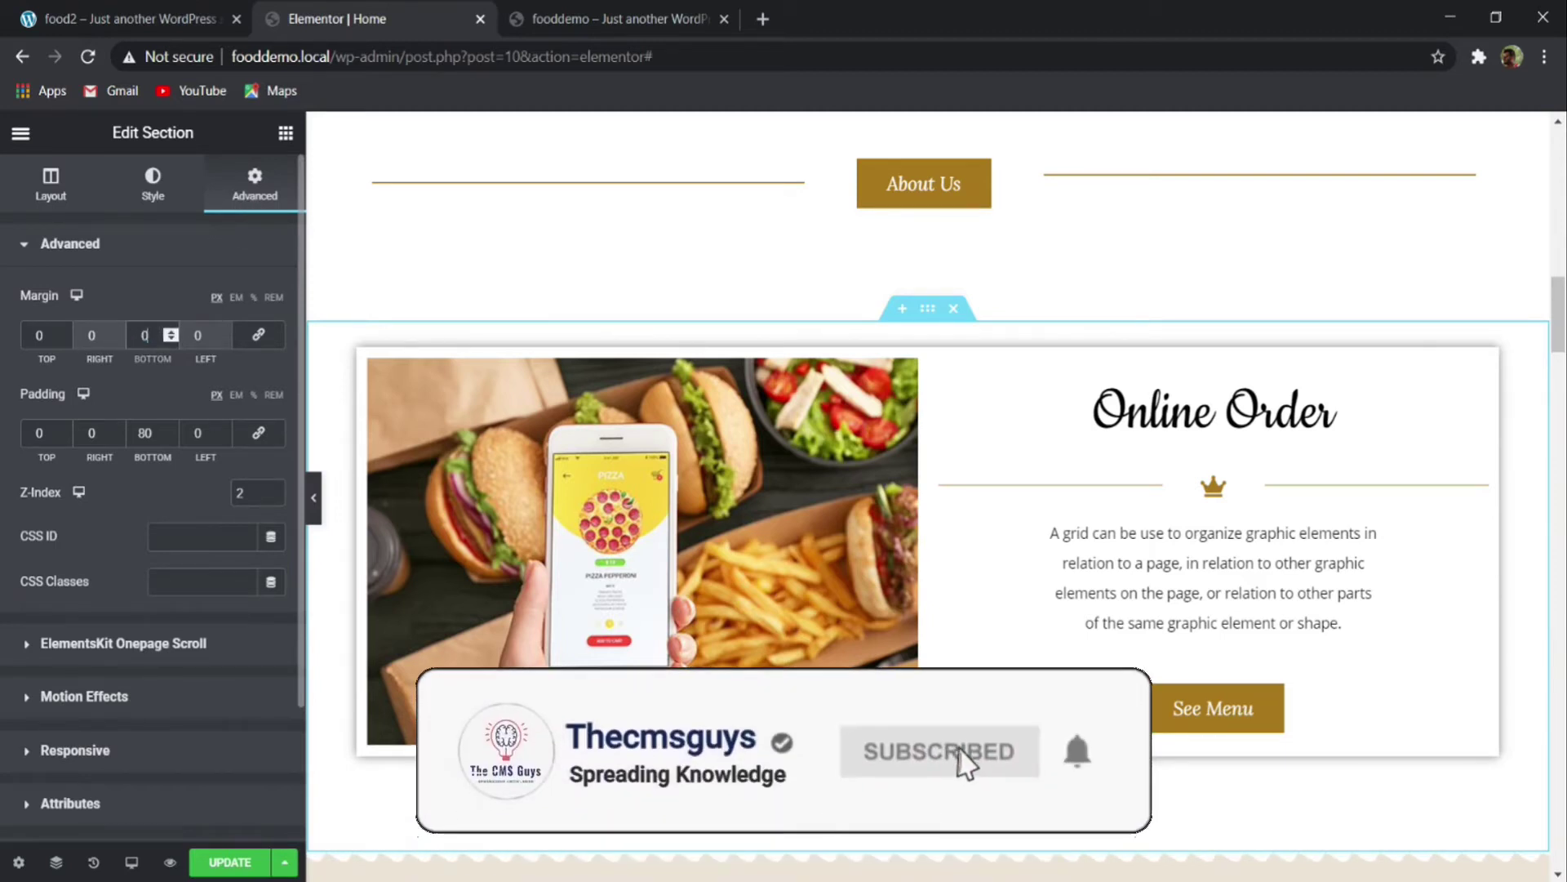
pyautogui.write('100')
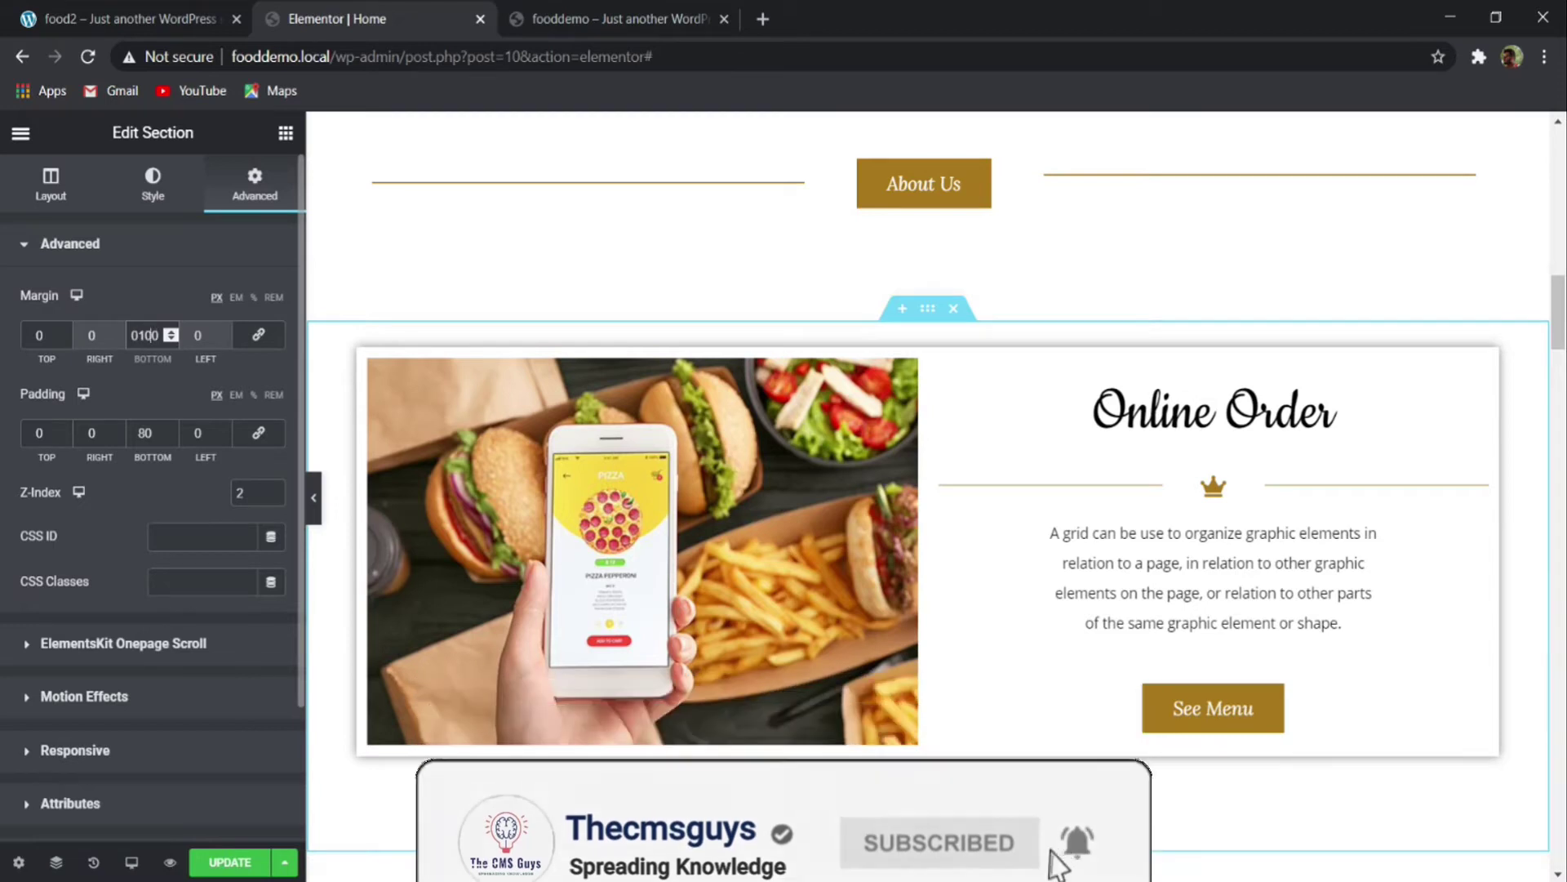
pyautogui.write('-')
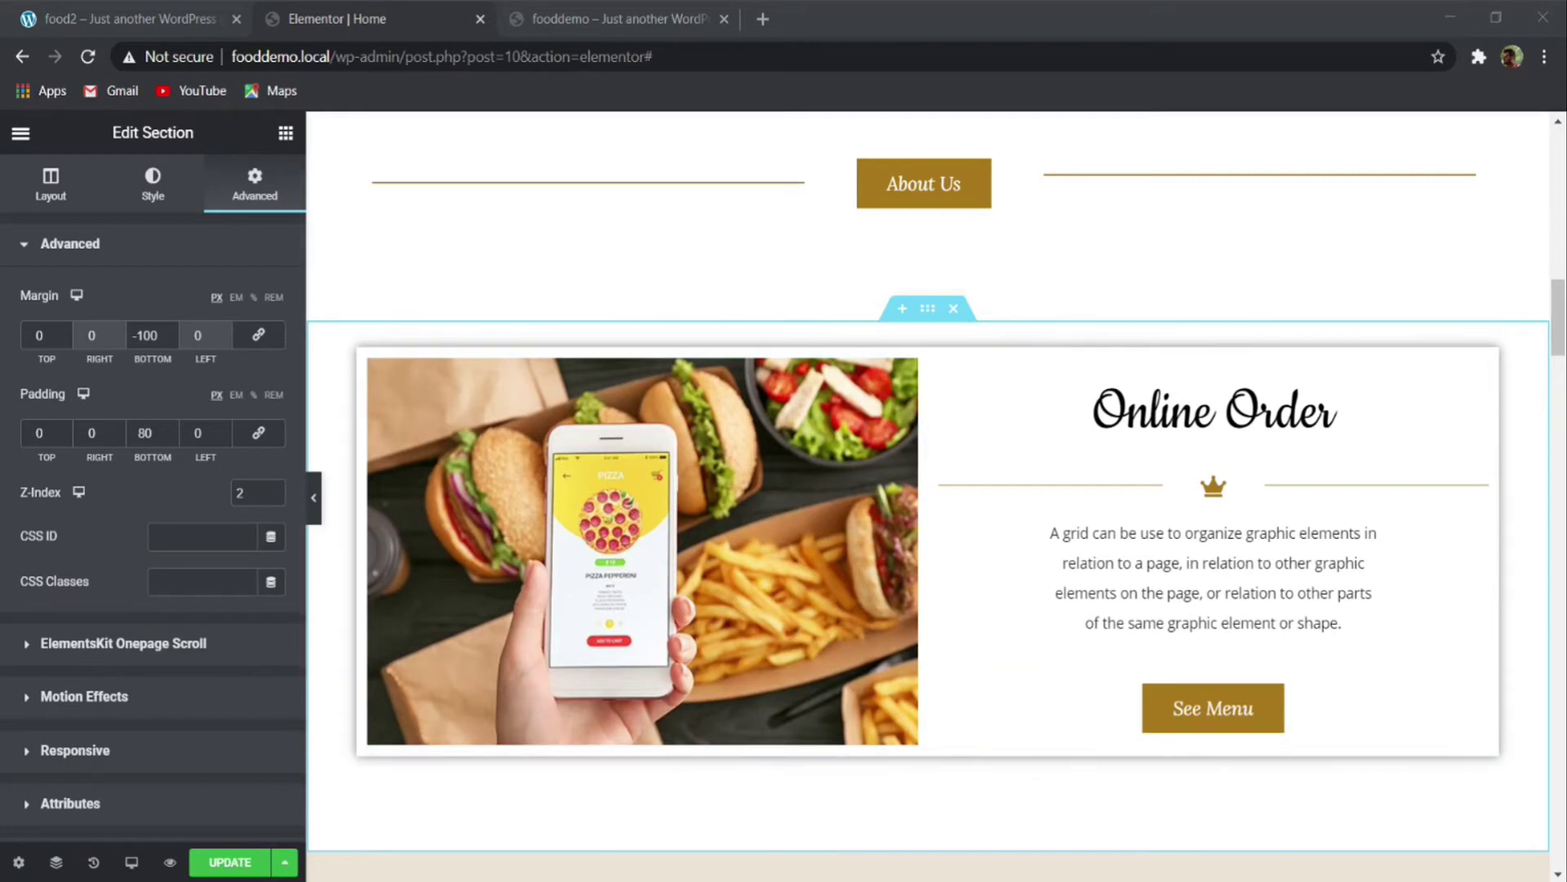
pyautogui.moveTo(1556, 343); pyautogui.dragTo(1555, 377)
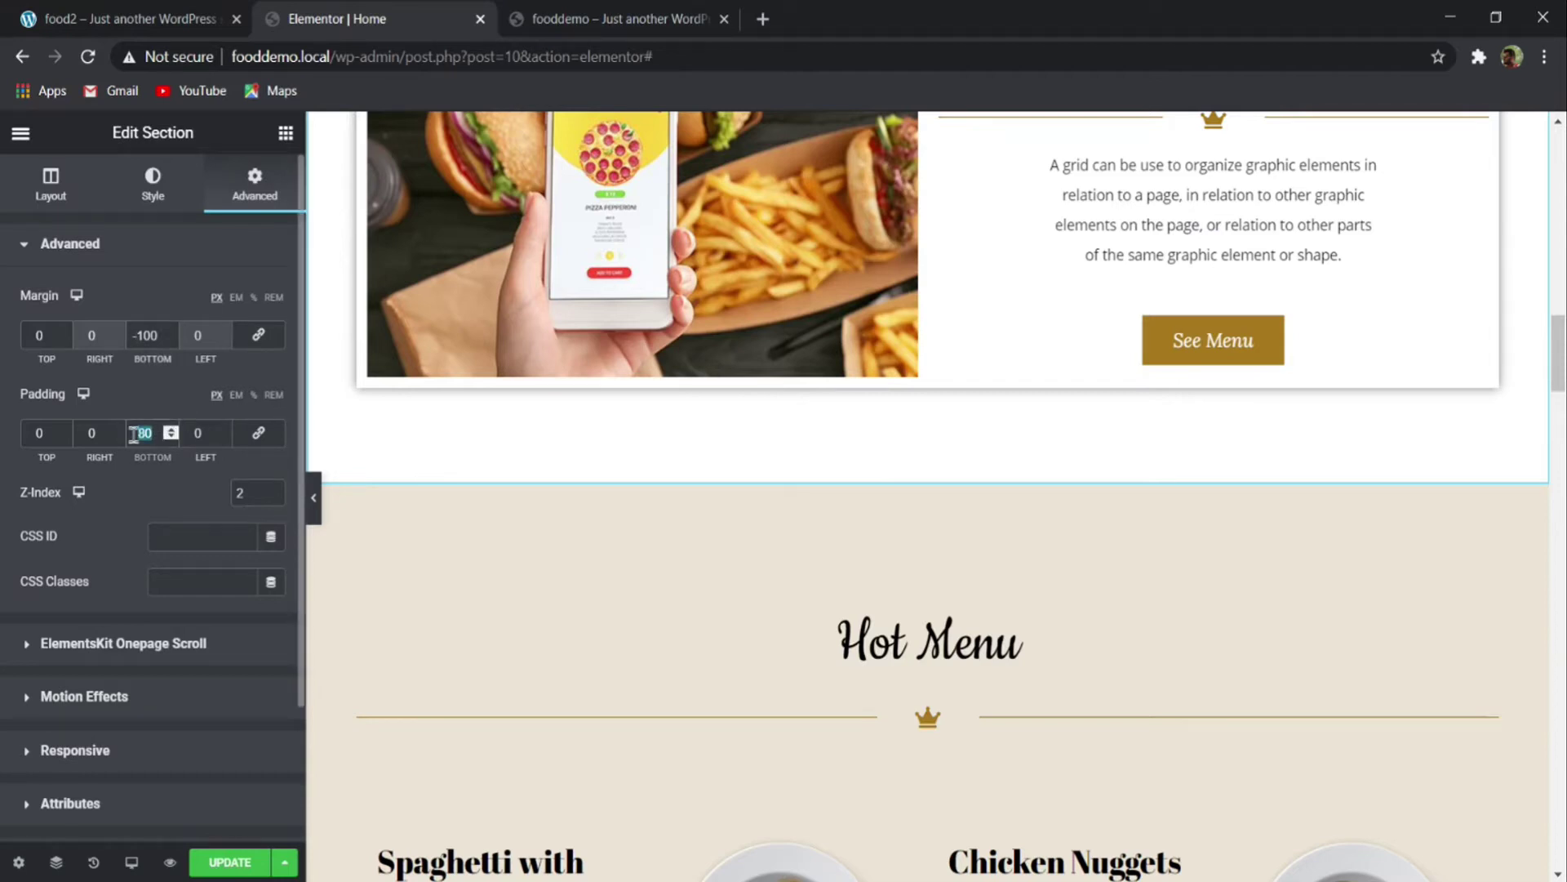
pyautogui.write('0')
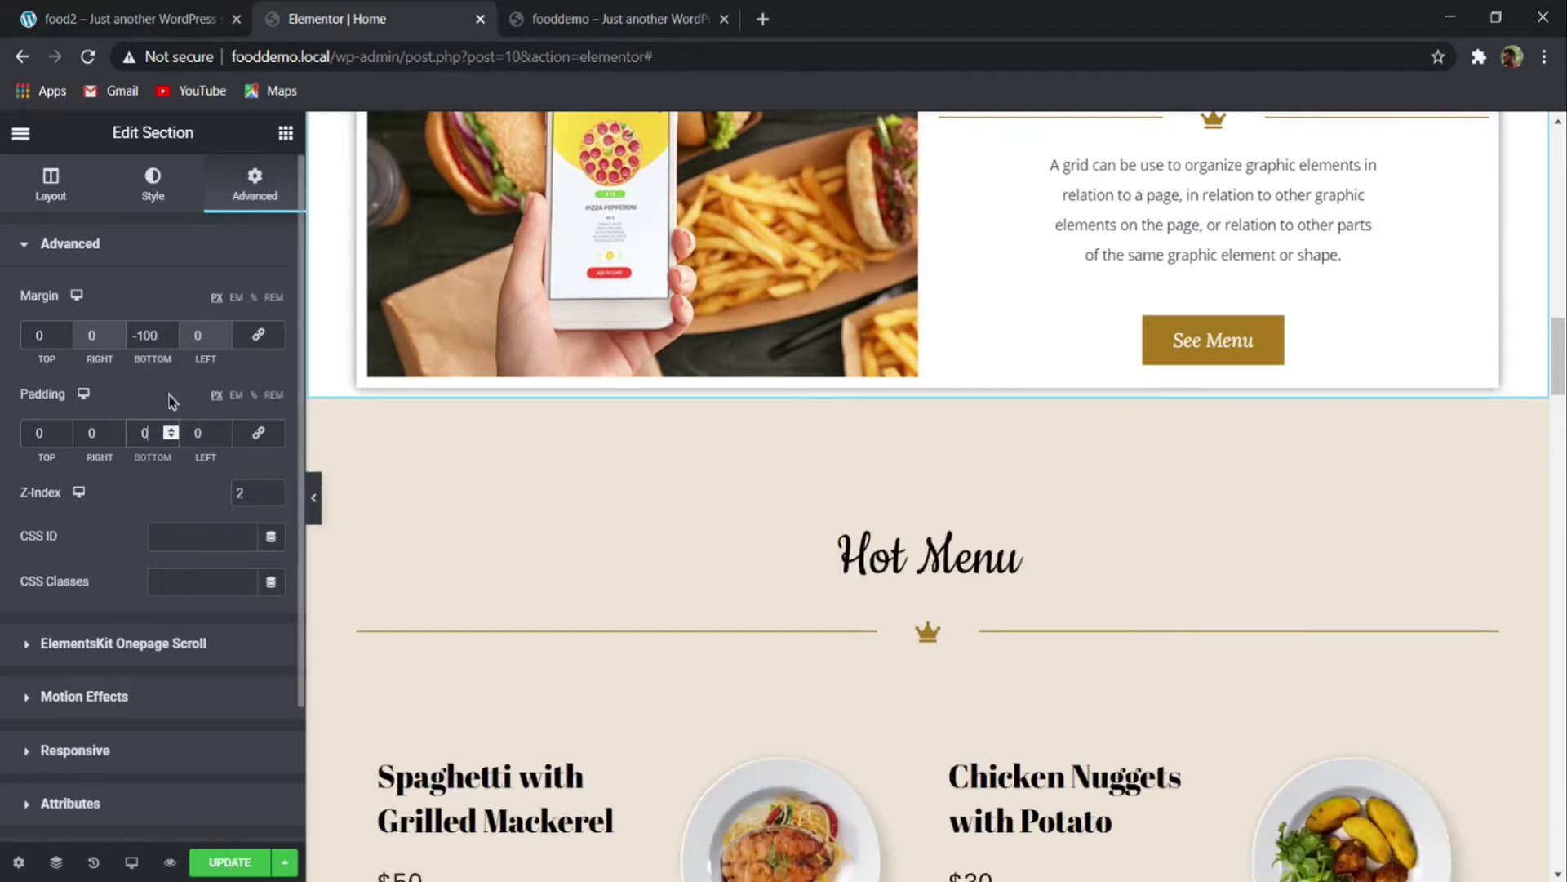
pyautogui.click(258, 432)
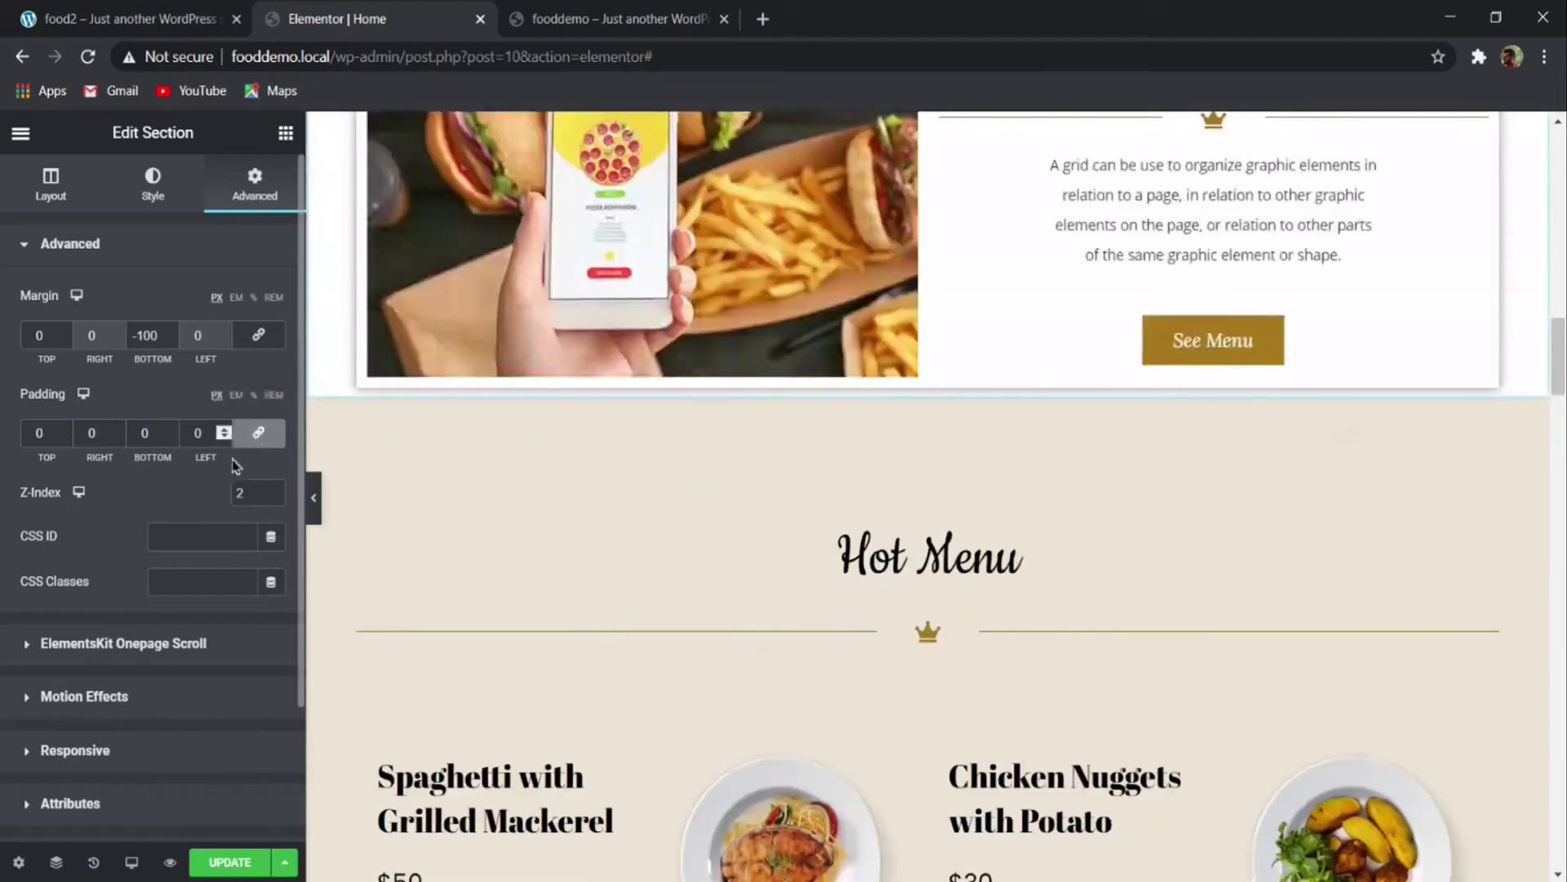
pyautogui.moveTo(171, 339); pyautogui.dragTo(171, 338)
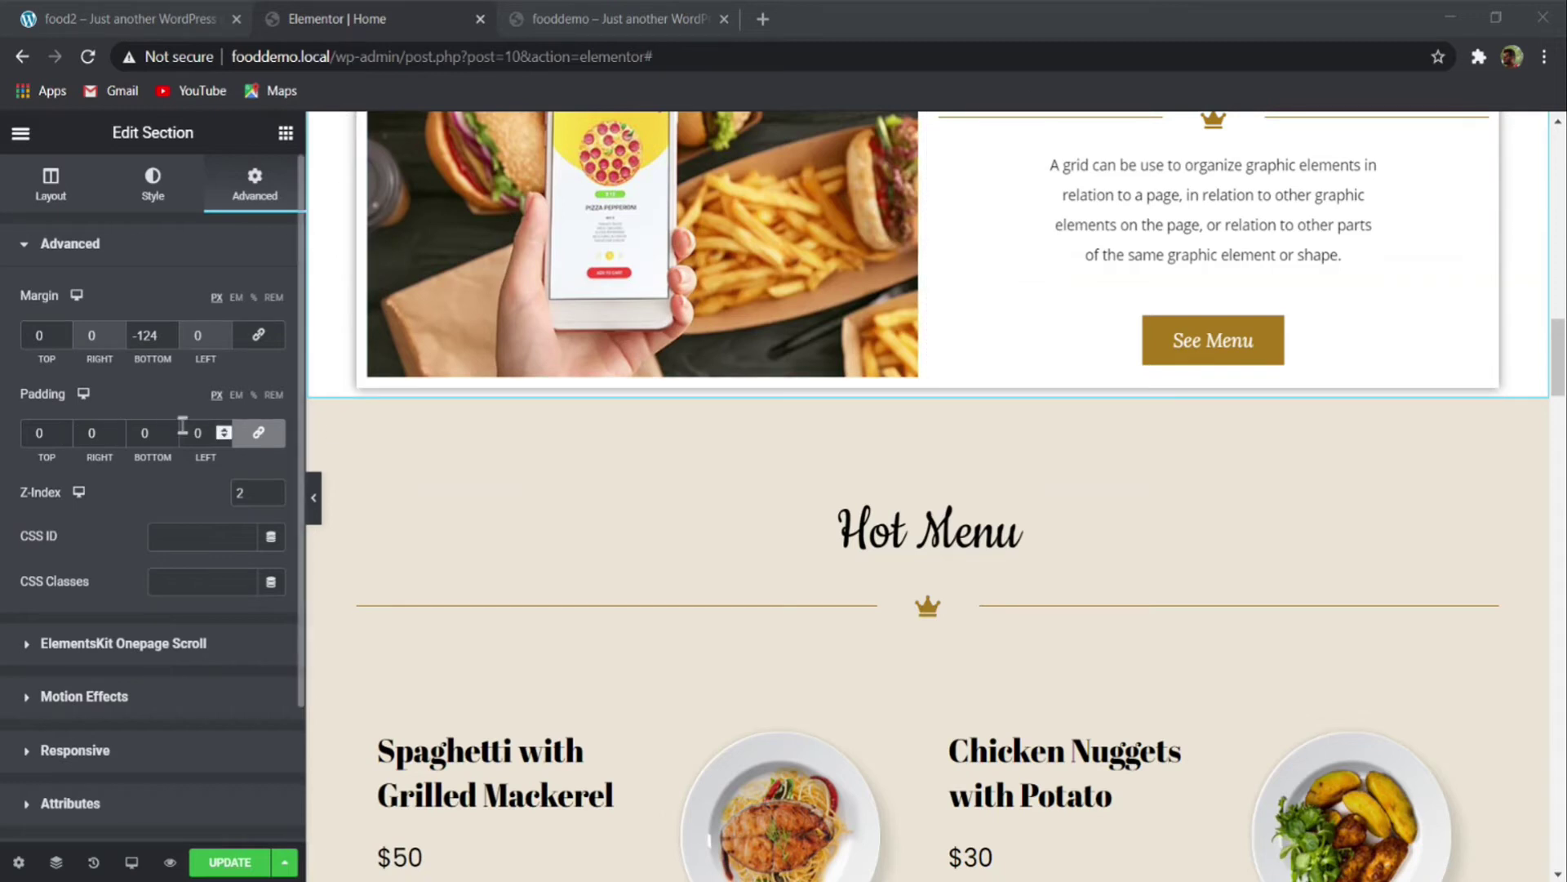
pyautogui.click(254, 490)
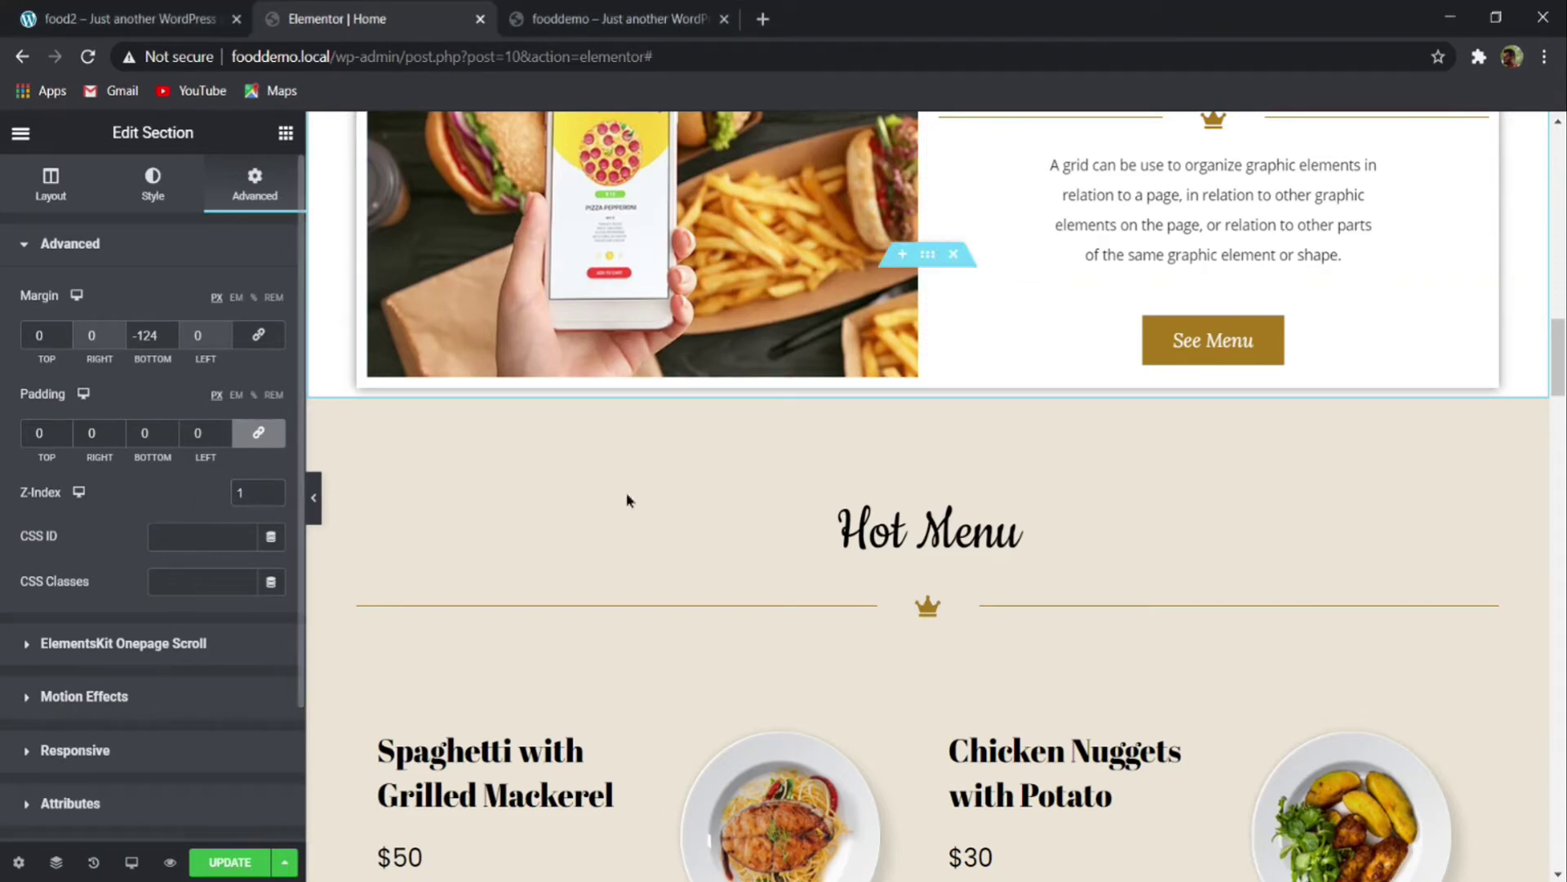
pyautogui.click(55, 862)
# Step: In the Navigator, step through the top, Online Order and Hot Menu sections
pyautogui.click(1338, 307)
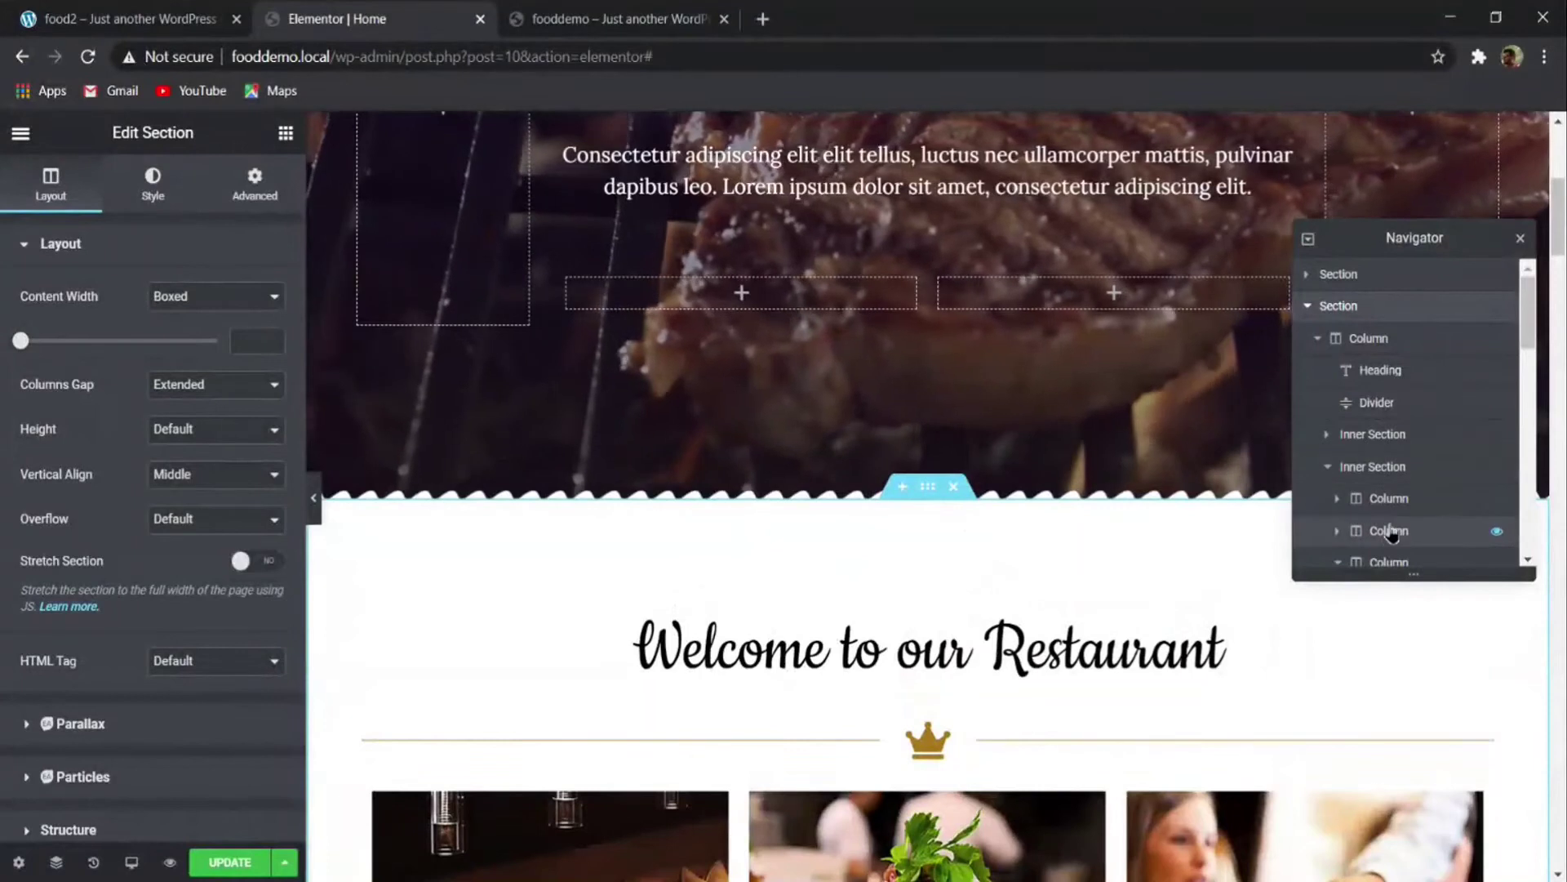
pyautogui.scroll(-3, 1530, 408)
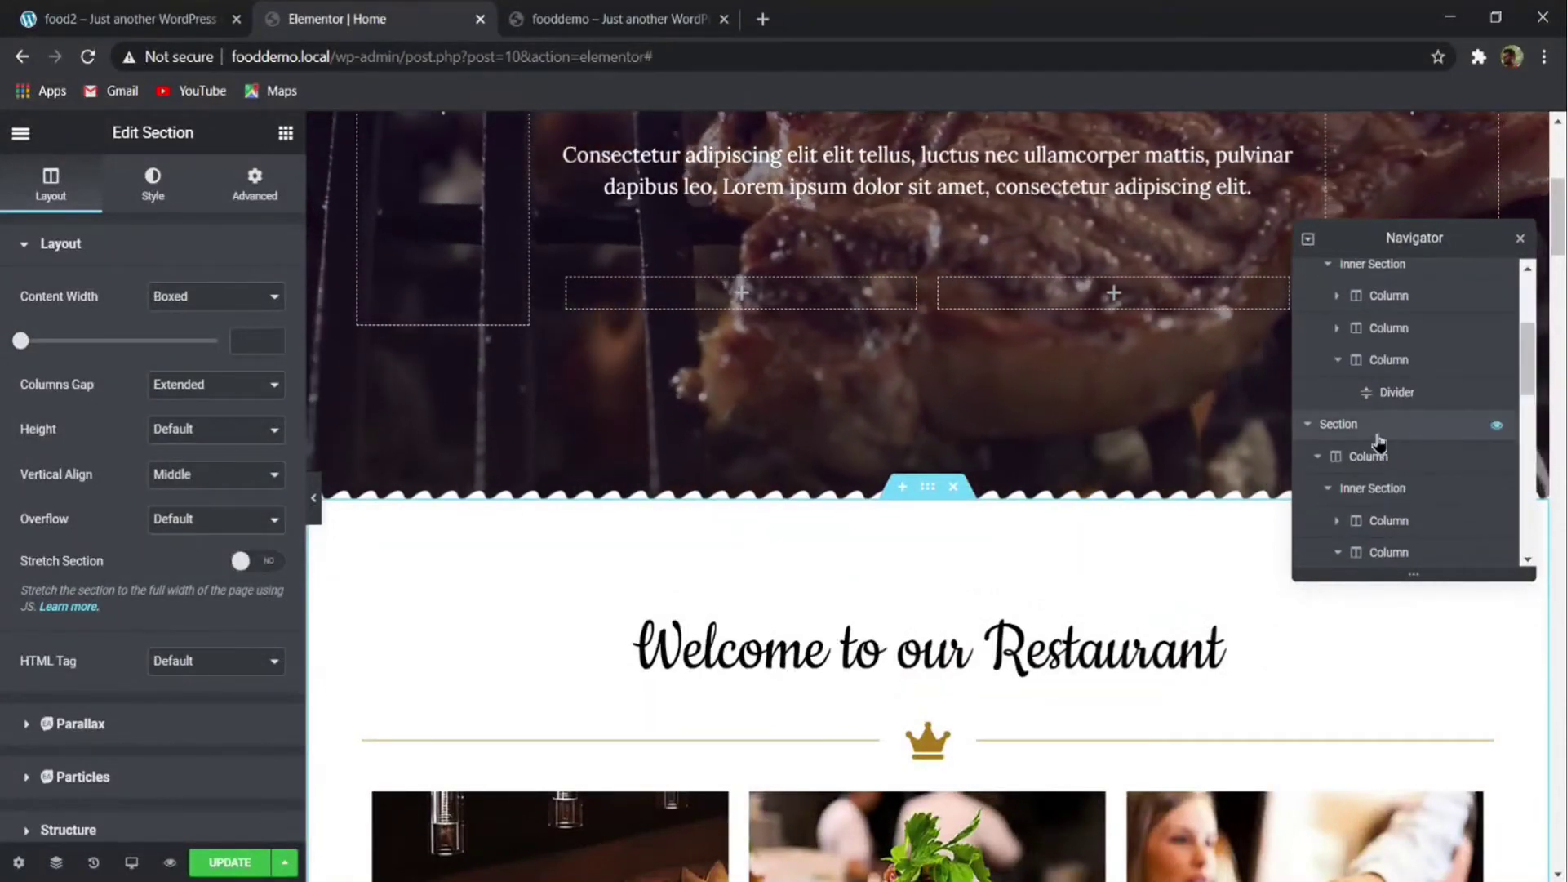
pyautogui.click(1378, 425)
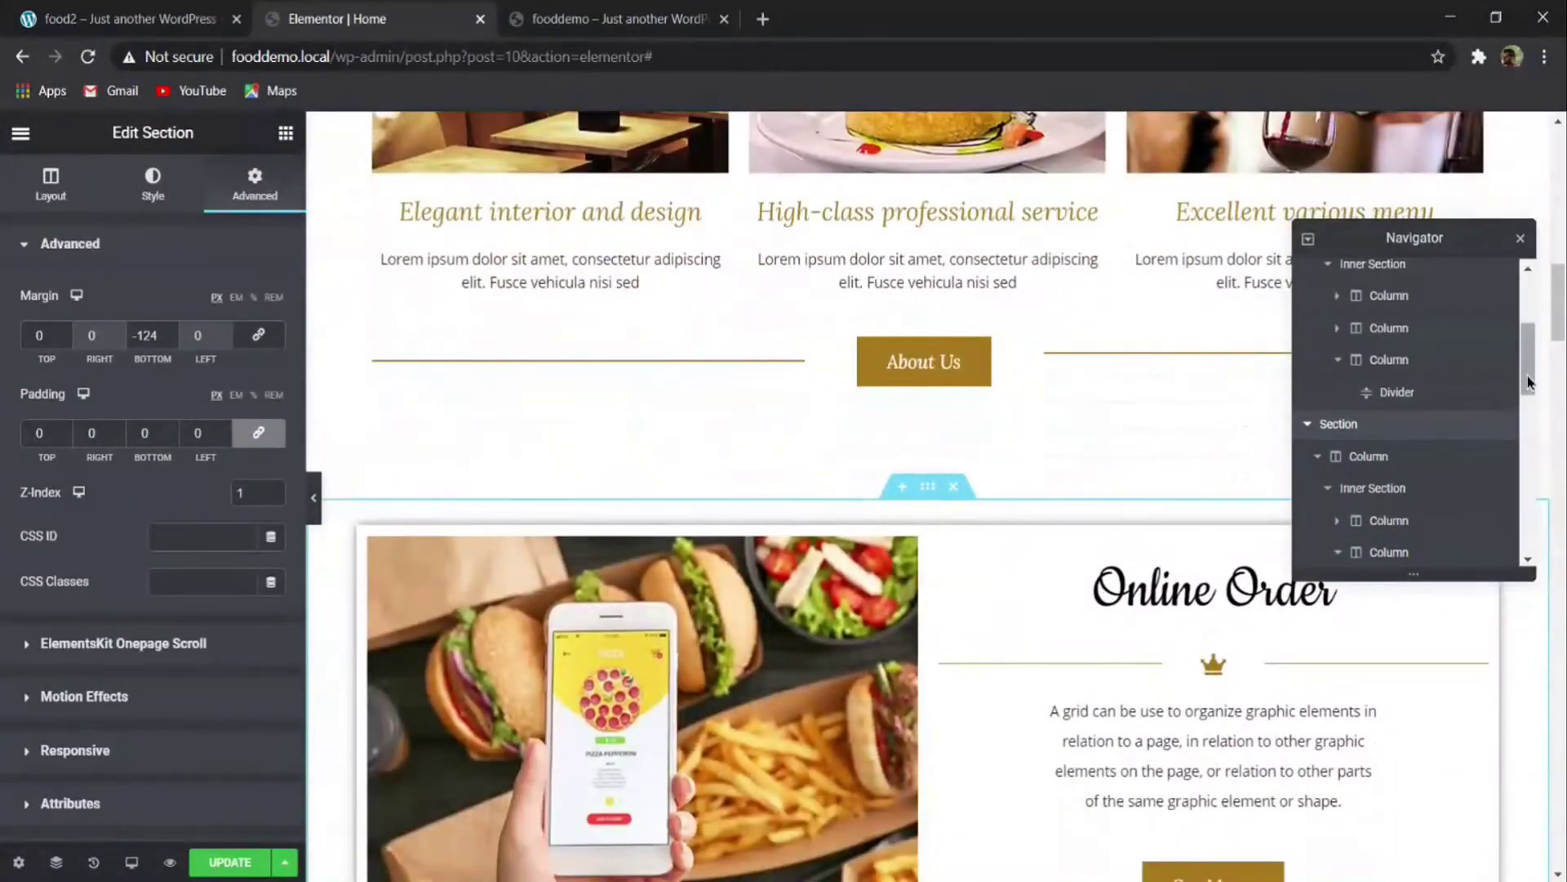
pyautogui.scroll(-2, 1531, 382)
pyautogui.click(1374, 564)
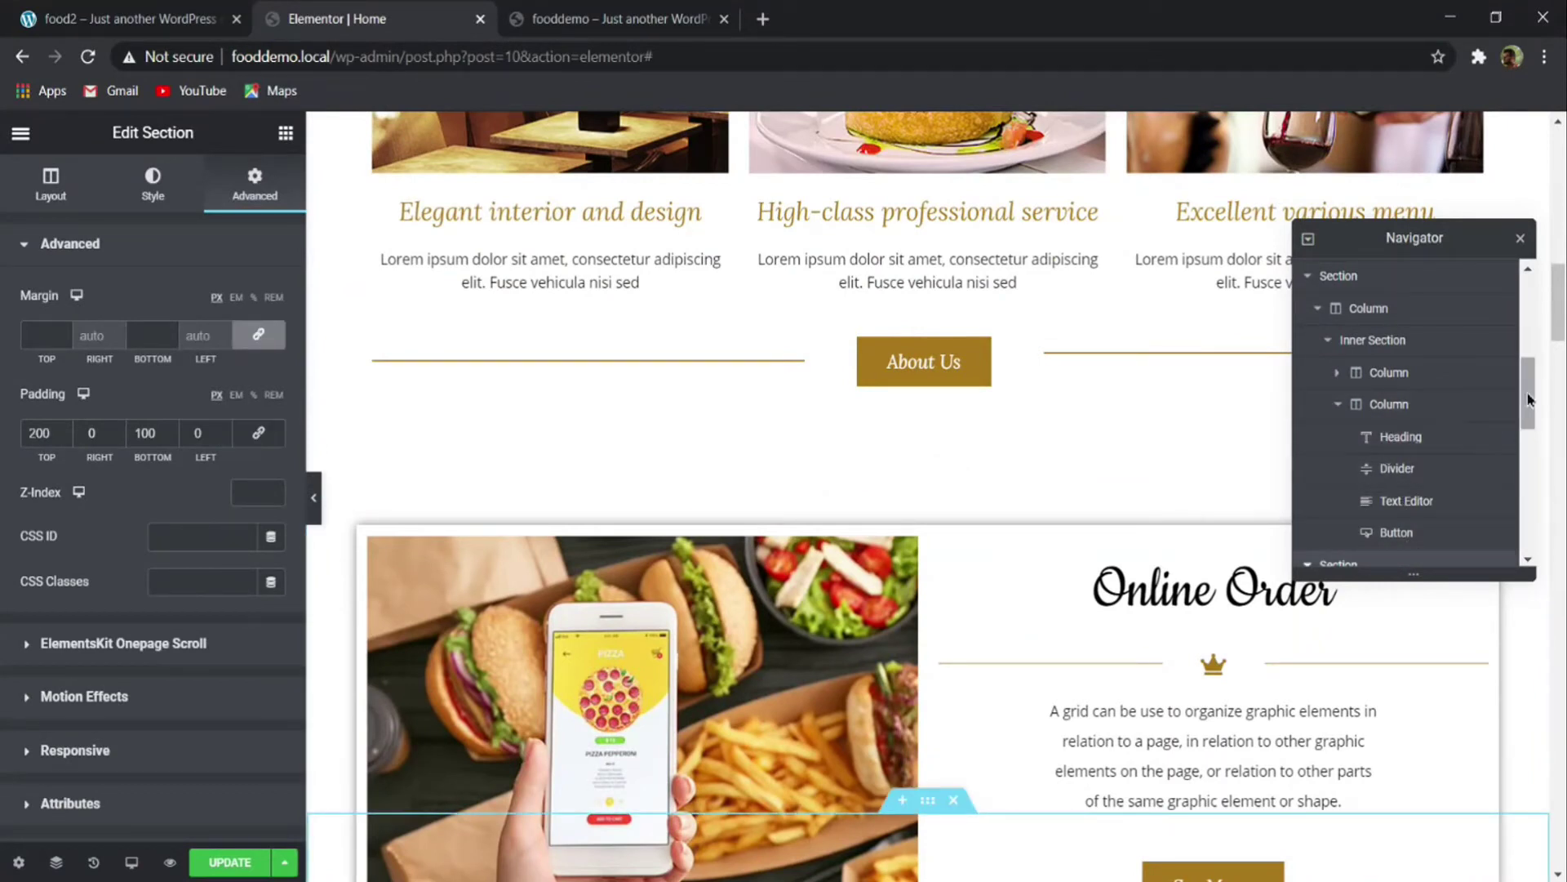
pyautogui.scroll(-1, 1530, 399)
pyautogui.moveTo(1527, 402); pyautogui.dragTo(1527, 516)
# Step: Inspect the Online Order section's divider and text rows, ending with the Hot Menu section selected
pyautogui.click(1388, 463)
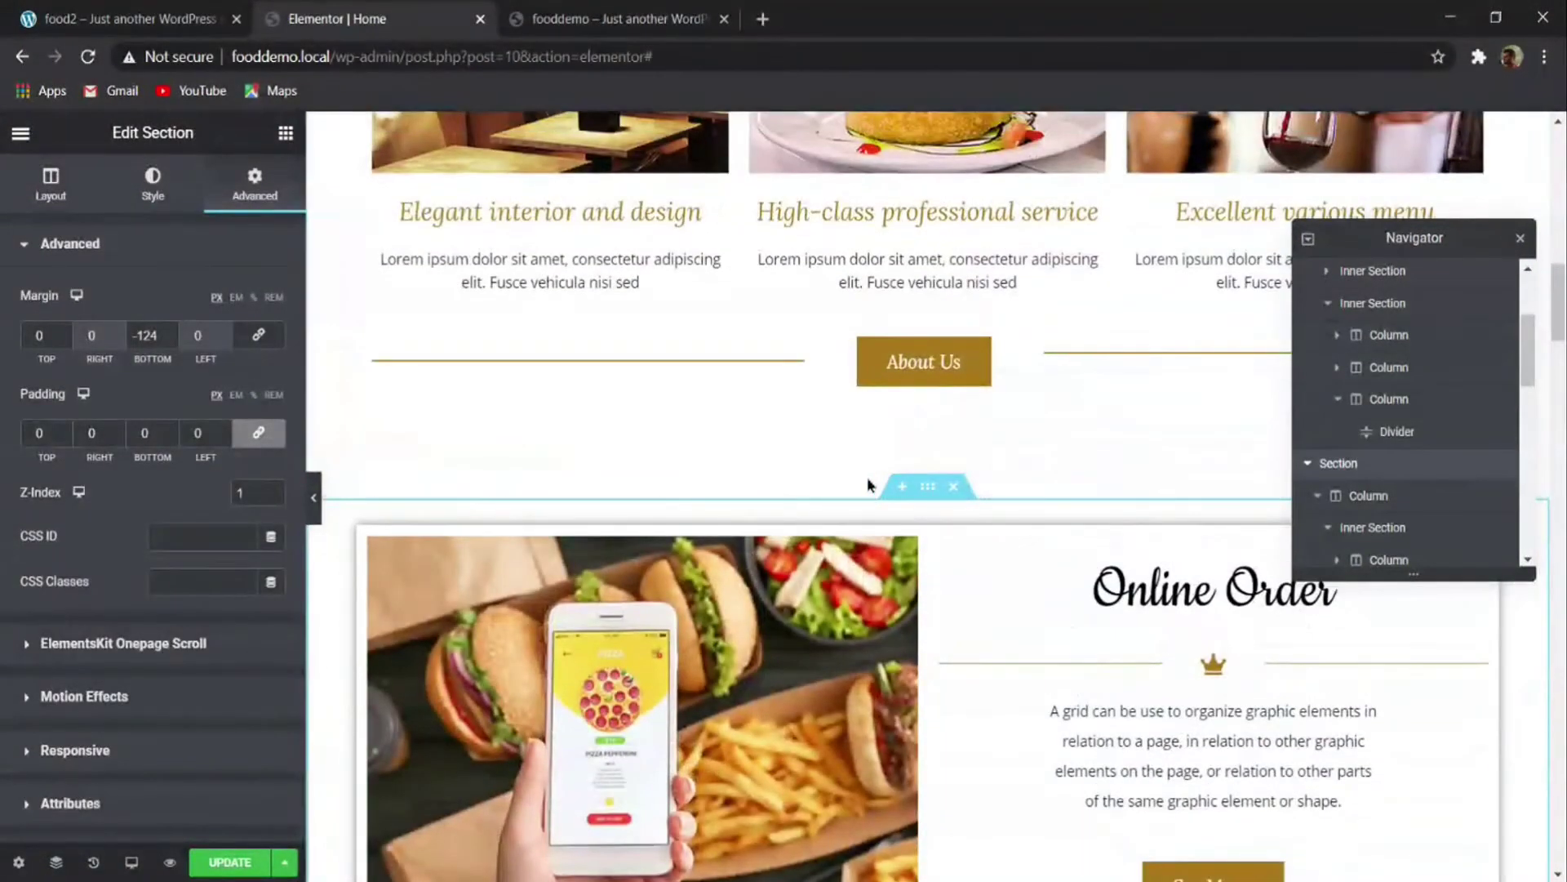
pyautogui.click(1383, 431)
pyautogui.click(1355, 463)
pyautogui.moveTo(1528, 363); pyautogui.dragTo(1537, 403)
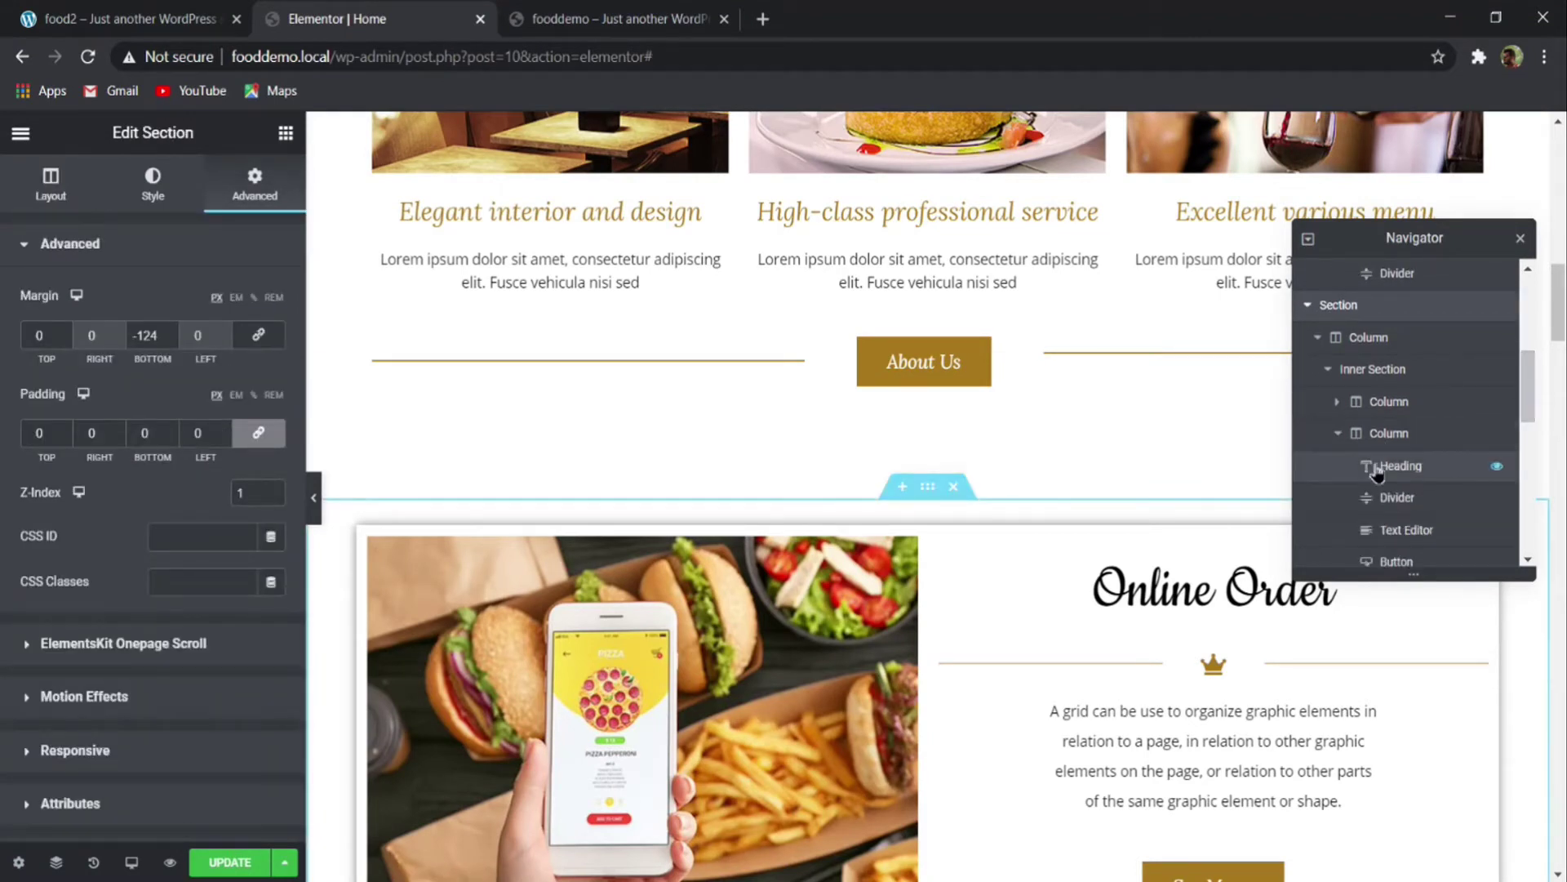
pyautogui.click(1383, 501)
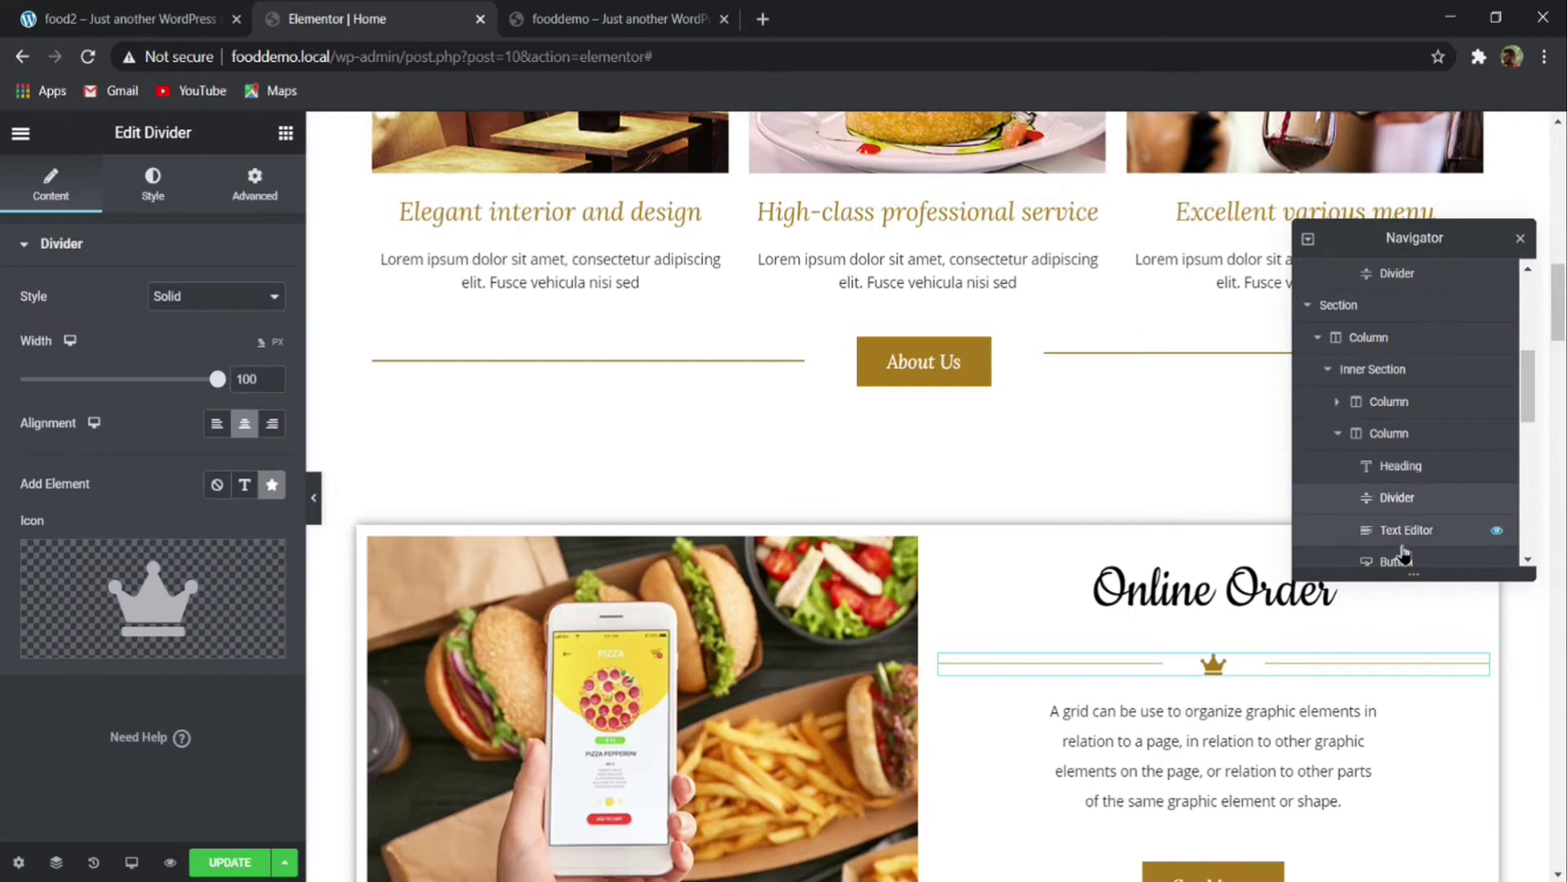
pyautogui.click(1399, 533)
pyautogui.scroll(-2, 1523, 545)
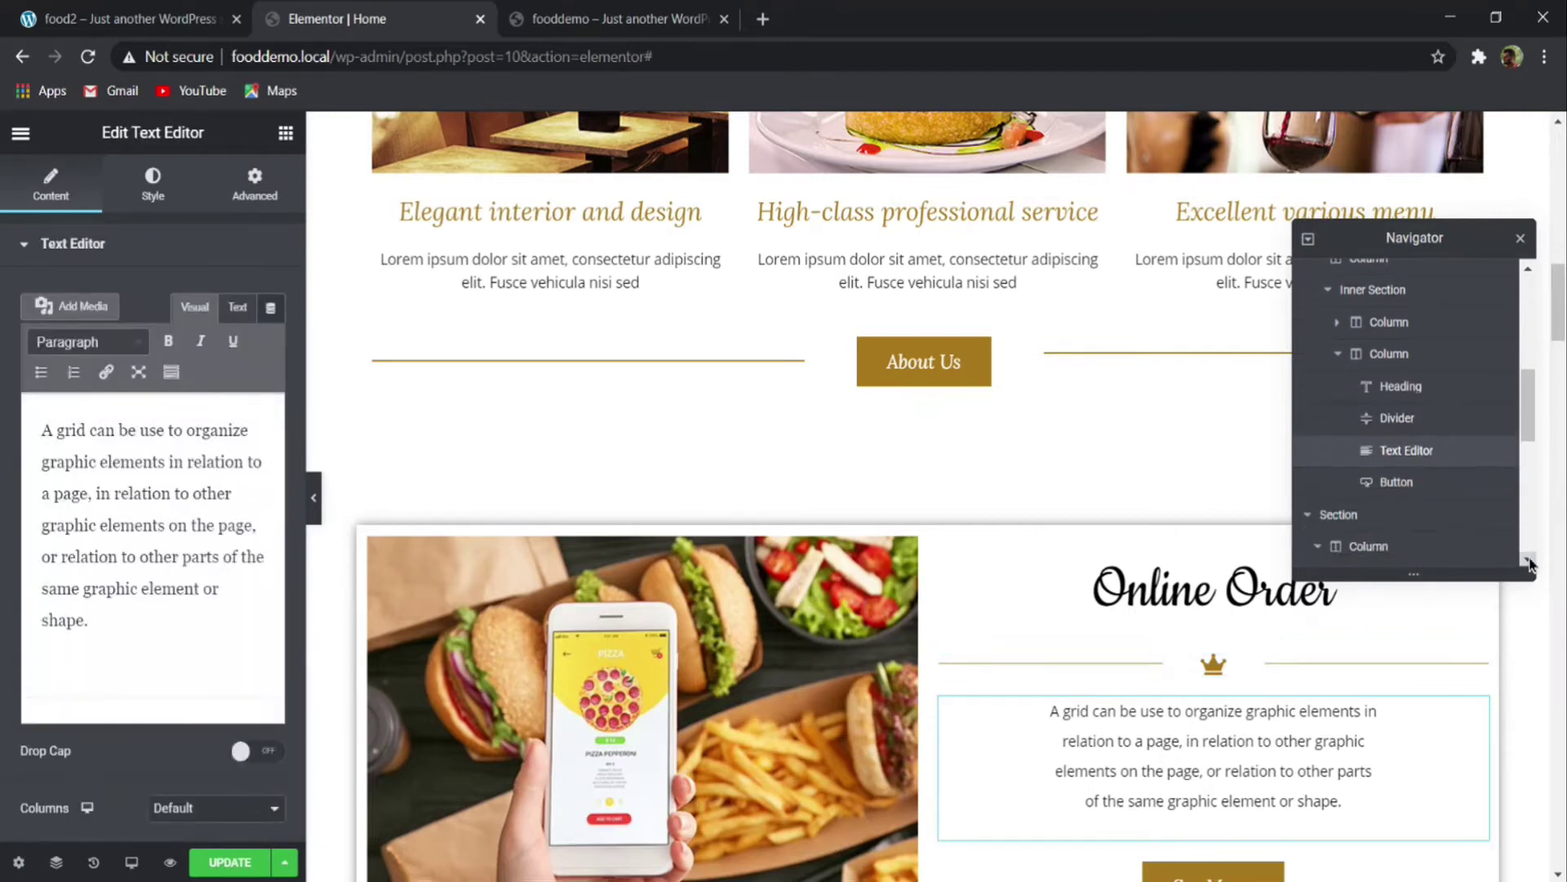
pyautogui.click(1339, 512)
pyautogui.scroll(-8, 1020, 645)
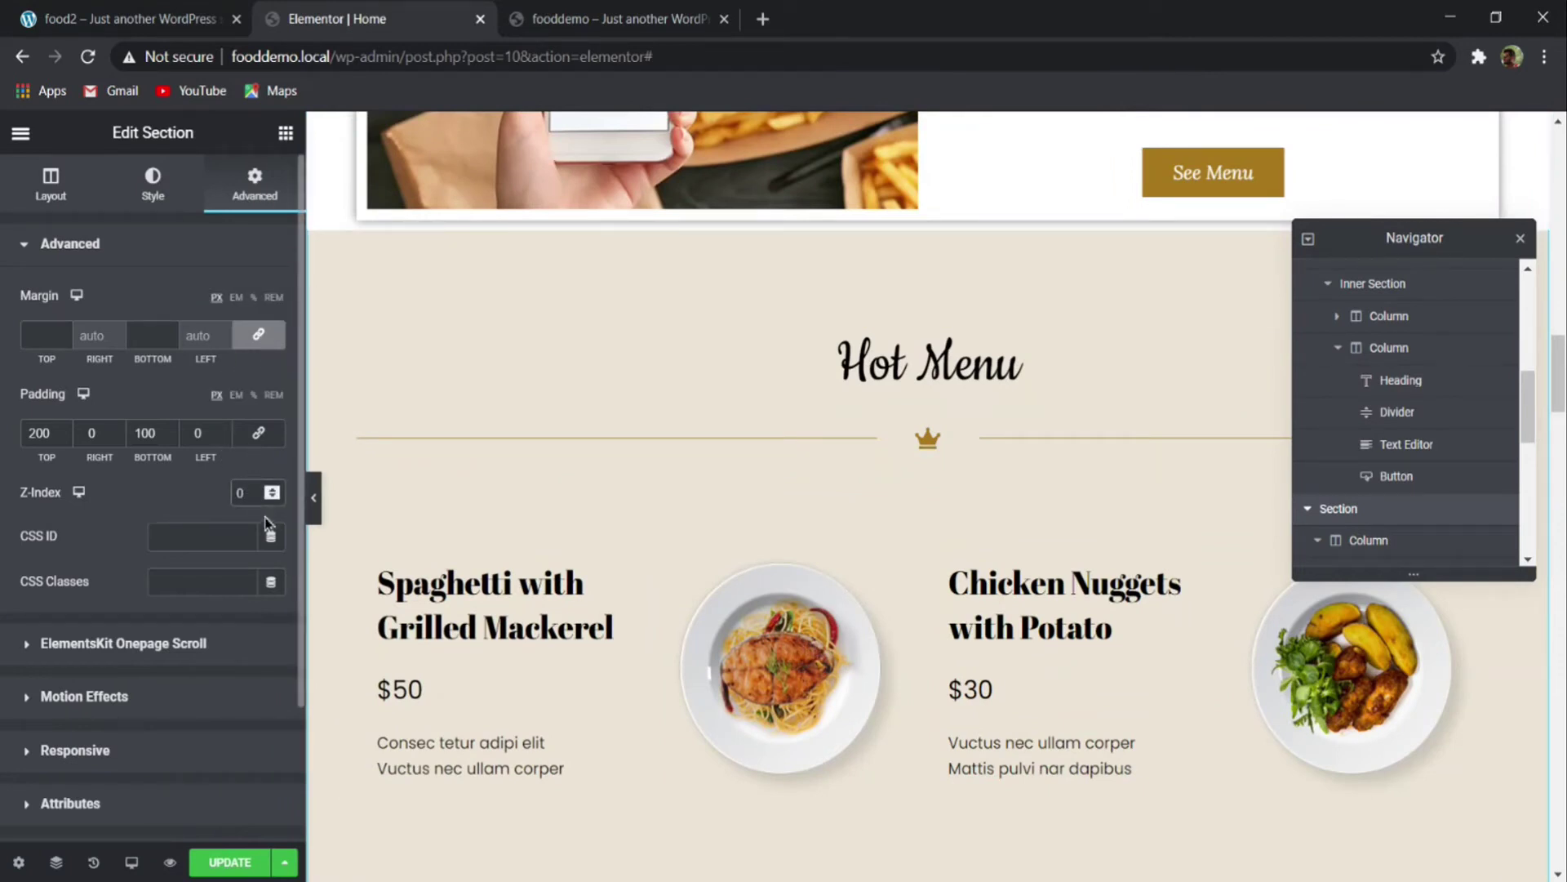
# Step: Enter a z-index of 2, then select the Online Order section
pyautogui.write('2')
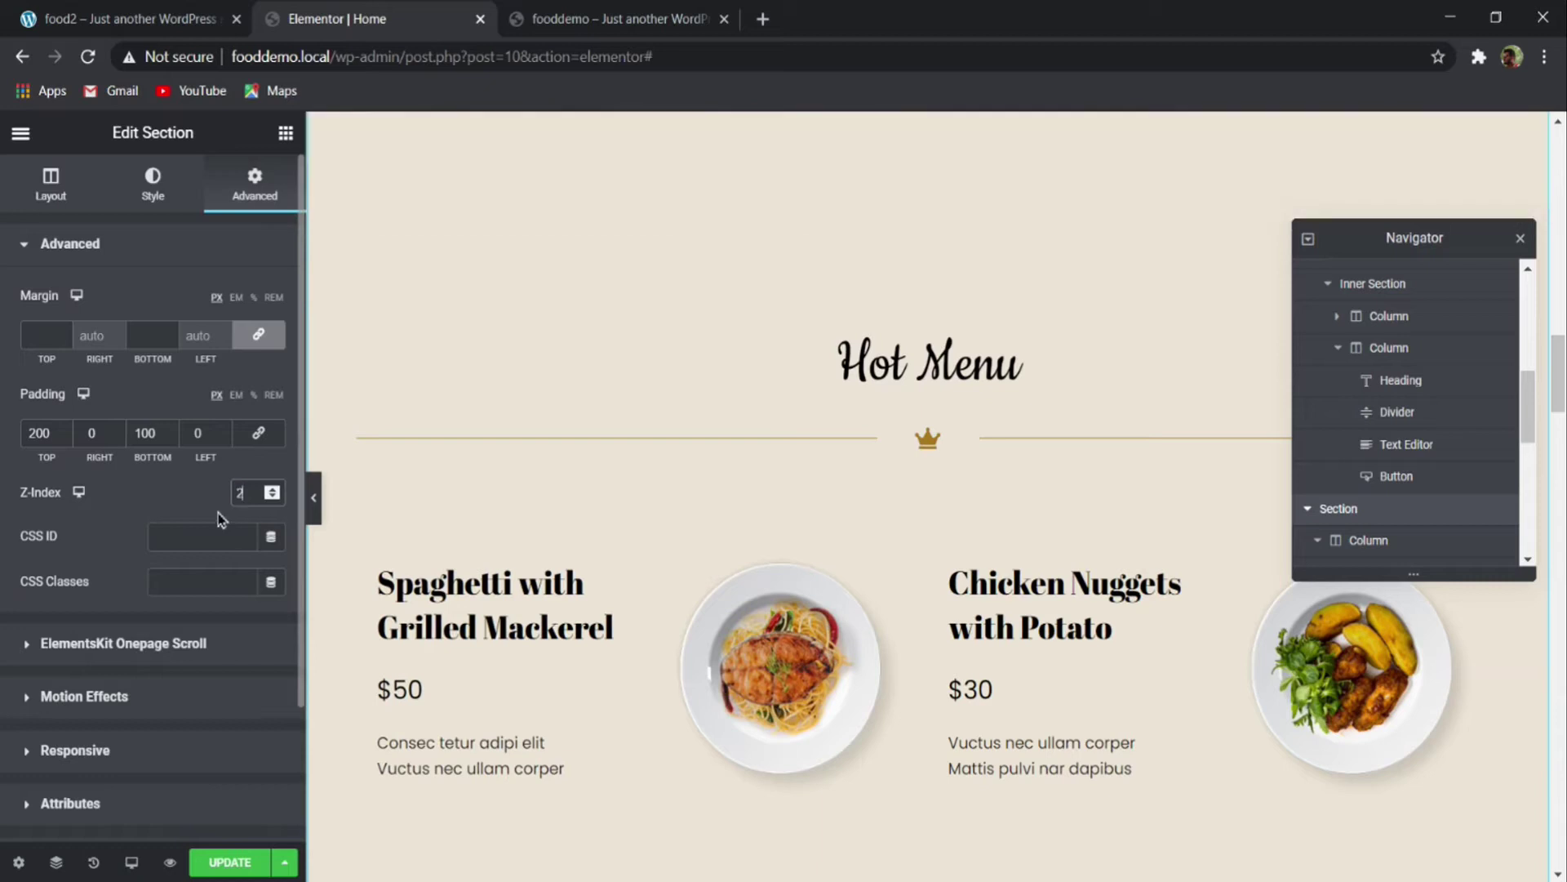
pyautogui.scroll(8, 710, 445)
pyautogui.scroll(-8, 654, 479)
pyautogui.scroll(8, 660, 511)
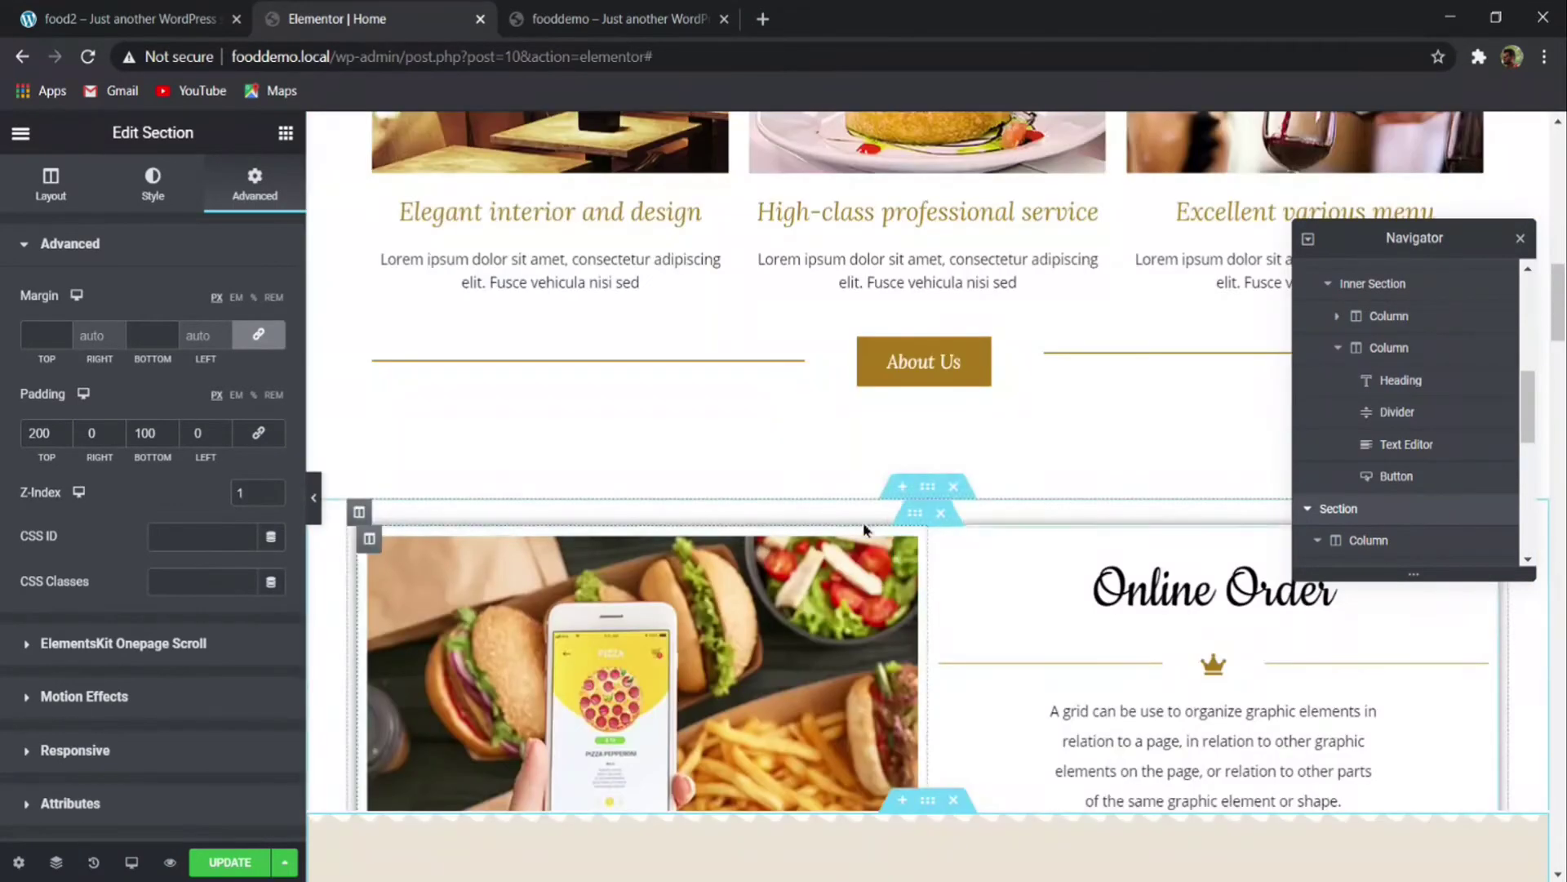
pyautogui.click(924, 490)
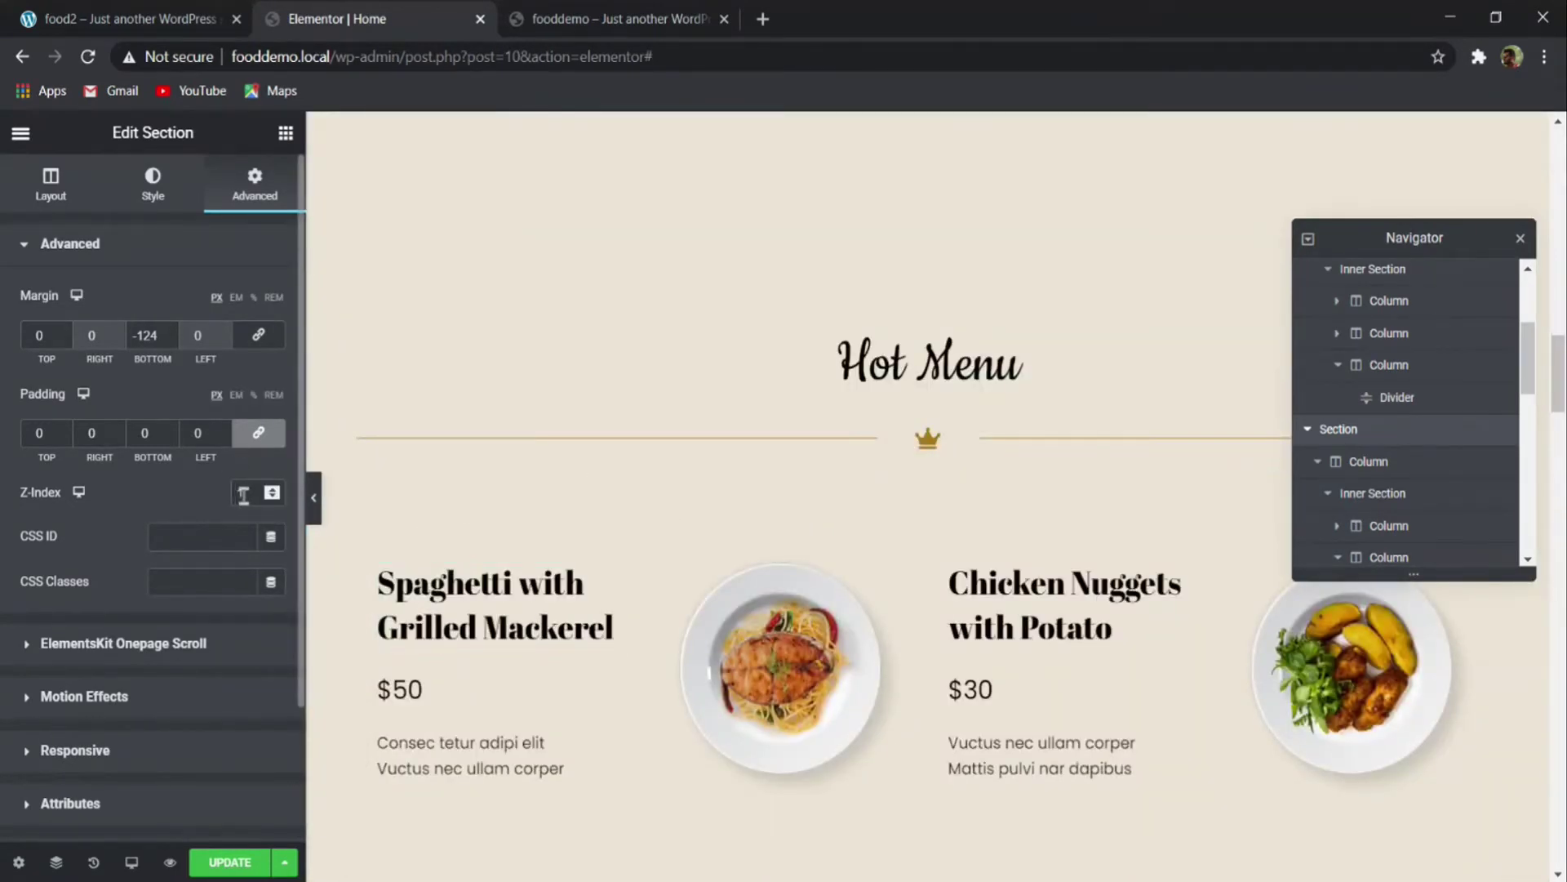
# Step: Set the Online Order section's z-index to 0, then select its inner card's Advanced settings
pyautogui.write('3')
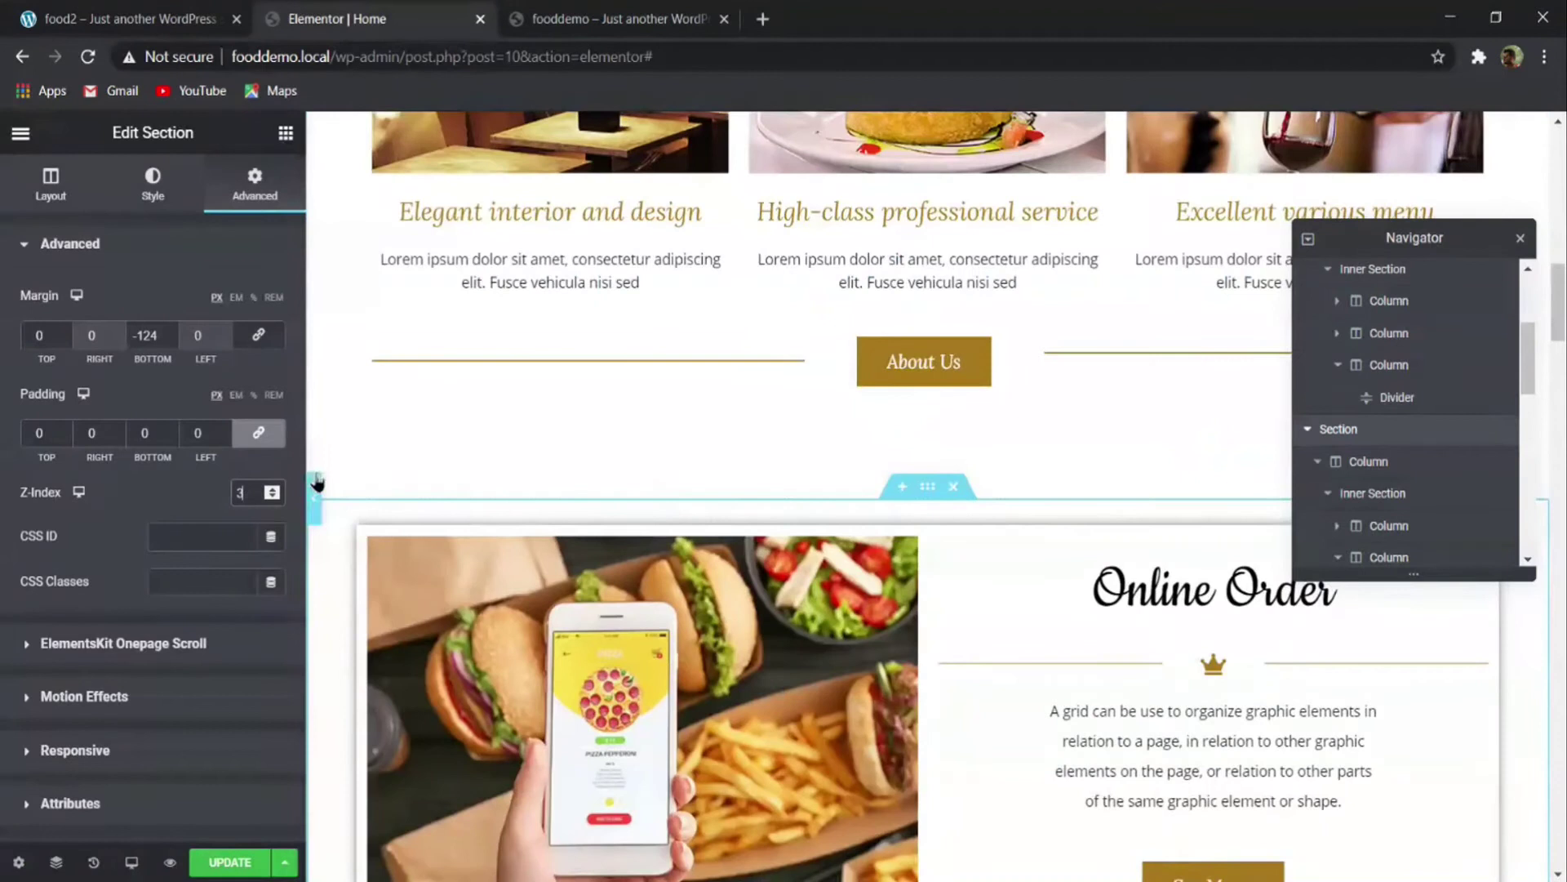
pyautogui.scroll(-3, 328, 521)
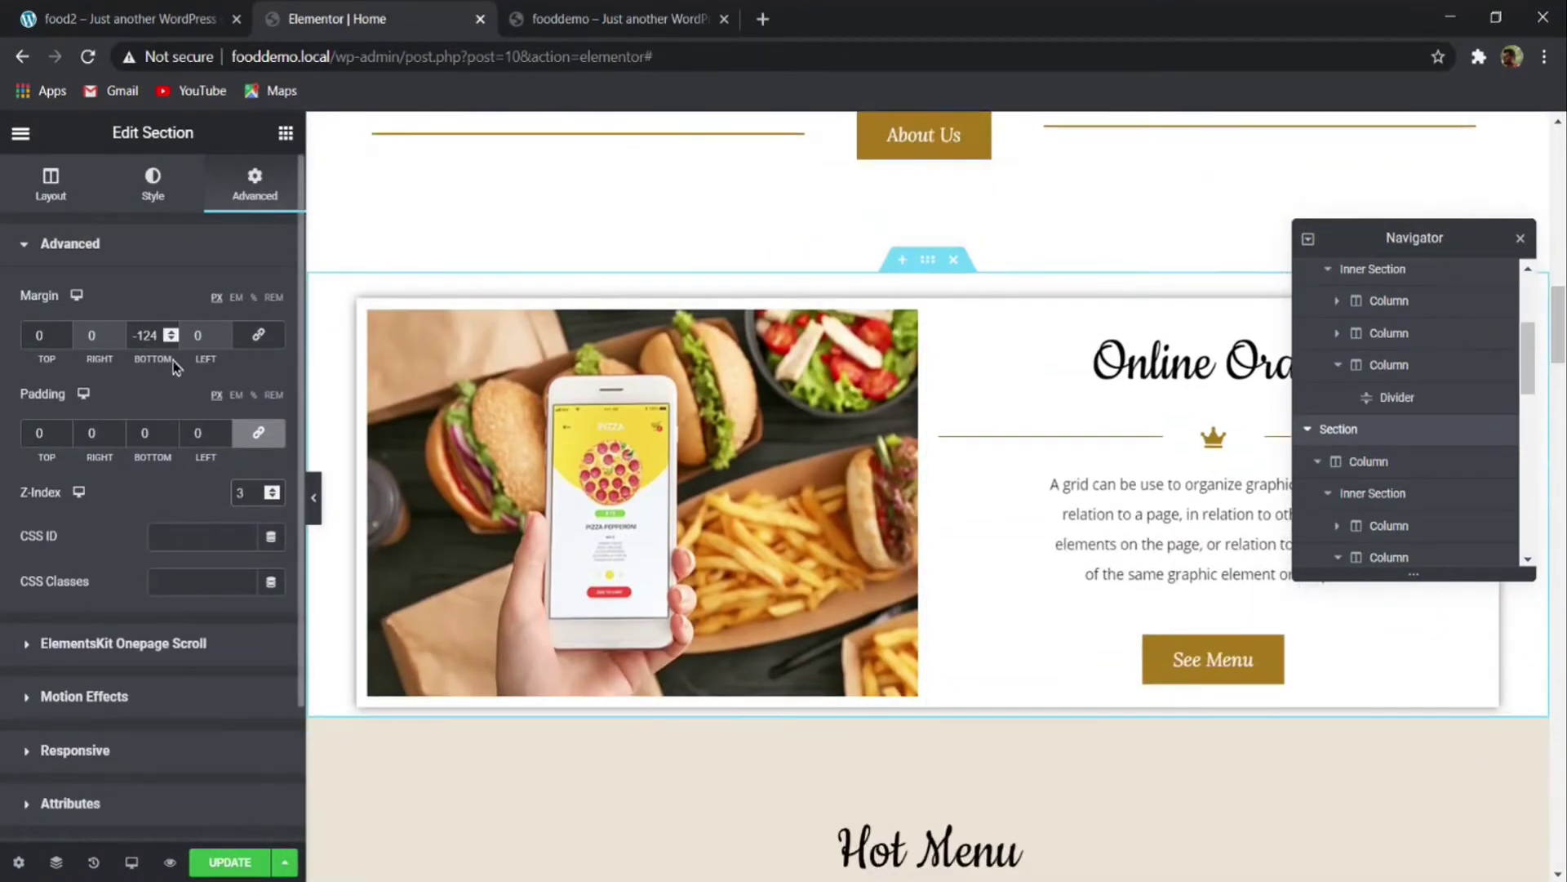
pyautogui.press('BackSpace')
pyautogui.write('2')
pyautogui.click(236, 495)
pyautogui.press('BackSpace')
pyautogui.write('2')
pyautogui.press('BackSpace')
pyautogui.write('0')
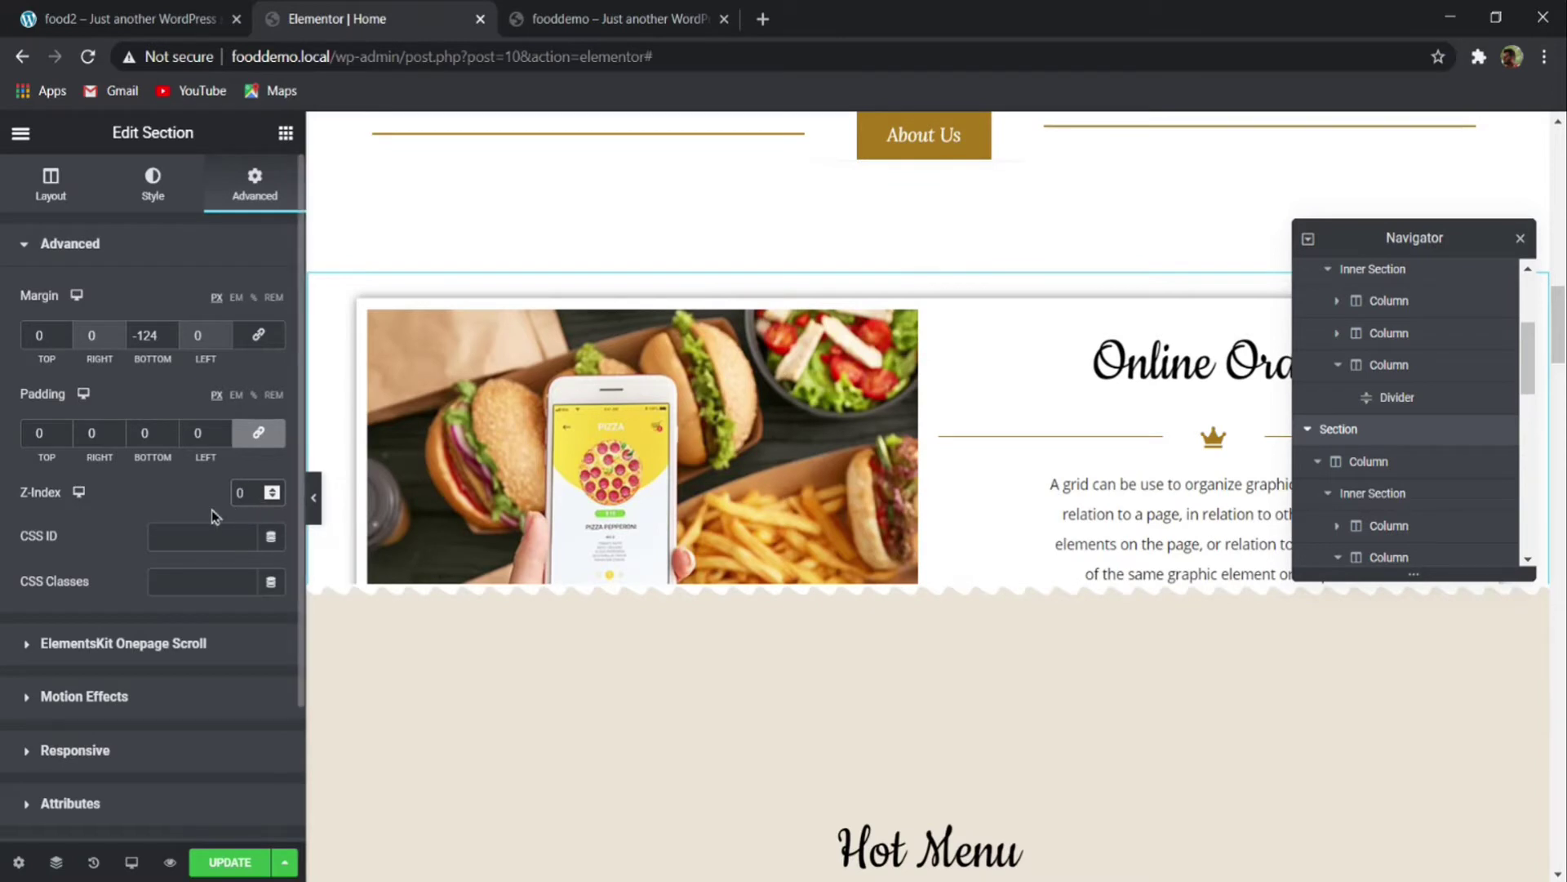
pyautogui.click(915, 286)
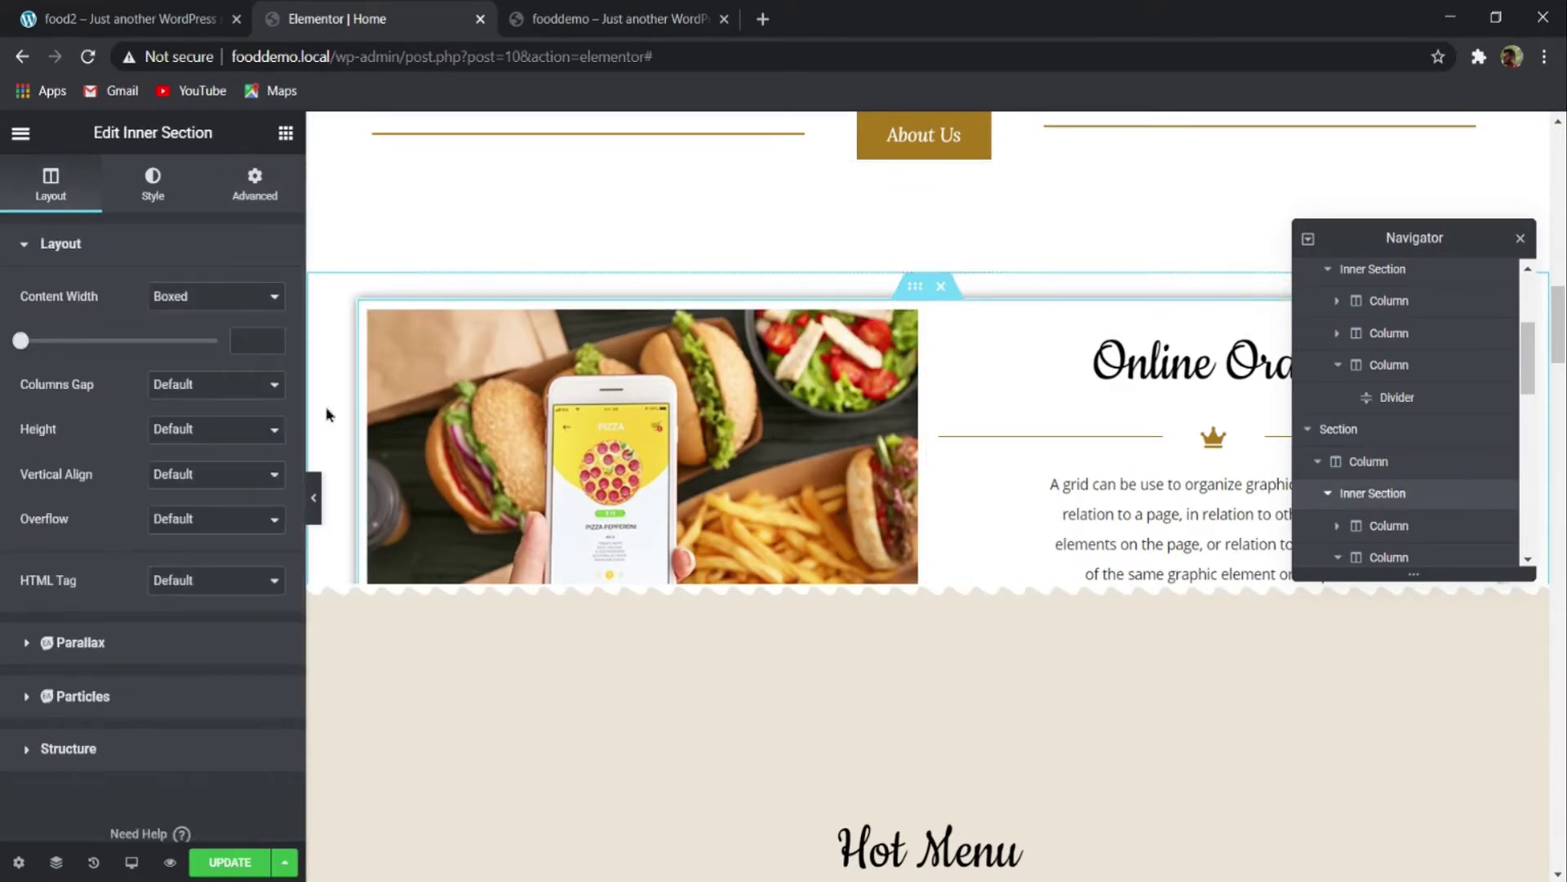
pyautogui.click(255, 191)
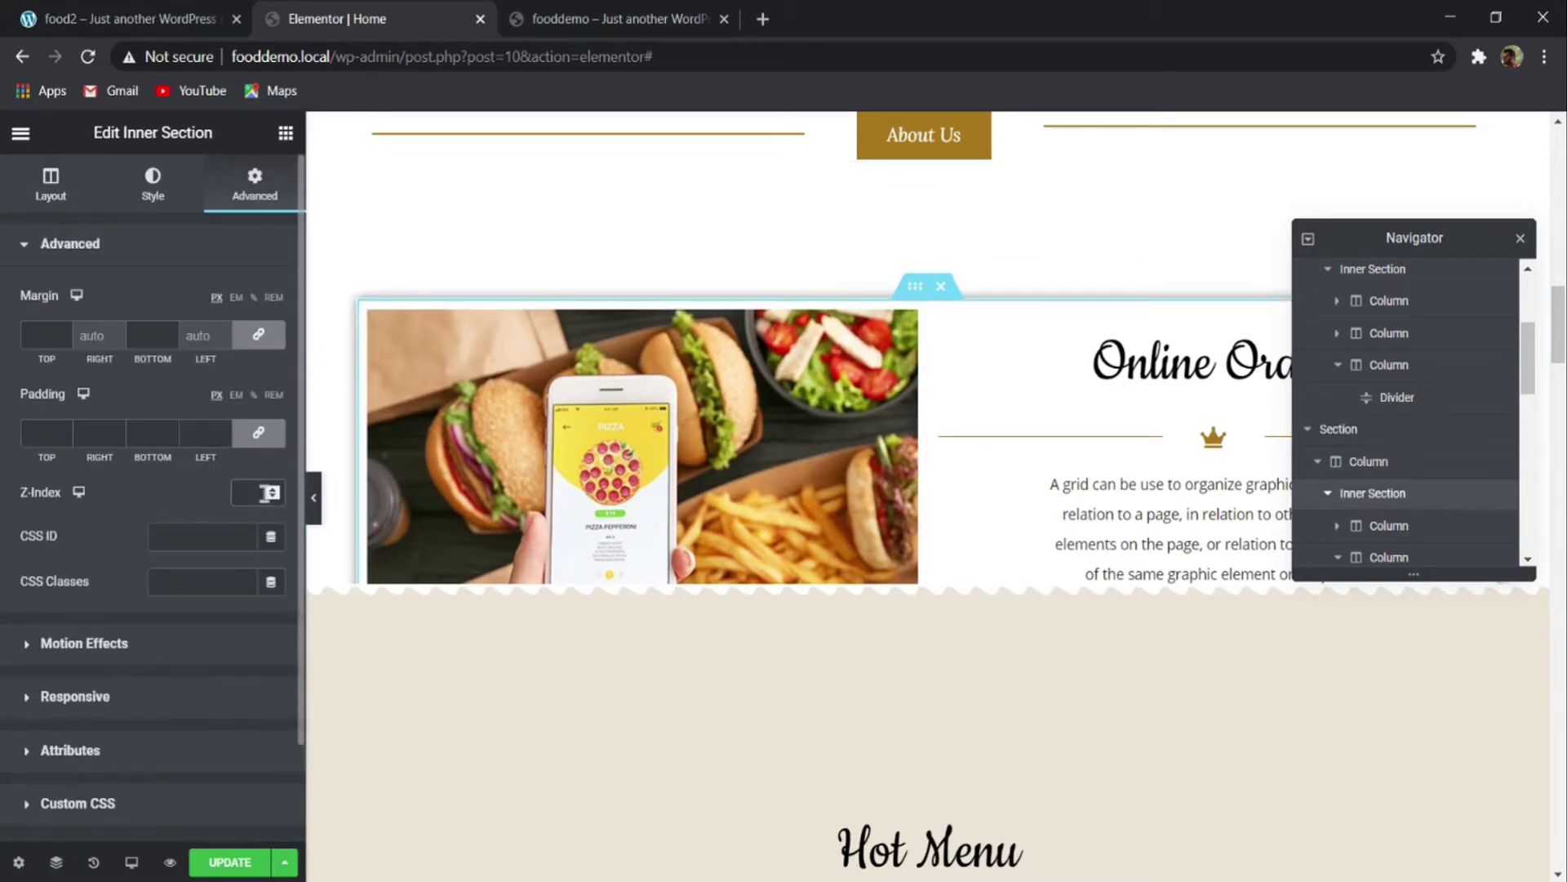
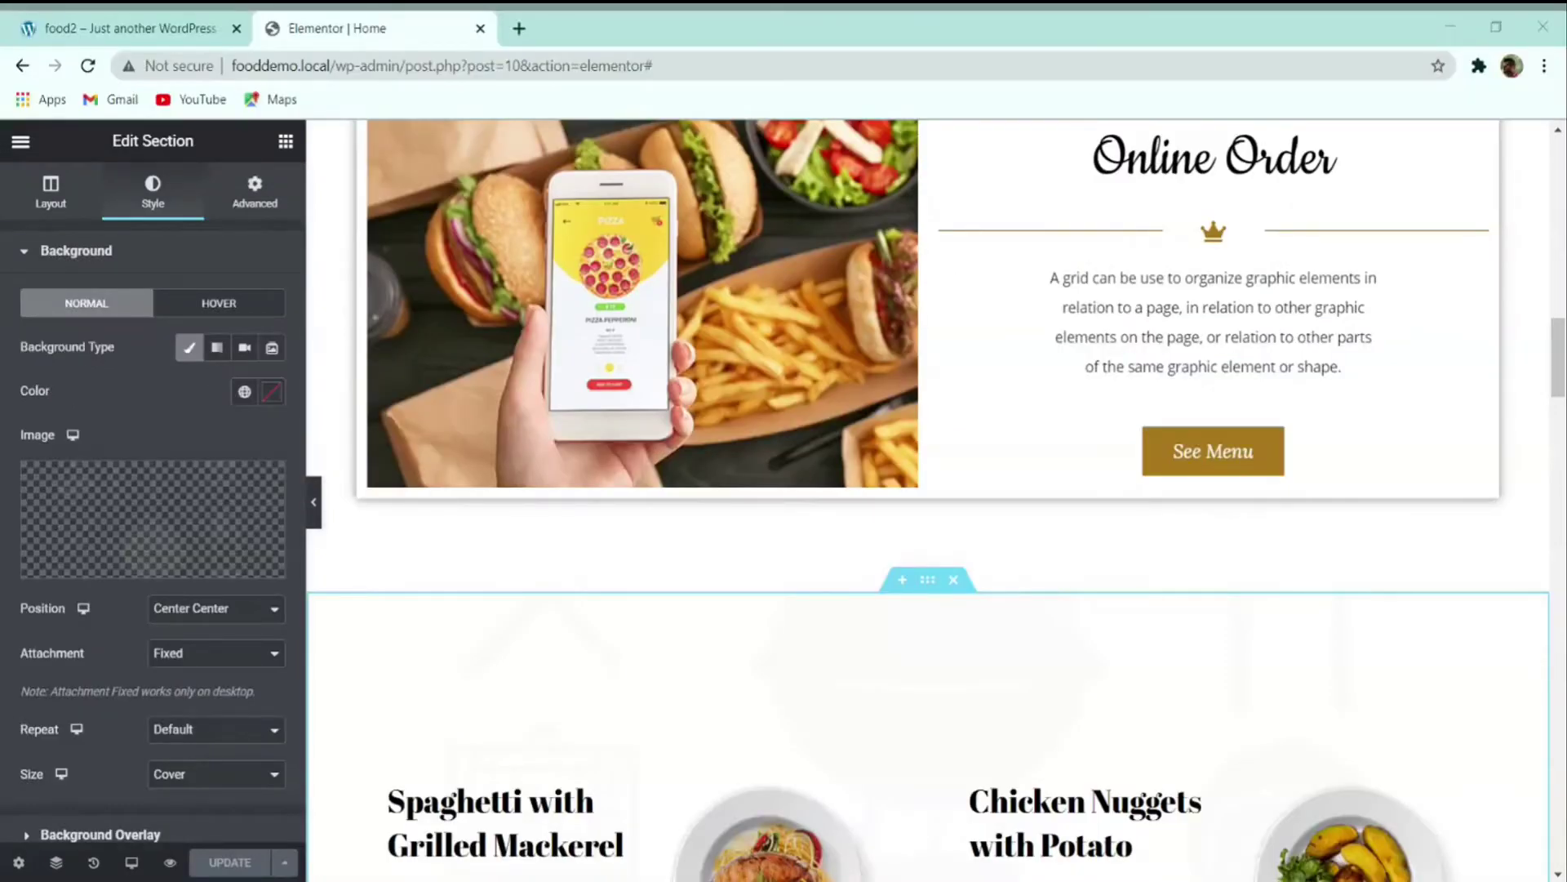
# Step: Review the live reference site's Hot Menu section alongside the editor page
pyautogui.click(212, 19)
pyautogui.scroll(9, 604, 400)
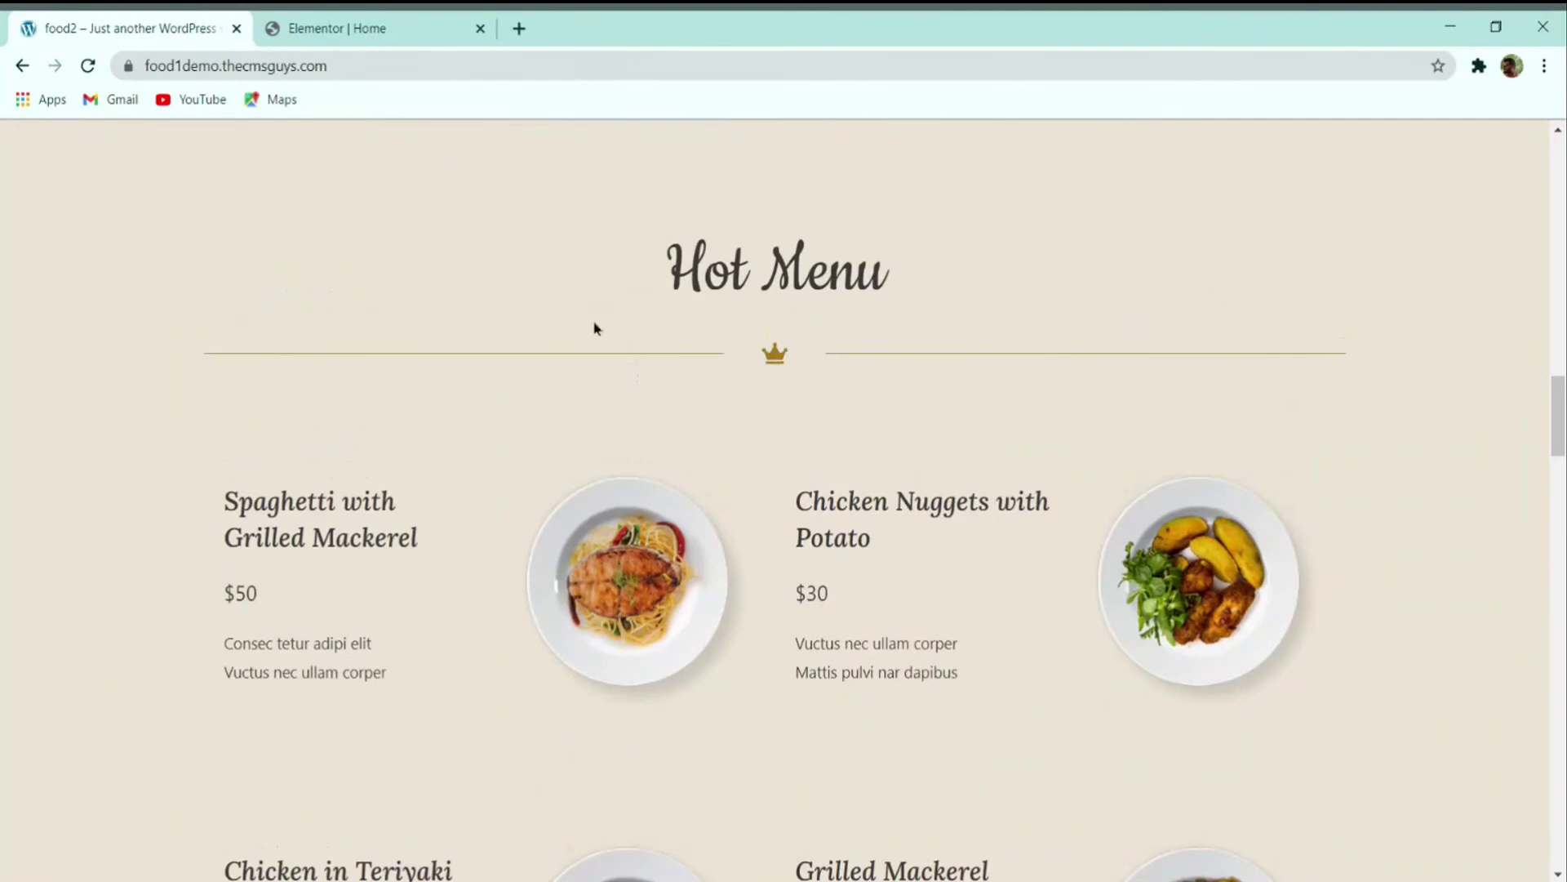
pyautogui.scroll(-9, 903, 345)
pyautogui.scroll(16, 903, 345)
pyautogui.scroll(-7, 904, 345)
pyautogui.scroll(-4, 939, 392)
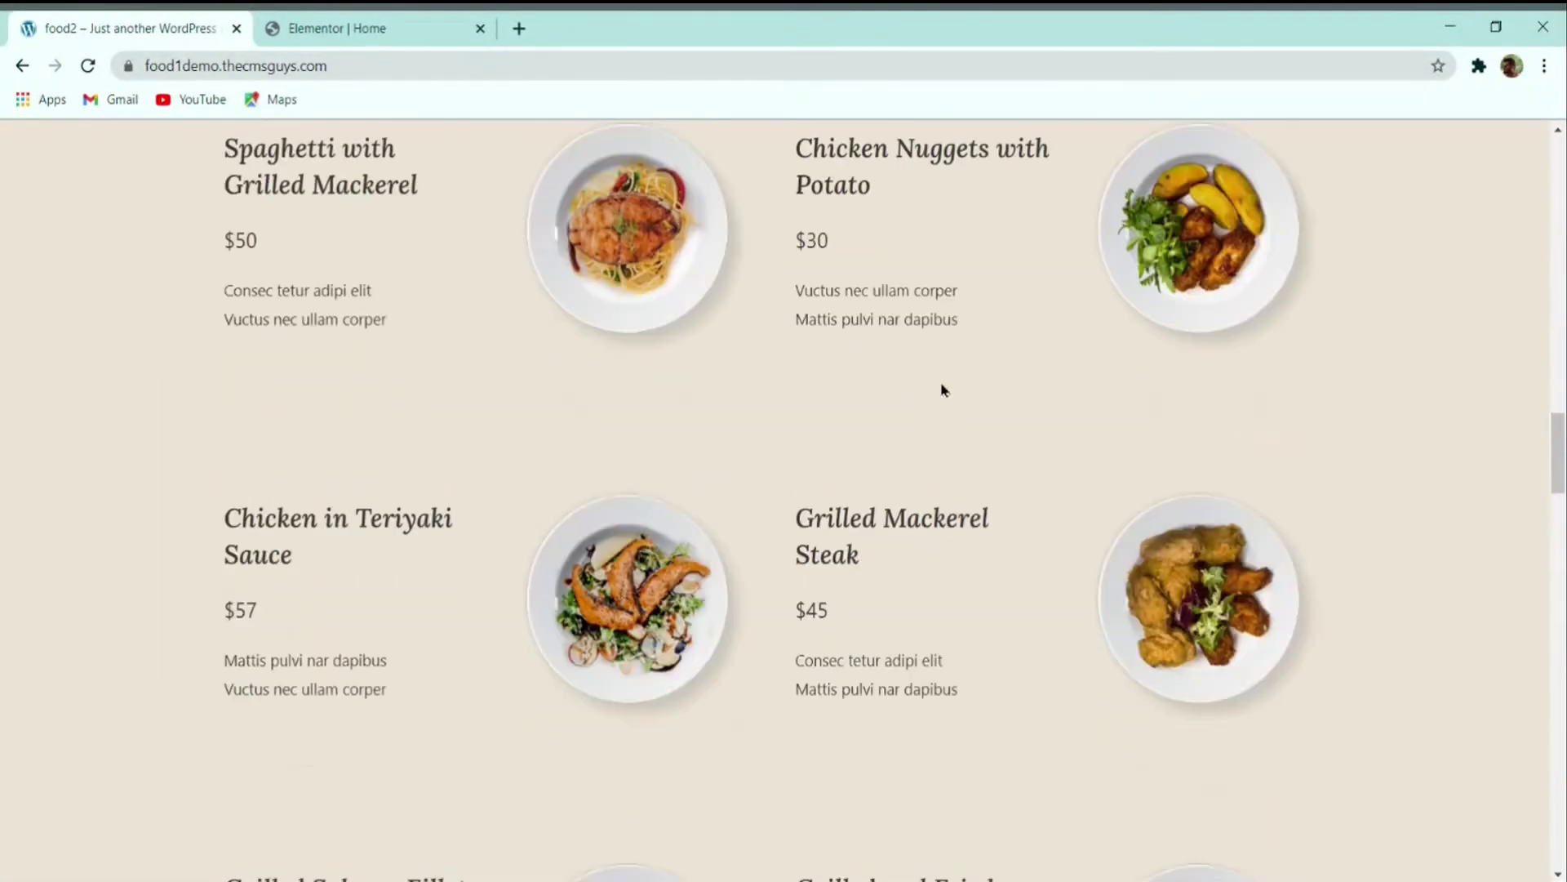
pyautogui.scroll(4, 900, 397)
pyautogui.scroll(-4, 900, 395)
pyautogui.scroll(4, 521, 350)
pyautogui.scroll(-4, 504, 335)
pyautogui.scroll(-8, 443, 345)
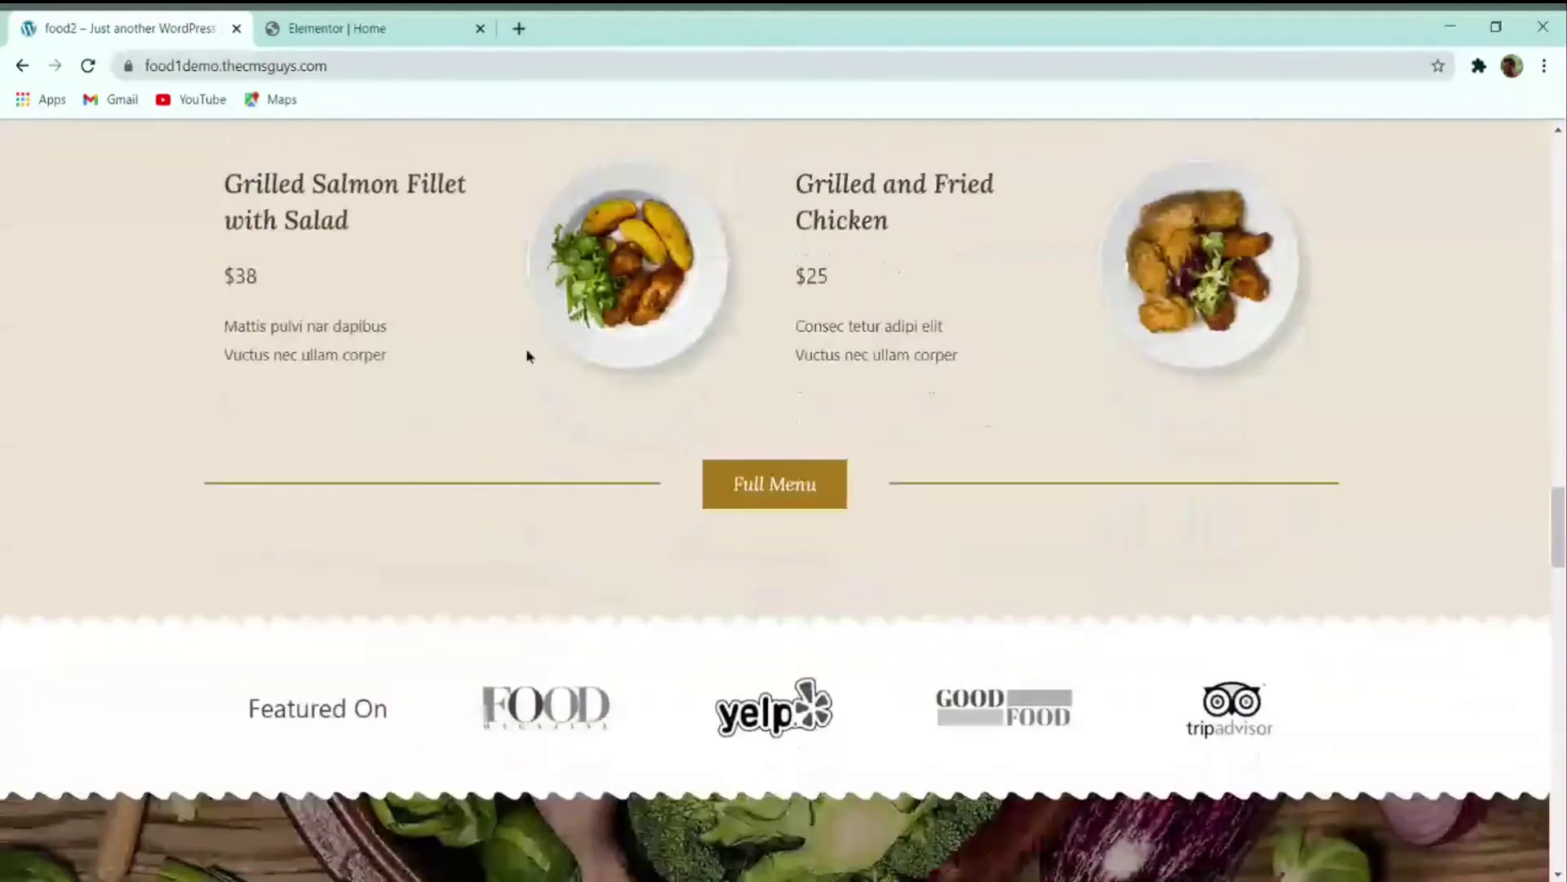
pyautogui.click(398, 22)
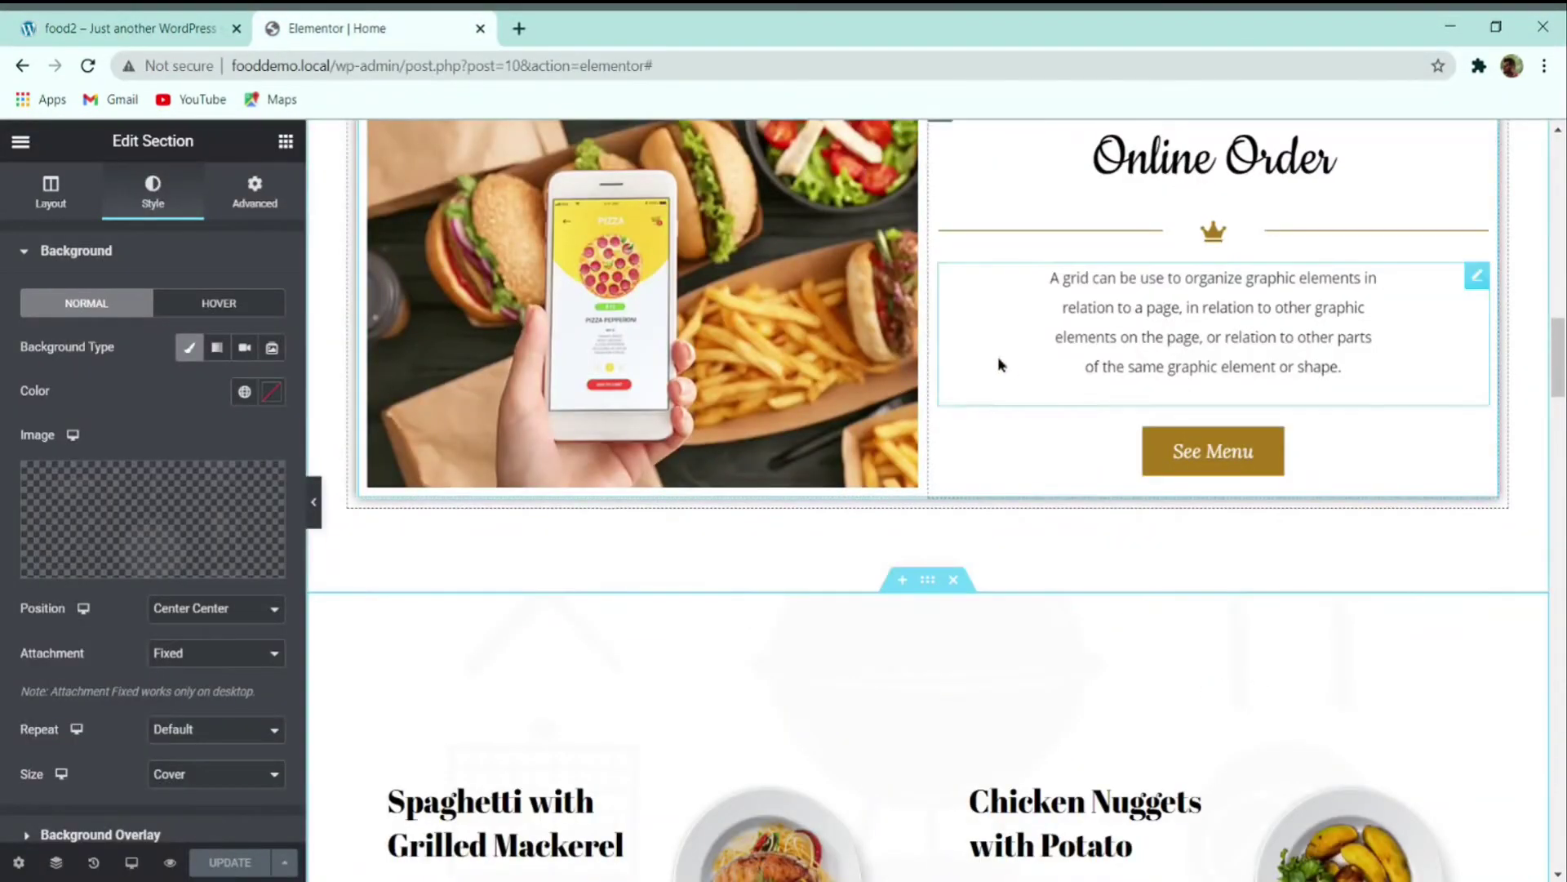
pyautogui.scroll(-8, 1004, 359)
pyautogui.scroll(-8, 898, 364)
pyautogui.scroll(8, 938, 400)
pyautogui.scroll(4, 831, 387)
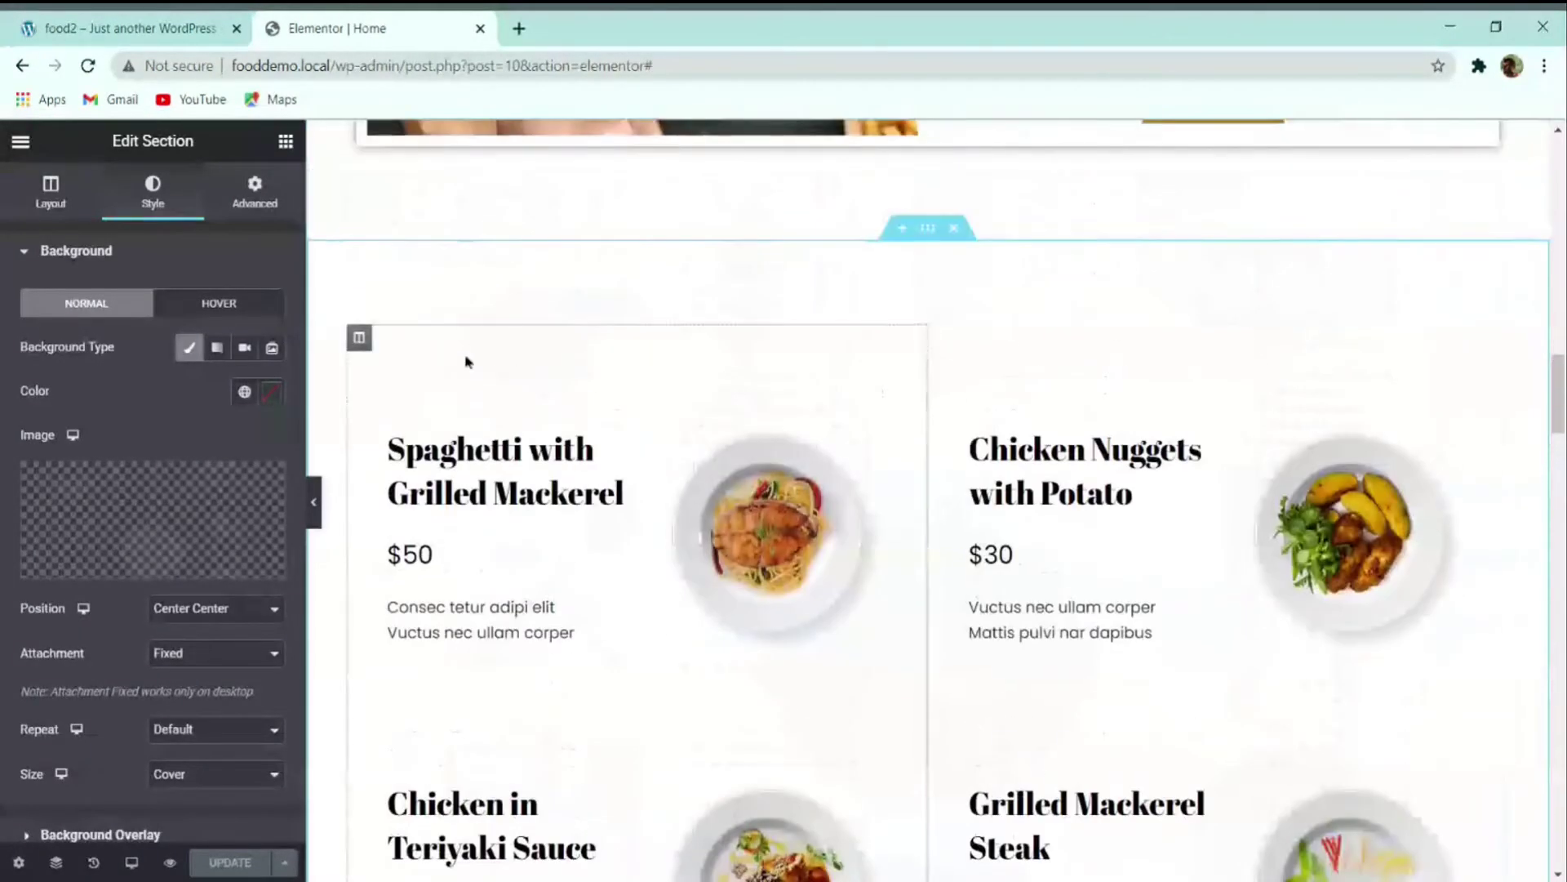
# Step: Inspect the Hot Menu heading text on the live reference site
pyautogui.click(151, 25)
pyautogui.scroll(12, 504, 371)
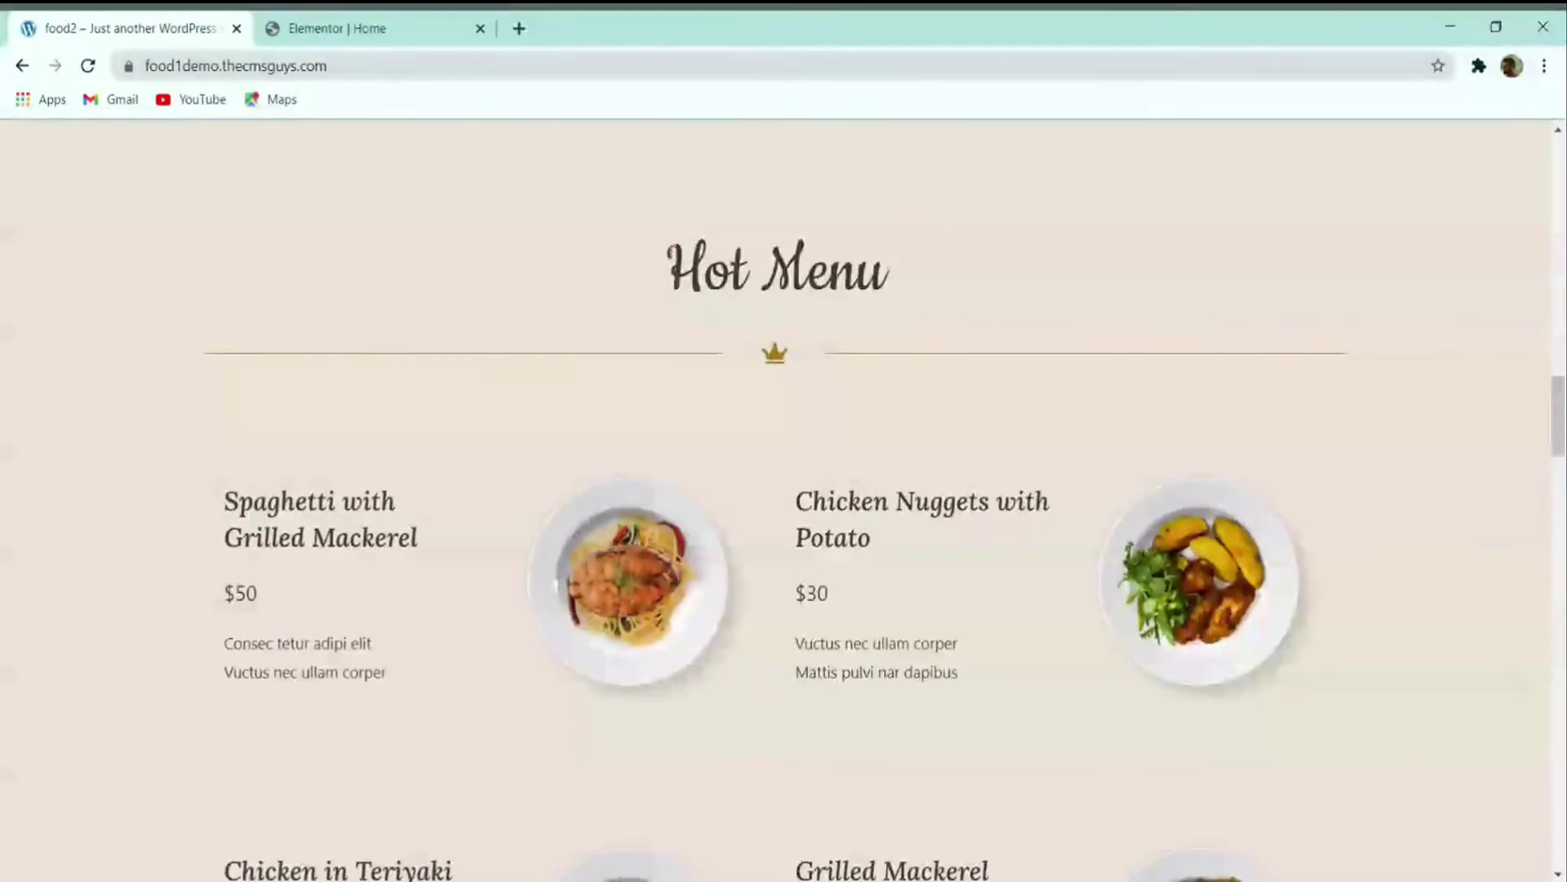
pyautogui.moveTo(662, 269); pyautogui.dragTo(912, 267)
pyautogui.click(913, 267)
pyautogui.moveTo(159, 355); pyautogui.dragTo(515, 361)
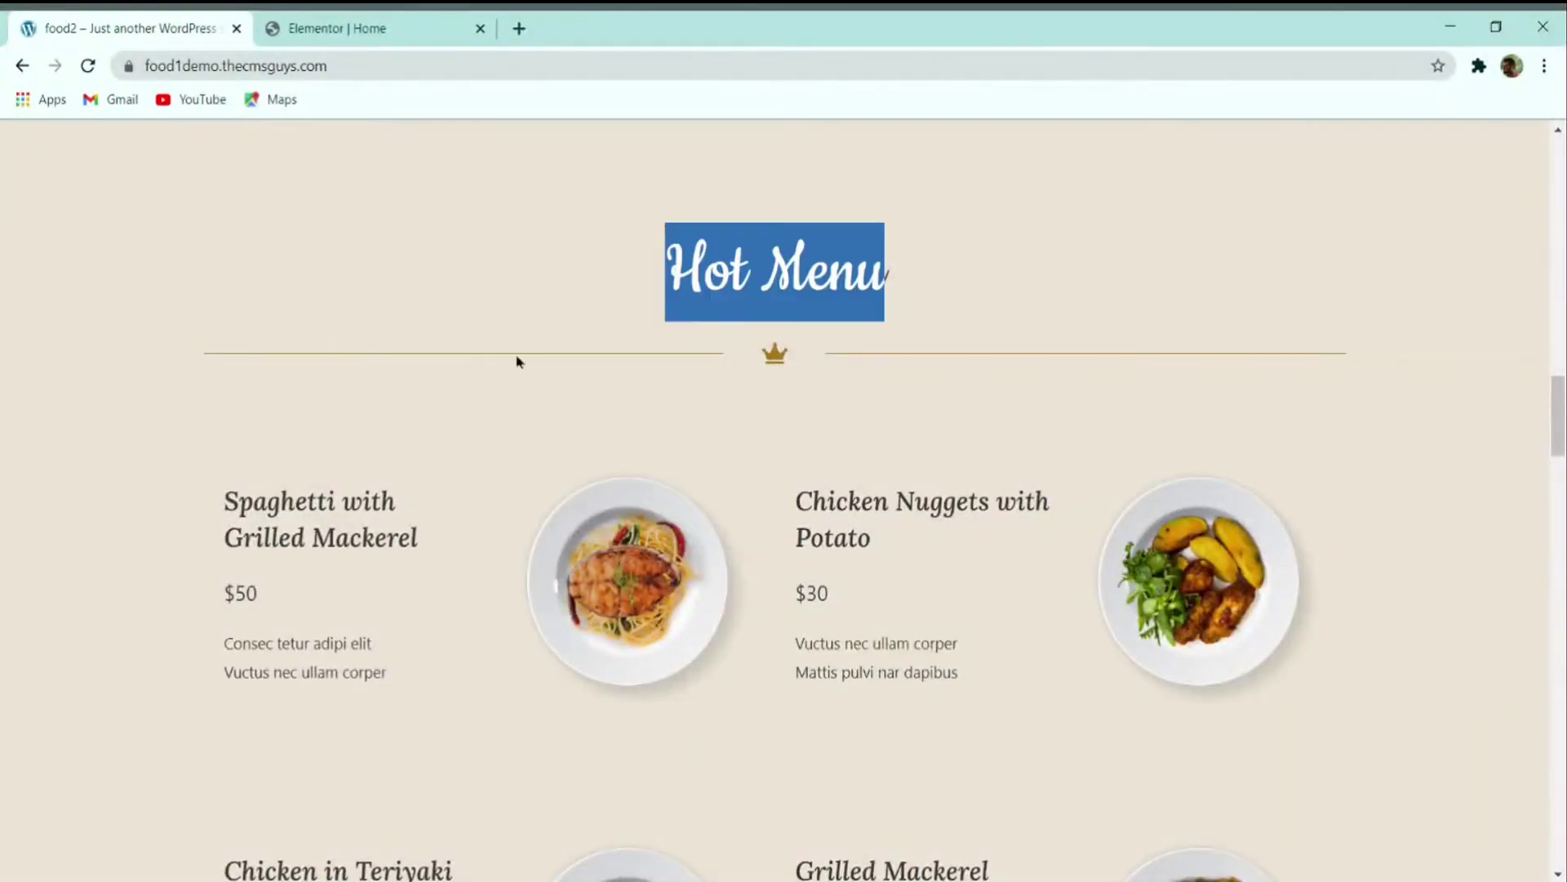
pyautogui.click(1197, 367)
pyautogui.scroll(4, 898, 441)
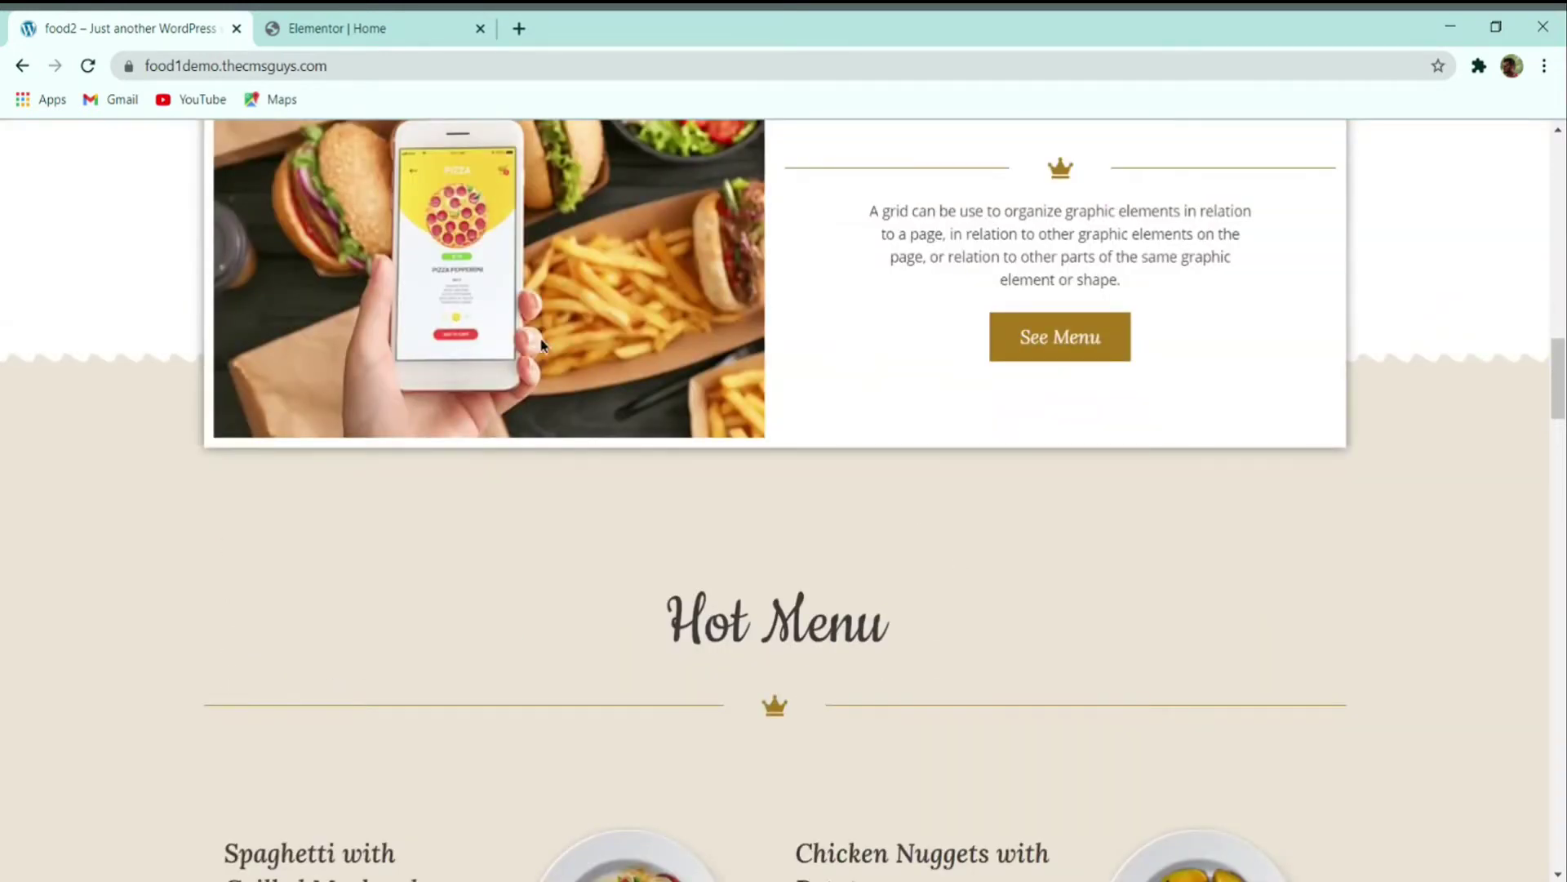
pyautogui.click(457, 27)
pyautogui.scroll(5, 953, 423)
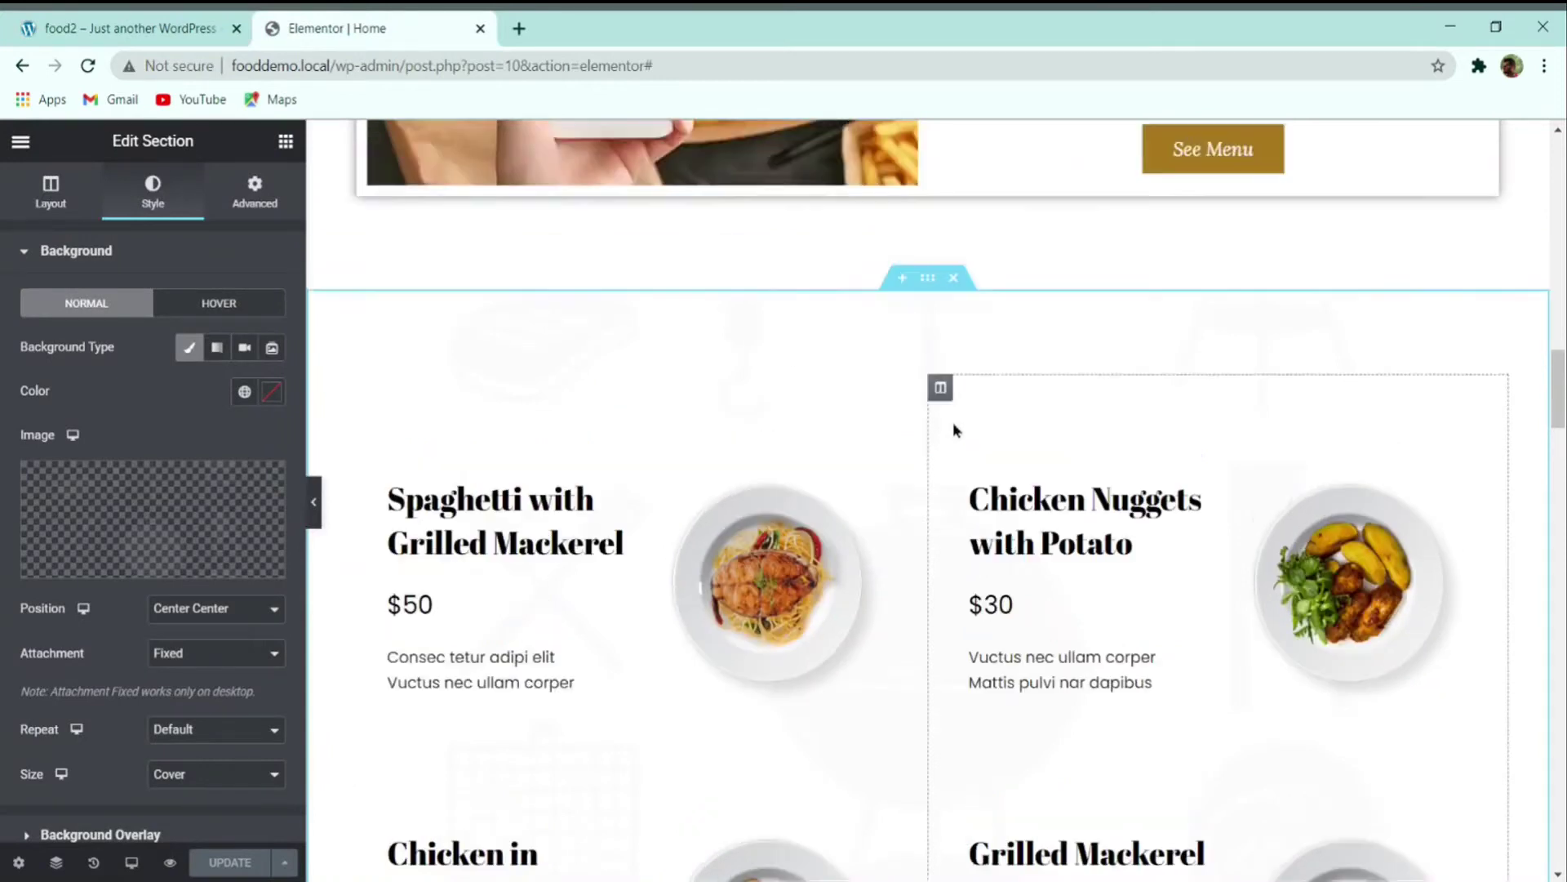
# Step: Add a one-column section below Online Order and move a duplicated Online Order heading into it
pyautogui.click(899, 582)
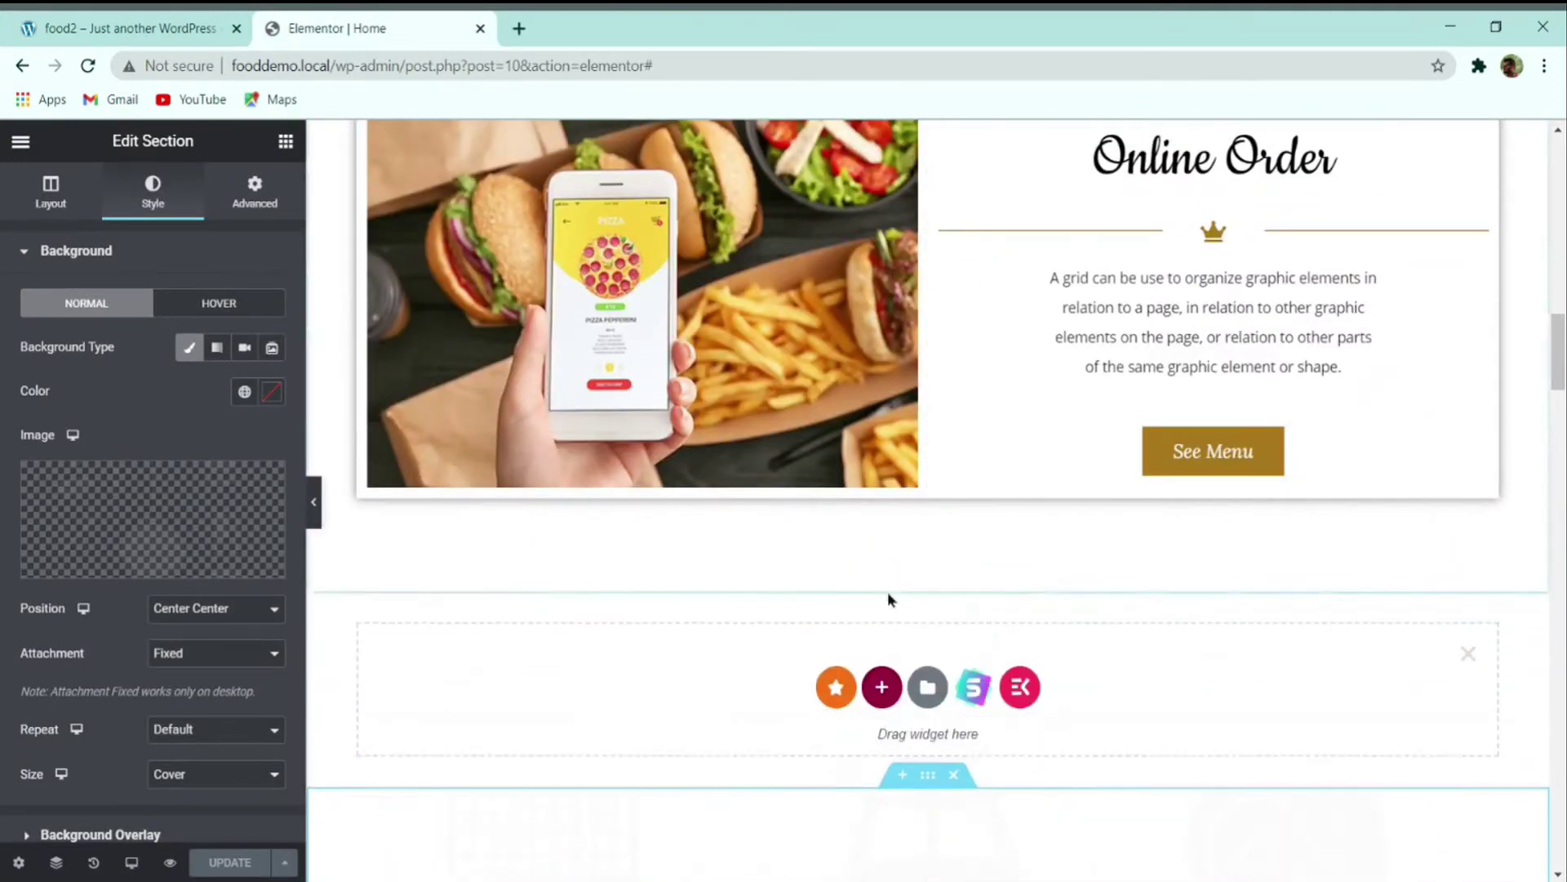
pyautogui.click(881, 686)
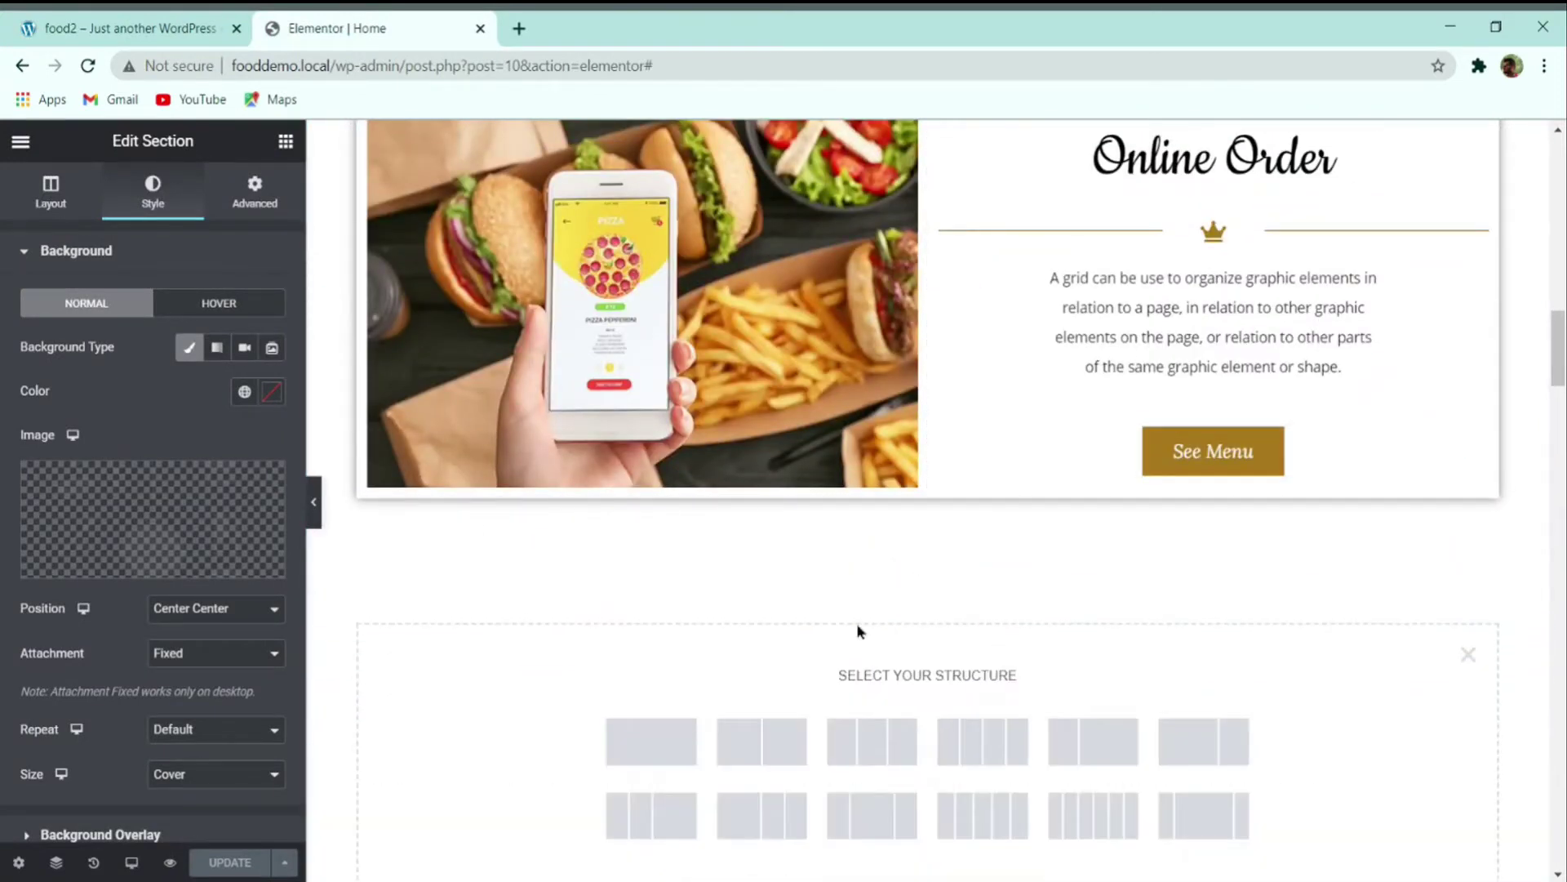
pyautogui.click(664, 710)
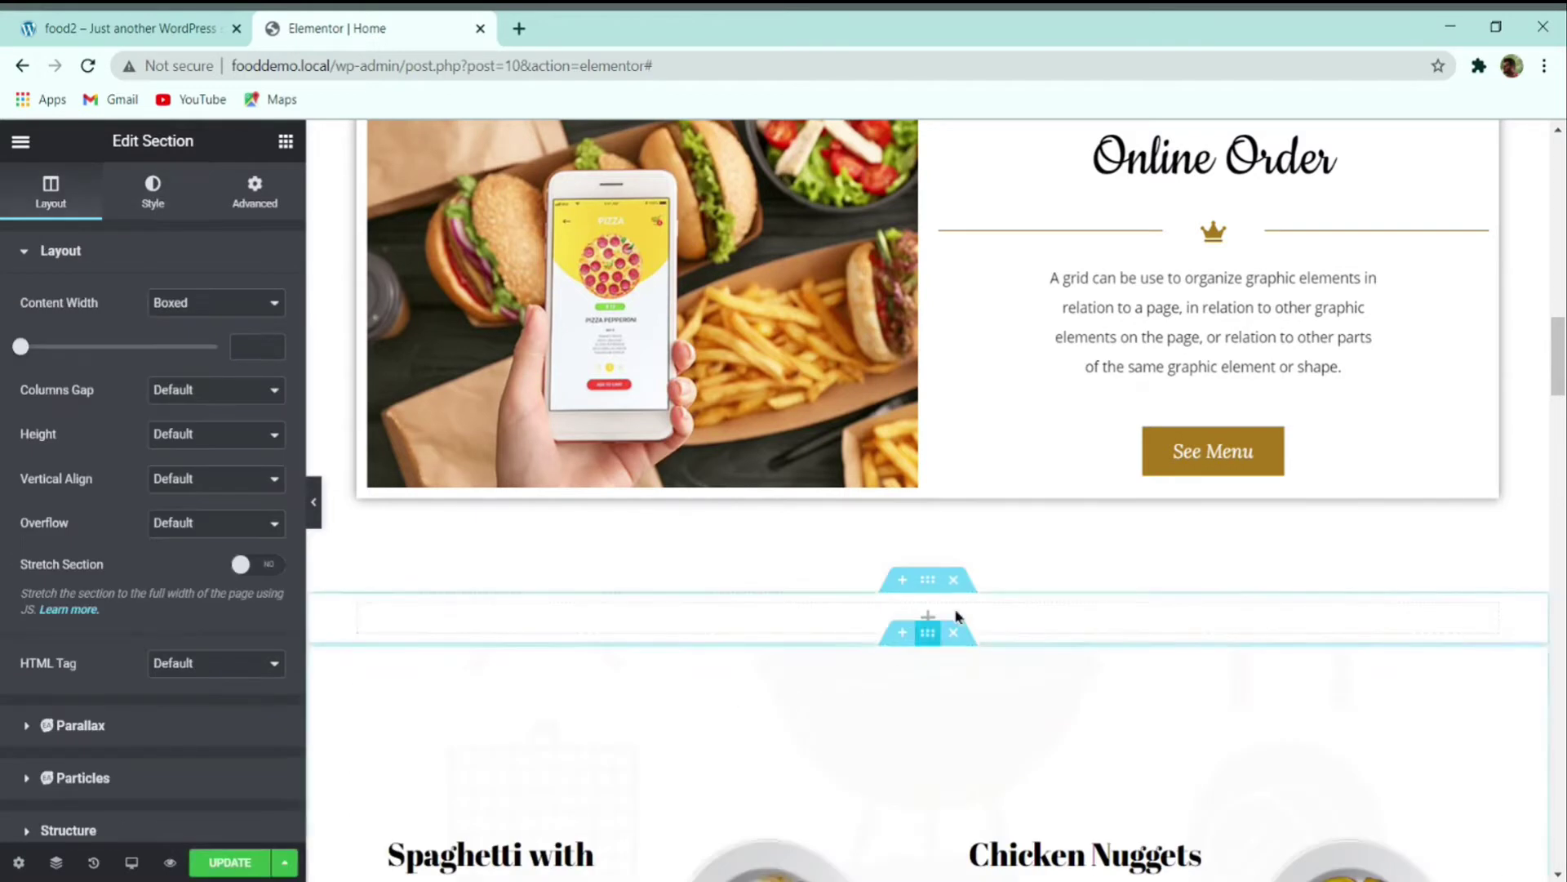
pyautogui.rightClick(1173, 169)
pyautogui.click(1211, 234)
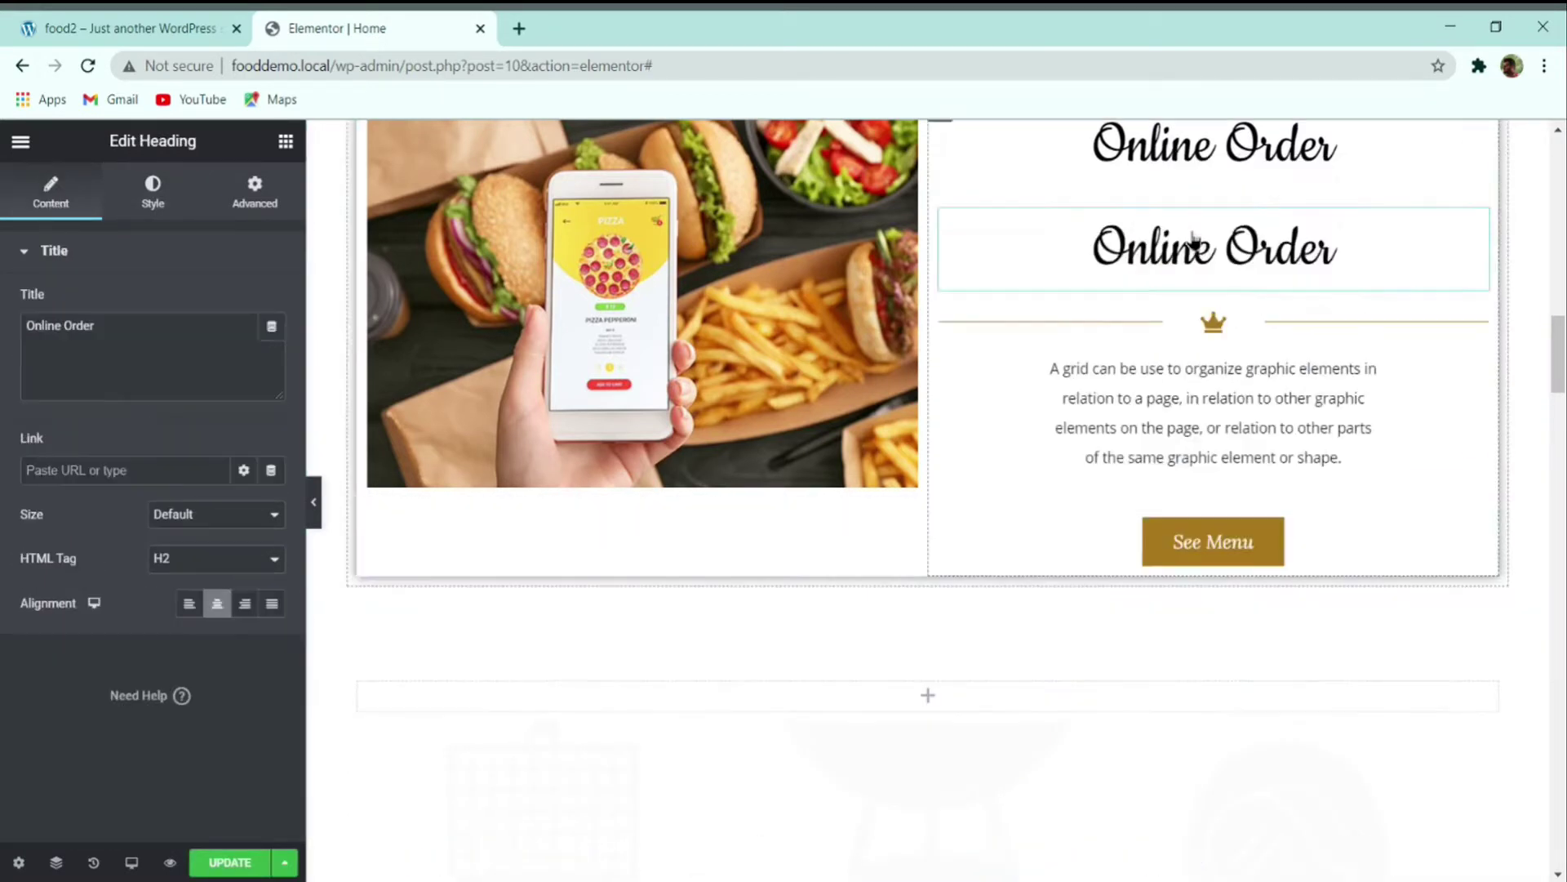
pyautogui.moveTo(1477, 217); pyautogui.dragTo(992, 614)
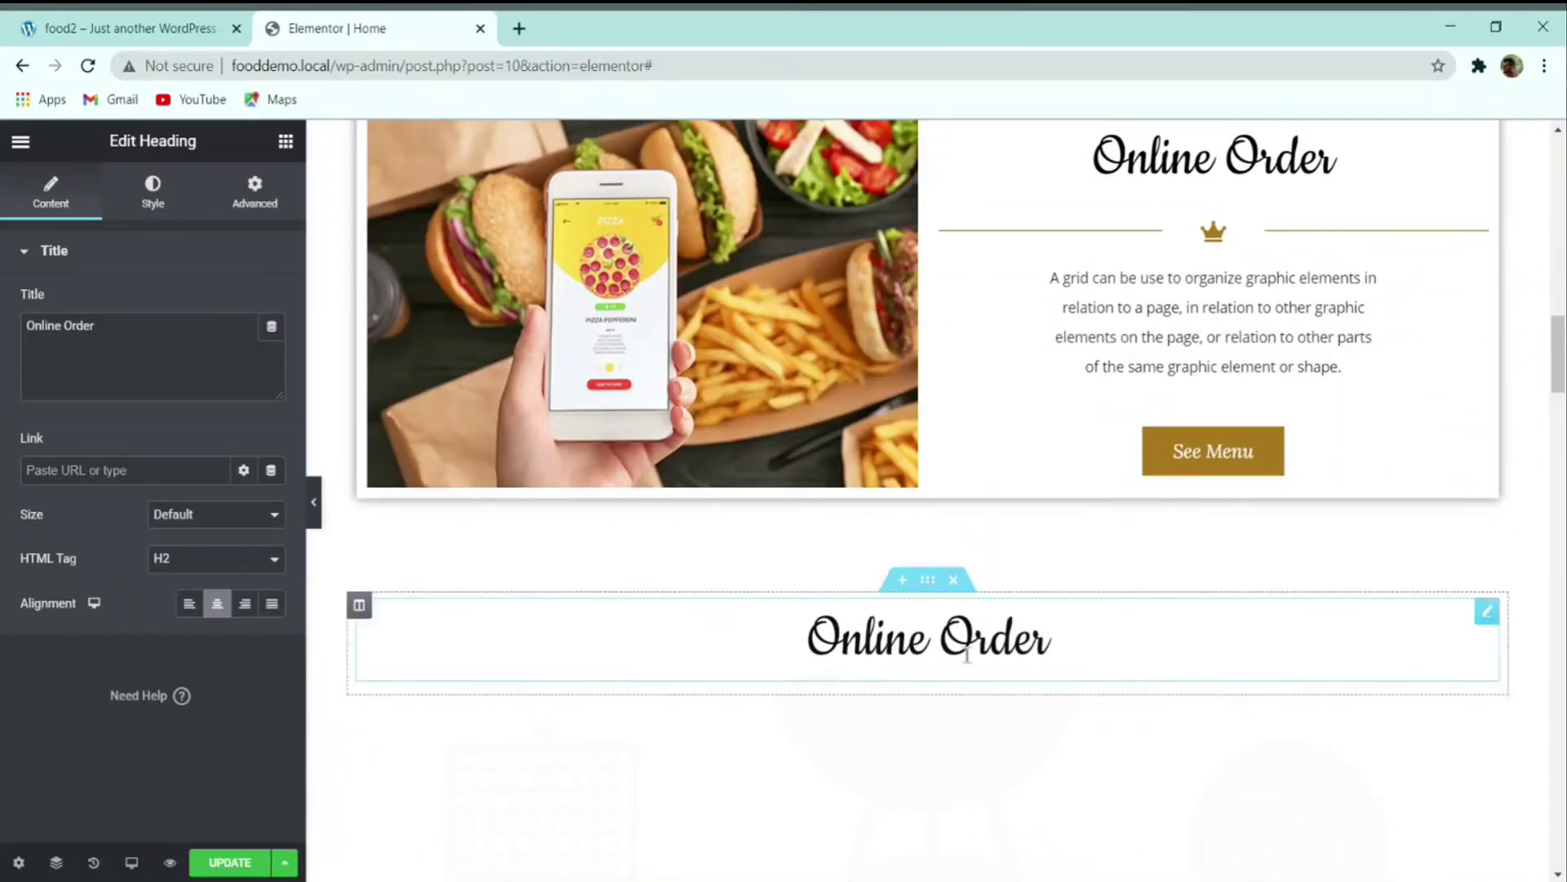
# Step: Duplicate the crown divider and place the copy below the copied heading
pyautogui.rightClick(1334, 232)
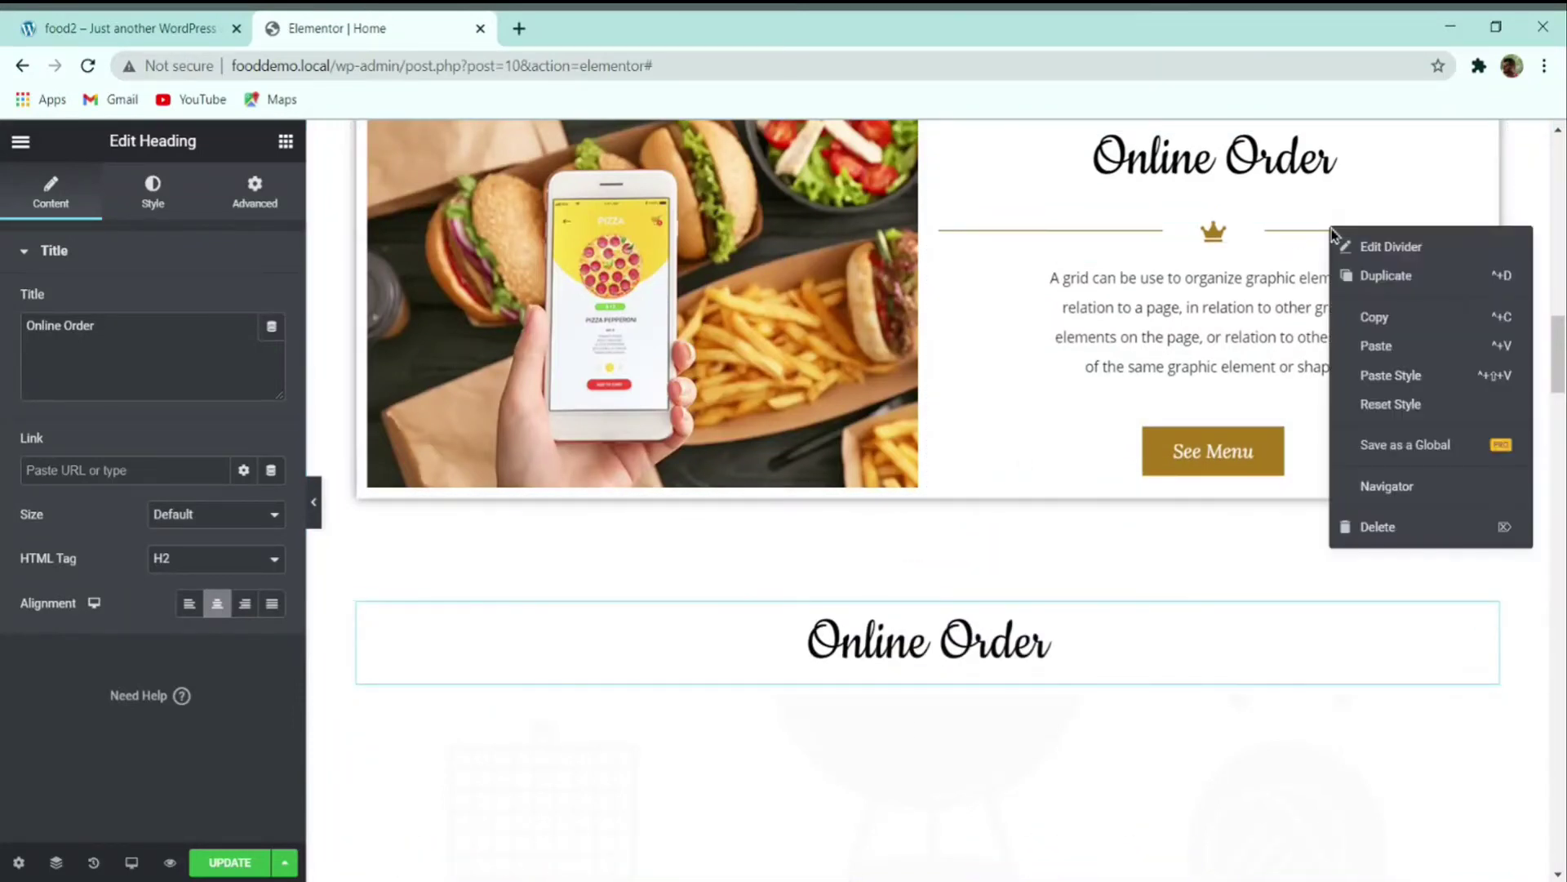
pyautogui.click(1343, 273)
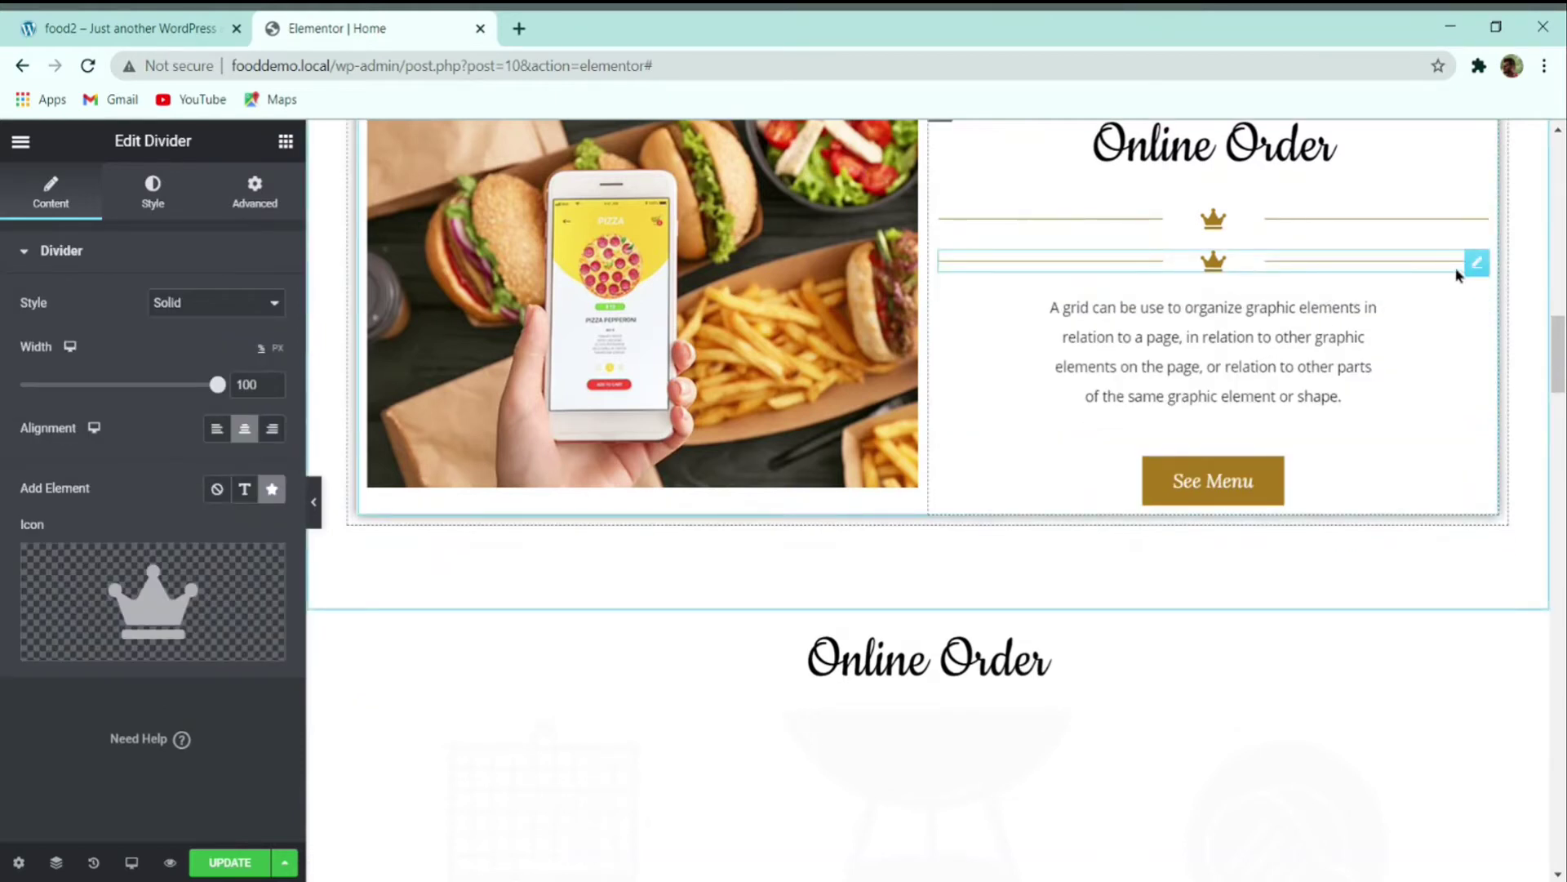
pyautogui.moveTo(1481, 265); pyautogui.dragTo(1036, 633)
pyautogui.click(979, 658)
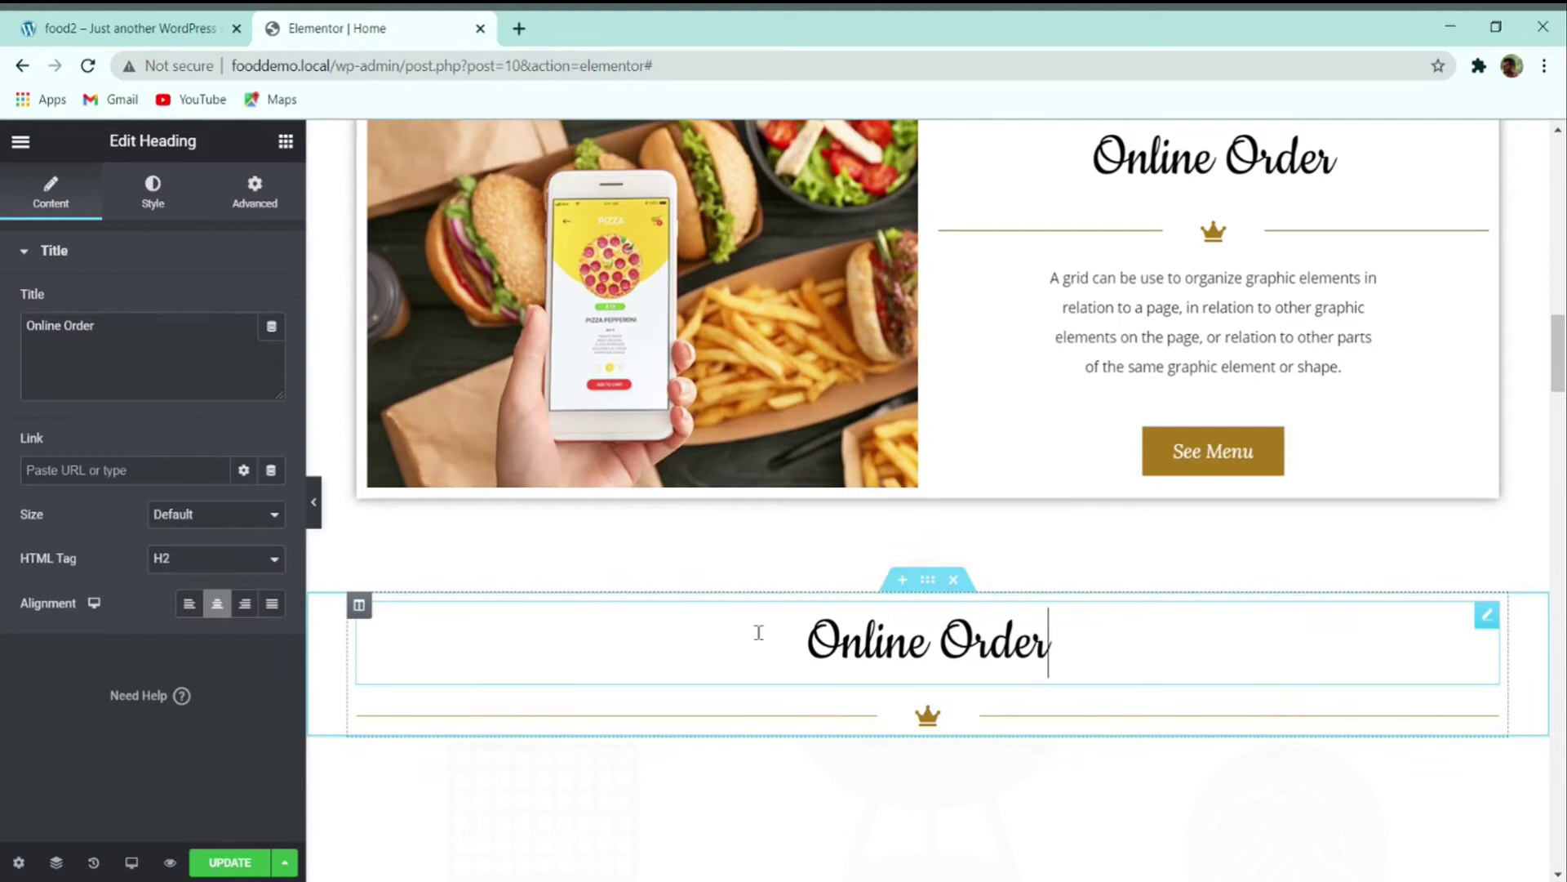
pyautogui.click(146, 22)
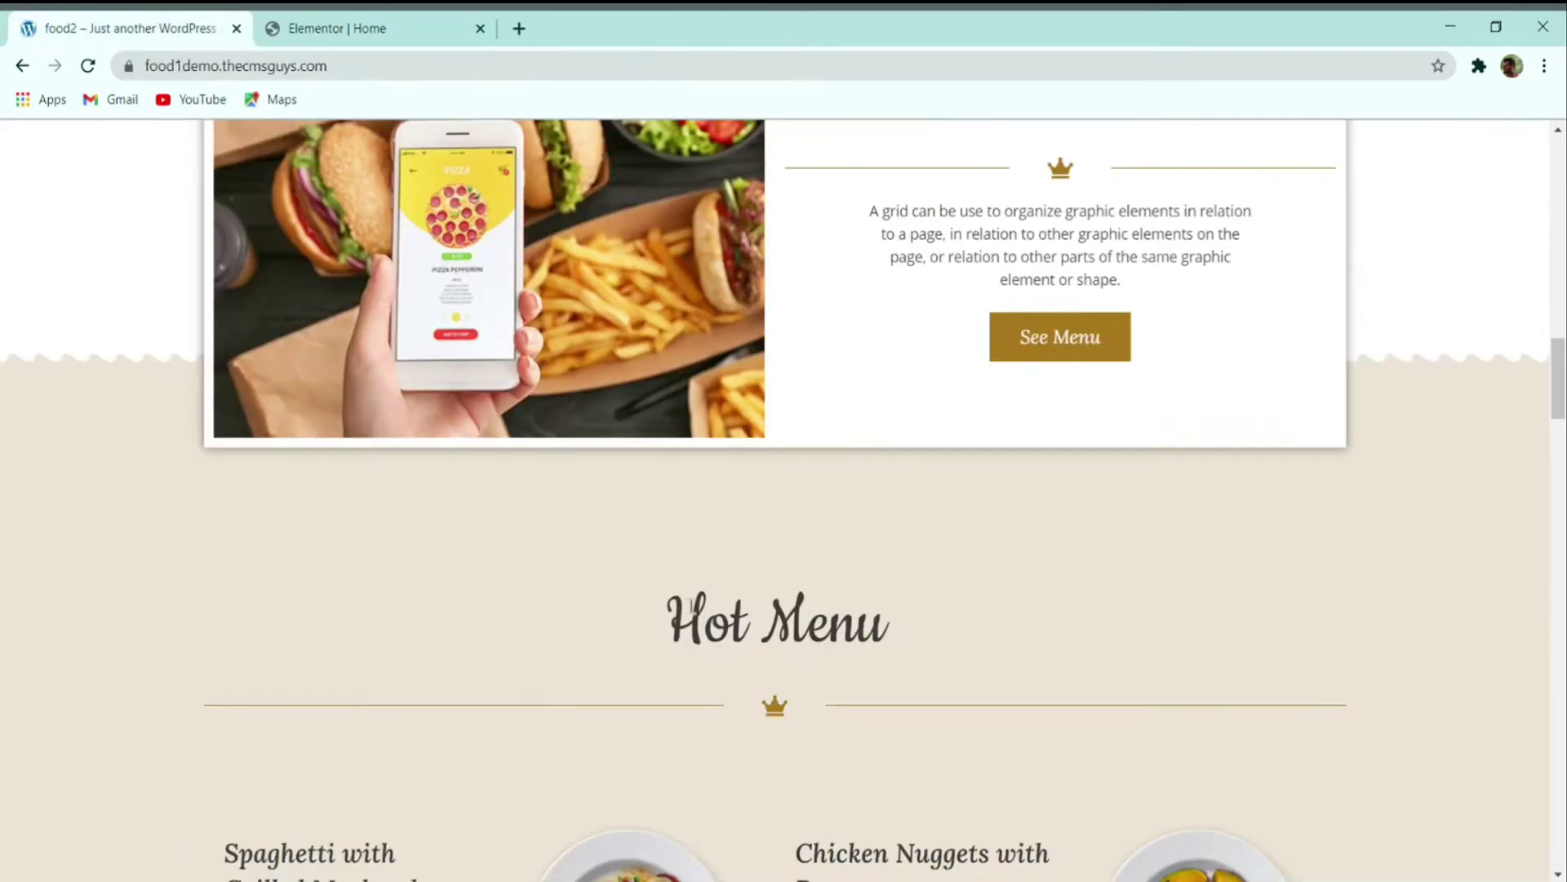
# Step: Replace the copied heading's title with 'Hot Menu' taken from the live site
pyautogui.tripleClick(692, 605)
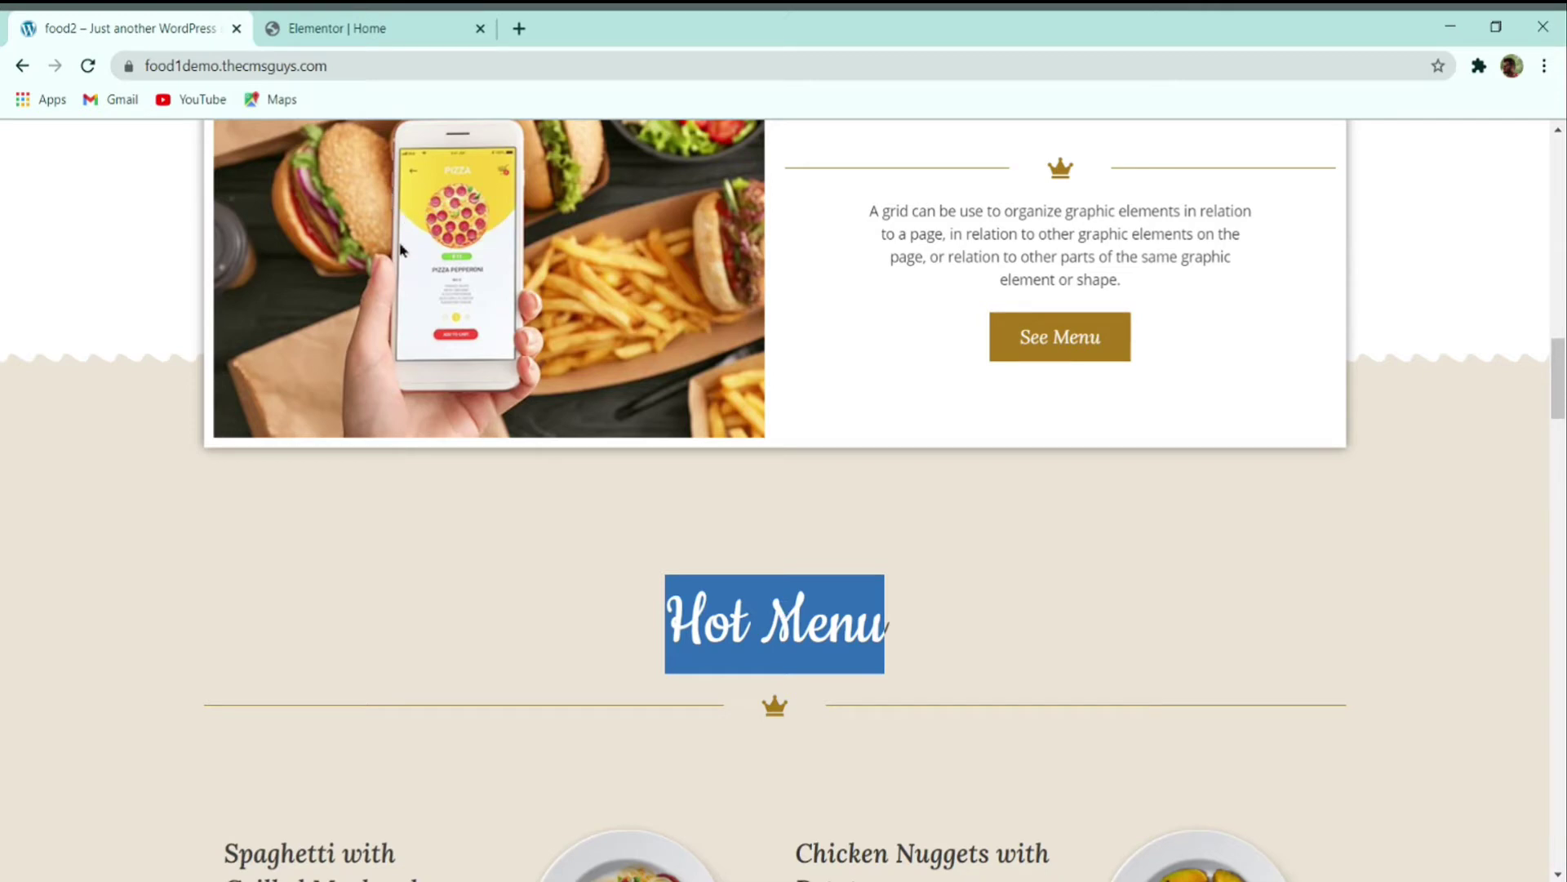
pyautogui.click(333, 28)
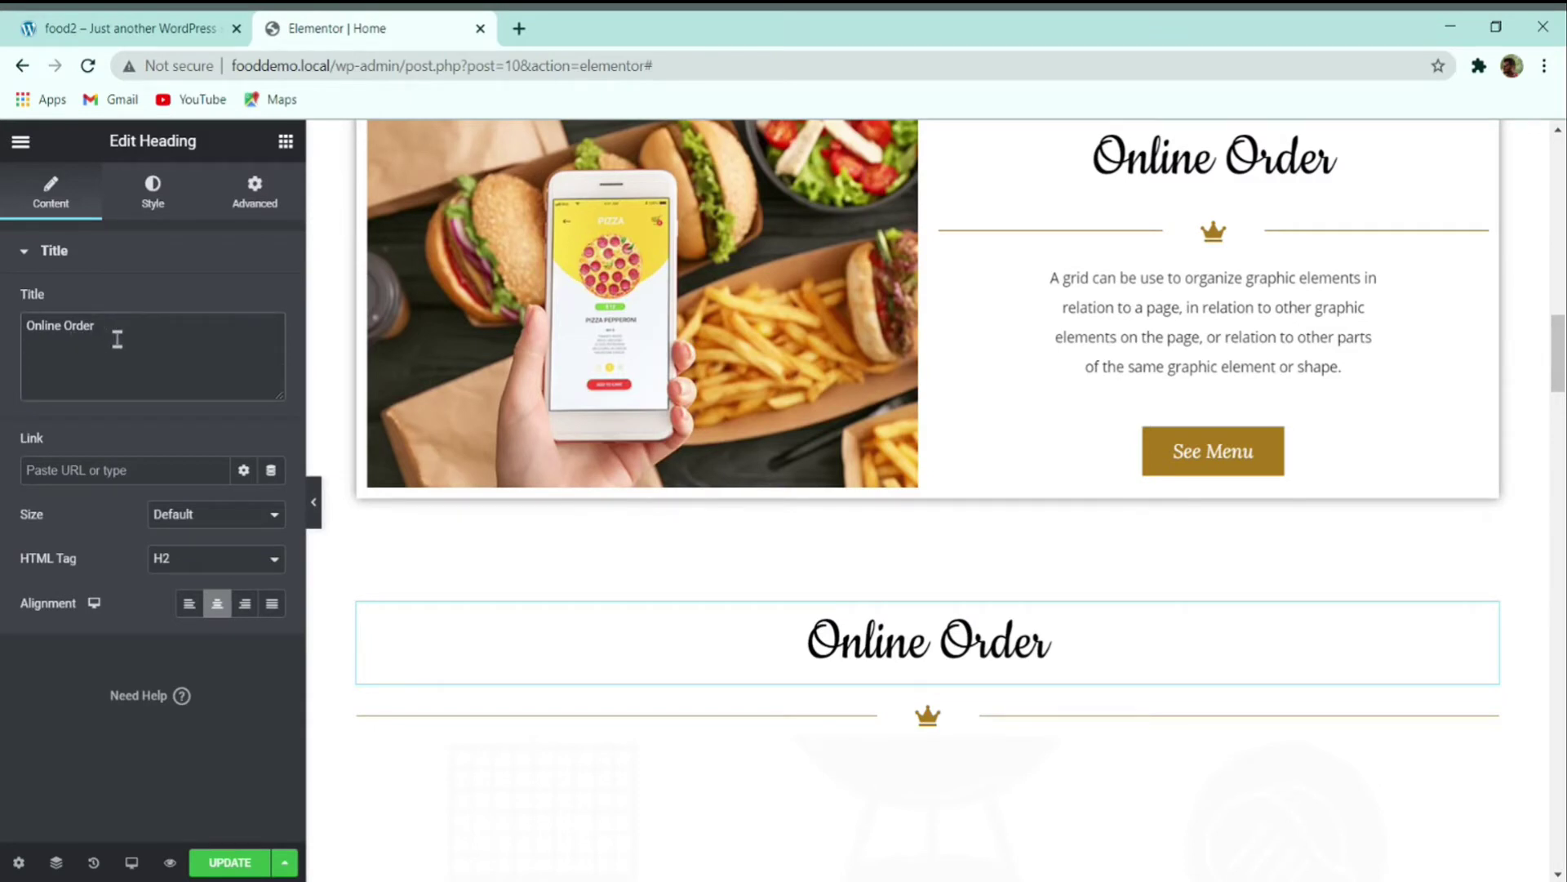
pyautogui.write('Hot Menu')
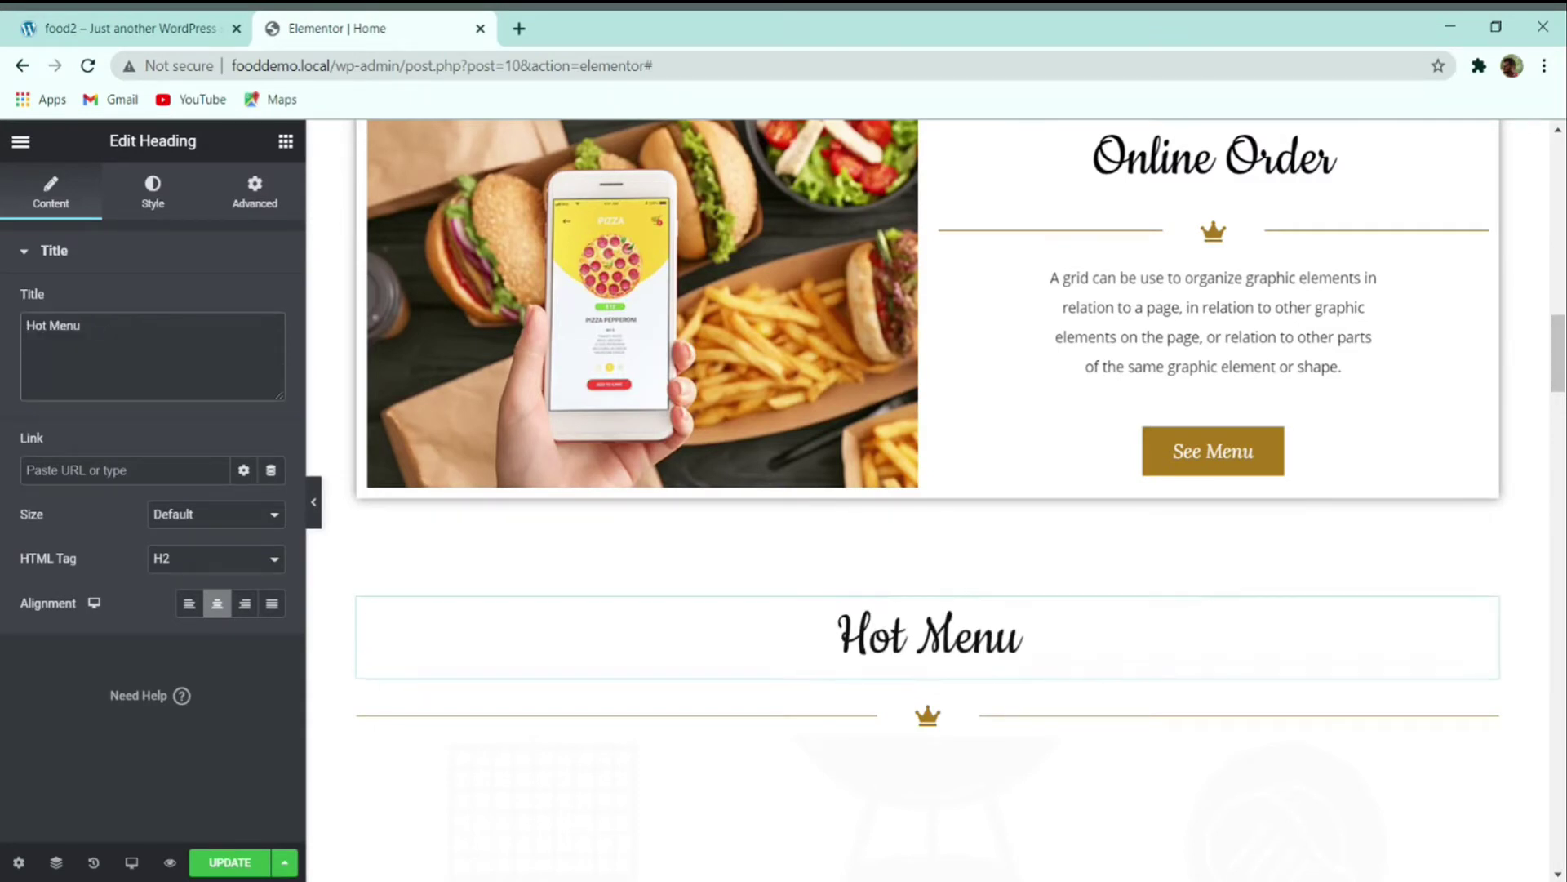
pyautogui.click(150, 23)
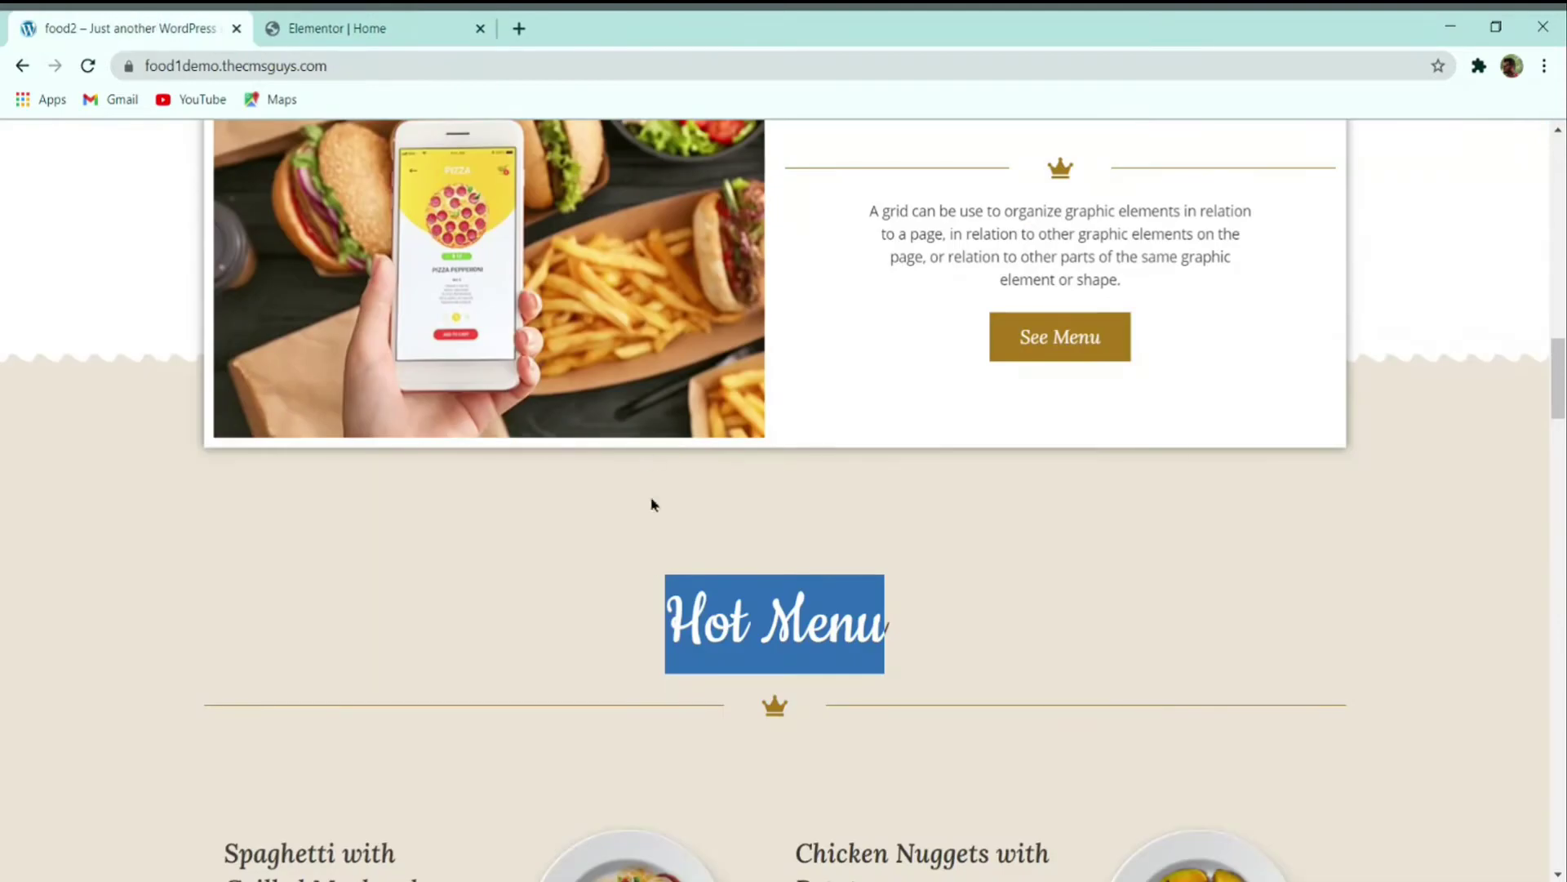
pyautogui.click(805, 625)
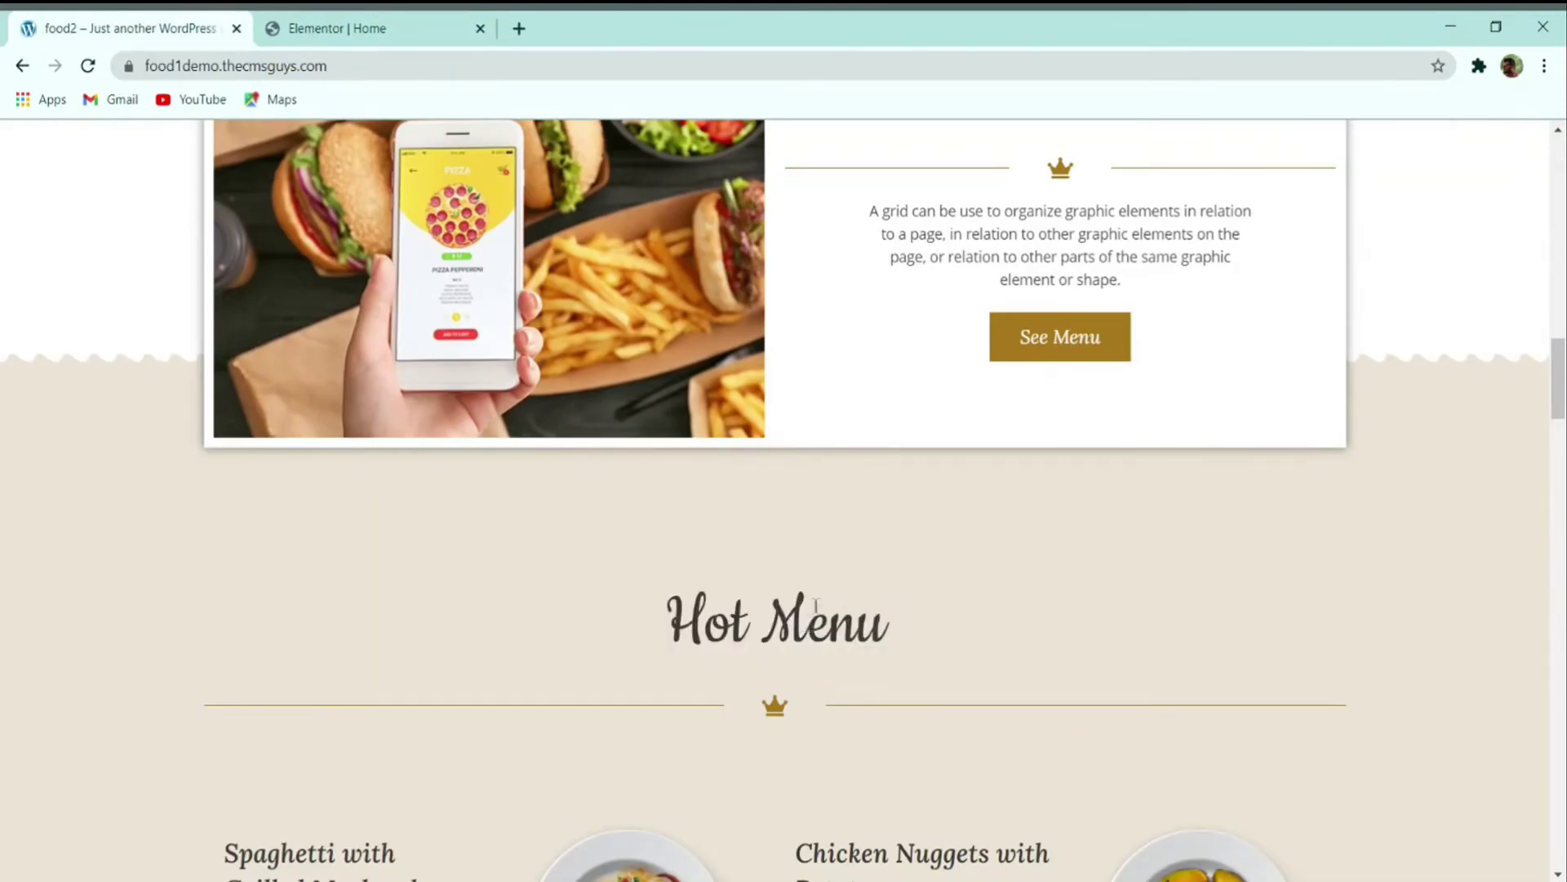
pyautogui.scroll(-4, 773, 714)
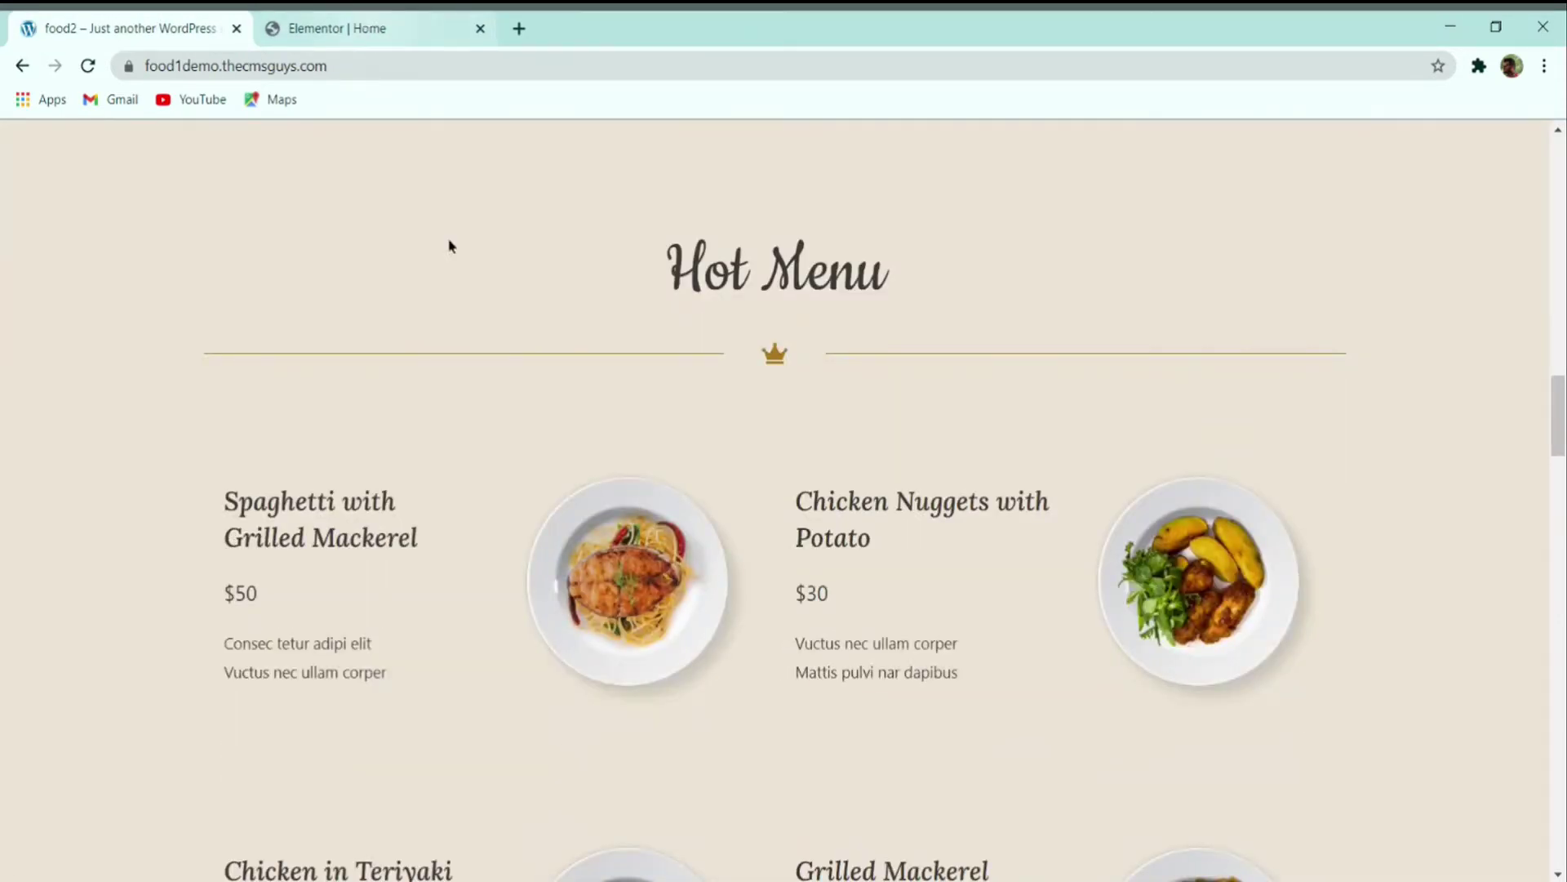
pyautogui.scroll(-10, 508, 339)
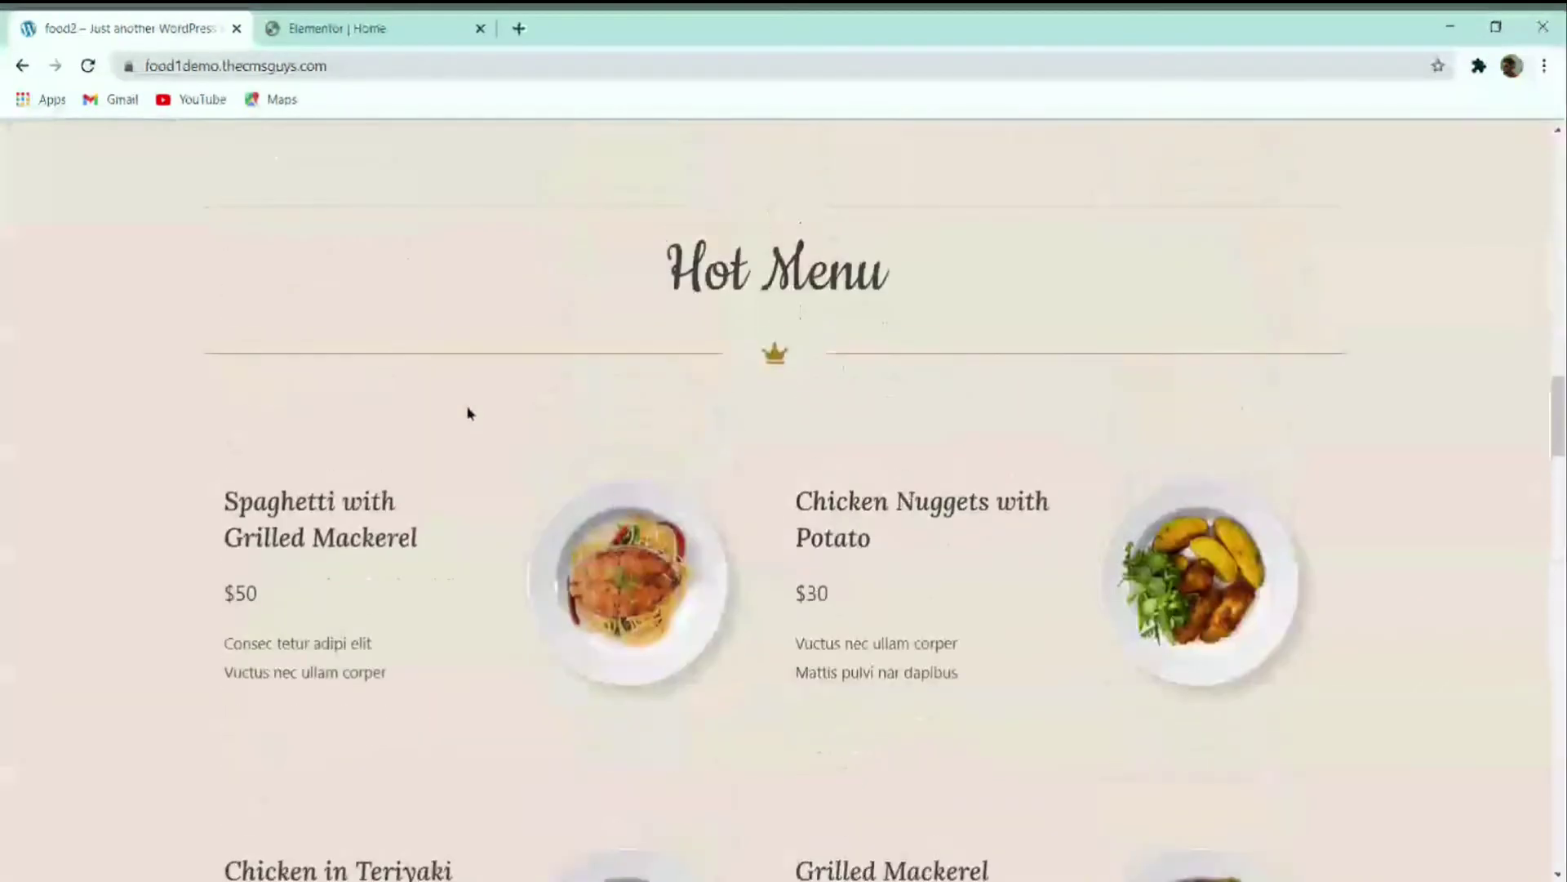
pyautogui.scroll(-12, 467, 412)
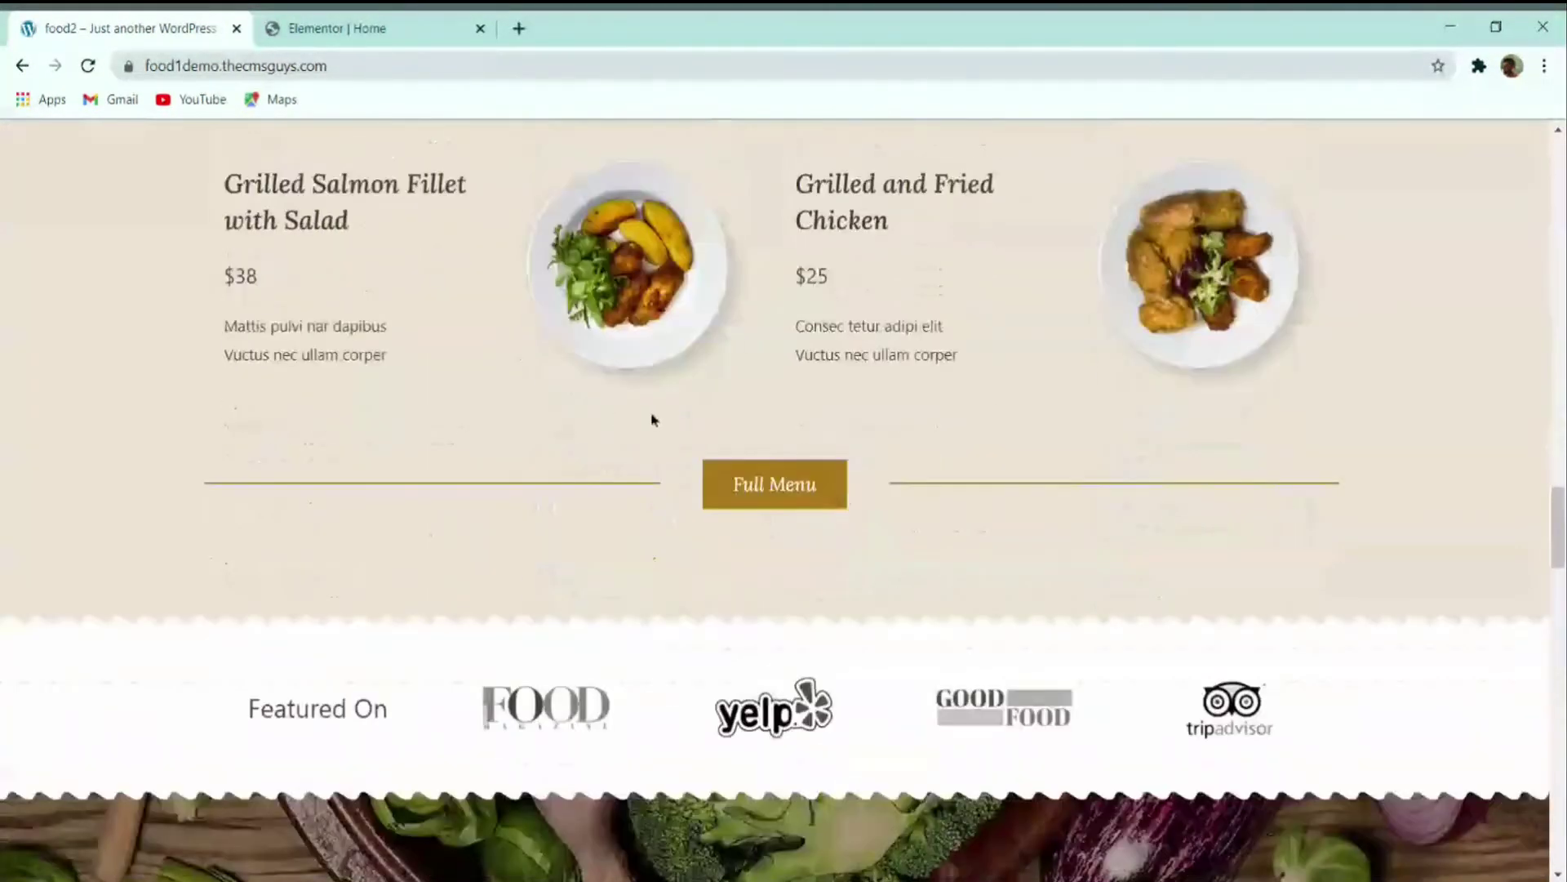
pyautogui.click(408, 29)
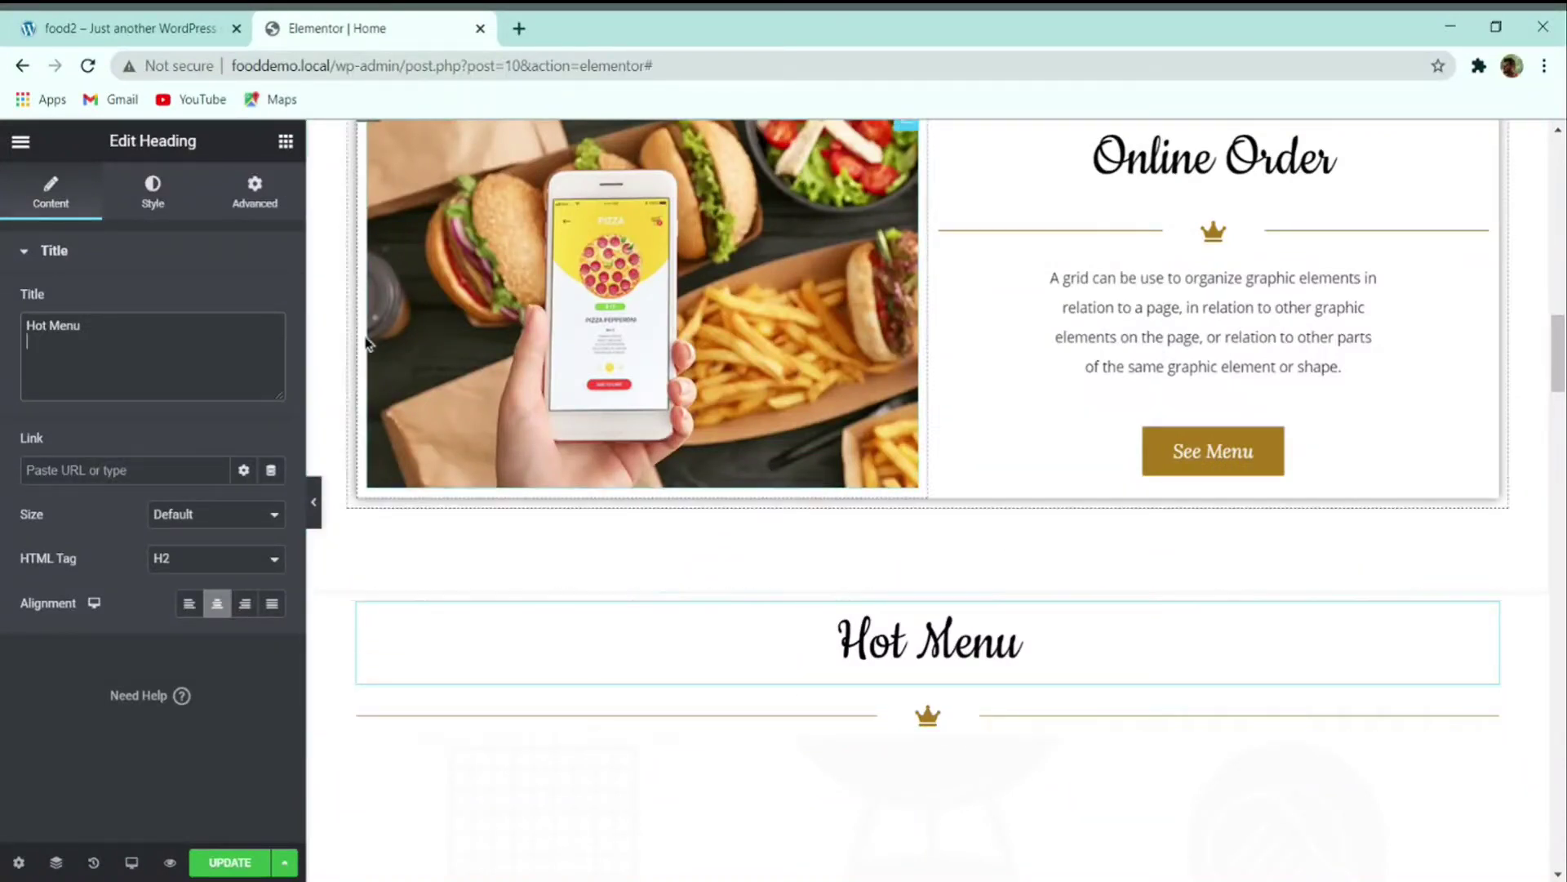
# Step: Add a two-column inner section under the Hot Menu divider
pyautogui.click(285, 144)
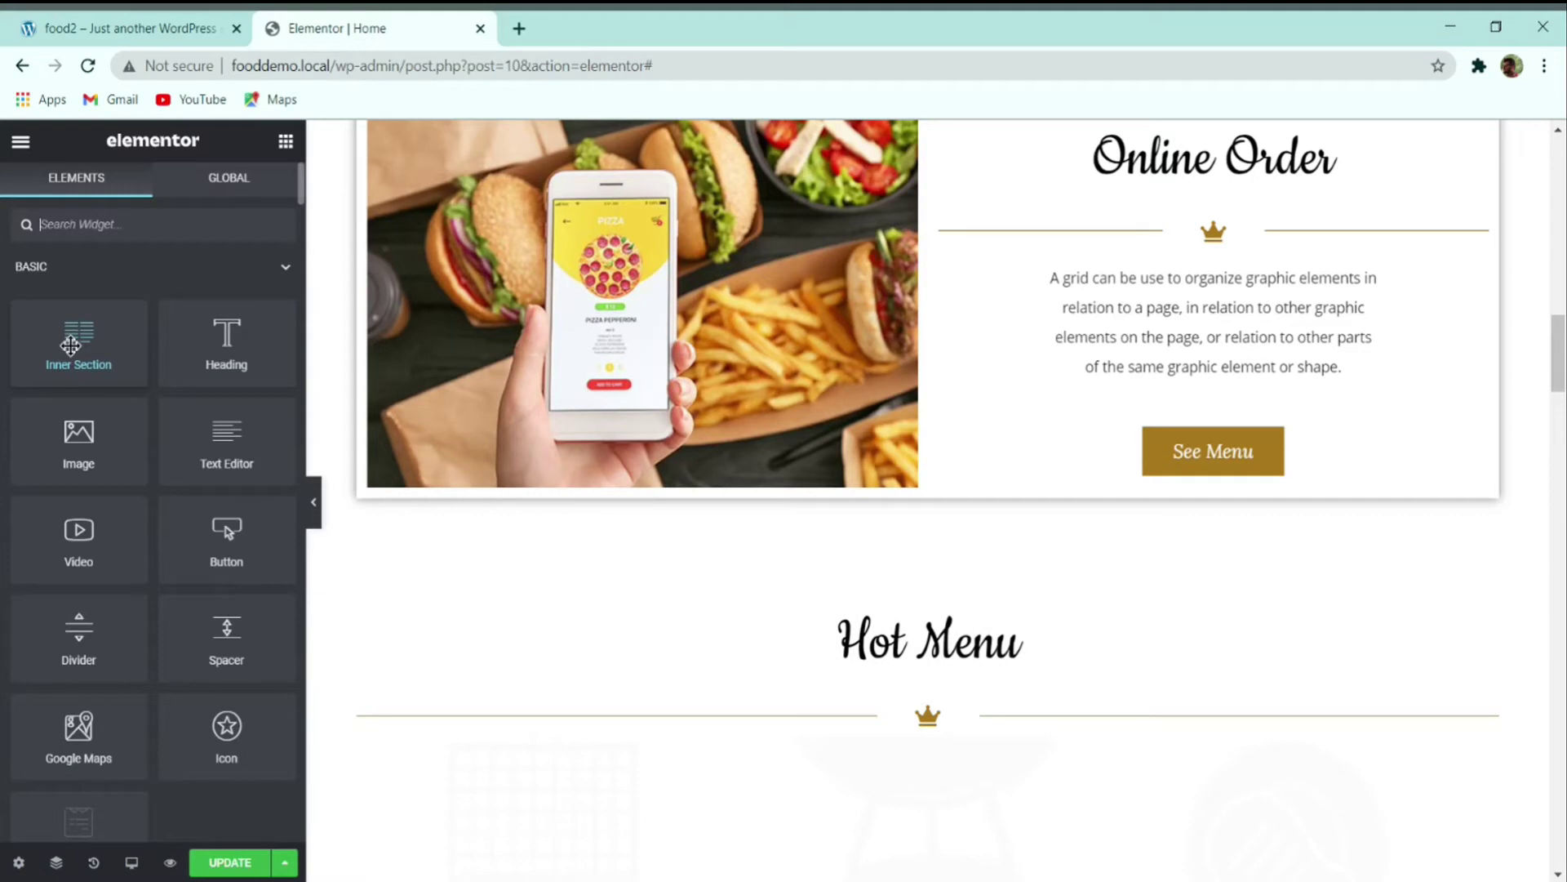
pyautogui.moveTo(71, 346); pyautogui.dragTo(704, 703)
pyautogui.scroll(-9, 980, 595)
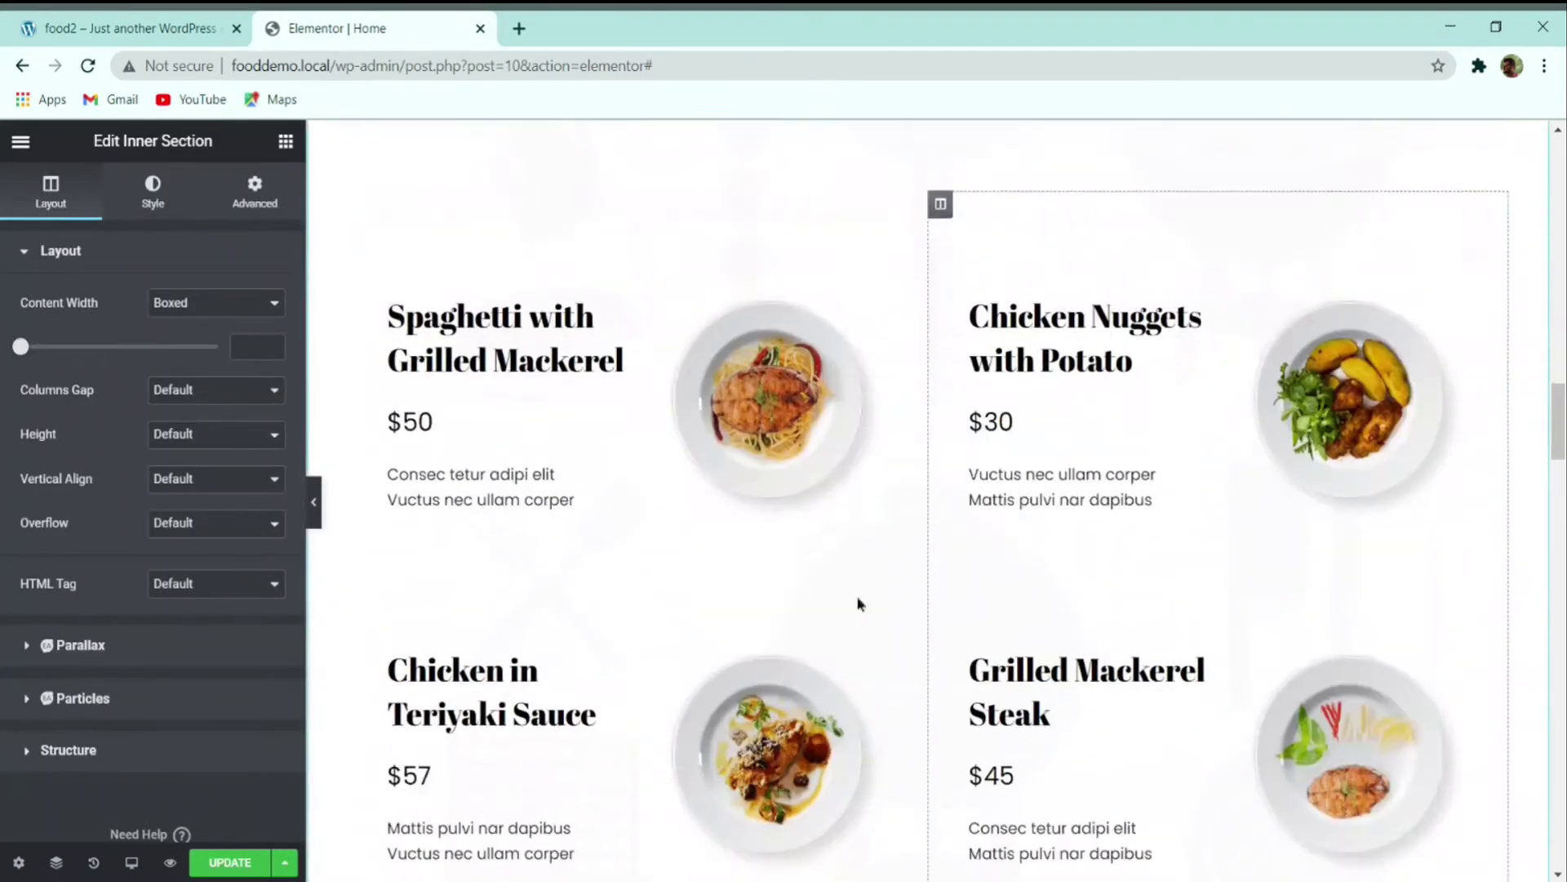
pyautogui.scroll(4, 422, 487)
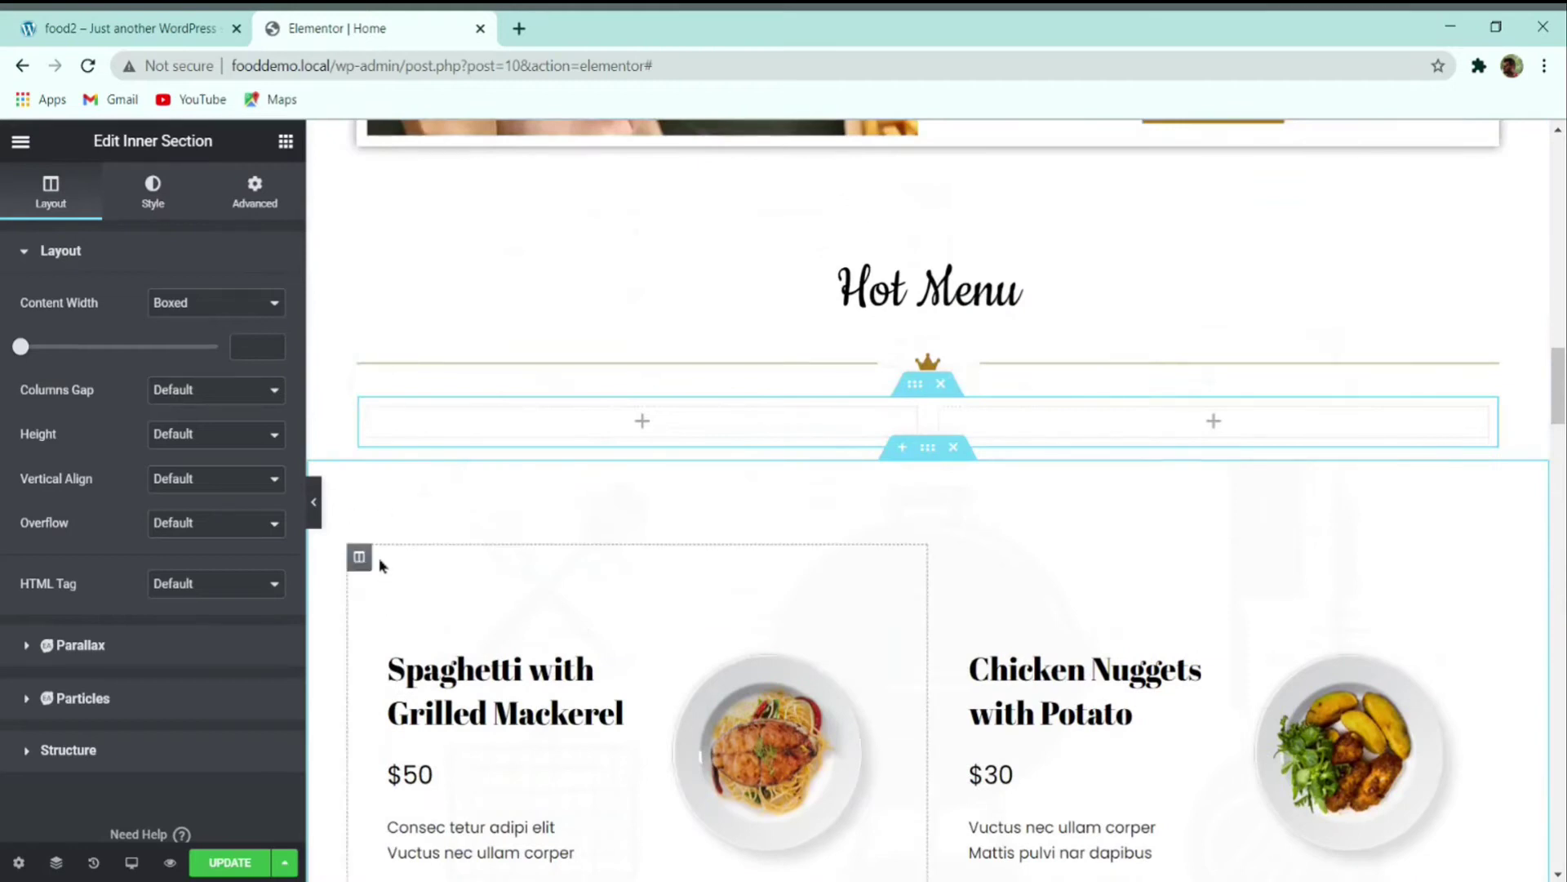
# Step: Paste a copy of the Spaghetti column into the inner section and delete the left column
pyautogui.rightClick(367, 565)
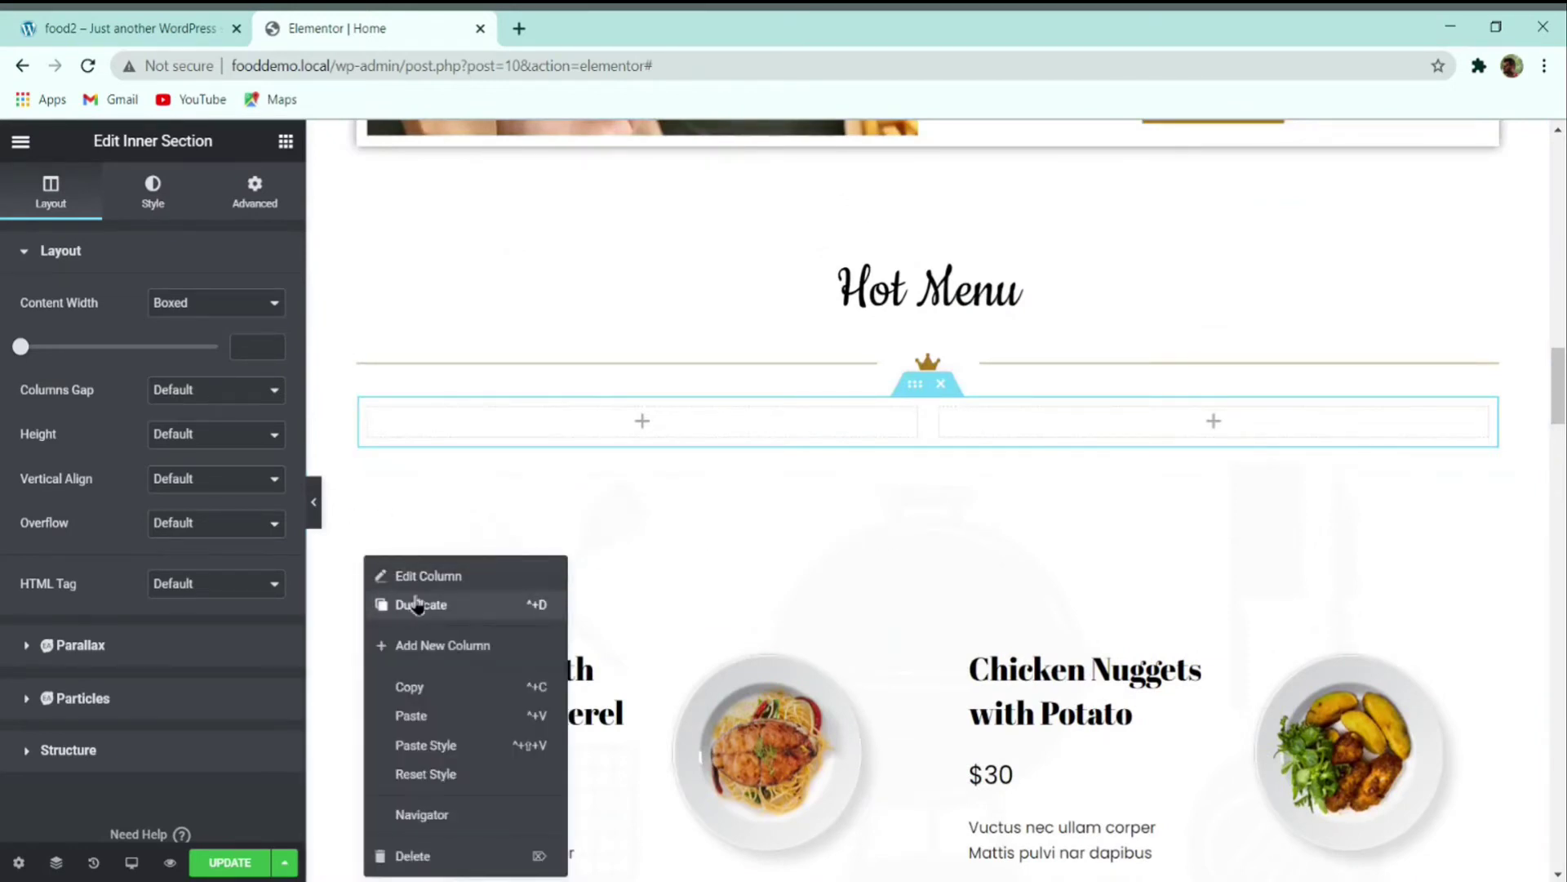
pyautogui.click(438, 686)
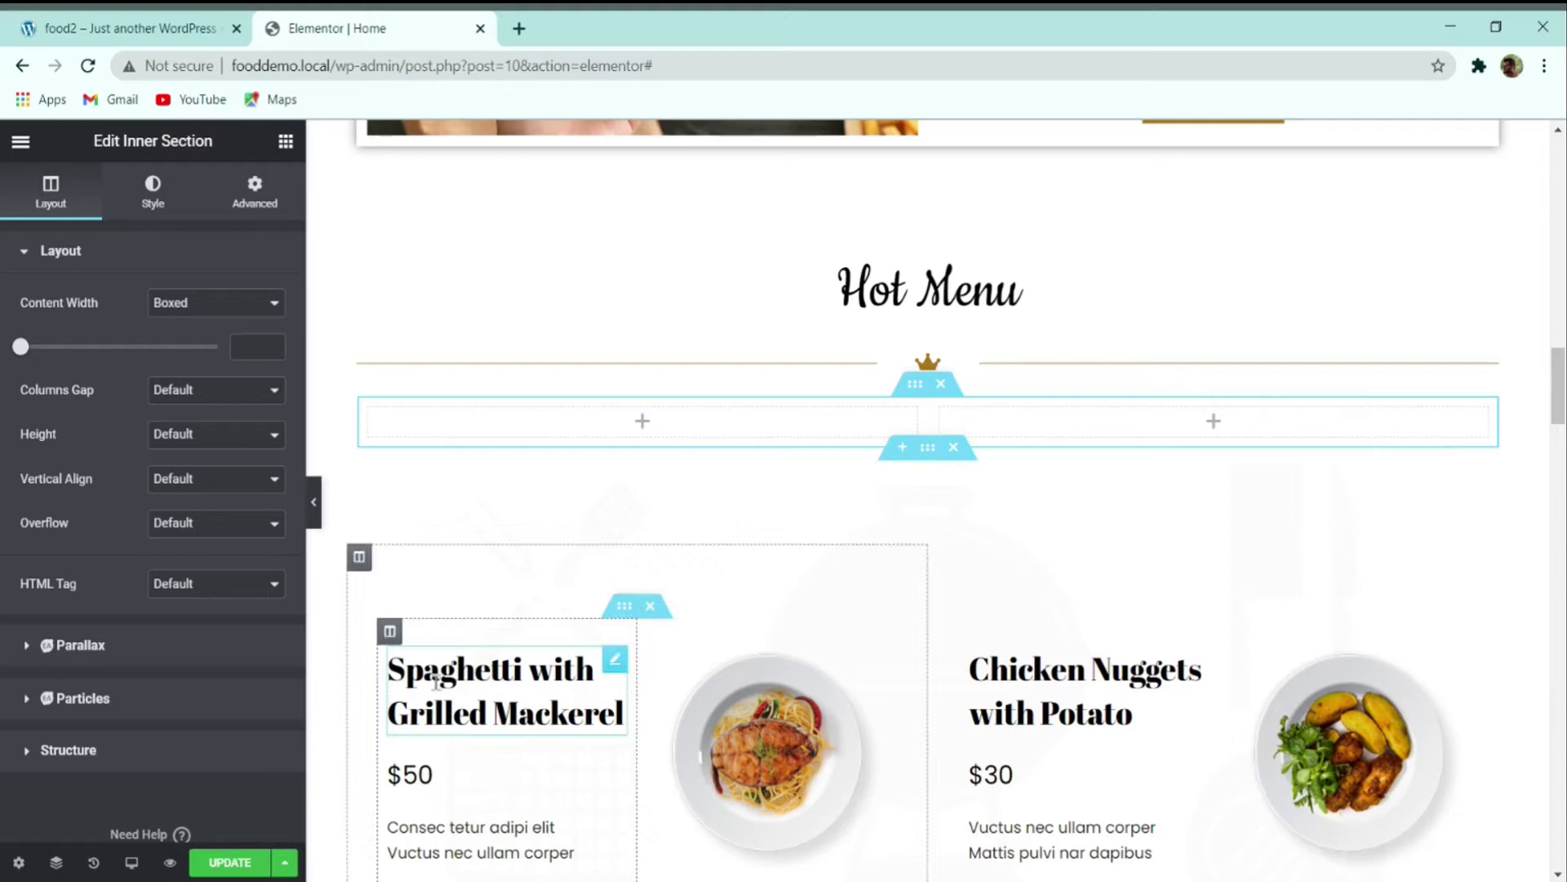
pyautogui.rightClick(375, 424)
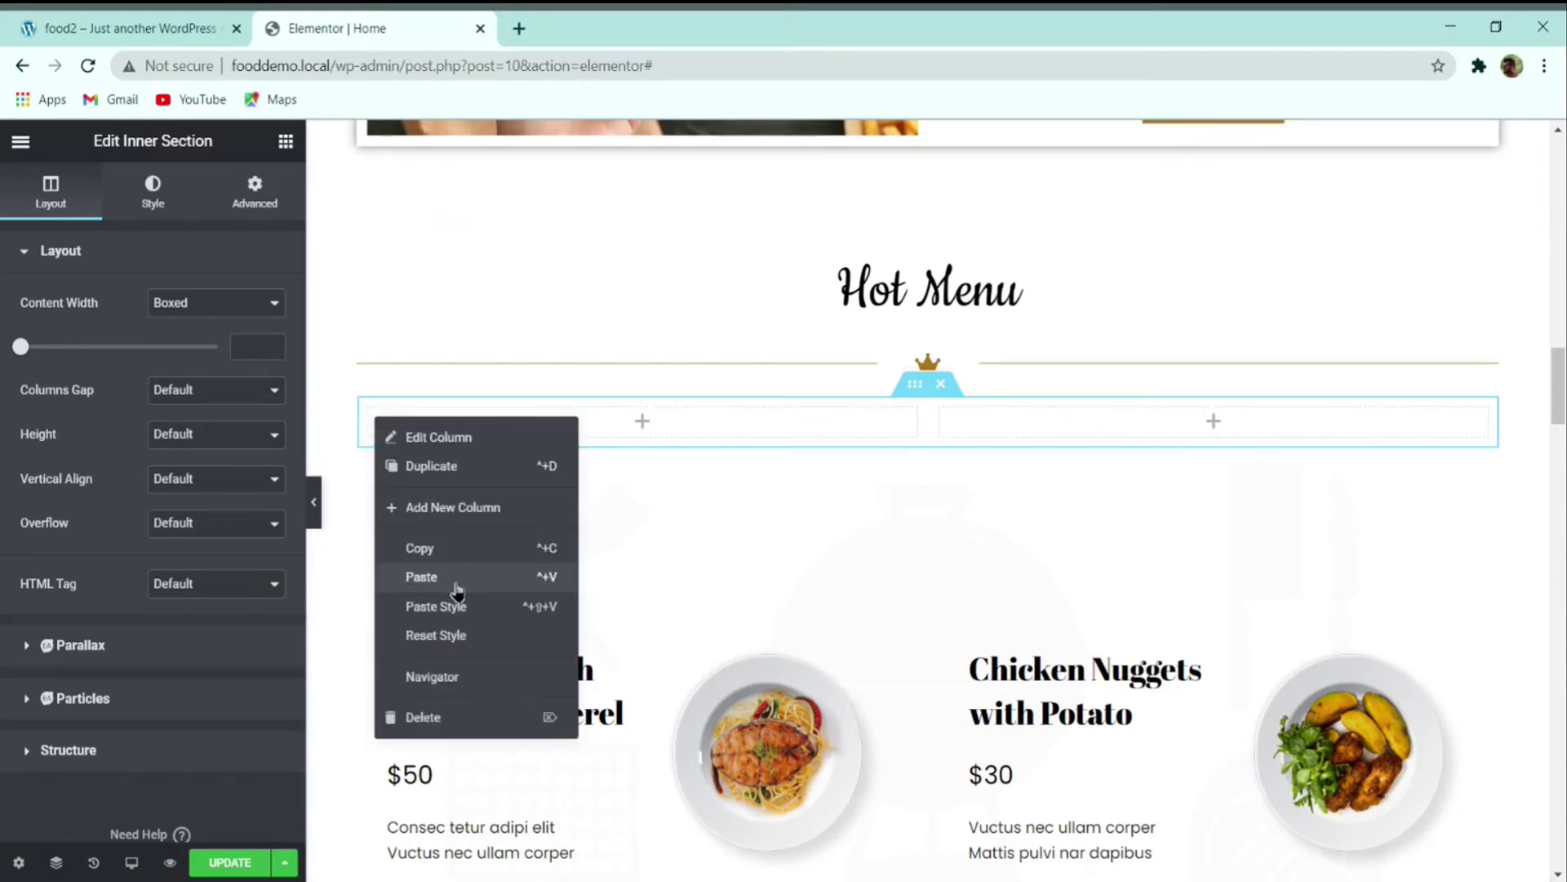
pyautogui.click(457, 578)
pyautogui.scroll(-10, 767, 457)
pyautogui.scroll(10, 814, 448)
pyautogui.rightClick(510, 492)
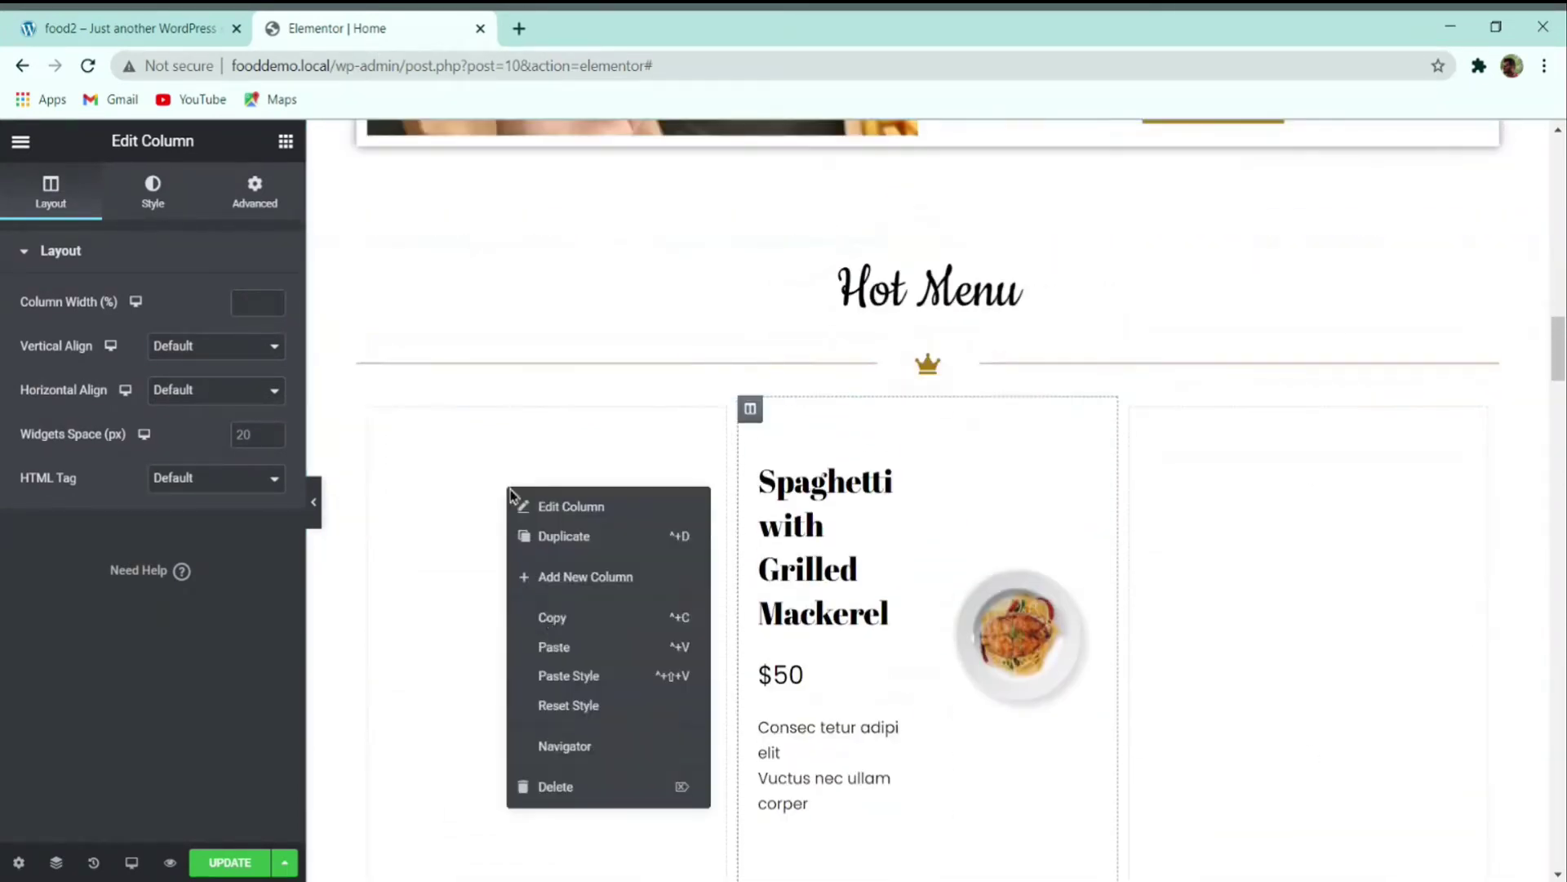
pyautogui.click(555, 787)
pyautogui.scroll(-10, 949, 529)
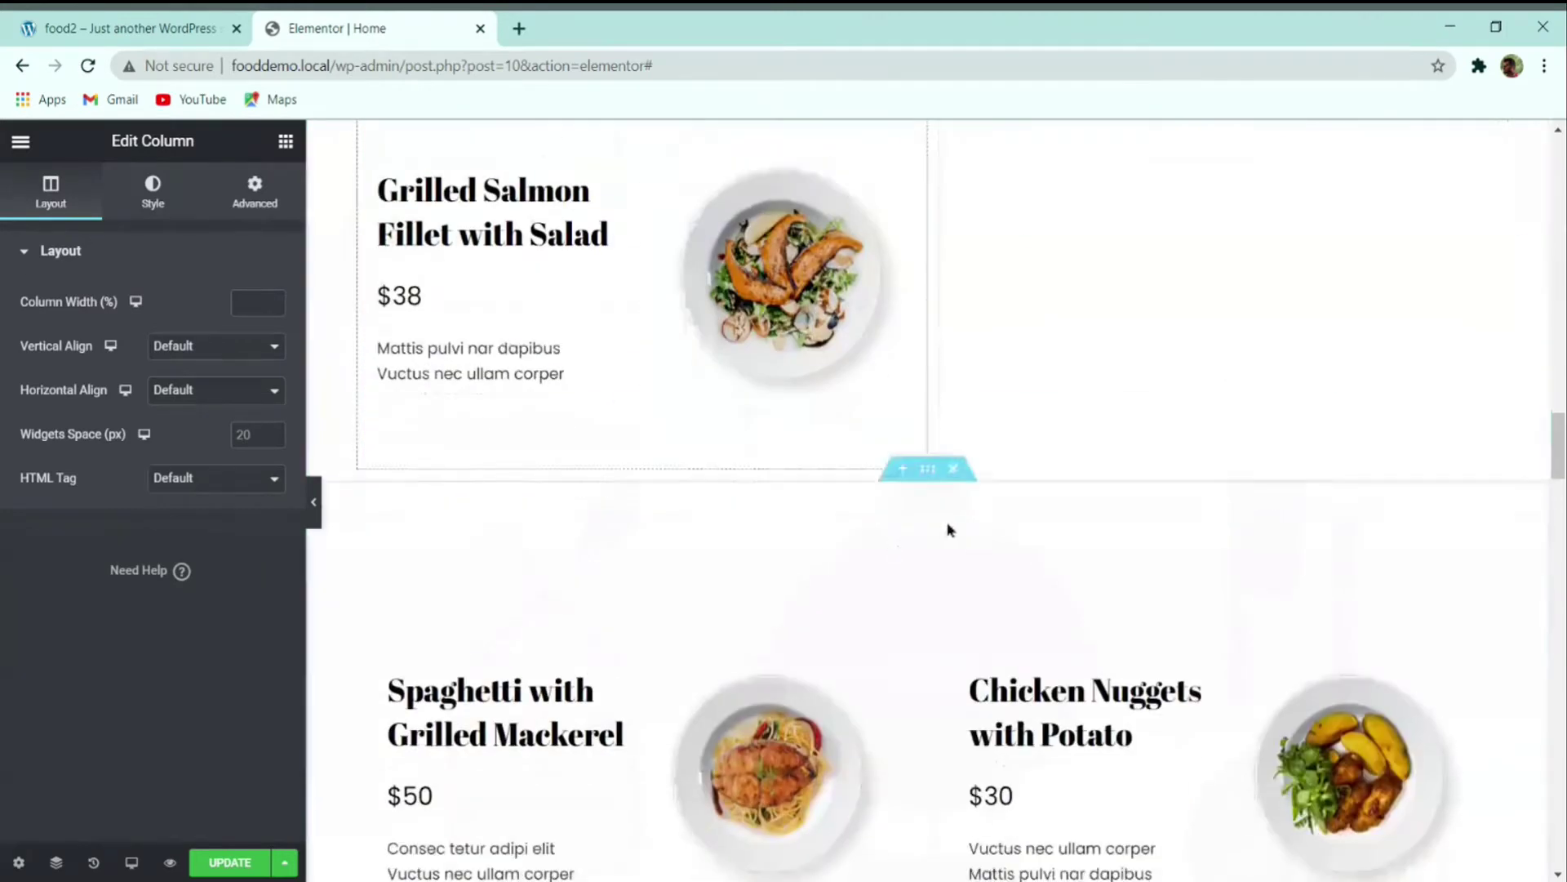
pyautogui.scroll(10, 950, 529)
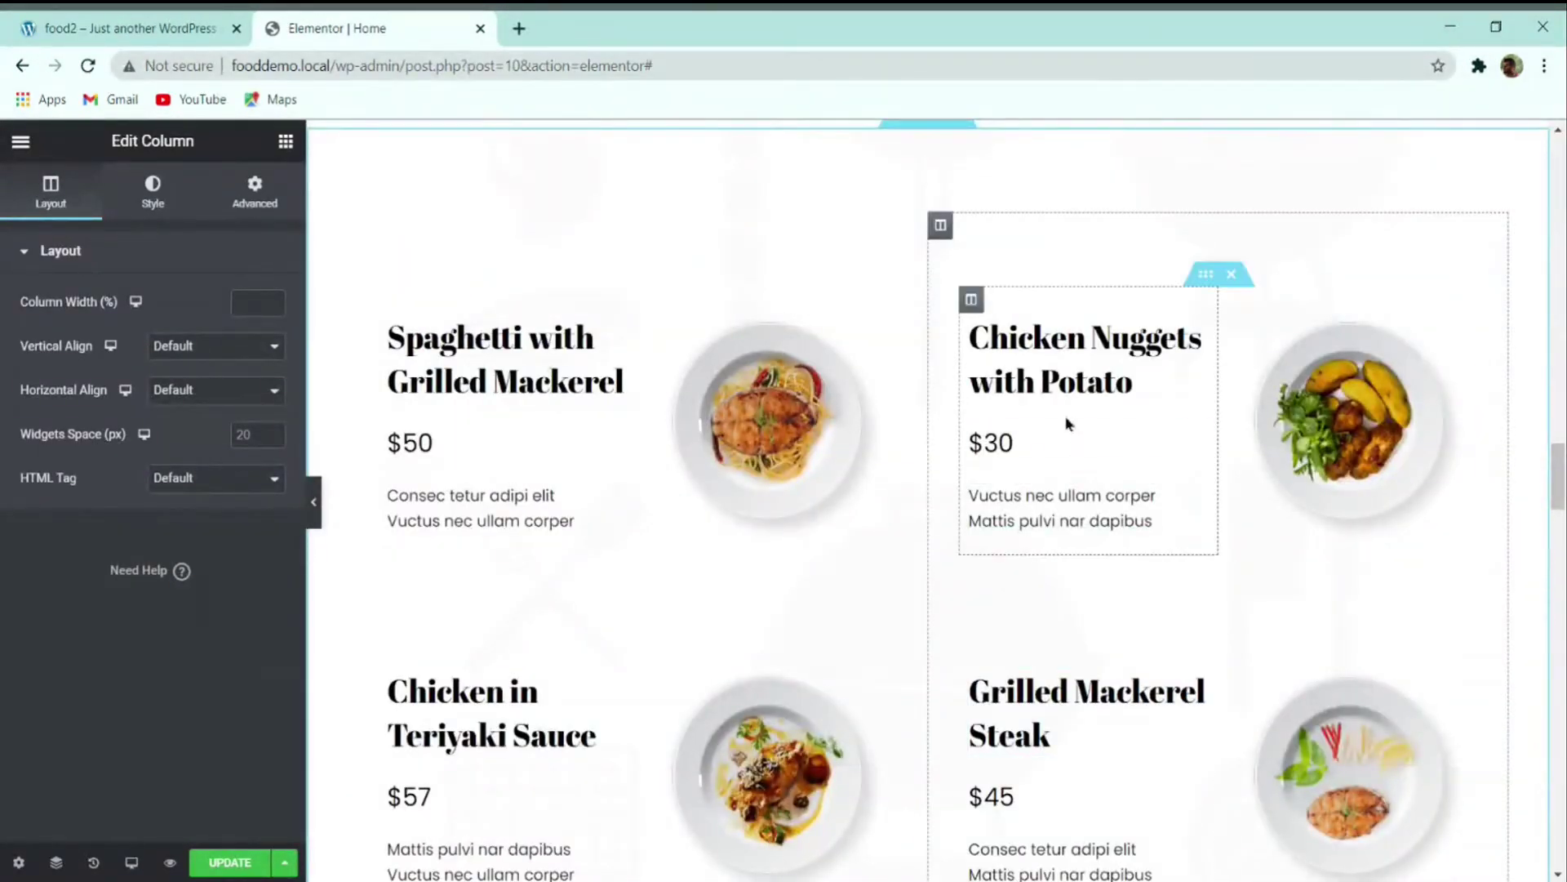
# Step: Copy the Chicken Nuggets column and paste it into the empty column
pyautogui.rightClick(939, 245)
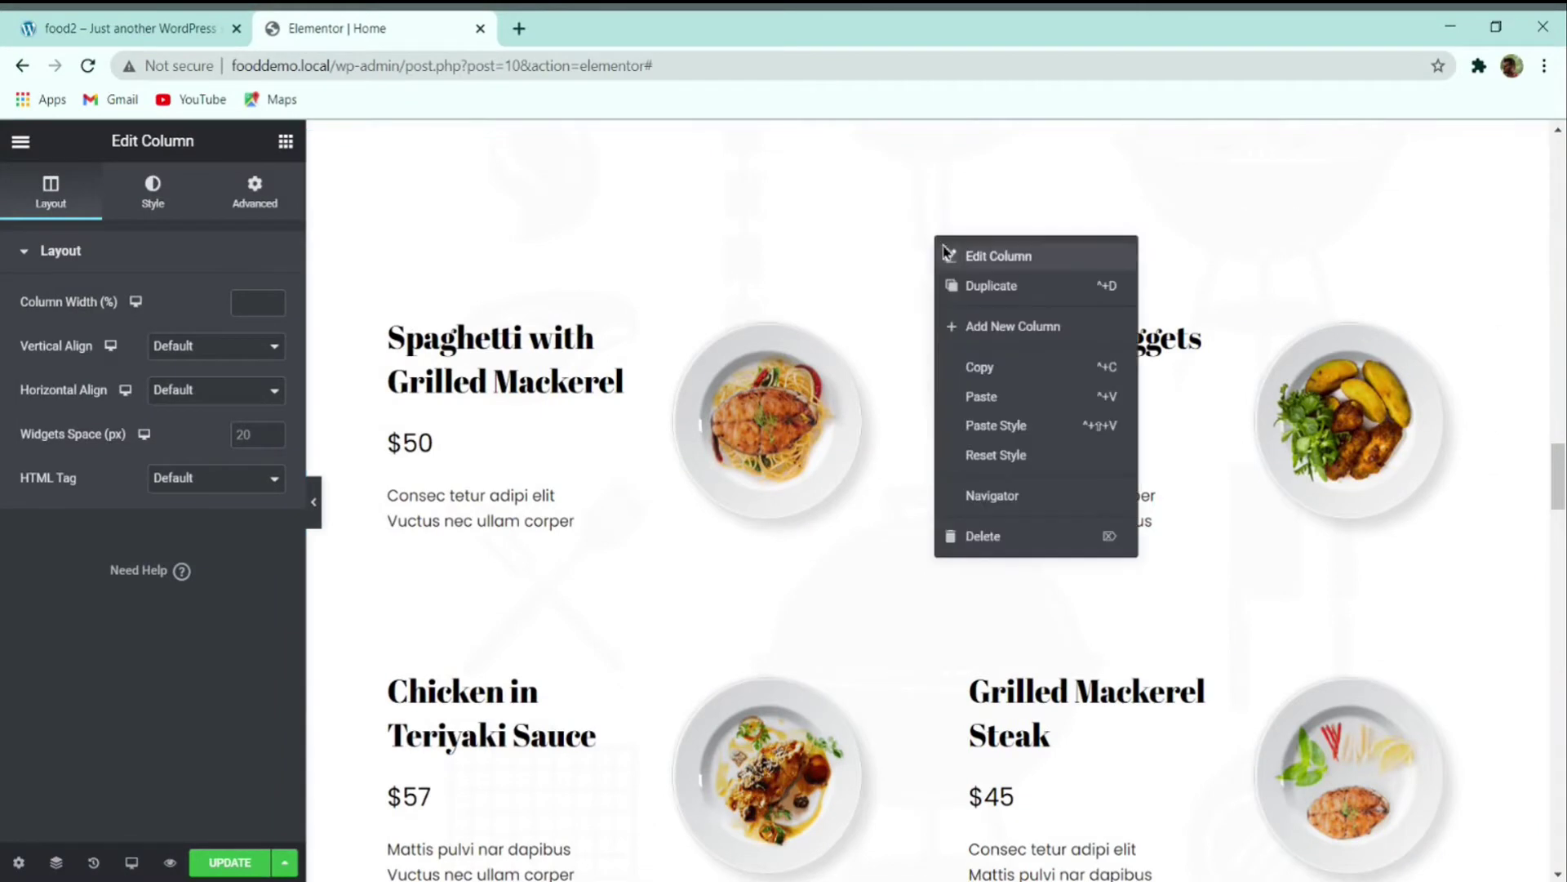
pyautogui.click(1030, 367)
pyautogui.scroll(-5, 980, 520)
pyautogui.scroll(4, 1004, 490)
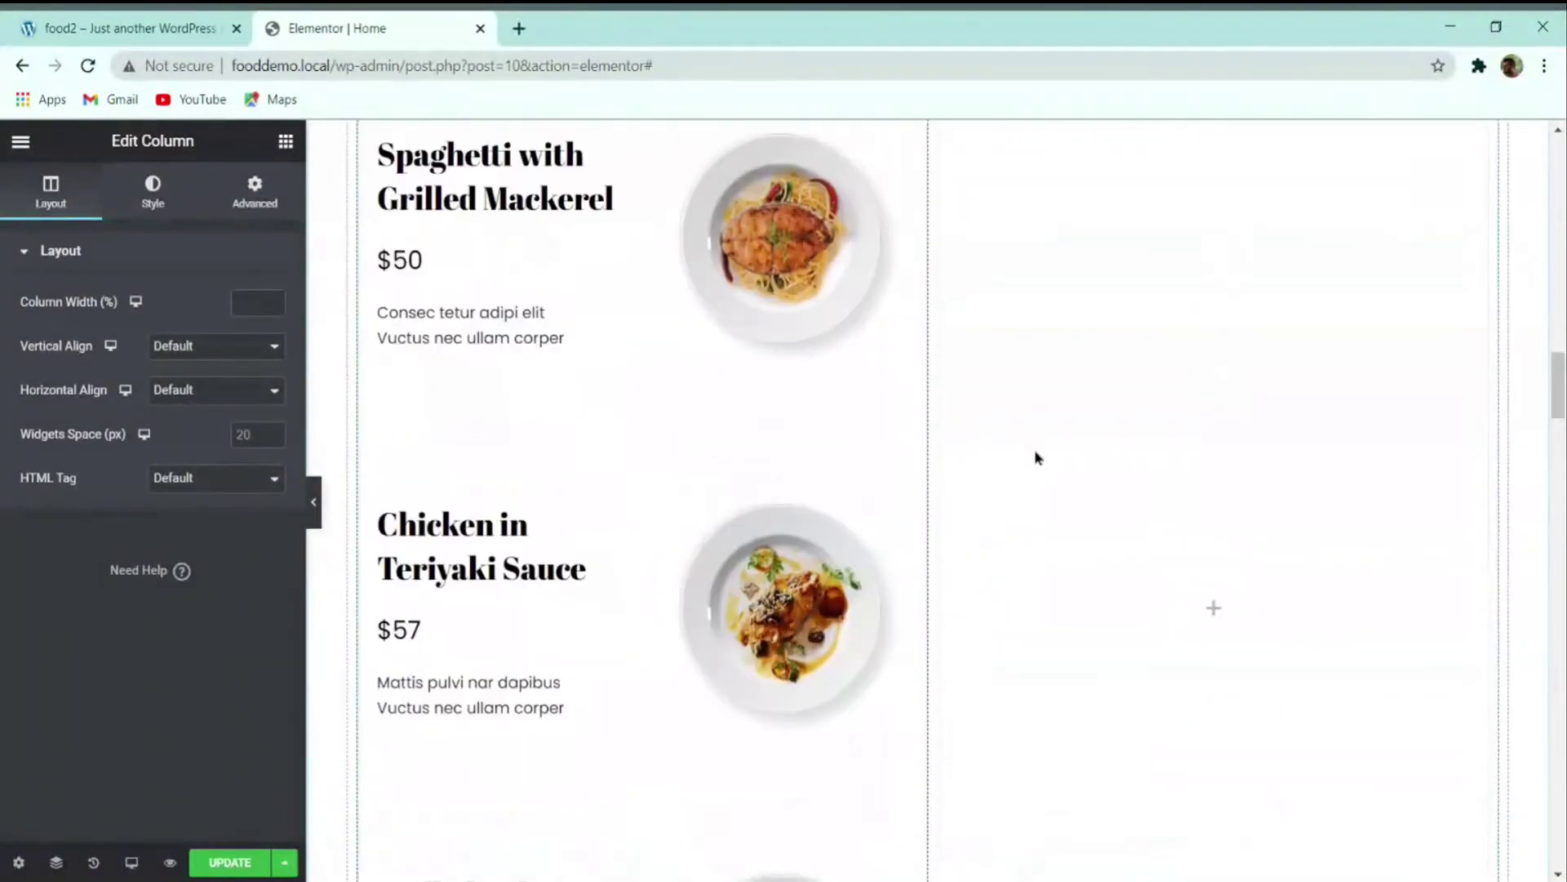
pyautogui.scroll(4, 1059, 479)
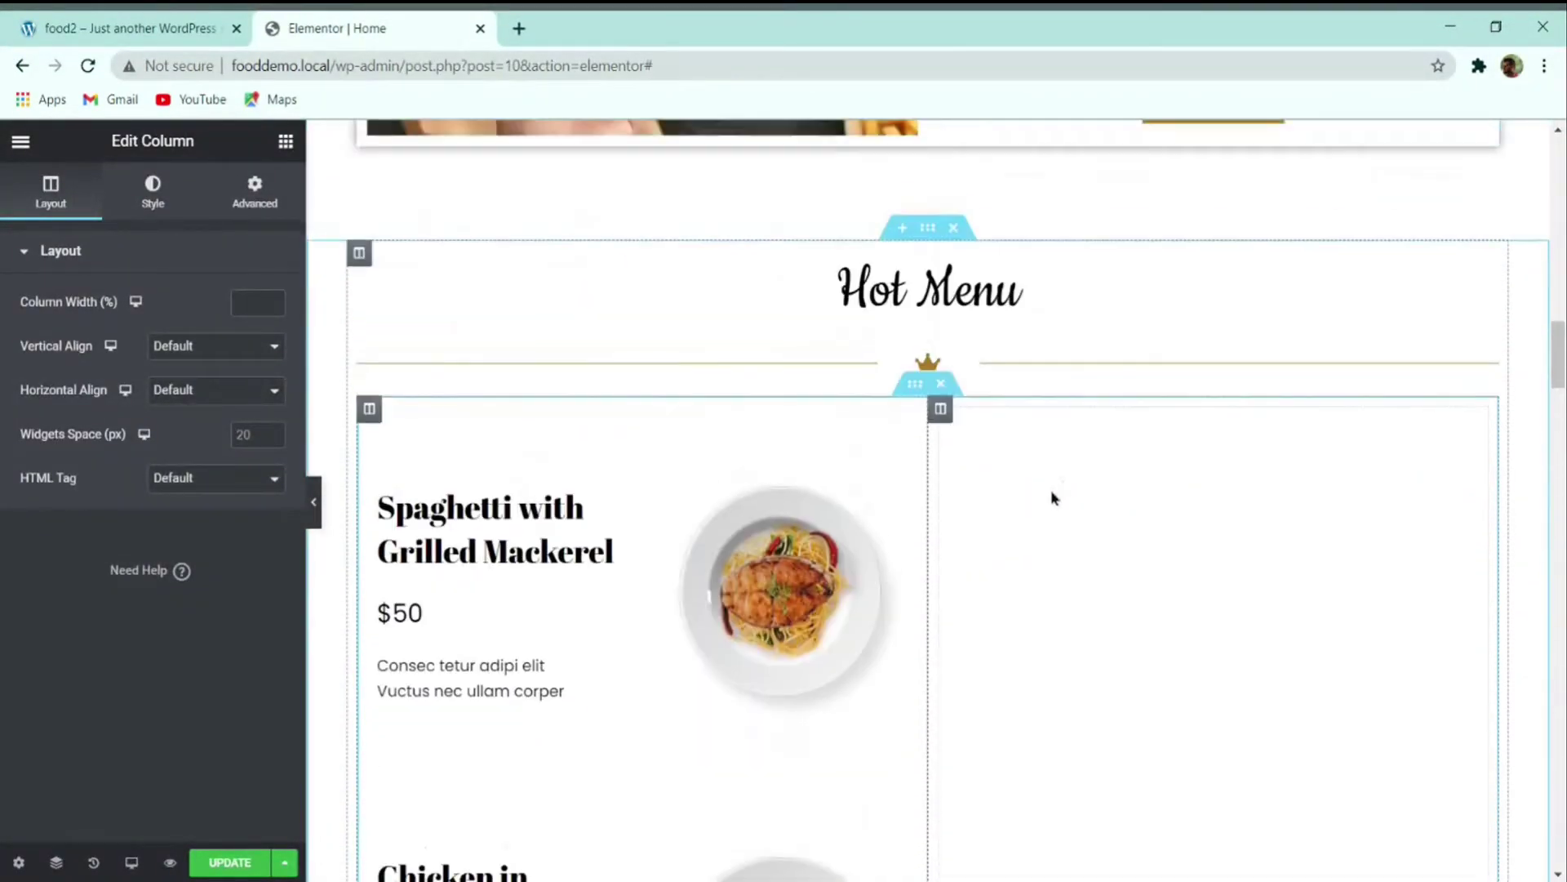
pyautogui.rightClick(1099, 482)
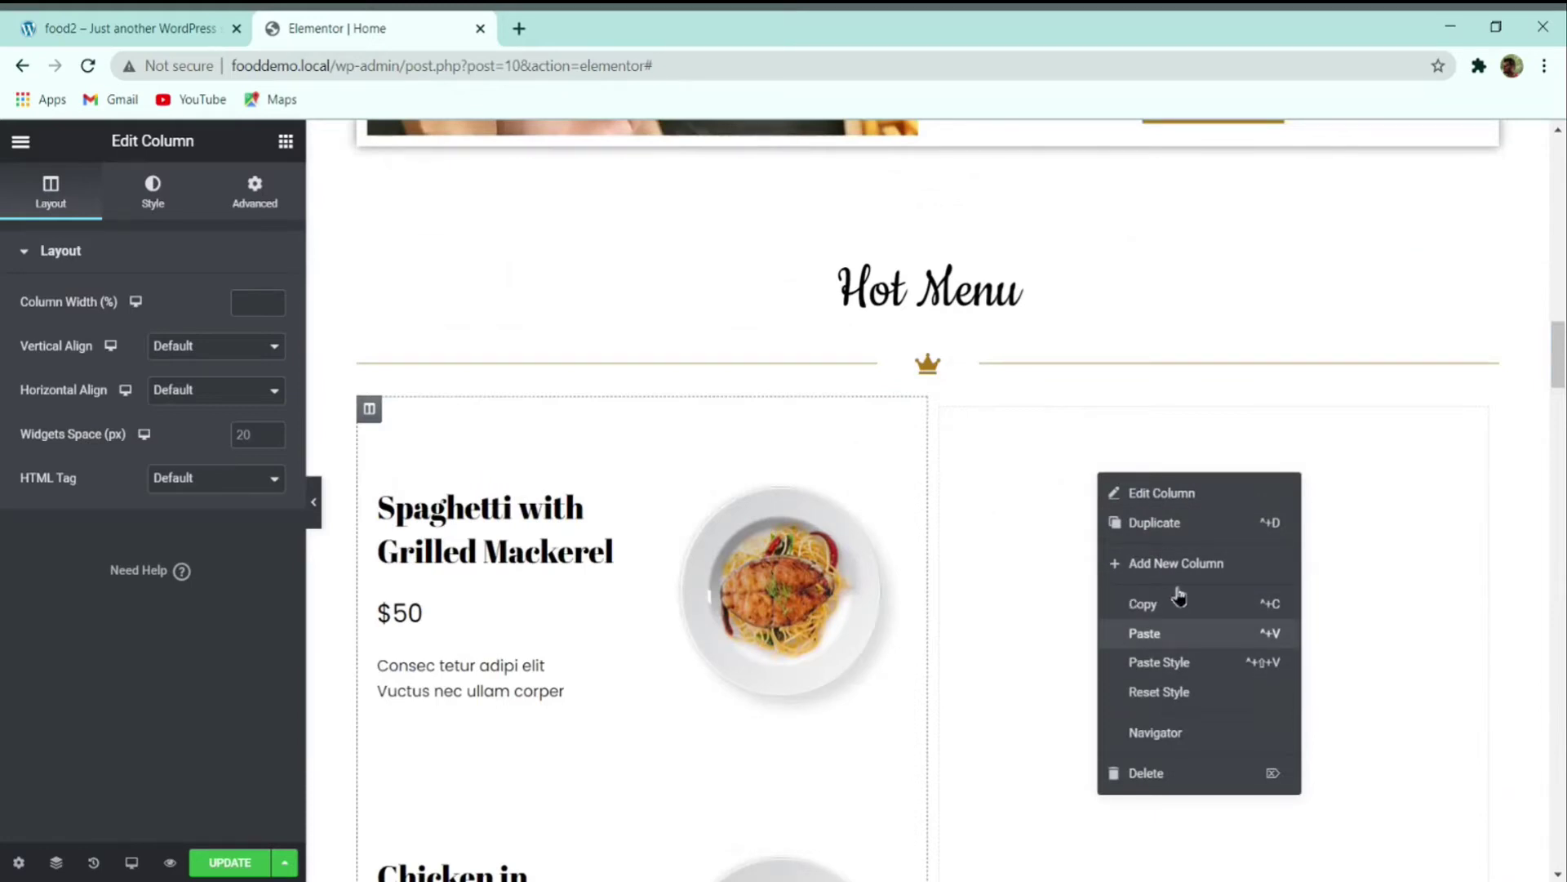
pyautogui.click(1175, 633)
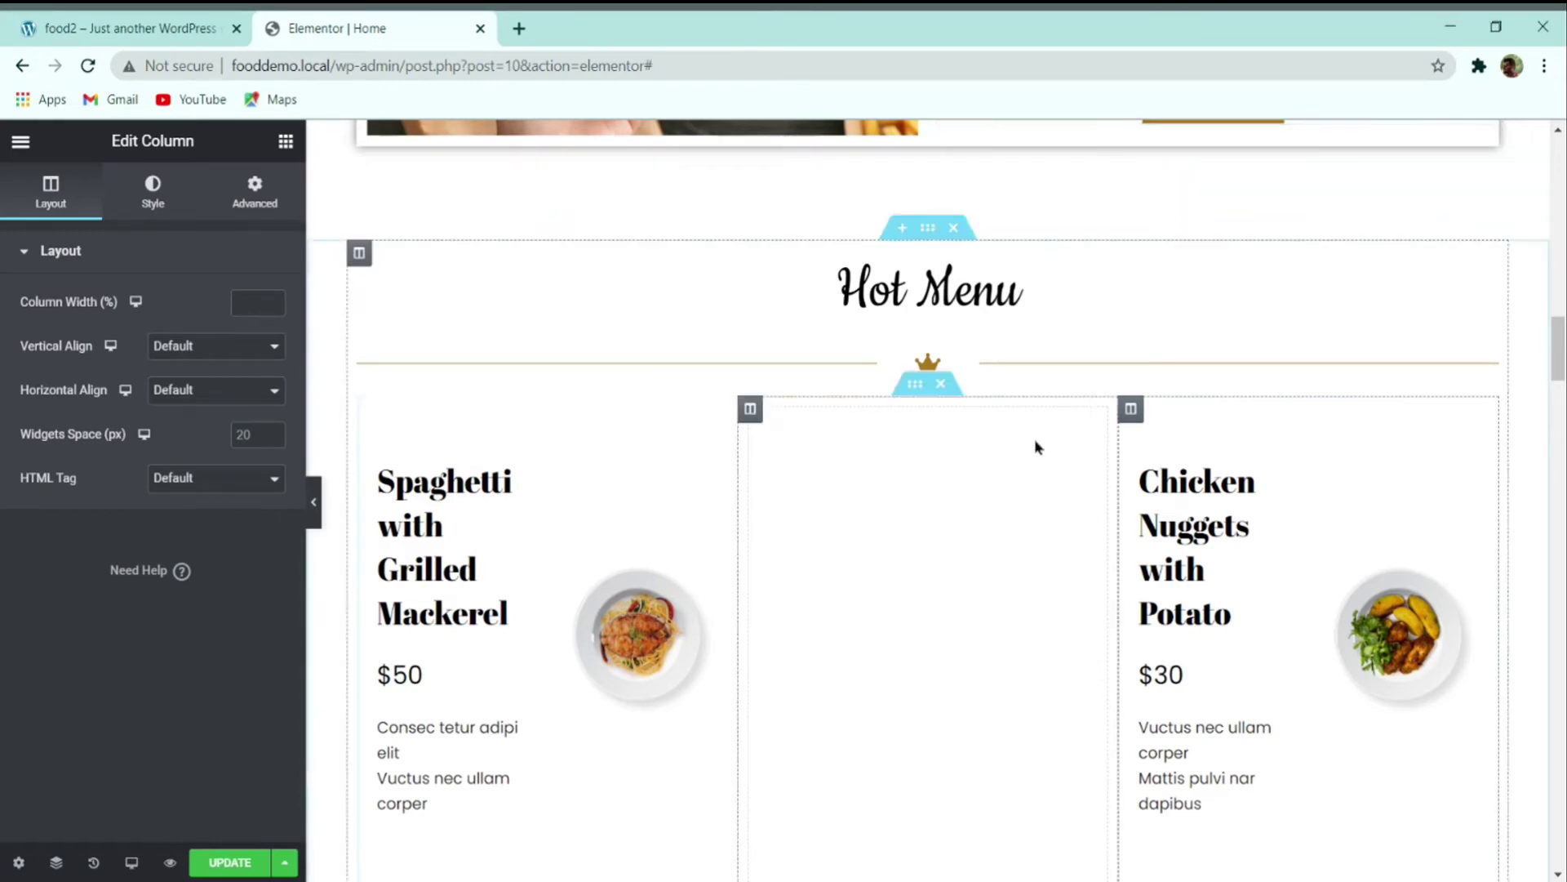
pyautogui.scroll(-10, 1108, 493)
pyautogui.scroll(8, 1042, 549)
pyautogui.scroll(4, 1042, 549)
# Step: Check the live demo site's menu layout for comparison
pyautogui.click(178, 25)
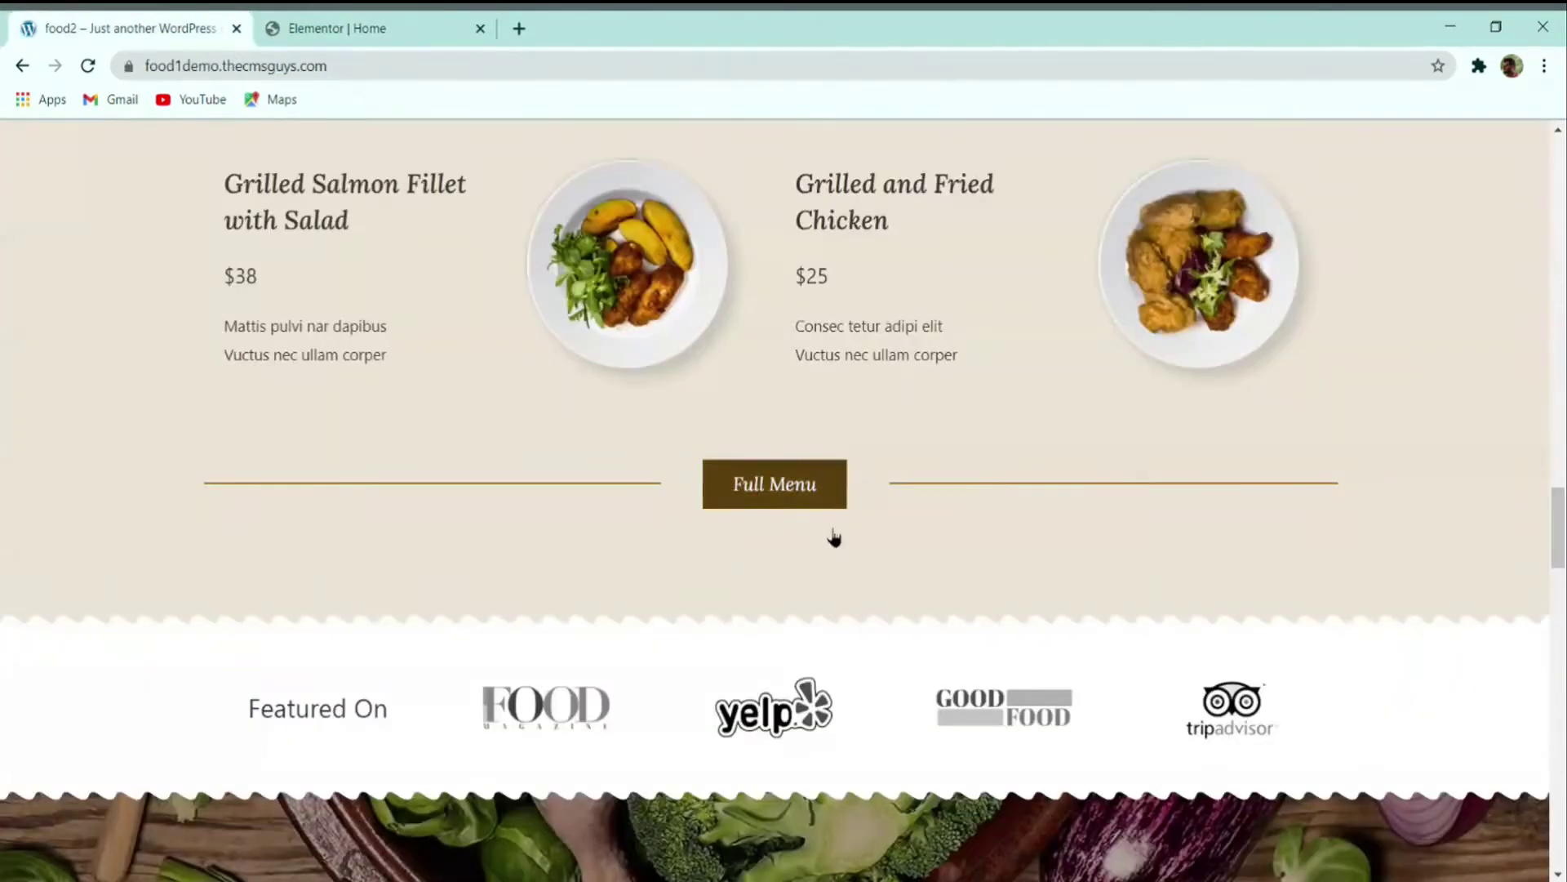
pyautogui.scroll(4, 833, 536)
pyautogui.scroll(4, 643, 496)
pyautogui.scroll(-7, 952, 406)
pyautogui.scroll(1, 798, 502)
pyautogui.scroll(5, 799, 502)
pyautogui.click(408, 27)
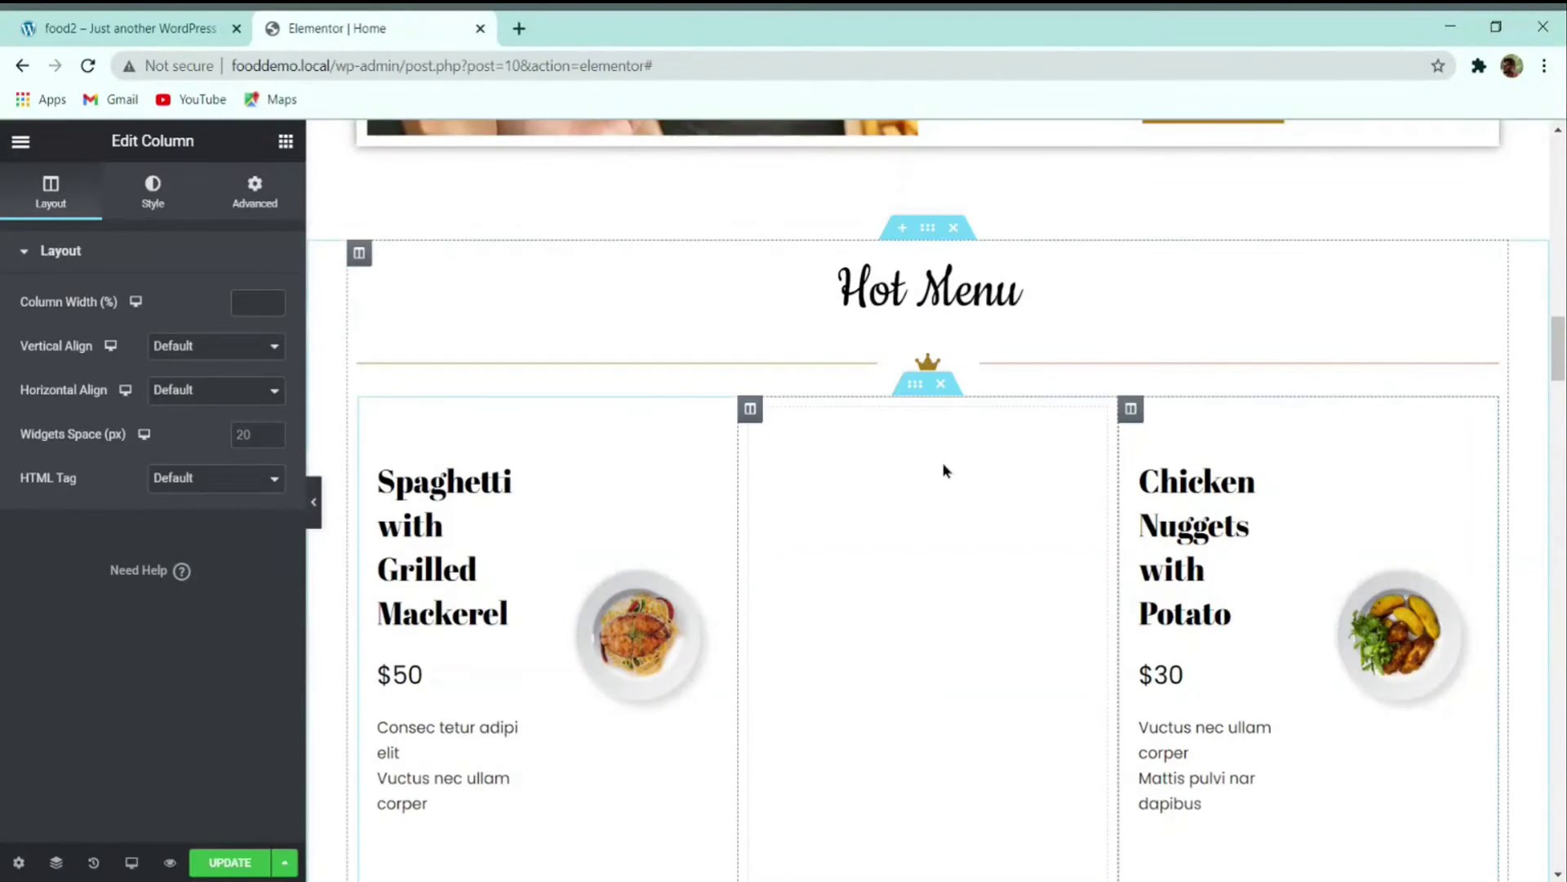
# Step: Delete the empty middle column and collapse the editing panel
pyautogui.scroll(-4, 944, 465)
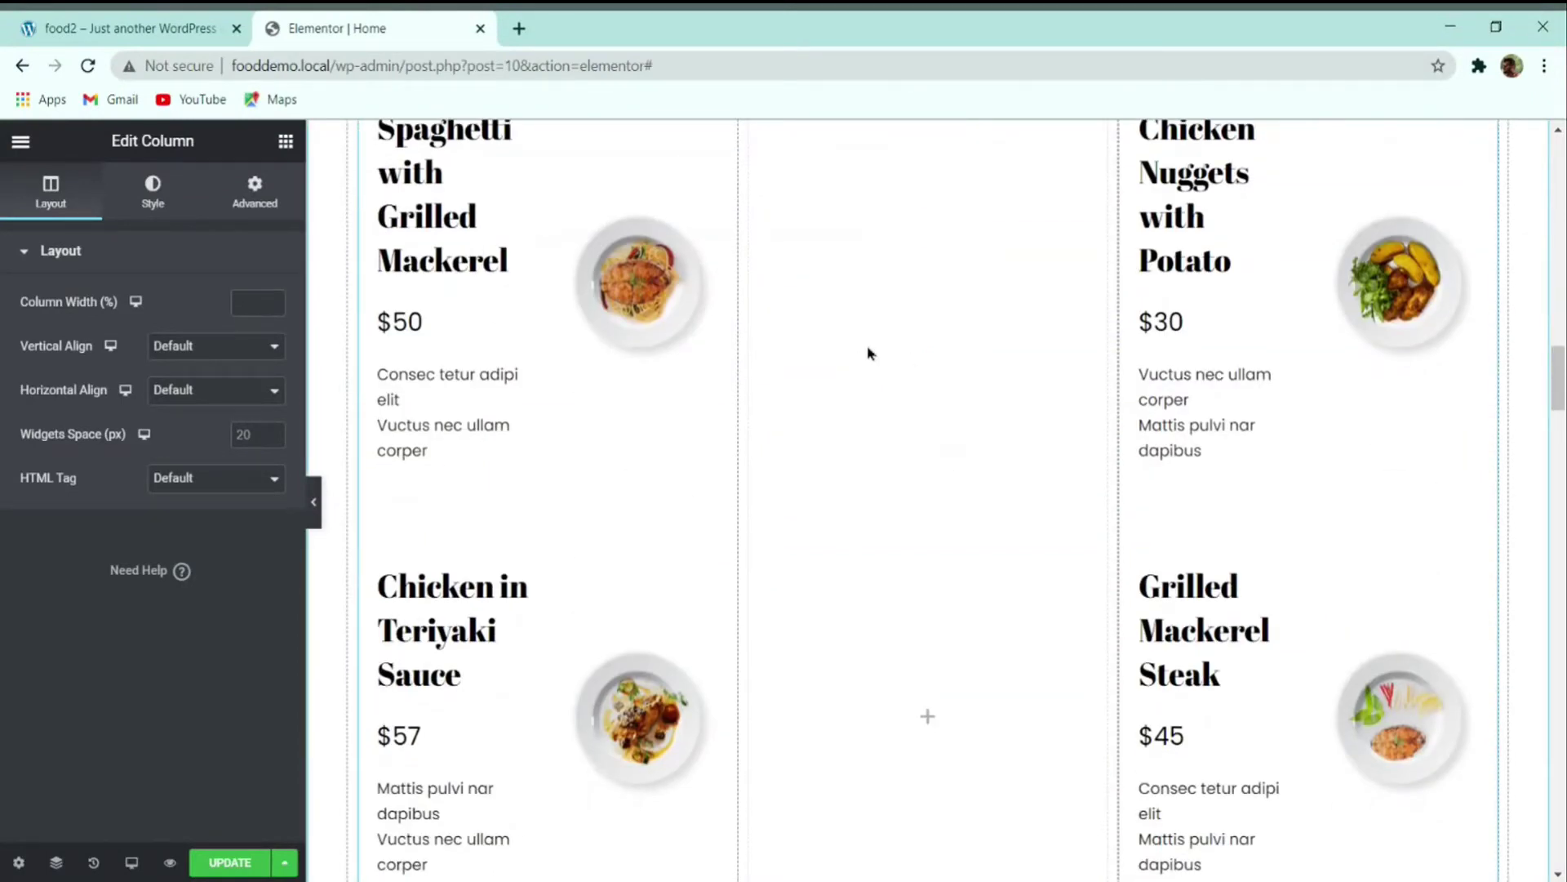
pyautogui.scroll(4, 898, 353)
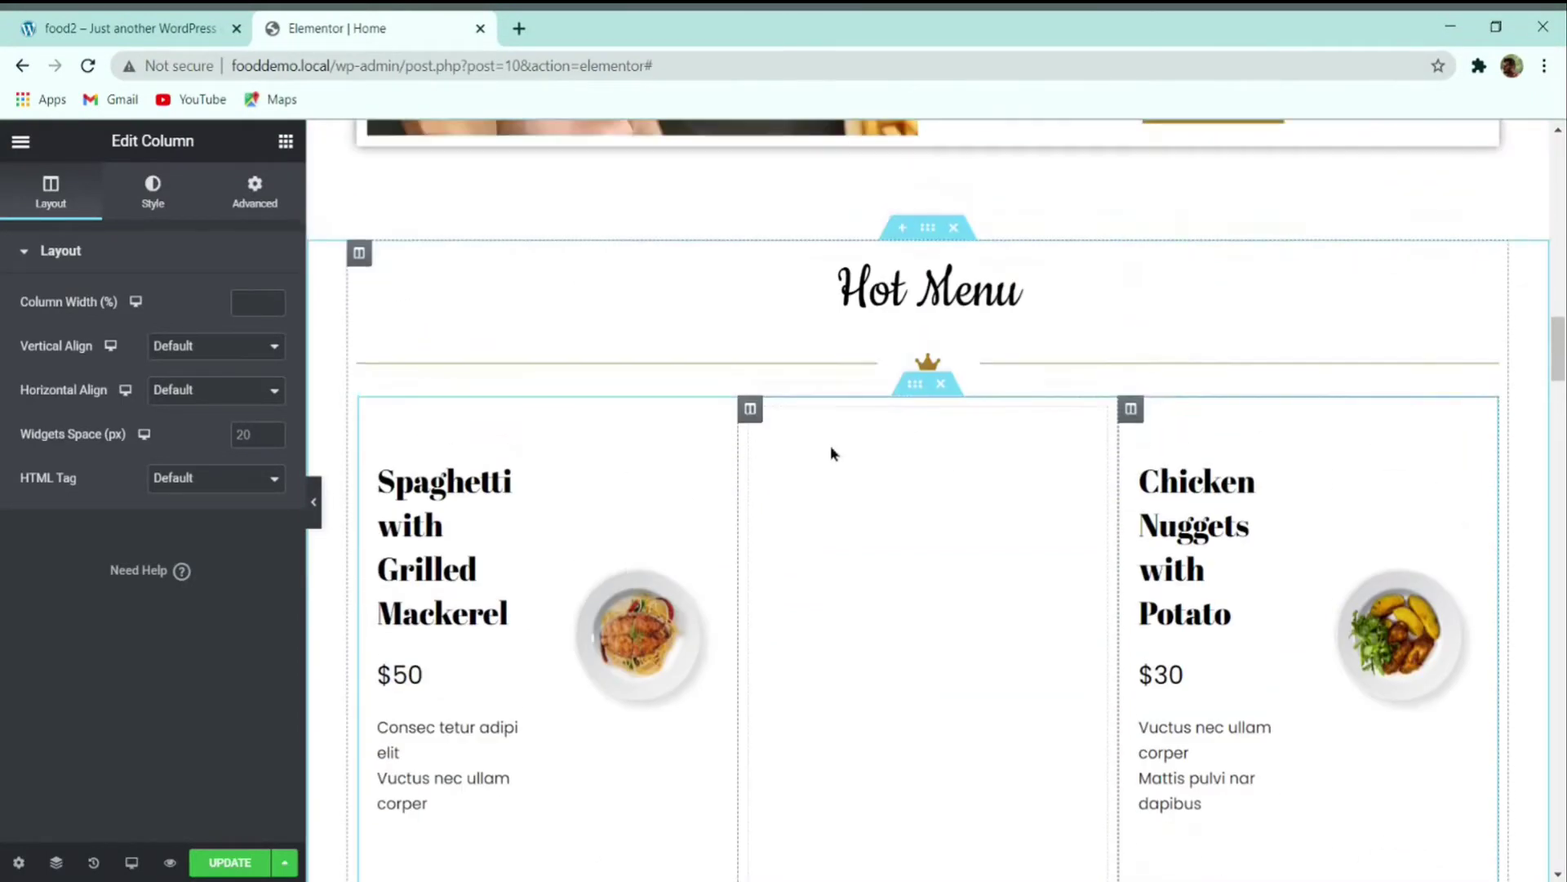
pyautogui.rightClick(821, 464)
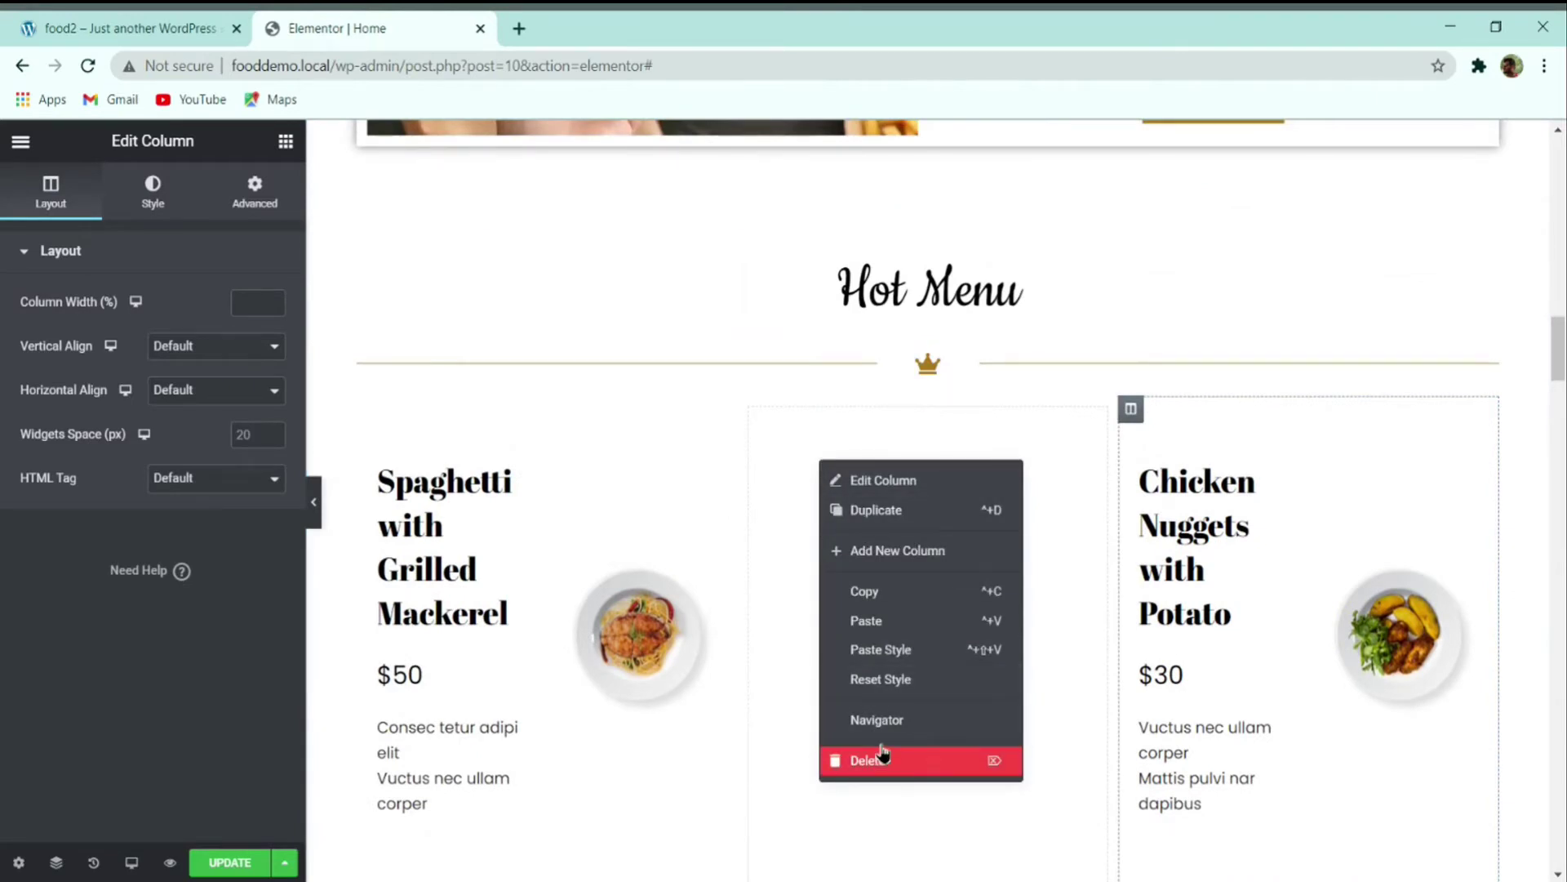
pyautogui.click(883, 753)
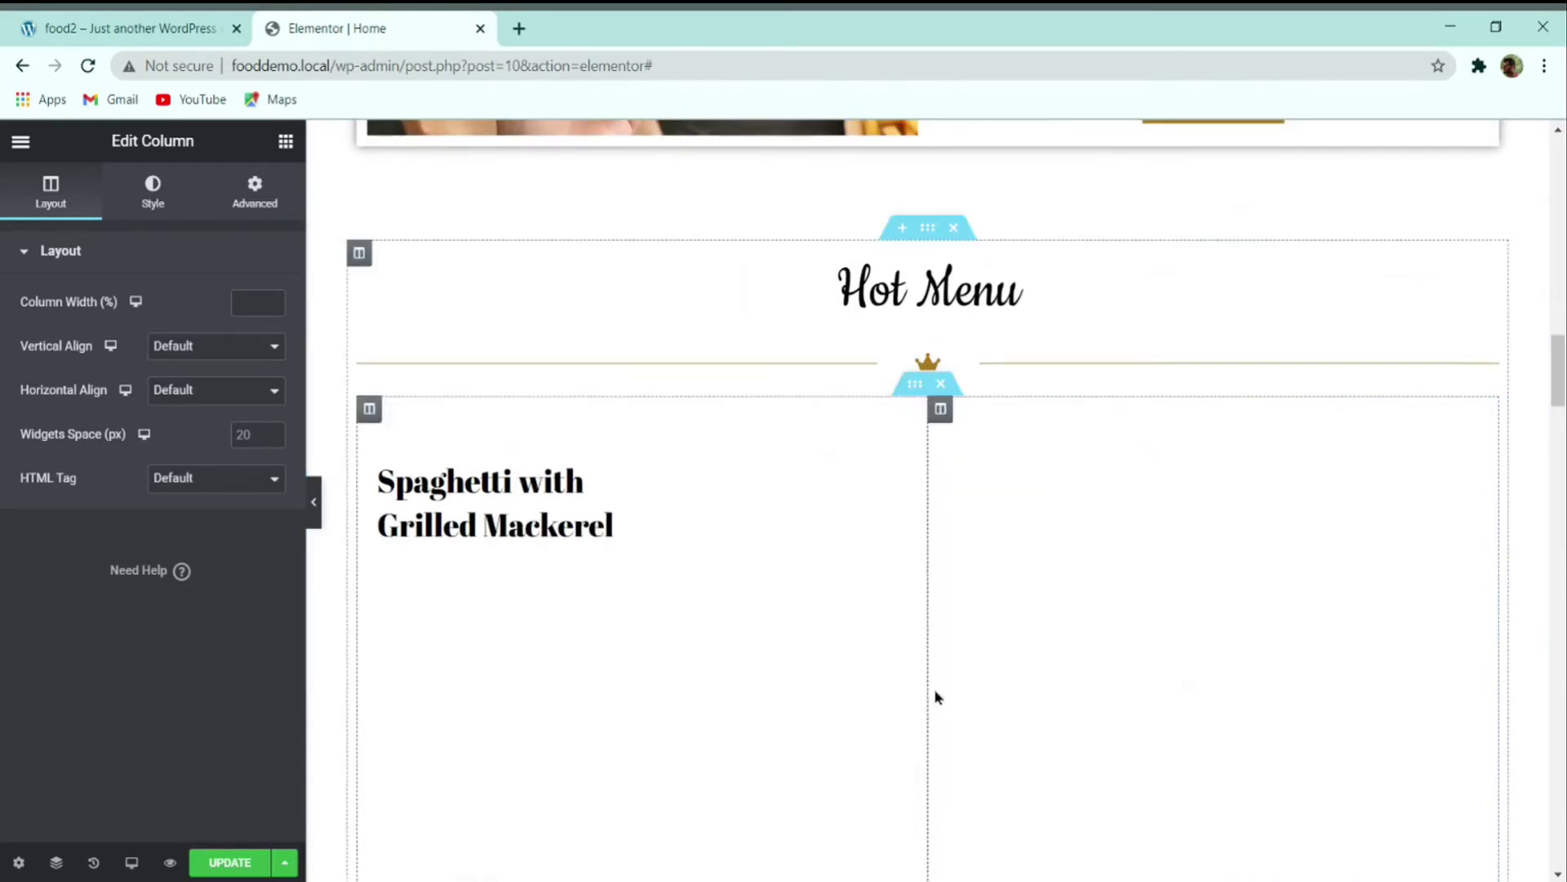
pyautogui.click(315, 513)
pyautogui.scroll(-8, 962, 380)
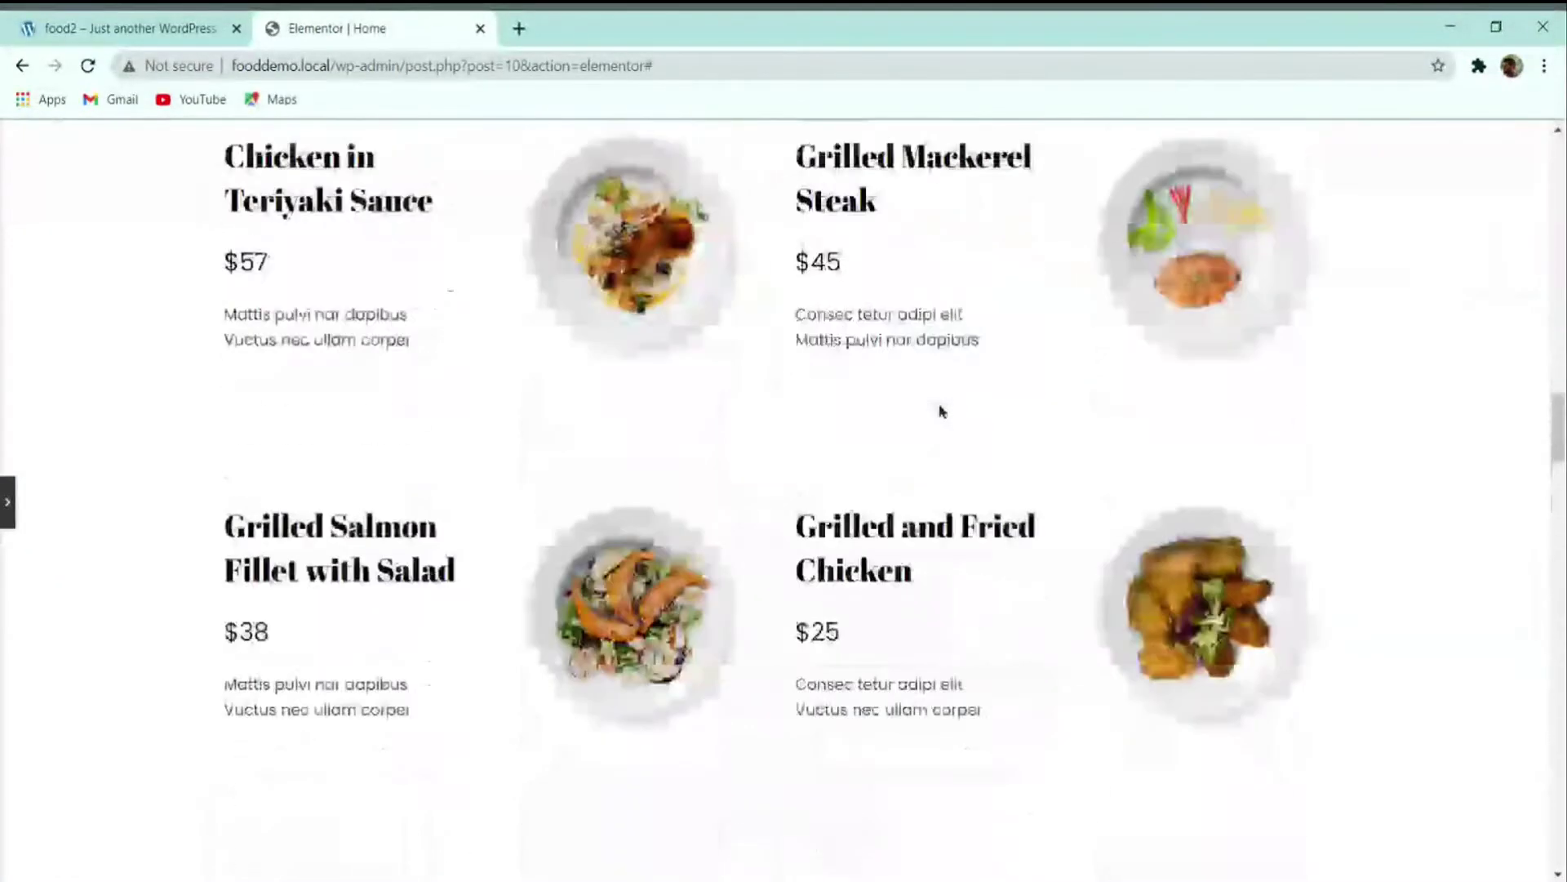
# Step: Compare the Hot Menu dishes with the live demo site's menu
pyautogui.scroll(8, 791, 413)
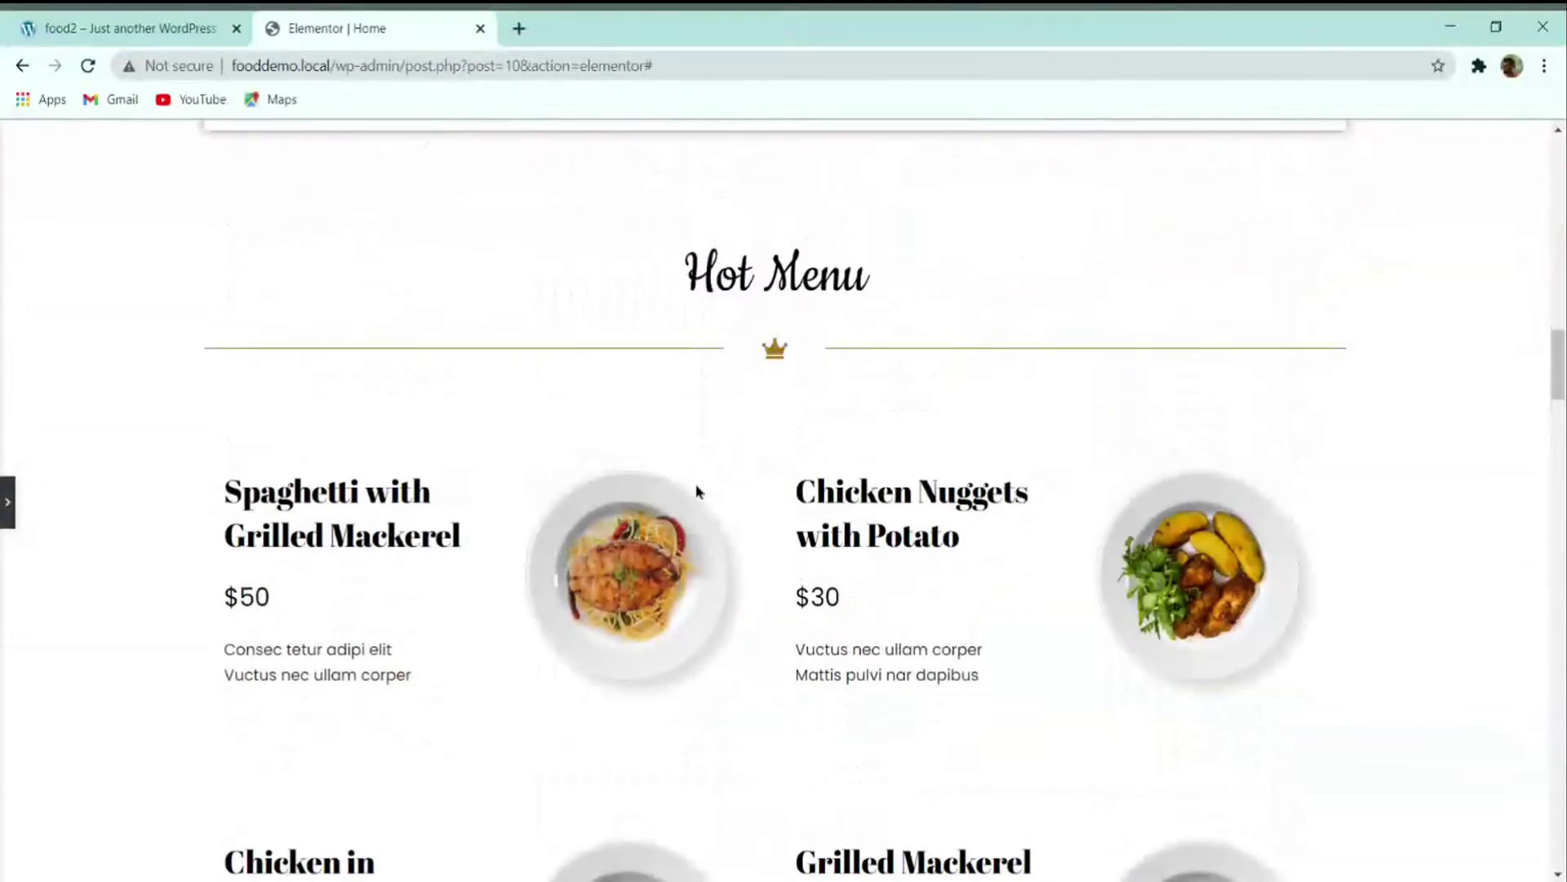
pyautogui.scroll(-5, 698, 491)
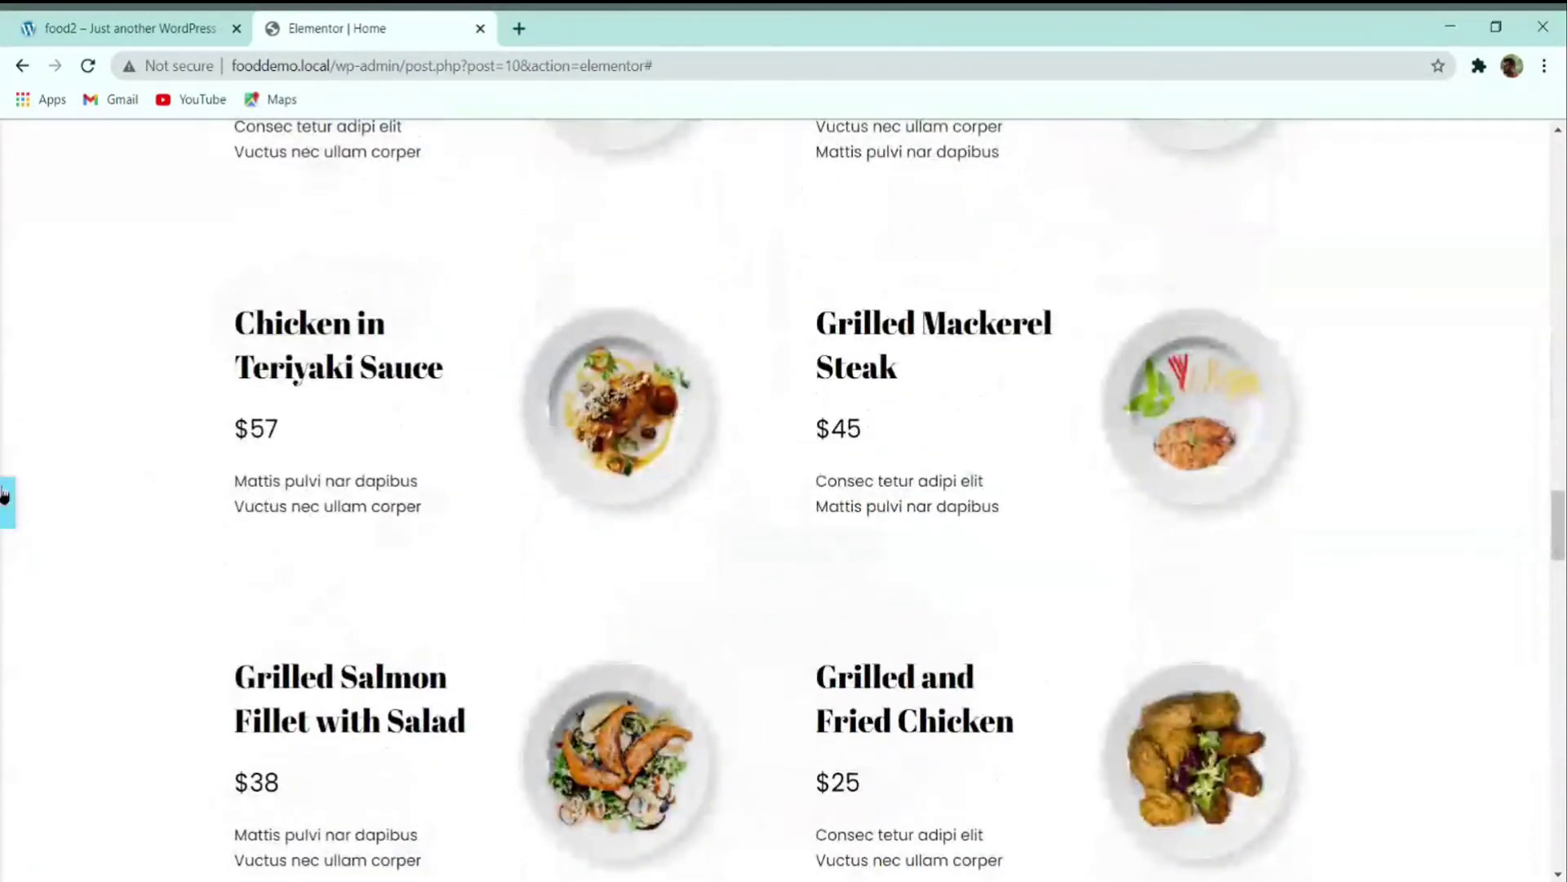
pyautogui.click(93, 24)
pyautogui.scroll(-8, 740, 609)
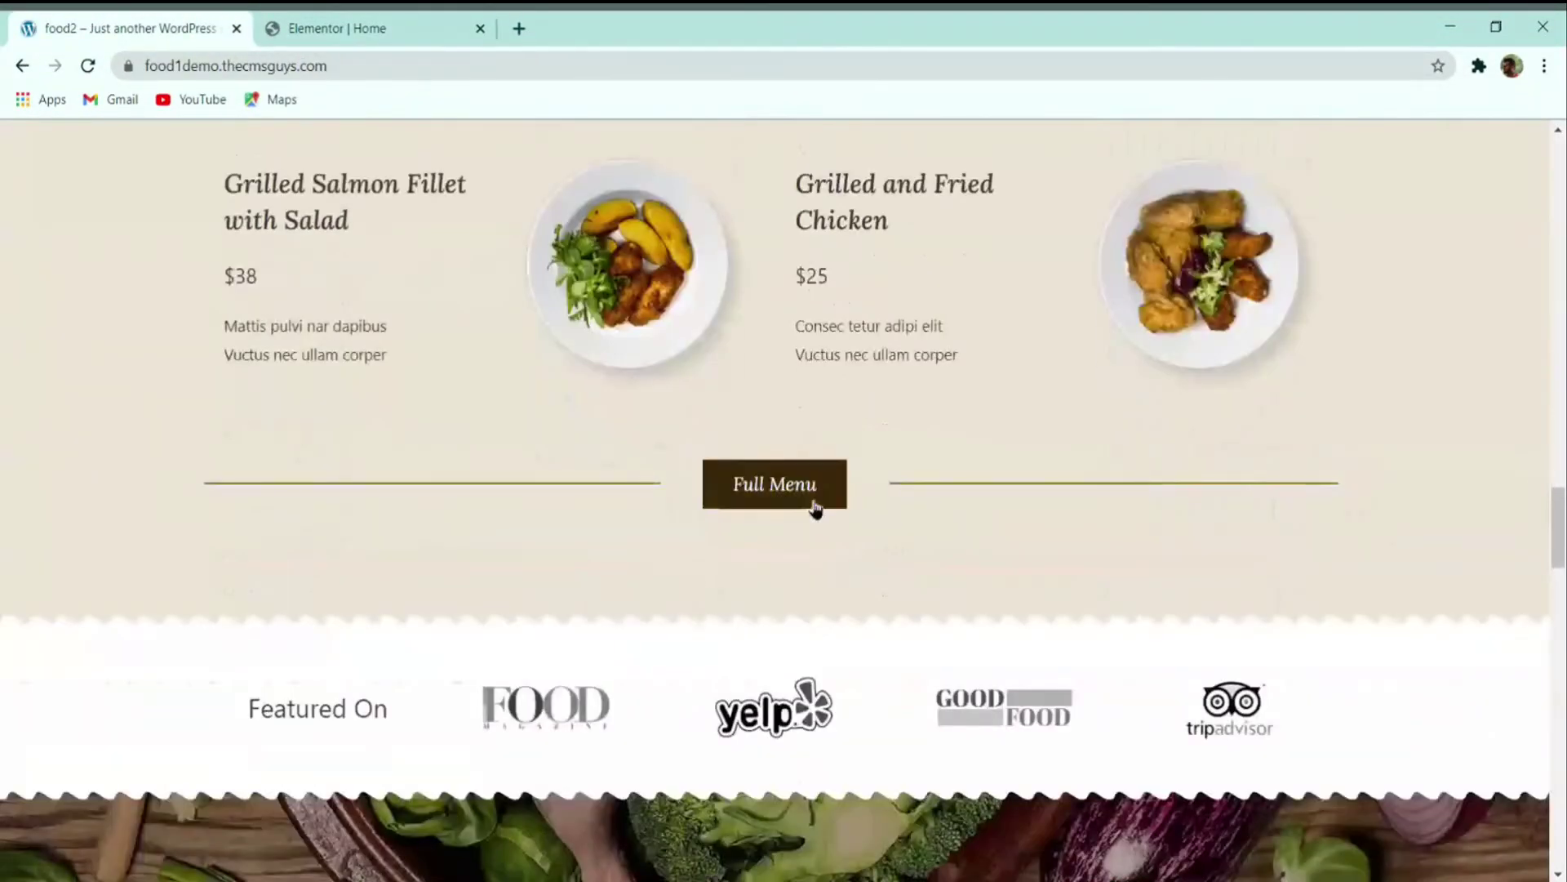
pyautogui.click(354, 25)
pyautogui.scroll(-5, 757, 373)
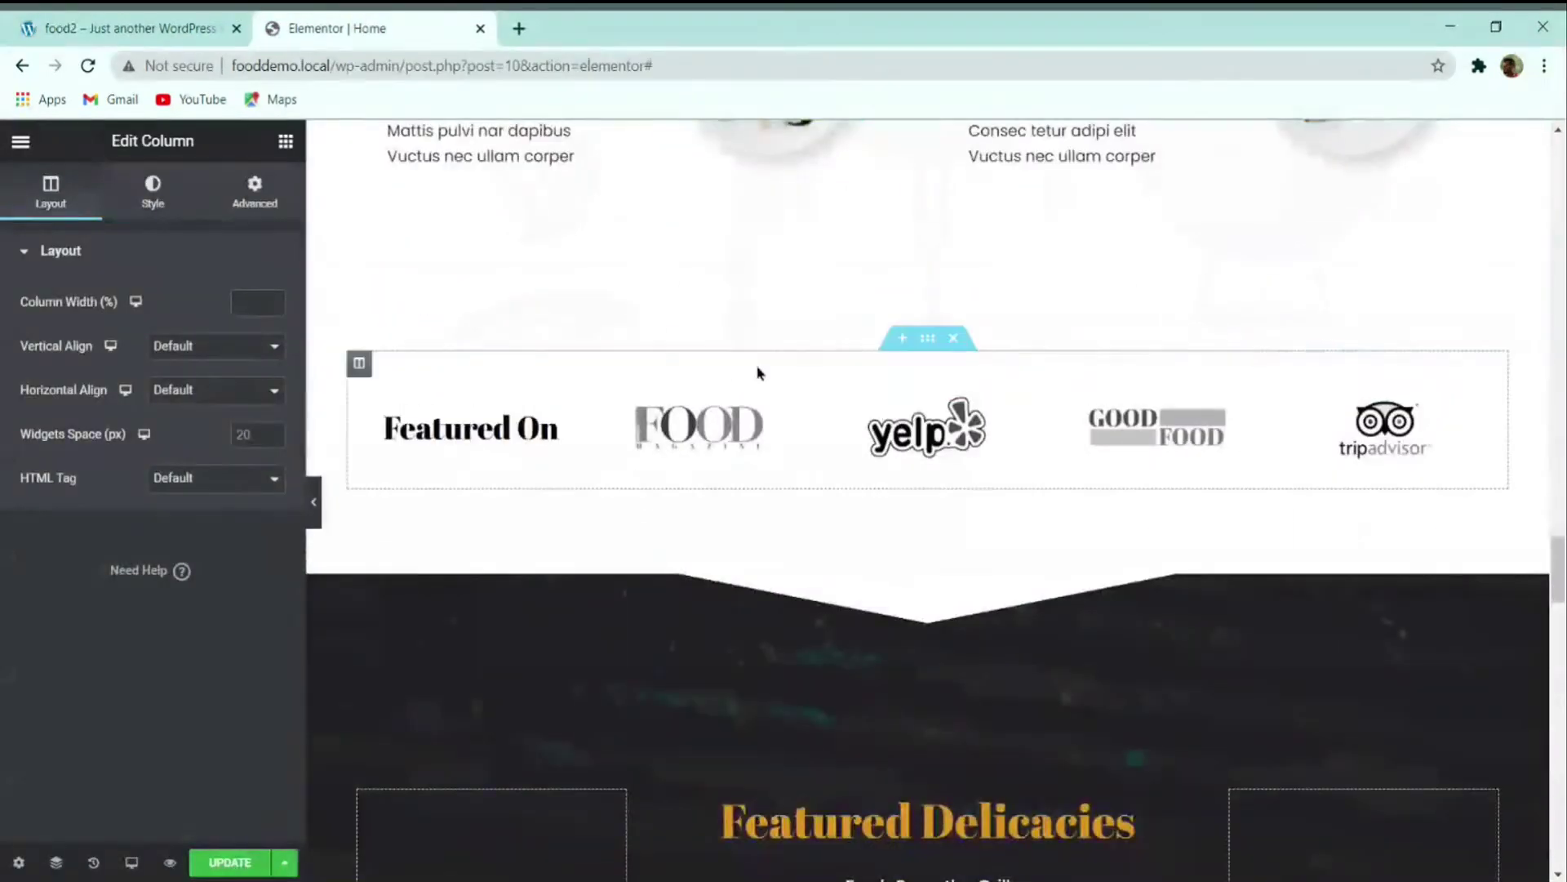
pyautogui.scroll(10, 909, 441)
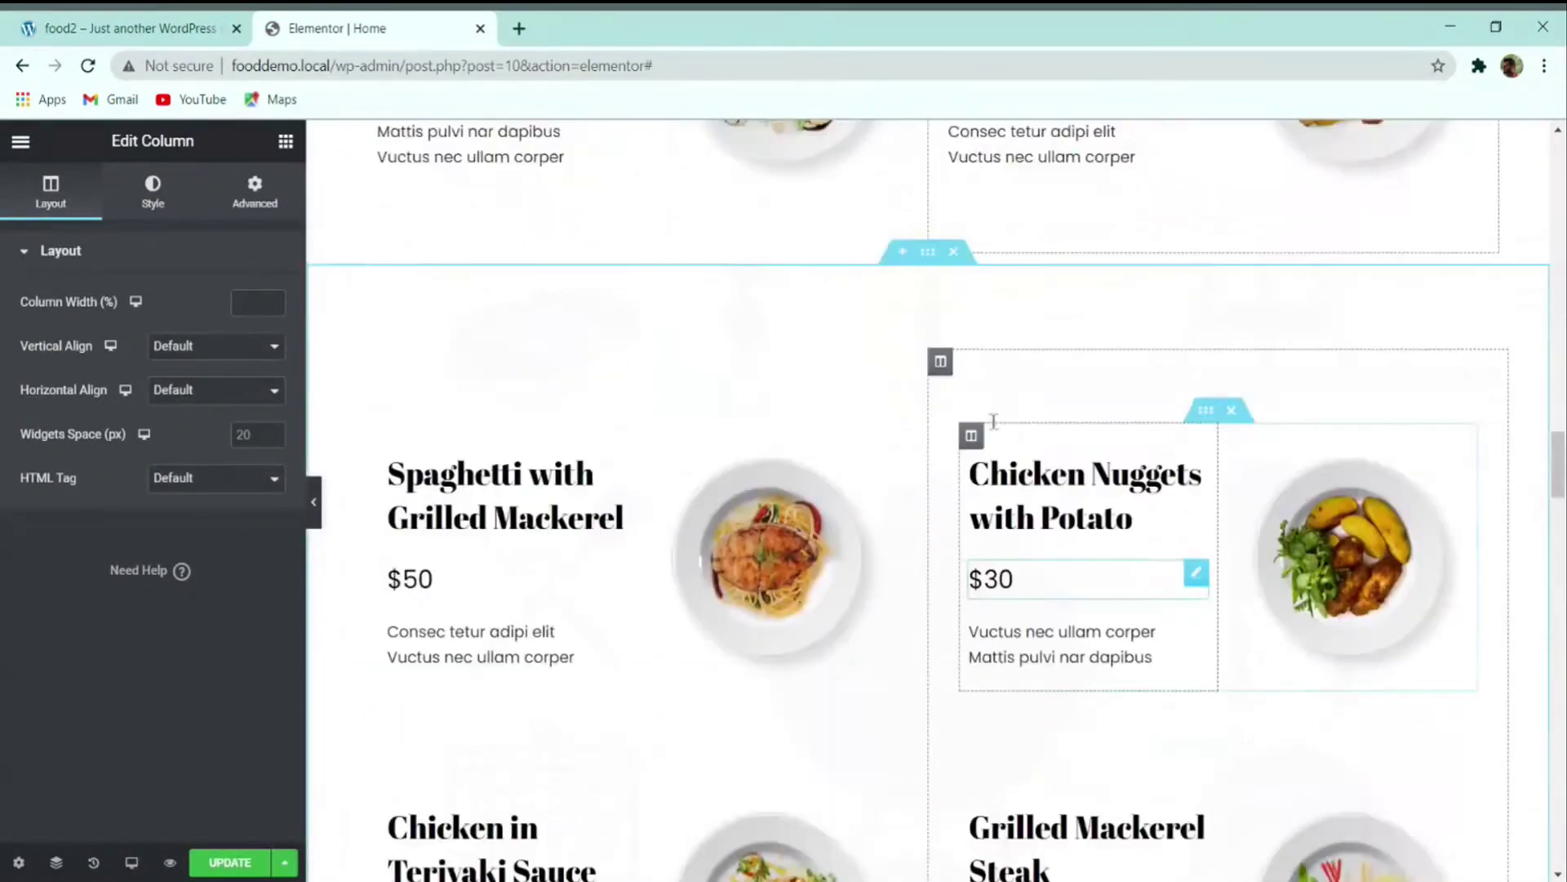
pyautogui.scroll(2, 993, 420)
# Step: Undo the accidental deletion of the Spaghetti and Chicken Nuggets section with Ctrl+Z
pyautogui.click(953, 454)
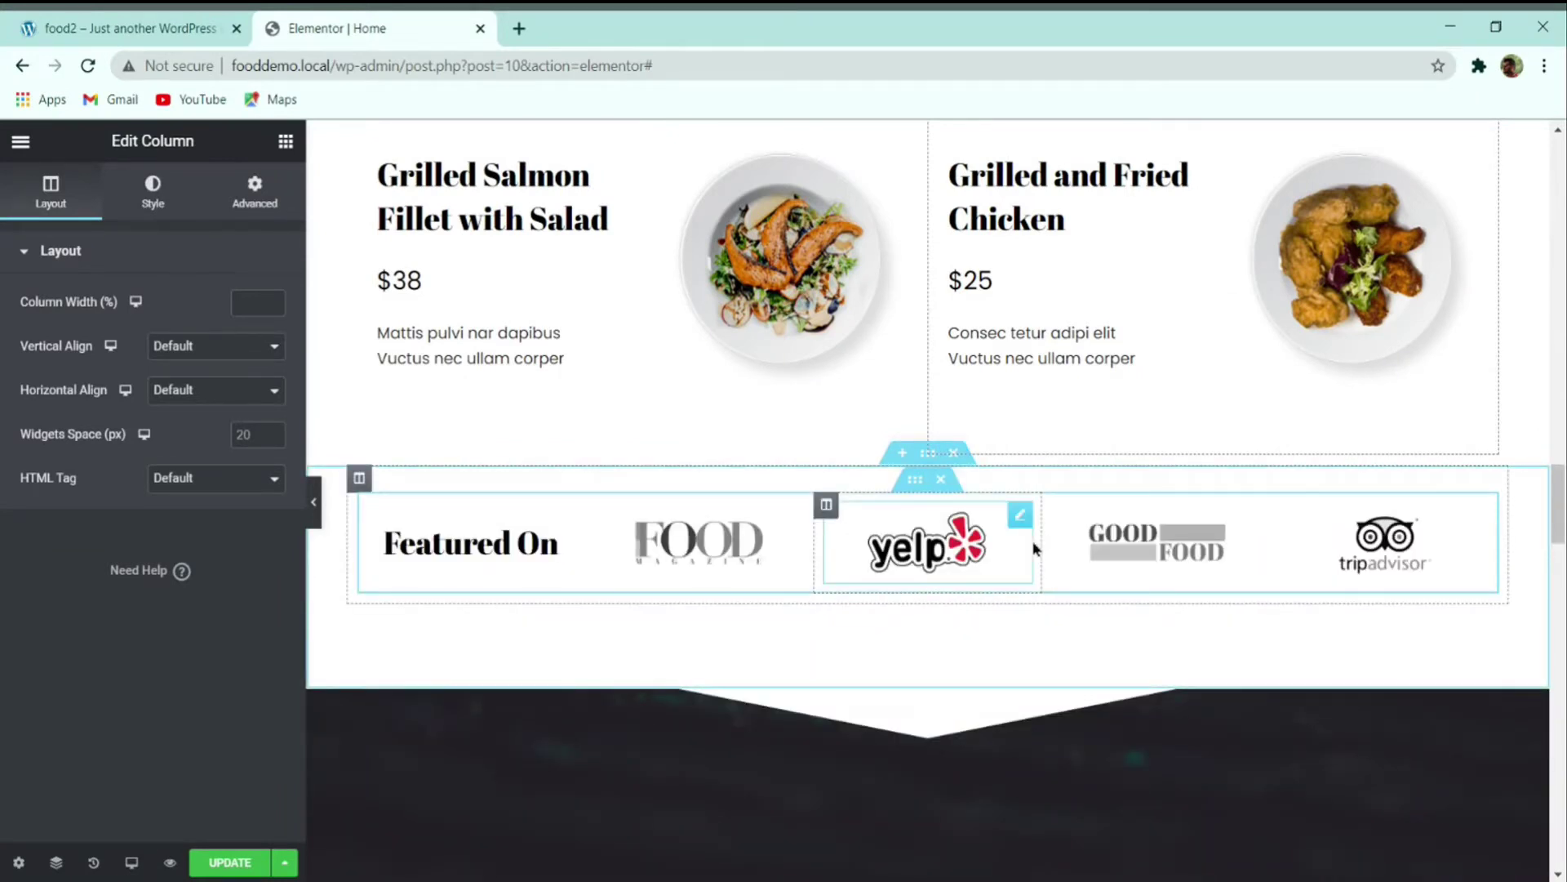
pyautogui.hotkey('ctrl', 'z')
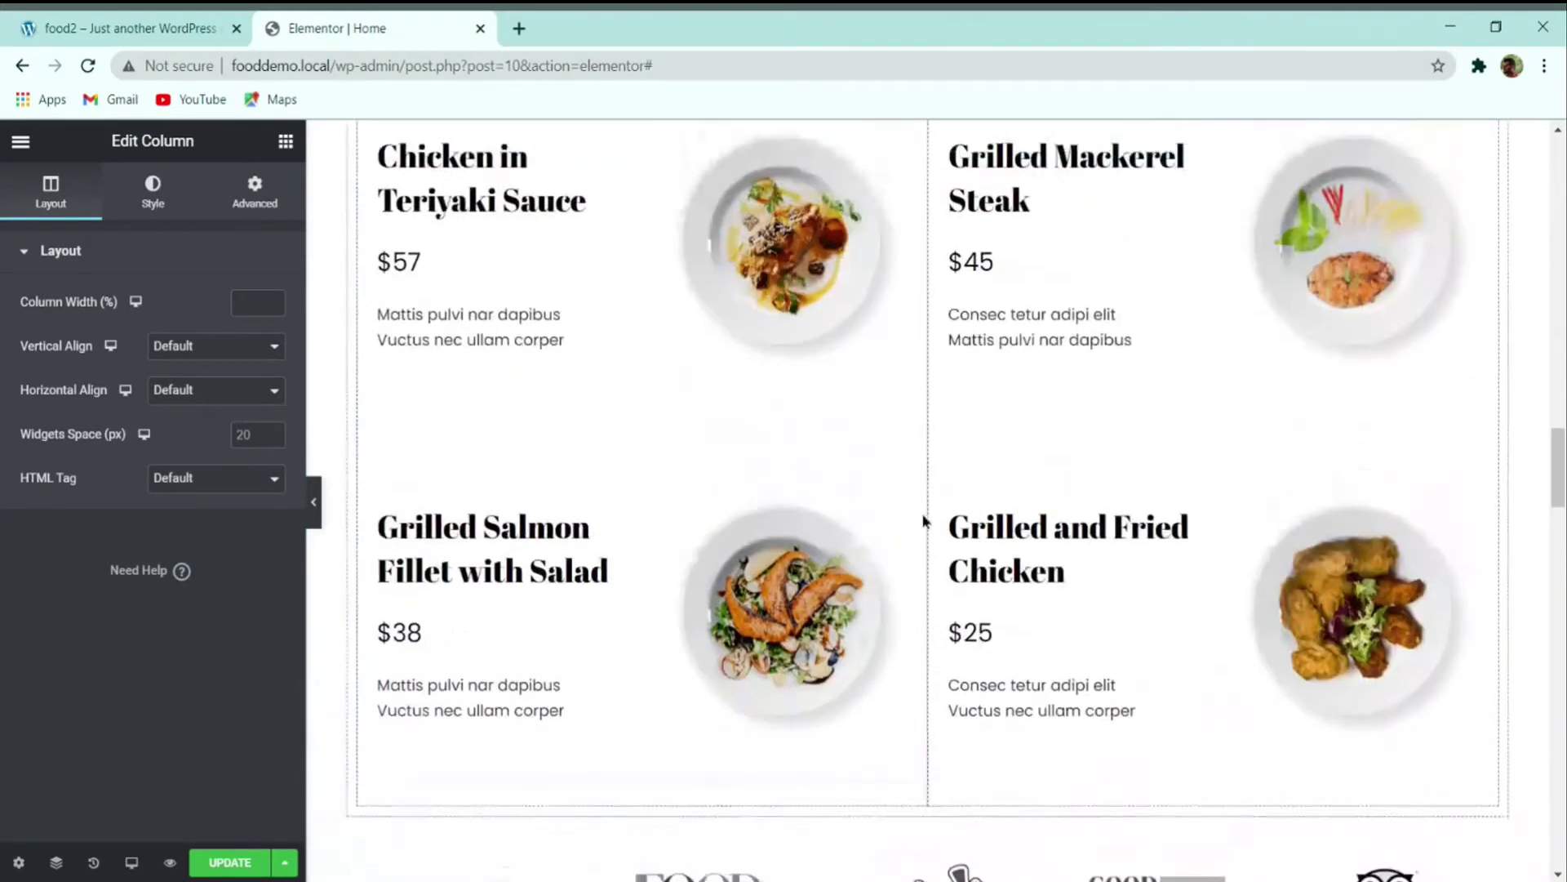
pyautogui.scroll(-10, 867, 399)
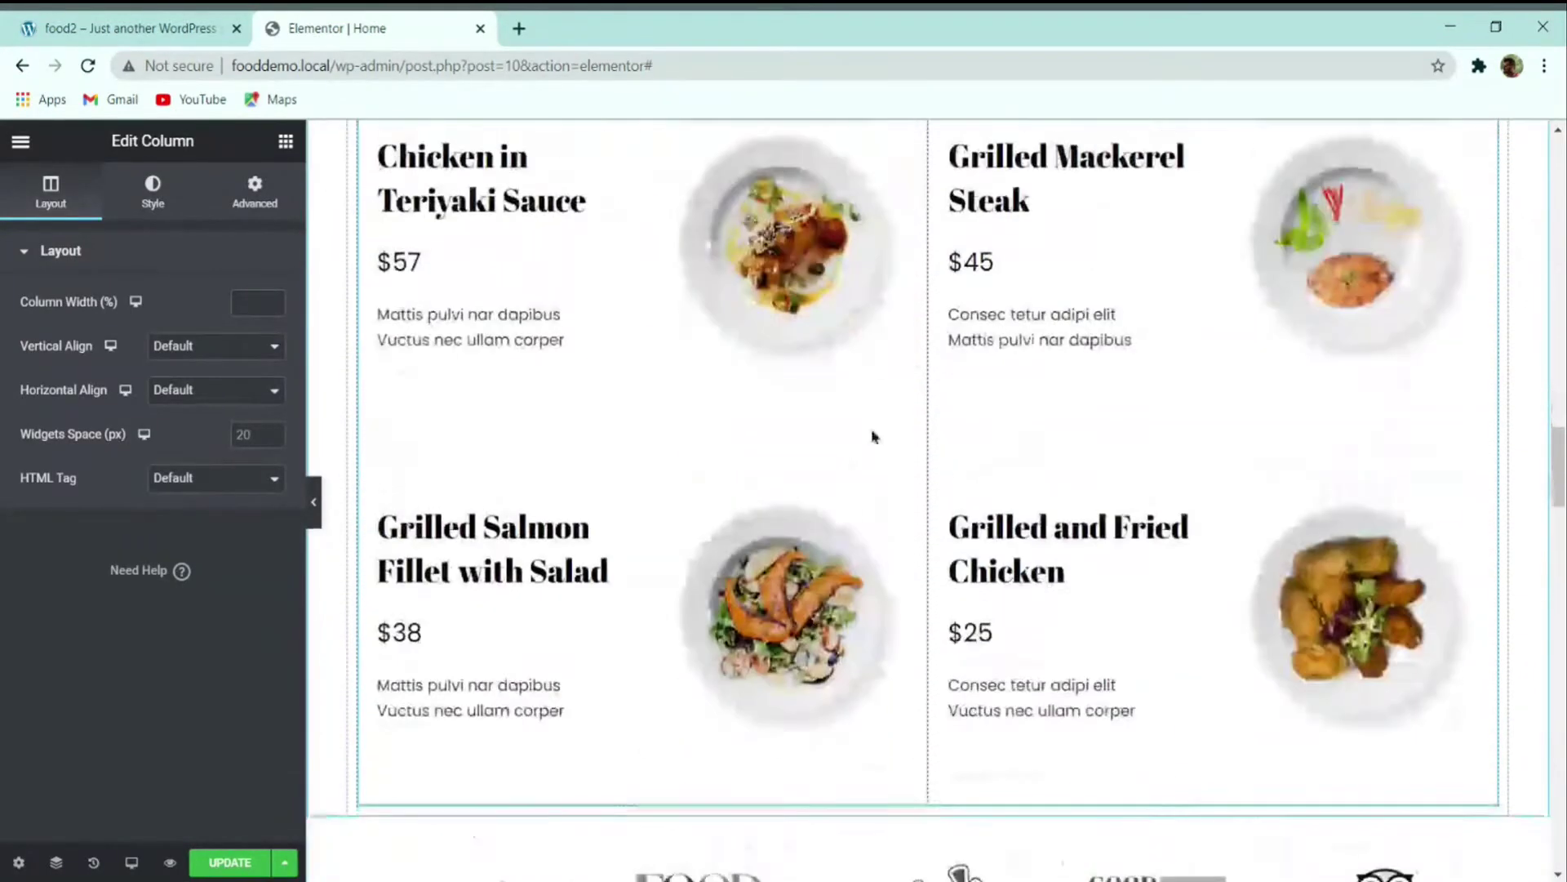
pyautogui.scroll(15, 936, 471)
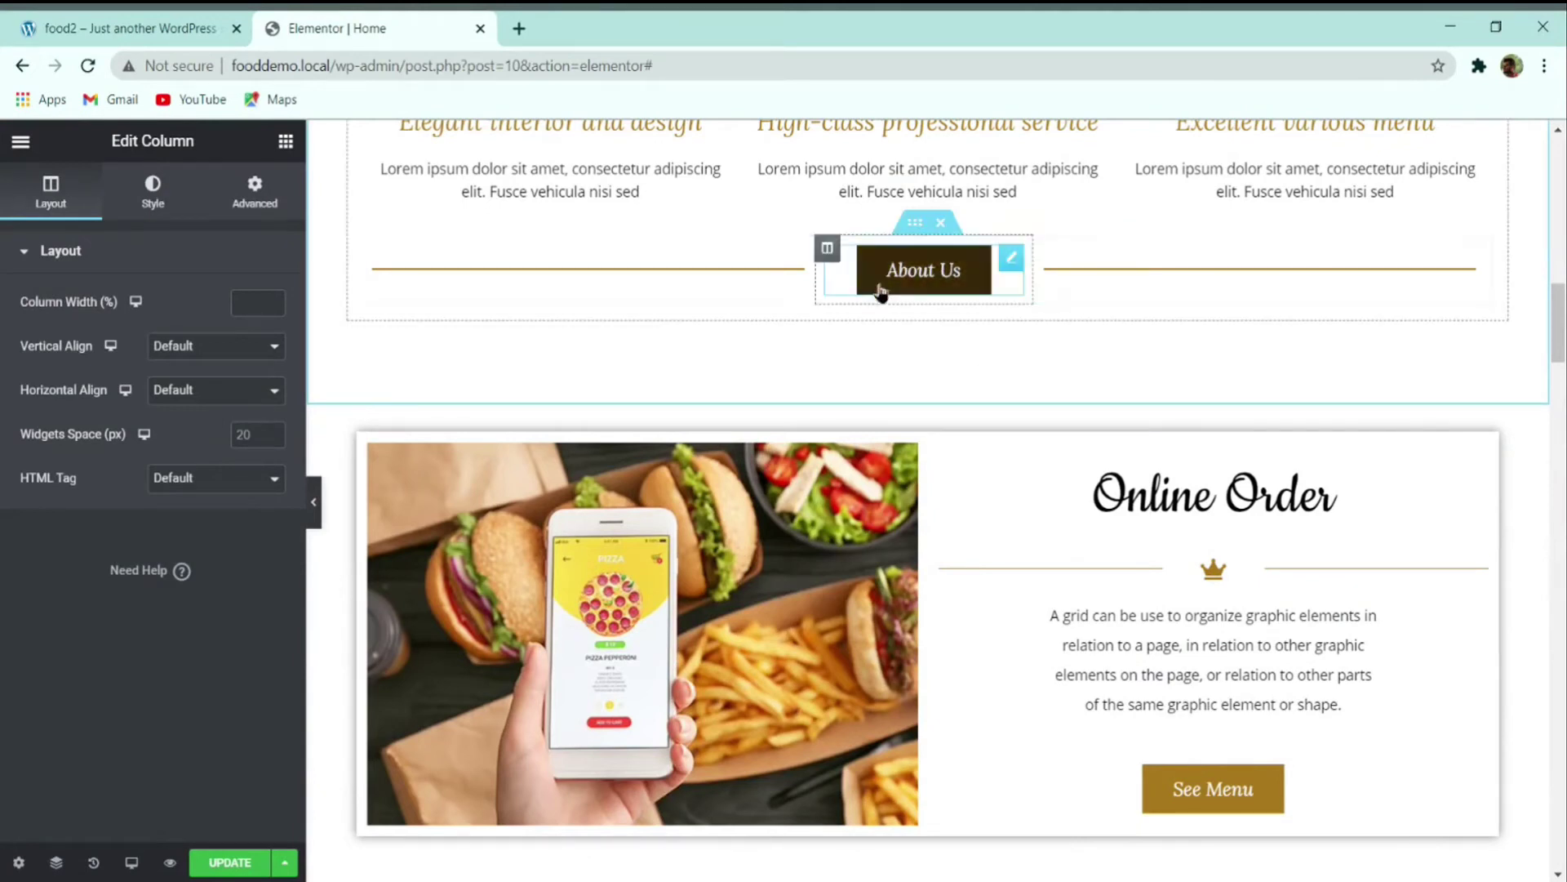
# Step: Duplicate the About Us inner section and move it below the Hot Menu dish cards
pyautogui.click(164, 31)
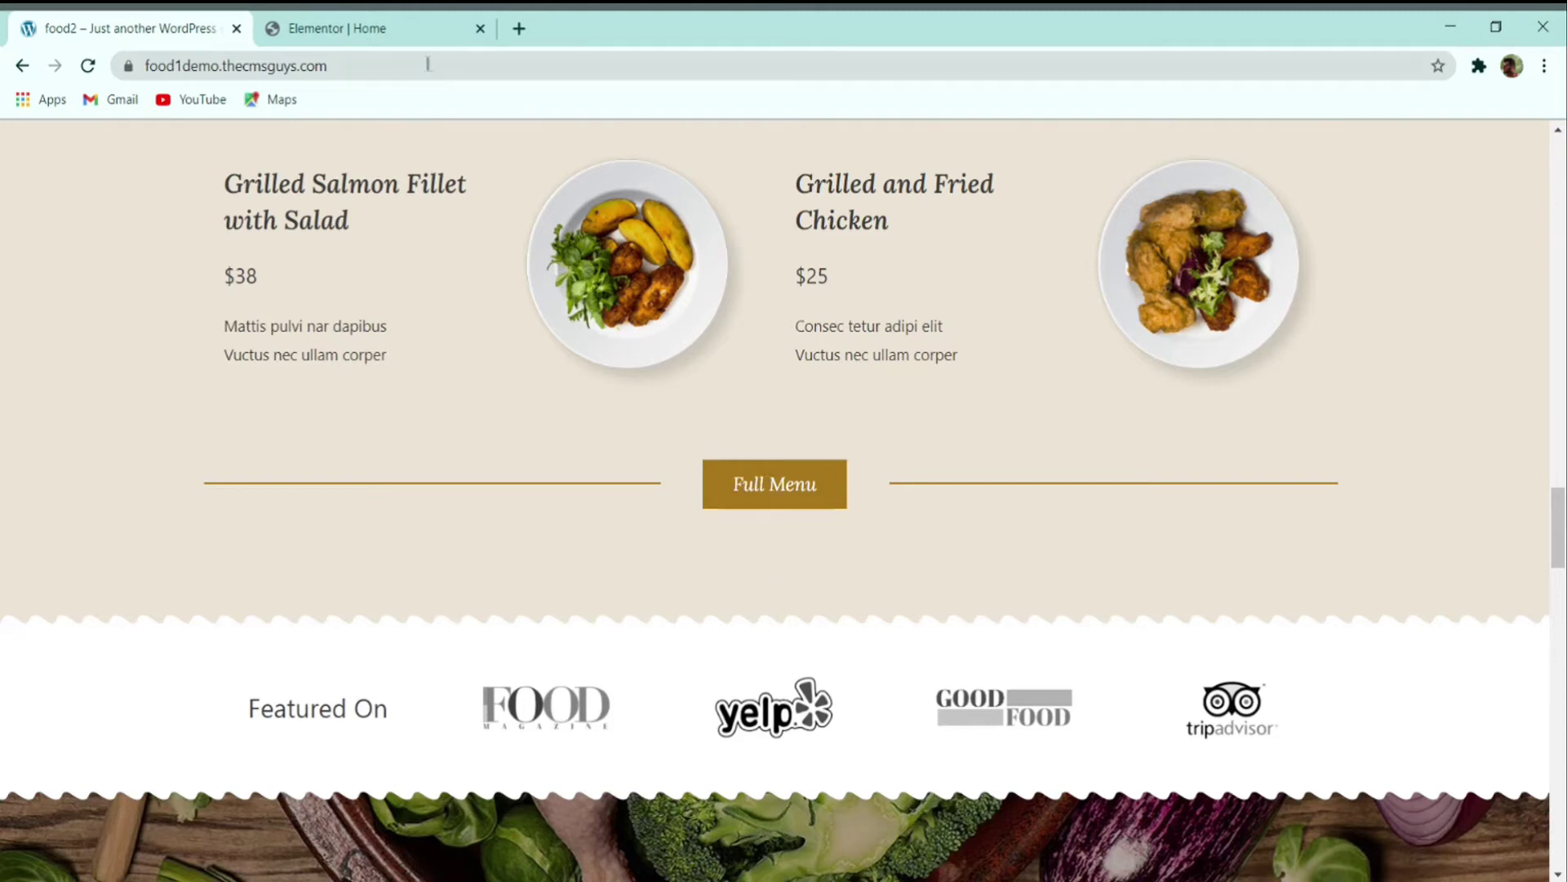
pyautogui.click(350, 27)
pyautogui.rightClick(955, 267)
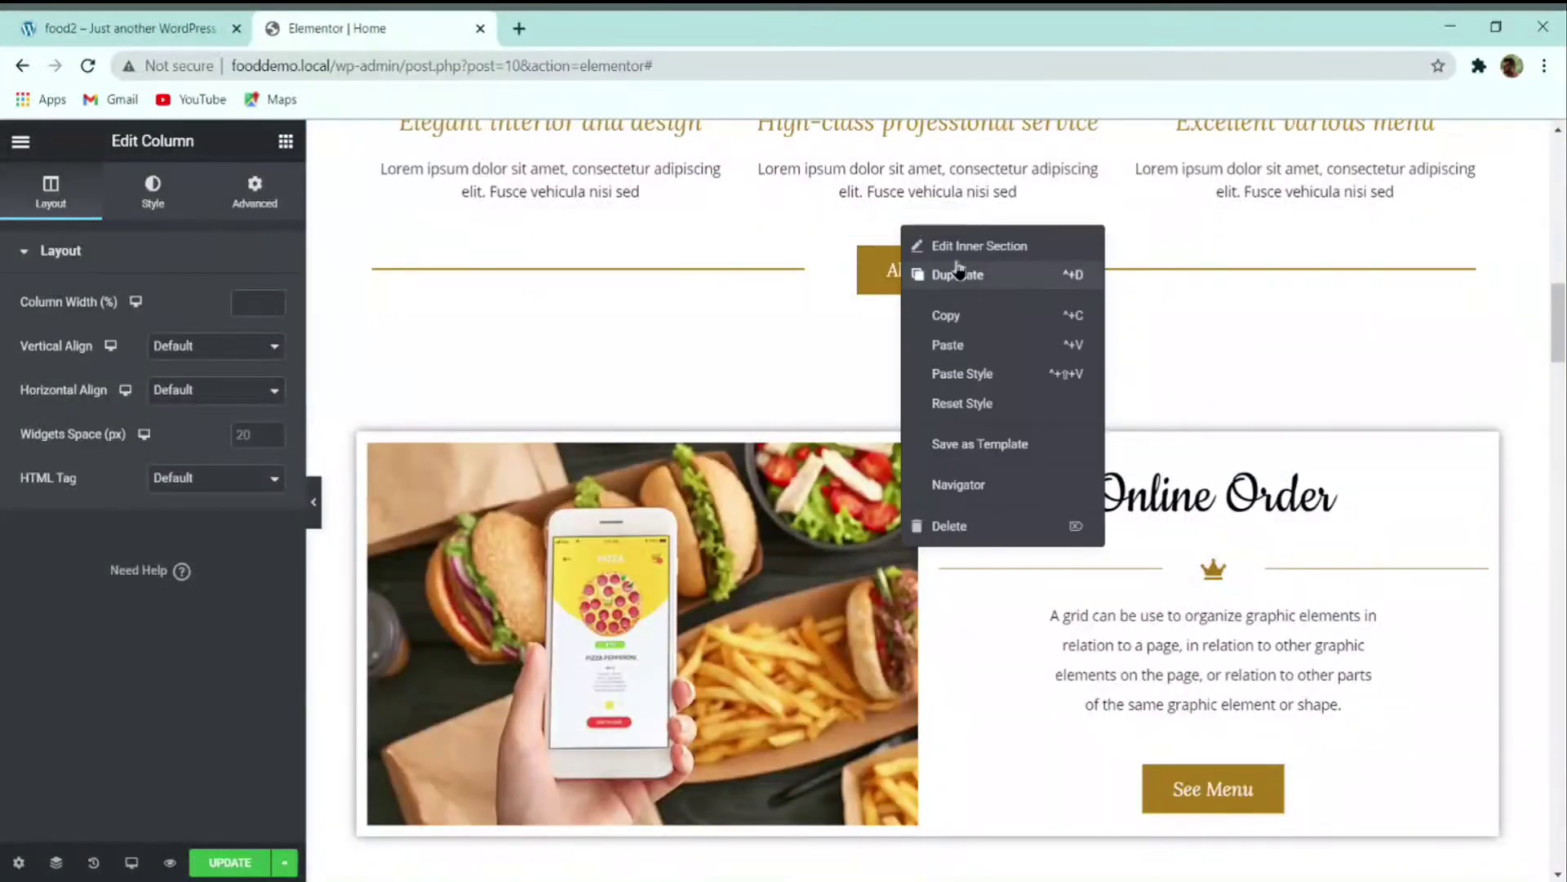
pyautogui.click(962, 278)
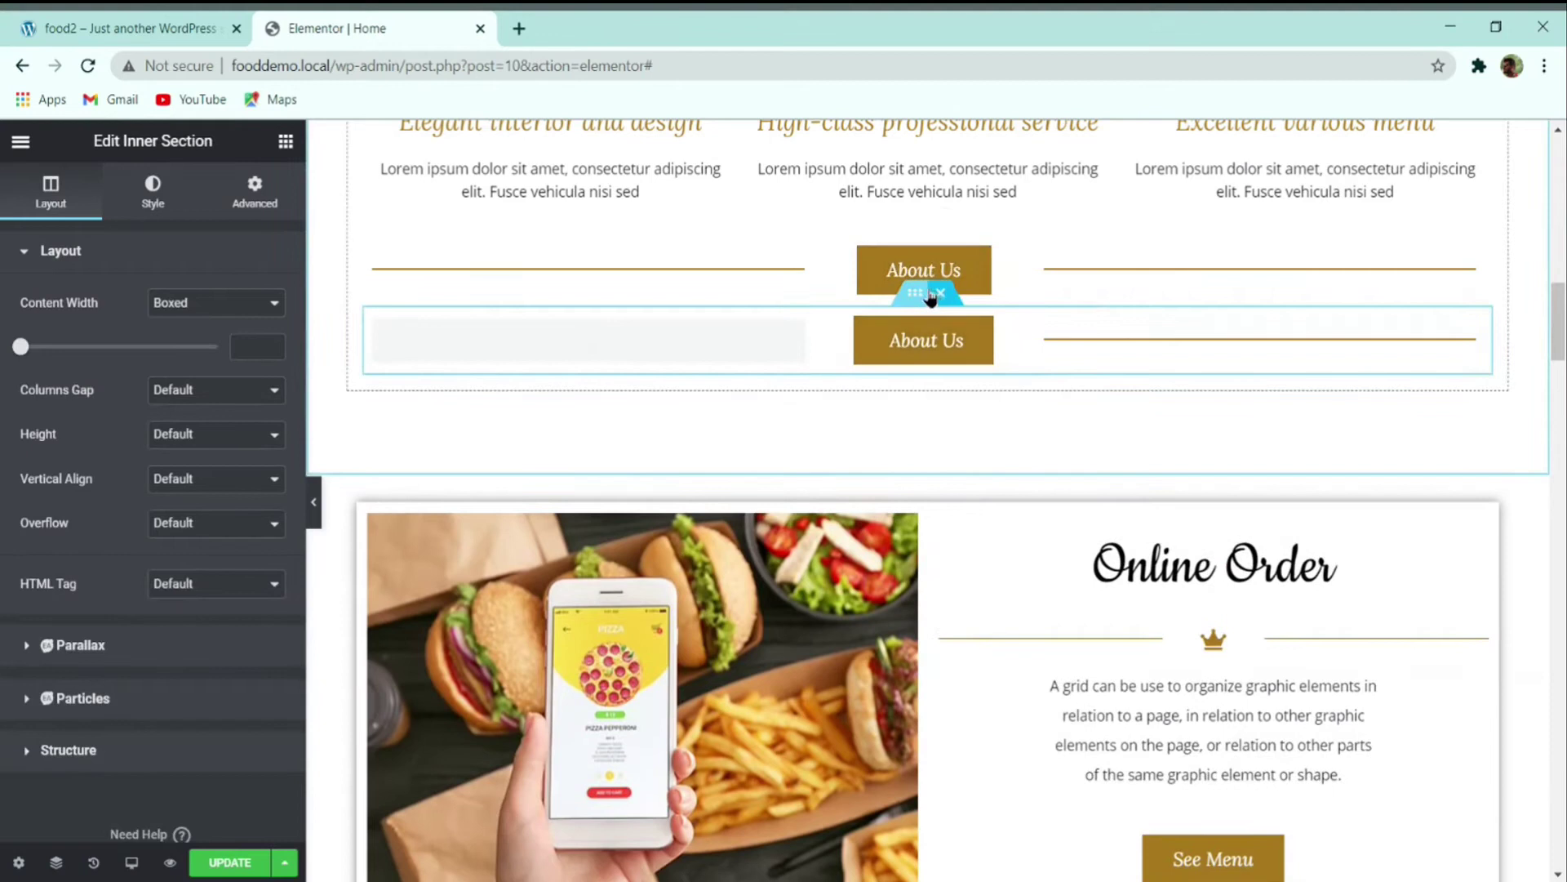
pyautogui.moveTo(918, 294); pyautogui.dragTo(839, 520)
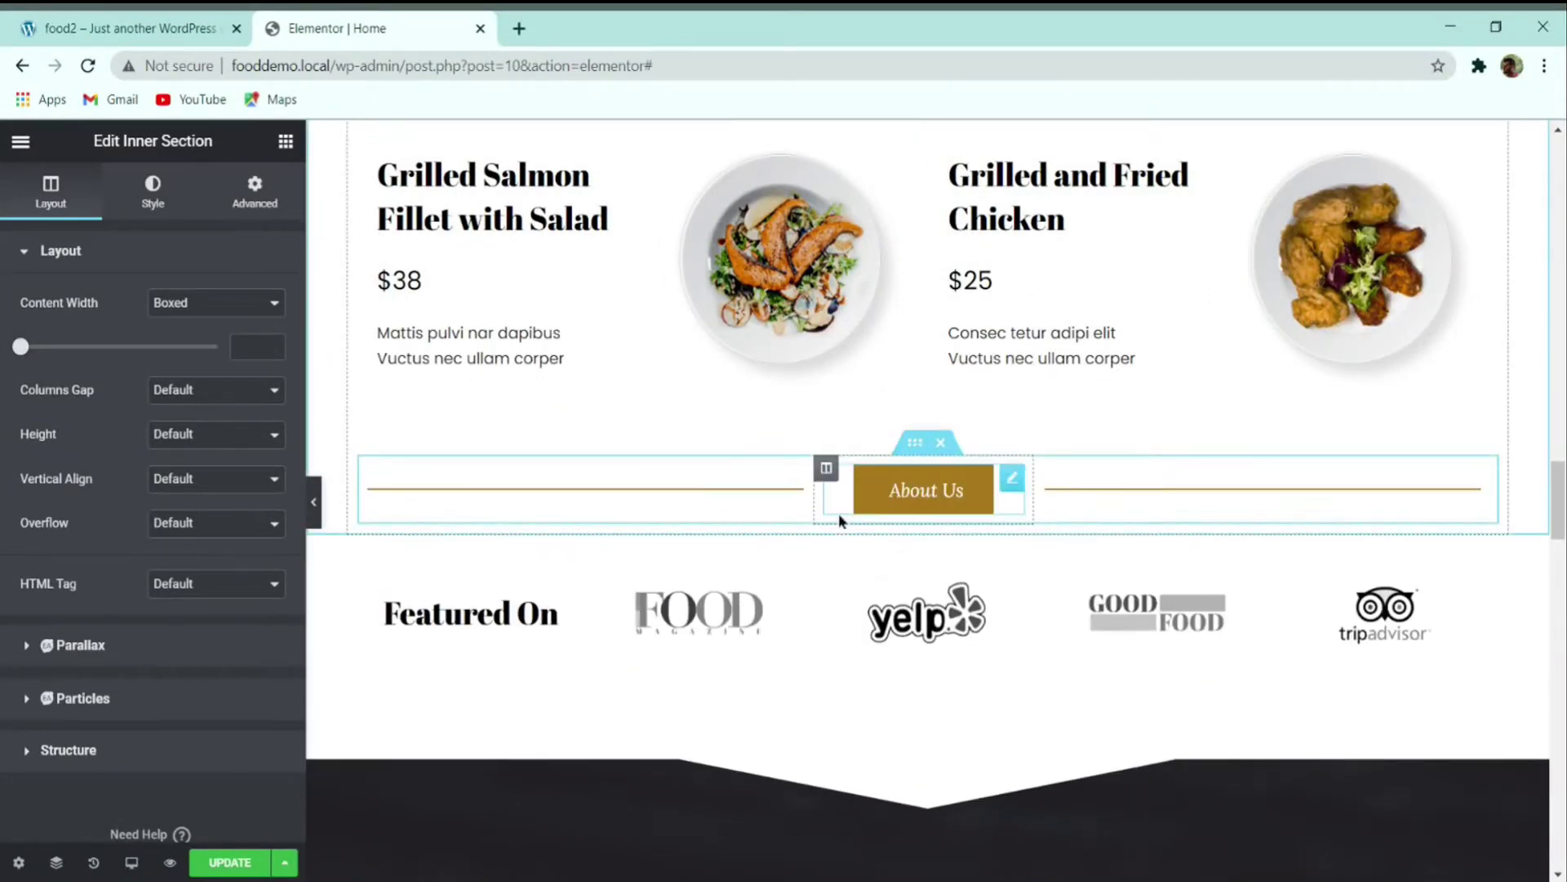
# Step: Relabel the duplicated button 'Full Menu' and compare it with the live site
pyautogui.click(951, 498)
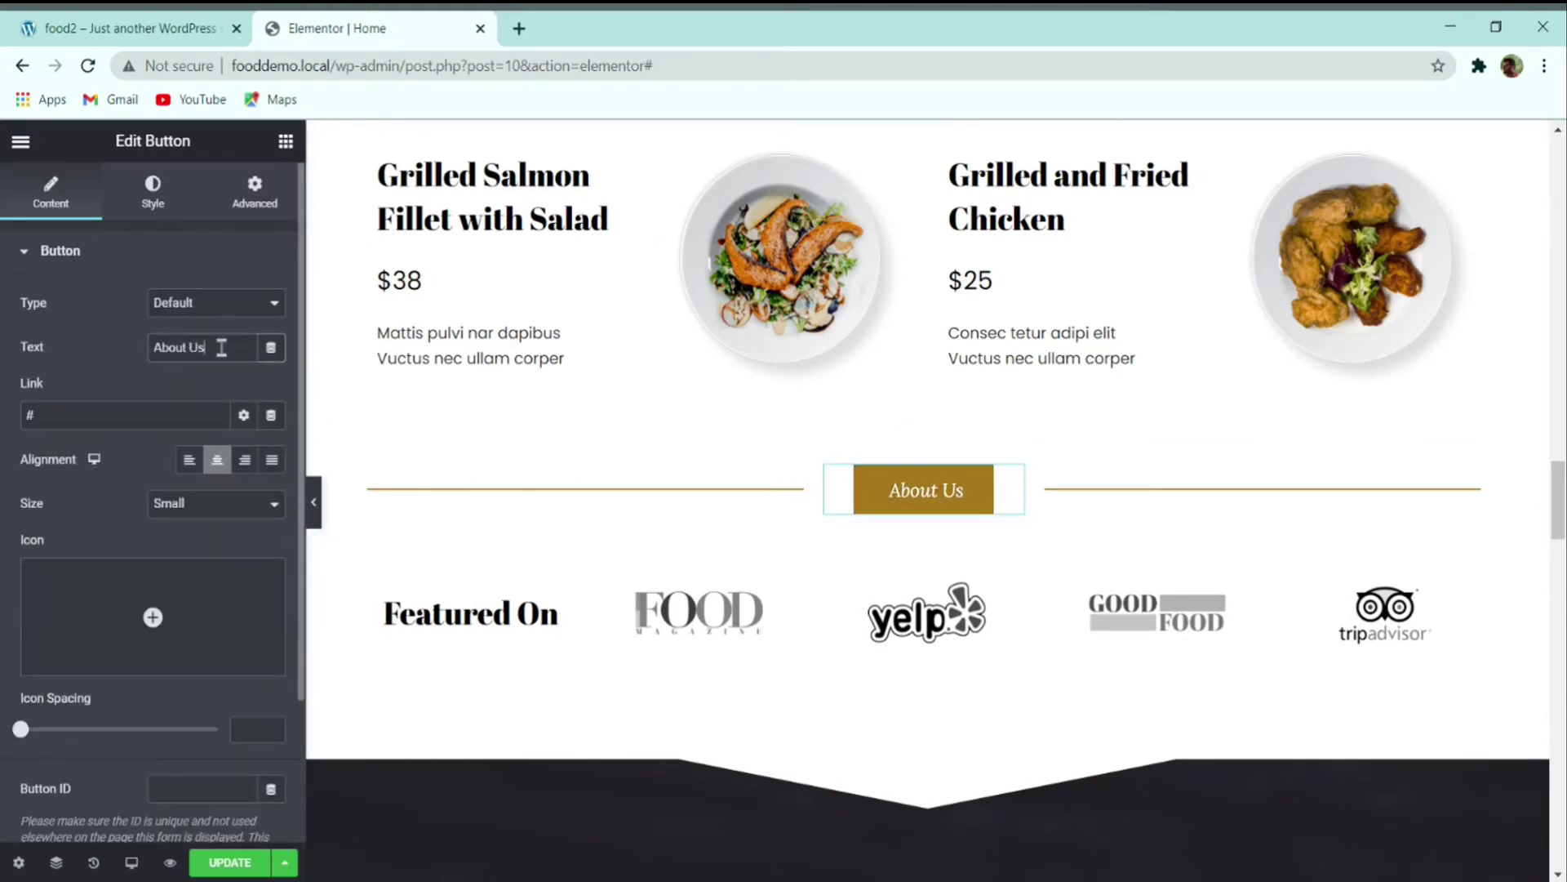
pyautogui.write('Full Menu')
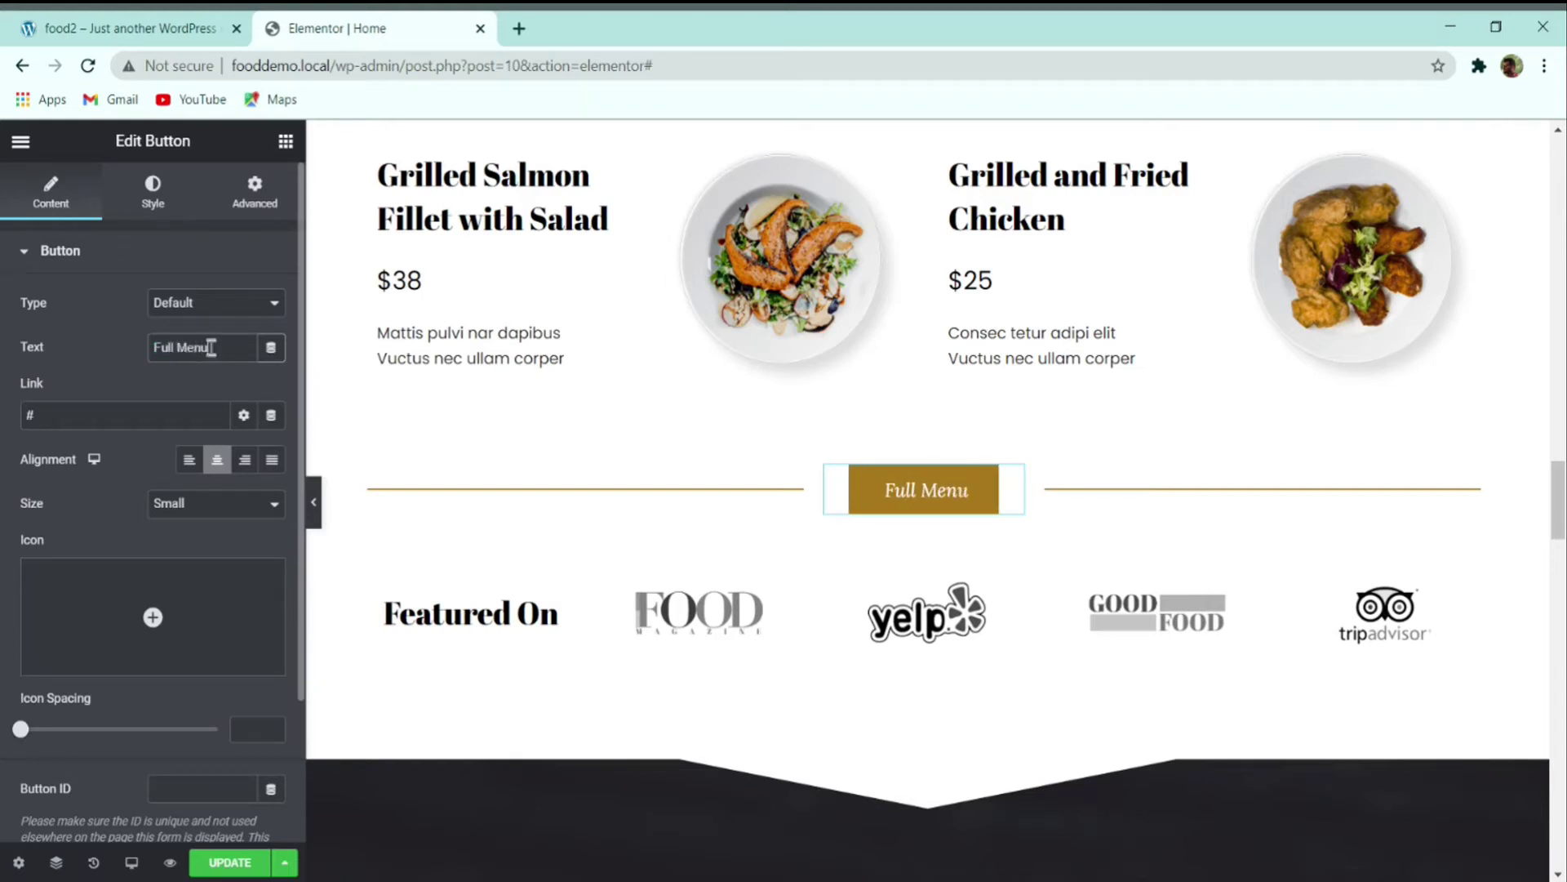
pyautogui.click(168, 20)
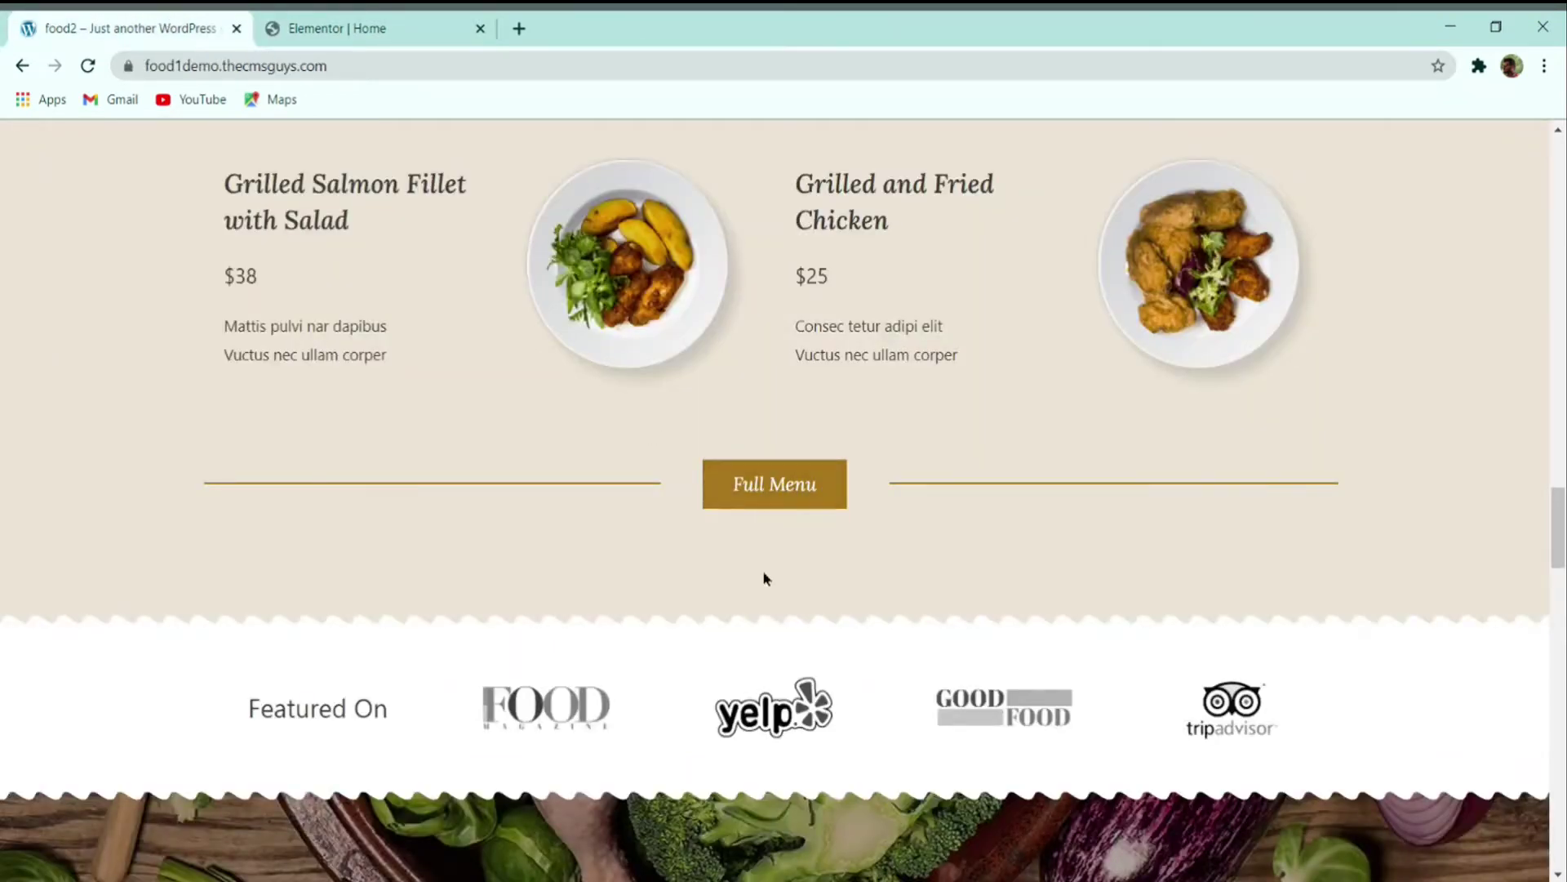
pyautogui.scroll(12, 764, 577)
pyautogui.scroll(4, 713, 541)
pyautogui.scroll(-12, 699, 490)
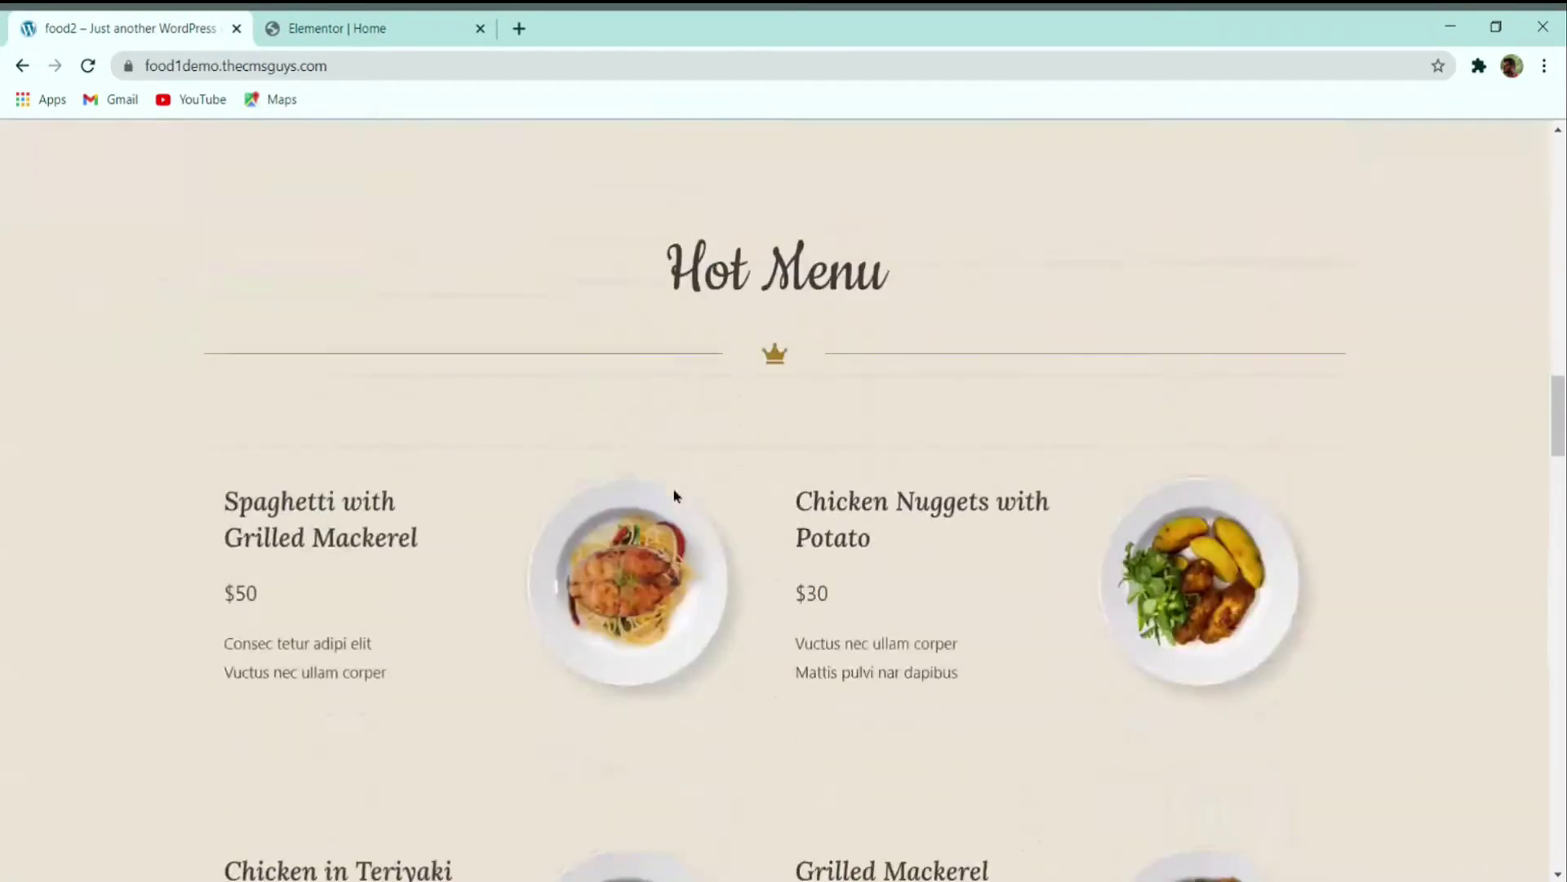
pyautogui.scroll(8, 697, 512)
pyautogui.scroll(-4, 656, 531)
pyautogui.scroll(-1, 385, 519)
pyautogui.scroll(1, 385, 501)
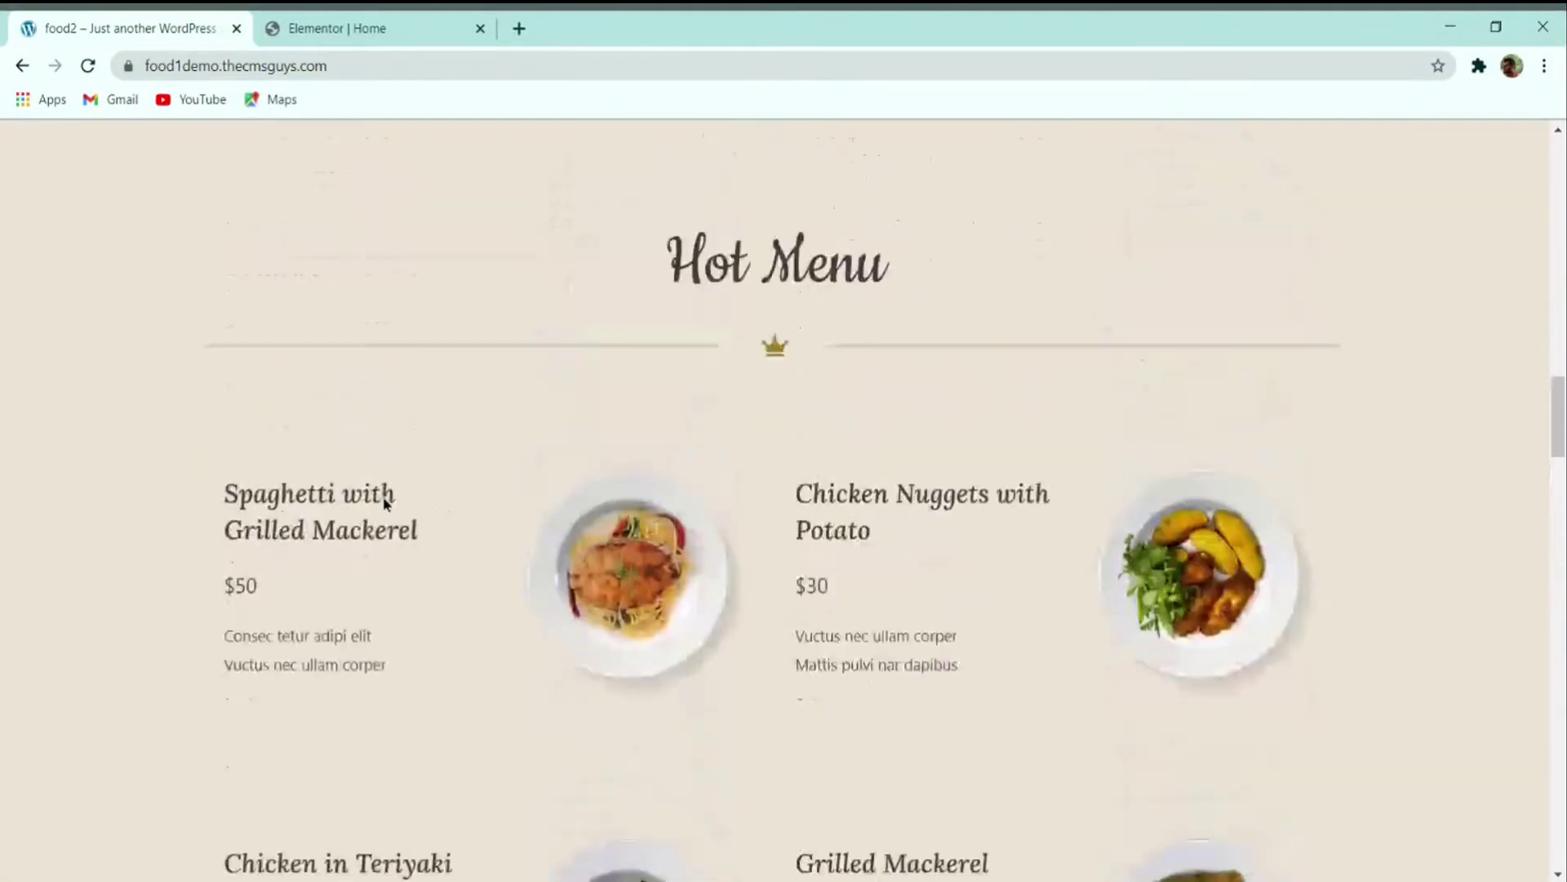
pyautogui.click(337, 28)
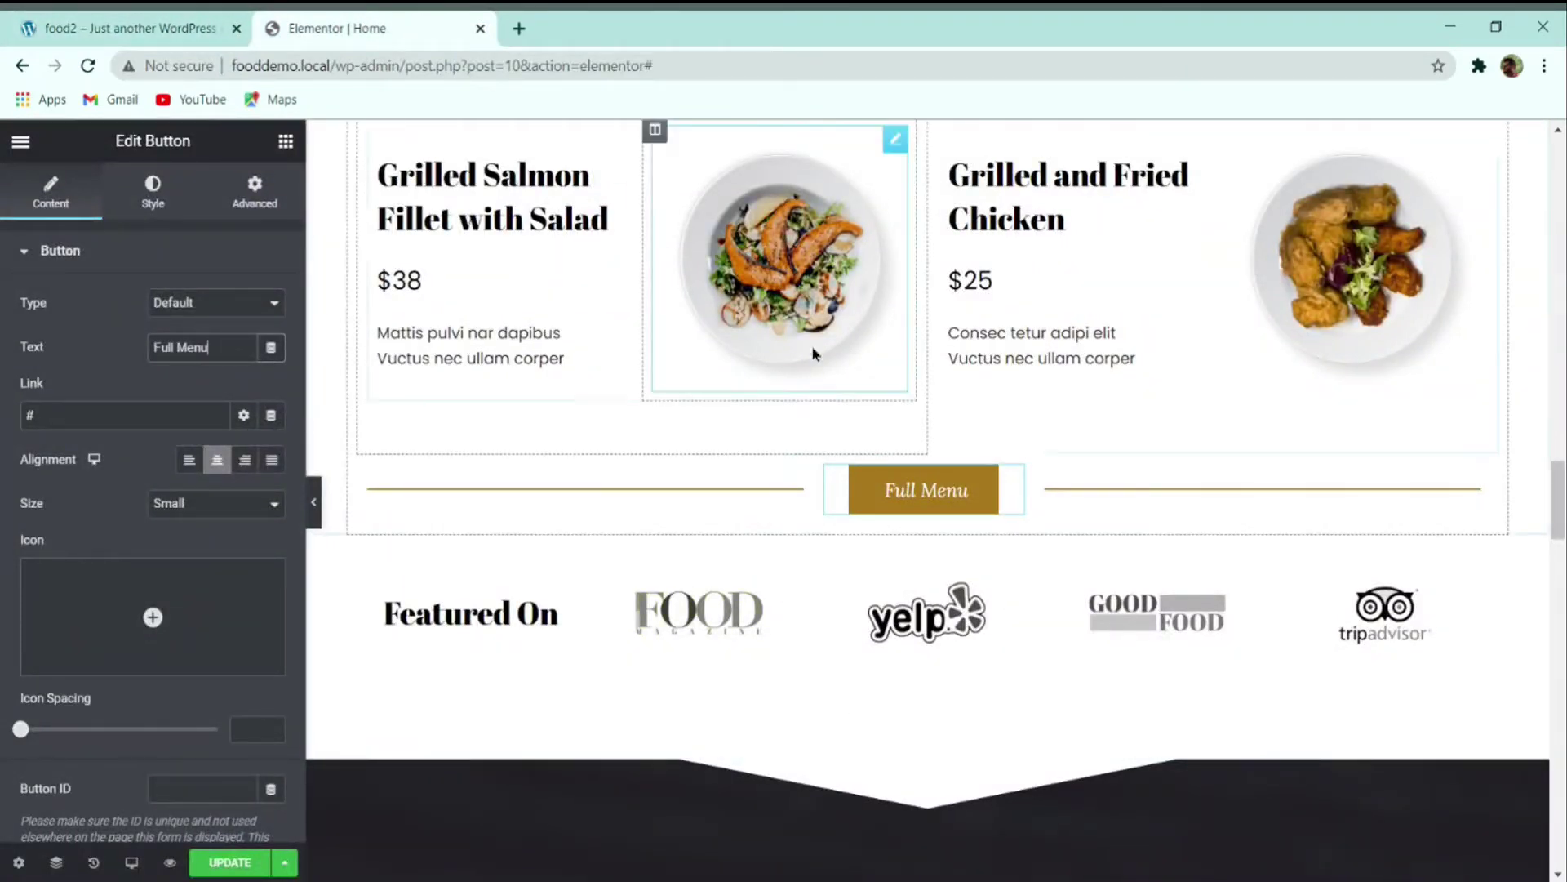
pyautogui.scroll(12, 892, 560)
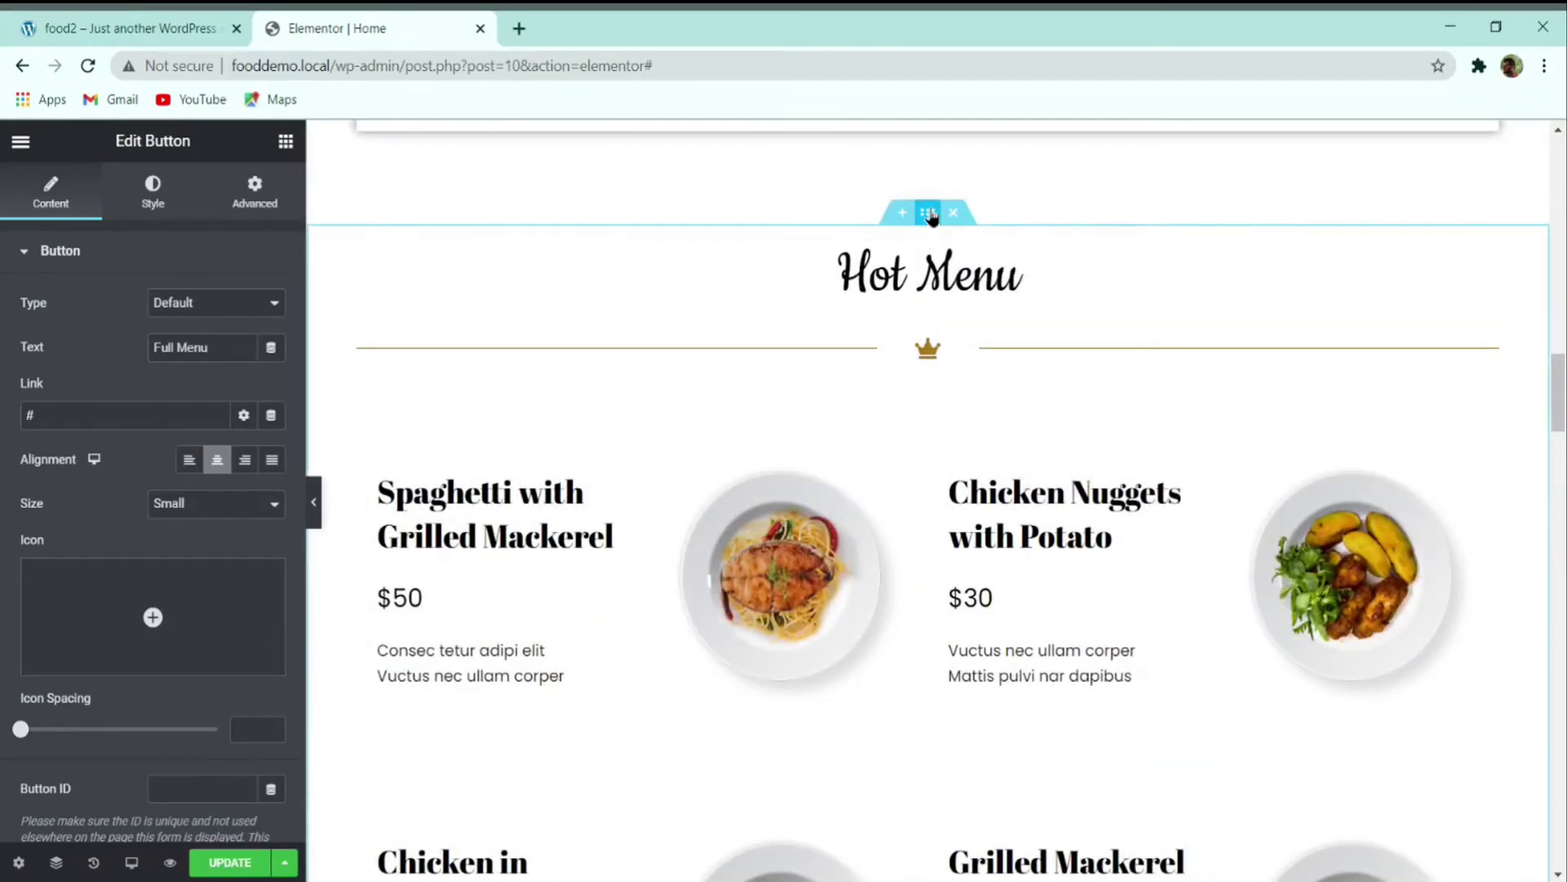
# Step: Set the Hot Menu section's Style background to Classic with colour #ebe4d5
pyautogui.click(929, 212)
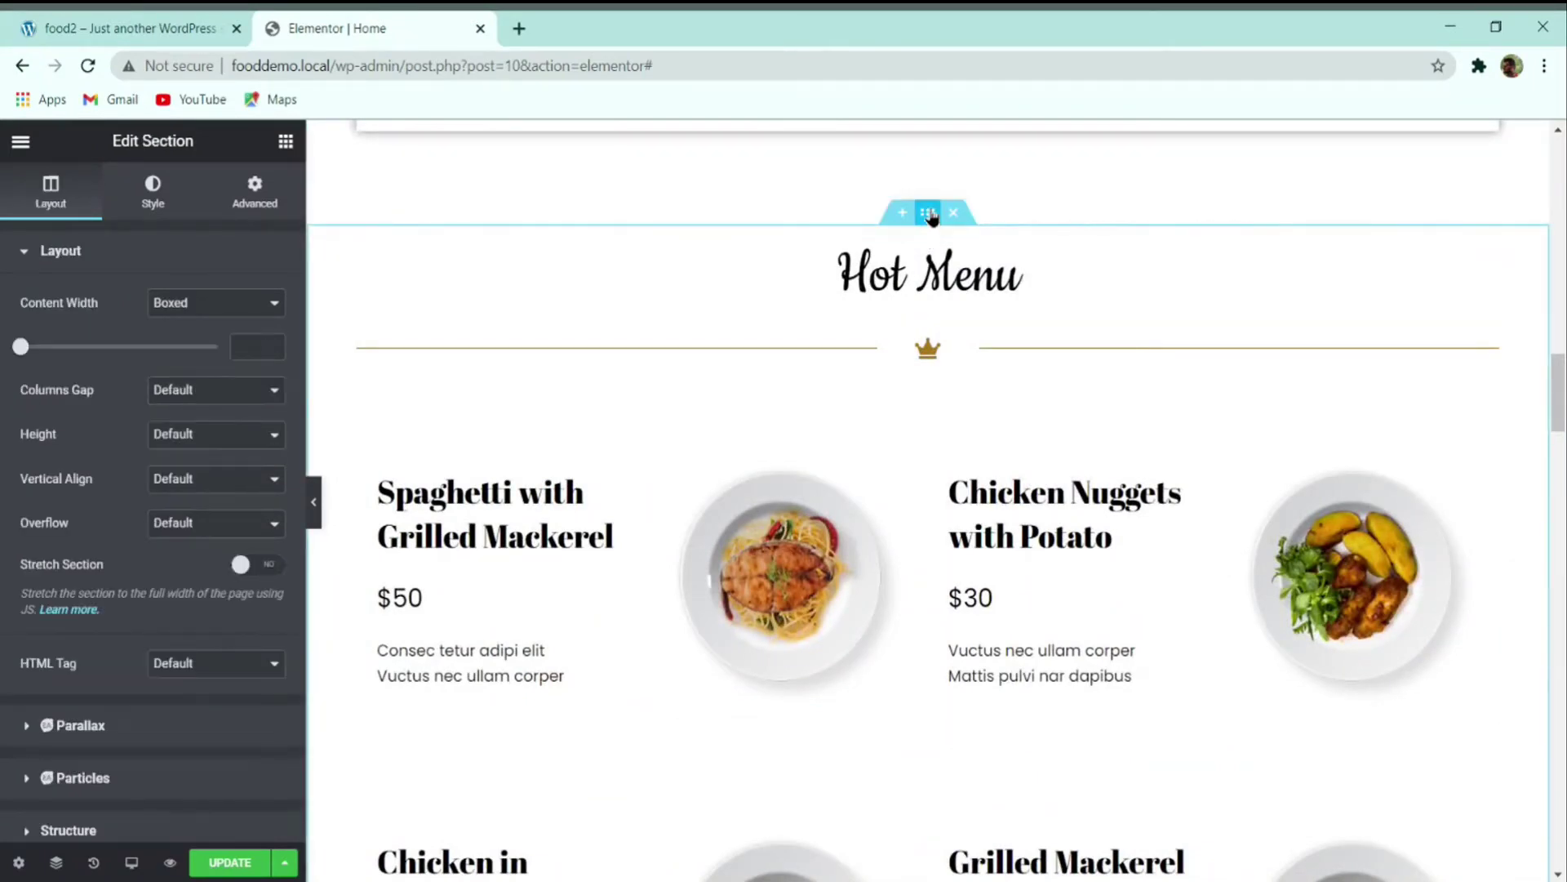
pyautogui.click(156, 194)
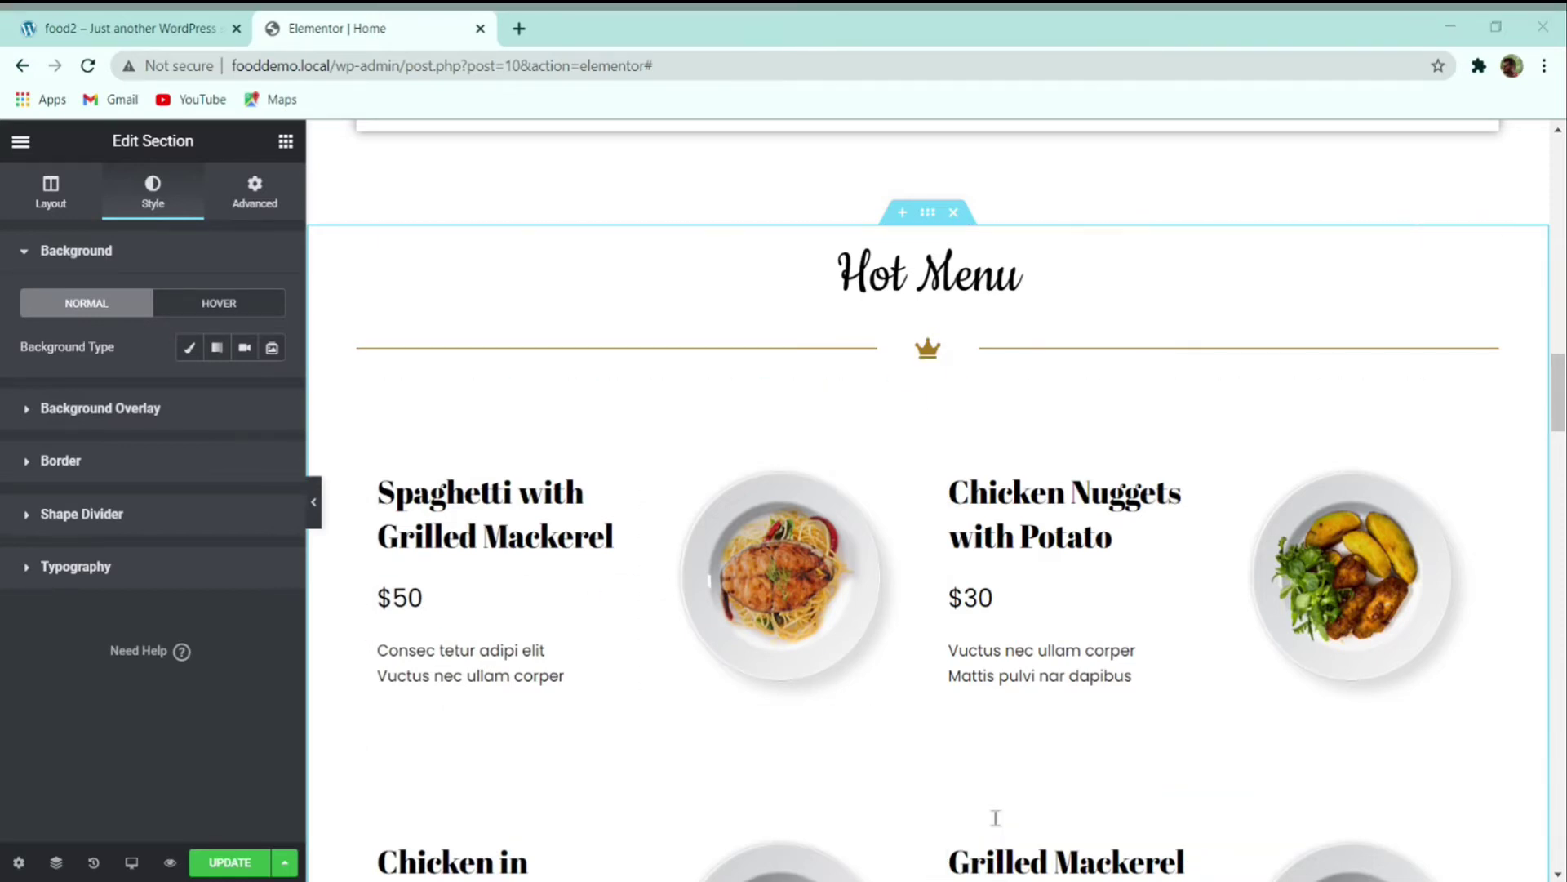
pyautogui.click(196, 351)
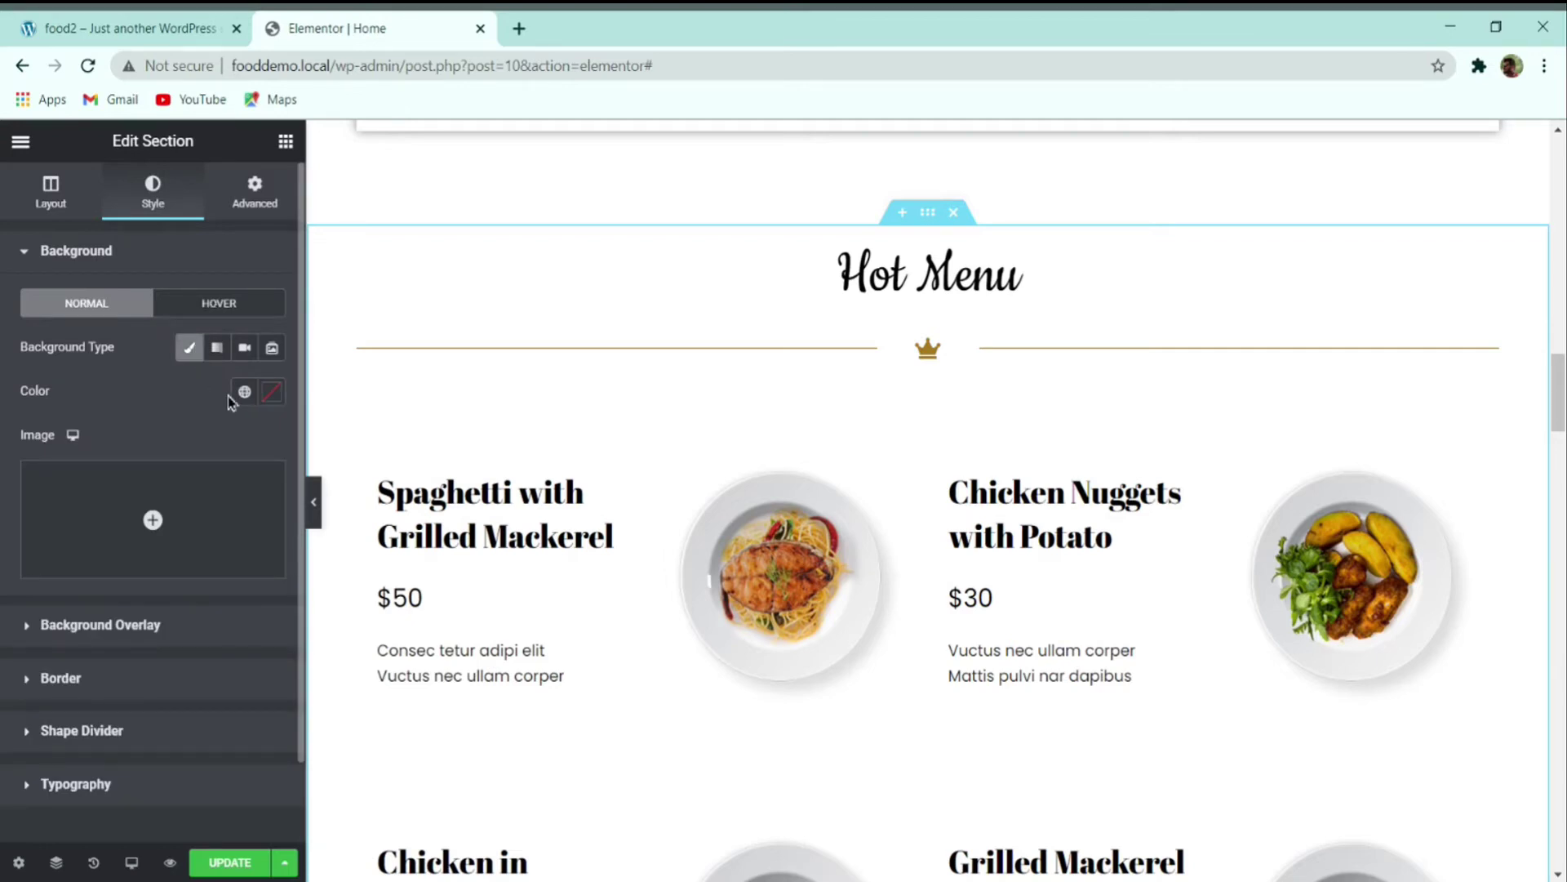
pyautogui.click(274, 396)
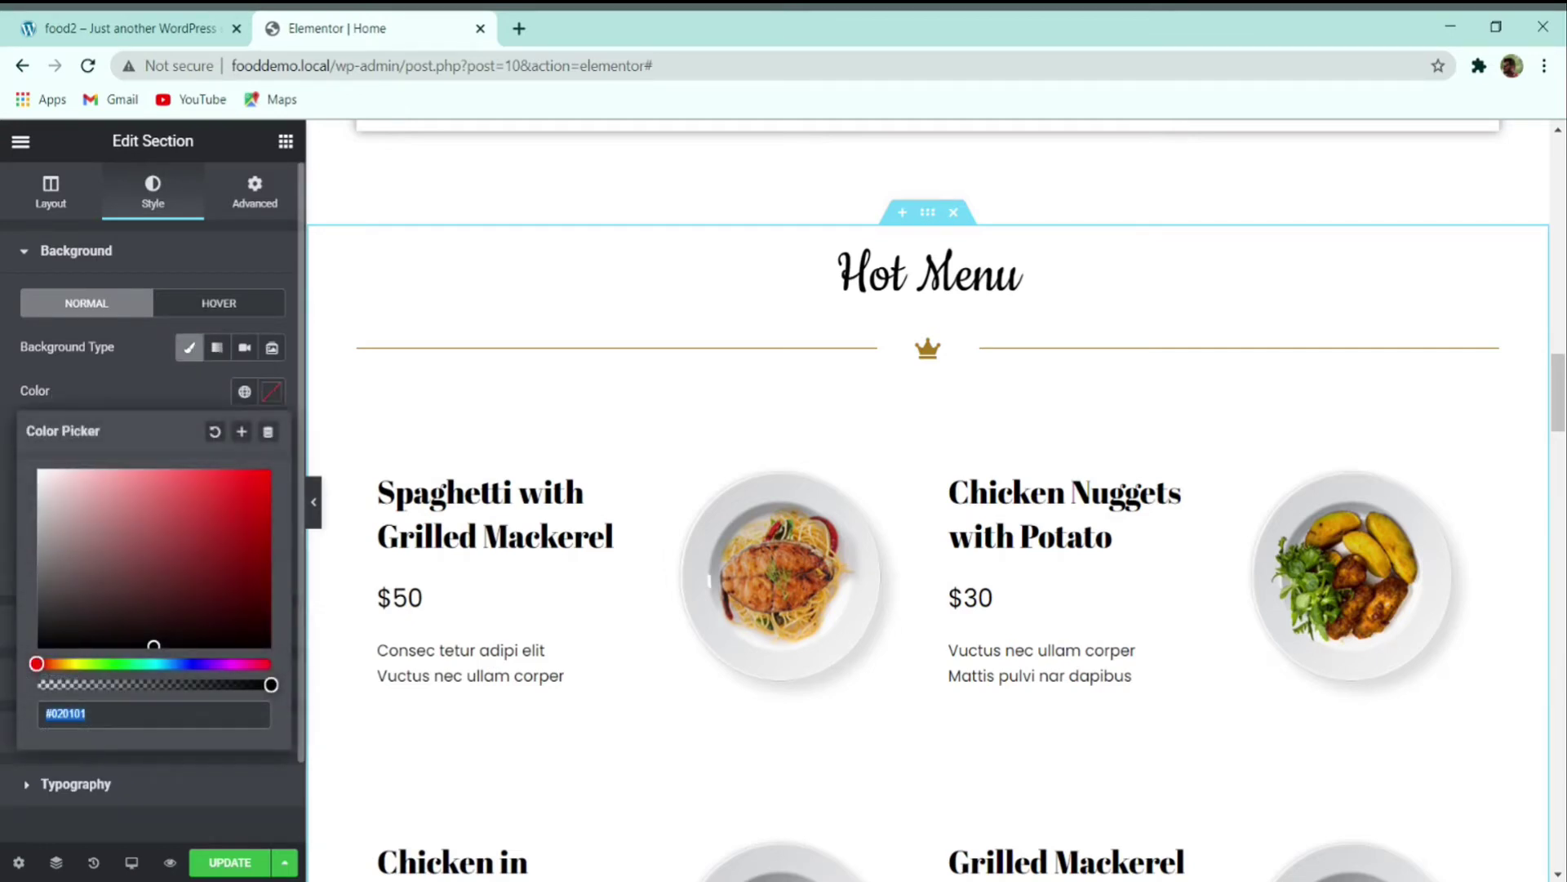
pyautogui.write('#ebe4d')
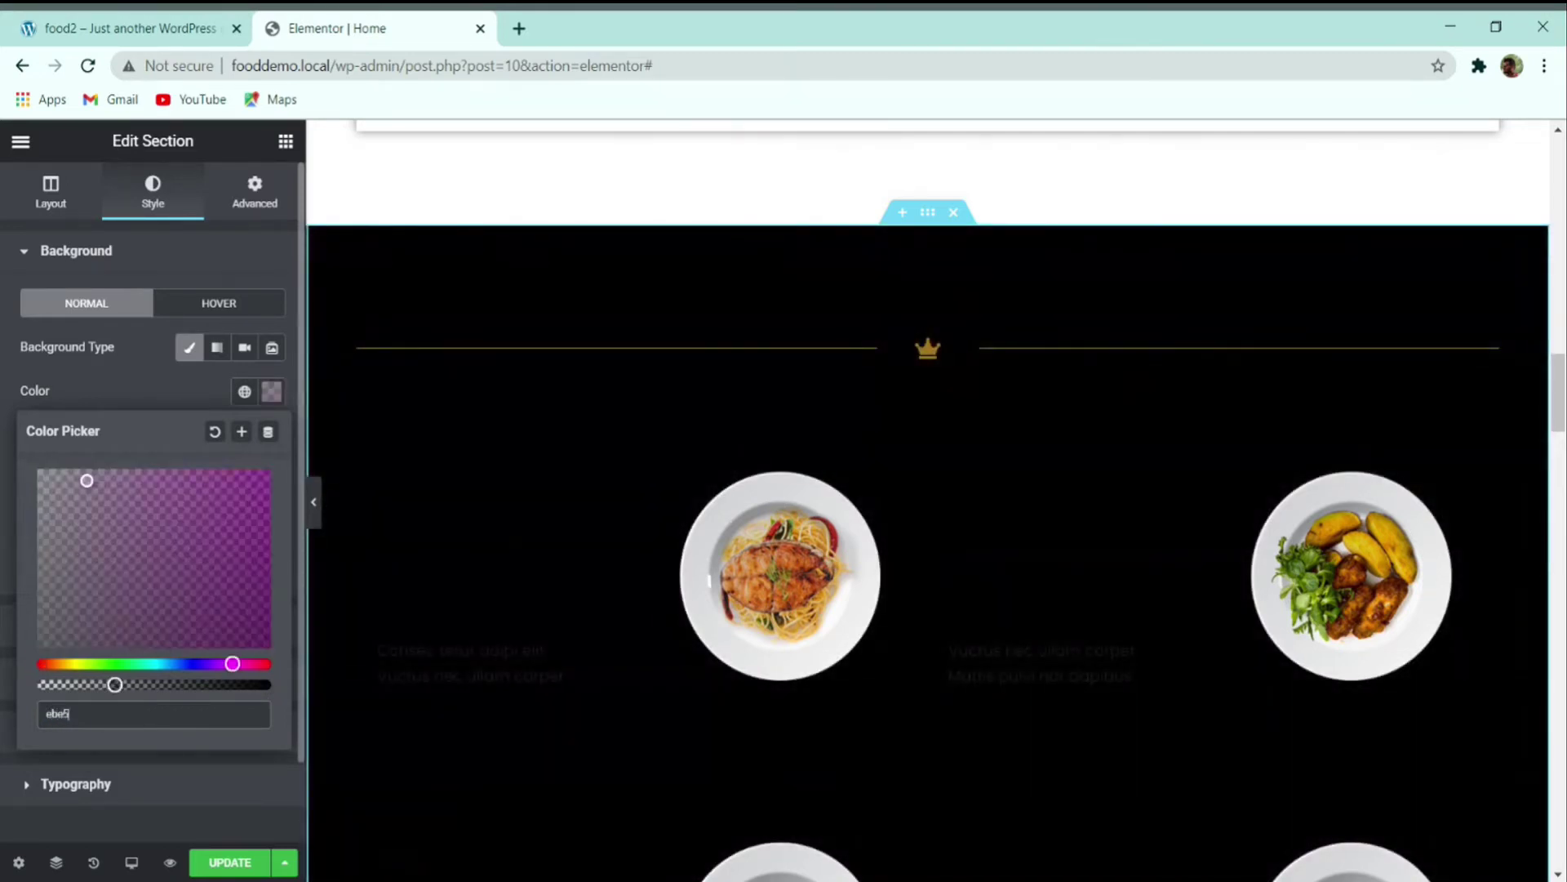
pyautogui.write('5')
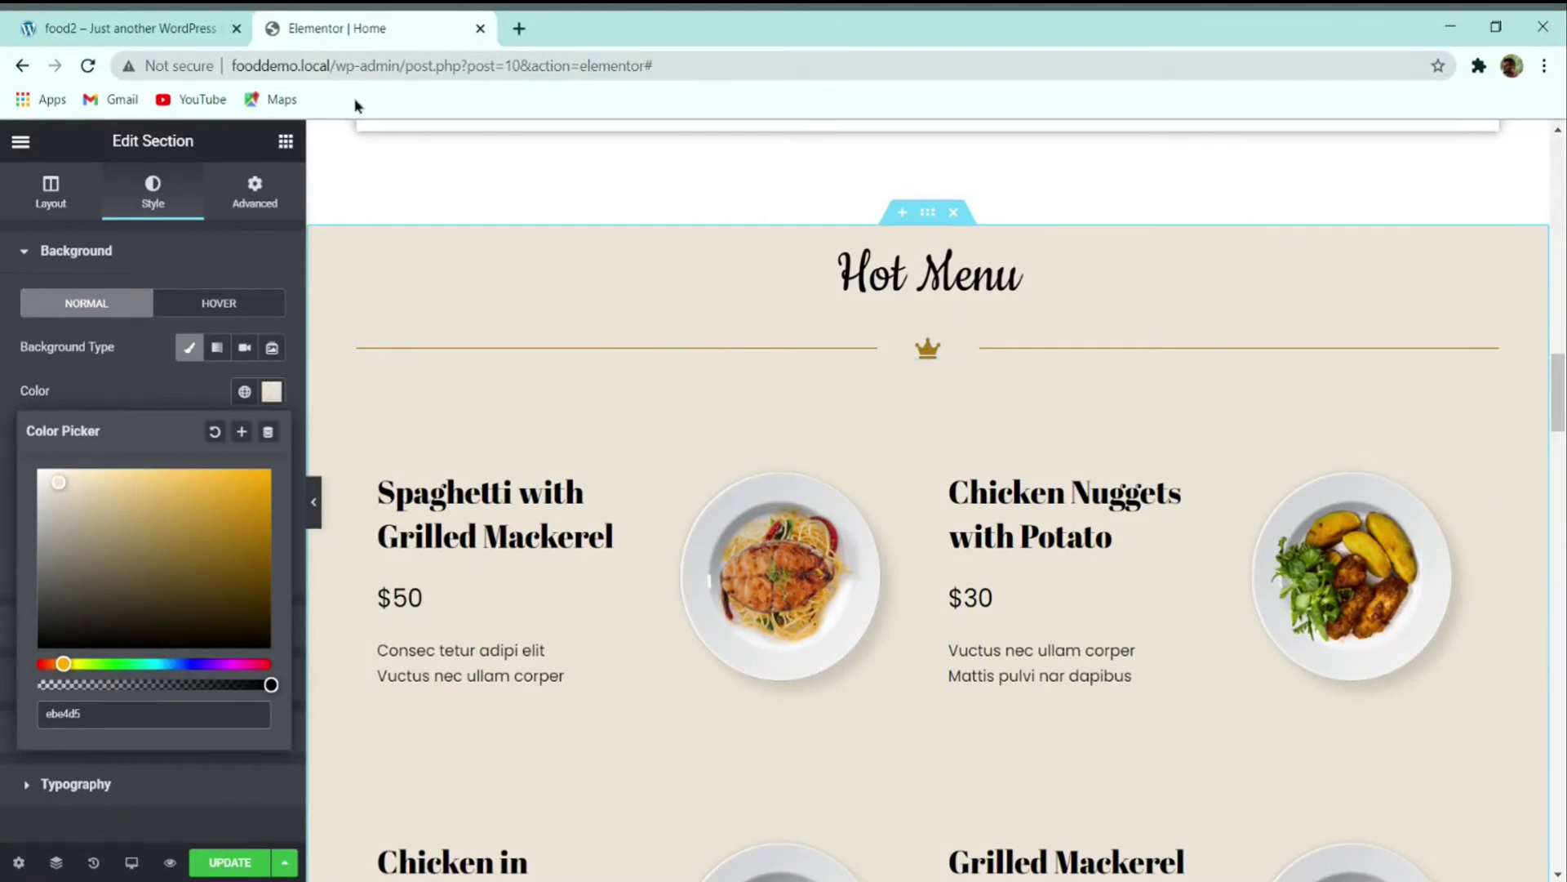
# Step: Compare the new beige background against the live demo site
pyautogui.click(135, 24)
pyautogui.scroll(4, 702, 481)
pyautogui.scroll(-12, 702, 482)
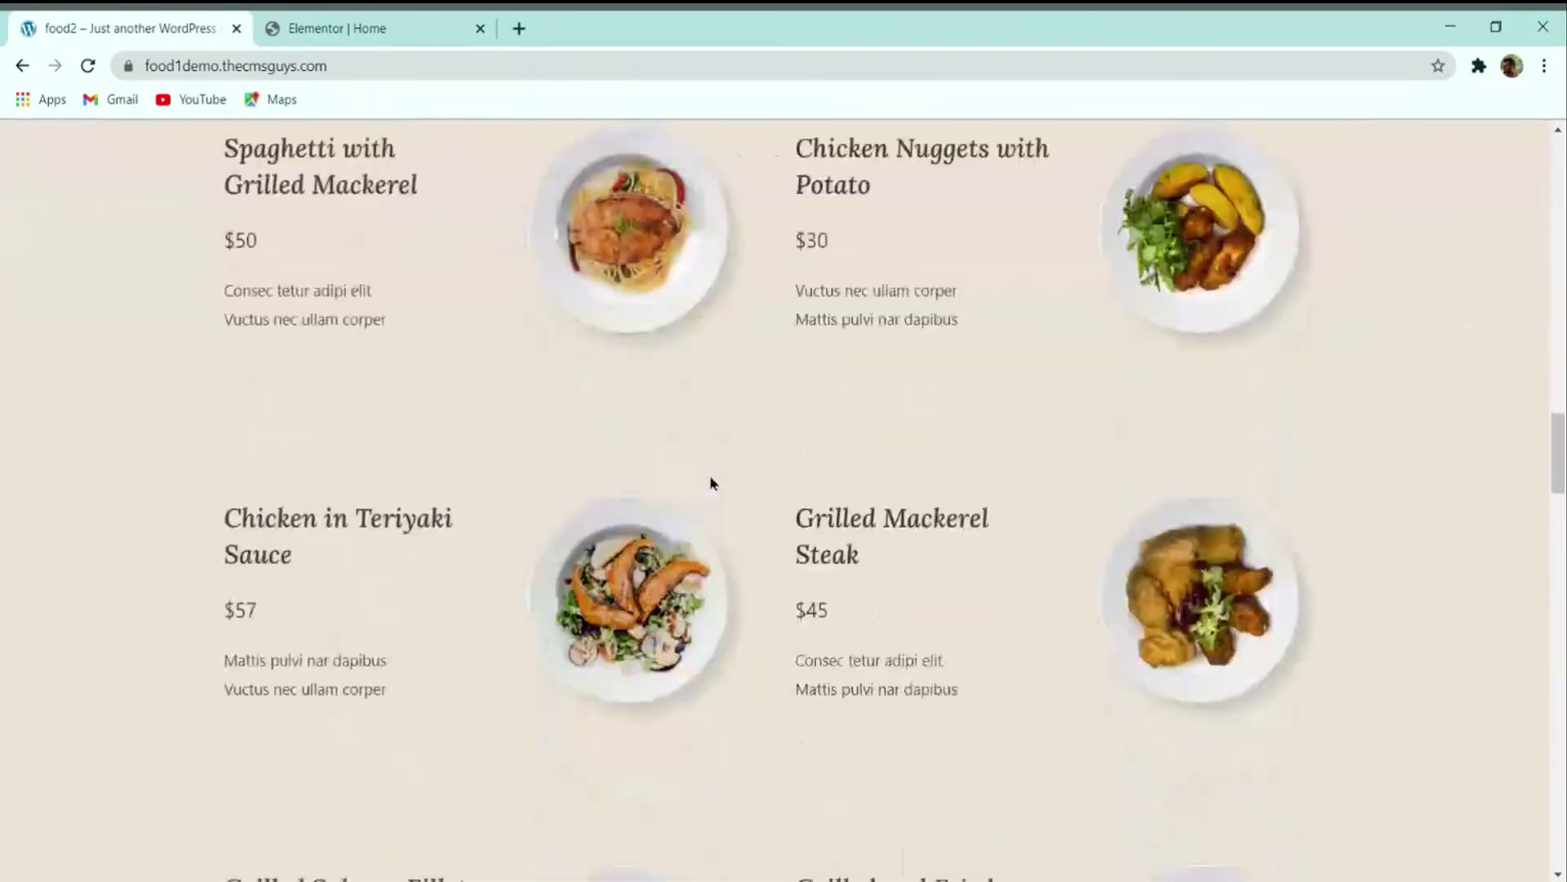
pyautogui.scroll(4, 611, 485)
pyautogui.scroll(4, 547, 392)
pyautogui.scroll(-4, 546, 441)
pyautogui.click(334, 28)
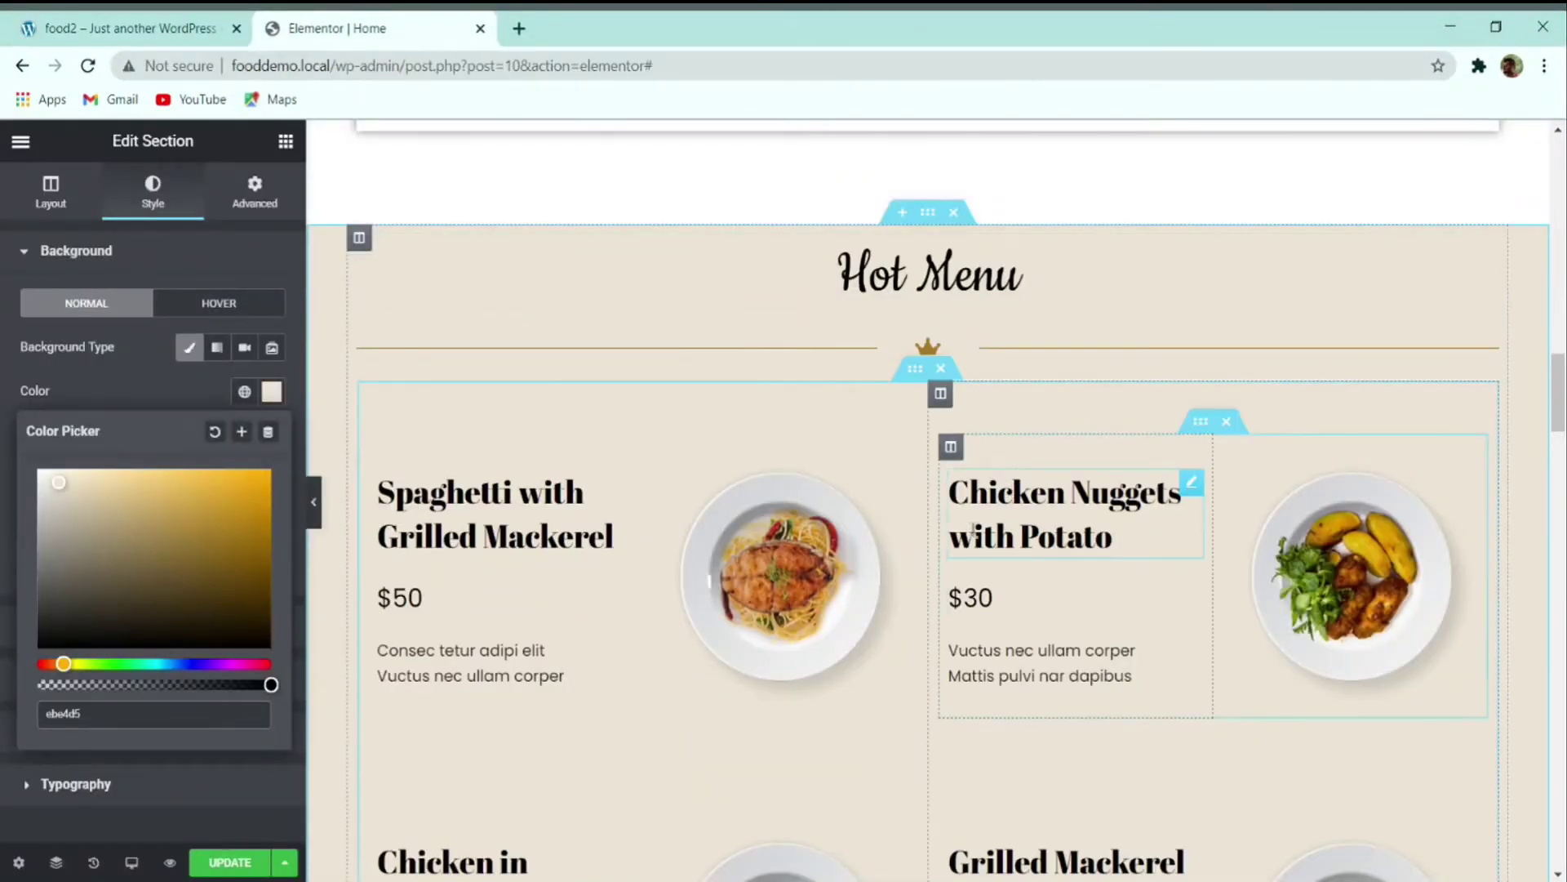
pyautogui.scroll(4, 955, 543)
pyautogui.scroll(4, 939, 568)
pyautogui.scroll(-4, 817, 575)
pyautogui.scroll(16, 808, 577)
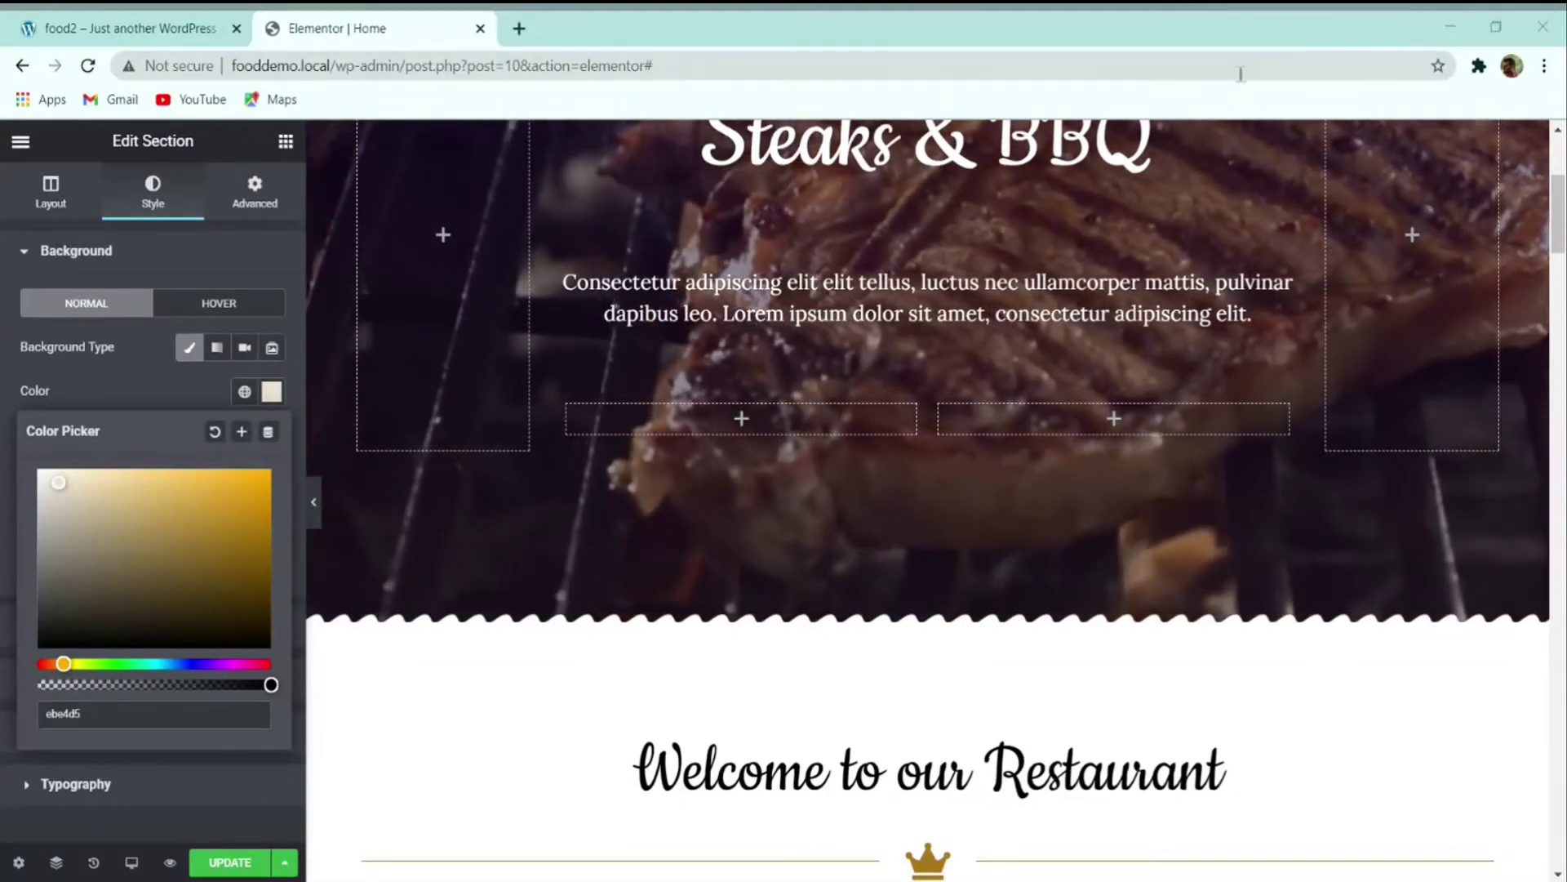
# Step: Check the background tone against the live demo once more
pyautogui.scroll(-4, 502, 246)
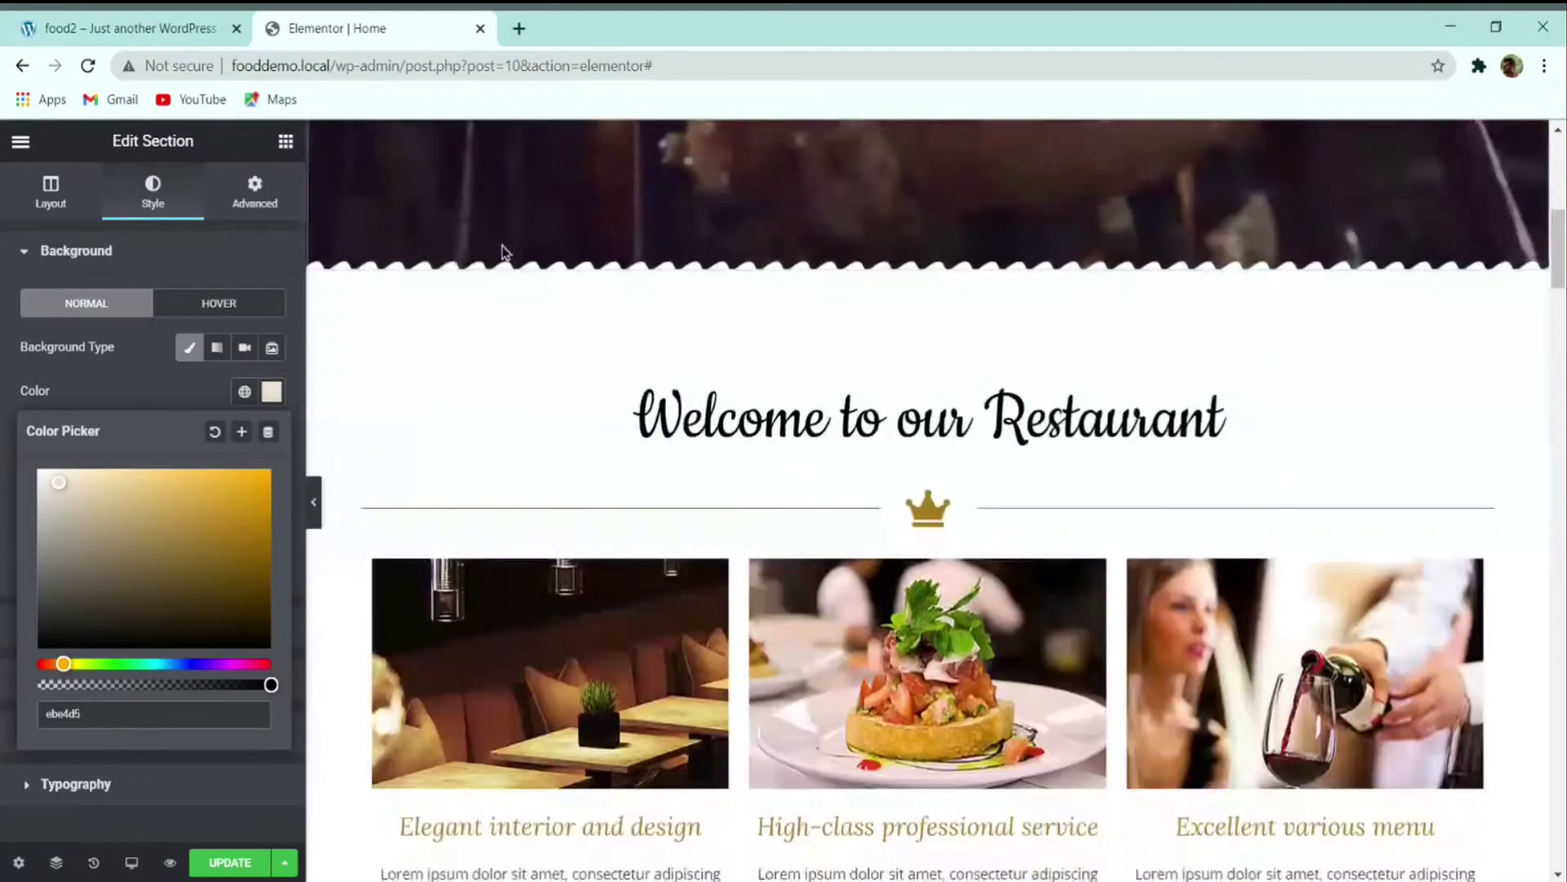
pyautogui.scroll(-15, 502, 247)
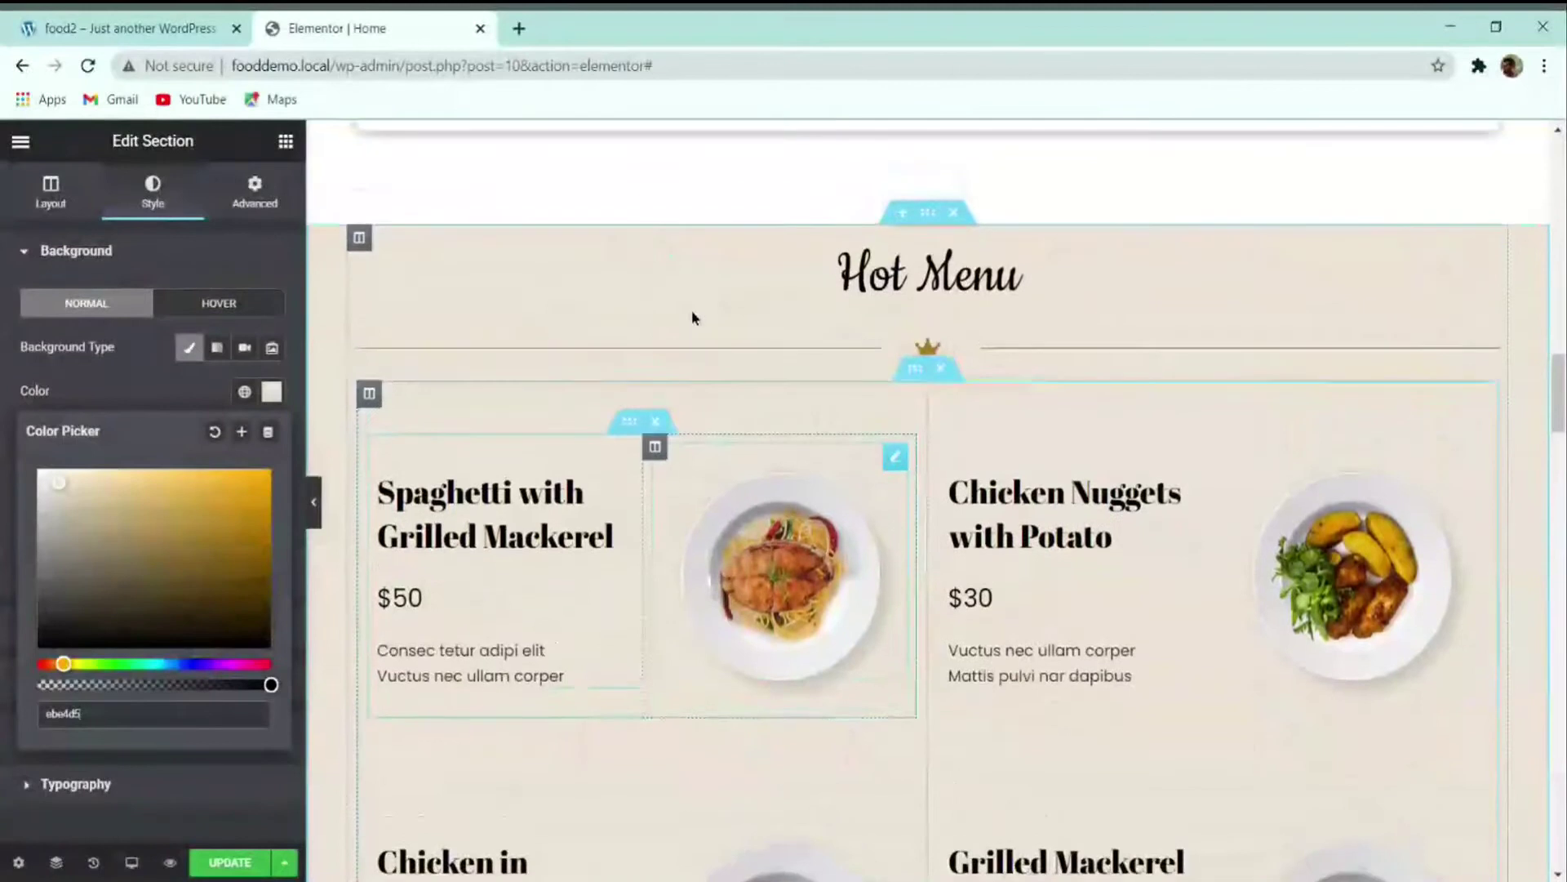
pyautogui.scroll(4, 692, 317)
pyautogui.hotkey('ctrl', '1')
pyautogui.scroll(10, 365, 444)
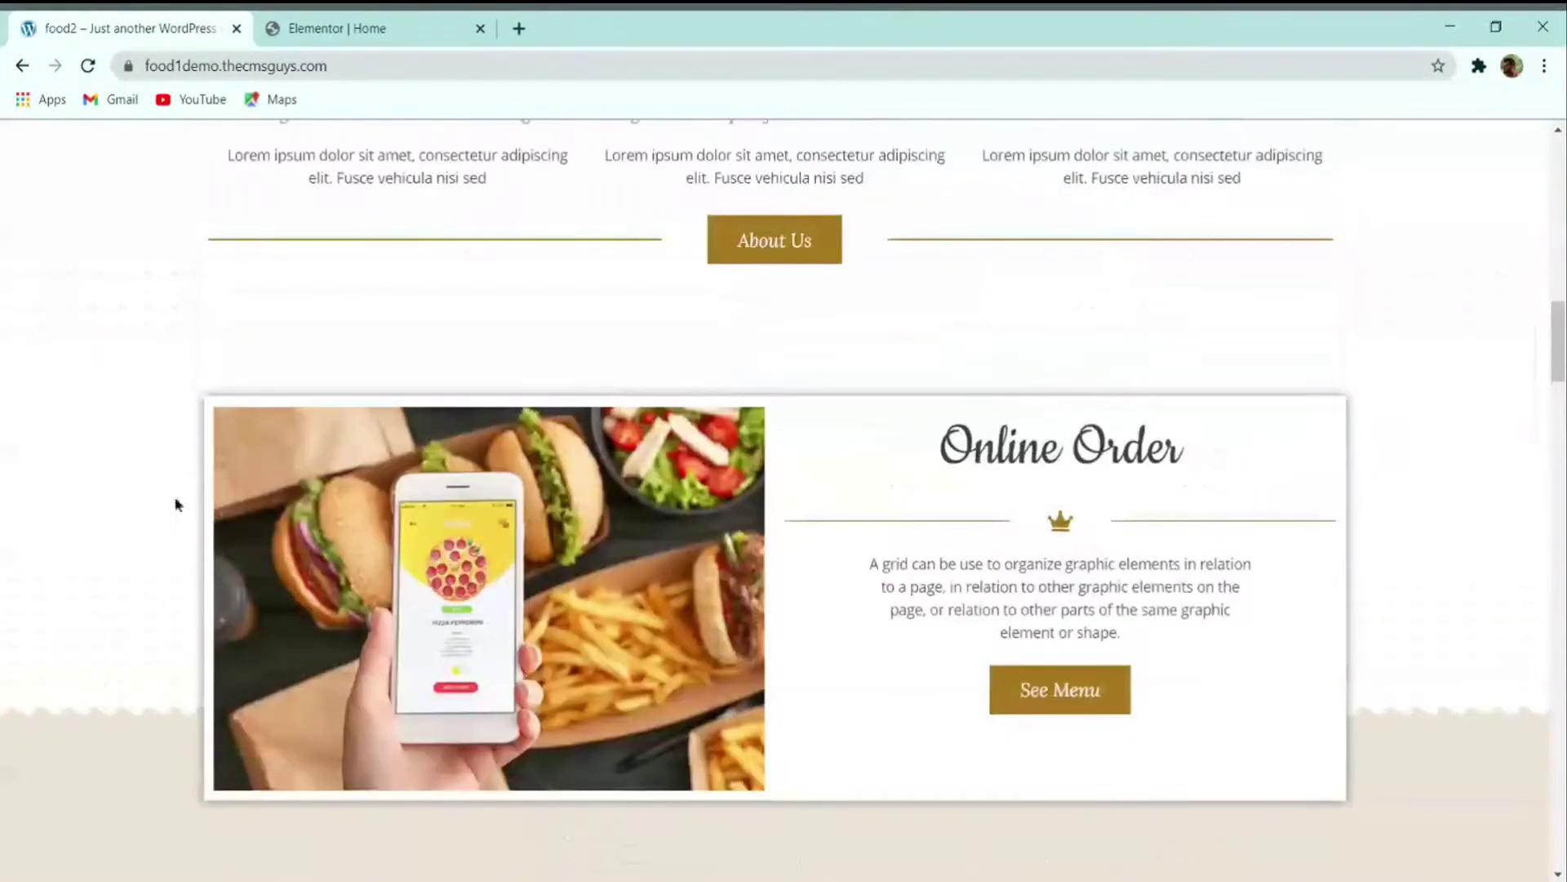
pyautogui.scroll(-20, 133, 677)
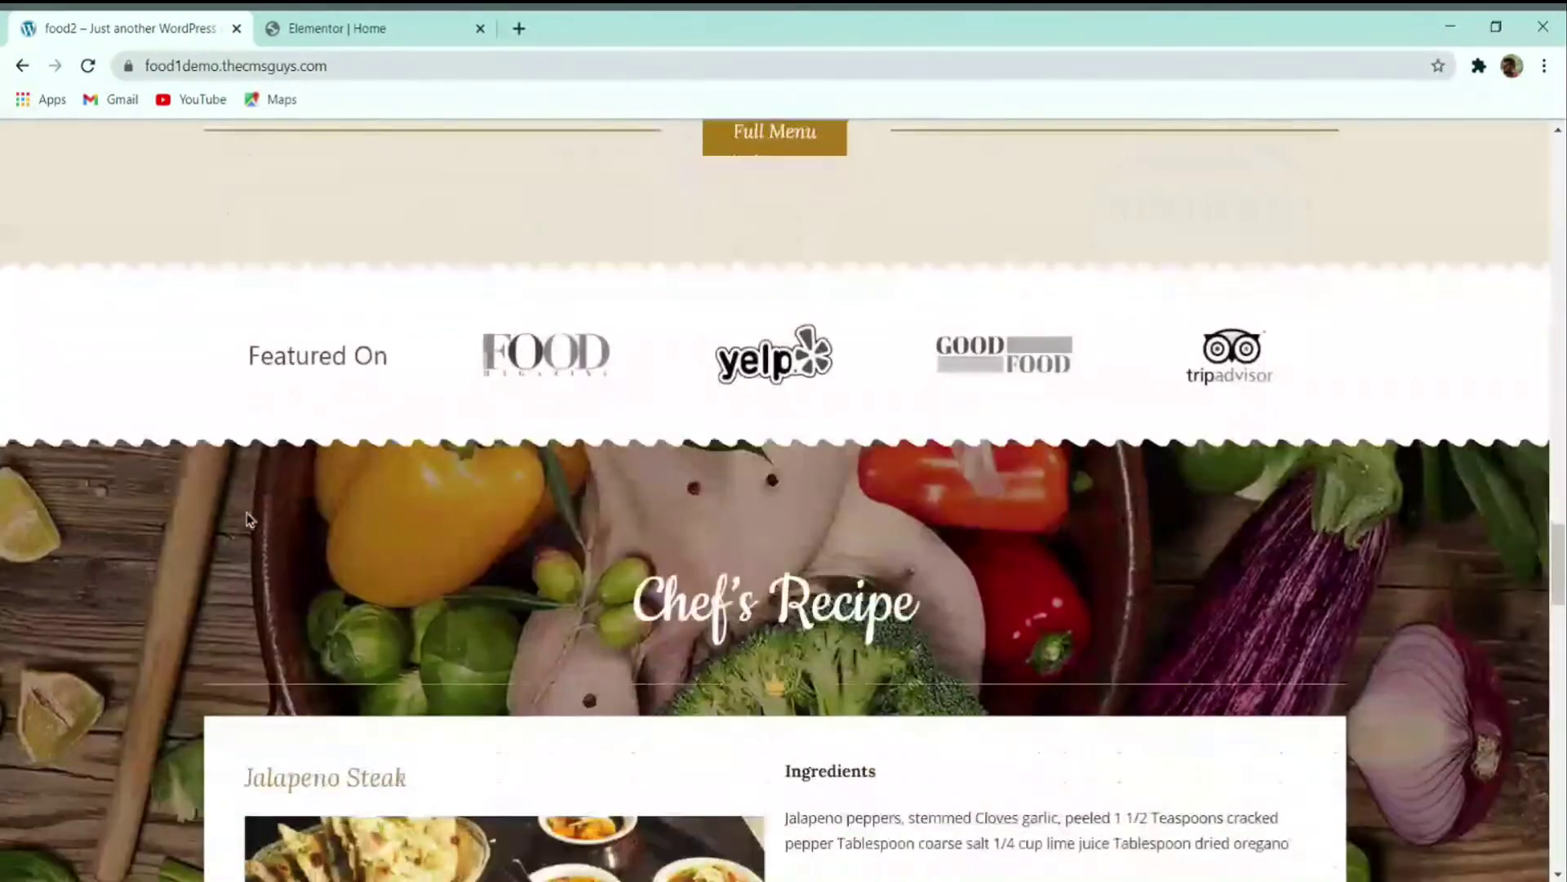
pyautogui.click(392, 24)
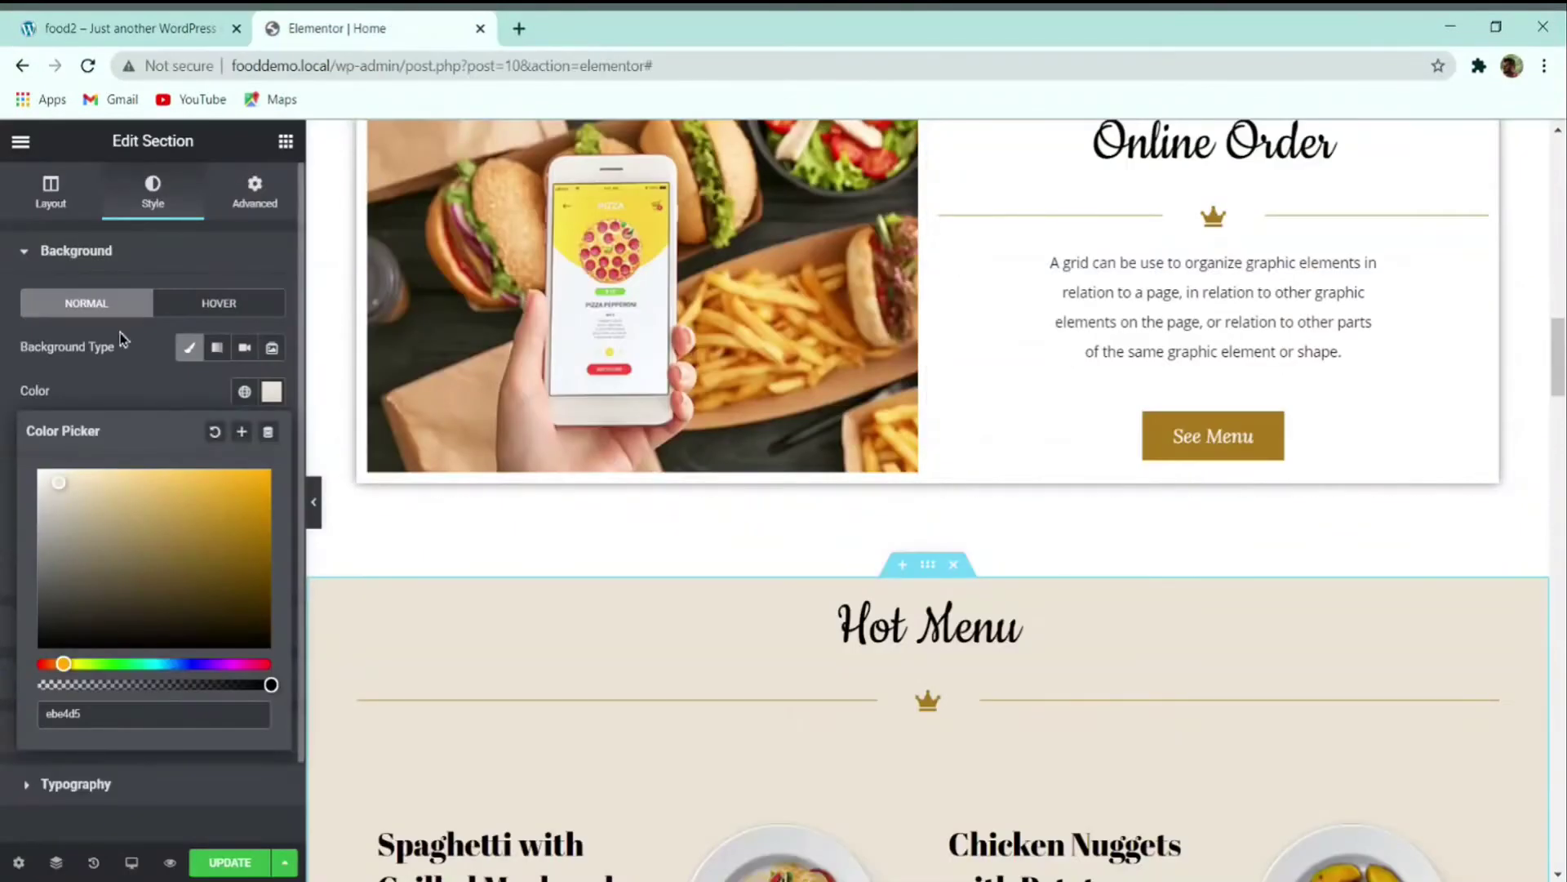
# Step: Add a Waves Pattern shape divider to the top edge, width 175 and height 10
pyautogui.click(171, 258)
pyautogui.click(173, 258)
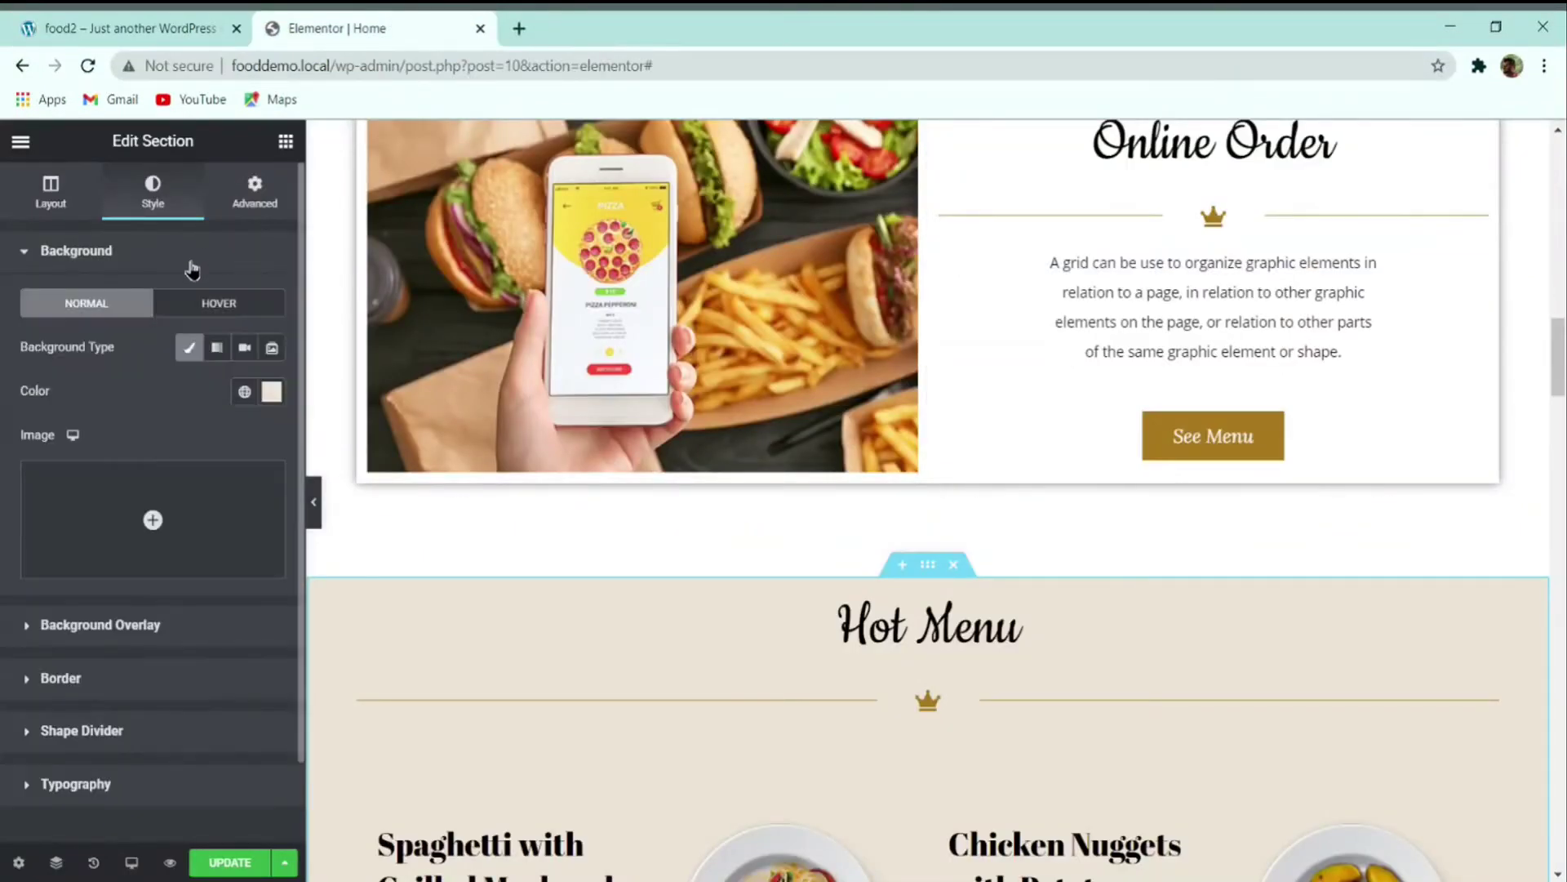
pyautogui.click(156, 254)
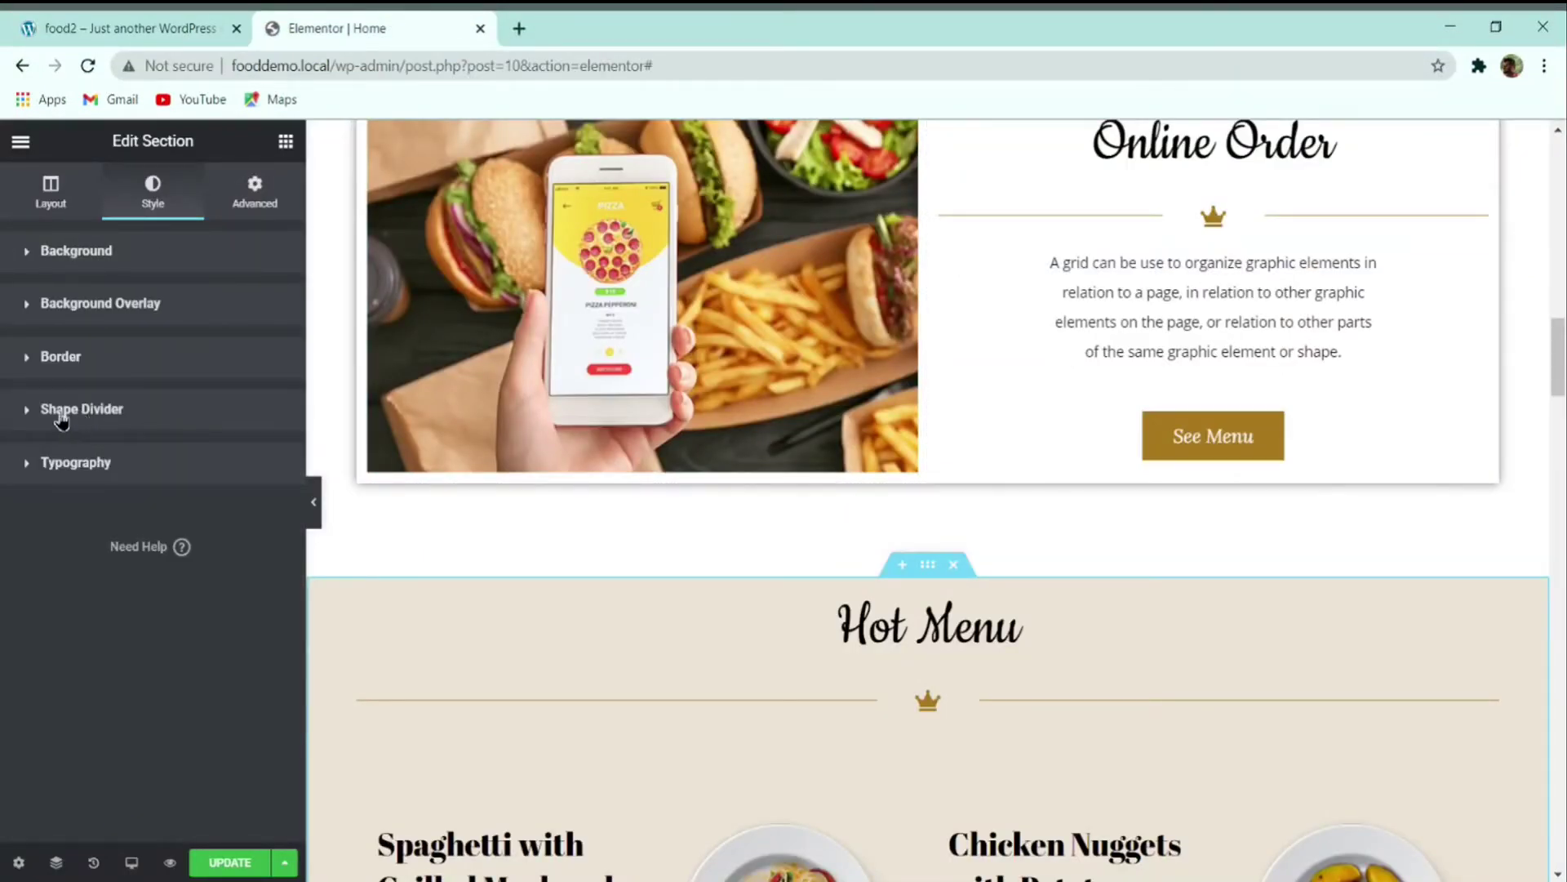
pyautogui.click(104, 416)
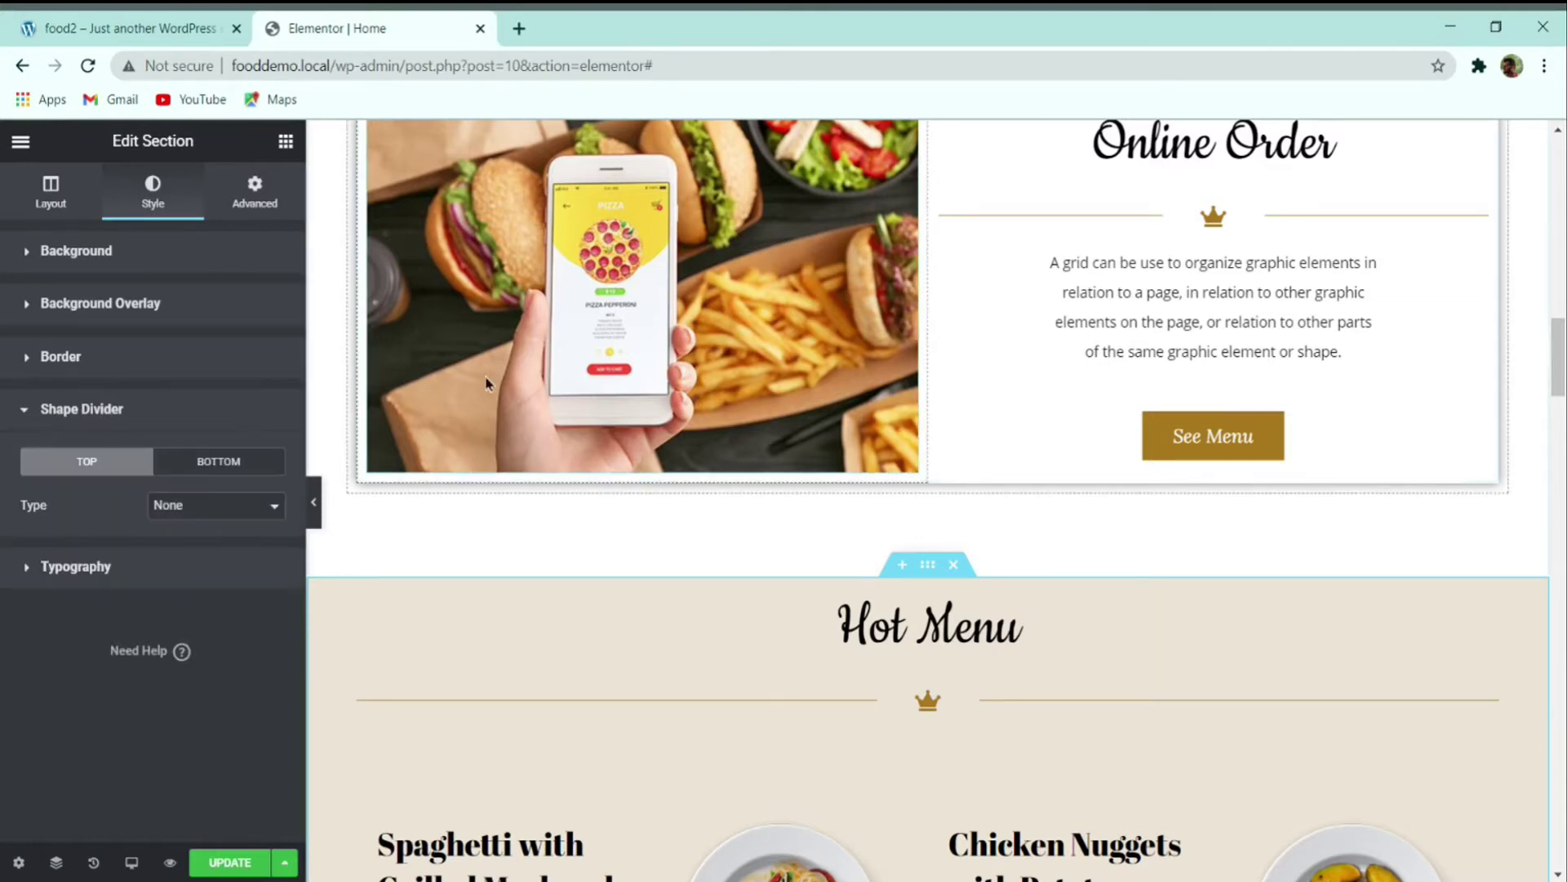
pyautogui.scroll(-4, 499, 390)
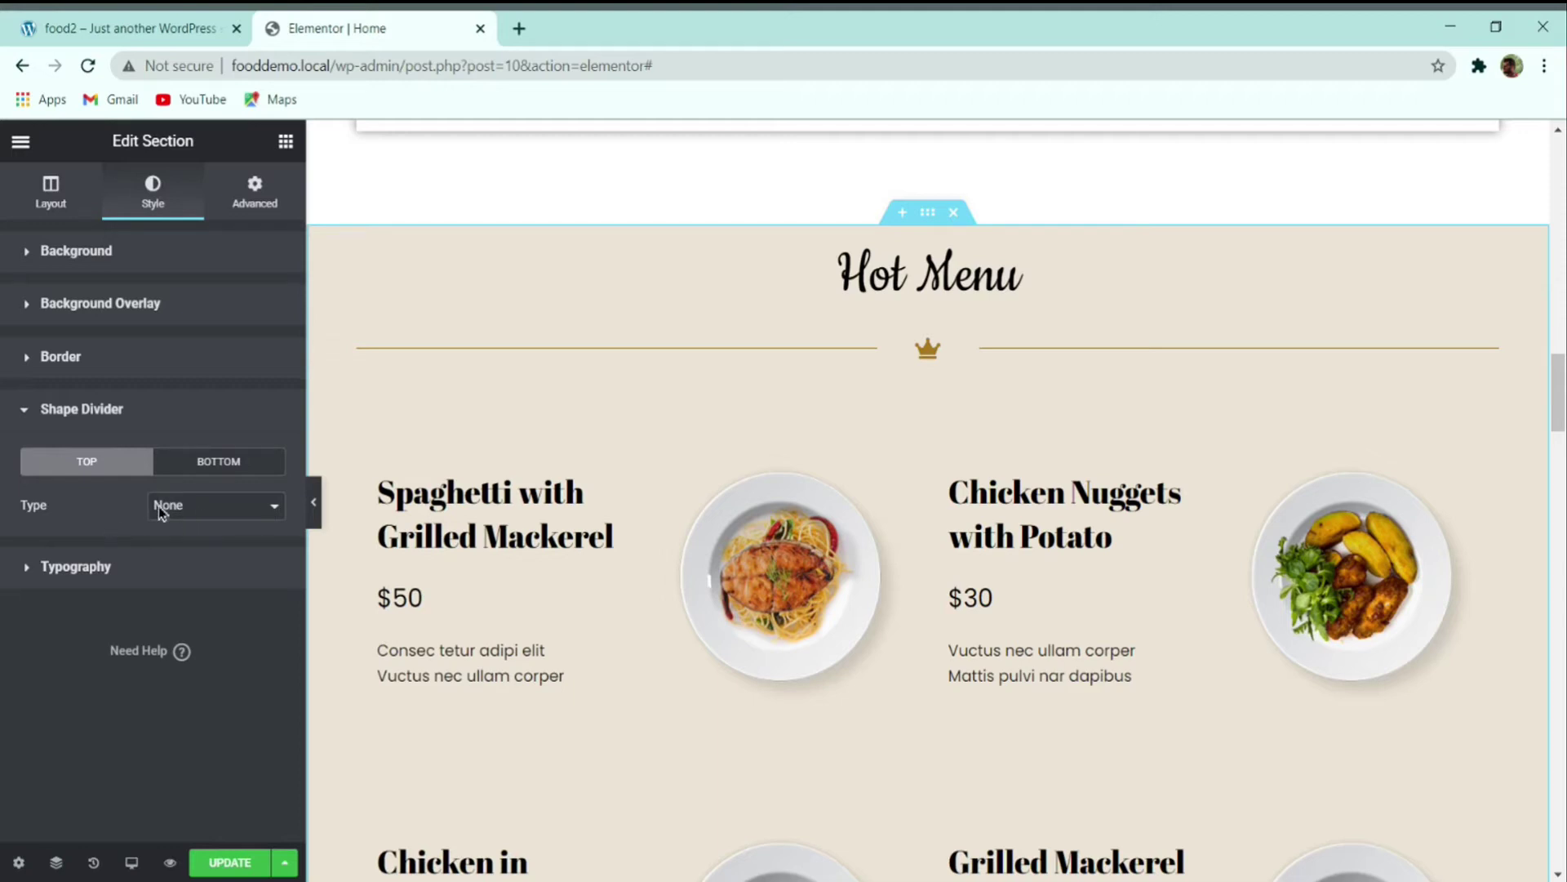
pyautogui.click(204, 531)
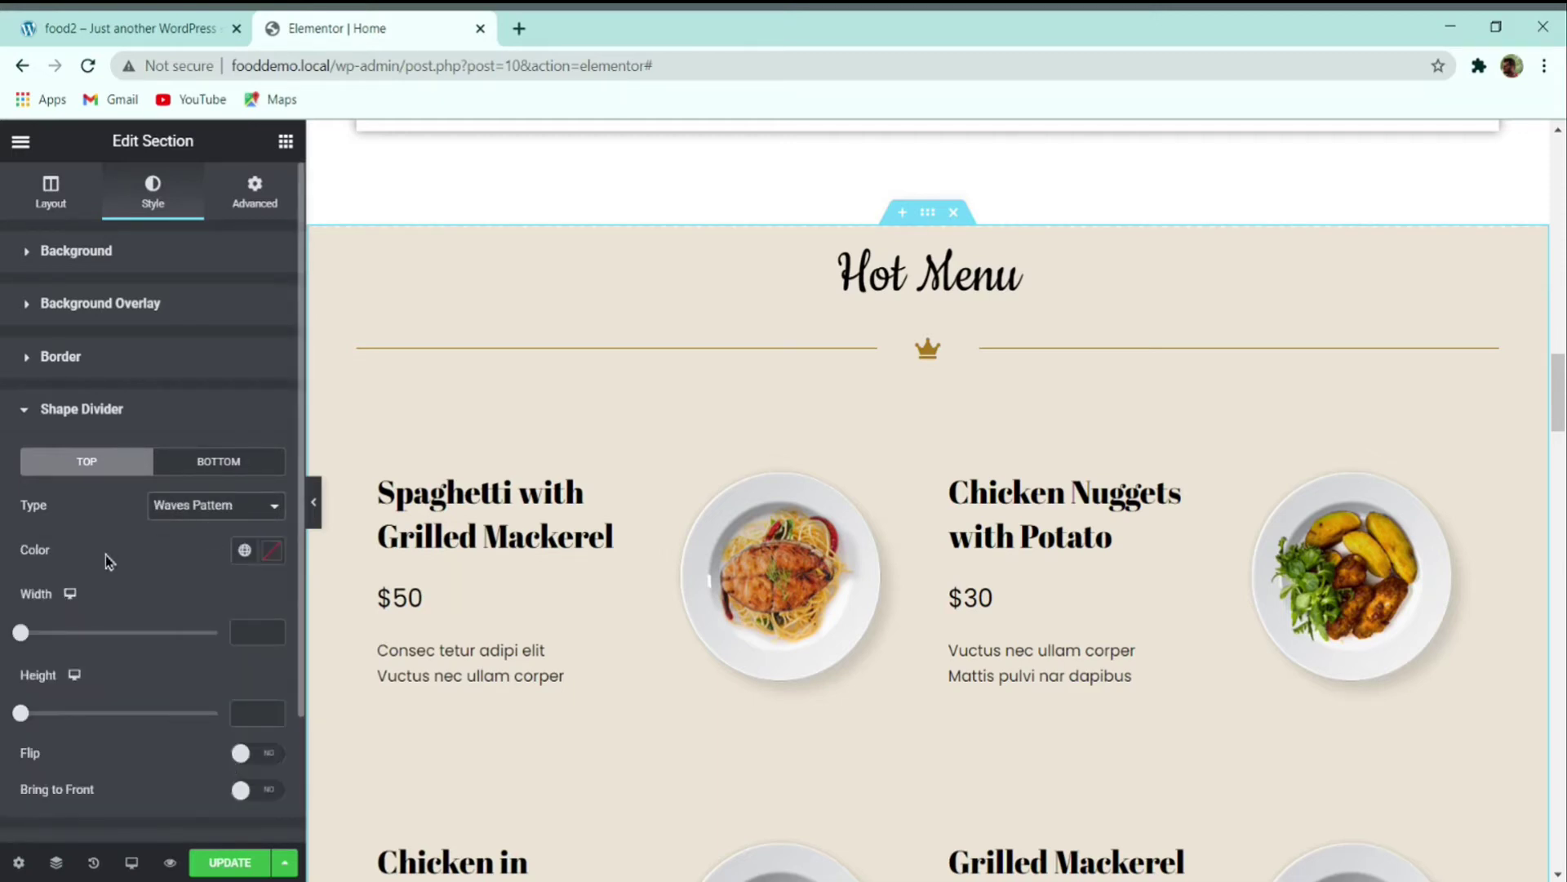
pyautogui.scroll(-2, 104, 560)
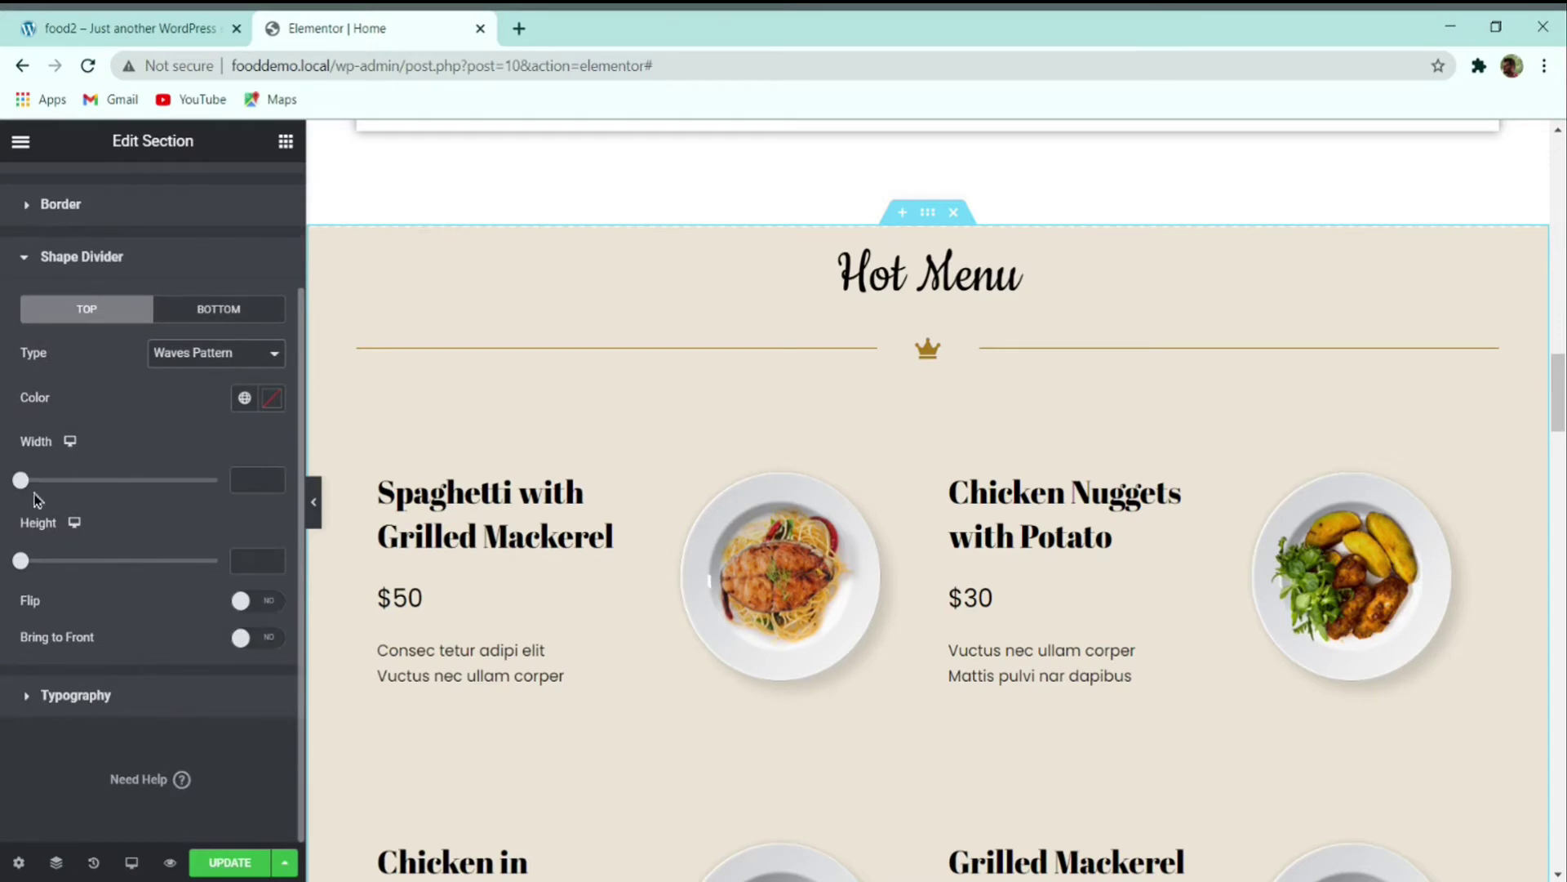
pyautogui.click(244, 480)
pyautogui.write('175')
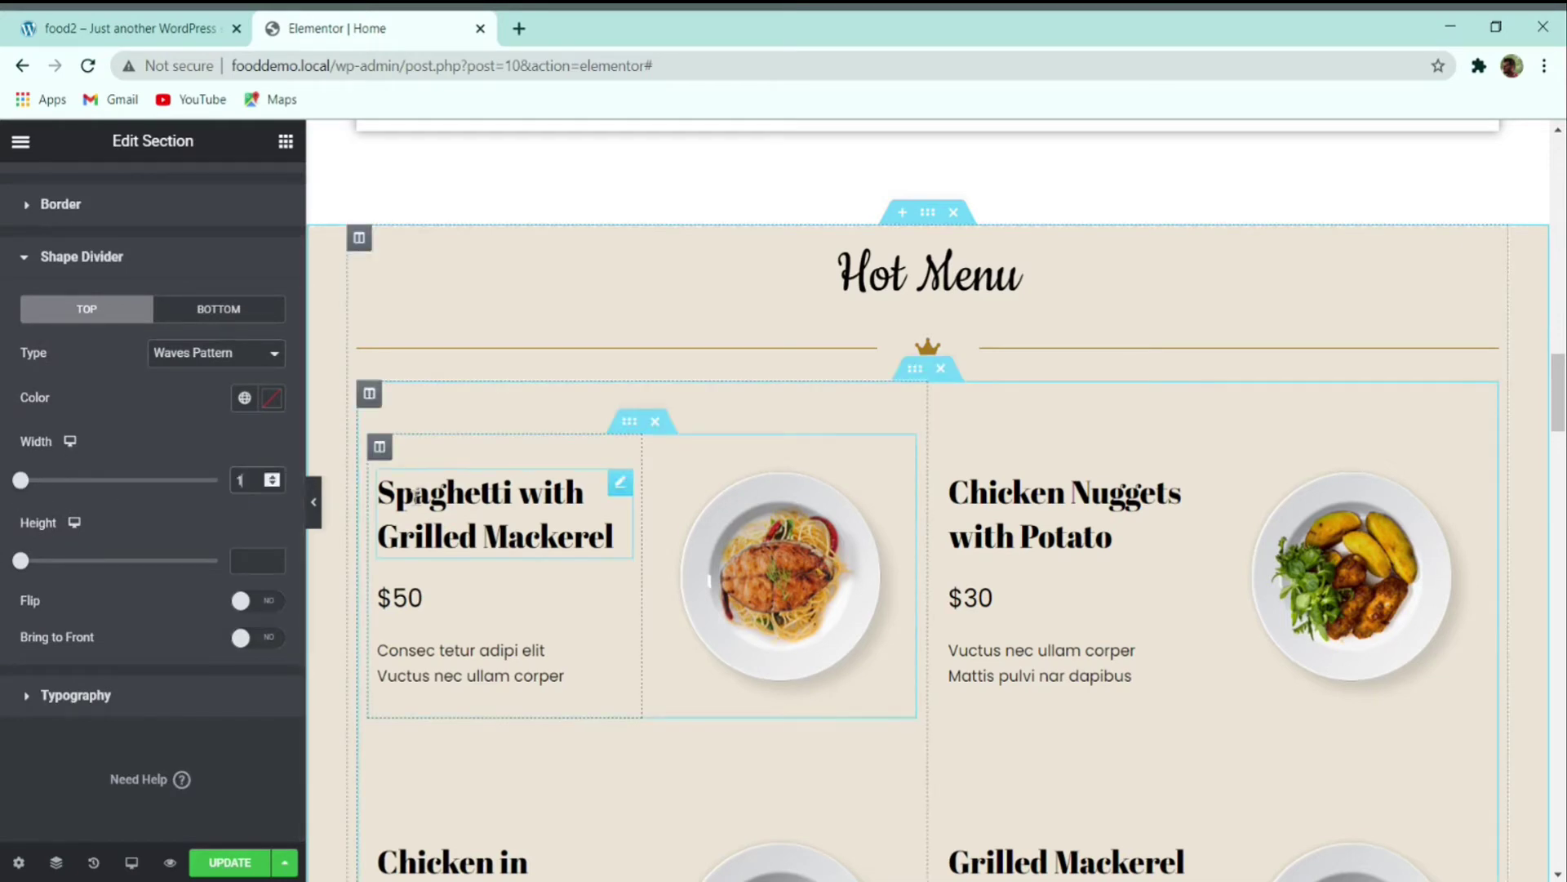
pyautogui.press('Tab')
pyautogui.write('10')
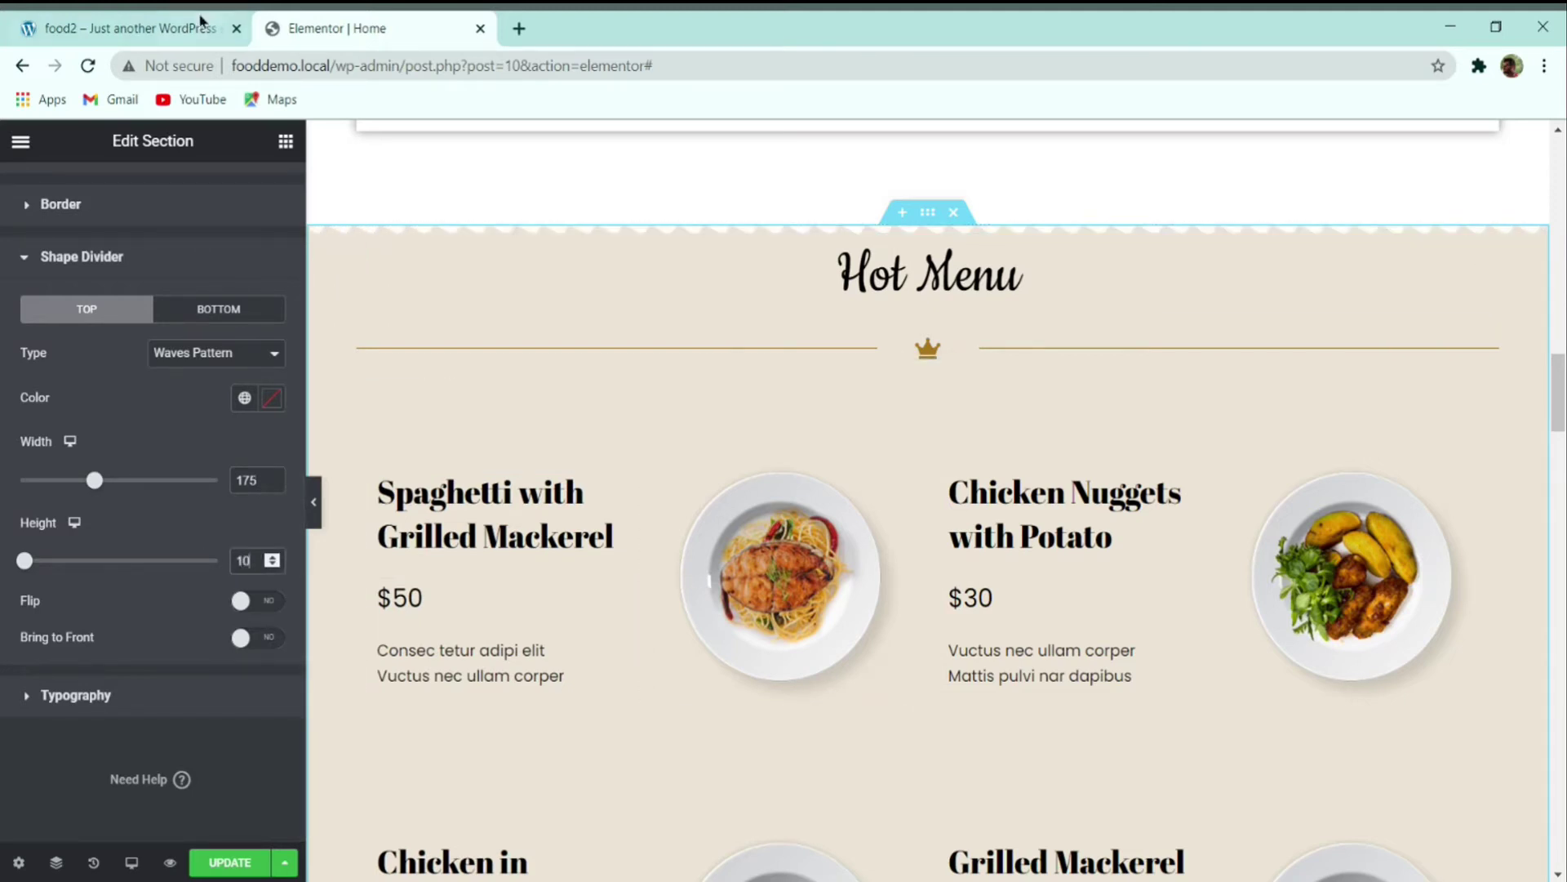
# Step: After checking the live site, add a bottom Waves Pattern divider, width 175 and height 10
pyautogui.hotkey('ctrl', 'shift', 'Tab')
pyautogui.scroll(4, 538, 426)
pyautogui.scroll(15, 539, 426)
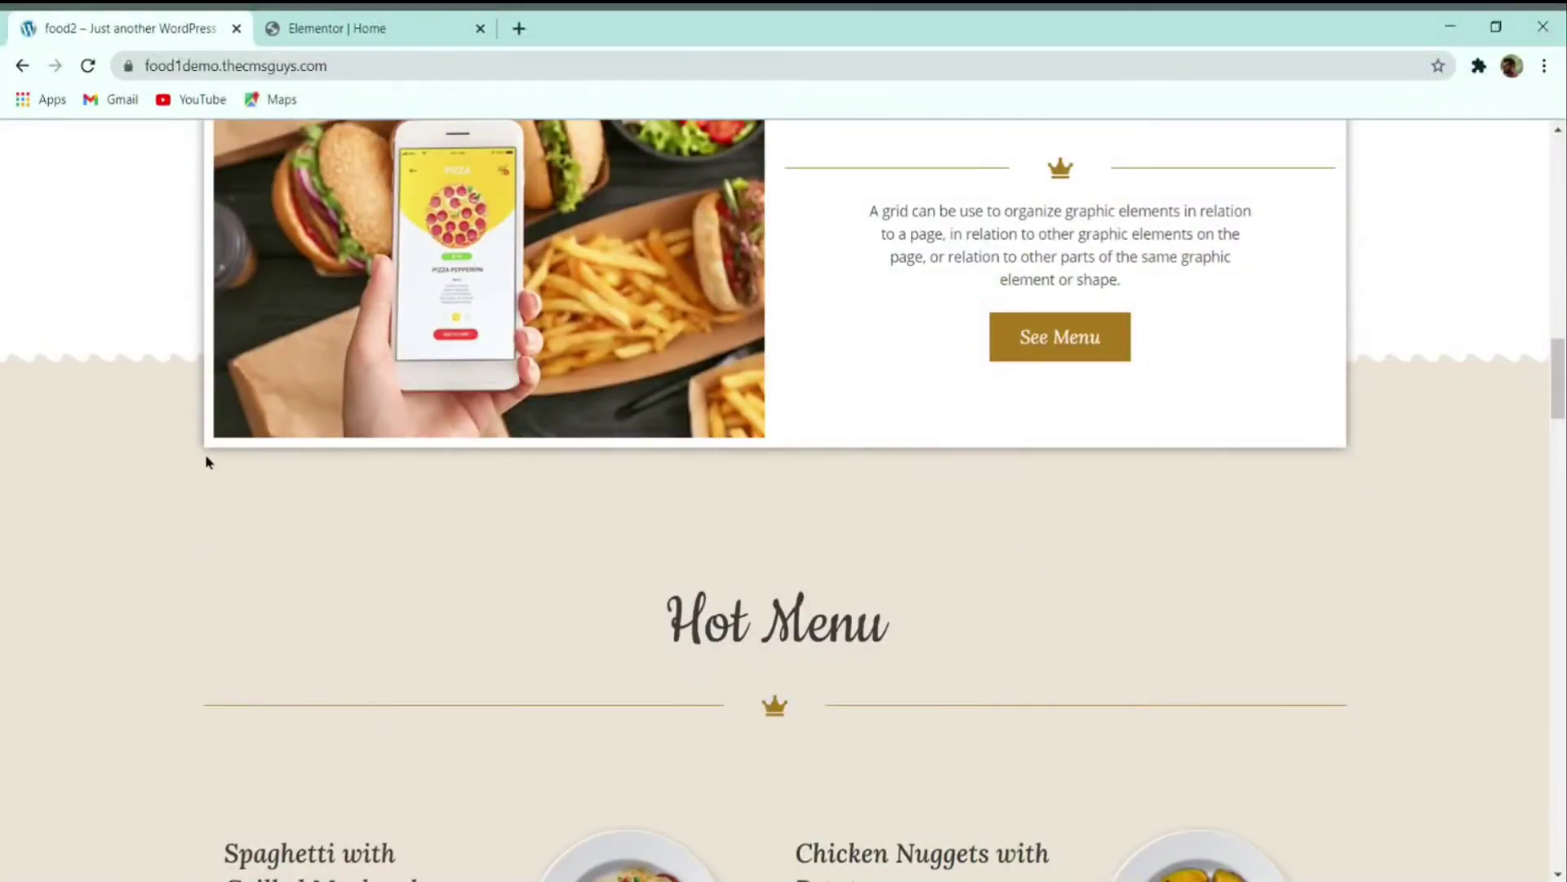
pyautogui.click(336, 26)
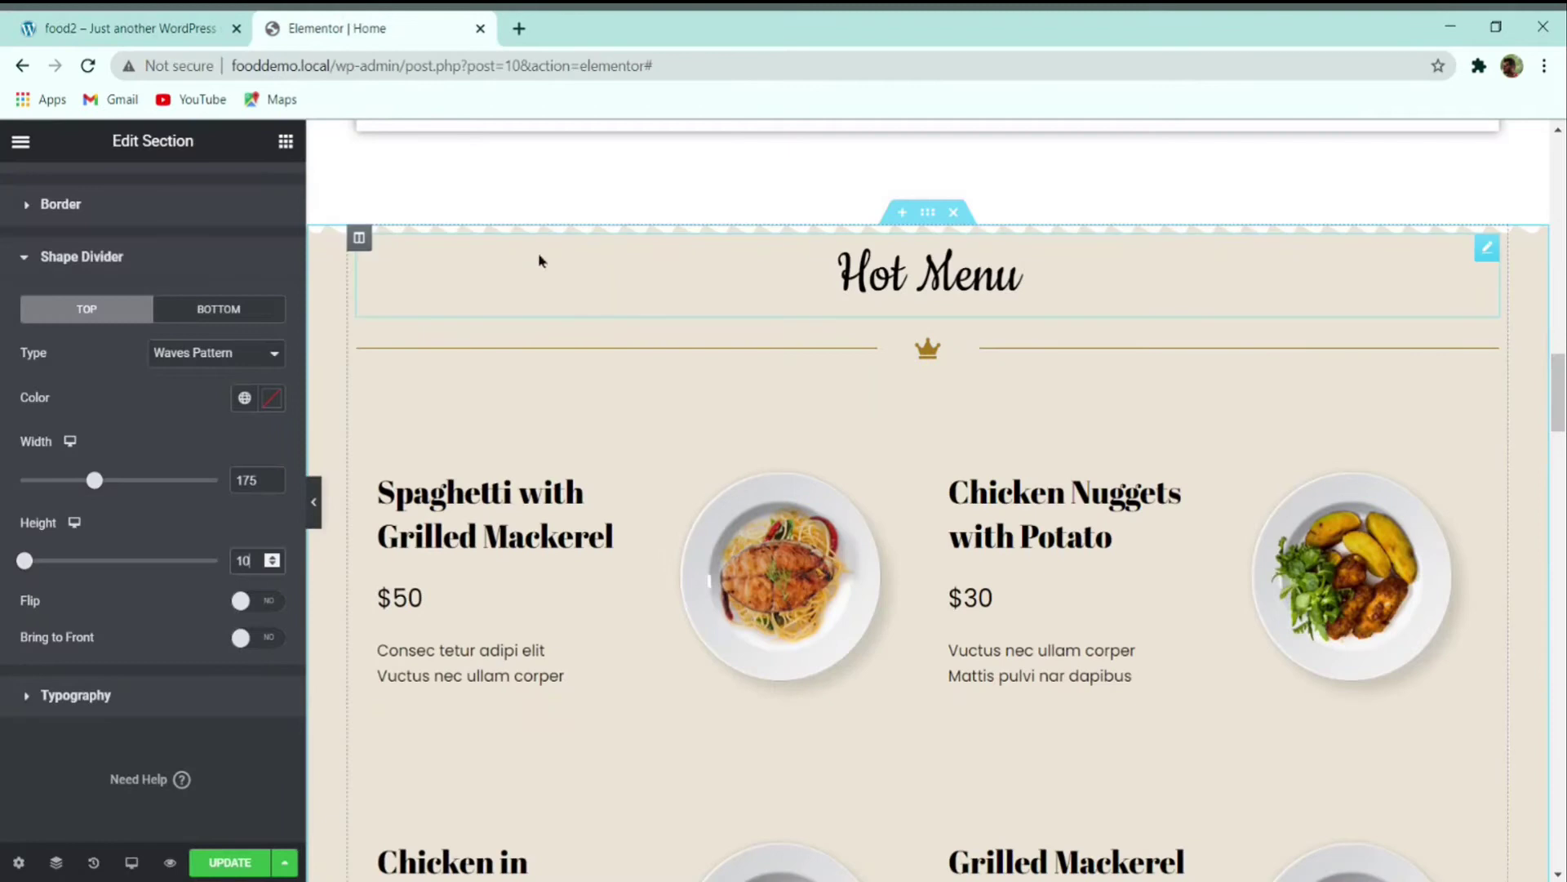
pyautogui.scroll(-4, 607, 400)
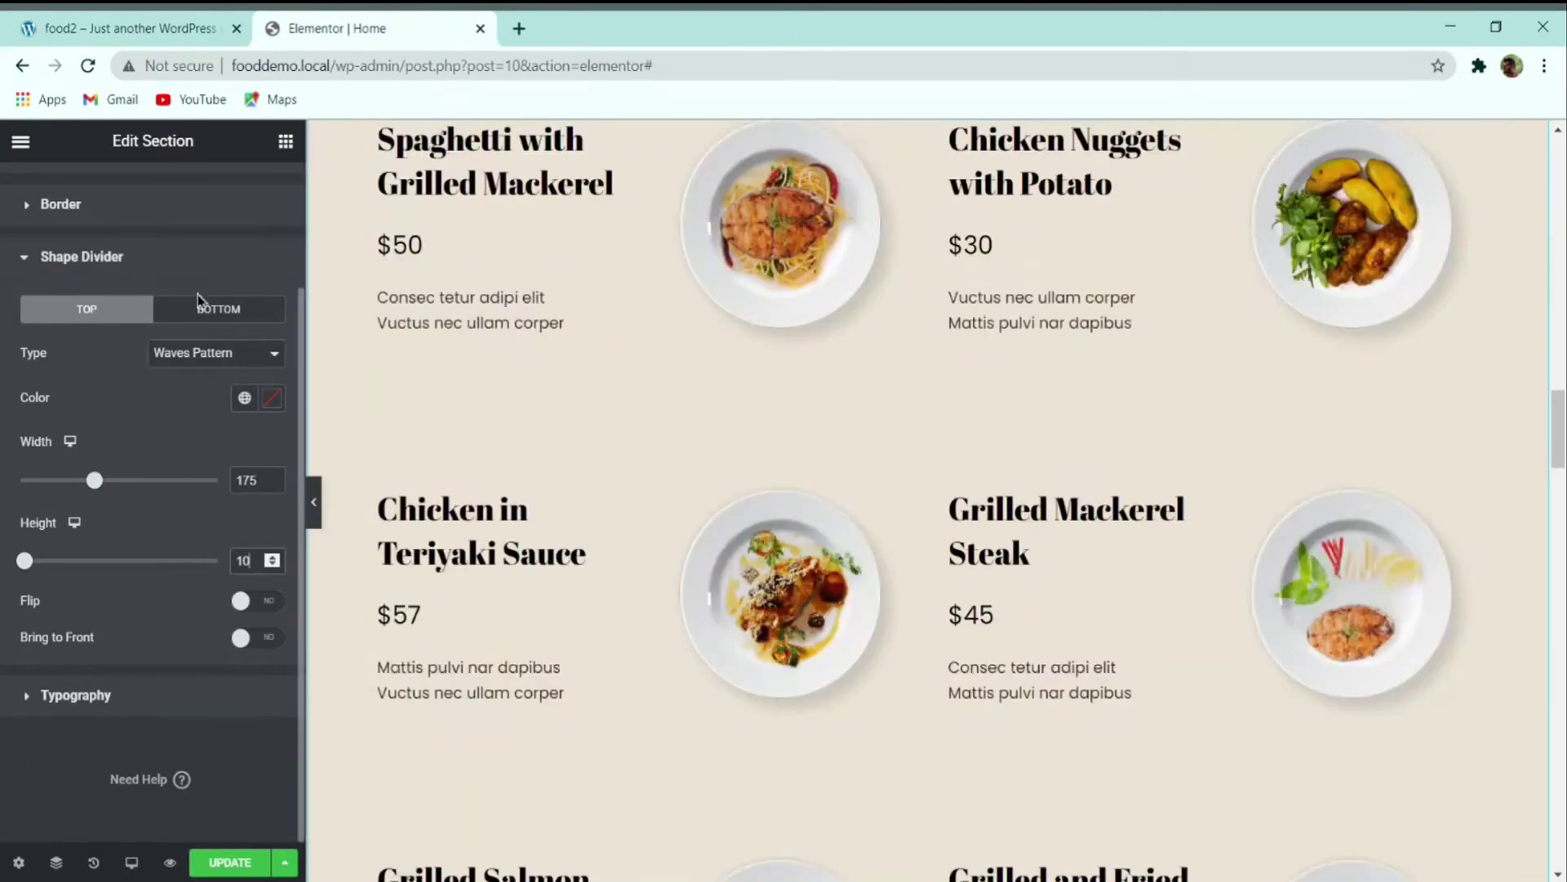
pyautogui.click(217, 310)
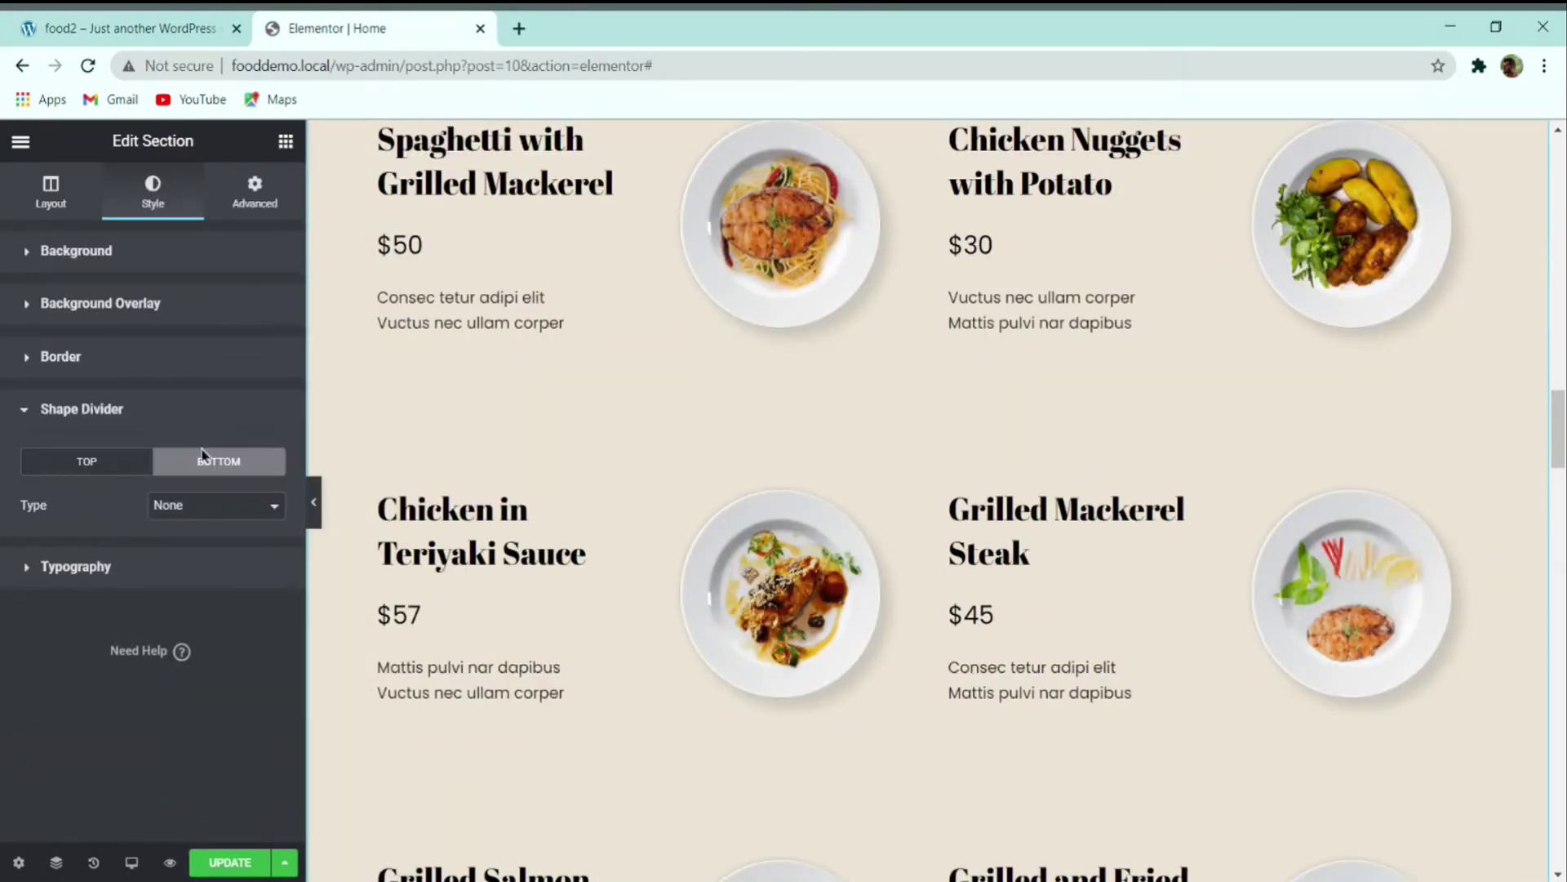
pyautogui.click(214, 533)
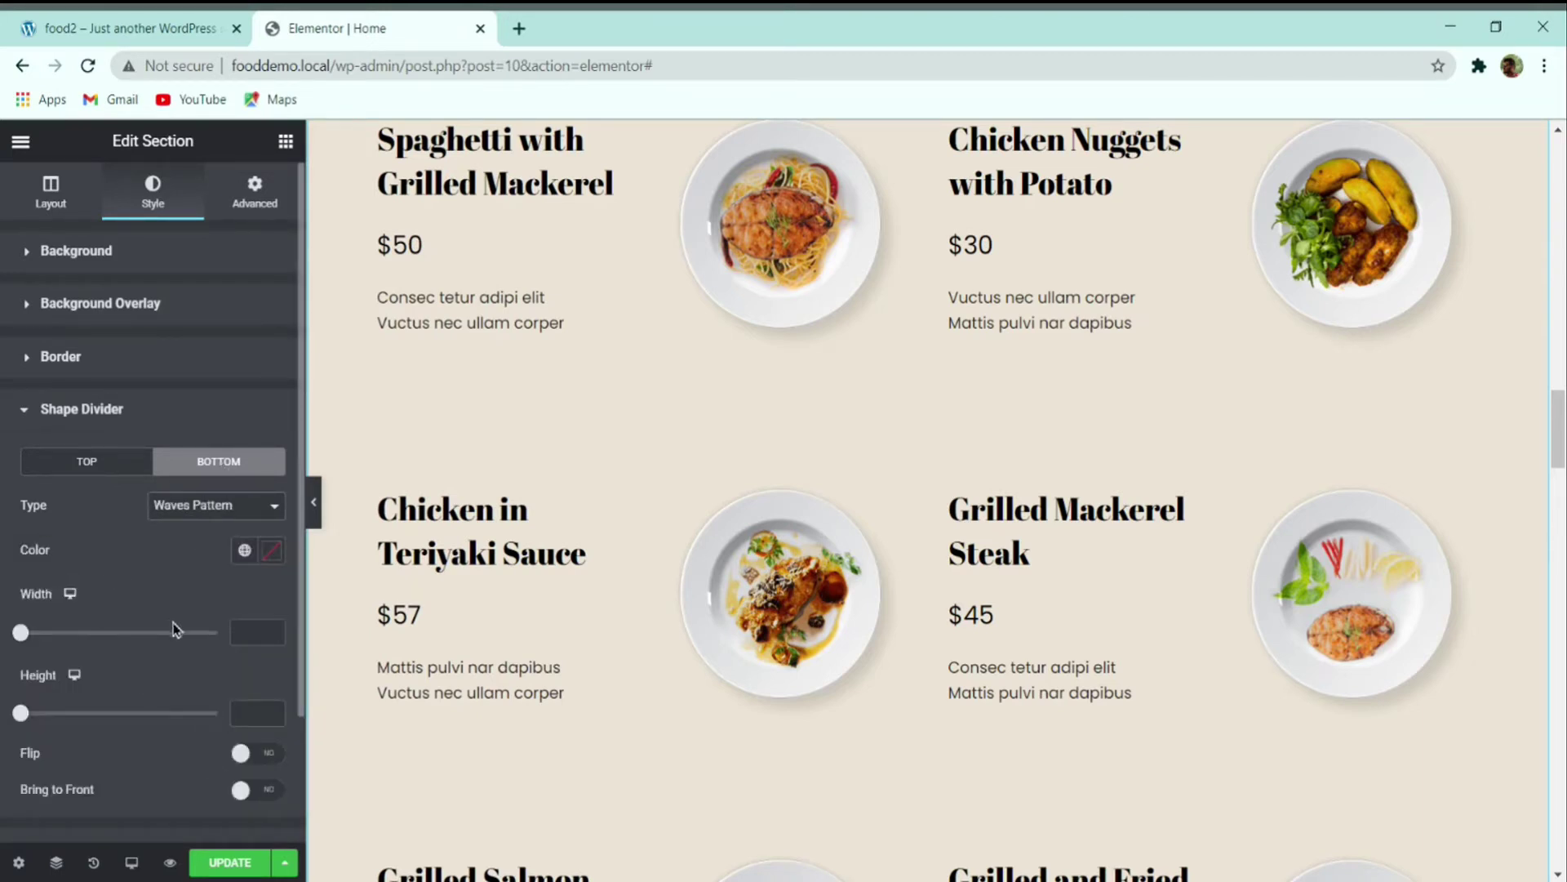
pyautogui.click(252, 632)
pyautogui.write('175')
pyautogui.click(243, 709)
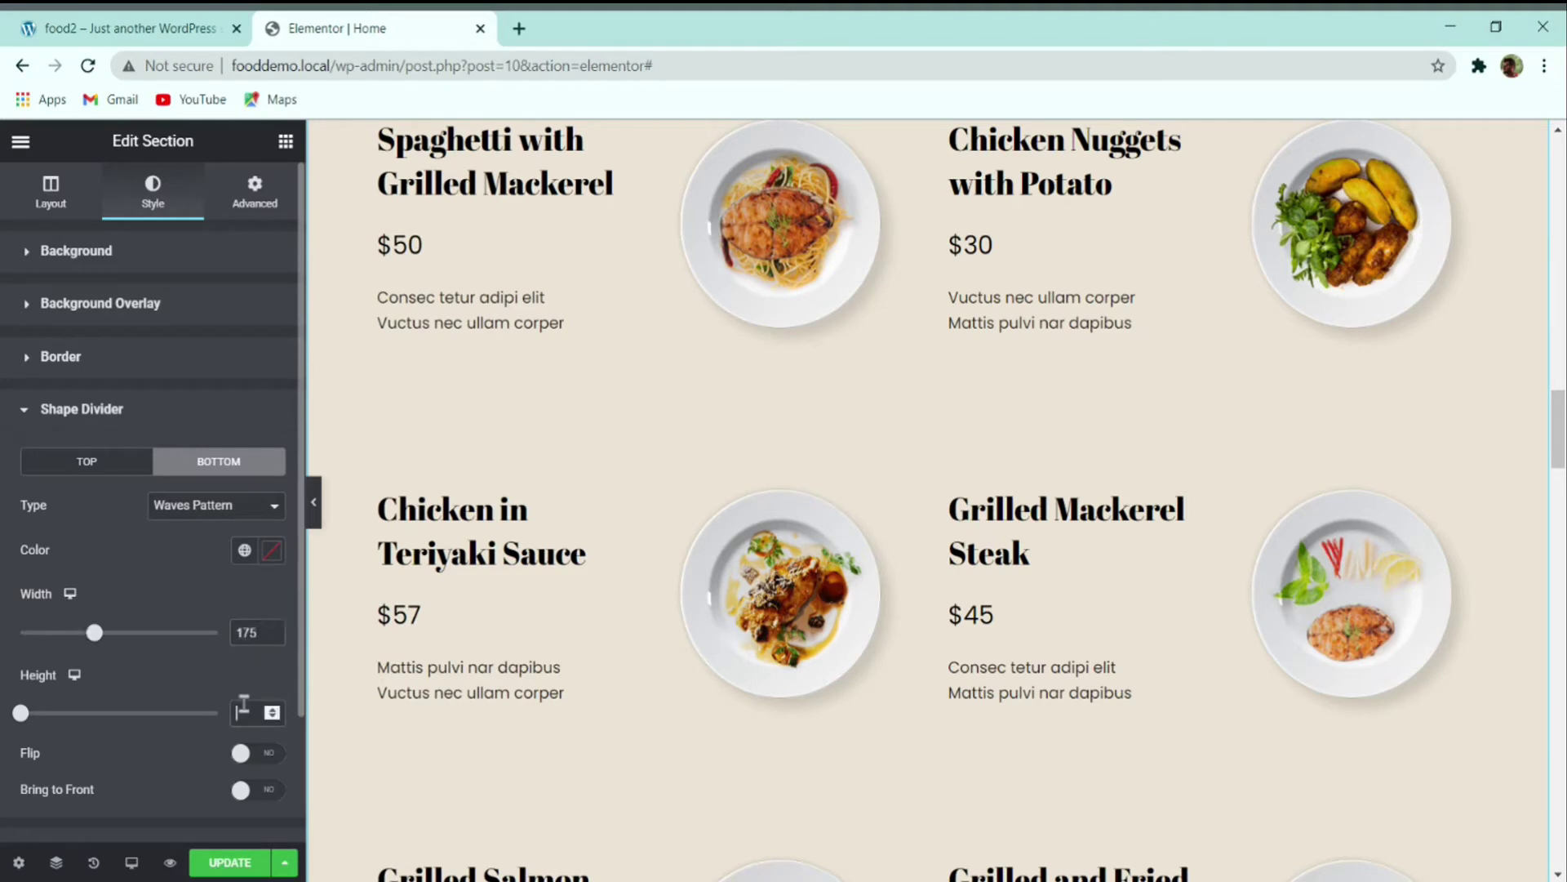
pyautogui.write('10')
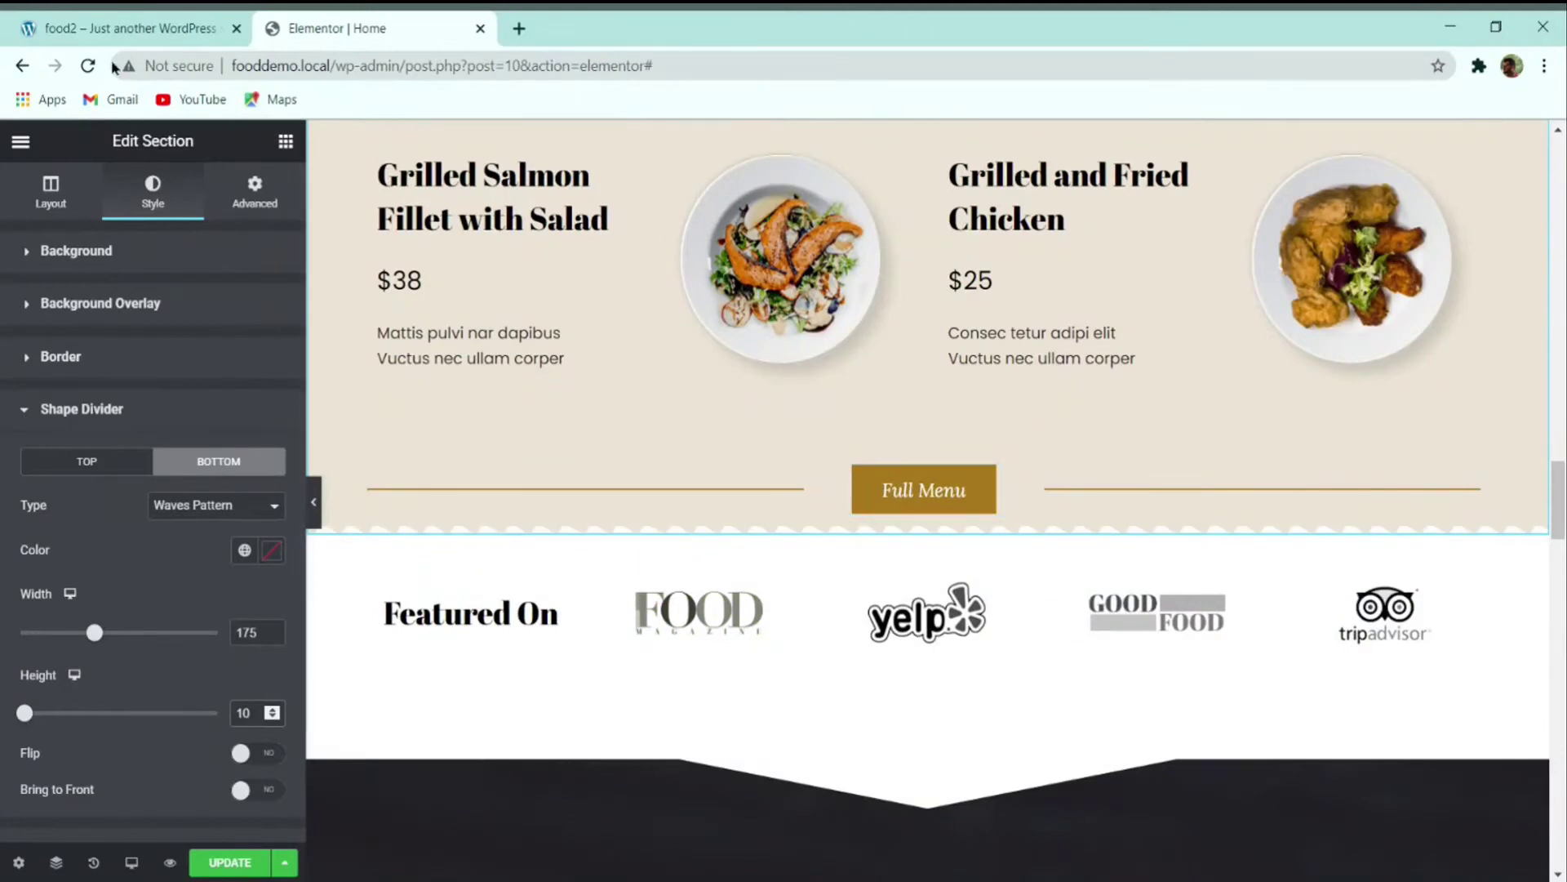
# Step: Compare the wavy bottom edge against the live reference site
pyautogui.click(131, 27)
pyautogui.scroll(-15, 522, 391)
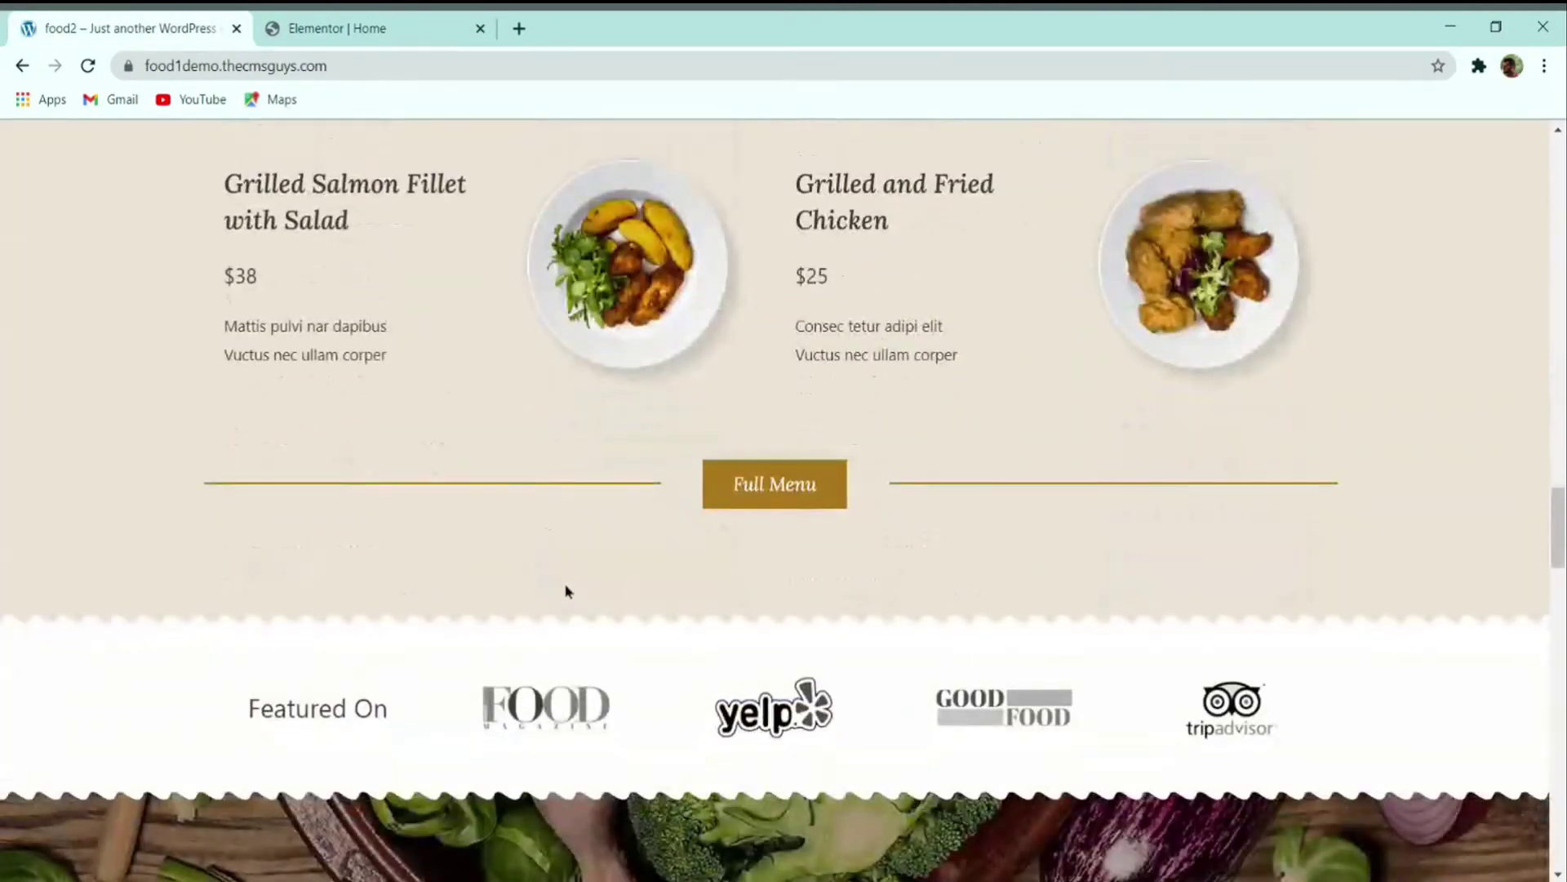
pyautogui.scroll(10, 318, 395)
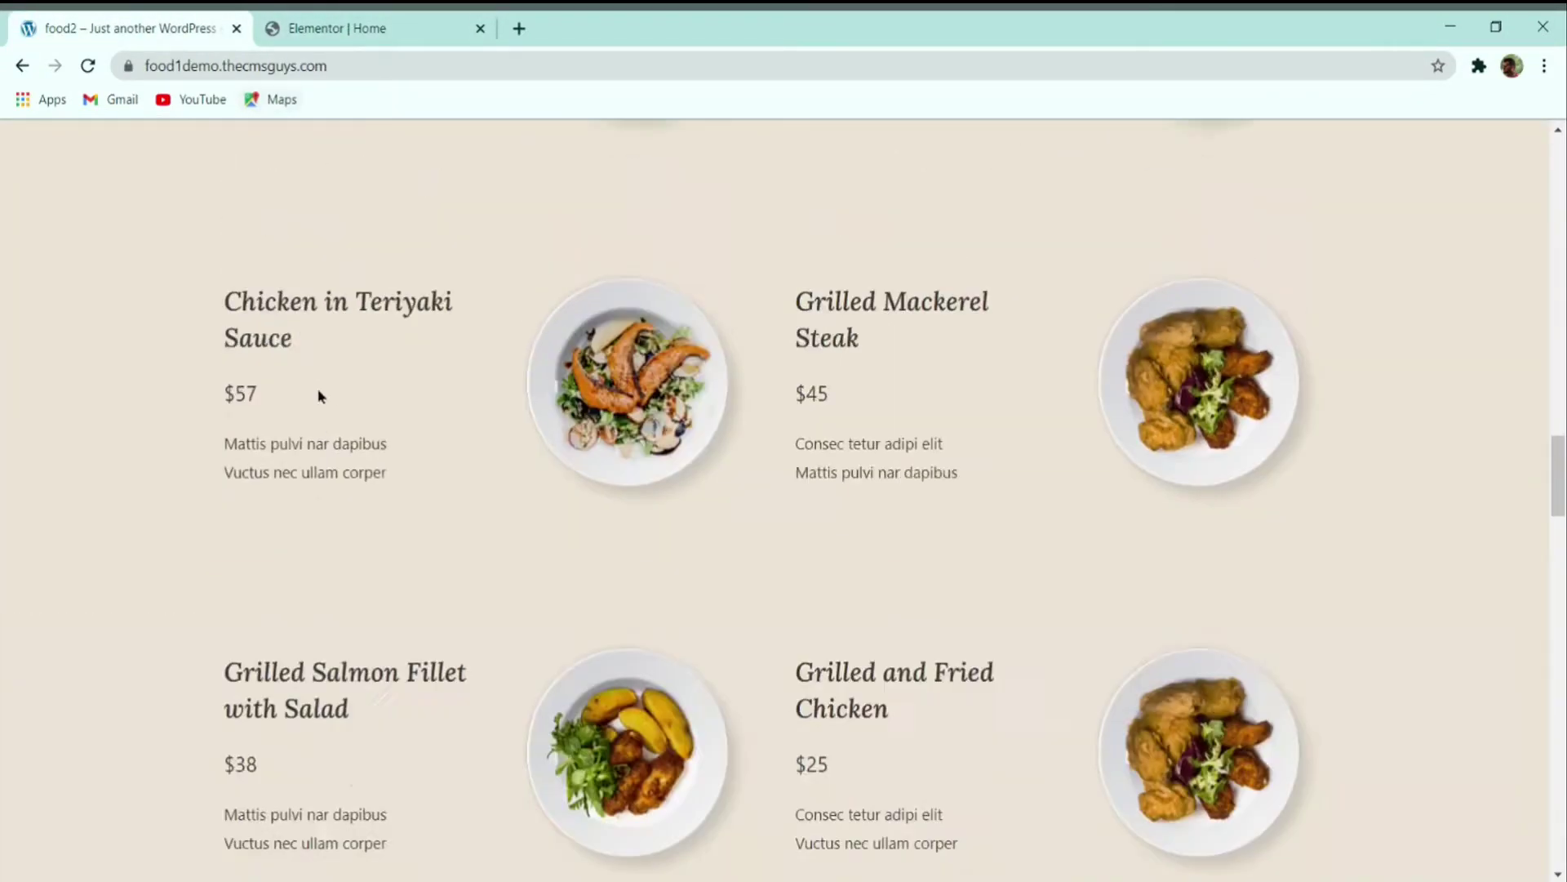
pyautogui.click(311, 29)
pyautogui.scroll(10, 920, 600)
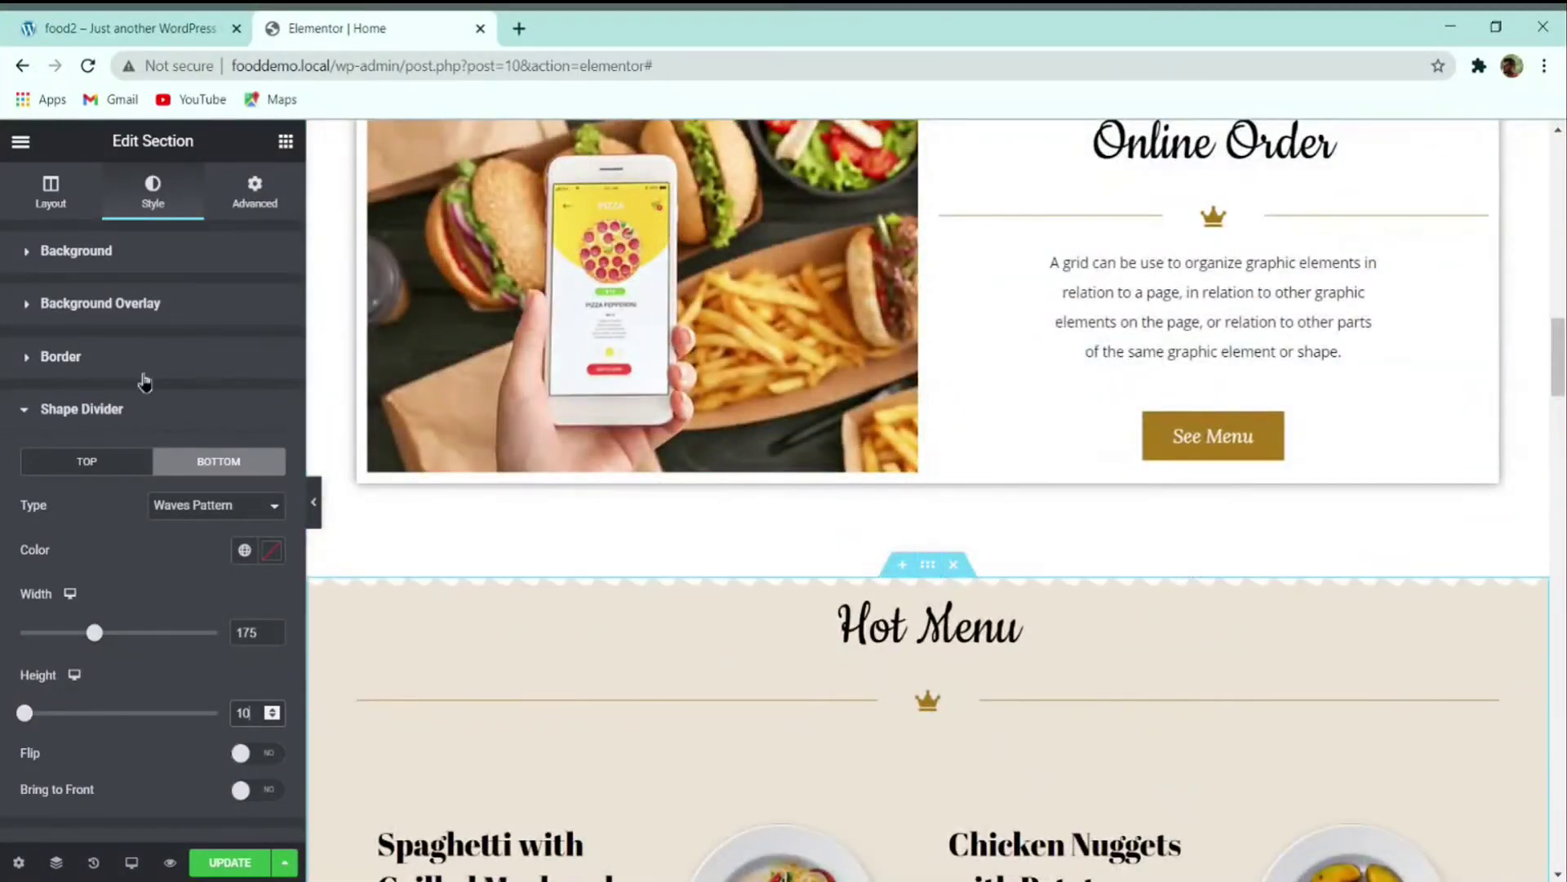
# Step: Unlink the section padding and set Top to 200 and Bottom to 100
pyautogui.click(258, 200)
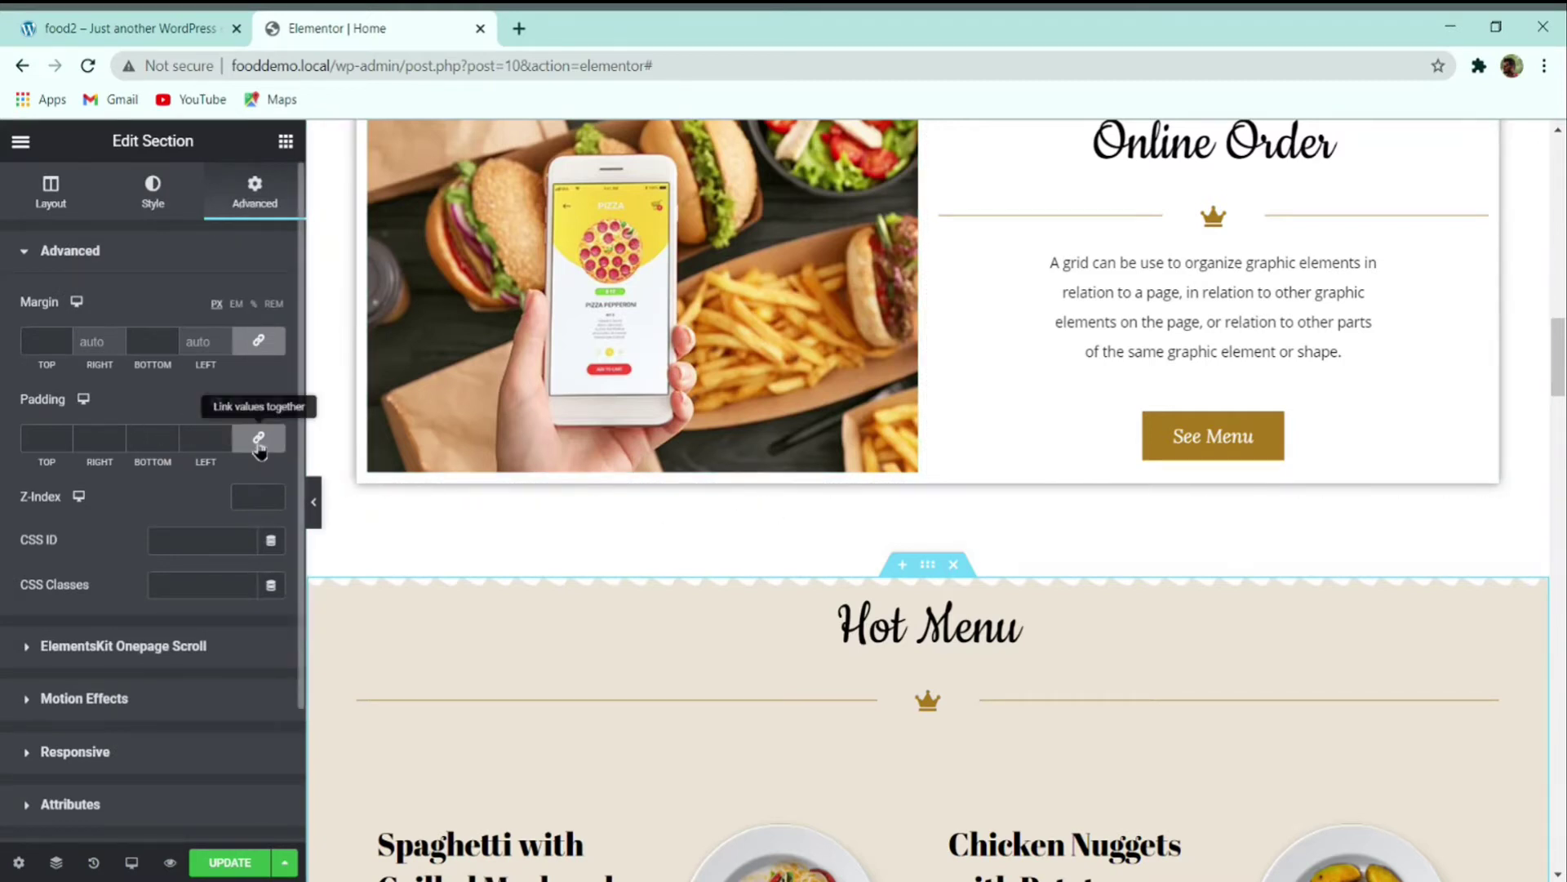
pyautogui.click(258, 445)
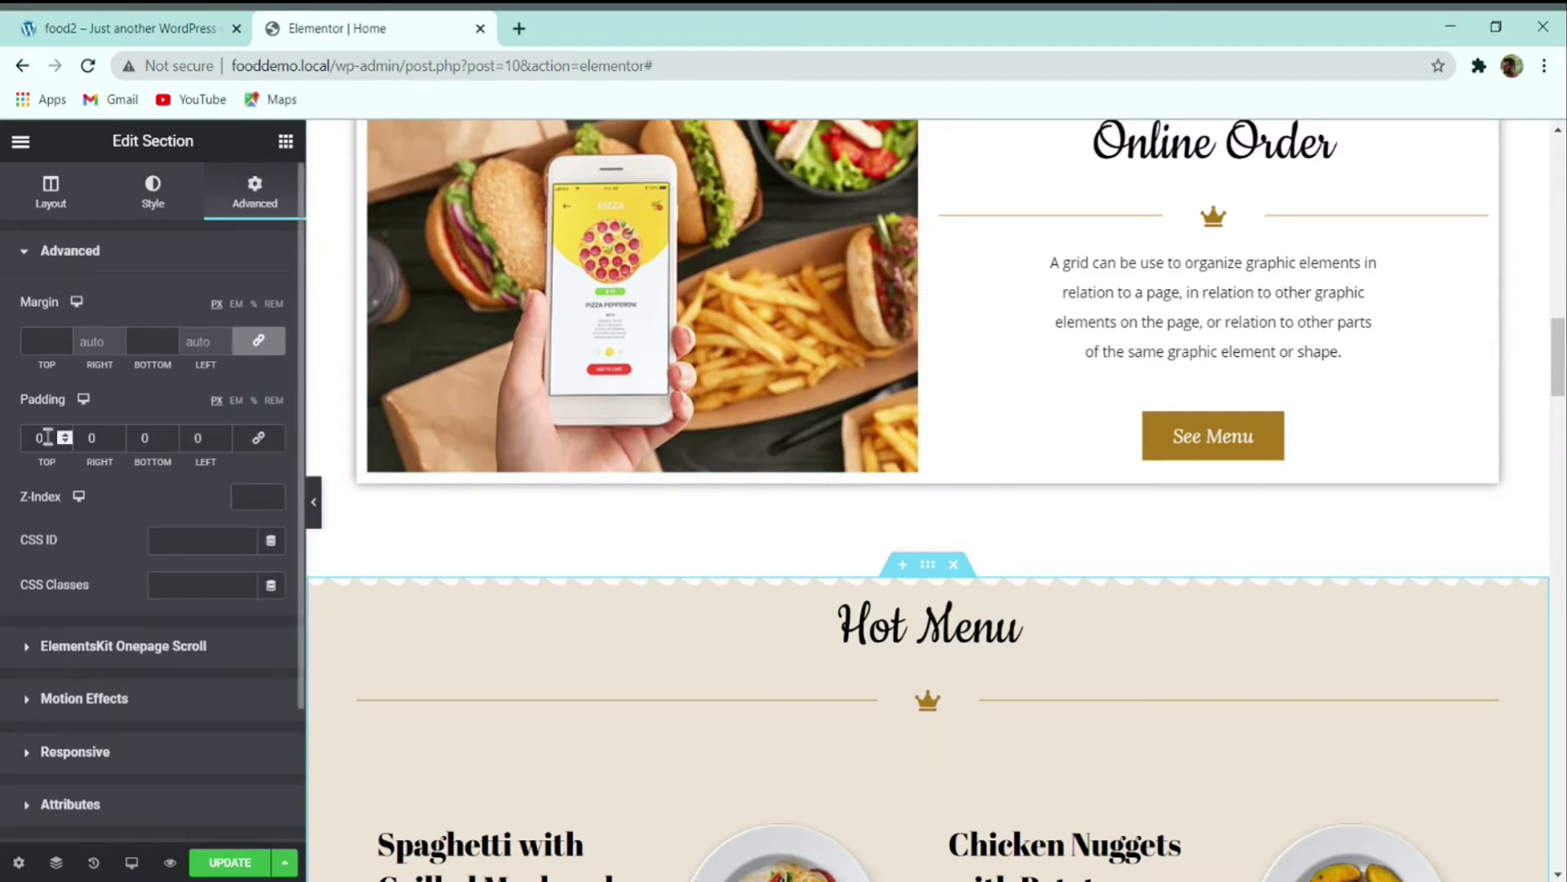
pyautogui.write('200')
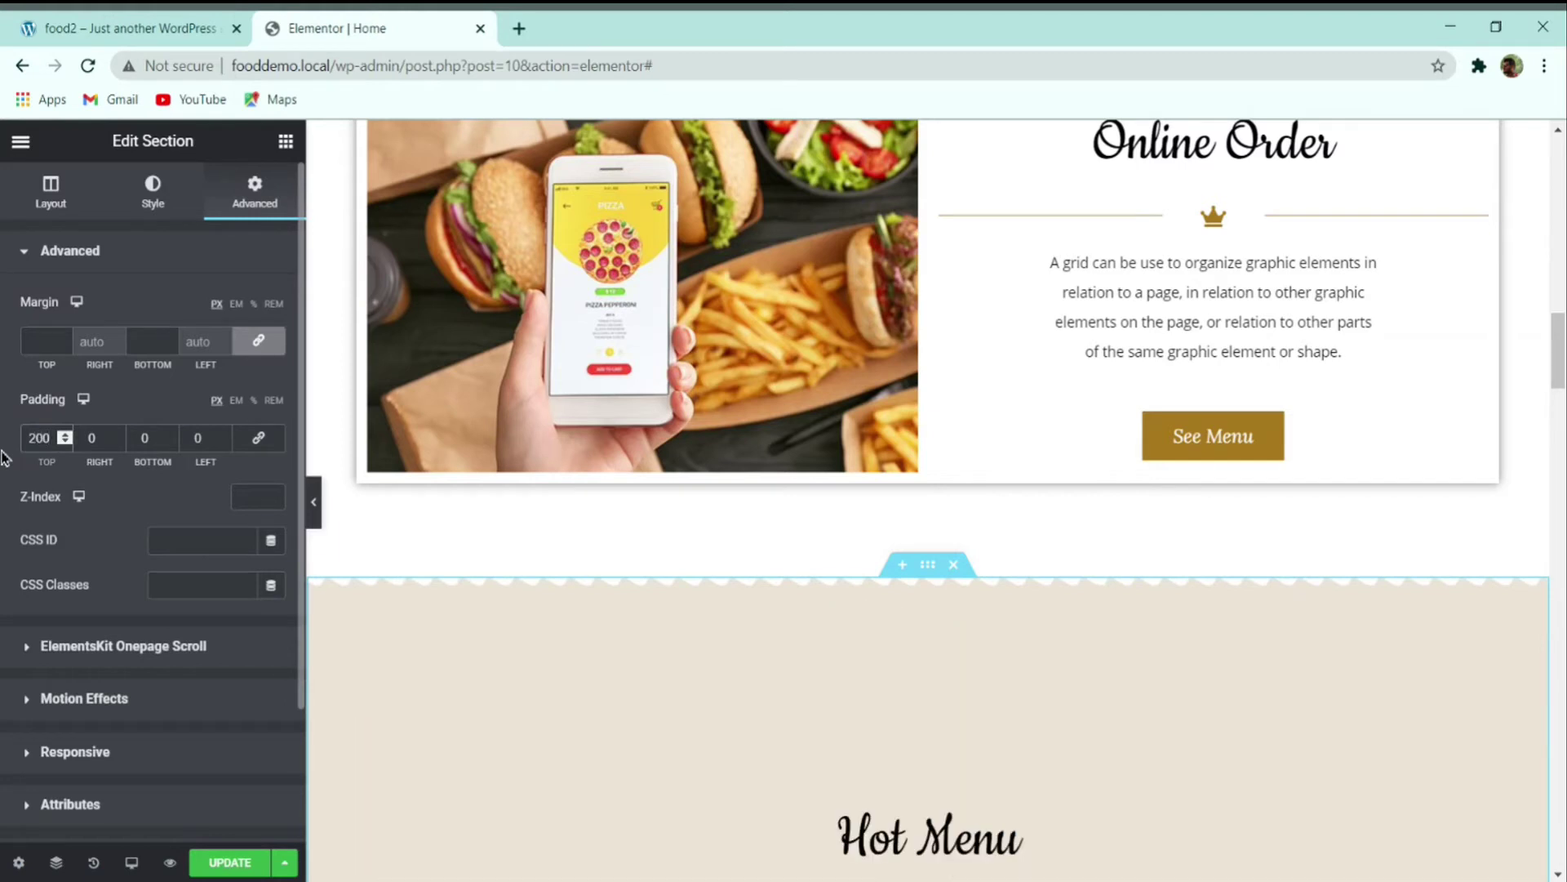
pyautogui.scroll(-15, 822, 415)
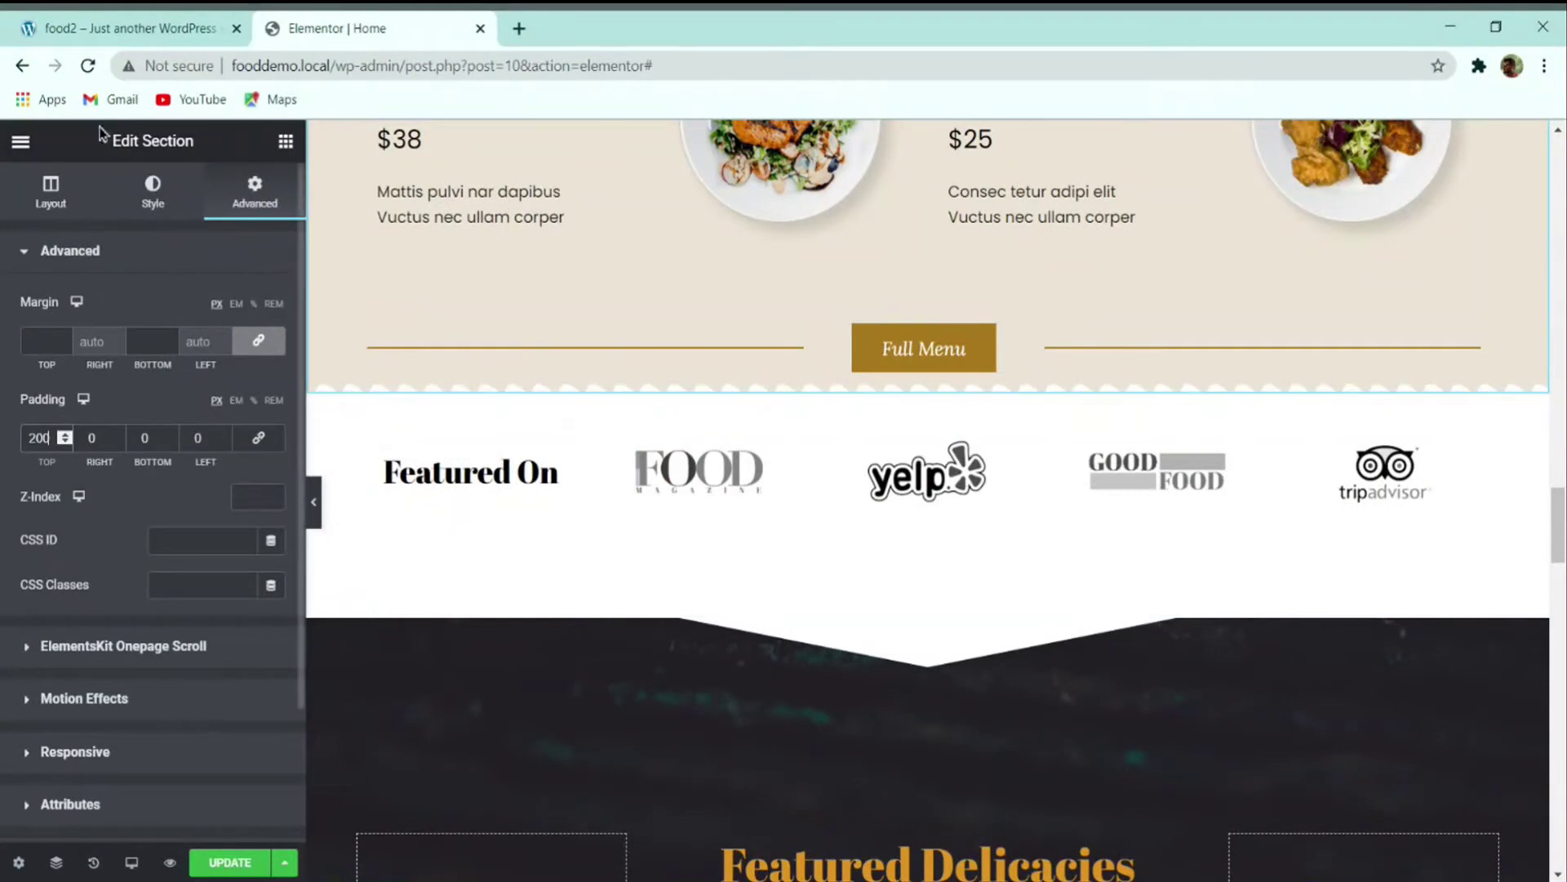
pyautogui.click(130, 28)
pyautogui.scroll(-5, 647, 236)
pyautogui.scroll(-8, 647, 236)
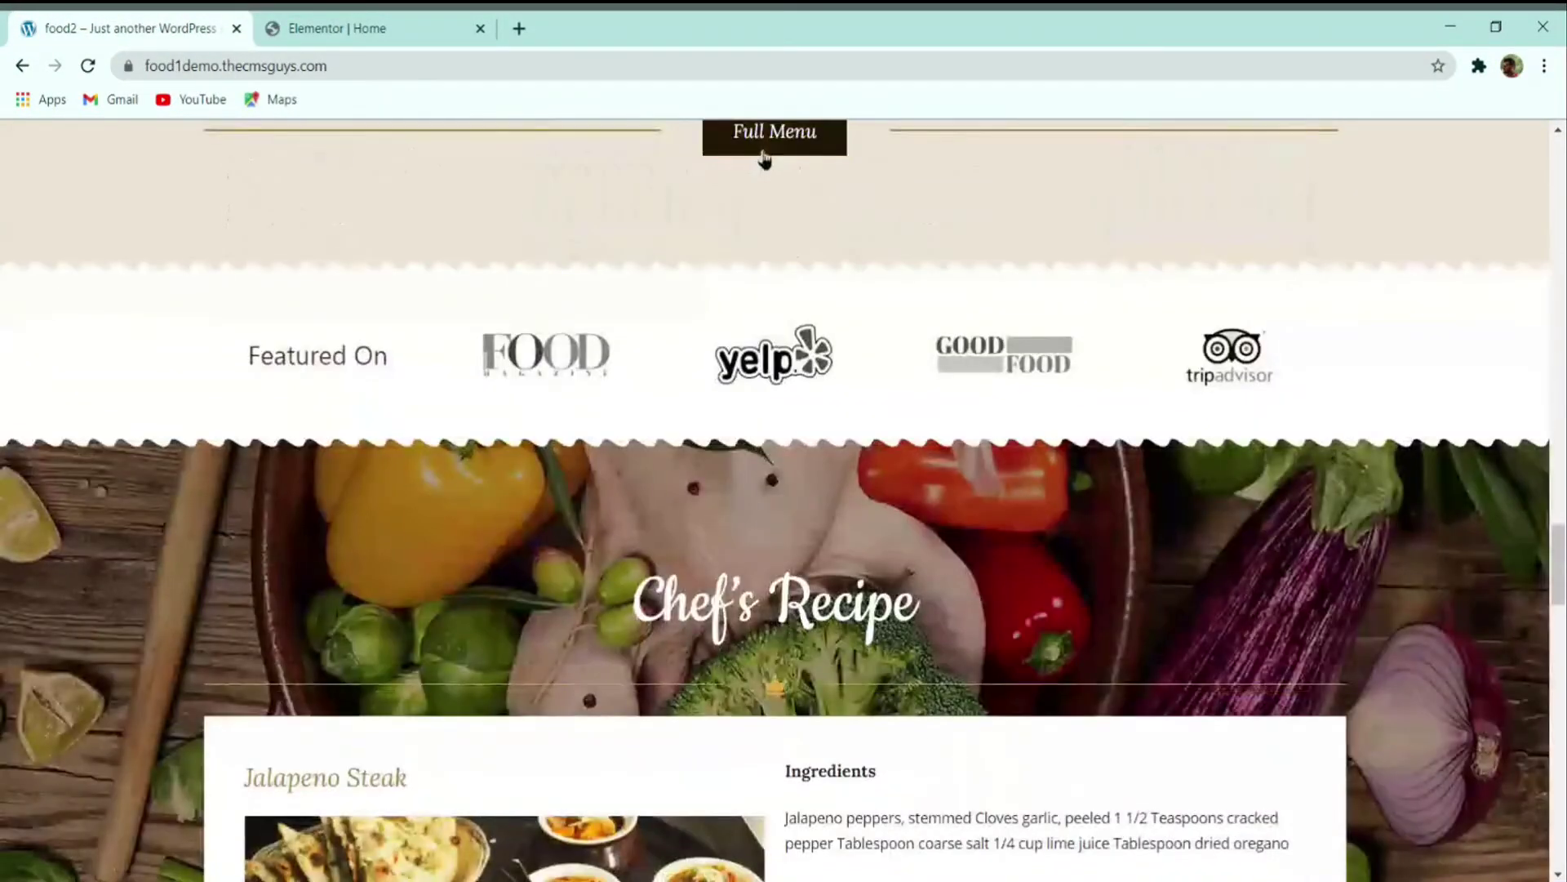
pyautogui.scroll(4, 682, 332)
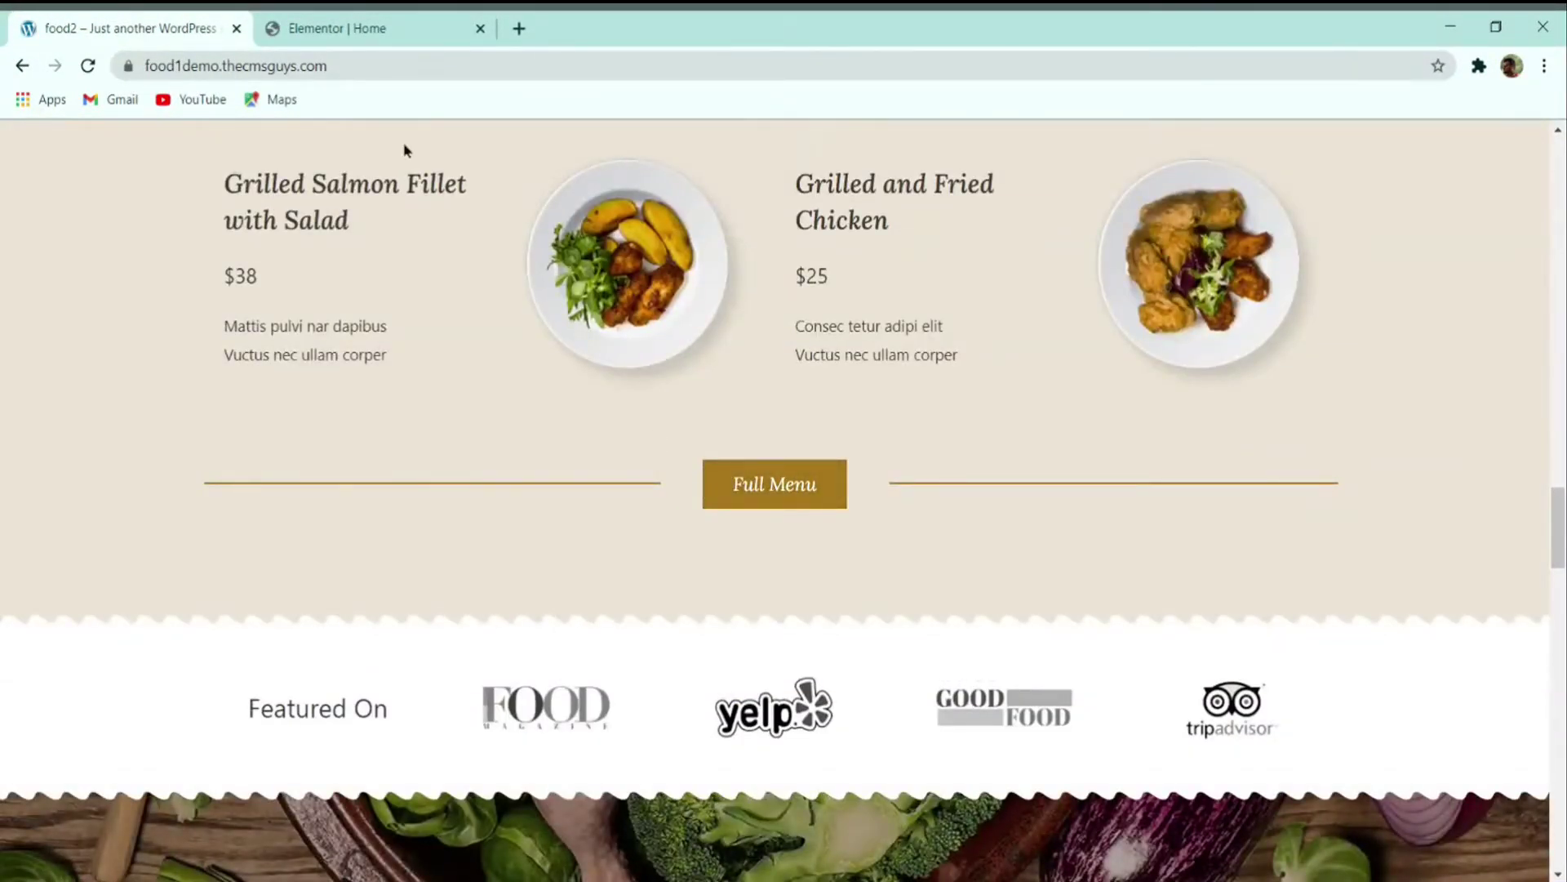
pyautogui.click(405, 27)
pyautogui.doubleClick(155, 437)
pyautogui.write('100')
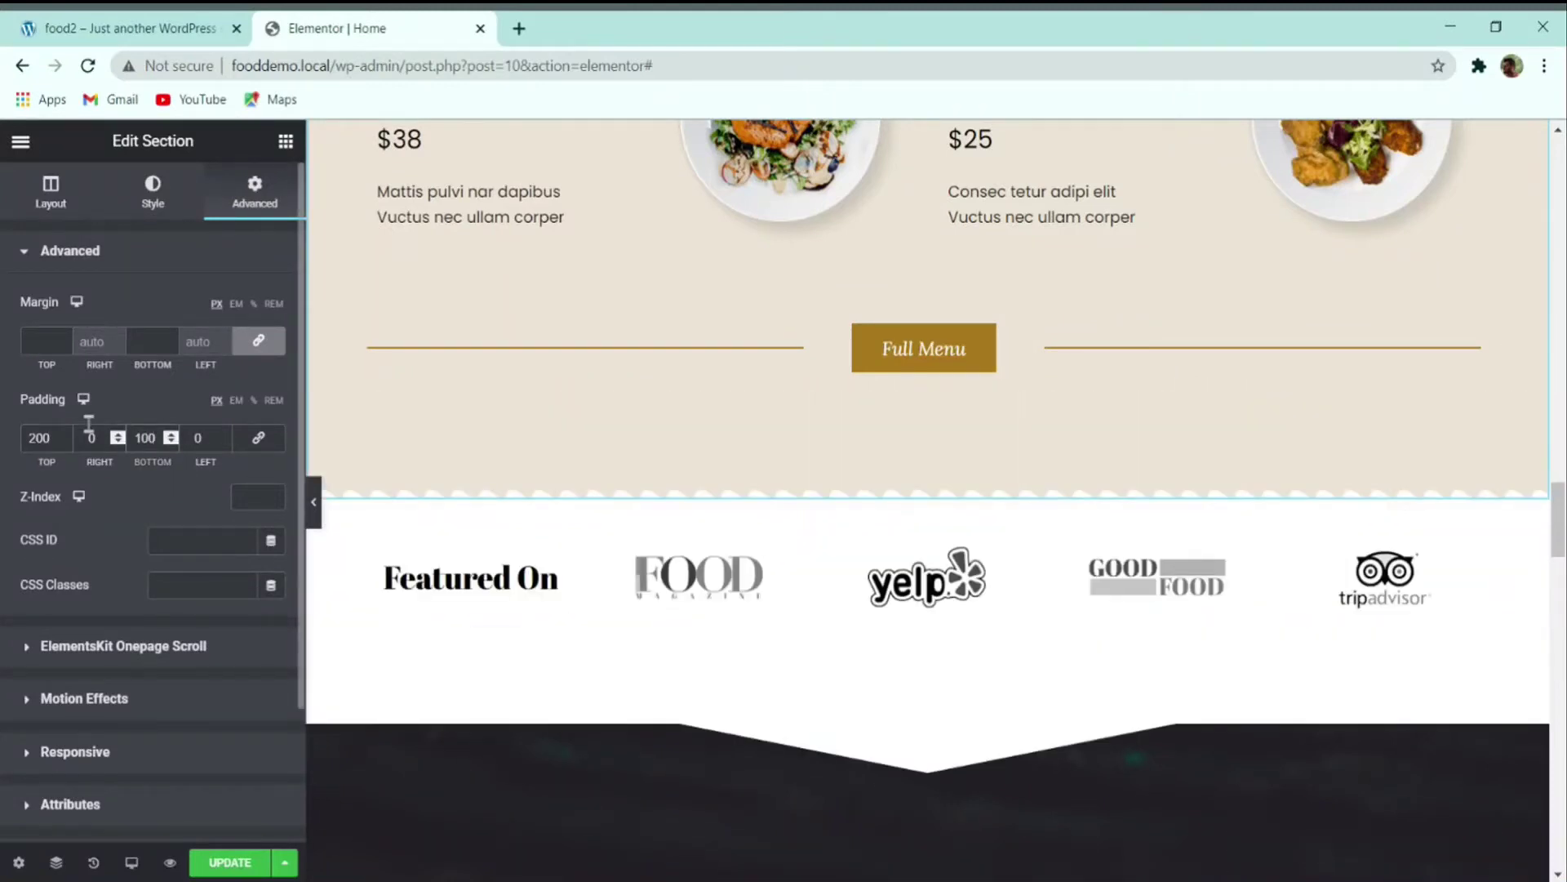
# Step: Save the page and compare the spacing with the live site
pyautogui.click(211, 865)
pyautogui.scroll(10, 480, 817)
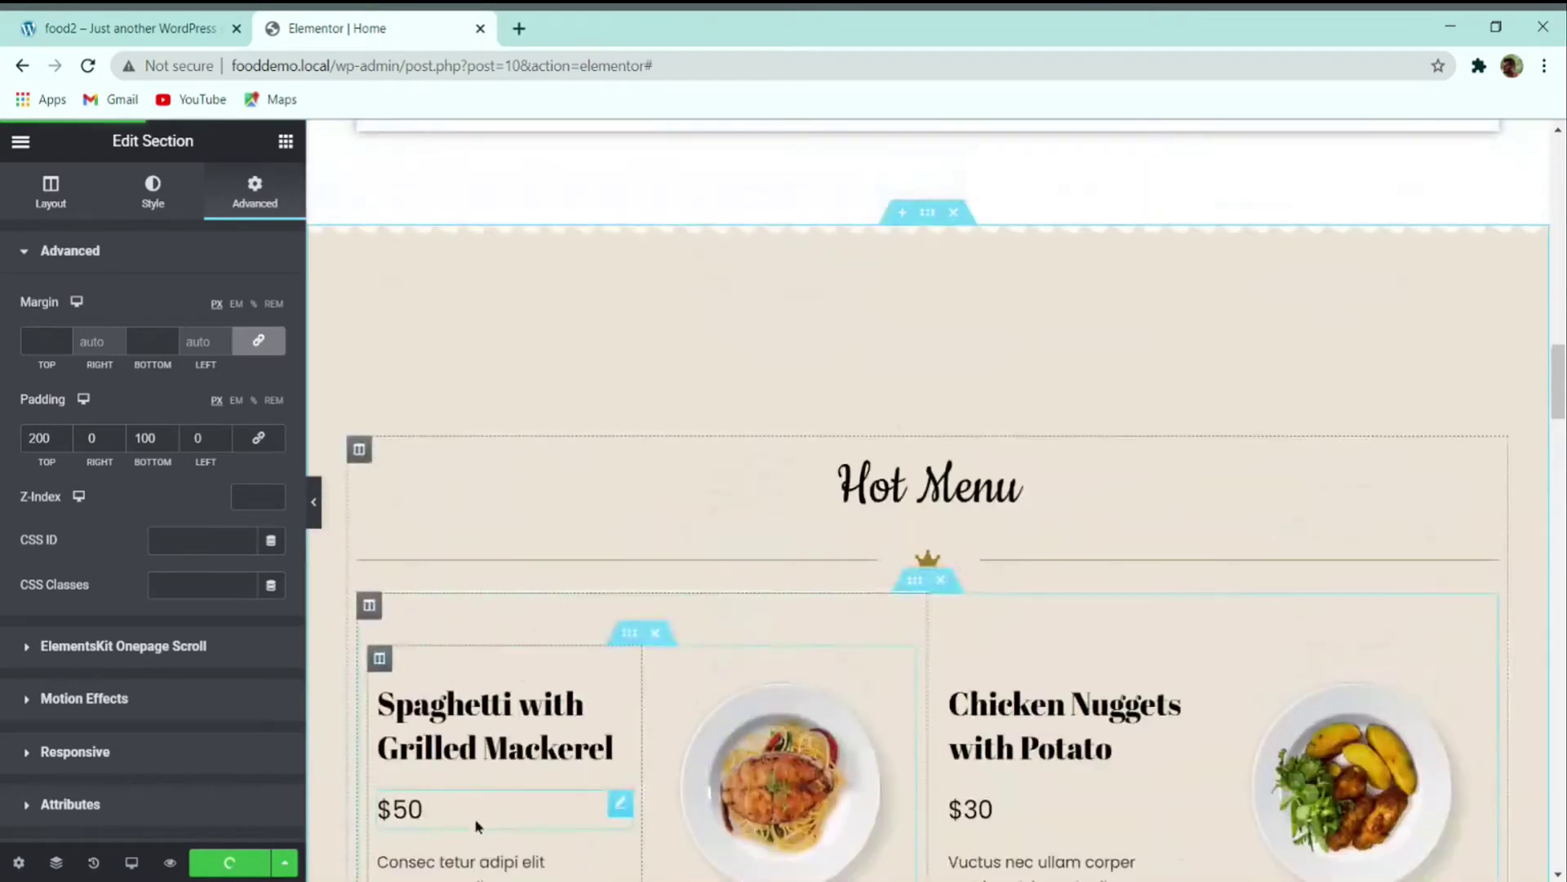
pyautogui.click(155, 37)
pyautogui.scroll(10, 766, 313)
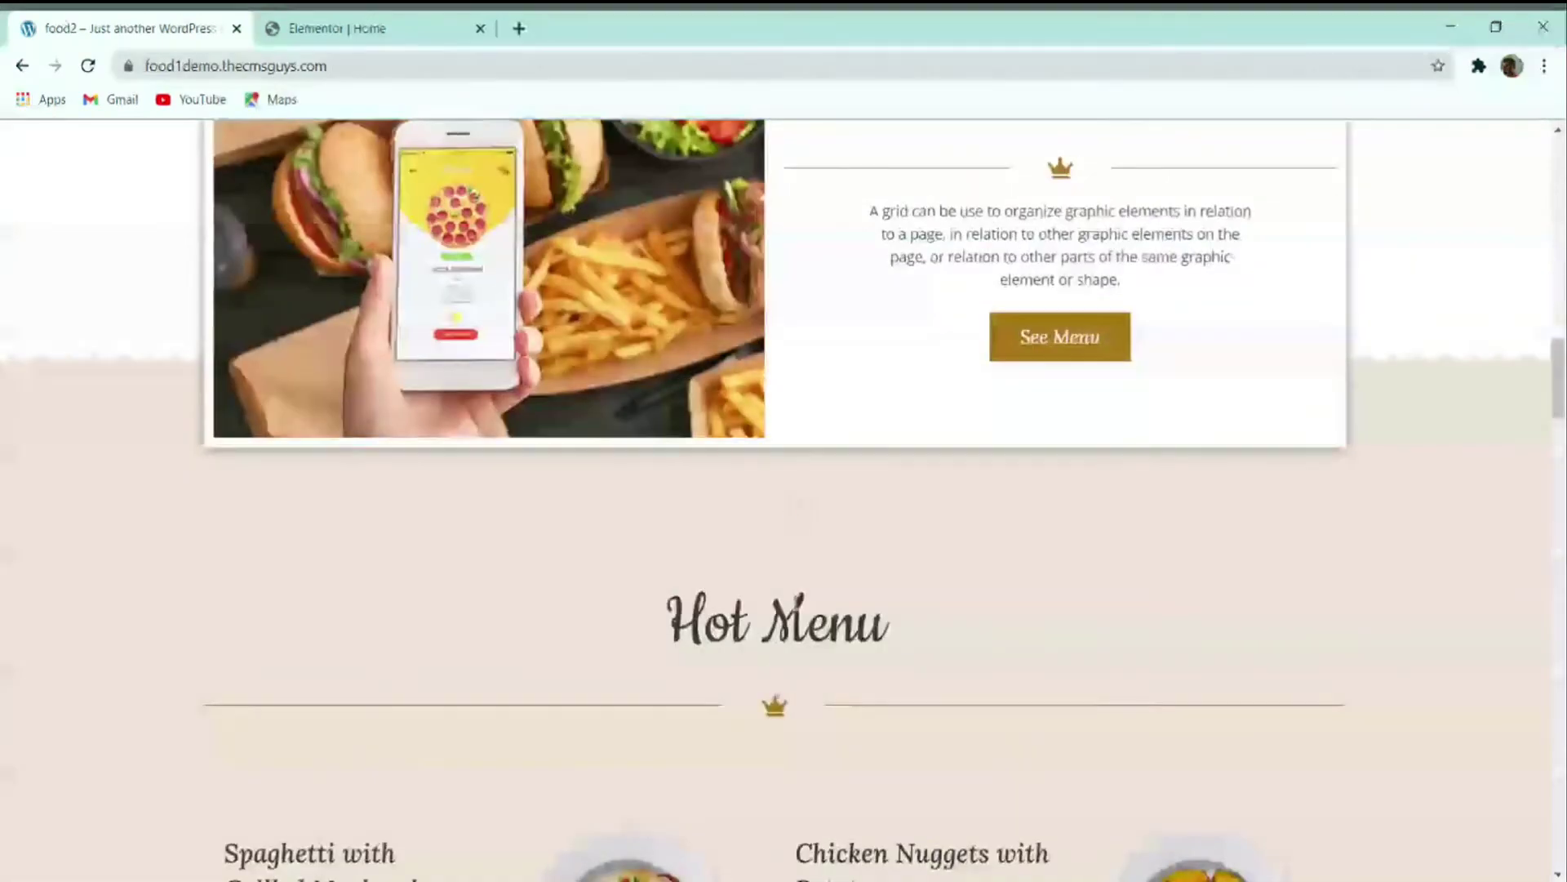
pyautogui.scroll(4, 794, 550)
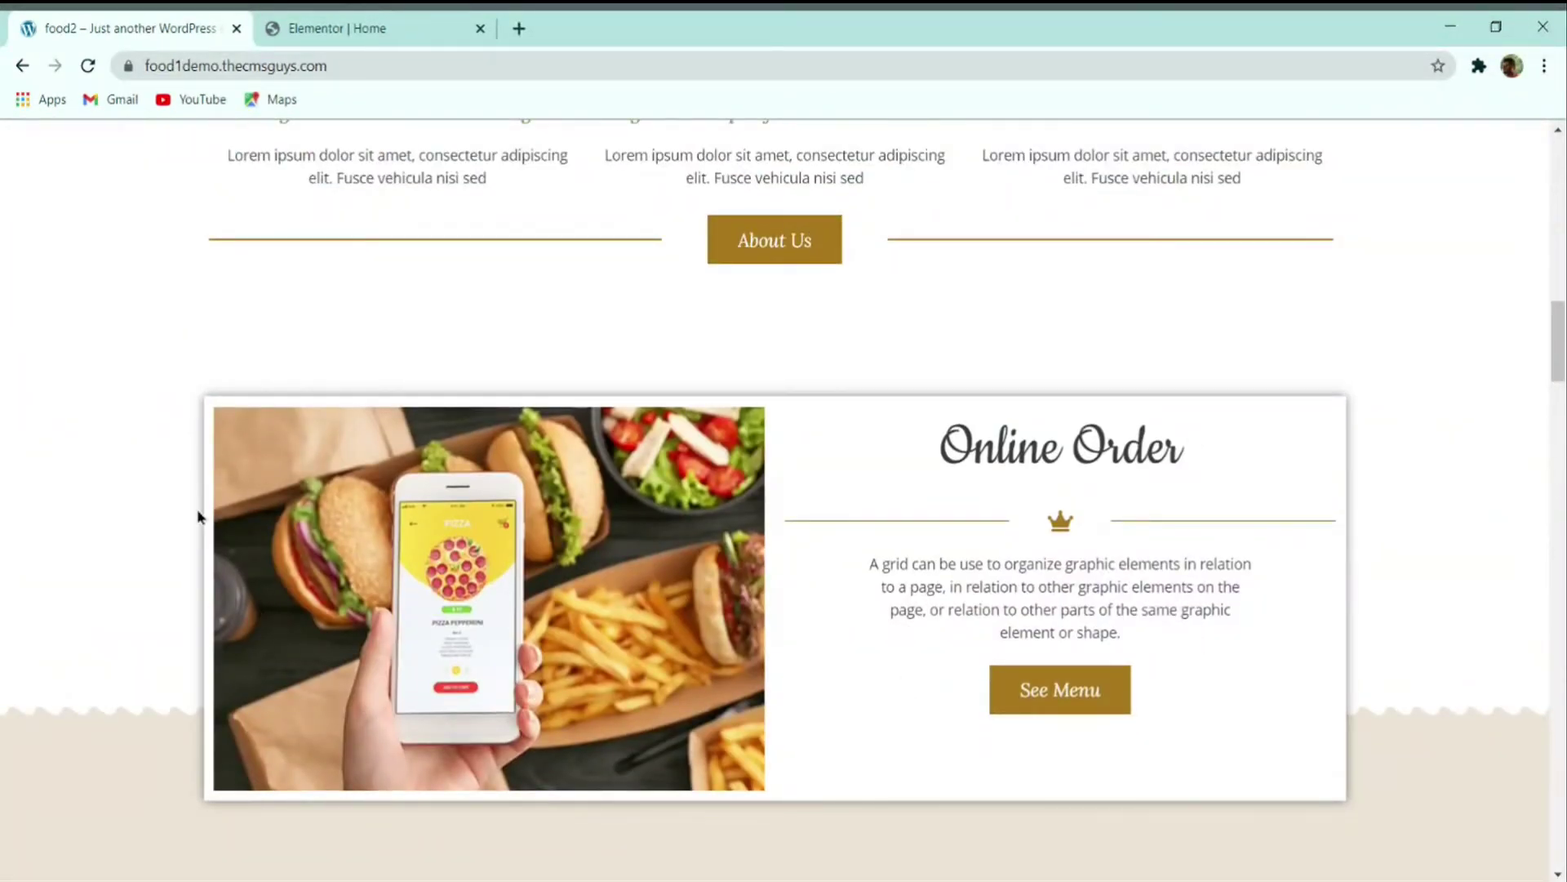
pyautogui.click(405, 21)
# Step: Select the Online Order card and unlink its padding sides in Advanced
pyautogui.scroll(4, 816, 574)
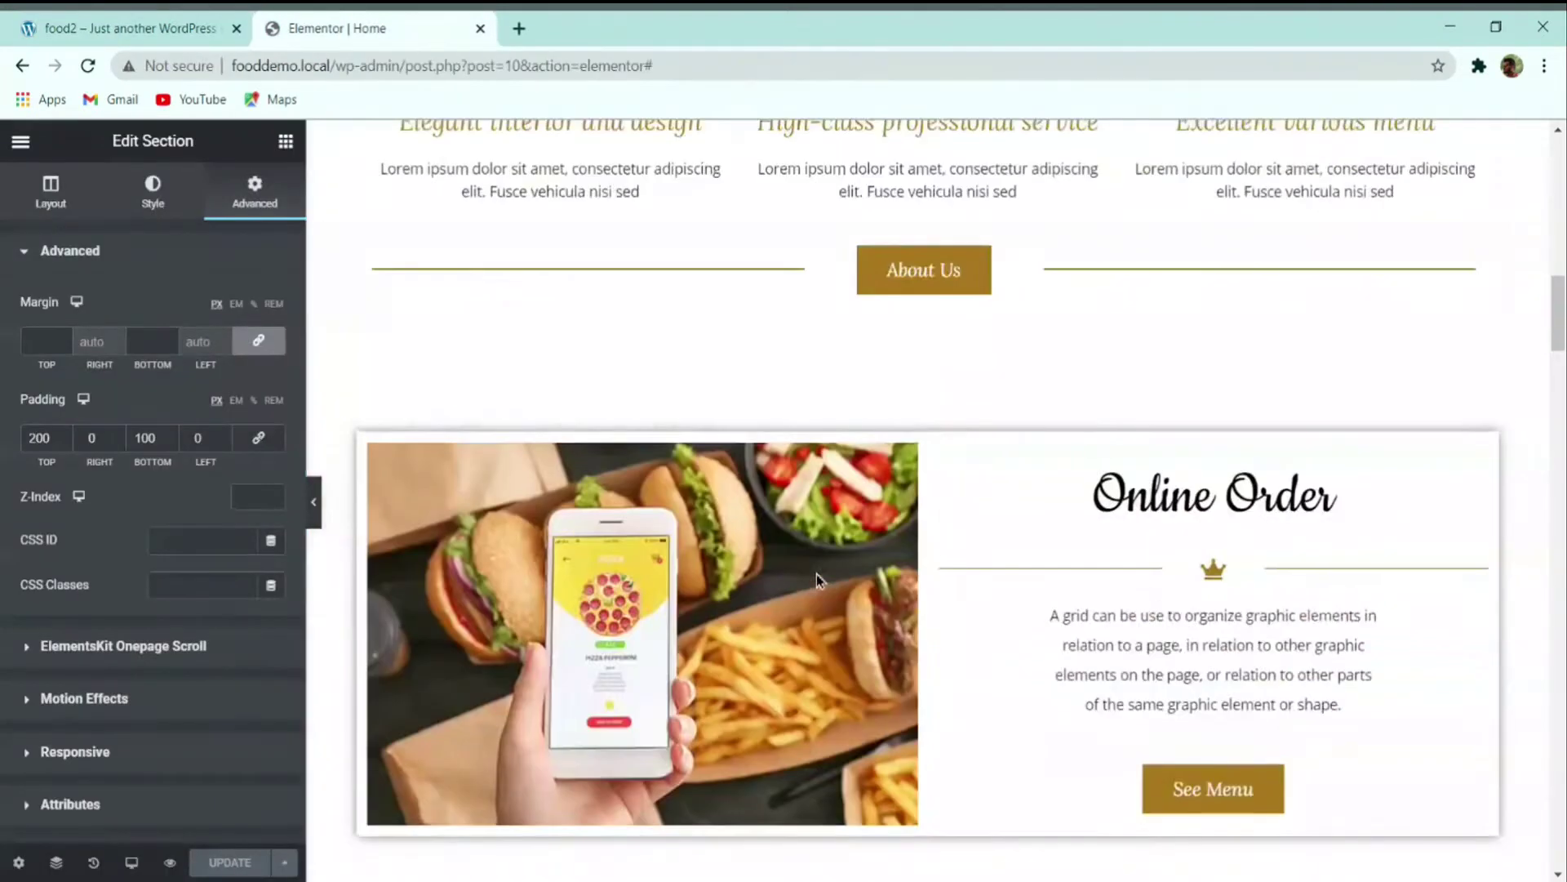
pyautogui.scroll(-4, 927, 569)
pyautogui.scroll(4, 927, 569)
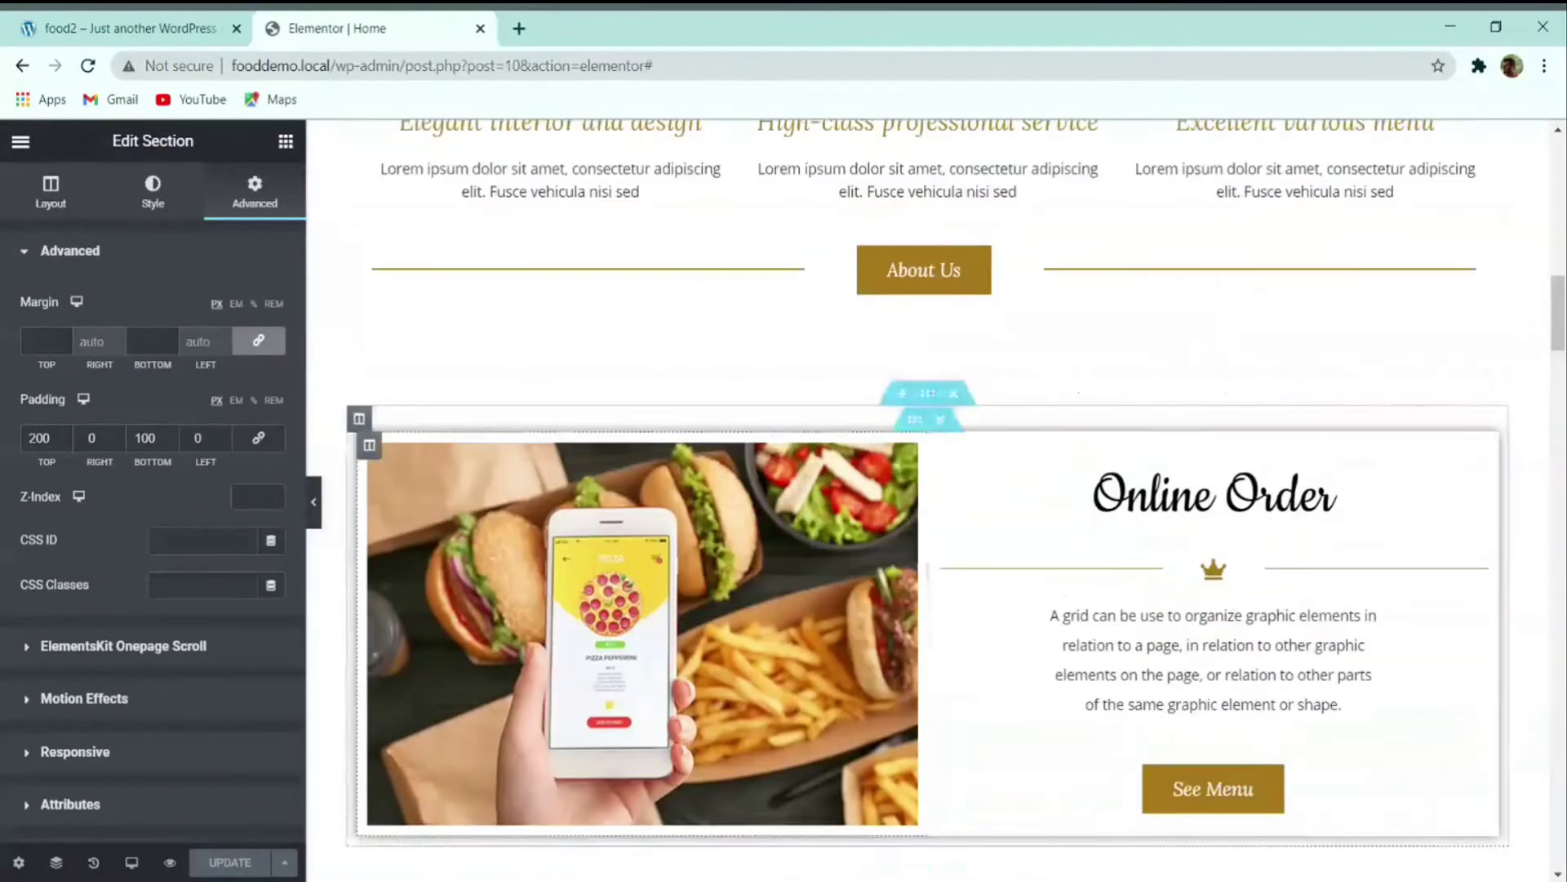
pyautogui.click(923, 431)
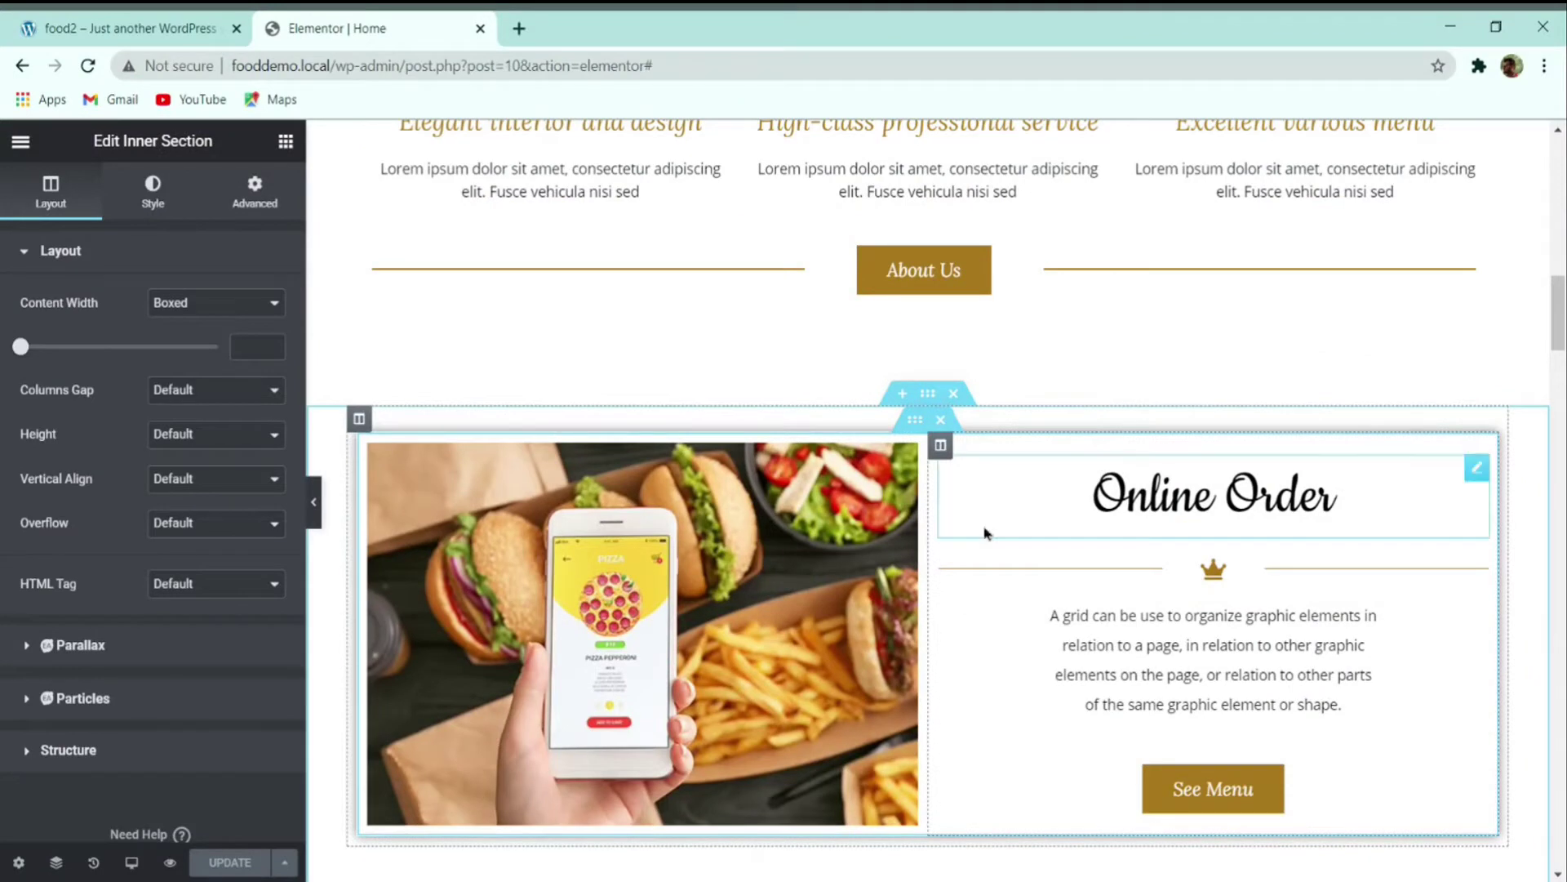
pyautogui.click(255, 196)
pyautogui.click(258, 437)
pyautogui.scroll(-4, 882, 395)
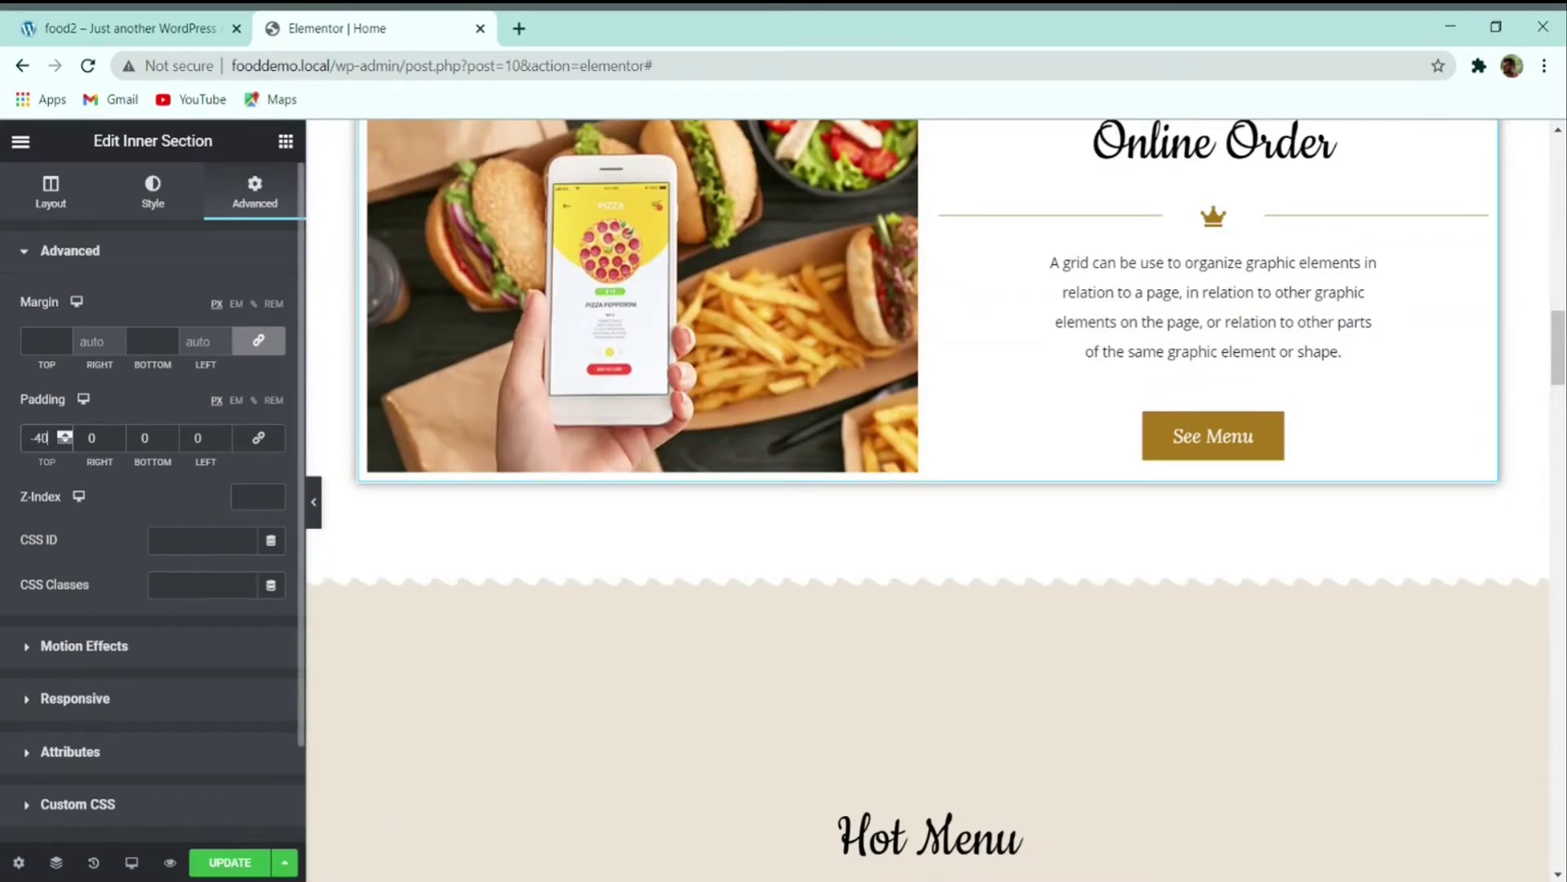
pyautogui.click(56, 430)
pyautogui.click(170, 442)
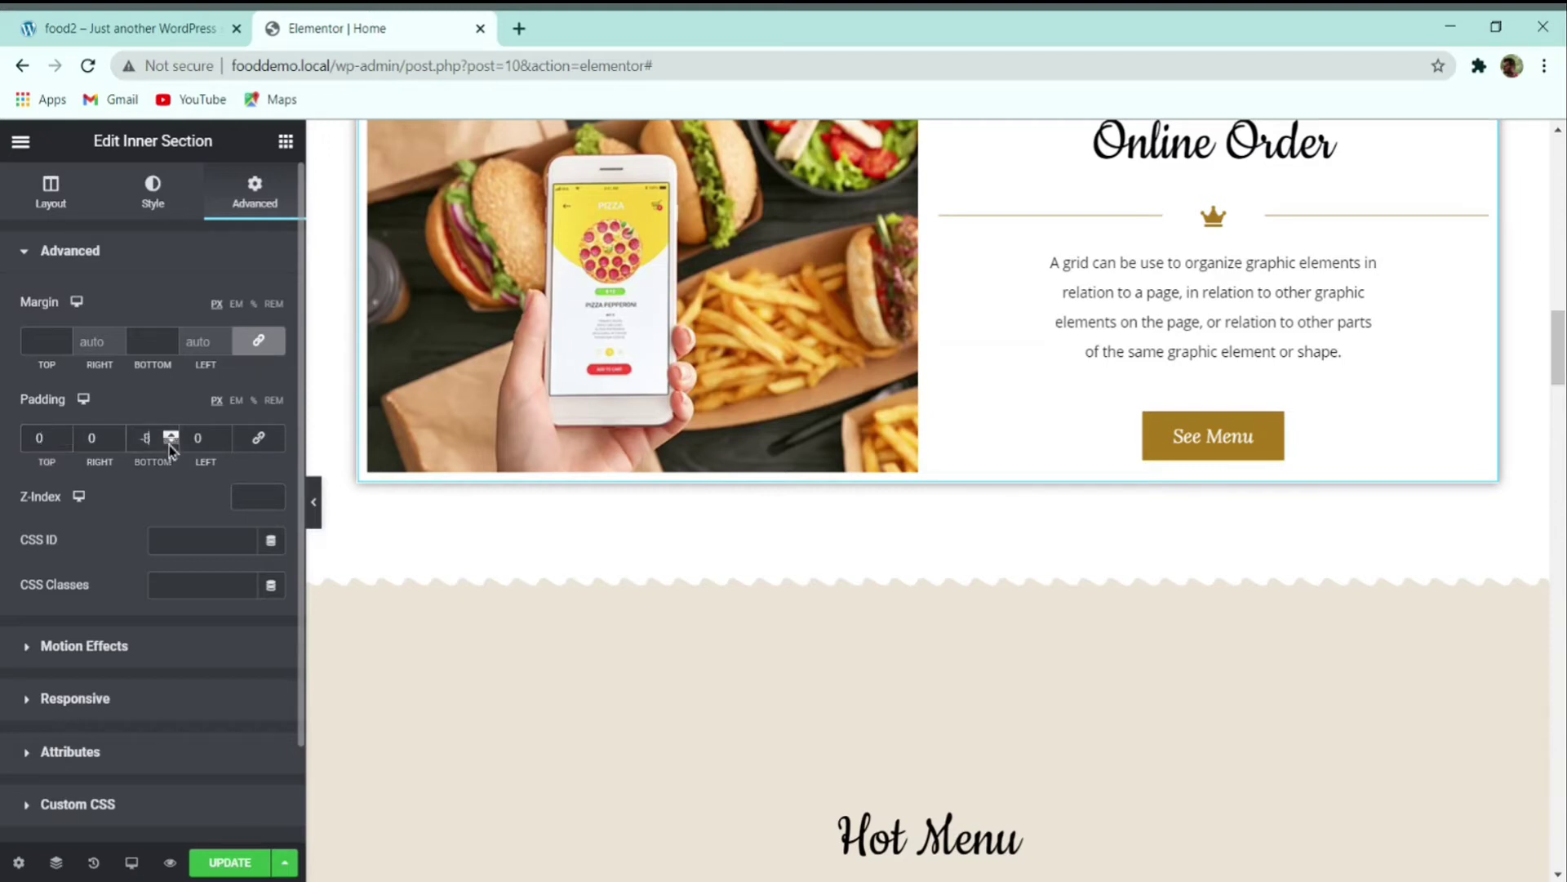
pyautogui.moveTo(161, 438); pyautogui.dragTo(117, 463)
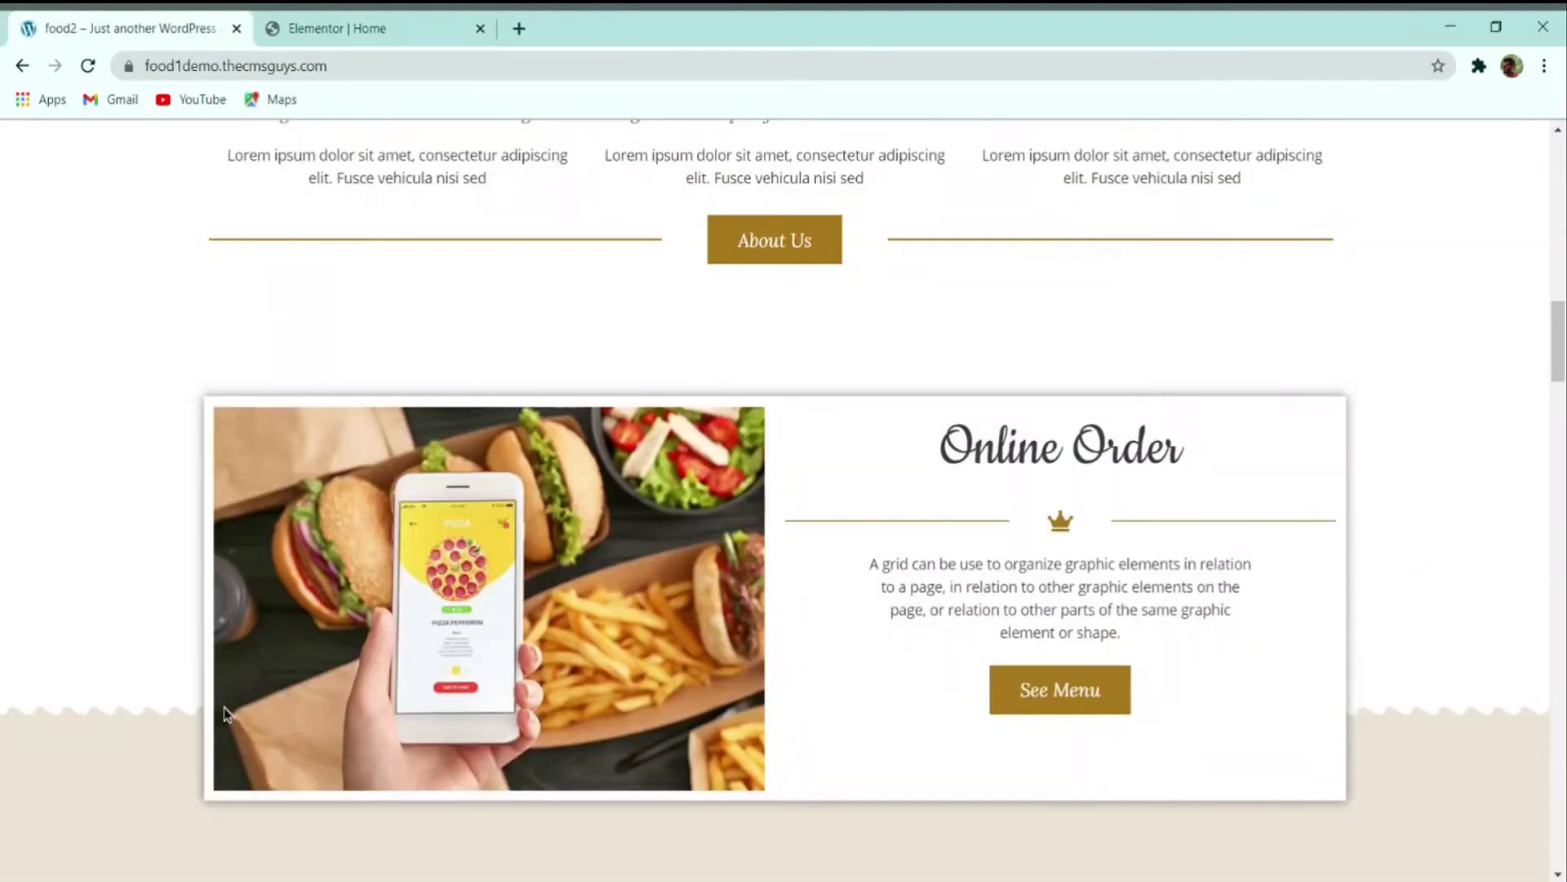
# Step: Set the Online Order card's bottom margin to -100 so Hot Menu rises beneath it
pyautogui.click(381, 24)
pyautogui.scroll(-8, 866, 488)
pyautogui.scroll(8, 865, 488)
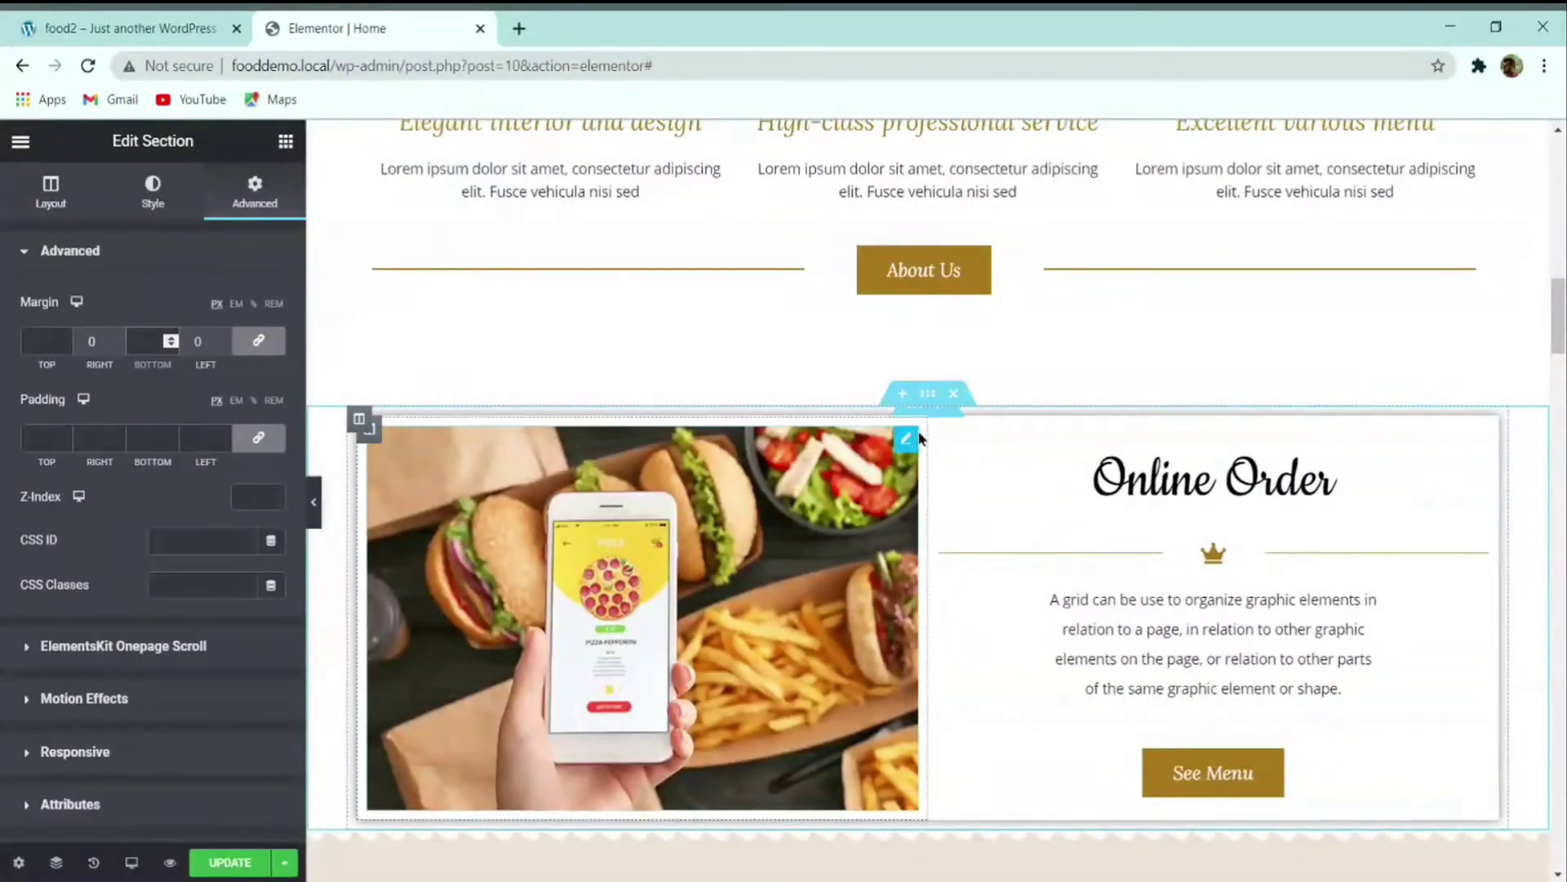
pyautogui.click(920, 419)
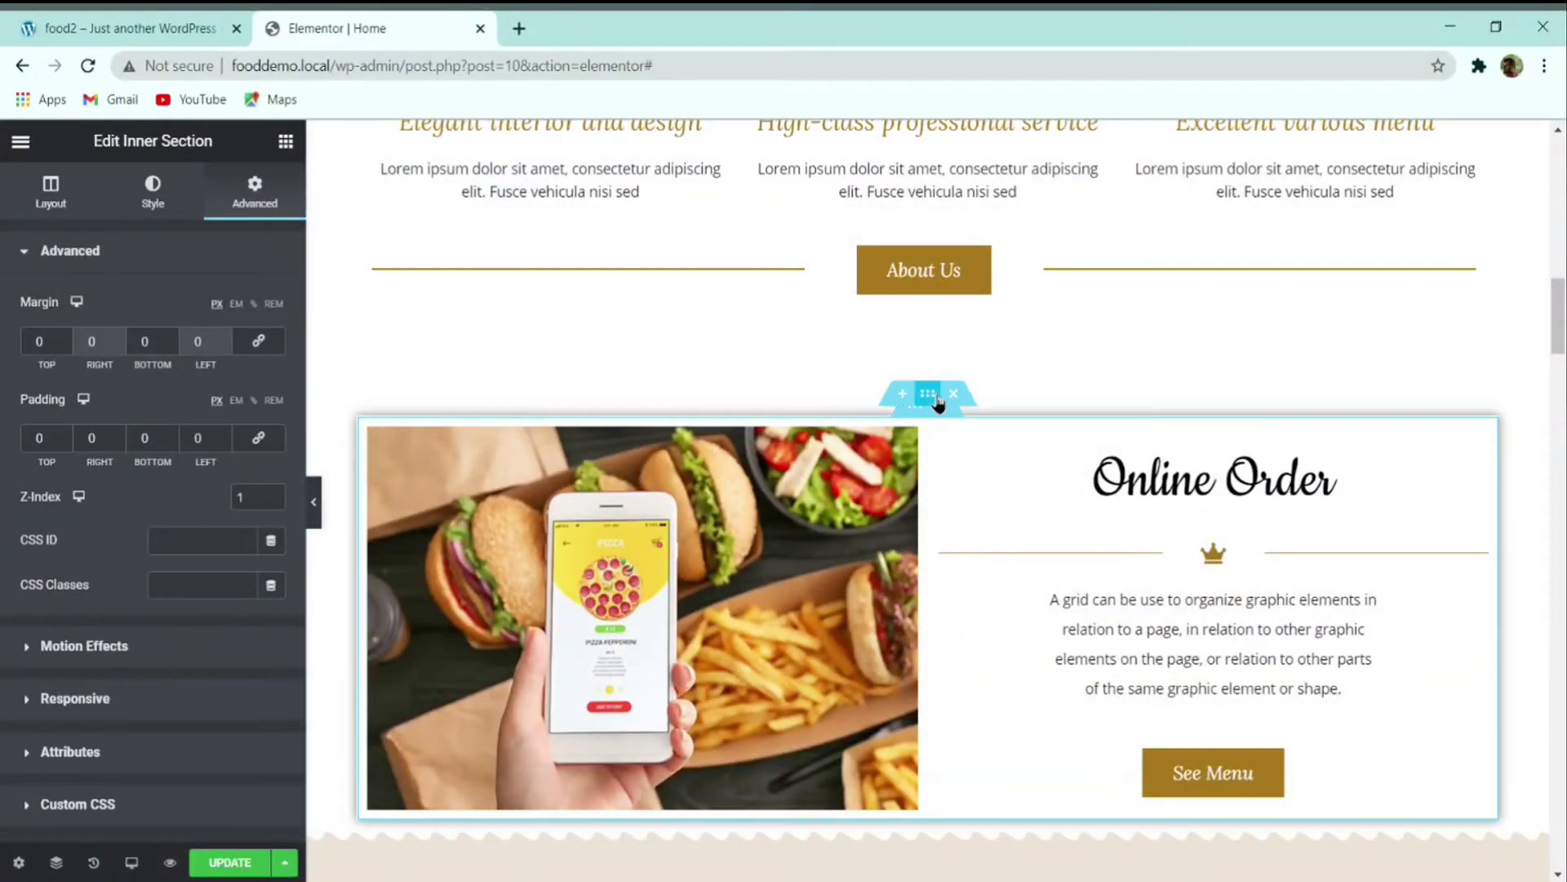
pyautogui.scroll(-4, 1002, 451)
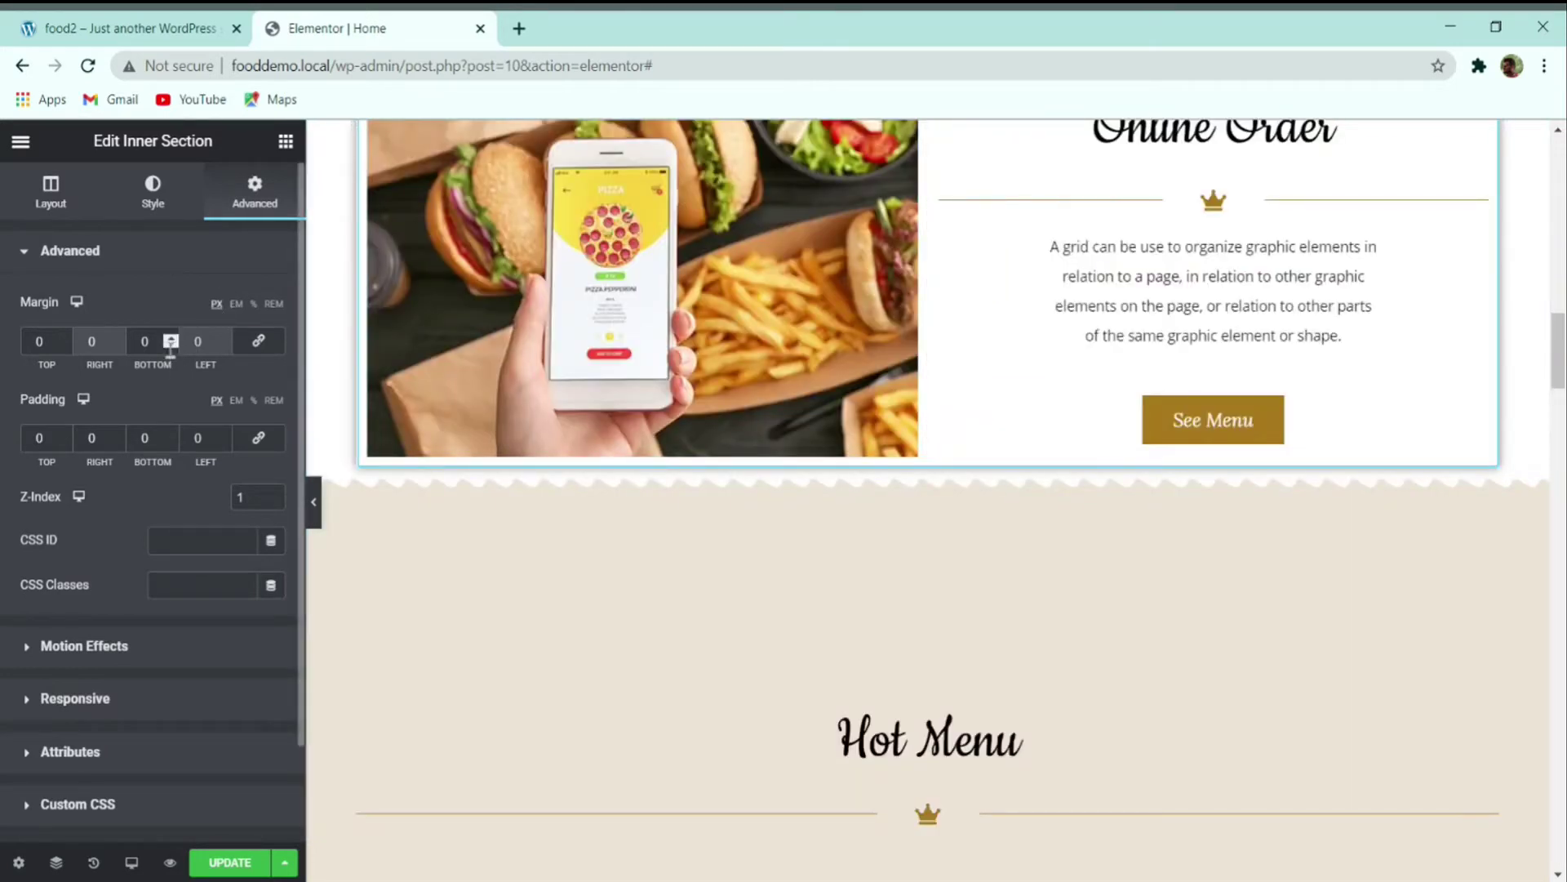
pyautogui.moveTo(170, 349); pyautogui.dragTo(173, 349)
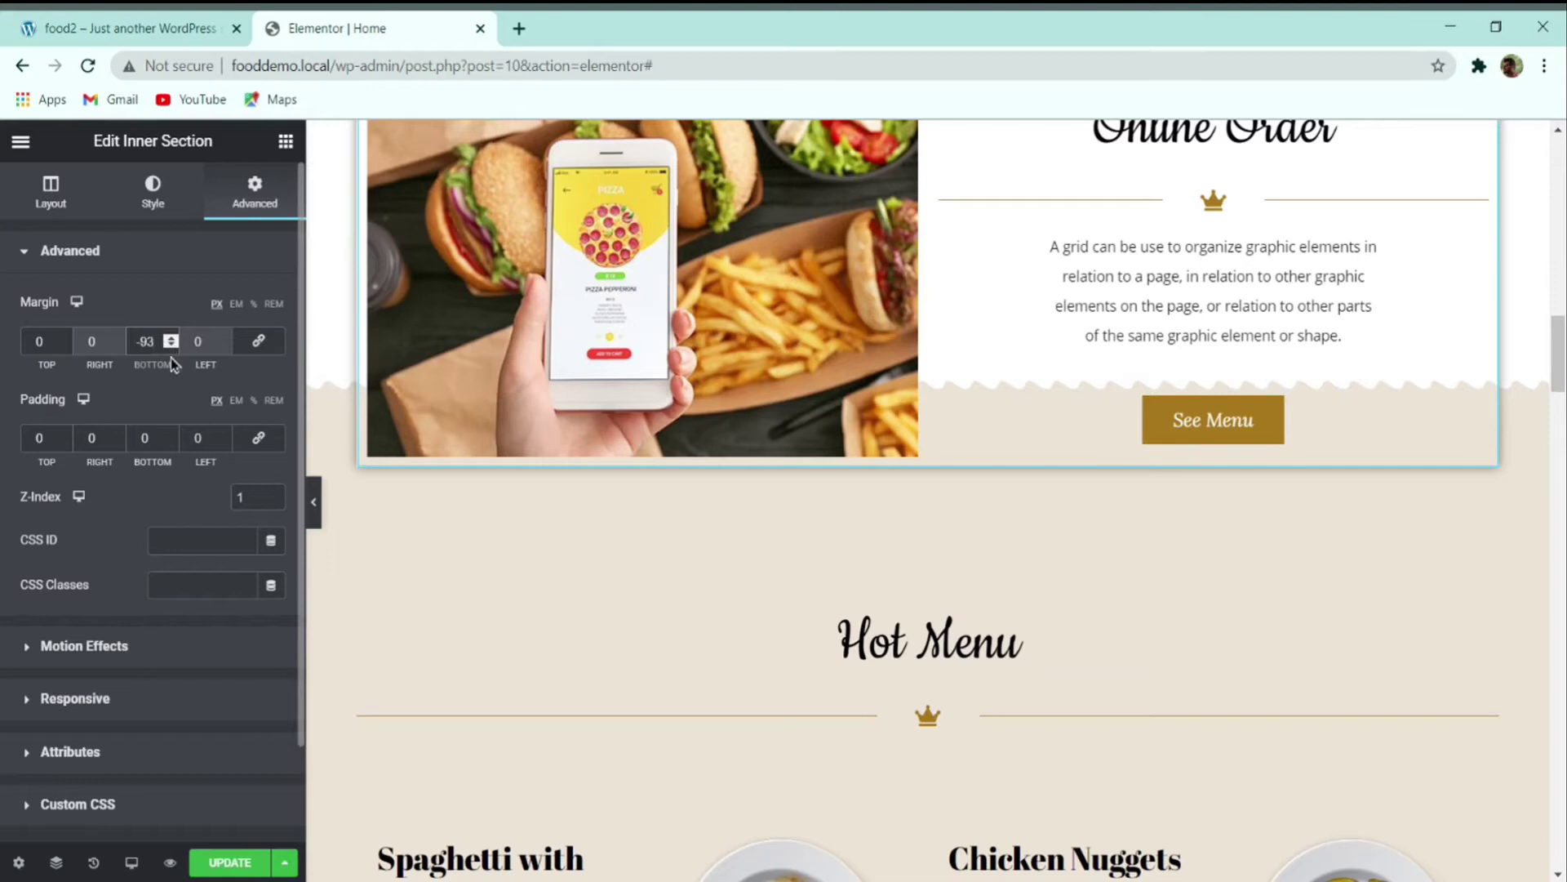
pyautogui.click(169, 346)
pyautogui.click(169, 346)
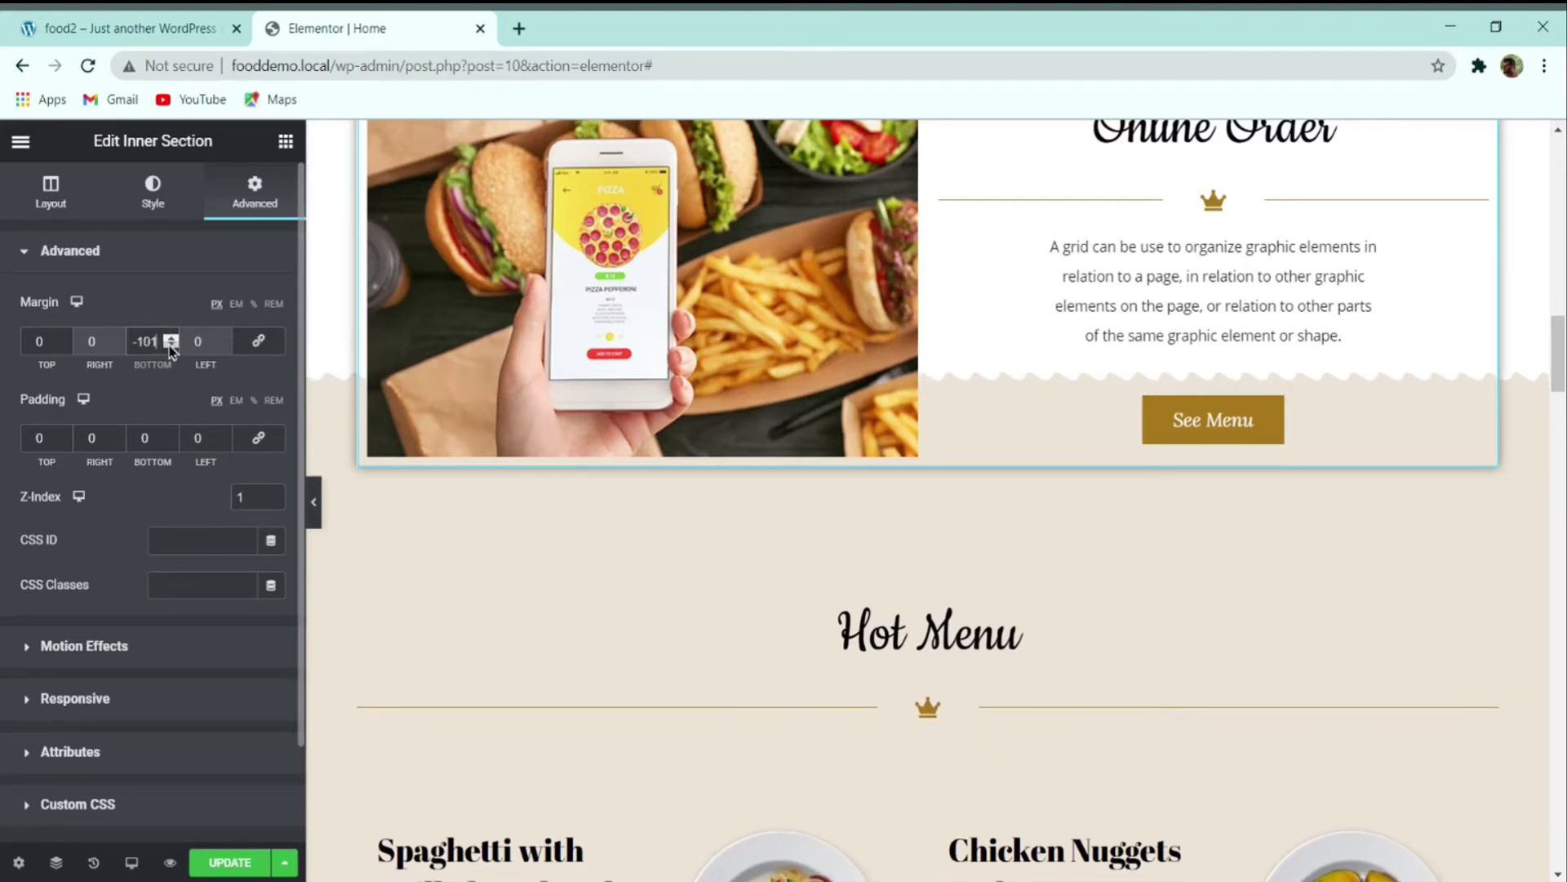
pyautogui.click(170, 337)
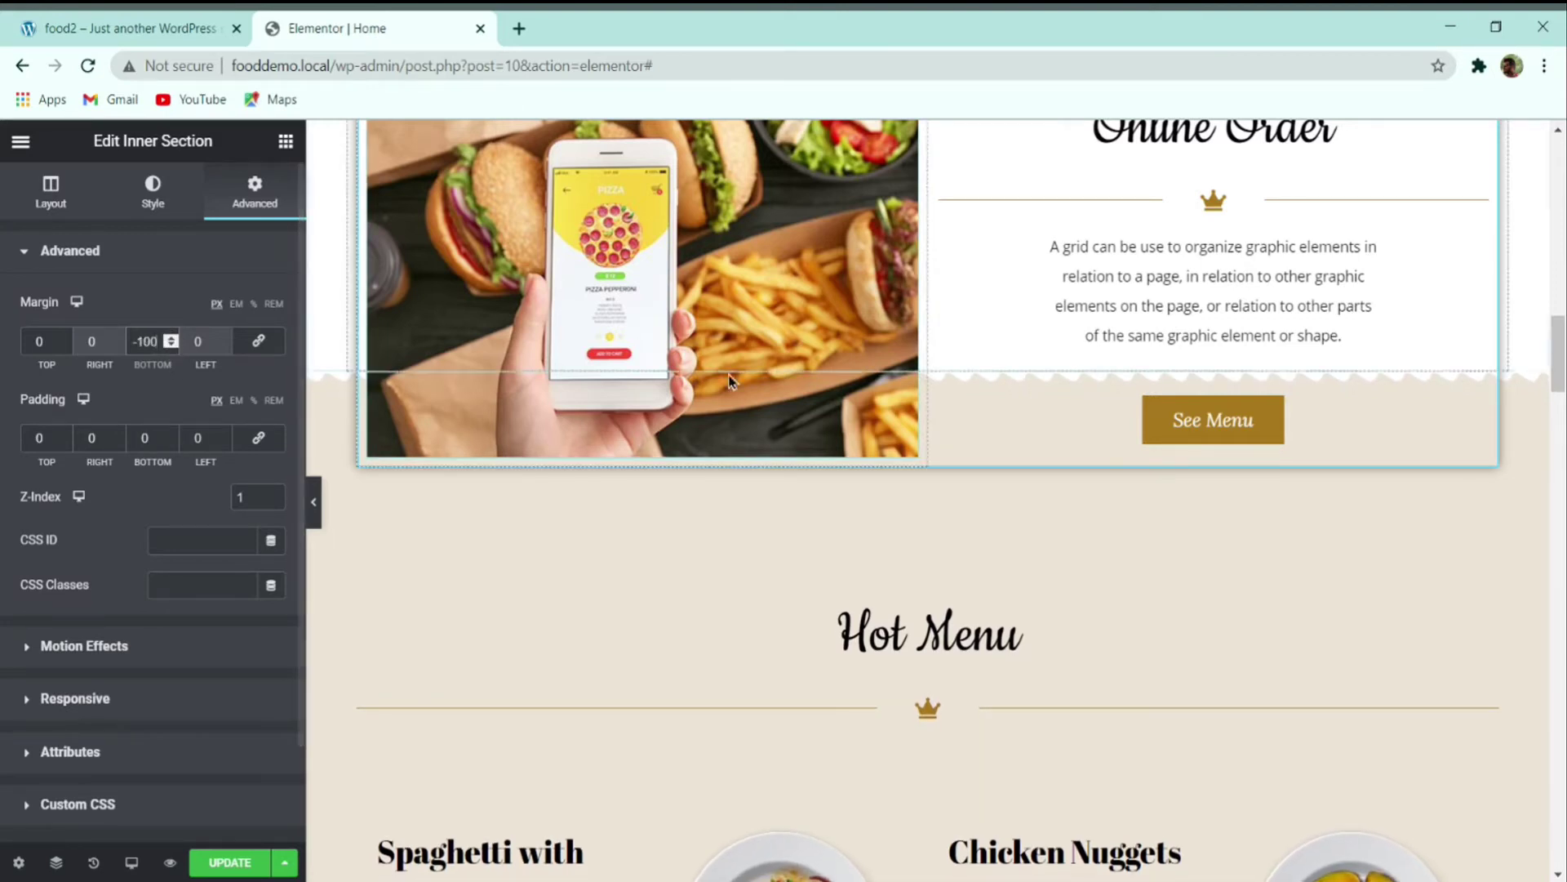
pyautogui.scroll(4, 934, 519)
pyautogui.scroll(-4, 1014, 550)
pyautogui.scroll(1, 1004, 500)
pyautogui.scroll(3, 1072, 397)
pyautogui.scroll(-4, 1231, 494)
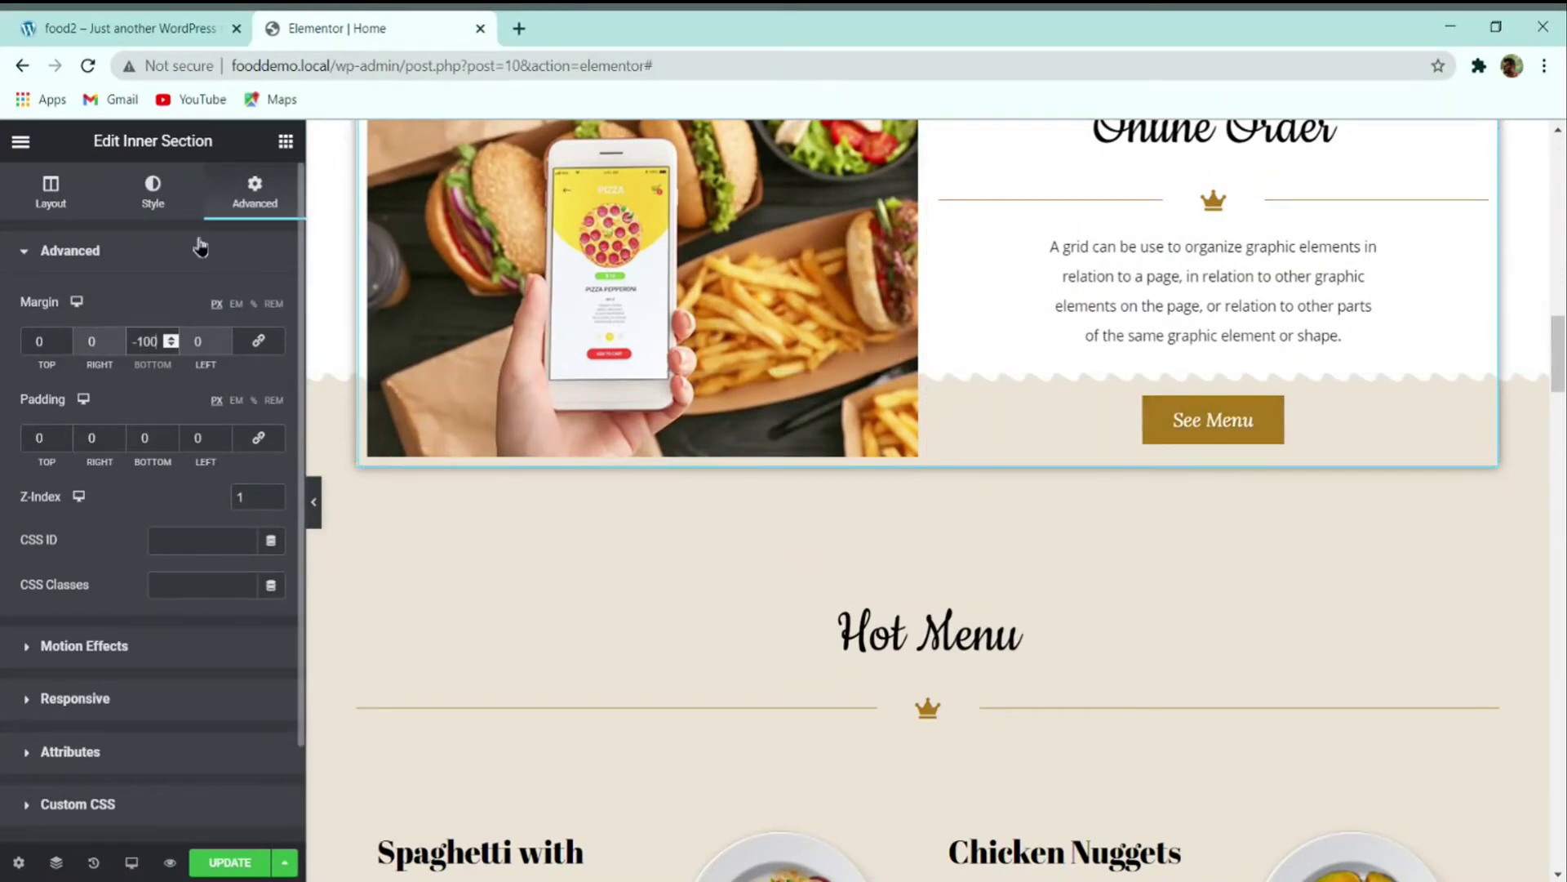
# Step: Give the Online Order card a white background and save the page
pyautogui.click(155, 210)
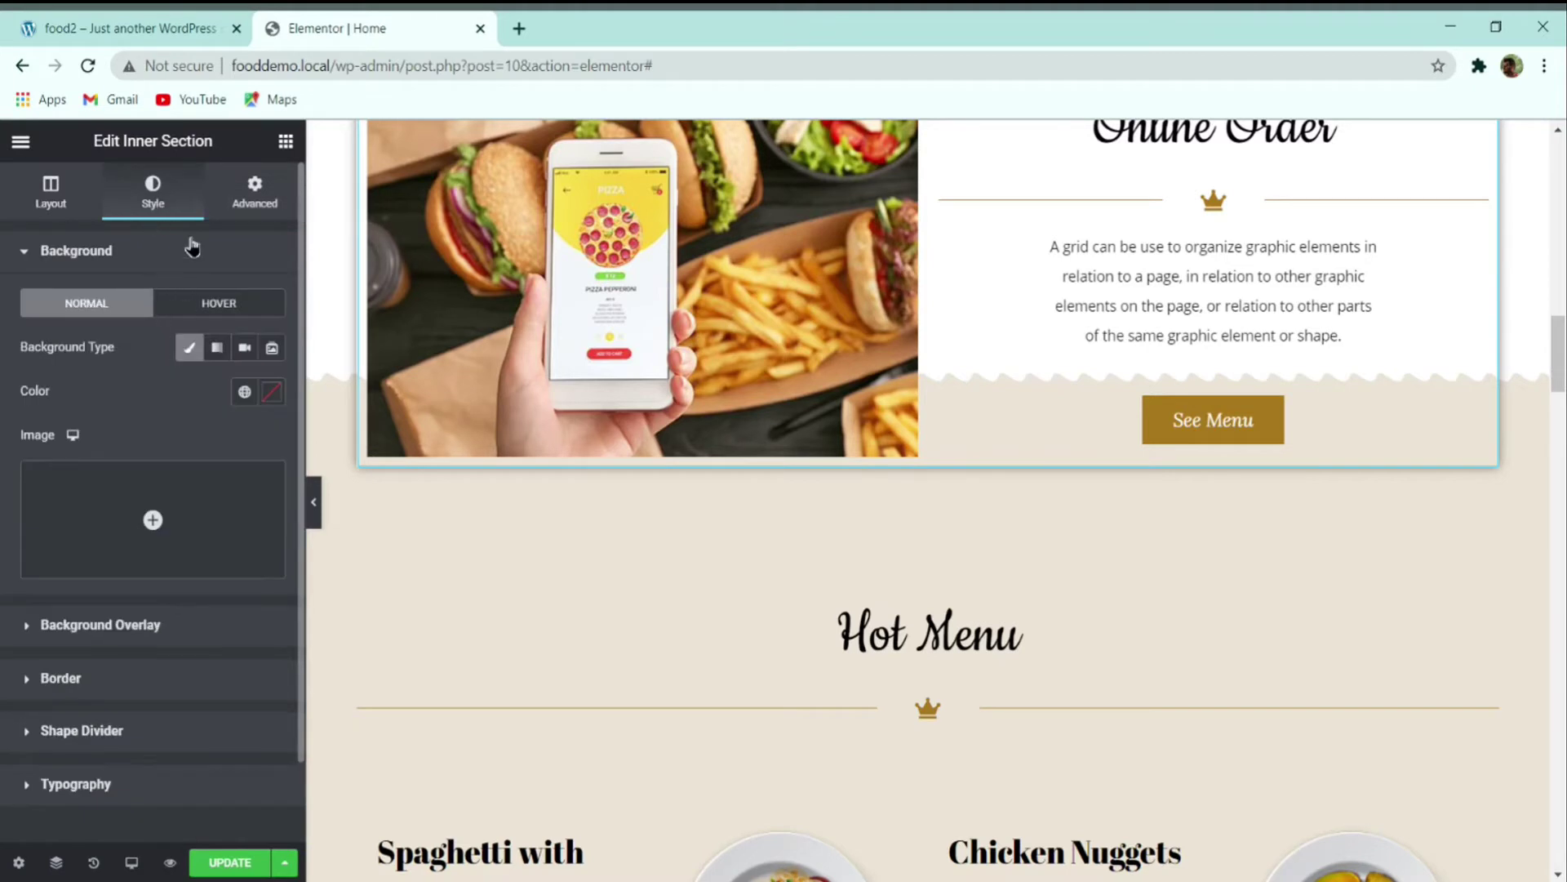
pyautogui.click(273, 392)
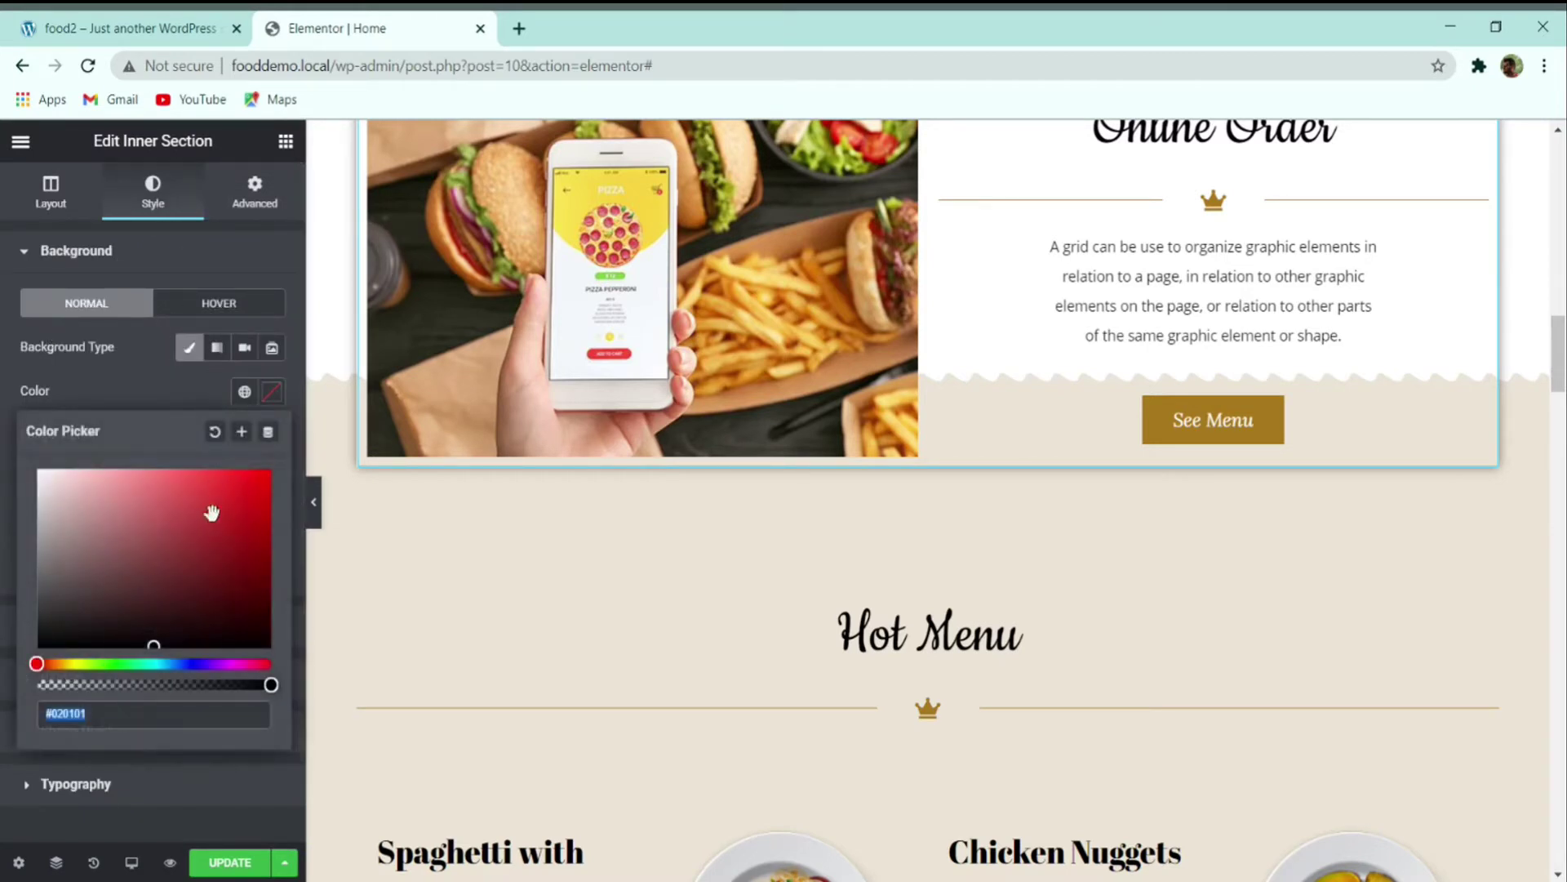
pyautogui.moveTo(210, 511); pyautogui.dragTo(4, 432)
pyautogui.click(139, 381)
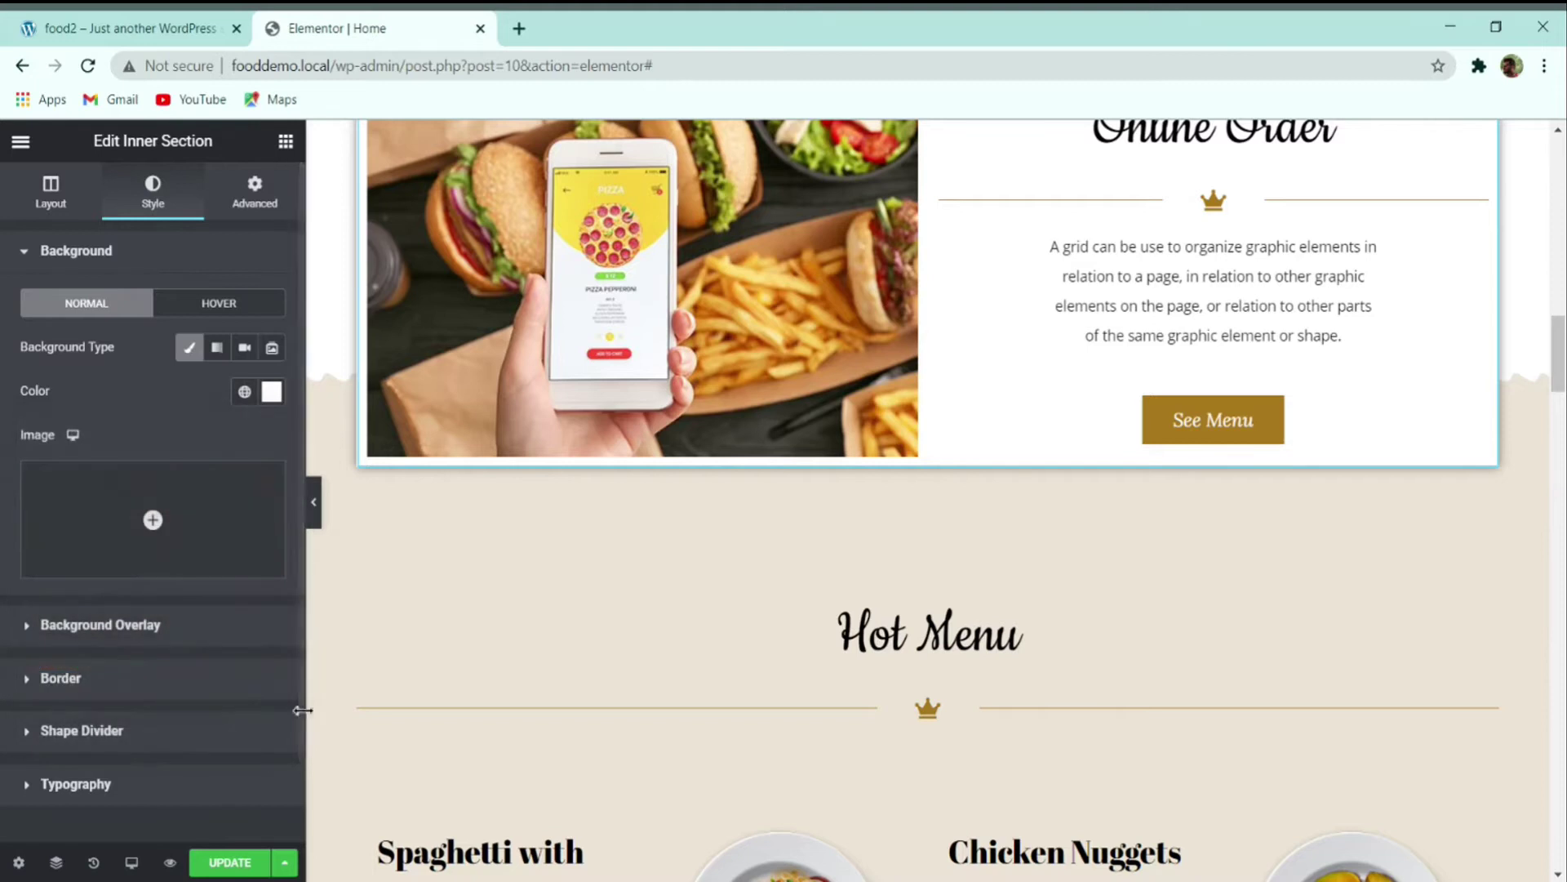
pyautogui.click(242, 863)
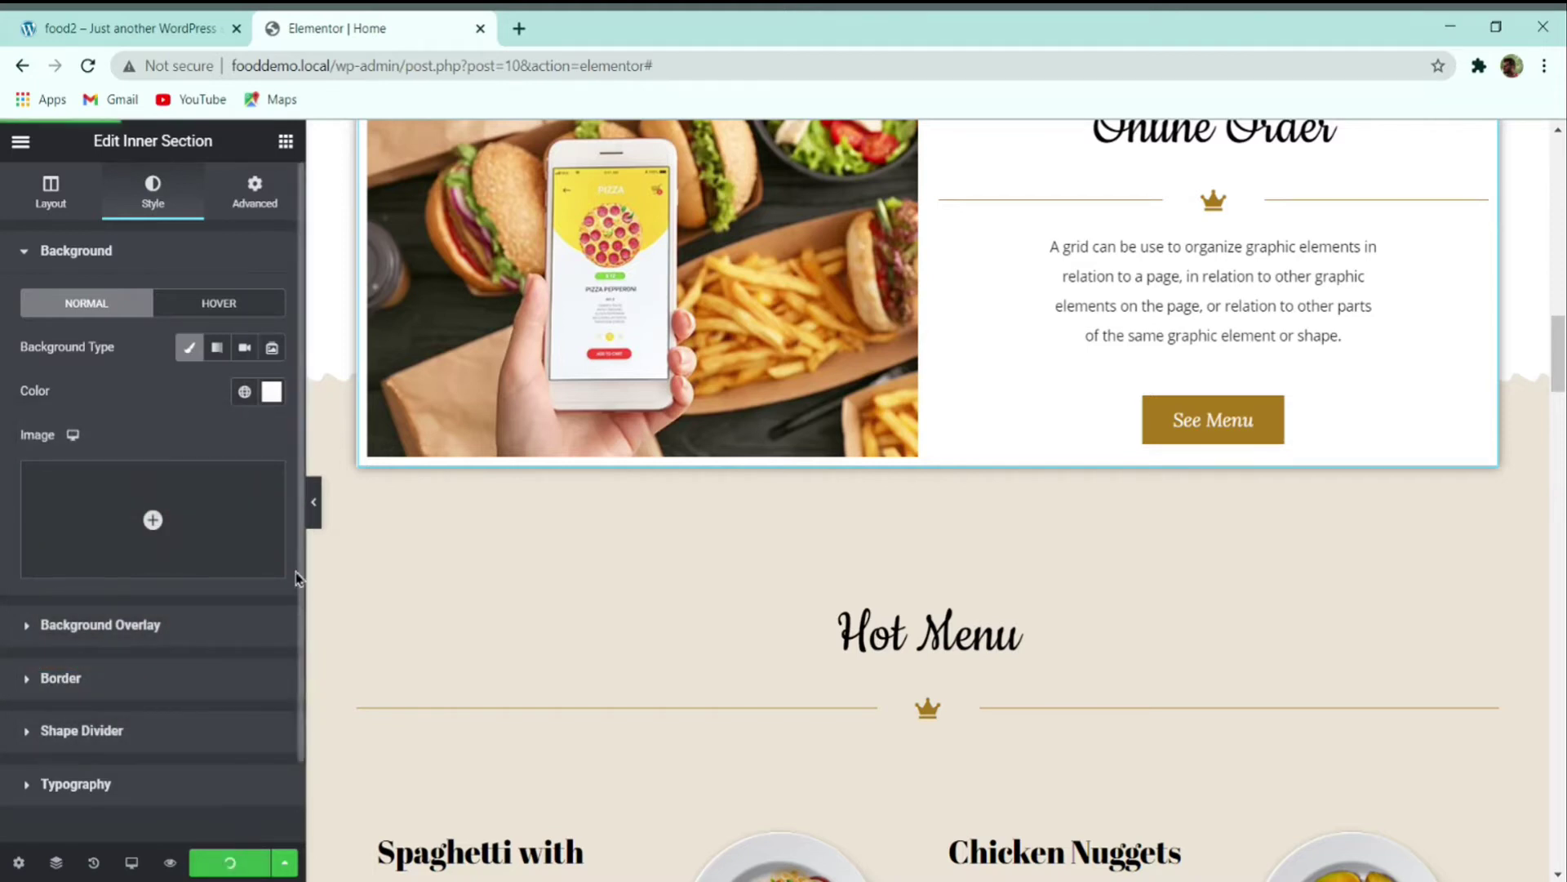
# Step: Preview the page full-width, compare with the live demo, and reopen the editing panel
pyautogui.click(318, 522)
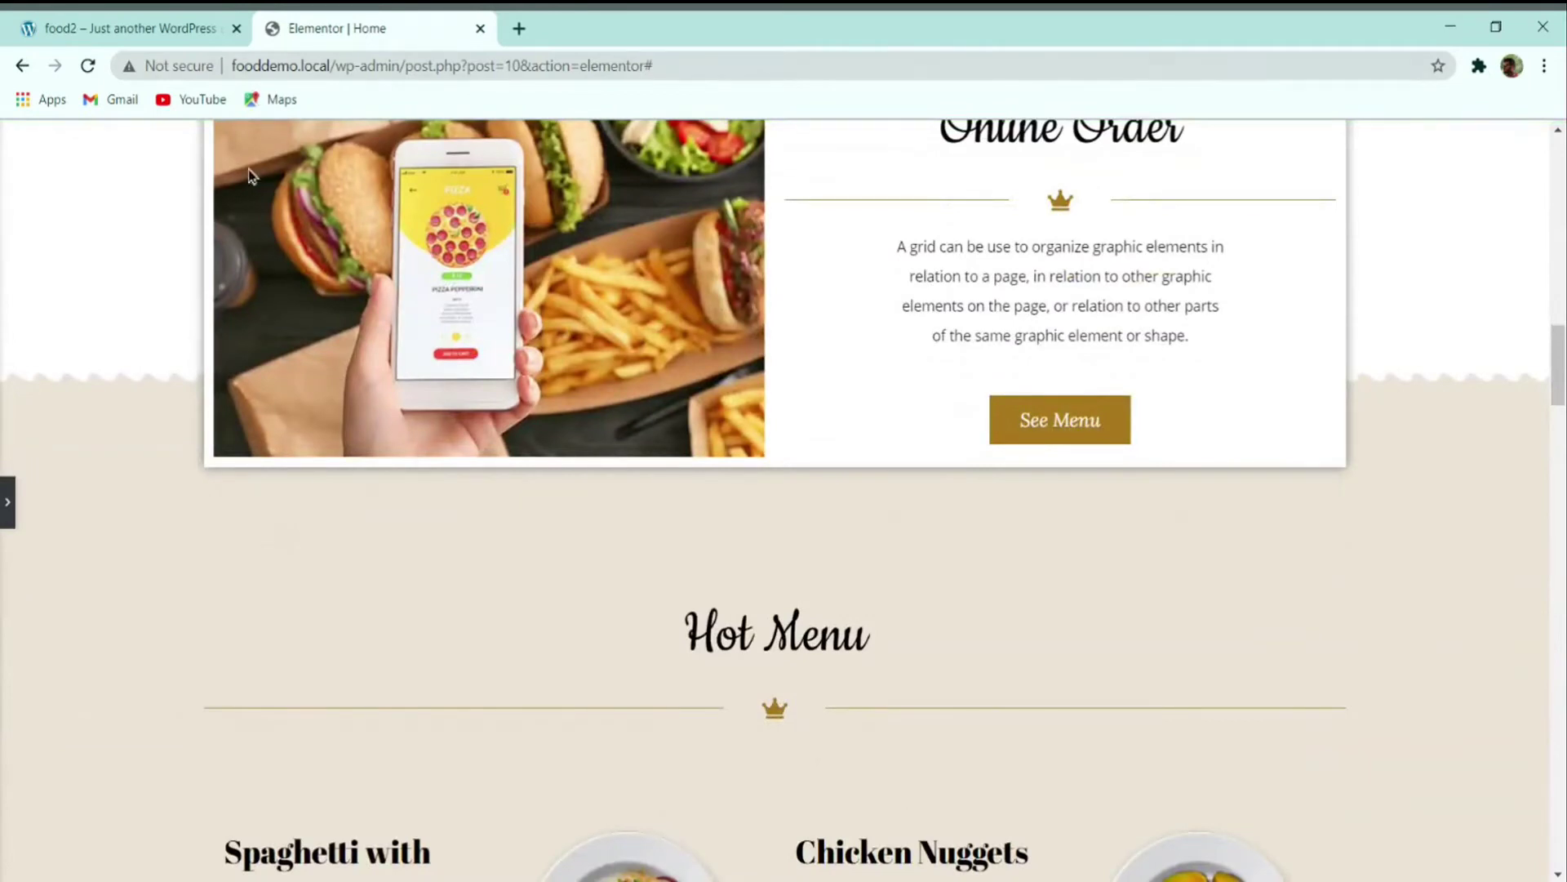
pyautogui.click(171, 21)
pyautogui.scroll(-8, 438, 417)
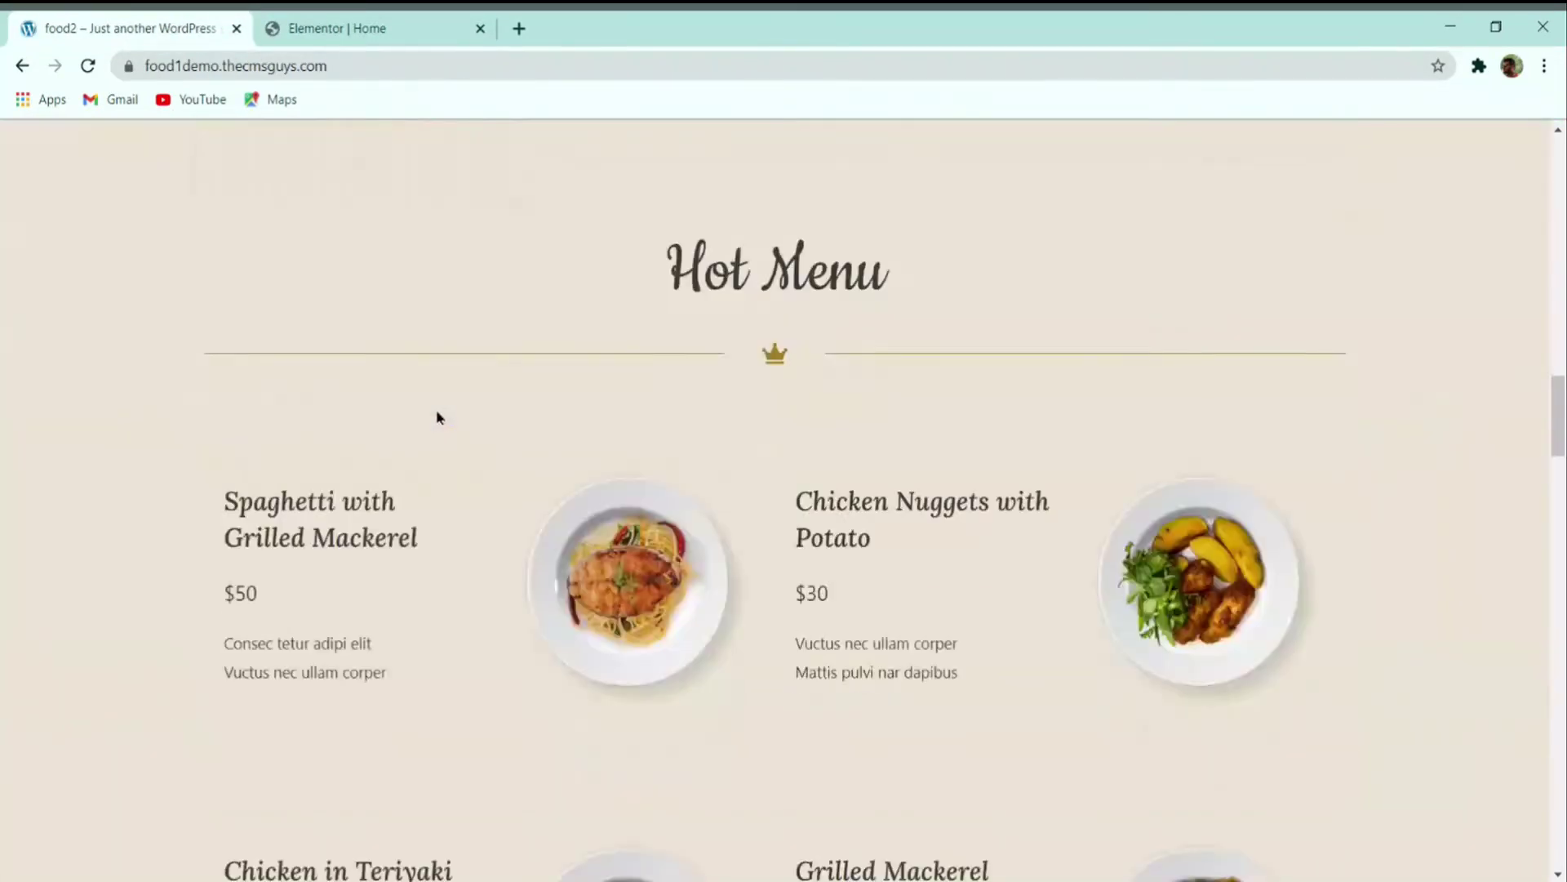
pyautogui.scroll(4, 437, 416)
pyautogui.click(367, 28)
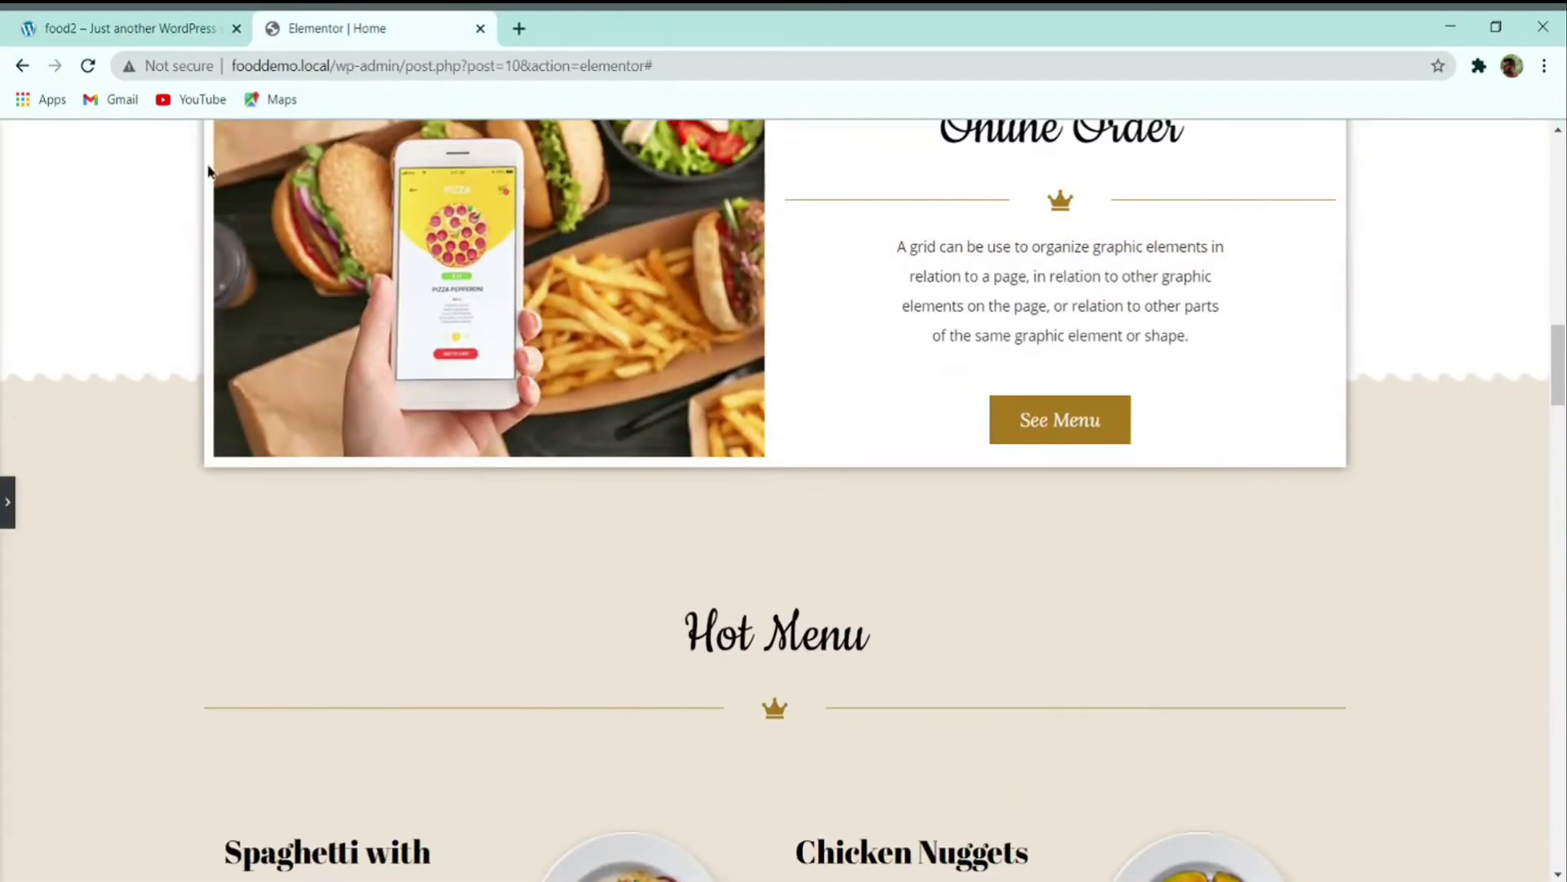
pyautogui.click(7, 502)
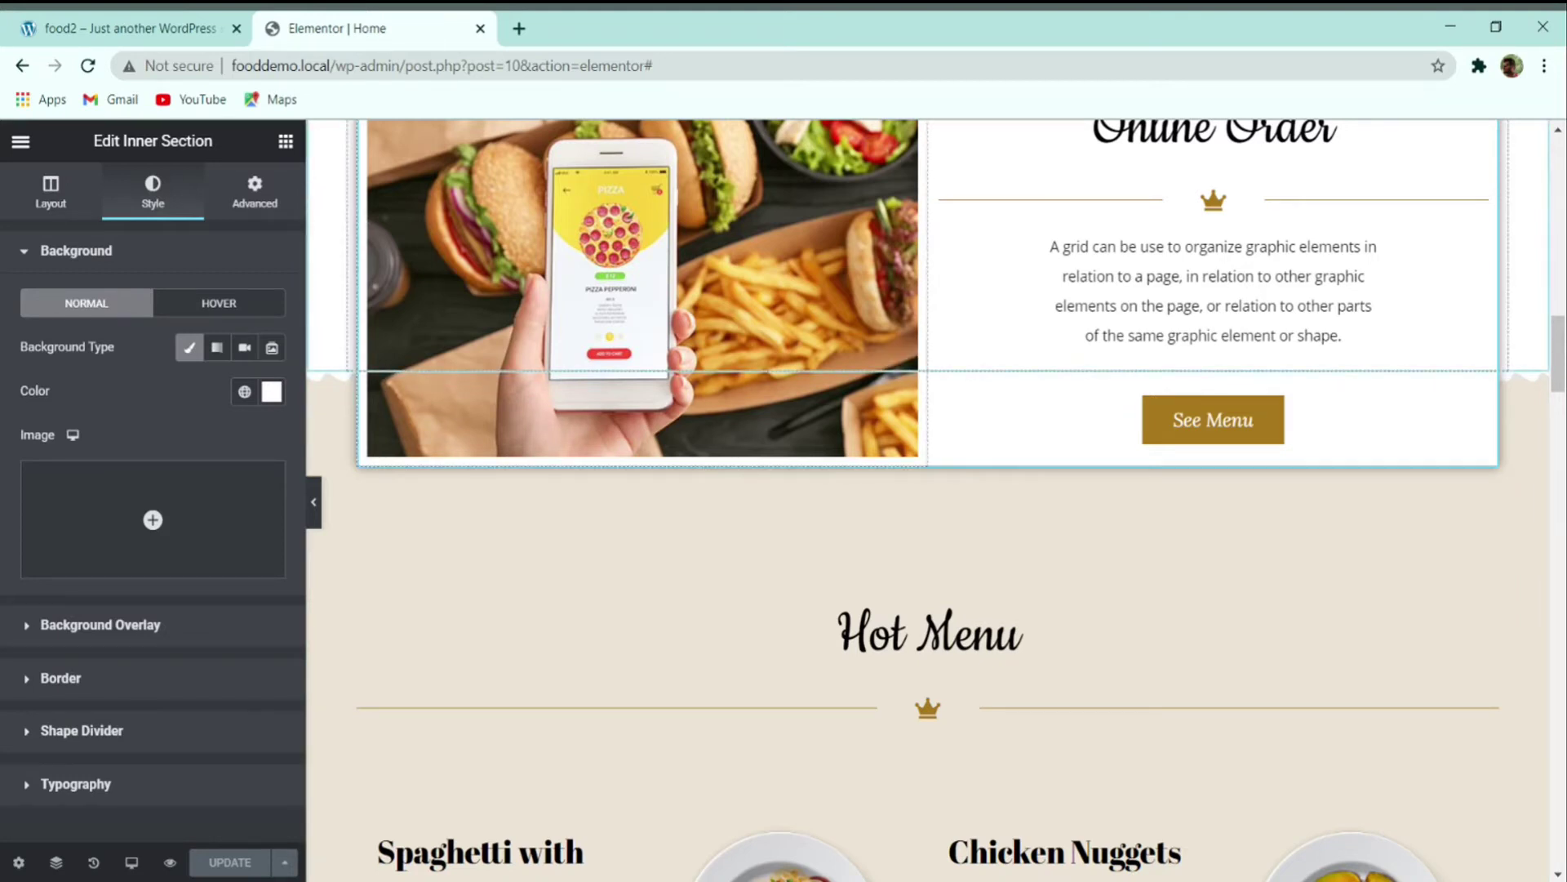
# Step: Select the Hot Menu section through the Navigator
pyautogui.click(61, 866)
pyautogui.click(1370, 506)
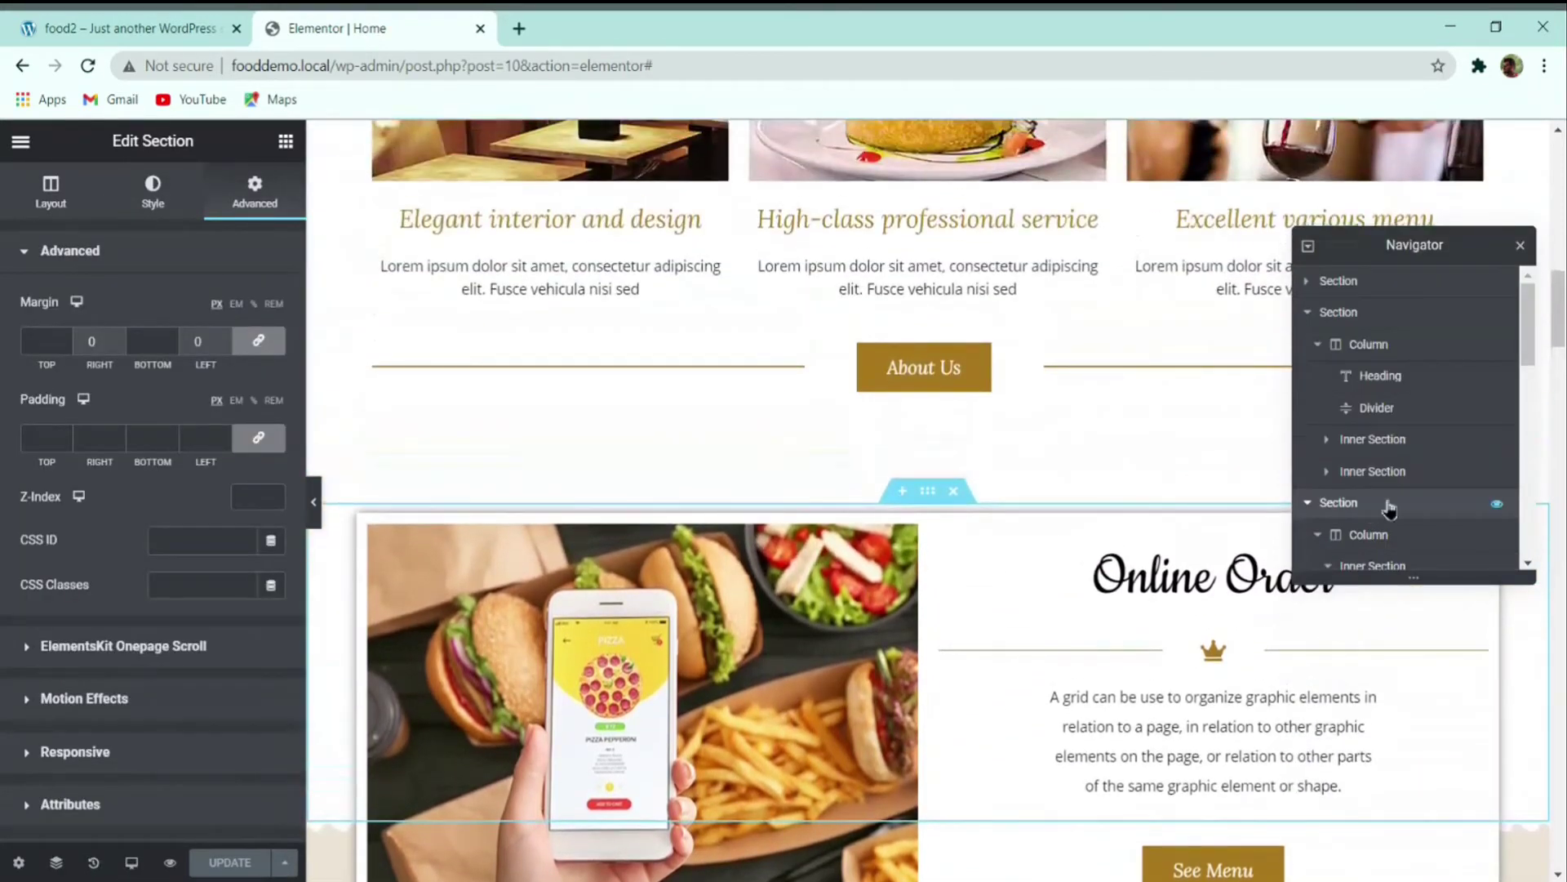
pyautogui.scroll(-3, 1390, 509)
pyautogui.click(1425, 448)
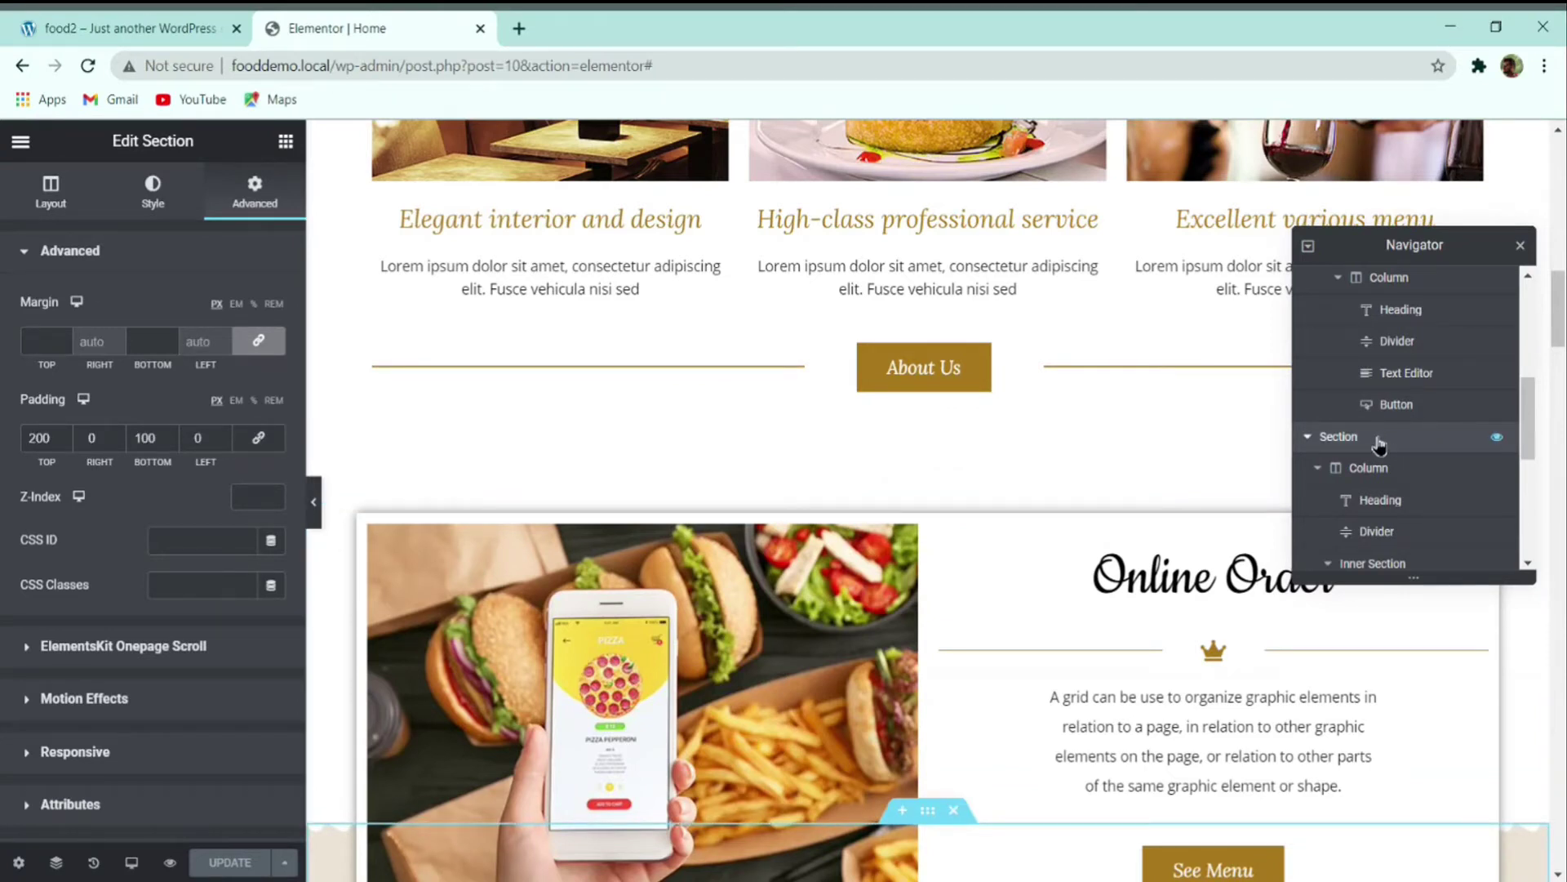
pyautogui.scroll(-10, 1022, 493)
pyautogui.scroll(7, 998, 536)
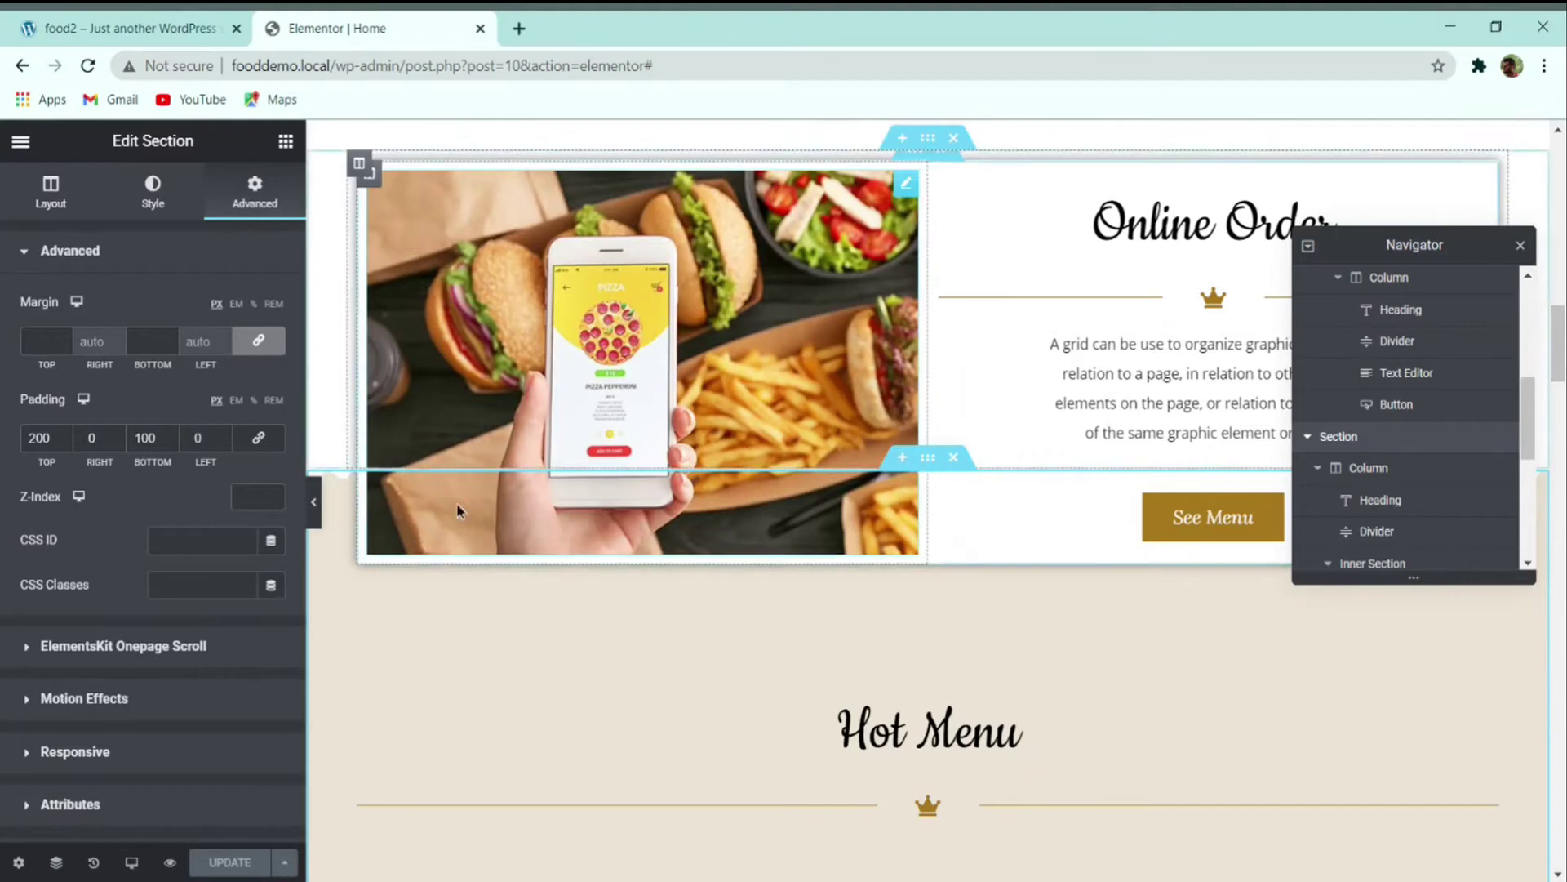
# Step: Insert the pale sketch image as background, Center Center, size Cover, and save
pyautogui.click(153, 192)
pyautogui.click(150, 518)
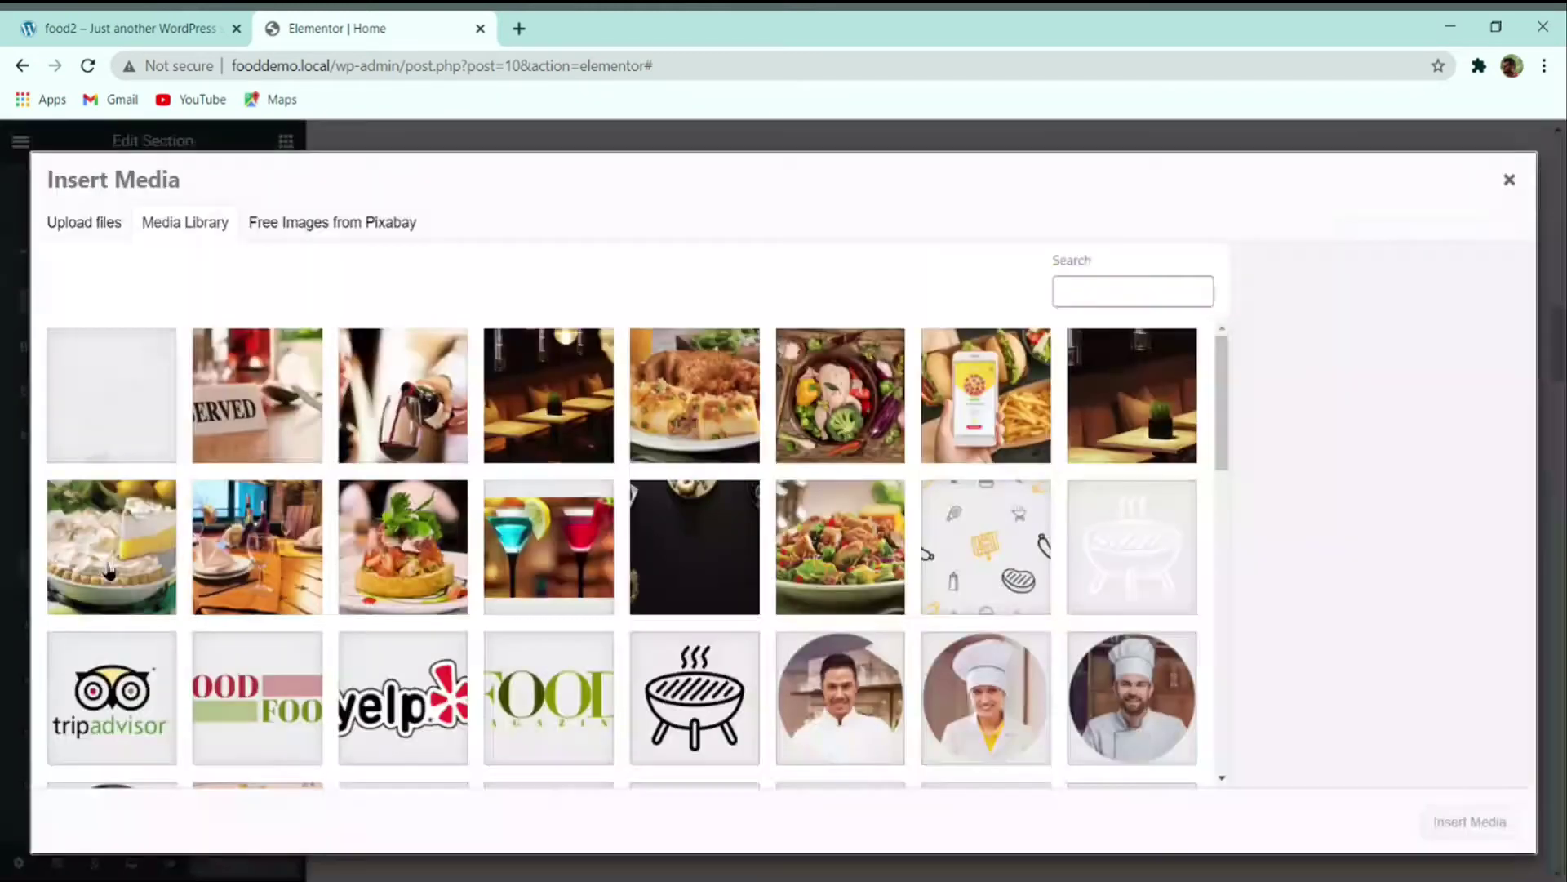
pyautogui.click(134, 413)
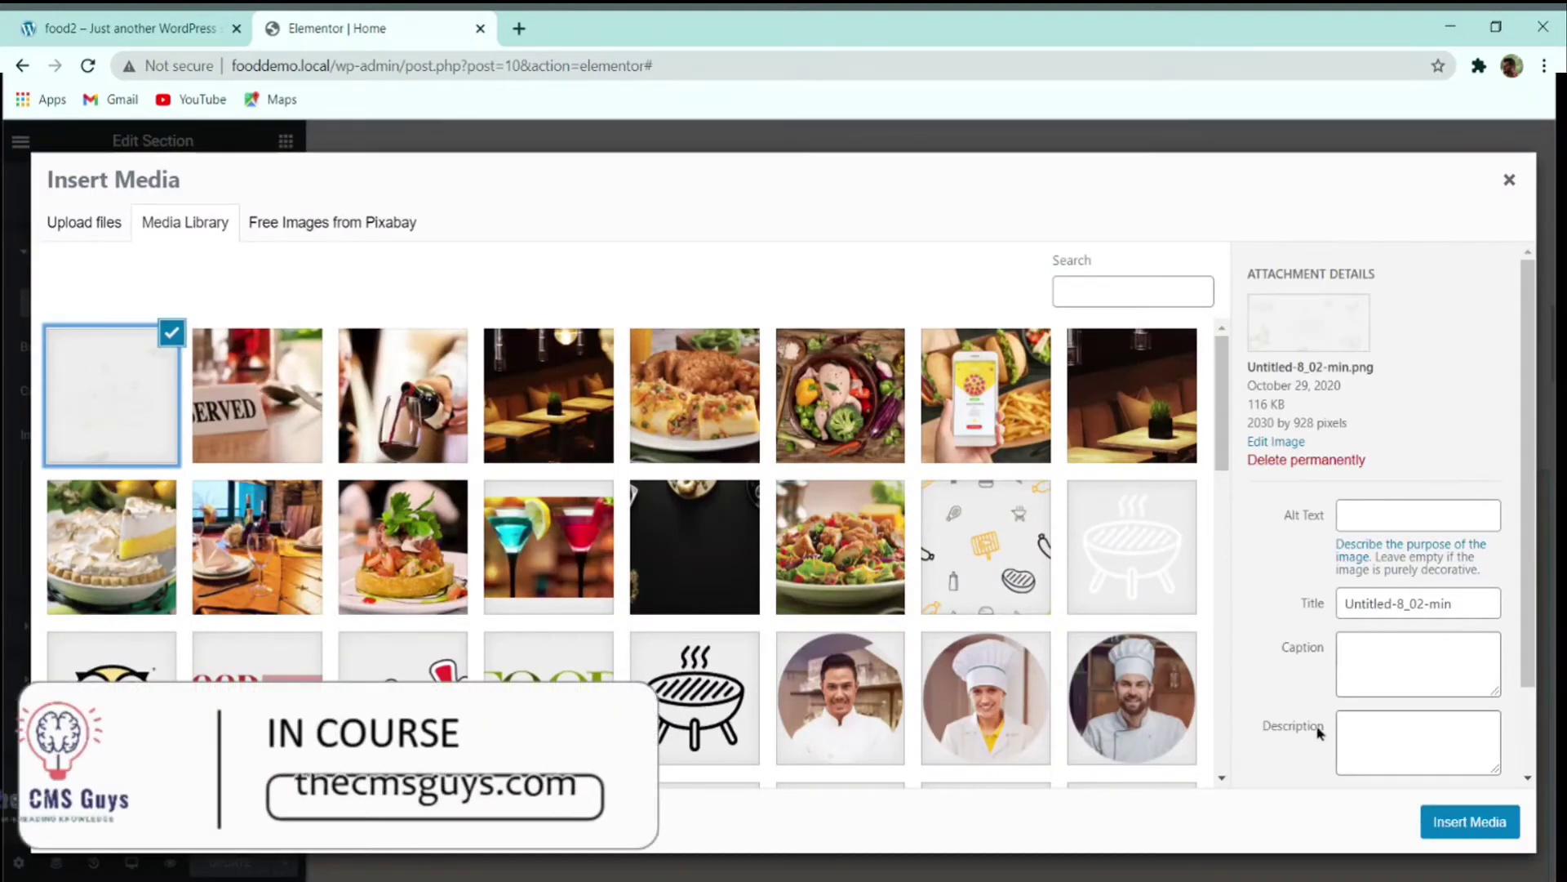
pyautogui.click(1461, 833)
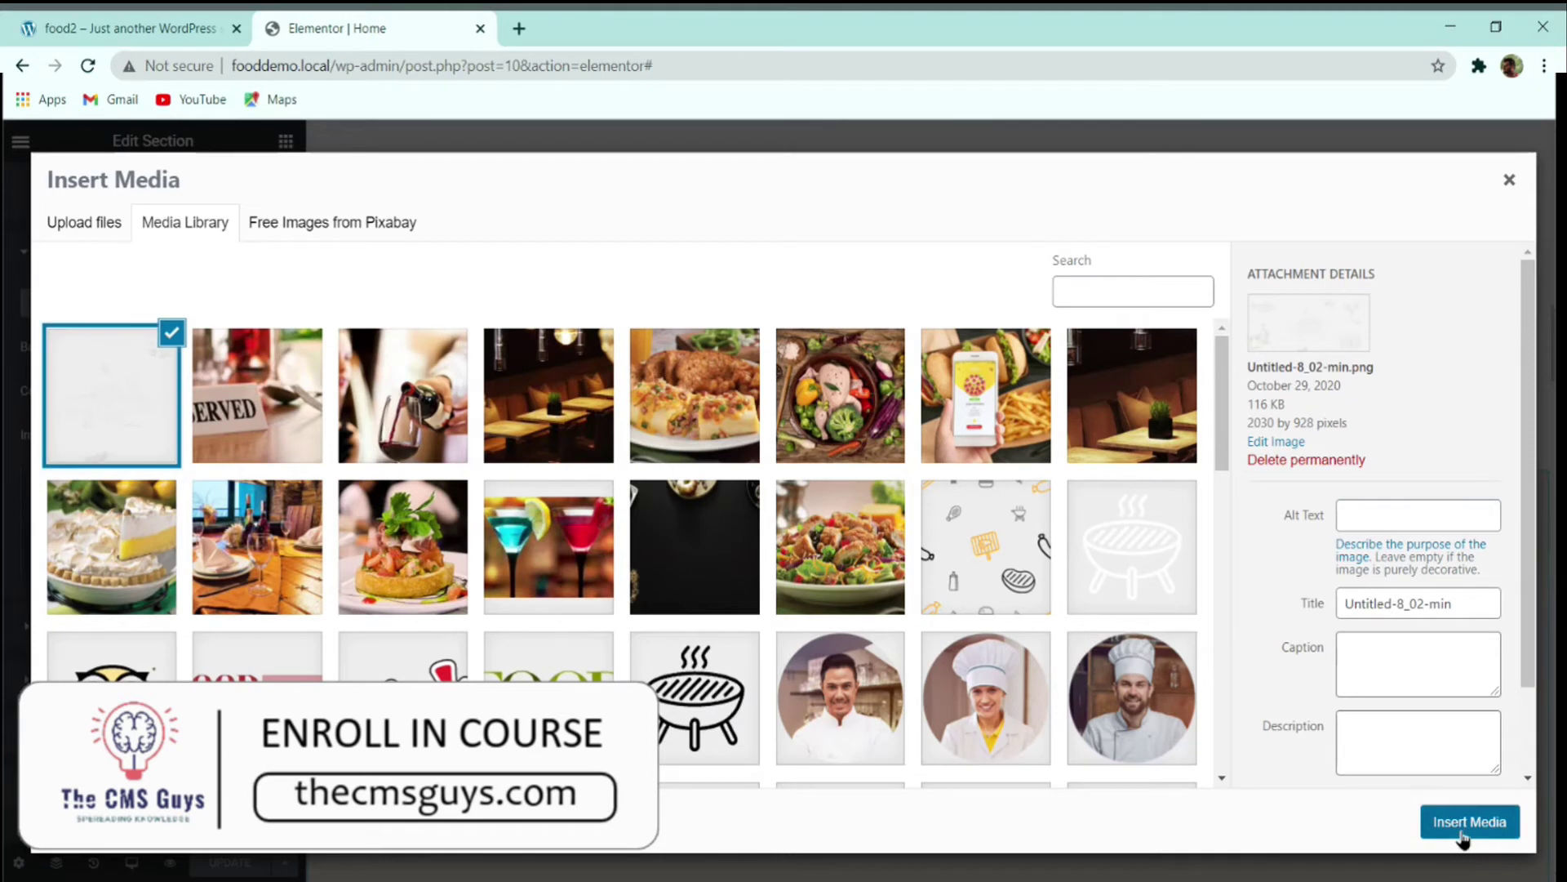
pyautogui.scroll(-10, 878, 577)
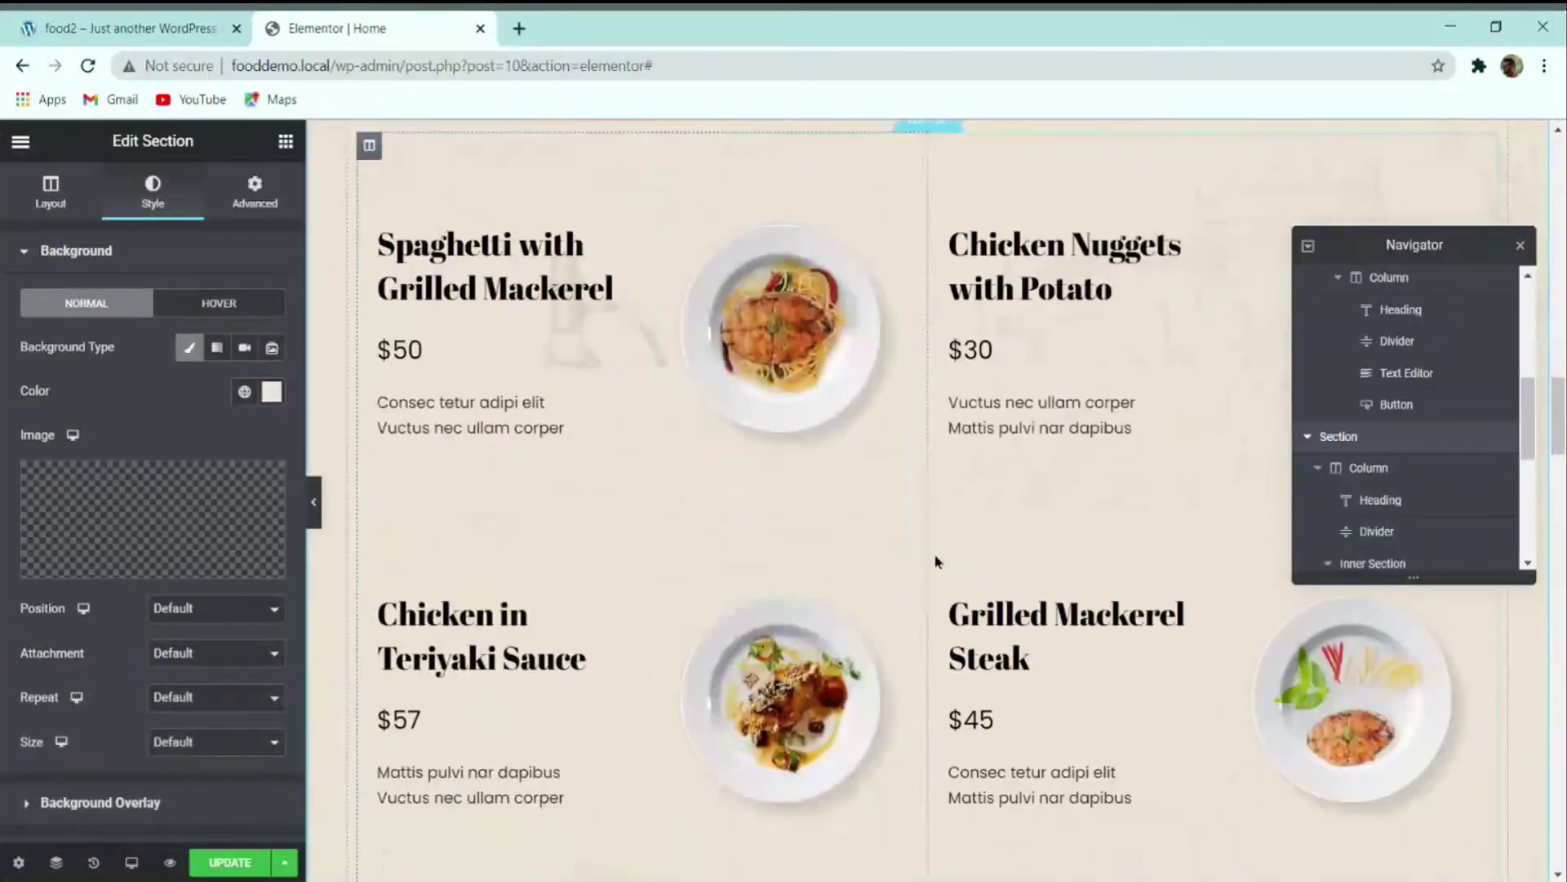
pyautogui.scroll(5, 934, 560)
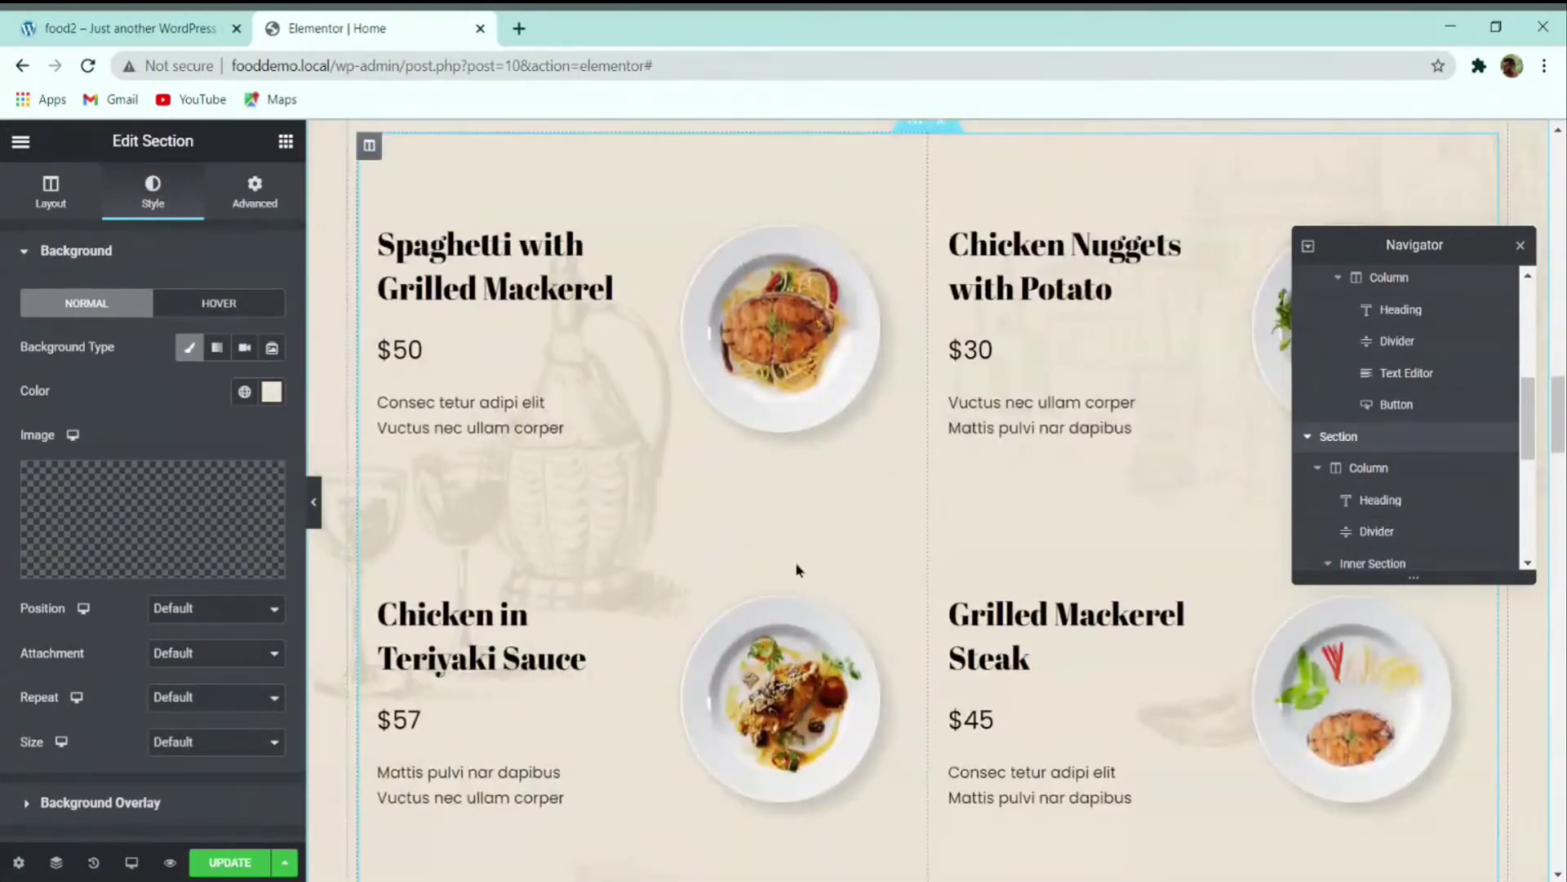
pyautogui.click(193, 630)
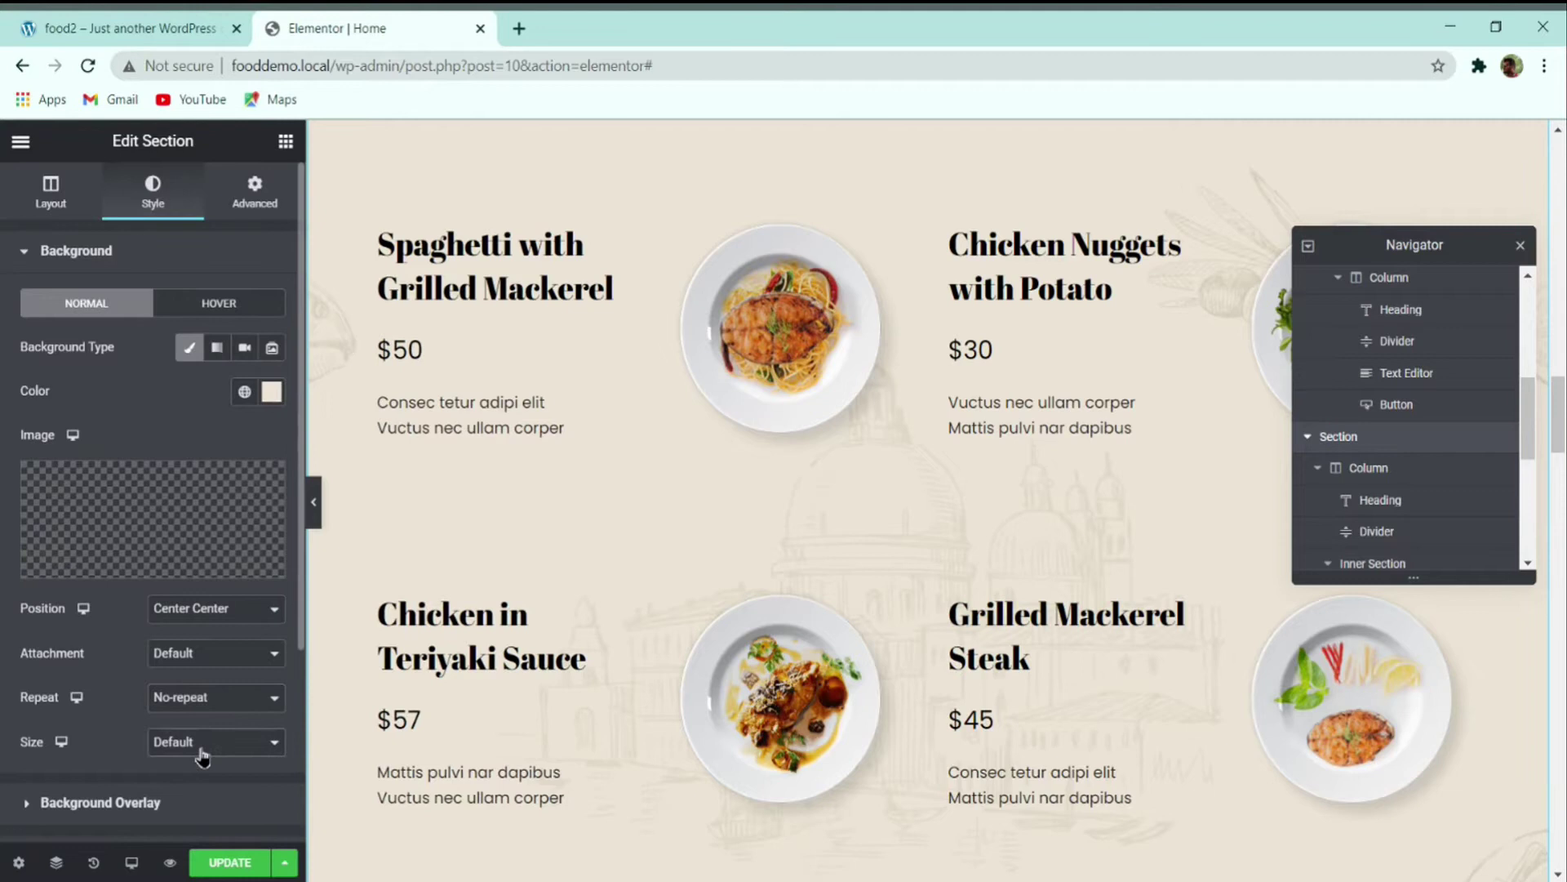
pyautogui.click(205, 818)
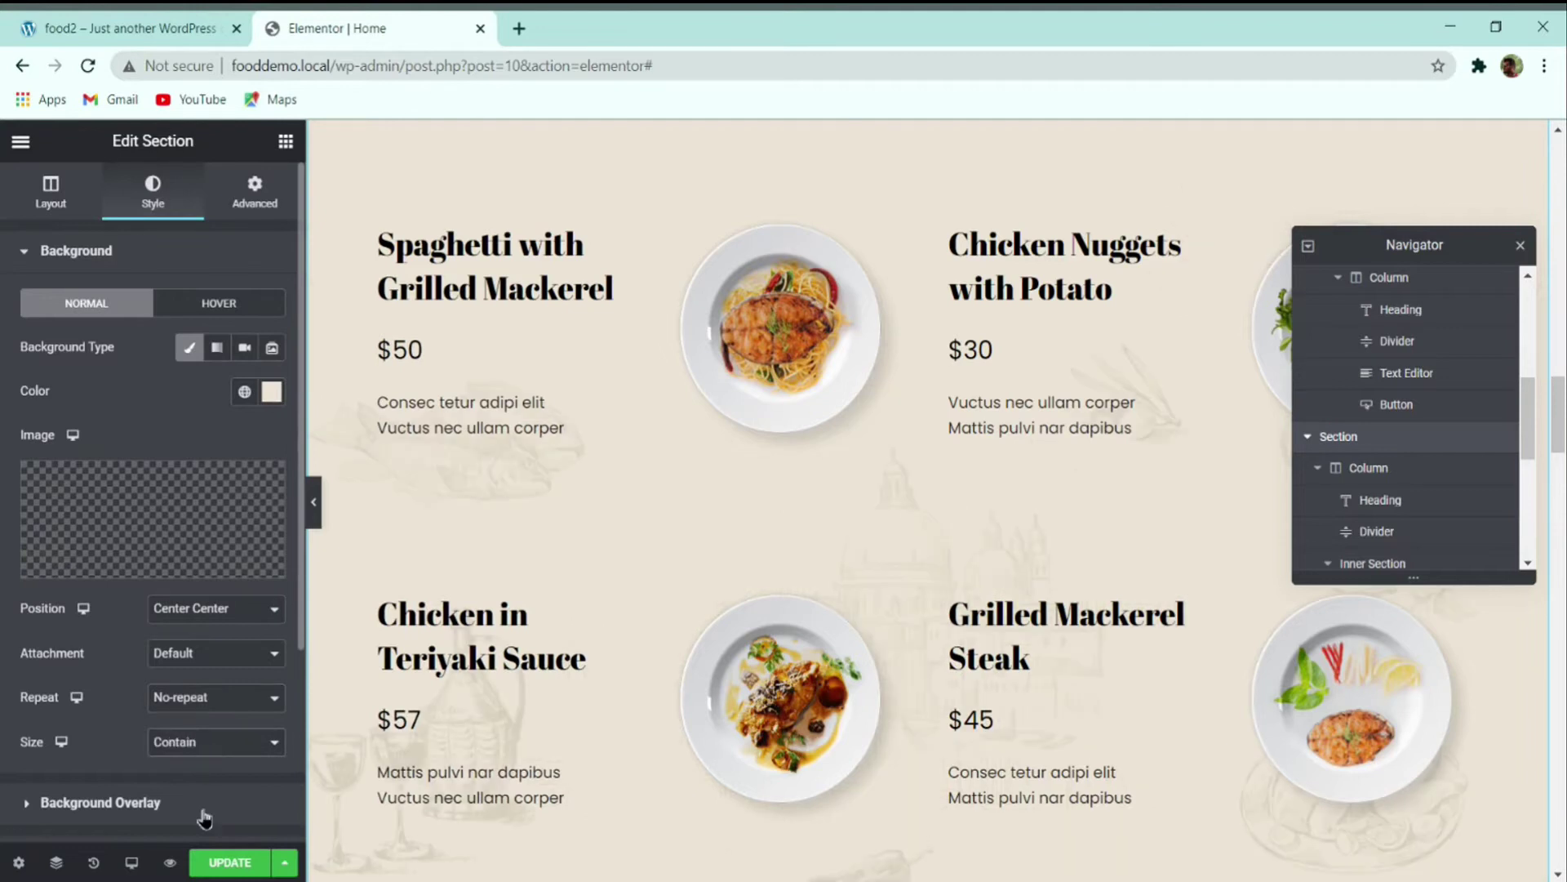
pyautogui.click(209, 762)
pyautogui.click(230, 861)
# Step: Reset the Hot Menu background size to Default and preview the page full-width
pyautogui.click(222, 765)
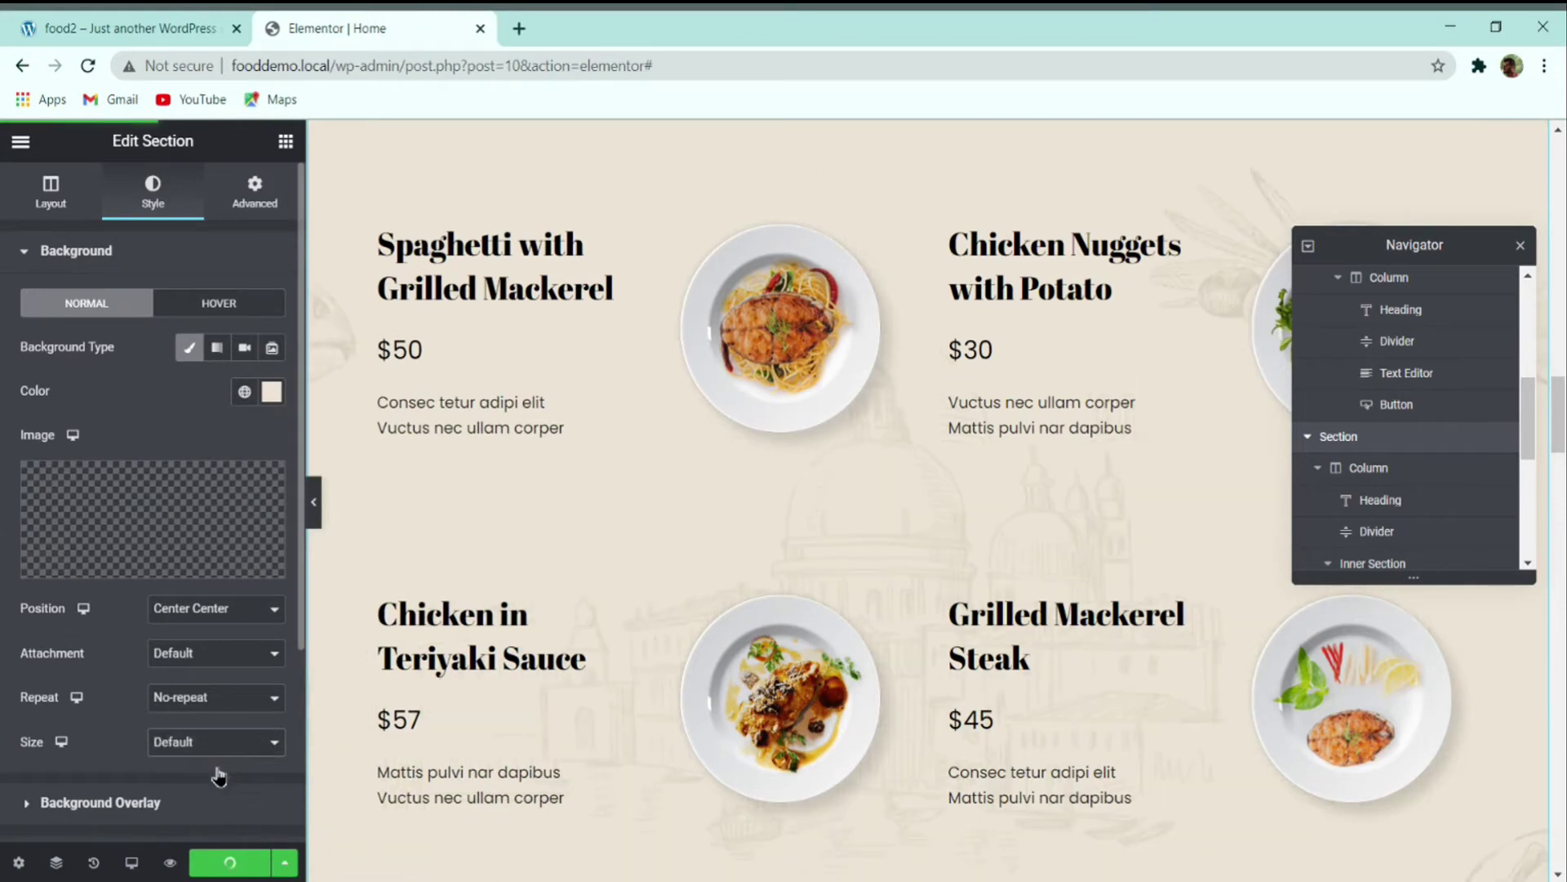
pyautogui.click(317, 521)
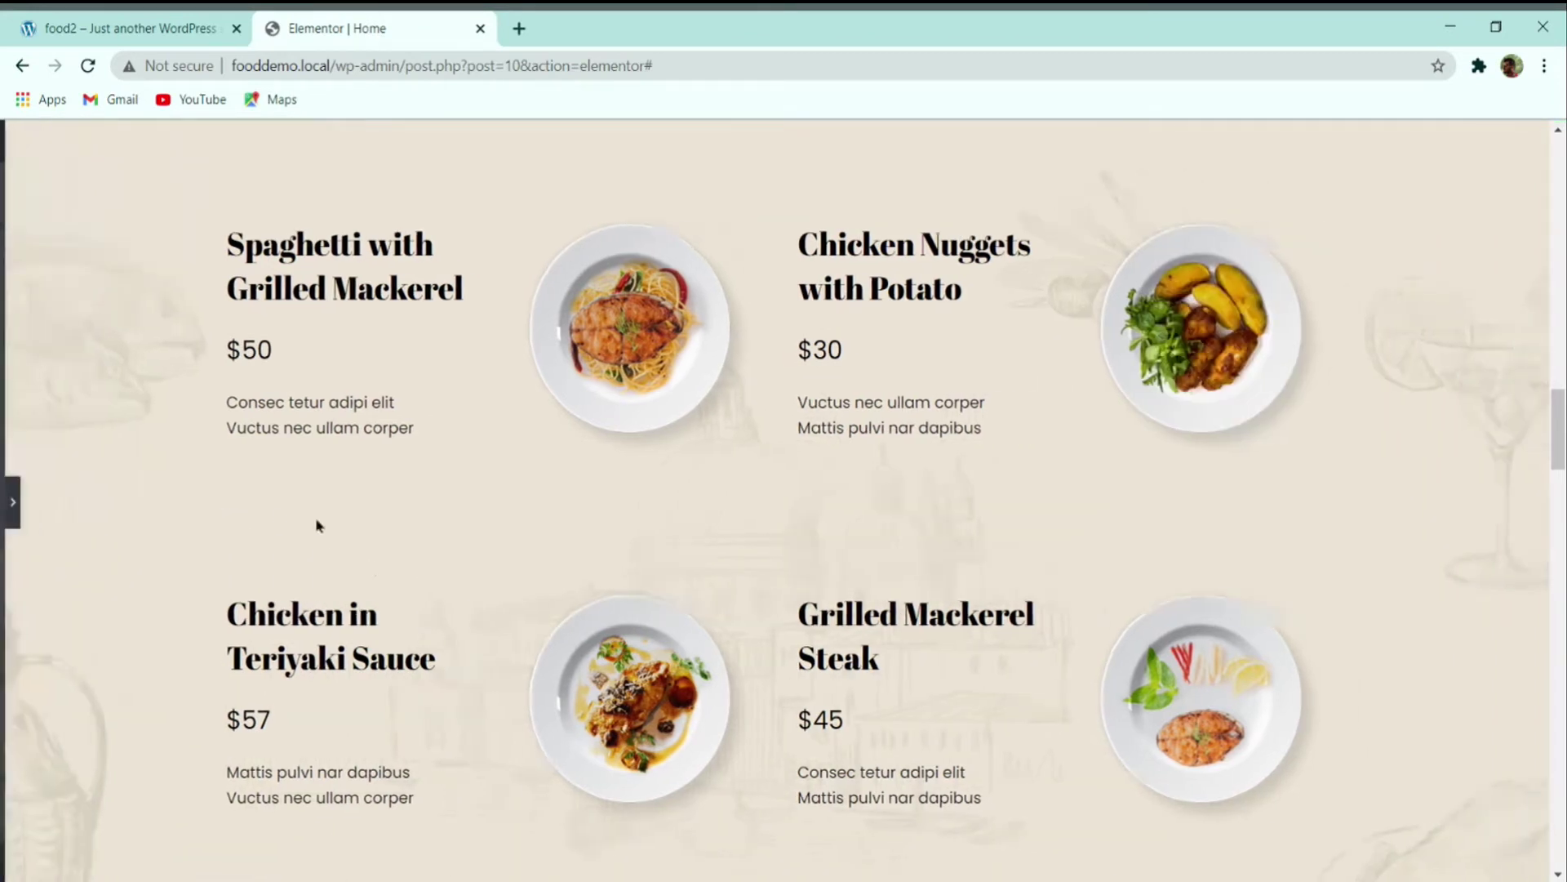
pyautogui.scroll(-9, 483, 571)
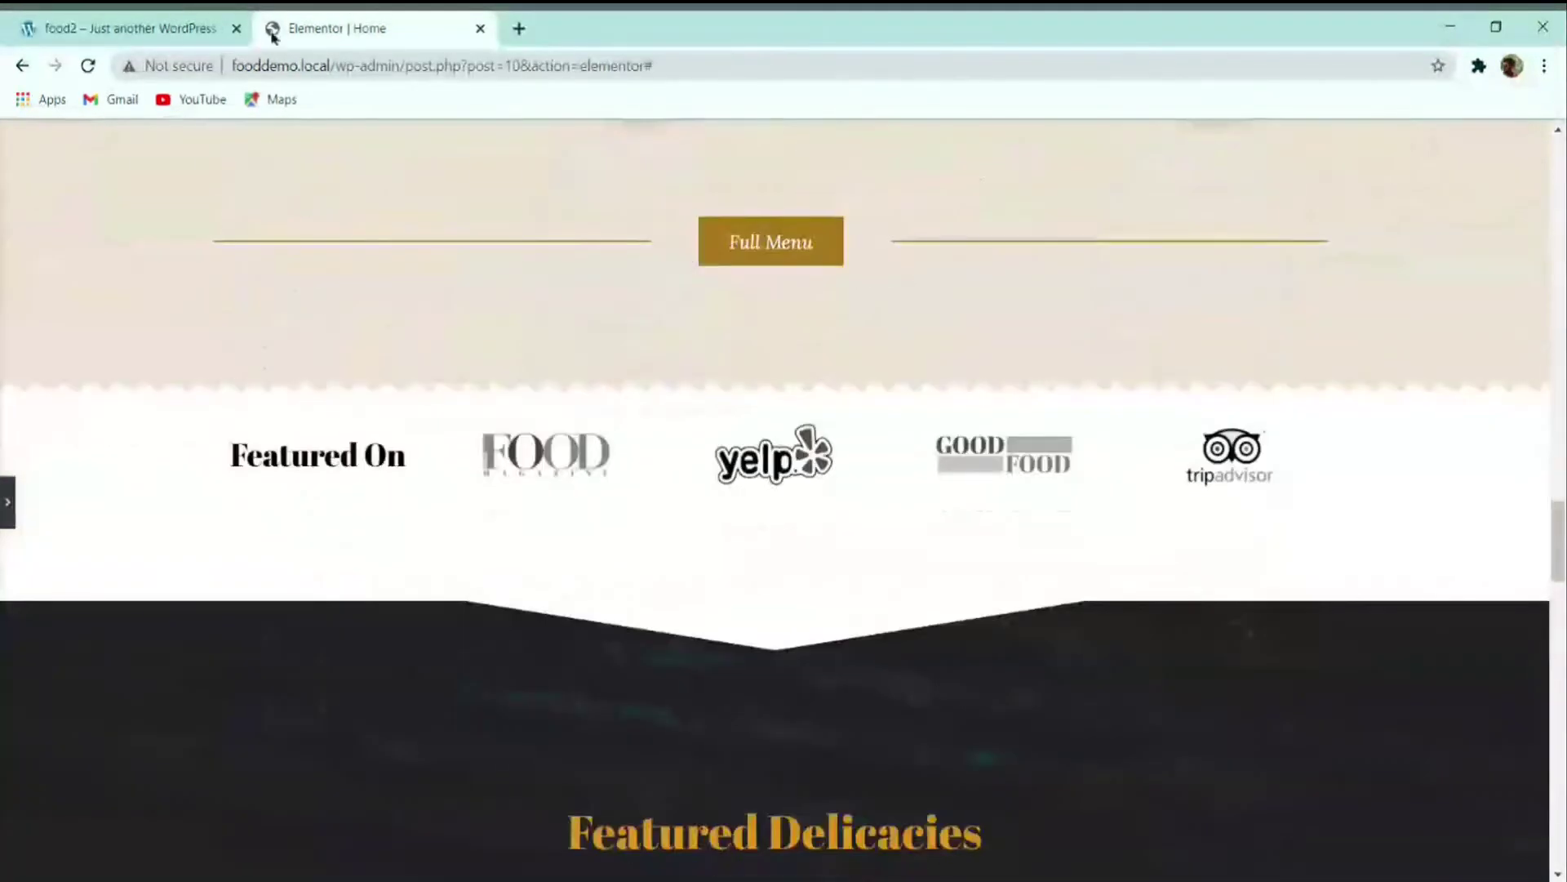
# Step: Compare the result with the live demo, then return and reopen the editing panel
pyautogui.click(139, 28)
pyautogui.scroll(-10, 376, 453)
pyautogui.scroll(-5, 400, 463)
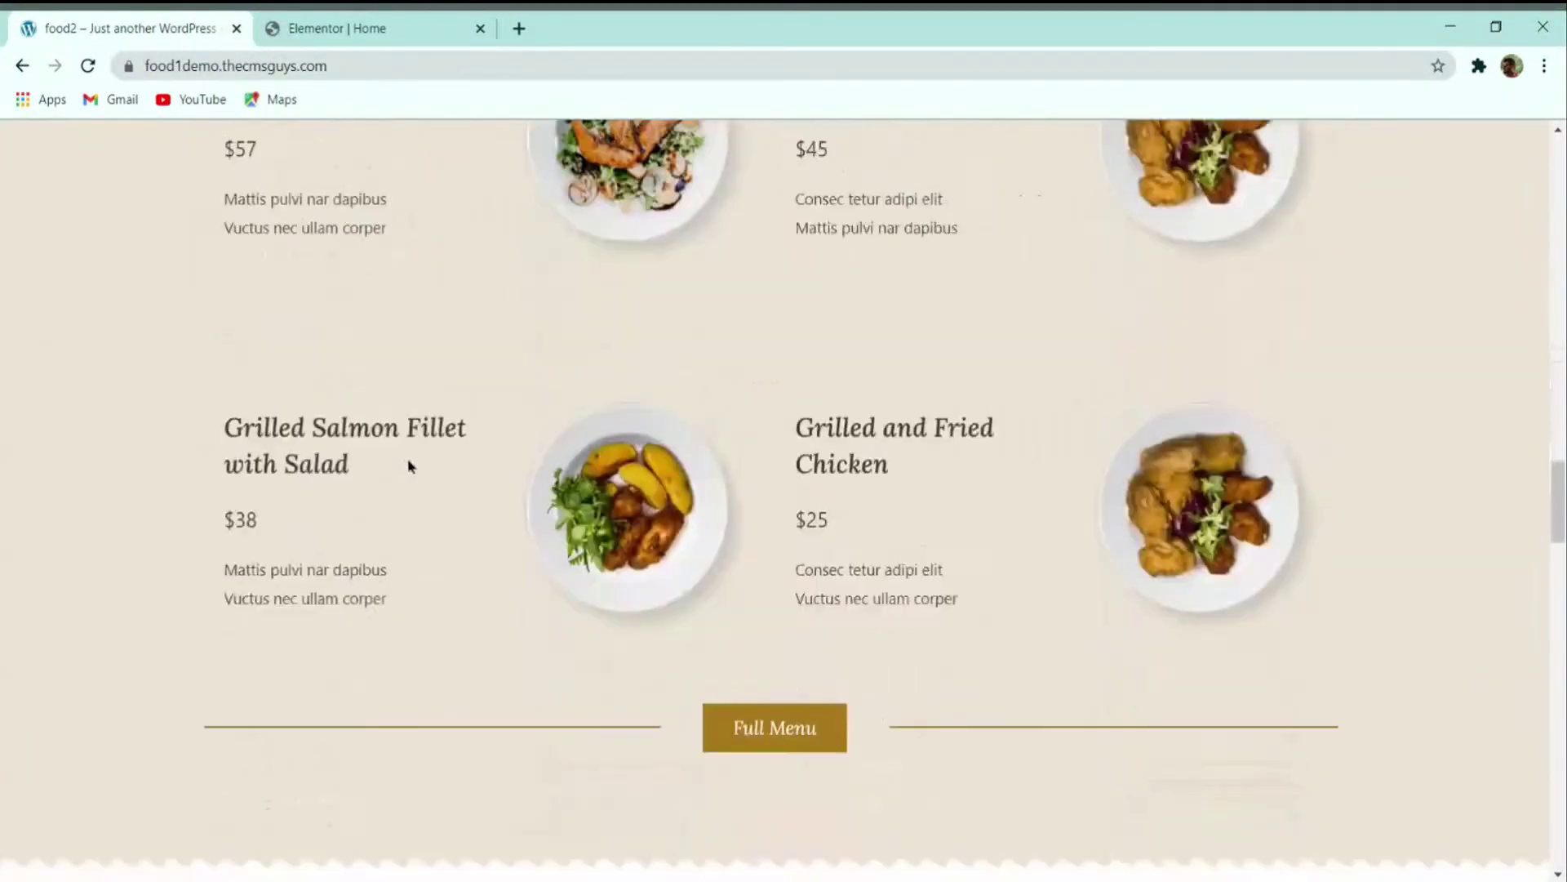
pyautogui.scroll(4, 412, 474)
pyautogui.scroll(-8, 417, 490)
pyautogui.scroll(8, 417, 490)
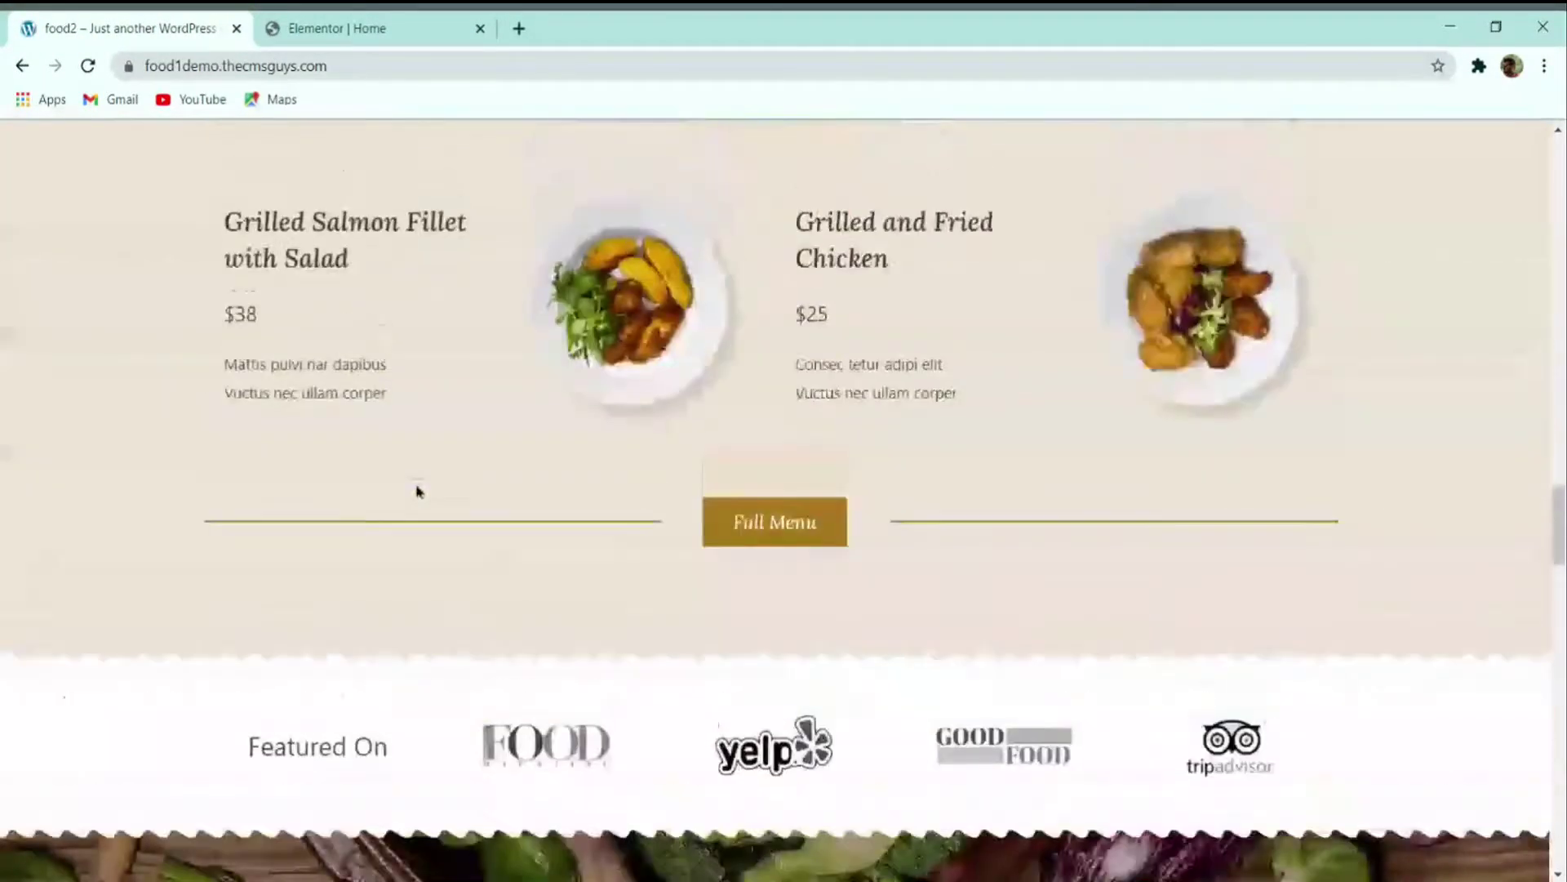
pyautogui.scroll(-10, 341, 362)
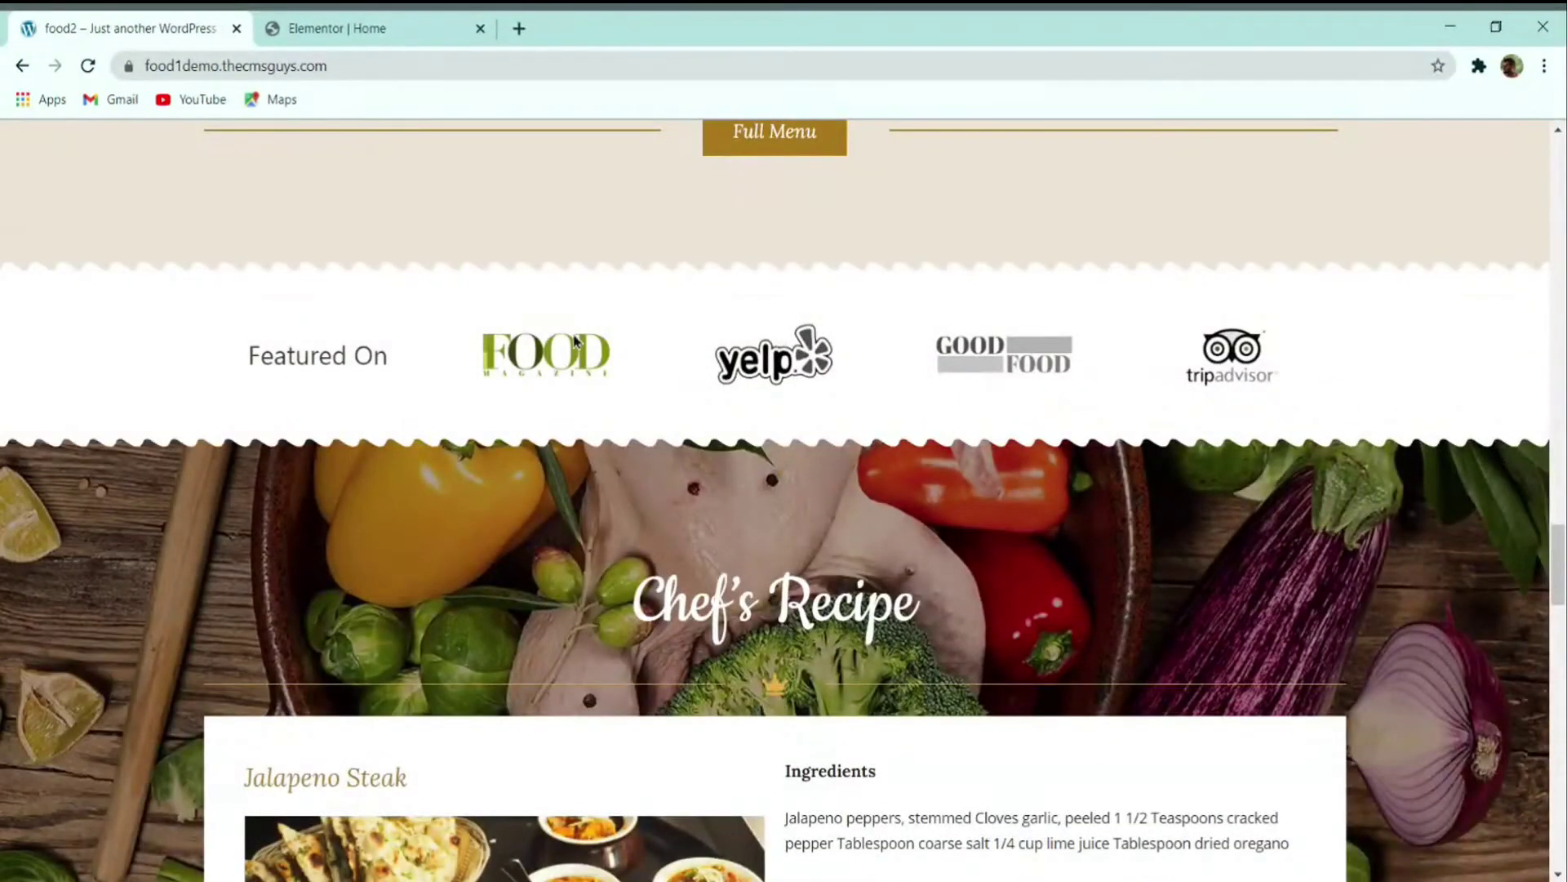
pyautogui.click(327, 28)
pyautogui.scroll(2, 515, 303)
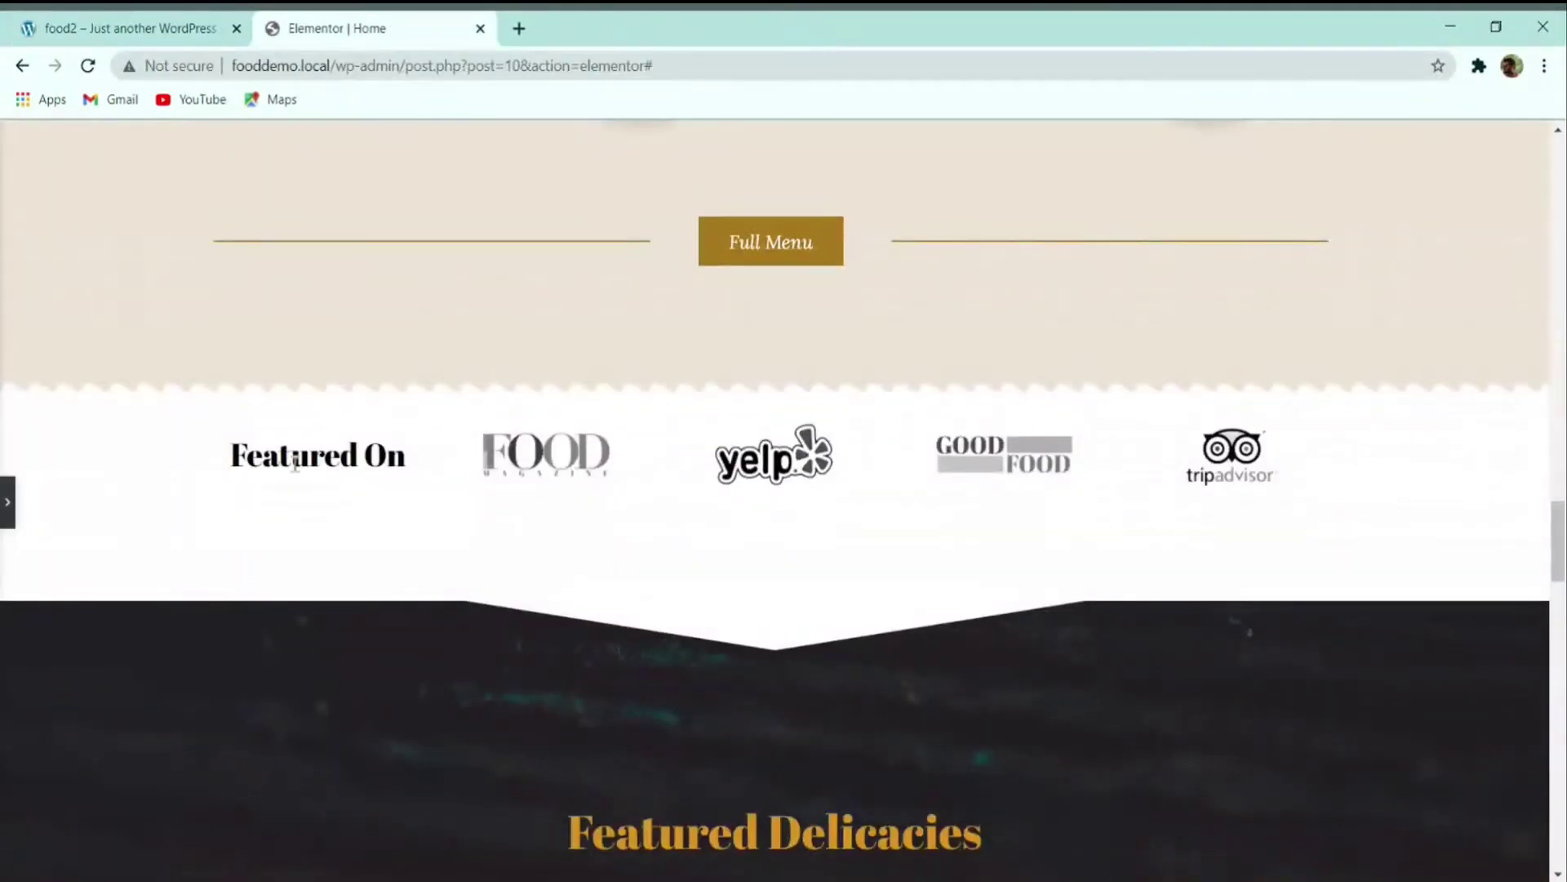
pyautogui.click(365, 466)
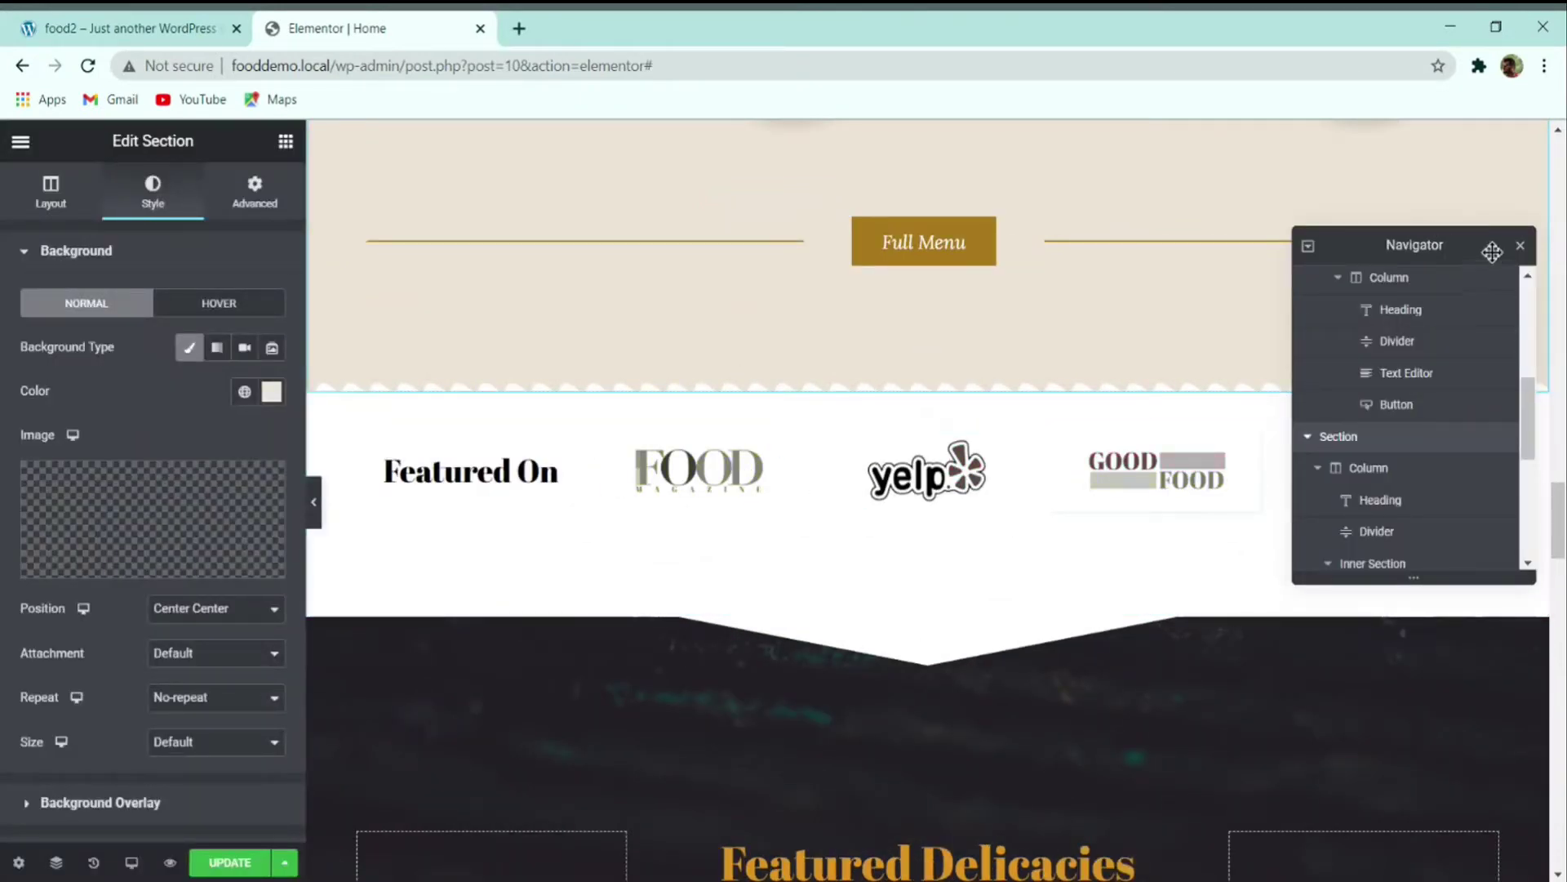
# Step: Close the Navigator and review the live demo's Chef's Recipe section
pyautogui.click(1521, 249)
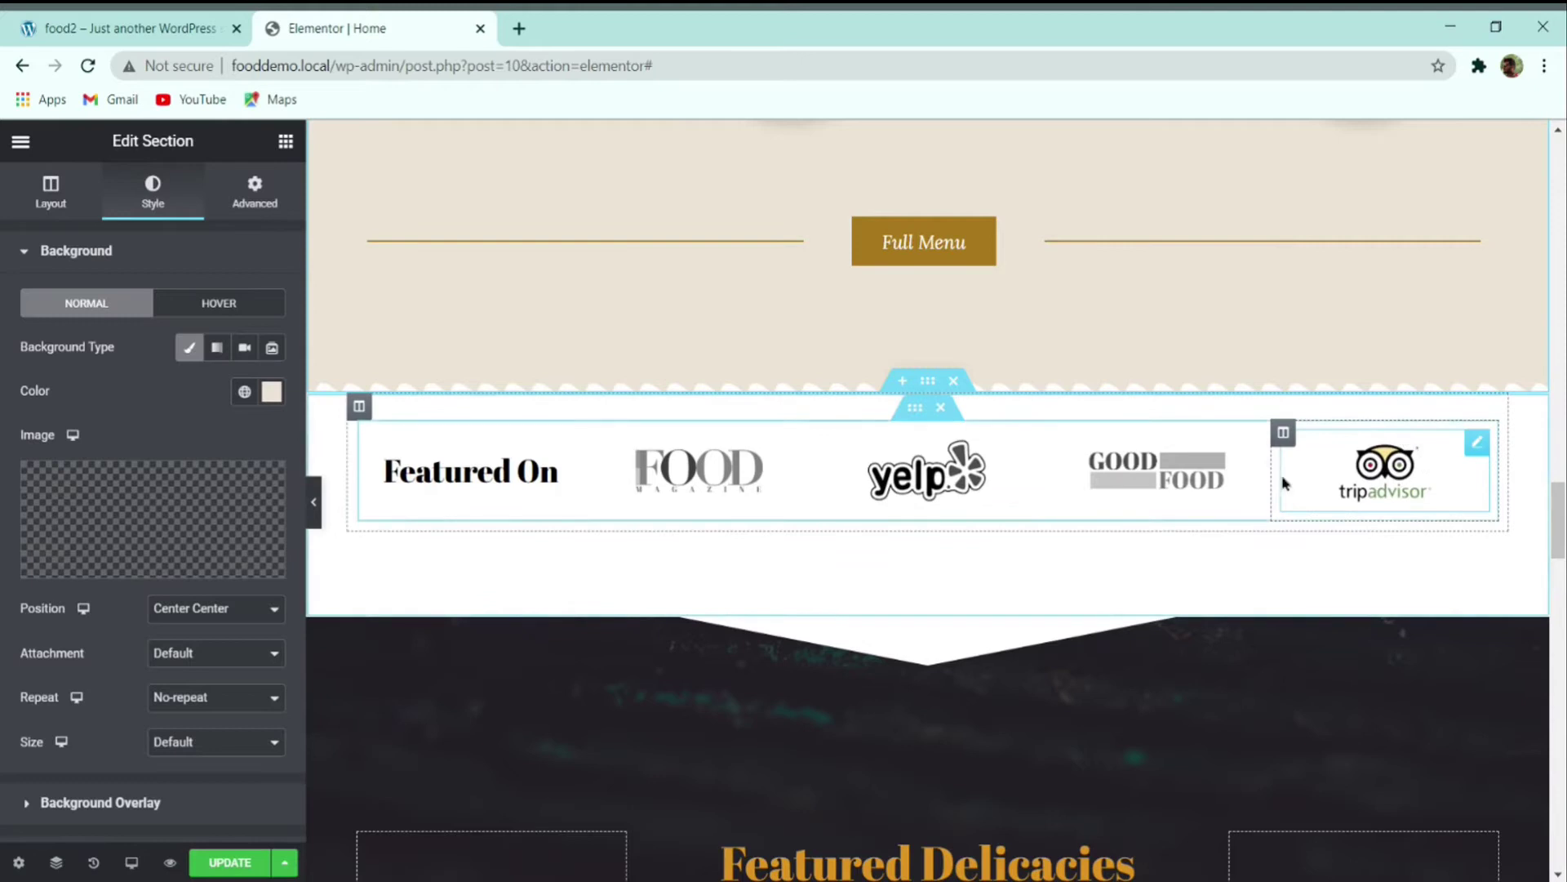
pyautogui.click(121, 33)
pyautogui.scroll(-4, 851, 388)
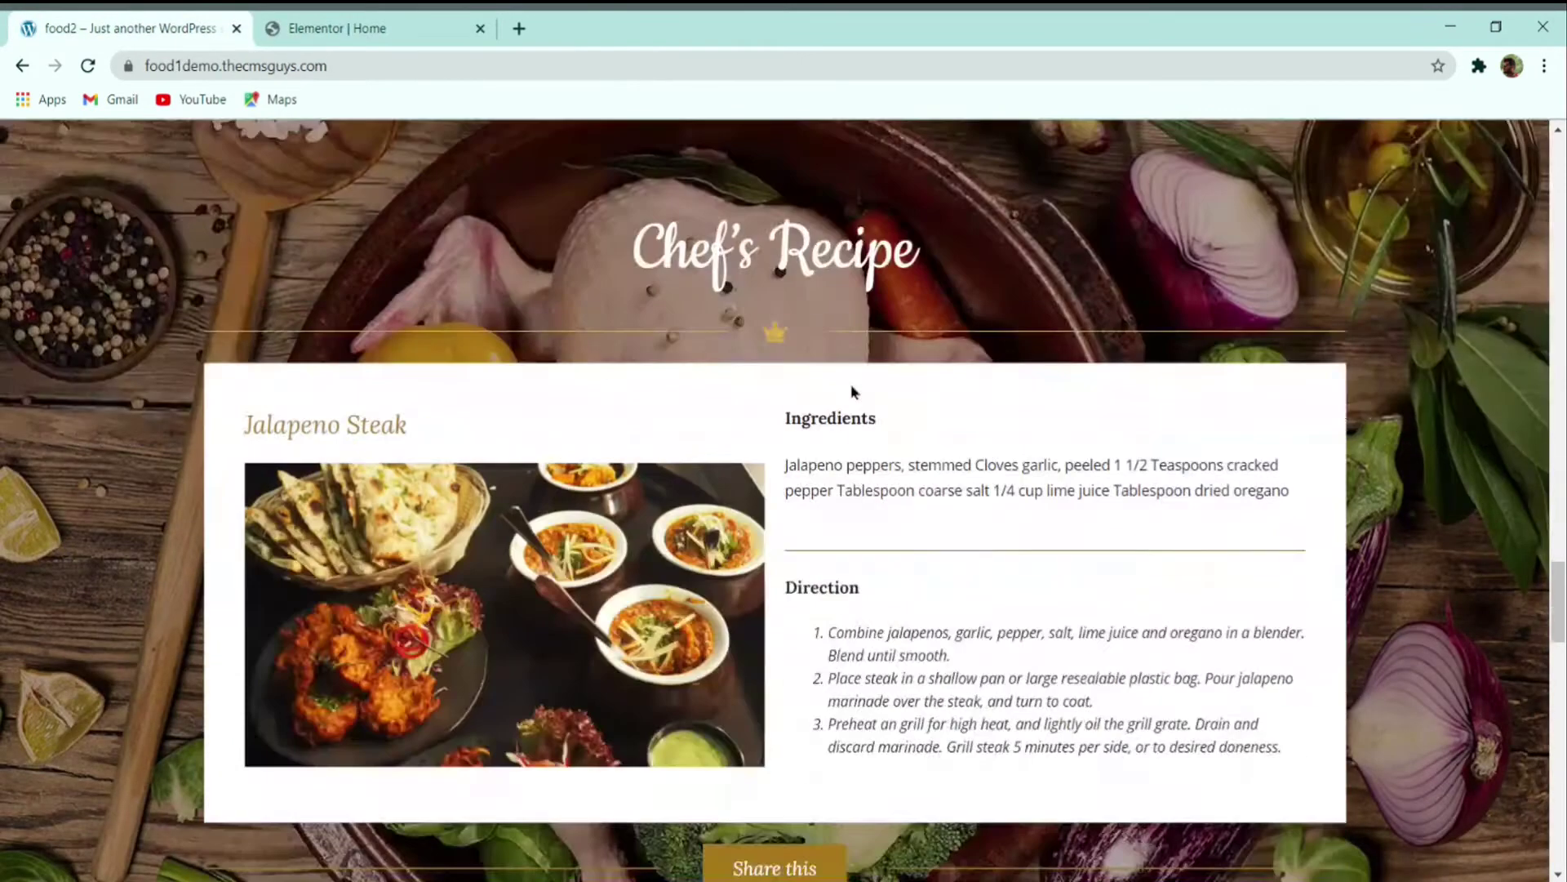
pyautogui.scroll(-8, 798, 403)
pyautogui.scroll(6, 798, 402)
pyautogui.scroll(5, 792, 404)
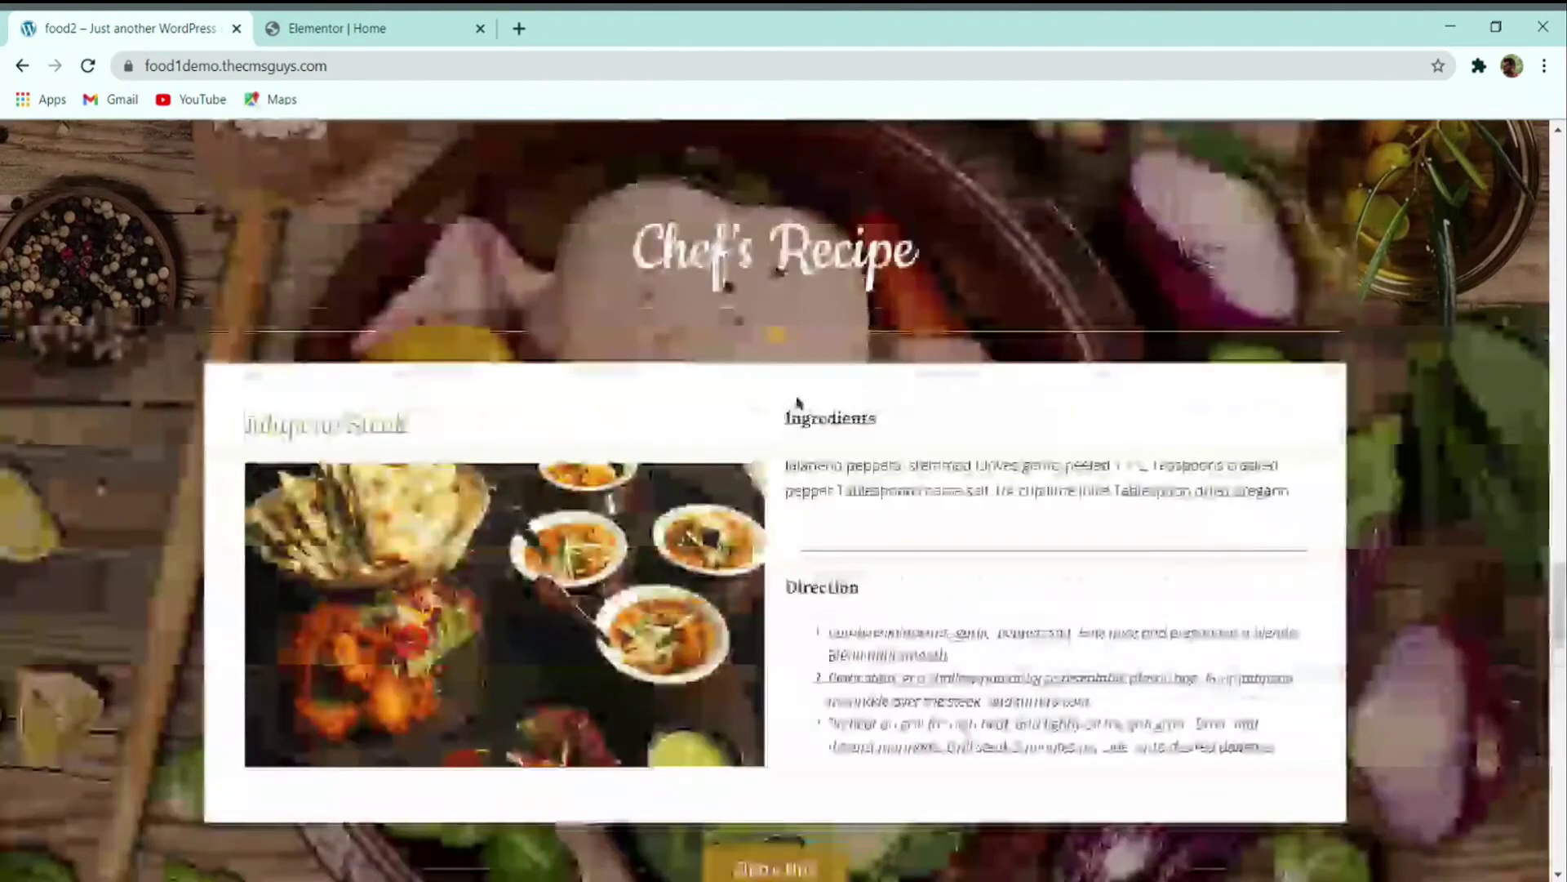
pyautogui.scroll(-3, 759, 379)
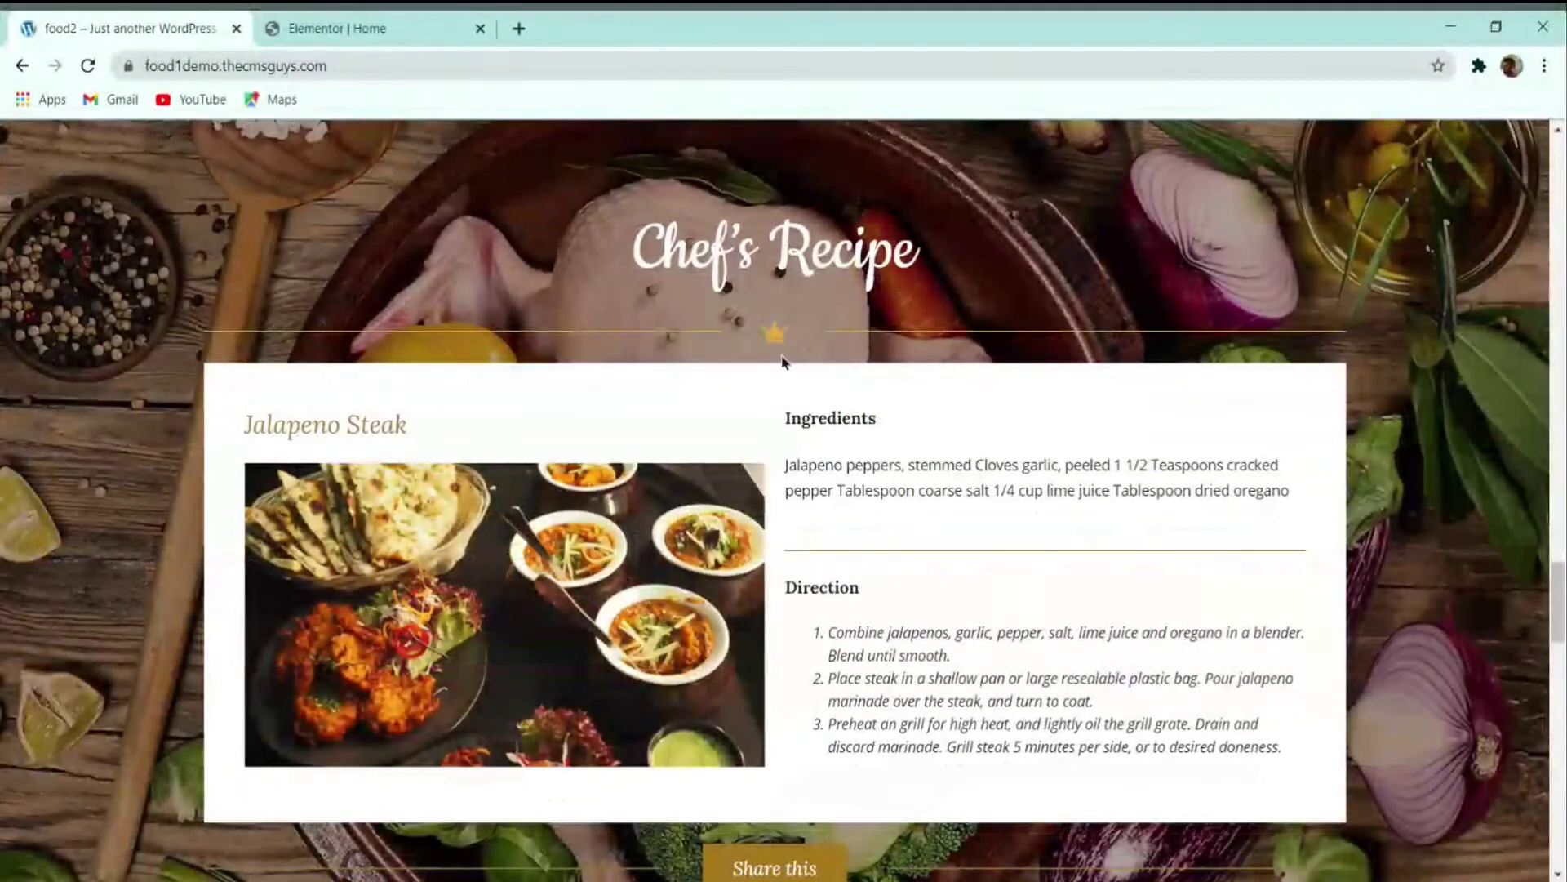
pyautogui.scroll(5, 815, 399)
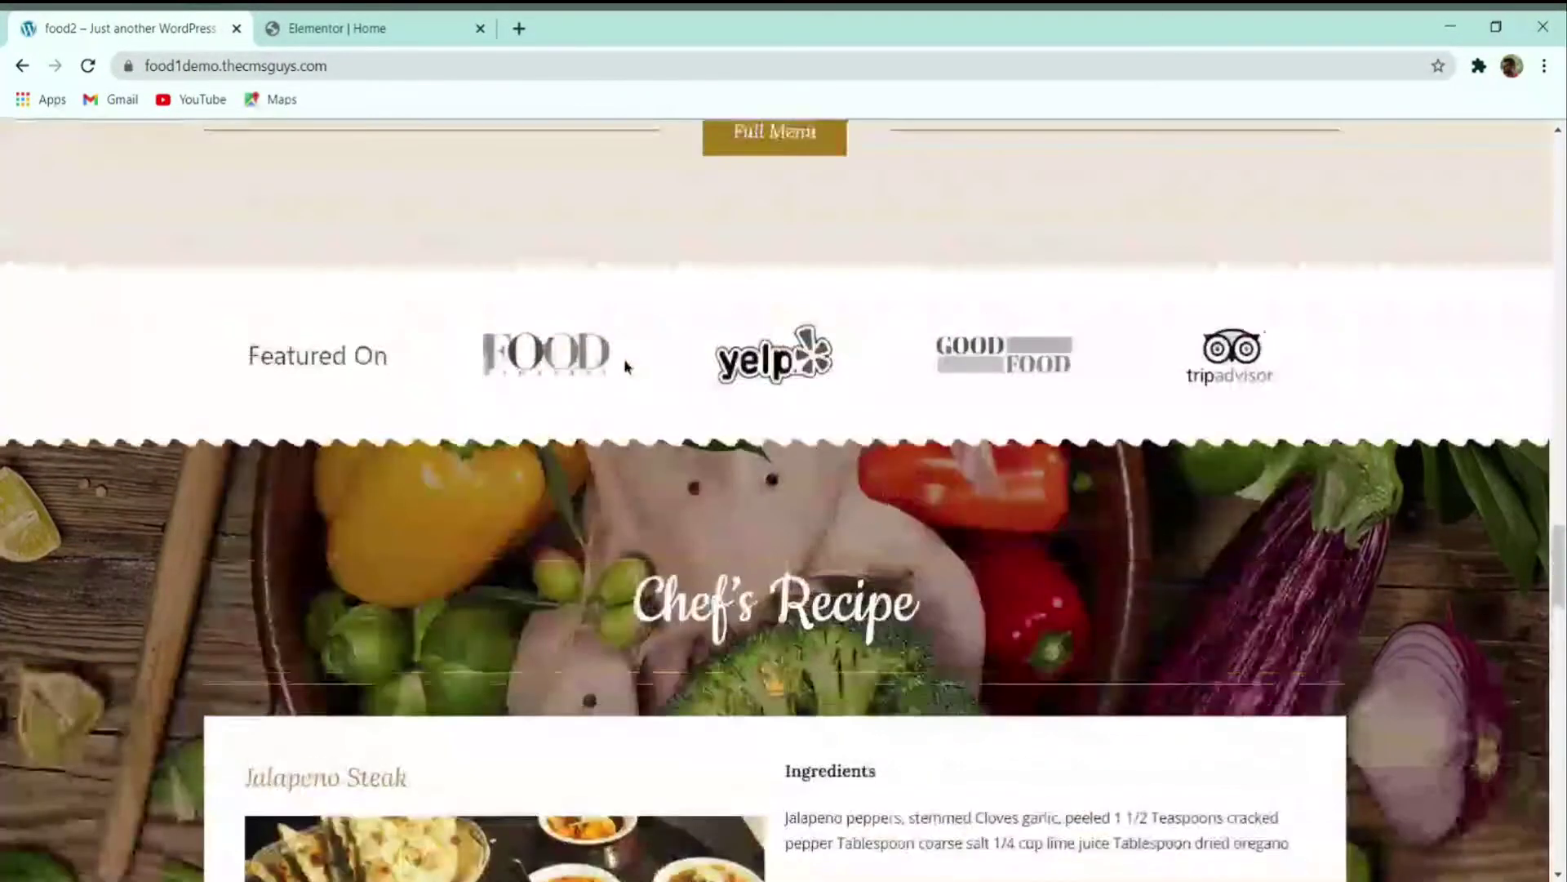
pyautogui.click(416, 25)
# Step: Delete the Featured Delicacies section so Happy Hours follows the Featured On logos
pyautogui.scroll(-12, 771, 431)
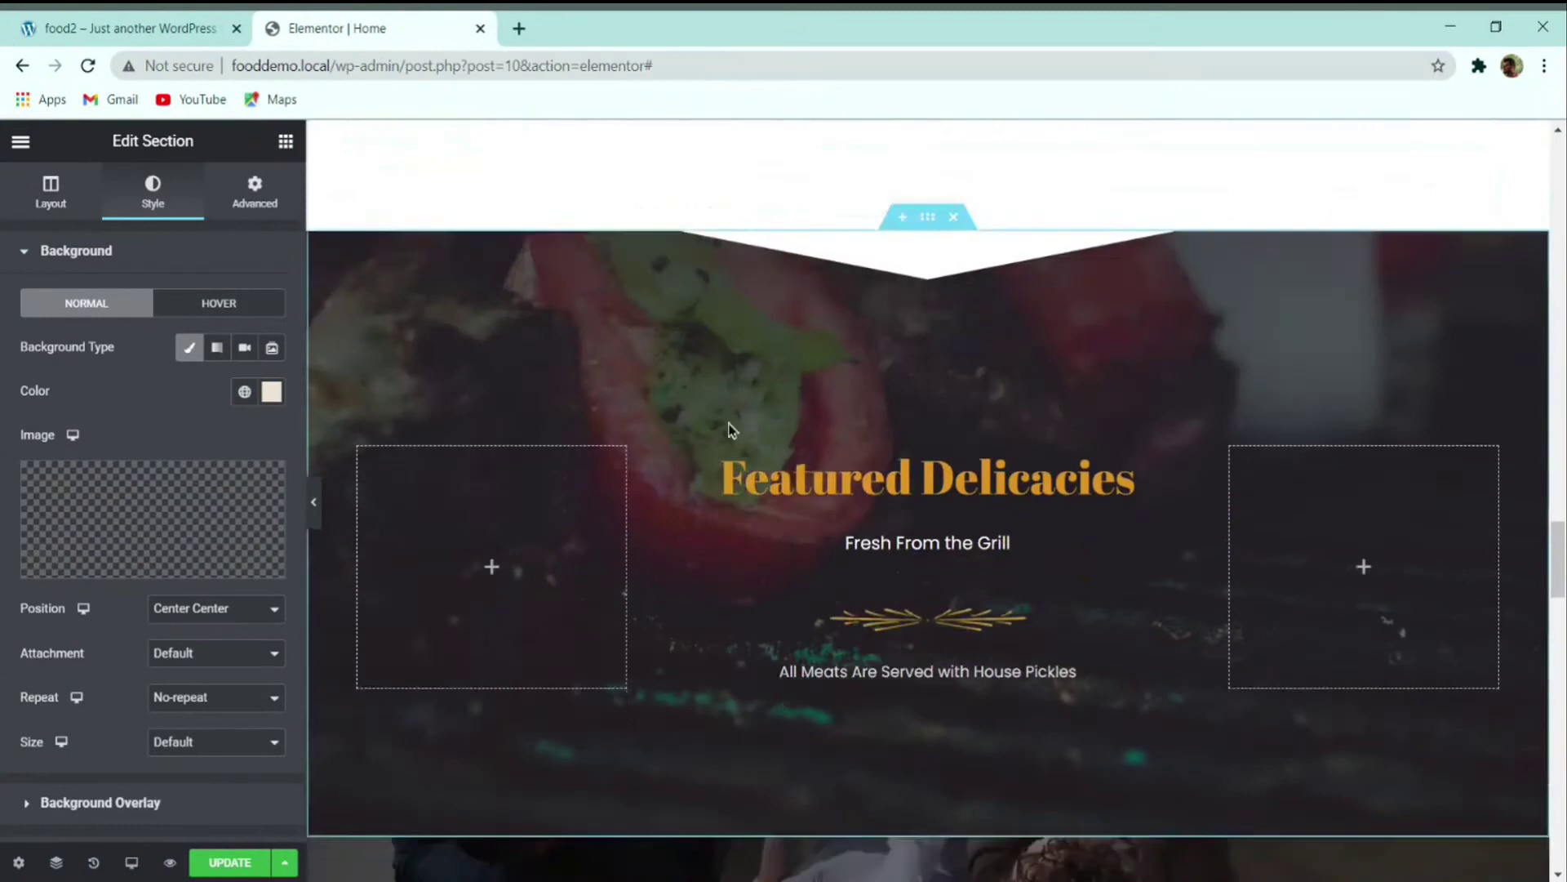
pyautogui.scroll(10, 873, 522)
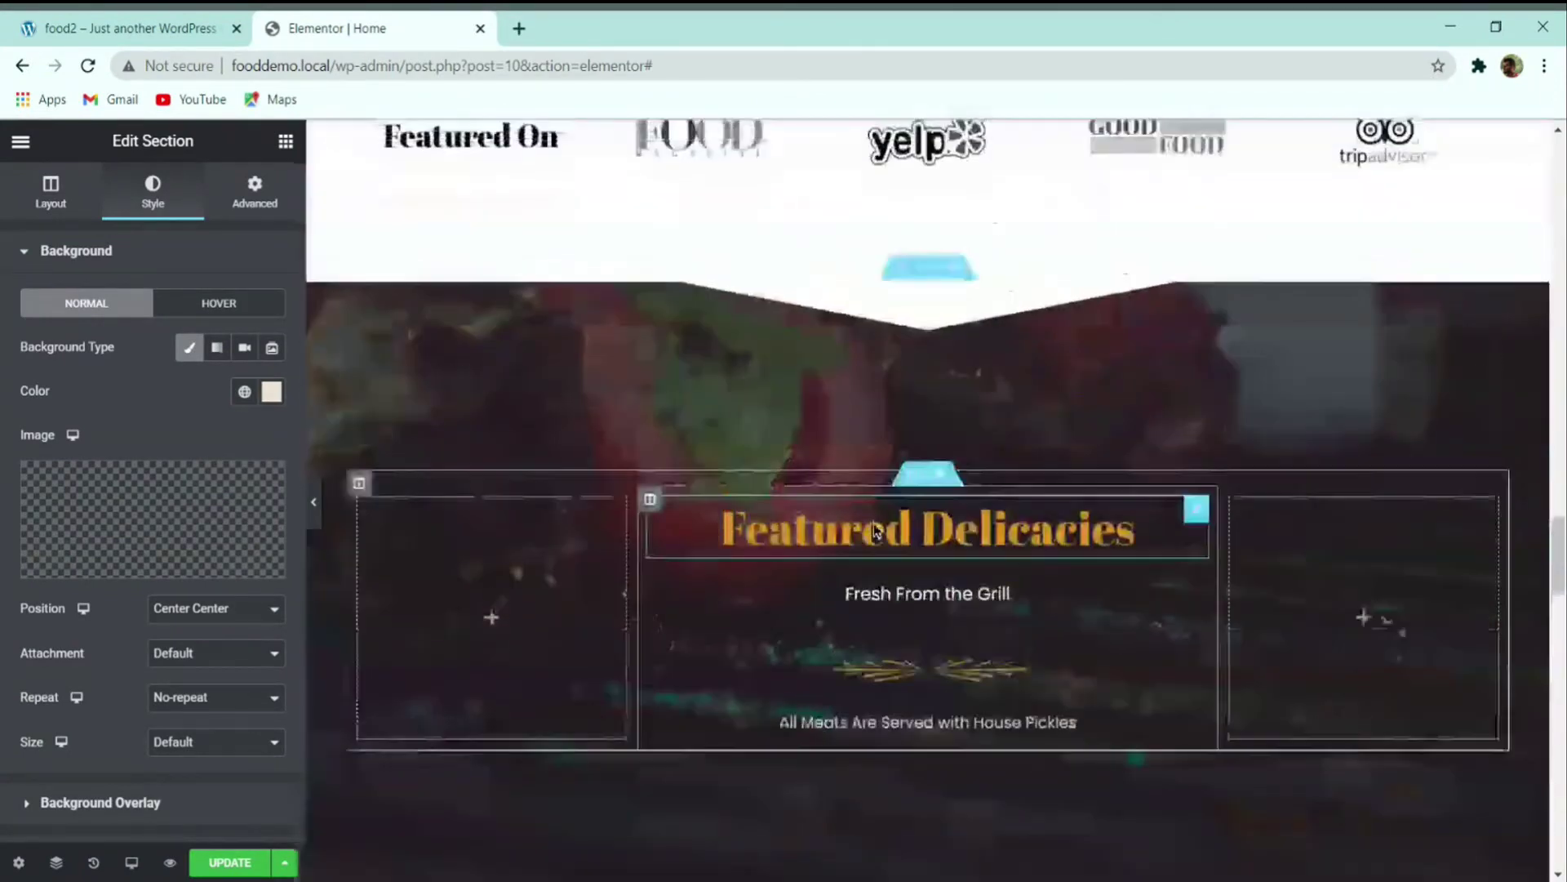
pyautogui.scroll(-4, 1014, 585)
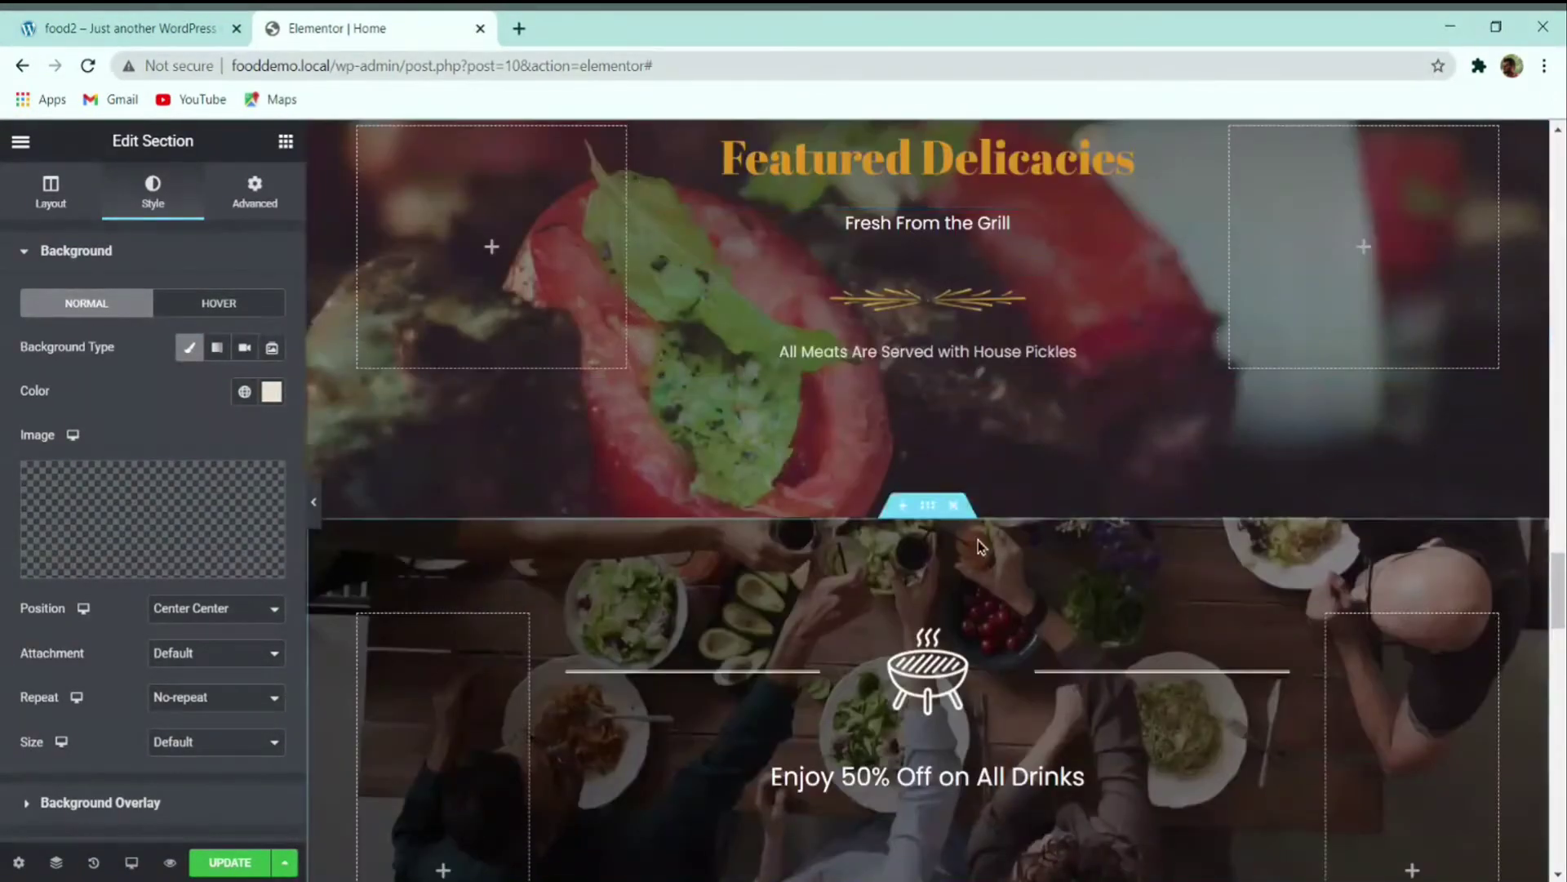
pyautogui.scroll(4, 977, 545)
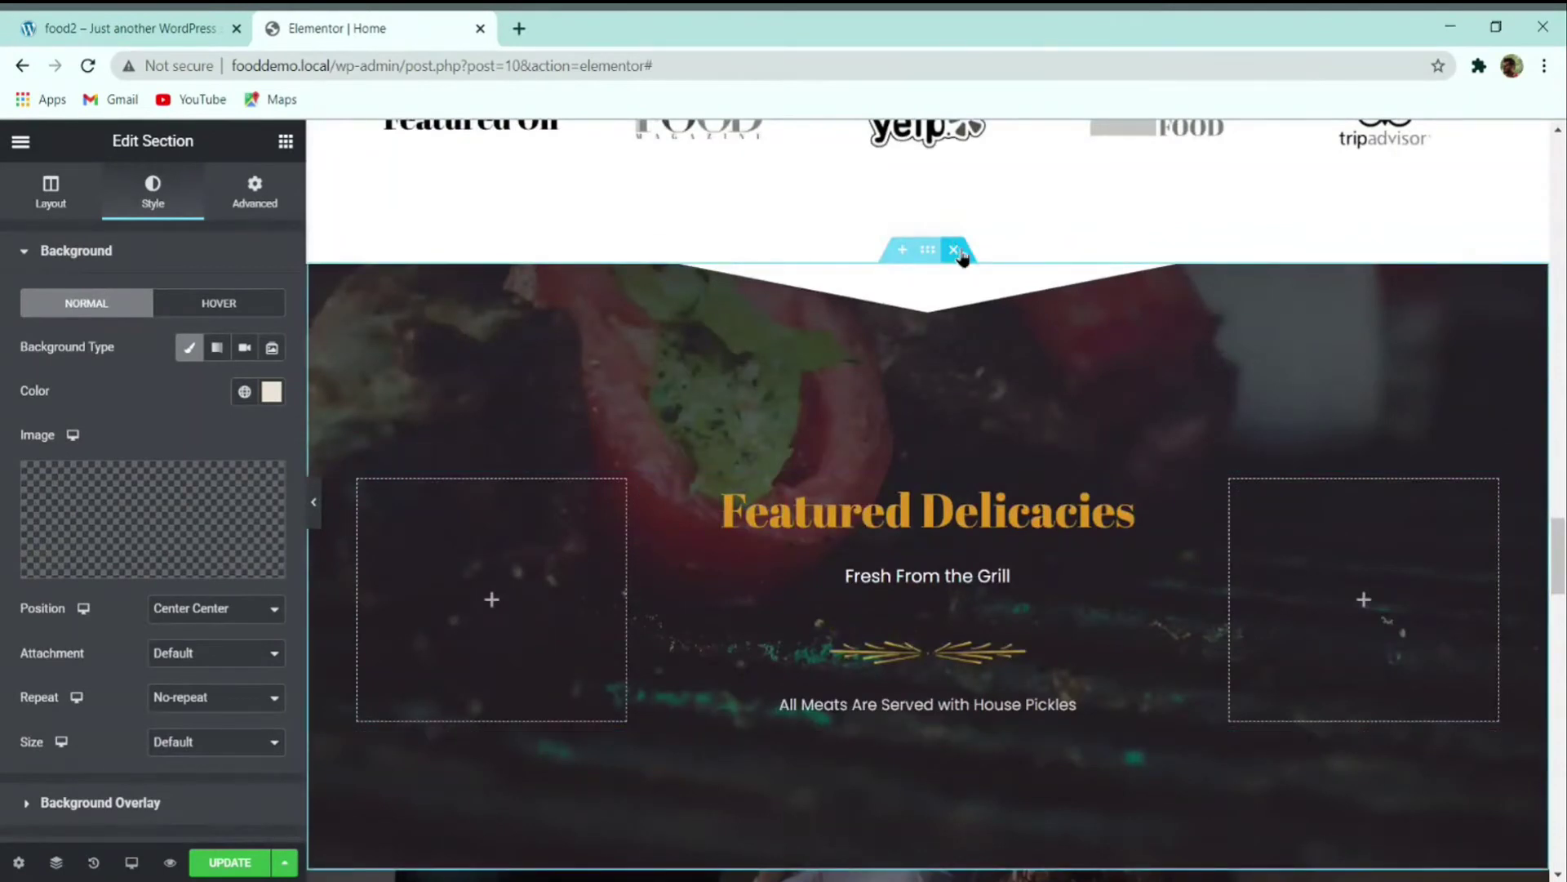
pyautogui.press('Delete')
pyautogui.scroll(-8, 997, 332)
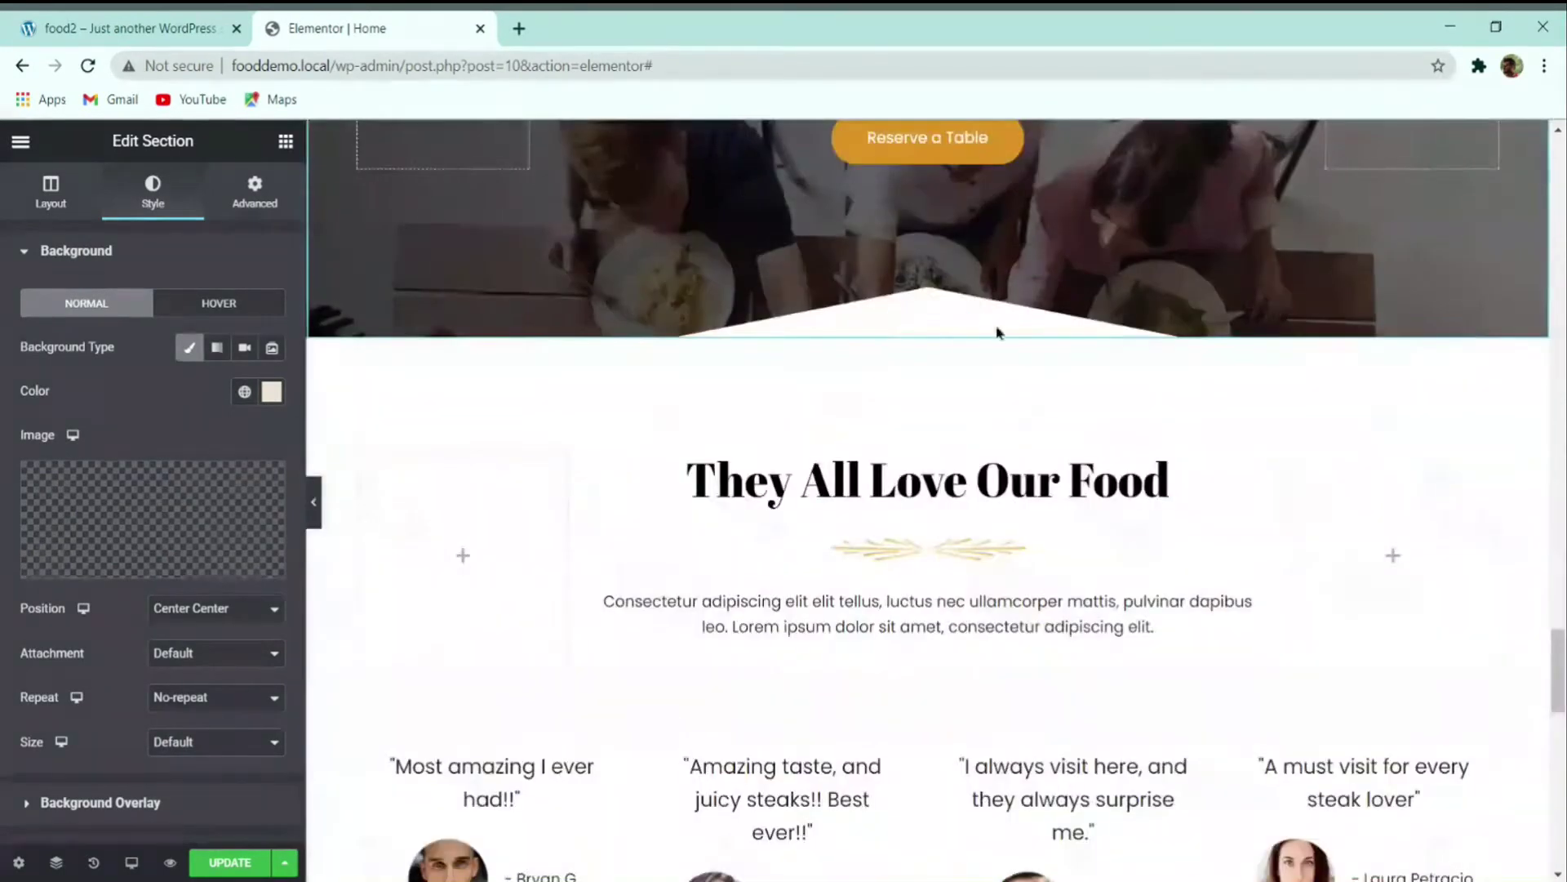
pyautogui.scroll(8, 972, 364)
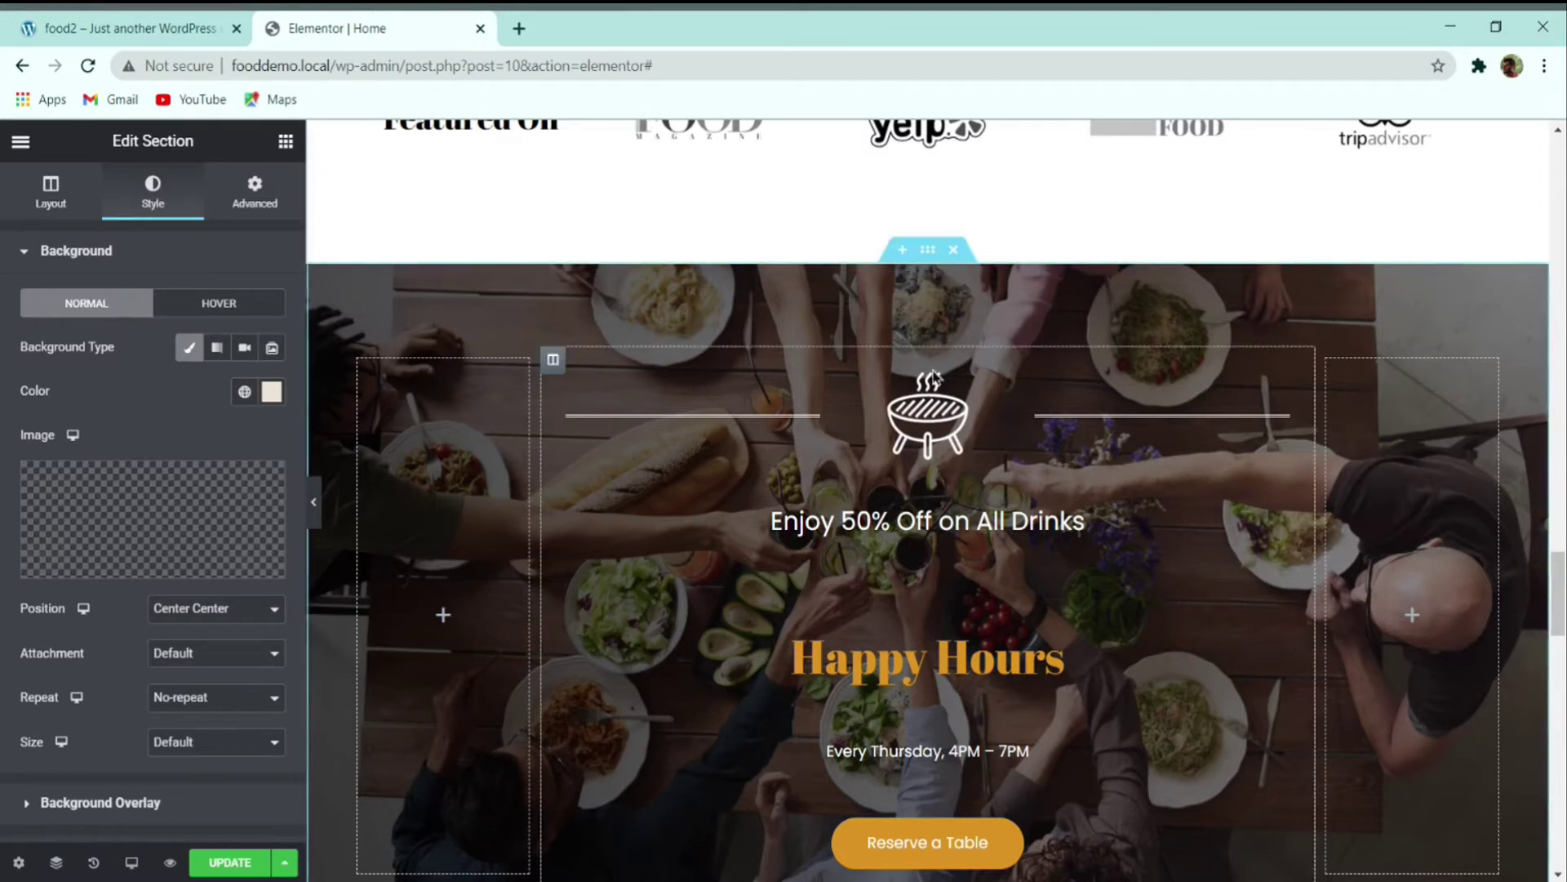
# Step: Insert a single-column section beneath the Featured On logos, checking placement against the live site
pyautogui.click(903, 250)
pyautogui.scroll(4, 682, 382)
pyautogui.scroll(-4, 888, 438)
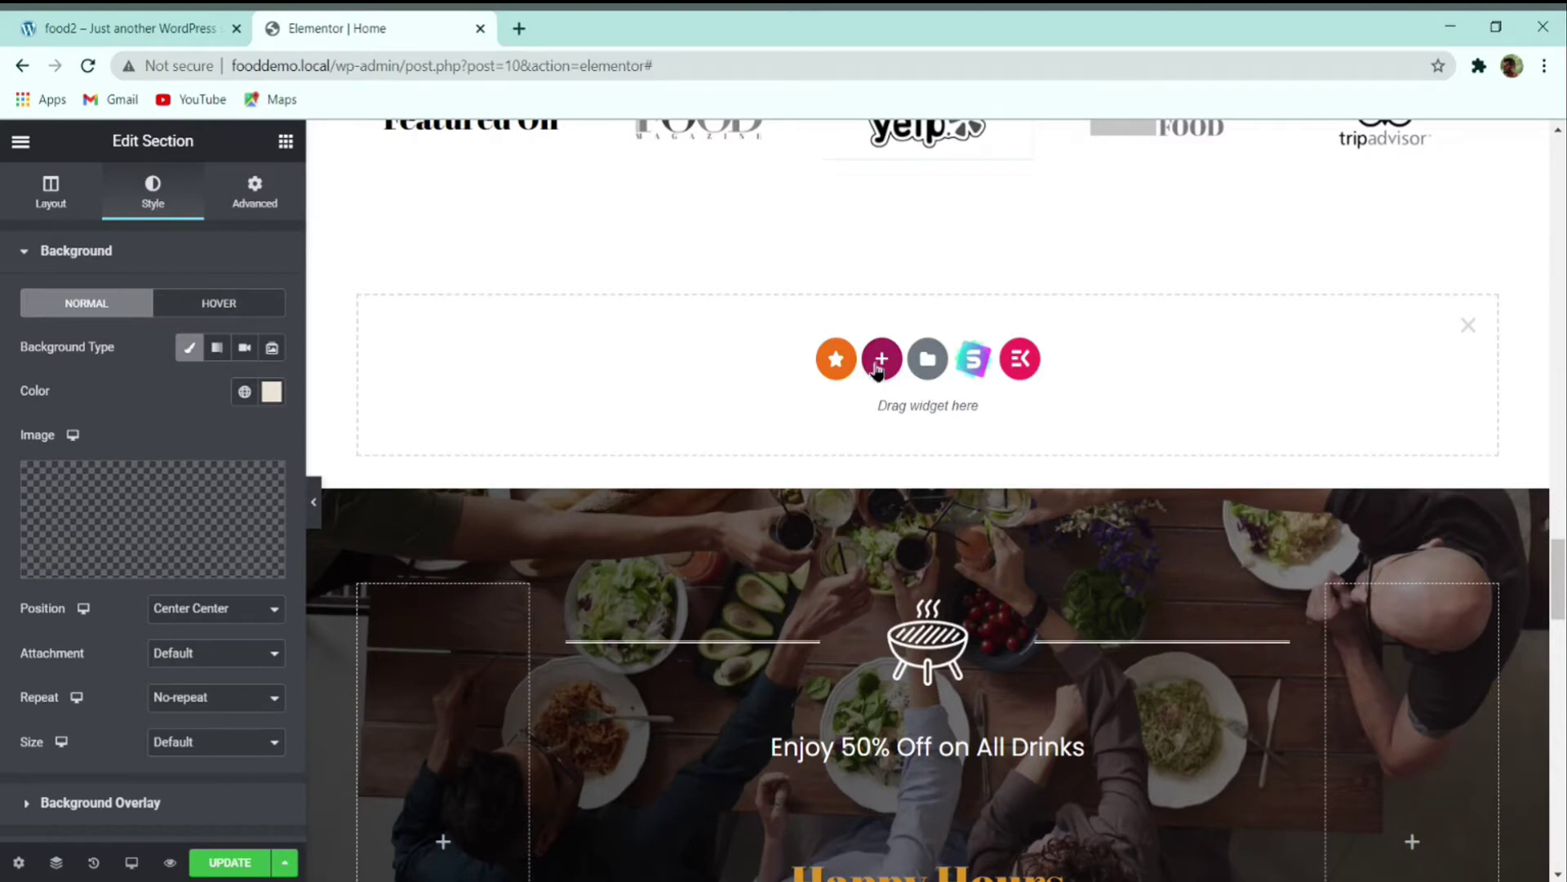
pyautogui.click(880, 361)
pyautogui.click(156, 24)
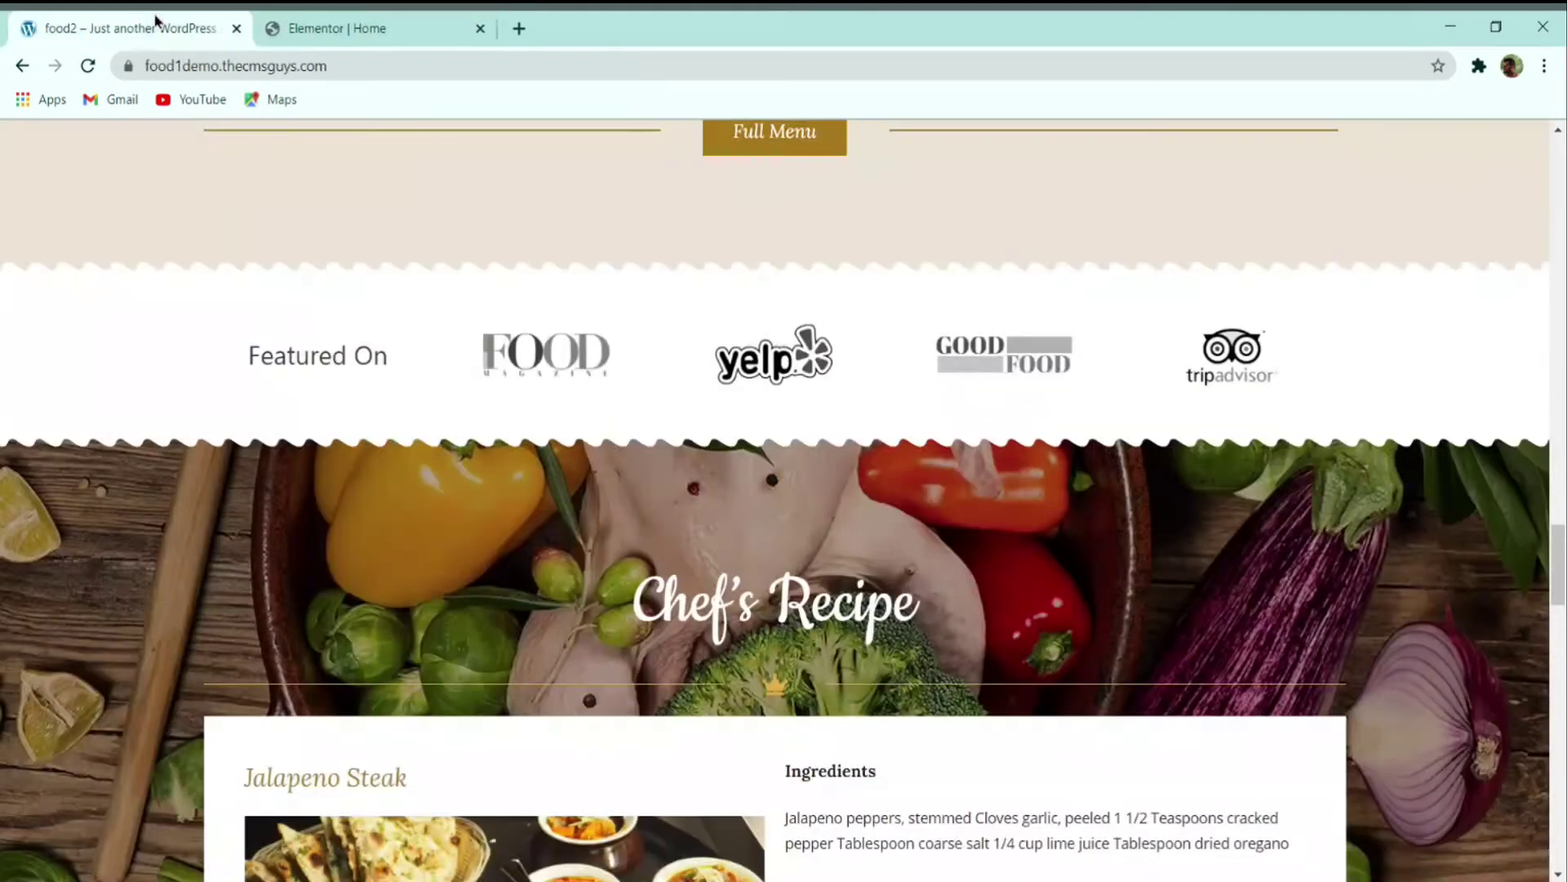
pyautogui.scroll(-4, 497, 375)
pyautogui.scroll(4, 595, 430)
pyautogui.scroll(-7, 584, 416)
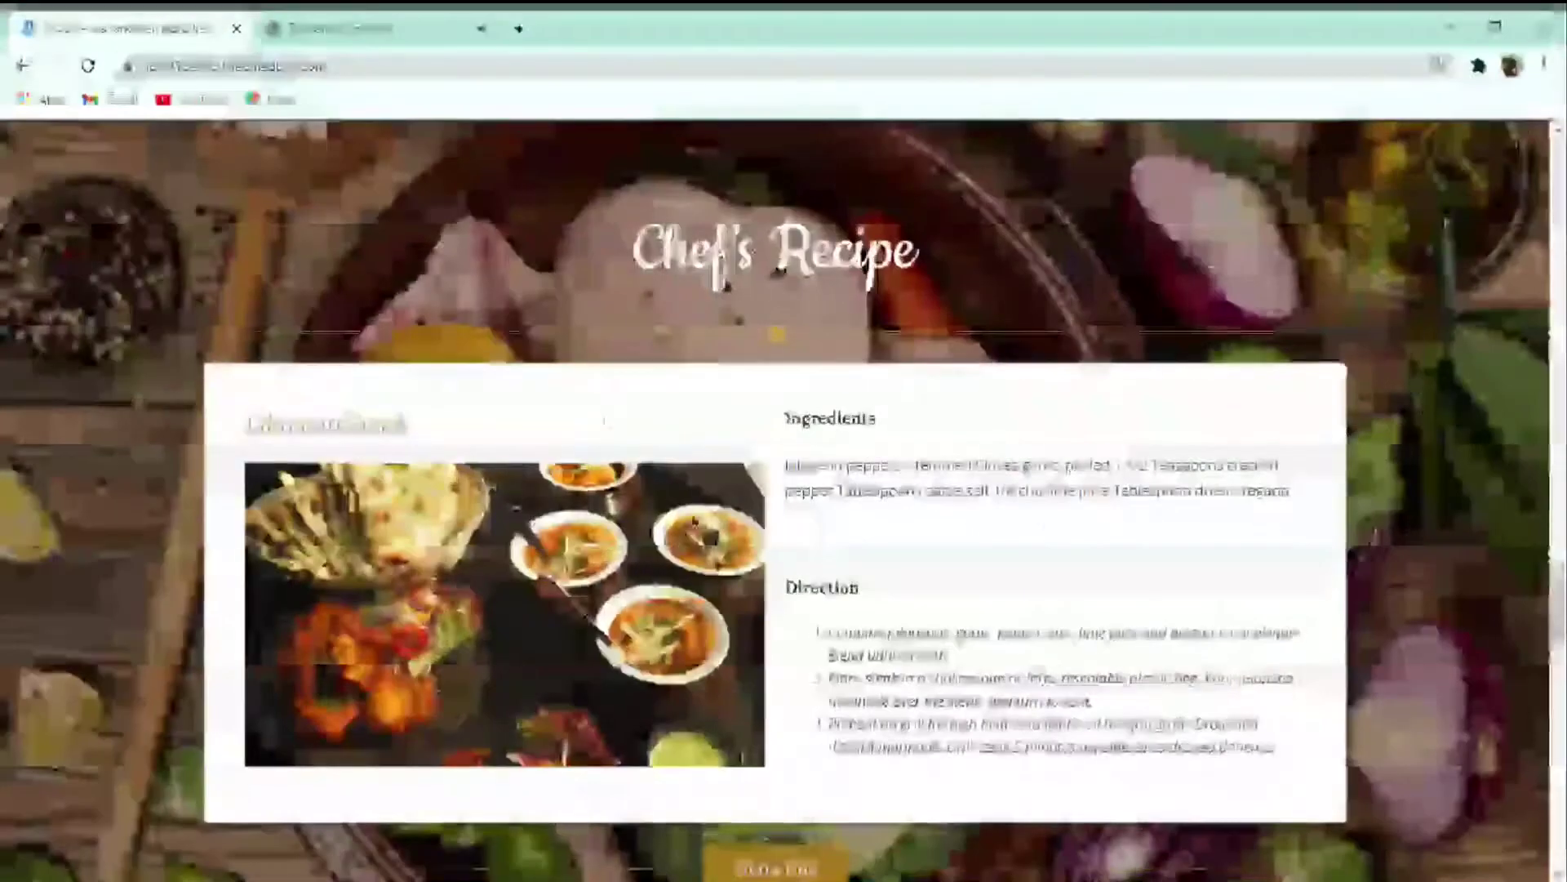
pyautogui.scroll(7, 667, 501)
pyautogui.click(340, 28)
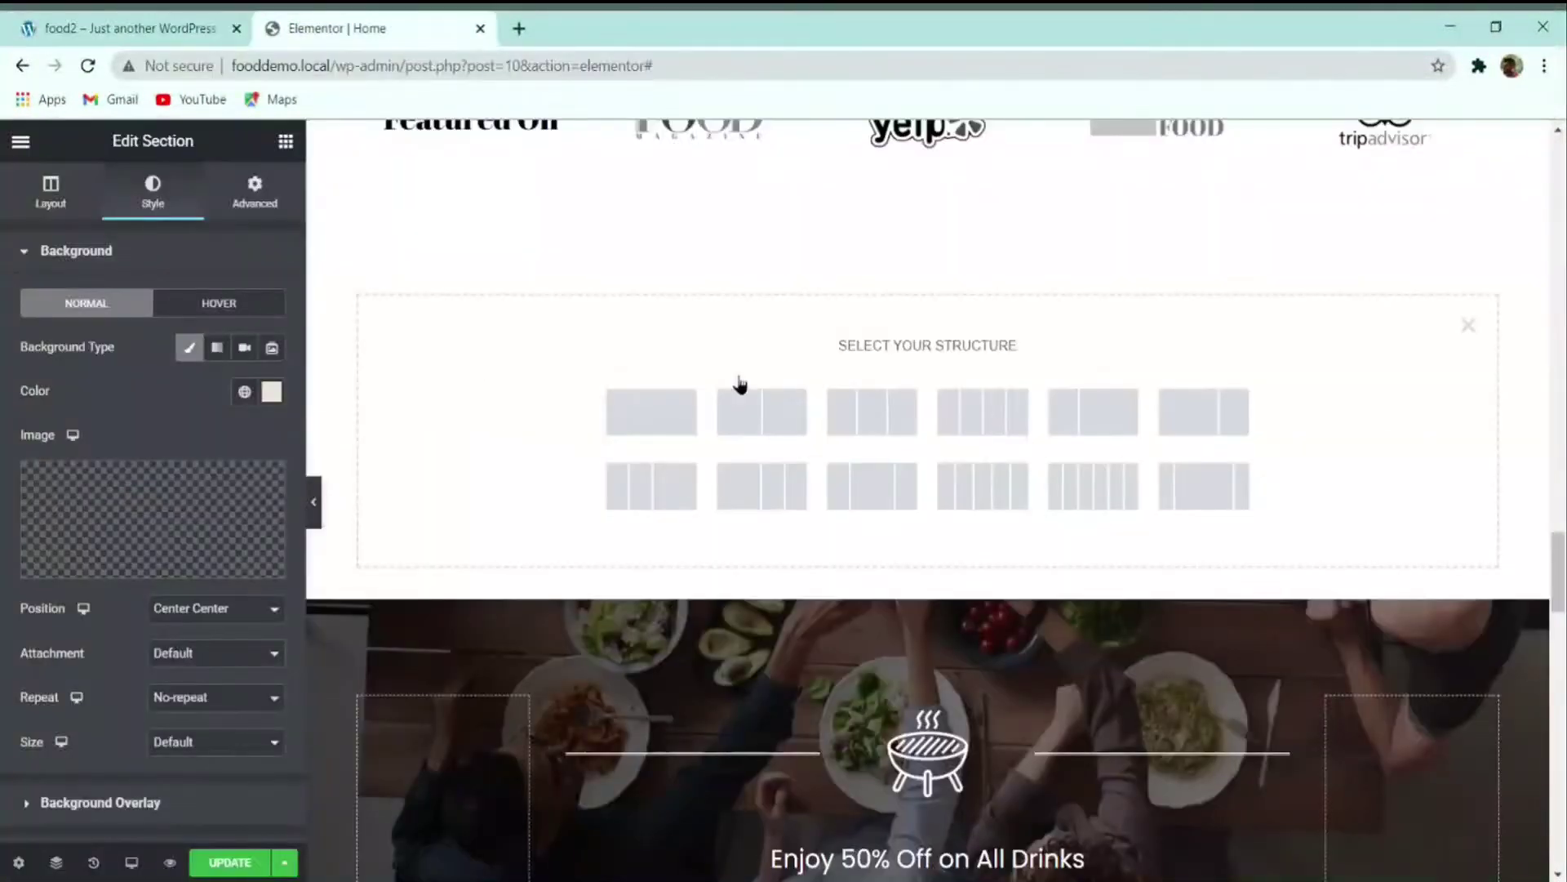
pyautogui.click(680, 419)
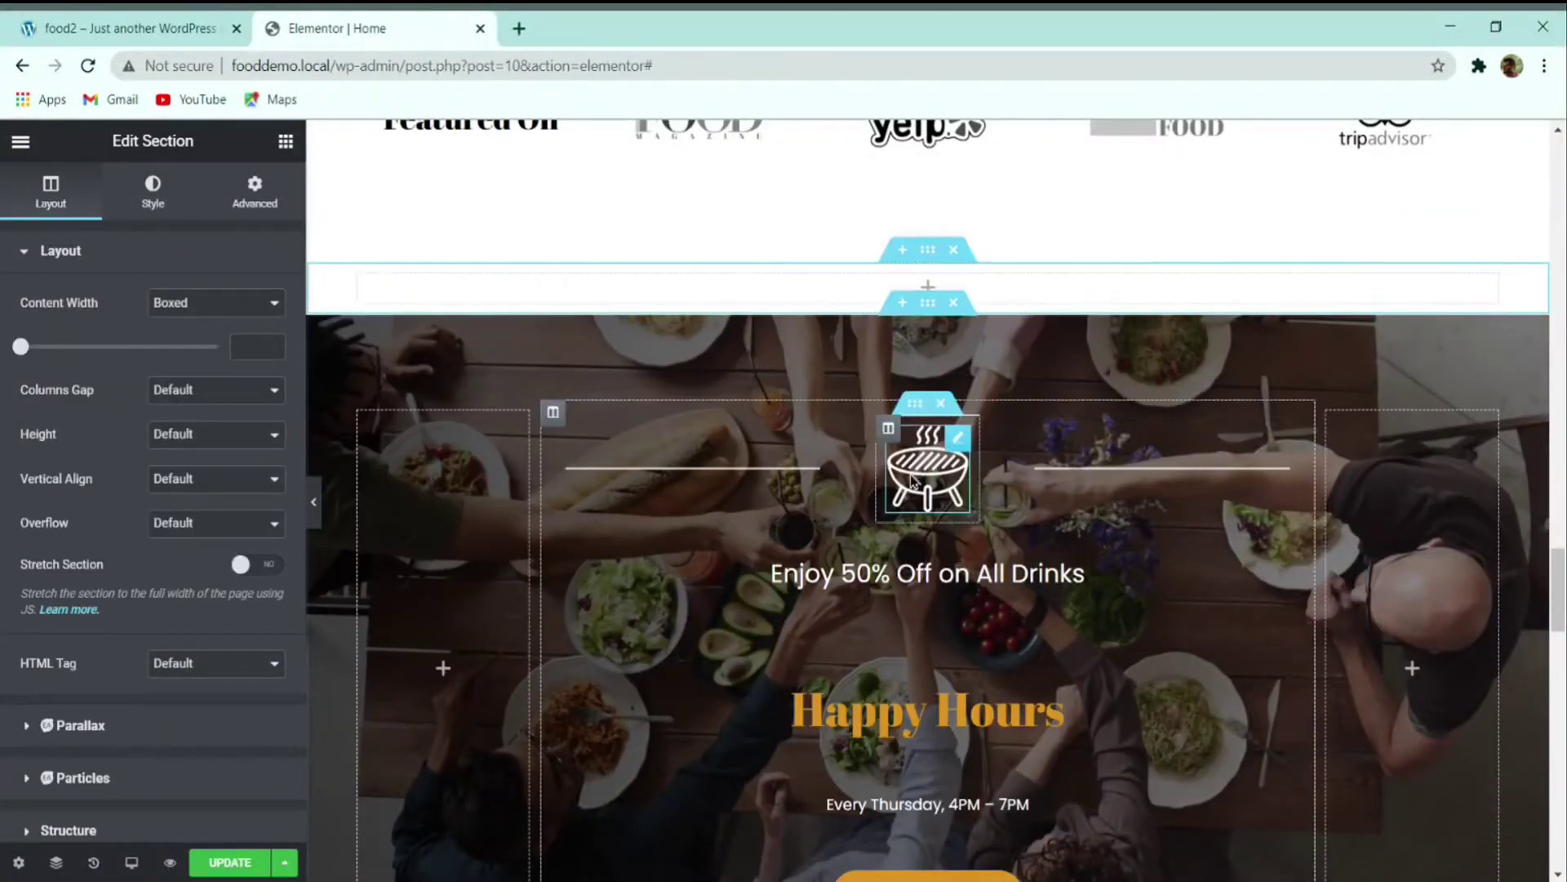
pyautogui.scroll(4, 920, 517)
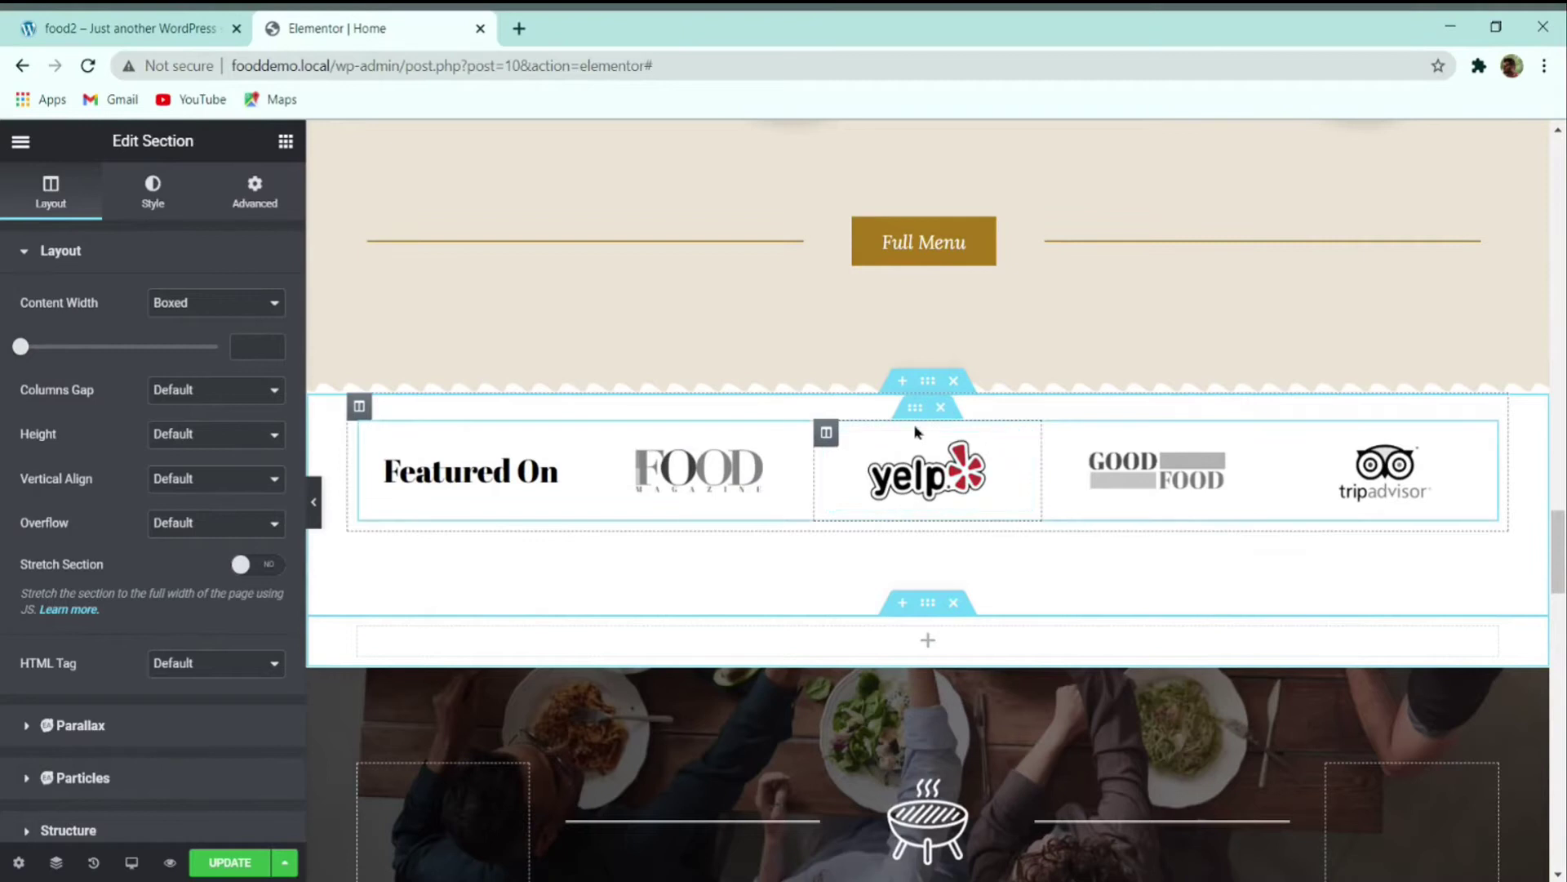
# Step: Copy the Chef's Recipe heading text from the live reference site
pyautogui.click(185, 21)
pyautogui.moveTo(635, 572); pyautogui.dragTo(972, 622)
pyautogui.click(972, 622)
pyautogui.moveTo(654, 603)
pyautogui.mouseDown()
pyautogui.moveTo(916, 620)
pyautogui.moveTo(635, 604)
pyautogui.mouseUp()
pyautogui.hotkey('ctrl', 'c')
pyautogui.click(922, 614)
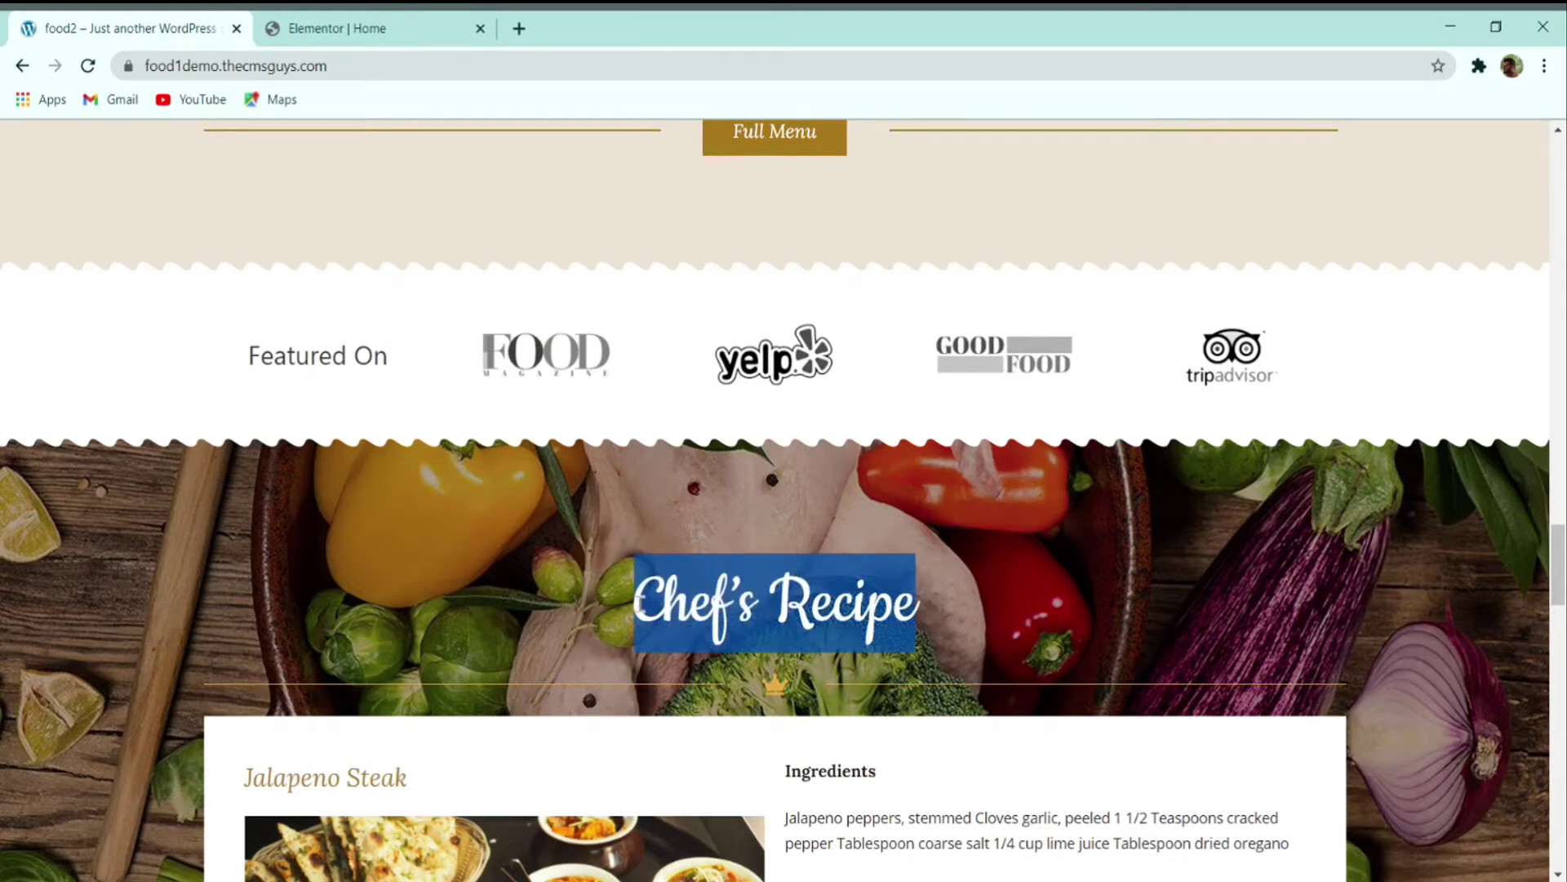
pyautogui.click(395, 25)
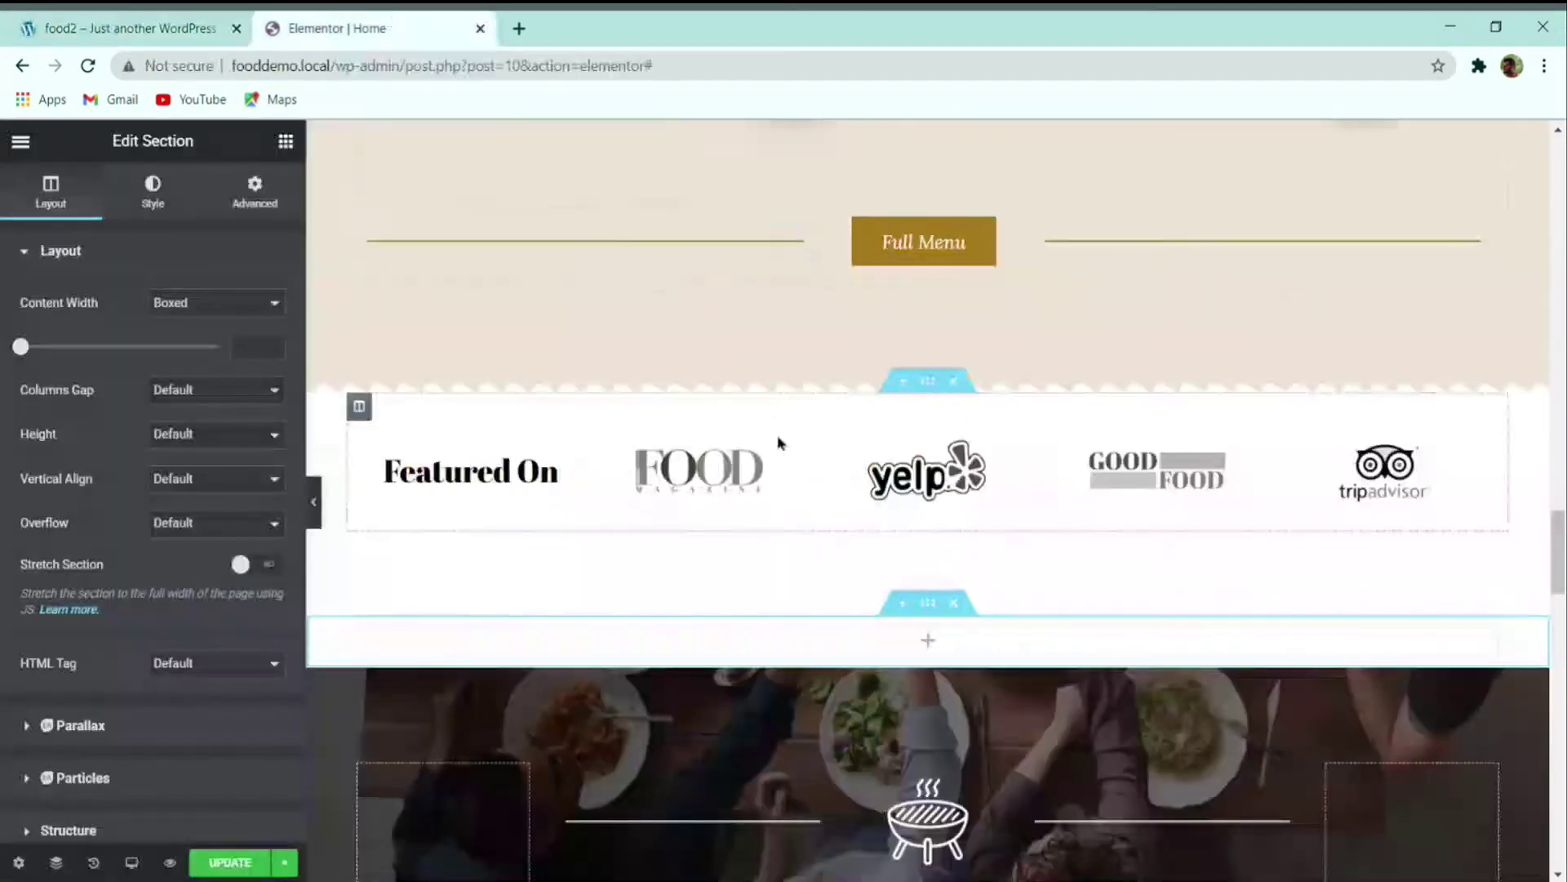
pyautogui.scroll(10, 776, 441)
pyautogui.scroll(7, 830, 503)
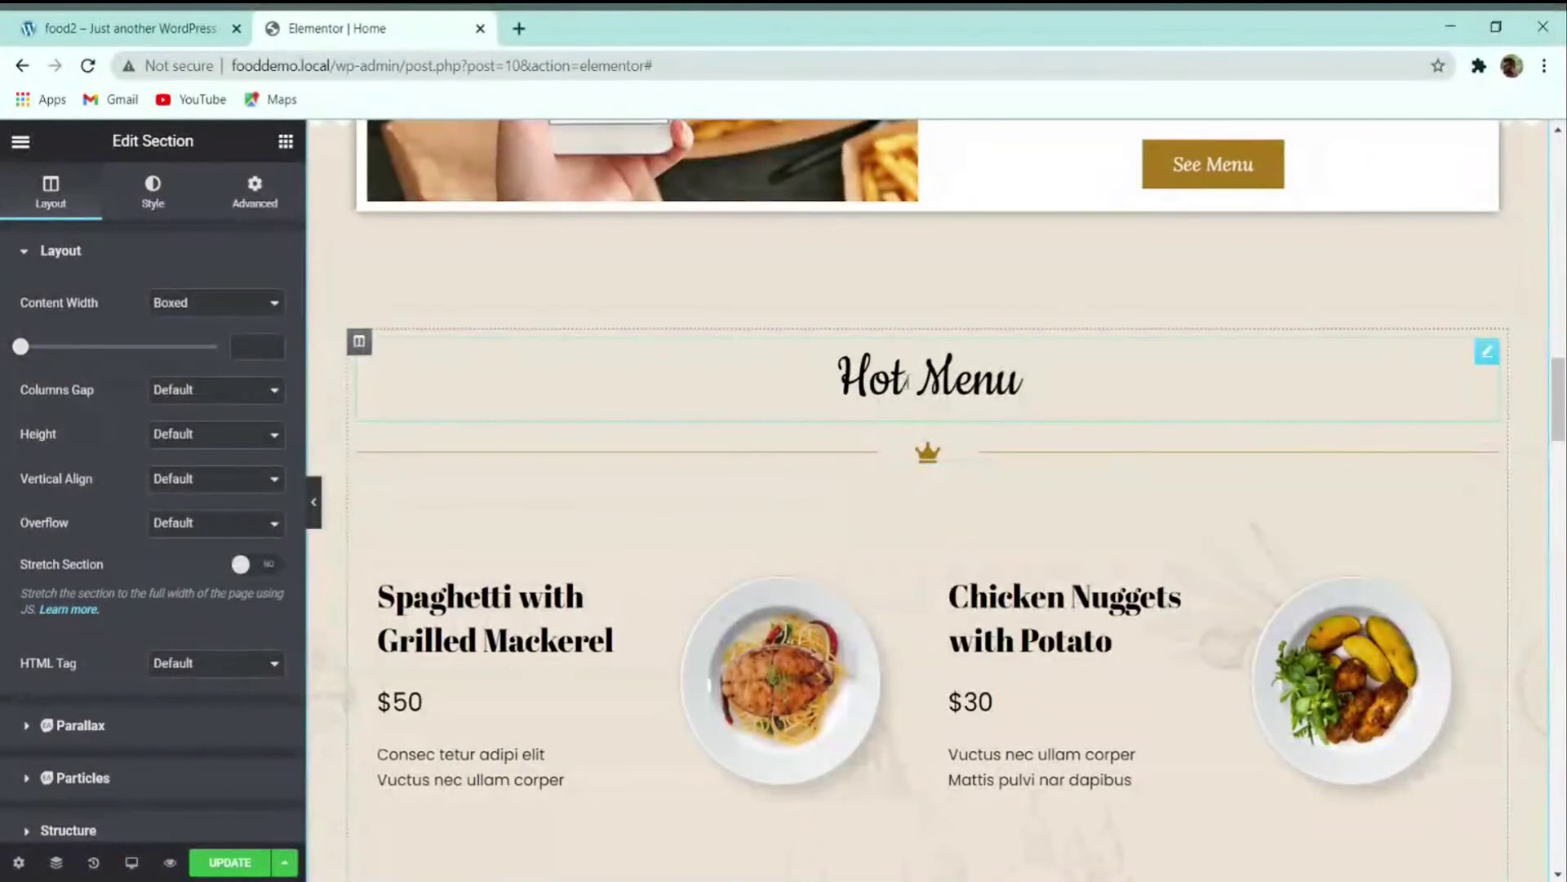
# Step: Duplicate the Hot Menu heading, retitle it Chef's Recipe, and drag it into the new section
pyautogui.rightClick(907, 381)
pyautogui.click(968, 445)
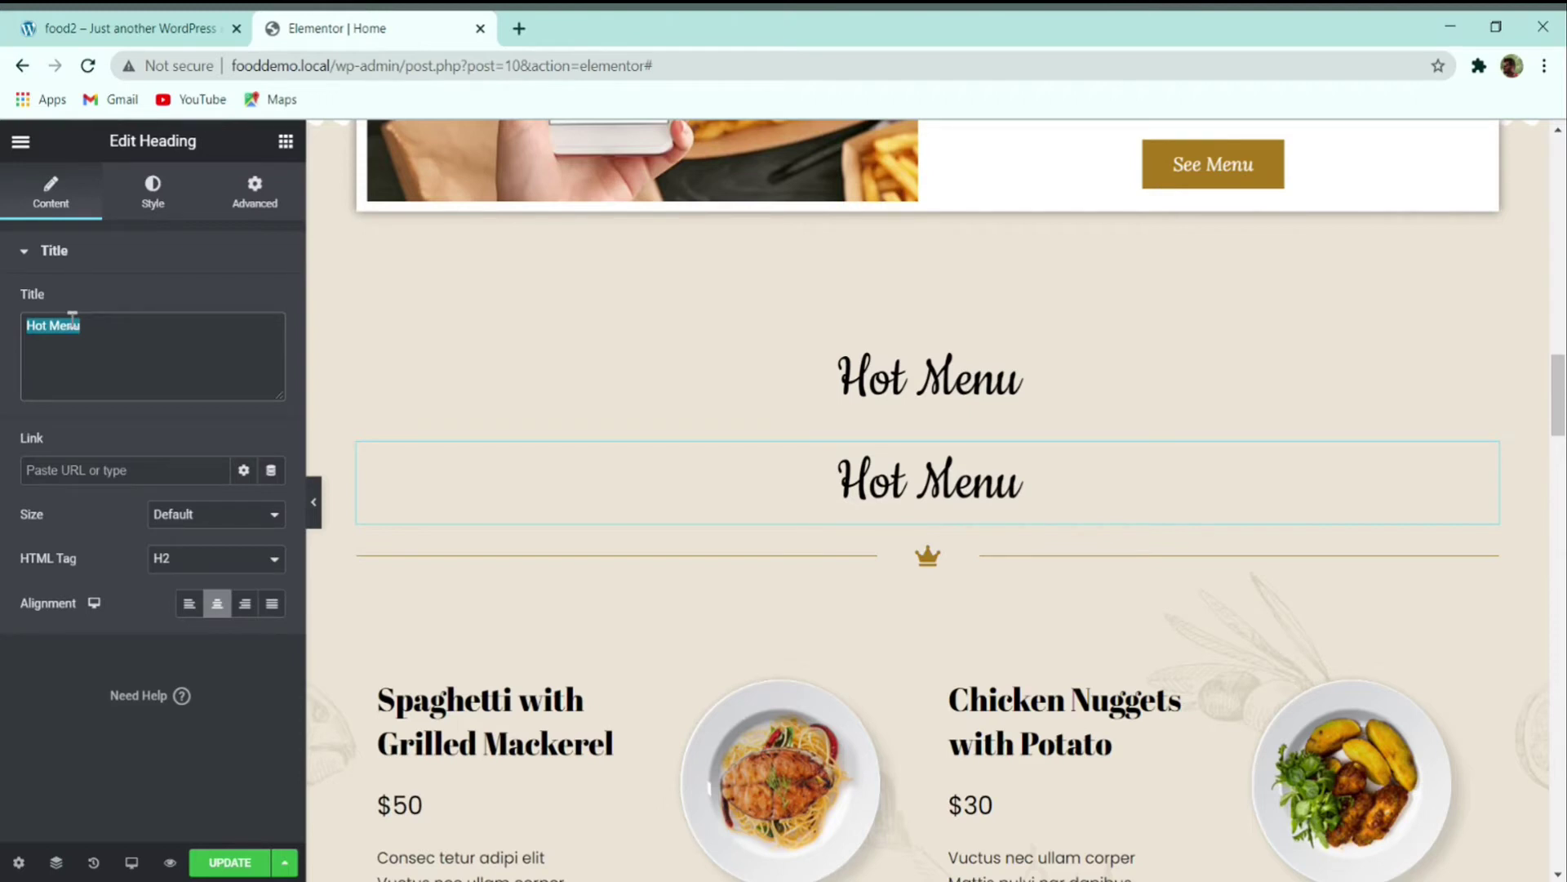
pyautogui.hotkey('ctrl', 'v')
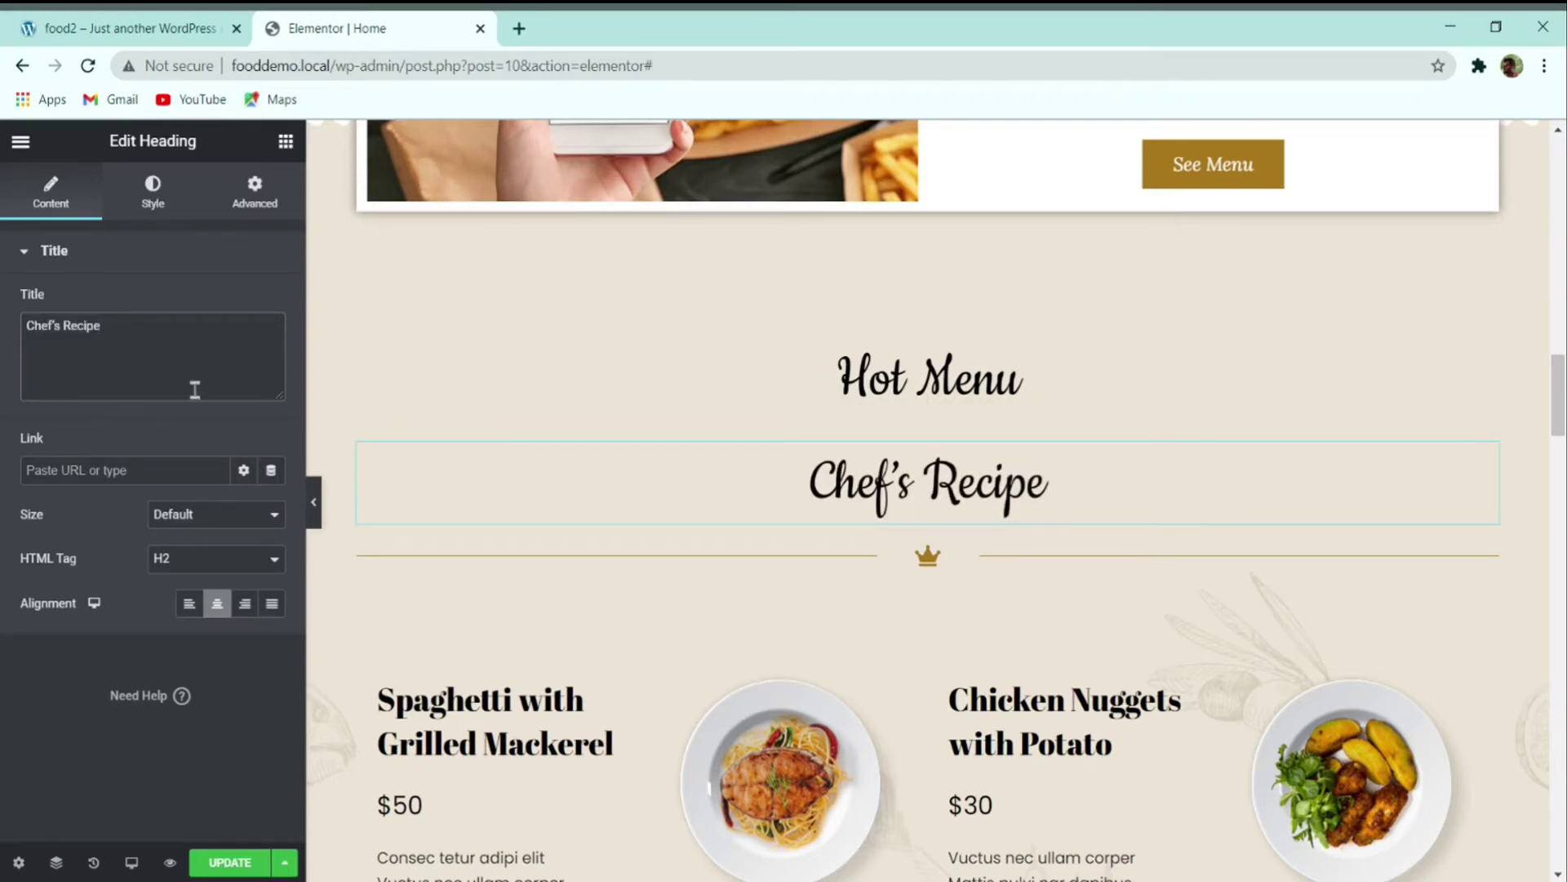
pyautogui.moveTo(1480, 460); pyautogui.dragTo(944, 611)
# Step: Compare the new Chef's Recipe heading with the live site's section
pyautogui.click(159, 25)
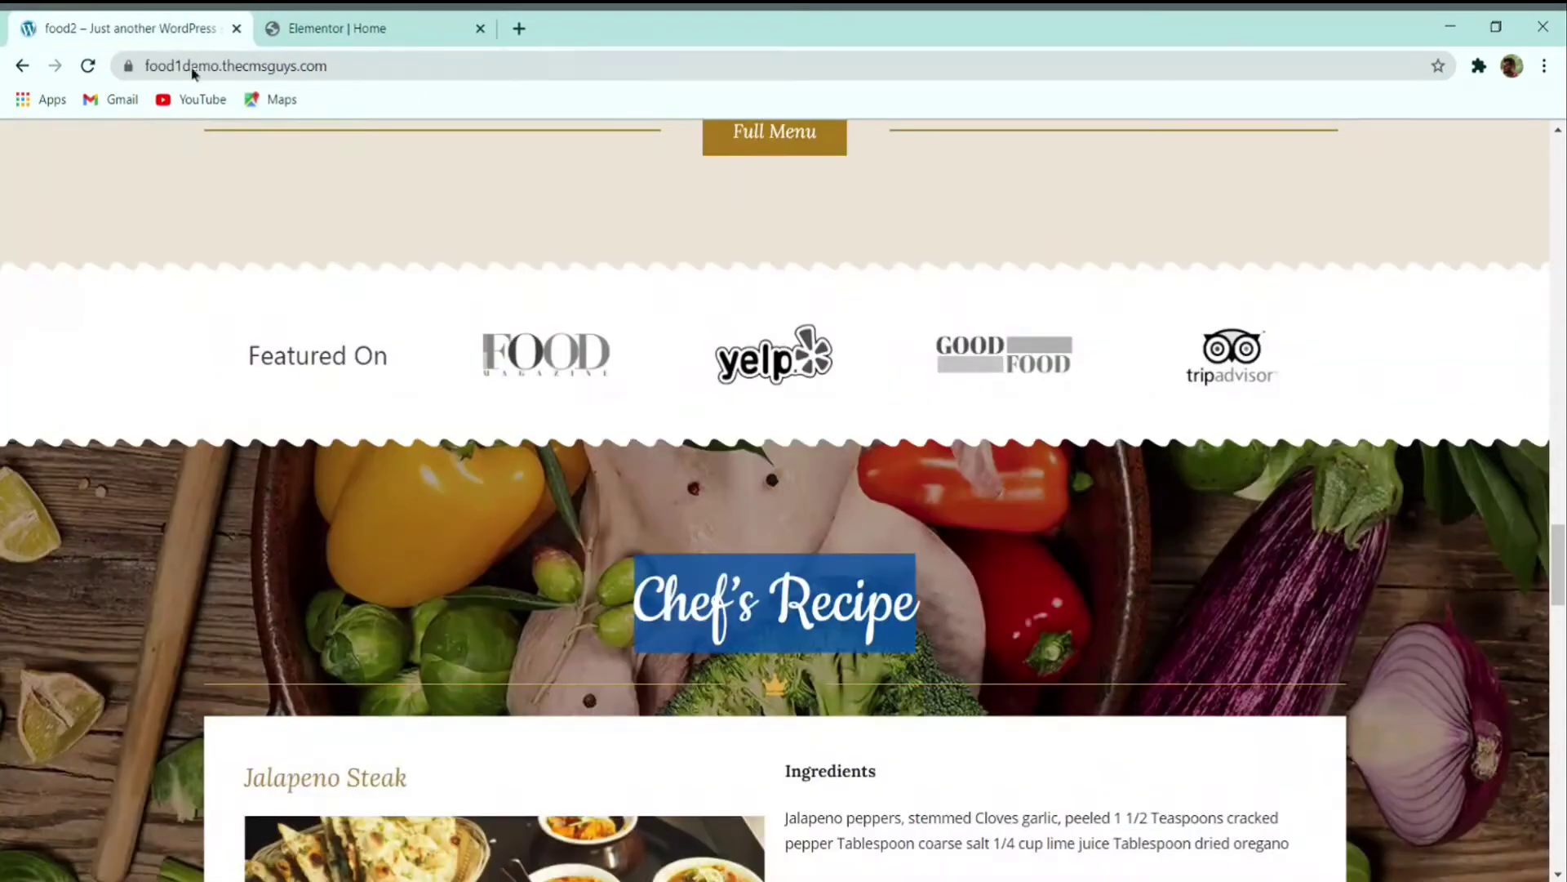
pyautogui.click(985, 650)
pyautogui.scroll(-4, 804, 552)
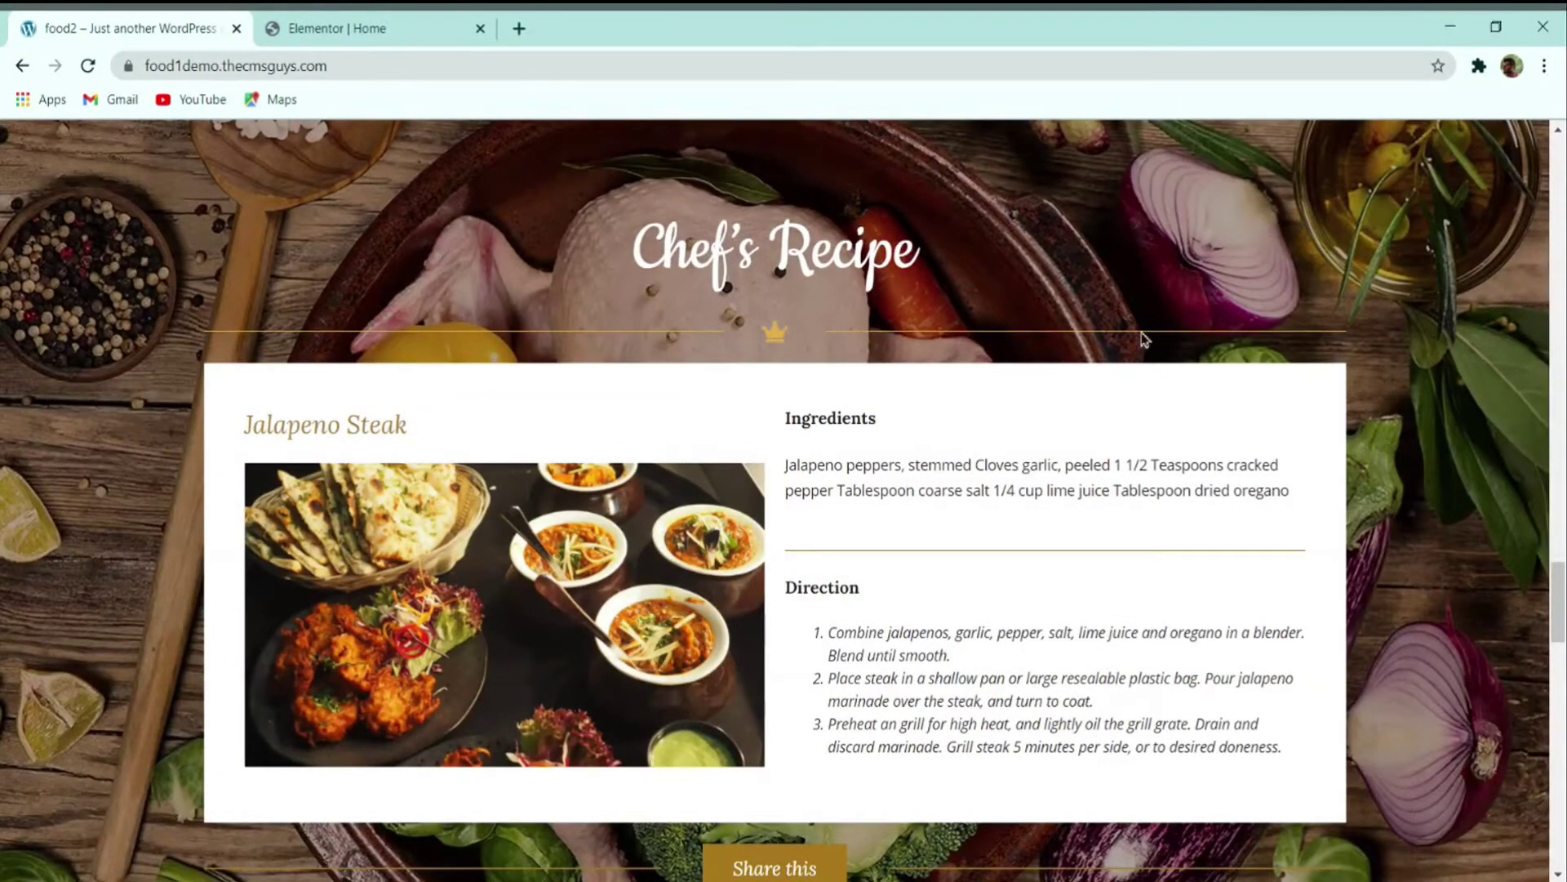
pyautogui.click(327, 28)
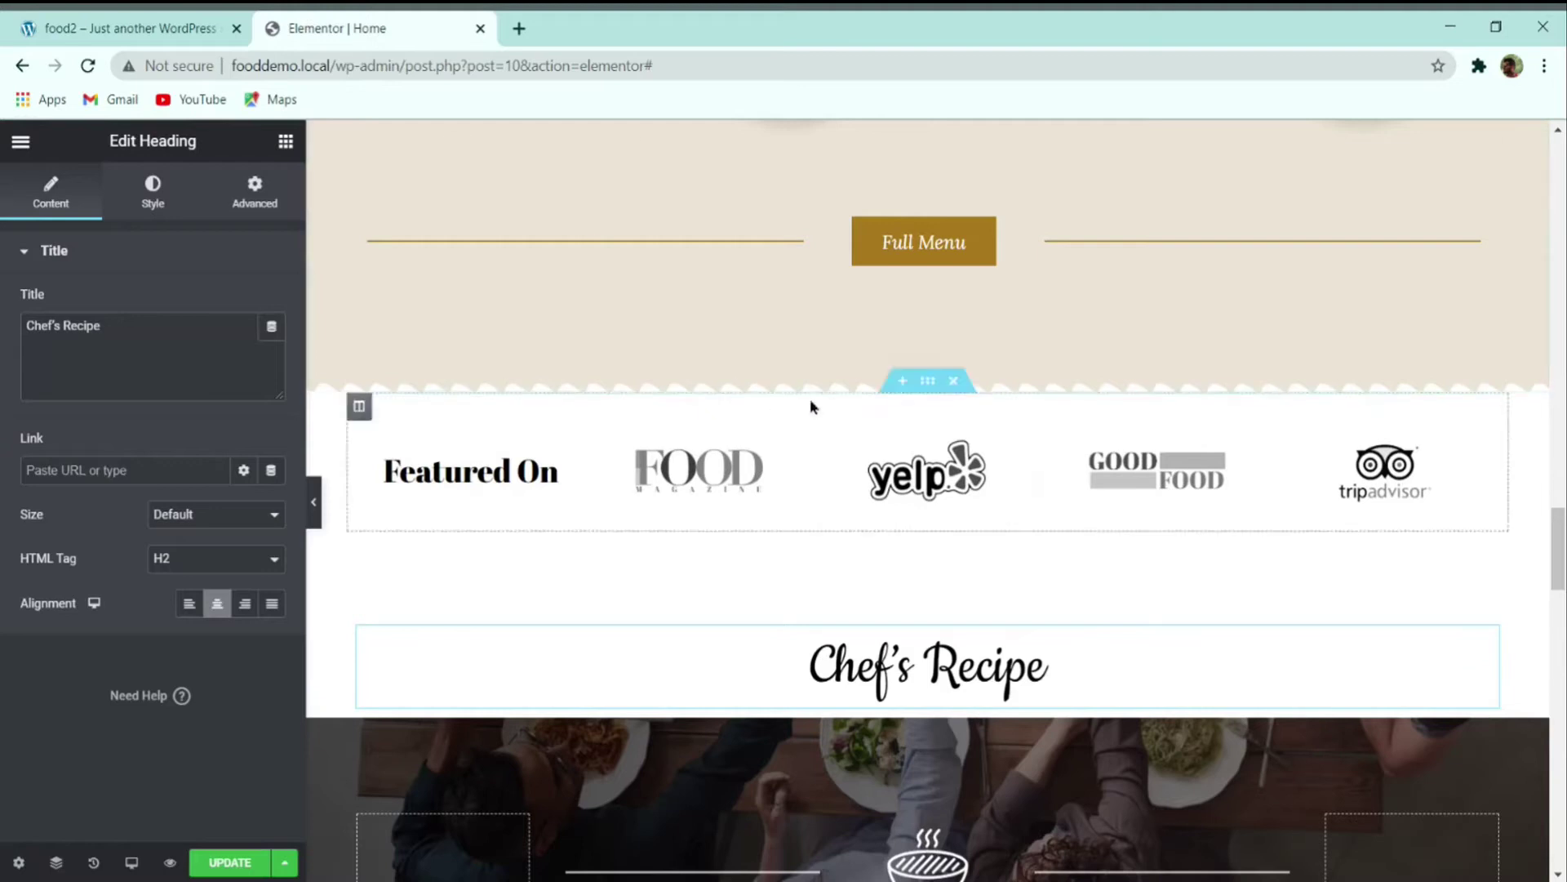
pyautogui.scroll(10, 571, 261)
pyautogui.scroll(4, 638, 339)
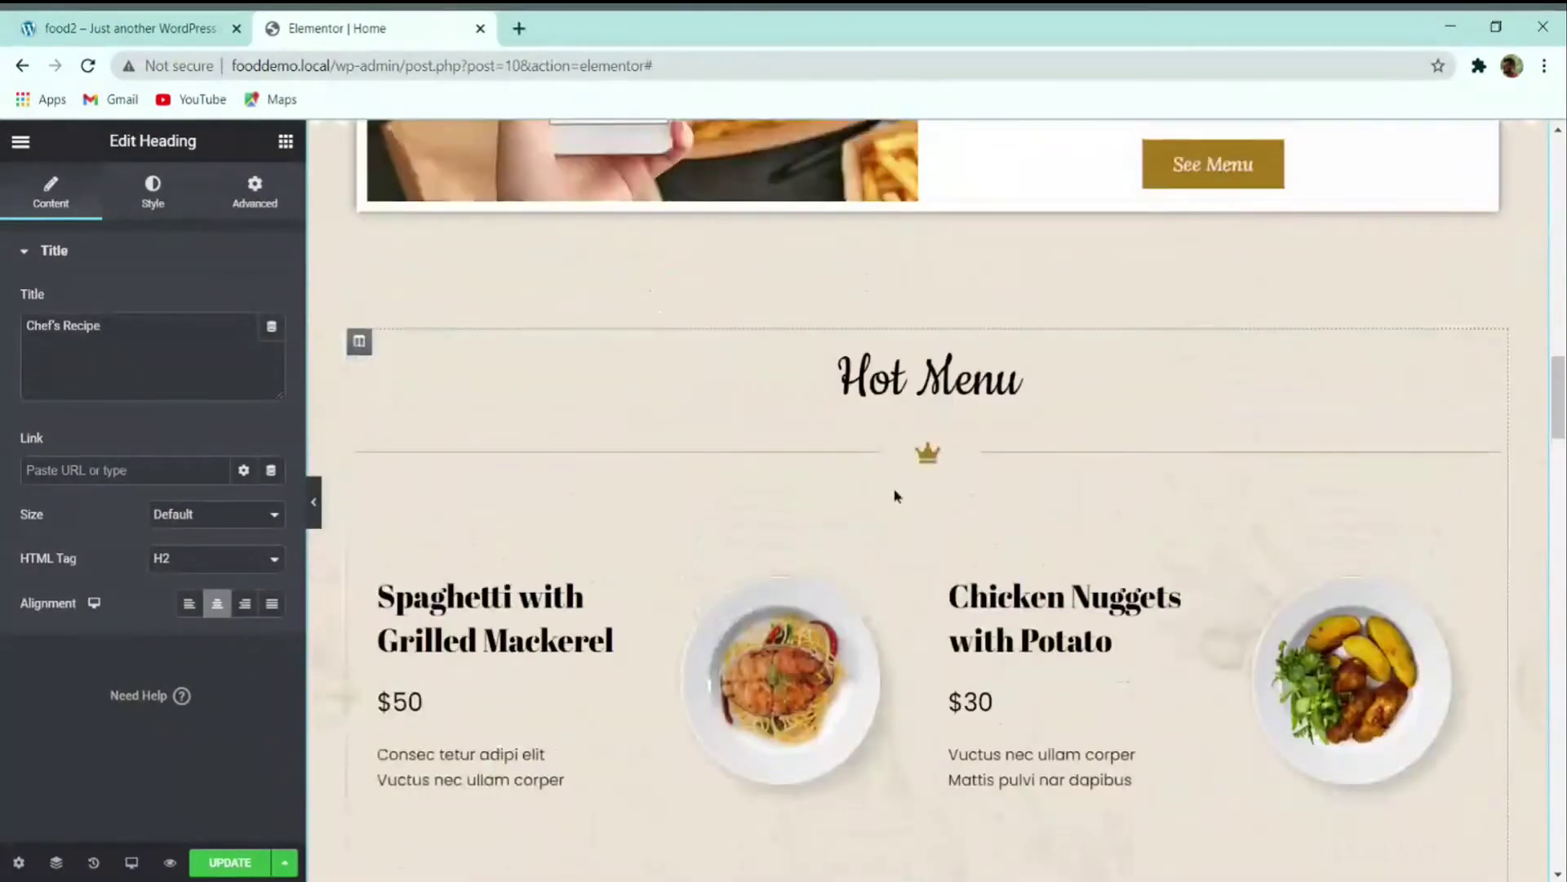
# Step: Duplicate the gold crown divider and move the copy under the Chef's Recipe heading
pyautogui.rightClick(1042, 457)
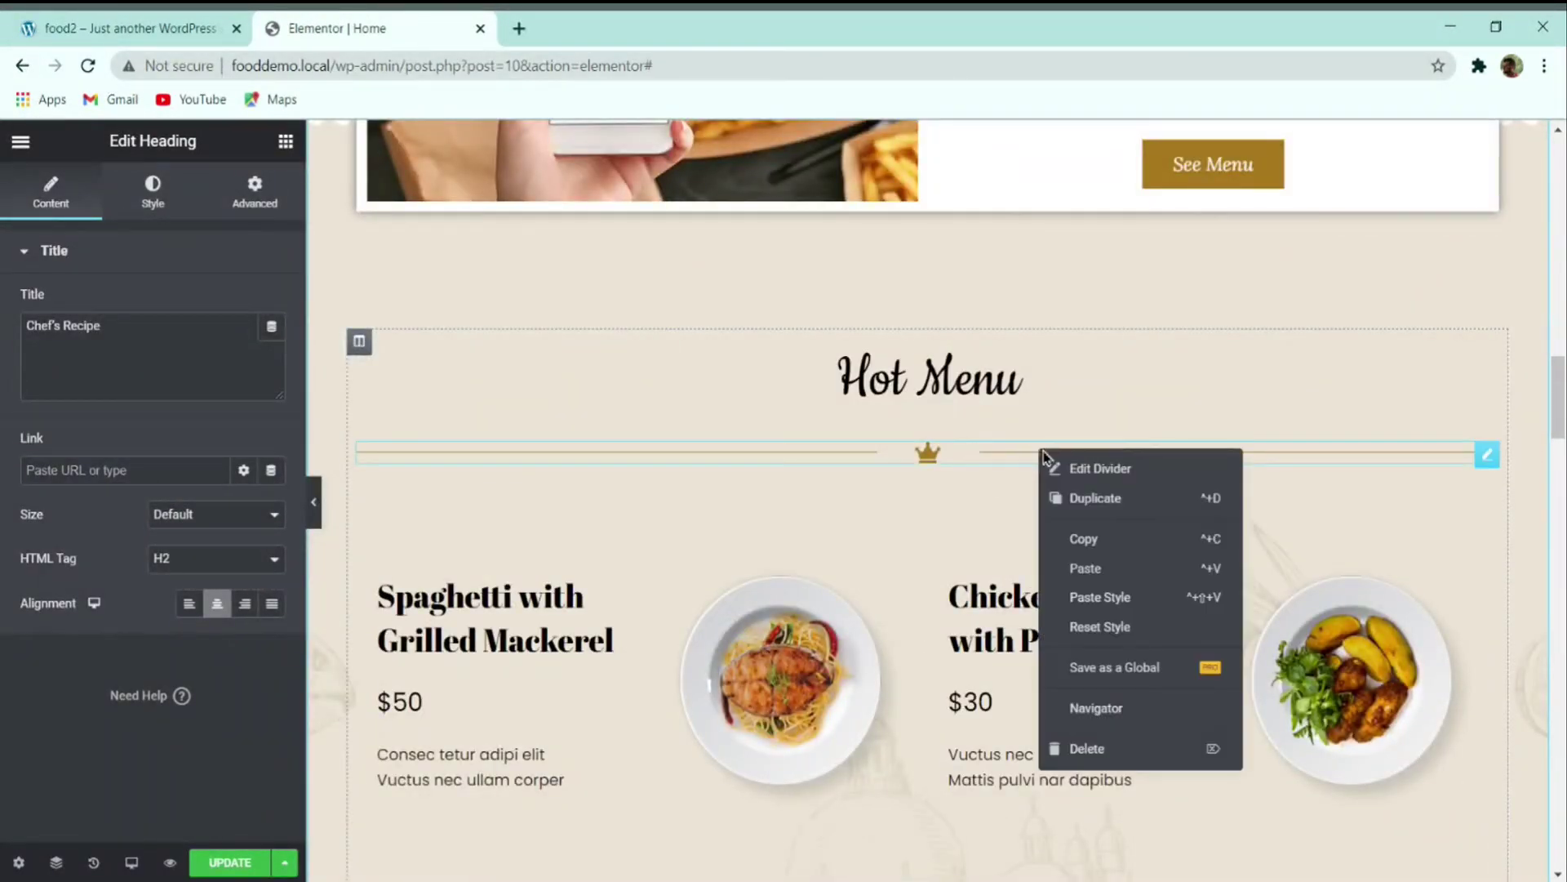
pyautogui.click(1085, 502)
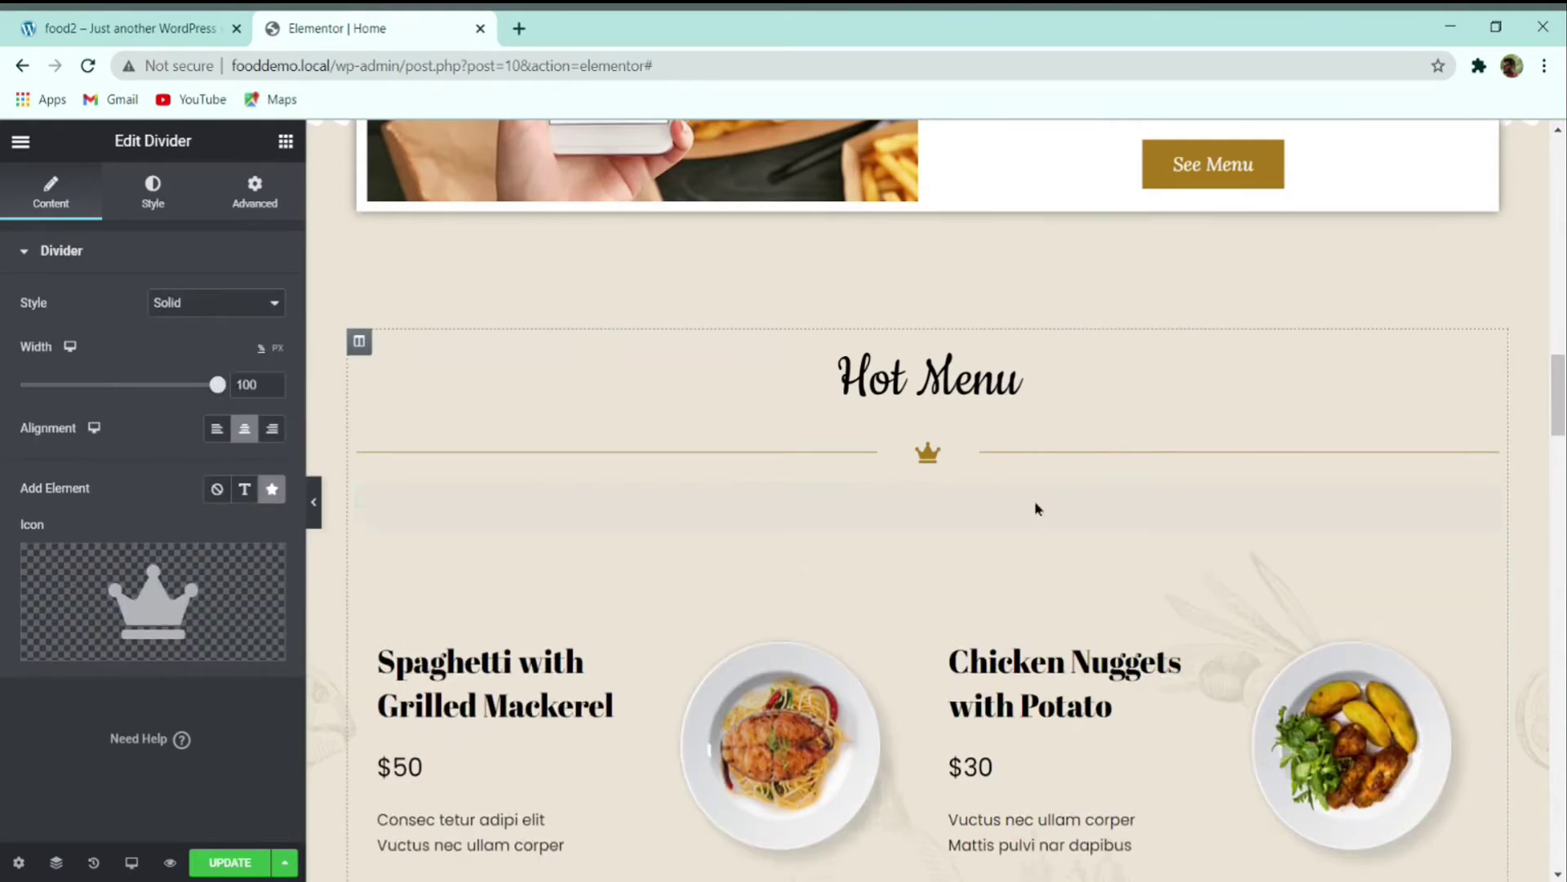
pyautogui.scroll(-18, 1410, 570)
pyautogui.moveTo(1500, 508); pyautogui.dragTo(1011, 673)
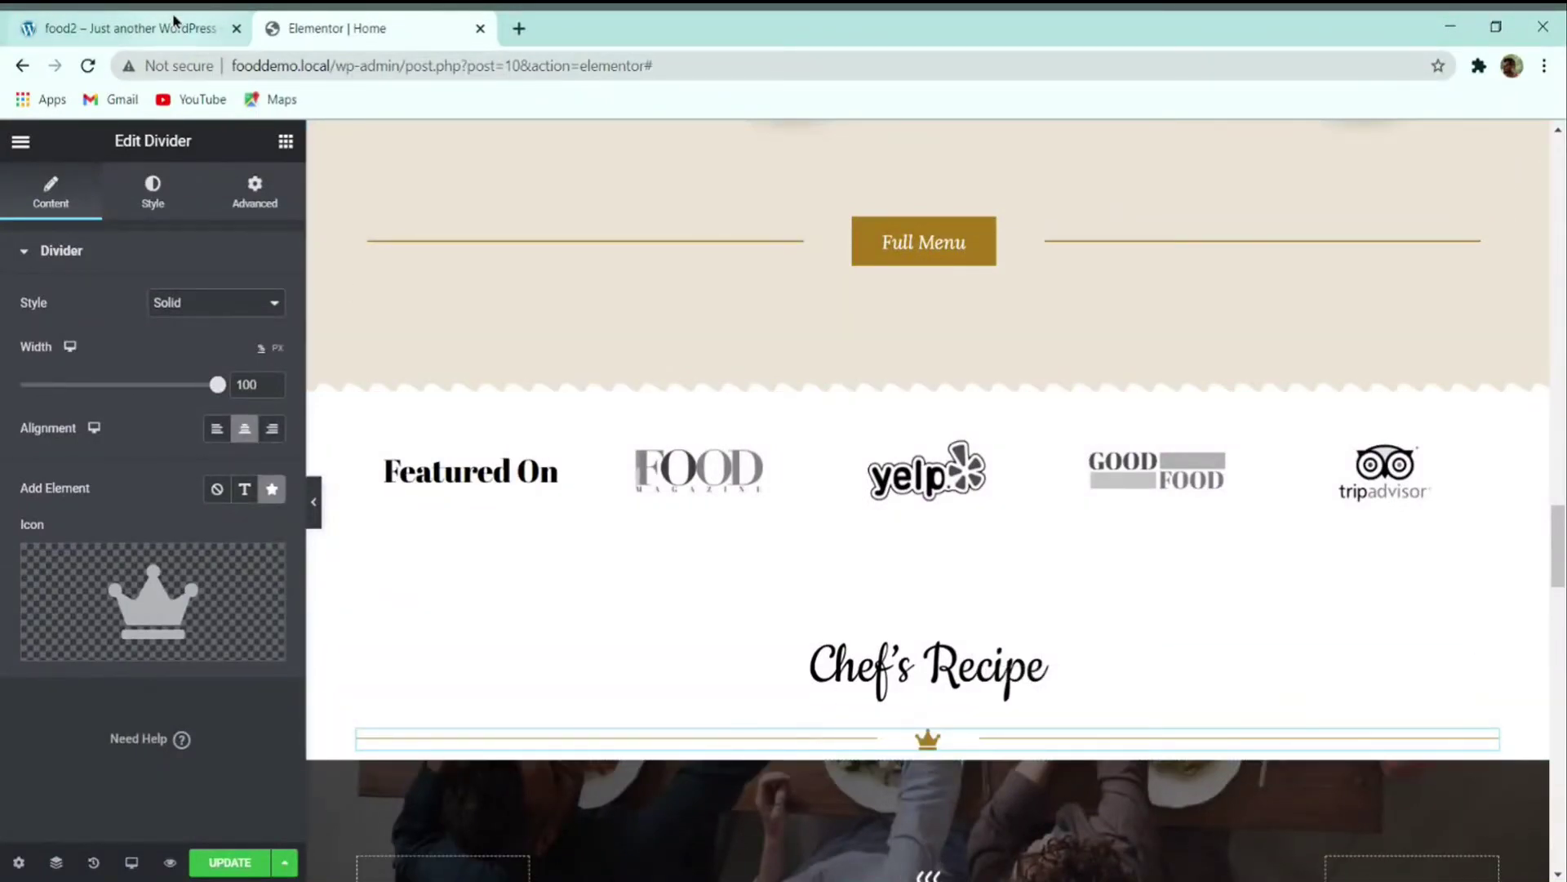
# Step: Check the live Chef's Recipe section, then bring up the widget list
pyautogui.click(129, 23)
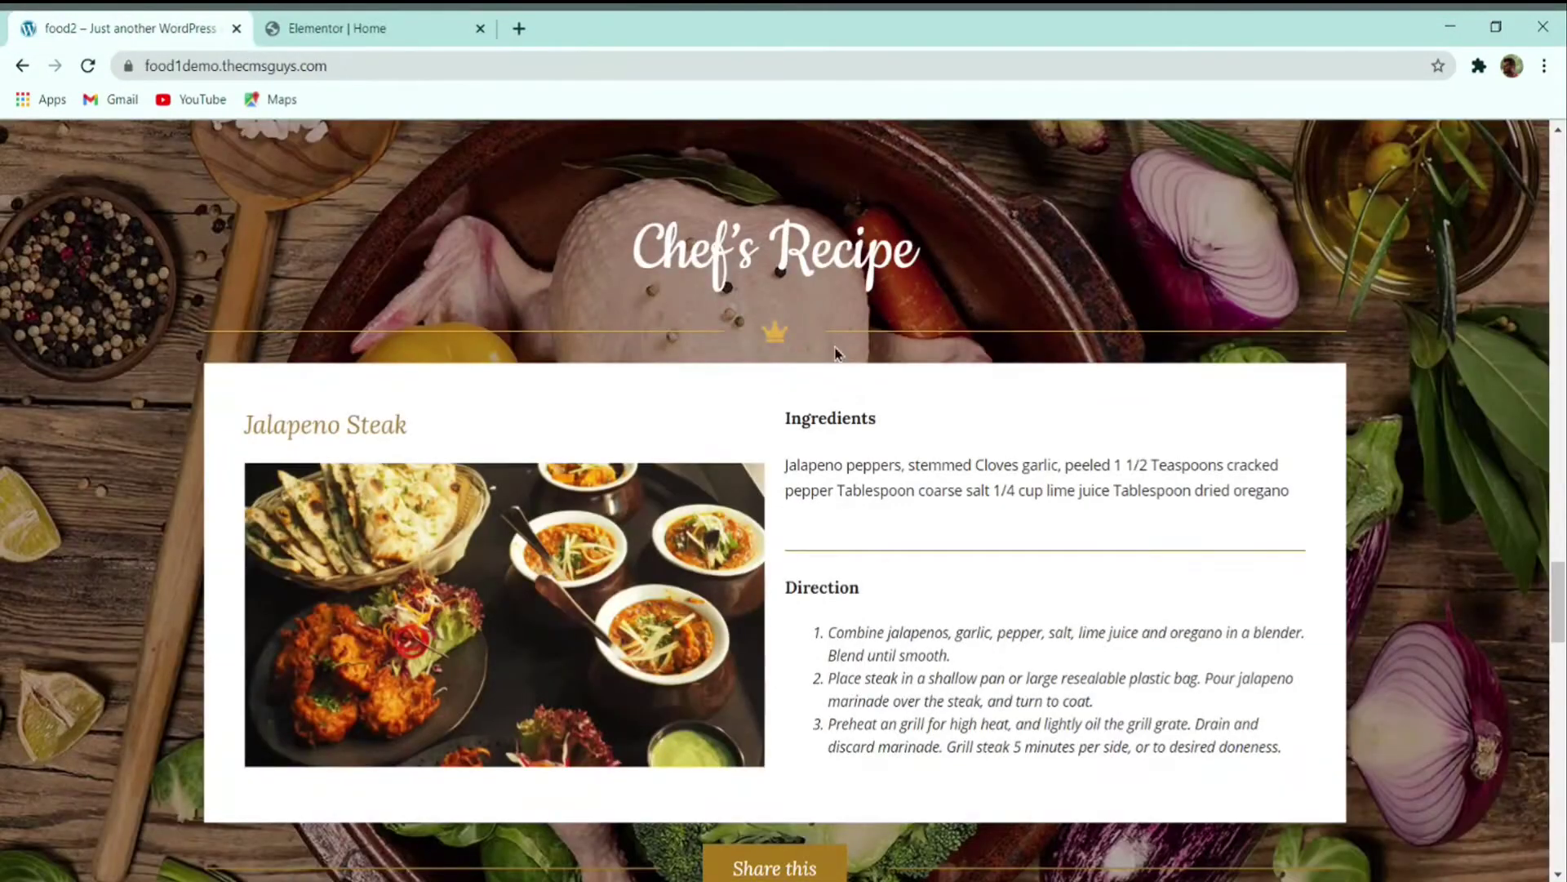
pyautogui.scroll(4, 614, 585)
pyautogui.click(402, 26)
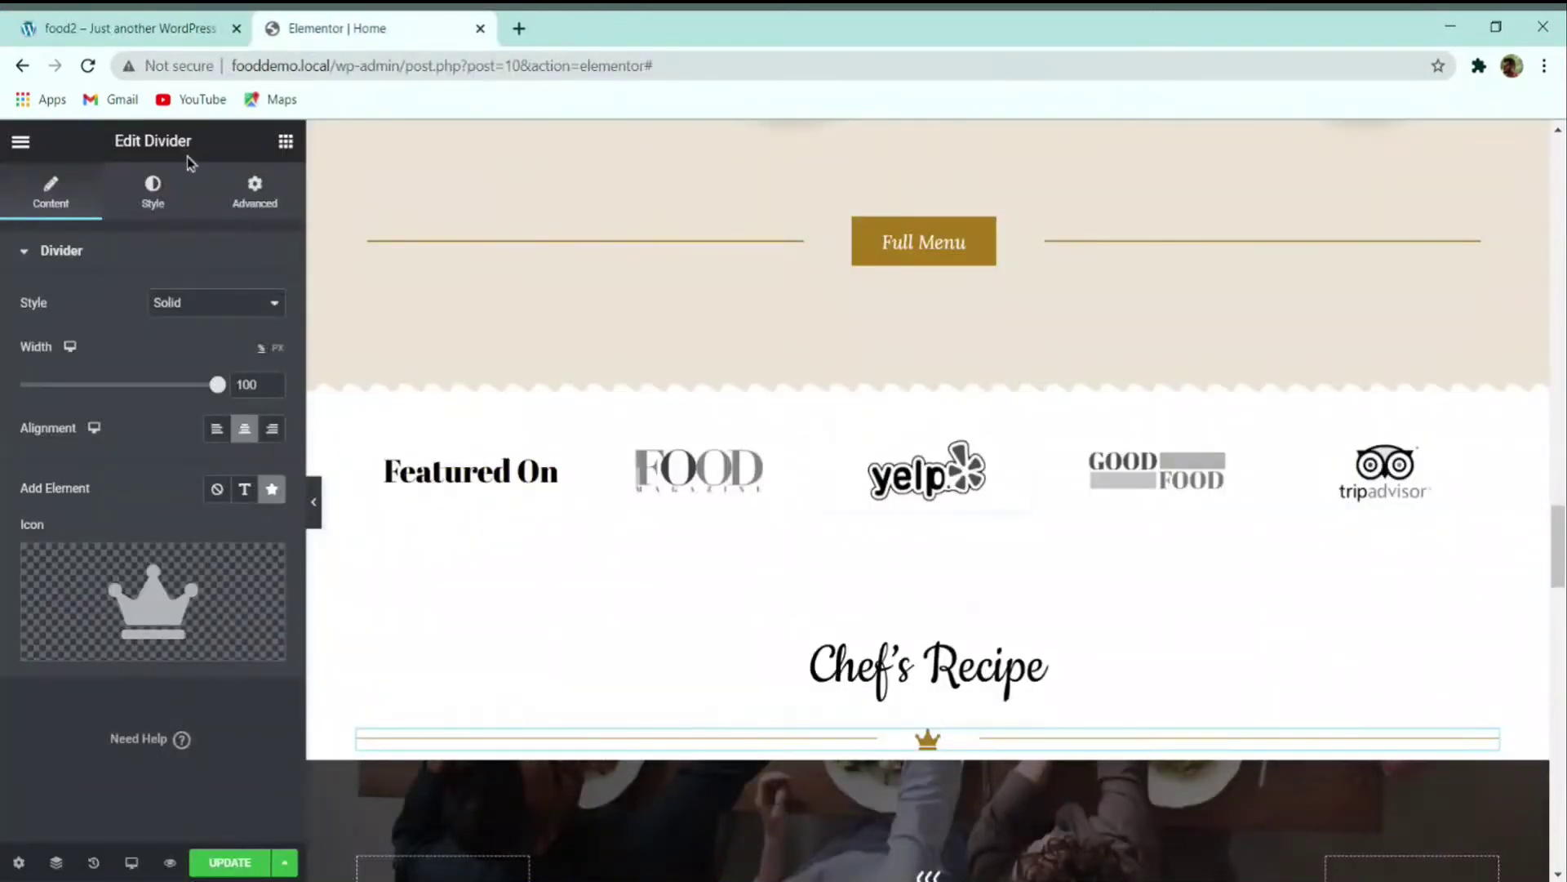
pyautogui.click(286, 145)
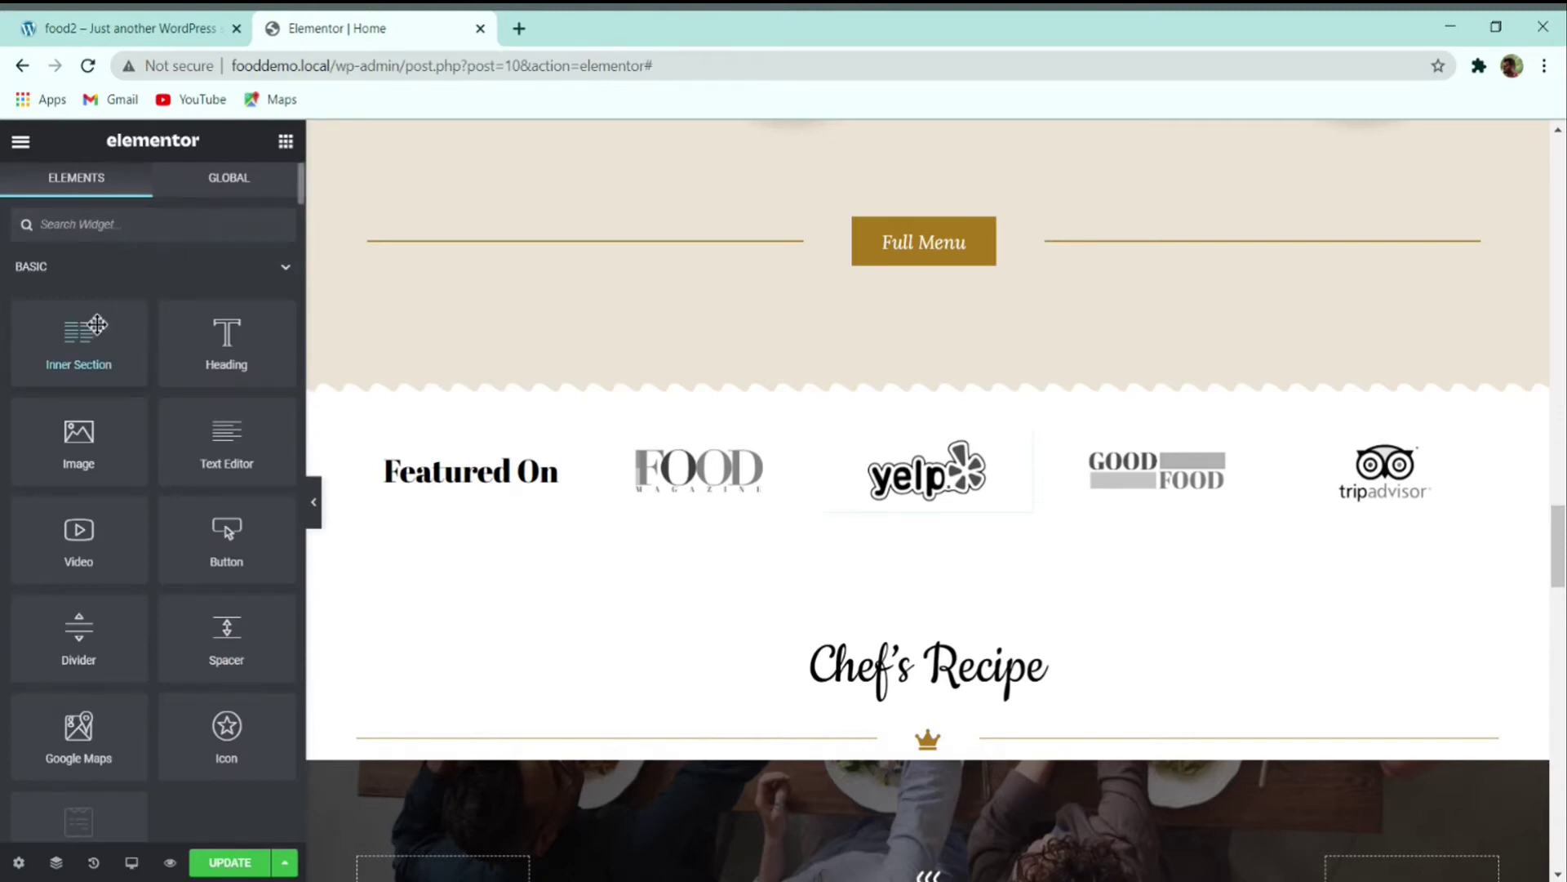
# Step: Place a two-column inner section below the divider and copy 'Jalapeno Steak' from the live site
pyautogui.moveTo(90, 326); pyautogui.dragTo(94, 334)
pyautogui.moveTo(810, 752); pyautogui.dragTo(810, 752)
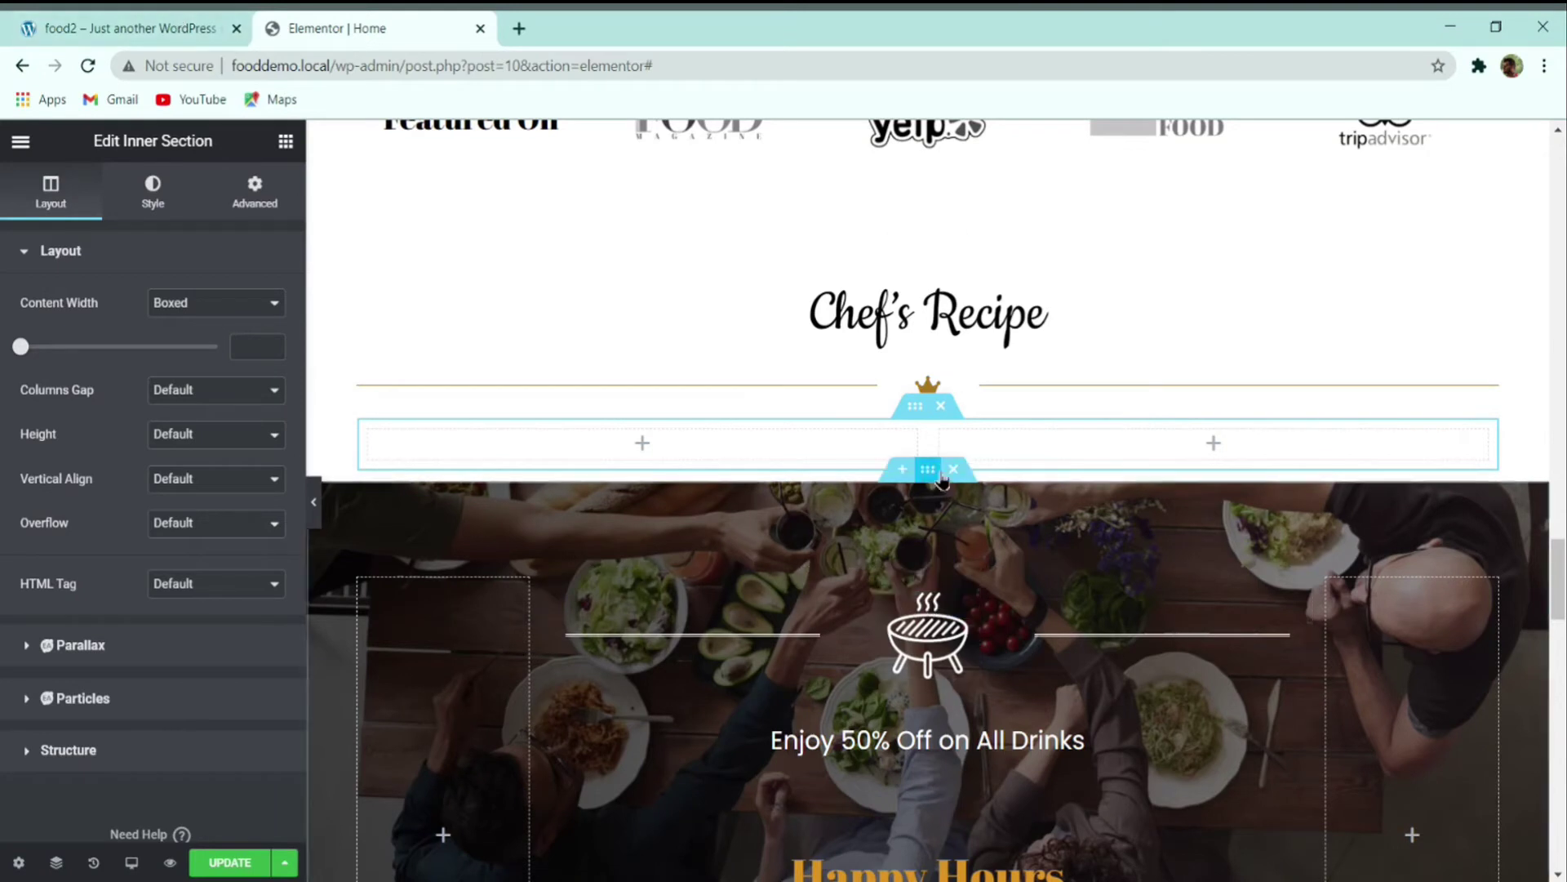
pyautogui.click(144, 26)
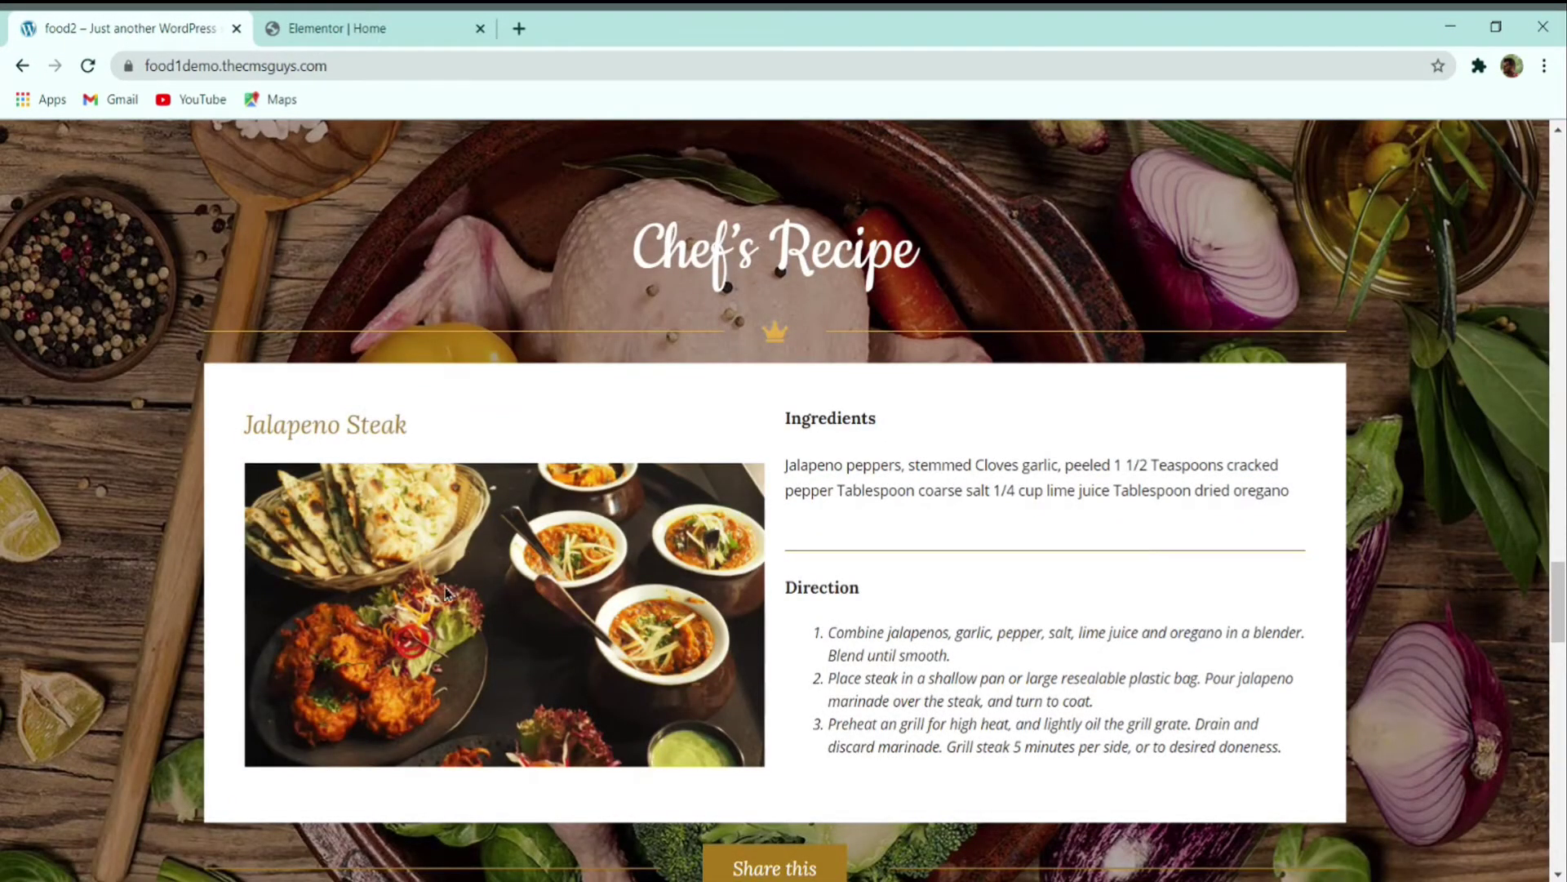
pyautogui.moveTo(424, 424); pyautogui.dragTo(245, 425)
pyautogui.hotkey('ctrl', 'c')
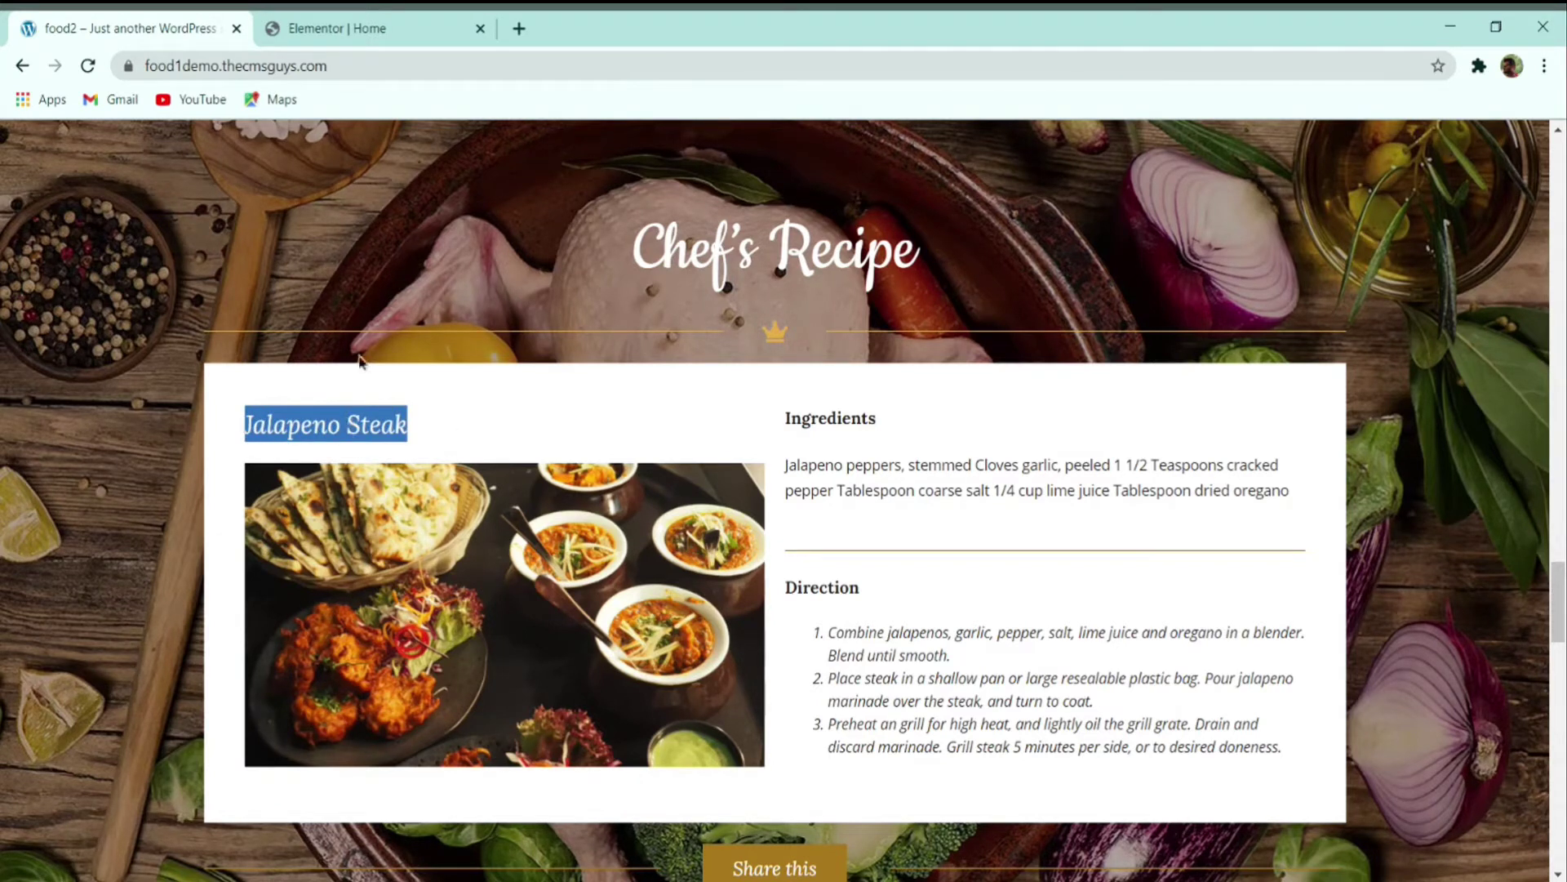
pyautogui.click(354, 24)
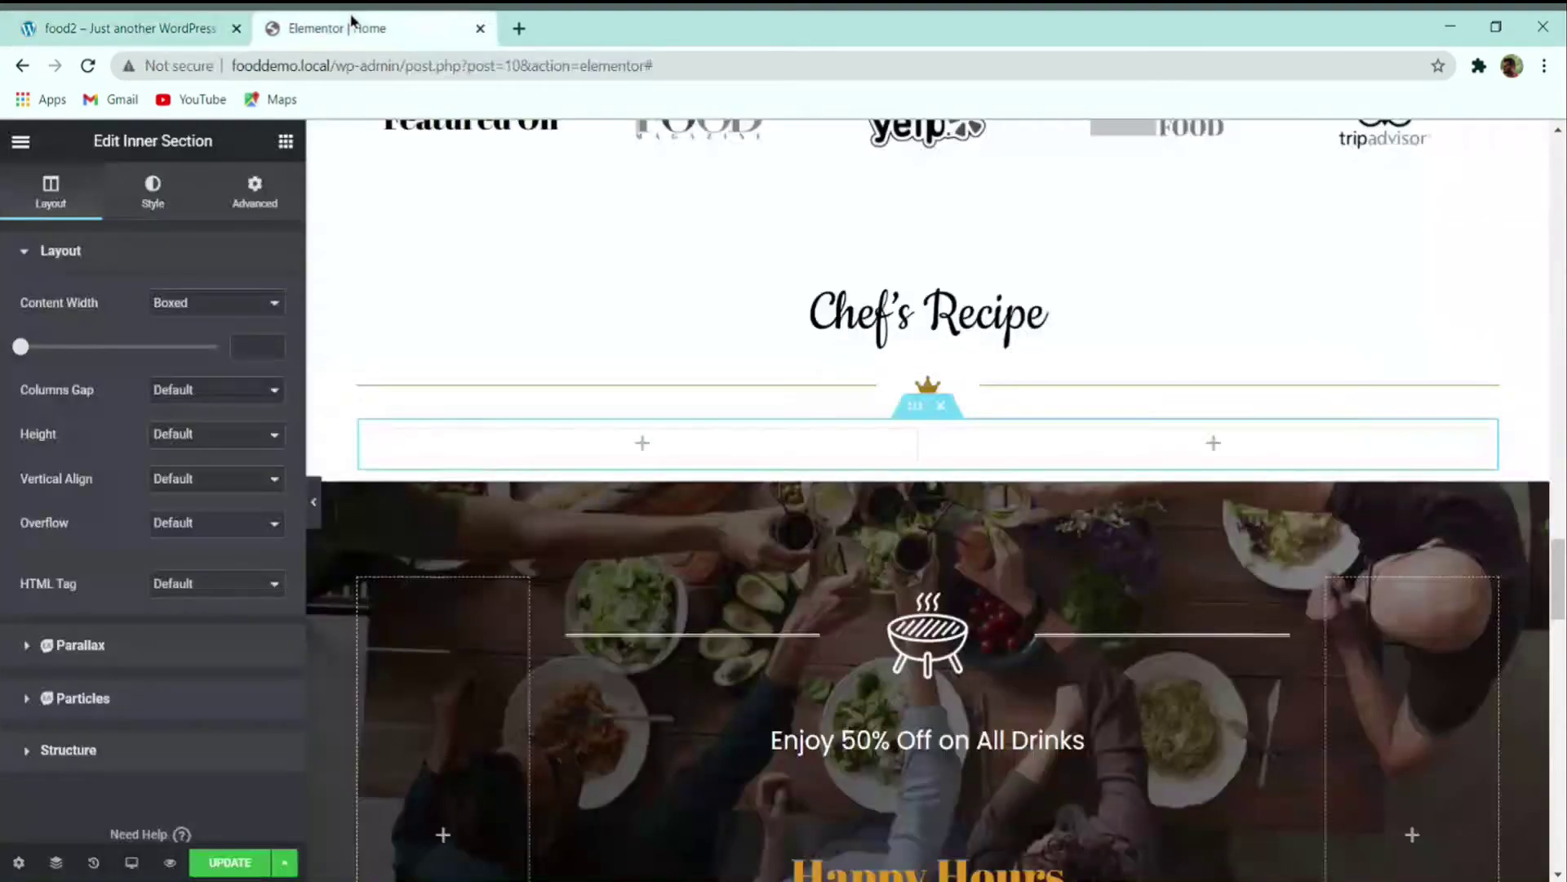
# Step: Add a heading in the left inner column reading 'Jalapeno Steak'
pyautogui.click(288, 146)
pyautogui.moveTo(269, 367); pyautogui.dragTo(470, 440)
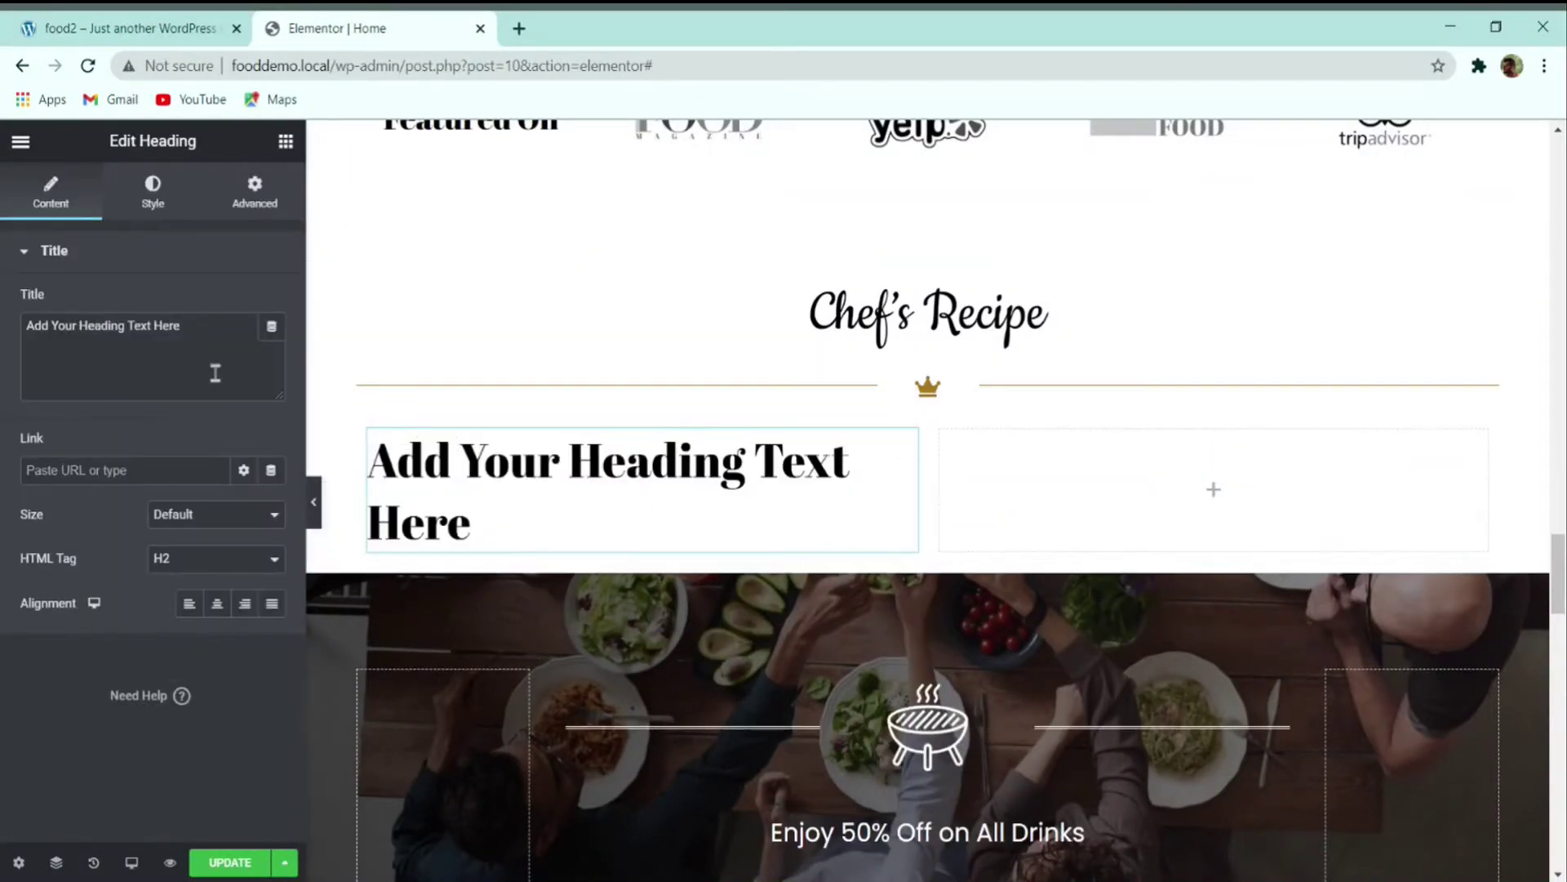
pyautogui.moveTo(188, 325); pyautogui.dragTo(4, 330)
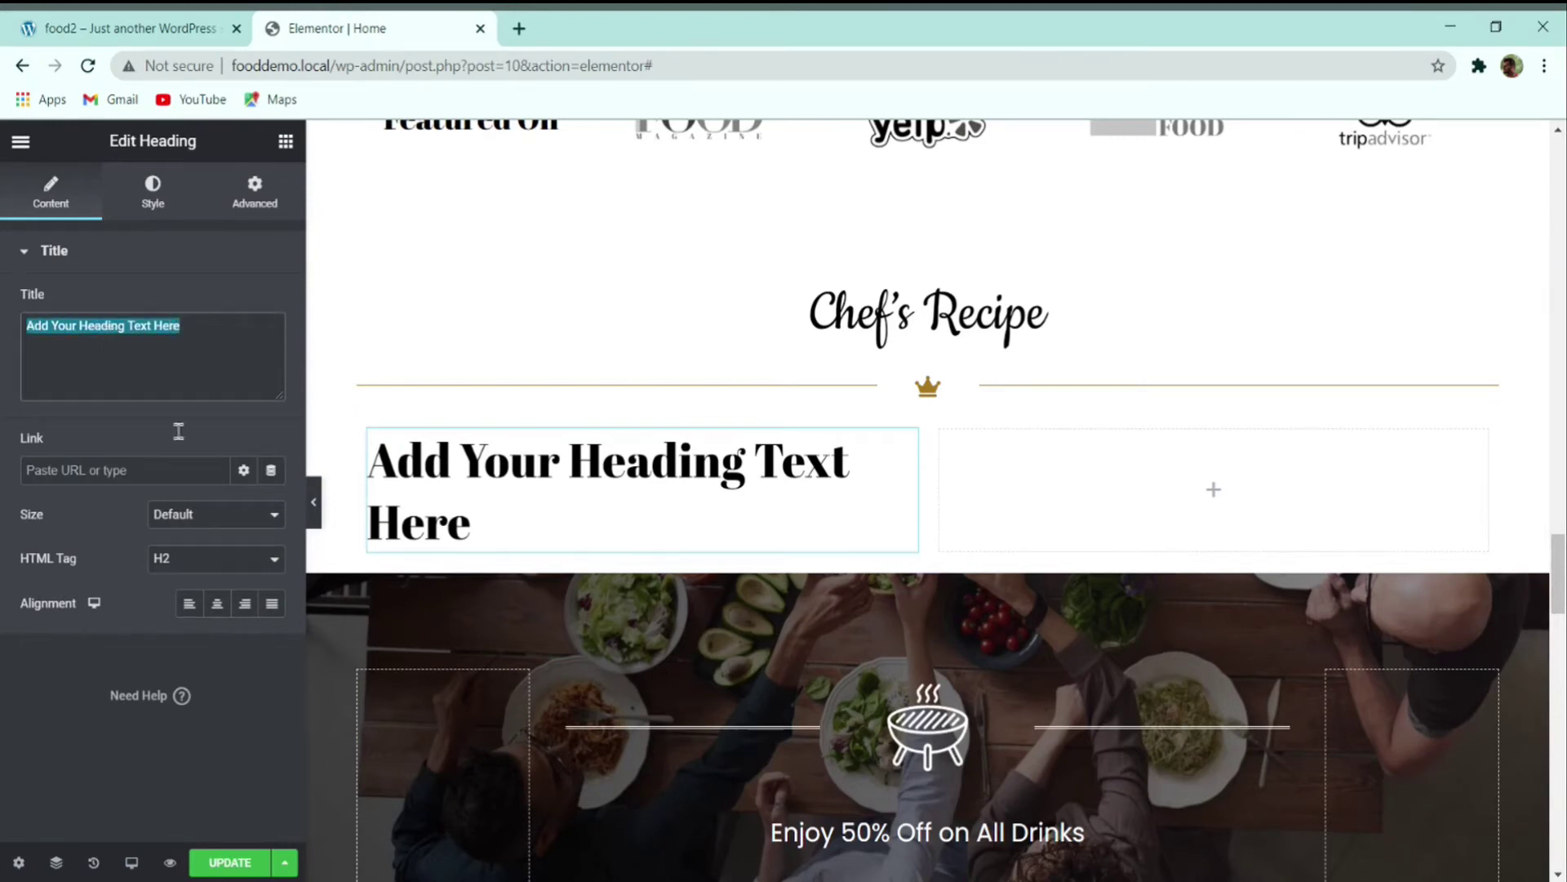
pyautogui.hotkey('ctrl', 'v')
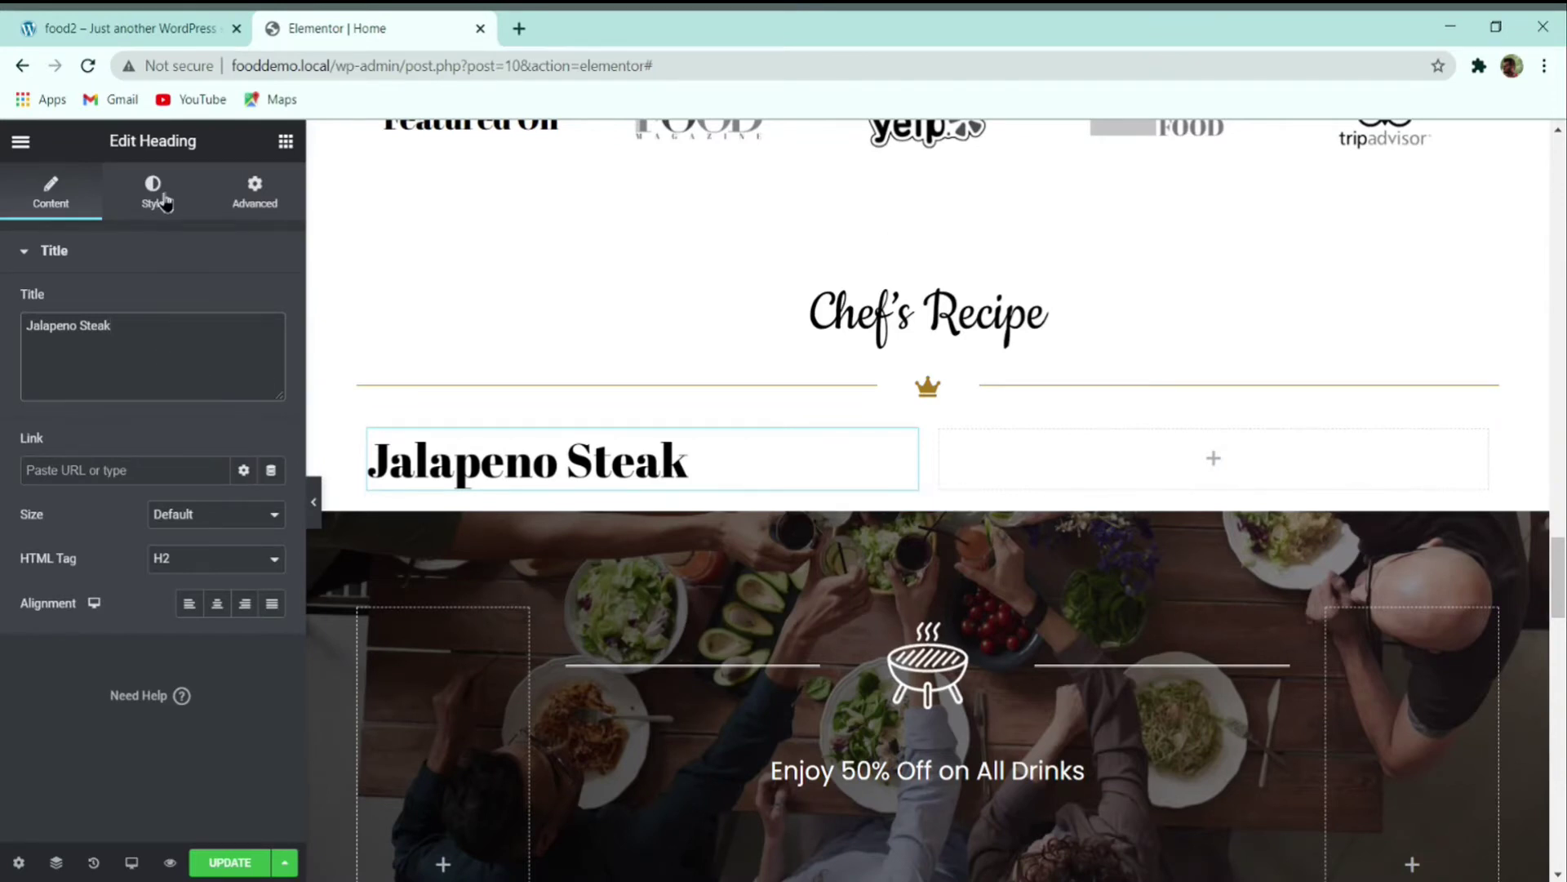
pyautogui.click(149, 22)
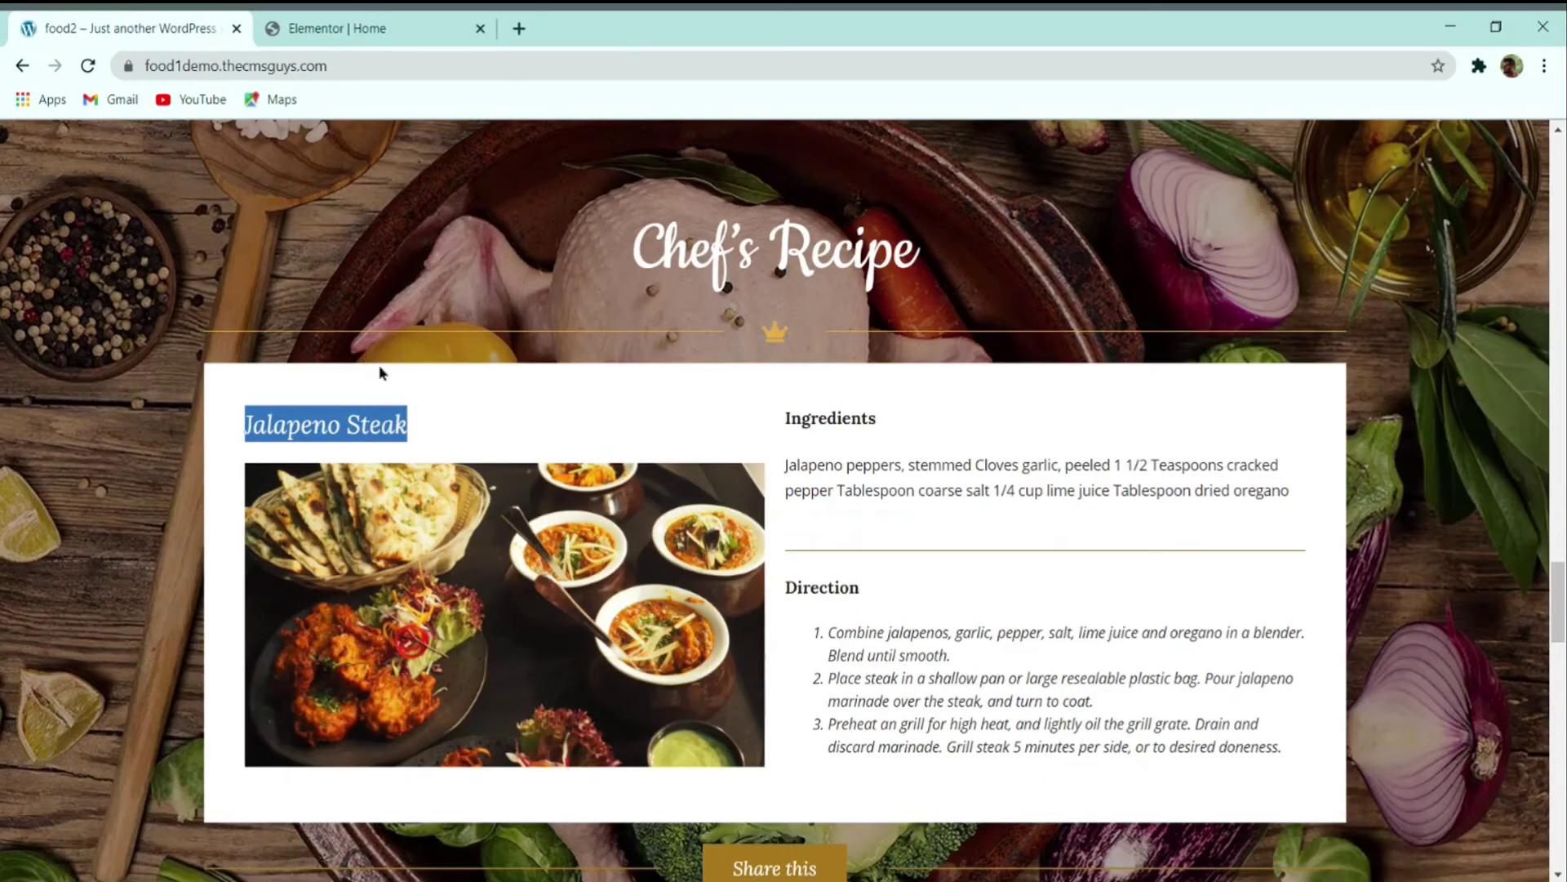
# Step: Color the Jalapeno Steak heading gold, #A7781D
pyautogui.click(422, 362)
pyautogui.click(318, 25)
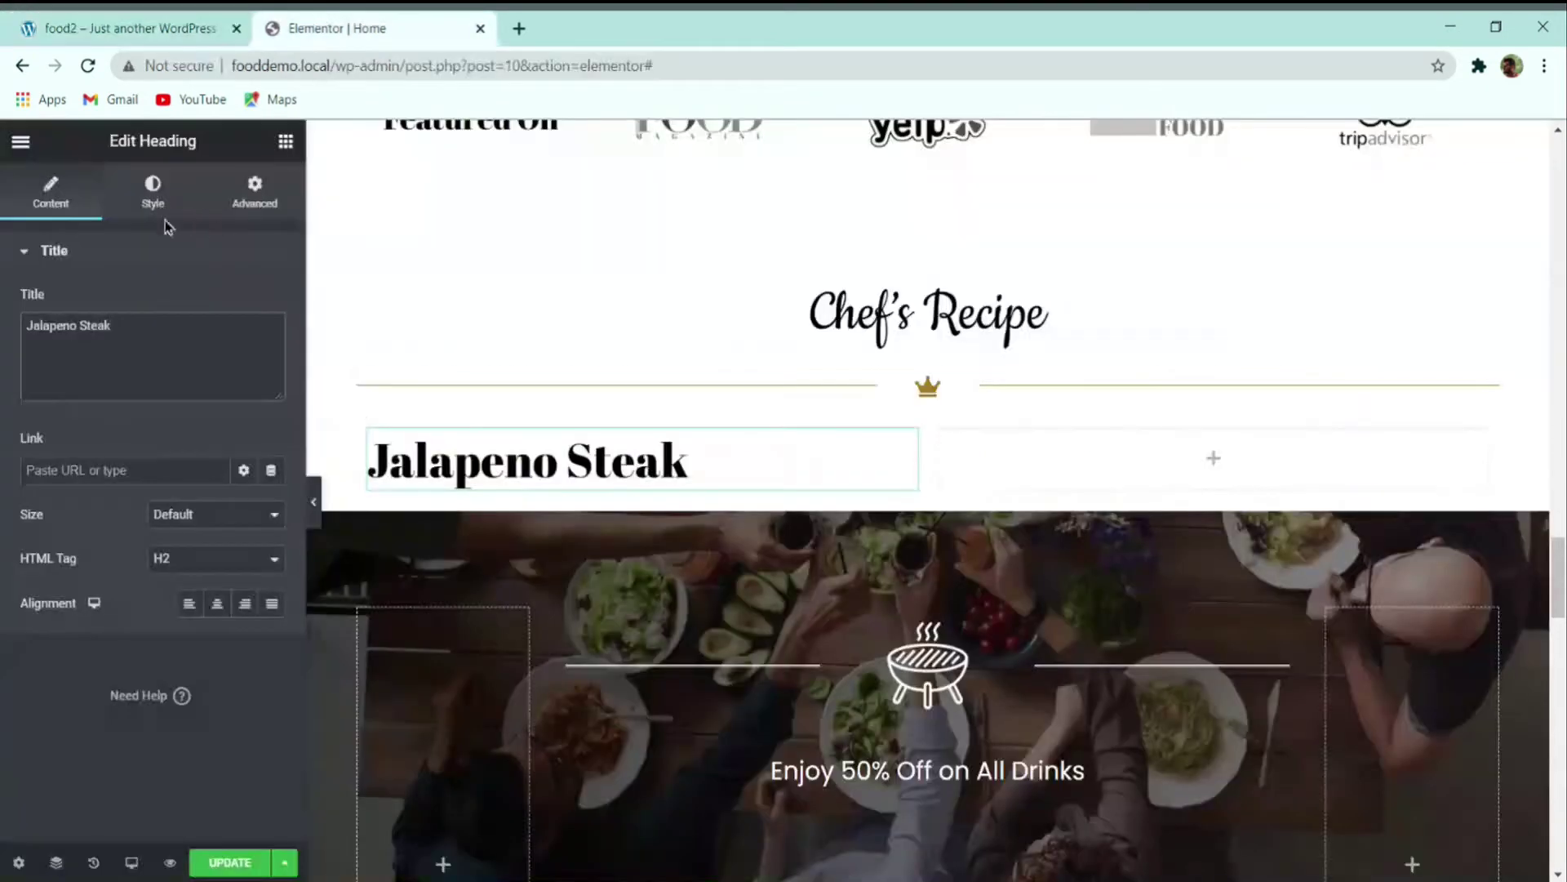
pyautogui.click(157, 190)
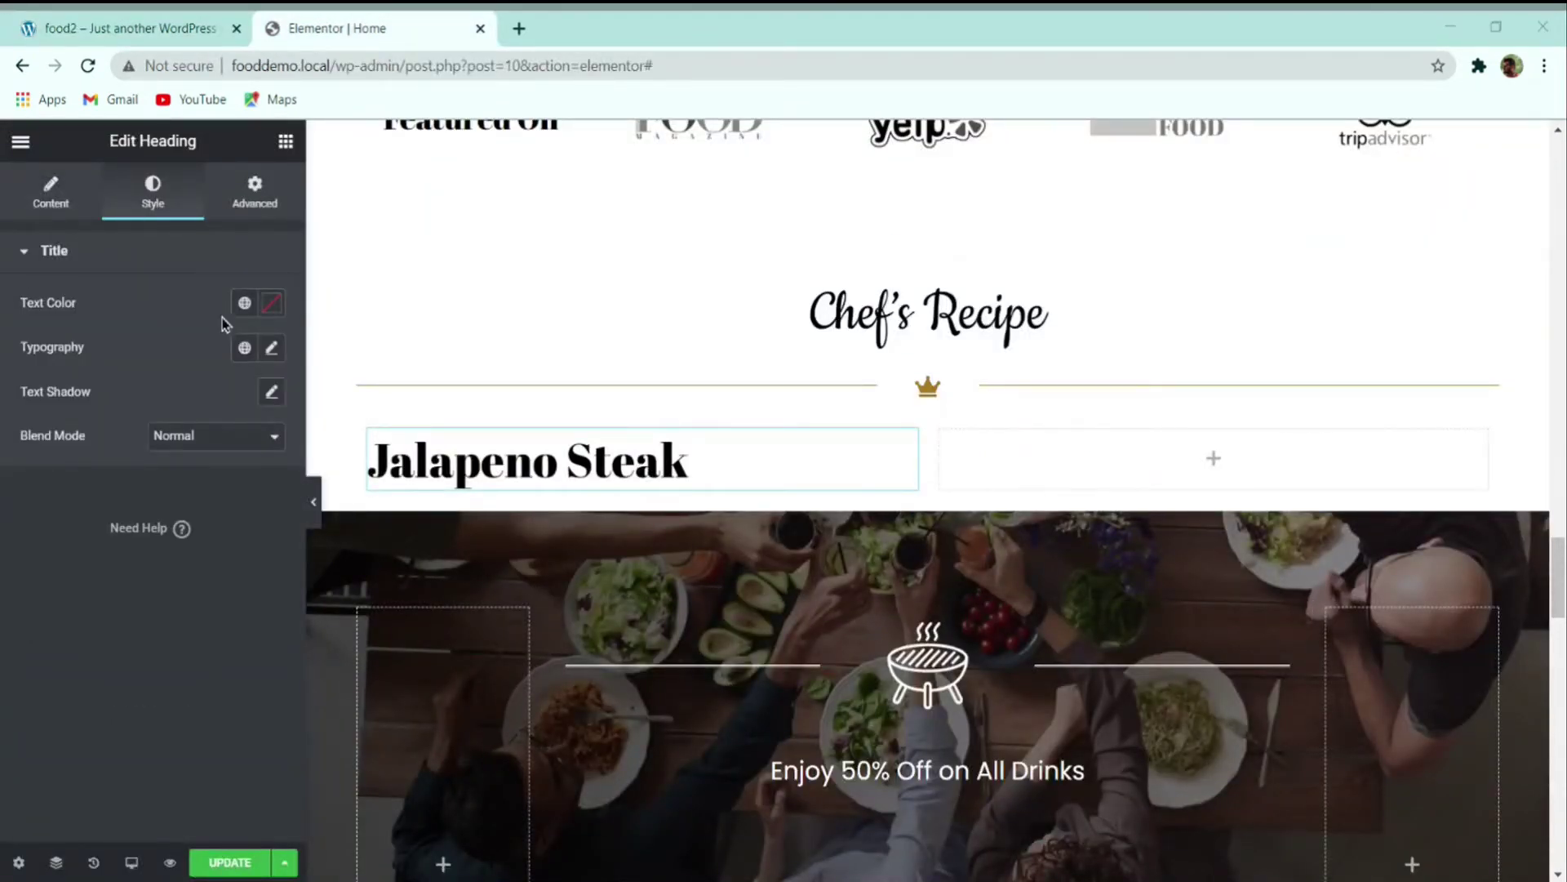
pyautogui.click(271, 307)
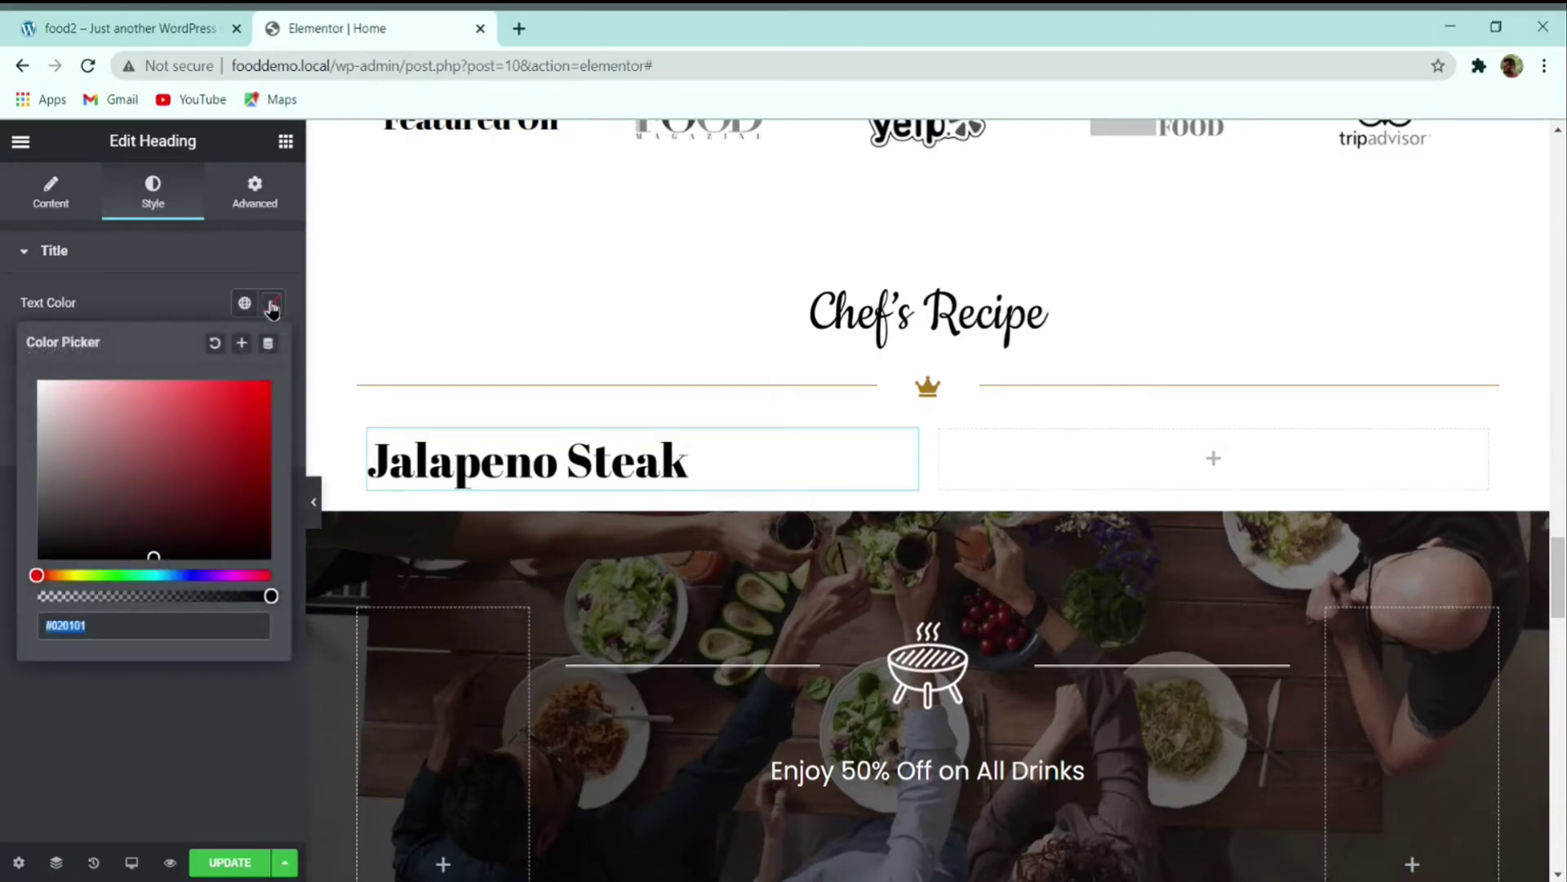
pyautogui.write('#A7781D')
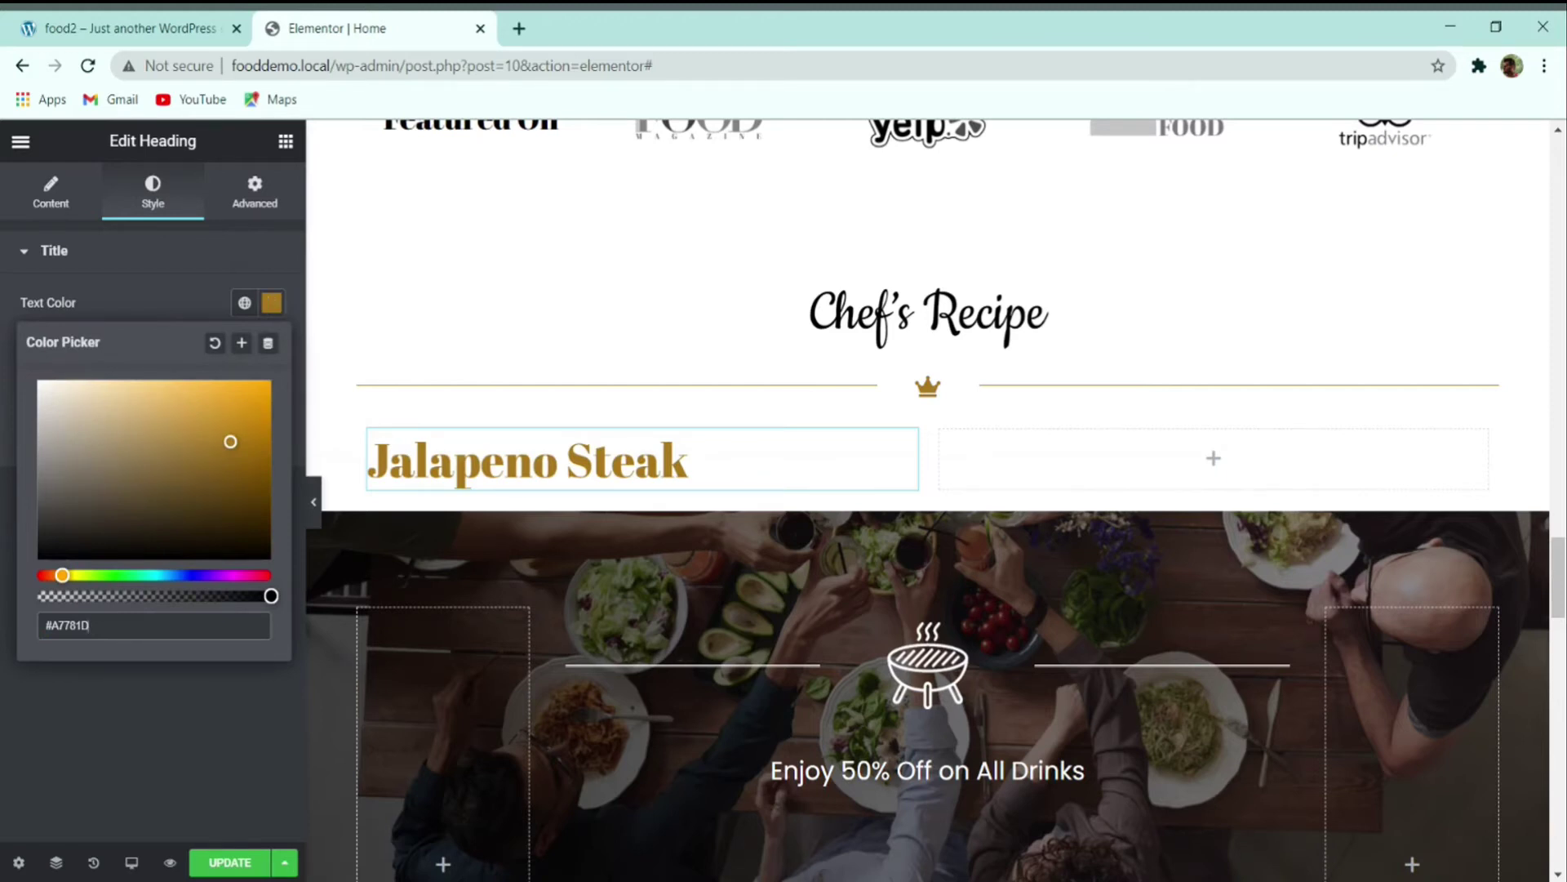
pyautogui.click(182, 724)
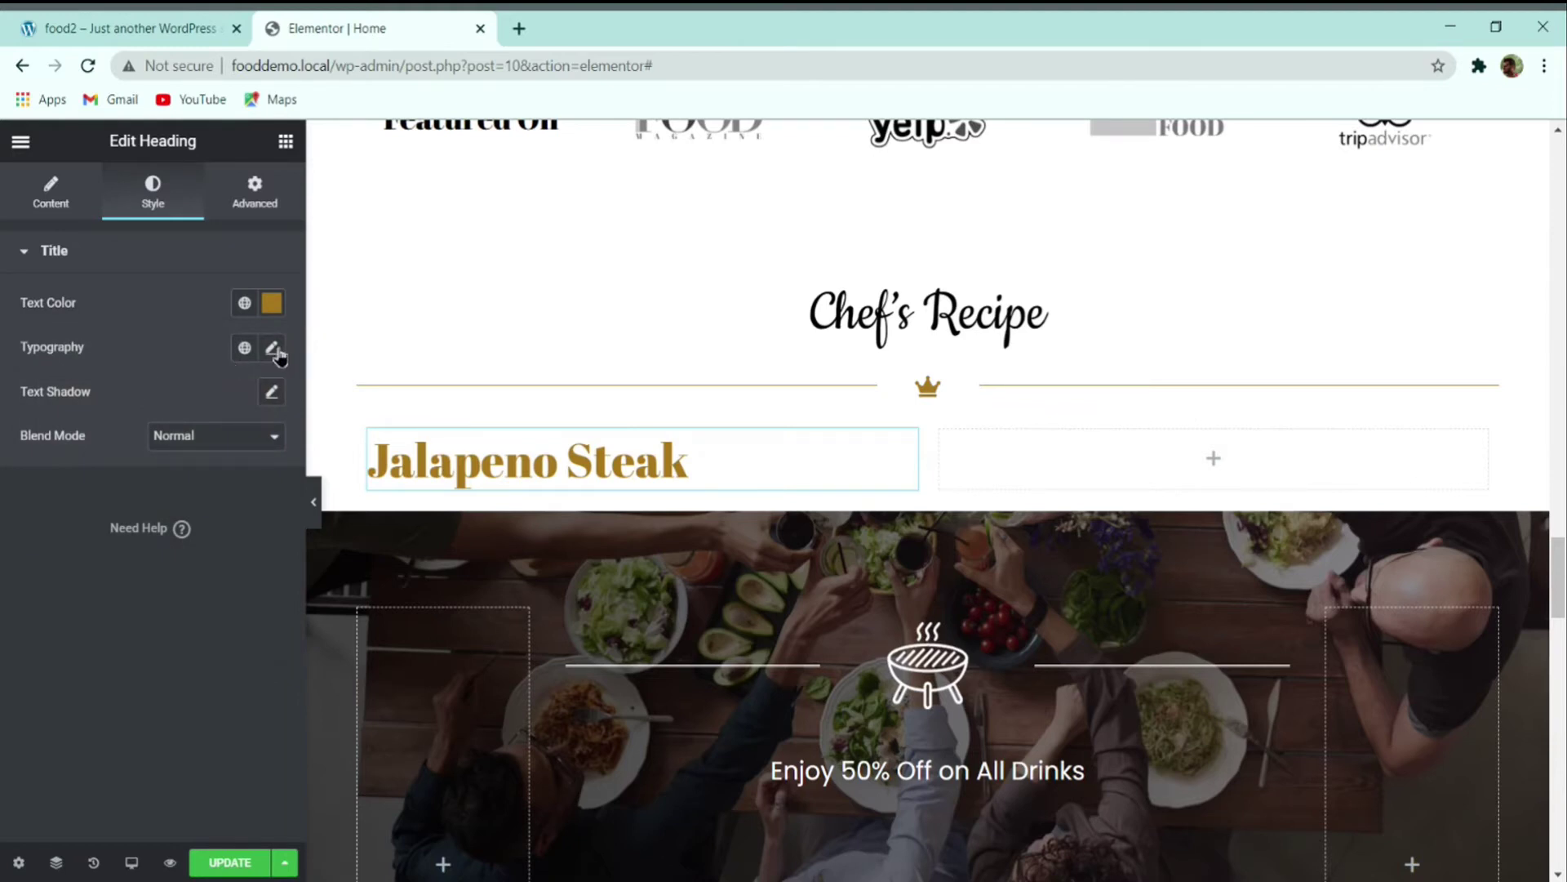
# Step: Set the heading typography to Lora, size 24, line height 35 px
pyautogui.click(273, 349)
pyautogui.click(243, 448)
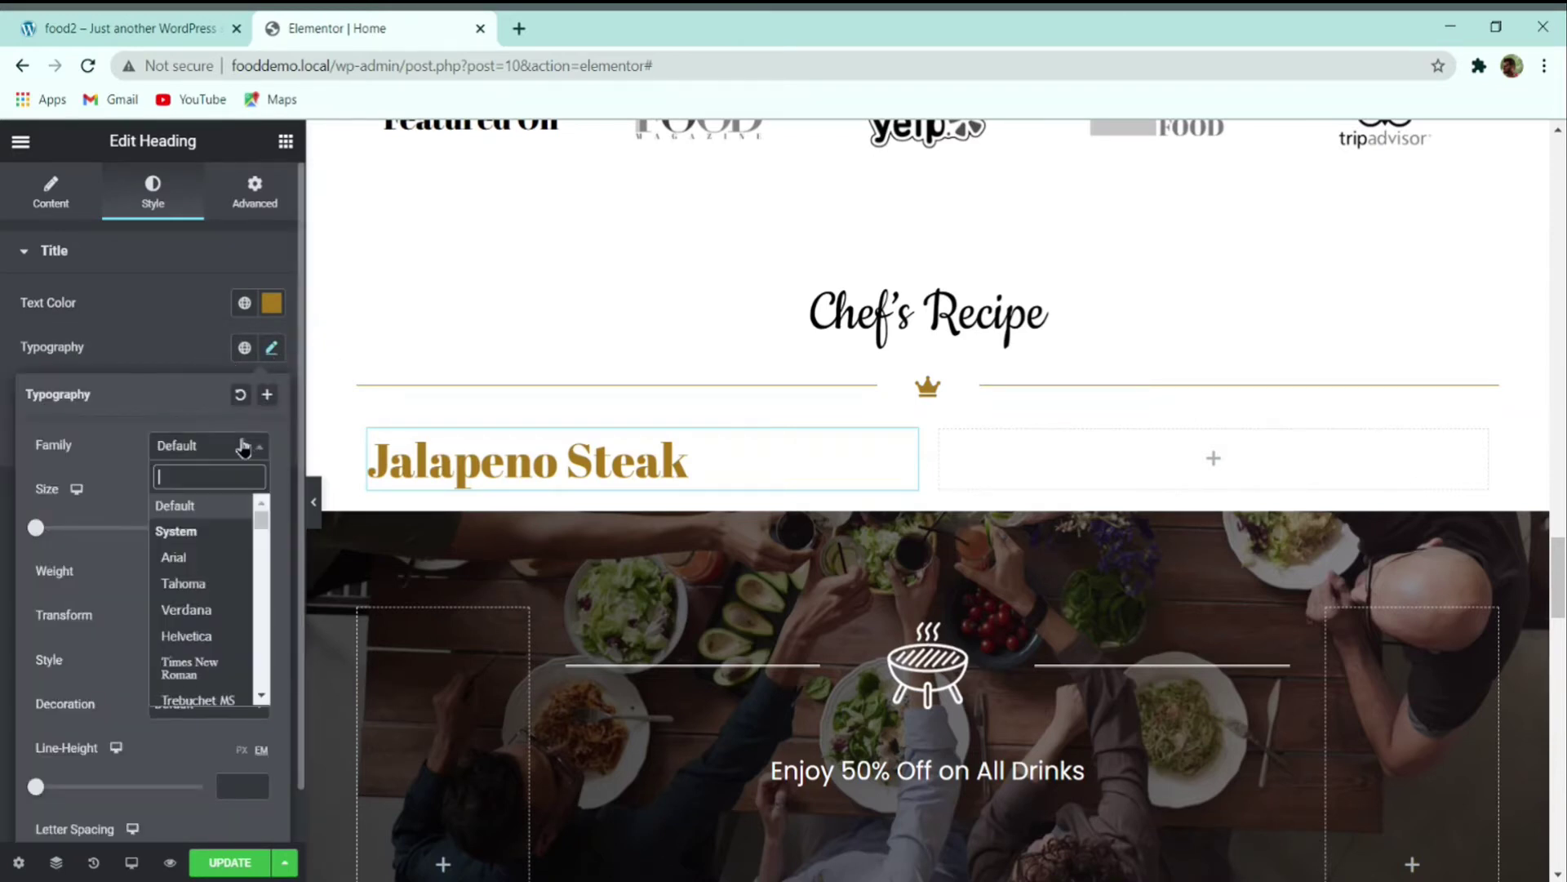
pyautogui.write('lora')
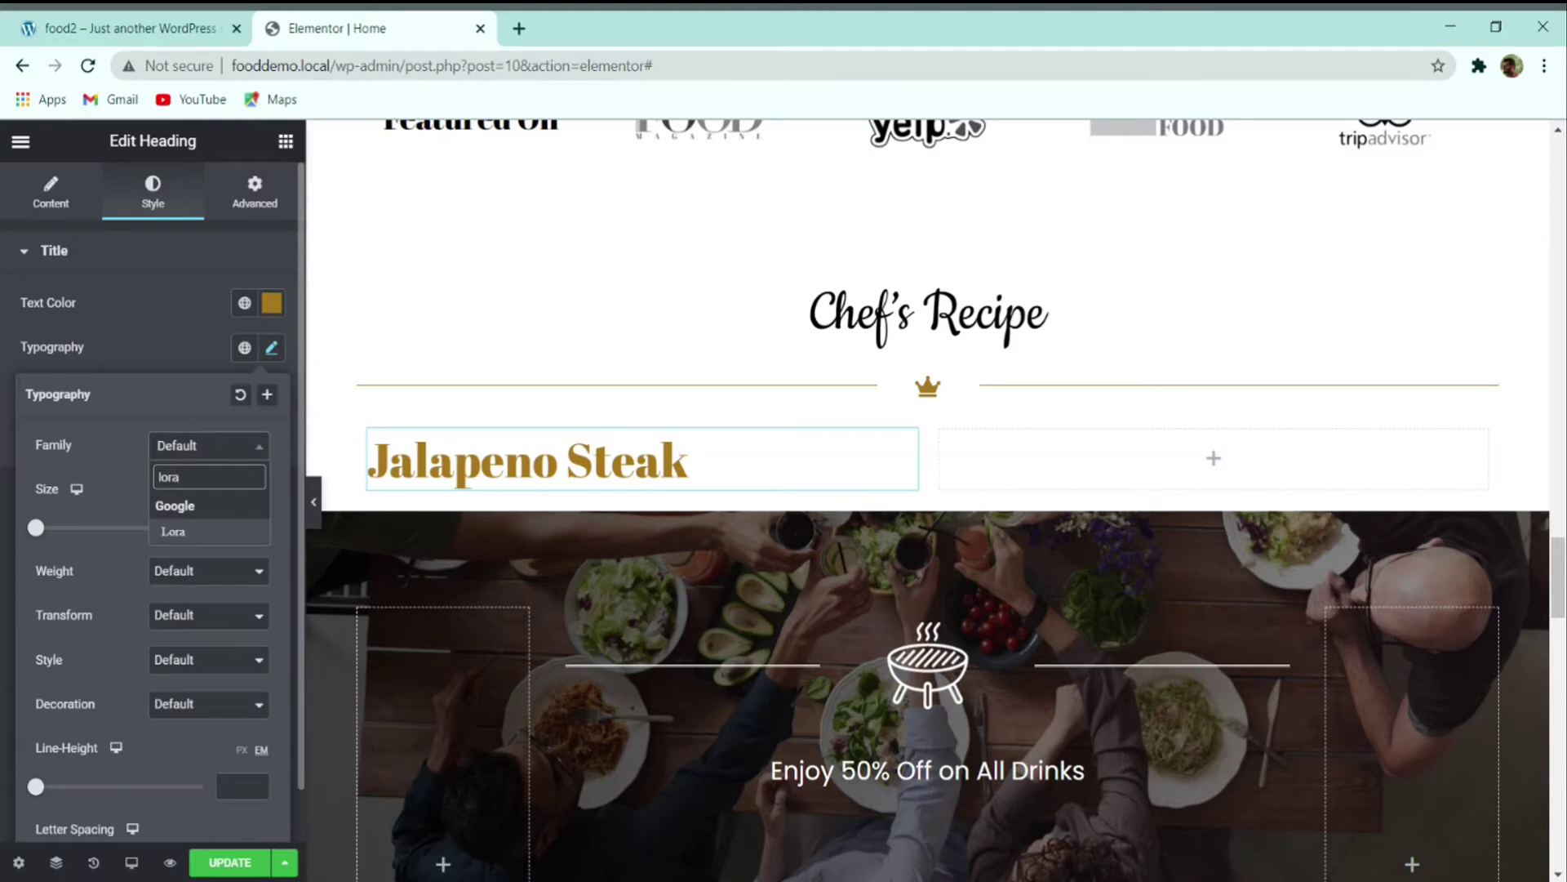
pyautogui.click(210, 533)
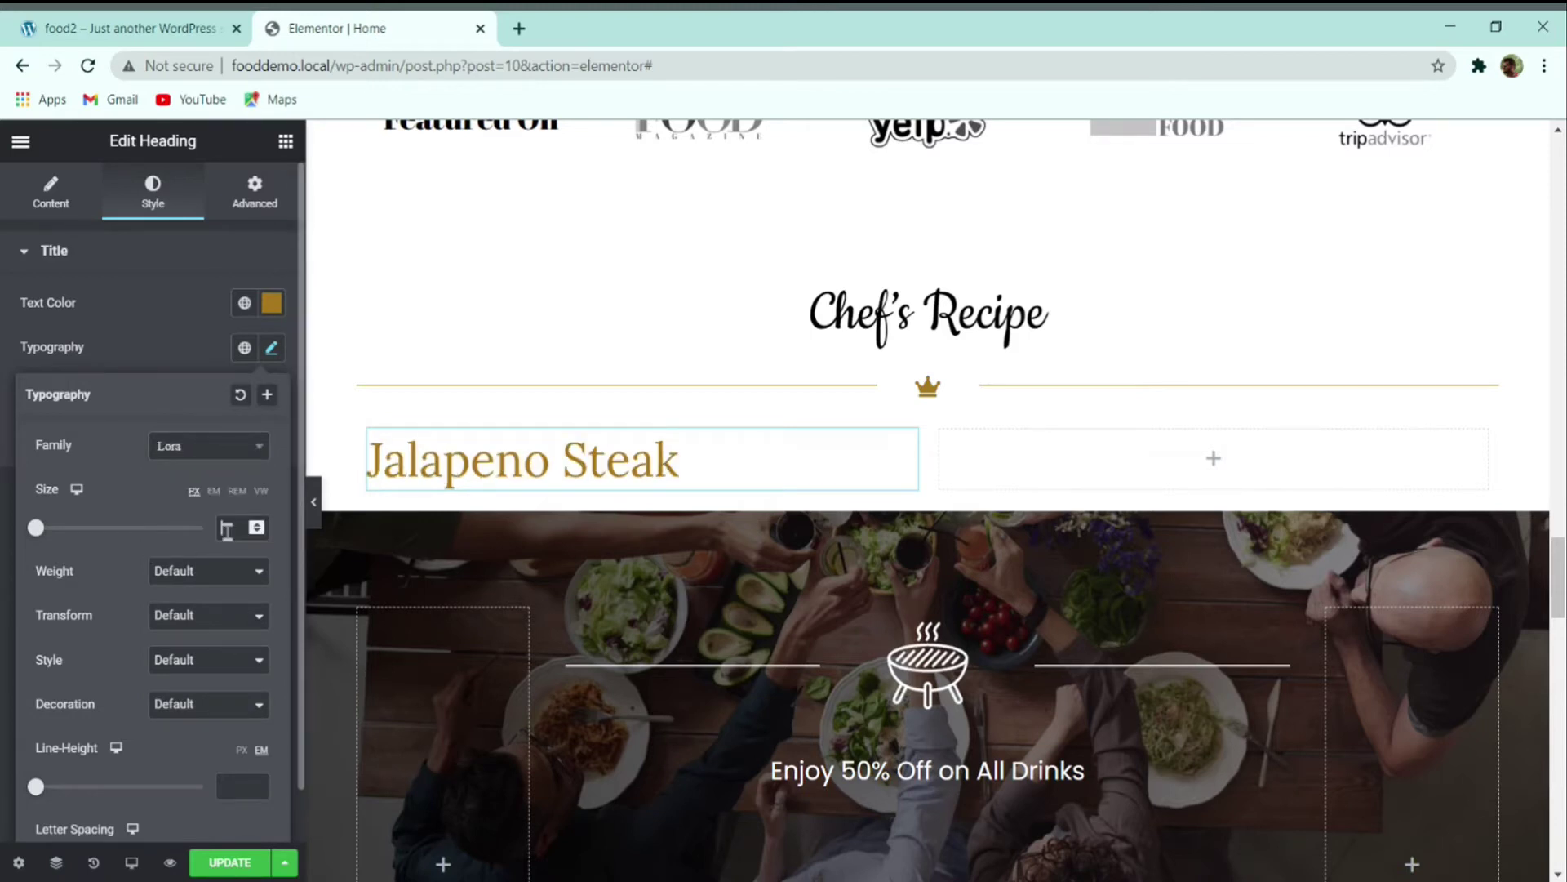
pyautogui.write('24')
pyautogui.click(242, 749)
pyautogui.write('35')
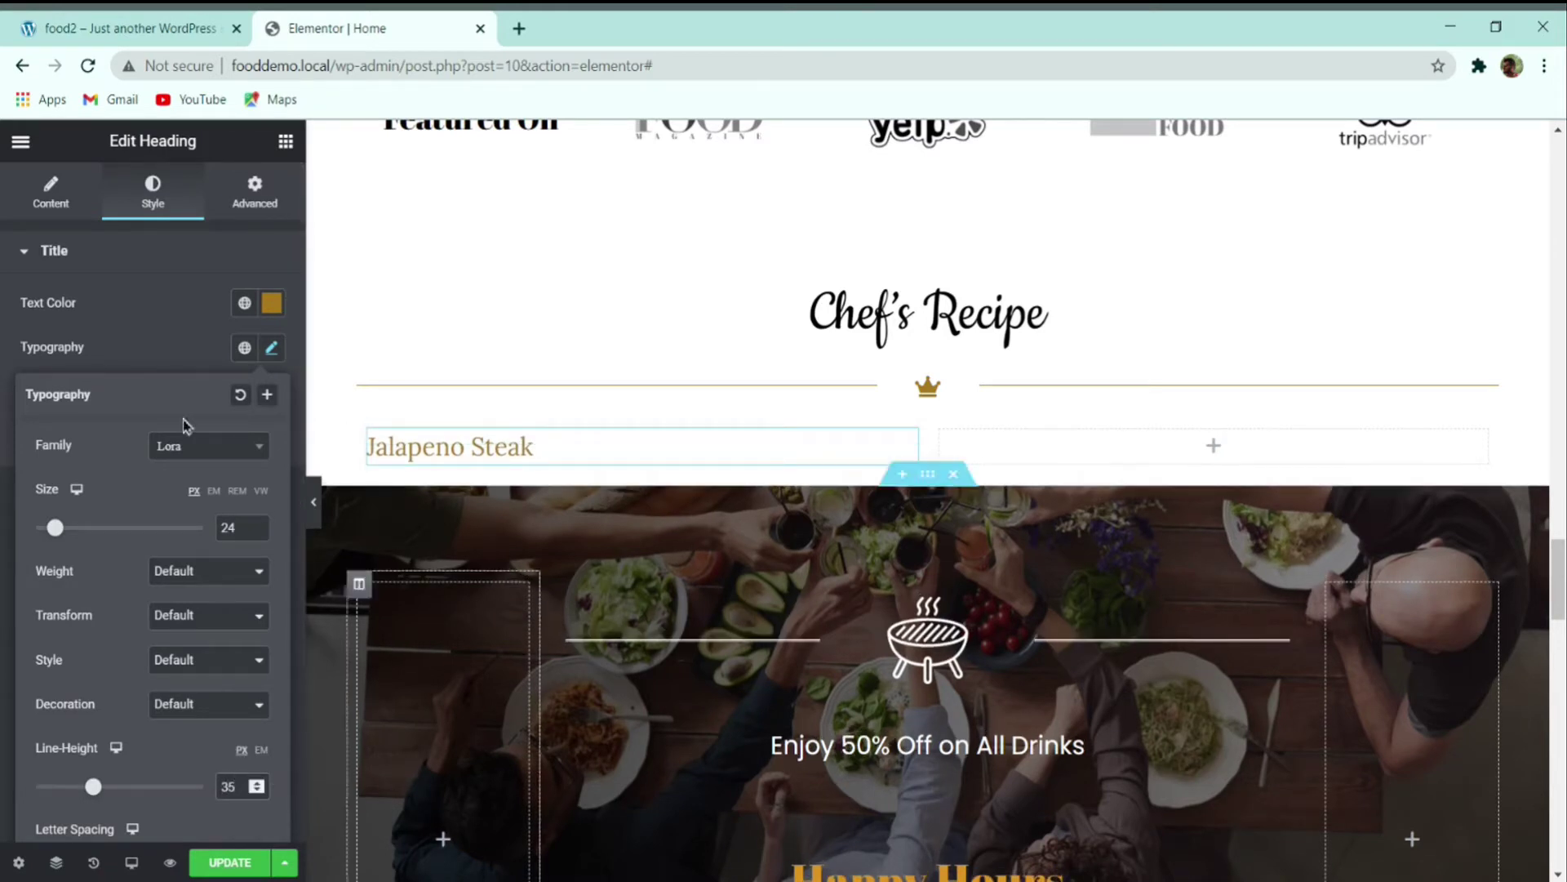
# Step: Make the heading italic, comparing it against the live recipe card
pyautogui.click(84, 20)
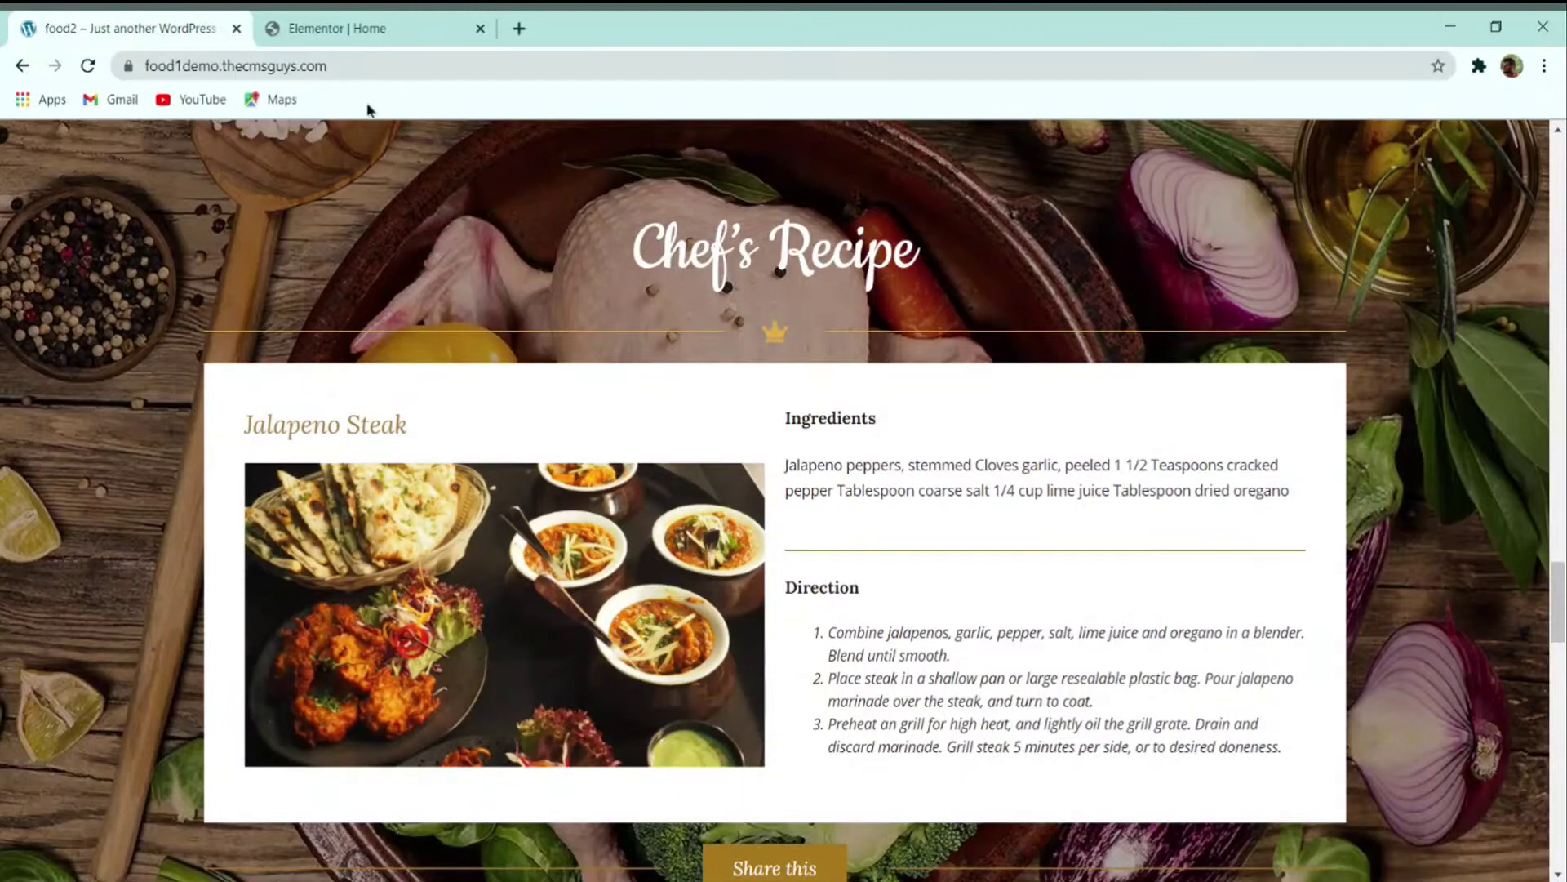
pyautogui.click(326, 27)
pyautogui.click(143, 22)
pyautogui.click(262, 24)
pyautogui.click(117, 21)
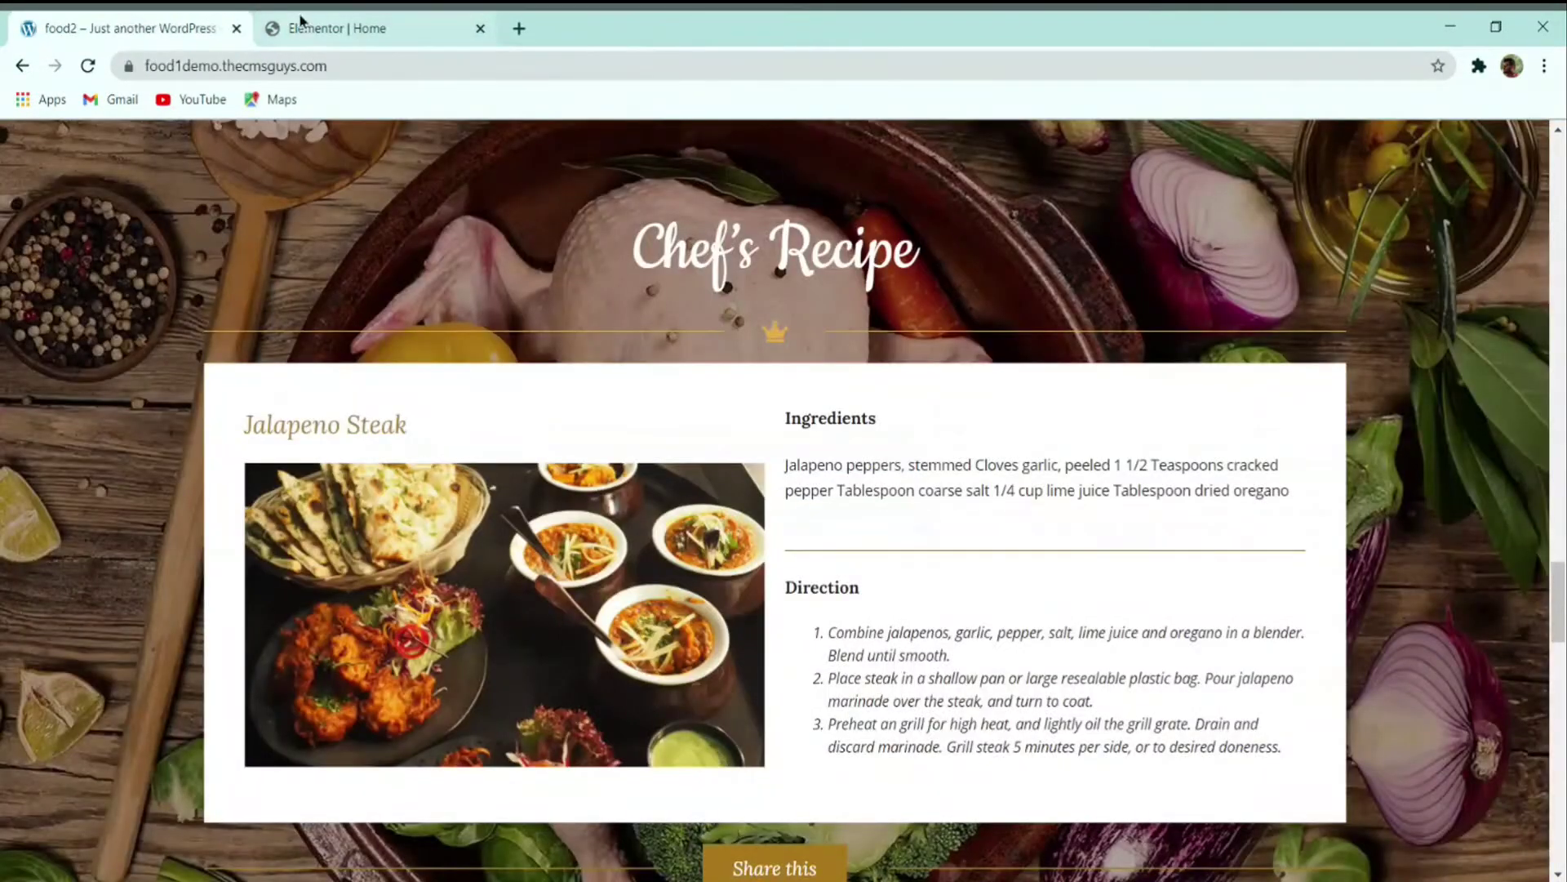
pyautogui.click(304, 25)
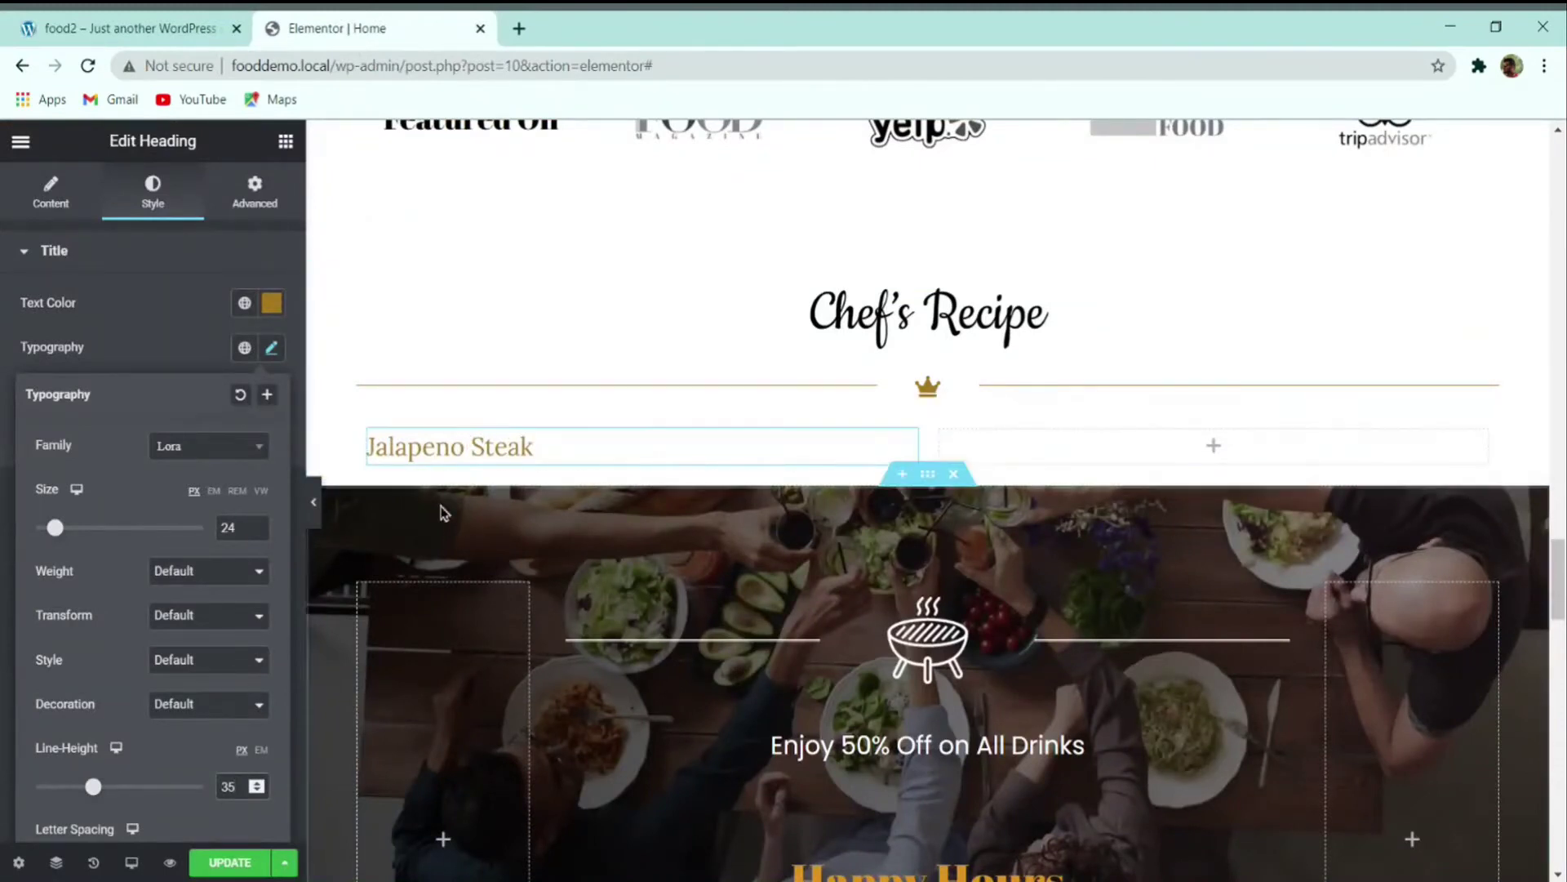
pyautogui.click(189, 684)
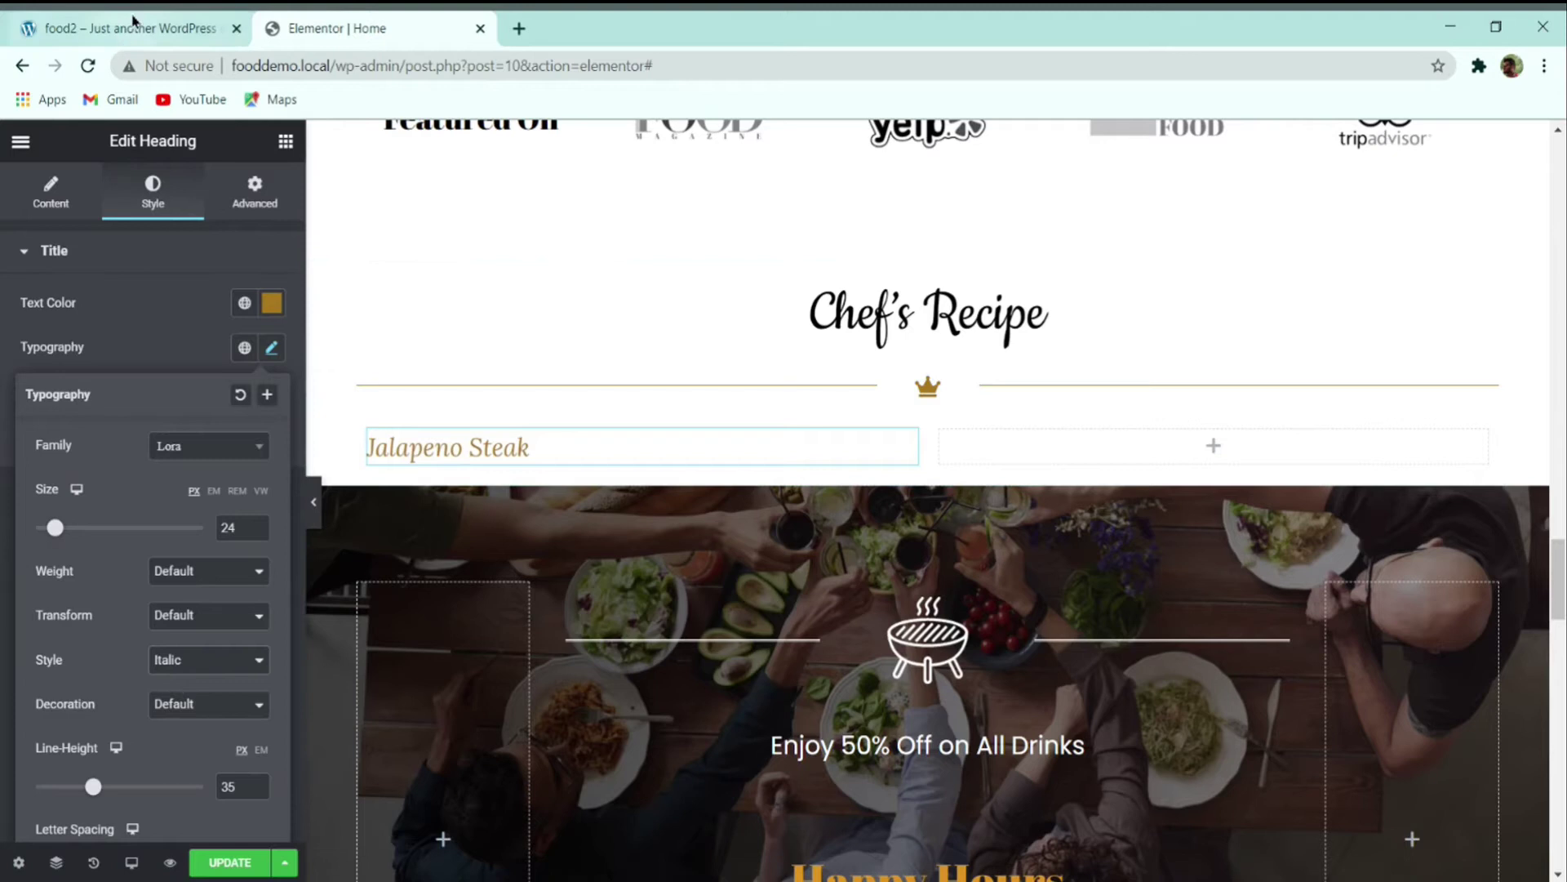
pyautogui.click(141, 25)
pyautogui.click(359, 28)
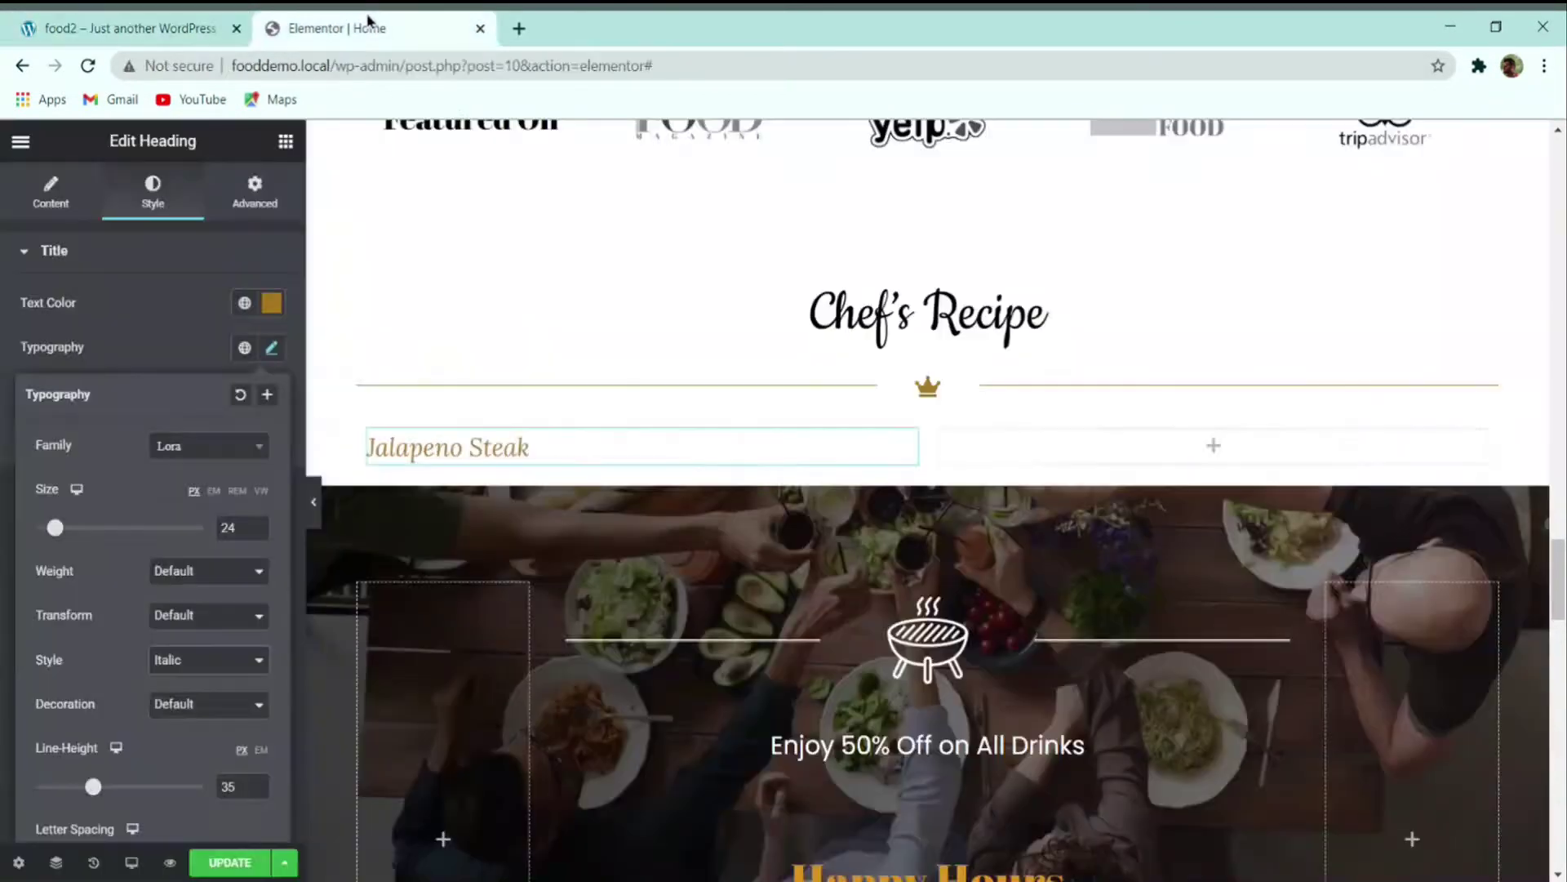
pyautogui.click(163, 27)
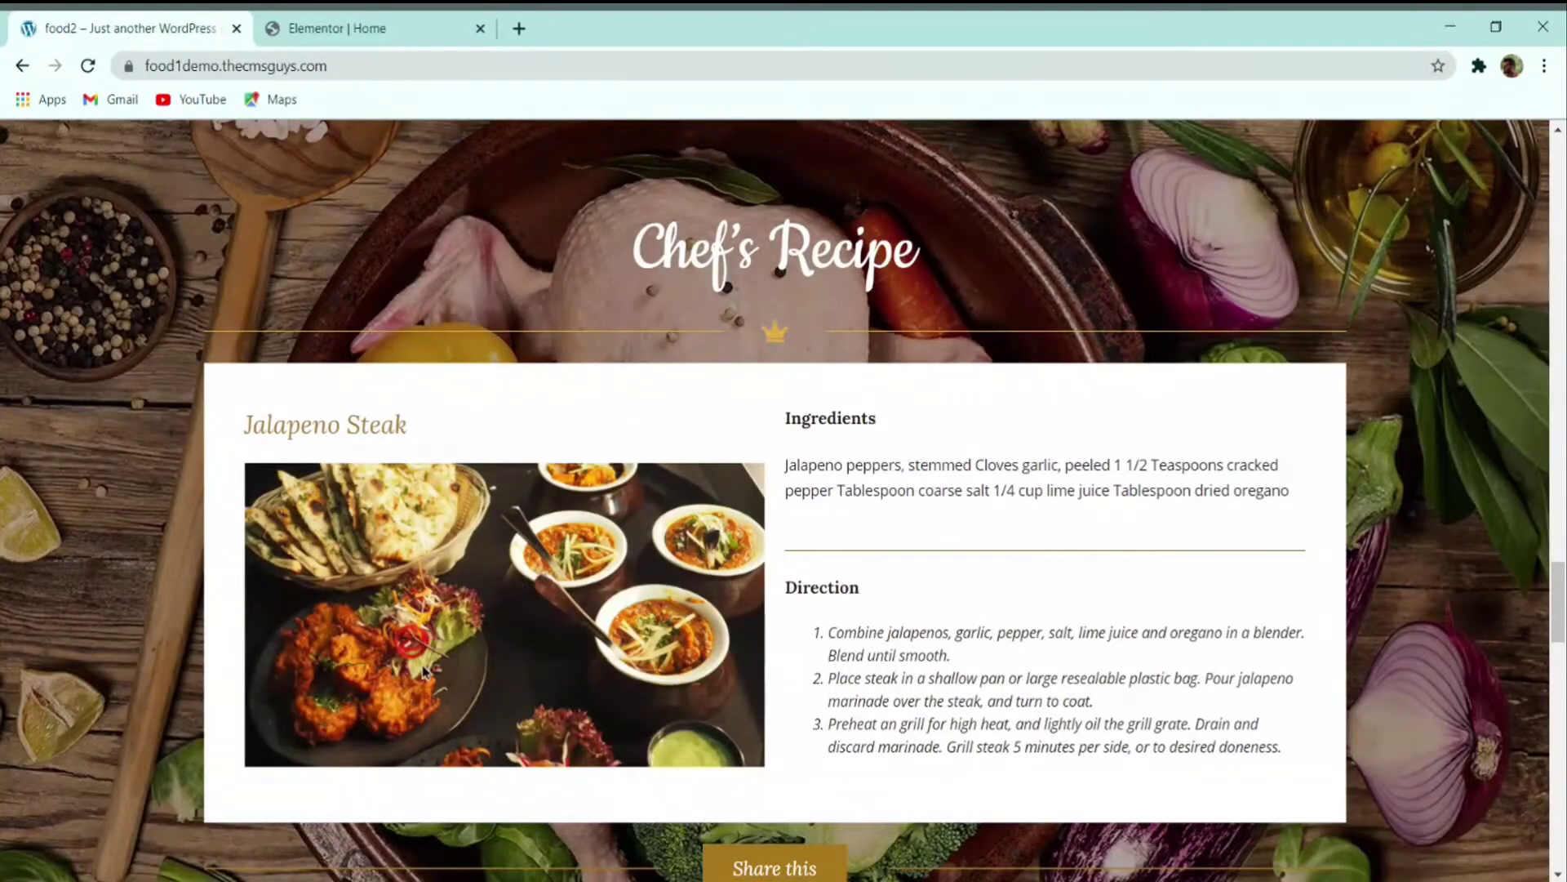
pyautogui.click(333, 25)
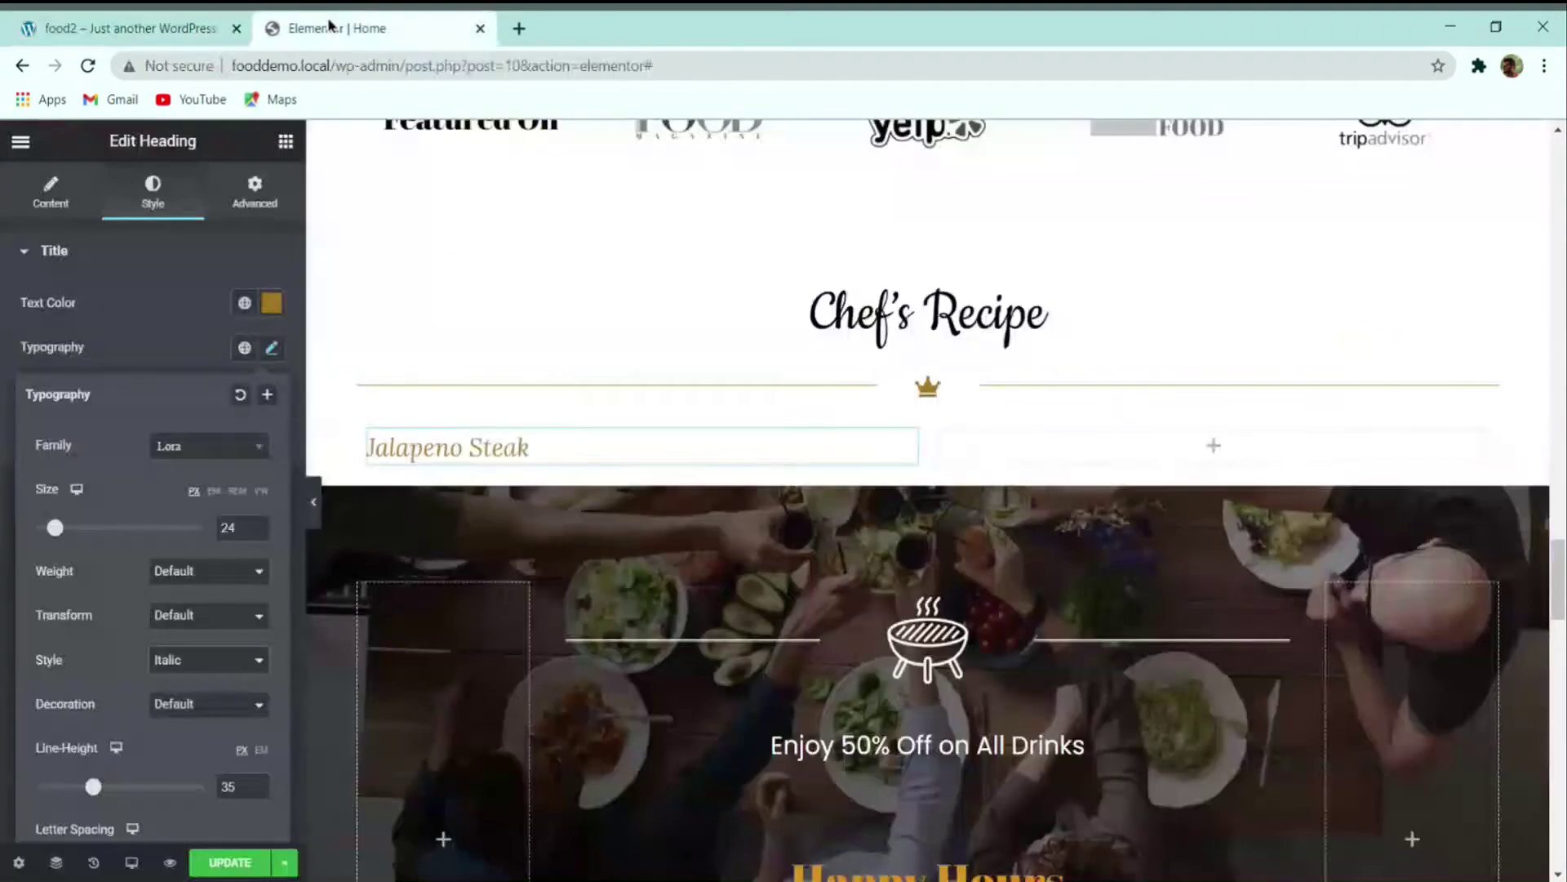
# Step: Place an Image widget under the Jalapeno Steak heading
pyautogui.click(285, 144)
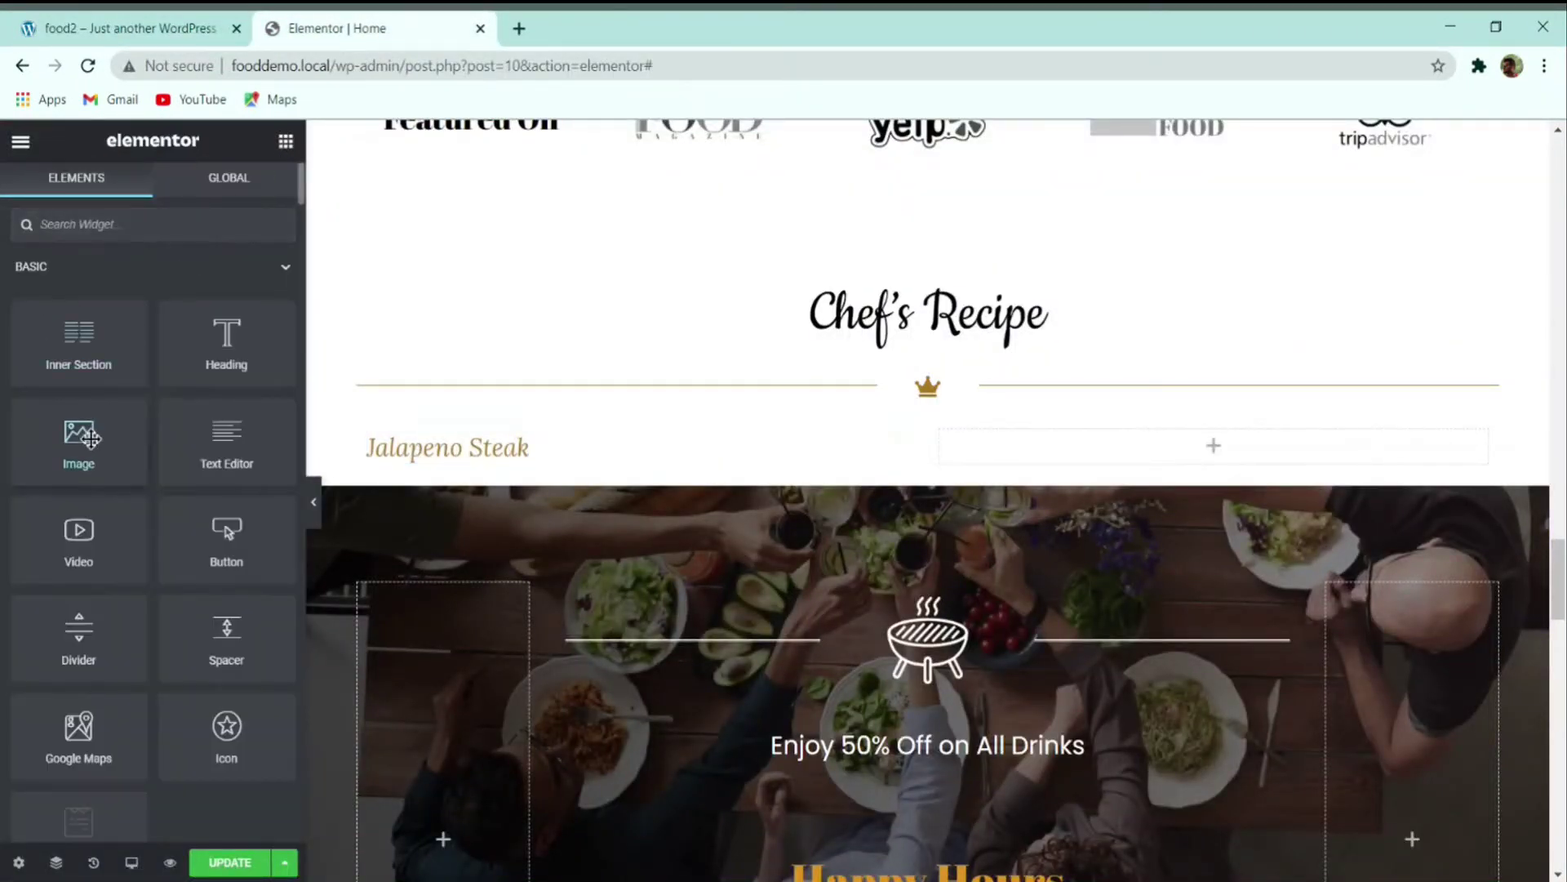
pyautogui.moveTo(101, 442); pyautogui.dragTo(642, 449)
pyautogui.moveTo(101, 443); pyautogui.dragTo(488, 451)
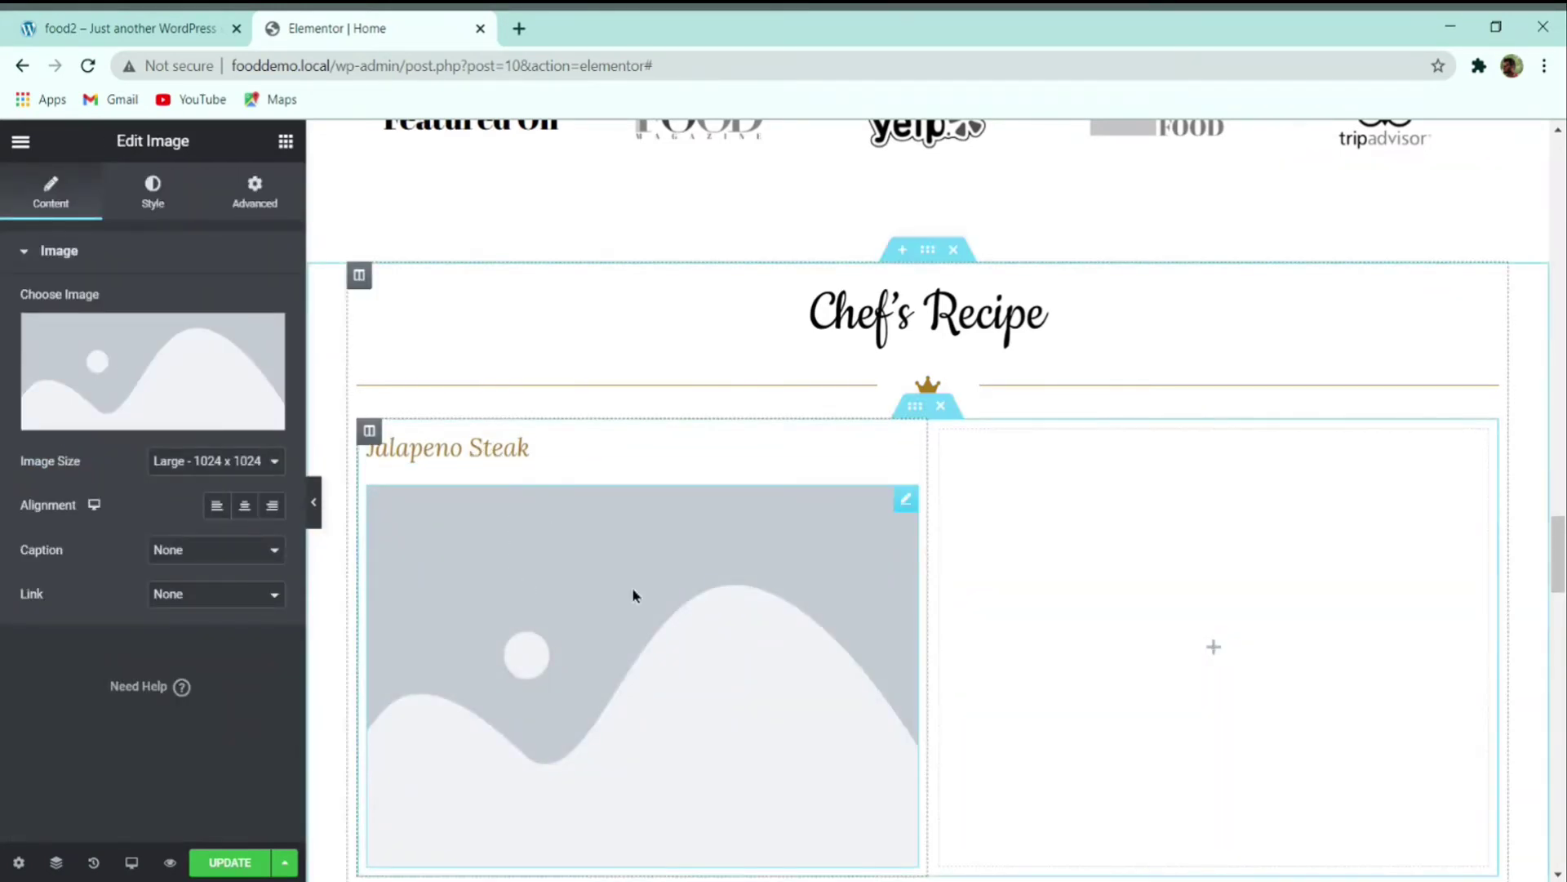
pyautogui.scroll(-4, 633, 595)
pyautogui.scroll(4, 531, 413)
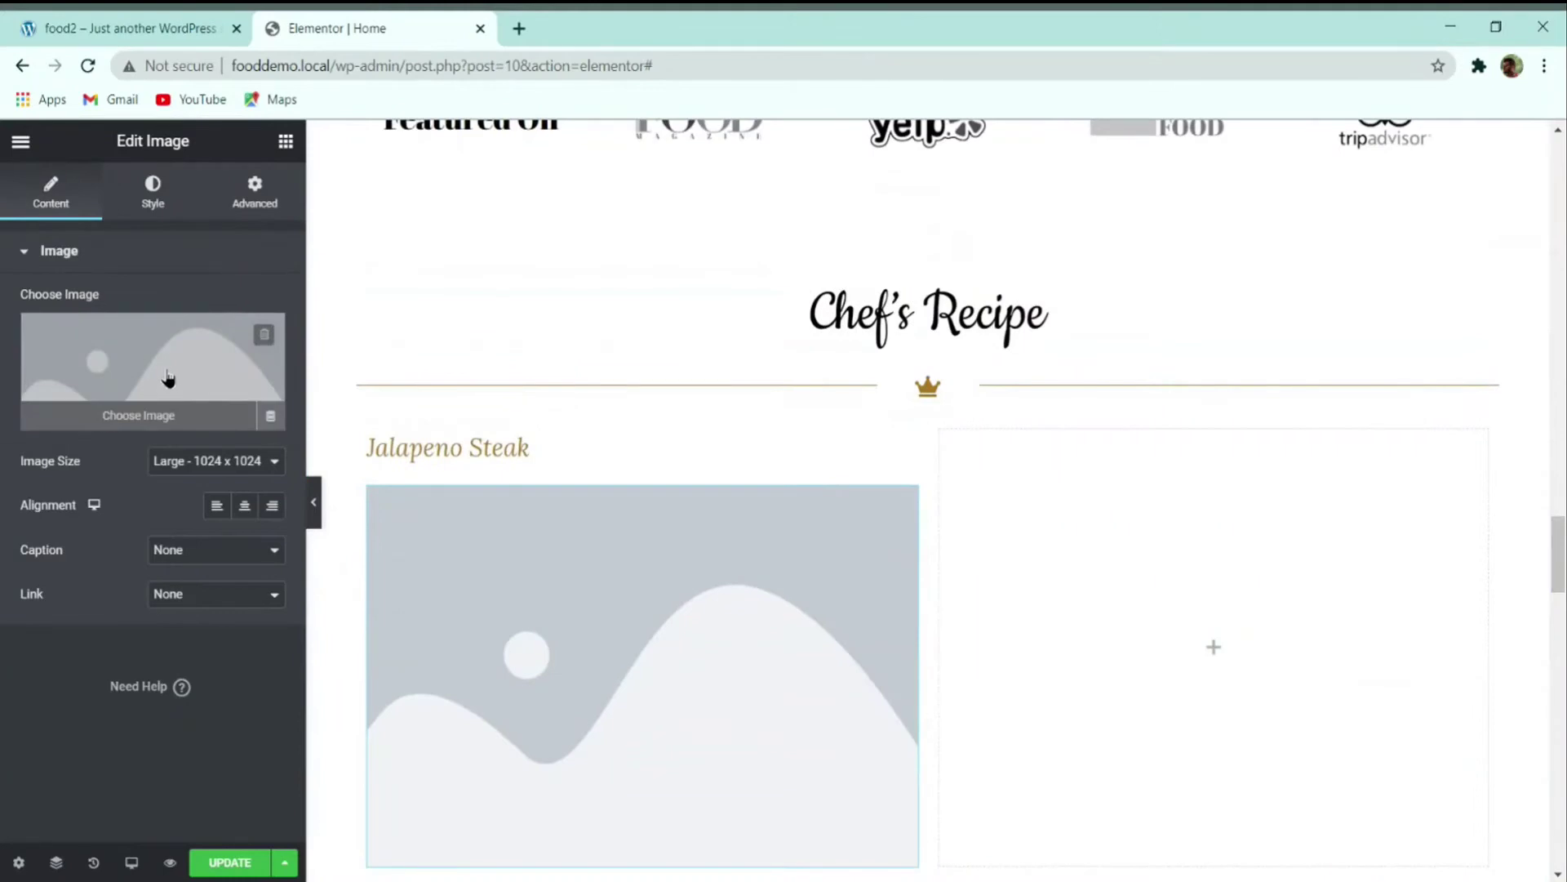
# Step: Insert the restaurant table photo from the media library into the image widget
pyautogui.click(170, 367)
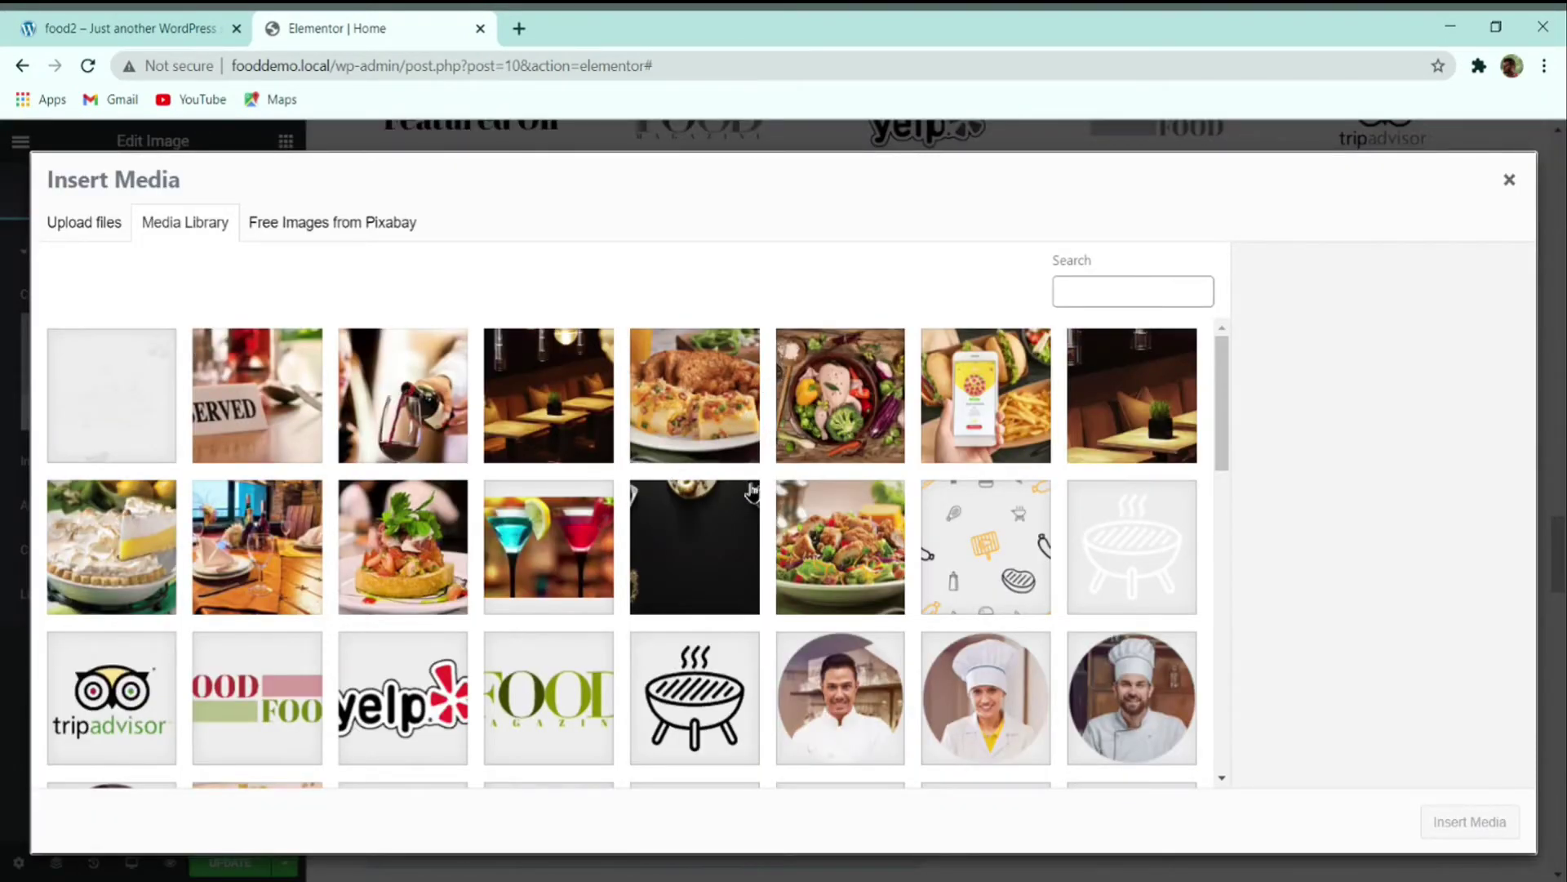
pyautogui.scroll(-8, 752, 490)
pyautogui.scroll(-4, 759, 570)
pyautogui.scroll(4, 167, 742)
pyautogui.scroll(6, 343, 640)
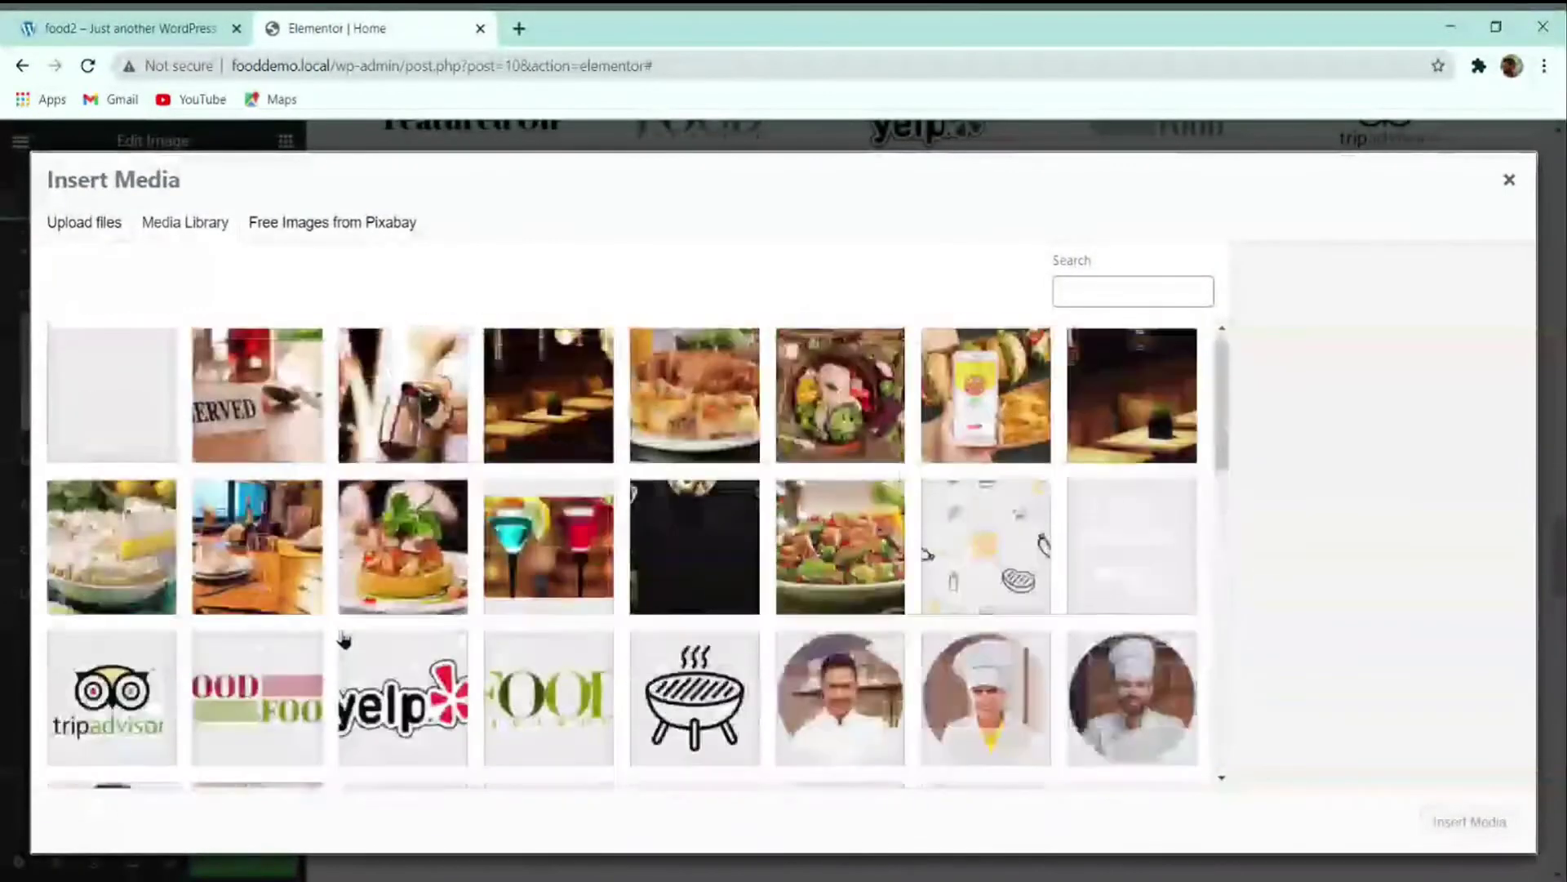
pyautogui.click(265, 545)
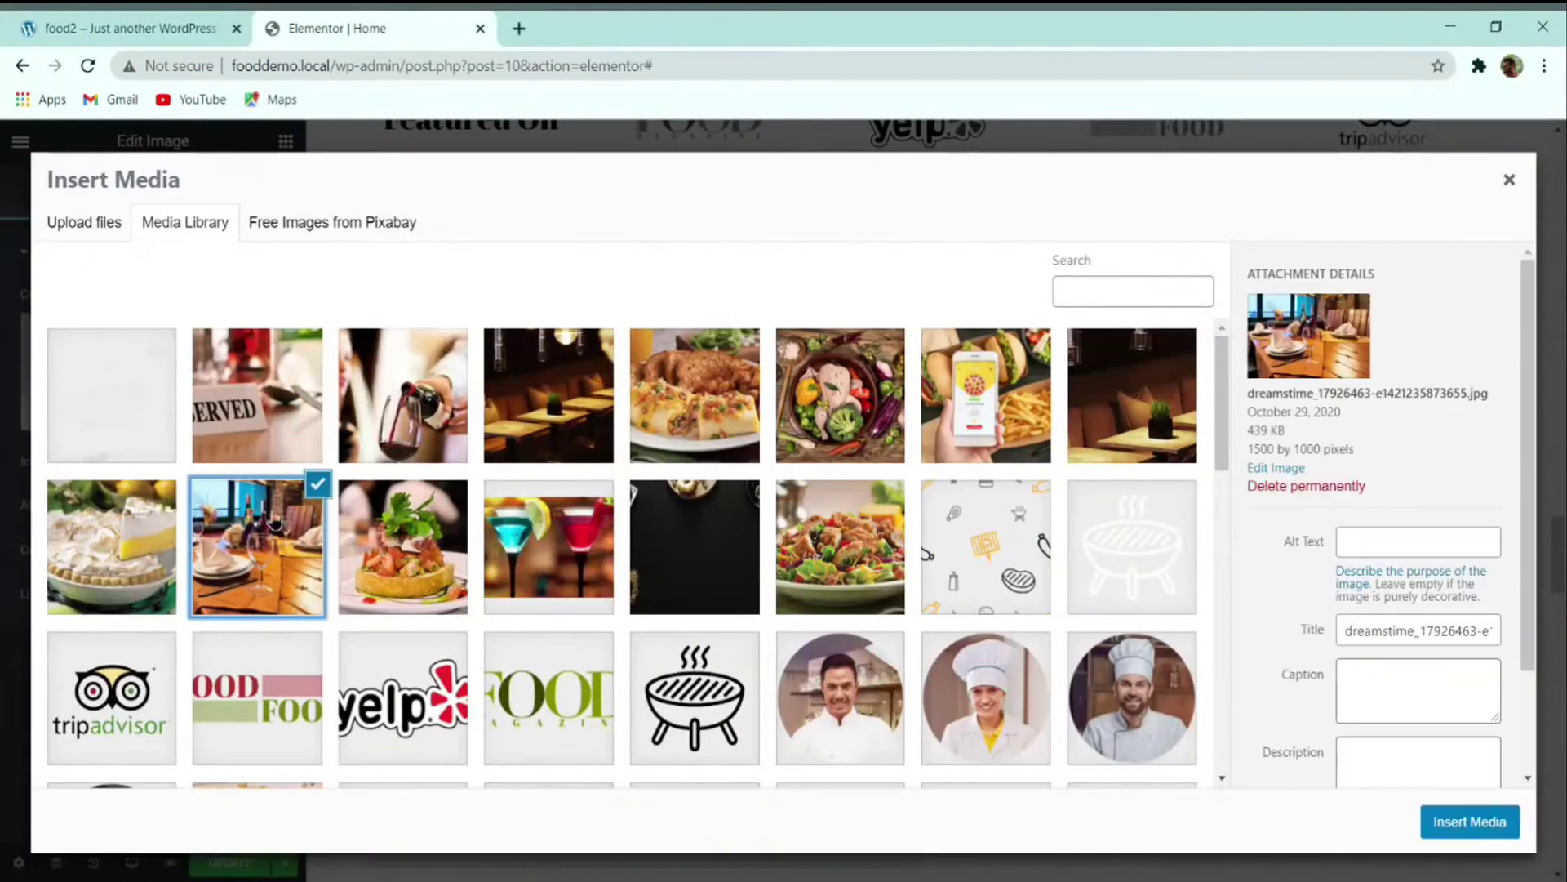
pyautogui.click(1490, 823)
pyautogui.scroll(-4, 963, 534)
pyautogui.scroll(4, 881, 529)
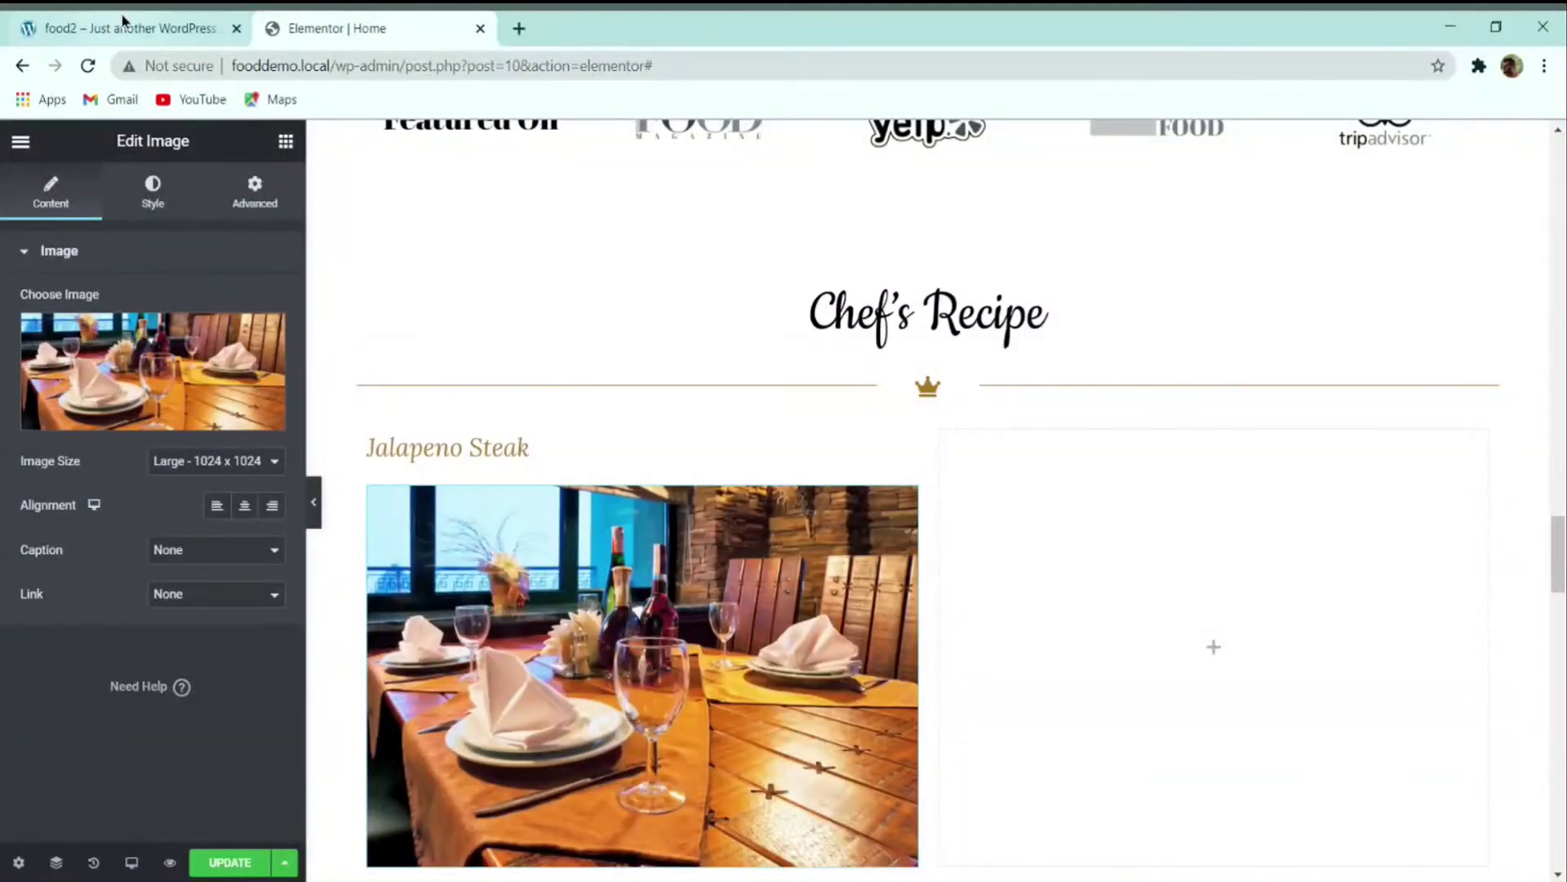
pyautogui.click(155, 28)
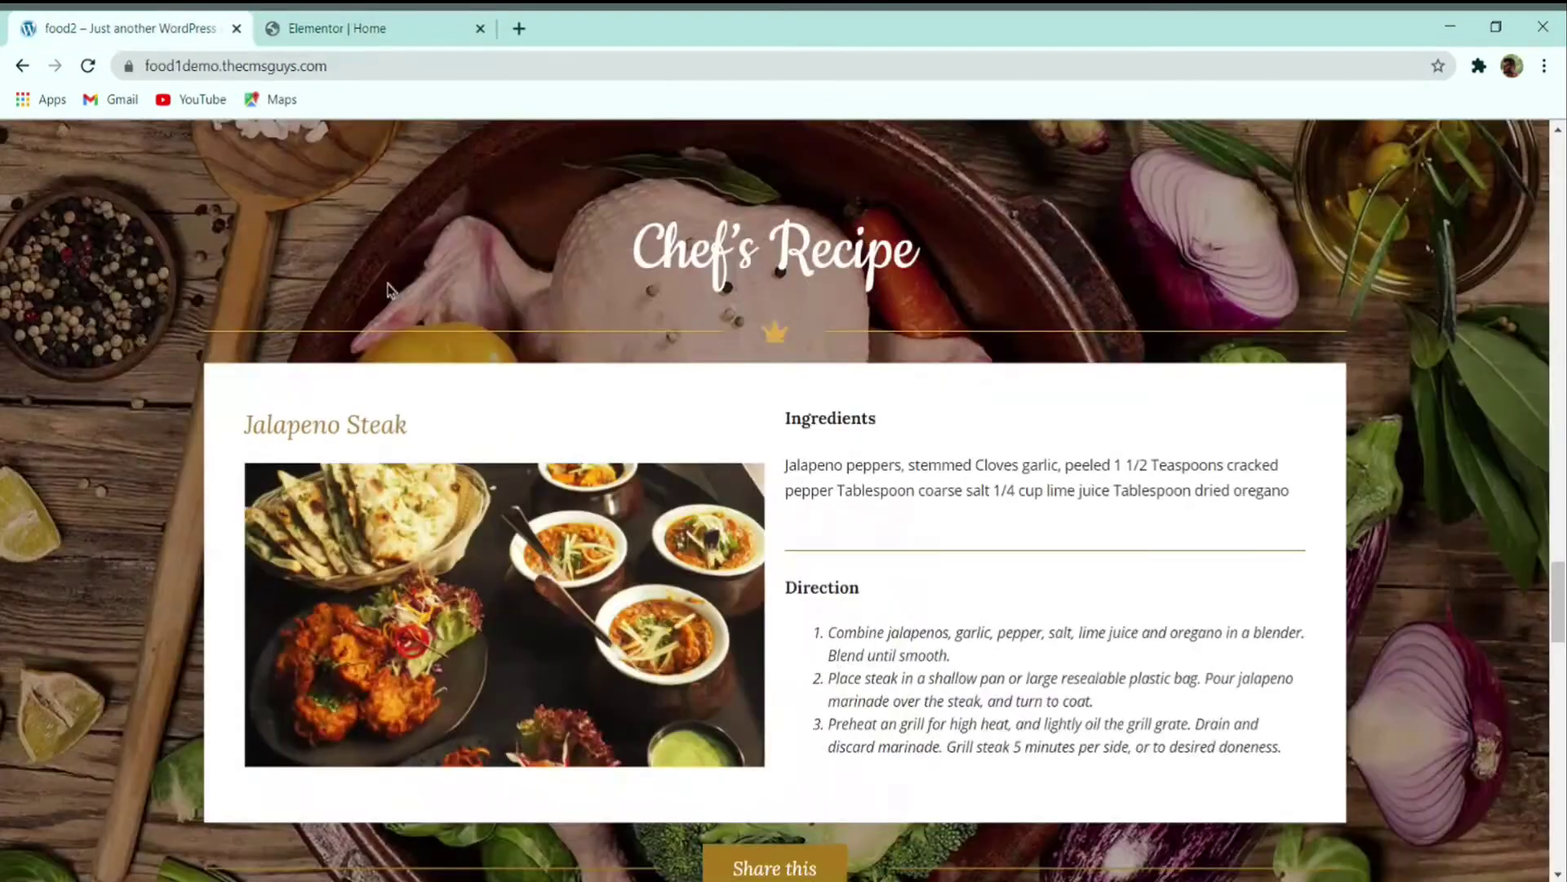
pyautogui.click(335, 28)
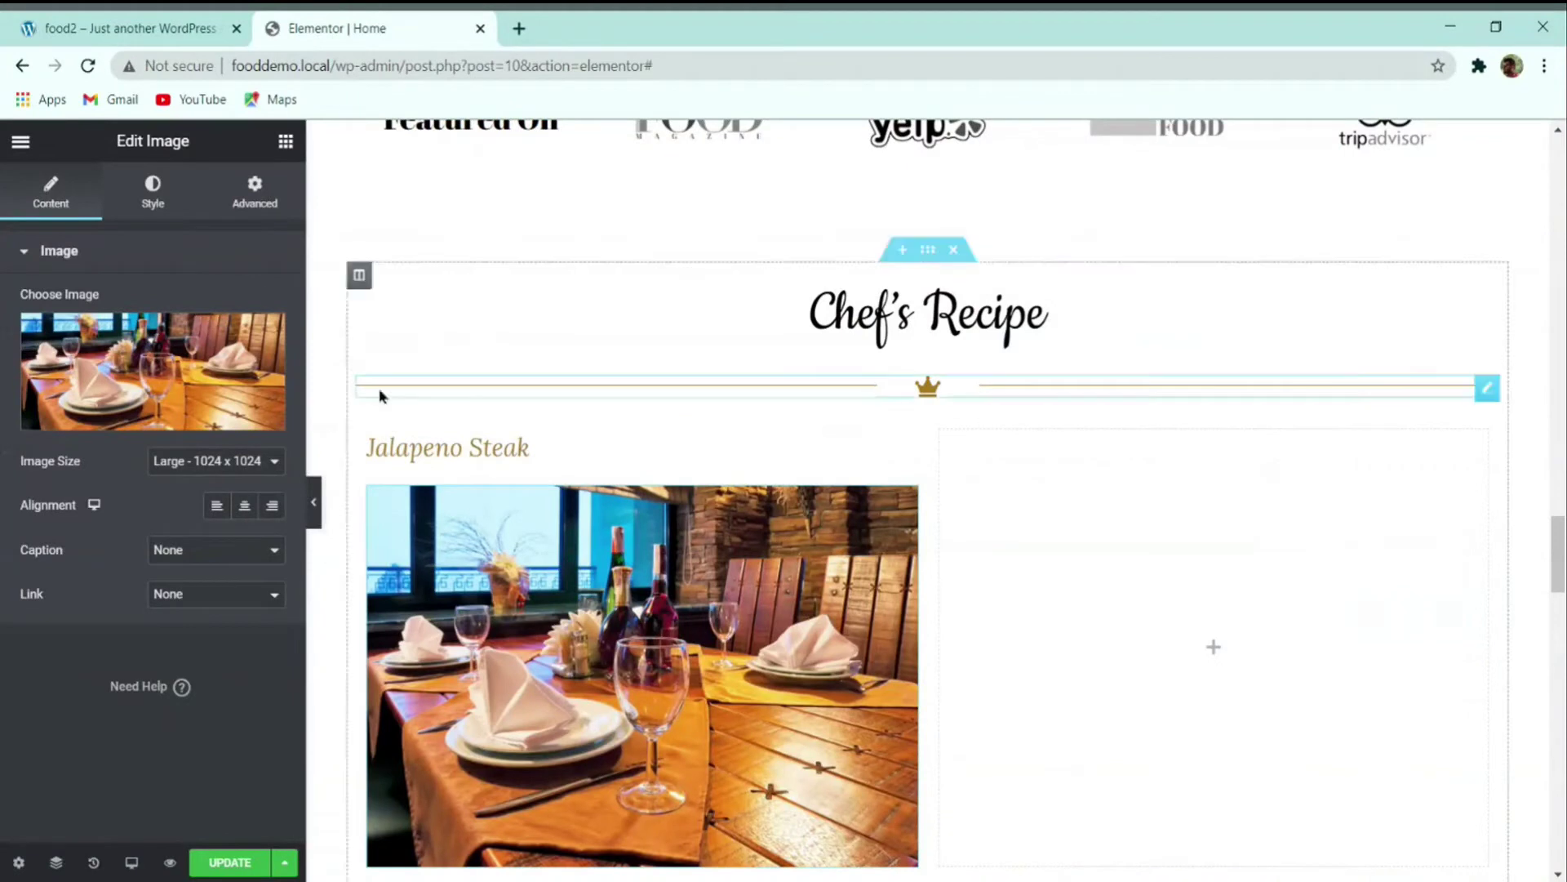
pyautogui.scroll(-5, 494, 316)
pyautogui.scroll(5, 494, 315)
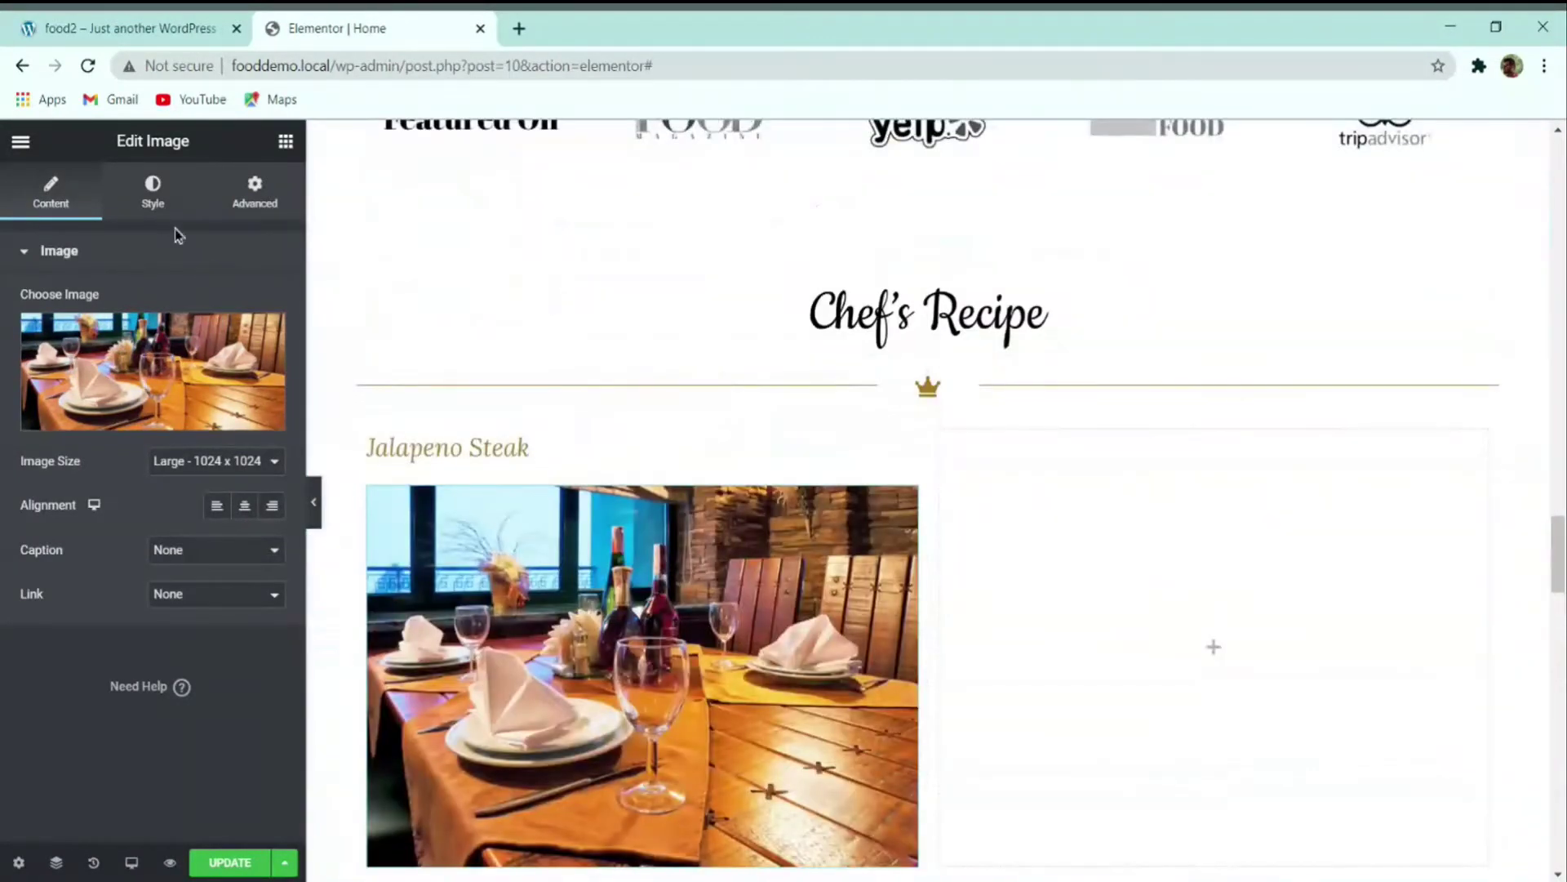
# Step: Try a 400 image height in the Style settings and change the object fit
pyautogui.click(152, 200)
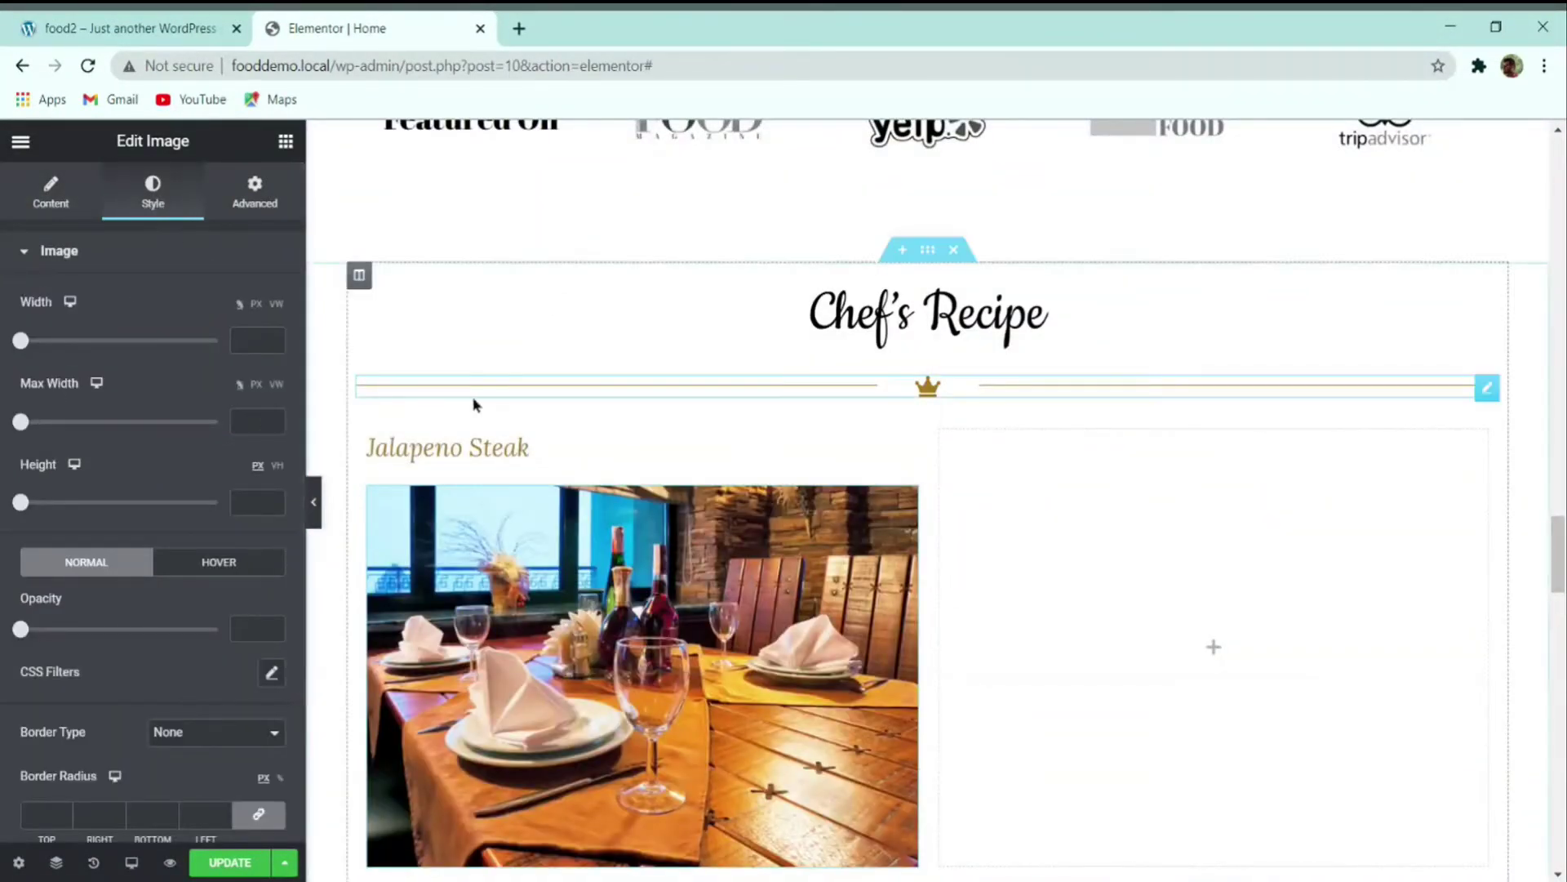
pyautogui.scroll(-5, 472, 402)
pyautogui.moveTo(21, 502); pyautogui.dragTo(140, 502)
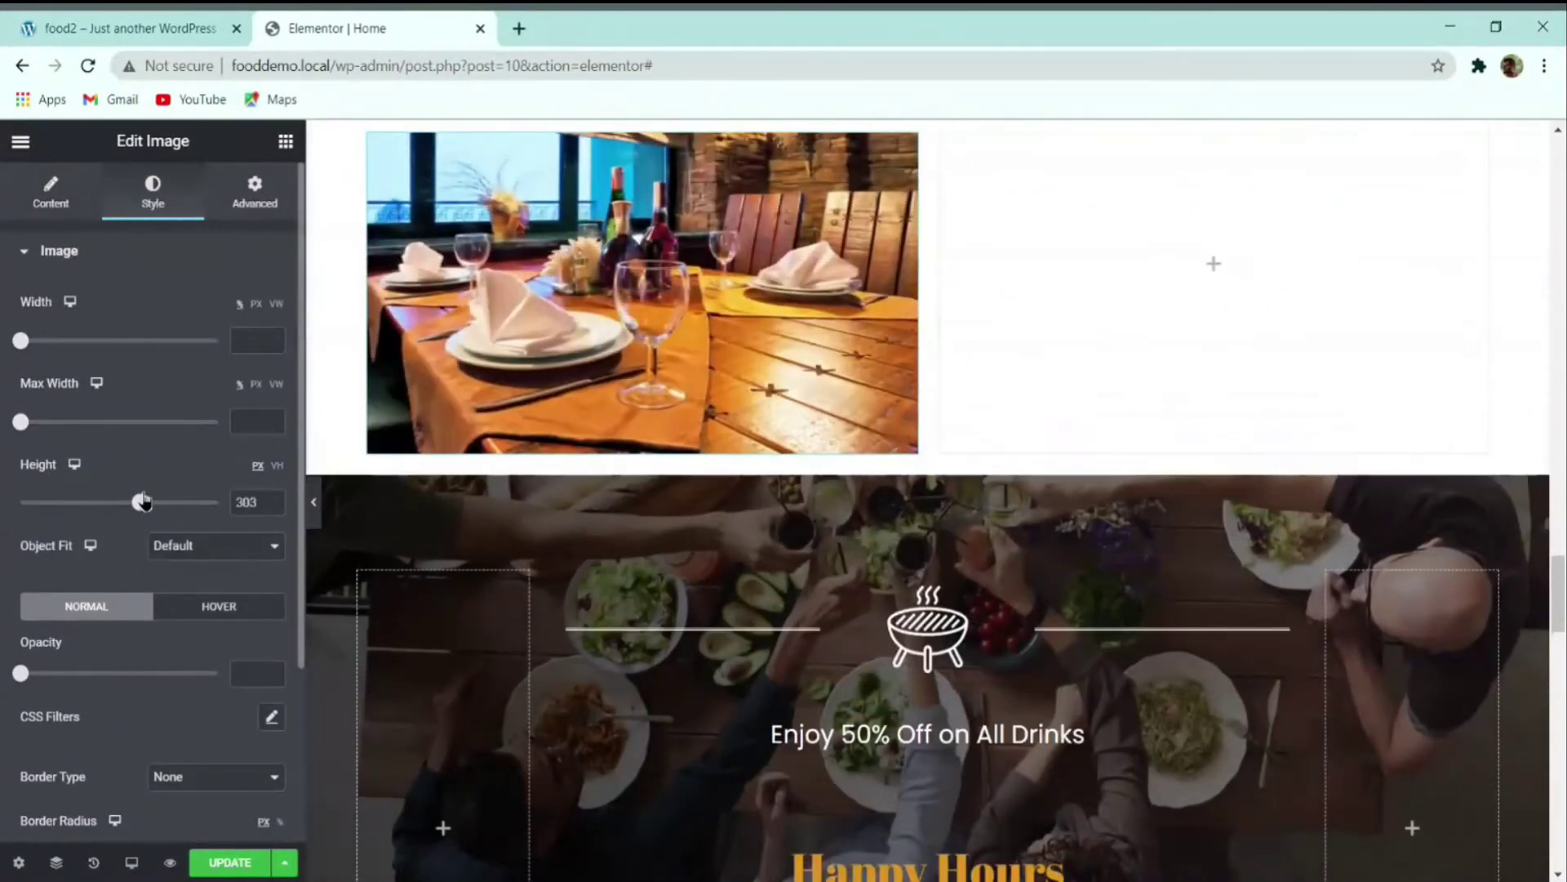
pyautogui.scroll(4, 619, 465)
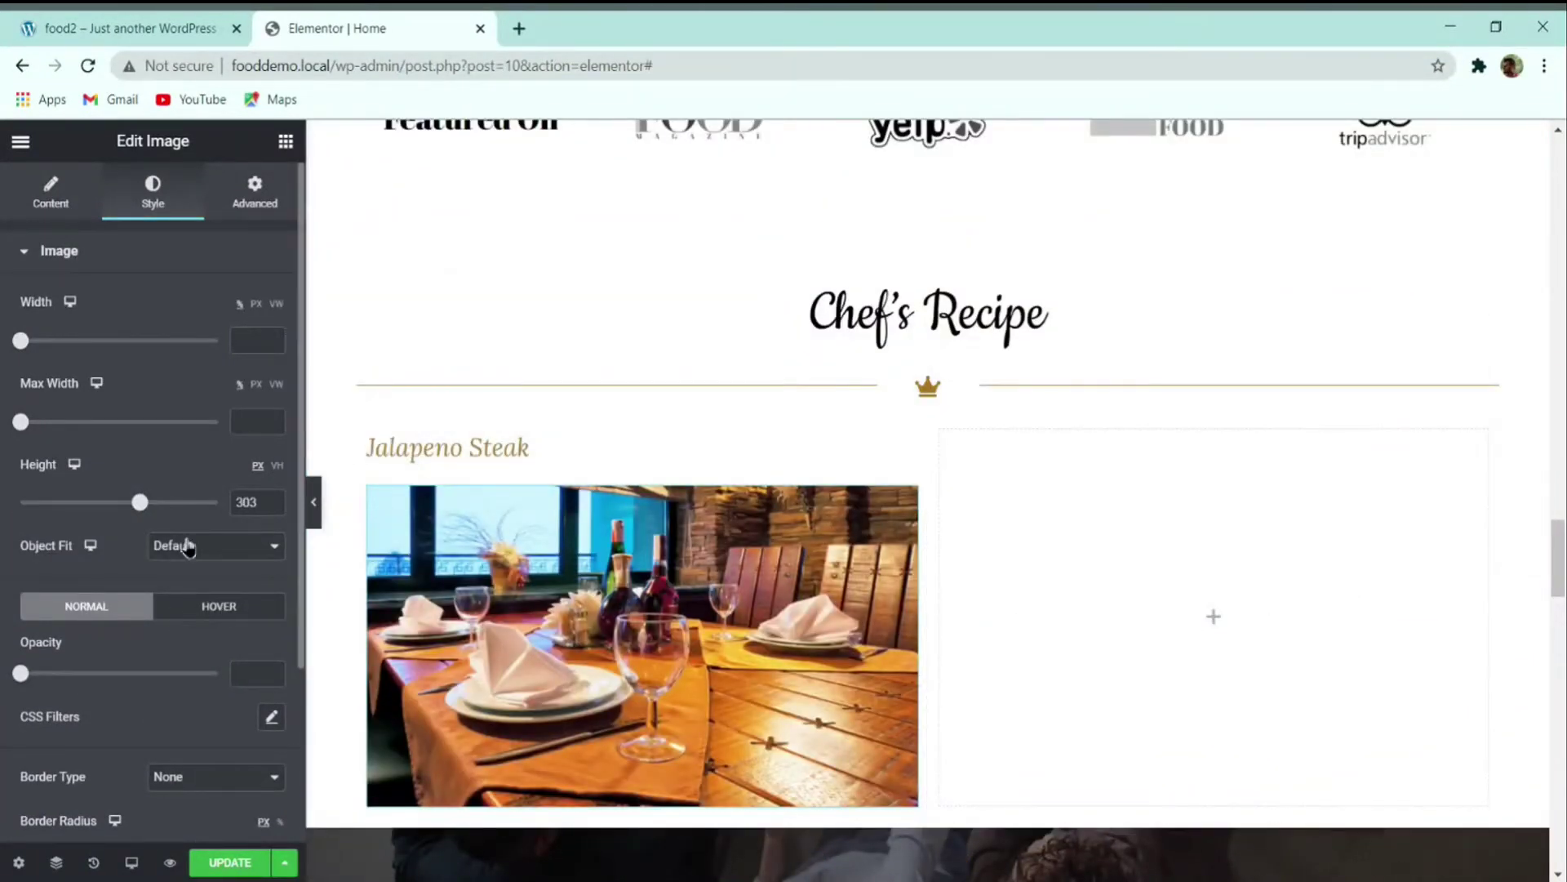
pyautogui.doubleClick(258, 496)
pyautogui.write('400')
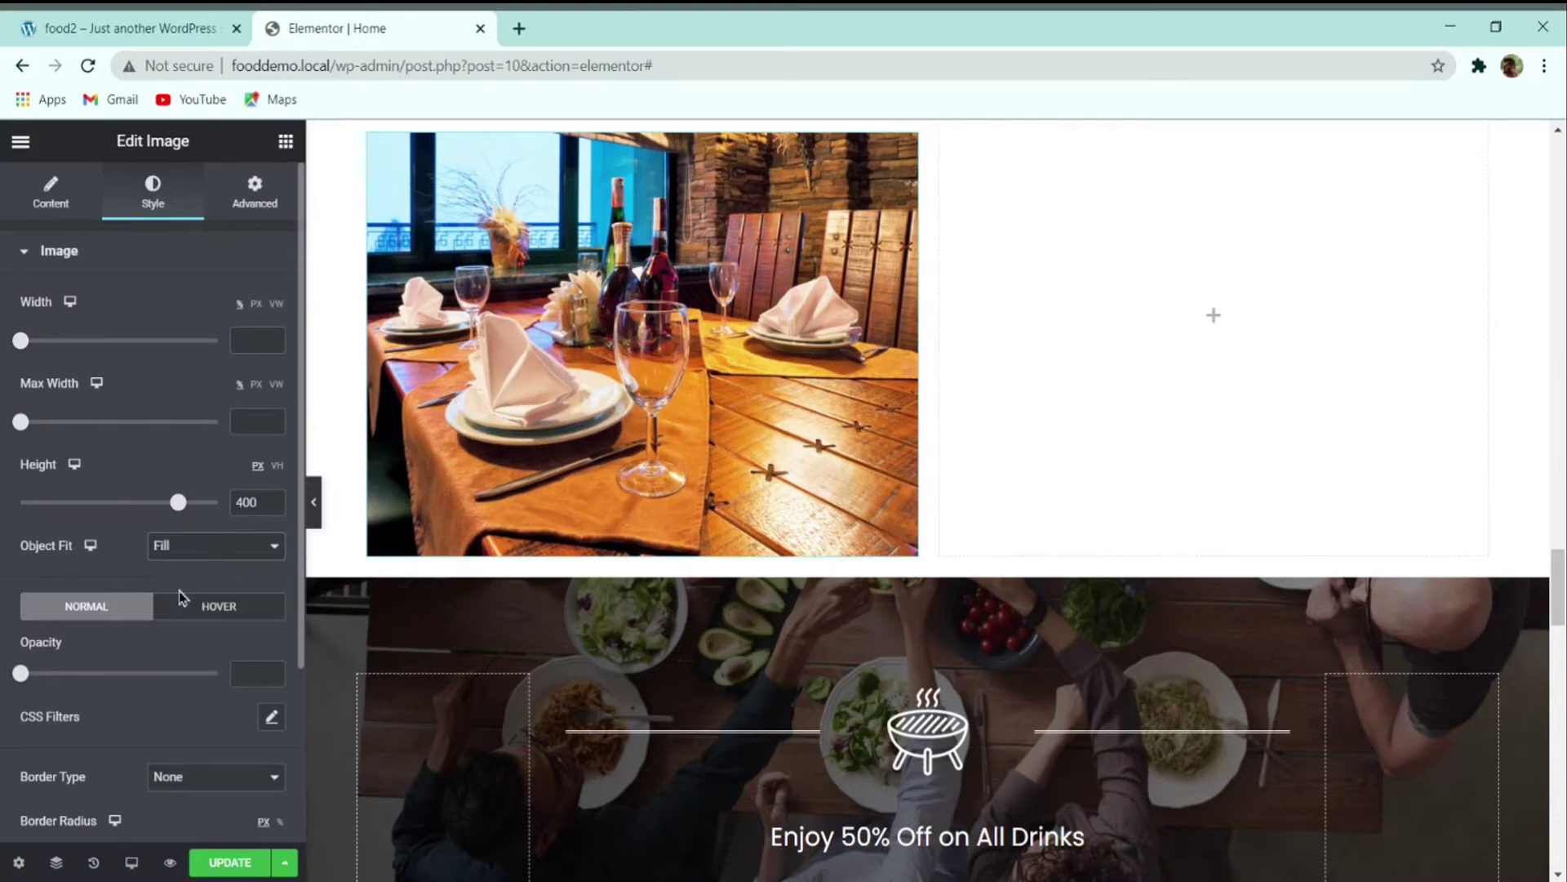
pyautogui.click(205, 549)
pyautogui.click(197, 600)
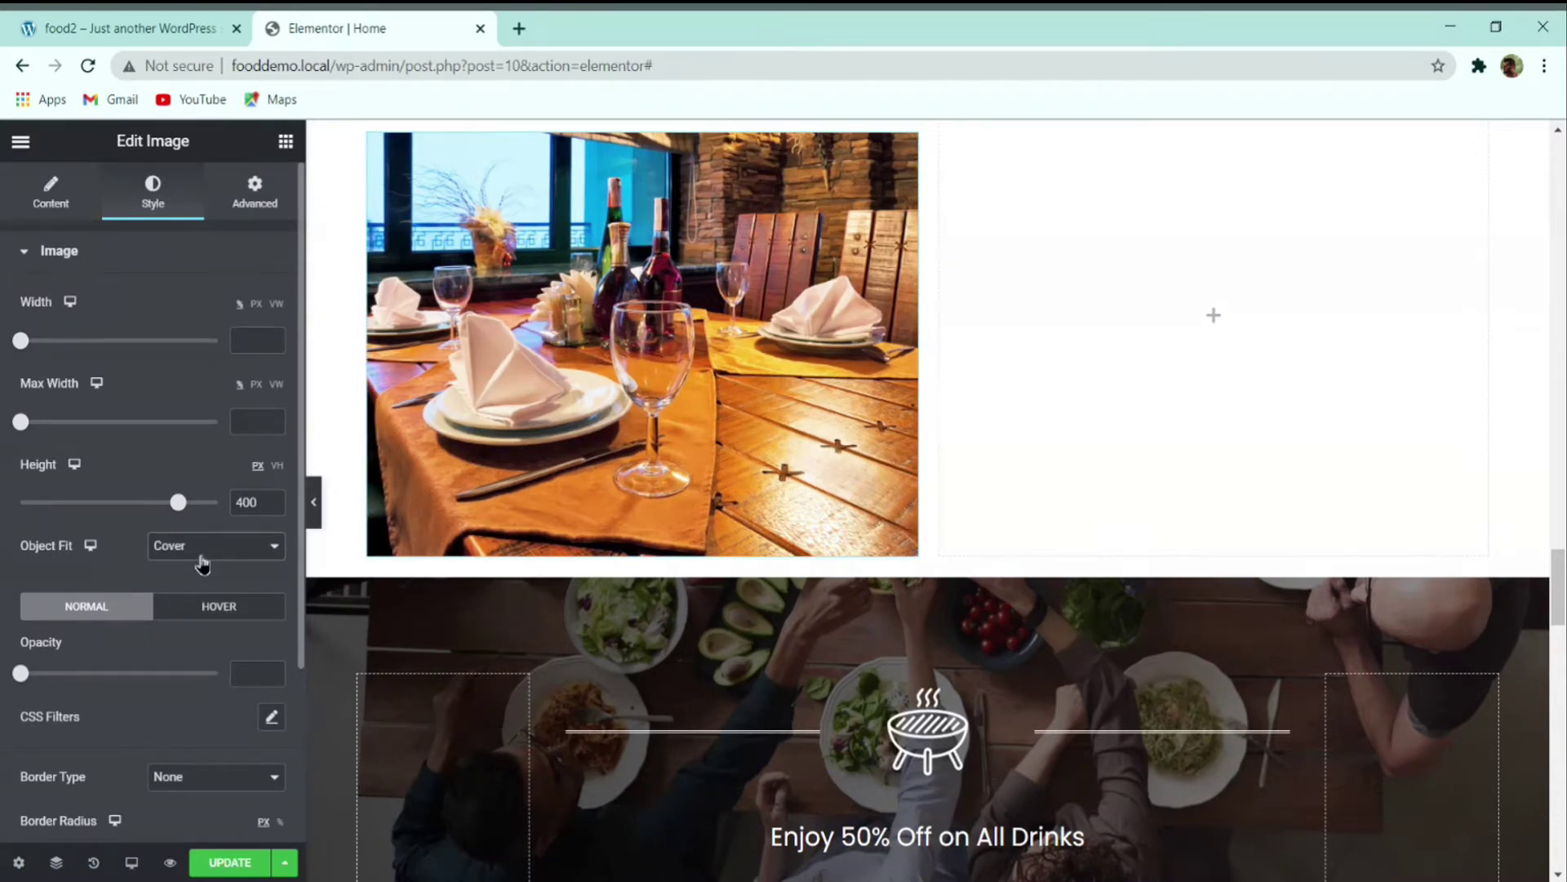
pyautogui.press('Down')
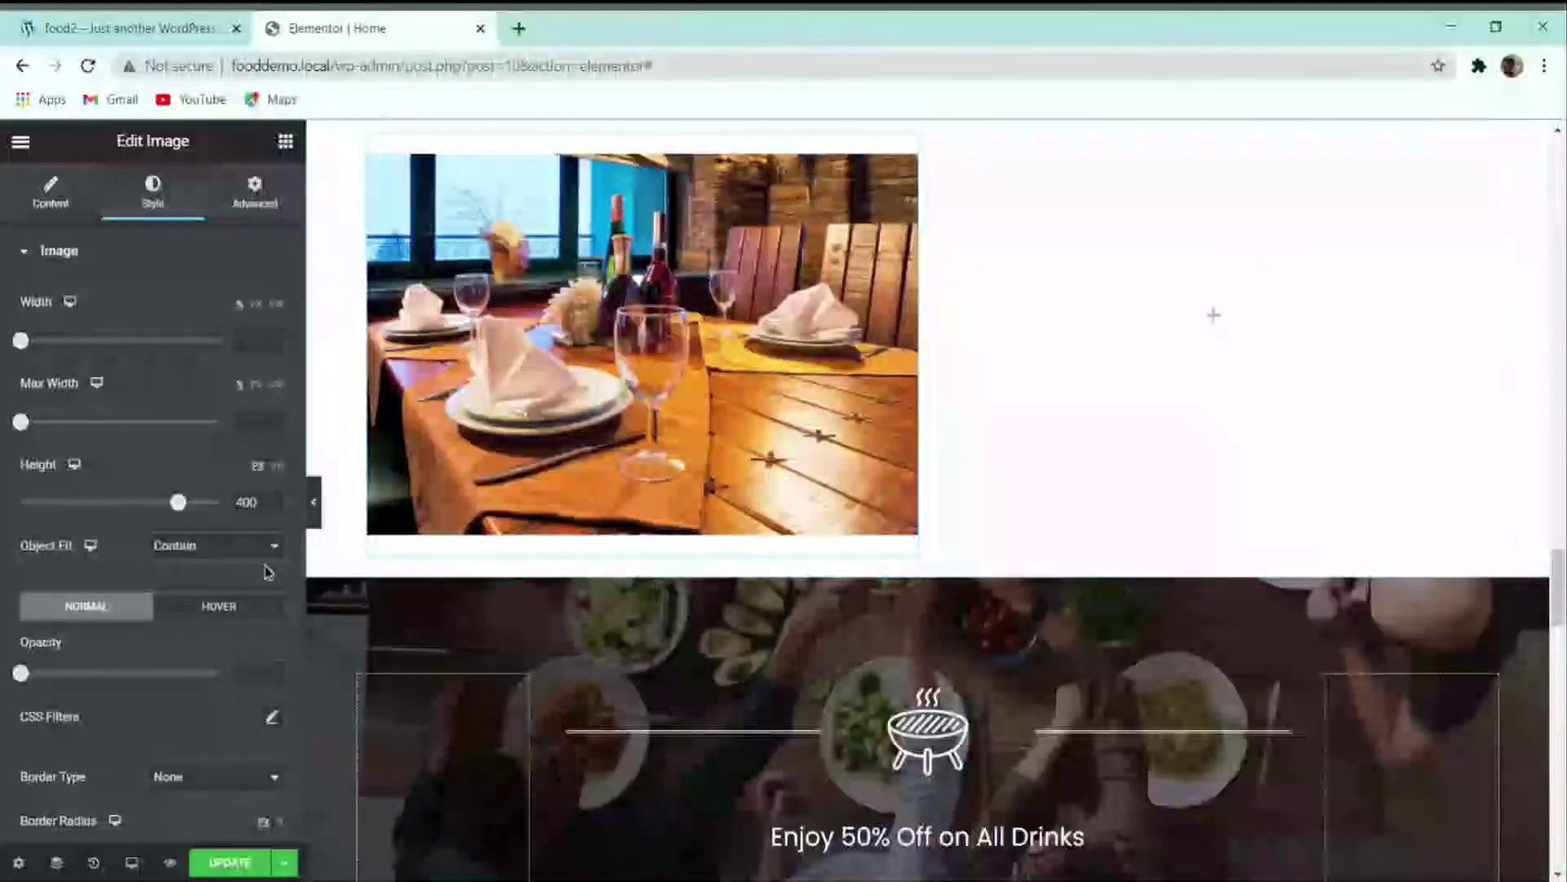
# Step: Settle the image at 300 height with Cover object fit
pyautogui.moveTo(178, 505)
pyautogui.mouseDown()
pyautogui.moveTo(142, 512)
pyautogui.moveTo(161, 510)
pyautogui.mouseUp()
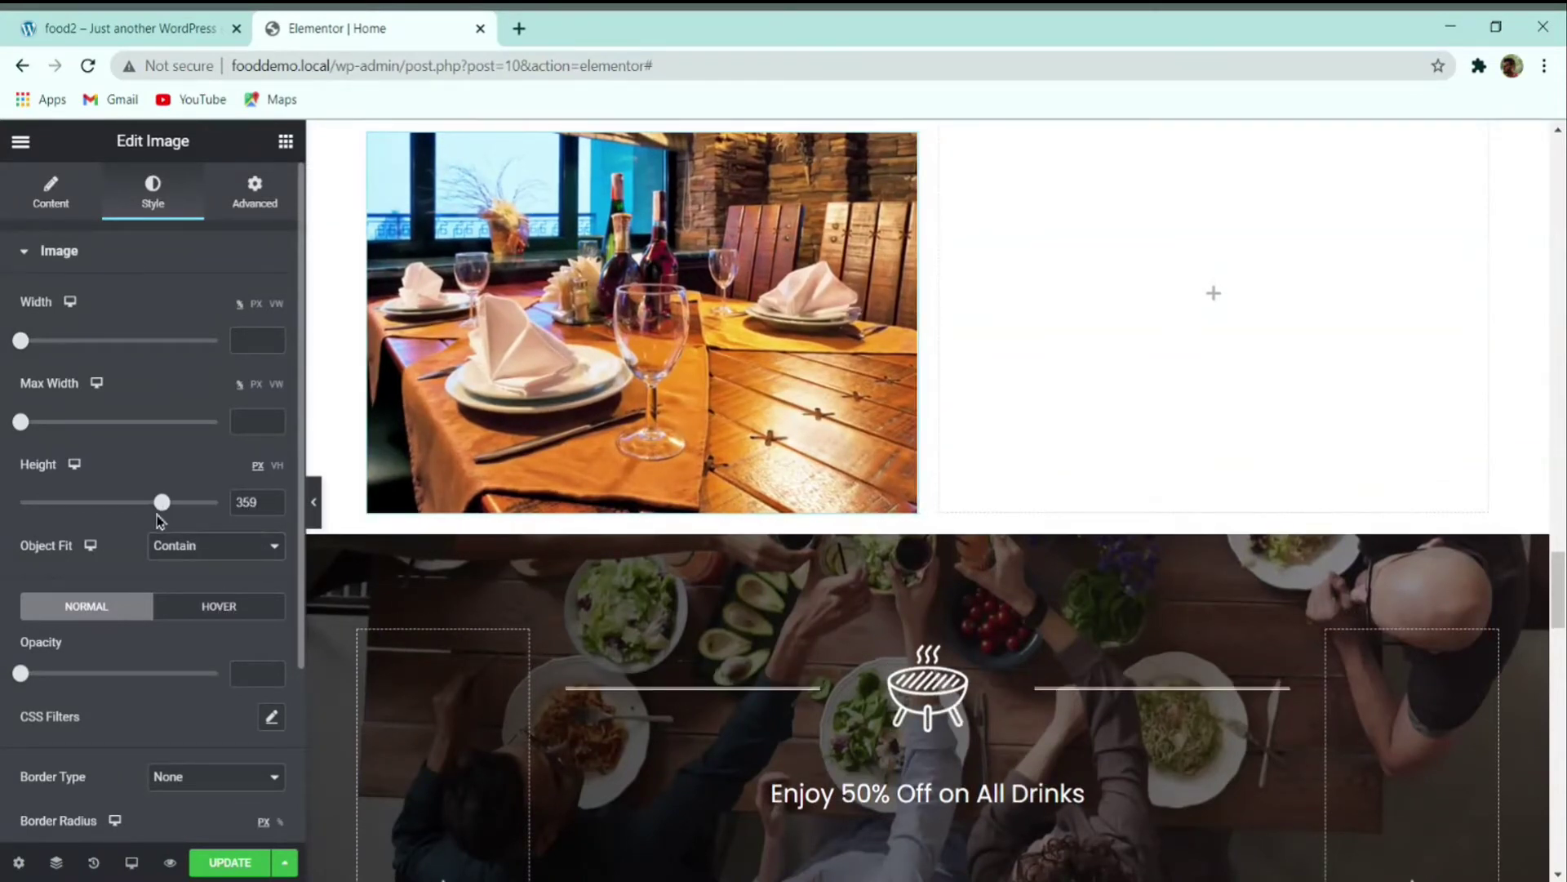
pyautogui.moveTo(161, 510)
pyautogui.mouseDown()
pyautogui.moveTo(147, 510)
pyautogui.moveTo(165, 511)
pyautogui.mouseUp()
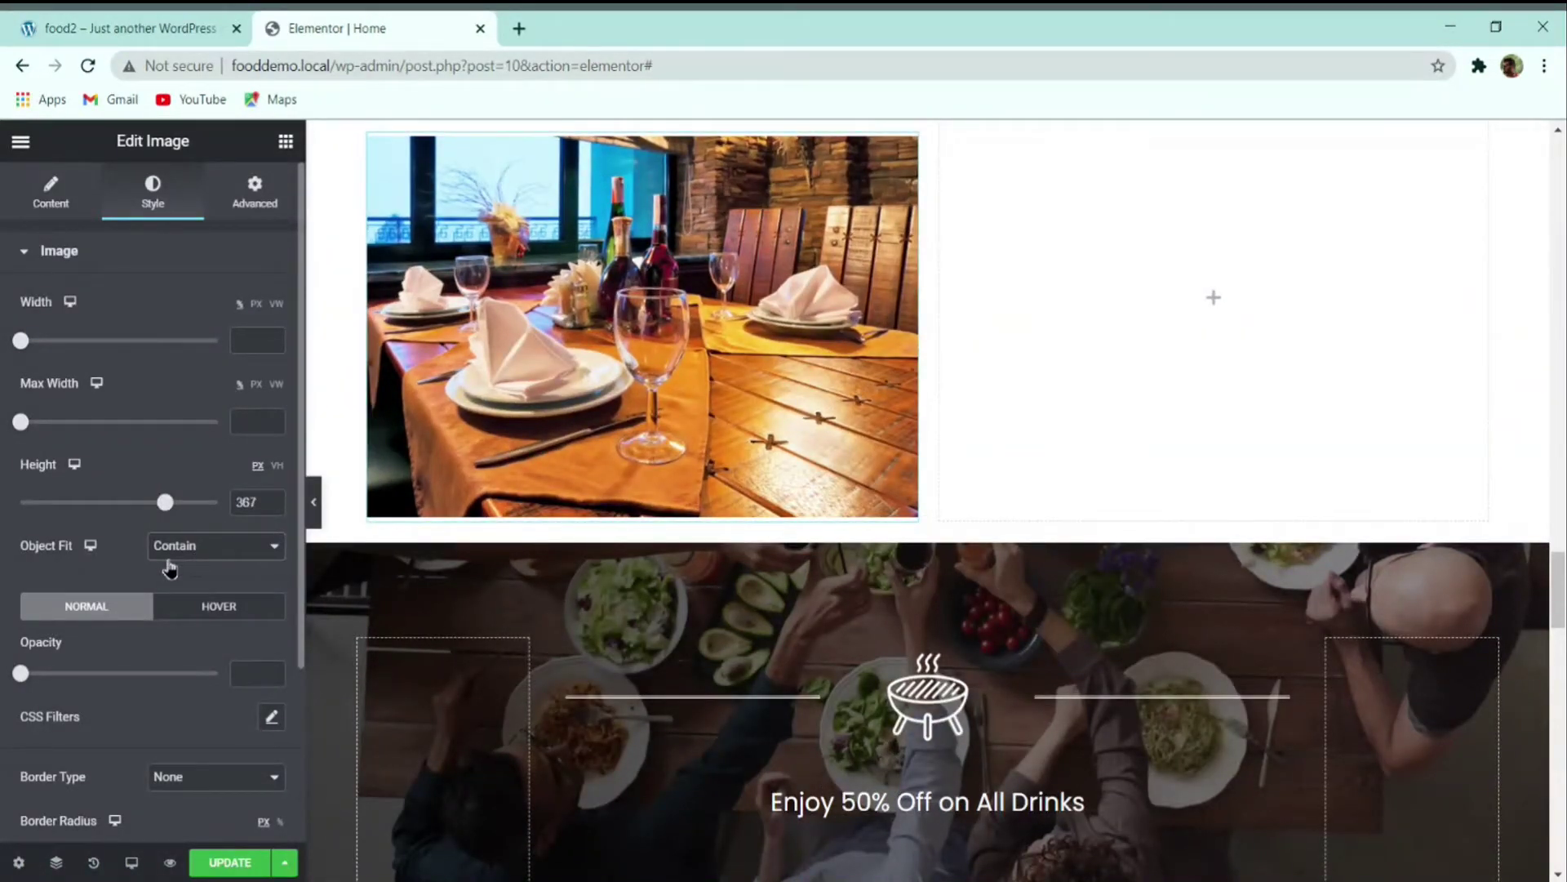
pyautogui.click(170, 569)
pyautogui.moveTo(165, 506); pyautogui.dragTo(136, 519)
pyautogui.scroll(4, 802, 549)
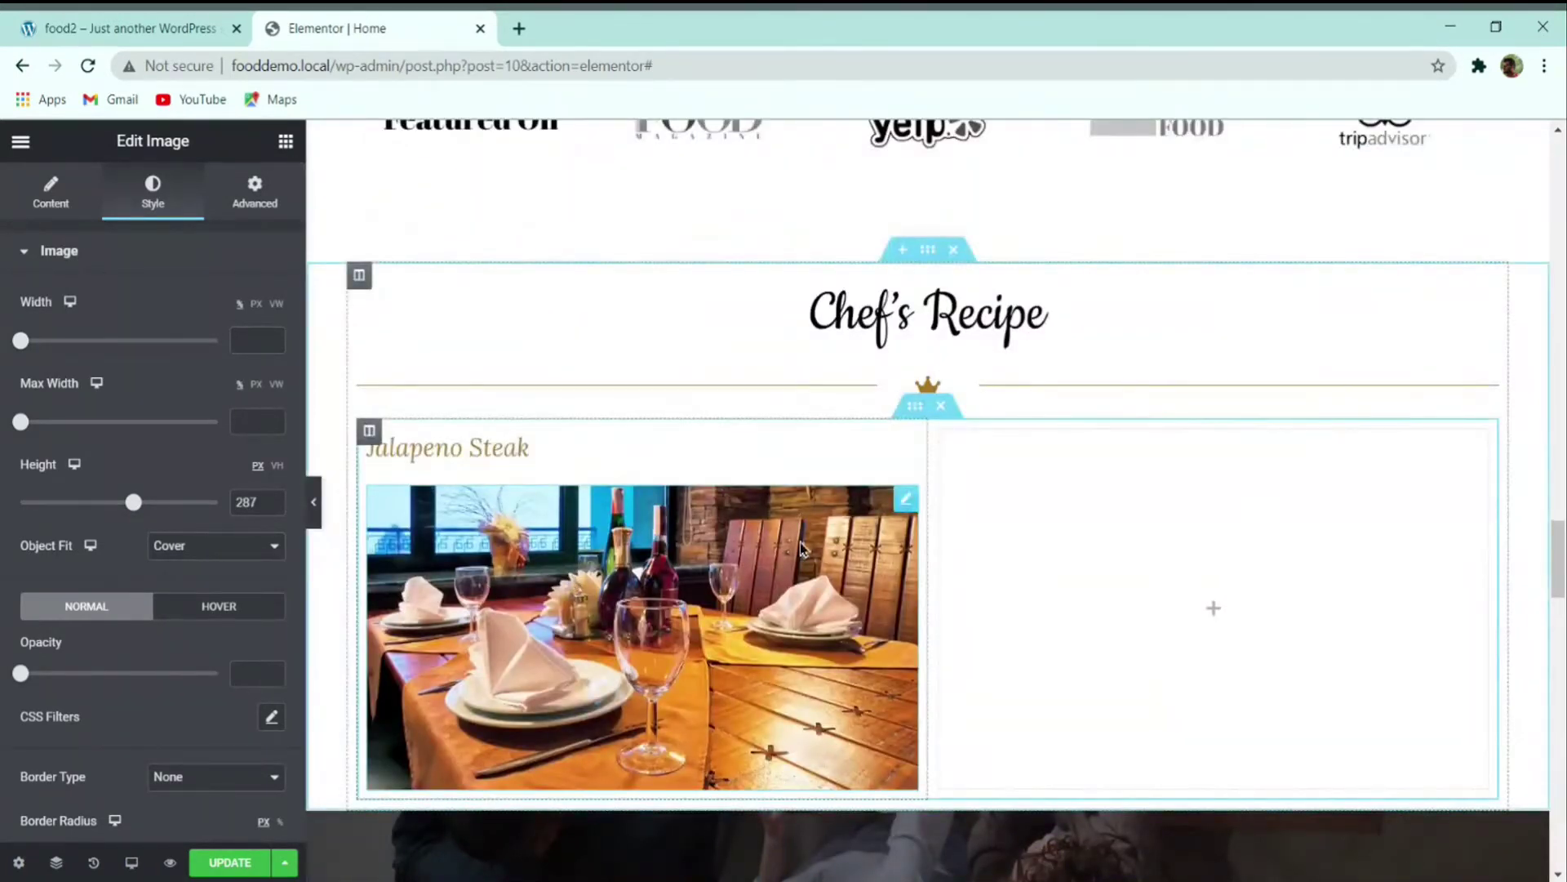
pyautogui.moveTo(265, 505); pyautogui.dragTo(202, 512)
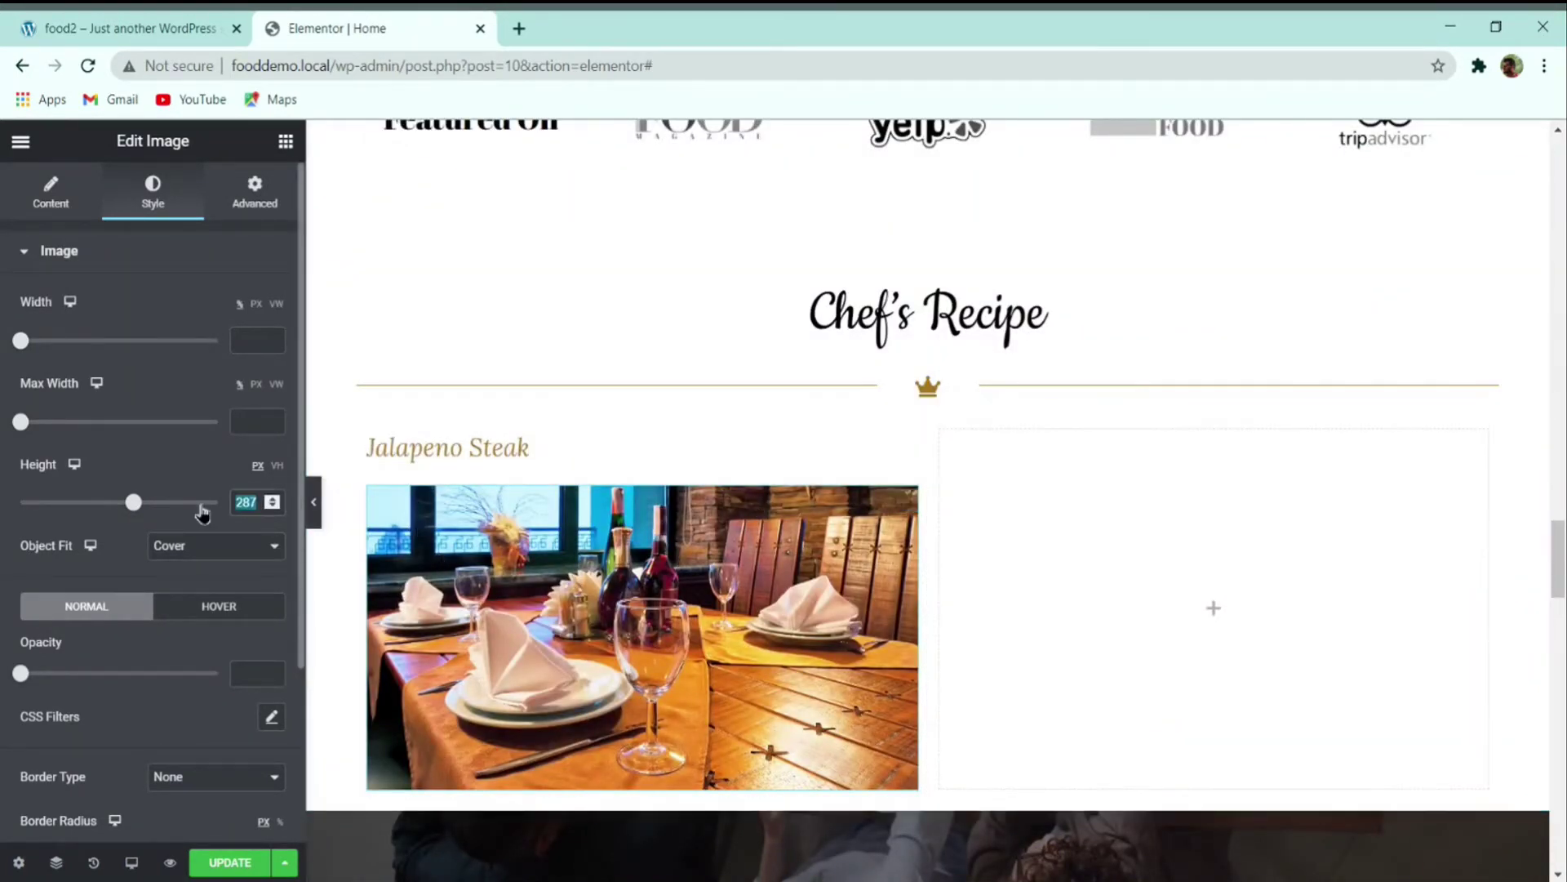
pyautogui.write('300')
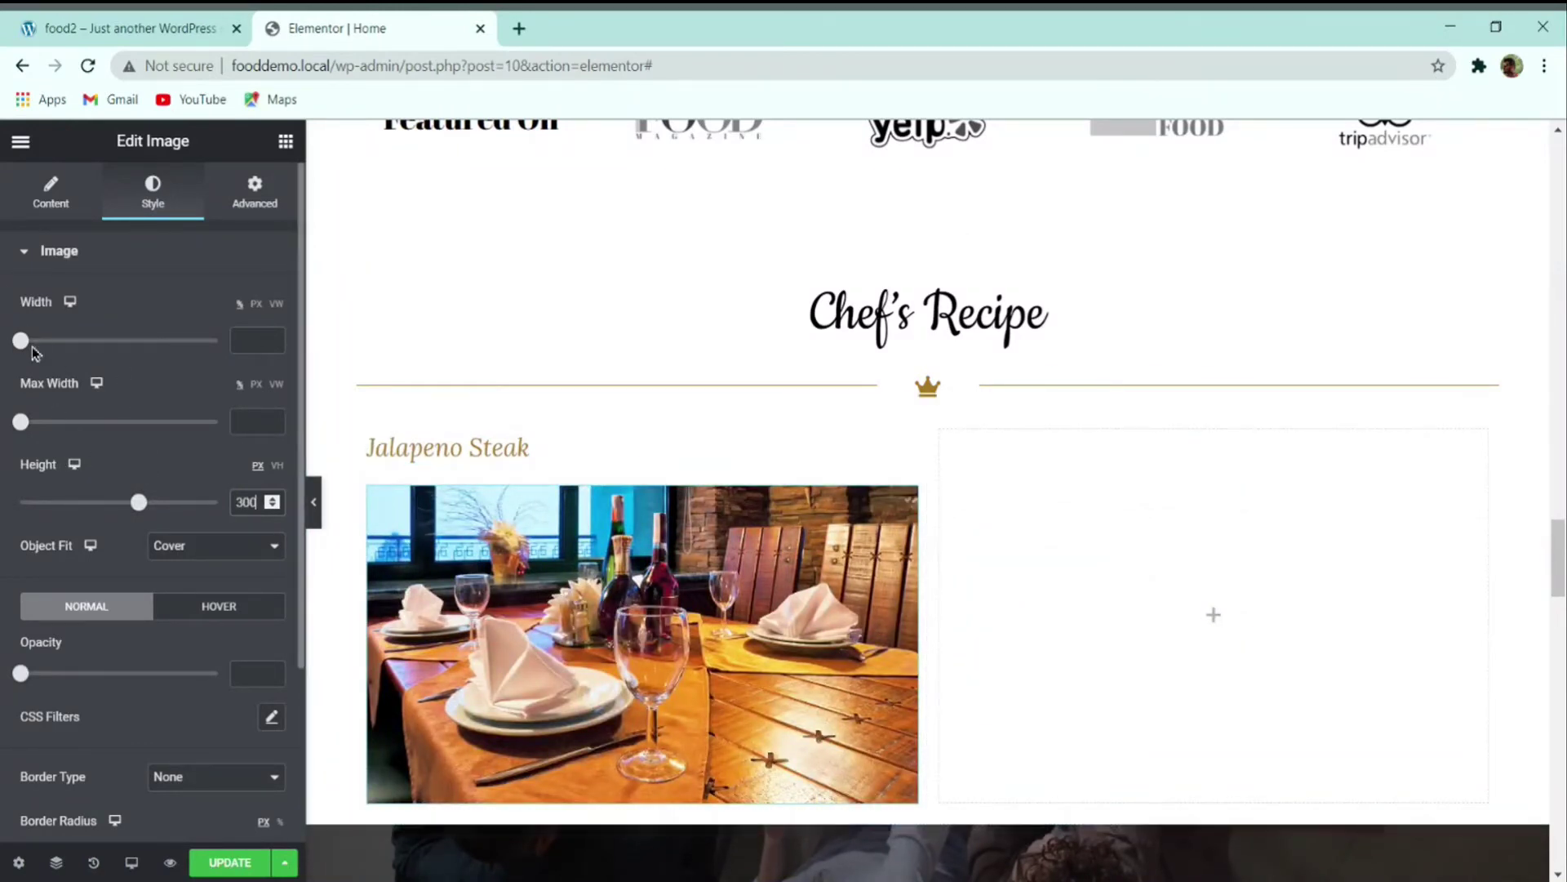
# Step: Copy the word 'Ingredients' from the live recipe page
pyautogui.scroll(-3, 139, 421)
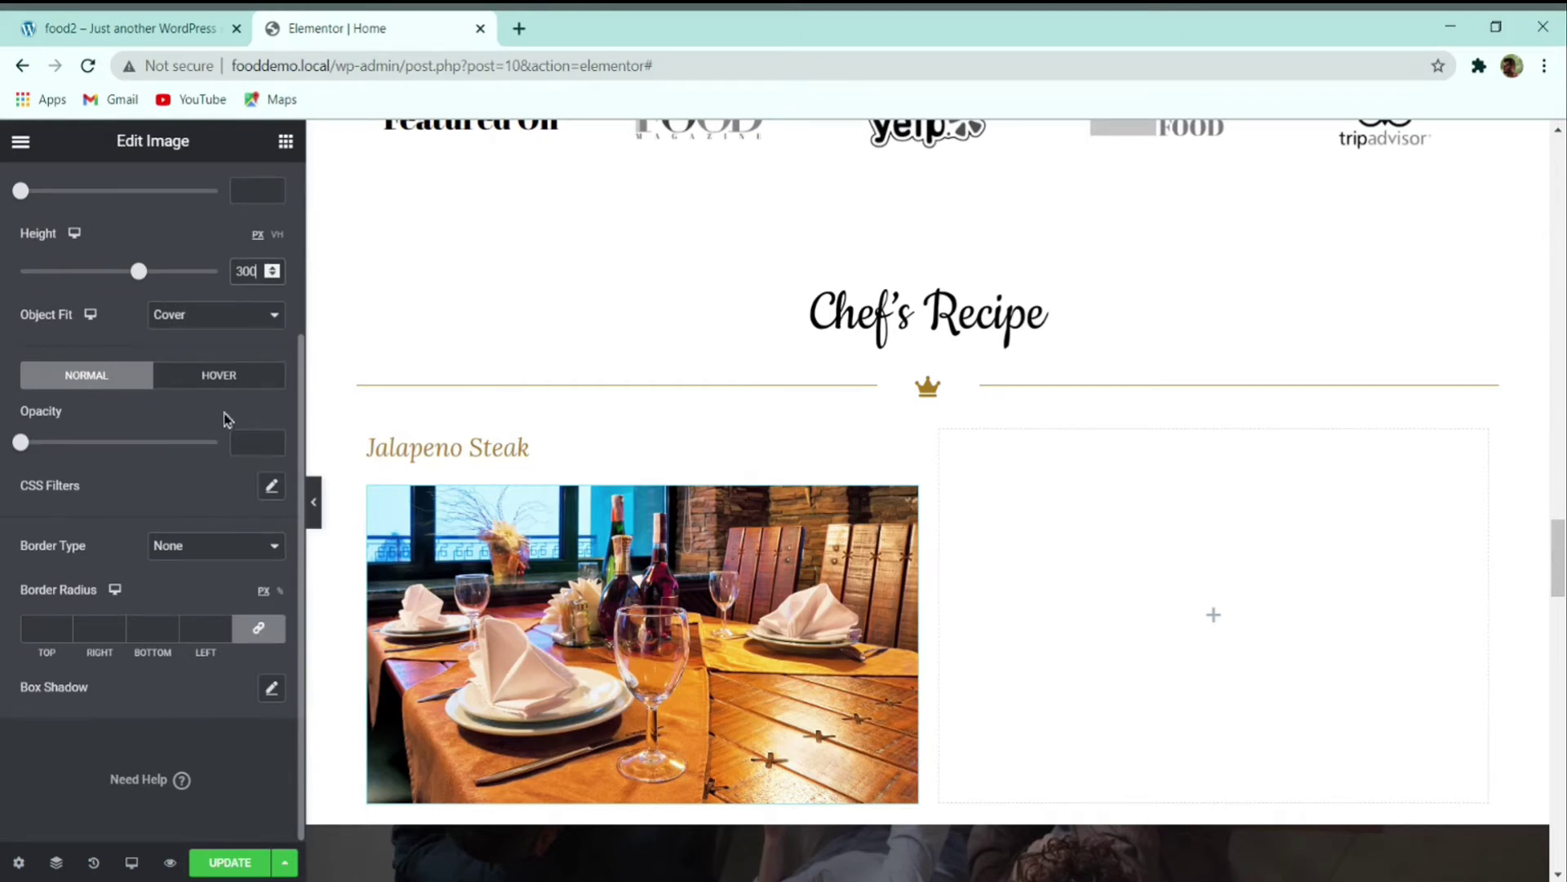
pyautogui.click(130, 28)
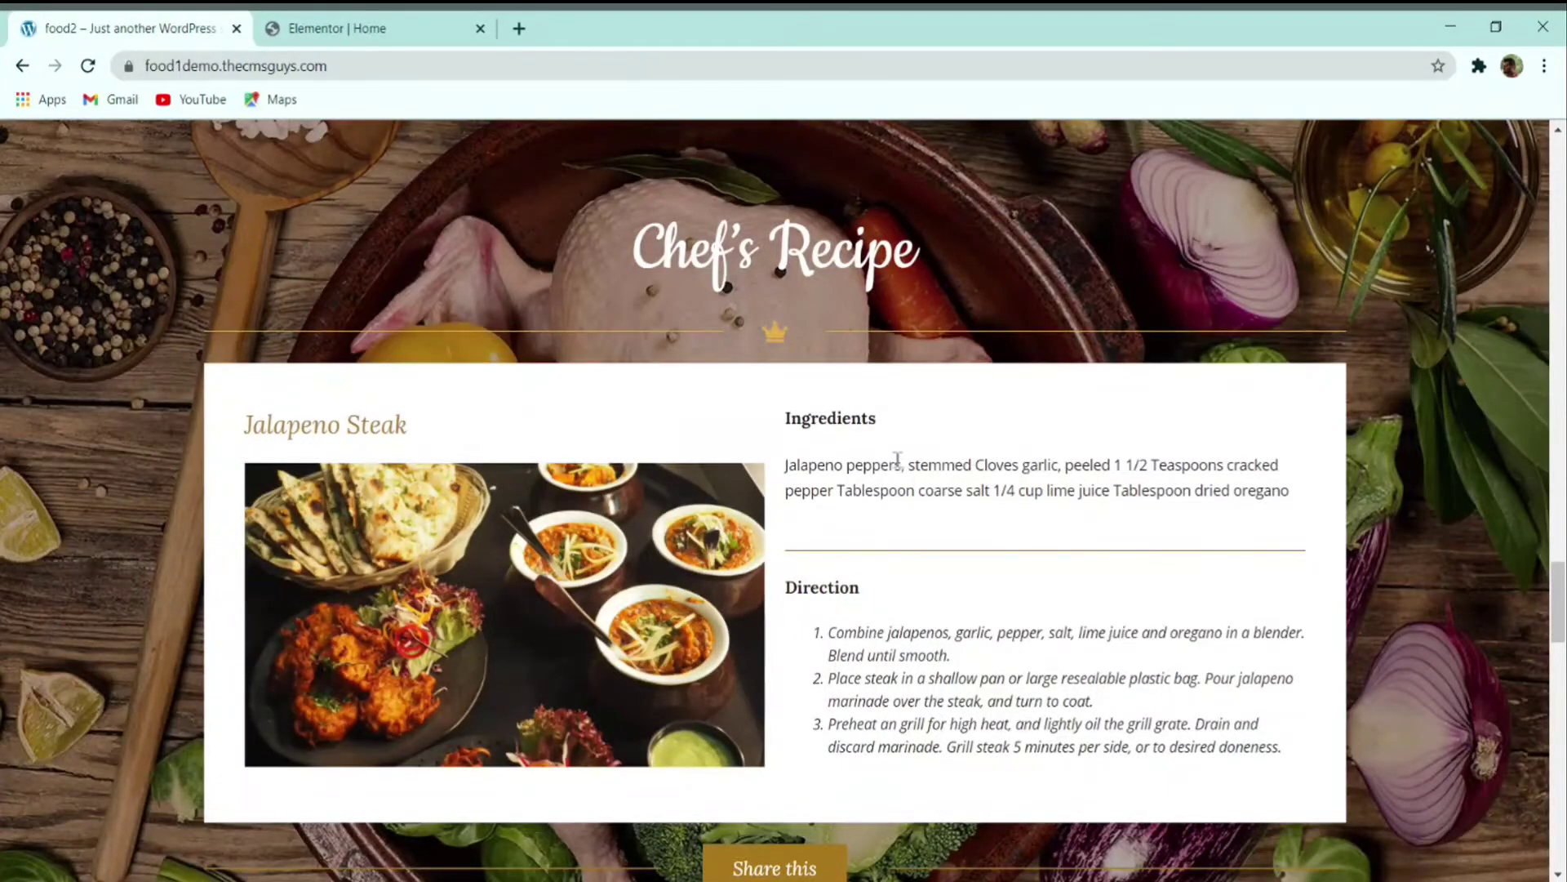
pyautogui.moveTo(789, 418)
pyautogui.mouseDown()
pyautogui.moveTo(884, 419)
pyautogui.moveTo(794, 414)
pyautogui.mouseUp()
pyautogui.doubleClick(804, 417)
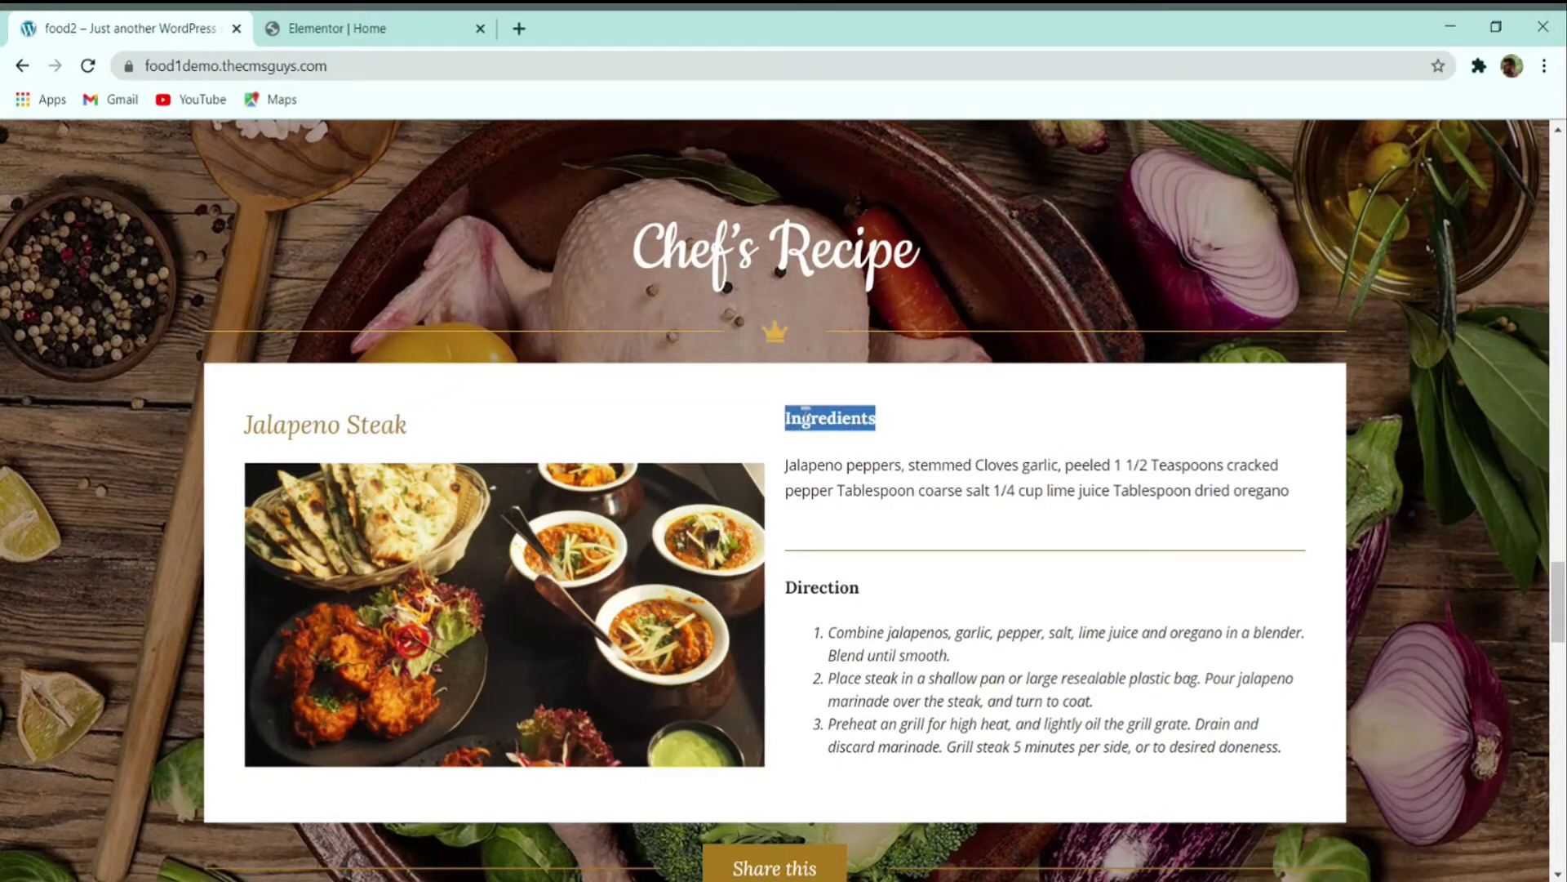
pyautogui.click(390, 28)
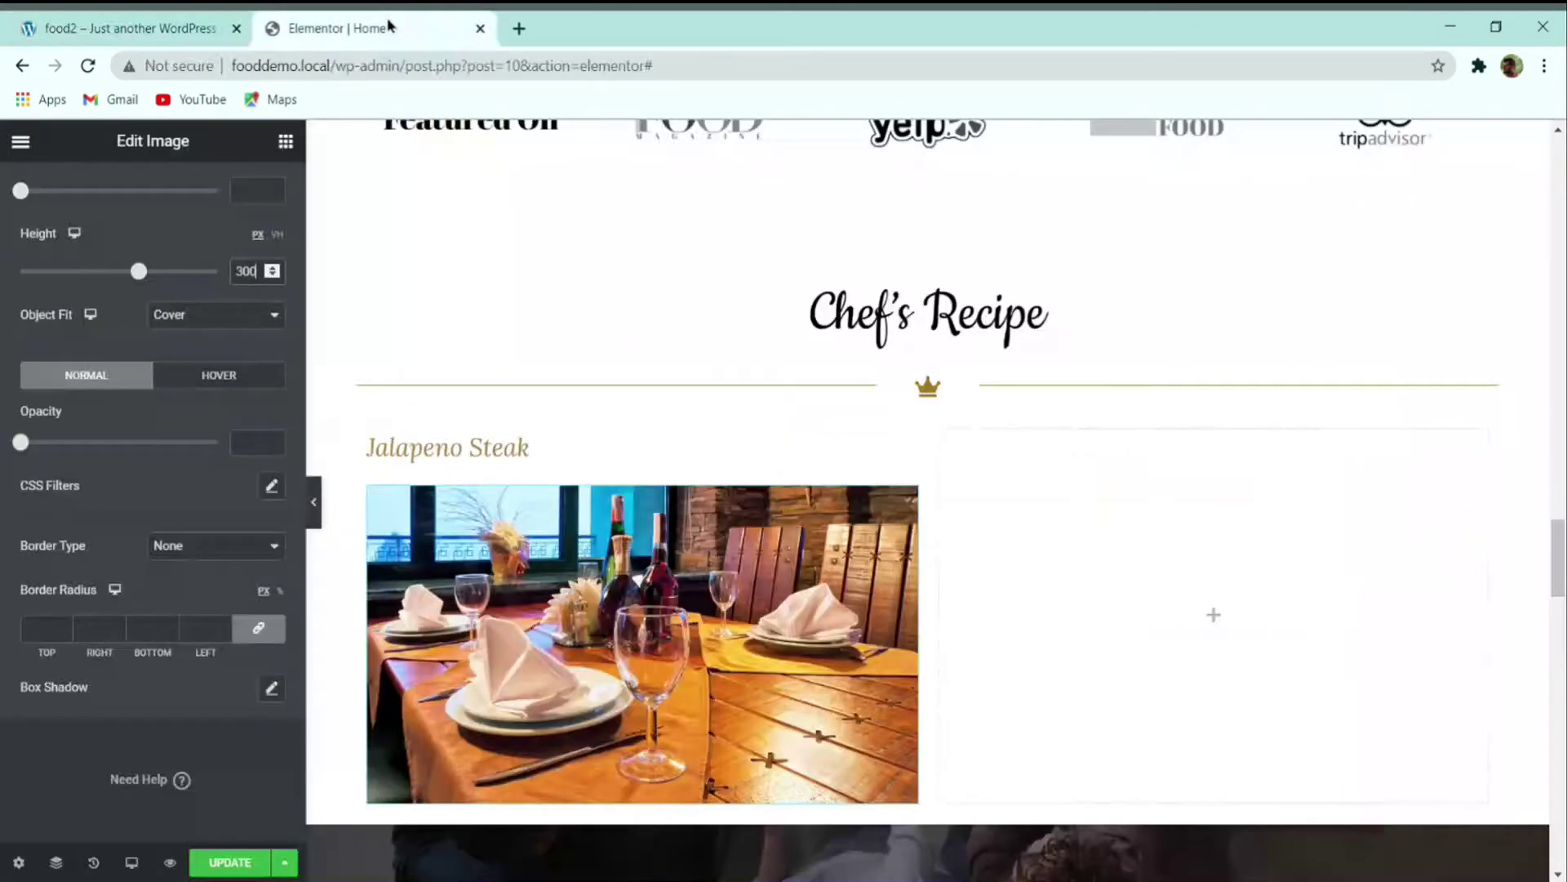
# Step: Add a heading titled 'Ingredients' to the empty right column
pyautogui.click(288, 146)
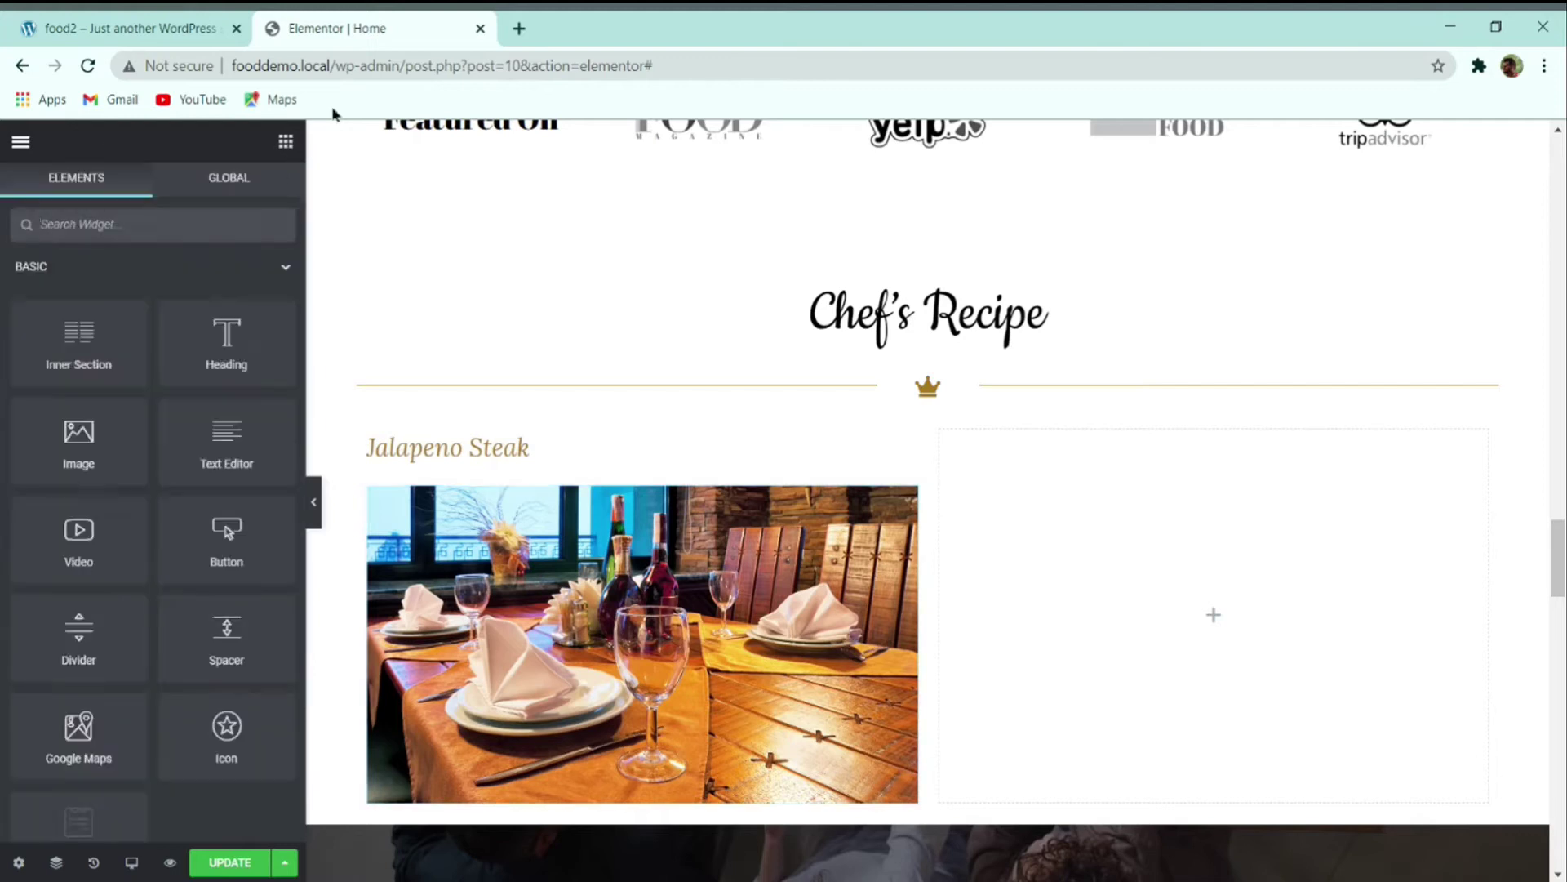
pyautogui.moveTo(251, 347); pyautogui.dragTo(1081, 466)
pyautogui.click(171, 360)
pyautogui.hotkey('ctrl', 'a')
pyautogui.write('Ingredients')
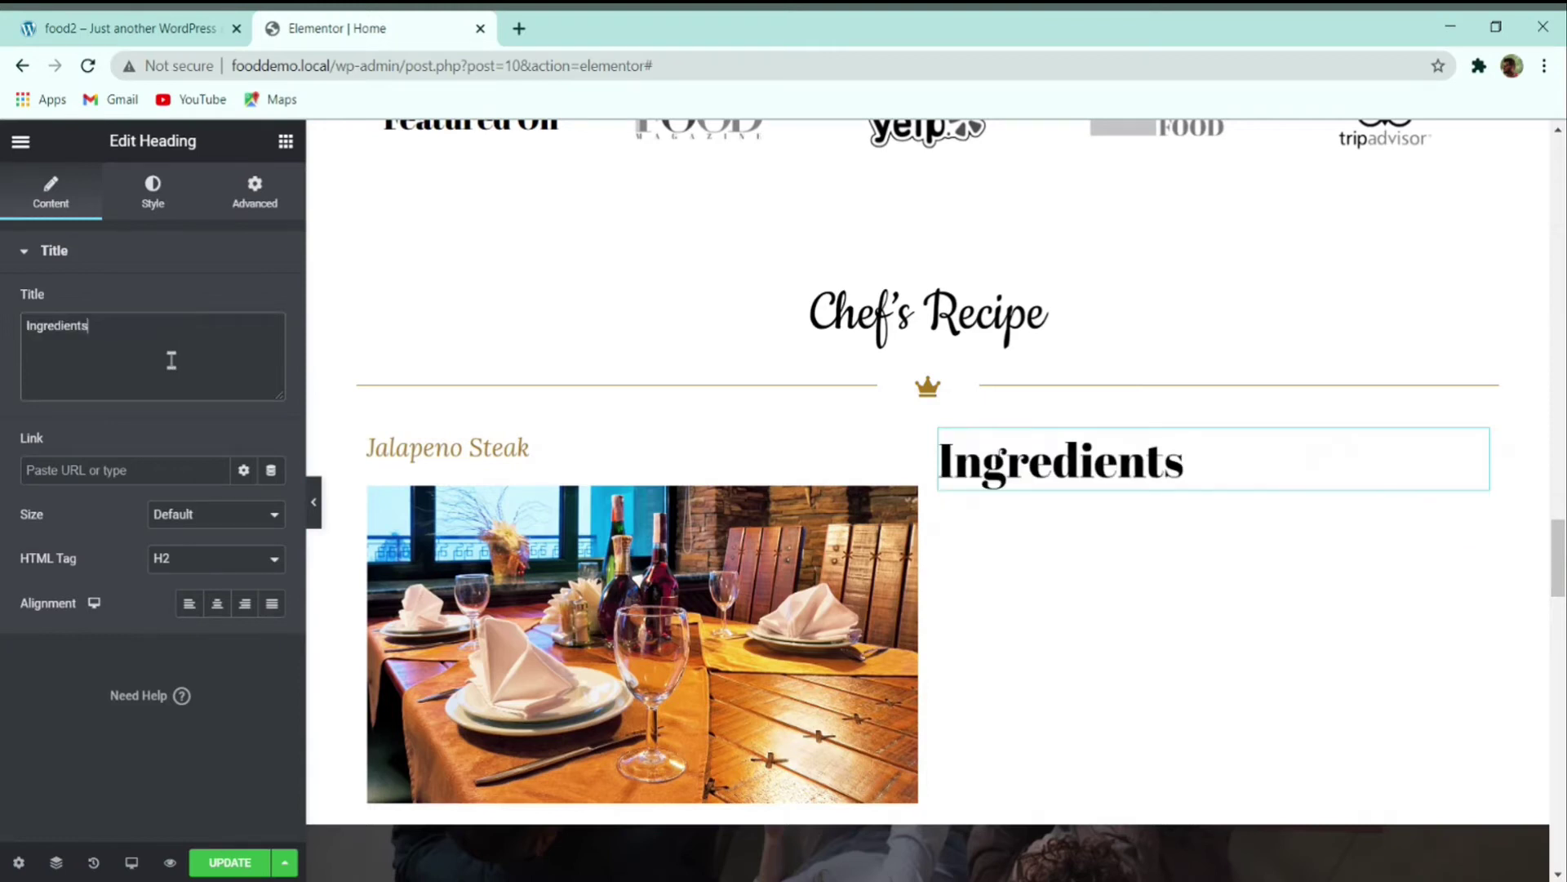
pyautogui.click(171, 28)
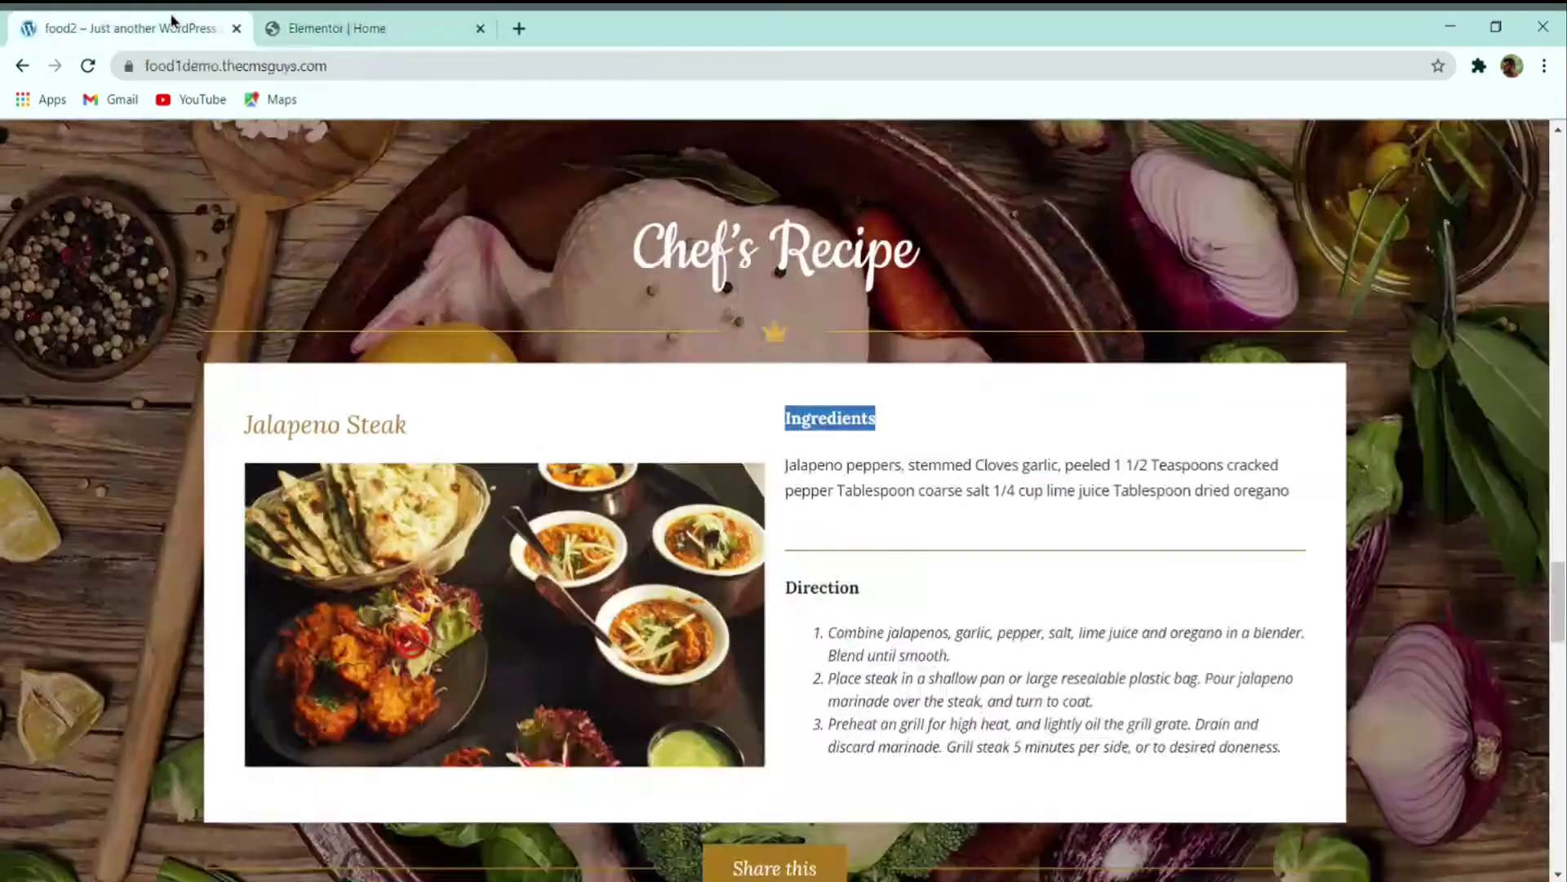
pyautogui.click(849, 488)
pyautogui.click(331, 28)
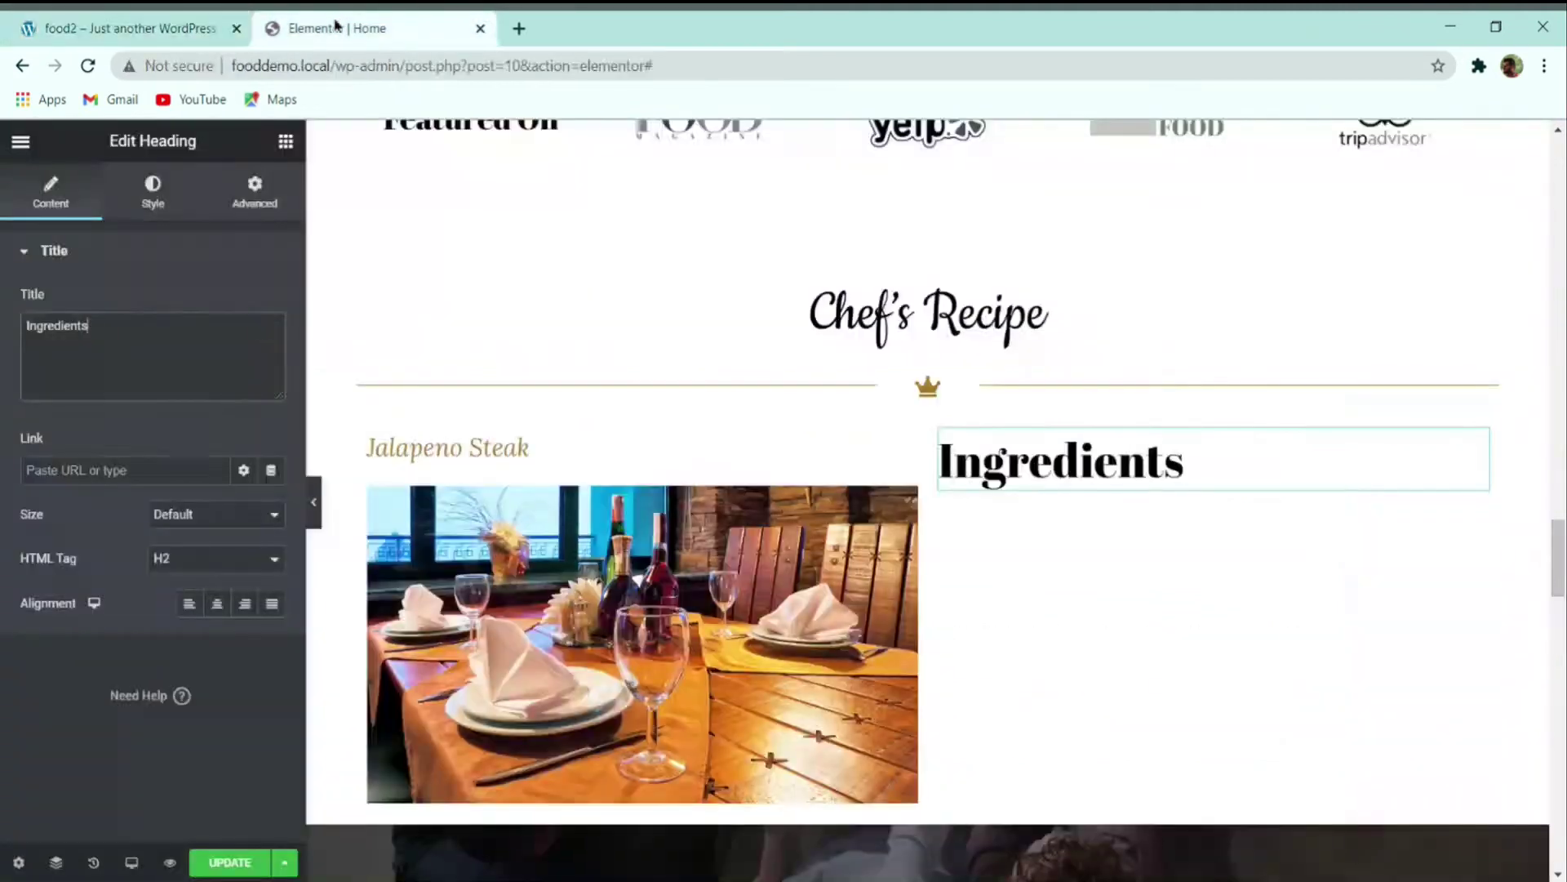
# Step: Color the Ingredients heading dark grey, #232323
pyautogui.click(153, 188)
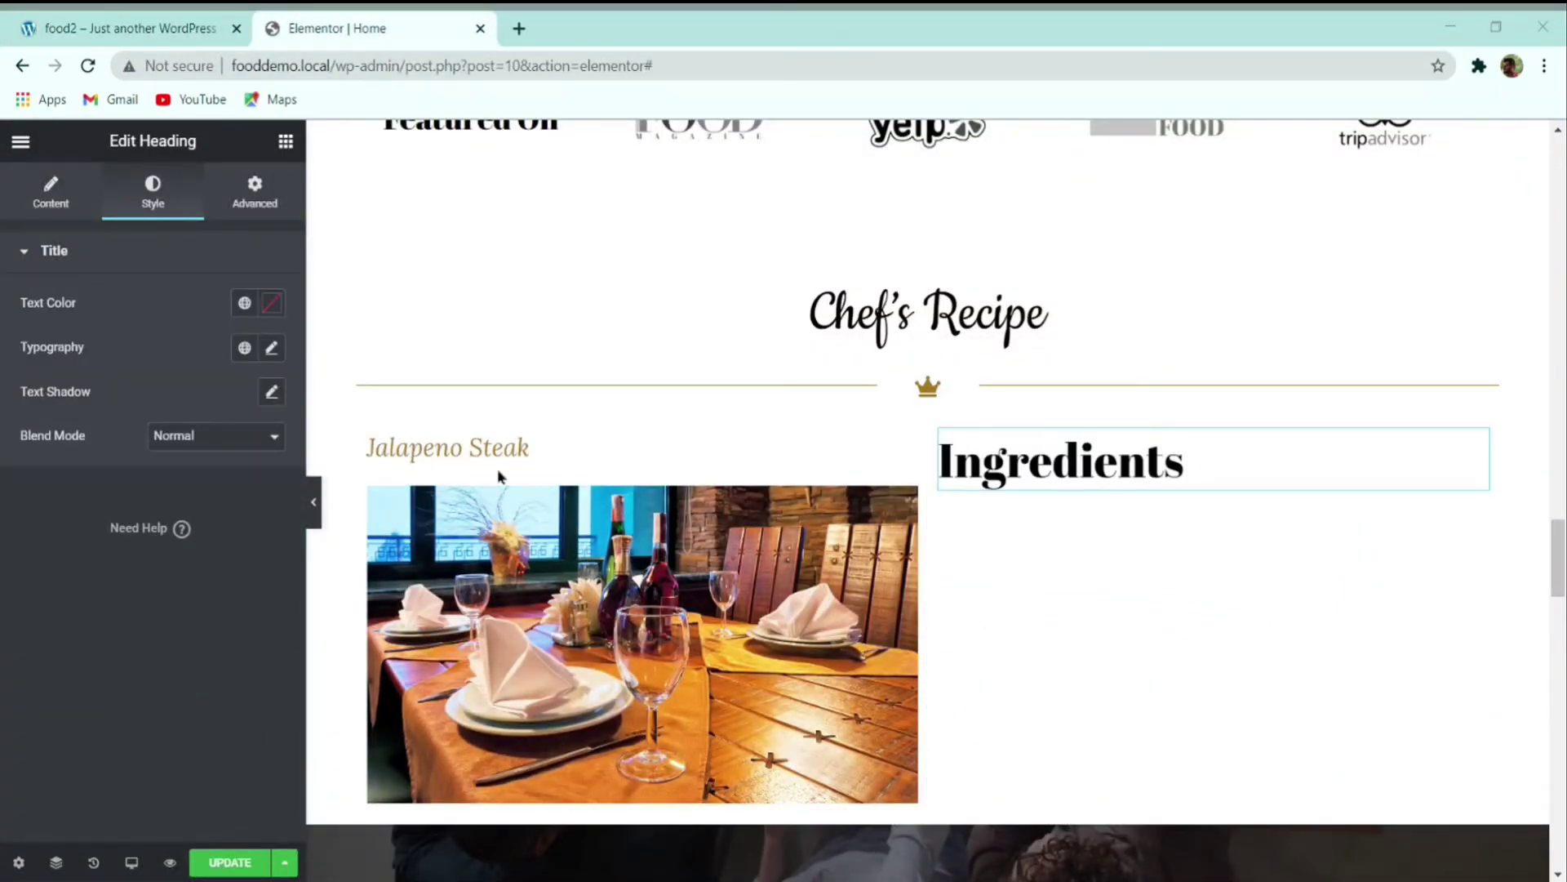
pyautogui.click(272, 303)
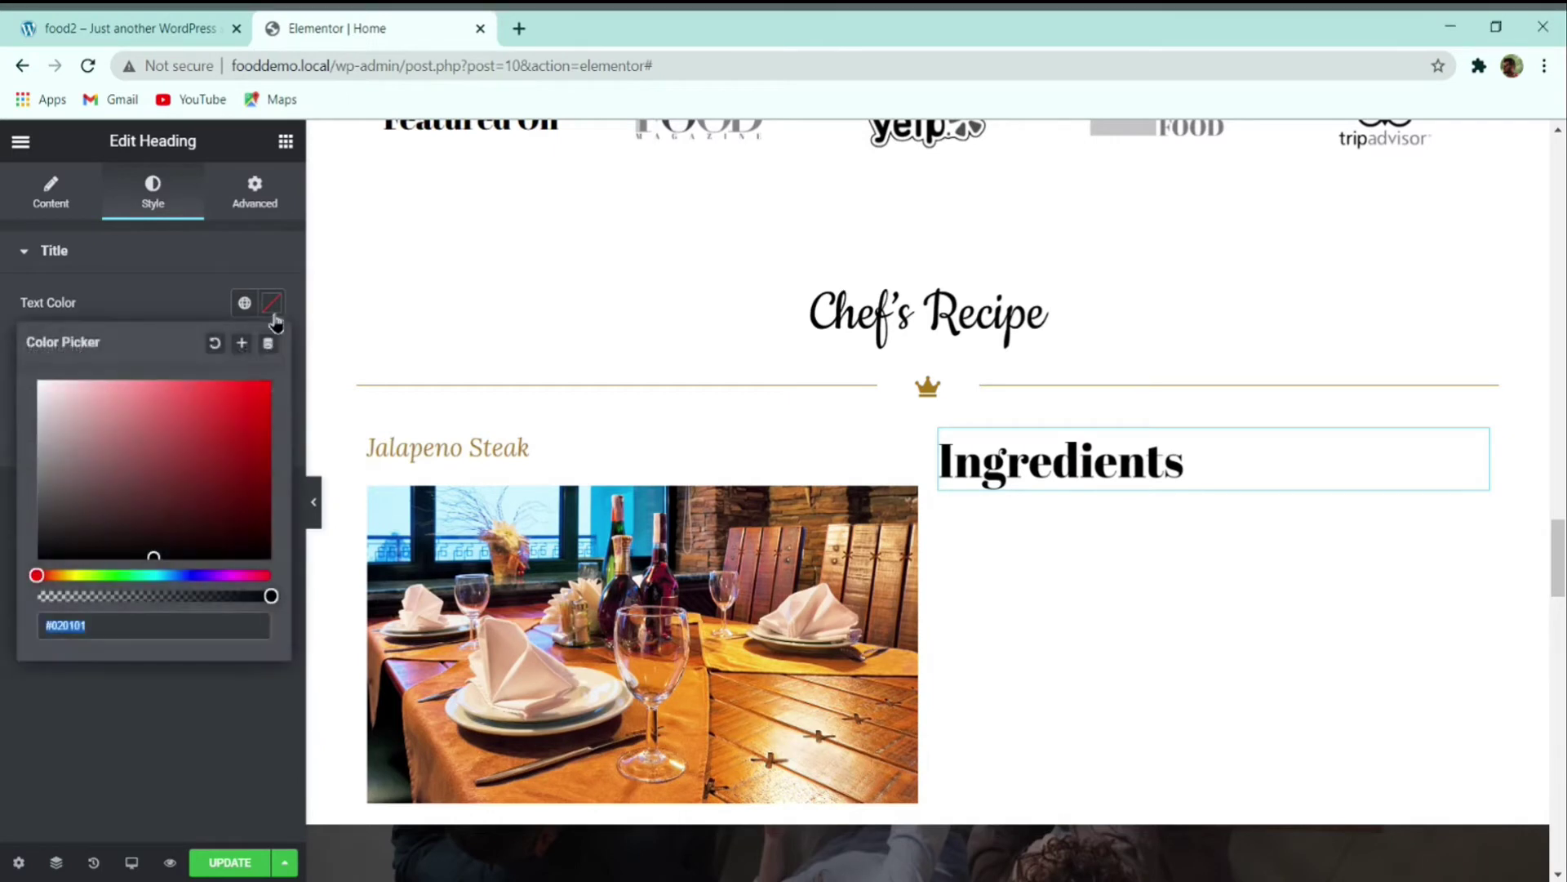
pyautogui.write('232323')
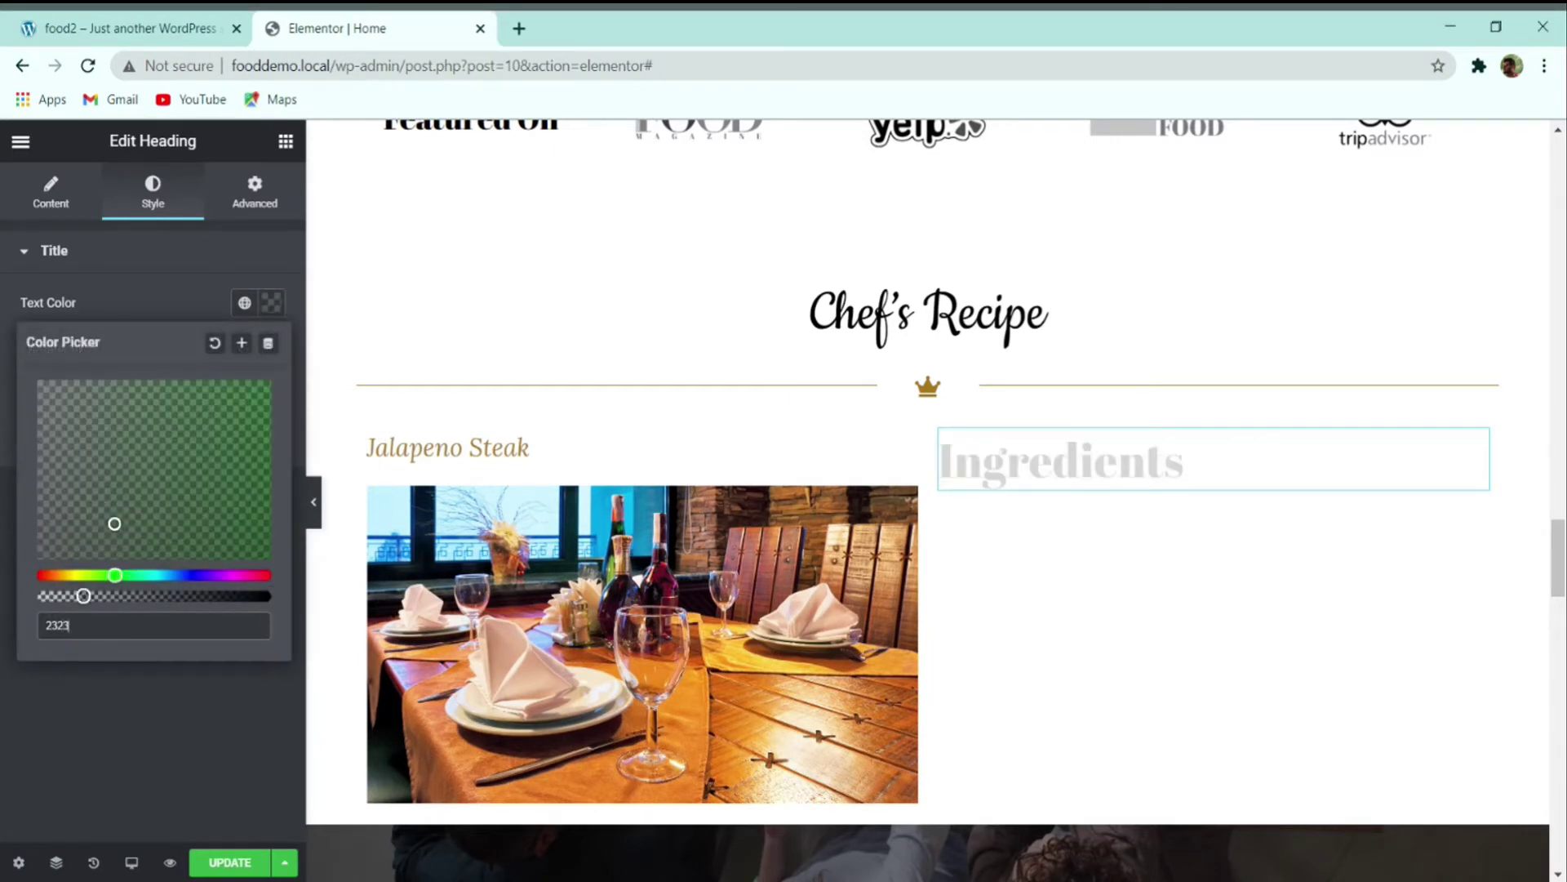
pyautogui.click(210, 308)
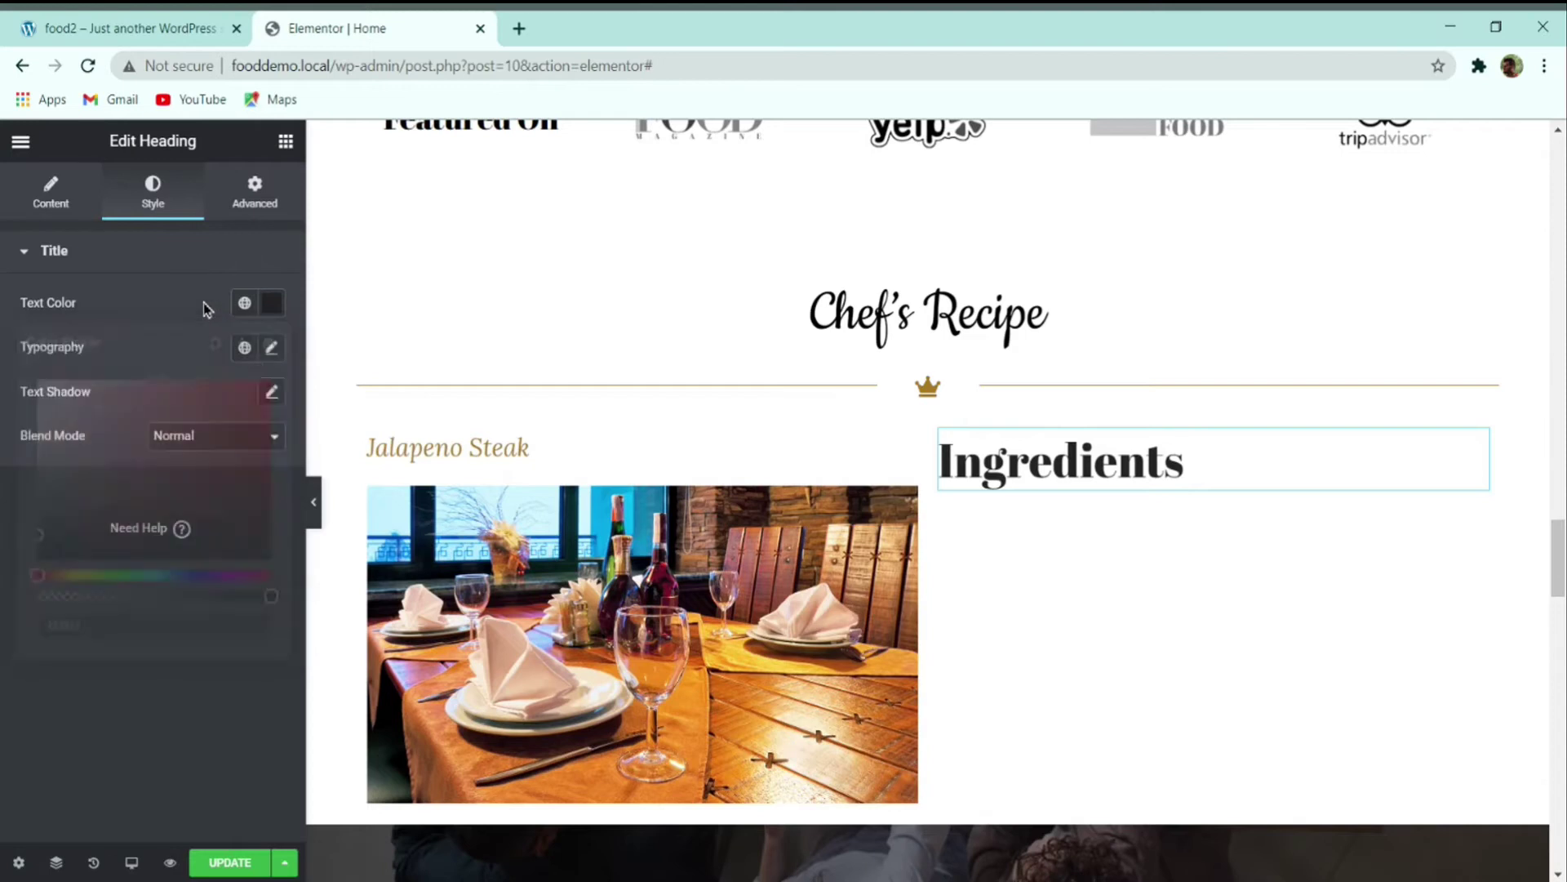
# Step: Set the heading to Lora 16 px, weight 700, line height 24, and save the page
pyautogui.click(270, 348)
pyautogui.click(220, 448)
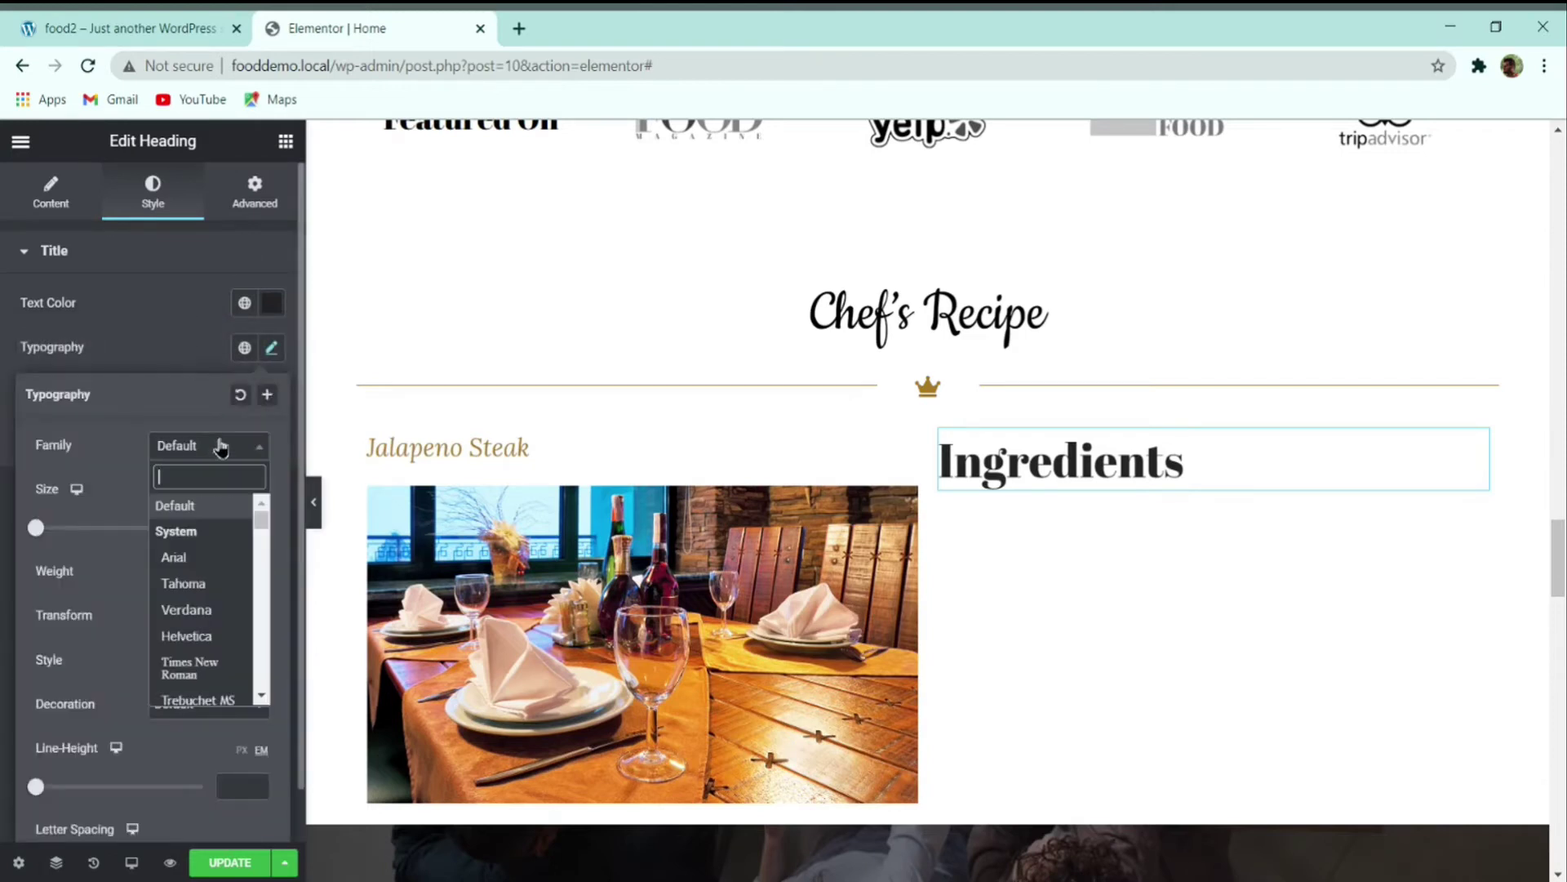
pyautogui.write('lora')
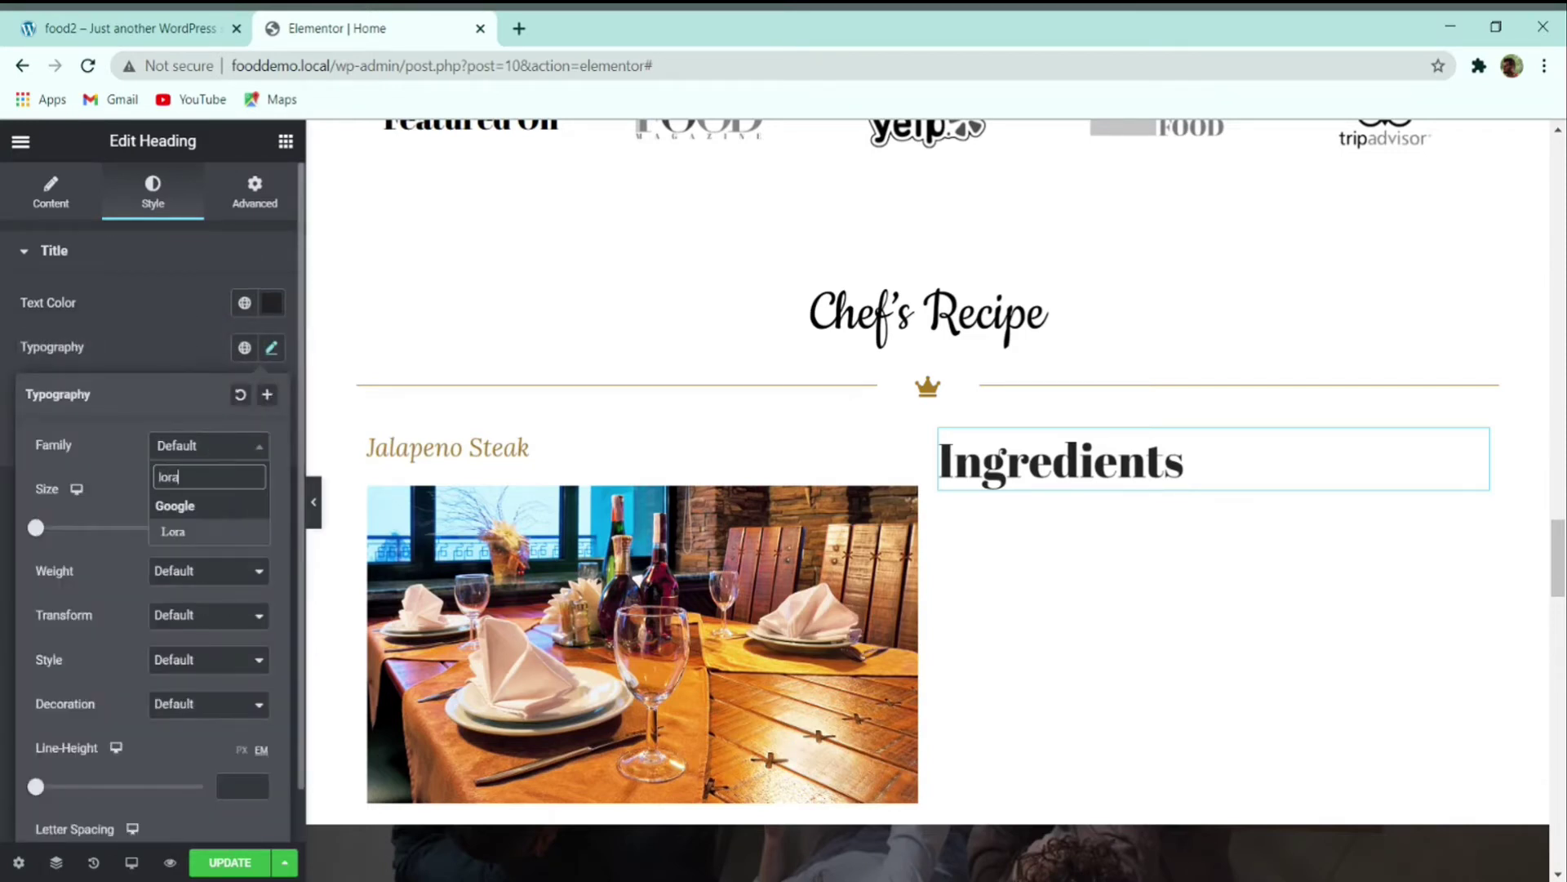
pyautogui.press('Return')
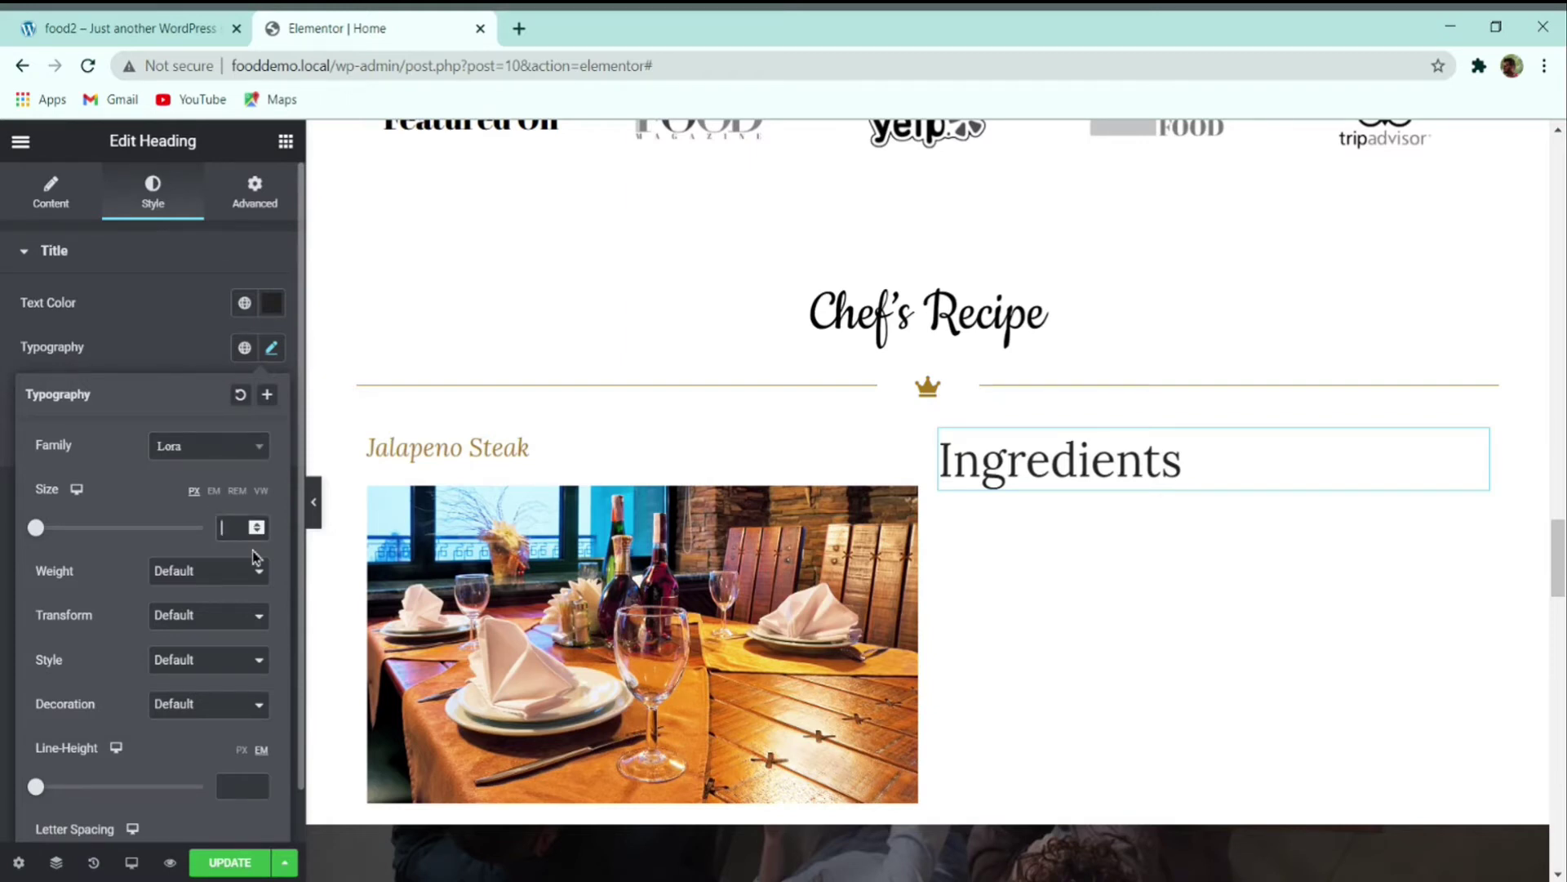
pyautogui.write('16')
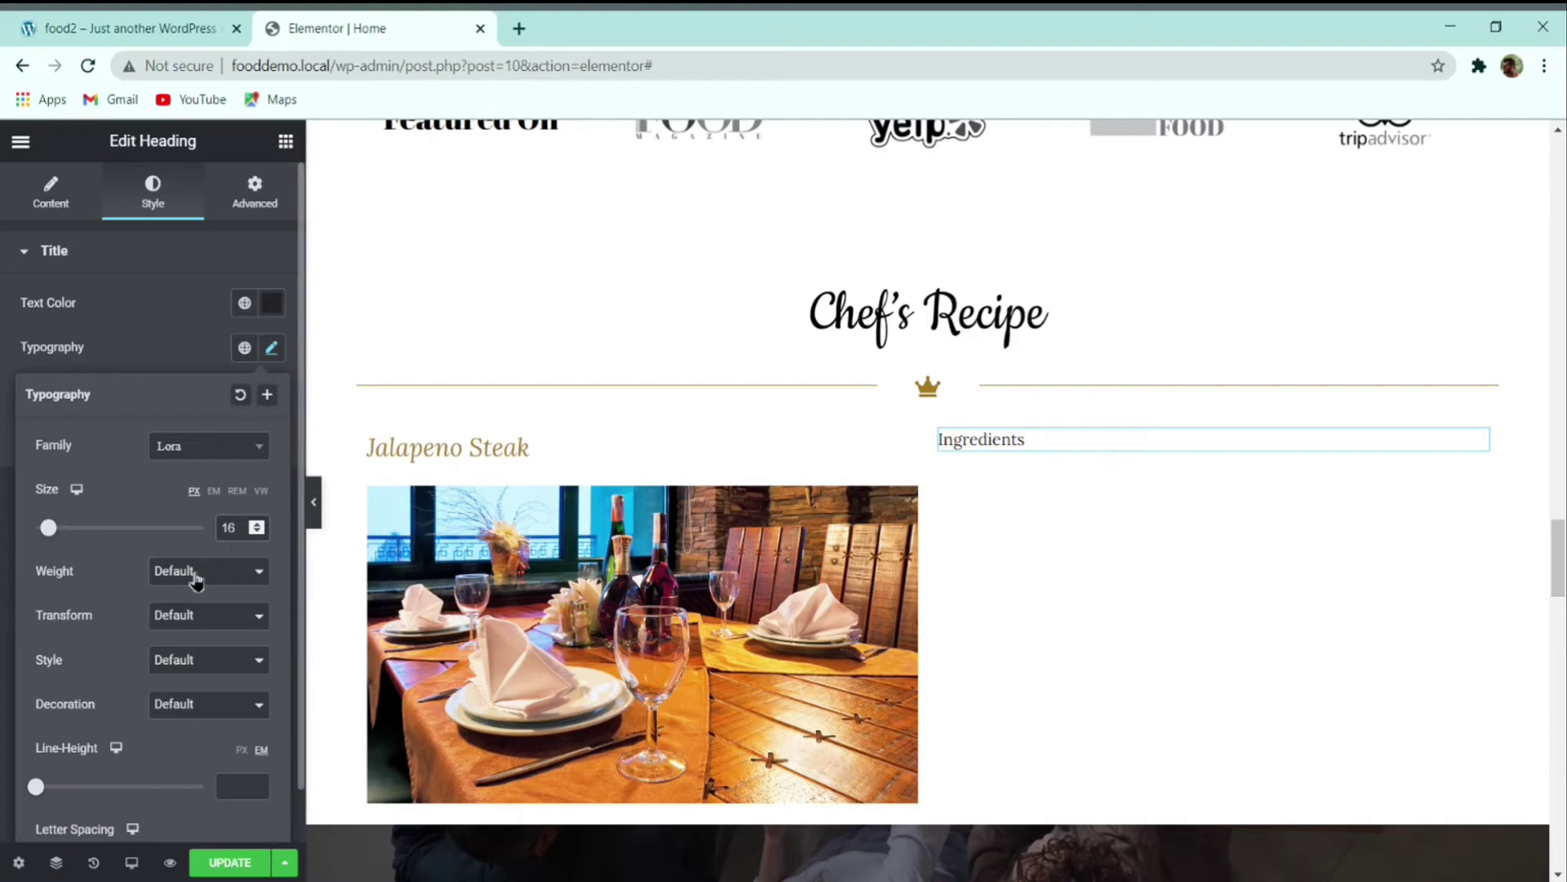
pyautogui.click(198, 699)
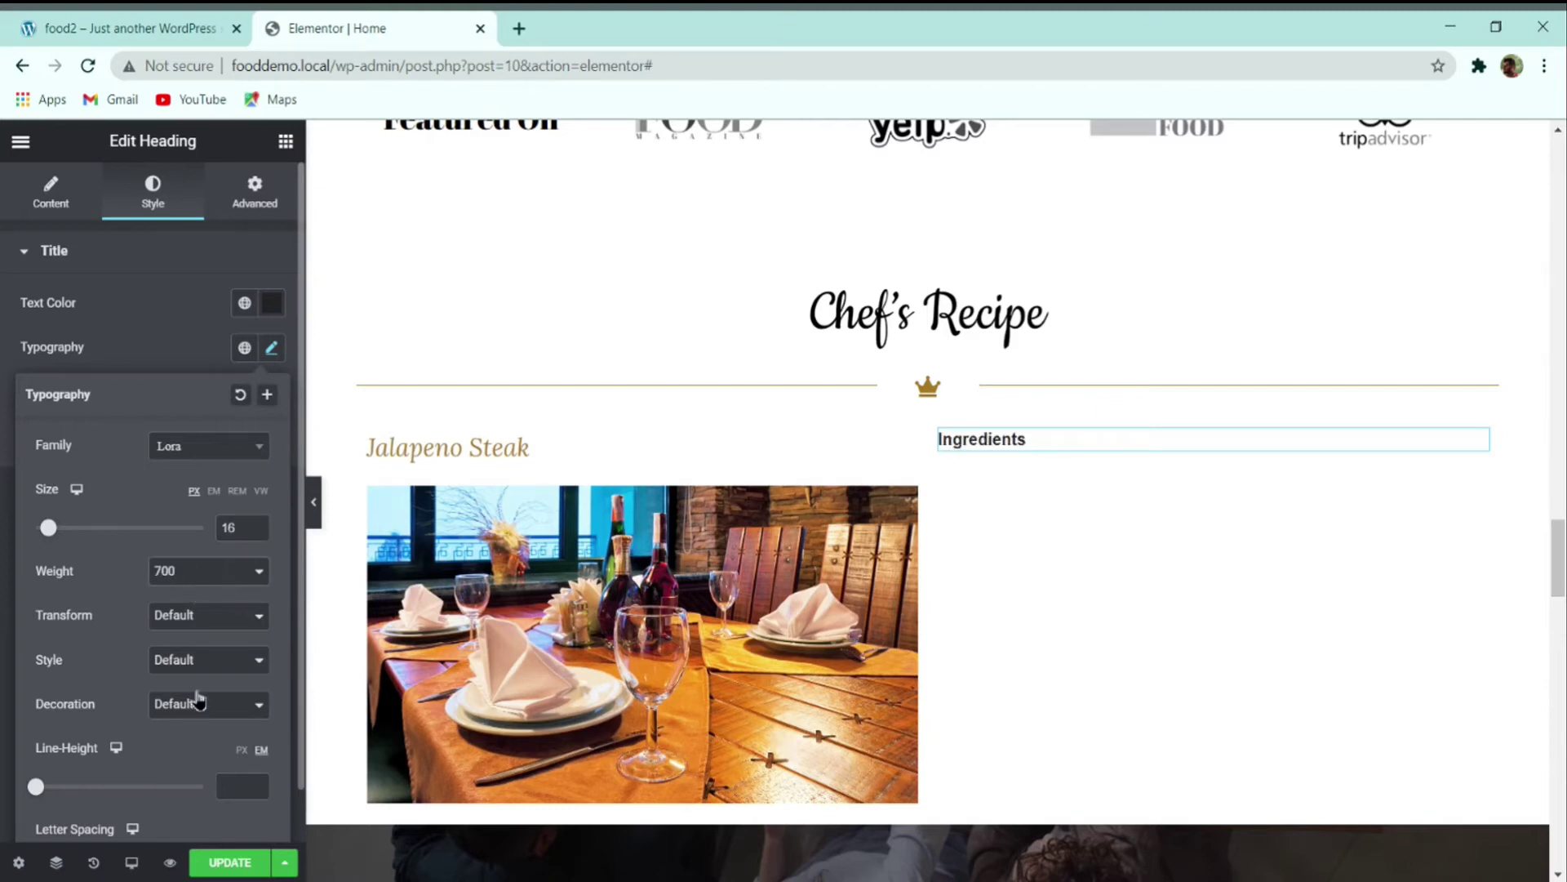
pyautogui.click(132, 24)
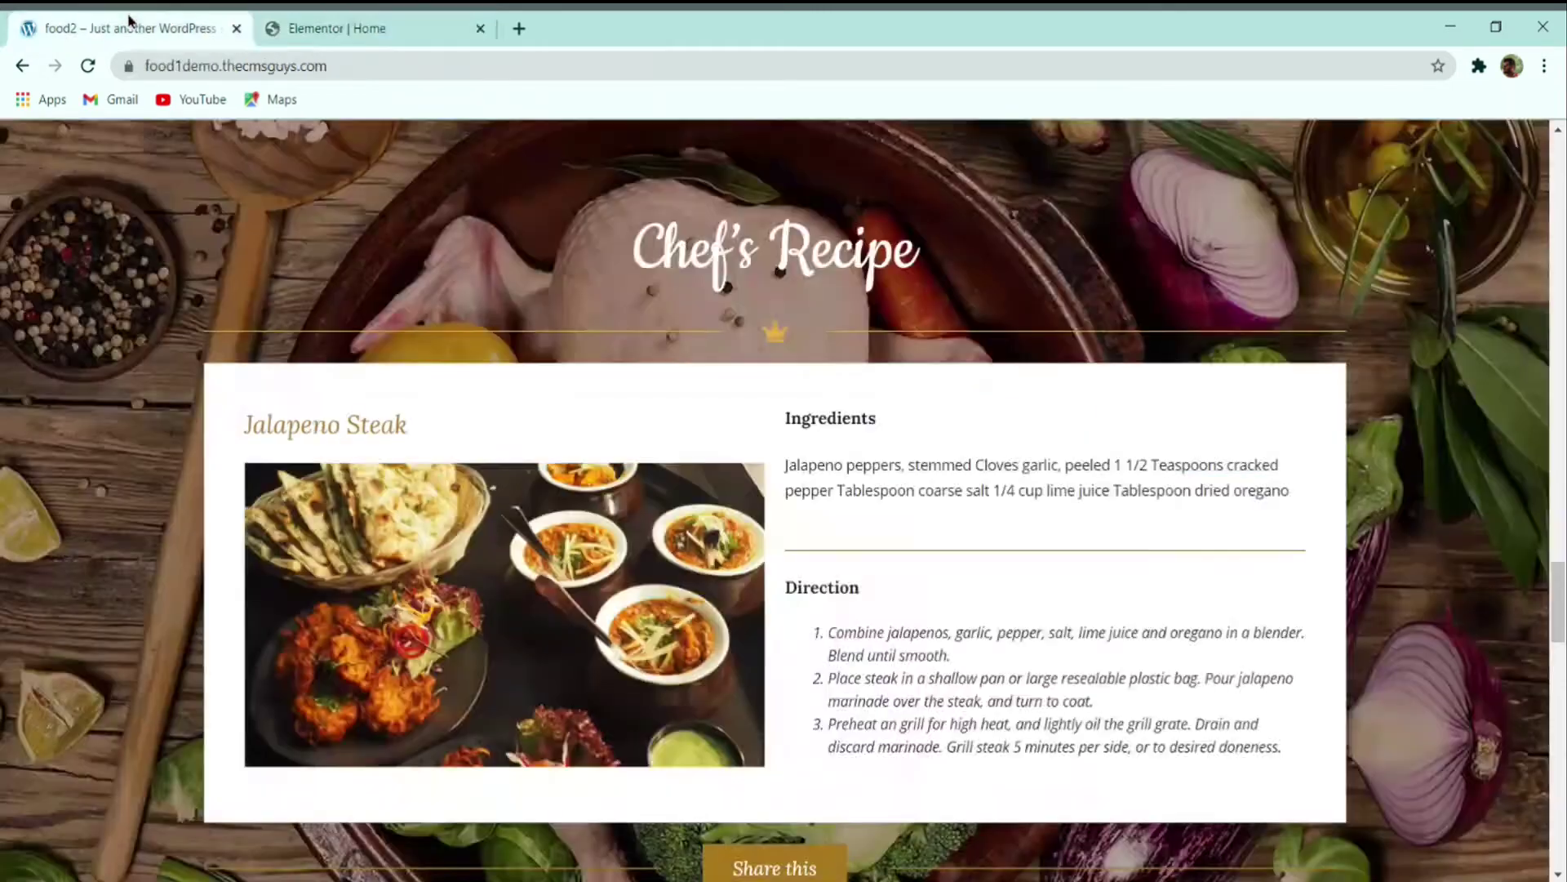
pyautogui.click(298, 25)
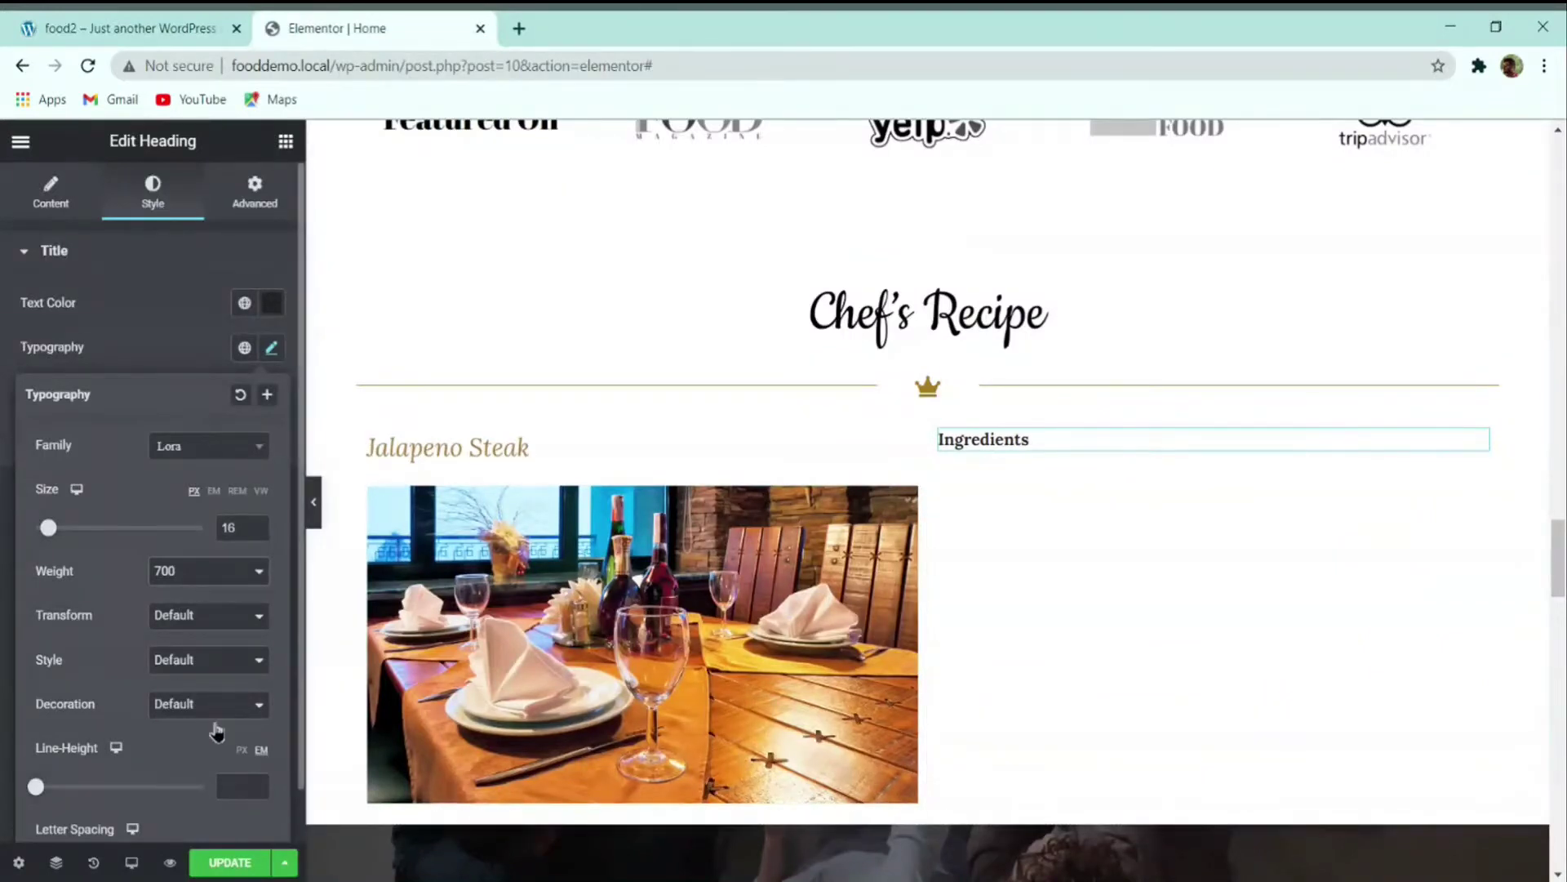
pyautogui.click(237, 780)
pyautogui.write('24')
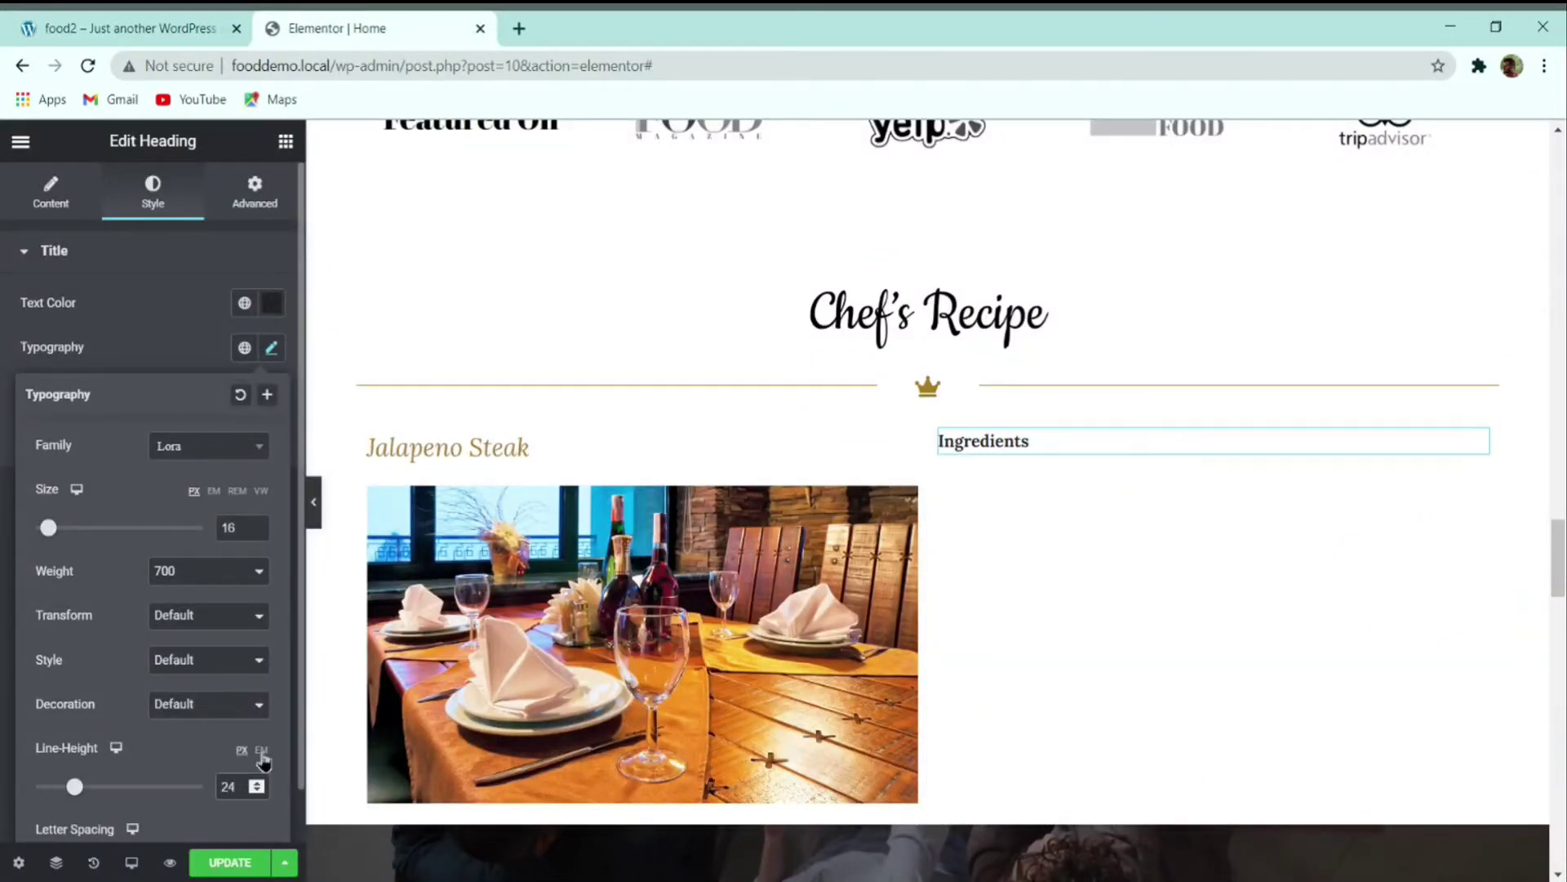
pyautogui.click(229, 862)
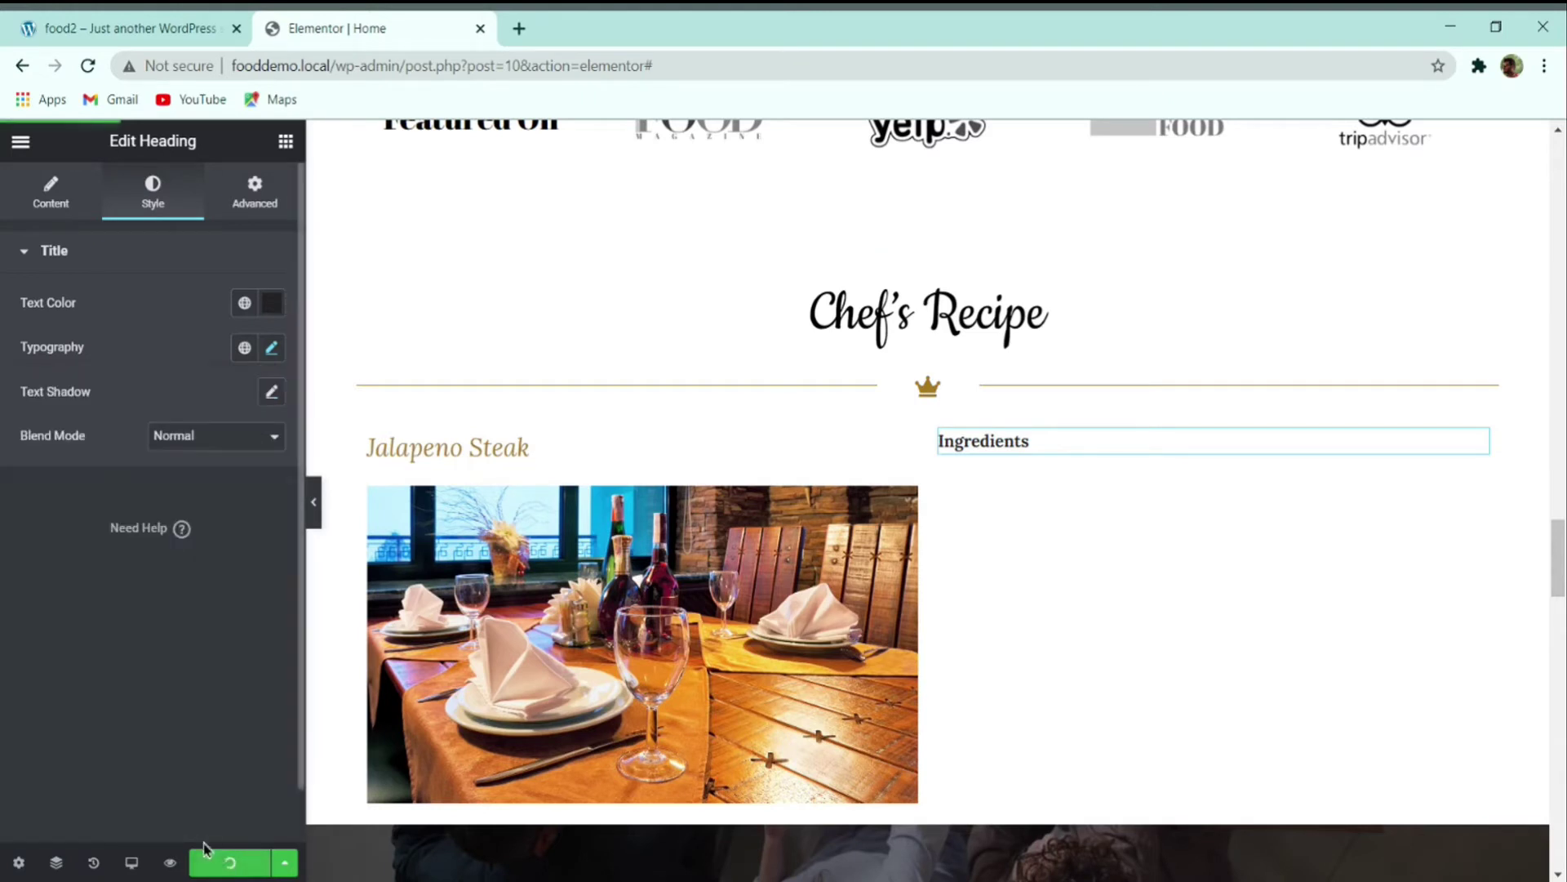
# Step: Copy the jalapeno steak ingredients paragraph from the live recipe page
pyautogui.hotkey('ctrl', 'pageup')
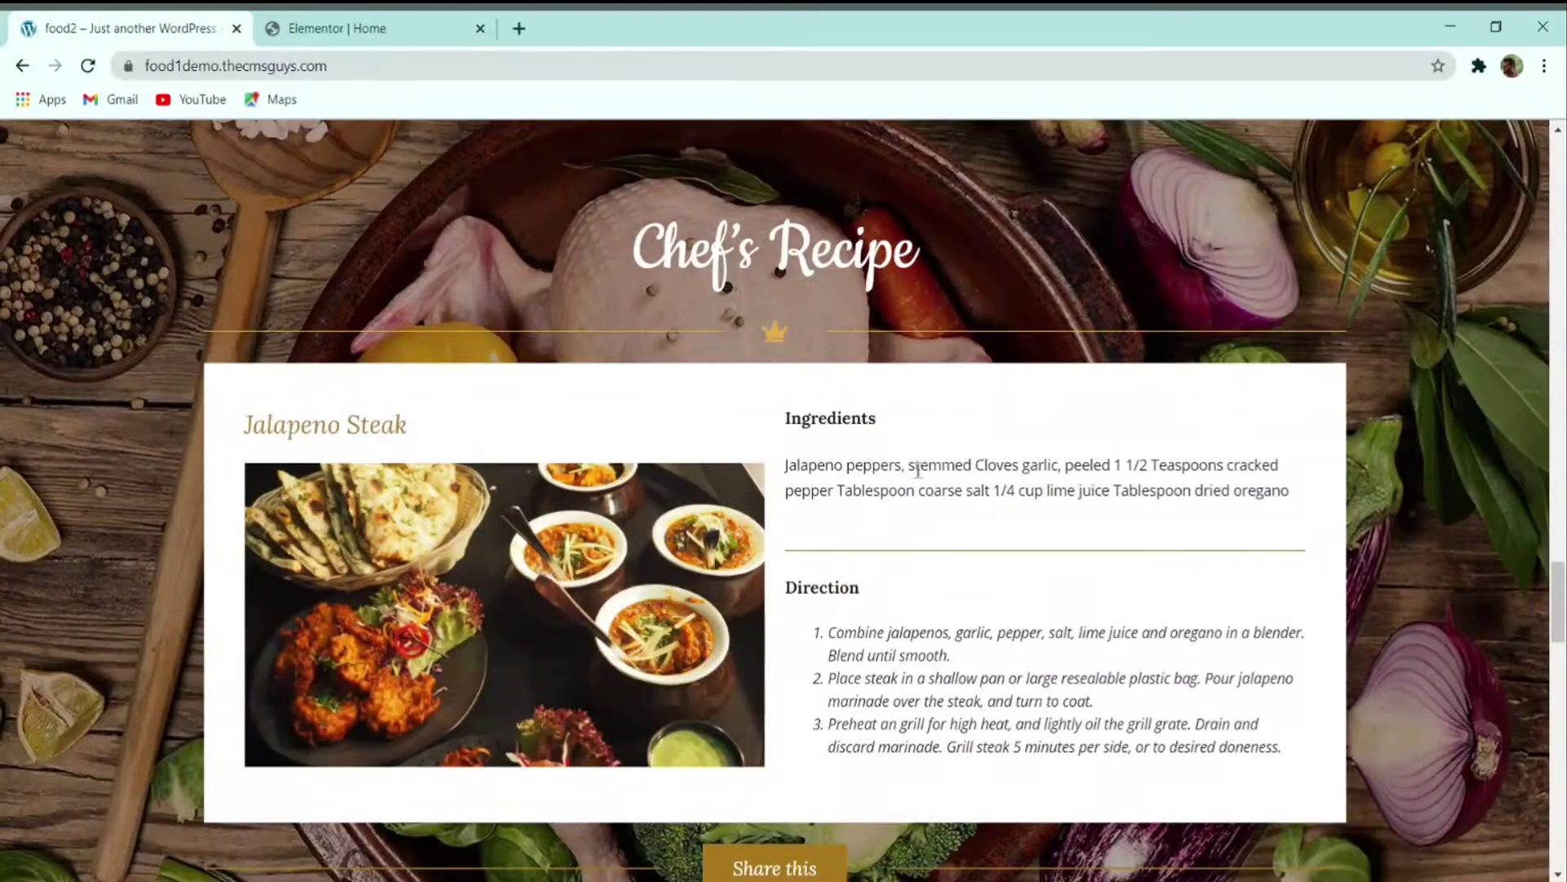
pyautogui.moveTo(784, 465); pyautogui.dragTo(1291, 490)
pyautogui.hotkey('ctrl', 'c')
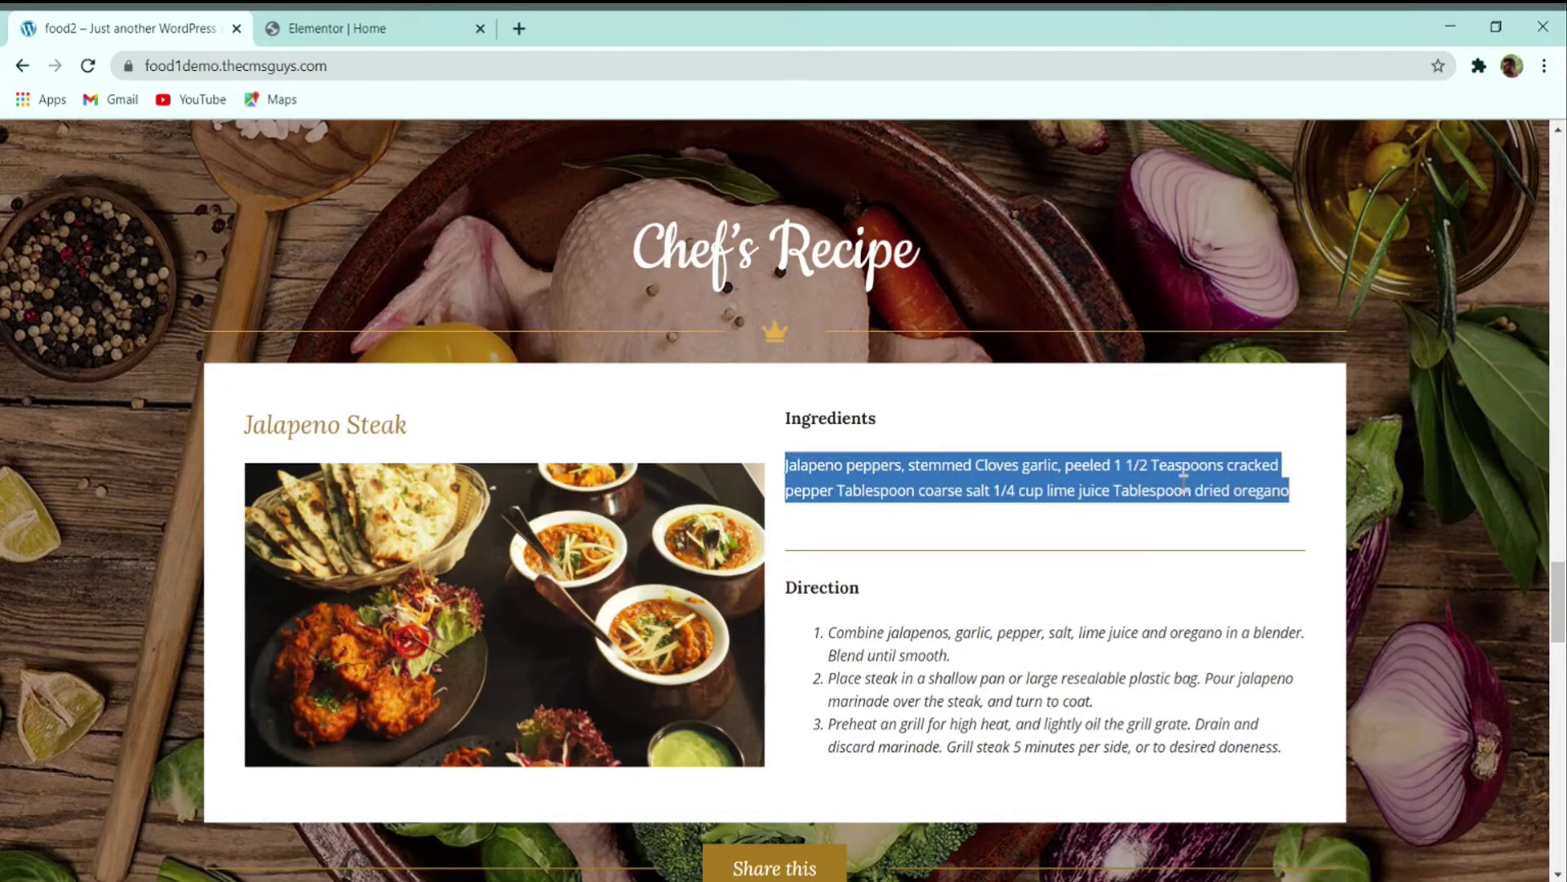
pyautogui.click(335, 30)
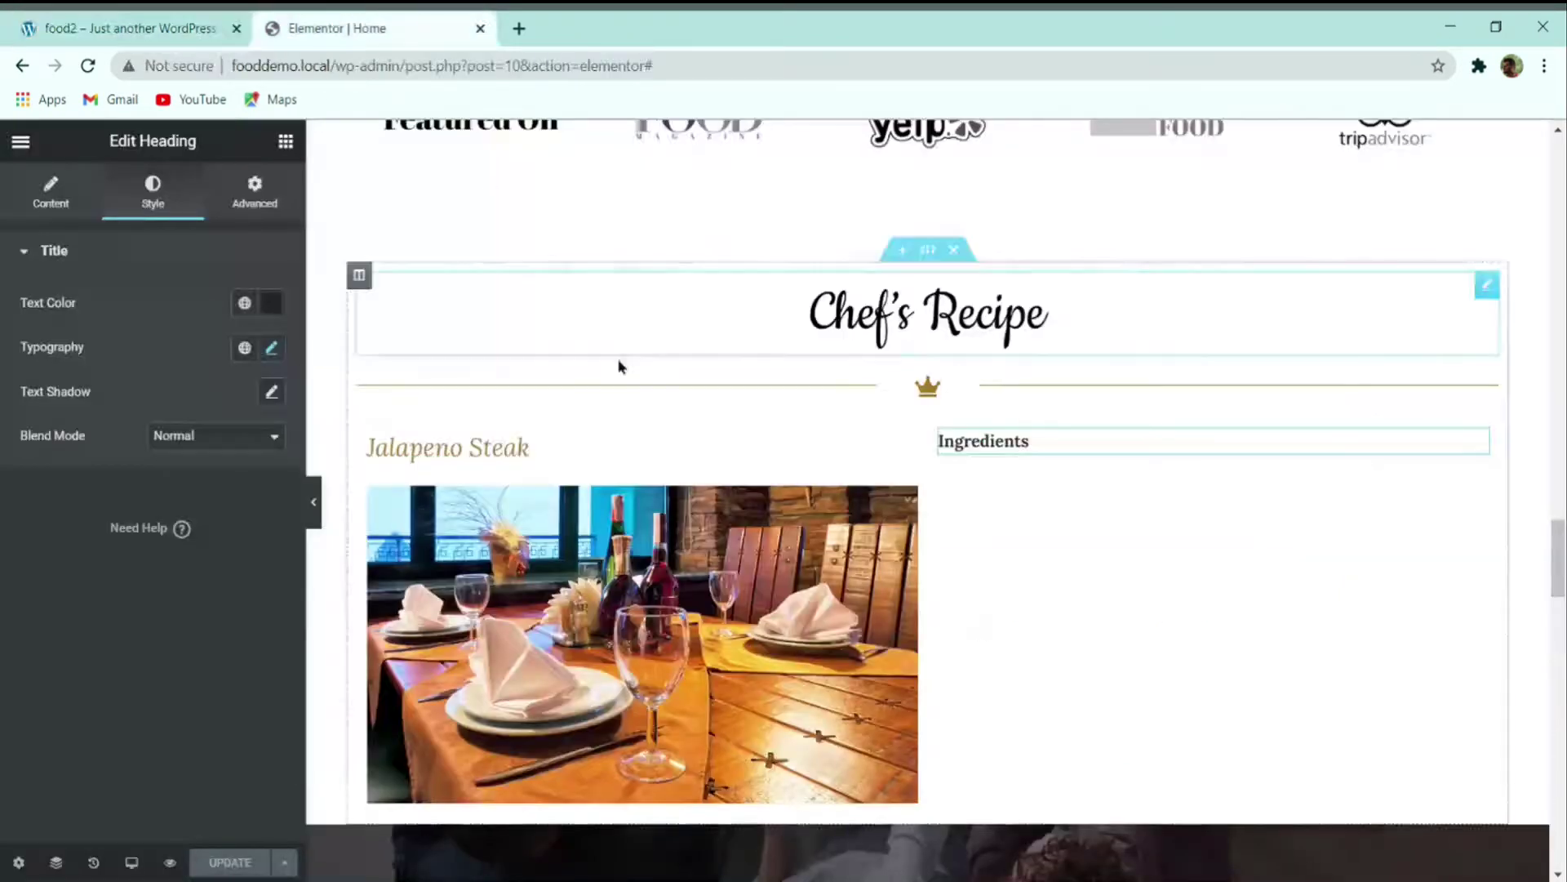
pyautogui.hotkey('ctrl', 'pageup')
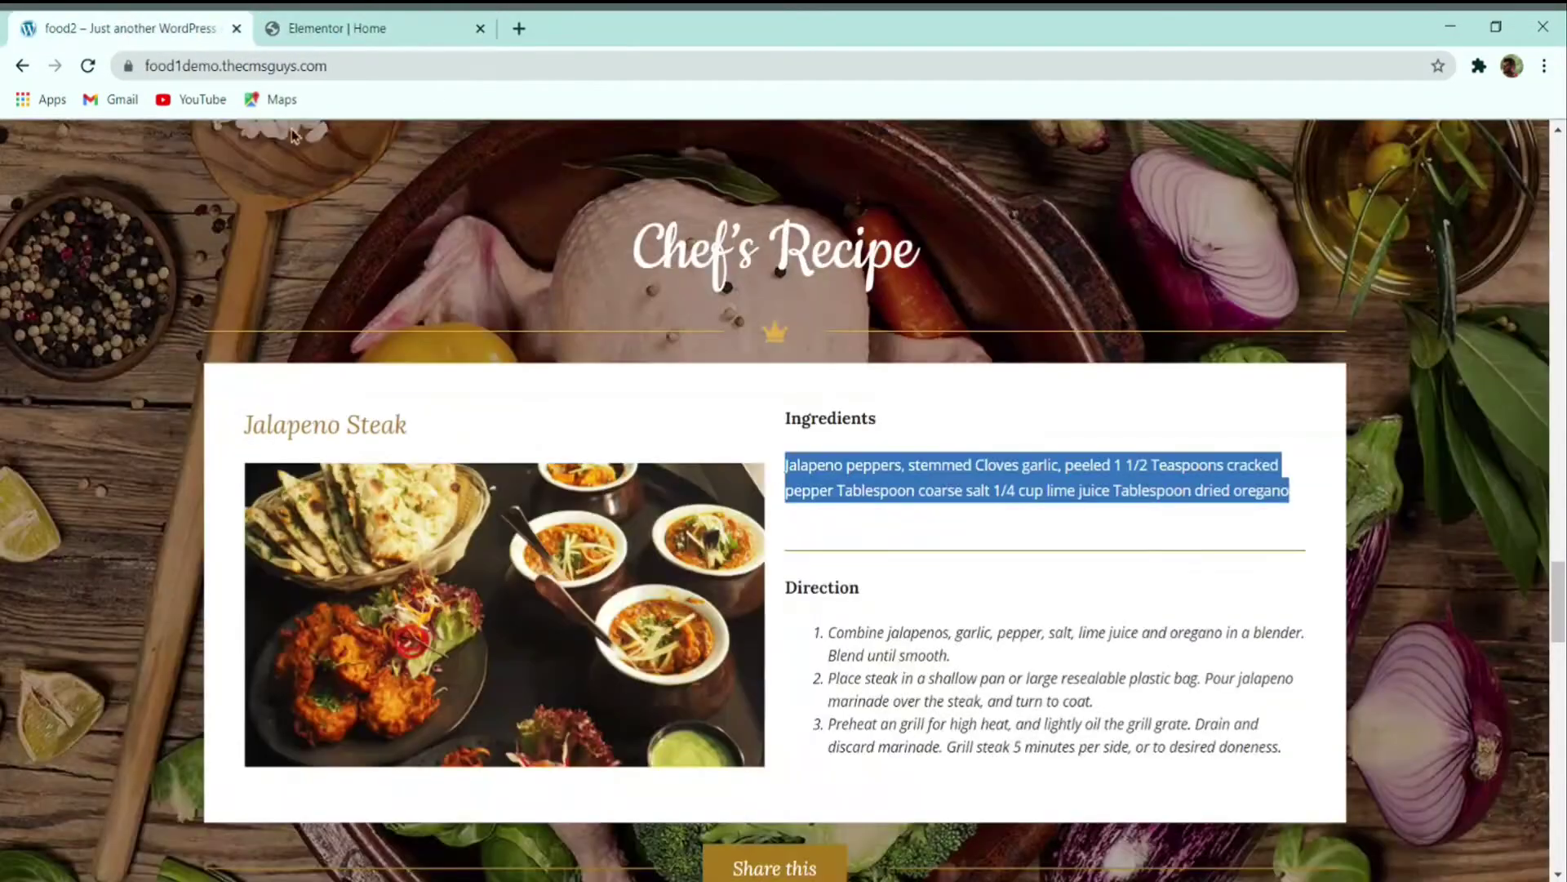
pyautogui.click(928, 465)
pyautogui.click(365, 21)
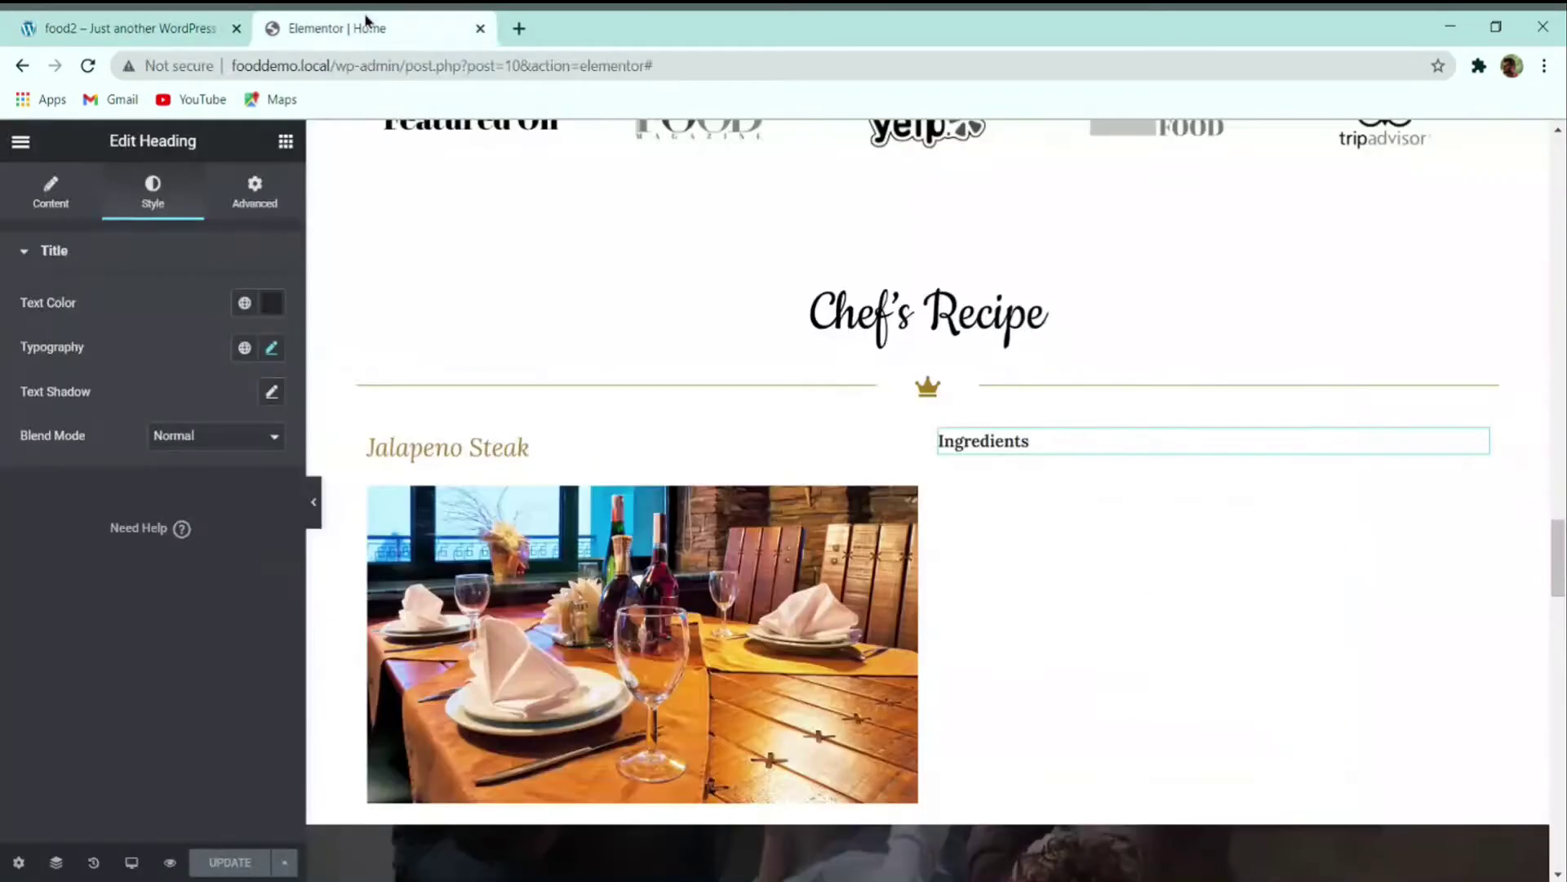
# Step: Add a Text Editor widget under the Ingredients heading and paste the ingredients over the Lorem ipsum
pyautogui.click(286, 143)
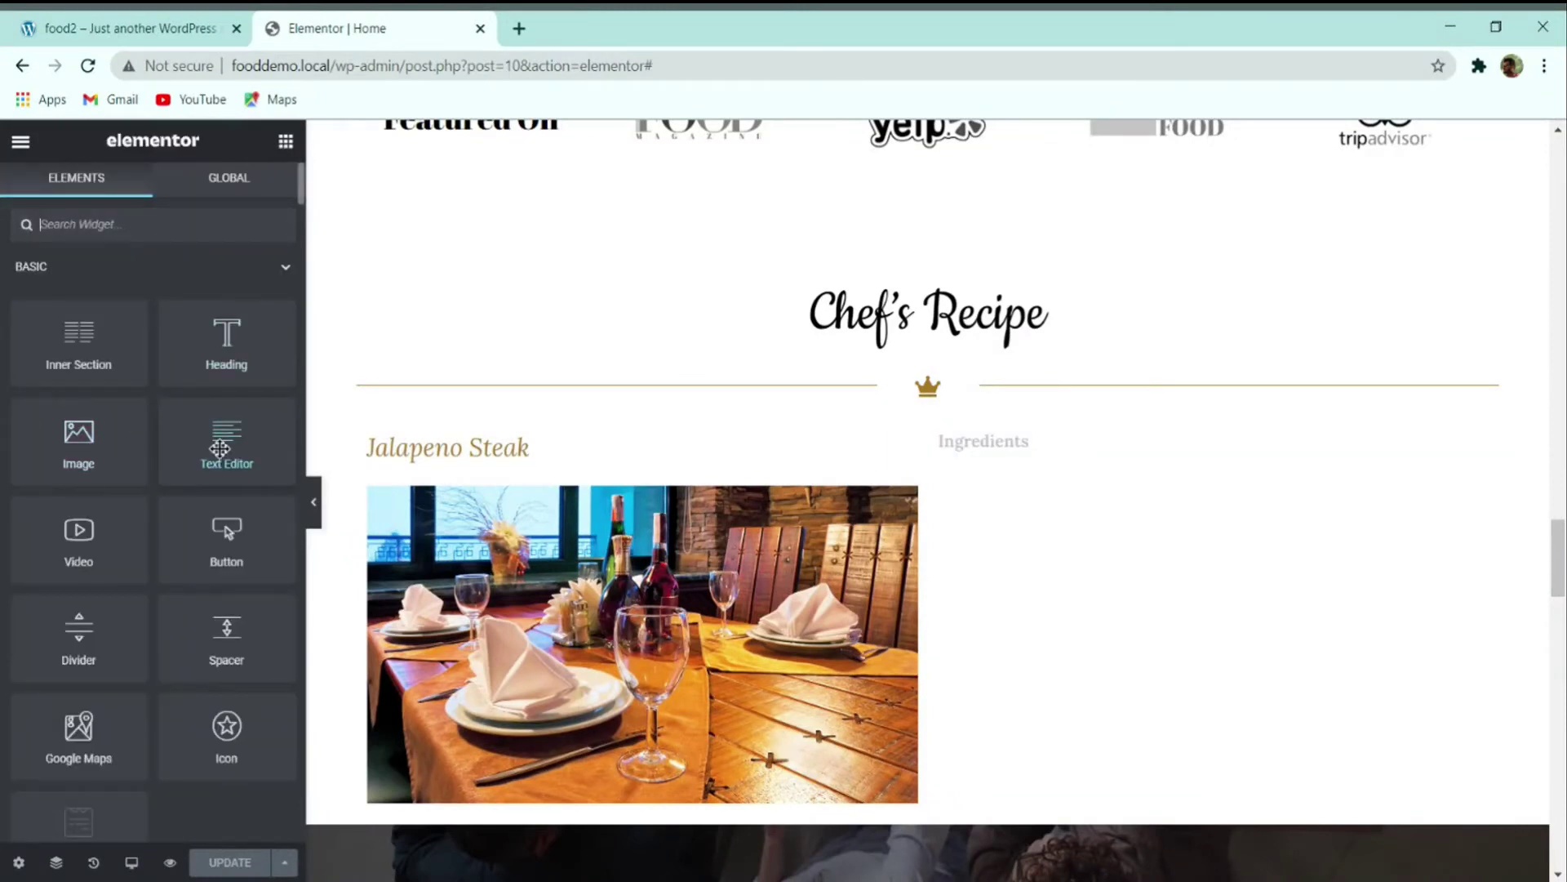
pyautogui.moveTo(219, 448); pyautogui.dragTo(1010, 461)
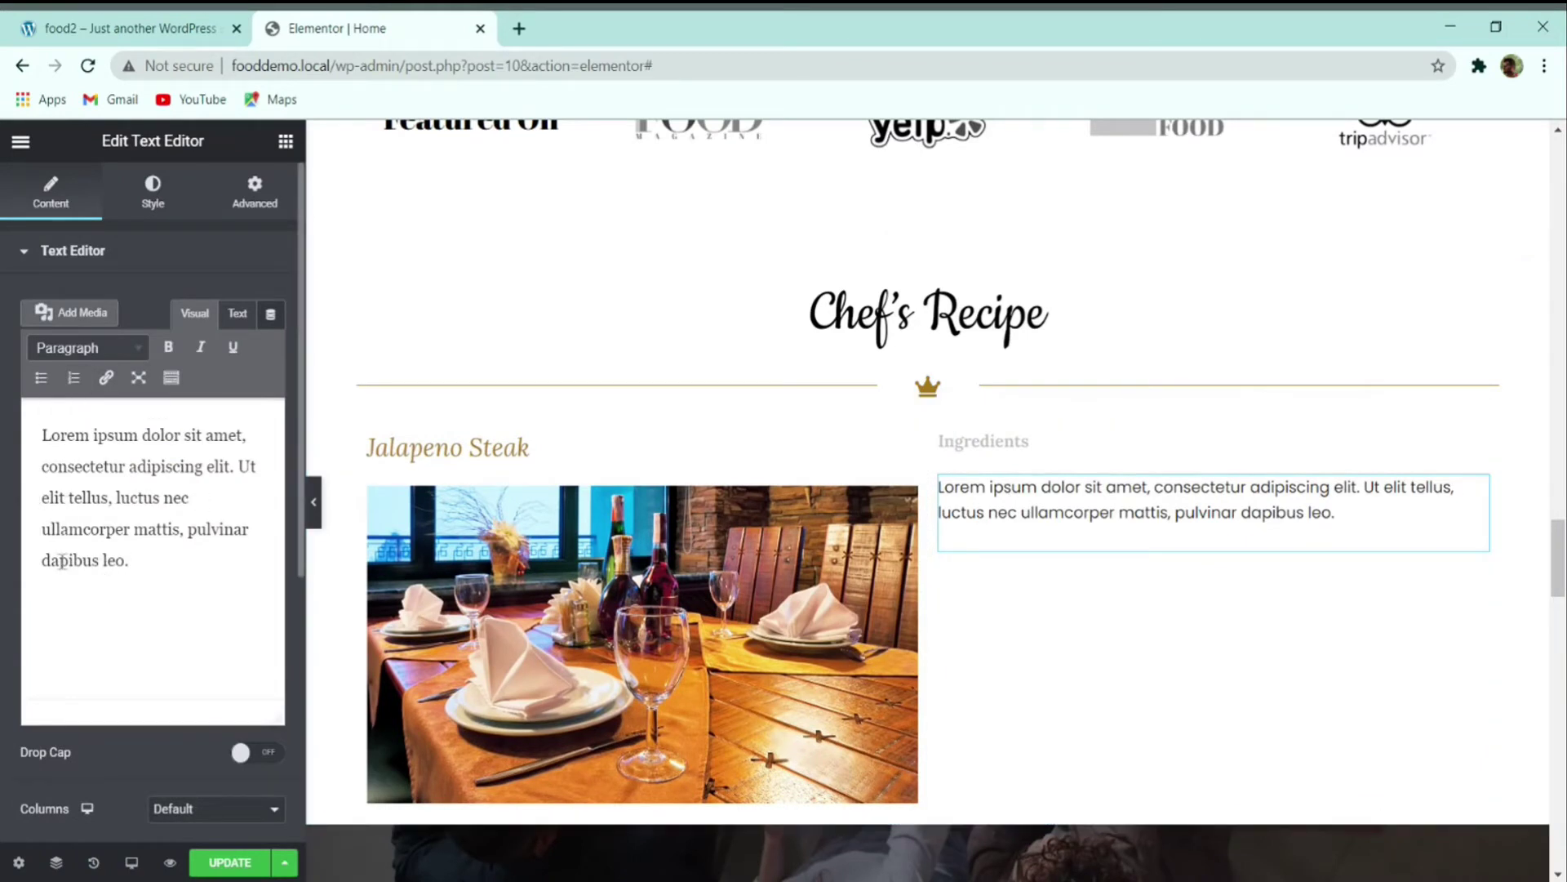
pyautogui.moveTo(257, 552); pyautogui.dragTo(3, 408)
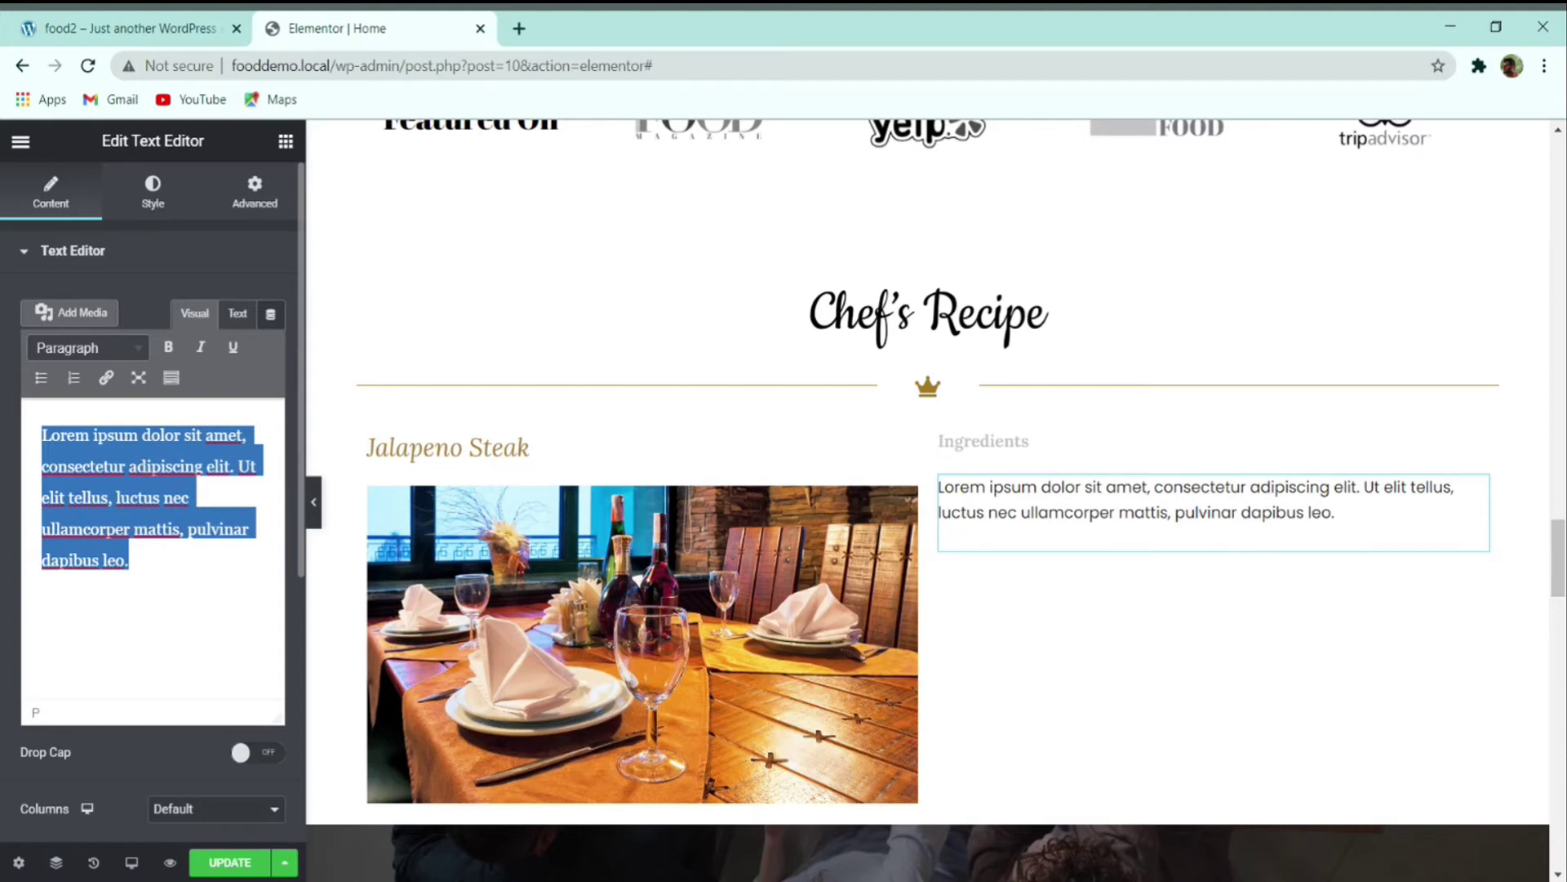
pyautogui.hotkey('ctrl', 'v')
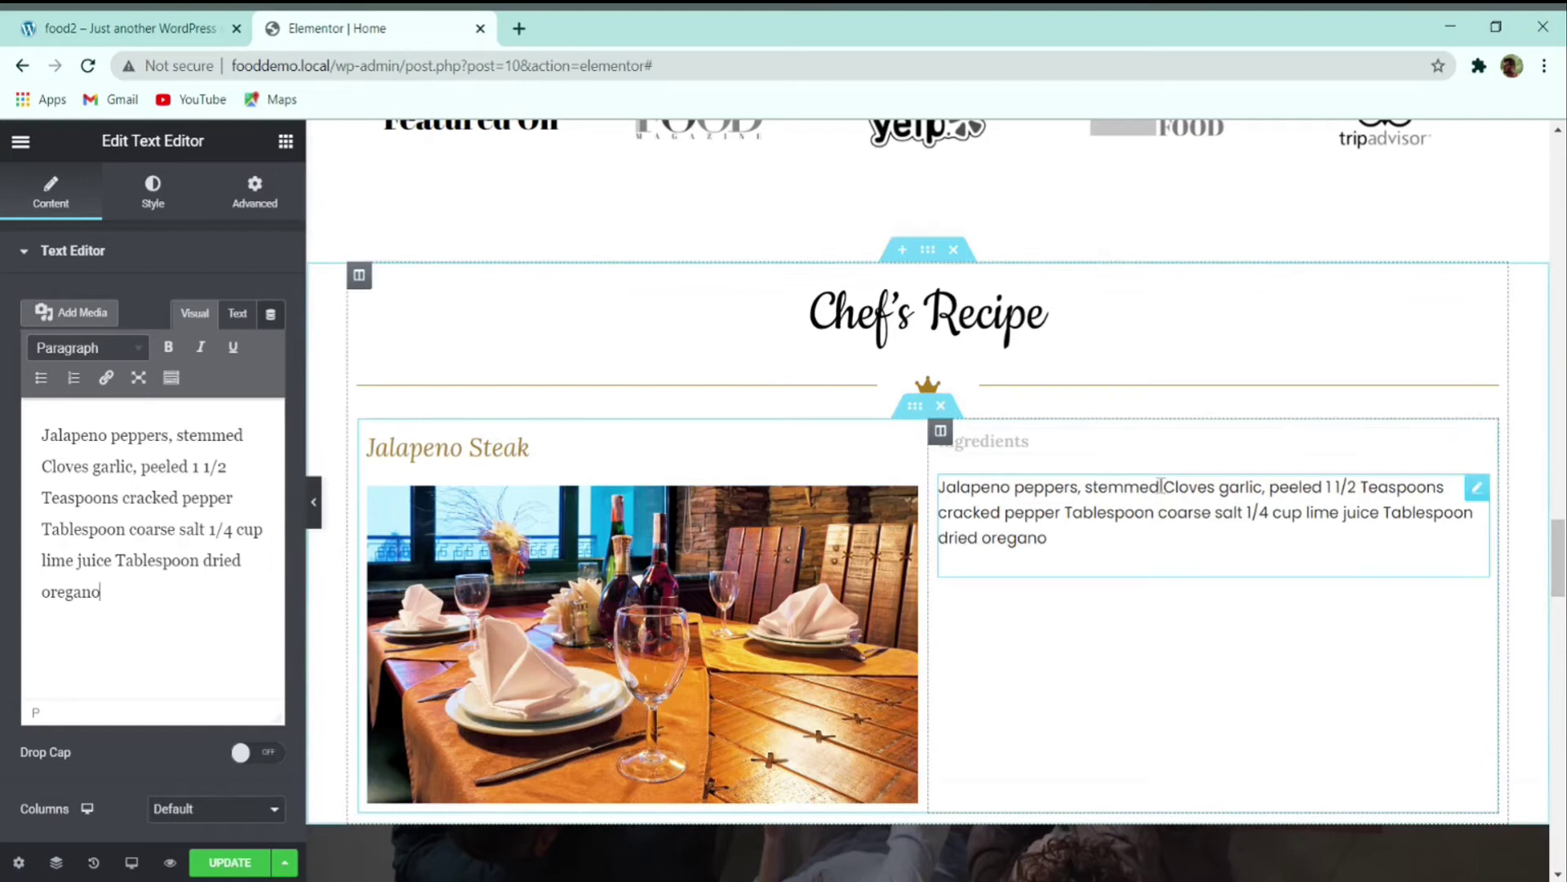
pyautogui.click(154, 196)
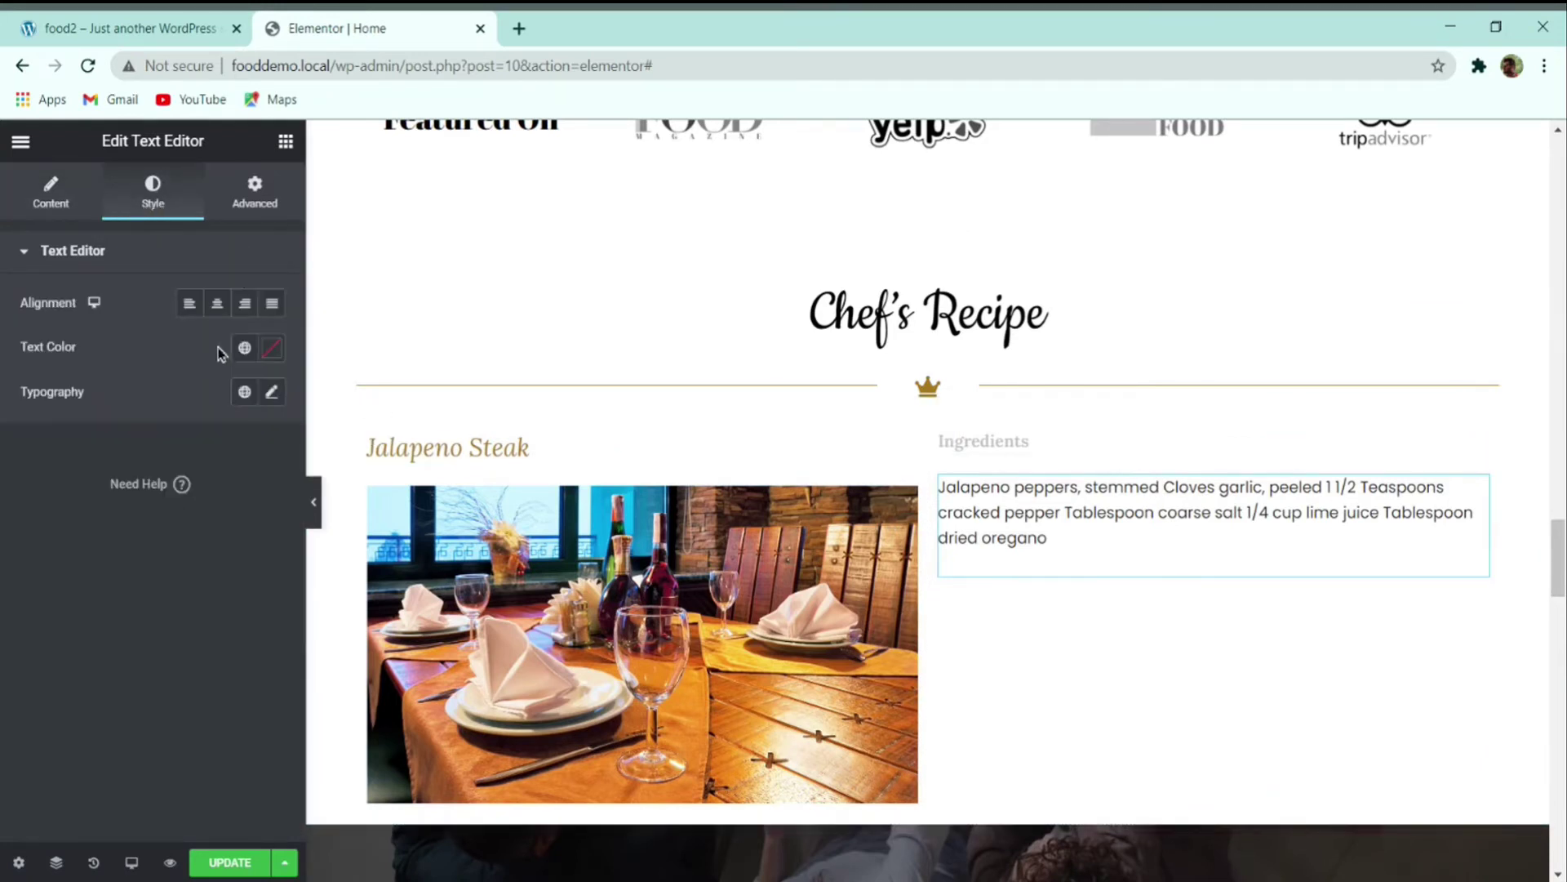
# Step: Set the ingredient text colour to 232323
pyautogui.click(273, 351)
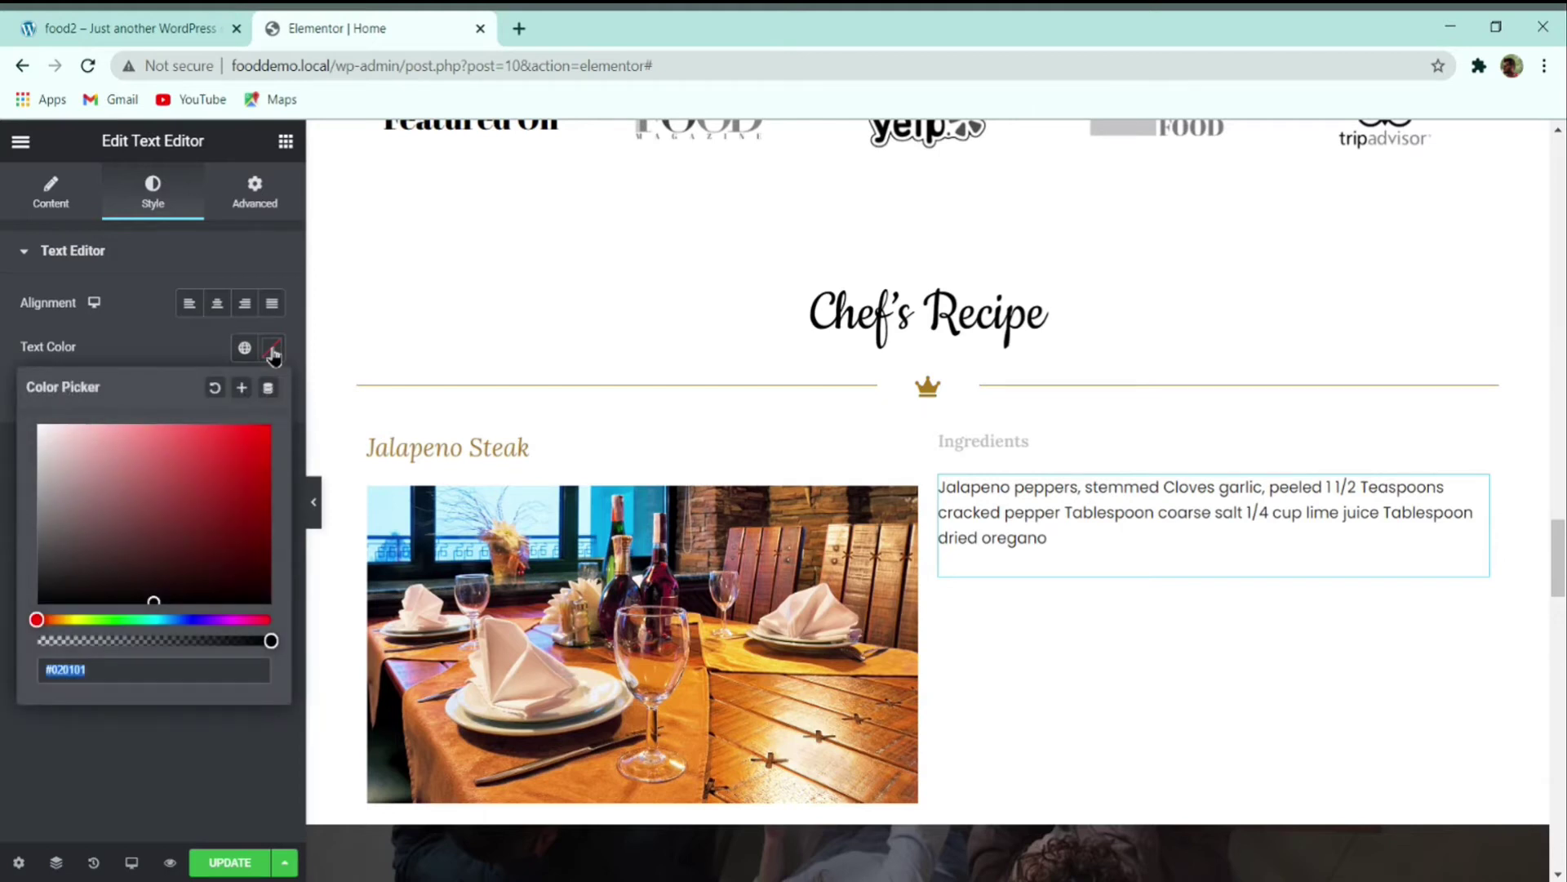
pyautogui.write('232323')
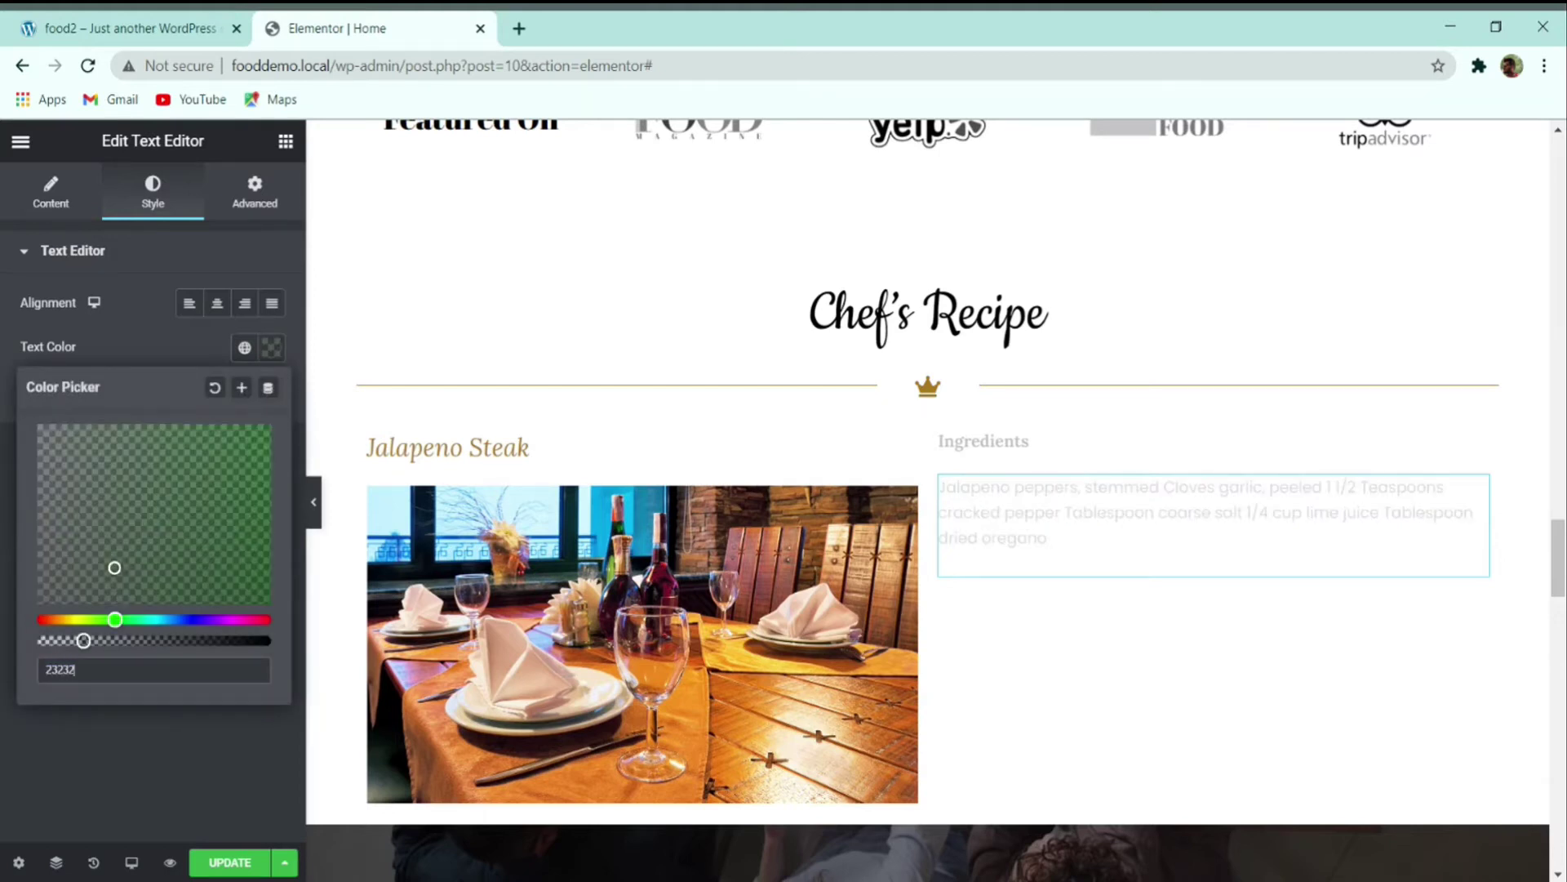
pyautogui.click(184, 353)
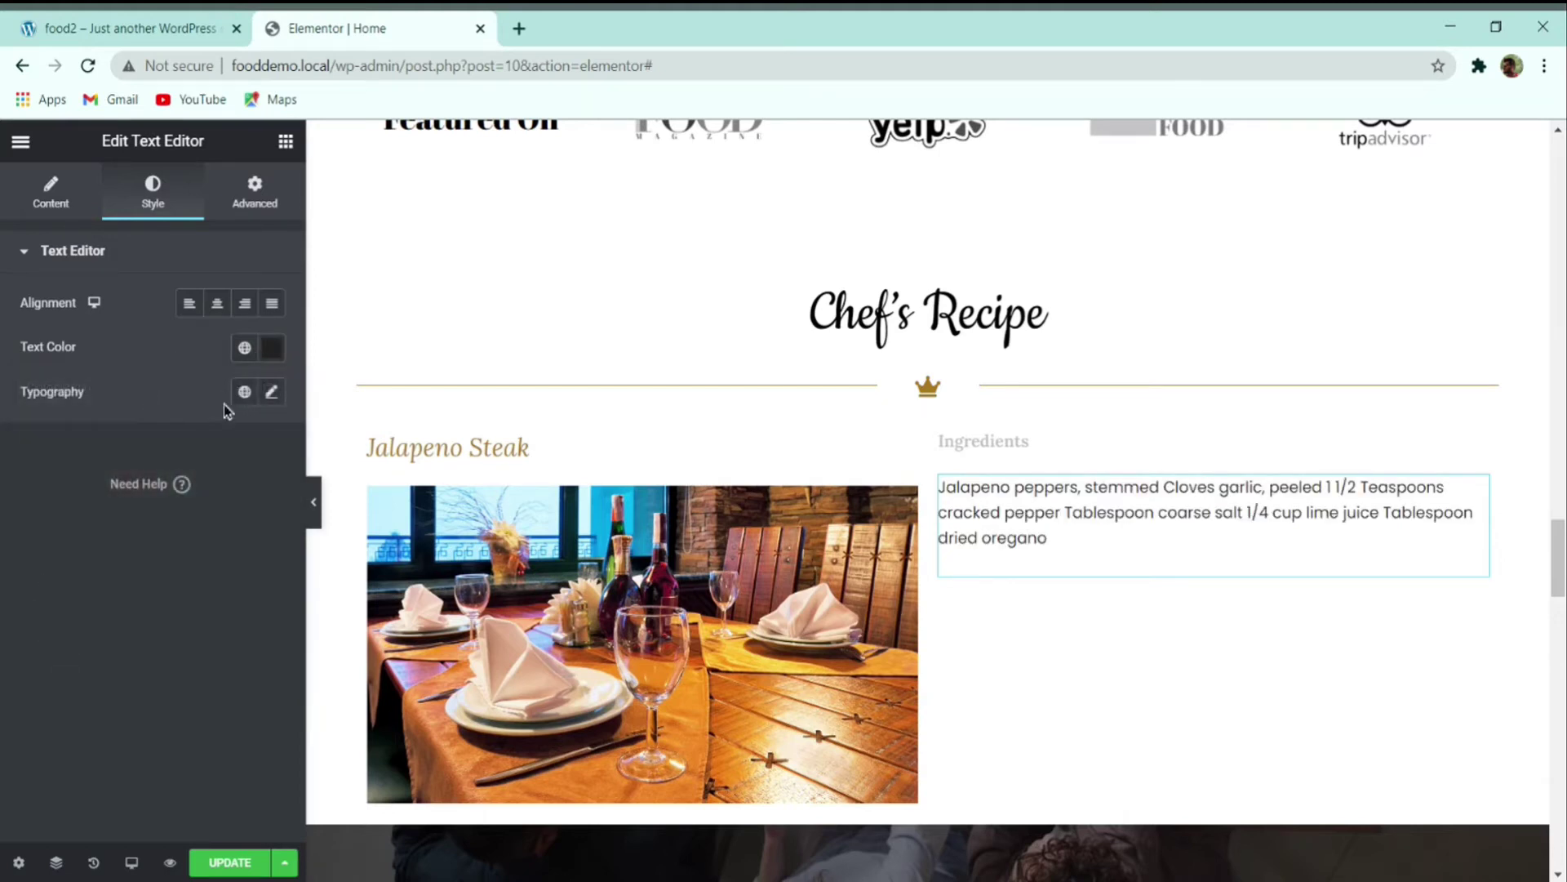
# Step: Set the ingredient text typography to Open Sans, size 14, line height 24
pyautogui.click(268, 395)
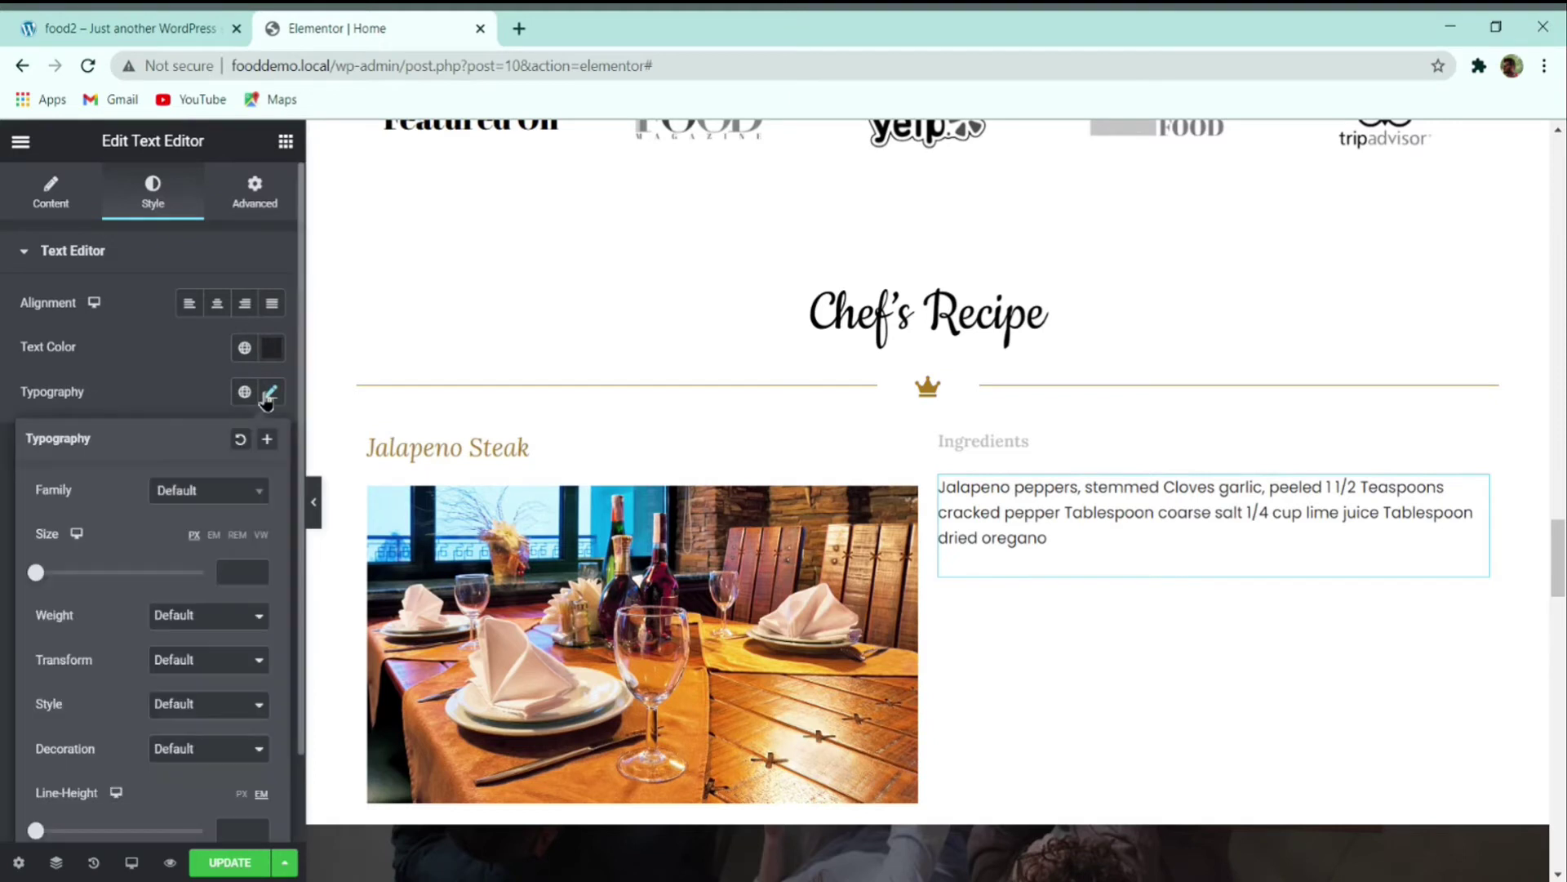
pyautogui.click(192, 493)
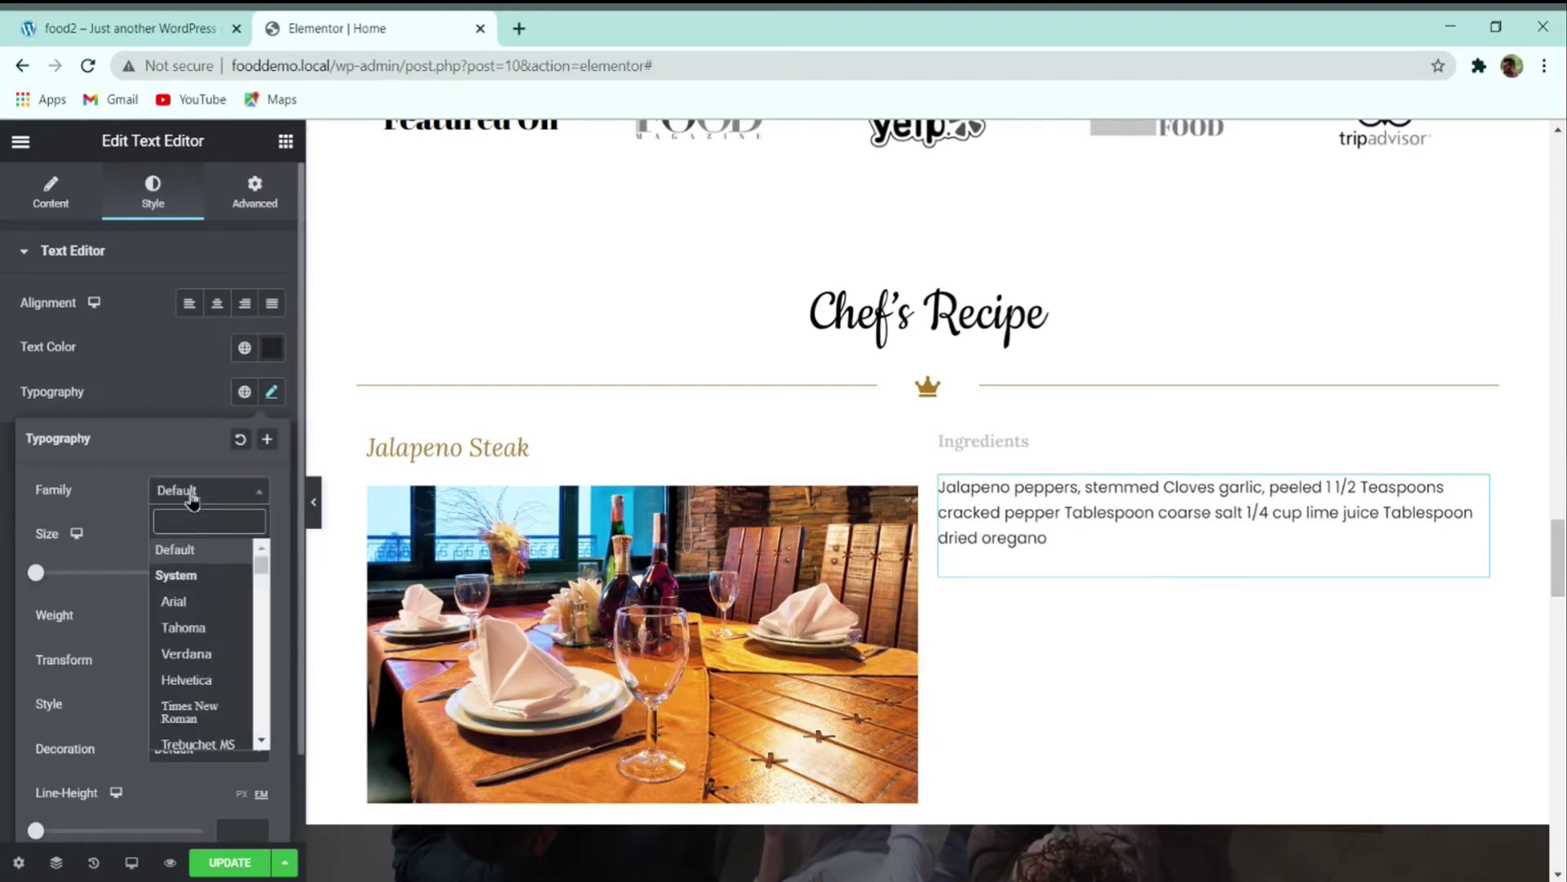
pyautogui.write('open')
pyautogui.press('Return')
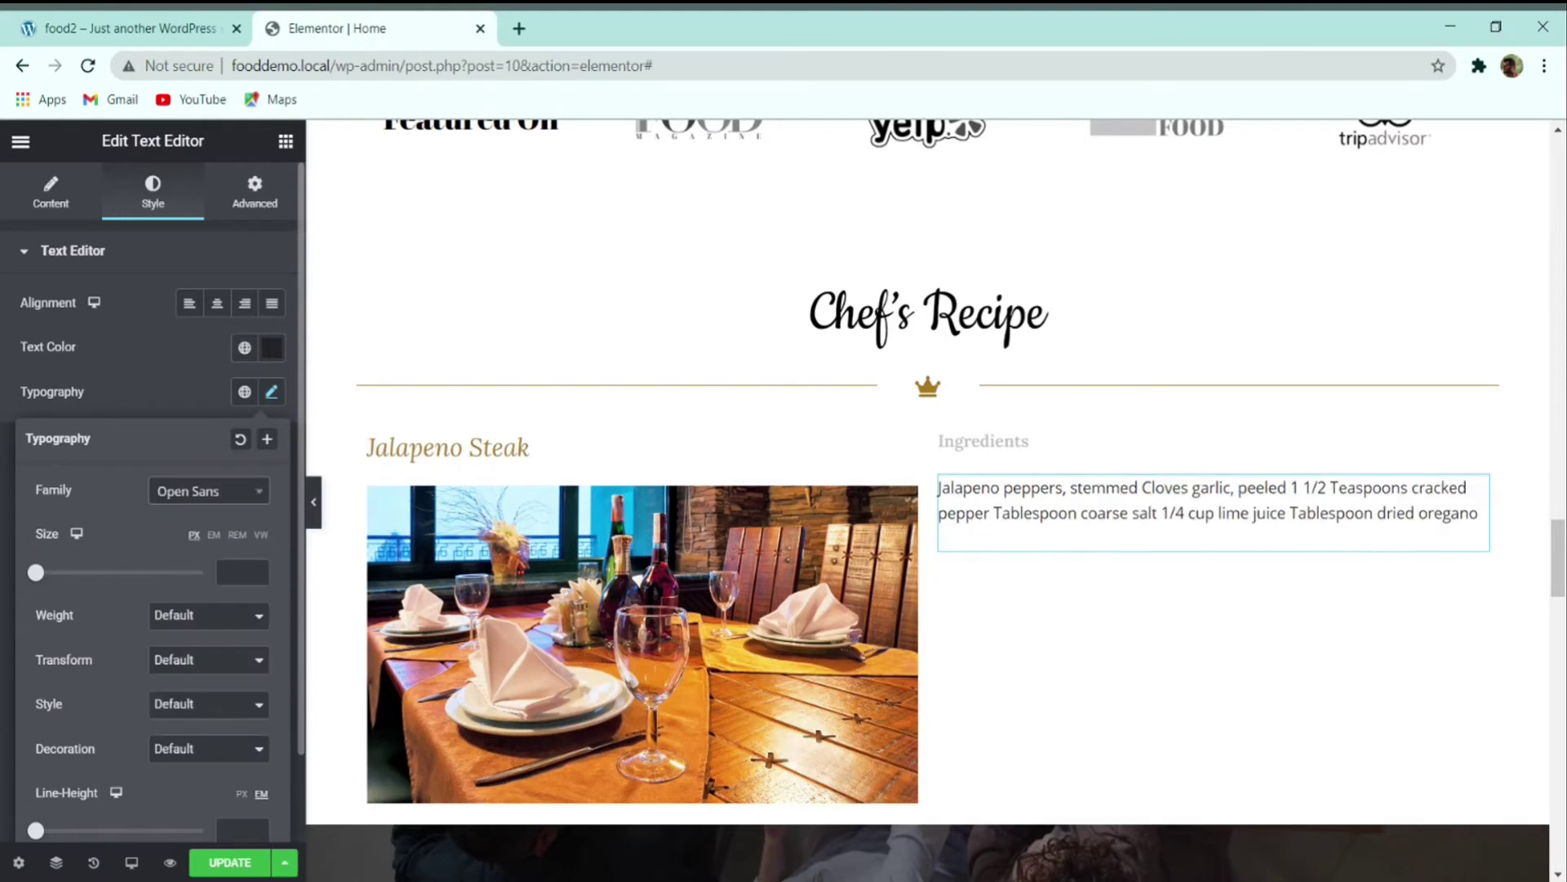
pyautogui.click(219, 569)
pyautogui.write('14')
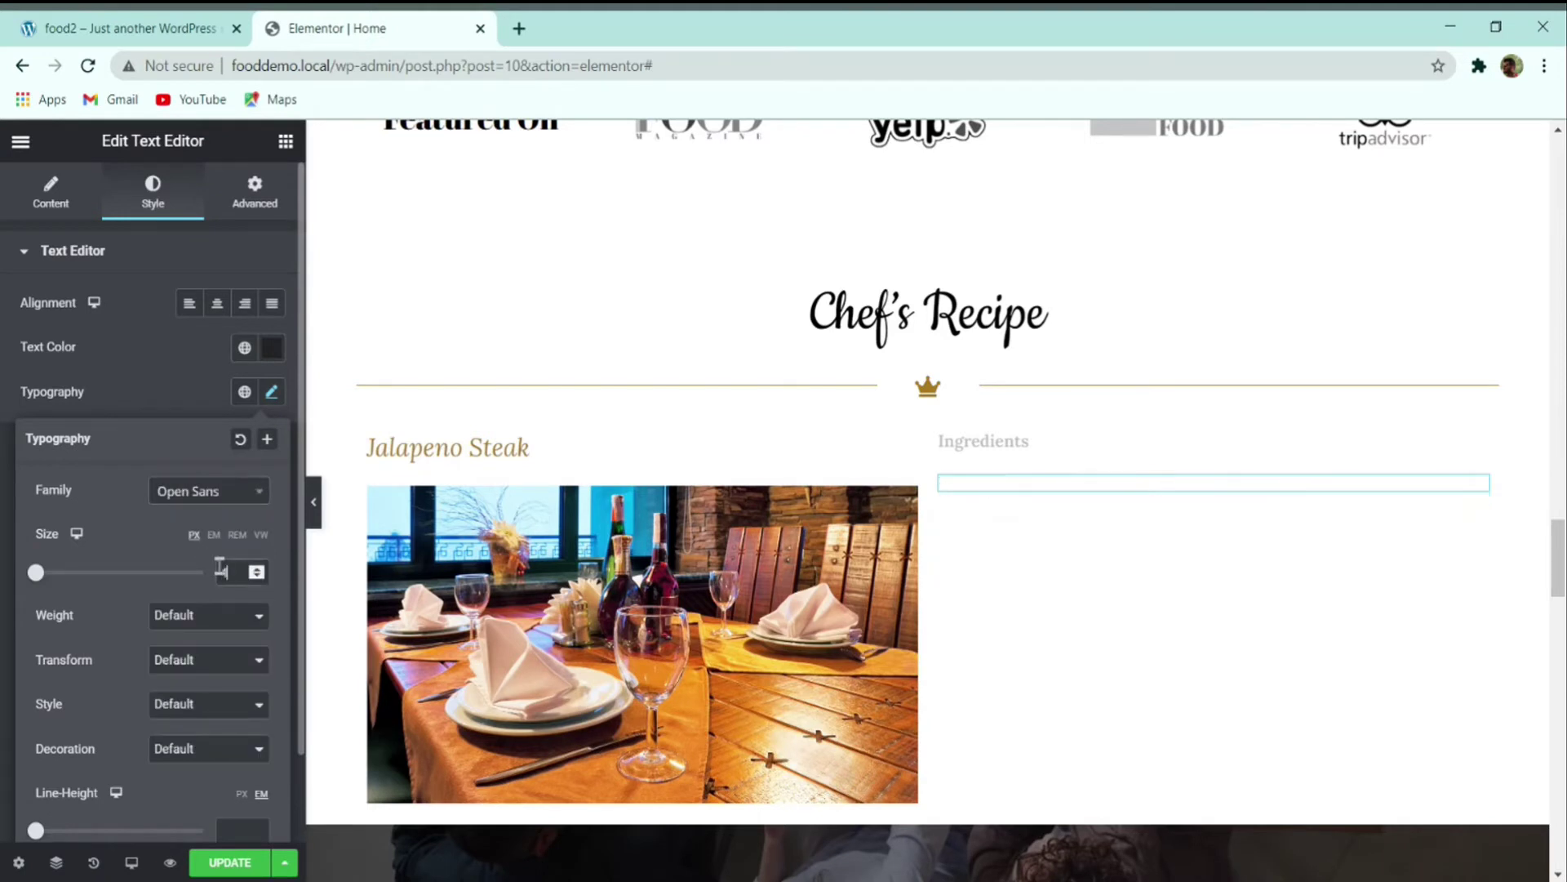
pyautogui.click(233, 830)
pyautogui.write('24')
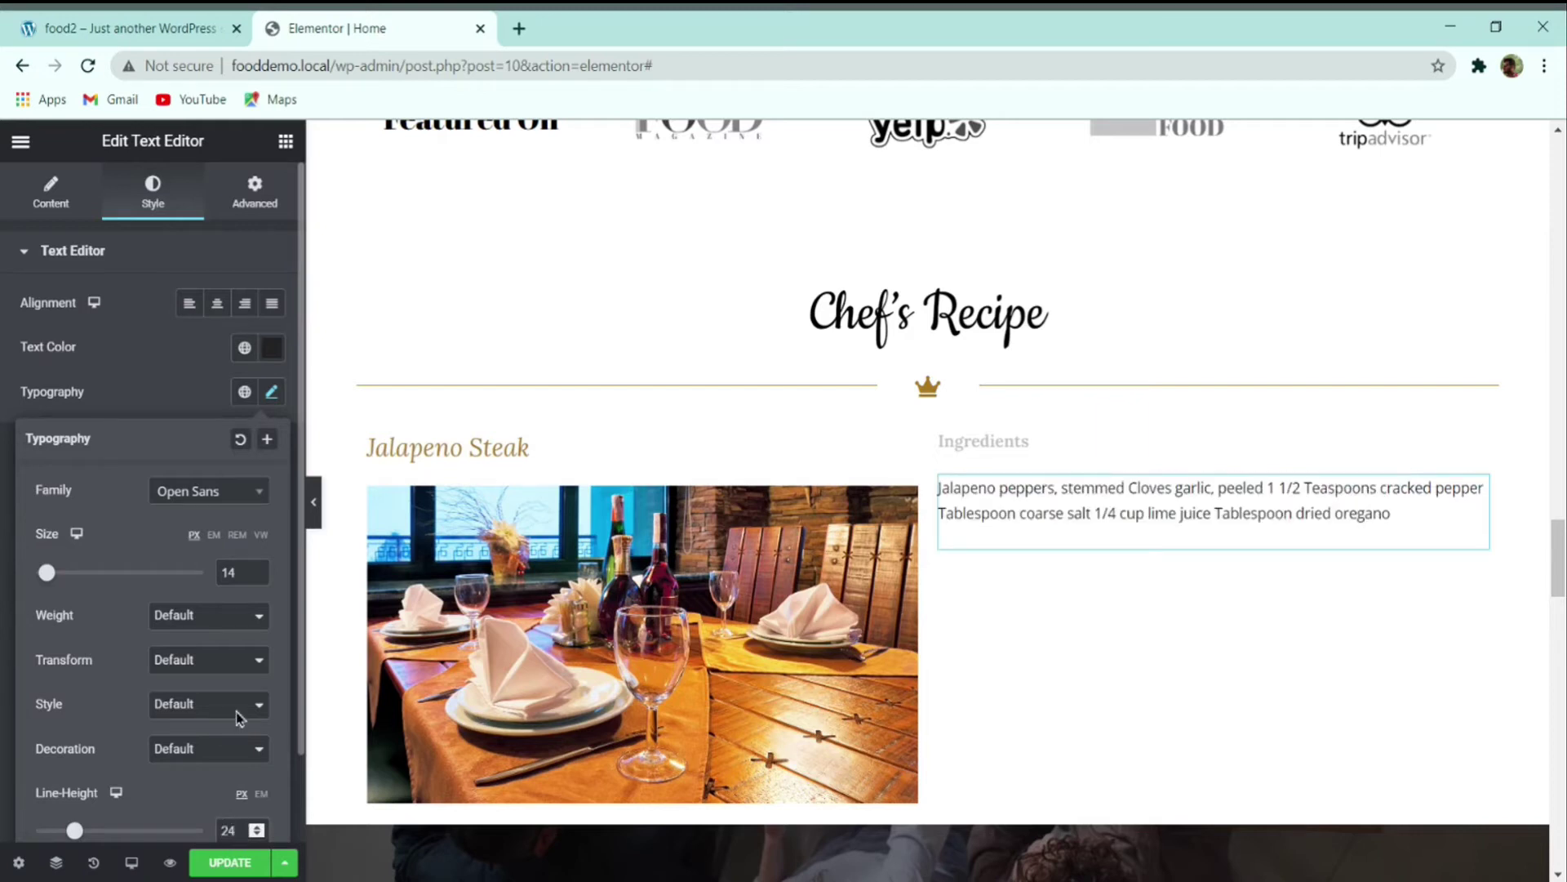
pyautogui.click(130, 374)
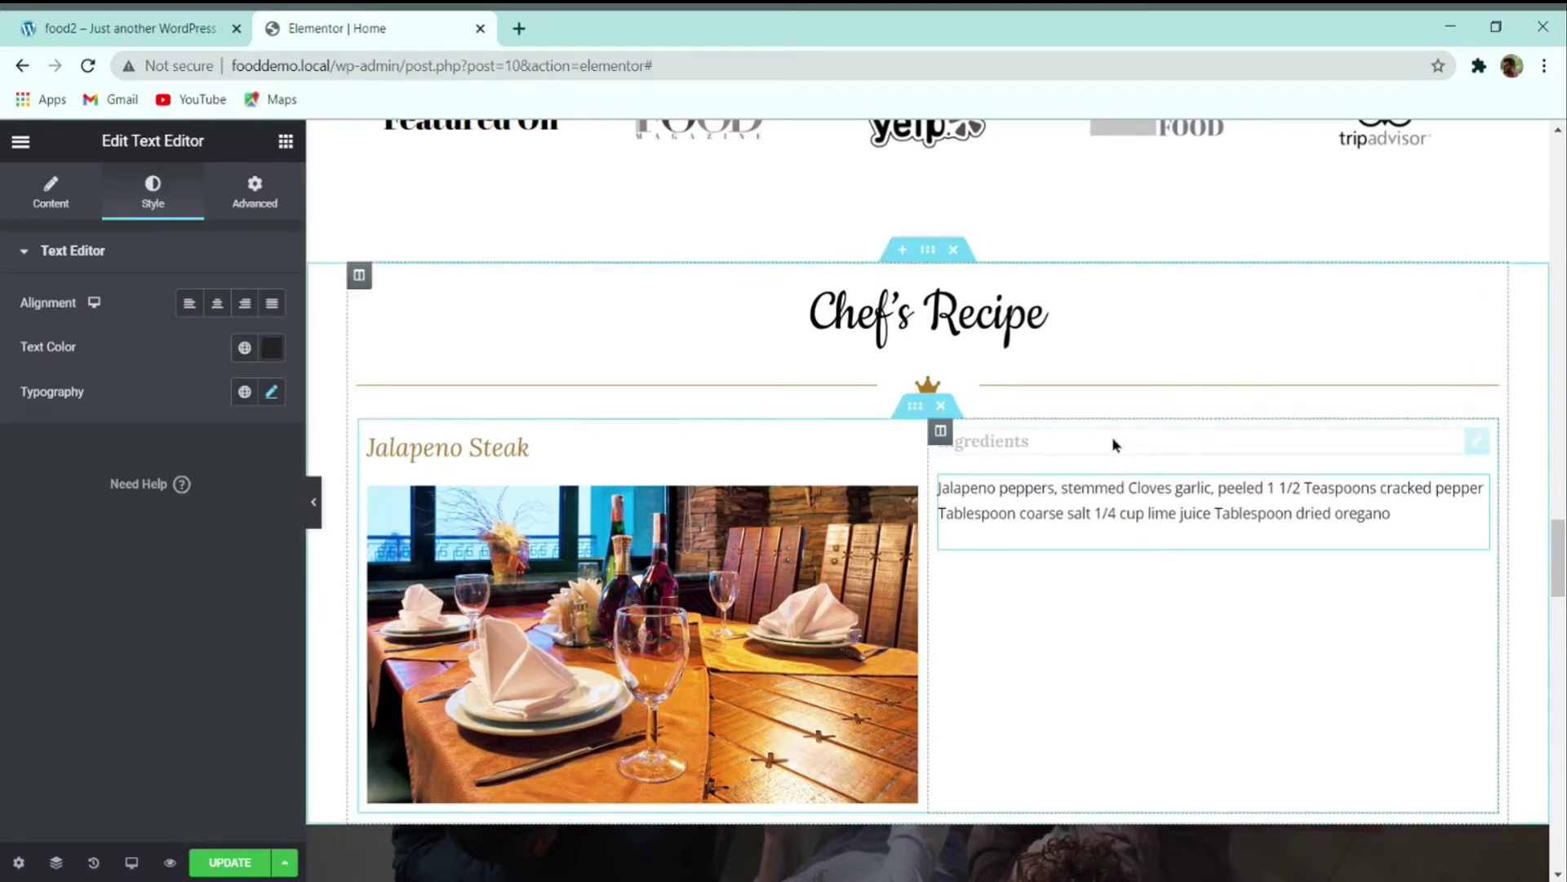
# Step: Set the Ingredients heading colour to #232323, then view the live demo recipe card
pyautogui.click(1113, 441)
pyautogui.click(272, 303)
pyautogui.click(100, 618)
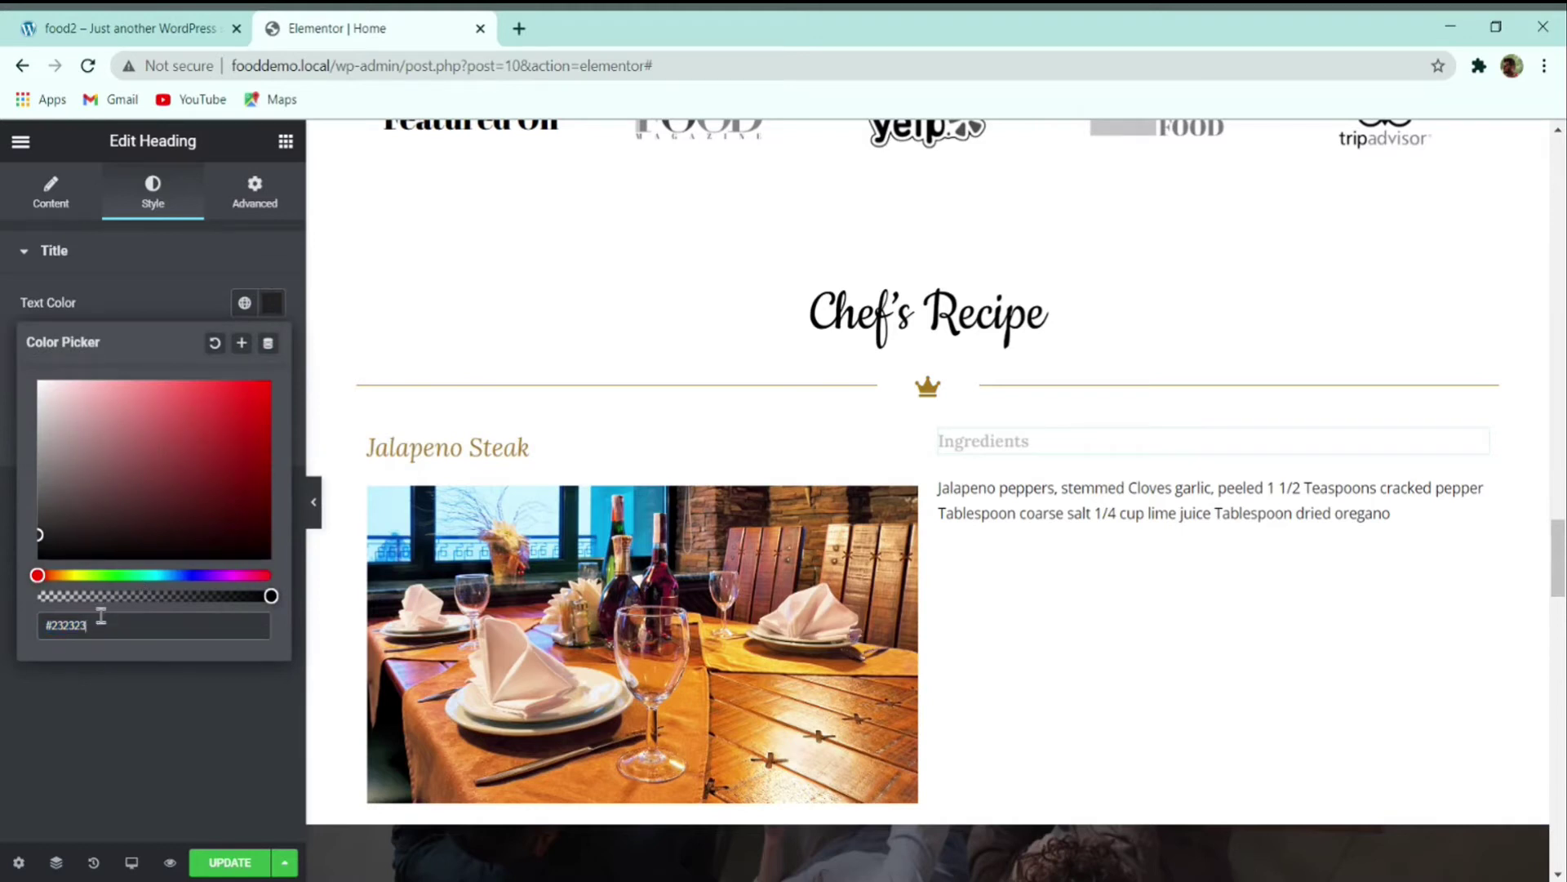
pyautogui.click(104, 688)
pyautogui.click(229, 862)
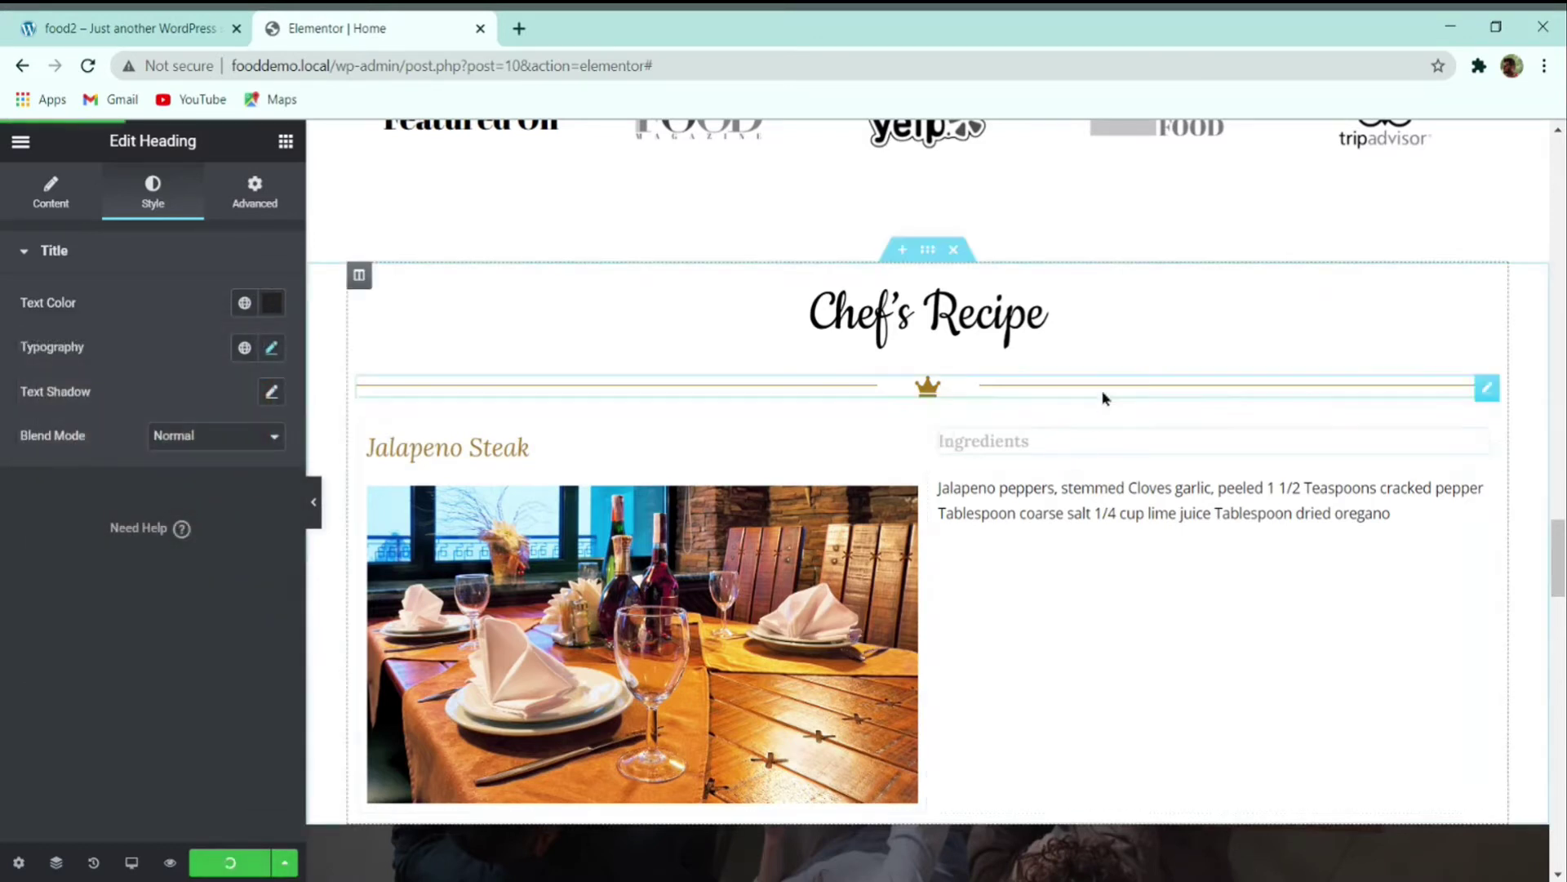
pyautogui.click(1061, 498)
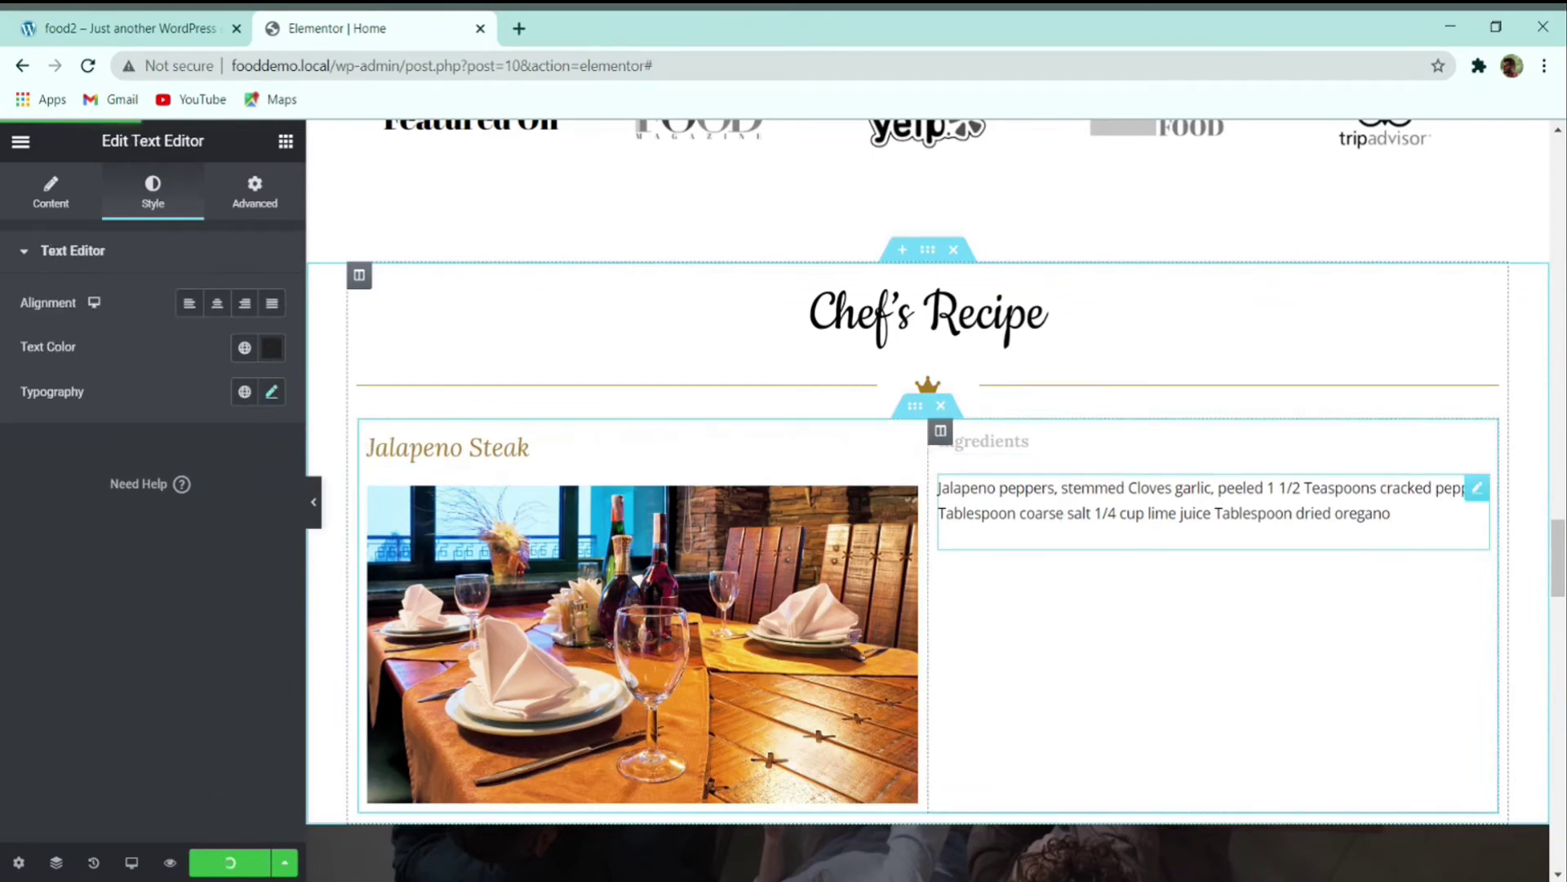
pyautogui.click(131, 28)
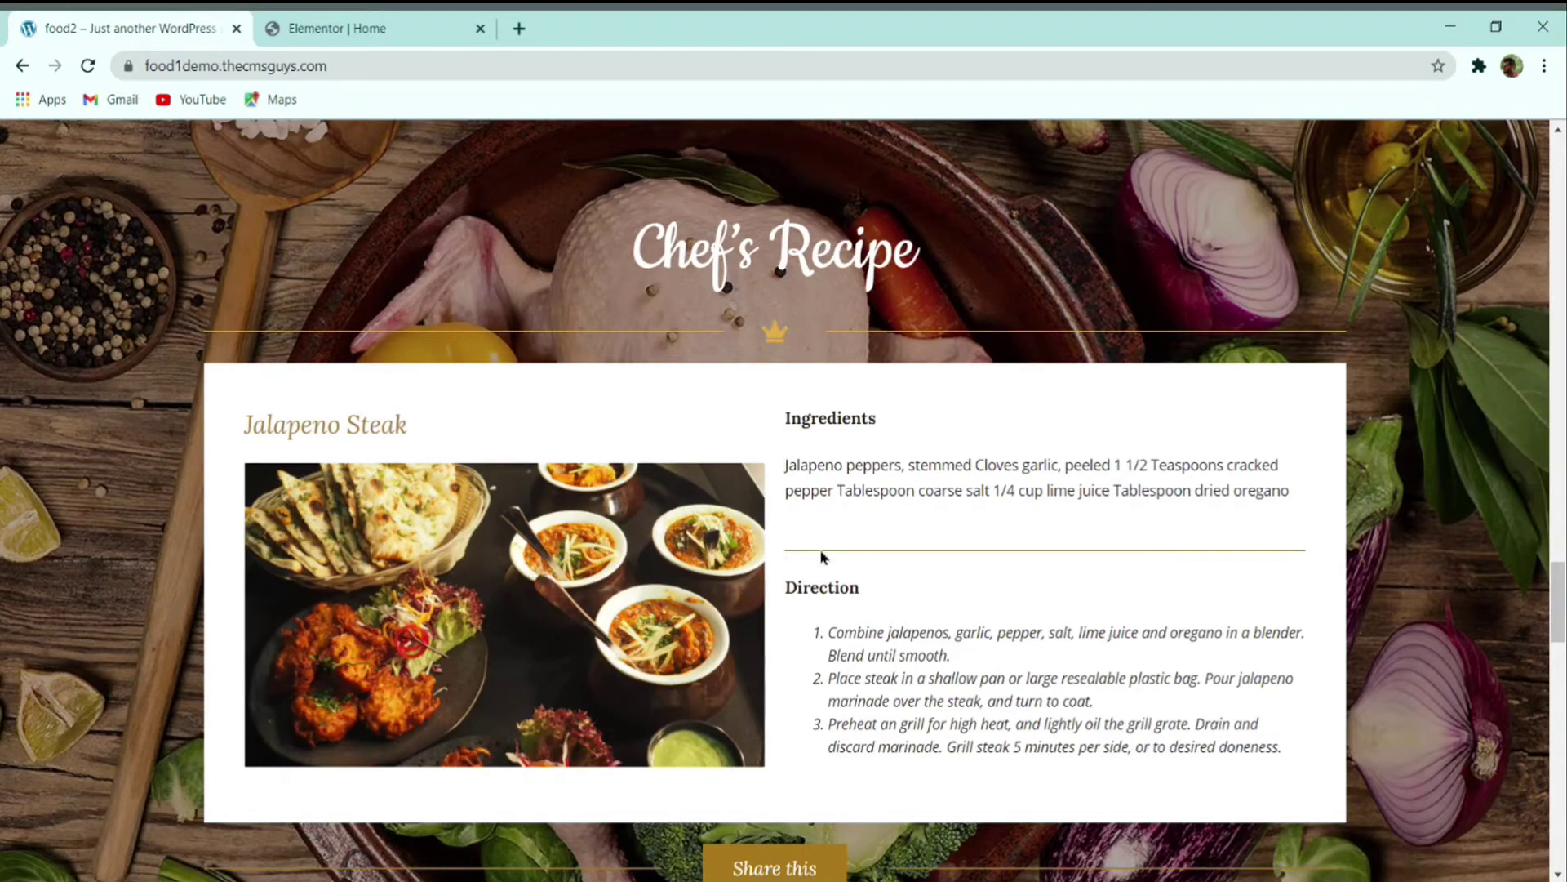
# Step: Back in the editor, search the widget list for 'div'
pyautogui.scroll(-4, 1024, 544)
pyautogui.scroll(4, 945, 549)
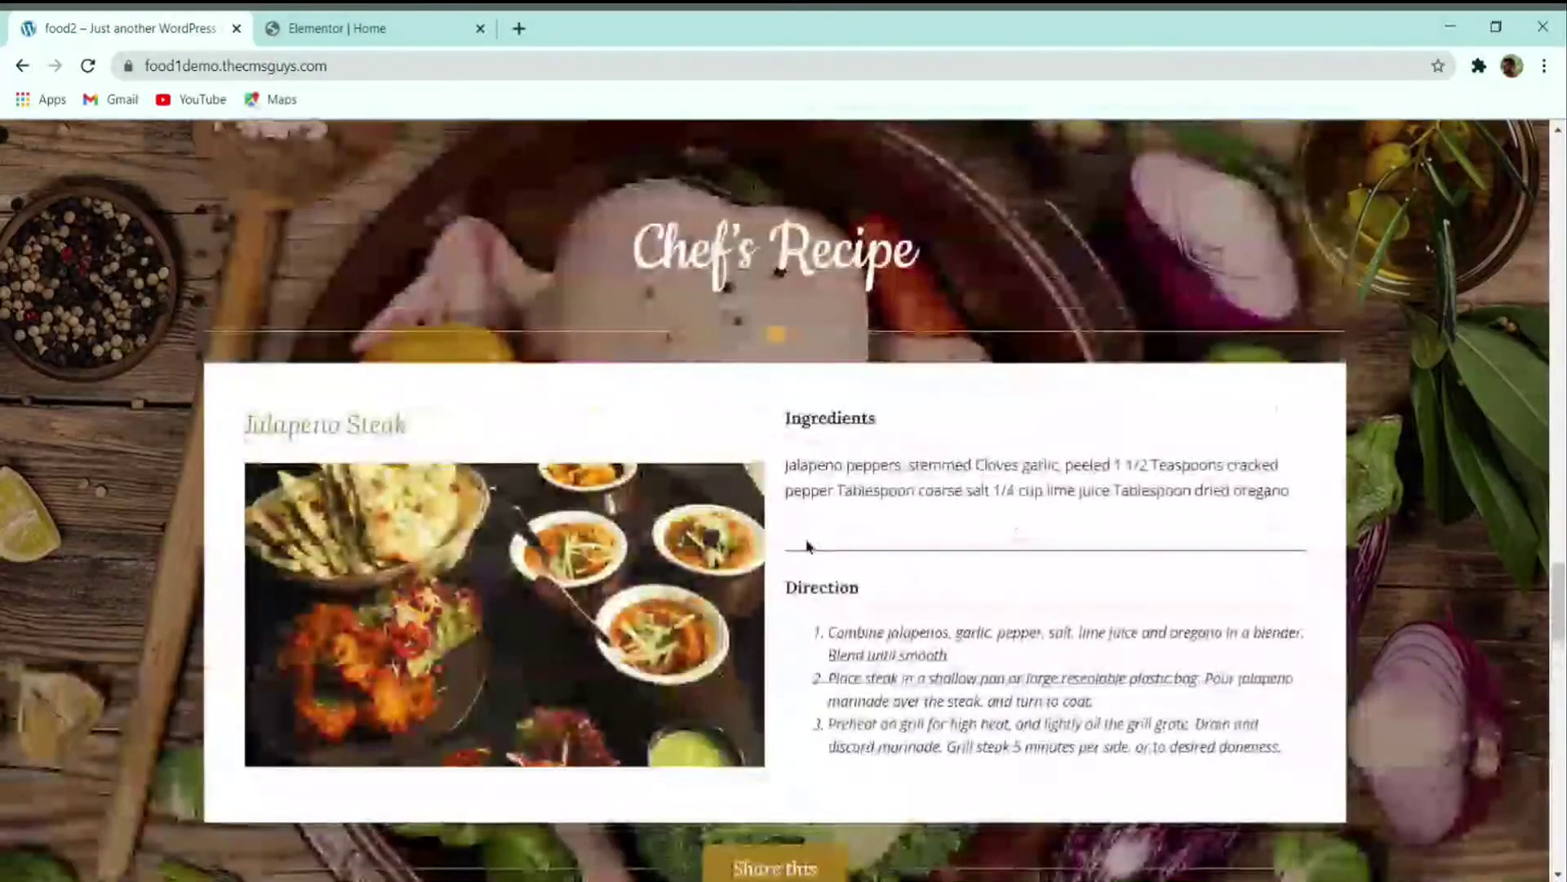
pyautogui.click(356, 31)
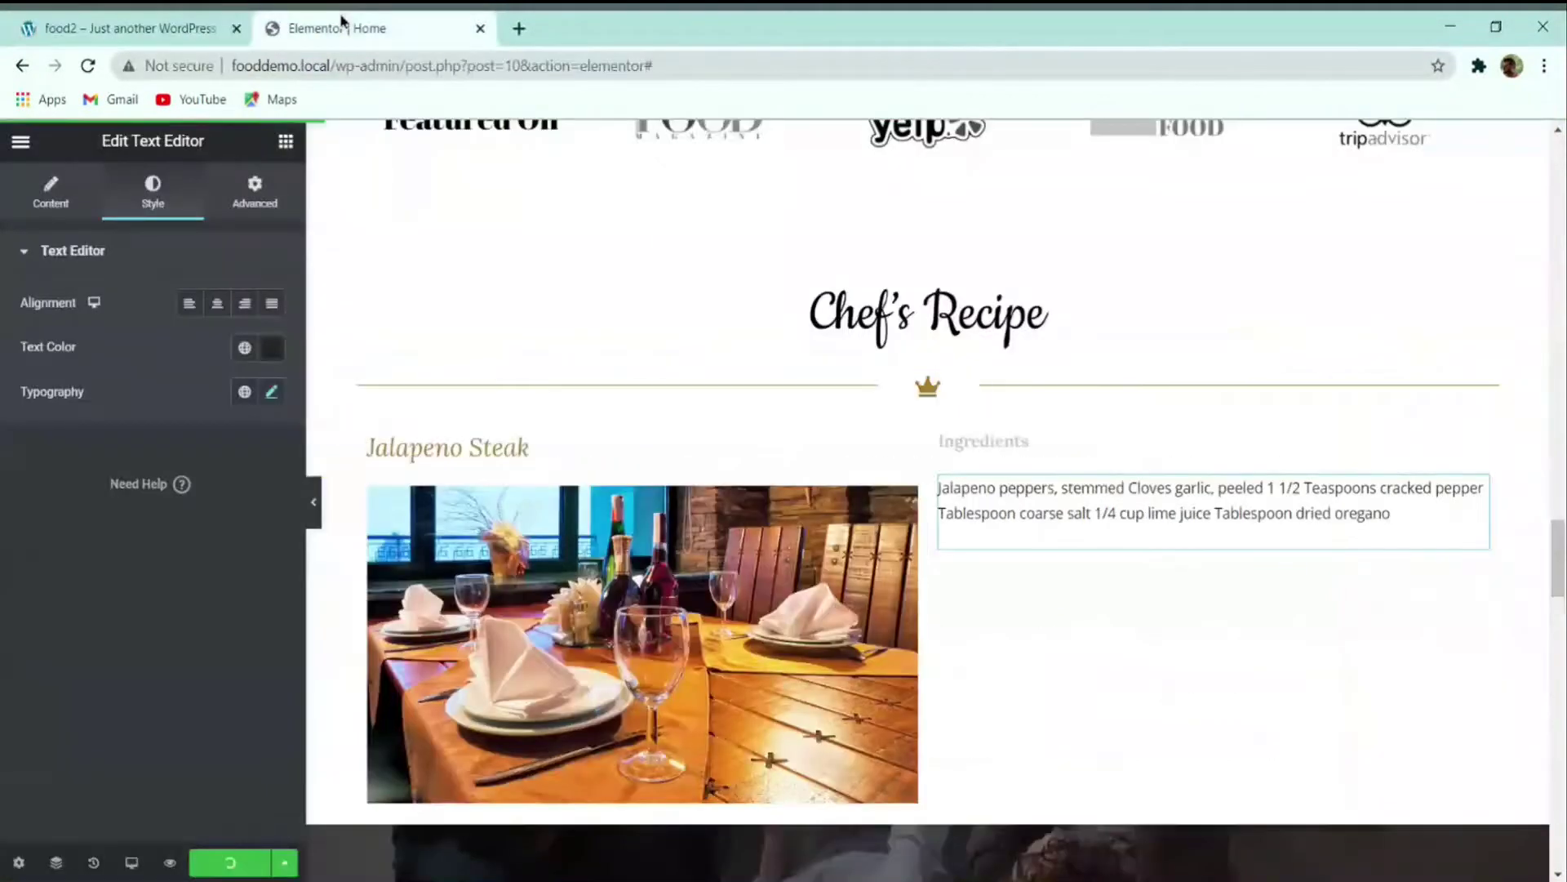
pyautogui.scroll(-2, 1208, 567)
pyautogui.scroll(-10, 1217, 571)
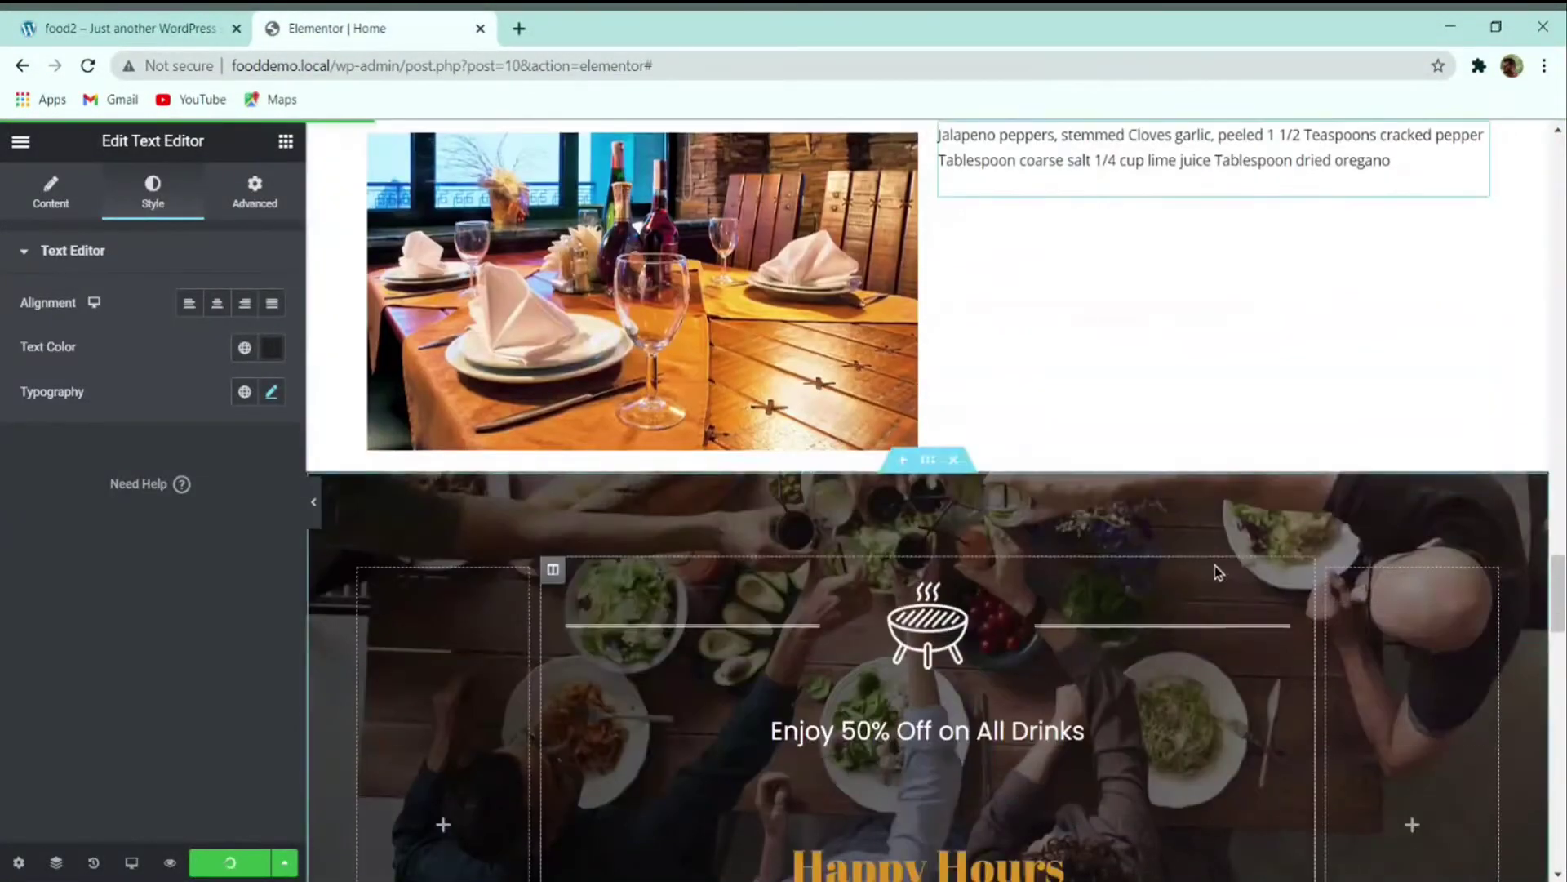
pyautogui.scroll(16, 1208, 553)
pyautogui.scroll(4, 1206, 557)
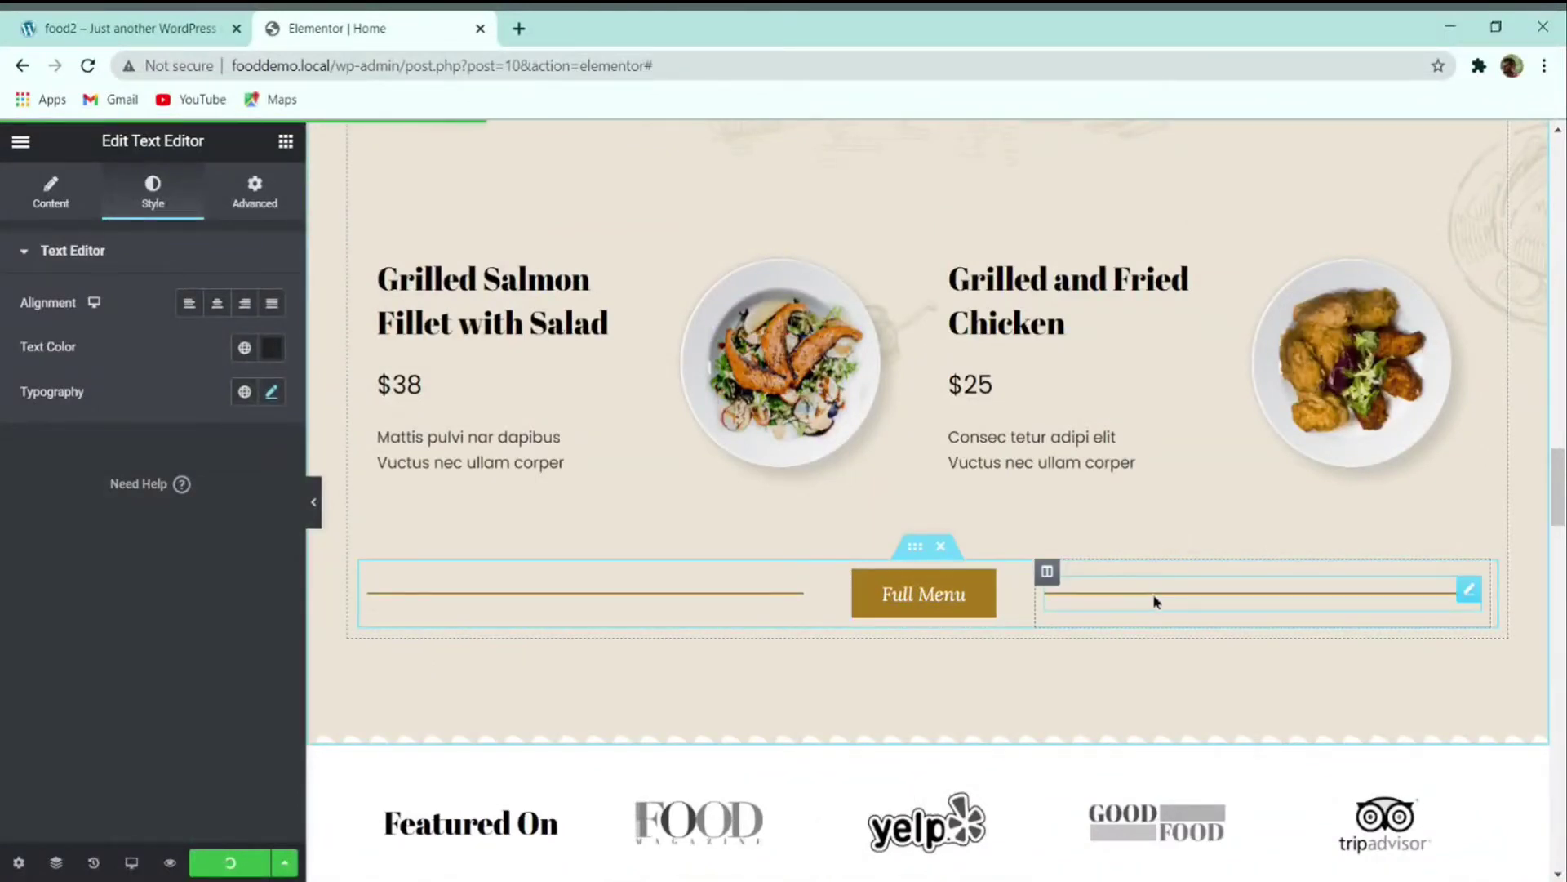
pyautogui.scroll(-8, 1154, 601)
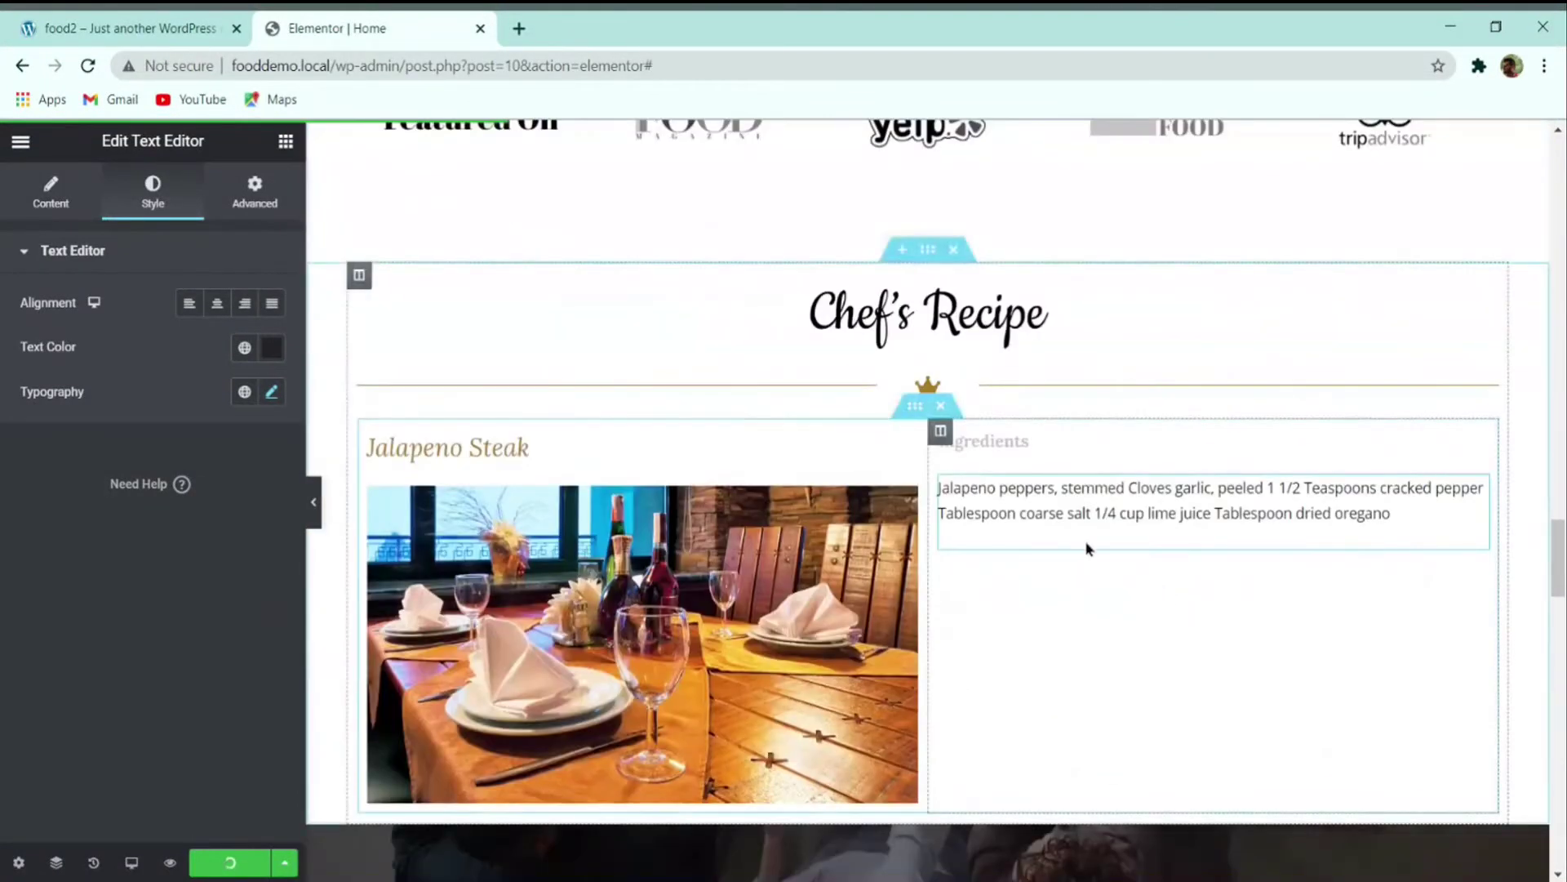
pyautogui.scroll(4, 1116, 605)
pyautogui.scroll(-4, 1086, 580)
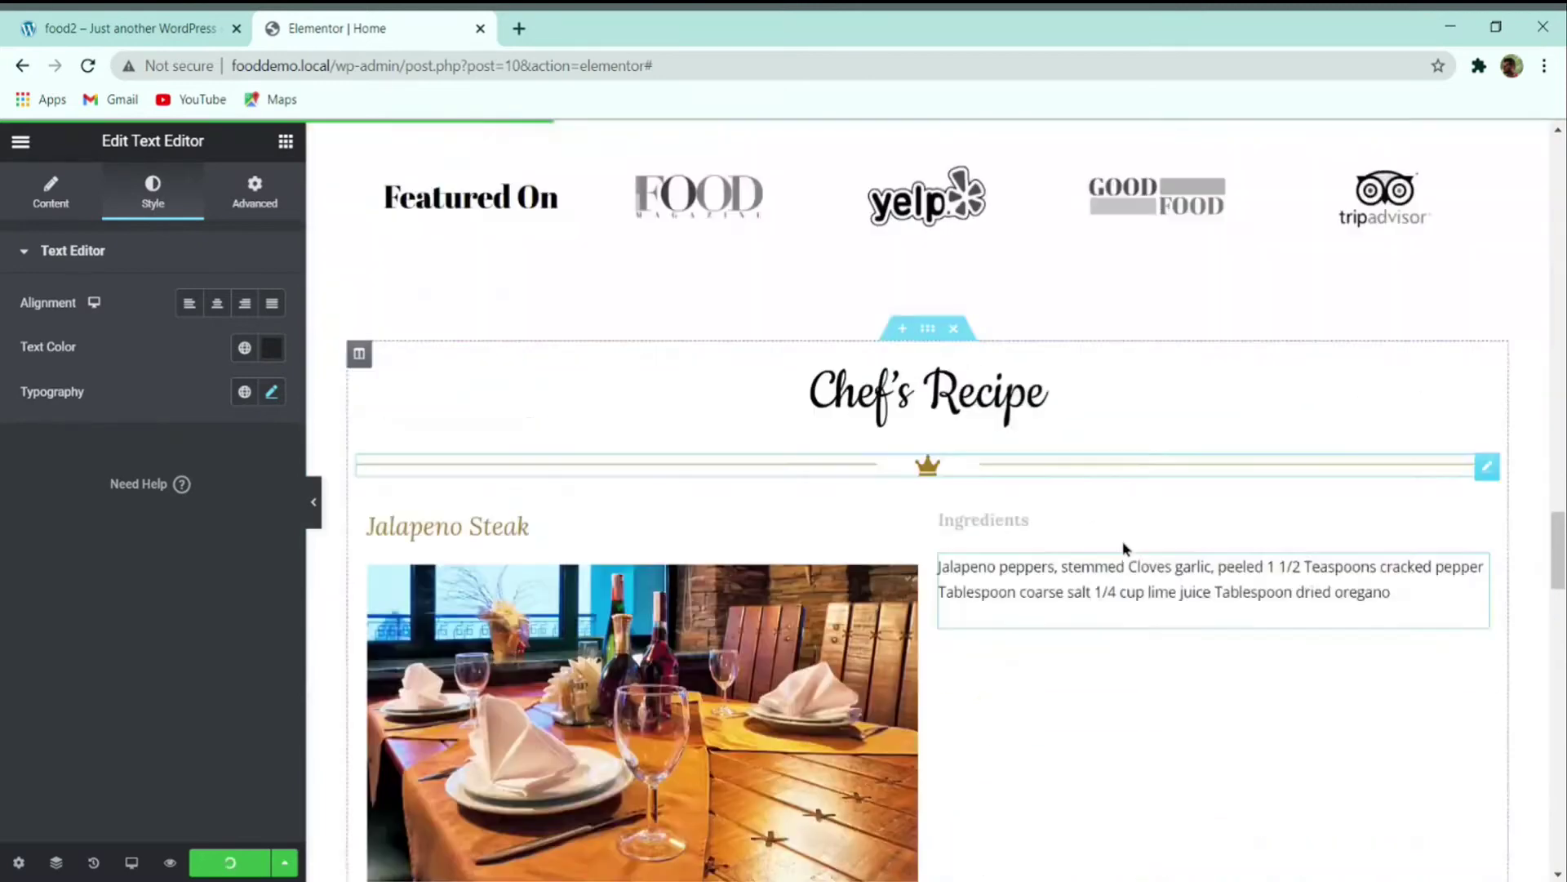
pyautogui.click(285, 145)
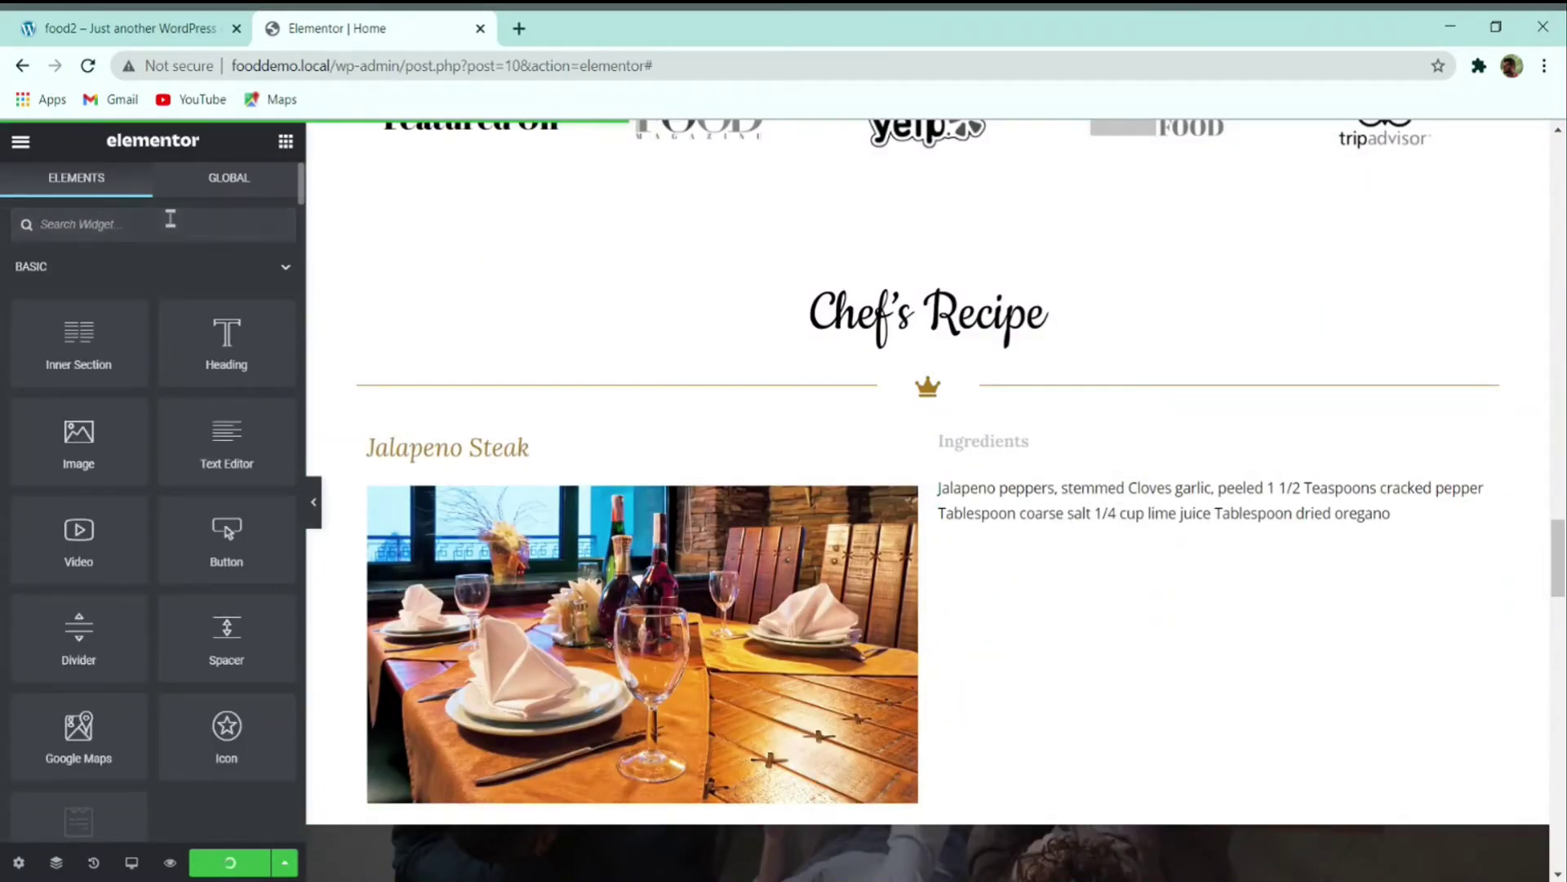
pyautogui.write('div')
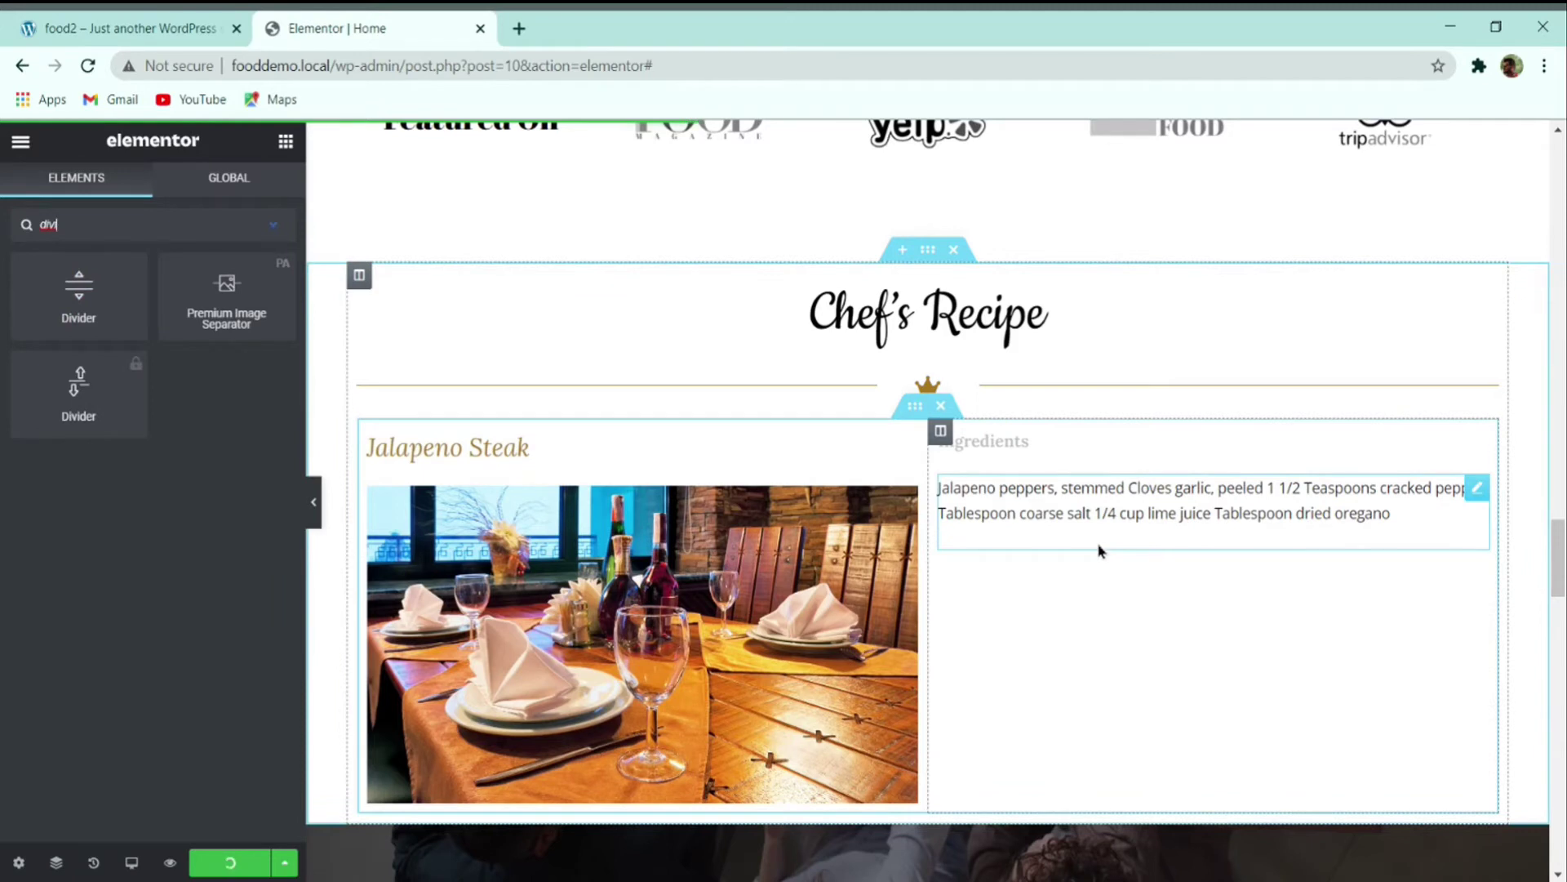
# Step: After checking the demo, duplicate the Full Menu divider and drag the copy under the ingredients text
pyautogui.hotkey('ctrl', 'Tab')
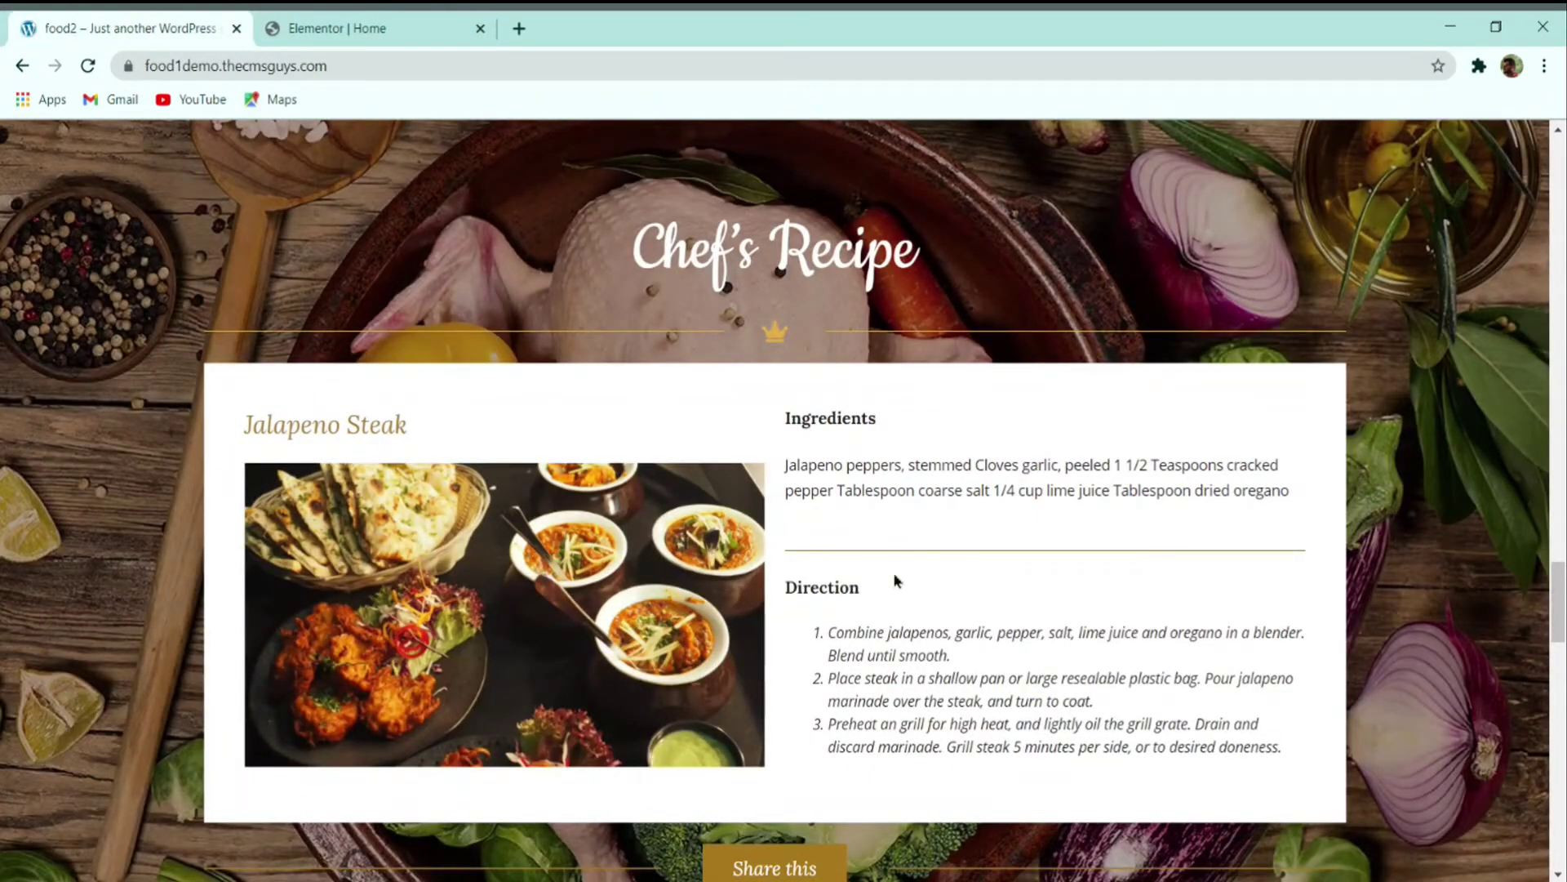
pyautogui.click(377, 29)
pyautogui.scroll(8, 1139, 600)
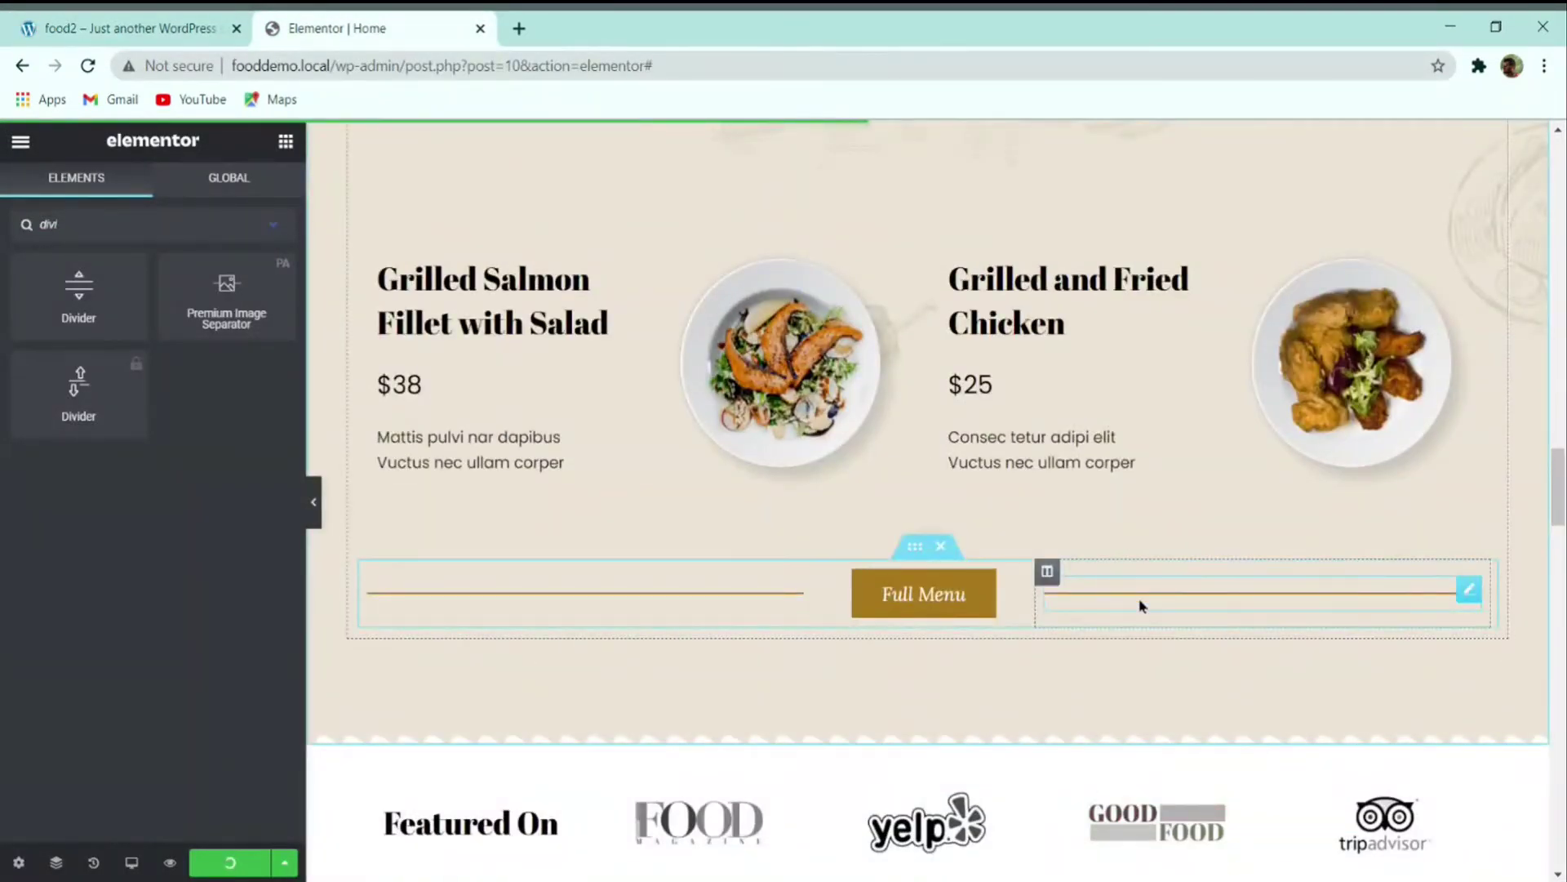
pyautogui.rightClick(1141, 606)
pyautogui.click(1175, 614)
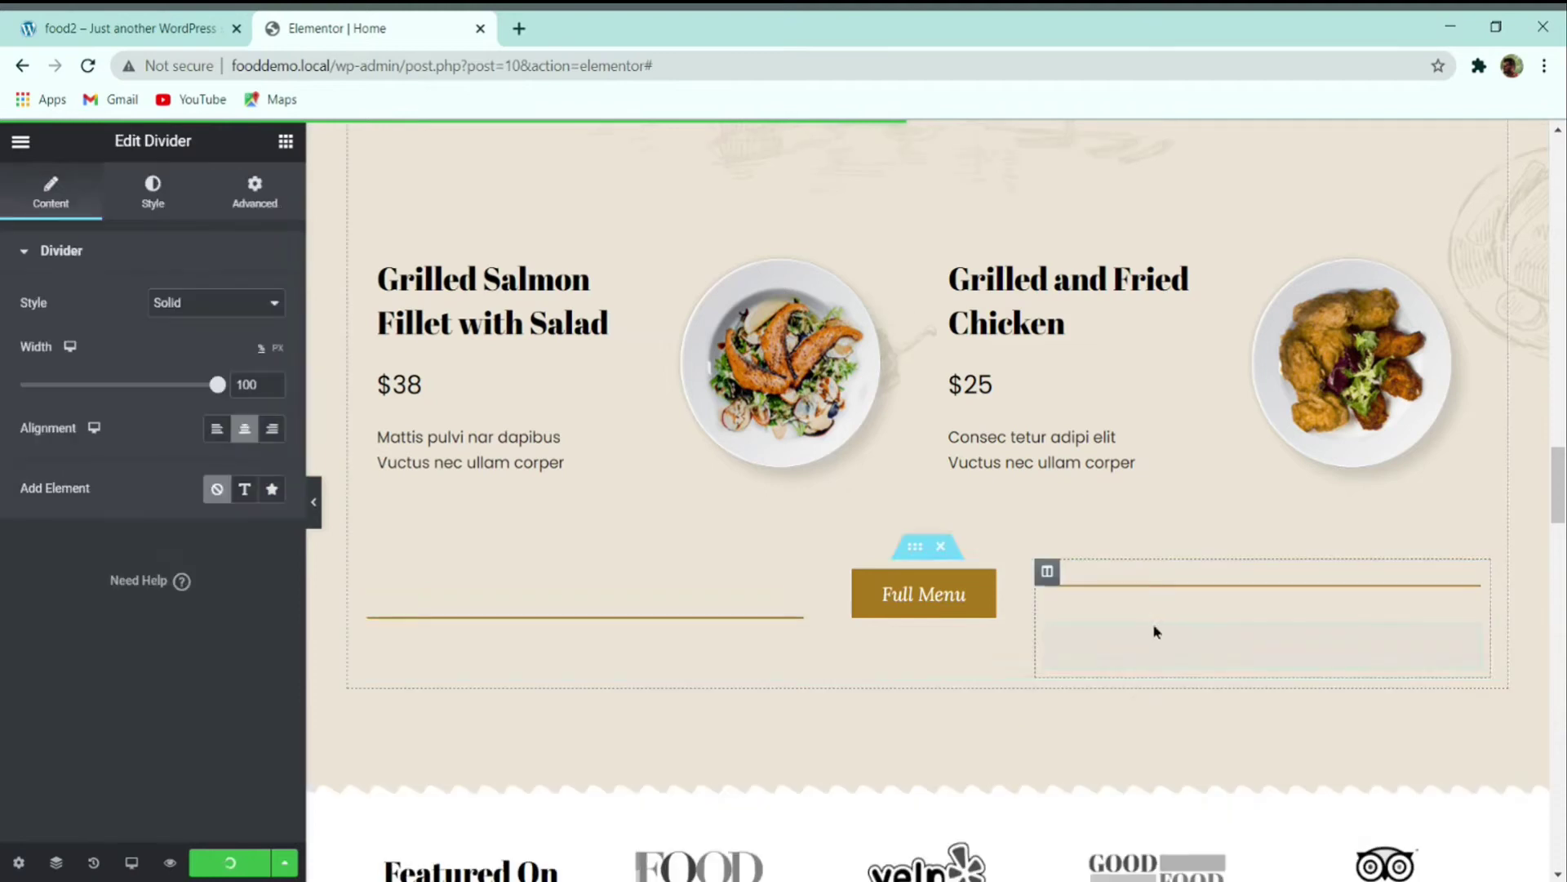
pyautogui.moveTo(1469, 646); pyautogui.dragTo(1119, 231)
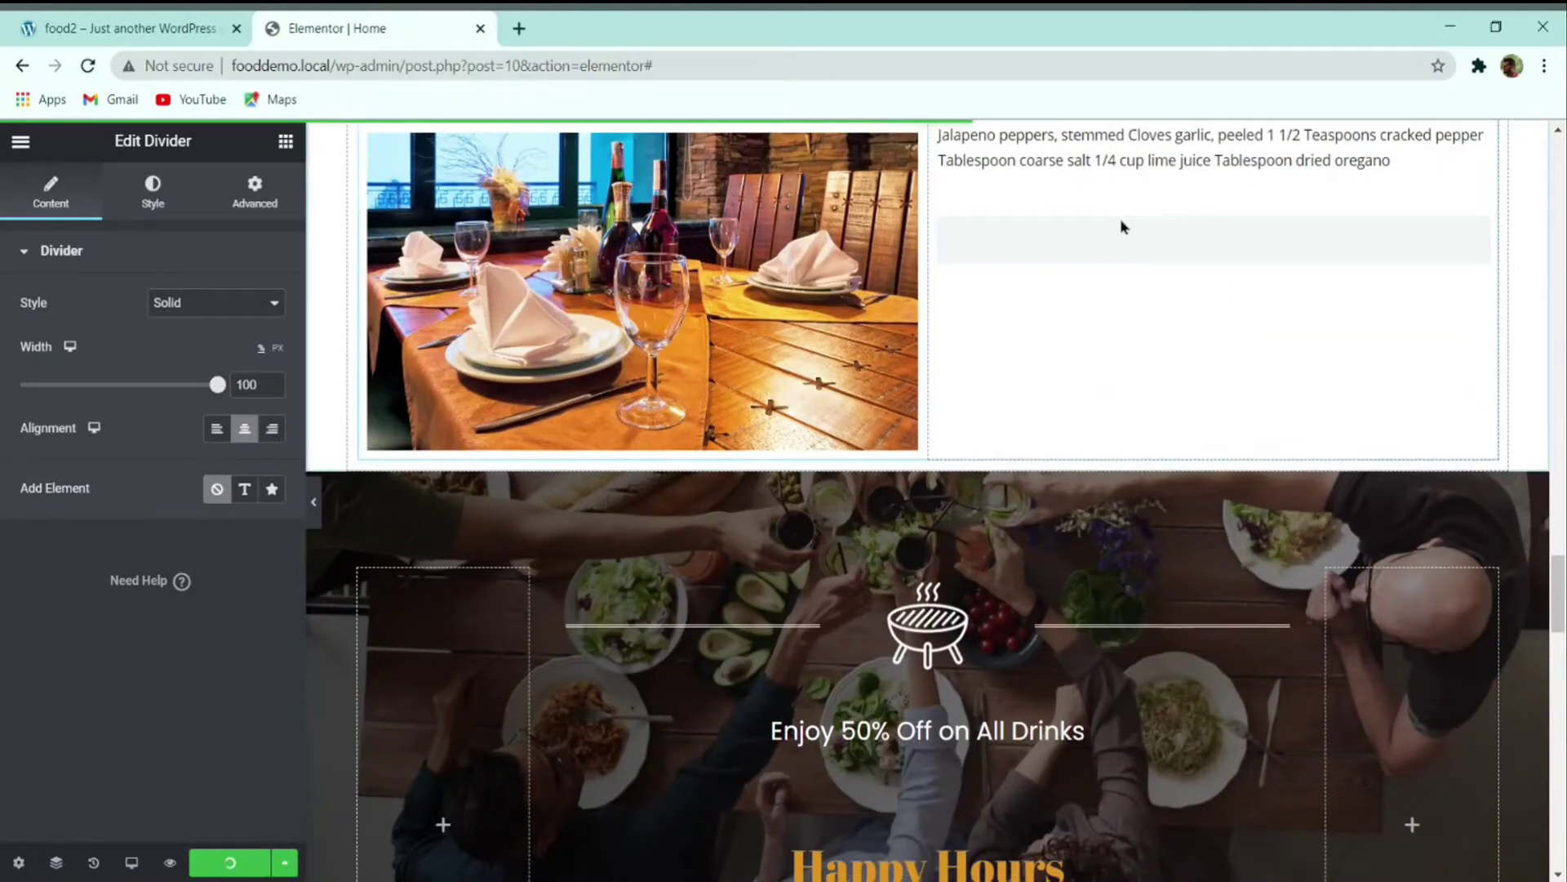
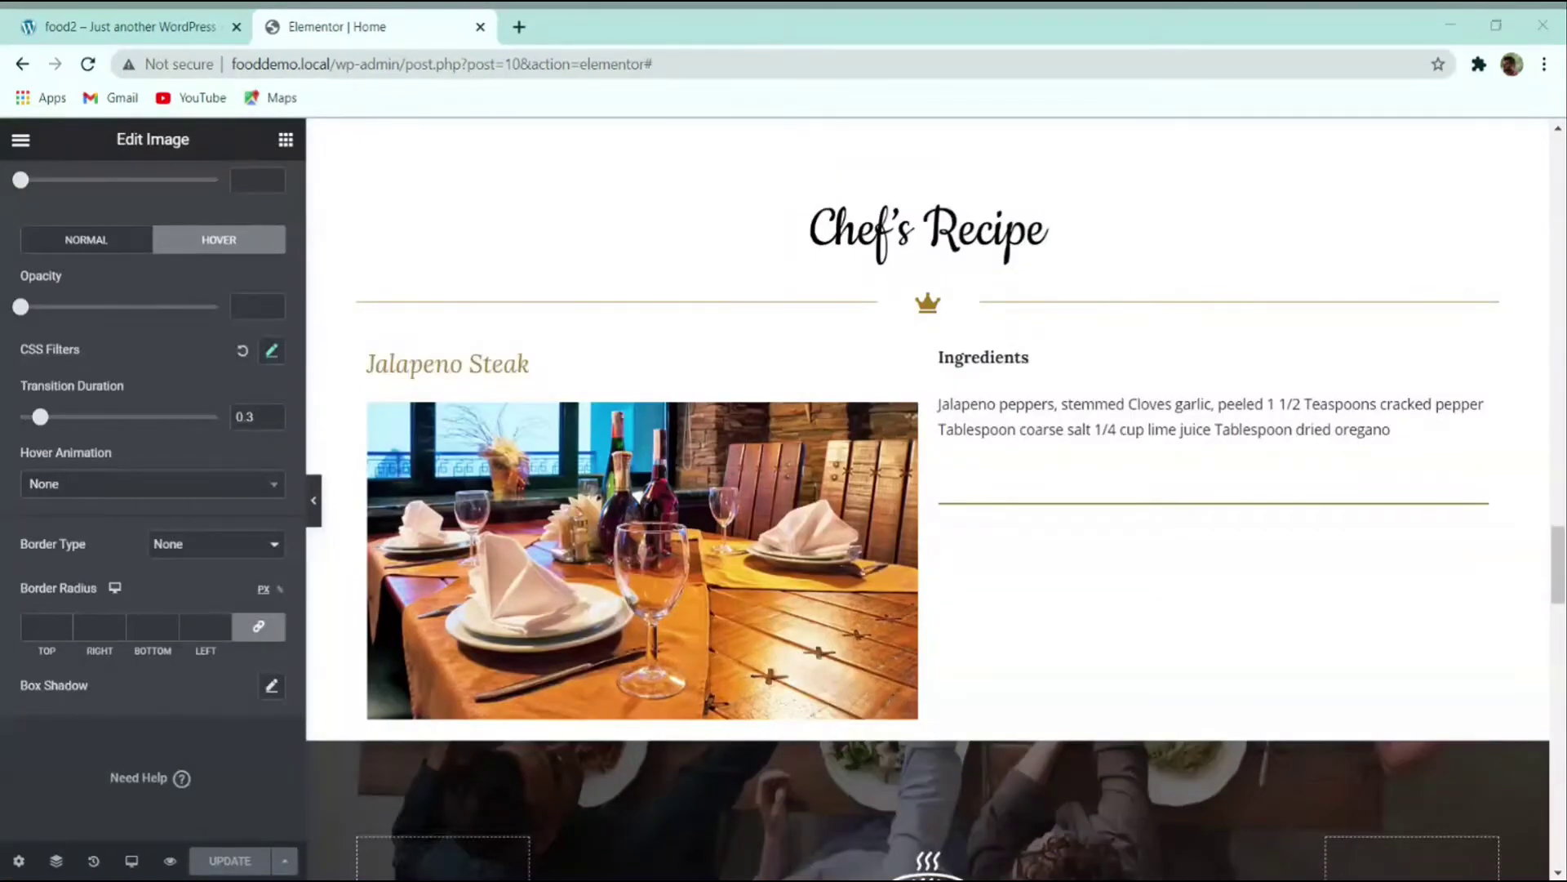
# Step: Check the live demo's Direction heading, then select the Ingredients heading in the editor
pyautogui.click(119, 26)
pyautogui.hotkey('ctrl', 'Tab')
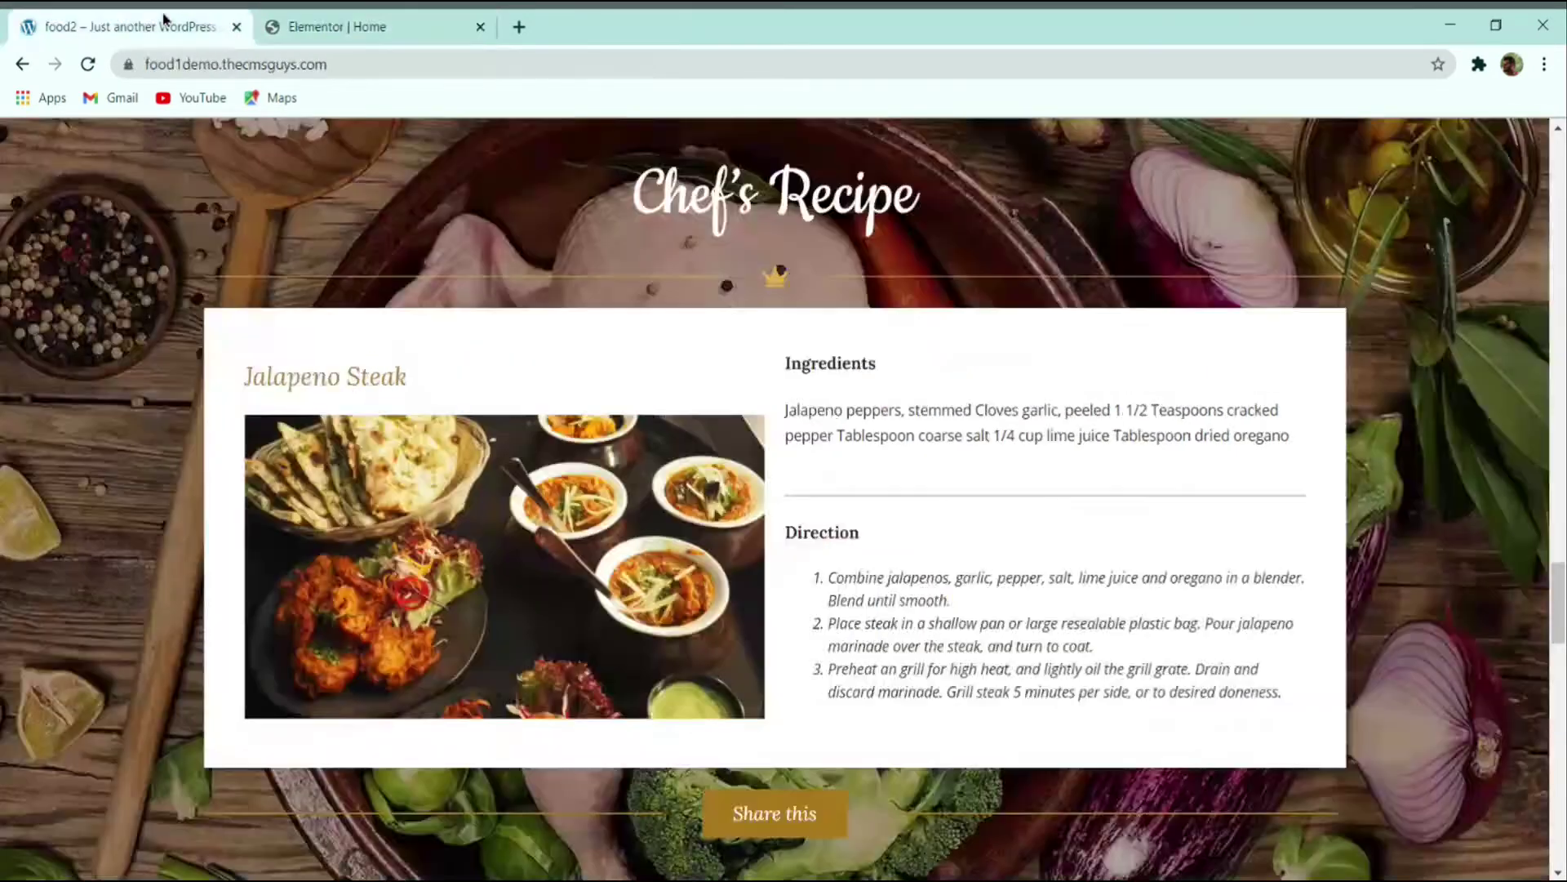
pyautogui.click(163, 26)
pyautogui.moveTo(786, 535); pyautogui.dragTo(880, 541)
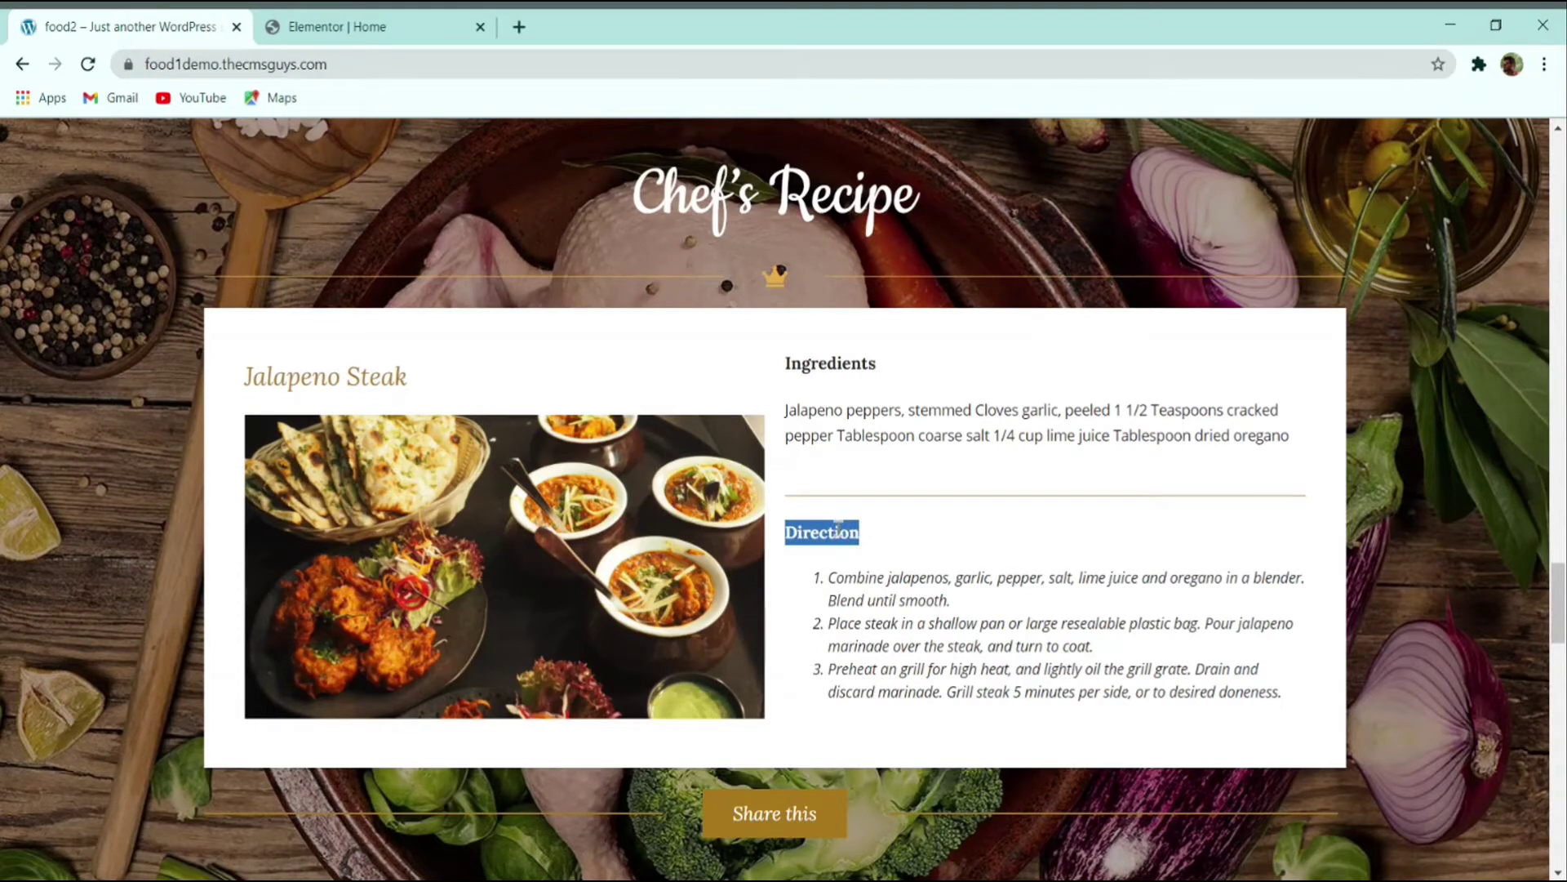
pyautogui.click(914, 462)
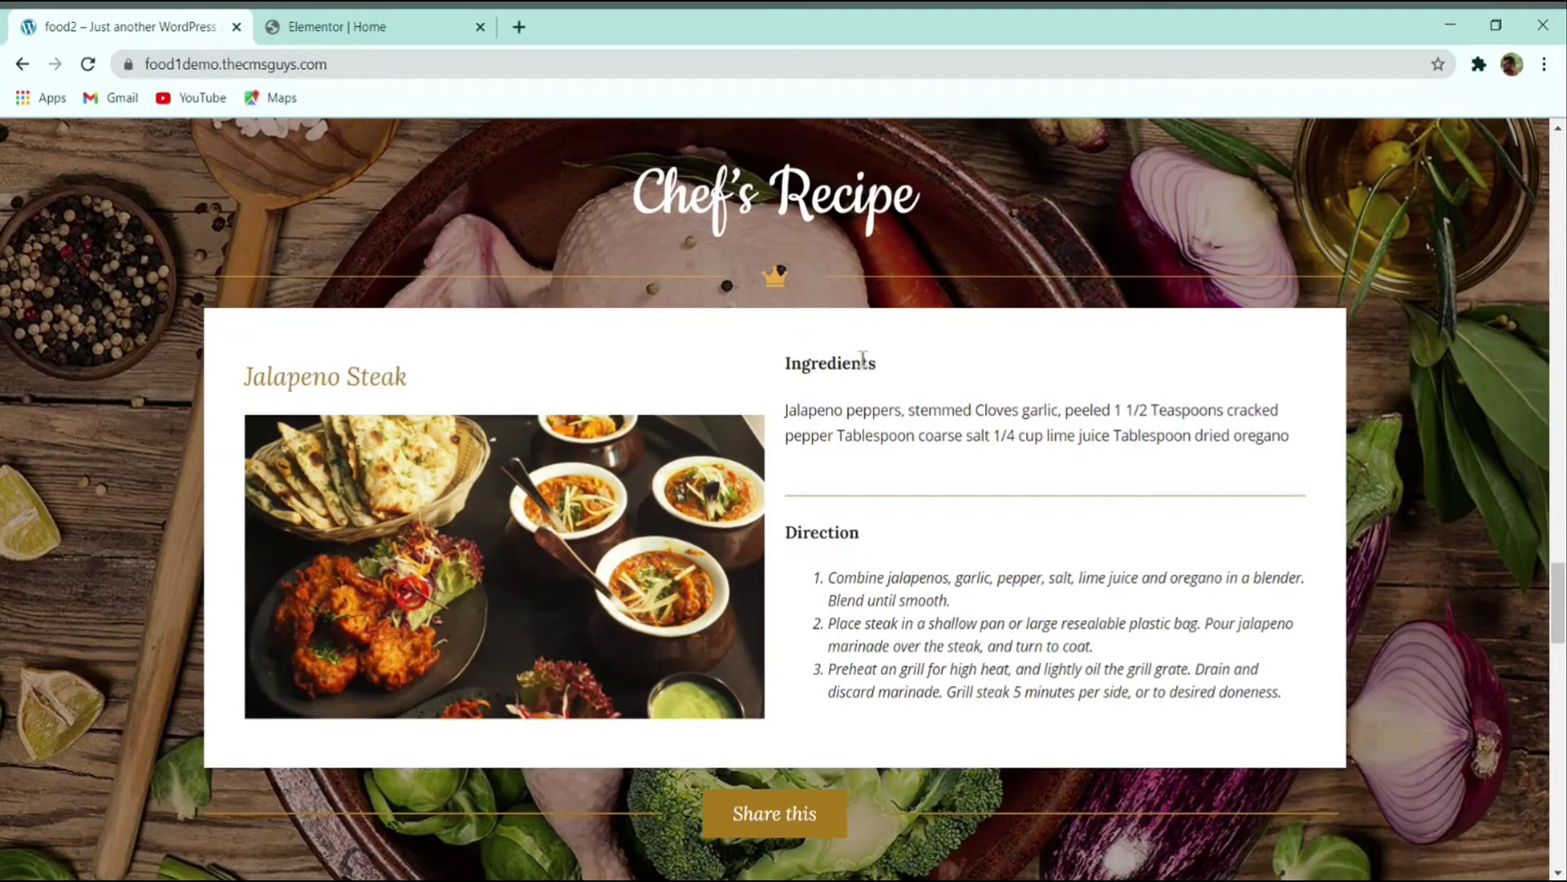
pyautogui.moveTo(803, 360); pyautogui.dragTo(876, 364)
pyautogui.moveTo(820, 533); pyautogui.dragTo(864, 536)
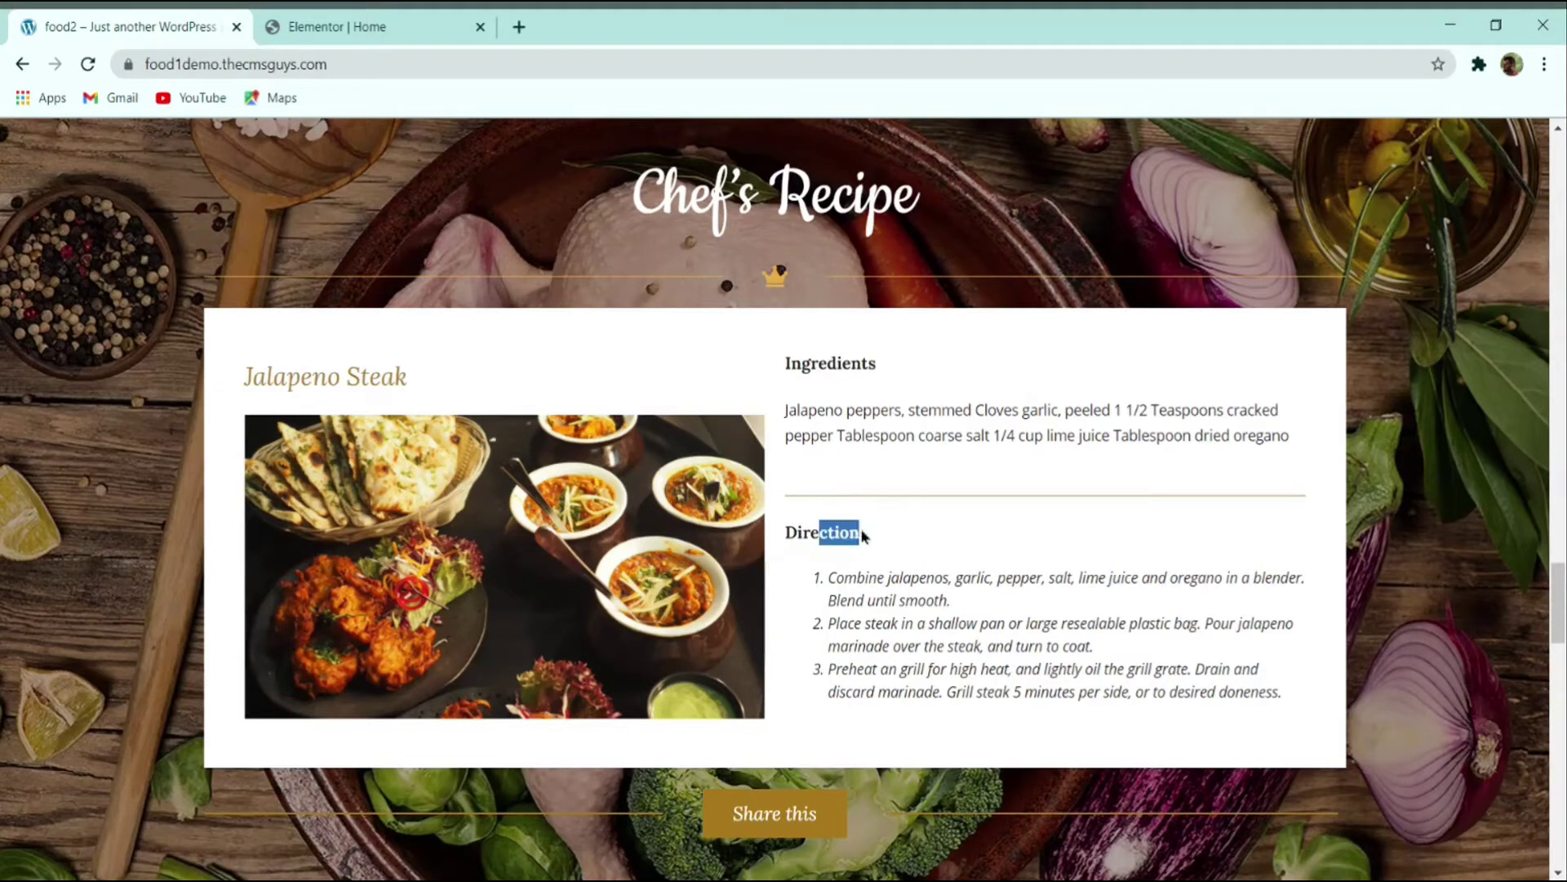
pyautogui.click(880, 531)
pyautogui.hotkey('ctrl', 'Tab')
pyautogui.click(1090, 365)
# Step: Duplicate the Ingredients heading, move the copy below the gold divider and retitle it 'Direction'
pyautogui.rightClick(1047, 362)
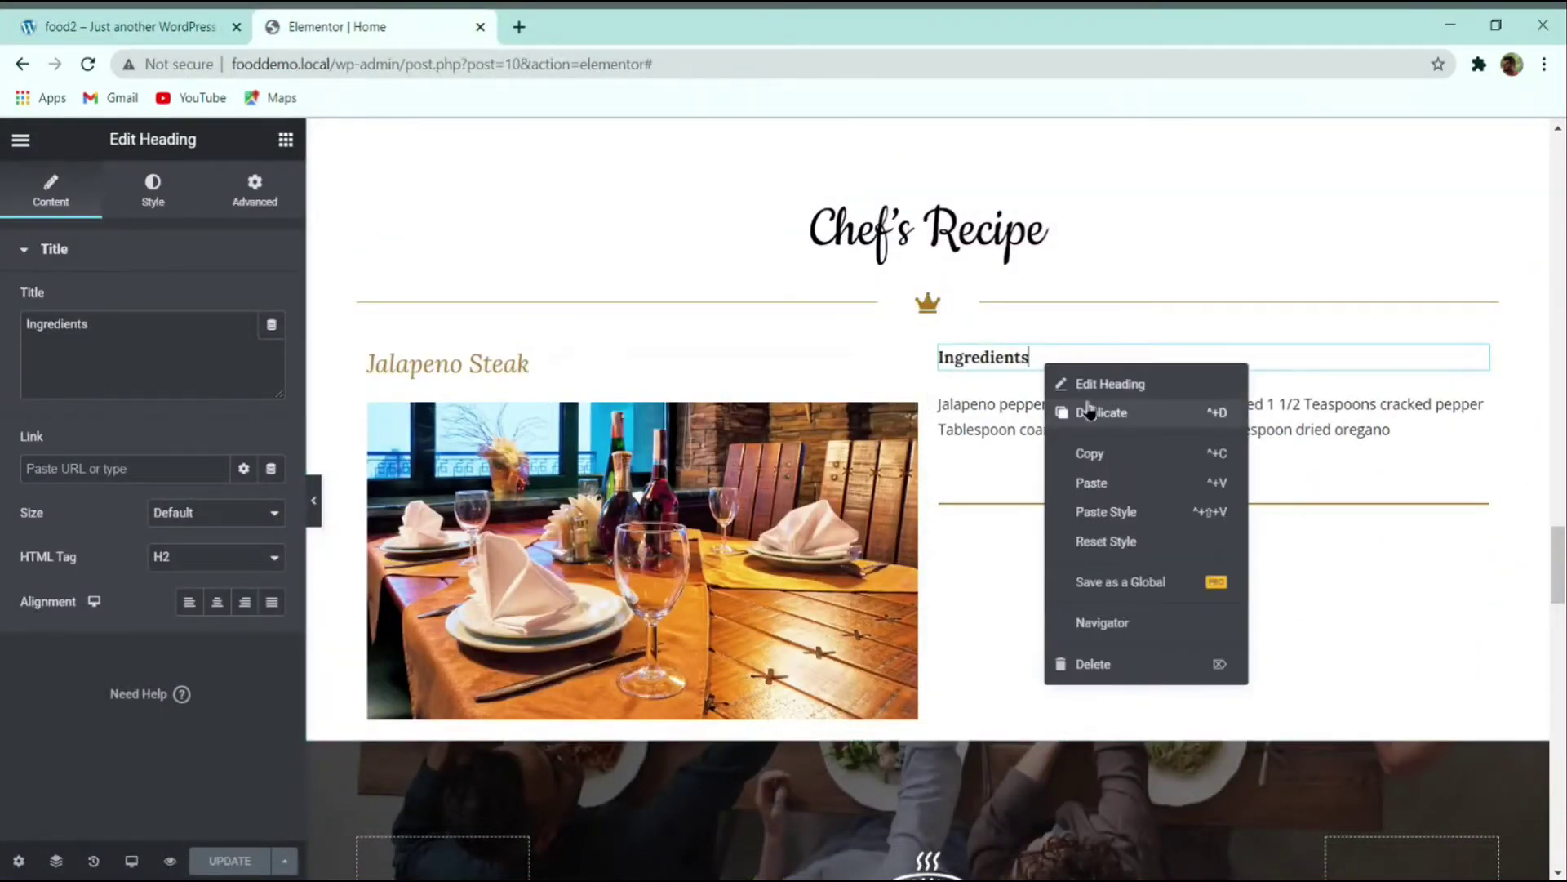
pyautogui.click(1093, 411)
pyautogui.moveTo(1475, 408); pyautogui.dragTo(1360, 523)
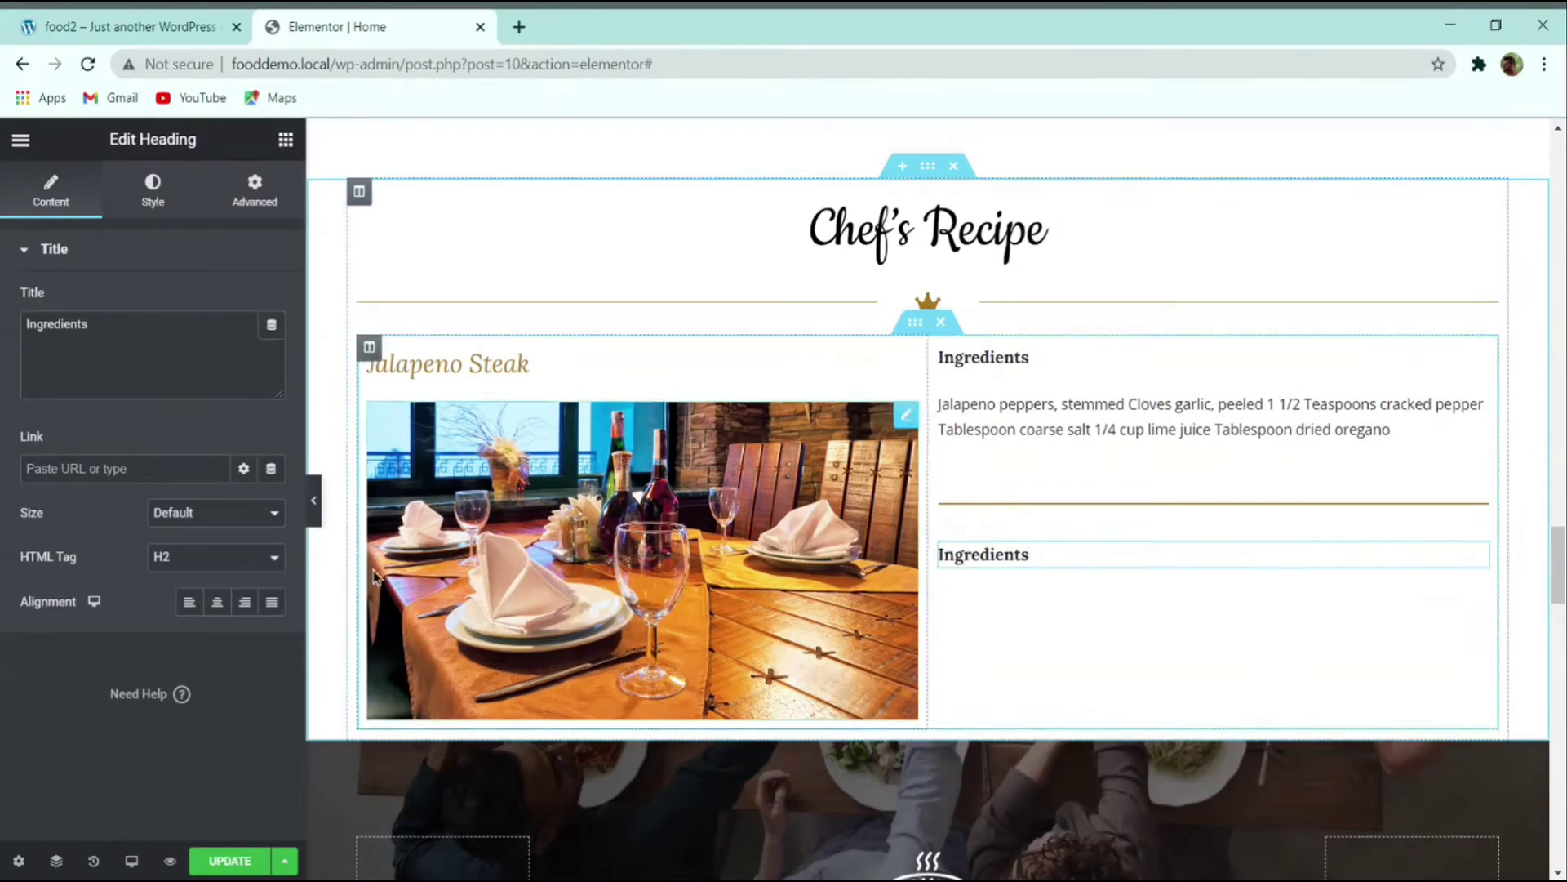
pyautogui.moveTo(167, 339); pyautogui.dragTo(11, 343)
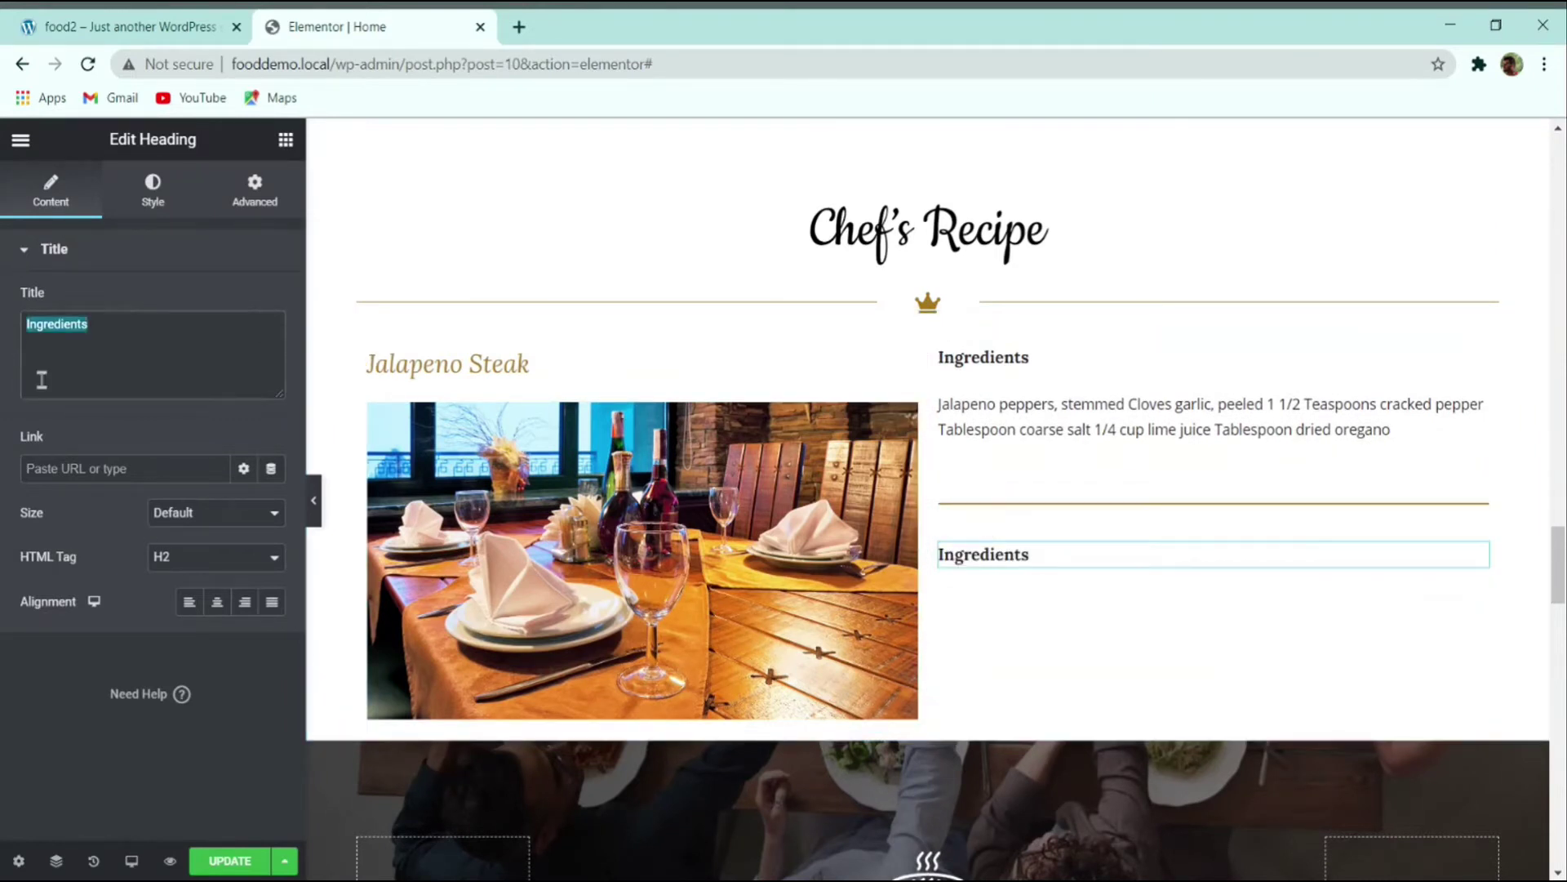
pyautogui.write('Direction')
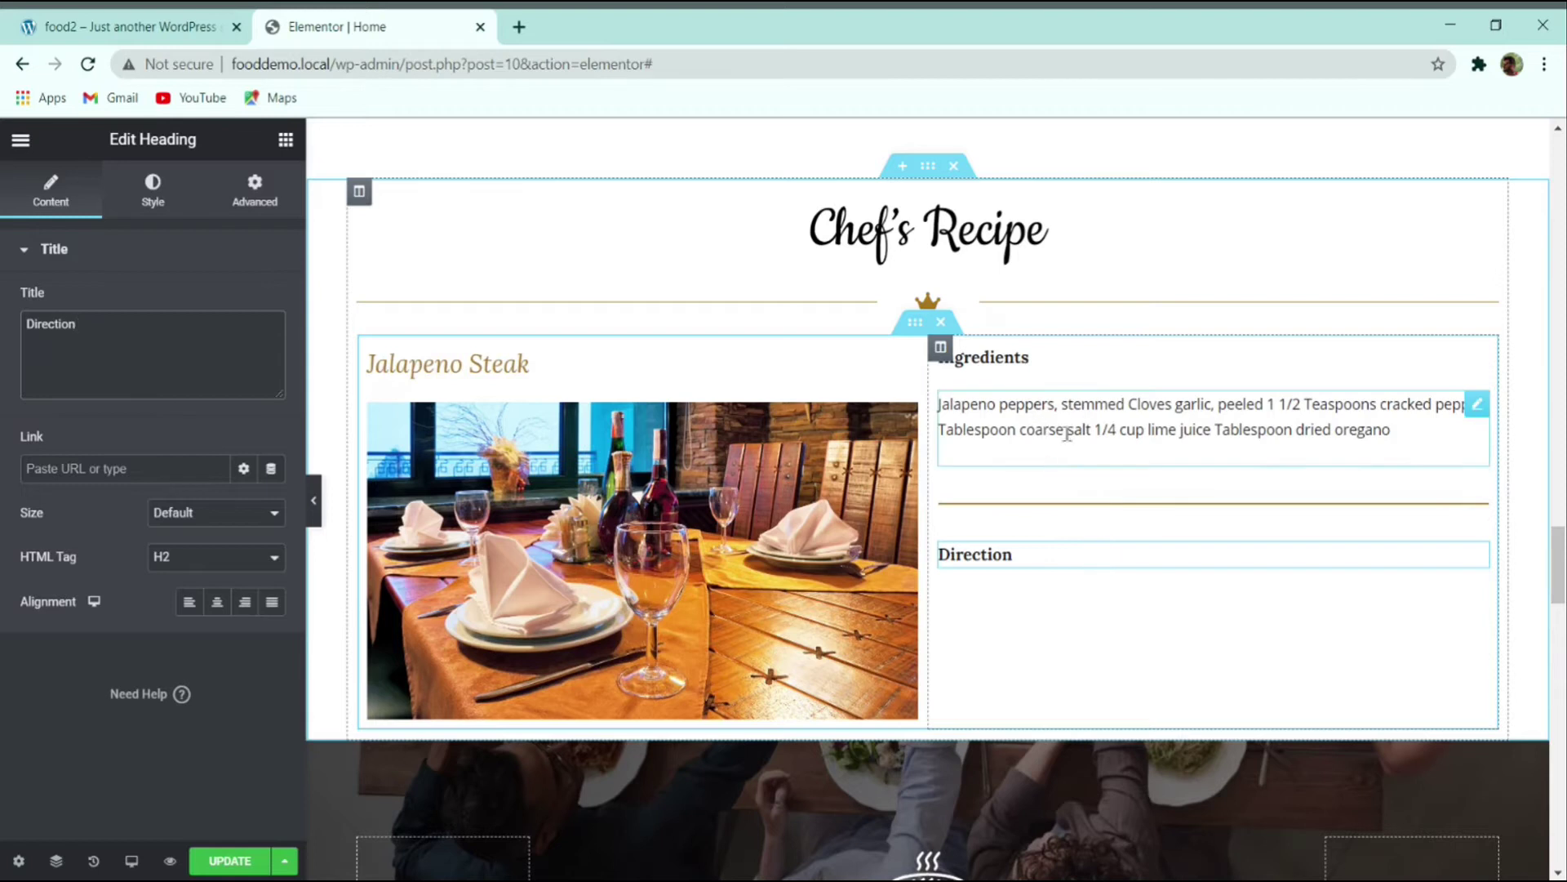
# Step: Reduce the gold divider's gap from 15 to 2
pyautogui.click(1016, 512)
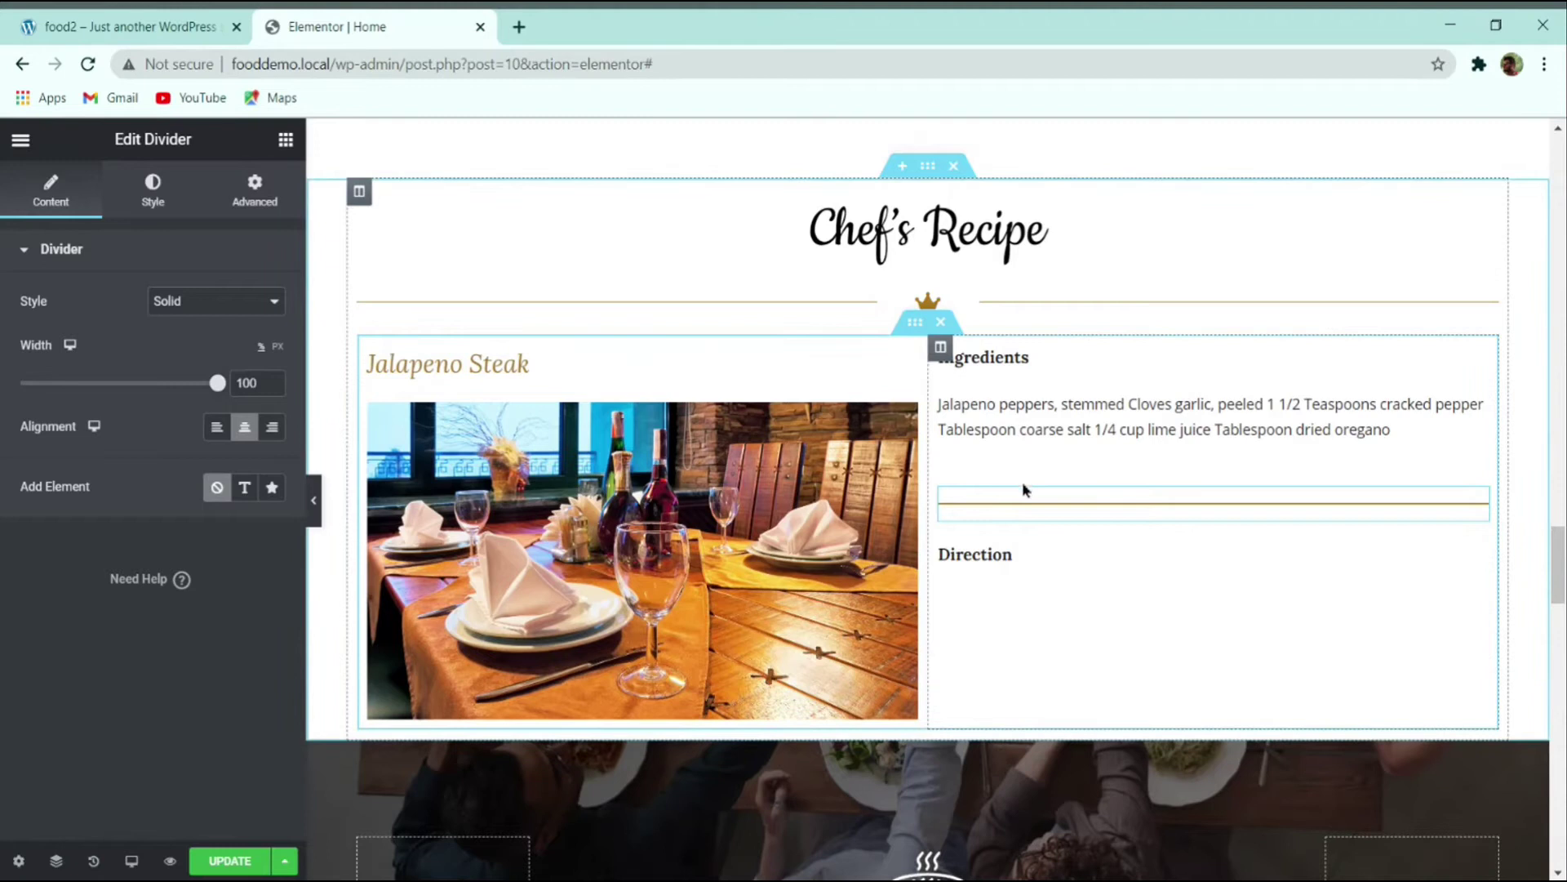
pyautogui.click(168, 200)
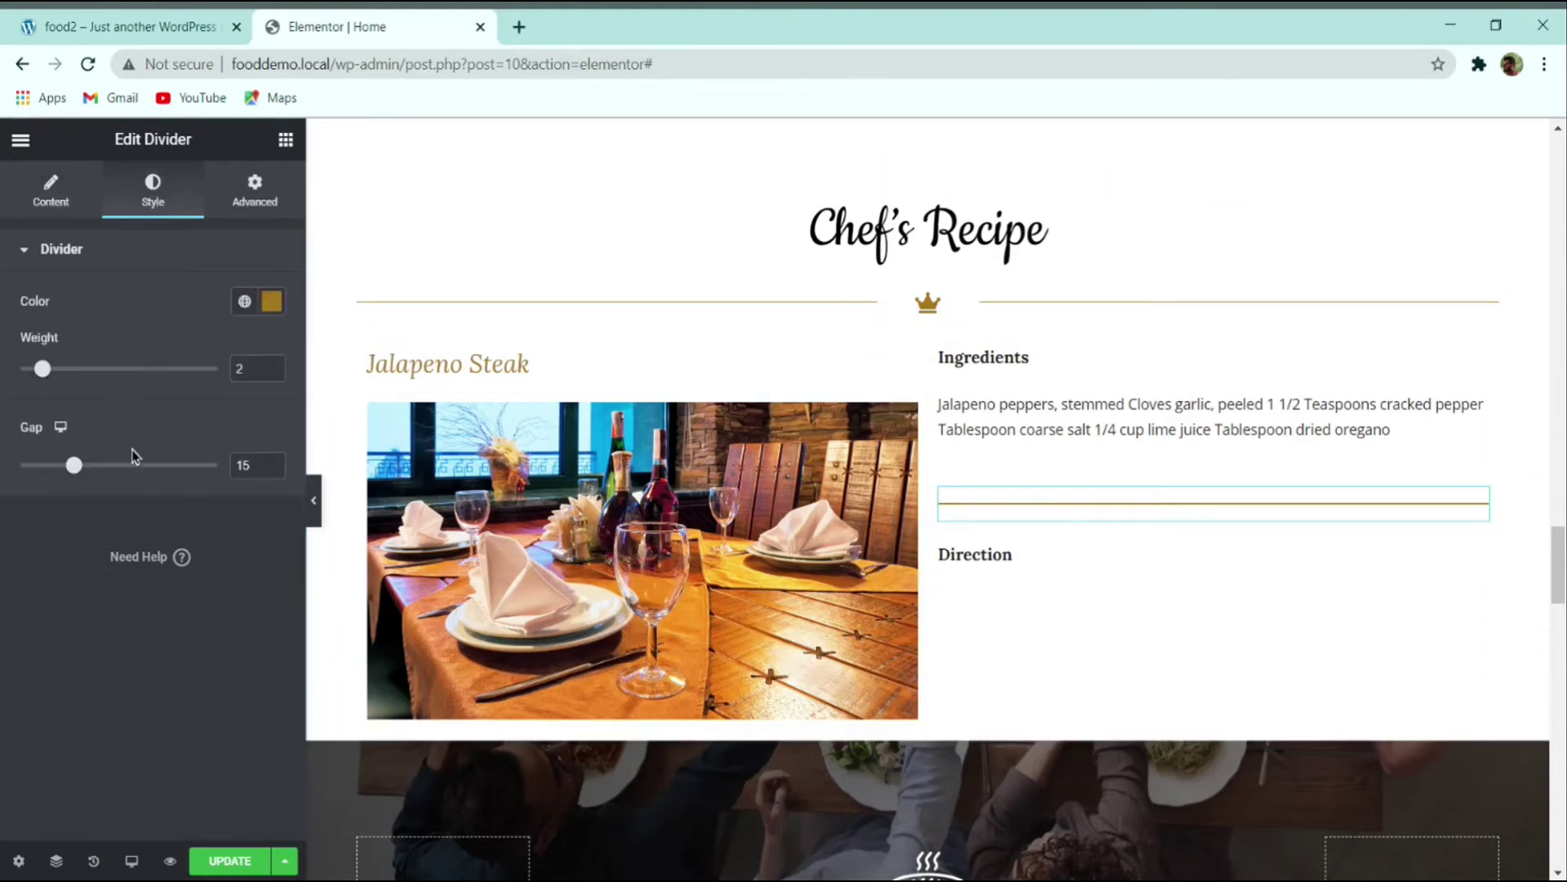
pyautogui.moveTo(71, 470); pyautogui.dragTo(17, 465)
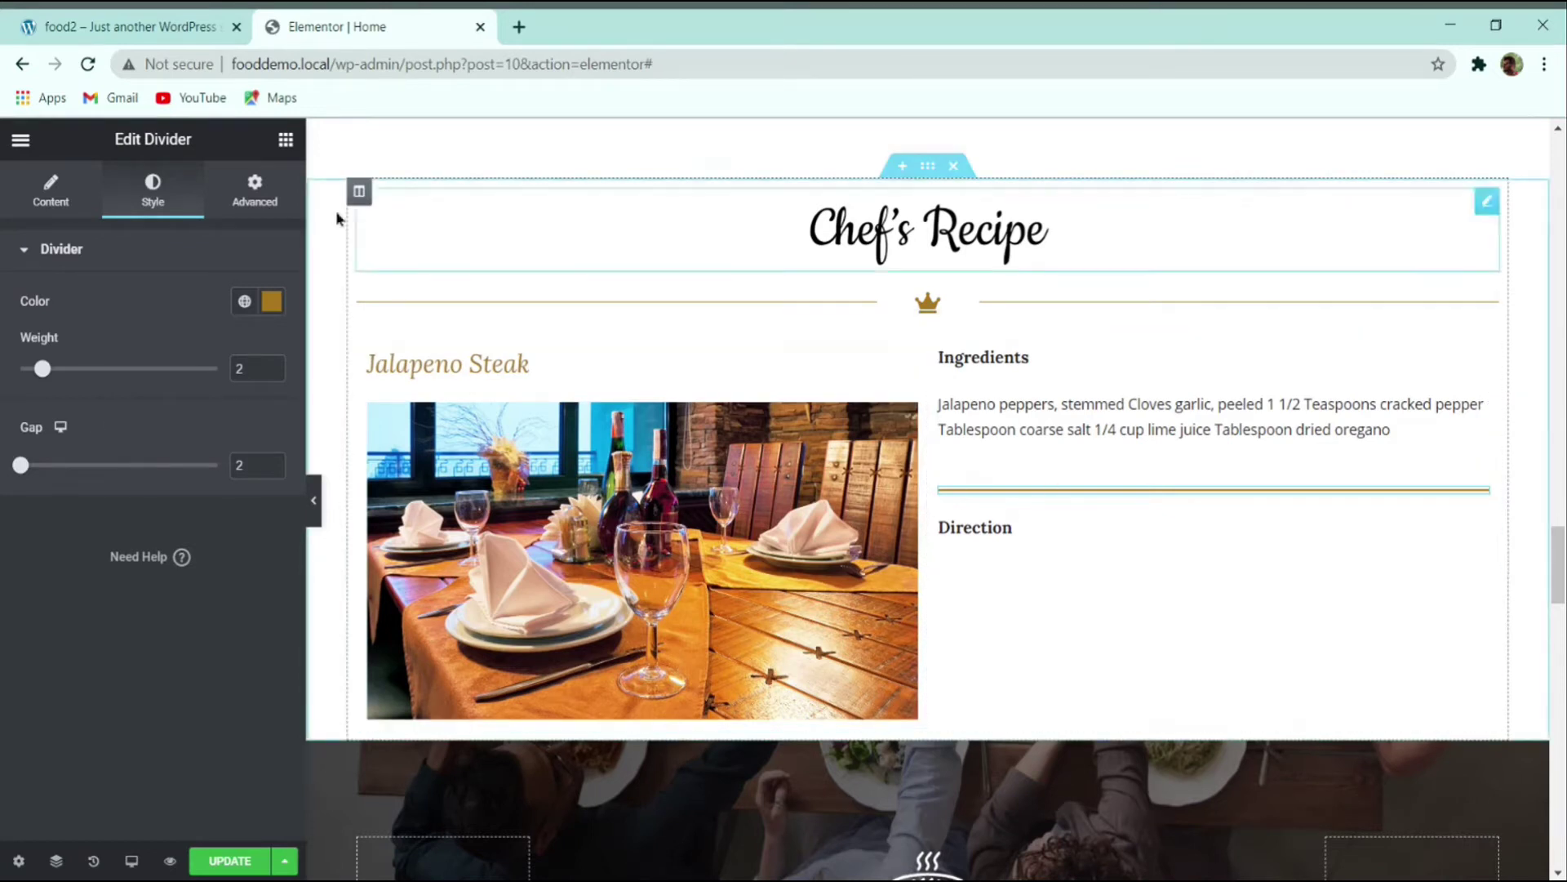
# Step: Review the three direction steps on the live demo
pyautogui.click(211, 25)
pyautogui.moveTo(826, 578); pyautogui.dragTo(1285, 703)
pyautogui.hotkey('ctrl', 'c')
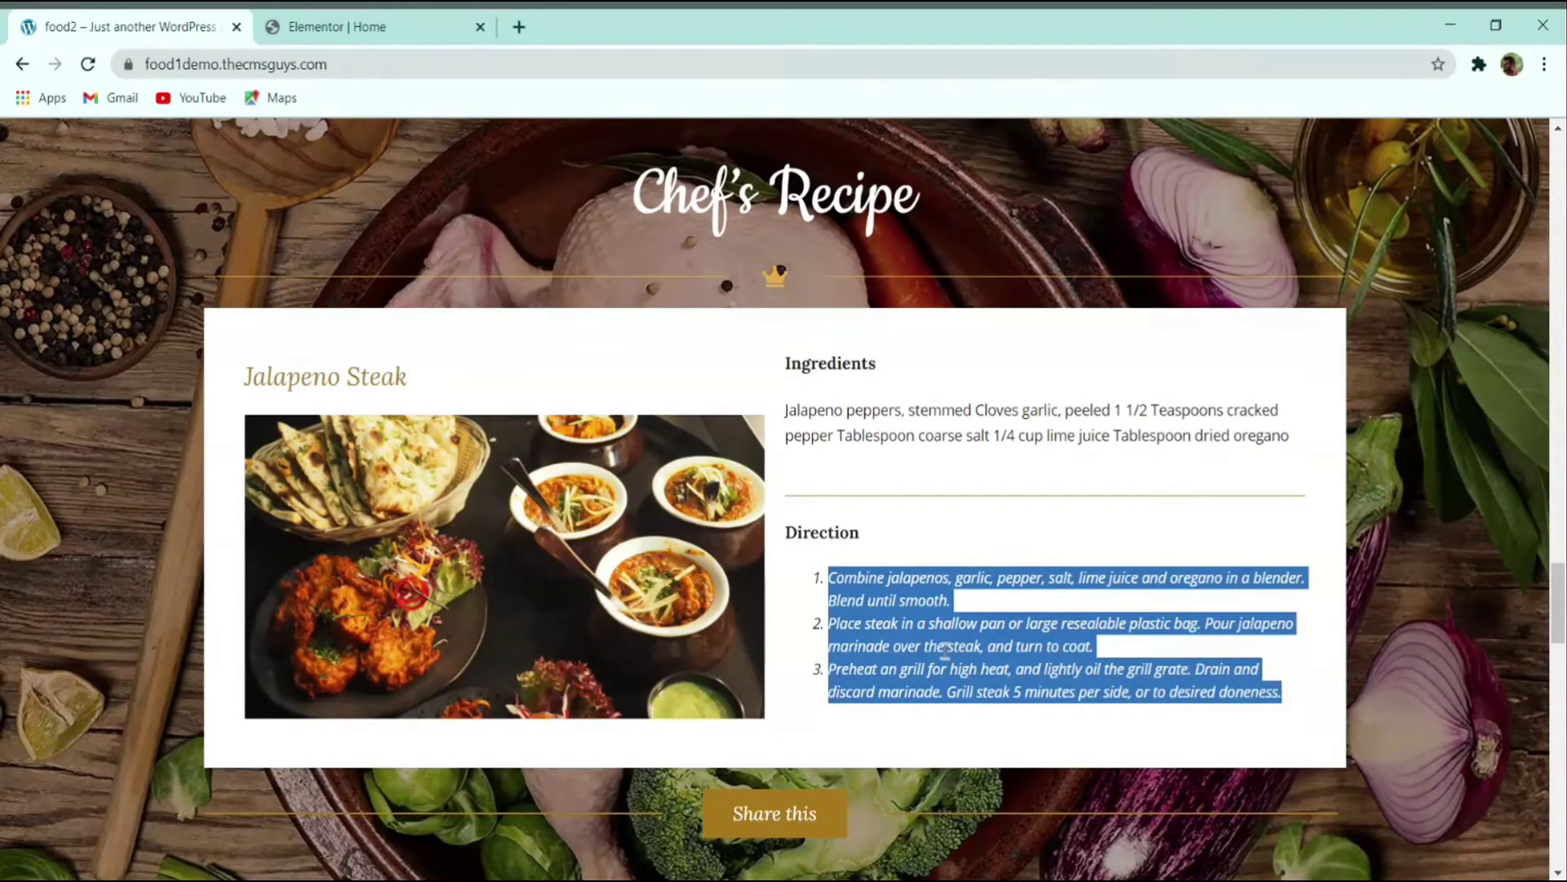
pyautogui.click(898, 570)
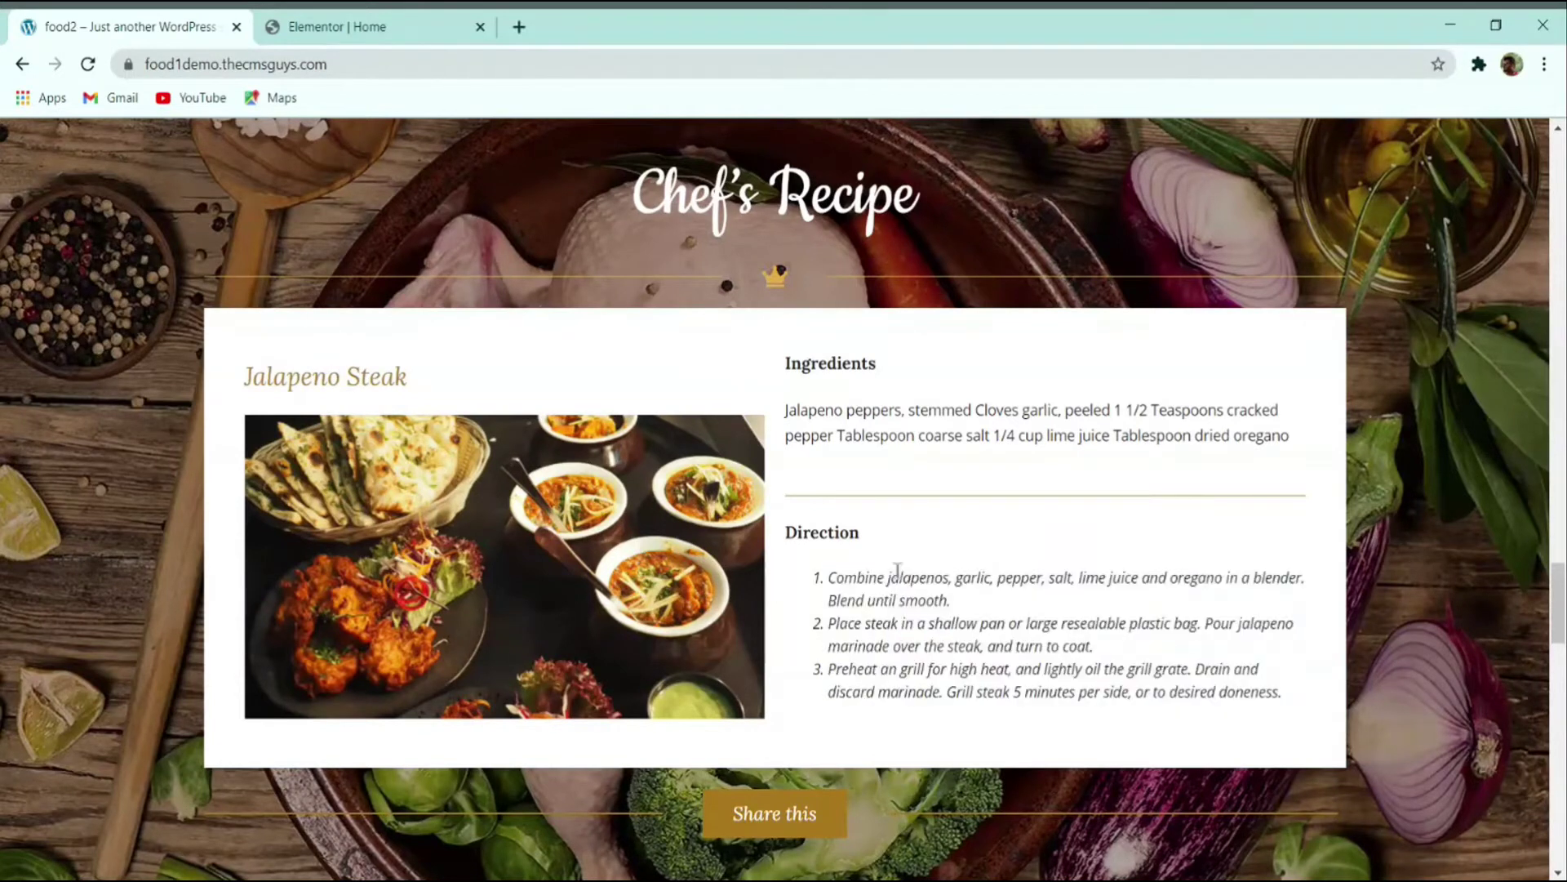
pyautogui.click(408, 26)
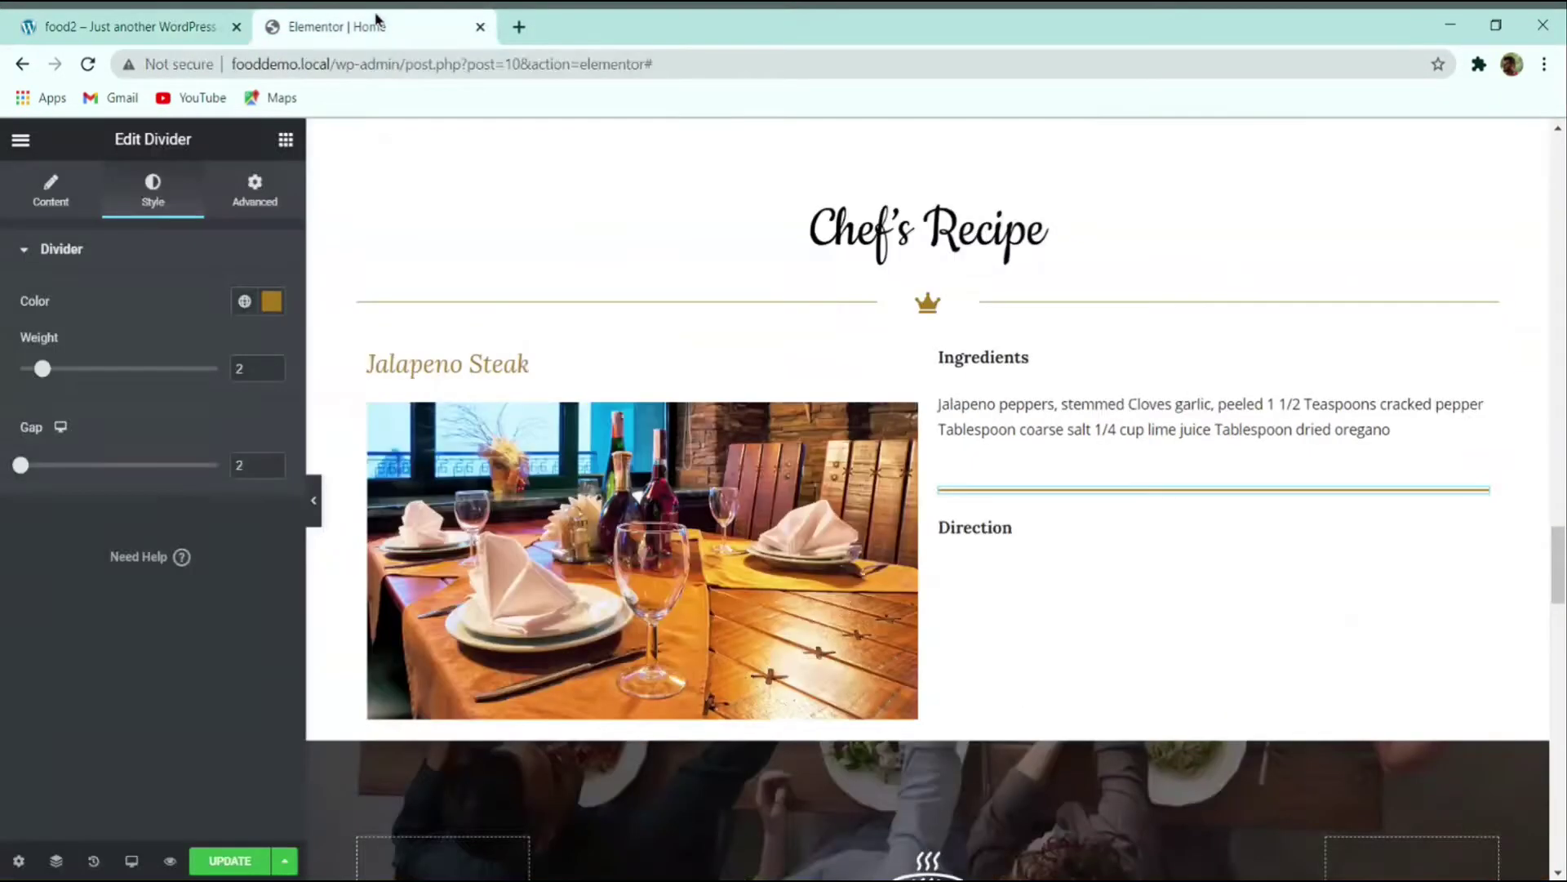
# Step: Duplicate the ingredients text block, paste in the three-step directions list, and place it below Direction
pyautogui.rightClick(1049, 421)
pyautogui.click(1102, 472)
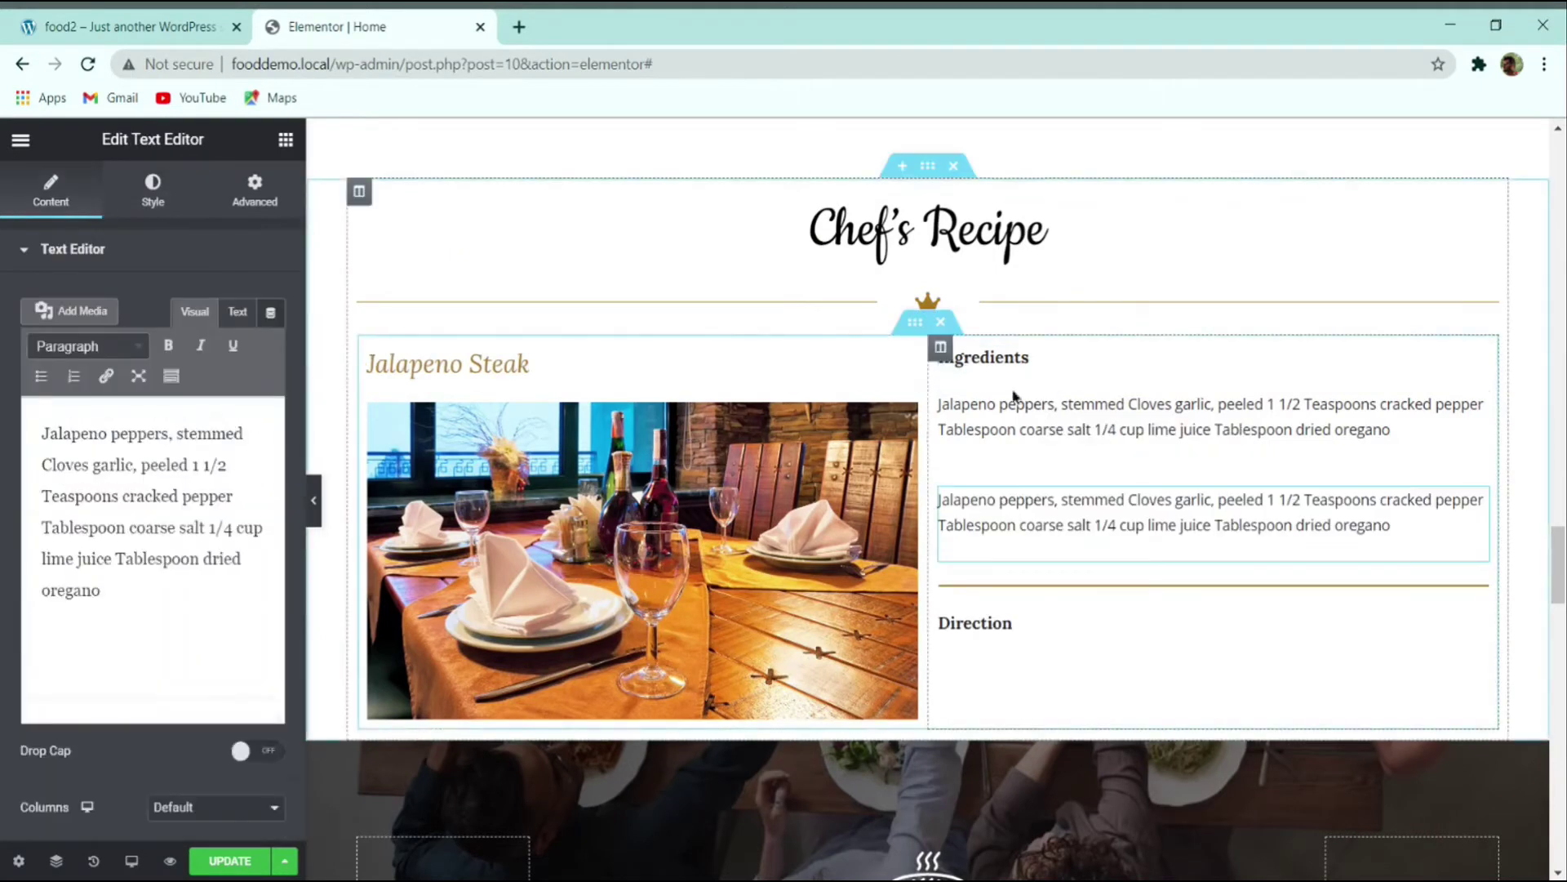
pyautogui.hotkey('ctrl', 'a')
pyautogui.hotkey('ctrl', 'v')
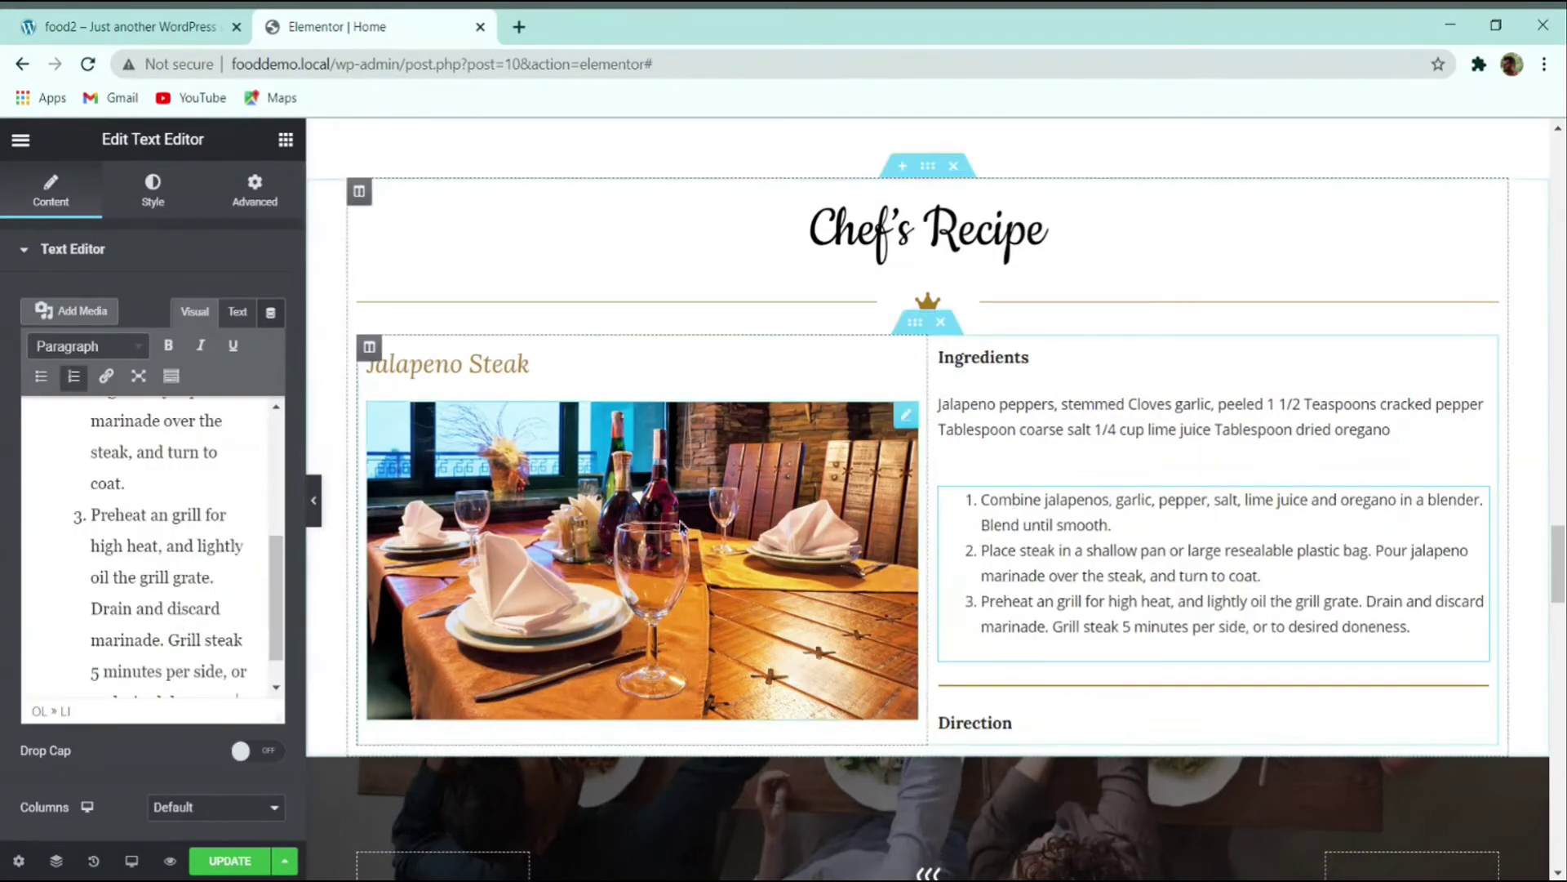
pyautogui.moveTo(1467, 513); pyautogui.dragTo(1316, 564)
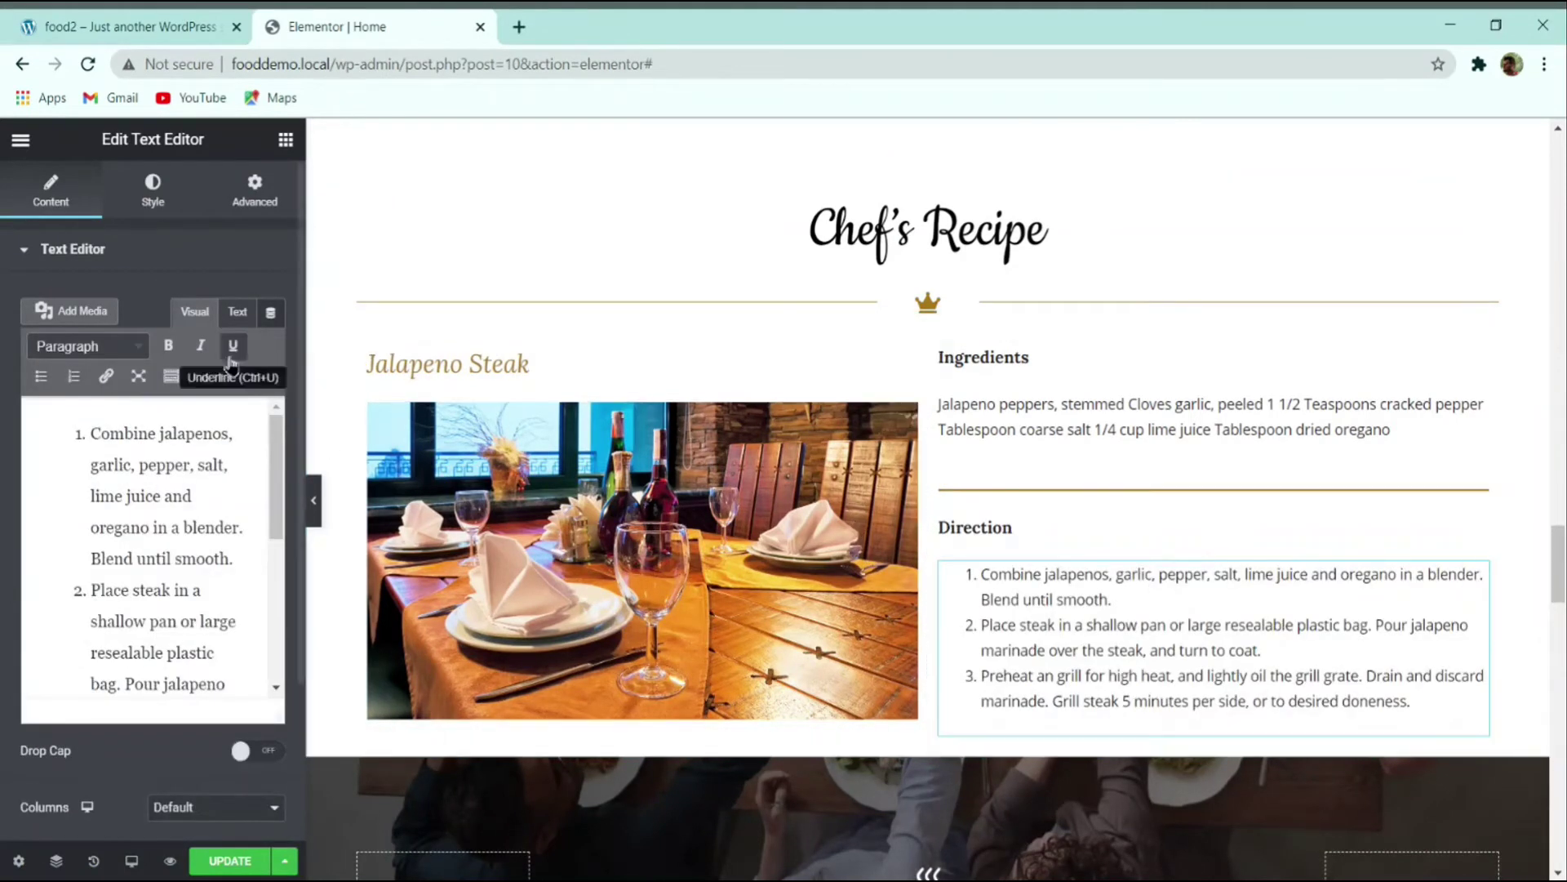
pyautogui.click(131, 18)
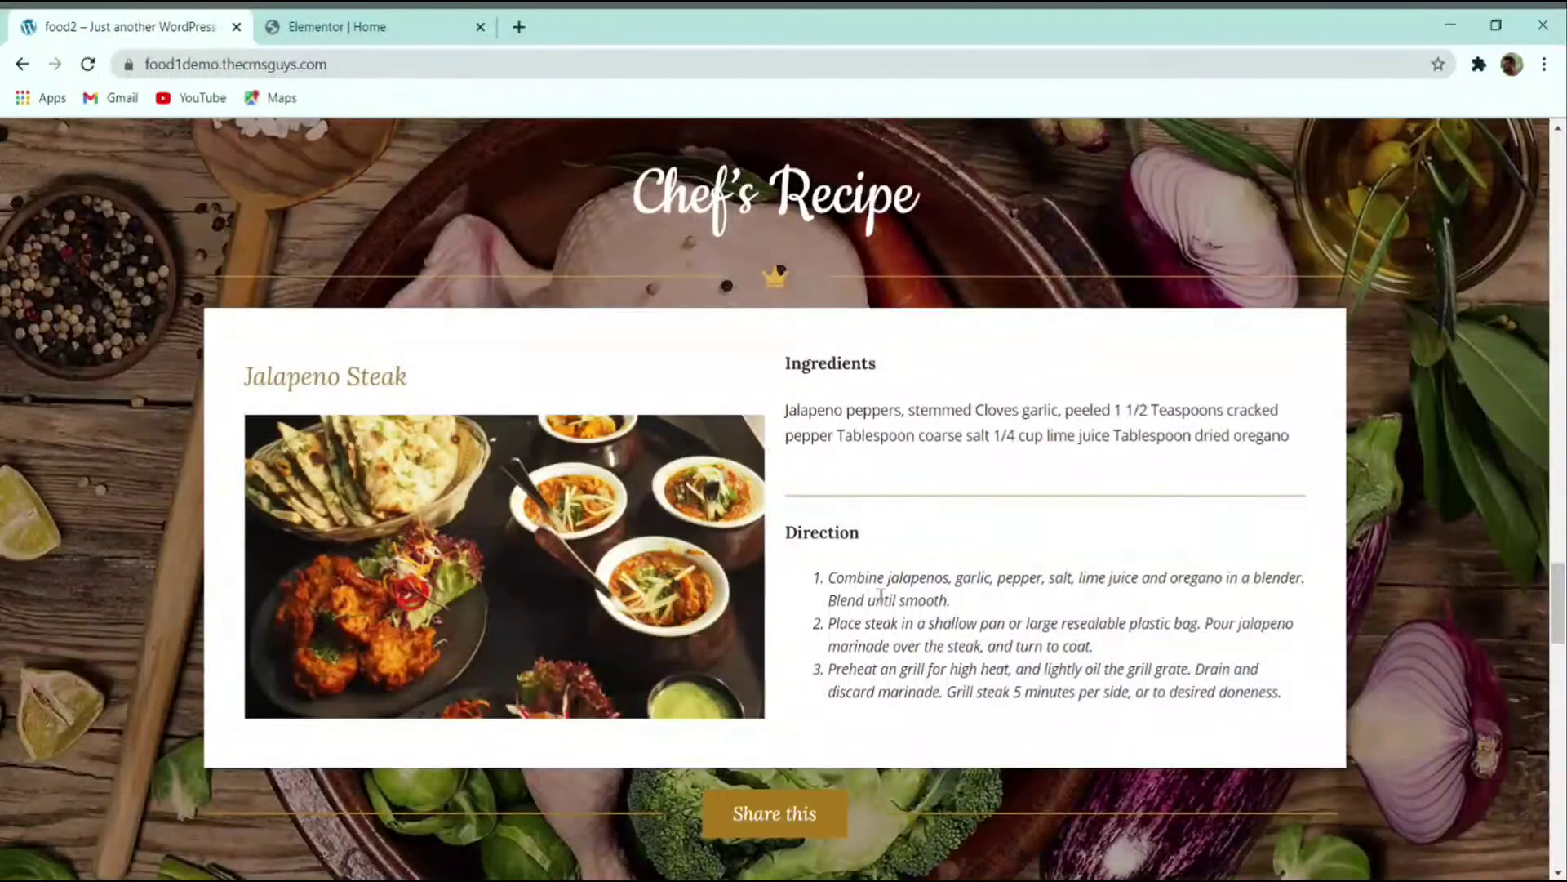
pyautogui.click(319, 26)
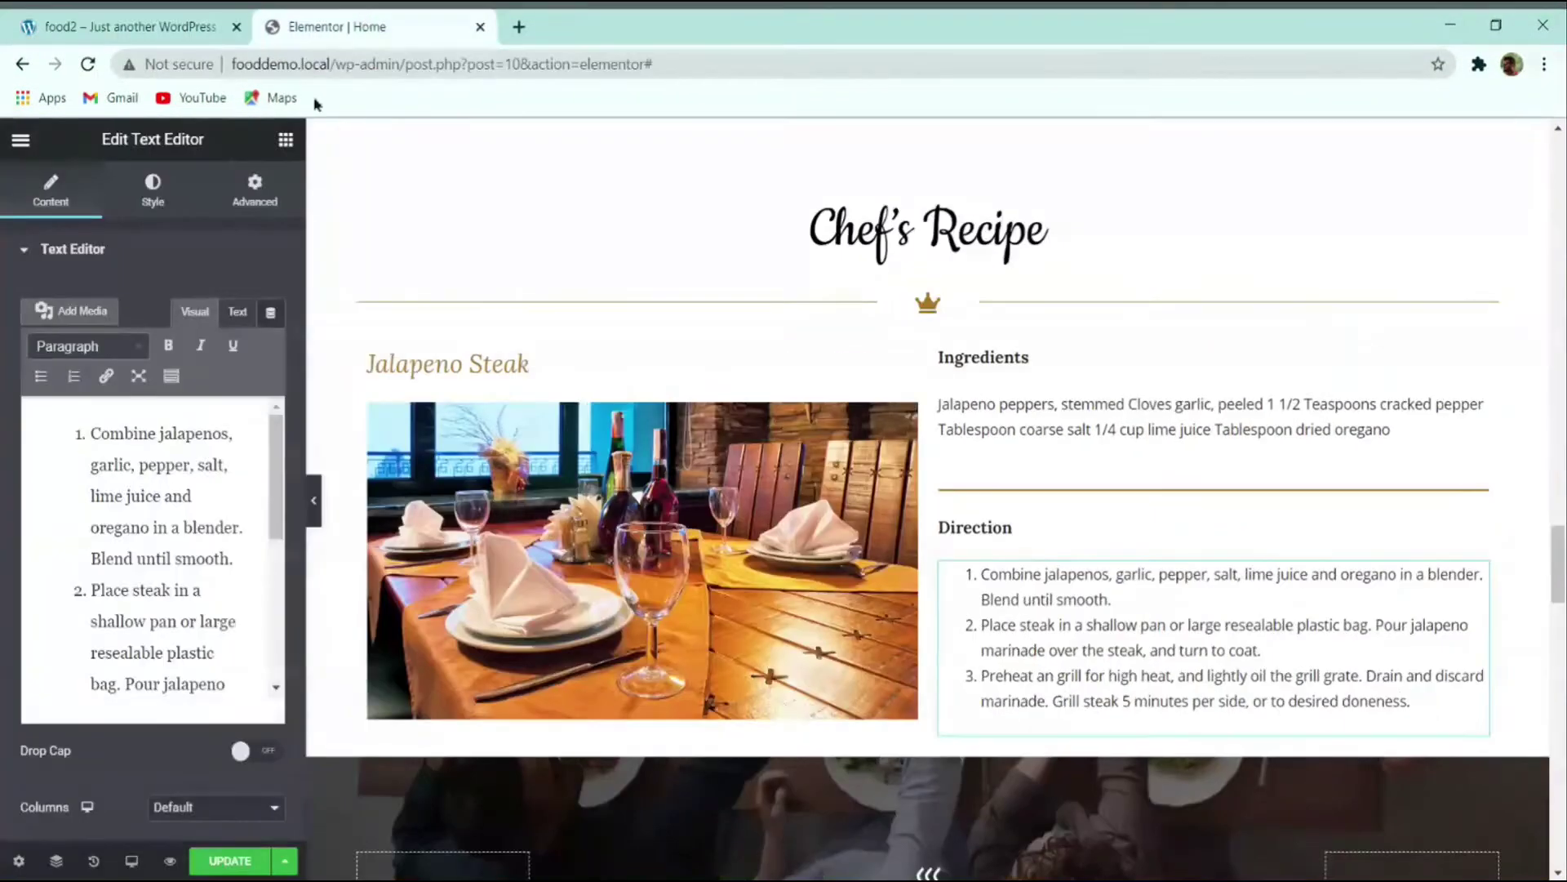
# Step: Set the steps list typography style to Italic and update the page
pyautogui.click(173, 196)
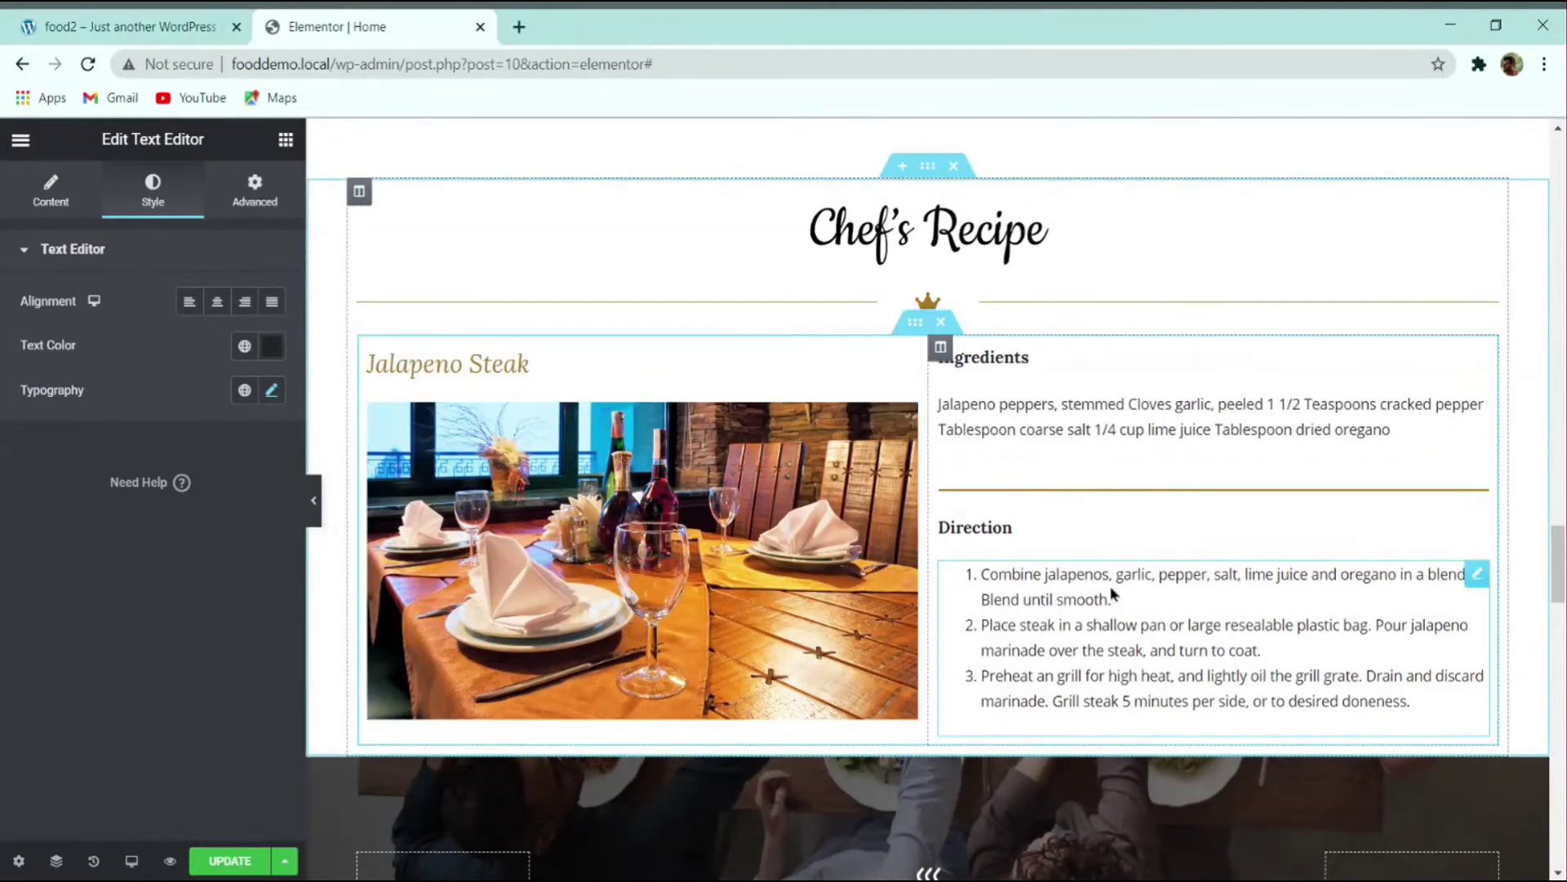
pyautogui.click(272, 391)
pyautogui.scroll(-1, 212, 506)
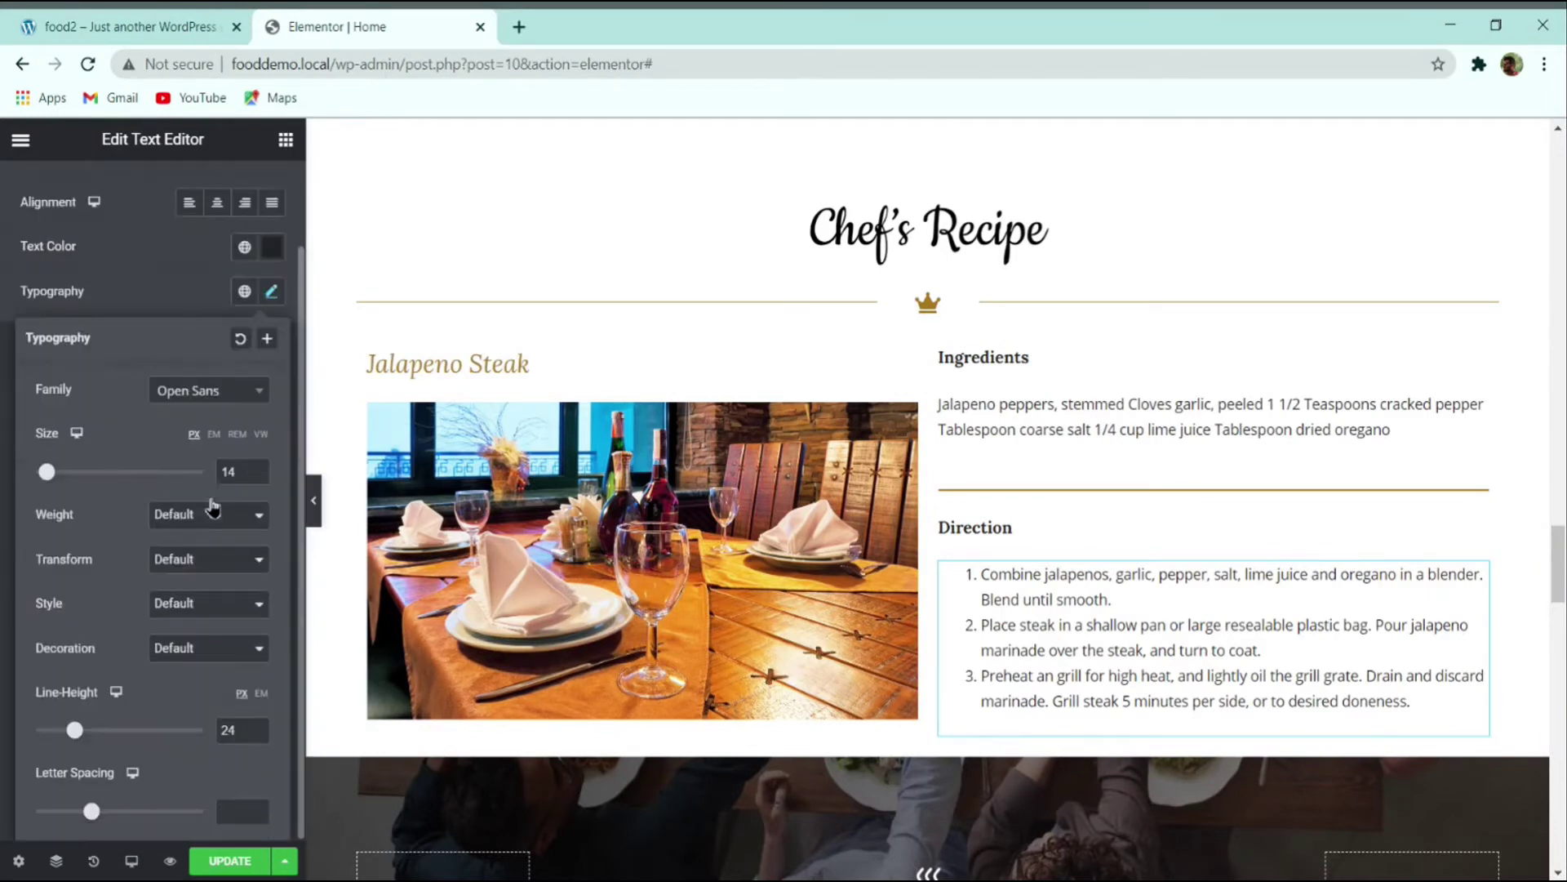
pyautogui.click(155, 673)
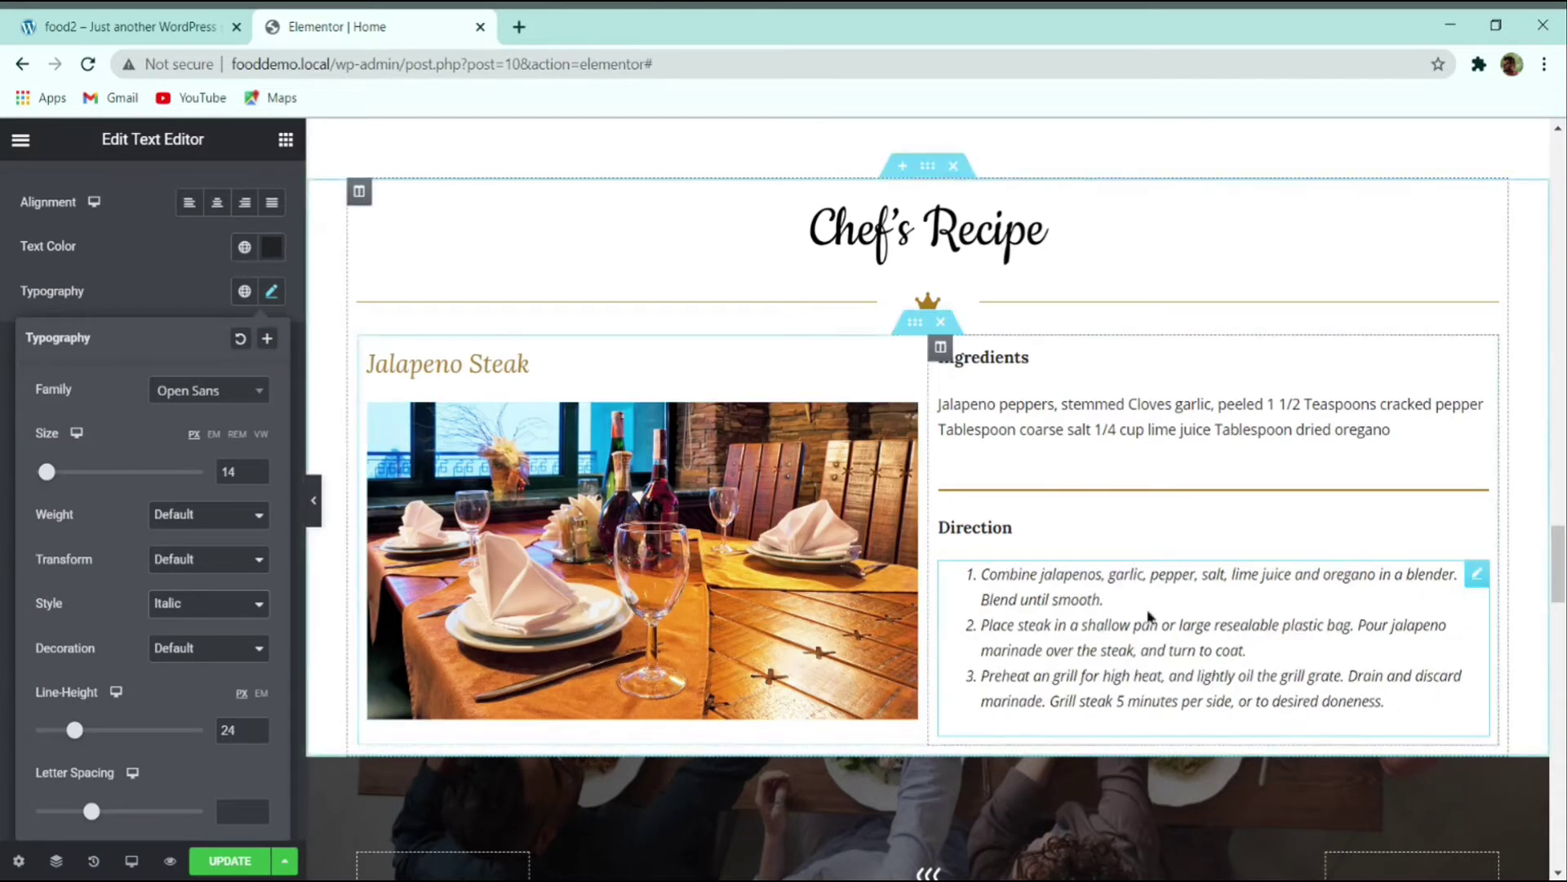
pyautogui.click(270, 860)
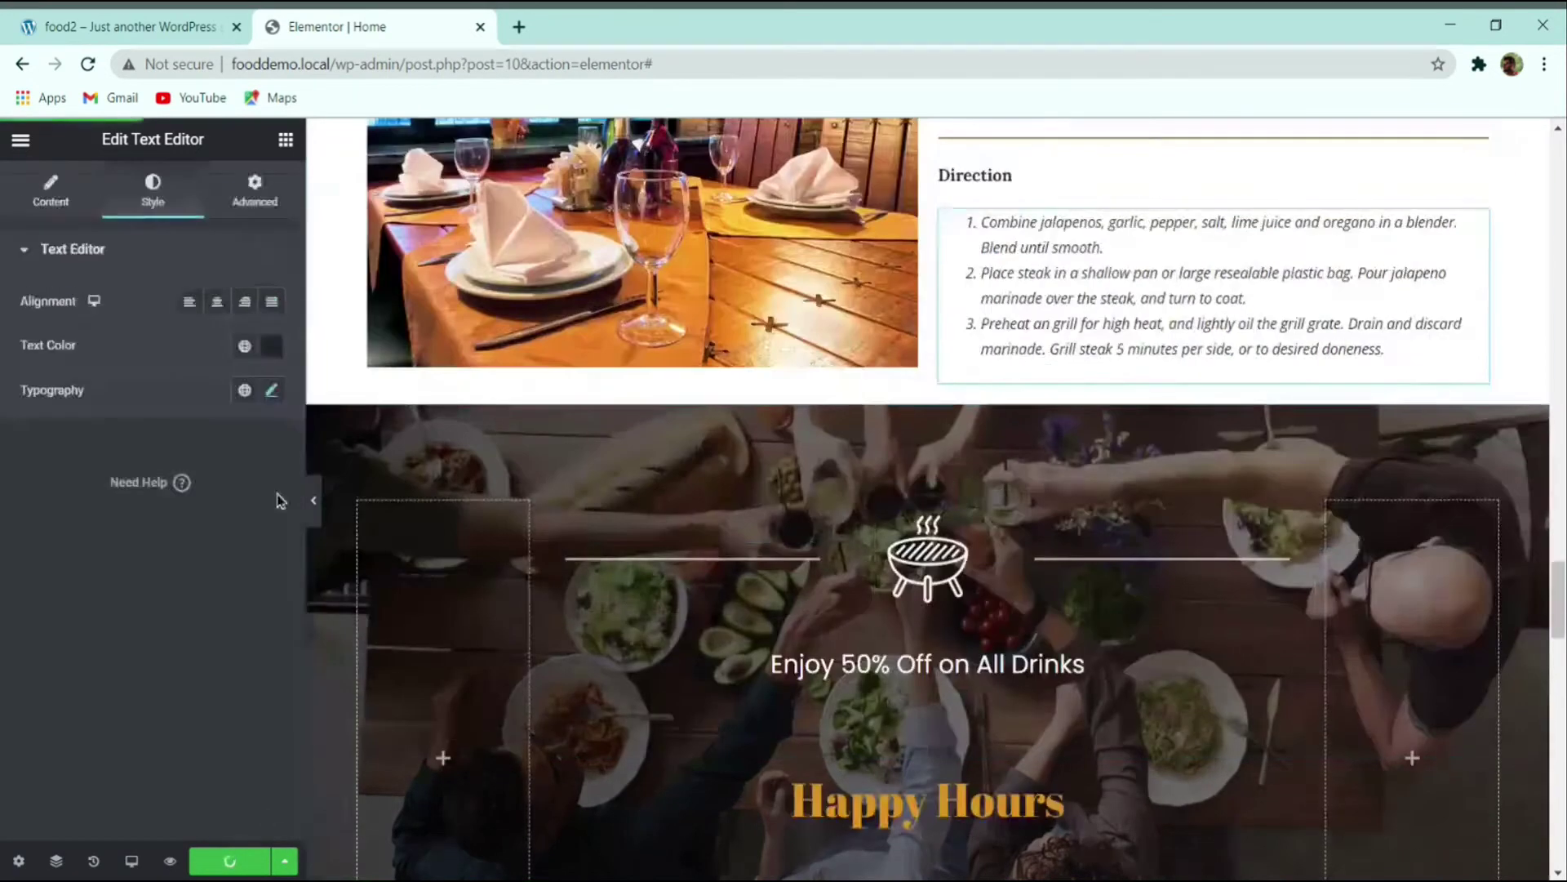
# Step: Scroll through the live demo to review the recipe layout
pyautogui.click(131, 26)
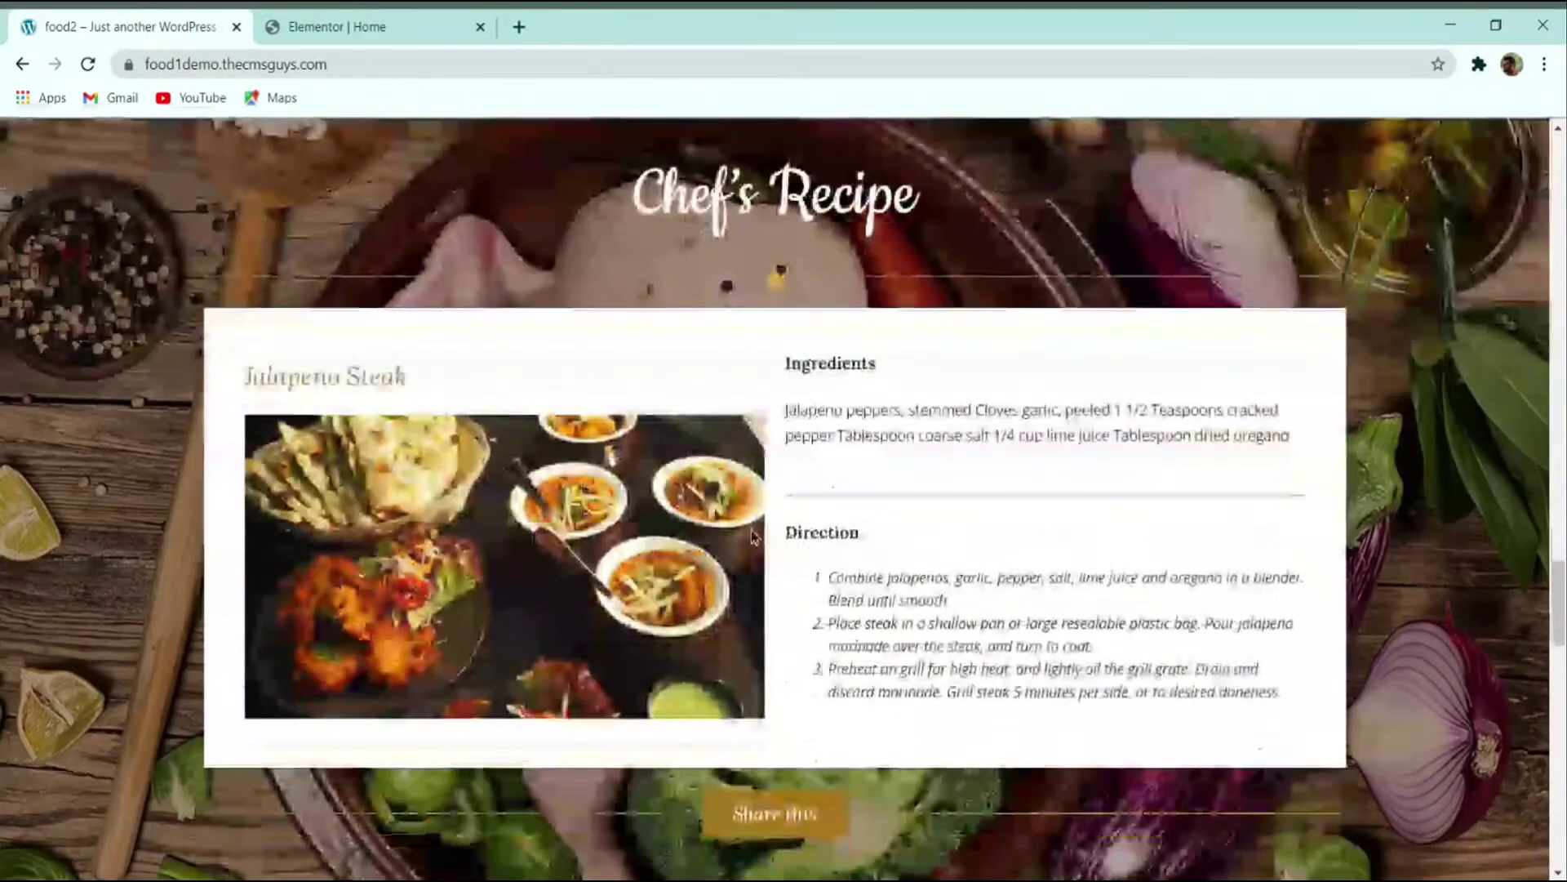
pyautogui.scroll(-2, 468, 463)
pyautogui.scroll(2, 468, 462)
pyautogui.scroll(-4, 424, 506)
pyautogui.scroll(3, 392, 536)
pyautogui.scroll(1, 400, 559)
pyautogui.scroll(-4, 397, 497)
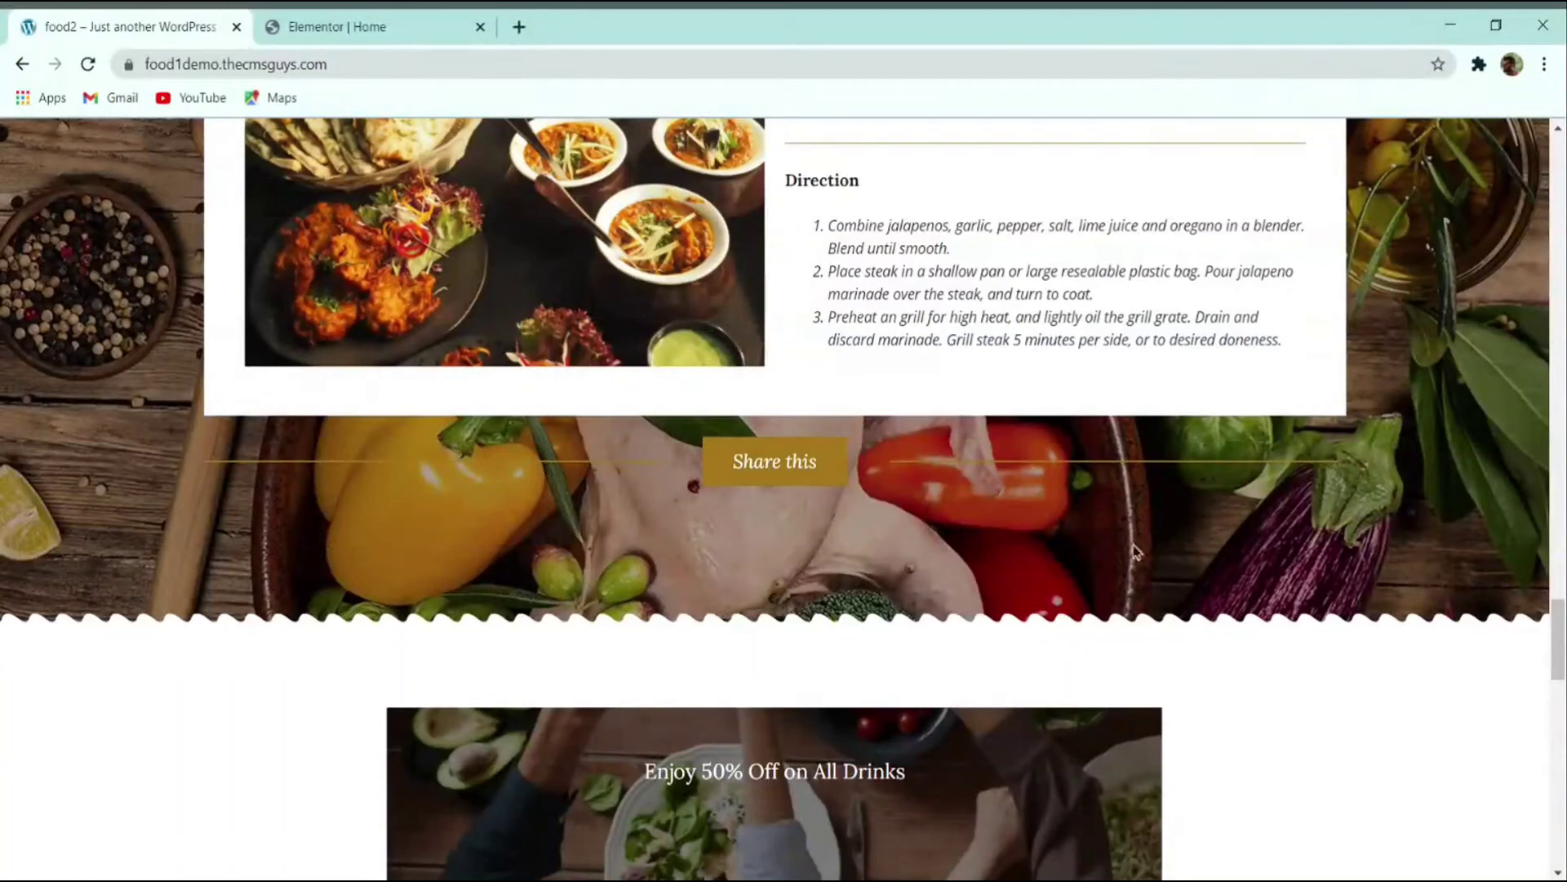
pyautogui.scroll(5, 1059, 530)
pyautogui.scroll(-5, 898, 527)
pyautogui.scroll(4, 795, 524)
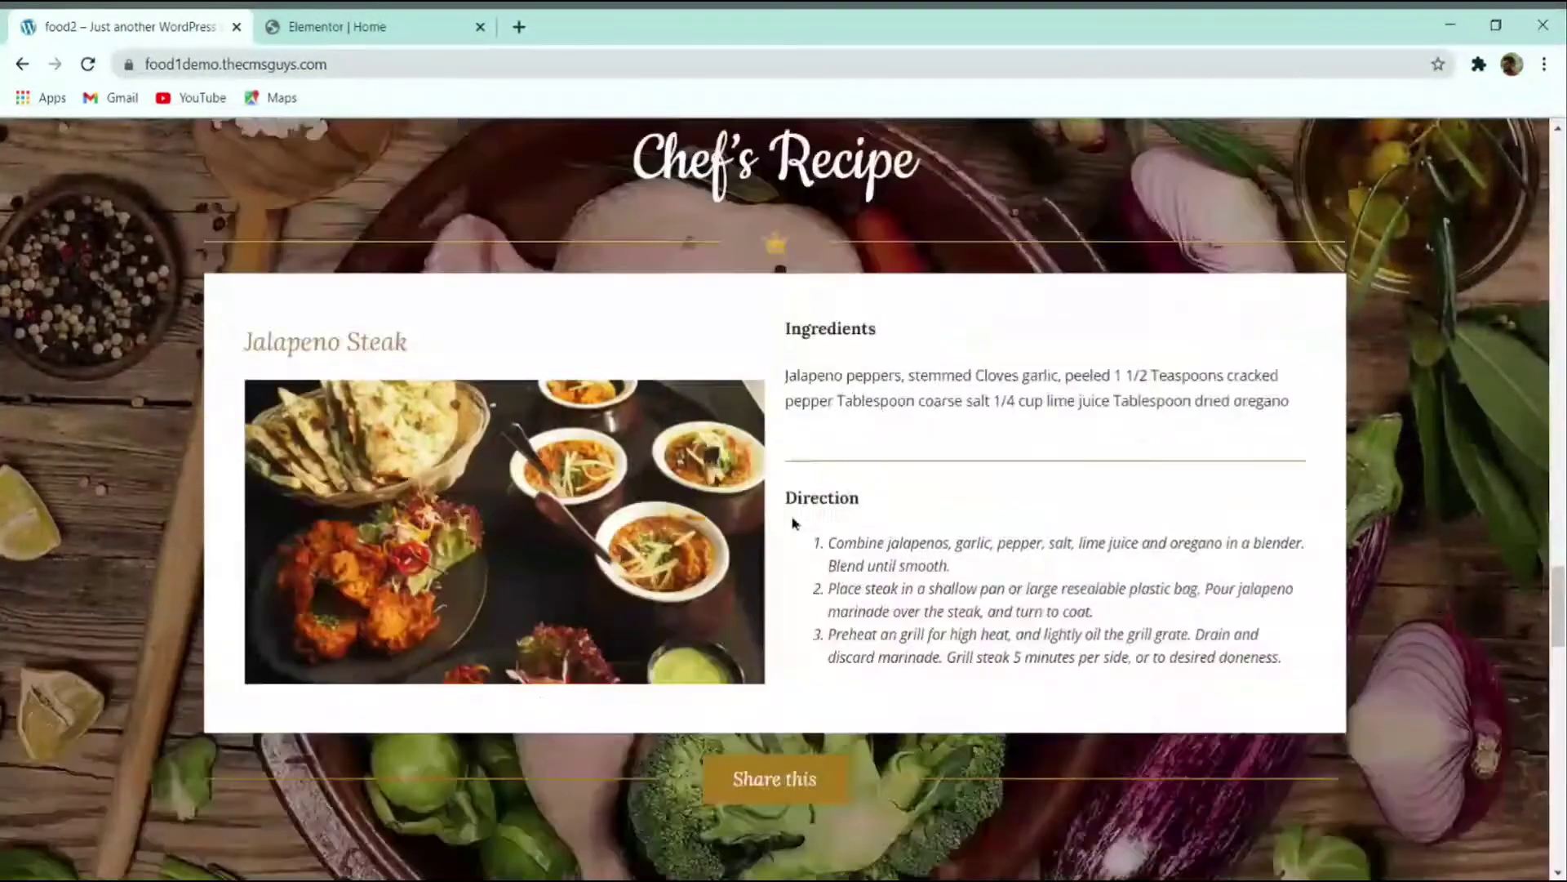
pyautogui.scroll(8, 794, 523)
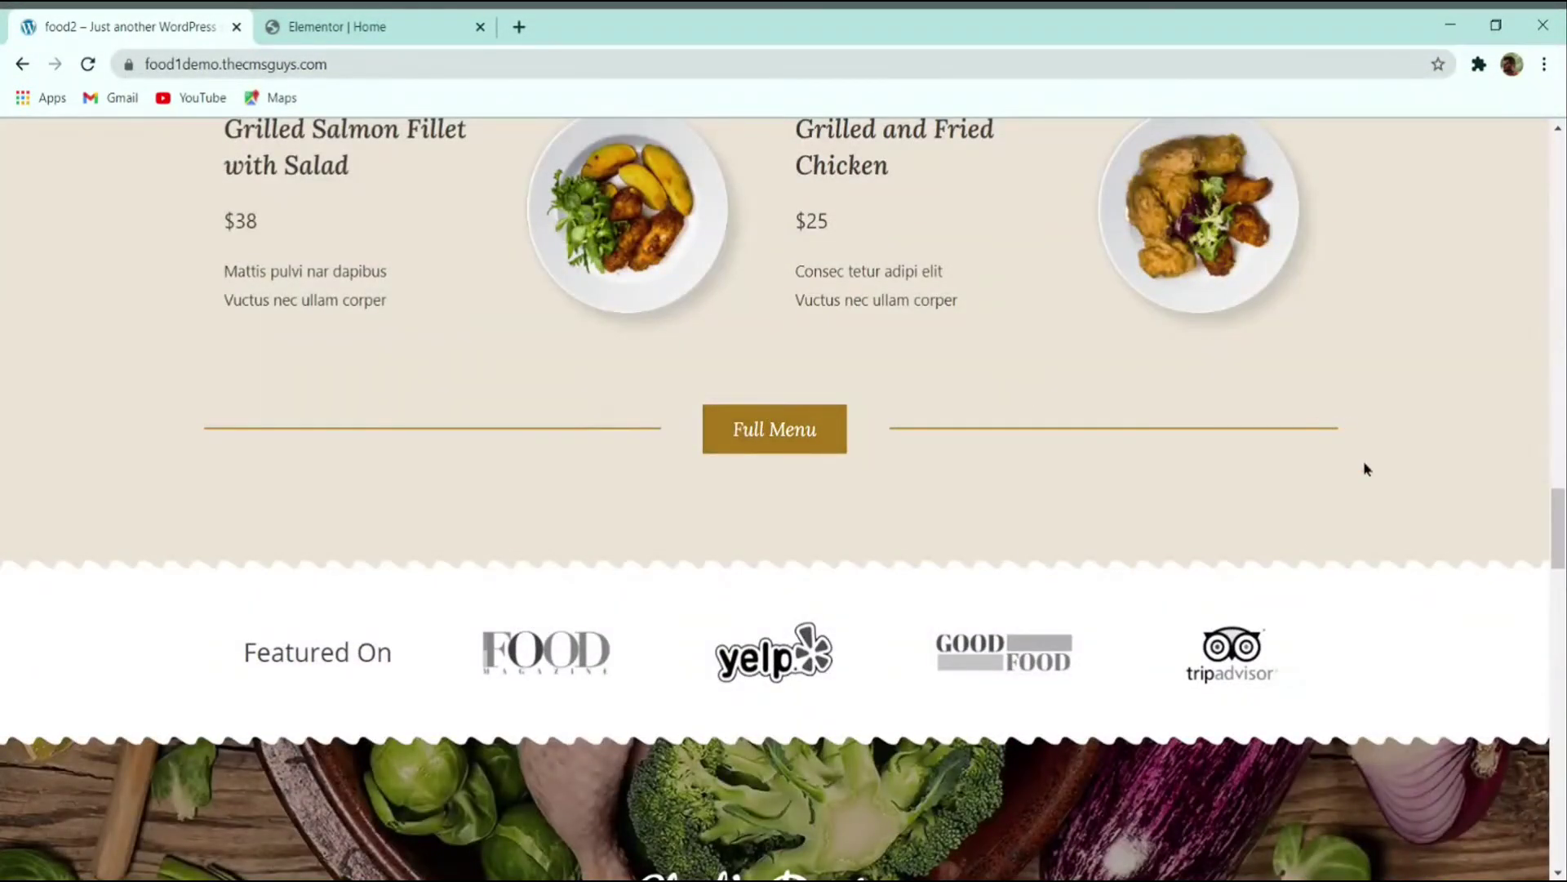
pyautogui.scroll(-4, 1314, 422)
pyautogui.scroll(4, 1059, 402)
pyautogui.scroll(-8, 1060, 402)
pyautogui.scroll(-8, 1213, 426)
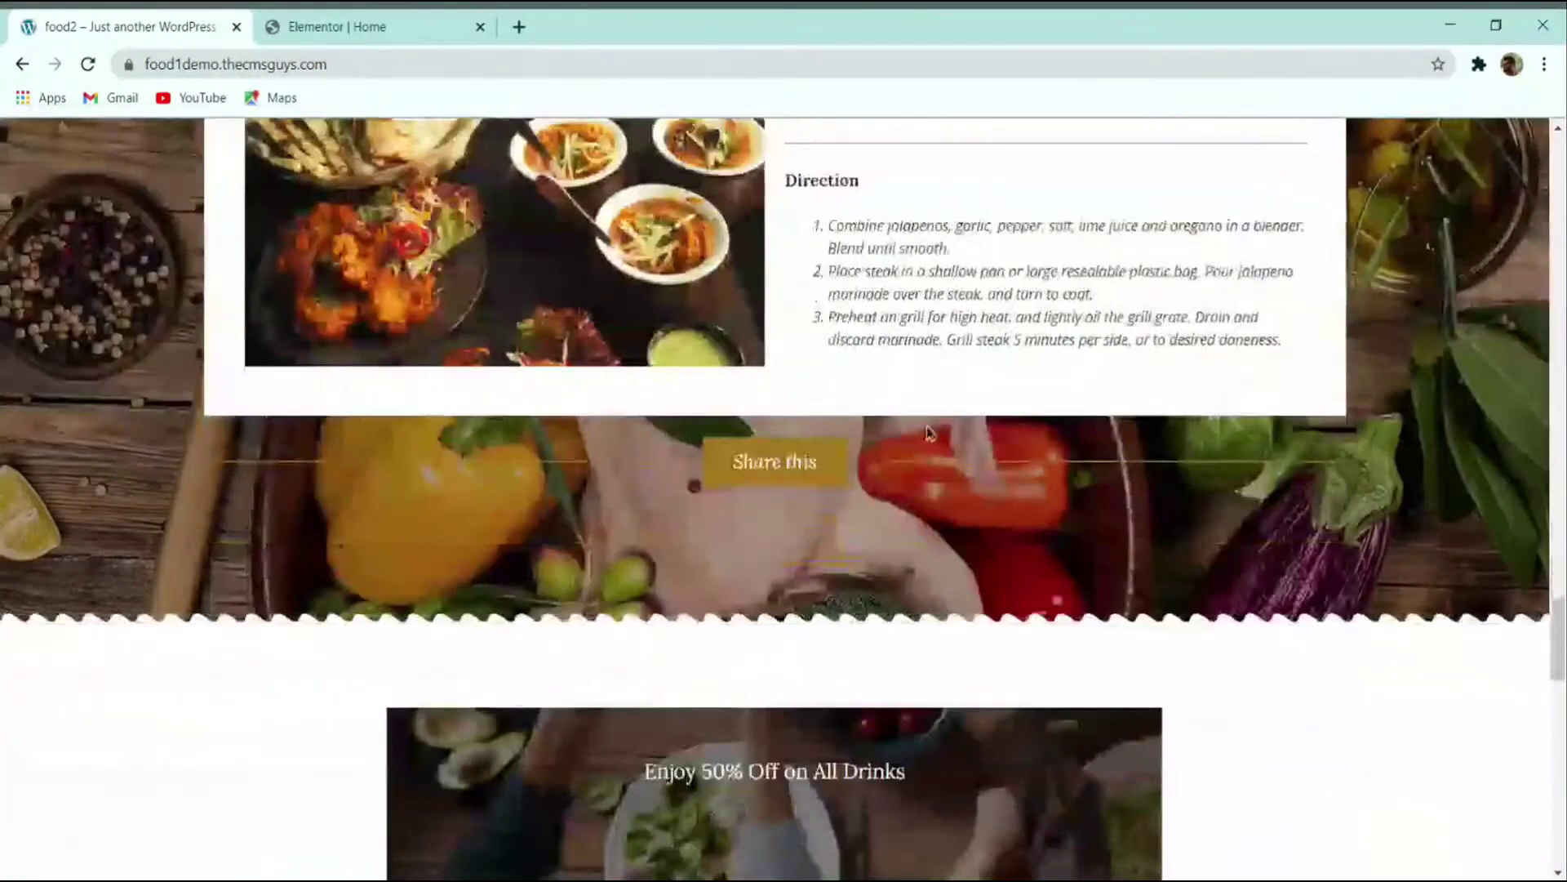
pyautogui.scroll(4, 919, 449)
# Step: Back in the editor, bring up the actions for the Full Menu inner section
pyautogui.click(337, 24)
pyautogui.scroll(12, 944, 560)
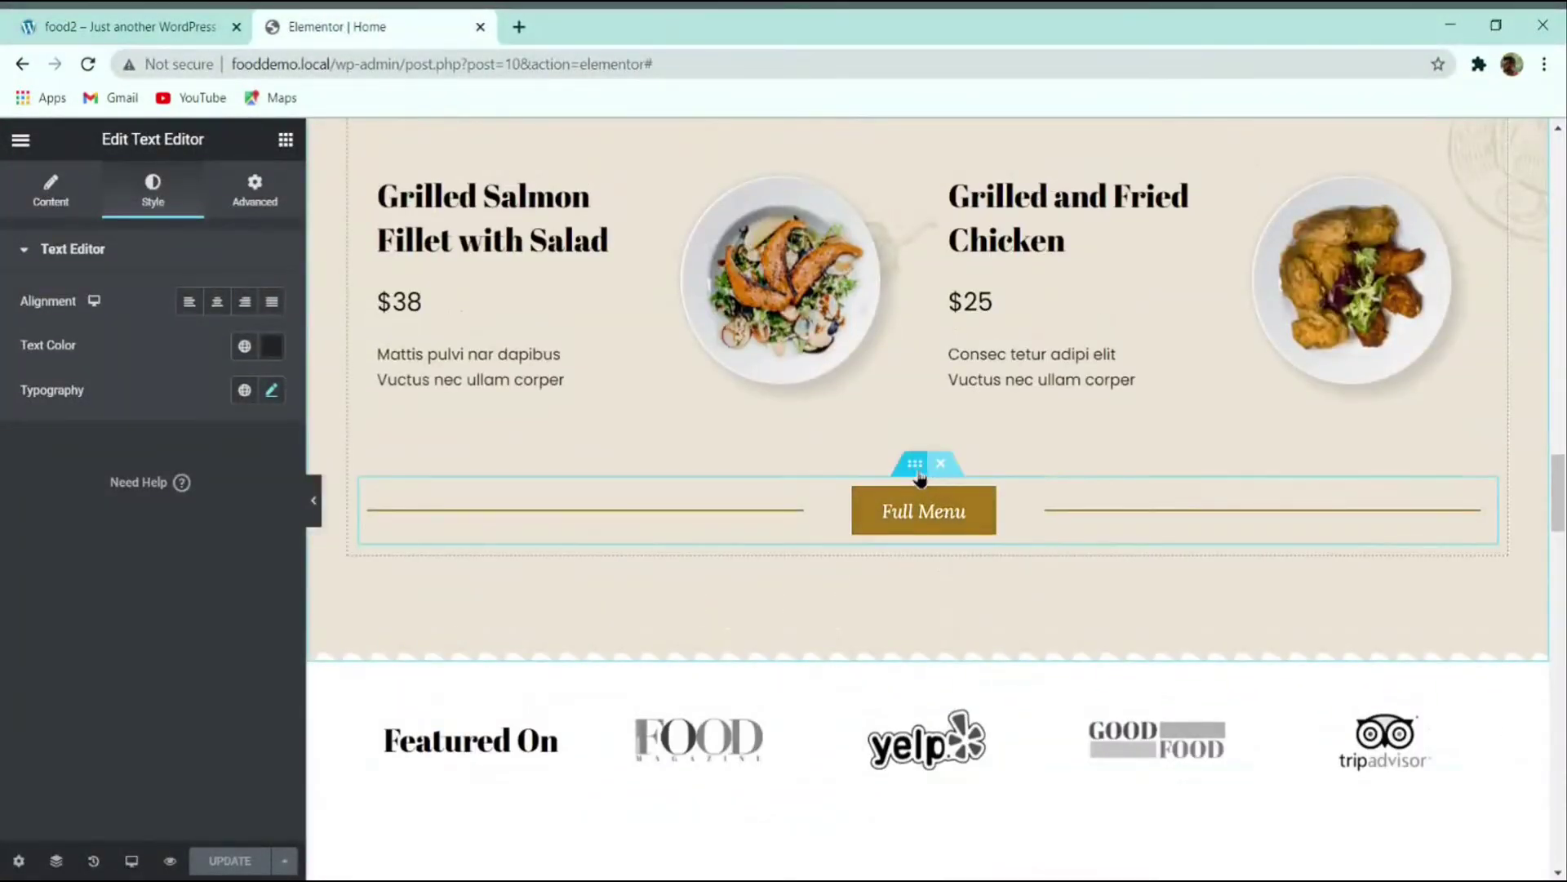
pyautogui.rightClick(919, 465)
# Step: Duplicate the Full Menu button row and place the copy below the Directions
pyautogui.click(979, 520)
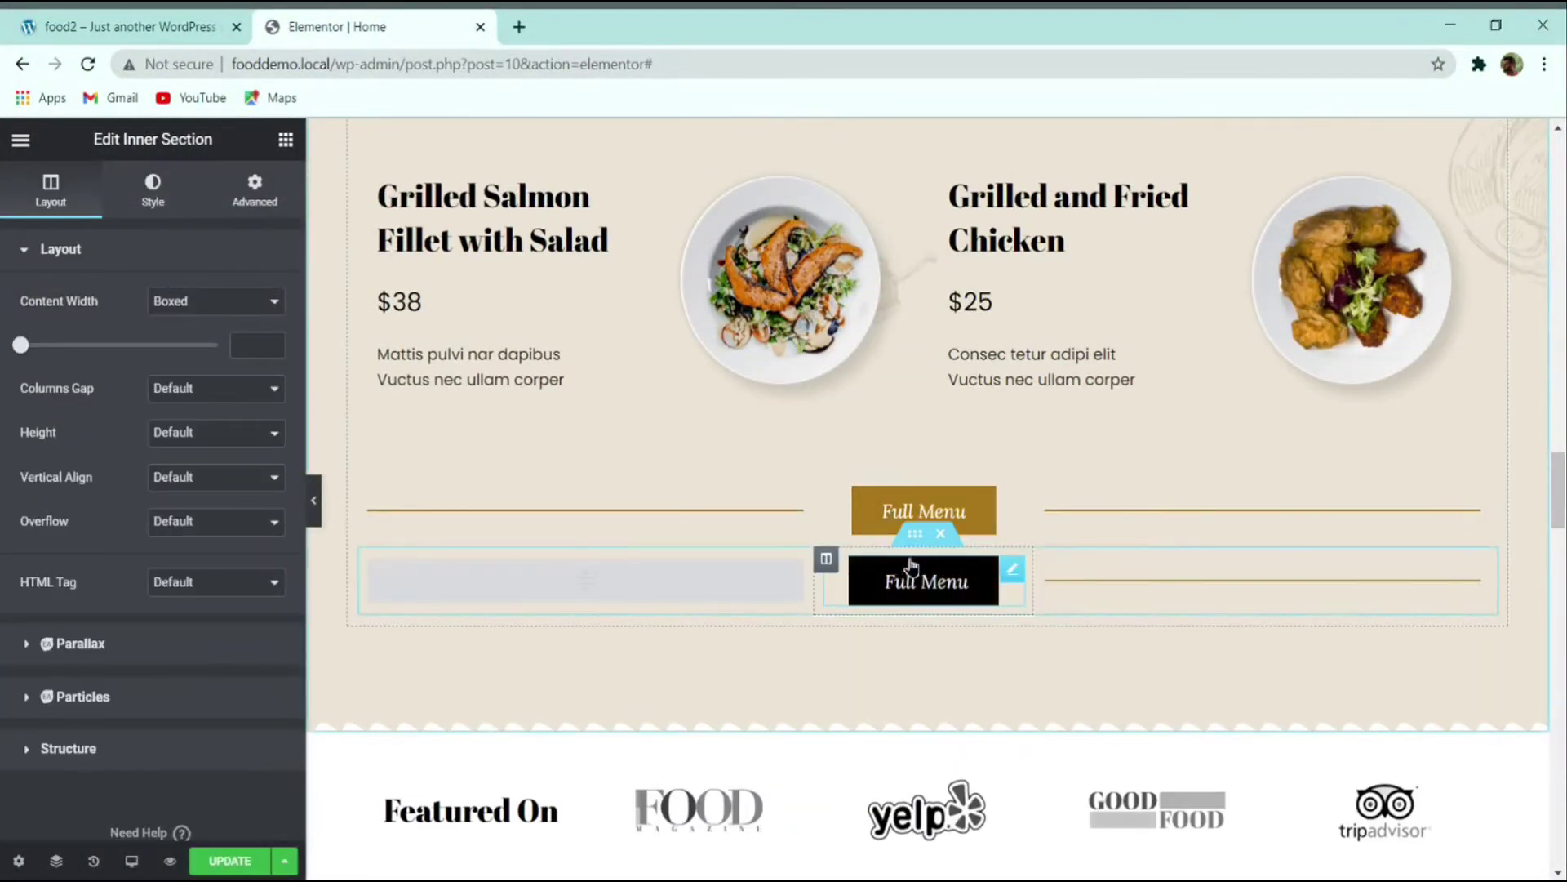
pyautogui.moveTo(916, 542); pyautogui.dragTo(901, 377)
pyautogui.moveTo(658, 397); pyautogui.dragTo(683, 413)
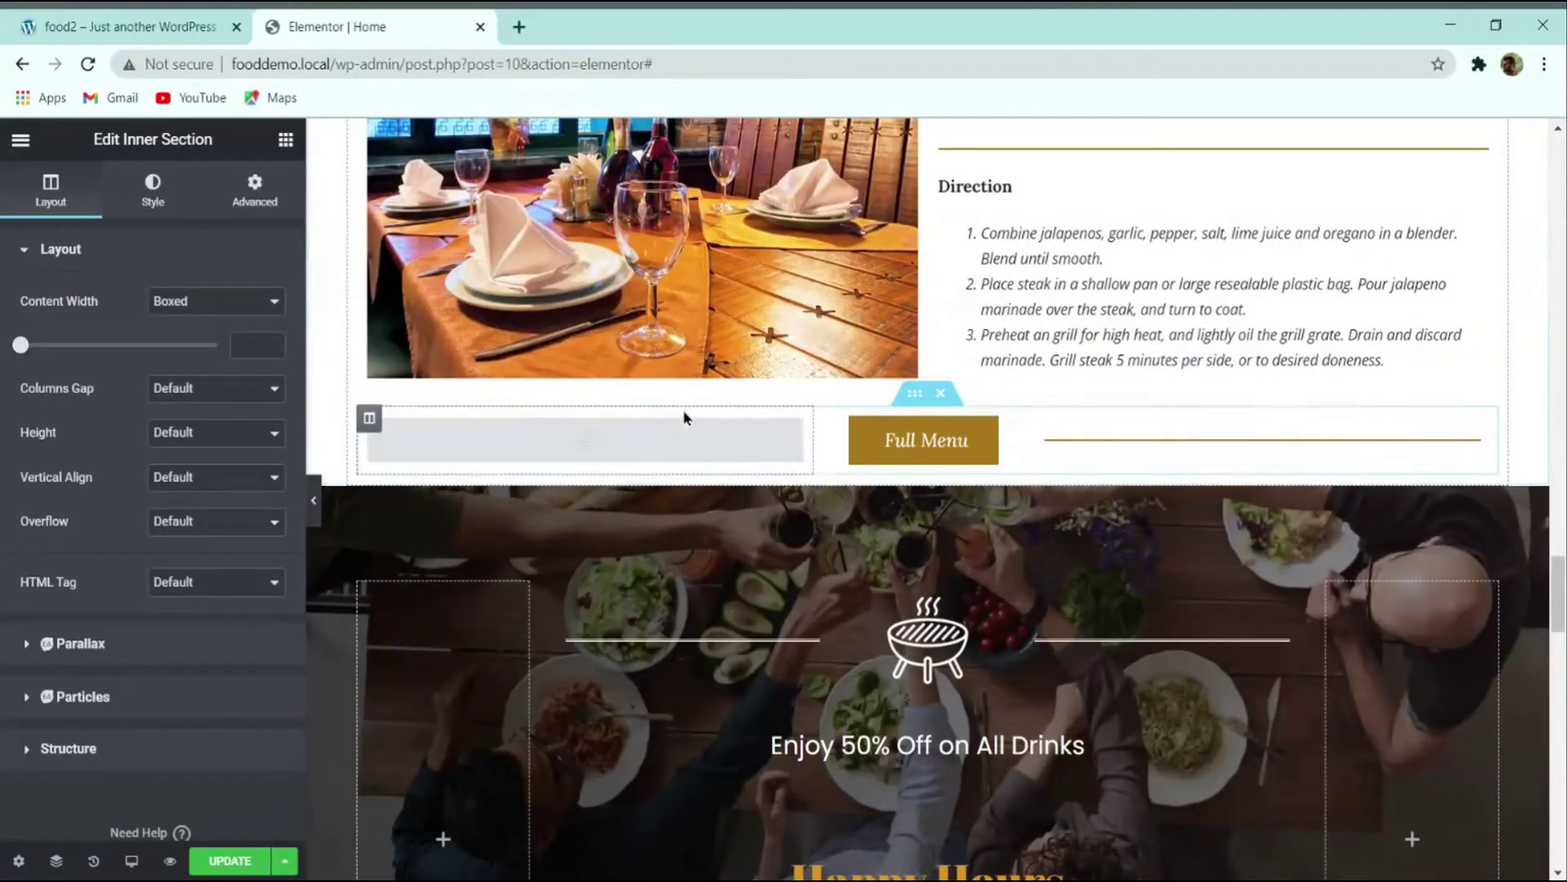
# Step: Relabel the copied button 'Share This' and update the page
pyautogui.click(889, 450)
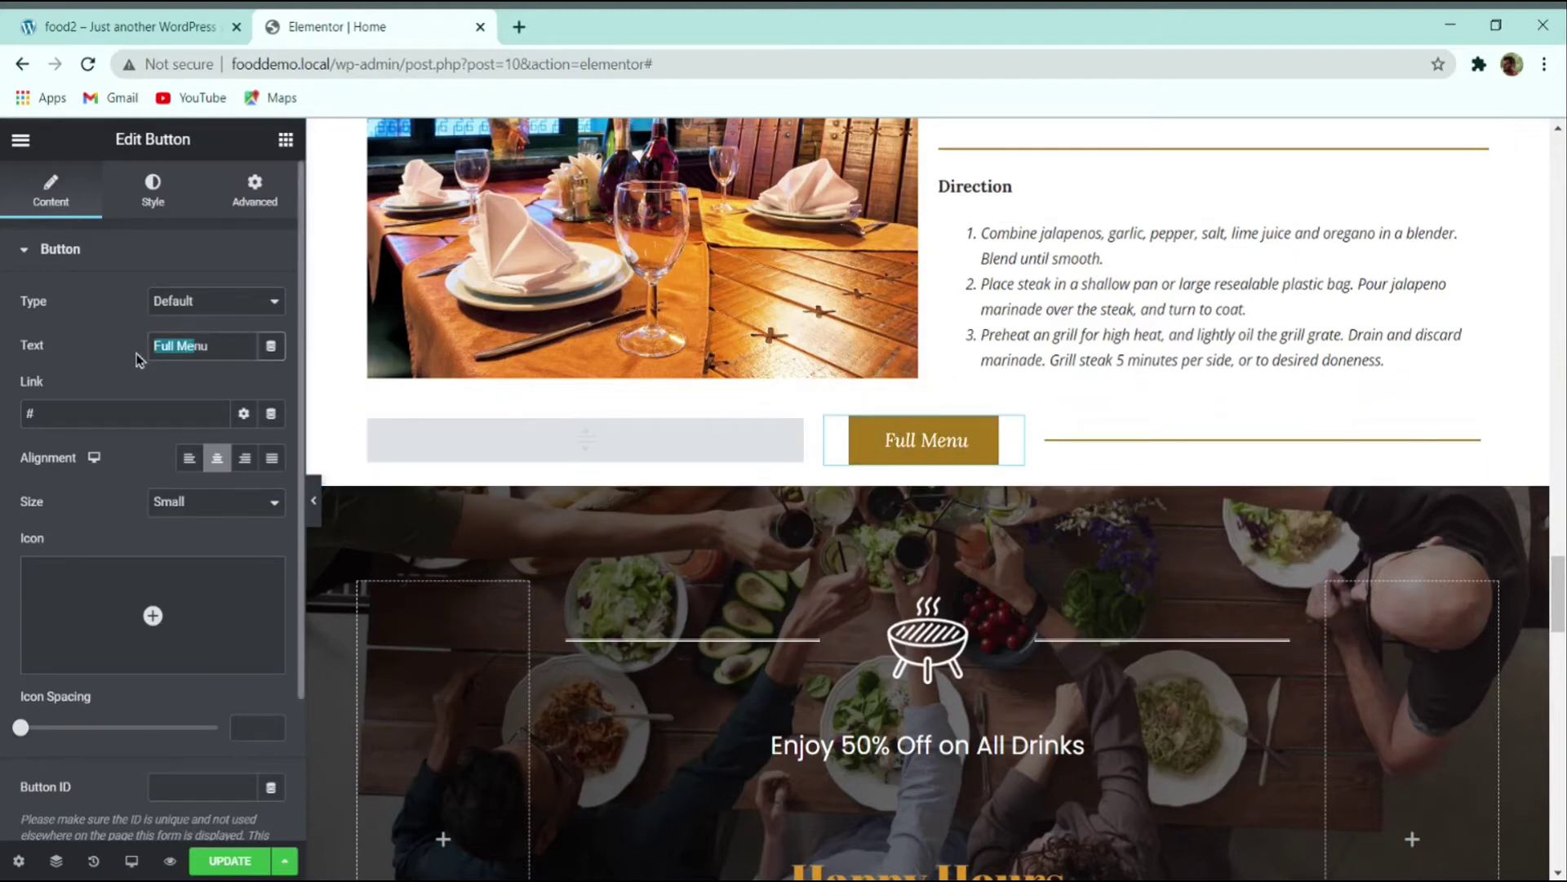
pyautogui.write('Share')
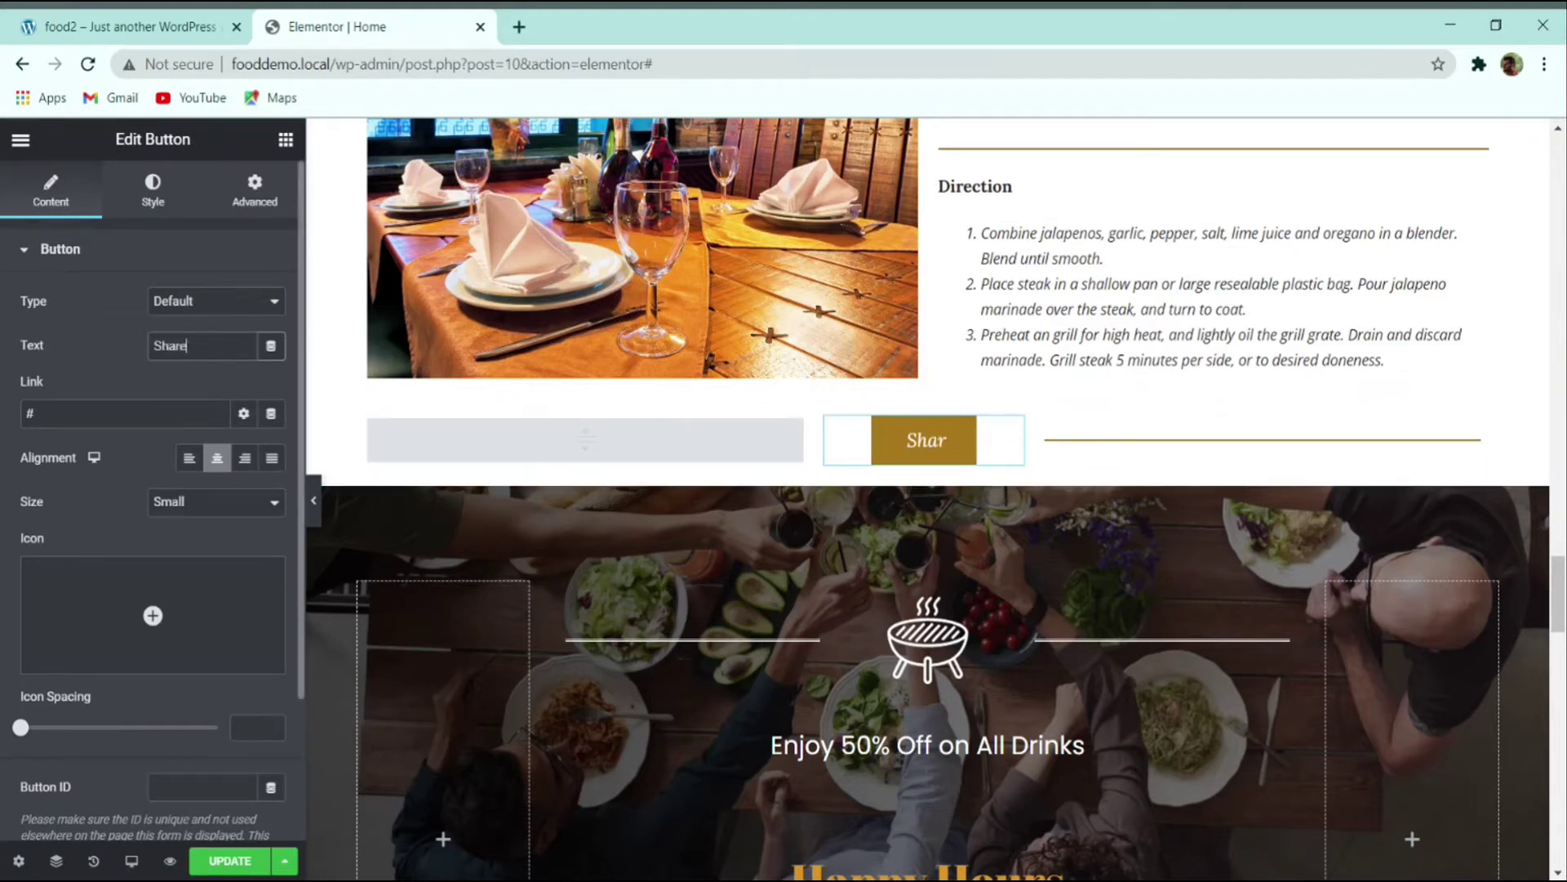
pyautogui.write(' th')
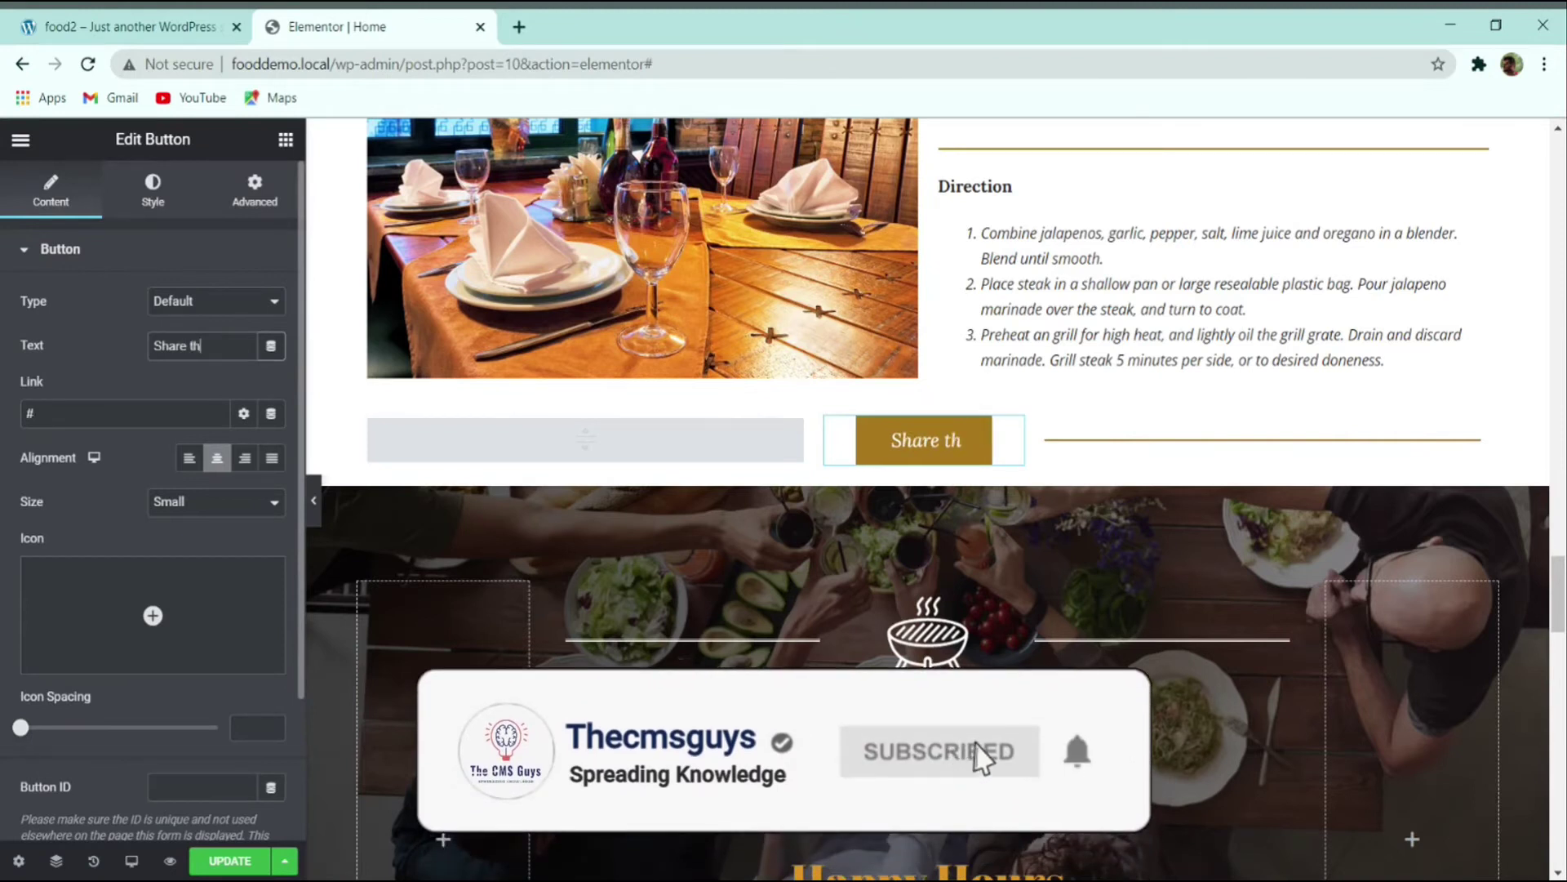
pyautogui.press('BackSpace')
pyautogui.write('T')
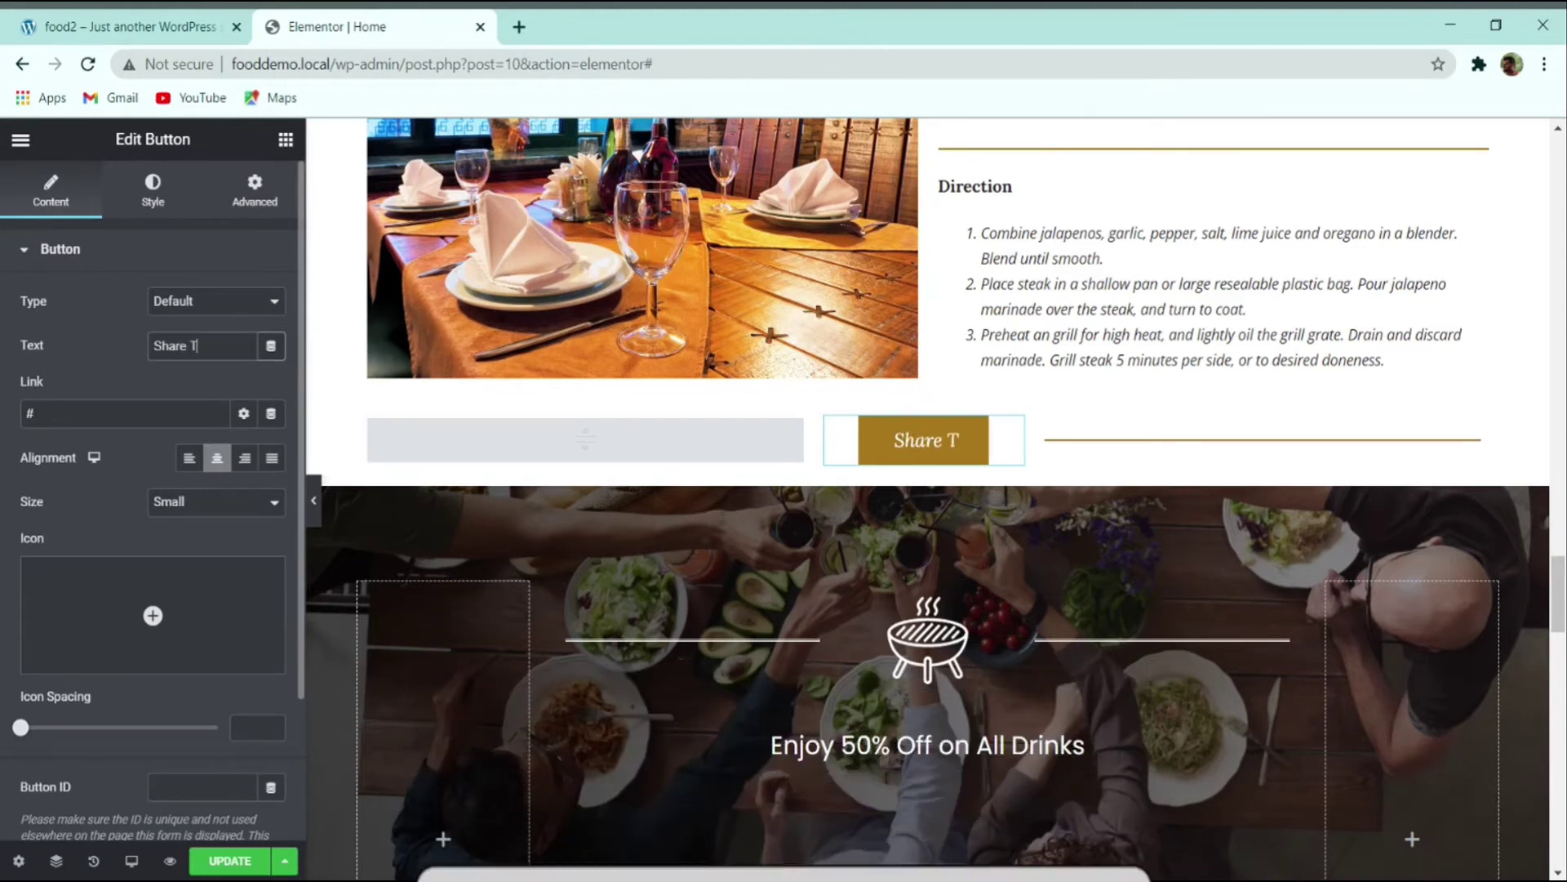
pyautogui.write('his')
pyautogui.click(204, 861)
# Step: Compare the result with the live site
pyautogui.scroll(2, 994, 608)
pyautogui.scroll(3, 994, 609)
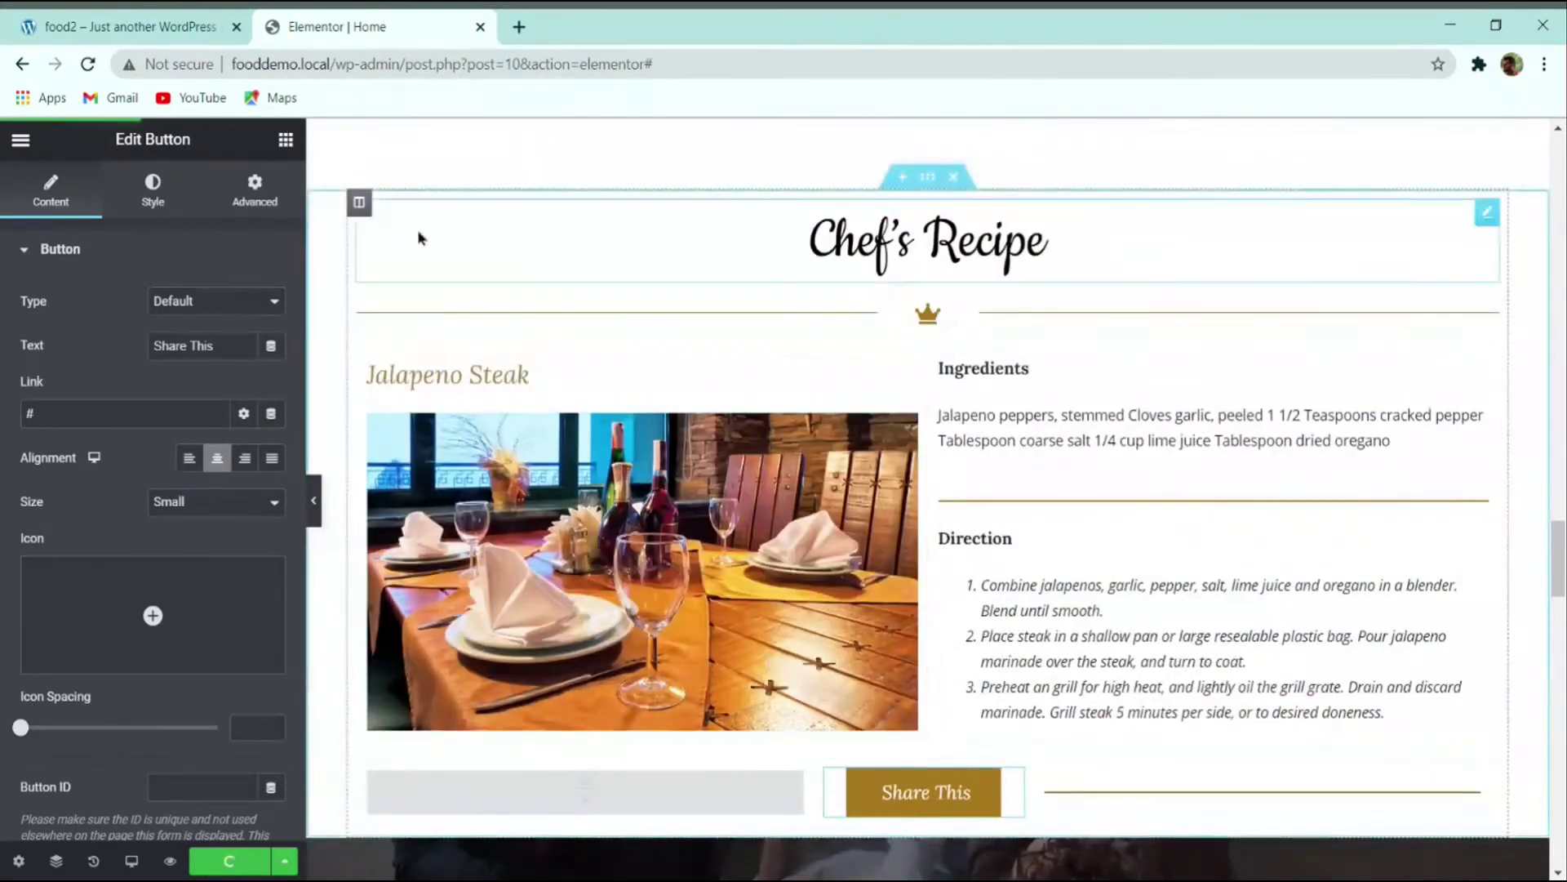
pyautogui.hotkey('ctrl', '1')
pyautogui.scroll(8, 552, 510)
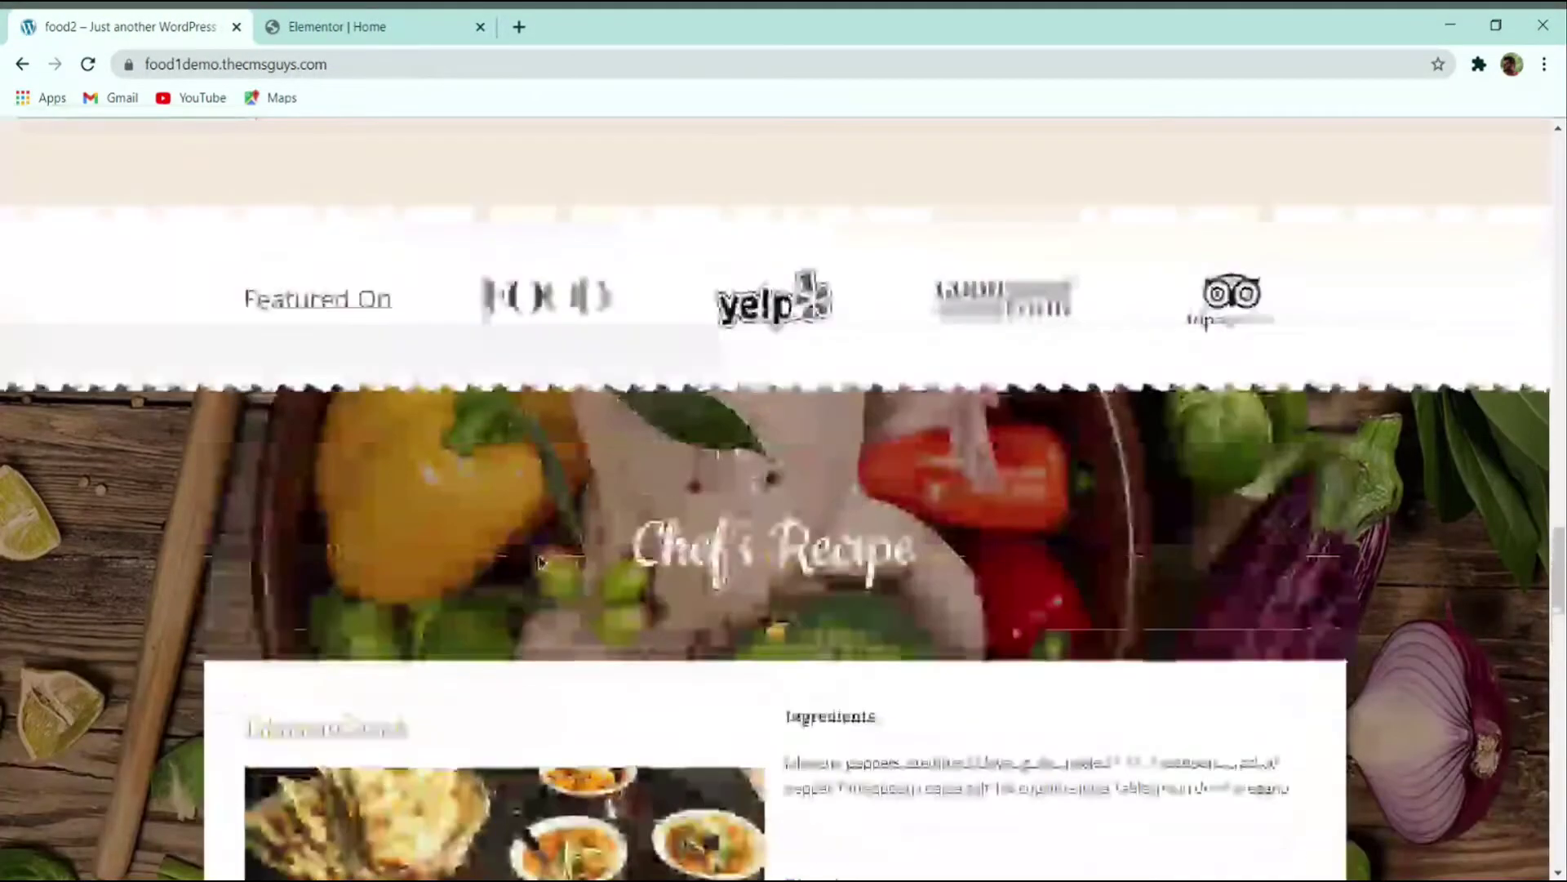
pyautogui.scroll(-8, 1052, 462)
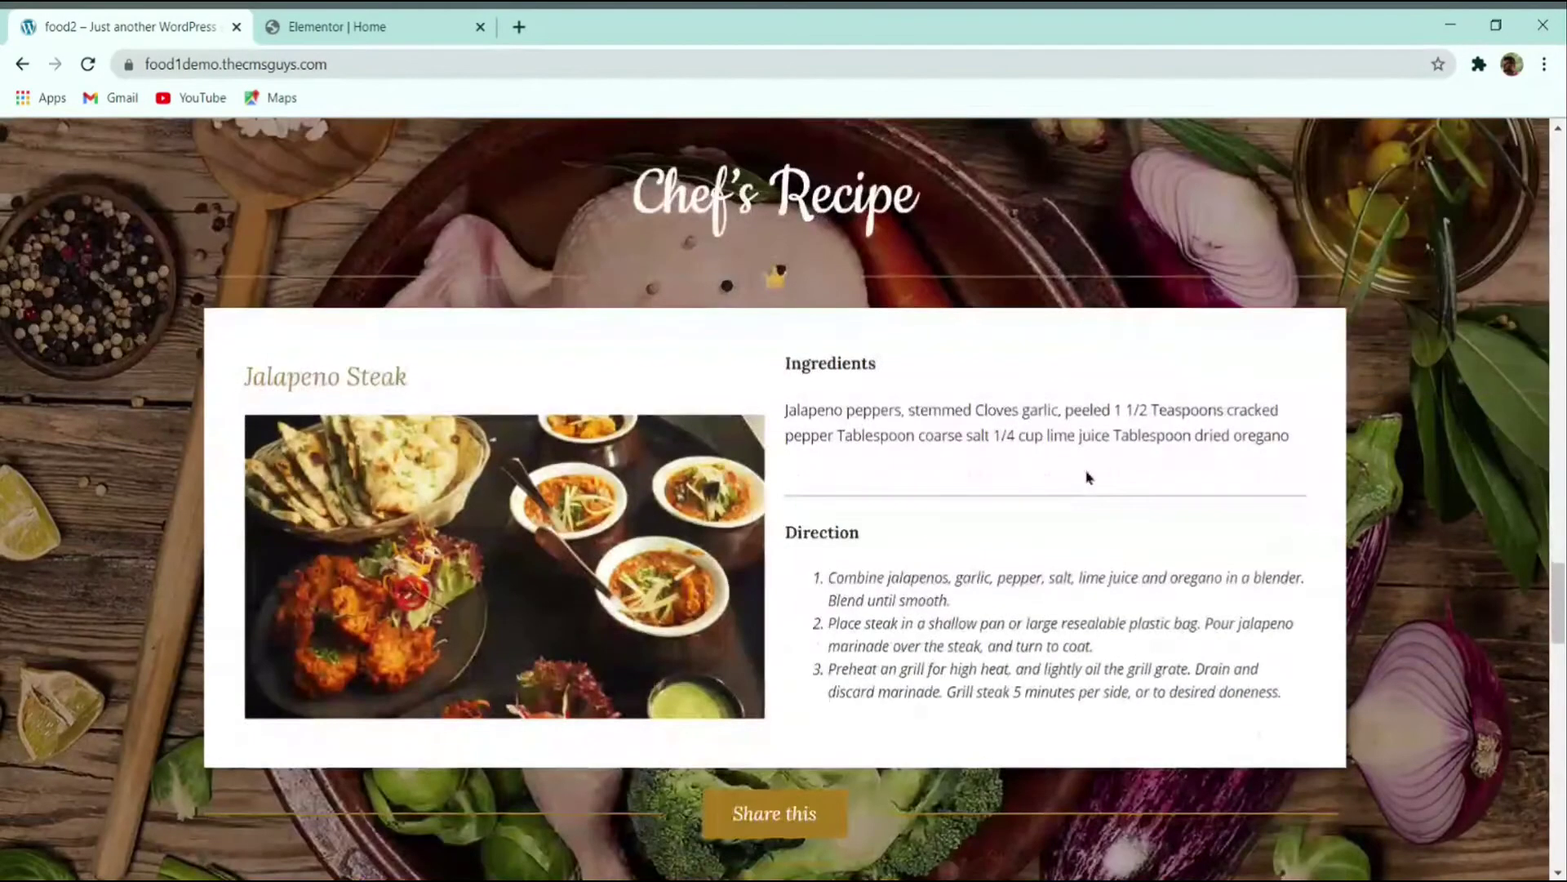
pyautogui.scroll(8, 920, 458)
pyautogui.click(387, 23)
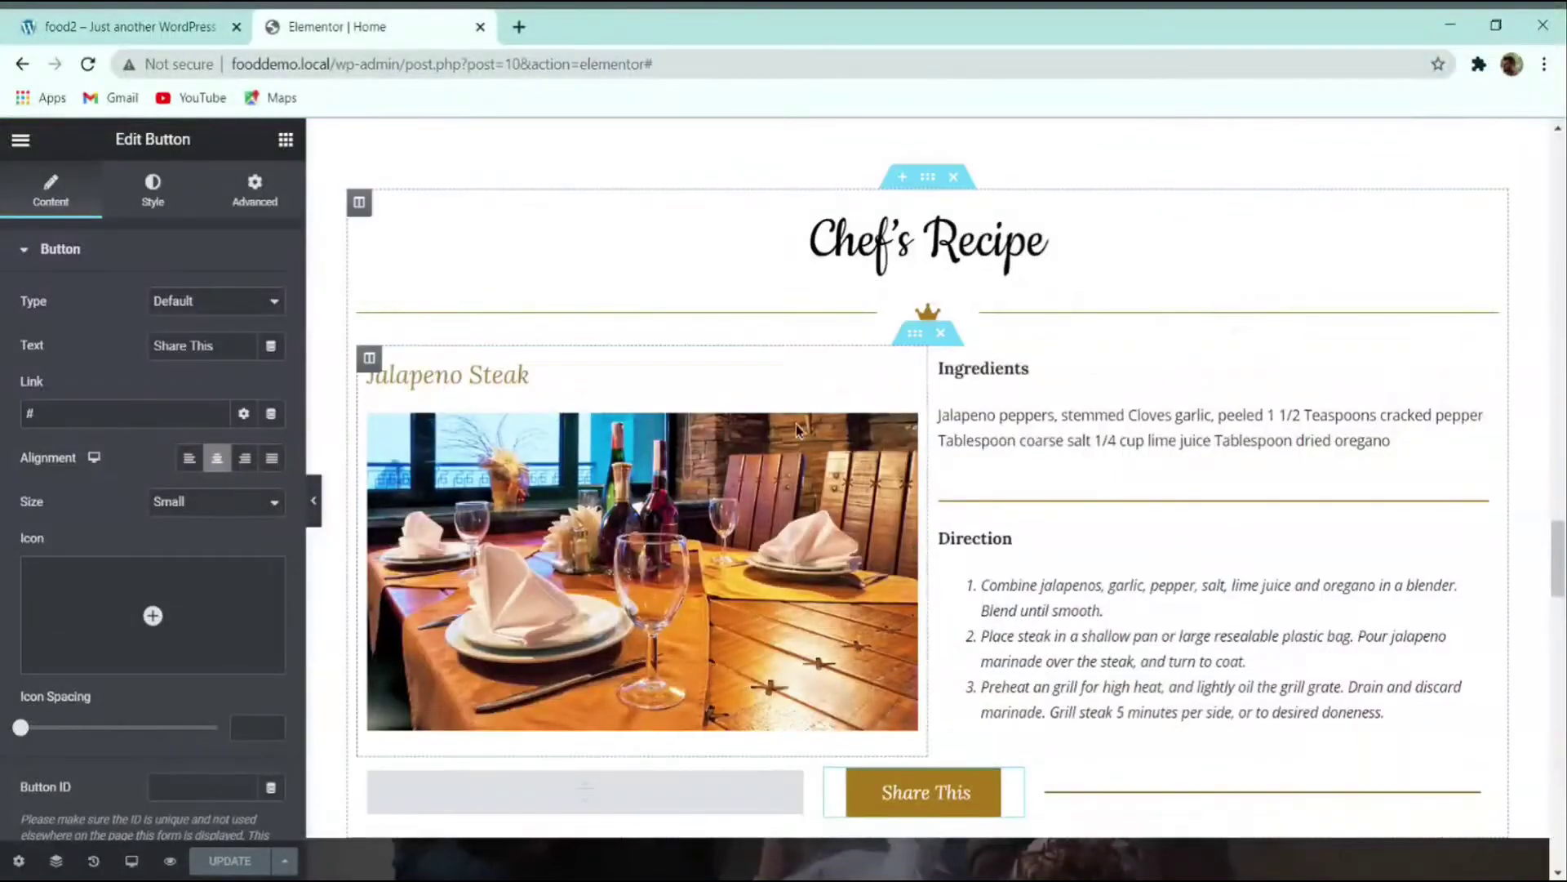
# Step: Give the Chef's Recipe section a classic background using the vegetable-bowl image
pyautogui.click(928, 178)
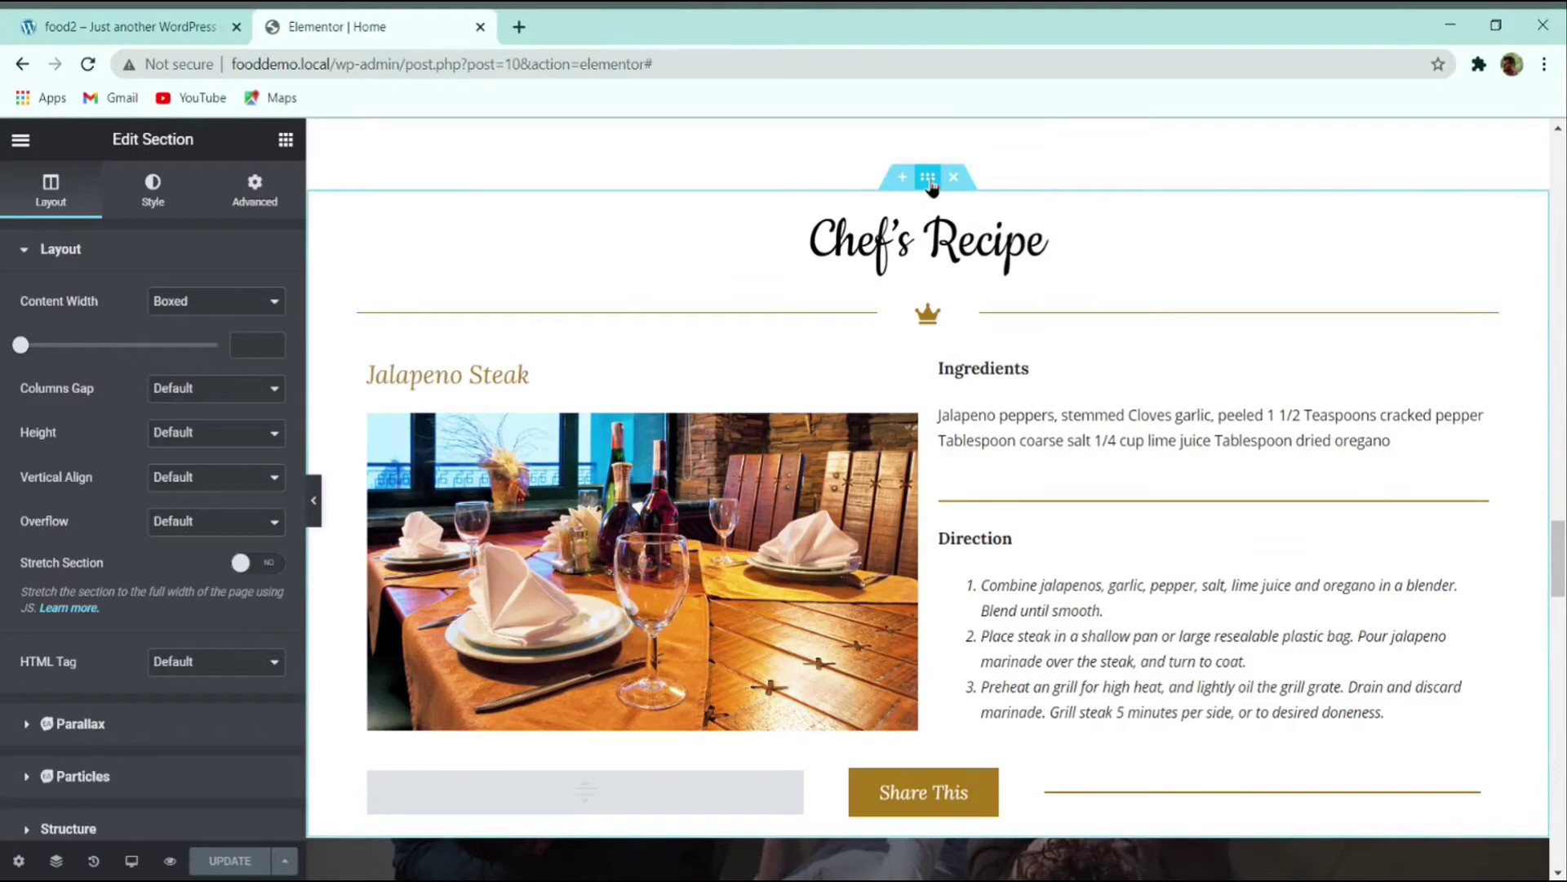
pyautogui.click(166, 190)
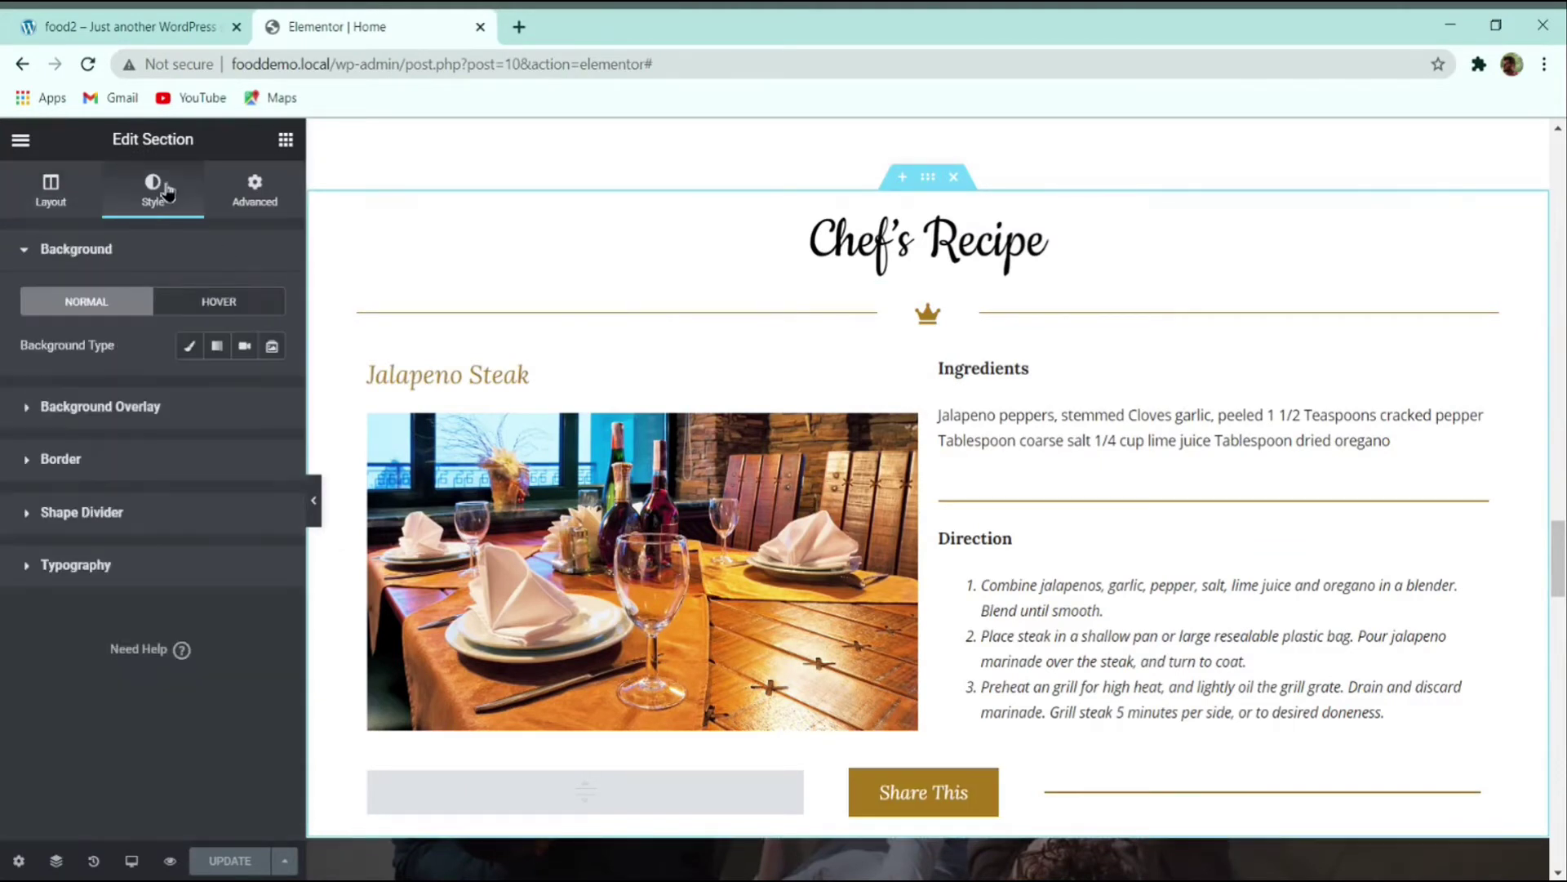
pyautogui.click(183, 351)
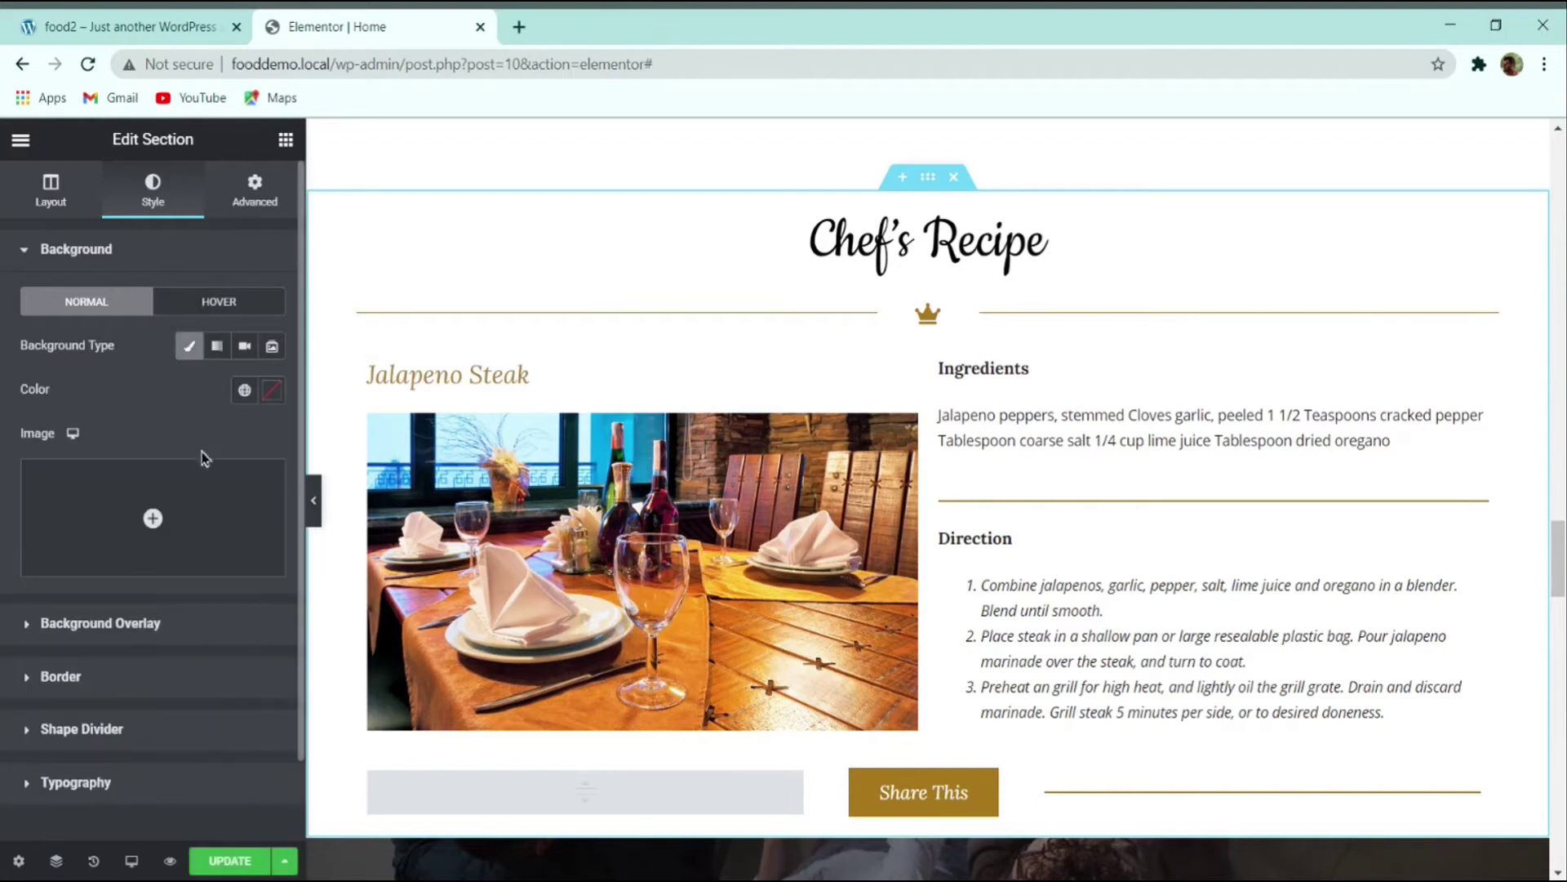
pyautogui.click(145, 468)
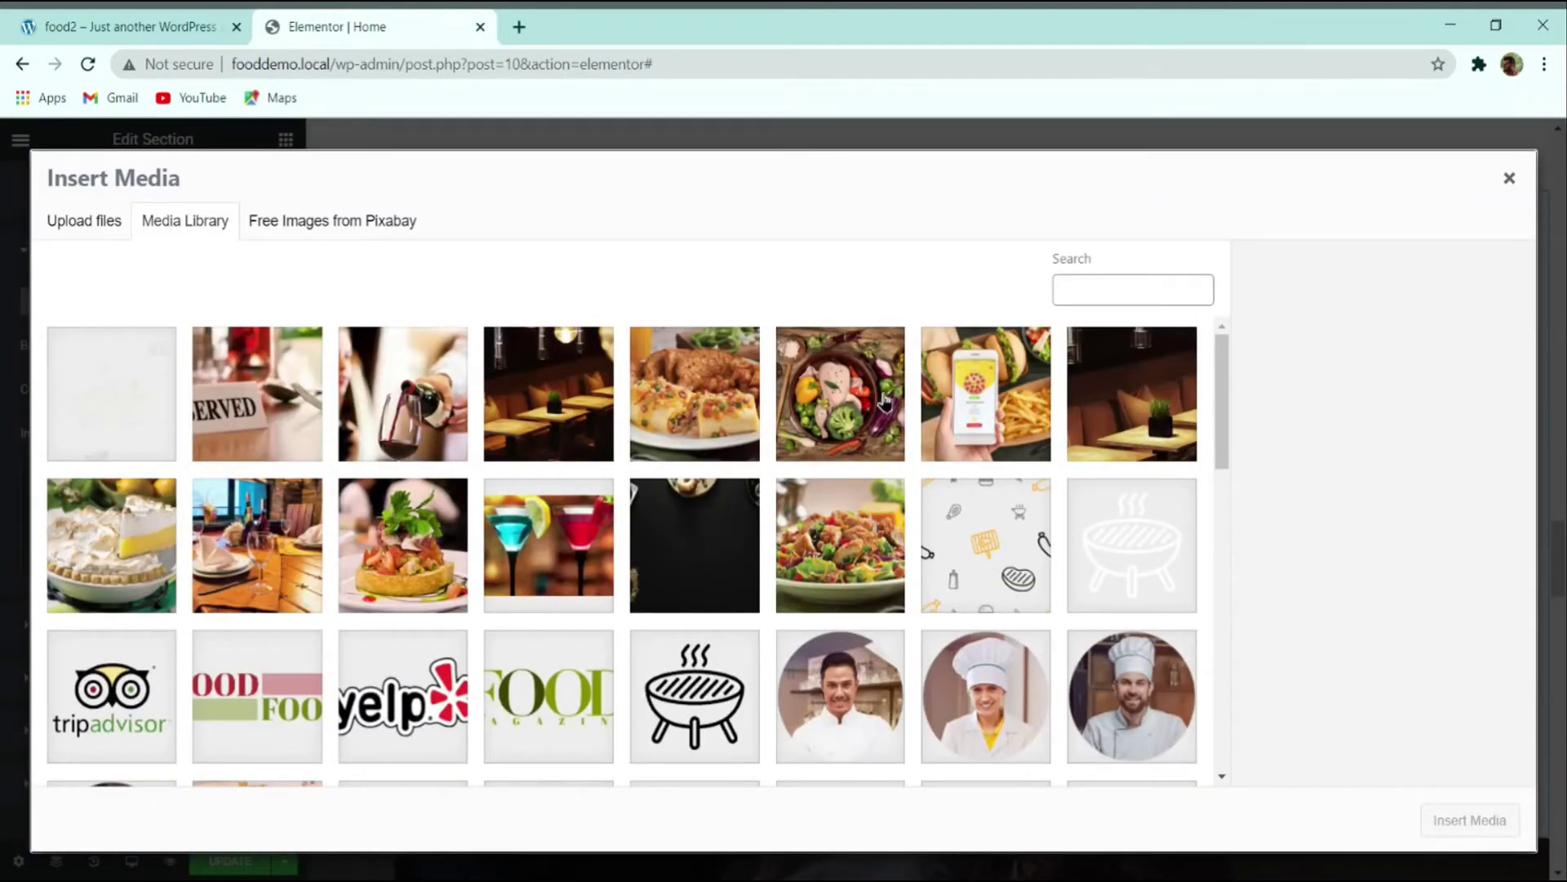
pyautogui.click(847, 412)
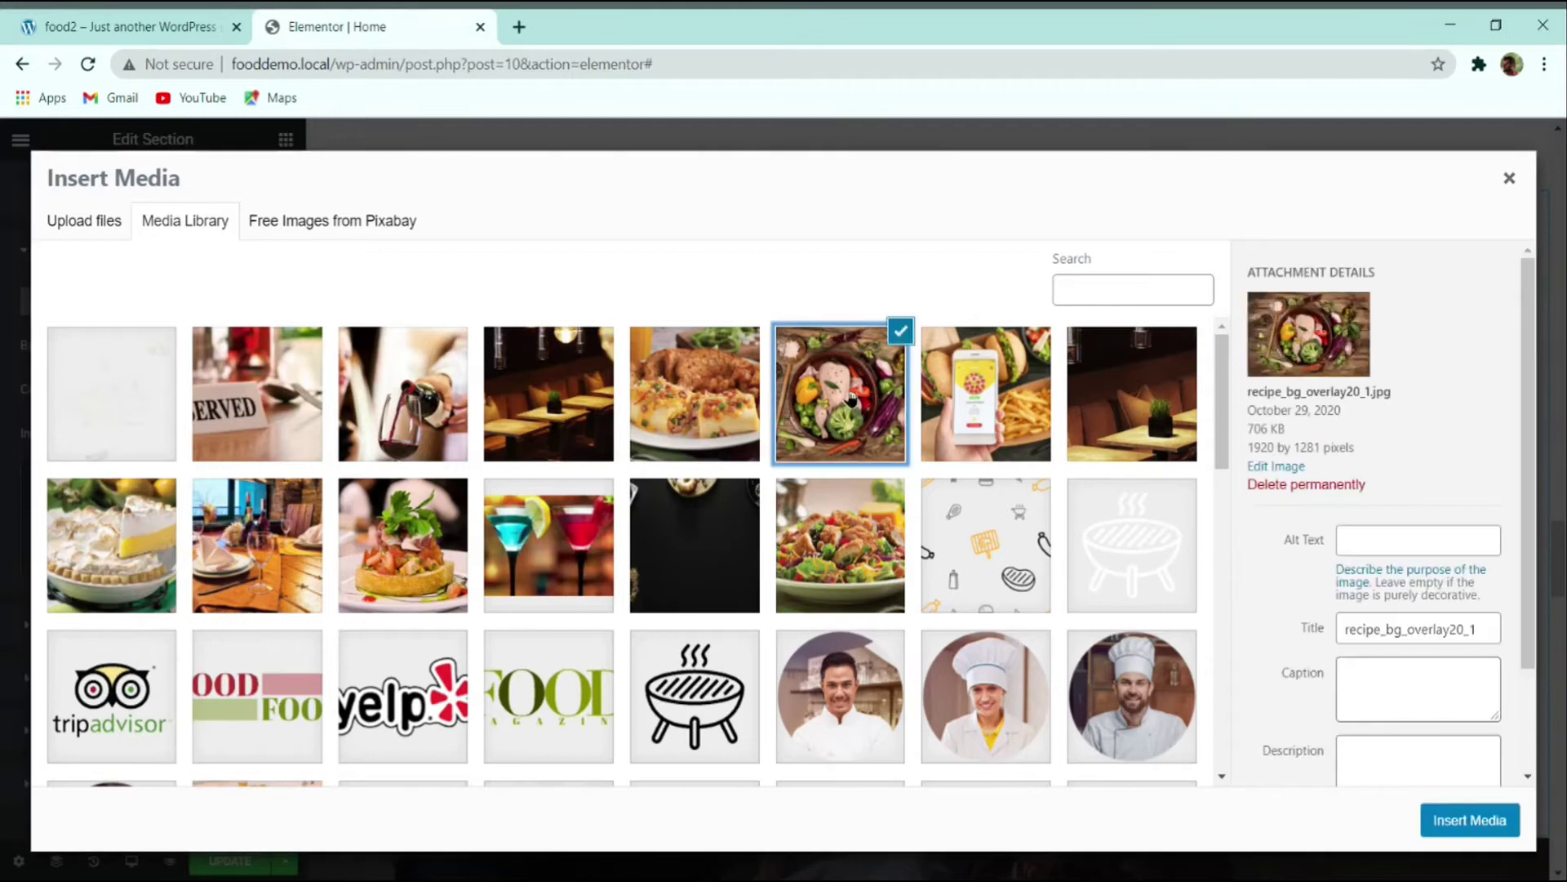
pyautogui.click(1465, 820)
# Step: Set the background position to Center Center, attachment Fixed, and size Cover
pyautogui.scroll(-4, 1252, 599)
pyautogui.scroll(4, 1252, 598)
pyautogui.scroll(-4, 1251, 598)
pyautogui.scroll(4, 1251, 598)
pyautogui.scroll(-4, 782, 435)
pyautogui.scroll(4, 782, 436)
pyautogui.scroll(-4, 782, 435)
pyautogui.scroll(4, 782, 436)
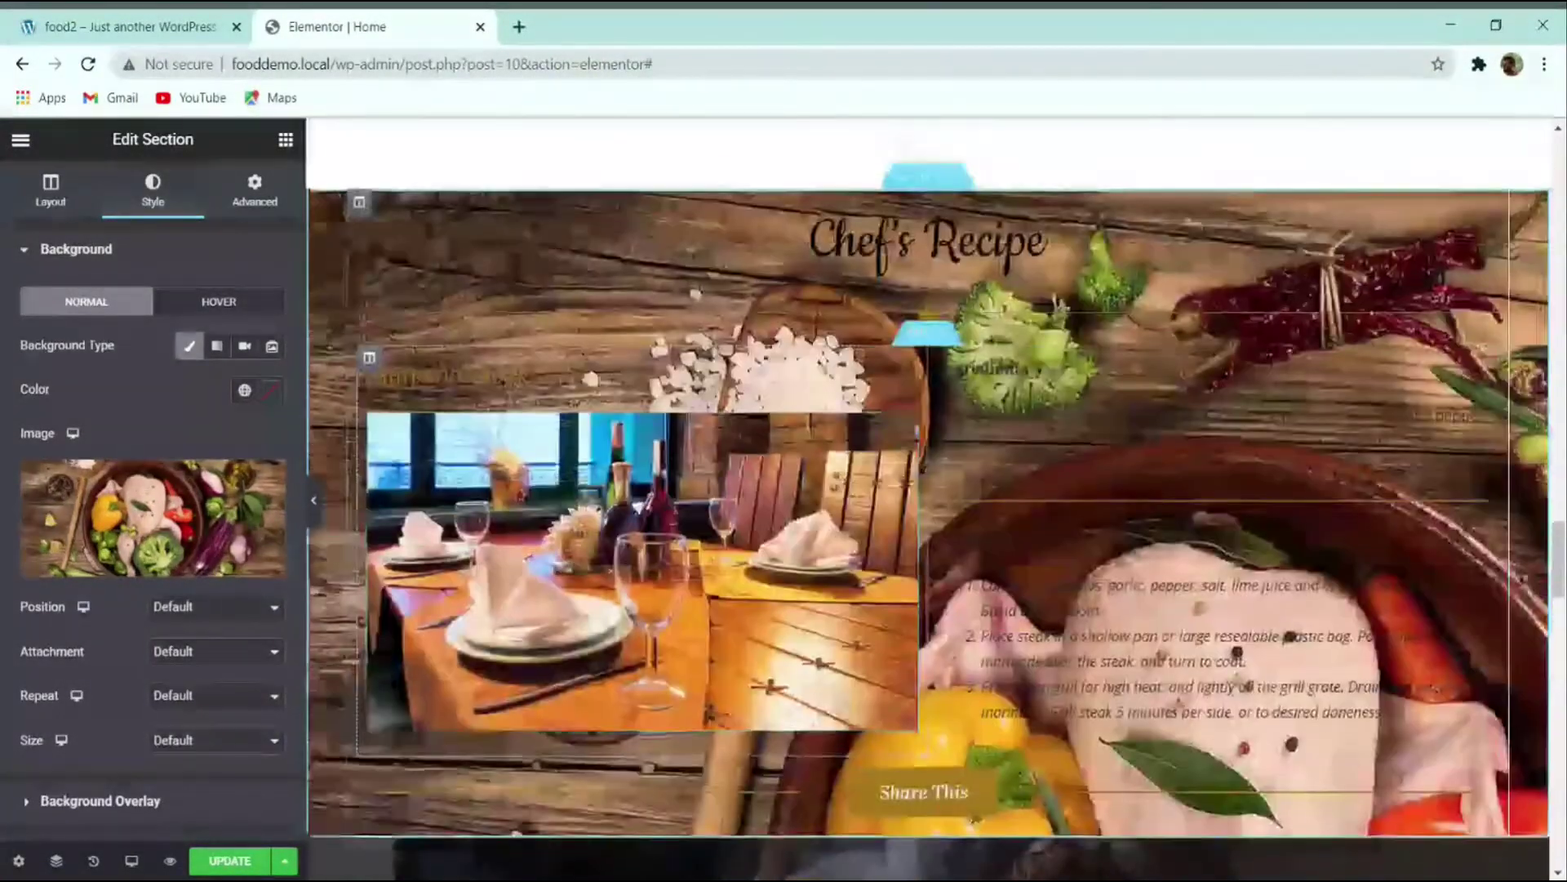
pyautogui.click(198, 631)
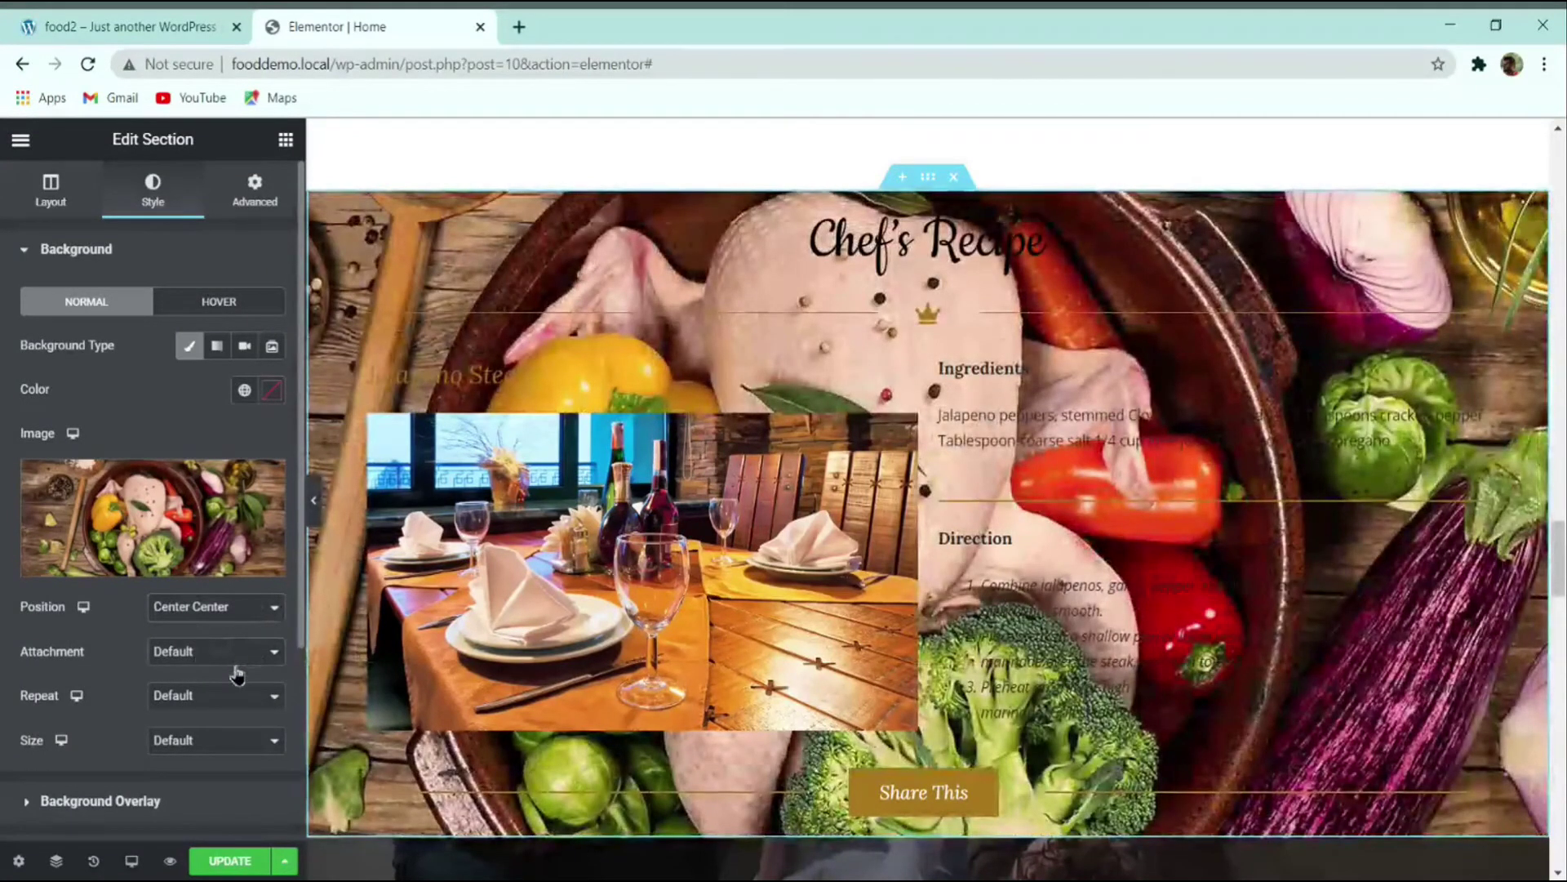
pyautogui.click(237, 674)
pyautogui.scroll(-5, 779, 661)
pyautogui.scroll(7, 779, 661)
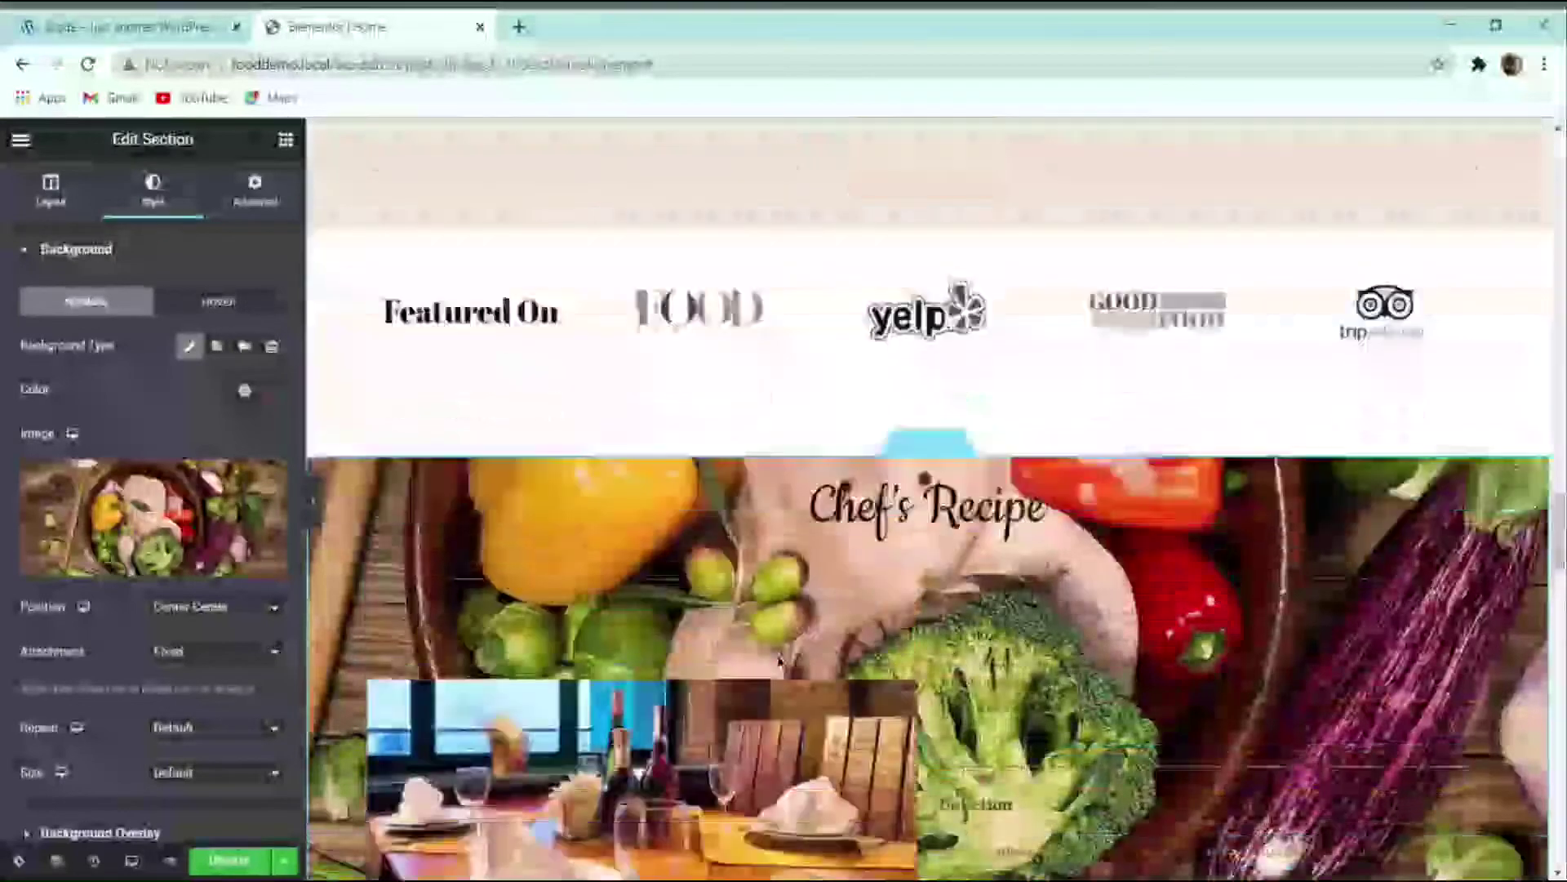
pyautogui.scroll(-4, 780, 661)
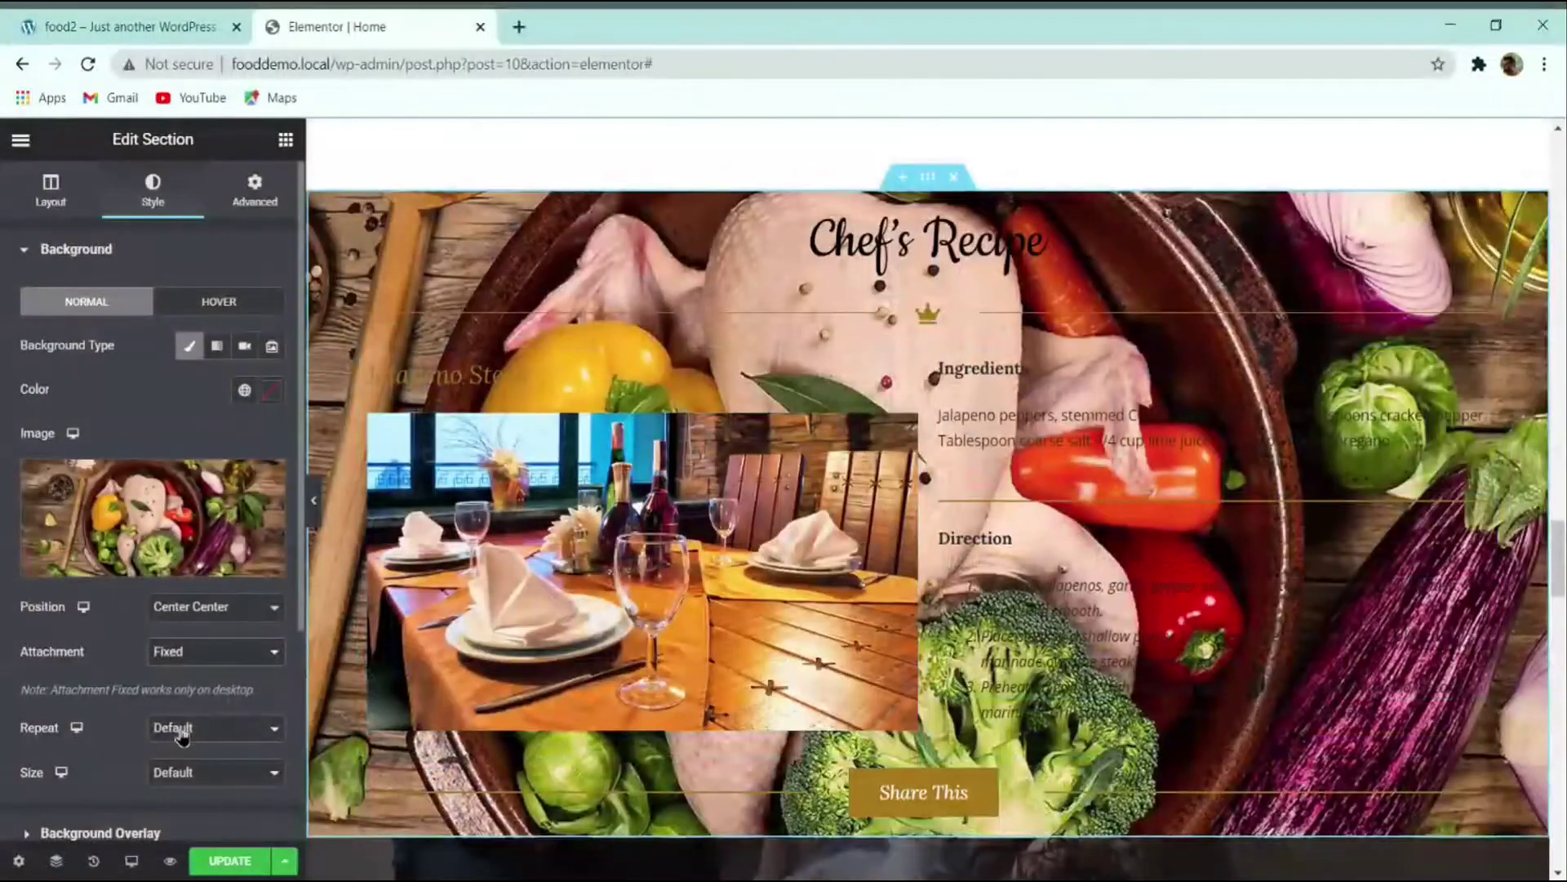
pyautogui.click(208, 795)
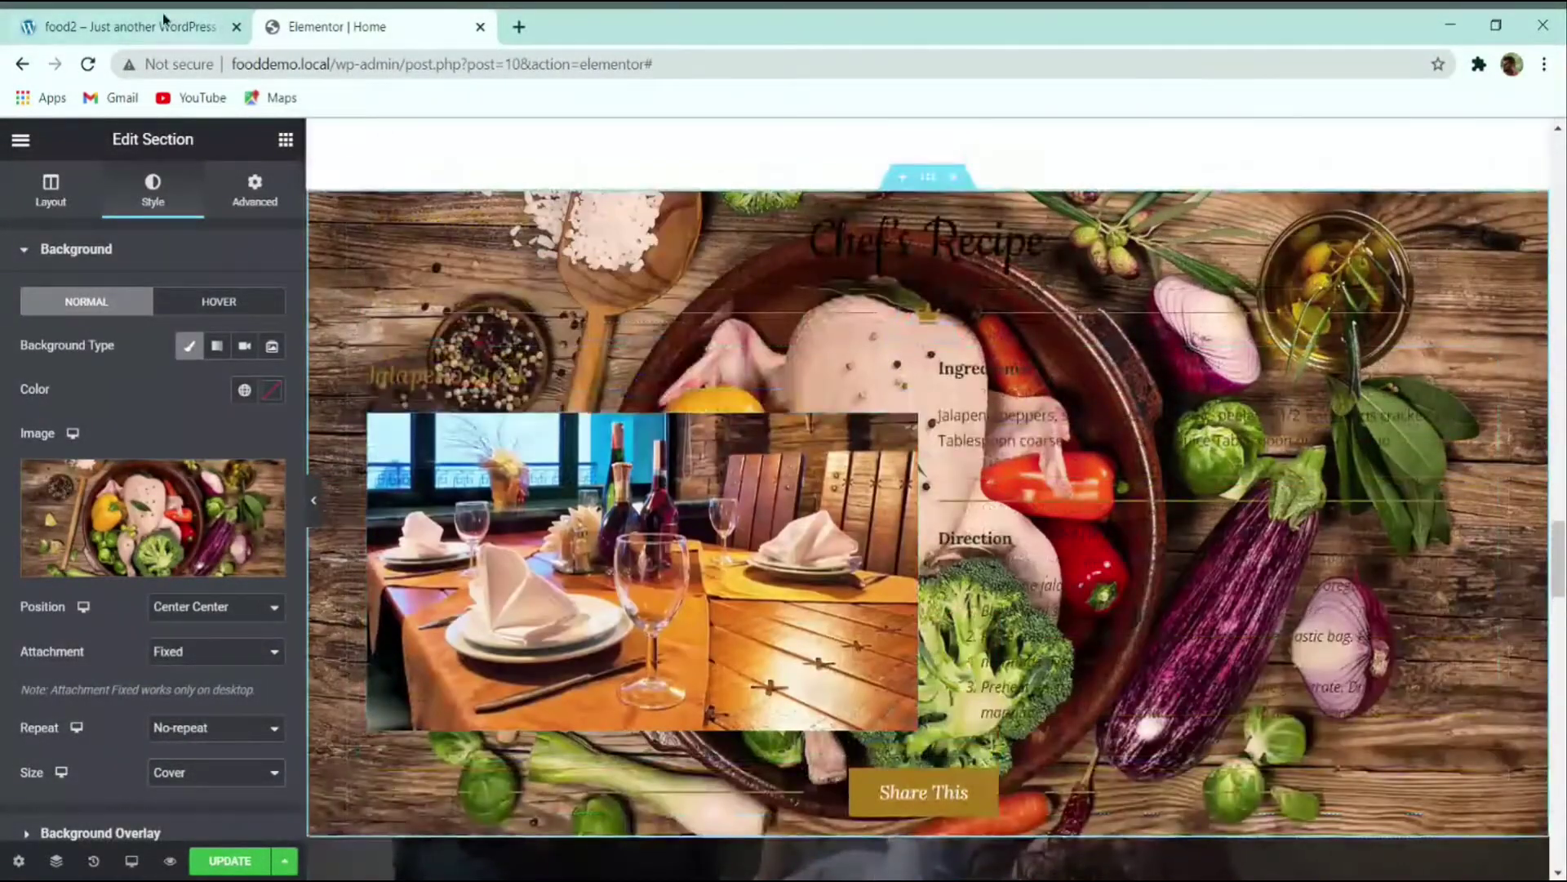
# Step: Compare the new background against the live site
pyautogui.click(131, 27)
pyautogui.scroll(-4, 729, 629)
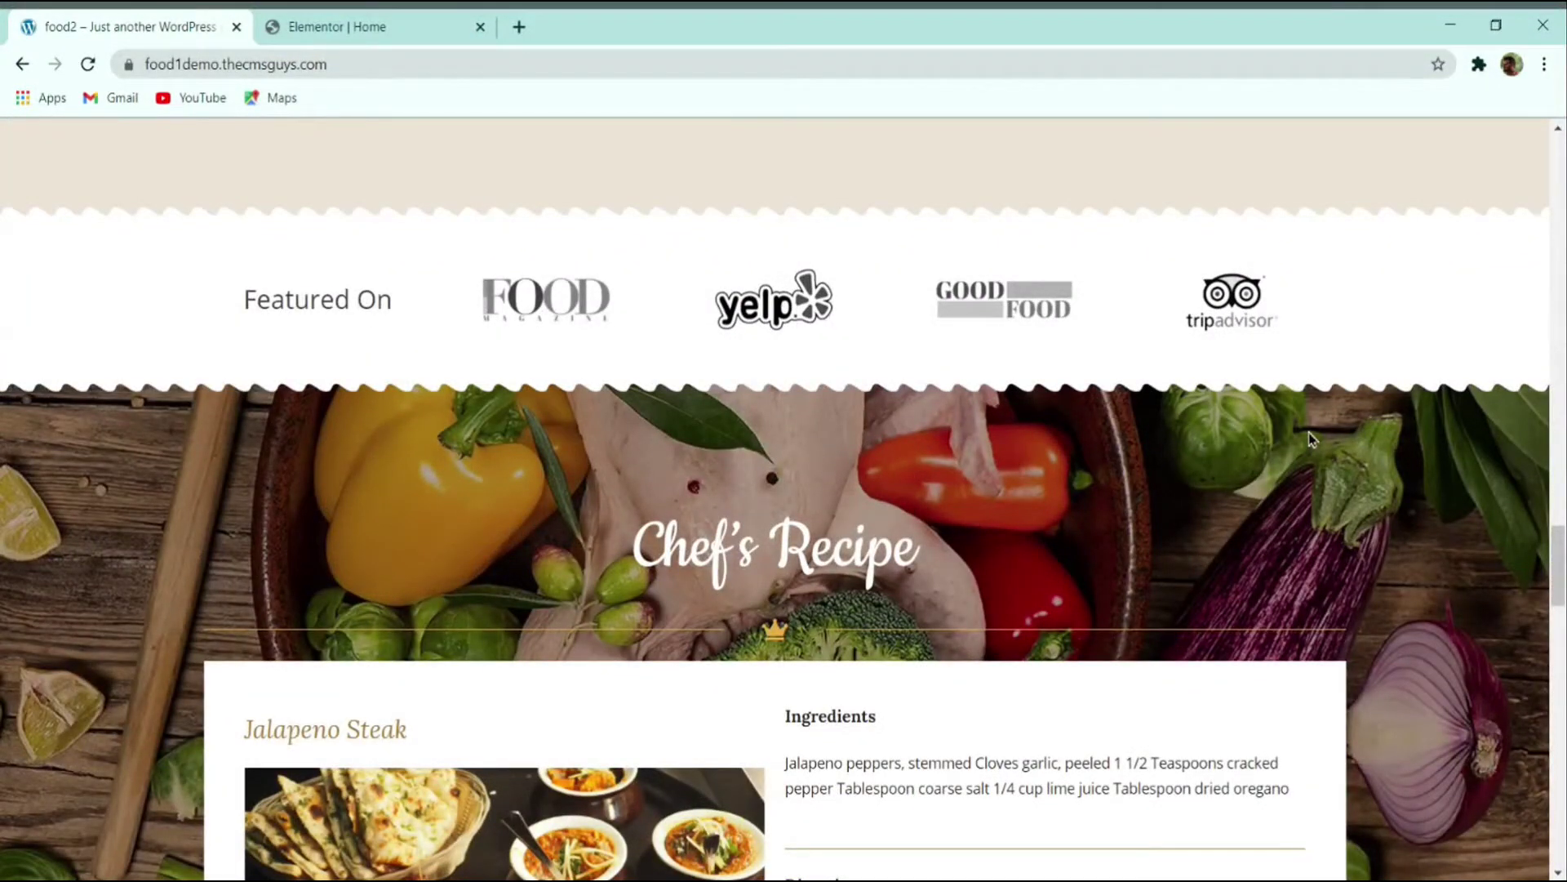
pyautogui.scroll(-4, 1309, 433)
pyautogui.scroll(-4, 1419, 197)
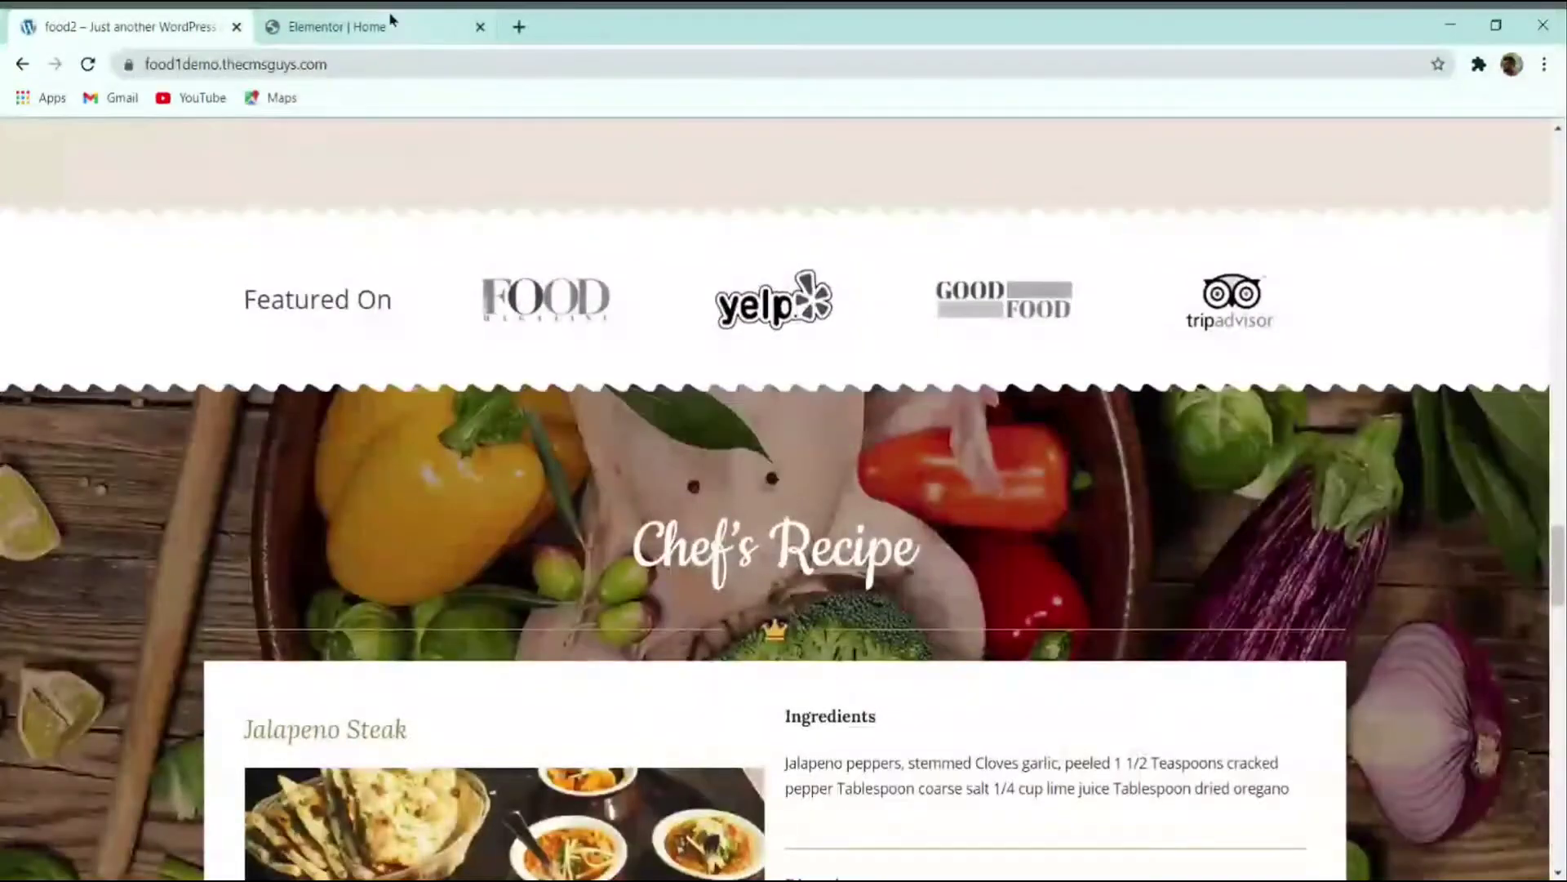
pyautogui.click(392, 24)
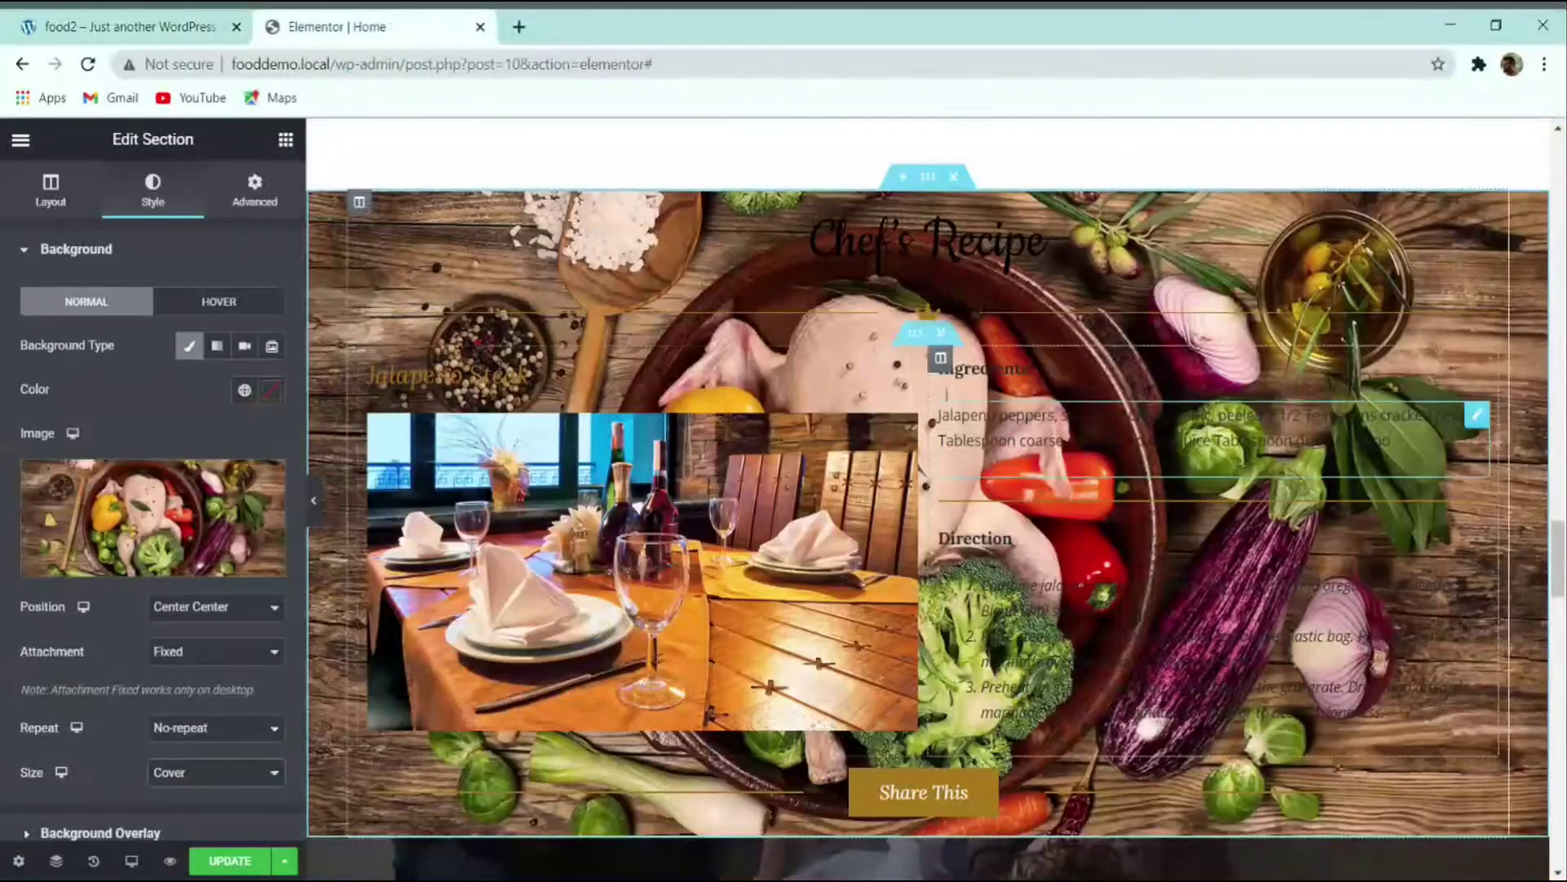
# Step: Set the section's top and bottom padding to 100 px and check the live site
pyautogui.click(255, 190)
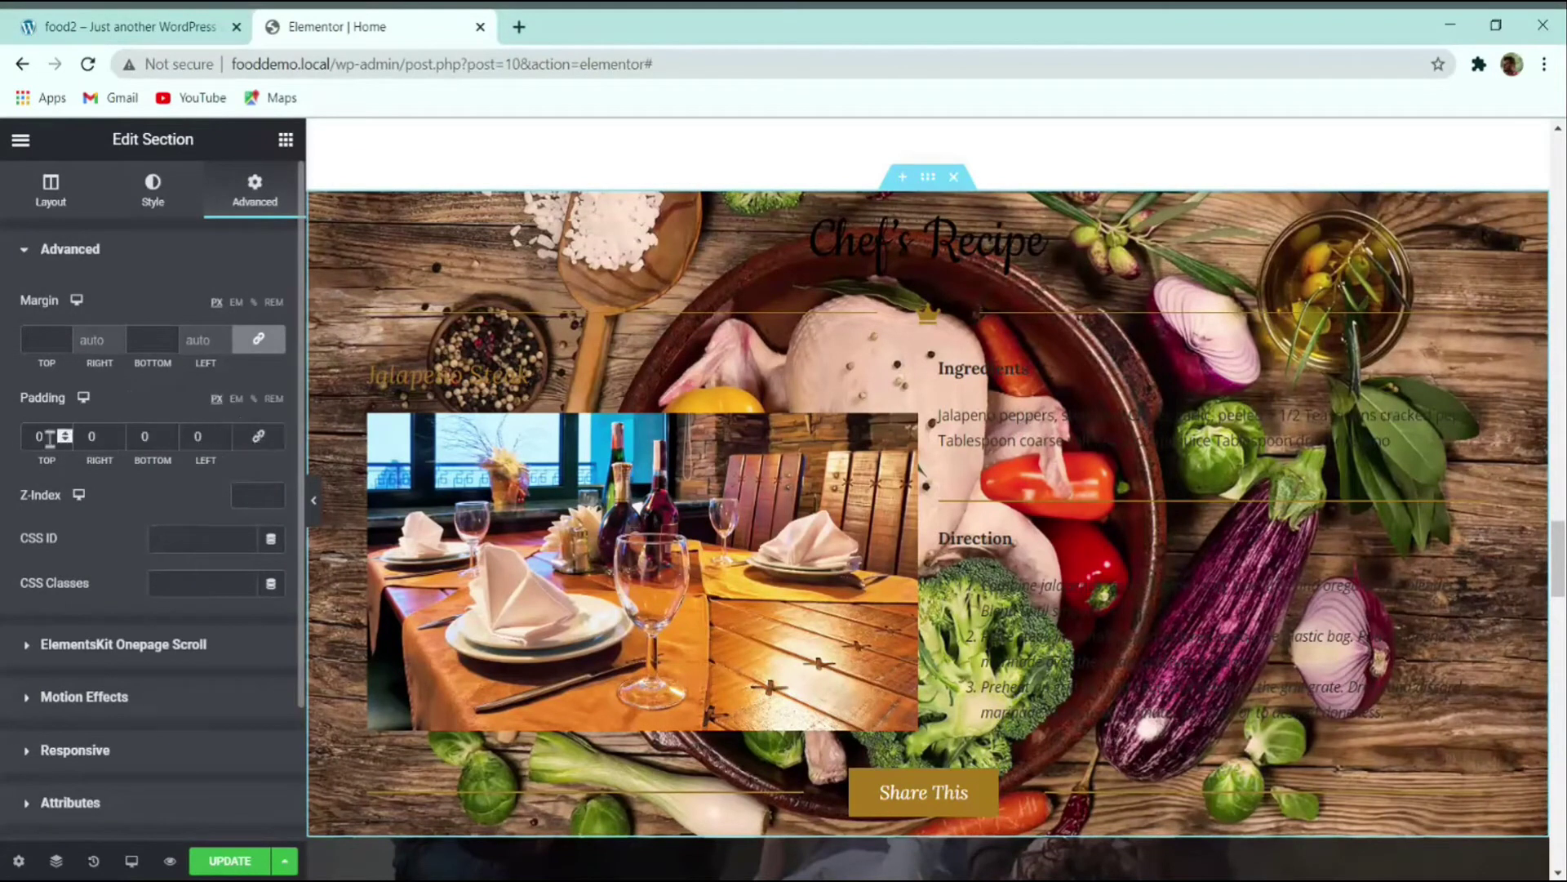
pyautogui.write('100')
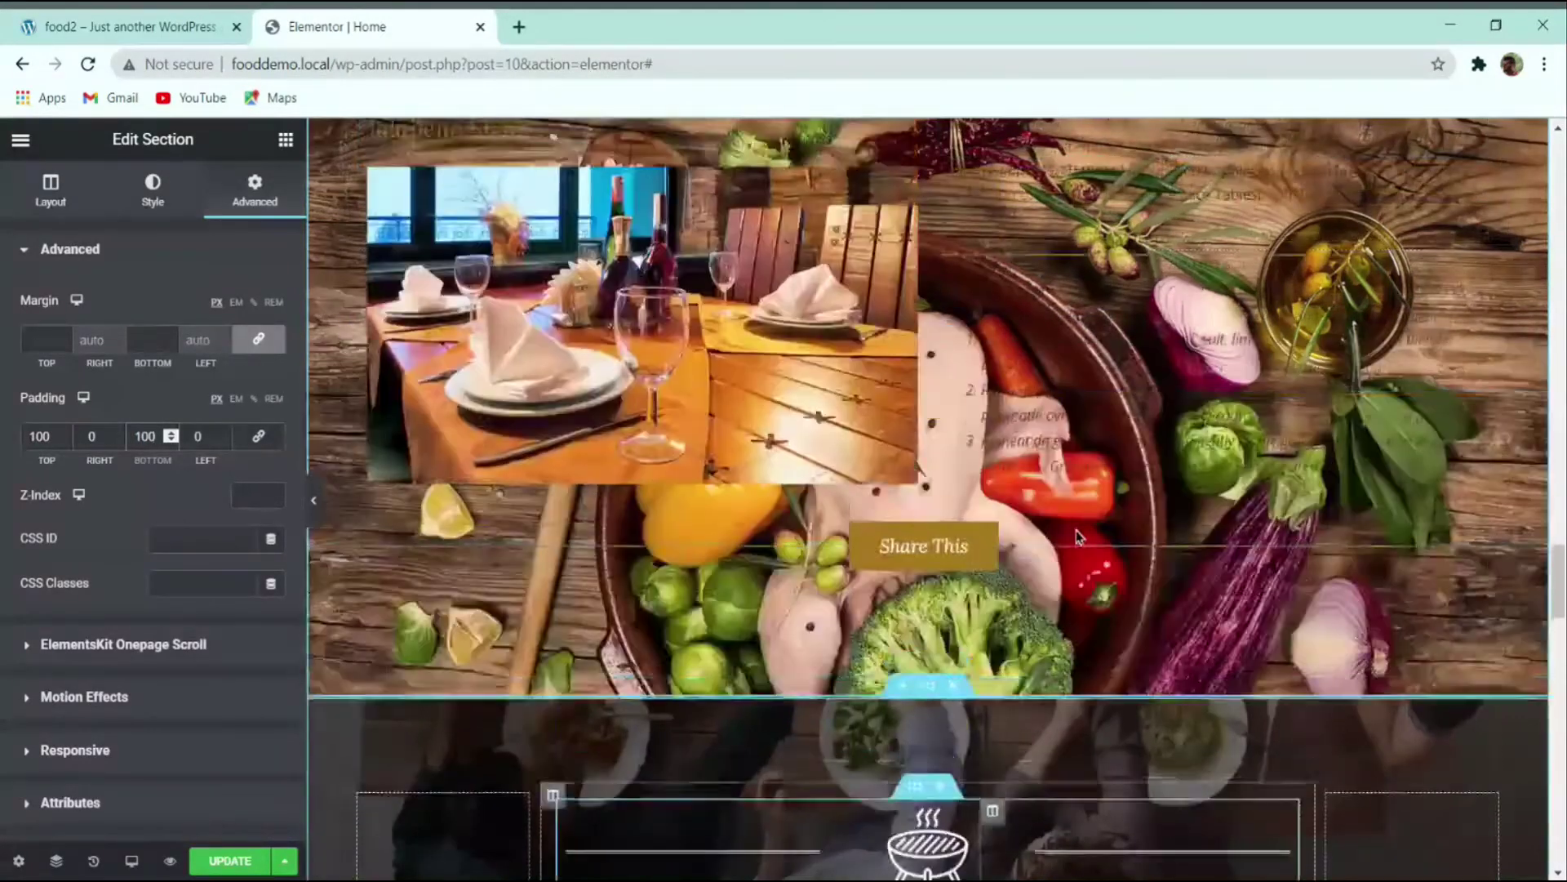
pyautogui.click(114, 18)
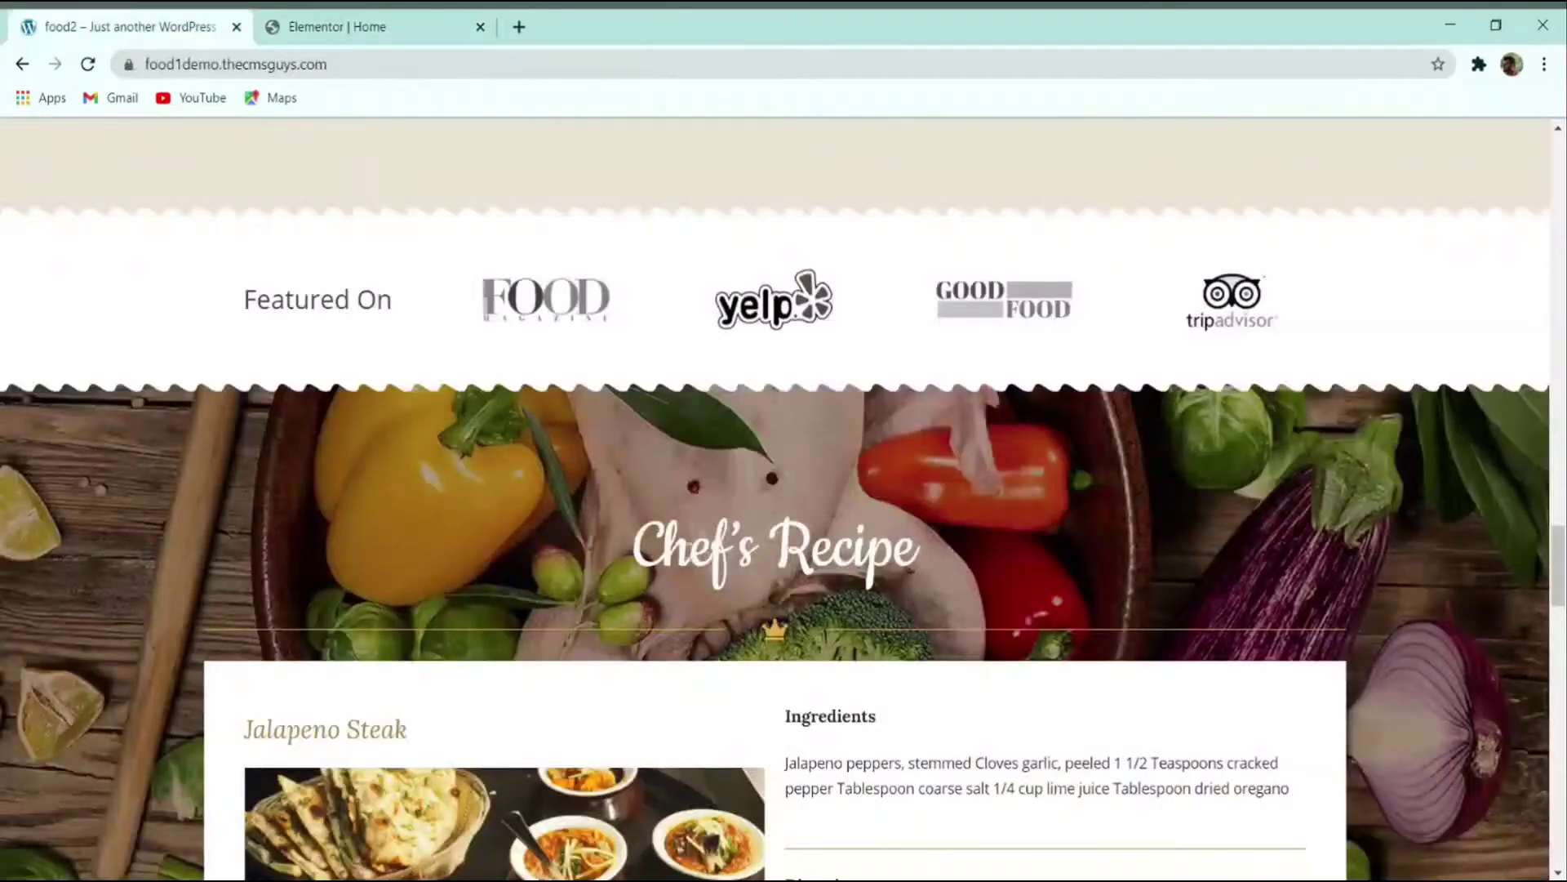
pyautogui.scroll(-4, 595, 360)
pyautogui.scroll(-4, 469, 390)
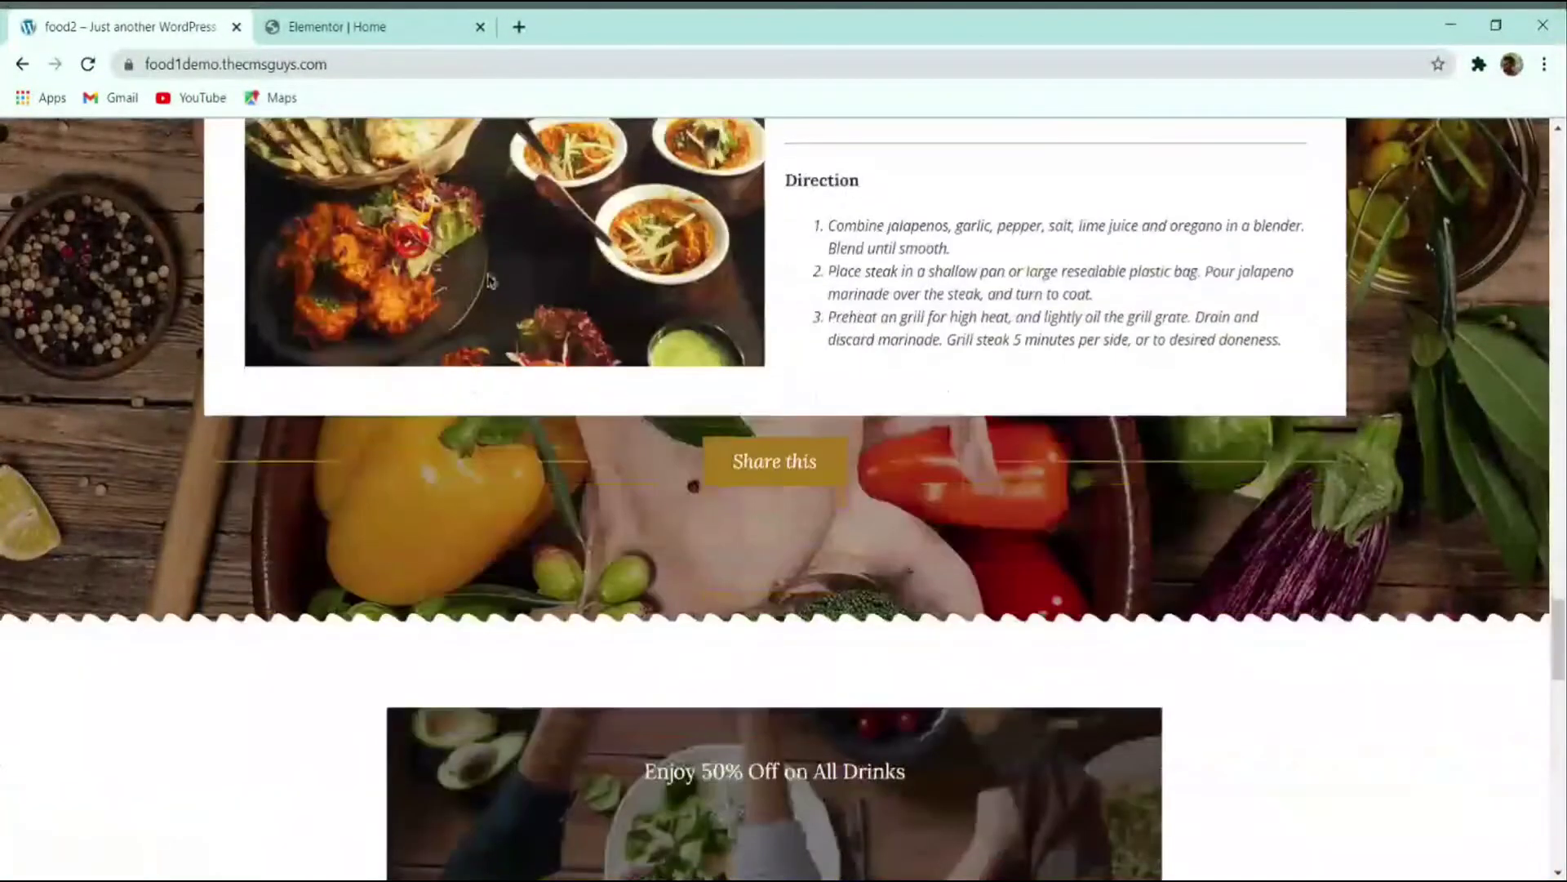
pyautogui.scroll(4, 645, 438)
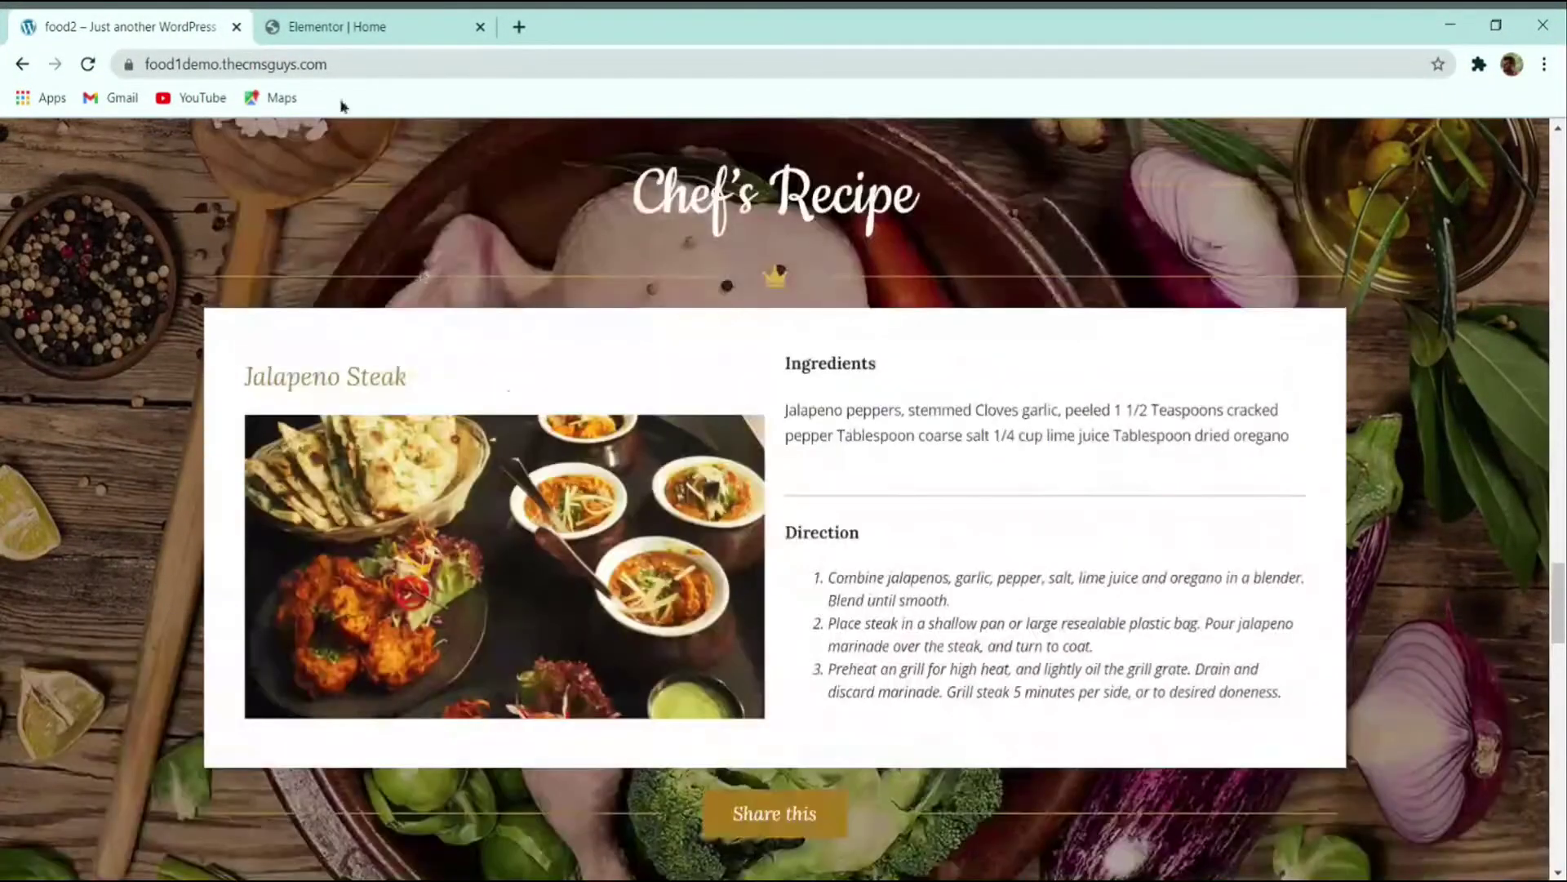
# Step: Select the inner section holding the recipe card
pyautogui.click(326, 26)
pyautogui.scroll(4, 916, 467)
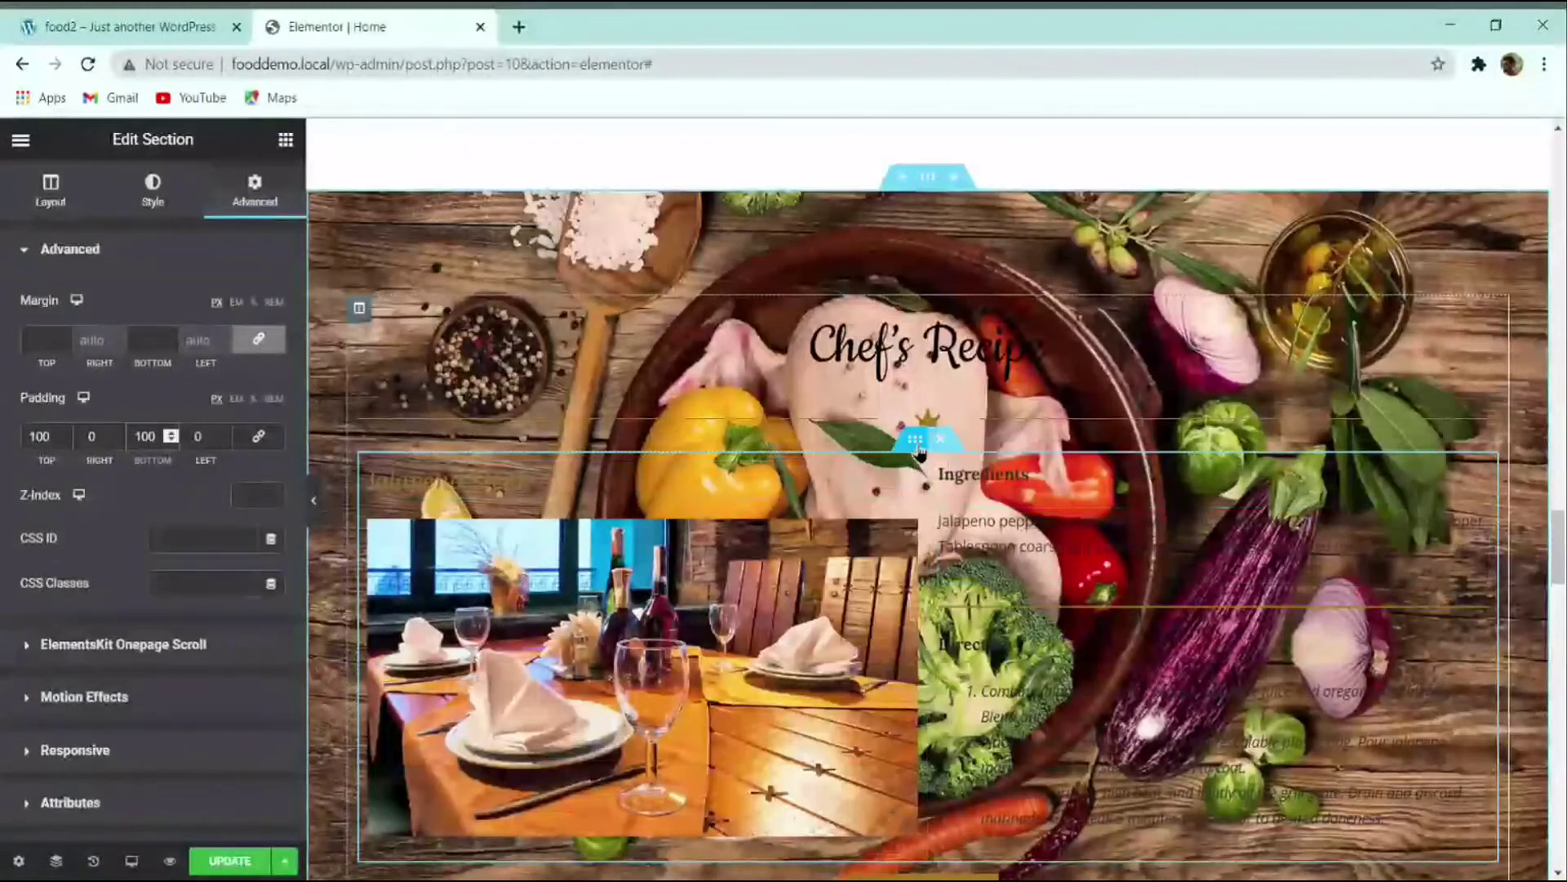
pyautogui.click(916, 442)
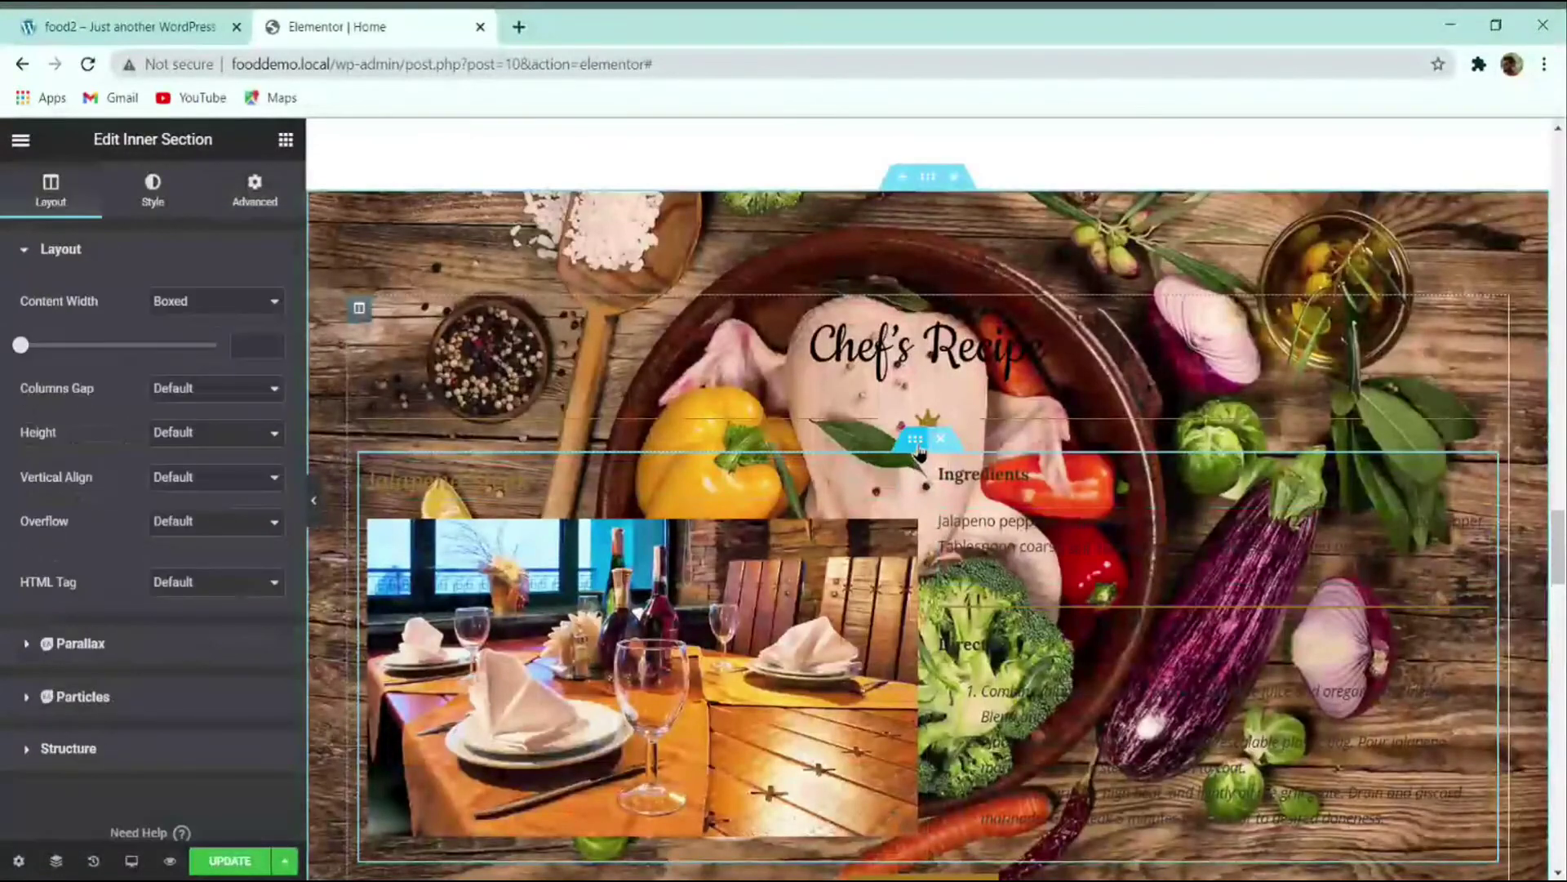
# Step: Give the recipe card a classic white (#FFFFFF) background
pyautogui.click(154, 191)
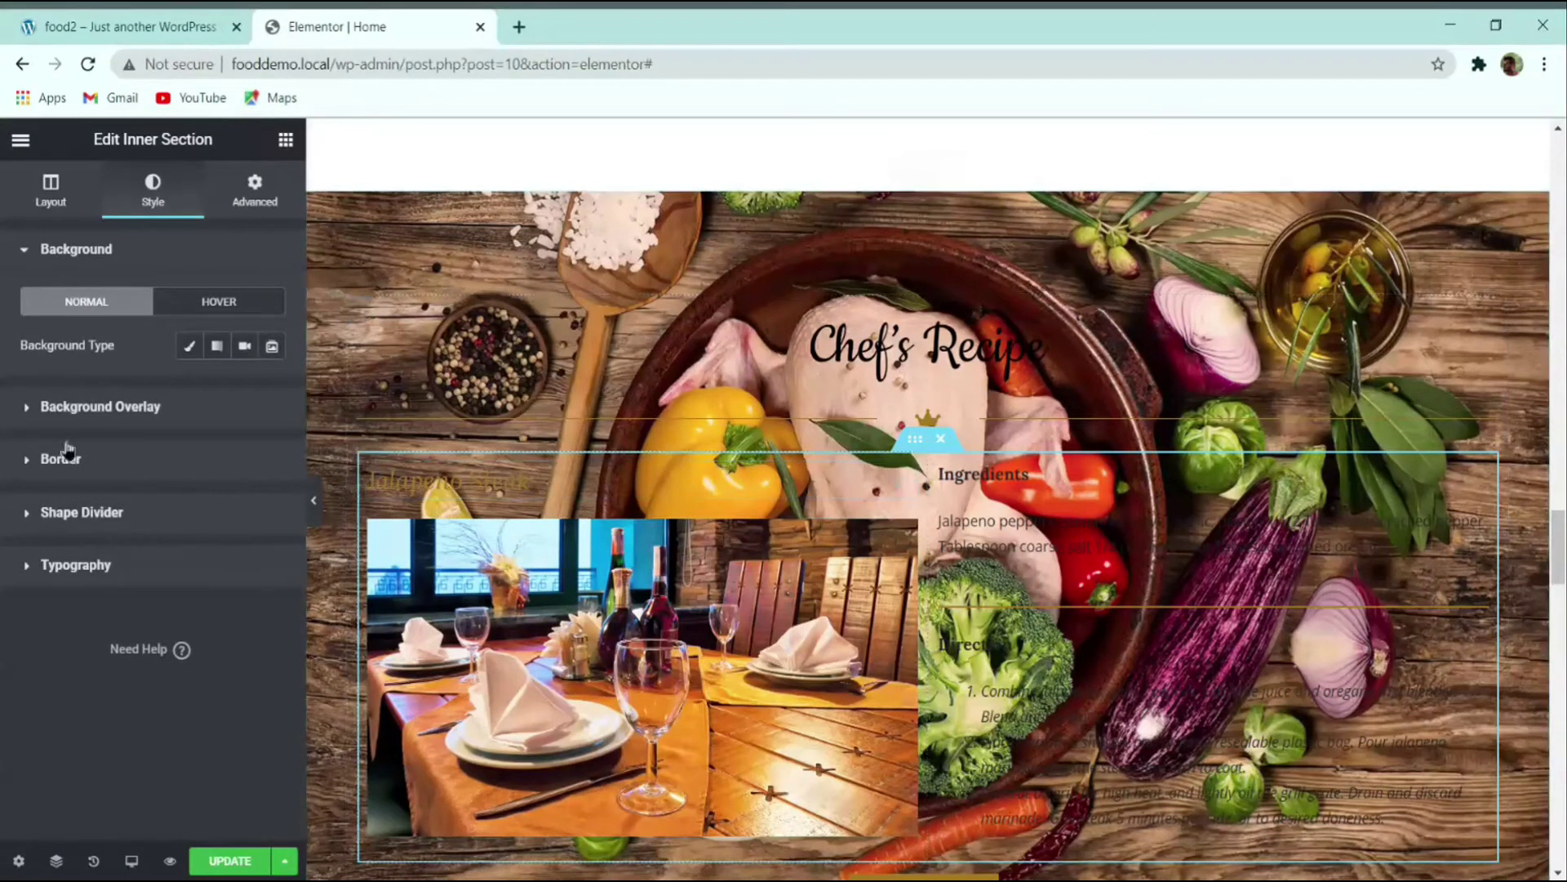
pyautogui.click(191, 351)
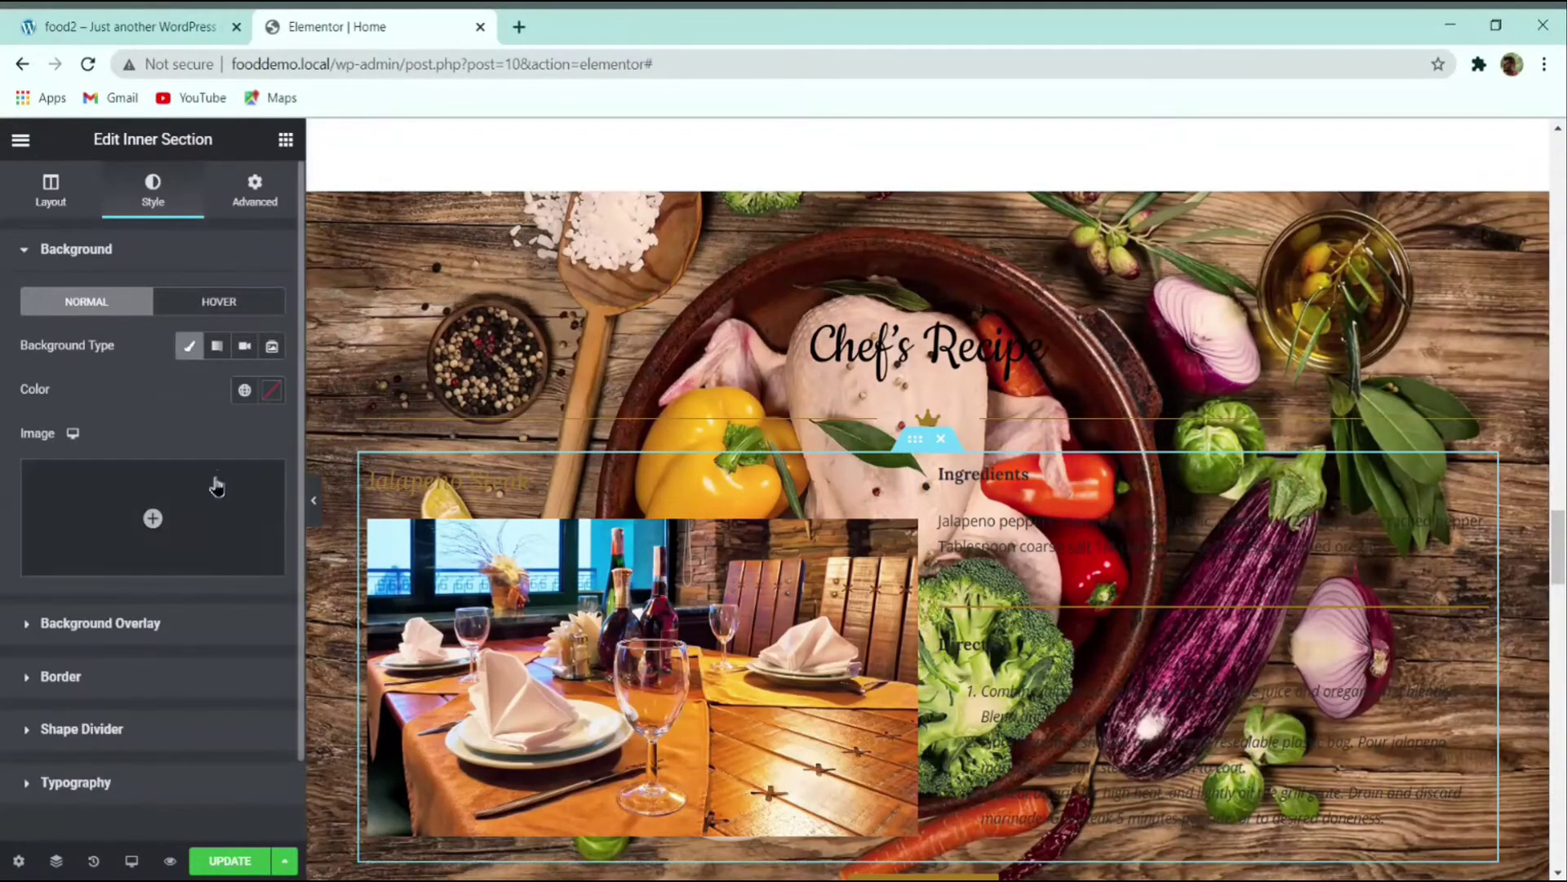
pyautogui.click(272, 390)
pyautogui.moveTo(41, 502); pyautogui.dragTo(4, 430)
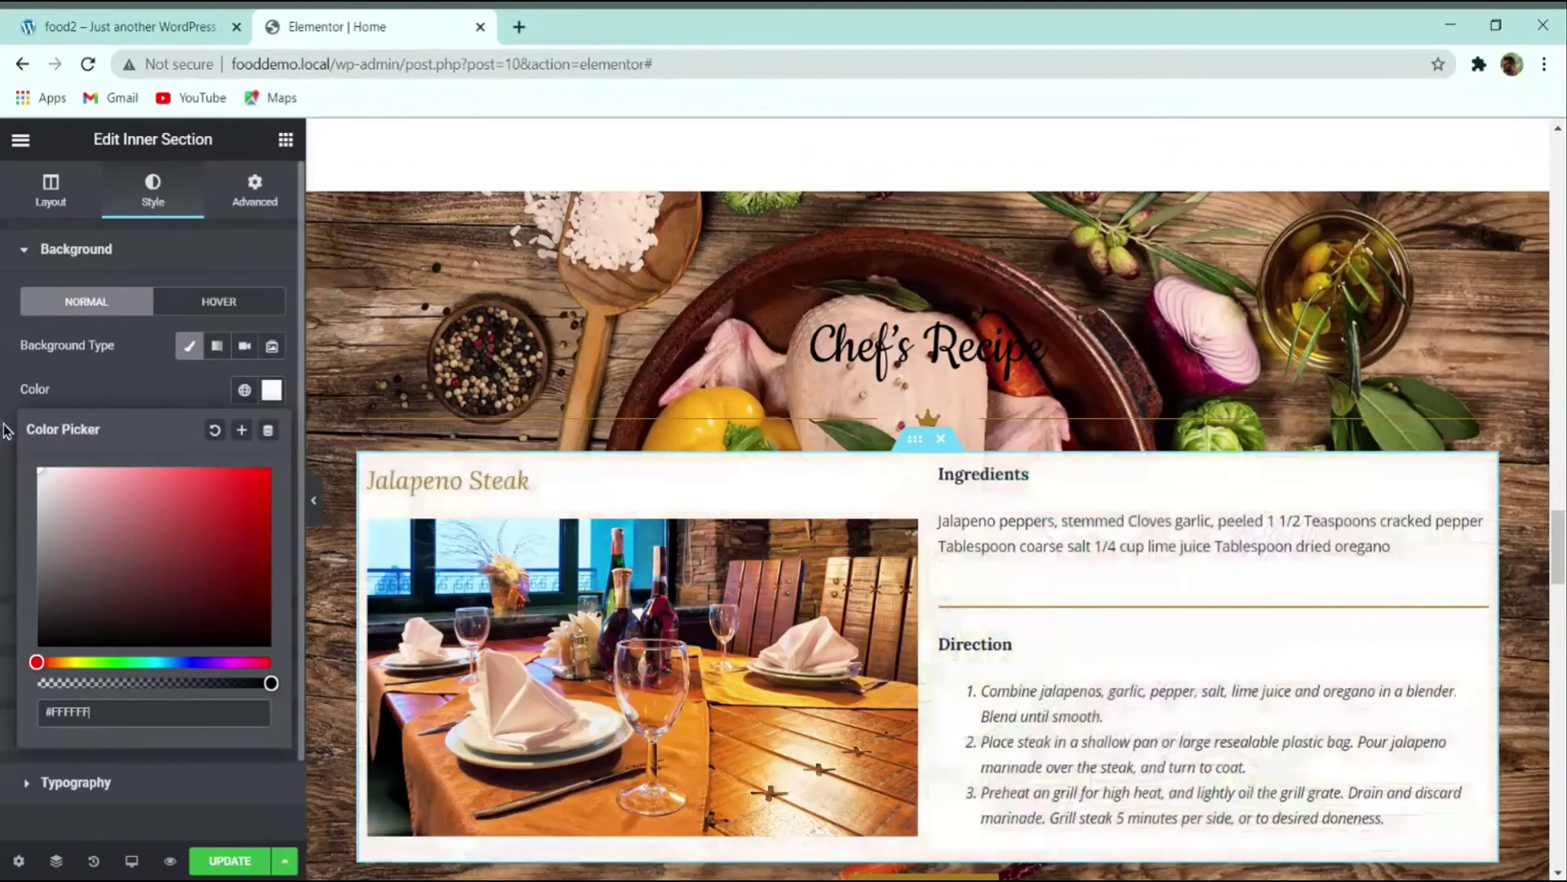
pyautogui.scroll(-5, 848, 514)
pyautogui.scroll(2, 848, 514)
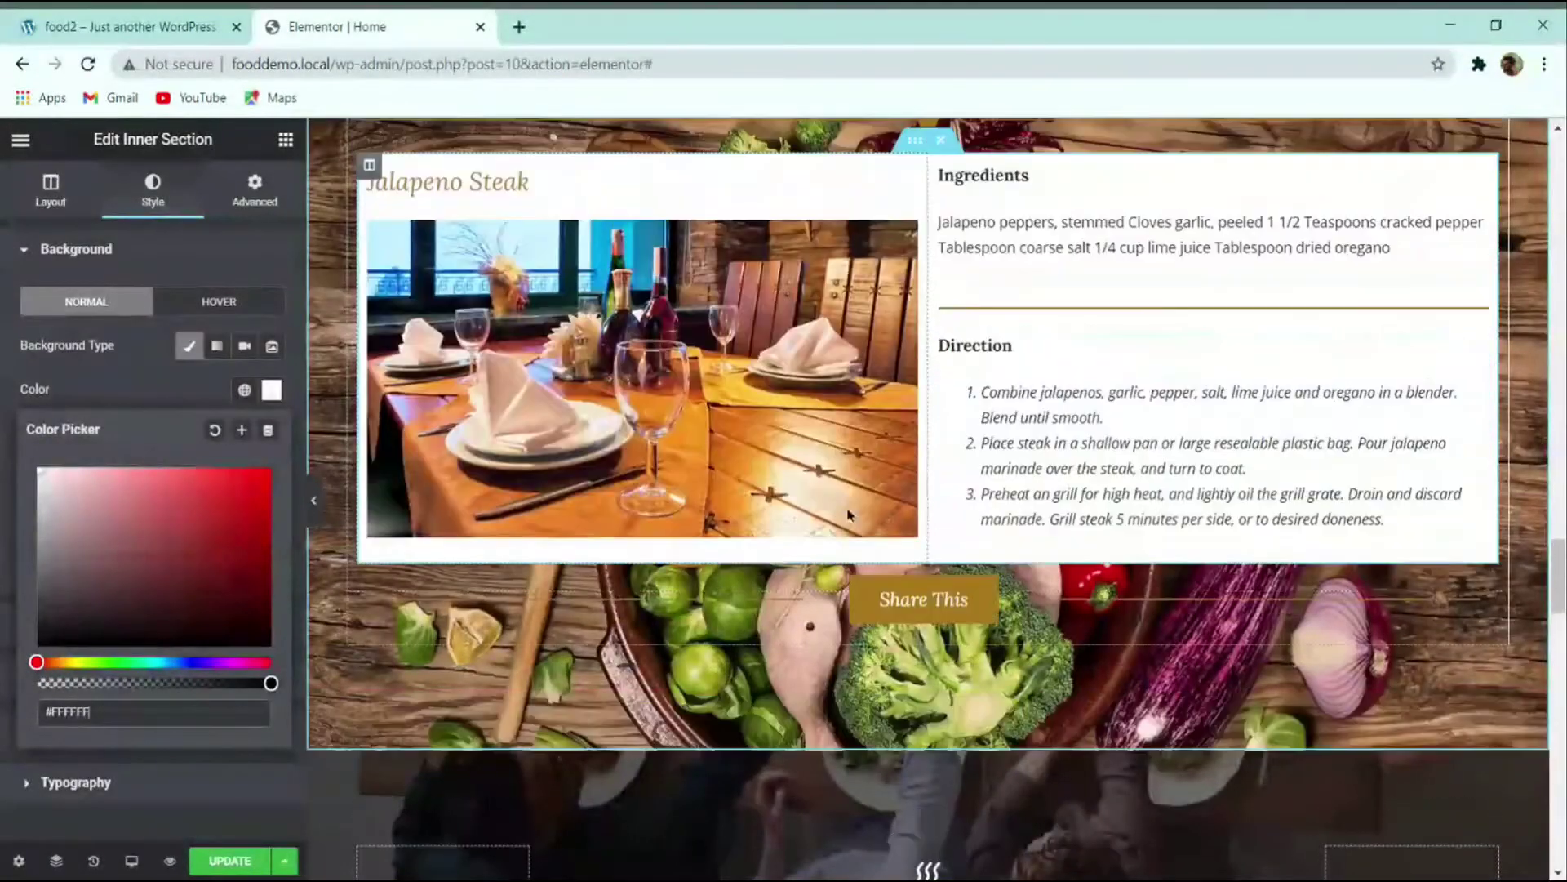
pyautogui.scroll(4, 848, 514)
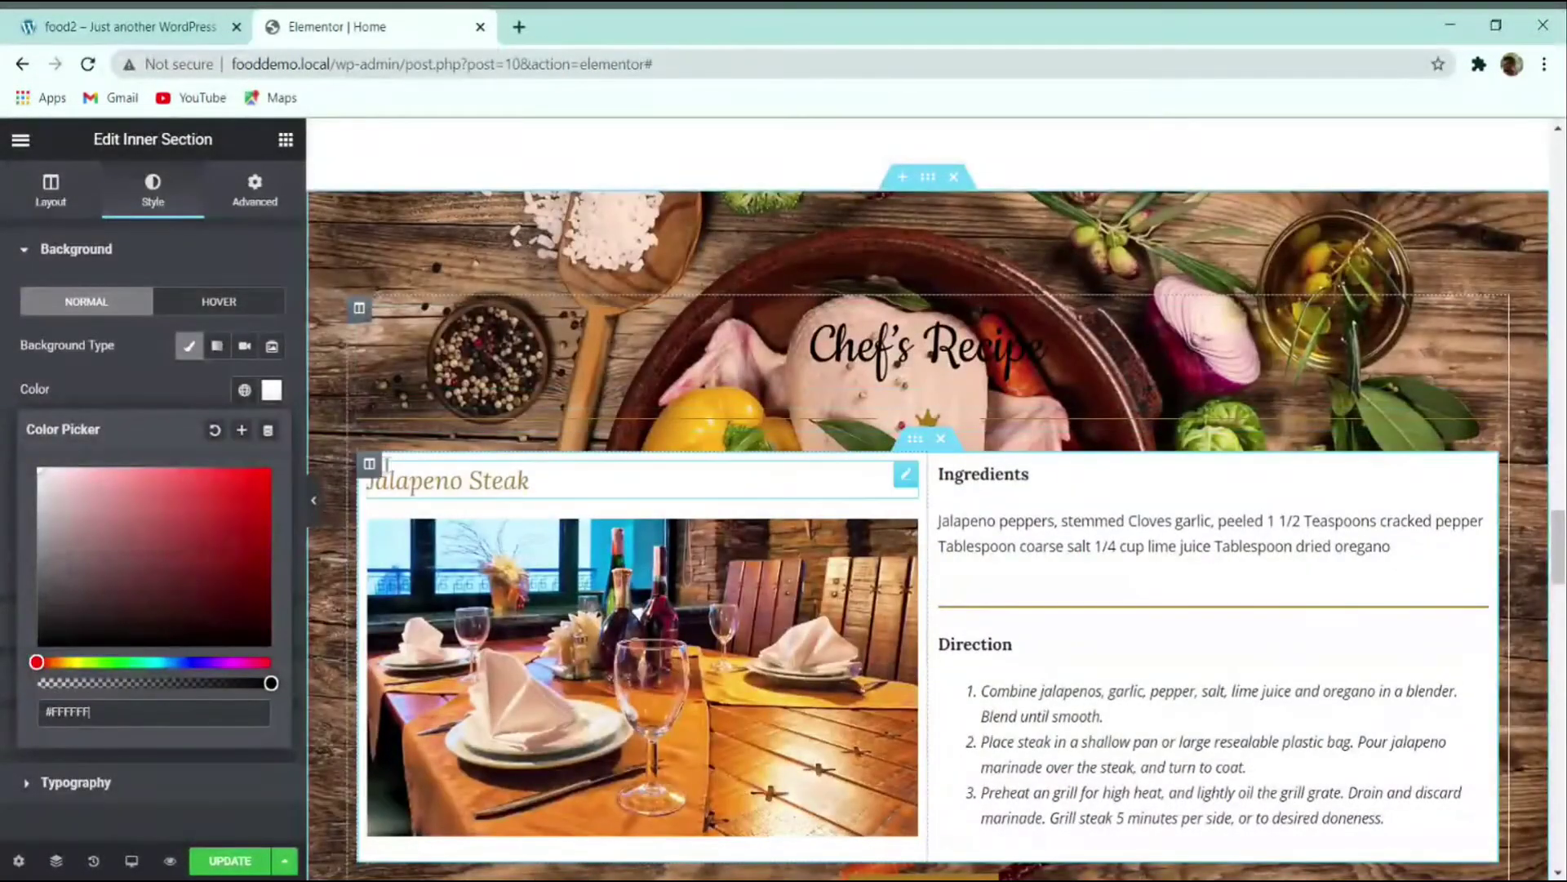
# Step: Set the left column's inner padding to 20 px
pyautogui.click(369, 463)
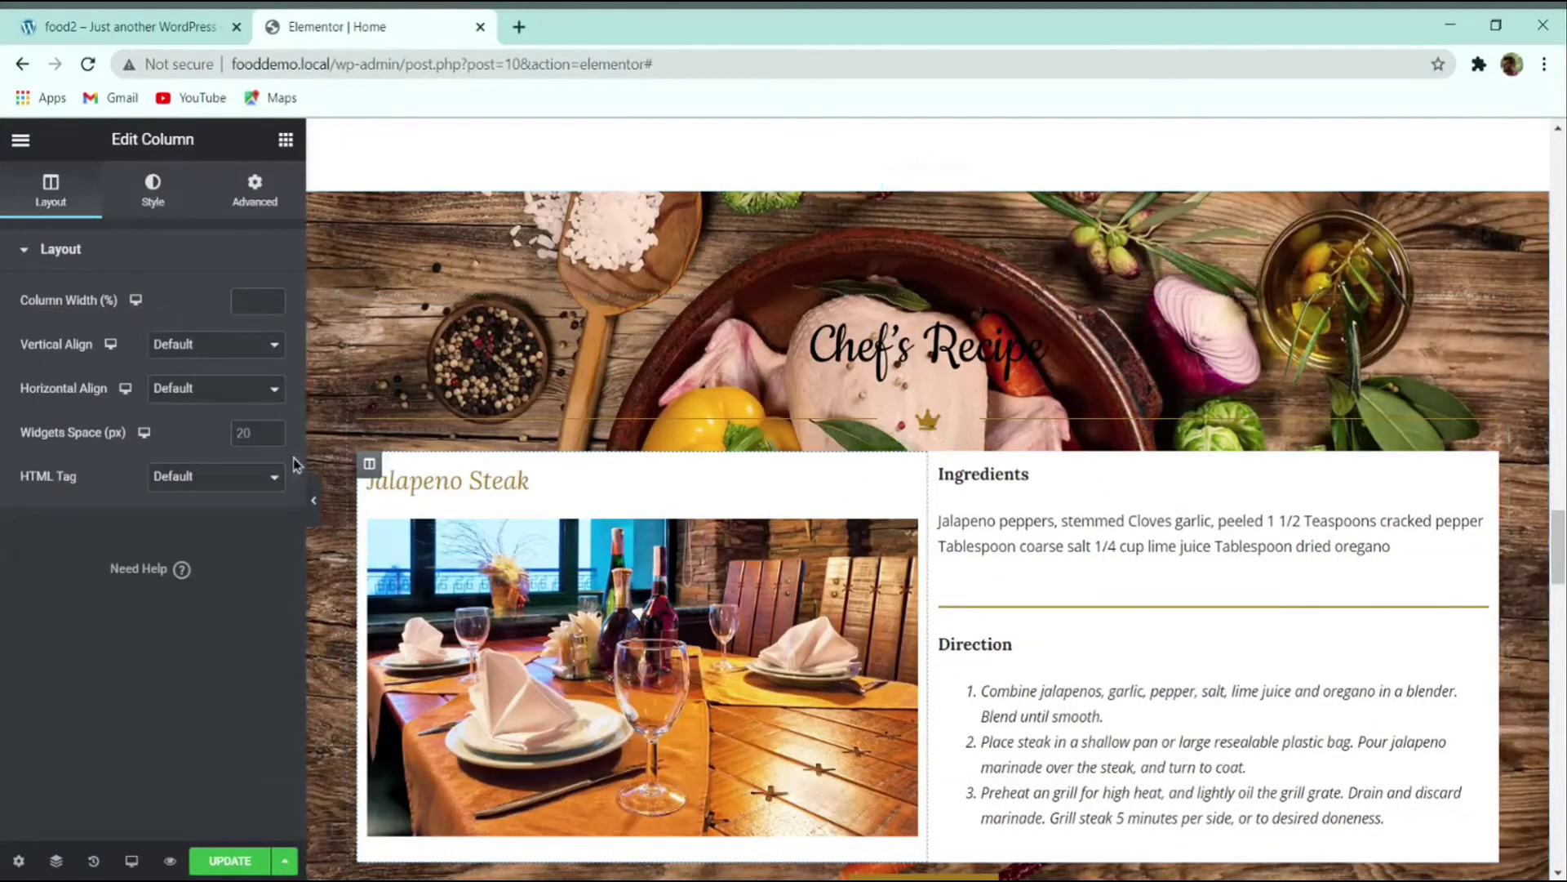
pyautogui.click(262, 210)
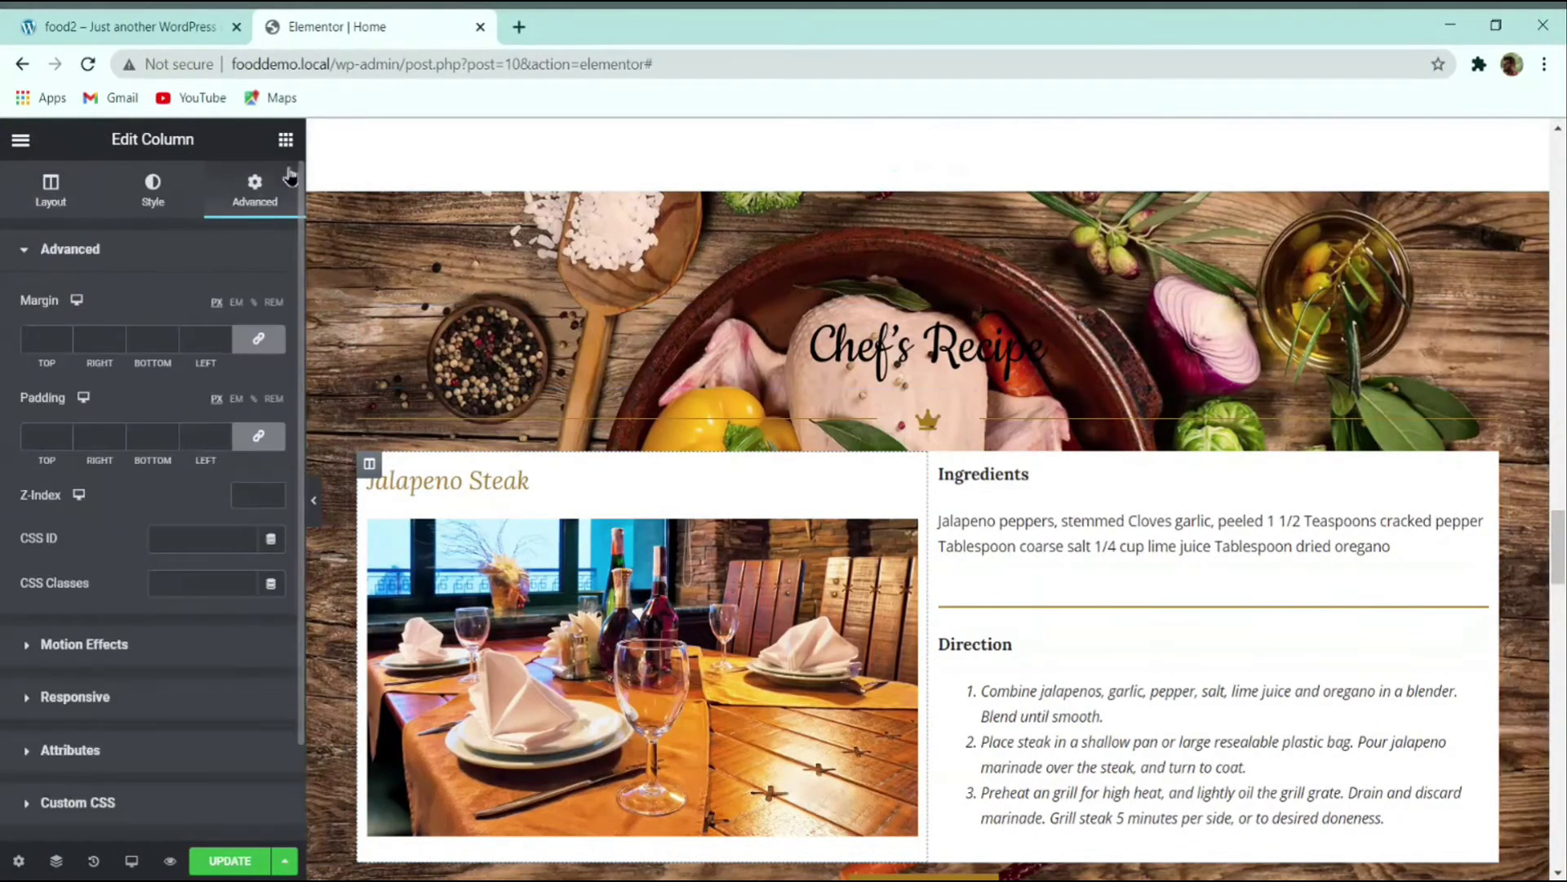
pyautogui.click(46, 436)
pyautogui.write('10')
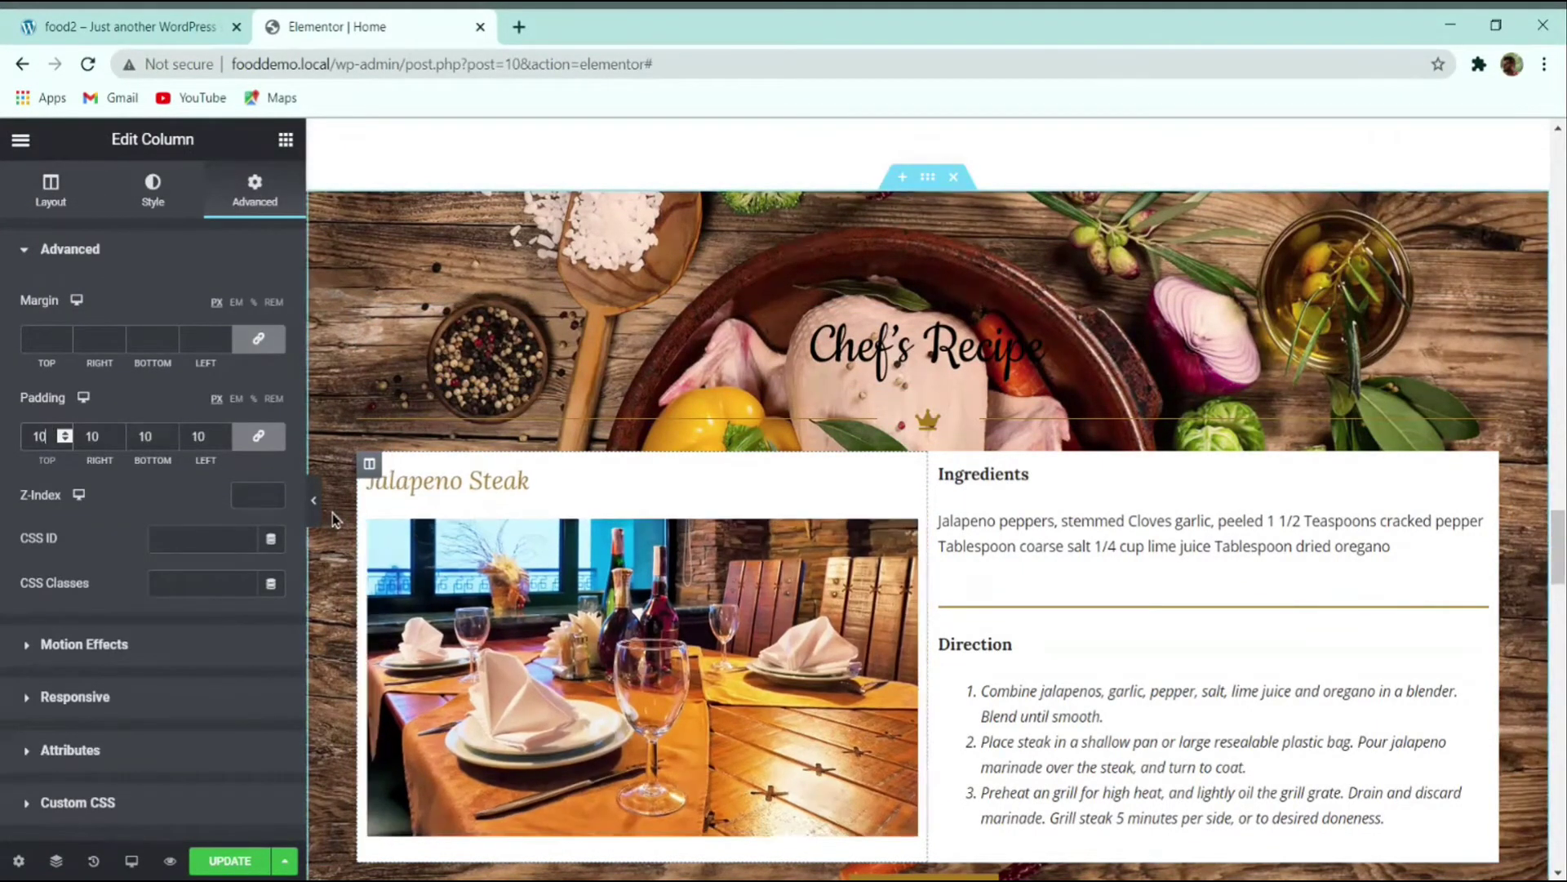
pyautogui.press('Up')
pyautogui.press('Up')
pyautogui.press('Up')
pyautogui.press('Up')
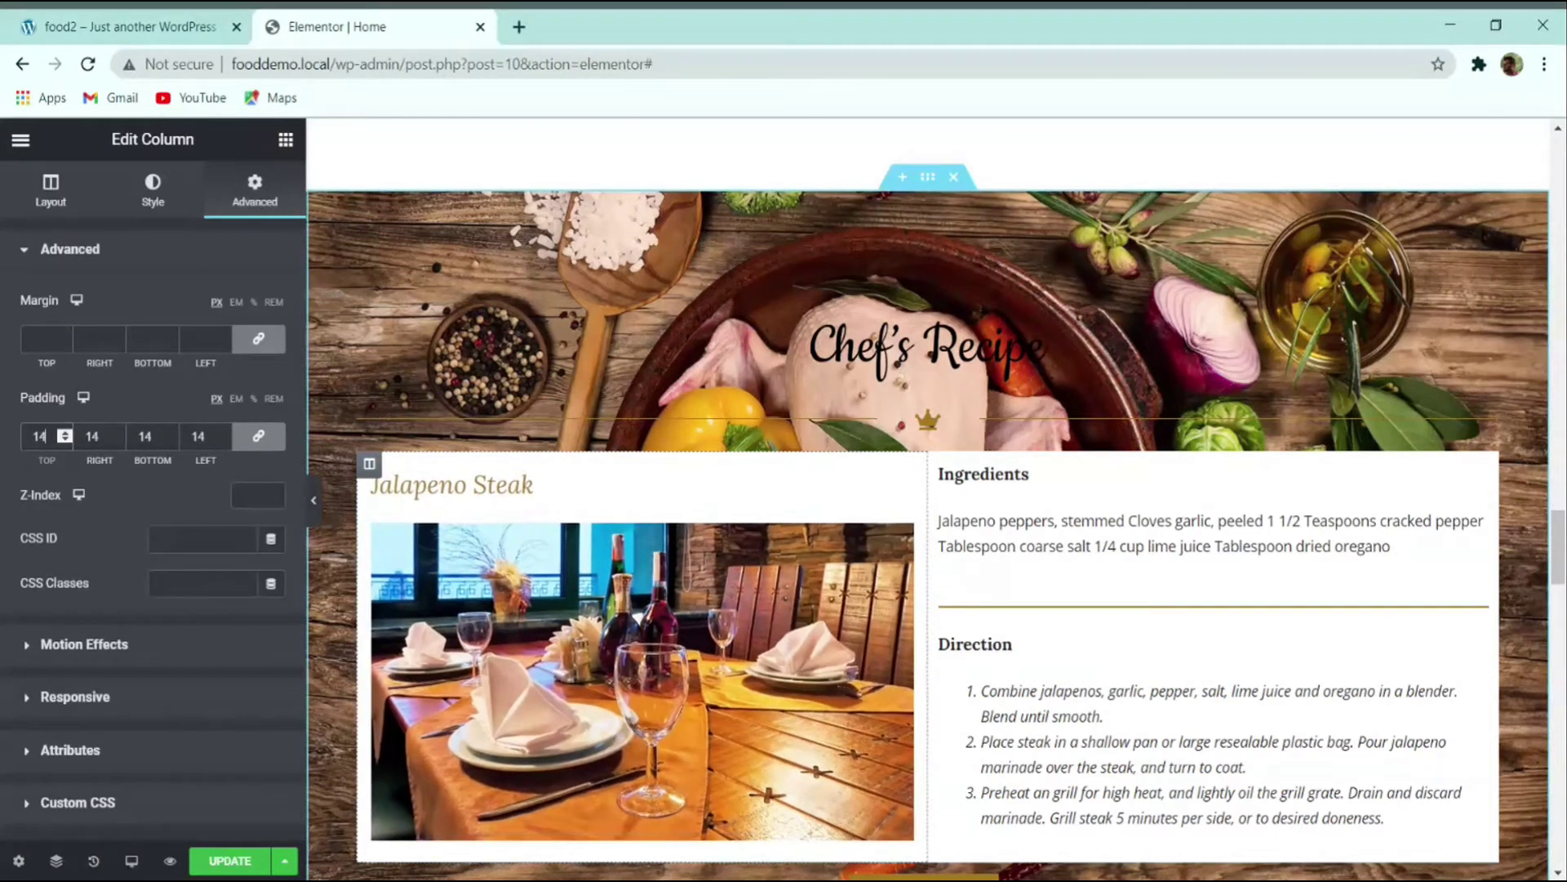
pyautogui.press('Up')
pyautogui.press('Up')
pyautogui.press('Up')
pyautogui.press('Up')
pyautogui.press('Up')
pyautogui.press('Up')
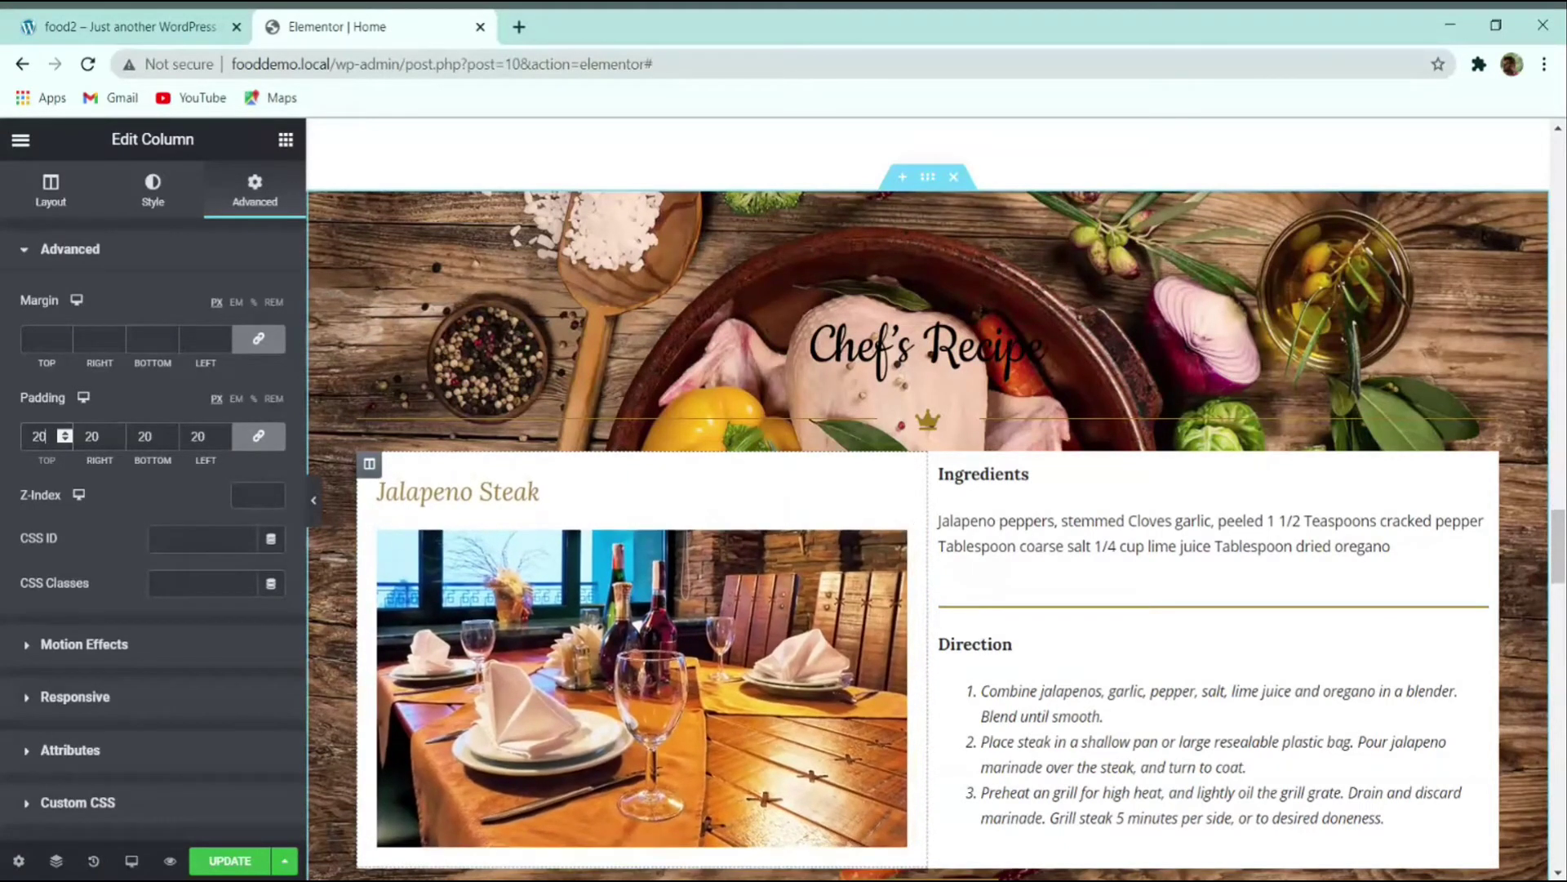
pyautogui.scroll(-5, 1224, 490)
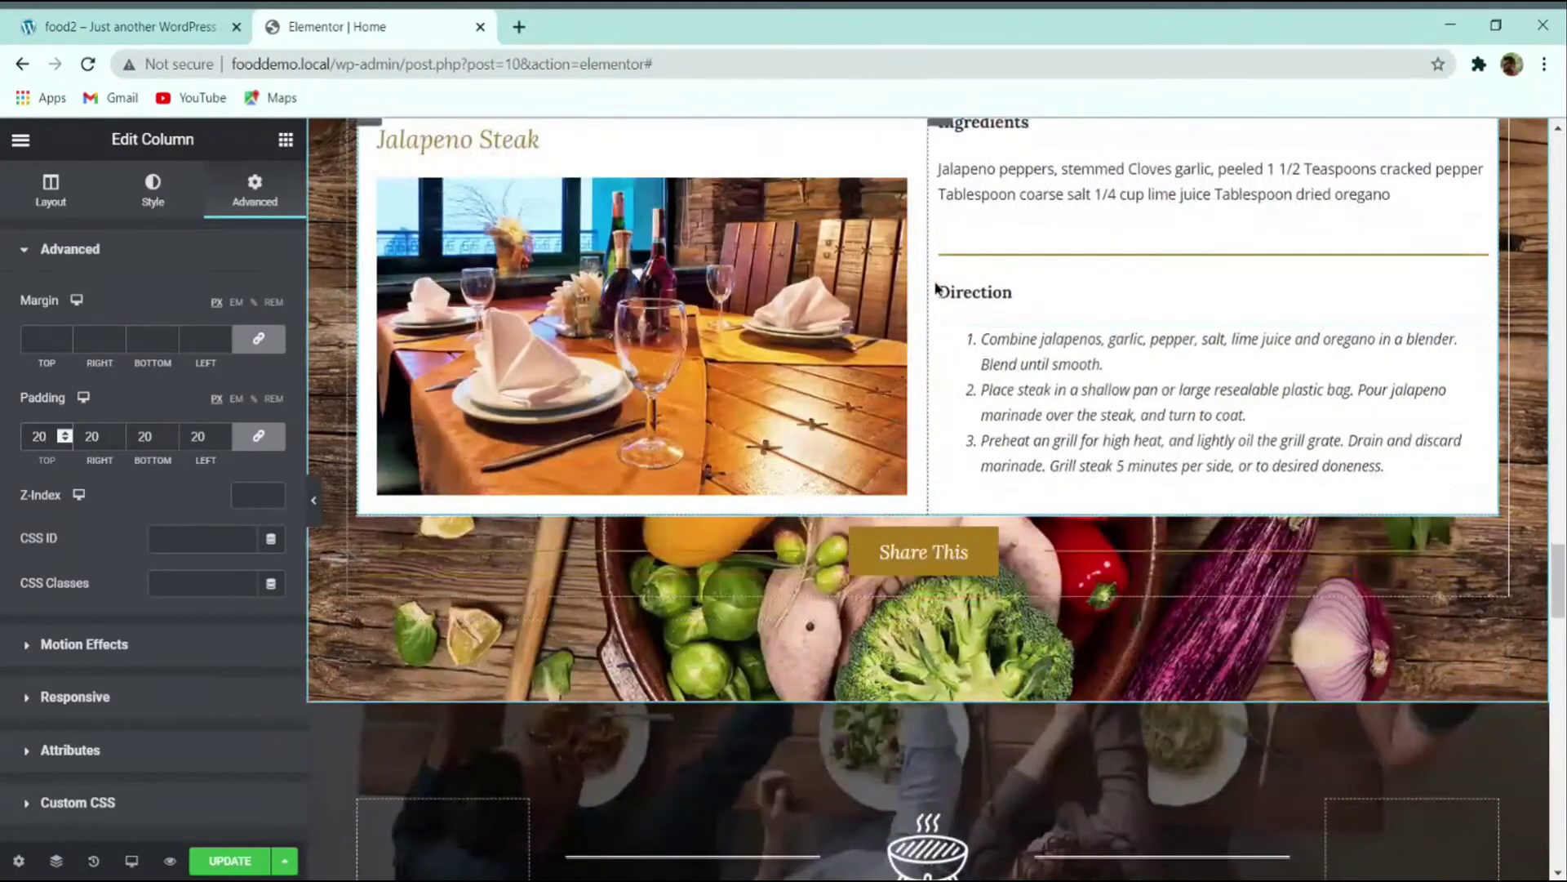
pyautogui.scroll(5, 937, 287)
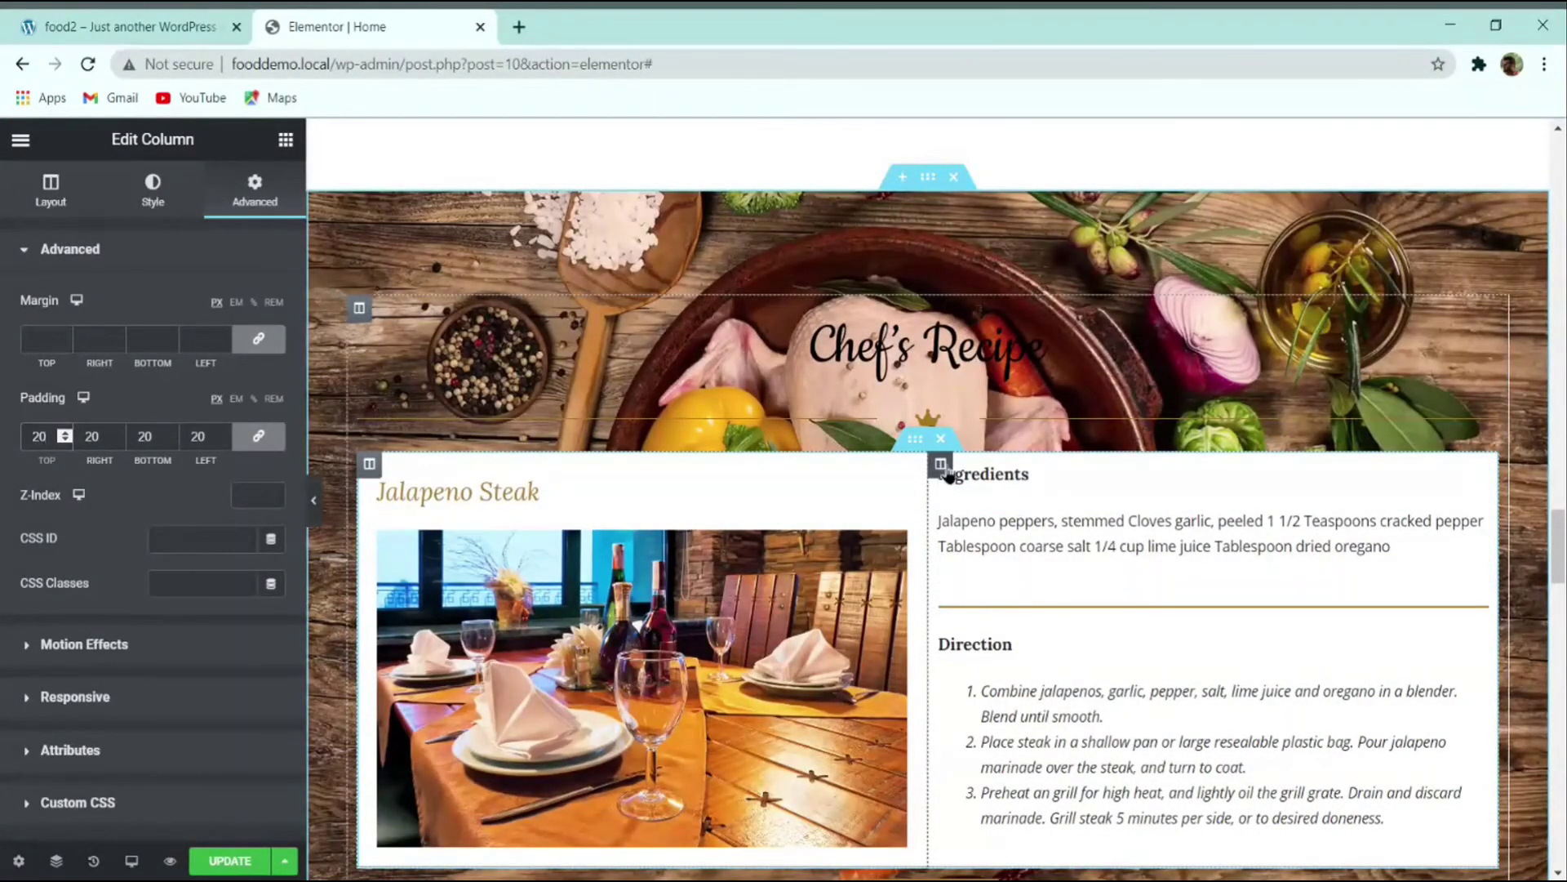
# Step: Give the right column roughly 20 px inner padding, starting from 12
pyautogui.click(941, 465)
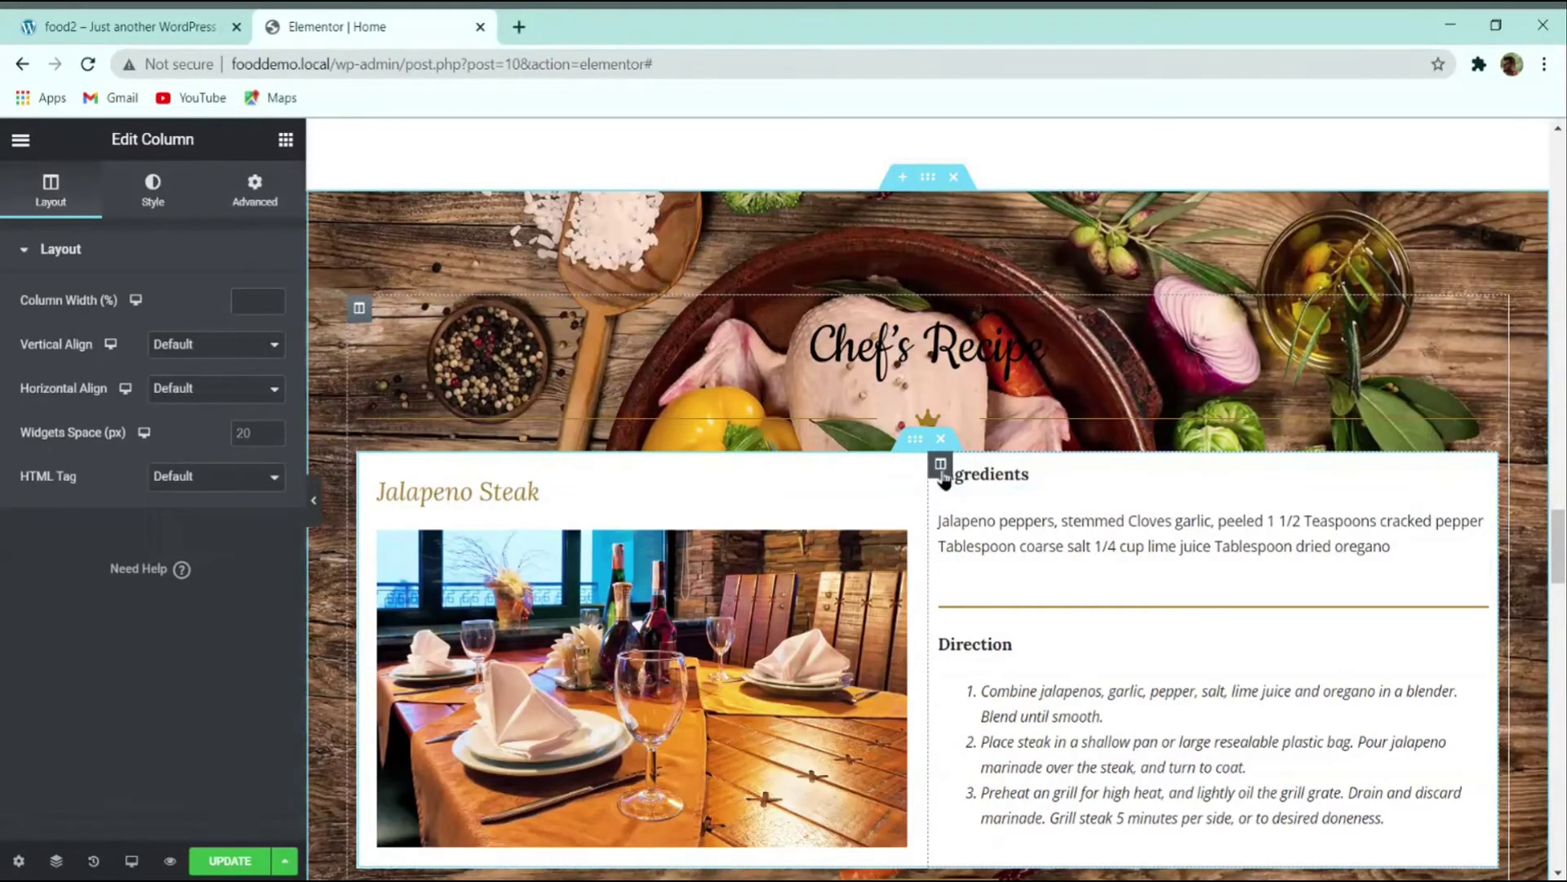
pyautogui.click(257, 196)
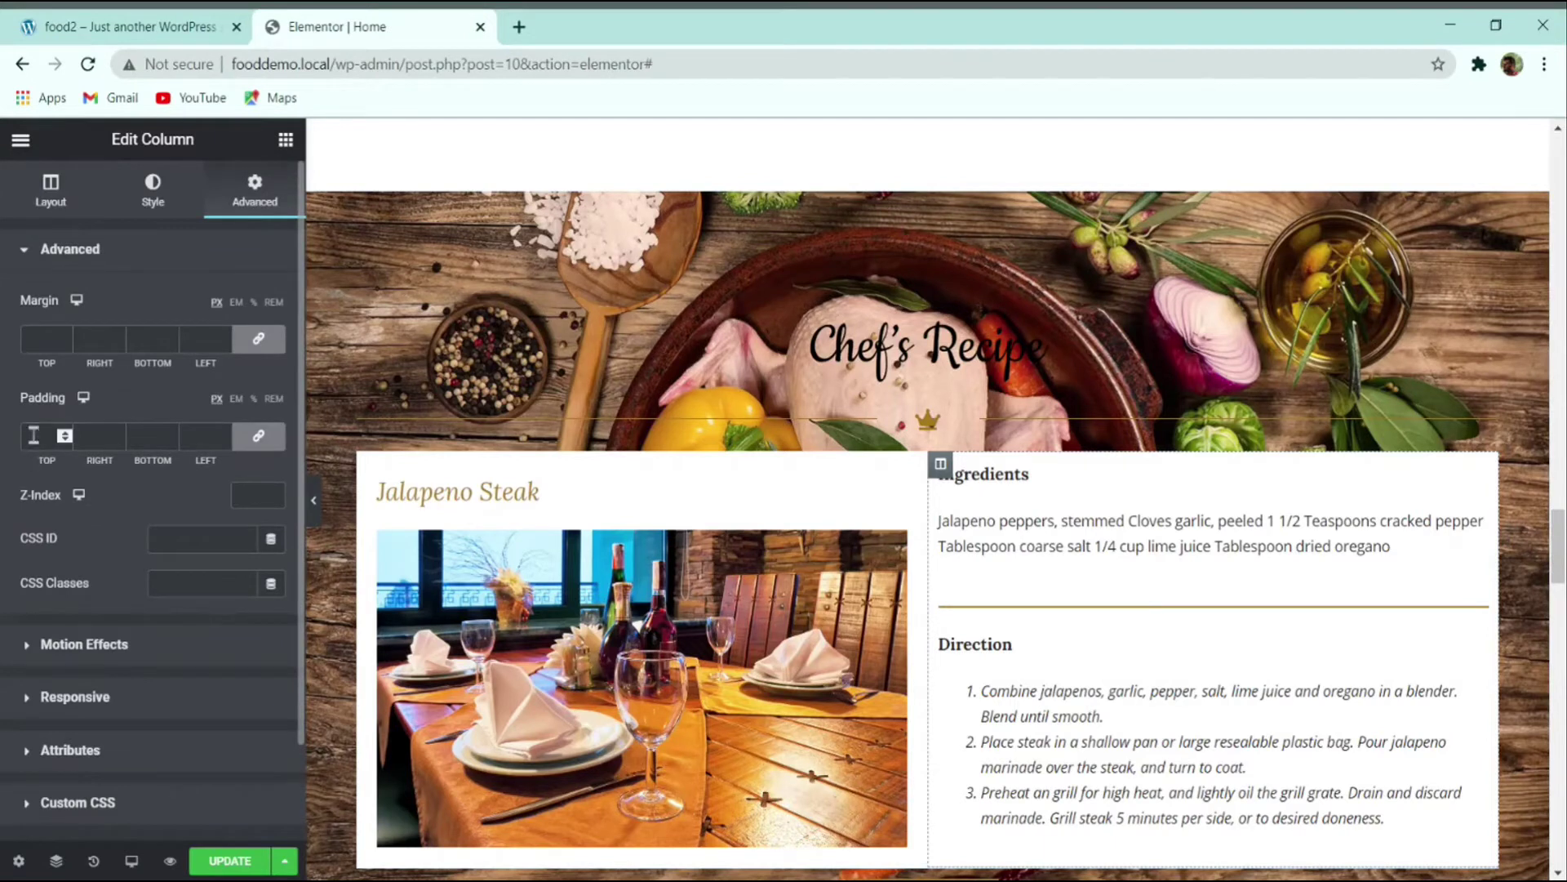
pyautogui.click(33, 435)
pyautogui.write('12')
pyautogui.press('Up')
pyautogui.press('Up')
pyautogui.press('Up')
pyautogui.press('Up')
pyautogui.press('Up')
pyautogui.press('Up')
pyautogui.press('Up')
pyautogui.press('Up')
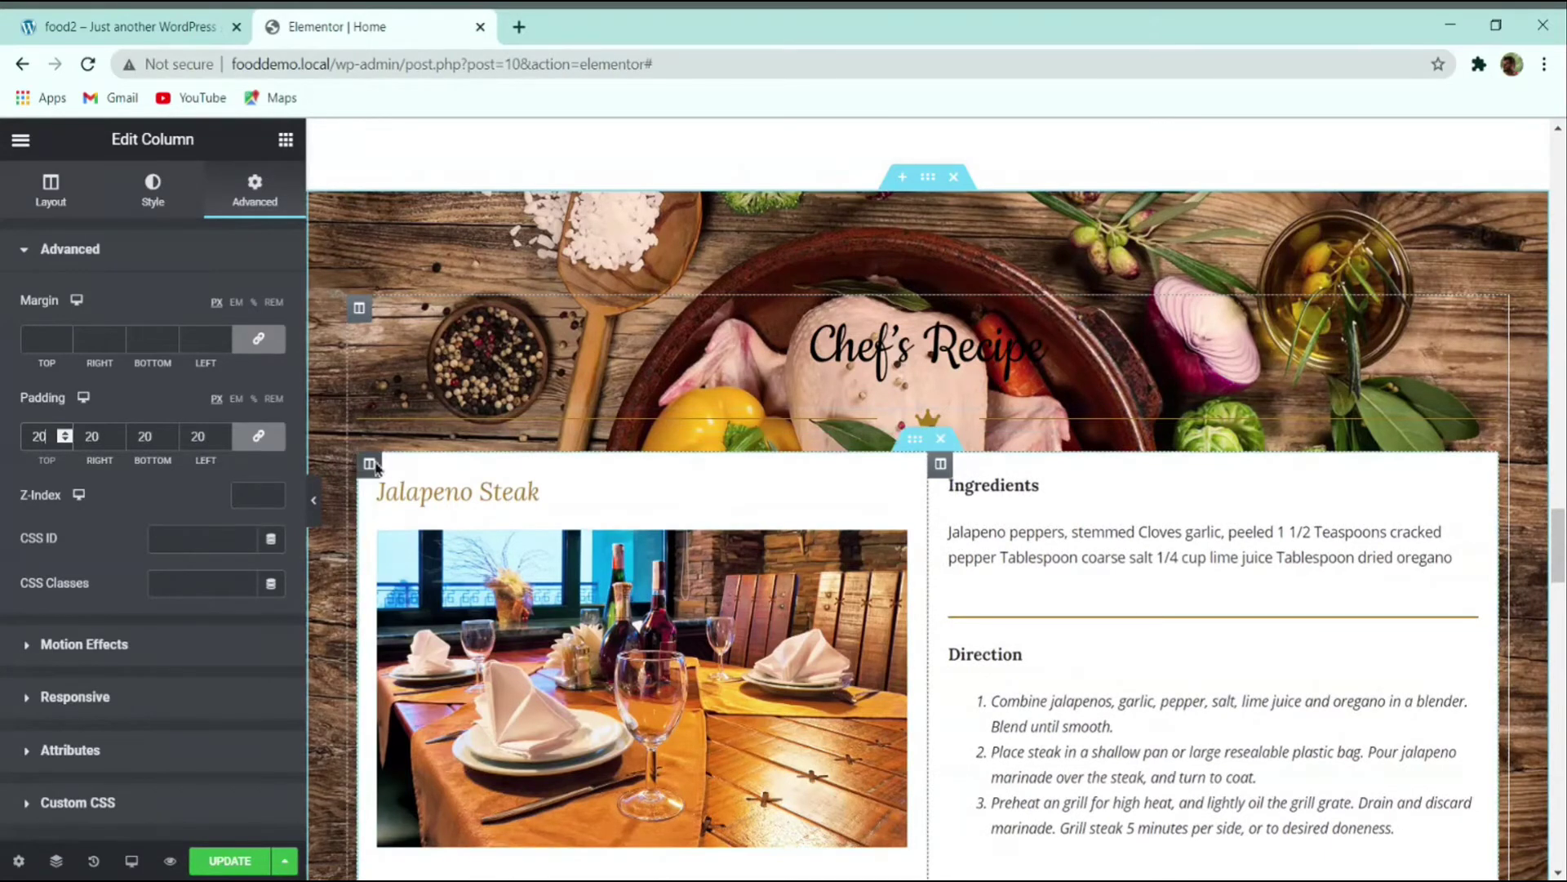
pyautogui.scroll(-4, 1086, 419)
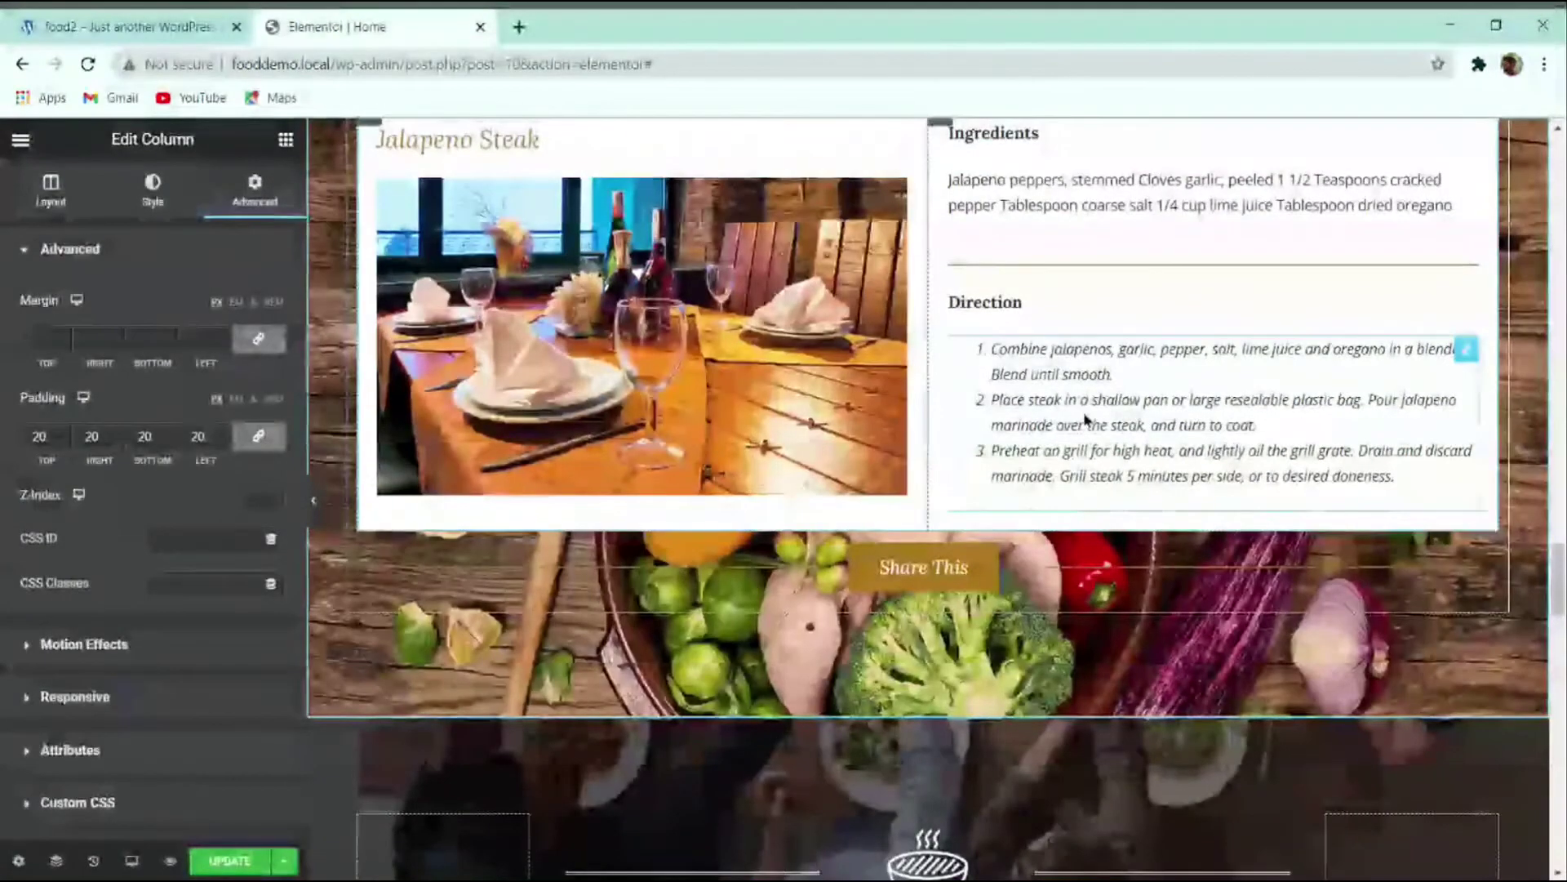
pyautogui.scroll(4, 990, 400)
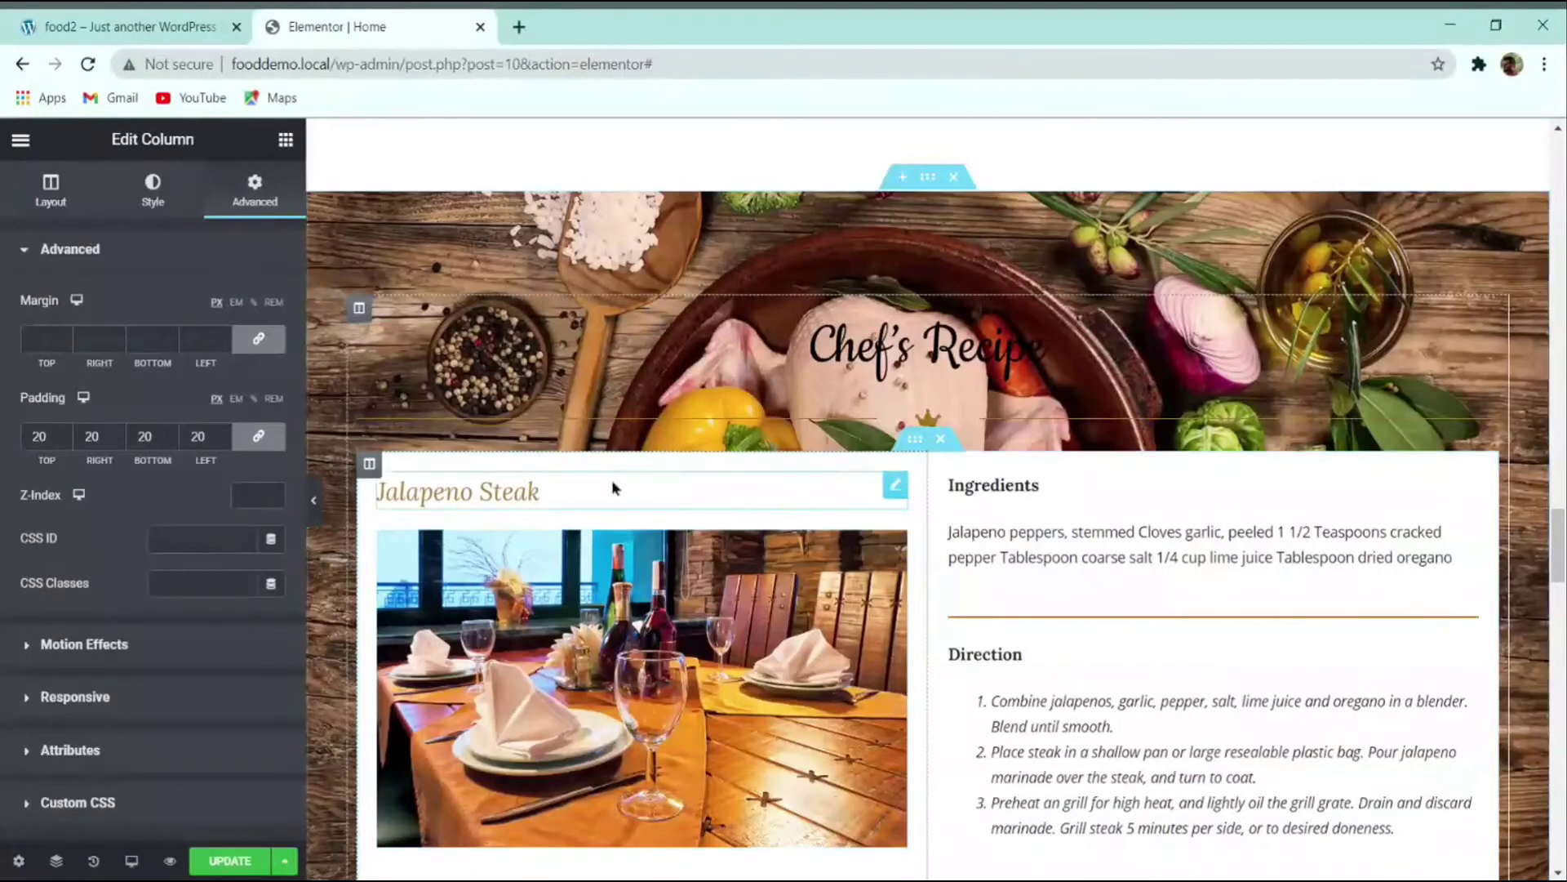
pyautogui.scroll(-8, 612, 483)
pyautogui.scroll(9, 347, 408)
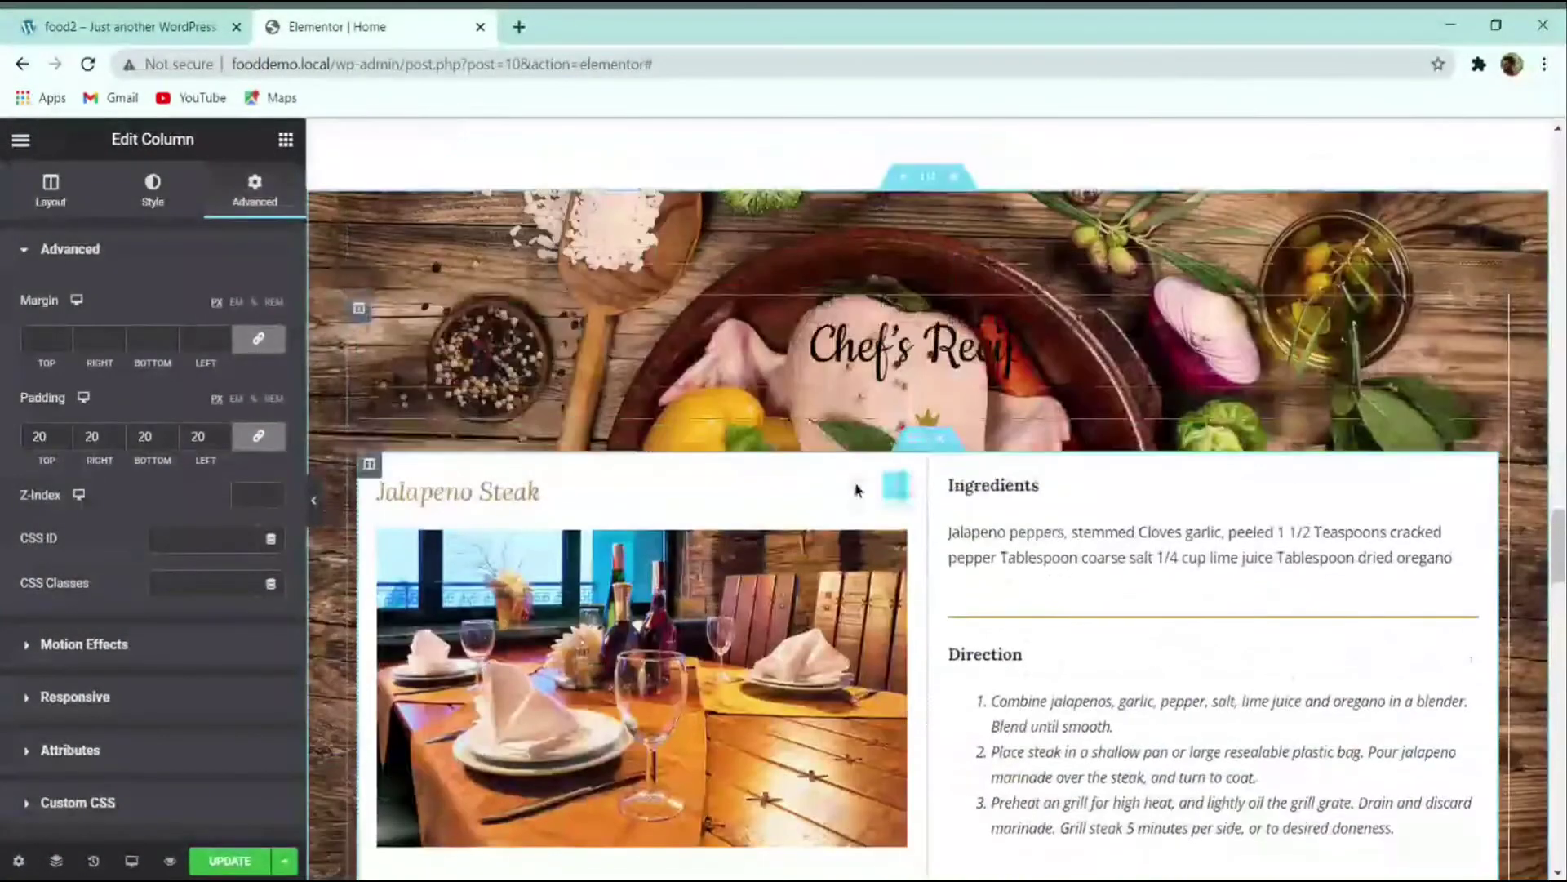
# Step: Compare the card with the live site, then select the Chef's Recipe heading
pyautogui.click(123, 26)
pyautogui.scroll(4, 541, 398)
pyautogui.scroll(-4, 571, 432)
pyautogui.scroll(-4, 601, 463)
pyautogui.scroll(8, 604, 461)
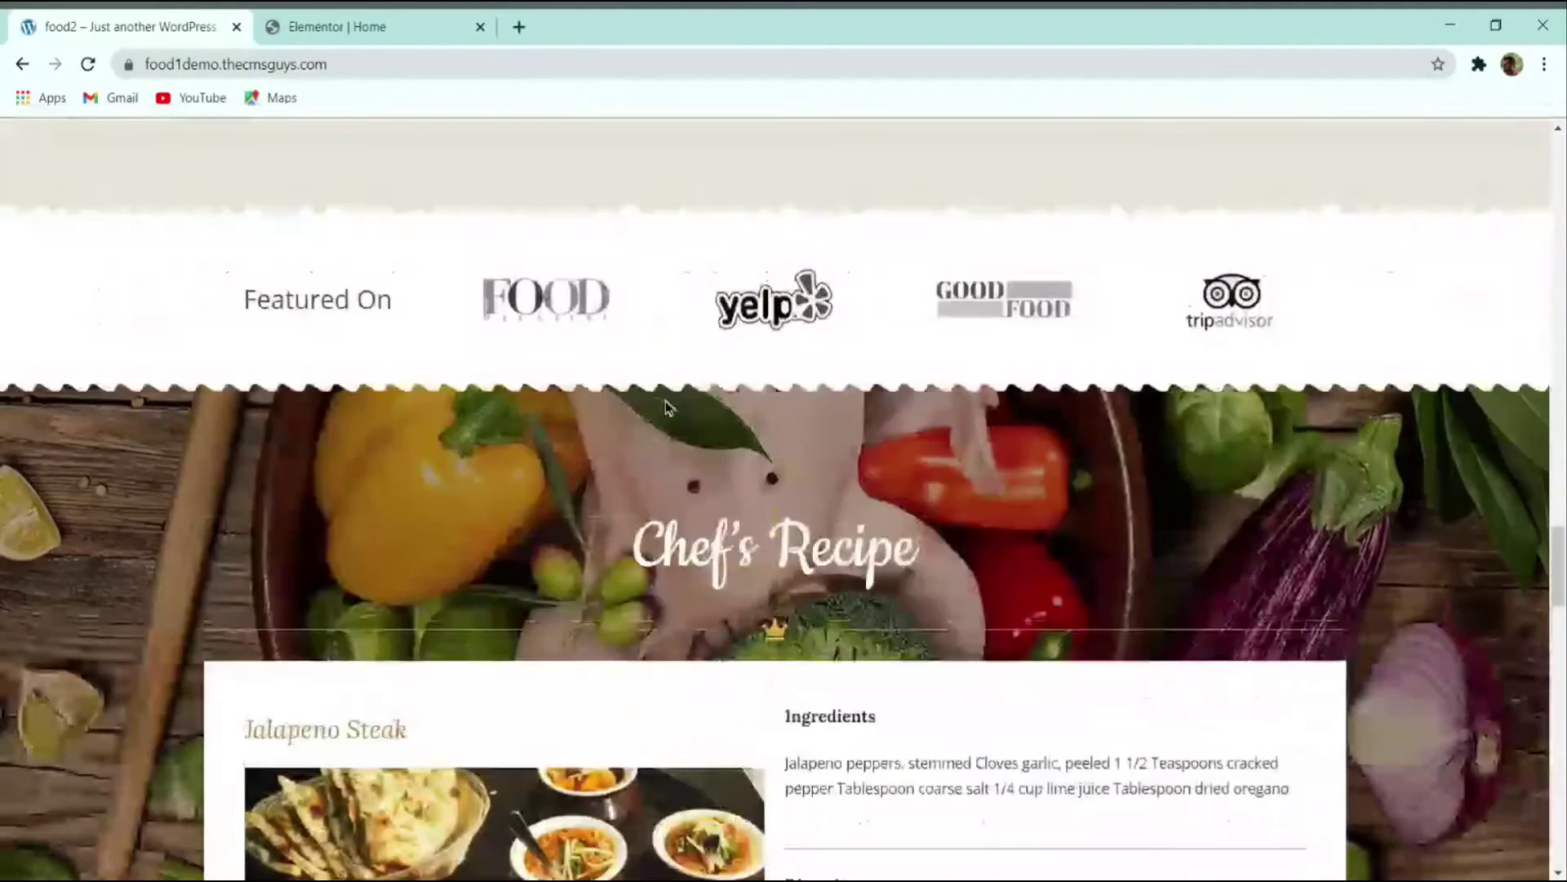
pyautogui.moveTo(634, 528); pyautogui.dragTo(890, 529)
pyautogui.click(269, 28)
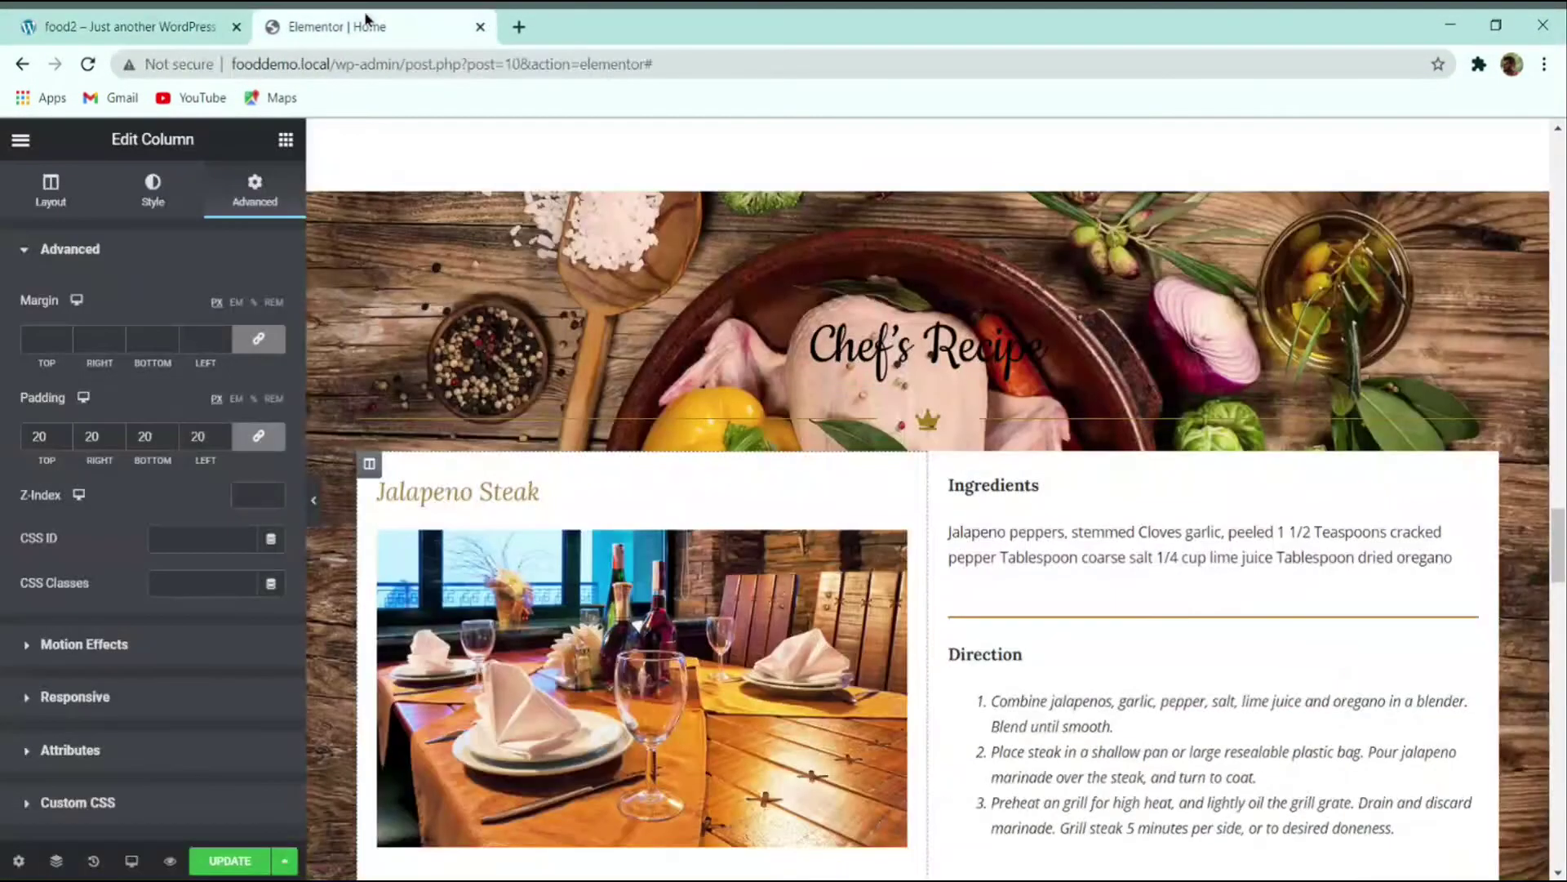
pyautogui.click(898, 346)
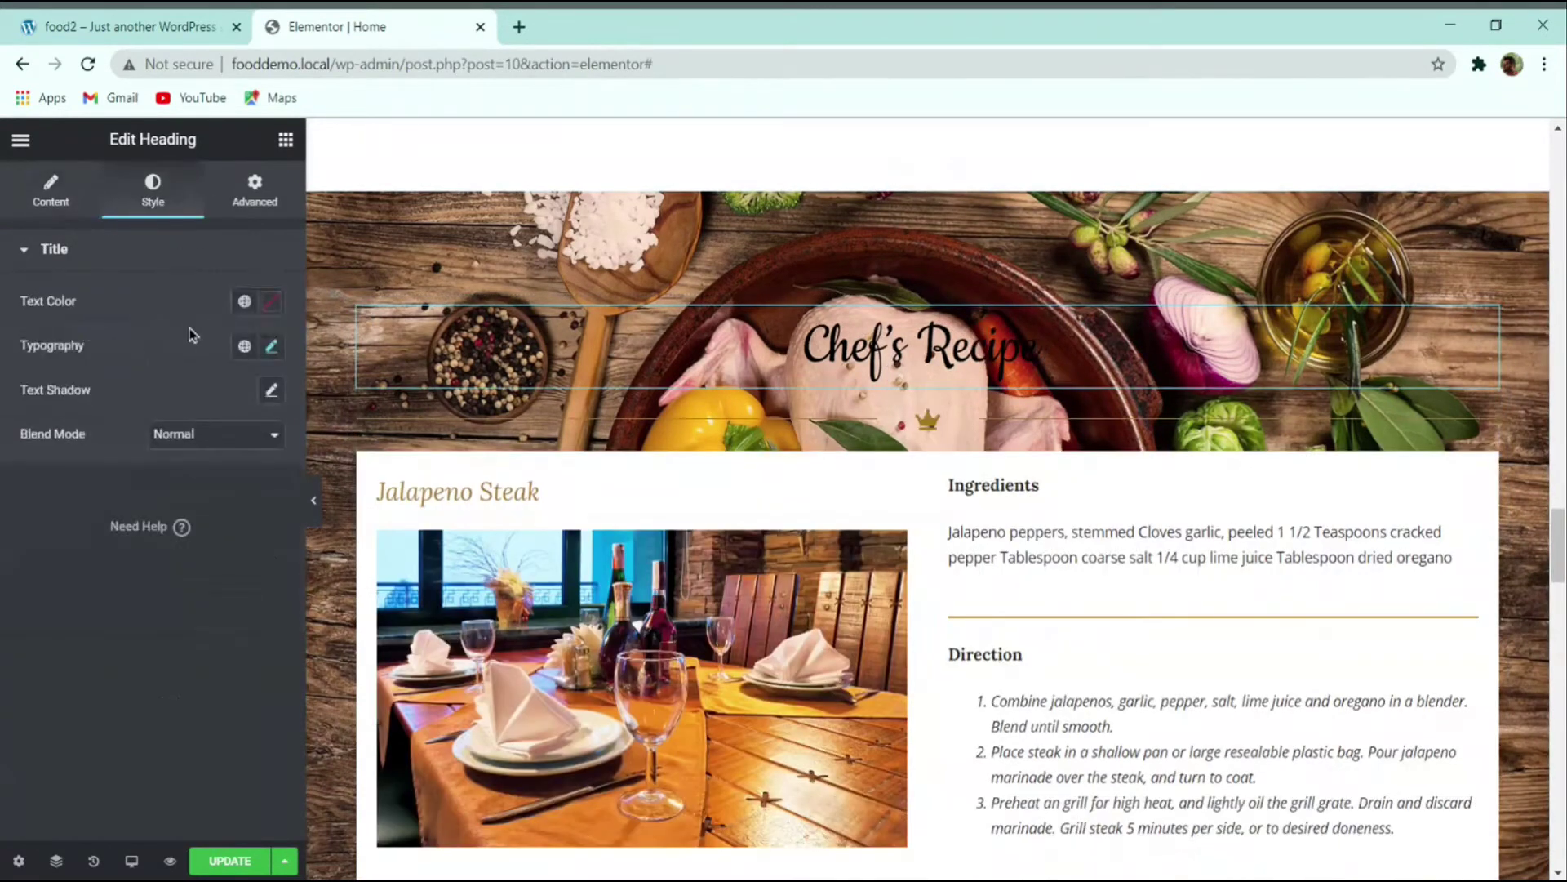
# Step: Paste white into the Chef's Recipe heading's text colour
pyautogui.click(272, 301)
pyautogui.write('#FFFFFF')
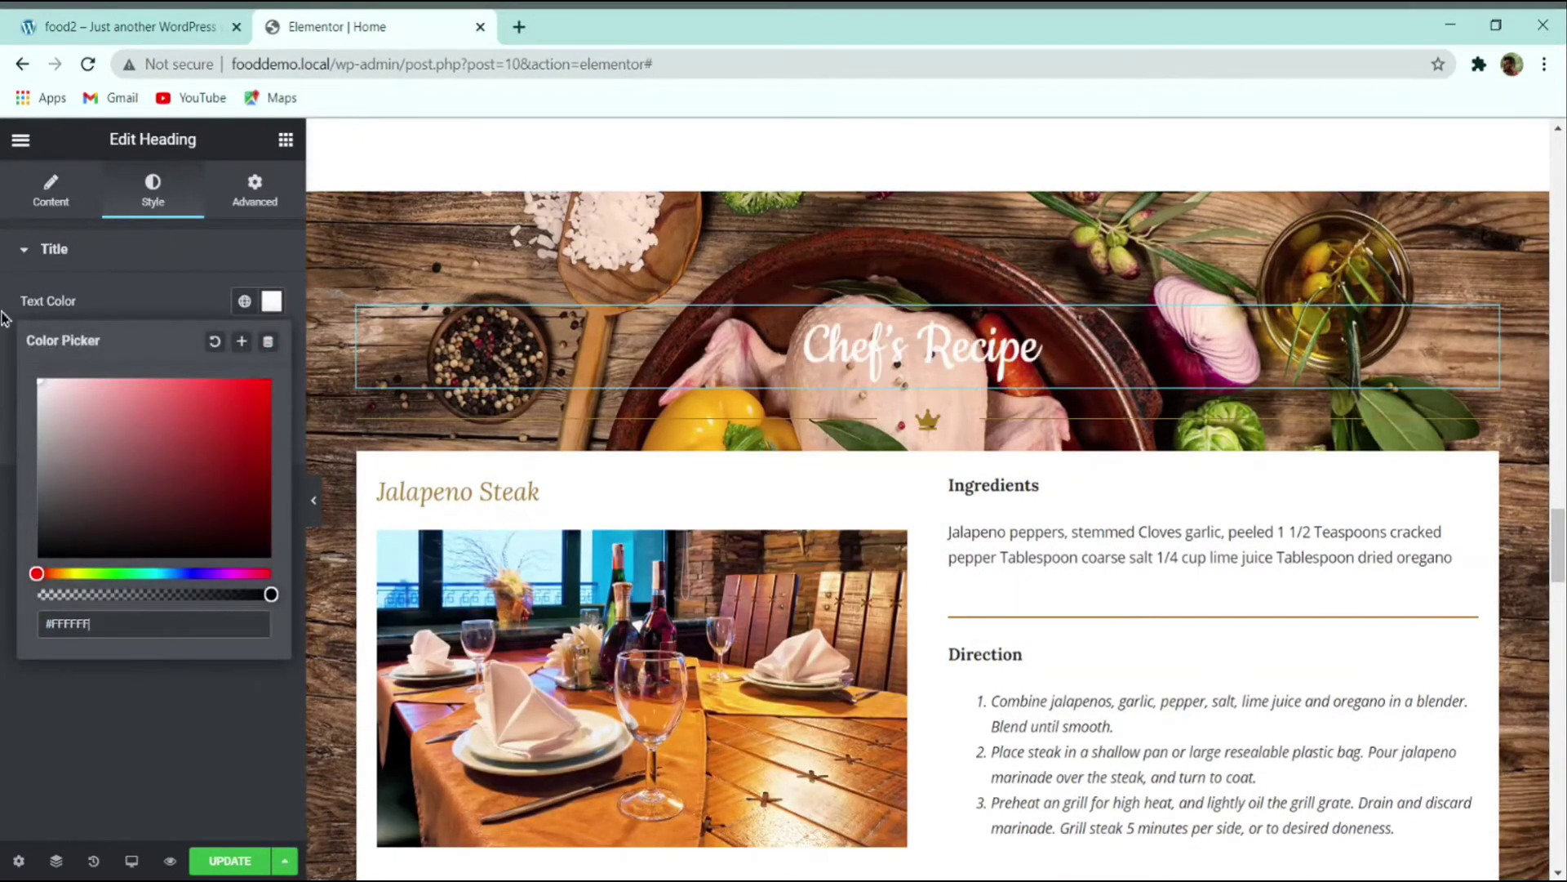
pyautogui.click(149, 822)
pyautogui.scroll(-4, 836, 428)
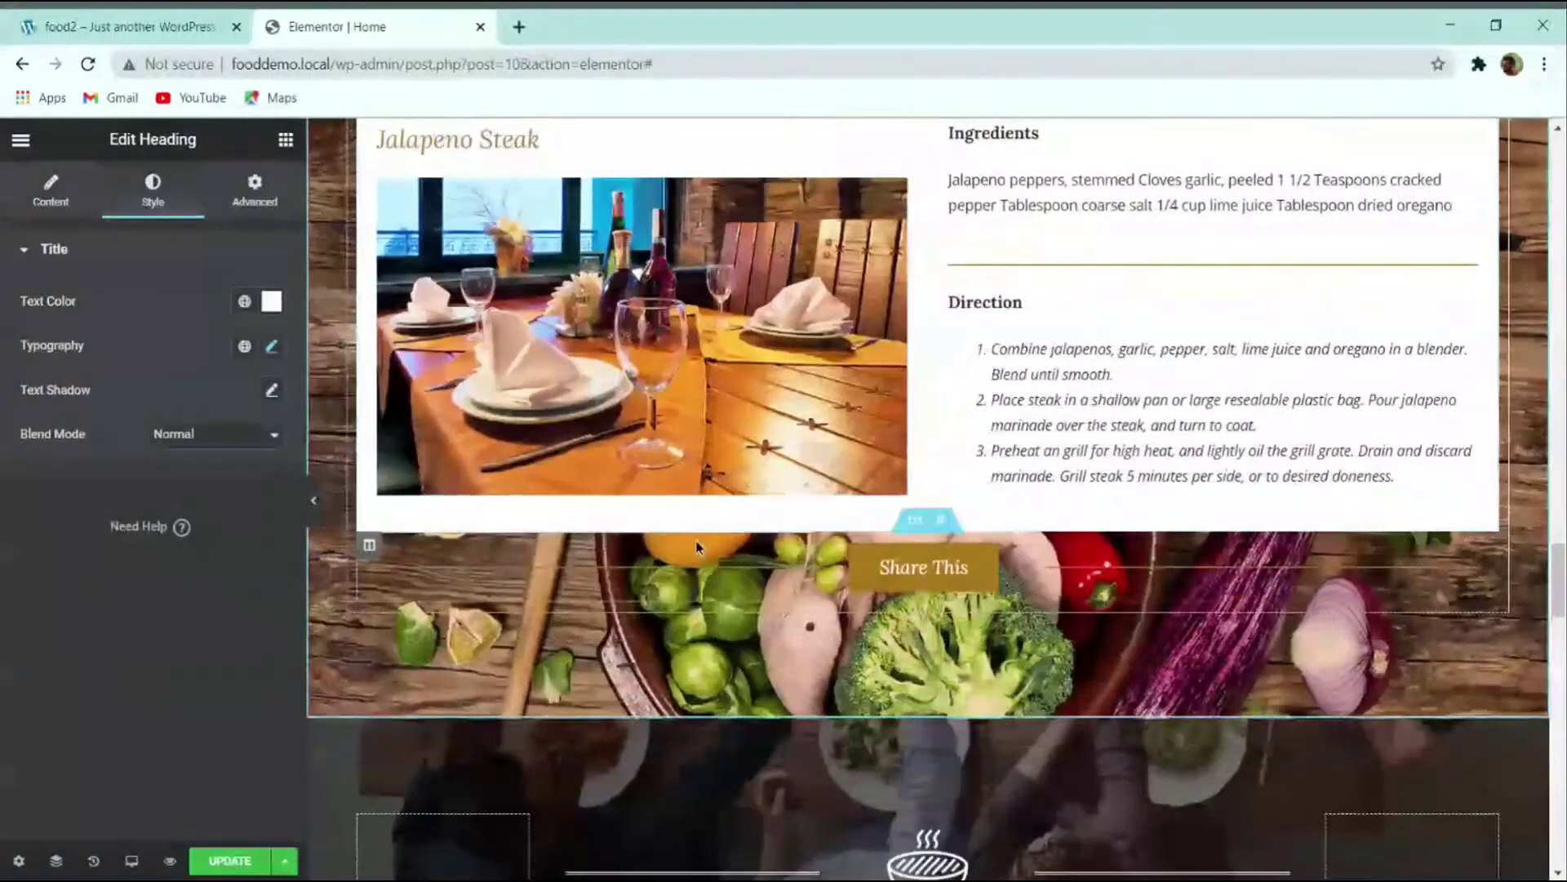
pyautogui.scroll(4, 836, 427)
# Step: Give the Chef's Recipe section a semi-transparent near-black classic background overlay
pyautogui.click(931, 178)
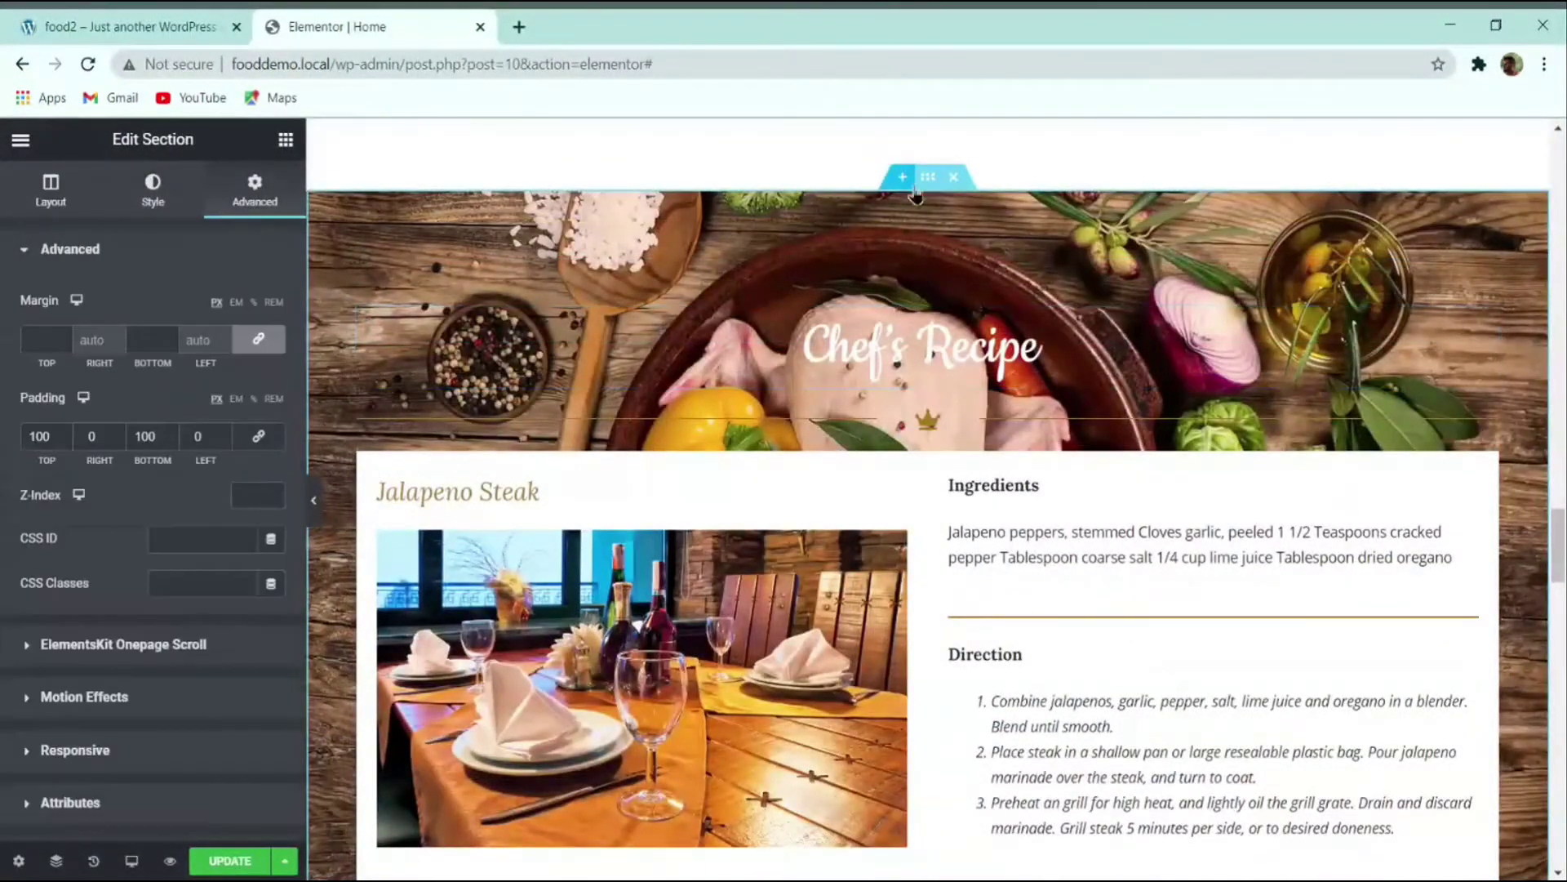
pyautogui.scroll(-4, 822, 305)
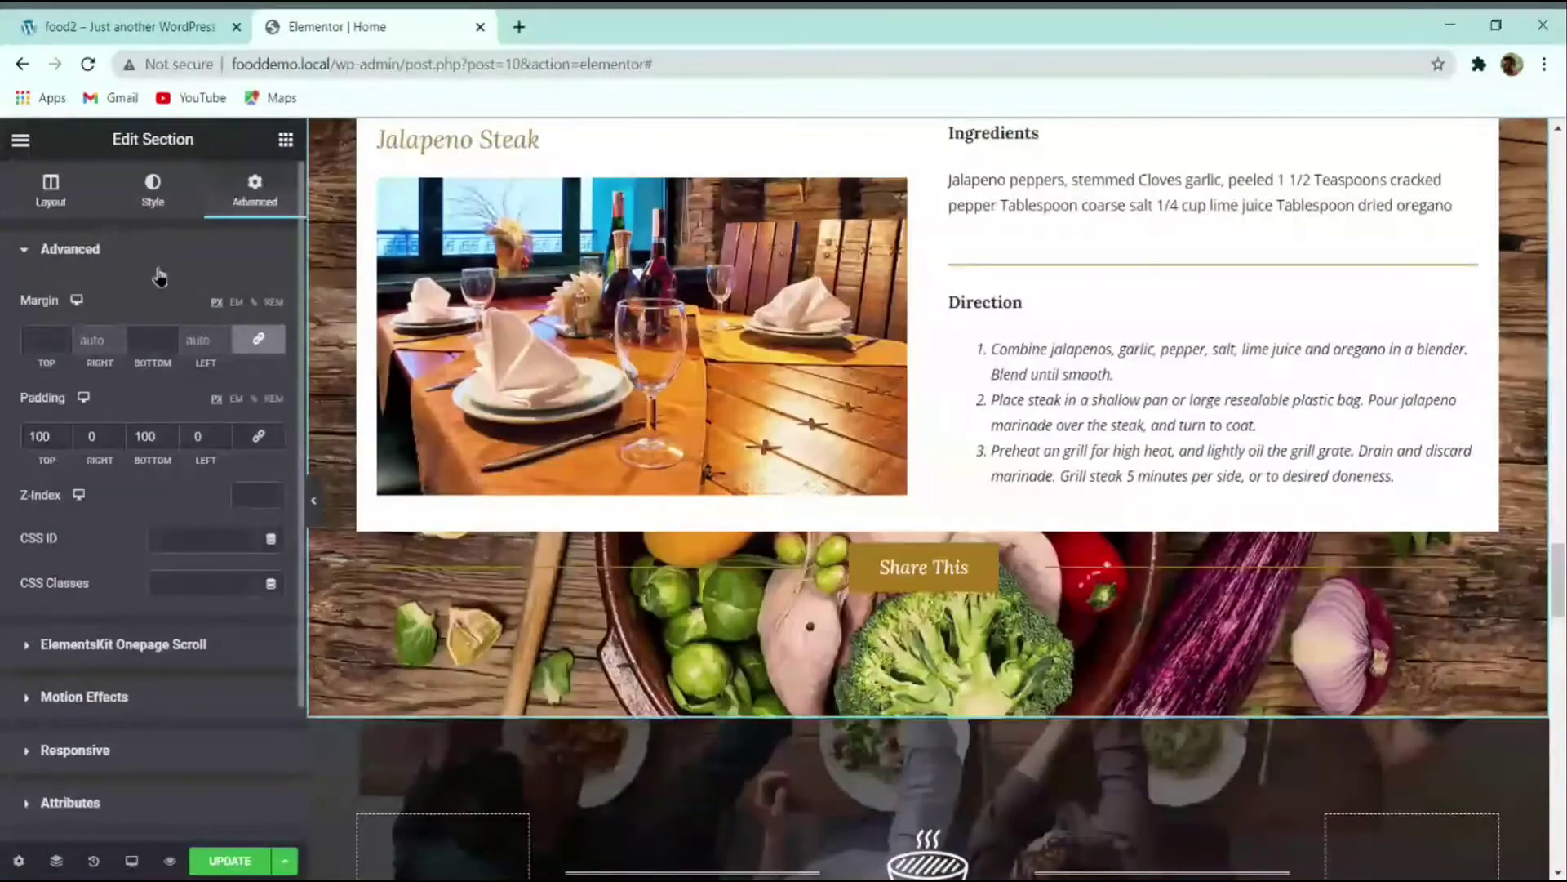
pyautogui.click(153, 187)
pyautogui.scroll(-4, 164, 457)
pyautogui.click(102, 535)
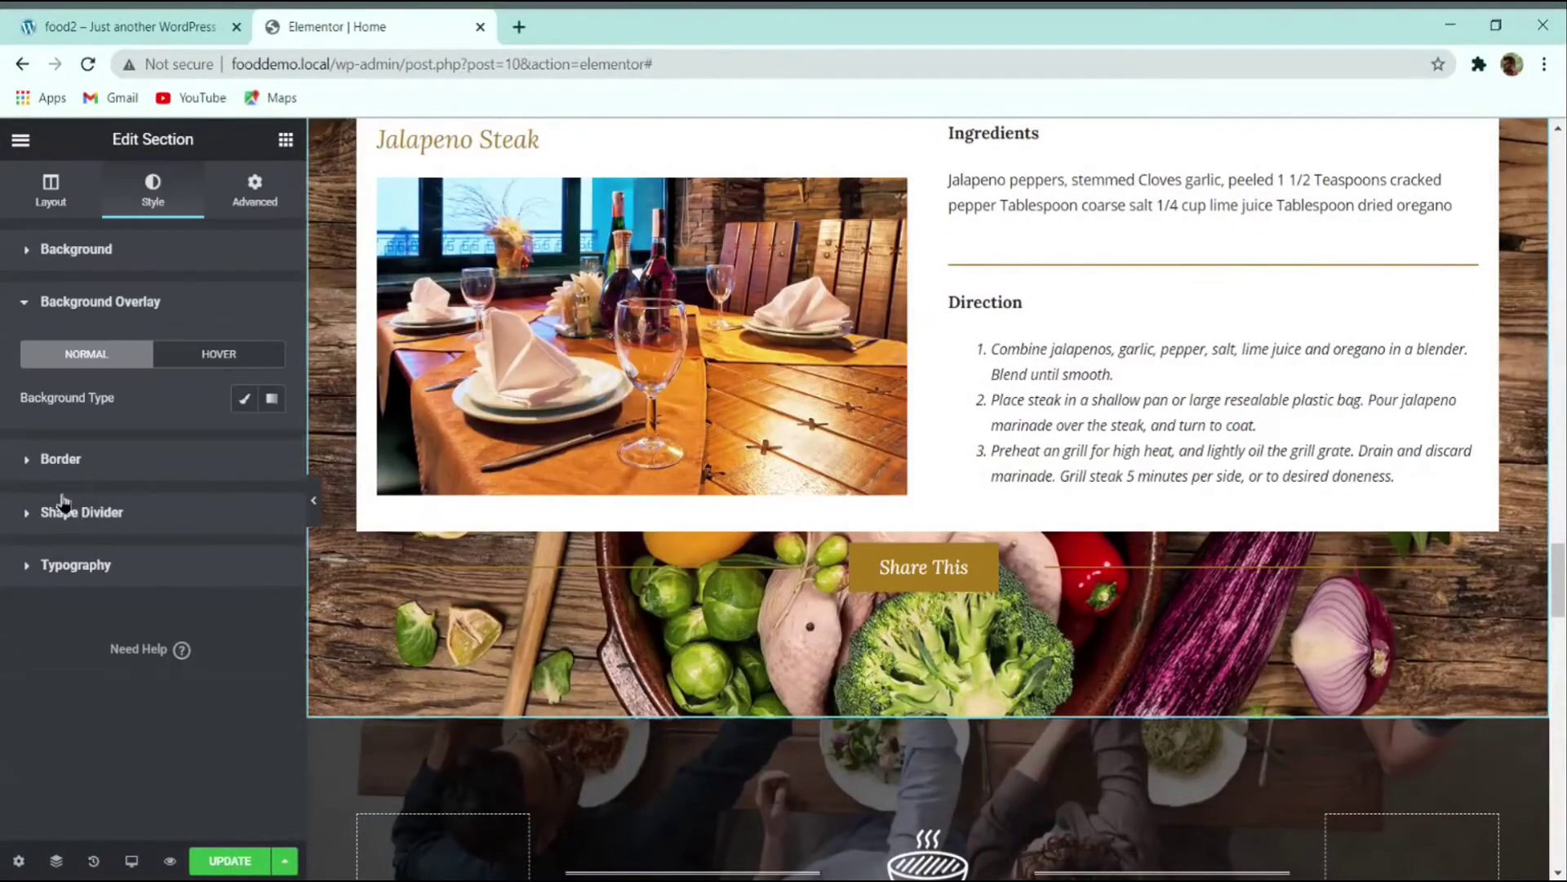
pyautogui.click(244, 399)
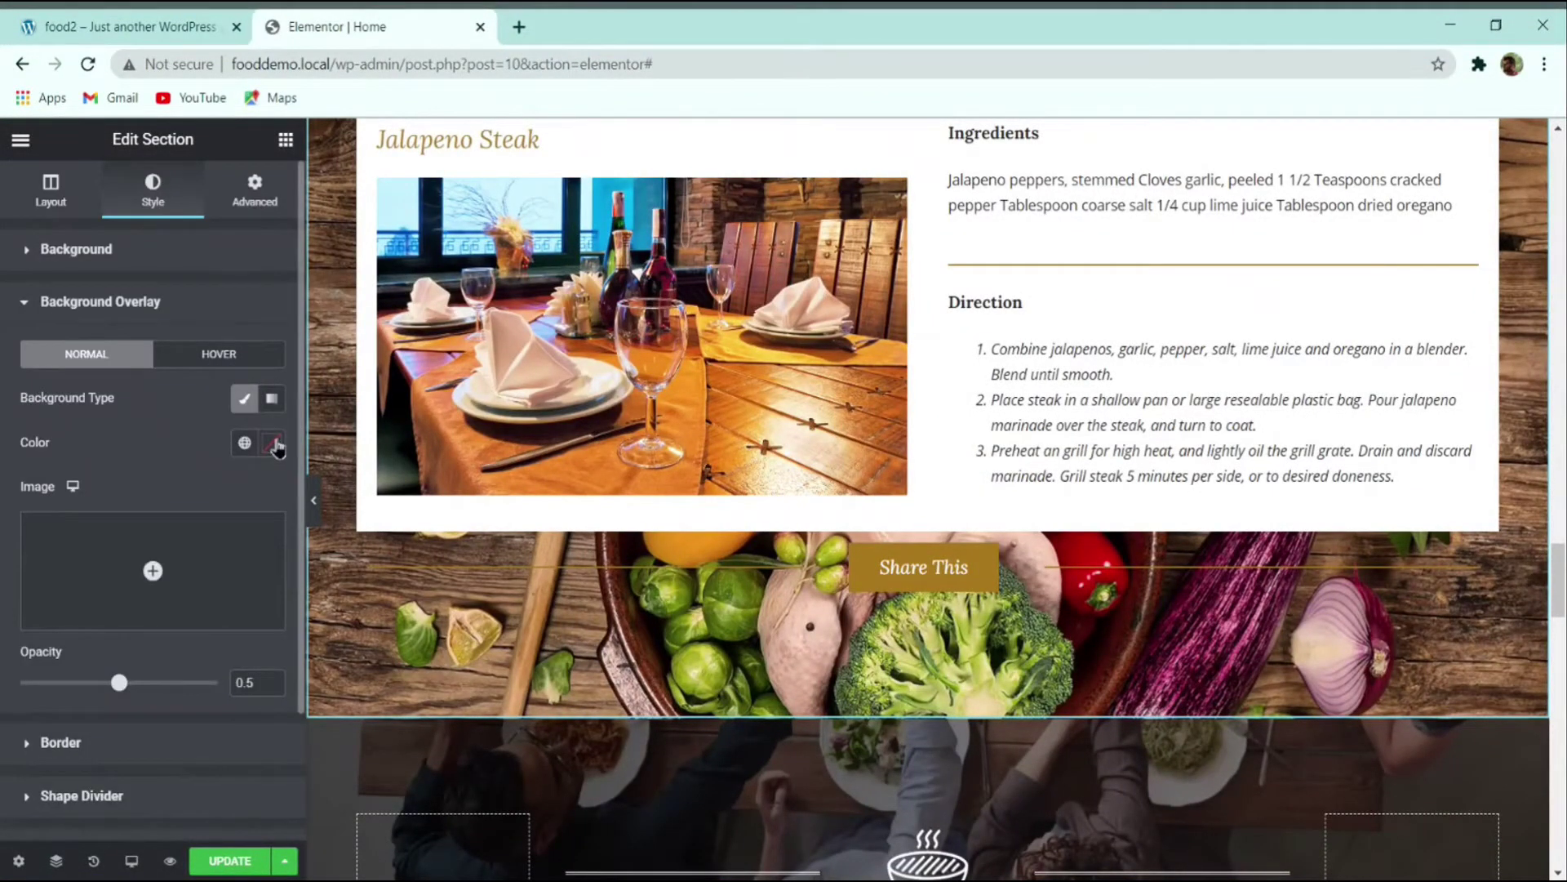
pyautogui.click(274, 445)
pyautogui.moveTo(226, 670); pyautogui.dragTo(39, 690)
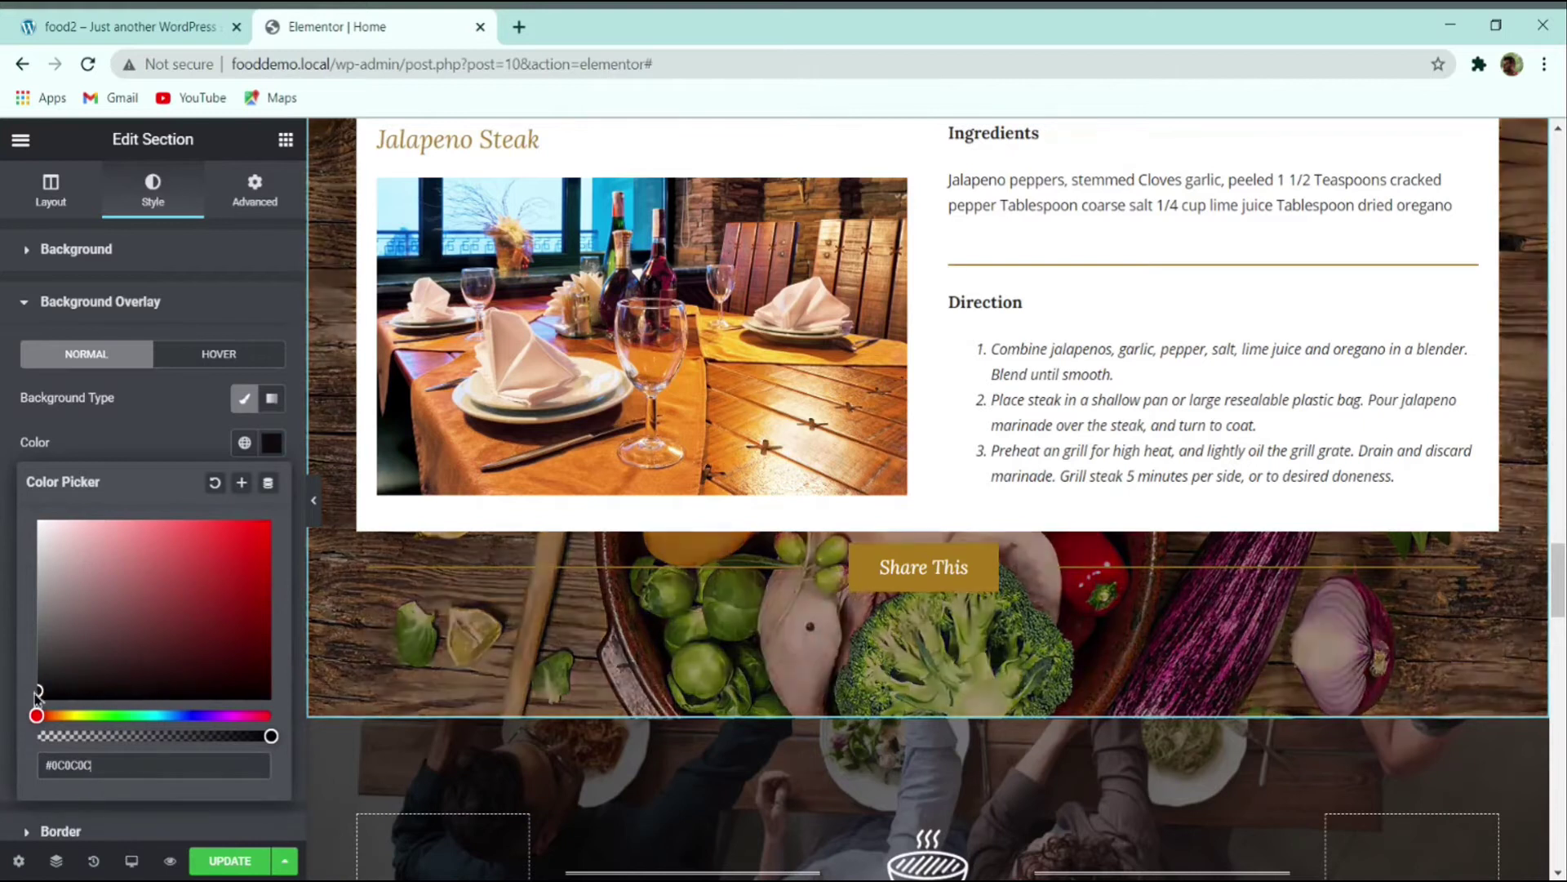
pyautogui.moveTo(271, 736); pyautogui.dragTo(231, 735)
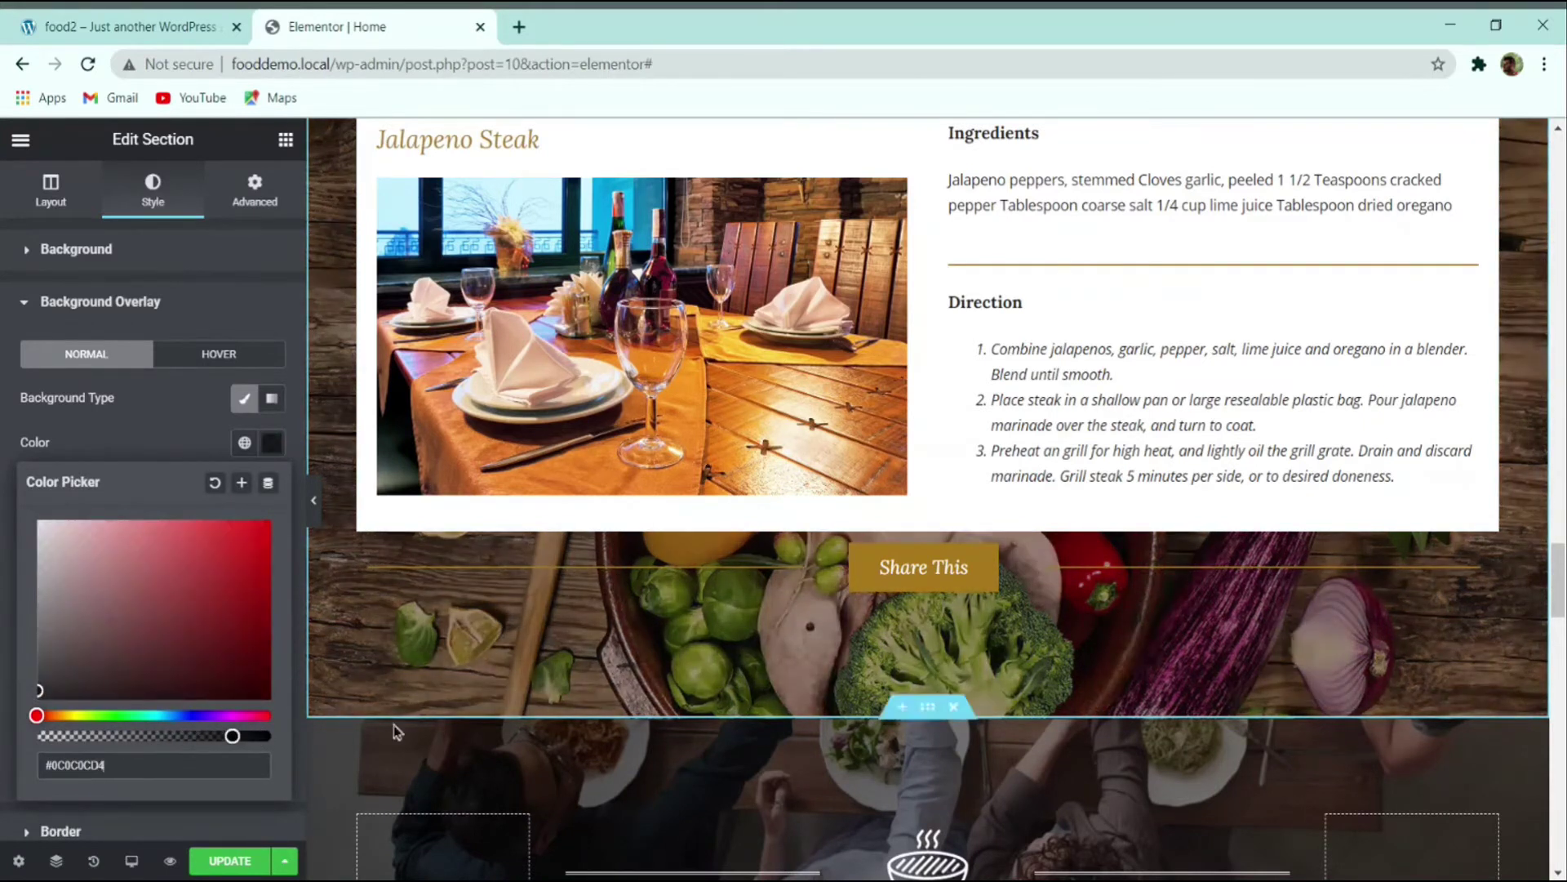
pyautogui.scroll(8, 653, 572)
pyautogui.scroll(-4, 895, 551)
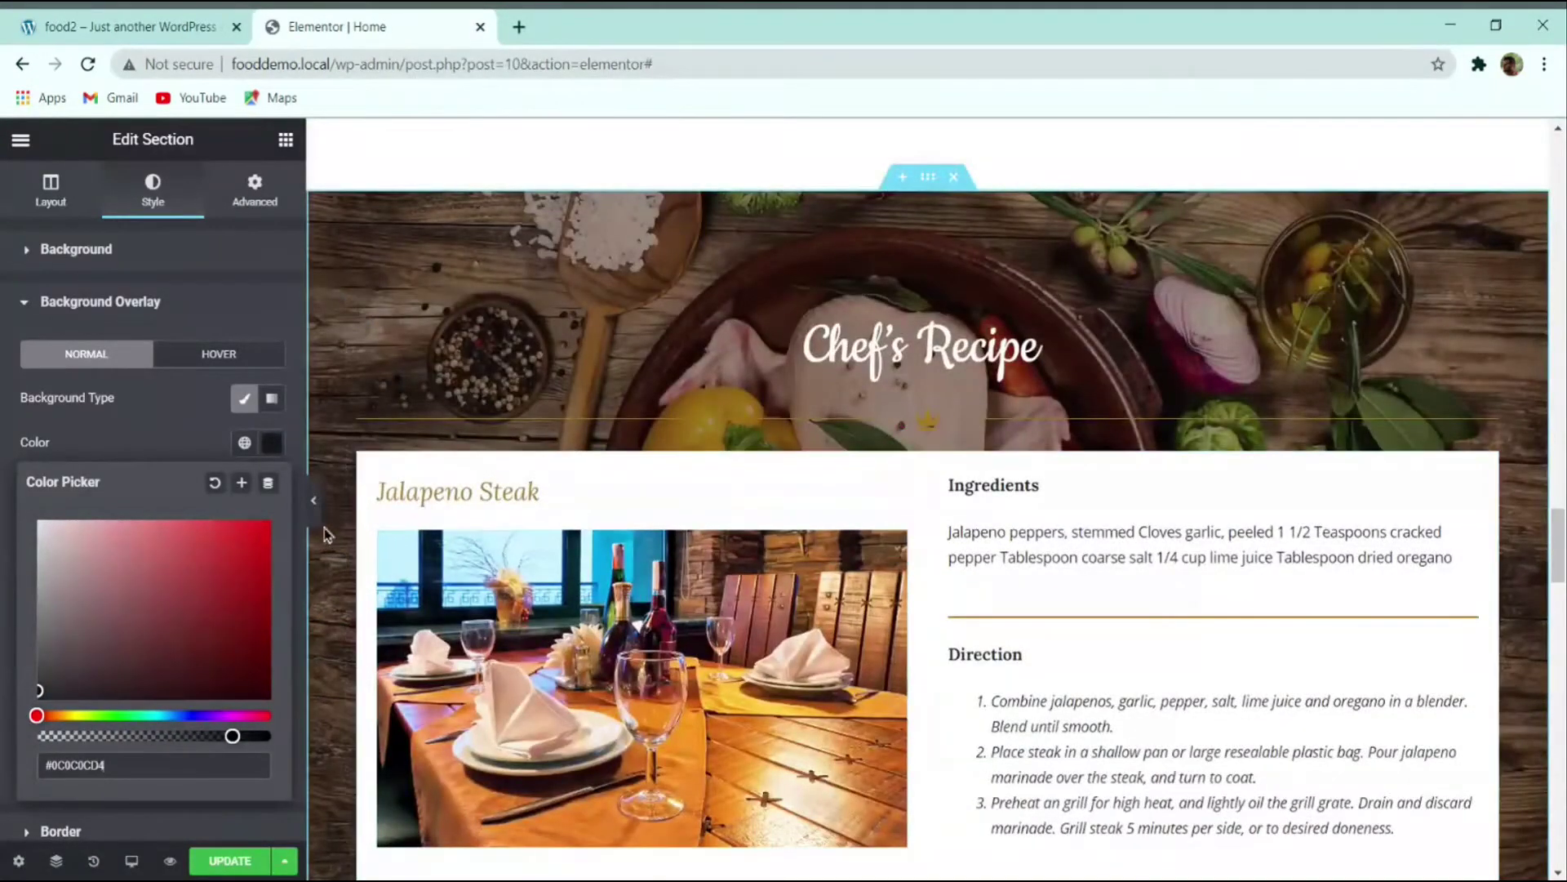
pyautogui.click(313, 500)
# Step: Compare the Chef's Recipe section with the live demo site
pyautogui.scroll(-4, 898, 372)
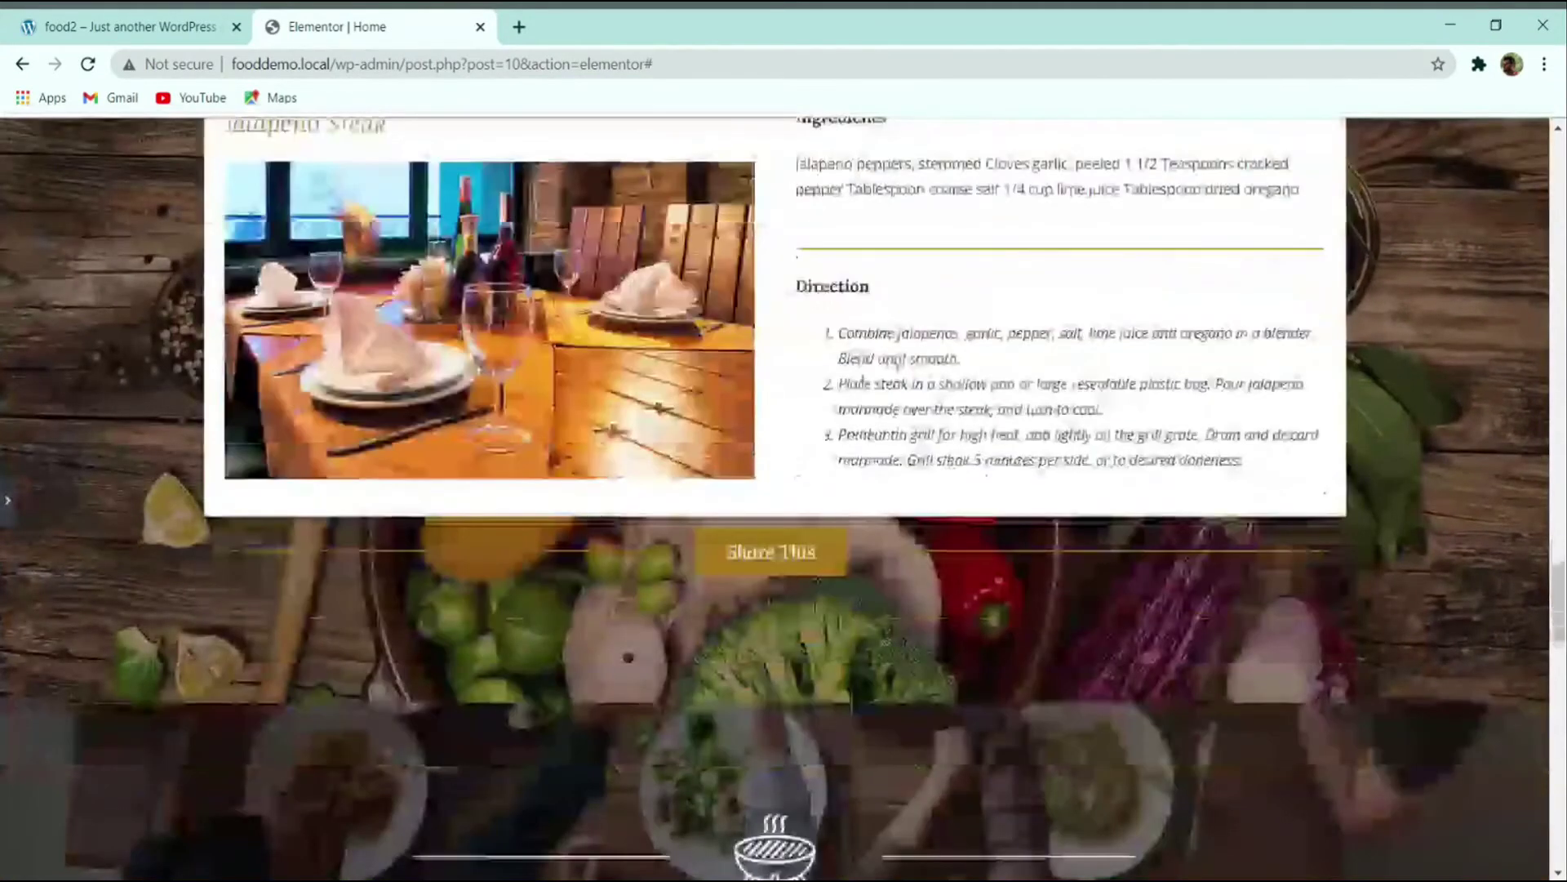
pyautogui.scroll(4, 898, 371)
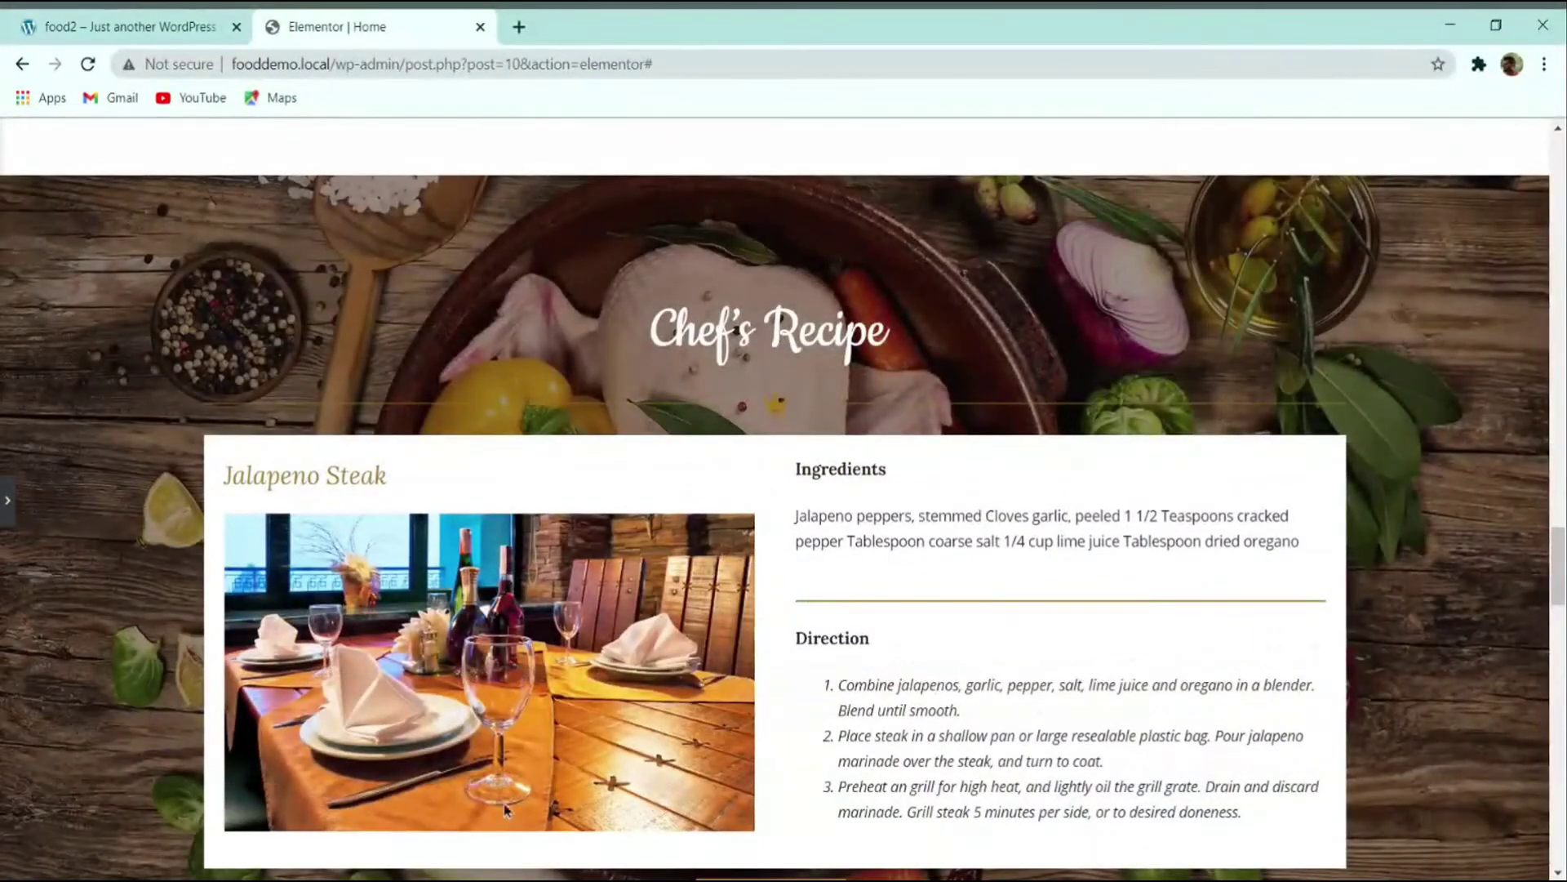
pyautogui.click(126, 26)
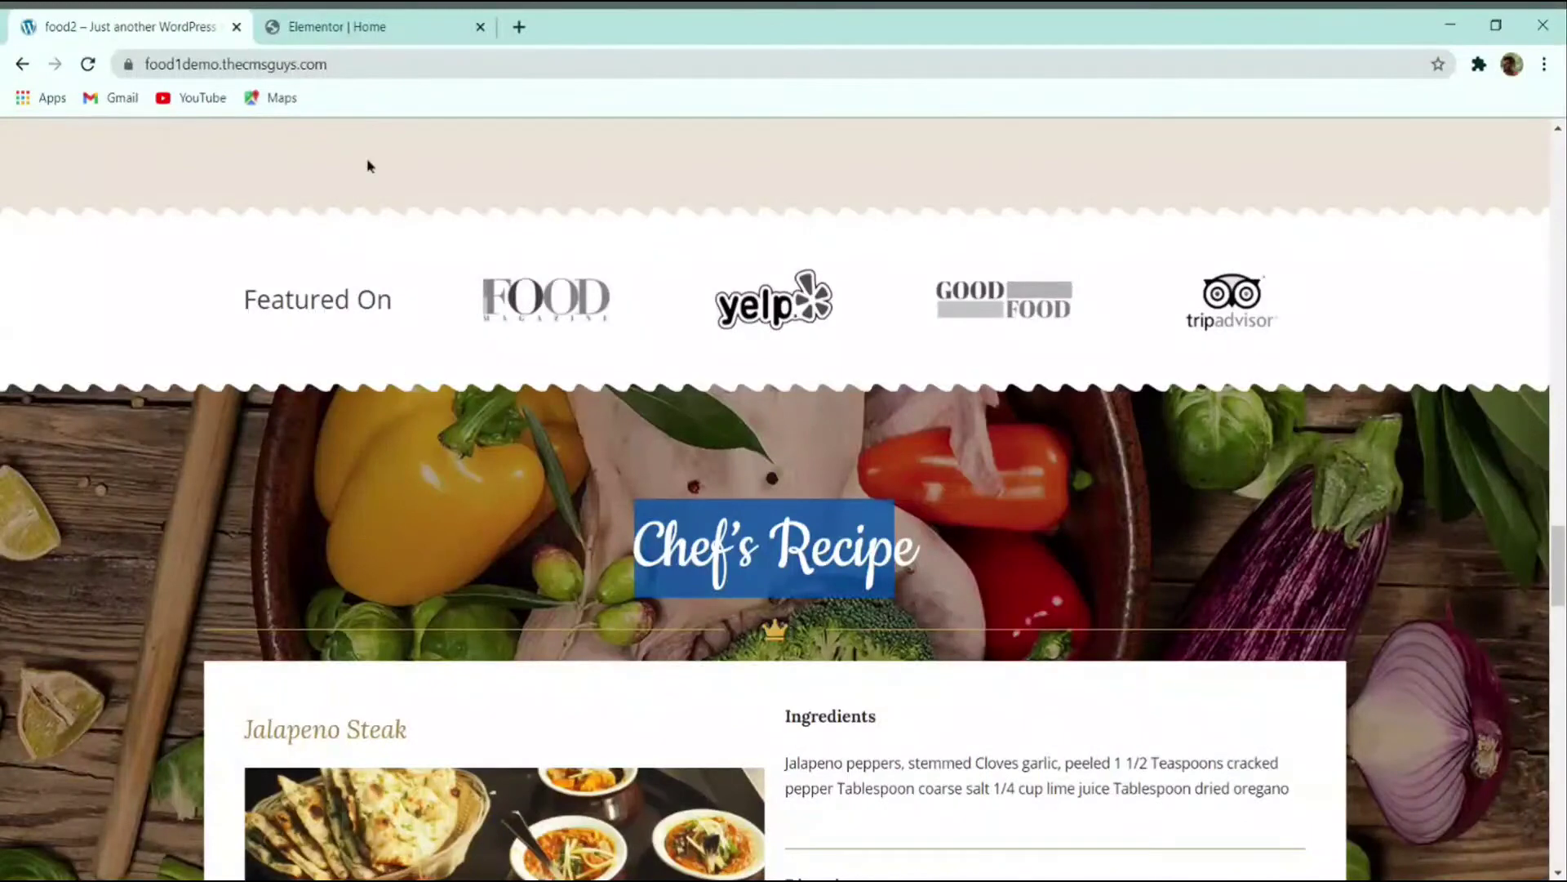
pyautogui.hotkey('ctrl', 'Tab')
# Step: Lower the overlay's opacity to #0C0C0CBD and collapse the Background Overlay settings
pyautogui.click(8, 500)
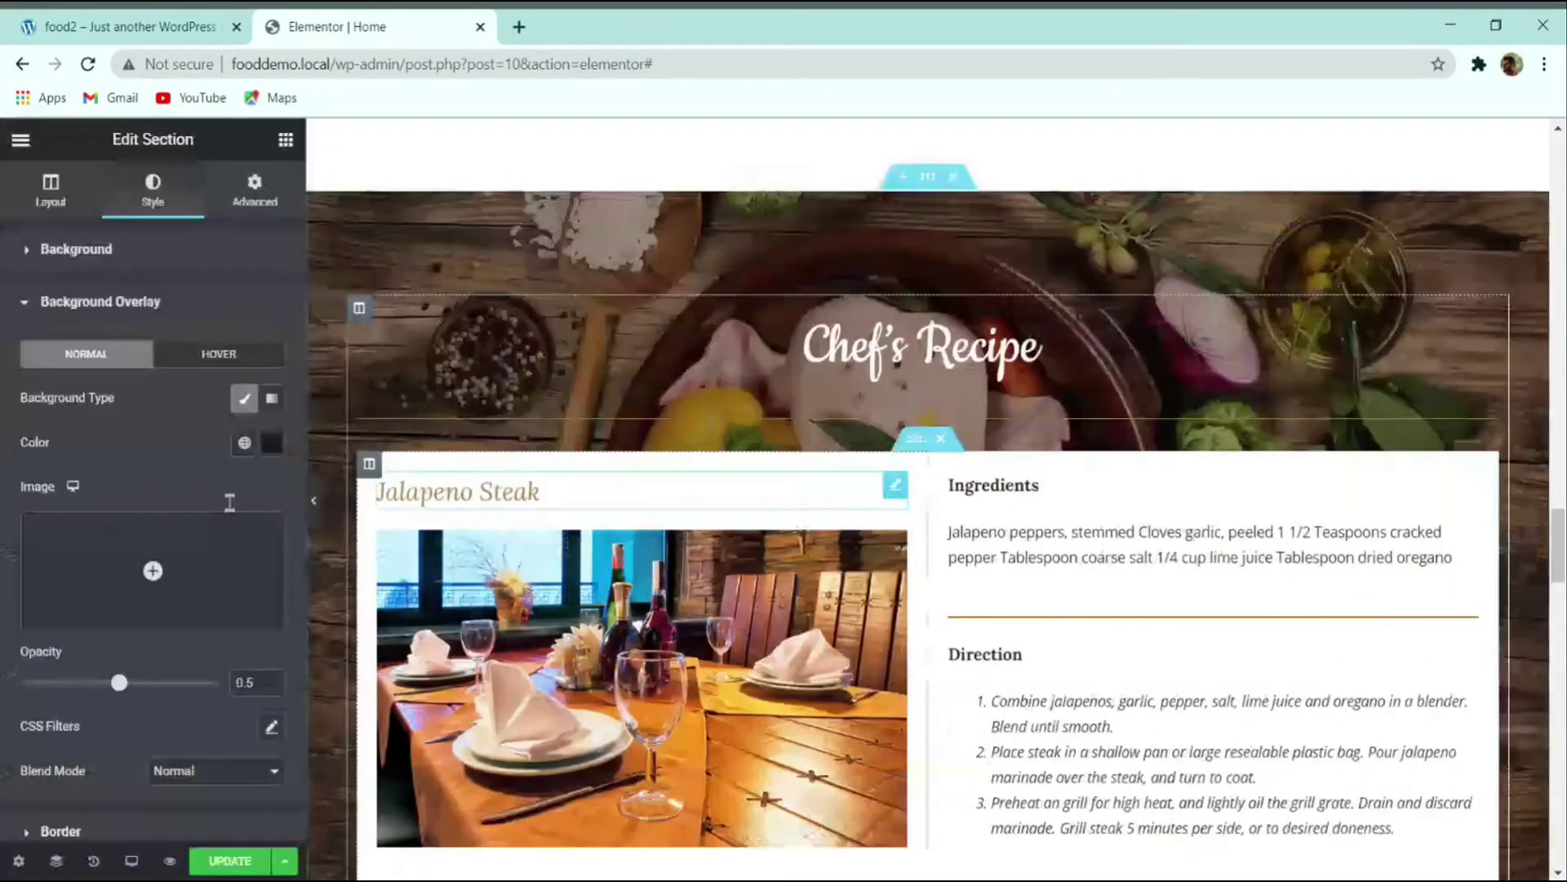
pyautogui.scroll(-4, 572, 571)
pyautogui.click(269, 448)
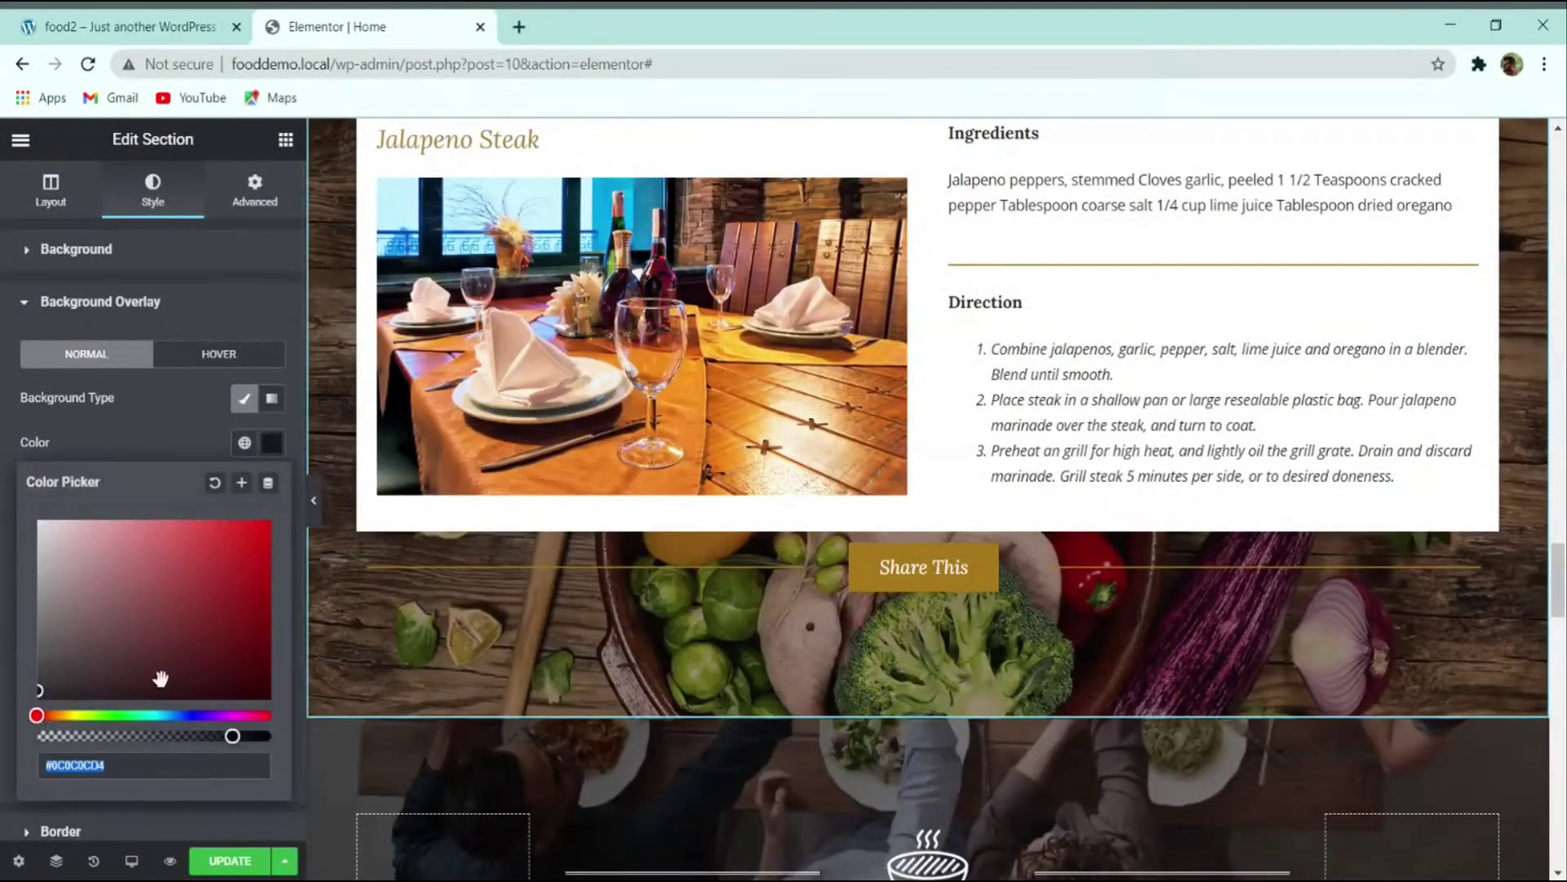
pyautogui.moveTo(233, 737); pyautogui.dragTo(210, 737)
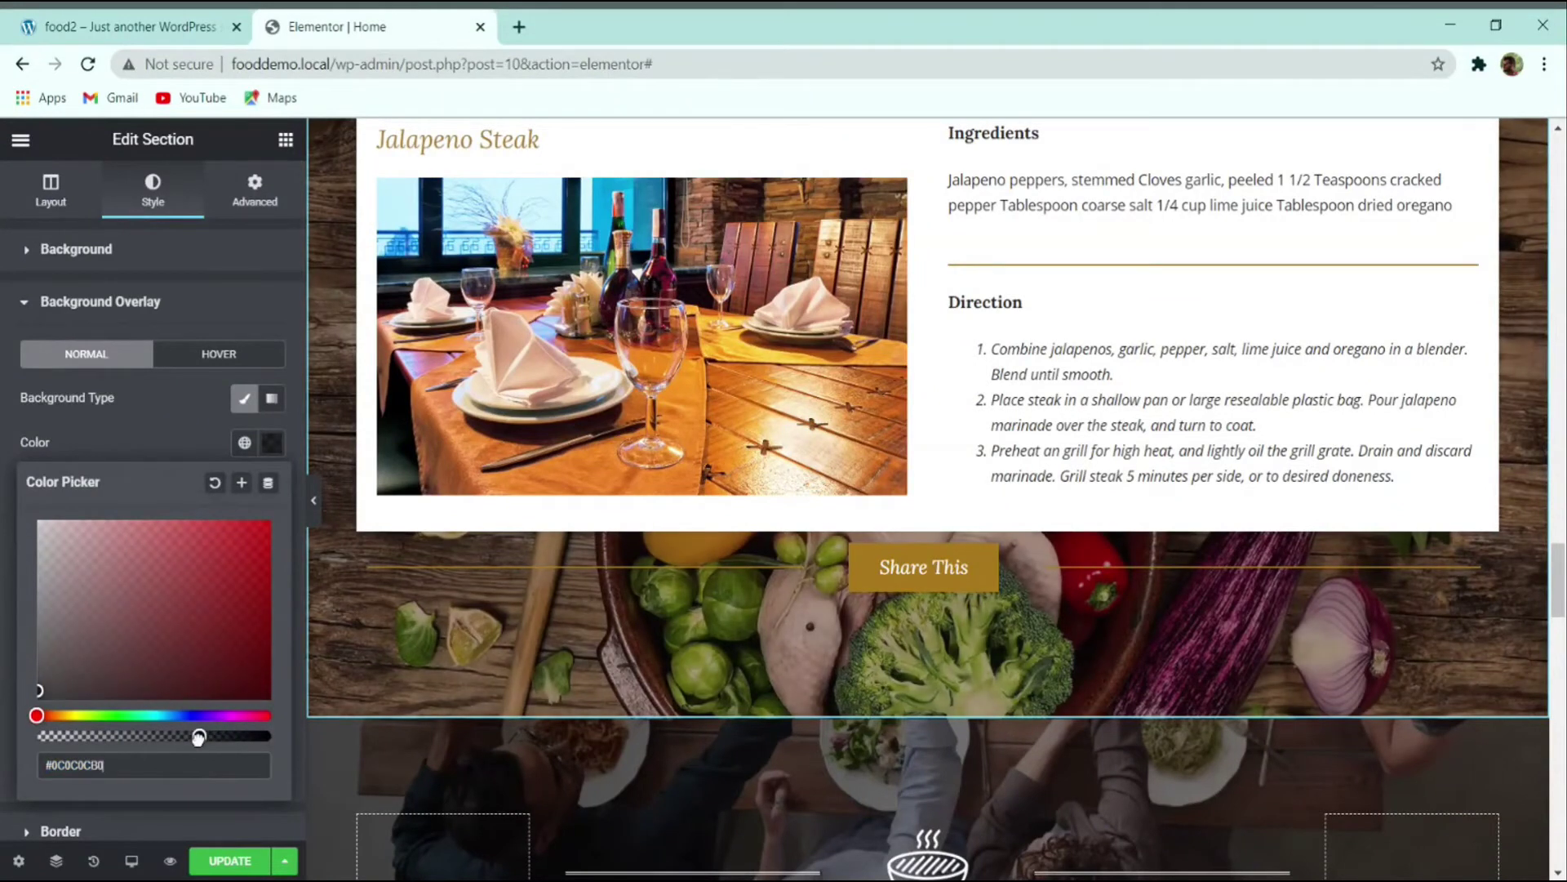
pyautogui.scroll(4, 675, 724)
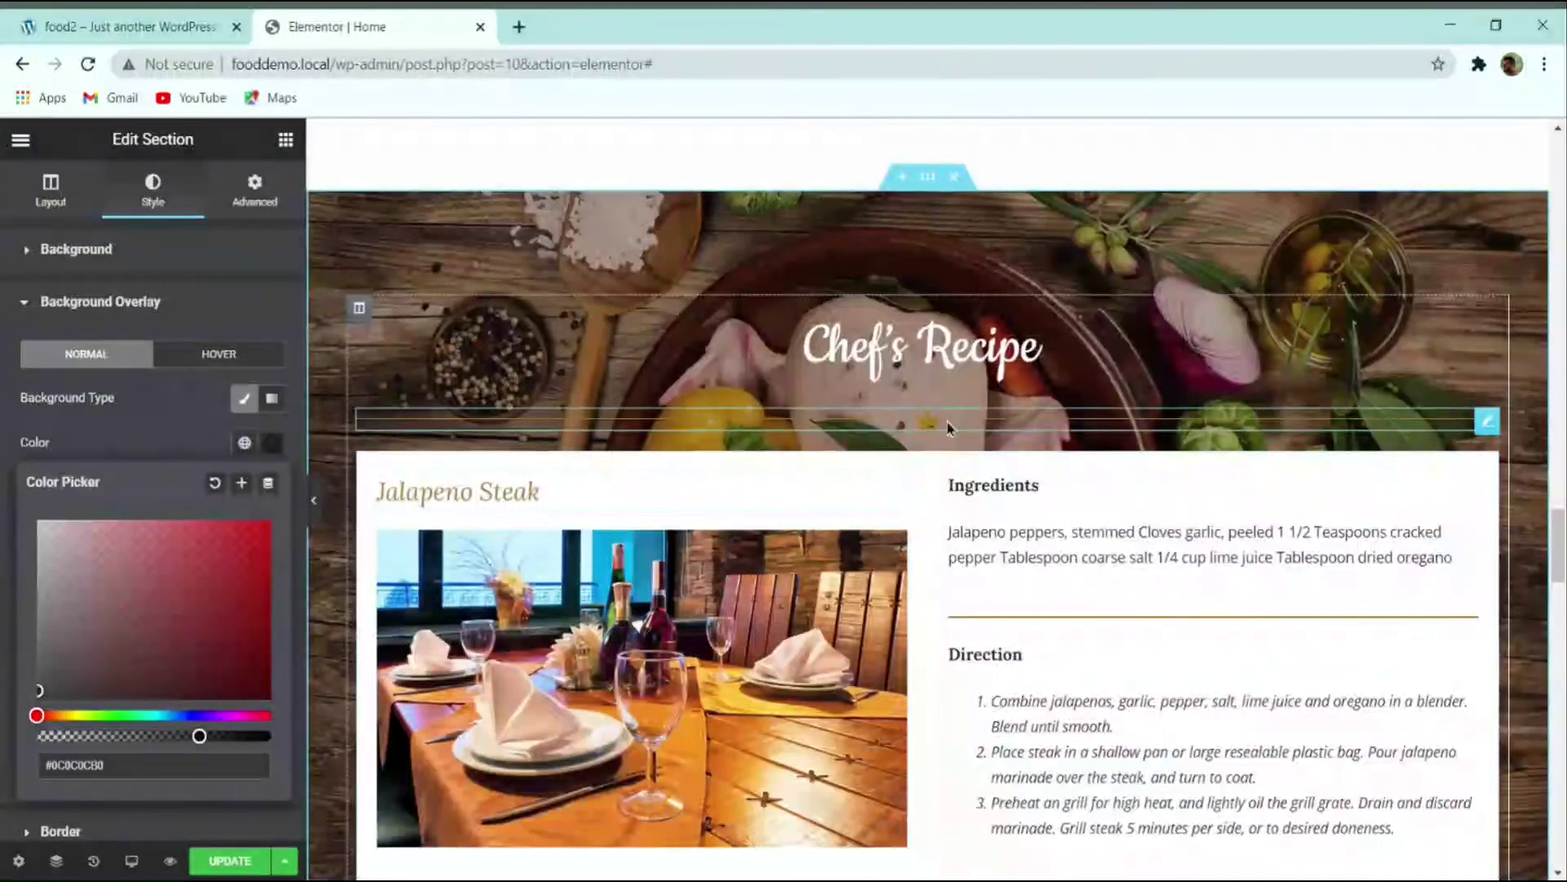
pyautogui.click(613, 514)
pyautogui.scroll(-10, 612, 514)
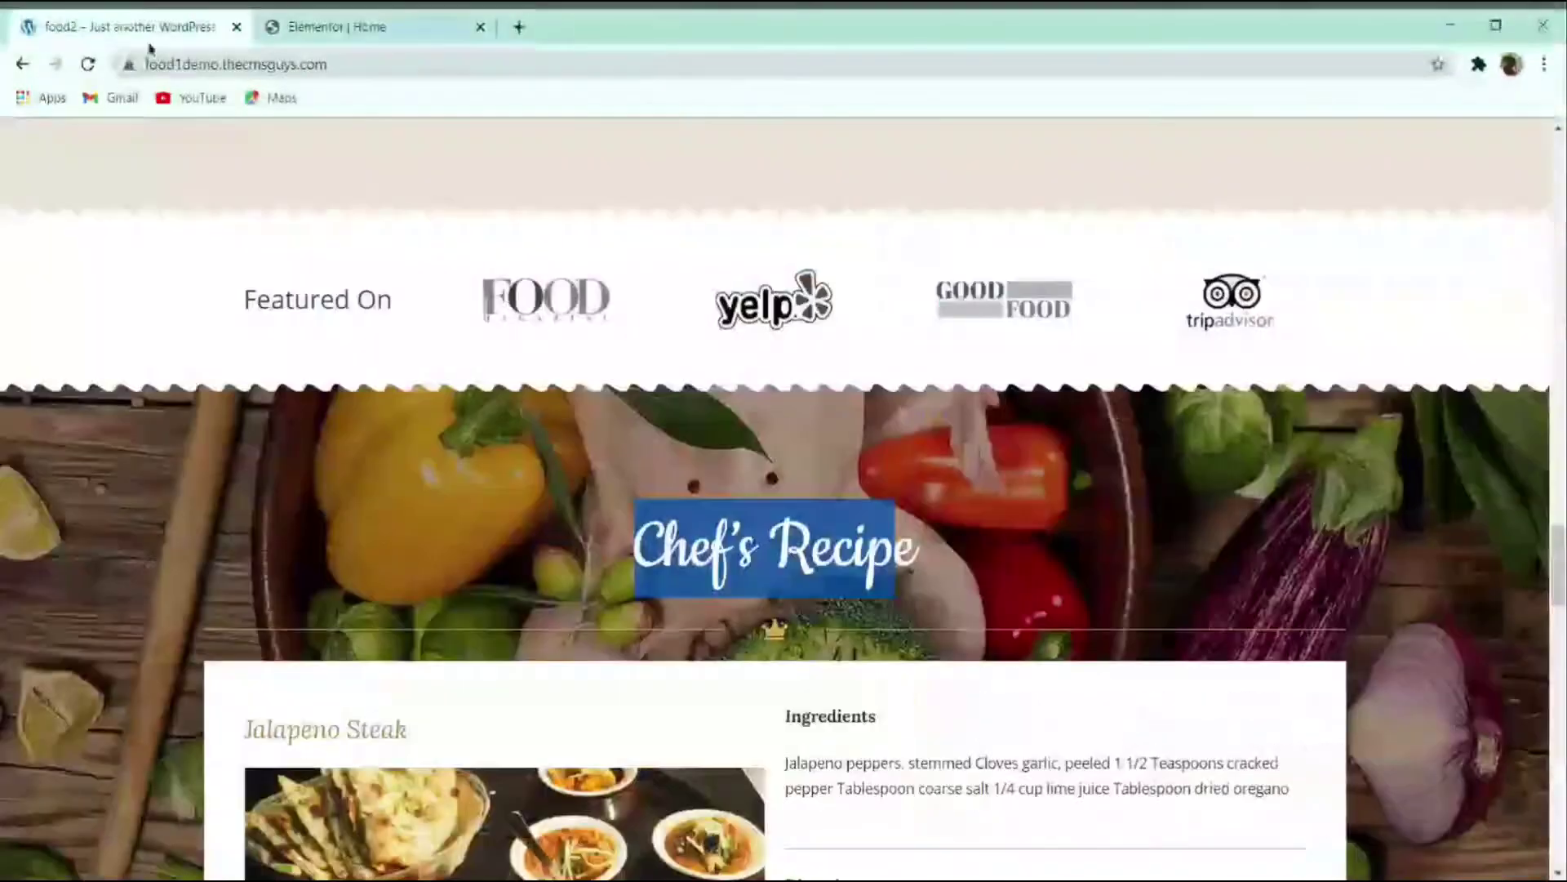
pyautogui.scroll(-4, 618, 426)
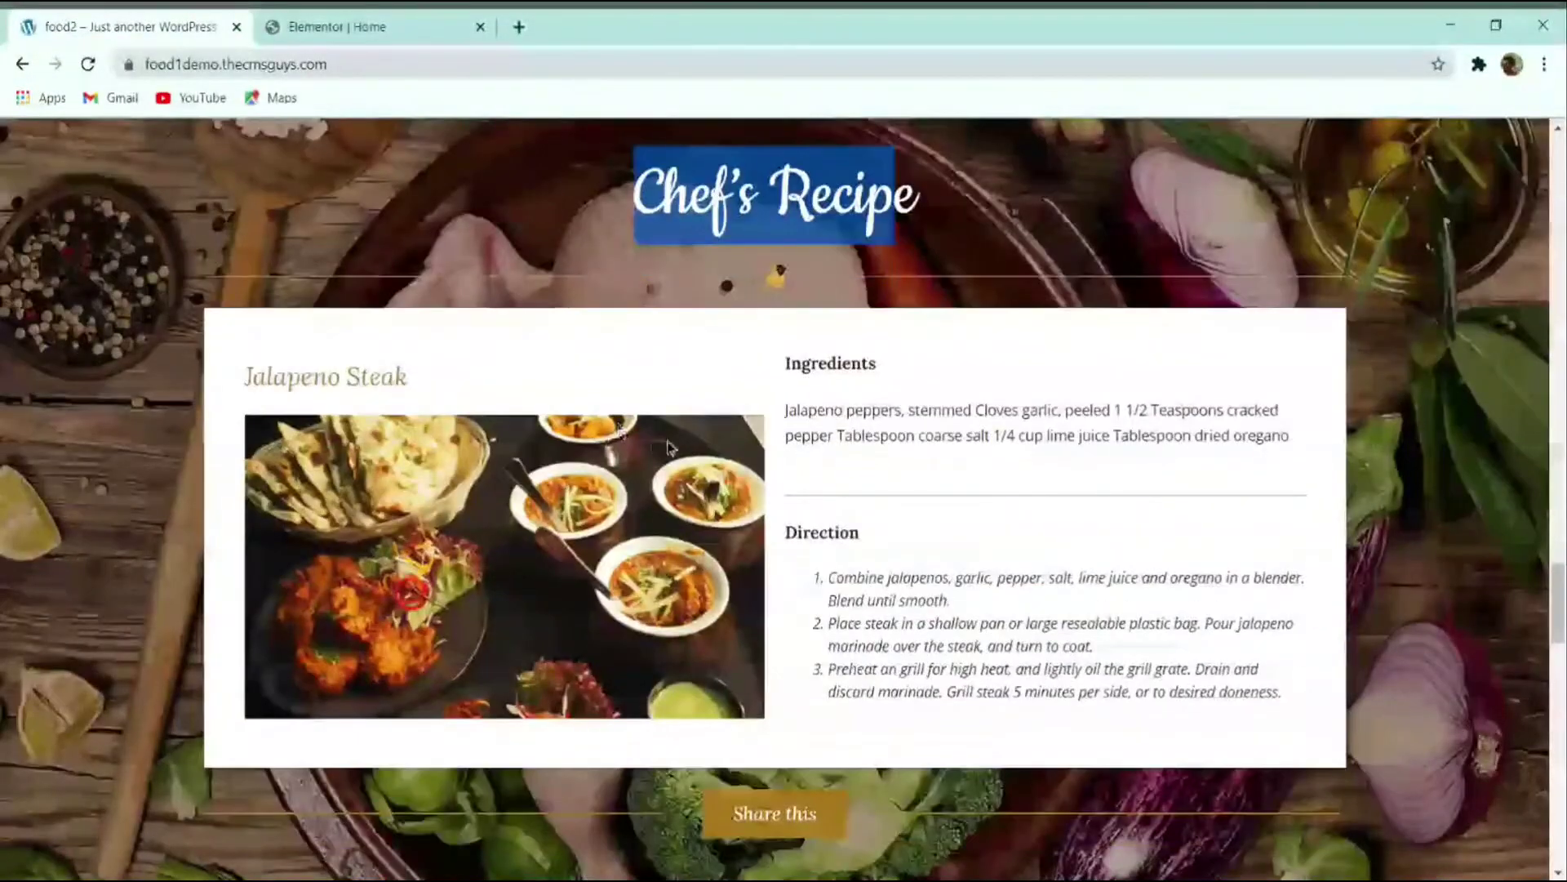
pyautogui.scroll(-4, 667, 447)
pyautogui.scroll(12, 700, 490)
pyautogui.click(381, 26)
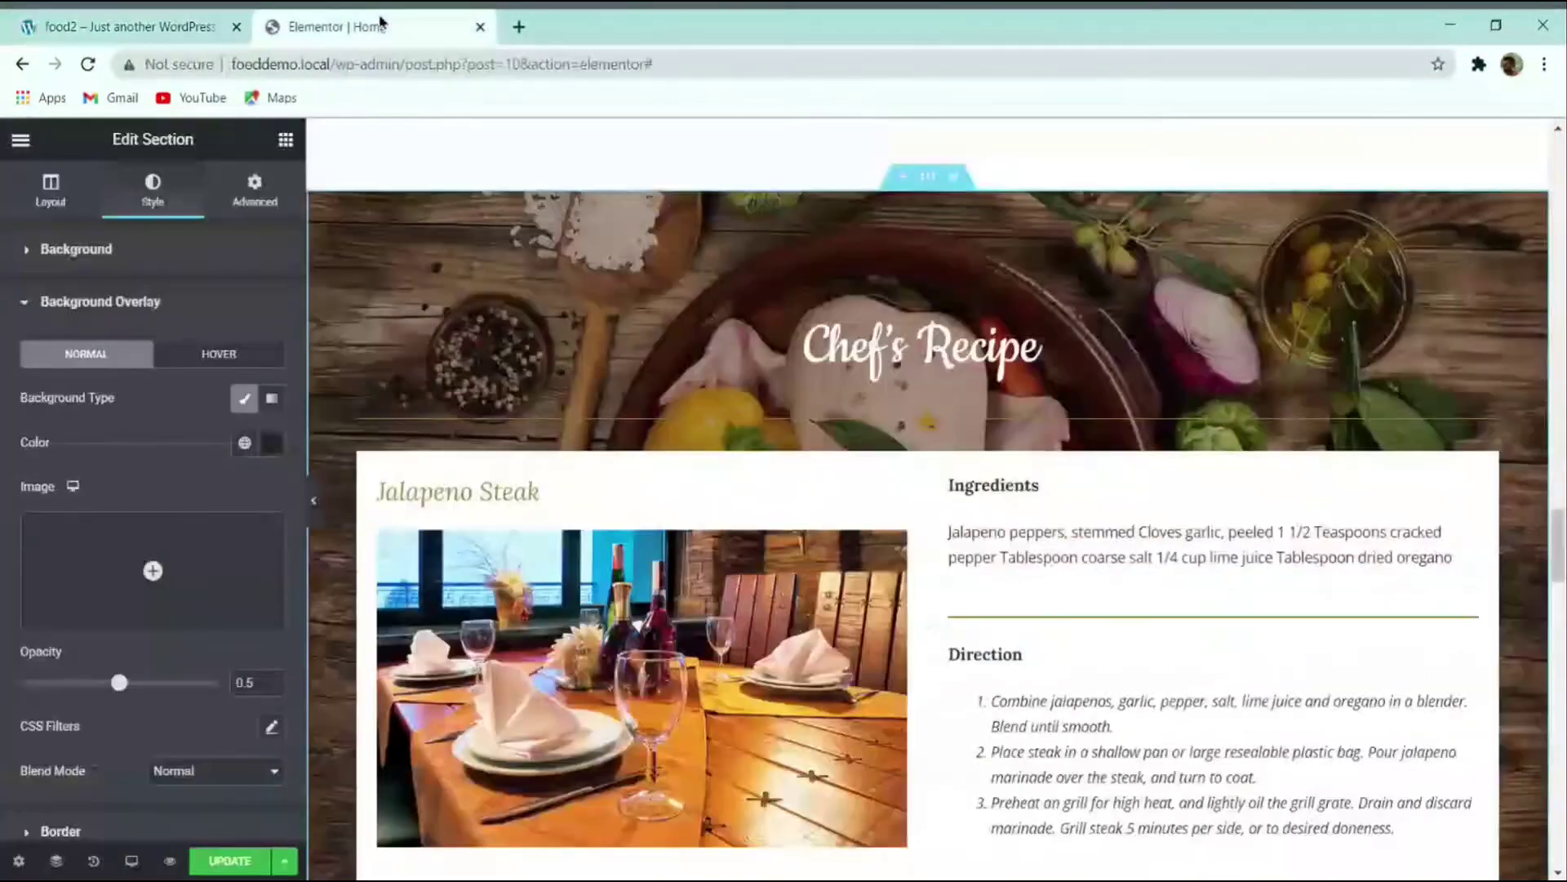
pyautogui.scroll(4, 571, 367)
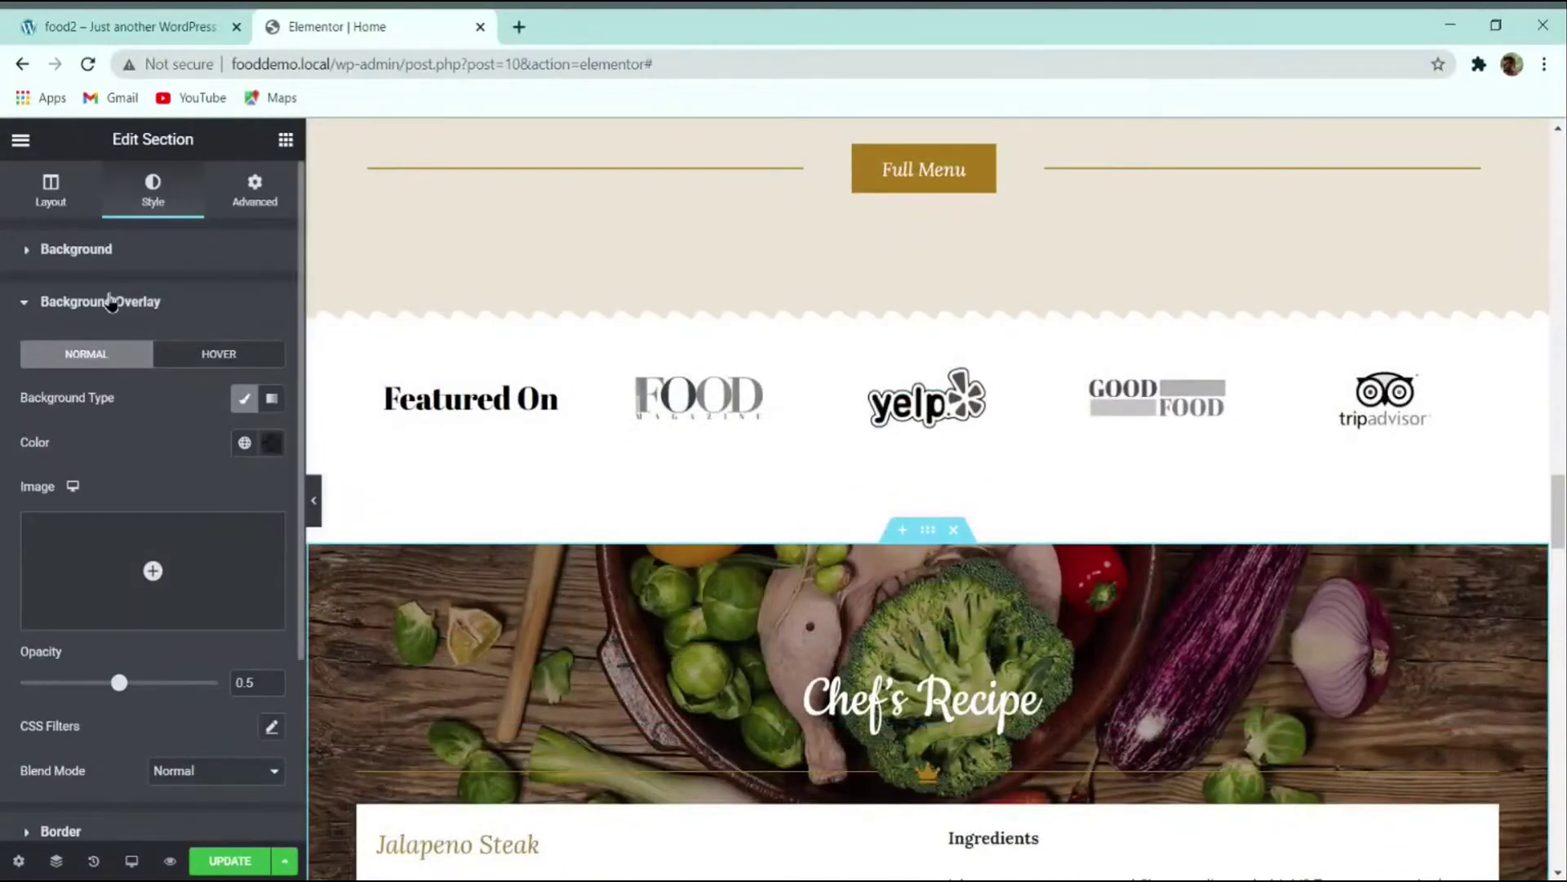
pyautogui.click(111, 302)
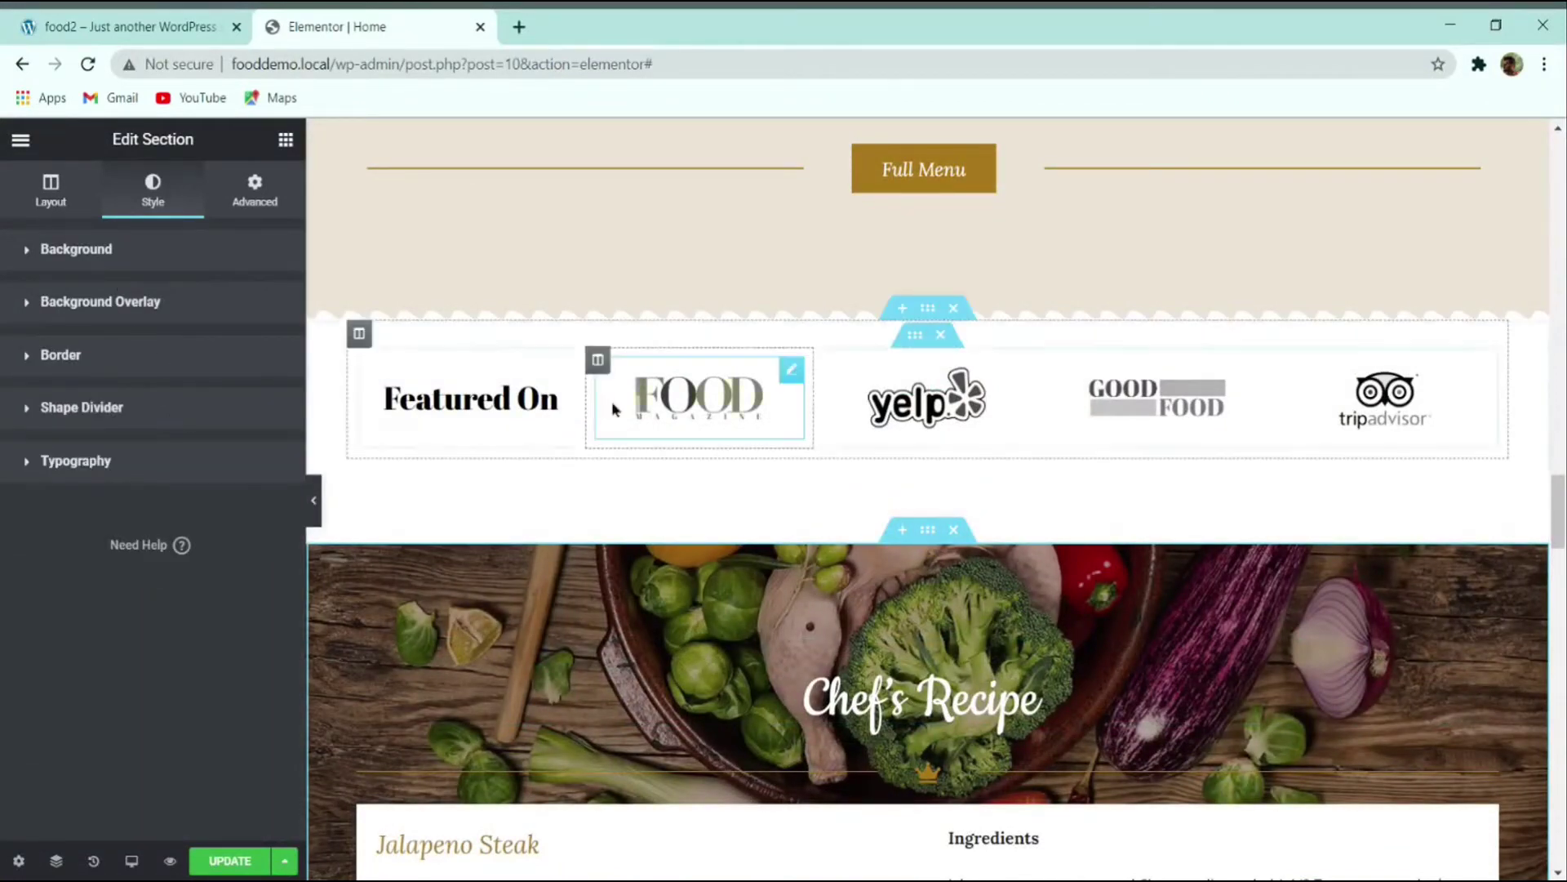
pyautogui.scroll(-4, 616, 395)
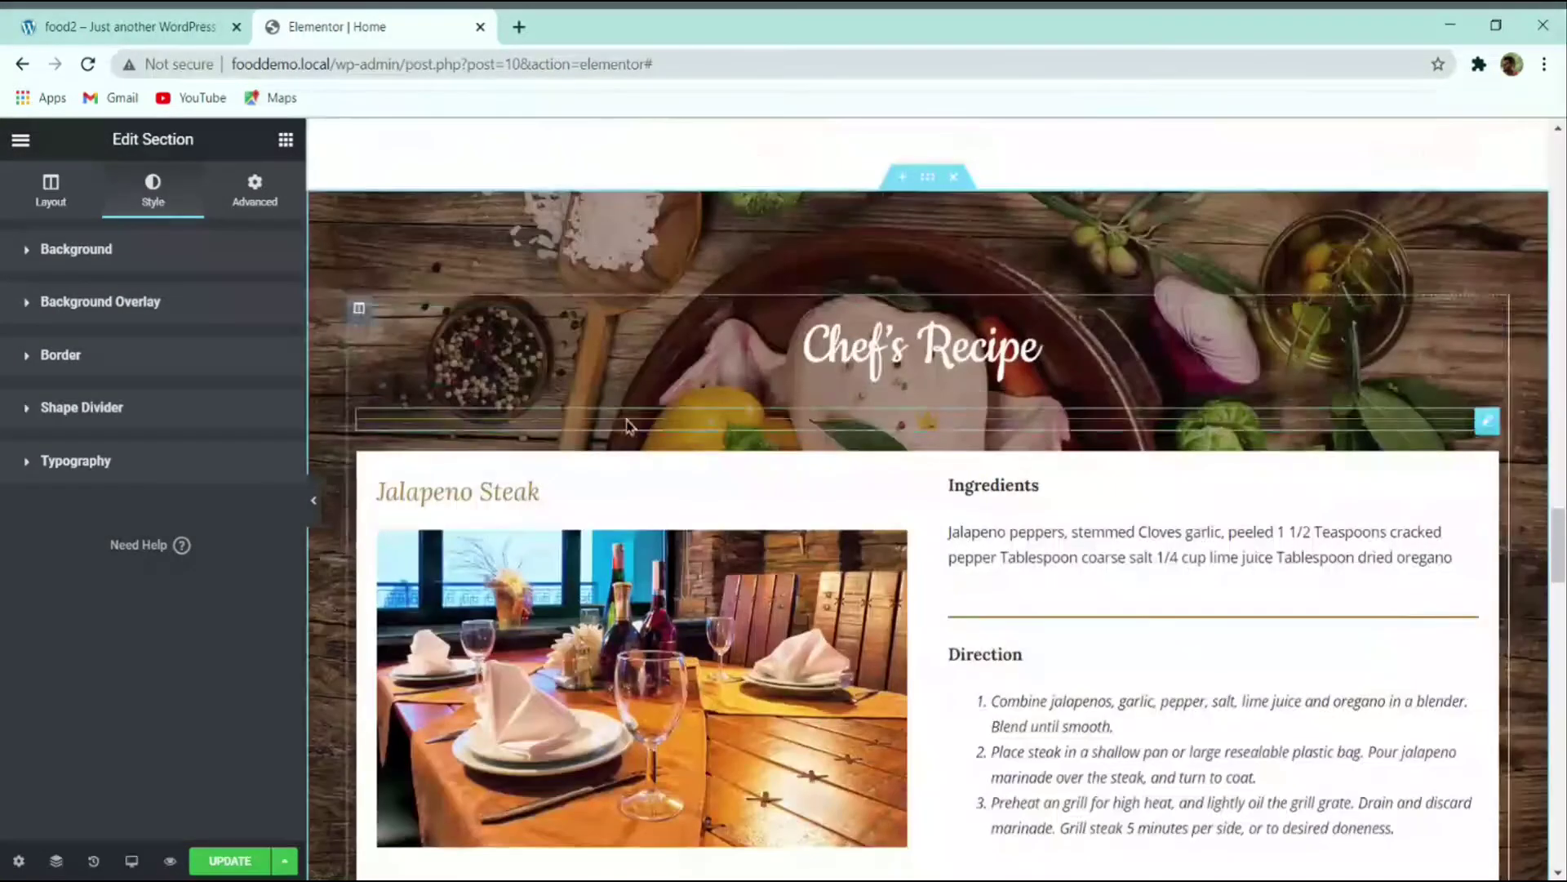
# Step: Give the section's top edge a Waves Pattern divider, width 175 and height 10
pyautogui.click(127, 408)
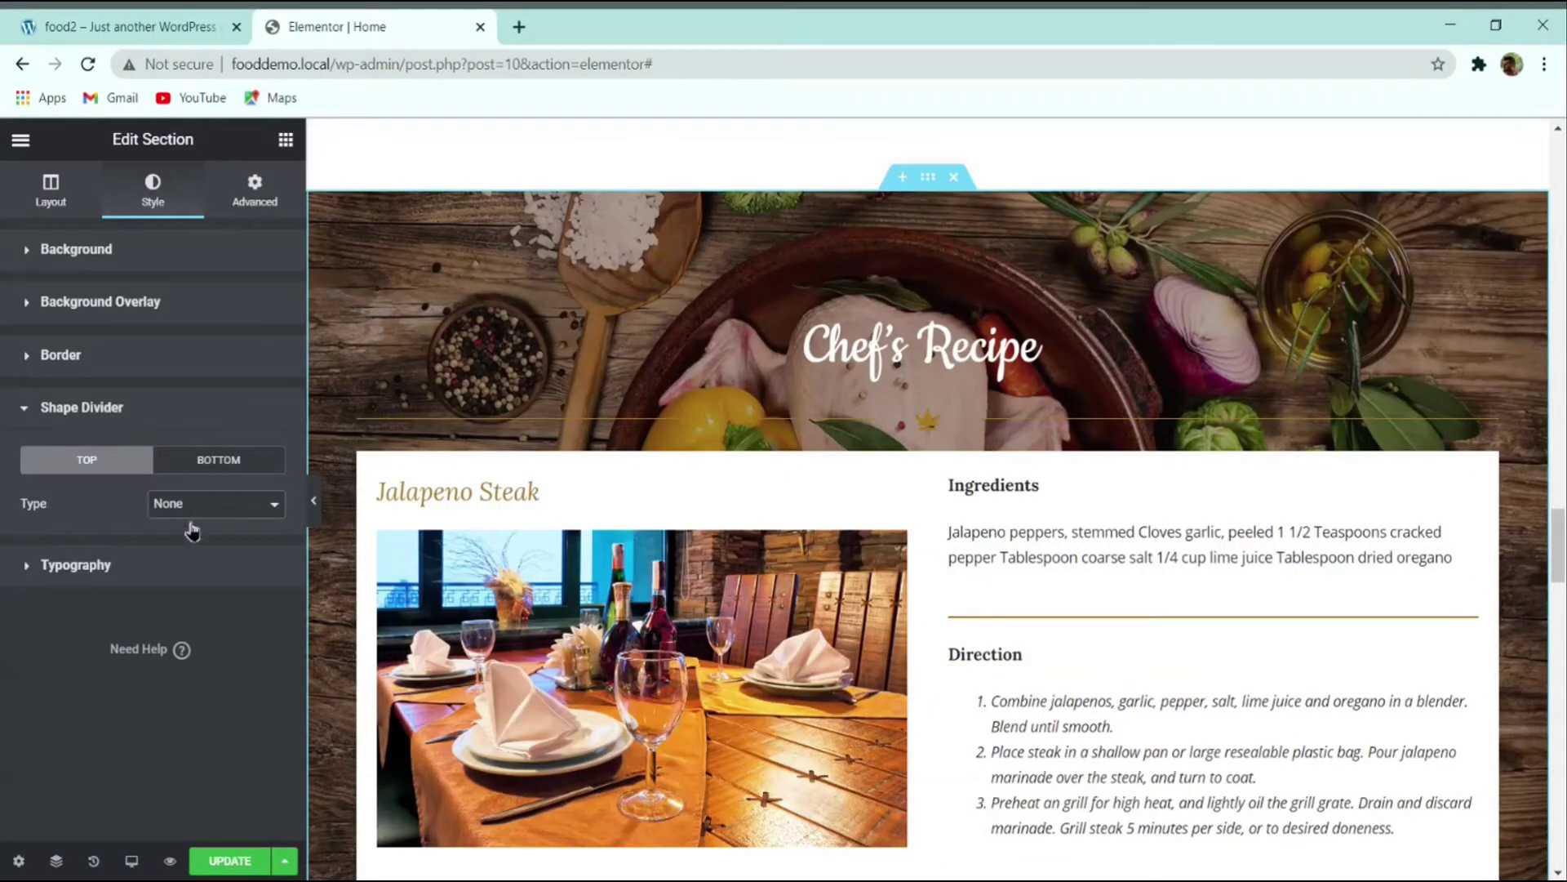
pyautogui.click(227, 589)
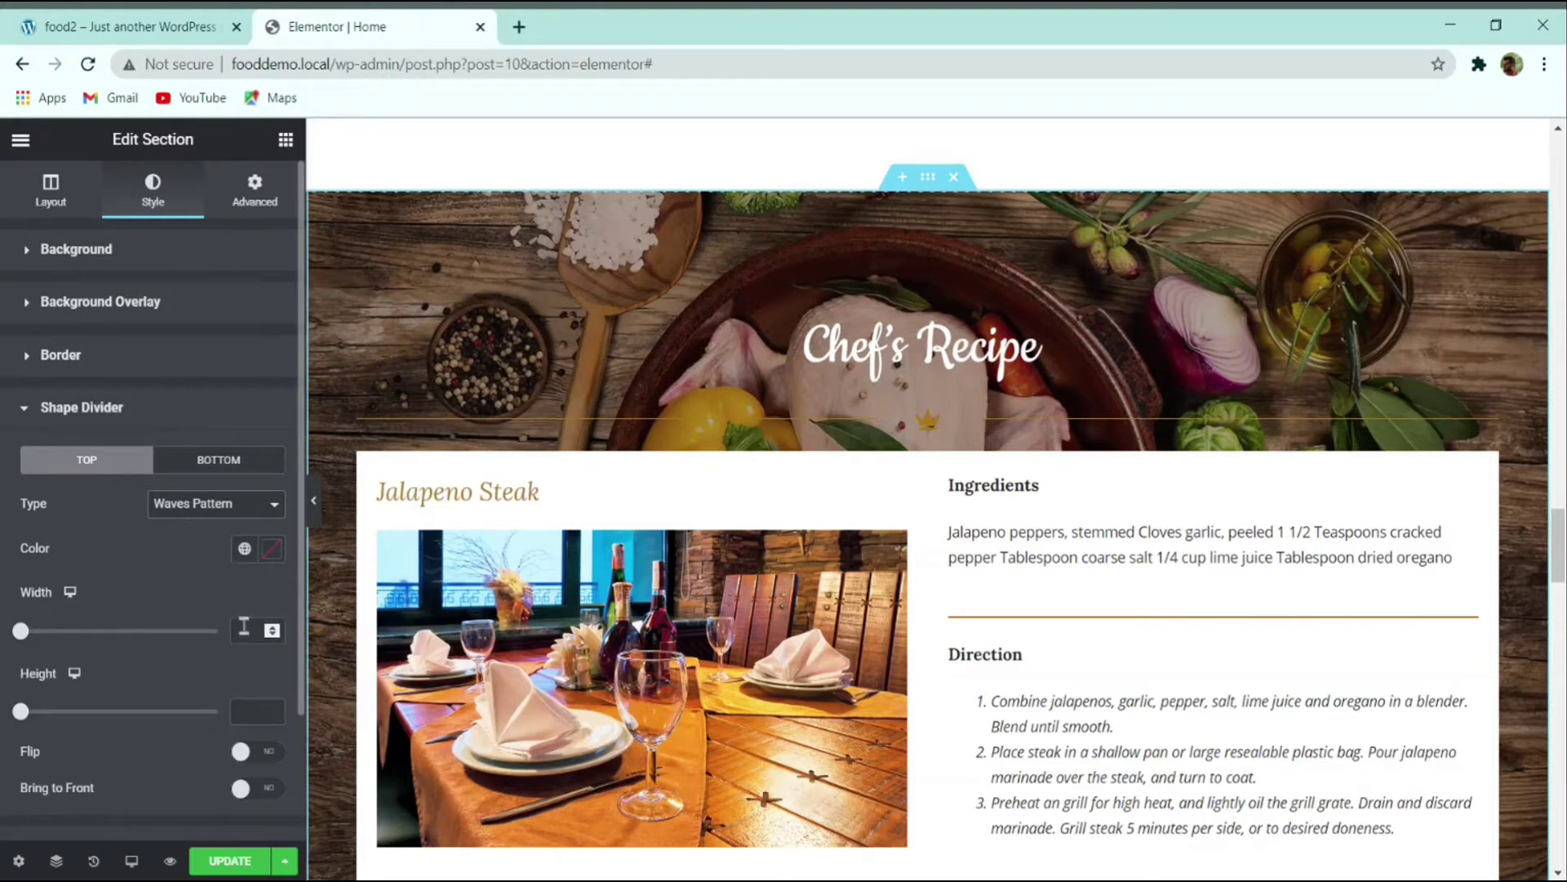
pyautogui.write('175')
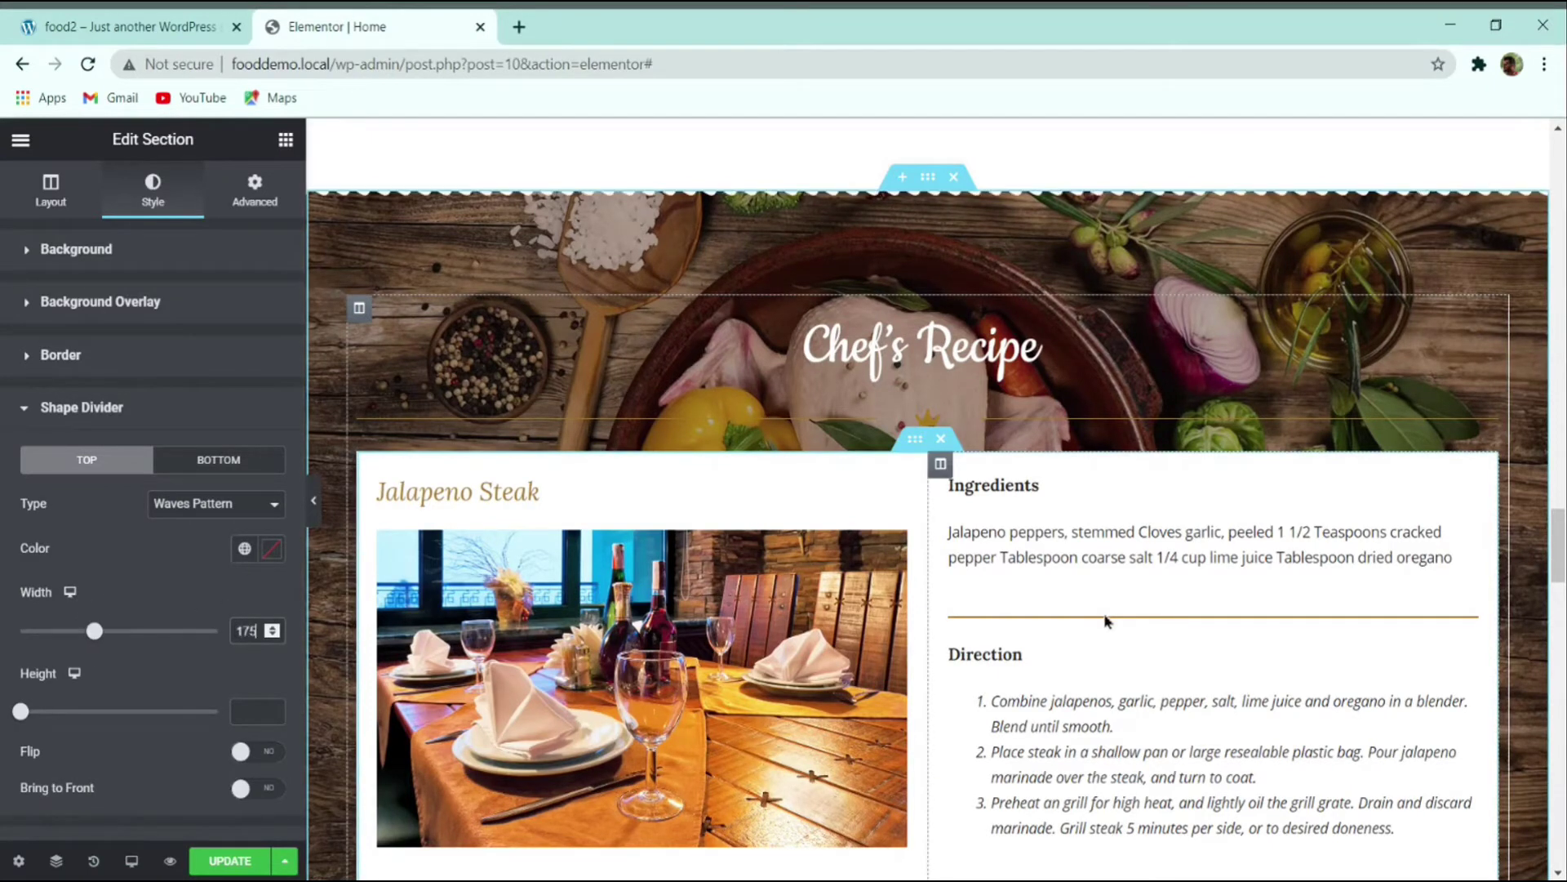
pyautogui.click(256, 709)
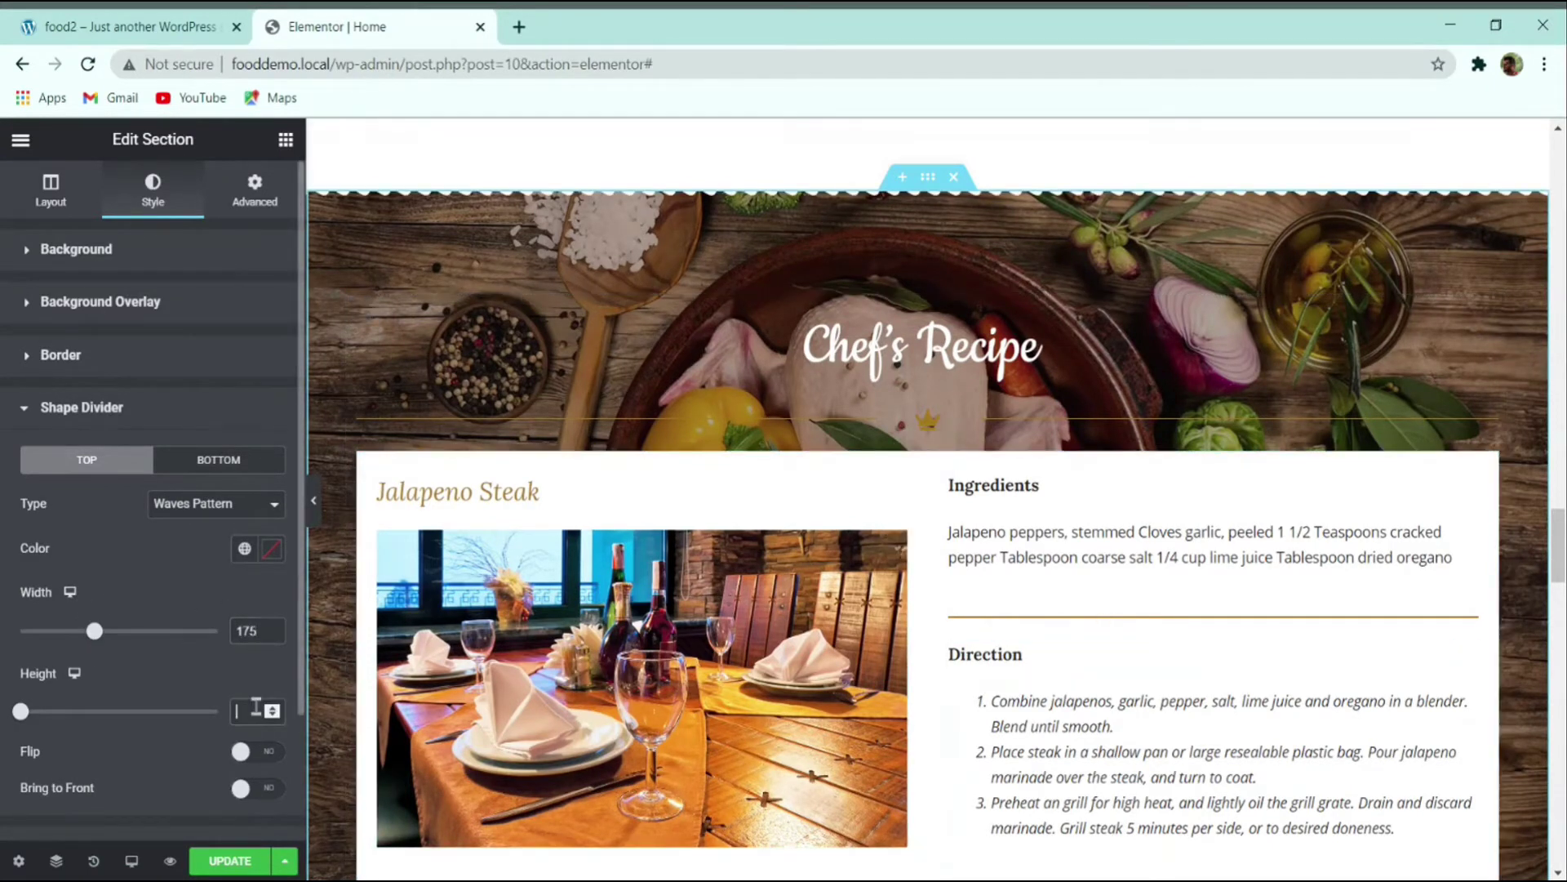
pyautogui.write('10')
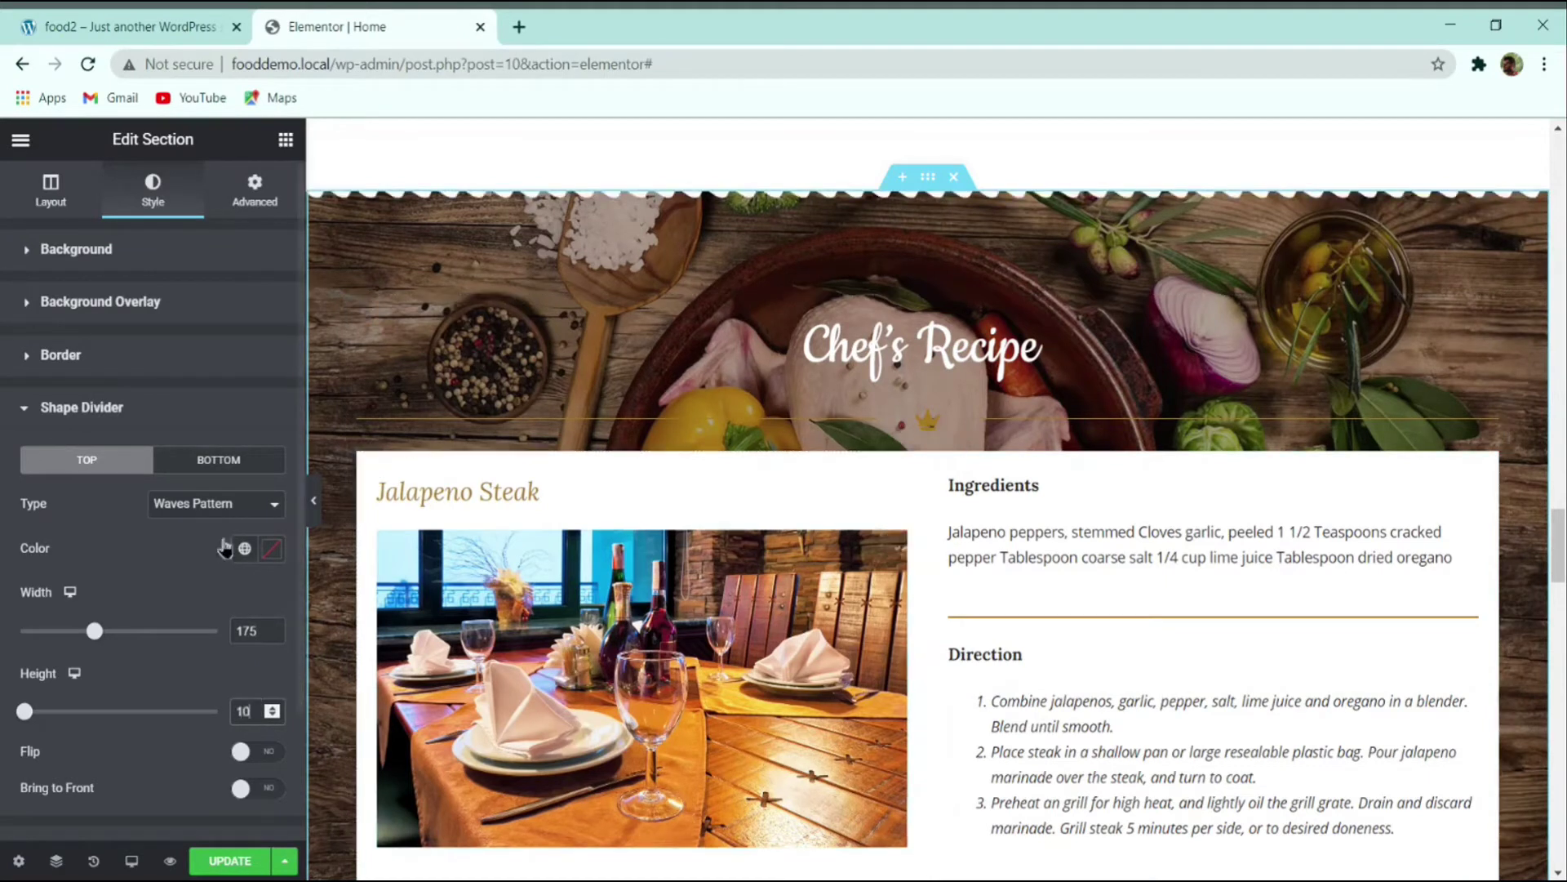
# Step: Add a matching bottom Waves Pattern divider (width 175, height 10) and update the page
pyautogui.click(218, 461)
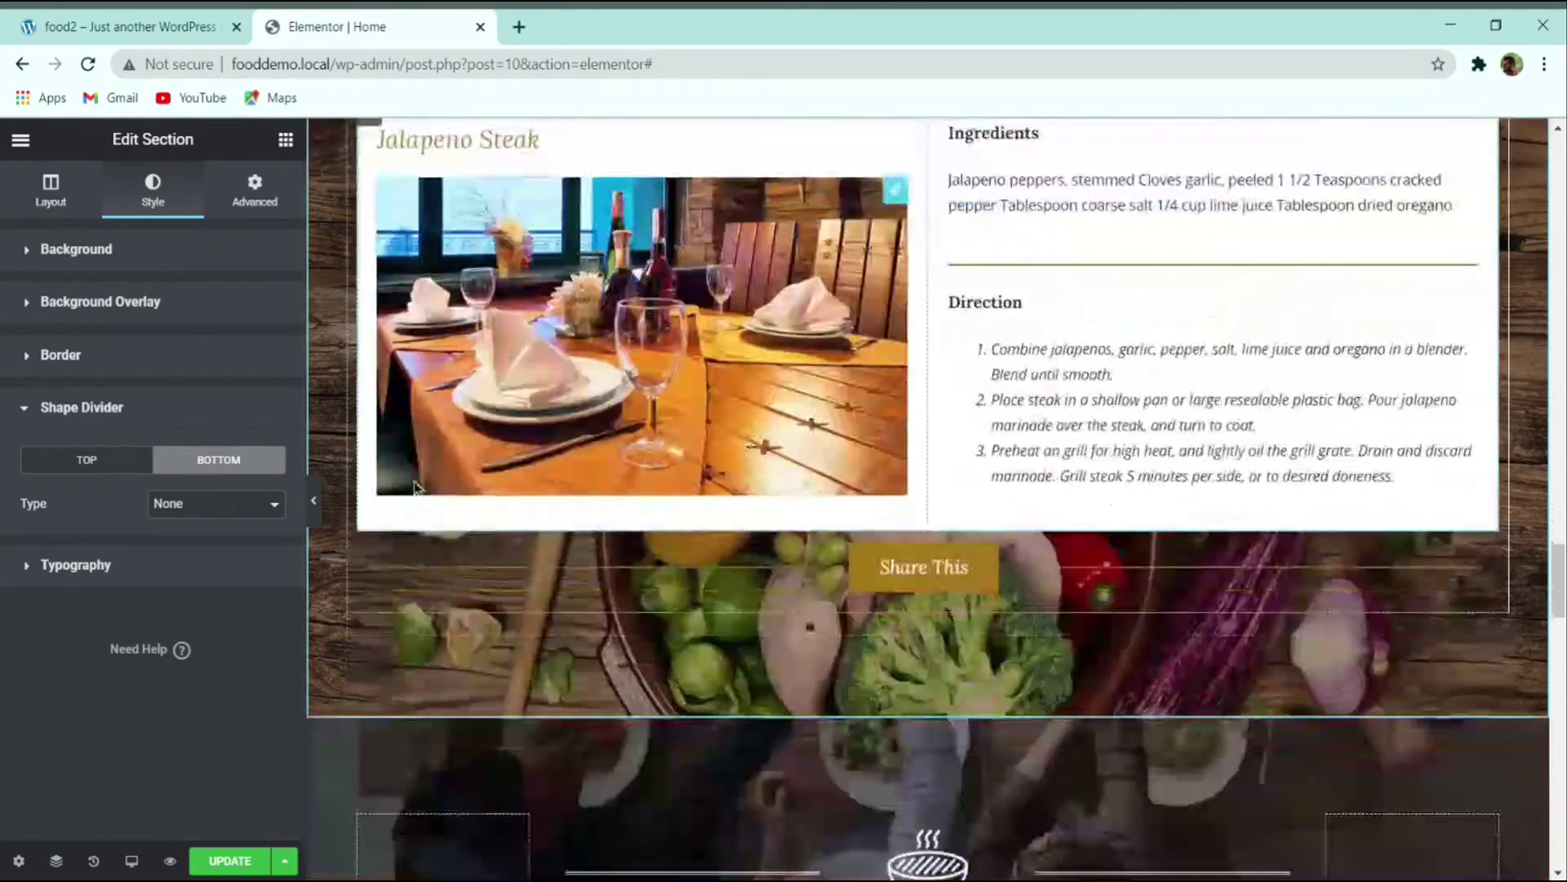
pyautogui.click(154, 609)
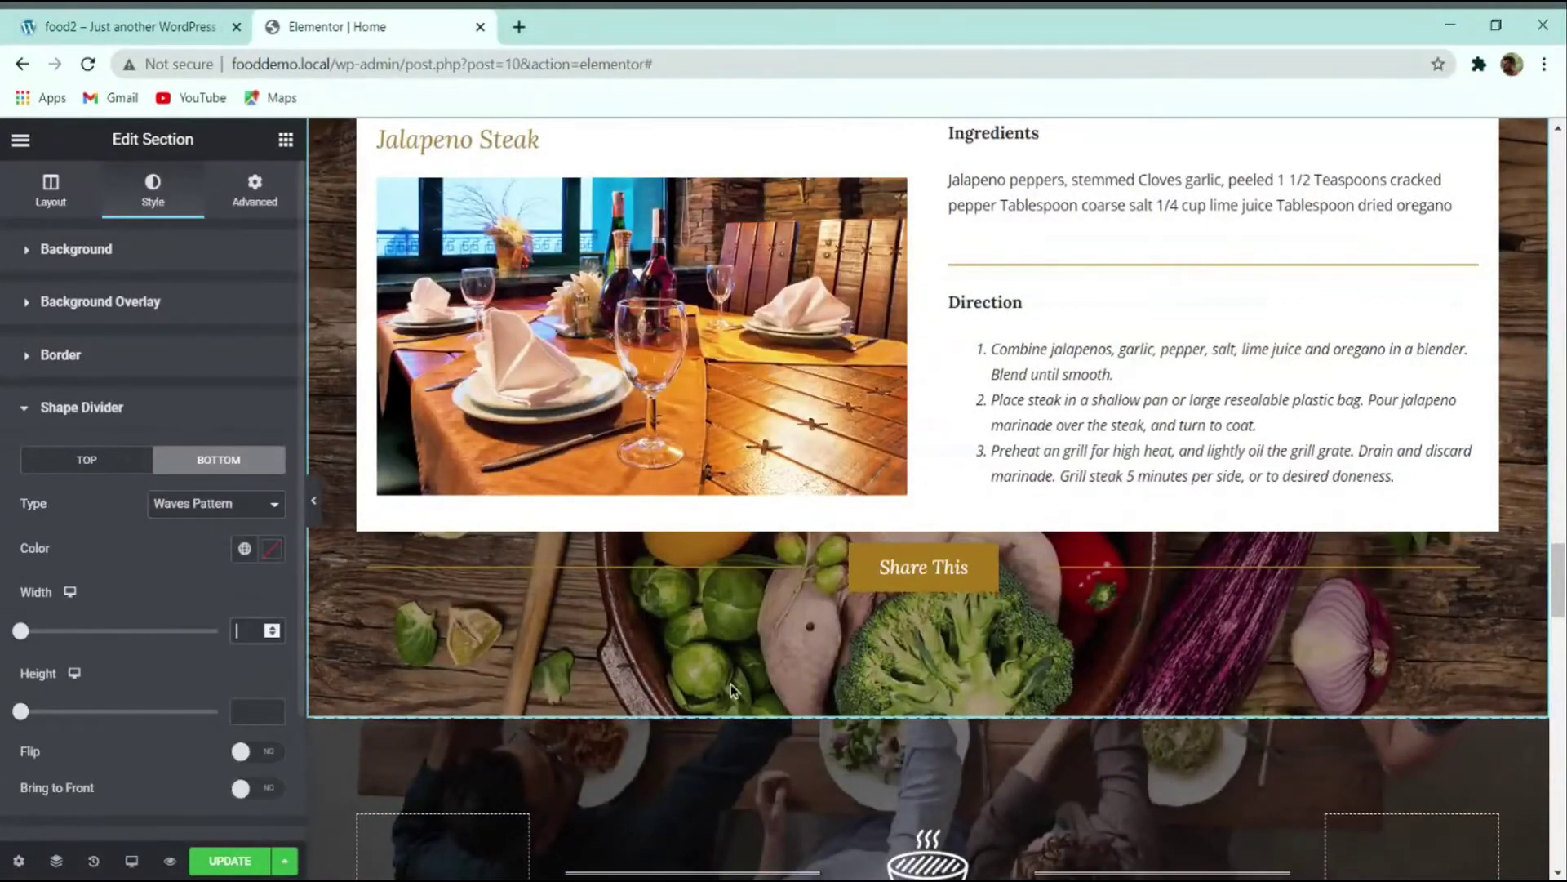
pyautogui.write('175')
pyautogui.click(254, 711)
pyautogui.write('10')
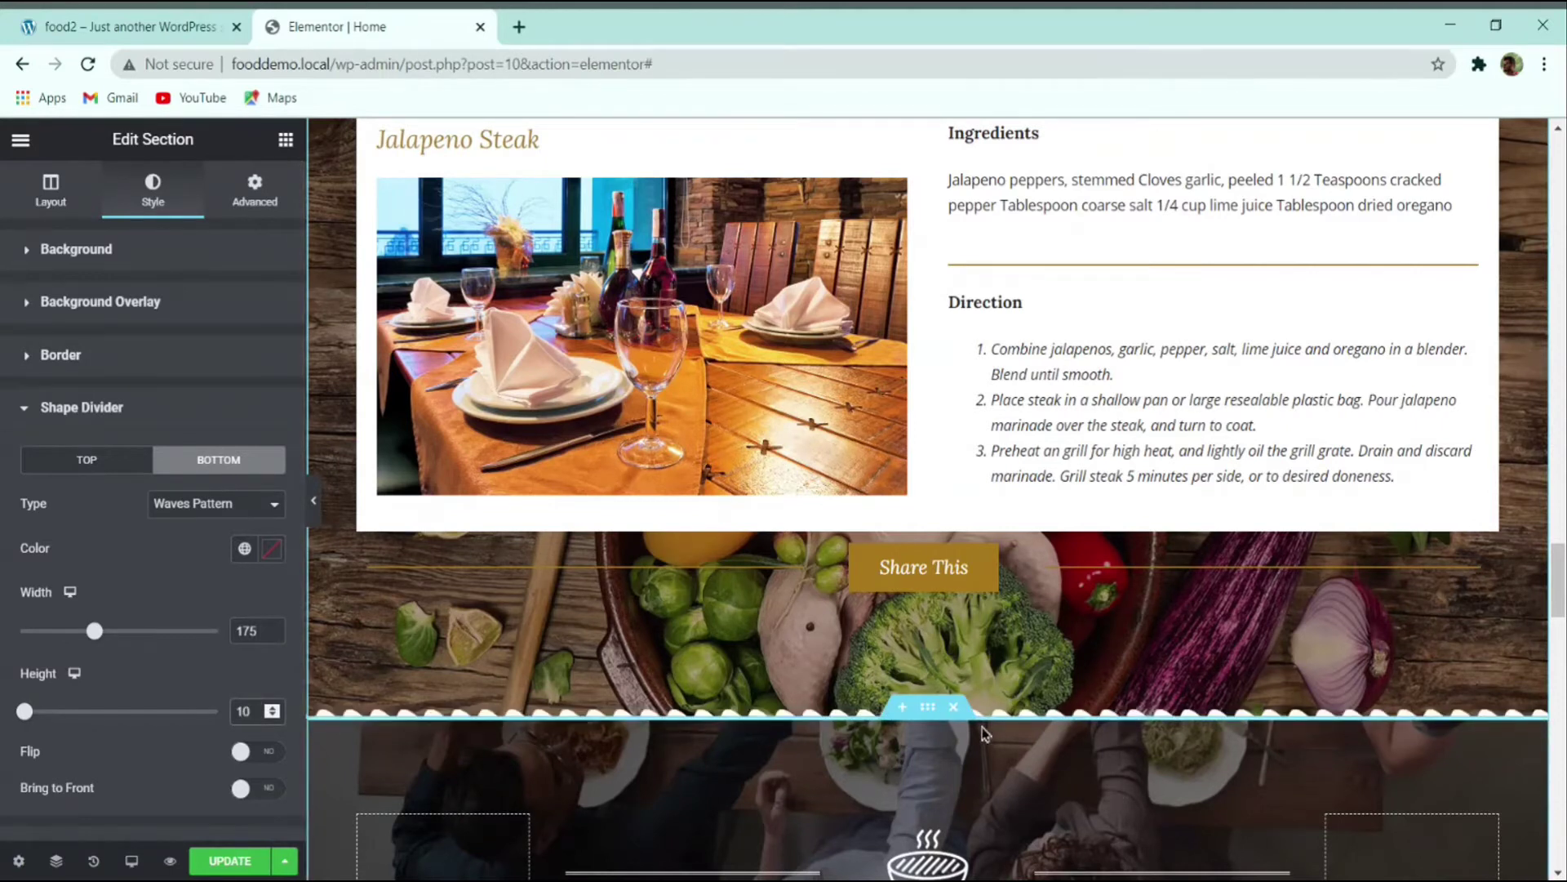
pyautogui.click(229, 861)
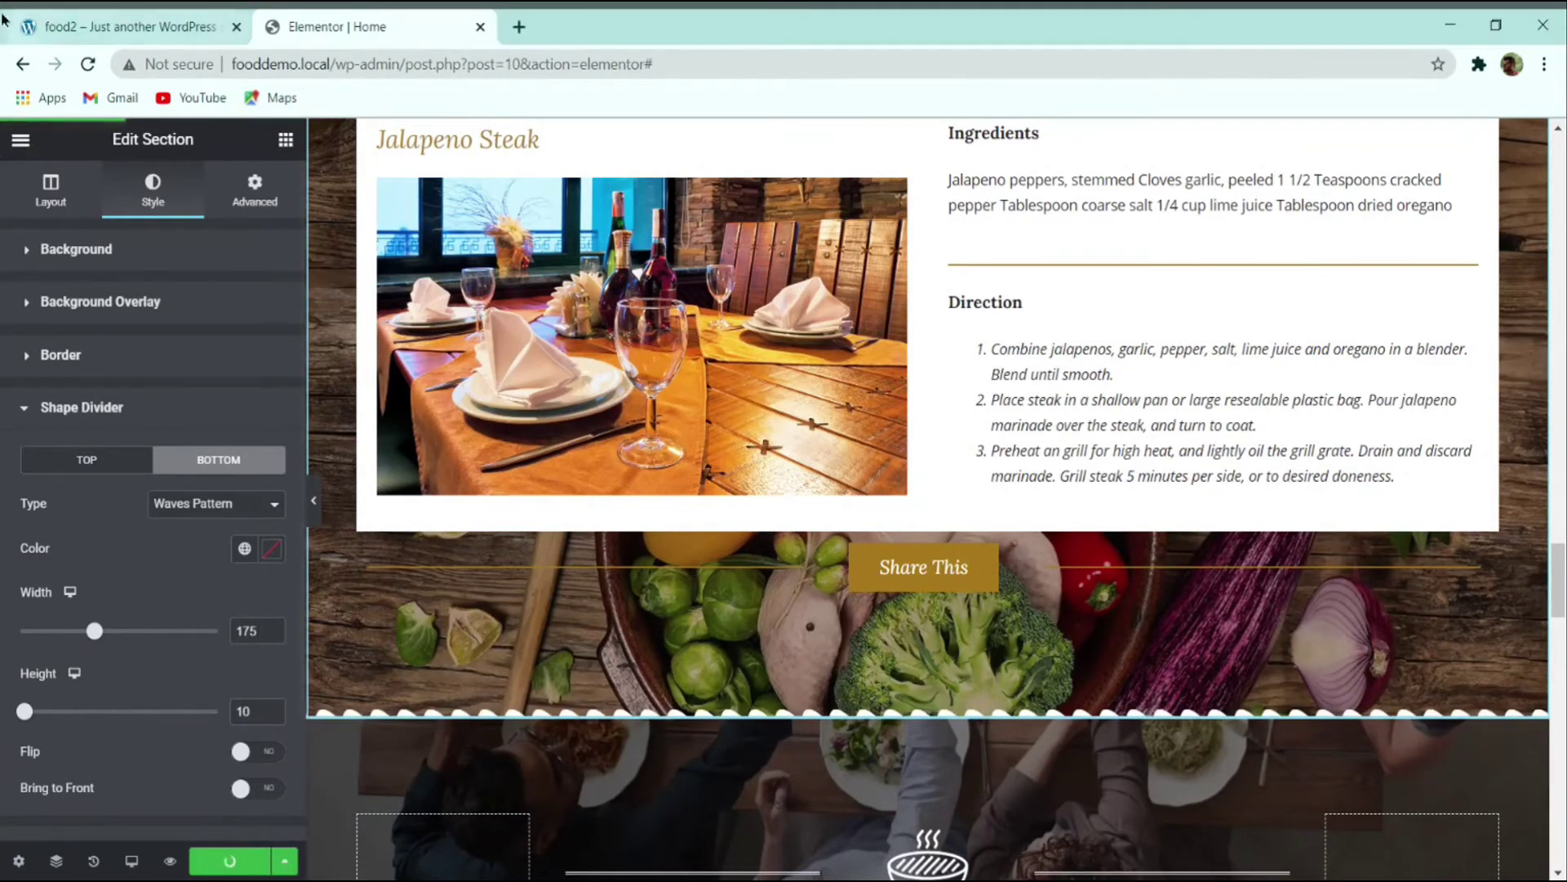
pyautogui.click(131, 26)
# Step: Compare the edited Chef's Recipe section with the live demo site
pyautogui.scroll(-15, 669, 339)
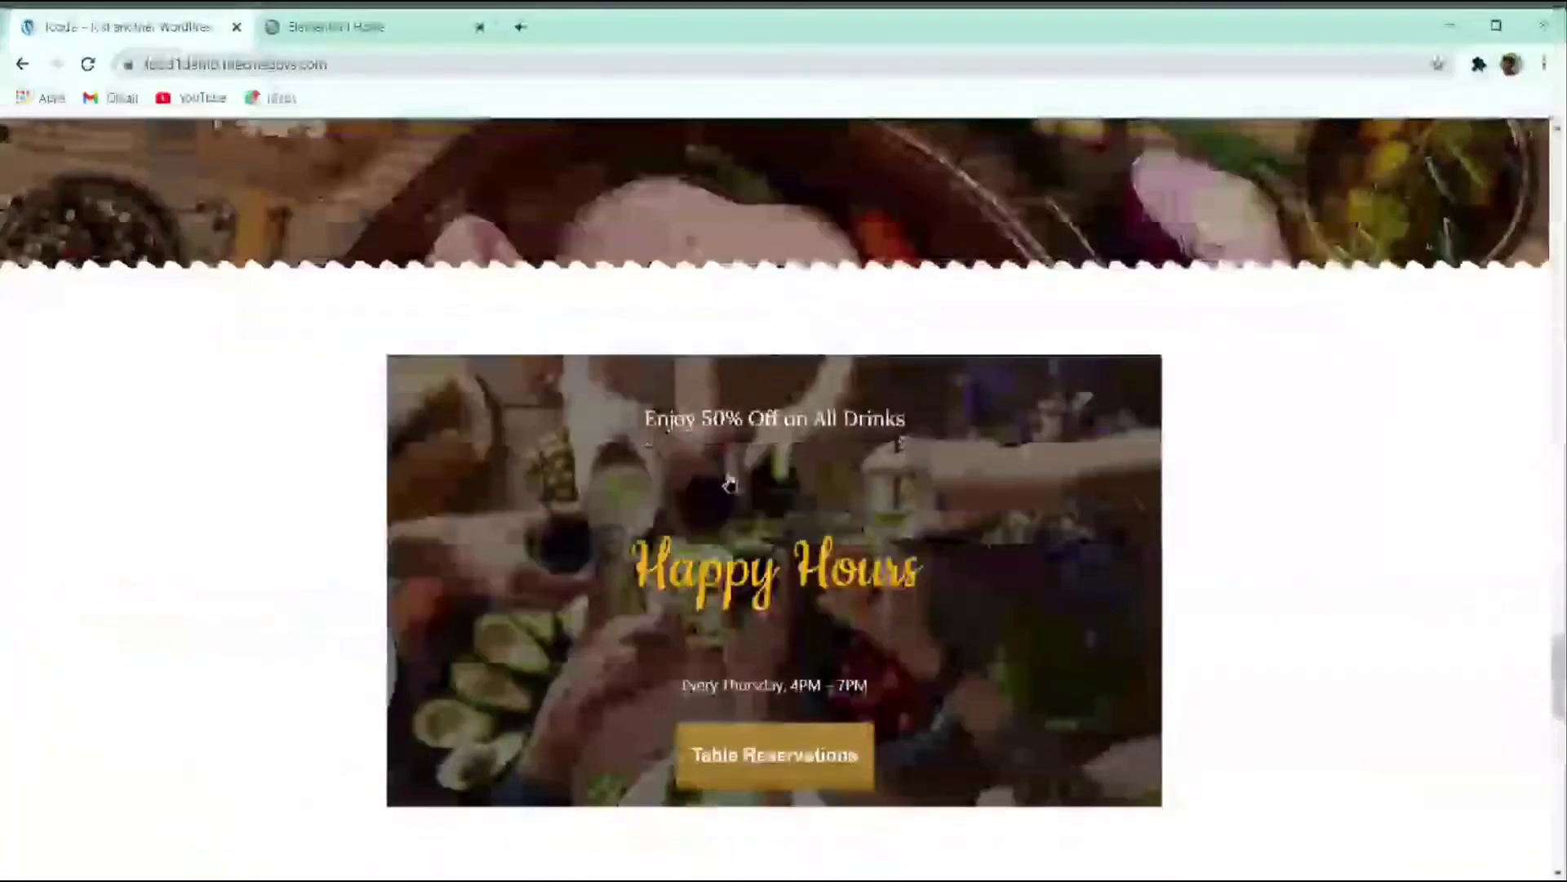
pyautogui.click(339, 24)
pyautogui.scroll(-7, 927, 408)
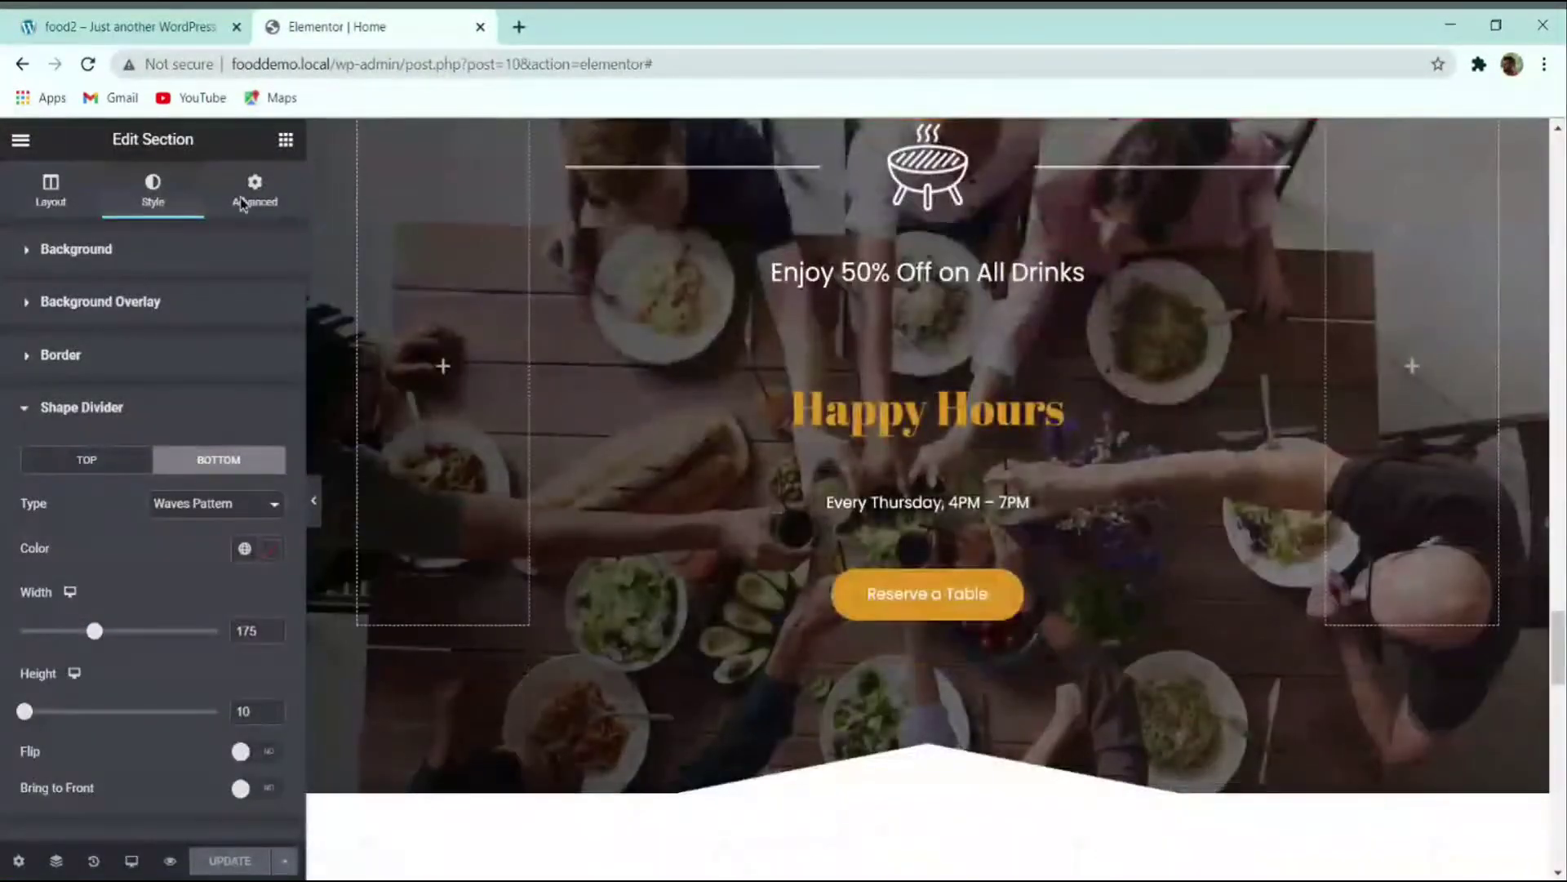
pyautogui.click(131, 26)
pyautogui.scroll(-4, 595, 407)
pyautogui.scroll(4, 711, 505)
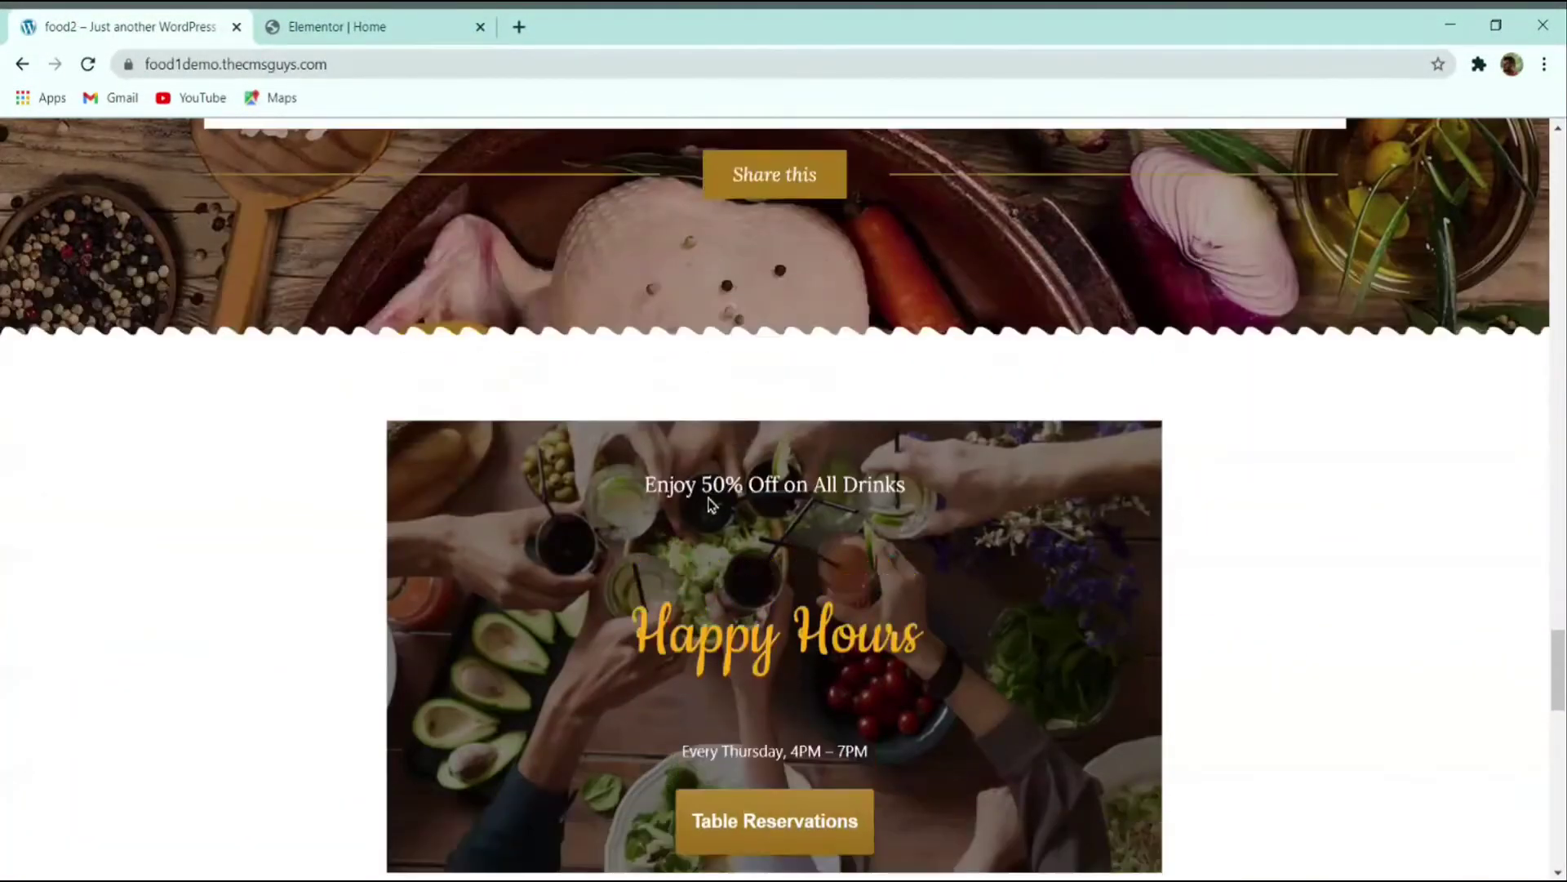
pyautogui.scroll(-8, 734, 490)
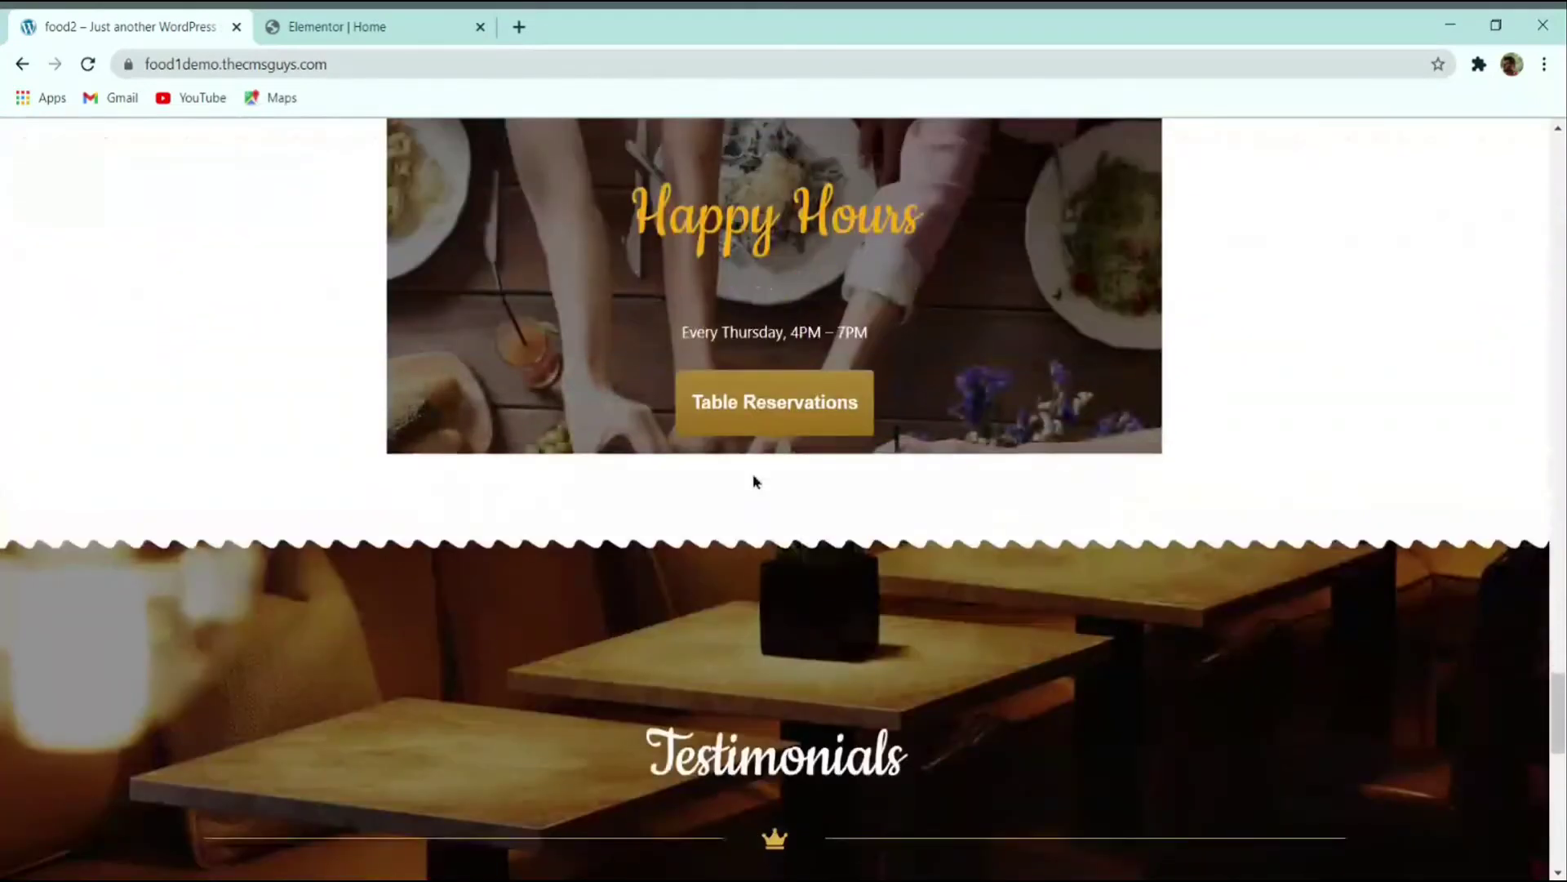
pyautogui.scroll(8, 752, 480)
pyautogui.scroll(-13, 817, 474)
pyautogui.scroll(5, 821, 472)
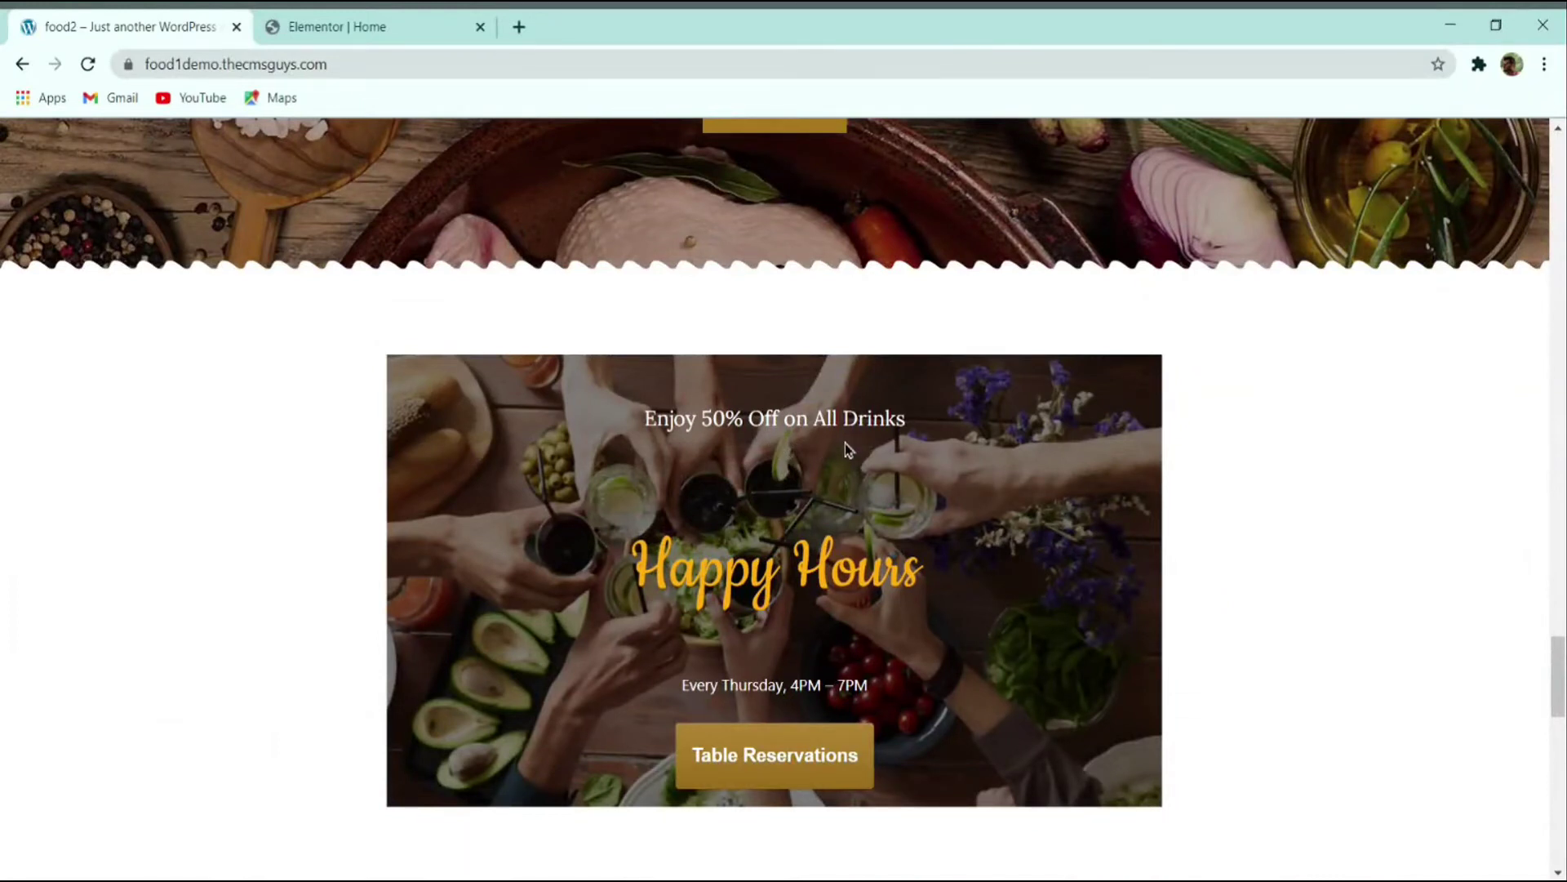
# Step: Scroll up to the Happy Hours section and show its Layout settings
pyautogui.hotkey('ctrl', 'Tab')
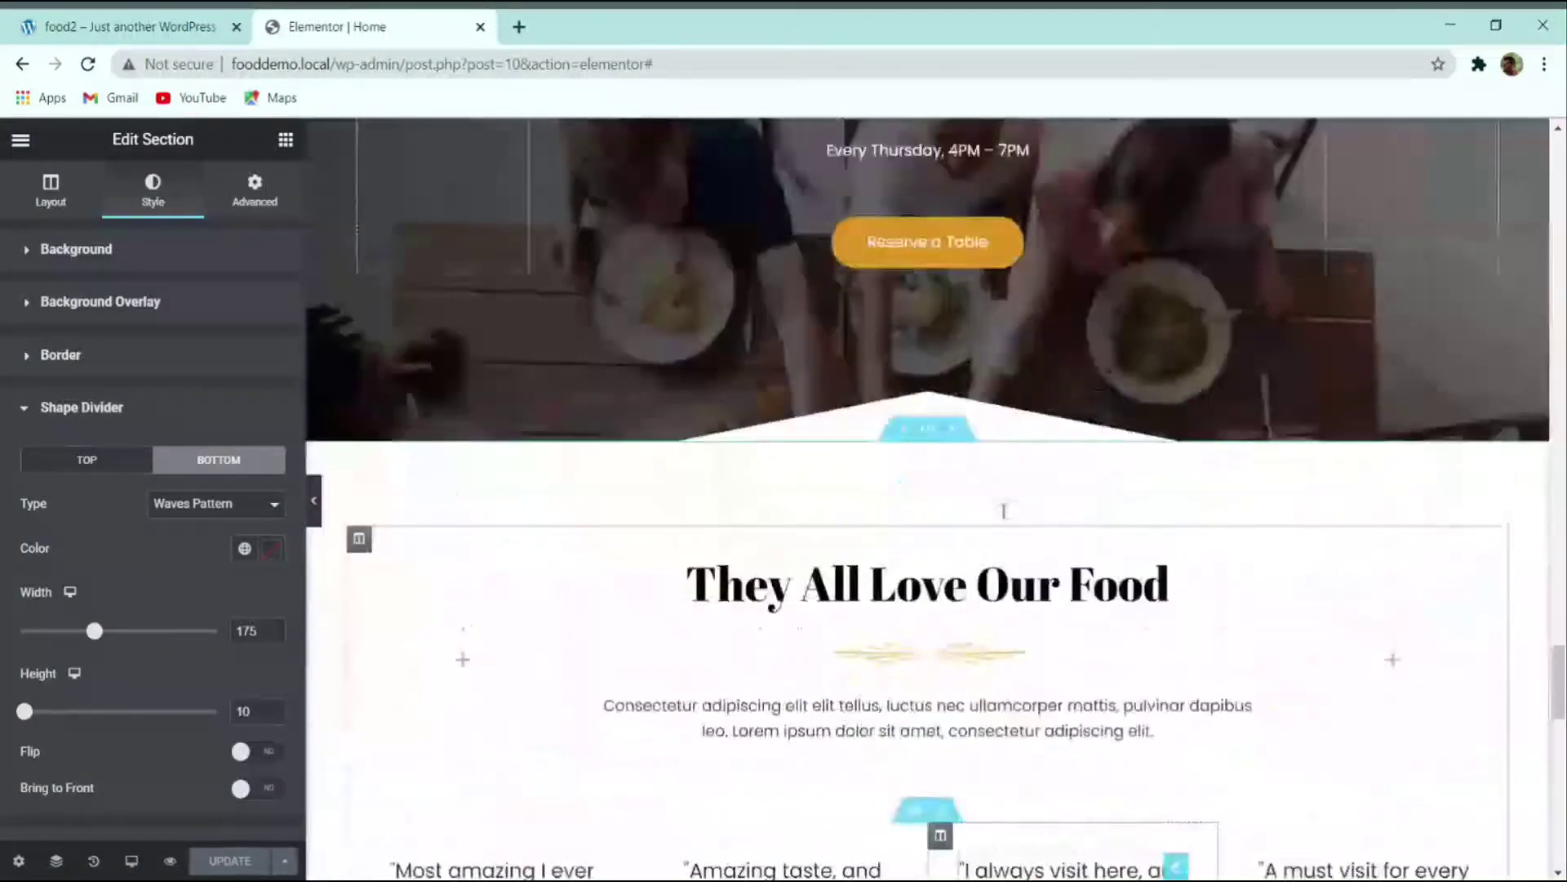
pyautogui.scroll(4, 987, 489)
pyautogui.scroll(4, 999, 602)
pyautogui.scroll(-4, 999, 602)
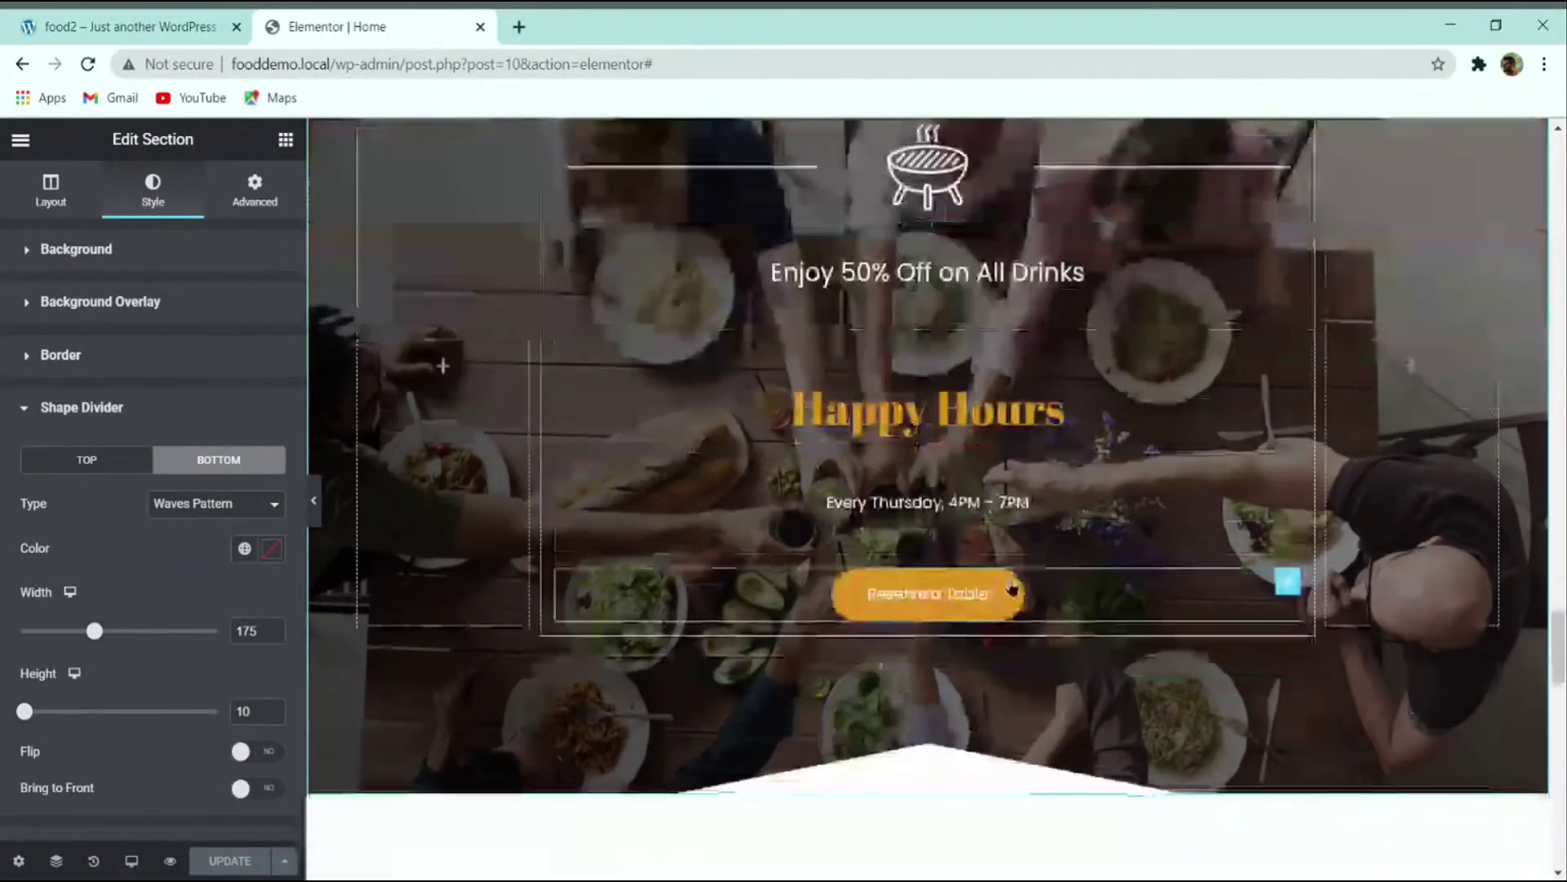
pyautogui.click(153, 20)
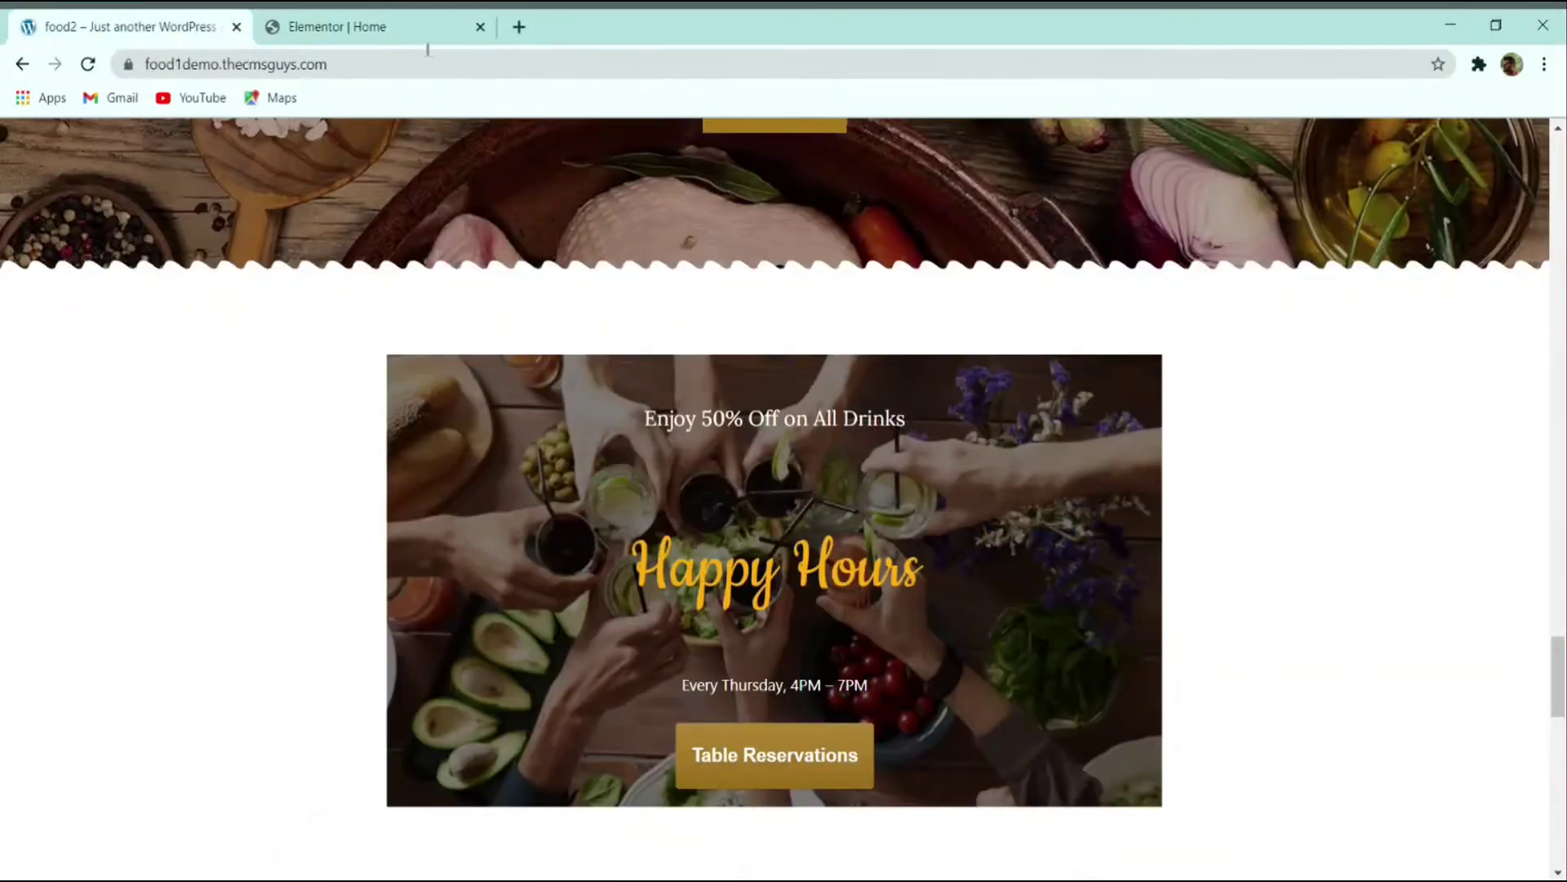
pyautogui.hotkey('ctrl', 'Tab')
pyautogui.scroll(4, 816, 457)
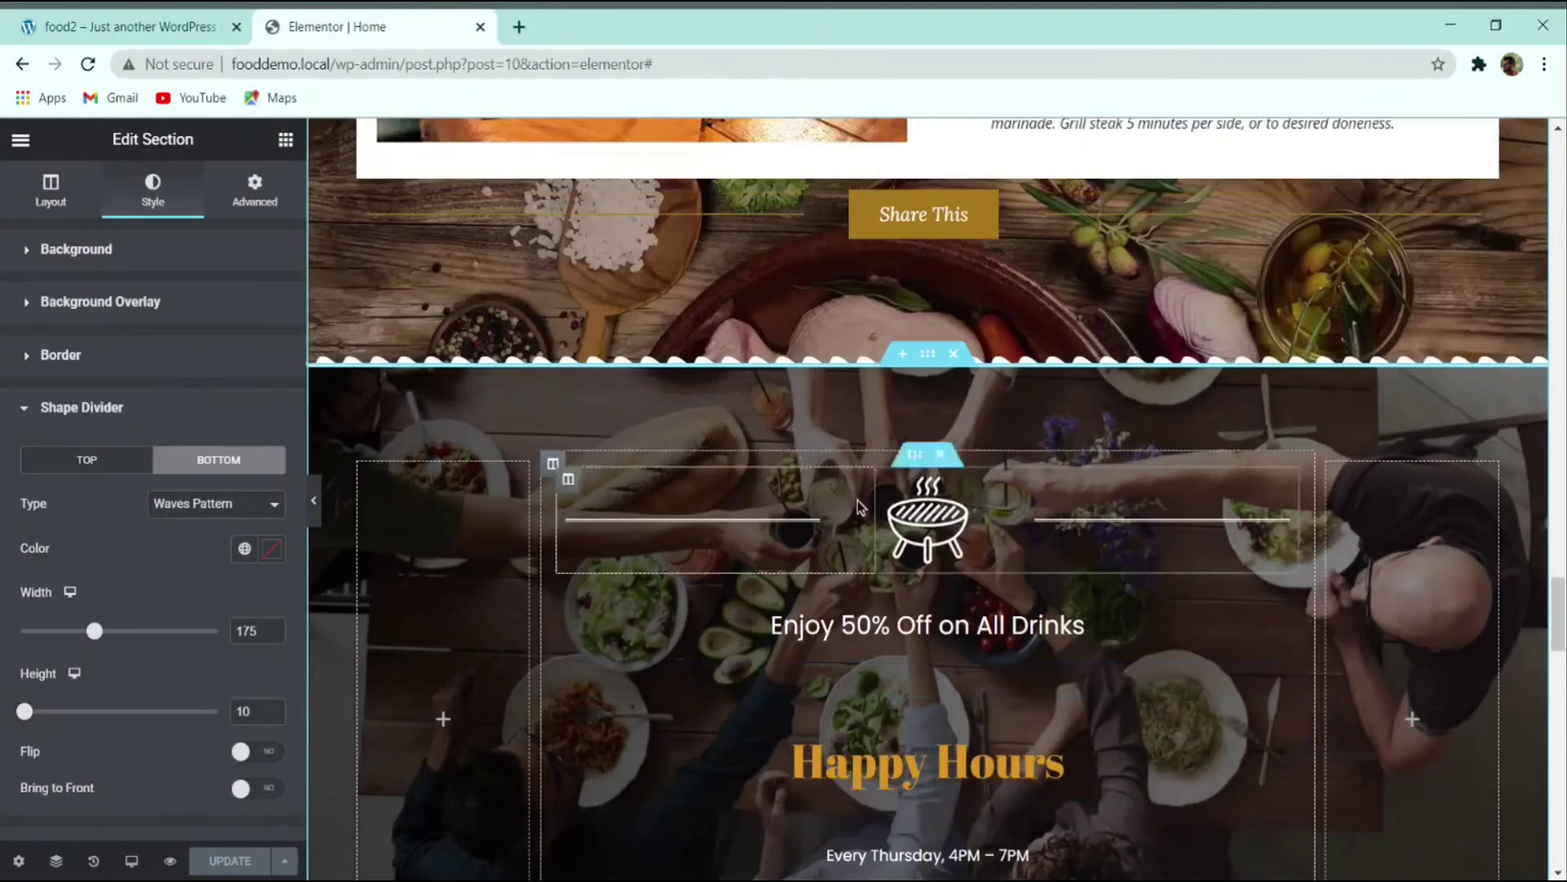
pyautogui.click(928, 365)
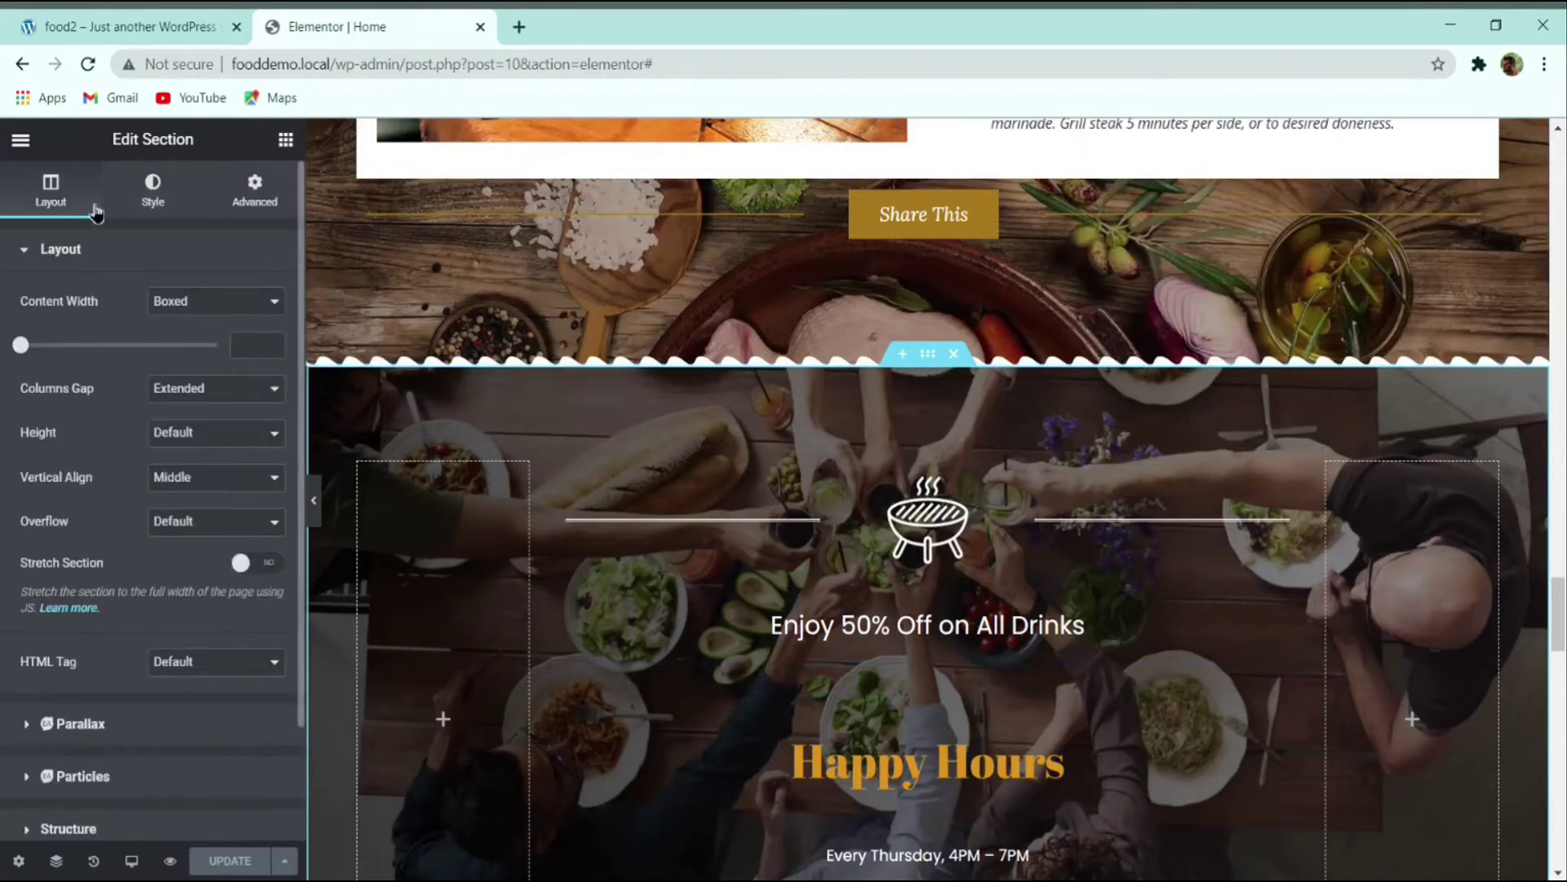
# Step: Remove the Happy Hours background image, deselect Classic and turn off the Gradient overlay
pyautogui.click(146, 199)
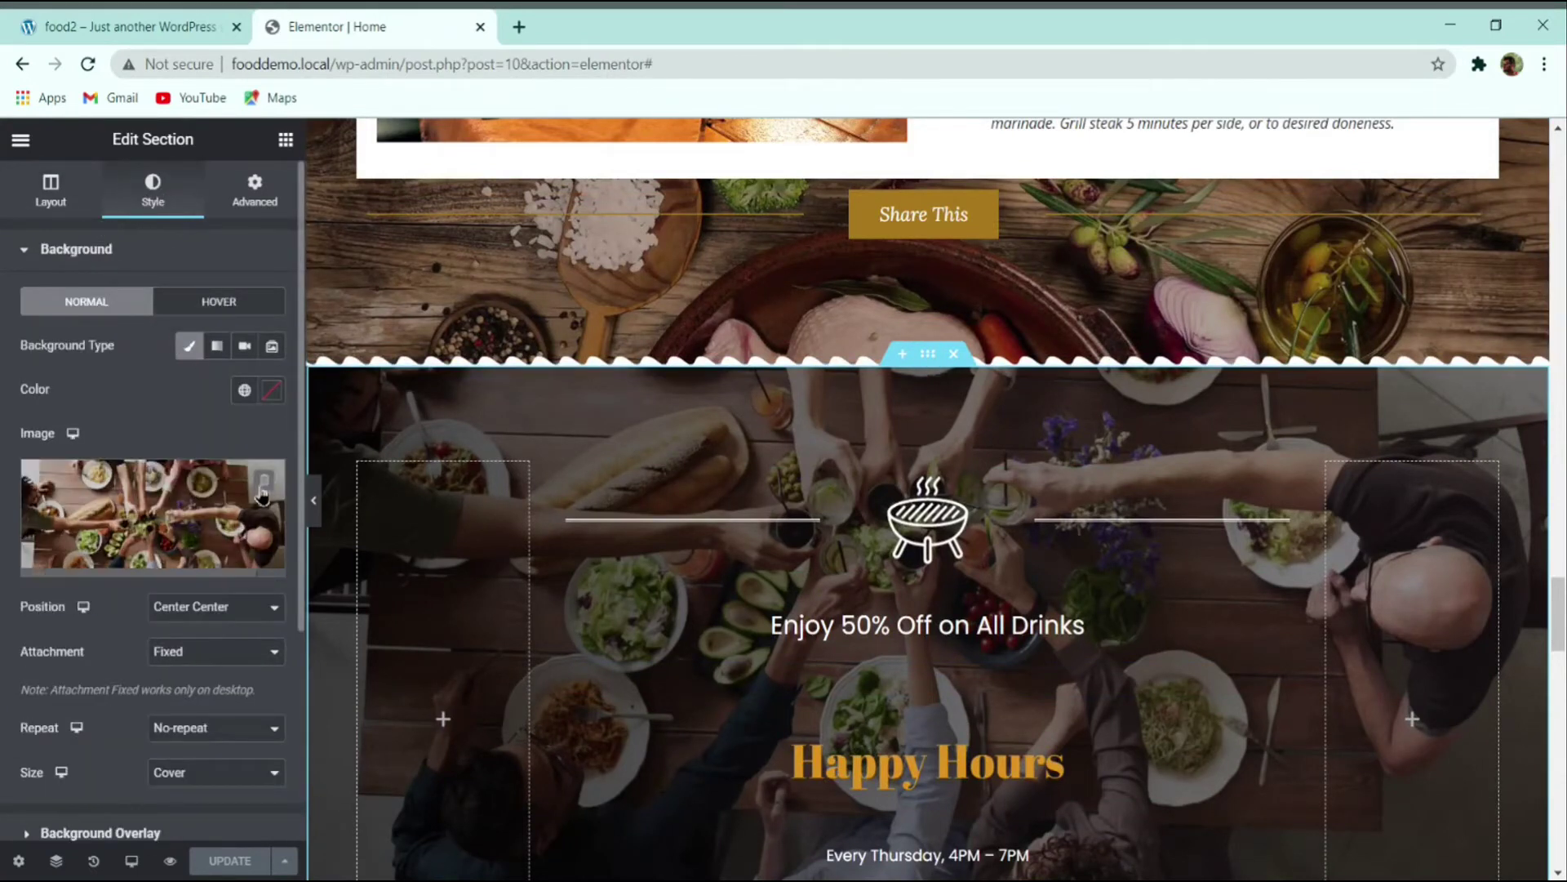
pyautogui.click(262, 488)
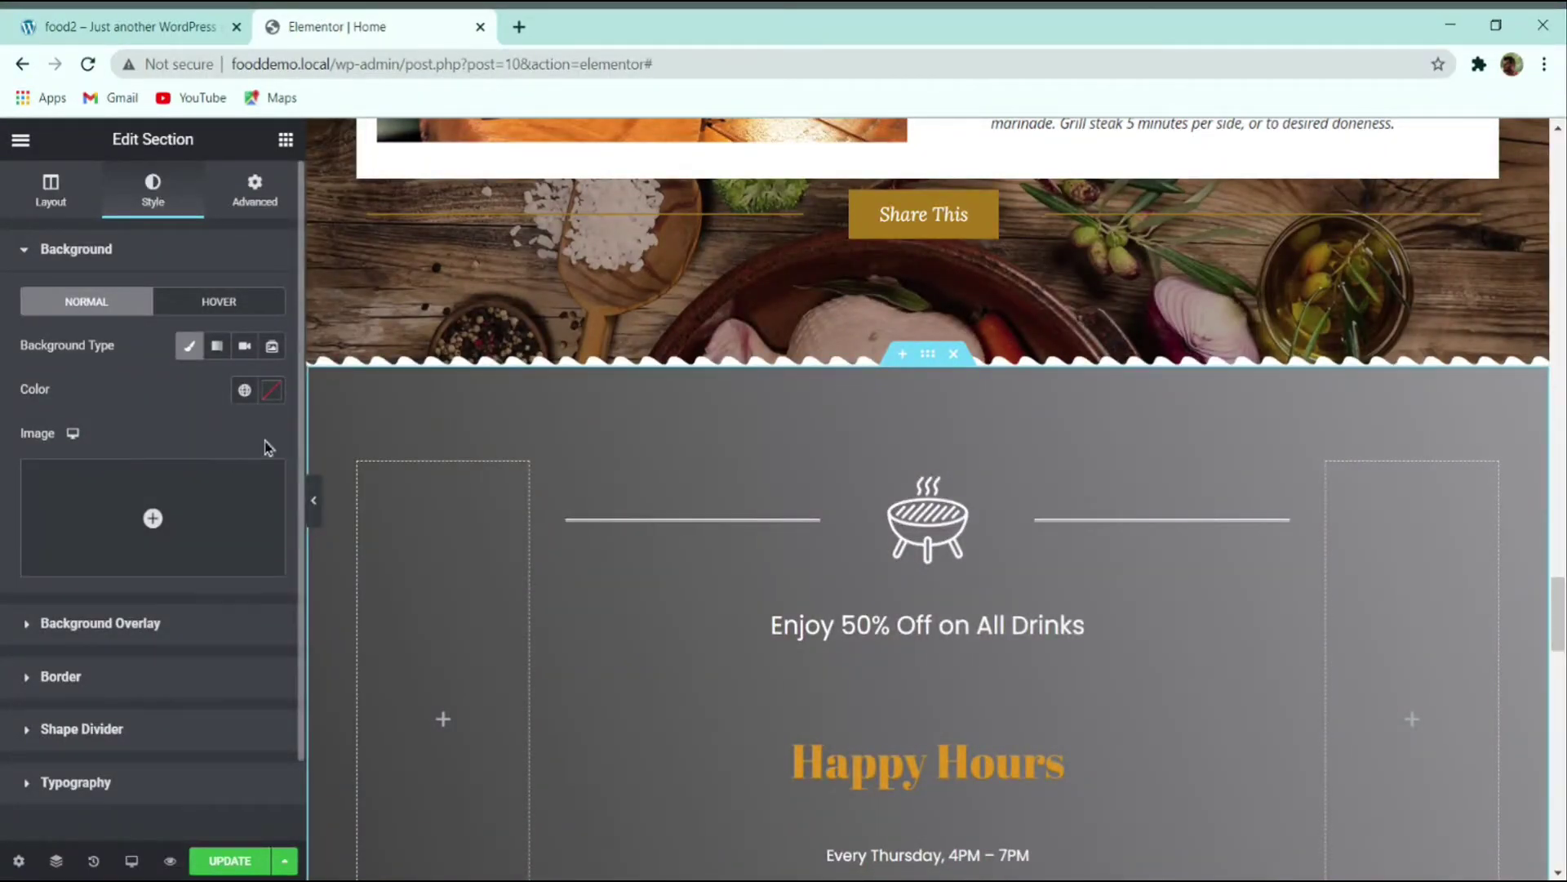
pyautogui.click(190, 351)
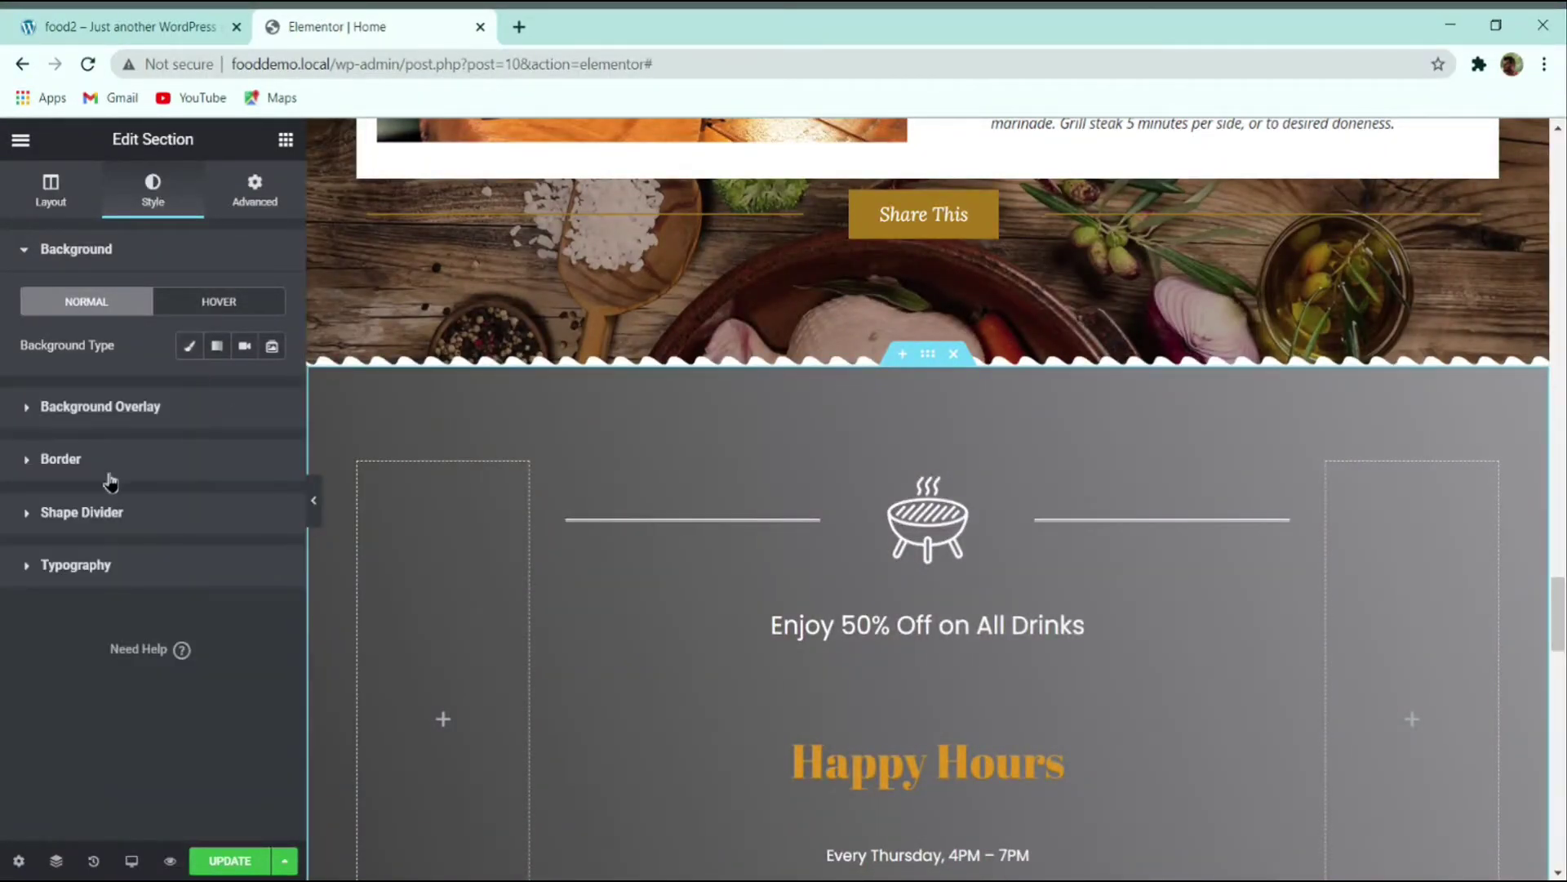
pyautogui.click(149, 408)
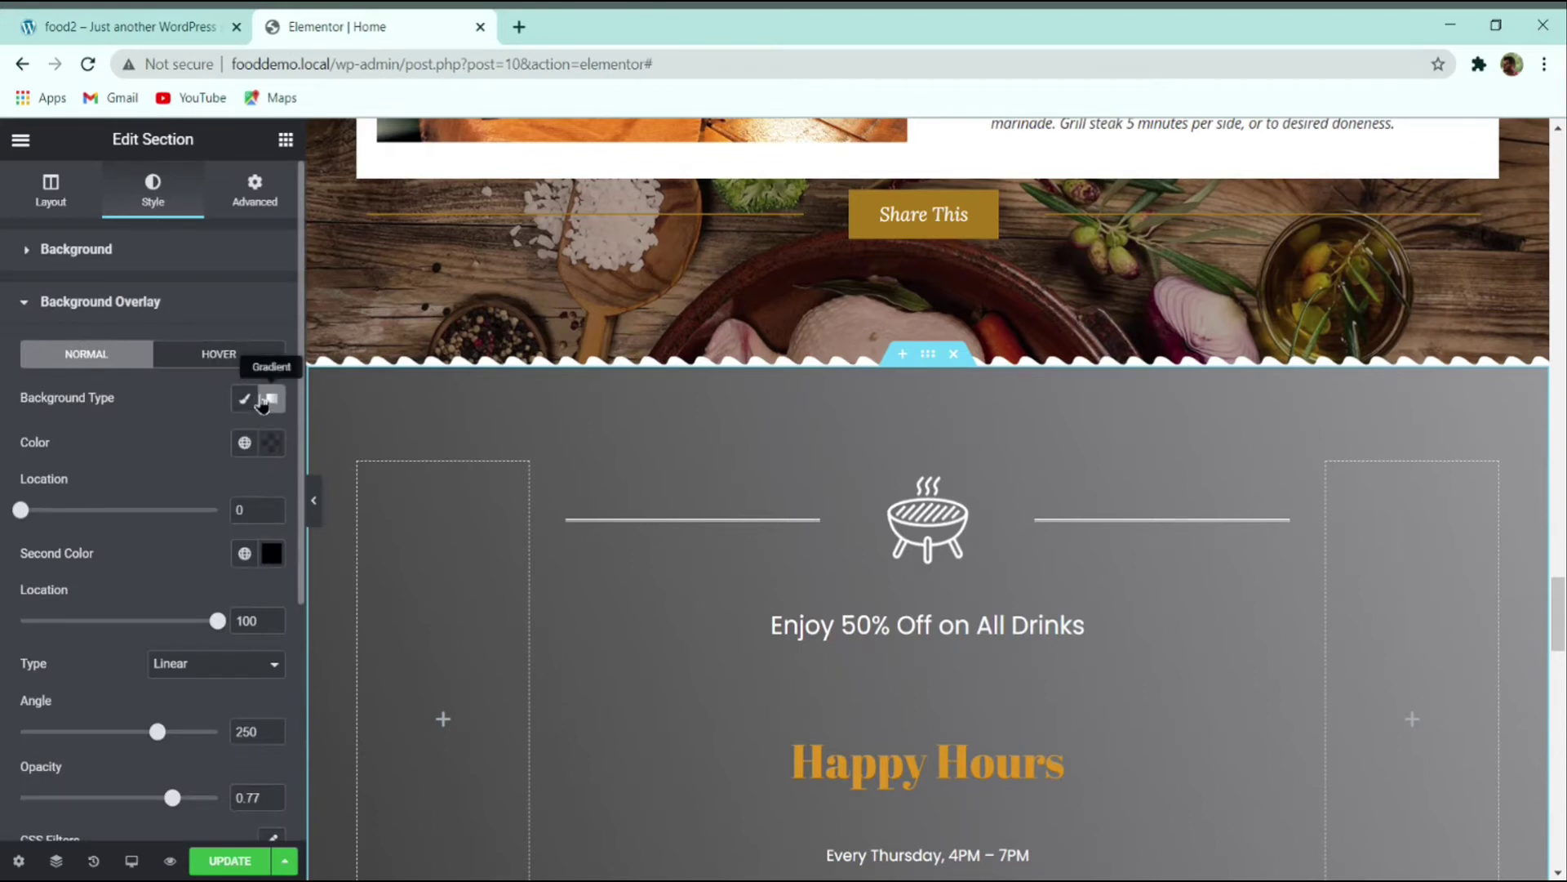
pyautogui.click(268, 400)
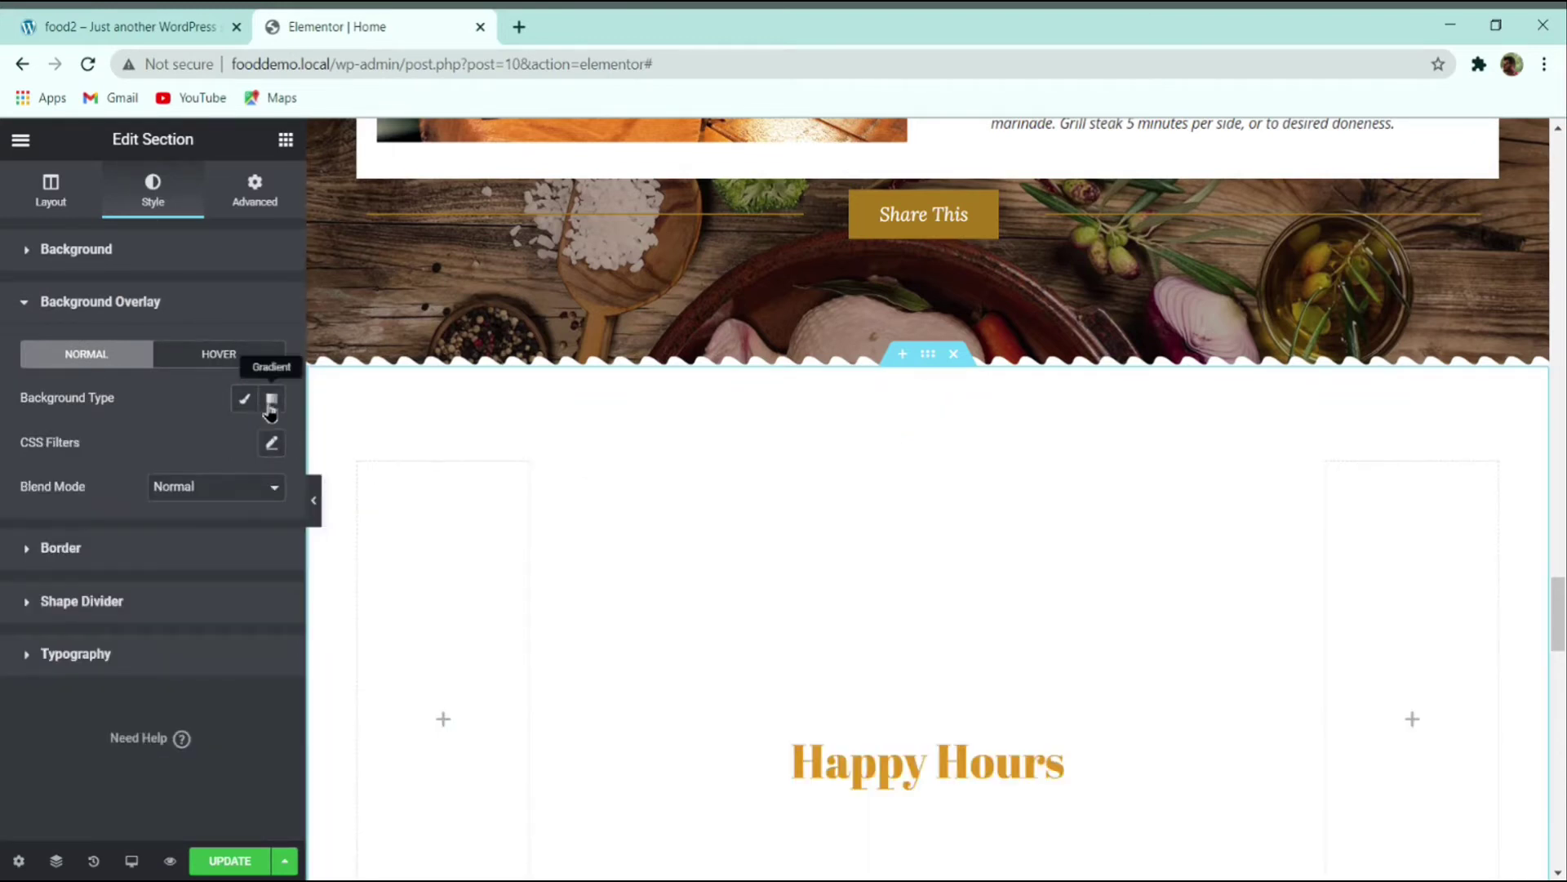
pyautogui.click(131, 26)
pyautogui.click(422, 21)
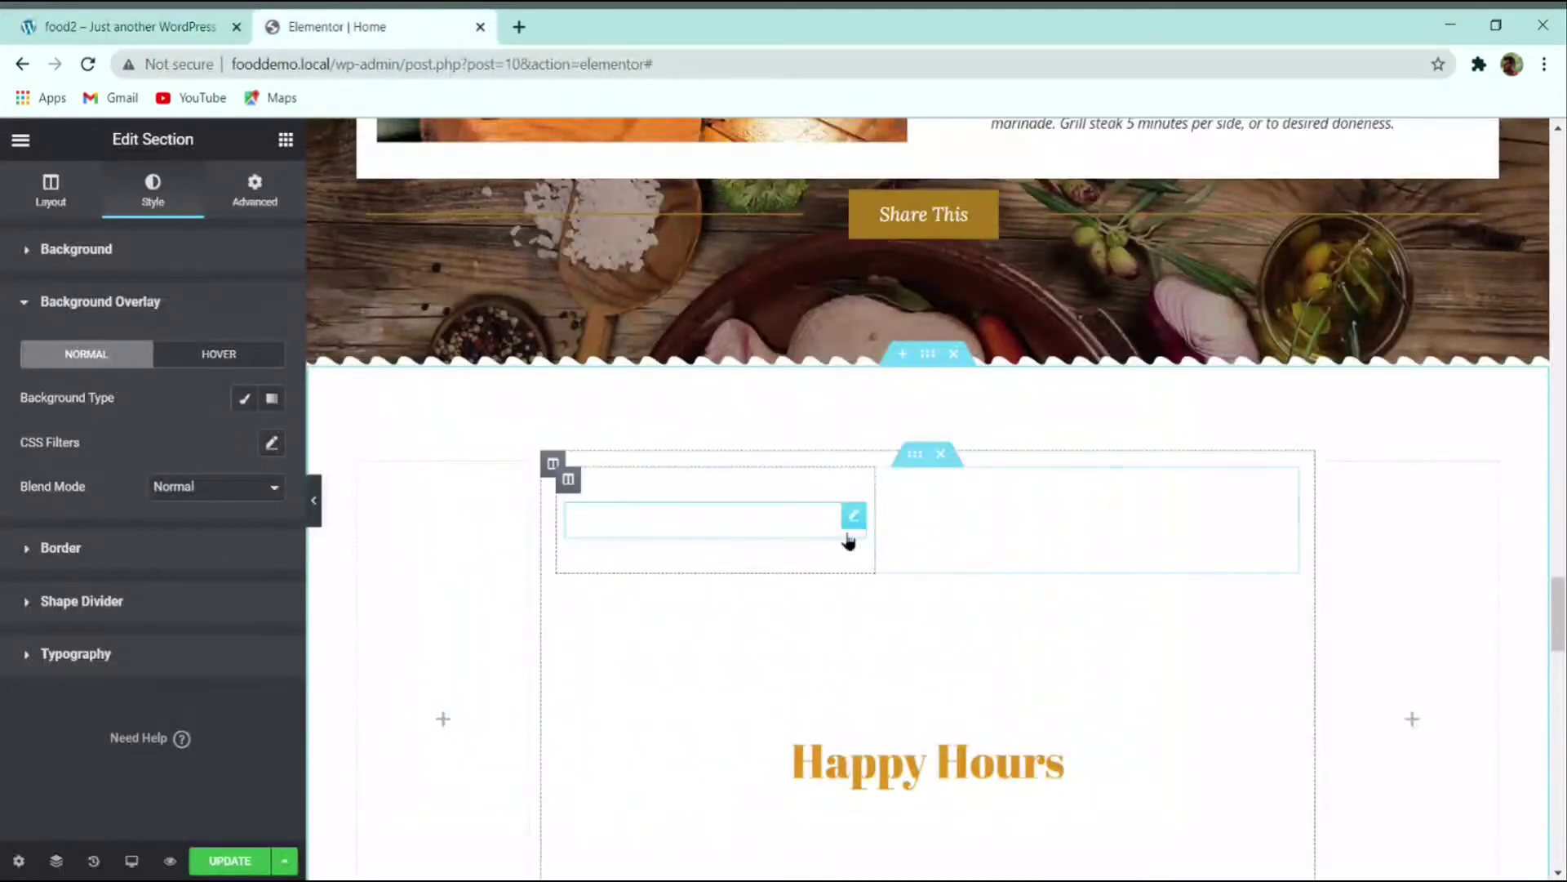
# Step: Select the central Happy Hours column and show its Style settings, checking the live site
pyautogui.click(552, 463)
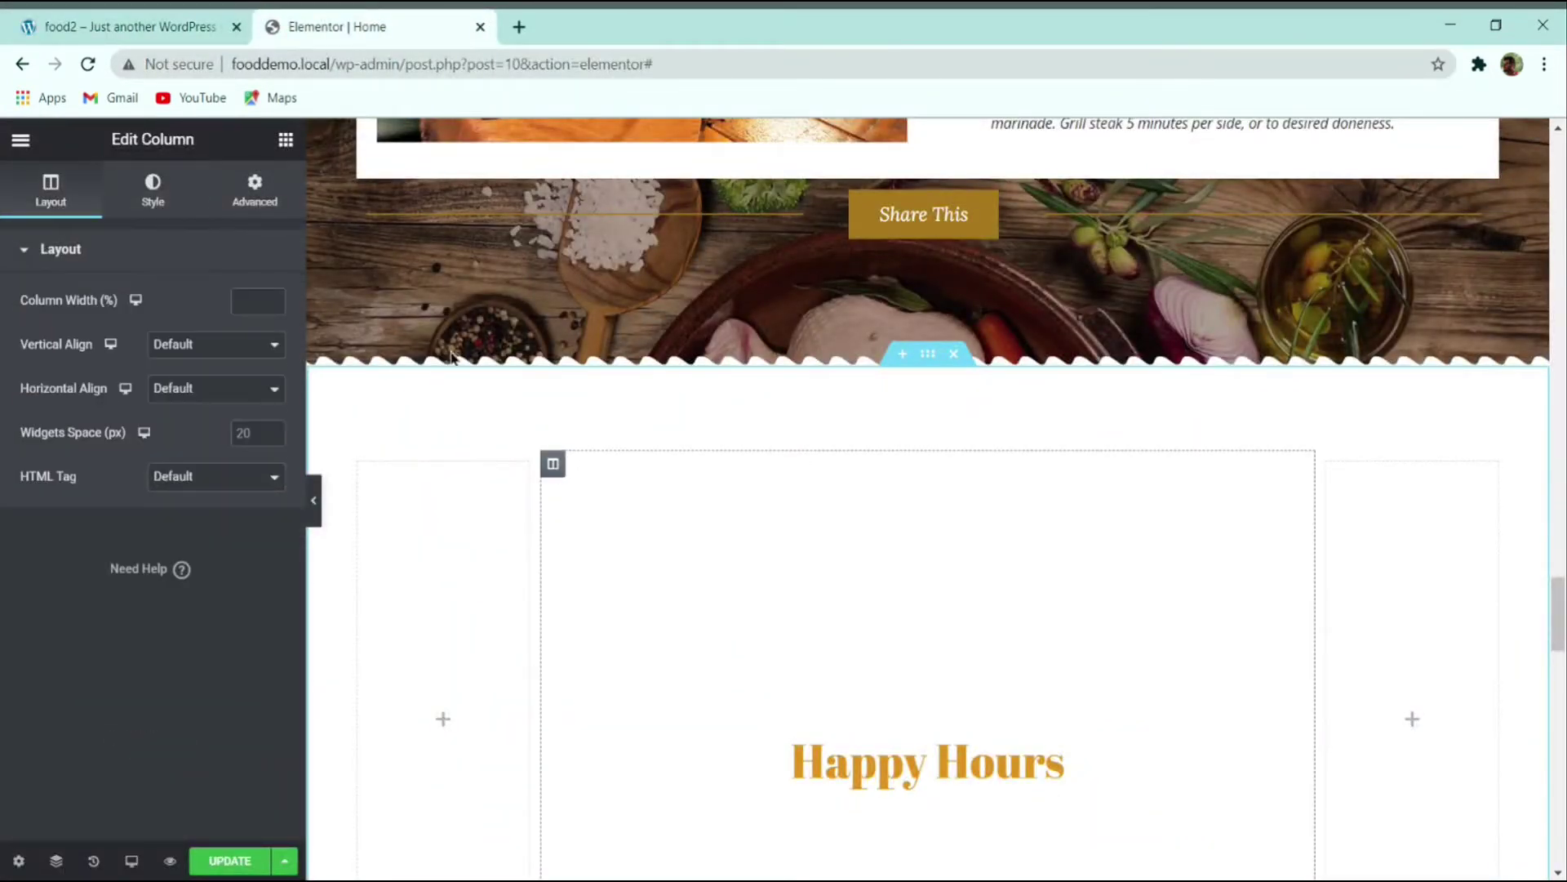
pyautogui.click(131, 26)
pyautogui.scroll(-4, 766, 567)
pyautogui.scroll(7, 765, 567)
pyautogui.scroll(-7, 766, 567)
pyautogui.scroll(4, 765, 567)
pyautogui.click(413, 26)
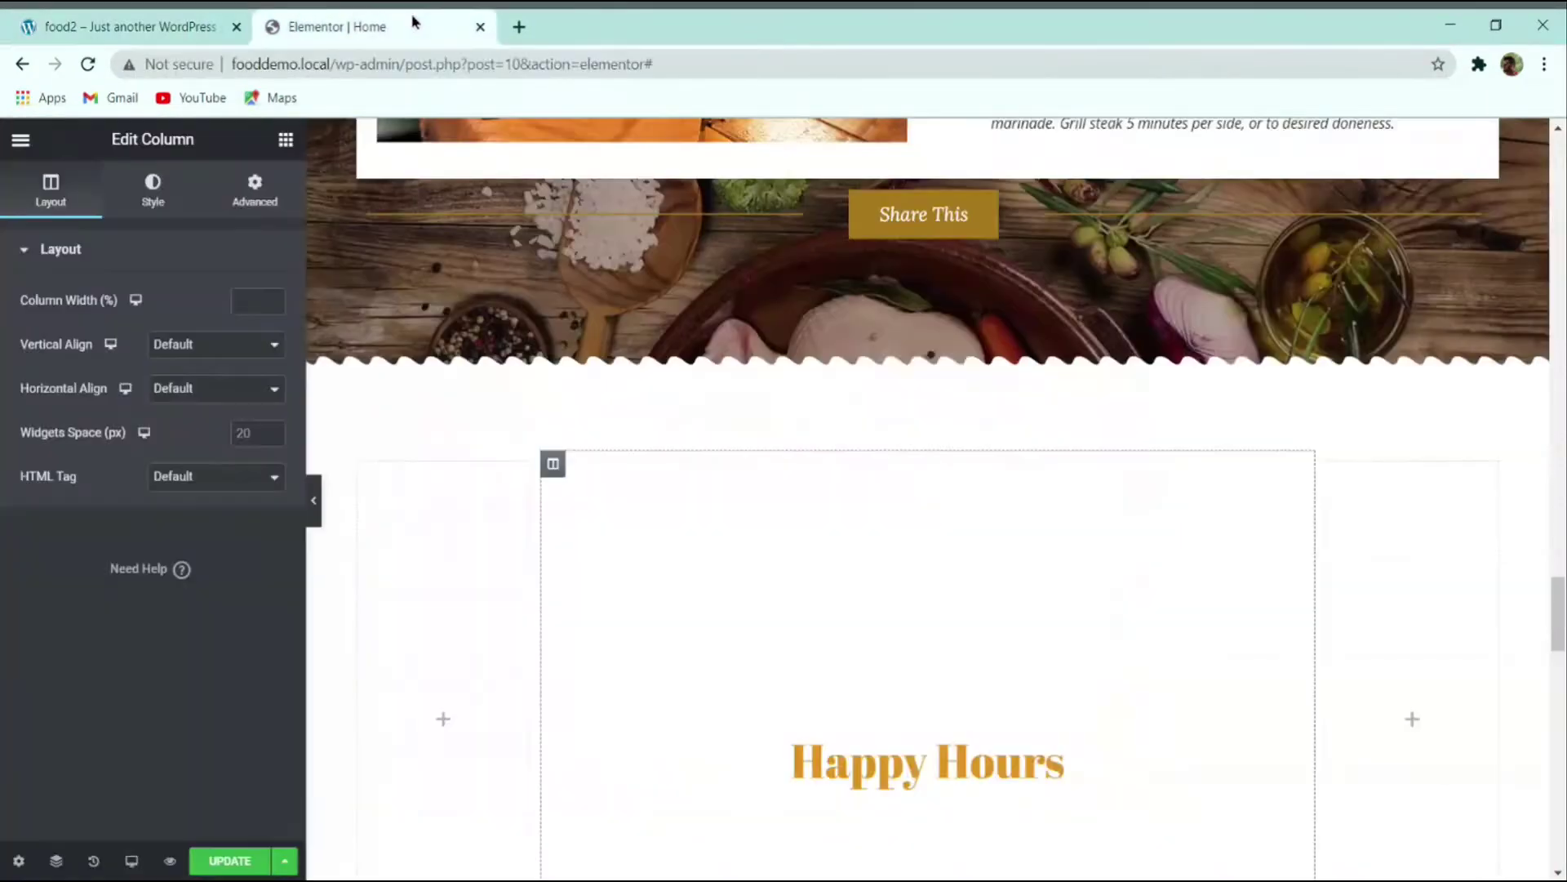
pyautogui.moveTo(560, 472); pyautogui.dragTo(553, 478)
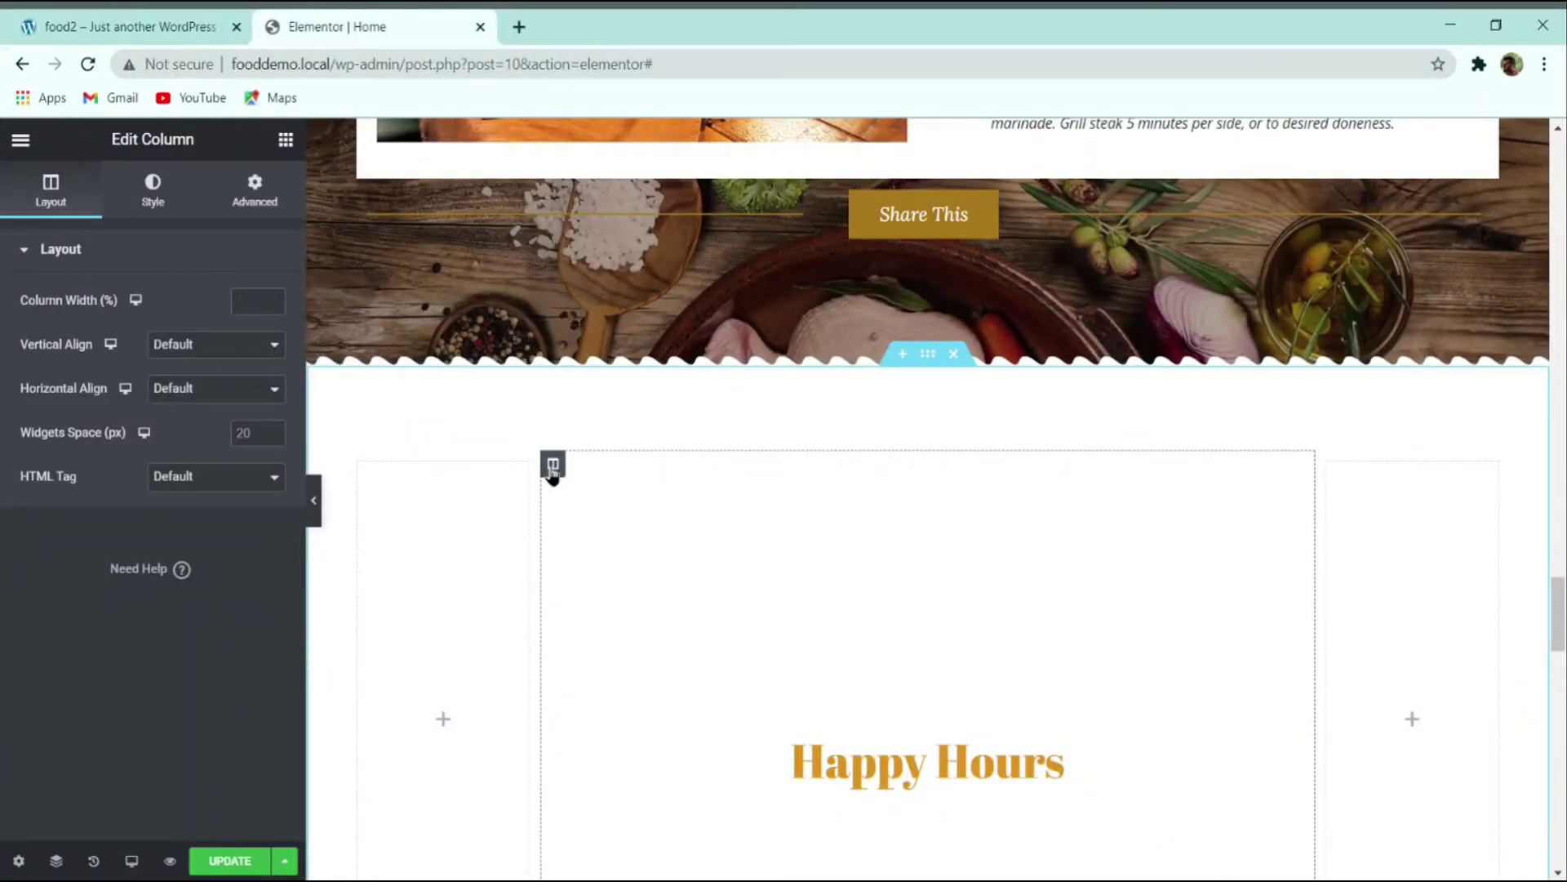
pyautogui.click(162, 204)
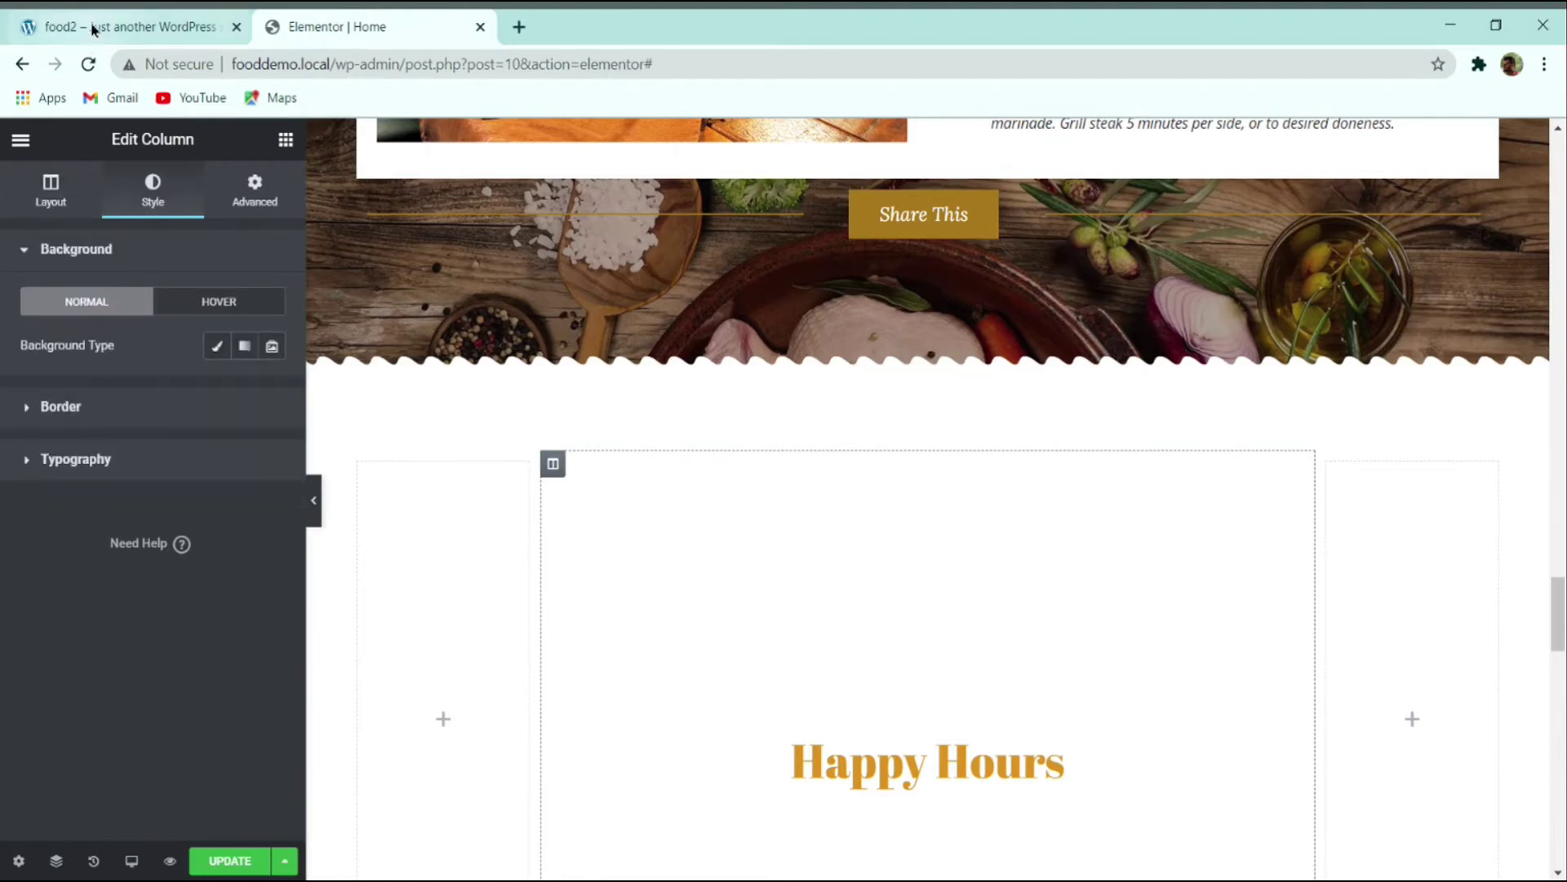
pyautogui.click(92, 26)
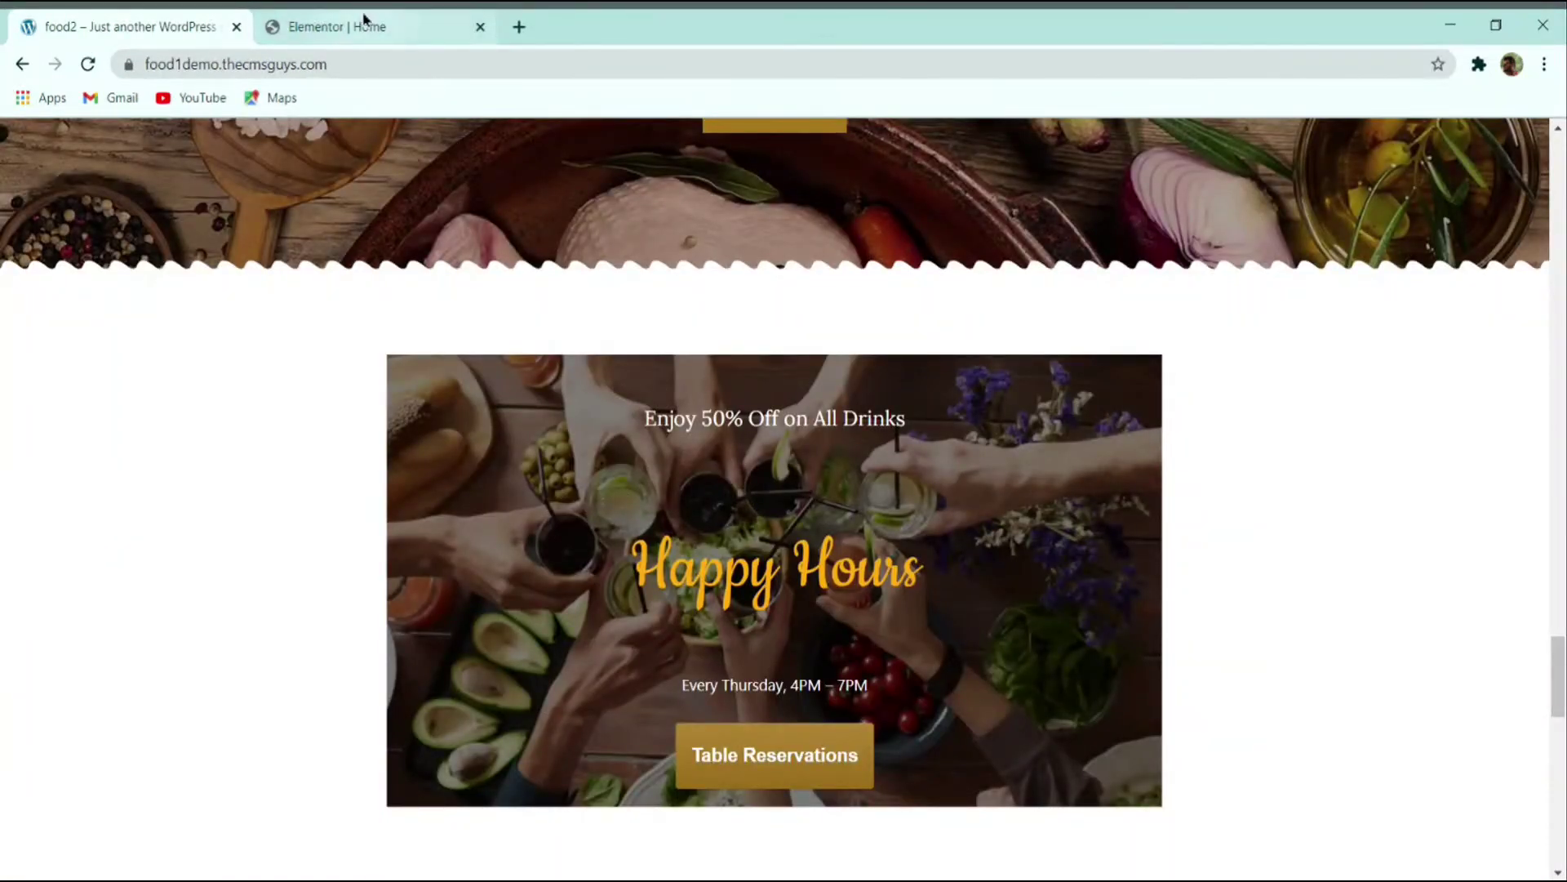
pyautogui.click(365, 23)
pyautogui.click(182, 20)
pyautogui.click(339, 20)
pyautogui.click(176, 23)
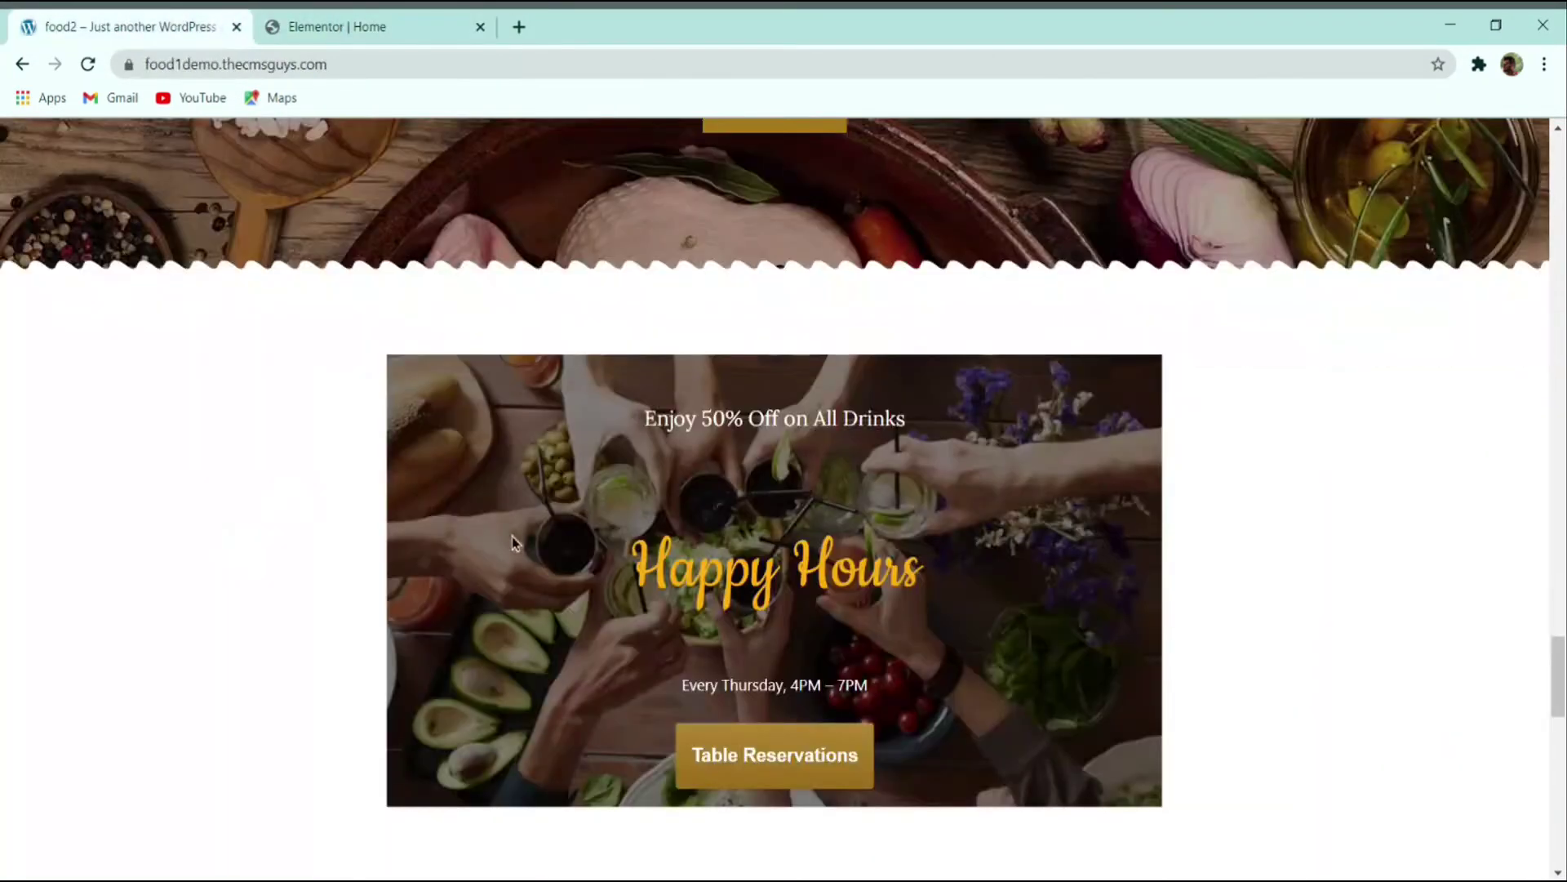
pyautogui.click(289, 18)
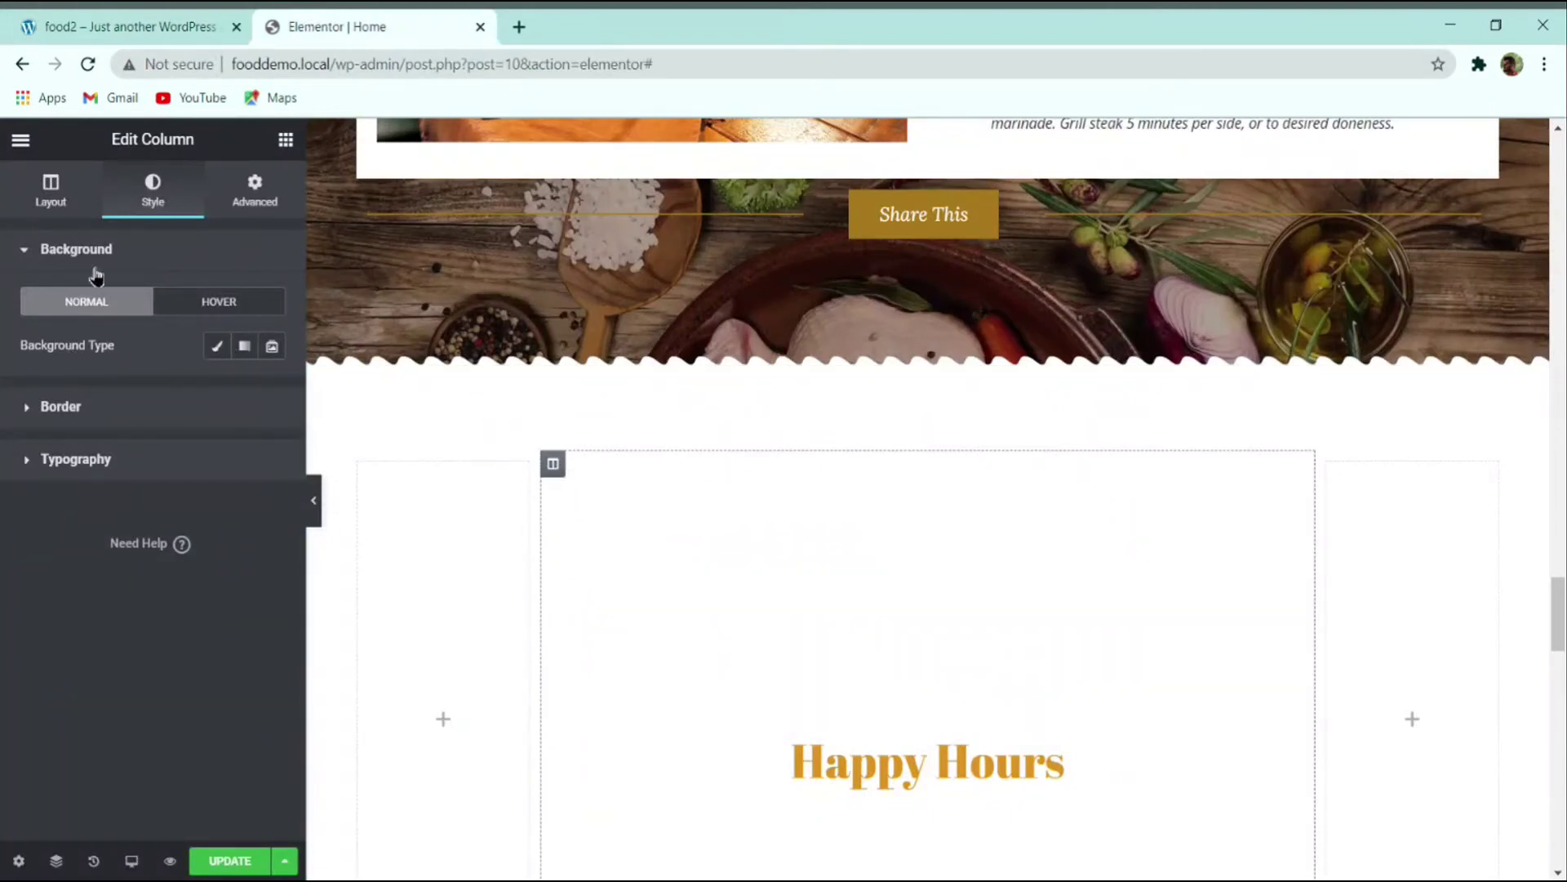
# Step: Set a Classic column background using party-group-of-people.jpg from the Media Library
pyautogui.click(214, 347)
pyautogui.click(153, 515)
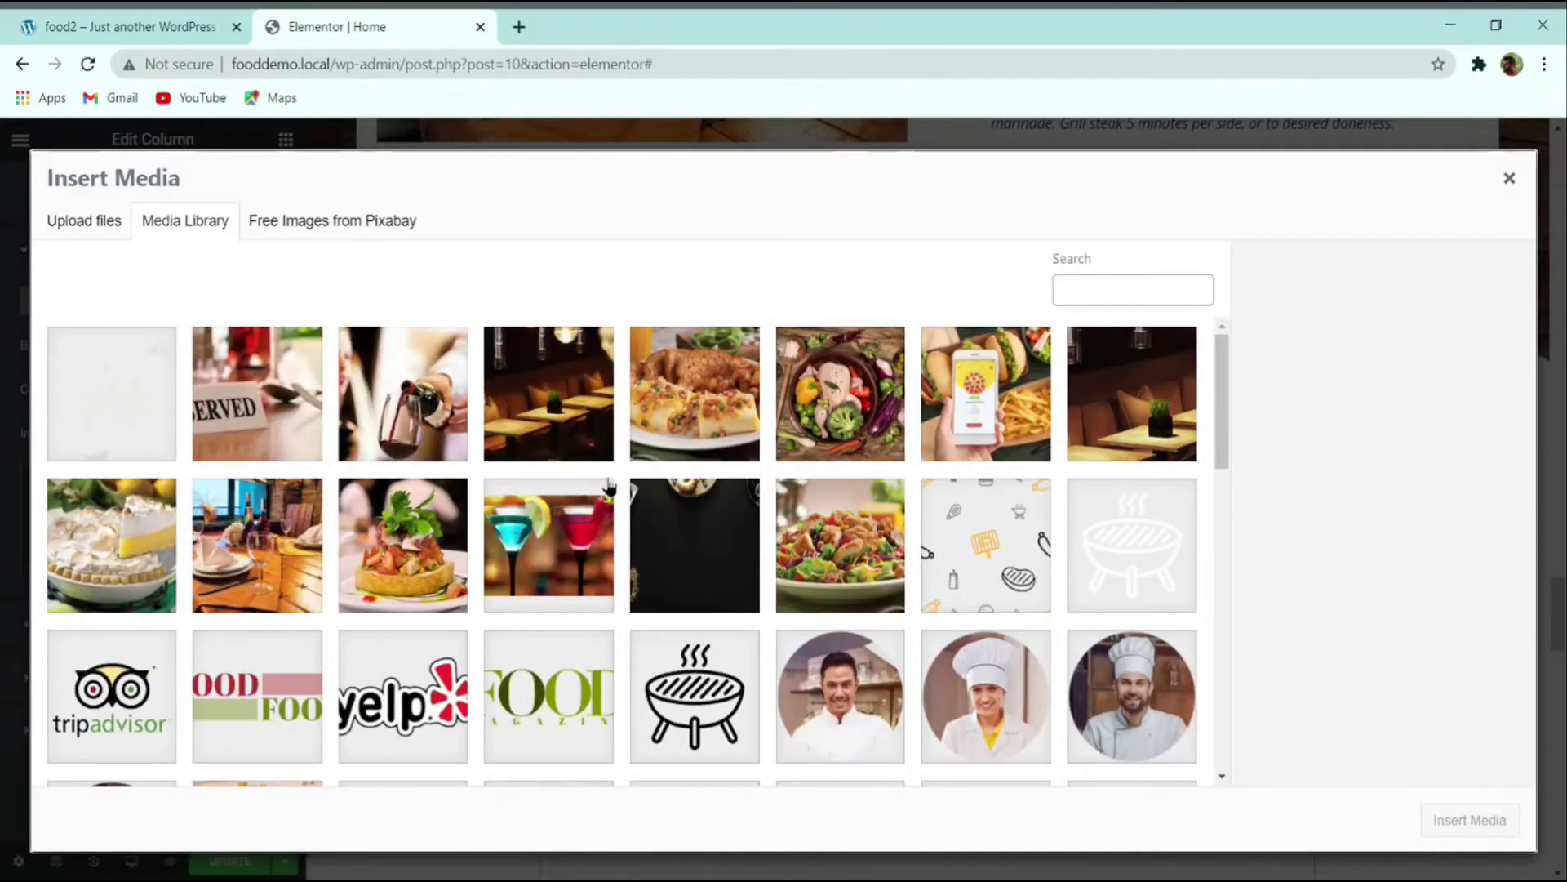
pyautogui.scroll(-8, 493, 488)
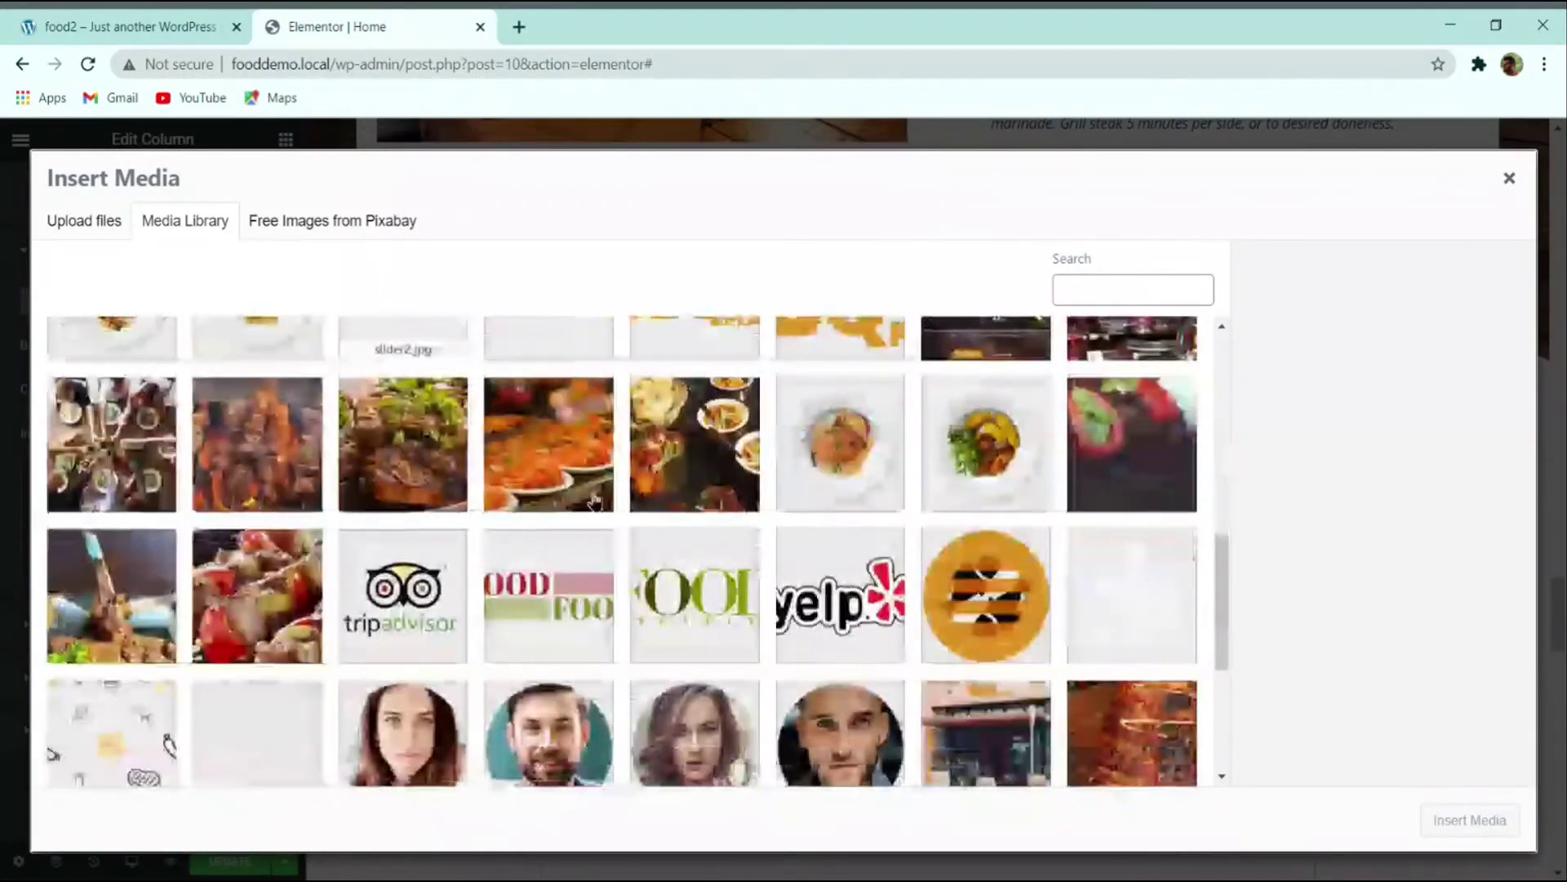
pyautogui.hotkey('ctrl', 'shift', 'Tab')
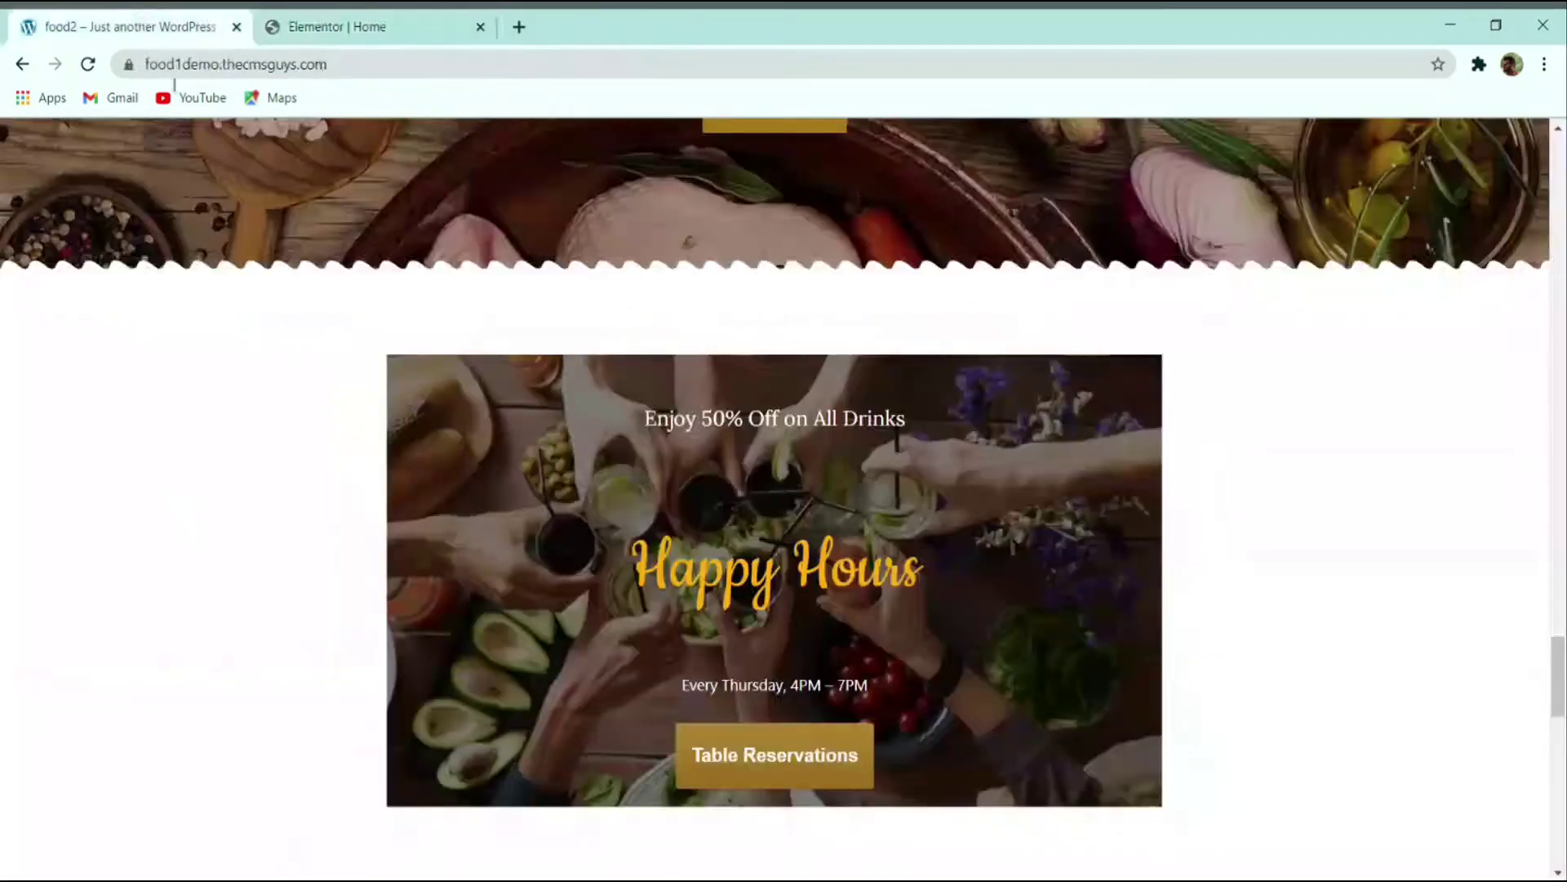
pyautogui.click(352, 25)
pyautogui.click(105, 486)
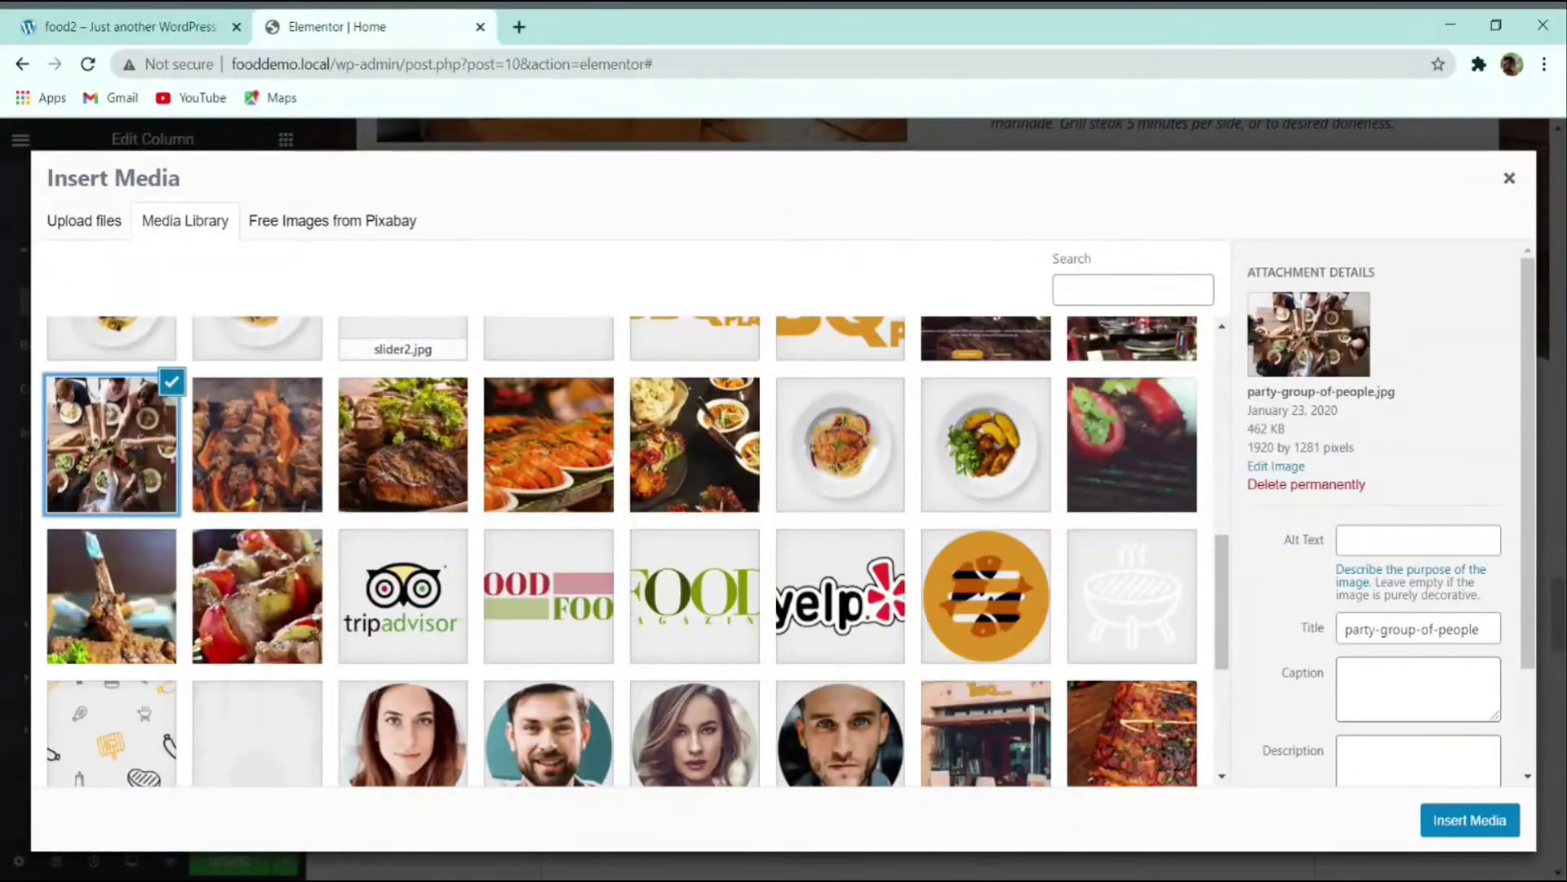
pyautogui.click(1470, 819)
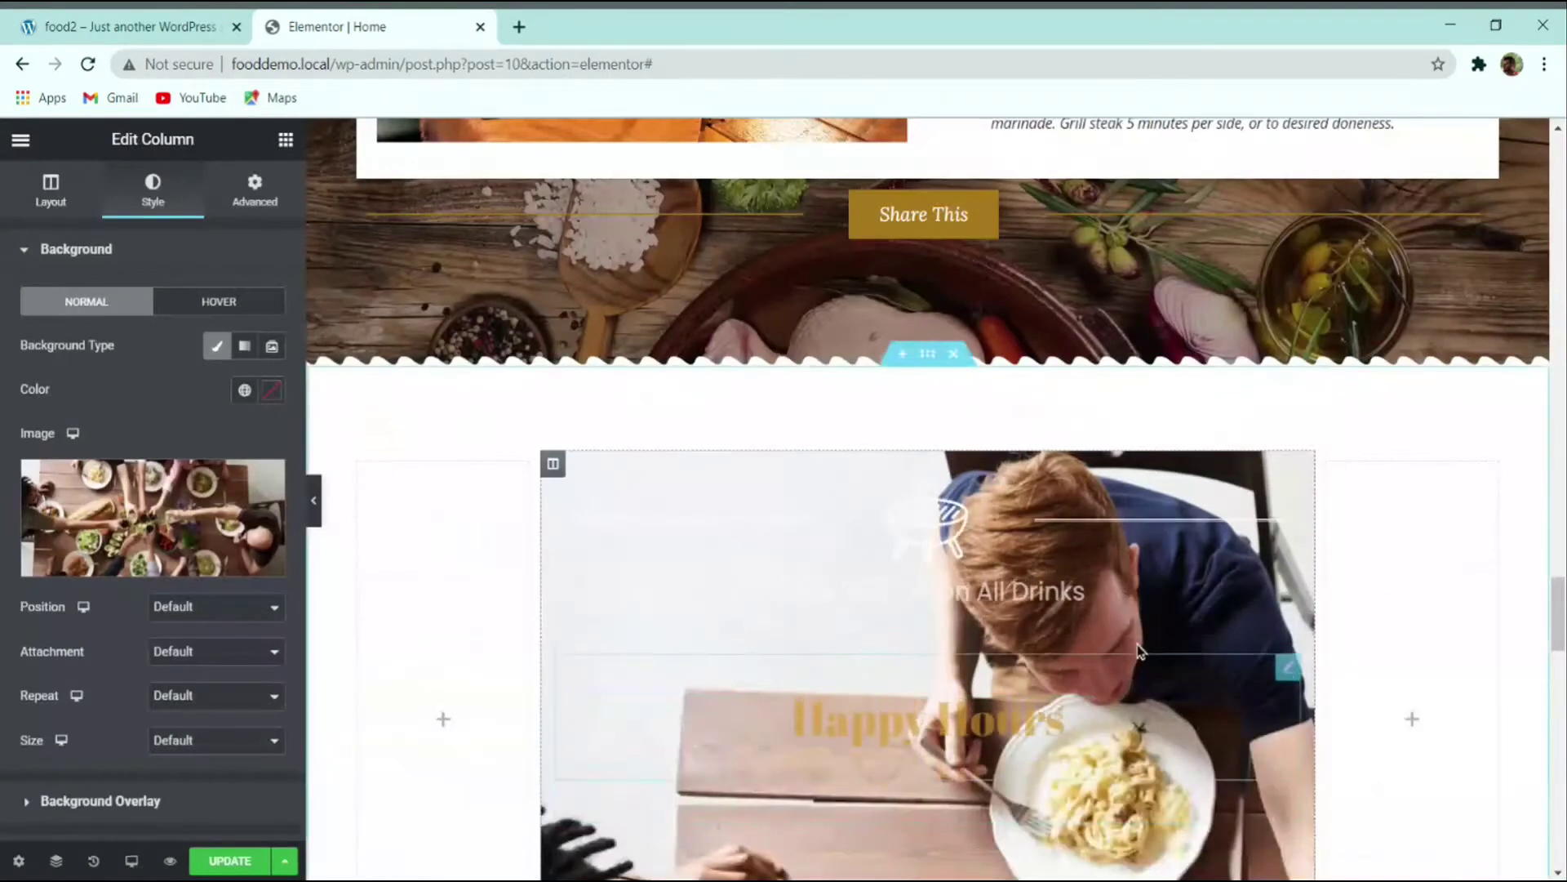
# Step: Set the column background image to Fixed attachment, No-repeat and Contain size
pyautogui.scroll(-4, 1054, 620)
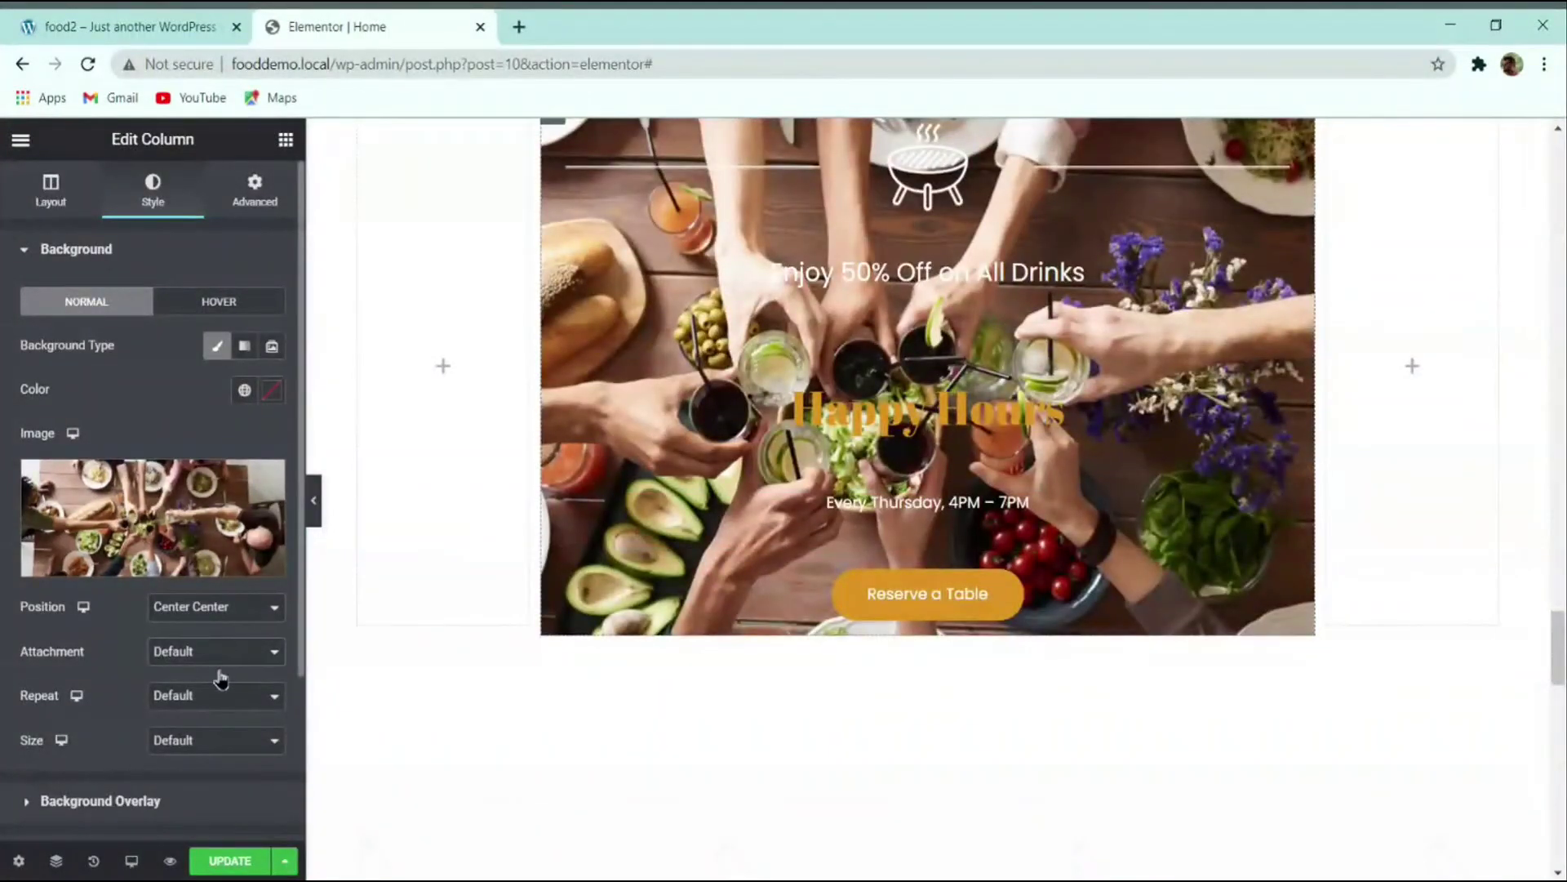
pyautogui.click(214, 650)
pyautogui.click(204, 706)
pyautogui.scroll(-3, 536, 623)
pyautogui.scroll(7, 535, 623)
pyautogui.scroll(-3, 507, 630)
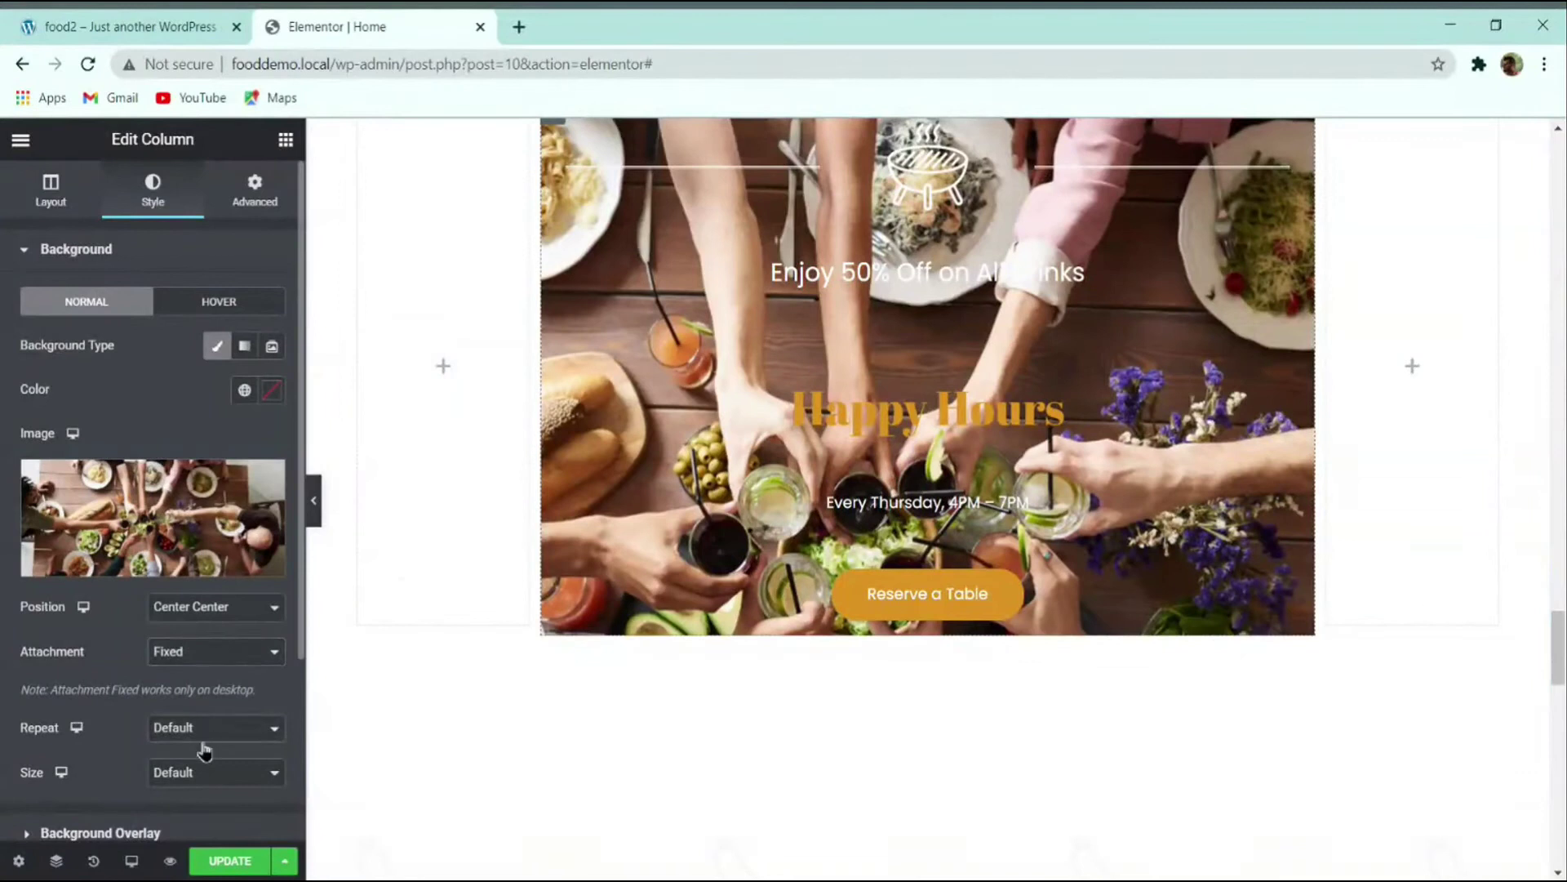
pyautogui.click(200, 828)
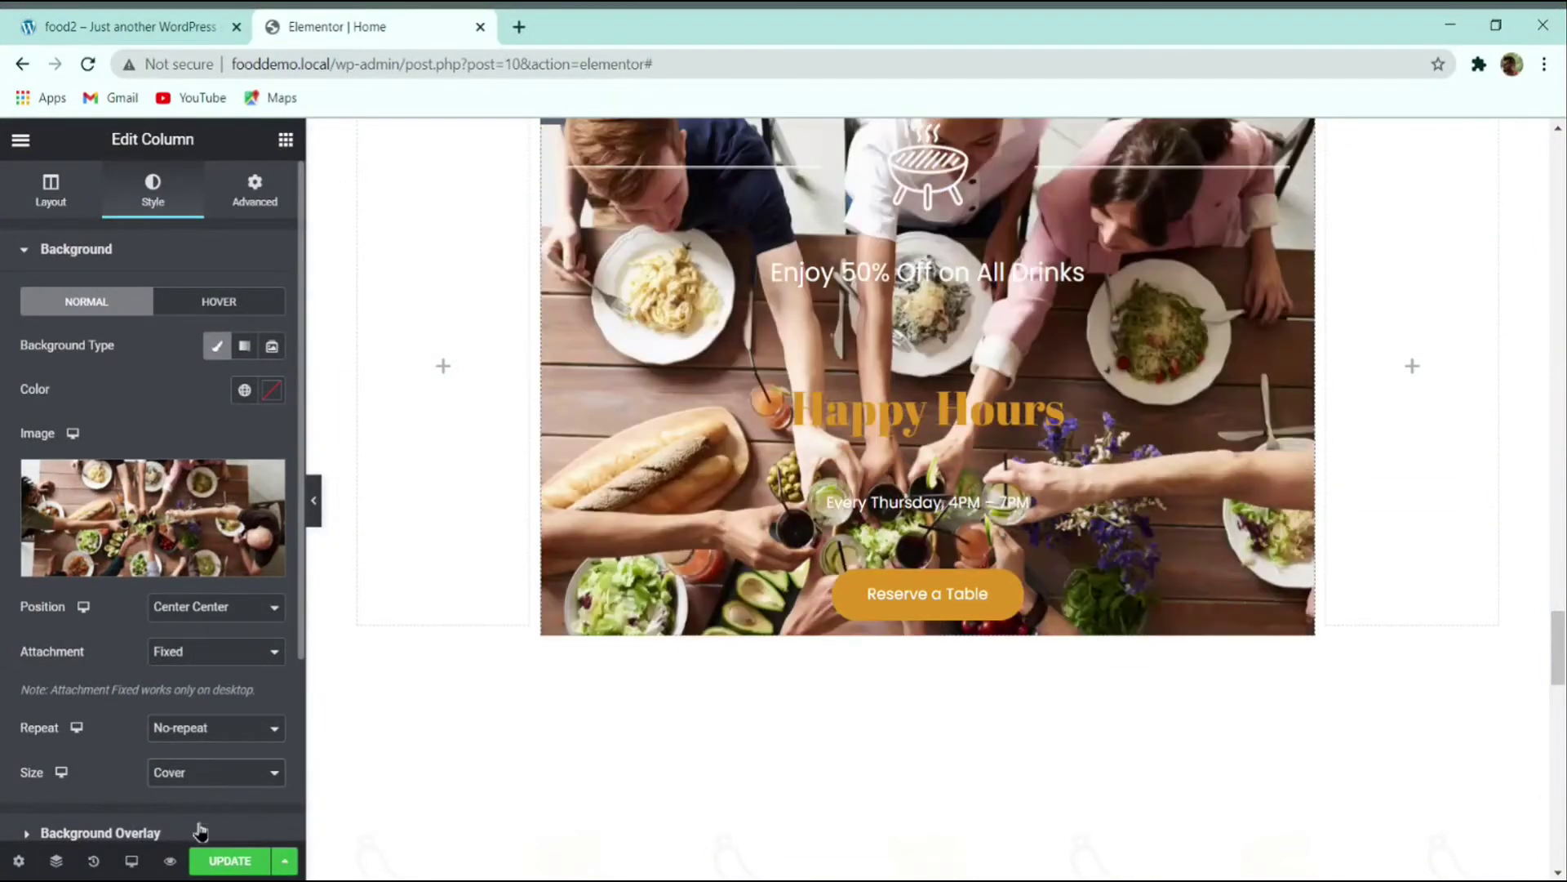
pyautogui.click(228, 796)
pyautogui.scroll(-4, 700, 517)
pyautogui.scroll(8, 668, 508)
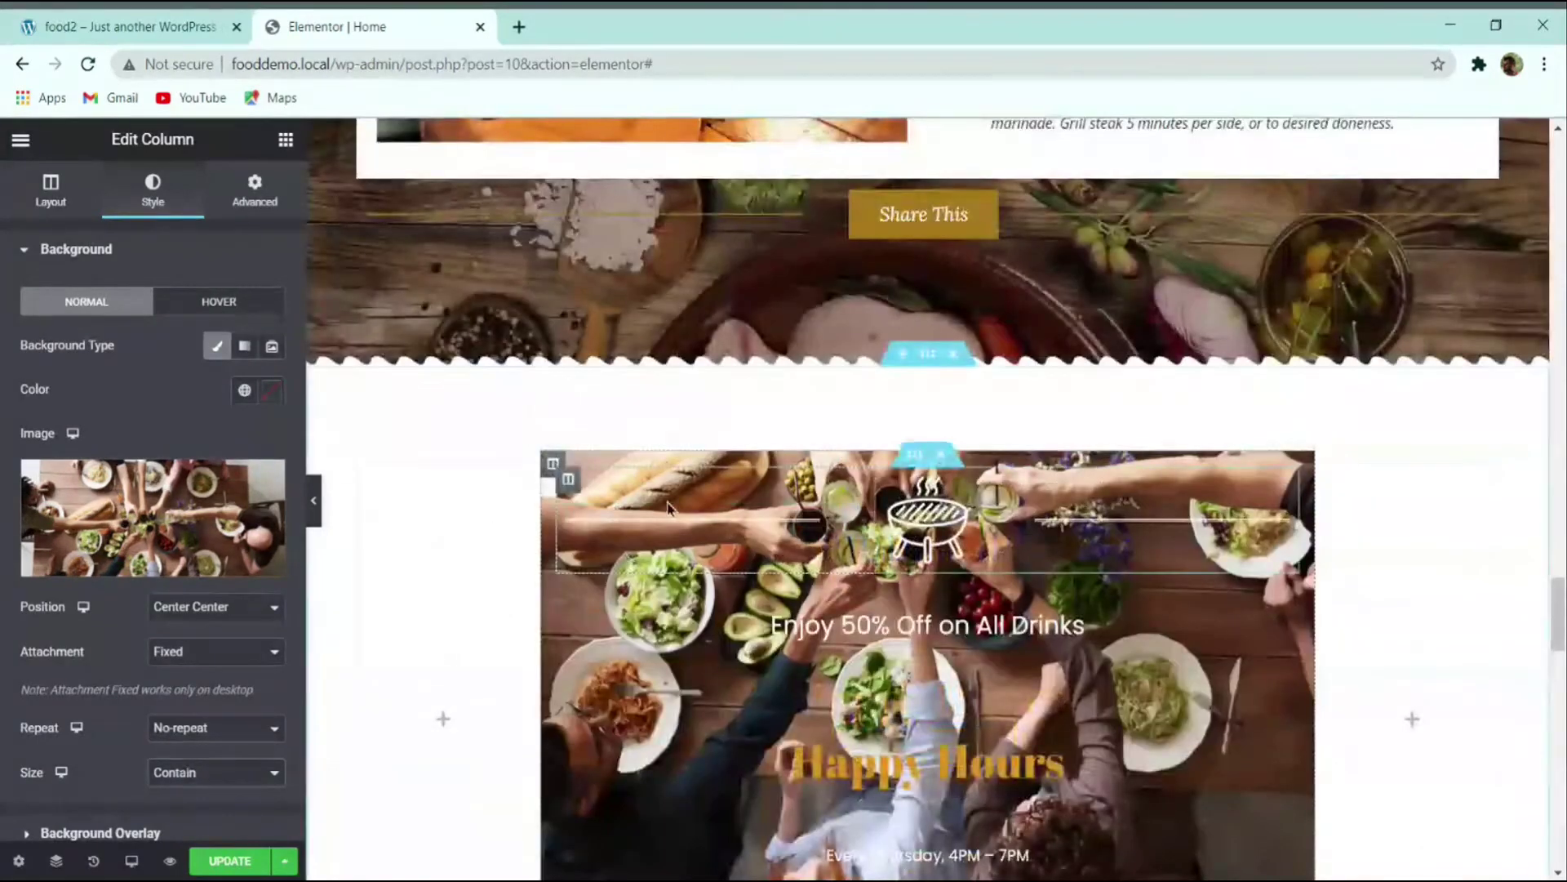
pyautogui.scroll(-4, 668, 508)
pyautogui.click(150, 18)
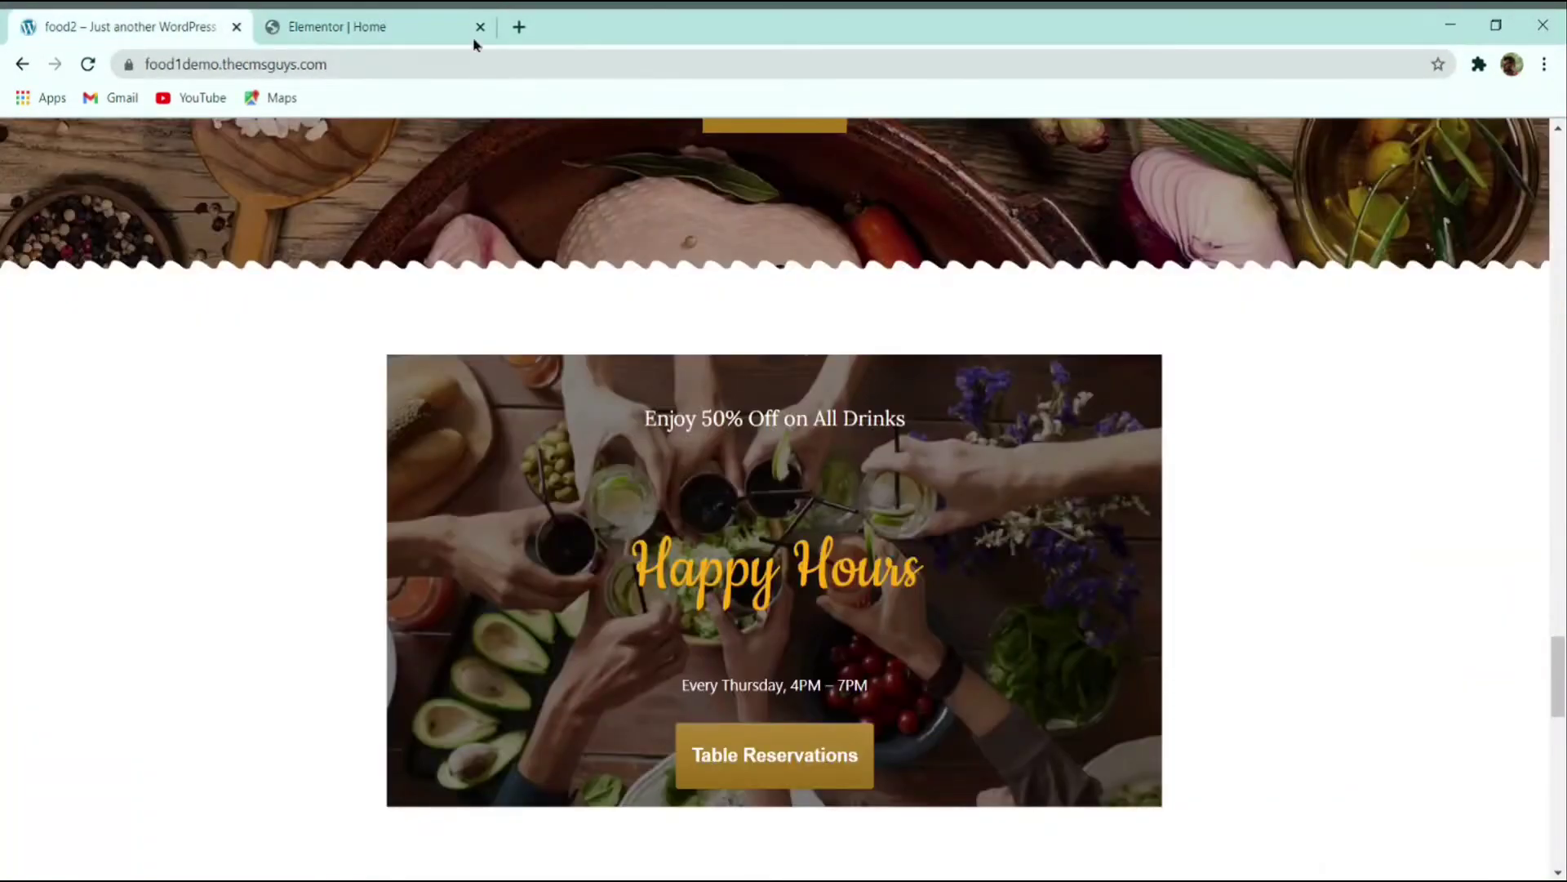
pyautogui.click(441, 35)
# Step: Delete the grill icon widget above the drinks offer, checking against the live site
pyautogui.scroll(4, 937, 398)
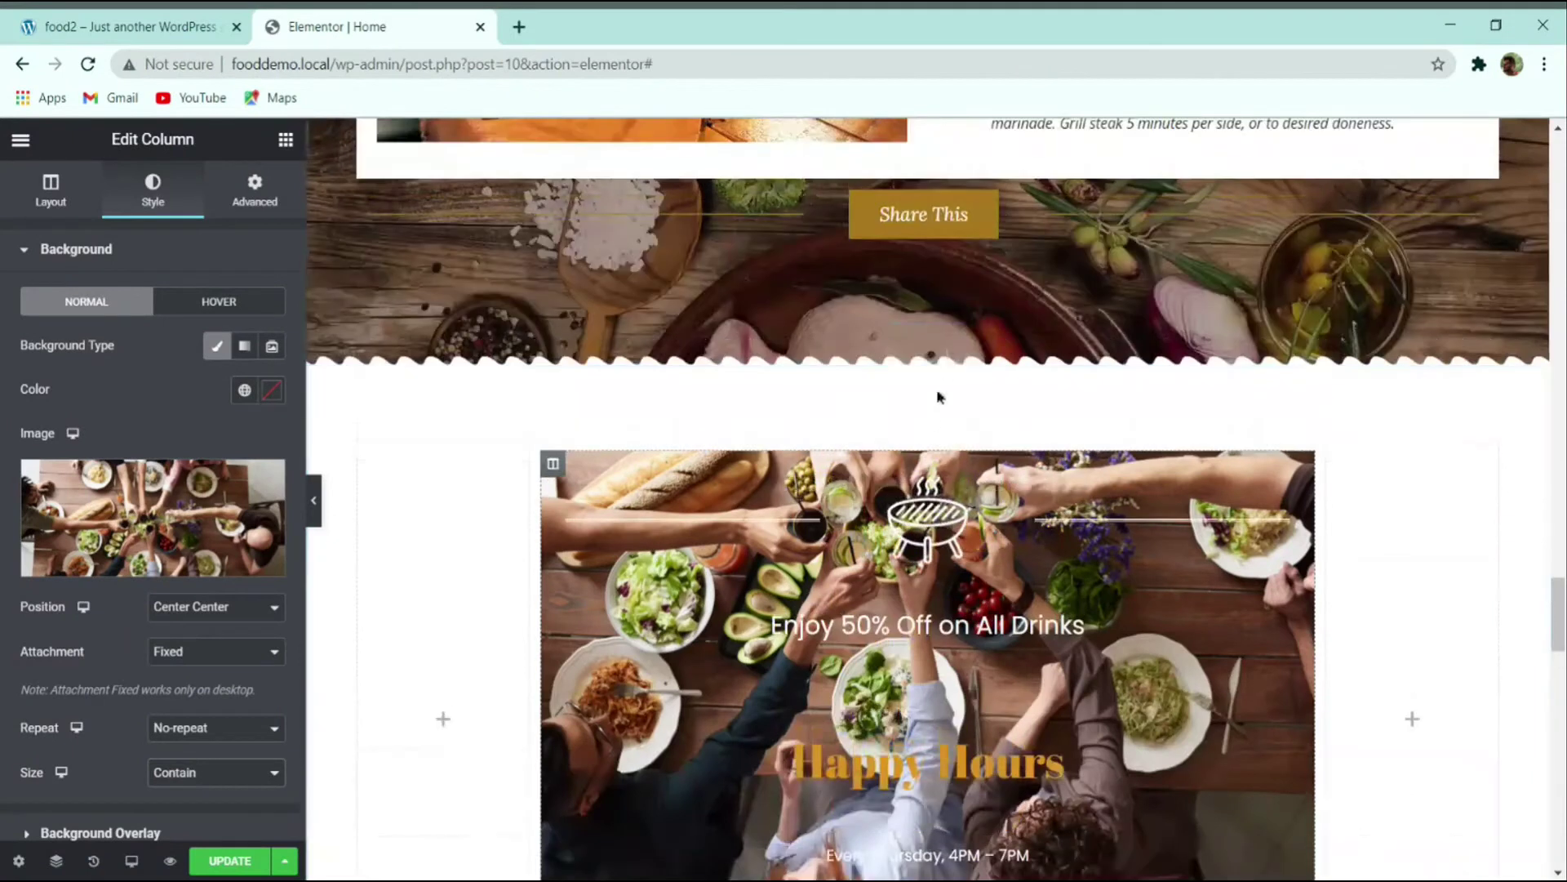
pyautogui.click(940, 454)
pyautogui.scroll(-4, 922, 530)
pyautogui.scroll(4, 923, 530)
pyautogui.scroll(-4, 922, 530)
pyautogui.scroll(4, 921, 569)
pyautogui.scroll(-4, 921, 569)
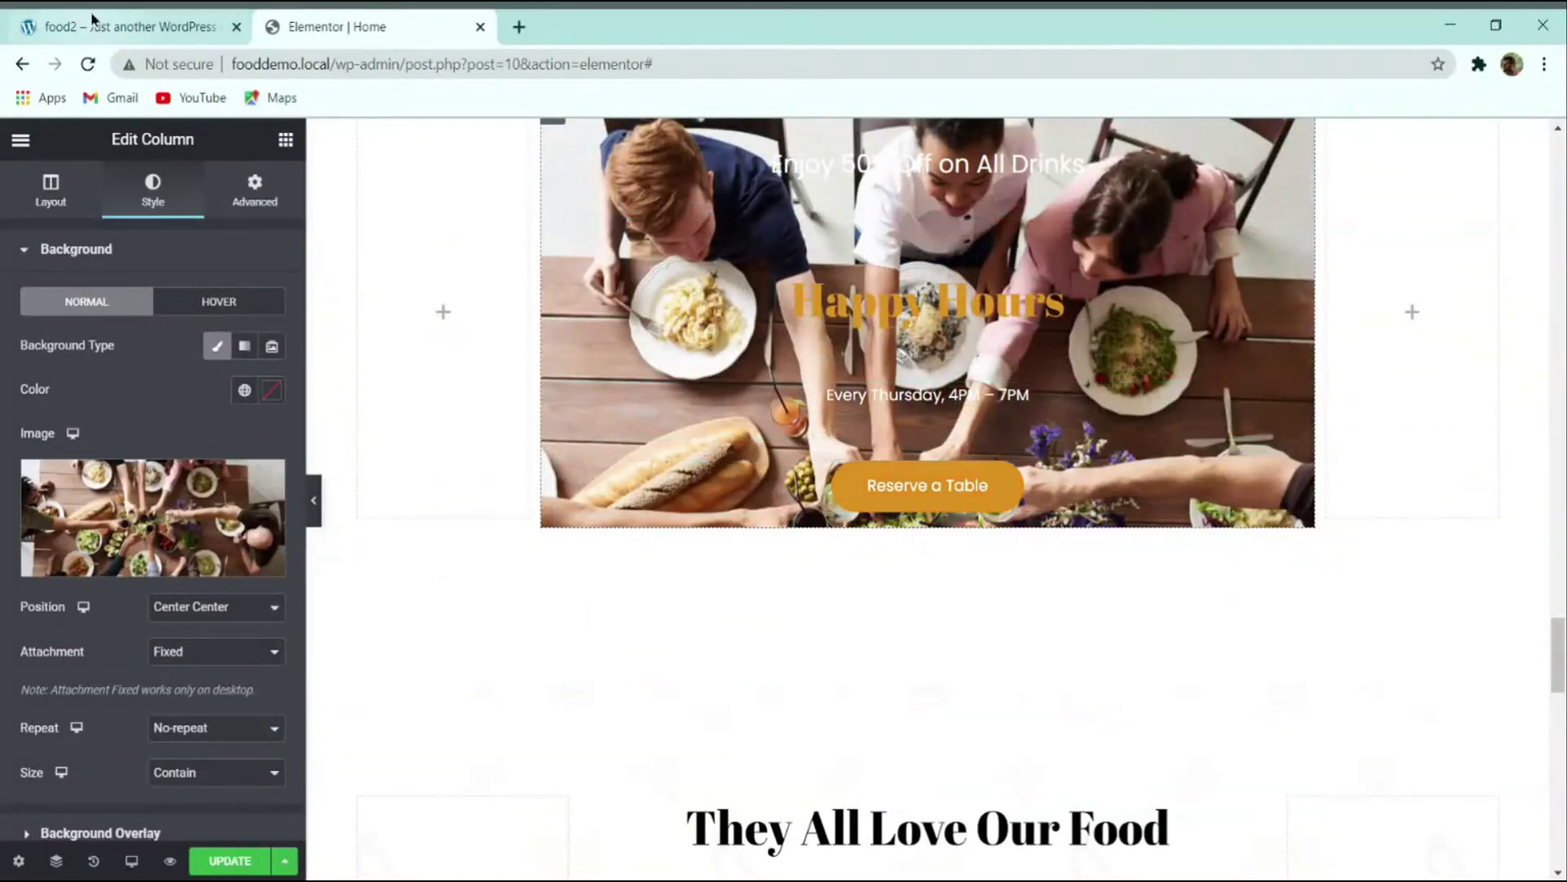
pyautogui.hotkey('ctrl', 'shift', 'Tab')
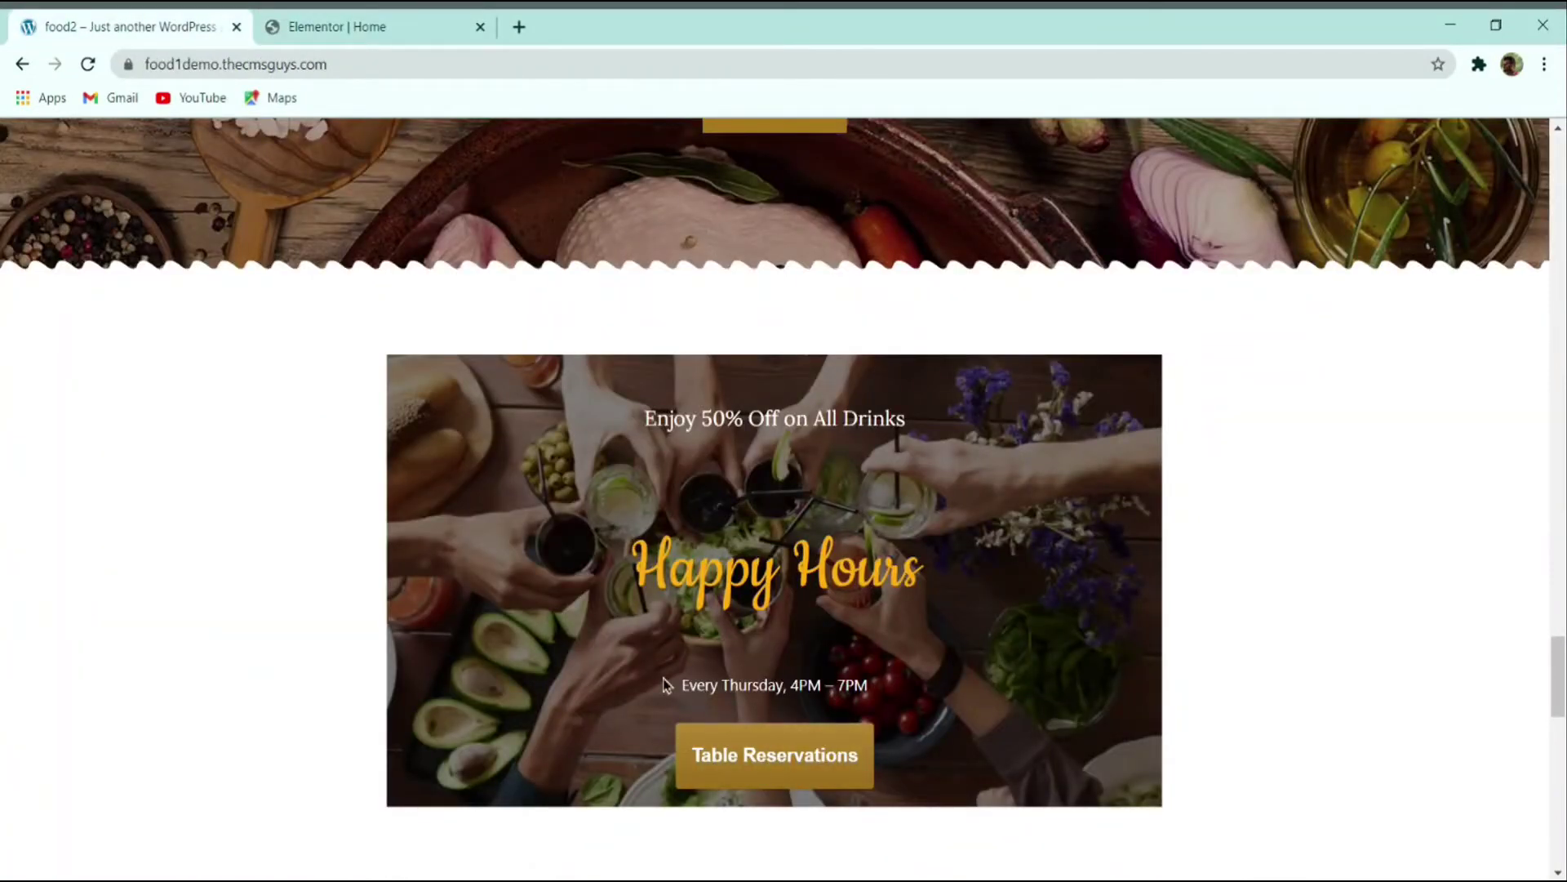
pyautogui.moveTo(665, 684); pyautogui.dragTo(898, 686)
pyautogui.click(343, 26)
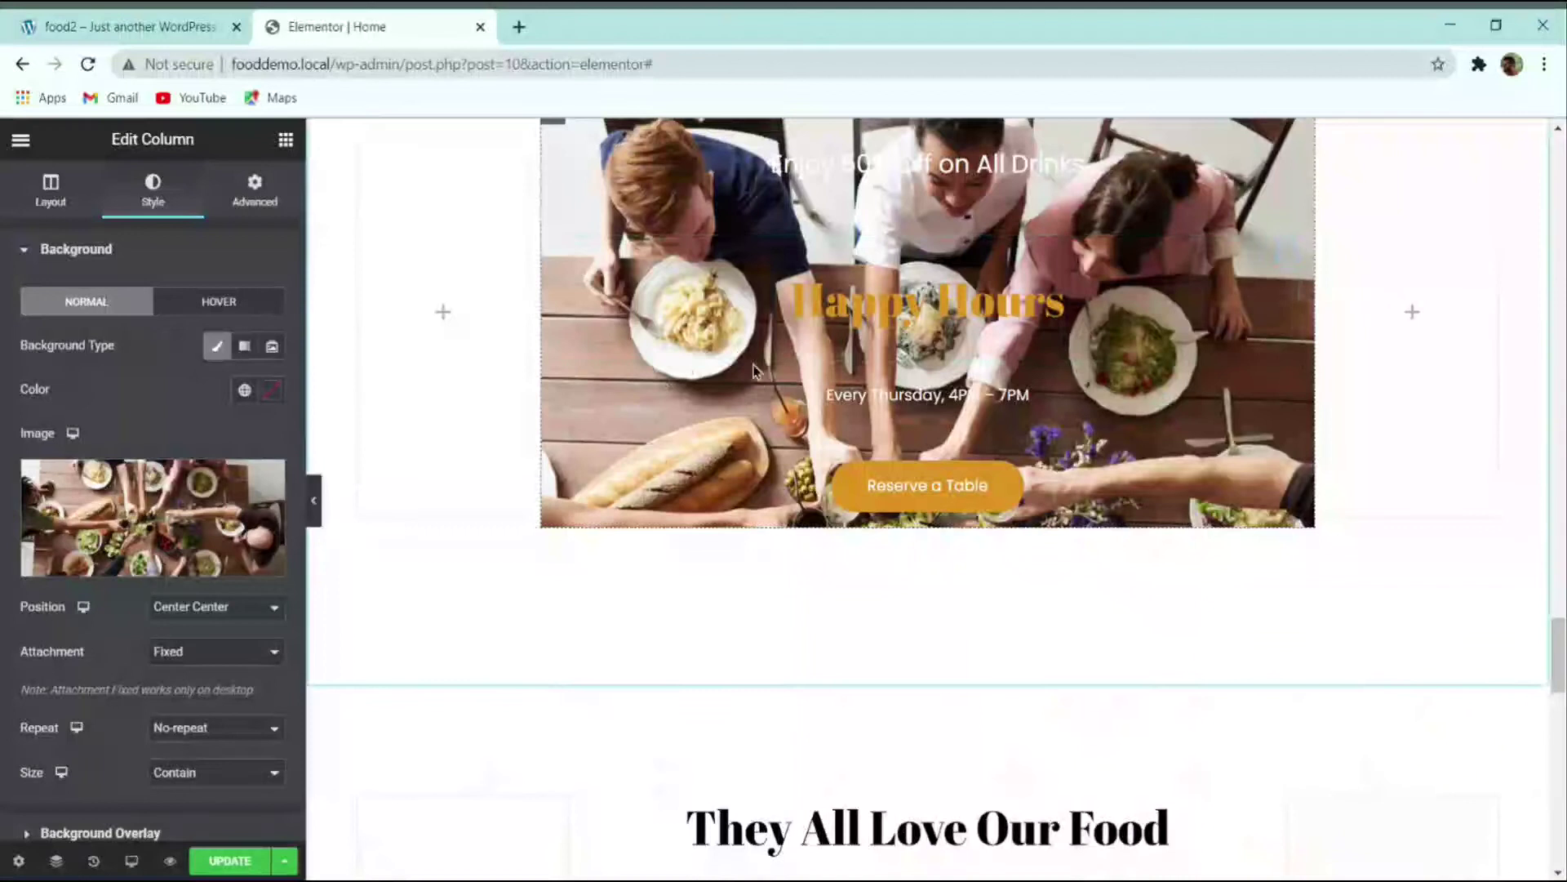
pyautogui.scroll(4, 367, 408)
pyautogui.scroll(-2, 242, 486)
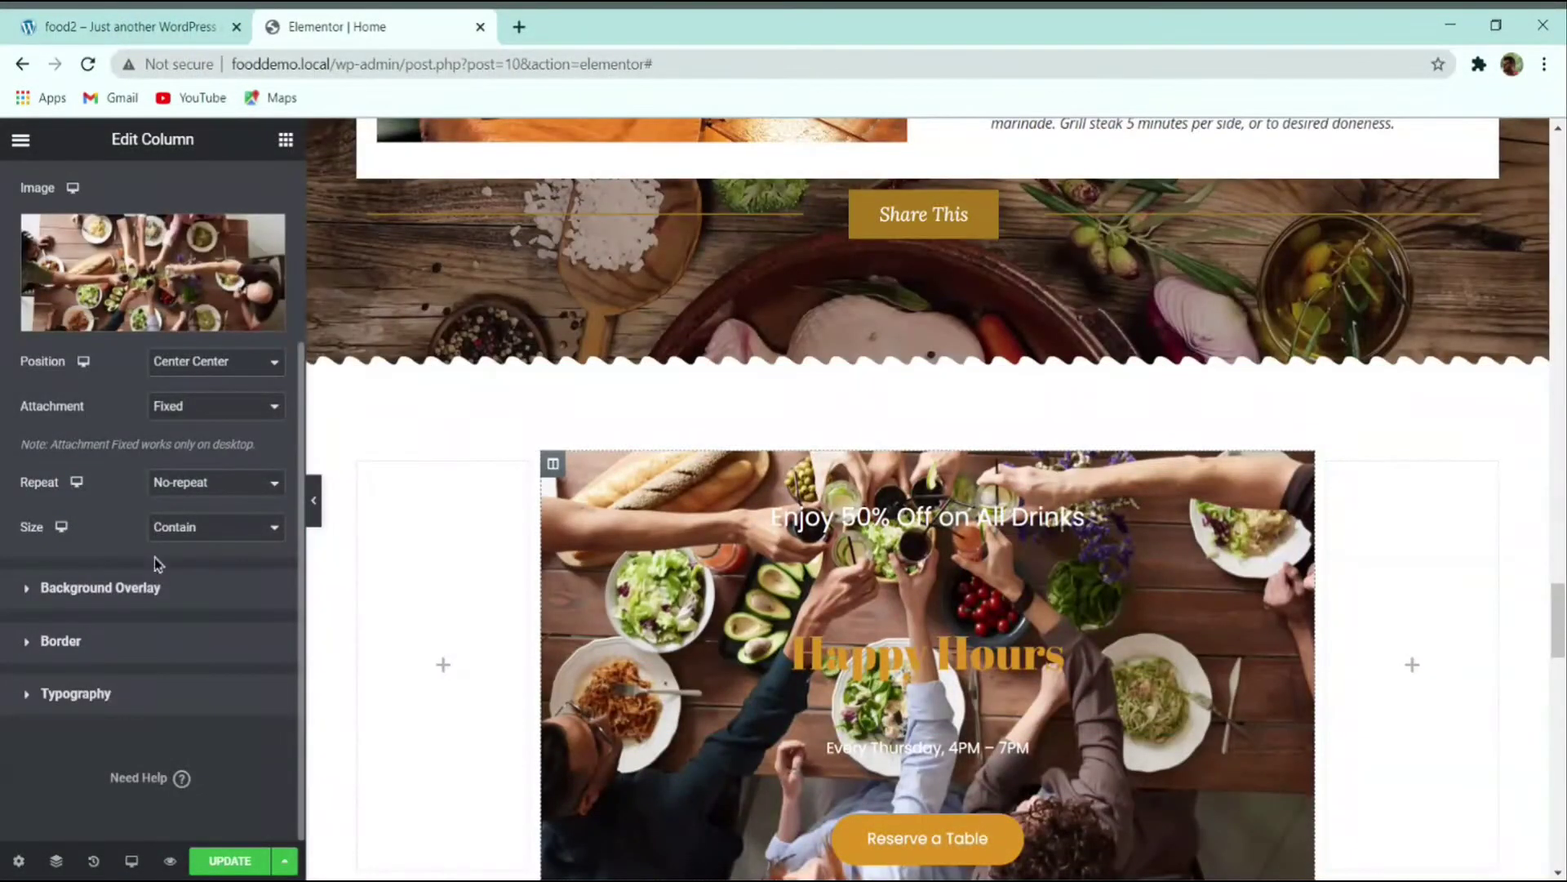
# Step: Add a classic near-black overlay to the column at about 80% opacity (#020101C2)
pyautogui.click(253, 575)
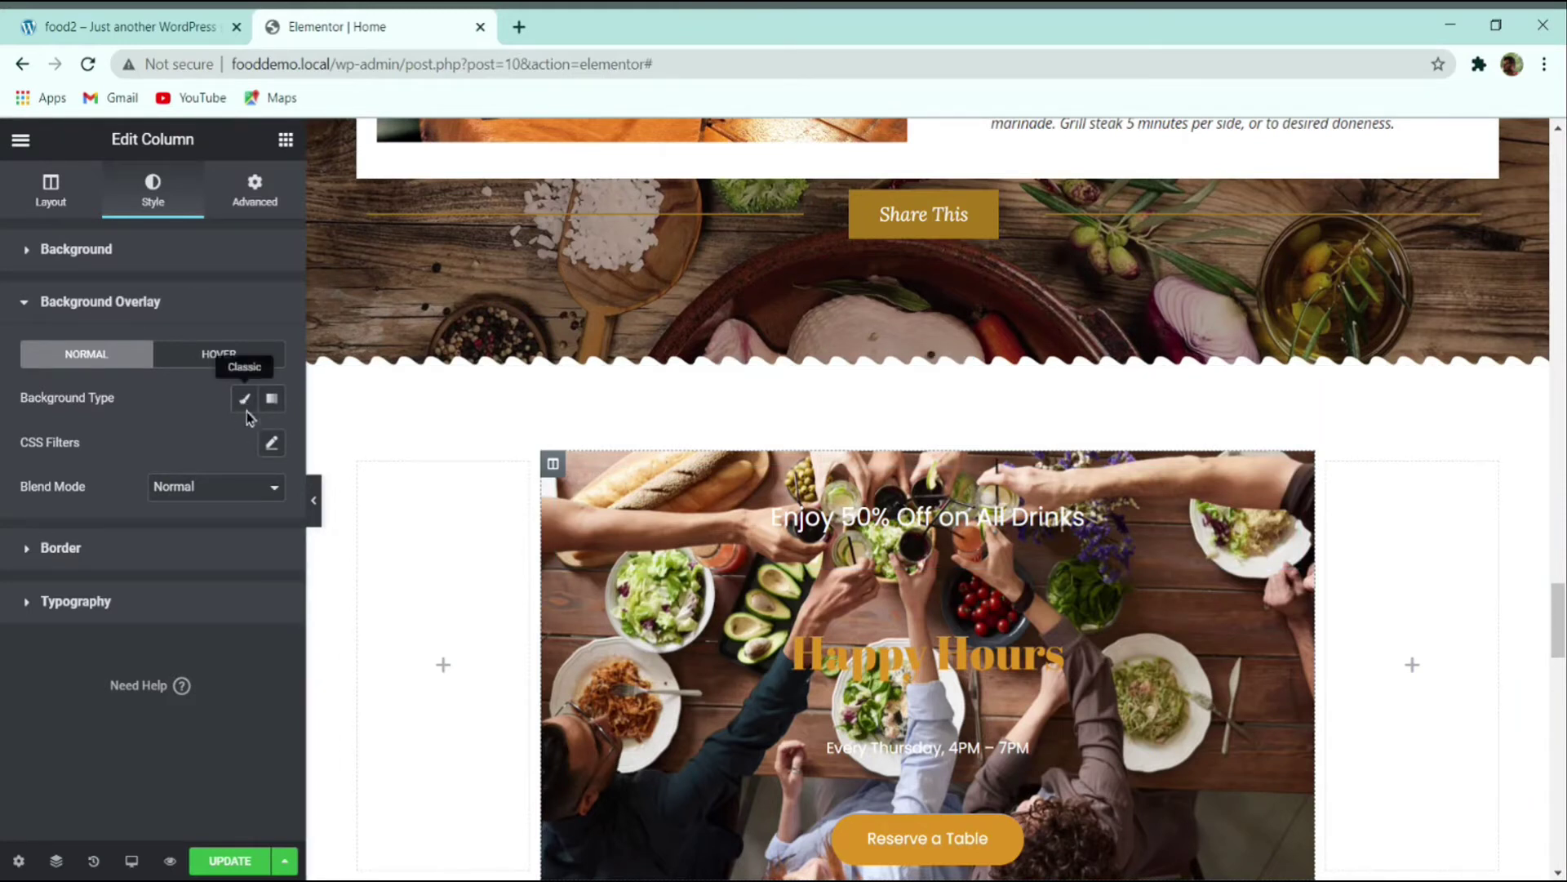
pyautogui.click(244, 400)
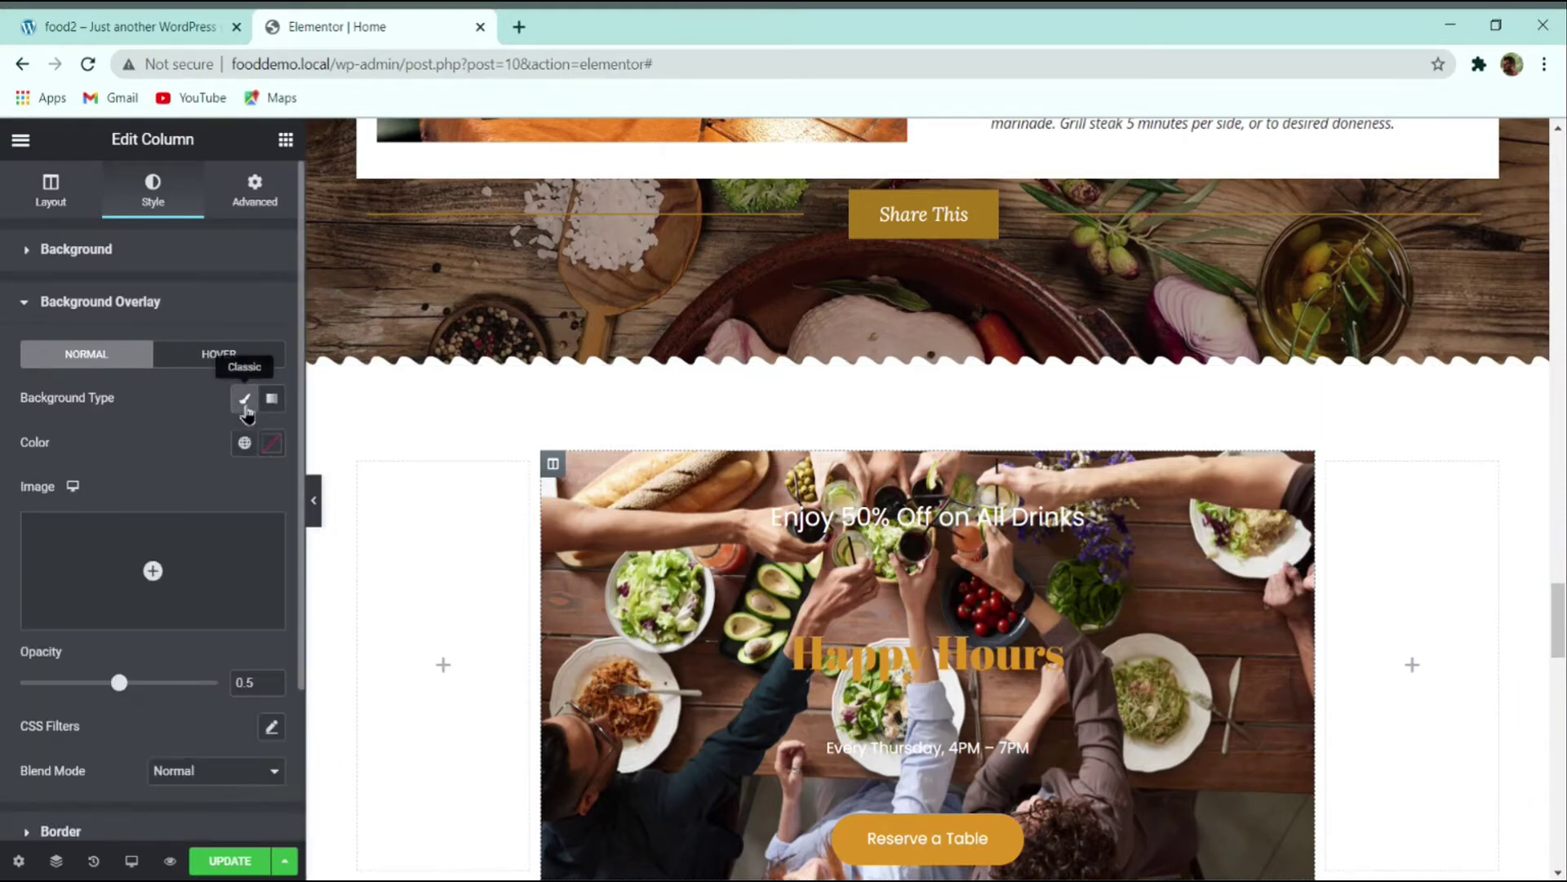
pyautogui.click(262, 455)
pyautogui.moveTo(222, 730)
pyautogui.mouseDown()
pyautogui.moveTo(171, 734)
pyautogui.moveTo(227, 734)
pyautogui.mouseUp()
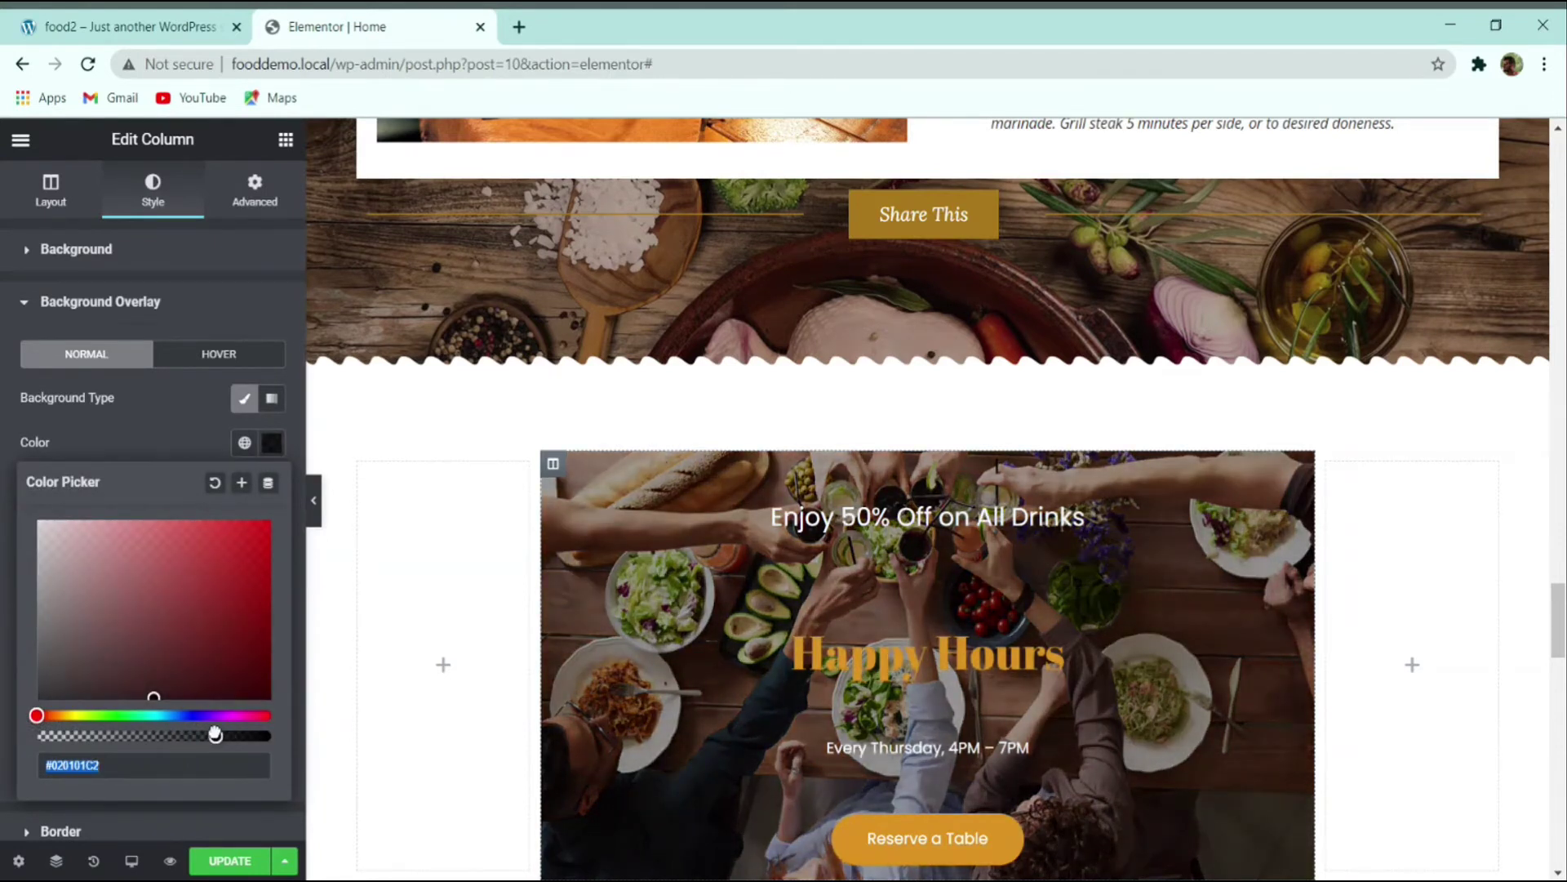
pyautogui.scroll(-4, 675, 658)
pyautogui.scroll(4, 735, 637)
pyautogui.scroll(-4, 1097, 603)
pyautogui.scroll(4, 1096, 603)
# Step: Compare the darkened Happy Hours column with the live demo site
pyautogui.hotkey('ctrl', 'shift', 'Tab')
pyautogui.scroll(4, 812, 489)
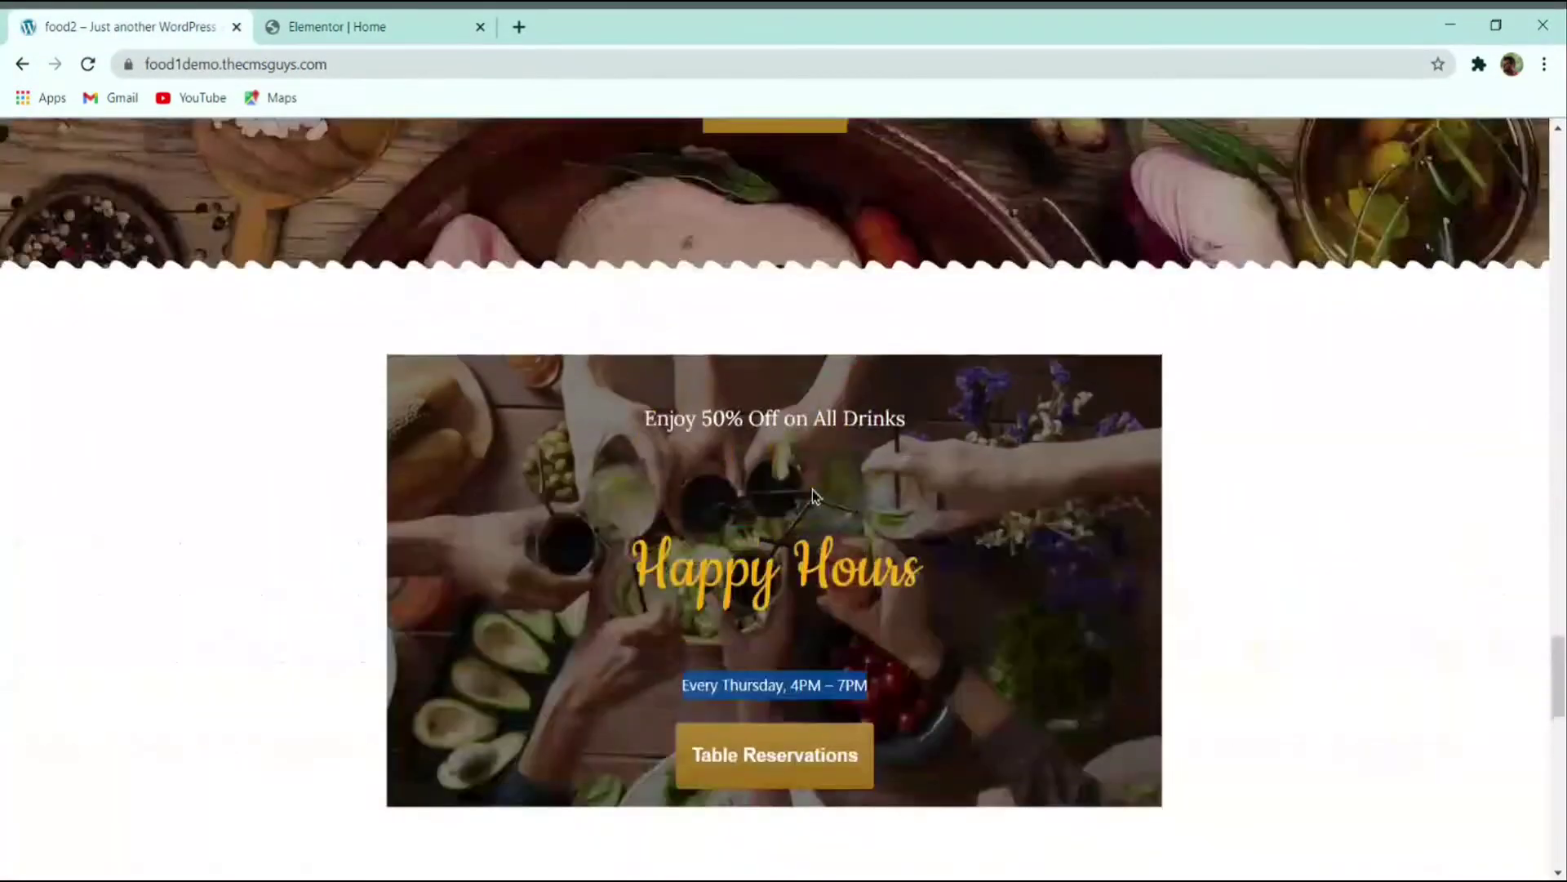
pyautogui.scroll(-4, 811, 489)
pyautogui.scroll(4, 1460, 547)
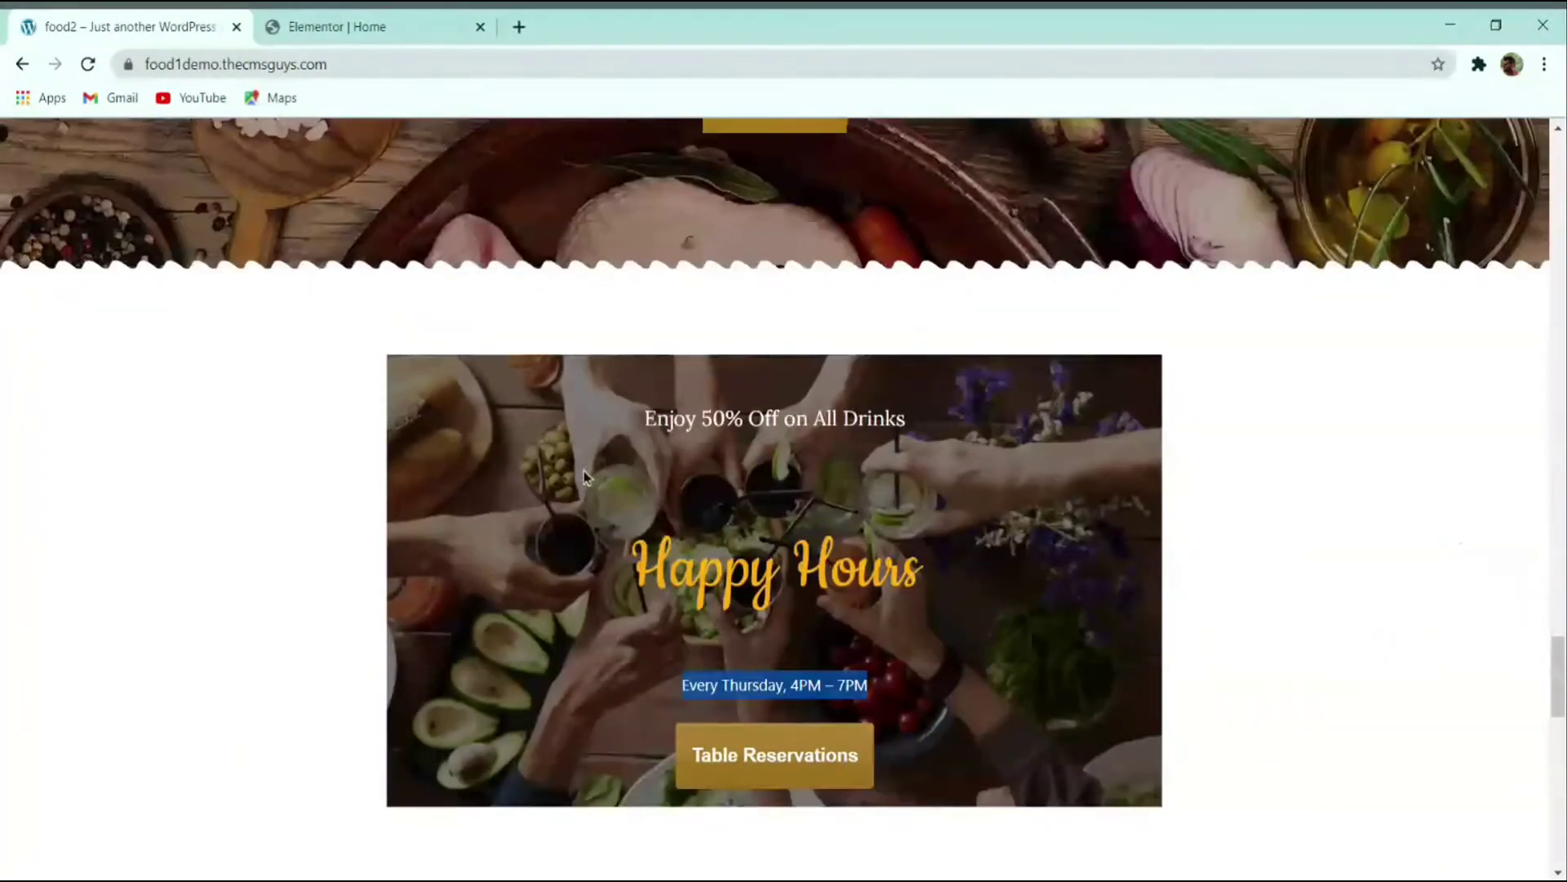
pyautogui.hotkey('ctrl', 'Tab')
pyautogui.scroll(-4, 727, 539)
pyautogui.scroll(4, 727, 538)
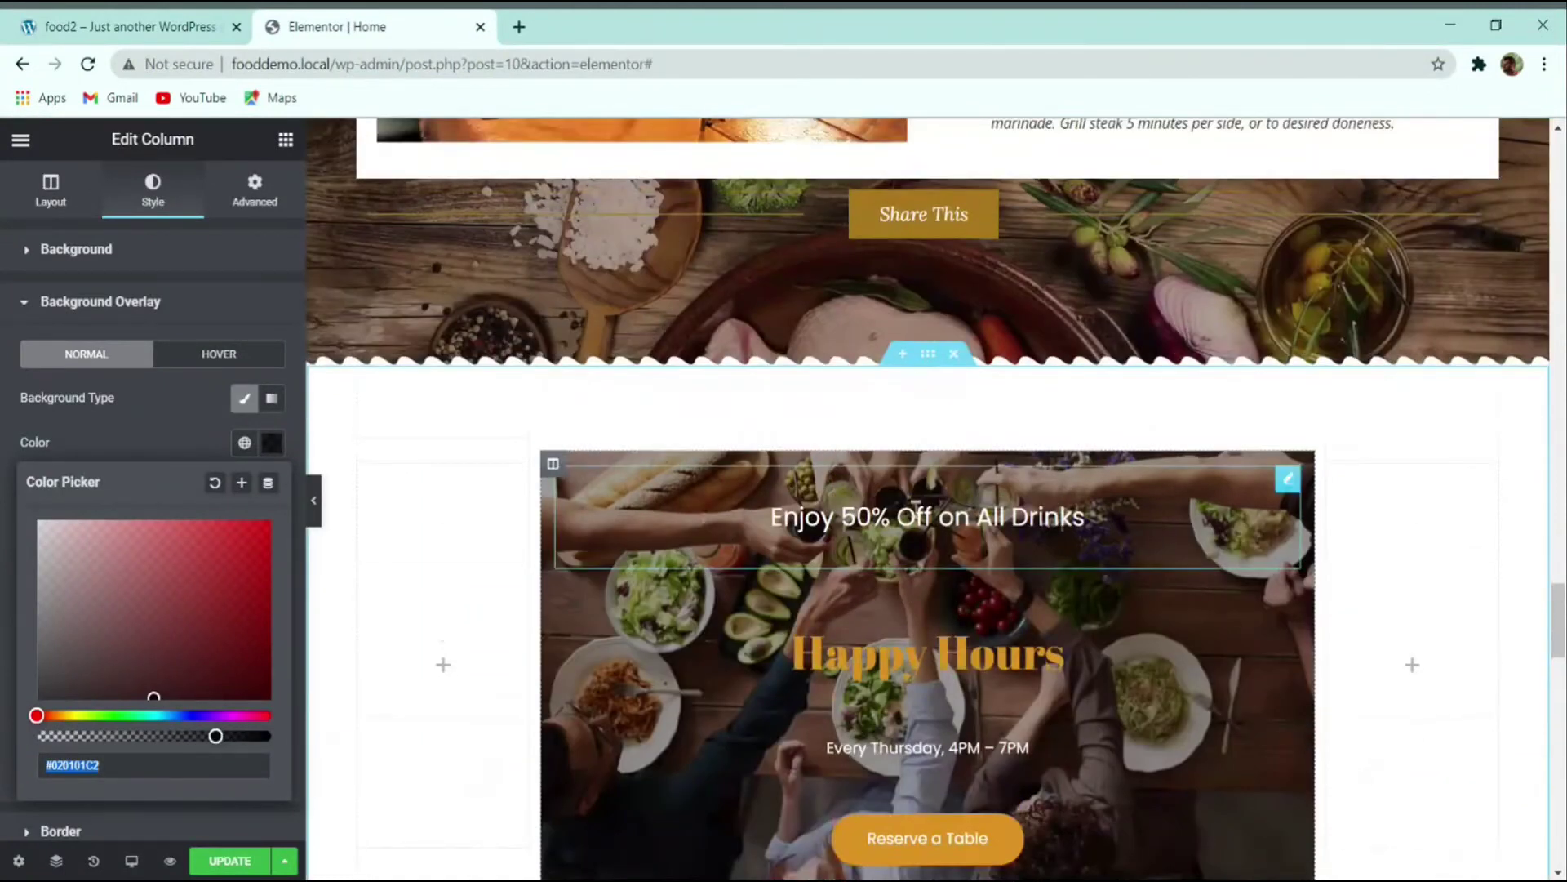
pyautogui.scroll(-4, 937, 531)
pyautogui.scroll(4, 937, 532)
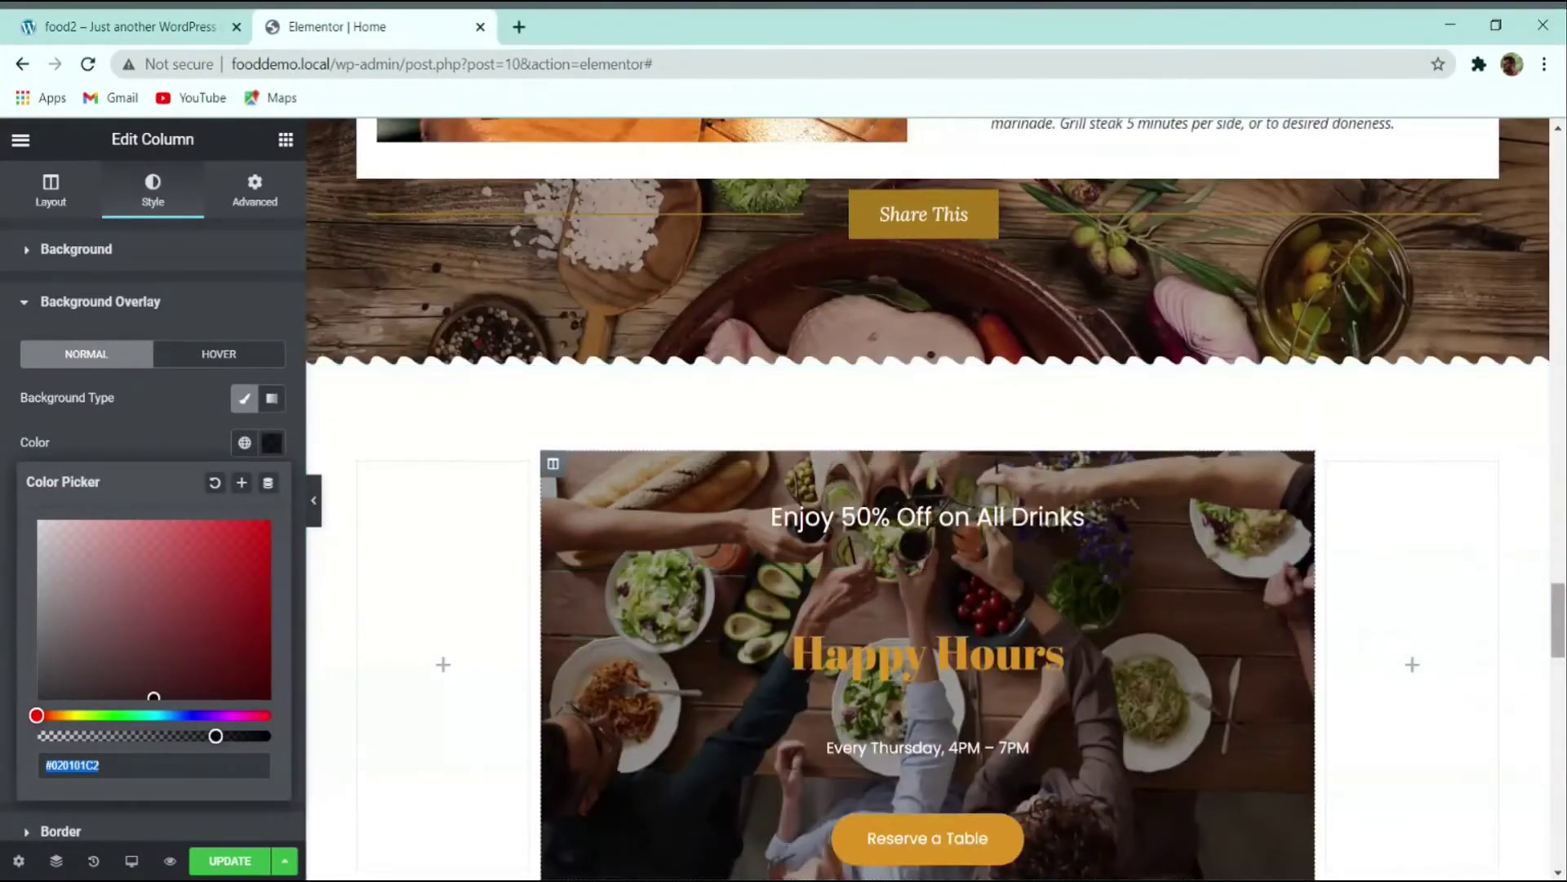
pyautogui.scroll(-2, 927, 490)
# Step: Try Open Sans on the 'Enjoy 50% Off on All Drinks' heading and compare with the live site
pyautogui.click(937, 358)
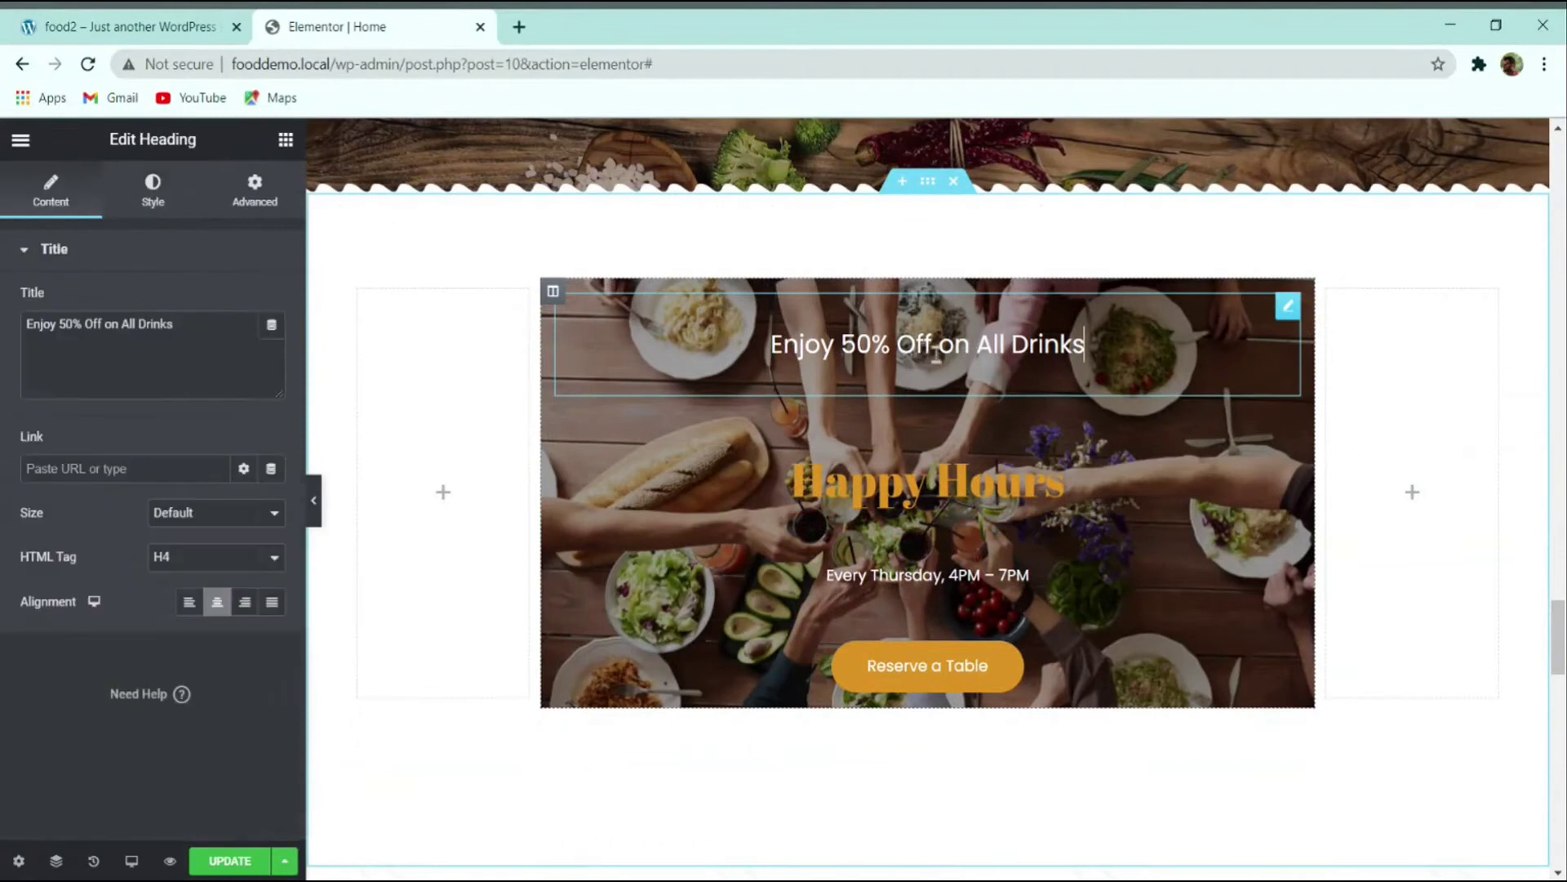
pyautogui.click(153, 200)
pyautogui.click(268, 349)
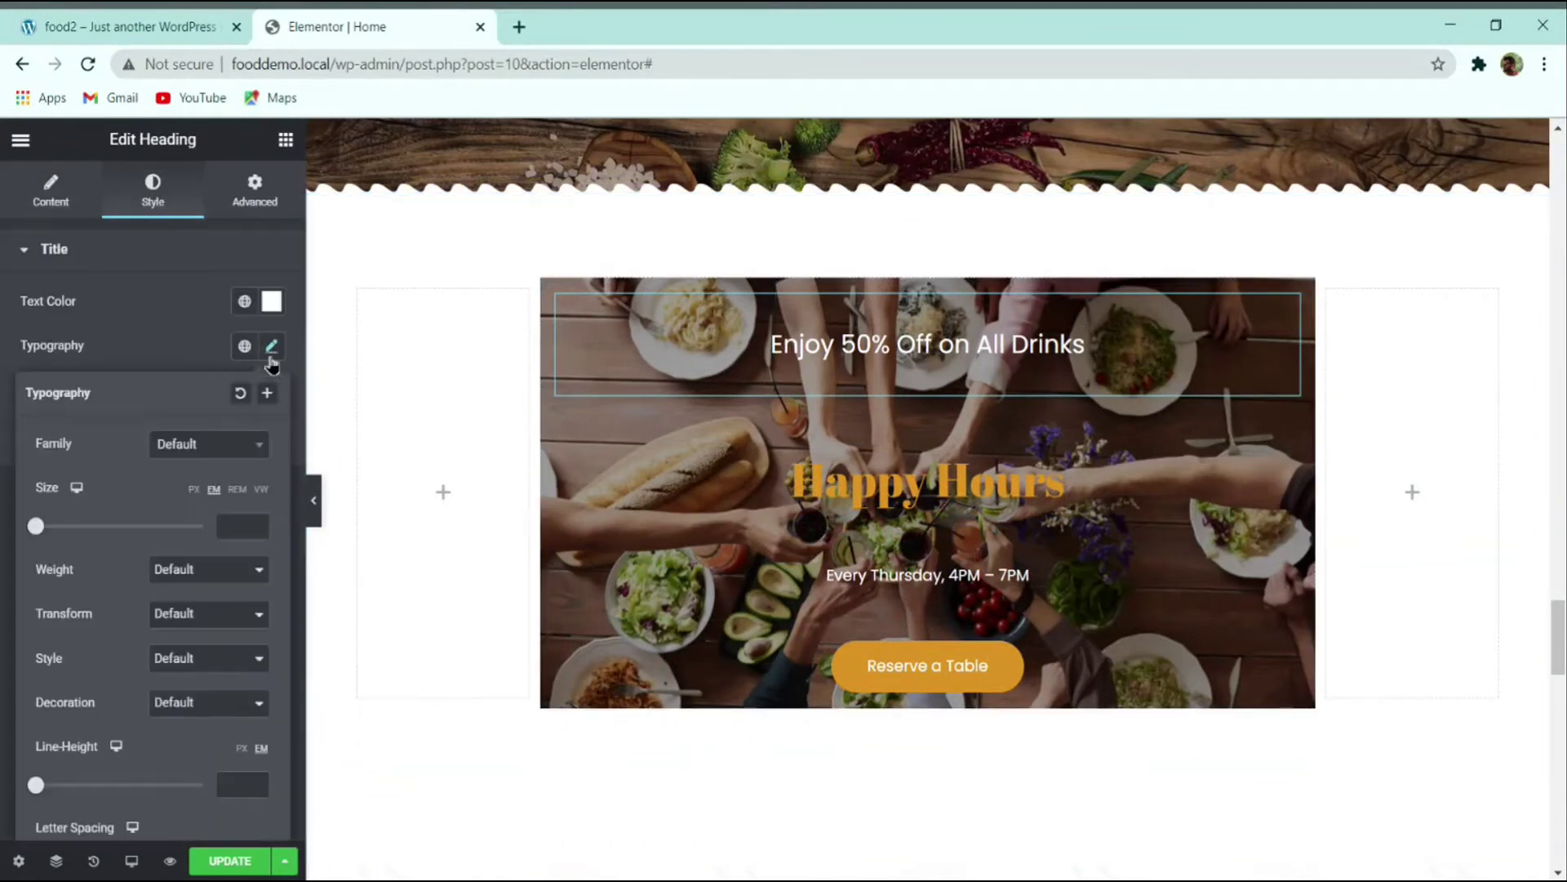
pyautogui.click(224, 446)
pyautogui.write('open')
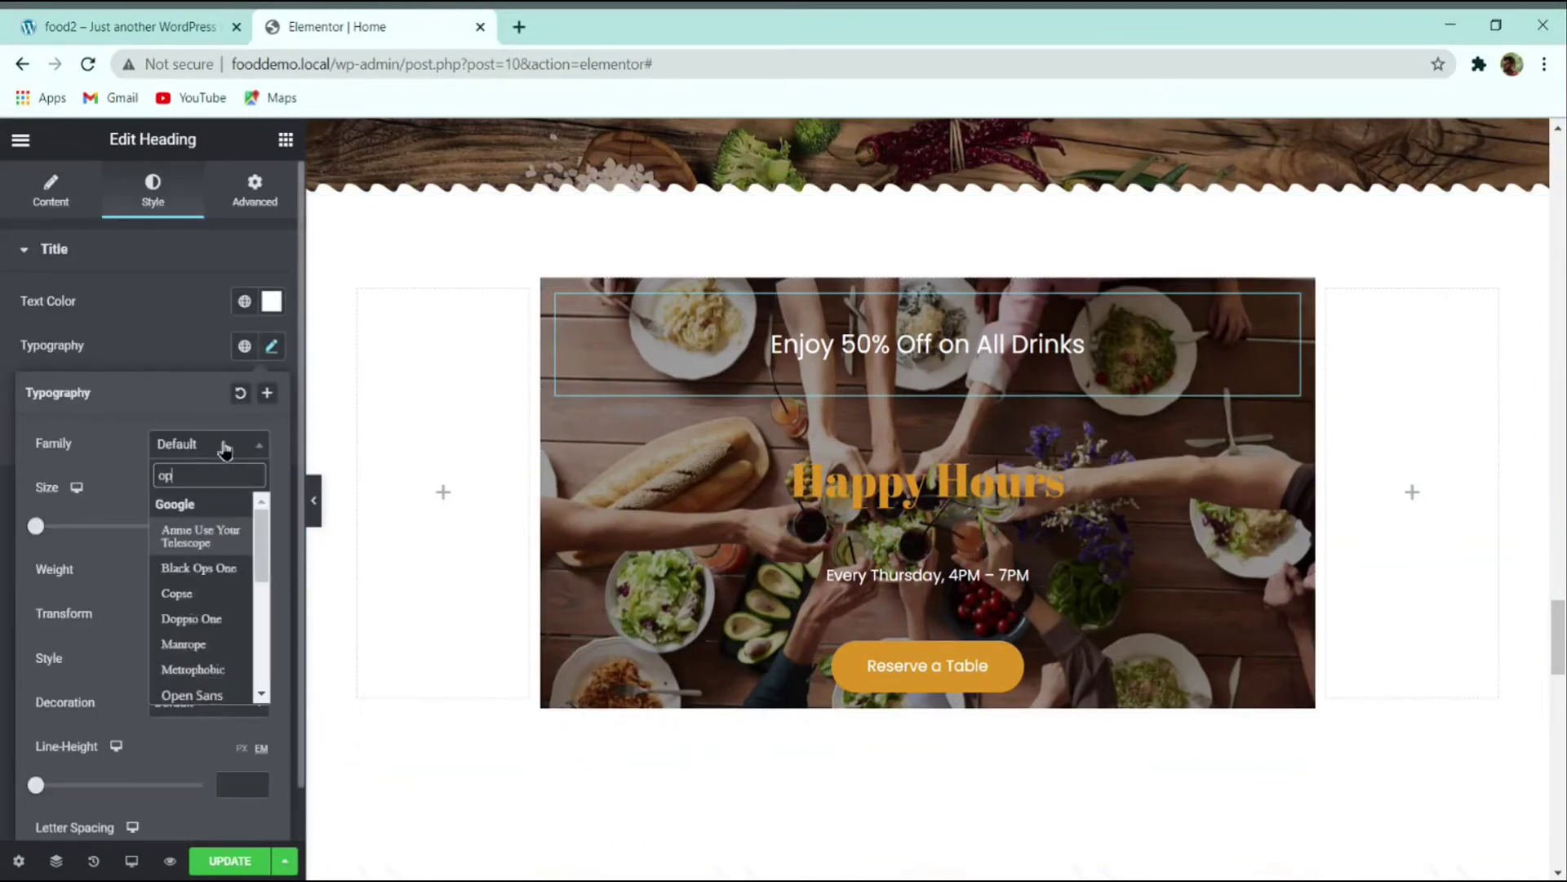
pyautogui.press('Return')
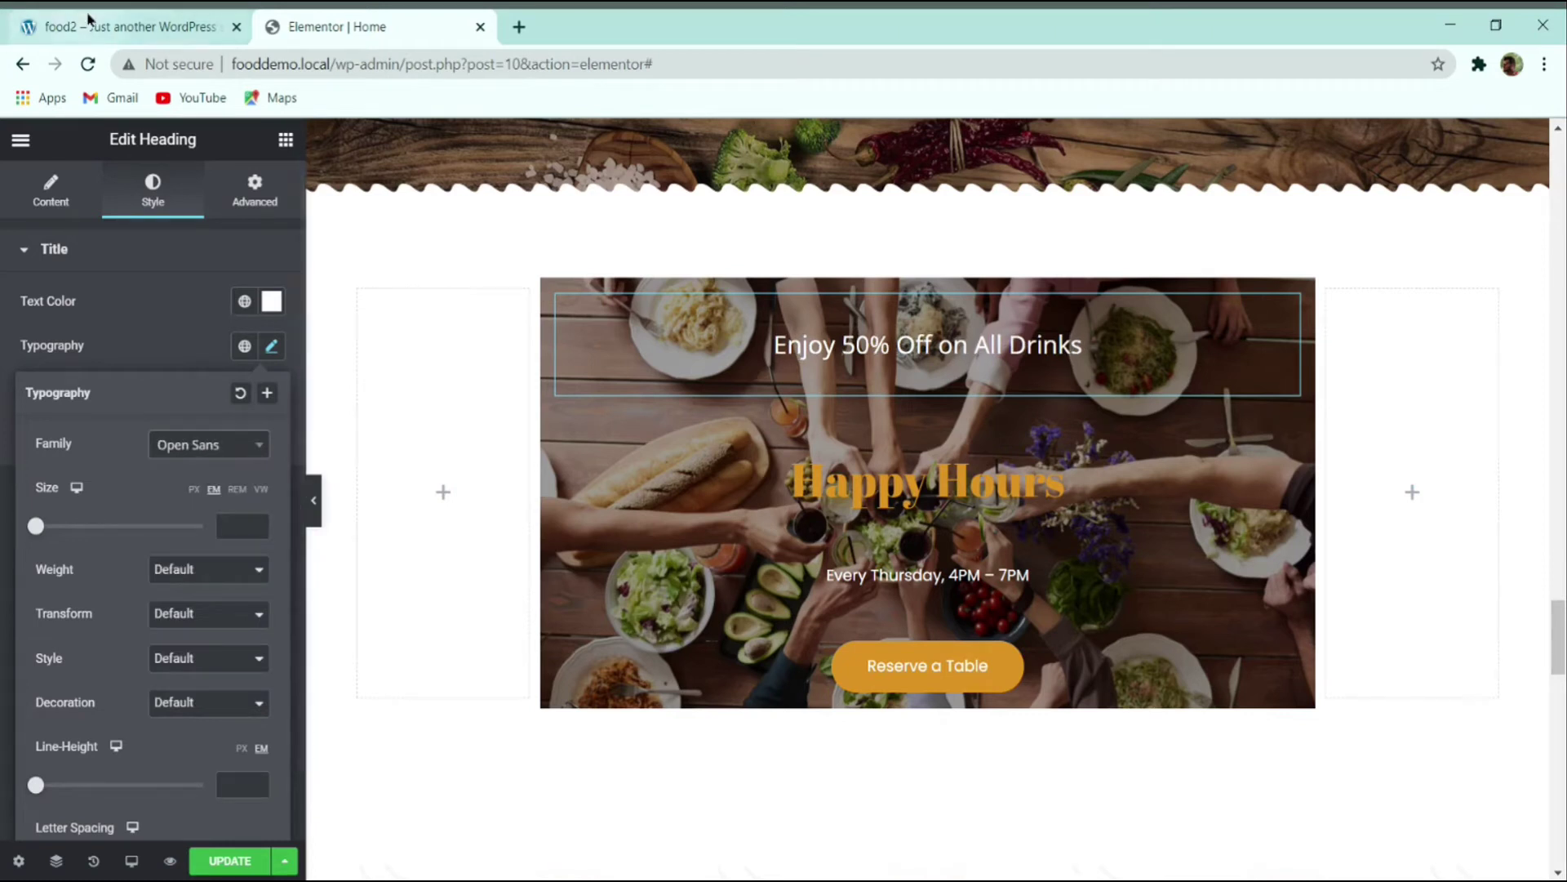
pyautogui.click(123, 26)
# Step: Switch the heading's font family to Lora and recheck the reference site
pyautogui.click(360, 27)
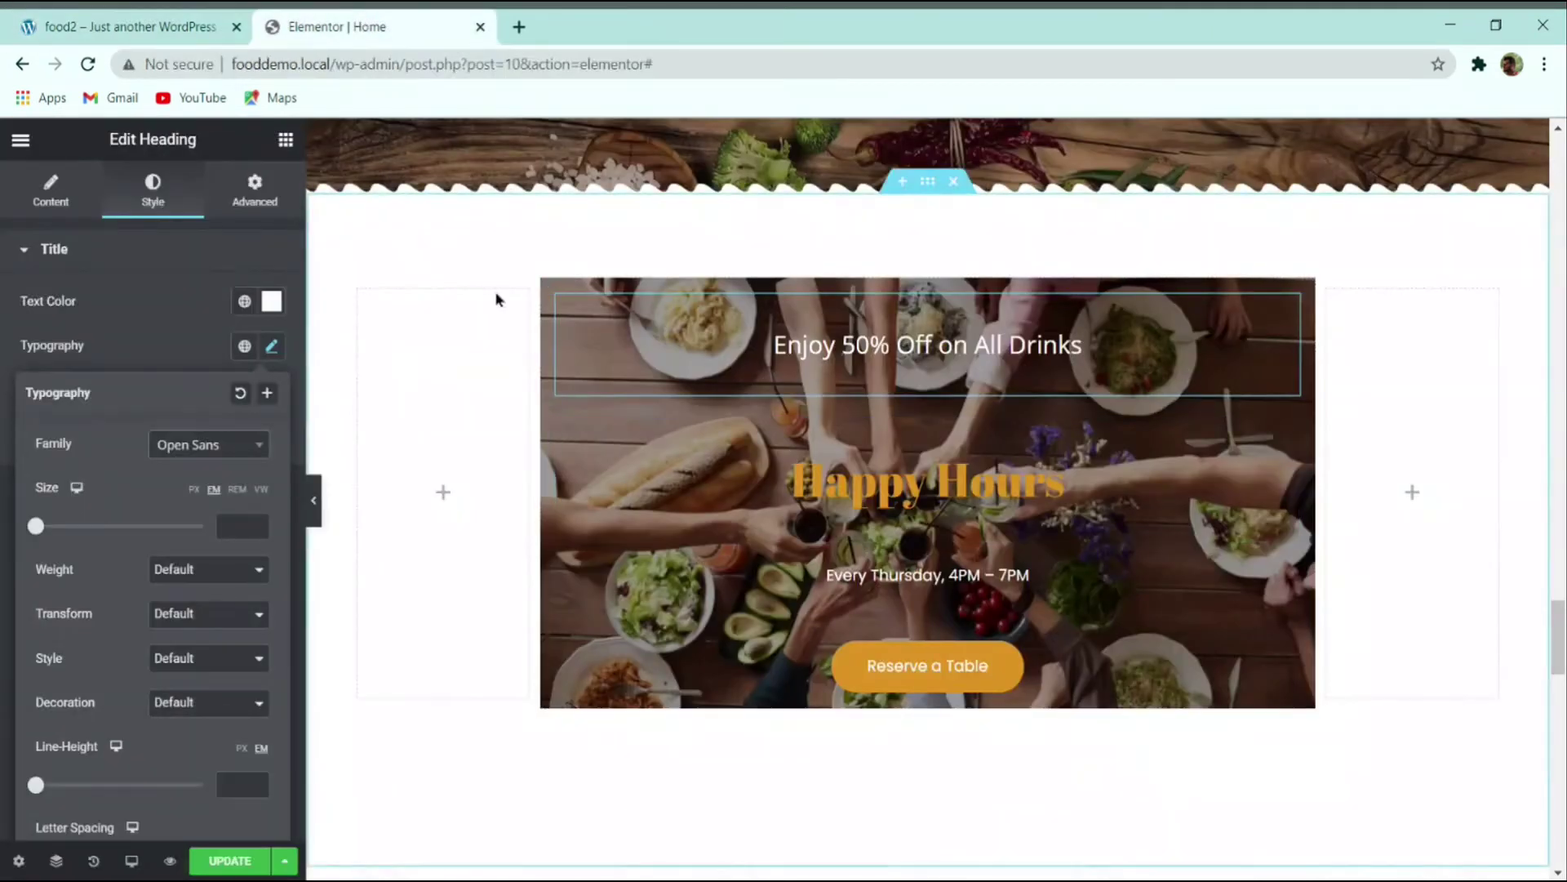
pyautogui.click(217, 446)
pyautogui.write('lora')
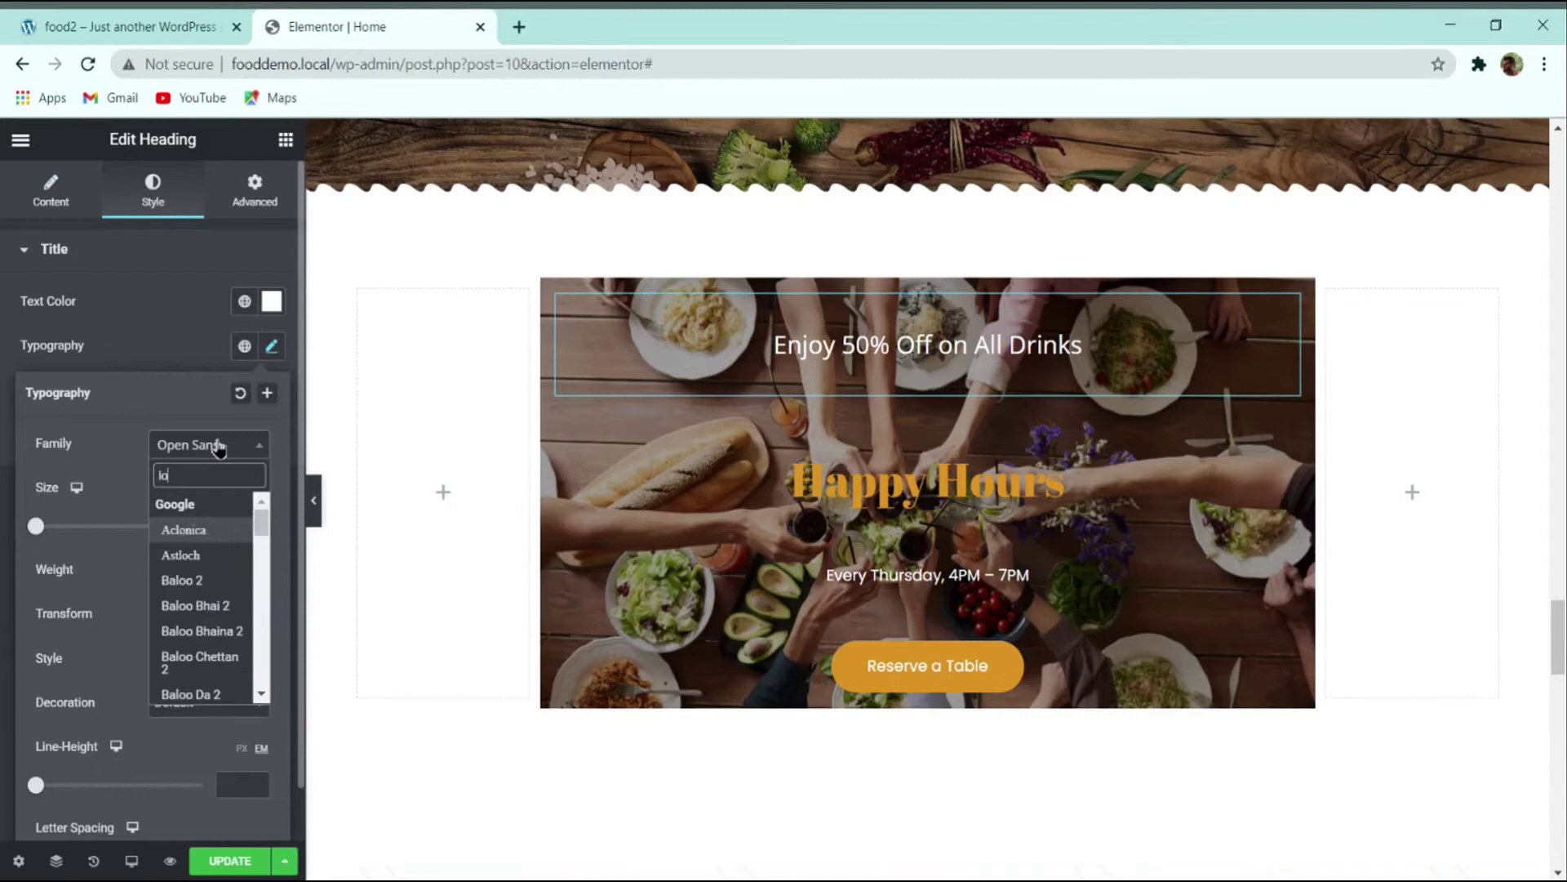
pyautogui.click(171, 531)
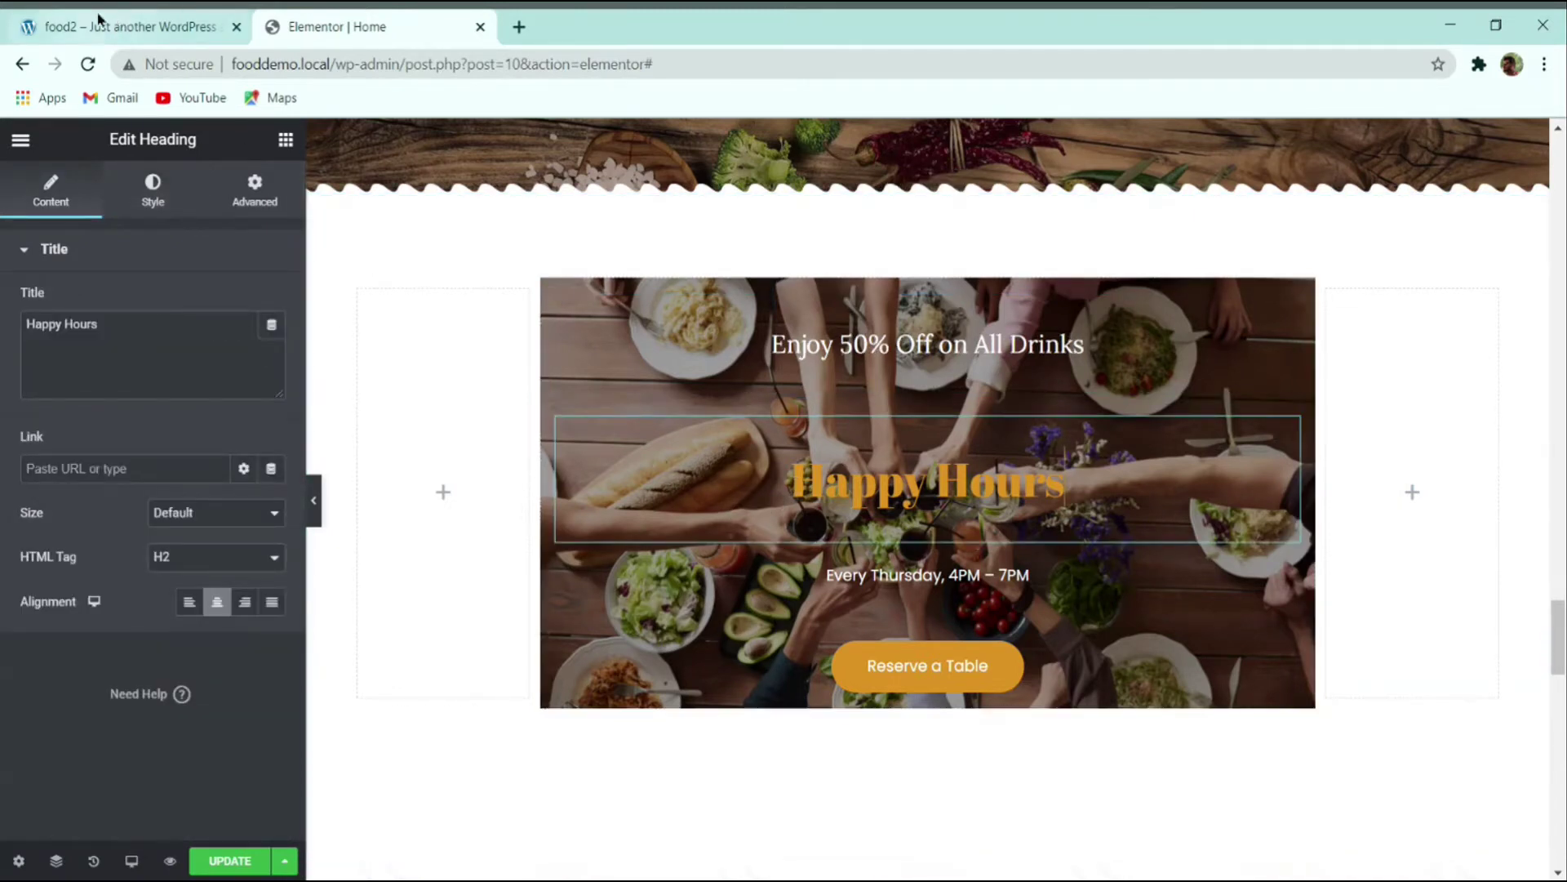
pyautogui.click(122, 26)
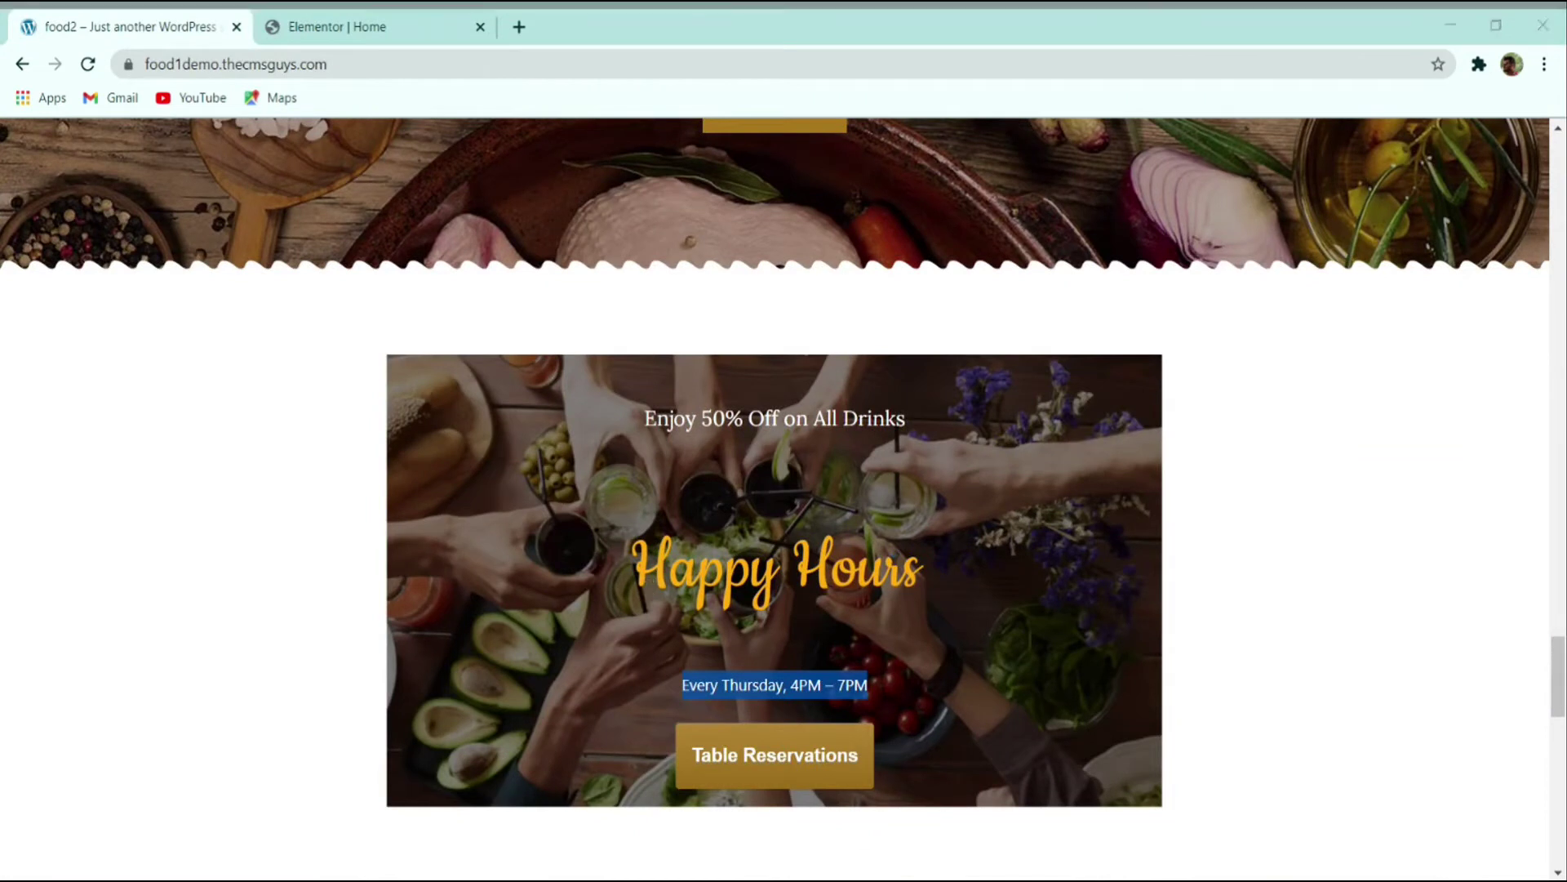
# Step: Set the Happy Hours heading's font family to Cookie
pyautogui.click(325, 23)
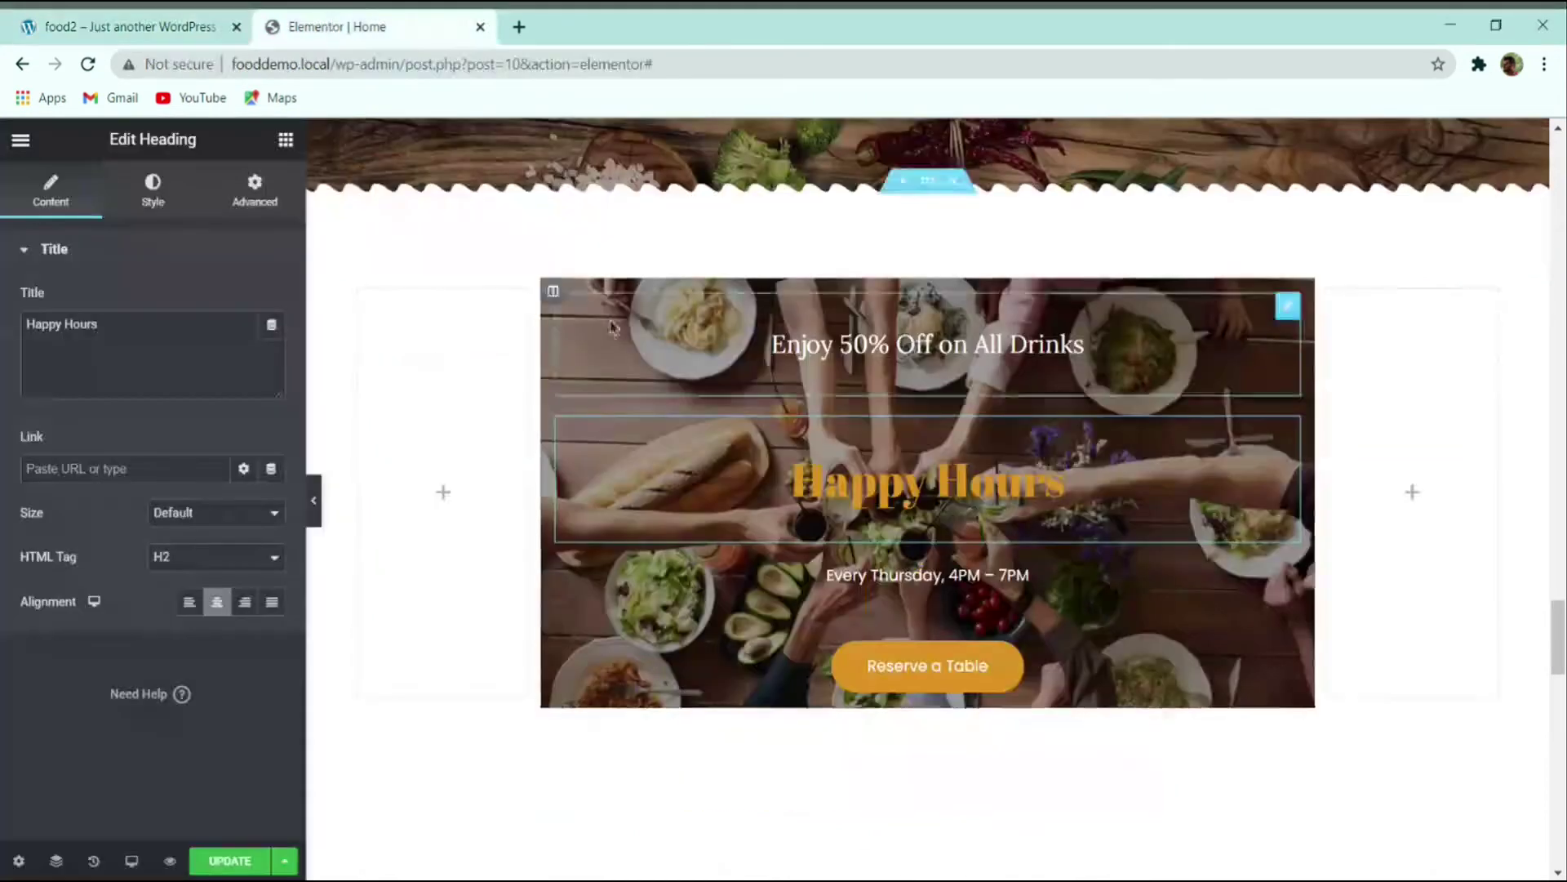
pyautogui.click(163, 209)
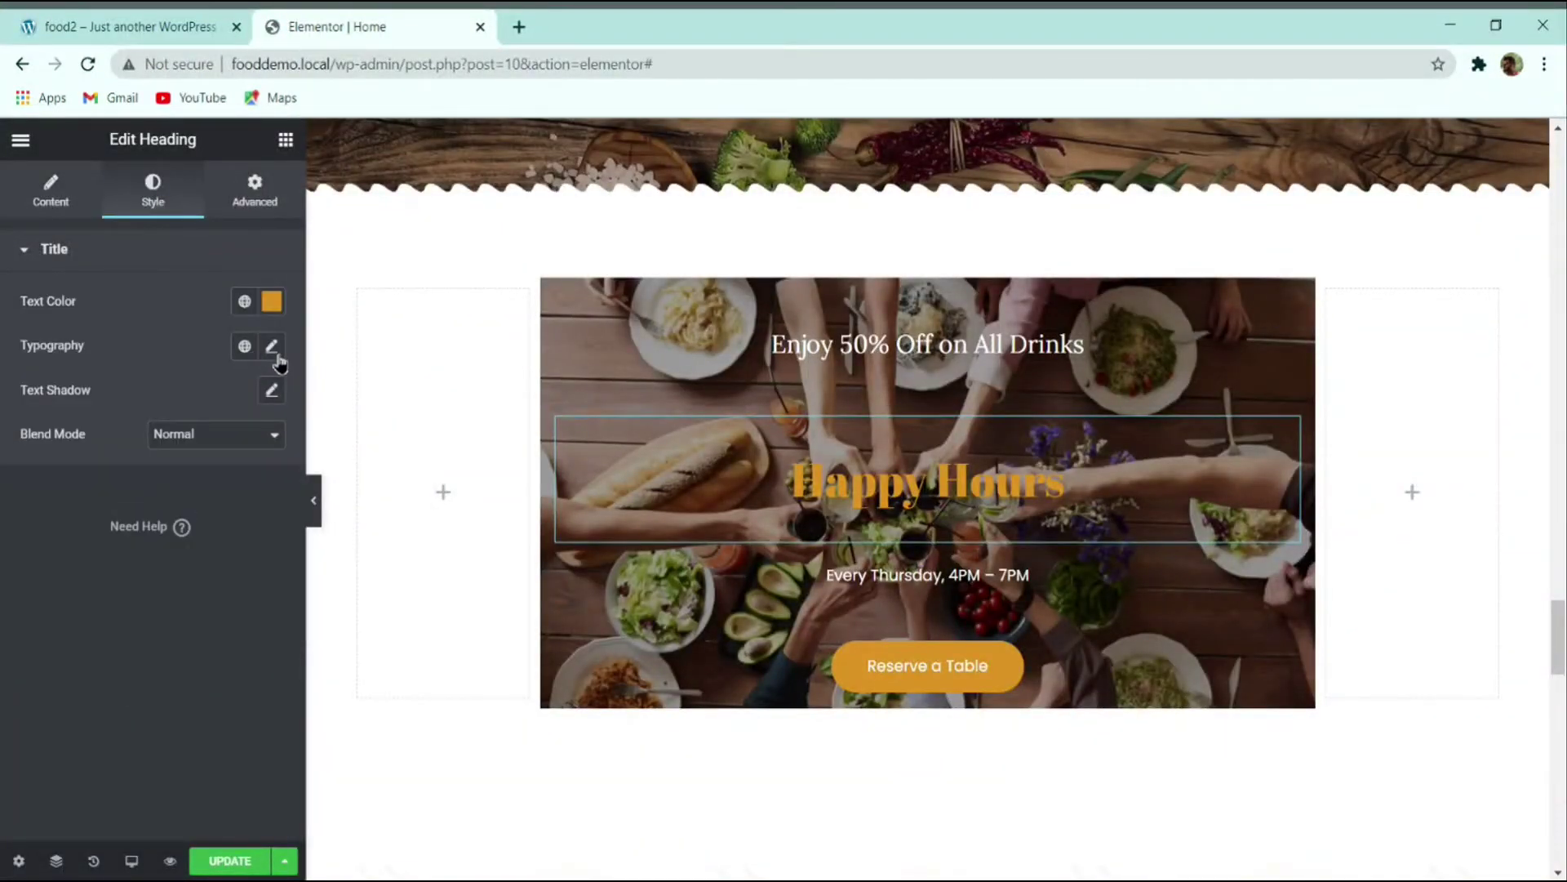
pyautogui.click(274, 357)
pyautogui.click(223, 460)
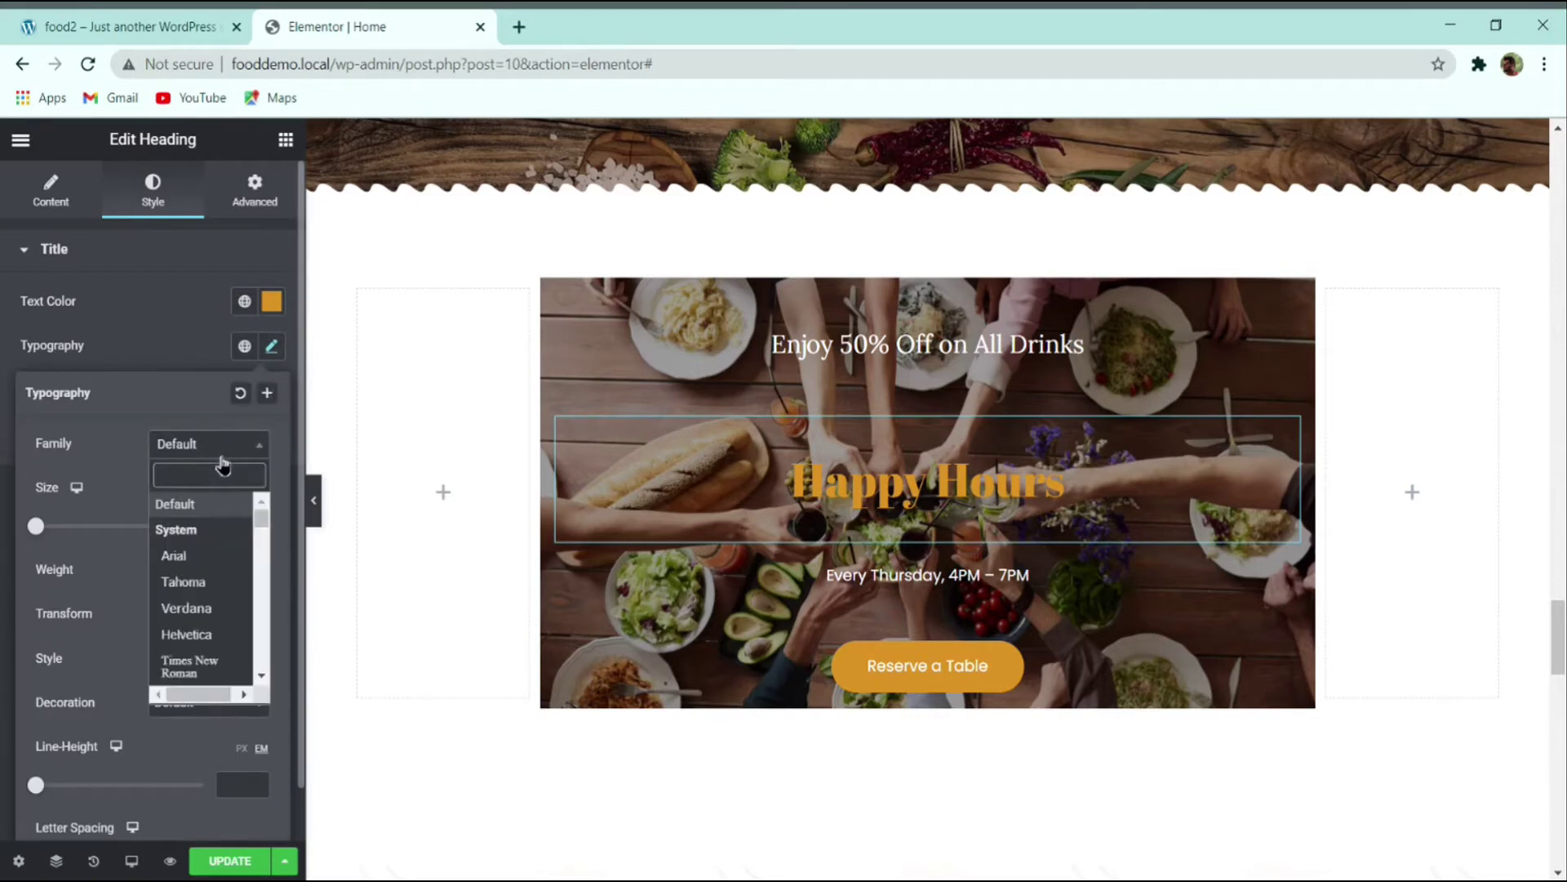
pyautogui.write('cookie')
pyautogui.press('Return')
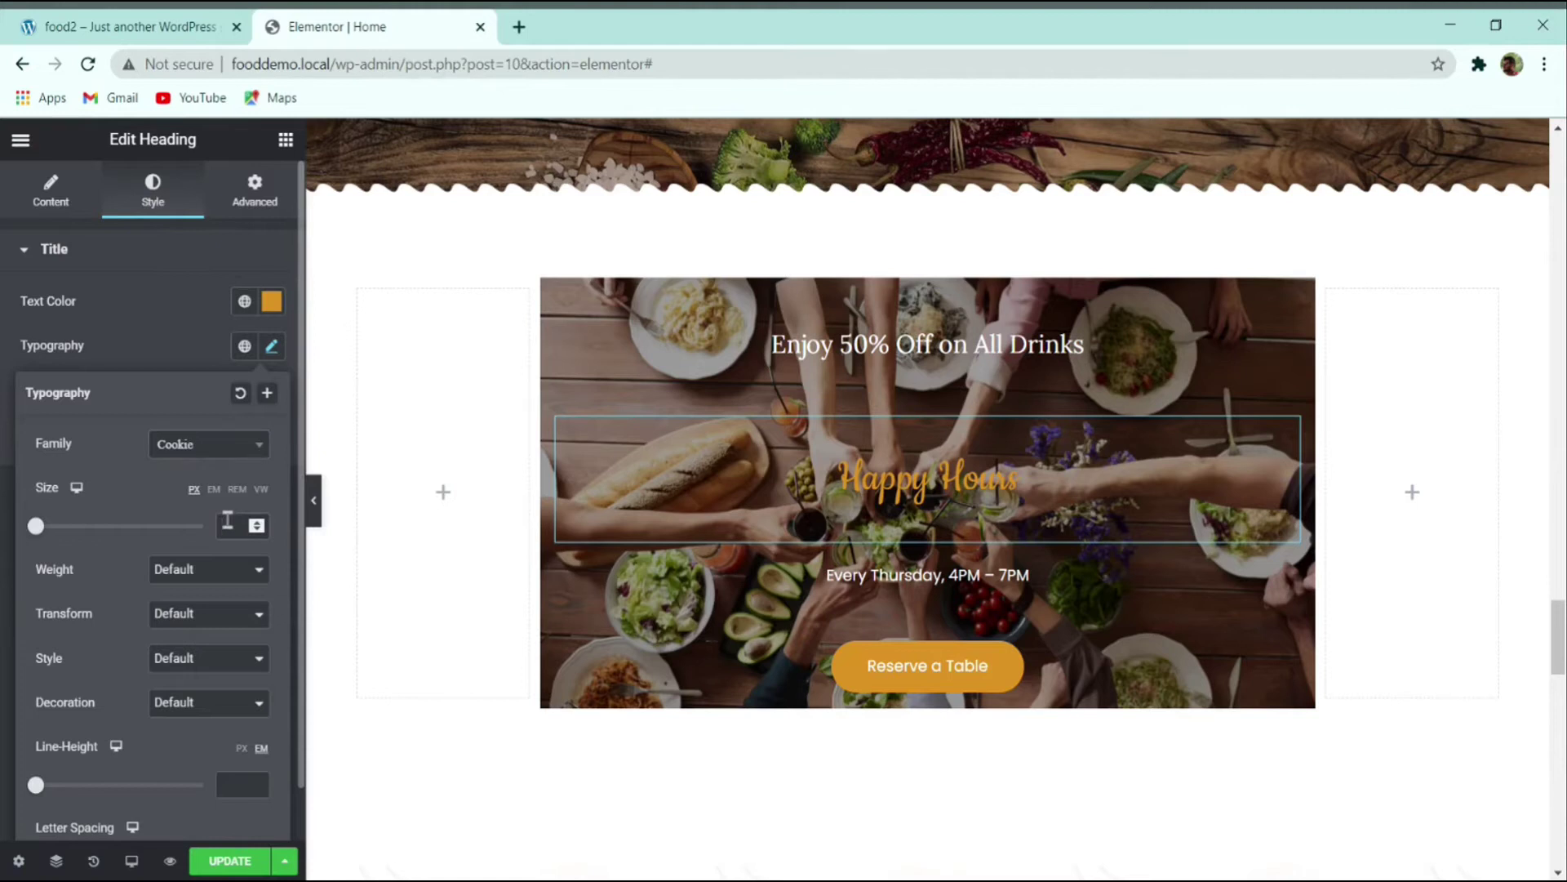
# Step: Enlarge the Happy Hours heading to size 70 and compare with the live site
pyautogui.click(229, 525)
pyautogui.write('70')
pyautogui.click(120, 30)
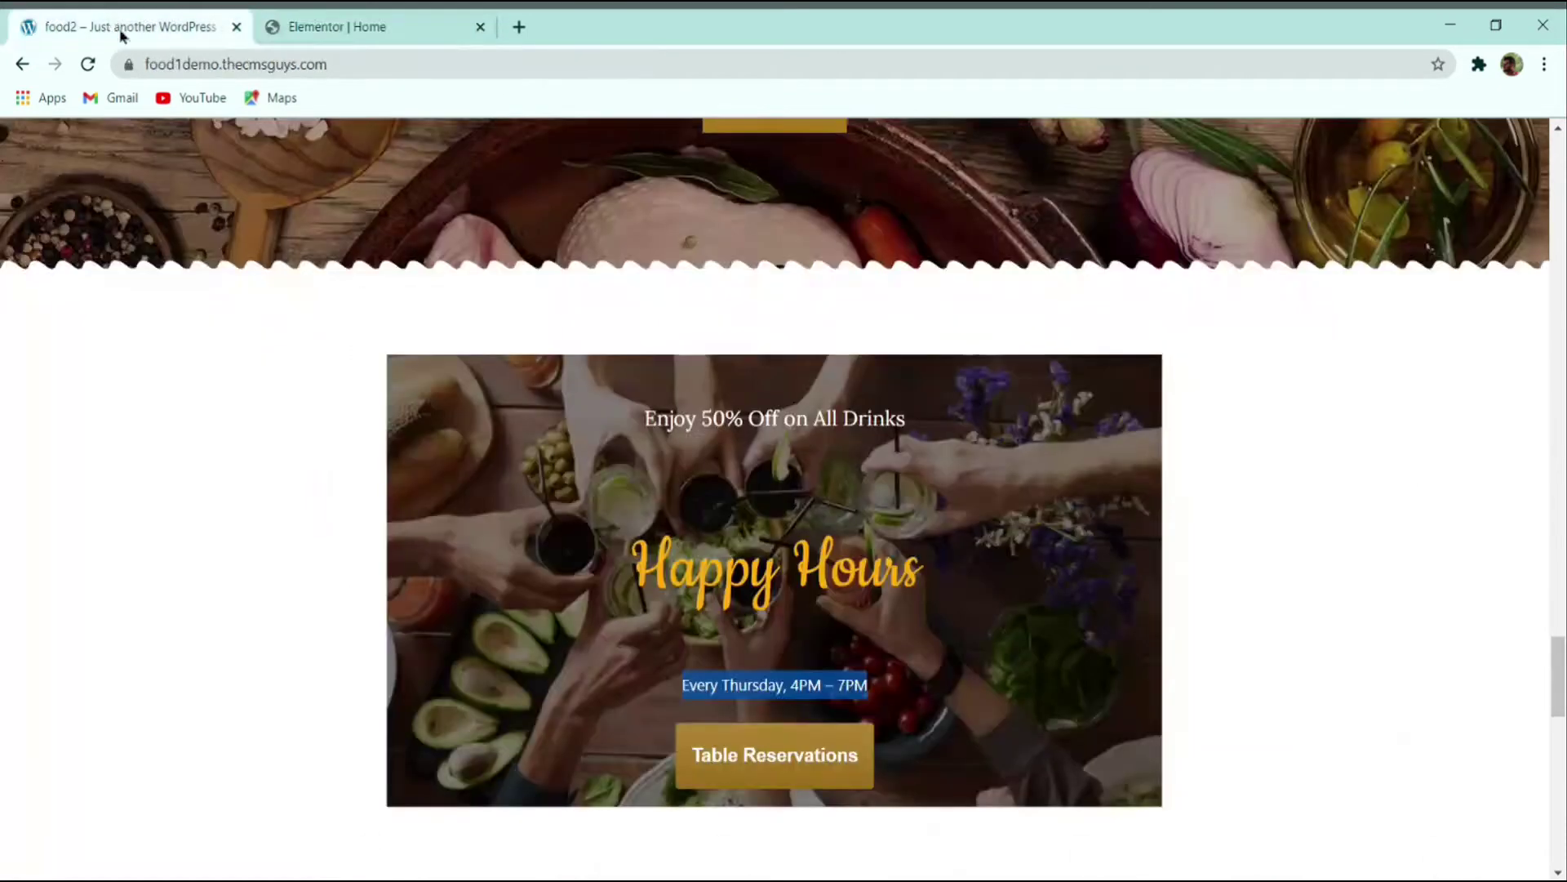
pyautogui.click(441, 26)
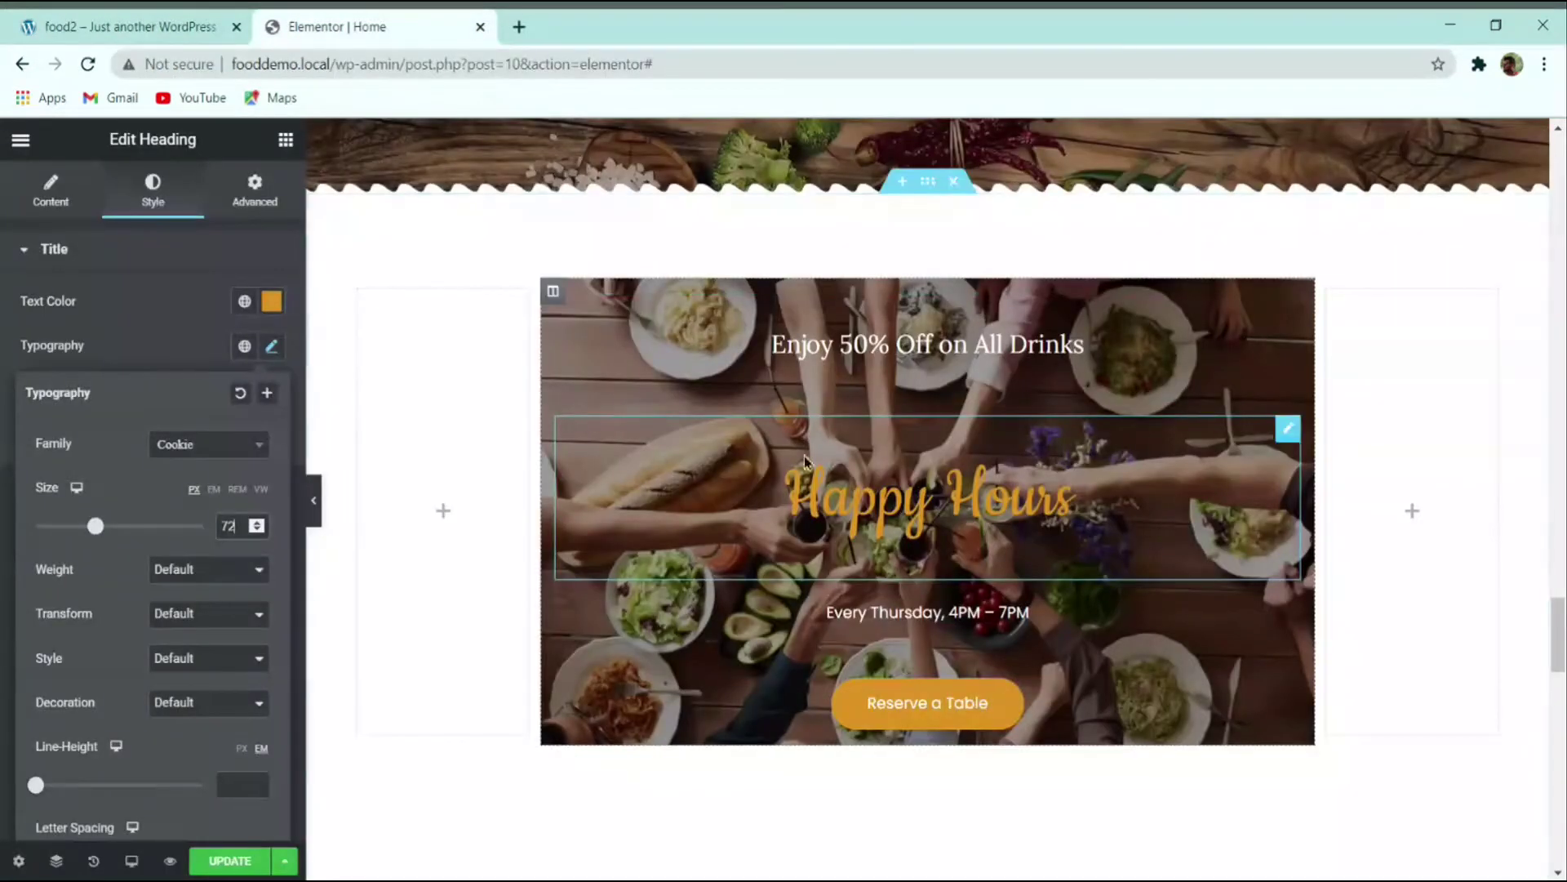
pyautogui.click(879, 618)
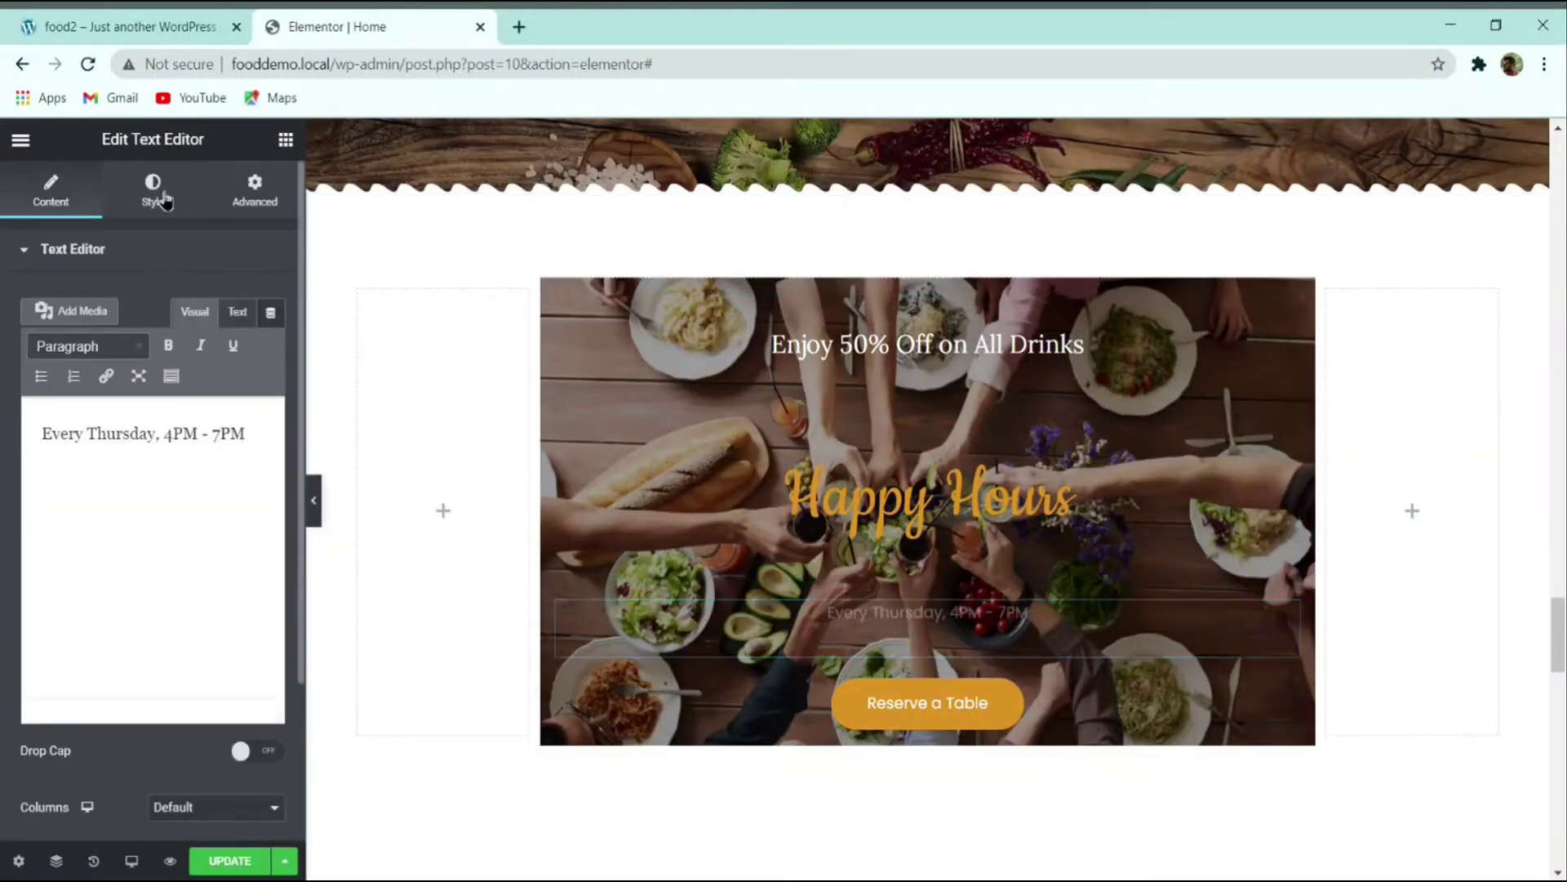
# Step: Set the 'Every Thursday, 4PM – 7PM' text's font family to Lora
pyautogui.click(151, 193)
pyautogui.click(271, 390)
pyautogui.click(197, 489)
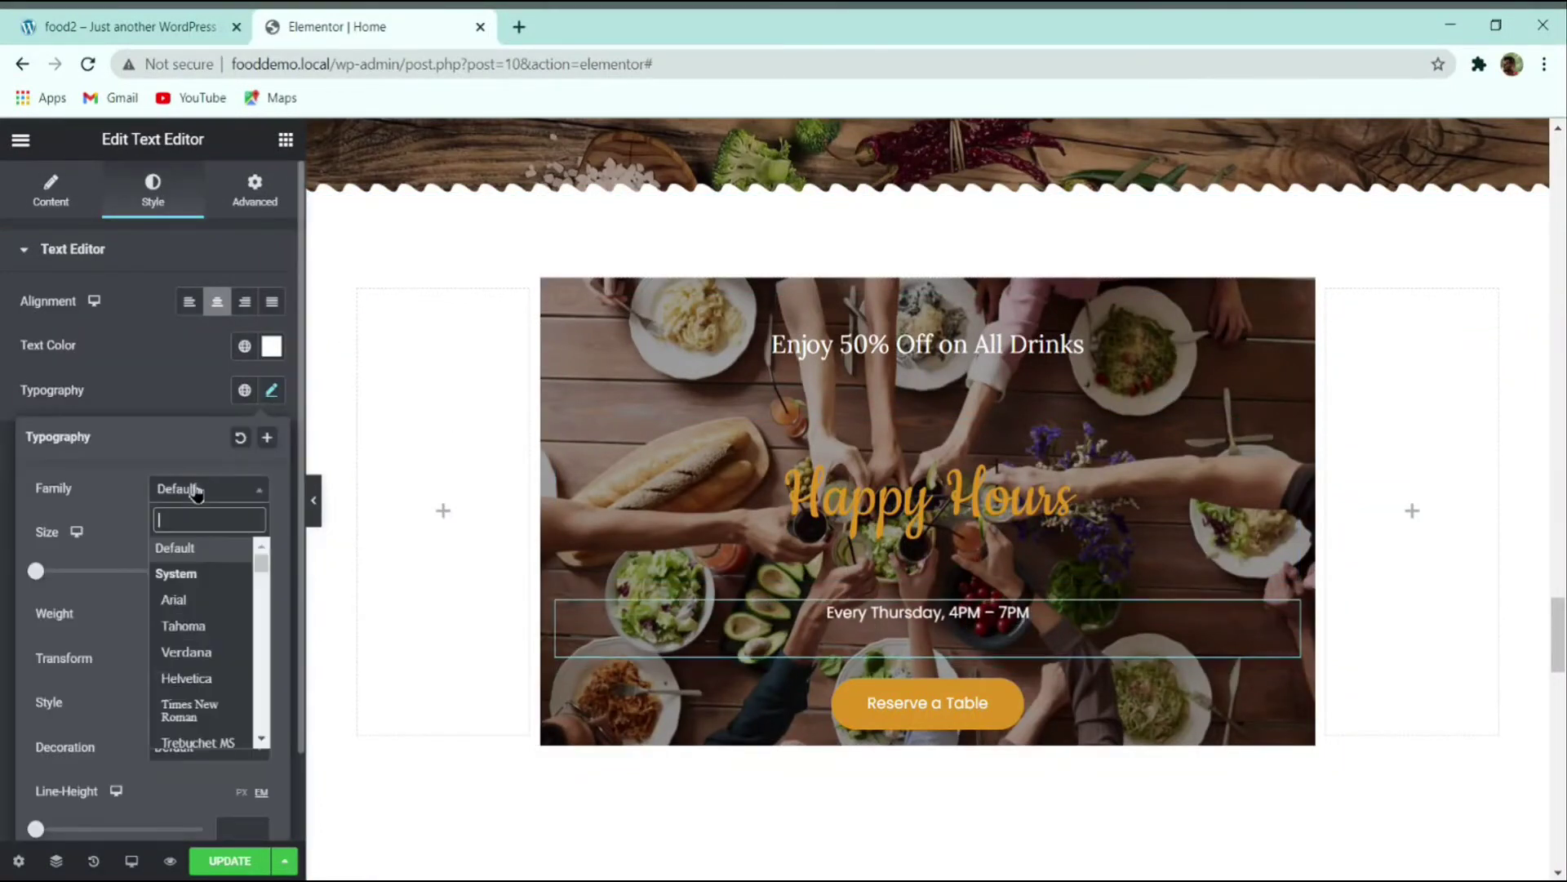
pyautogui.write('lora')
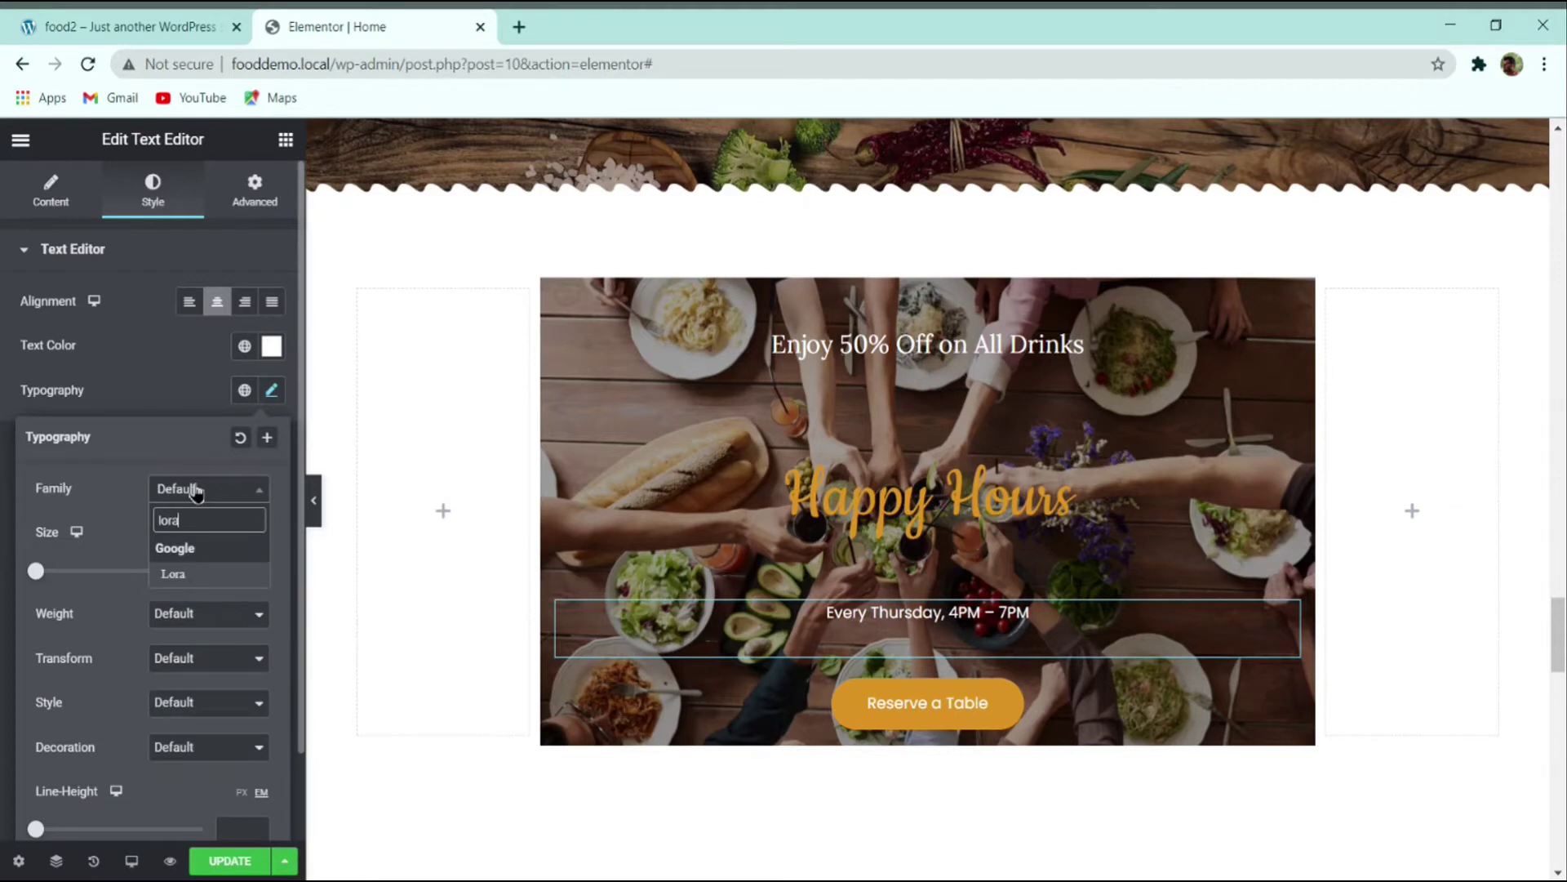
pyautogui.press('Return')
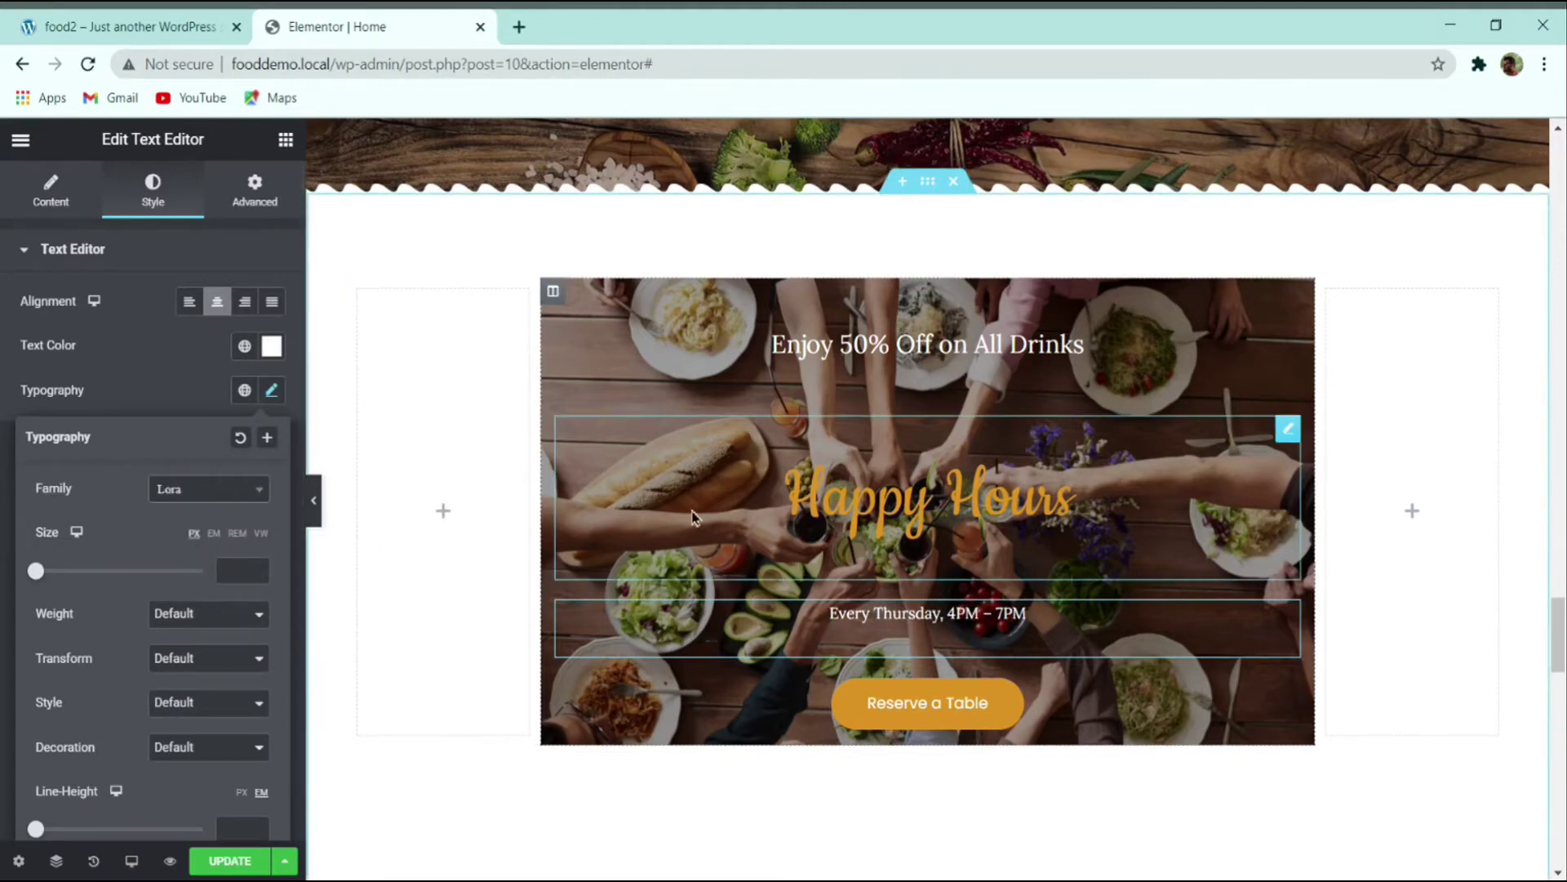
pyautogui.scroll(-3, 756, 508)
pyautogui.scroll(3, 755, 508)
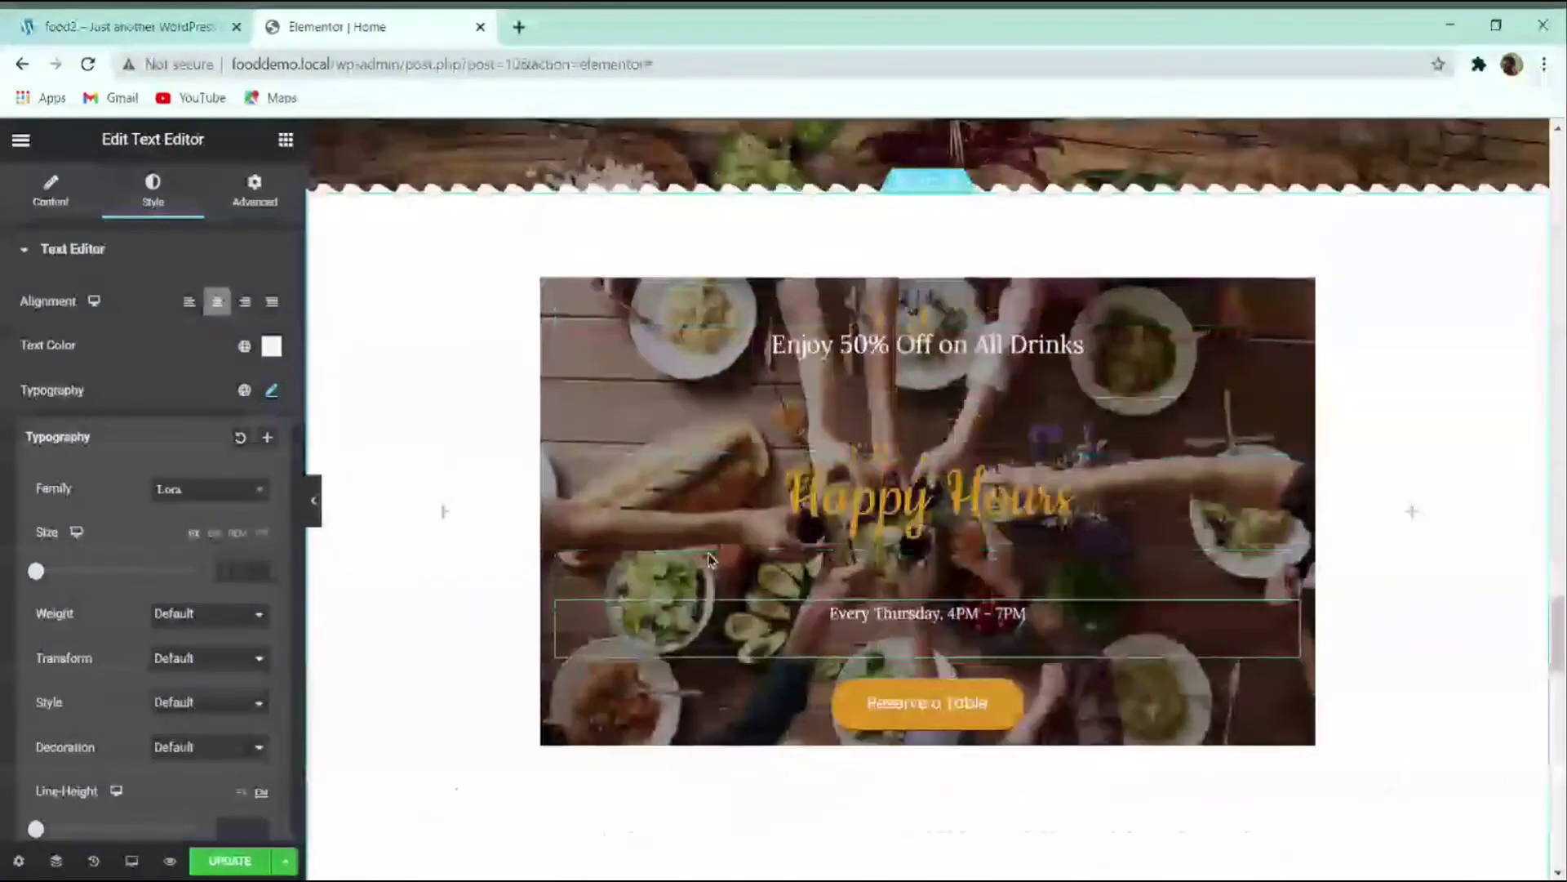
pyautogui.scroll(4, 708, 559)
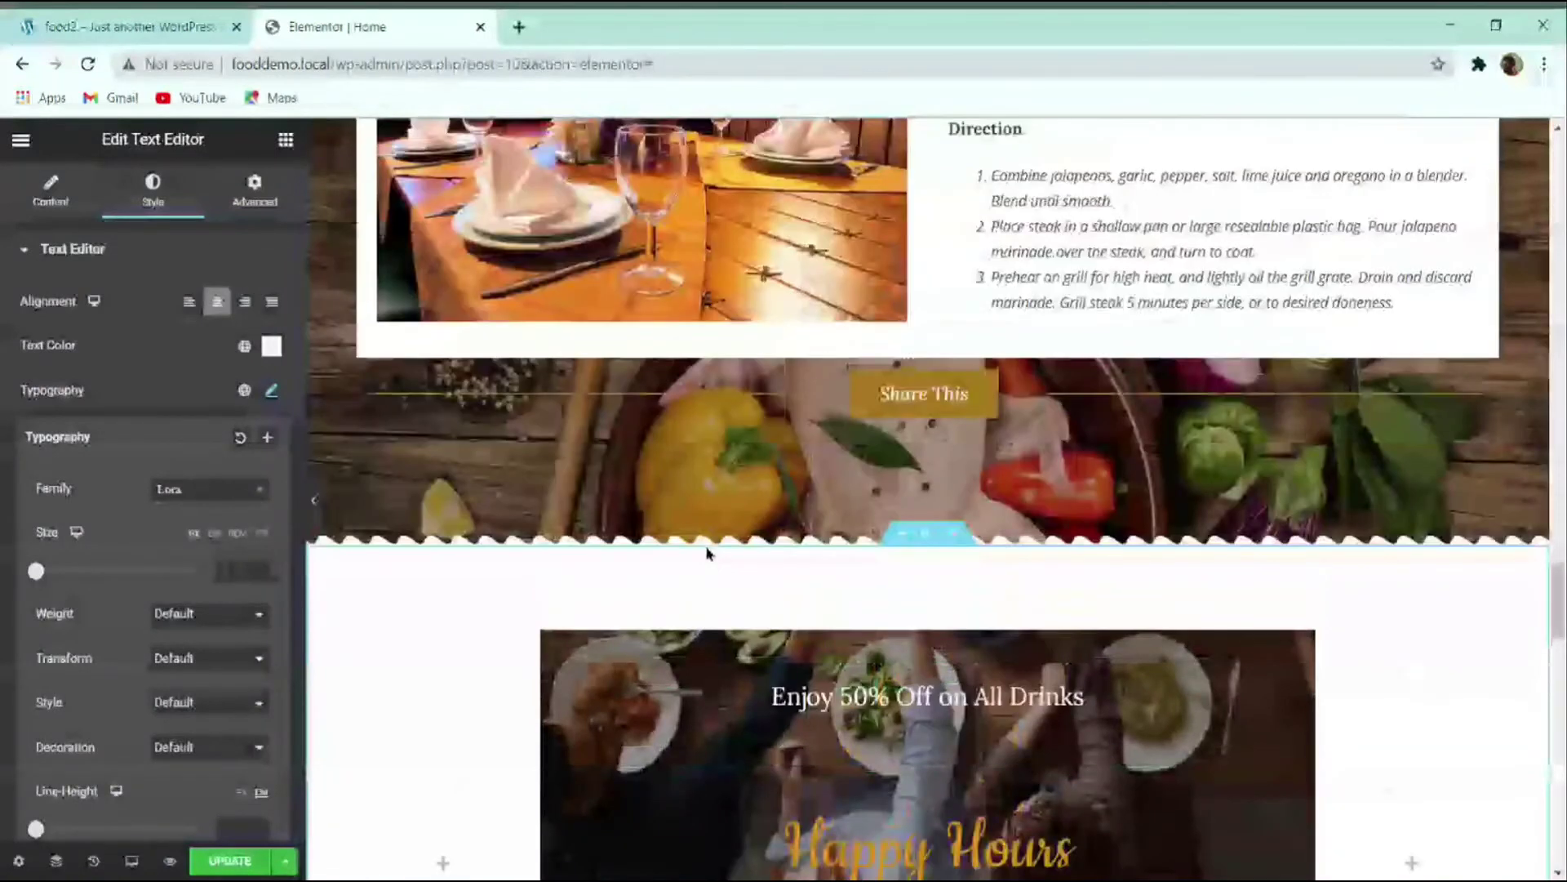
# Step: Compare with the reference site, then bring up the Happy Hours section's padding settings
pyautogui.hotkey('ctrl', 'pageup')
pyautogui.scroll(-4, 718, 478)
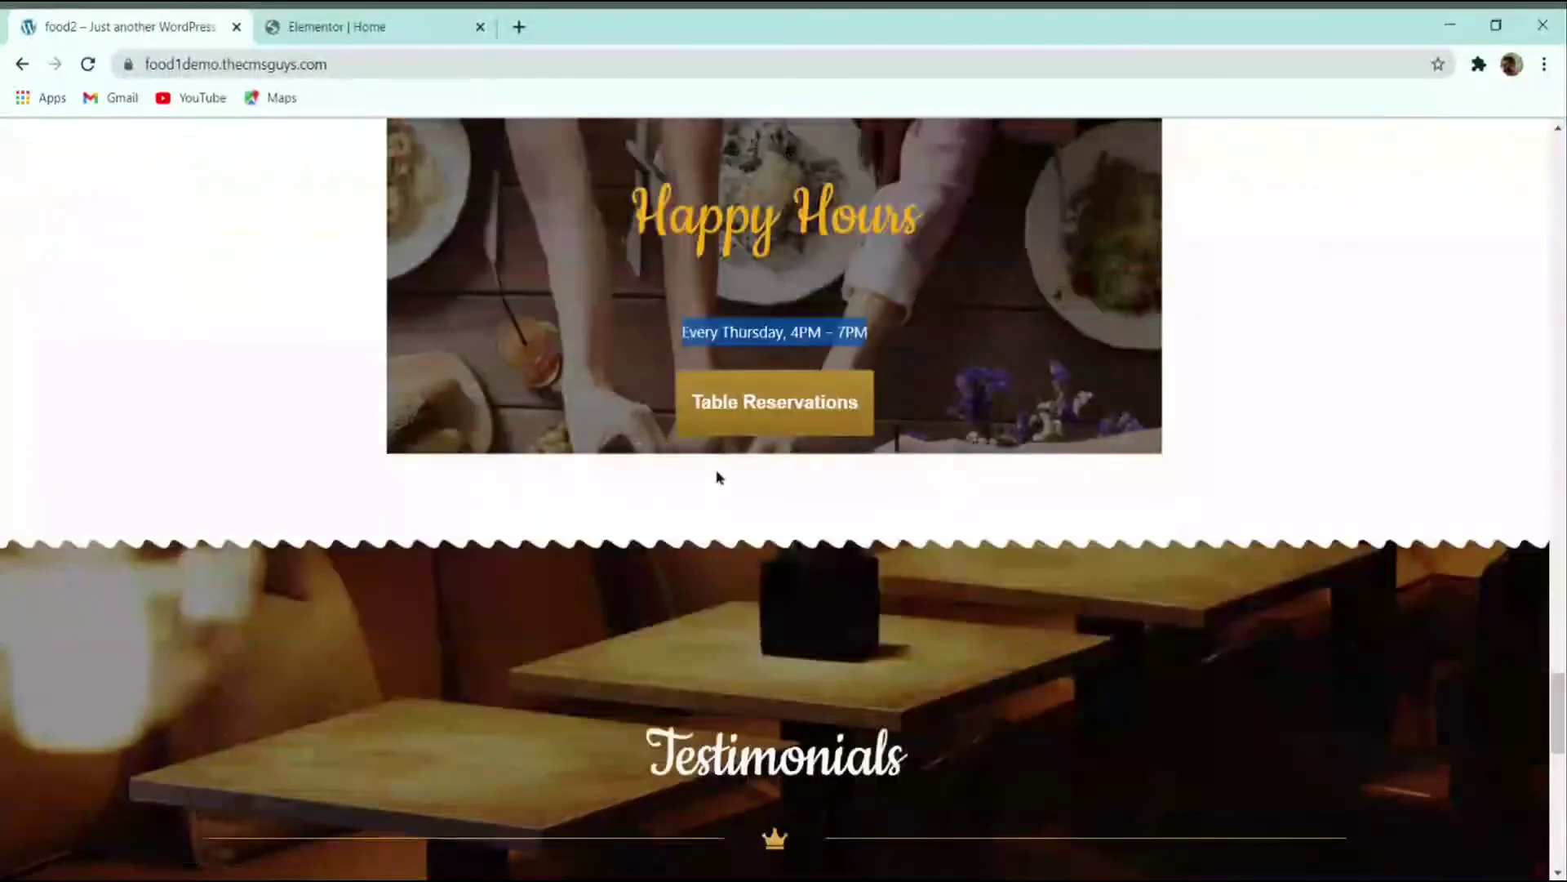
pyautogui.scroll(6, 719, 477)
pyautogui.hotkey('ctrl', 'pagedown')
pyautogui.scroll(-7, 734, 522)
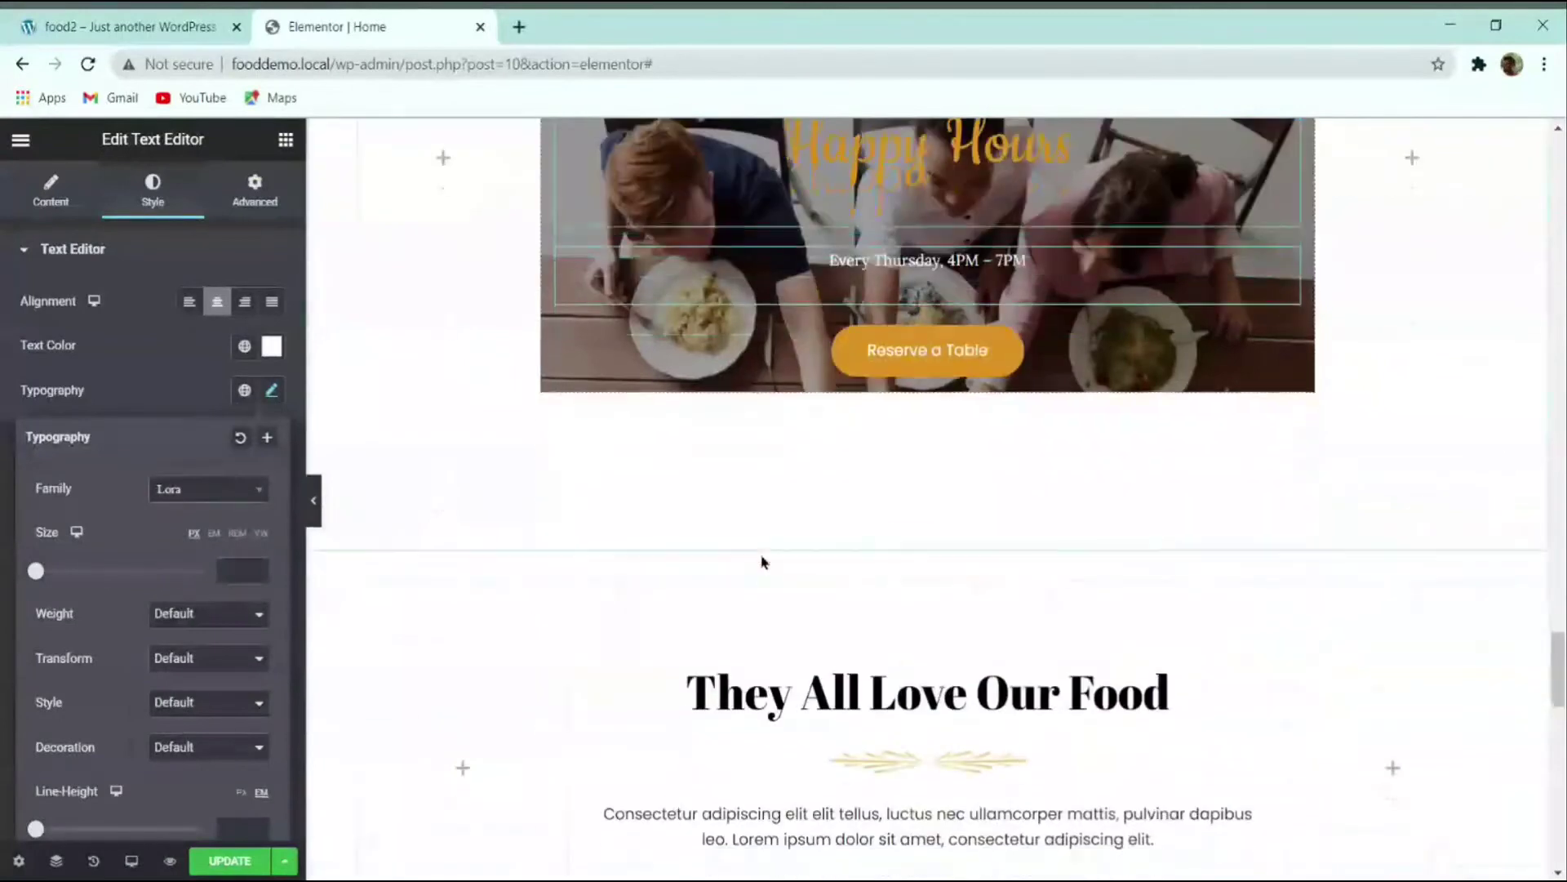
pyautogui.scroll(8, 849, 490)
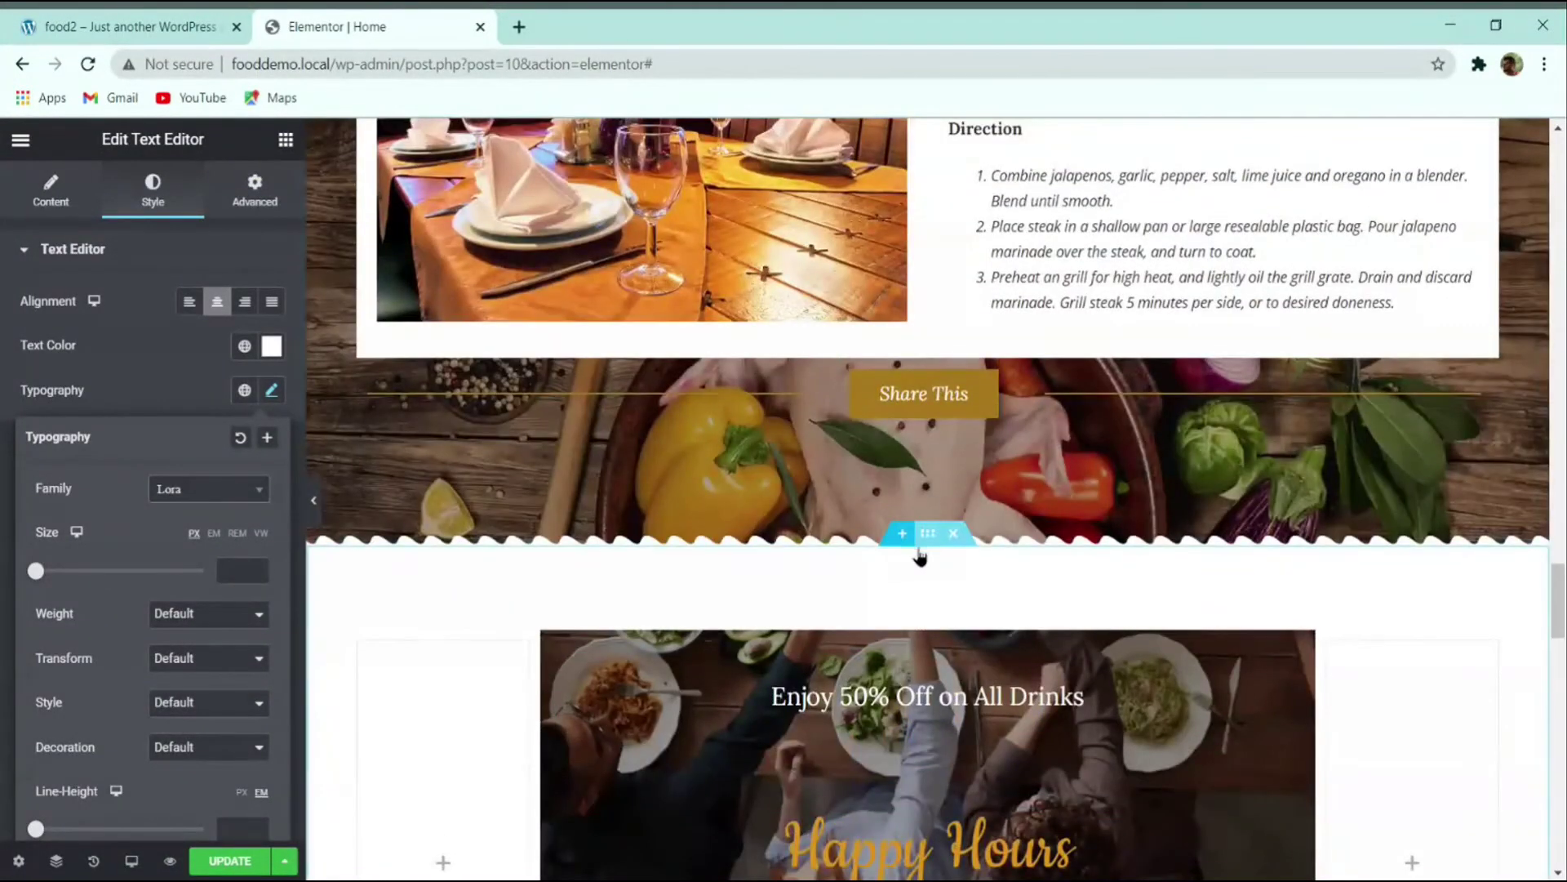
pyautogui.click(631, 439)
pyautogui.click(255, 189)
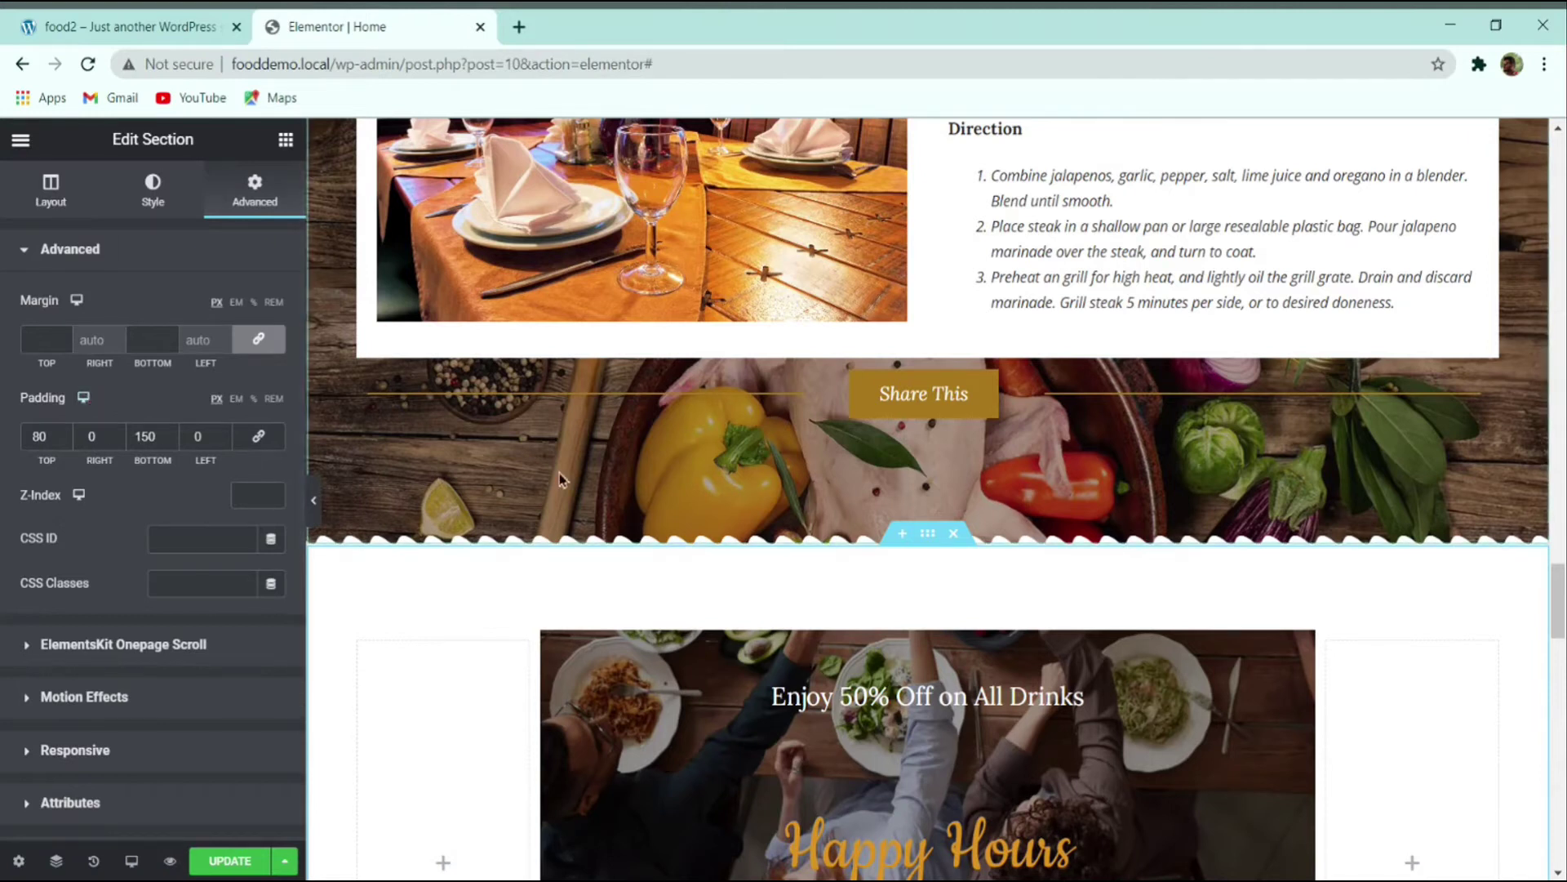
# Step: Set the Happy Hours section's top and bottom padding to 100 each and save with Update
pyautogui.scroll(-4, 585, 470)
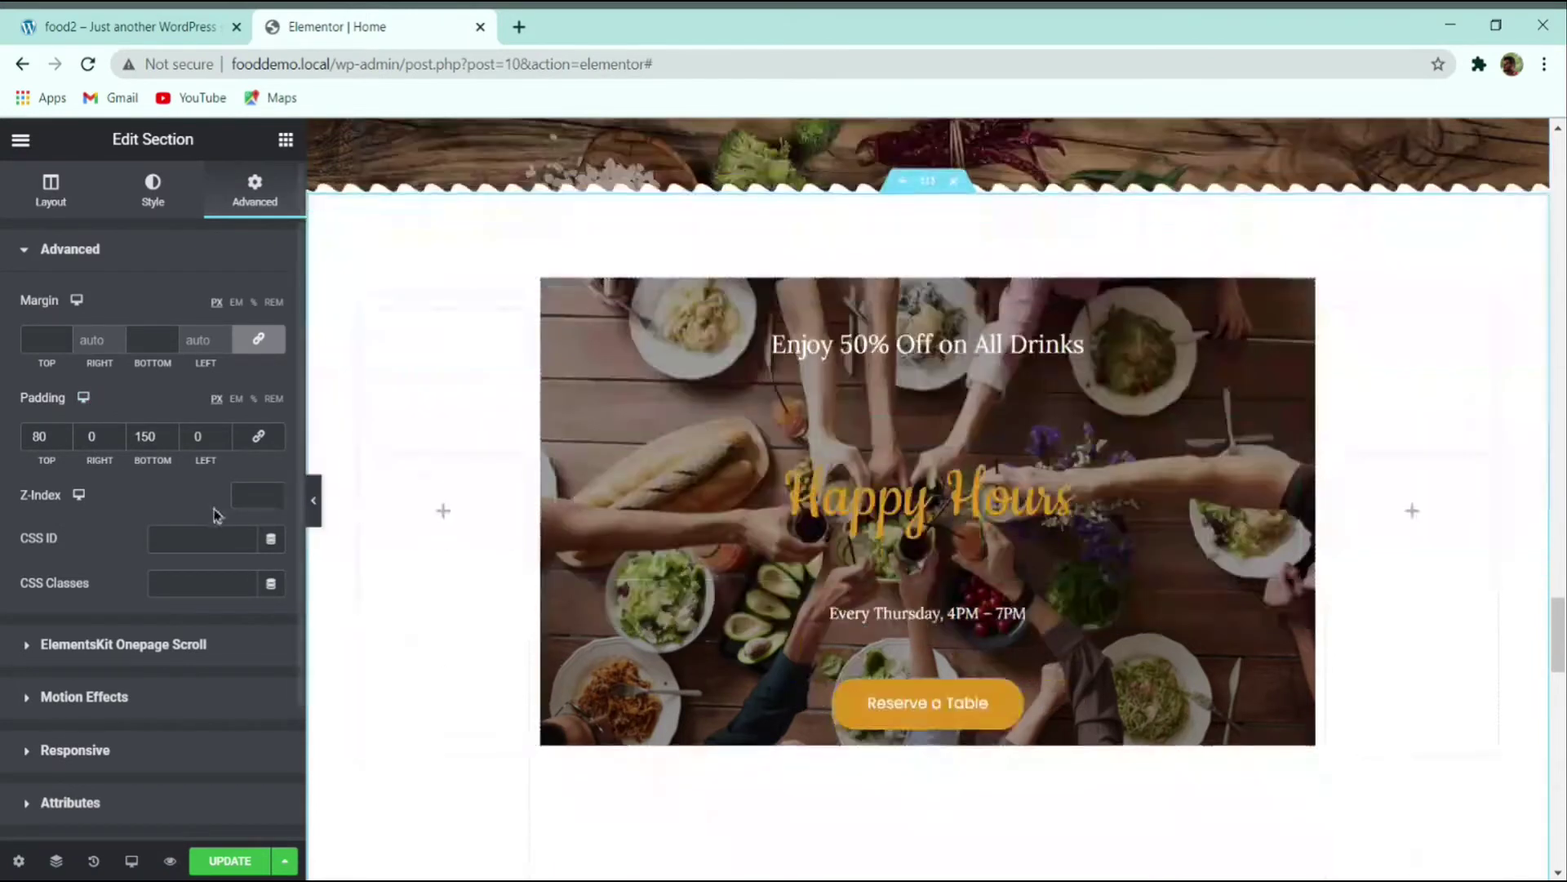
pyautogui.write('100')
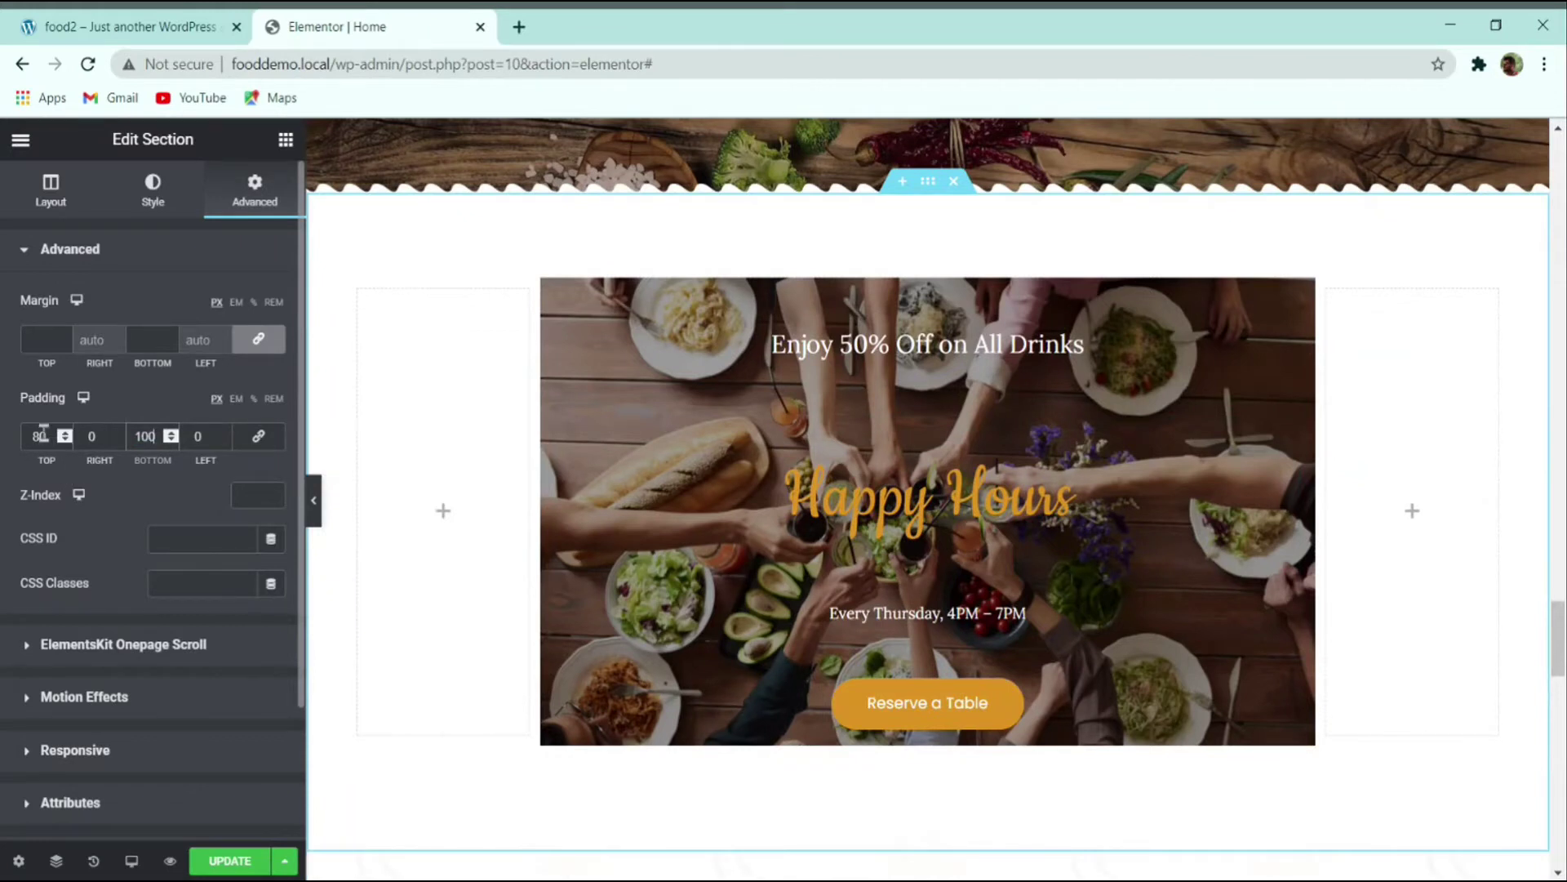
pyautogui.write('100')
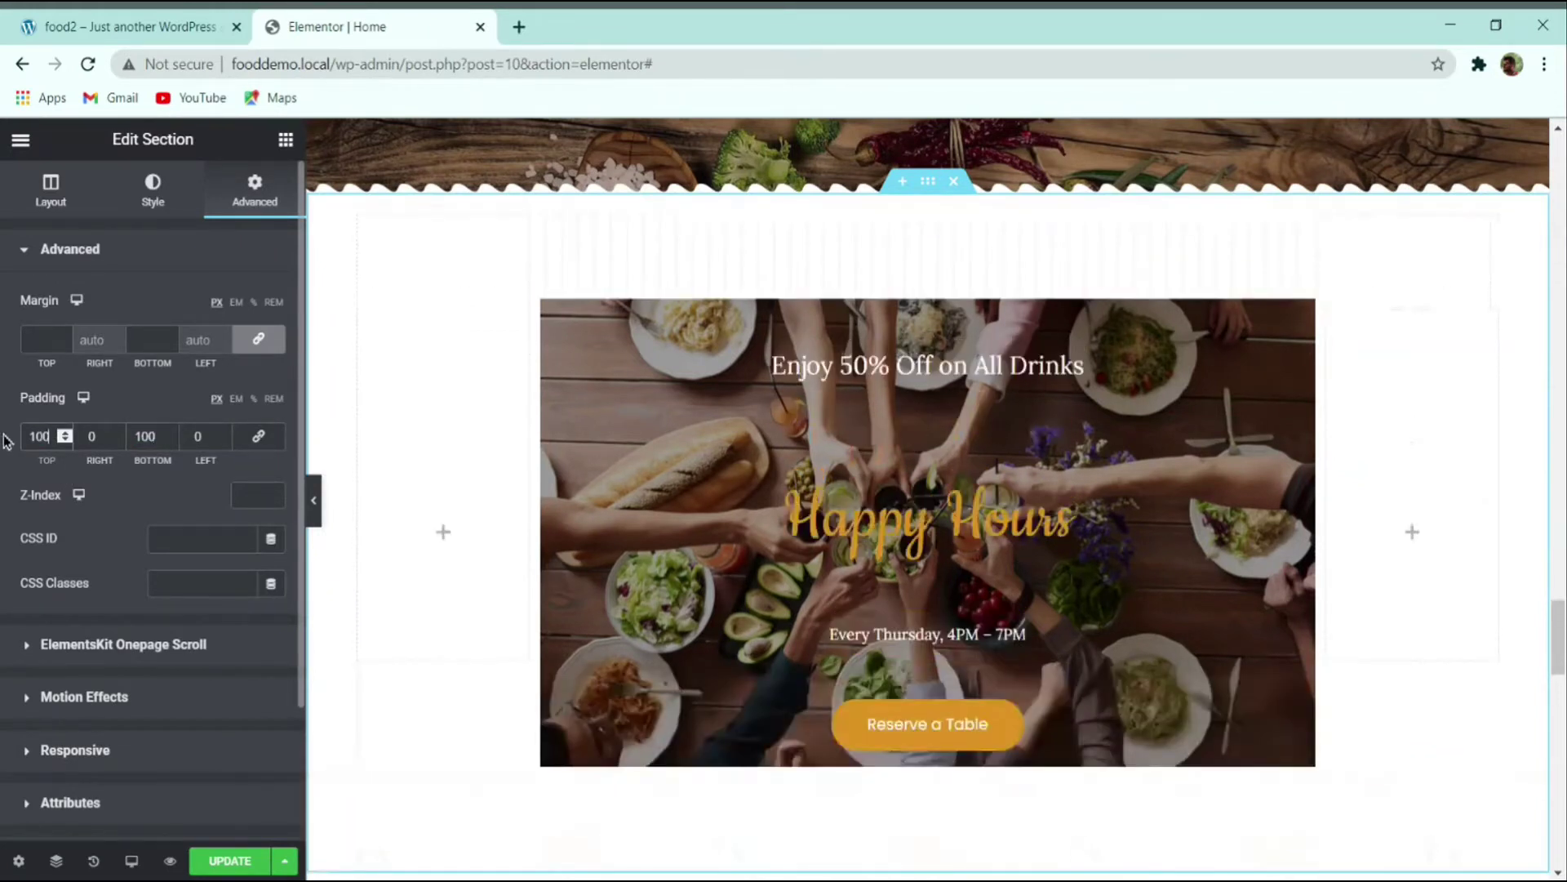
pyautogui.click(228, 859)
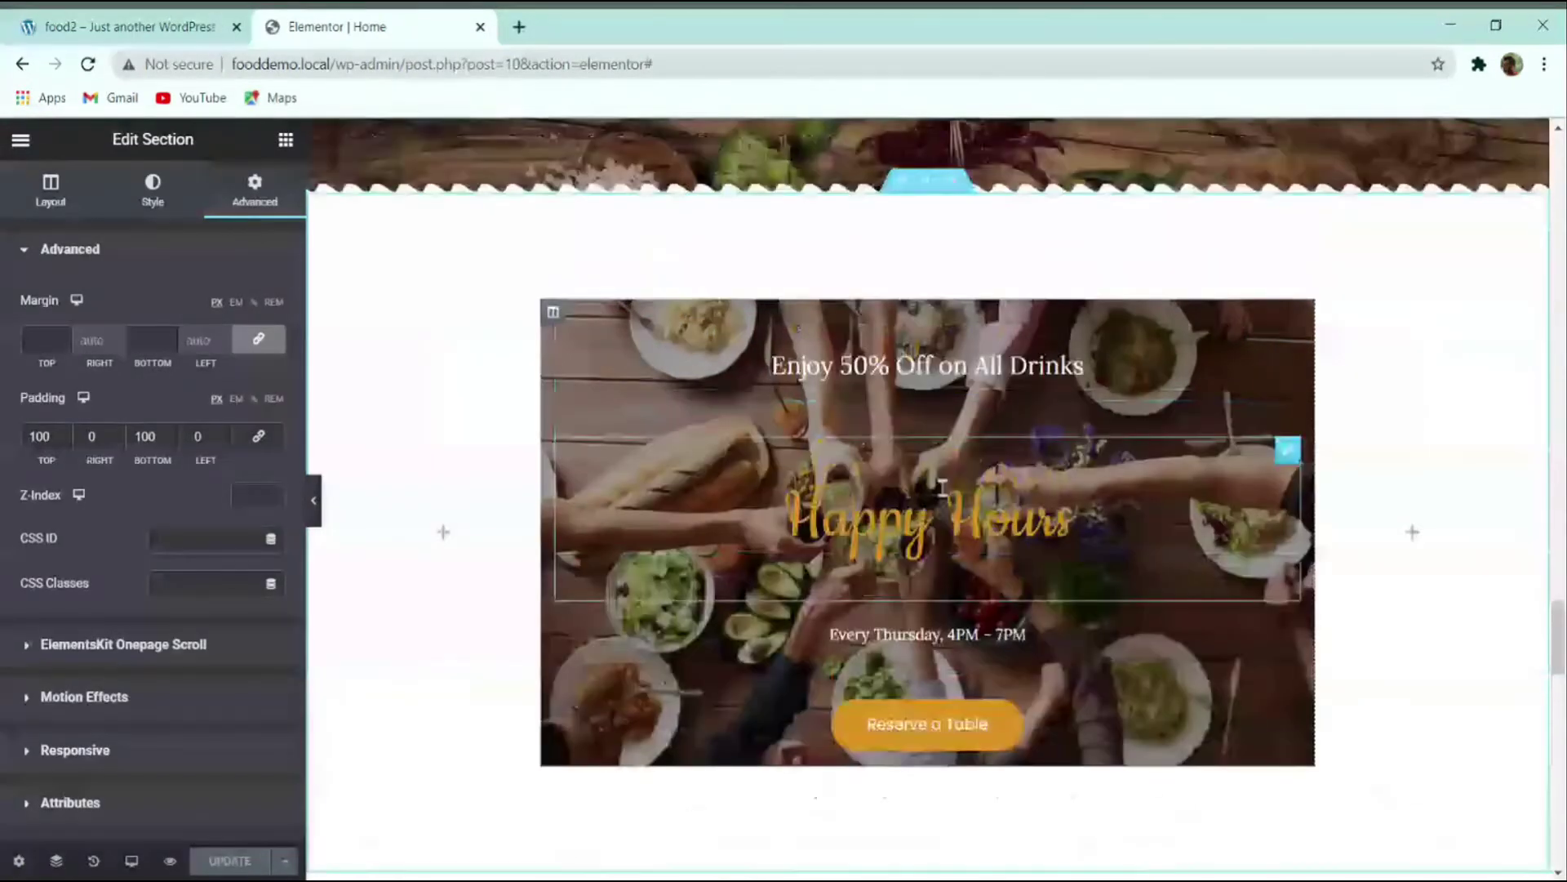
pyautogui.scroll(-3, 938, 489)
pyautogui.click(129, 26)
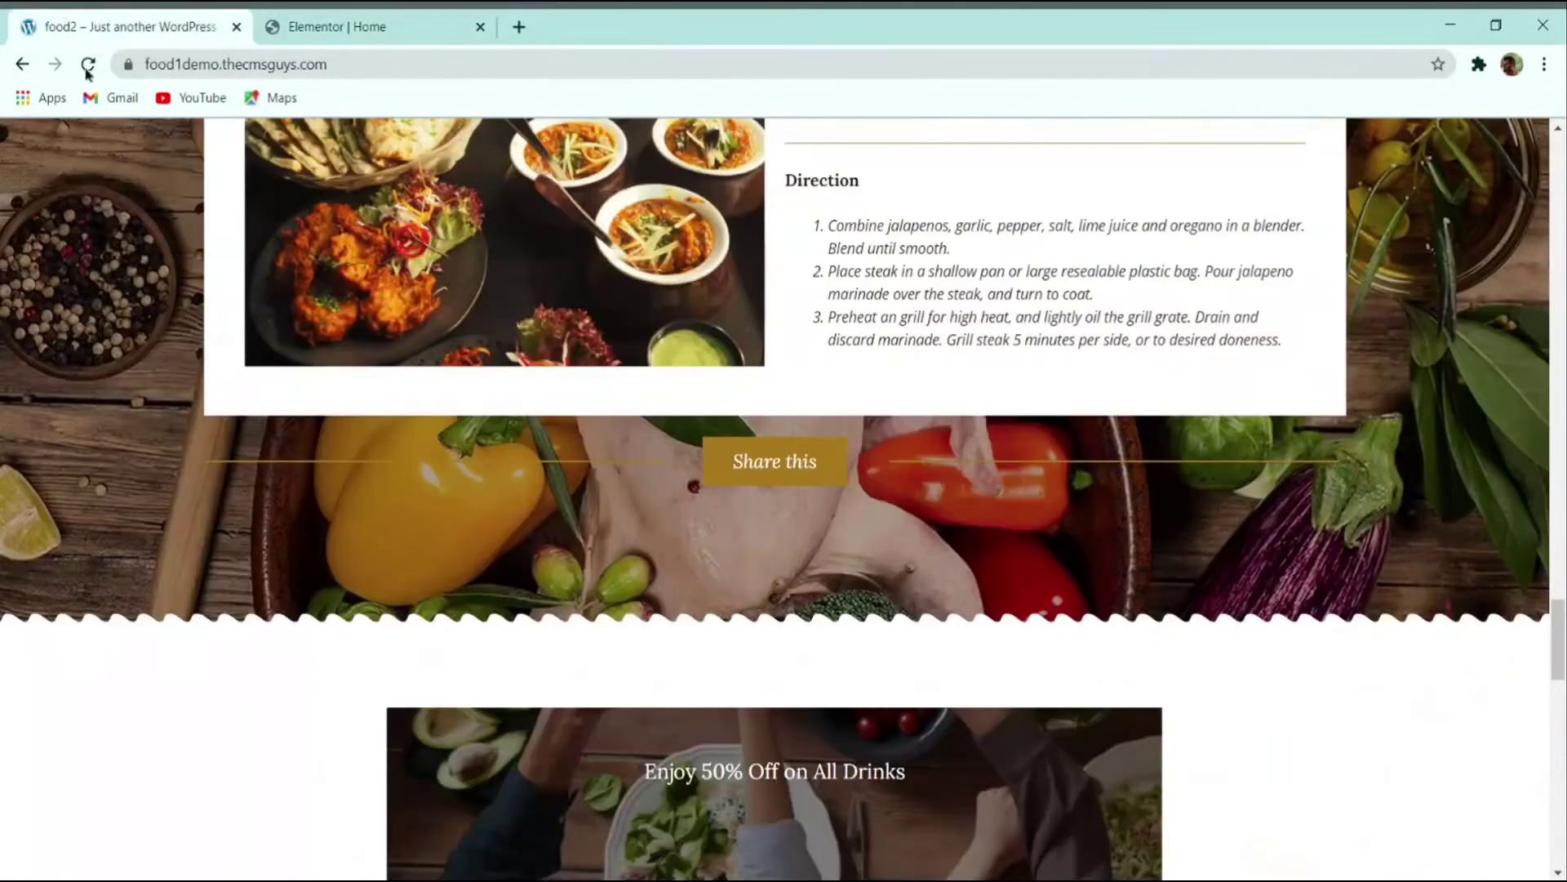
pyautogui.scroll(-7, 918, 538)
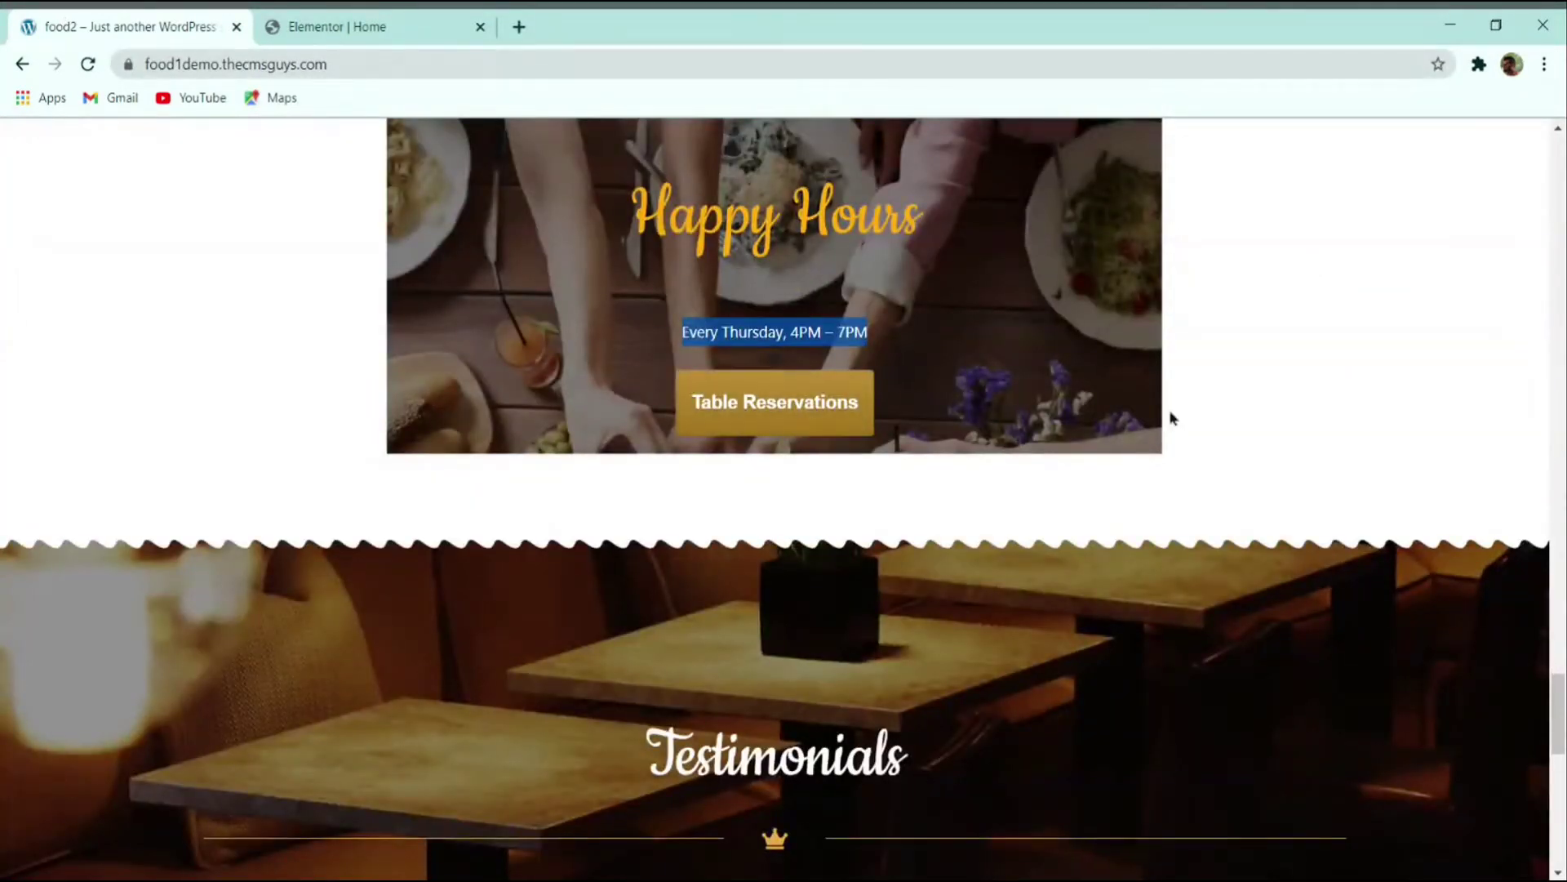
pyautogui.click(853, 501)
pyautogui.click(435, 19)
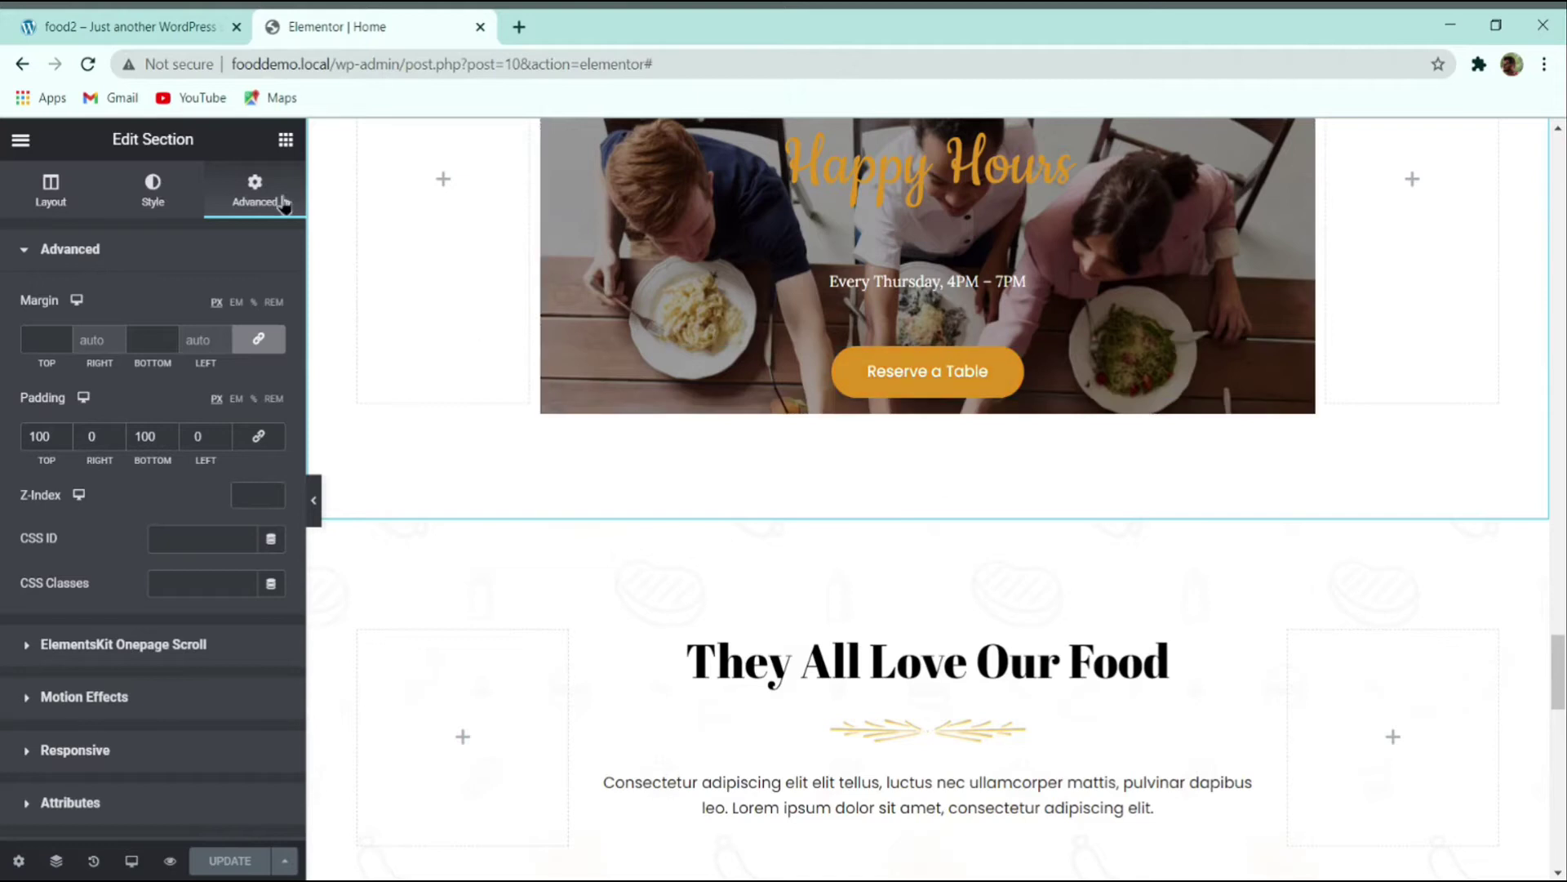
pyautogui.click(108, 20)
pyautogui.scroll(-4, 799, 384)
pyautogui.scroll(4, 799, 384)
pyautogui.scroll(-1, 755, 448)
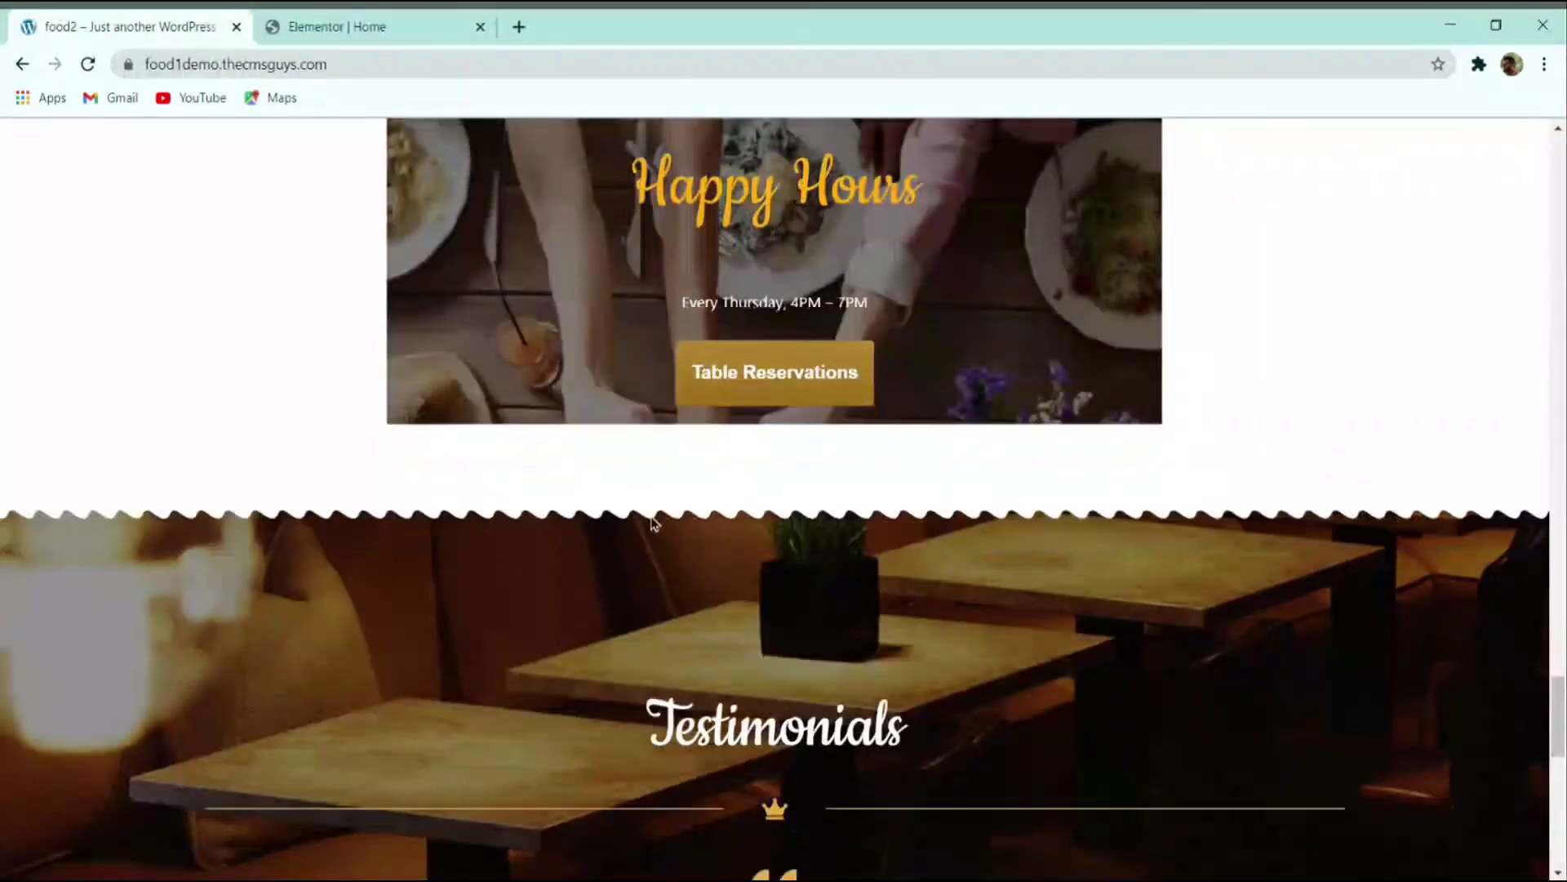
pyautogui.scroll(-8, 650, 538)
pyautogui.scroll(9, 486, 427)
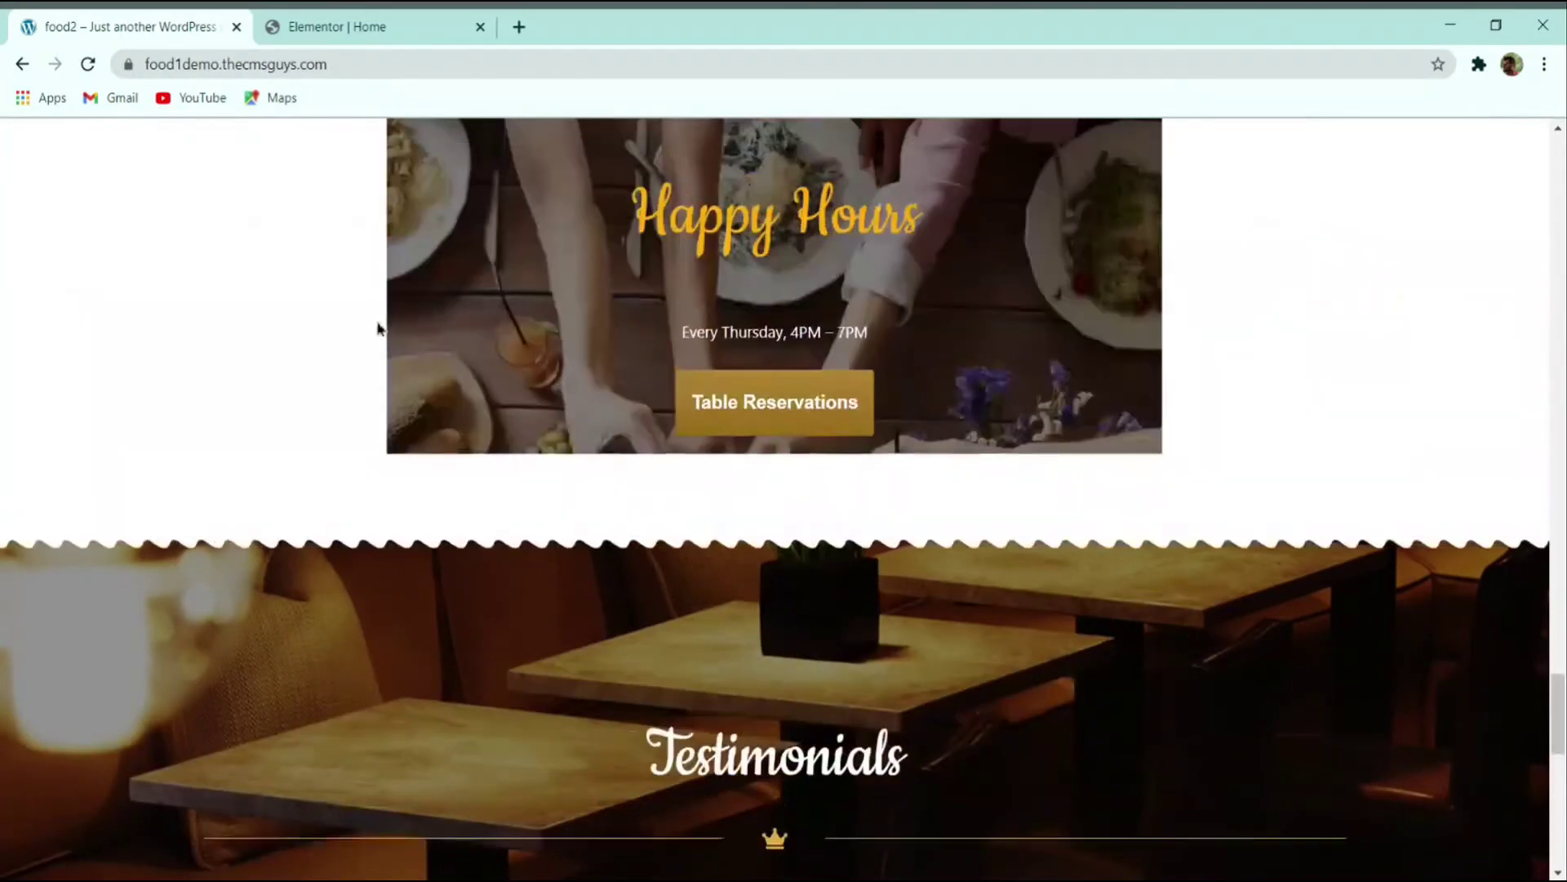
pyautogui.scroll(-9, 378, 328)
pyautogui.scroll(4, 378, 392)
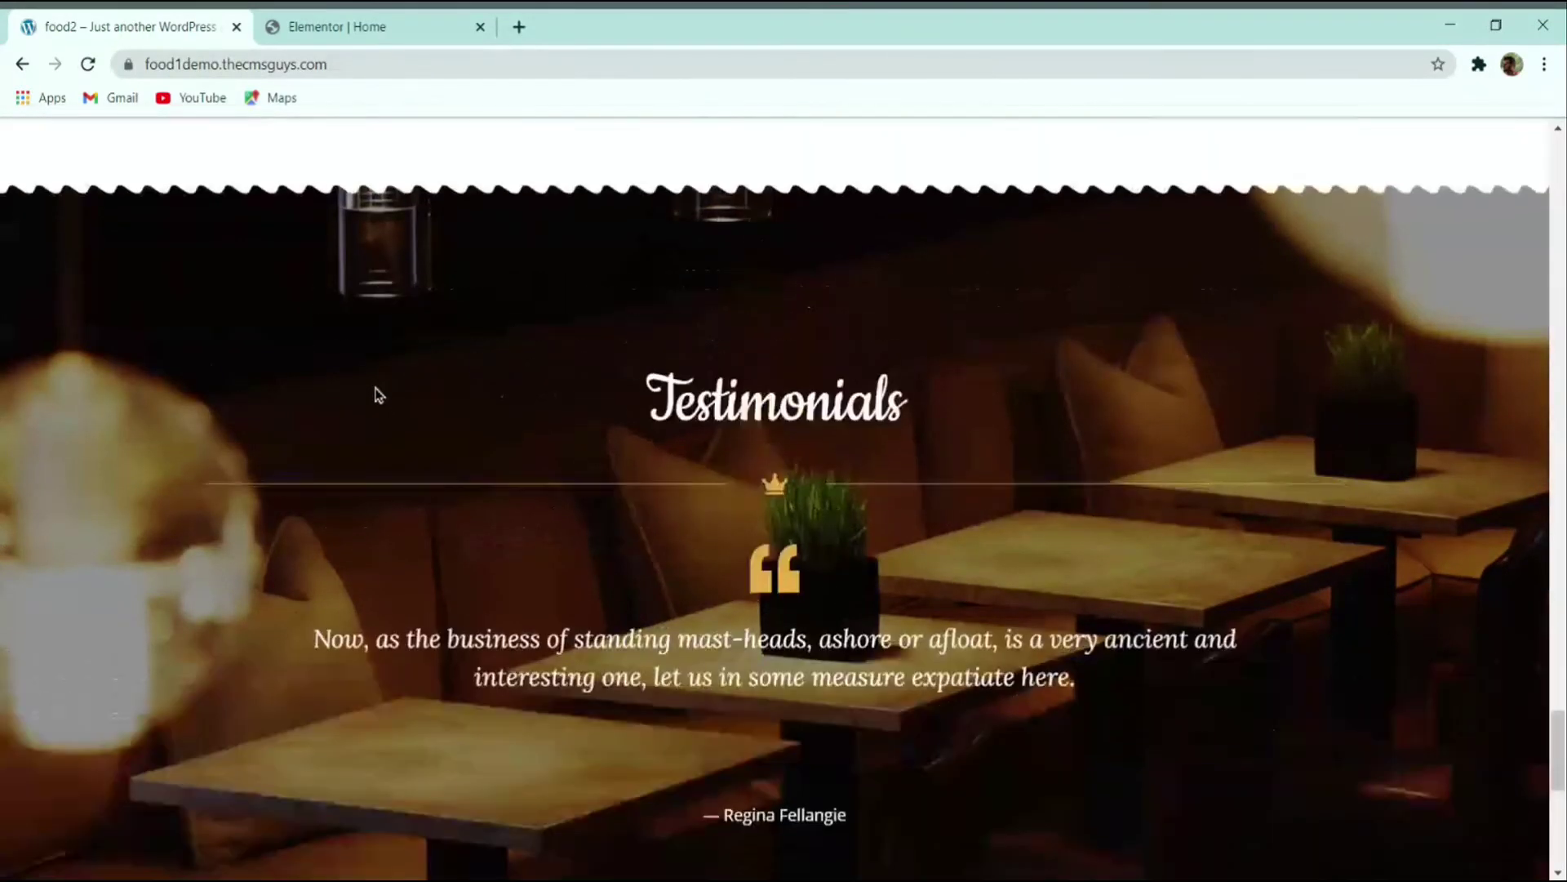
pyautogui.scroll(-4, 489, 367)
pyautogui.scroll(4, 694, 359)
pyautogui.scroll(-4, 979, 424)
pyautogui.scroll(4, 1097, 472)
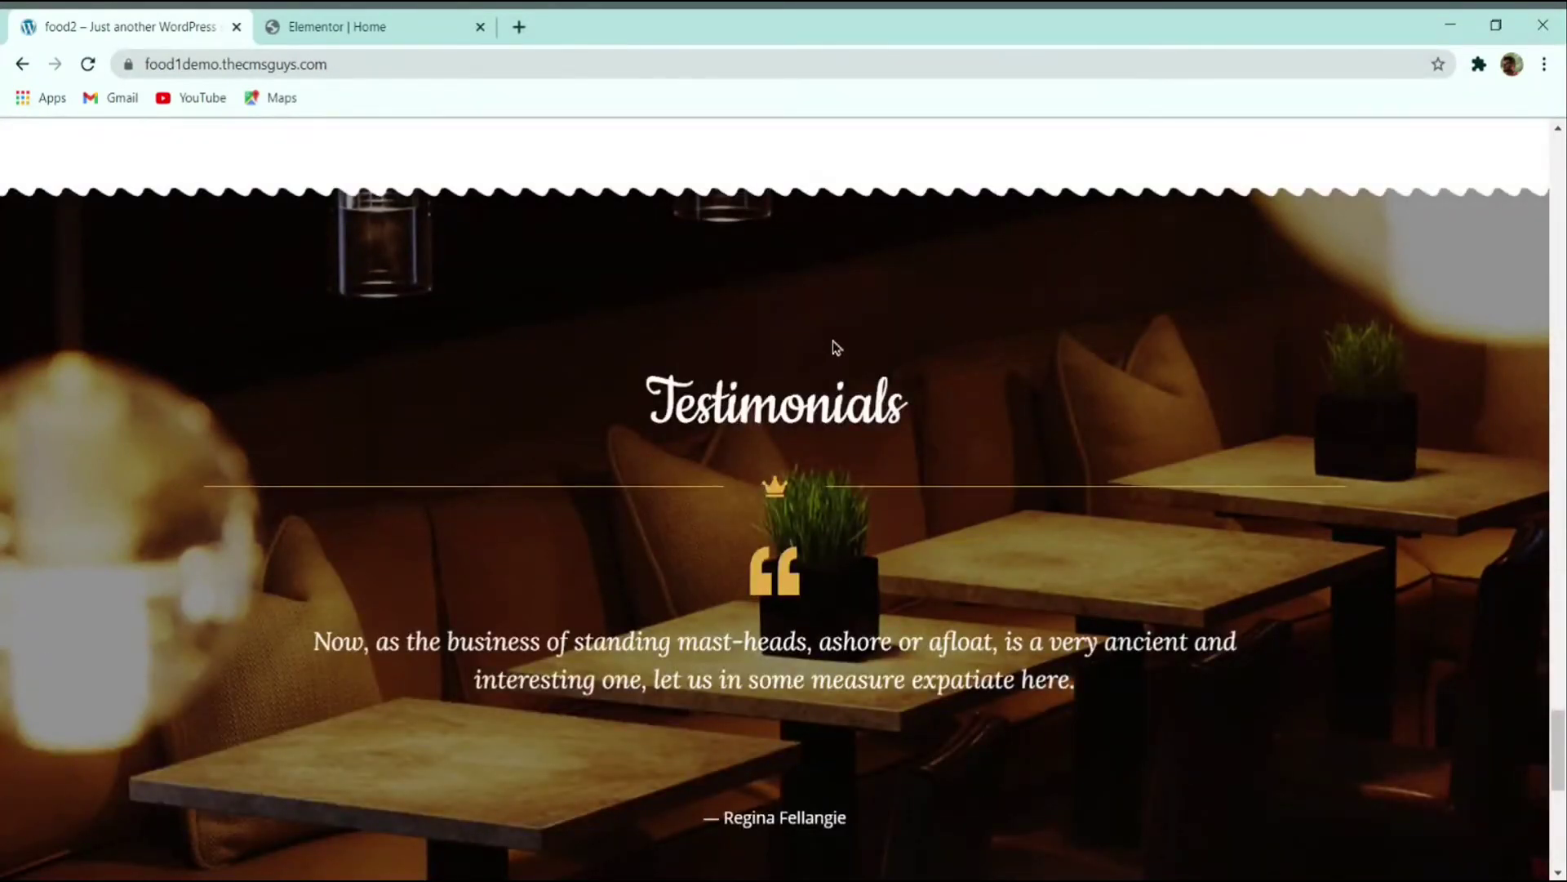
pyautogui.click(369, 24)
pyautogui.scroll(-10, 749, 192)
pyautogui.scroll(4, 886, 393)
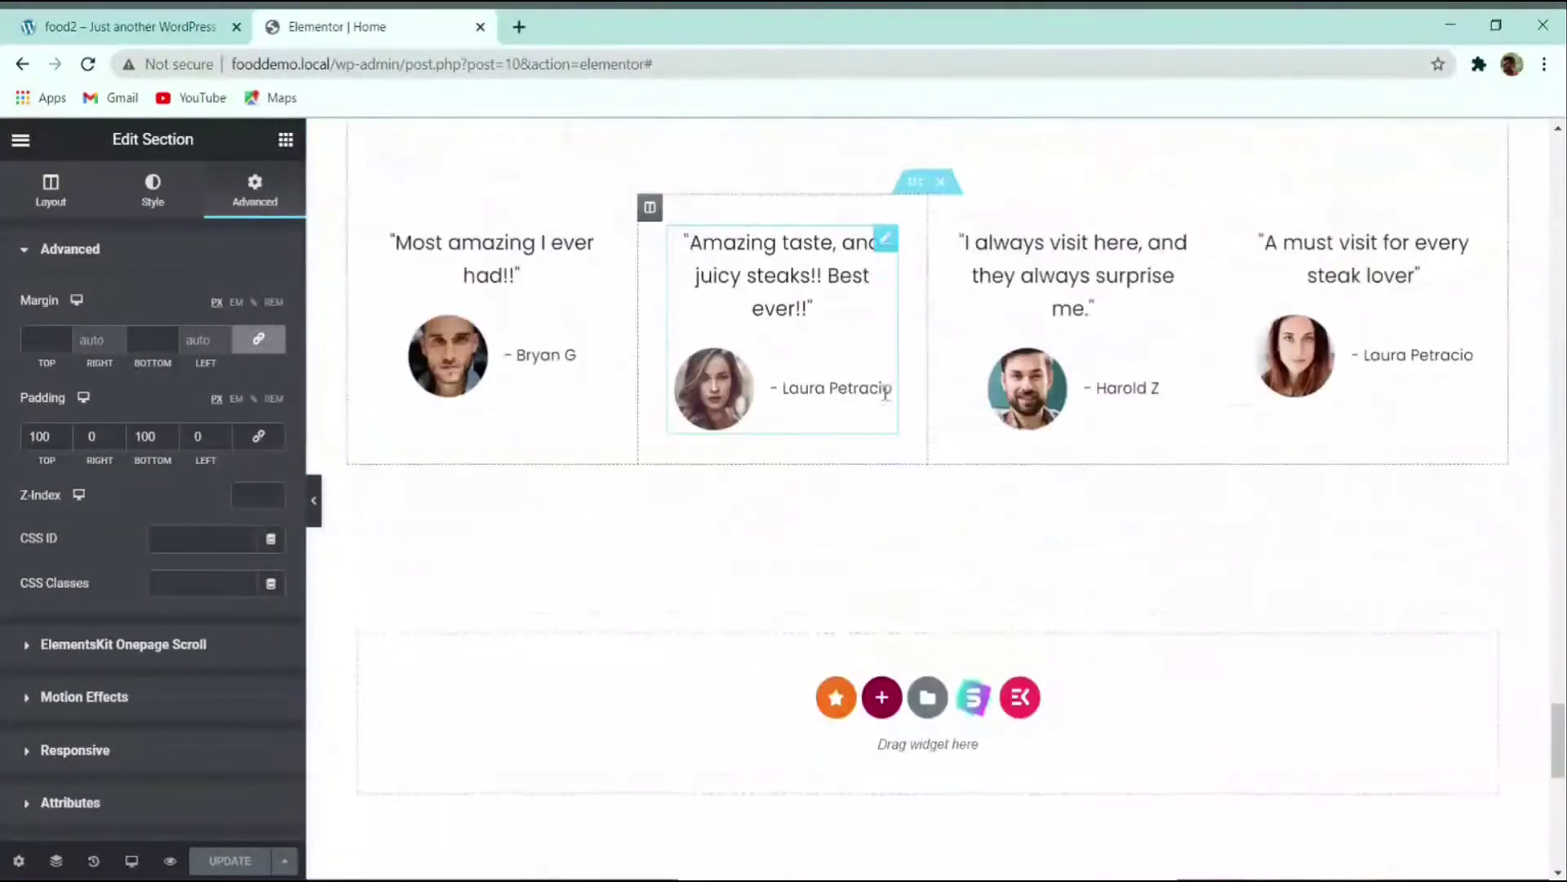
pyautogui.scroll(-10, 885, 393)
pyautogui.scroll(16, 884, 395)
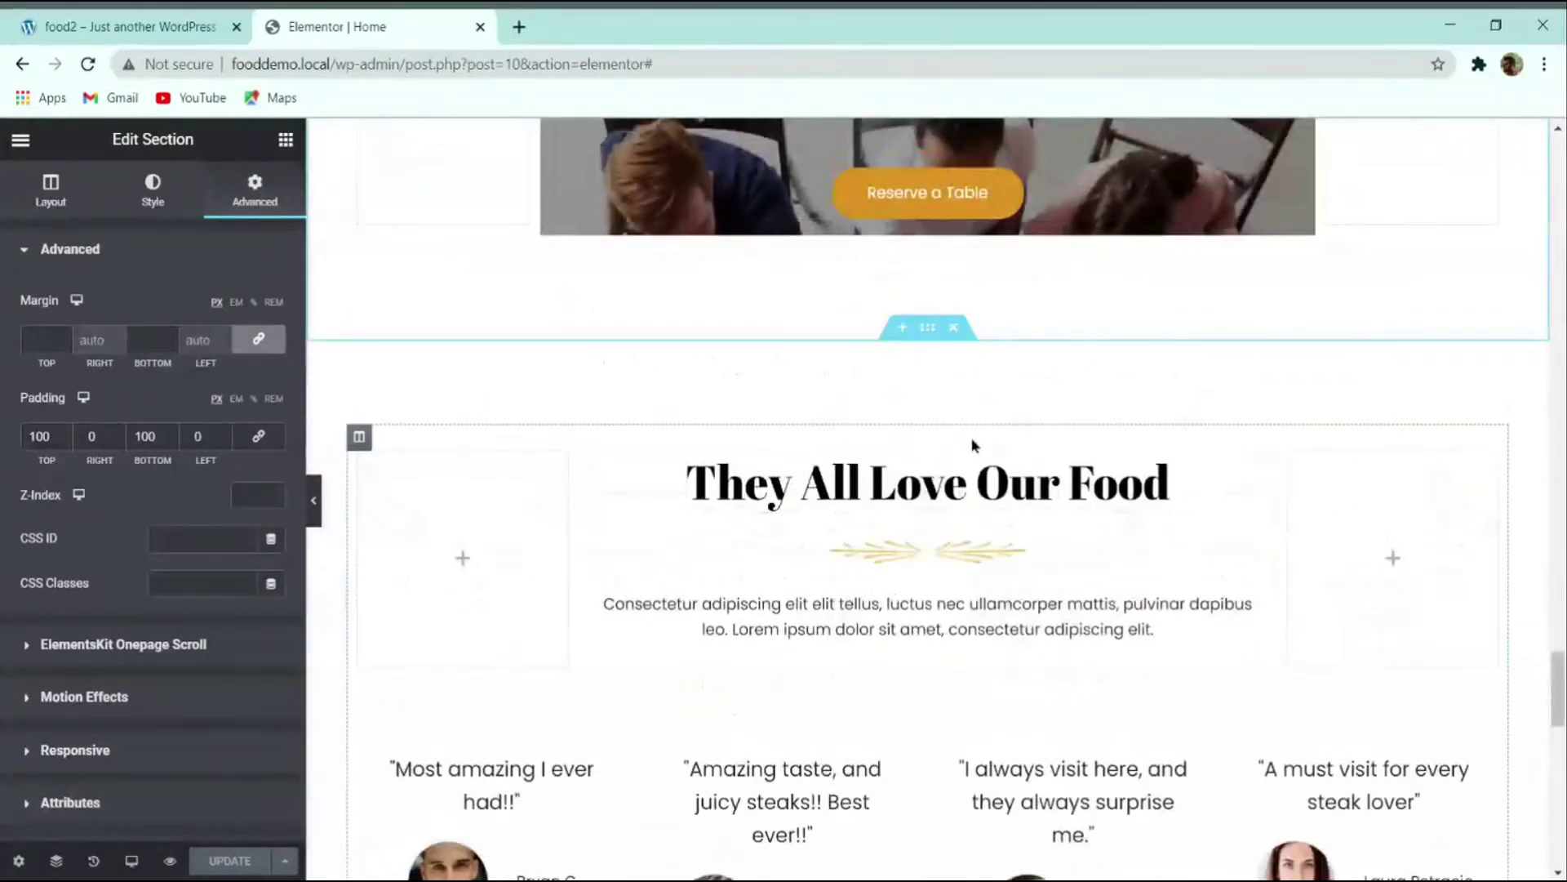
# Step: Delete the 'They All Love Our Food' heading block and the inner section of testimonial cards
pyautogui.scroll(-4, 973, 445)
pyautogui.scroll(4, 921, 445)
pyautogui.scroll(-4, 920, 427)
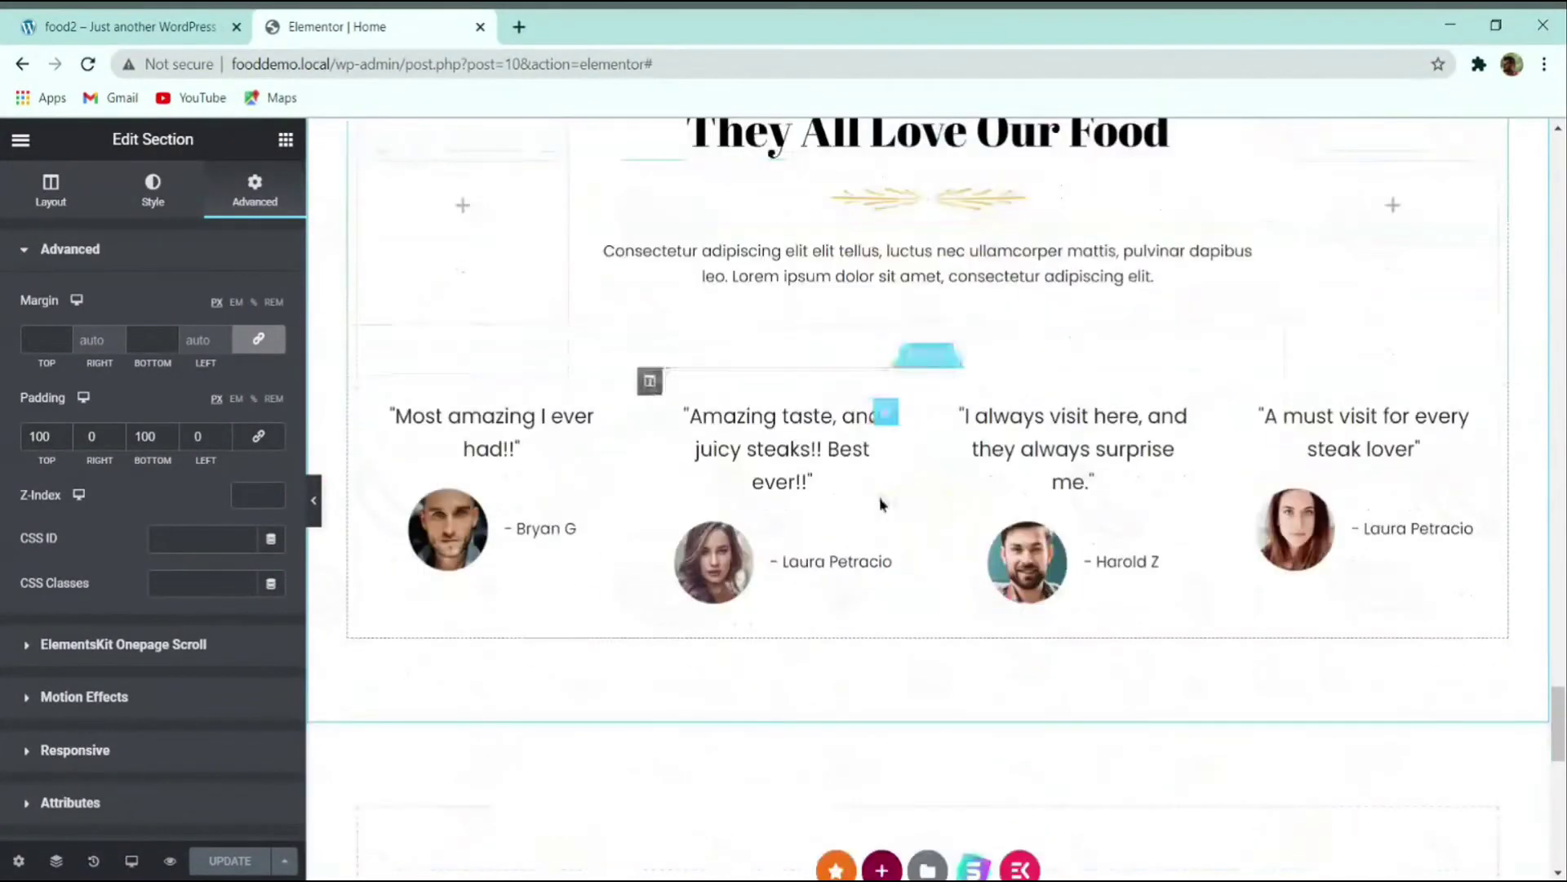
pyautogui.click(880, 500)
pyautogui.scroll(4, 985, 485)
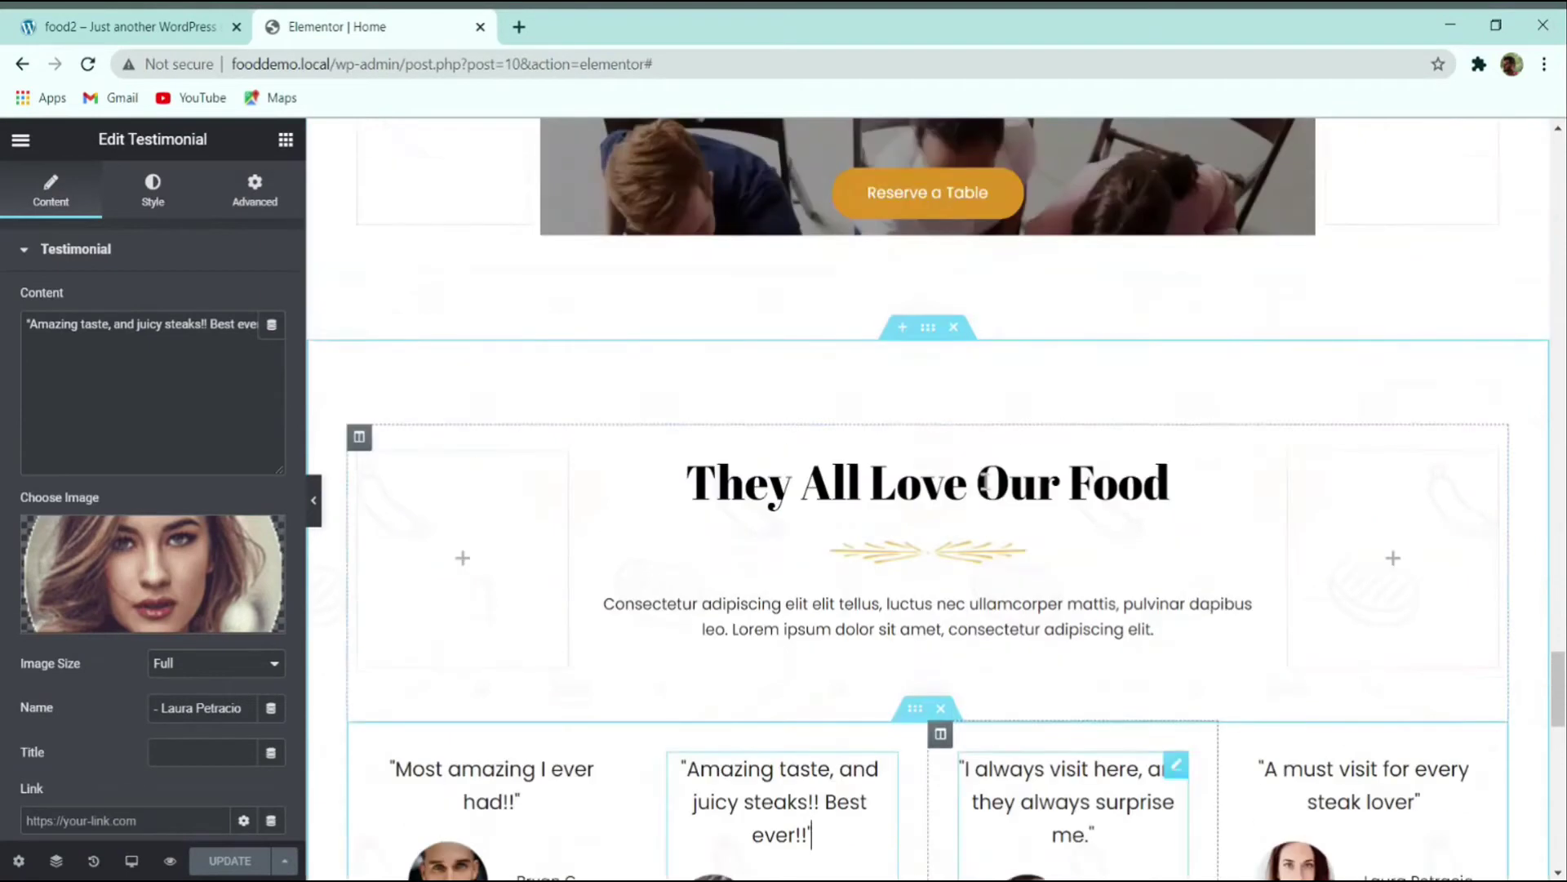
pyautogui.click(942, 426)
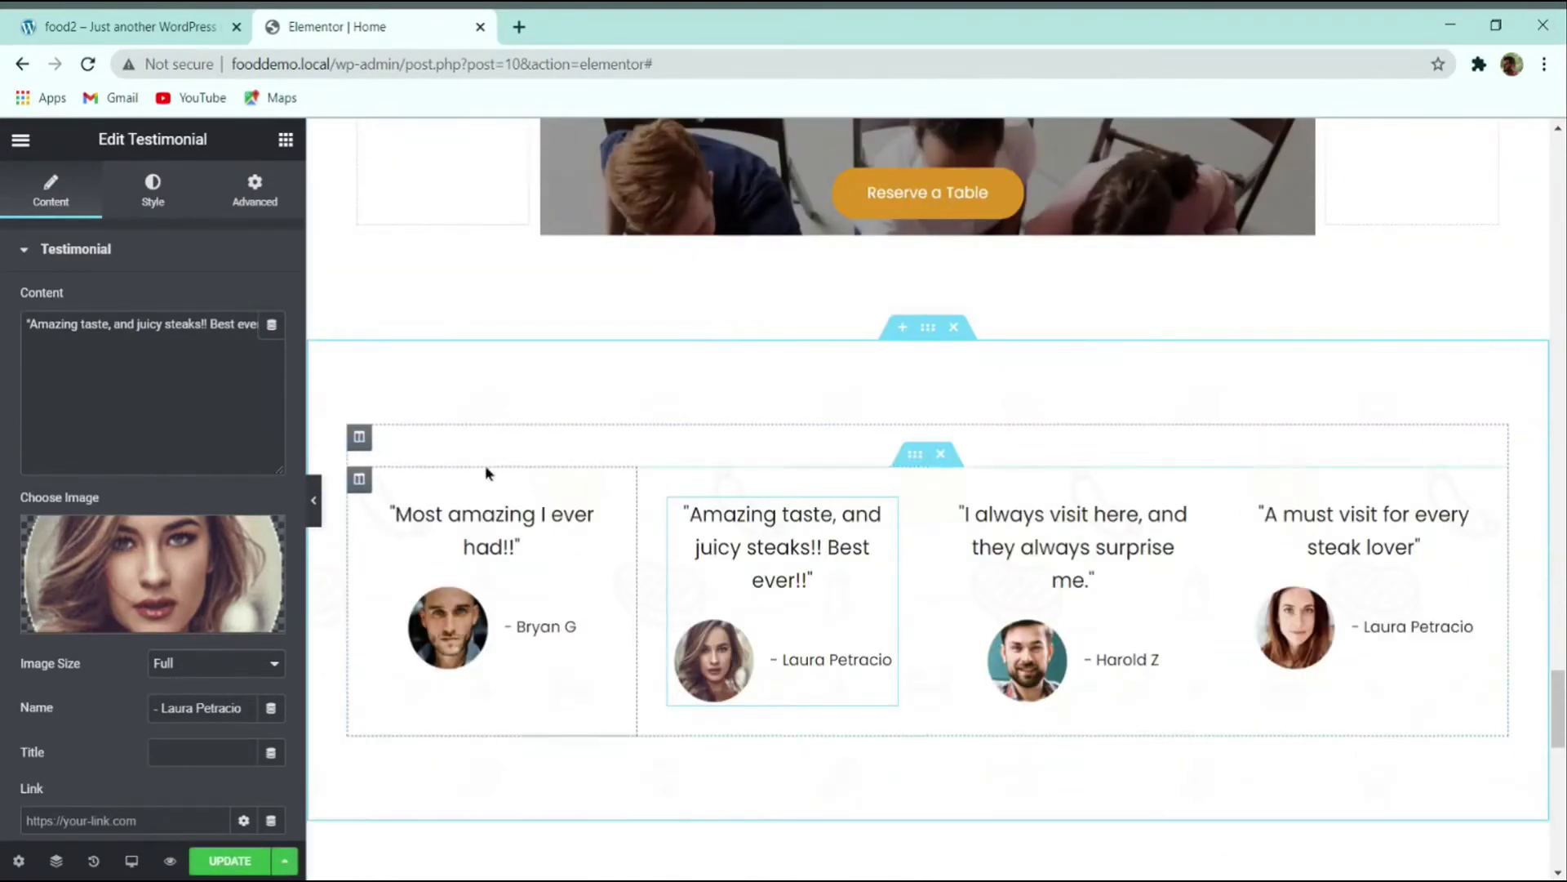
pyautogui.click(943, 455)
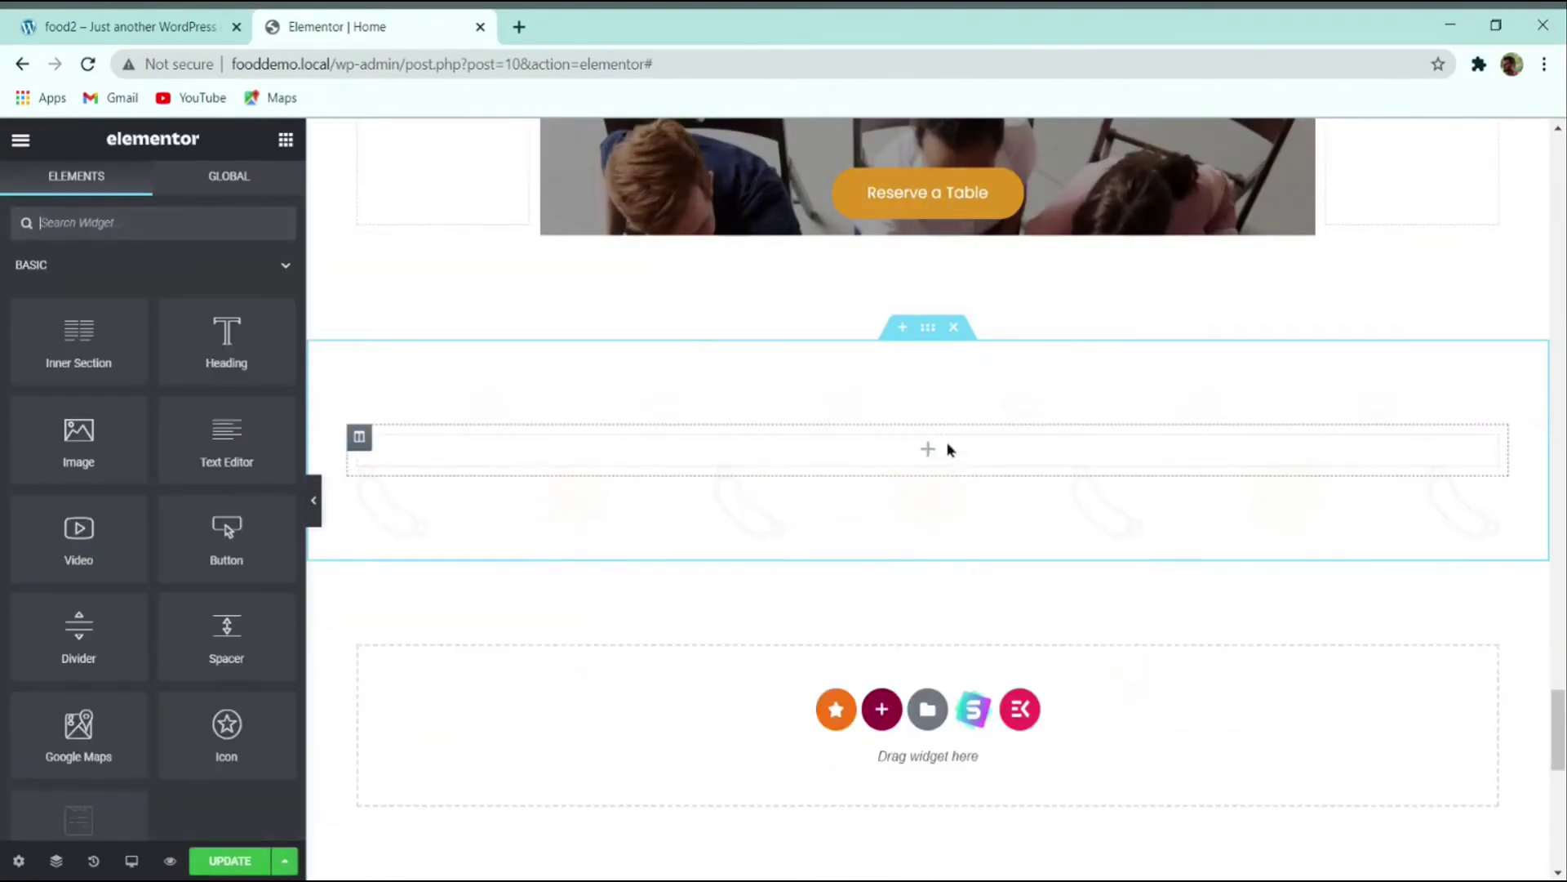
# Step: Check the live site's Testimonials section, then edit the emptied section's settings
pyautogui.click(154, 30)
pyautogui.scroll(-4, 930, 531)
pyautogui.scroll(4, 888, 528)
pyautogui.click(375, 18)
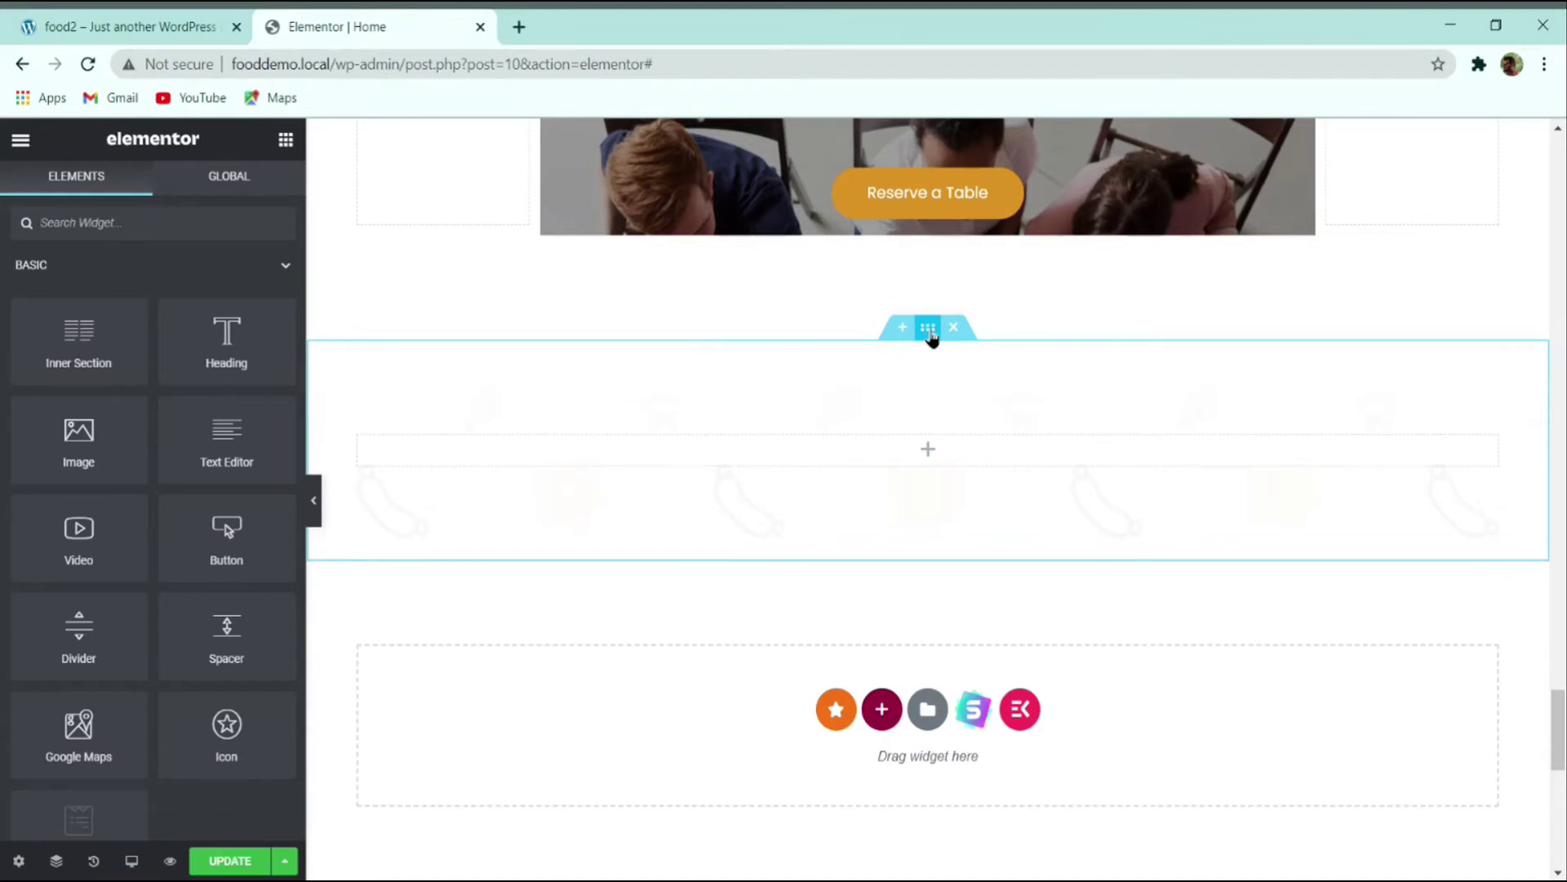
pyautogui.click(928, 329)
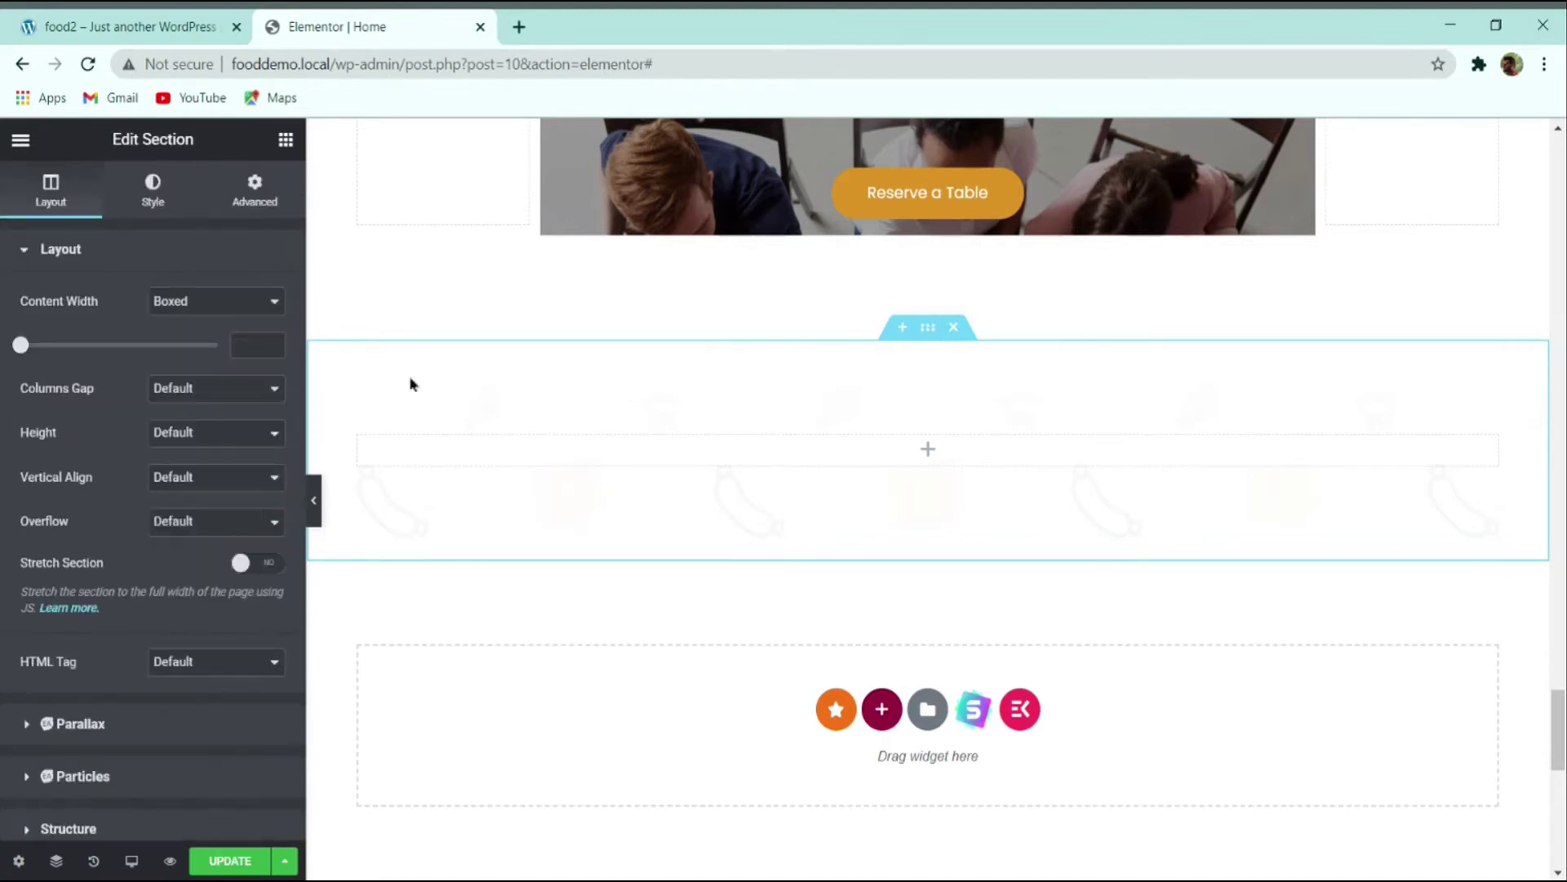
# Step: Set interior.jpg from the Media Library as the section's background image
pyautogui.click(154, 196)
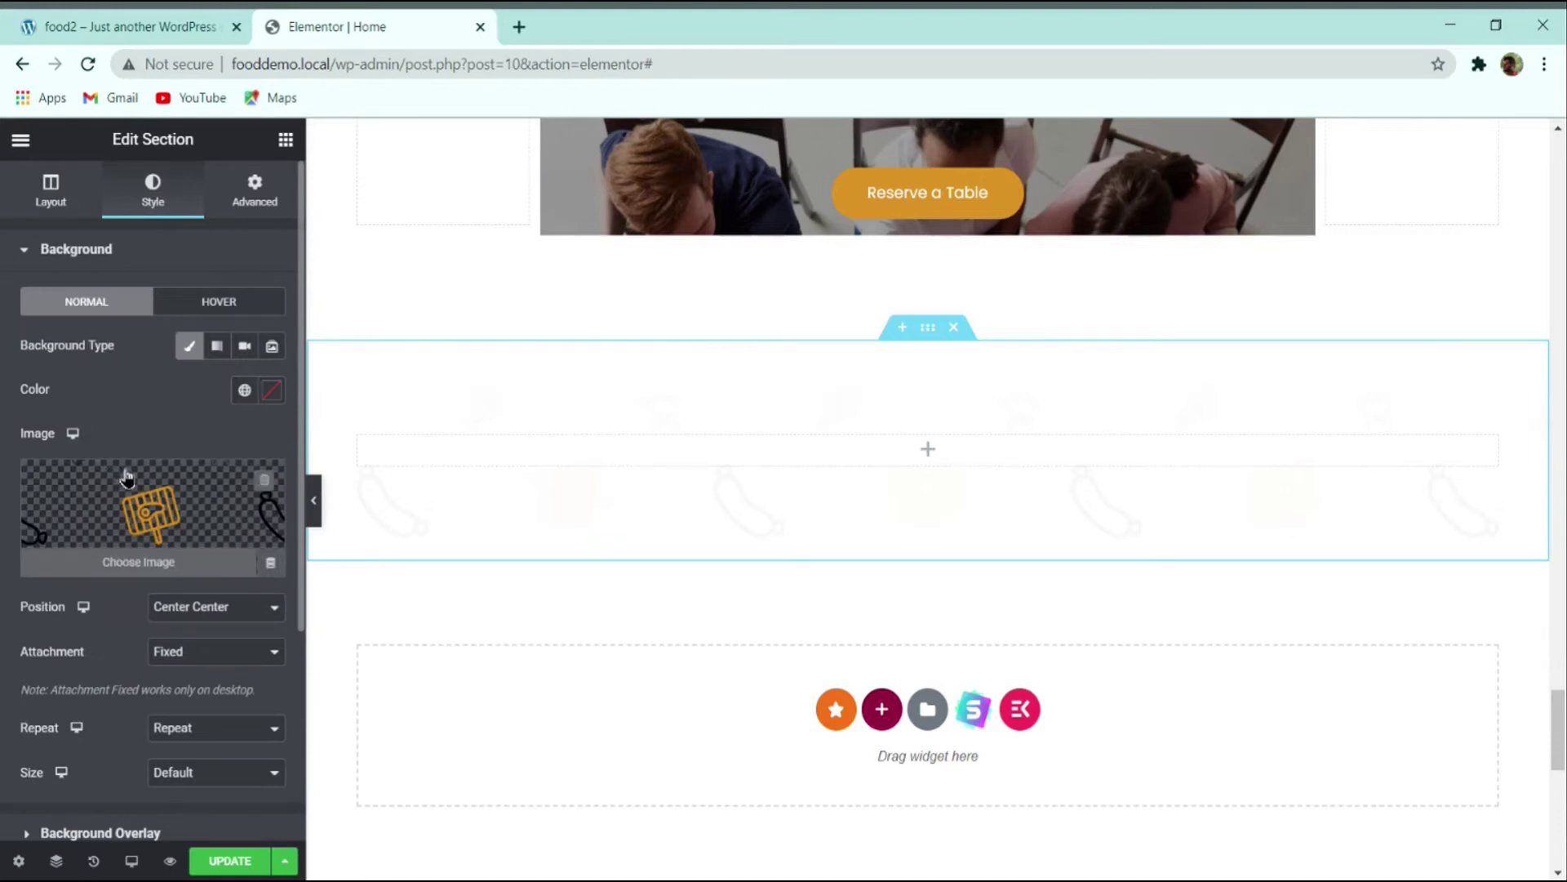
pyautogui.click(167, 501)
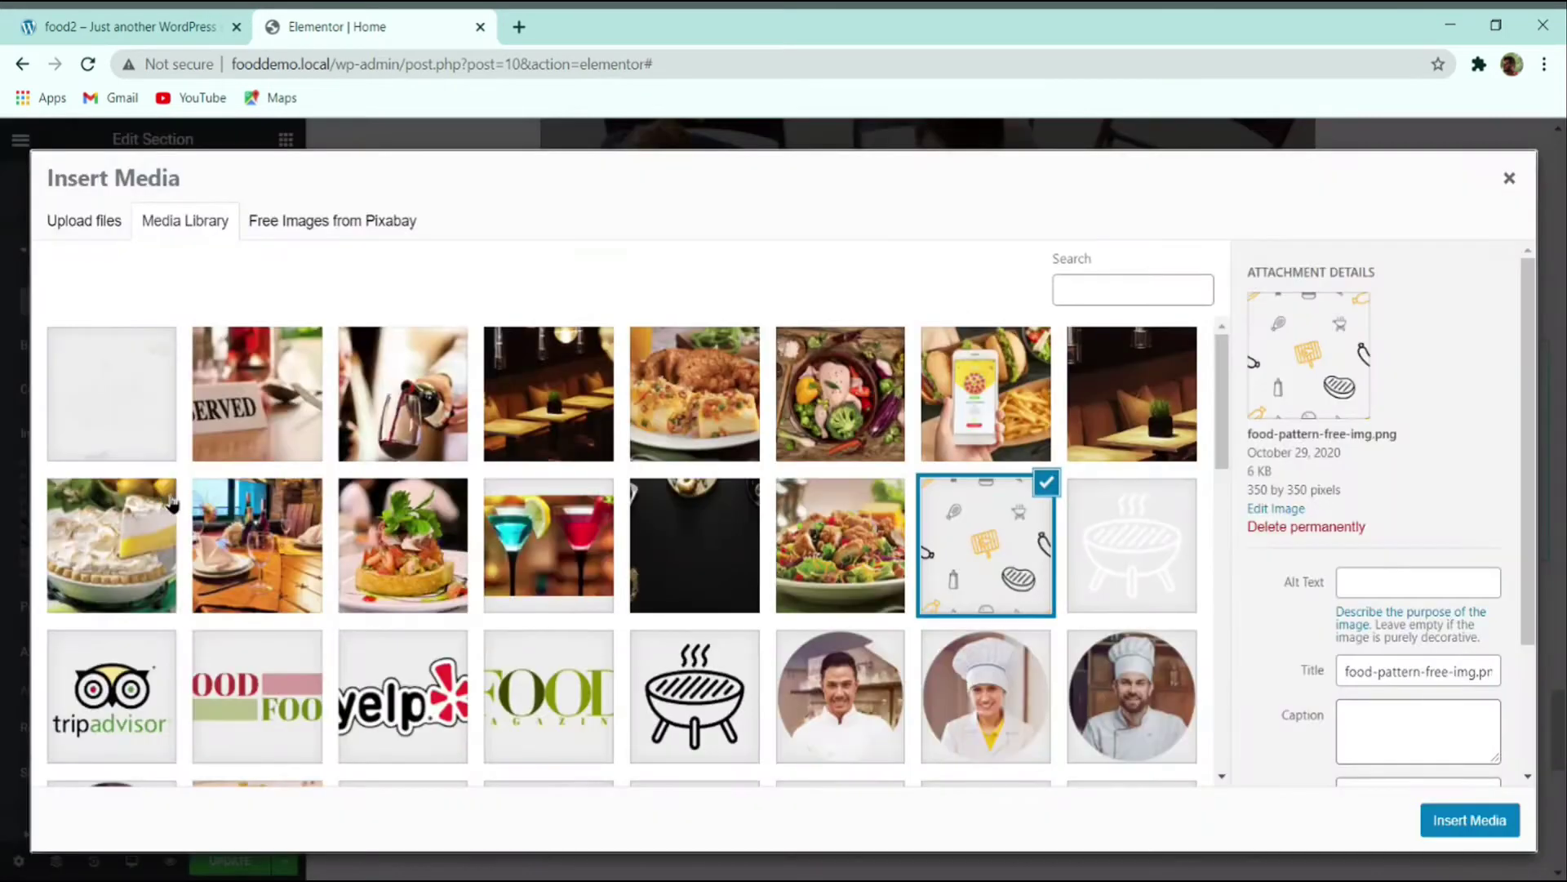
pyautogui.scroll(-5, 515, 448)
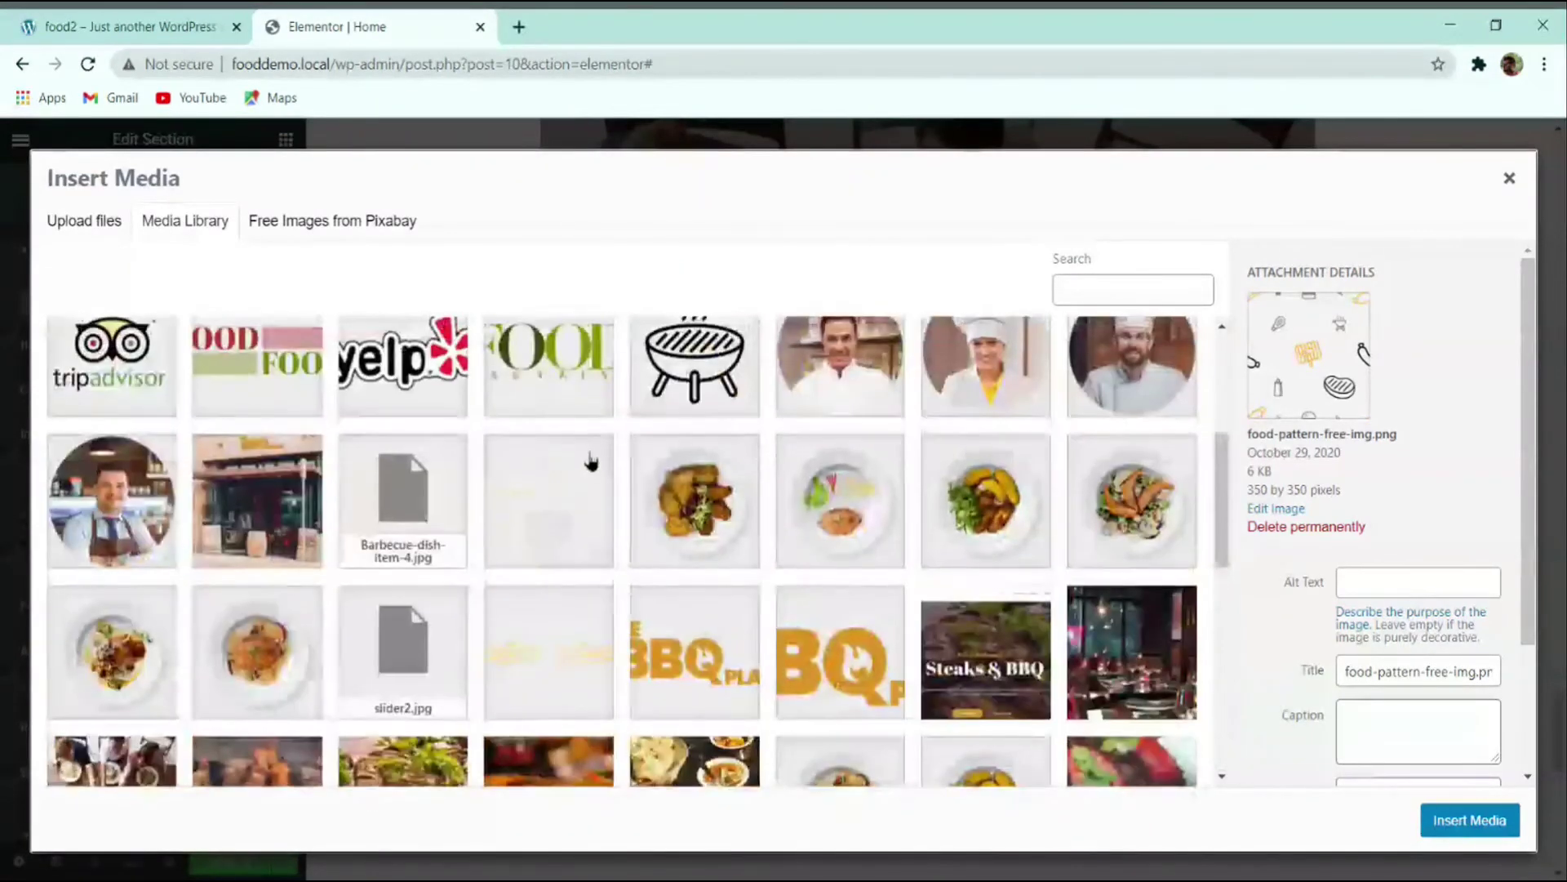
pyautogui.scroll(4, 604, 474)
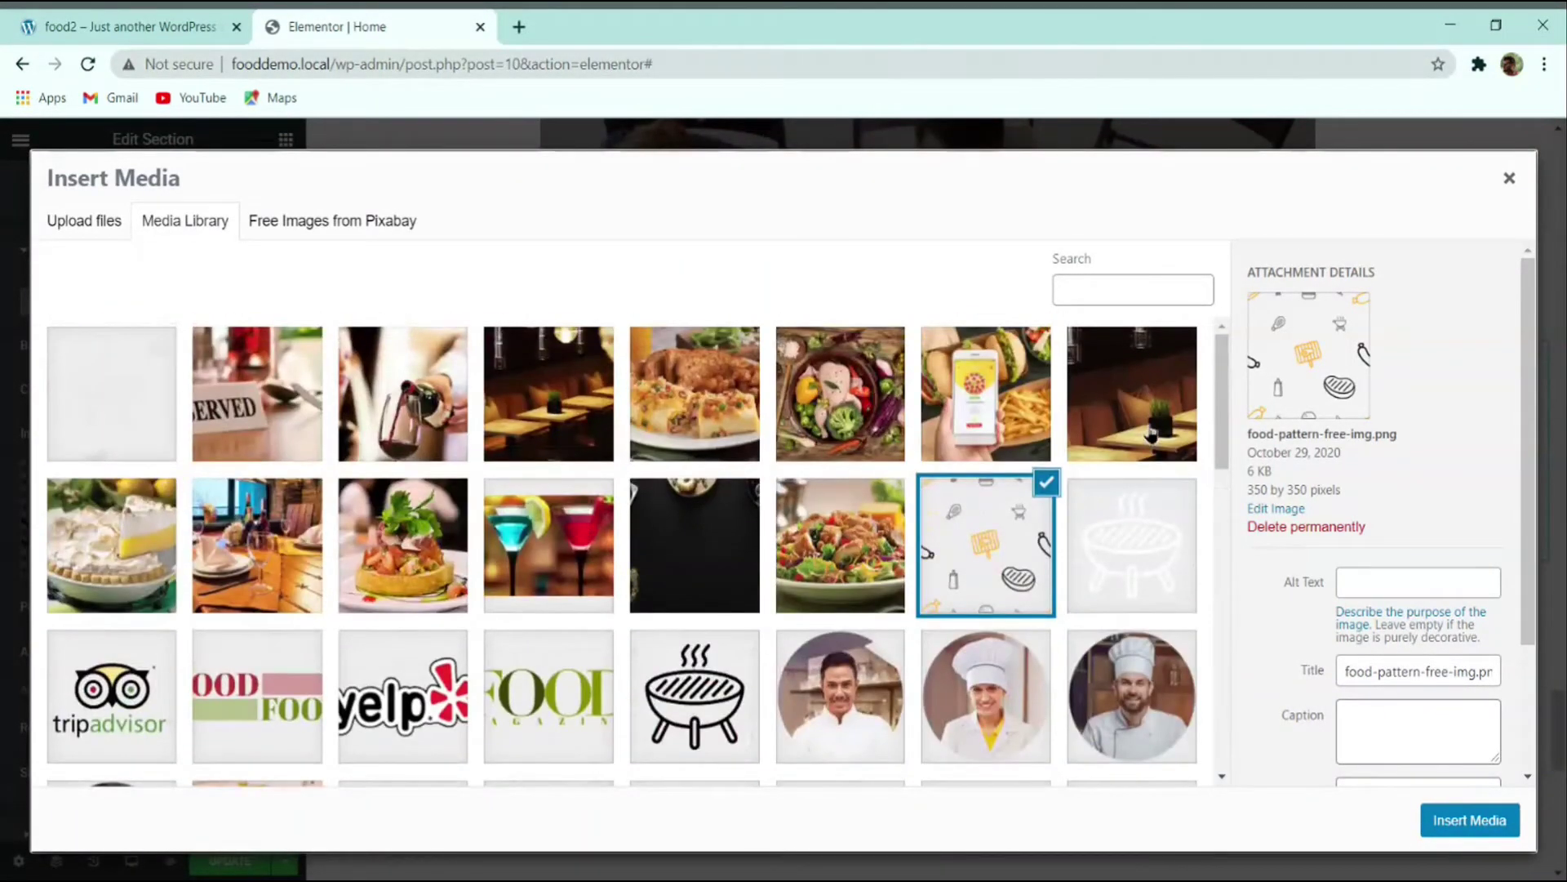
pyautogui.click(1136, 428)
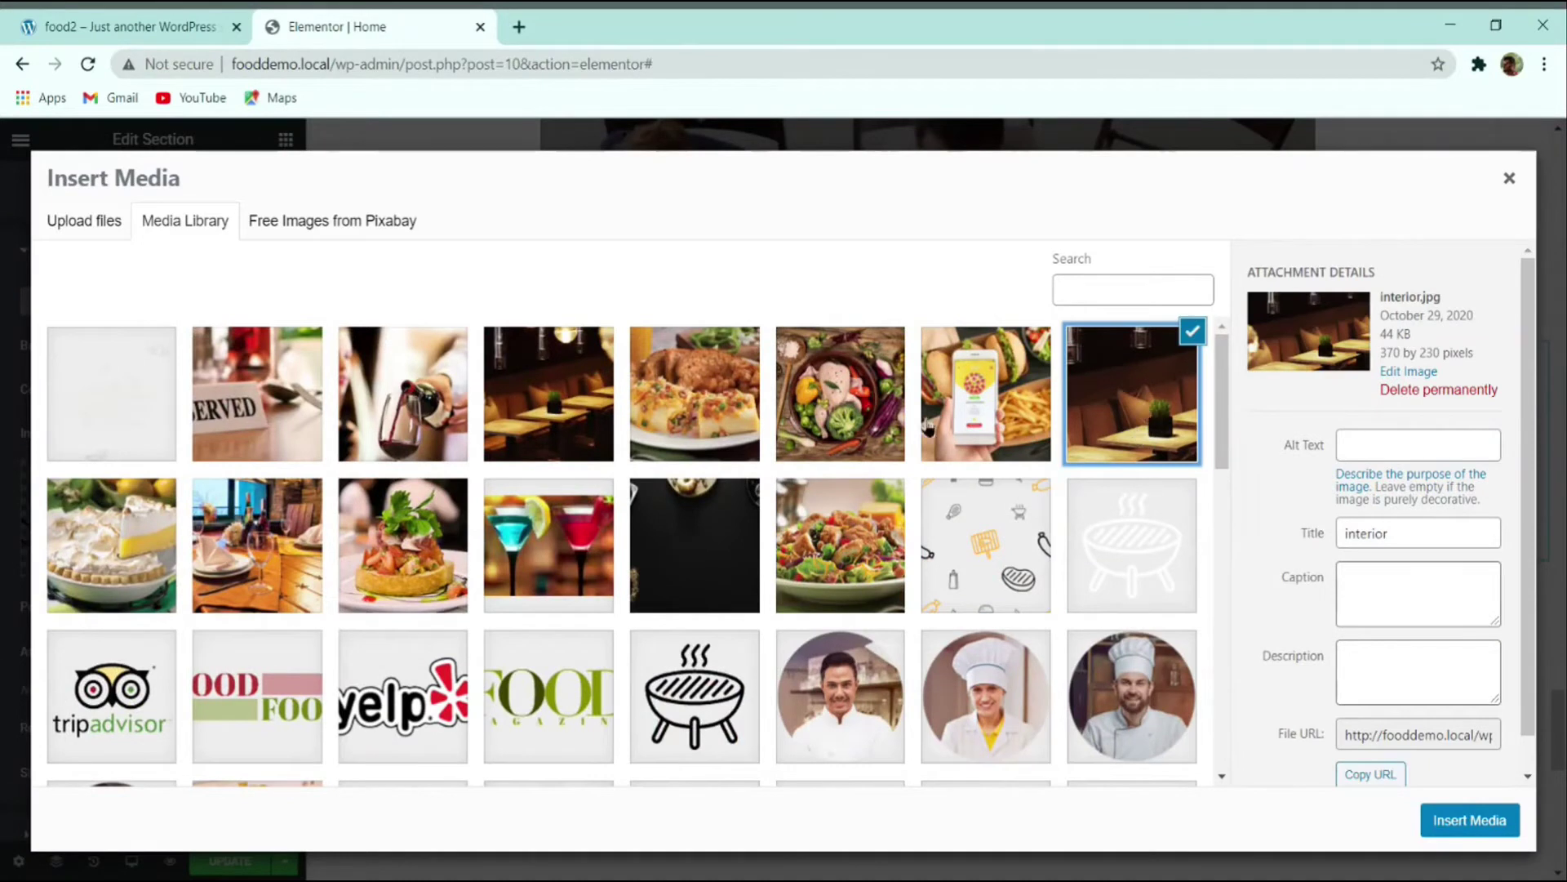
pyautogui.click(161, 19)
pyautogui.click(378, 19)
pyautogui.click(1438, 817)
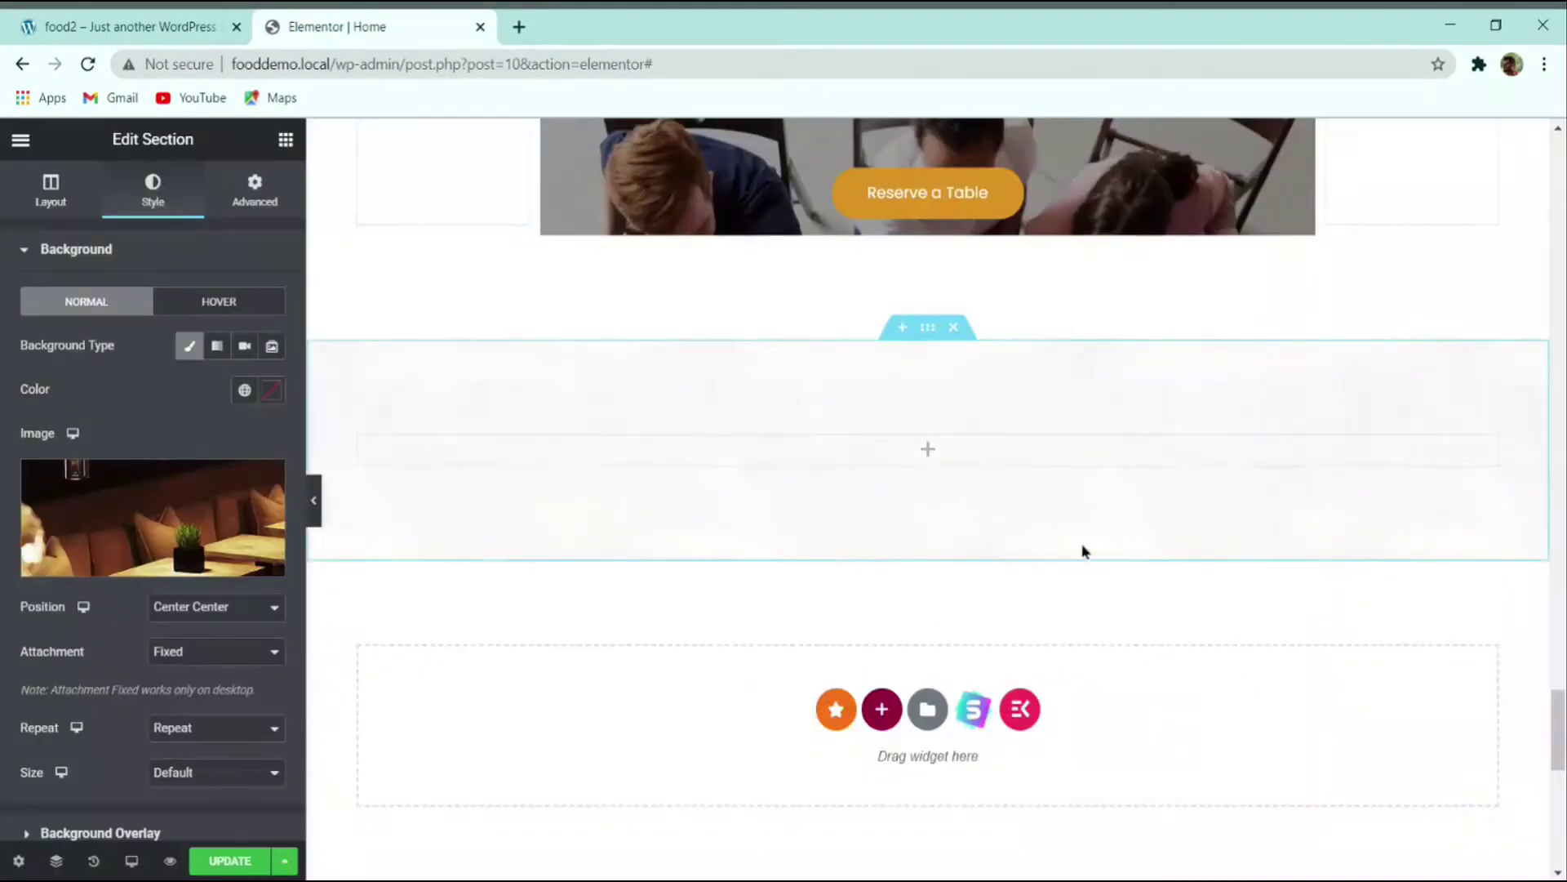
# Step: Remove the background overlay so the interior image shows through
pyautogui.scroll(-4, 272, 506)
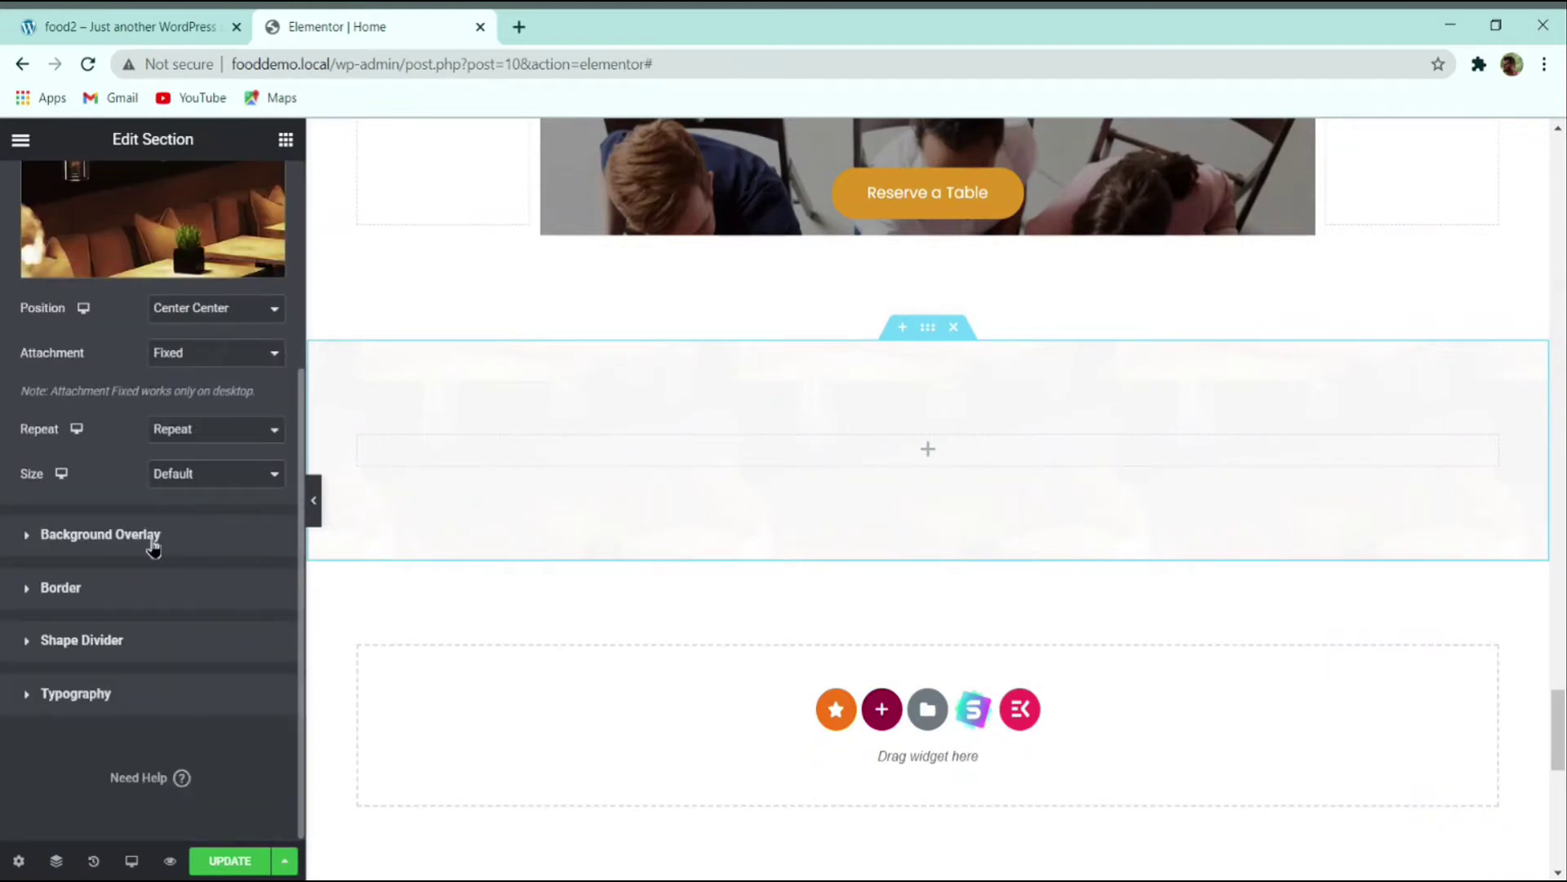
pyautogui.click(163, 538)
pyautogui.click(244, 398)
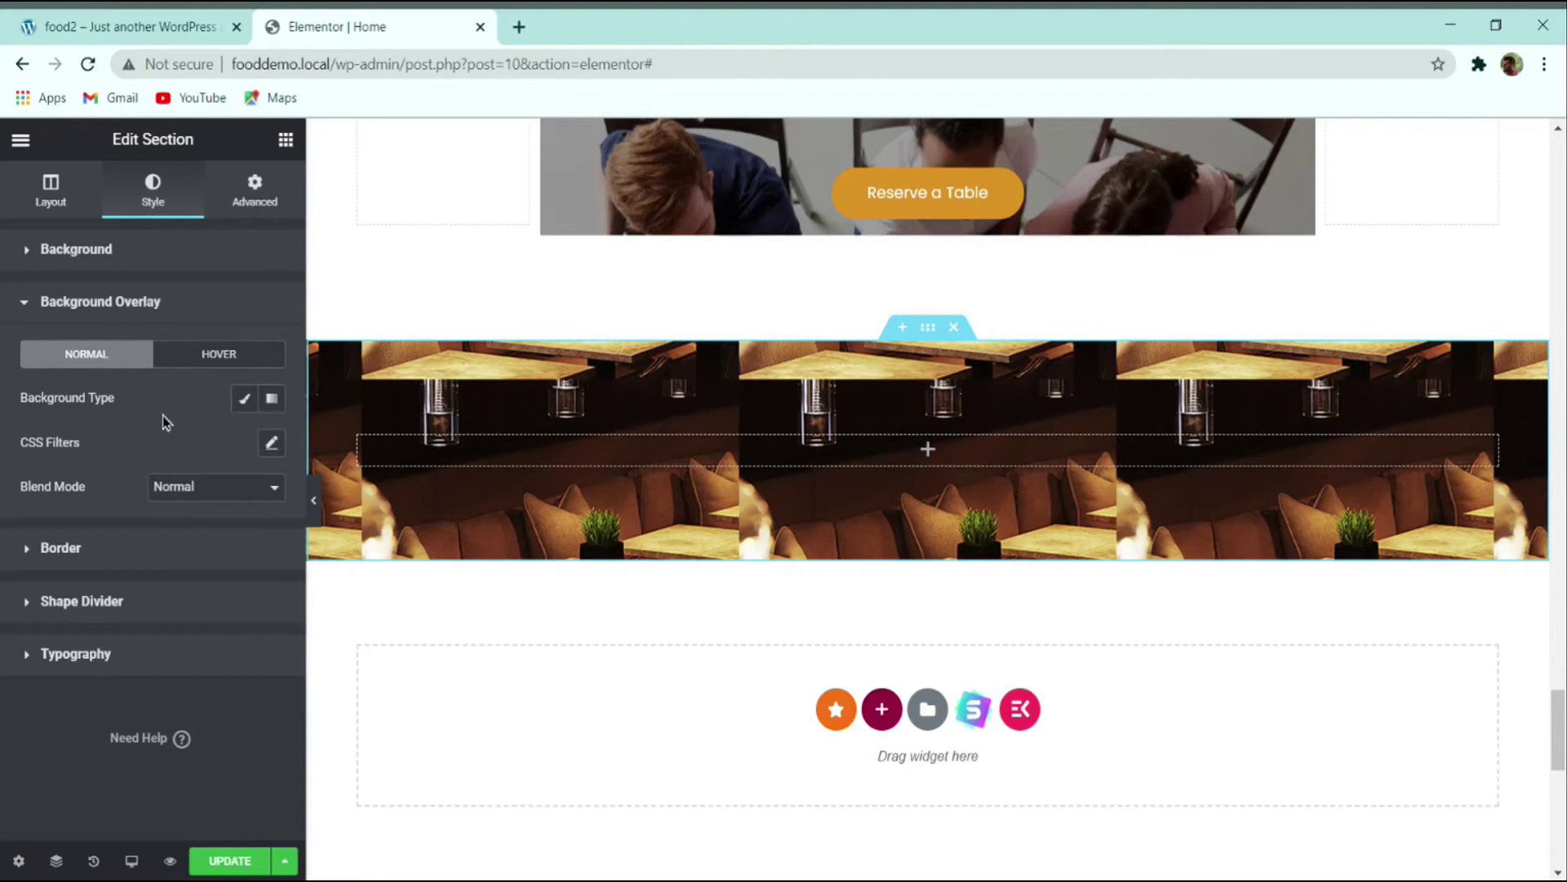
pyautogui.click(142, 250)
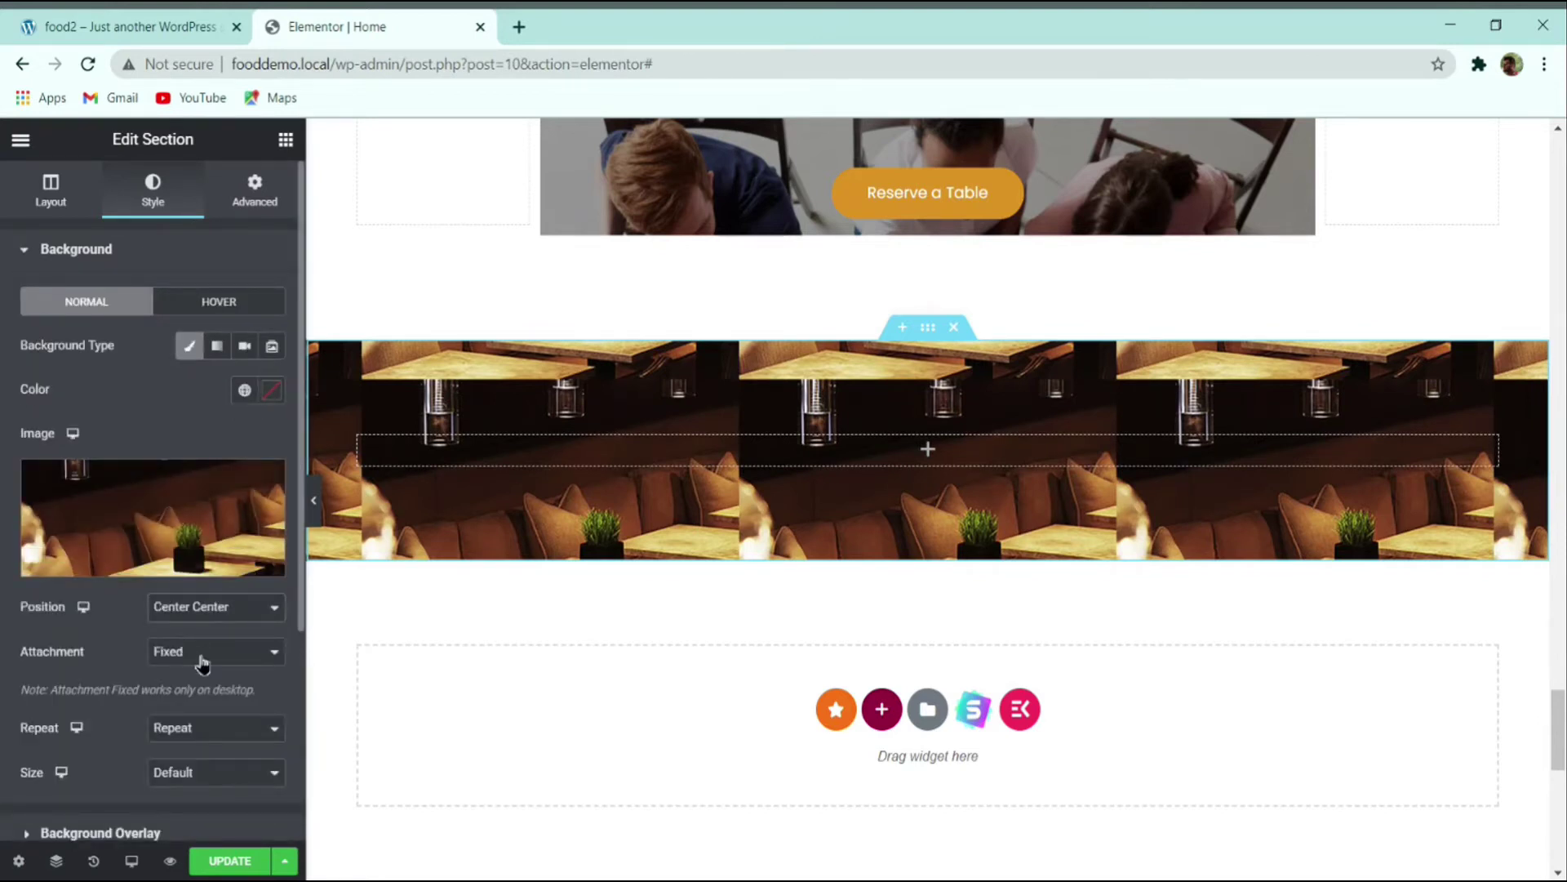
pyautogui.scroll(-4, 468, 560)
pyautogui.scroll(4, 468, 560)
pyautogui.scroll(-4, 396, 563)
pyautogui.scroll(4, 395, 563)
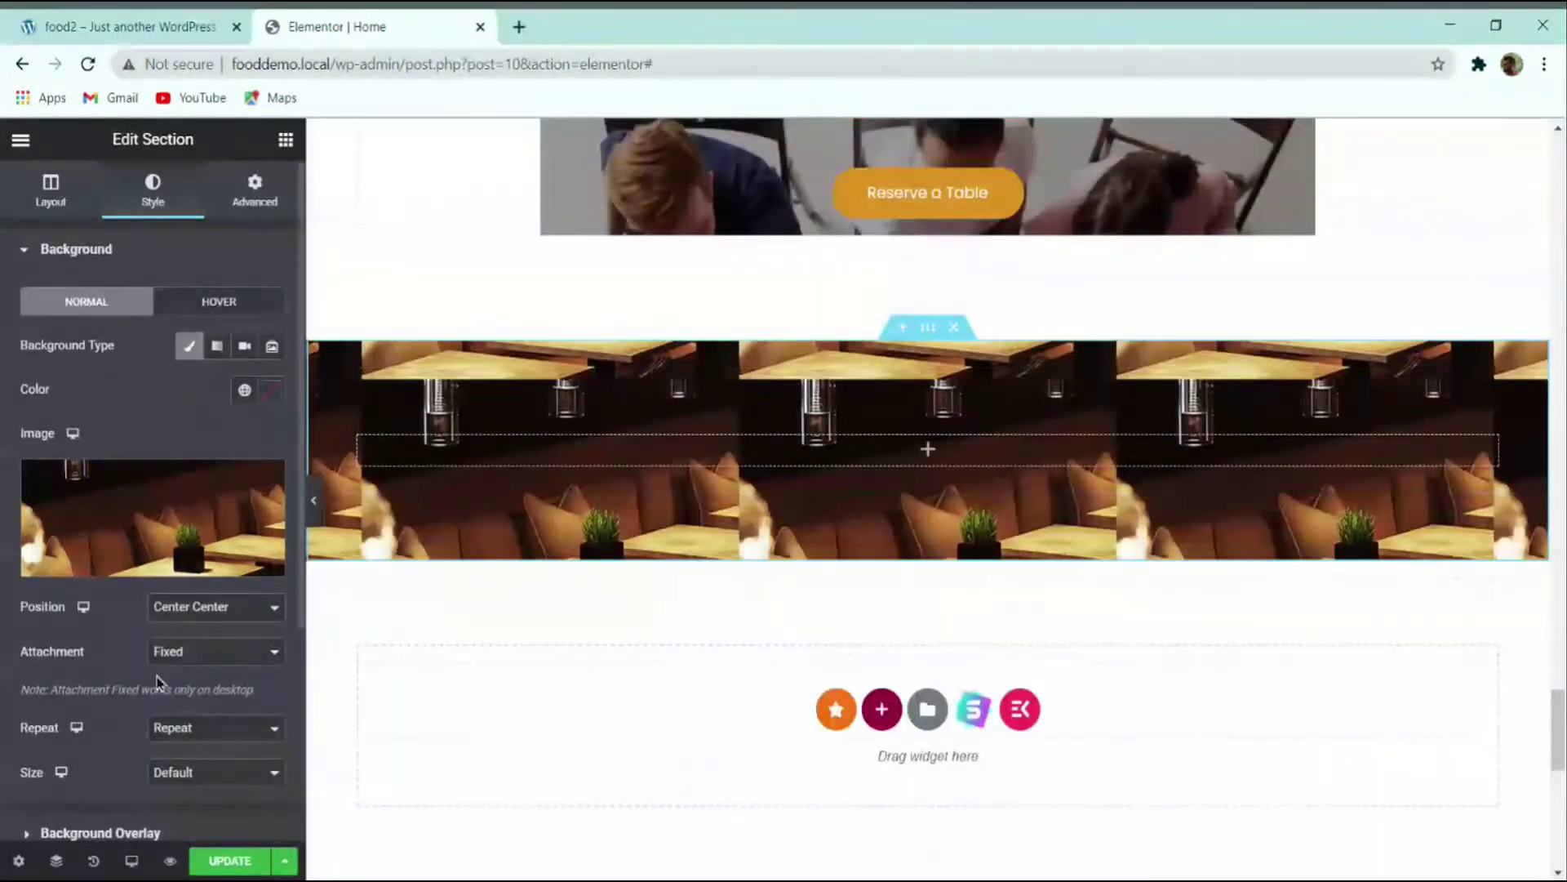
# Step: Set the background image to No-repeat and Cover size, checking against the reference site
pyautogui.click(188, 752)
pyautogui.scroll(-4, 482, 580)
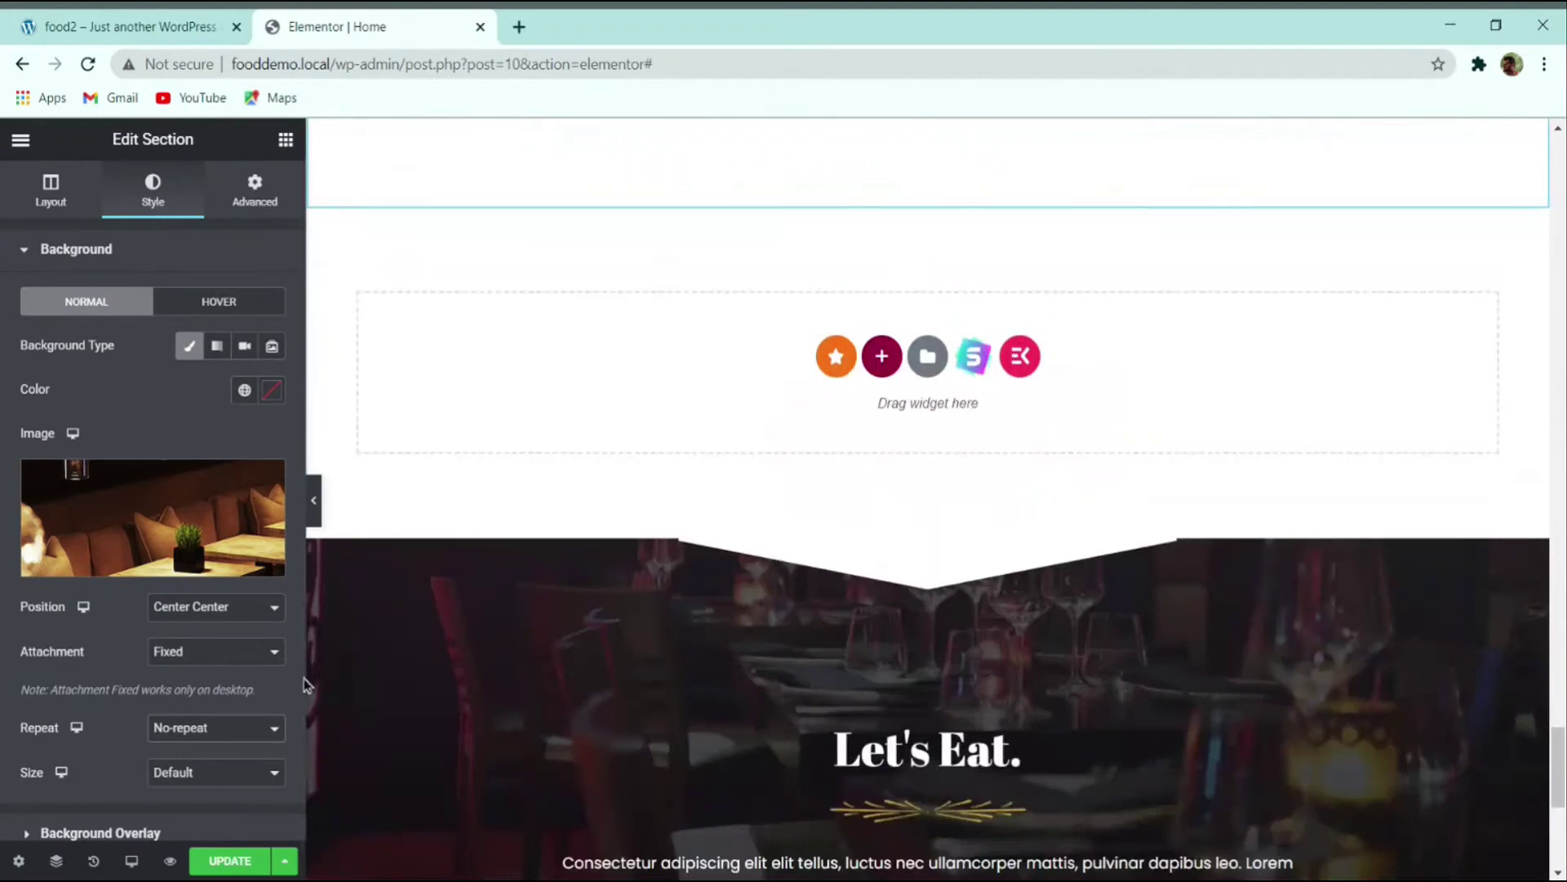
pyautogui.click(212, 795)
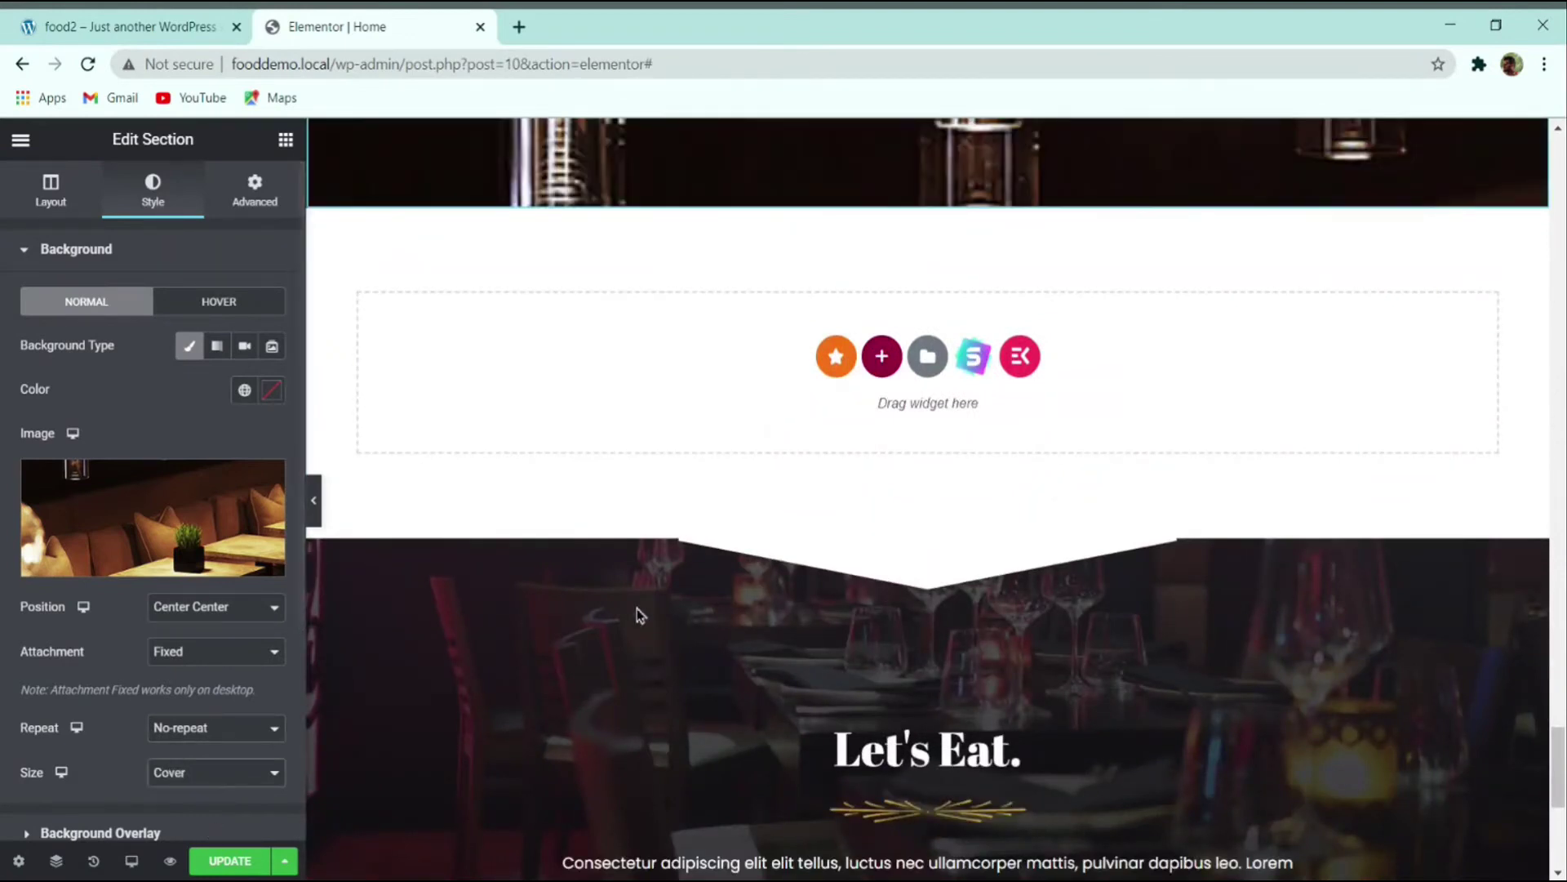
pyautogui.scroll(6, 635, 605)
pyautogui.scroll(-3, 529, 636)
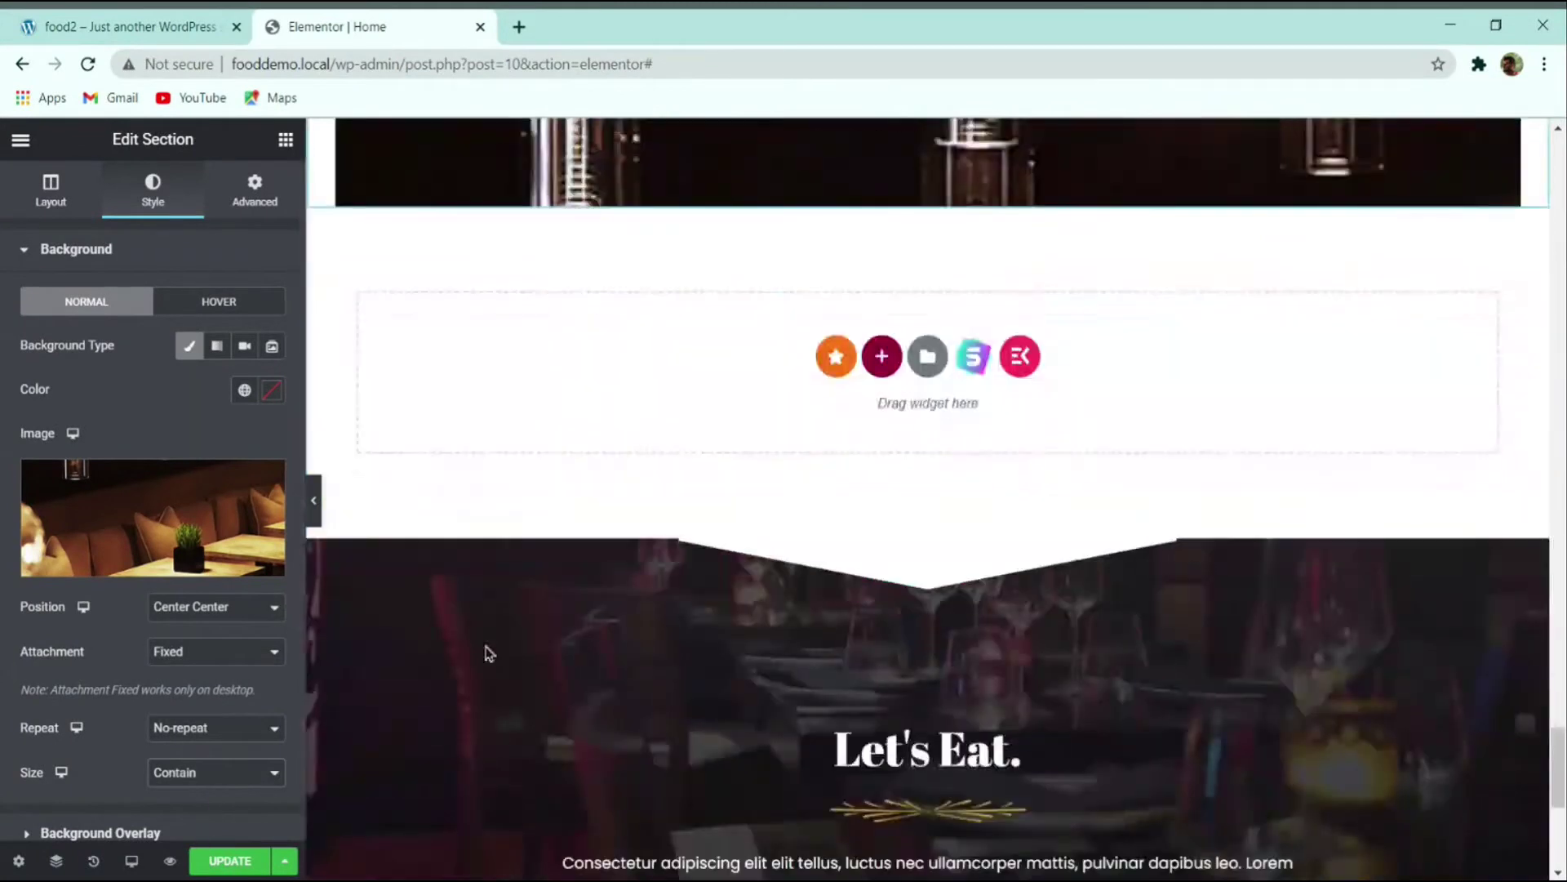
pyautogui.scroll(-3, 482, 650)
pyautogui.scroll(3, 483, 651)
pyautogui.click(178, 780)
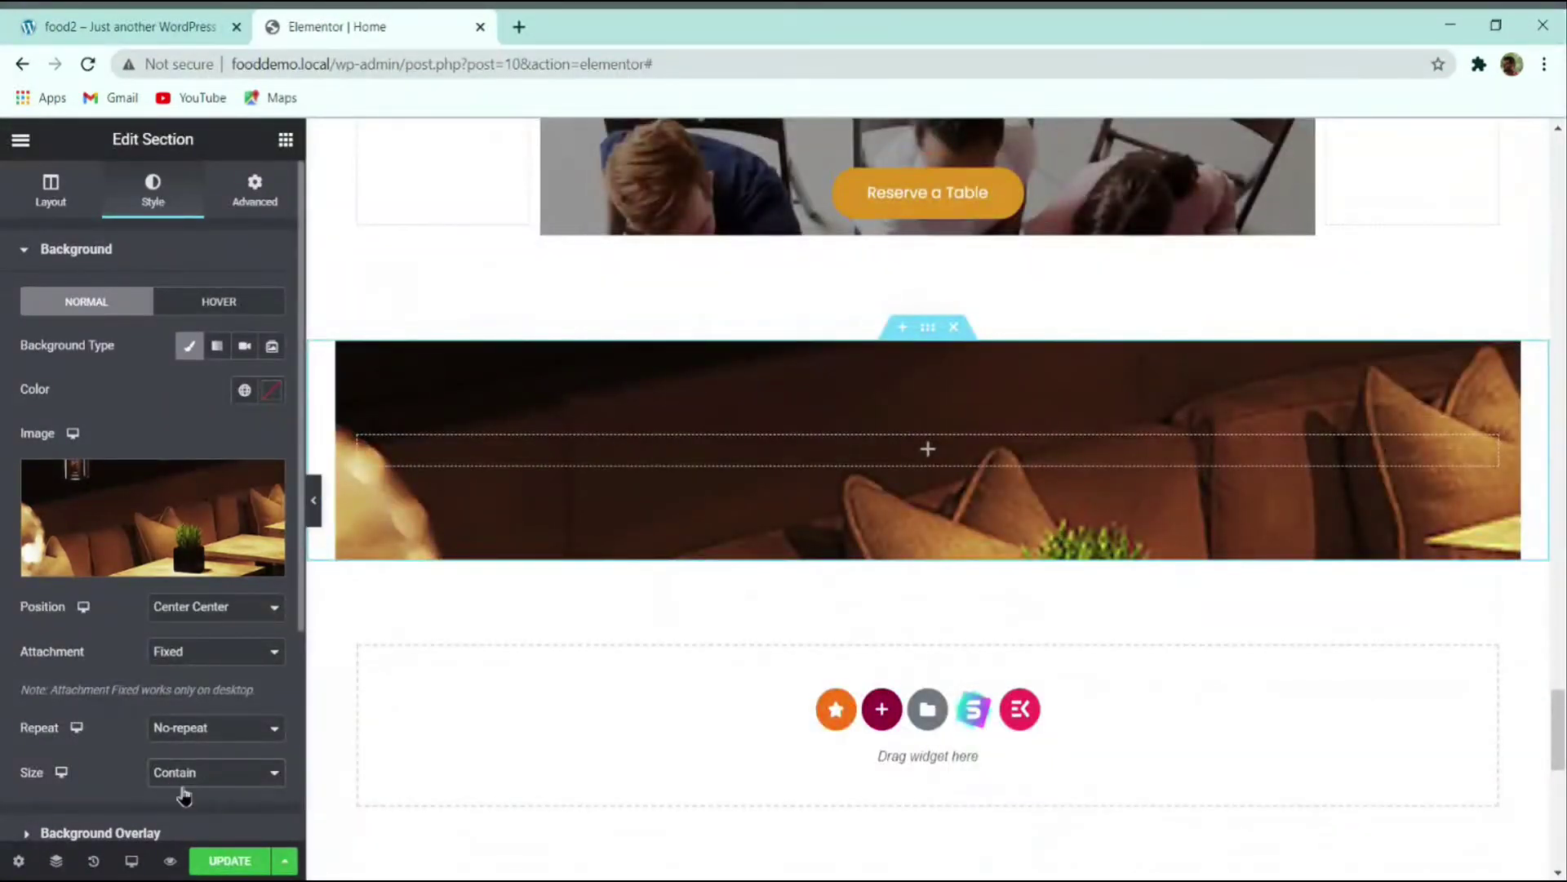
pyautogui.click(184, 796)
pyautogui.scroll(3, 668, 612)
pyautogui.scroll(-3, 667, 612)
pyautogui.hotkey('ctrl', 'pageup')
pyautogui.scroll(-3, 604, 472)
pyautogui.scroll(3, 574, 499)
pyautogui.hotkey('ctrl', 'pagedown')
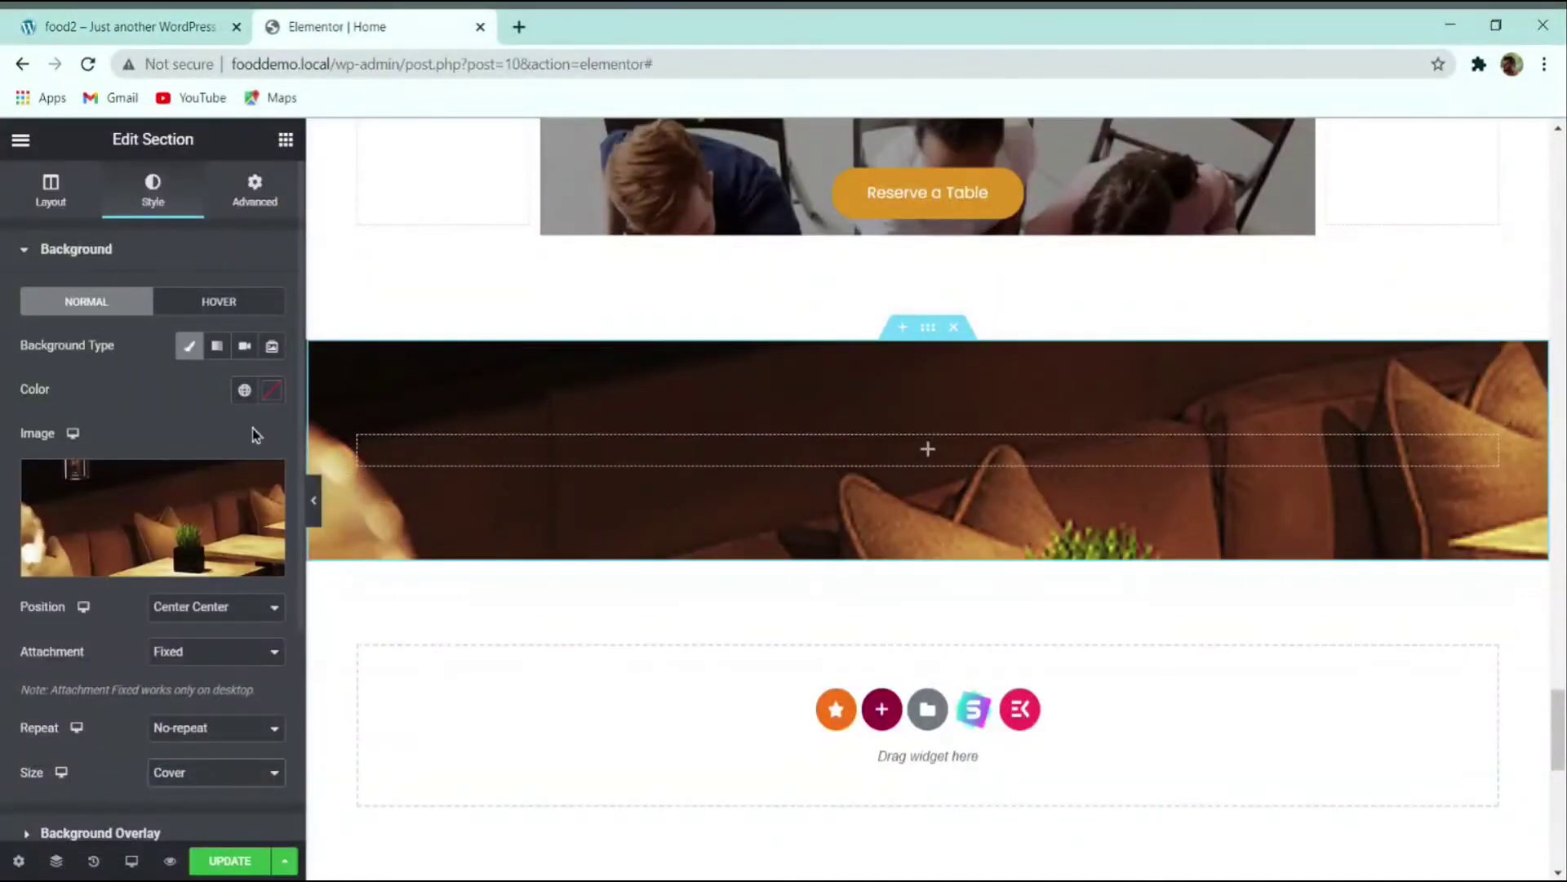
# Step: Replace the section background with testimonials_bg_overlay50.jpg
pyautogui.click(200, 490)
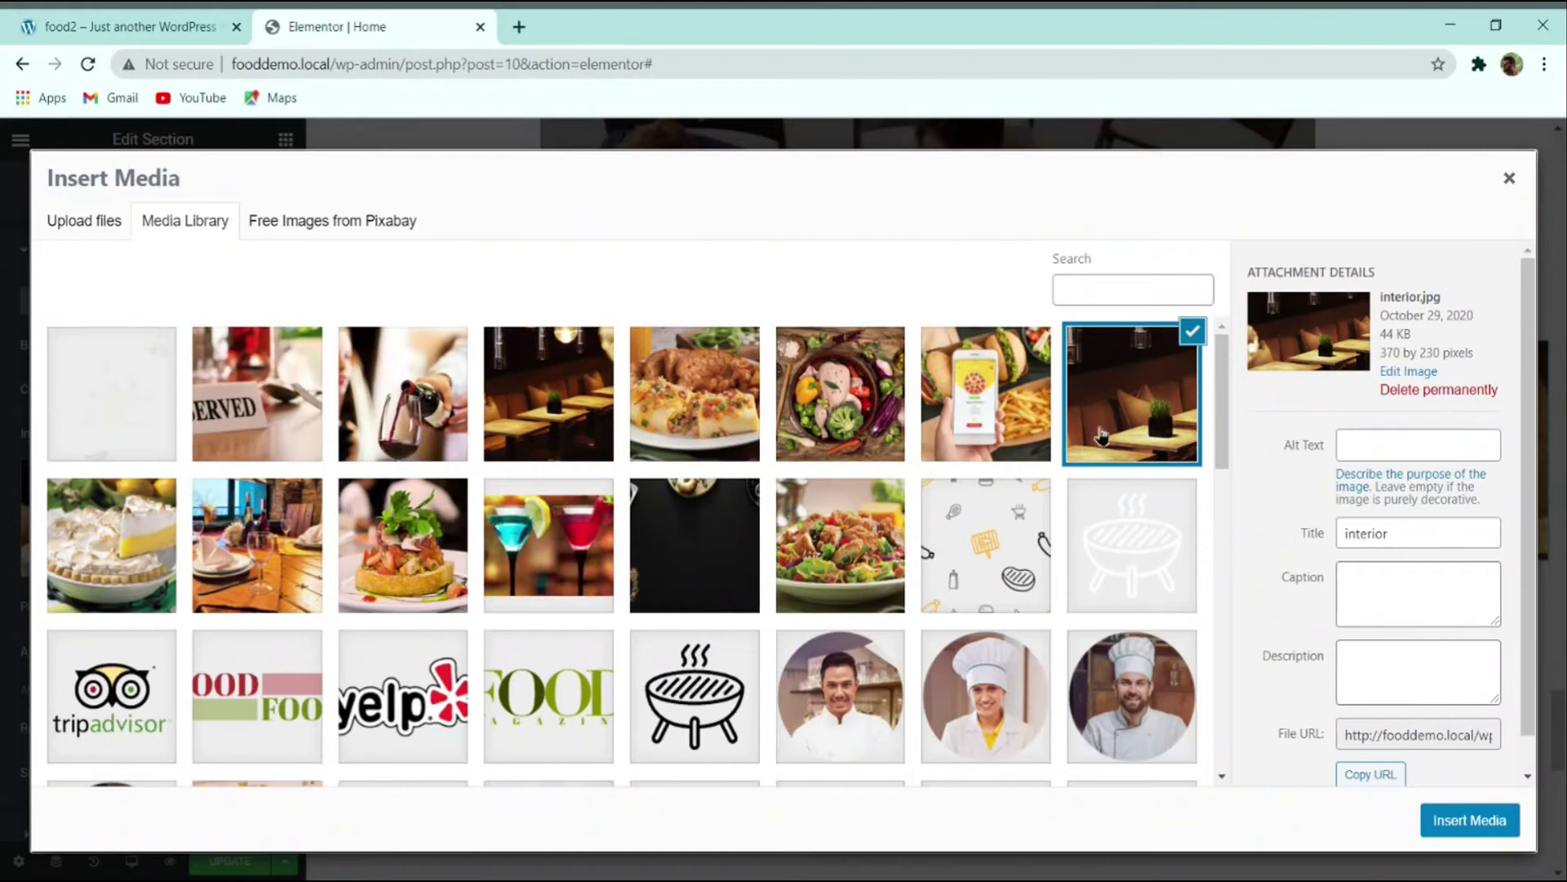
pyautogui.click(576, 425)
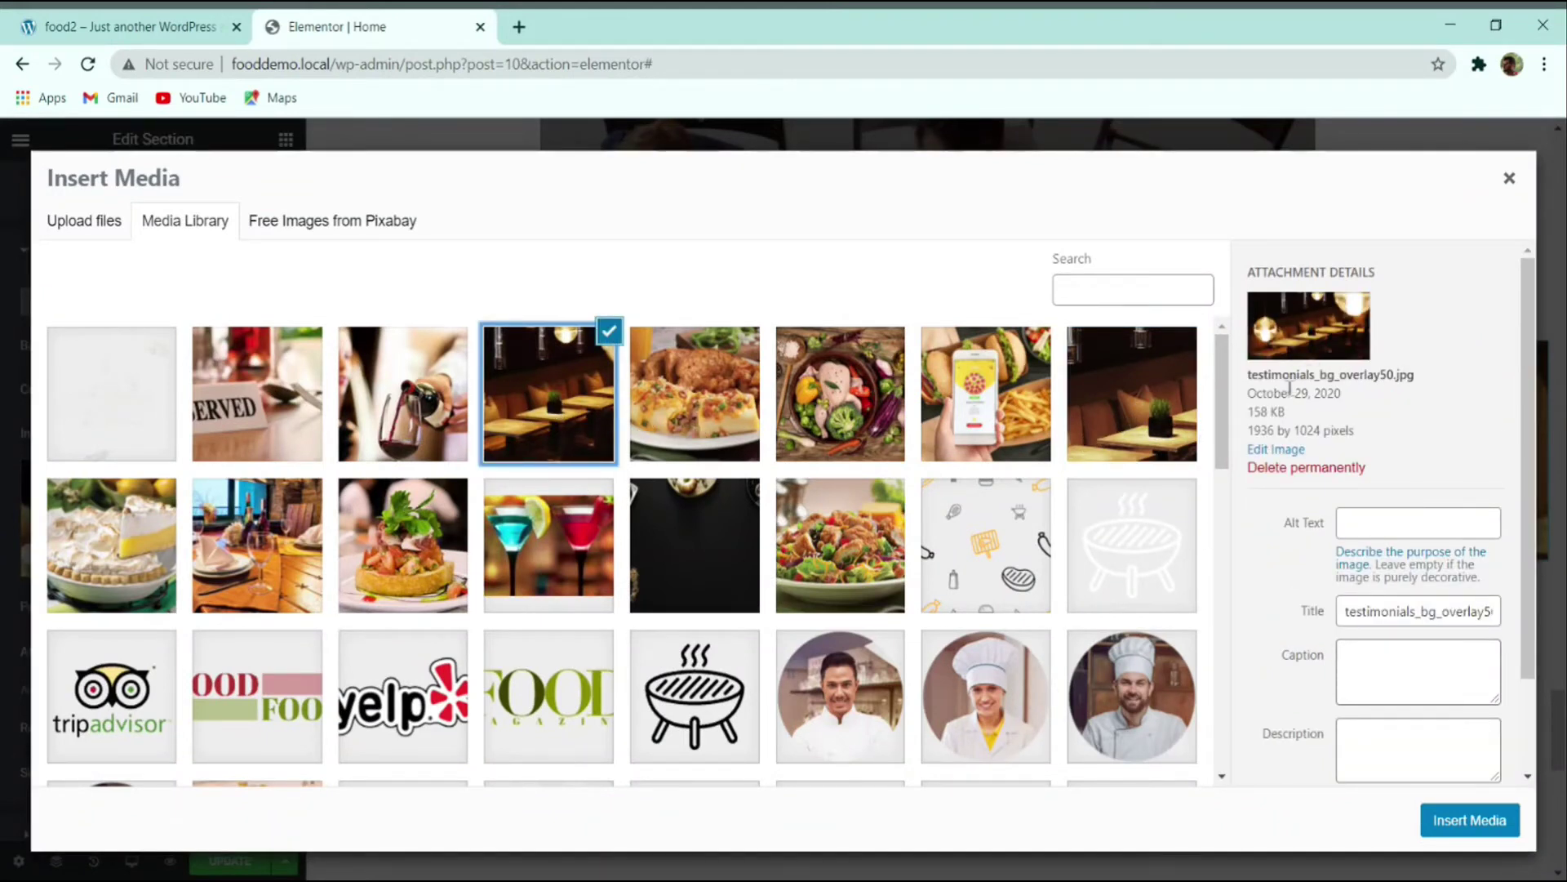
pyautogui.click(1470, 819)
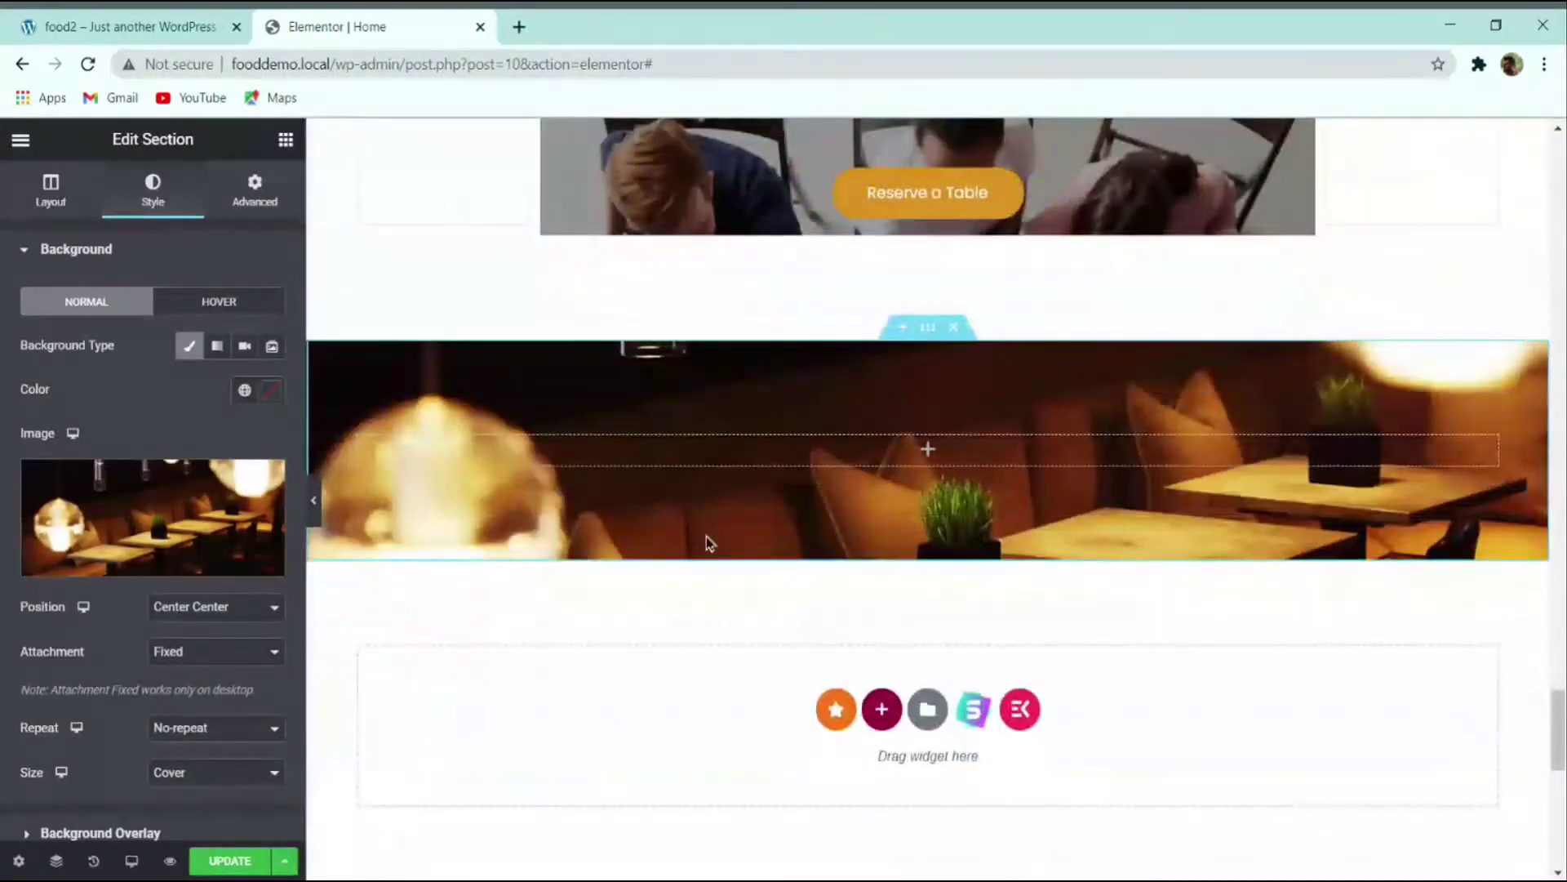
# Step: Inspect the reference site's Testimonials heading text
pyautogui.click(158, 17)
pyautogui.moveTo(646, 410); pyautogui.dragTo(954, 414)
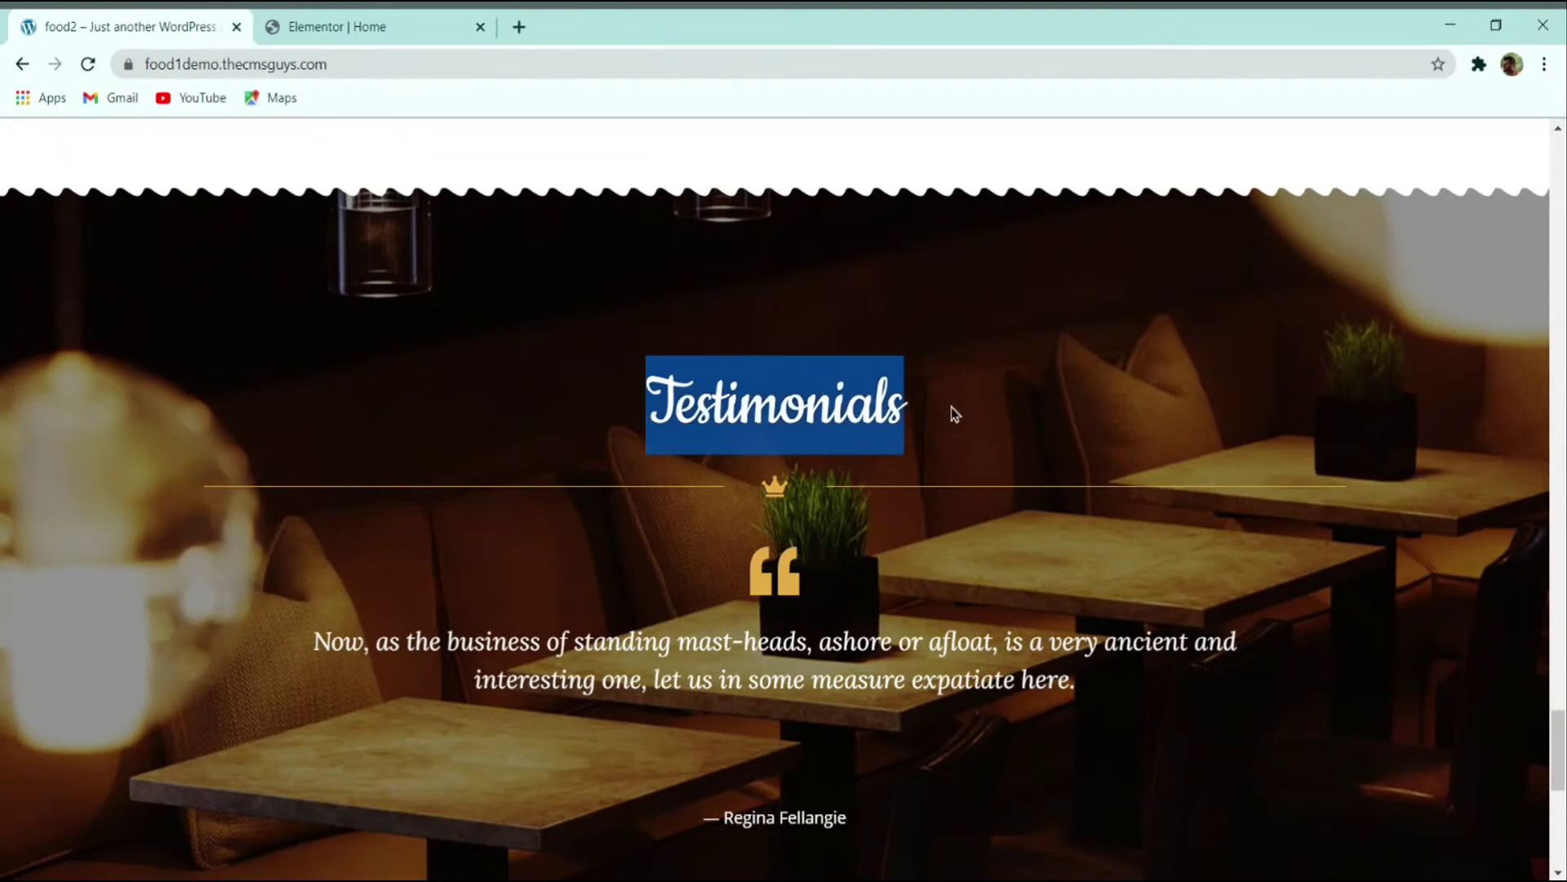
pyautogui.rightClick(823, 406)
pyautogui.click(874, 444)
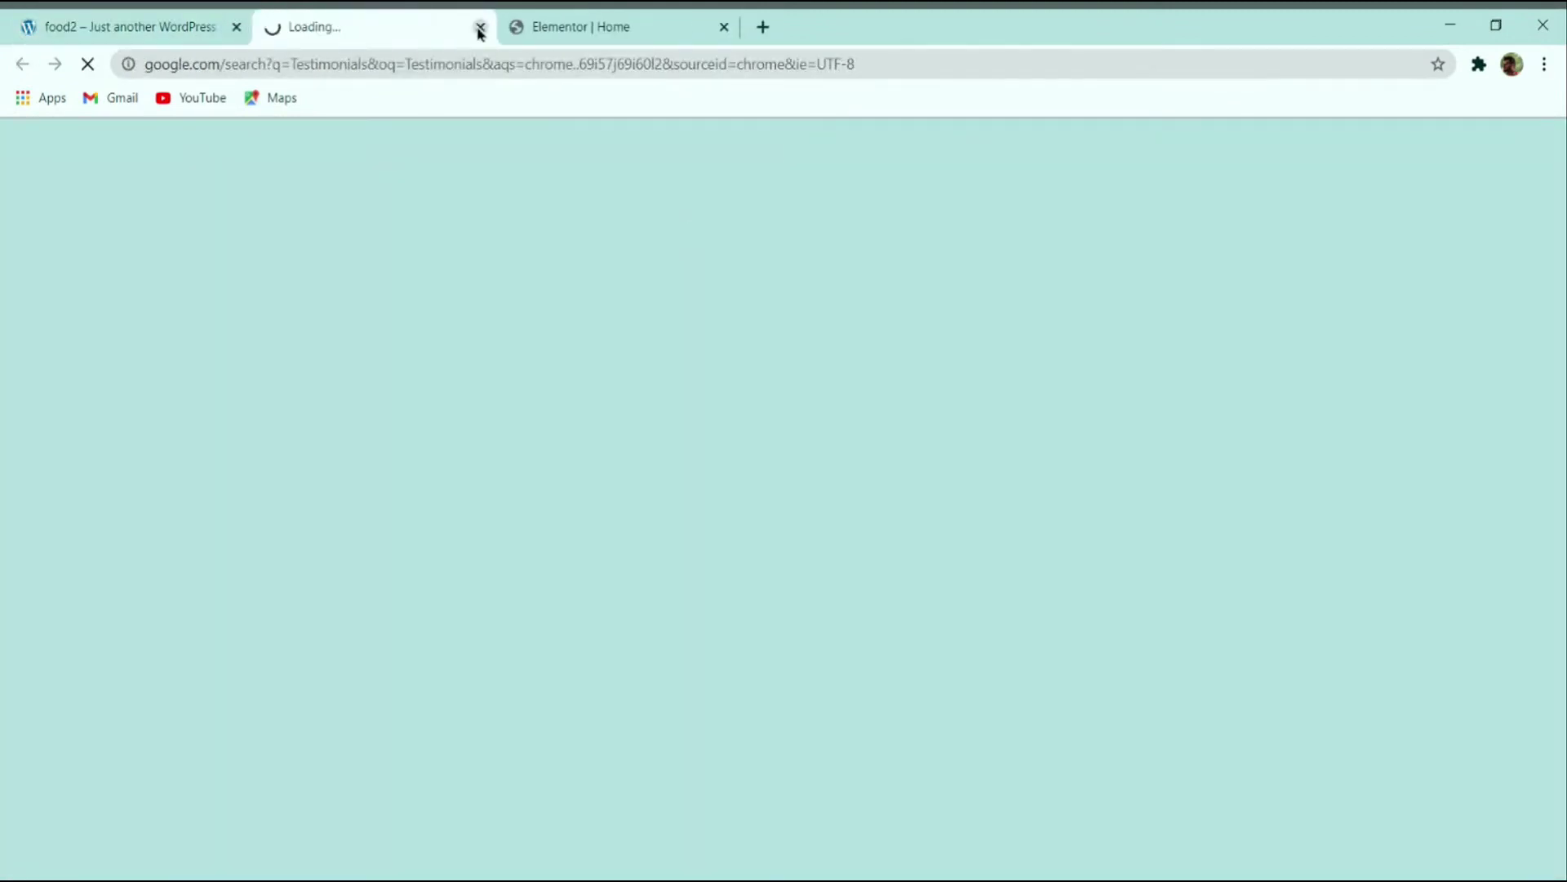
pyautogui.click(481, 28)
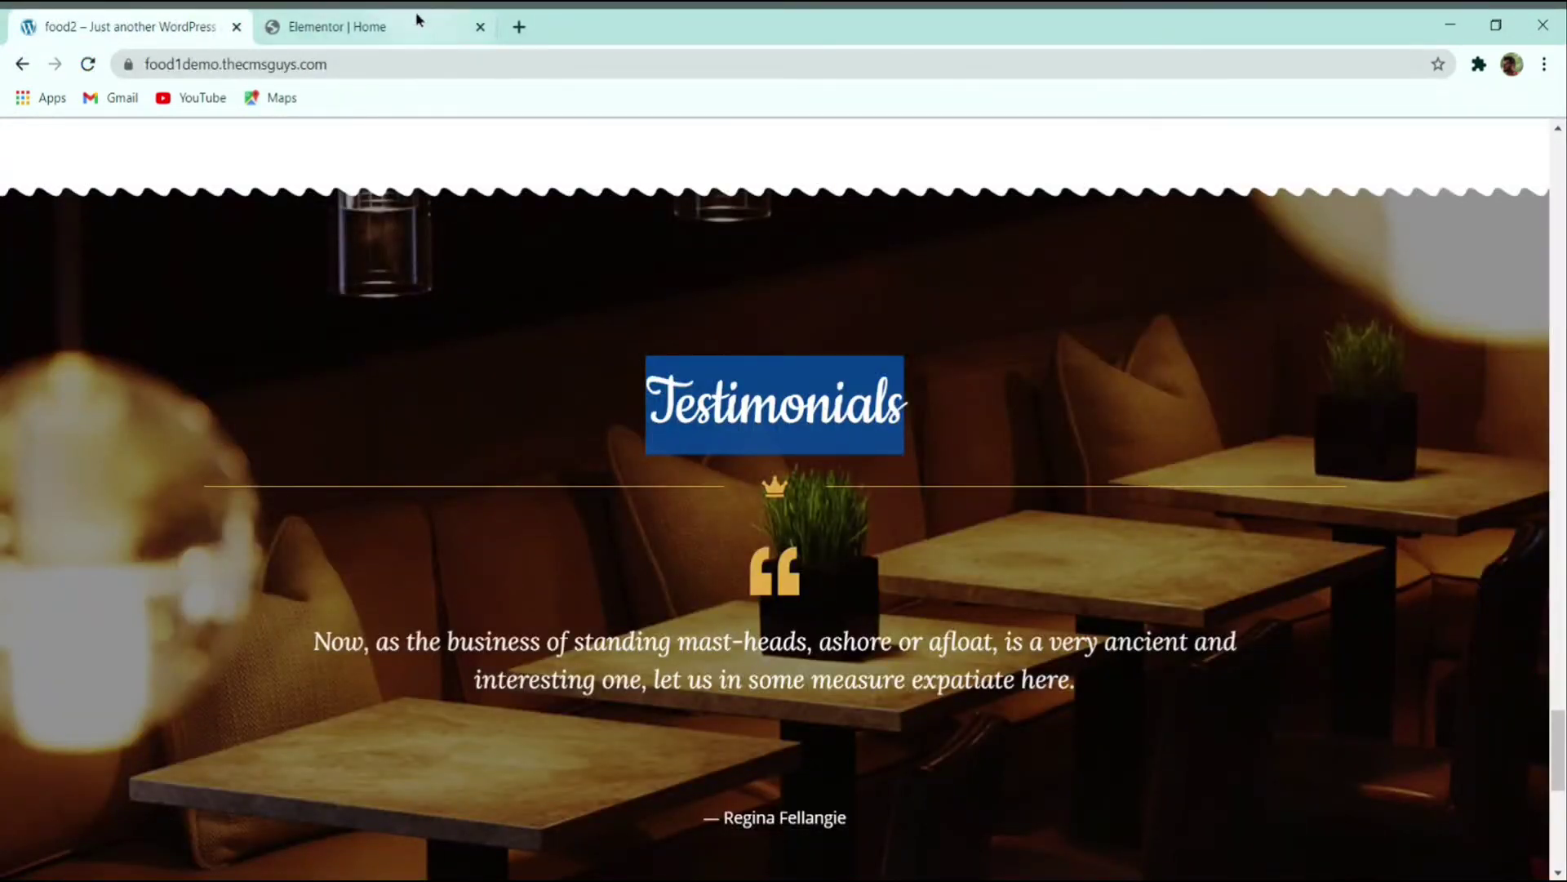
pyautogui.click(415, 16)
pyautogui.scroll(3, 849, 555)
pyautogui.scroll(-3, 849, 555)
pyautogui.scroll(6, 849, 556)
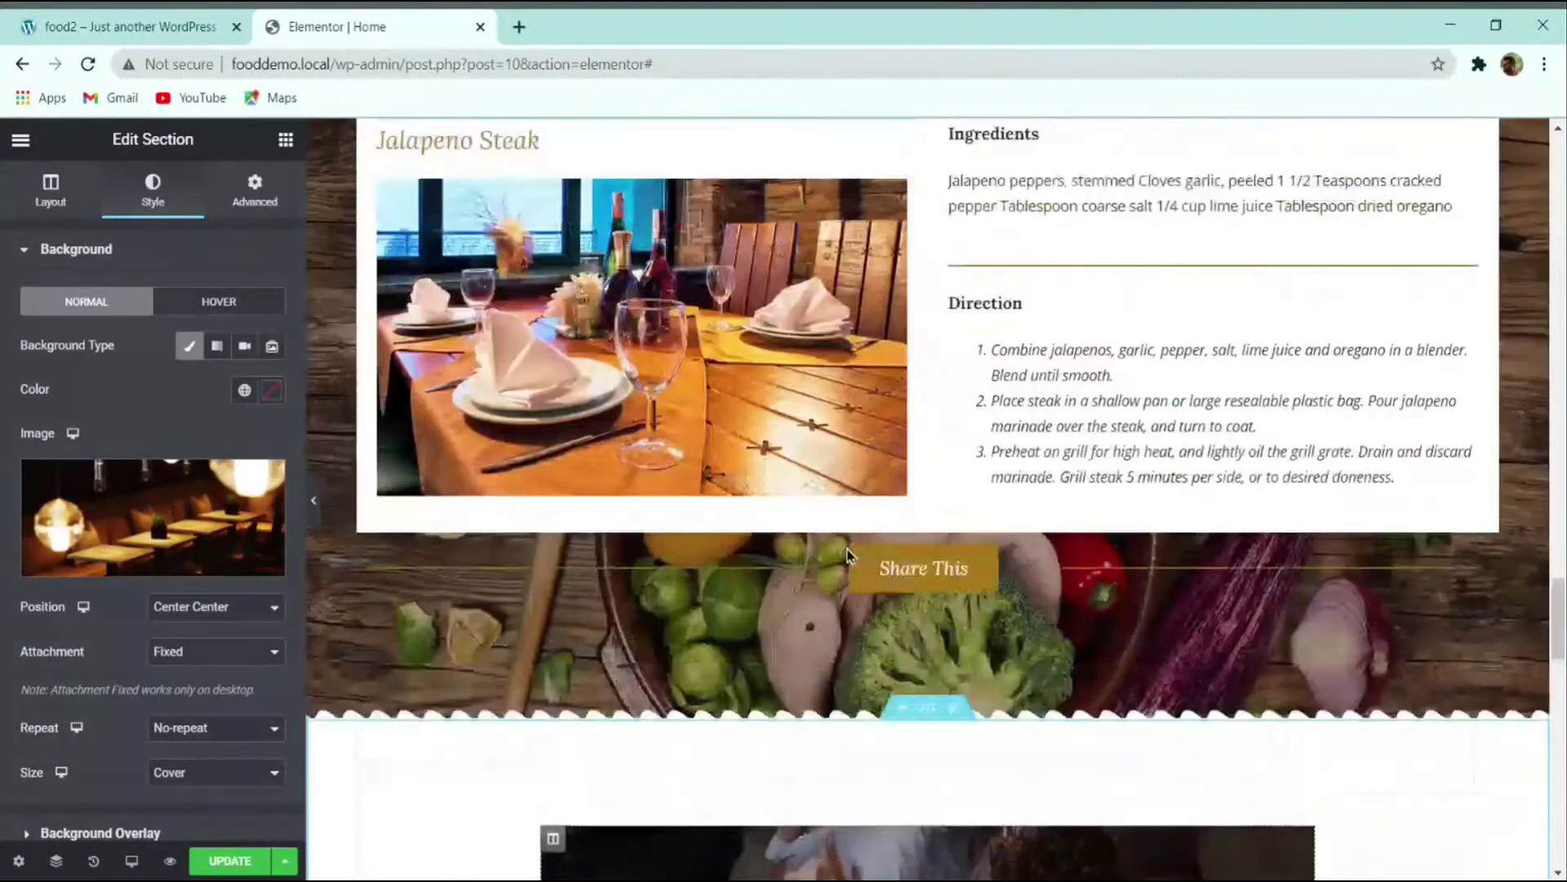
pyautogui.scroll(3, 849, 555)
pyautogui.scroll(-10, 849, 555)
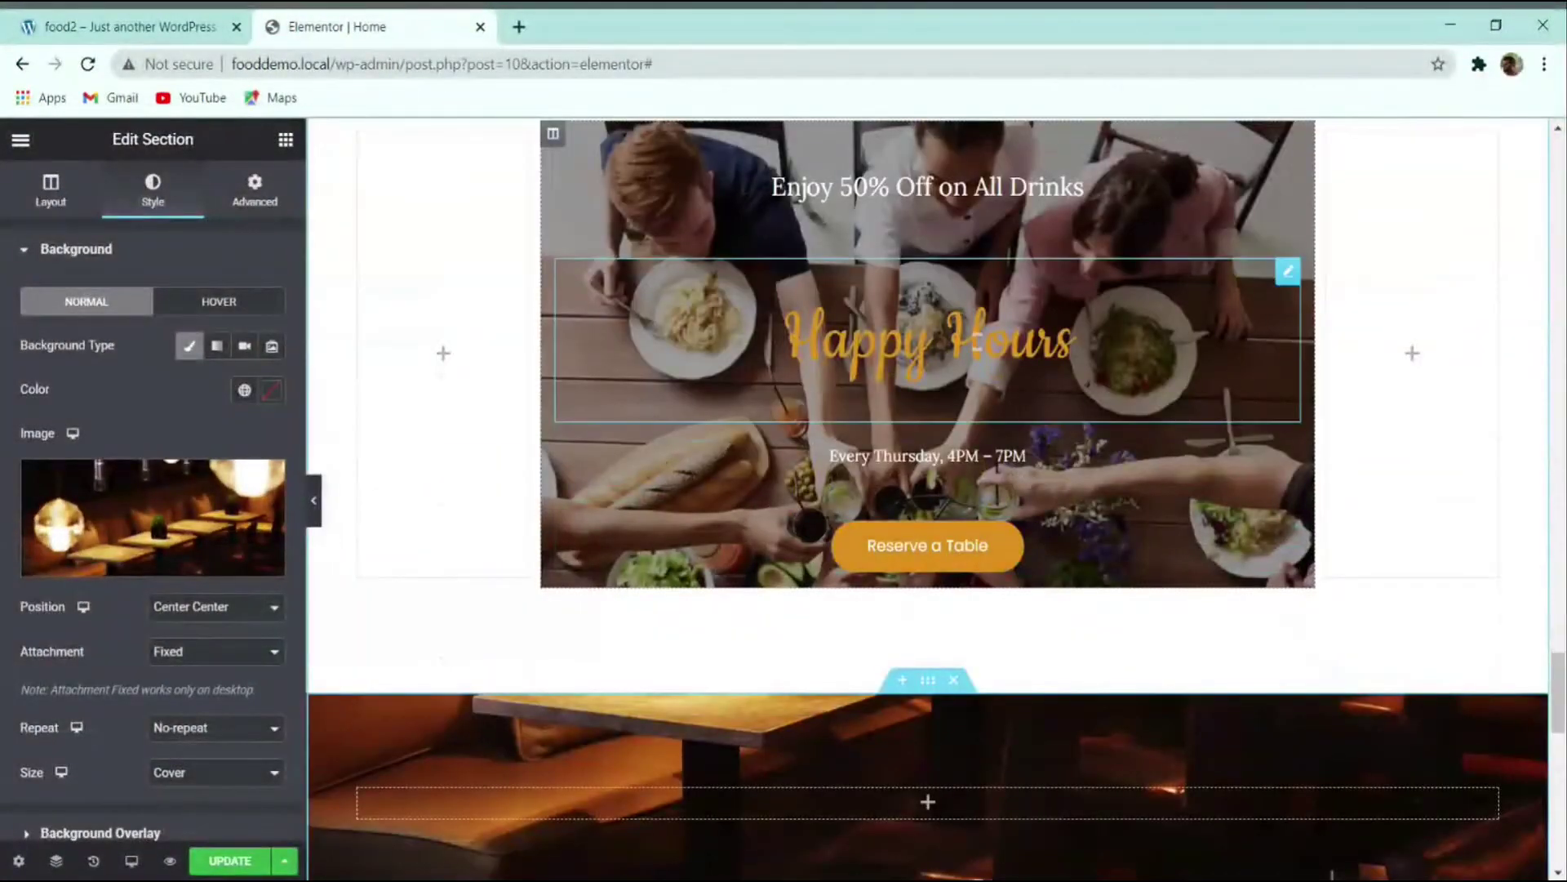
# Step: Duplicate the Happy Hours heading into the interior section and retitle it 'Testimonials'
pyautogui.rightClick(983, 350)
pyautogui.click(1016, 390)
pyautogui.moveTo(1126, 581); pyautogui.dragTo(960, 467)
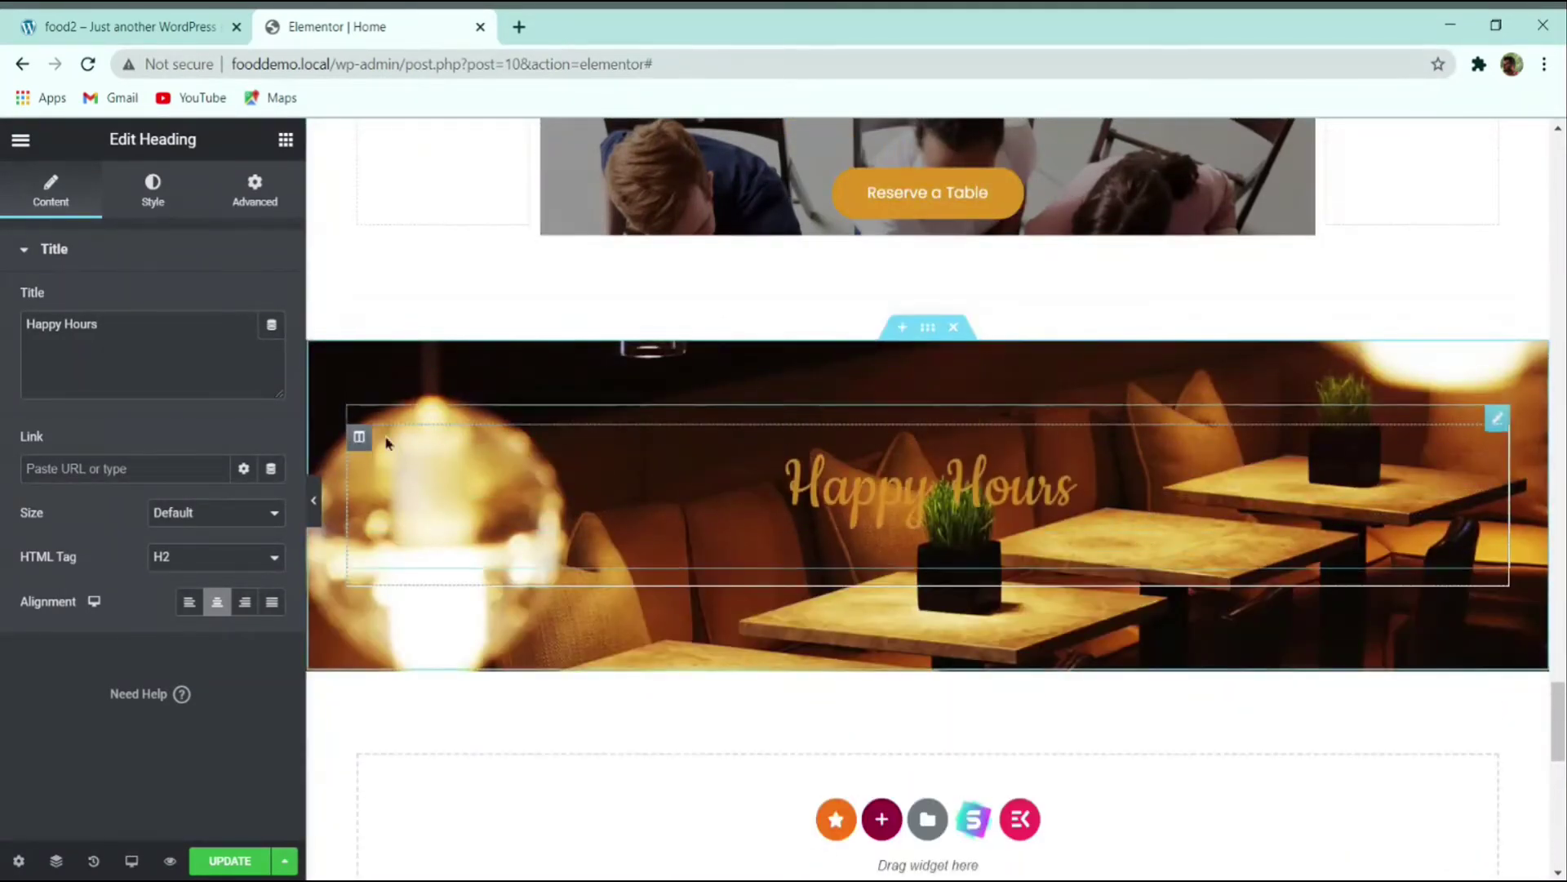
pyautogui.click(139, 352)
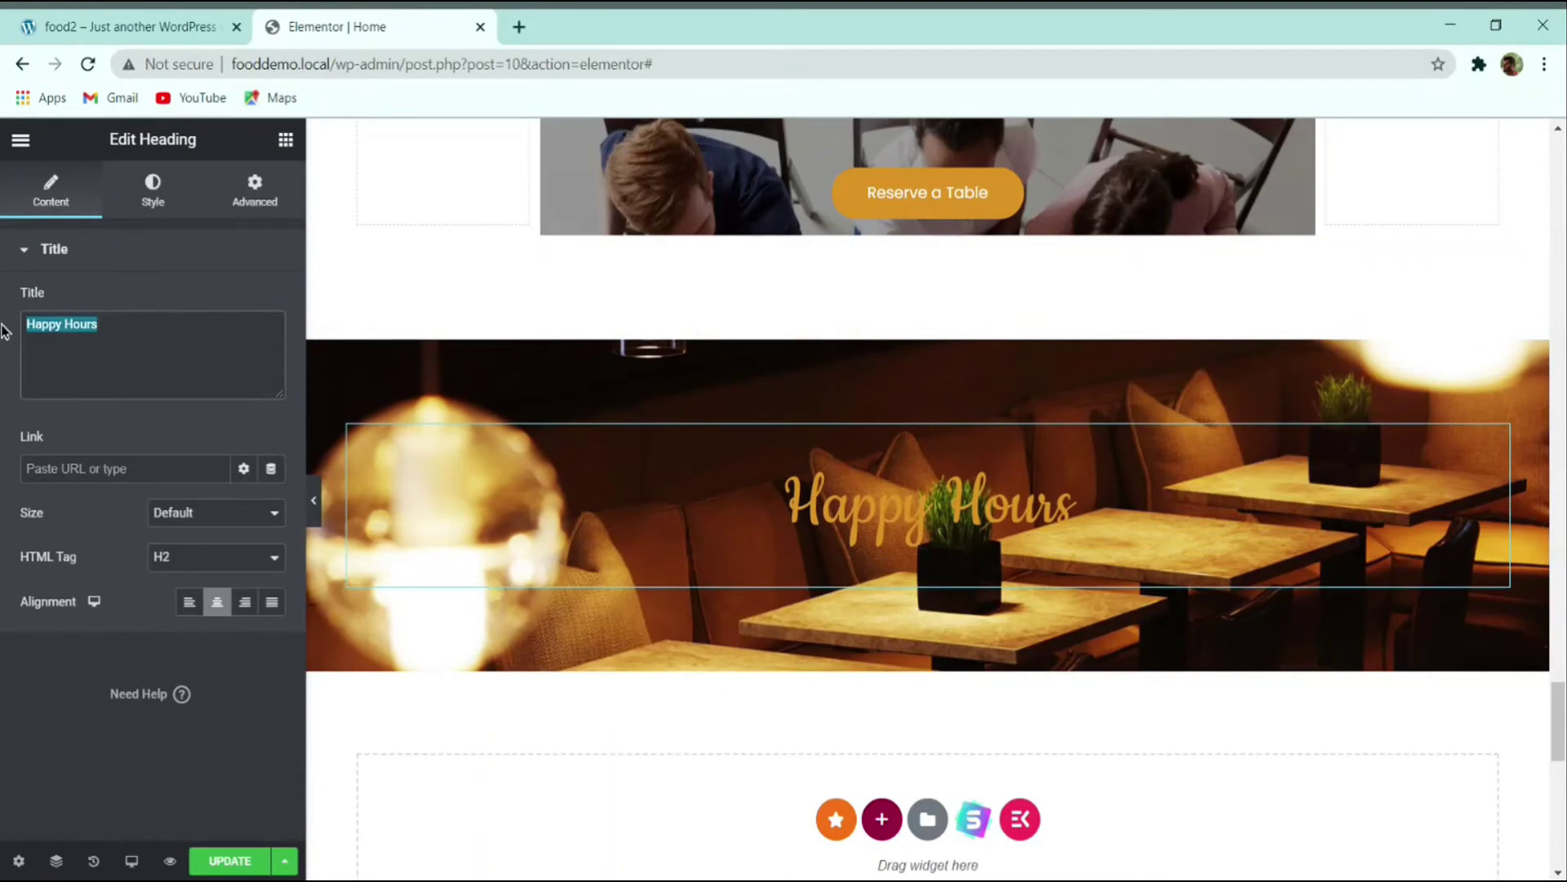
pyautogui.write('Testimonials')
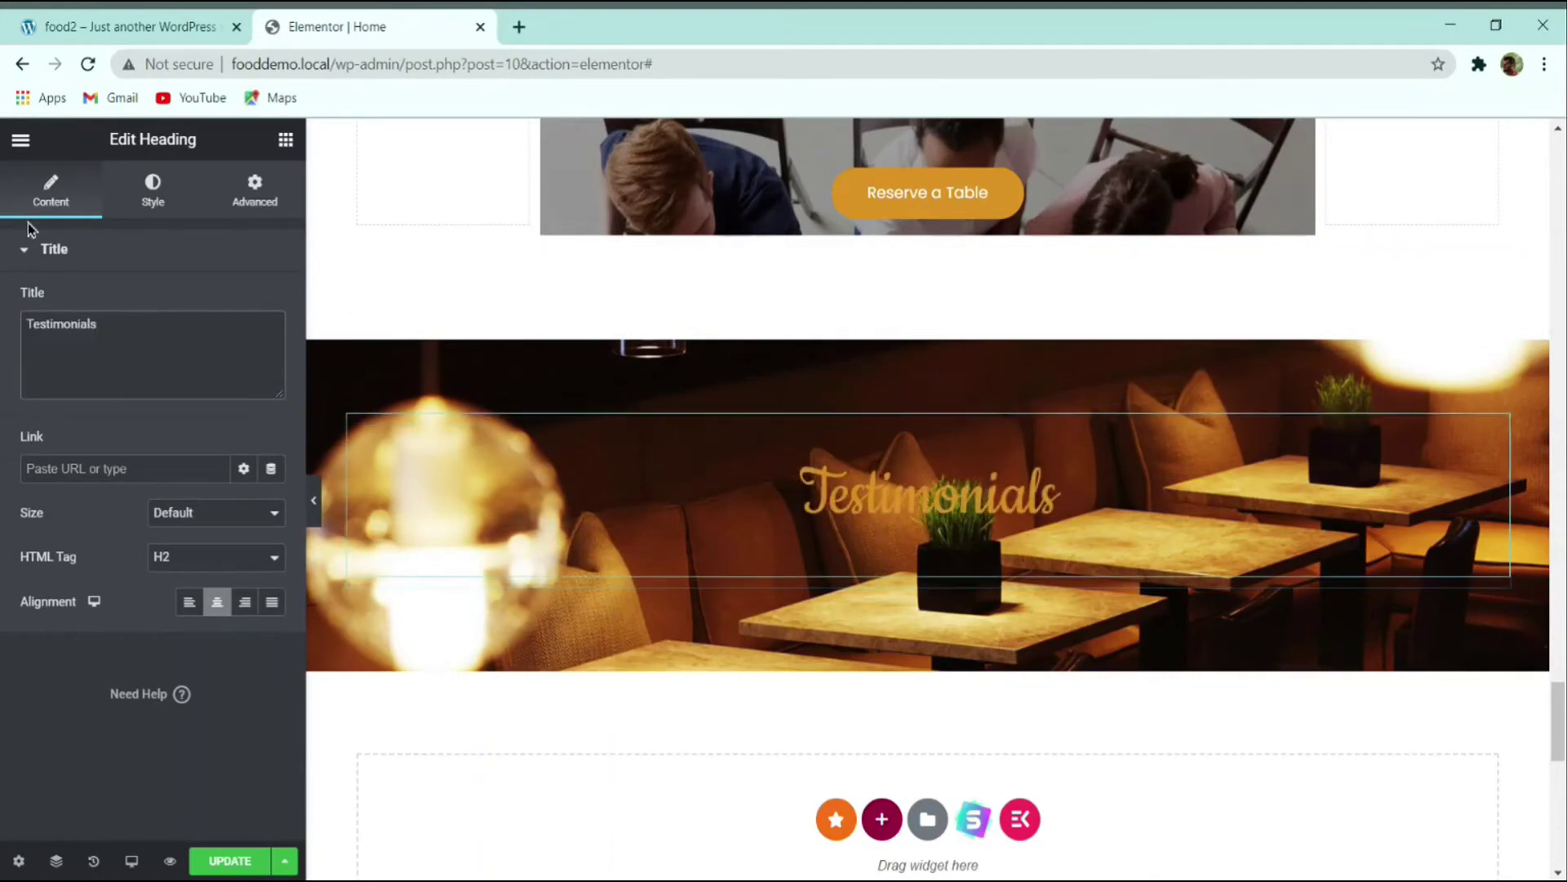
# Step: Make the Testimonials heading's text colour white (#FFFFFF) and compare with the reference
pyautogui.click(159, 200)
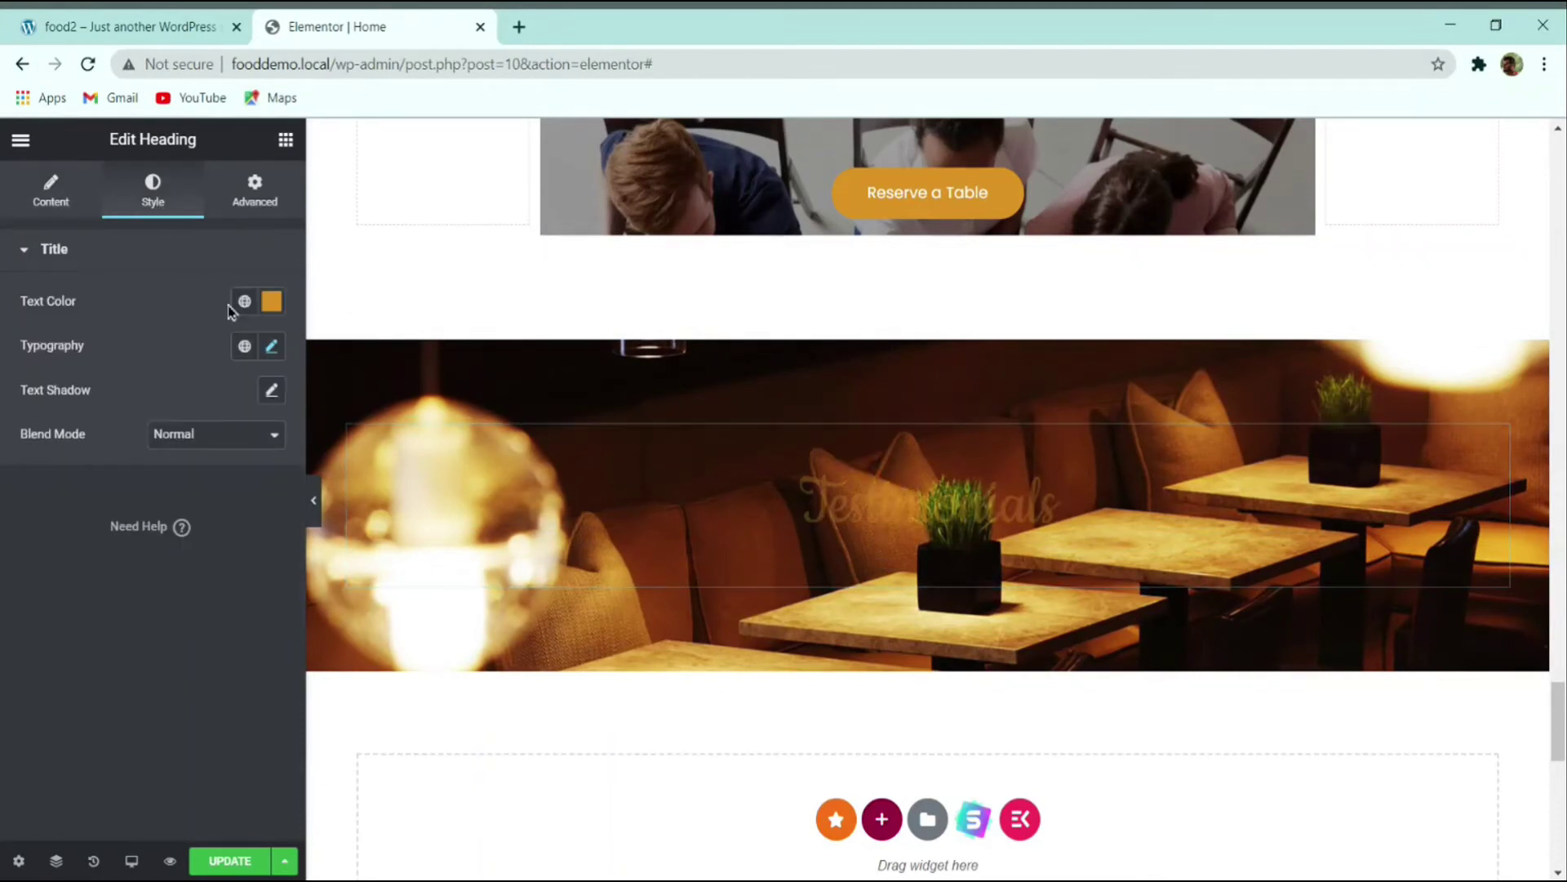
pyautogui.click(272, 301)
pyautogui.write('#FFFFFF')
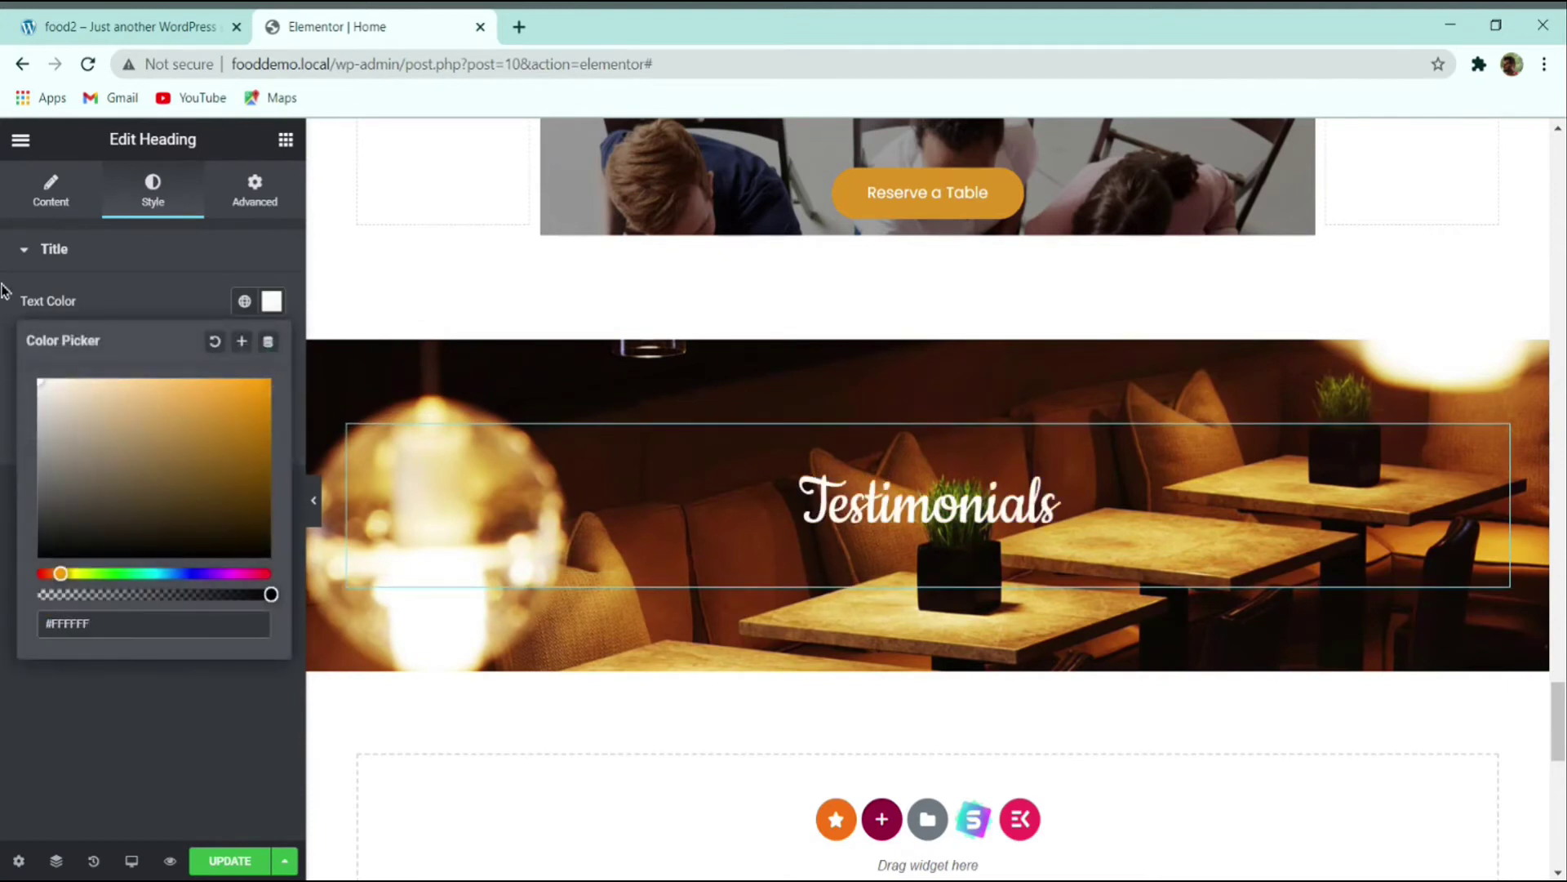
pyautogui.click(154, 18)
pyautogui.click(842, 479)
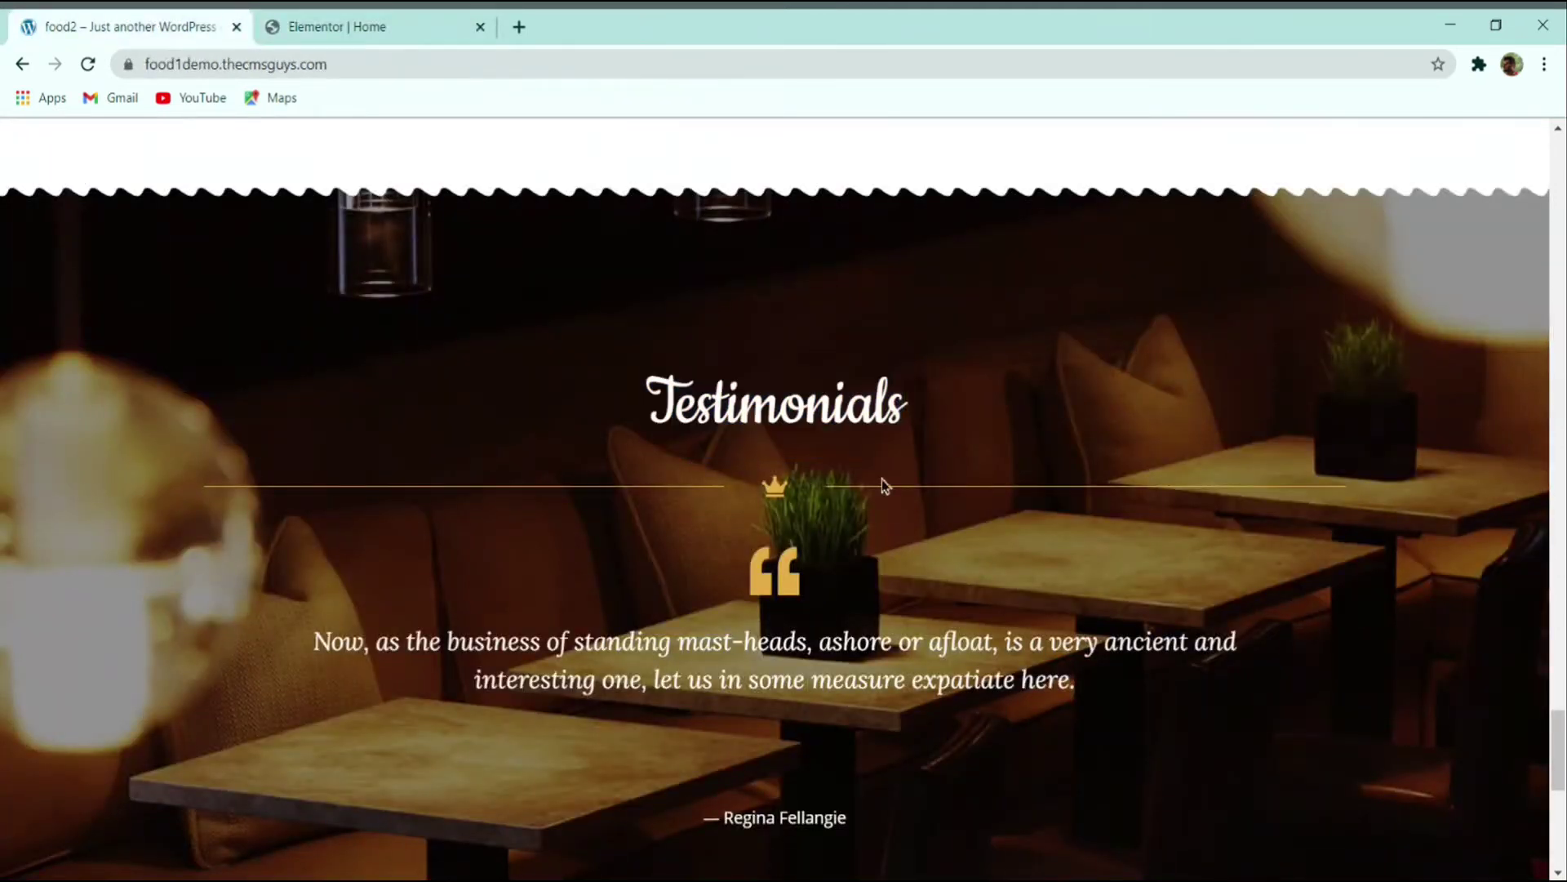
pyautogui.click(365, 39)
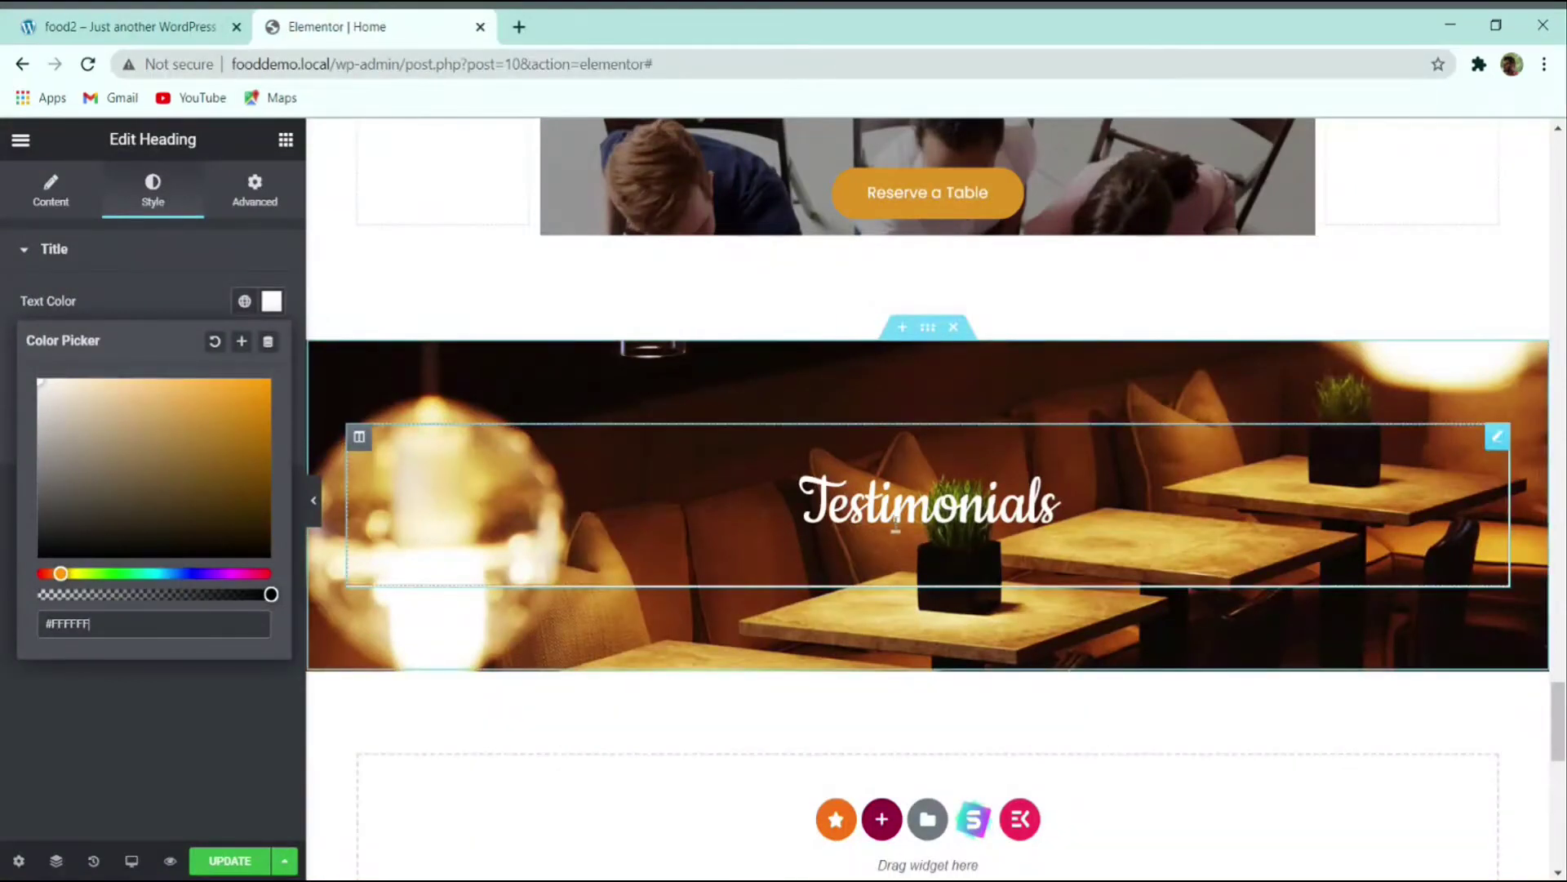
pyautogui.scroll(4, 895, 522)
pyautogui.click(203, 20)
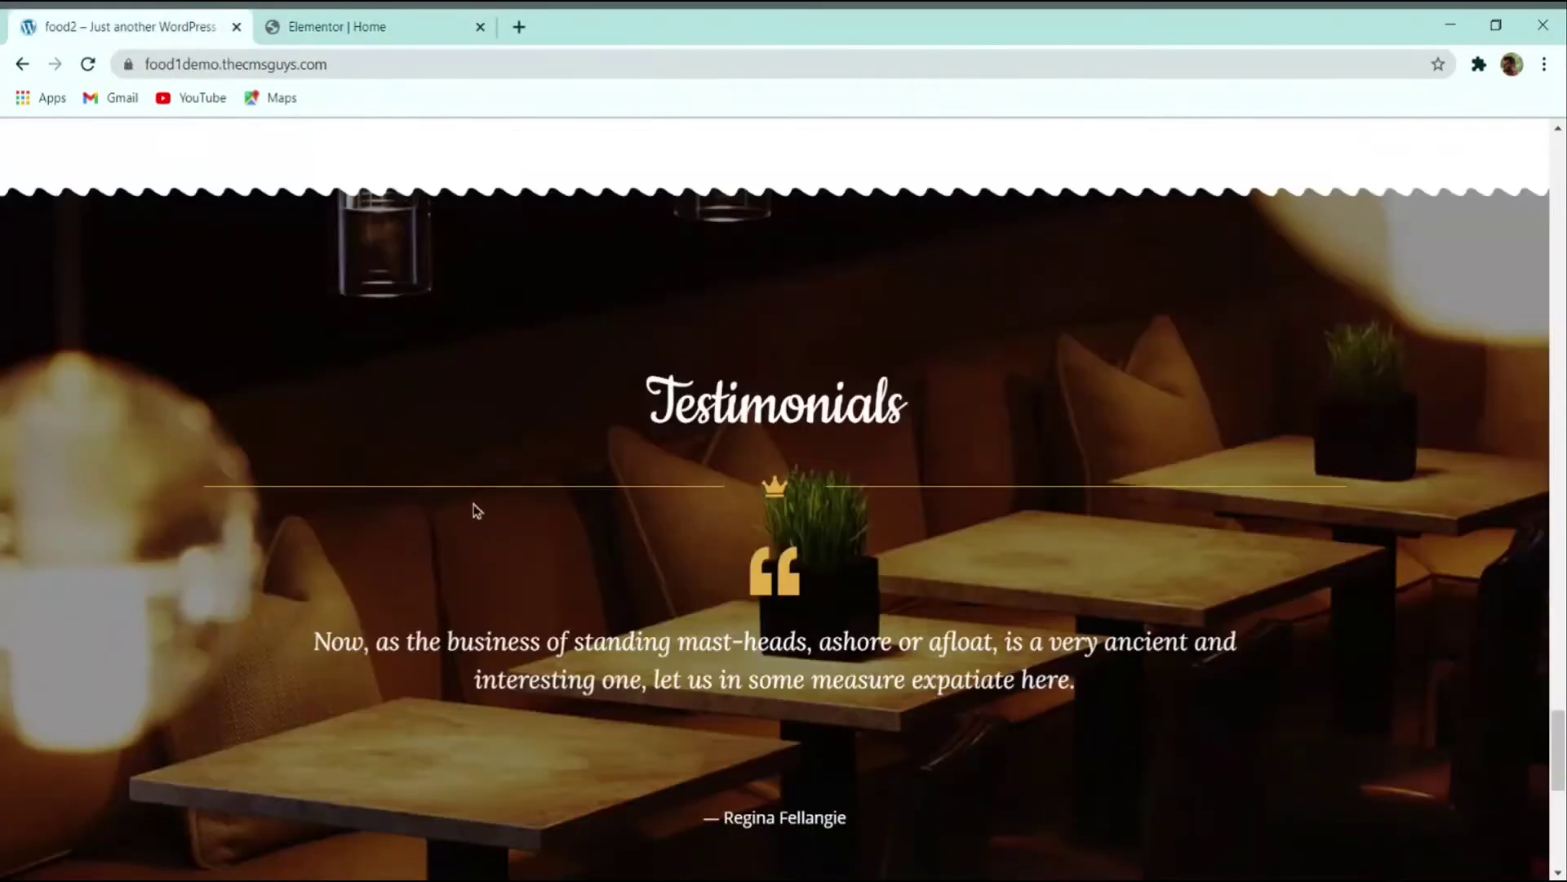
# Step: Duplicate the Hot Menu crown divider and place the copy under the Testimonials heading
pyautogui.click(383, 27)
pyautogui.scroll(10, 857, 506)
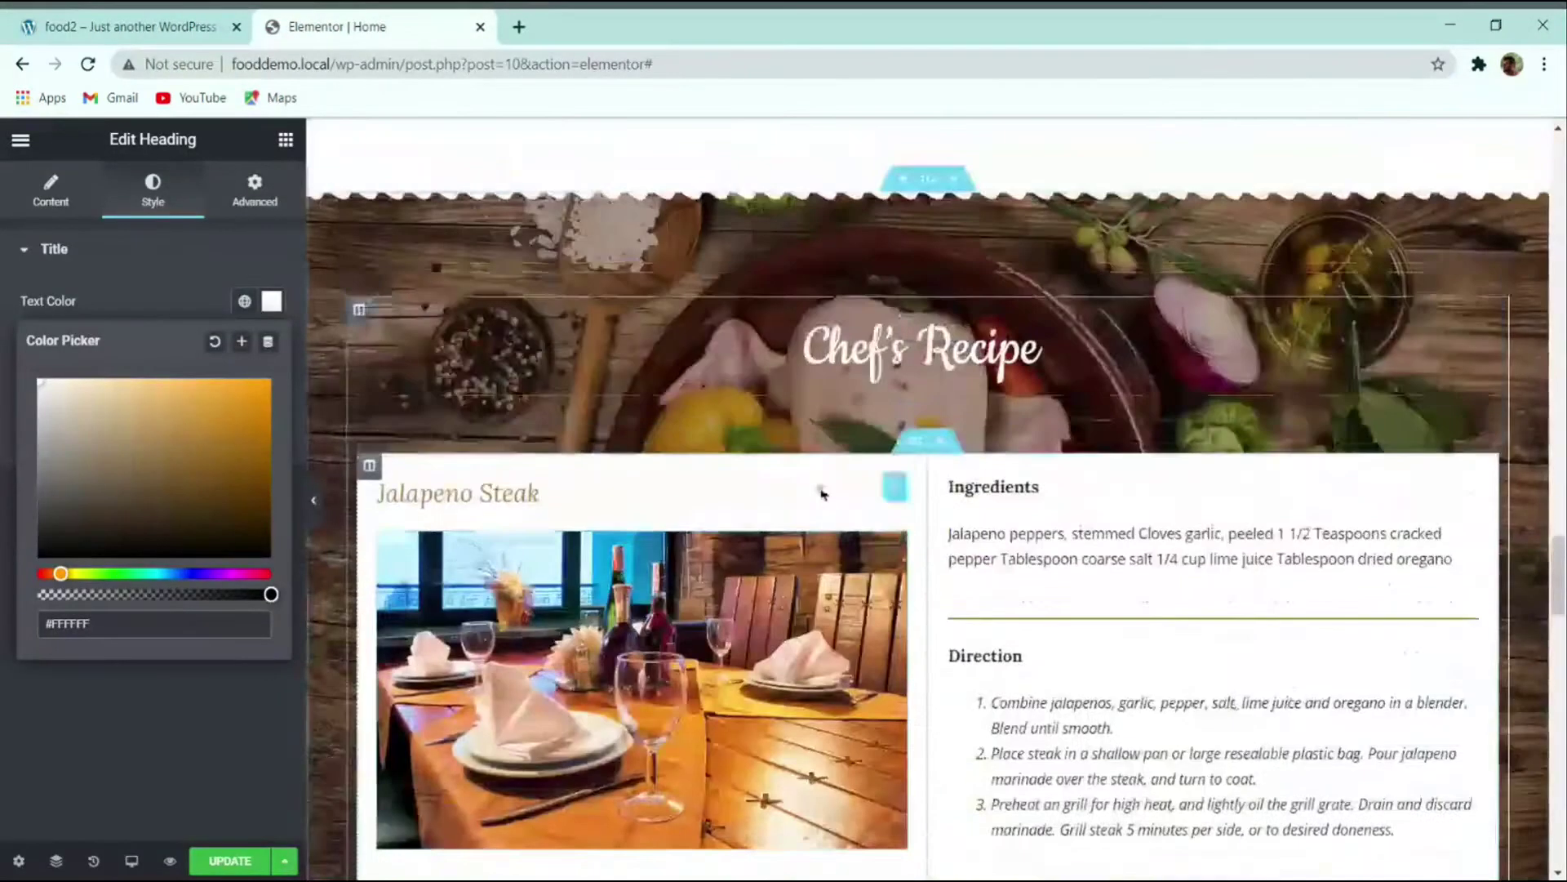
pyautogui.scroll(10, 882, 519)
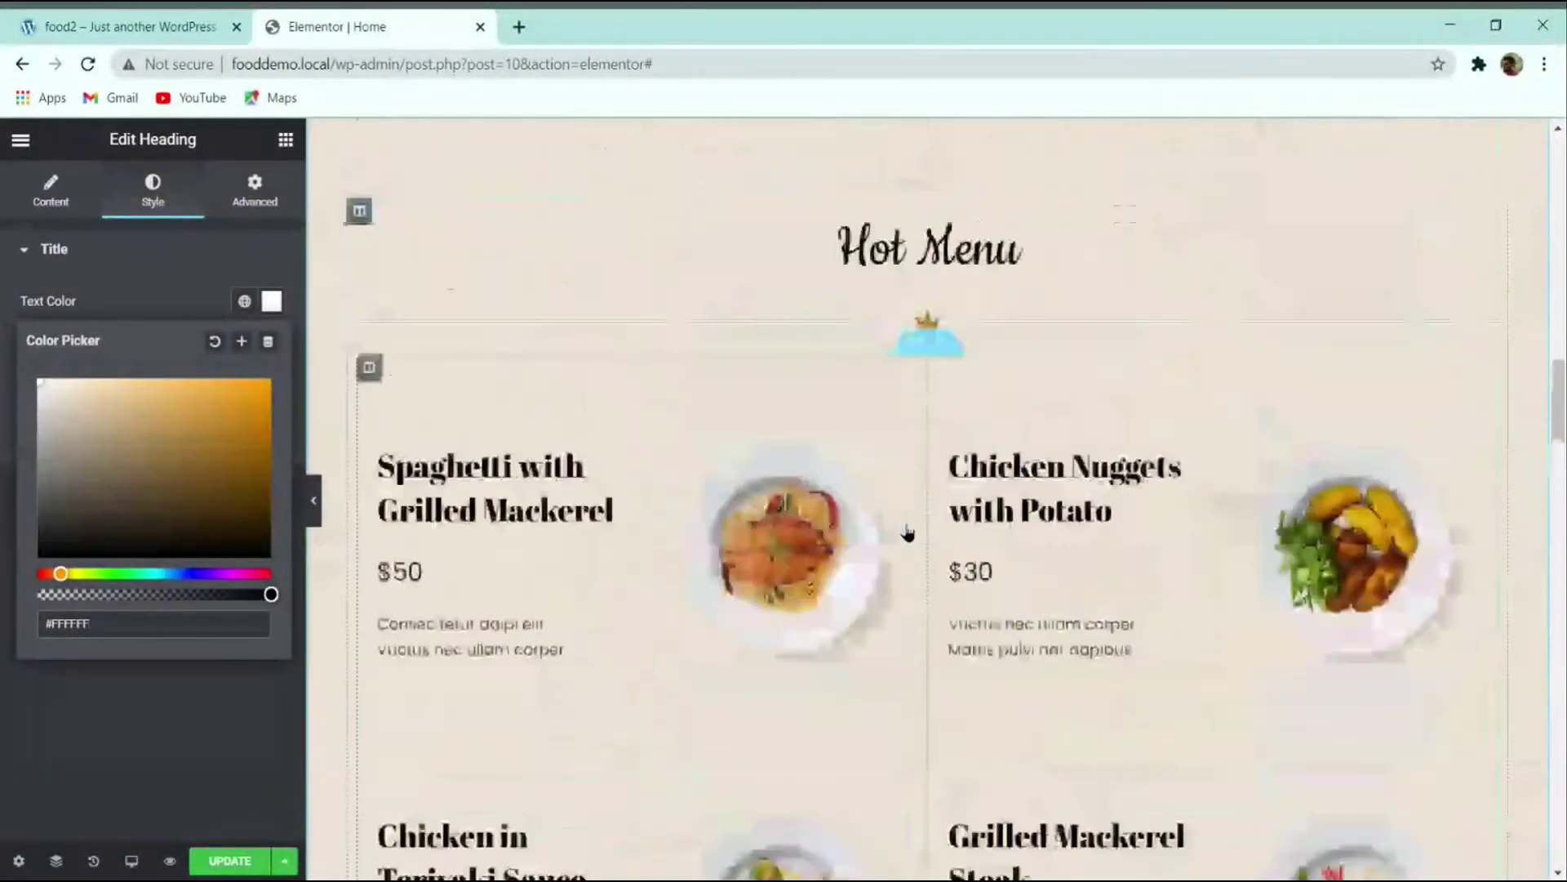
pyautogui.scroll(-4, 907, 531)
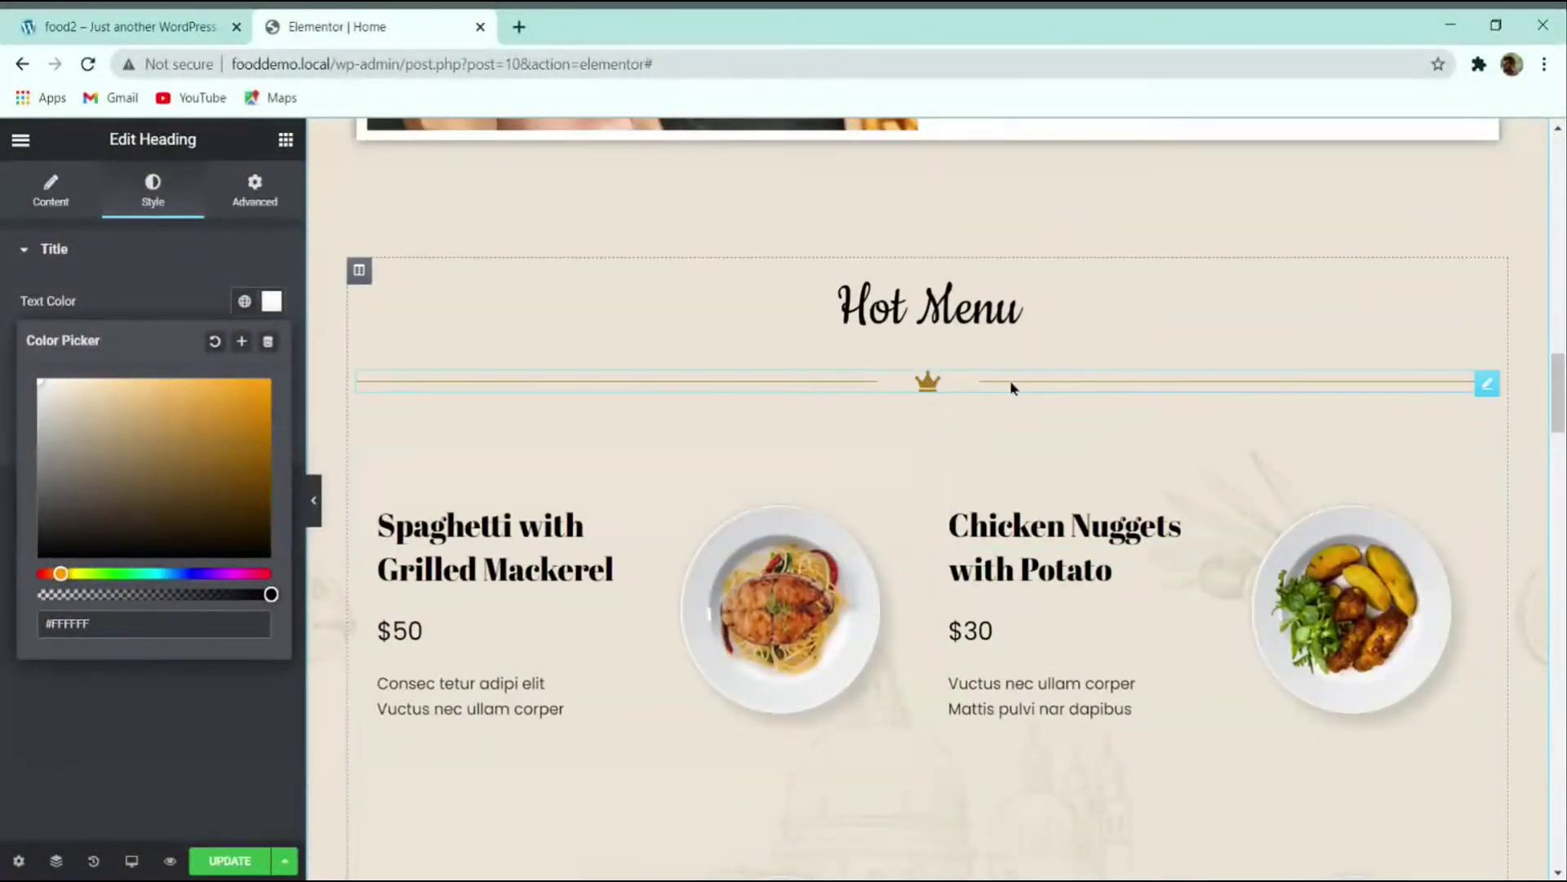
pyautogui.rightClick(1018, 387)
pyautogui.click(1055, 430)
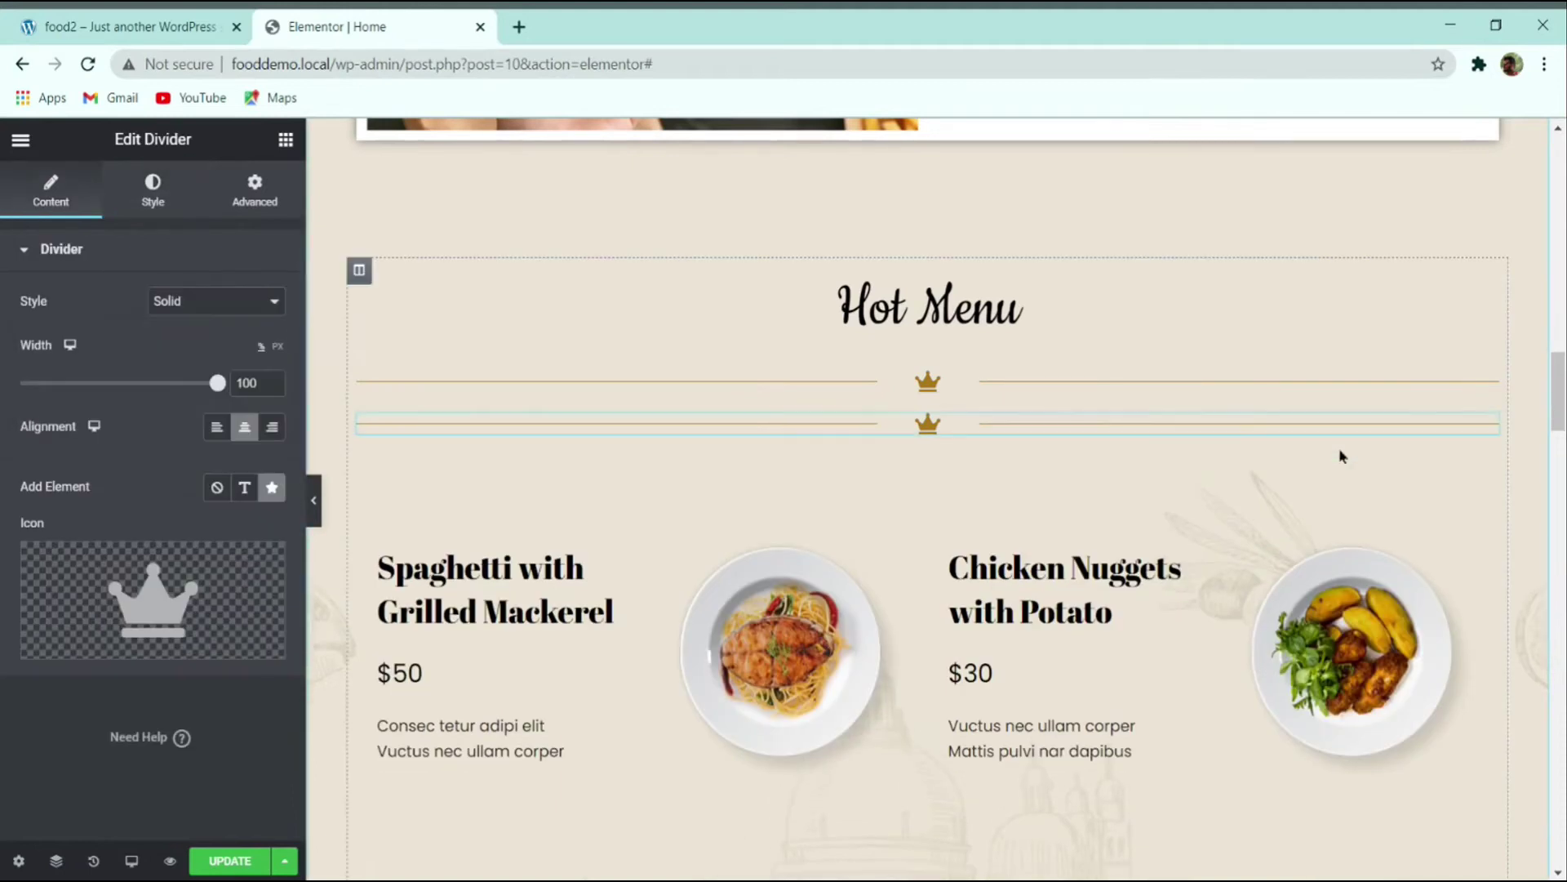
pyautogui.moveTo(1482, 435); pyautogui.dragTo(1470, 445)
pyautogui.scroll(-15, 1216, 139)
pyautogui.moveTo(1231, 494); pyautogui.dragTo(1008, 531)
pyautogui.click(931, 502)
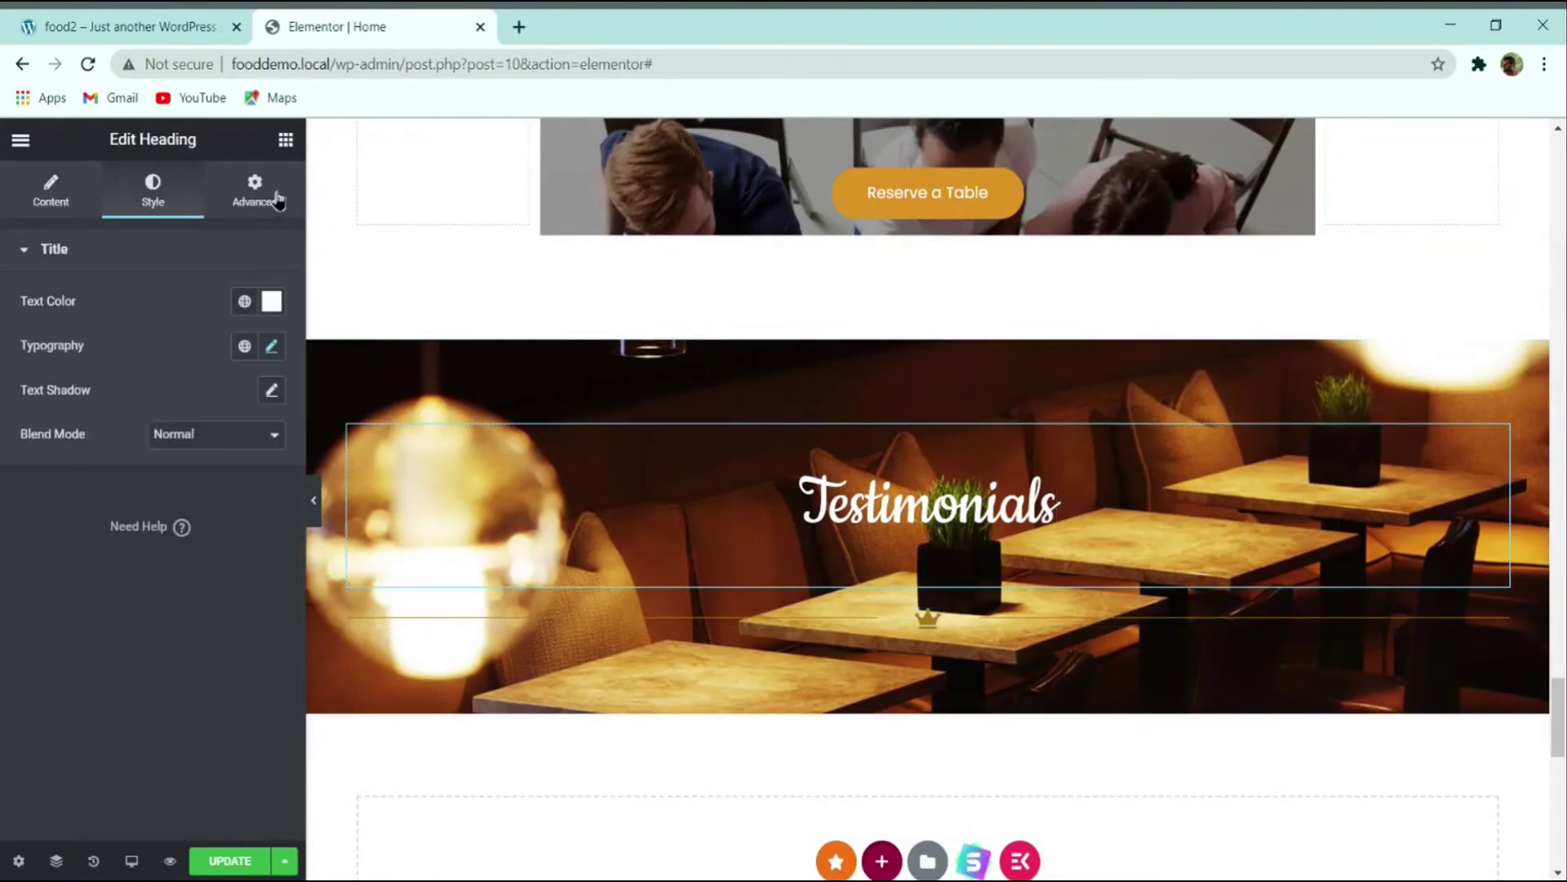
# Step: Compare the new divider with the reference site's Testimonials section
pyautogui.hotkey('ctrl', 'Tab')
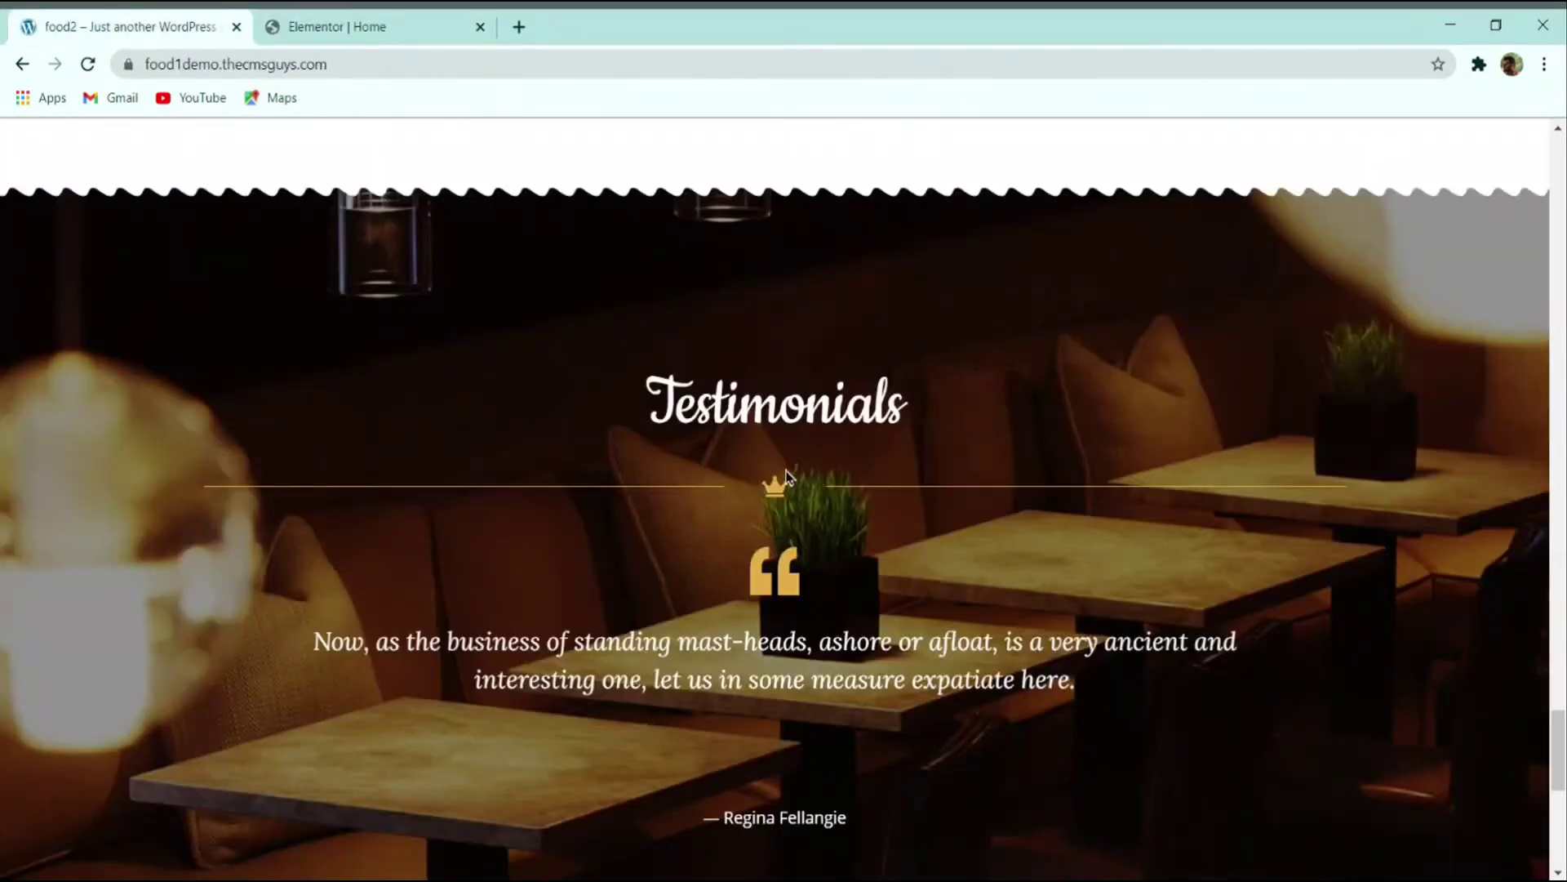
pyautogui.moveTo(590, 408); pyautogui.dragTo(958, 415)
pyautogui.click(957, 469)
pyautogui.click(421, 26)
pyautogui.scroll(-4, 842, 498)
pyautogui.scroll(4, 842, 498)
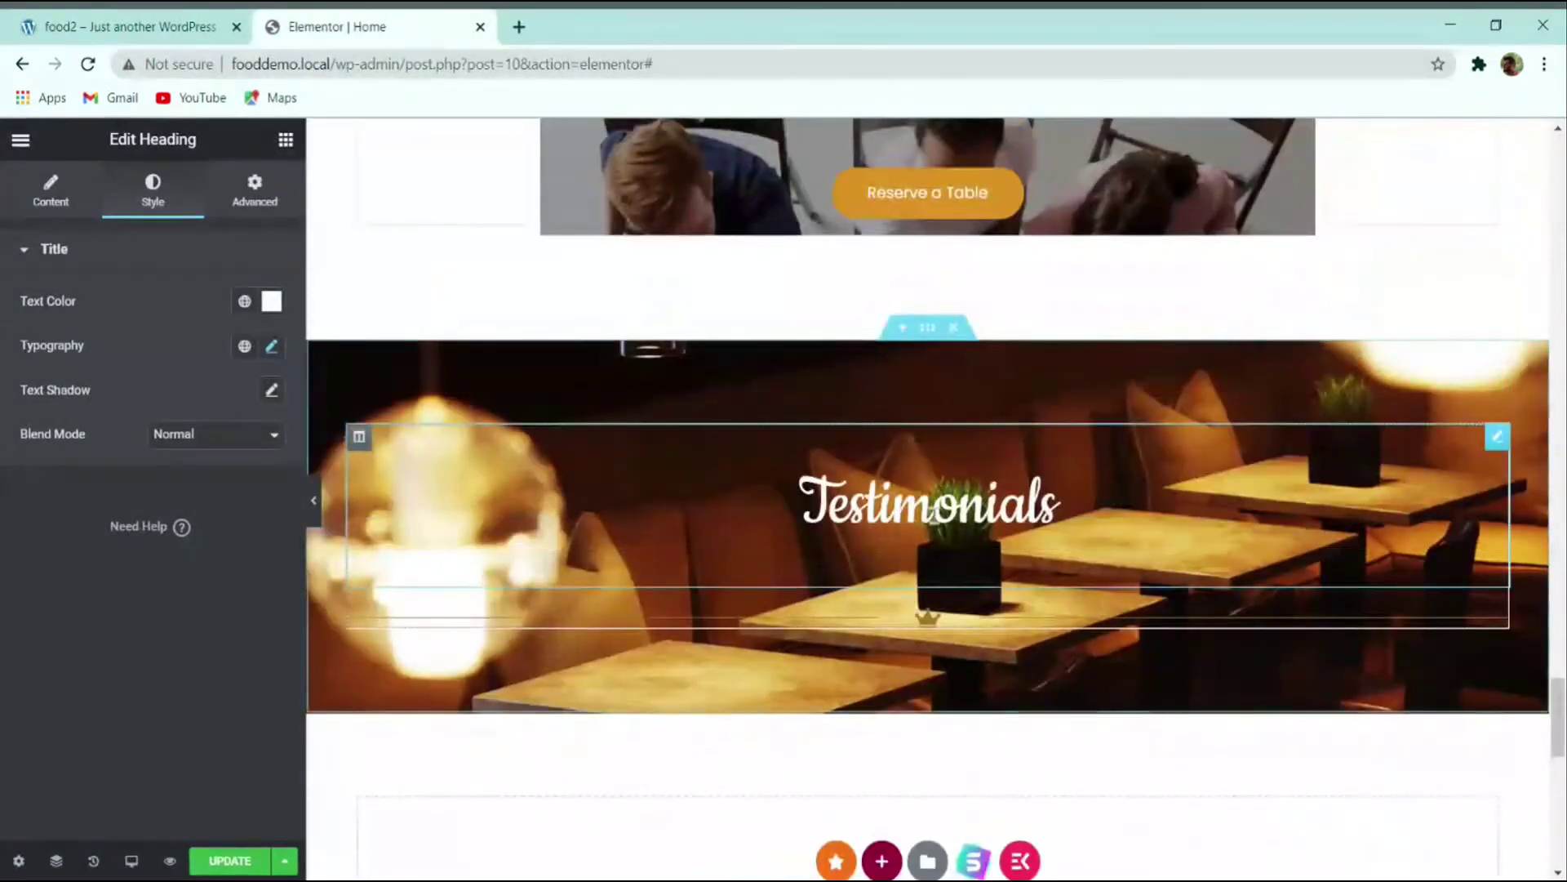
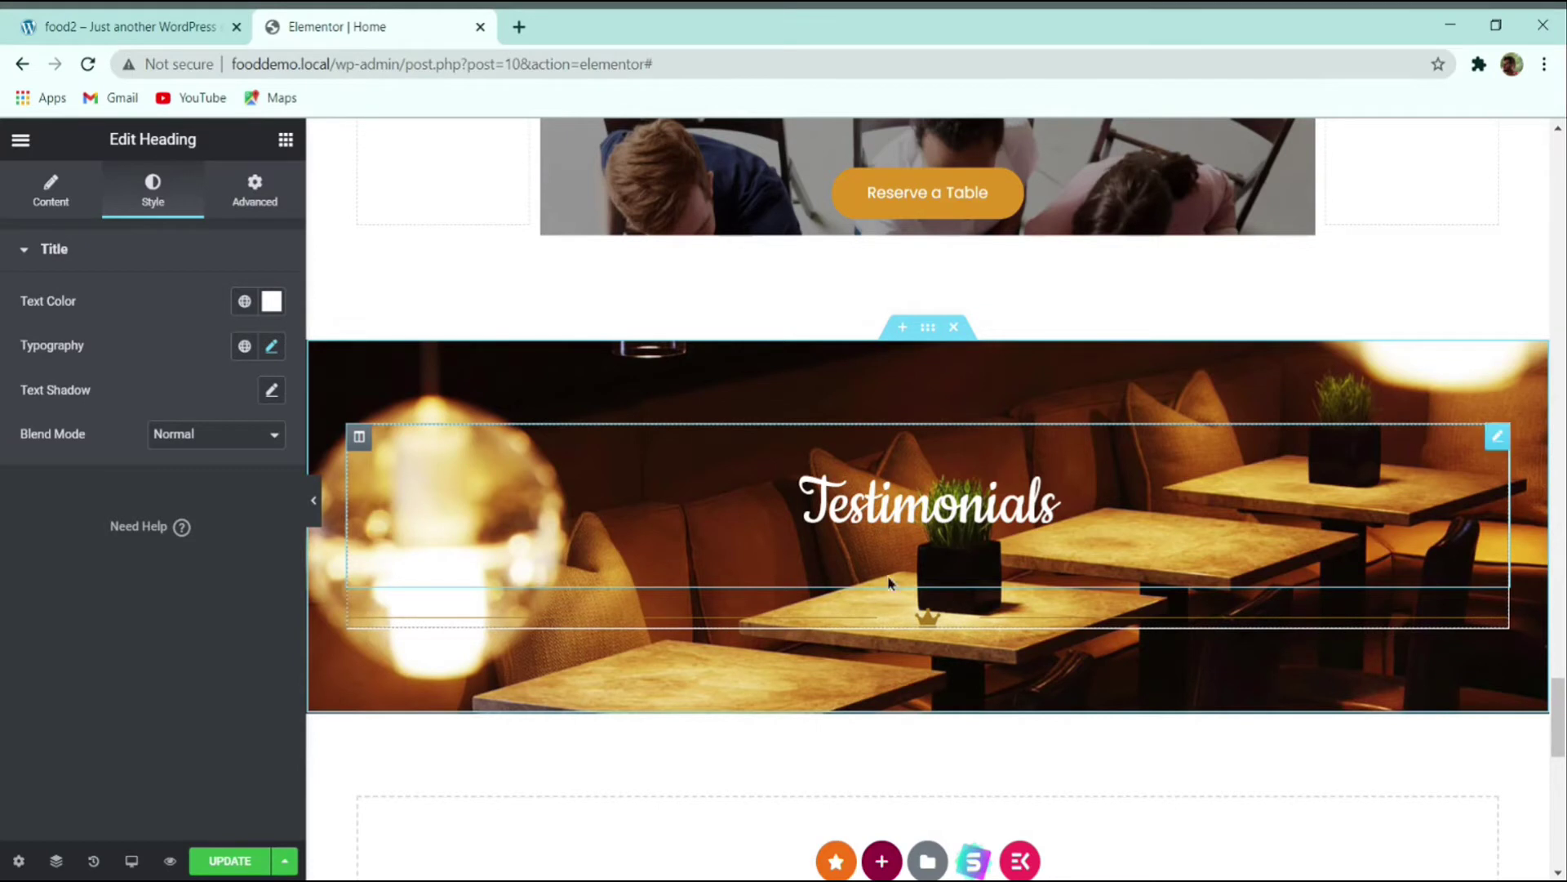
# Step: Set the Testimonials heading's top and bottom margins to 0
pyautogui.click(253, 190)
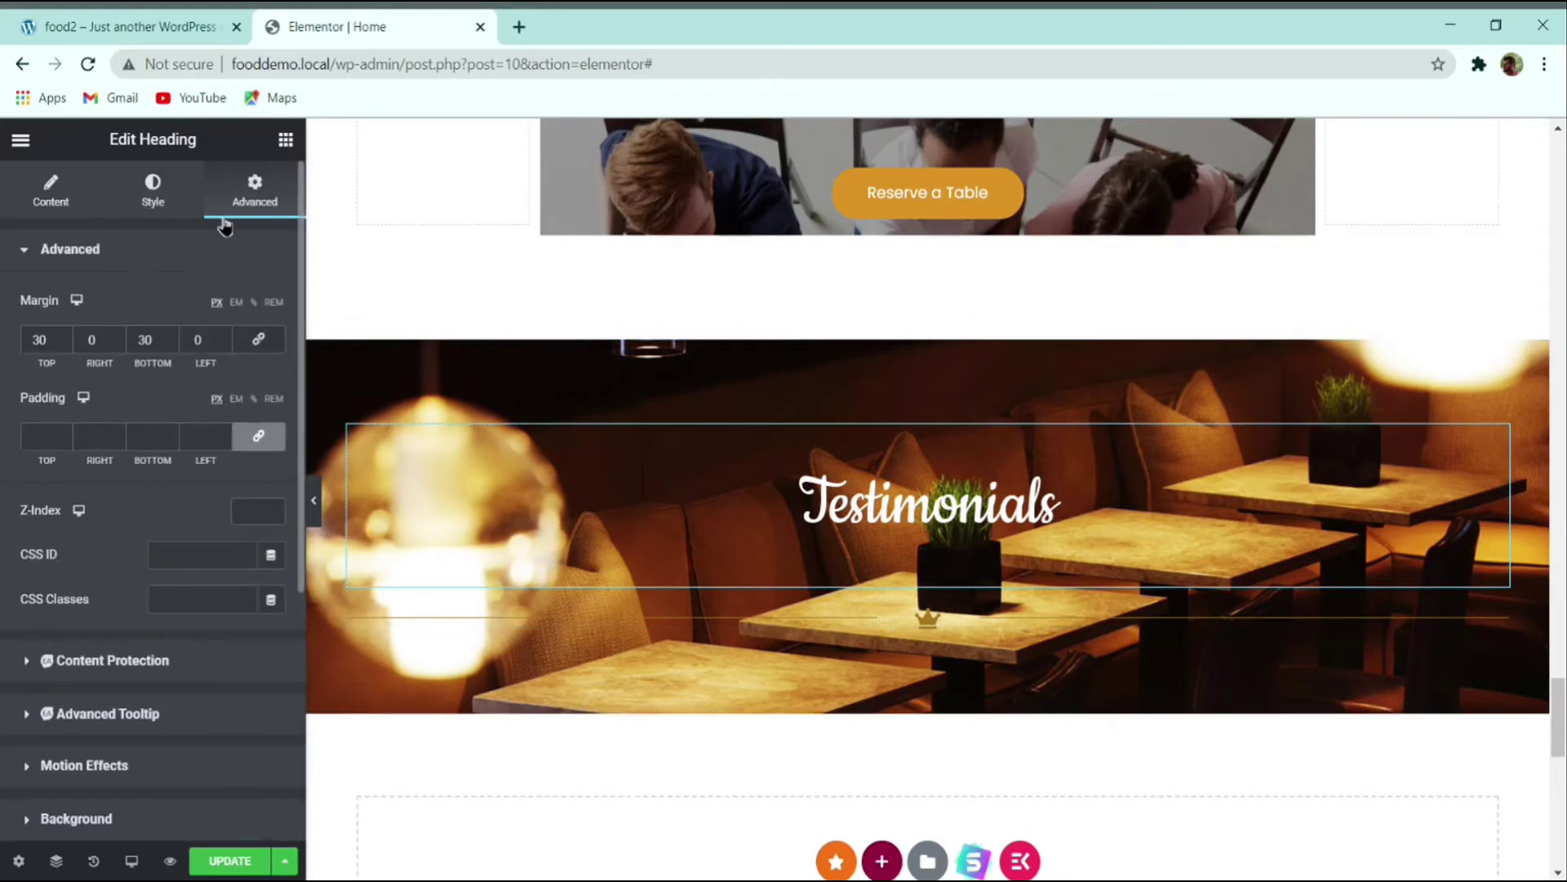
pyautogui.doubleClick(147, 339)
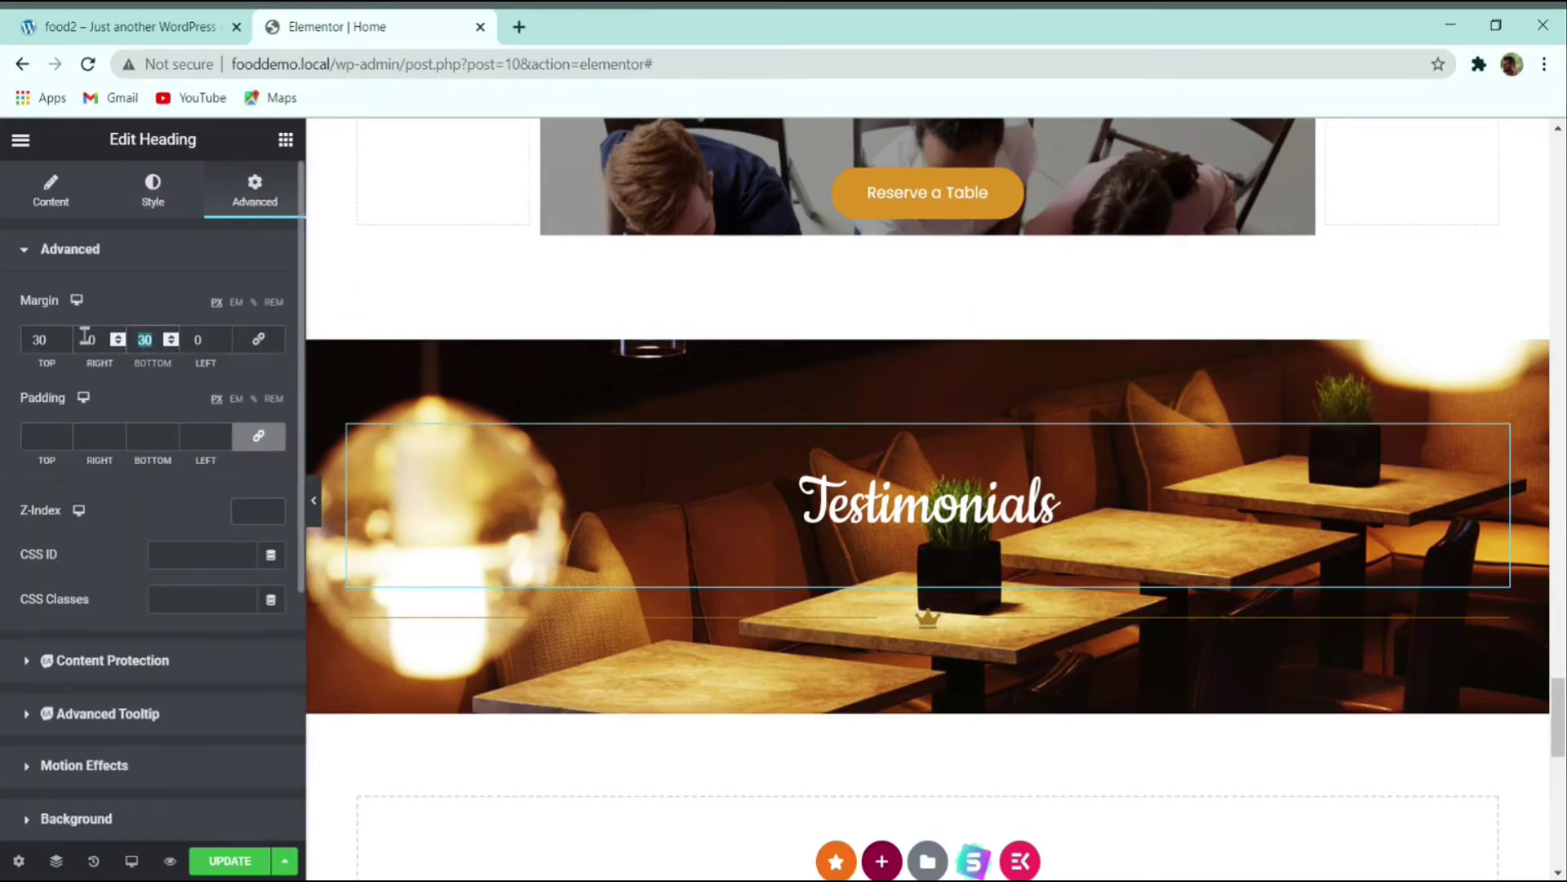
pyautogui.write('0')
pyautogui.click(44, 338)
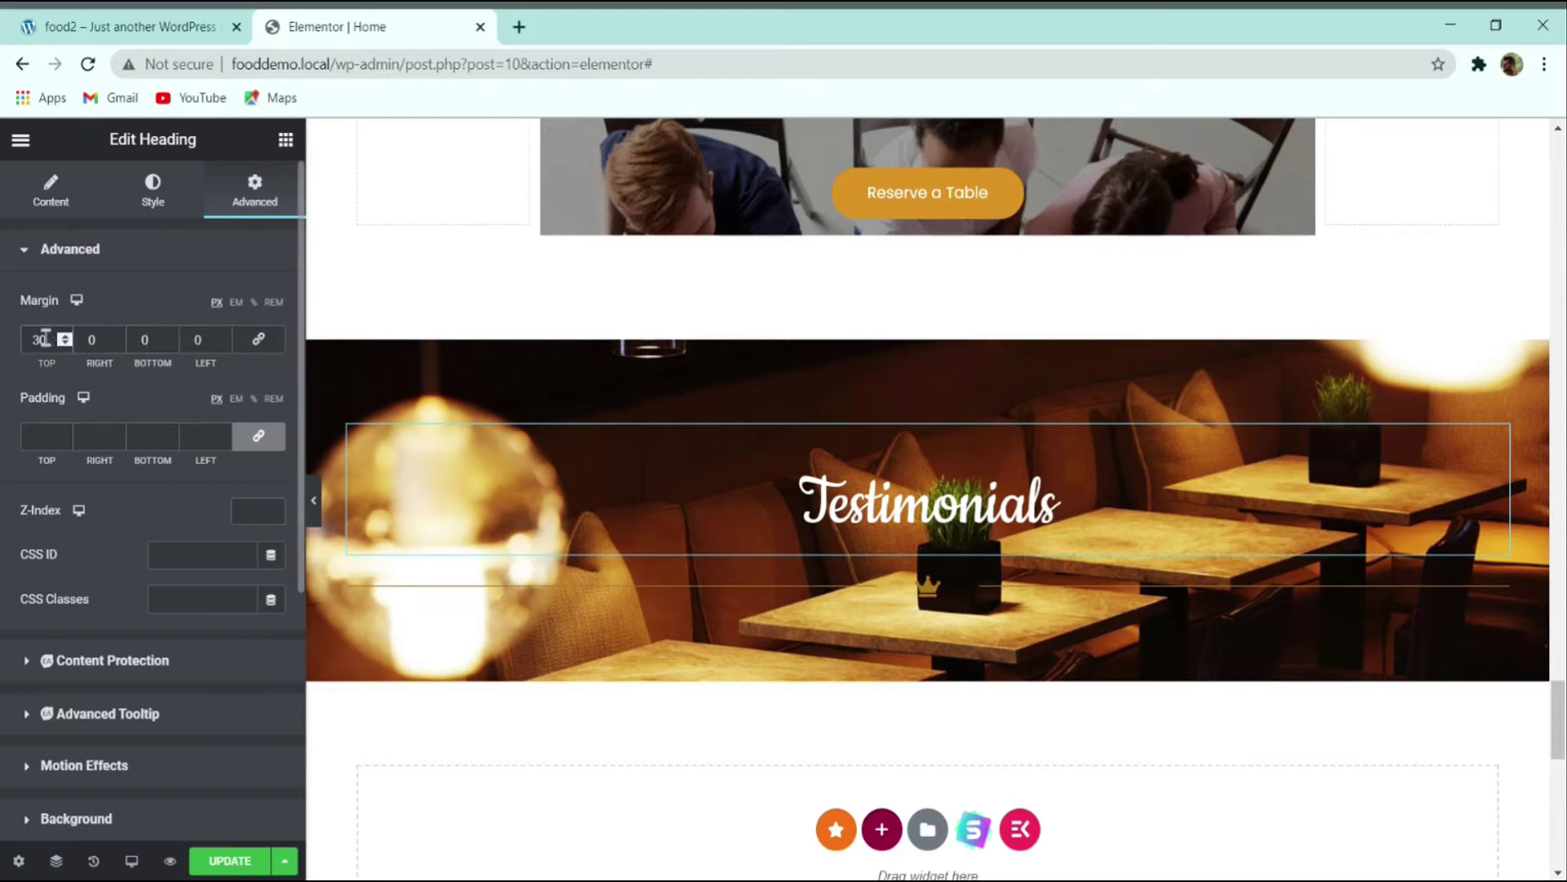
pyautogui.write('0')
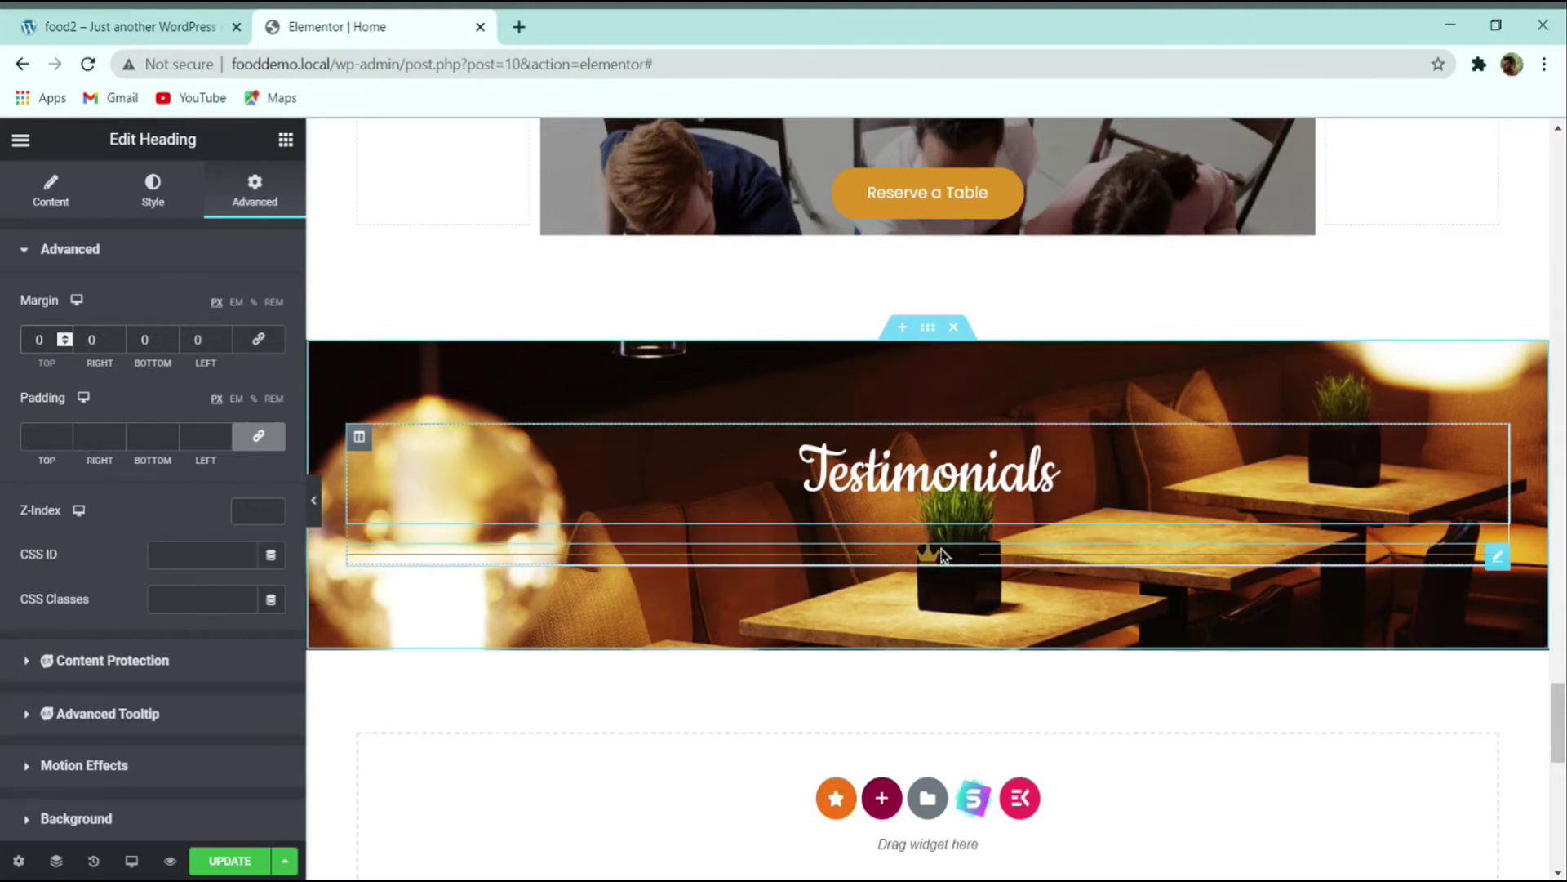
# Step: Compare the heading position against the live demo's Testimonials section
pyautogui.click(69, 29)
pyautogui.scroll(-5, 637, 514)
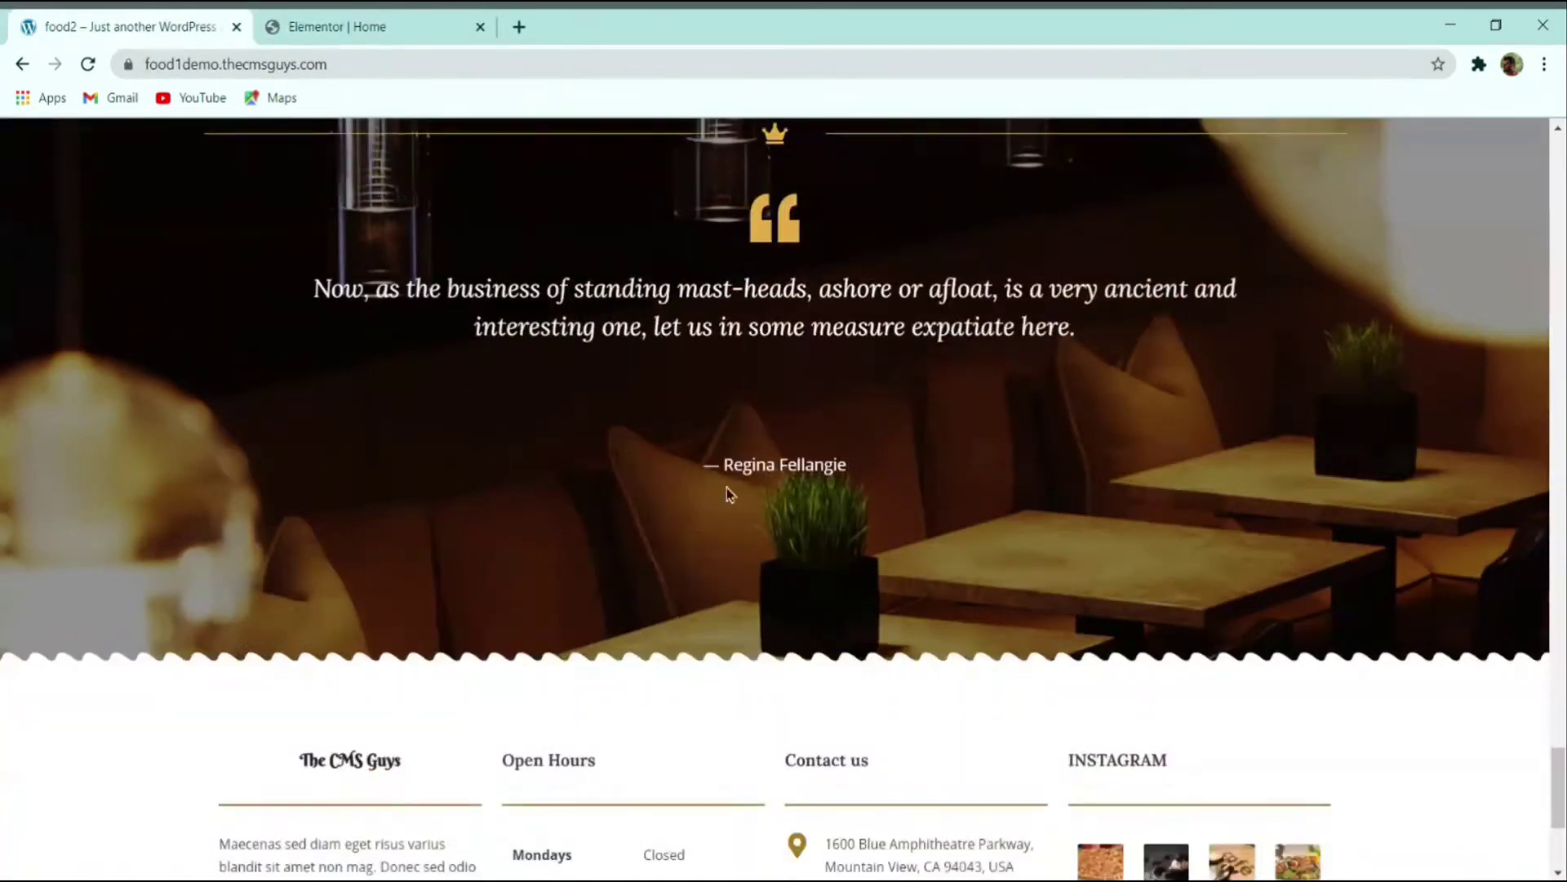
pyautogui.scroll(2, 739, 439)
pyautogui.scroll(-2, 630, 420)
pyautogui.scroll(4, 817, 544)
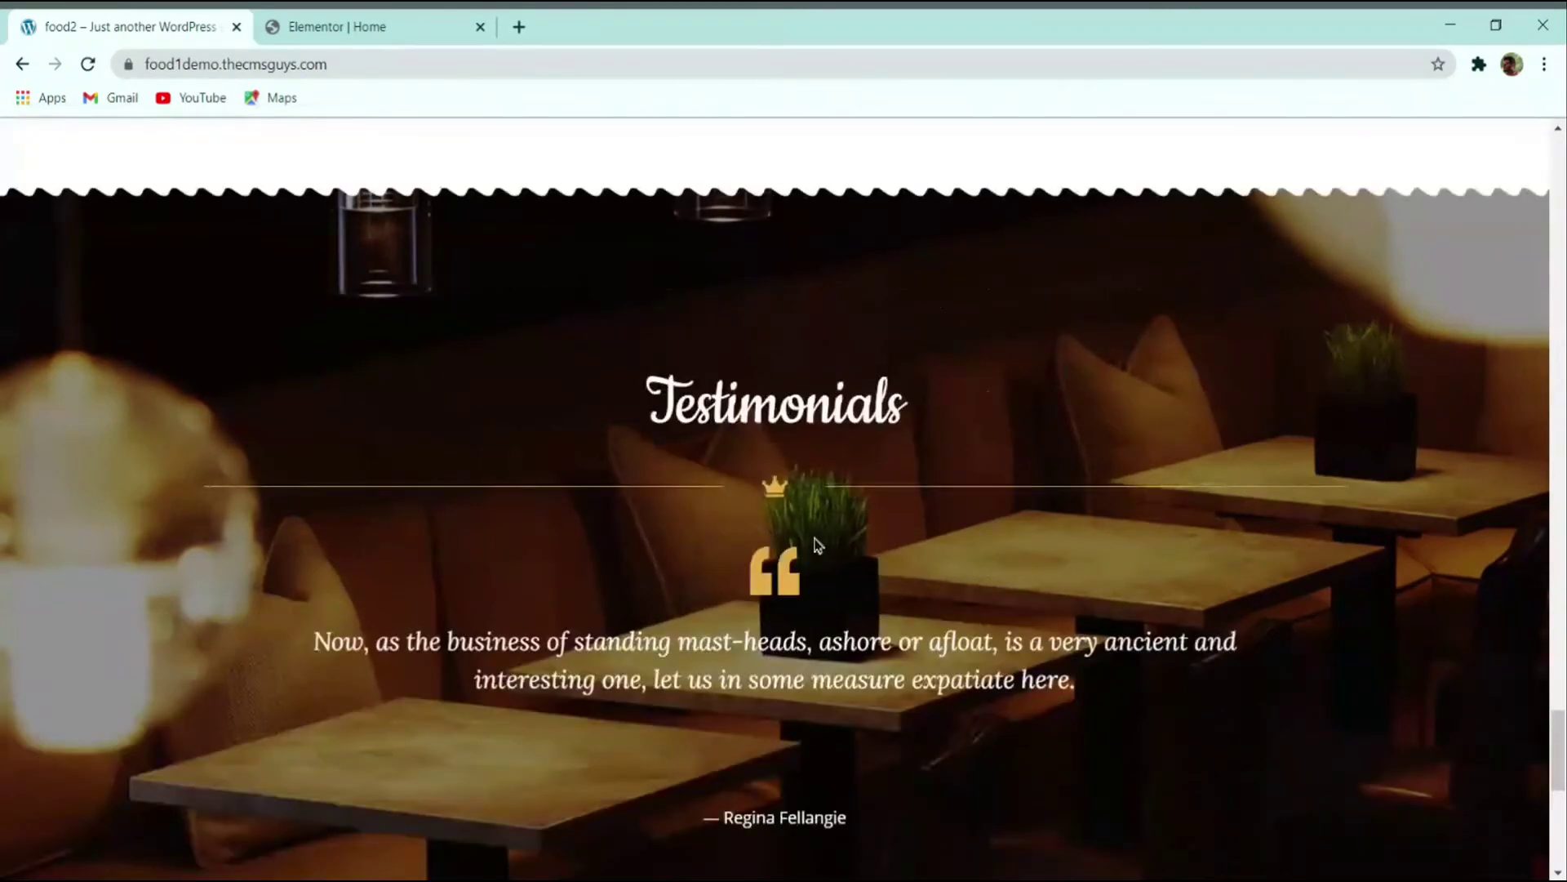
pyautogui.click(382, 39)
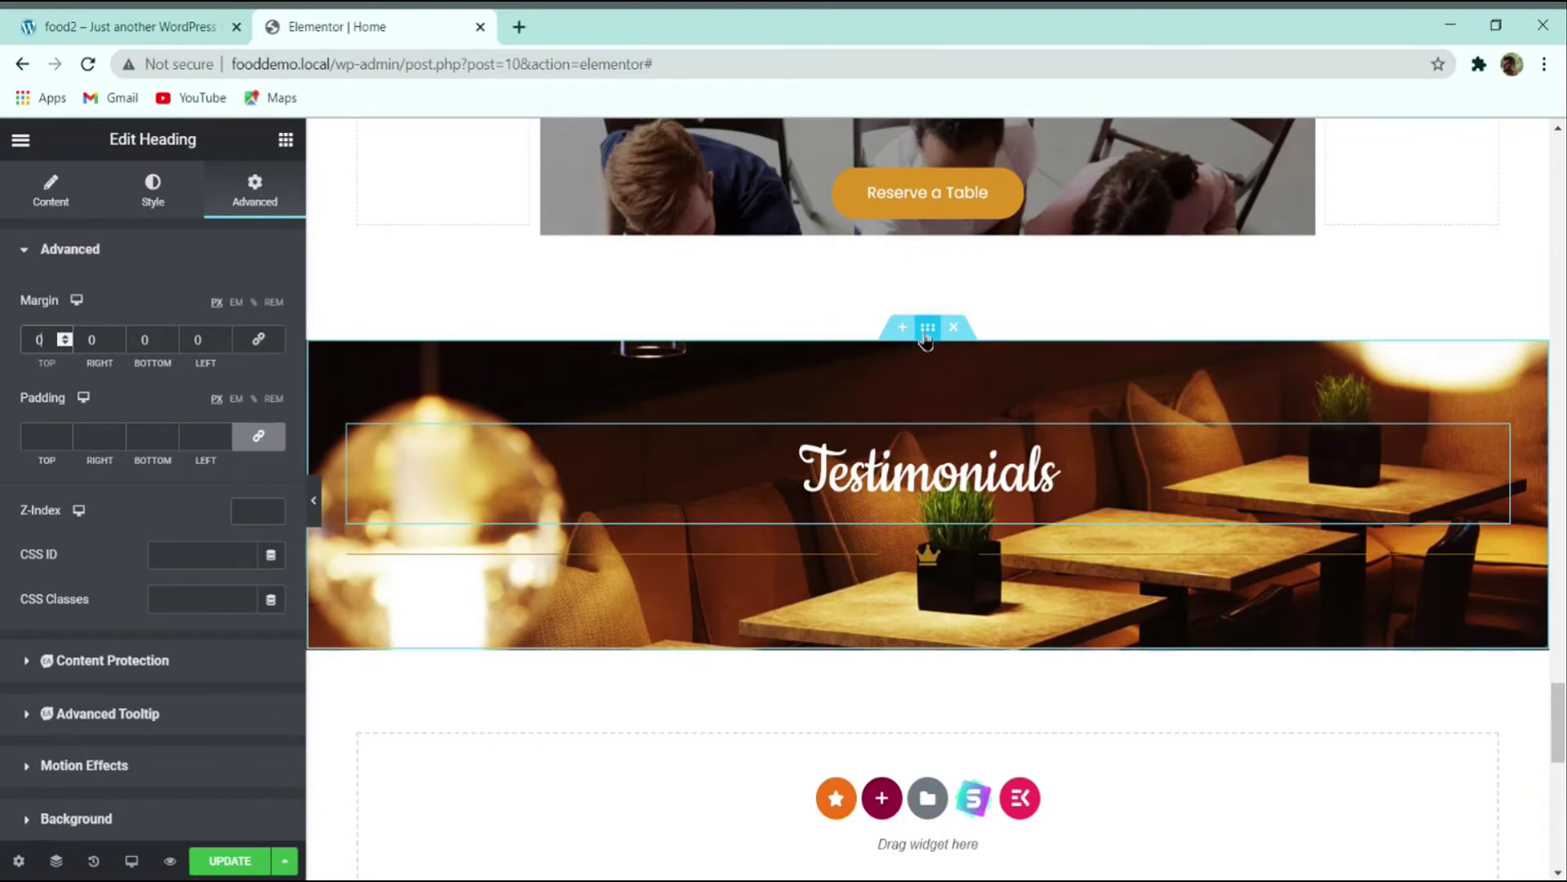
# Step: Give the Testimonials section a Classic background overlay in translucent black
pyautogui.click(926, 335)
pyautogui.scroll(-3, 190, 353)
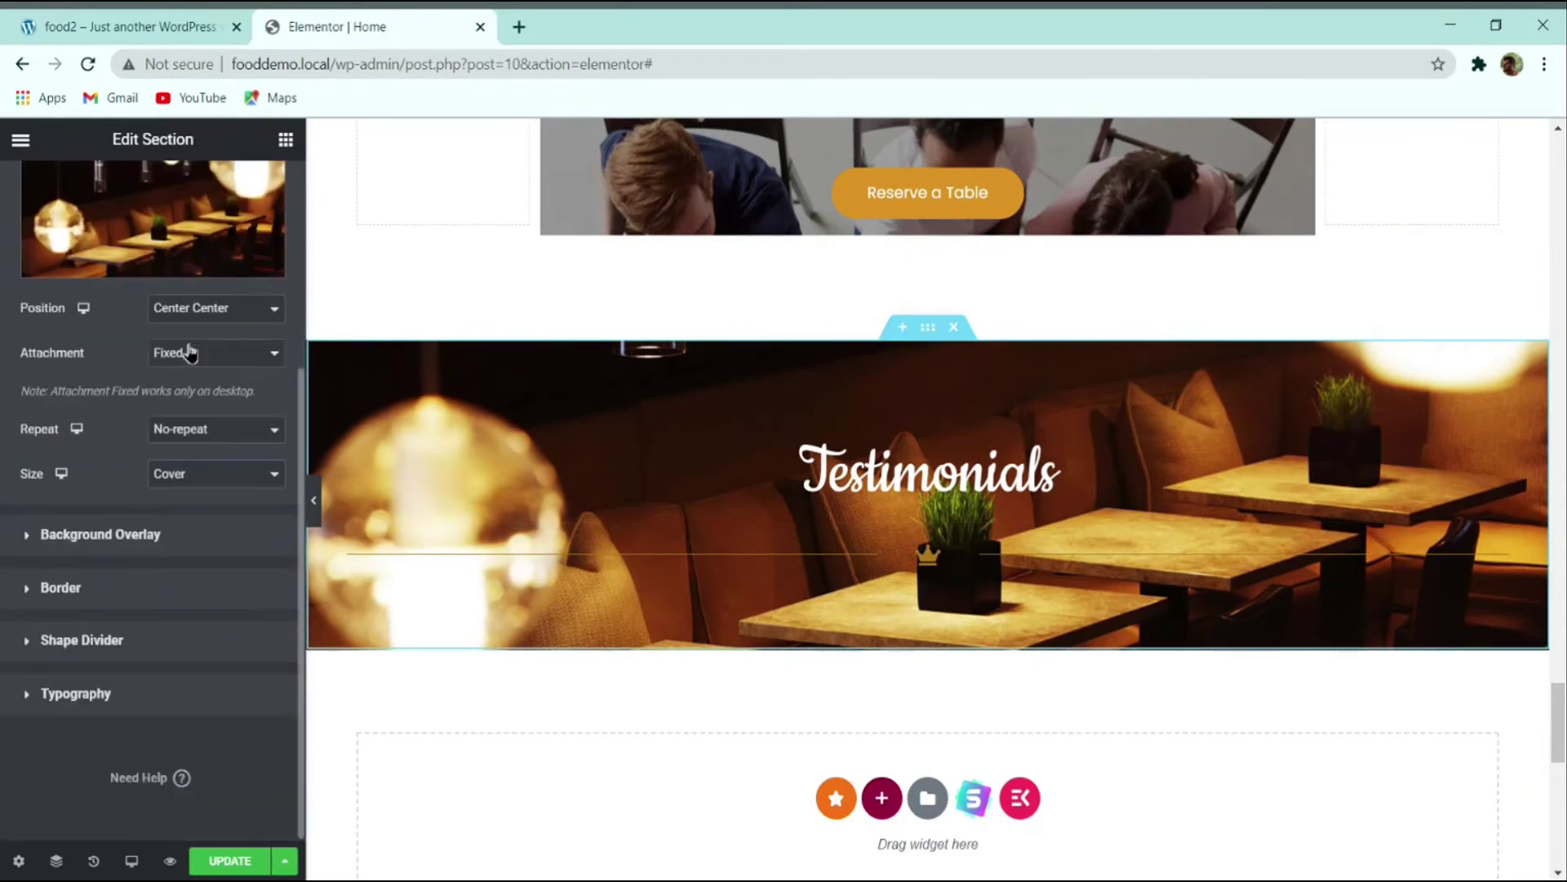
pyautogui.click(225, 535)
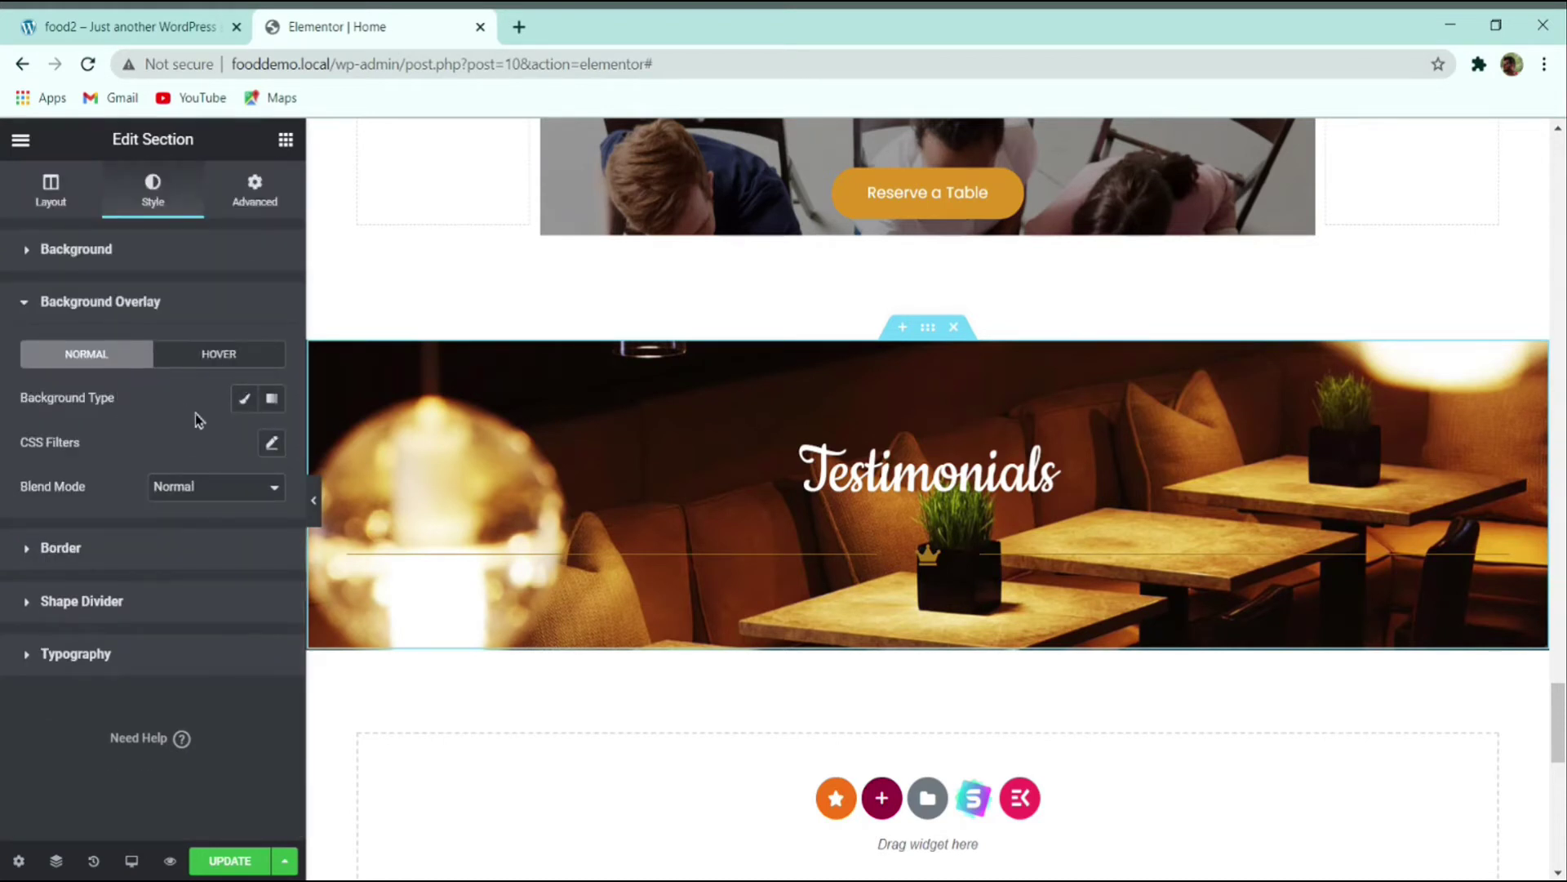
pyautogui.click(244, 400)
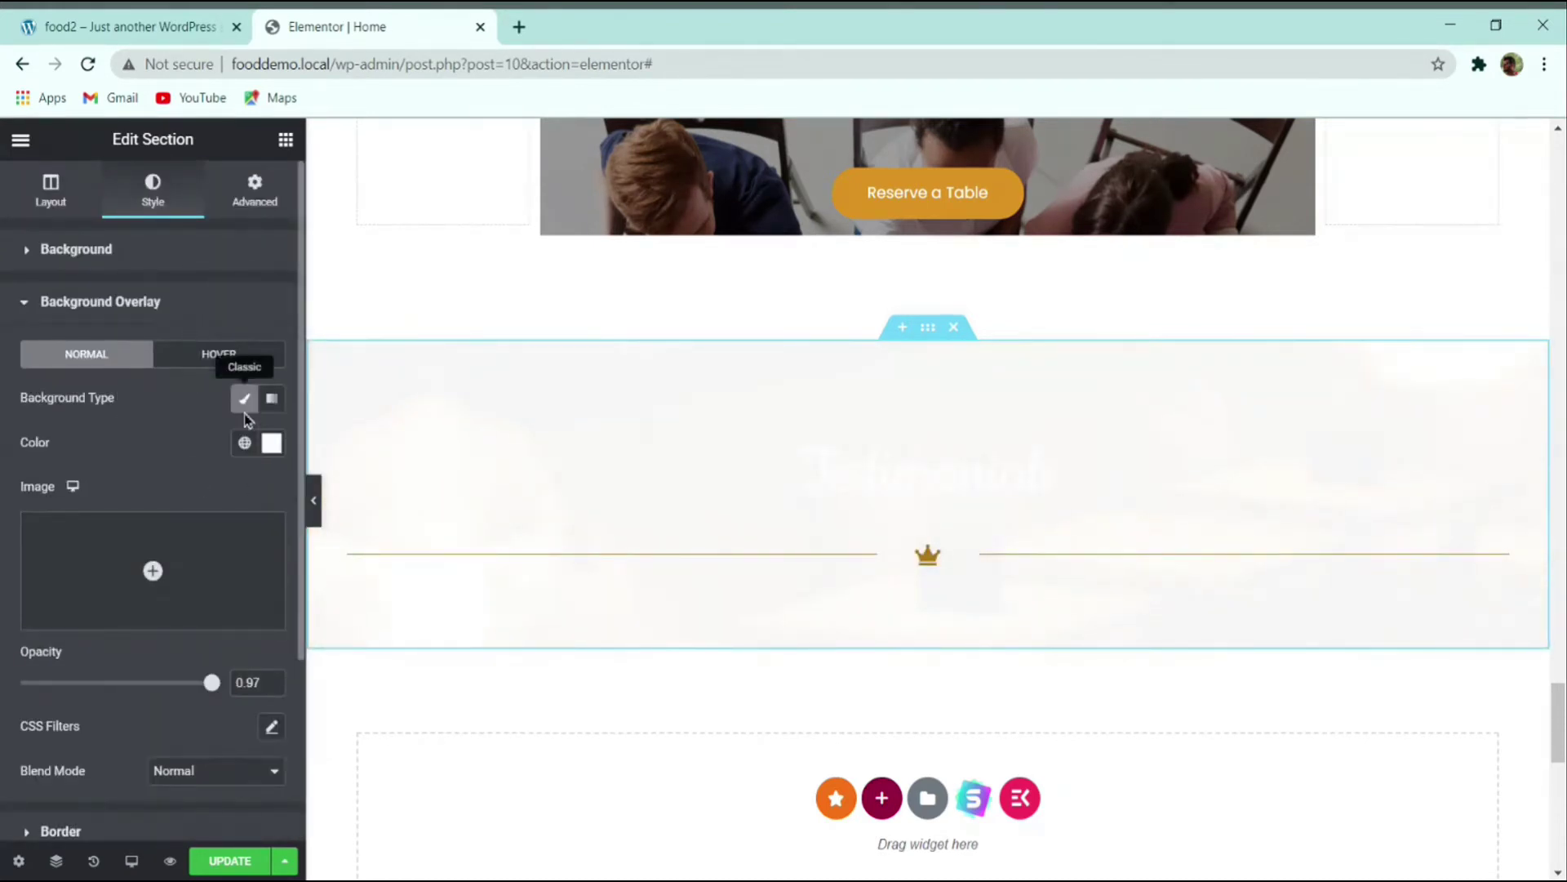
pyautogui.click(272, 443)
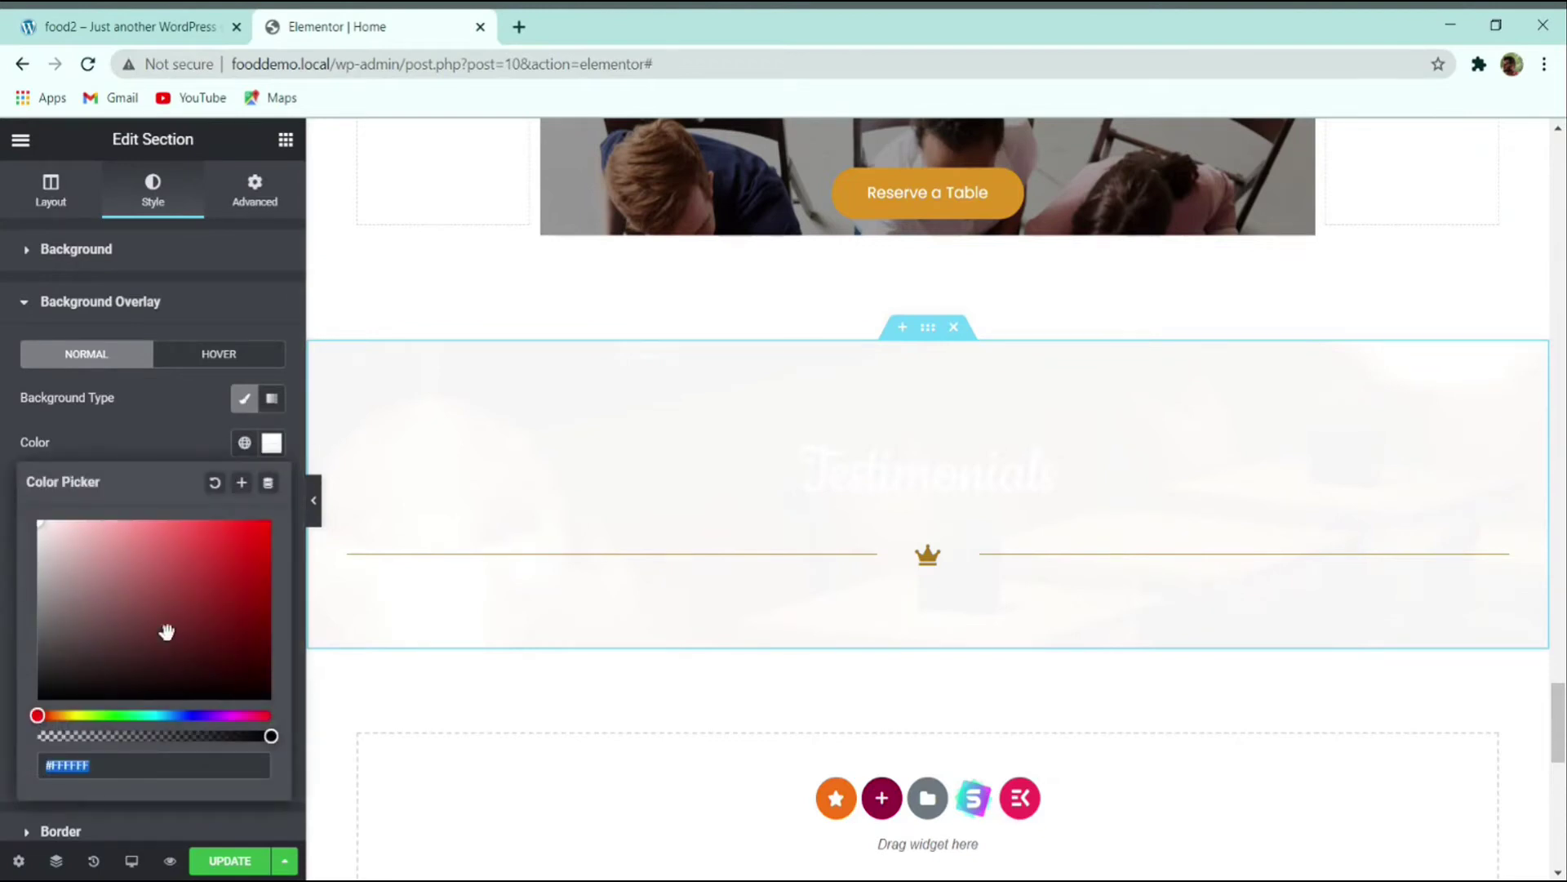
pyautogui.moveTo(167, 631); pyautogui.dragTo(36, 700)
pyautogui.moveTo(267, 737); pyautogui.dragTo(80, 739)
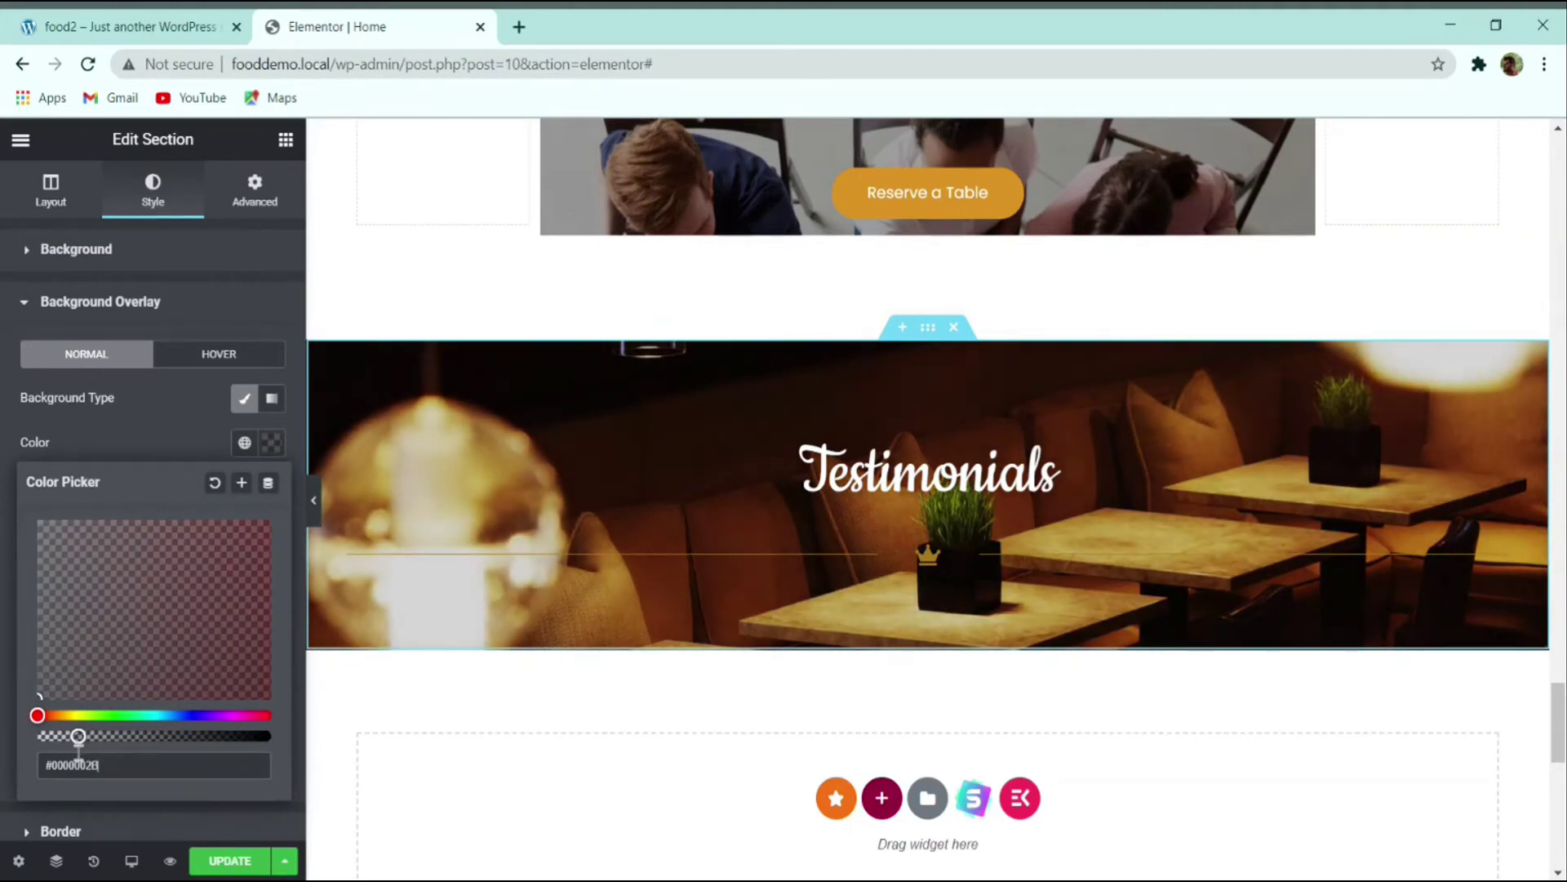
pyautogui.click(130, 439)
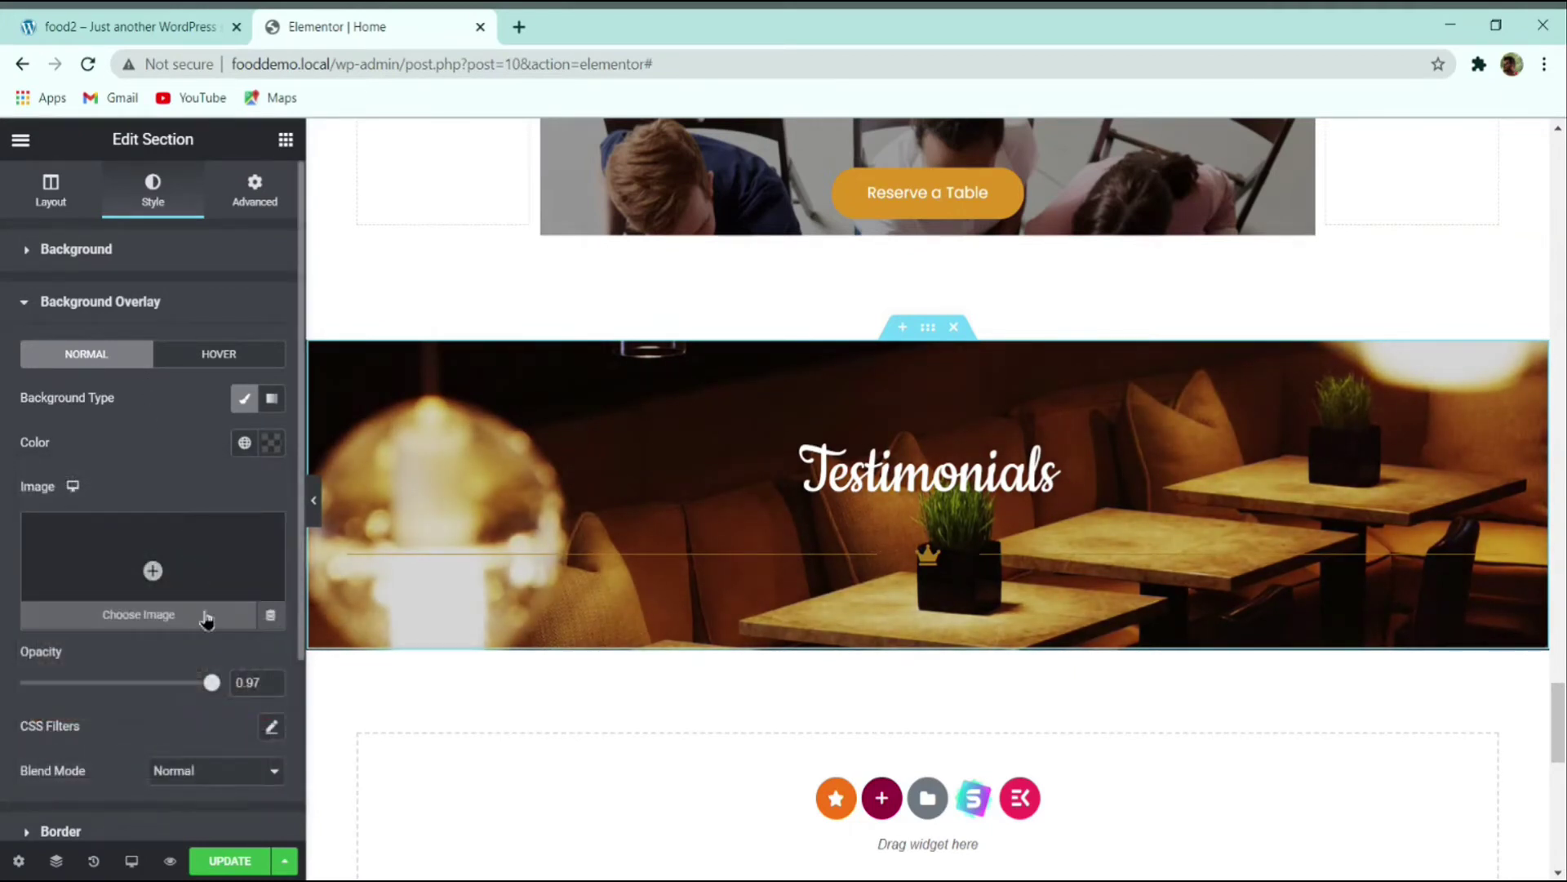
# Step: Lower overlay opacity to 0.29 and adjust the colour to #0000005E, checking the live site
pyautogui.moveTo(203, 690); pyautogui.dragTo(76, 686)
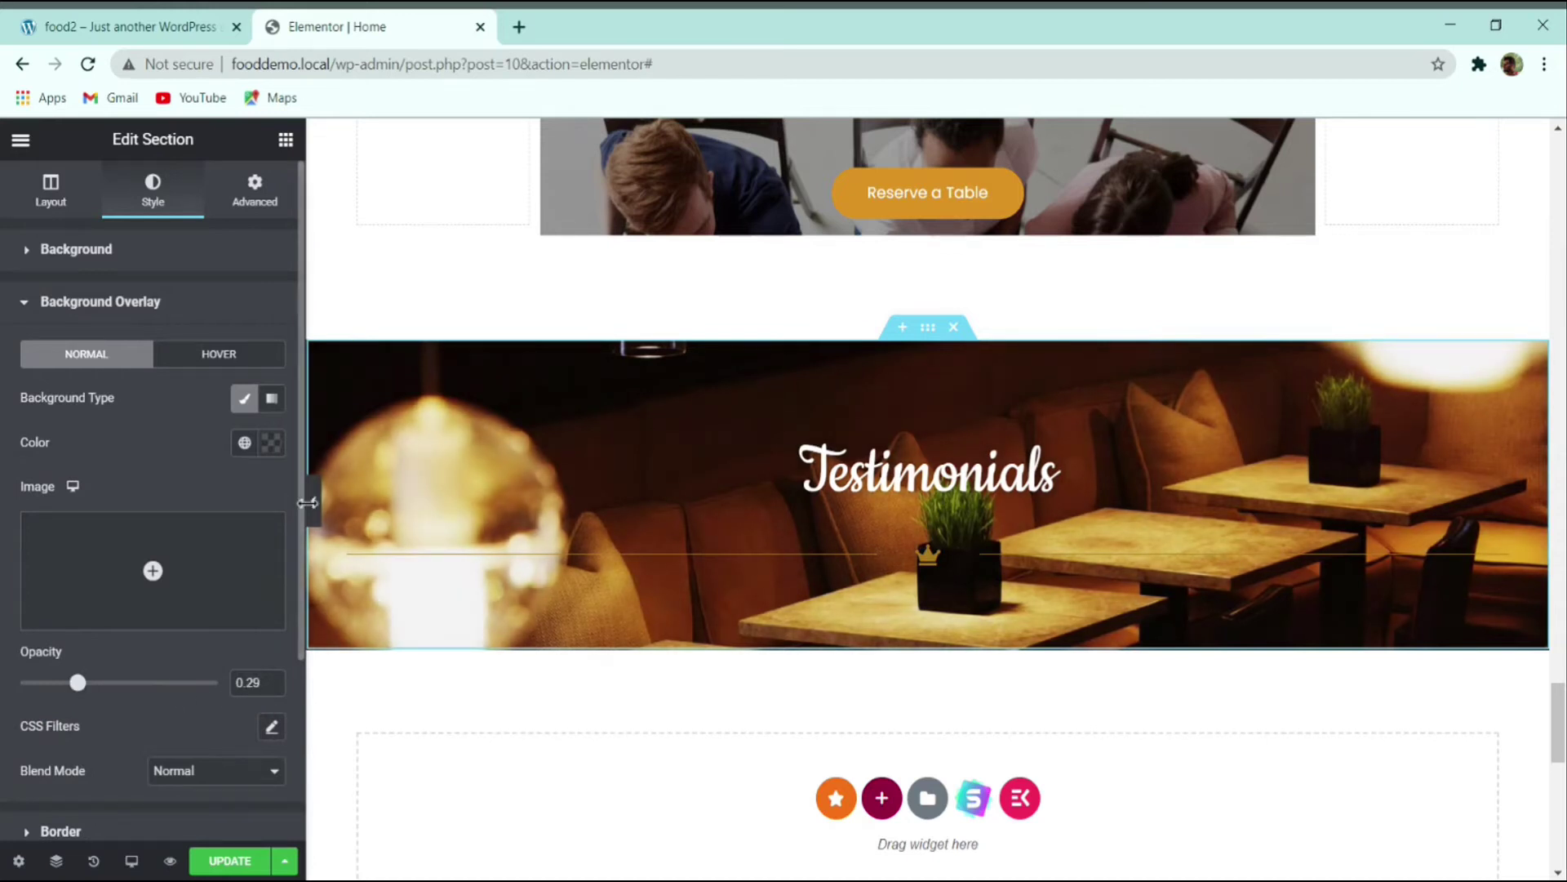
pyautogui.click(272, 442)
pyautogui.moveTo(80, 736); pyautogui.dragTo(124, 736)
pyautogui.scroll(-1, 693, 542)
pyautogui.scroll(4, 703, 535)
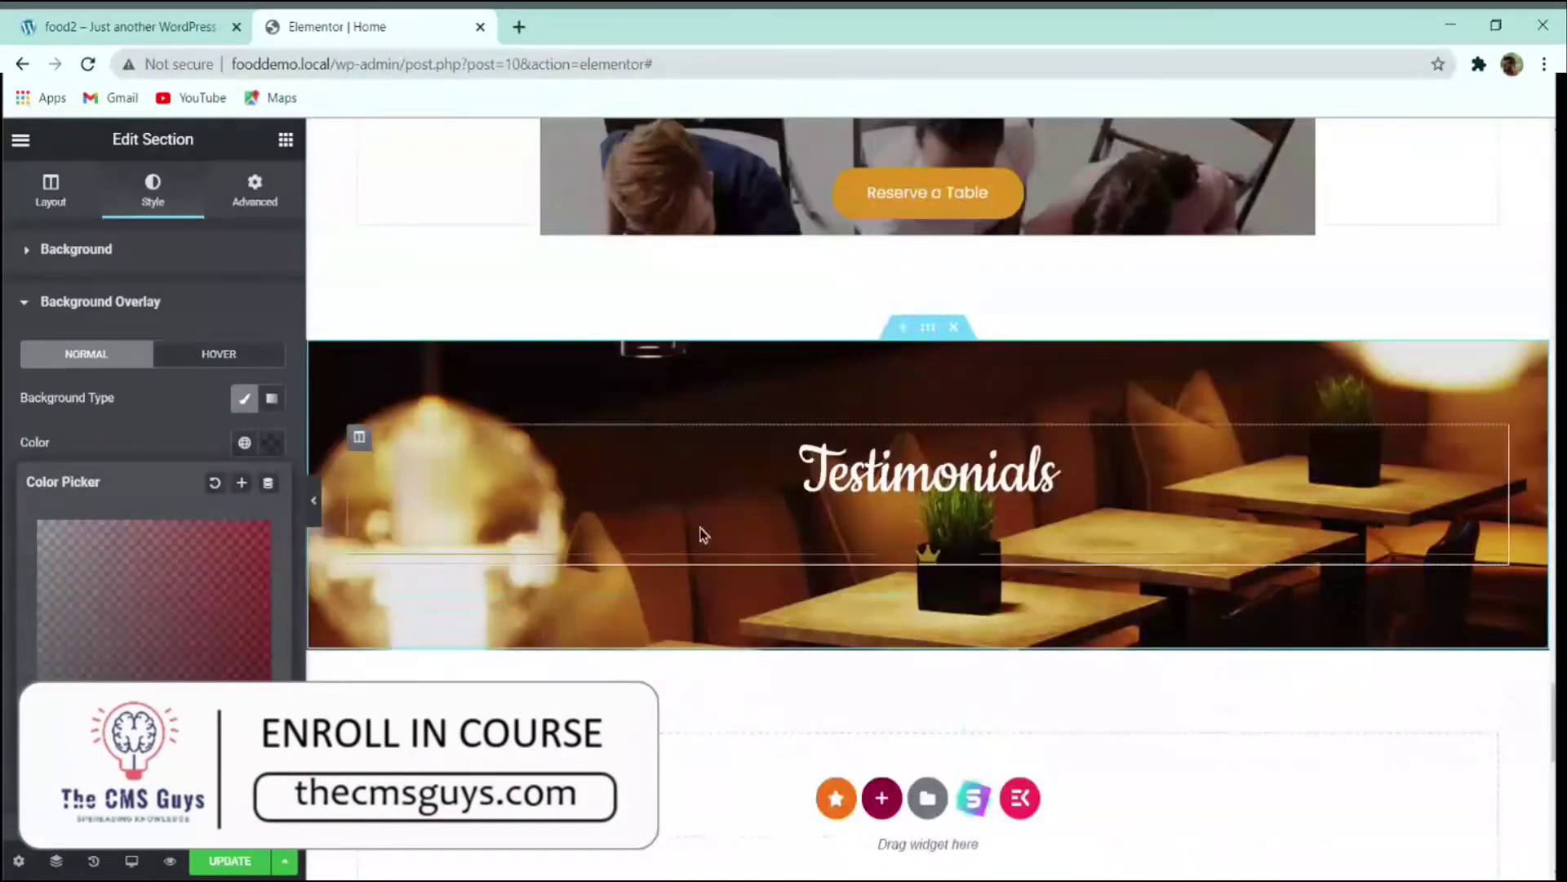
pyautogui.scroll(-4, 703, 536)
pyautogui.click(130, 26)
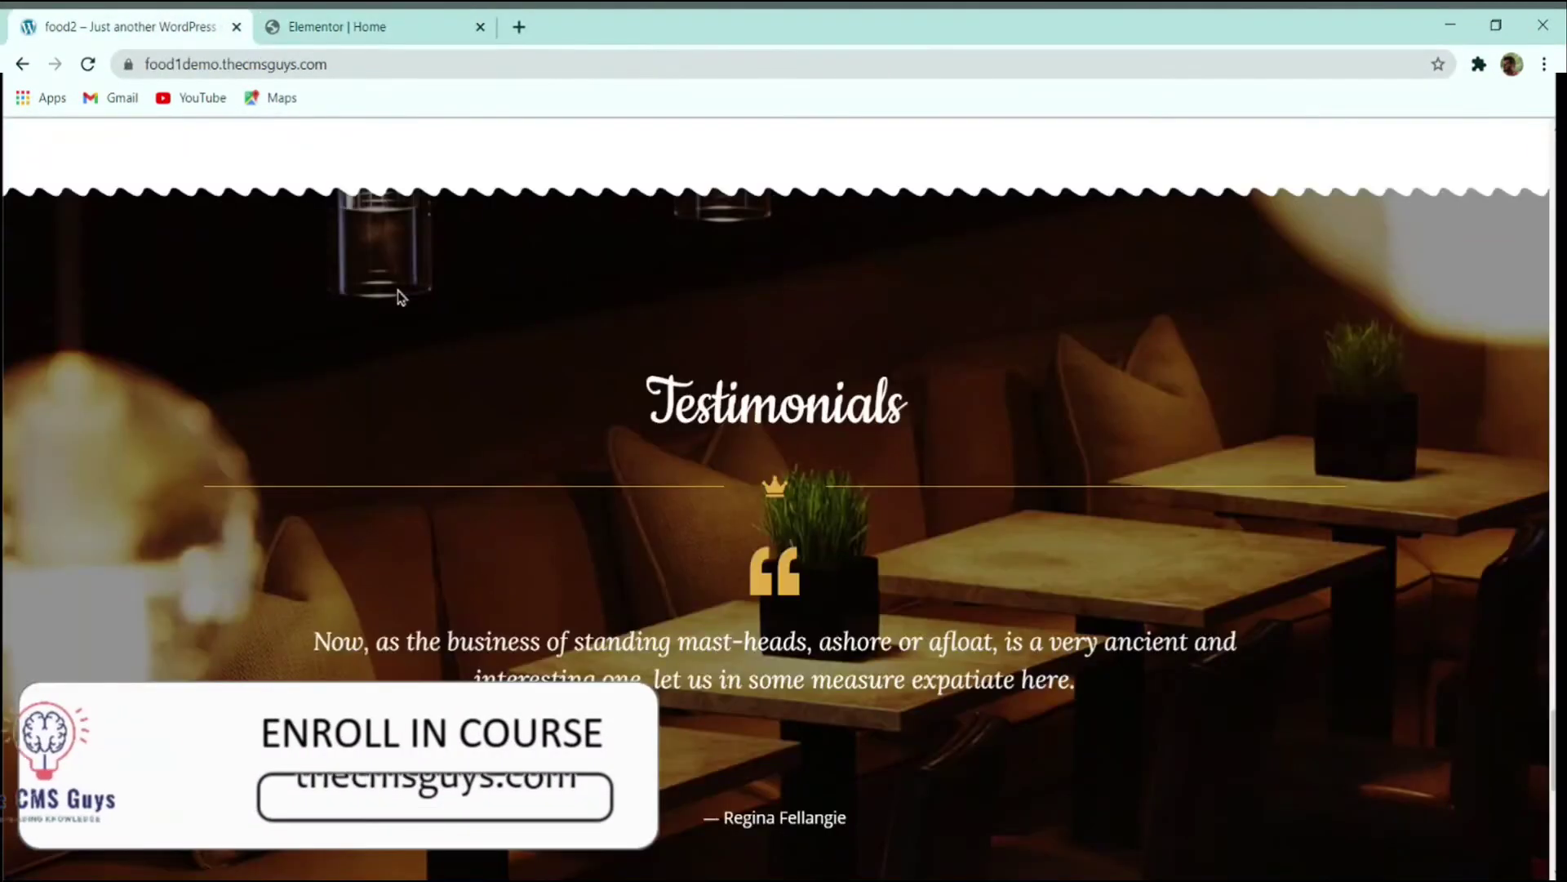
pyautogui.click(365, 27)
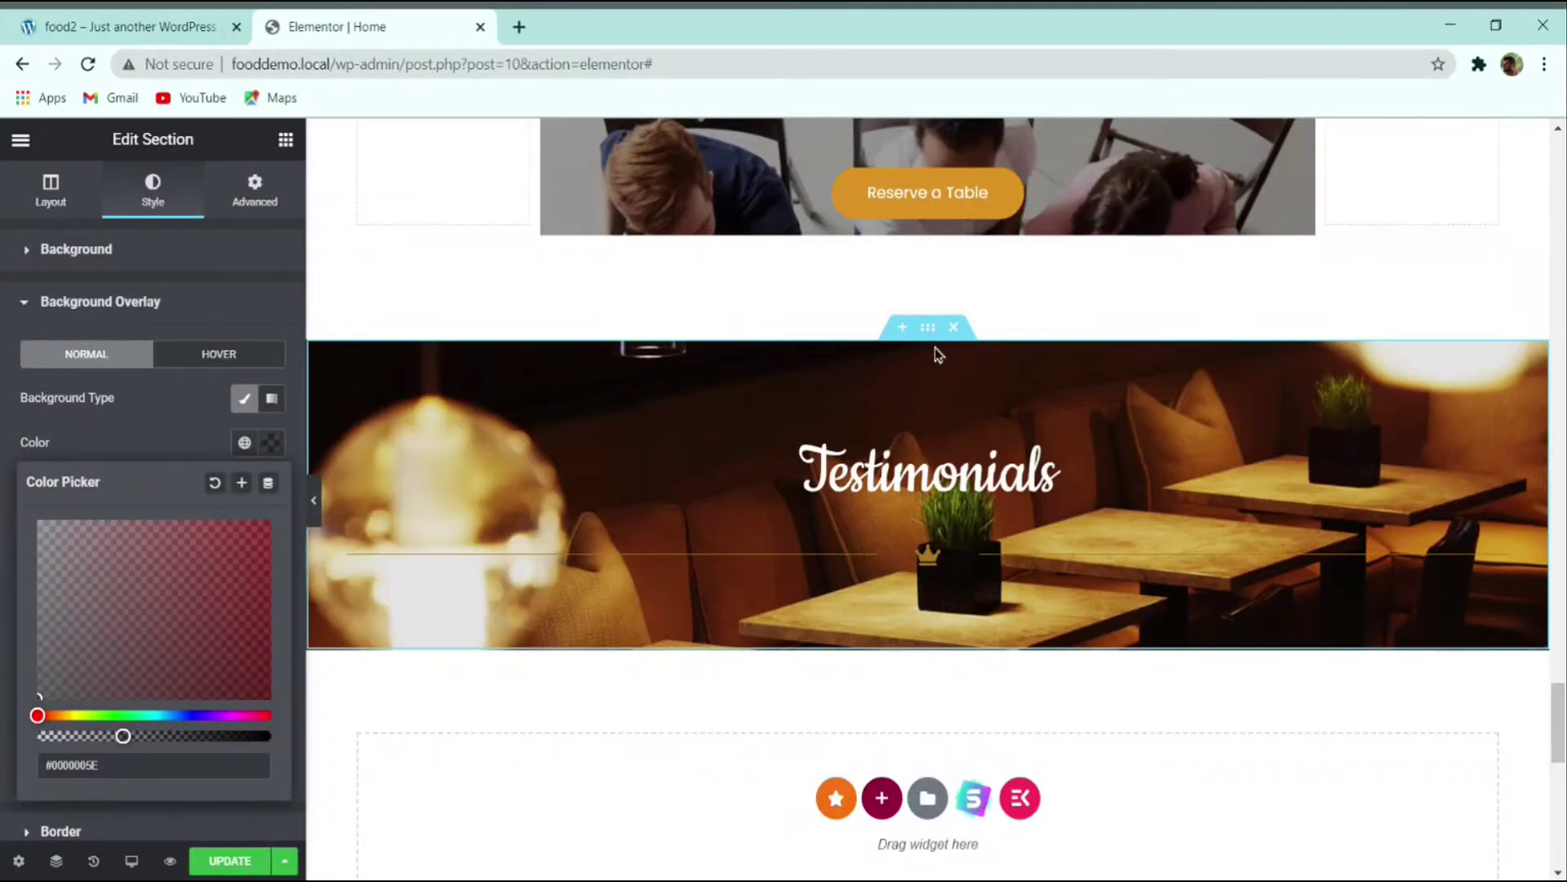
pyautogui.click(157, 249)
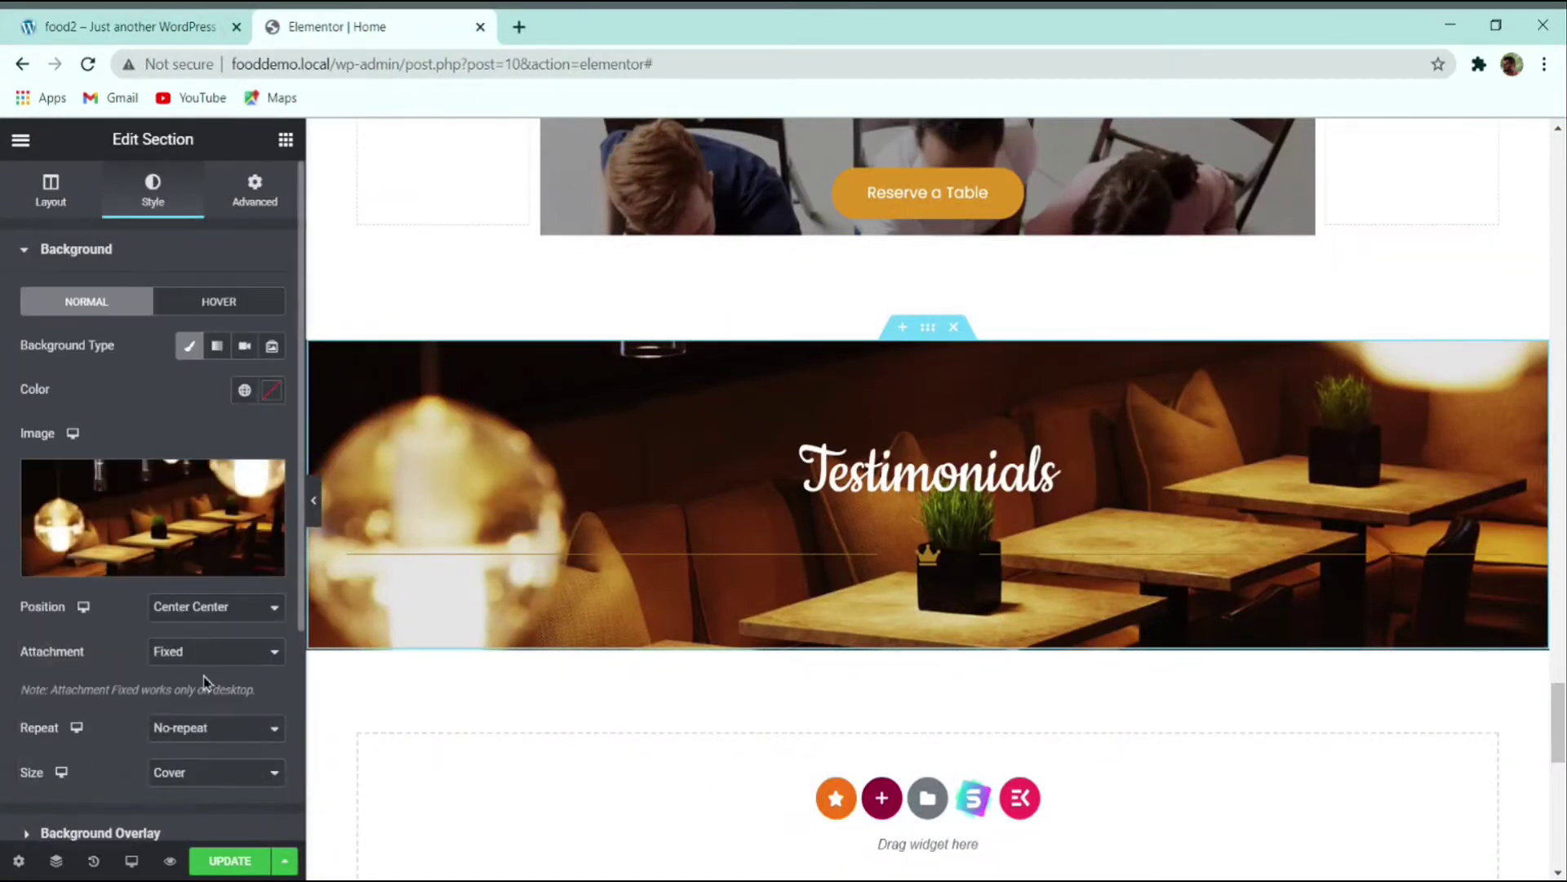
# Step: Set the Testimonials background image position to Center Right
pyautogui.click(220, 631)
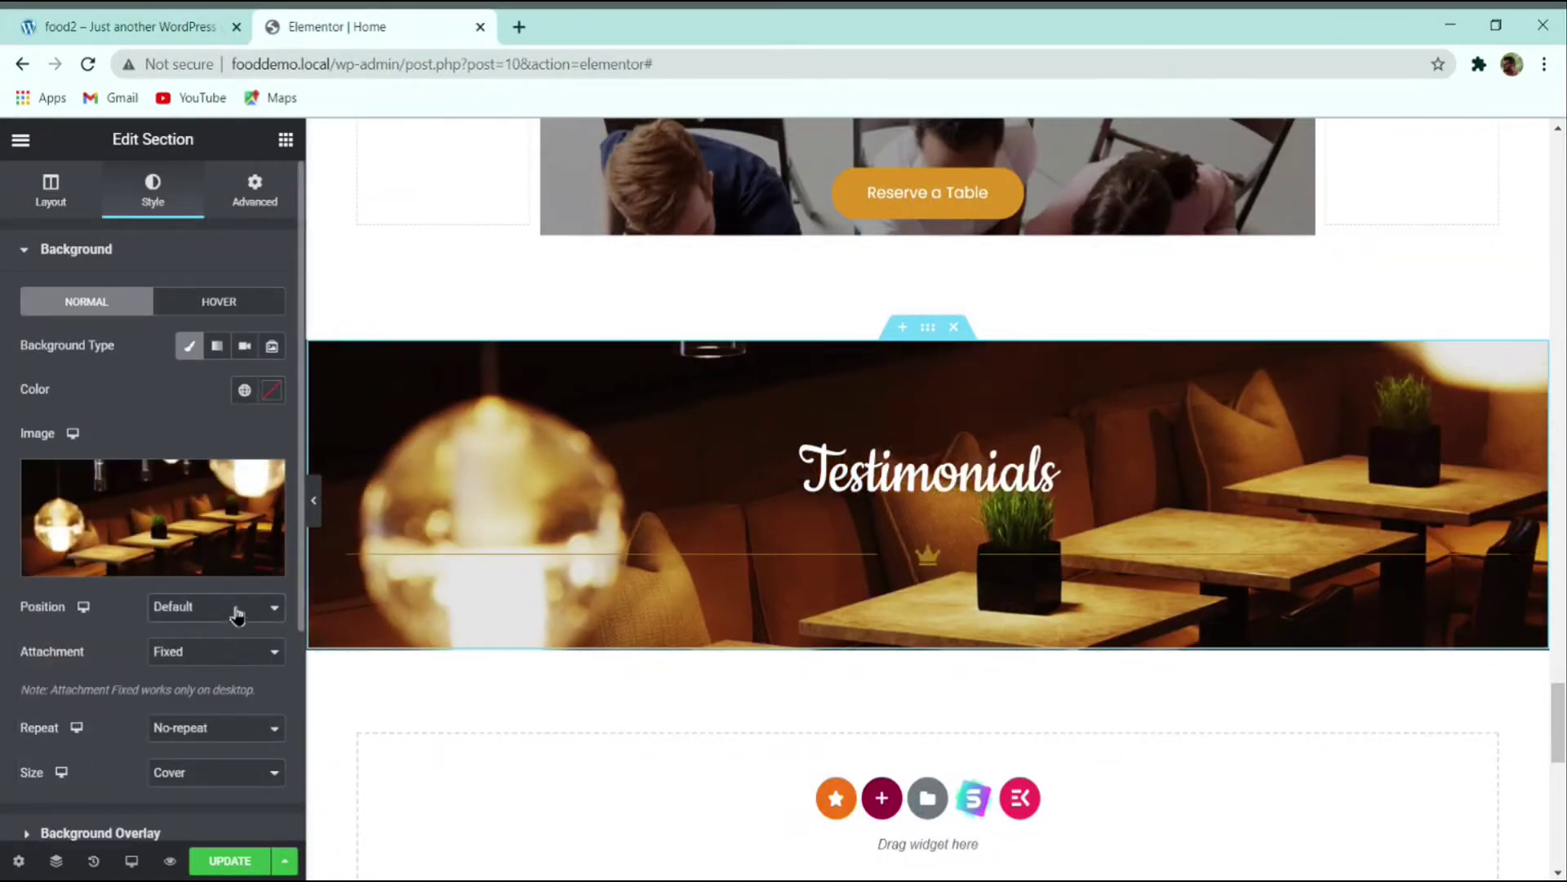
pyautogui.click(236, 631)
pyautogui.click(229, 631)
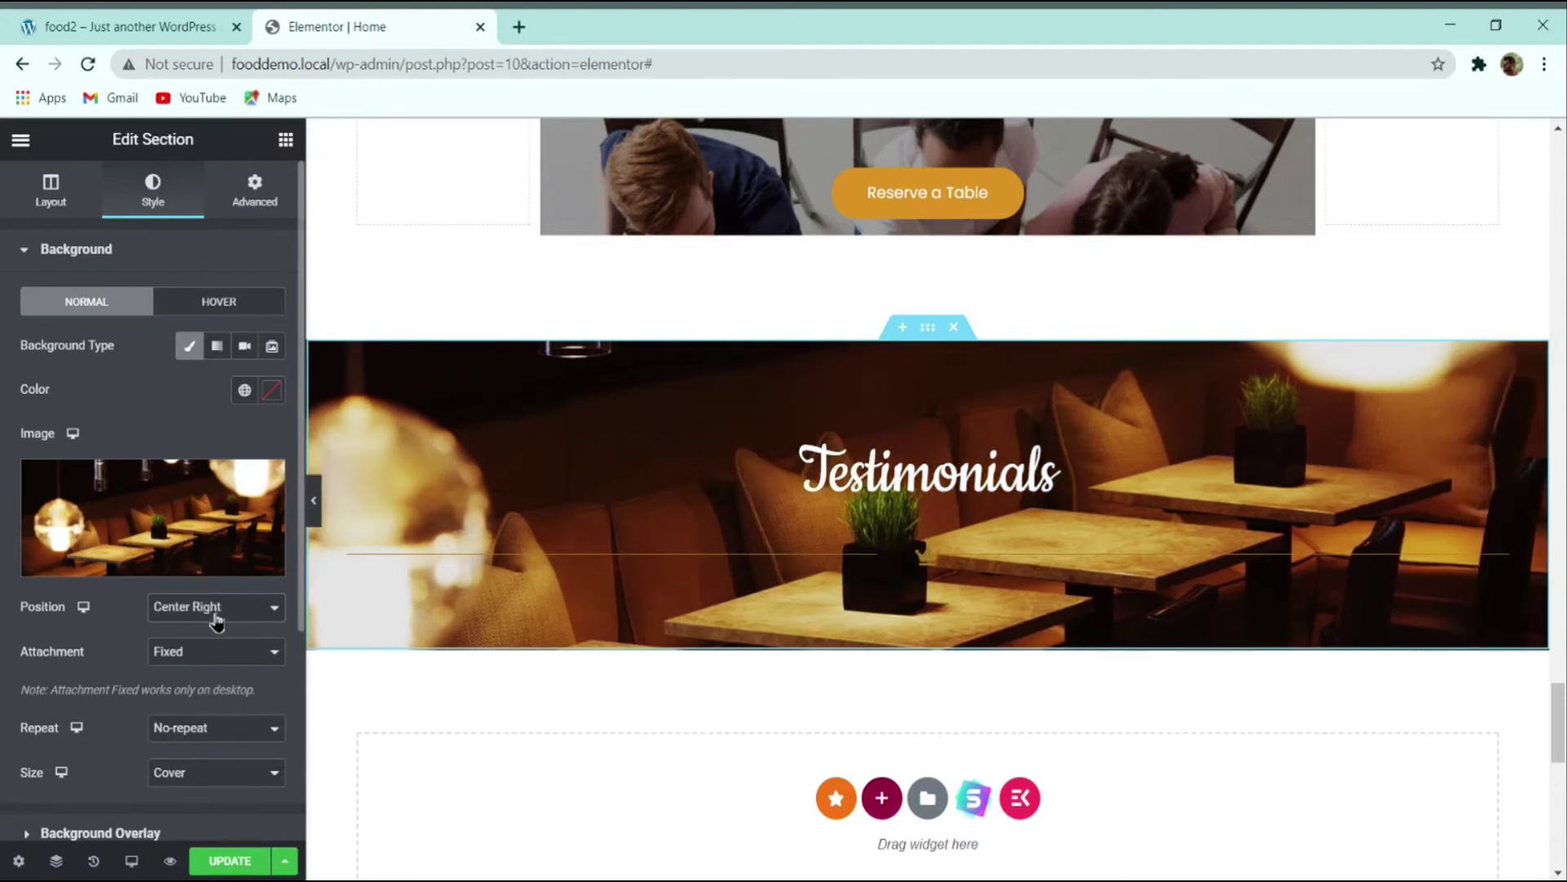
pyautogui.scroll(-4, 604, 594)
pyautogui.scroll(4, 657, 575)
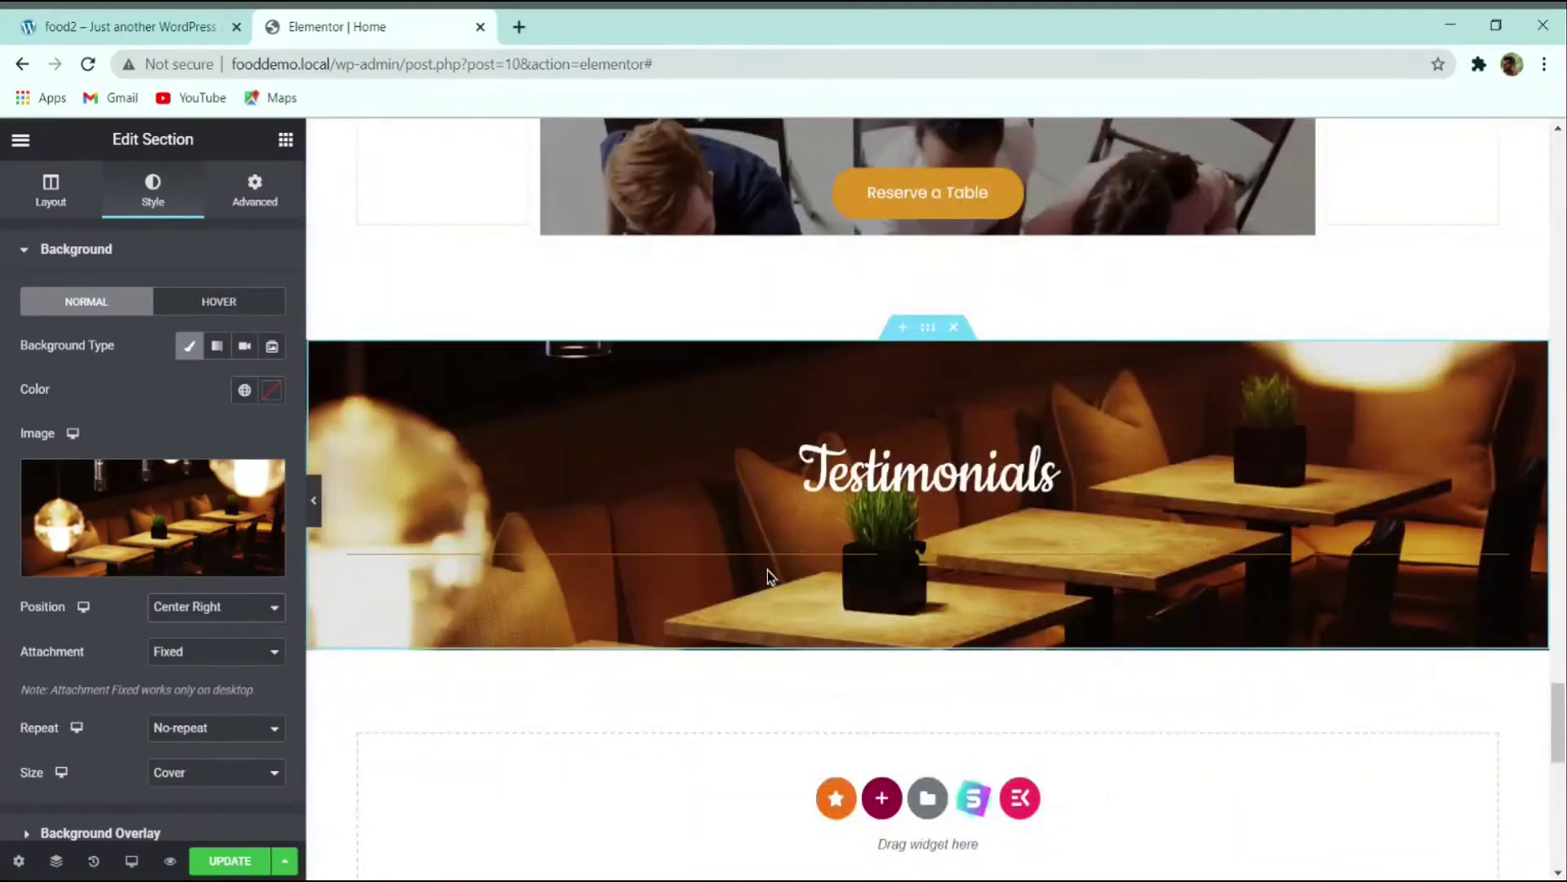
pyautogui.scroll(-2, 816, 563)
pyautogui.scroll(2, 885, 550)
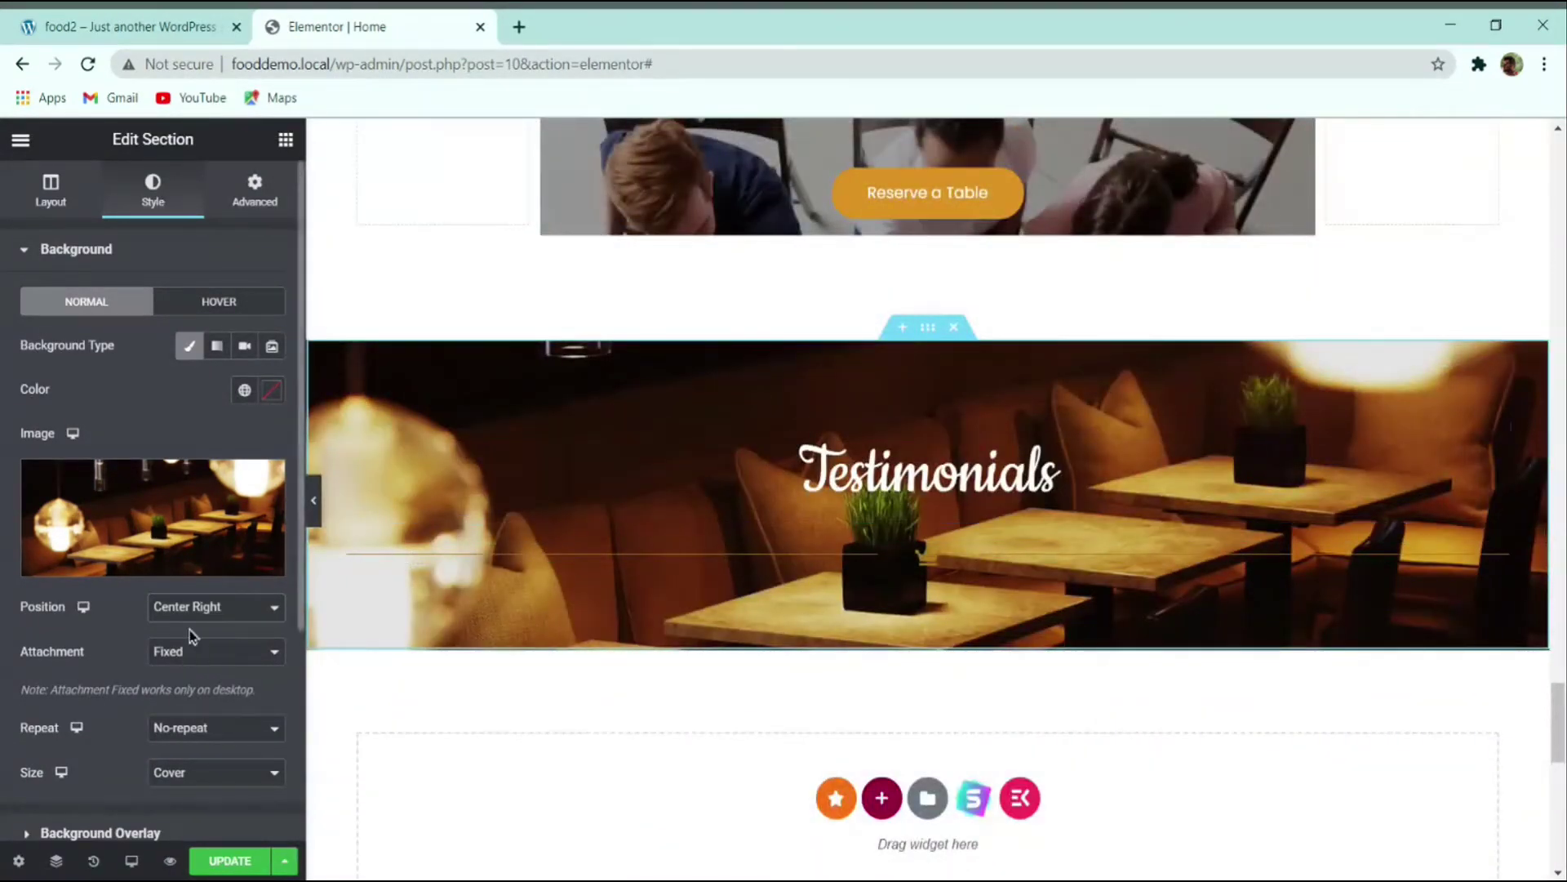
pyautogui.scroll(-4, 154, 540)
# Step: Make the black overlay more opaque and raise its opacity to about 0.6
pyautogui.click(269, 534)
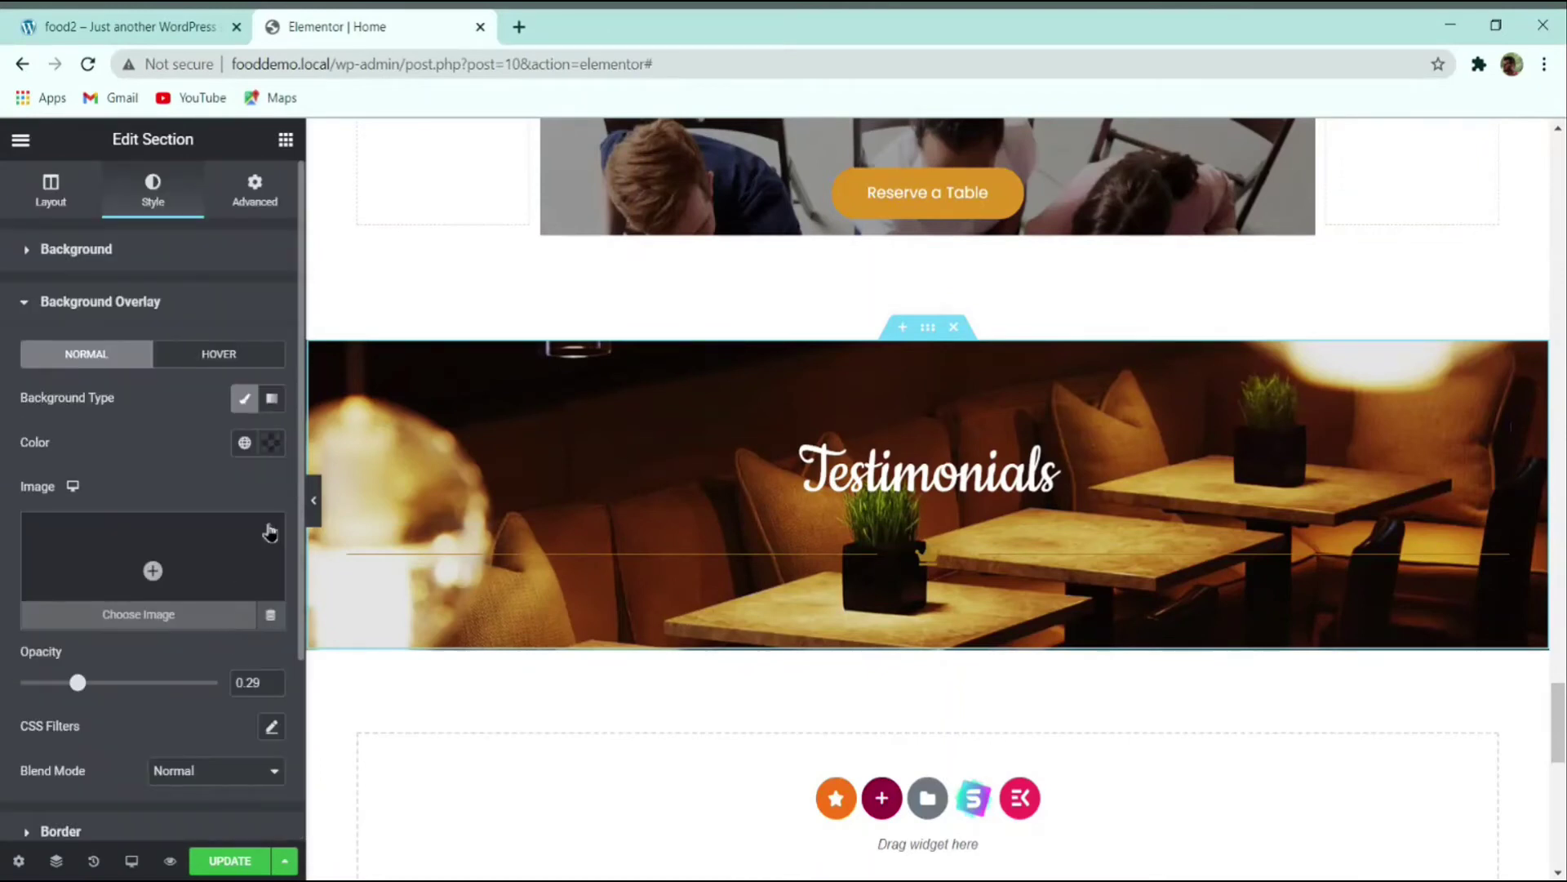
pyautogui.click(272, 441)
pyautogui.moveTo(124, 732); pyautogui.dragTo(222, 735)
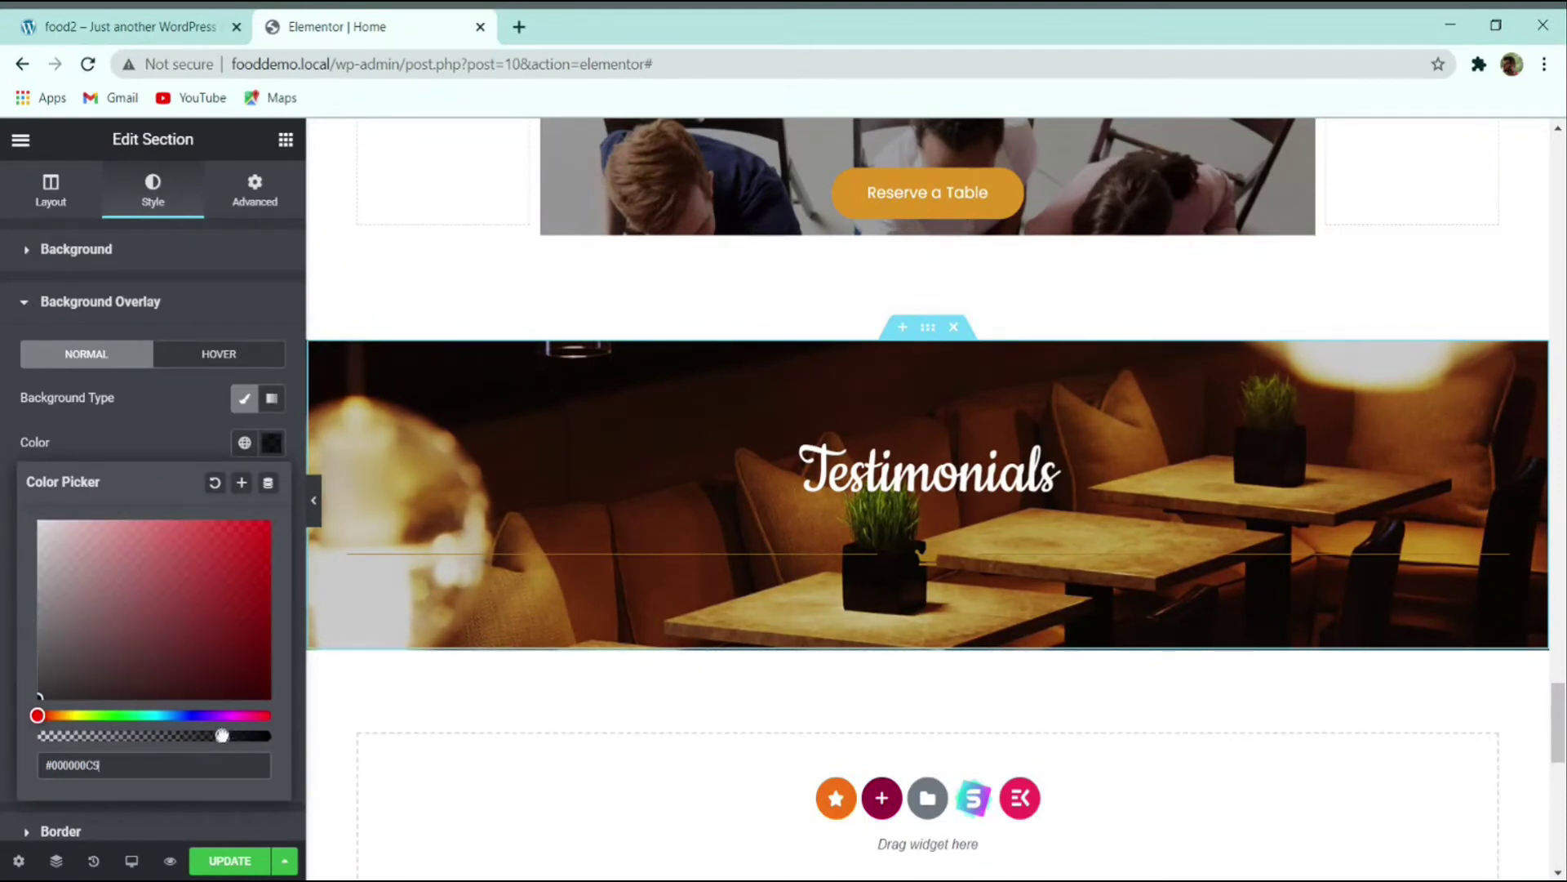
pyautogui.click(164, 459)
pyautogui.moveTo(272, 685); pyautogui.dragTo(272, 686)
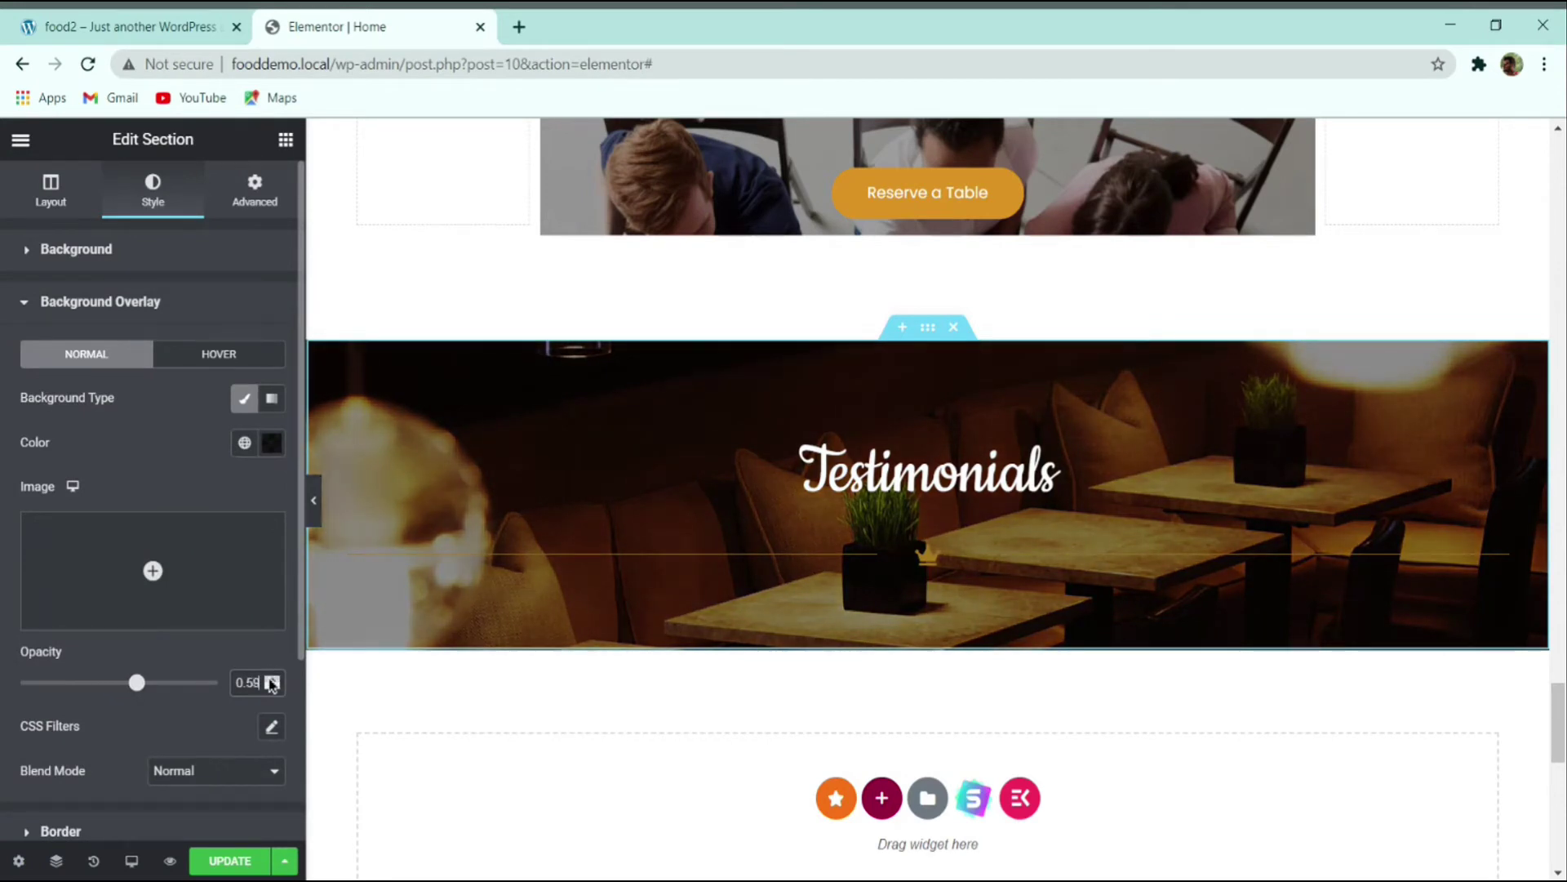
pyautogui.scroll(-4, 1025, 549)
pyautogui.scroll(8, 1026, 564)
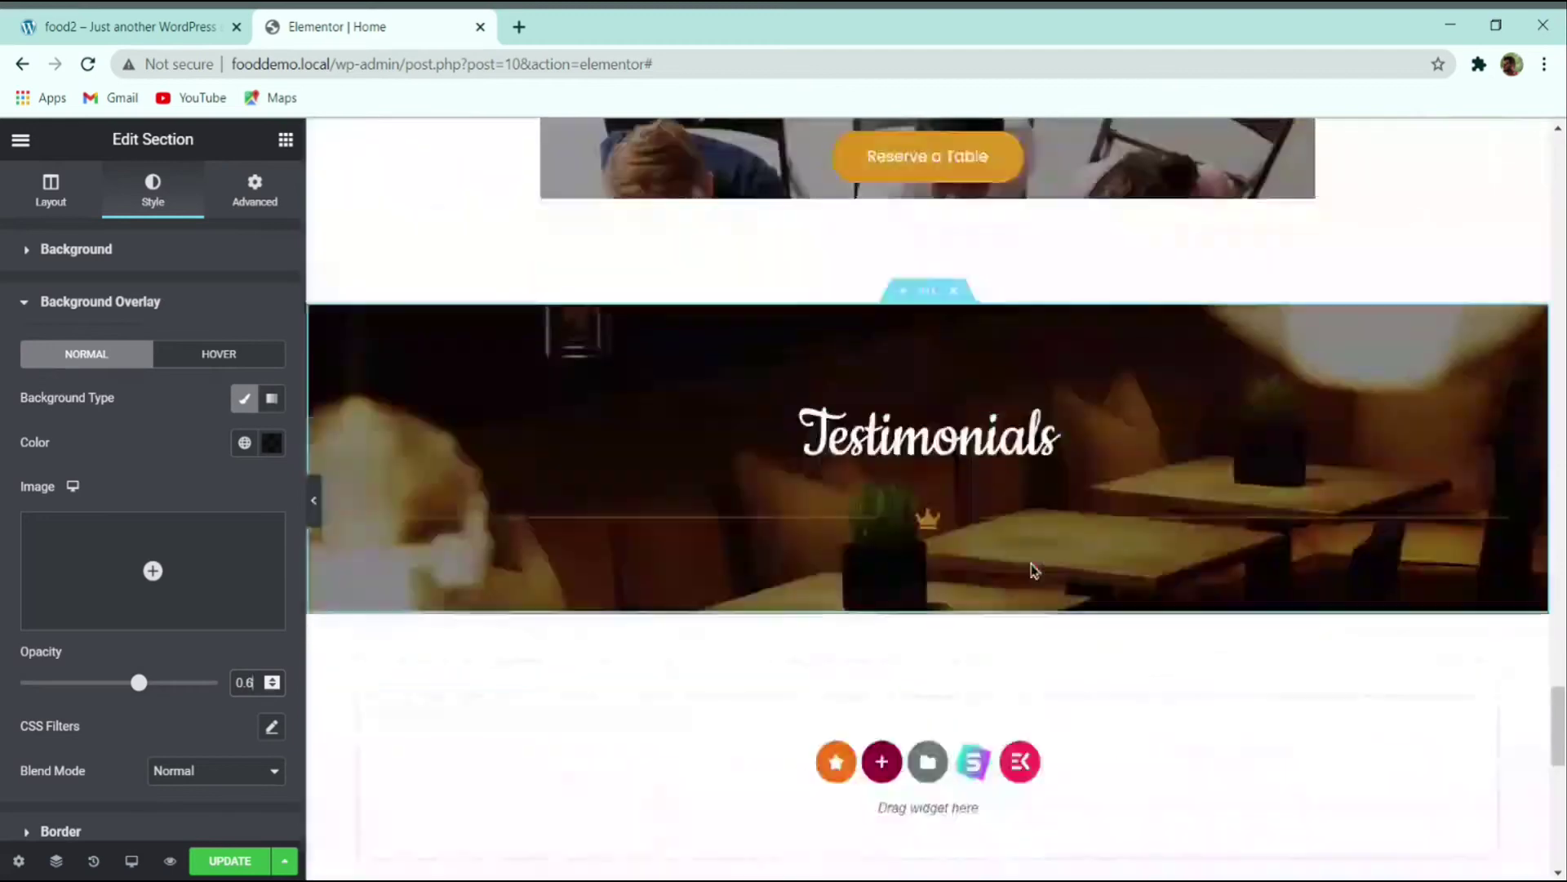
pyautogui.scroll(-4, 1022, 559)
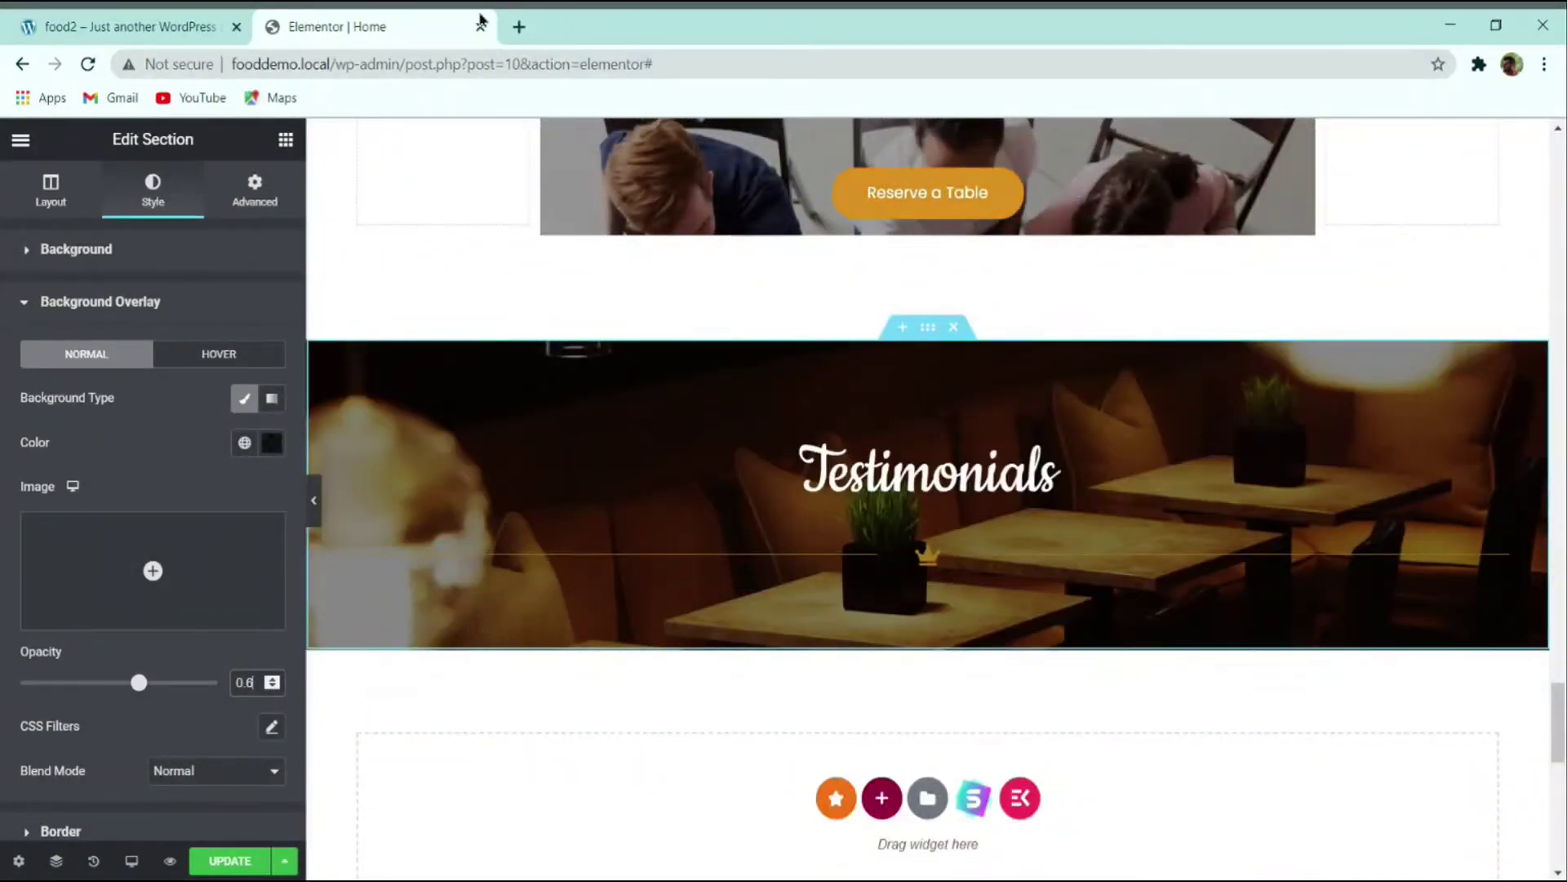
# Step: Compare the darkened Testimonials section with the live demo site
pyautogui.click(185, 24)
pyautogui.scroll(-4, 778, 441)
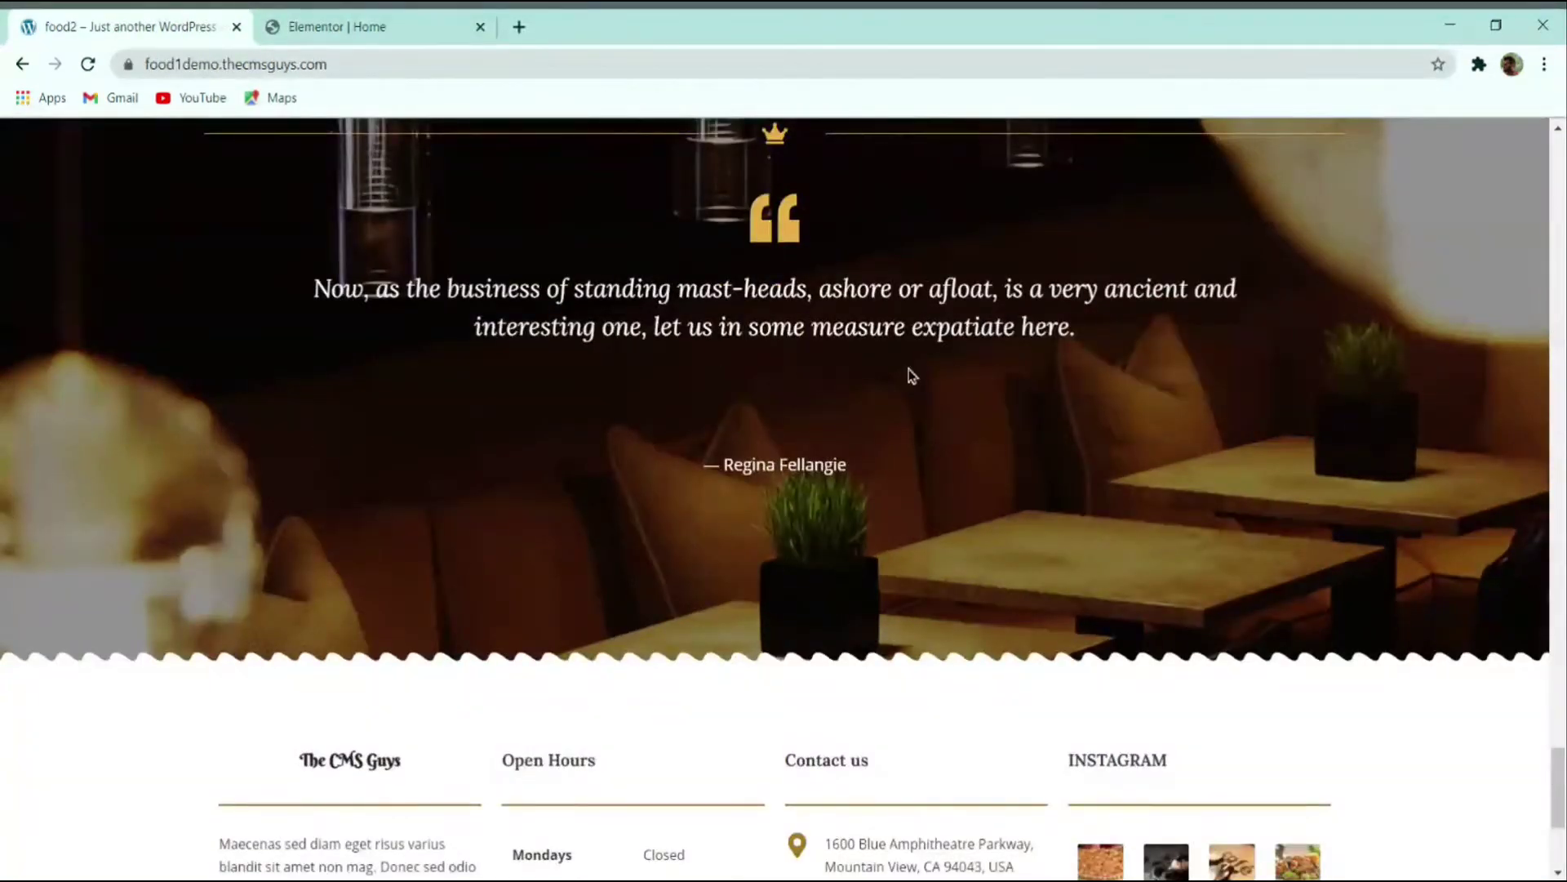
pyautogui.scroll(-4, 709, 342)
pyautogui.scroll(8, 786, 331)
pyautogui.click(423, 28)
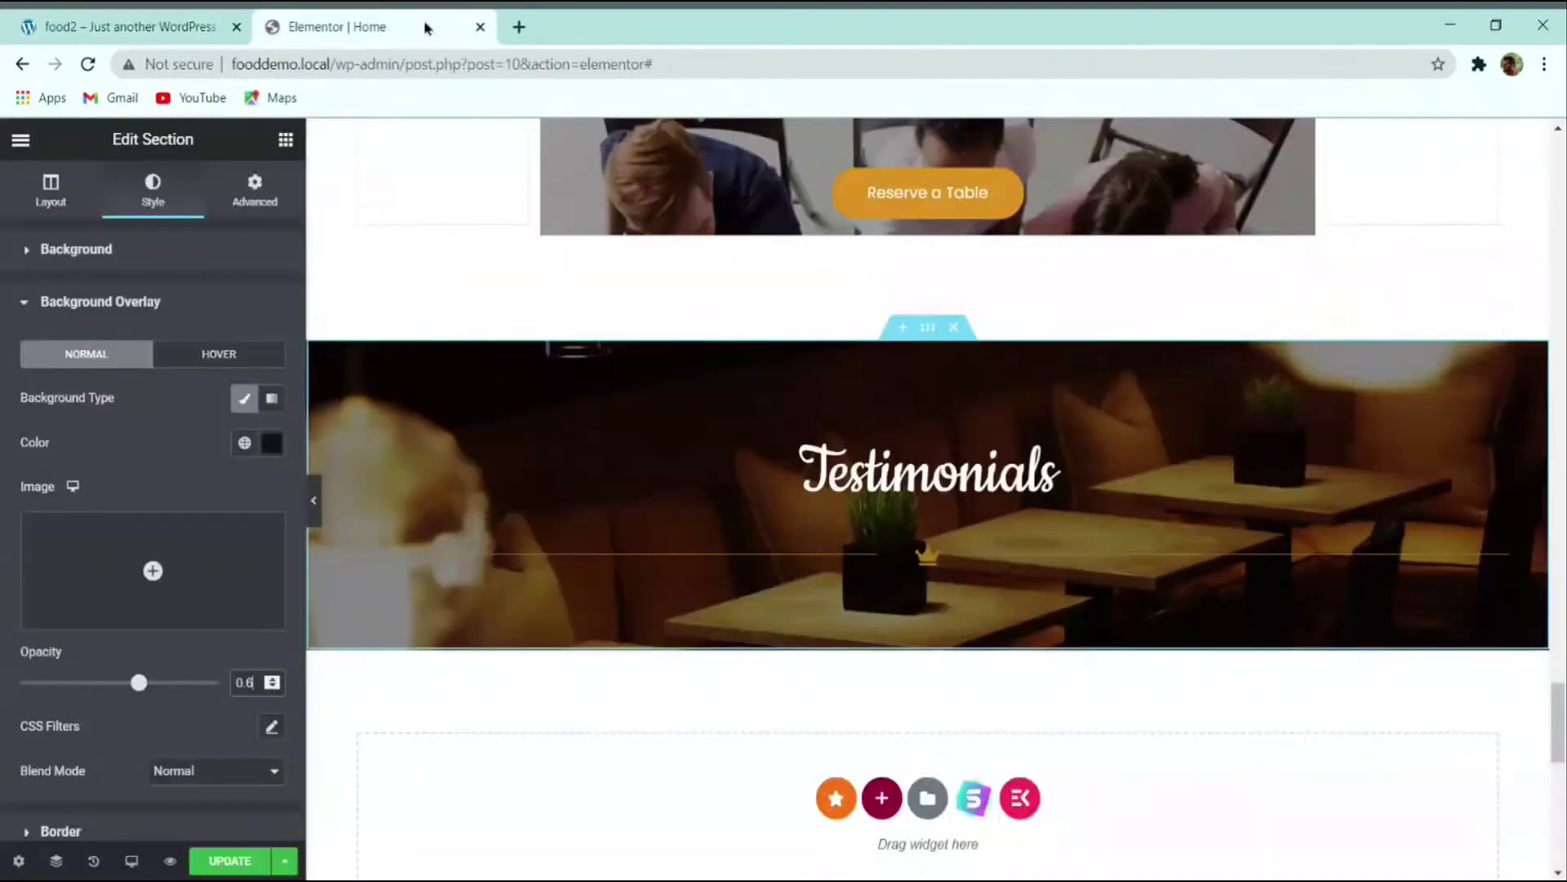
pyautogui.click(282, 140)
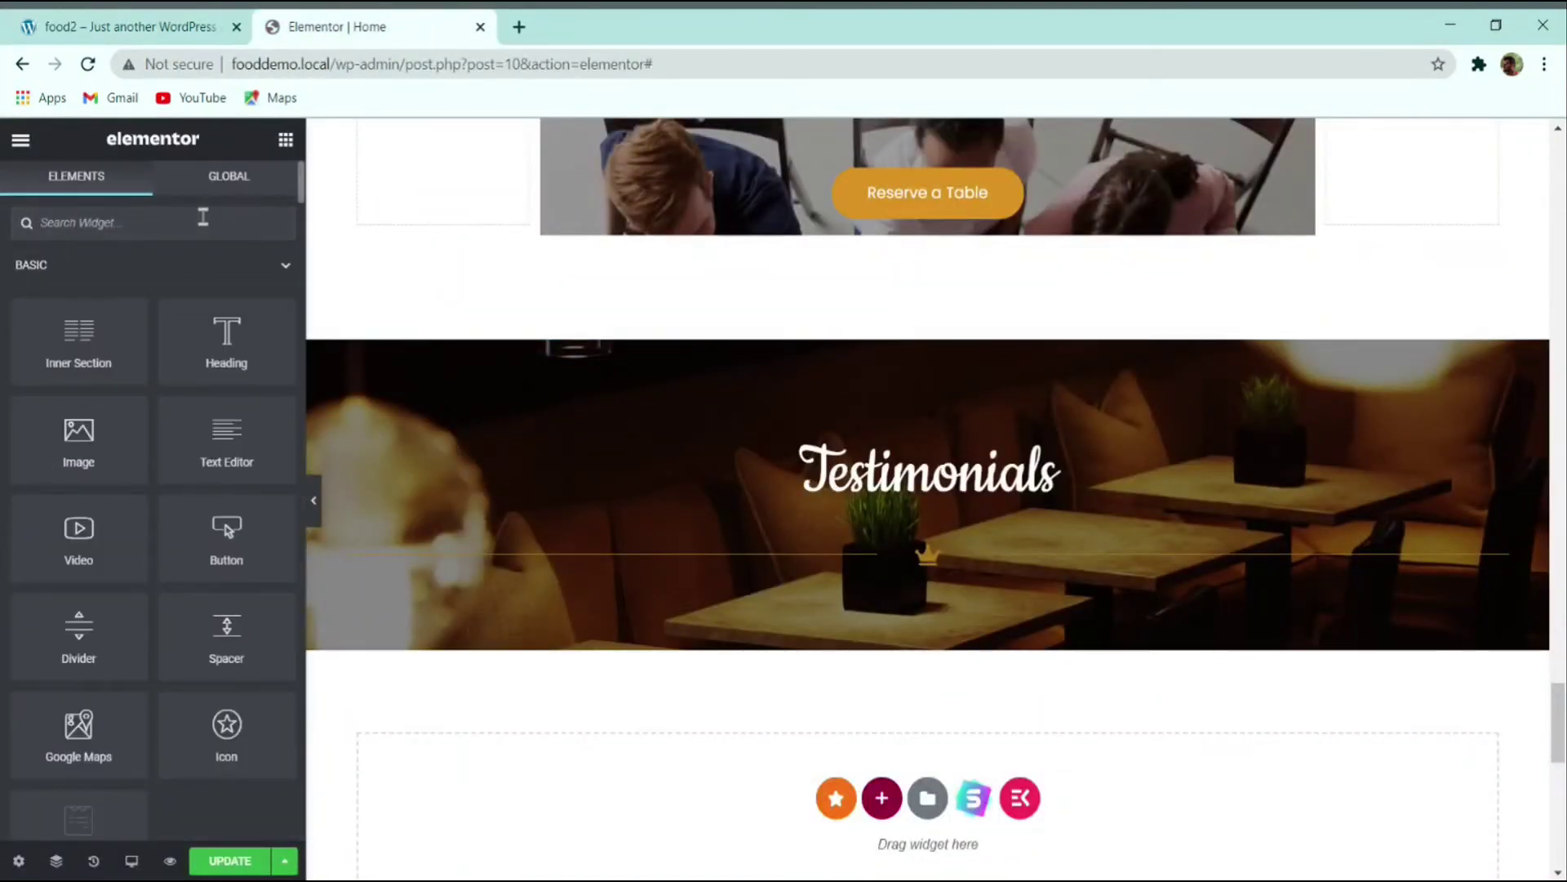
# Step: Search 'tes' and drop a Testimonial widget into the Testimonials section
pyautogui.write('testi')
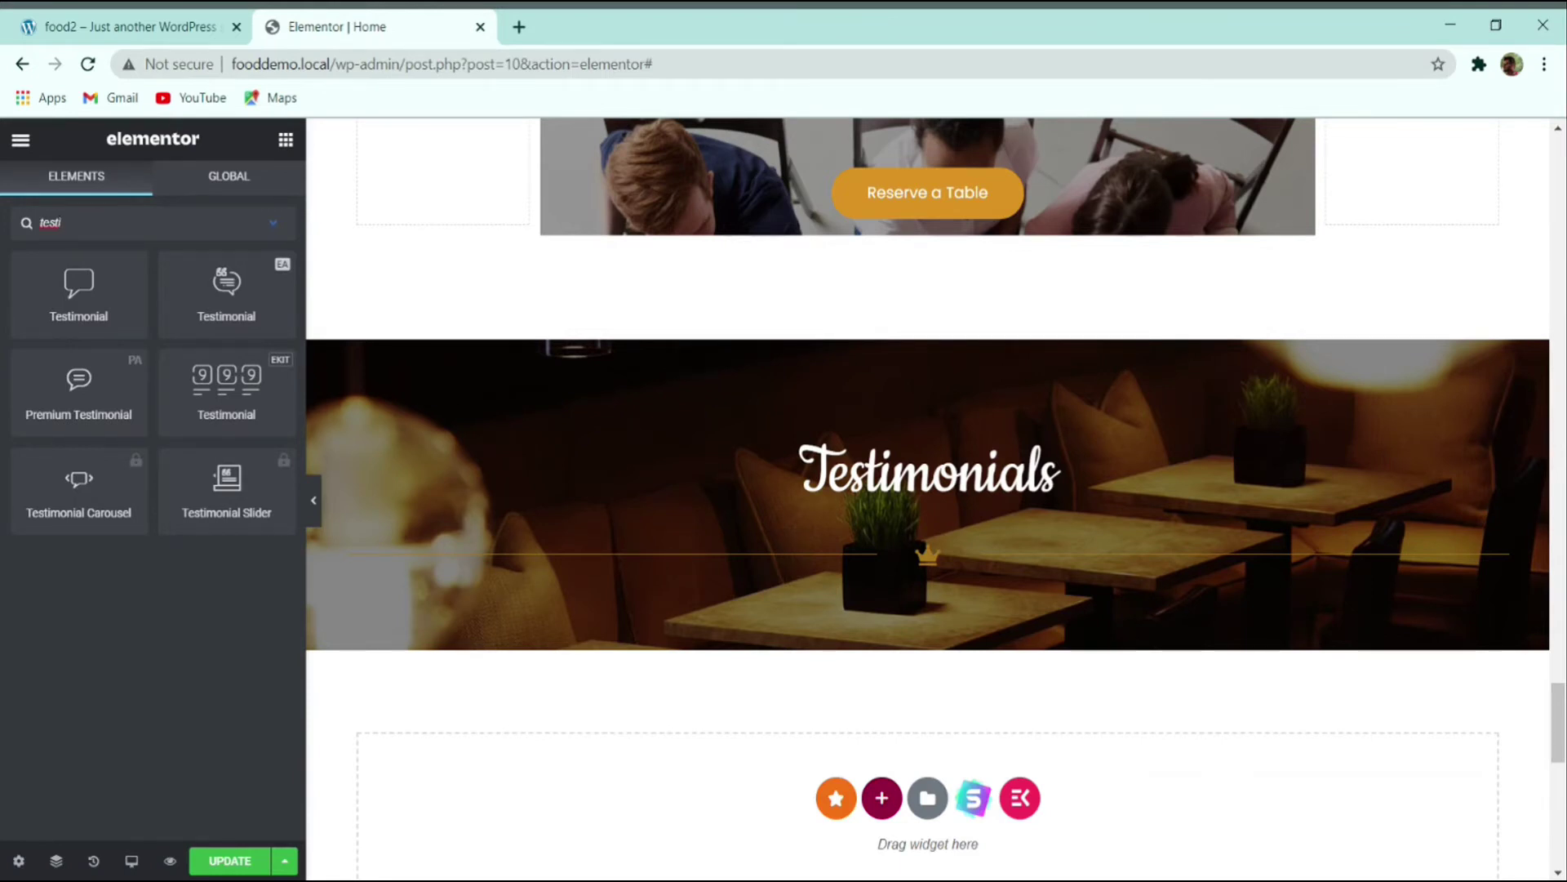
pyautogui.moveTo(204, 372); pyautogui.dragTo(236, 375)
pyautogui.moveTo(232, 379); pyautogui.dragTo(762, 566)
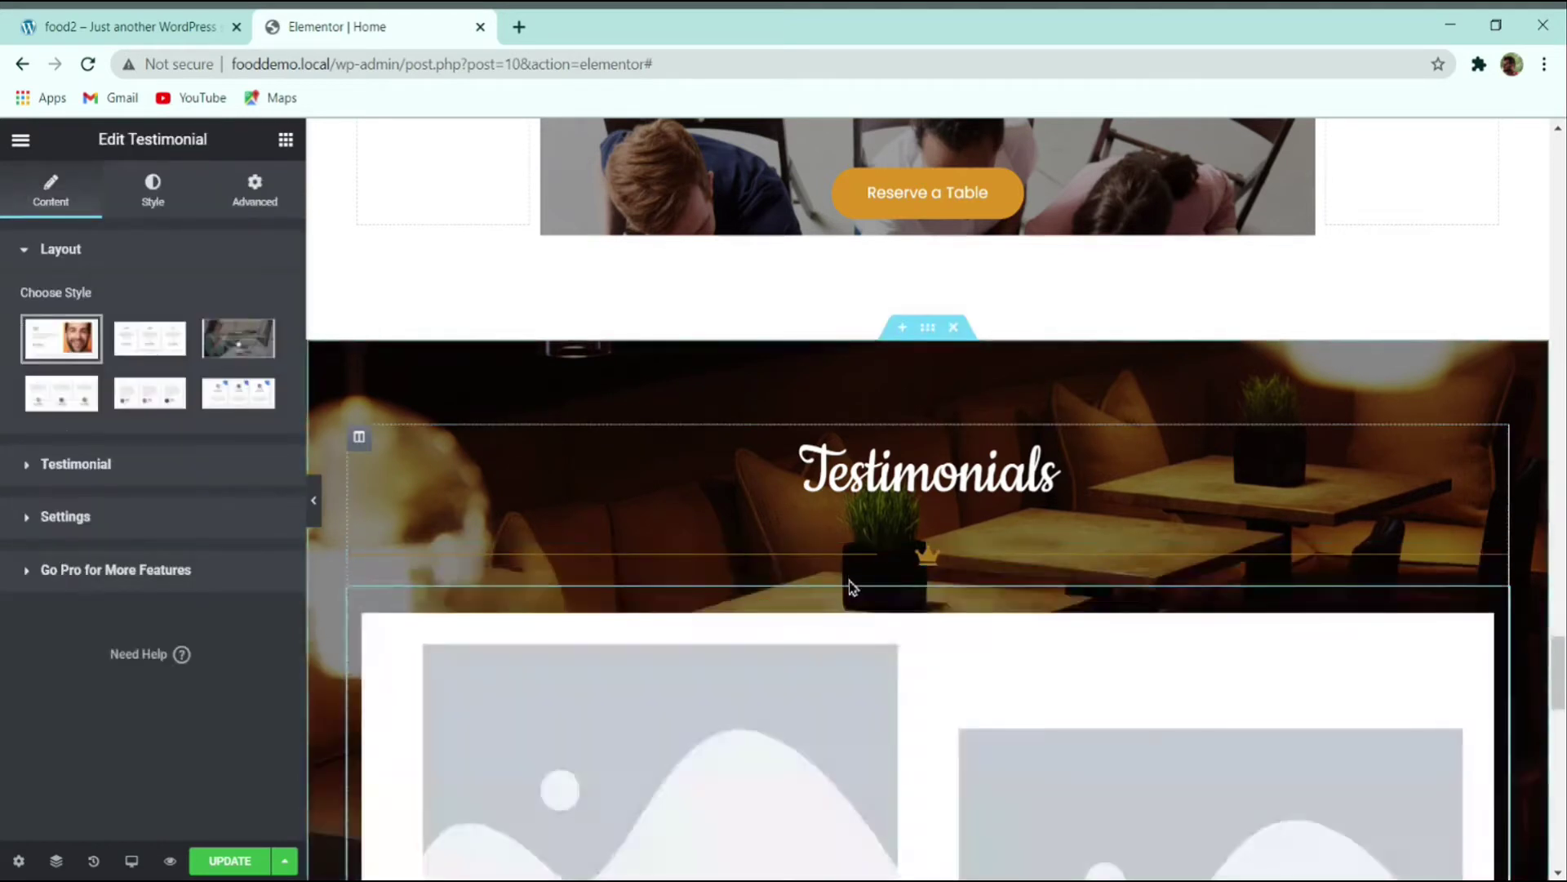
# Step: Choose the layout with the review above a centred avatar and show the testimonial items
pyautogui.scroll(-4, 932, 545)
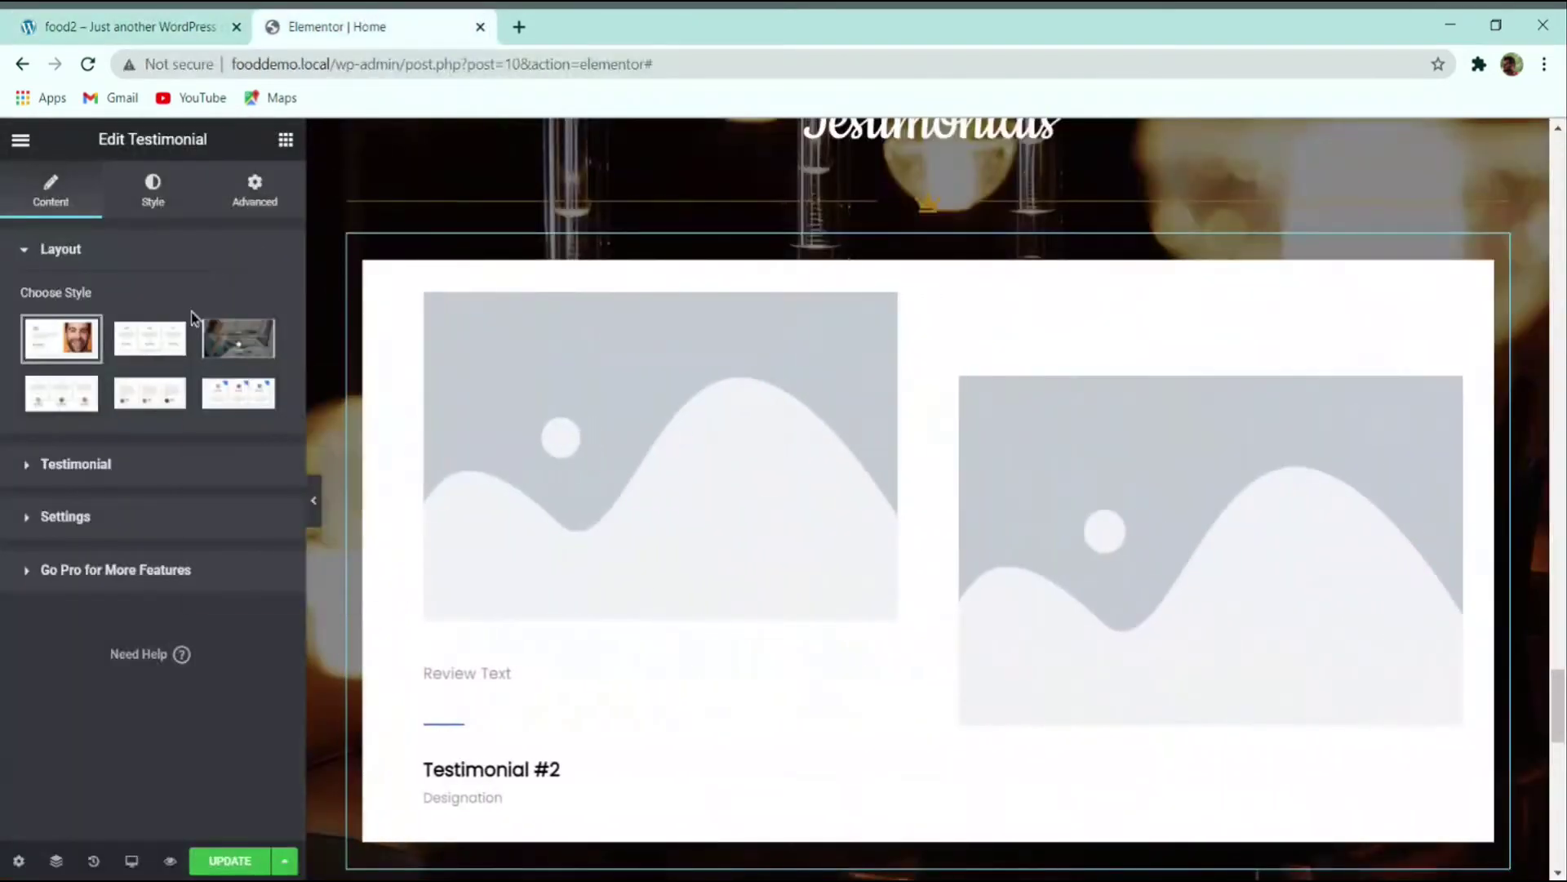
pyautogui.click(150, 337)
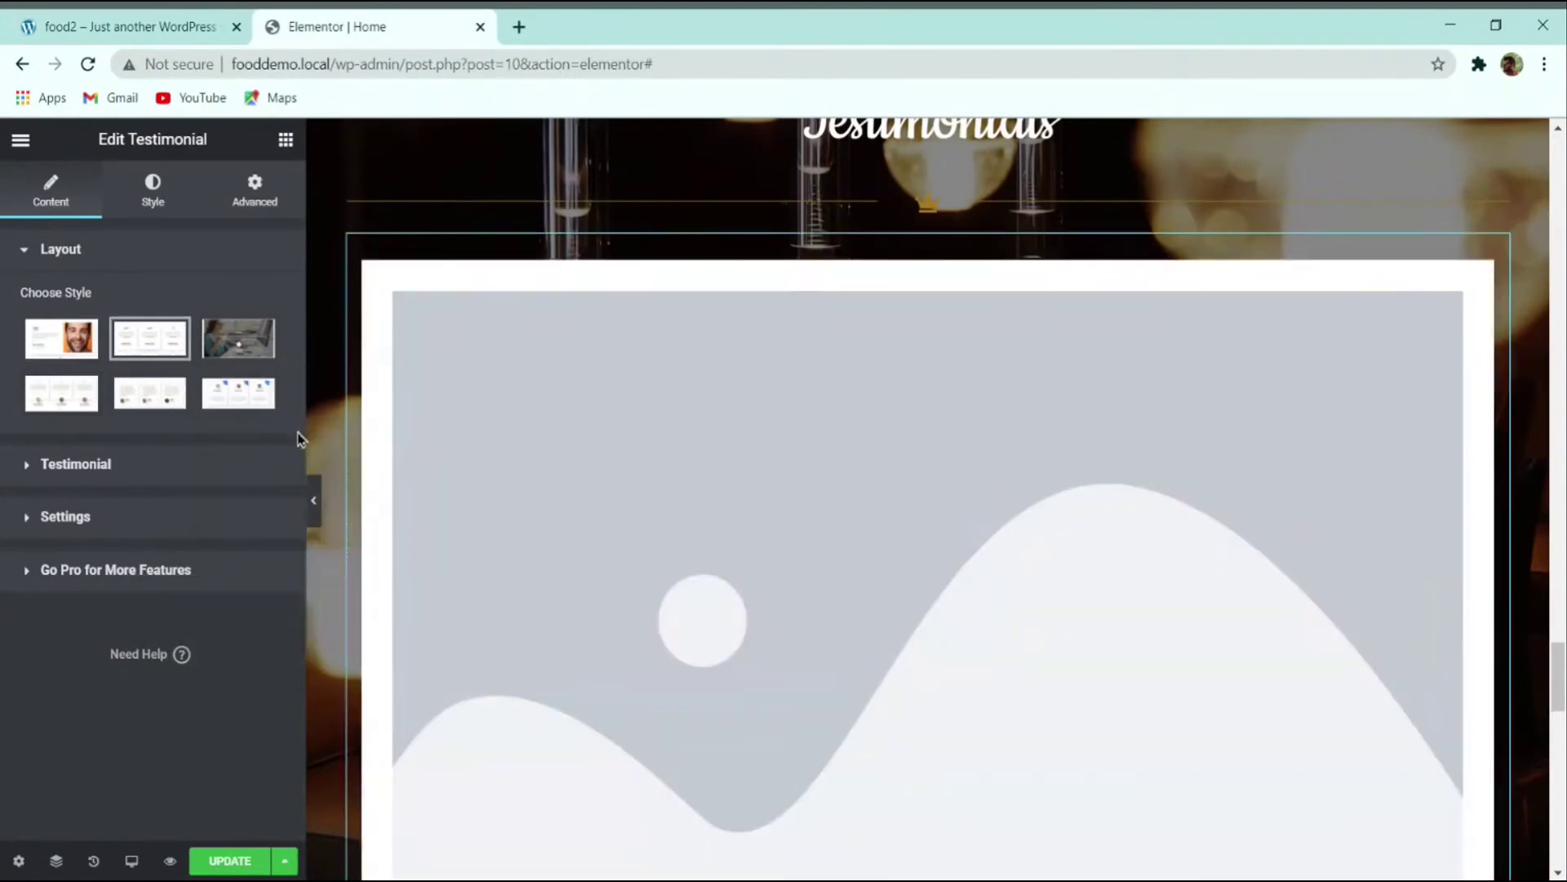
pyautogui.click(150, 392)
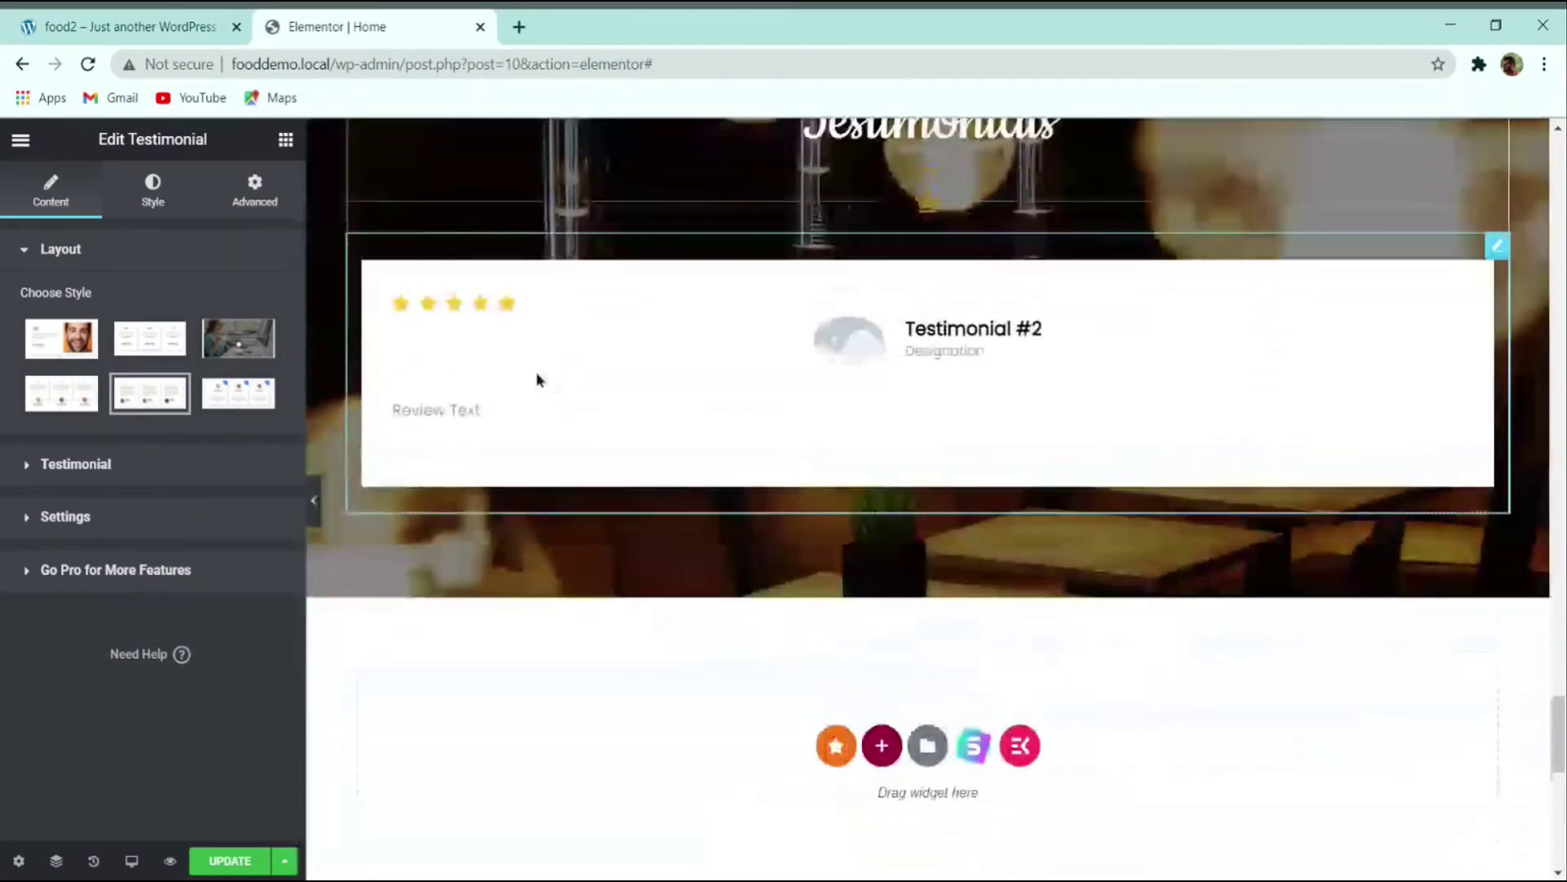
pyautogui.click(63, 398)
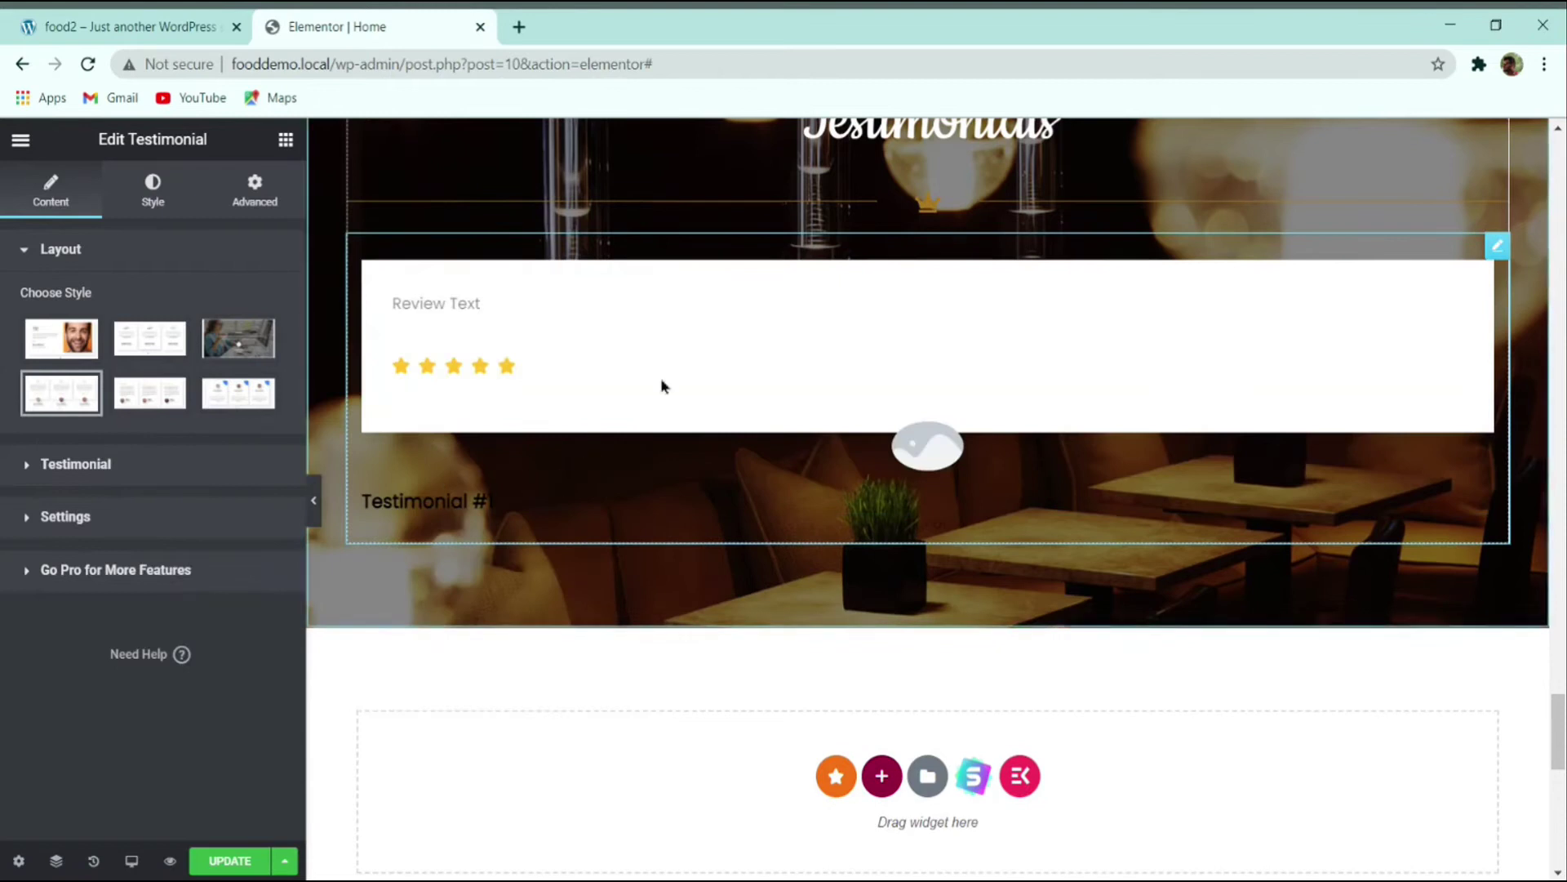
pyautogui.click(76, 465)
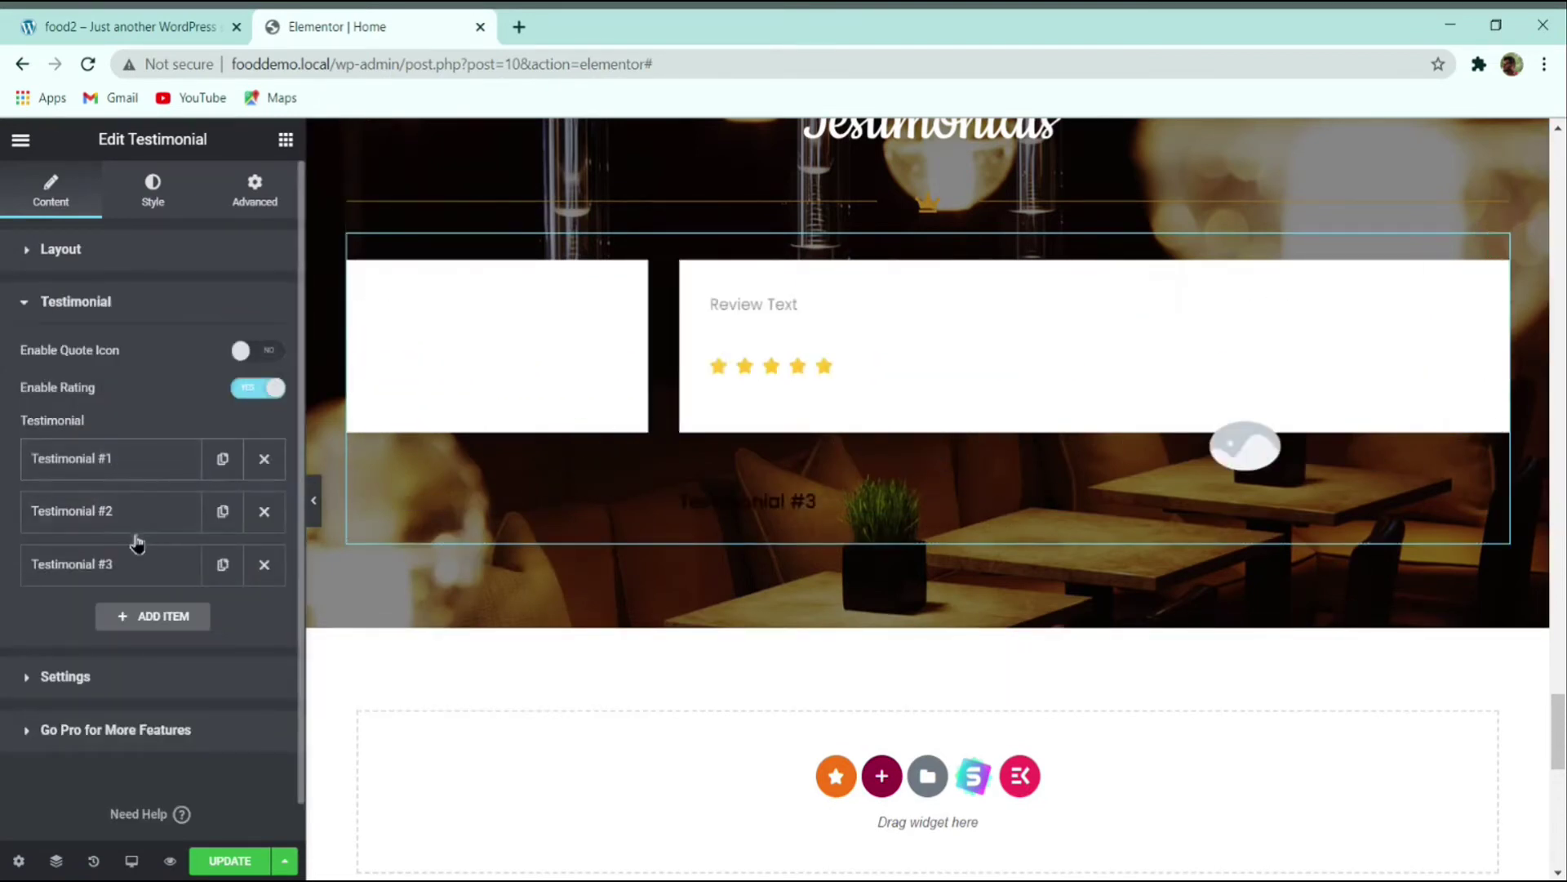
# Step: Delete testimonials #2 and #3 and paste the mast-heads quote into the first review
pyautogui.click(264, 511)
pyautogui.click(264, 511)
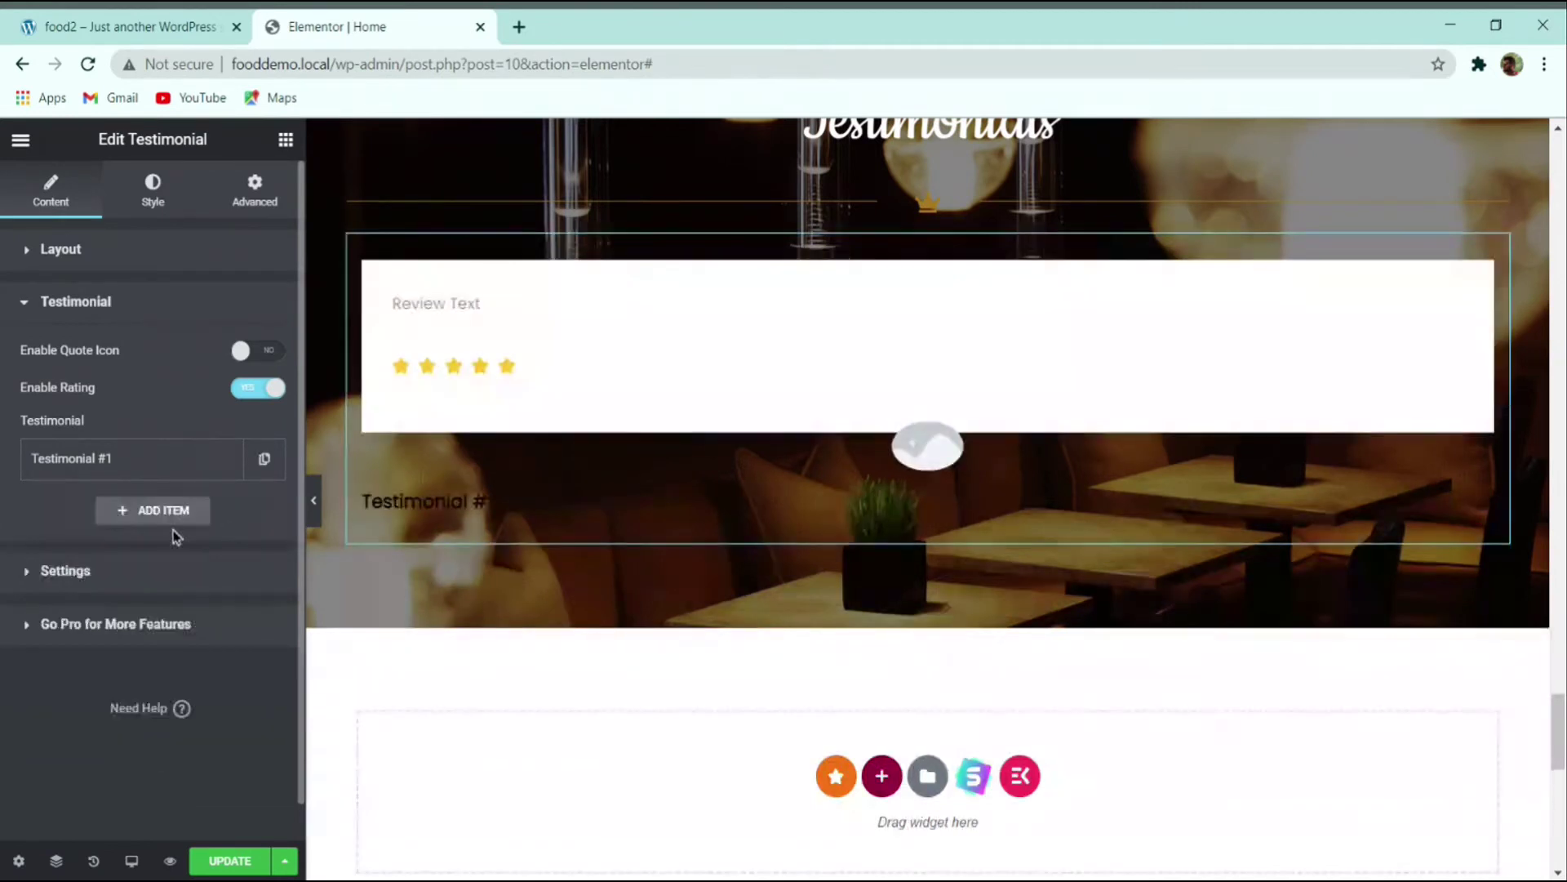
pyautogui.click(137, 457)
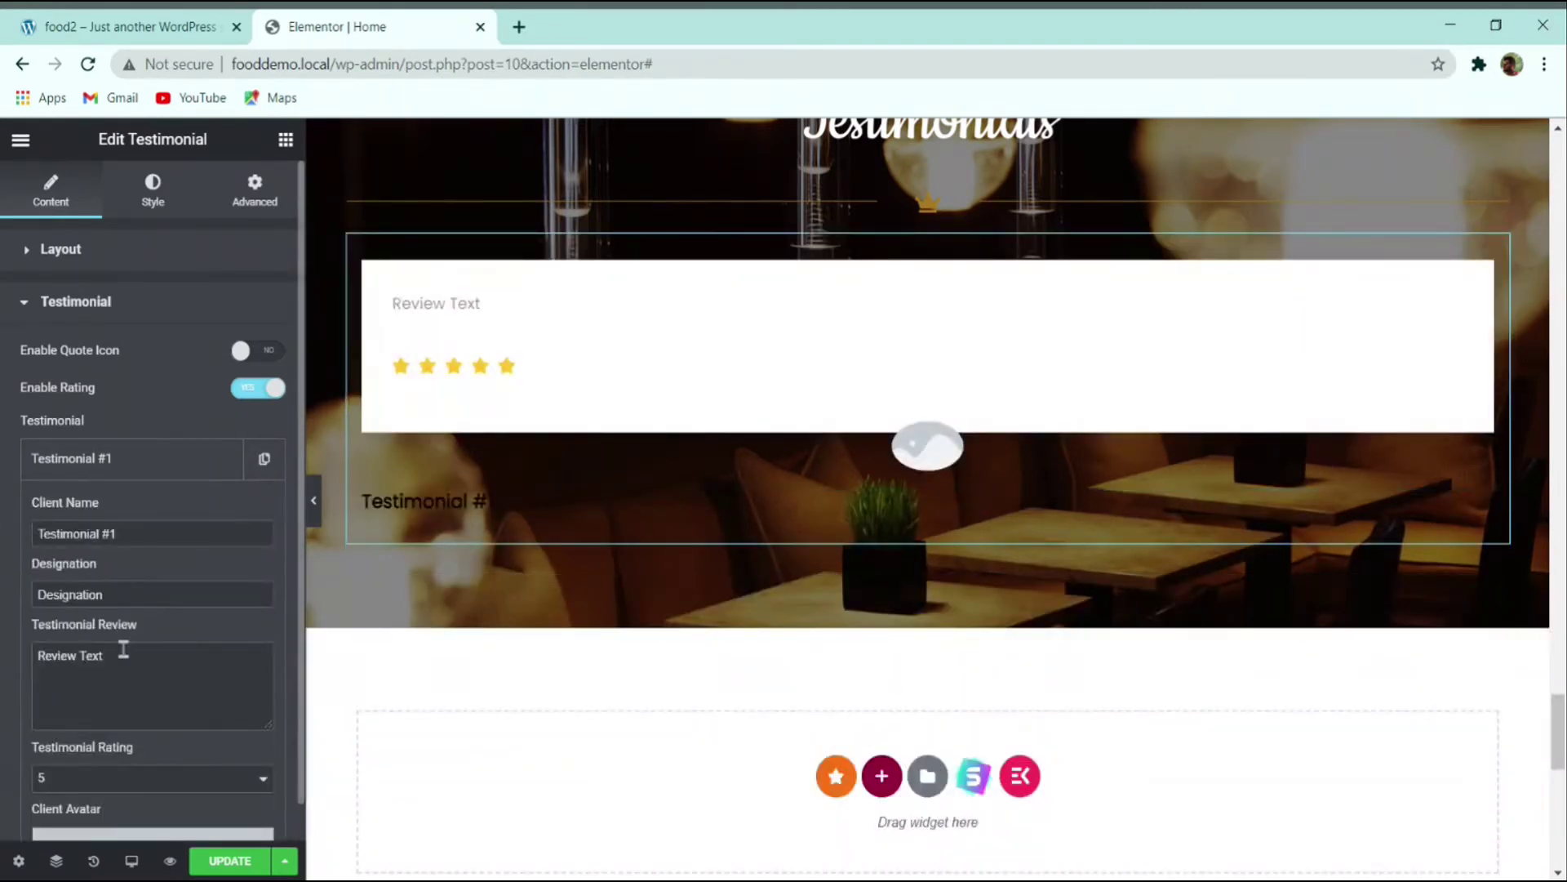
pyautogui.moveTo(136, 663); pyautogui.dragTo(2, 674)
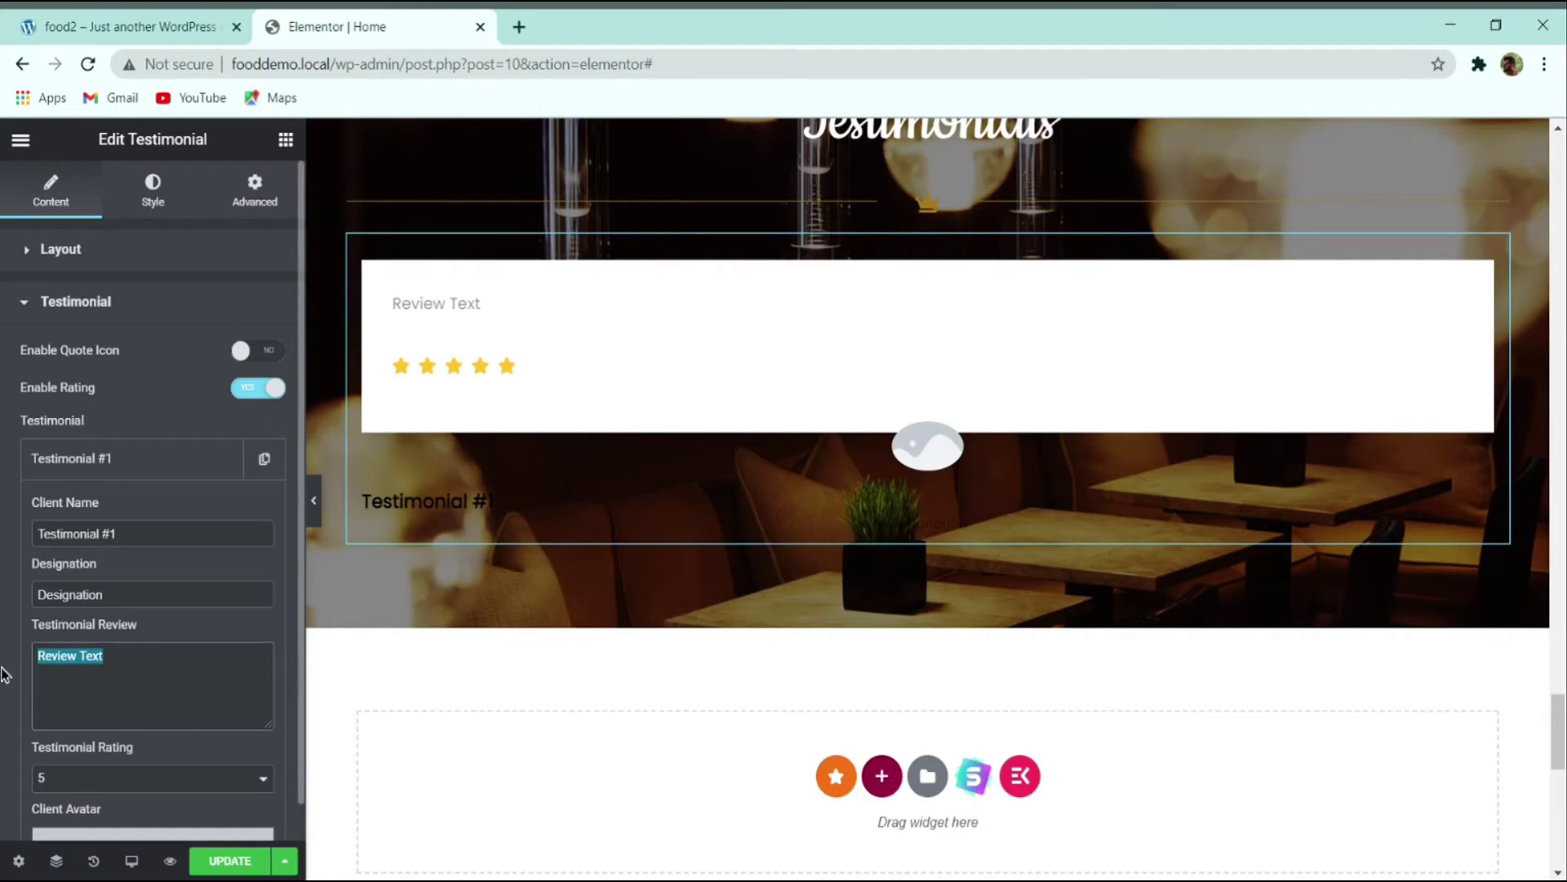
pyautogui.write('Now, as the business of standing mast-heads, ashore or afloat, is a very ancient and interesting one, let us in some measure expatiate here.')
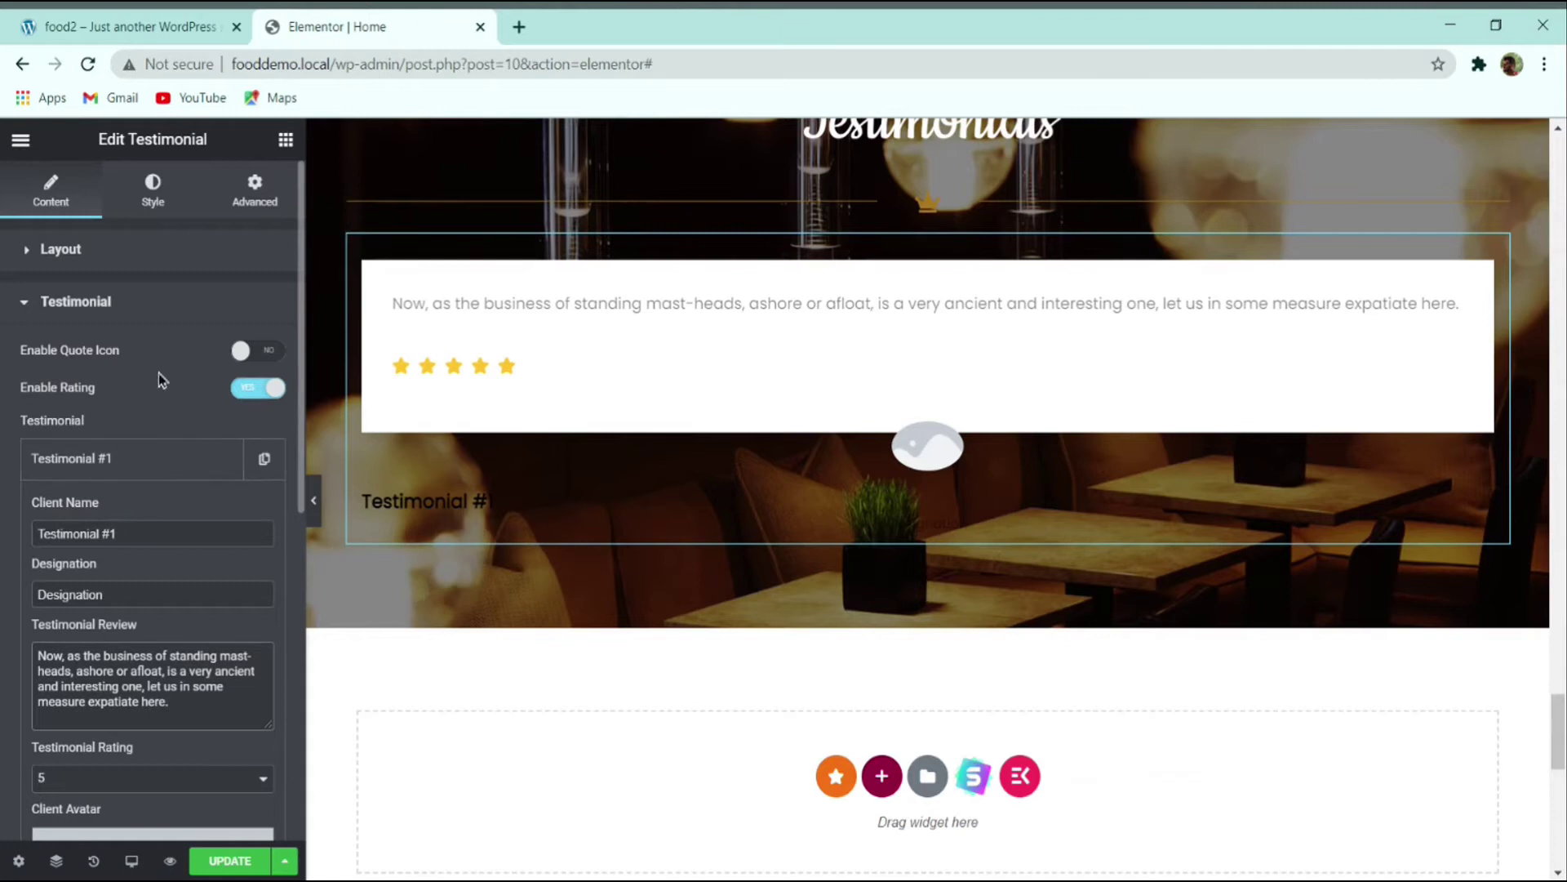
# Step: Turn off the star rating and enable the quote icon, matching the live site
pyautogui.click(249, 390)
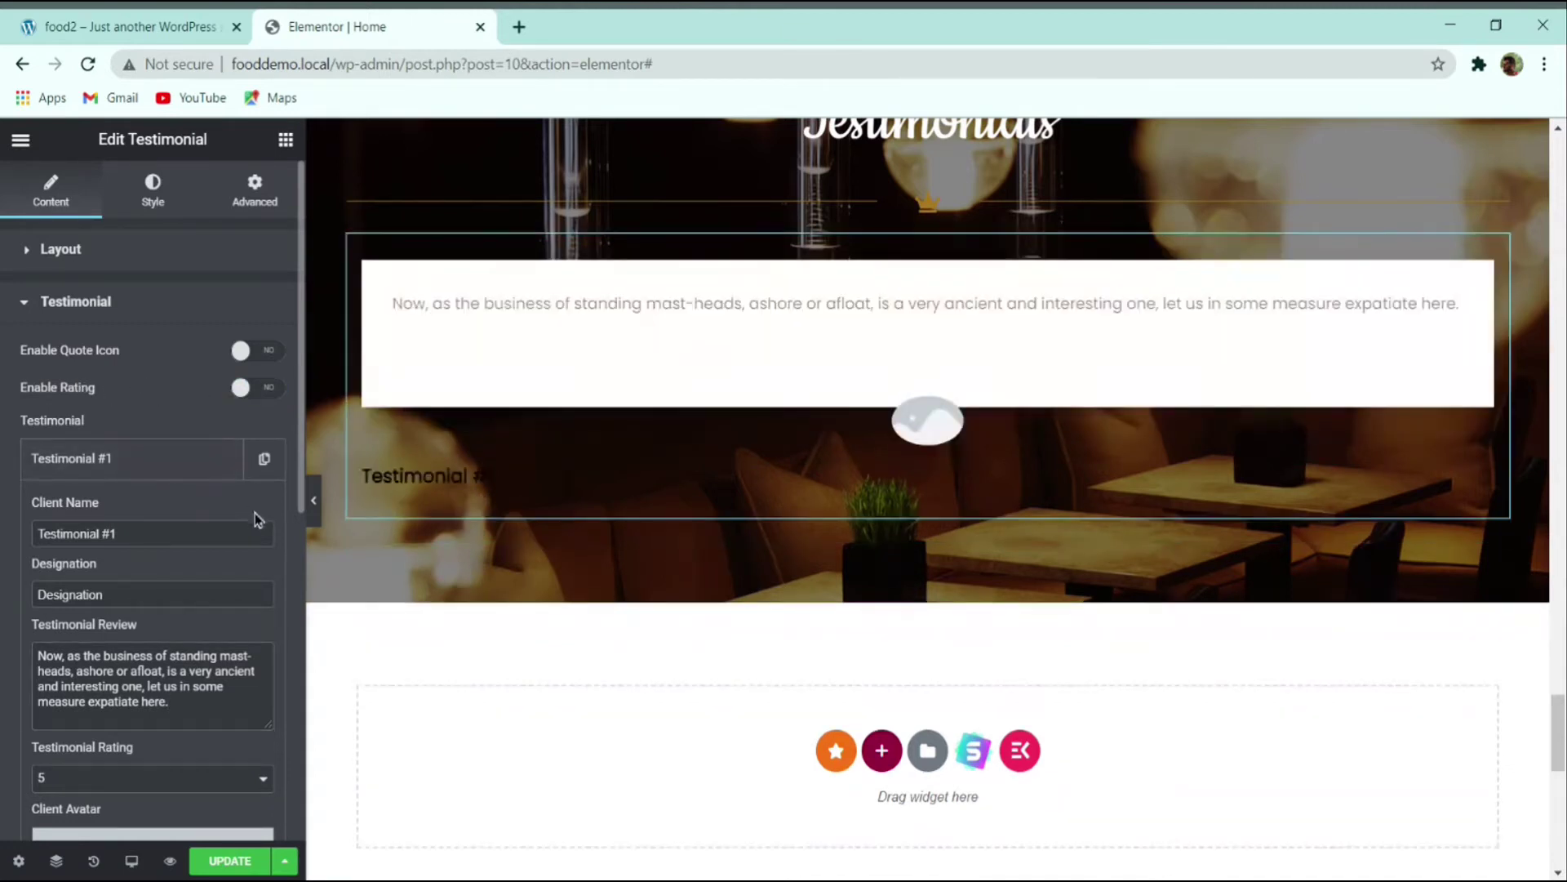
pyautogui.click(163, 27)
pyautogui.scroll(-4, 661, 531)
pyautogui.scroll(4, 817, 571)
pyautogui.click(412, 22)
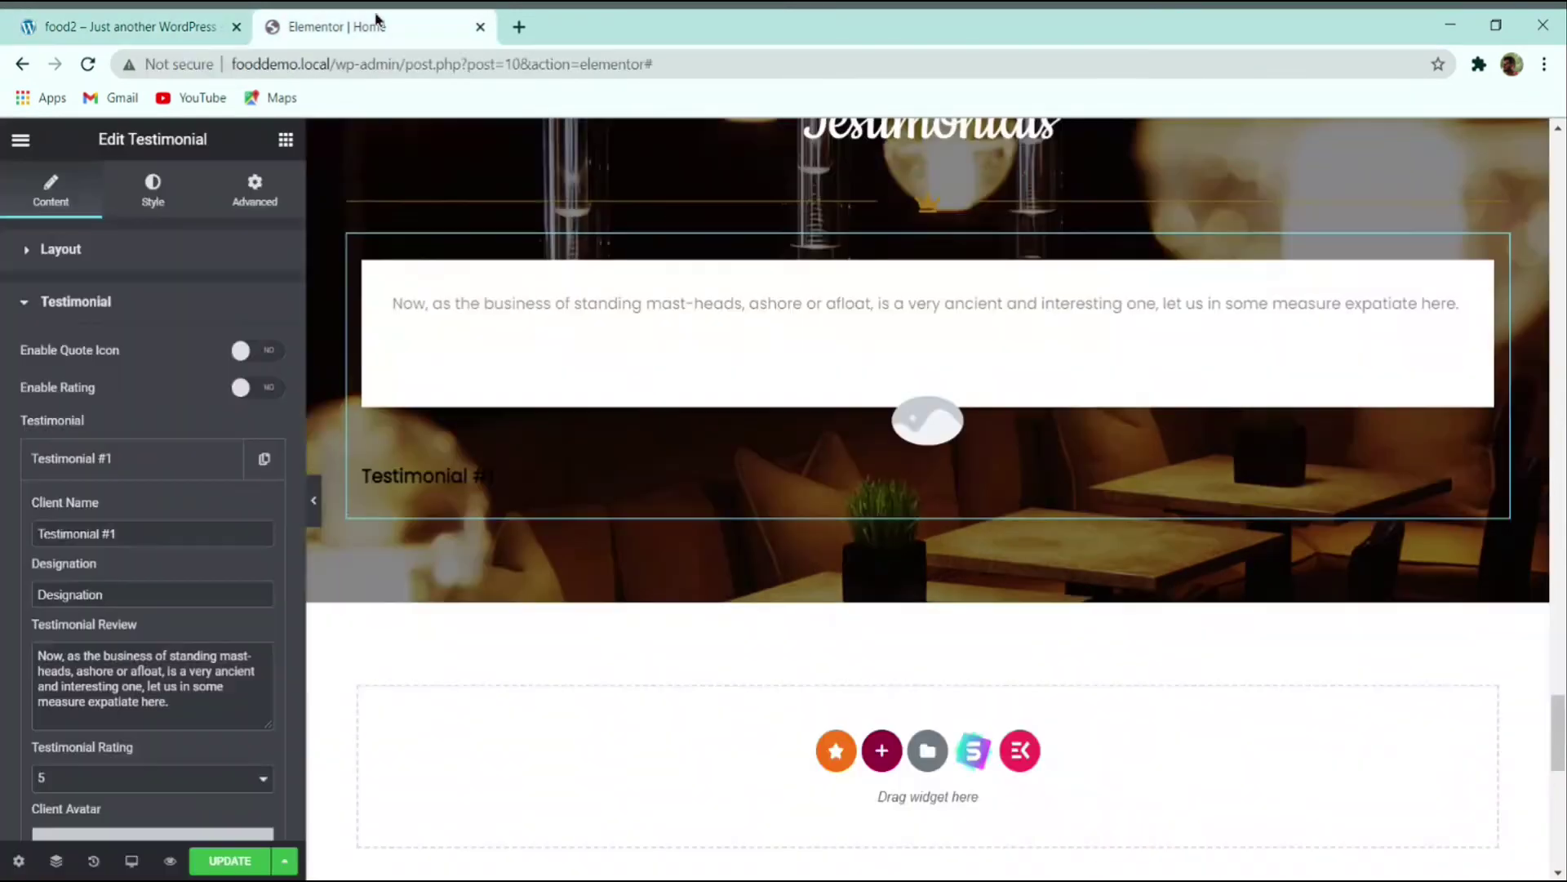
pyautogui.click(263, 351)
pyautogui.click(203, 19)
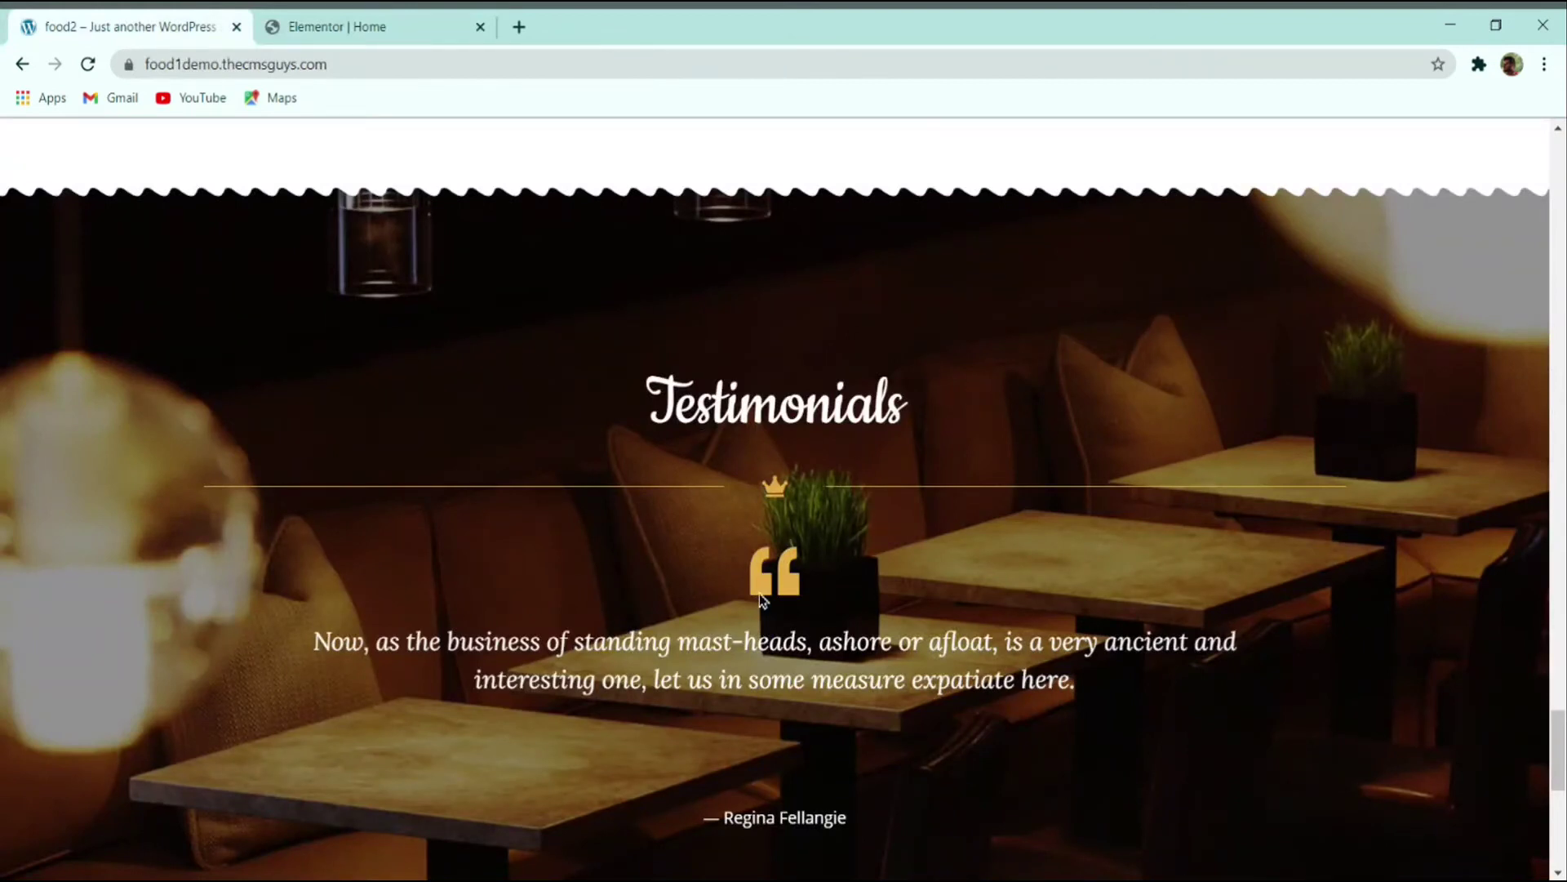
pyautogui.click(428, 23)
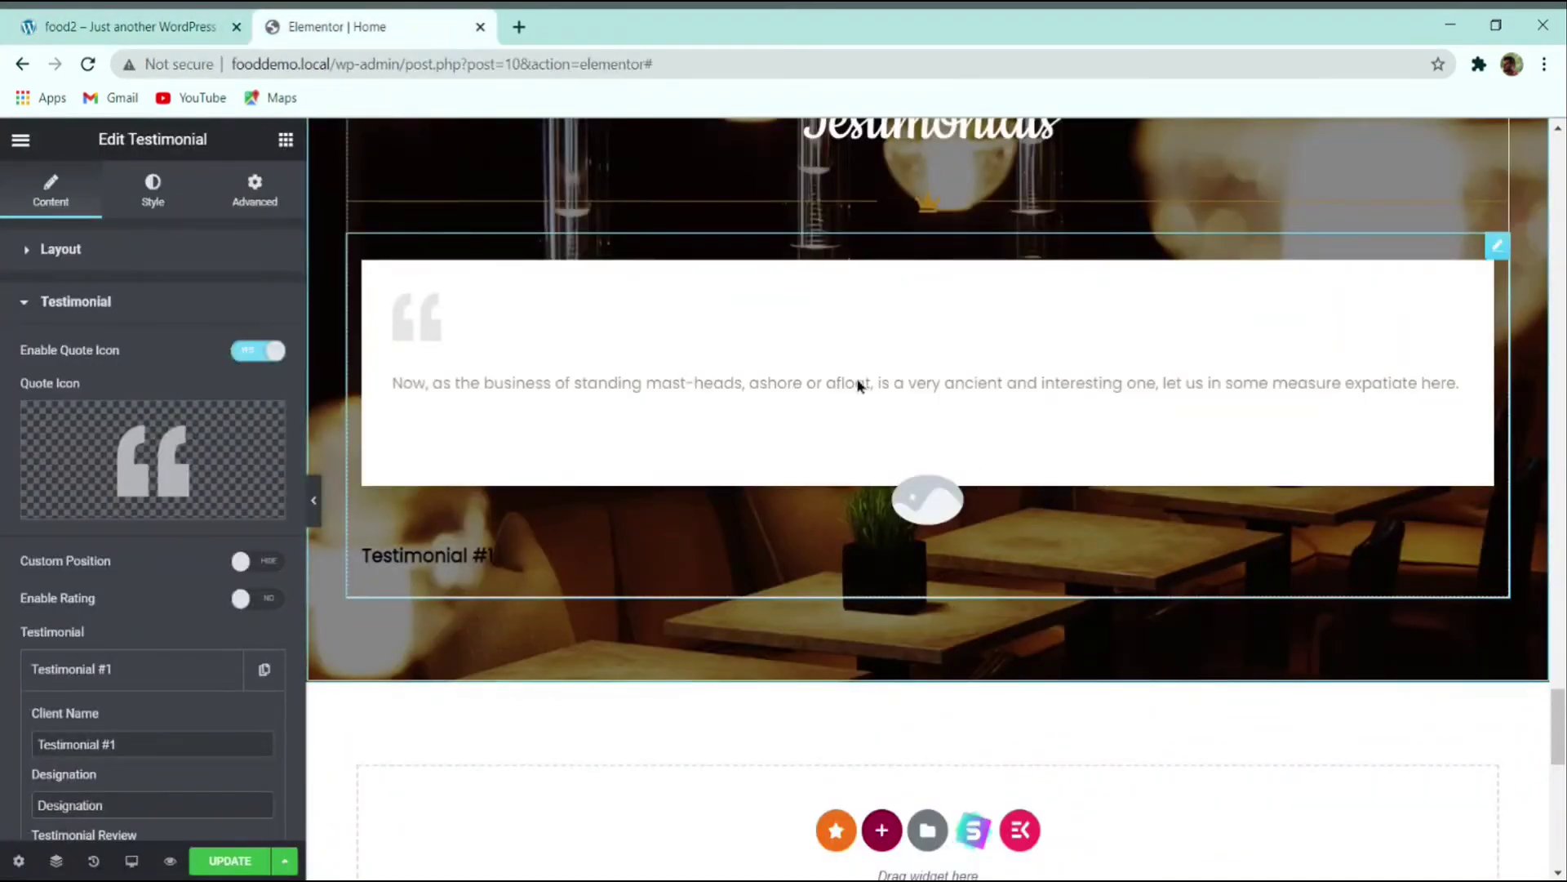
# Step: Recheck the live site's testimonial and return to the client avatar field
pyautogui.scroll(-4, 363, 467)
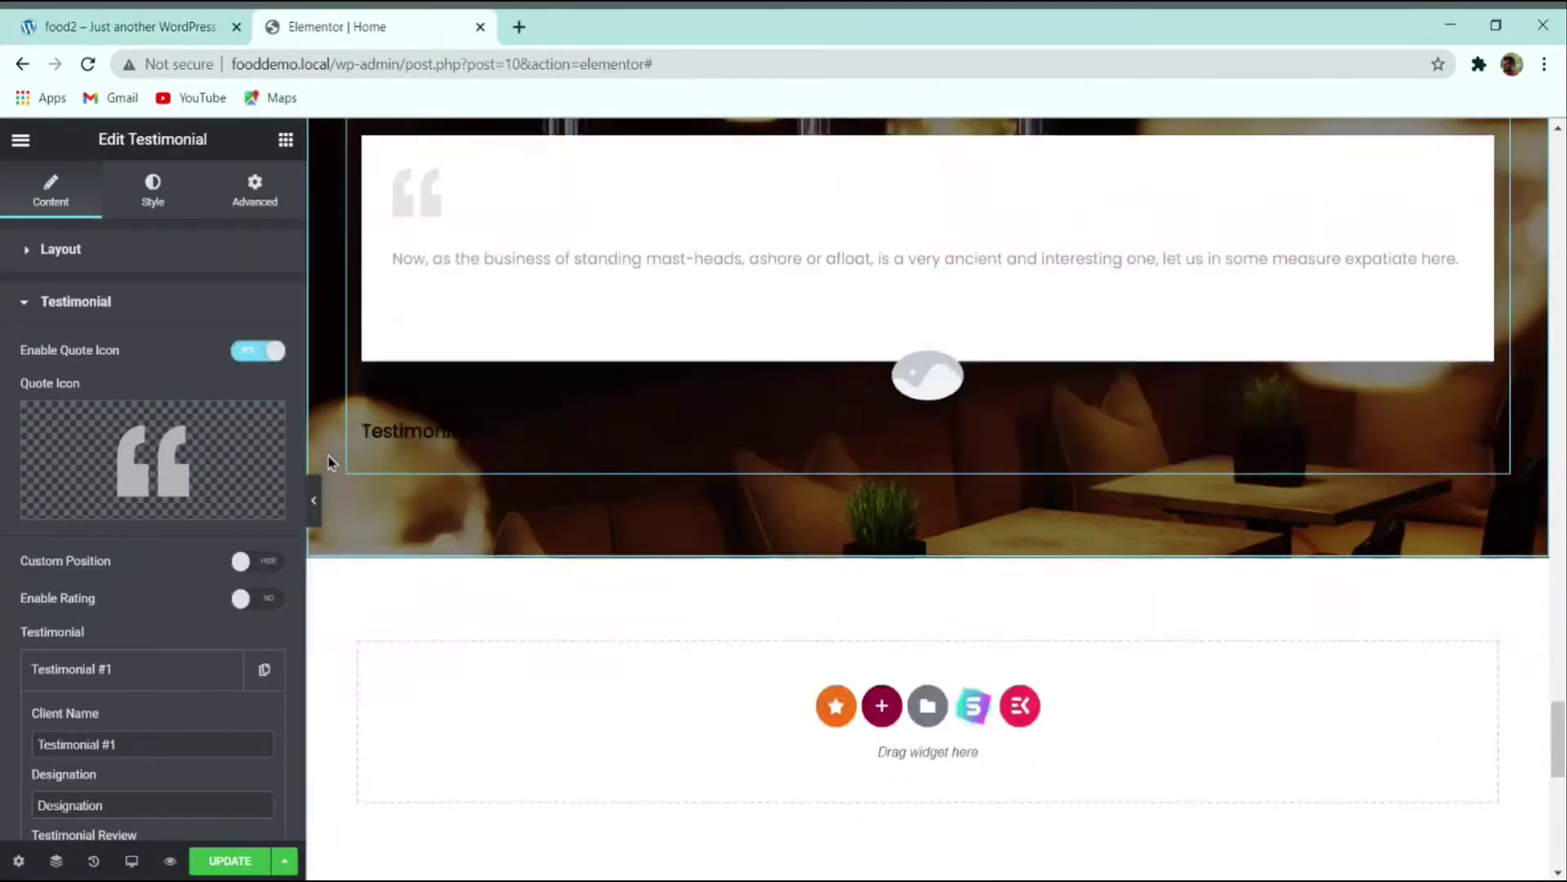
pyautogui.click(130, 27)
pyautogui.scroll(-4, 796, 571)
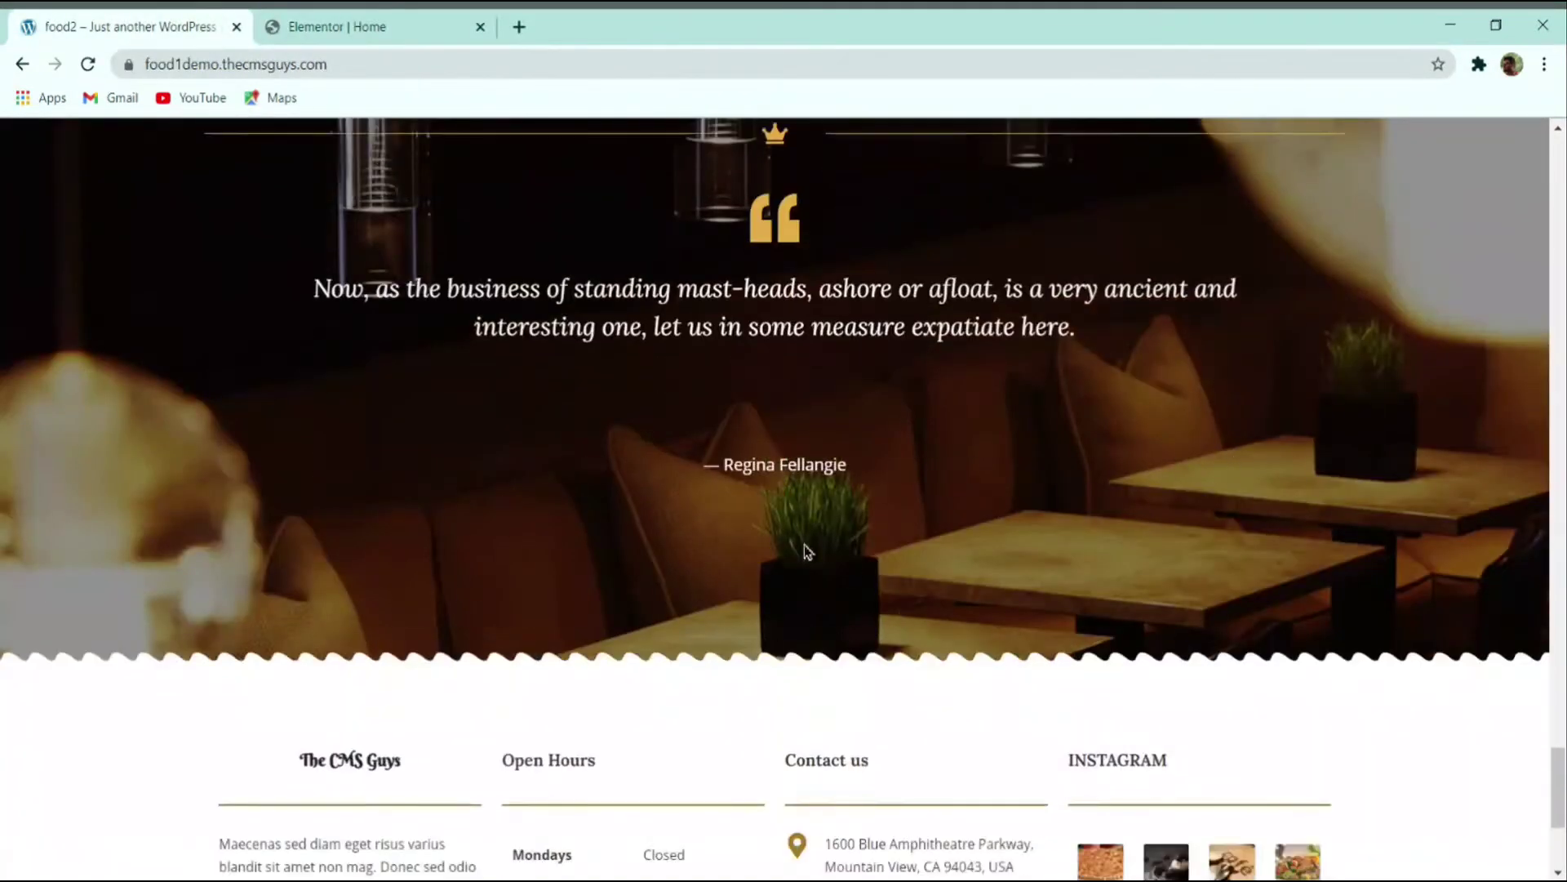
pyautogui.click(367, 27)
pyautogui.scroll(-5, 244, 408)
# Step: Close the media library unused and delete the placeholder client avatar and logo images
pyautogui.click(155, 654)
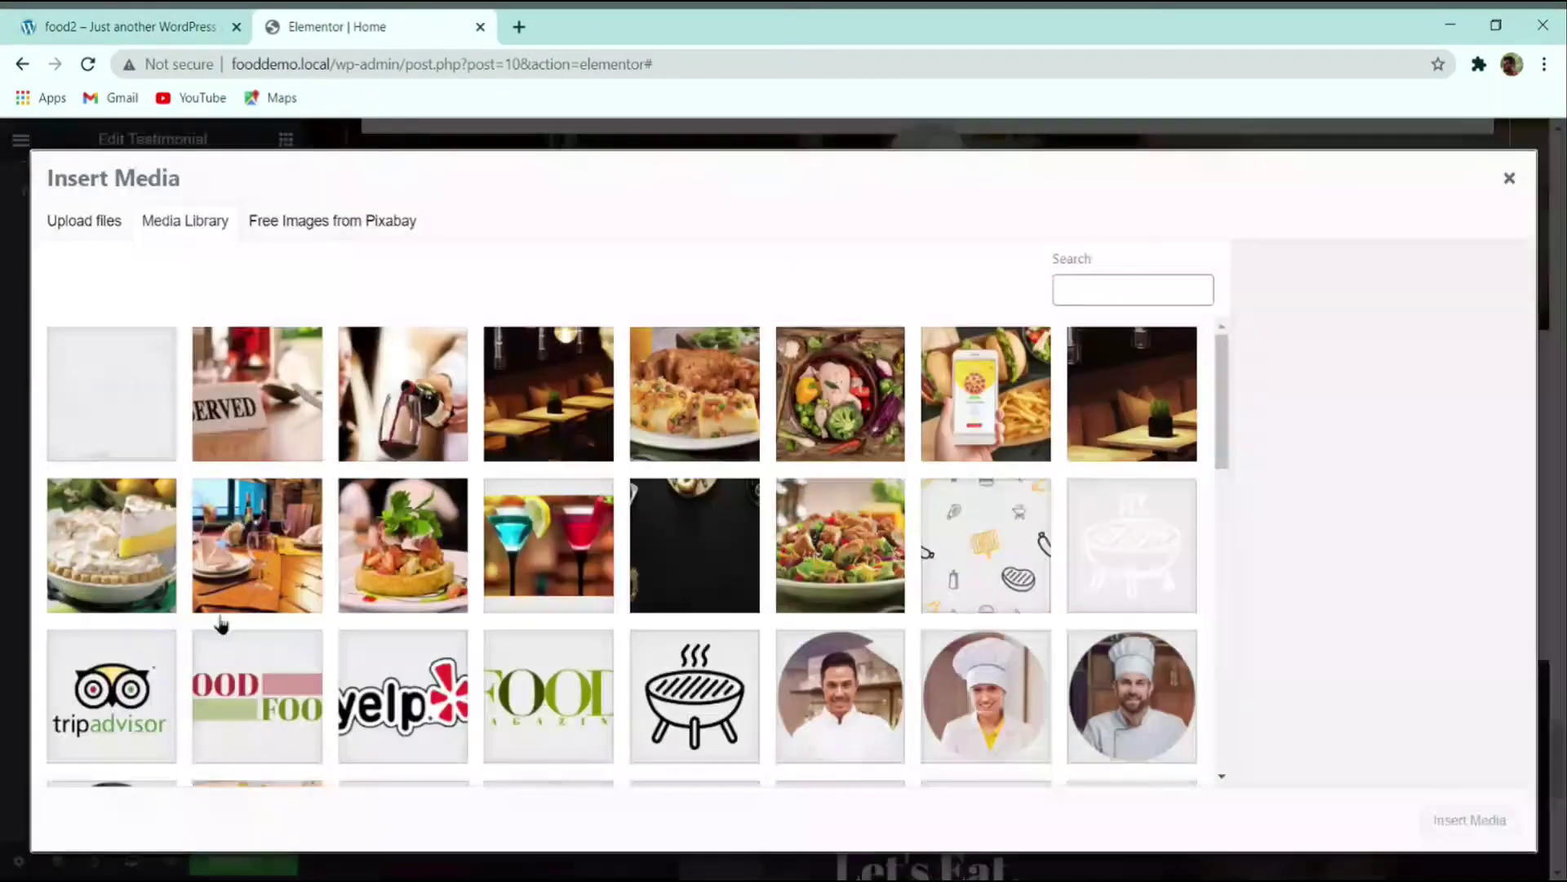
pyautogui.click(1509, 178)
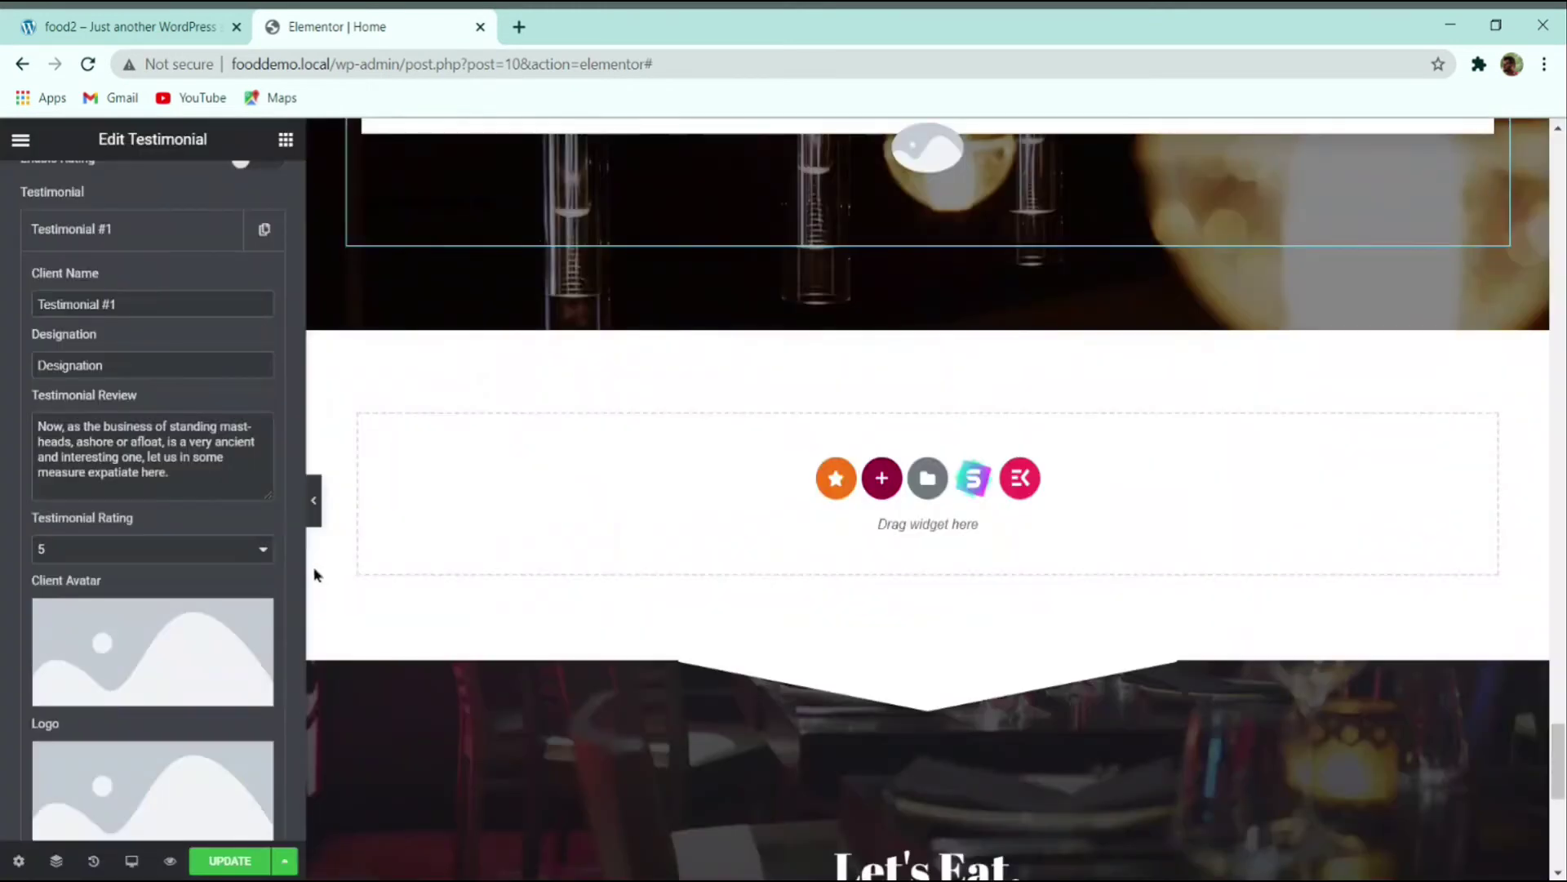
pyautogui.click(263, 625)
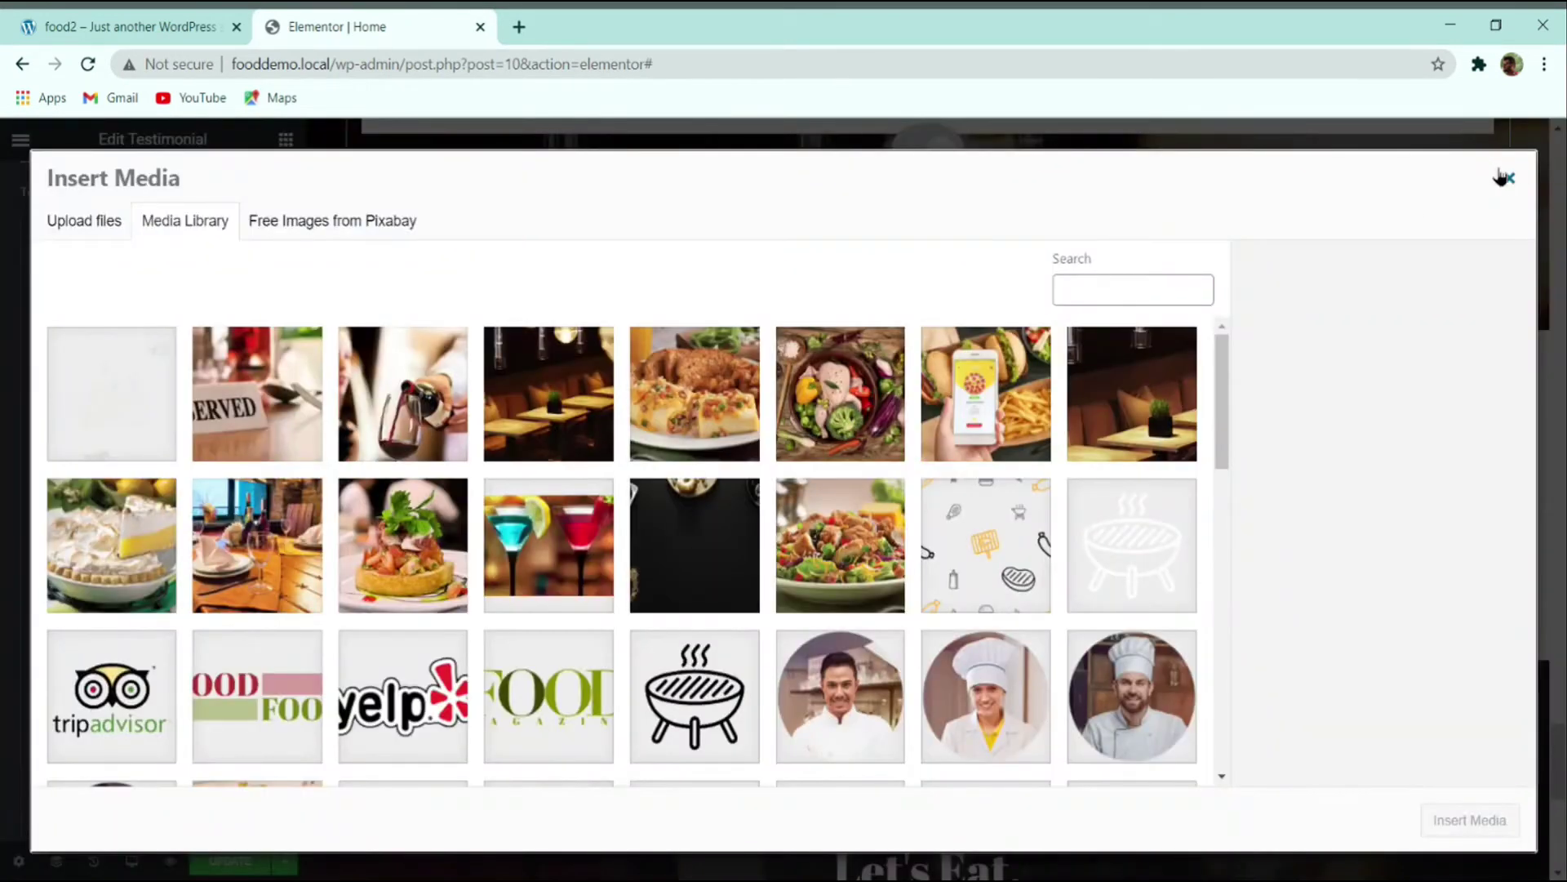
pyautogui.click(1503, 178)
pyautogui.click(264, 610)
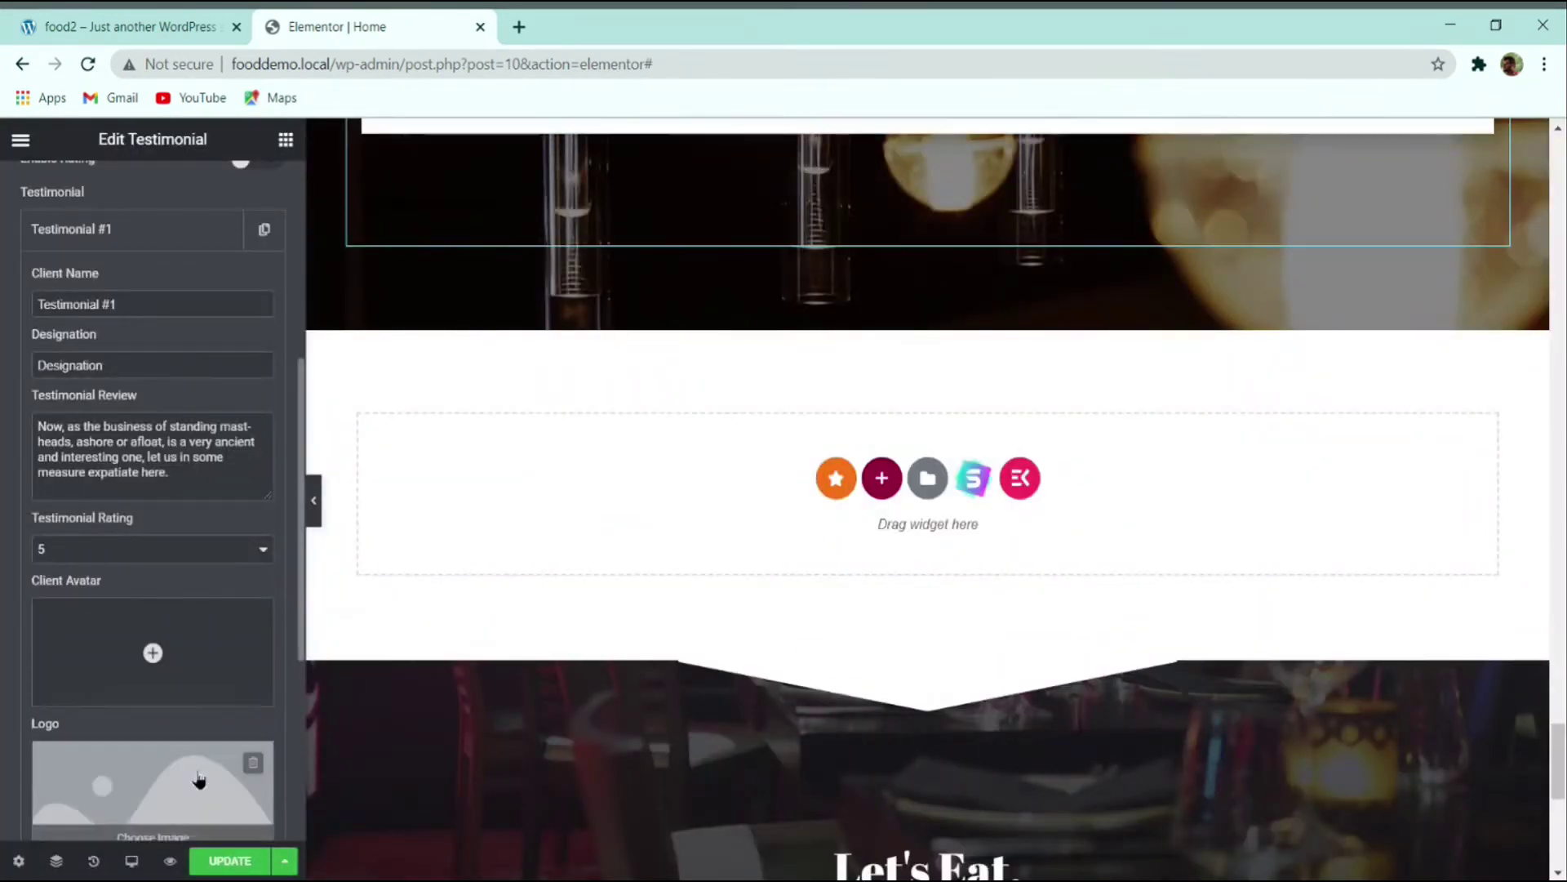
pyautogui.click(253, 762)
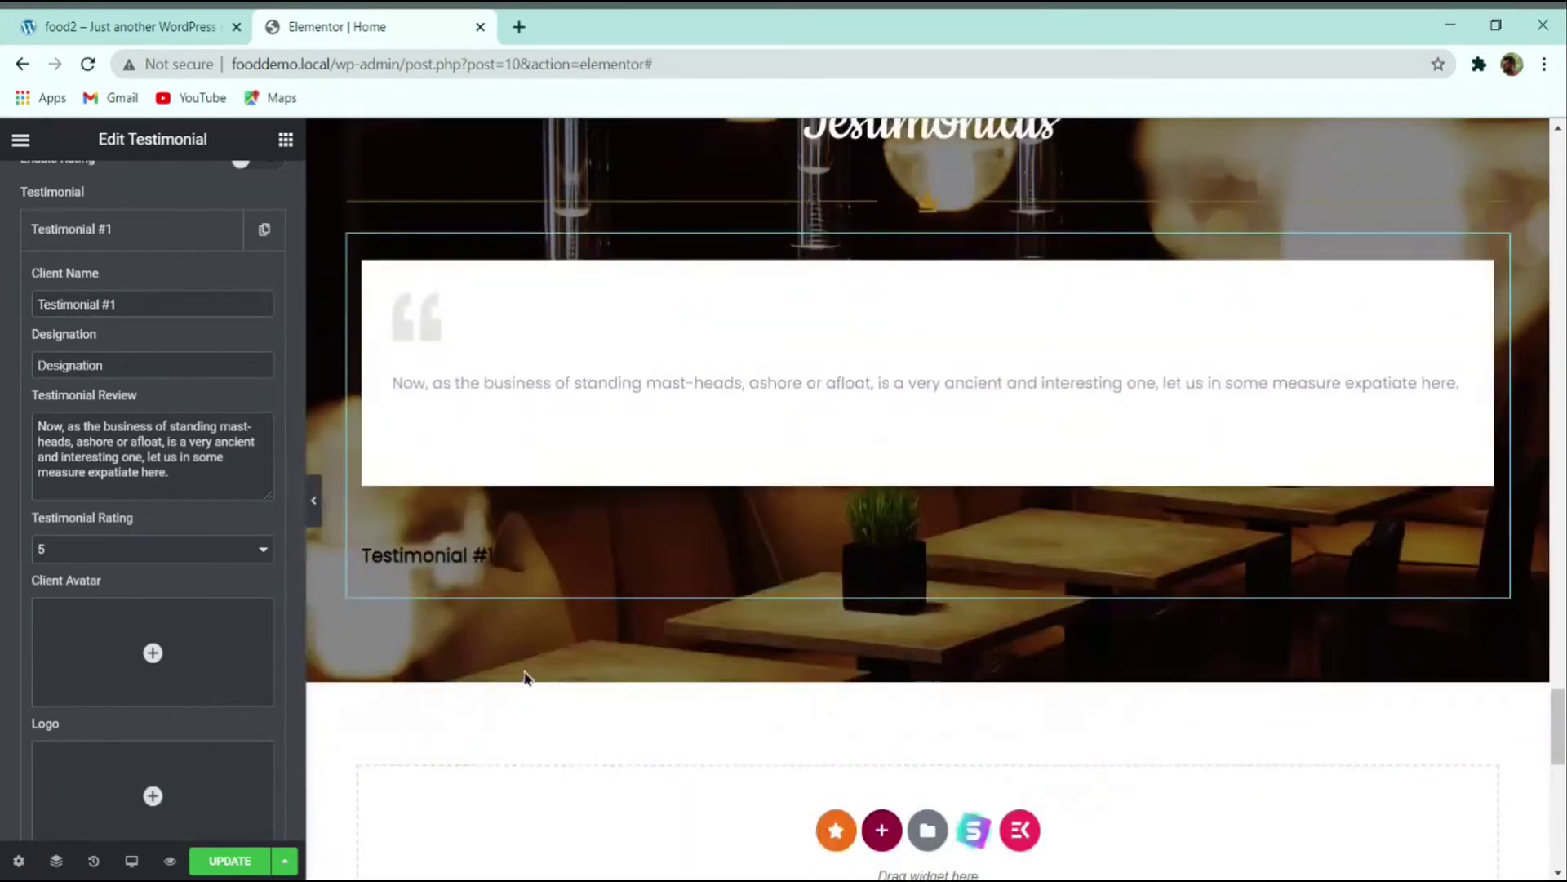
# Step: Replace the client name with the reviewer's first name shown on the live site
pyautogui.click(193, 23)
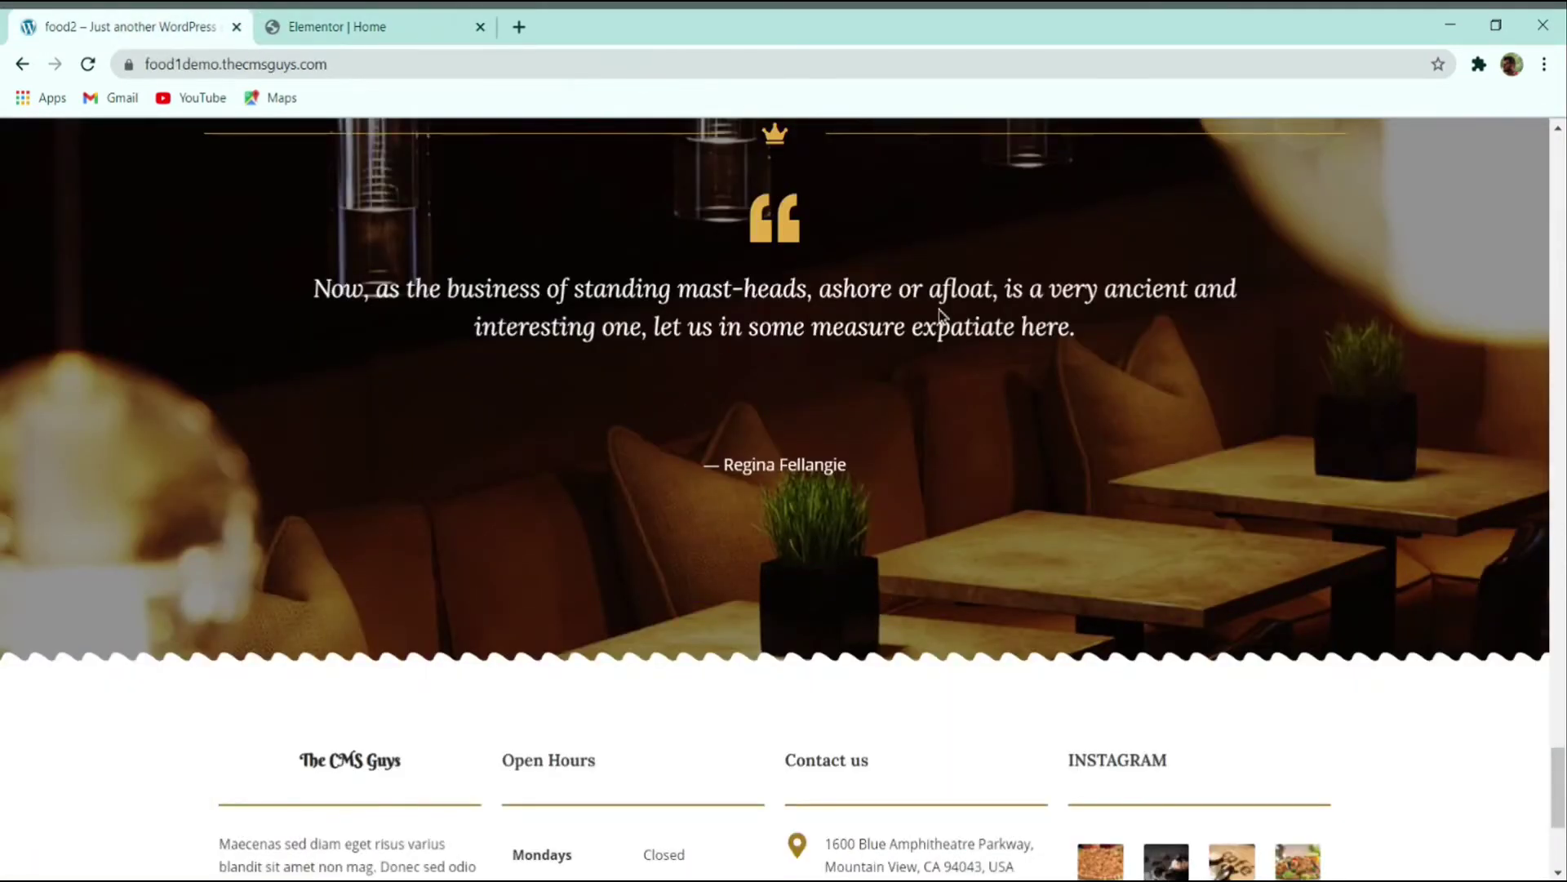
pyautogui.click(384, 25)
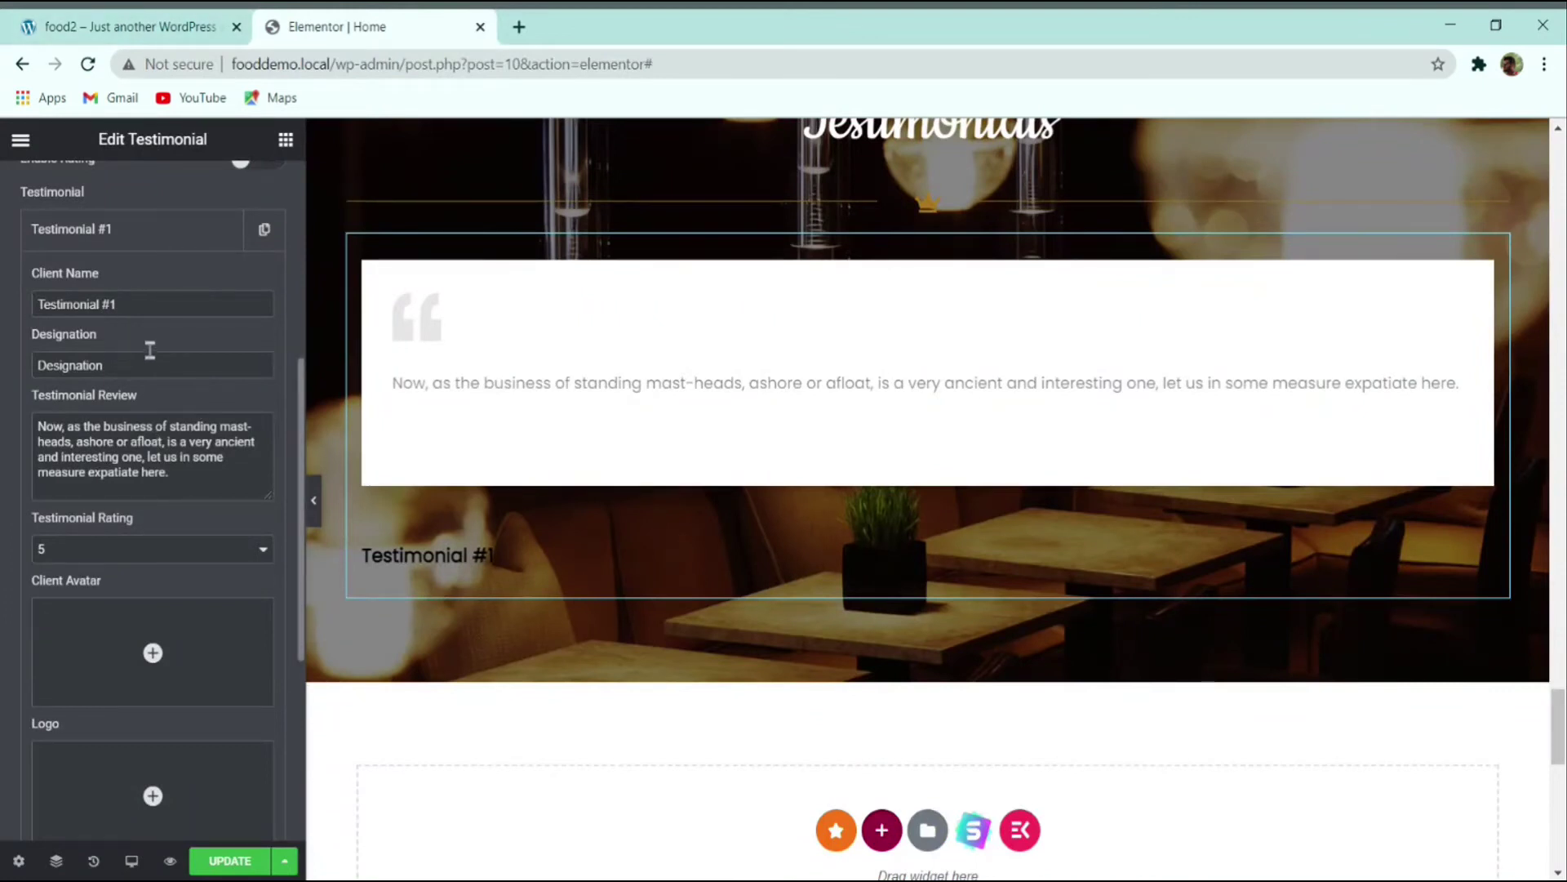
pyautogui.click(185, 23)
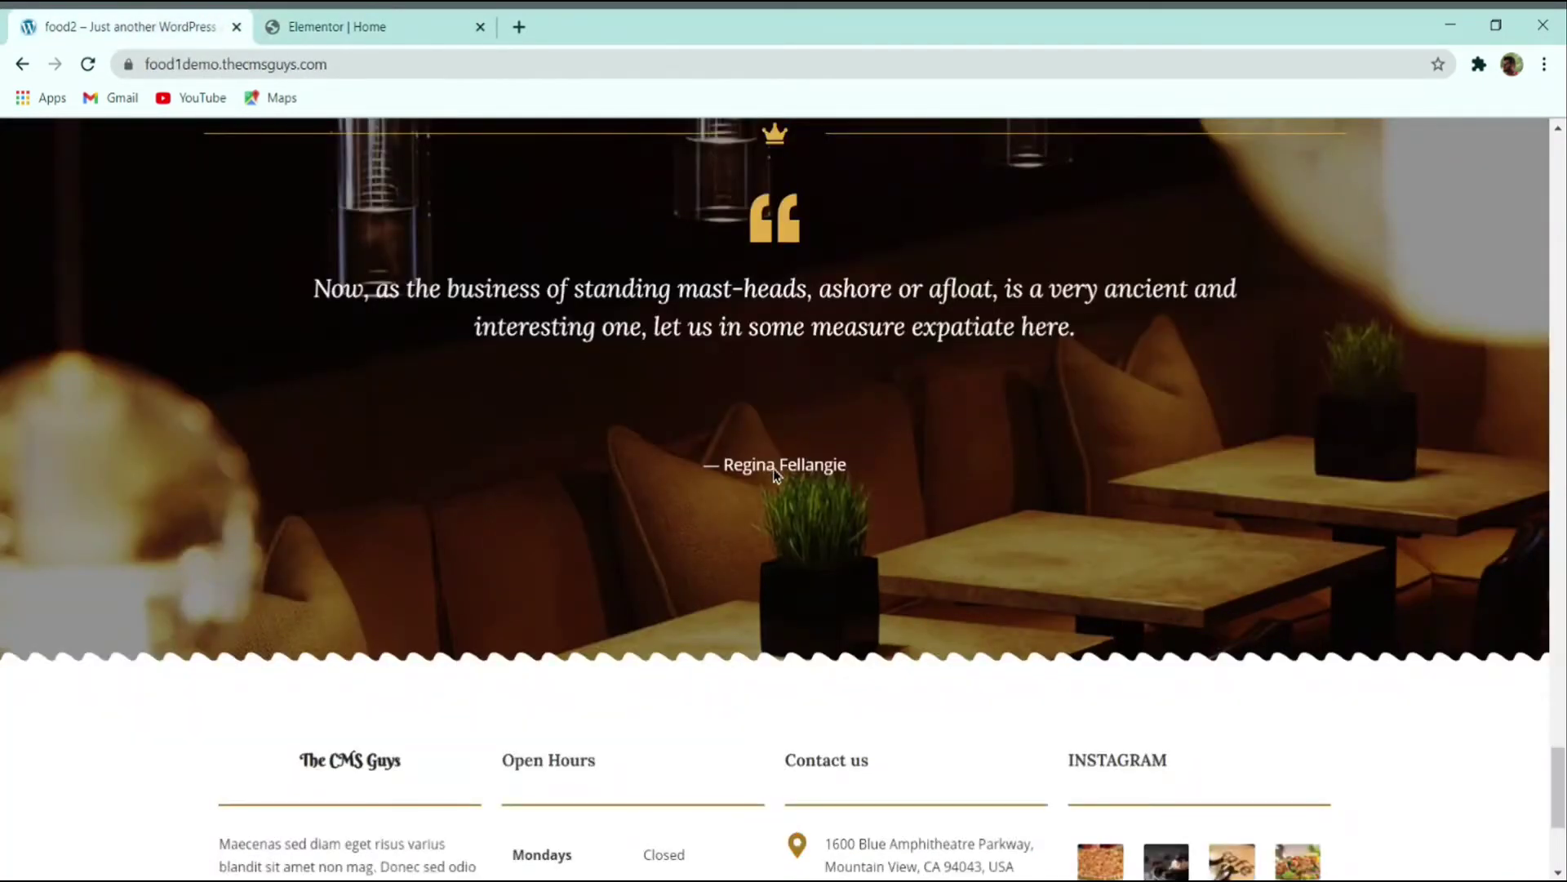
pyautogui.click(395, 22)
pyautogui.moveTo(131, 304); pyautogui.dragTo(6, 324)
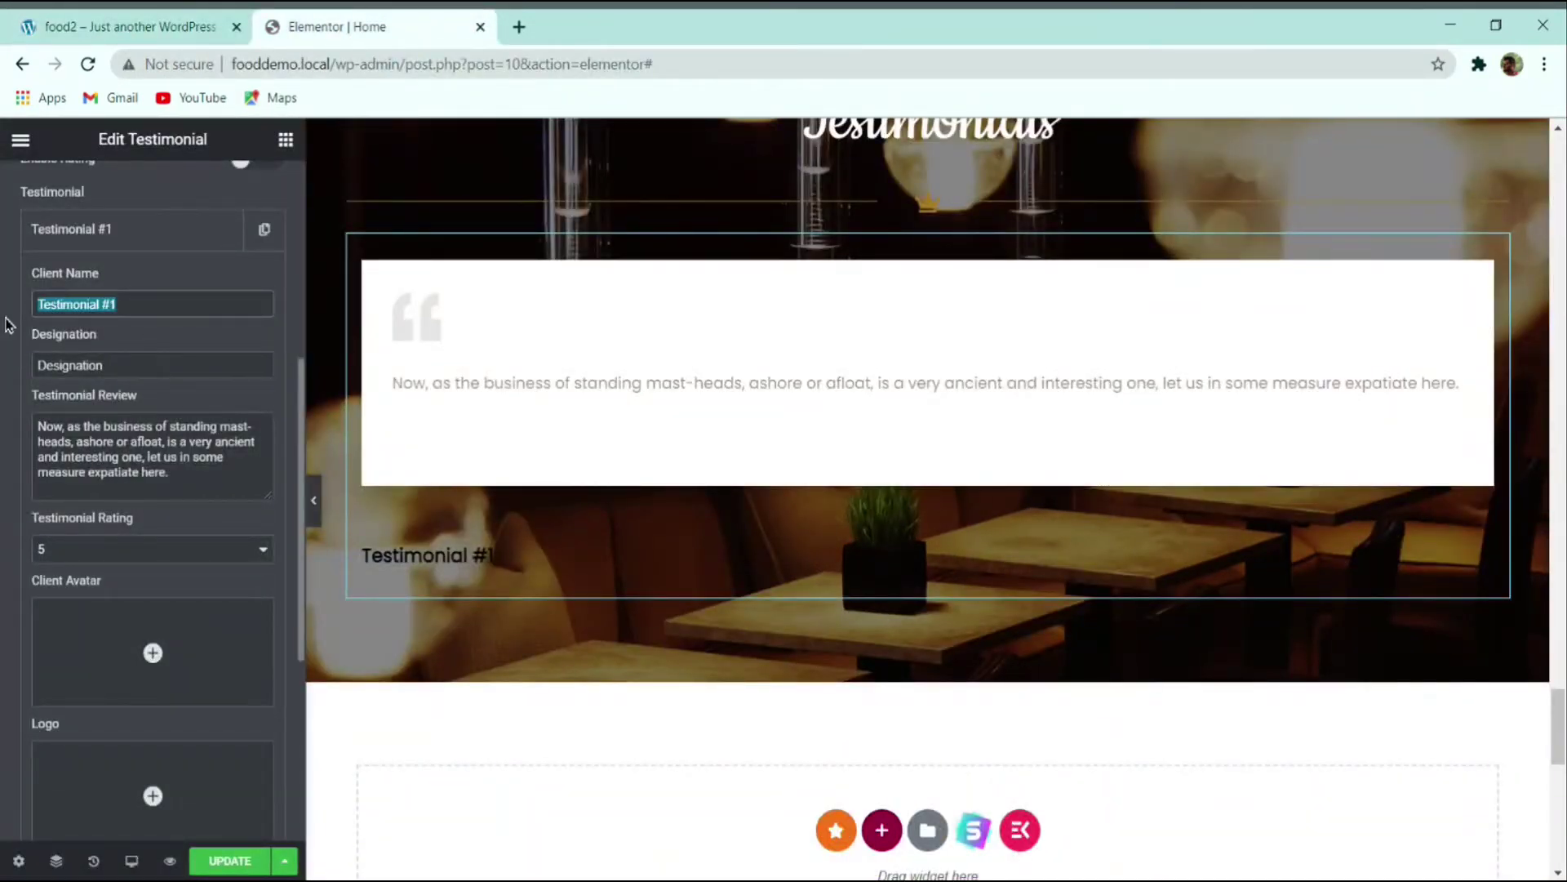
pyautogui.write('Regina')
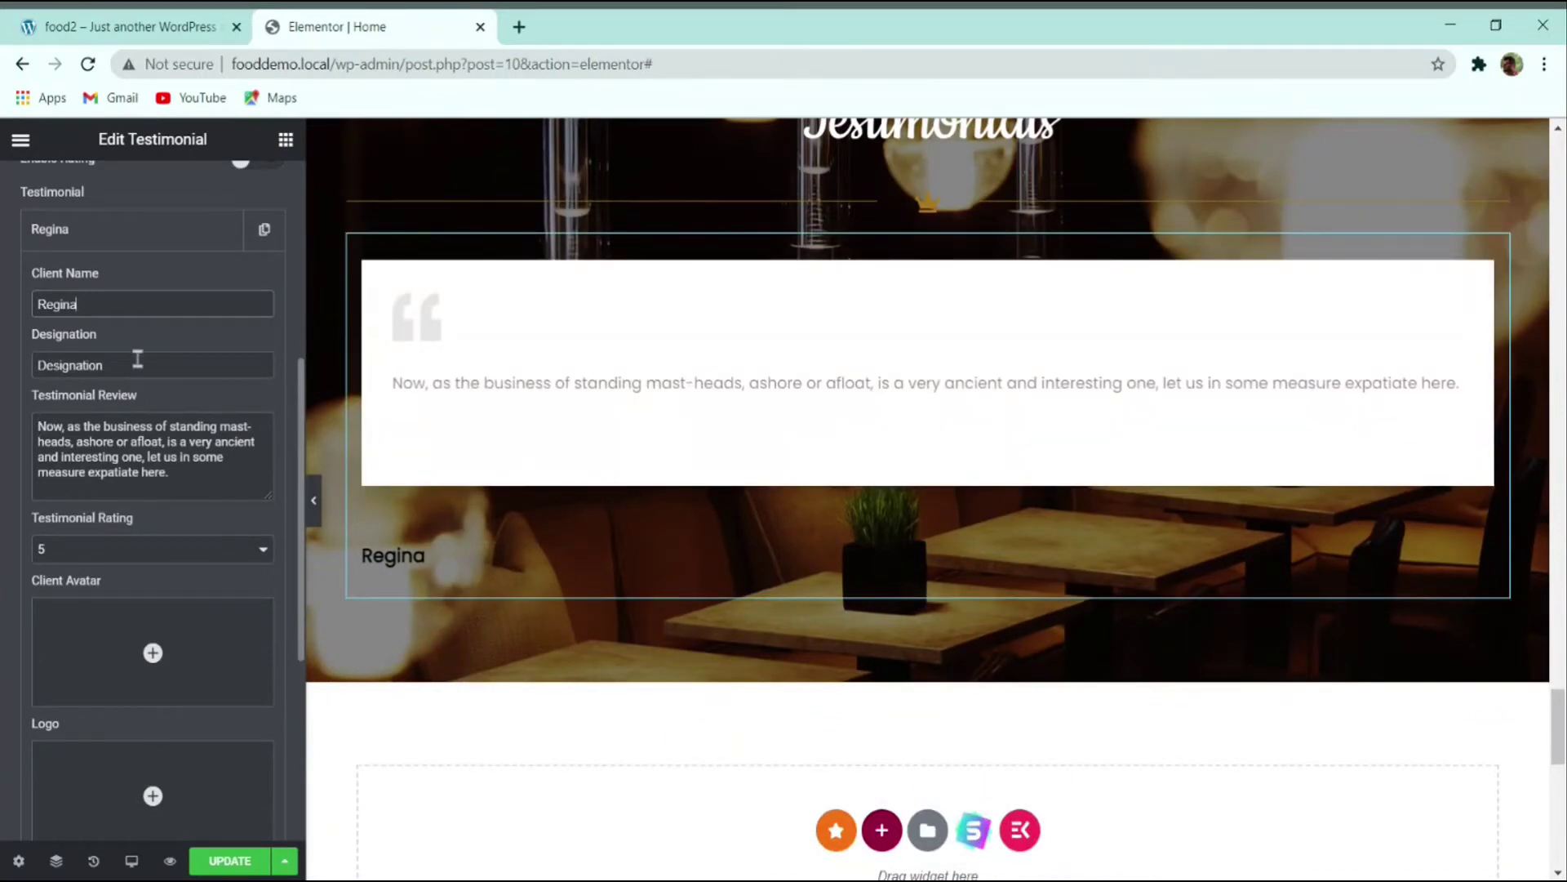
# Step: Delete the placeholder designation text so it stays blank
pyautogui.moveTo(138, 359); pyautogui.dragTo(4, 398)
pyautogui.press('BackSpace')
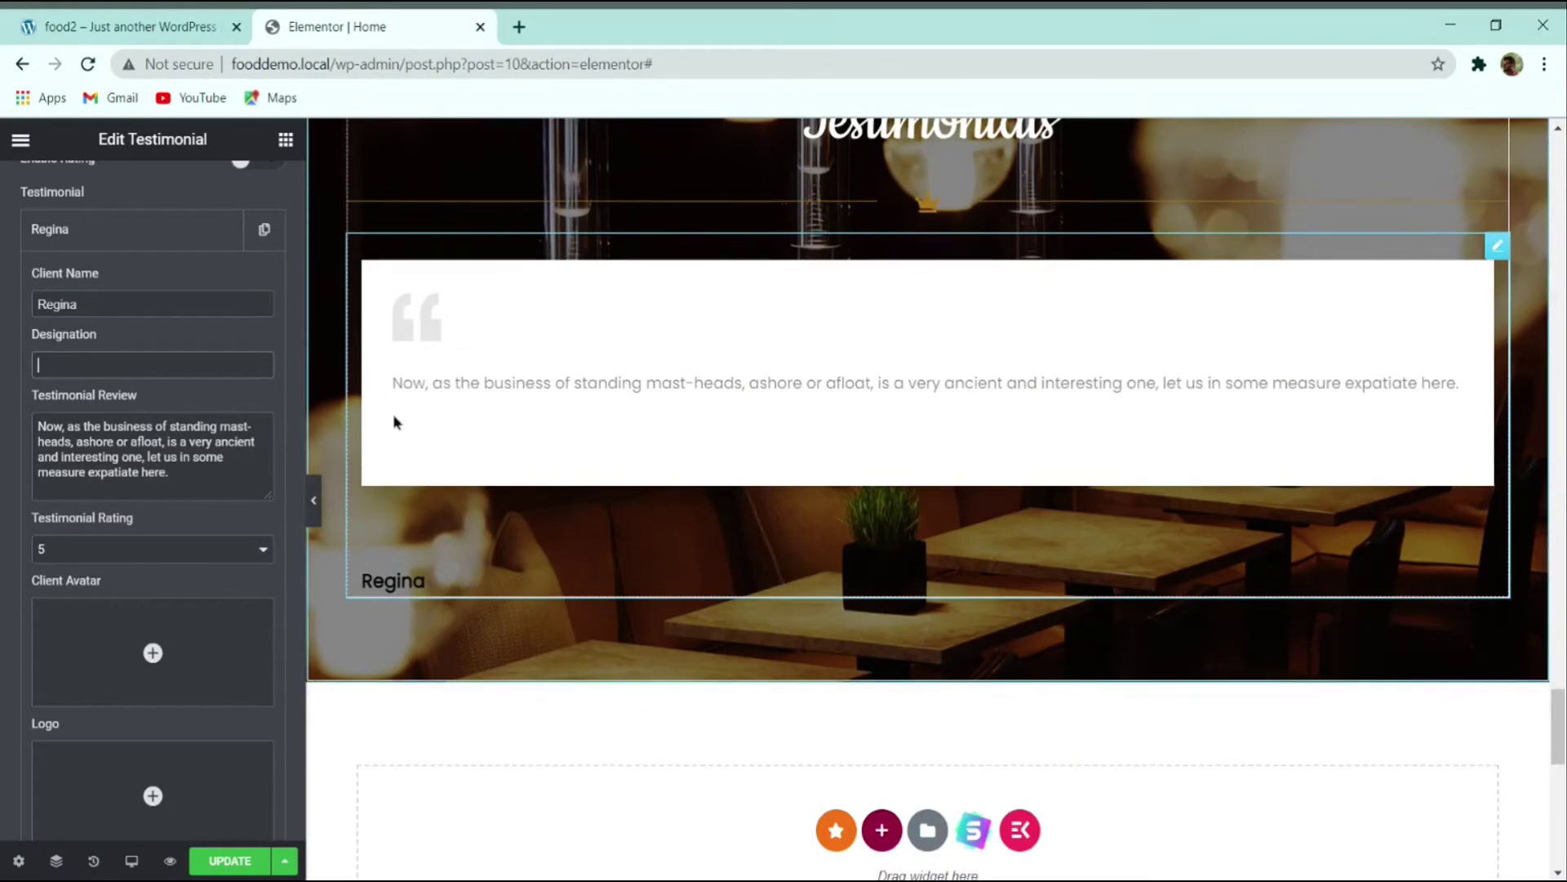
pyautogui.scroll(-4, 692, 555)
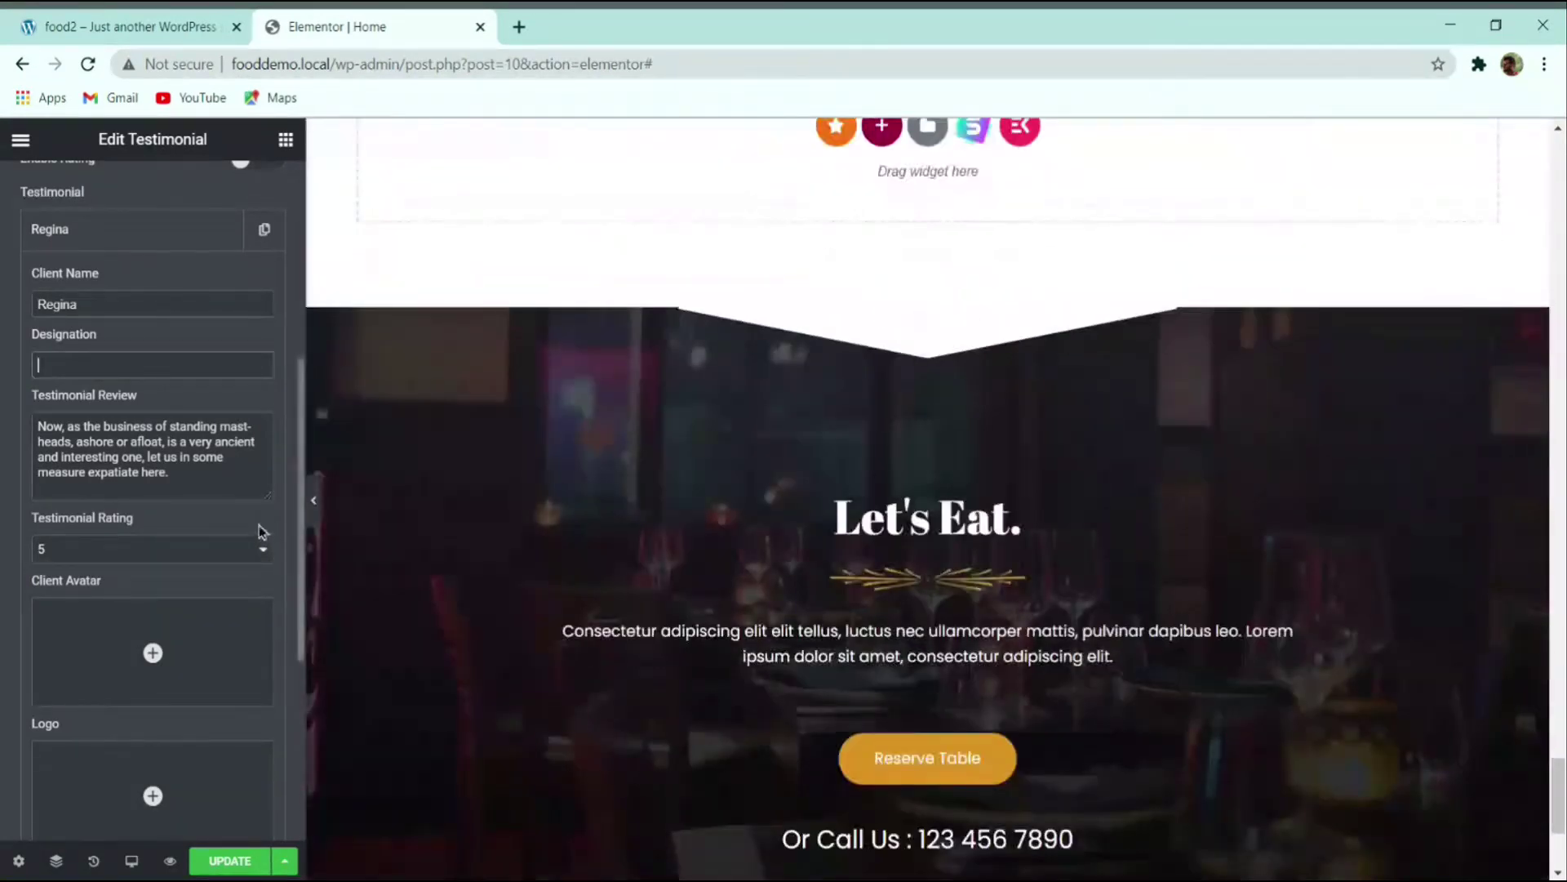
pyautogui.scroll(-5, 157, 621)
pyautogui.click(143, 643)
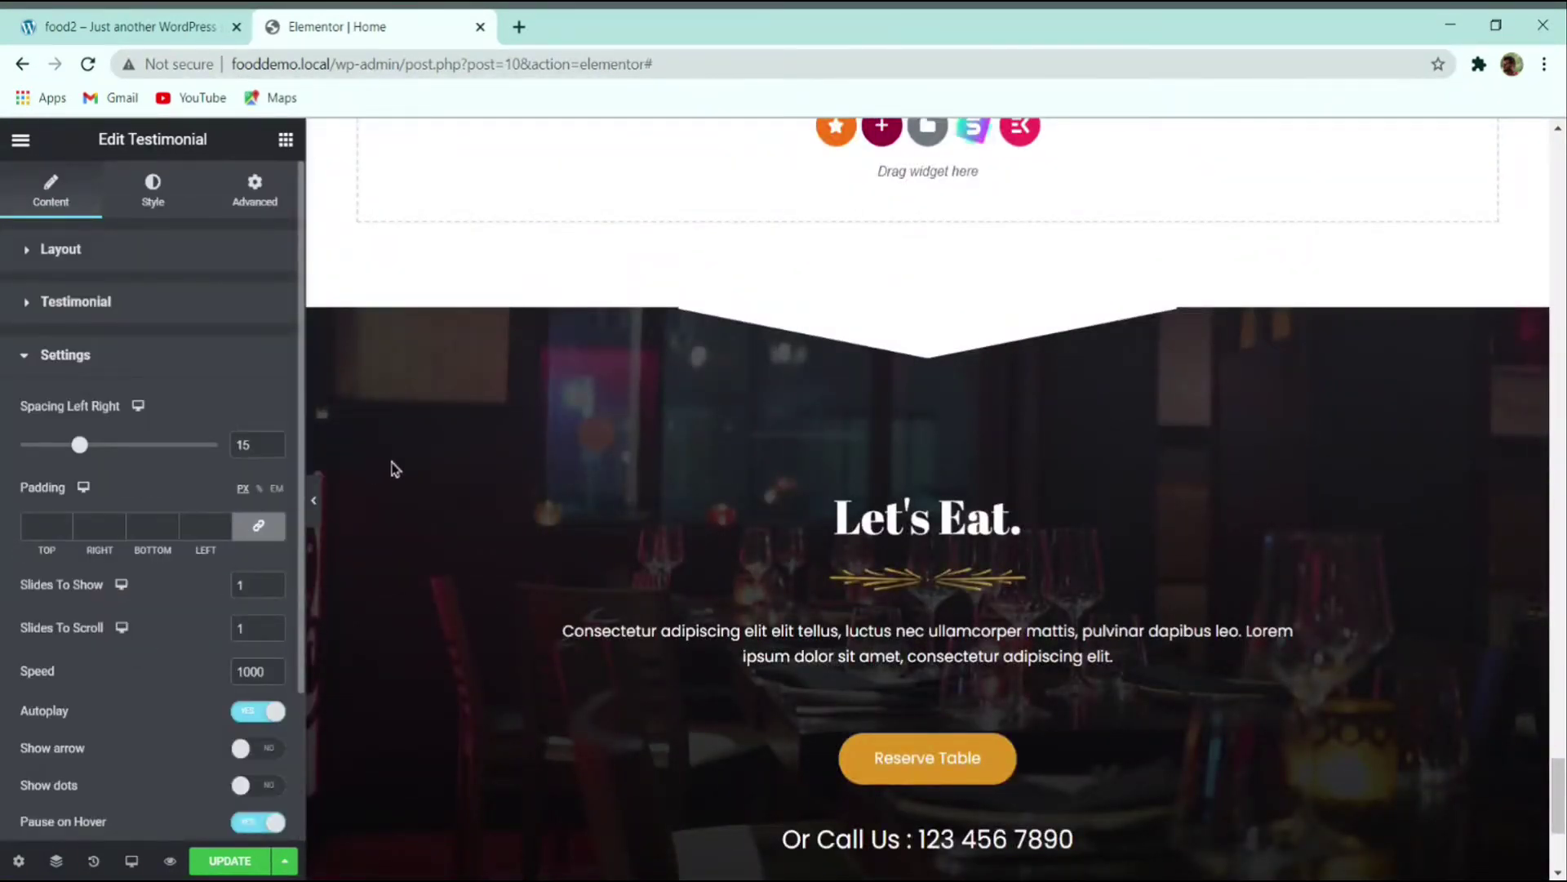
pyautogui.scroll(8, 553, 488)
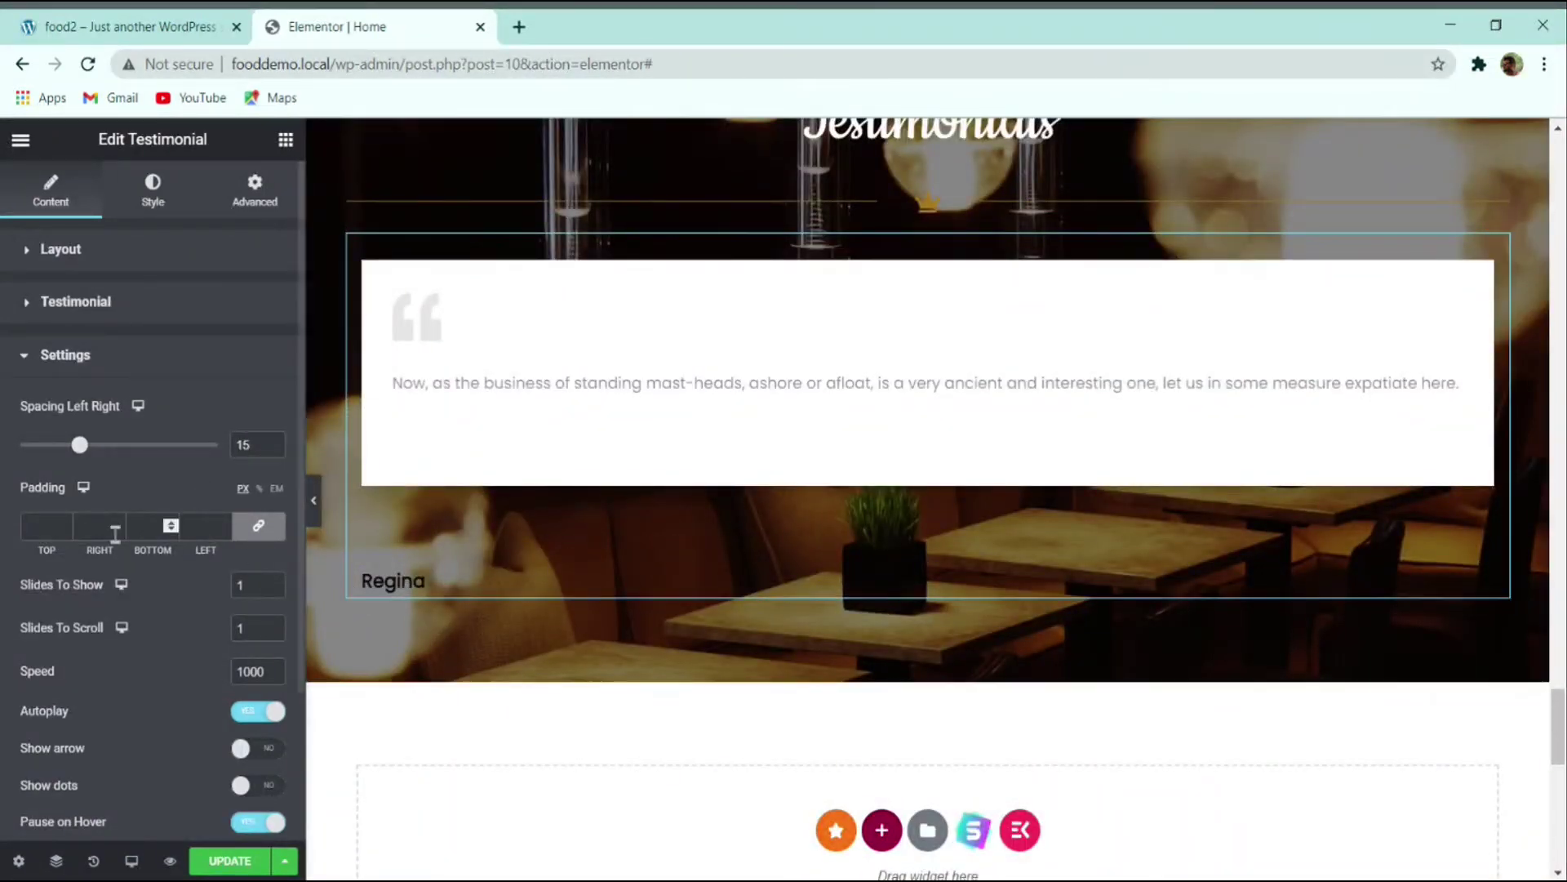
# Step: Set the testimonial card background to a Classic colour with zero alpha, fully transparent
pyautogui.click(167, 214)
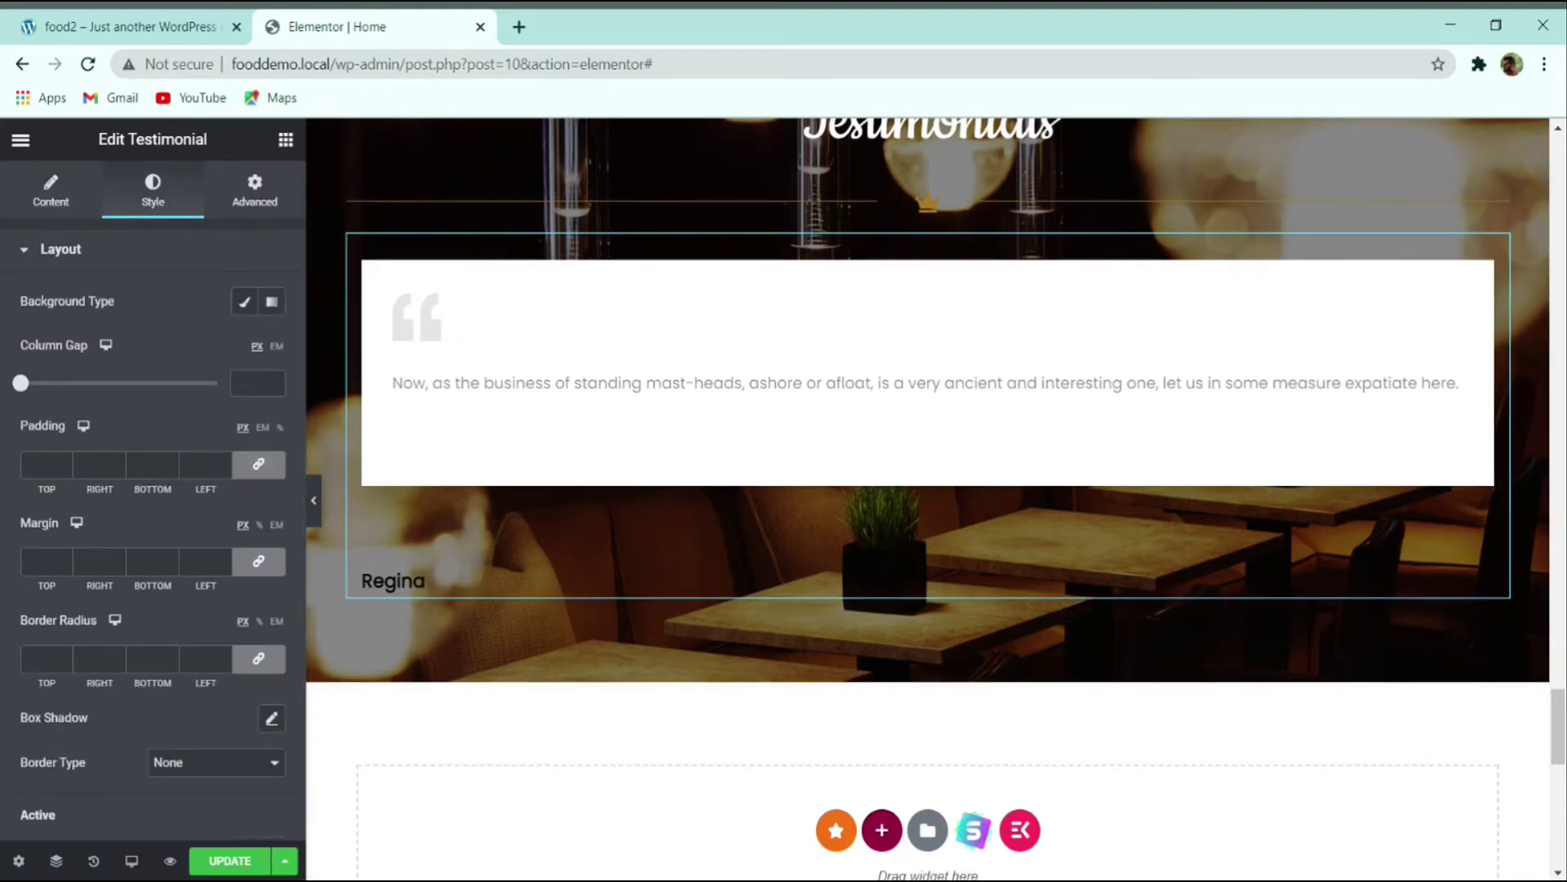
pyautogui.click(244, 301)
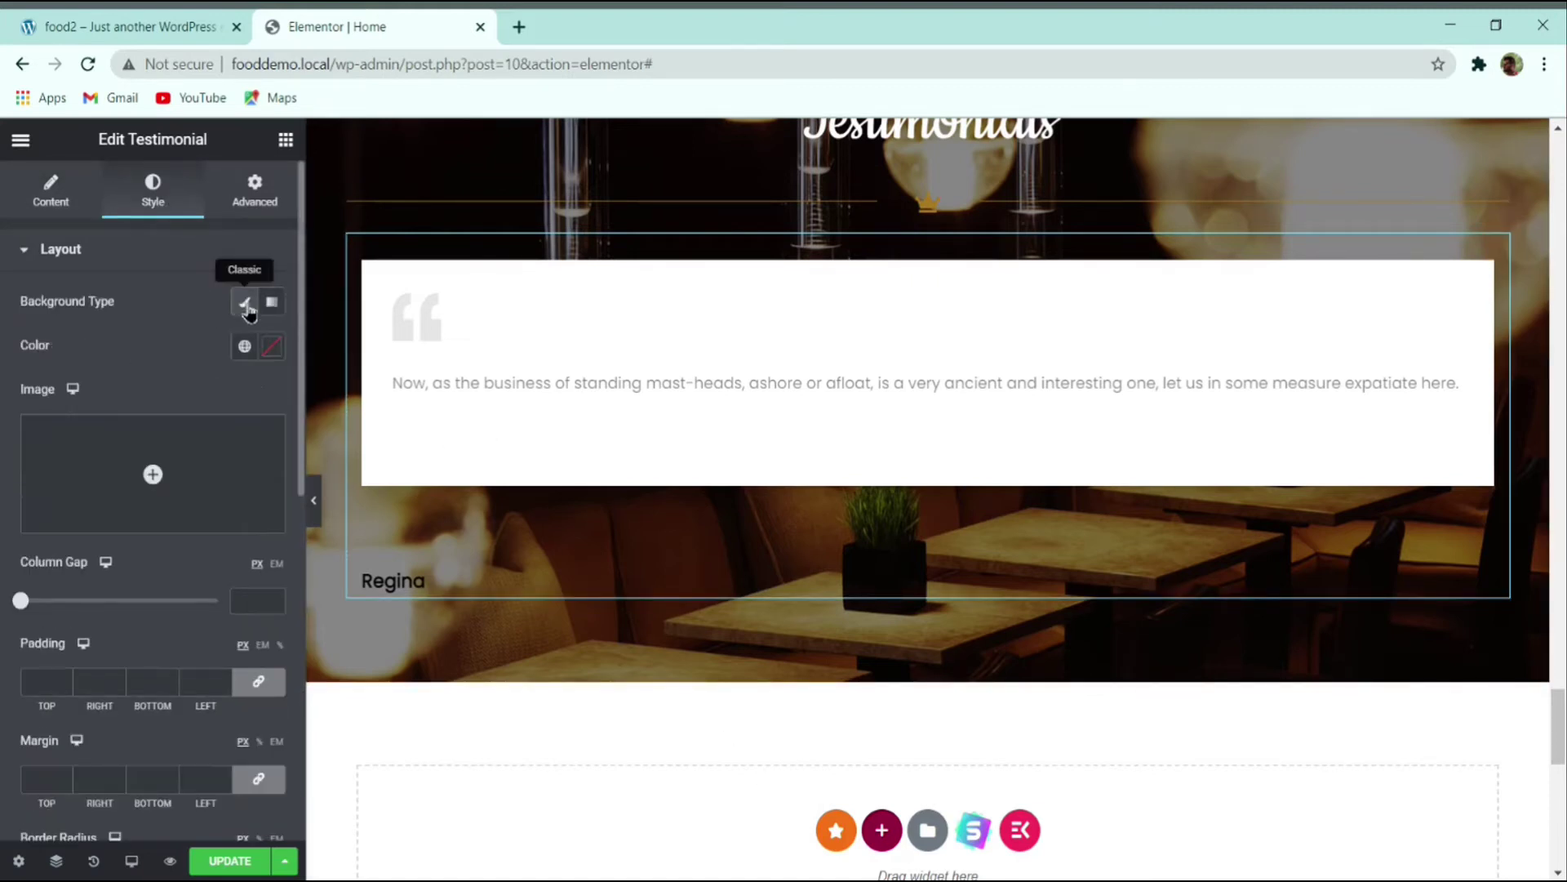
pyautogui.click(272, 346)
pyautogui.click(137, 529)
pyautogui.moveTo(137, 529); pyautogui.dragTo(32, 433)
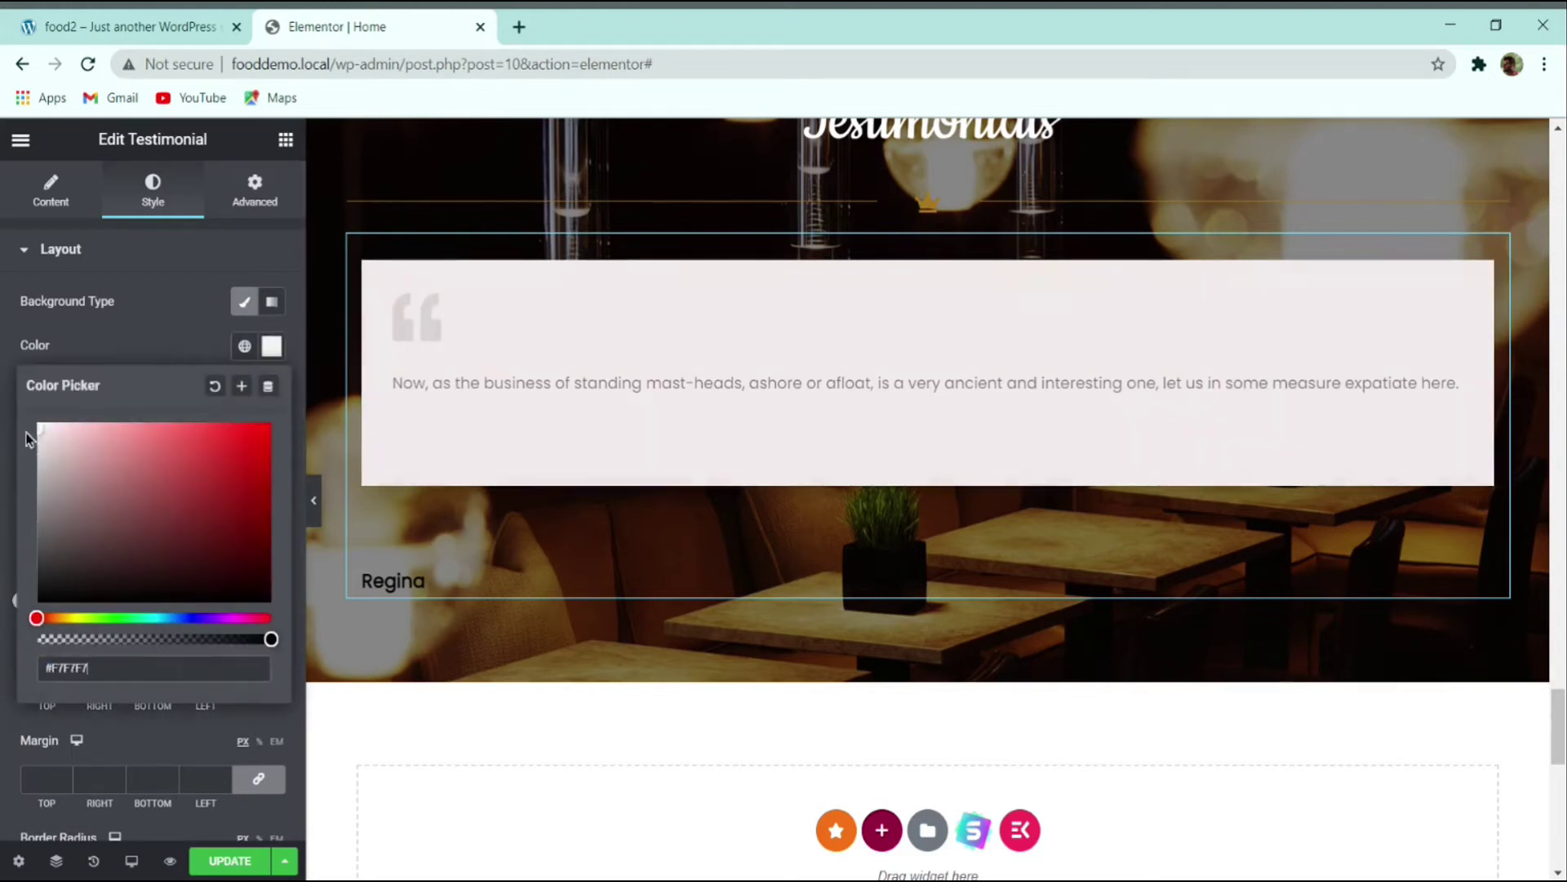
pyautogui.moveTo(268, 639); pyautogui.dragTo(25, 637)
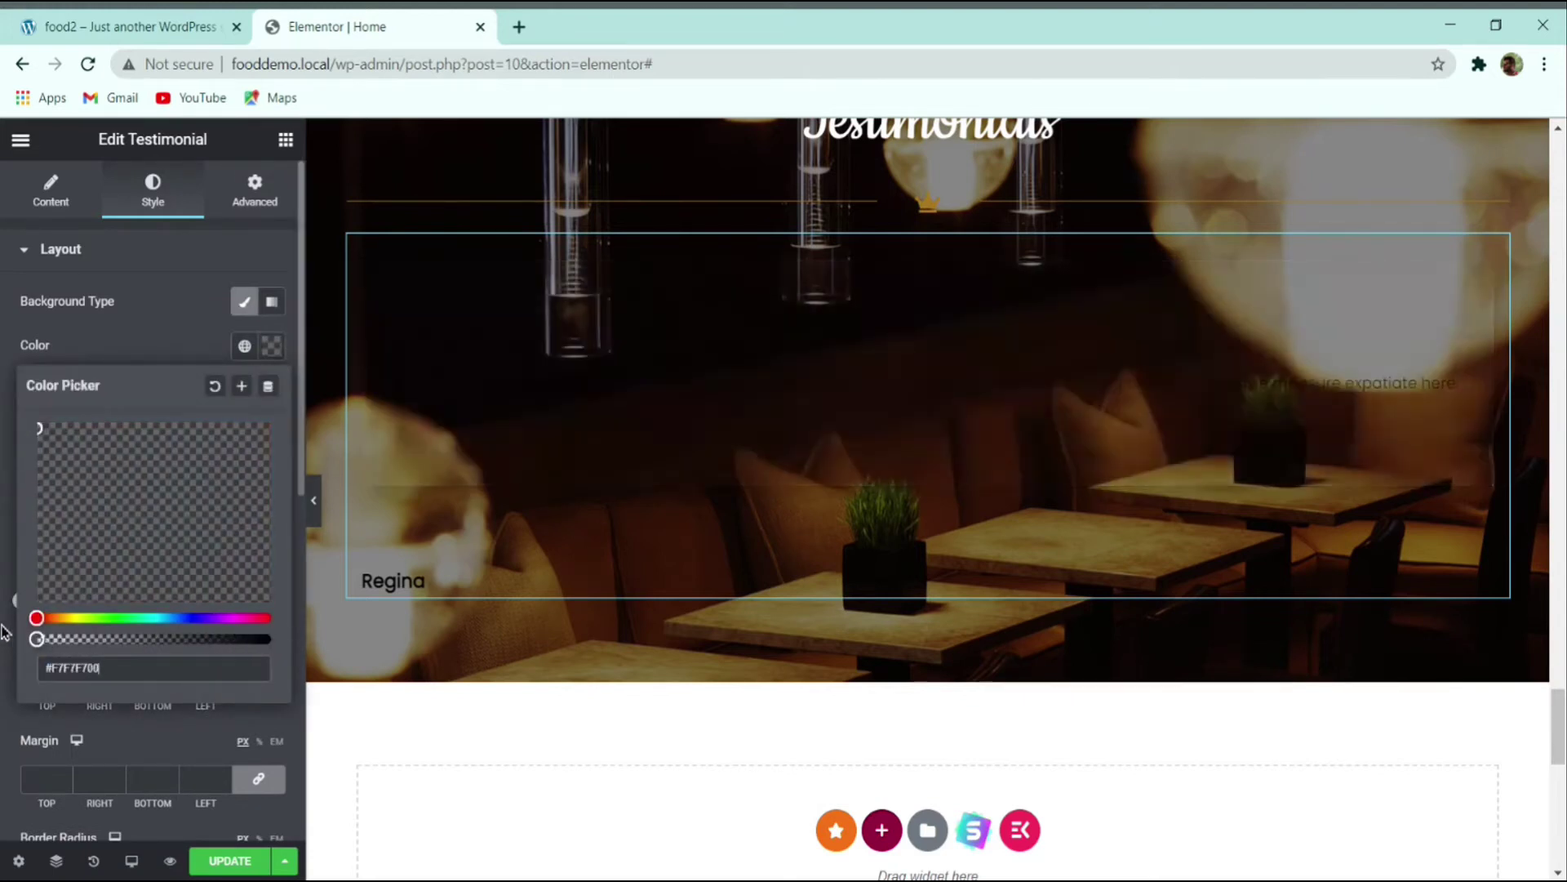
# Step: Compare with the live site's testimonial and open the Description style settings
pyautogui.click(34, 23)
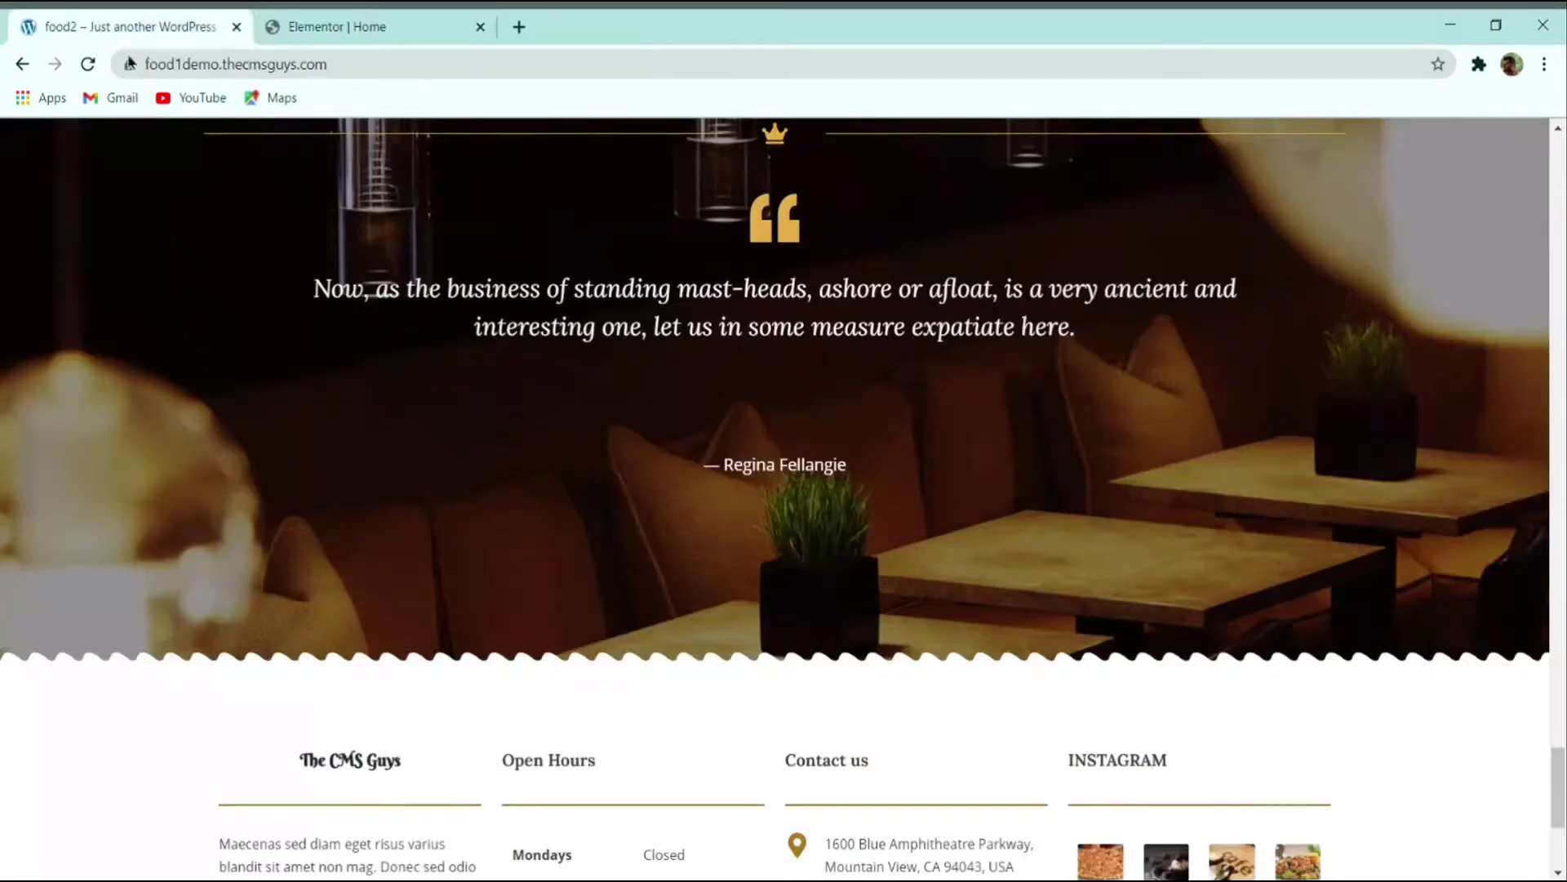
pyautogui.click(323, 25)
pyautogui.click(126, 343)
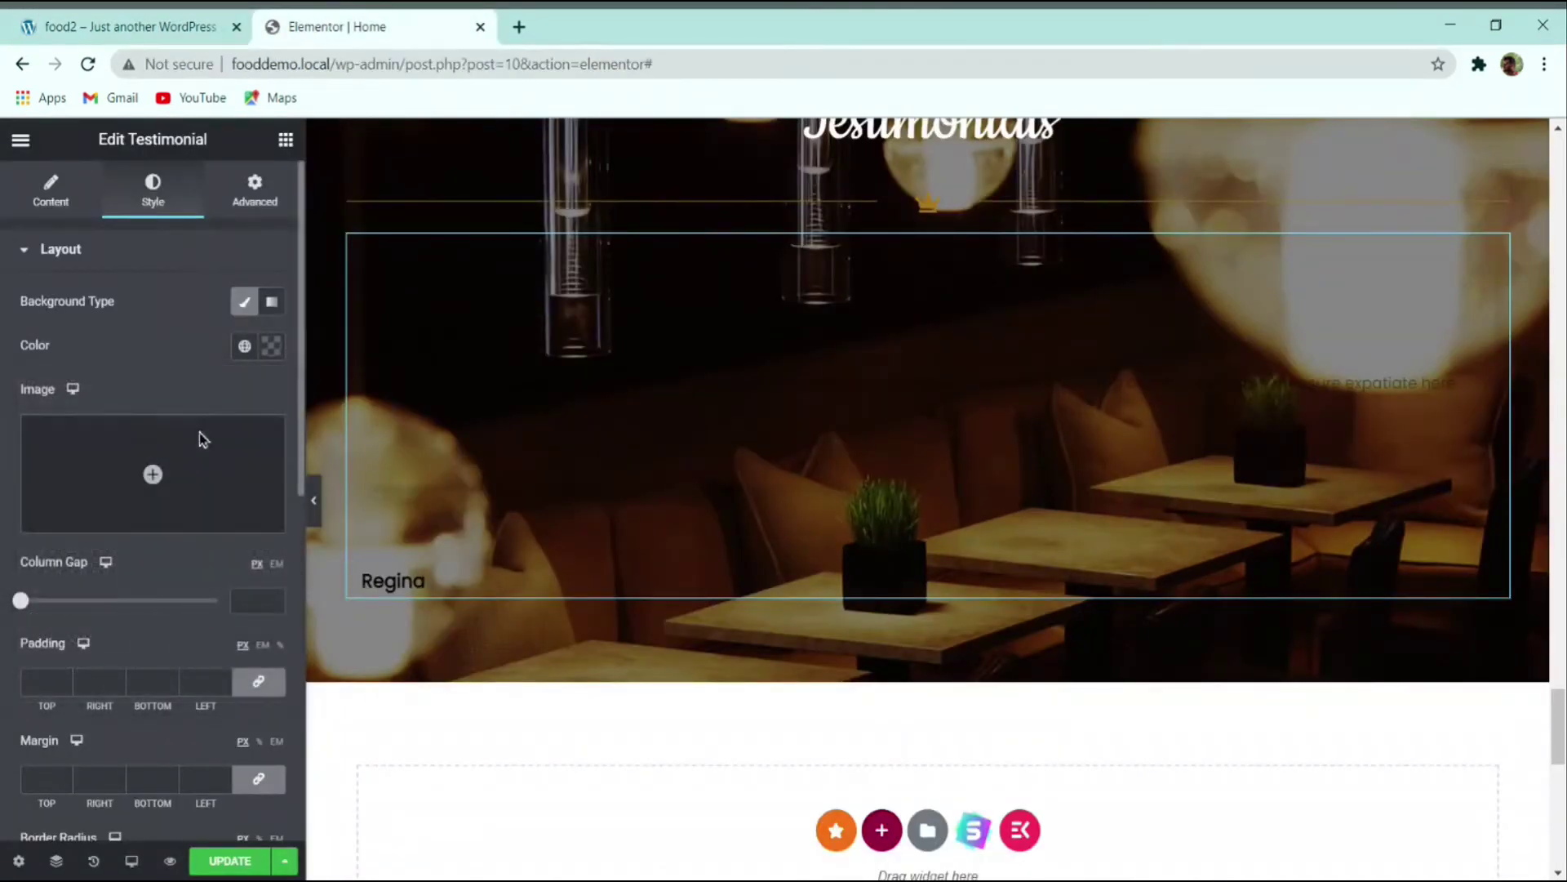
pyautogui.scroll(-5, 194, 519)
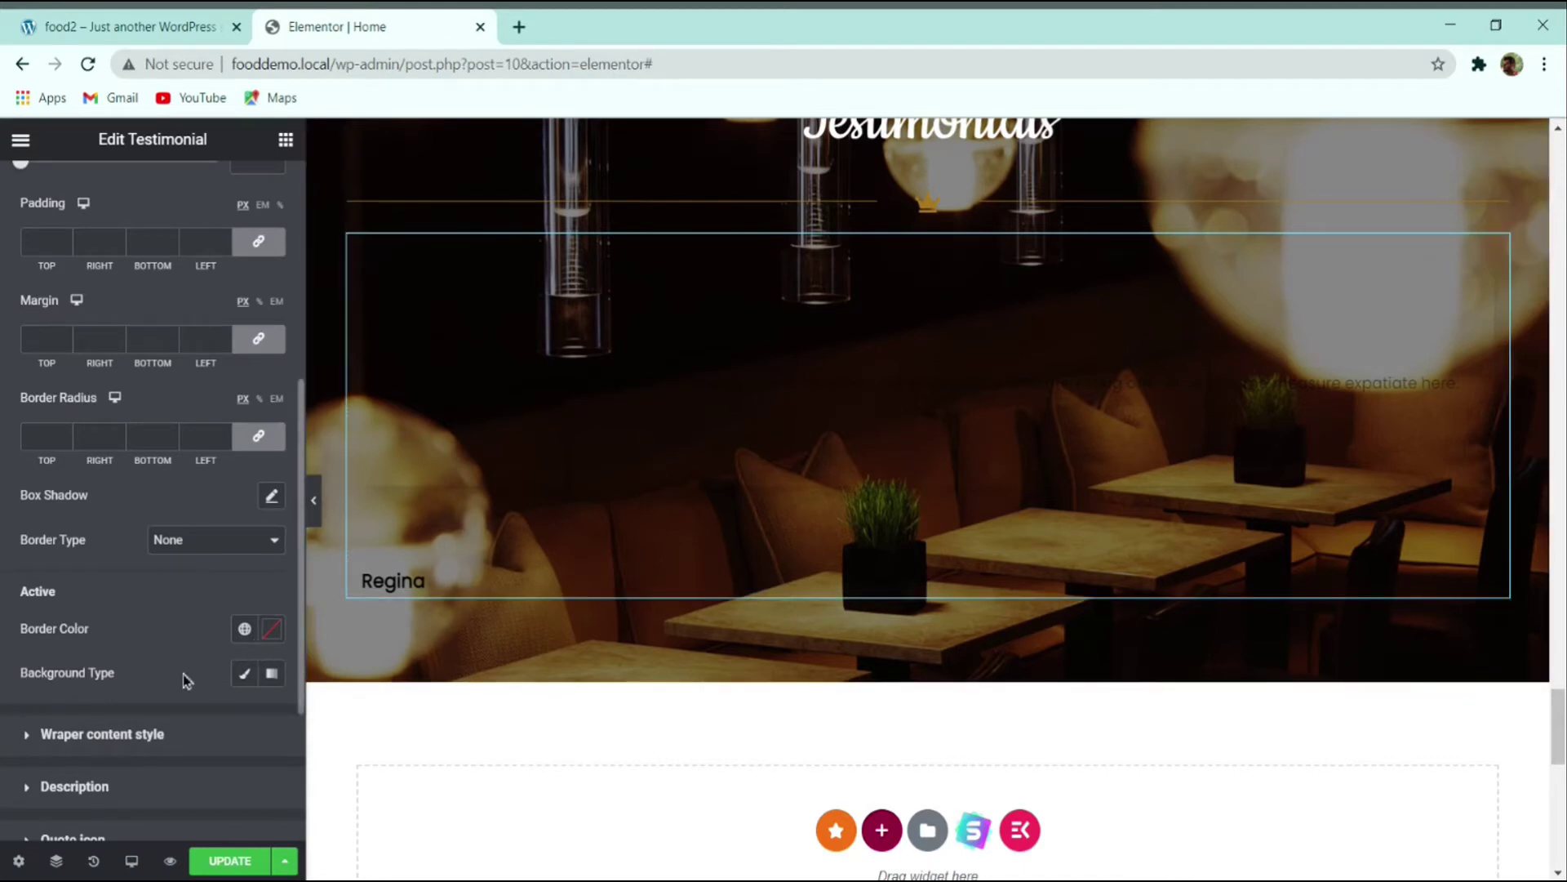
pyautogui.scroll(-3, 172, 598)
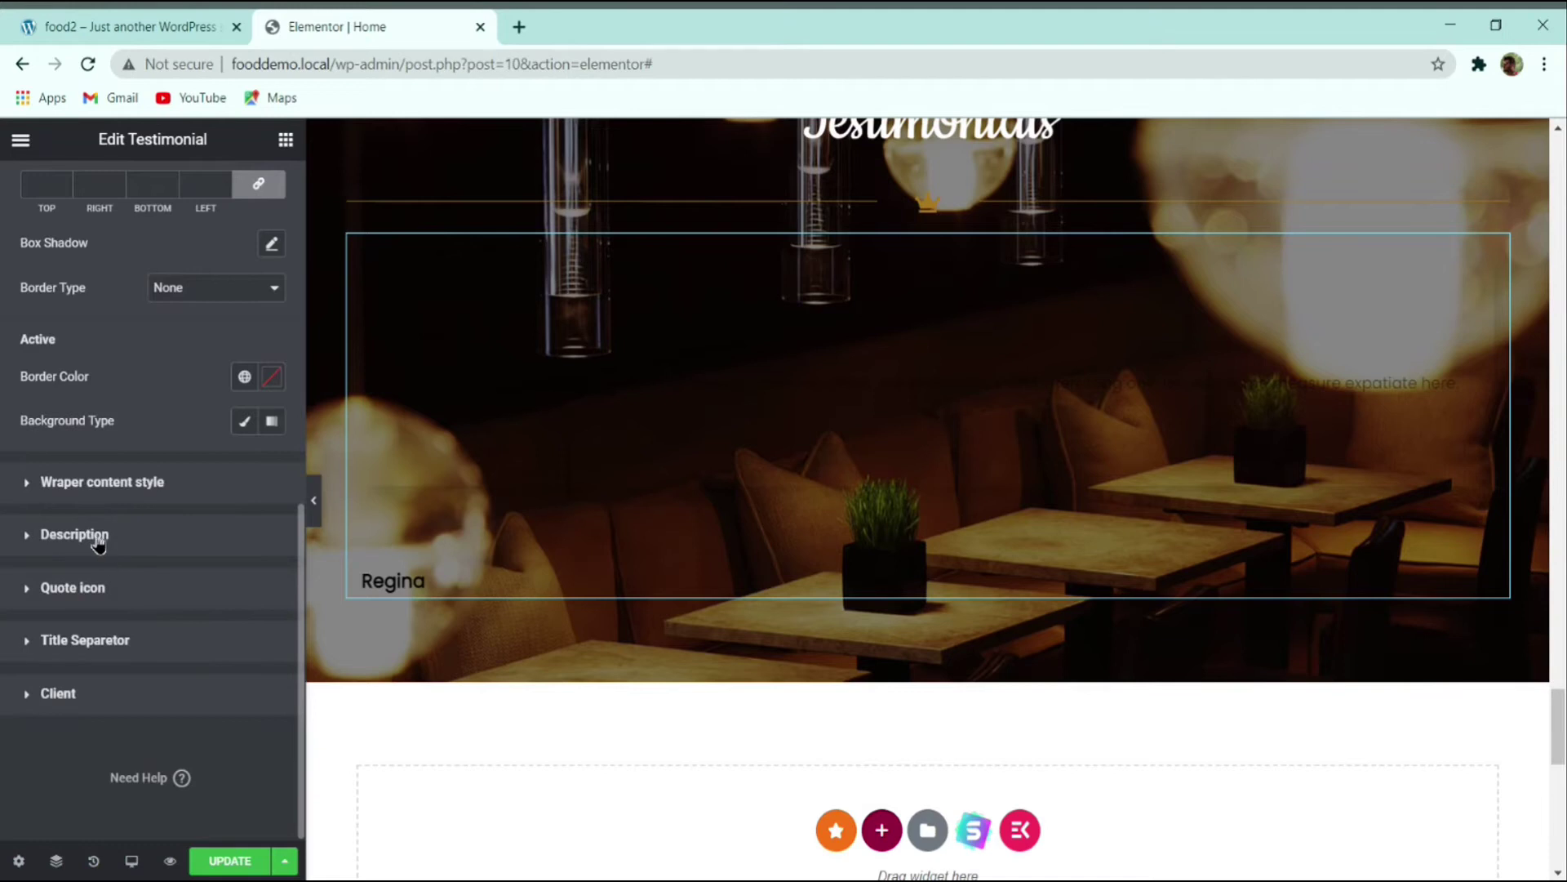
pyautogui.click(127, 18)
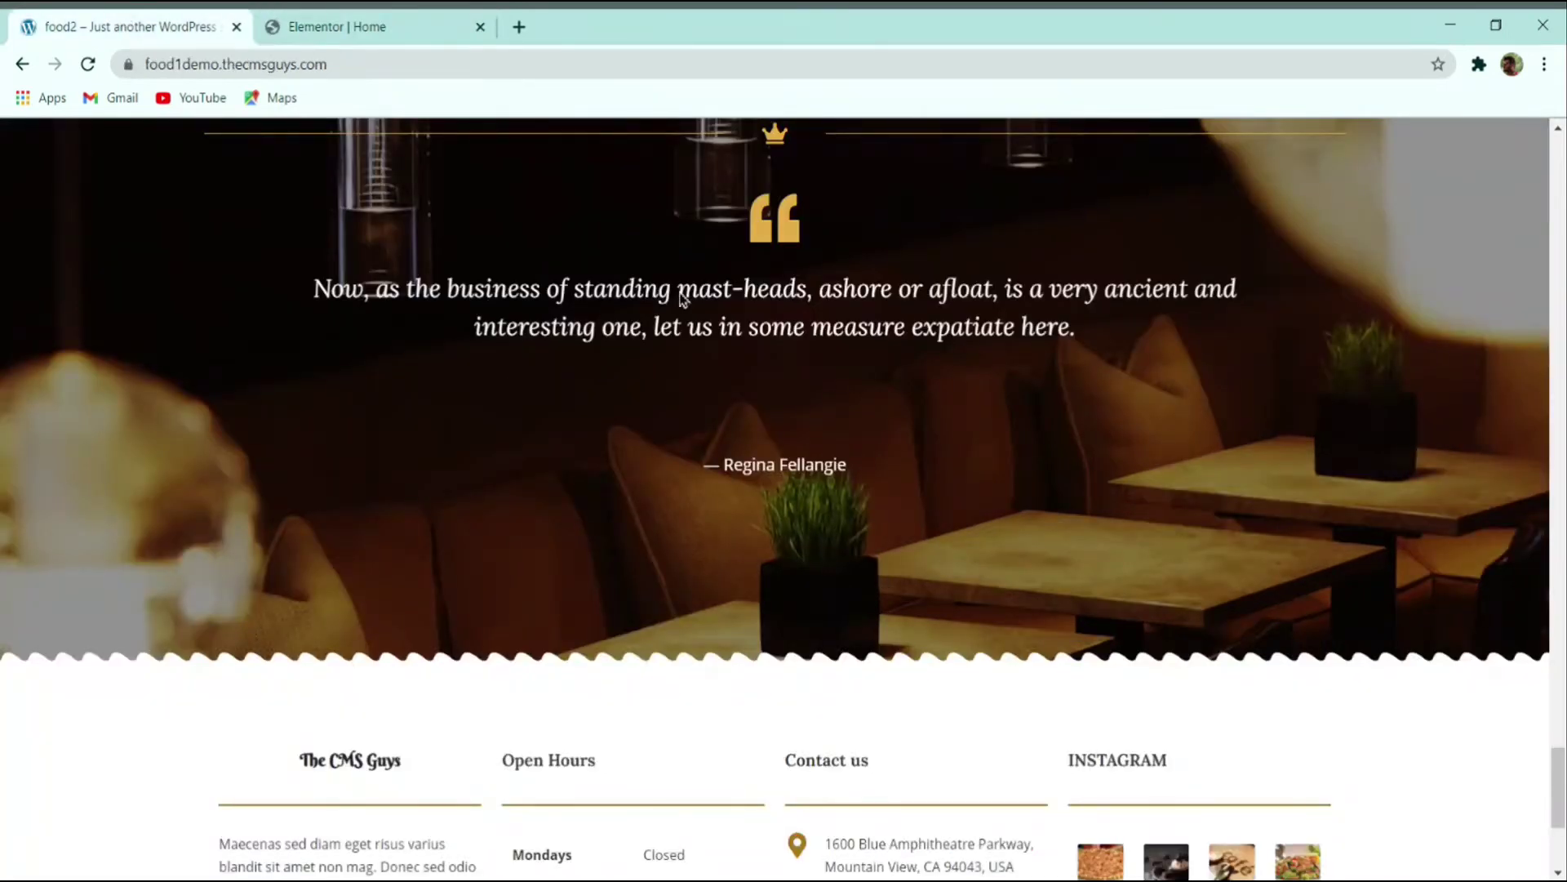
pyautogui.click(326, 26)
pyautogui.hotkey('ctrl', 'Tab')
pyautogui.hotkey('ctrl', 'Tab')
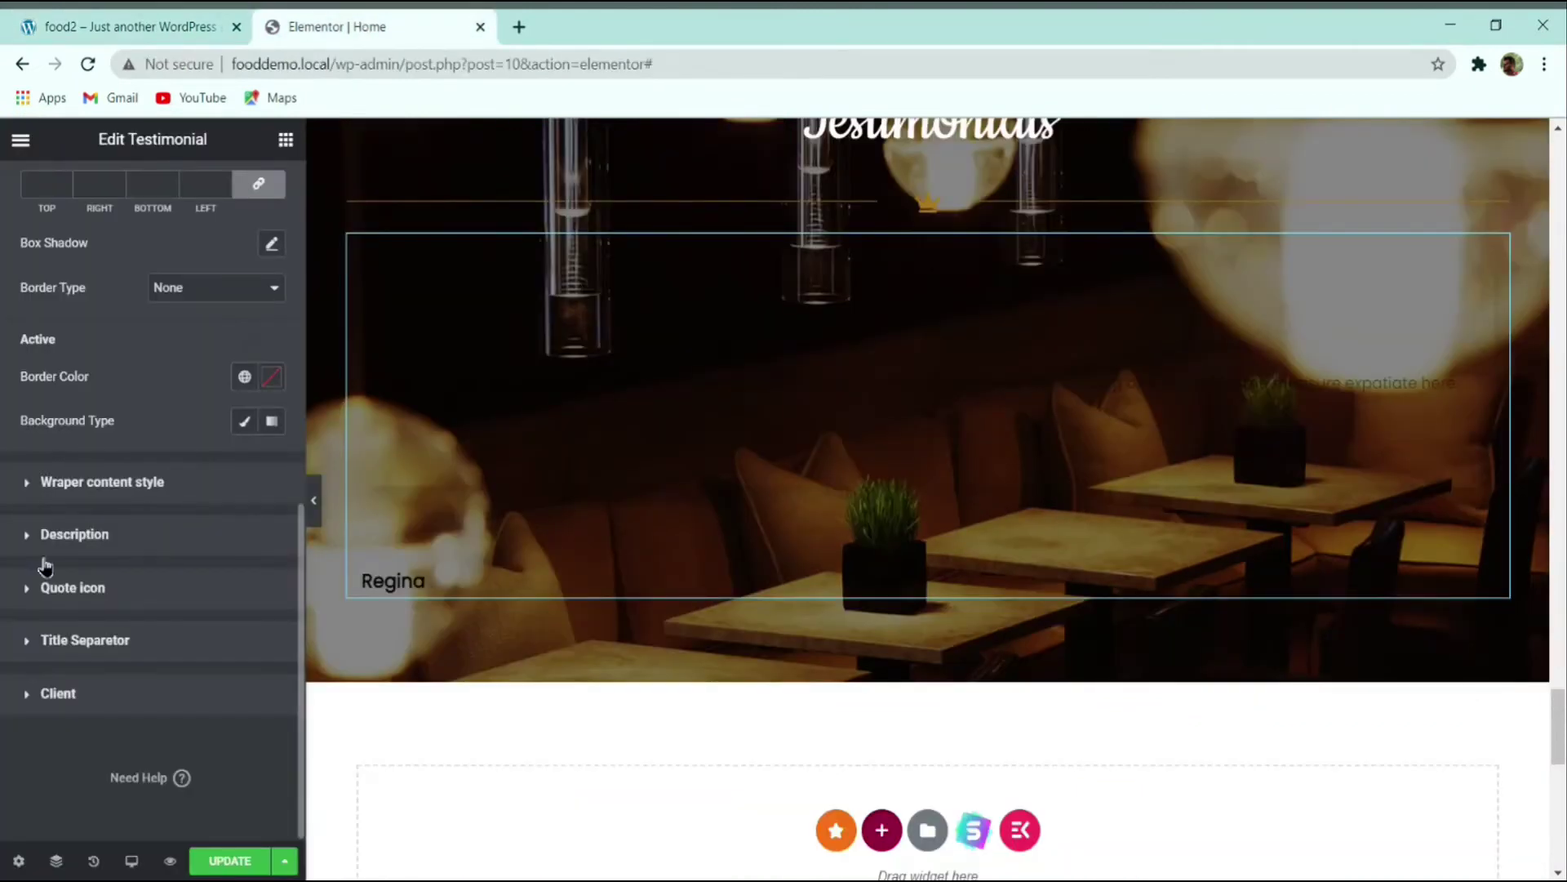
pyautogui.click(75, 534)
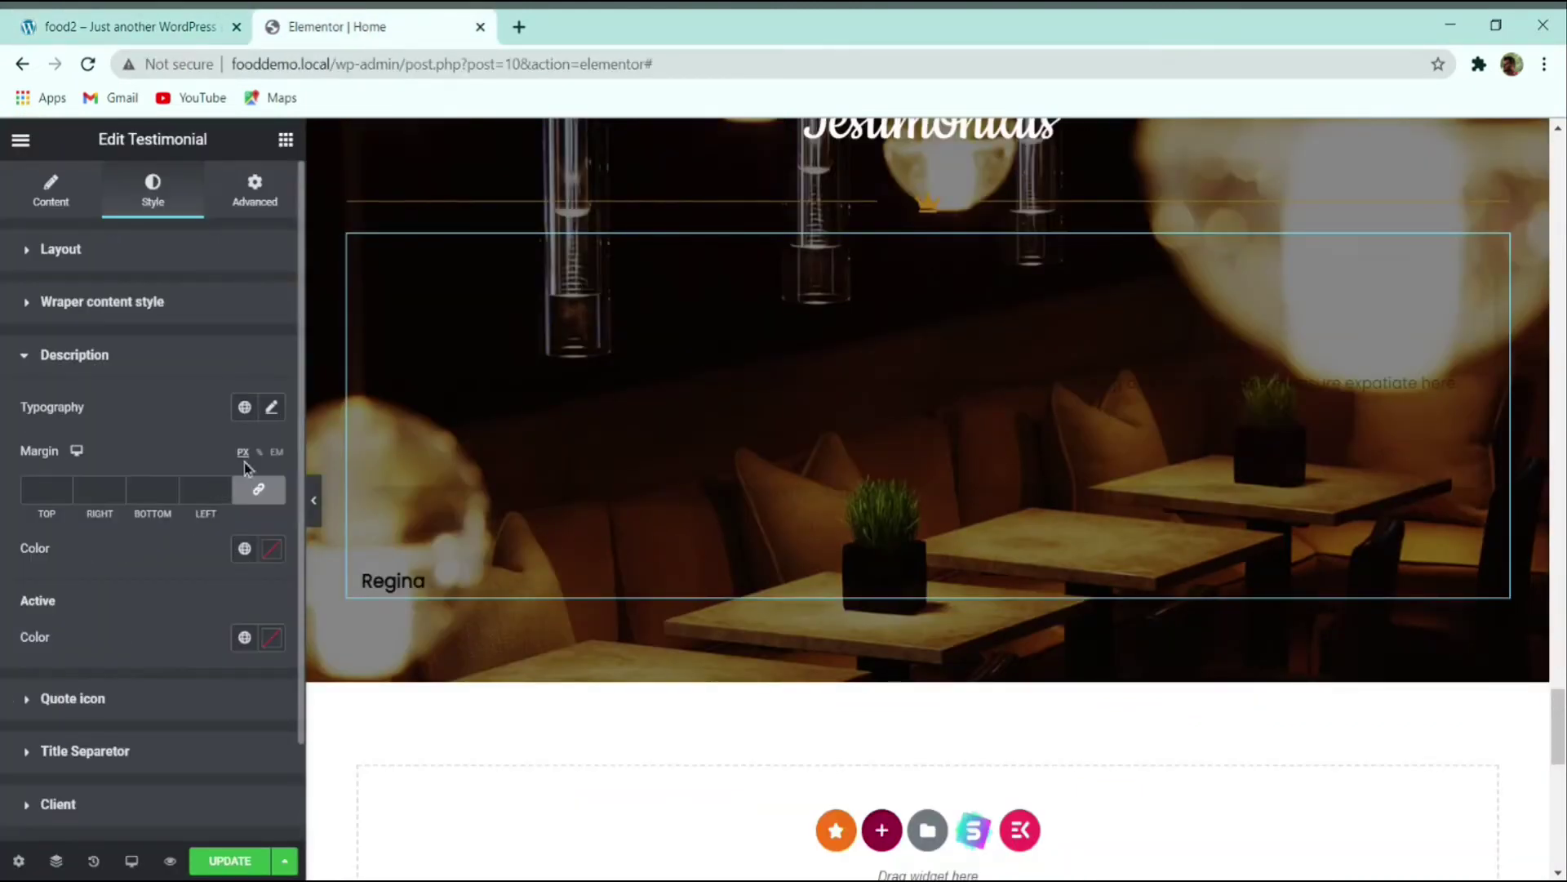
# Step: Try the Cookie font for the review text and set its colour to white #FFFFFF
pyautogui.click(270, 410)
pyautogui.click(212, 507)
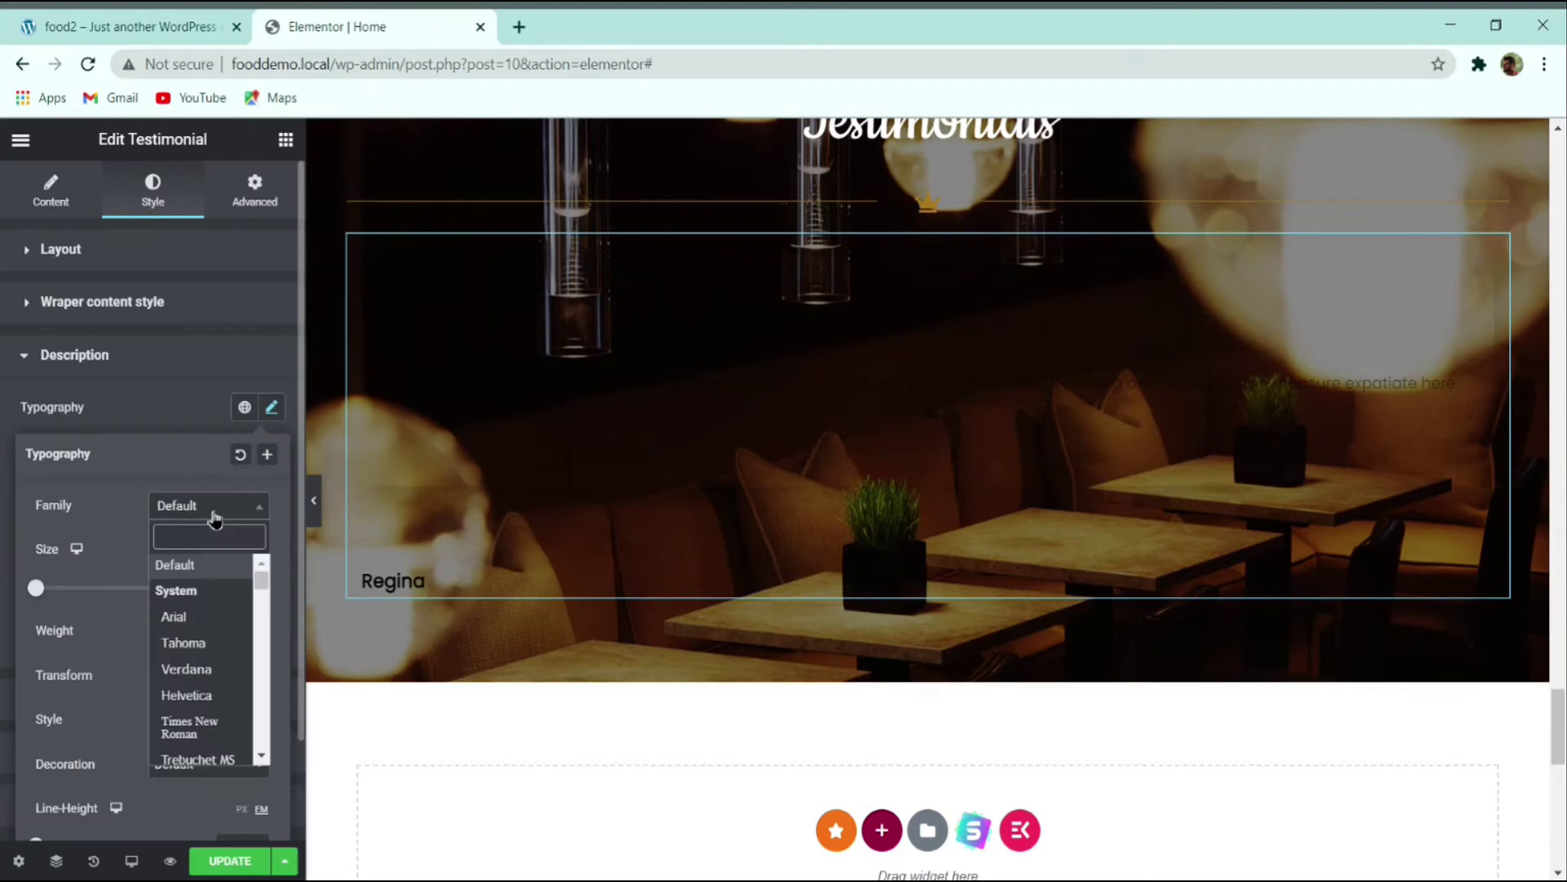
pyautogui.write('lo')
pyautogui.press('BackSpace')
pyautogui.press('BackSpace')
pyautogui.write('cook')
pyautogui.press('Return')
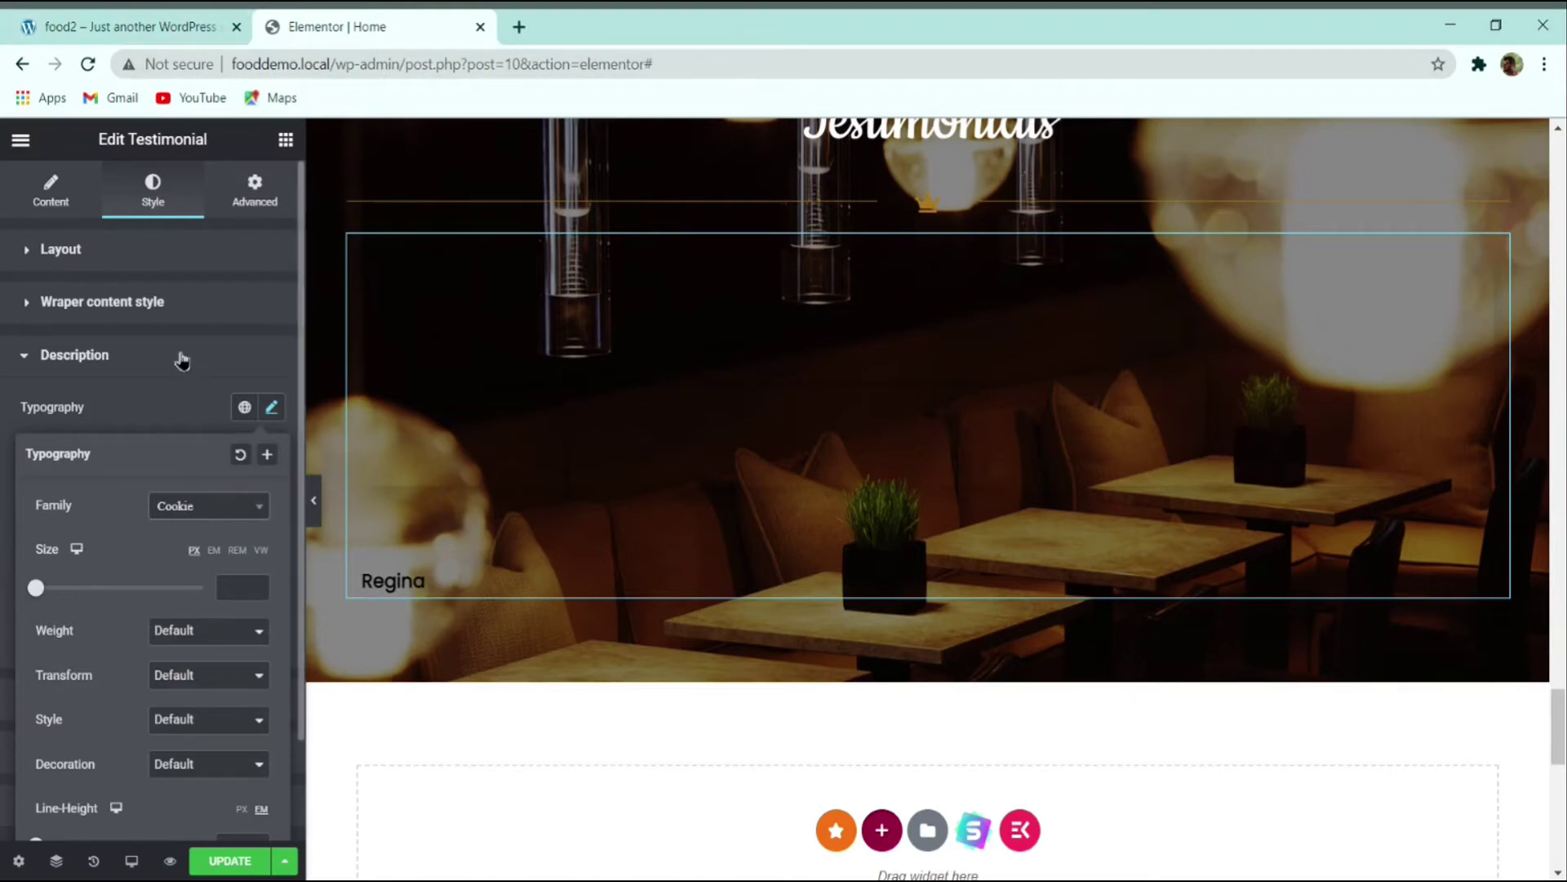
pyautogui.click(161, 420)
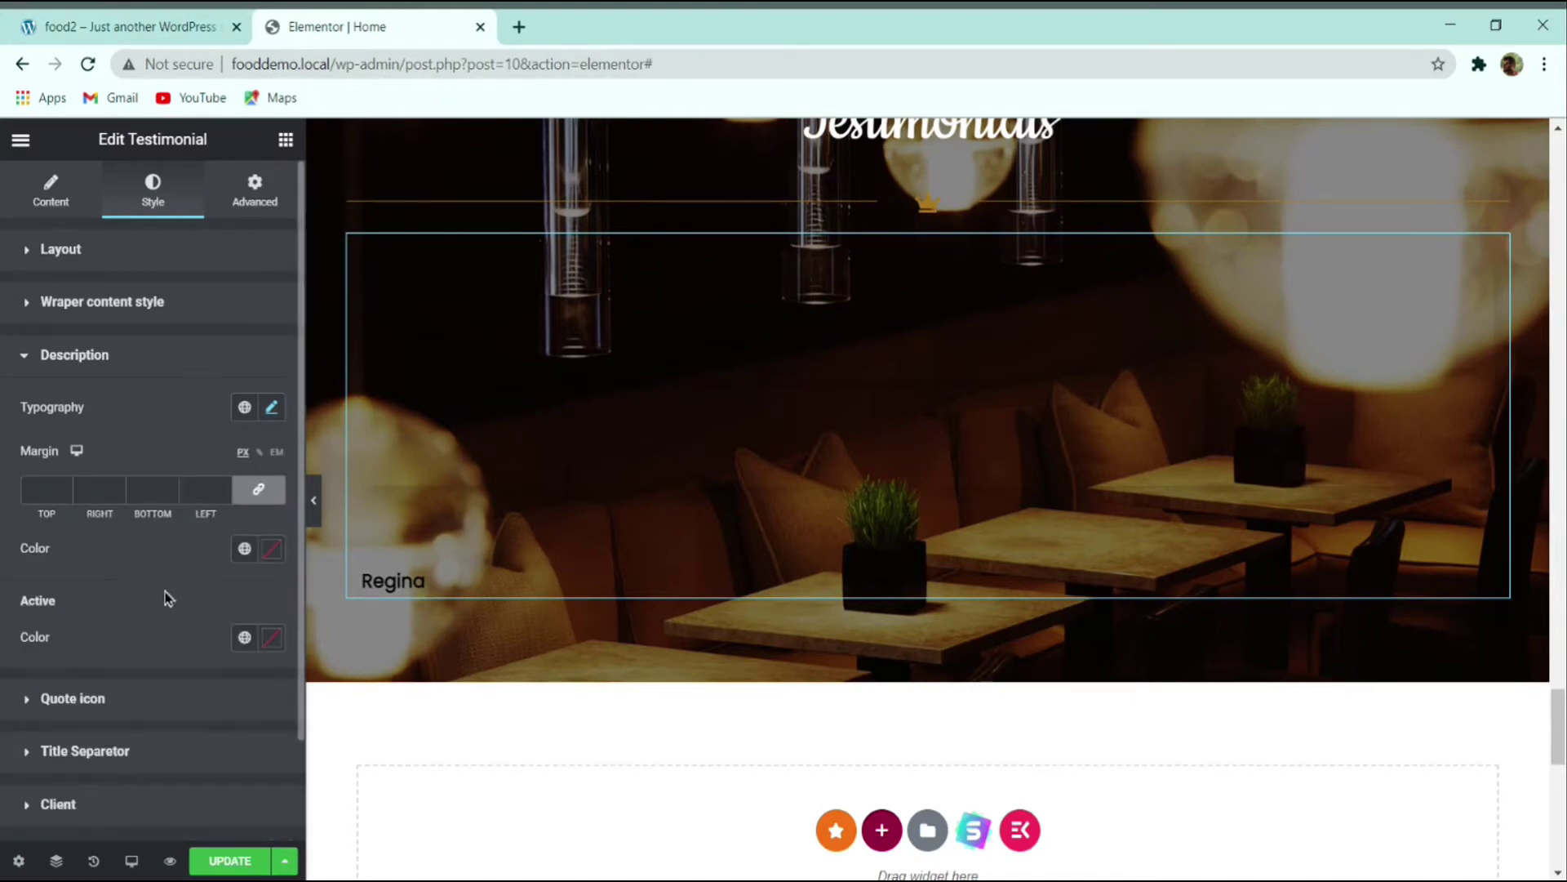
pyautogui.click(272, 549)
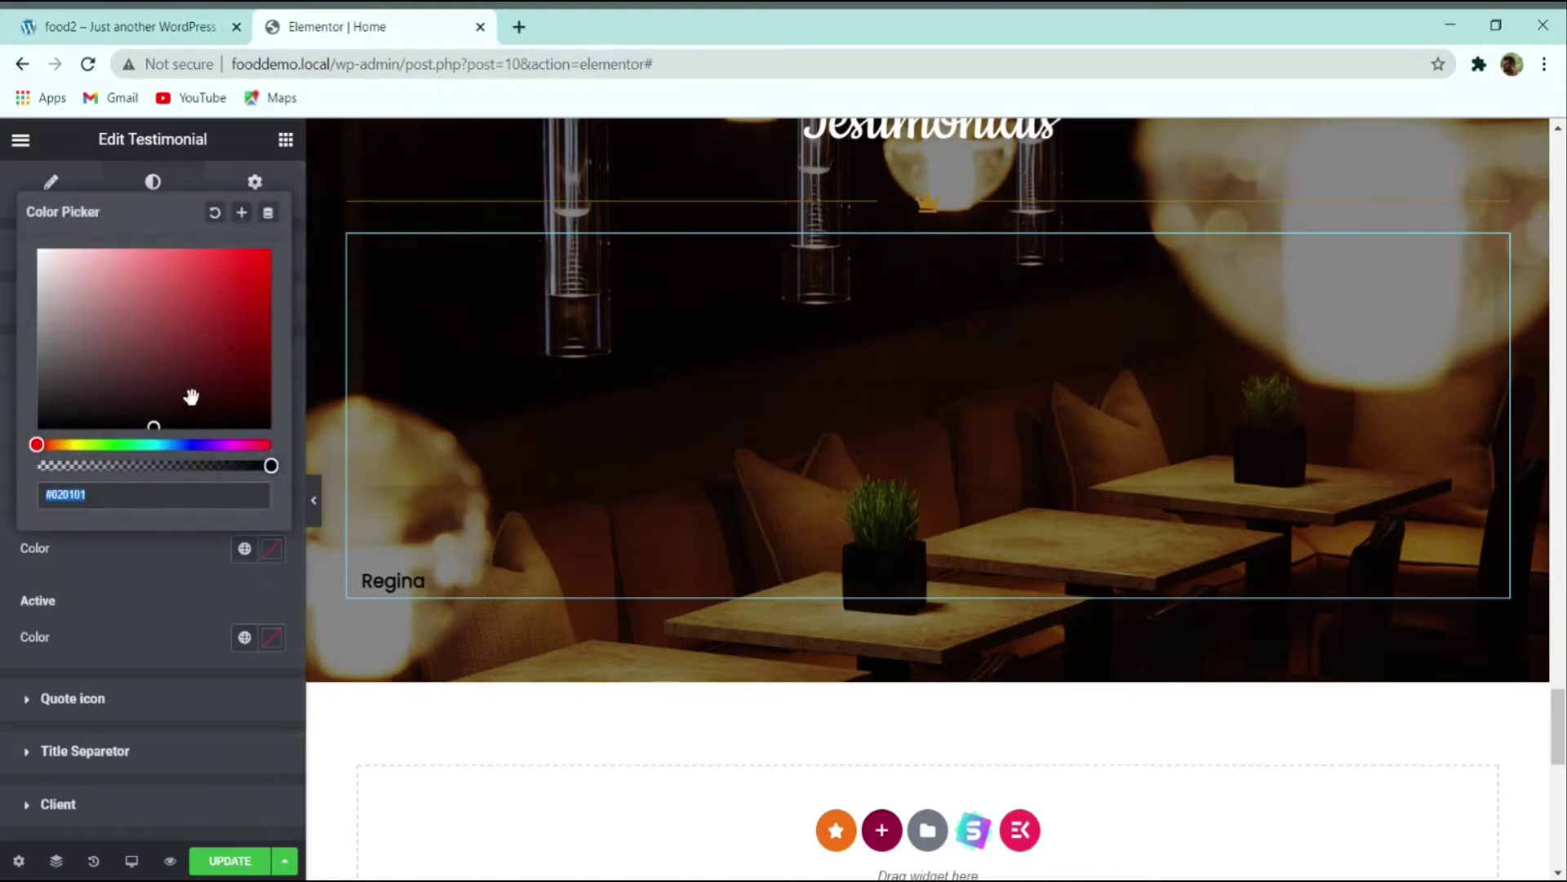
pyautogui.write('#FFFFFF')
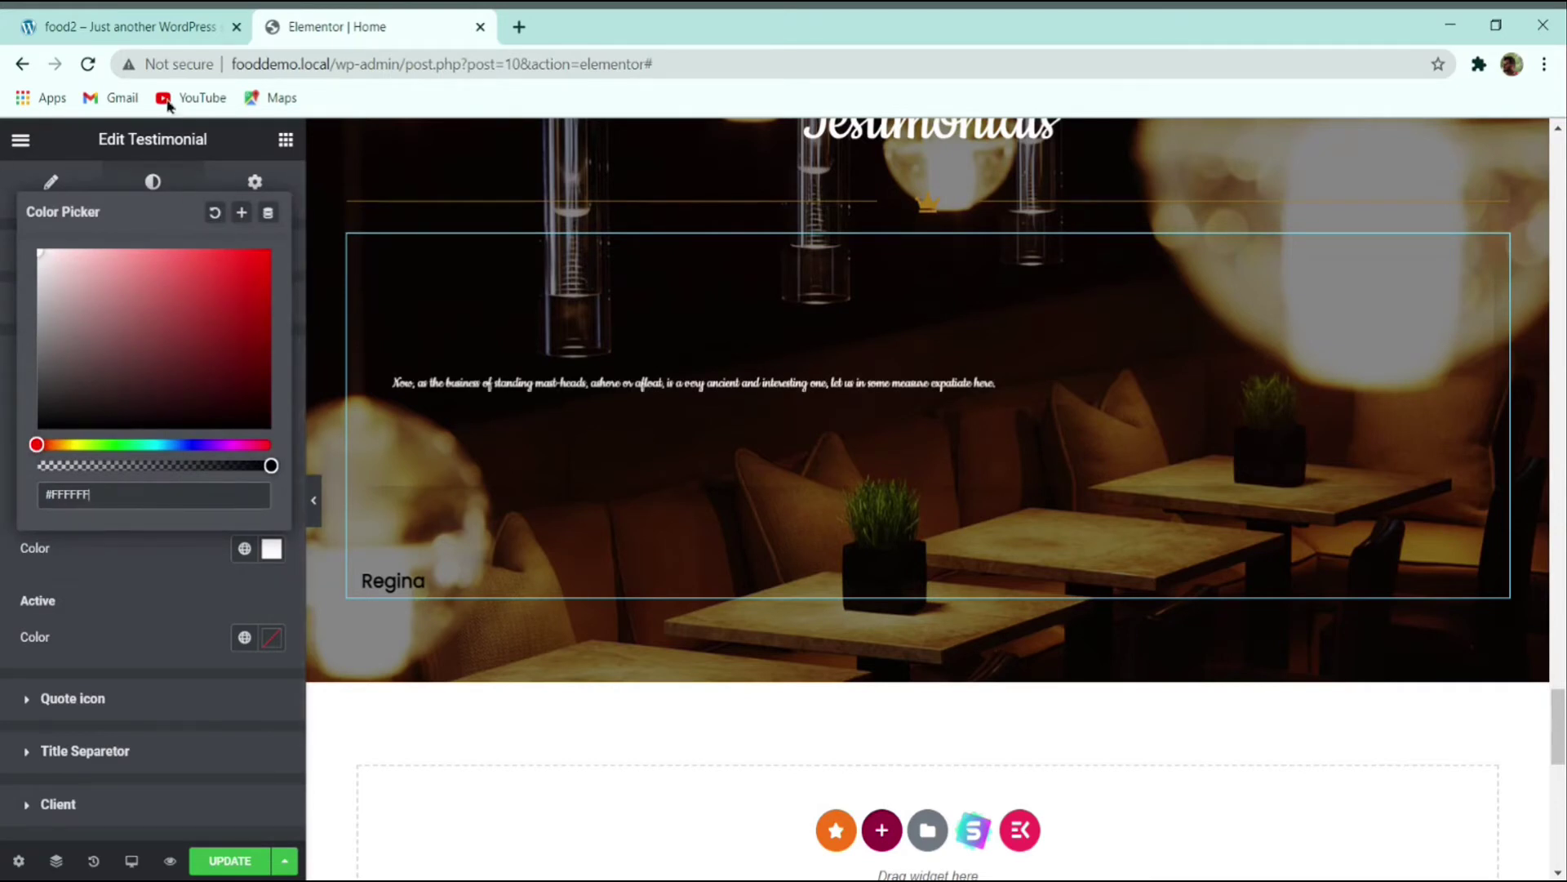
pyautogui.click(130, 26)
pyautogui.click(323, 31)
pyautogui.click(174, 562)
# Step: Change the review typography to Lora, 24 px, italic, then compare with the live site
pyautogui.click(277, 410)
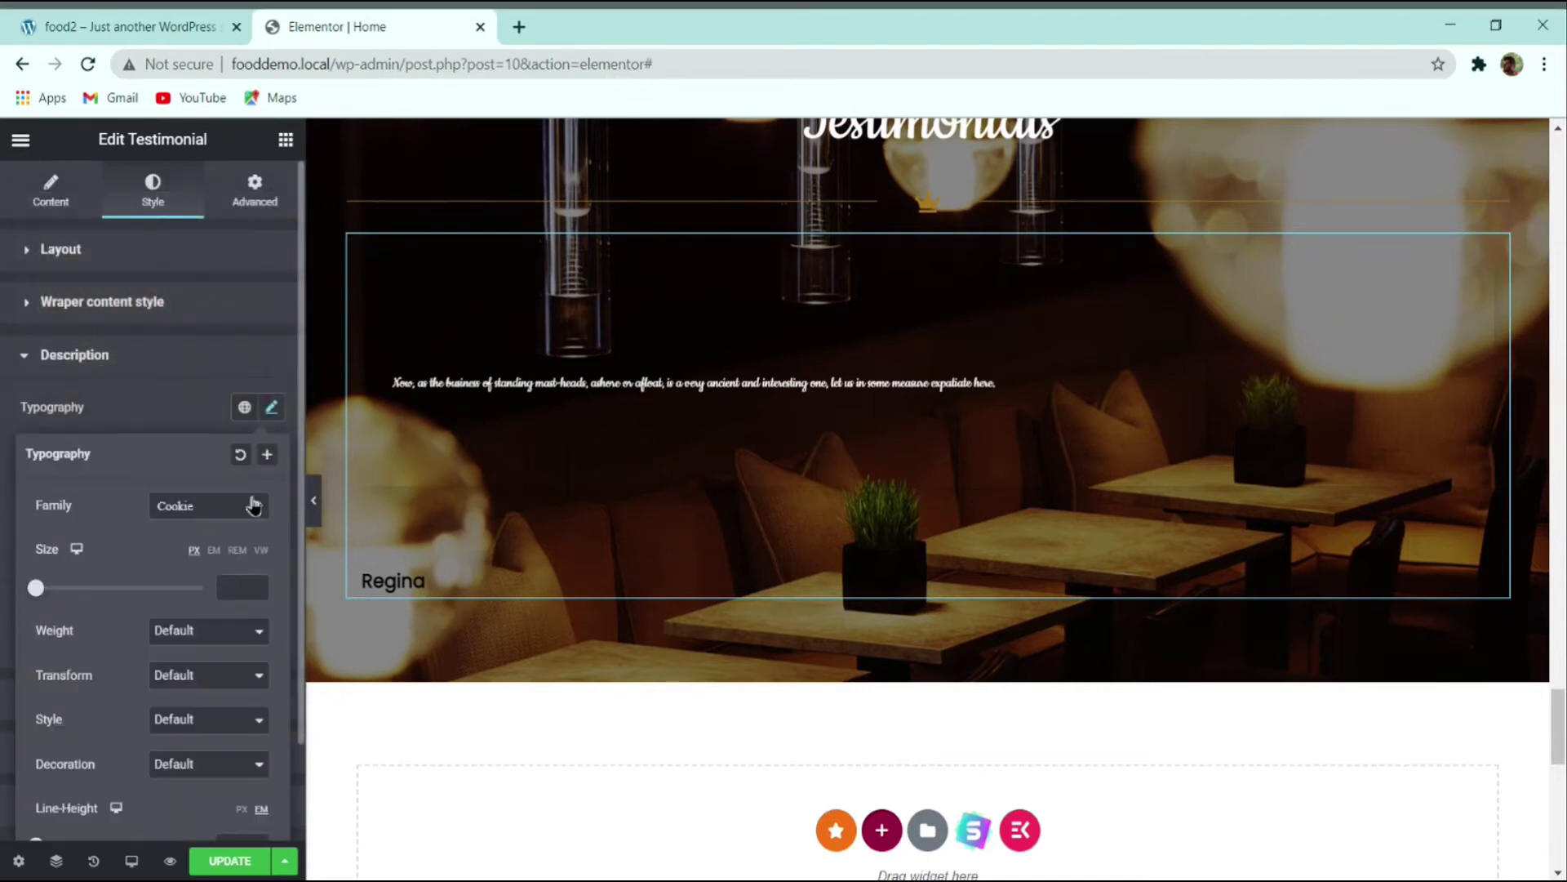
pyautogui.click(239, 509)
pyautogui.write('lora')
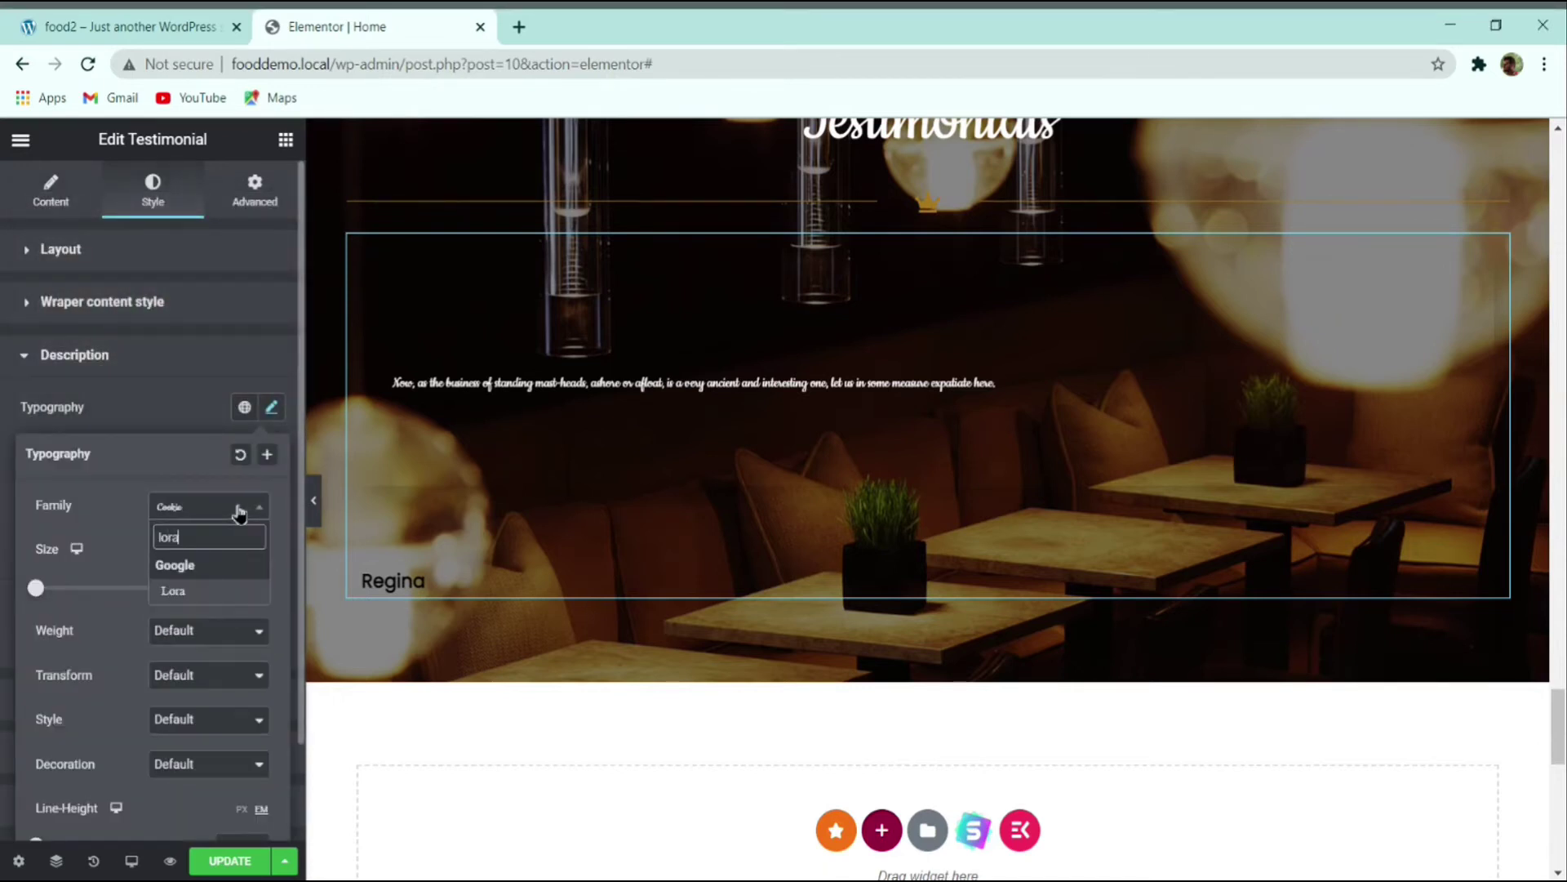
pyautogui.press('Return')
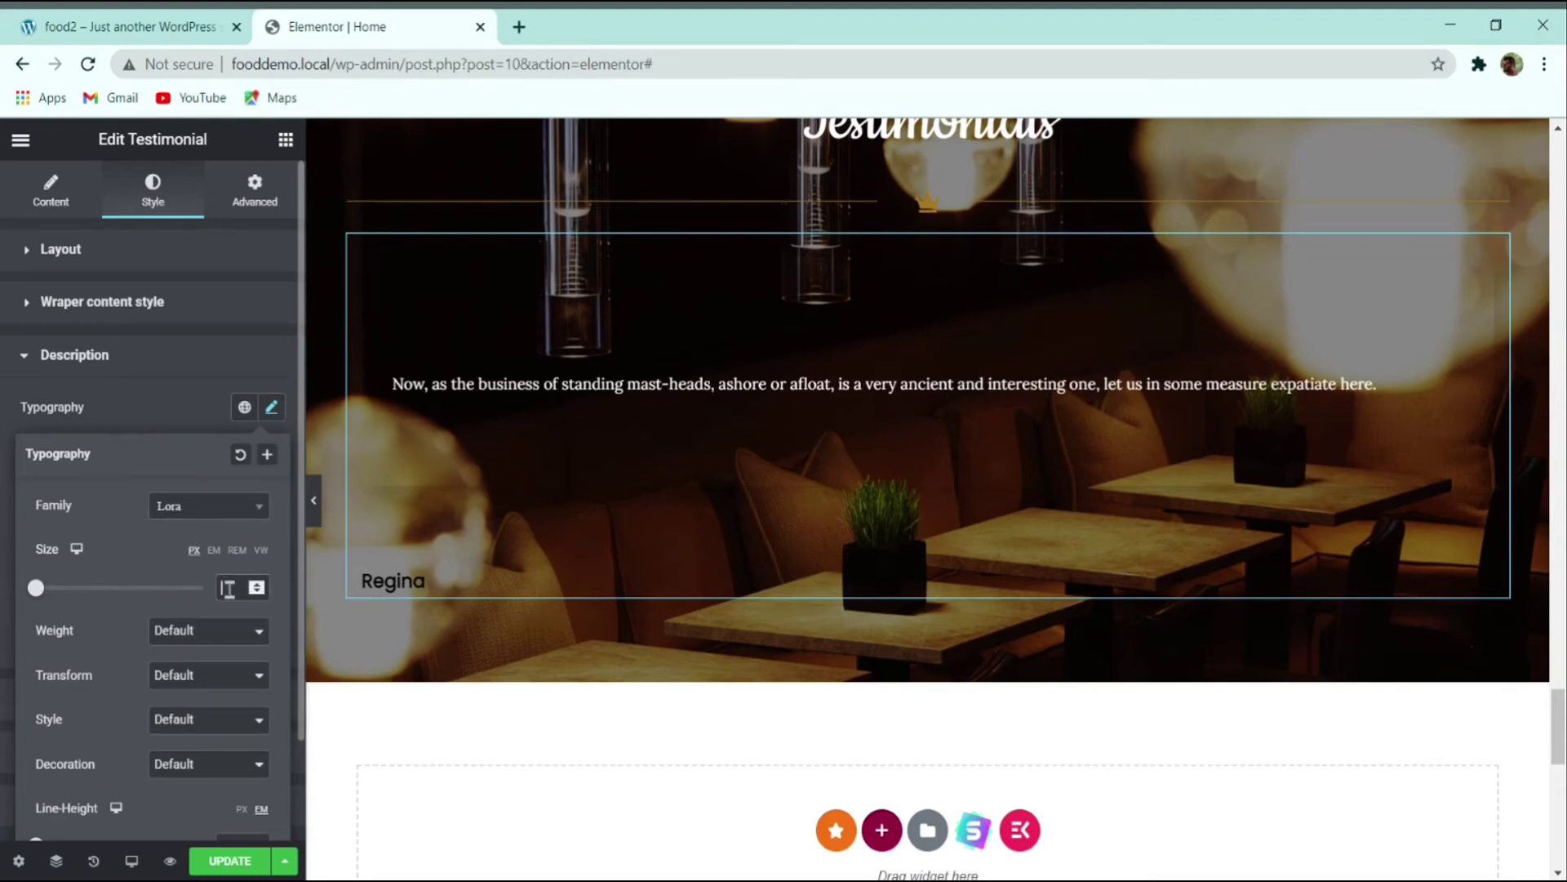
pyautogui.click(229, 586)
pyautogui.write('24')
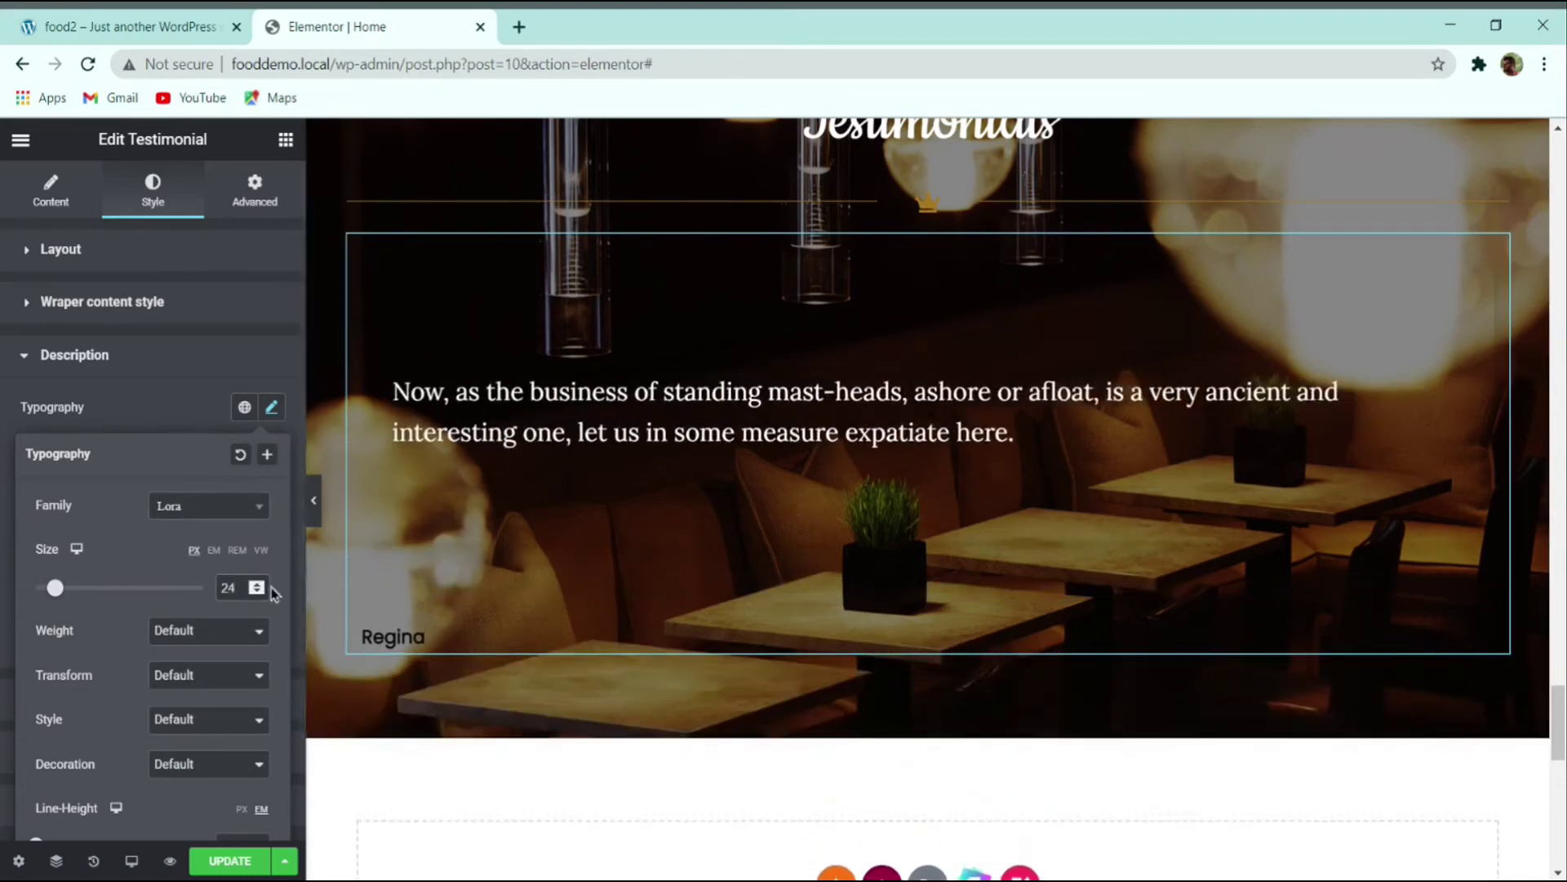
pyautogui.scroll(-2, 196, 653)
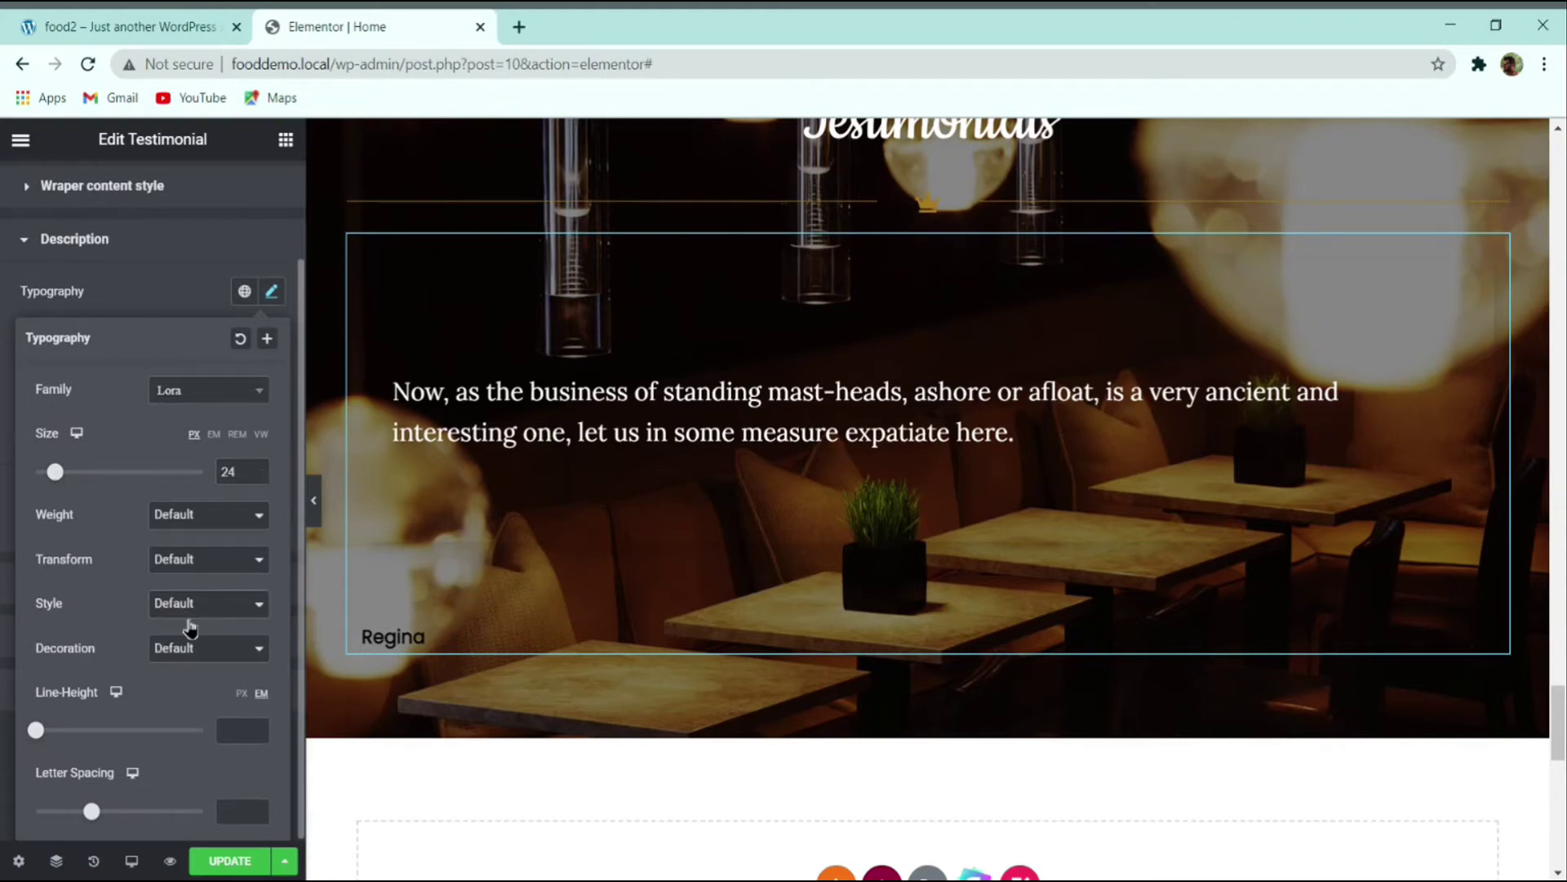
pyautogui.click(189, 627)
pyautogui.click(139, 292)
pyautogui.scroll(2, 118, 367)
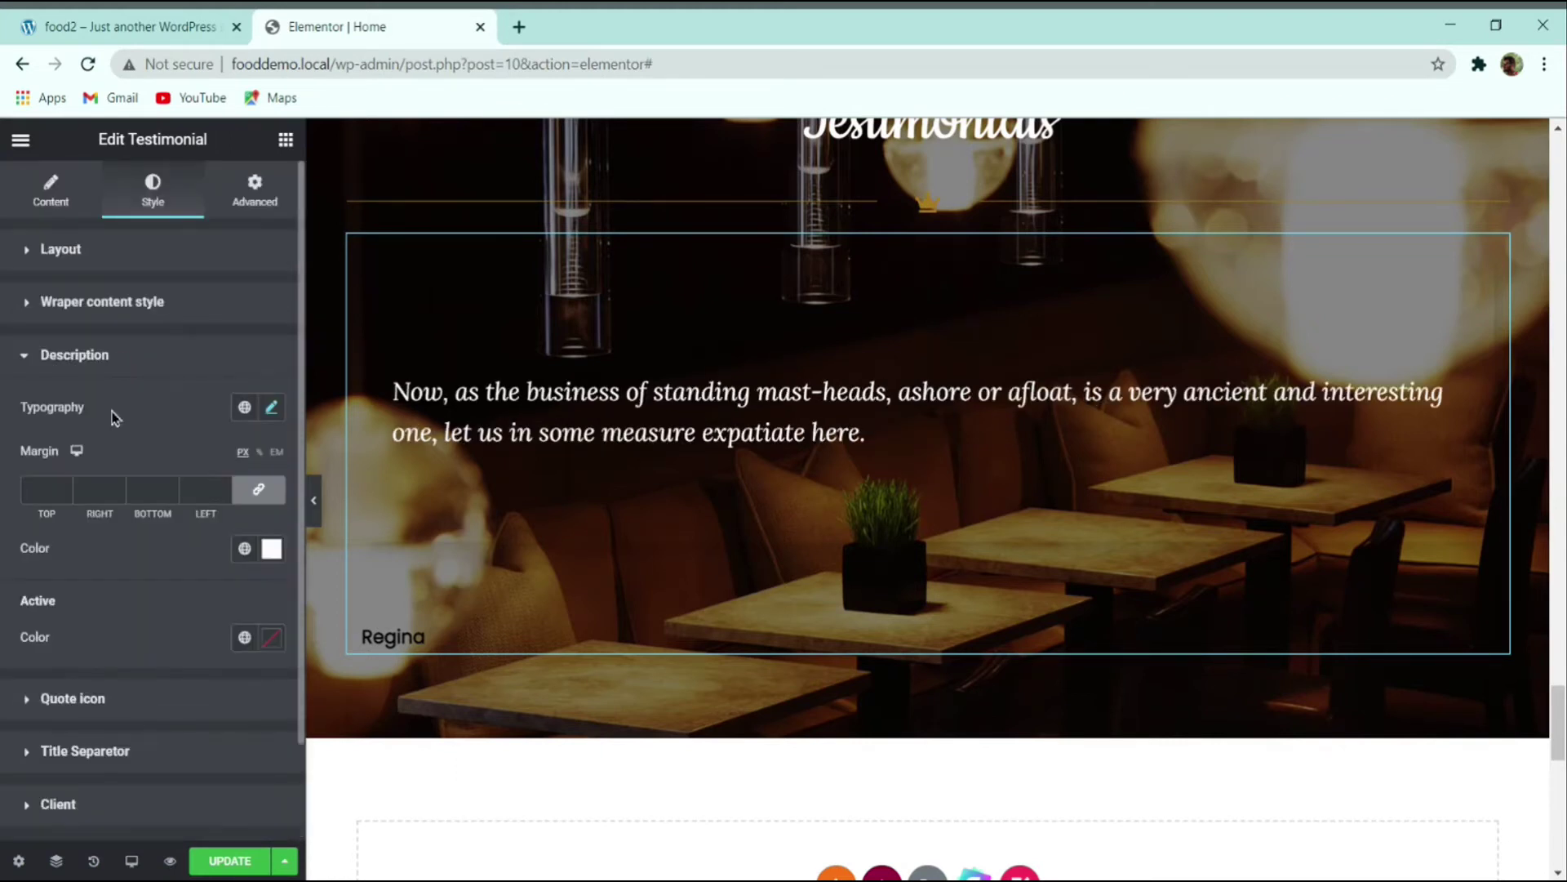
pyautogui.click(182, 18)
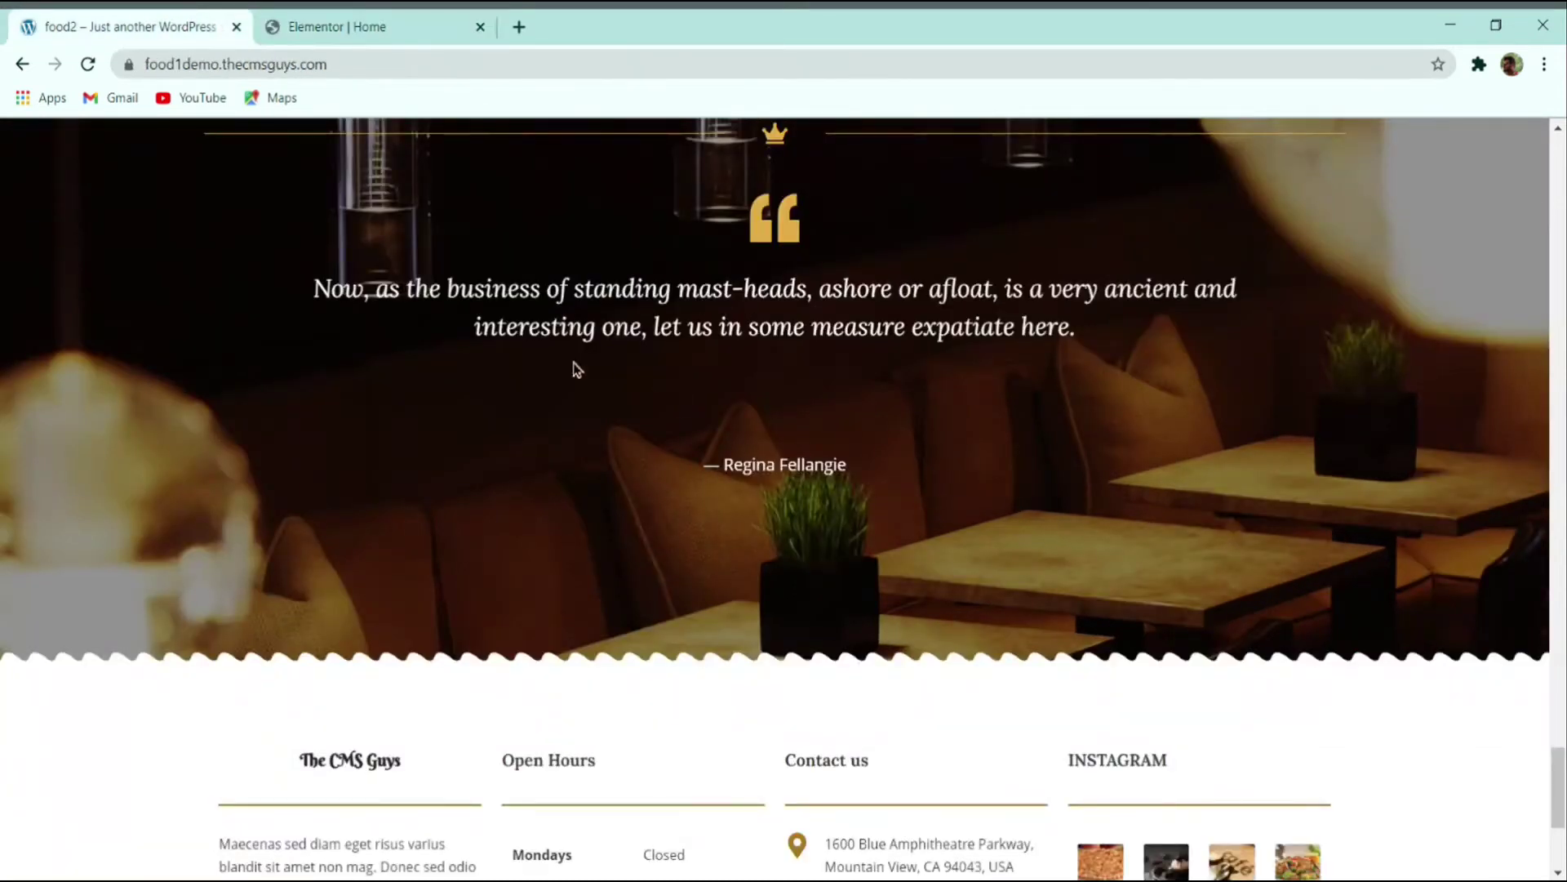
pyautogui.click(364, 26)
# Step: Set the content wrapper's horizontal alignment to Center and unlink the description margin at 0 0 0 0
pyautogui.click(155, 302)
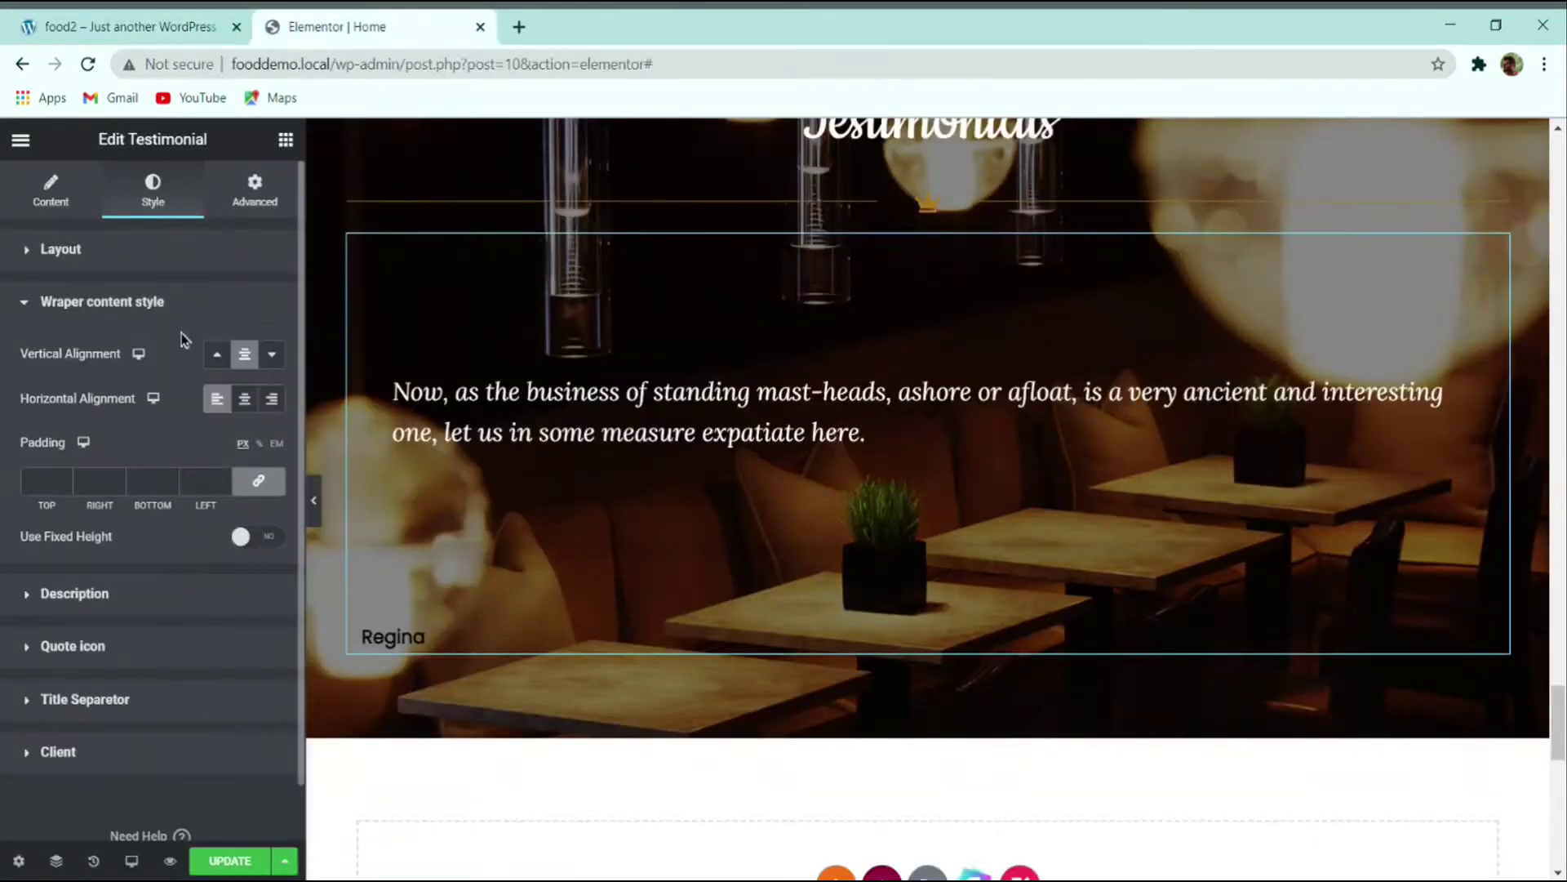
pyautogui.click(245, 407)
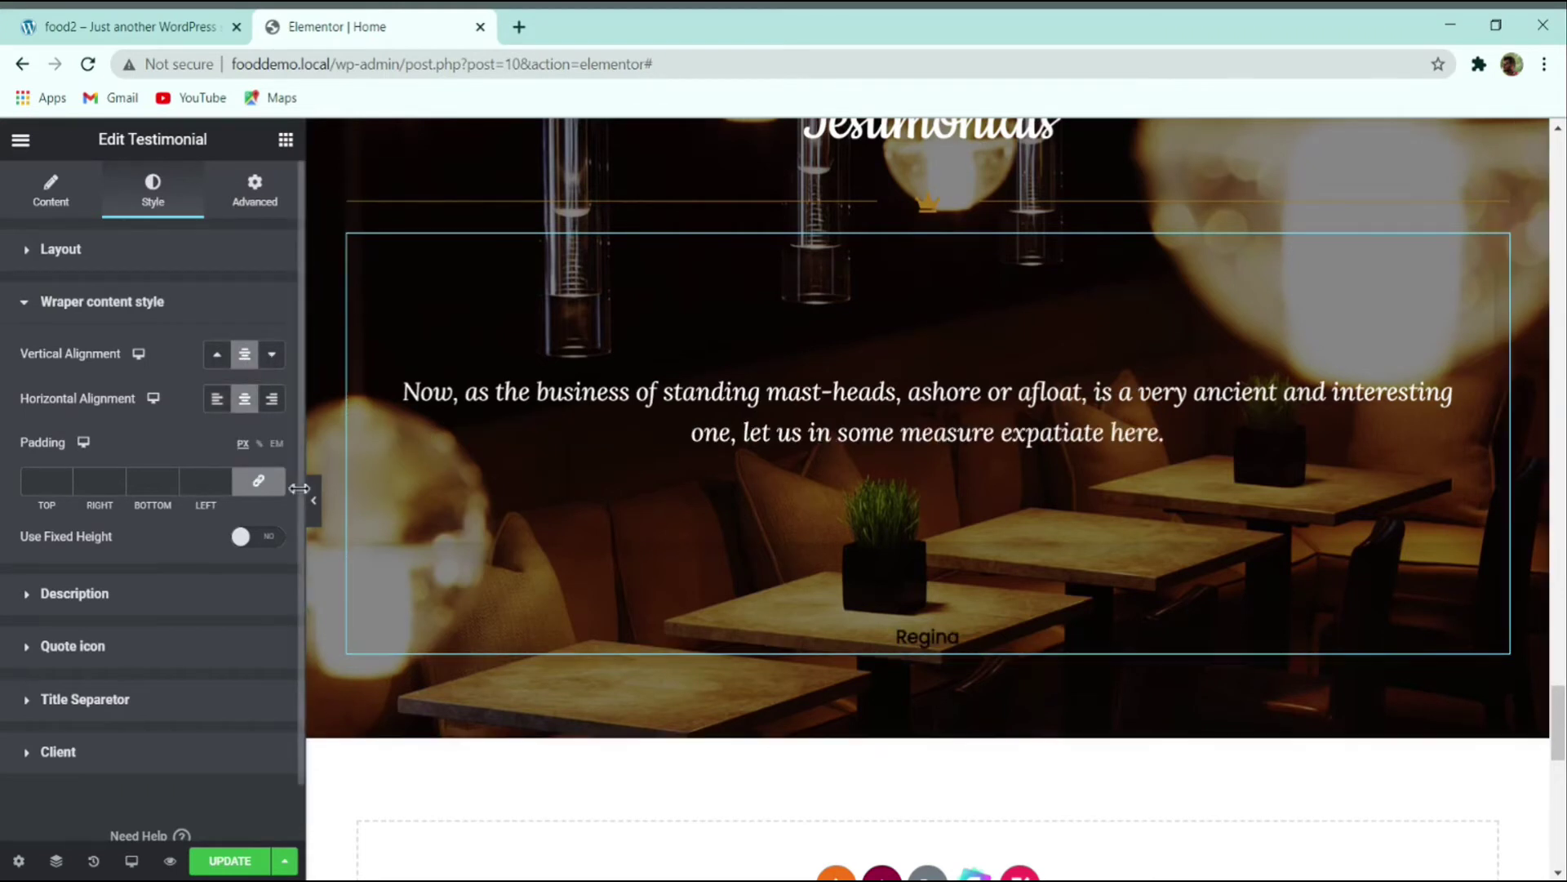
pyautogui.click(106, 598)
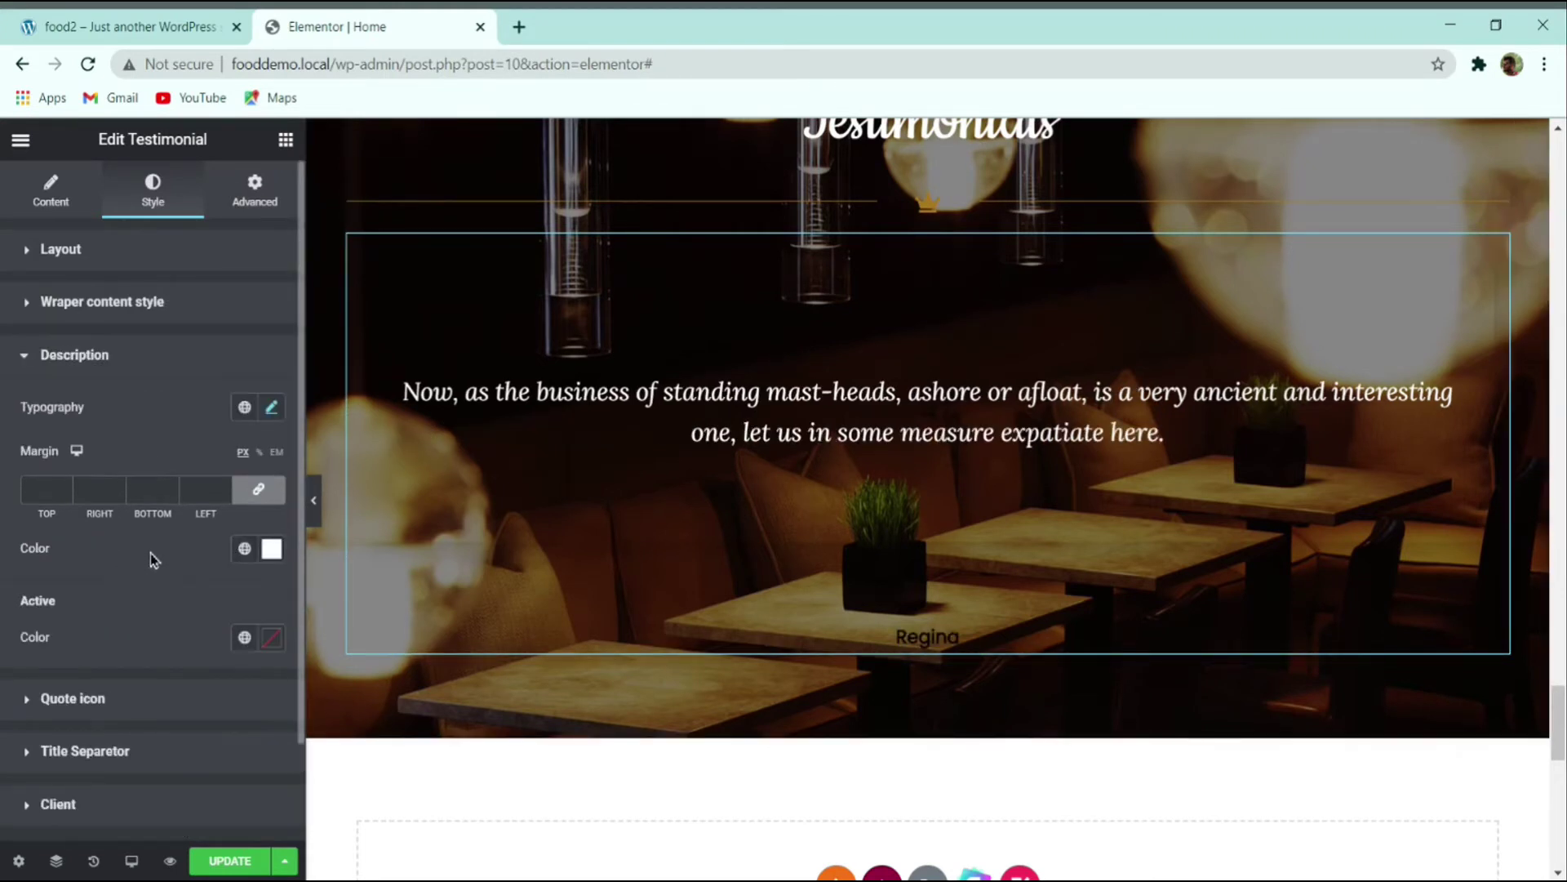
pyautogui.scroll(-4, 689, 490)
pyautogui.scroll(4, 381, 498)
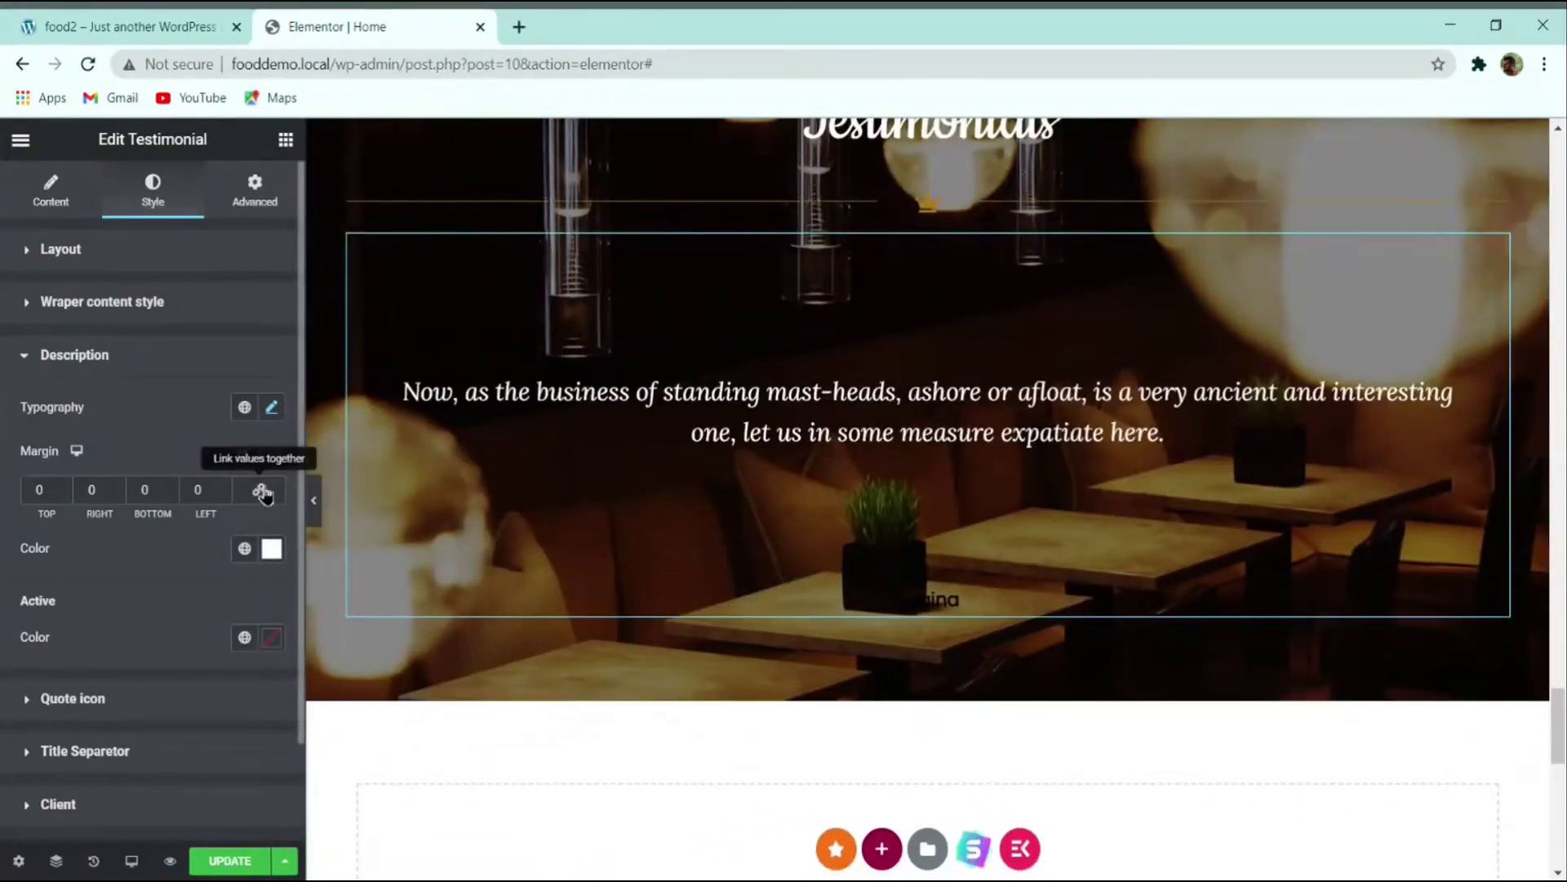
pyautogui.click(258, 489)
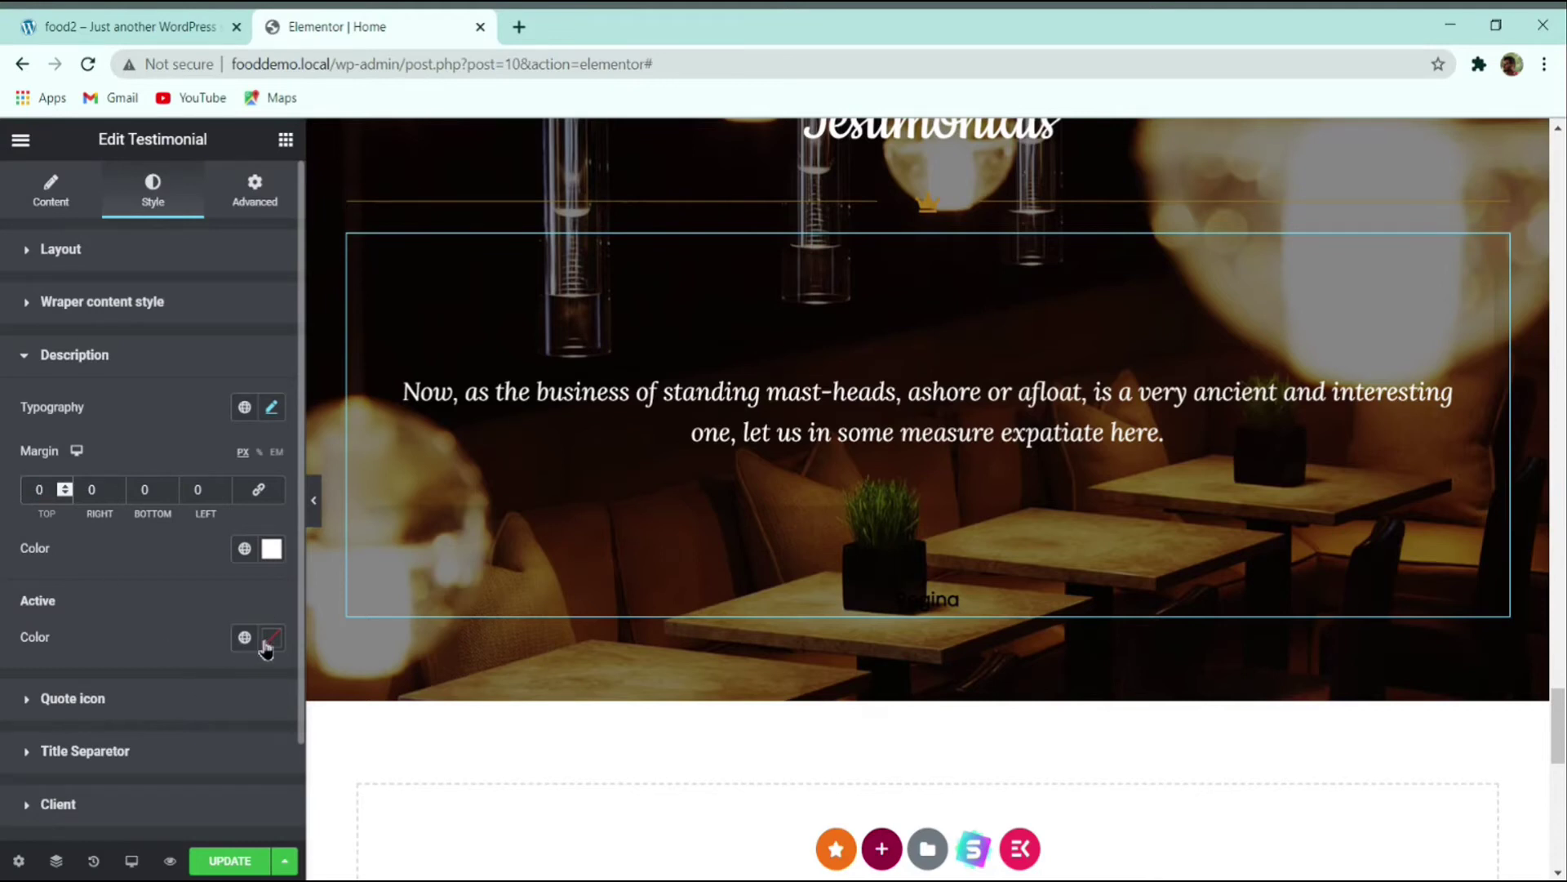
pyautogui.scroll(-4, 608, 632)
pyautogui.scroll(4, 623, 624)
pyautogui.scroll(4, 631, 618)
pyautogui.scroll(-4, 645, 624)
pyautogui.scroll(-1, 841, 534)
pyautogui.scroll(1, 840, 535)
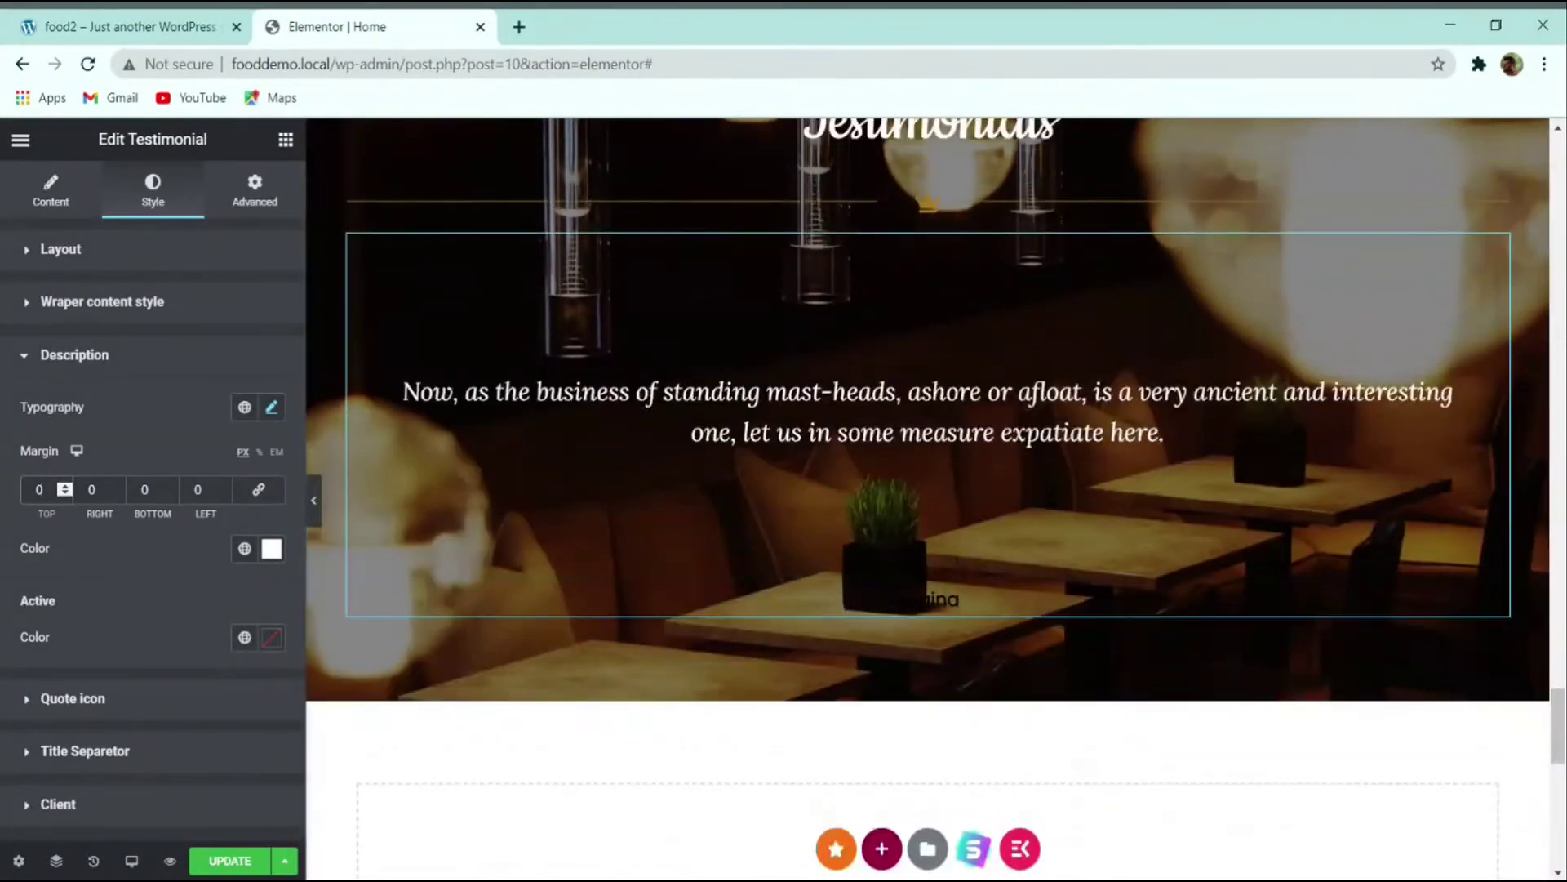
pyautogui.click(121, 700)
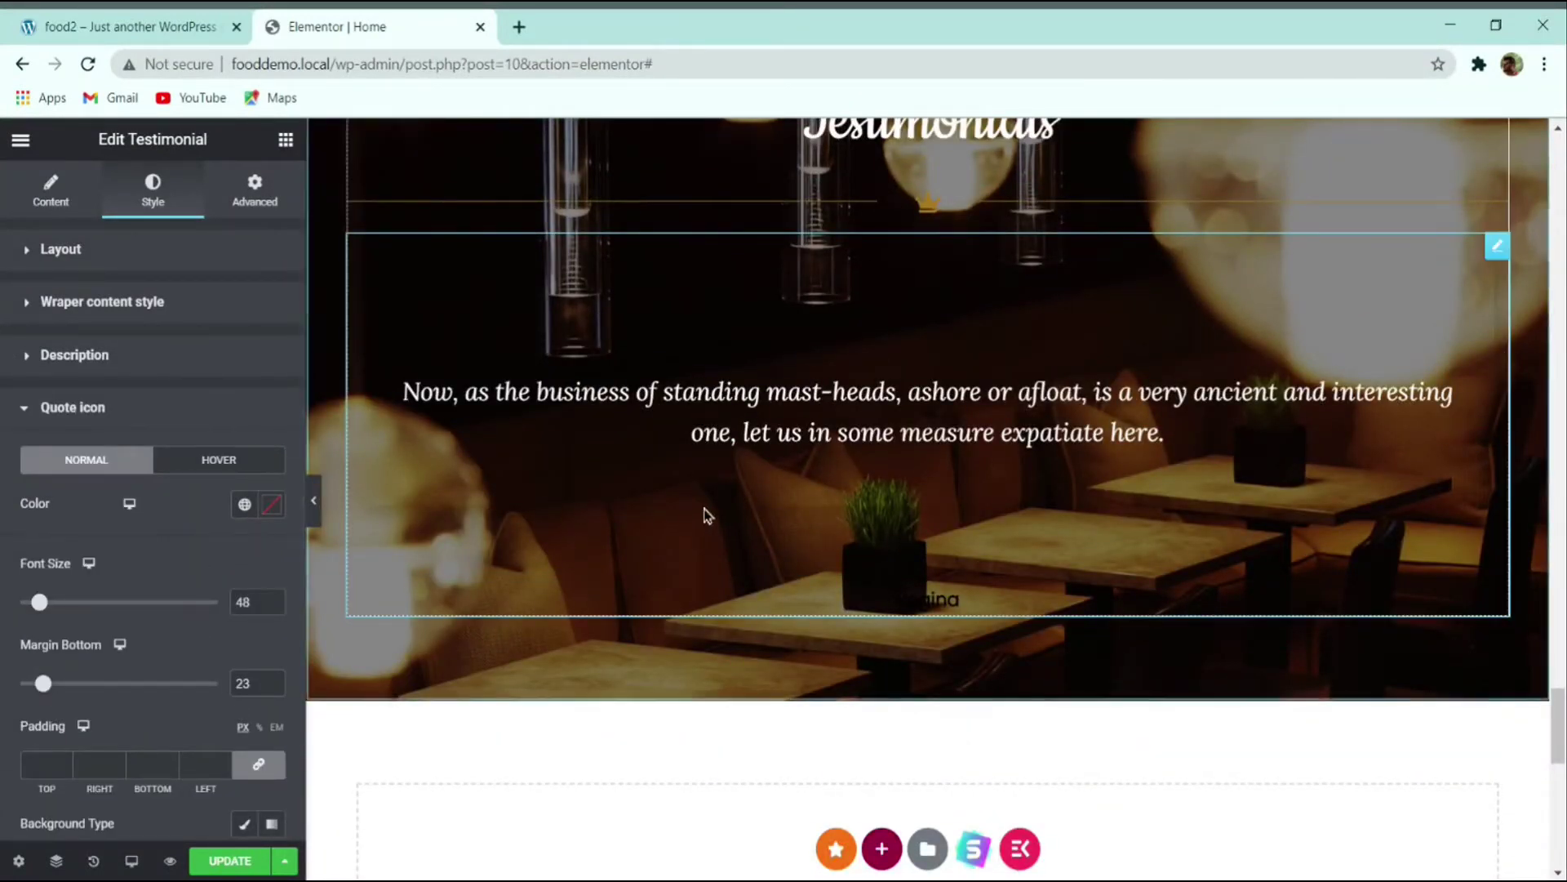
# Step: Make the quote icon gold #E3AD47 and enlarge it
pyautogui.click(271, 506)
pyautogui.write('#E3AD47')
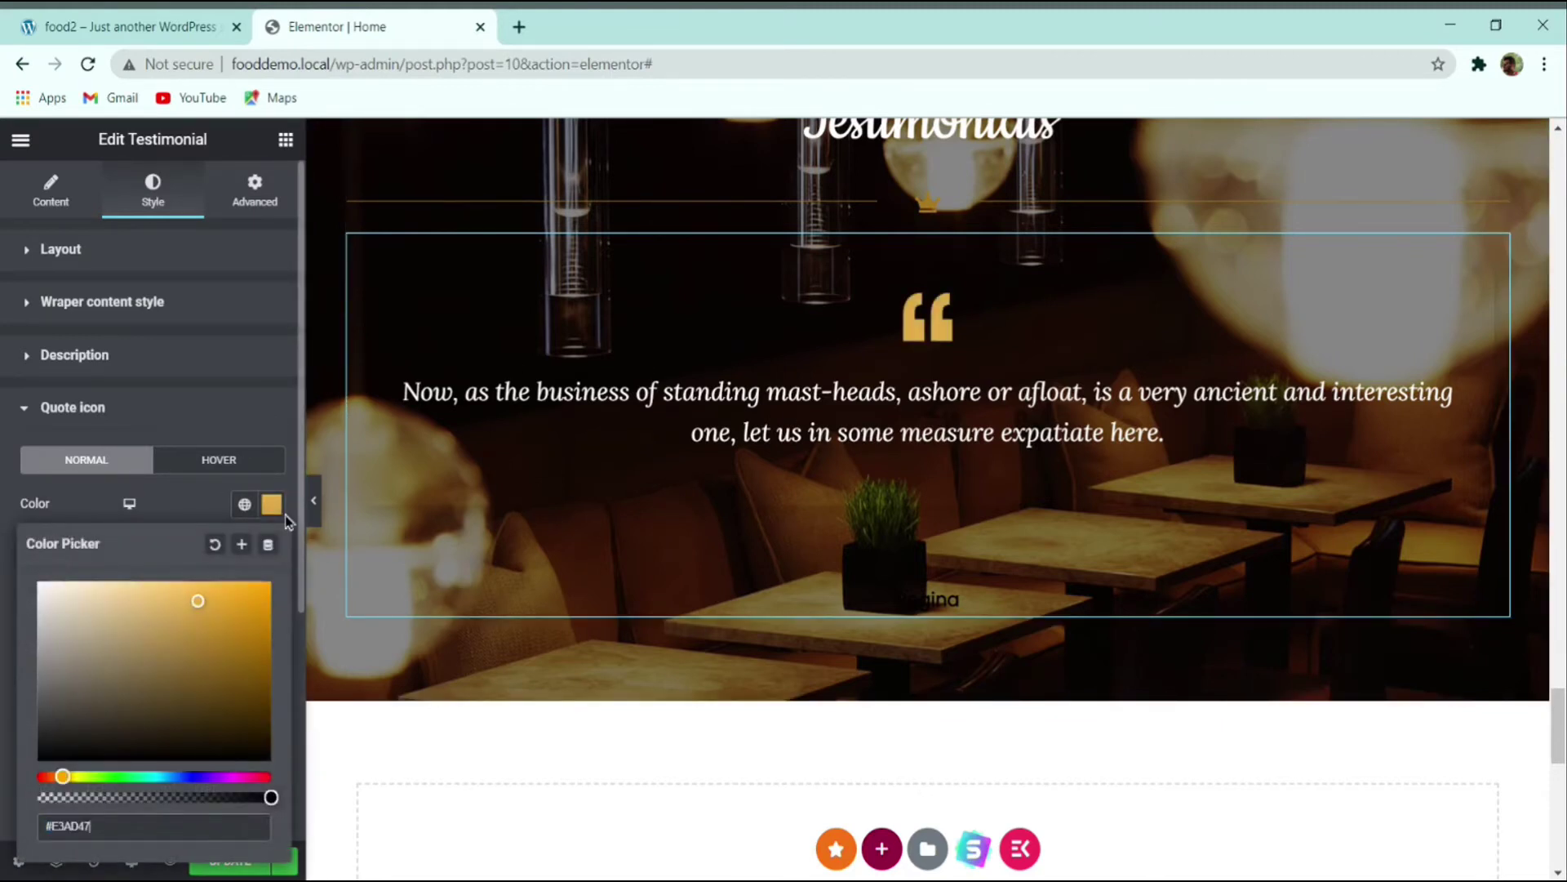
pyautogui.click(196, 505)
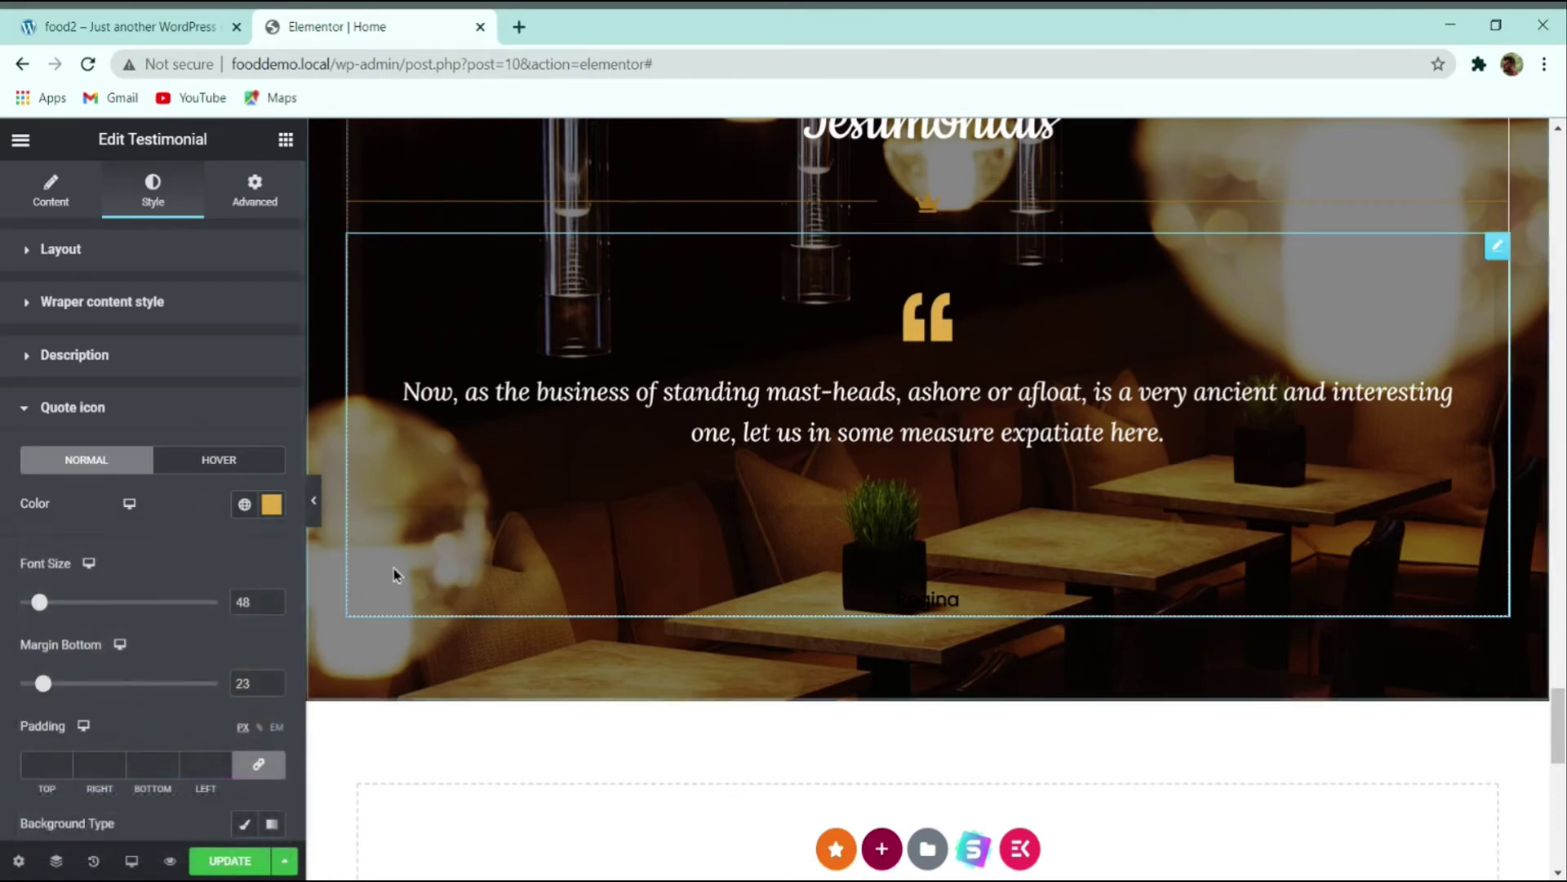
pyautogui.moveTo(35, 608)
pyautogui.mouseDown()
pyautogui.moveTo(97, 607)
pyautogui.moveTo(43, 605)
pyautogui.mouseUp()
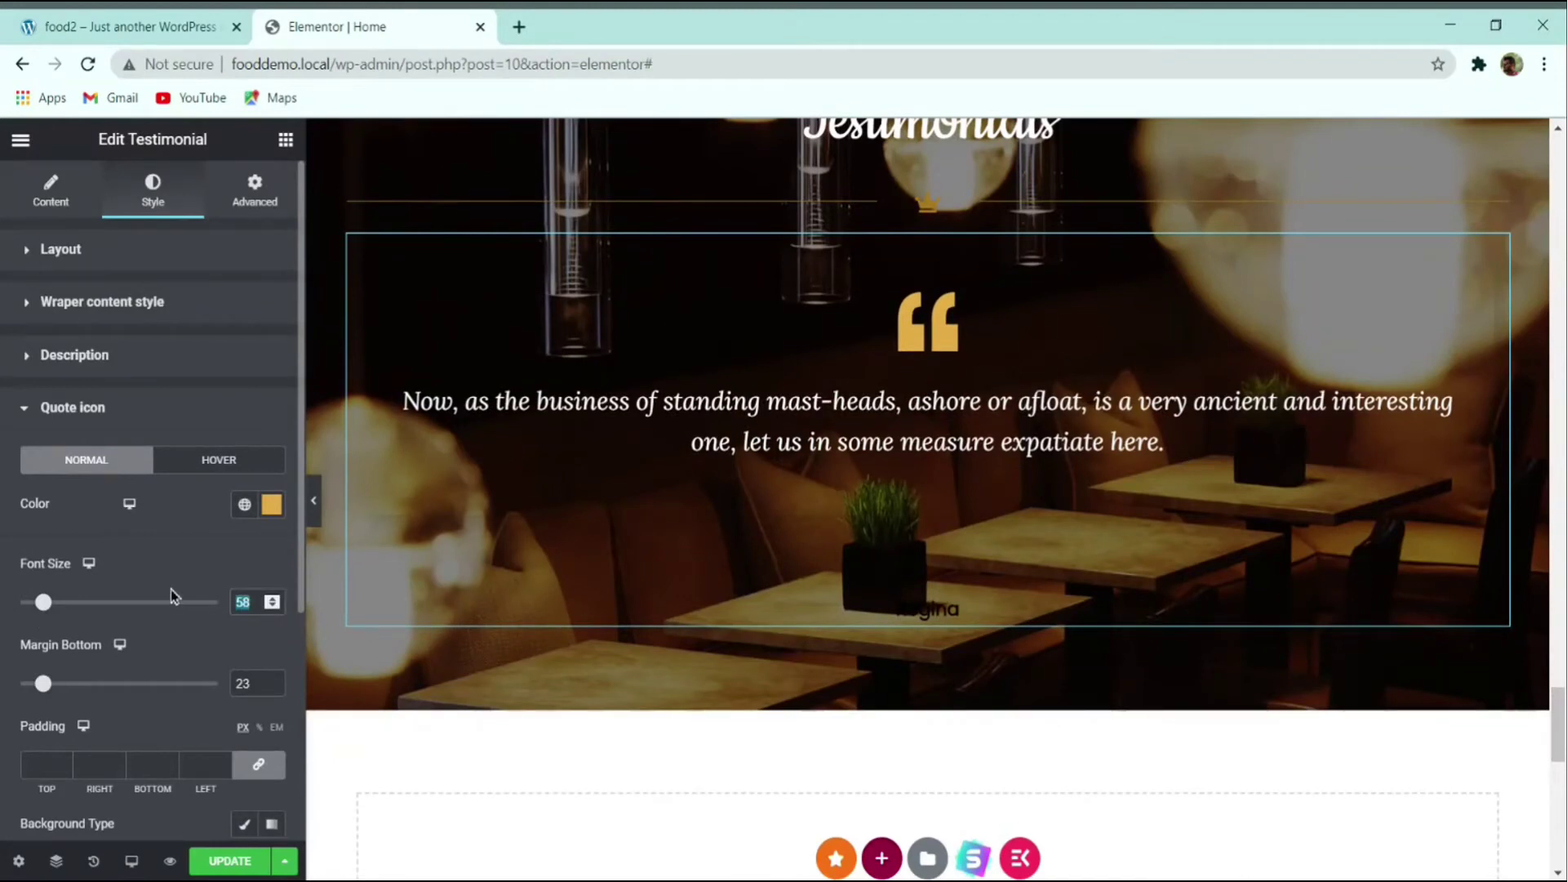
# Step: Clear the quote icon's hover colour so only the normal gold remains
pyautogui.click(245, 462)
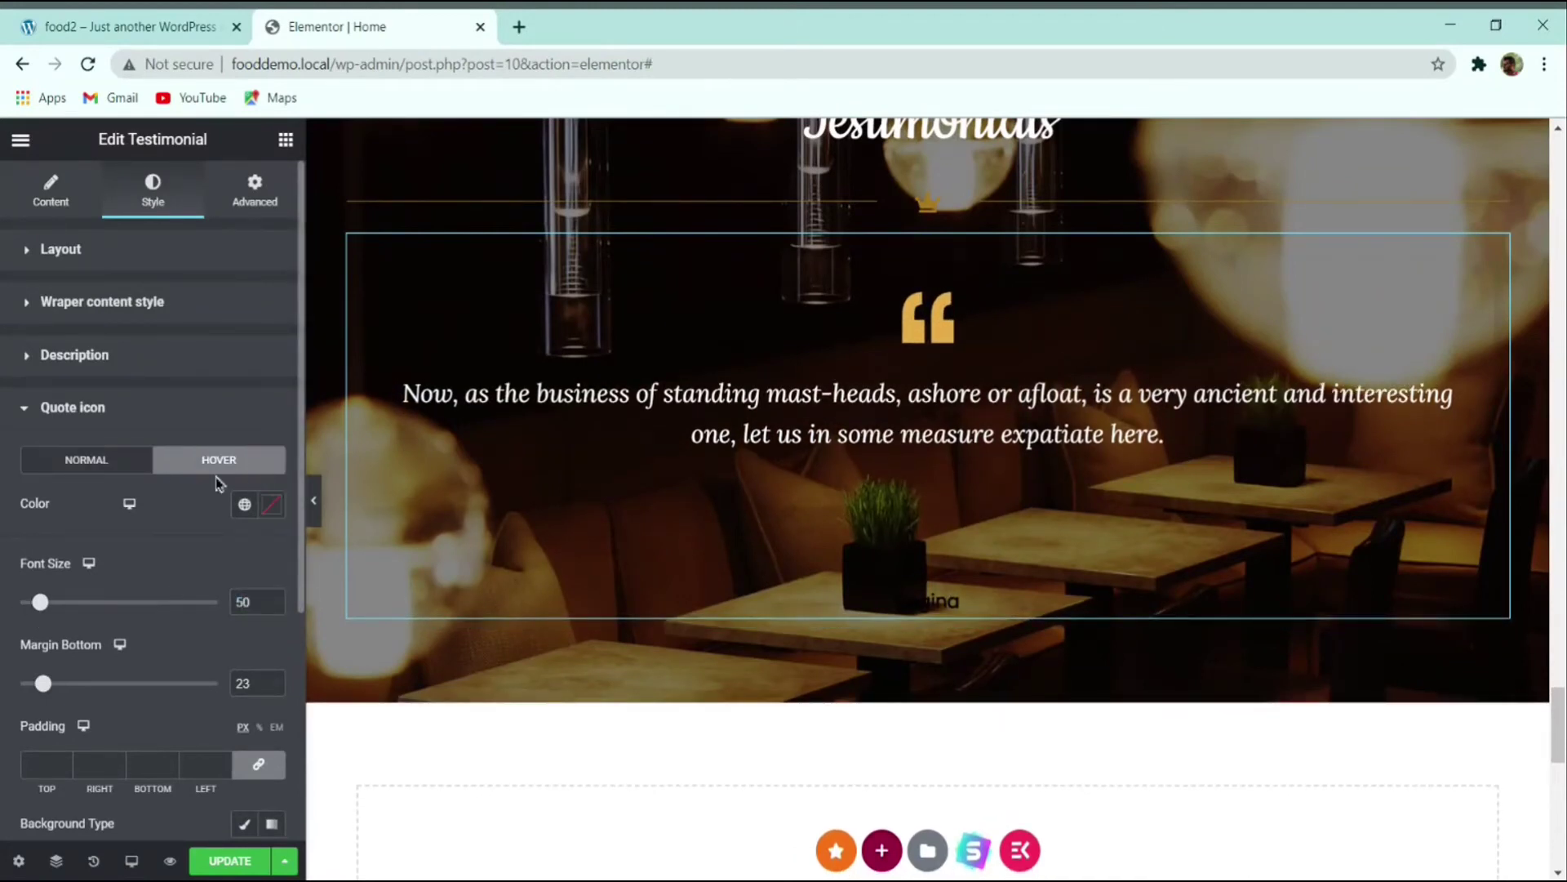
pyautogui.click(273, 506)
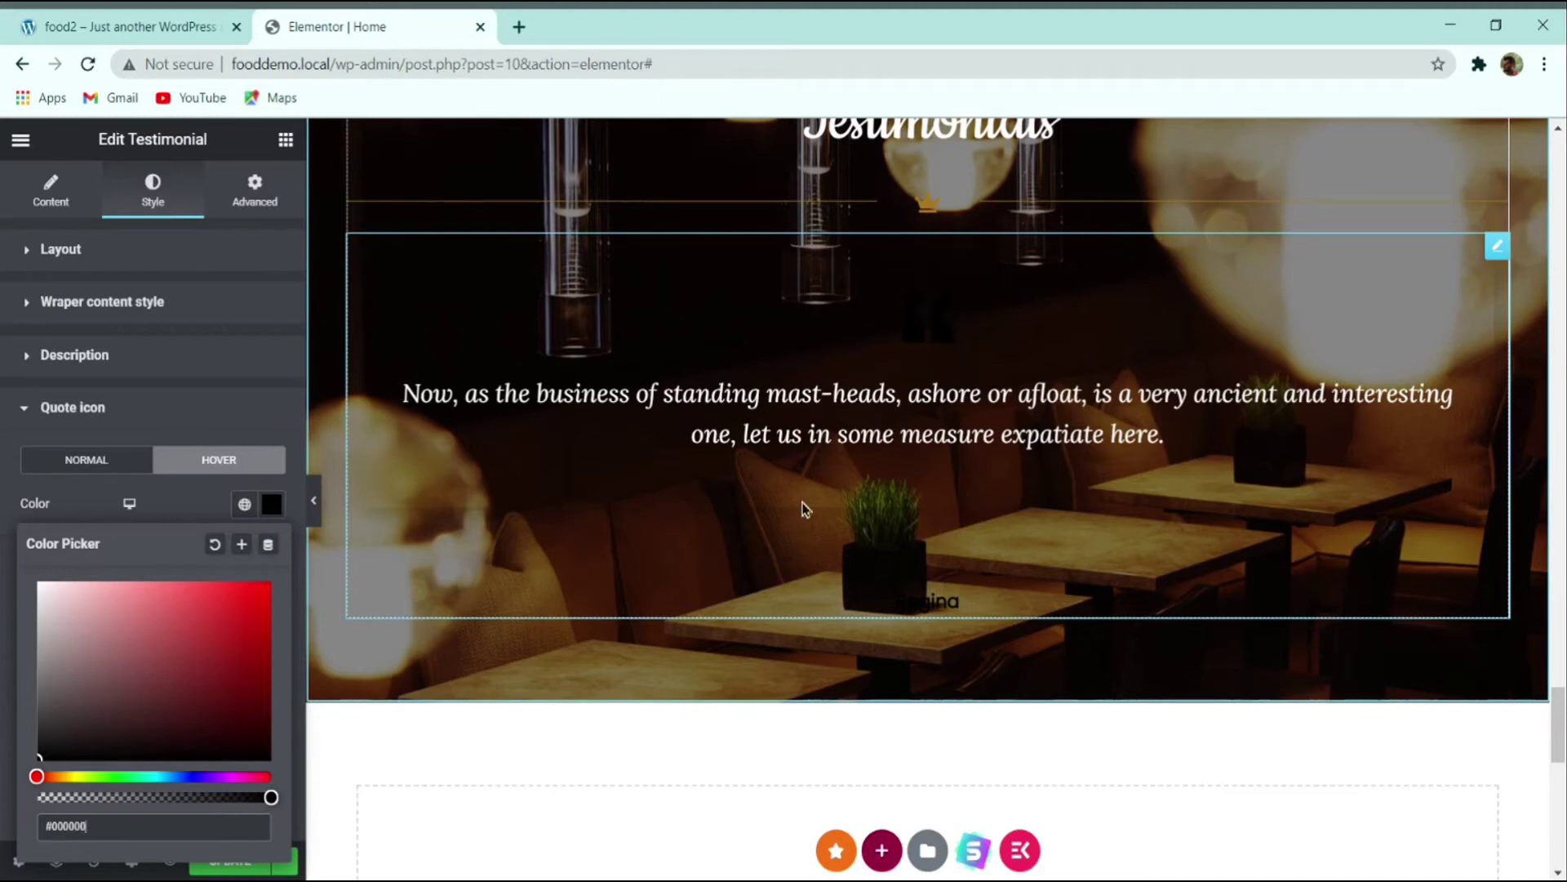
pyautogui.click(186, 509)
pyautogui.click(271, 504)
pyautogui.click(214, 544)
pyautogui.click(490, 501)
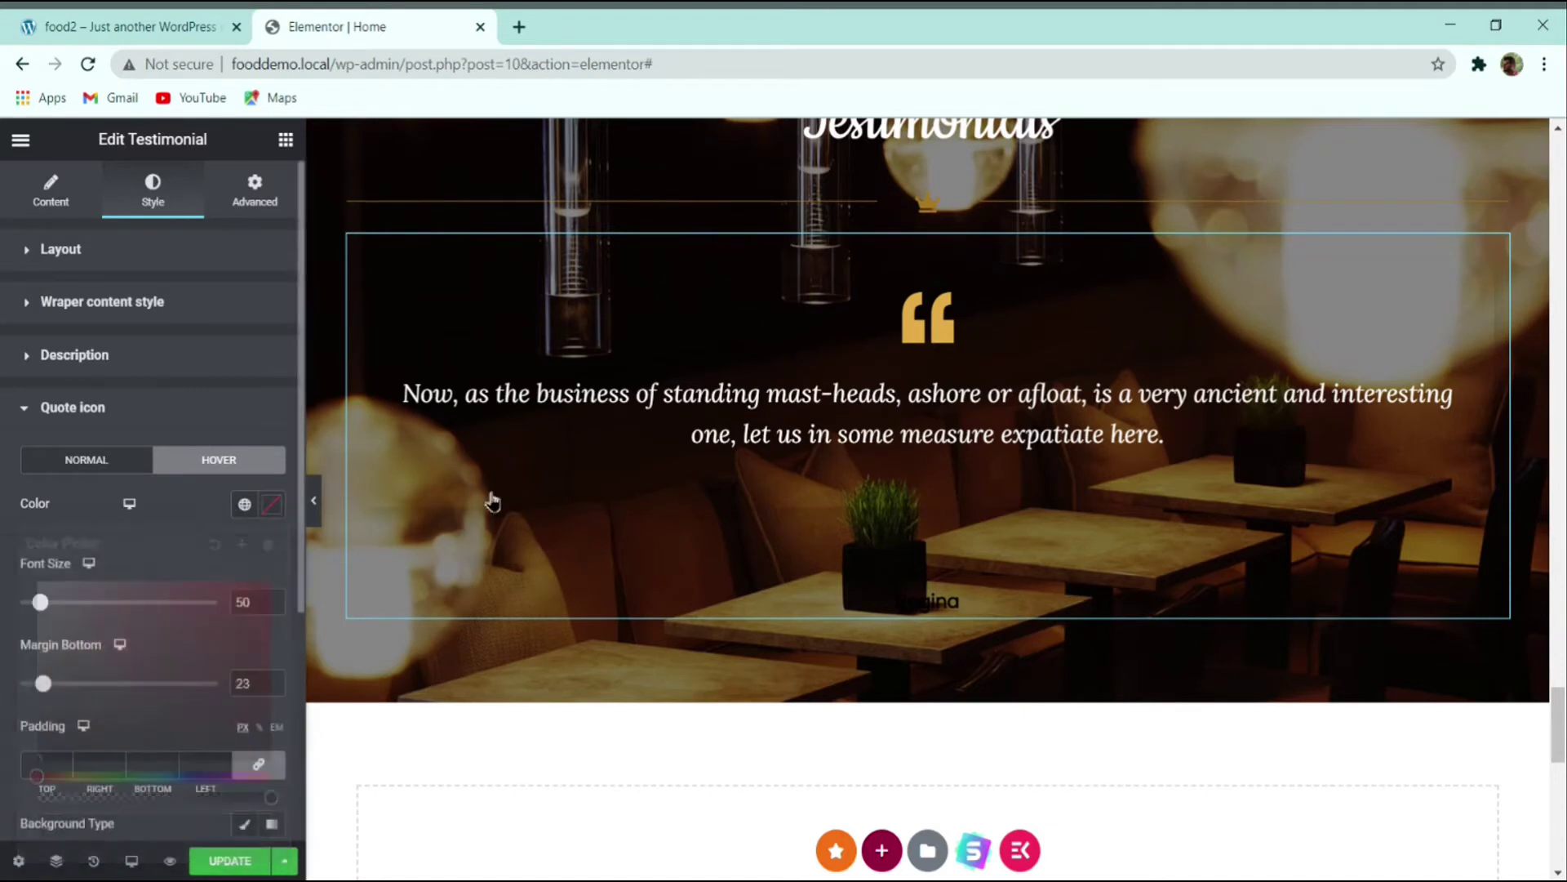
pyautogui.click(124, 478)
# Step: Set the title separator colour to white #FFFFFF
pyautogui.scroll(-4, 124, 481)
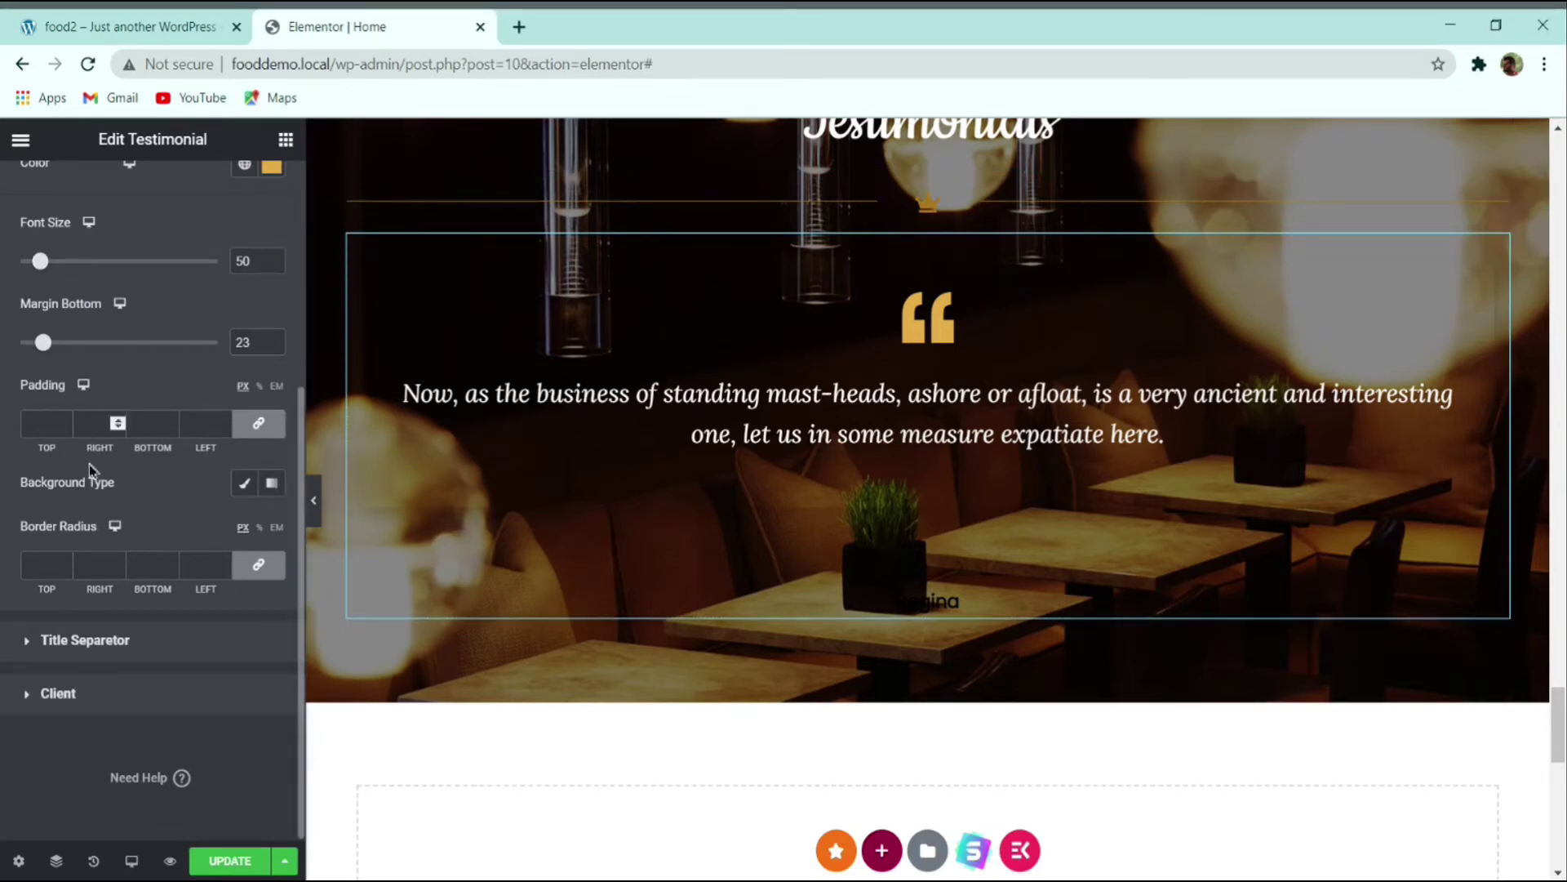
pyautogui.click(88, 639)
pyautogui.click(265, 563)
pyautogui.click(265, 563)
pyautogui.click(265, 563)
pyautogui.write('#FFFFFF')
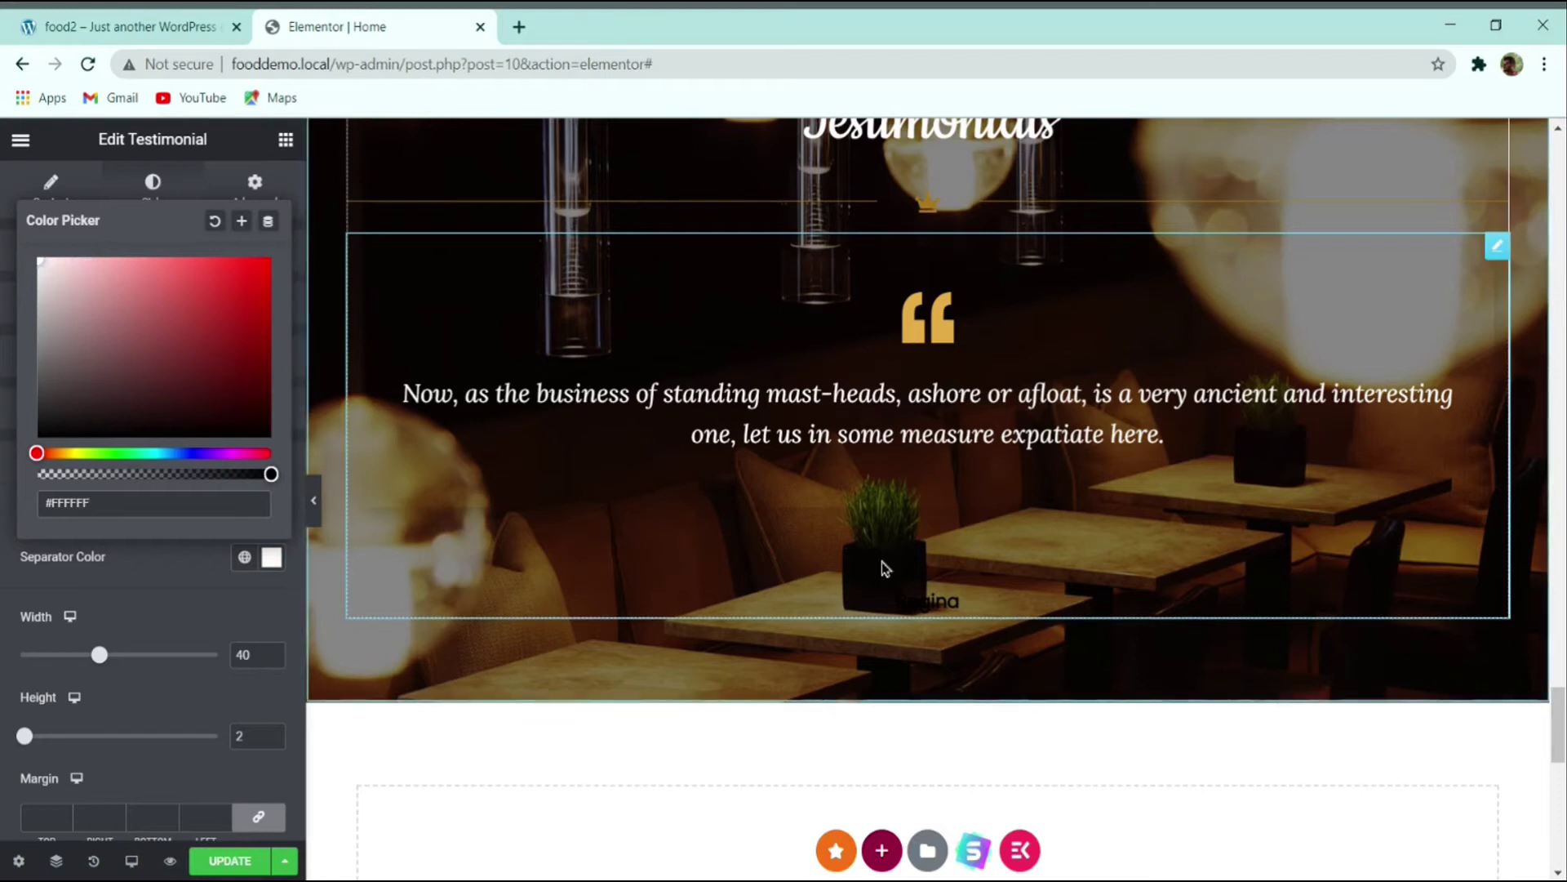
# Step: Set the client name colour to white #FFFFFF
pyautogui.click(800, 568)
pyautogui.scroll(-4, 791, 588)
pyautogui.scroll(4, 786, 605)
pyautogui.scroll(3, 833, 586)
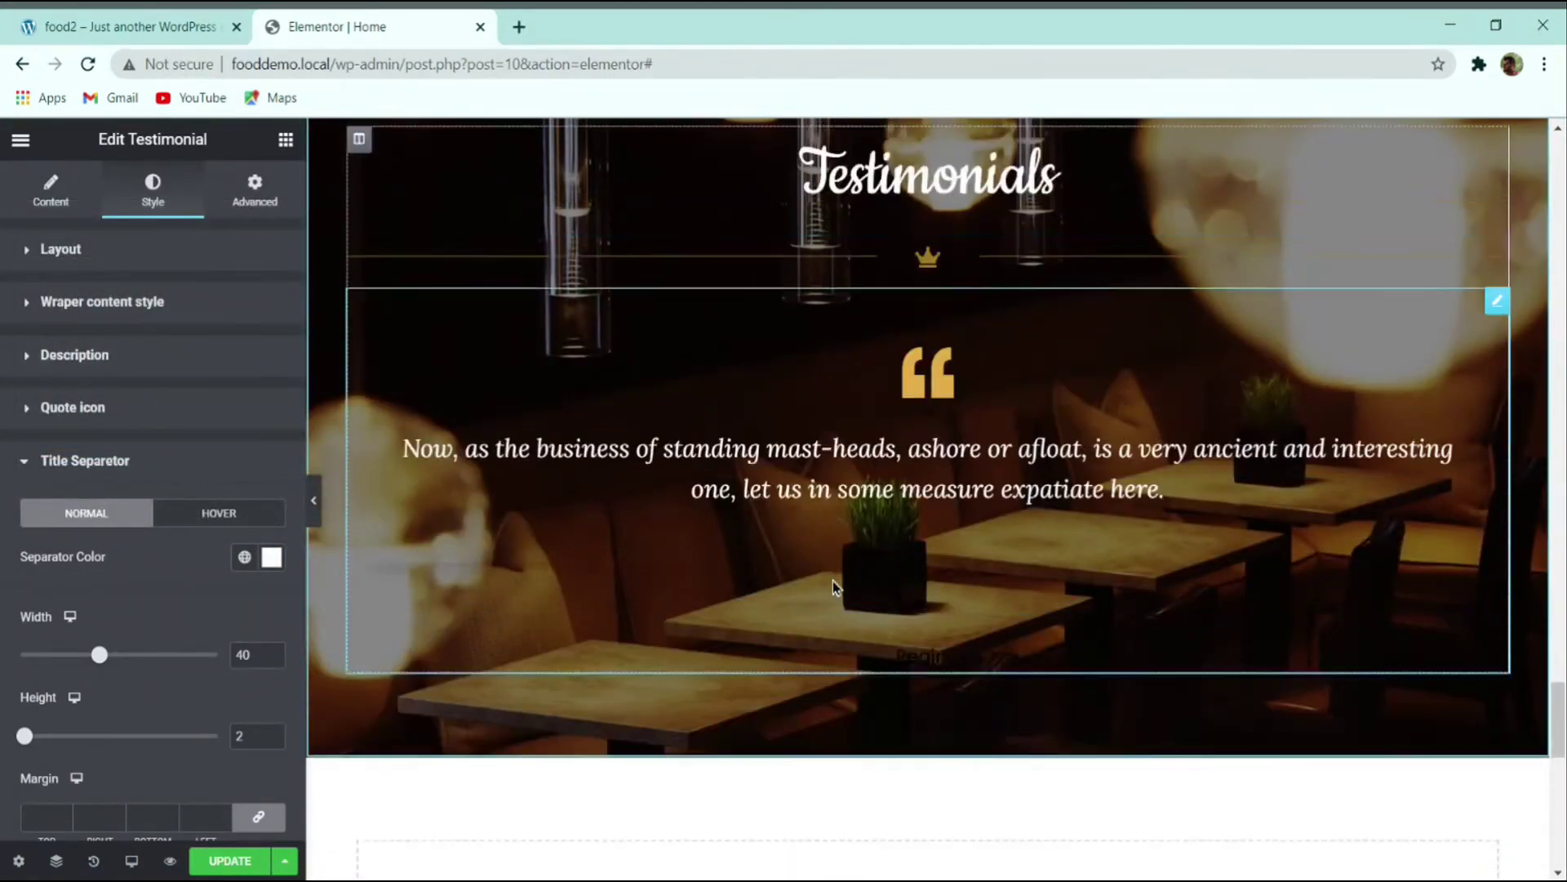
pyautogui.scroll(-3, 833, 586)
pyautogui.scroll(4, 832, 586)
pyautogui.scroll(-4, 834, 586)
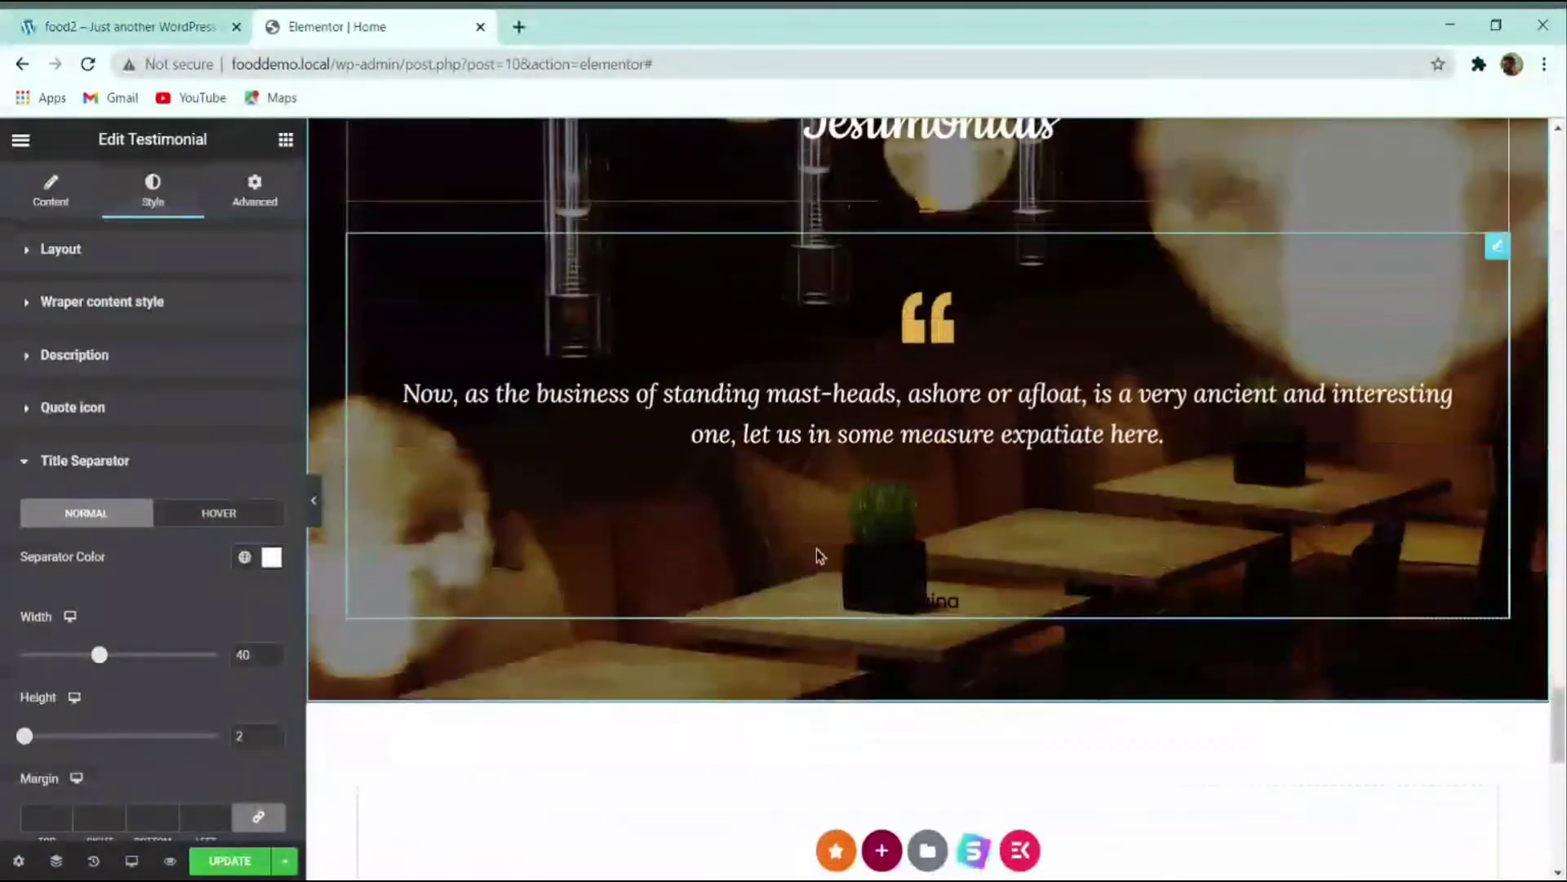
pyautogui.scroll(-3, 81, 601)
pyautogui.click(84, 679)
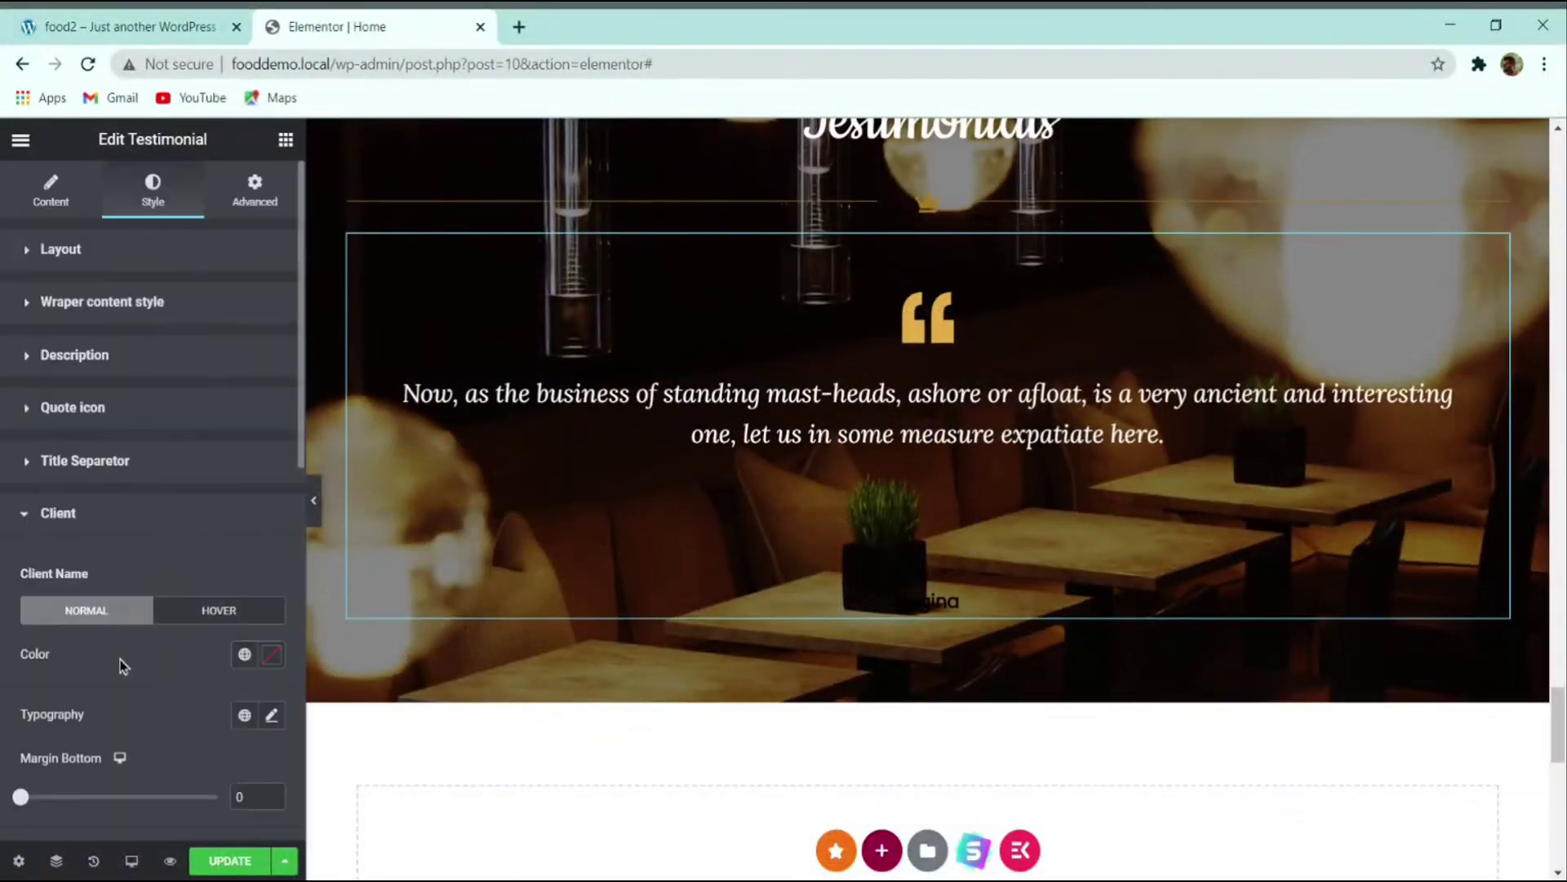
pyautogui.scroll(-5, 114, 588)
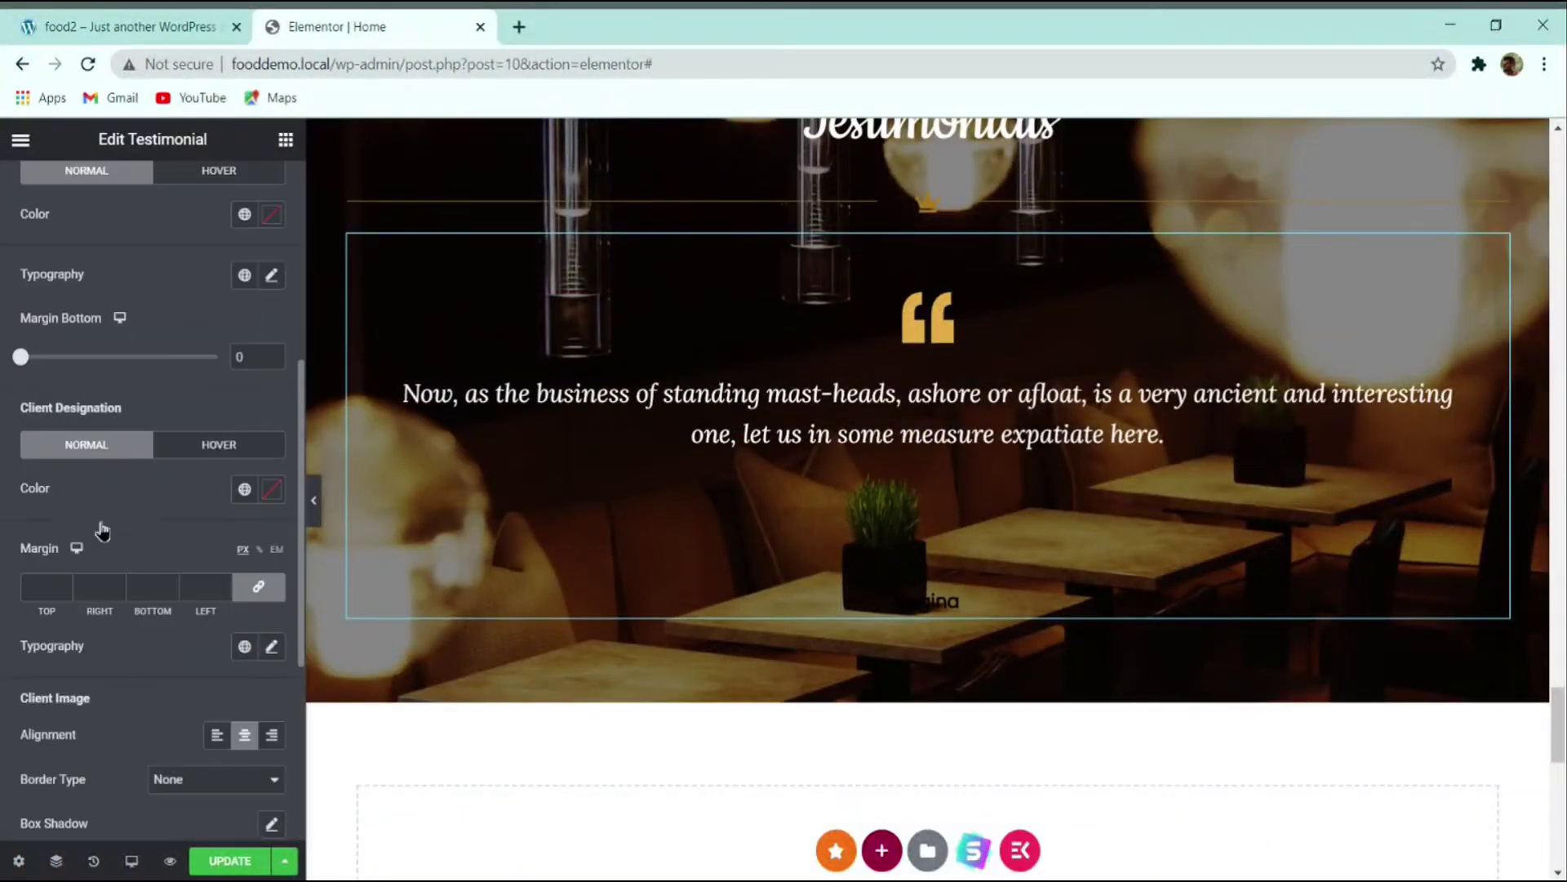
pyautogui.click(274, 219)
pyautogui.moveTo(193, 342); pyautogui.dragTo(6, 292)
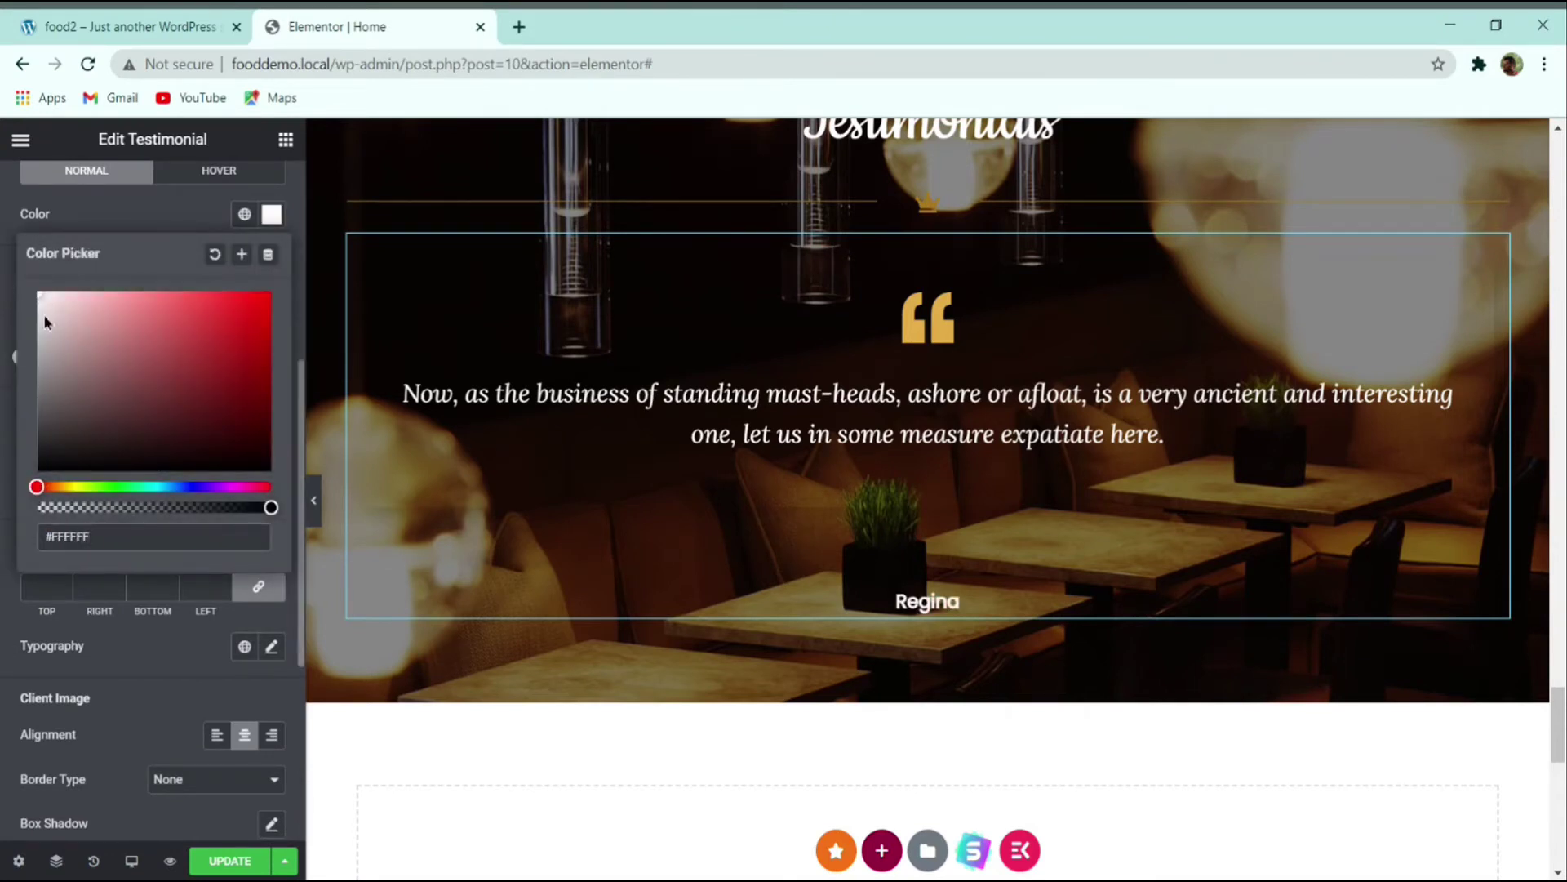
pyautogui.click(123, 222)
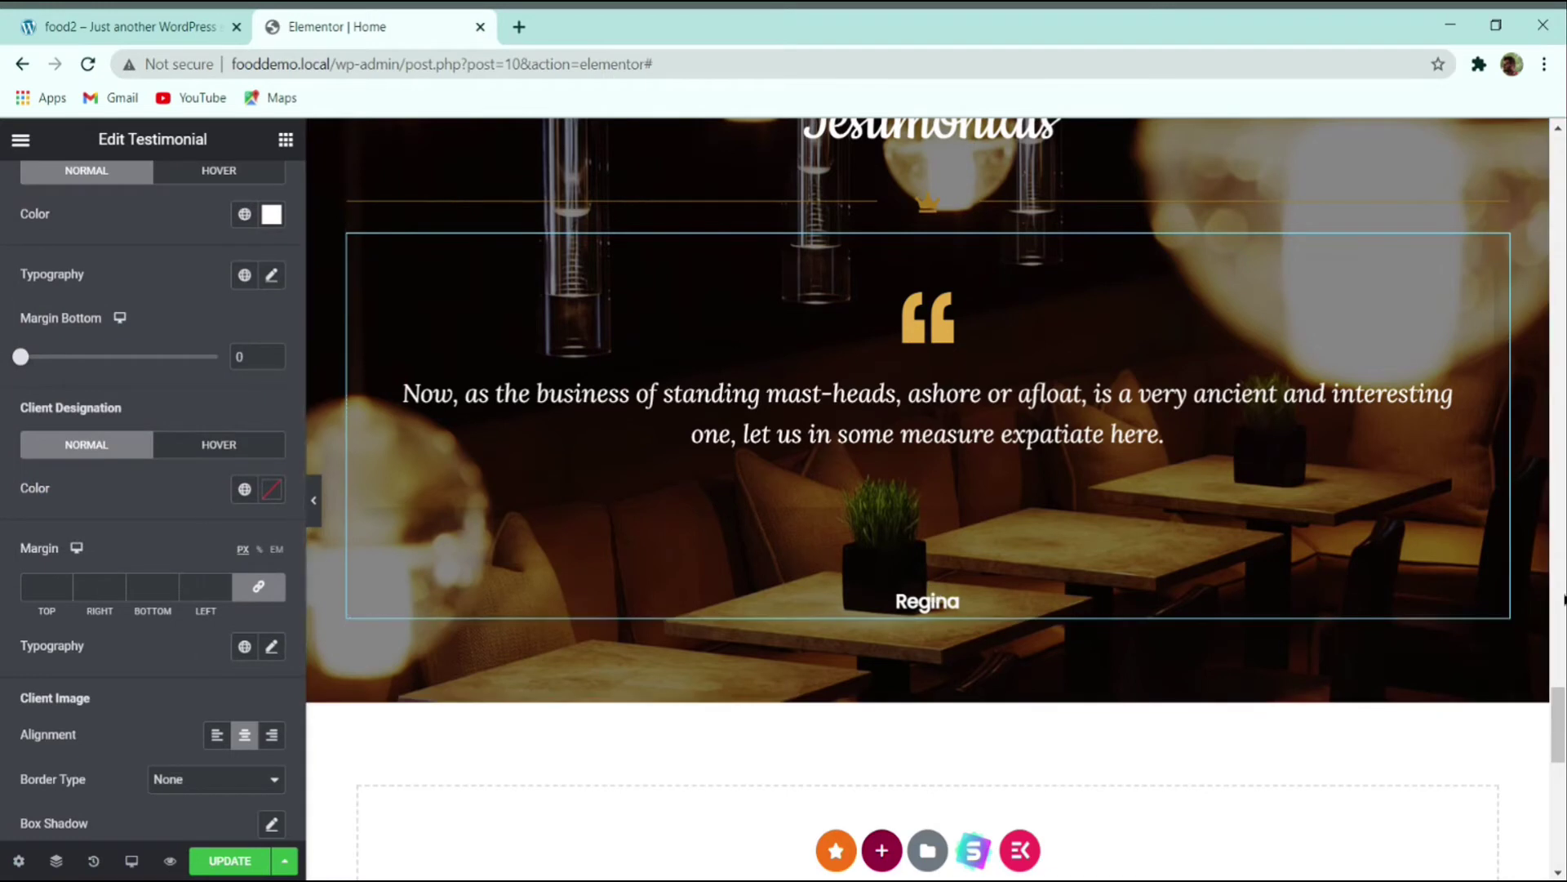
# Step: Give the client name a bottom margin of 50
pyautogui.scroll(4, 1559, 702)
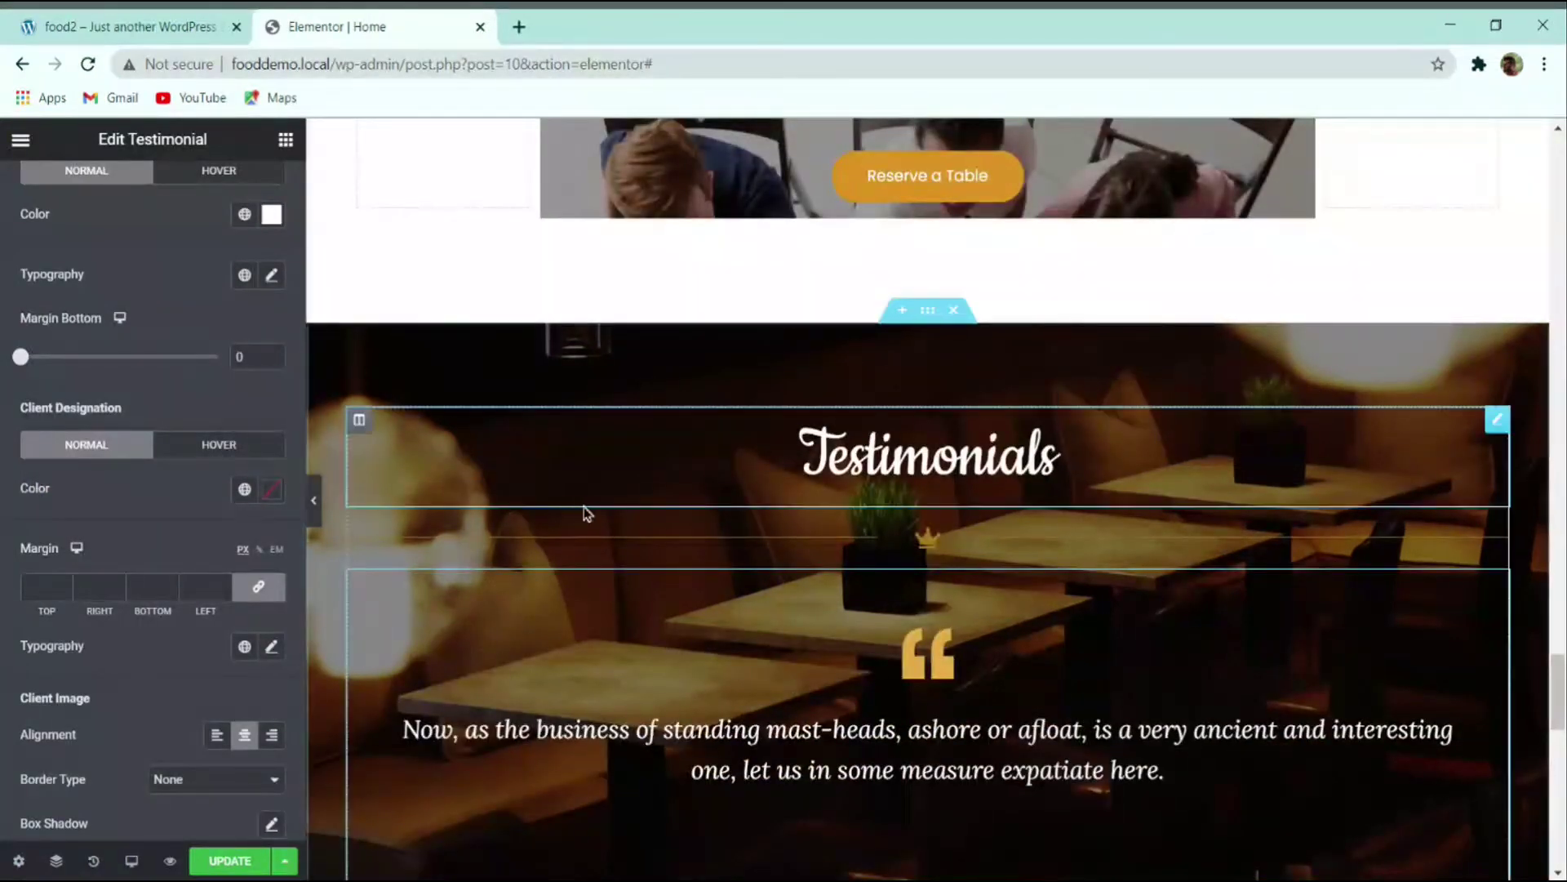
pyautogui.scroll(-4, 363, 554)
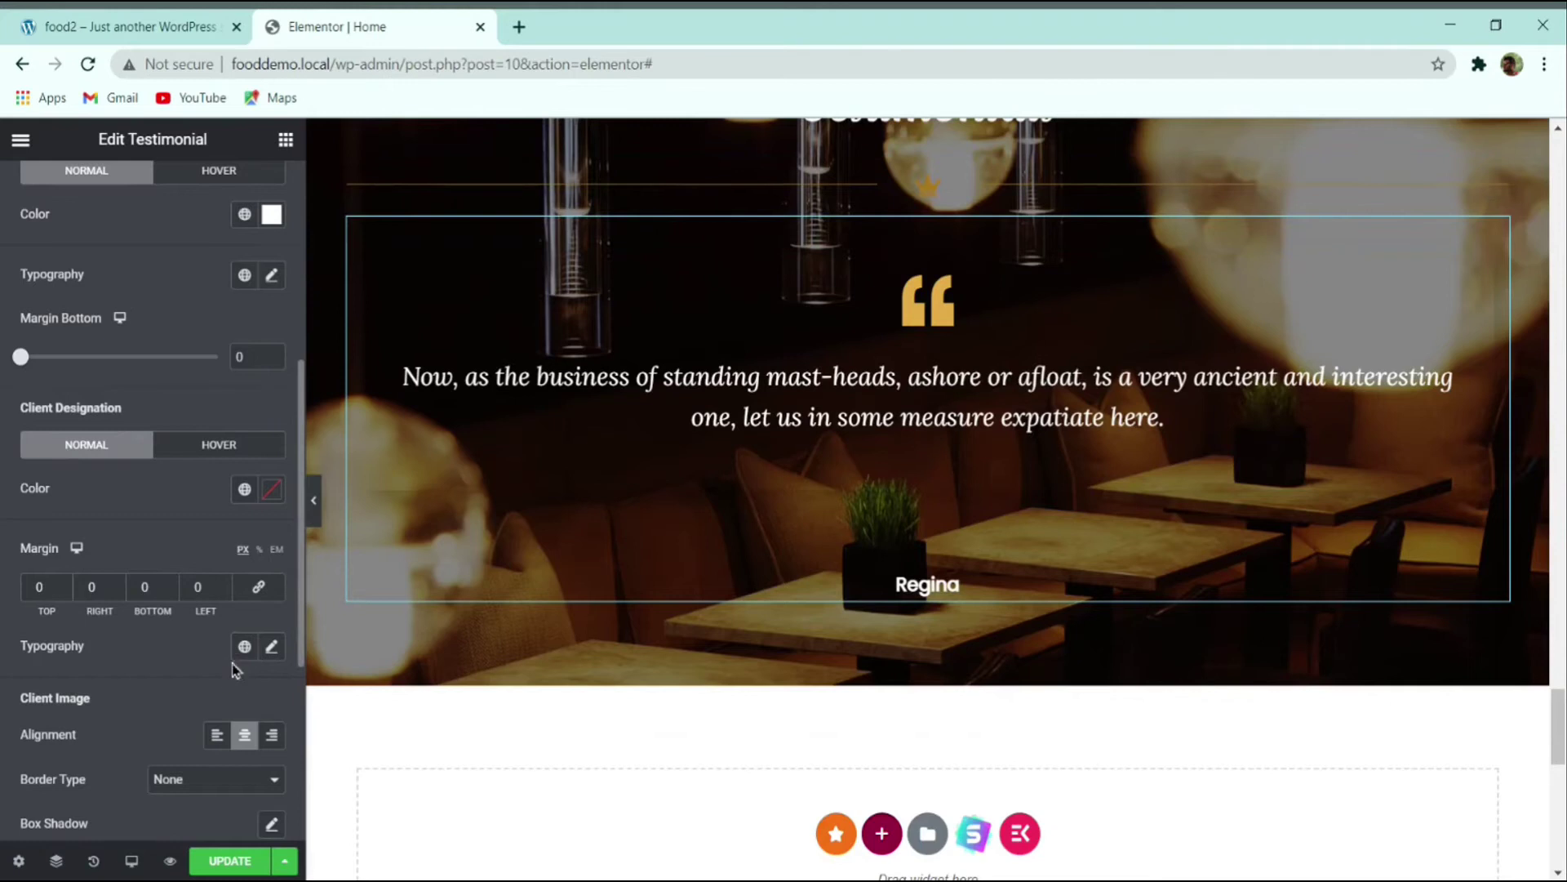
pyautogui.scroll(5, 221, 673)
pyautogui.moveTo(20, 801); pyautogui.dragTo(130, 803)
pyautogui.write('50')
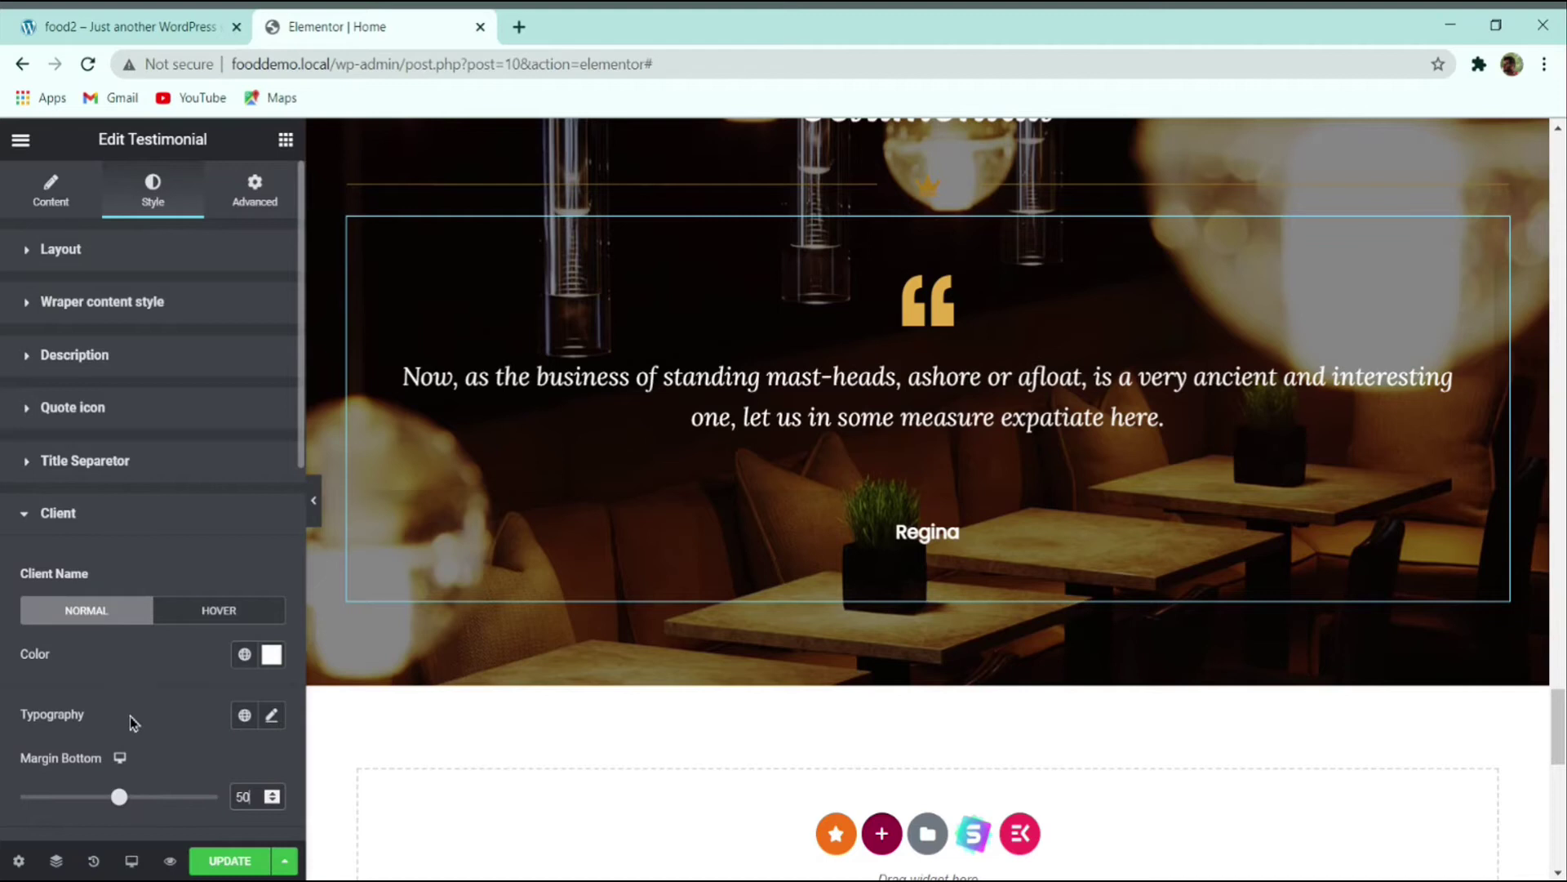
pyautogui.click(265, 722)
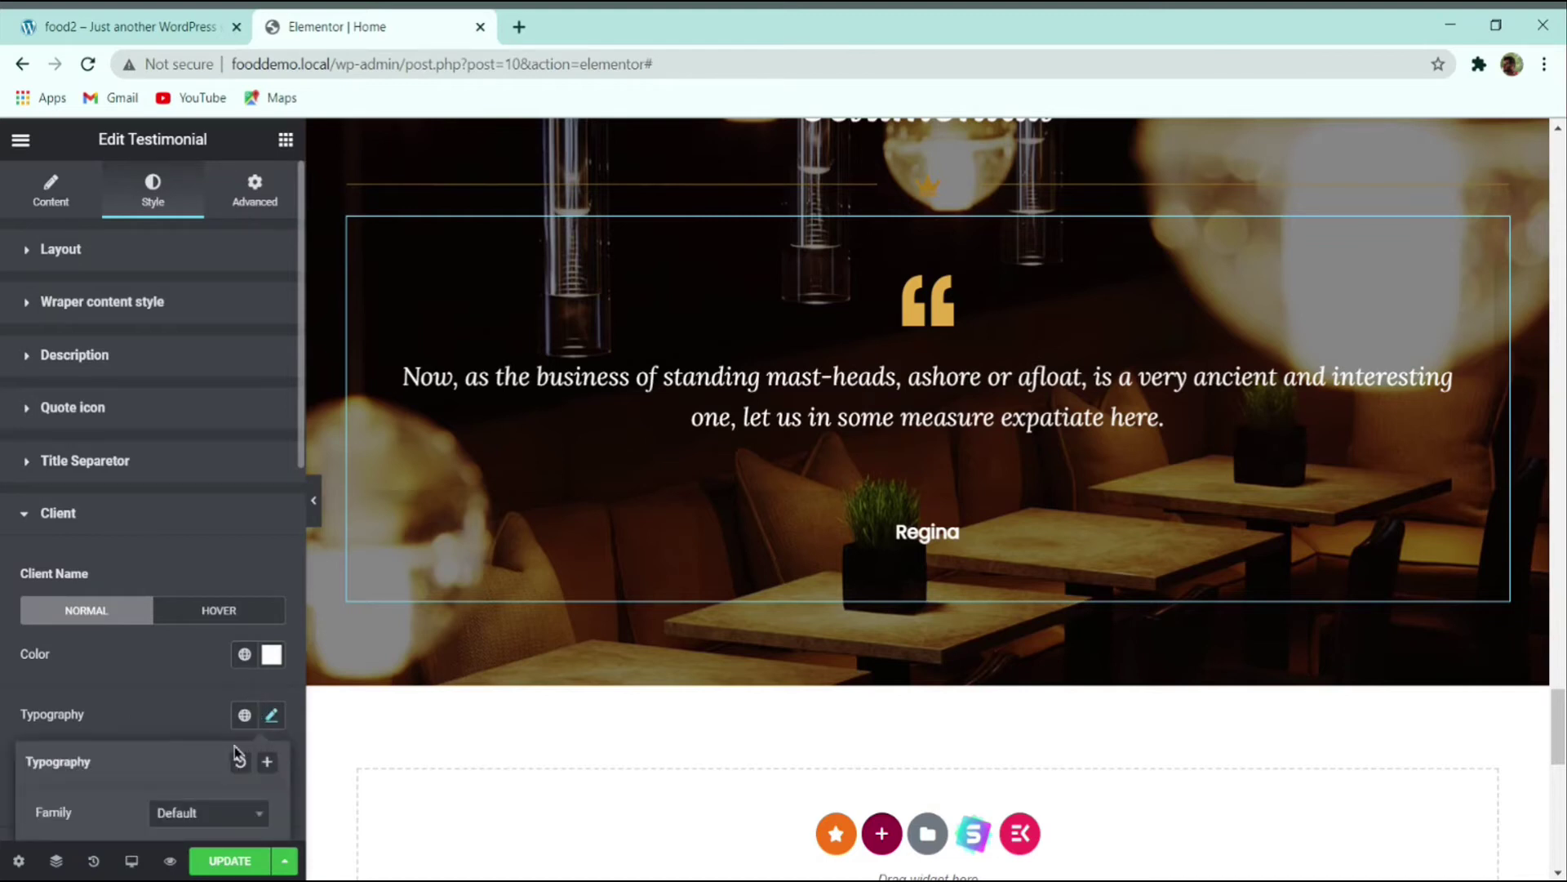
# Step: Set the client name font family to Open Sans at size 18
pyautogui.scroll(-5, 179, 767)
pyautogui.click(186, 374)
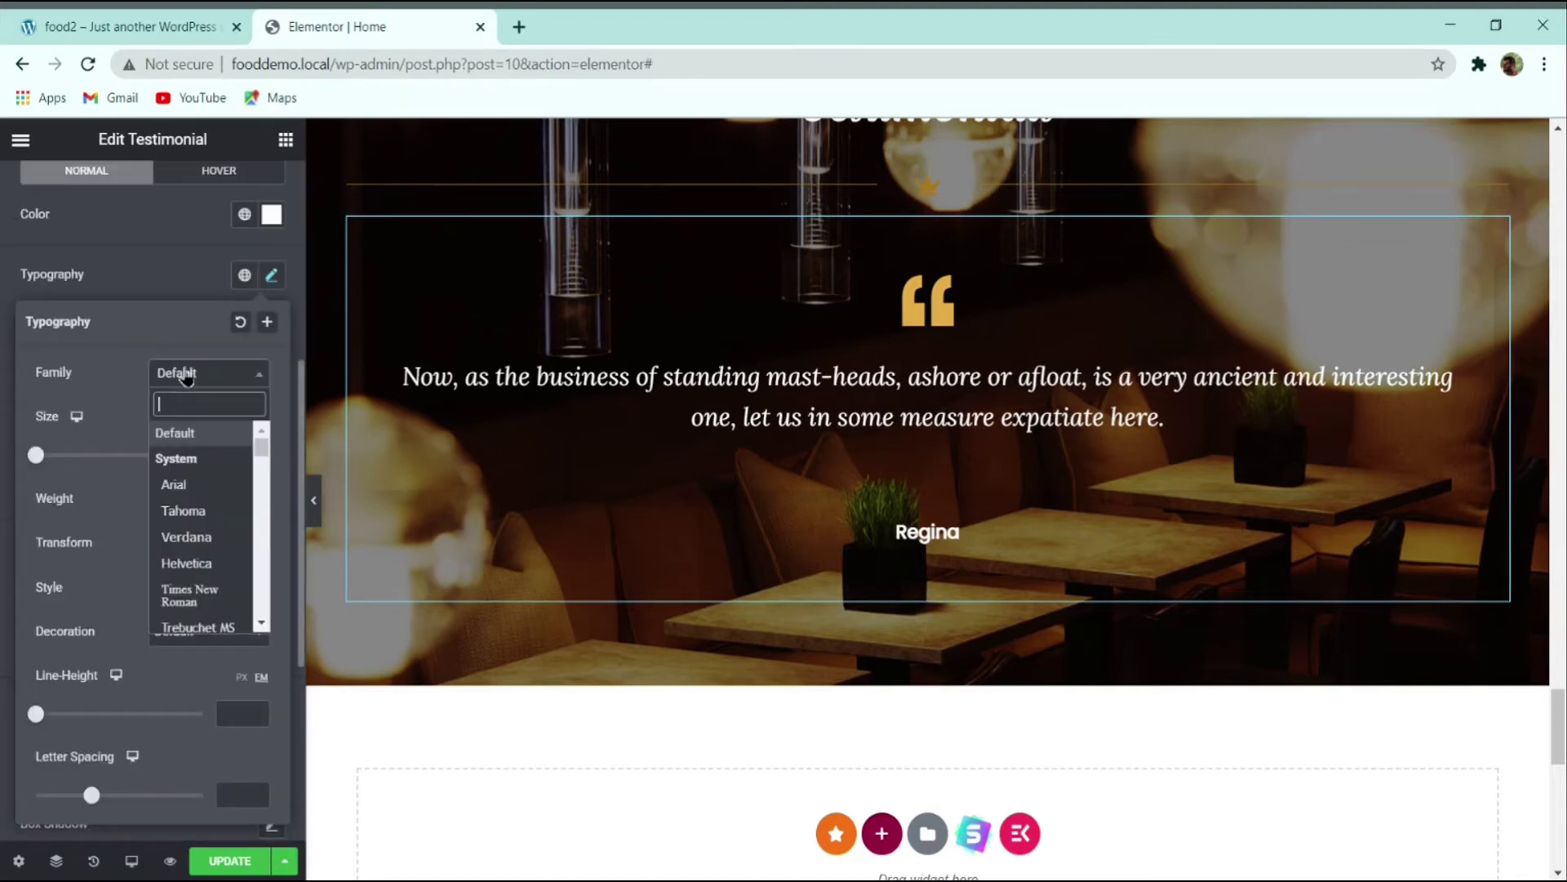
pyautogui.write('open sans')
pyautogui.press('Return')
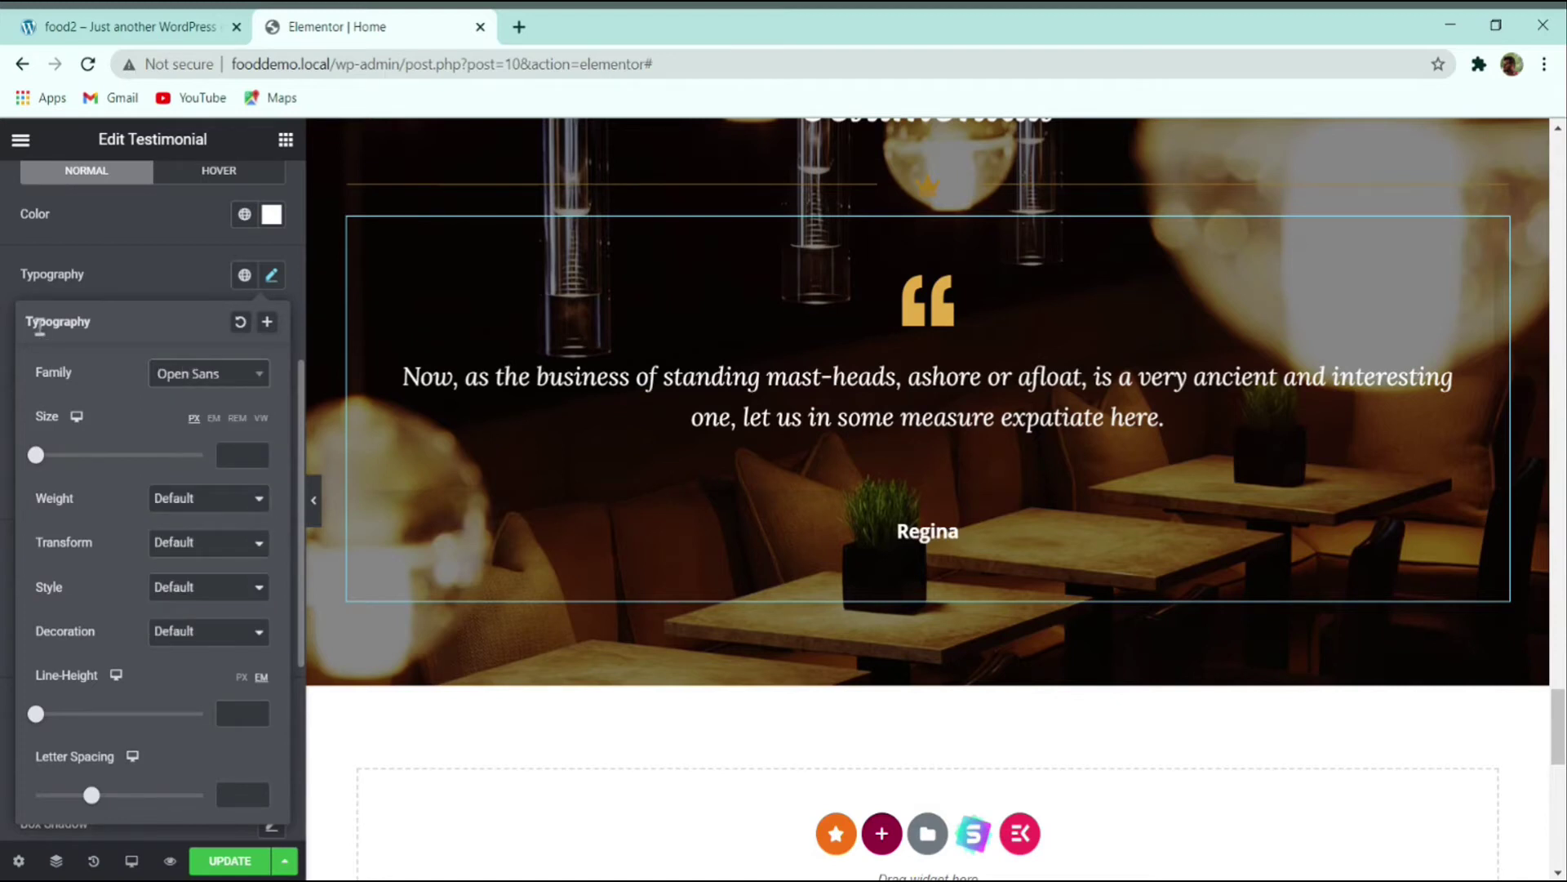
pyautogui.write('14')
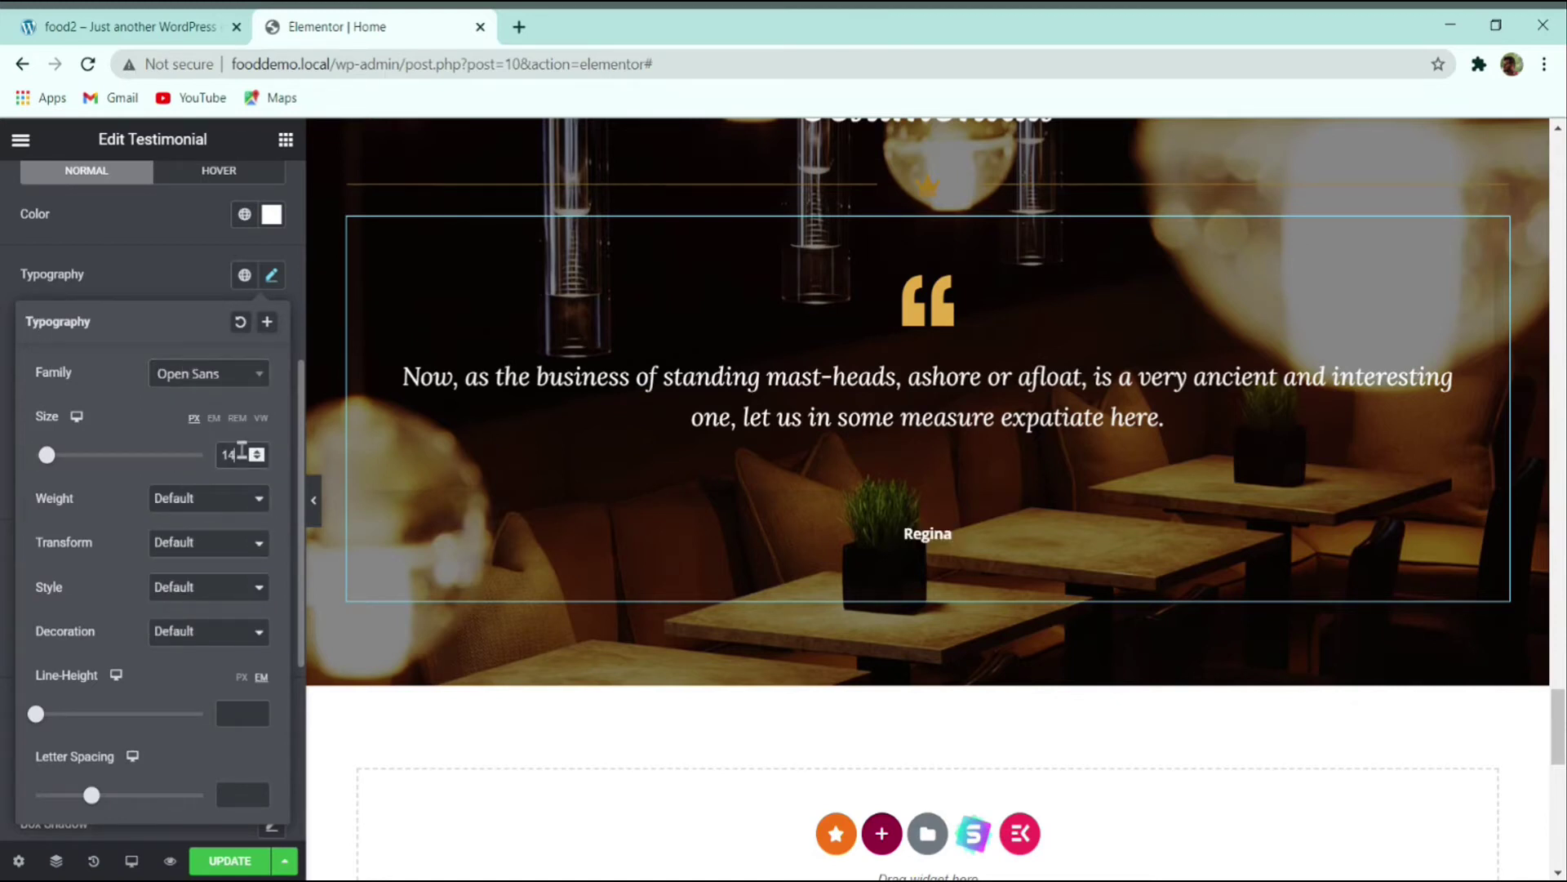
pyautogui.press('Up')
pyautogui.press('Up')
pyautogui.press('Up')
pyautogui.press('Up')
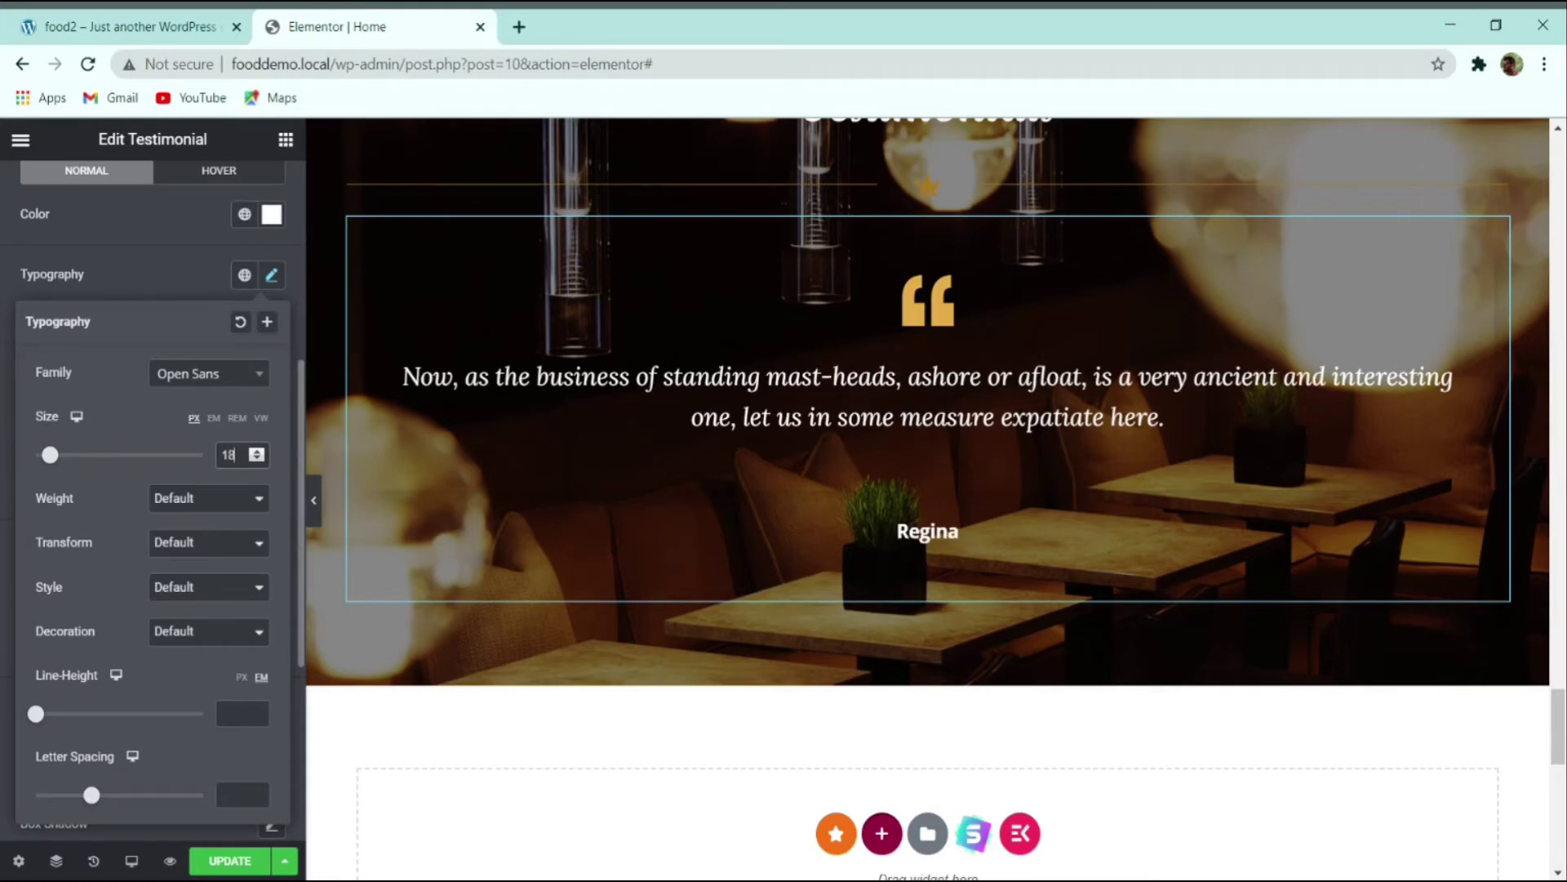
# Step: Set the client name line height to 40 px, checking against the live demo
pyautogui.click(241, 677)
pyautogui.click(239, 712)
pyautogui.write('40')
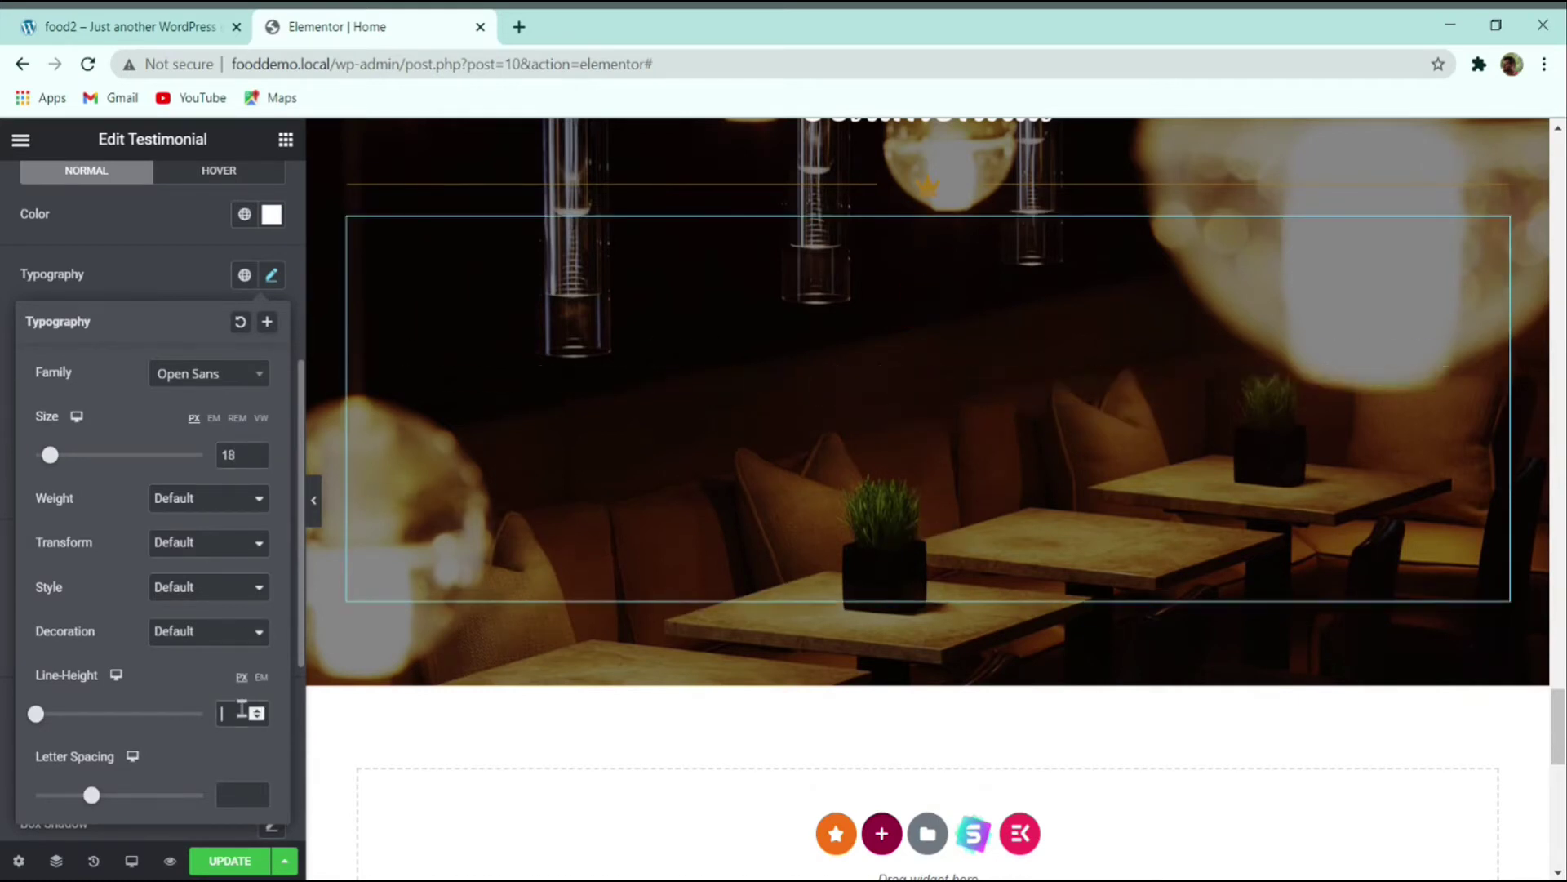
pyautogui.click(190, 21)
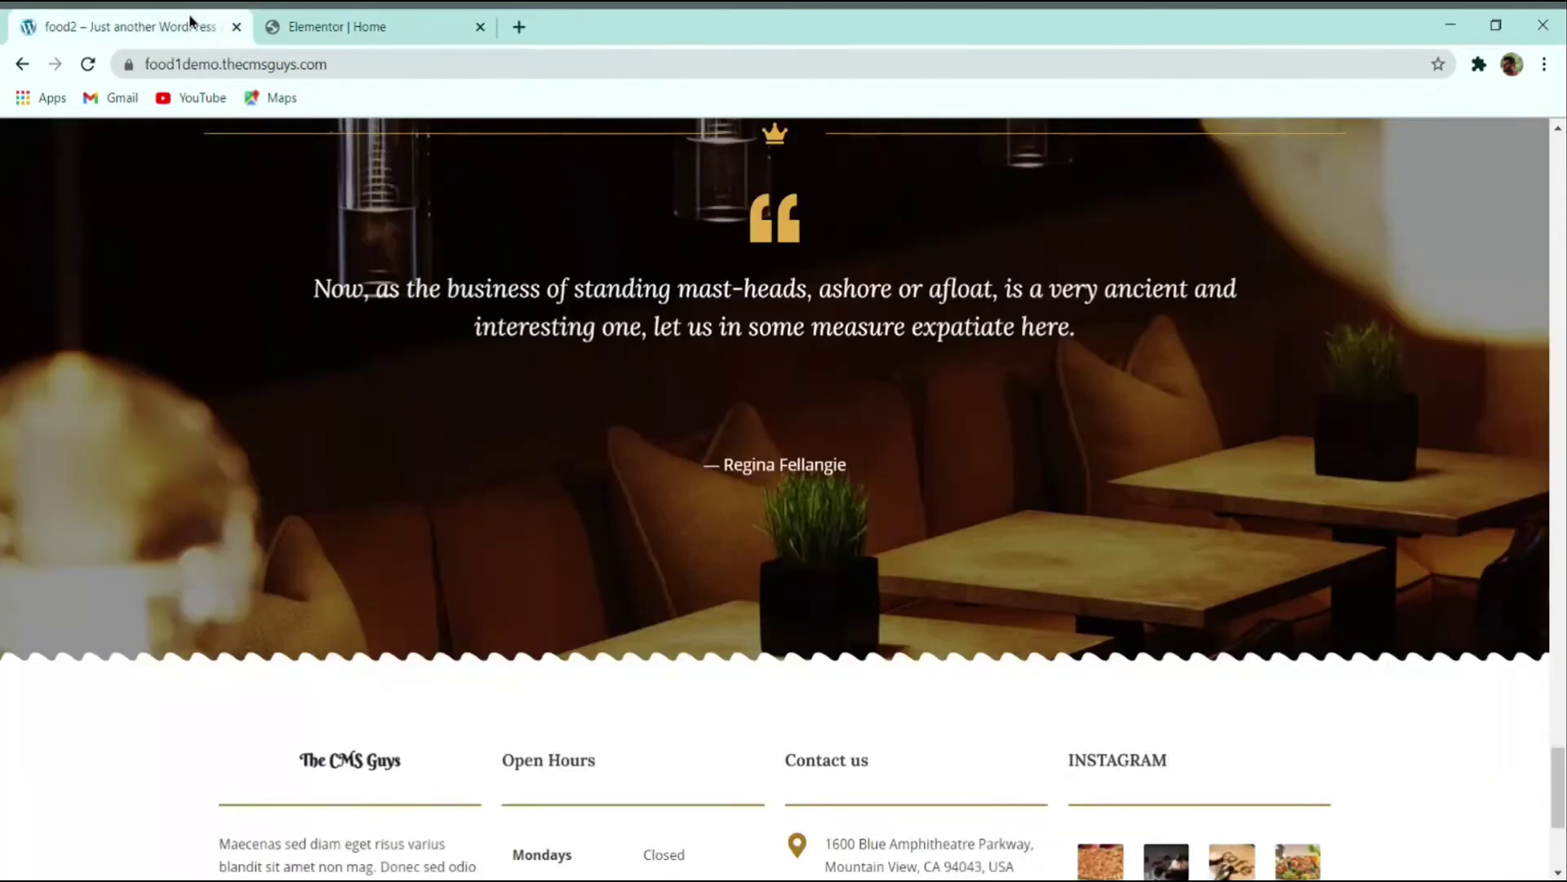
pyautogui.click(348, 30)
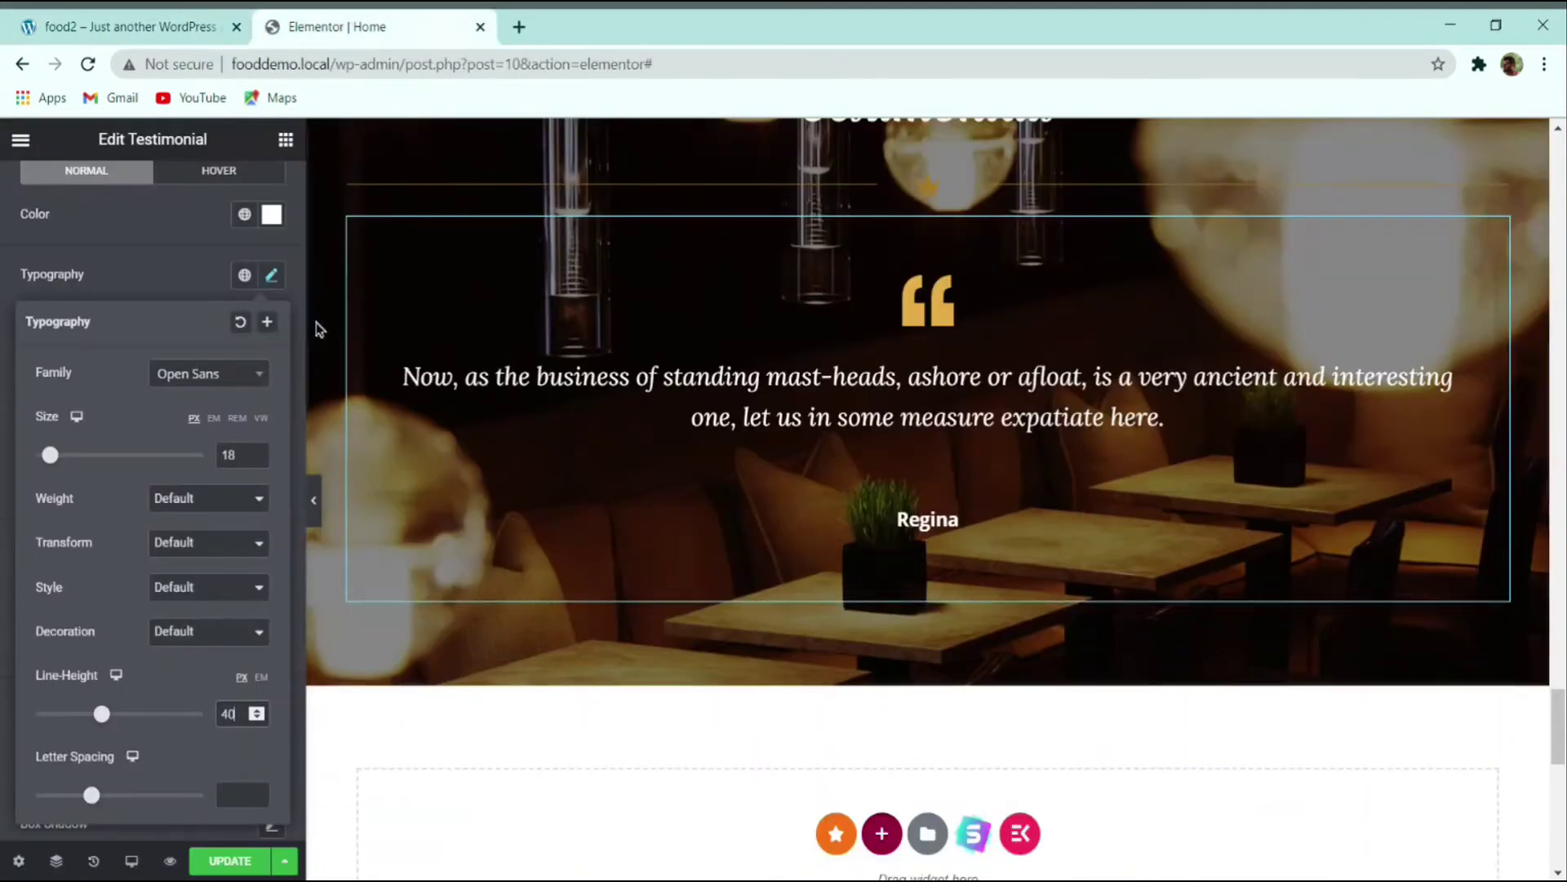
# Step: Set the client name font weight to 400
pyautogui.click(200, 518)
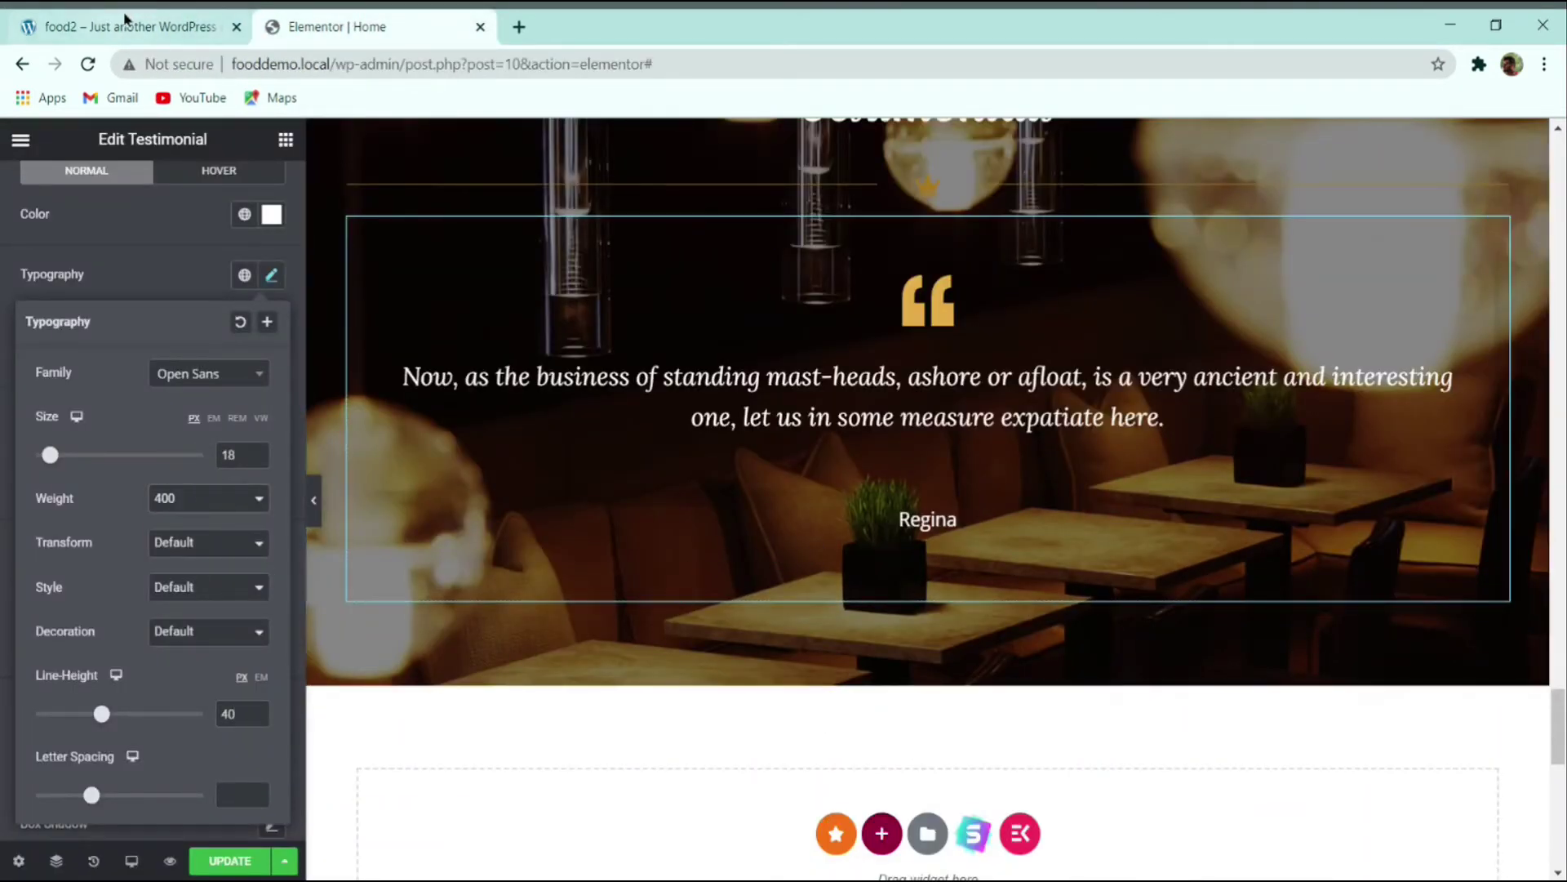
pyautogui.click(123, 27)
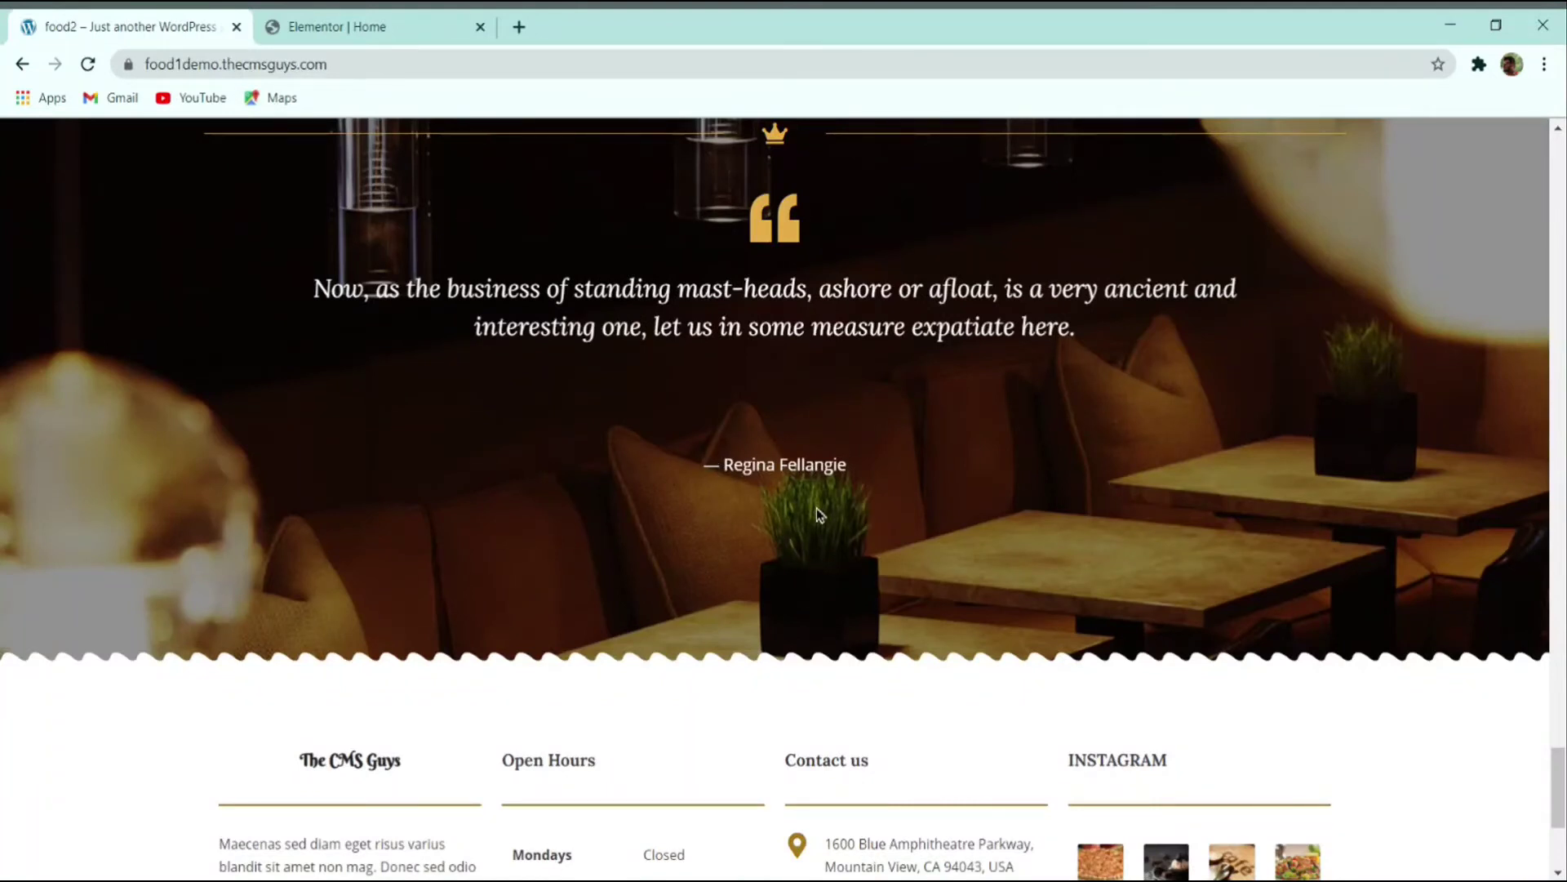
pyautogui.click(368, 27)
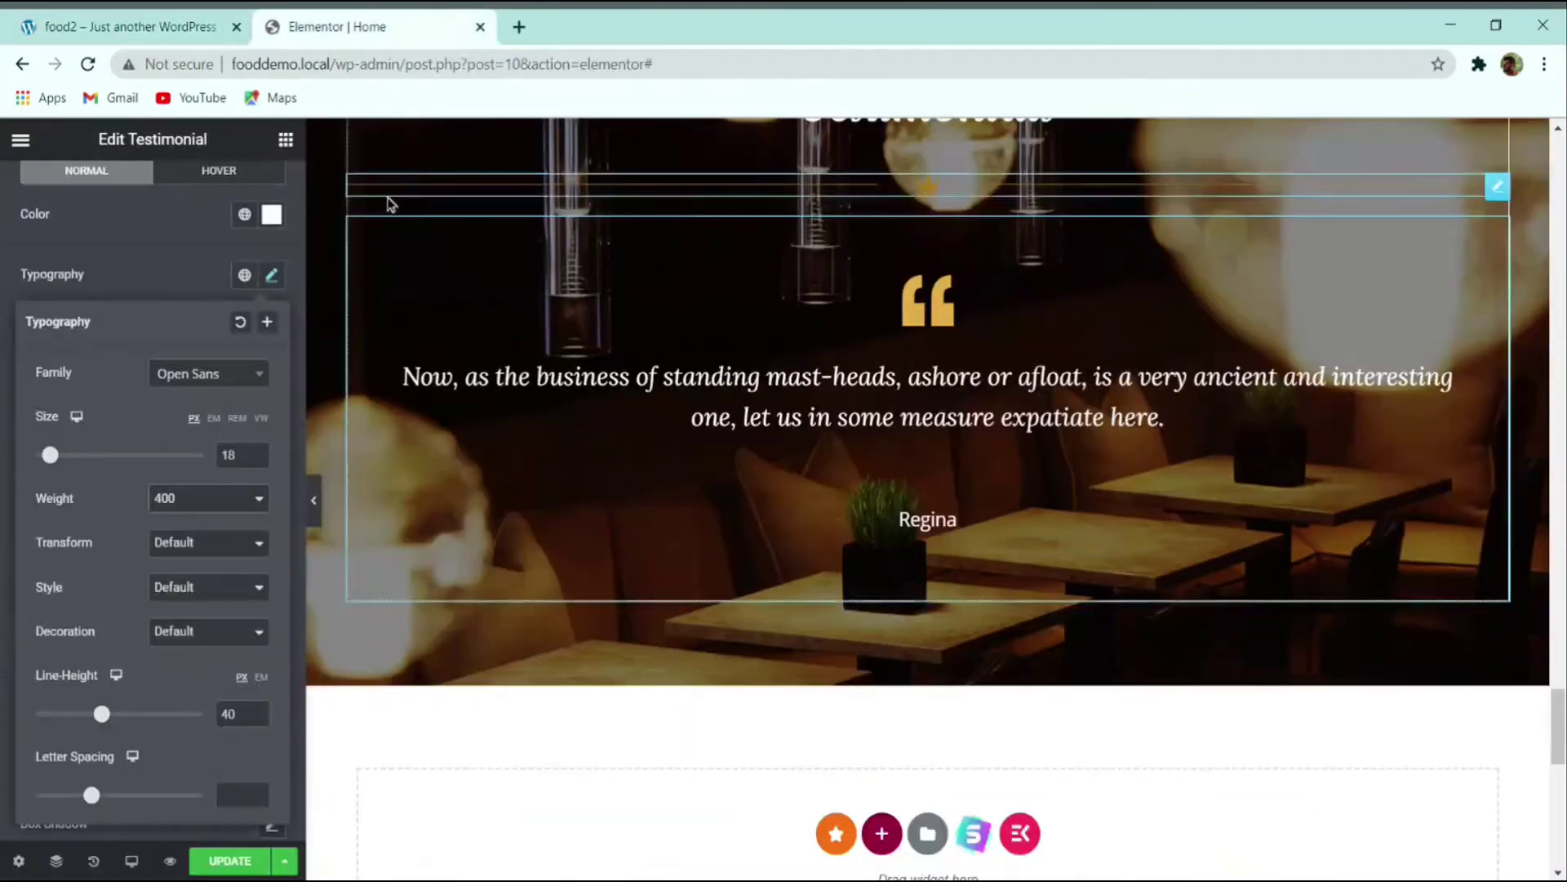
pyautogui.scroll(10, 122, 261)
pyautogui.click(51, 192)
# Step: Complete the client's full name in the testimonial item
pyautogui.moveTo(82, 418)
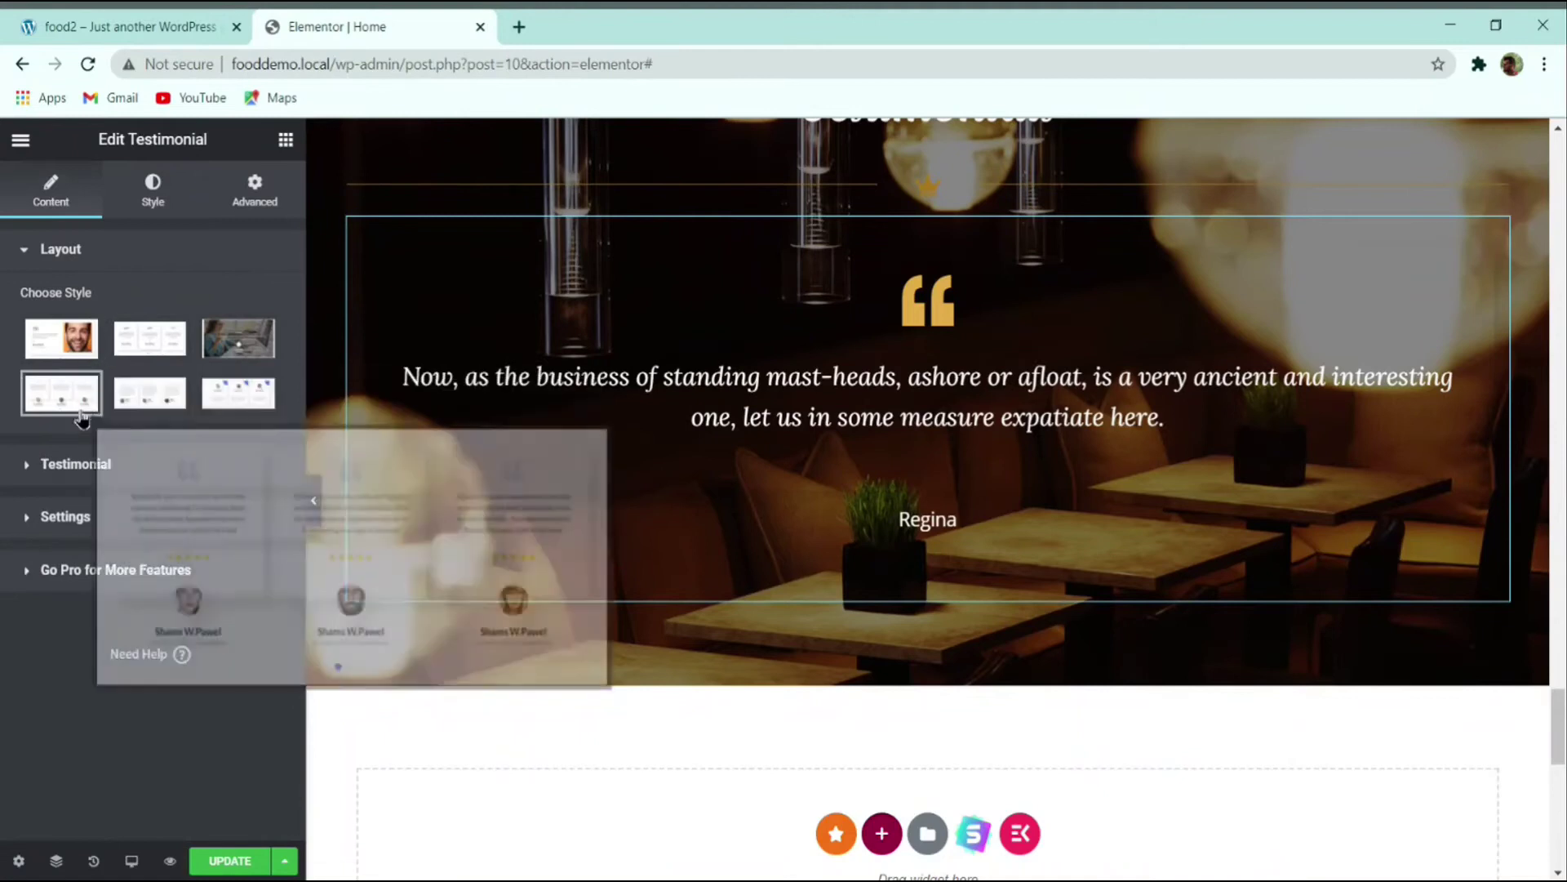
pyautogui.click(73, 464)
pyautogui.scroll(-2, 94, 632)
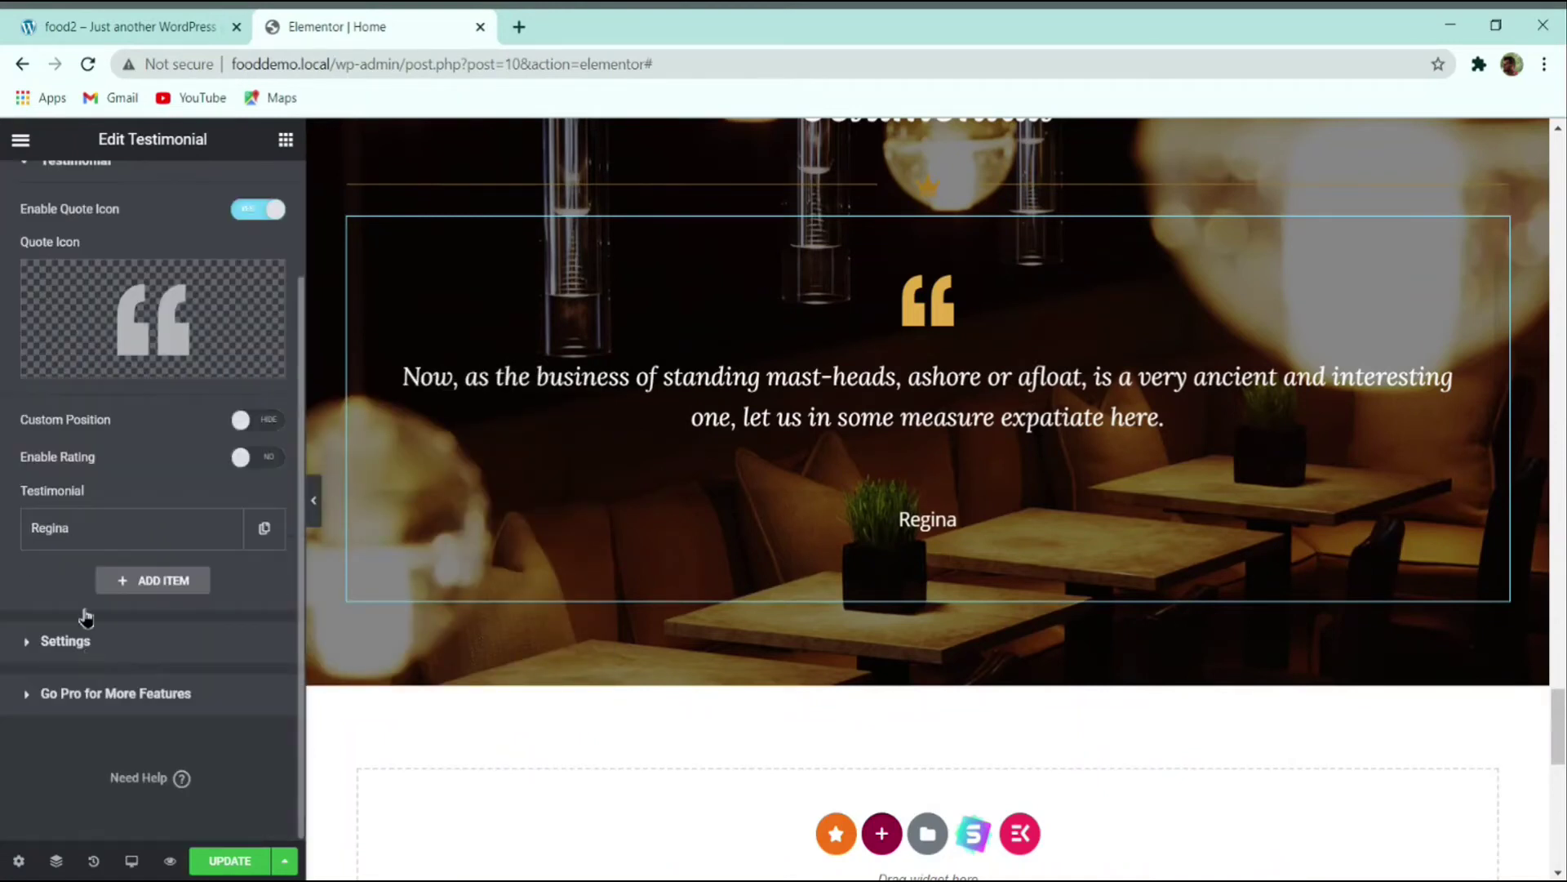
pyautogui.click(85, 529)
pyautogui.click(111, 603)
pyautogui.write('Fe')
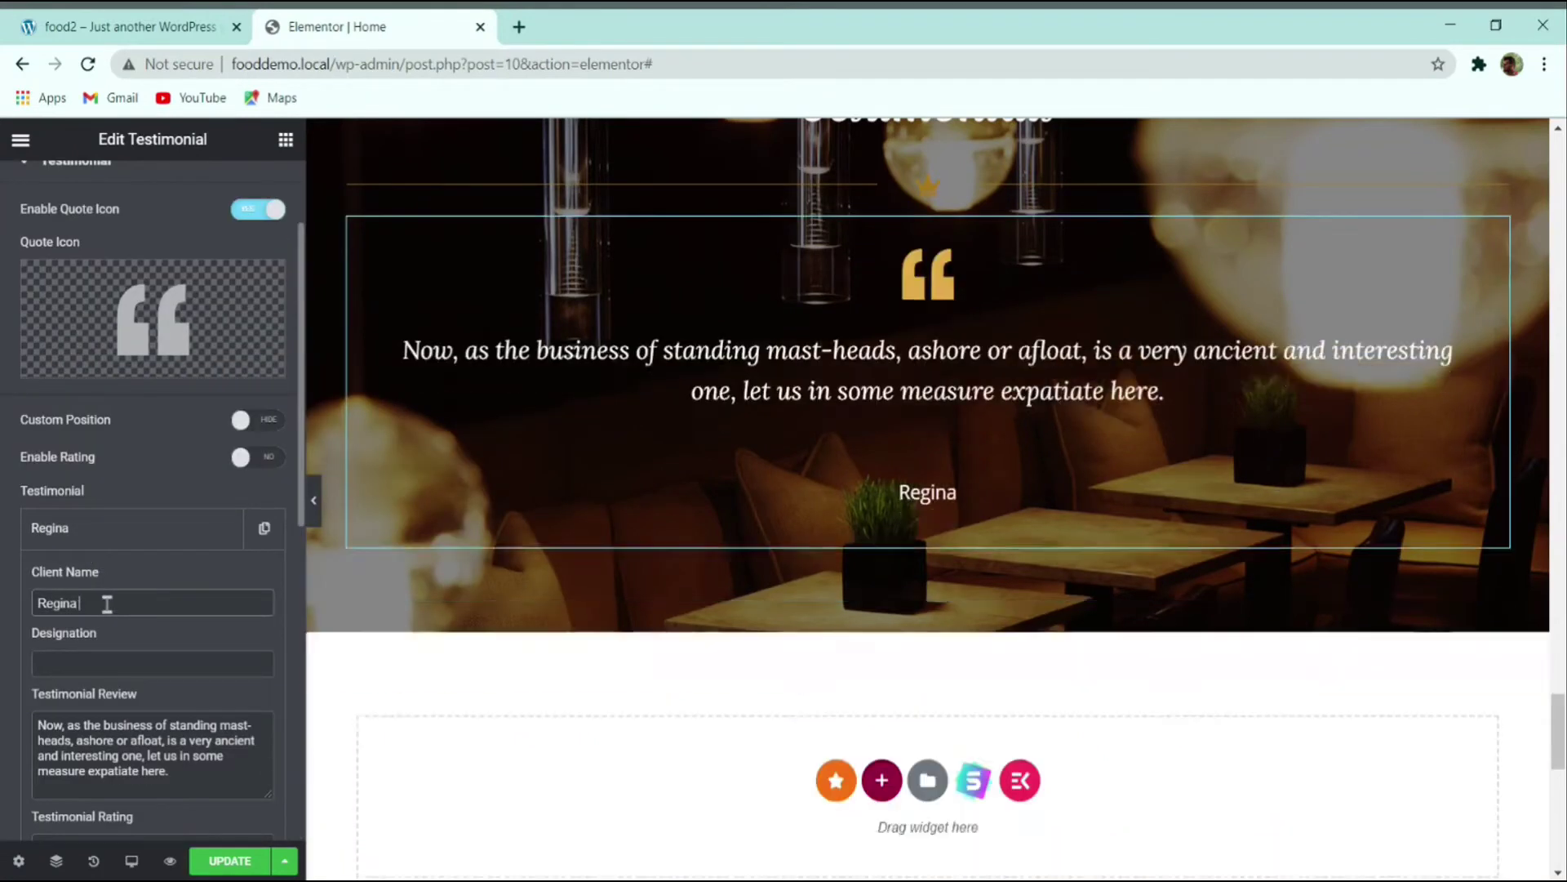
pyautogui.write('llanige')
pyautogui.scroll(4, 617, 531)
pyautogui.scroll(-4, 612, 525)
pyautogui.scroll(4, 587, 584)
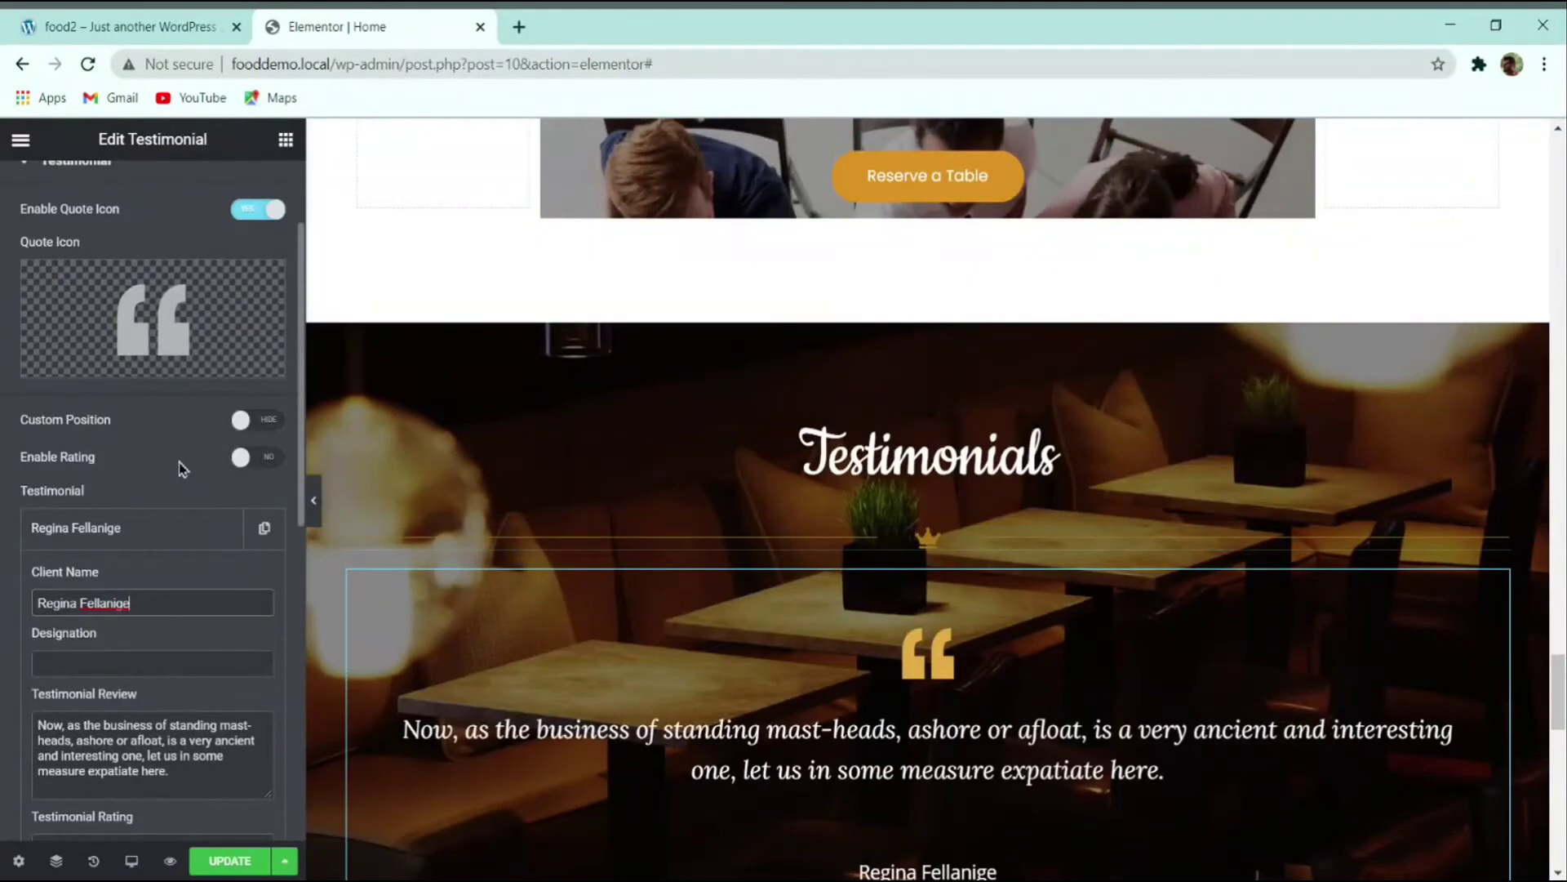
pyautogui.scroll(-5, 175, 458)
pyautogui.scroll(5, 129, 481)
pyautogui.scroll(-5, 118, 473)
pyautogui.scroll(5, 114, 449)
# Step: Duplicate the testimonial item twice so the carousel holds three testimonials
pyautogui.click(116, 526)
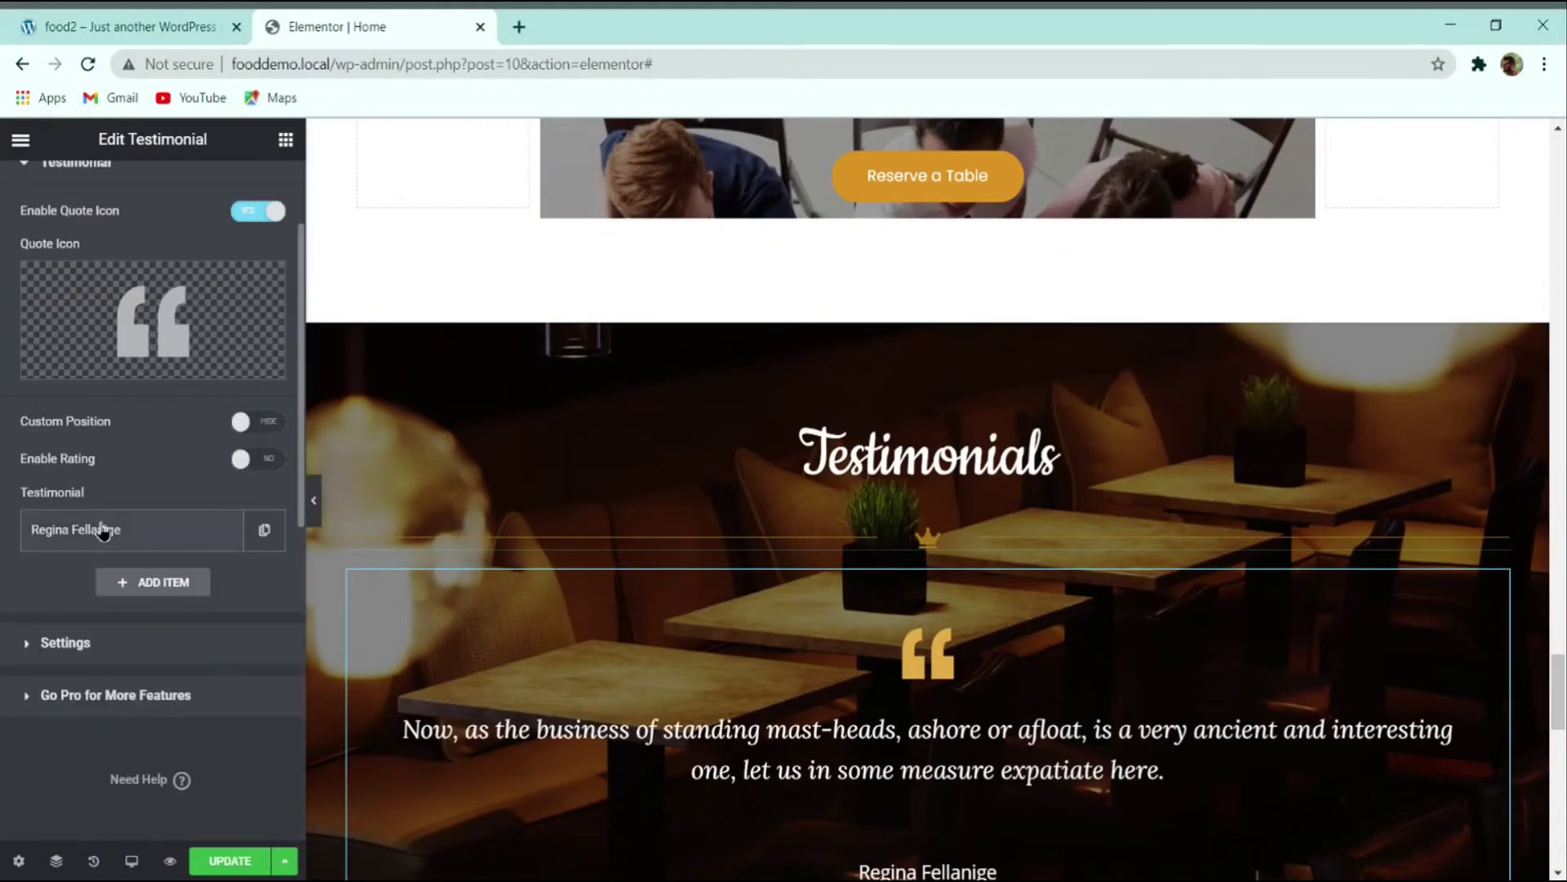
pyautogui.scroll(-4, 682, 534)
pyautogui.click(263, 539)
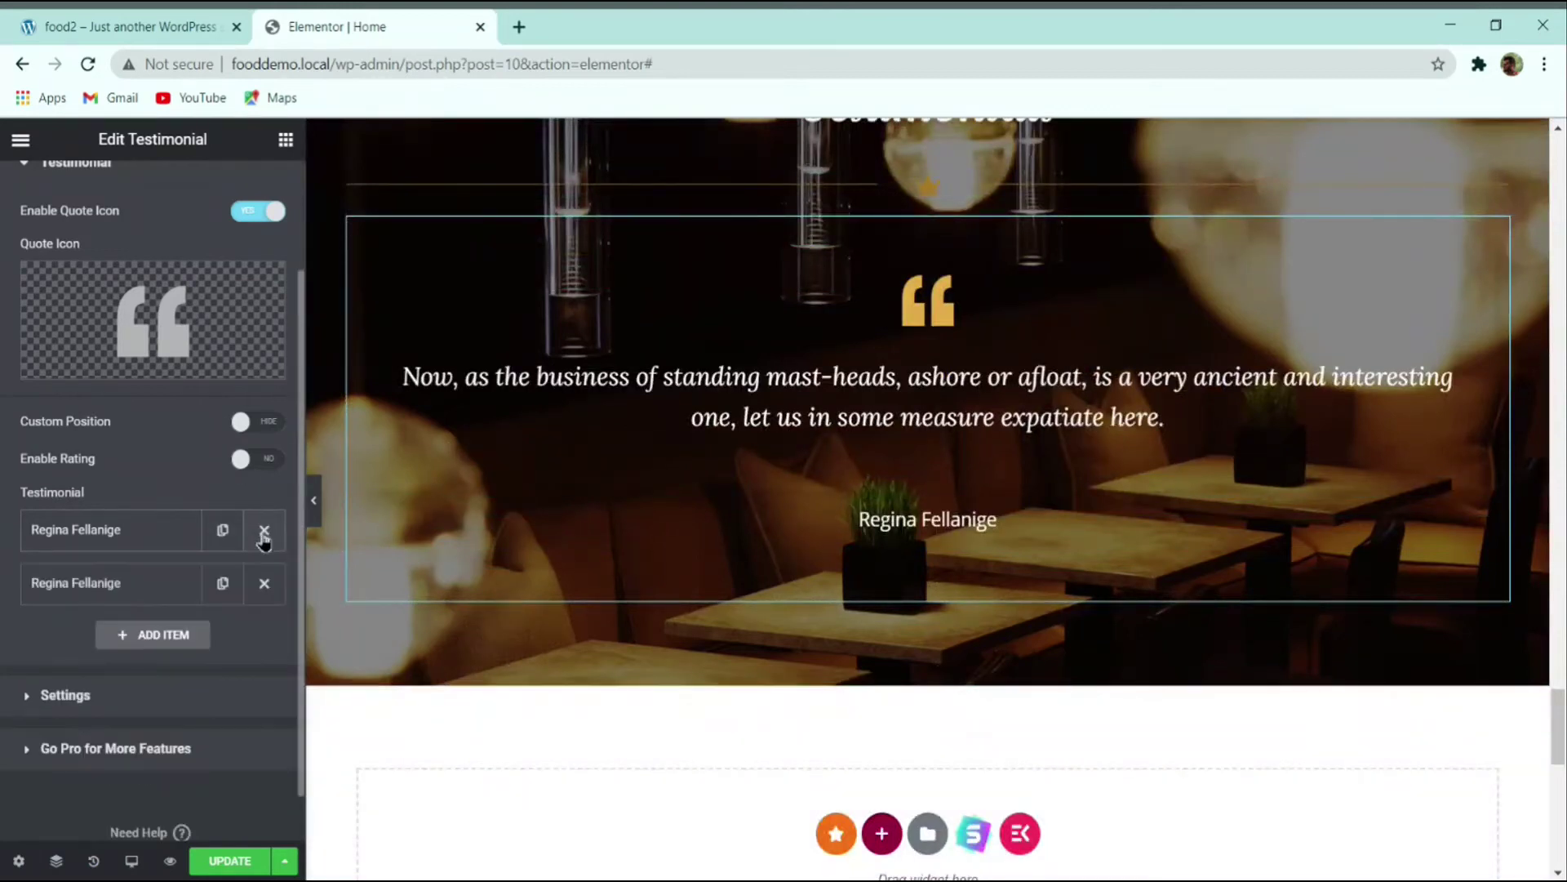
pyautogui.click(223, 584)
pyautogui.scroll(-2, 224, 584)
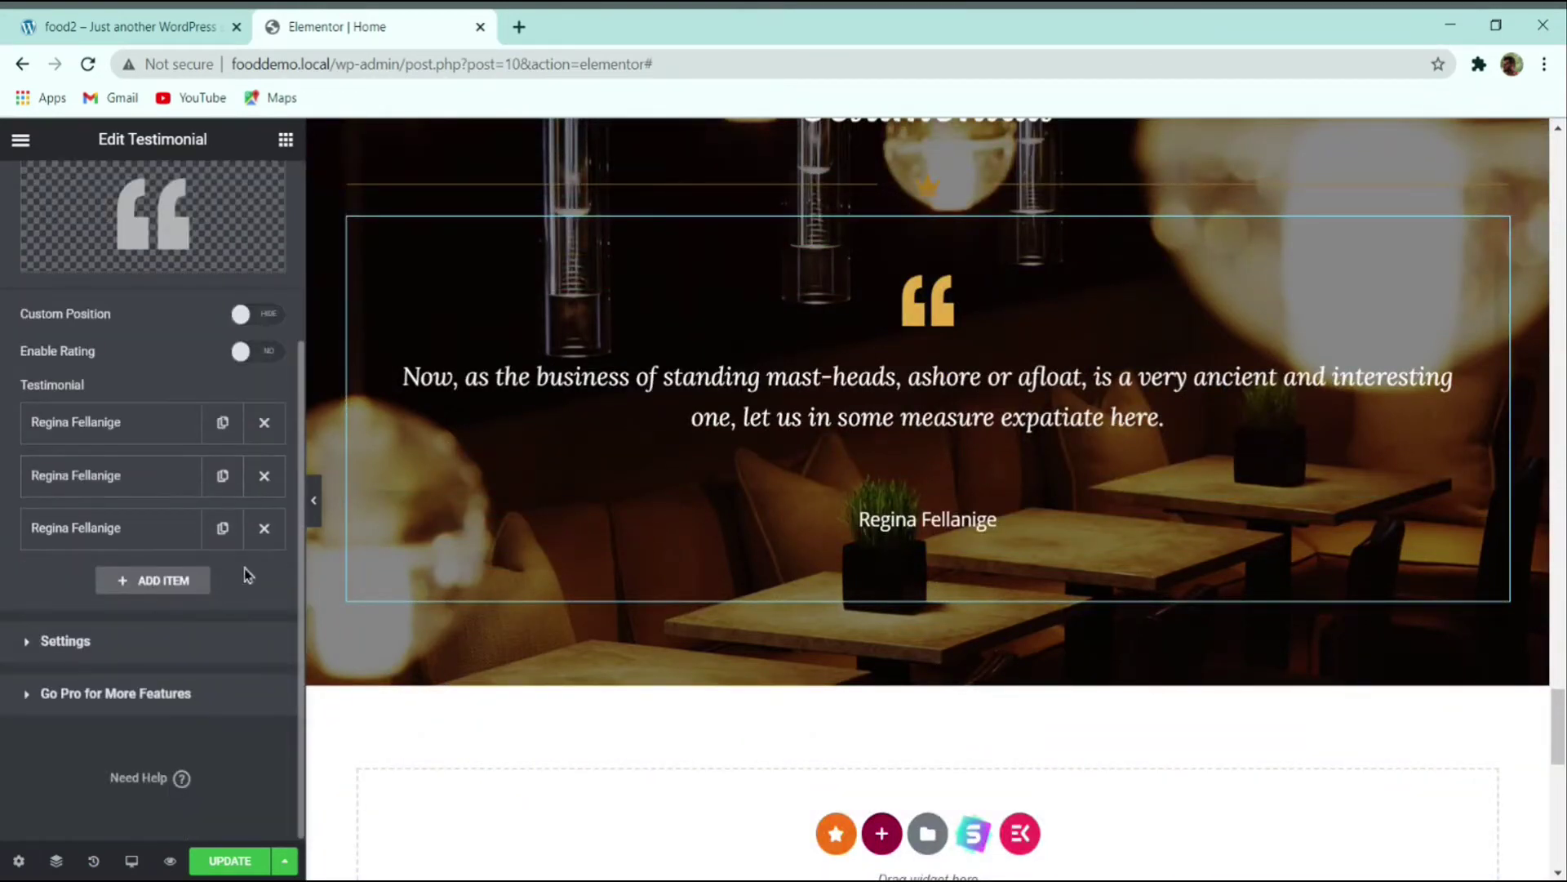
pyautogui.scroll(-4, 854, 444)
pyautogui.scroll(4, 925, 460)
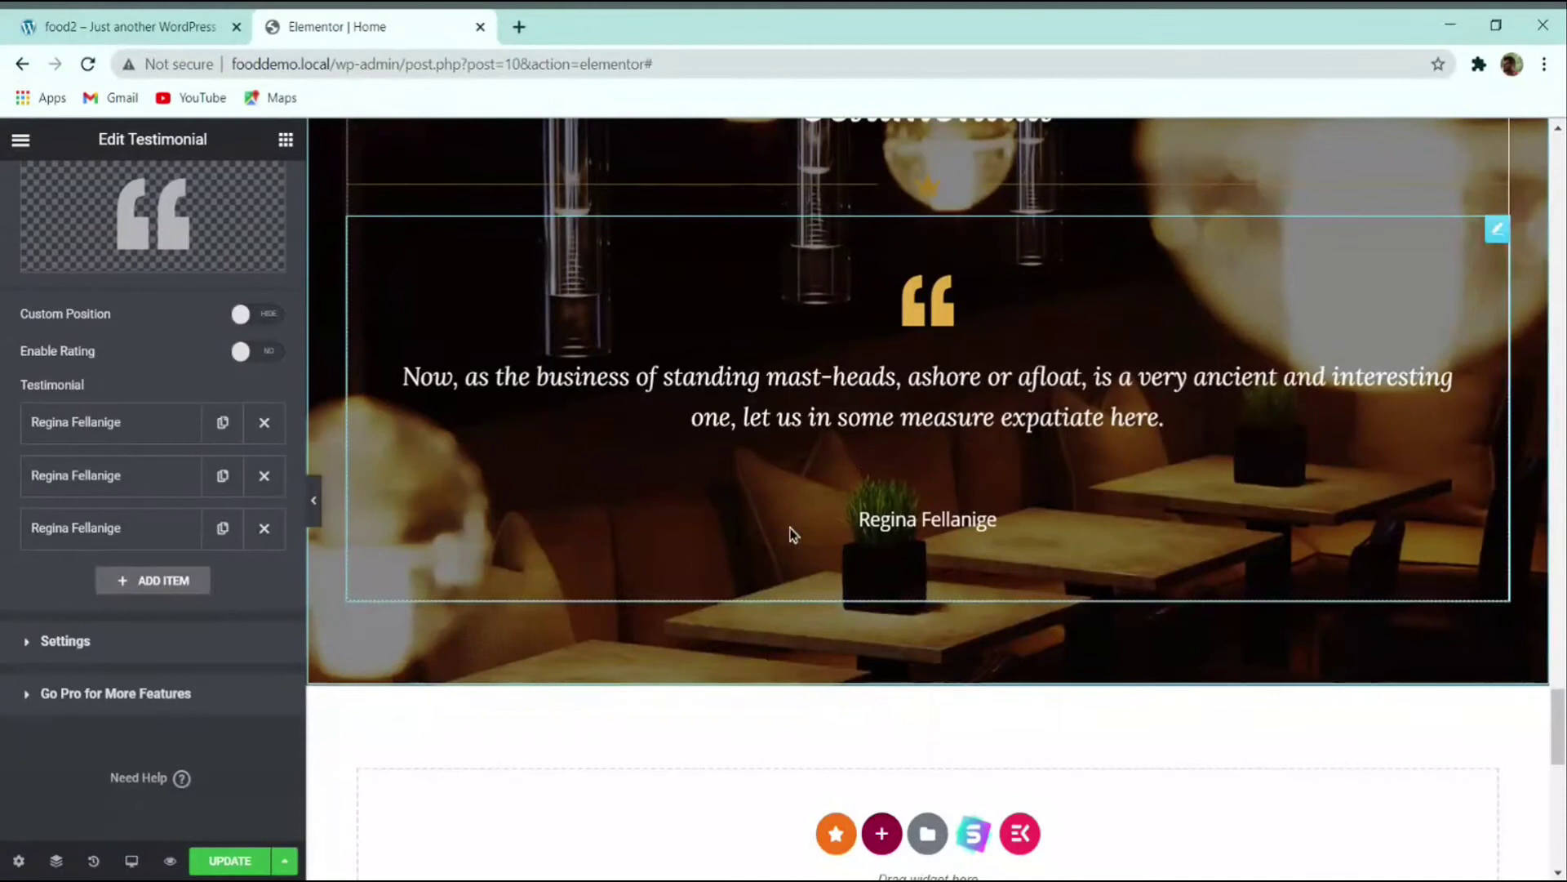
pyautogui.click(73, 640)
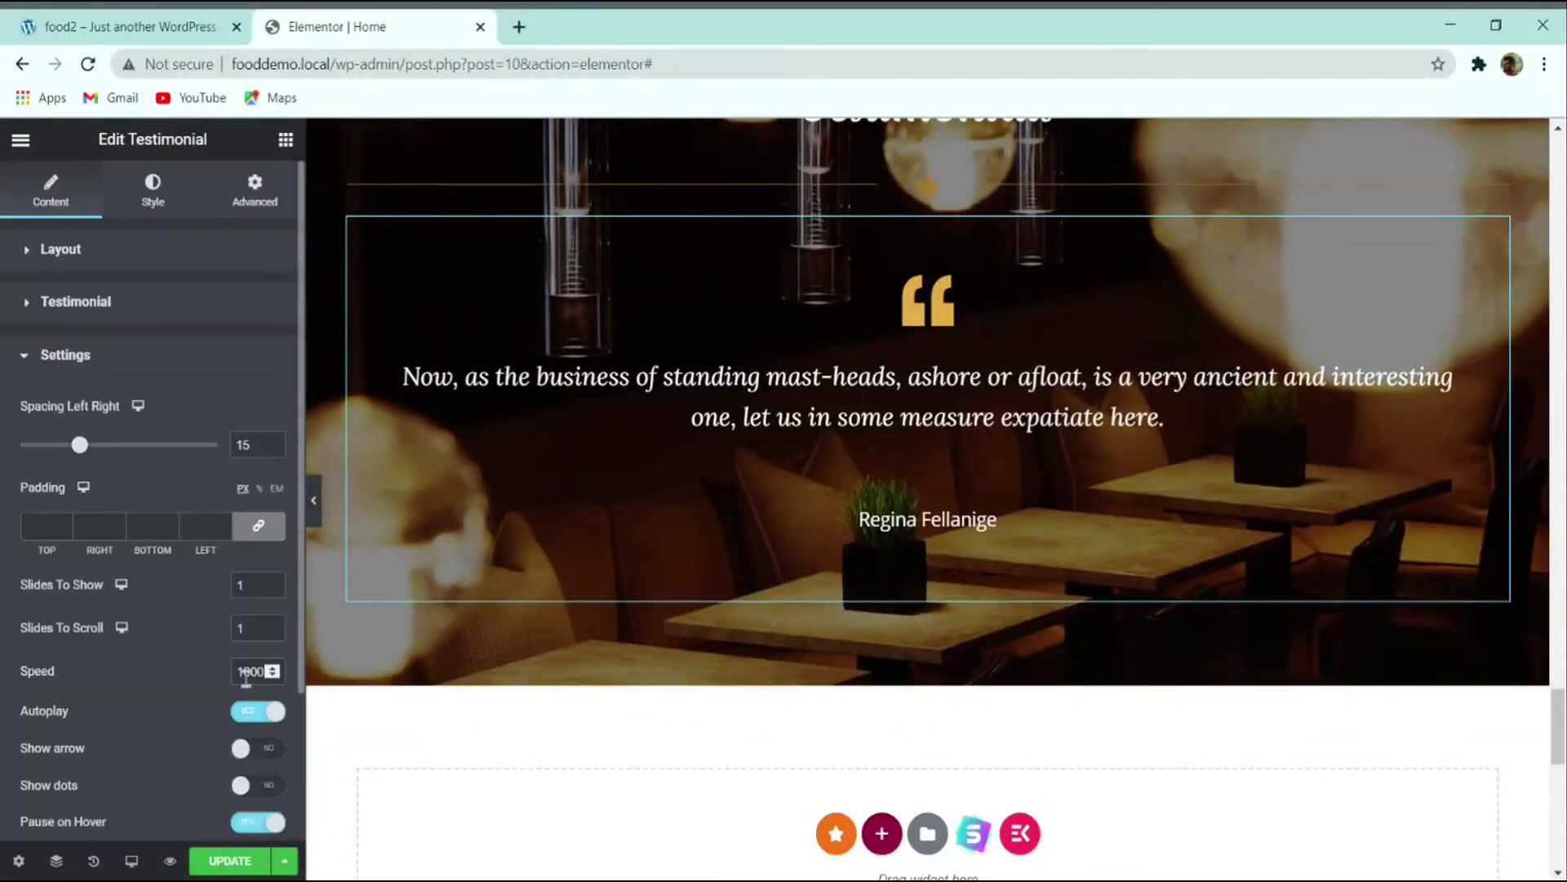
# Step: Keep autoplay on and set the carousel slide speed to 4000
pyautogui.click(256, 716)
pyautogui.click(255, 716)
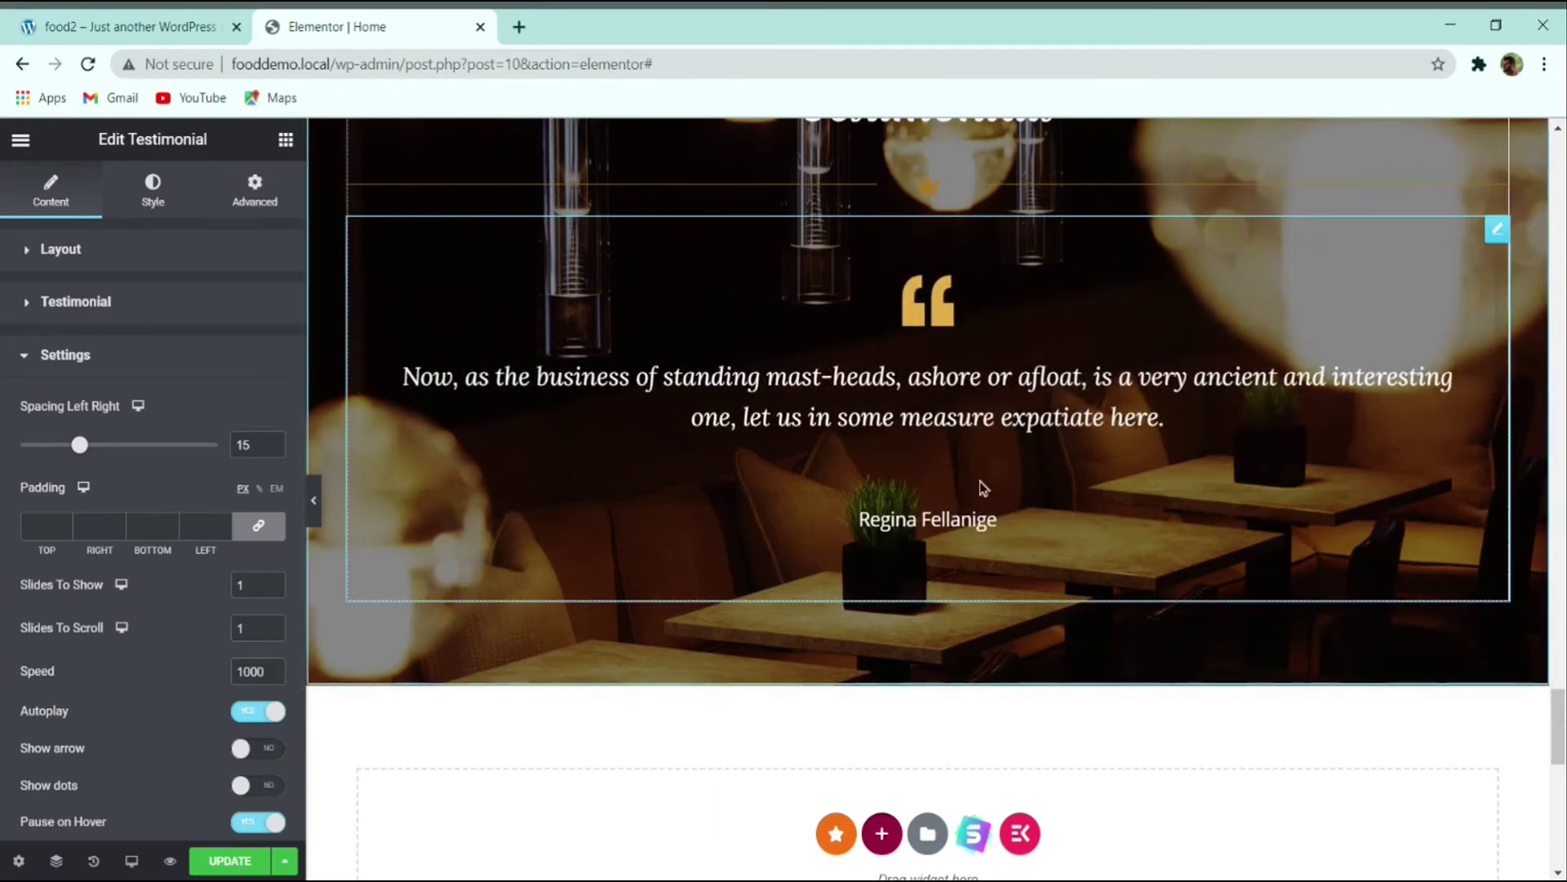
pyautogui.scroll(-4, 403, 512)
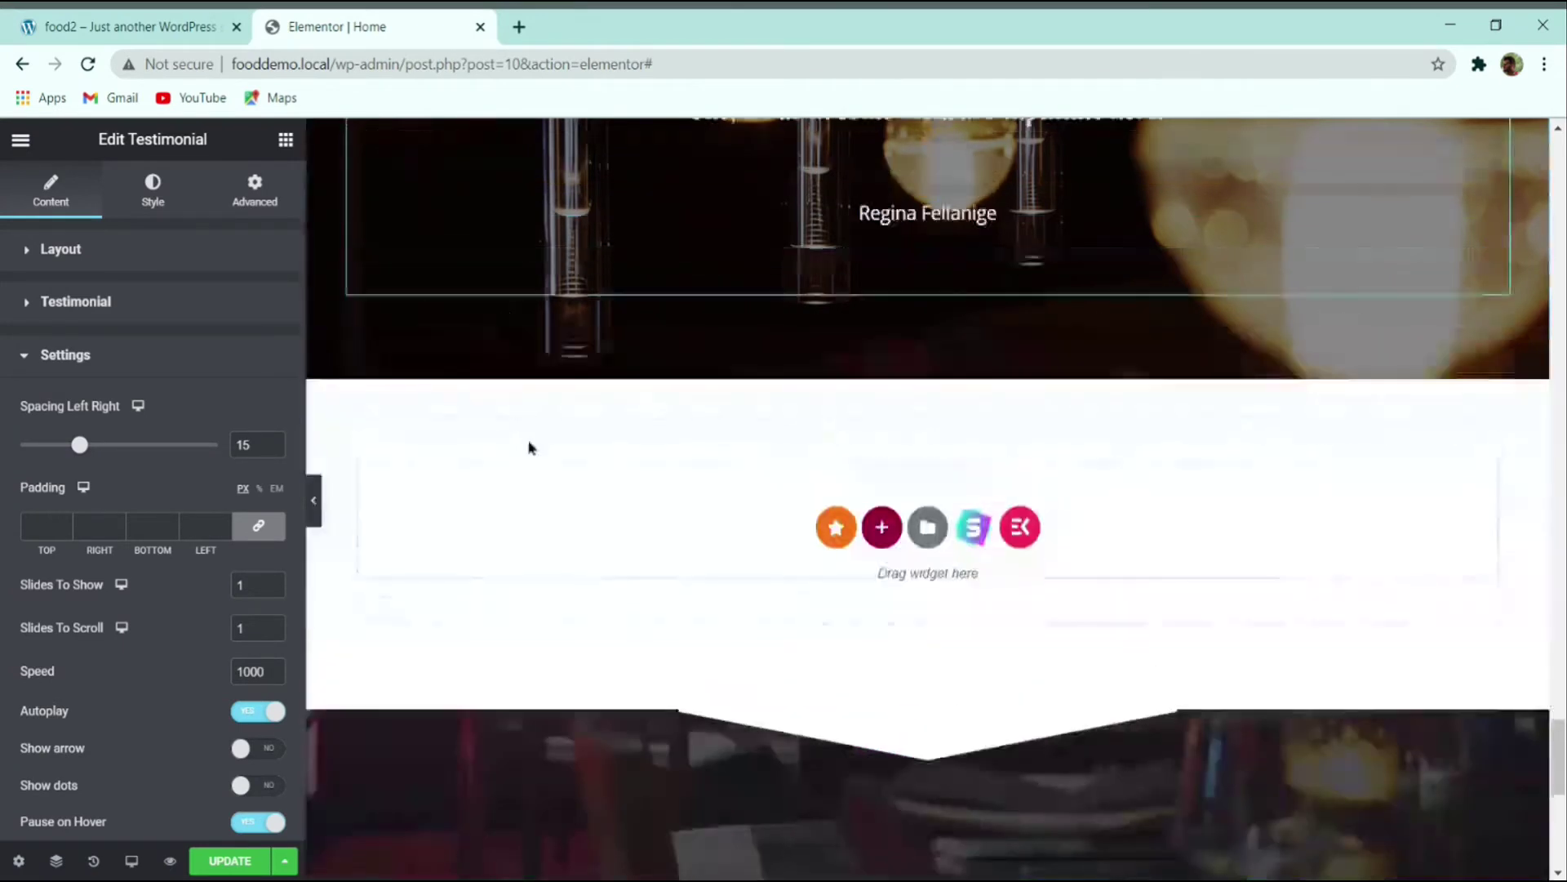
pyautogui.scroll(8, 529, 444)
pyautogui.scroll(-4, 577, 419)
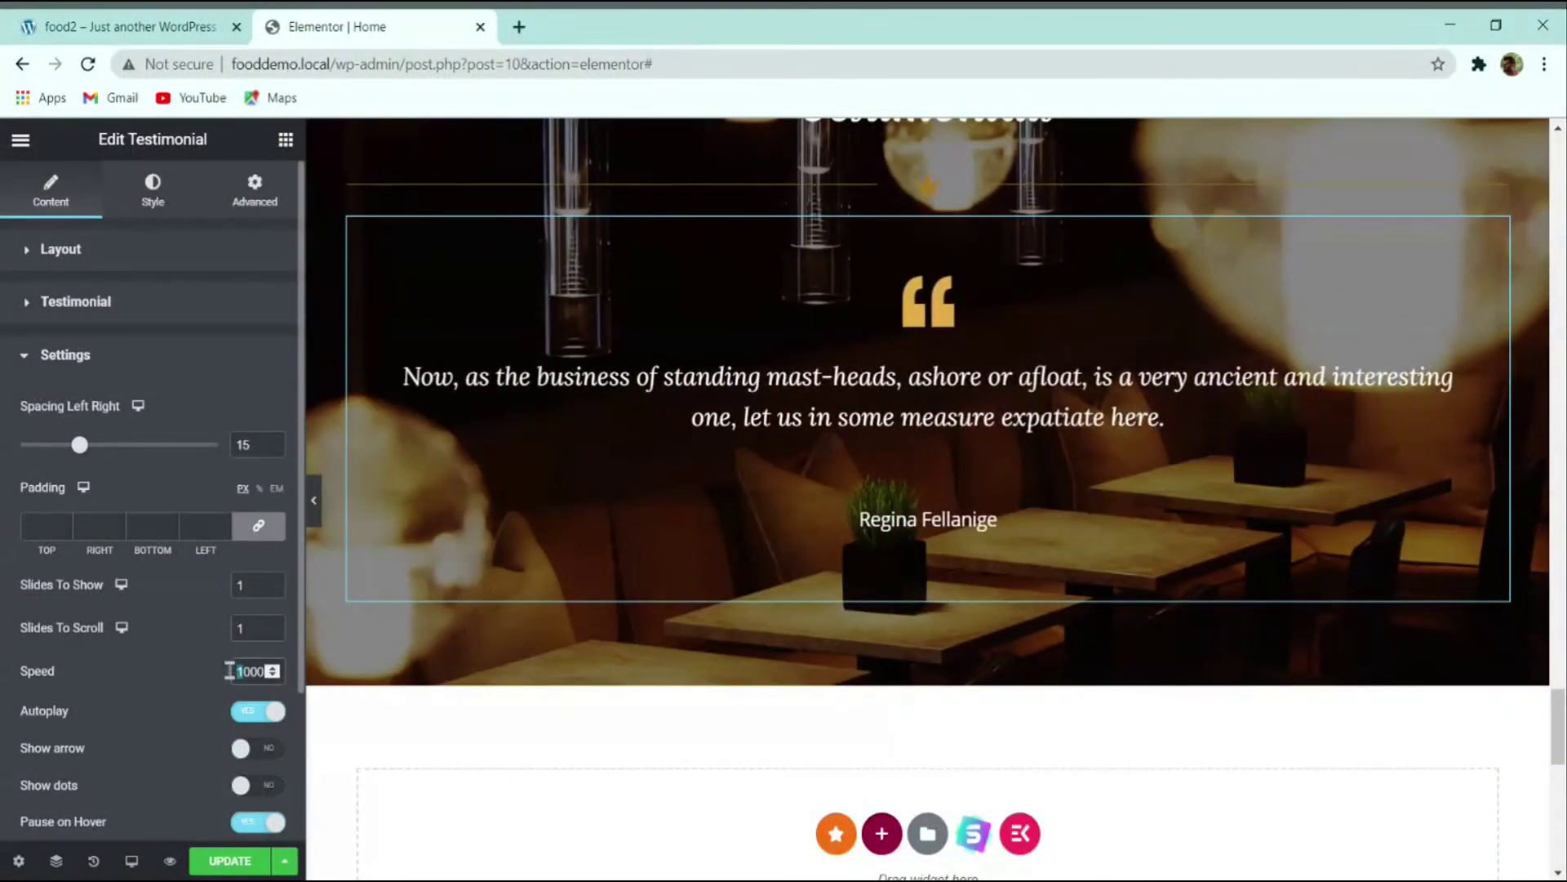
pyautogui.write('4')
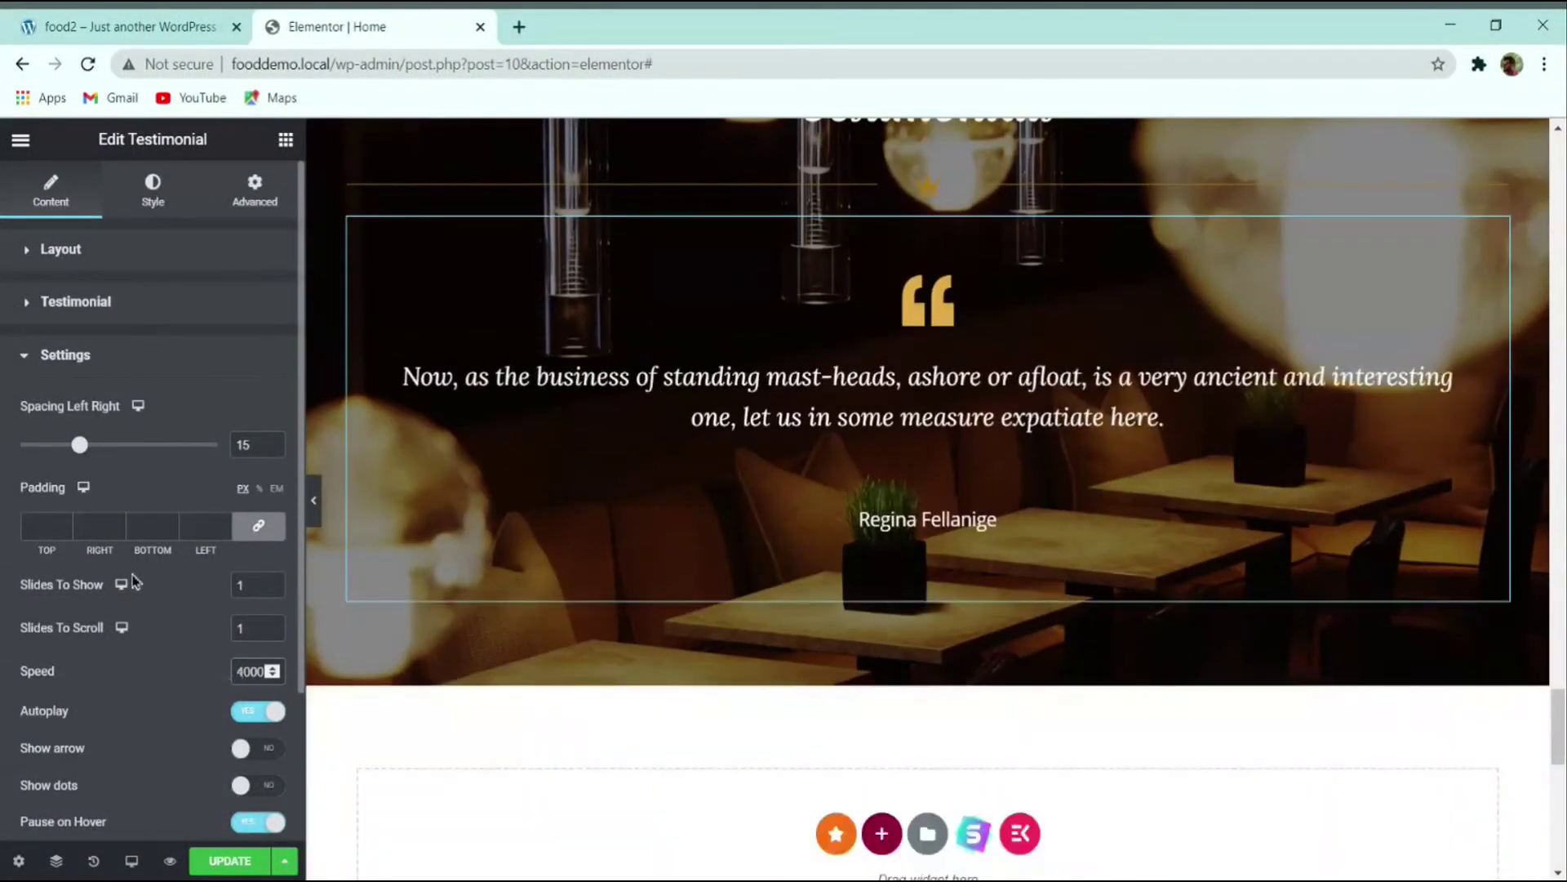
# Step: Compare with the live site's testimonials, then select the whole Testimonials section for editing
pyautogui.hotkey('ctrl', 'pageup')
pyautogui.scroll(4, 571, 490)
pyautogui.scroll(-4, 611, 569)
pyautogui.scroll(3, 635, 573)
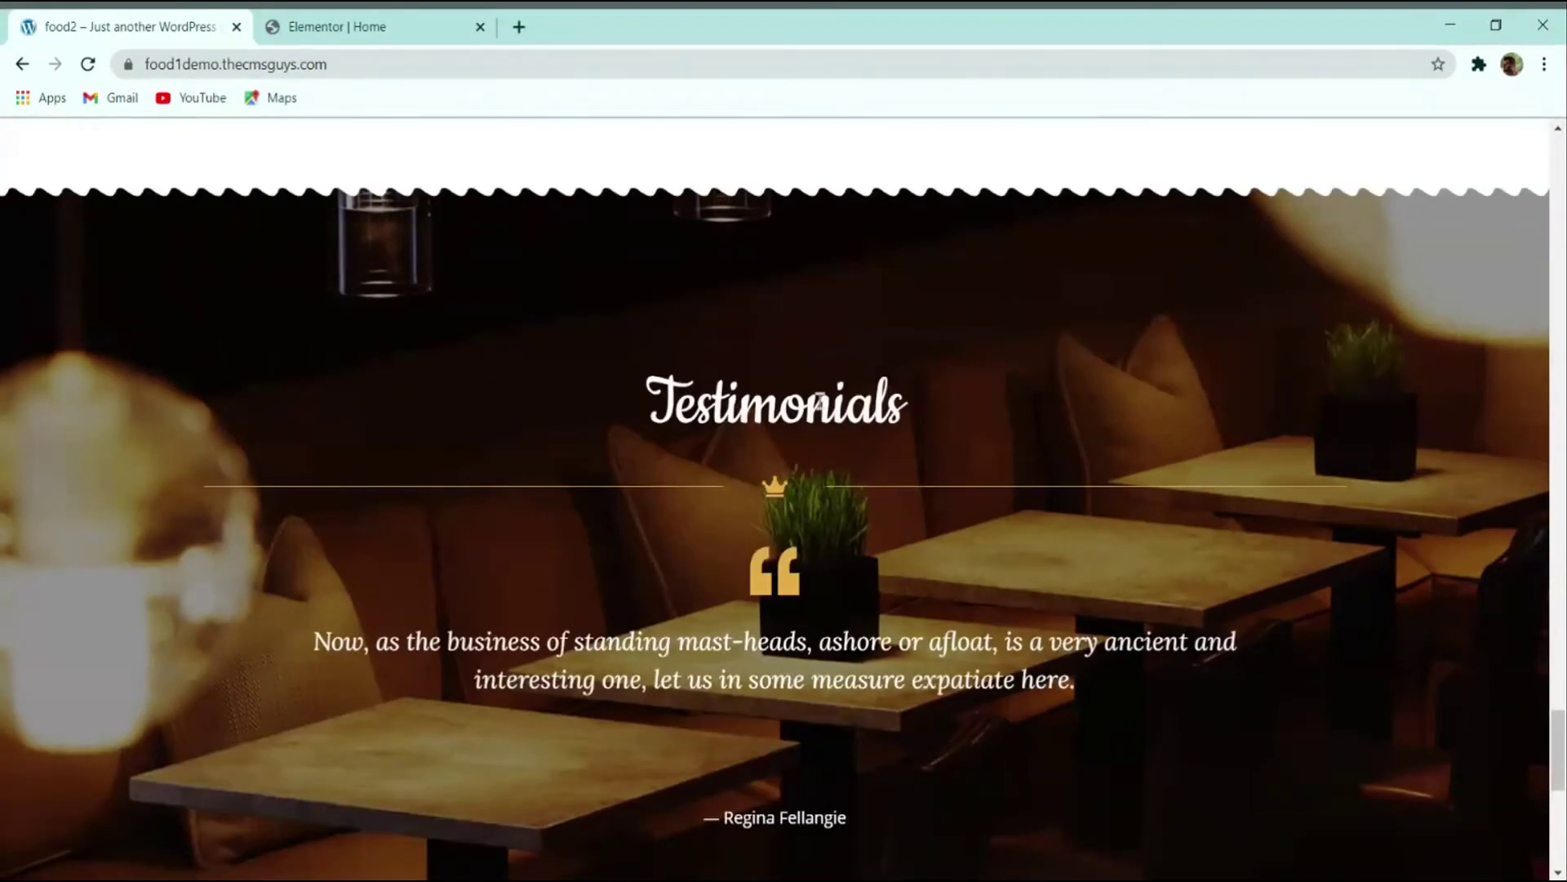
pyautogui.scroll(-4, 1235, 340)
pyautogui.scroll(4, 1228, 360)
pyautogui.hotkey('ctrl', 'pagedown')
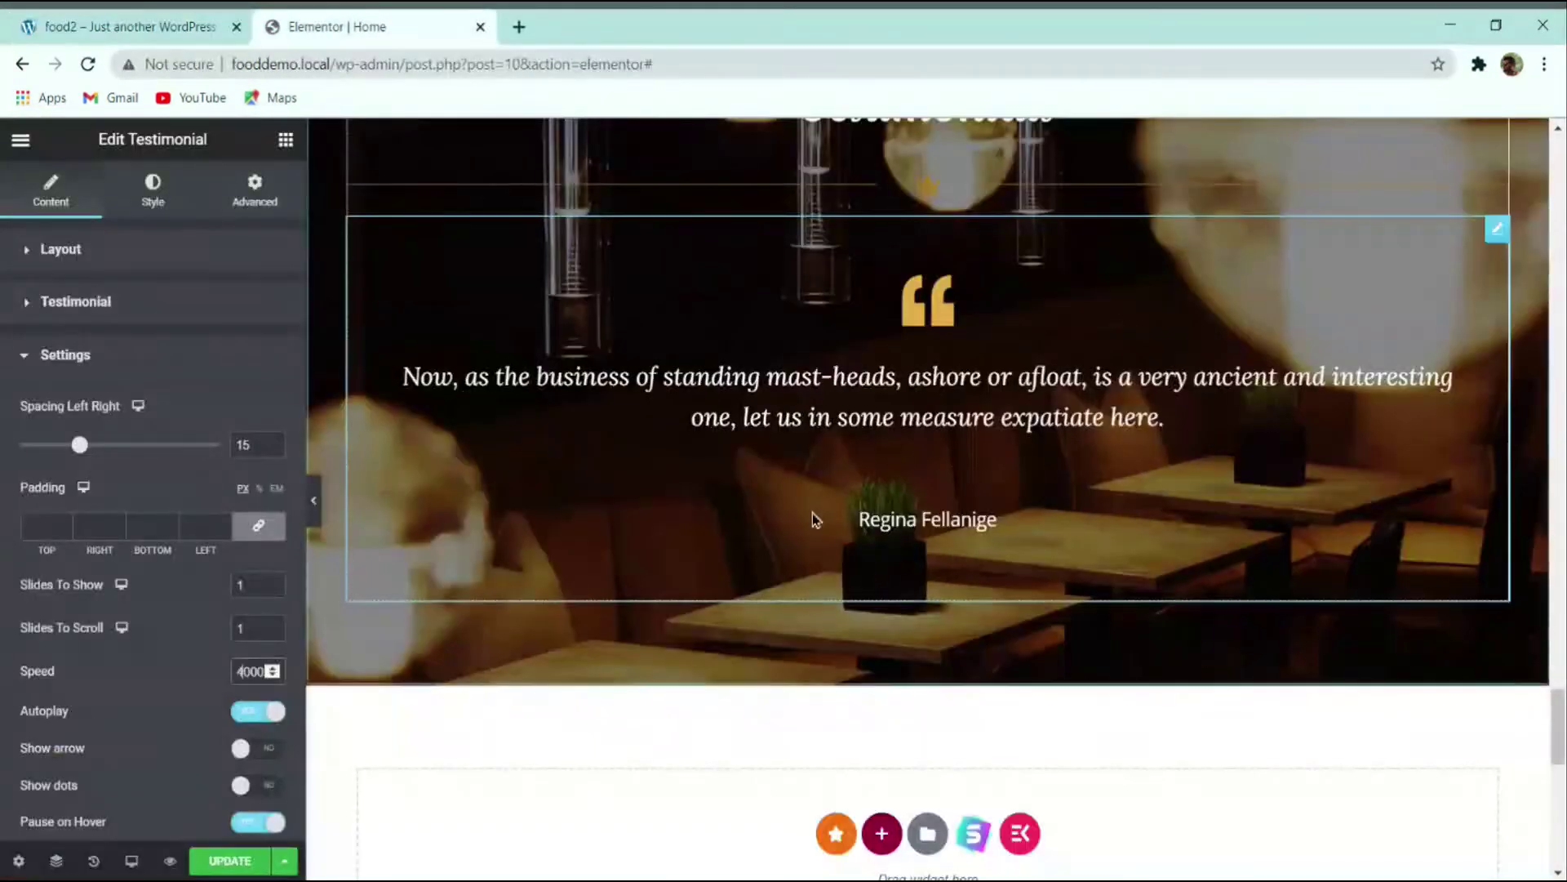
pyautogui.scroll(4, 811, 512)
pyautogui.click(927, 310)
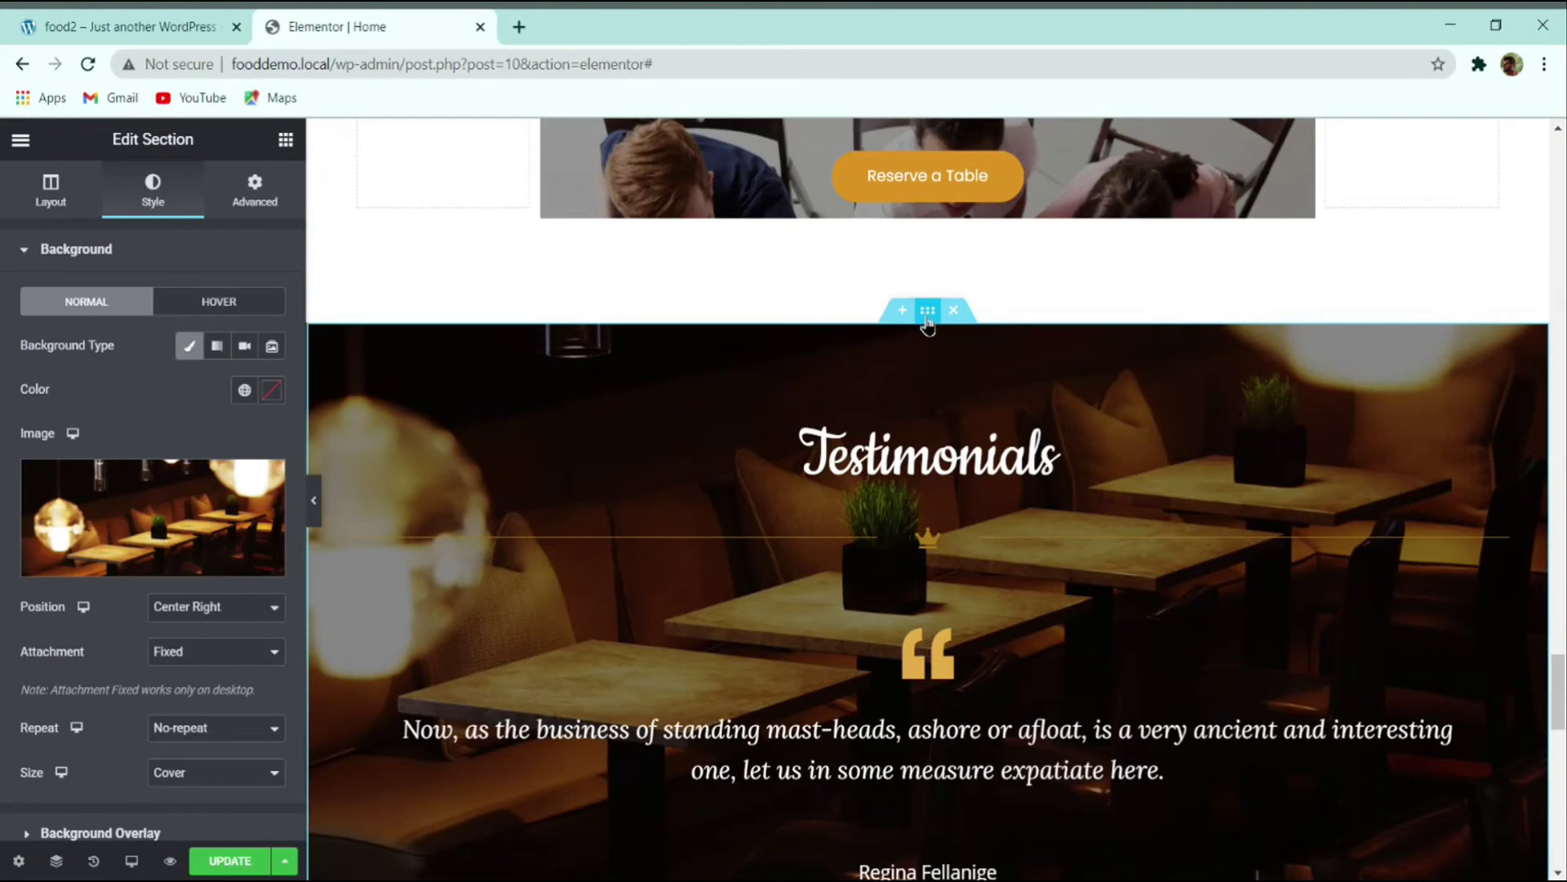
# Step: Set the Testimonials section's top and bottom margins to 0
pyautogui.click(255, 204)
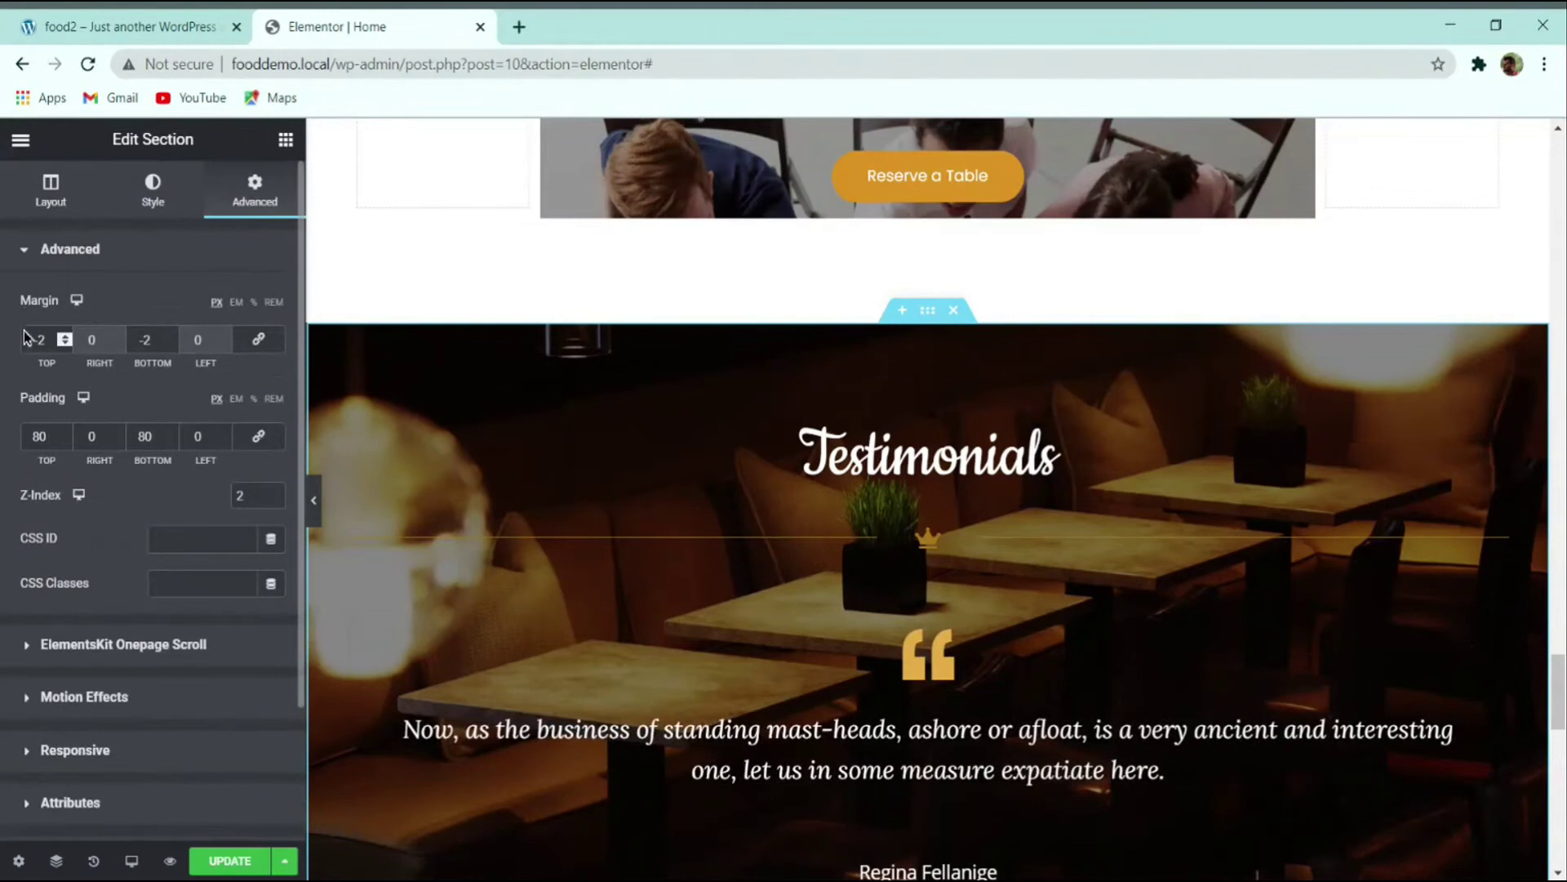
pyautogui.write('0')
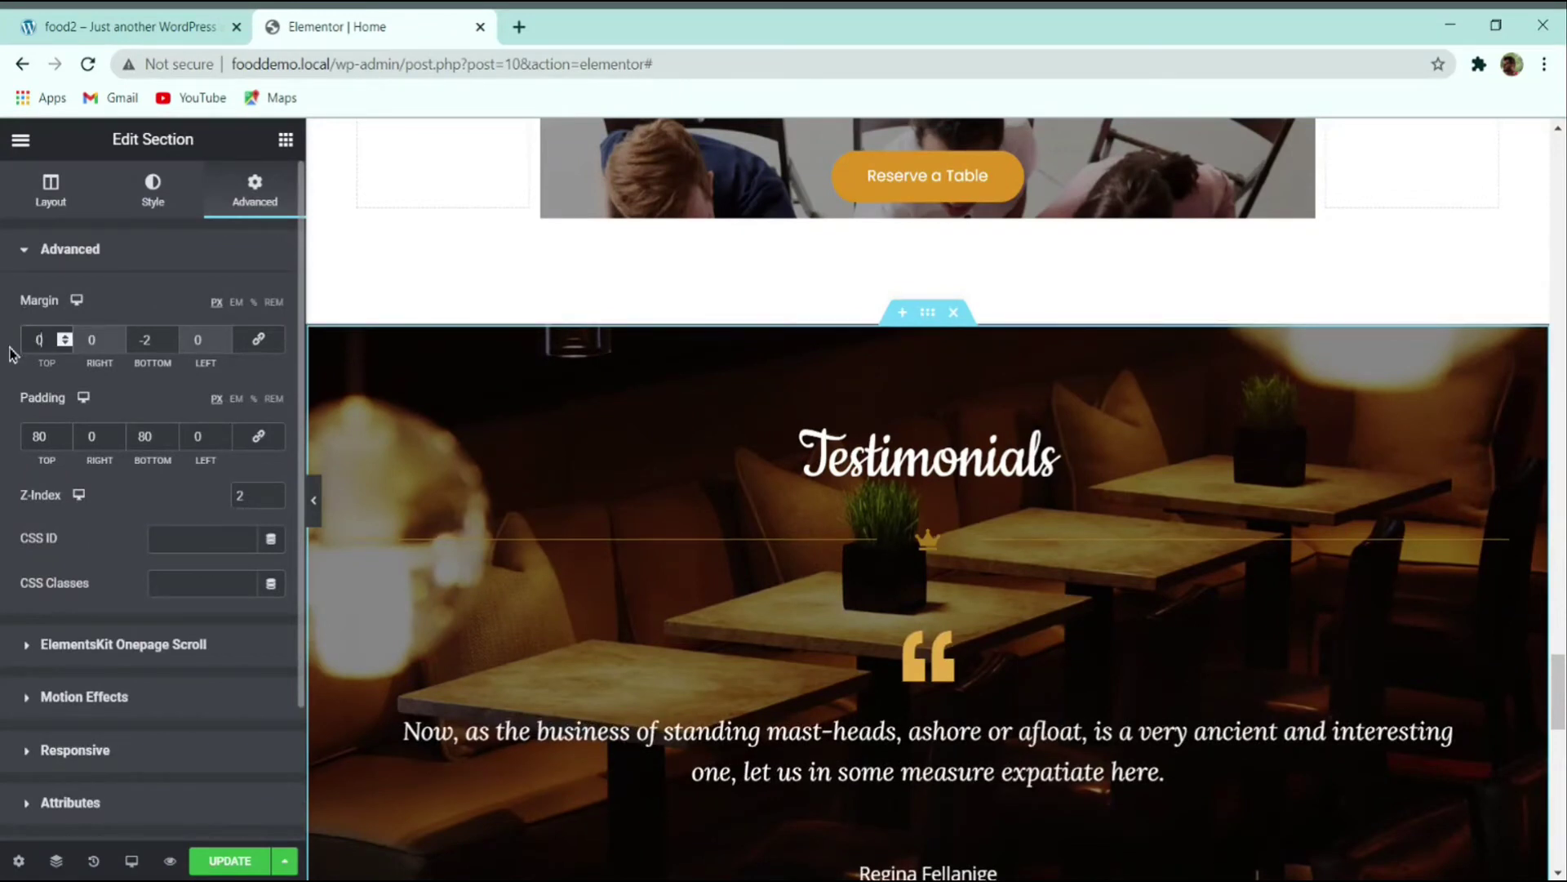
pyautogui.press('Tab')
pyautogui.press('Tab')
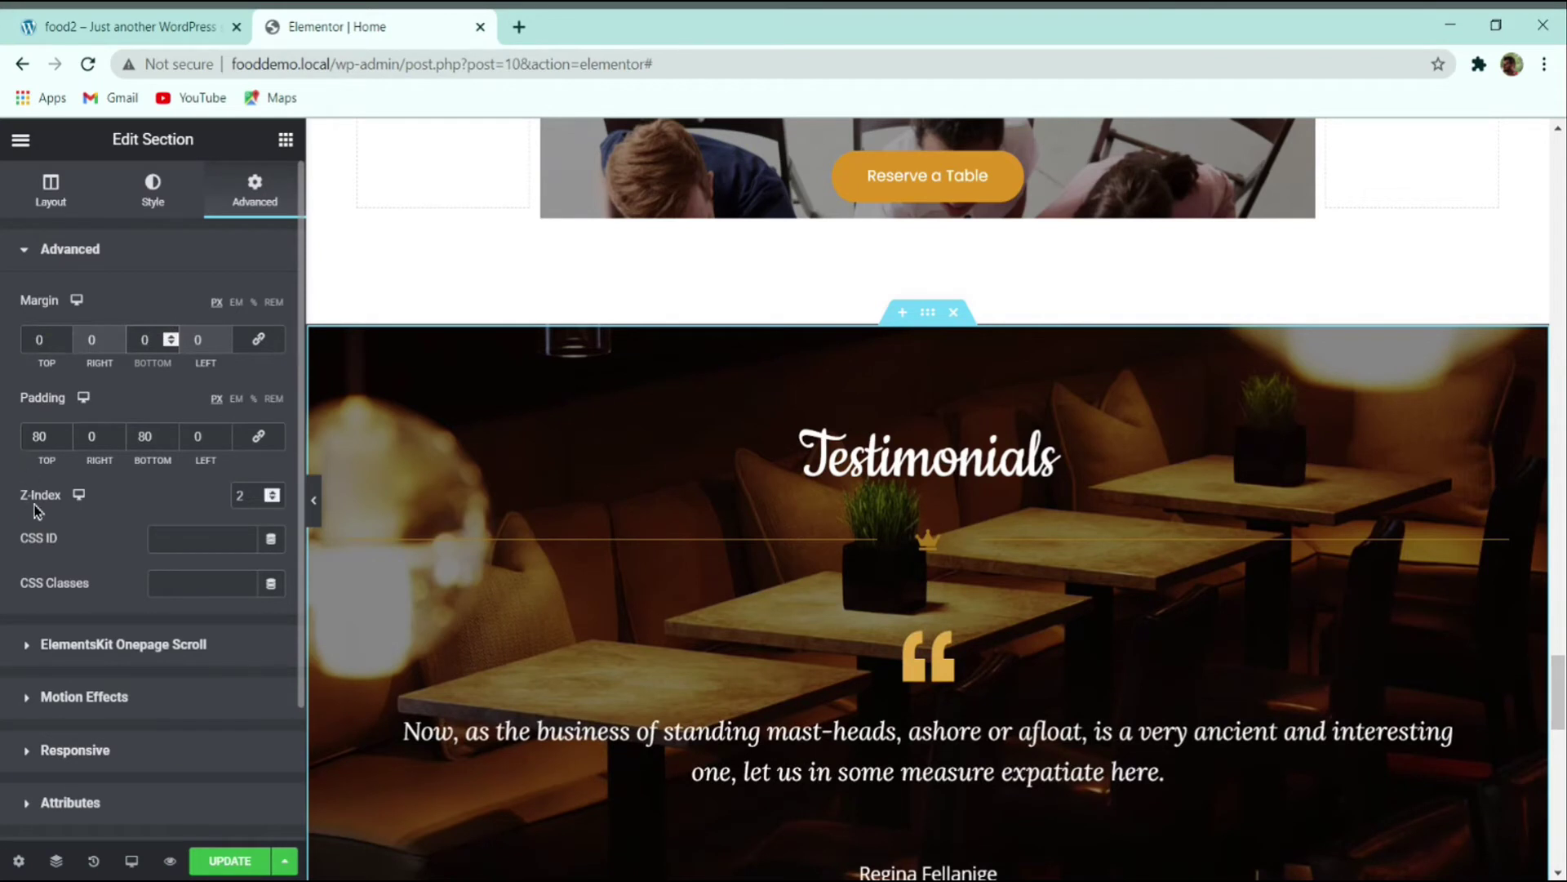
# Step: Raise the section's top and bottom padding to 120
pyautogui.click(41, 439)
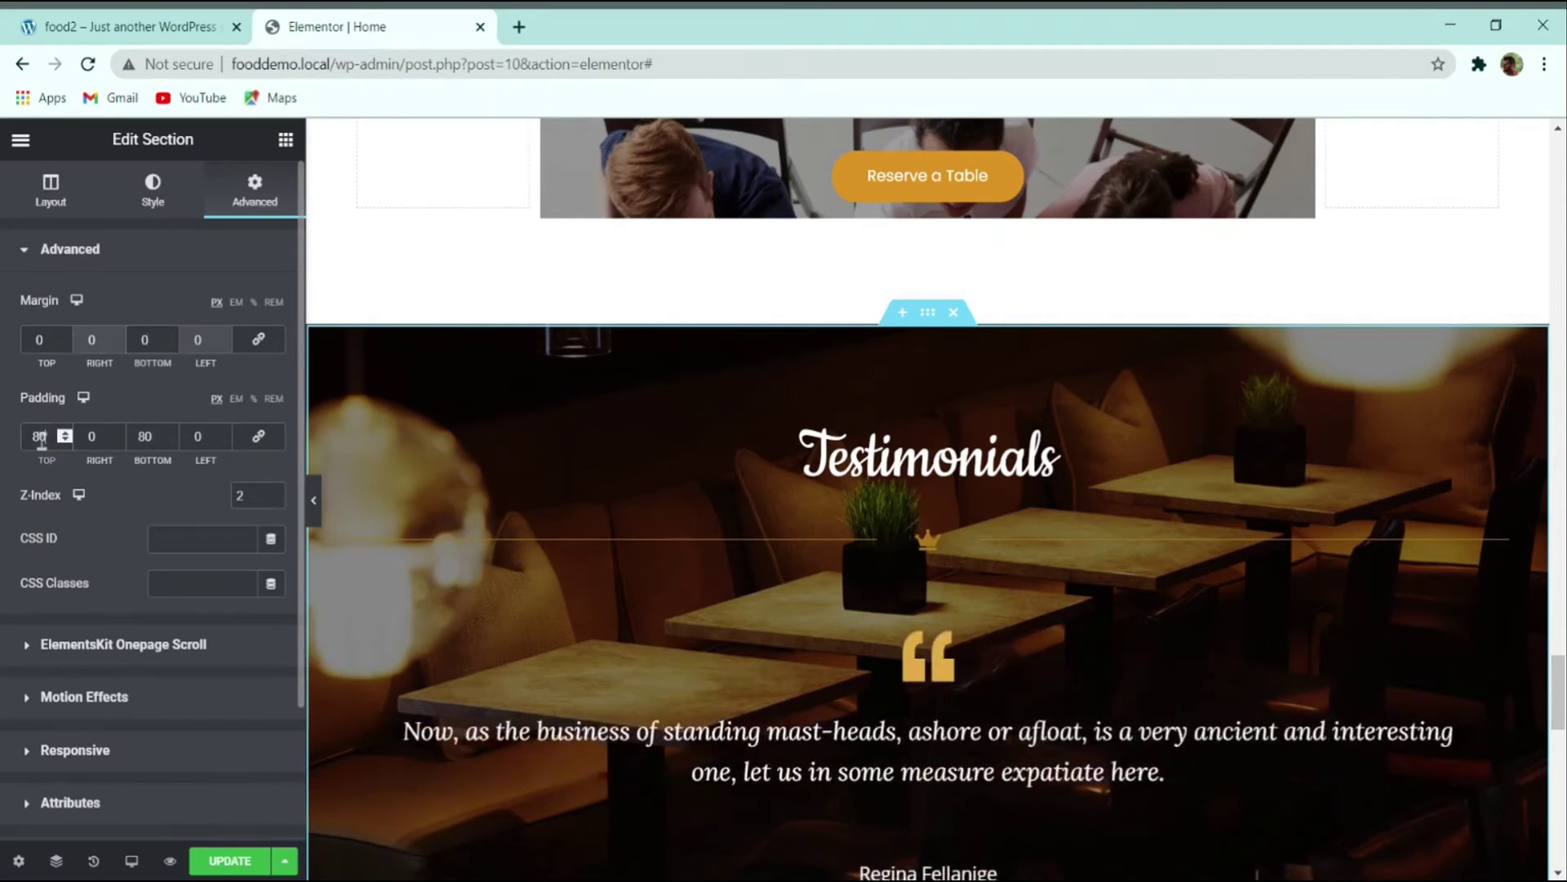
pyautogui.write('100')
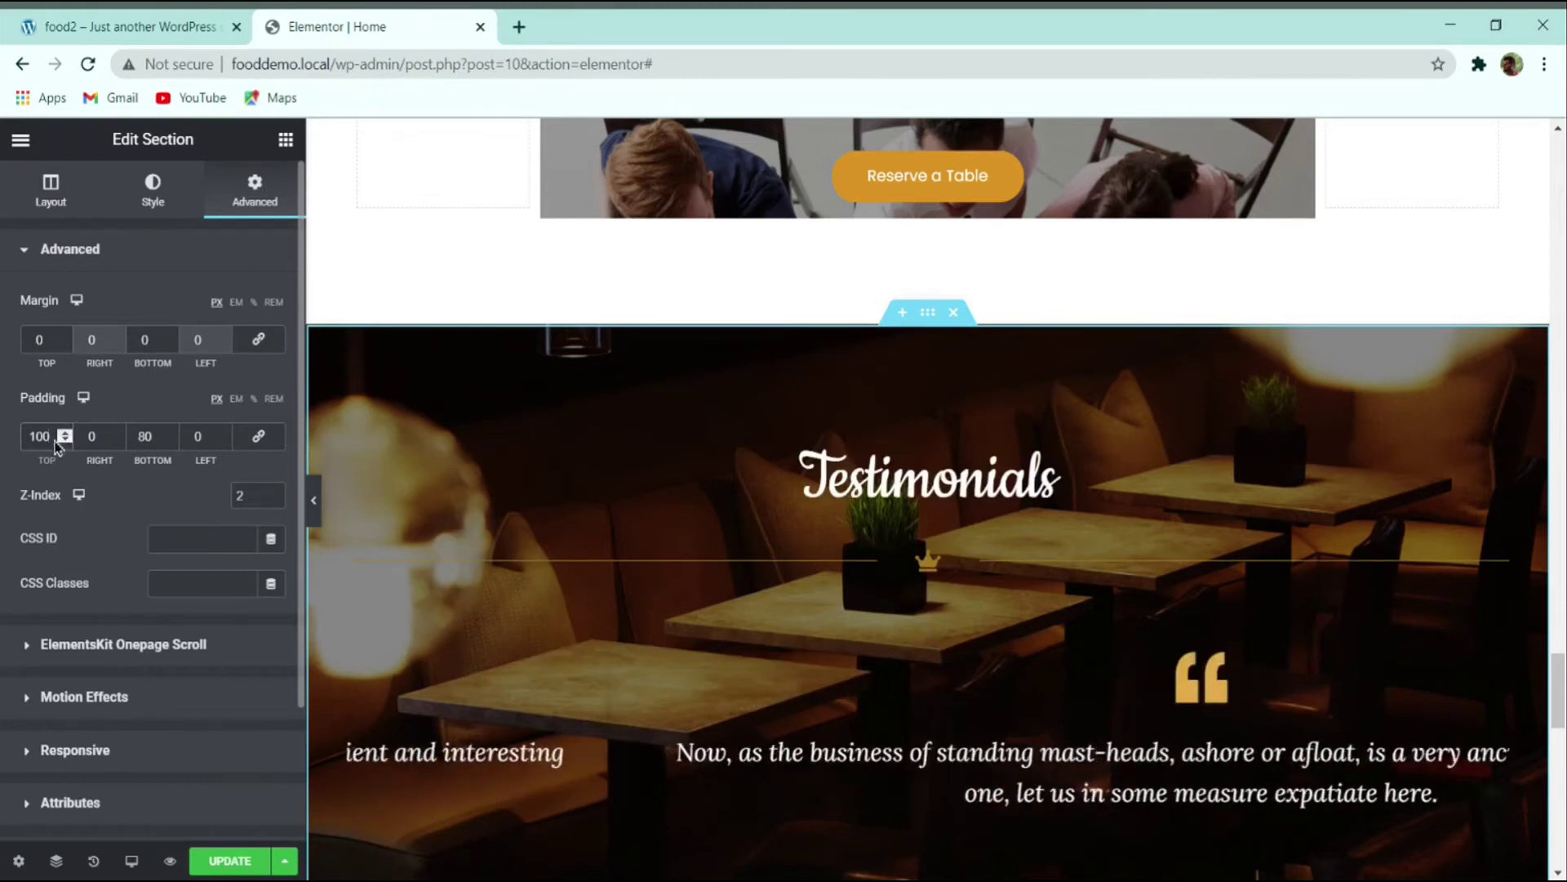
pyautogui.press('BackSpace')
pyautogui.press('BackSpace')
pyautogui.write('20')
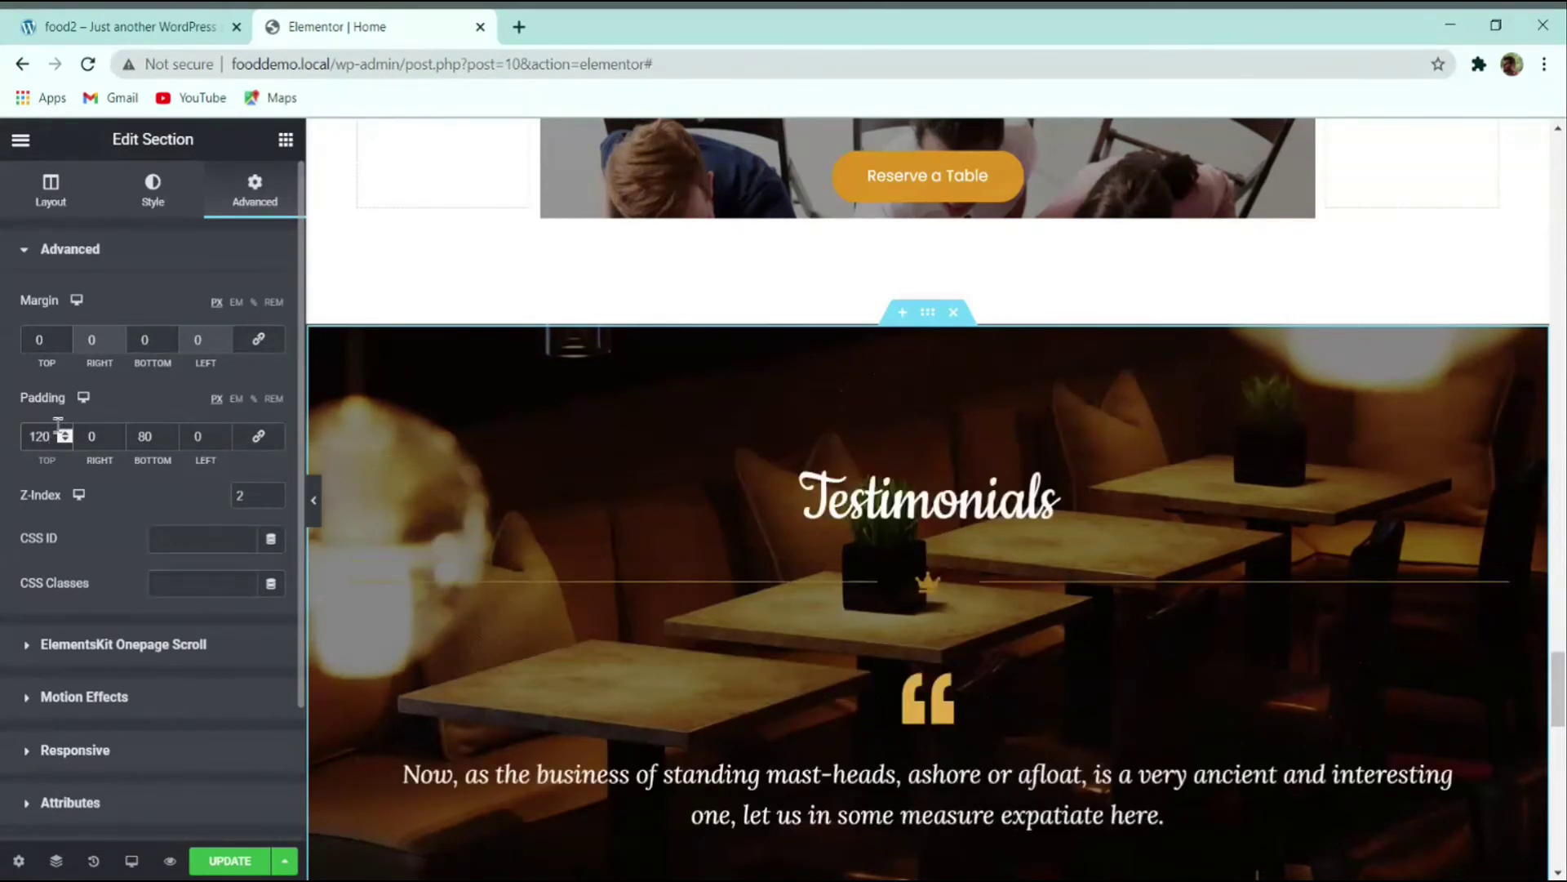
pyautogui.doubleClick(145, 437)
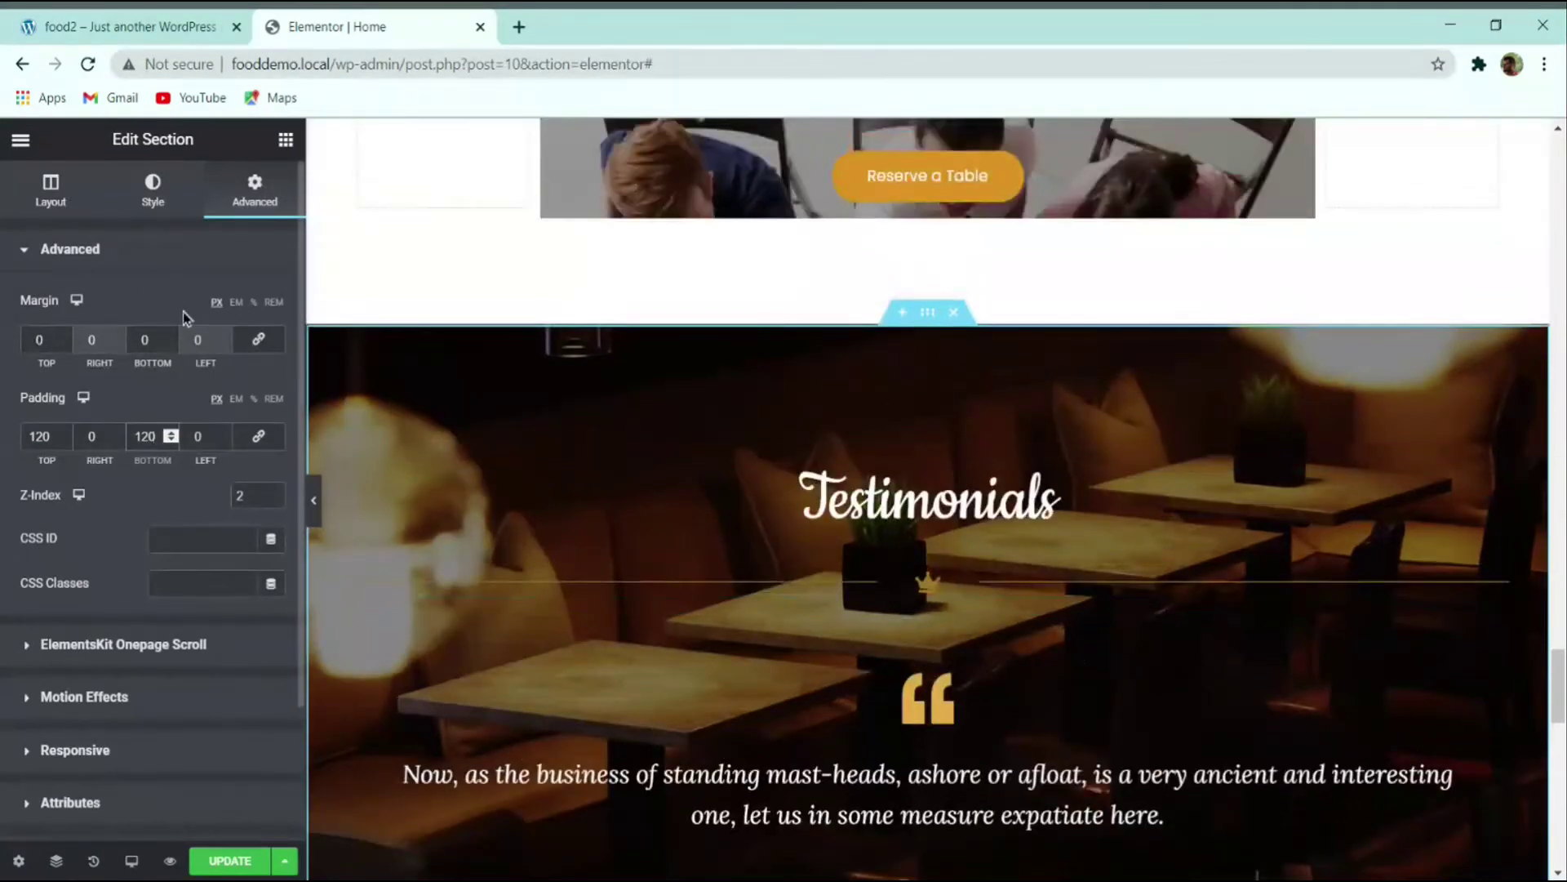
# Step: Add a Waves Pattern top shape divider with width 175 and height 10
pyautogui.click(154, 192)
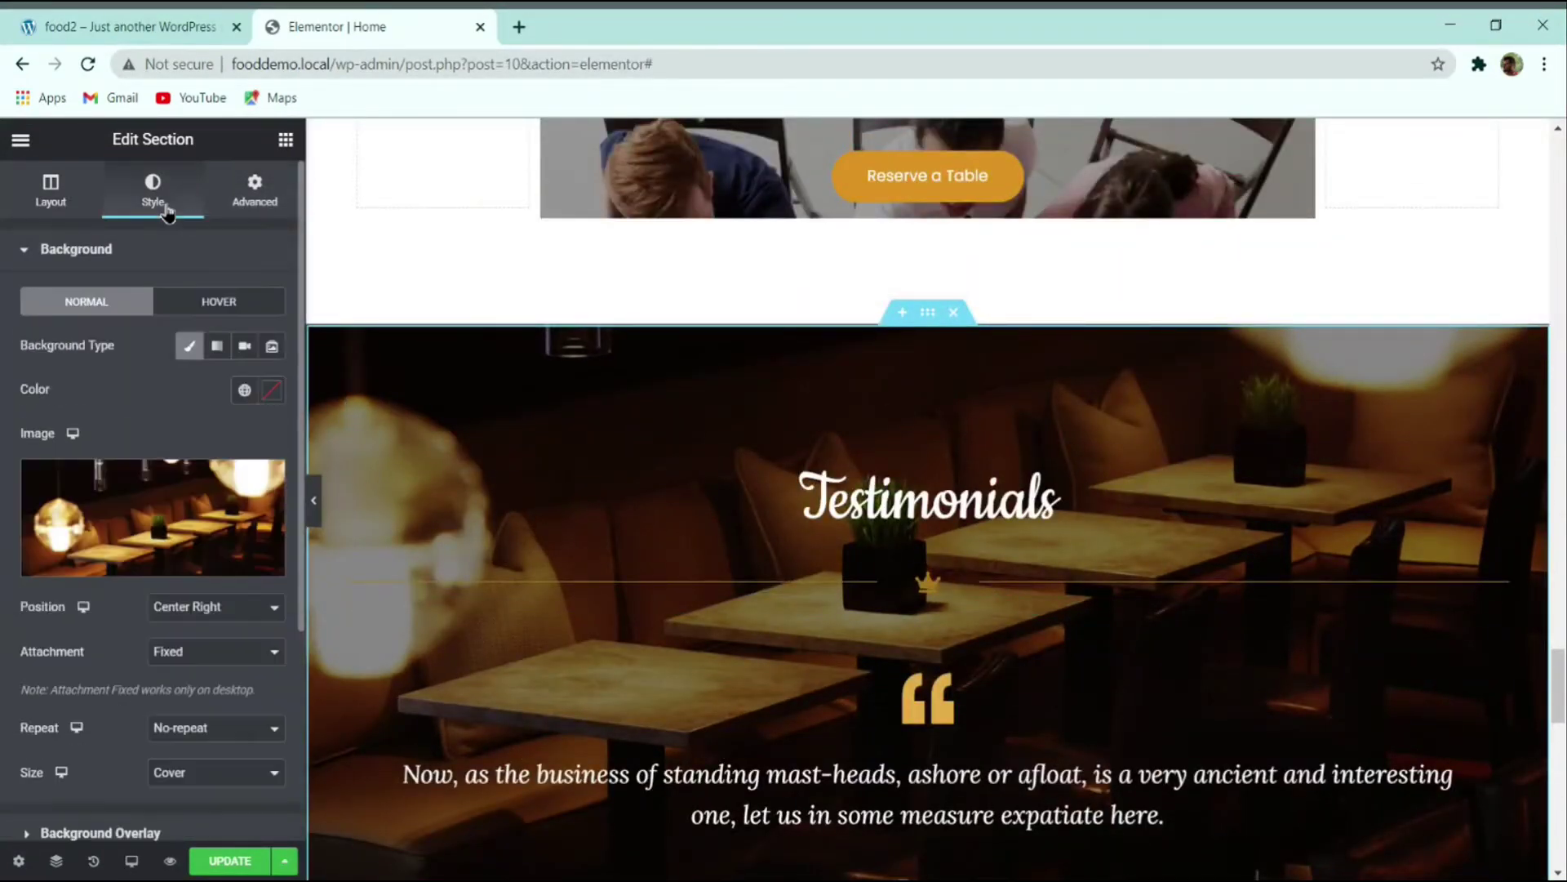
pyautogui.scroll(-3, 154, 378)
pyautogui.click(93, 642)
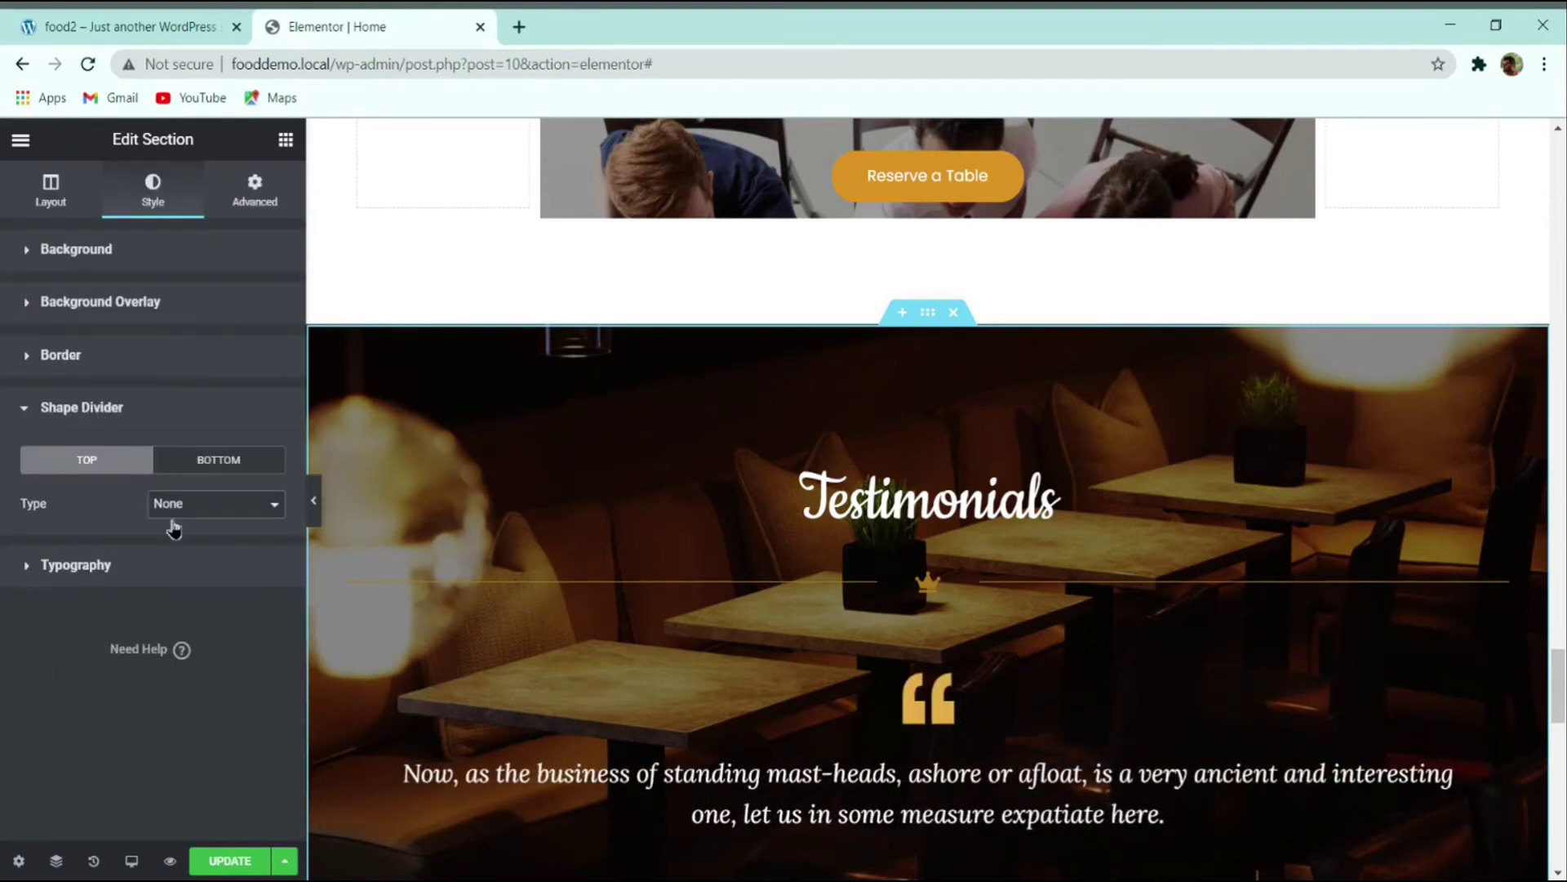
pyautogui.click(159, 546)
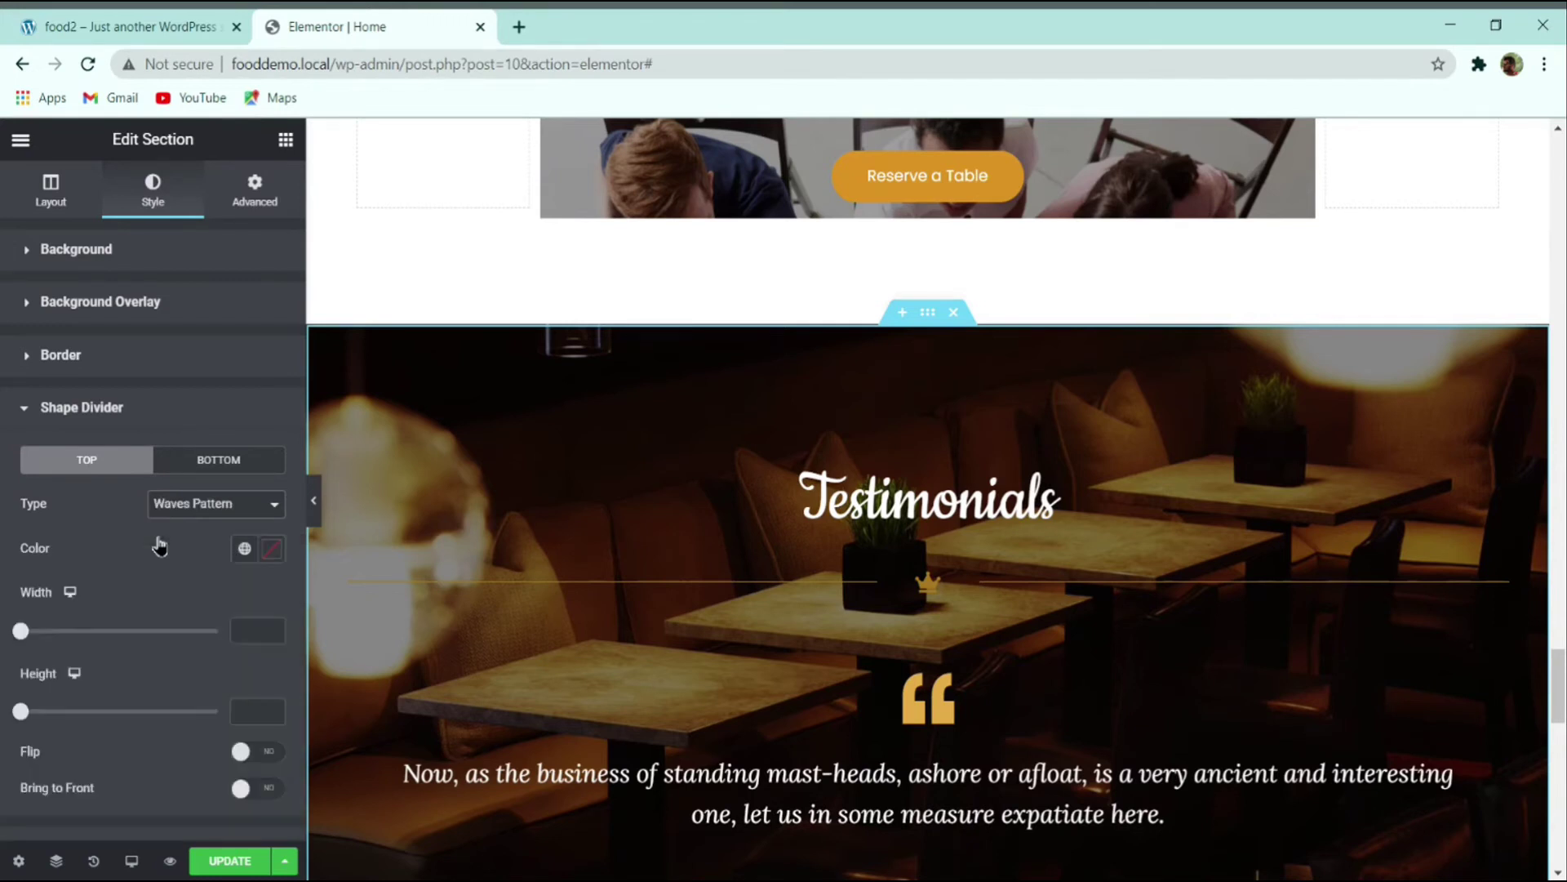
pyautogui.write('175')
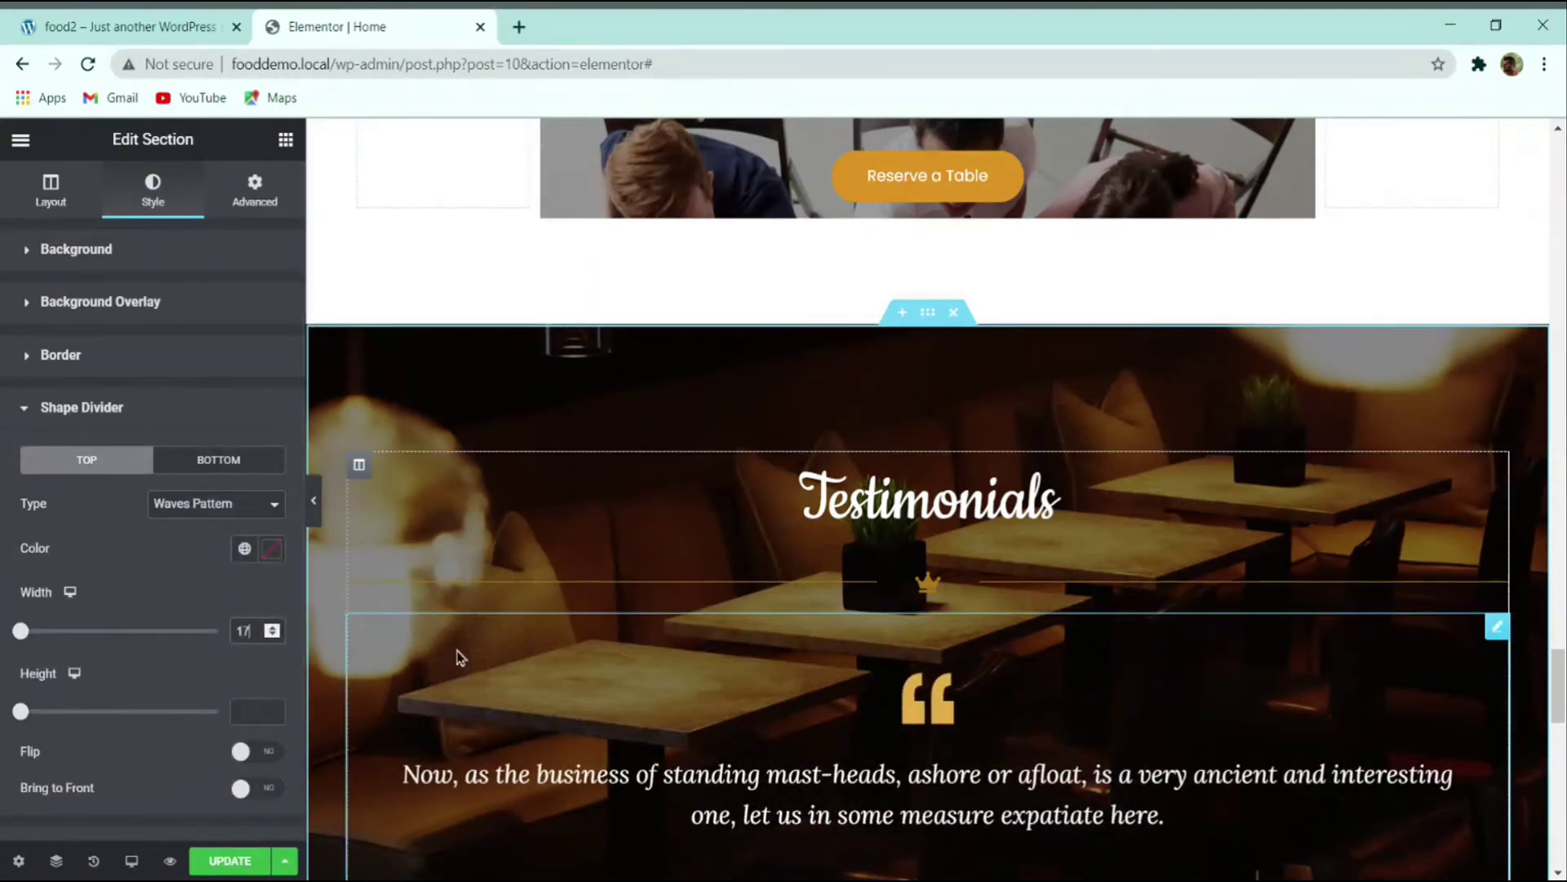
pyautogui.click(254, 718)
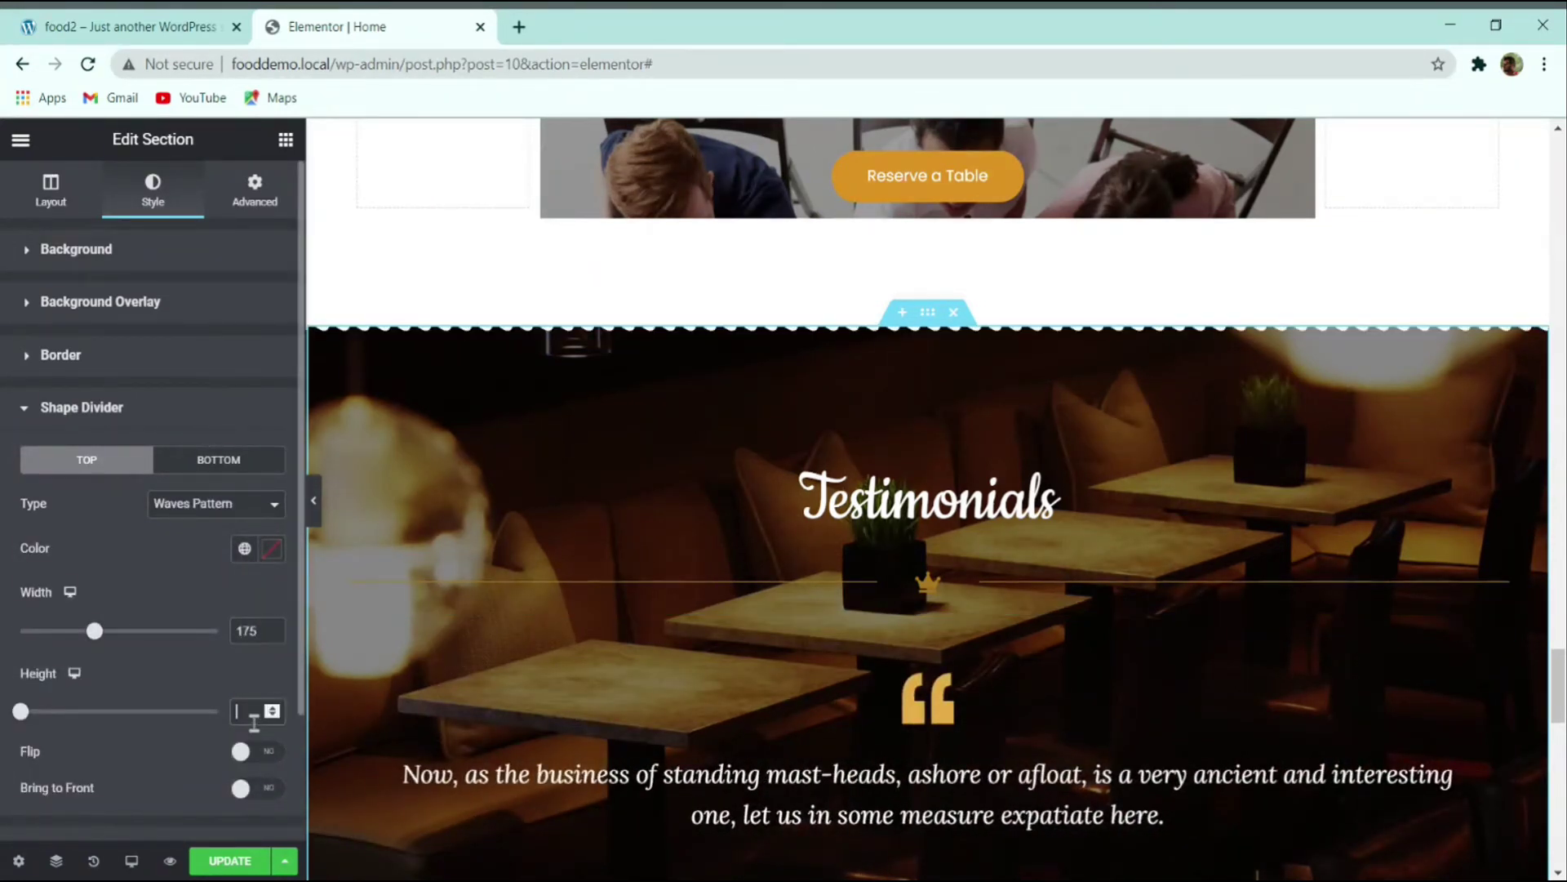
pyautogui.write('10')
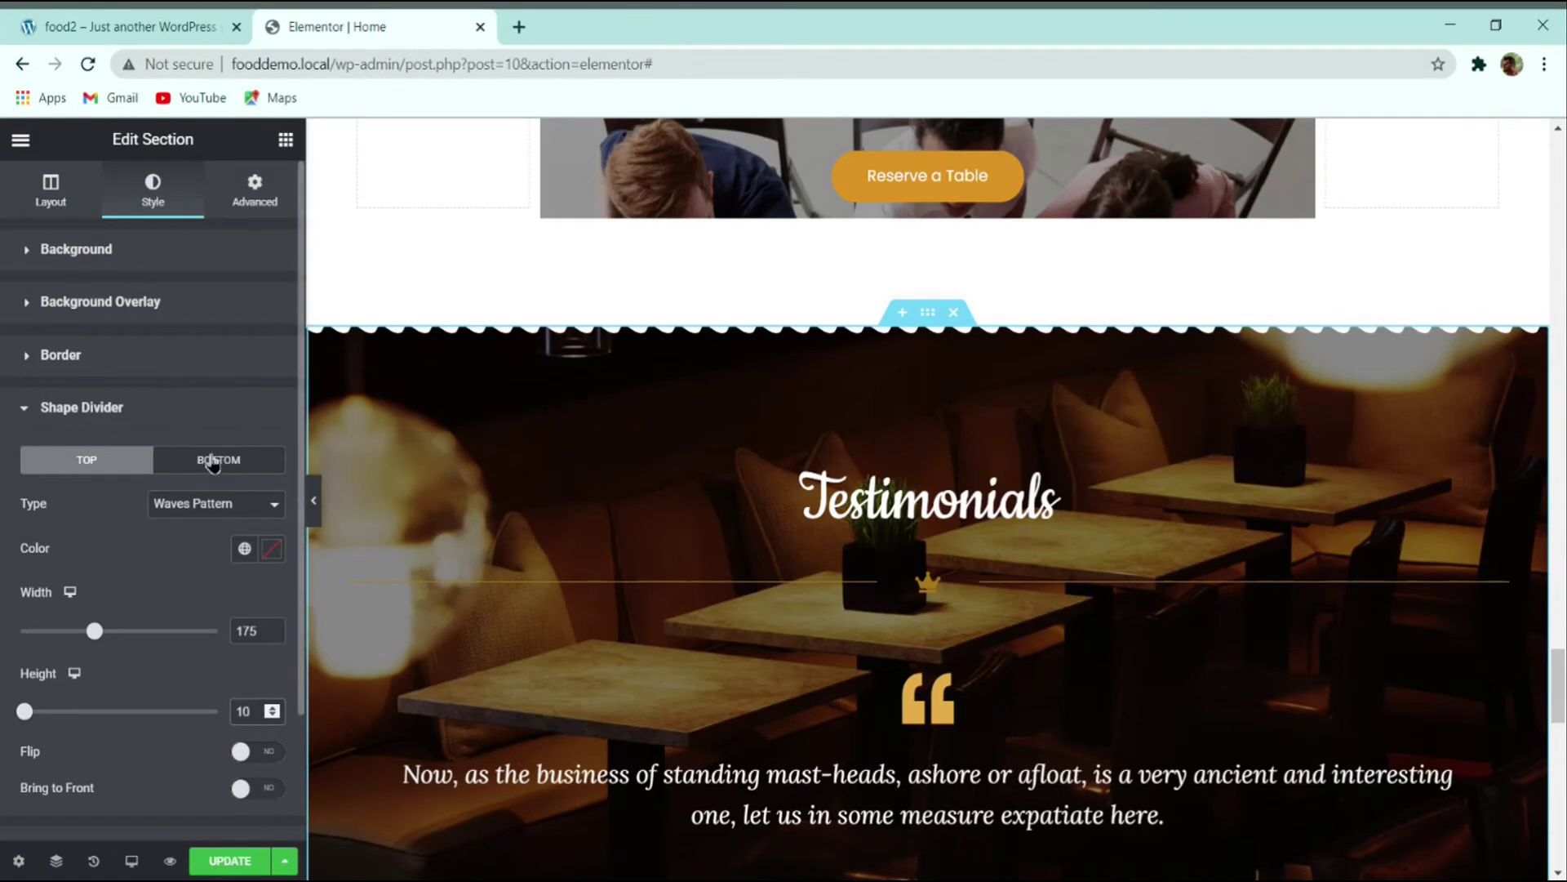
# Step: Add a matching Waves Pattern bottom divider, width 175 and height 10
pyautogui.click(213, 463)
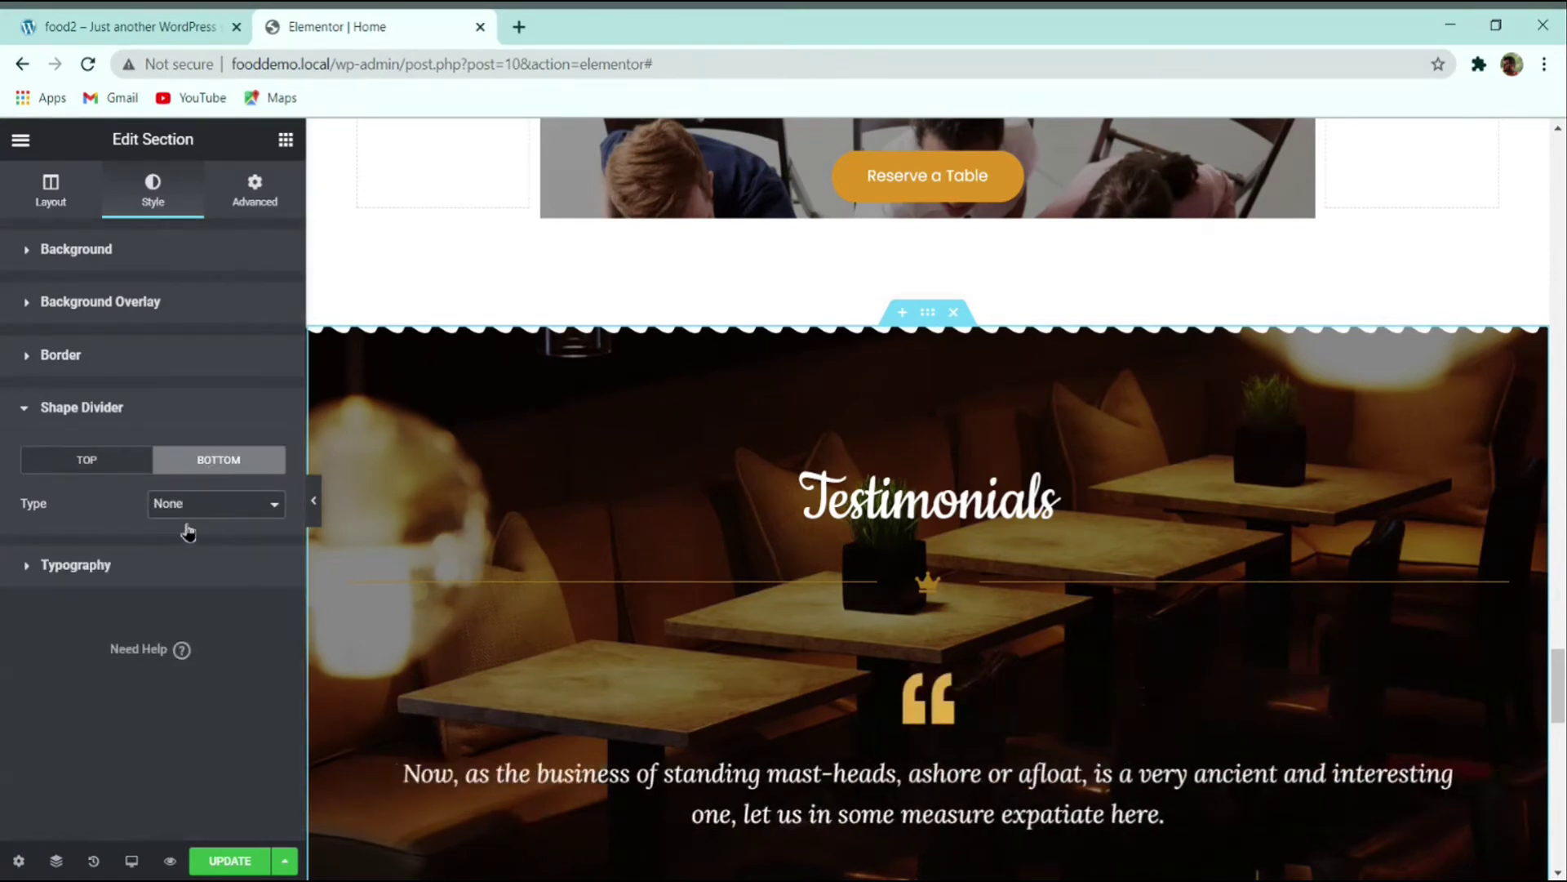
pyautogui.click(206, 674)
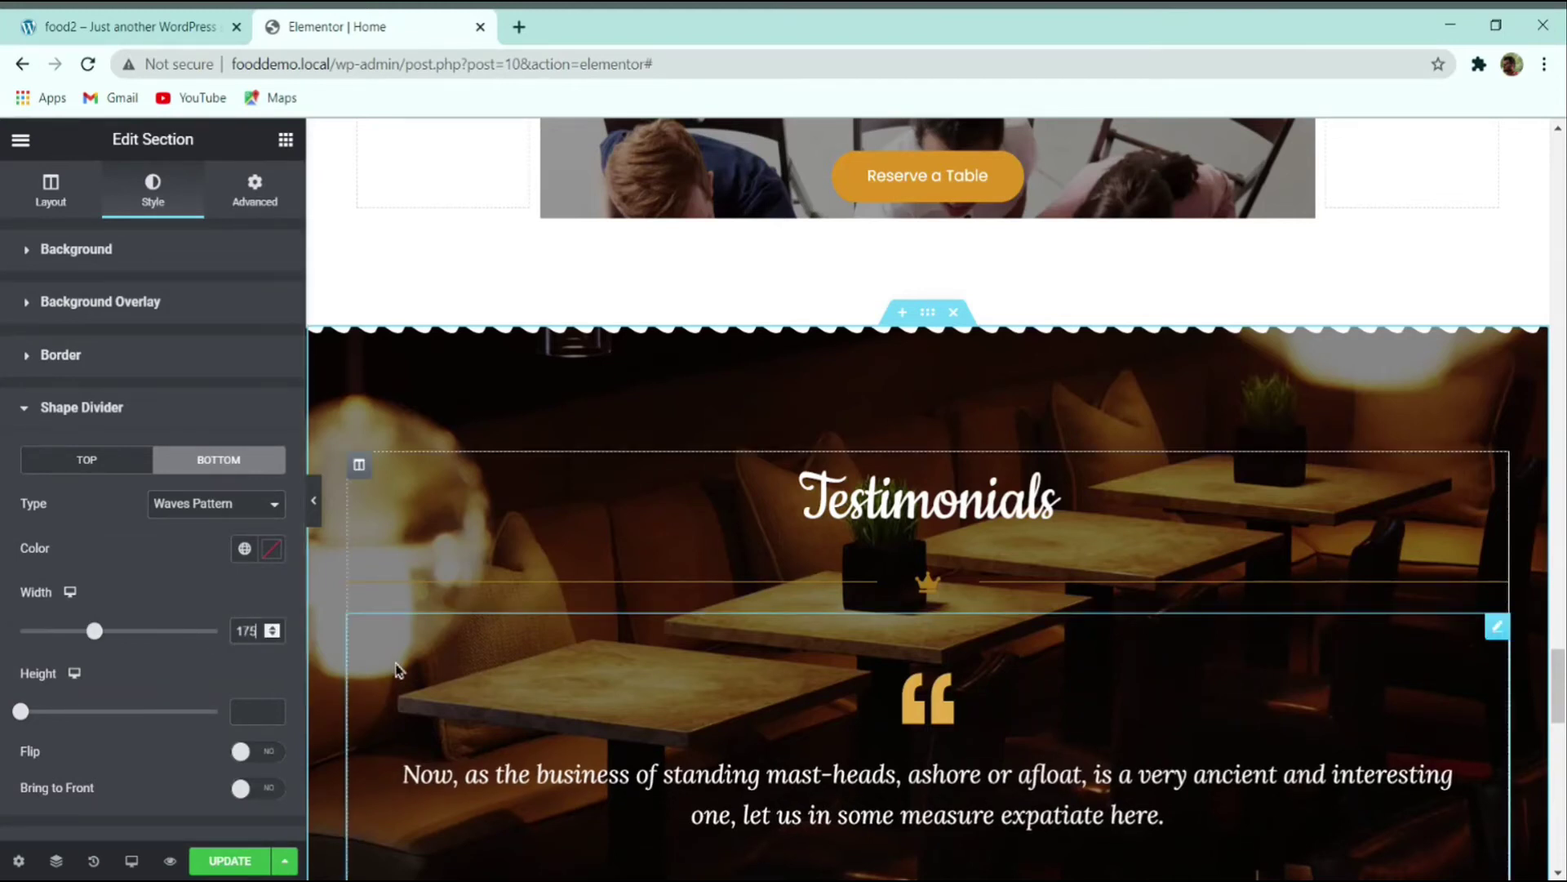
pyautogui.click(245, 711)
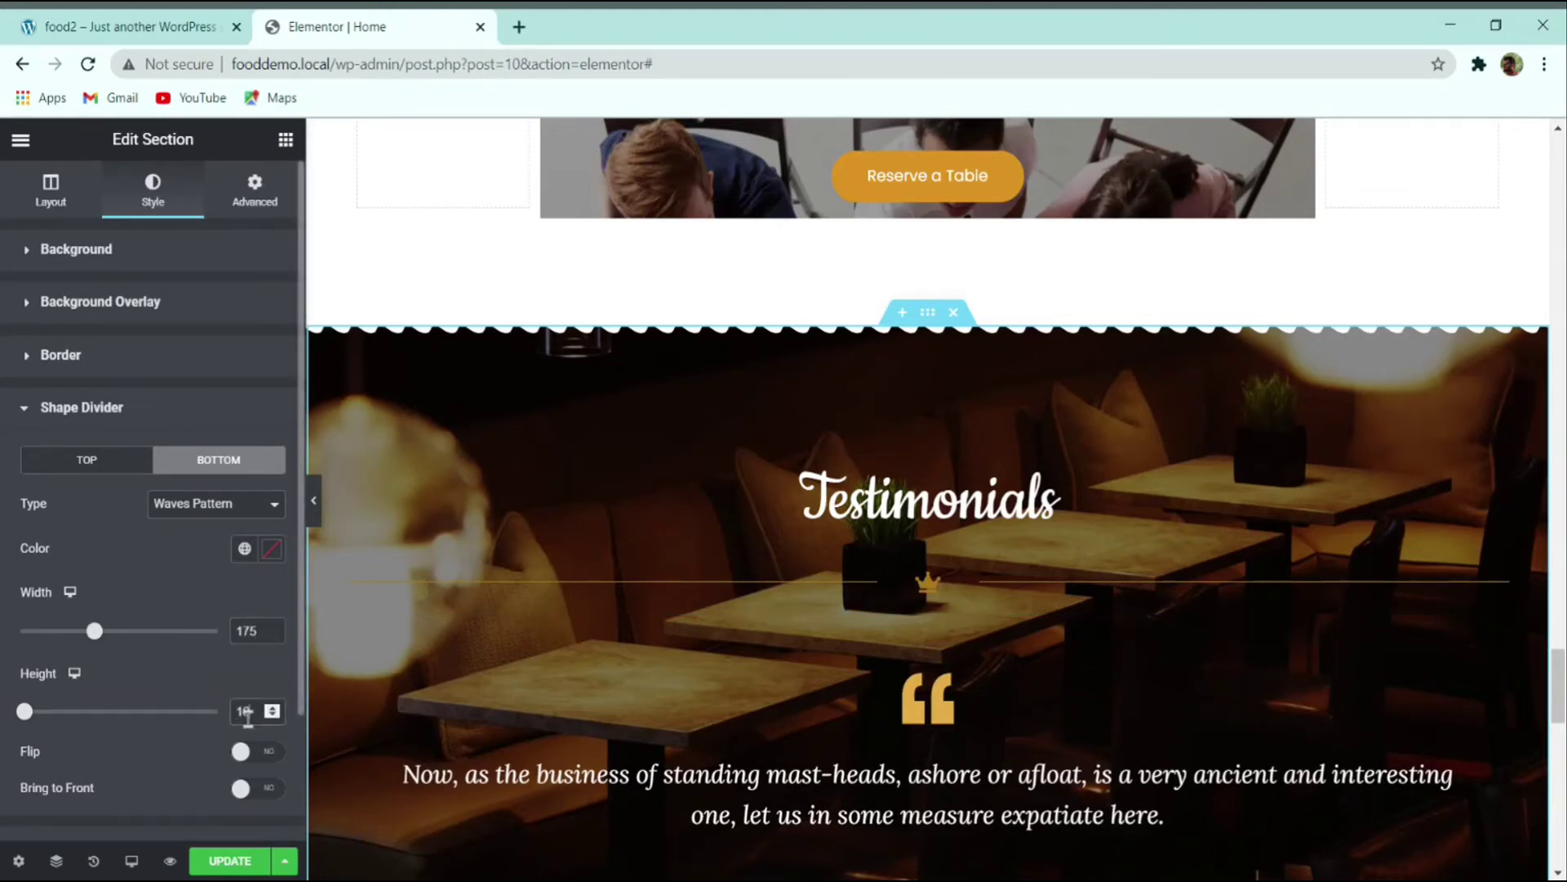
pyautogui.scroll(-8, 601, 458)
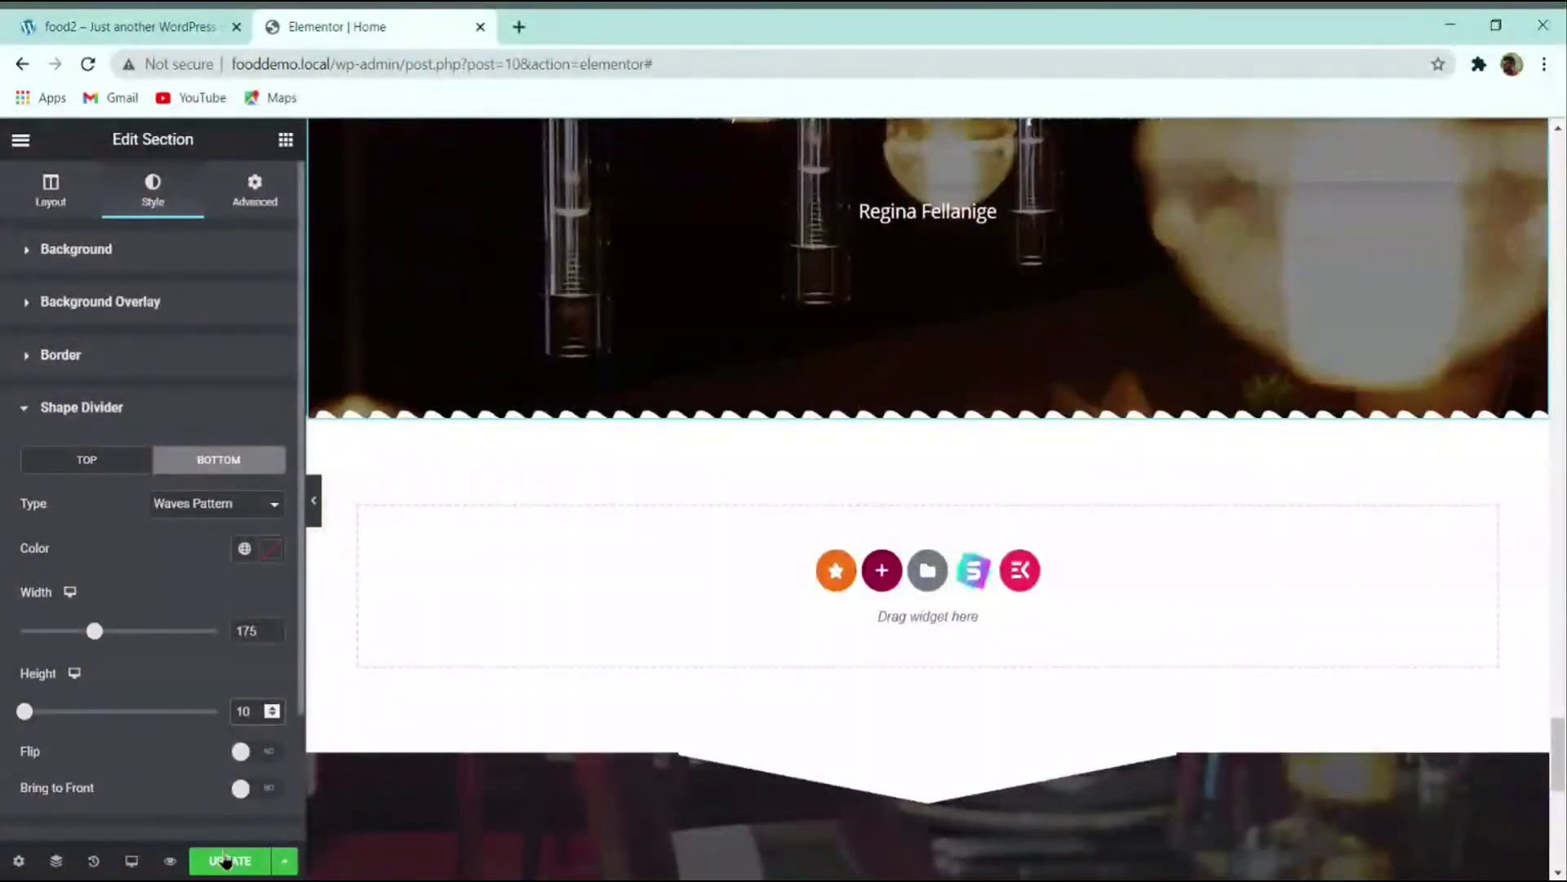
# Step: Save the current page changes in Elementor
pyautogui.hotkey('ctrl', 's')
pyautogui.scroll(10, 640, 630)
pyautogui.scroll(-15, 644, 630)
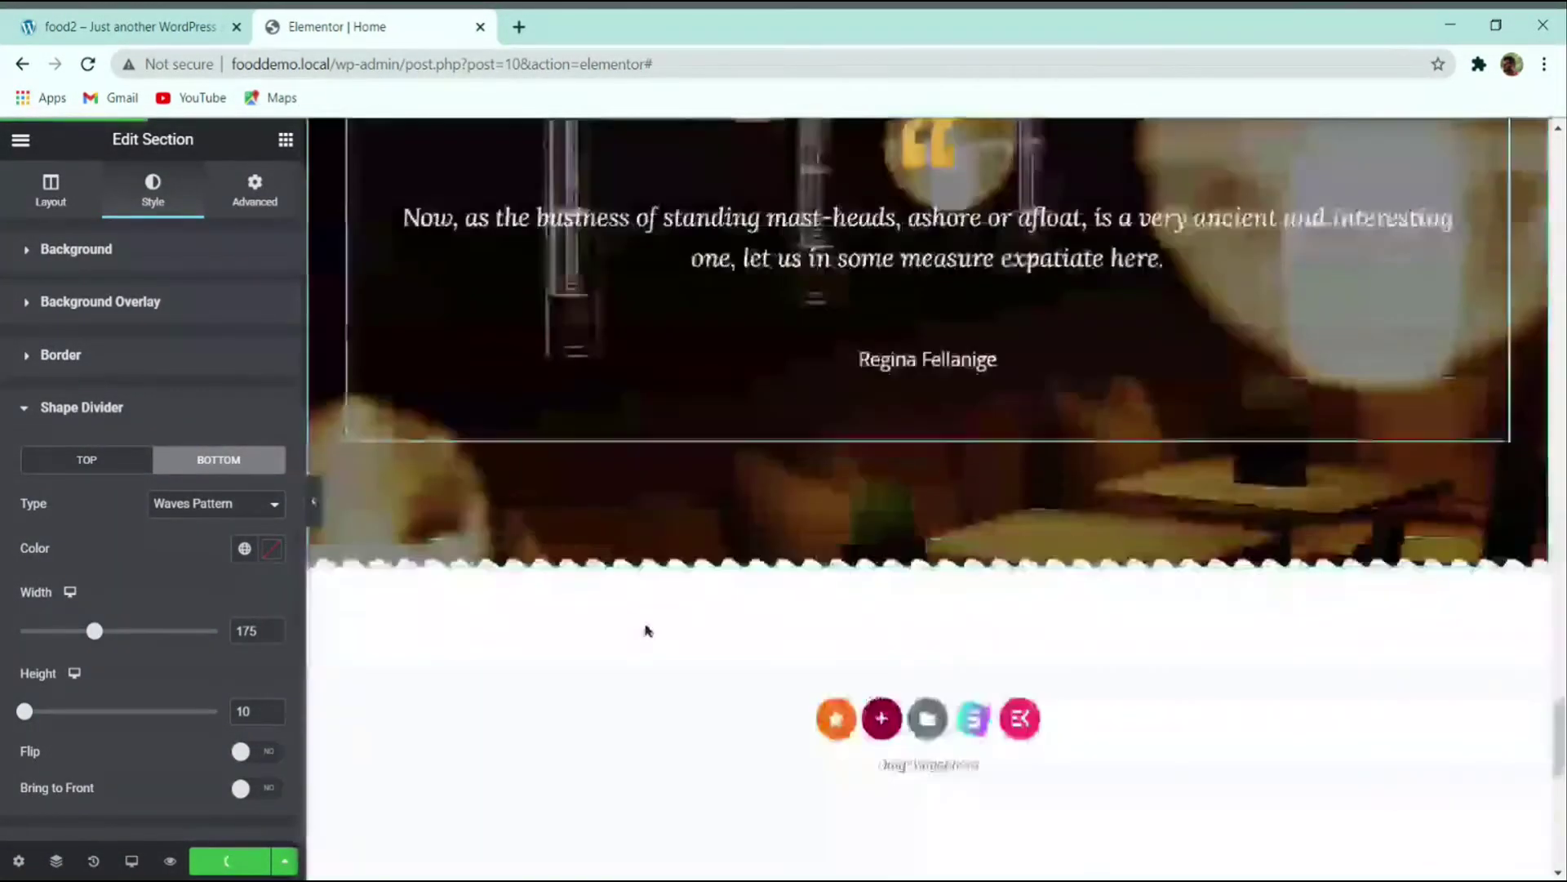
pyautogui.scroll(20, 888, 643)
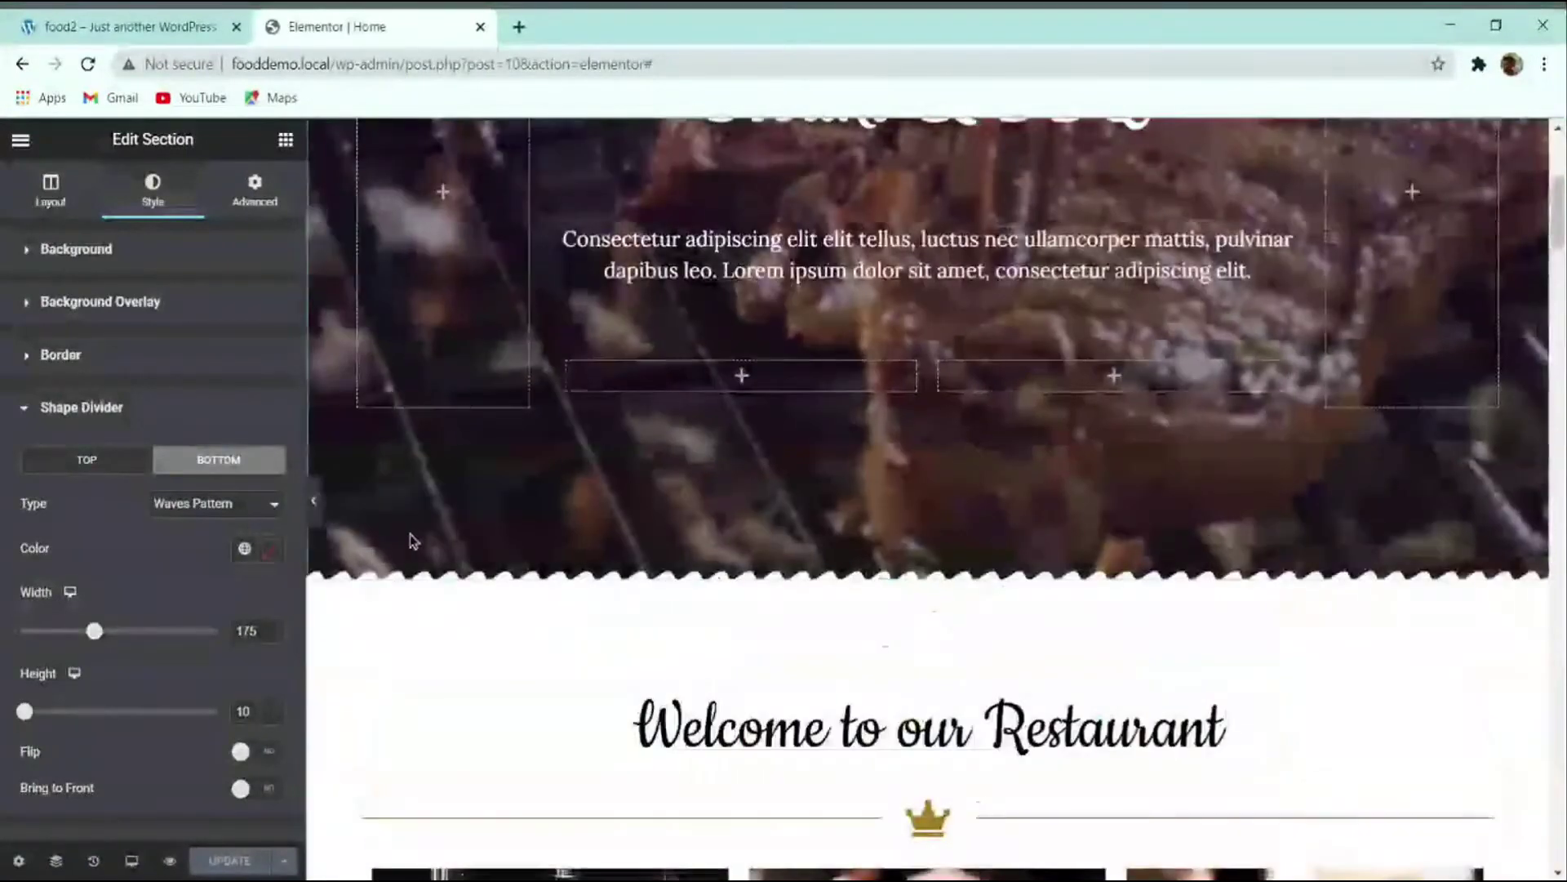
# Step: Preview the page with the editing panel hidden and compare it against the live reference site
pyautogui.click(313, 501)
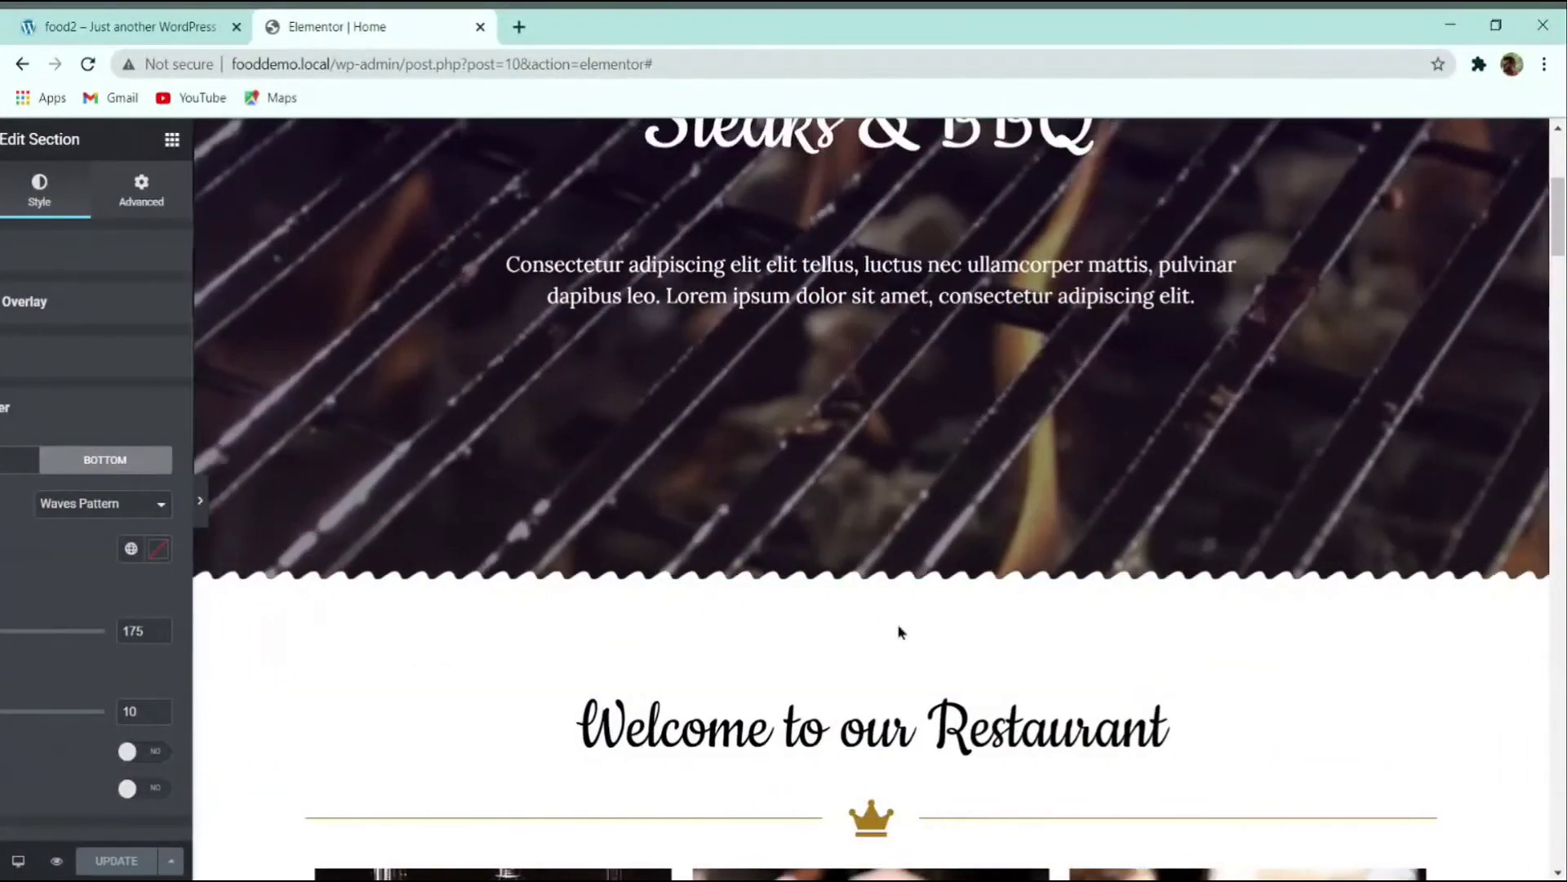
pyautogui.scroll(5, 899, 633)
pyautogui.scroll(-20, 1002, 638)
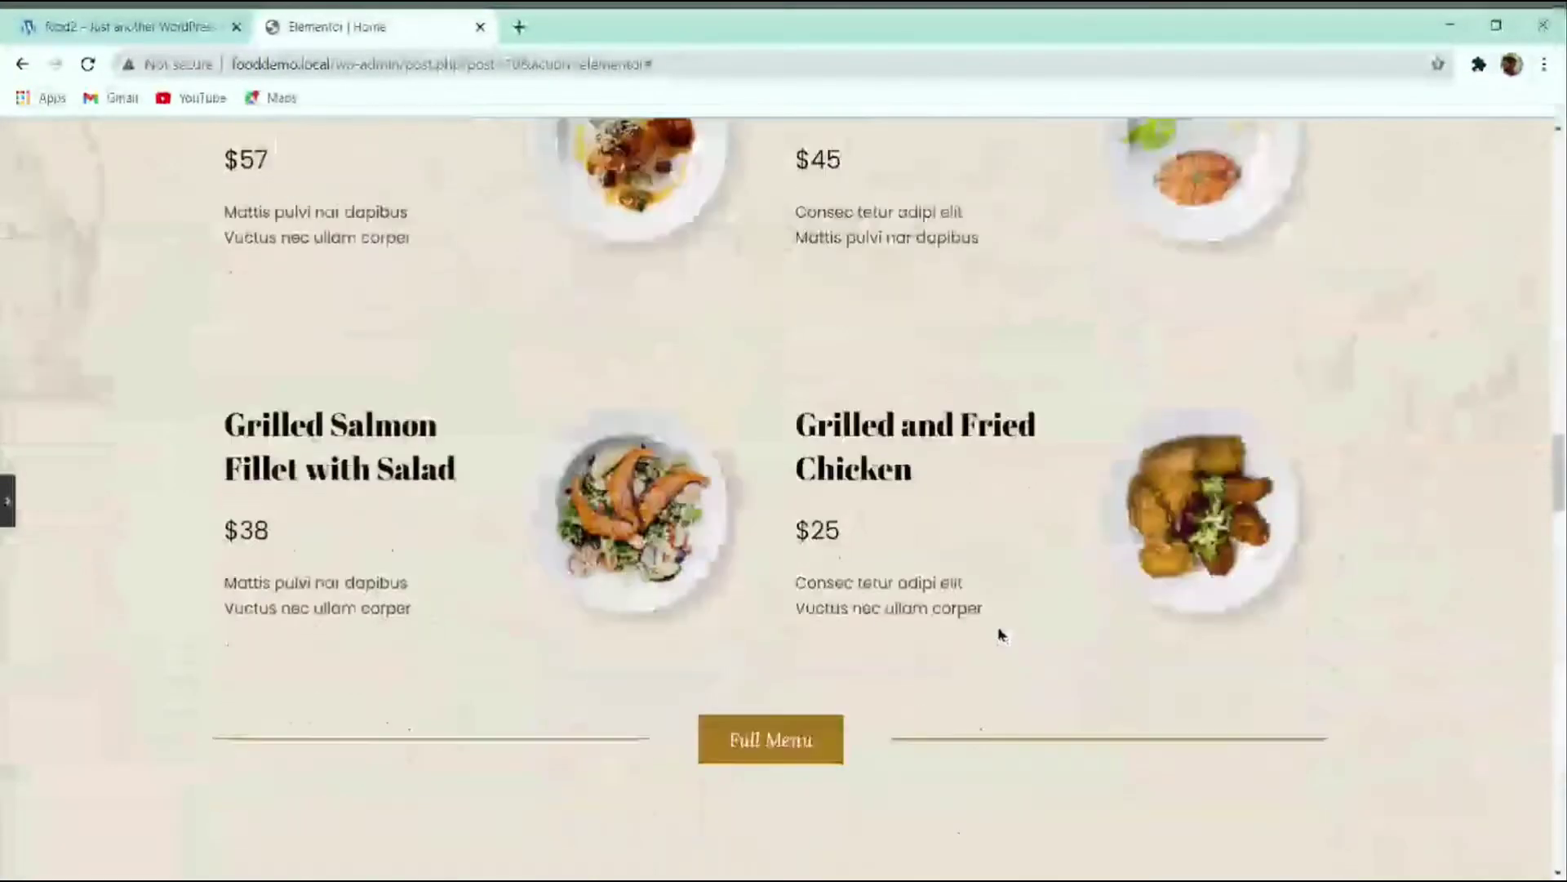
pyautogui.scroll(-8, 1003, 636)
pyautogui.scroll(-20, 1002, 635)
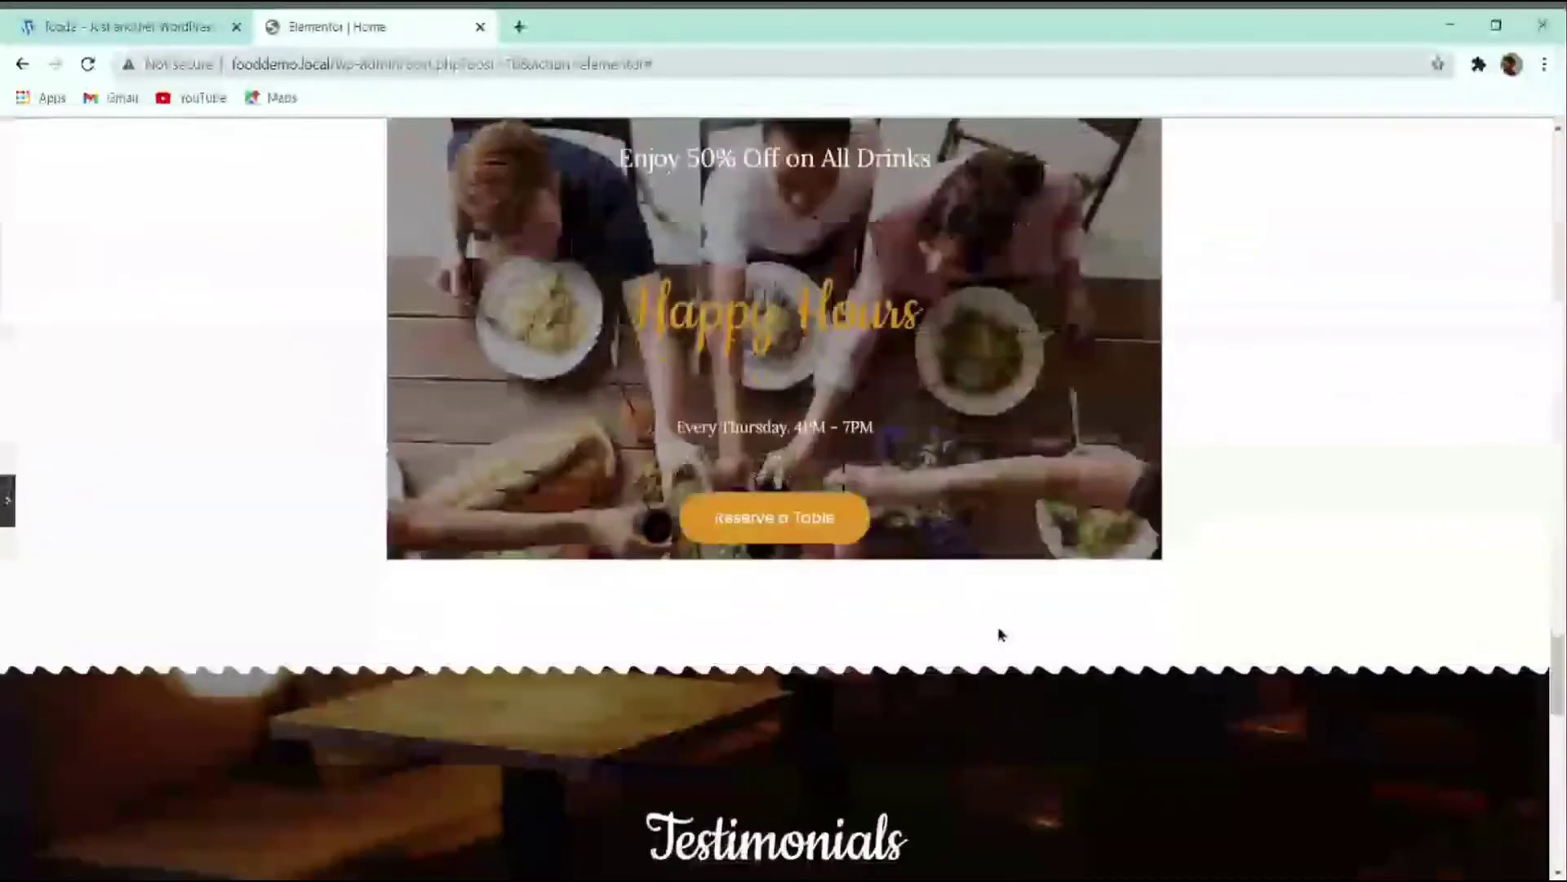
pyautogui.scroll(4, 412, 369)
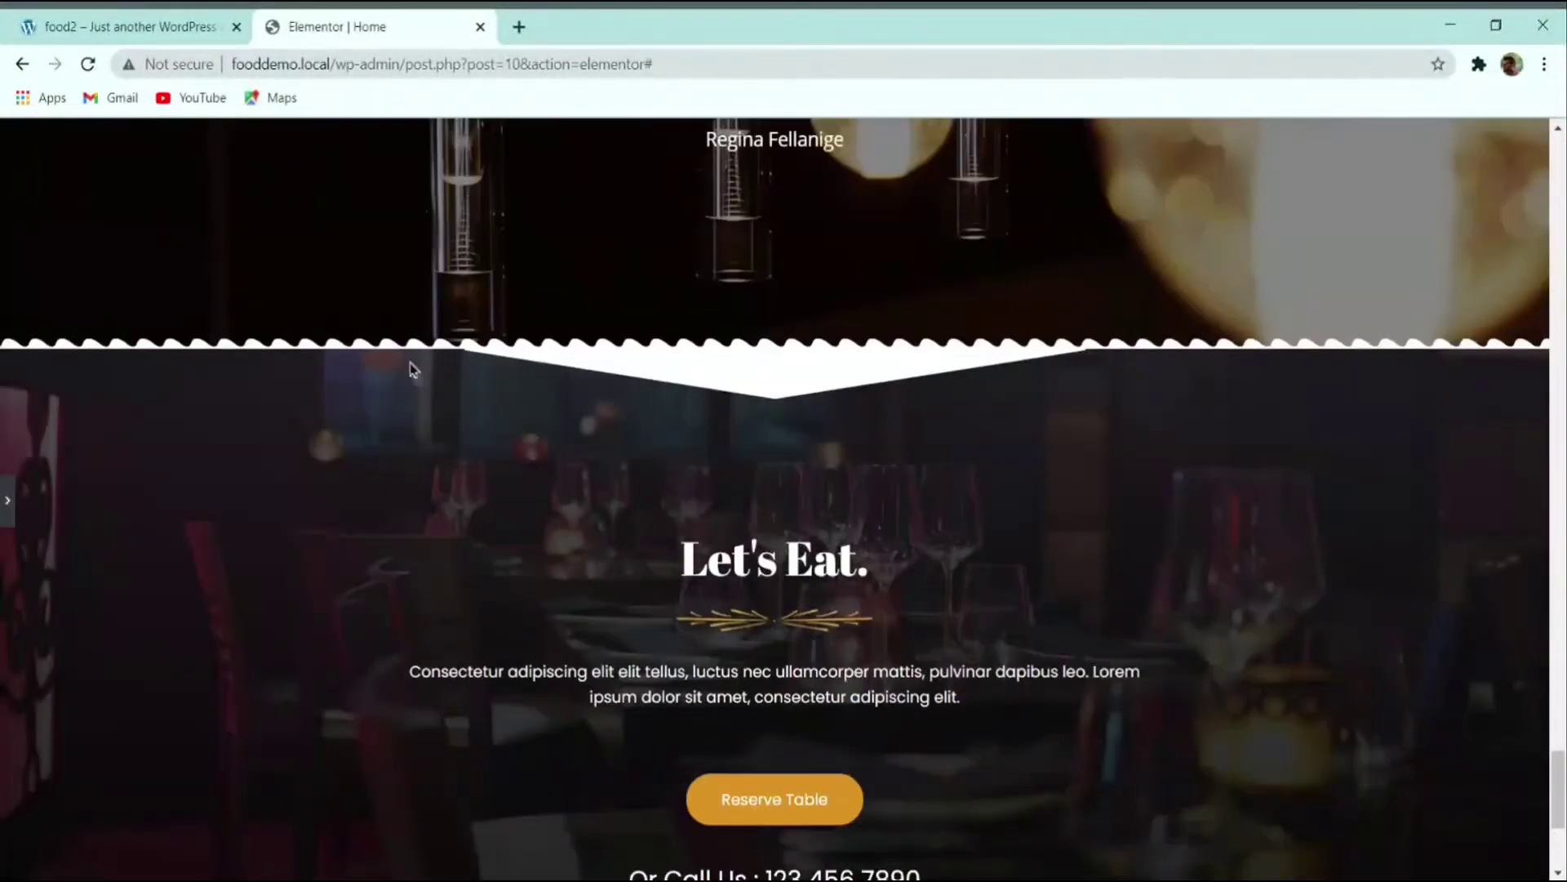
pyautogui.scroll(-4, 850, 497)
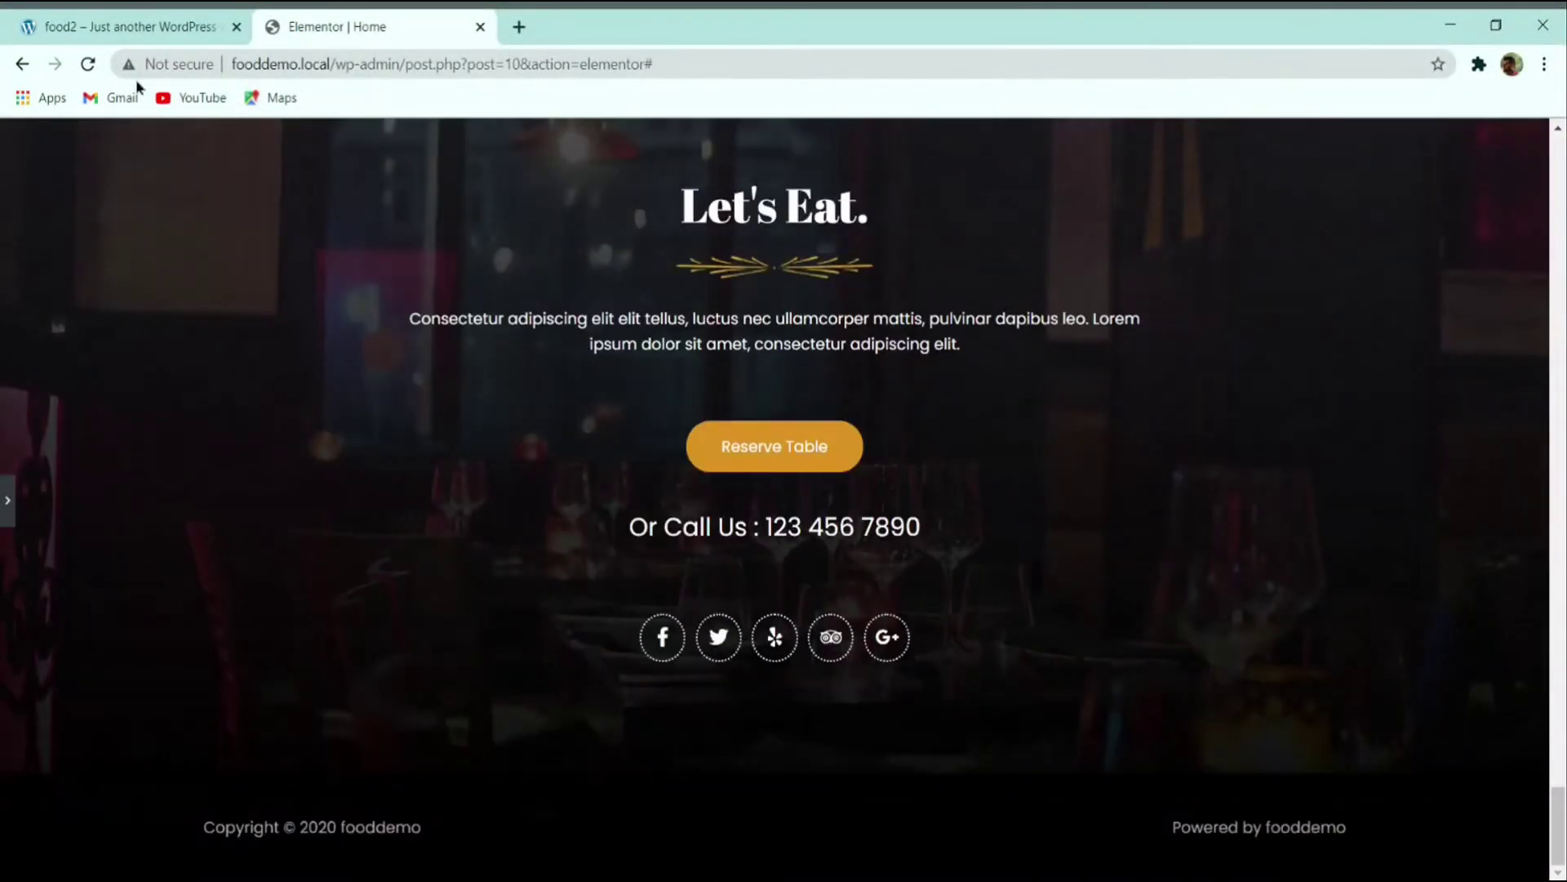
pyautogui.click(131, 26)
pyautogui.scroll(-10, 713, 521)
pyautogui.scroll(20, 709, 551)
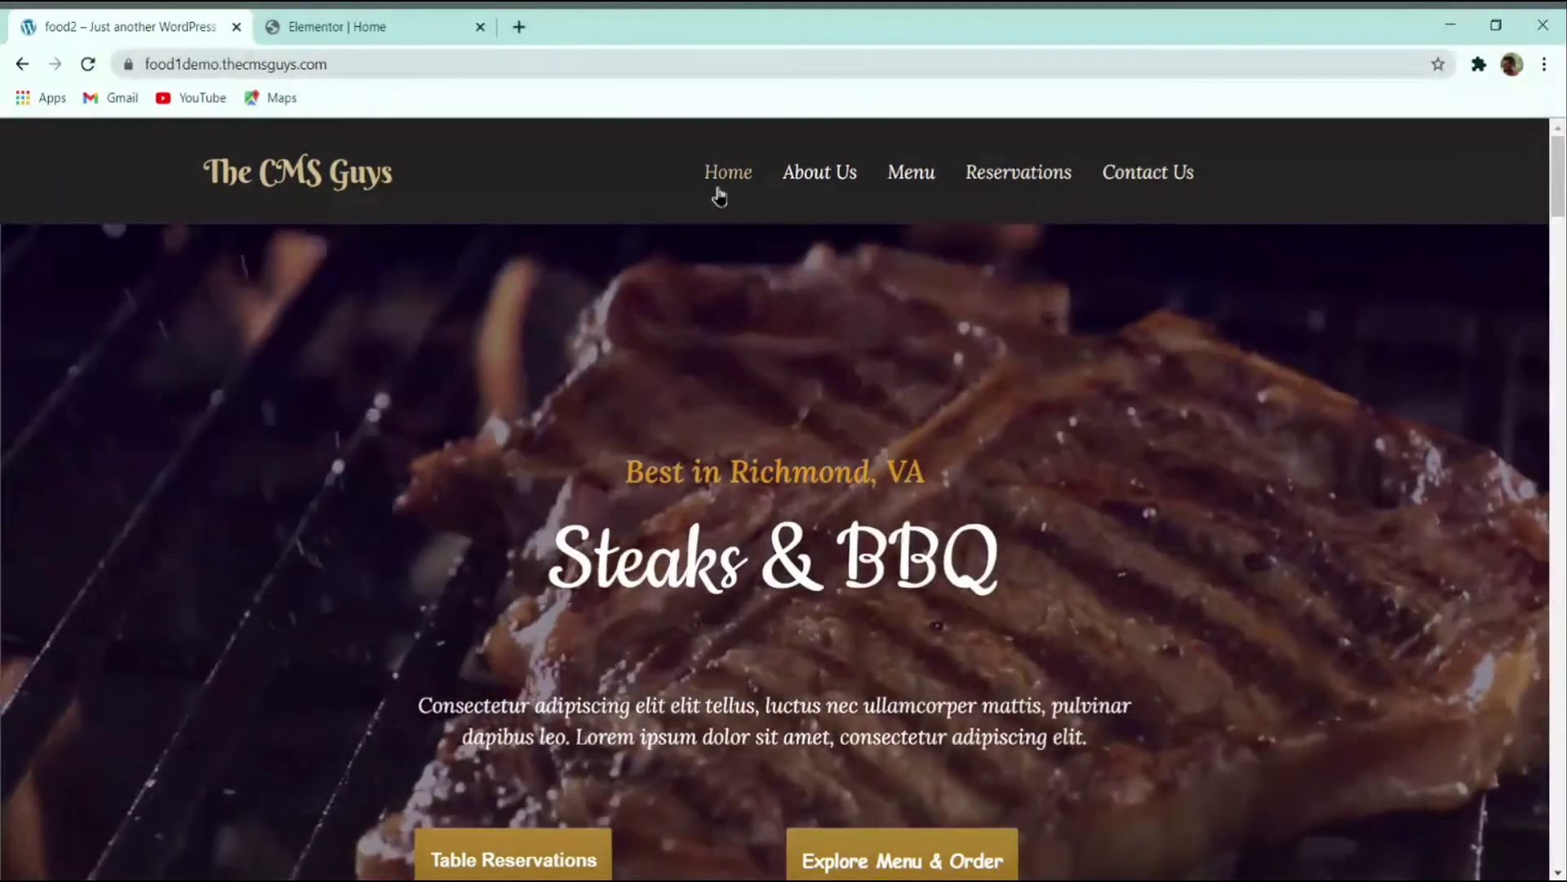
# Step: Show the menu section's Style settings, with its bottom Waves Pattern divider at width 175, height 10
pyautogui.click(377, 19)
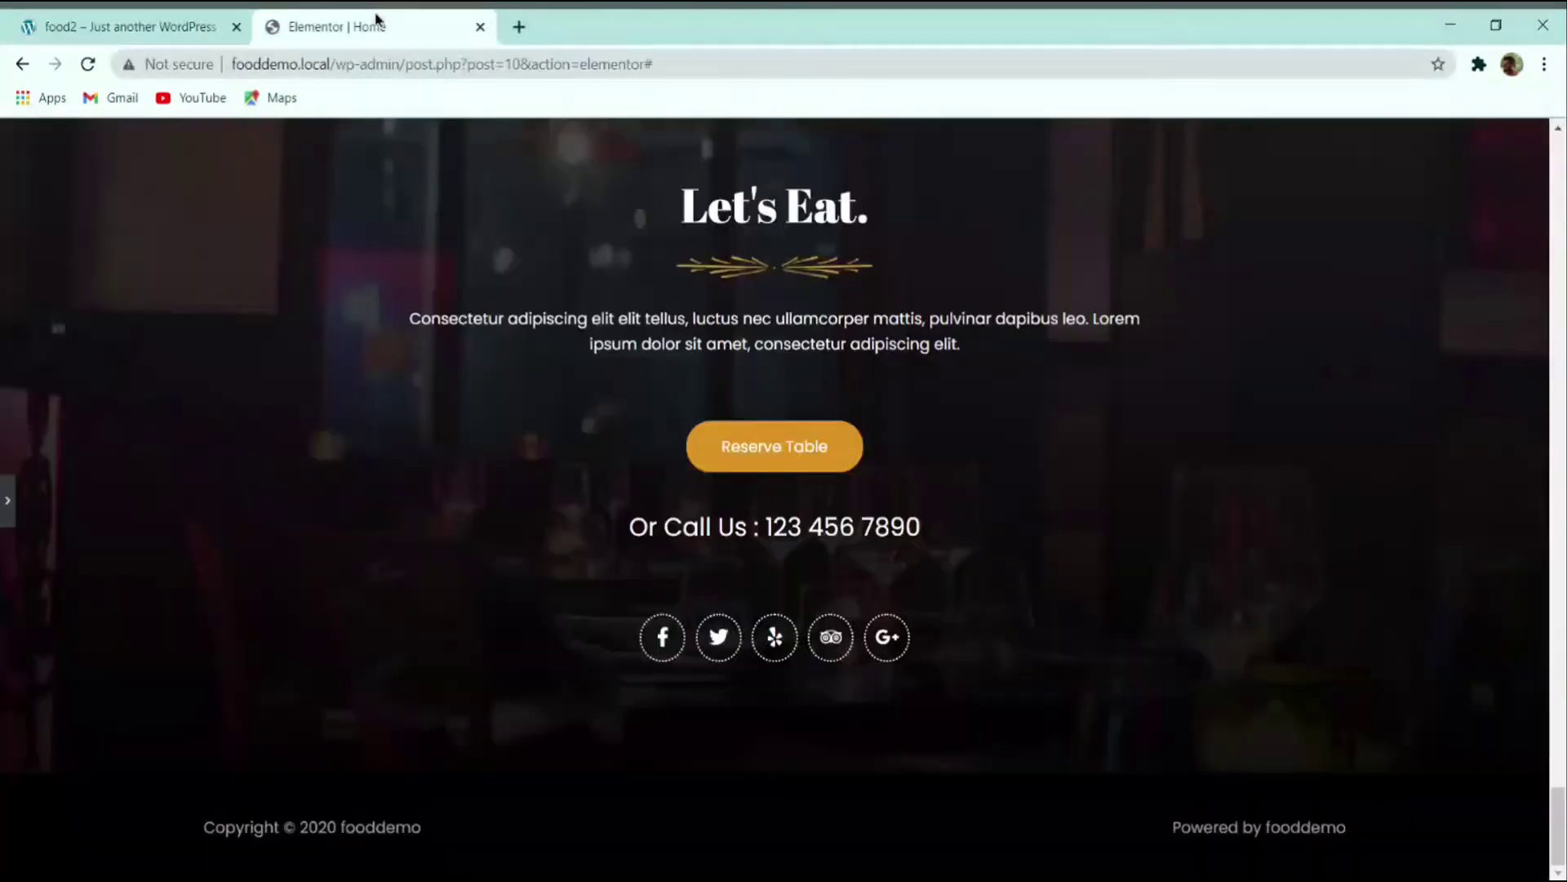
pyautogui.scroll(15, 902, 418)
pyautogui.scroll(-10, 832, 403)
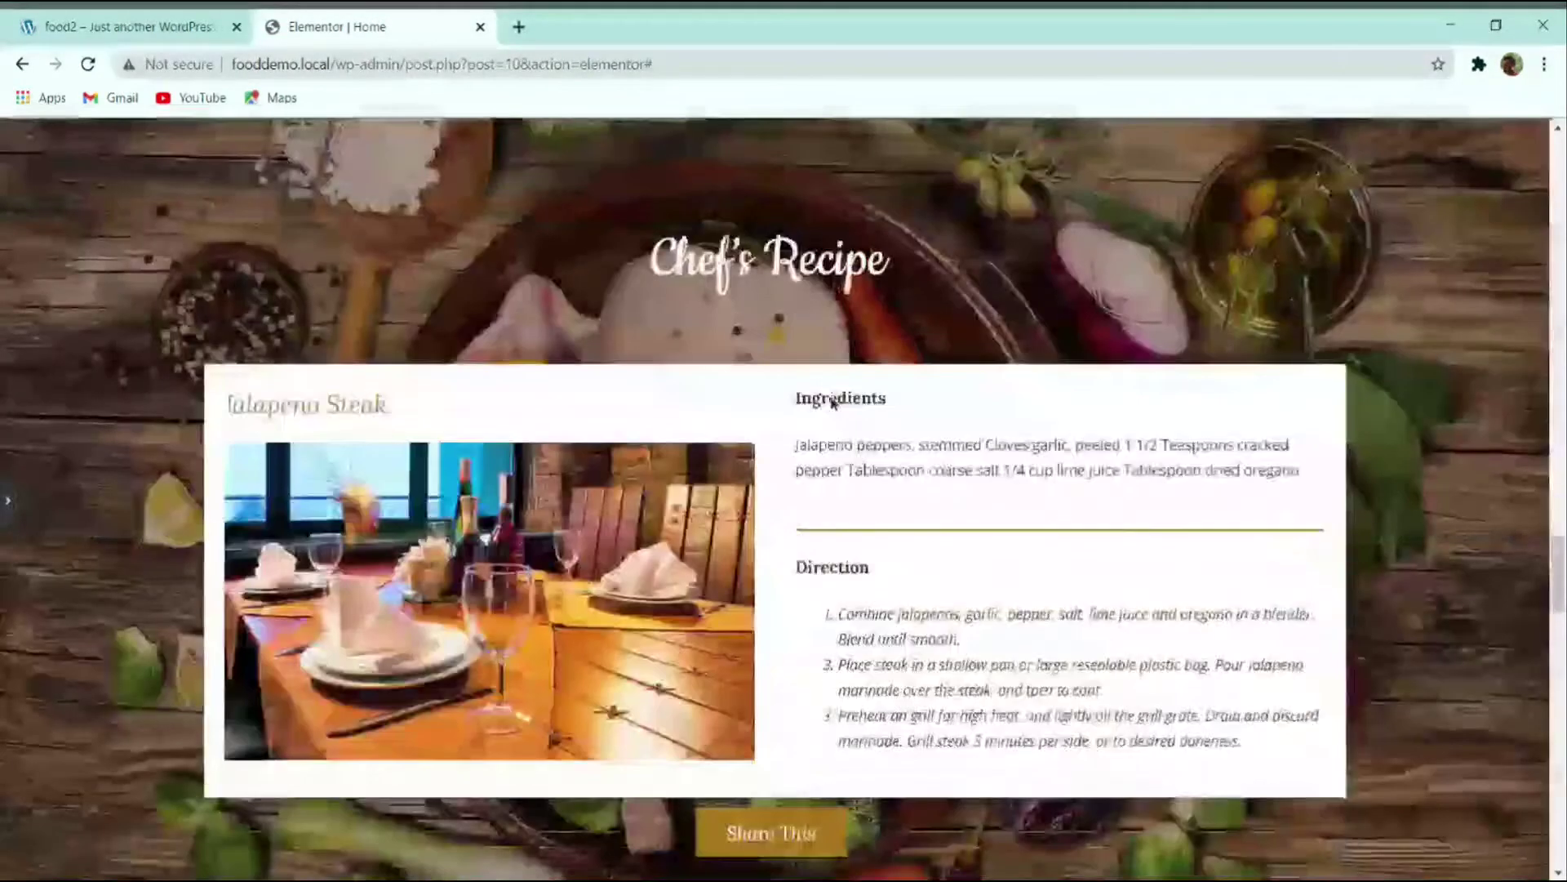
pyautogui.scroll(-15, 985, 390)
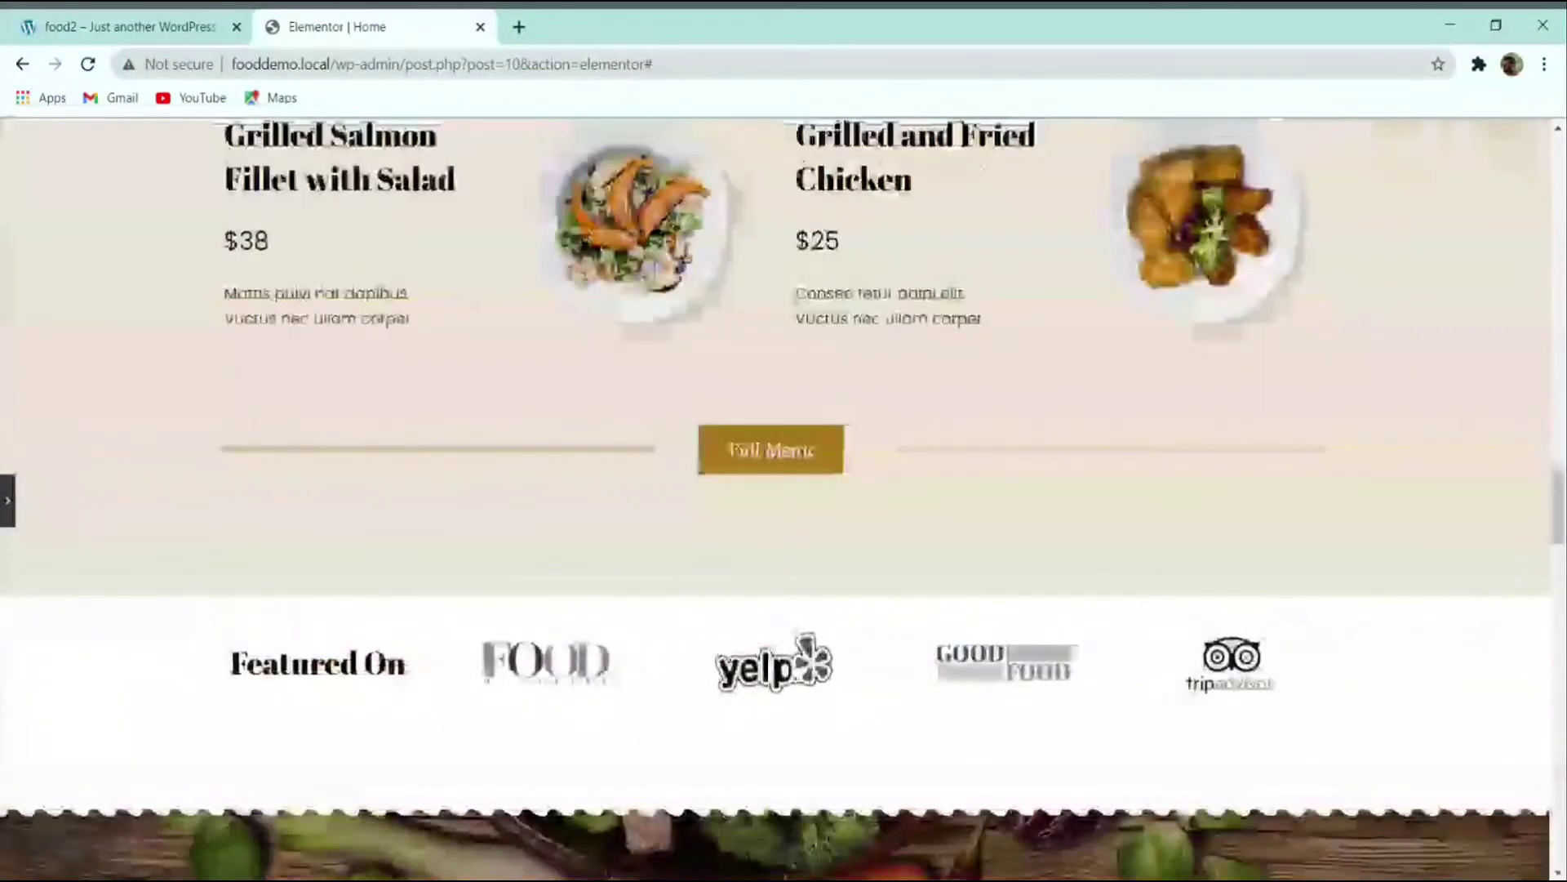
pyautogui.click(12, 503)
pyautogui.click(122, 26)
pyautogui.click(370, 19)
pyautogui.scroll(4, 537, 542)
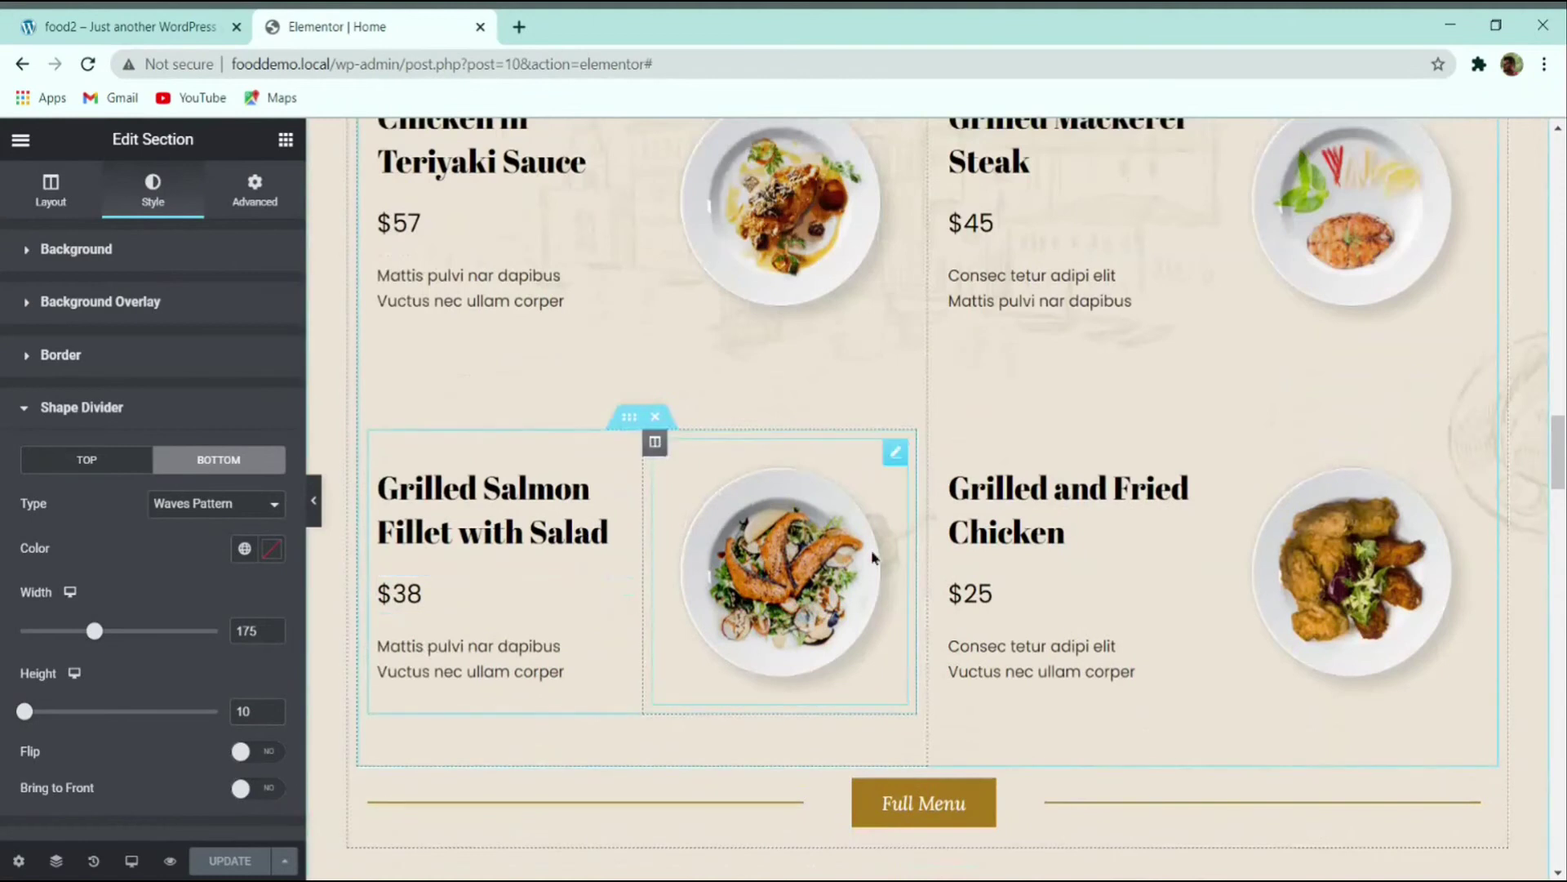
# Step: Exit Elementor to the WordPress dashboard and dismiss the block editor welcome tour
pyautogui.click(22, 143)
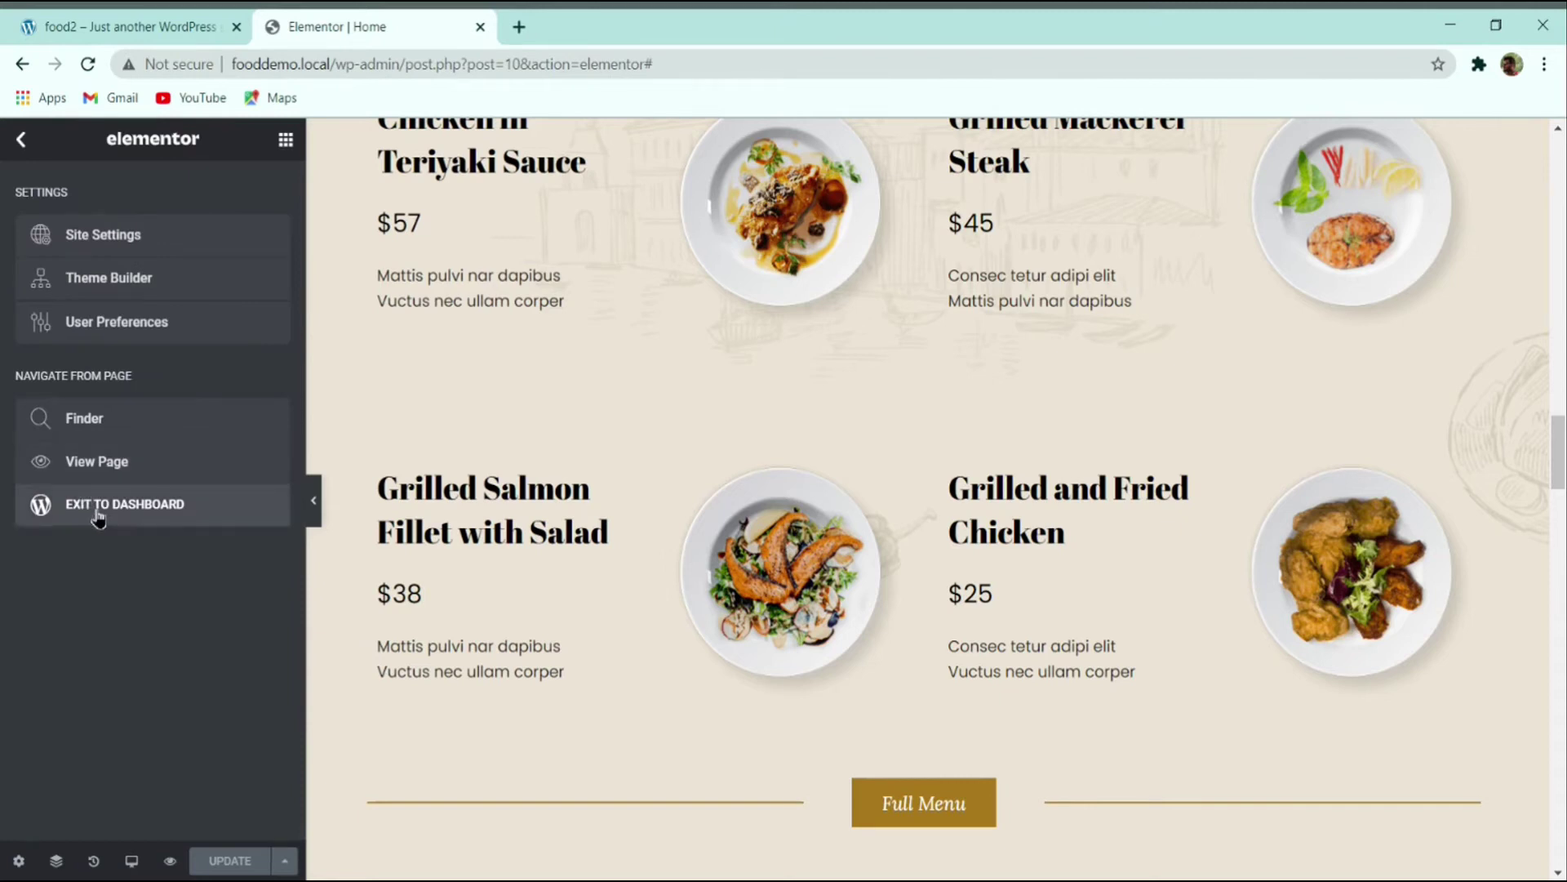
pyautogui.click(188, 514)
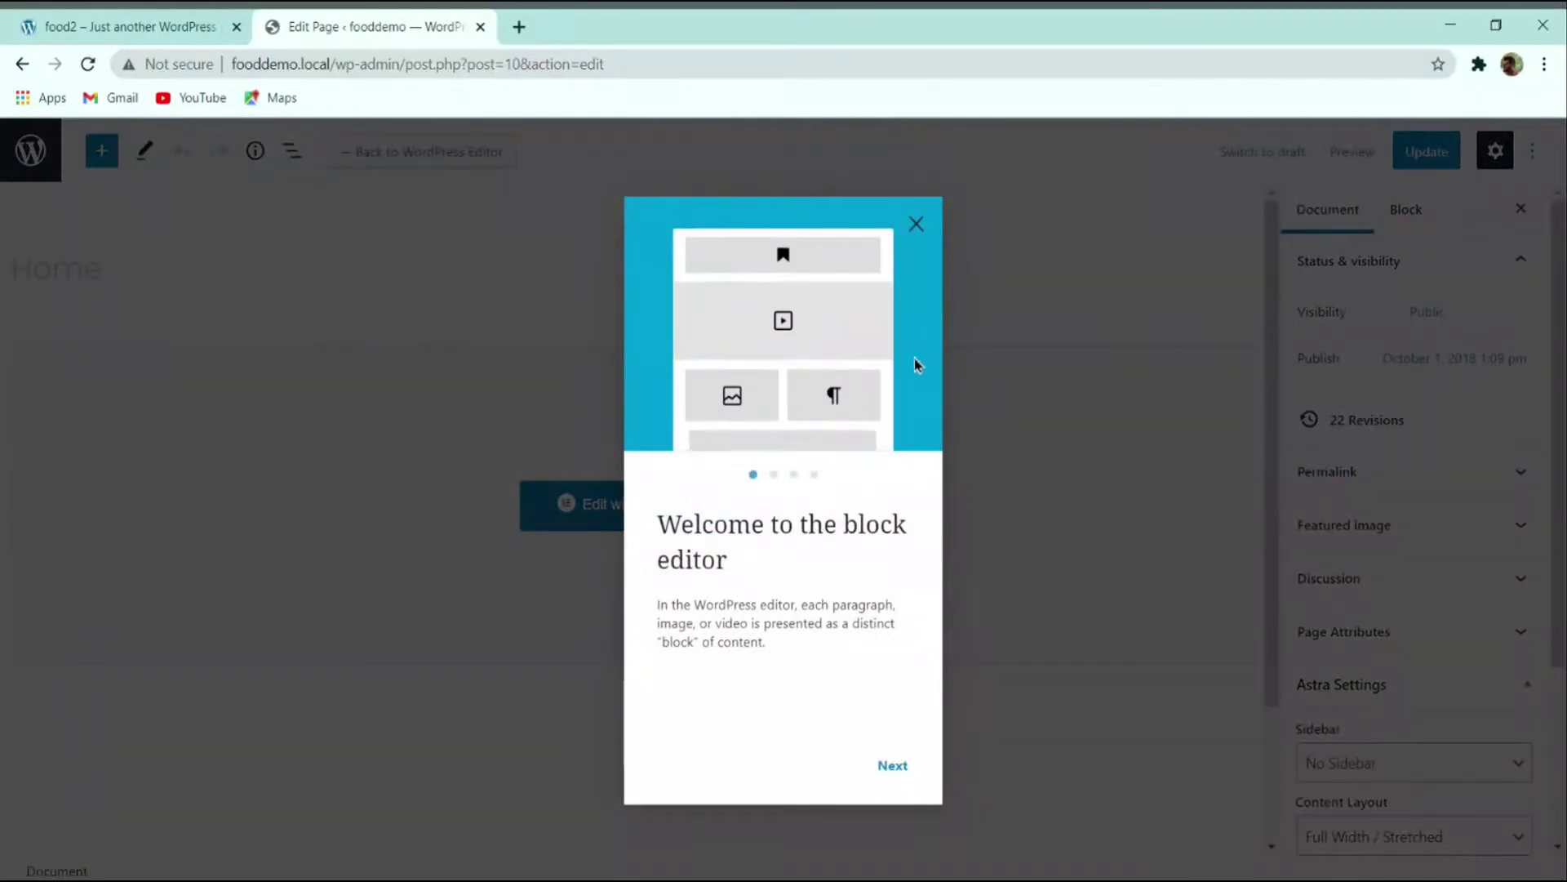
pyautogui.click(916, 225)
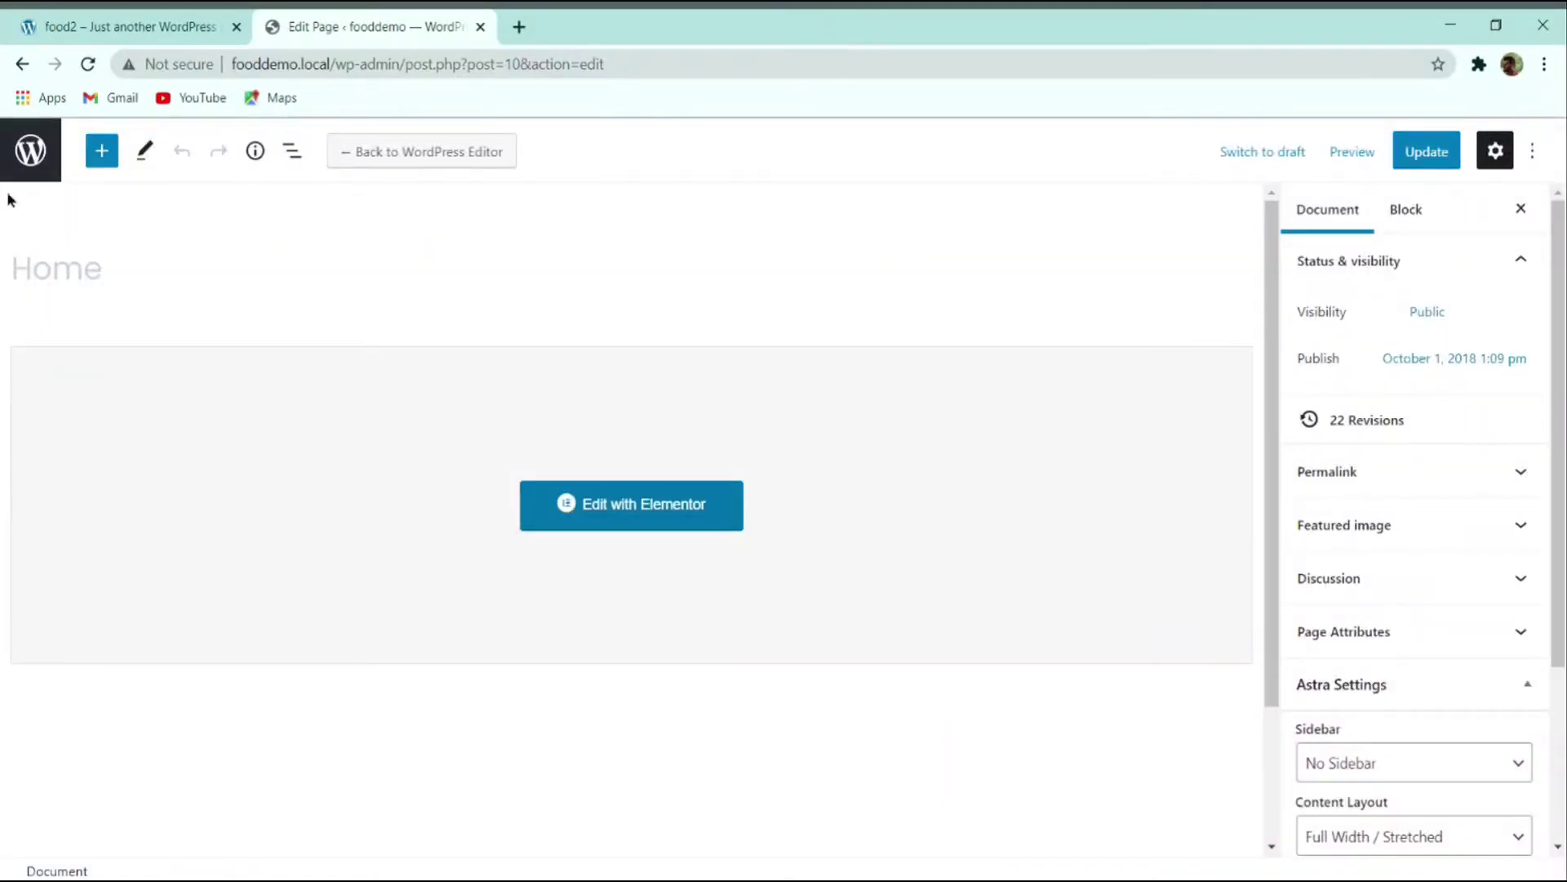
# Step: Move the Home — Draft page to the Trash, leaving four pages
pyautogui.click(30, 155)
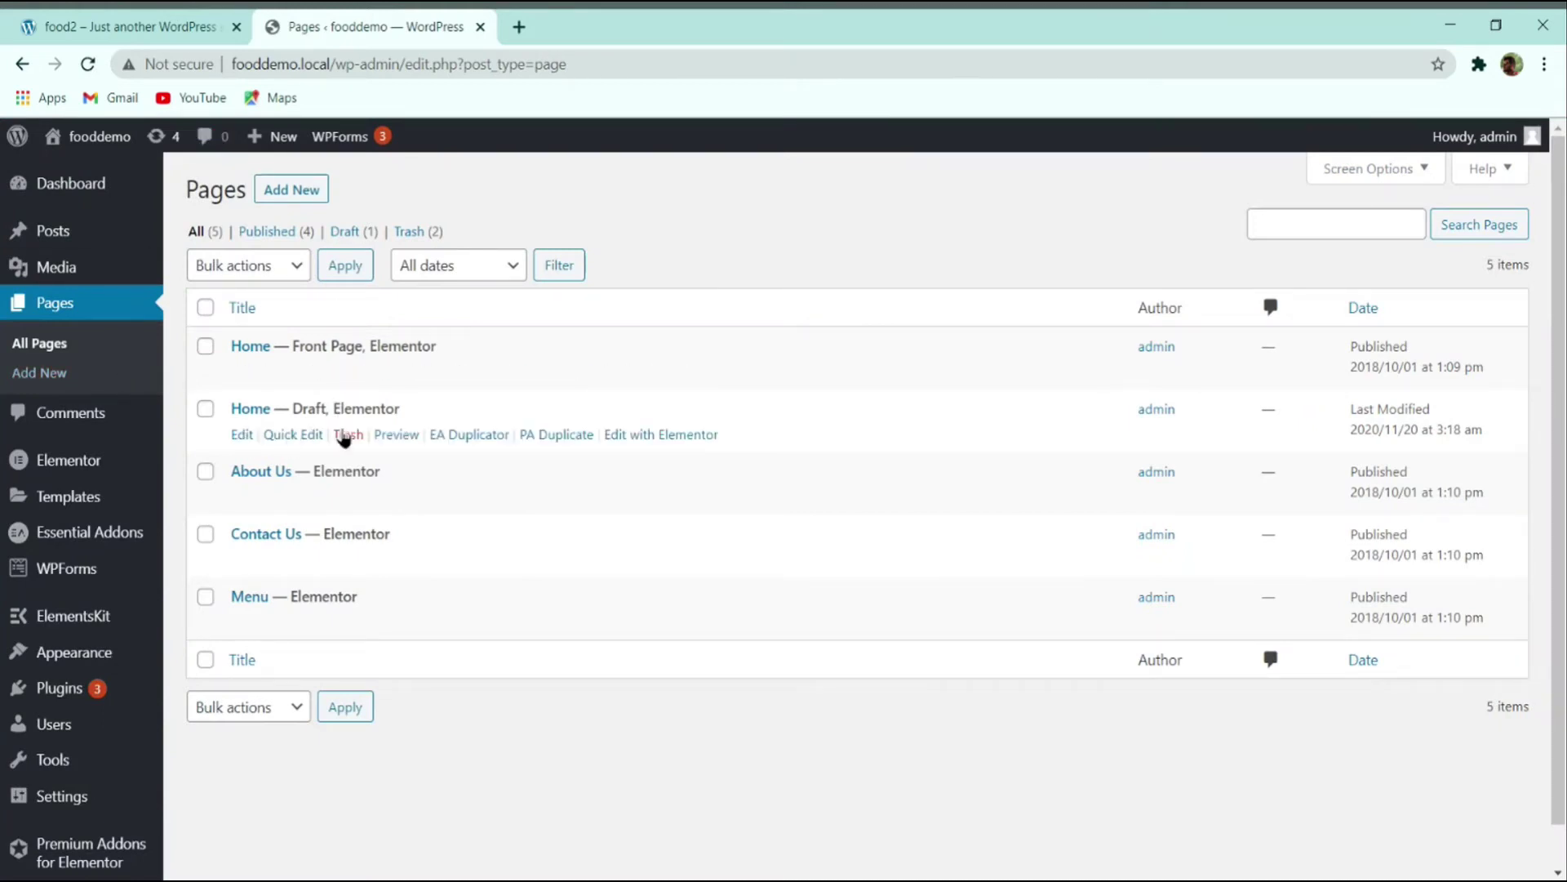
pyautogui.click(349, 434)
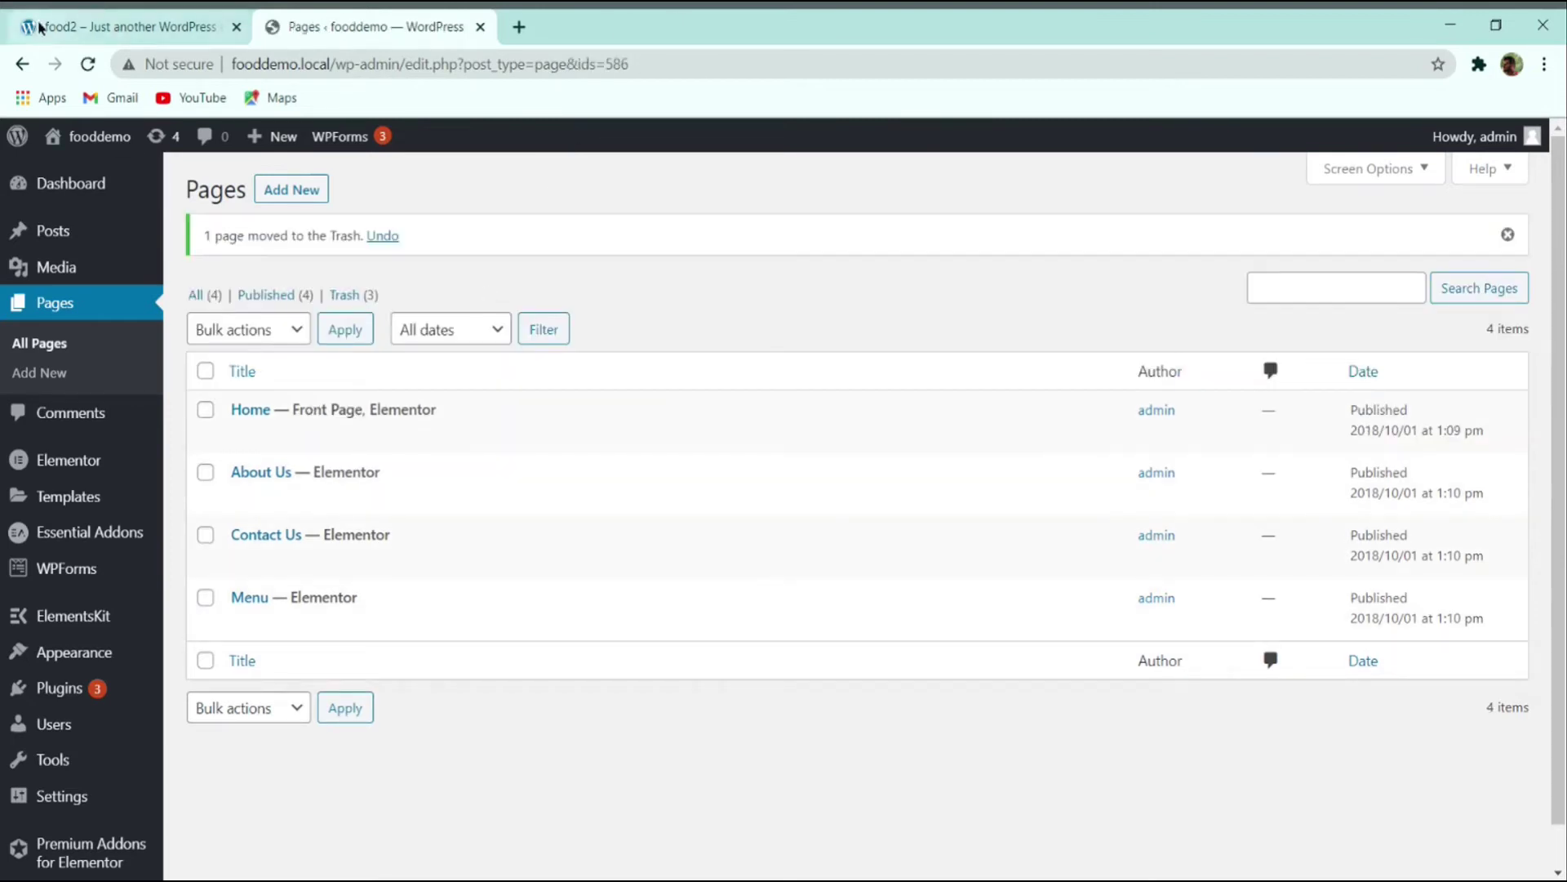
pyautogui.click(137, 25)
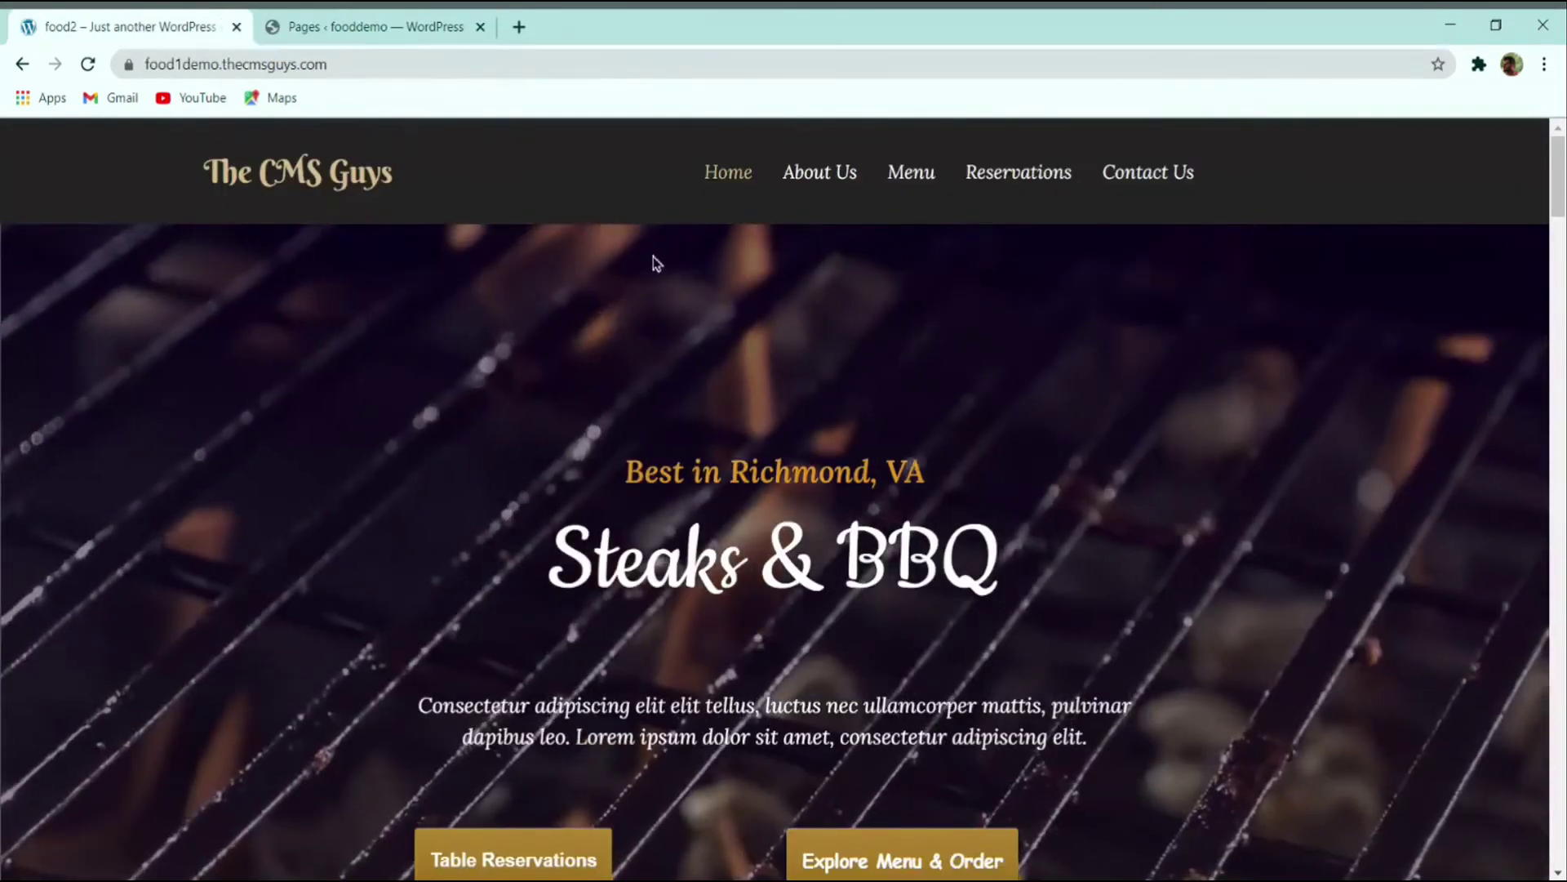
# Step: Open the About Us page with Elementor from the Pages list, keeping the live site tab alongside
pyautogui.hotkey('ctrl', 'Tab')
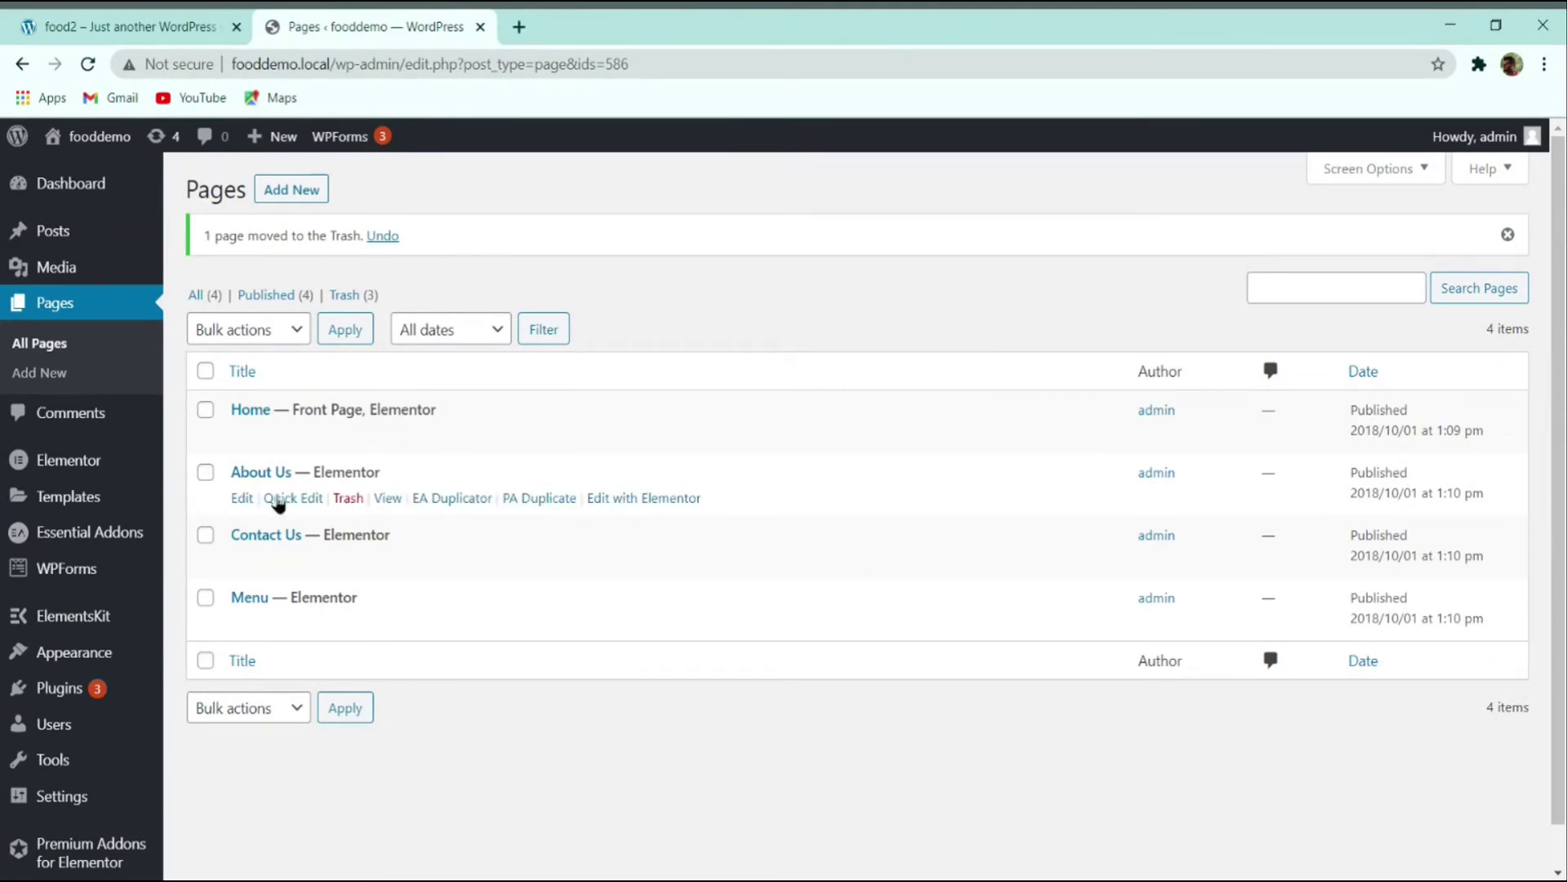
pyautogui.click(599, 501)
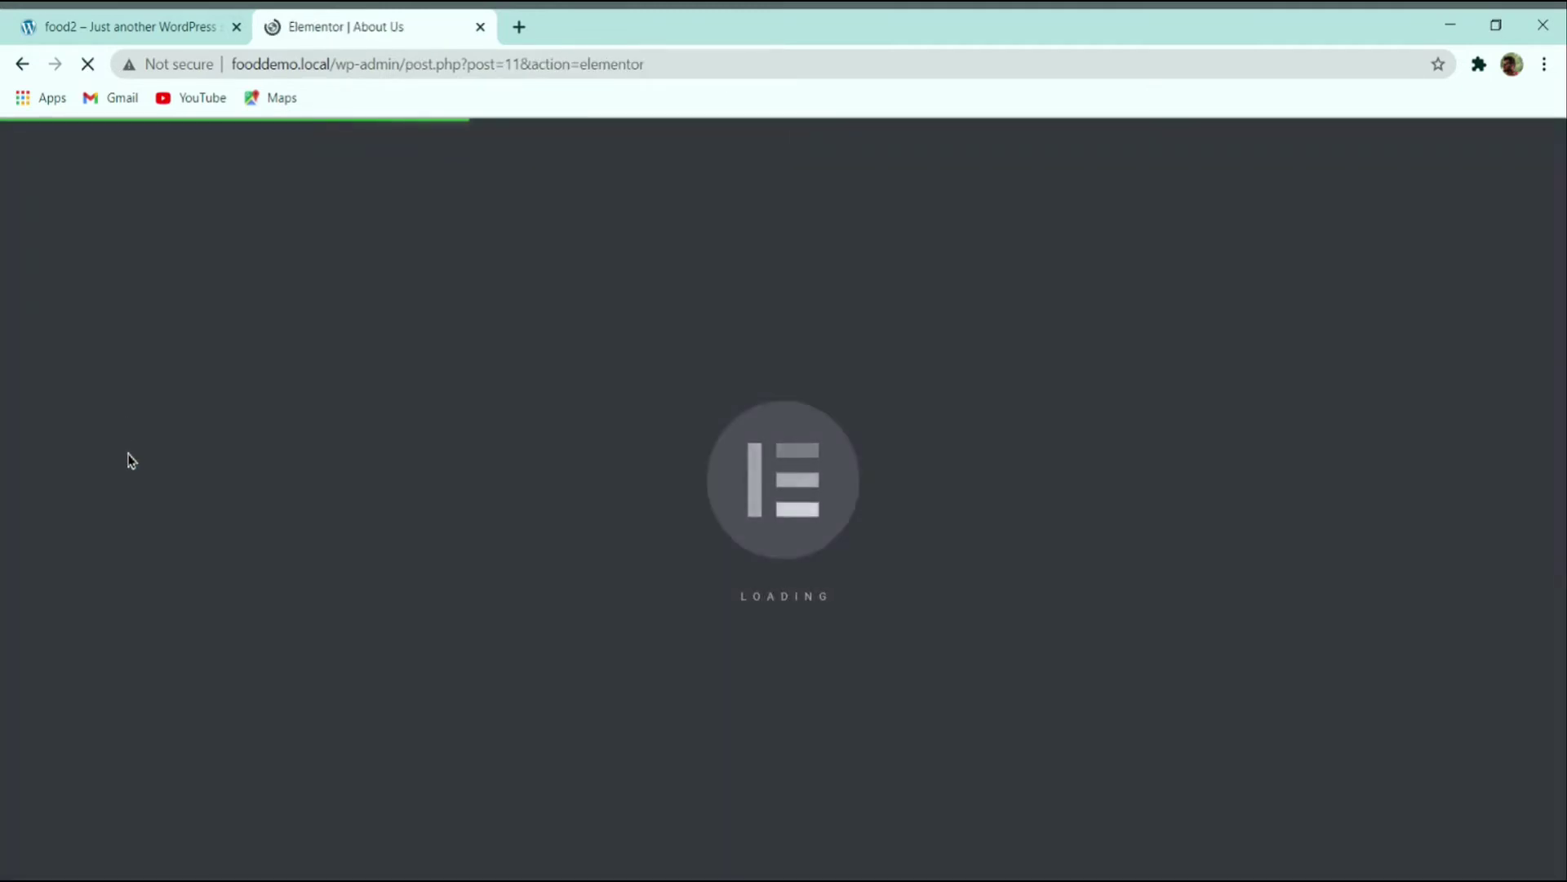
pyautogui.click(119, 21)
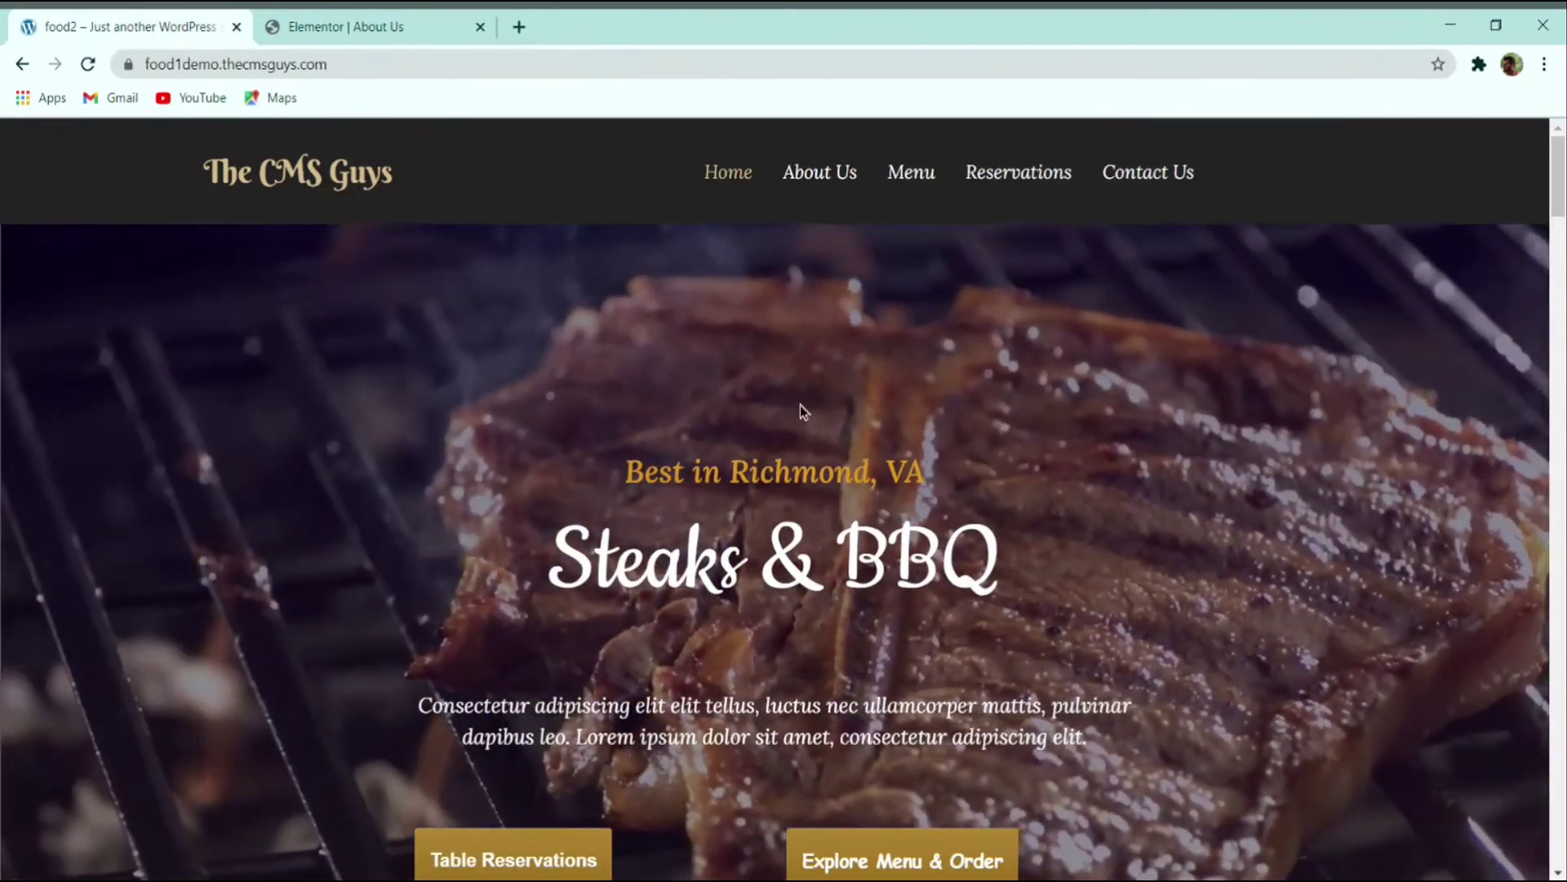
# Step: Open the live site's About Us page and review its Know More hero and Our Resto sections
pyautogui.click(801, 186)
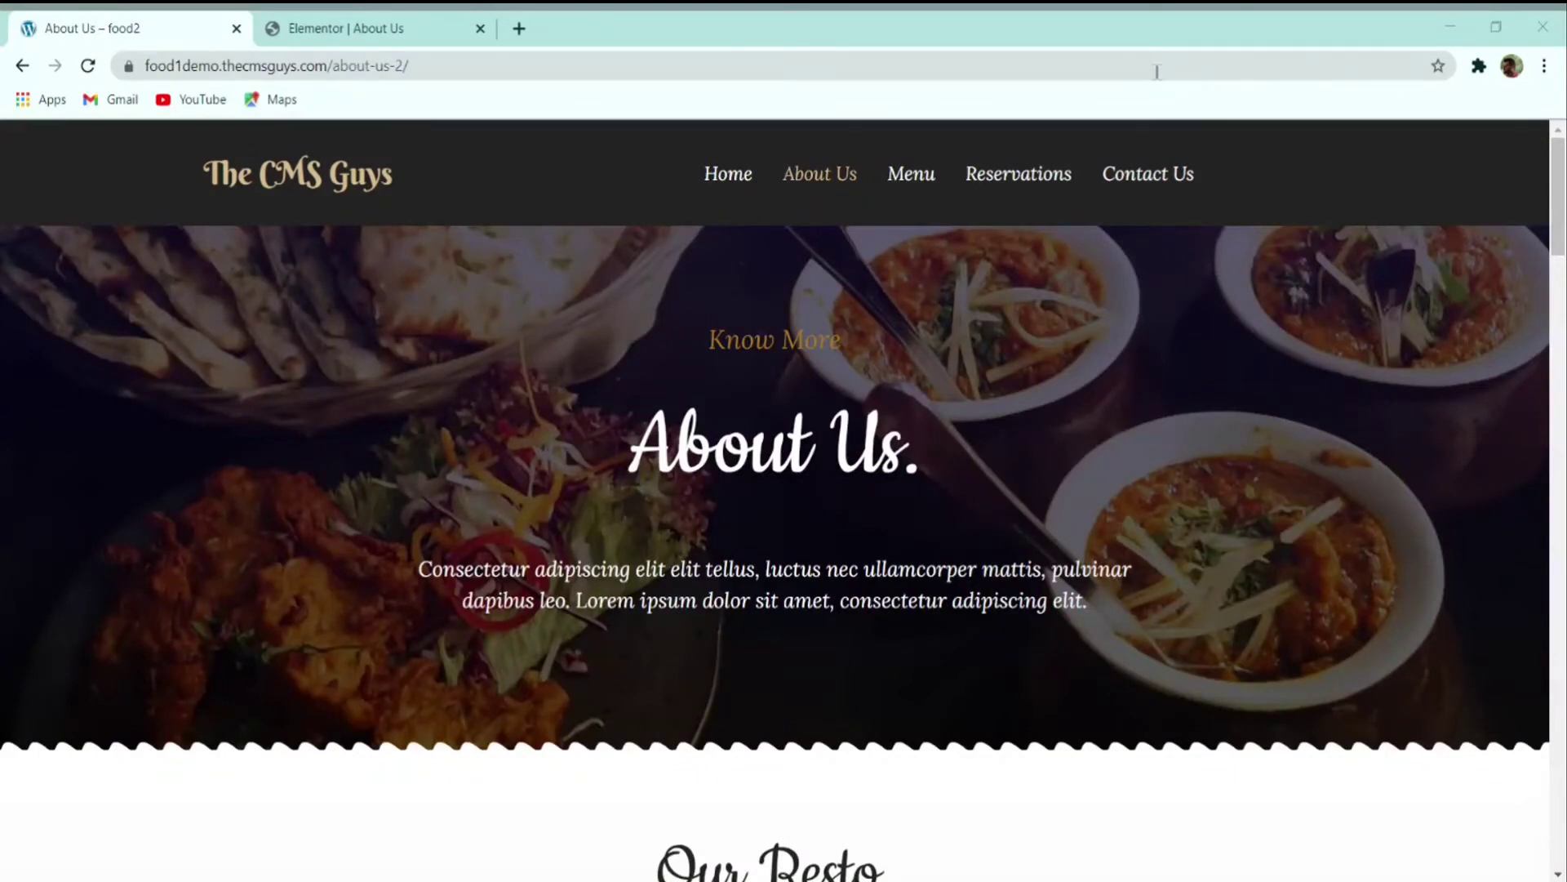
pyautogui.scroll(-15, 927, 182)
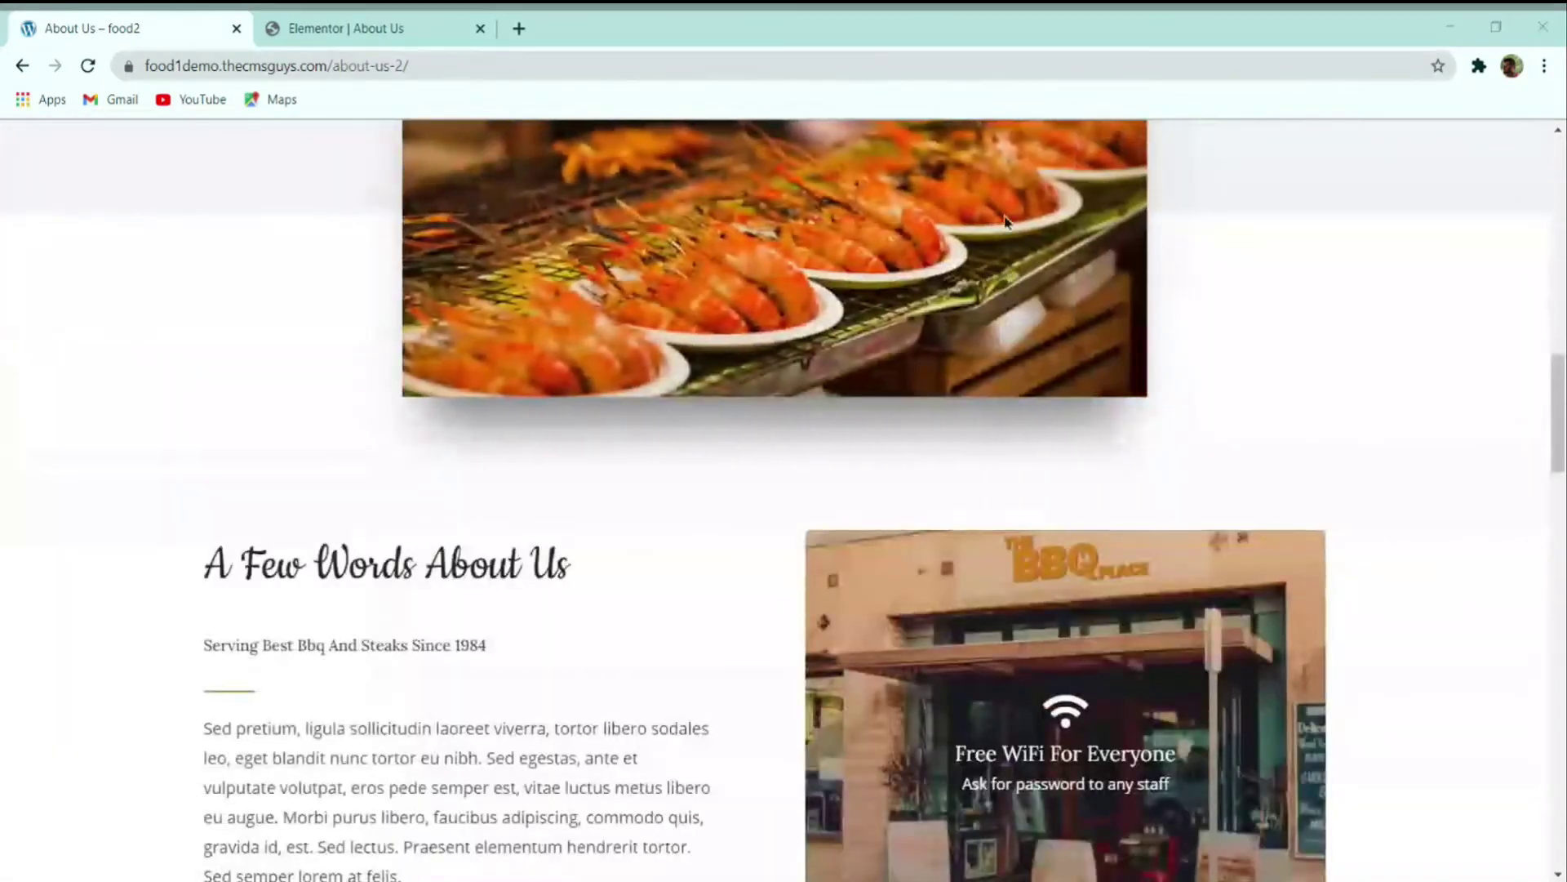
pyautogui.scroll(-12, 939, 208)
pyautogui.scroll(2, 938, 224)
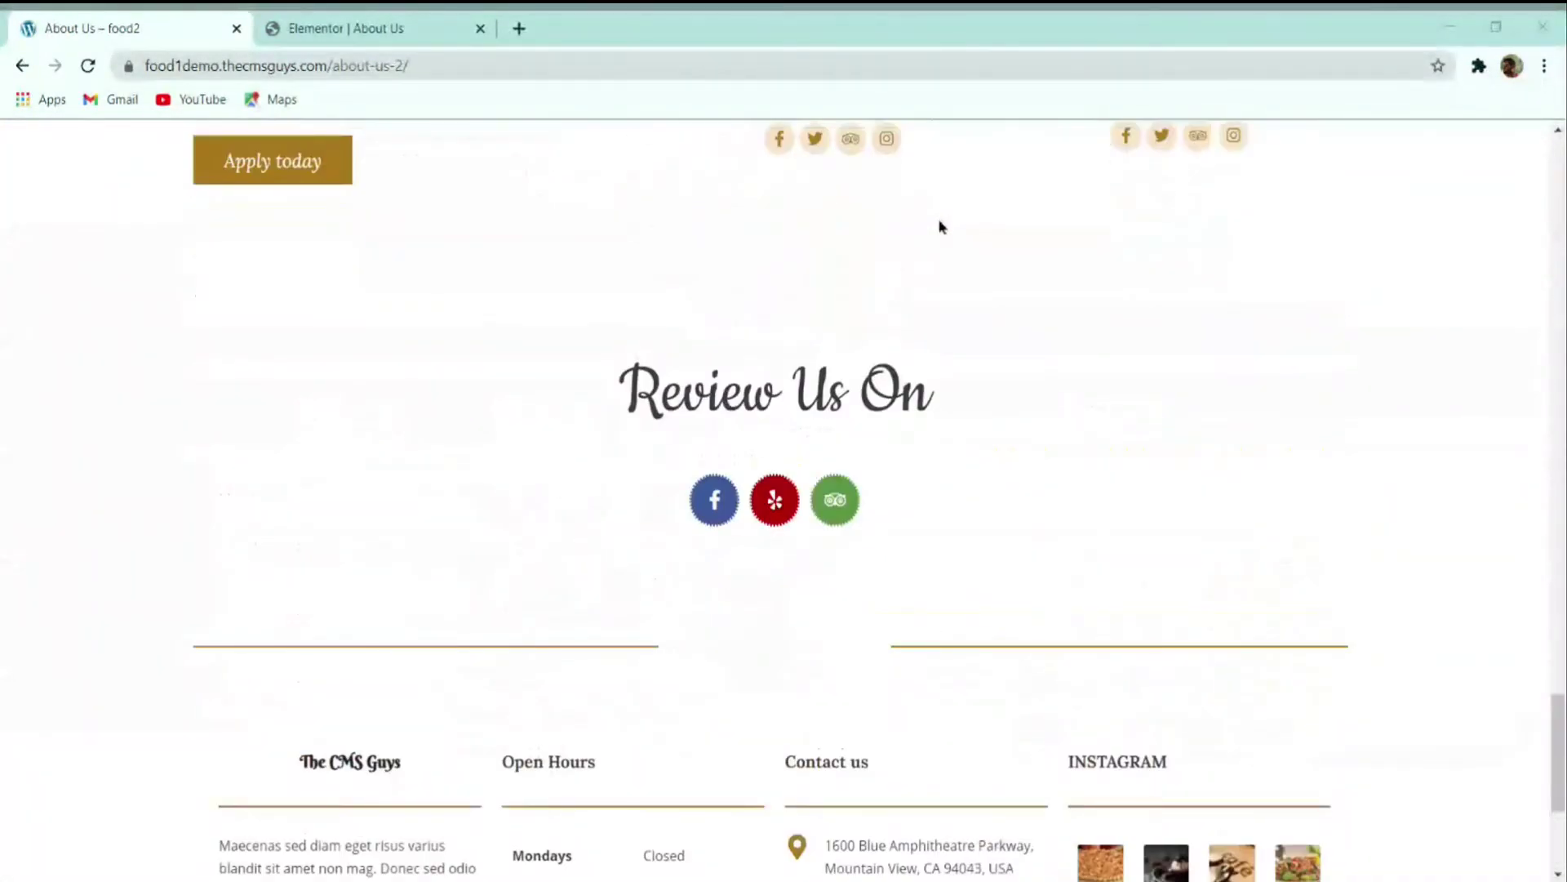
pyautogui.scroll(-5, 962, 245)
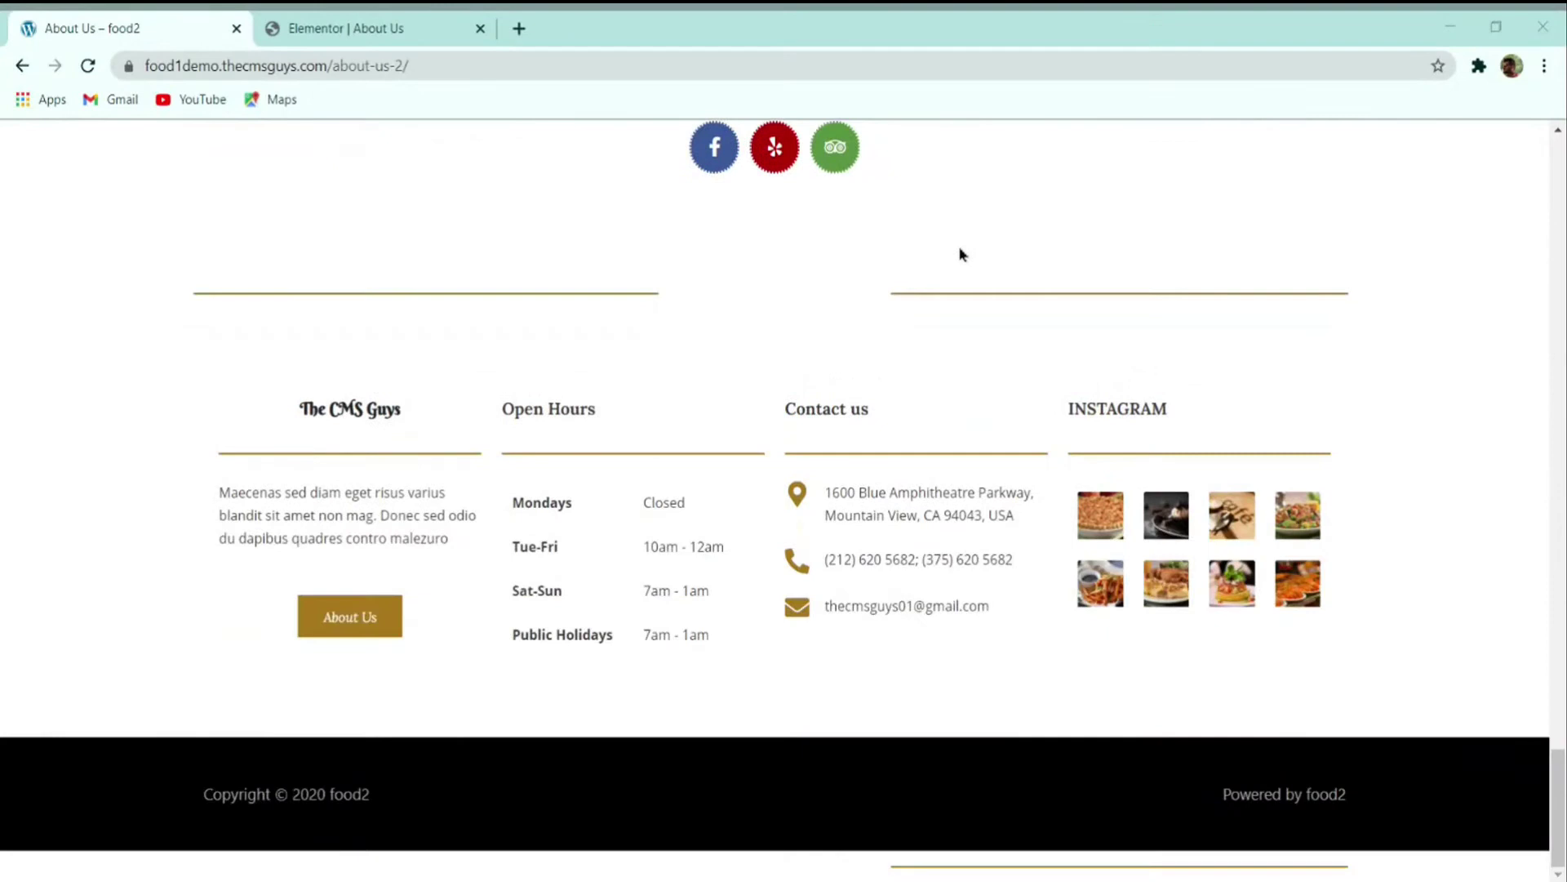
pyautogui.scroll(15, 963, 280)
pyautogui.scroll(5, 797, 341)
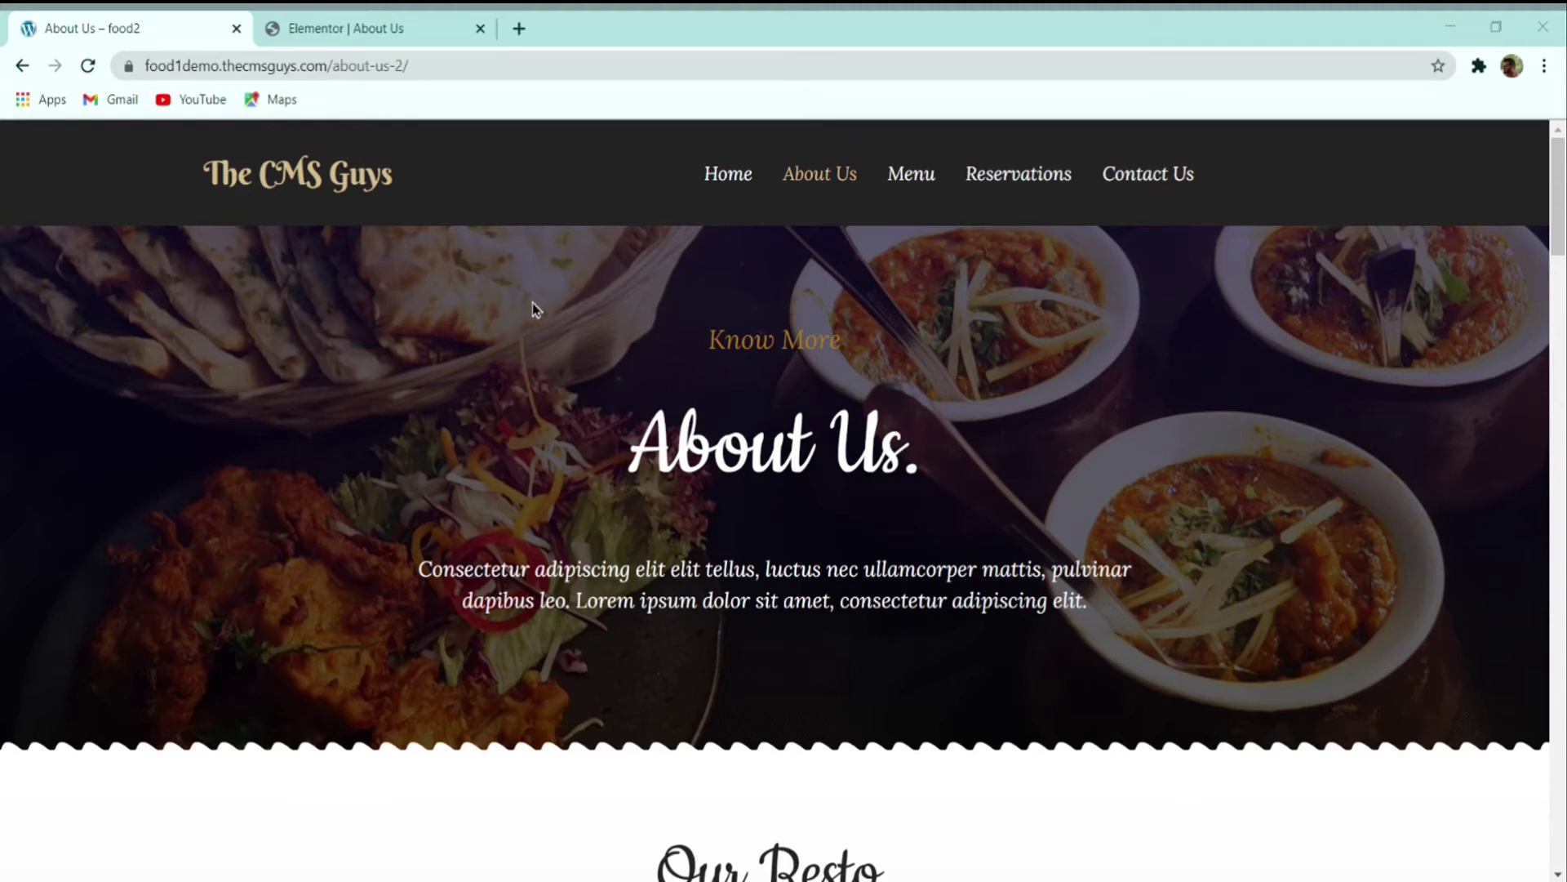
pyautogui.scroll(-4, 857, 330)
pyautogui.moveTo(746, 338); pyautogui.dragTo(845, 338)
pyautogui.moveTo(725, 338); pyautogui.dragTo(828, 338)
pyautogui.click(841, 342)
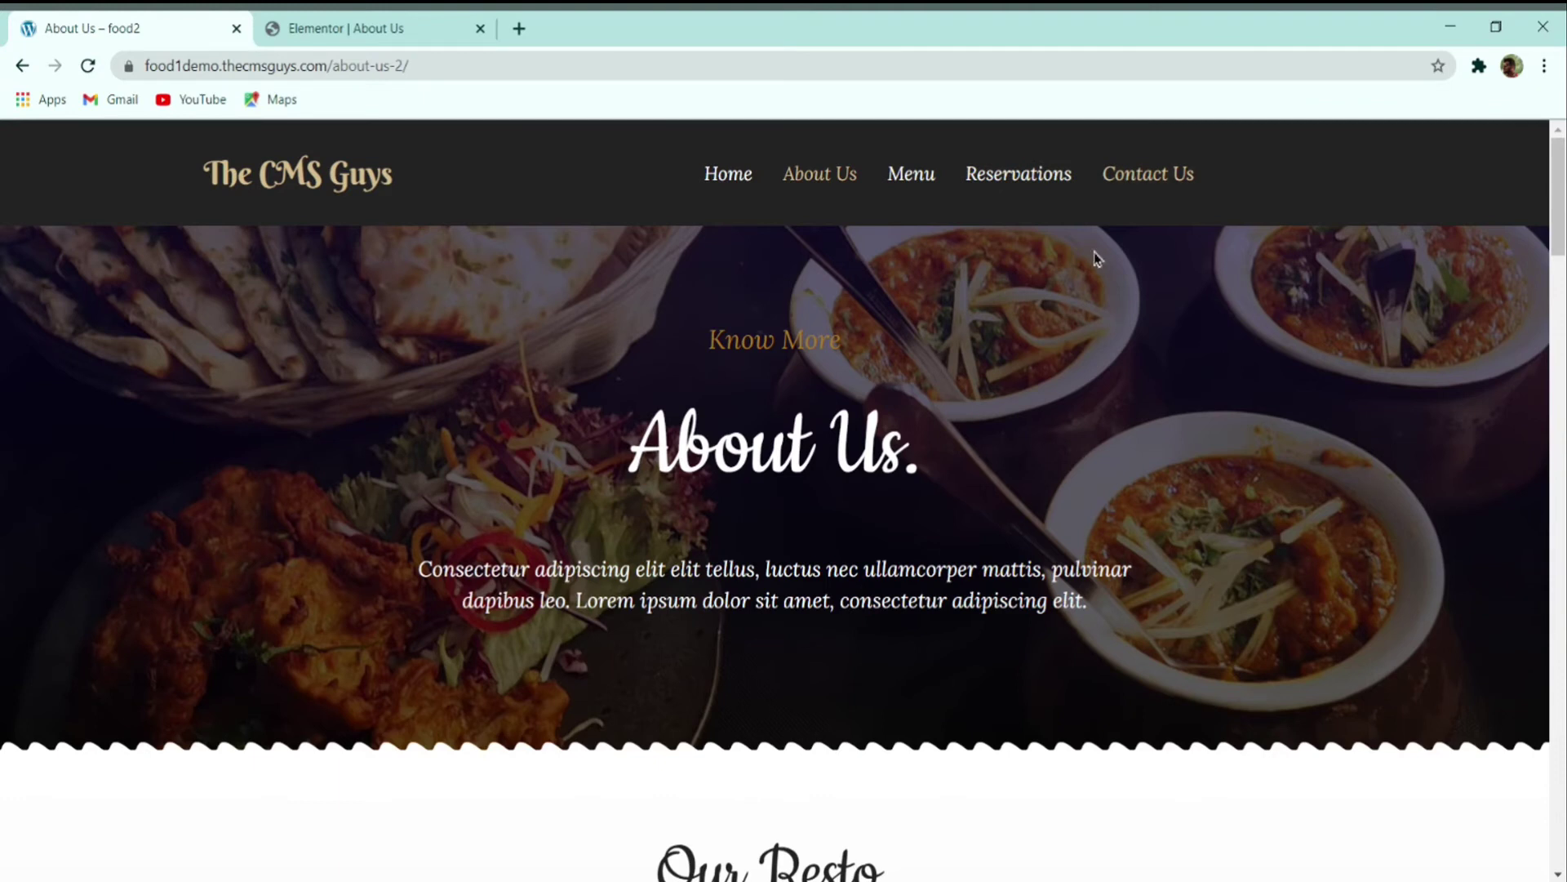
# Step: Open the About Us page's template library at My Templates, listing only the xyz template
pyautogui.click(383, 28)
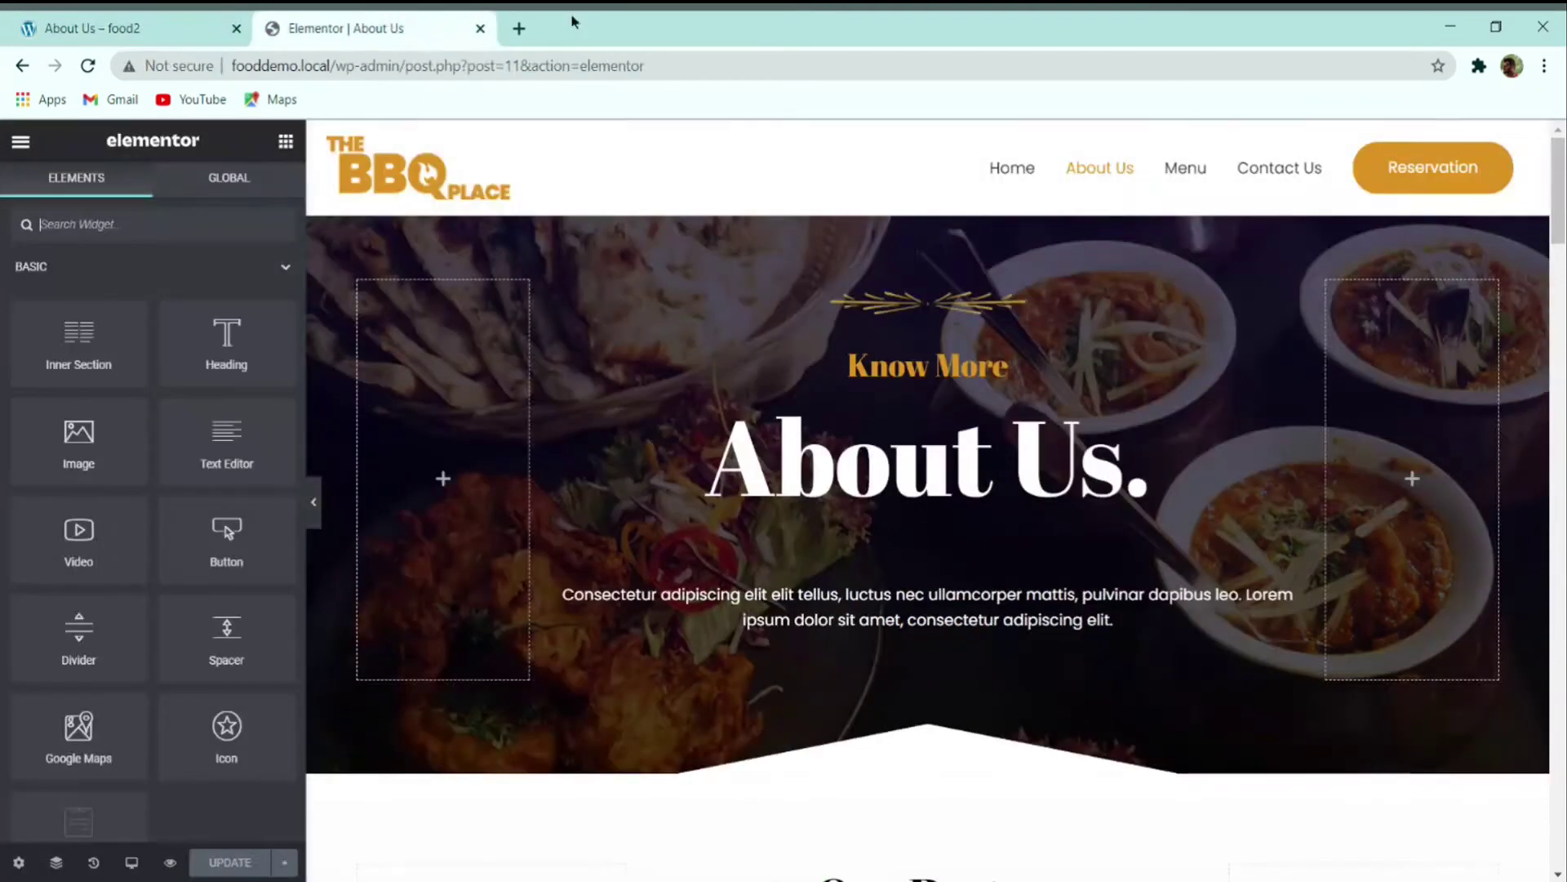
pyautogui.scroll(-5, 666, 326)
pyautogui.scroll(4, 816, 326)
pyautogui.scroll(-15, 876, 330)
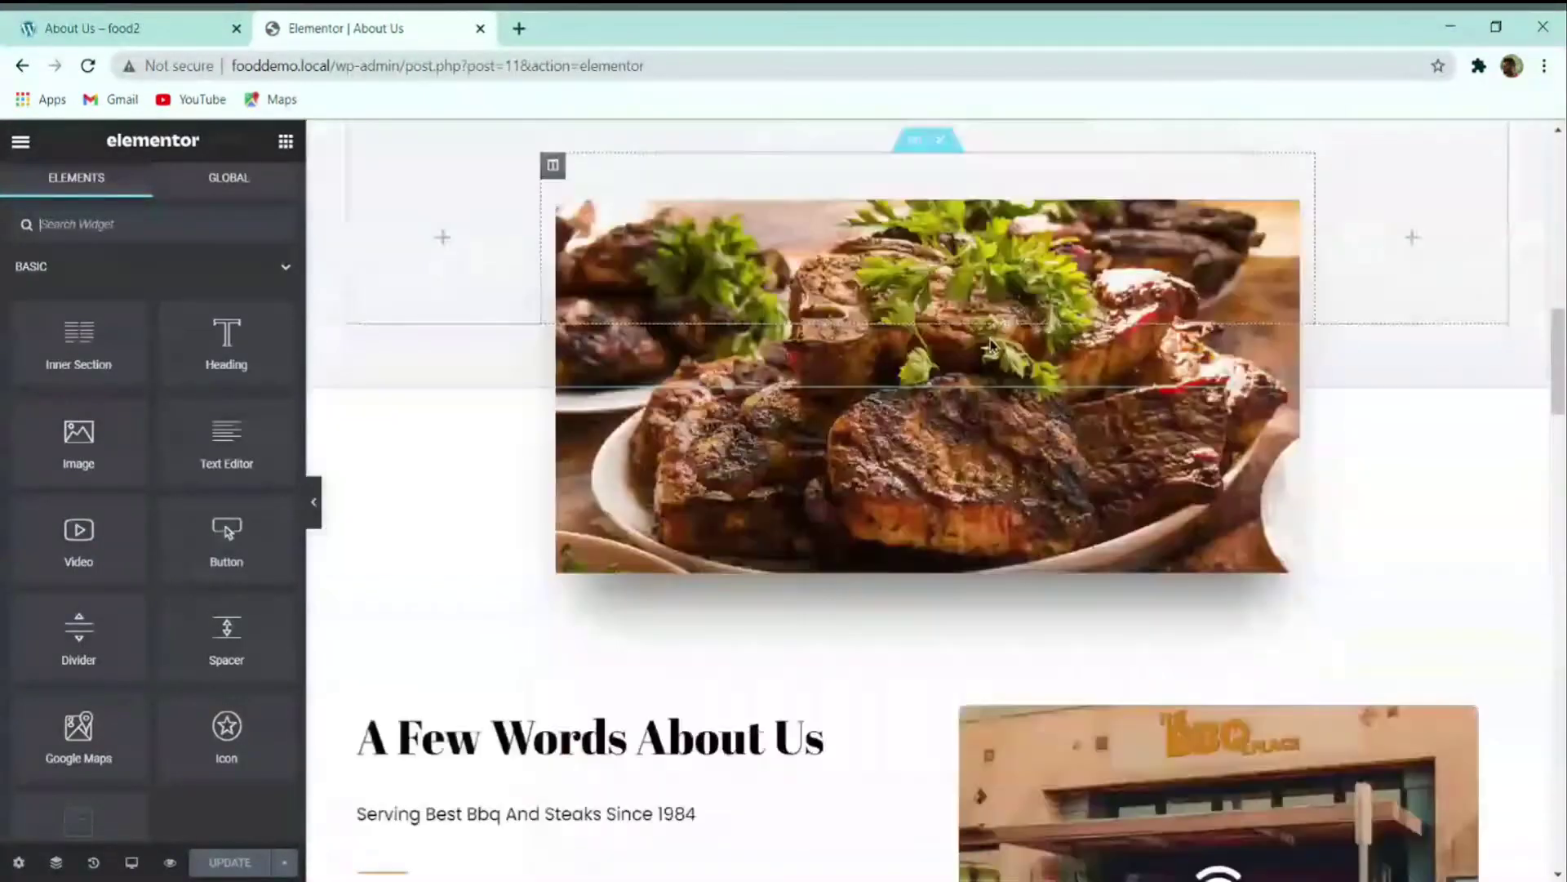
pyautogui.scroll(5, 990, 341)
pyautogui.scroll(15, 990, 343)
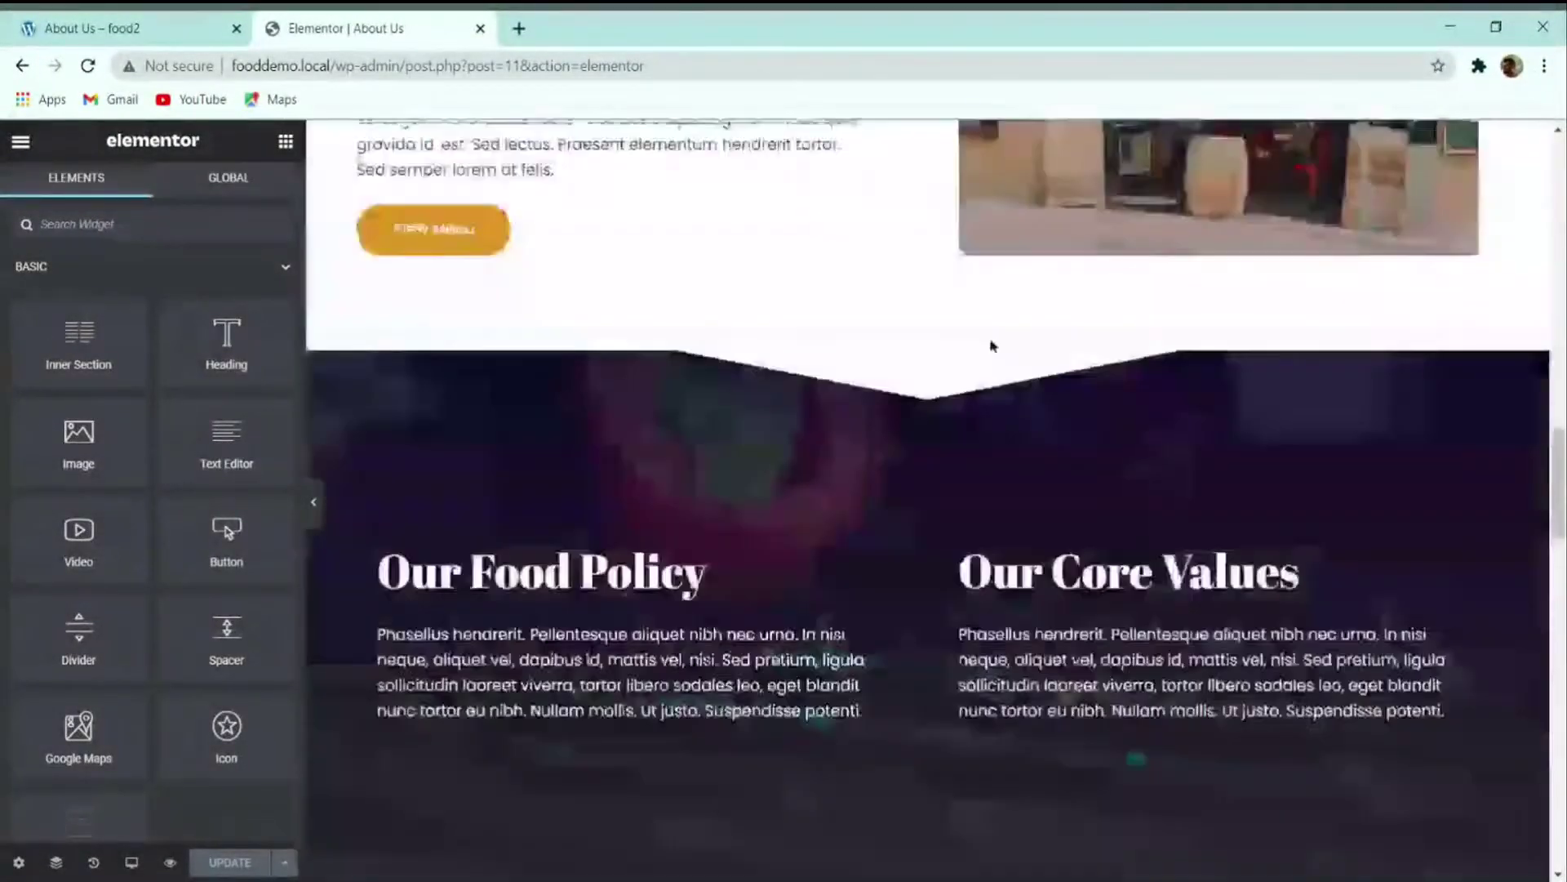
pyautogui.scroll(-15, 499, 616)
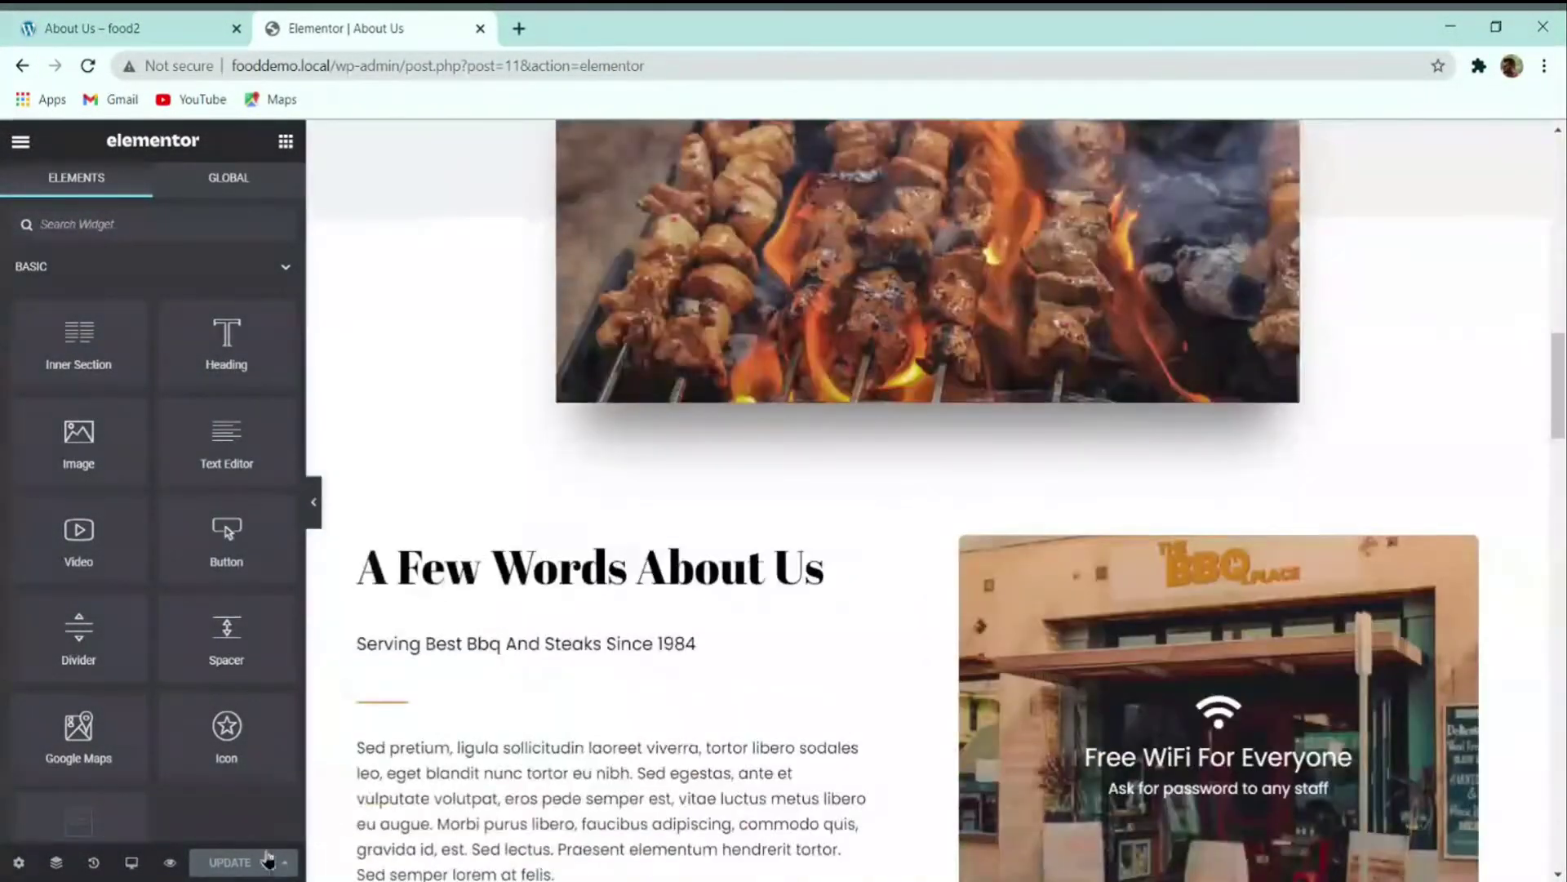
pyautogui.scroll(-15, 710, 643)
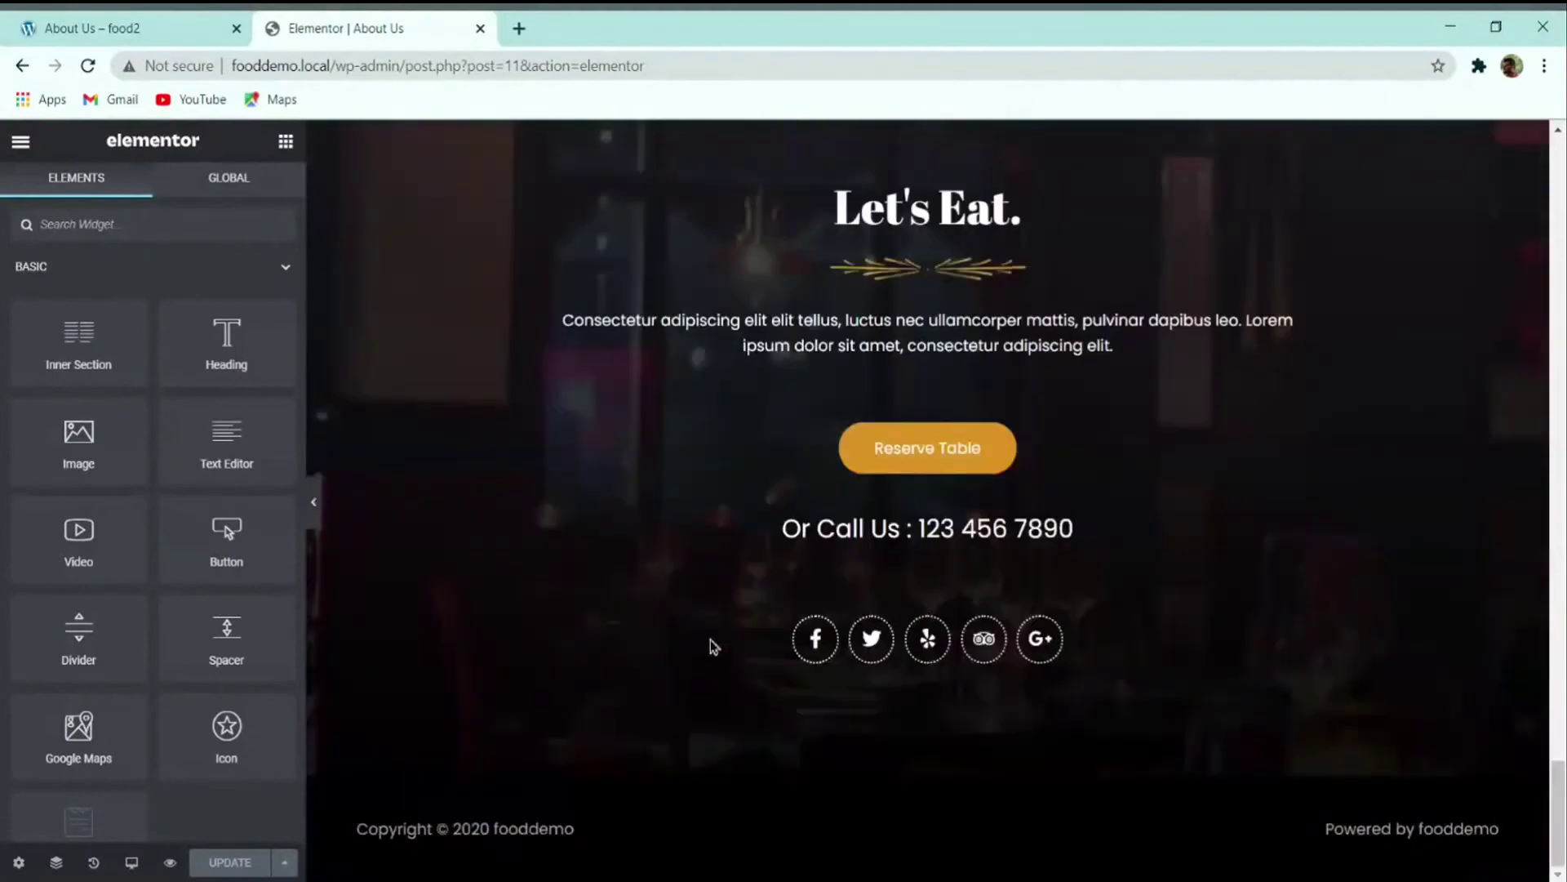
pyautogui.scroll(10, 948, 534)
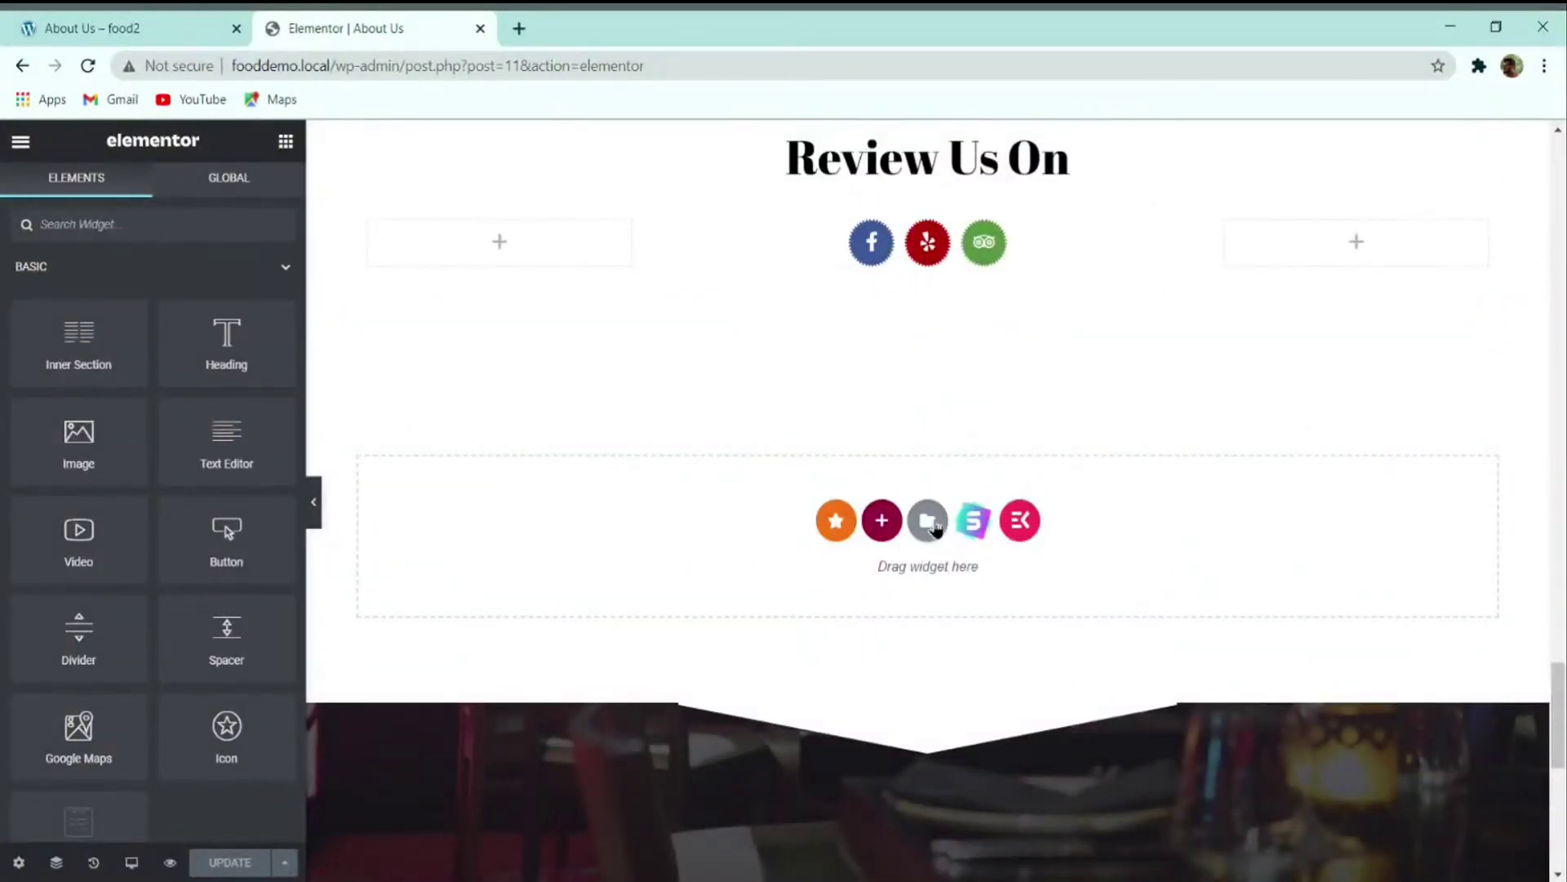
pyautogui.click(928, 521)
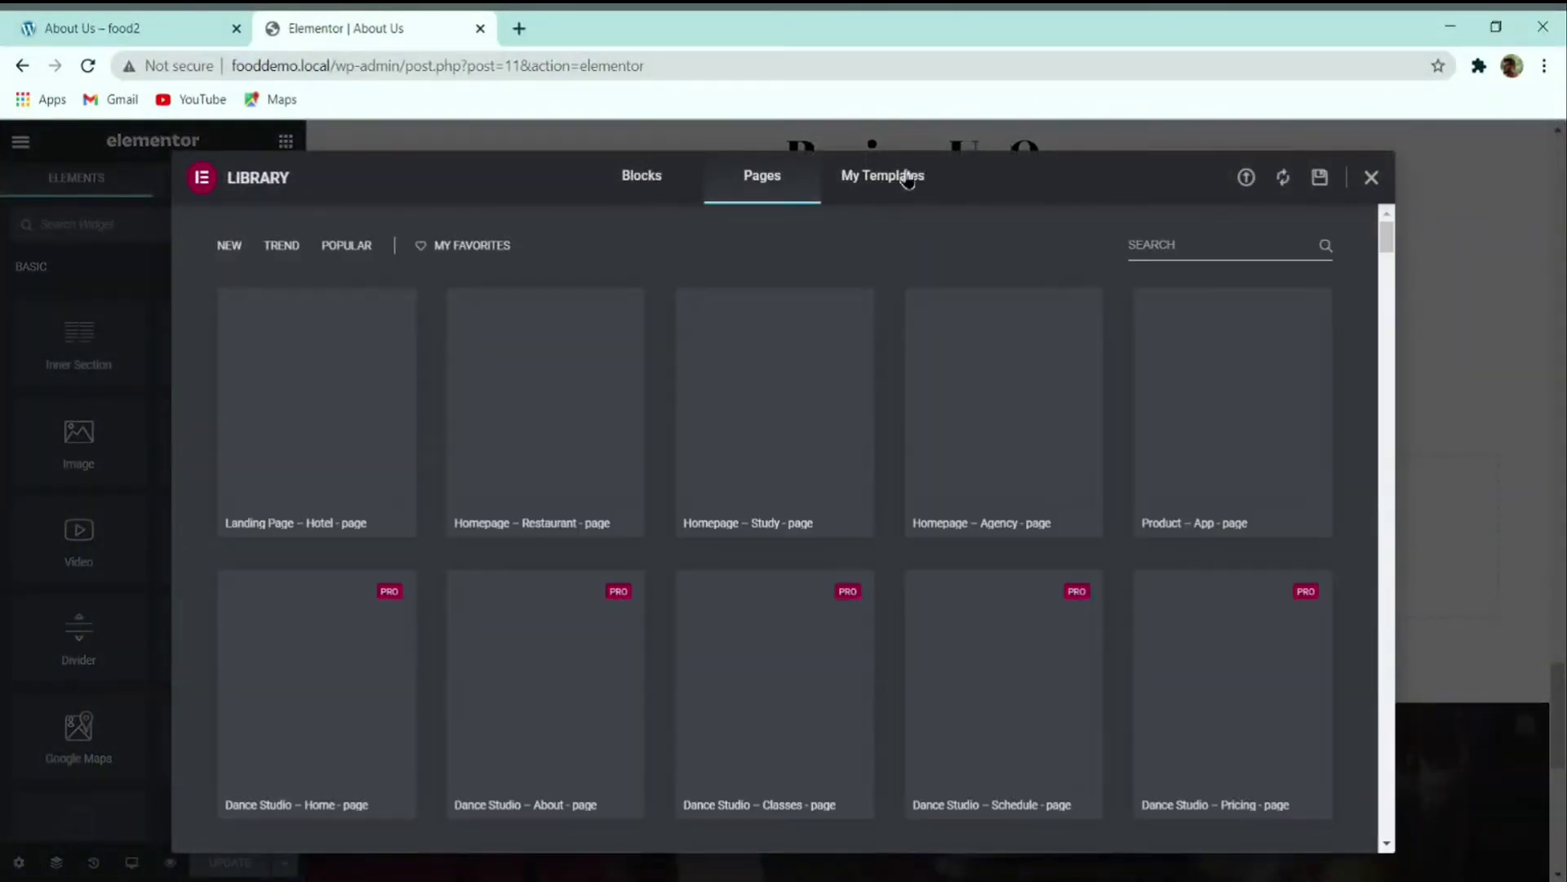
pyautogui.click(908, 180)
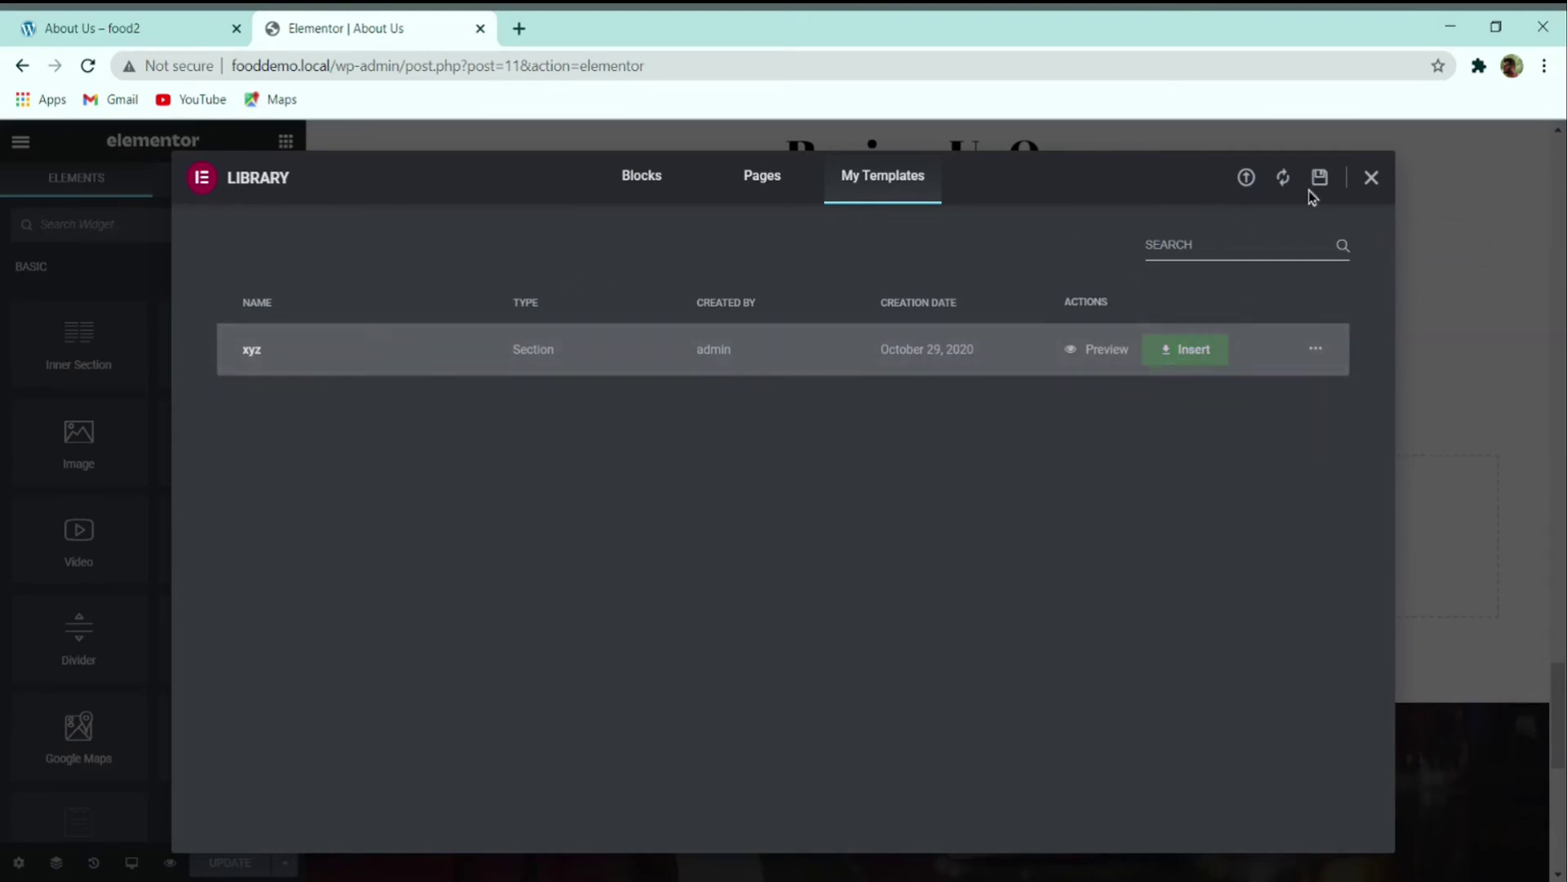
# Step: Try importing template files into the Elementor template library
pyautogui.click(1247, 179)
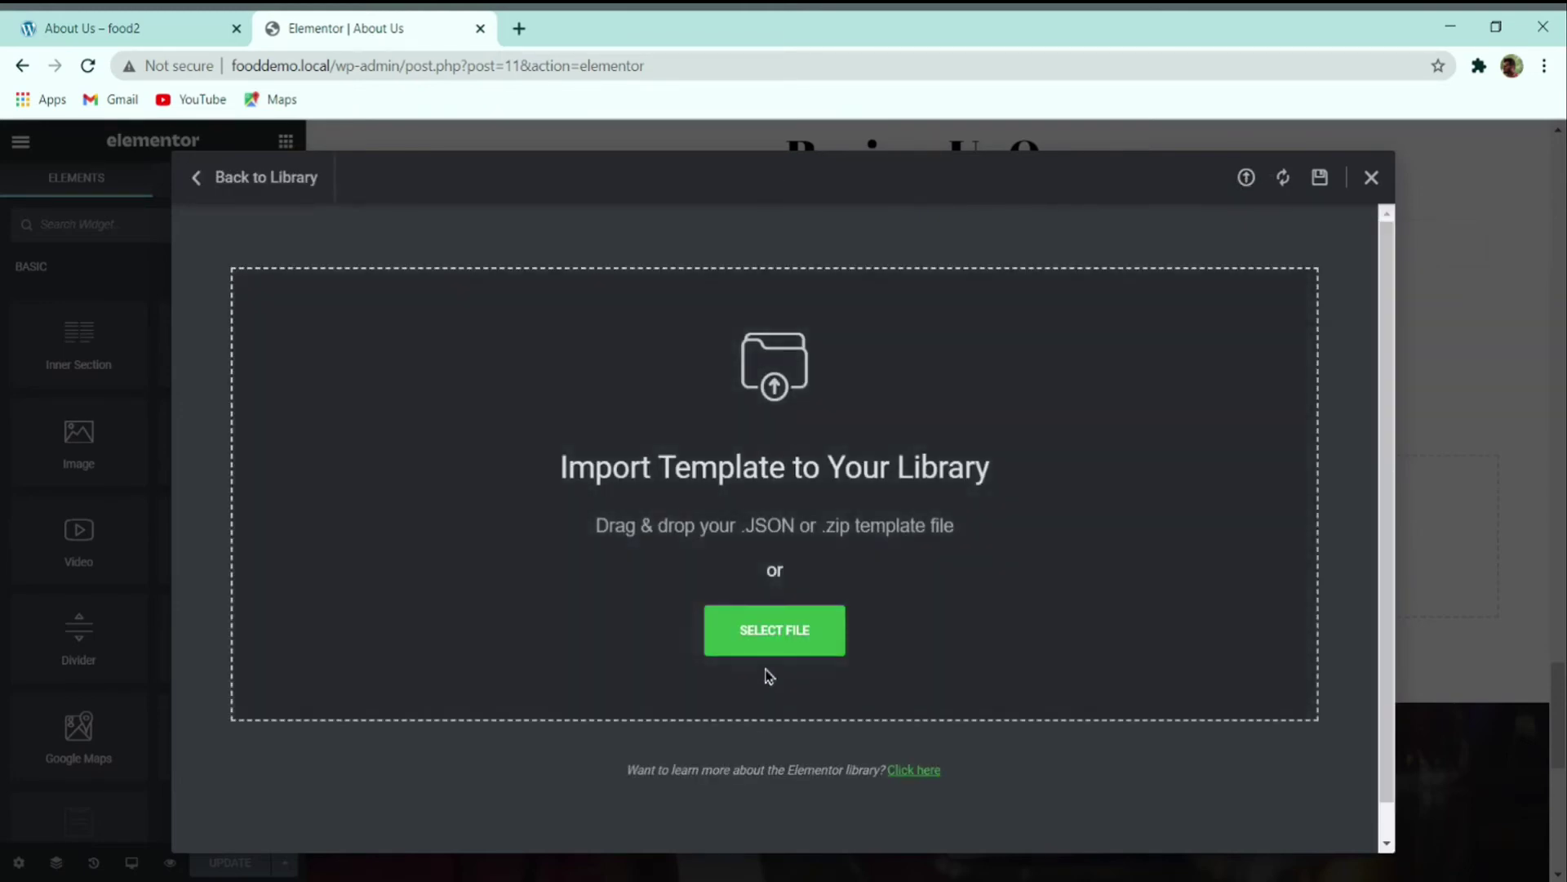
pyautogui.click(771, 653)
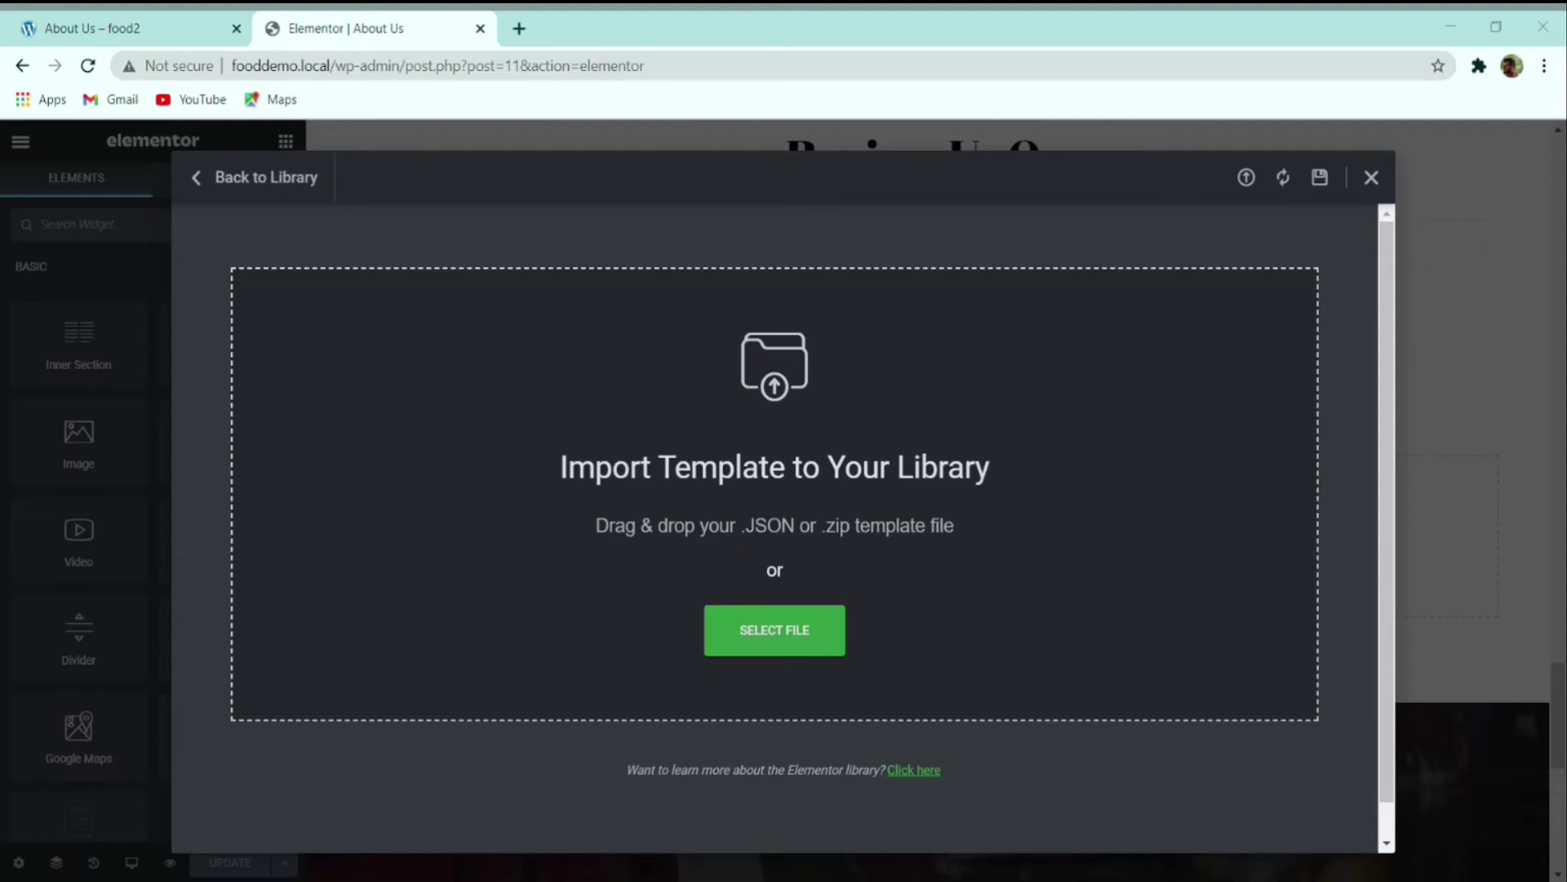
pyautogui.press('Return')
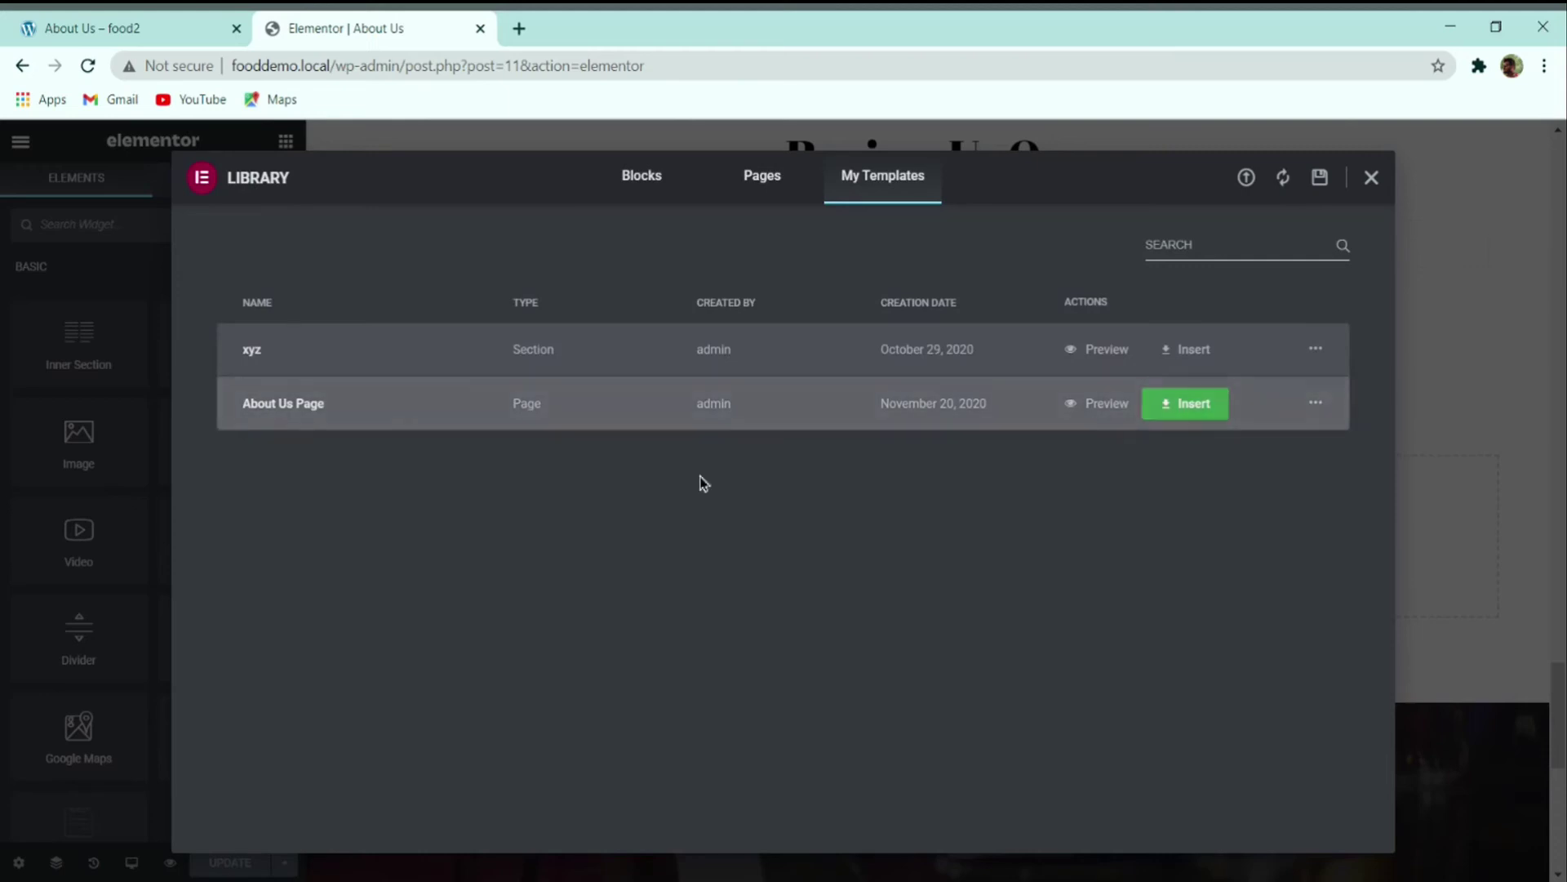
pyautogui.click(1247, 179)
pyautogui.click(790, 628)
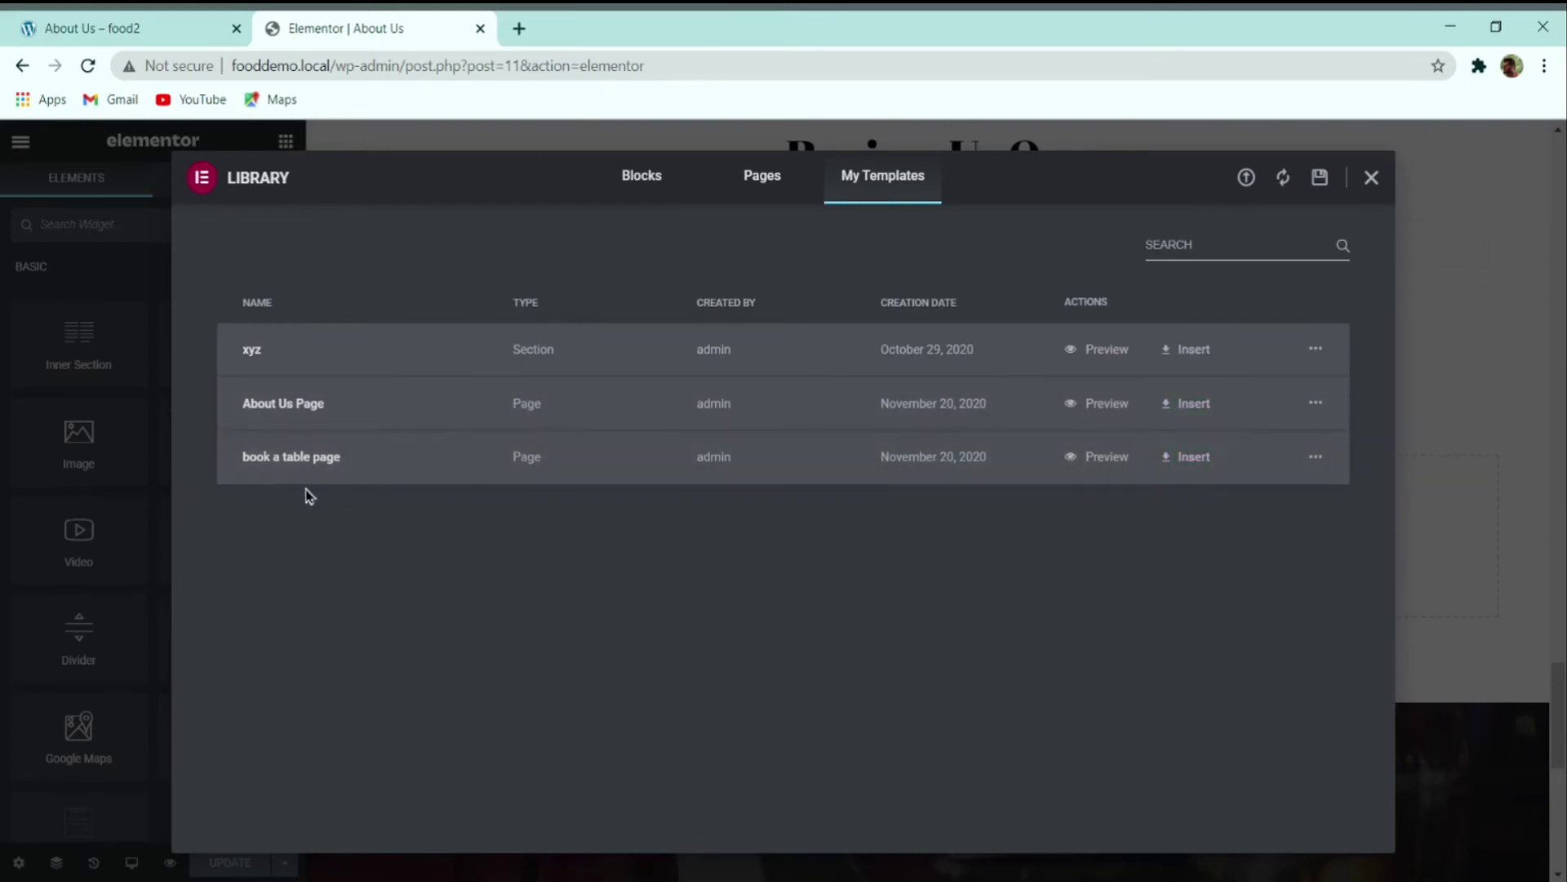
pyautogui.click(1247, 180)
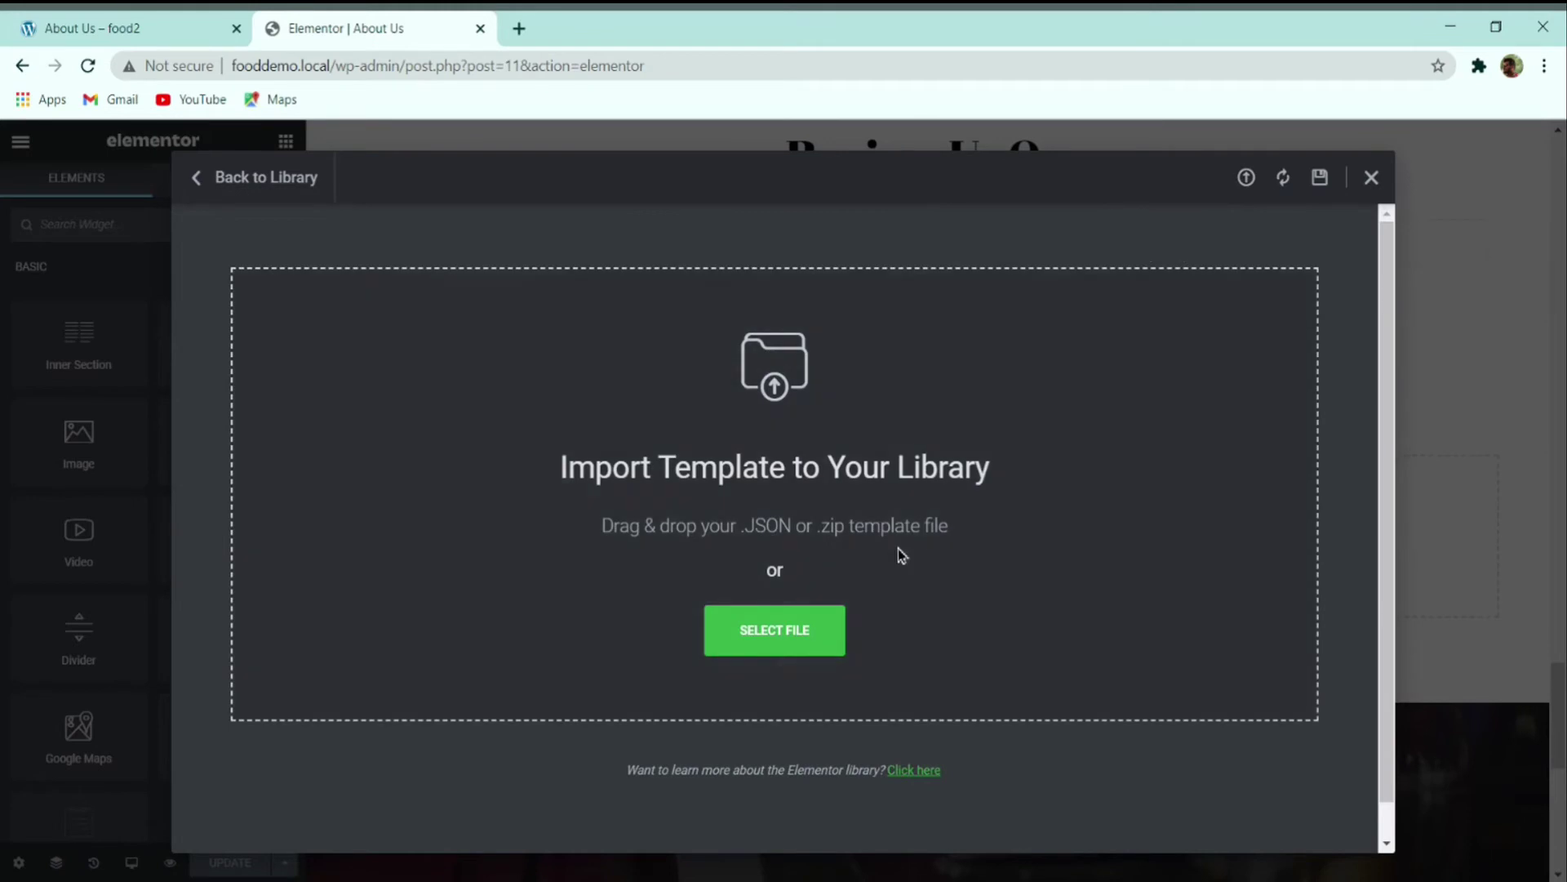
pyautogui.click(778, 636)
pyautogui.doubleClick(269, 272)
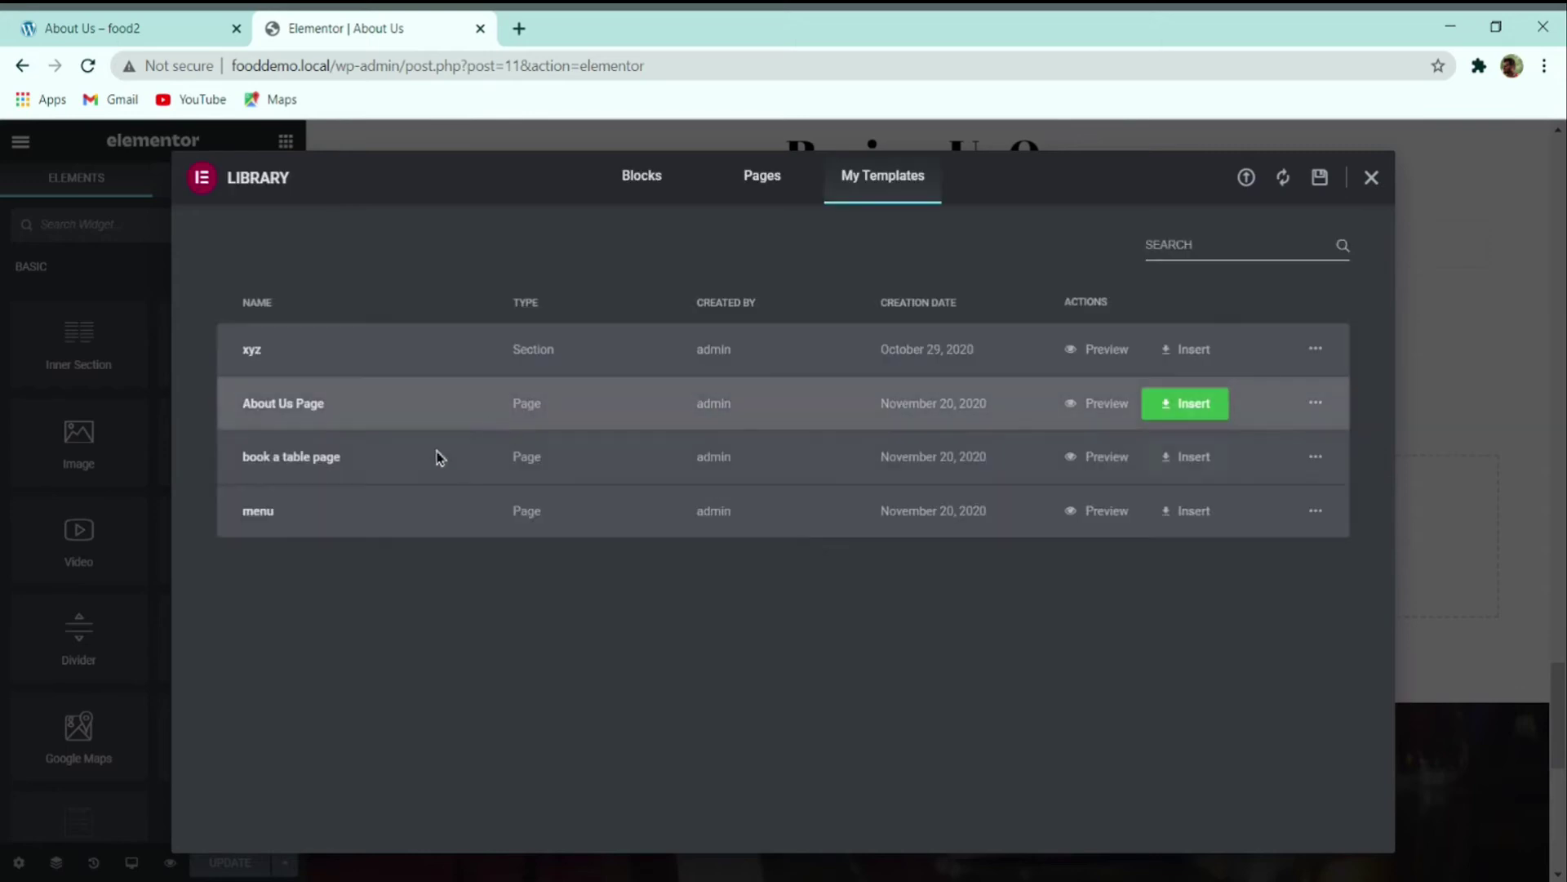
pyautogui.click(1248, 177)
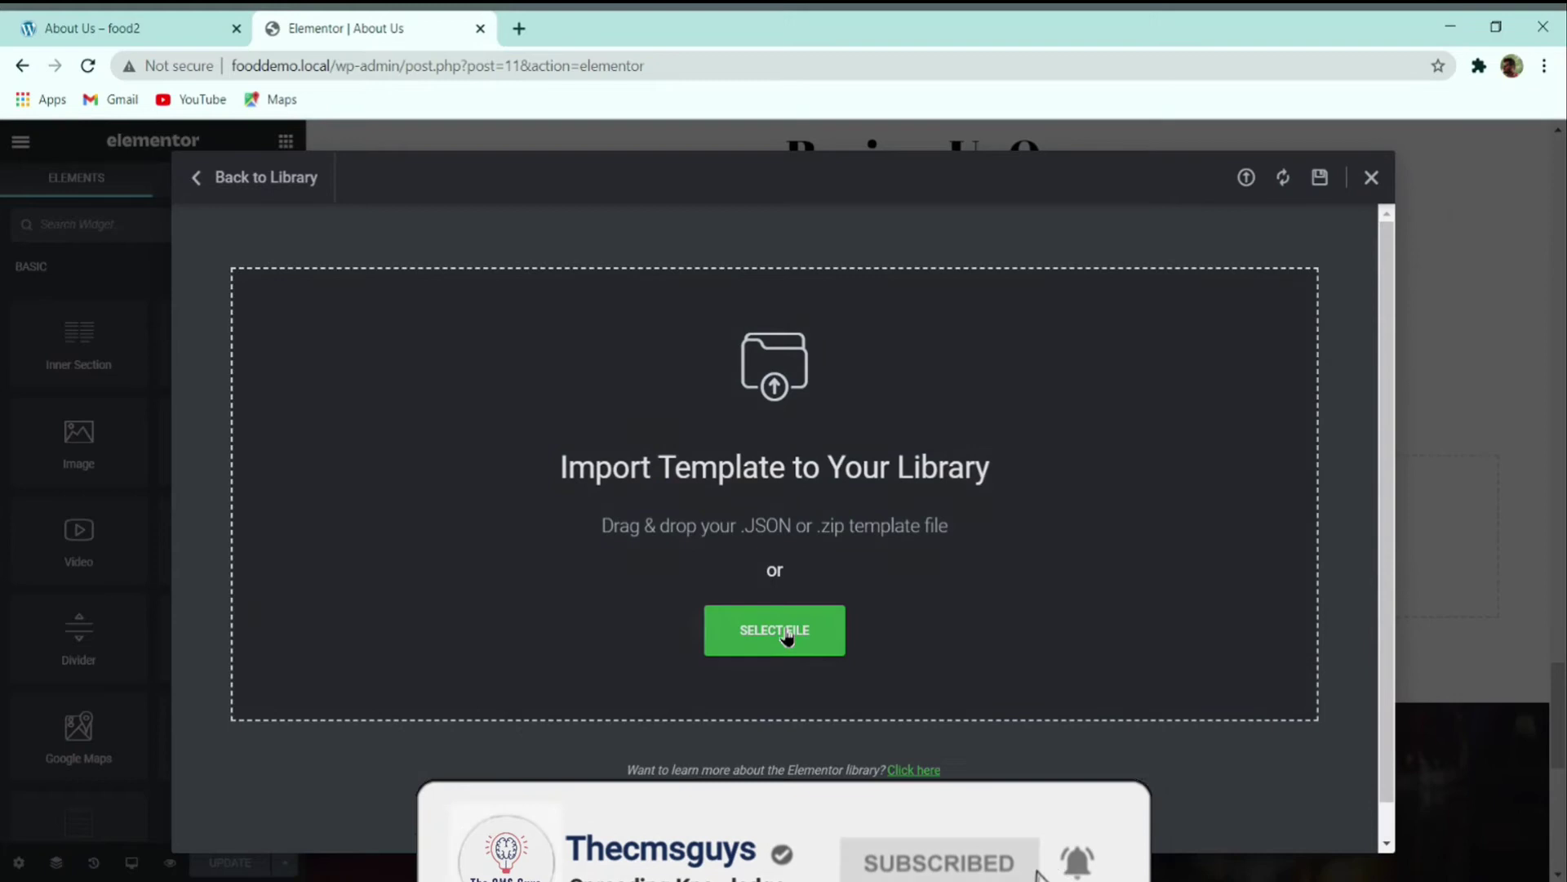
pyautogui.click(786, 636)
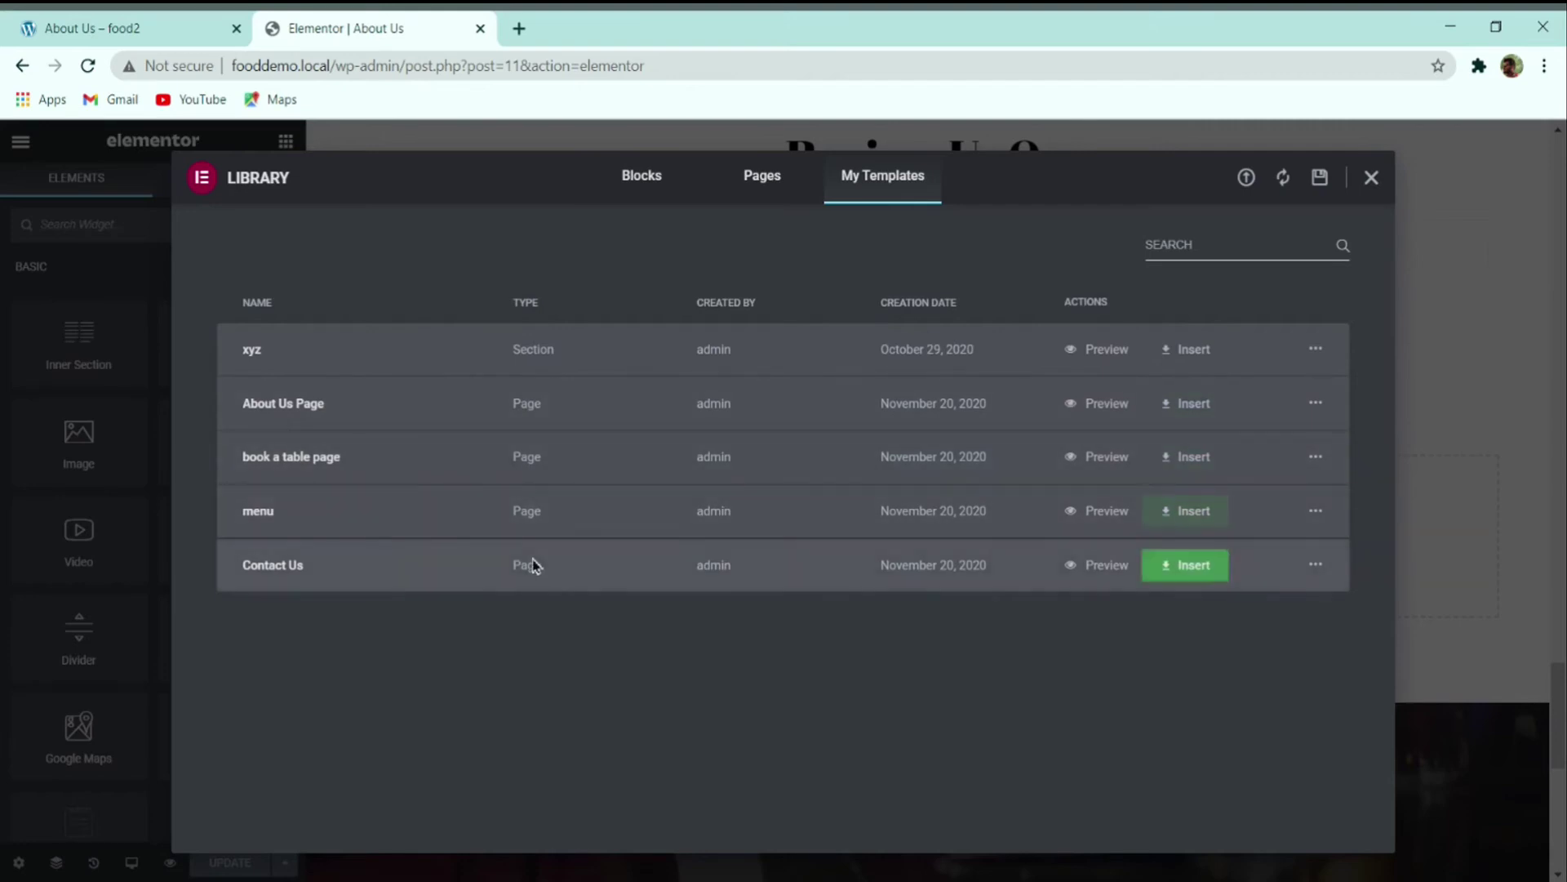
# Step: Delete the xyz template, then insert the About Us Page template with its page settings
pyautogui.click(1316, 351)
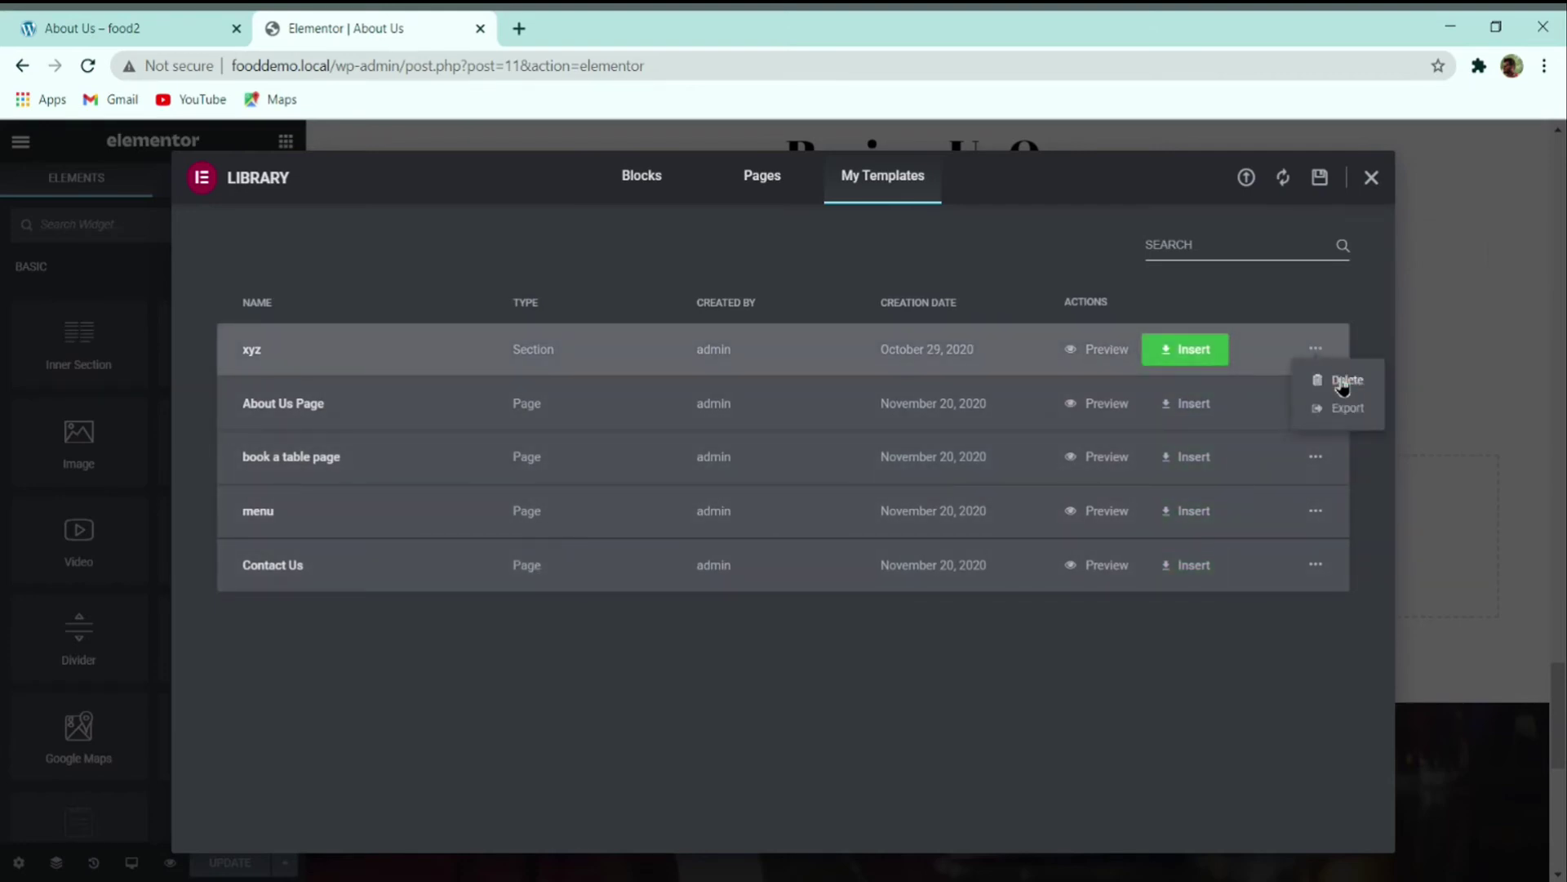
pyautogui.click(1343, 382)
pyautogui.click(847, 553)
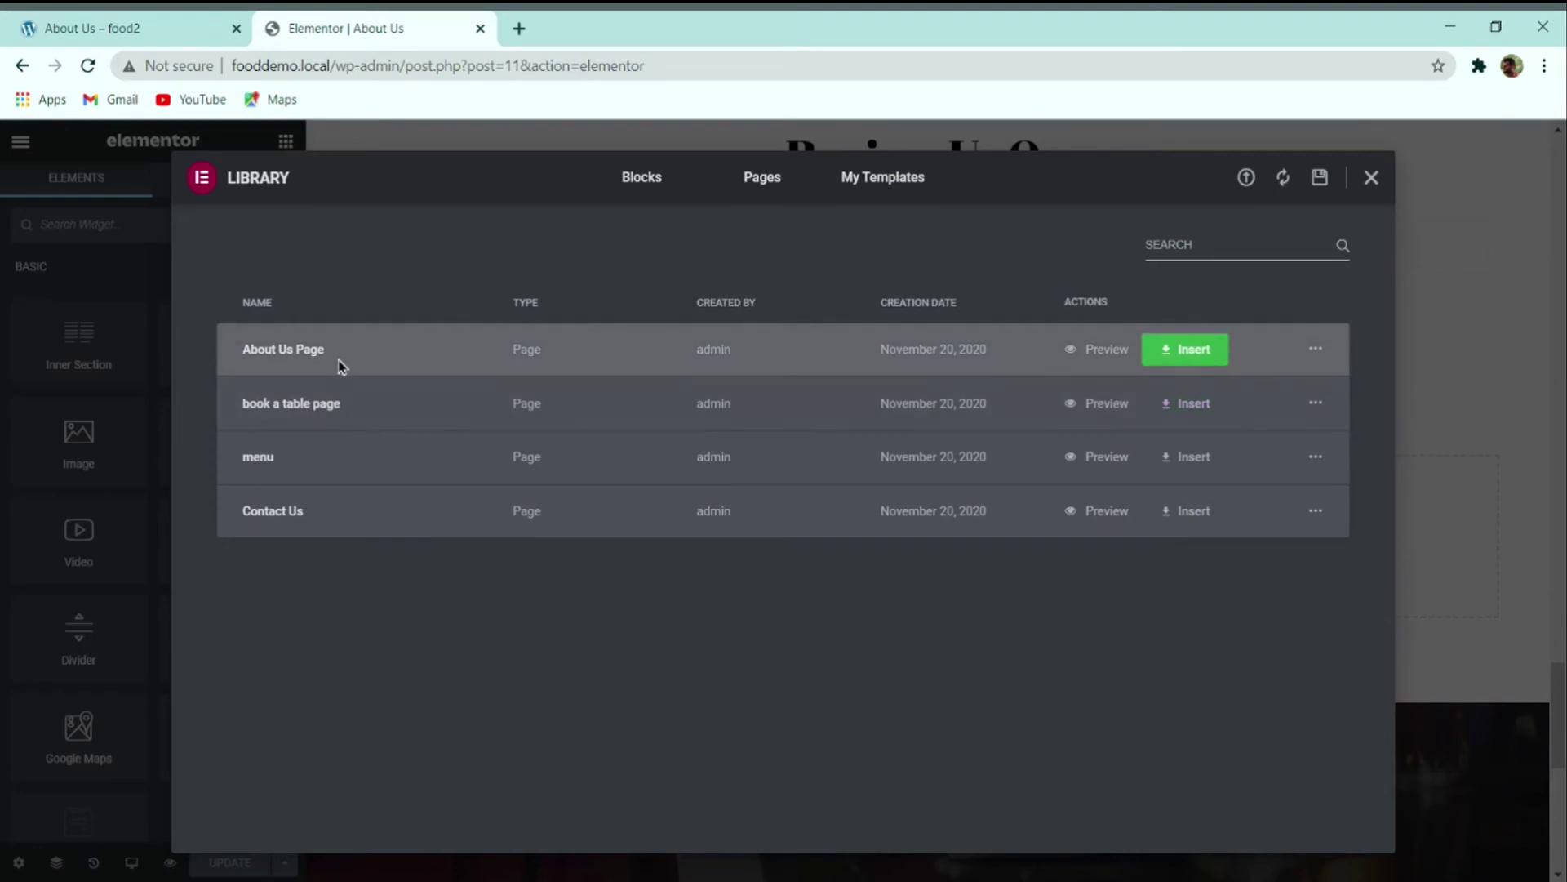
pyautogui.click(1182, 351)
pyautogui.click(796, 566)
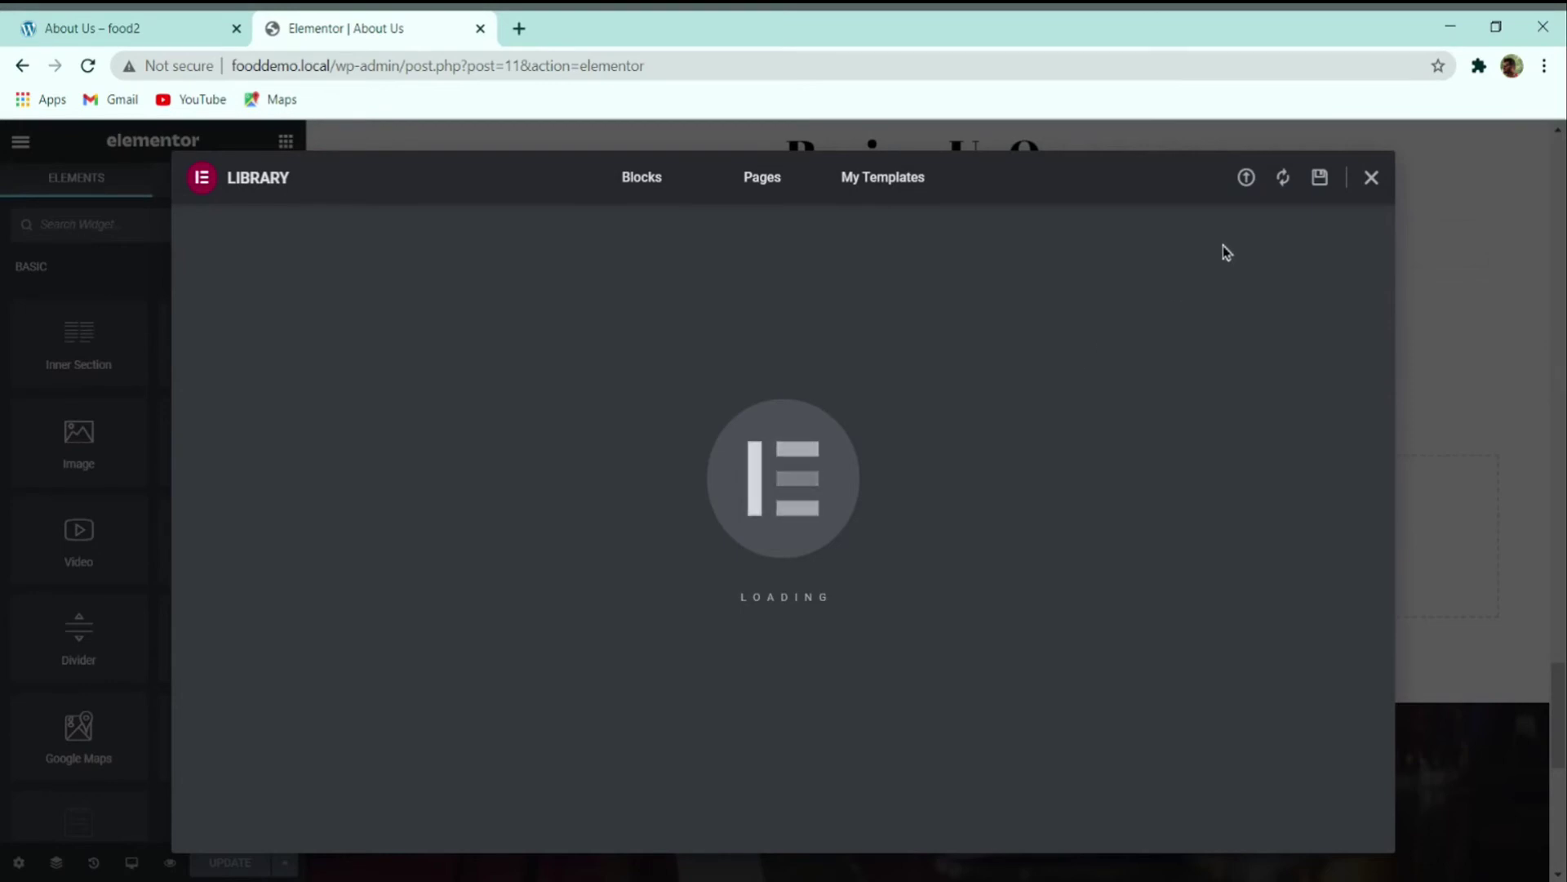
# Step: Delete the old About Us hero, Our Resto and A Few Words About Us sections
pyautogui.scroll(-20, 1205, 294)
pyautogui.scroll(20, 1197, 313)
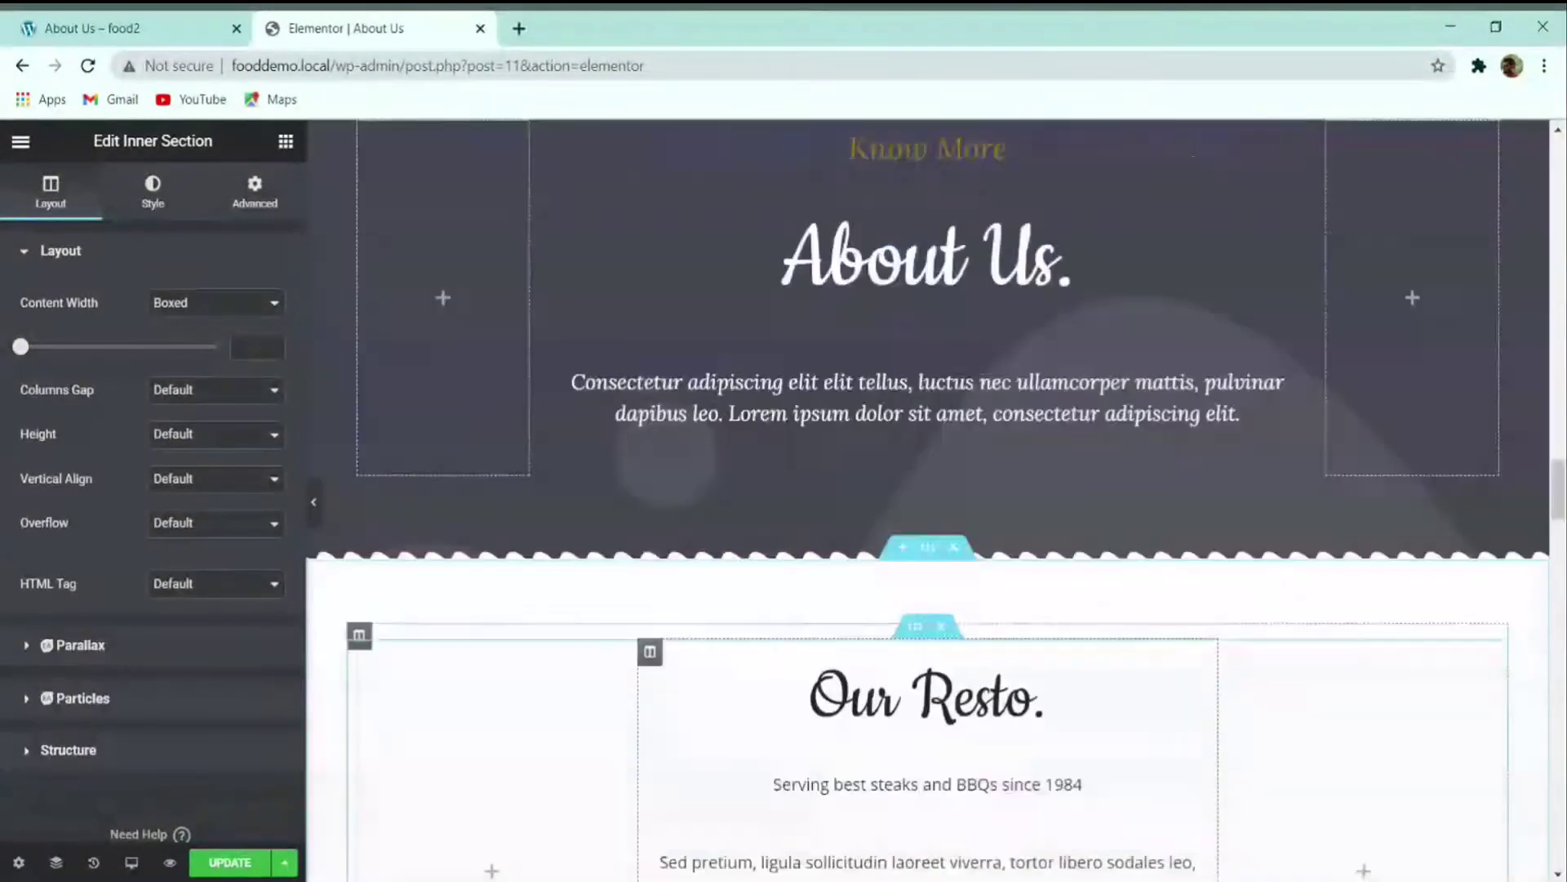
pyautogui.scroll(9, 1197, 332)
pyautogui.scroll(-4, 1067, 444)
pyautogui.scroll(13, 1042, 507)
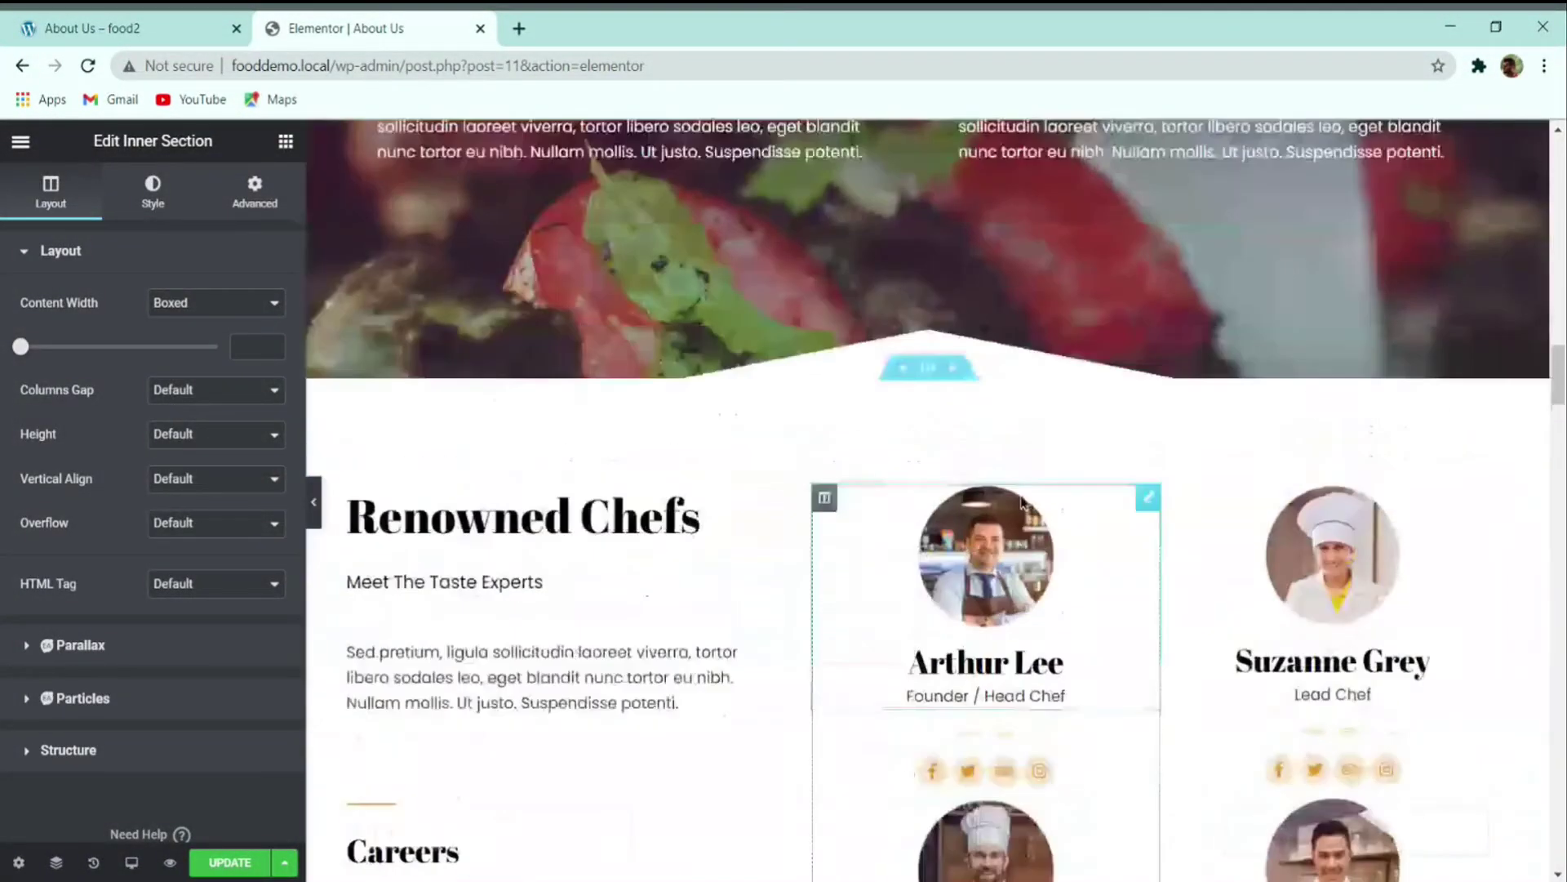
pyautogui.scroll(8, 1023, 502)
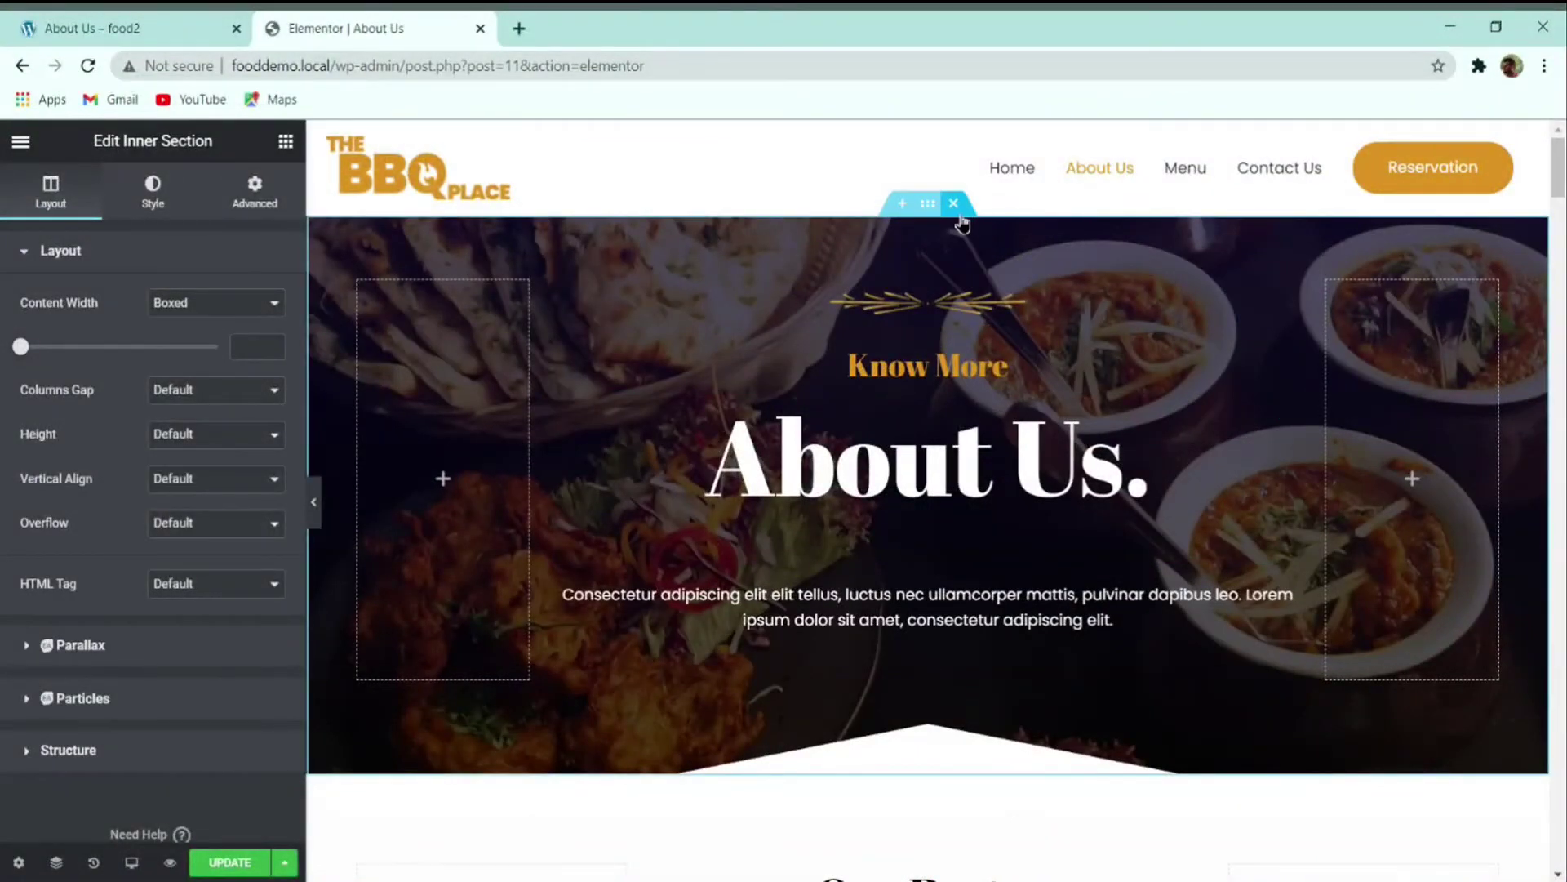
pyautogui.click(955, 205)
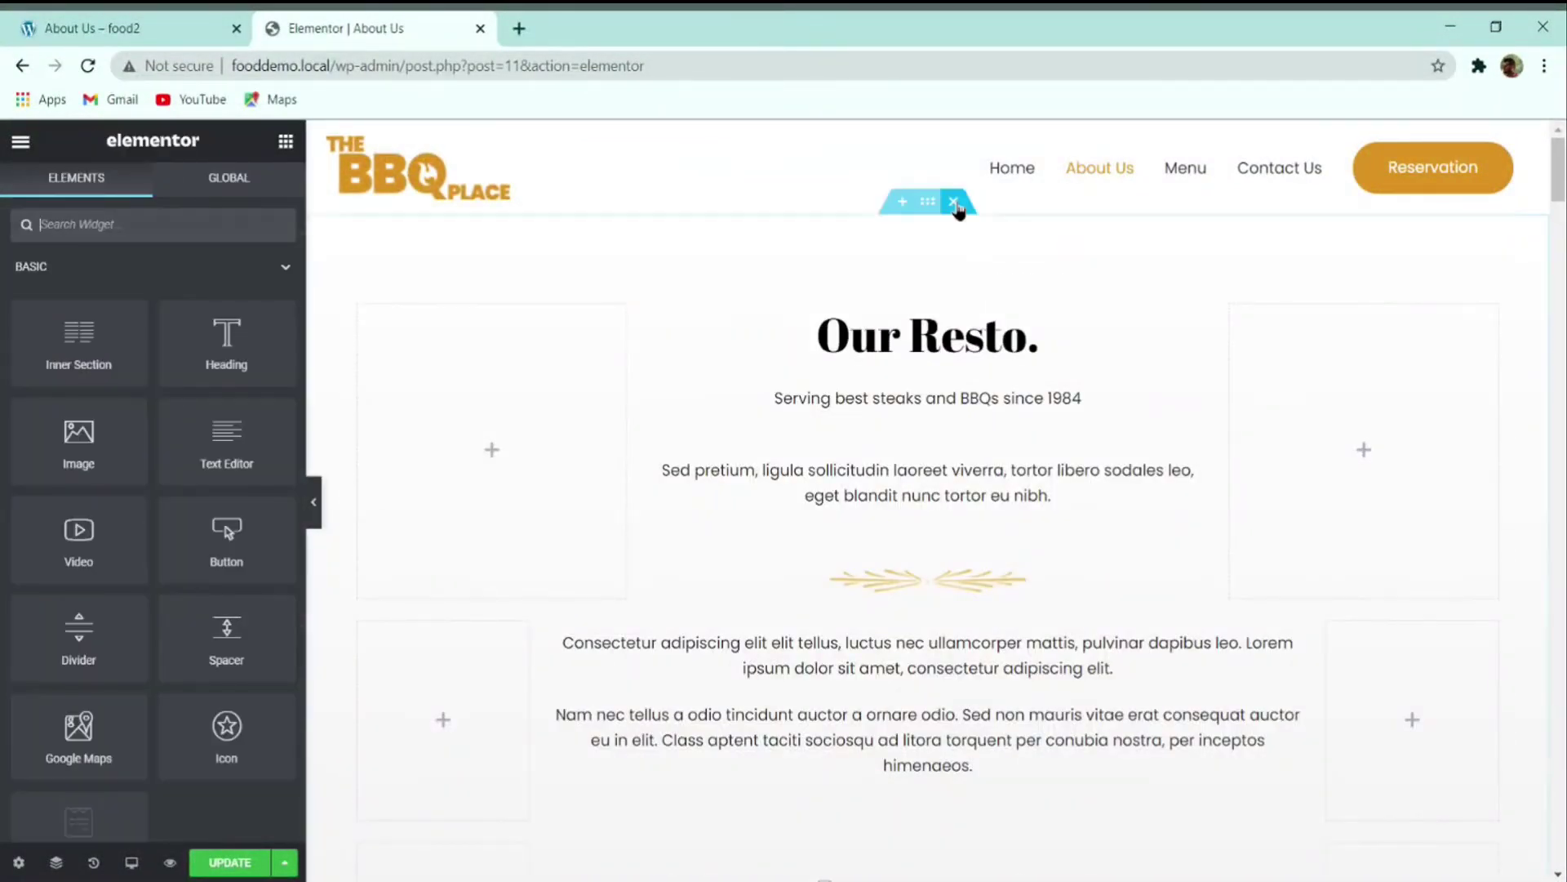
pyautogui.click(955, 202)
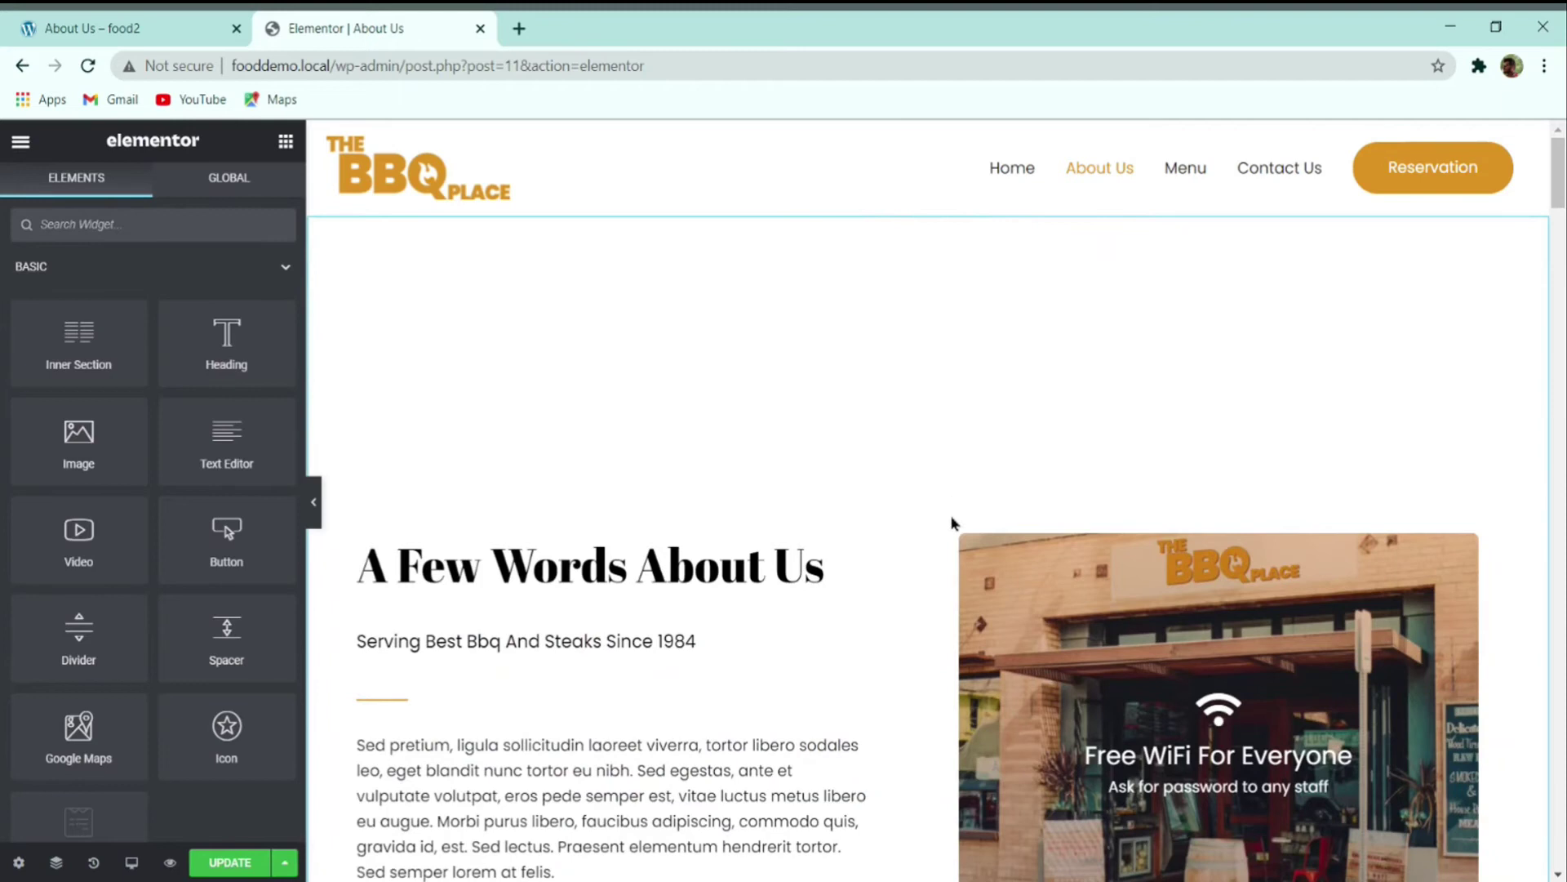
pyautogui.rightClick(946, 398)
pyautogui.click(968, 688)
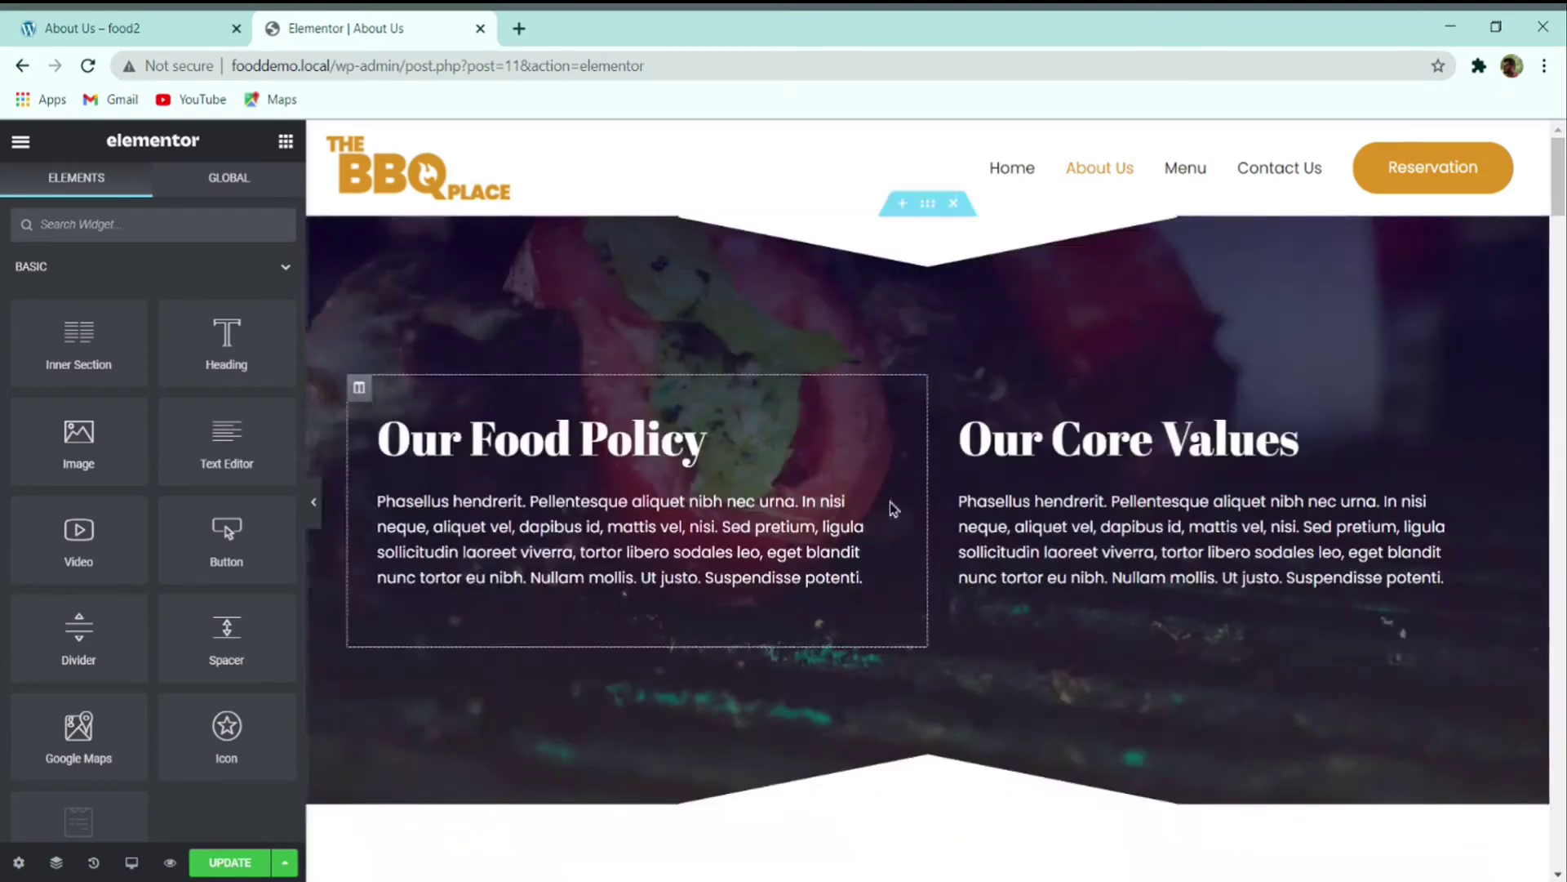
# Step: Delete the old Our Food Policy, Renowned Chefs and Review Us On sections
pyautogui.rightClick(899, 223)
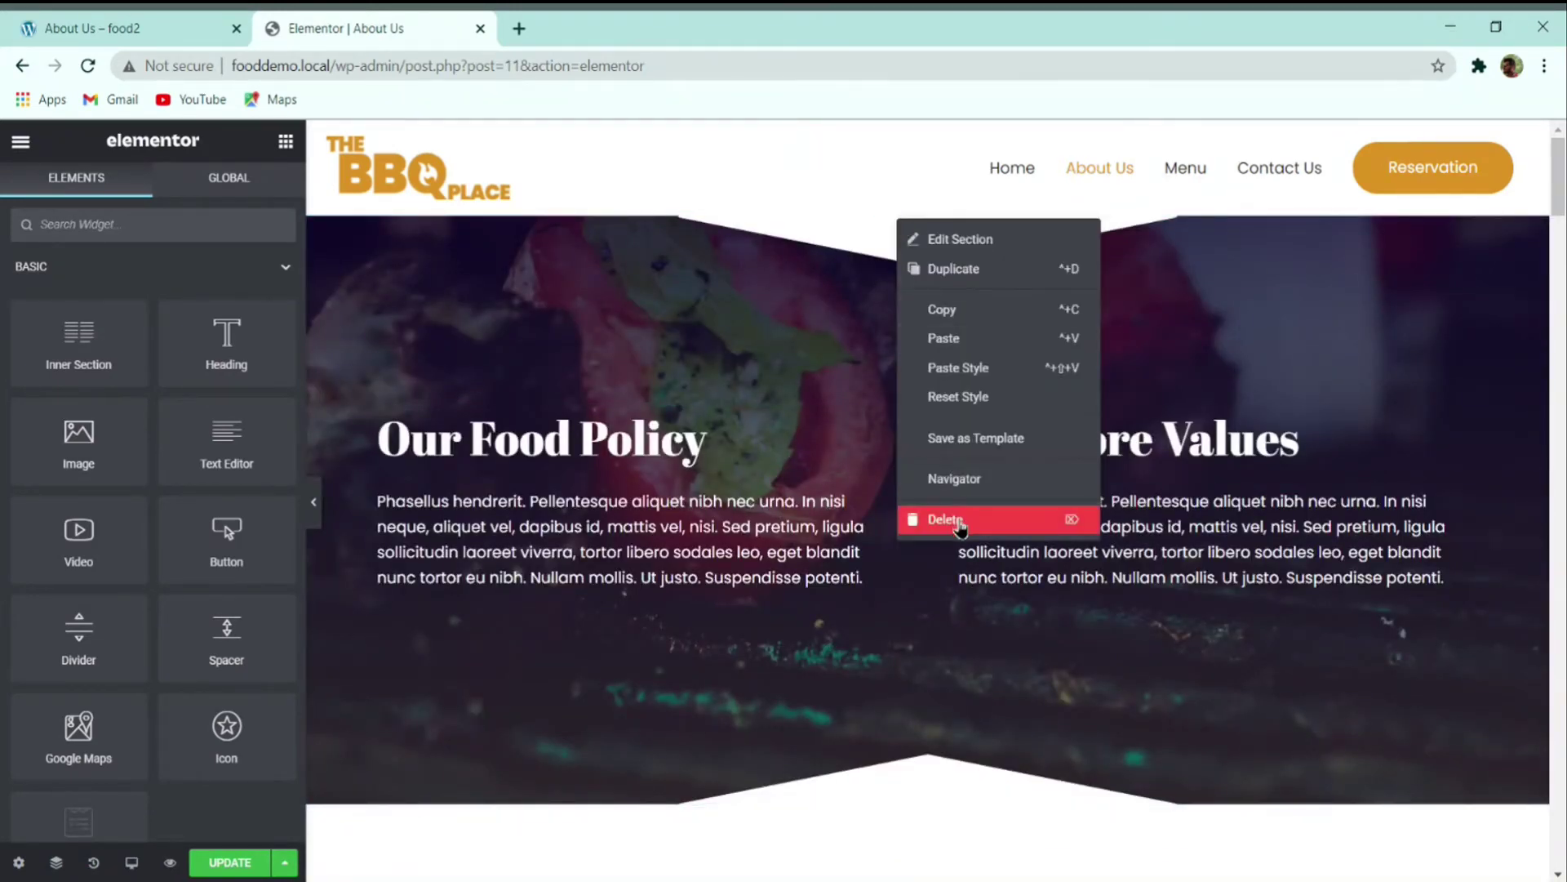
pyautogui.click(951, 519)
pyautogui.rightClick(891, 246)
pyautogui.click(977, 547)
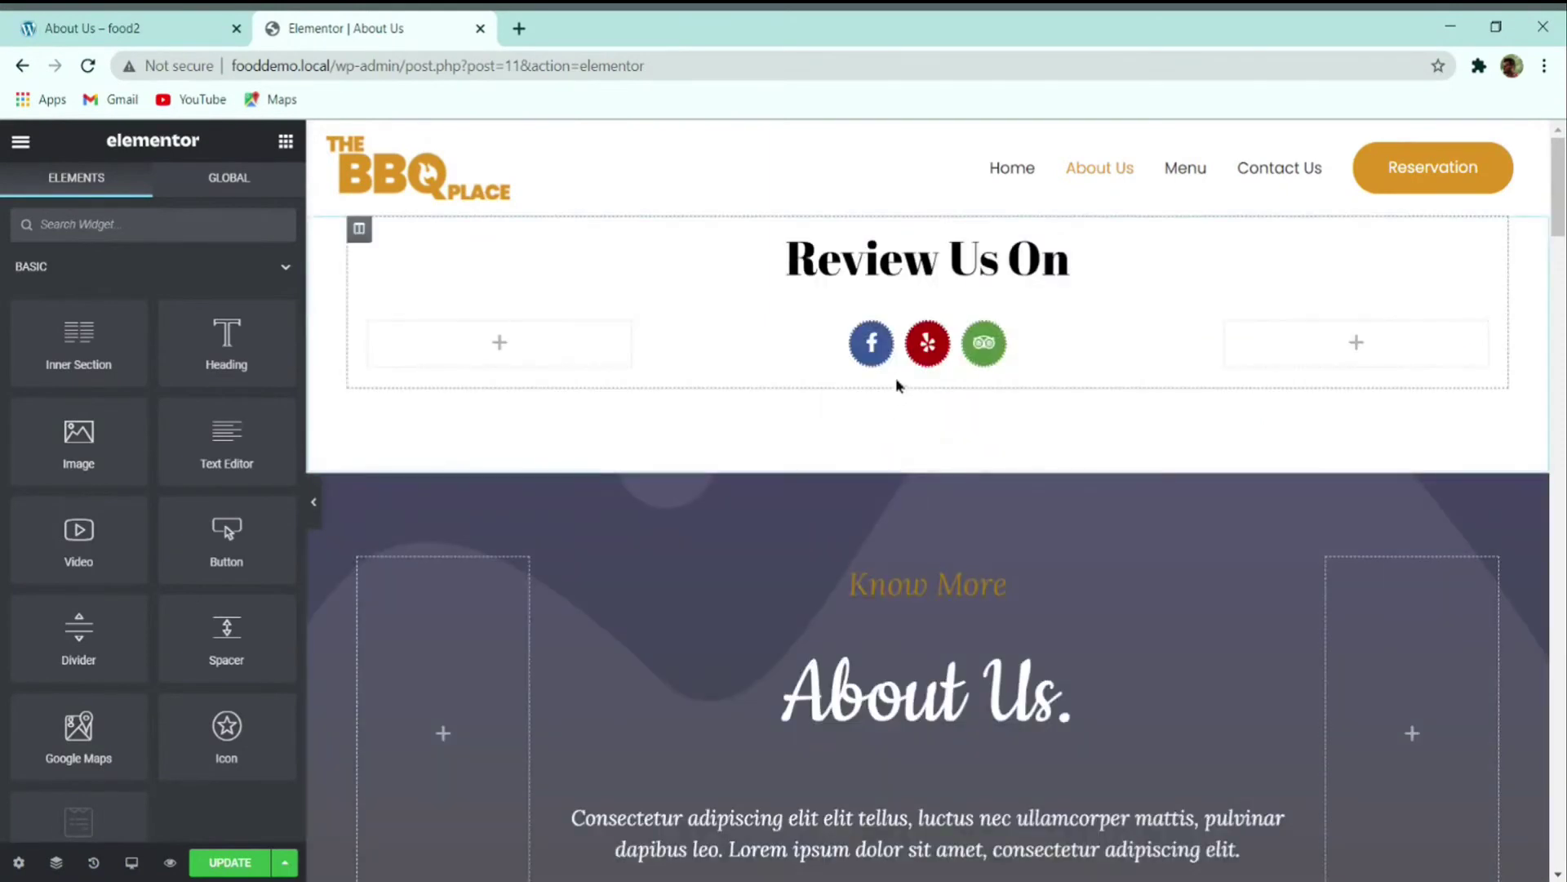
pyautogui.scroll(-4, 964, 235)
pyautogui.scroll(4, 983, 528)
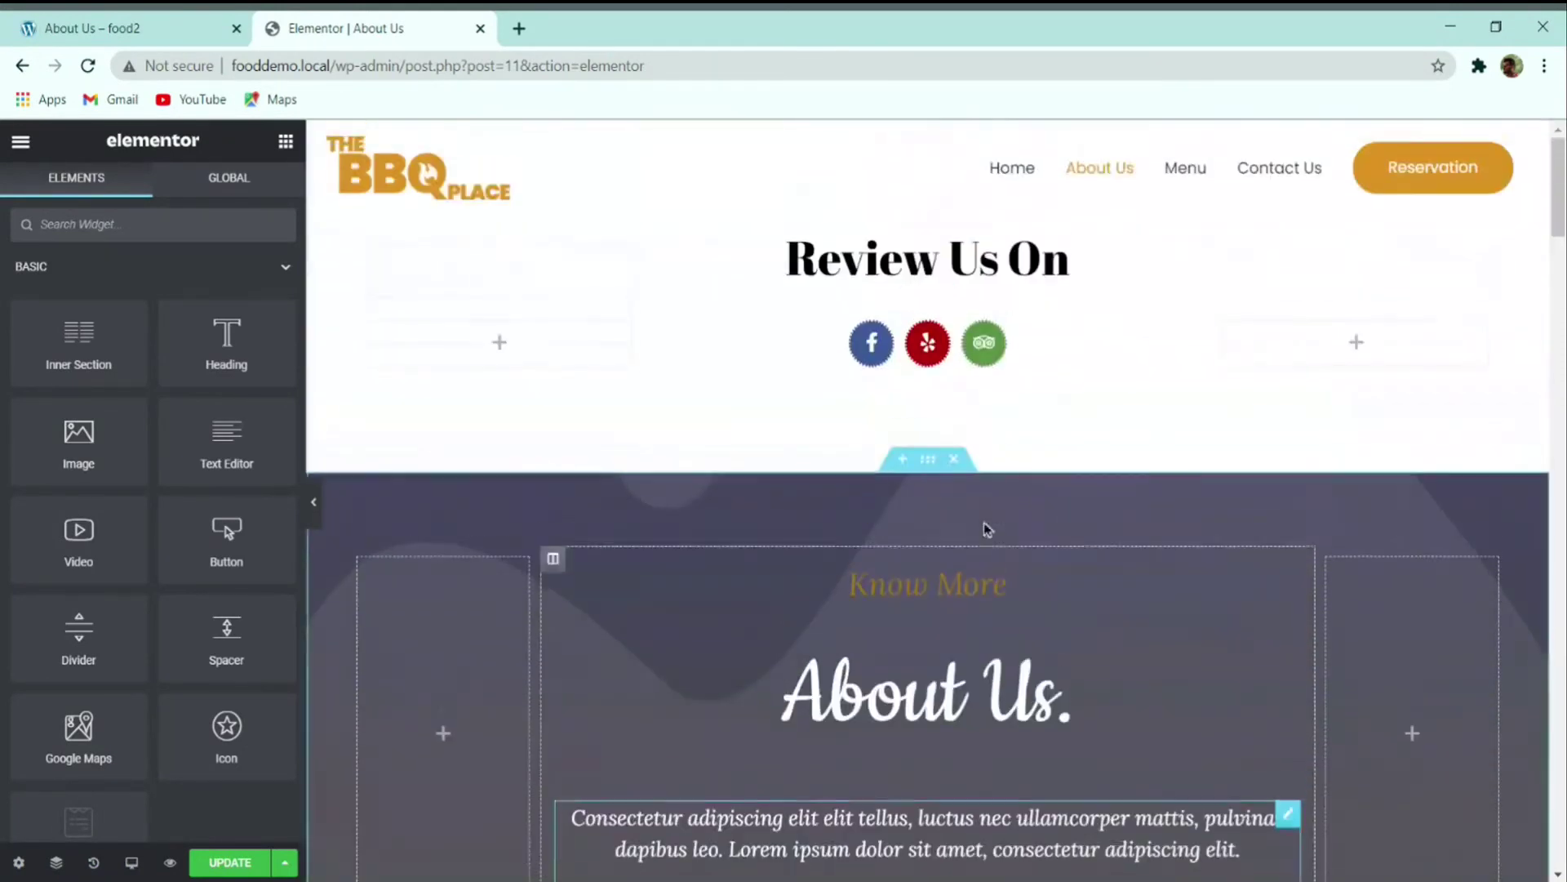
pyautogui.rightClick(1104, 266)
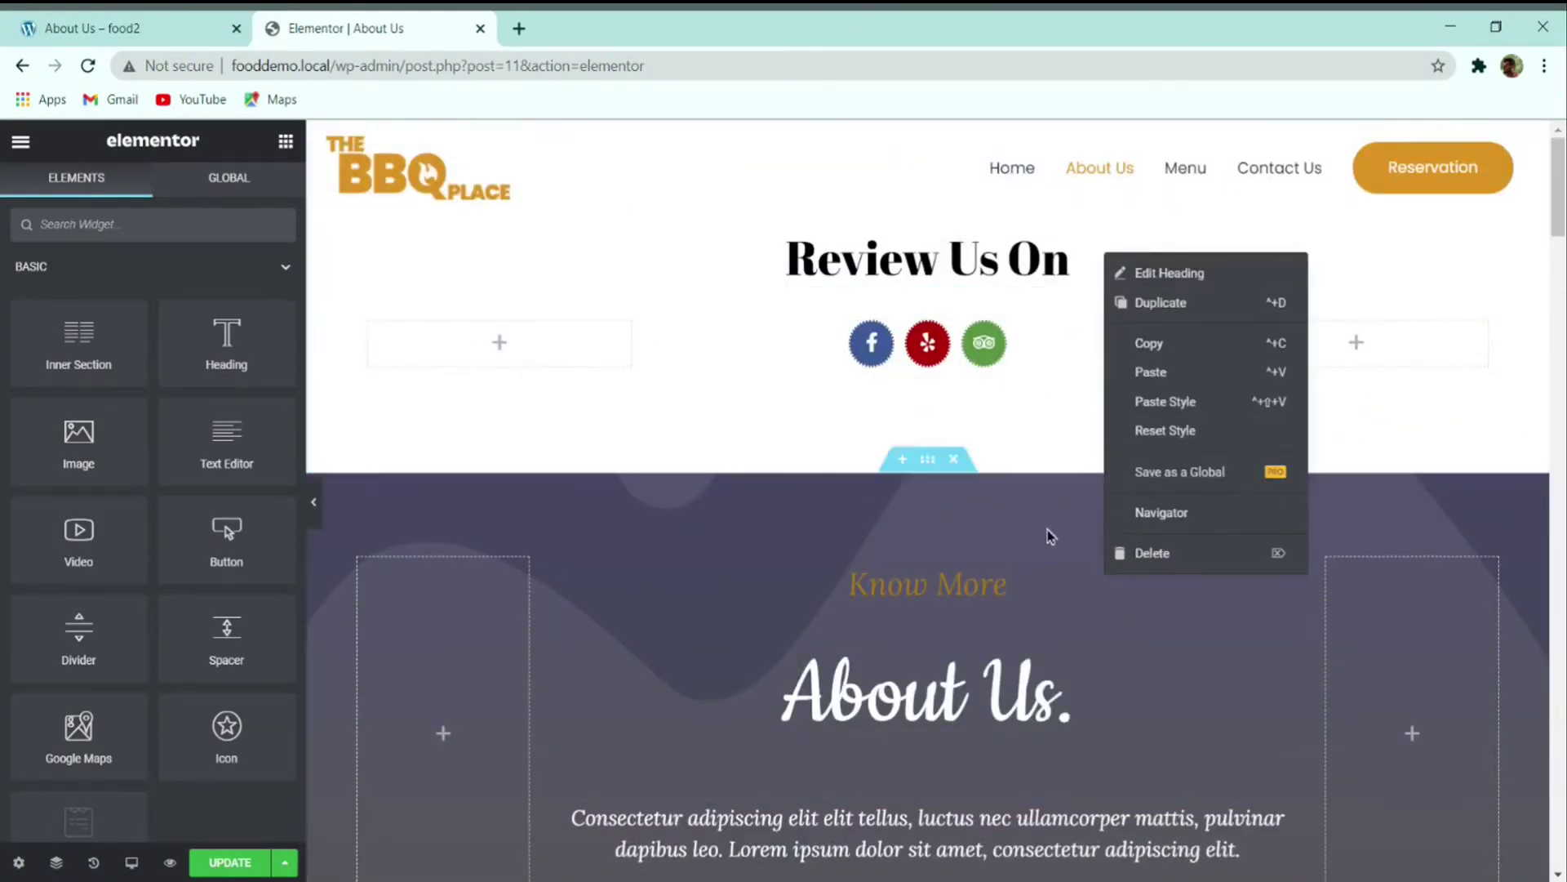
pyautogui.rightClick(970, 421)
pyautogui.click(1021, 719)
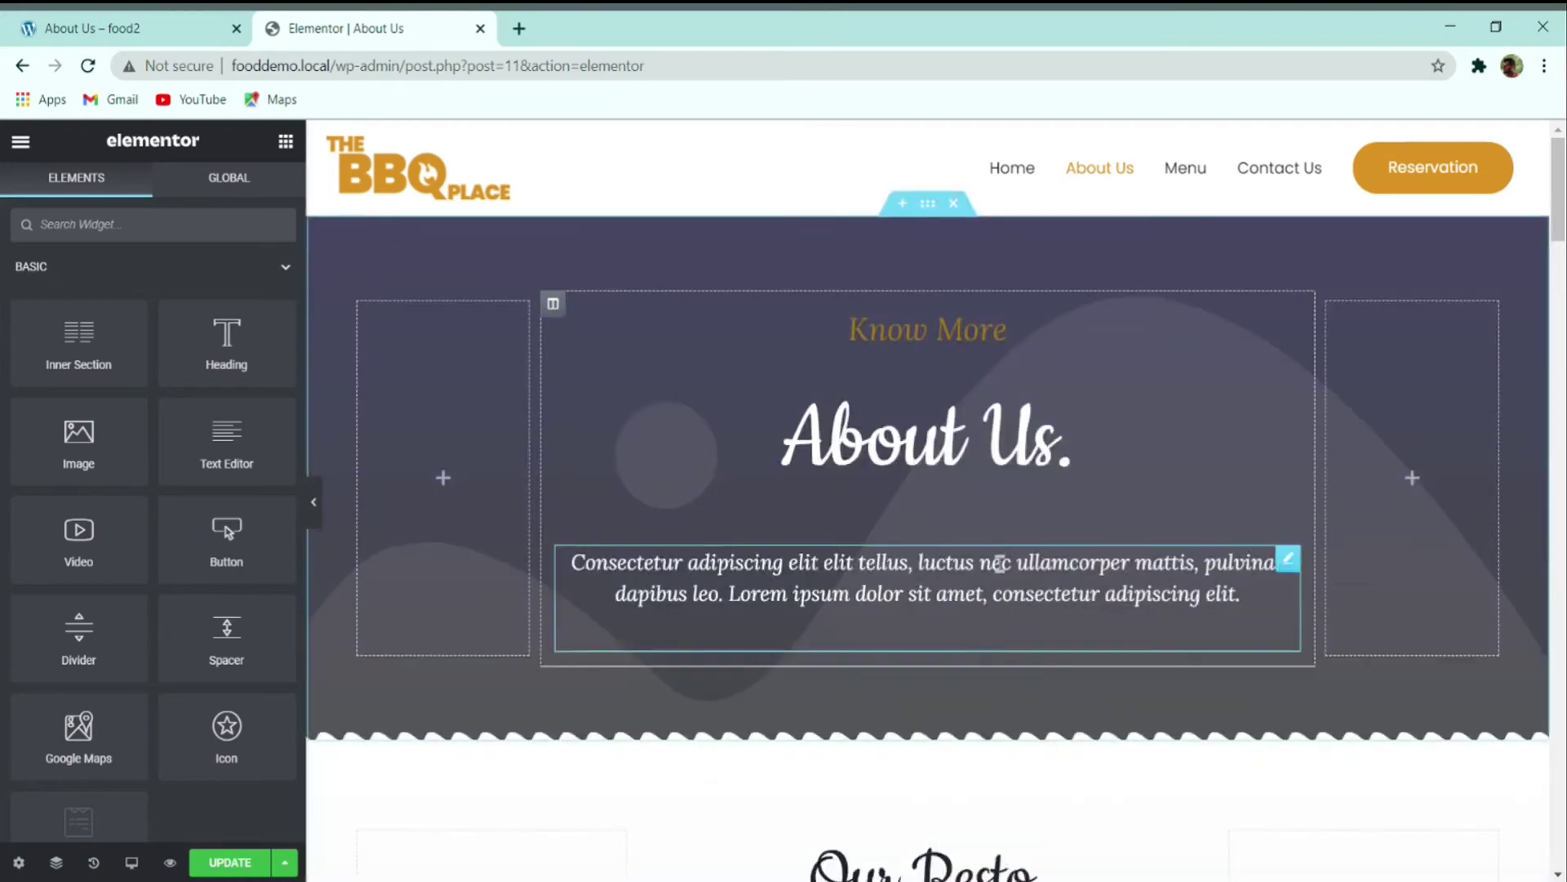
pyautogui.scroll(-8, 992, 408)
pyautogui.scroll(-10, 993, 412)
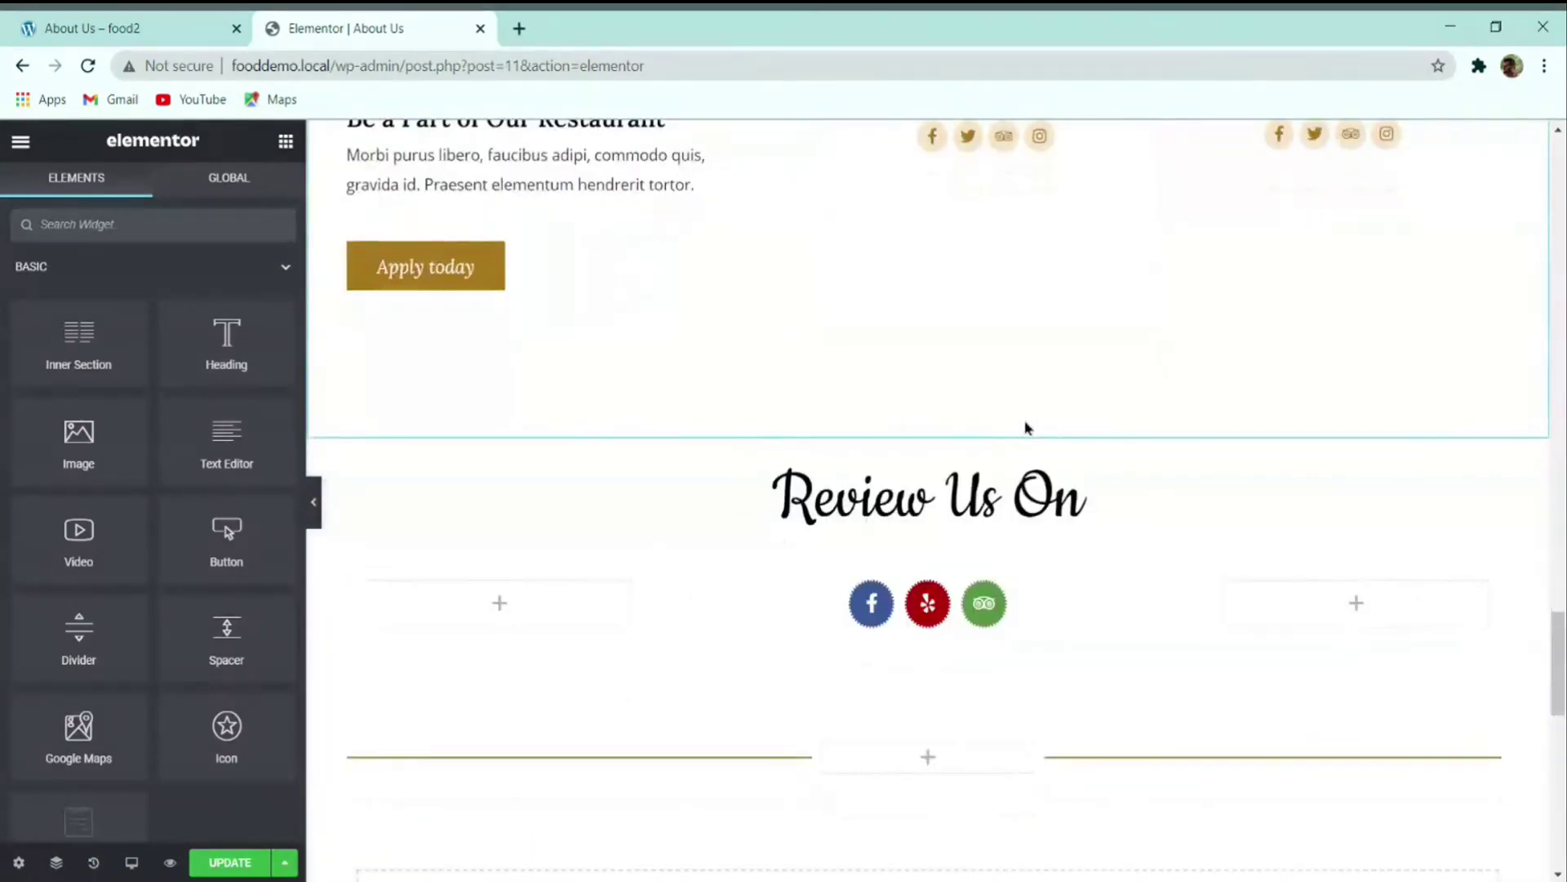
# Step: Compare the live About Us hero with the editor's version of the page
pyautogui.scroll(4, 770, 385)
pyautogui.click(122, 28)
pyautogui.scroll(-12, 653, 408)
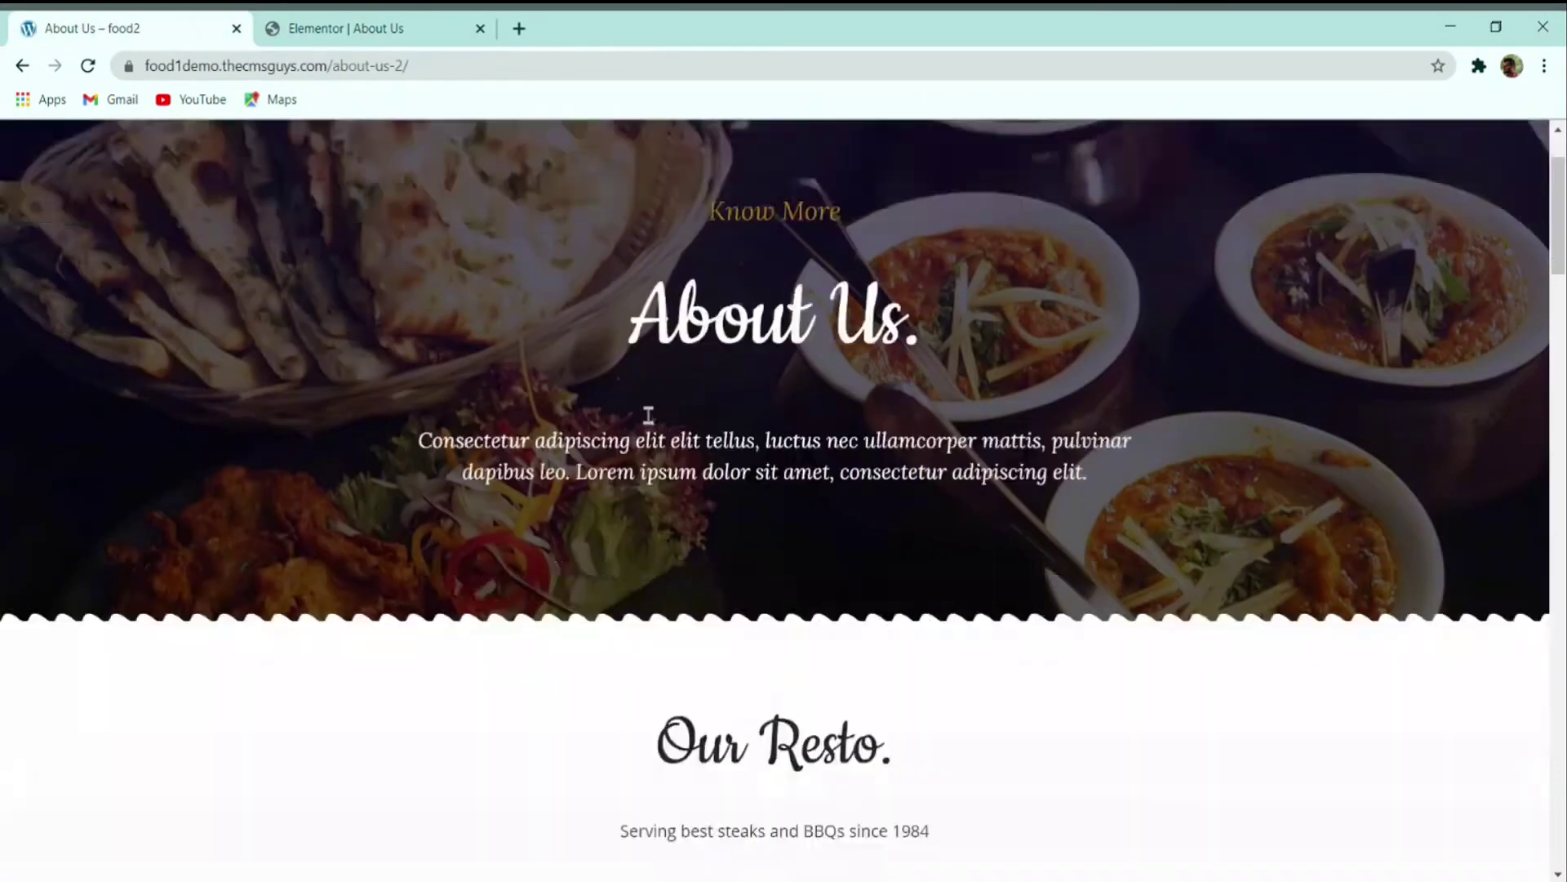
pyautogui.scroll(-5, 665, 434)
pyautogui.scroll(15, 689, 479)
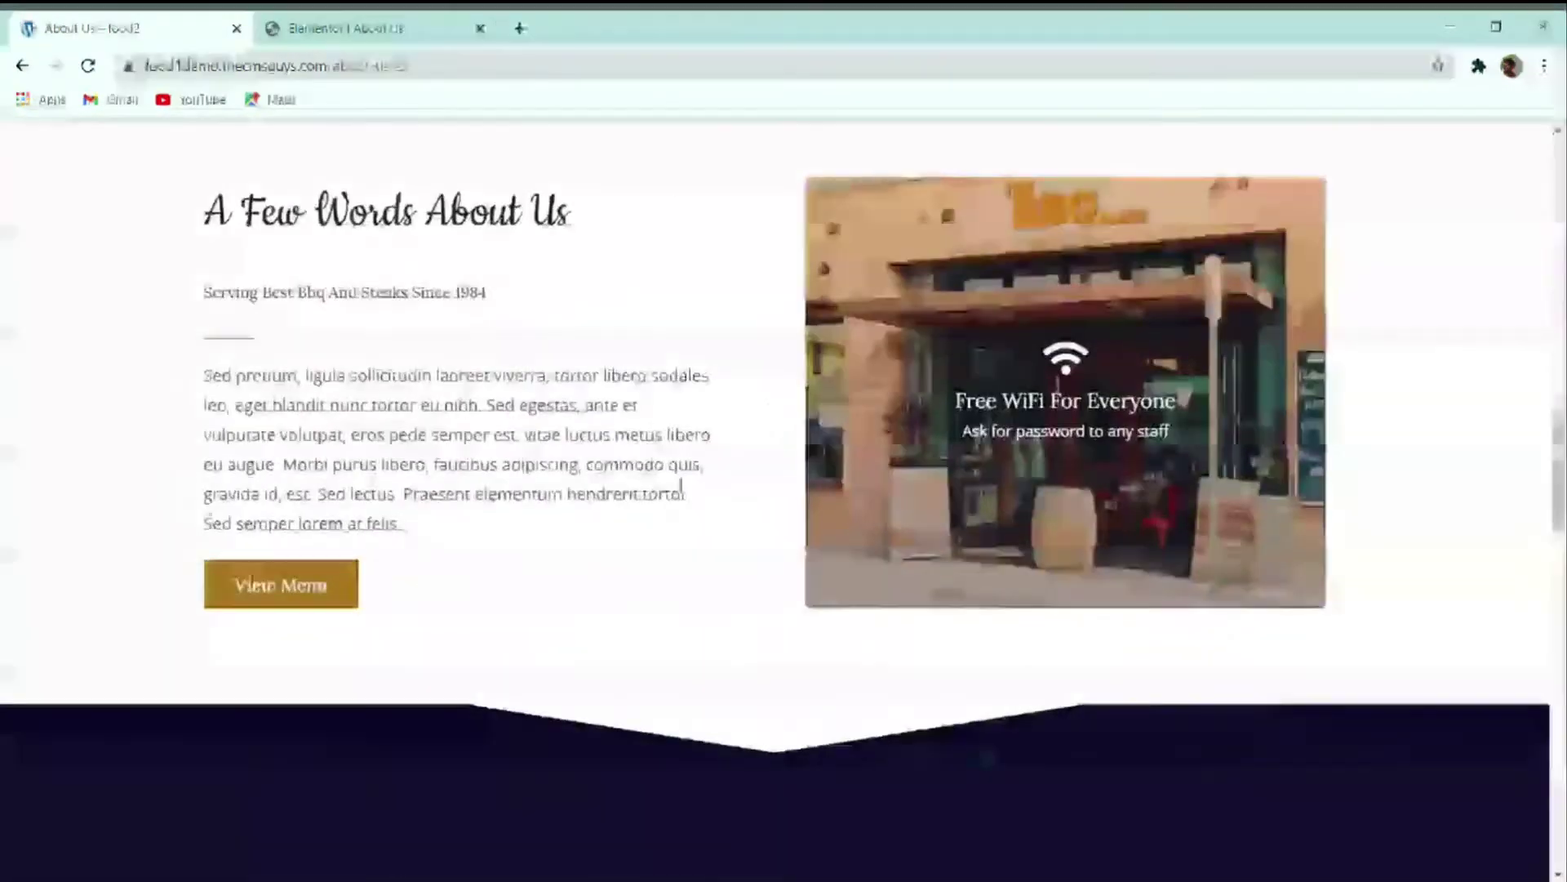
pyautogui.click(349, 27)
pyautogui.scroll(10, 770, 539)
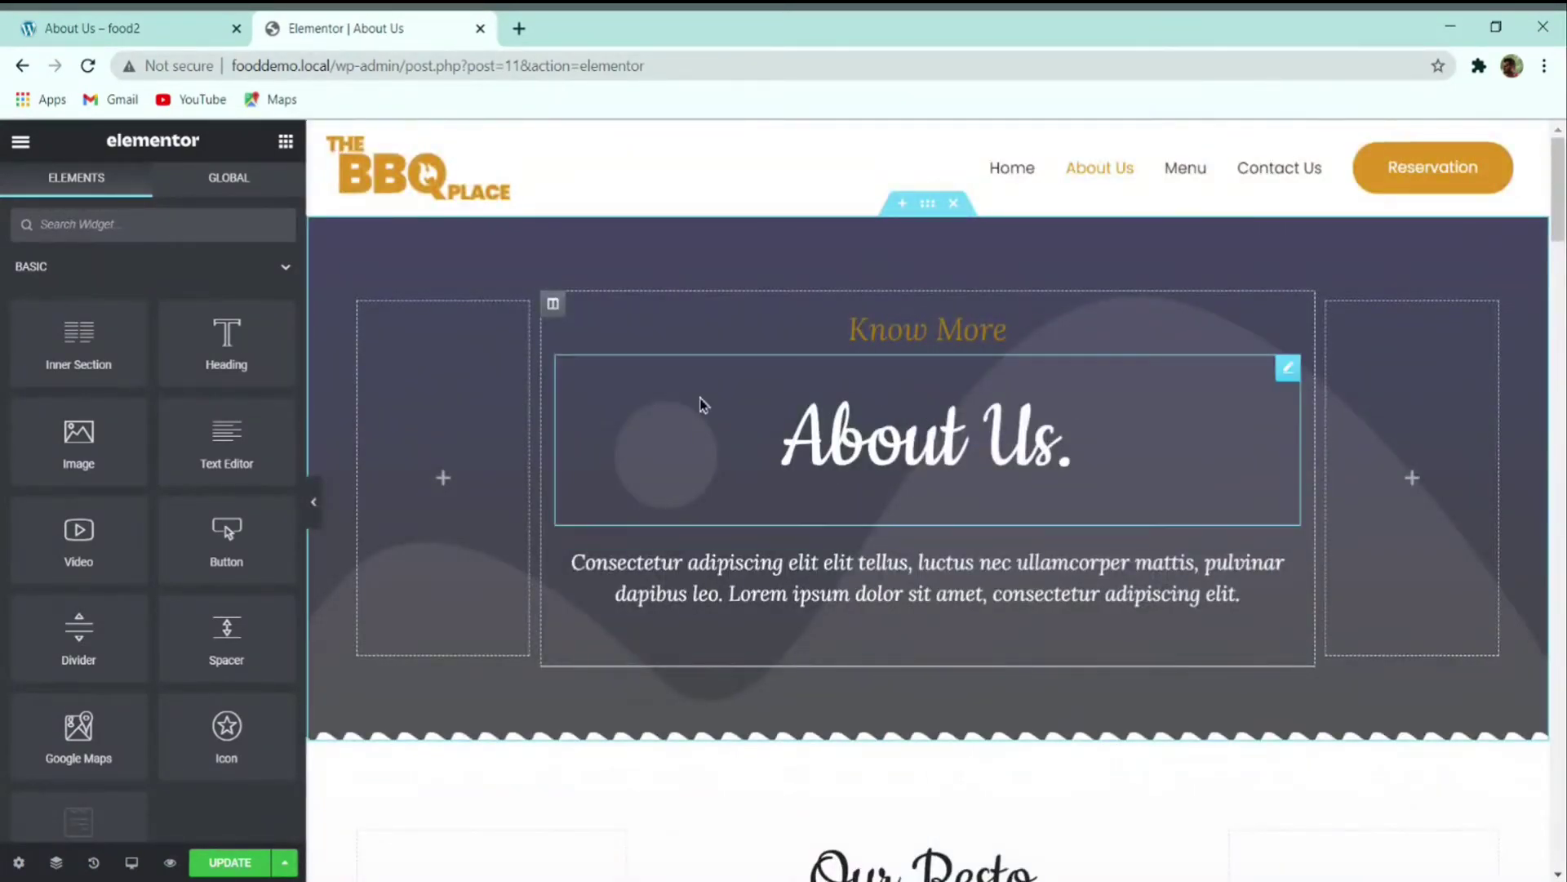
pyautogui.click(184, 22)
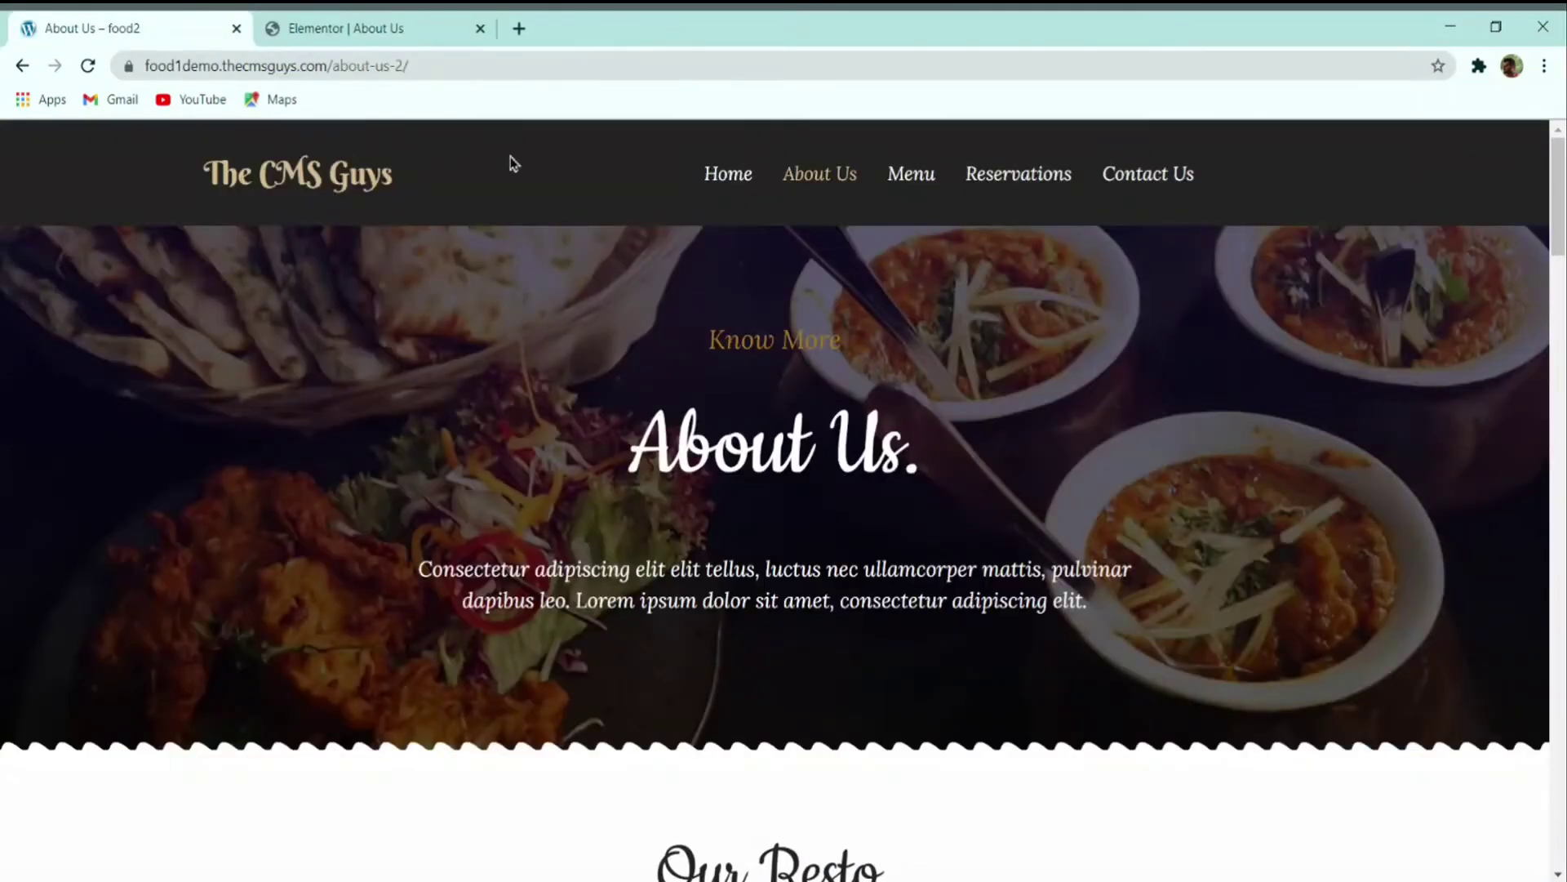
pyautogui.click(392, 26)
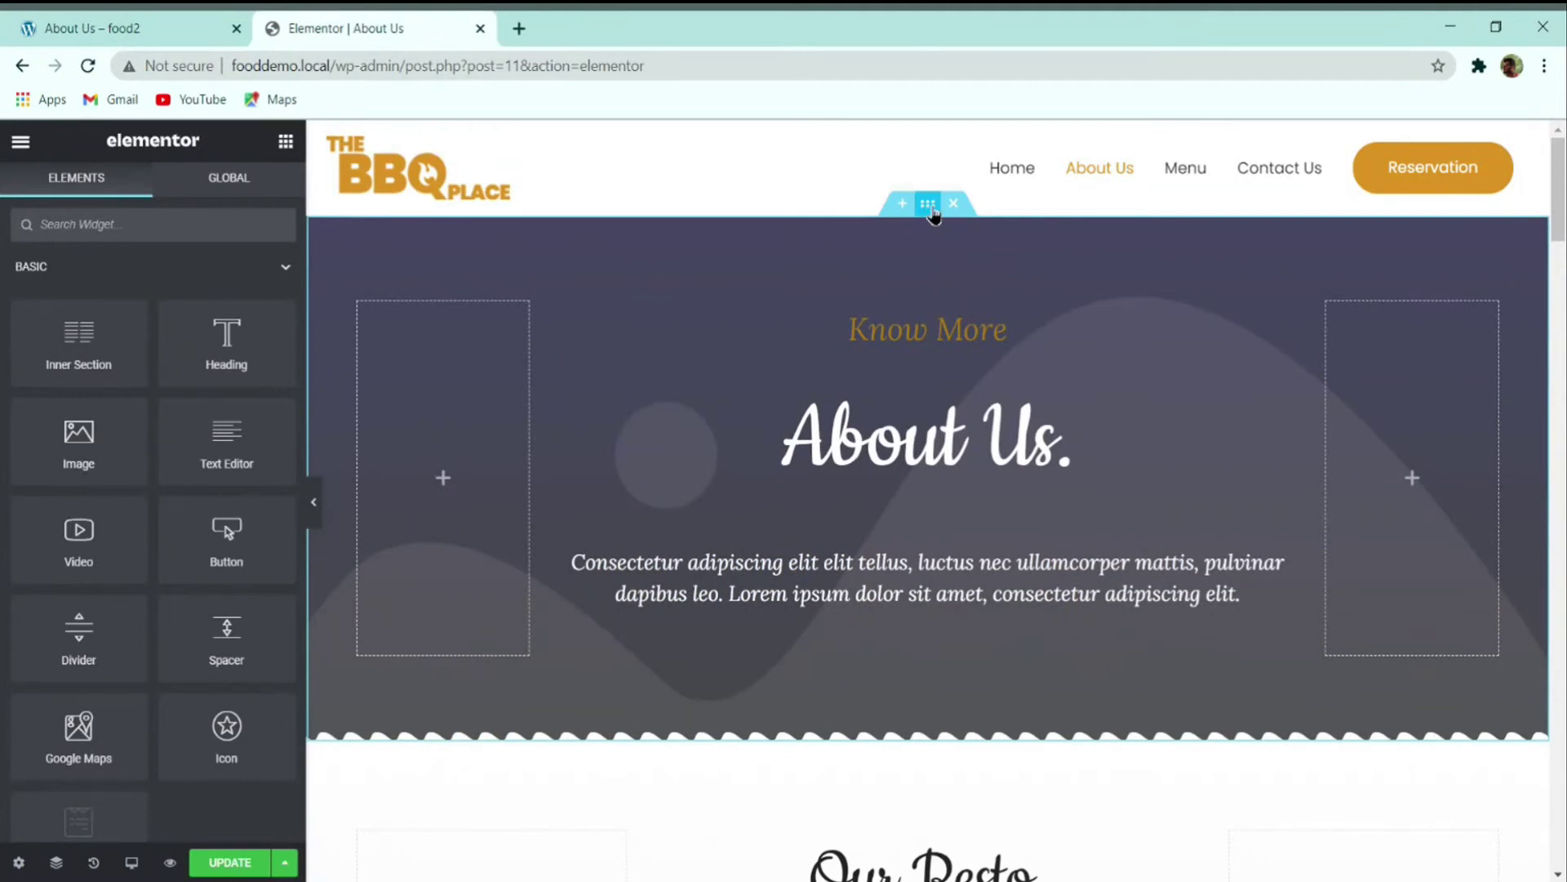
# Step: Set the Know More hero section's background image to cooked-dish.jpg
pyautogui.click(929, 204)
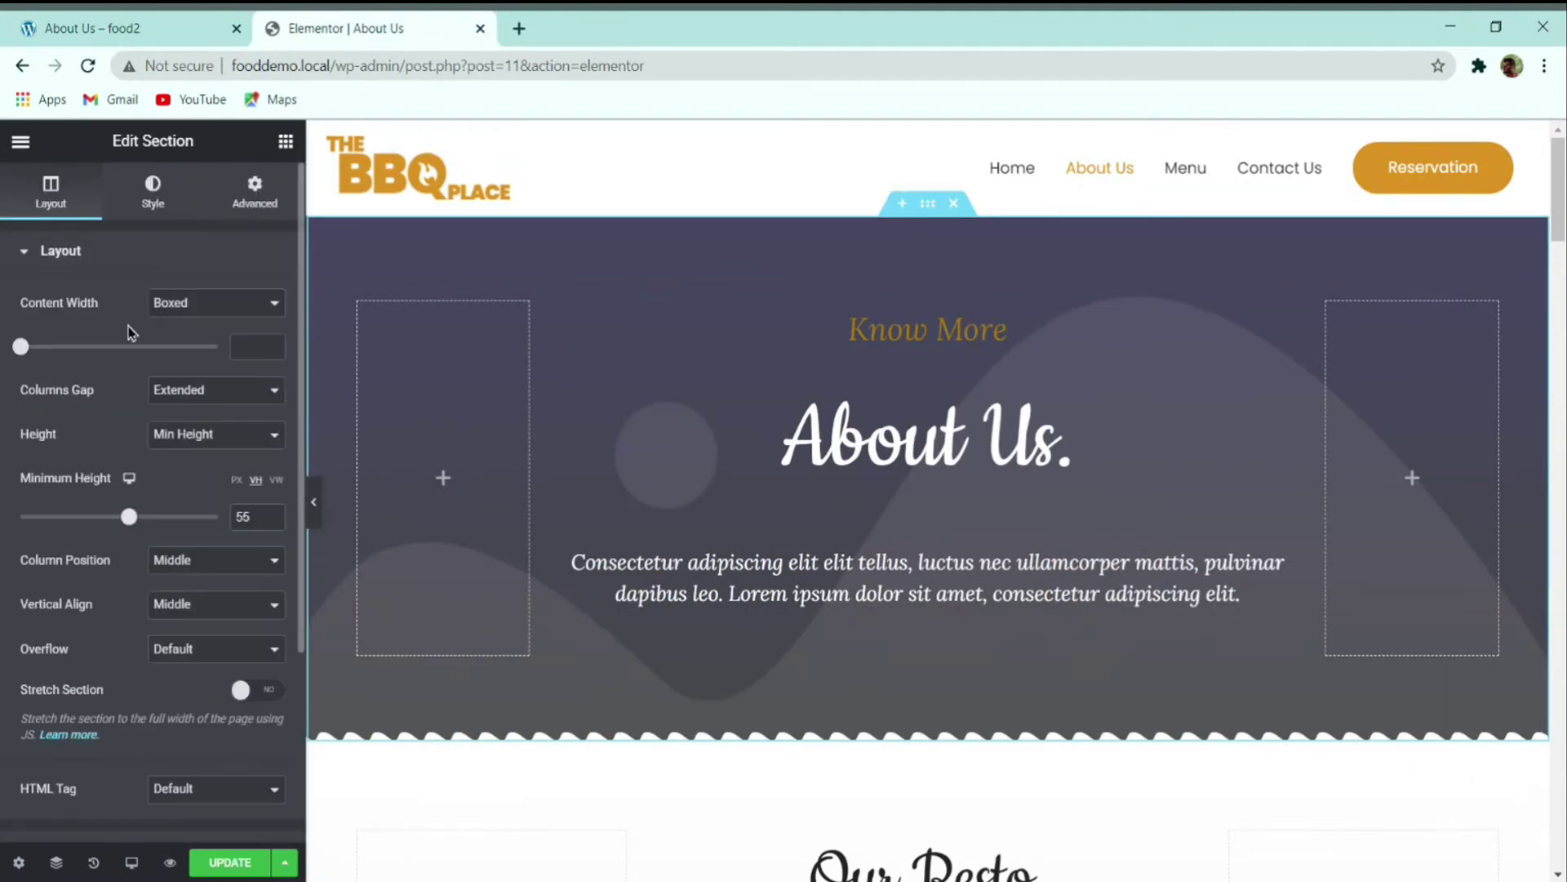
pyautogui.click(161, 211)
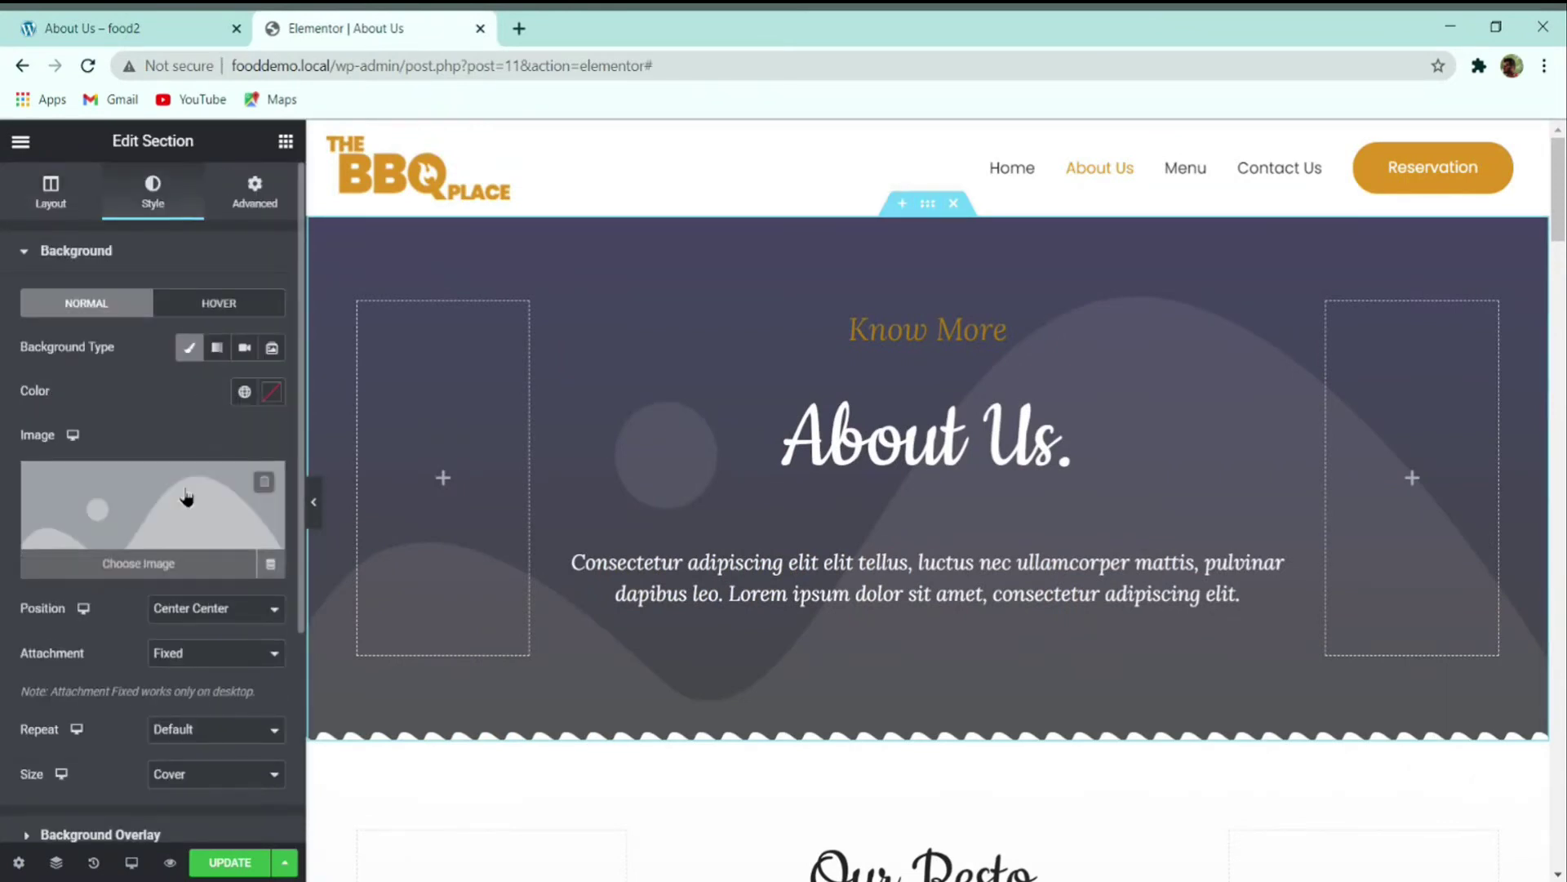
pyautogui.click(188, 498)
pyautogui.click(168, 21)
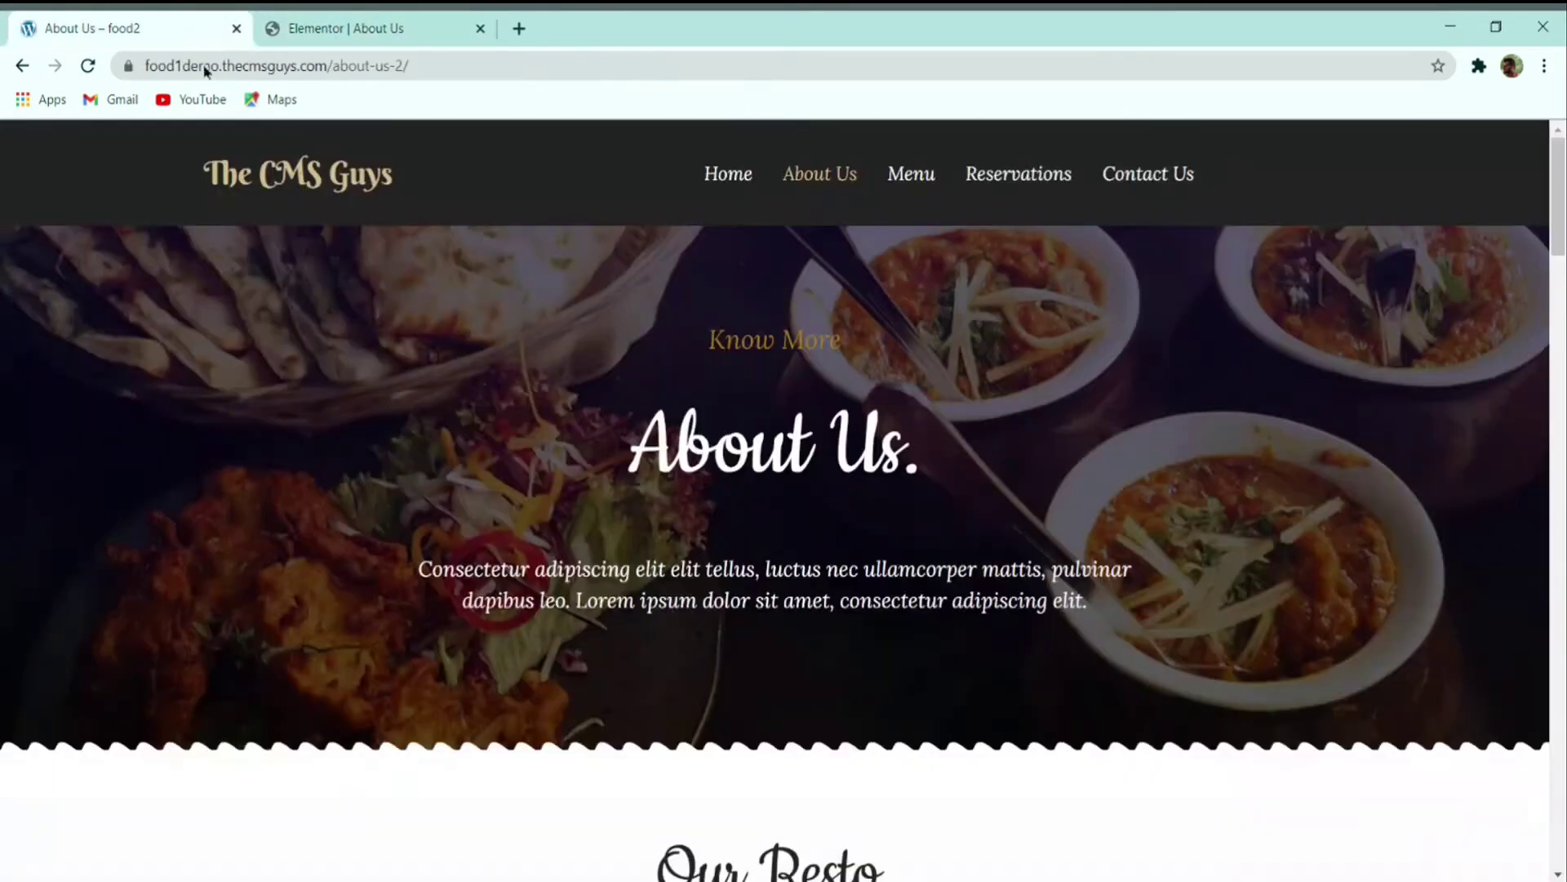
pyautogui.click(322, 28)
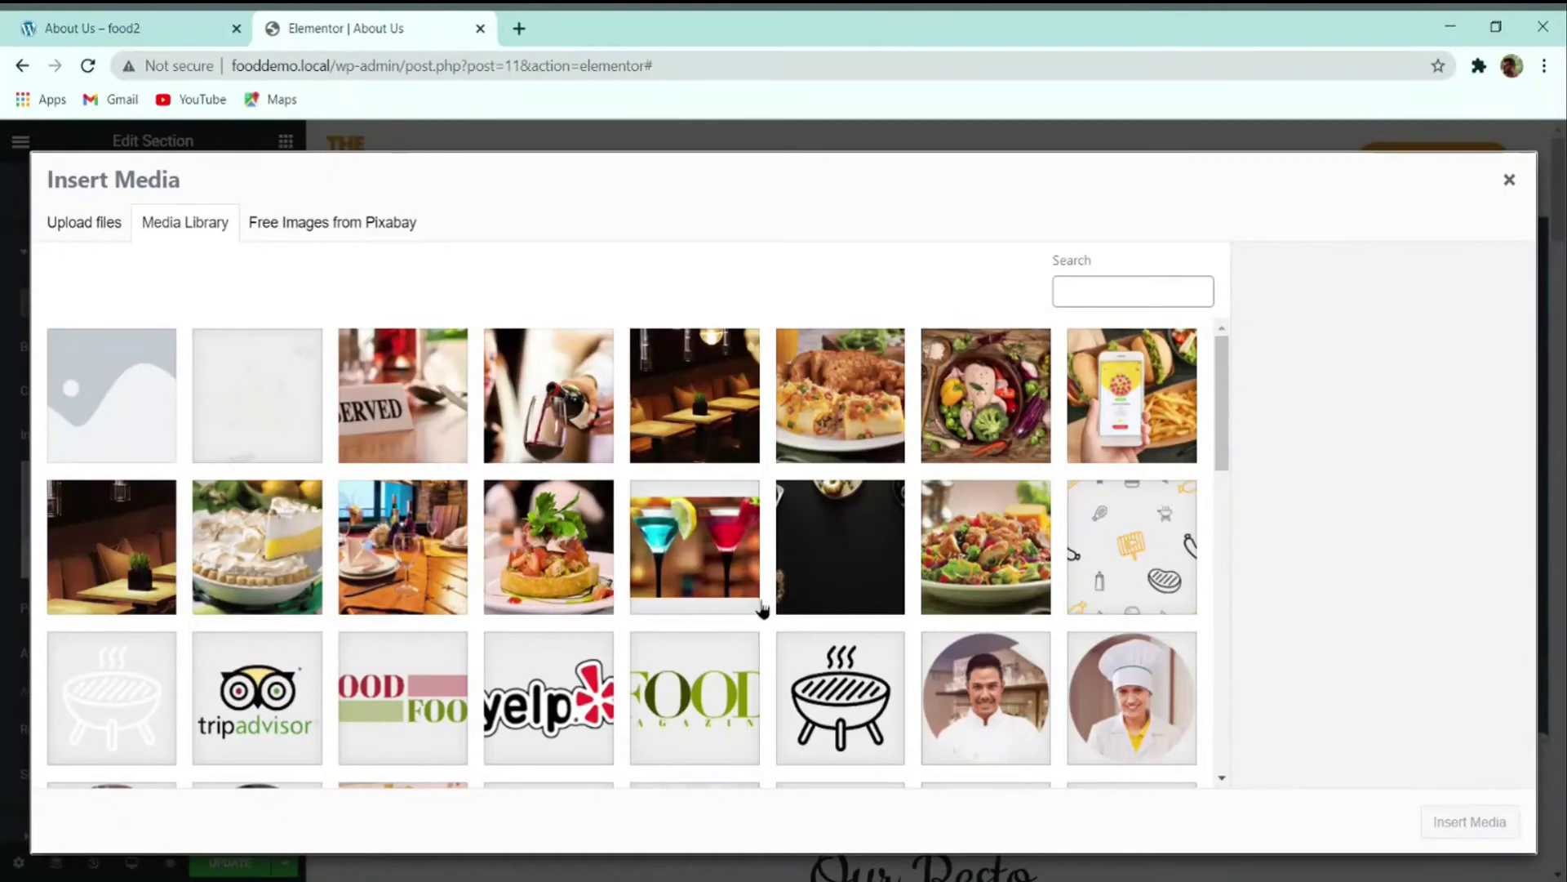
pyautogui.scroll(-8, 815, 551)
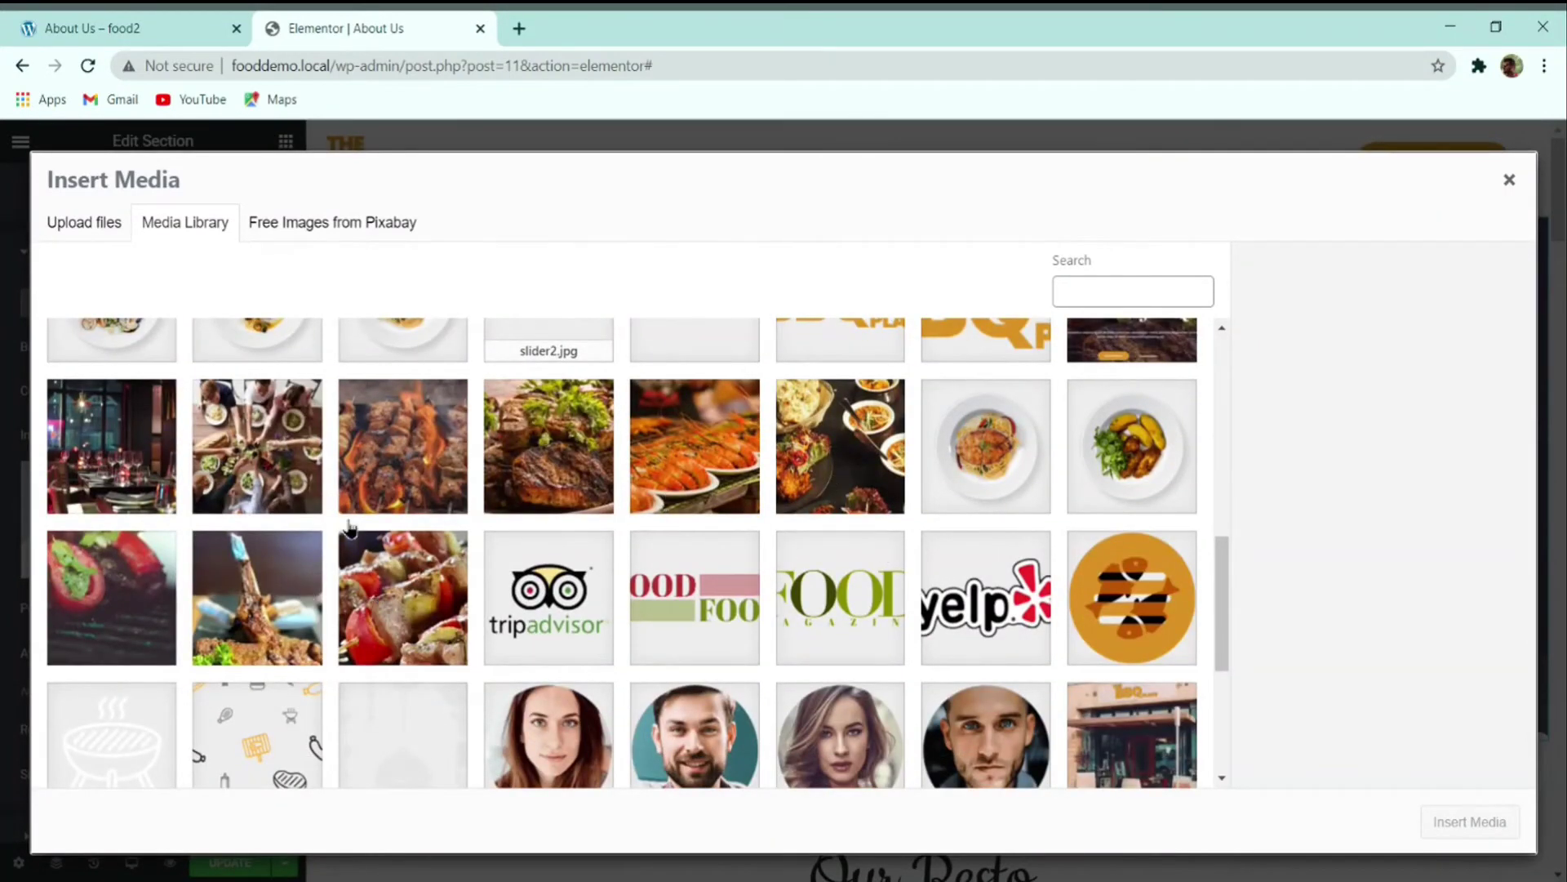
pyautogui.scroll(-5, 578, 475)
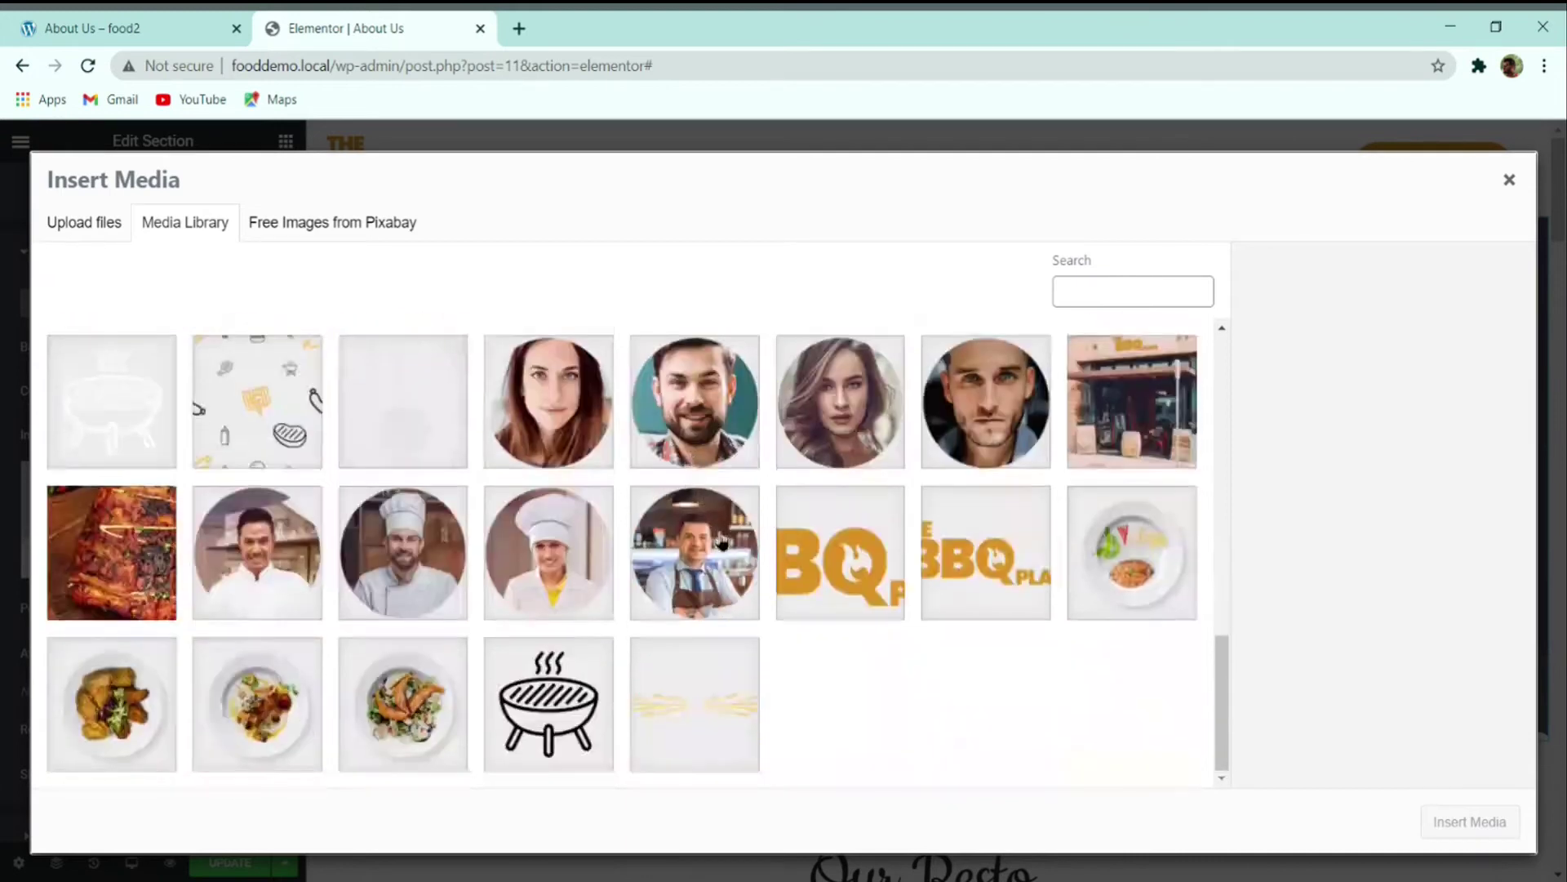
pyautogui.scroll(4, 941, 667)
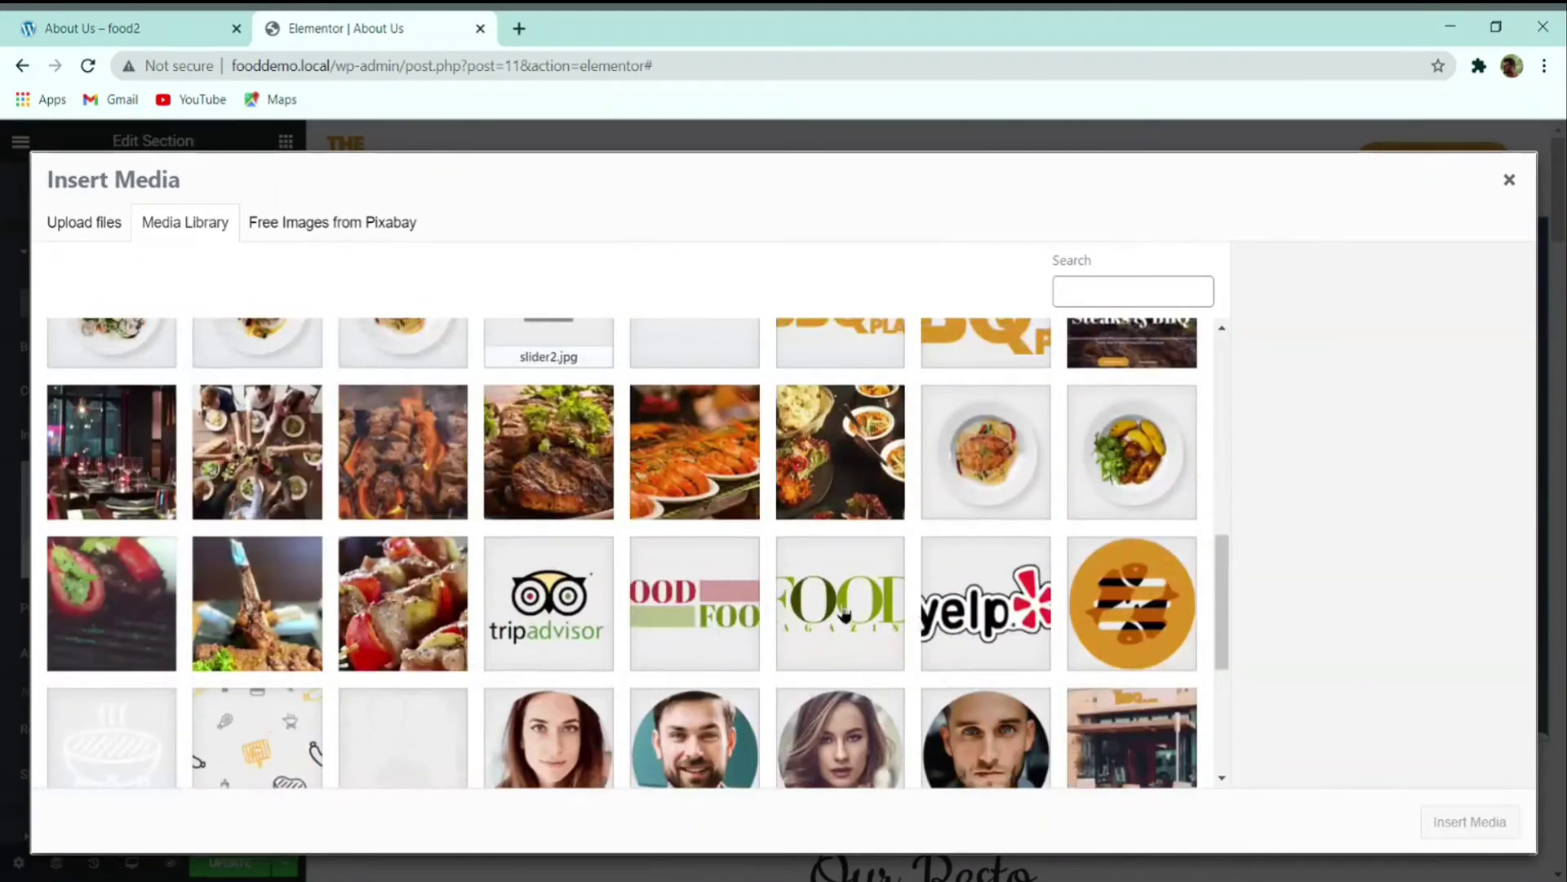
pyautogui.scroll(-4, 885, 612)
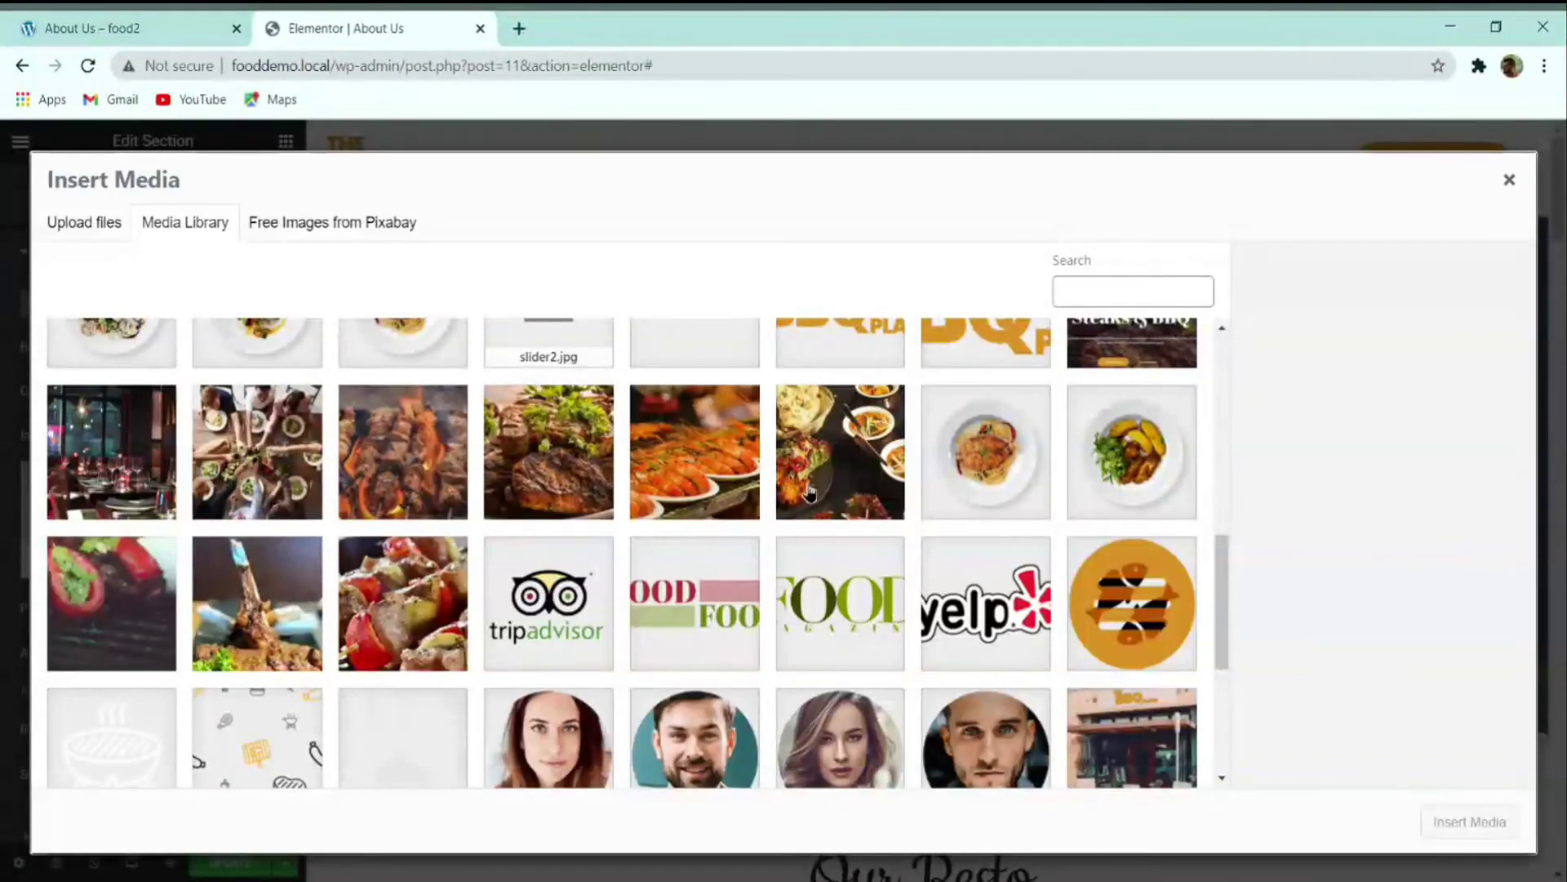
pyautogui.click(810, 491)
pyautogui.scroll(3, 824, 567)
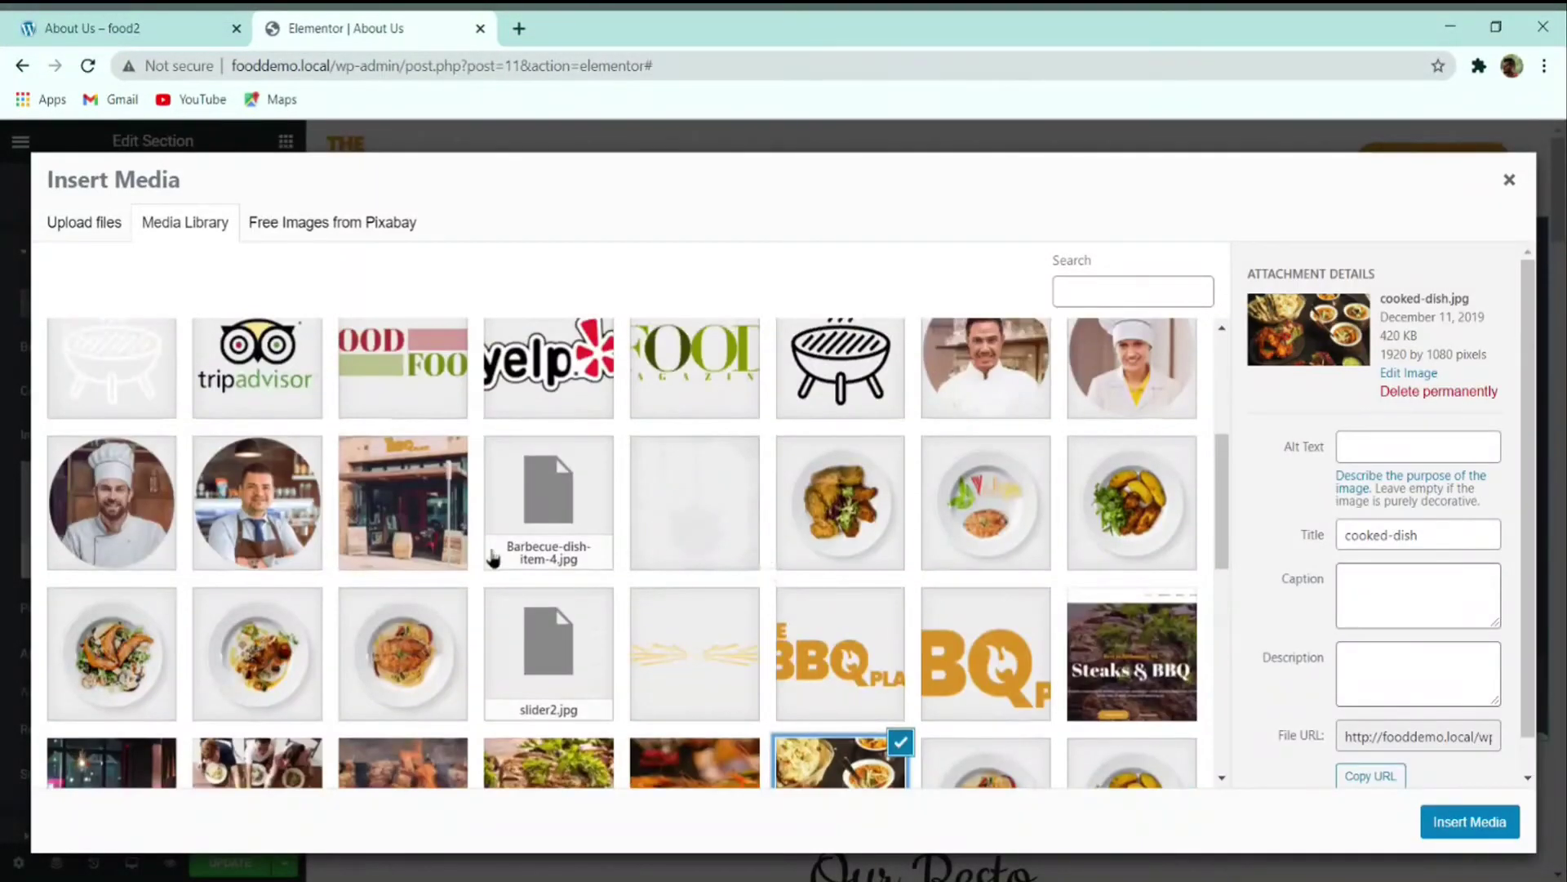
pyautogui.scroll(4, 493, 558)
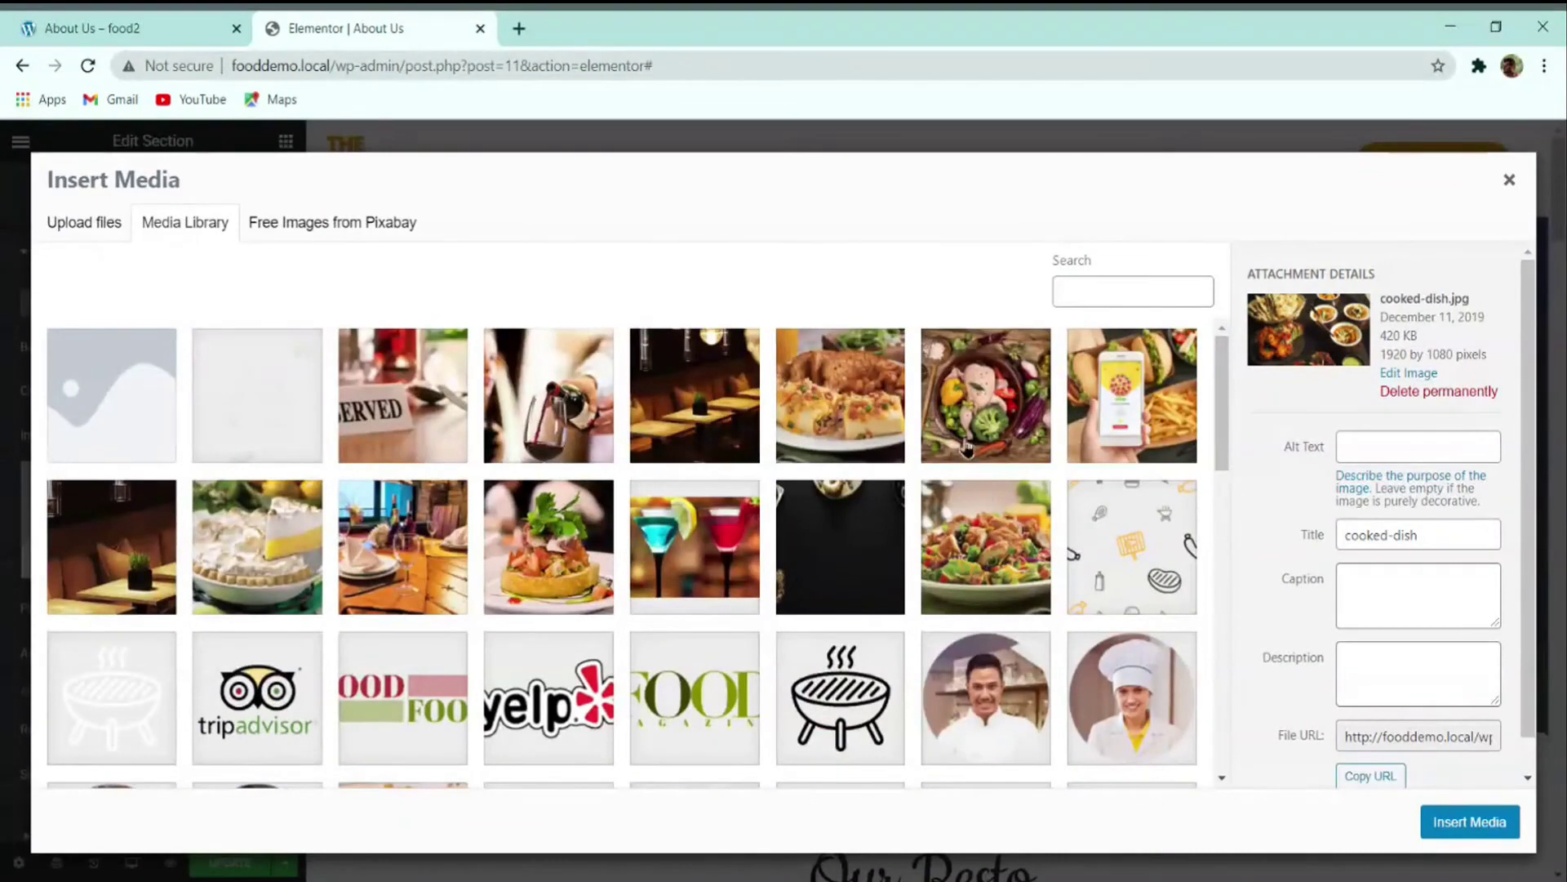
pyautogui.scroll(-6, 659, 459)
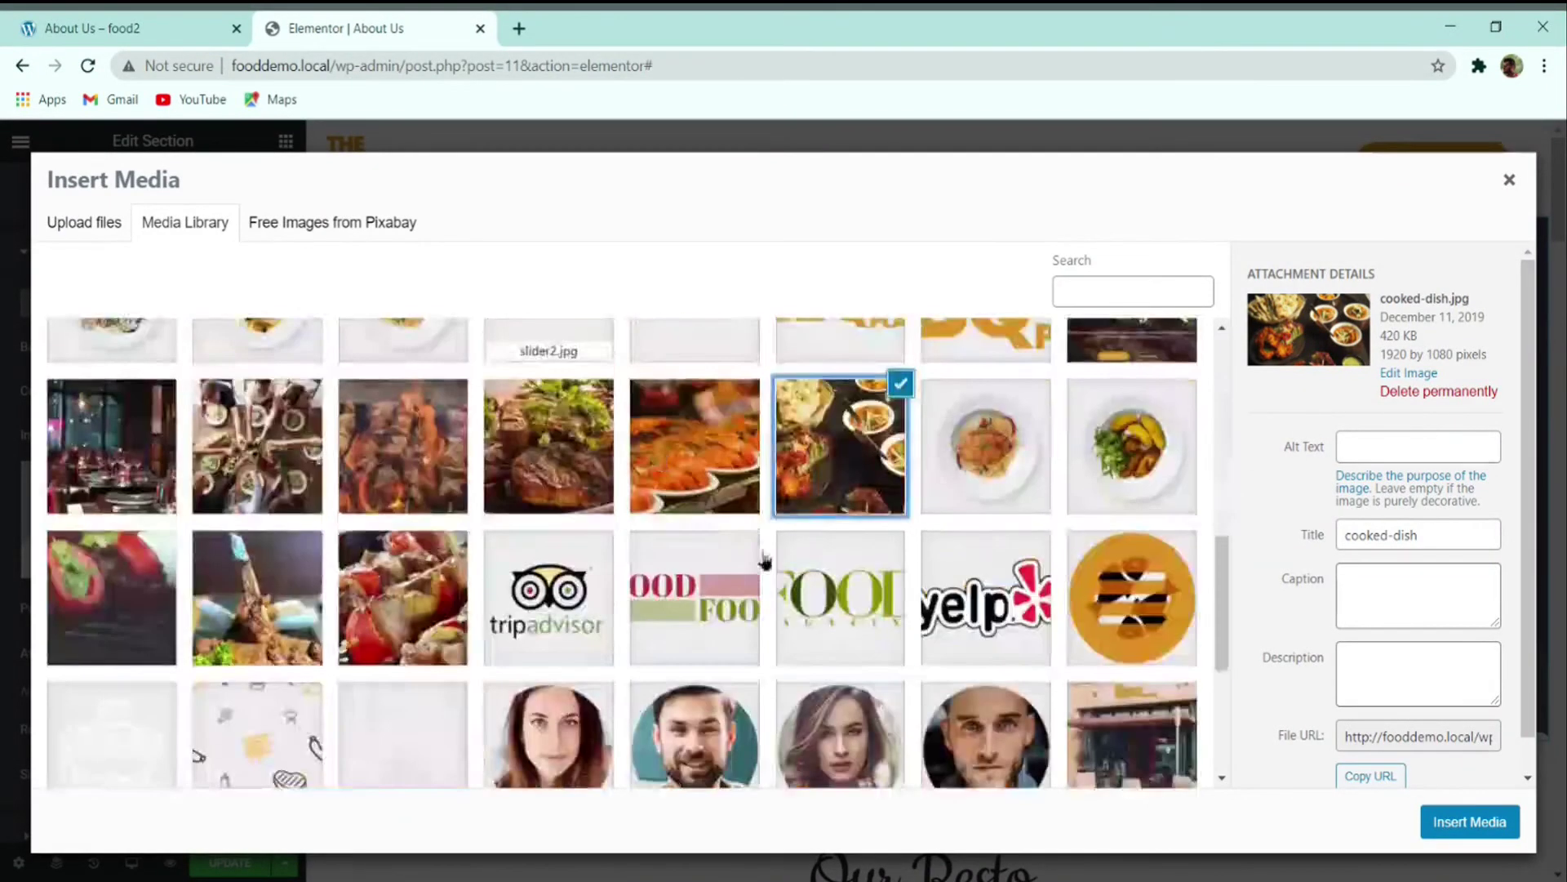
pyautogui.click(1454, 831)
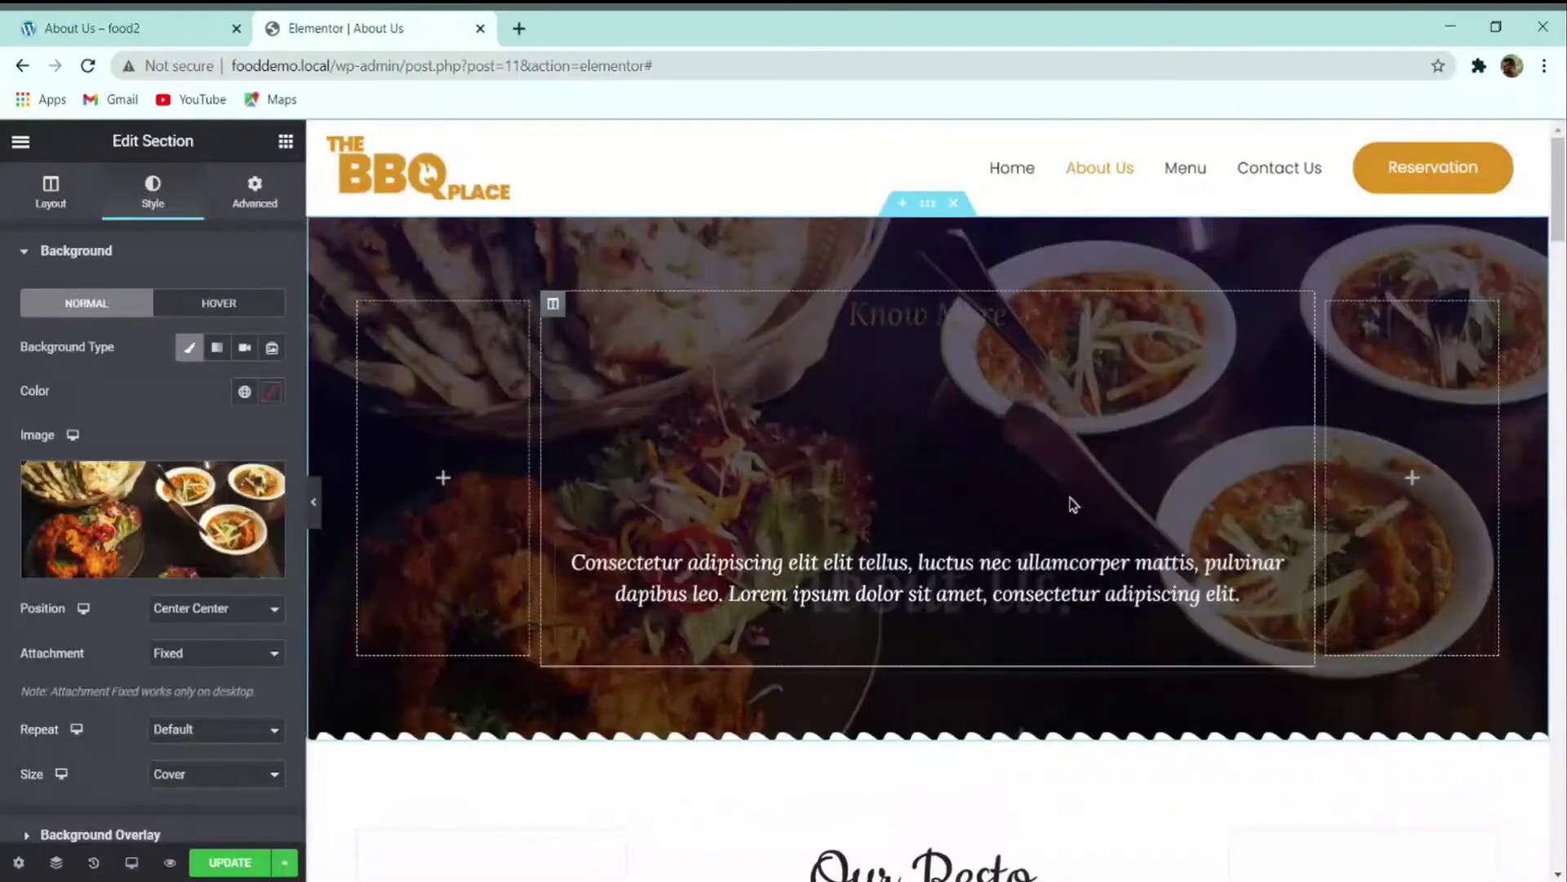
# Step: Step through the live About Us page's slider images for reference
pyautogui.click(163, 26)
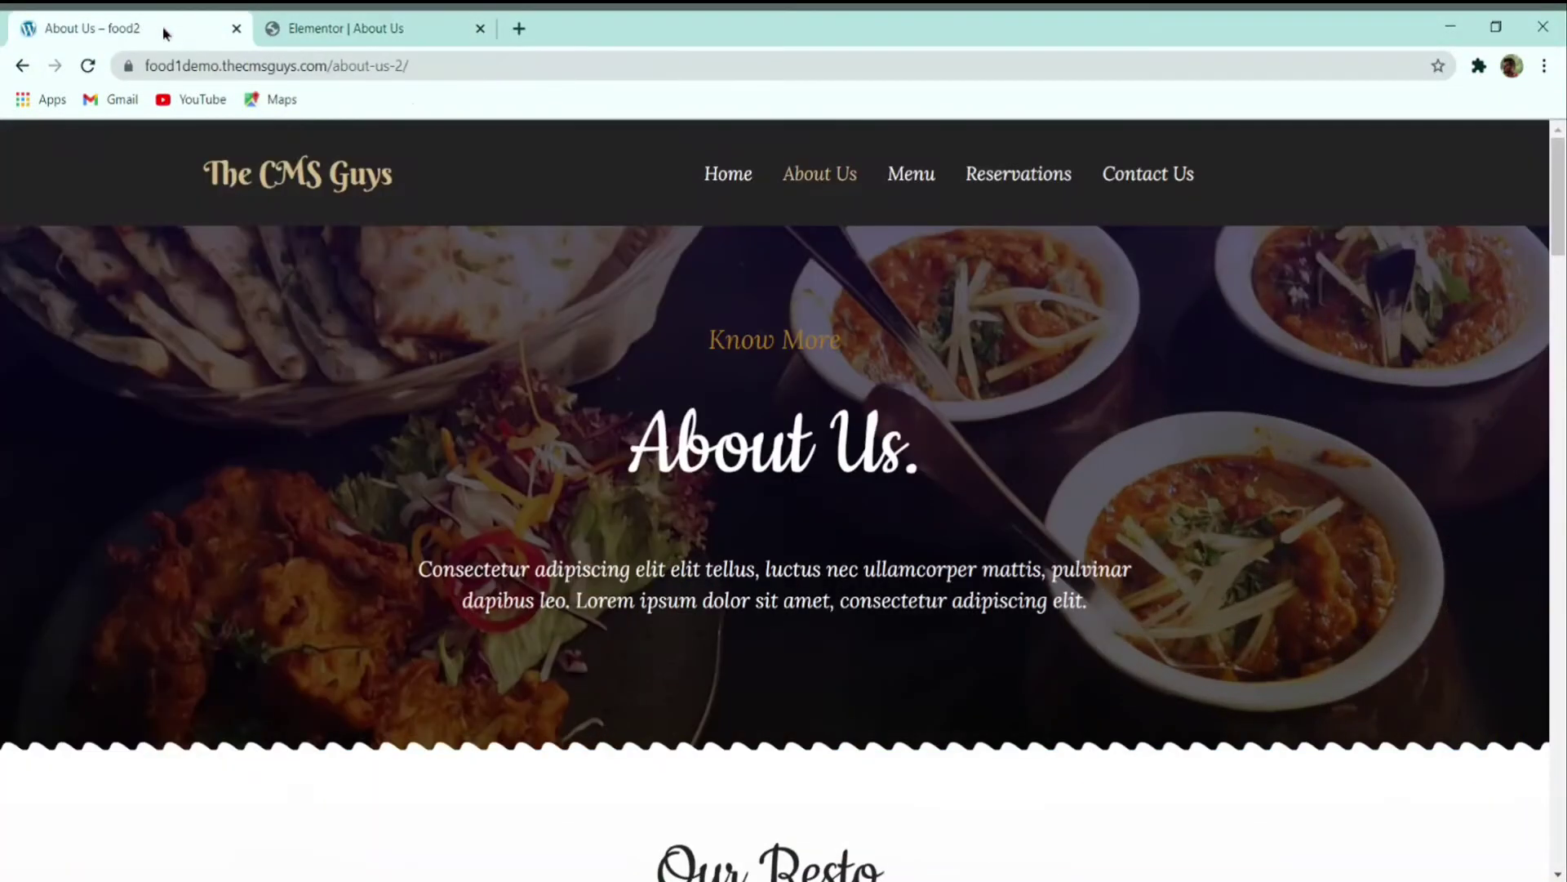
pyautogui.click(399, 25)
pyautogui.scroll(-3, 817, 408)
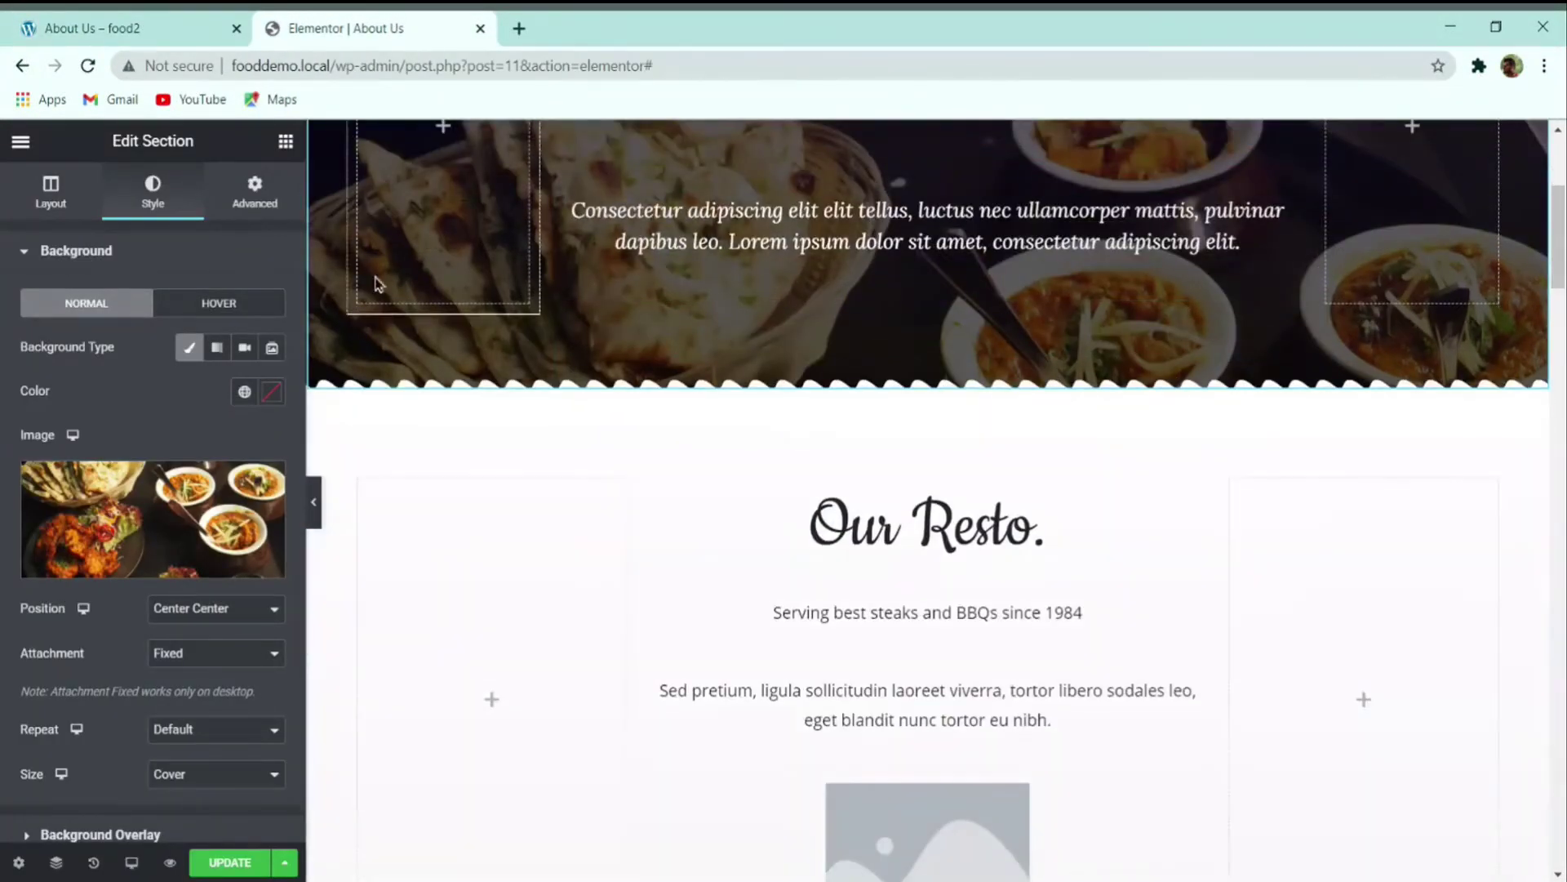
pyautogui.click(147, 25)
pyautogui.scroll(-10, 640, 353)
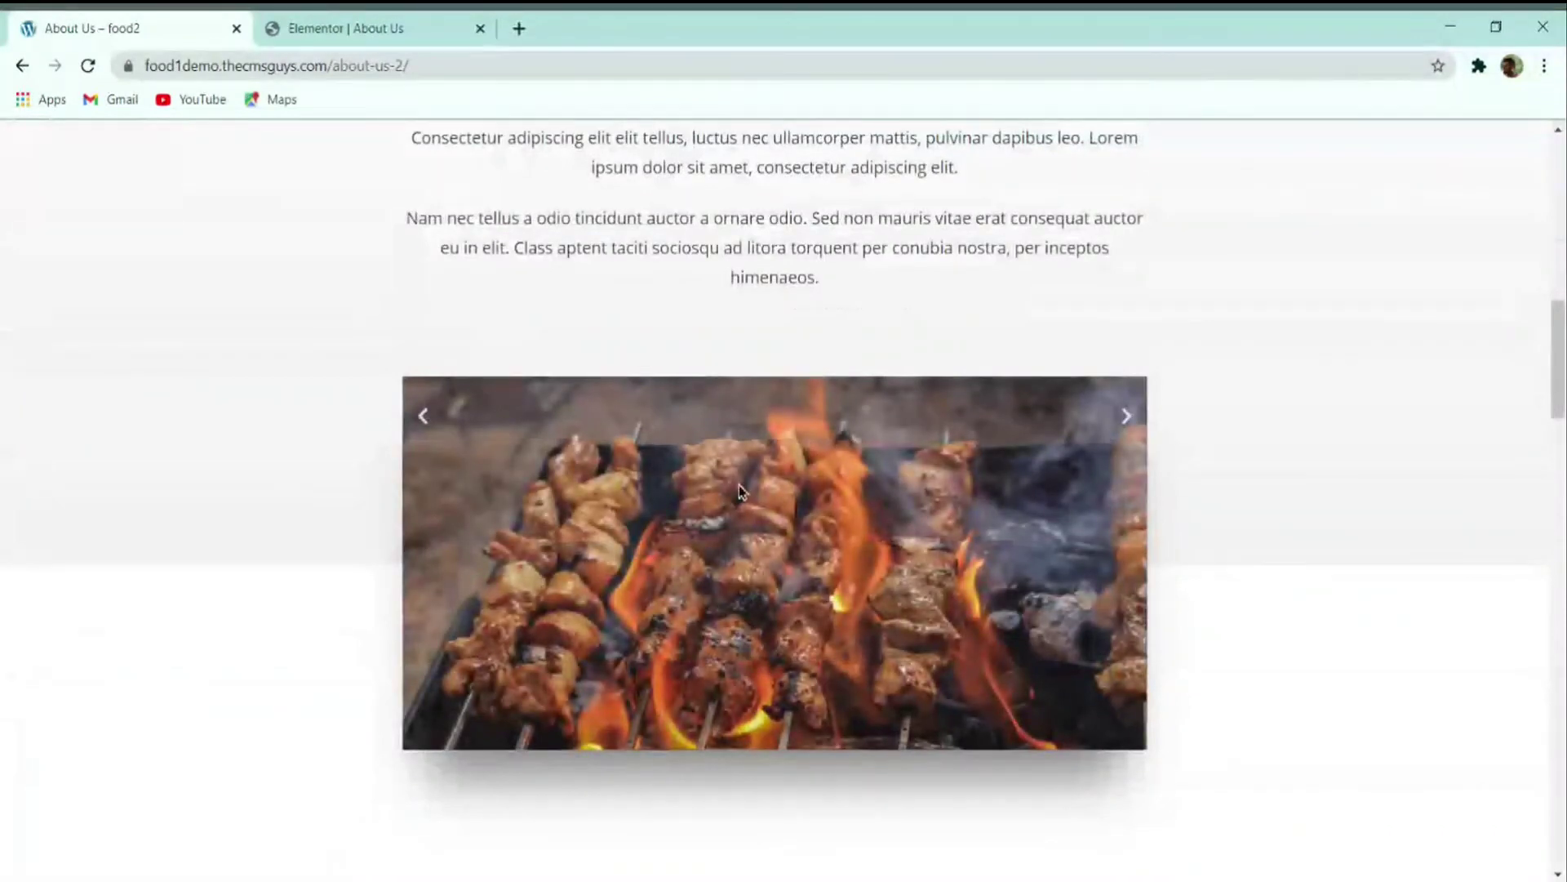
pyautogui.click(1127, 418)
pyautogui.click(1128, 418)
pyautogui.click(1127, 418)
pyautogui.click(1127, 418)
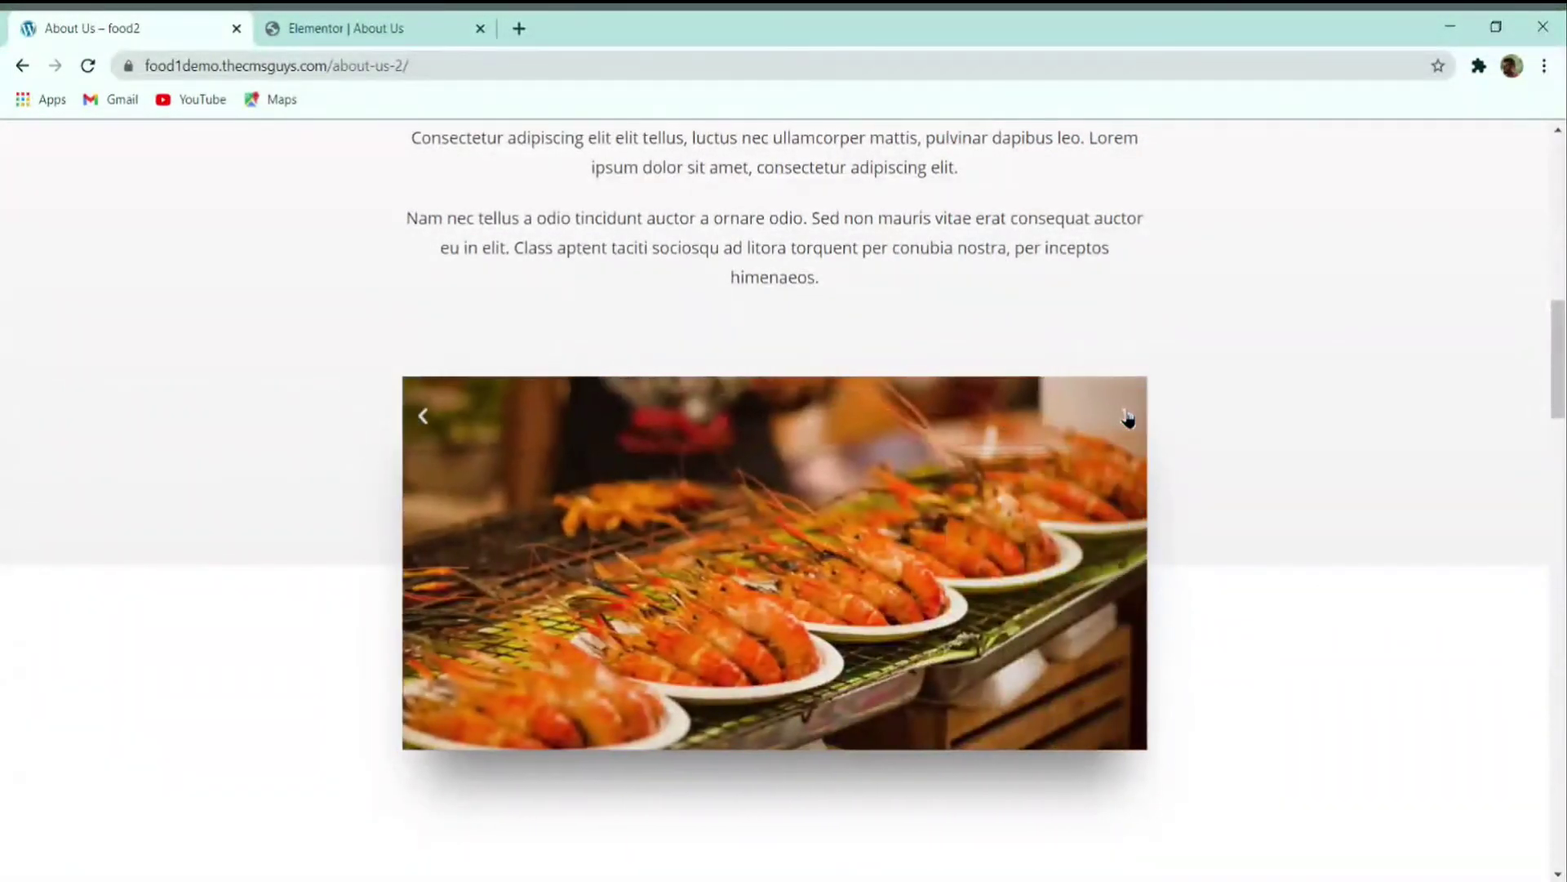
pyautogui.hotkey('ctrl', 'Tab')
pyautogui.scroll(-5, 839, 597)
# Step: Insert Barbecue-dish-item-1.jpg, the grilled shrimp photo, into the image below Our Resto
pyautogui.click(936, 519)
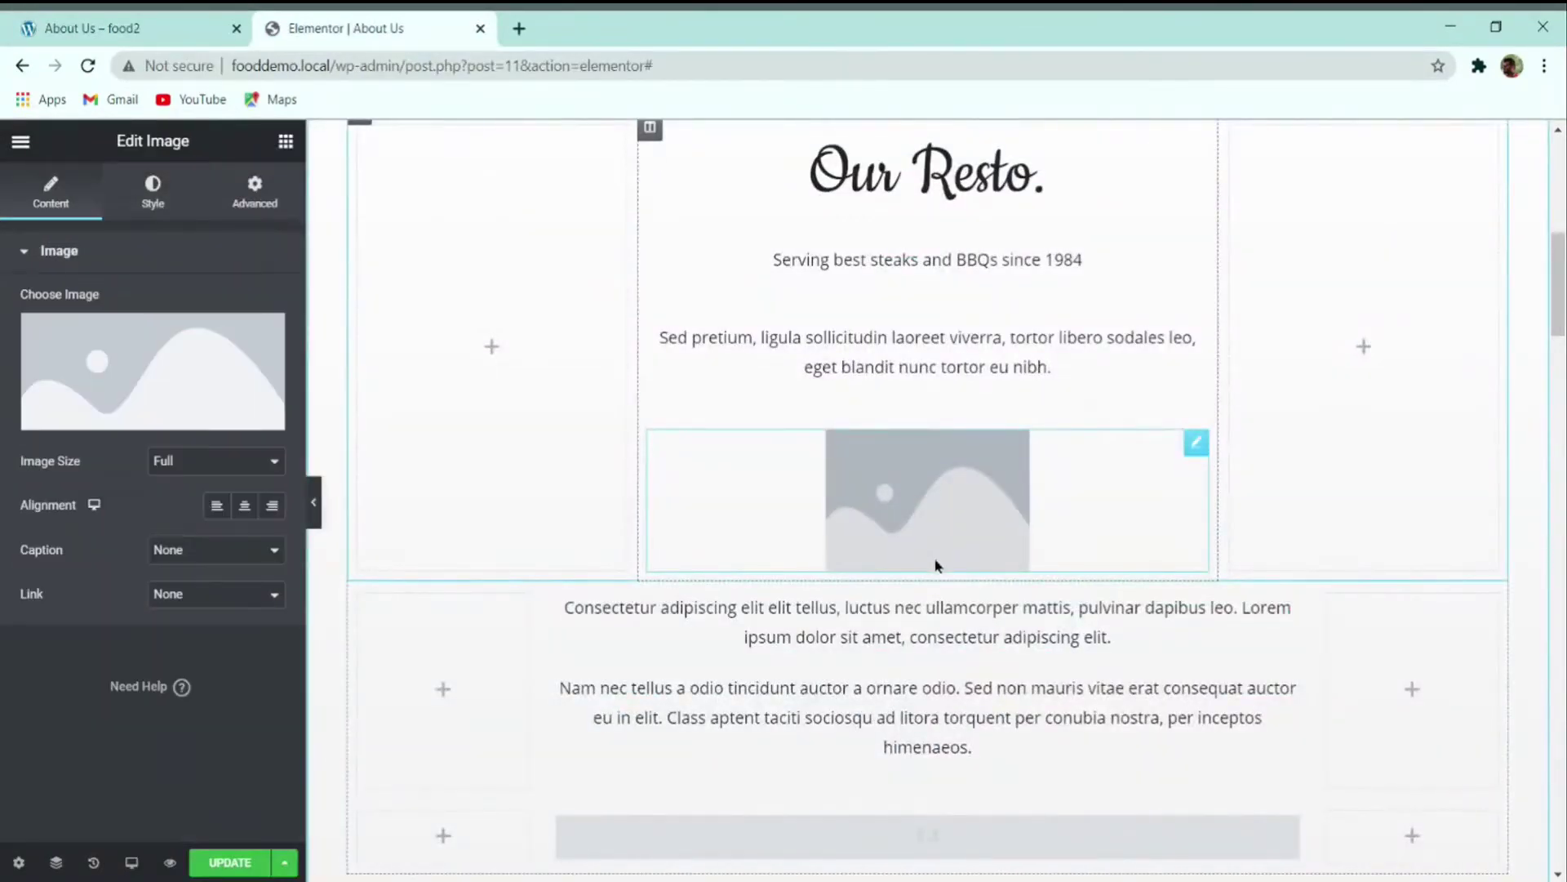
pyautogui.click(130, 331)
pyautogui.scroll(-2, 773, 445)
pyautogui.scroll(-6, 472, 560)
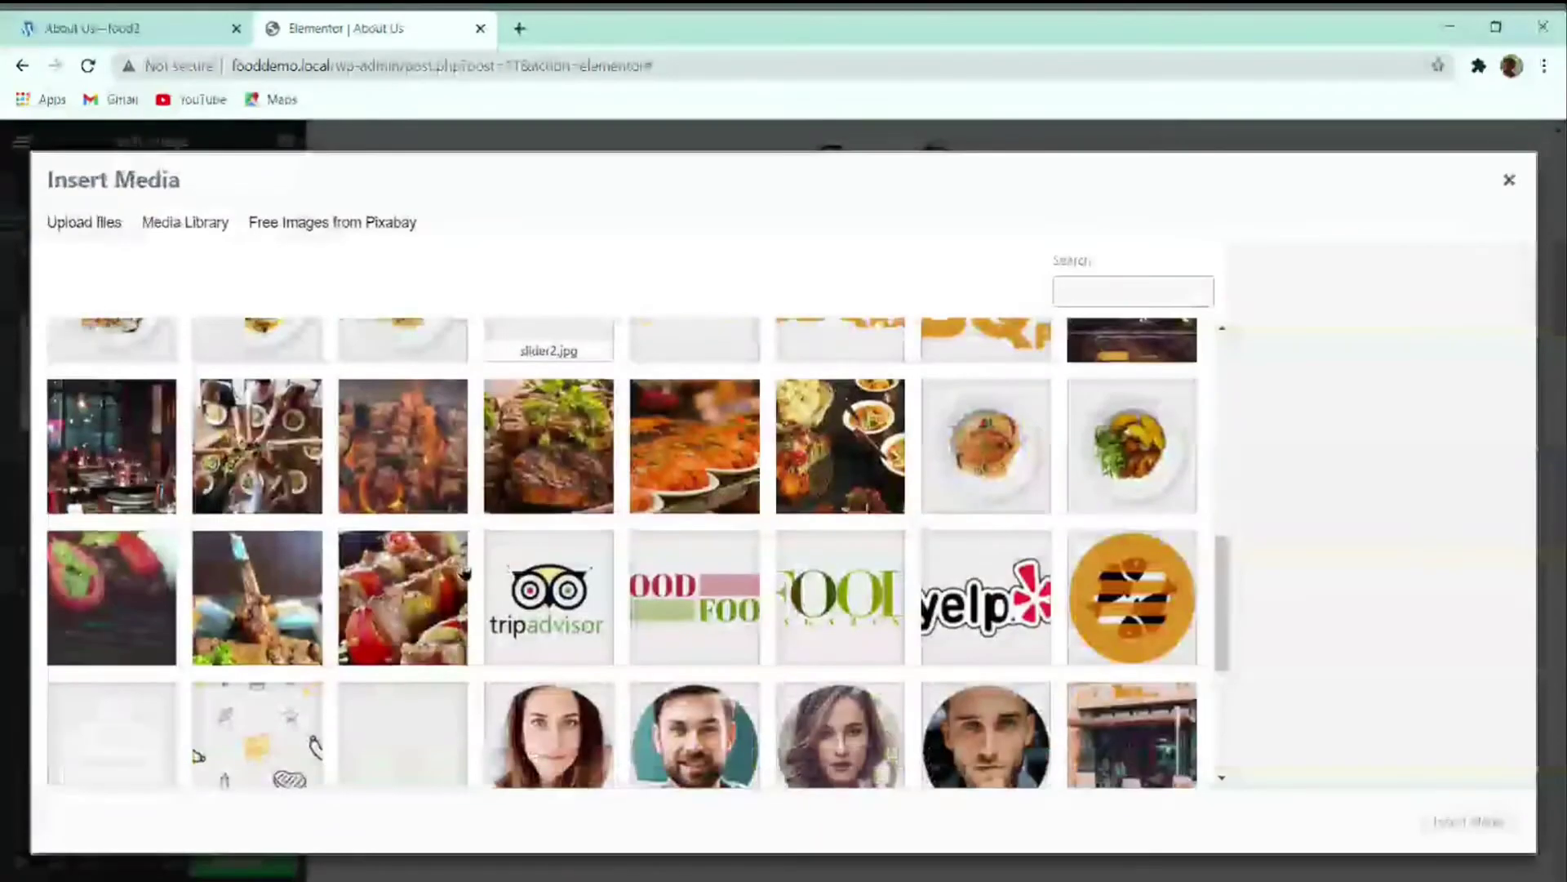
pyautogui.click(665, 469)
pyautogui.click(580, 469)
pyautogui.click(666, 469)
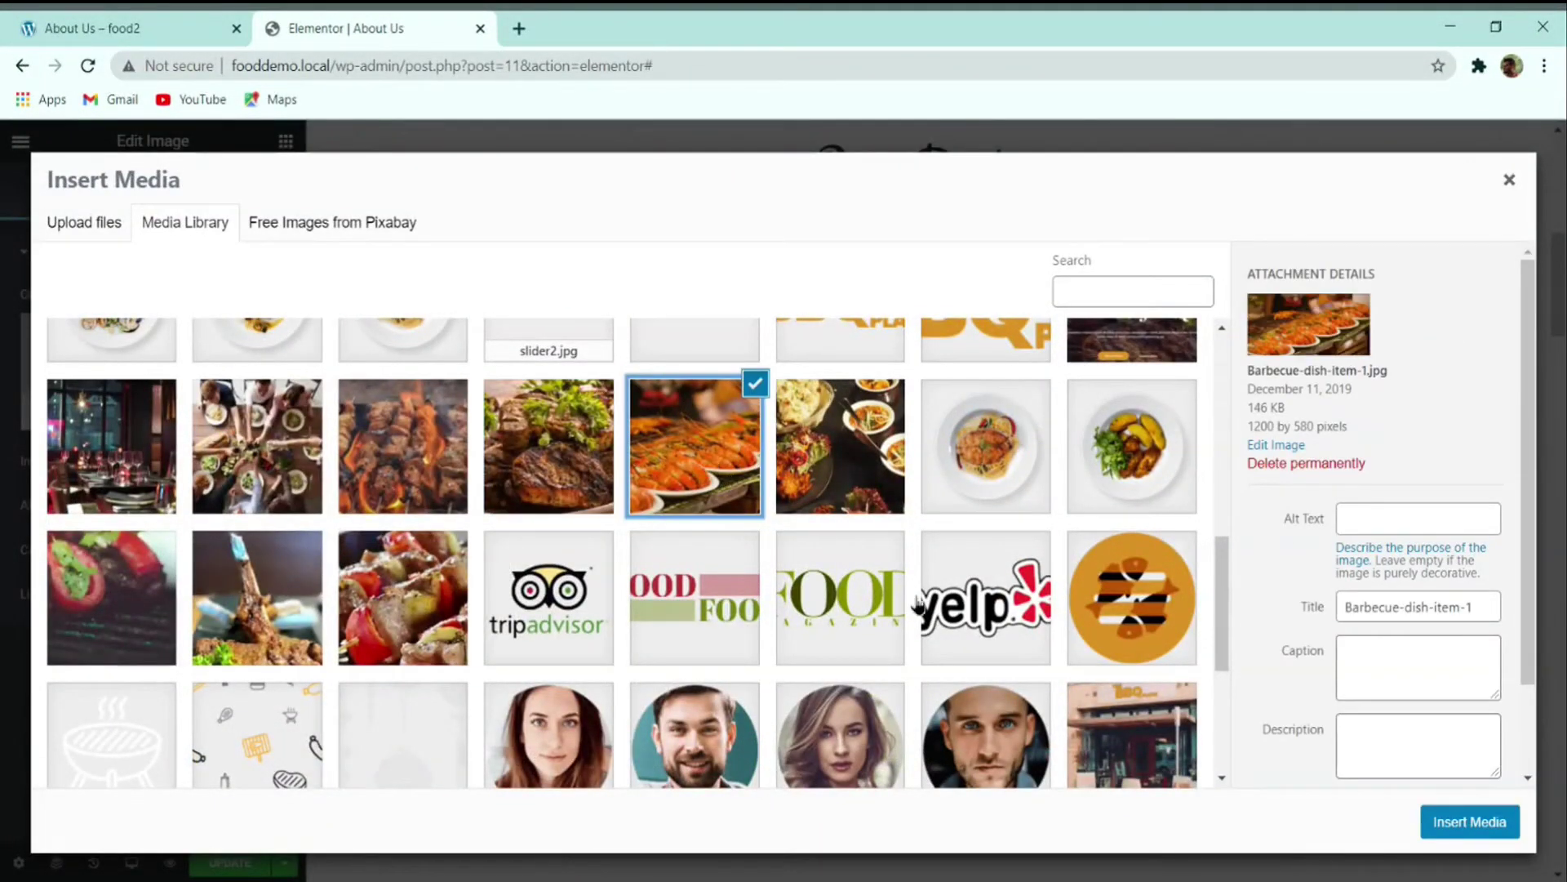
pyautogui.click(1463, 819)
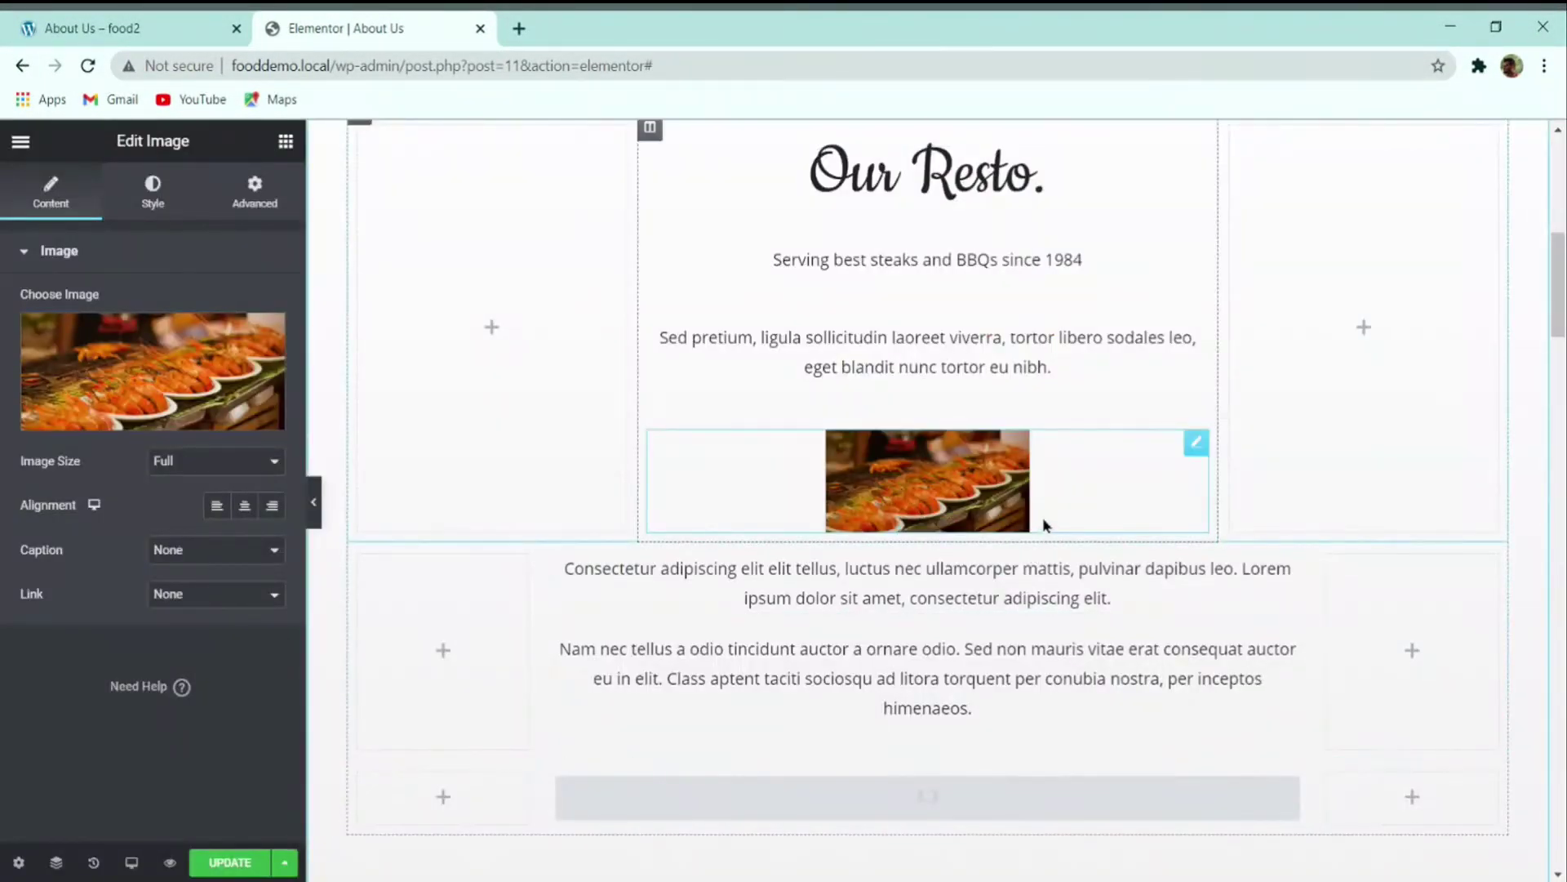
pyautogui.scroll(-4, 1042, 517)
pyautogui.scroll(4, 938, 487)
# Step: Check the result against the live About Us page
pyautogui.click(118, 33)
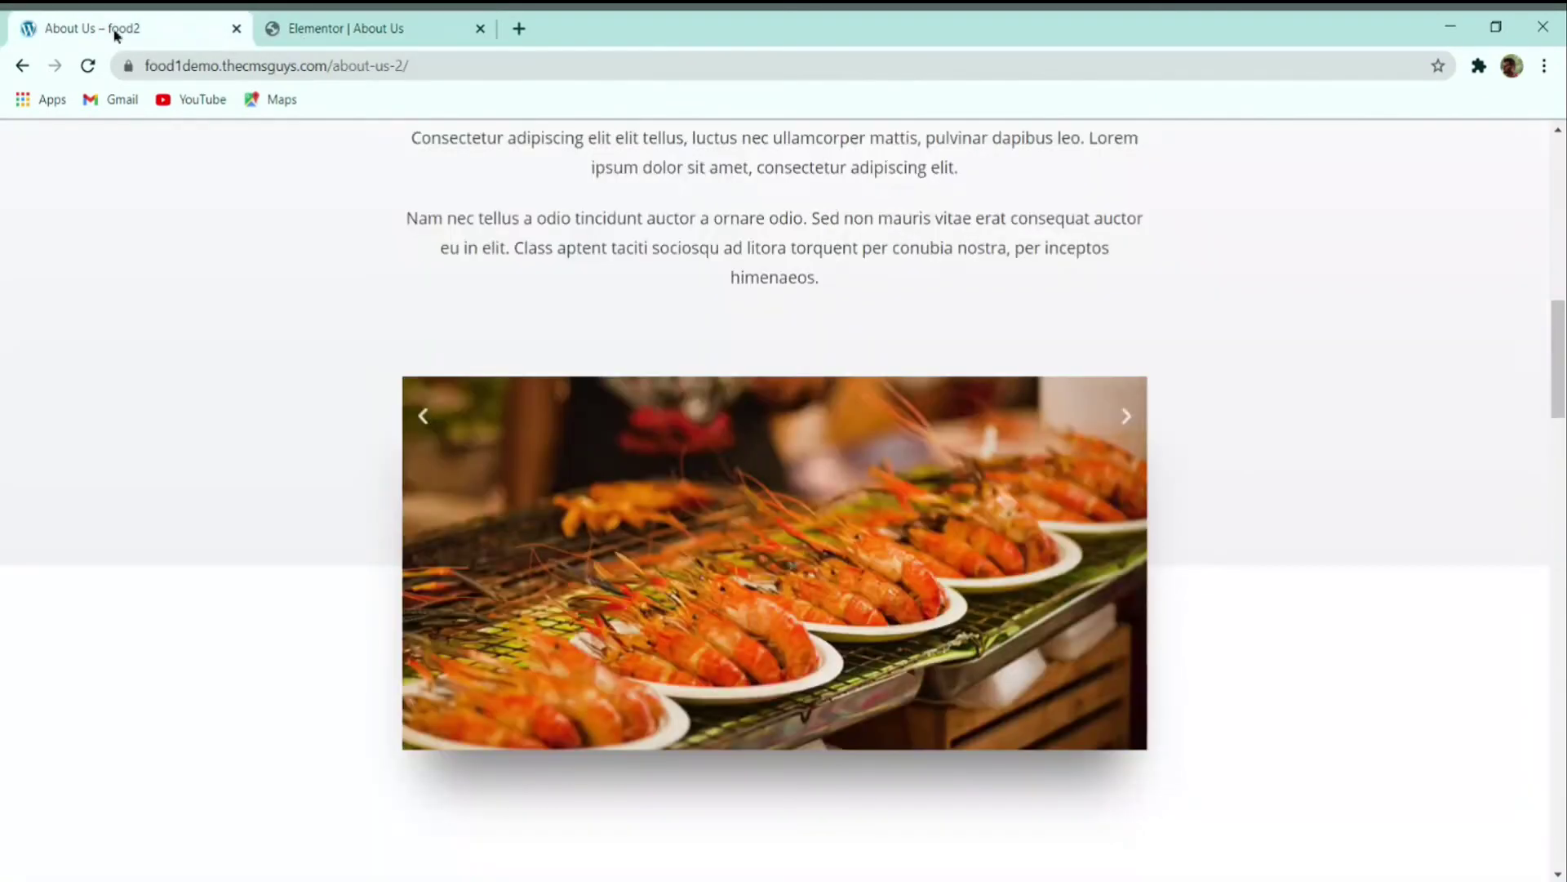
pyautogui.scroll(4, 756, 688)
pyautogui.scroll(4, 755, 689)
pyautogui.scroll(-4, 752, 689)
pyautogui.moveTo(700, 362); pyautogui.dragTo(835, 434)
pyautogui.click(834, 434)
pyautogui.click(377, 34)
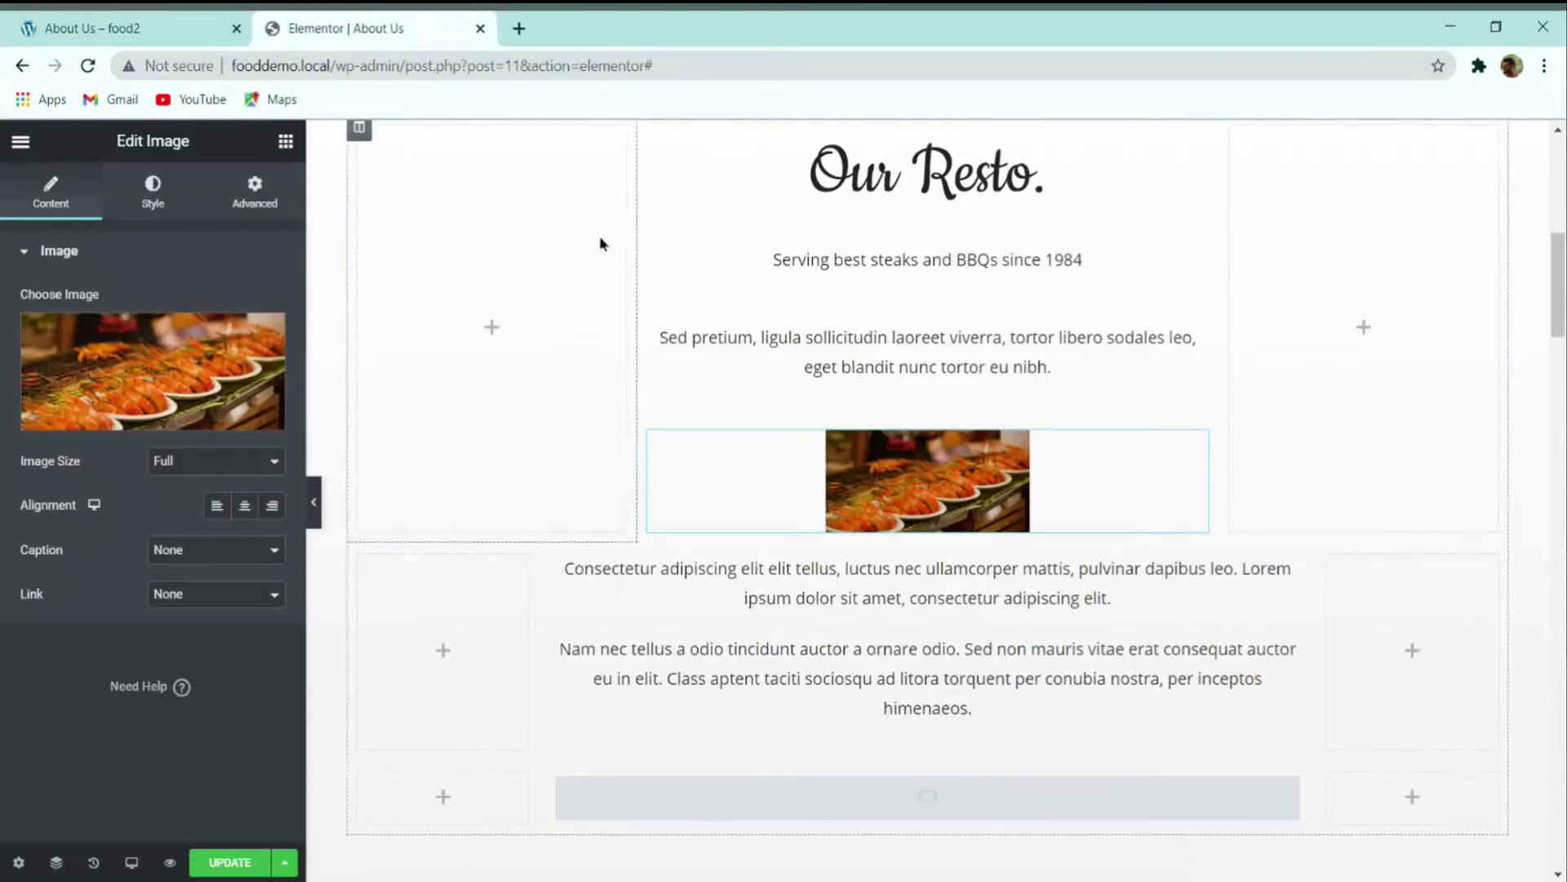
# Step: Select the empty image carousel below Our Resto. and bring up its media library
pyautogui.rightClick(977, 472)
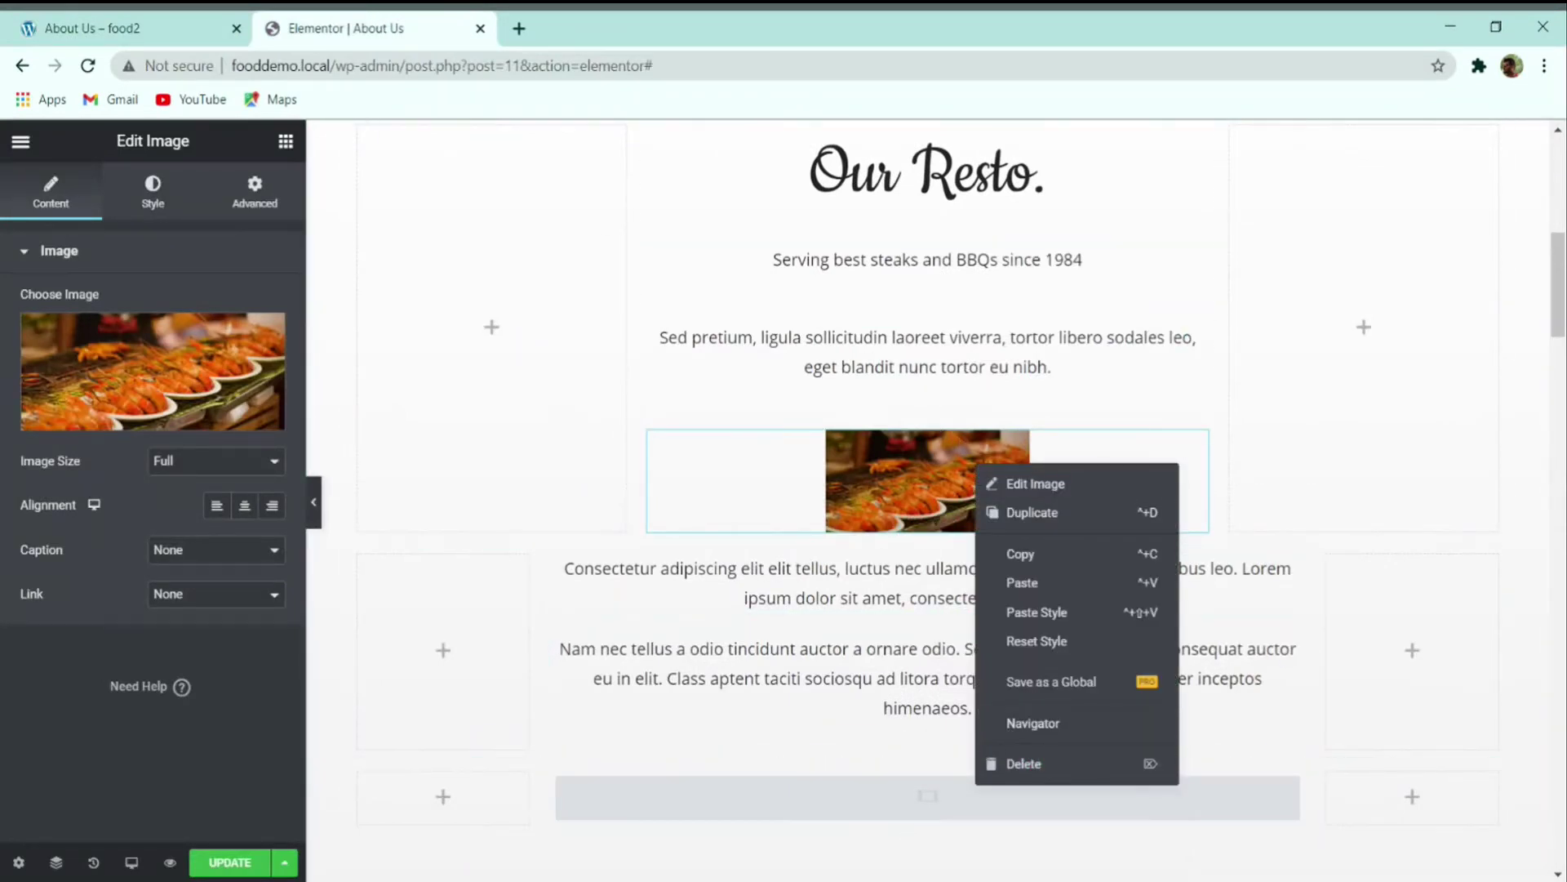
pyautogui.scroll(-4, 874, 653)
pyautogui.click(895, 463)
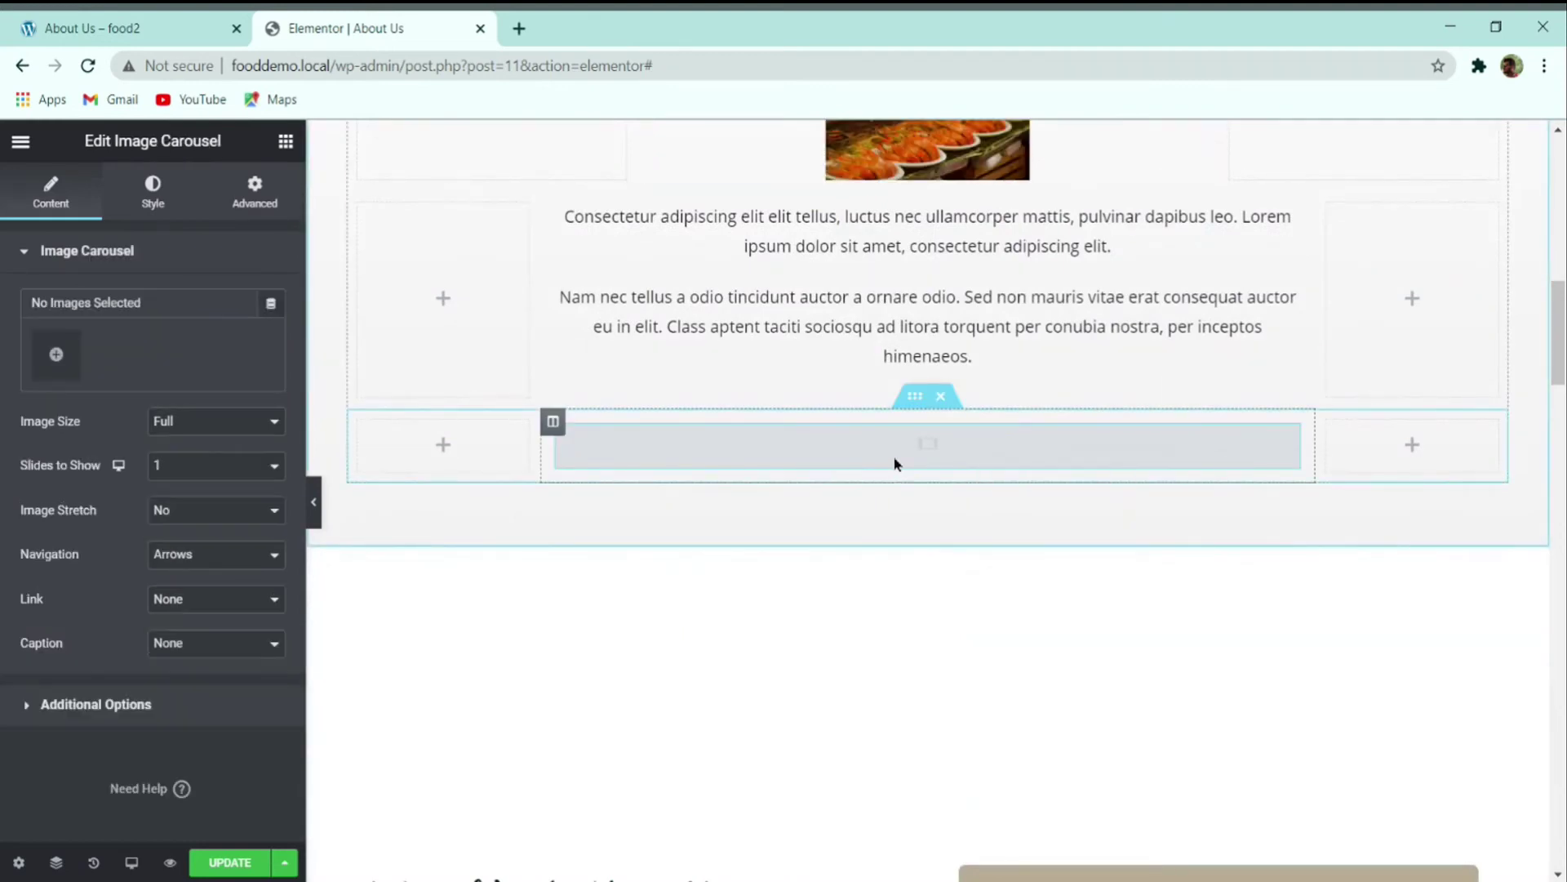
pyautogui.click(55, 355)
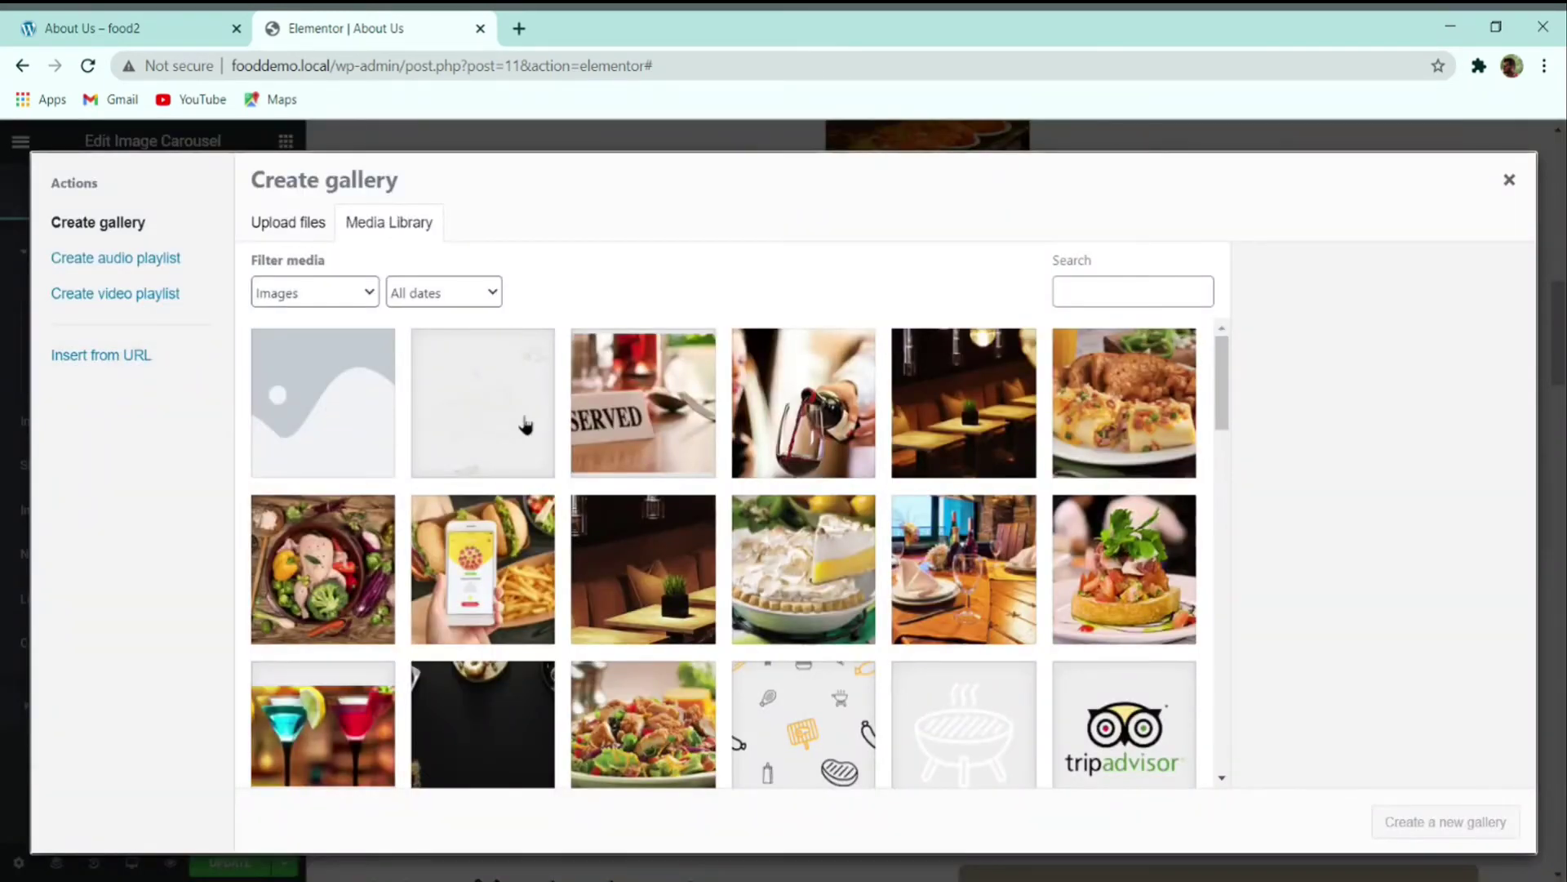
pyautogui.scroll(-15, 525, 424)
pyautogui.scroll(4, 804, 551)
# Step: Create a gallery of the shrimp, steak and grilled skewers photos and insert it into the carousel
pyautogui.click(644, 510)
pyautogui.click(783, 531)
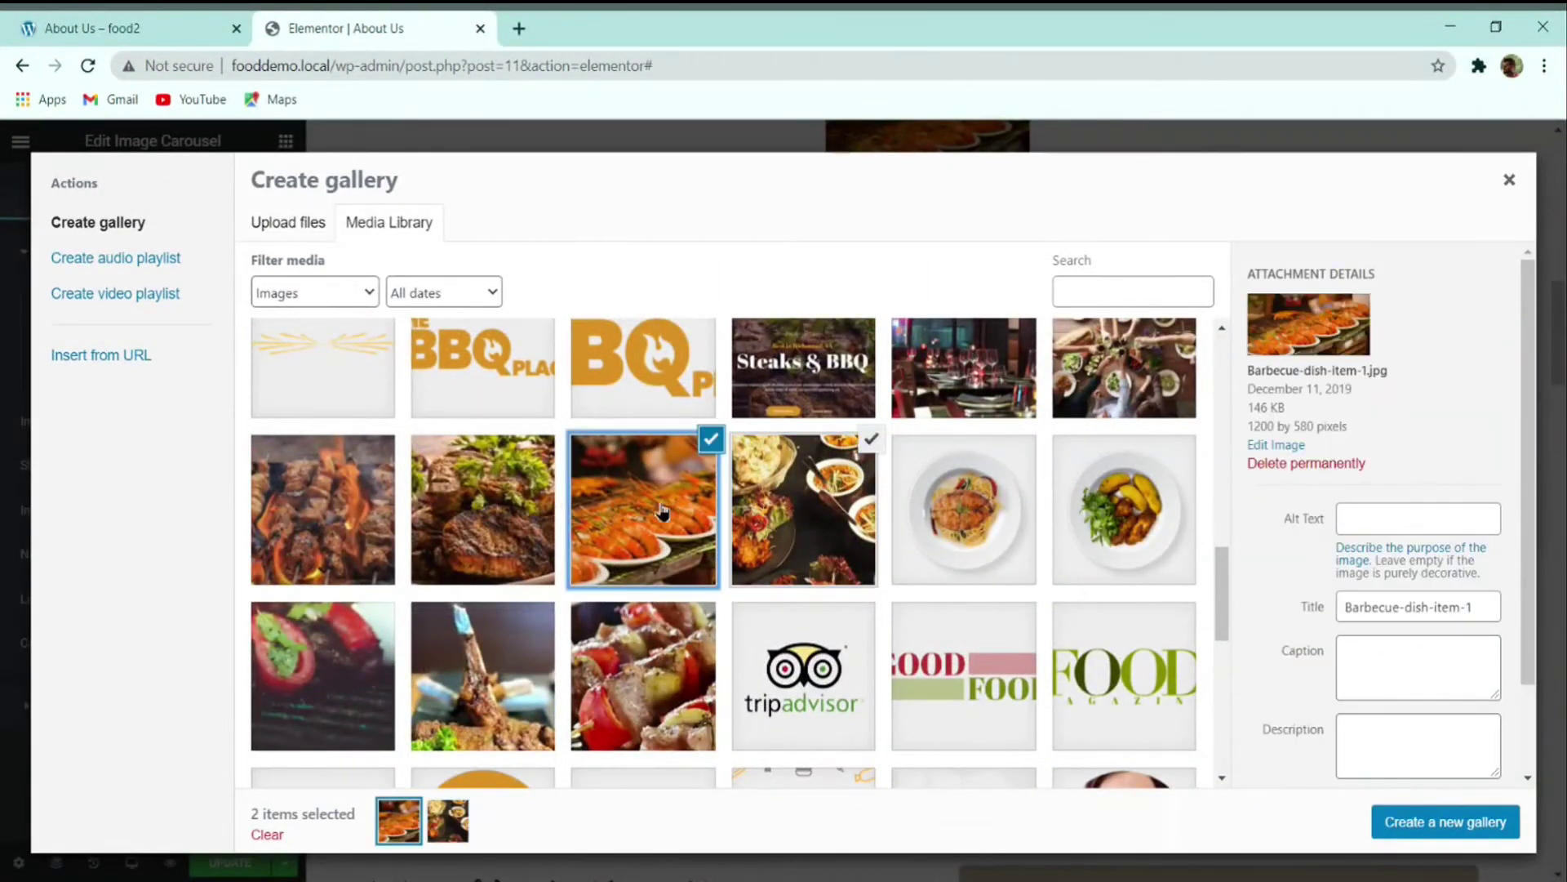
pyautogui.click(513, 508)
pyautogui.click(360, 506)
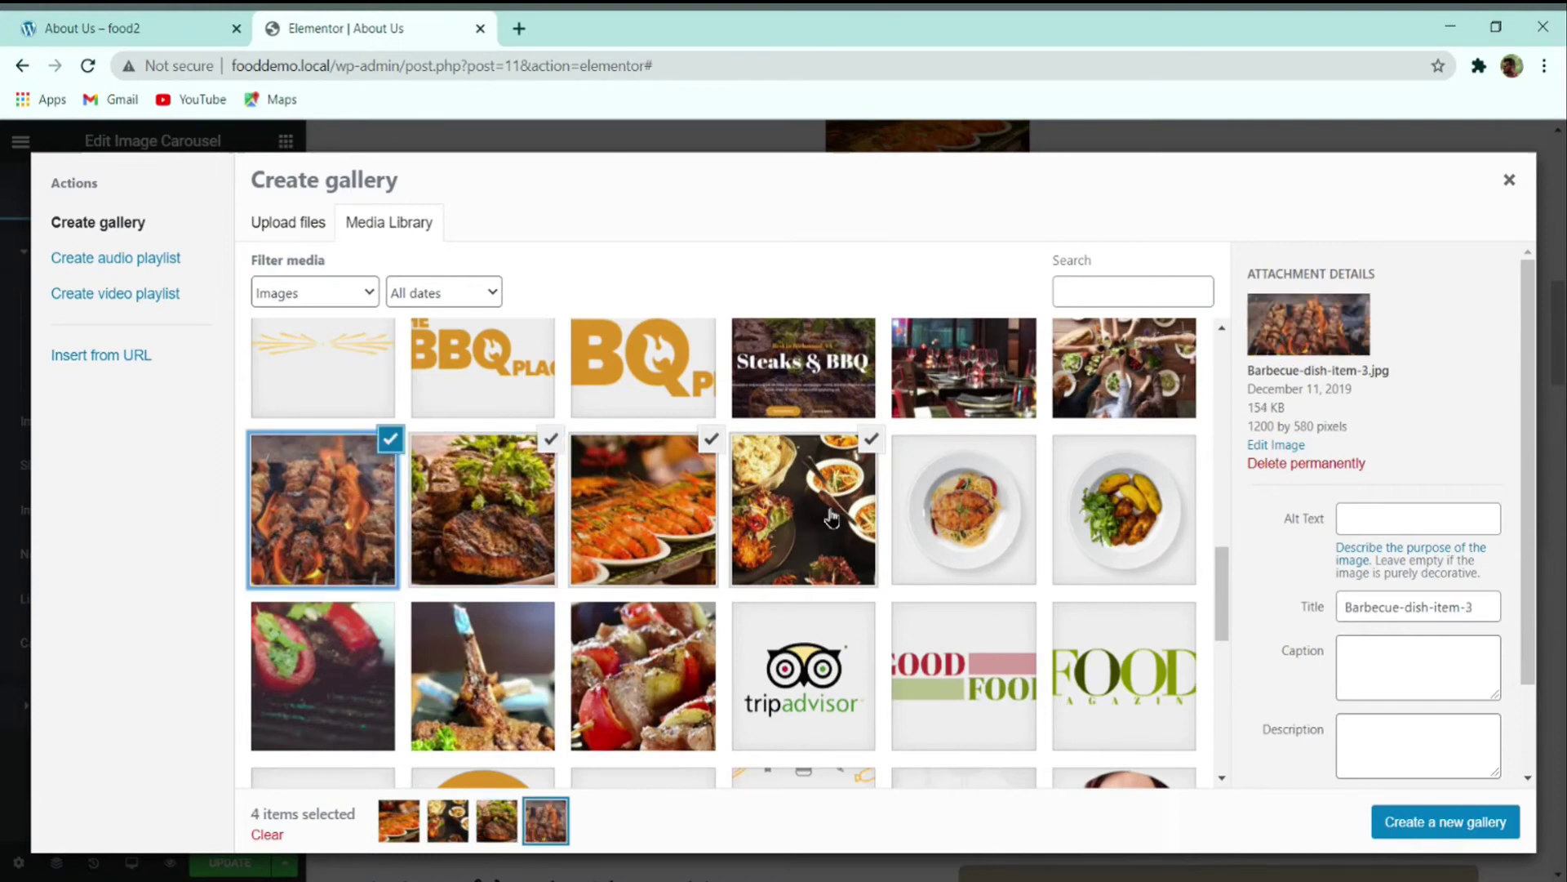
pyautogui.click(871, 439)
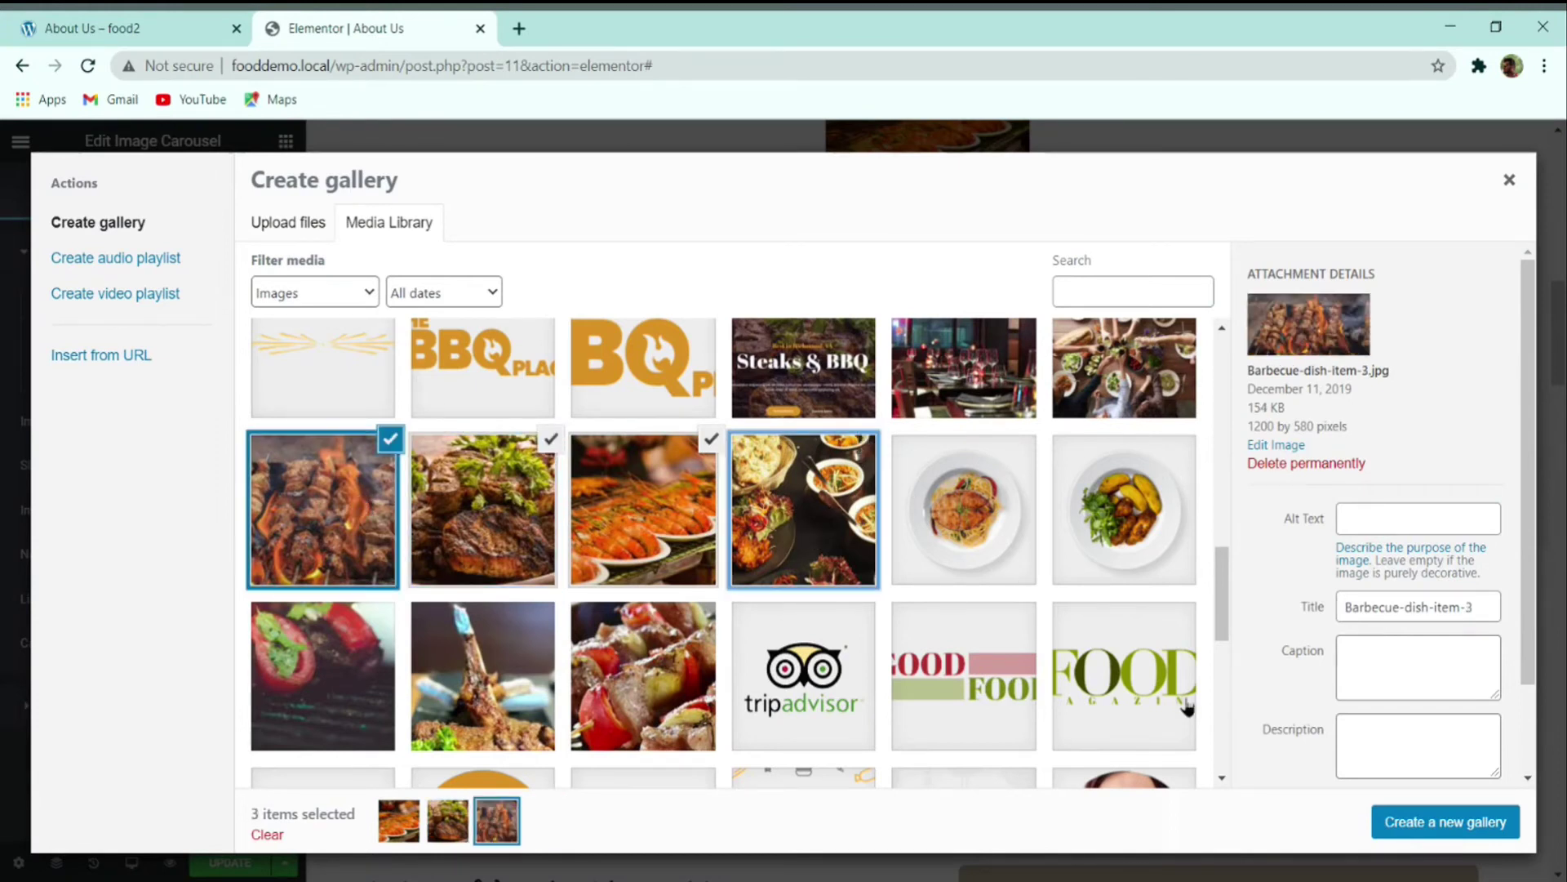
pyautogui.click(1450, 823)
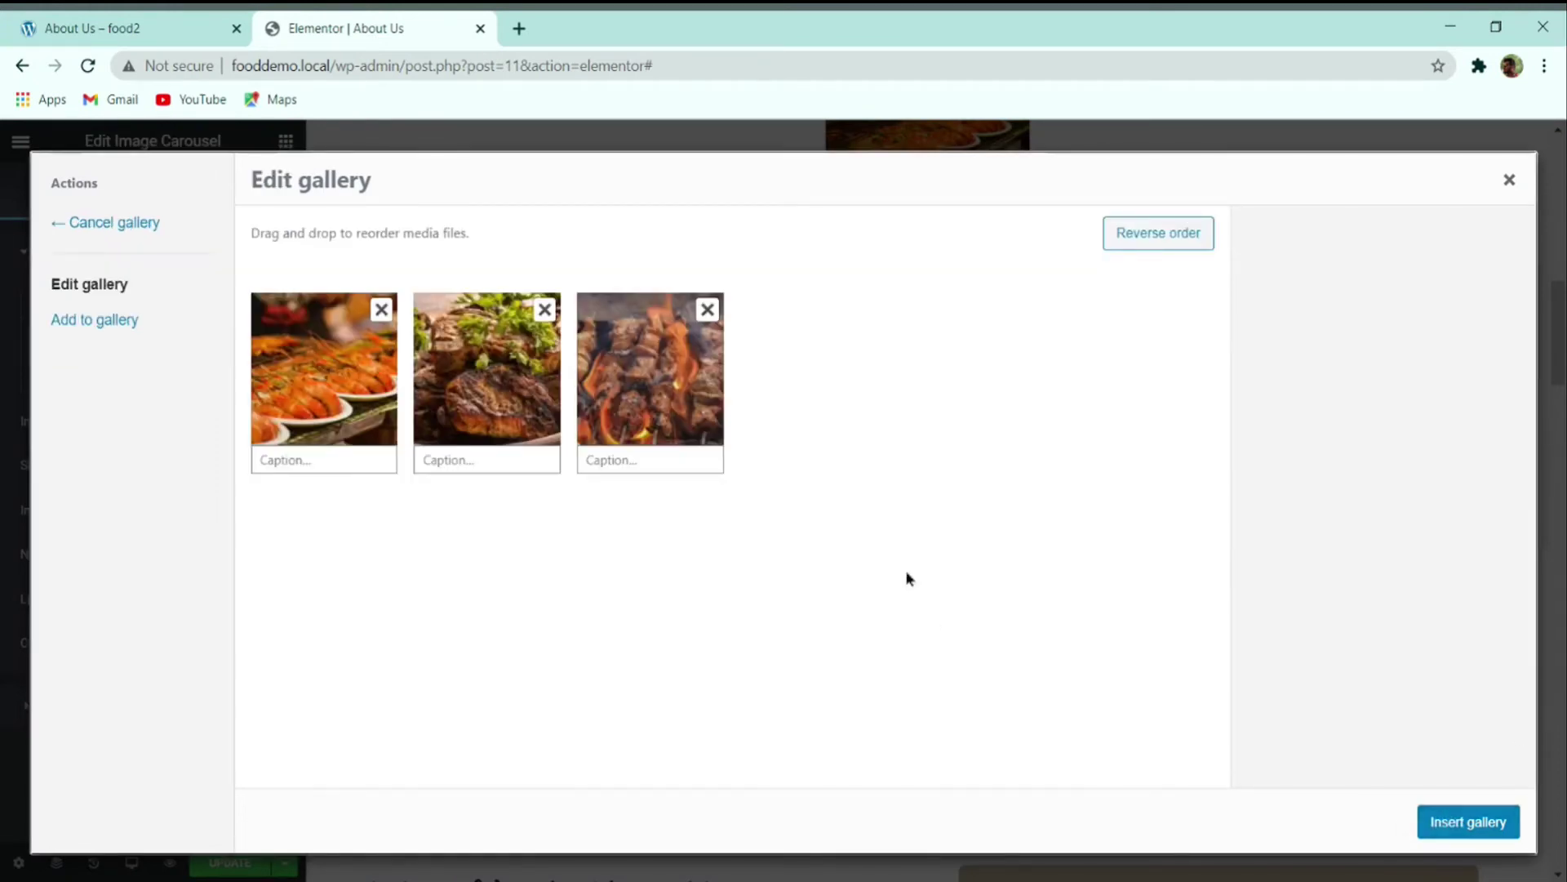
pyautogui.click(1470, 822)
pyautogui.scroll(-4, 1178, 576)
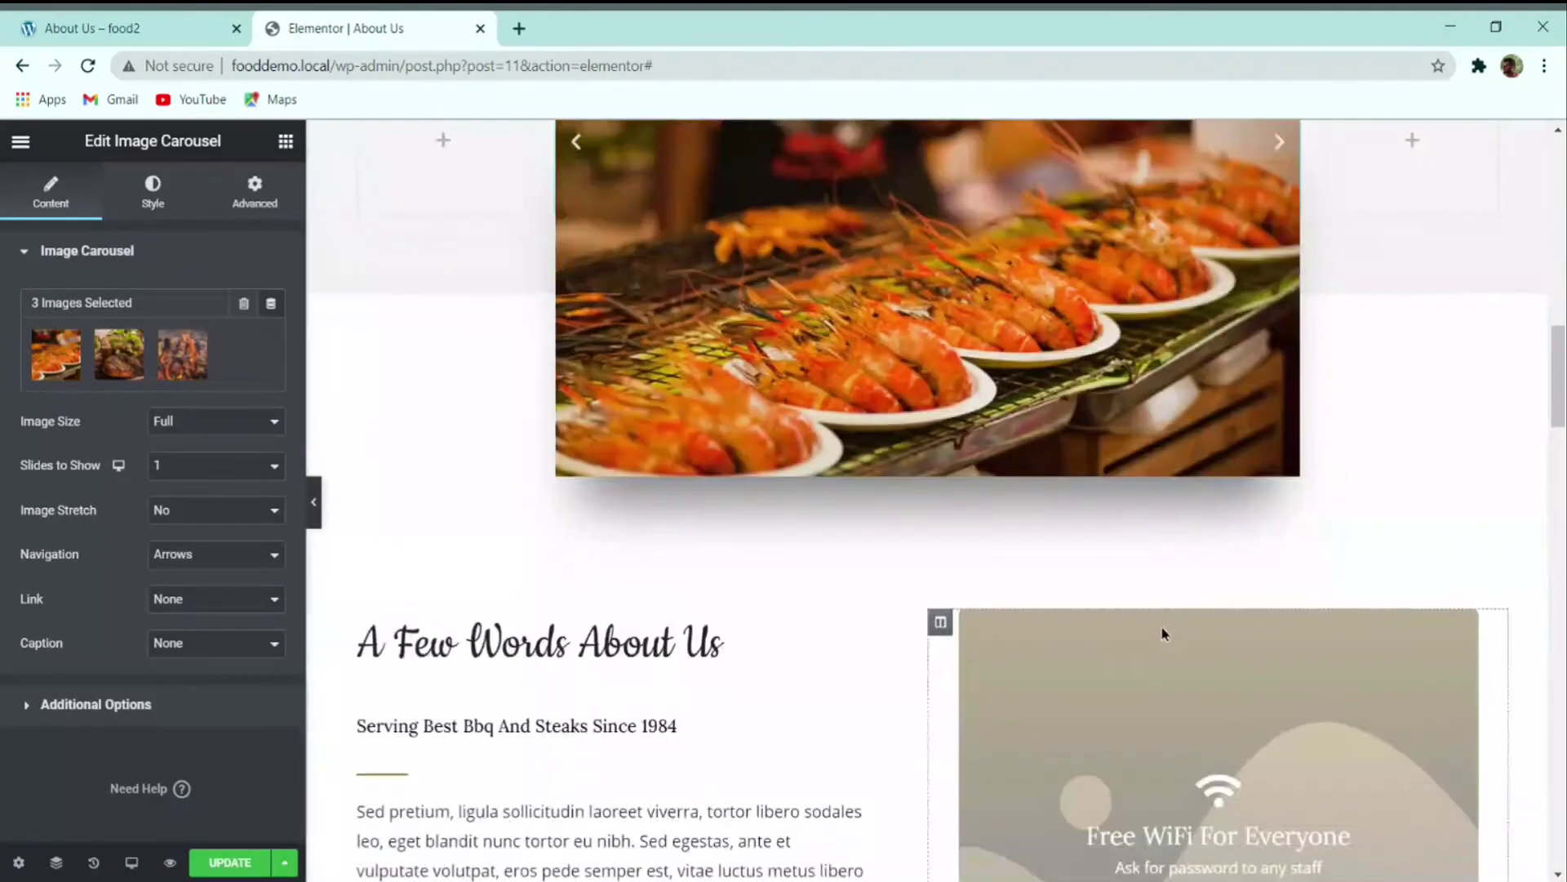
pyautogui.scroll(4, 1178, 576)
# Step: Step through the carousel slides and compare them with the live About Us page
pyautogui.click(1280, 499)
pyautogui.click(1282, 502)
pyautogui.click(1280, 499)
pyautogui.click(1280, 500)
pyautogui.click(1280, 499)
pyautogui.click(1282, 500)
pyautogui.scroll(-4, 1281, 506)
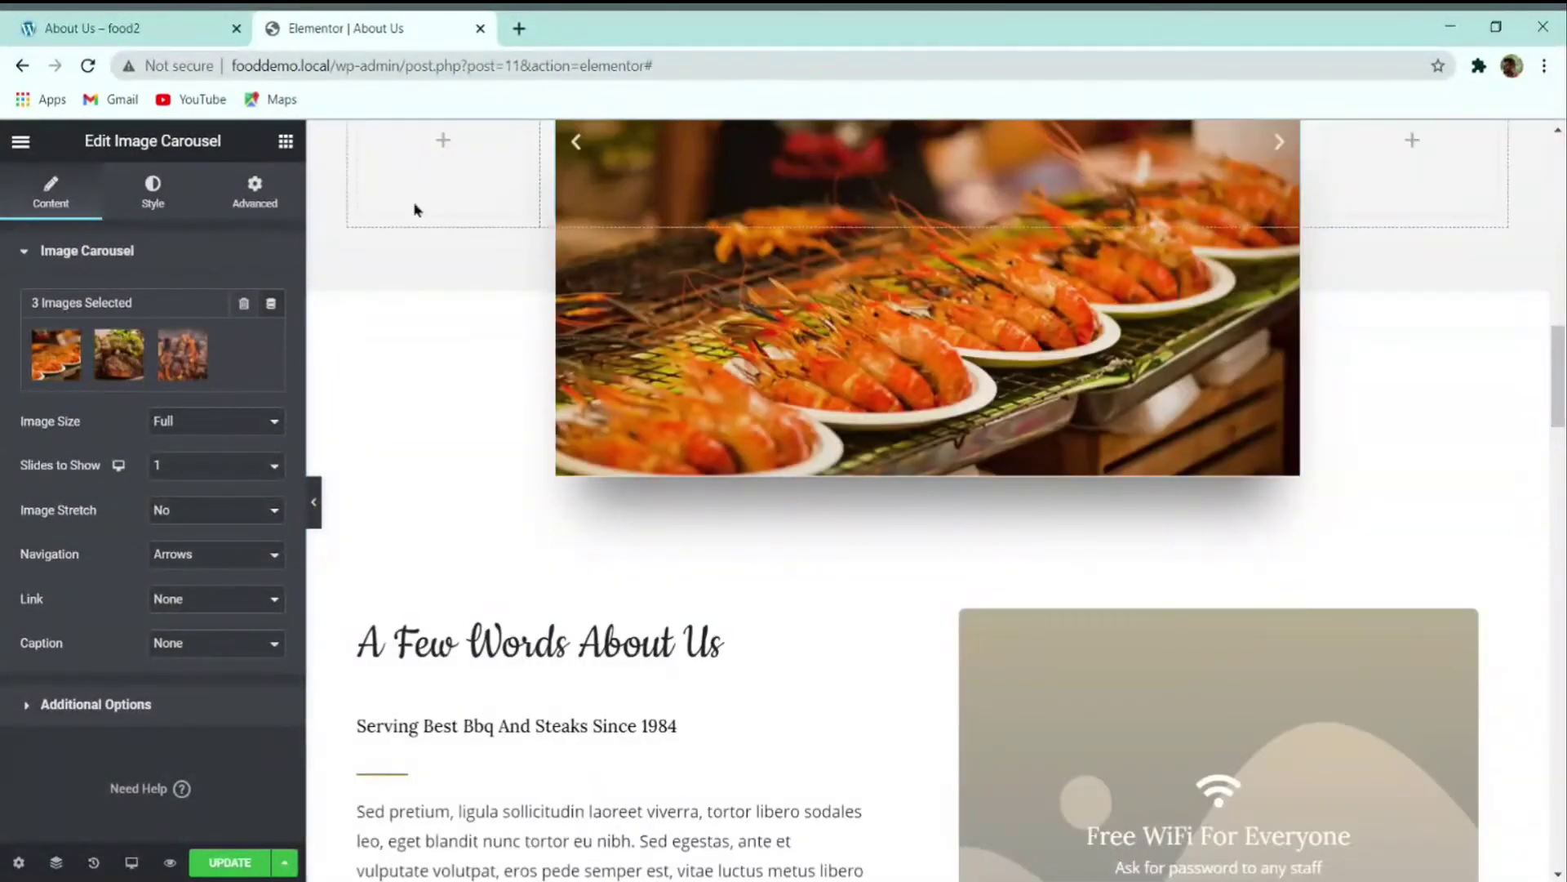
pyautogui.click(196, 28)
pyautogui.scroll(-10, 1207, 531)
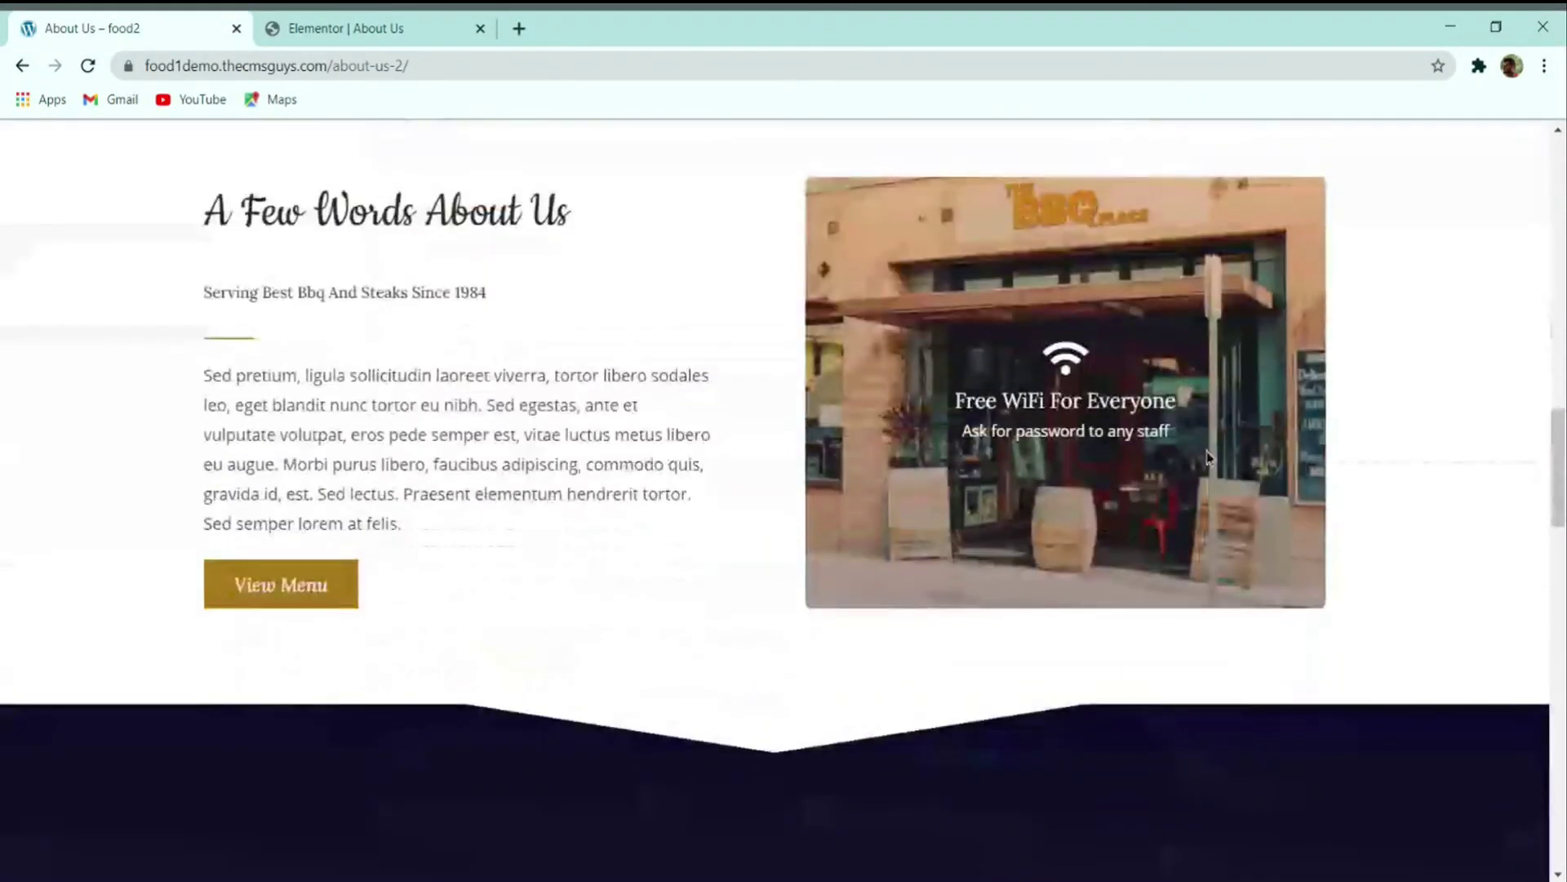
pyautogui.click(343, 28)
pyautogui.scroll(-4, 1231, 506)
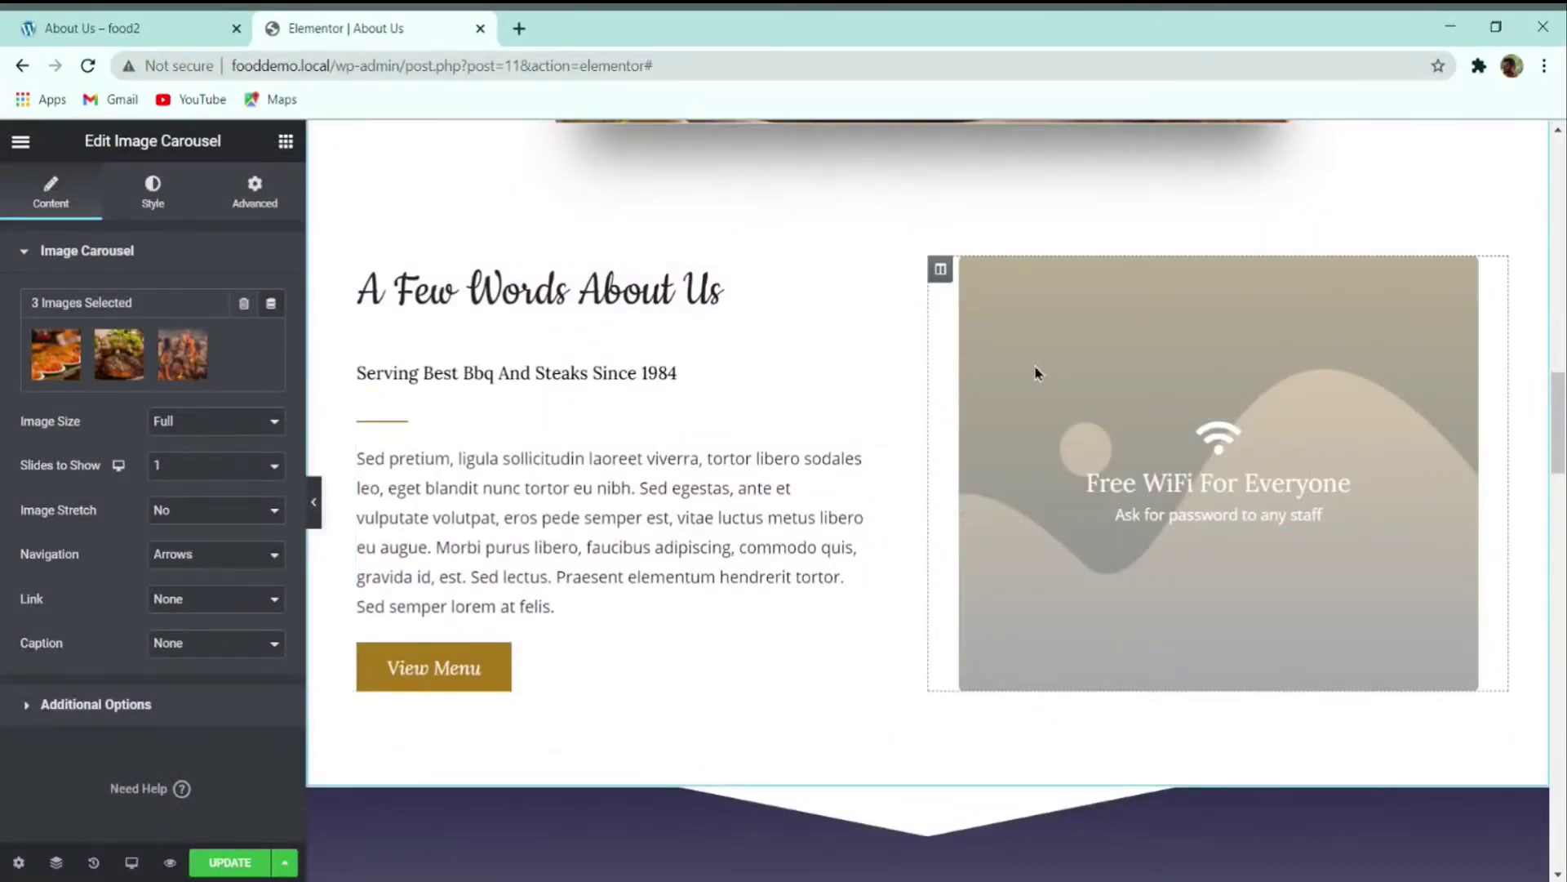
# Step: Set the restaurant storefront photo as the Free WiFi column's background and check it against the live page
pyautogui.click(940, 269)
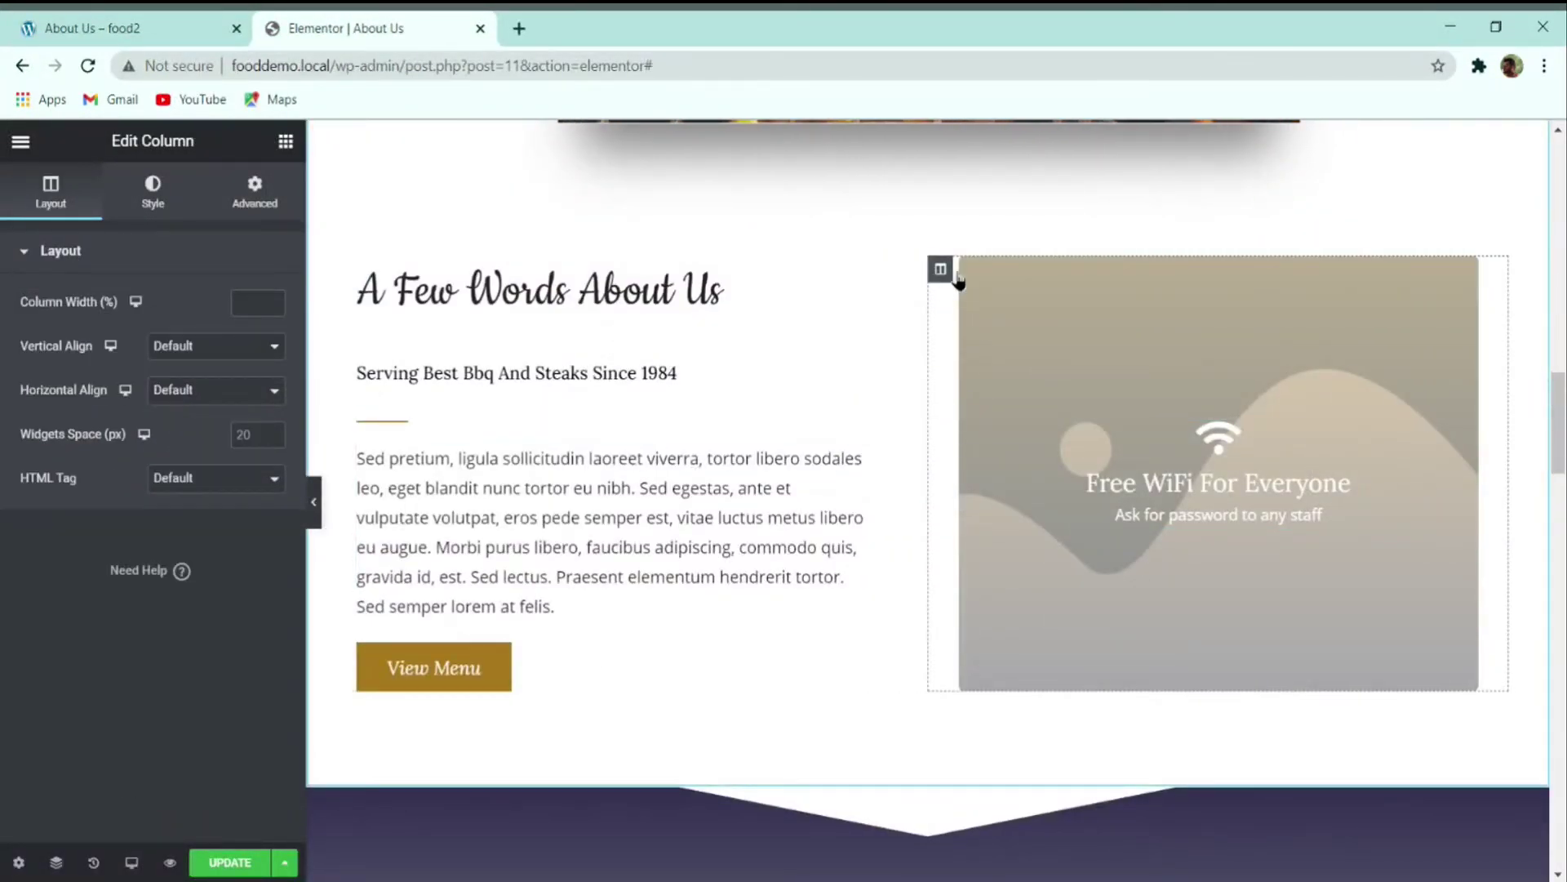
pyautogui.click(152, 200)
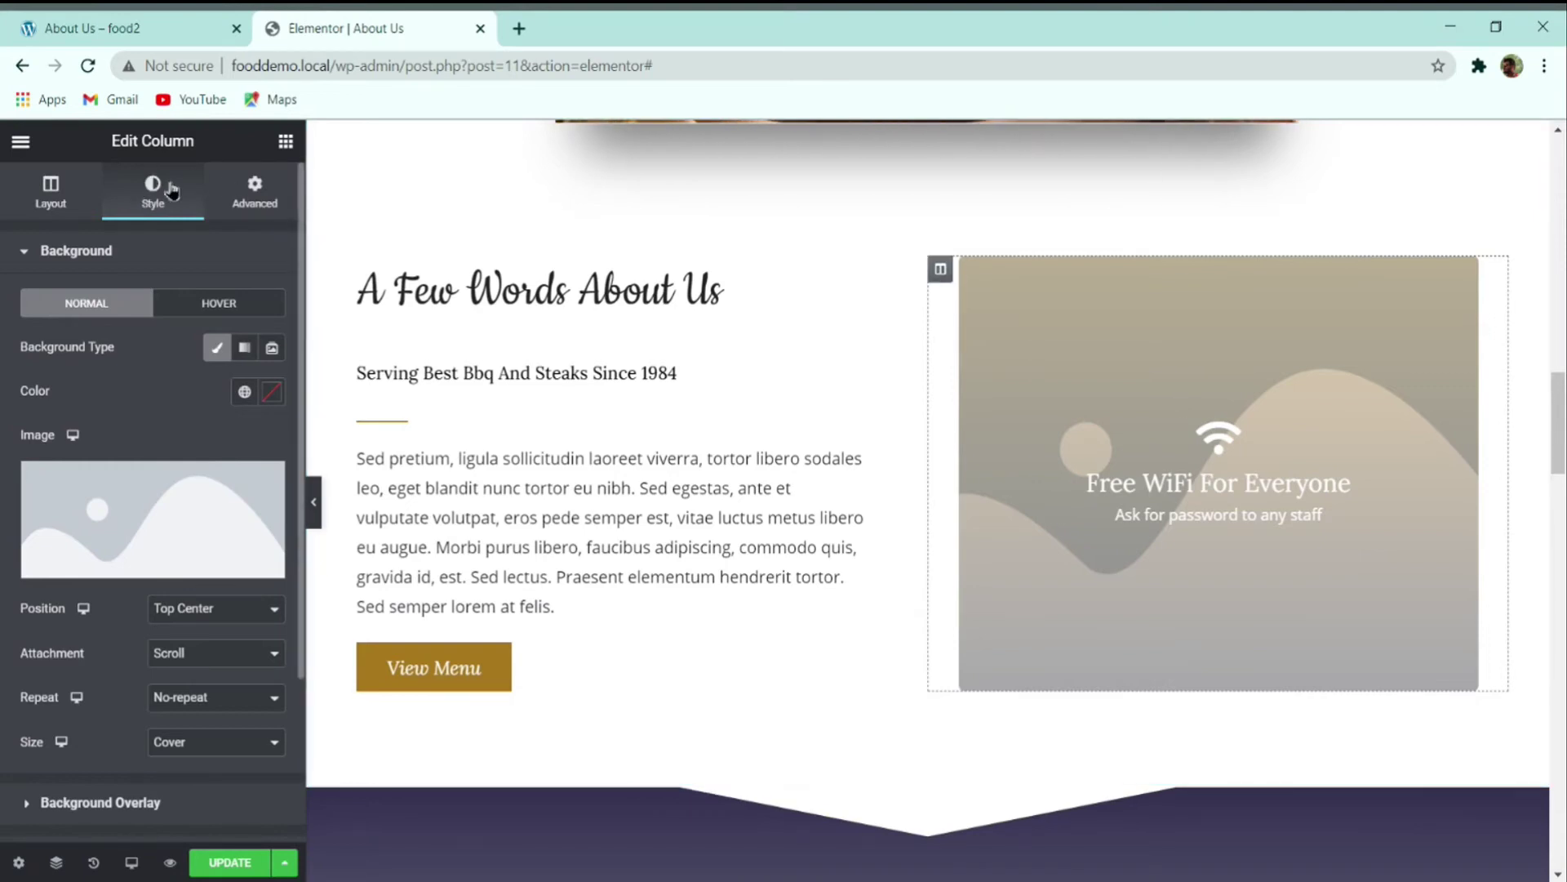
pyautogui.click(145, 490)
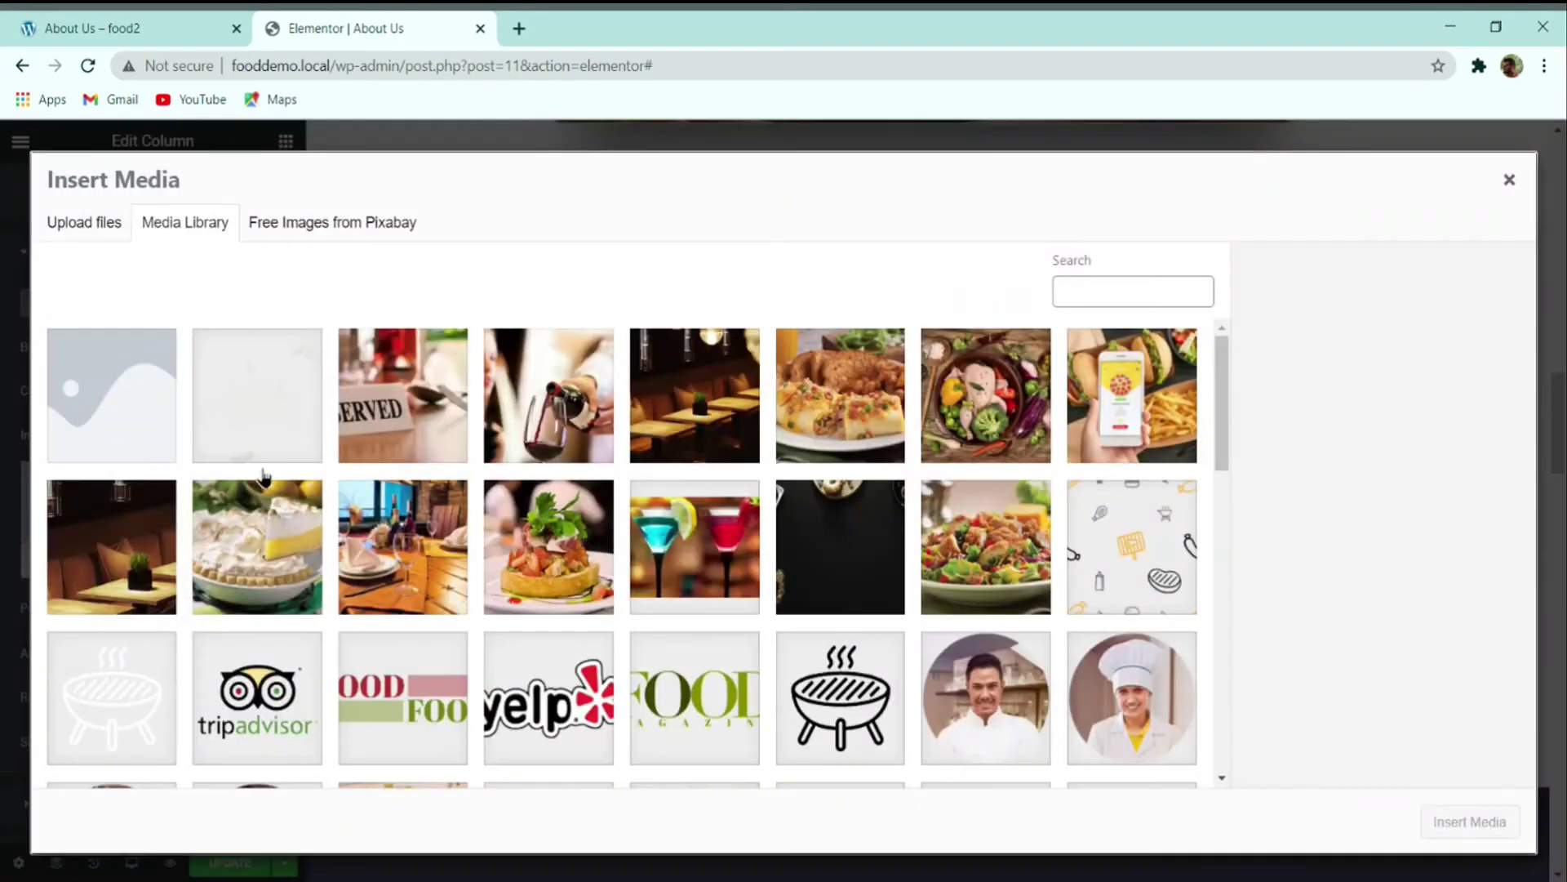
pyautogui.scroll(-8, 809, 447)
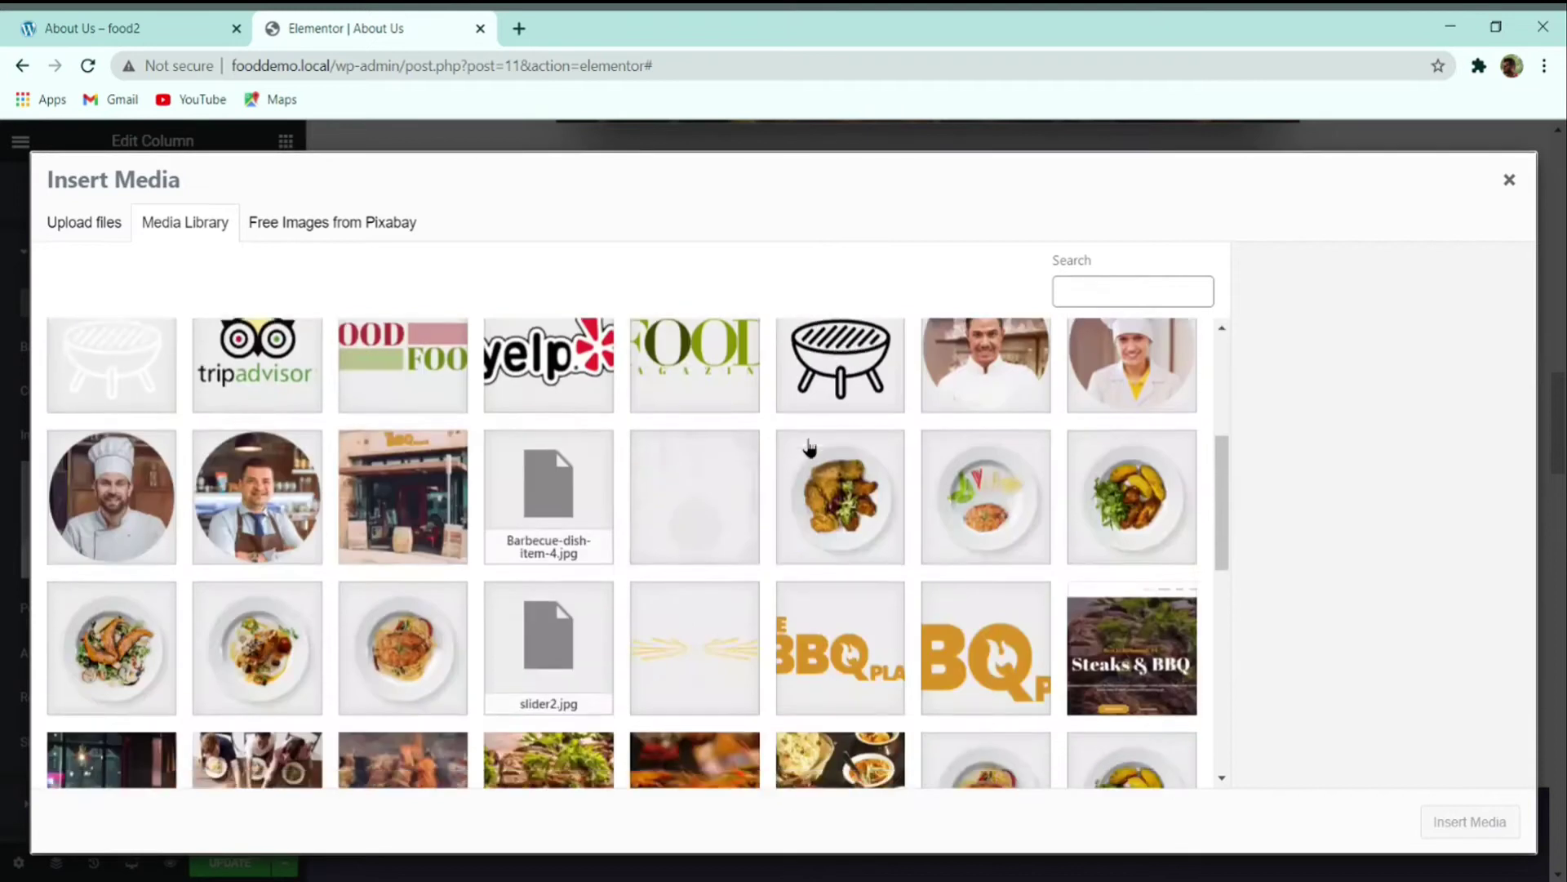
pyautogui.scroll(-4, 773, 484)
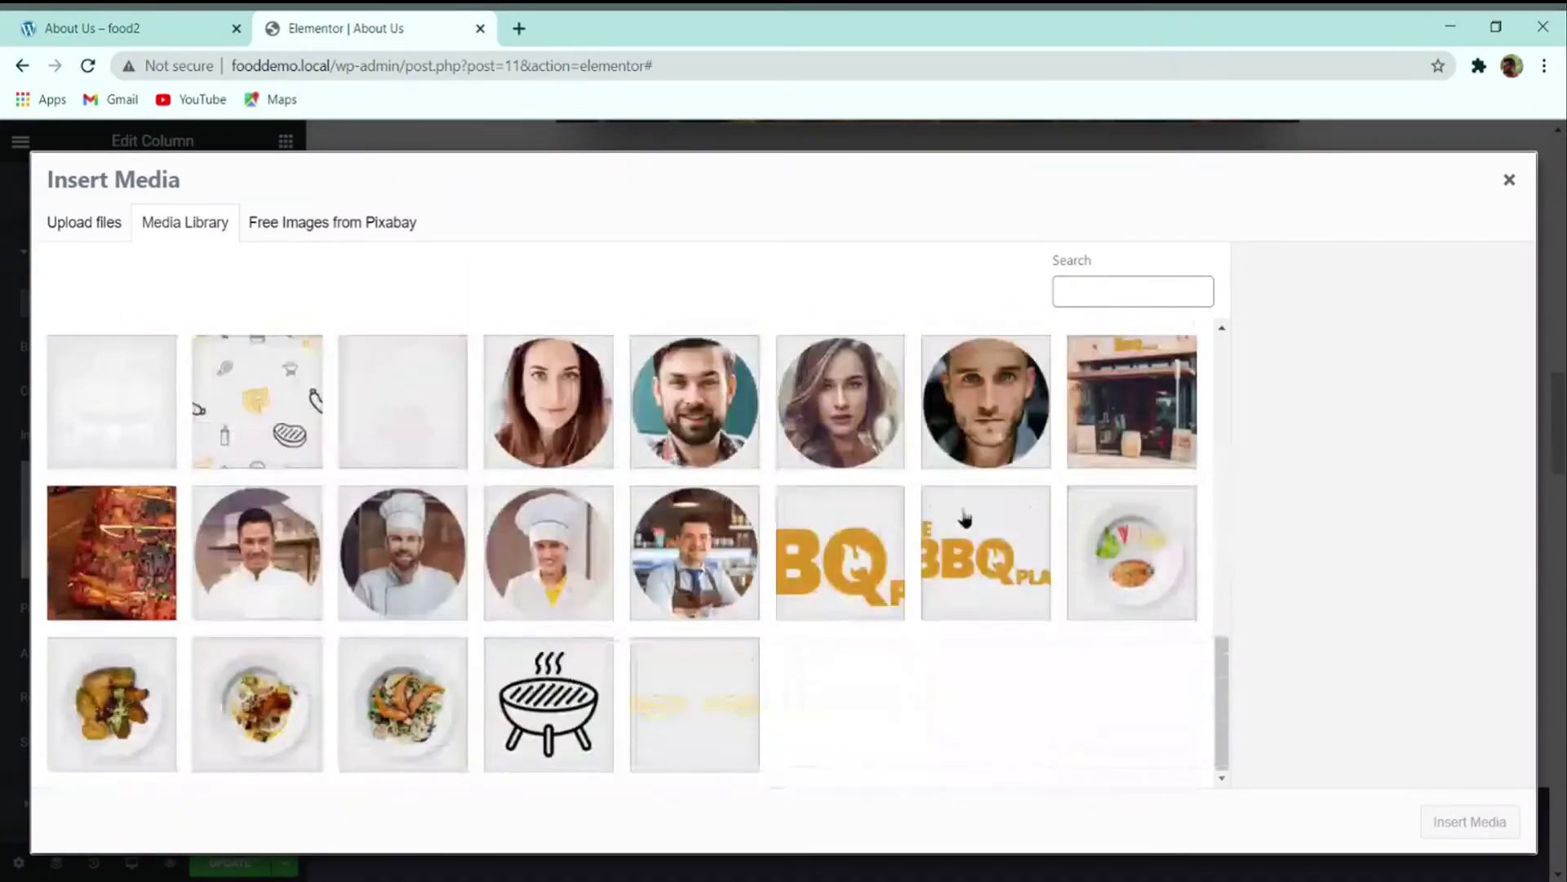
pyautogui.click(1146, 411)
pyautogui.click(1478, 821)
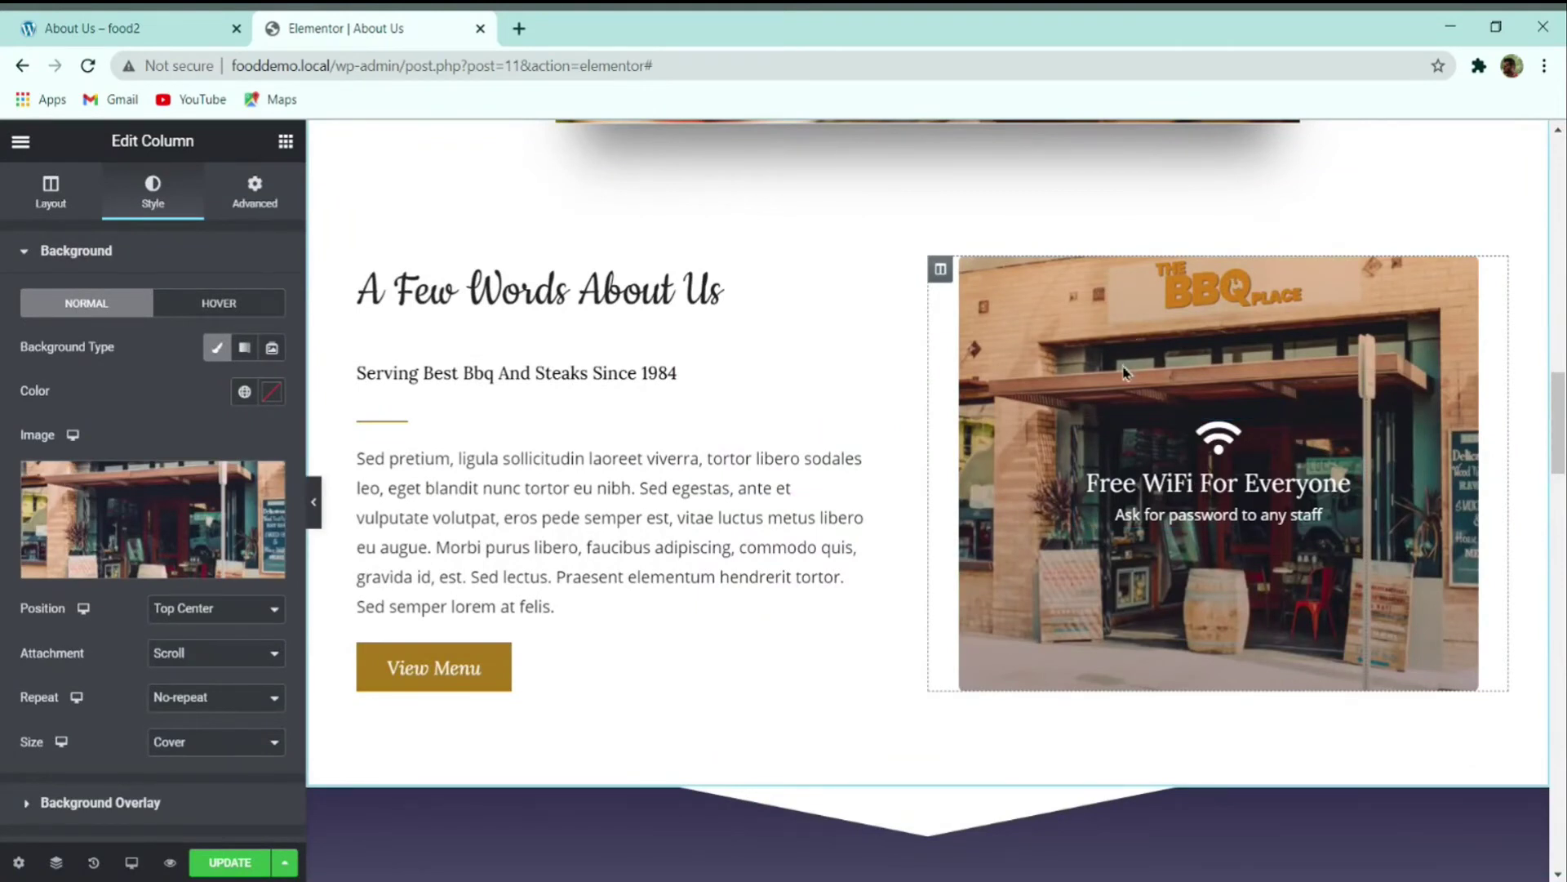
pyautogui.scroll(-6, 1257, 443)
pyautogui.hotkey('ctrl', 'shift', 'Tab')
pyautogui.scroll(-8, 817, 543)
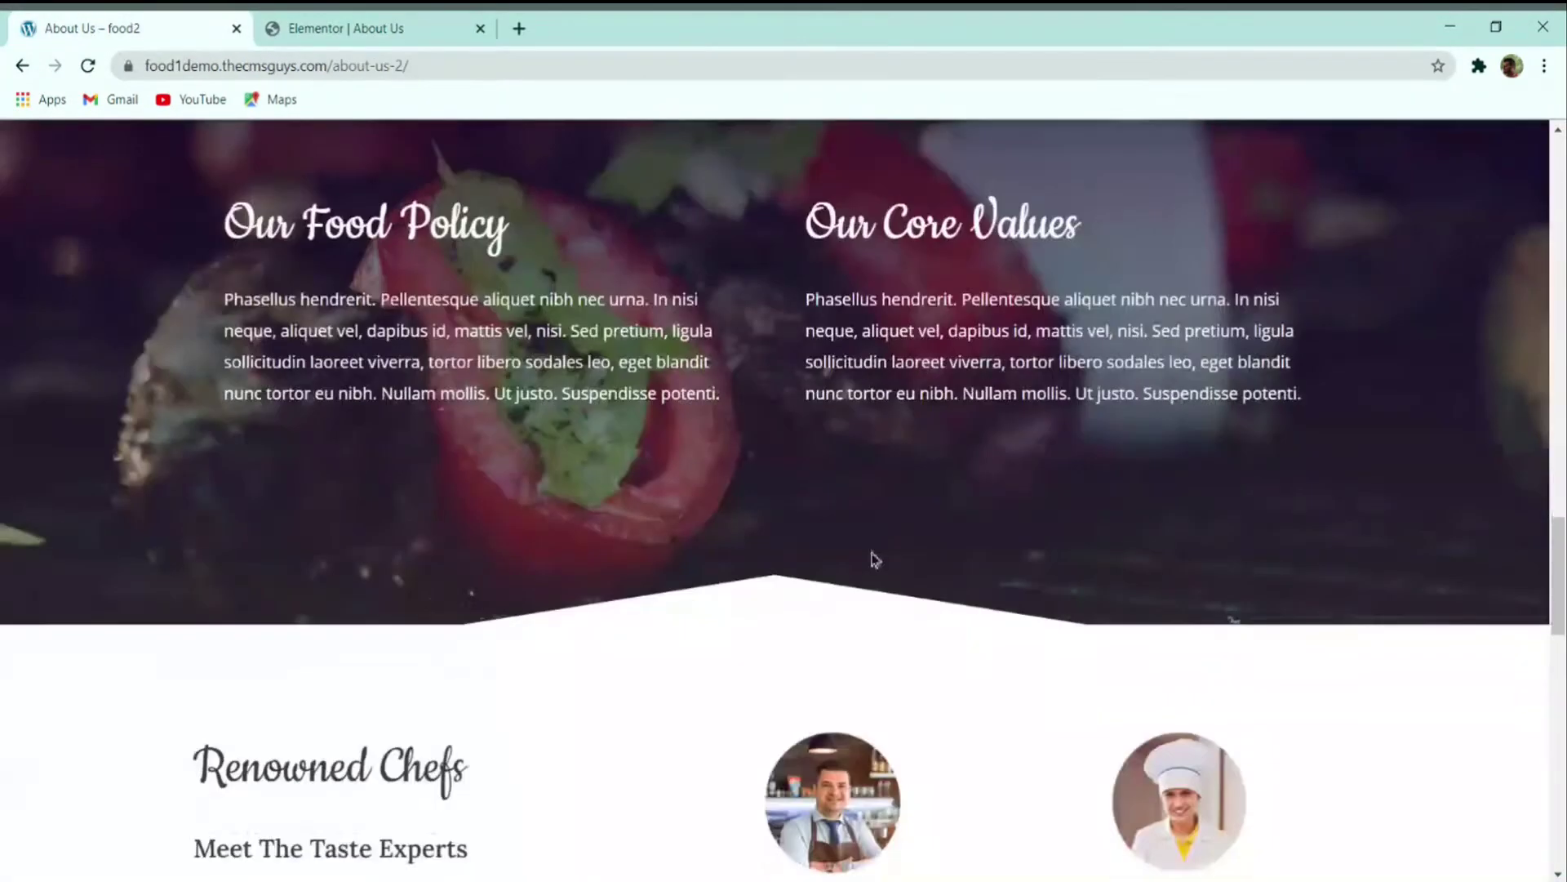
pyautogui.scroll(4, 847, 529)
pyautogui.click(380, 32)
pyautogui.scroll(4, 806, 432)
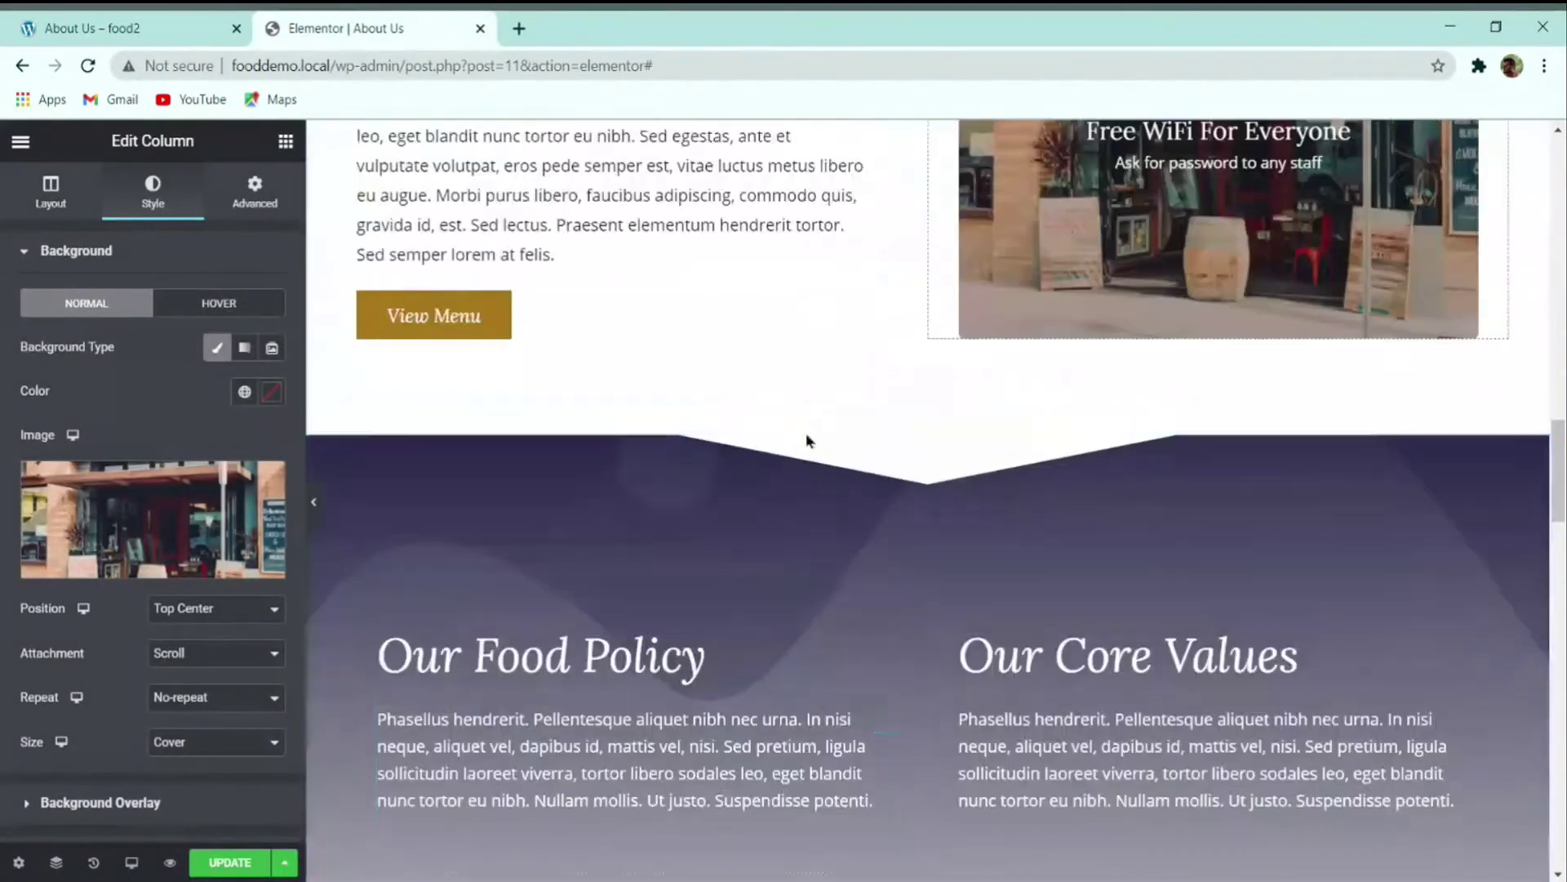
# Step: Make the grill food photo the Our Food Policy section's background image
pyautogui.click(928, 422)
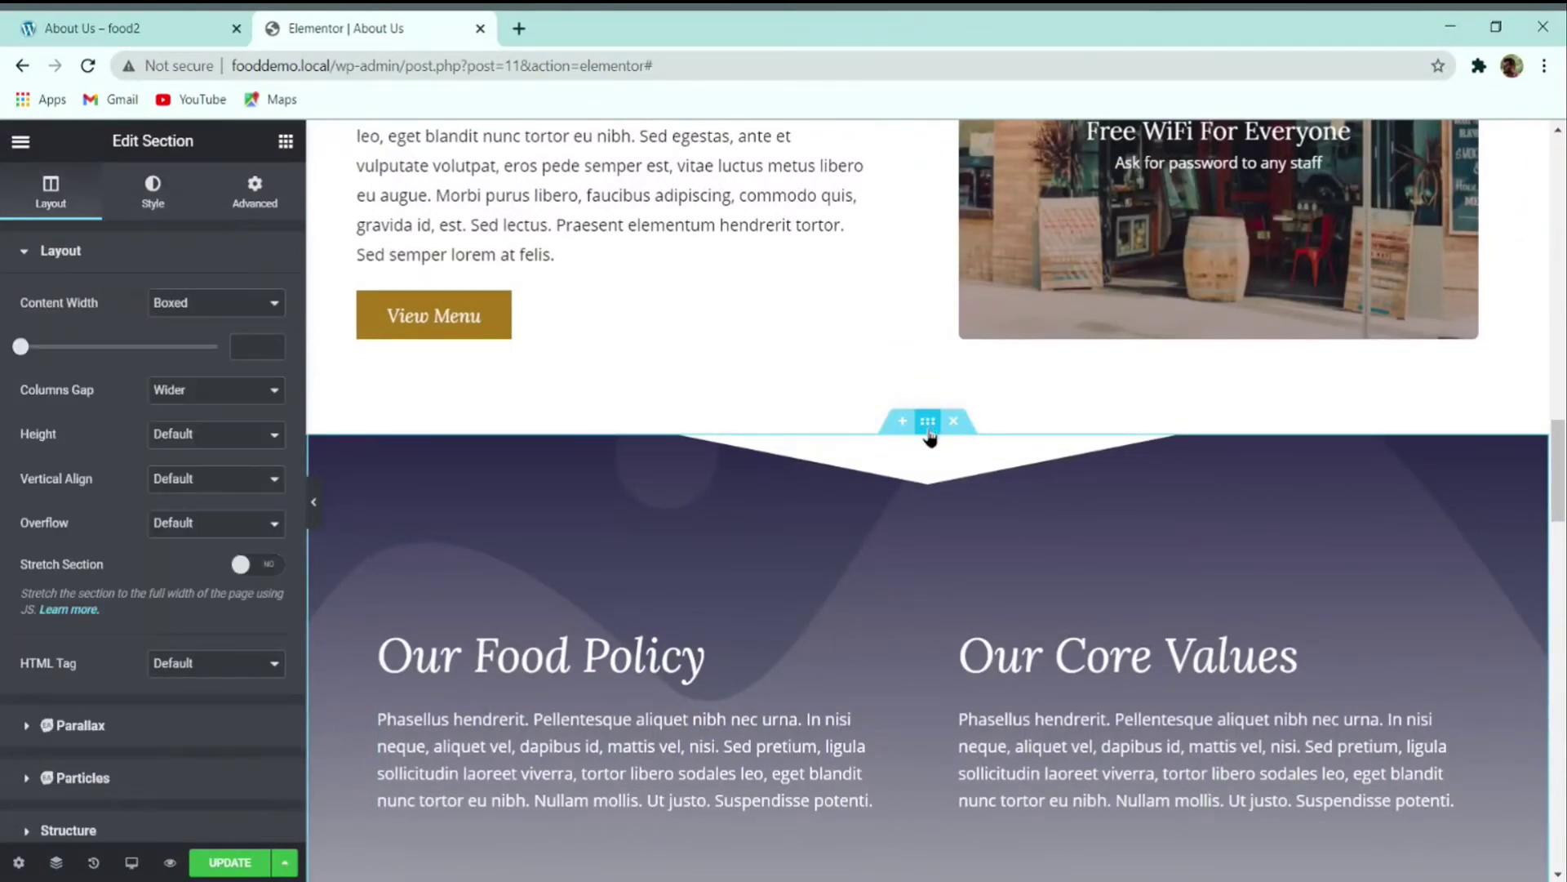
pyautogui.click(155, 206)
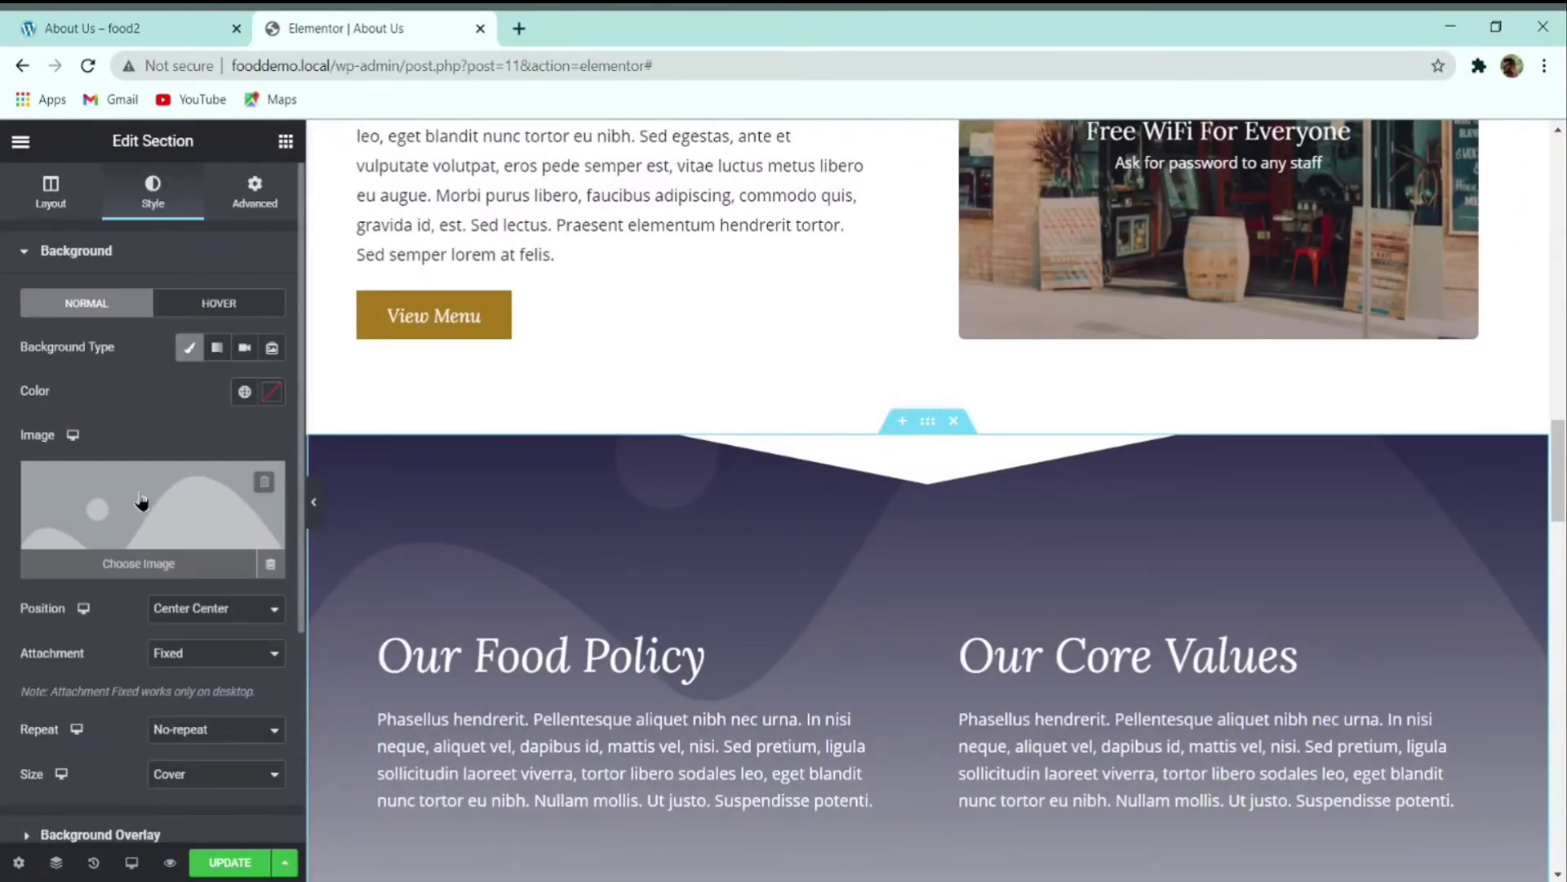
pyautogui.click(139, 503)
pyautogui.scroll(-5, 707, 439)
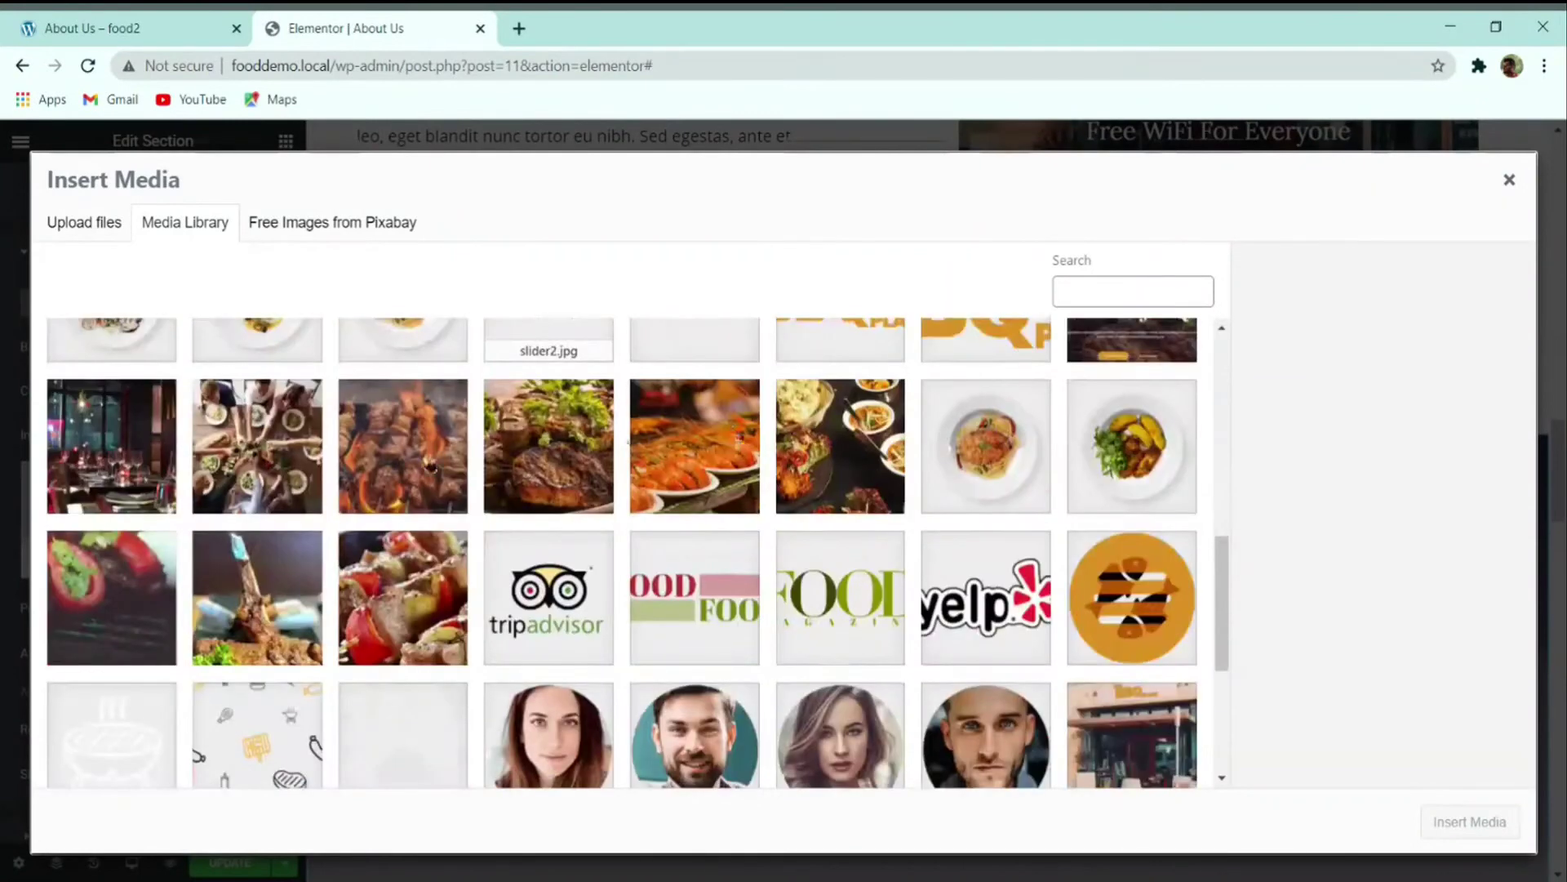
pyautogui.click(137, 558)
pyautogui.click(1470, 822)
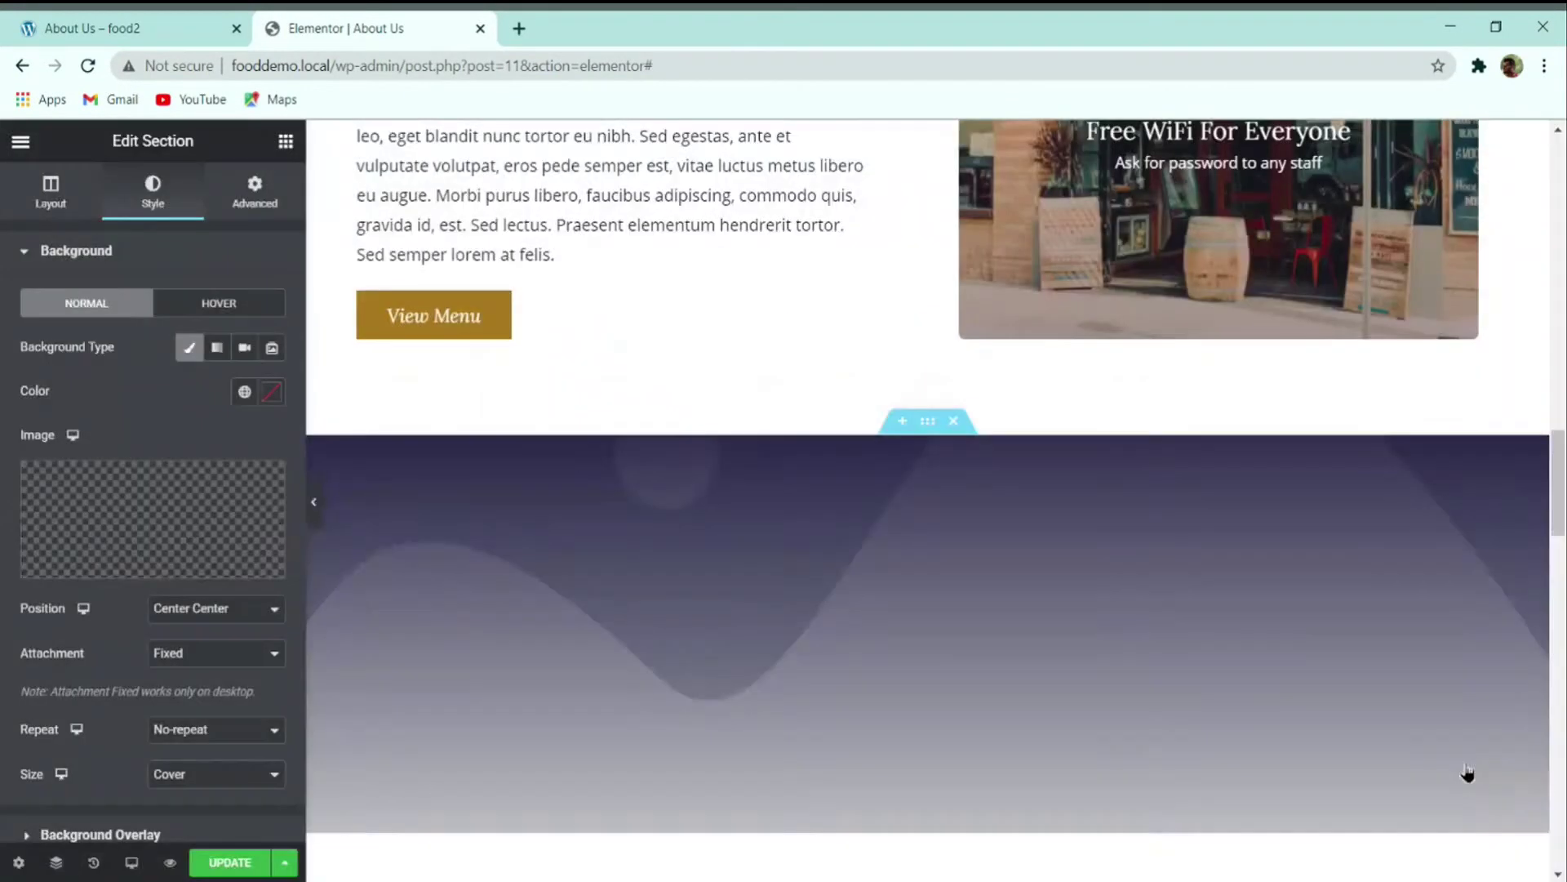
pyautogui.scroll(-4, 1081, 507)
pyautogui.scroll(-5, 1118, 507)
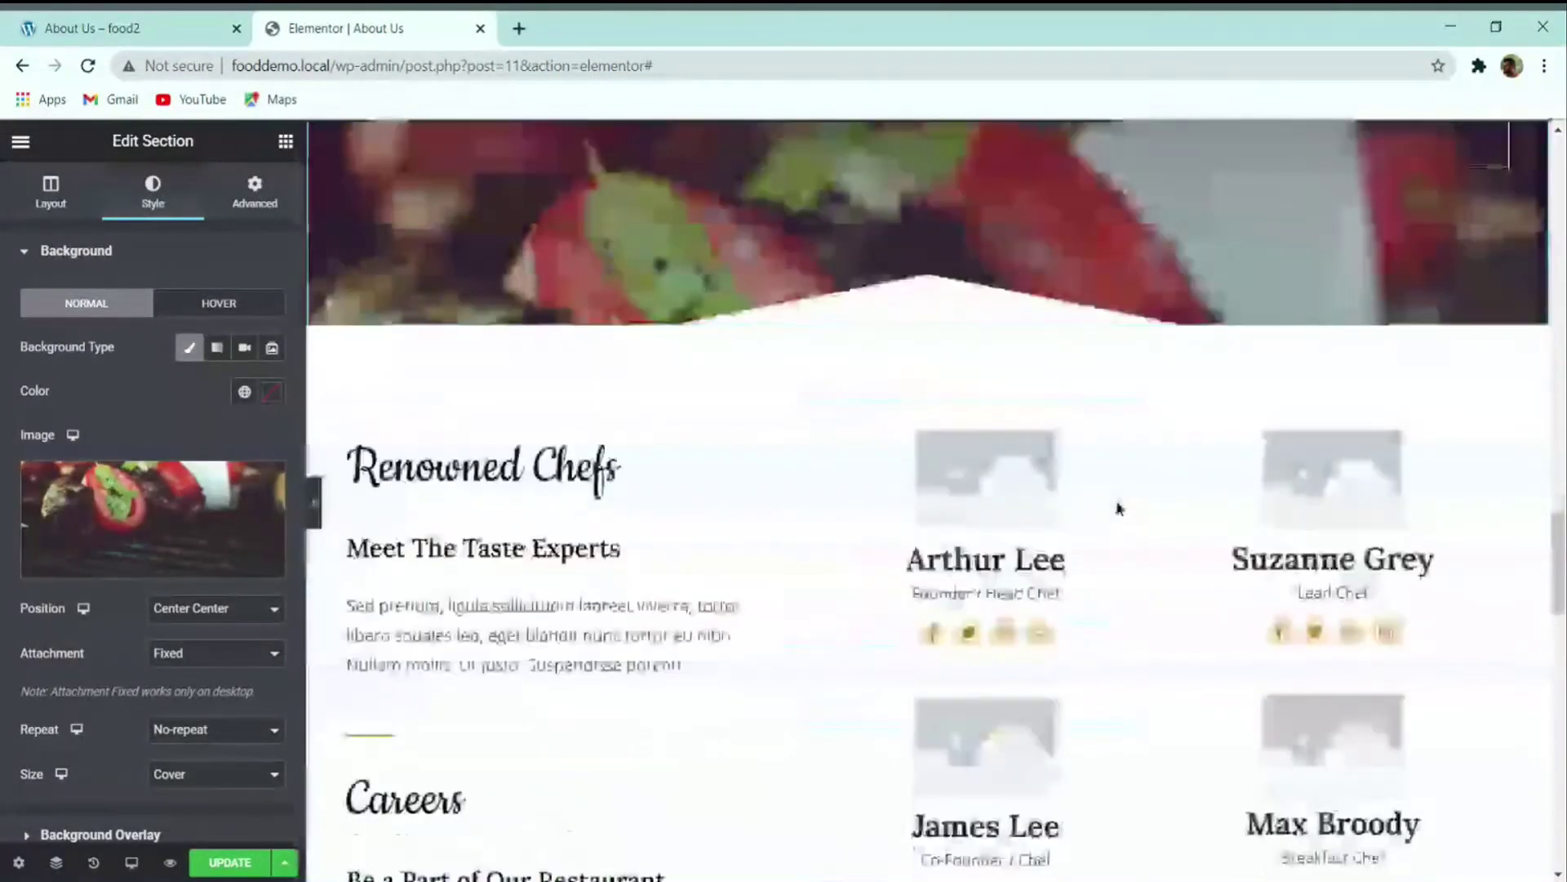
pyautogui.click(1010, 499)
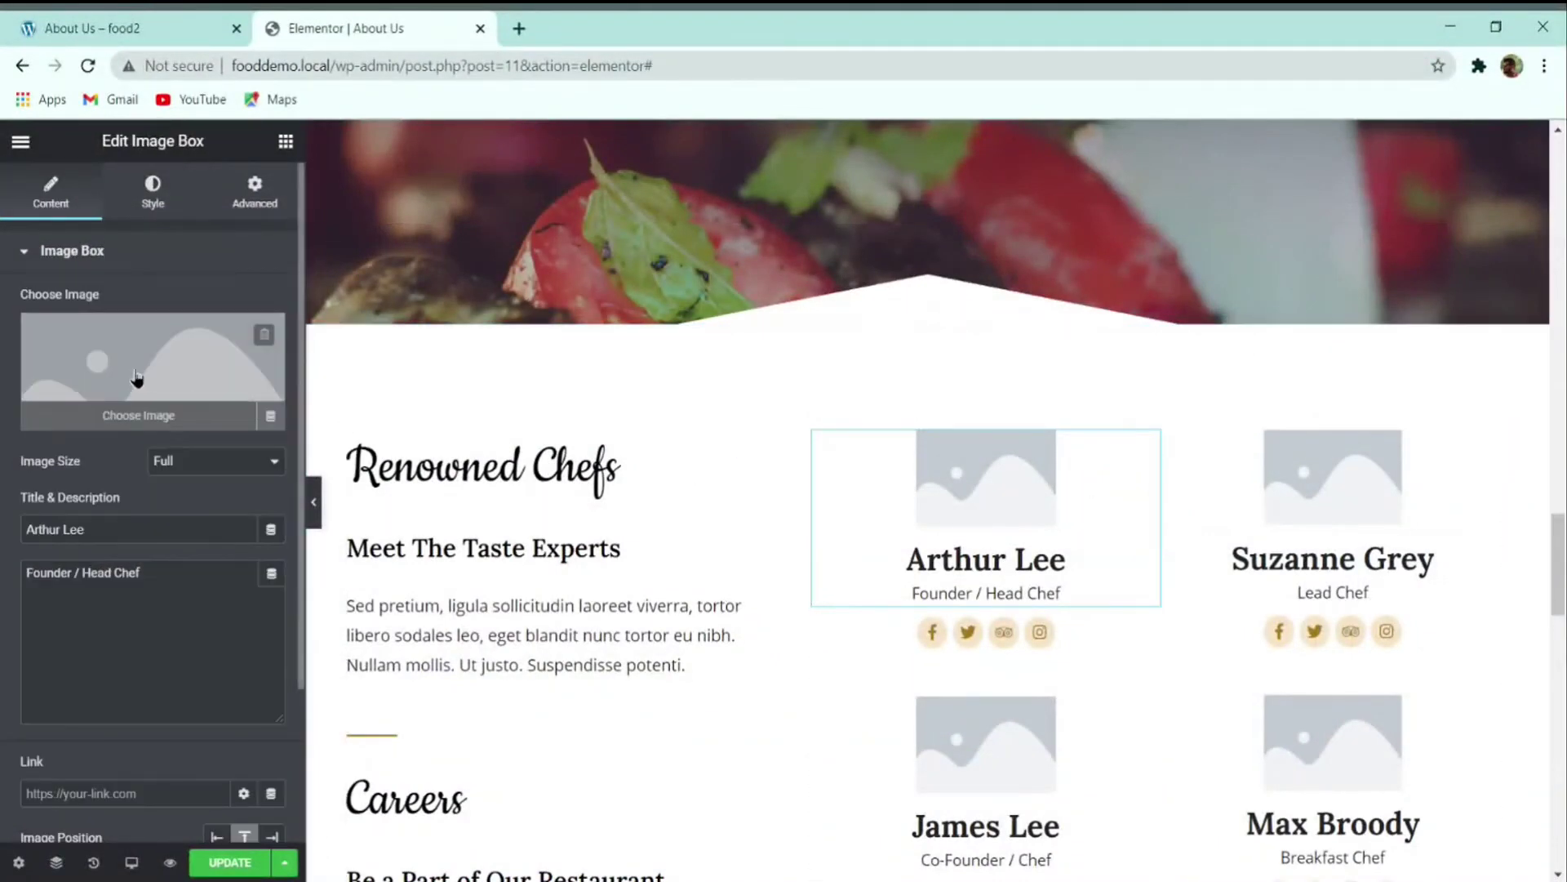
# Step: Review the Renowned Chefs section on the live About Us page
pyautogui.scroll(-4, 1020, 535)
pyautogui.scroll(-2, 902, 536)
pyautogui.scroll(2, 902, 536)
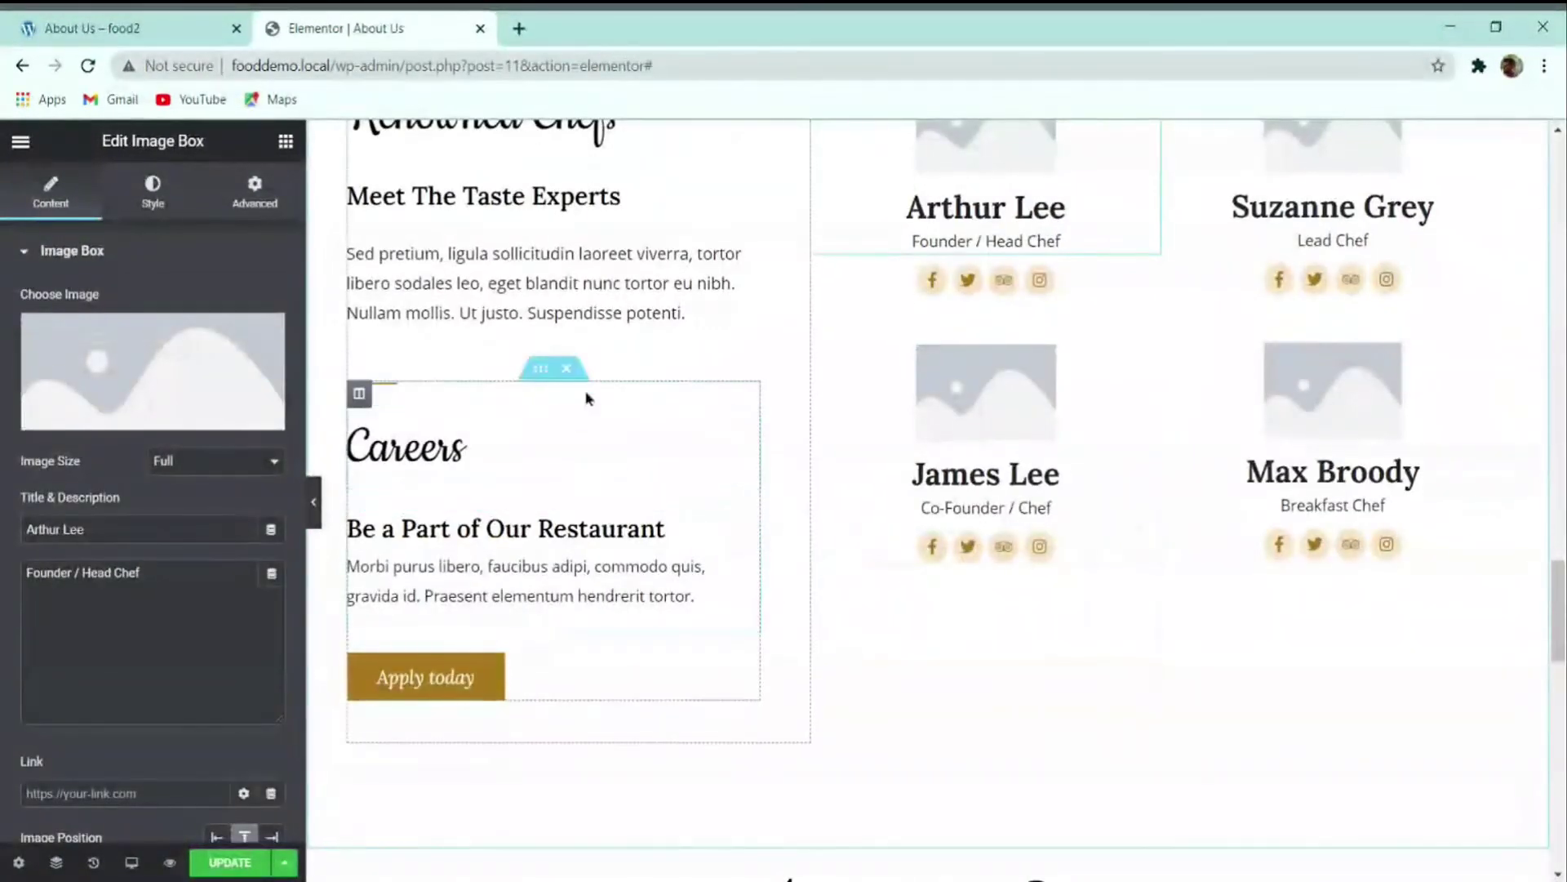
pyautogui.click(94, 28)
pyautogui.scroll(8, 560, 437)
pyautogui.scroll(-10, 571, 490)
pyautogui.scroll(-5, 564, 482)
pyautogui.scroll(4, 817, 392)
pyautogui.scroll(-3, 939, 457)
pyautogui.hotkey('ctrl', 'Tab')
pyautogui.scroll(4, 1037, 555)
# Step: Give Arthur Lee's card chef4-free-img.png and Suzanne Grey's card the chef-in-hat photo
pyautogui.click(153, 375)
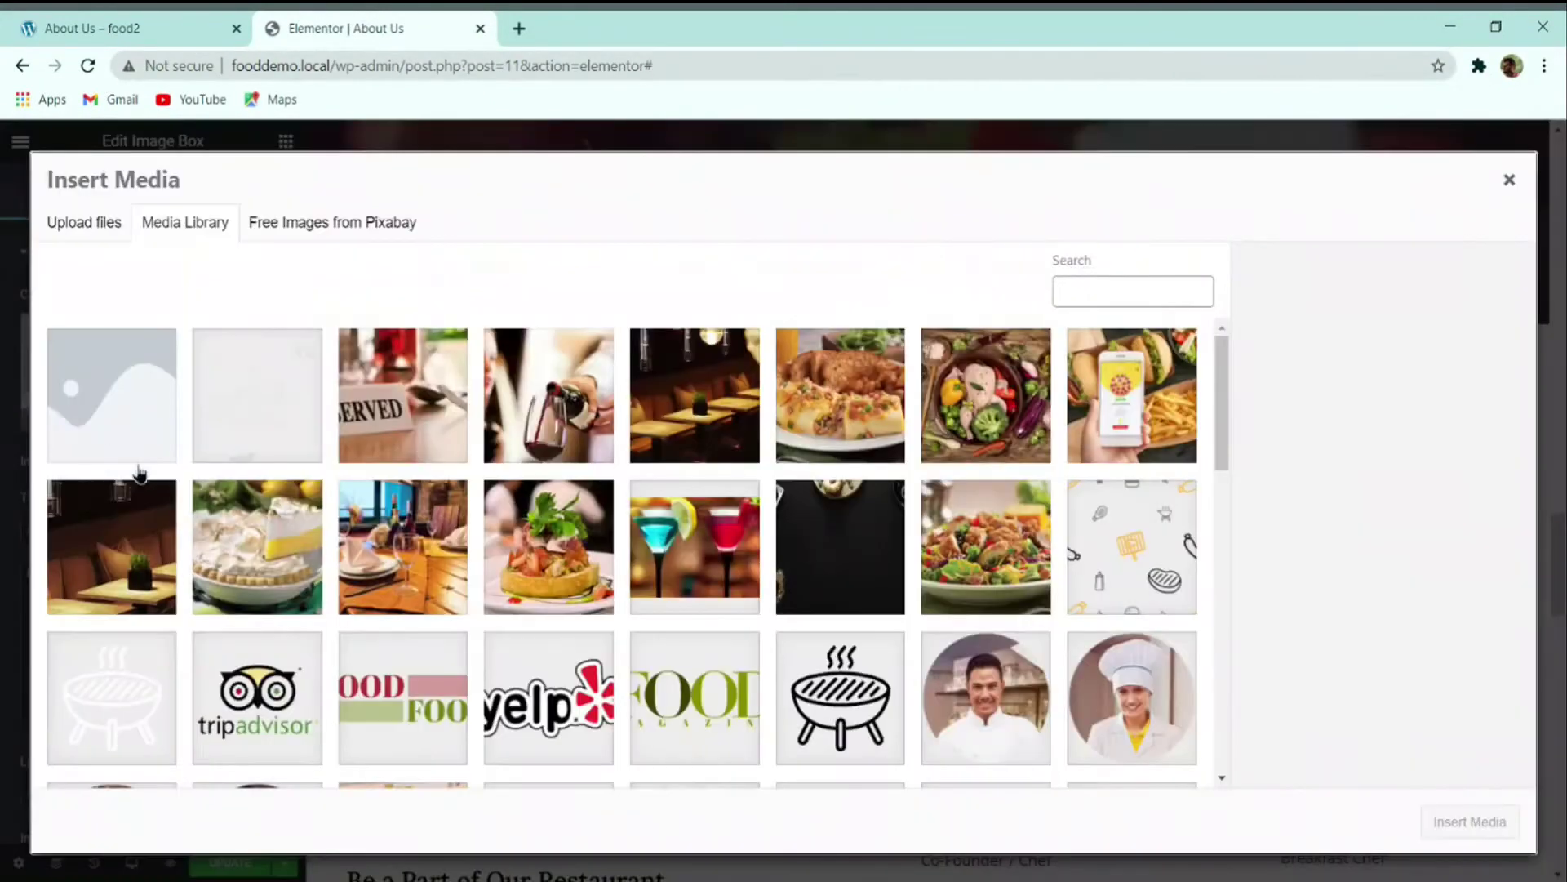
pyautogui.scroll(-5, 714, 531)
pyautogui.click(986, 364)
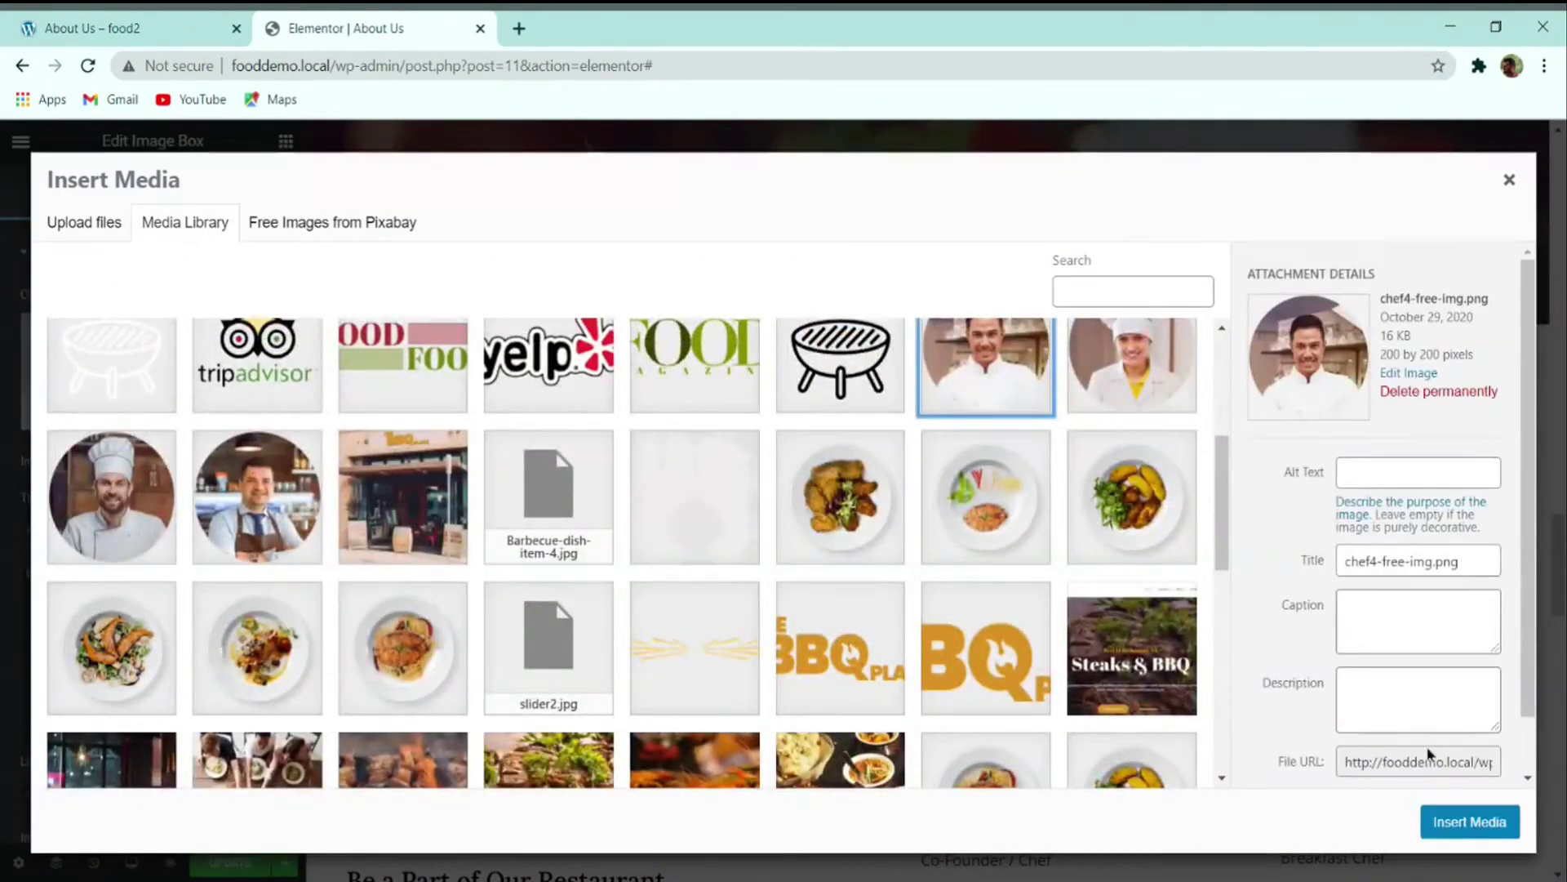
pyautogui.click(1467, 822)
pyautogui.click(1295, 510)
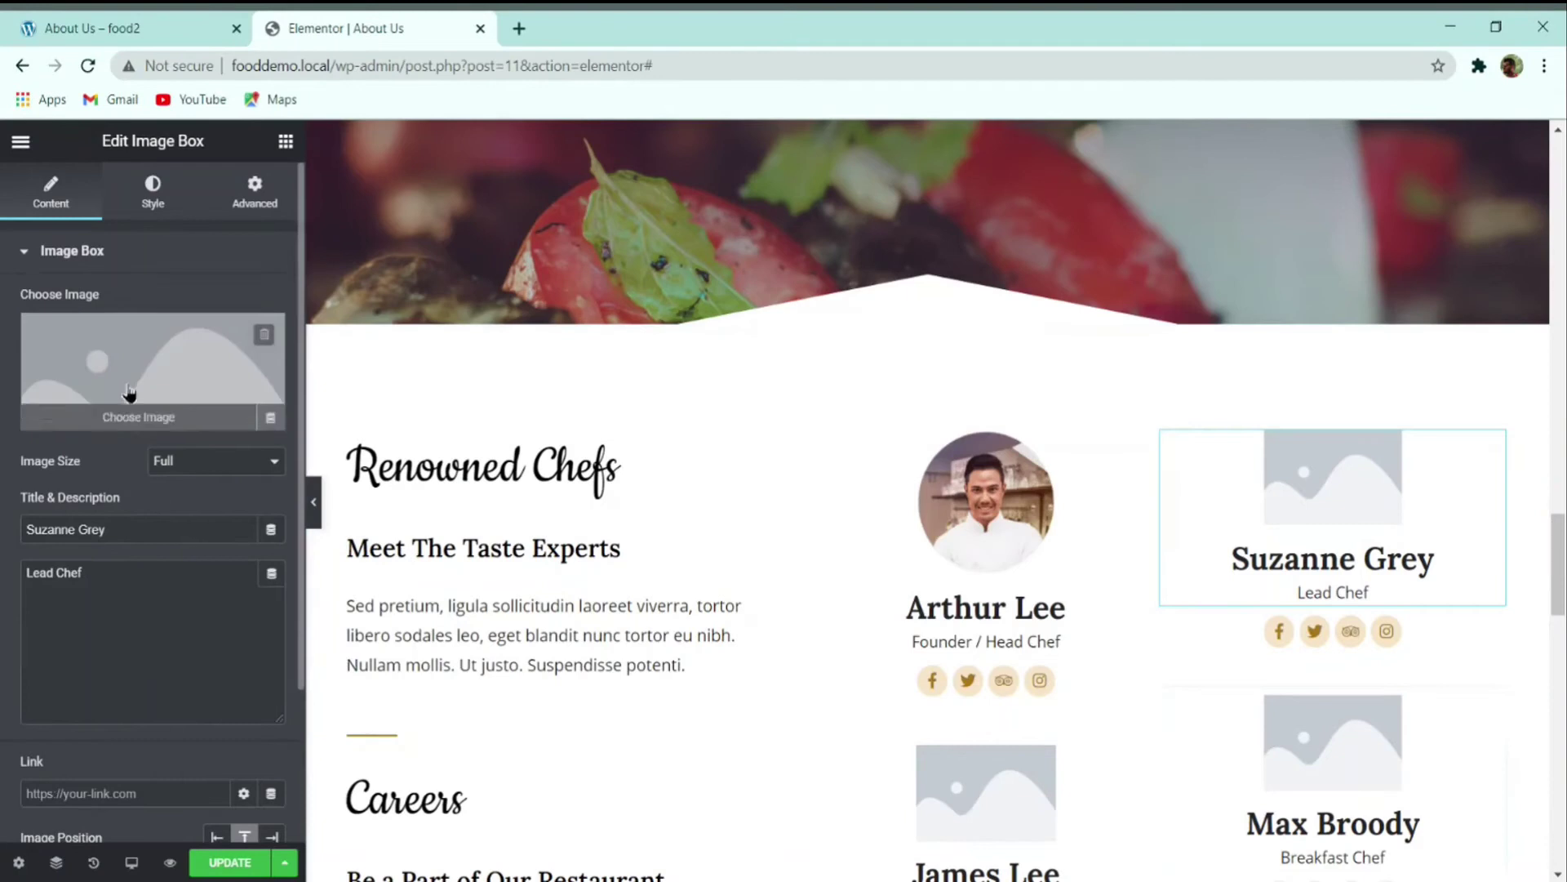
pyautogui.click(153, 371)
pyautogui.click(1129, 702)
pyautogui.click(1468, 822)
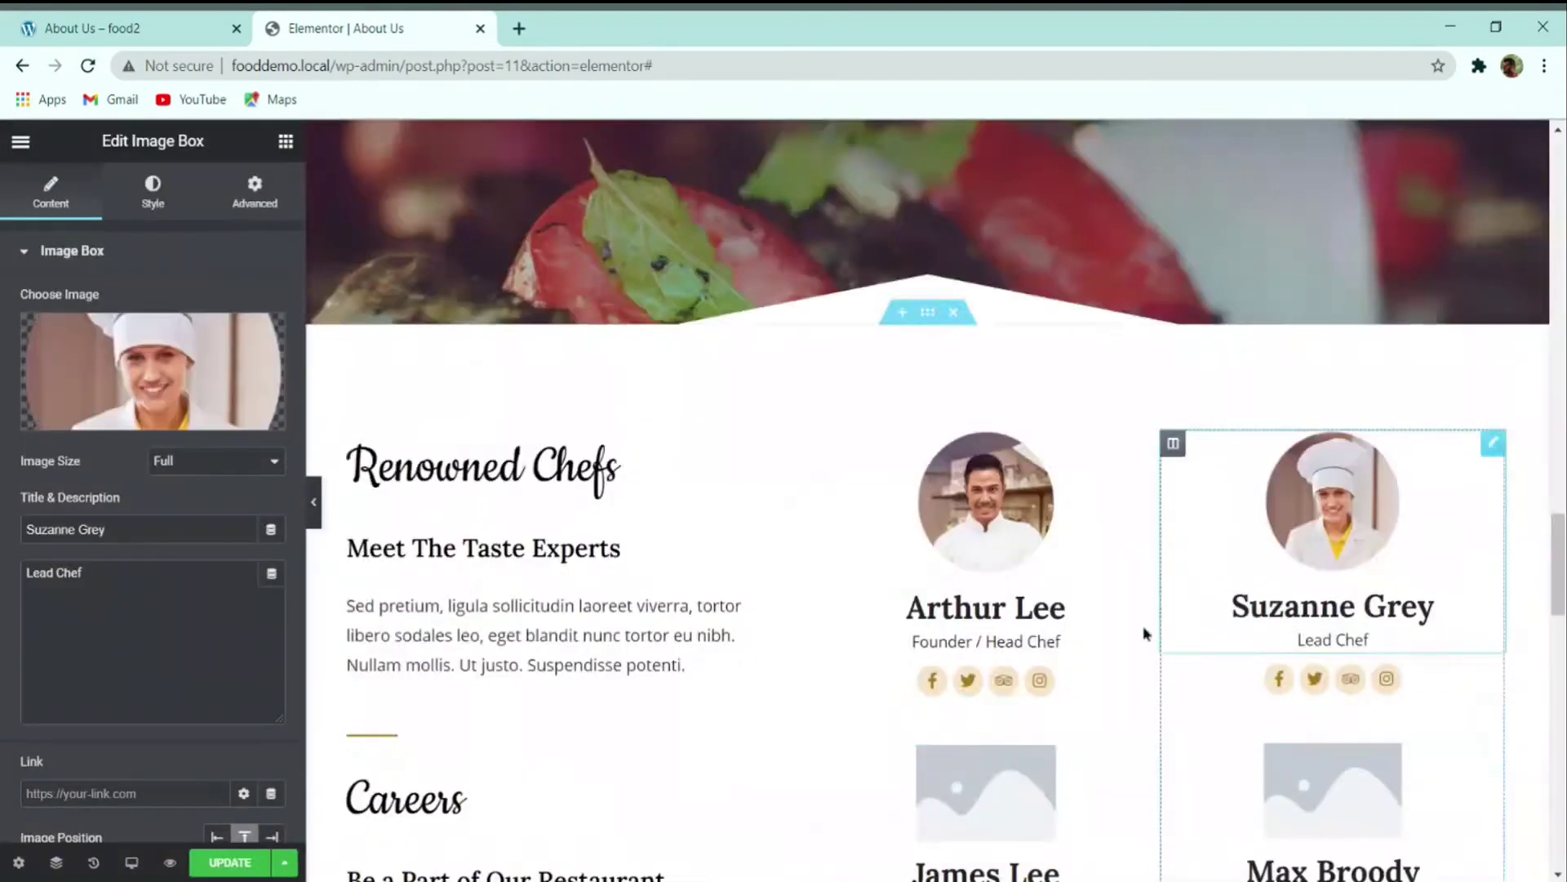
# Step: Give James Lee's card chef2-free-img.png and pick the man-in-apron photo for Max Broody
pyautogui.scroll(-5, 1144, 634)
pyautogui.click(860, 506)
pyautogui.click(182, 353)
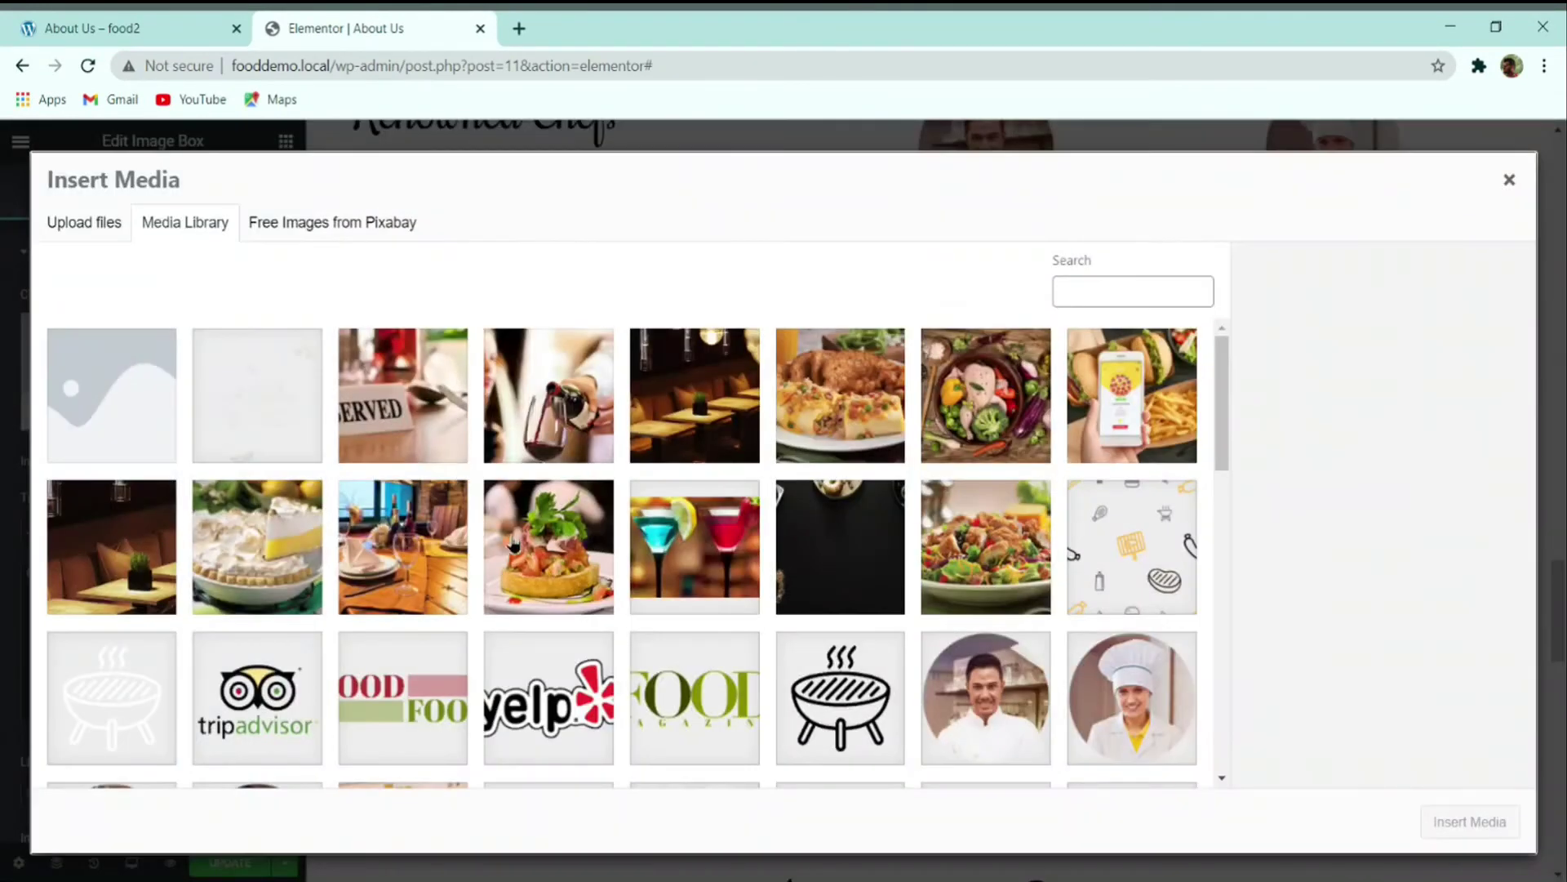
pyautogui.scroll(-4, 237, 533)
pyautogui.click(164, 506)
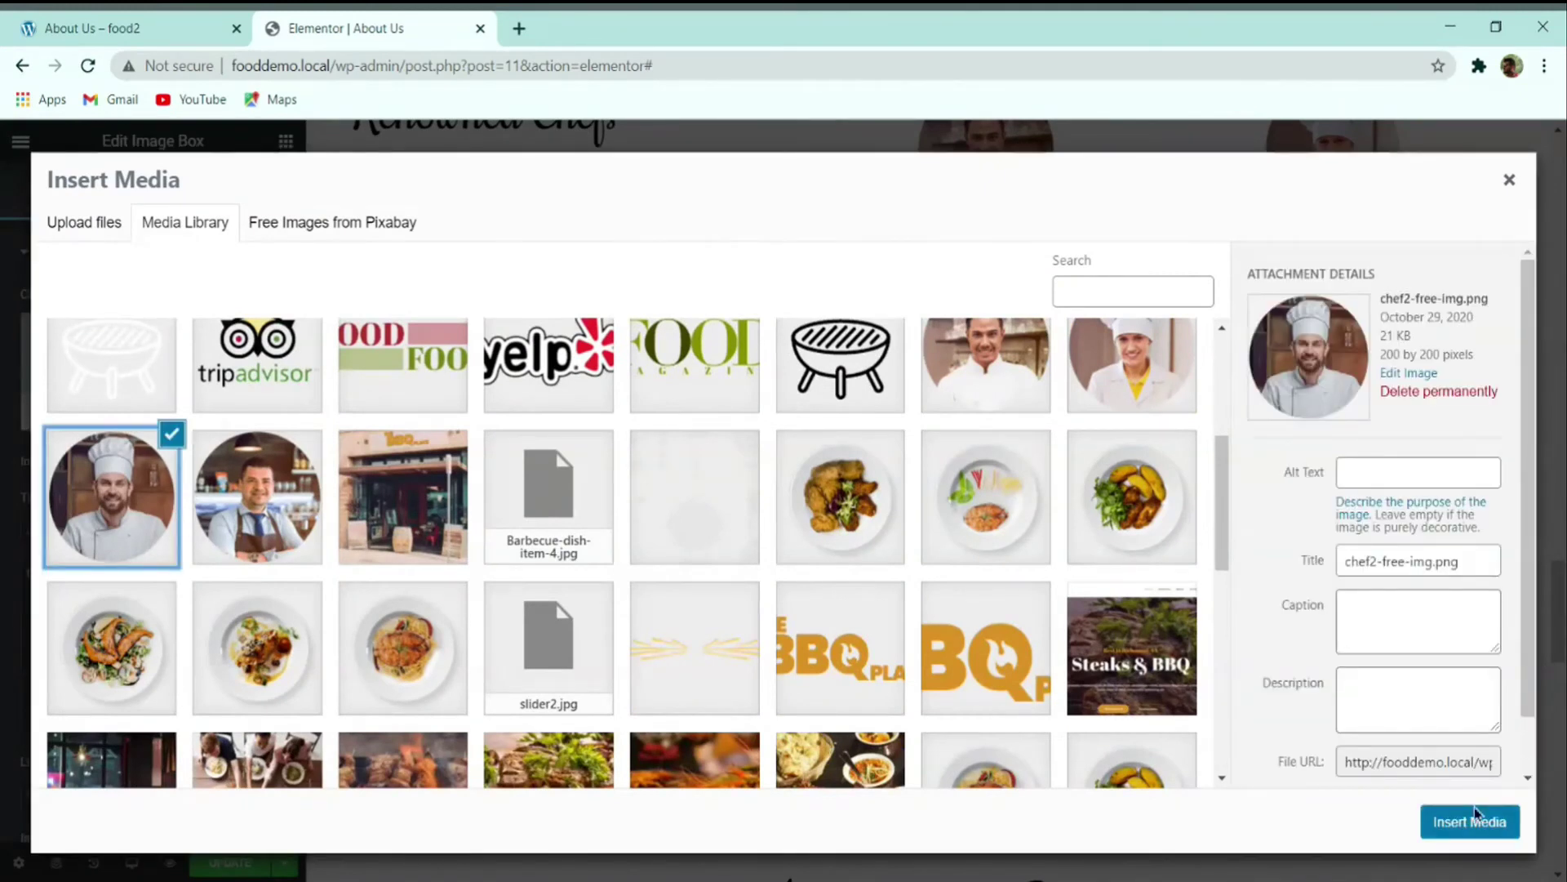
pyautogui.click(1469, 821)
pyautogui.click(1346, 522)
pyautogui.click(182, 359)
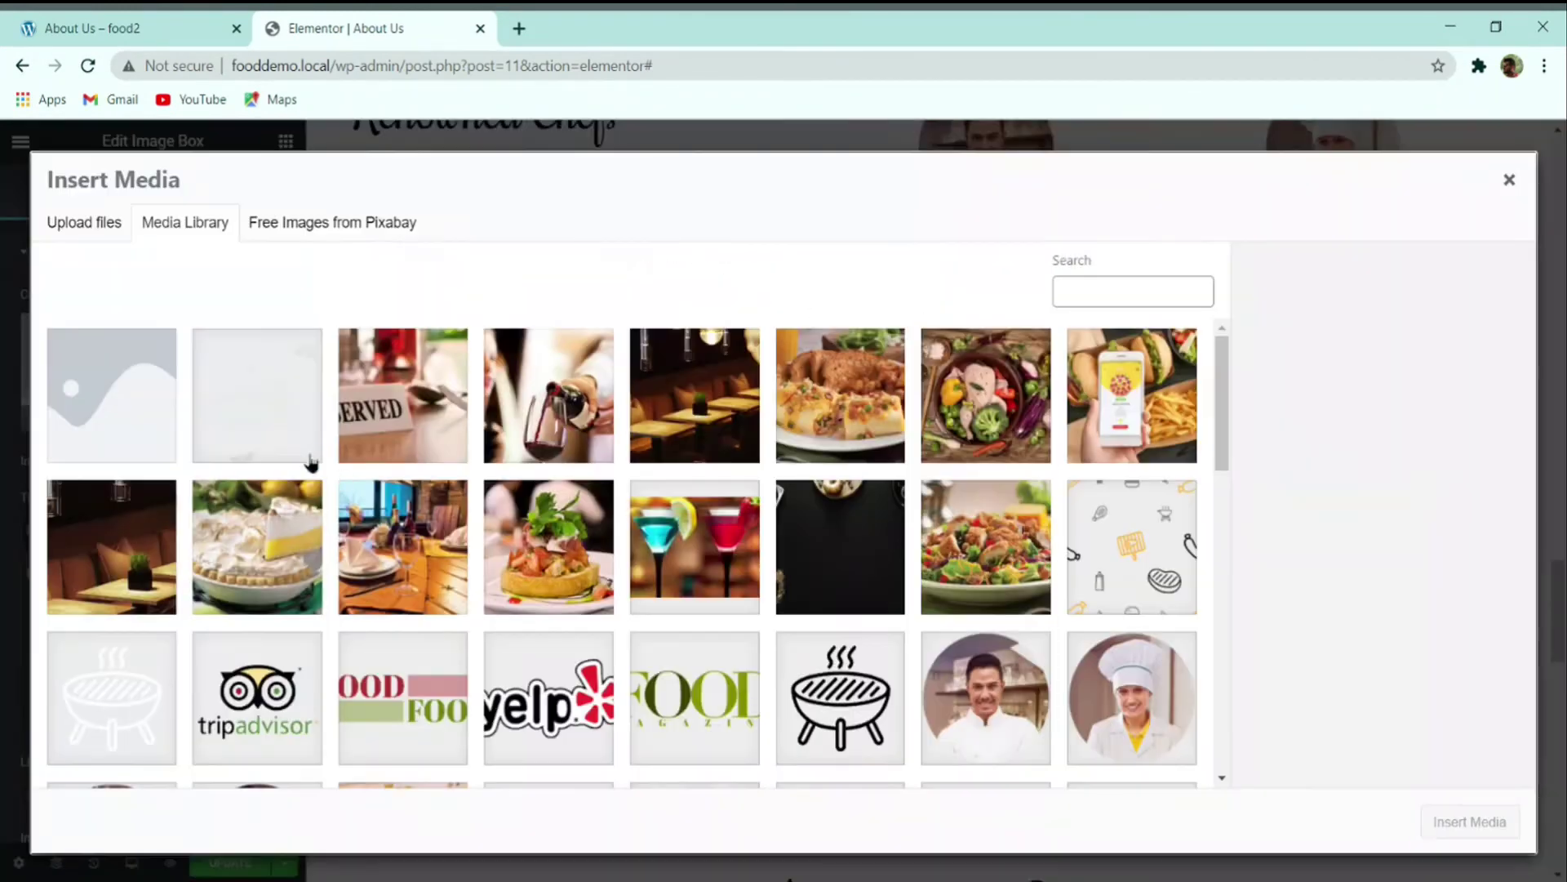
pyautogui.scroll(-6, 292, 602)
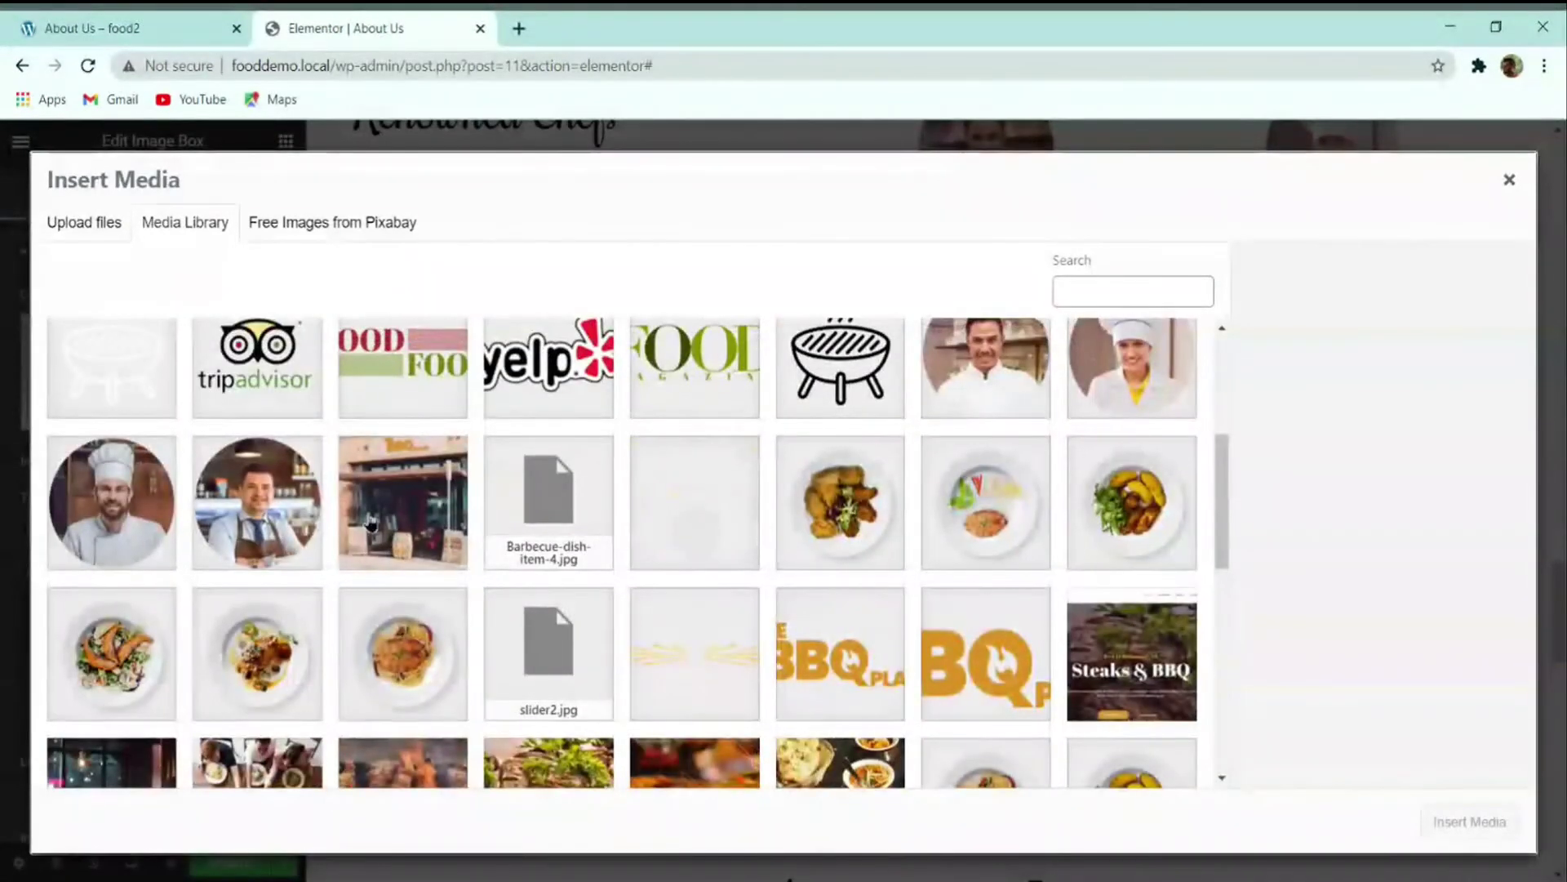
pyautogui.click(284, 518)
pyautogui.click(1451, 826)
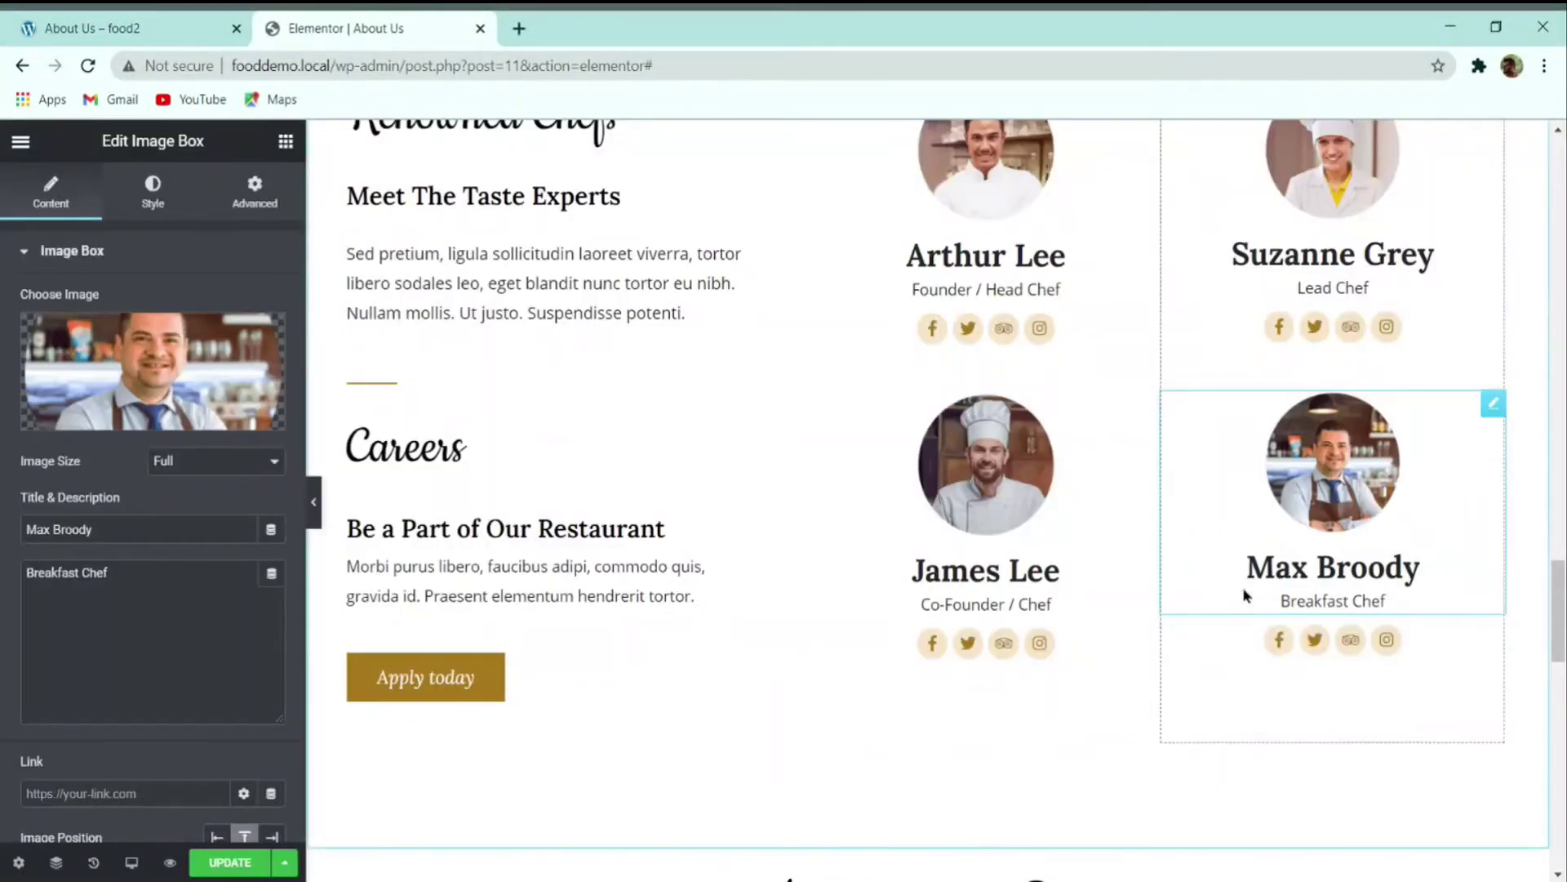
pyautogui.scroll(-4, 1241, 595)
pyautogui.scroll(-7, 1085, 465)
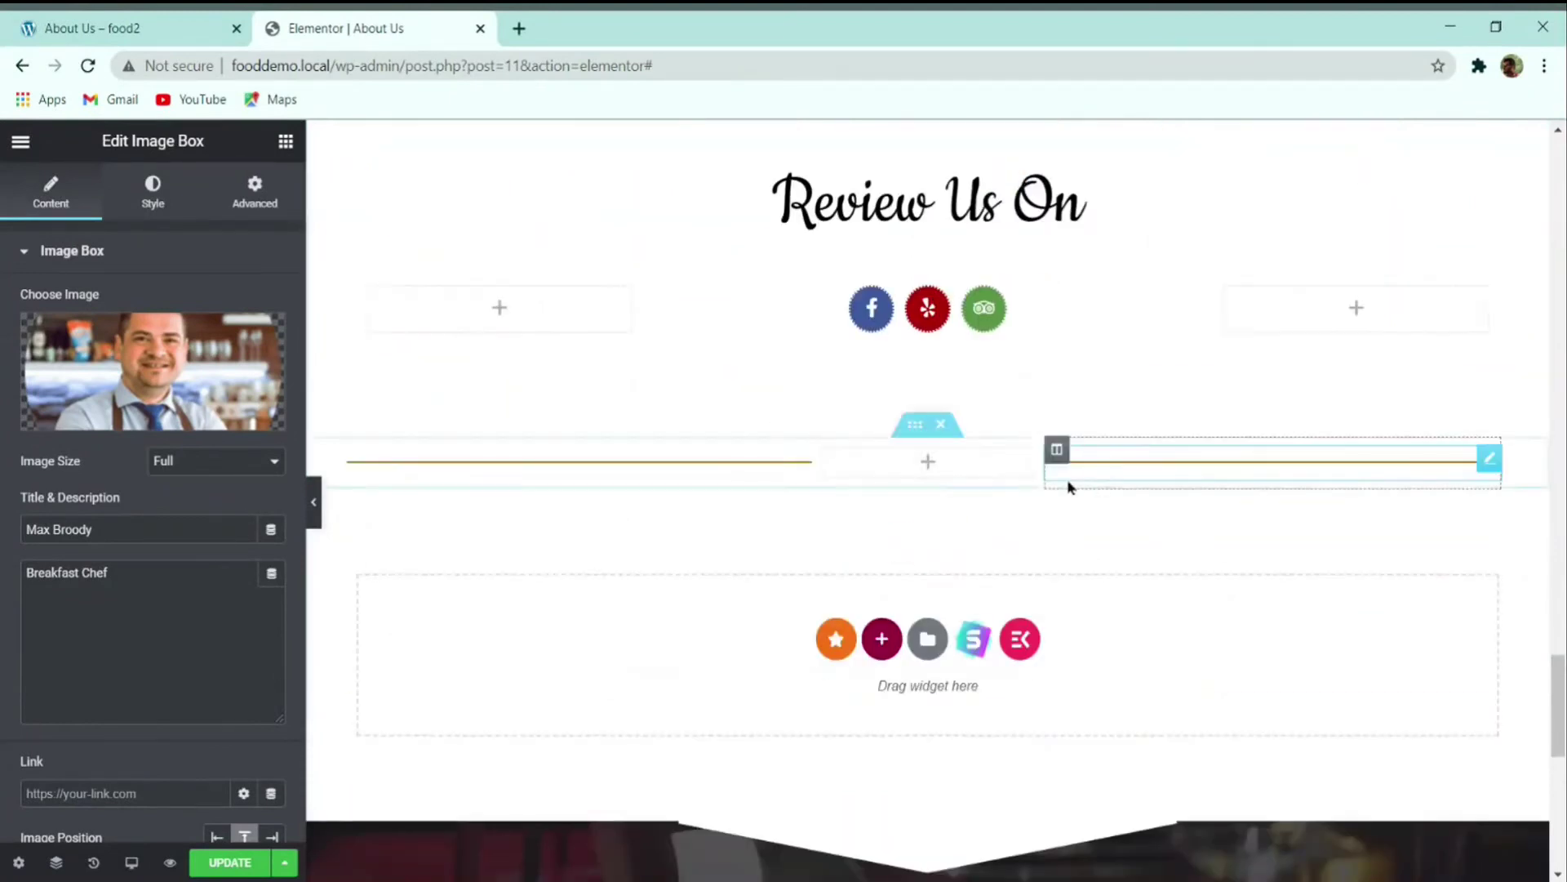
pyautogui.scroll(7, 1104, 307)
pyautogui.scroll(15, 725, 413)
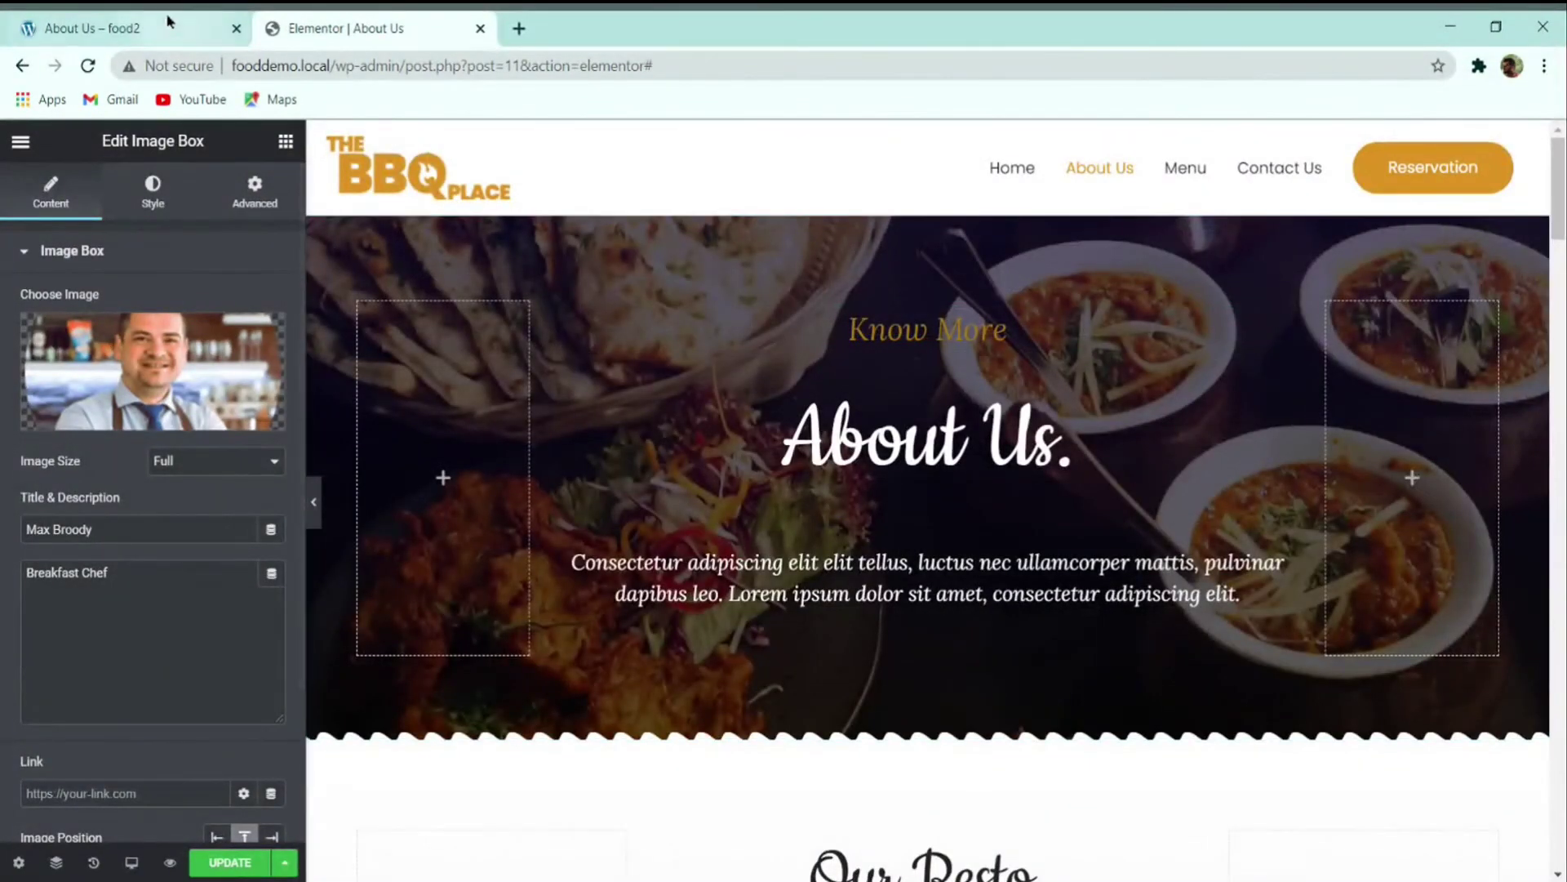
pyautogui.click(163, 28)
pyautogui.scroll(8, 881, 360)
pyautogui.scroll(-8, 877, 372)
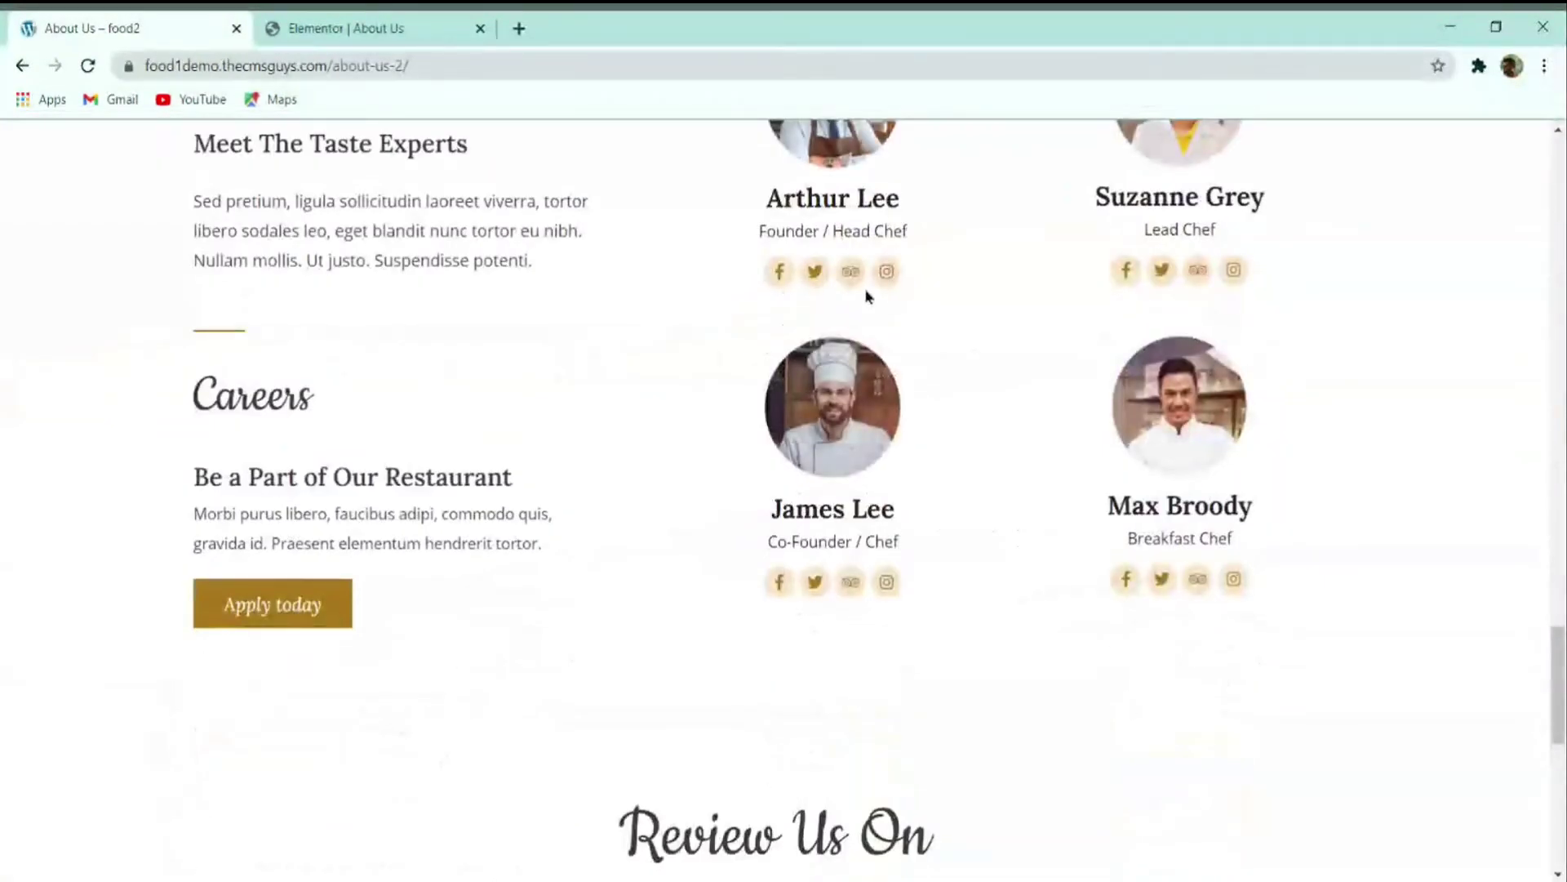
pyautogui.click(367, 28)
pyautogui.scroll(-15, 1075, 423)
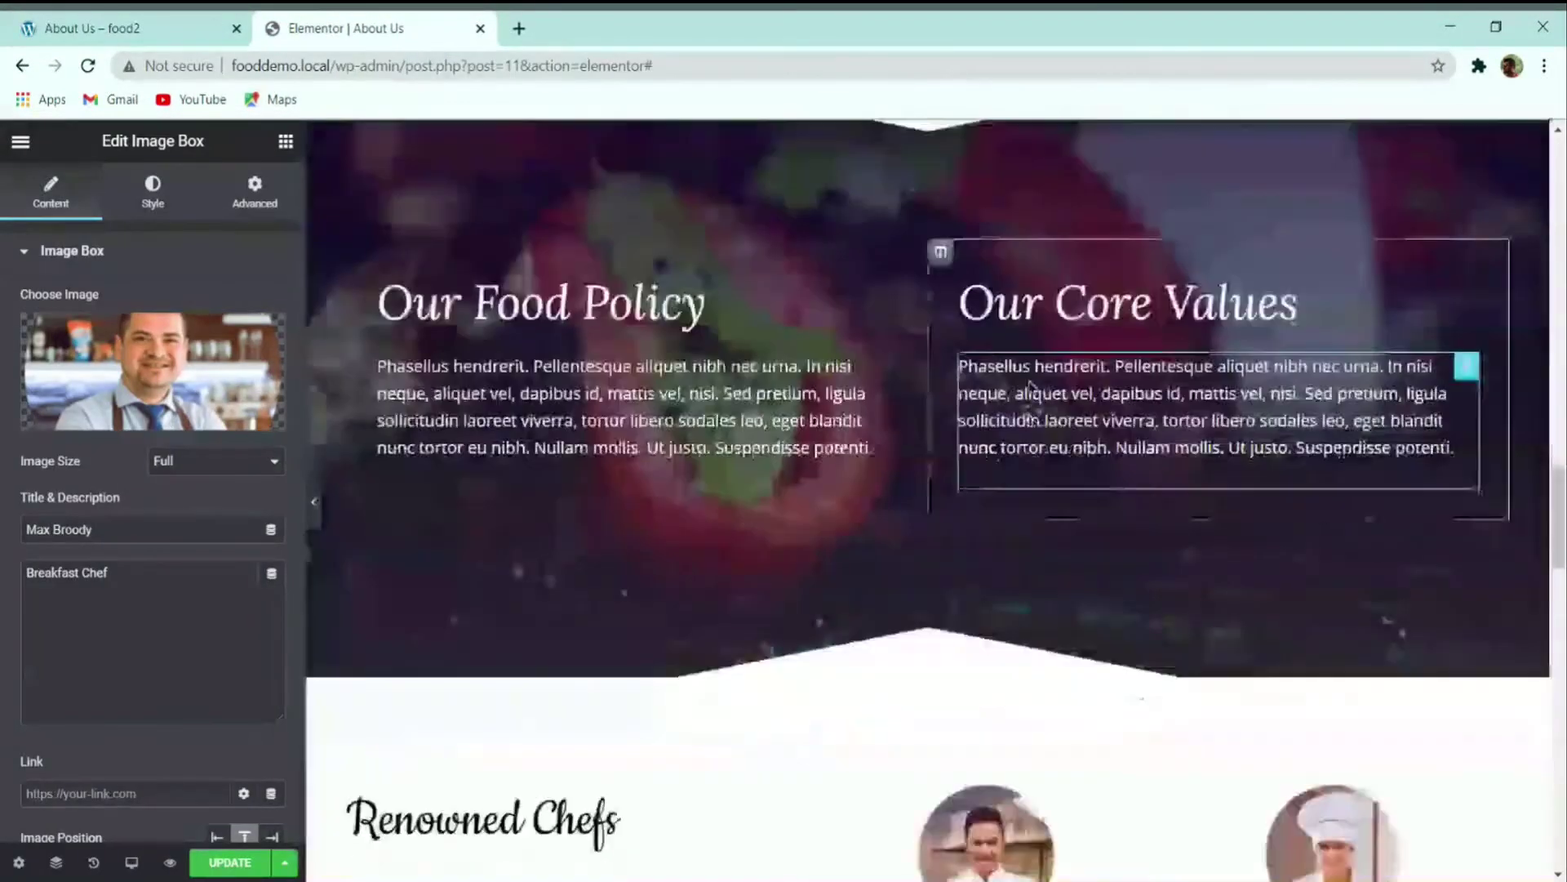
pyautogui.scroll(-4, 1074, 424)
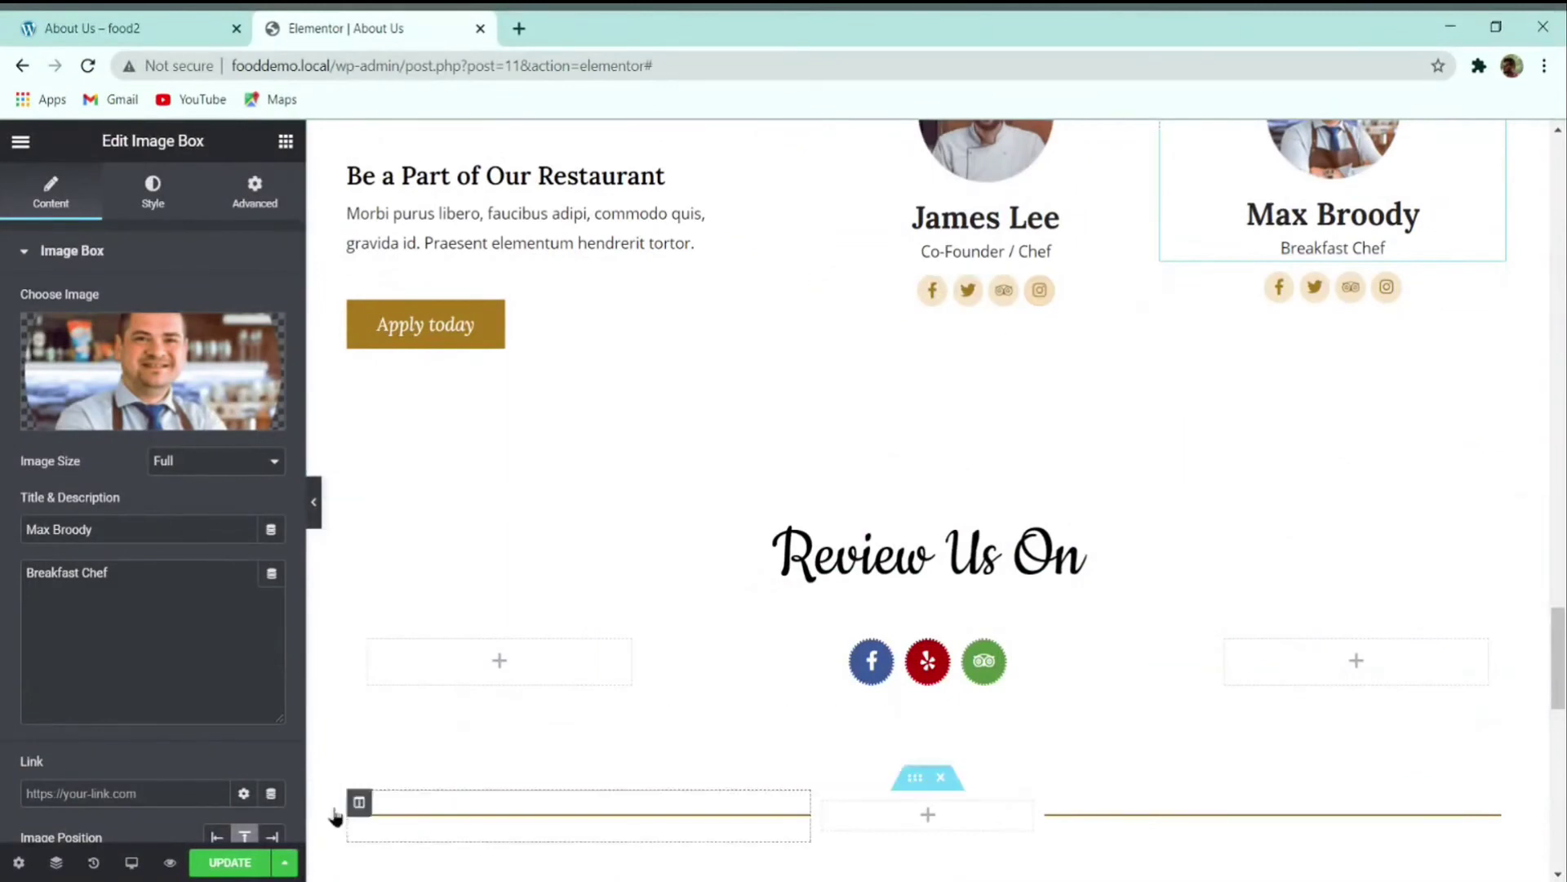
# Step: Save the page with Update and exit to the WordPress dashboard from the main menu
pyautogui.click(221, 864)
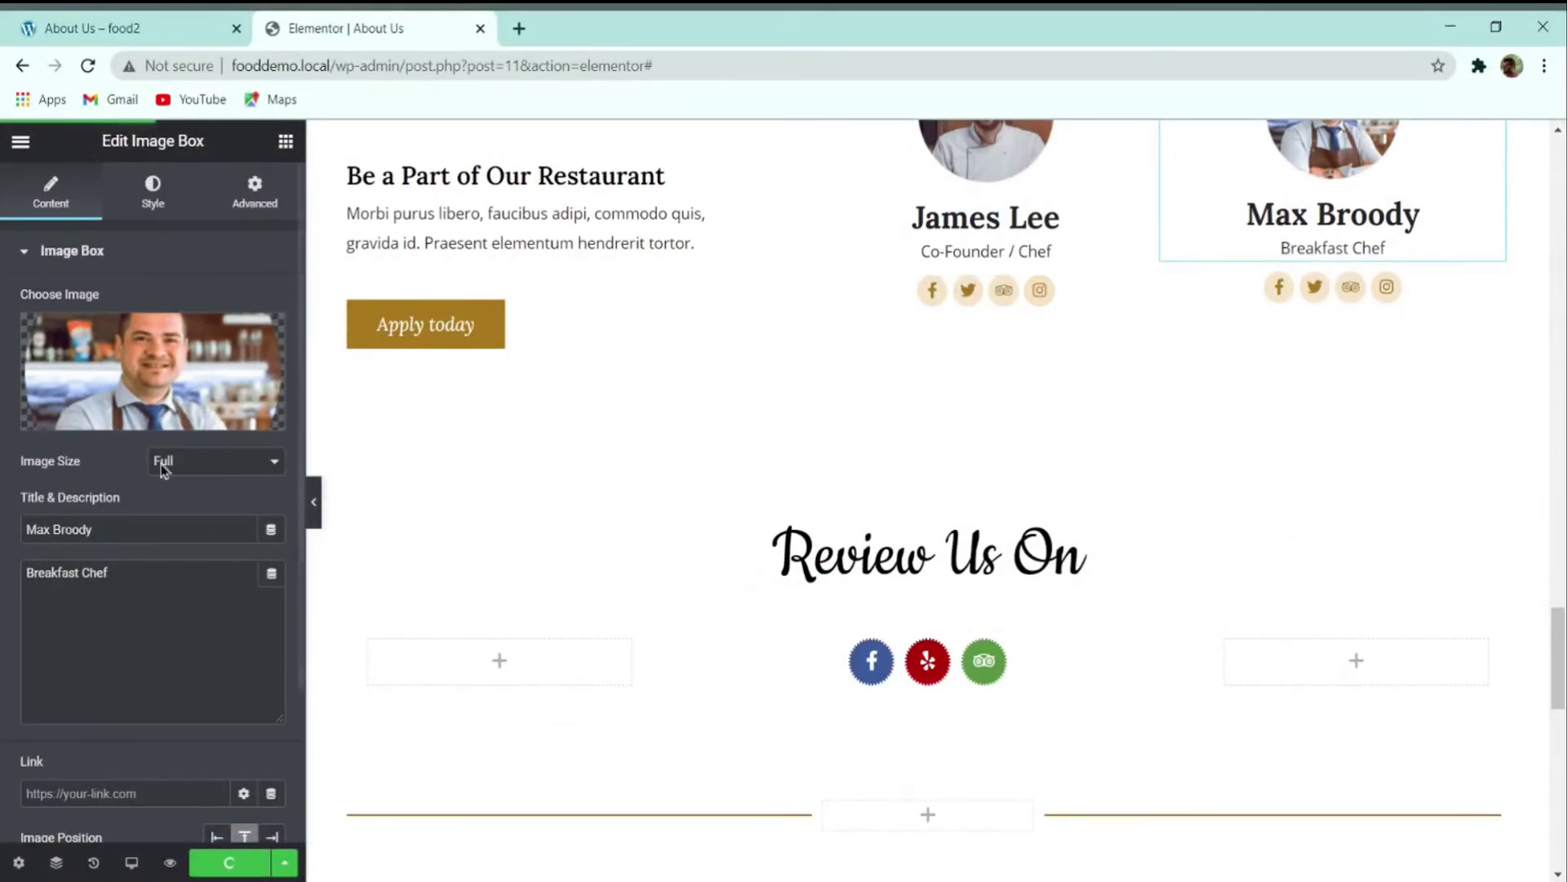
pyautogui.click(21, 144)
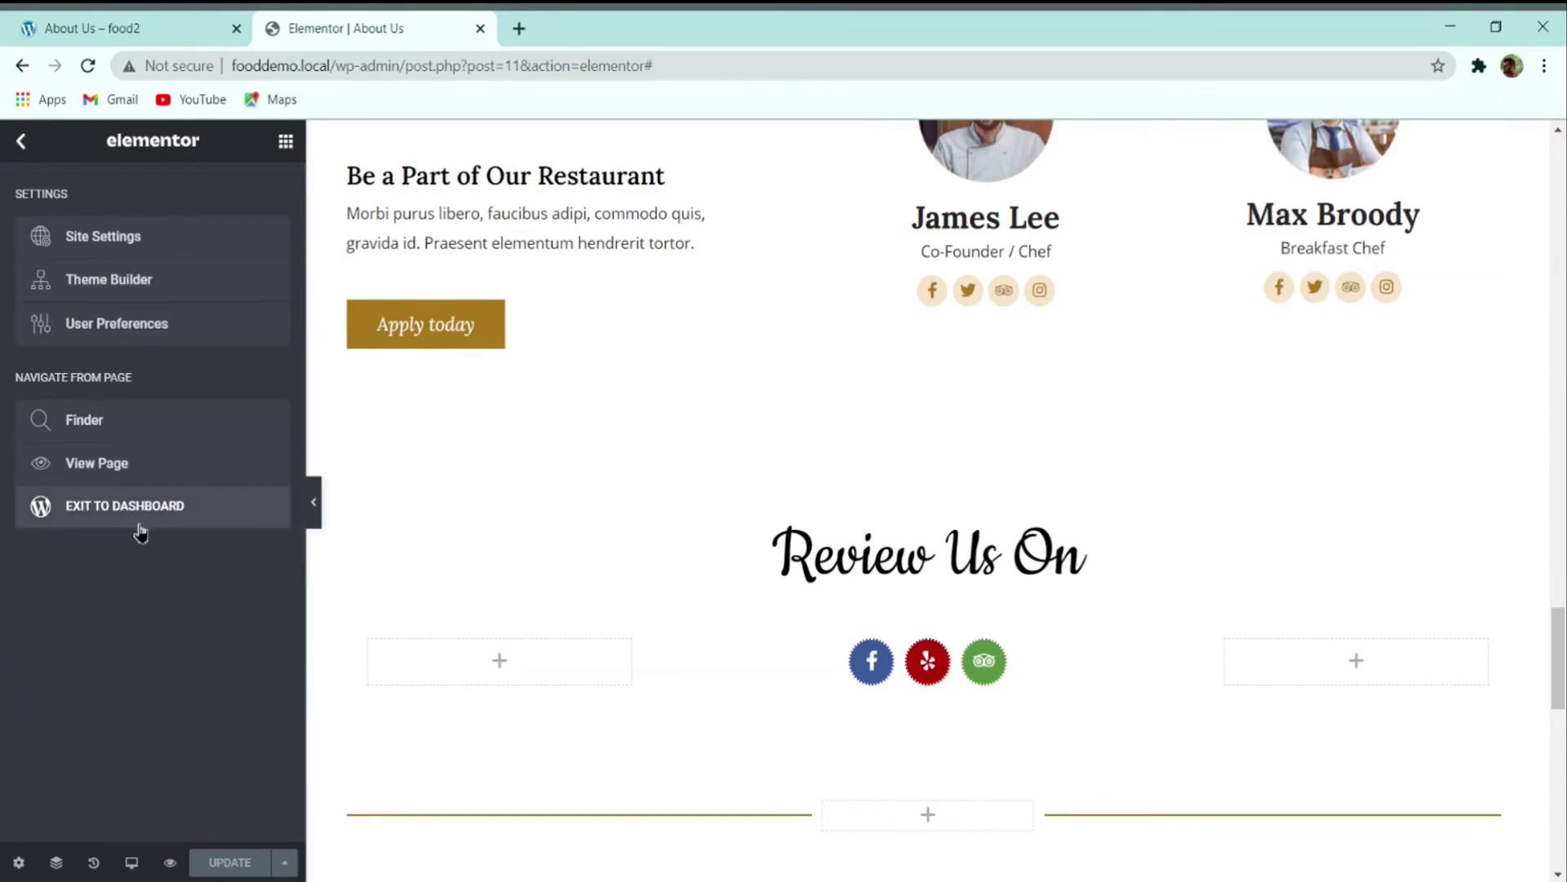
pyautogui.click(167, 513)
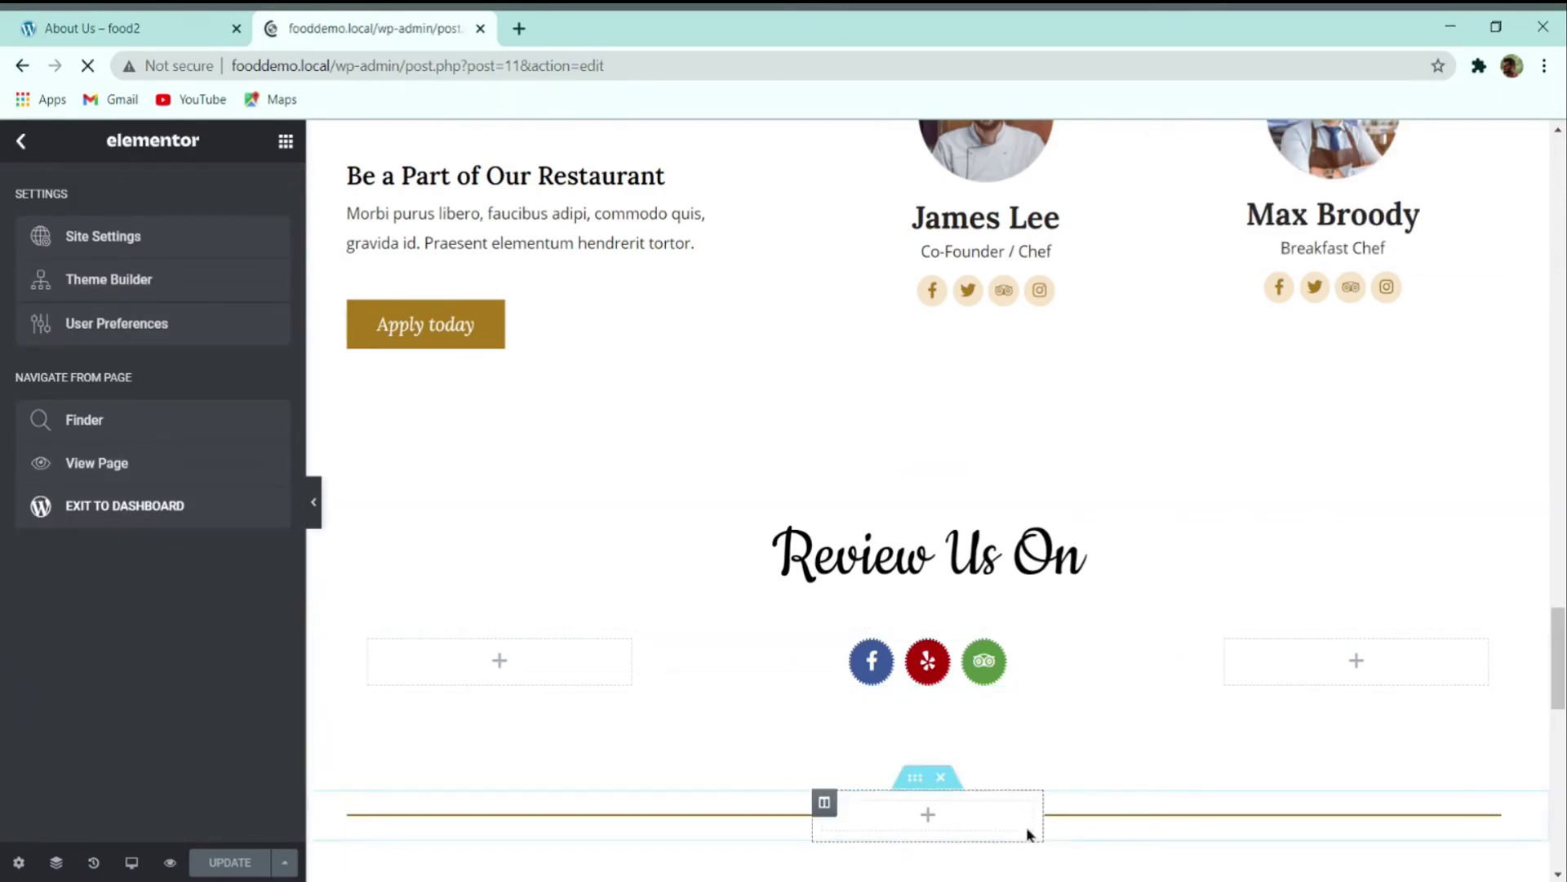
# Step: Check the live site, then go from the page editor to WordPress's All Pages list
pyautogui.click(161, 22)
pyautogui.scroll(15, 483, 542)
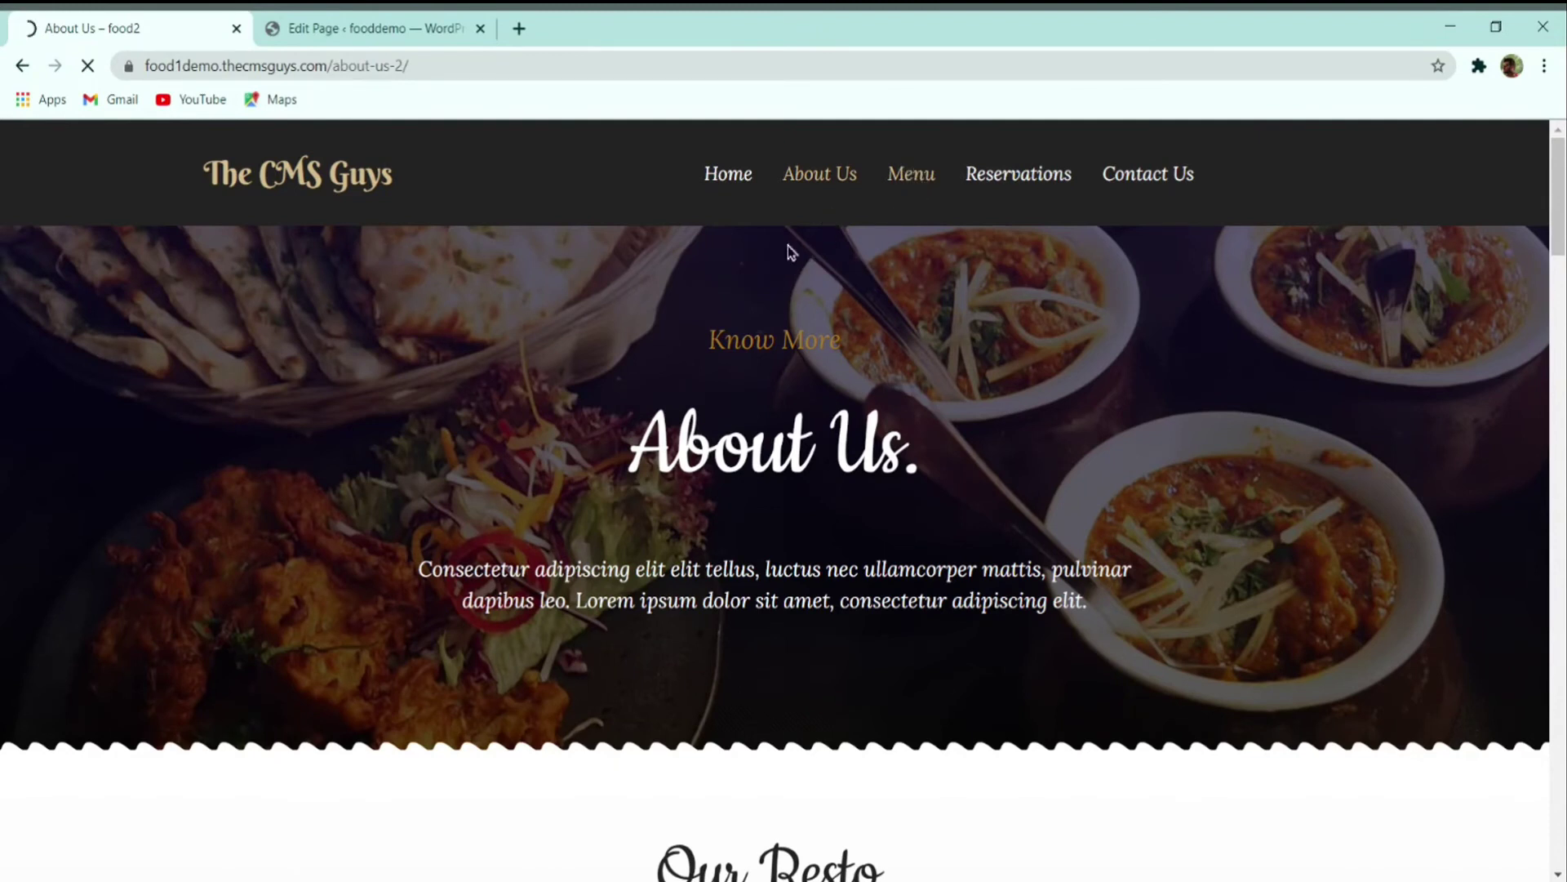
pyautogui.click(351, 30)
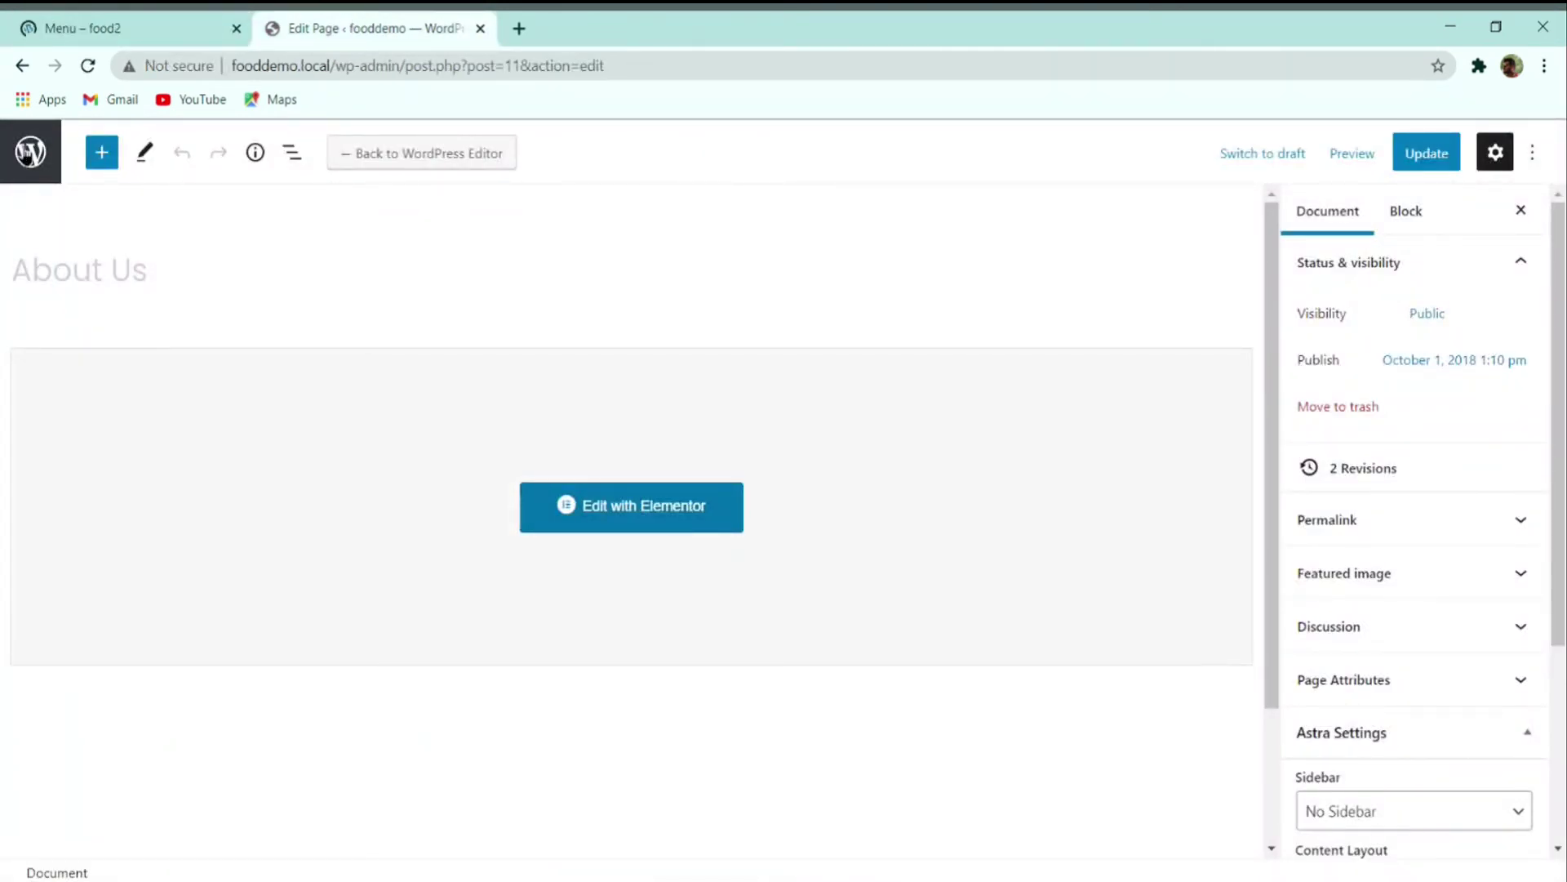
pyautogui.click(28, 153)
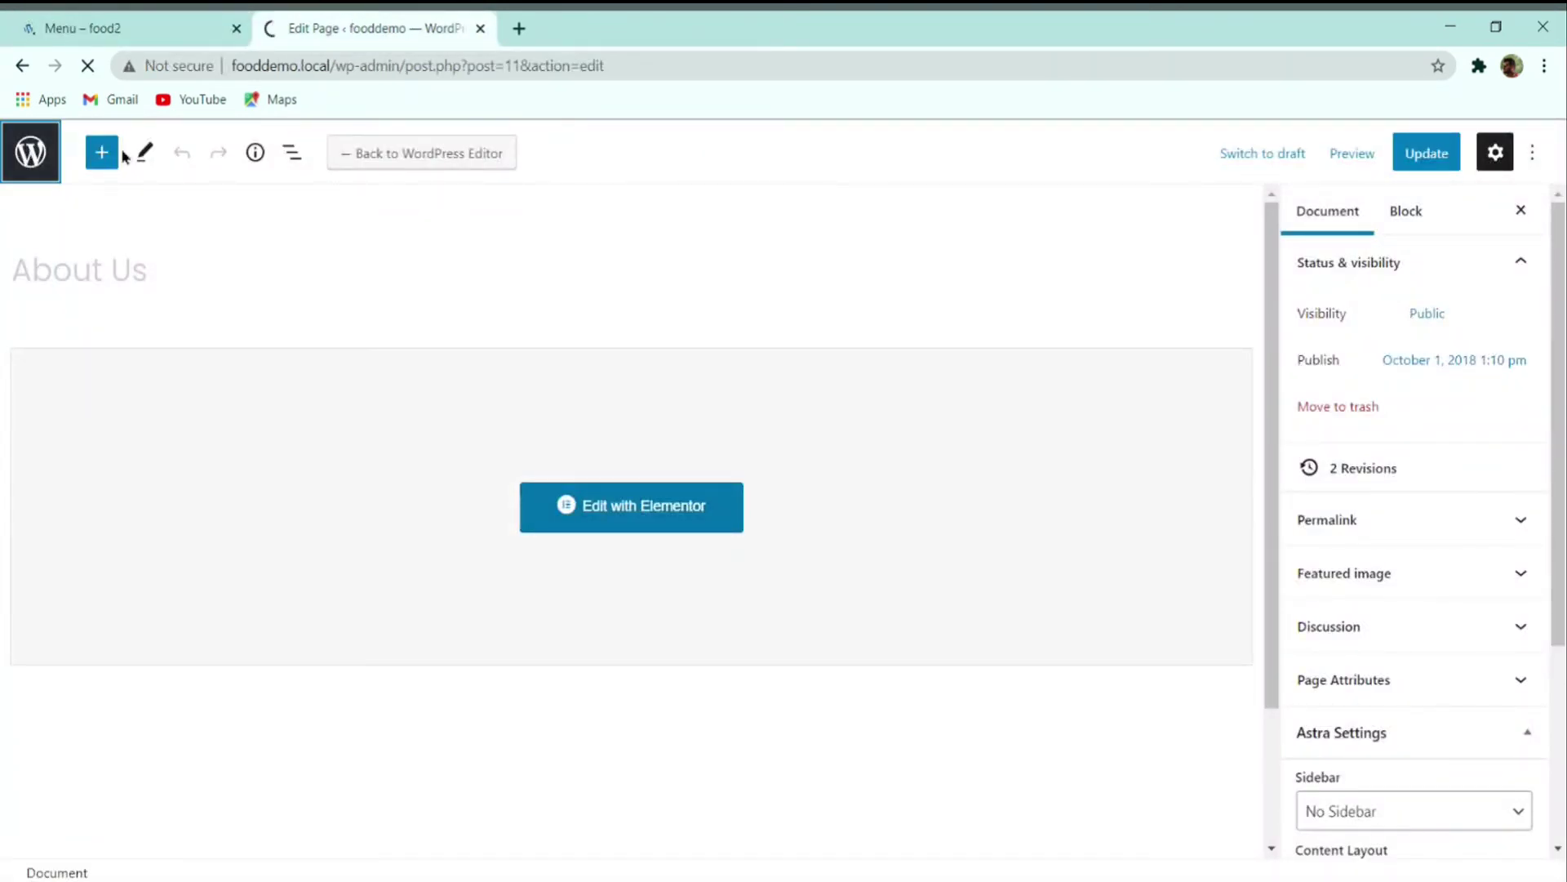
pyautogui.moveTo(363, 401)
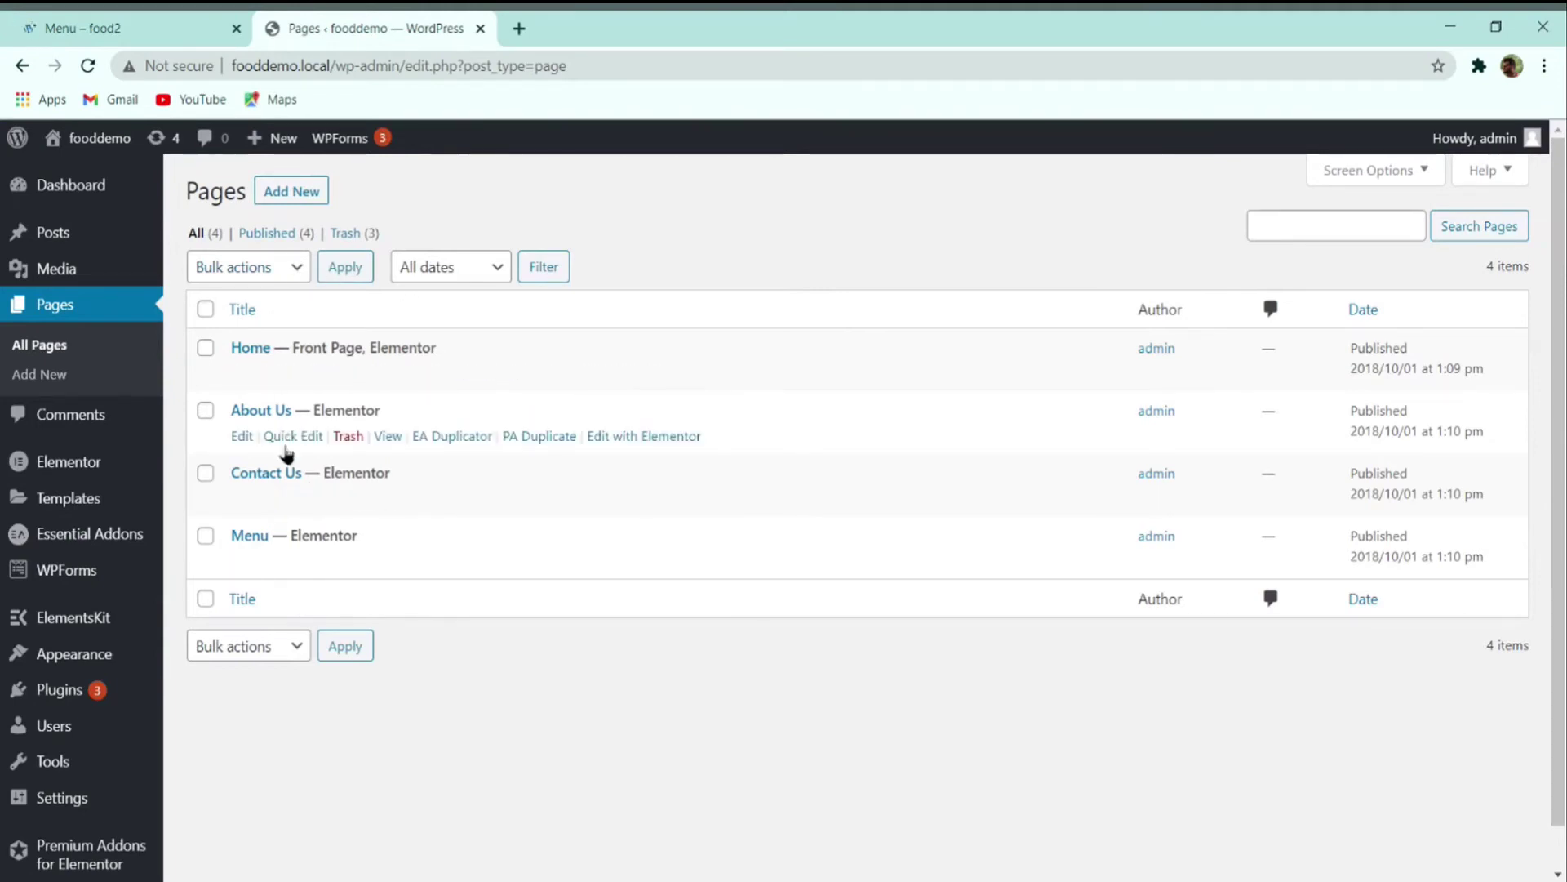
pyautogui.moveTo(272, 549)
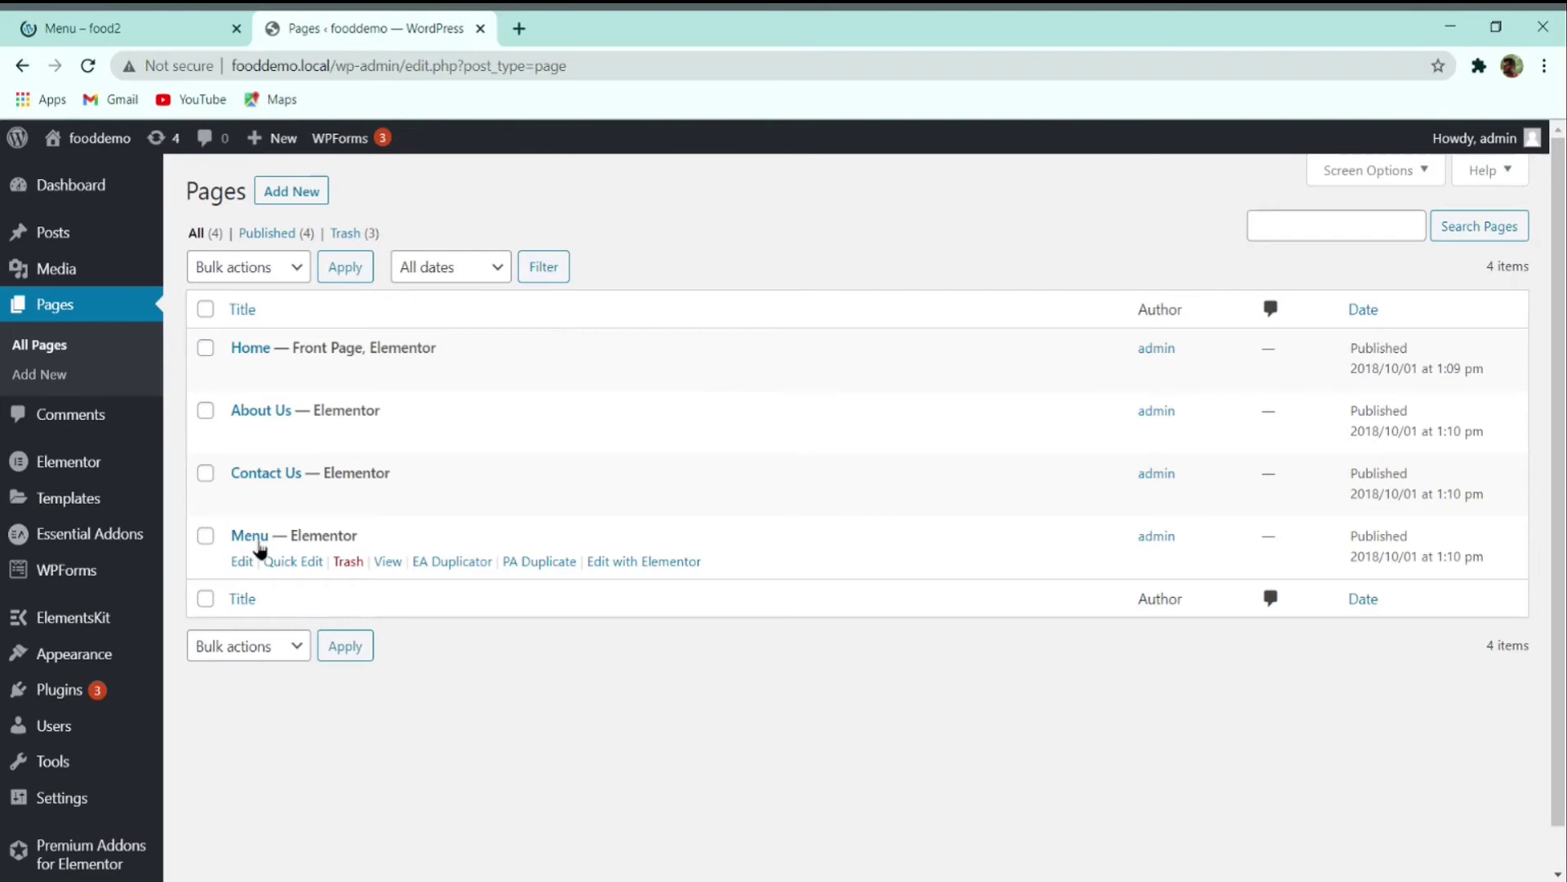
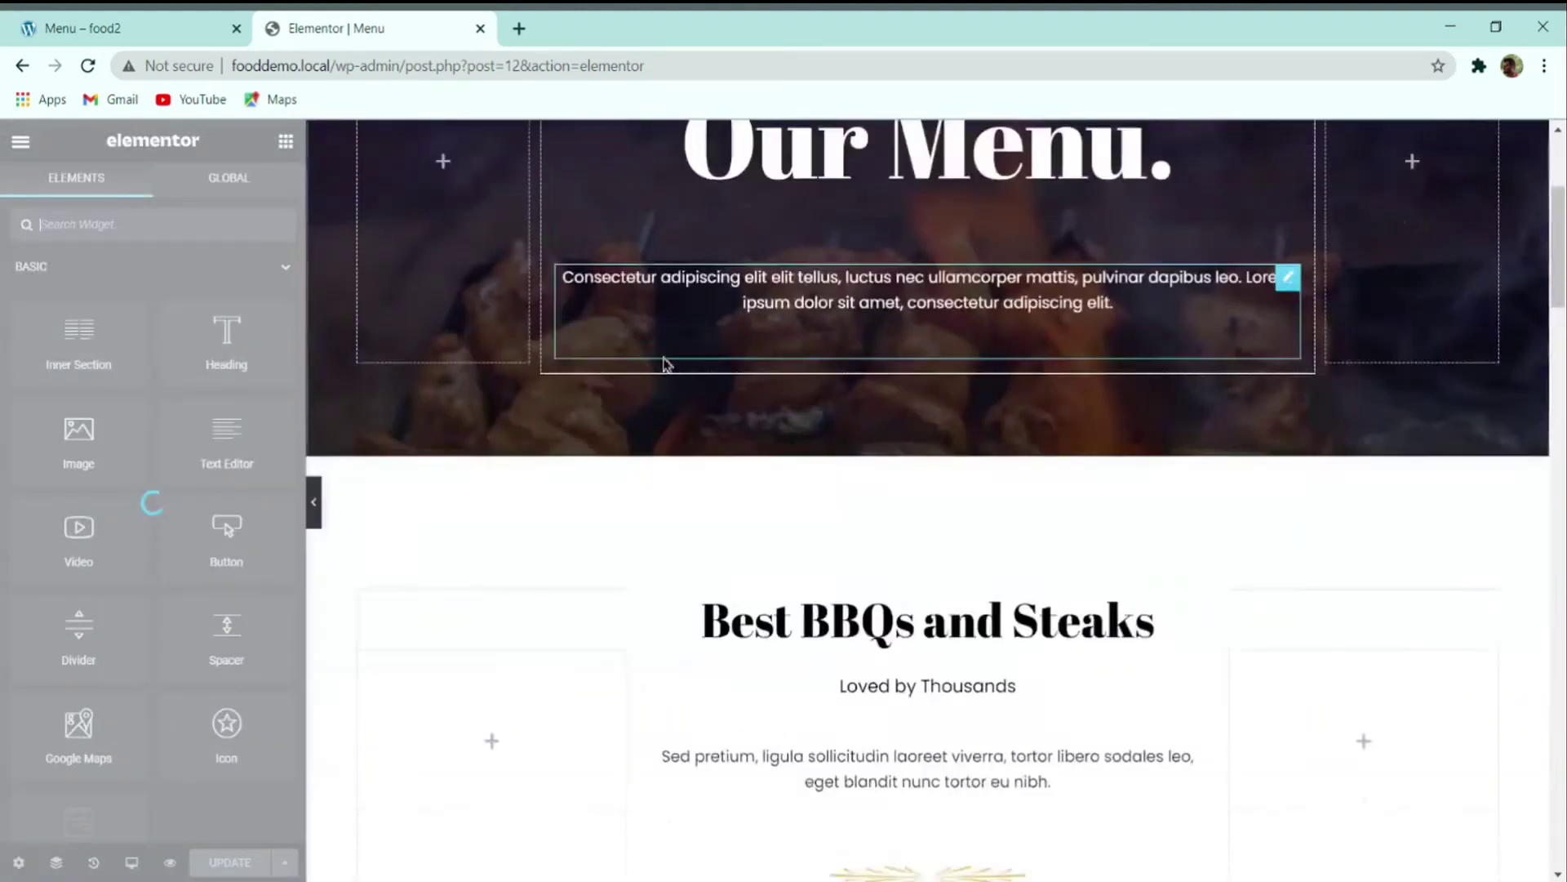
# Step: Compare the Menu page in the editor against the live reference site's Menu page
pyautogui.scroll(-20, 674, 380)
pyautogui.scroll(5, 778, 405)
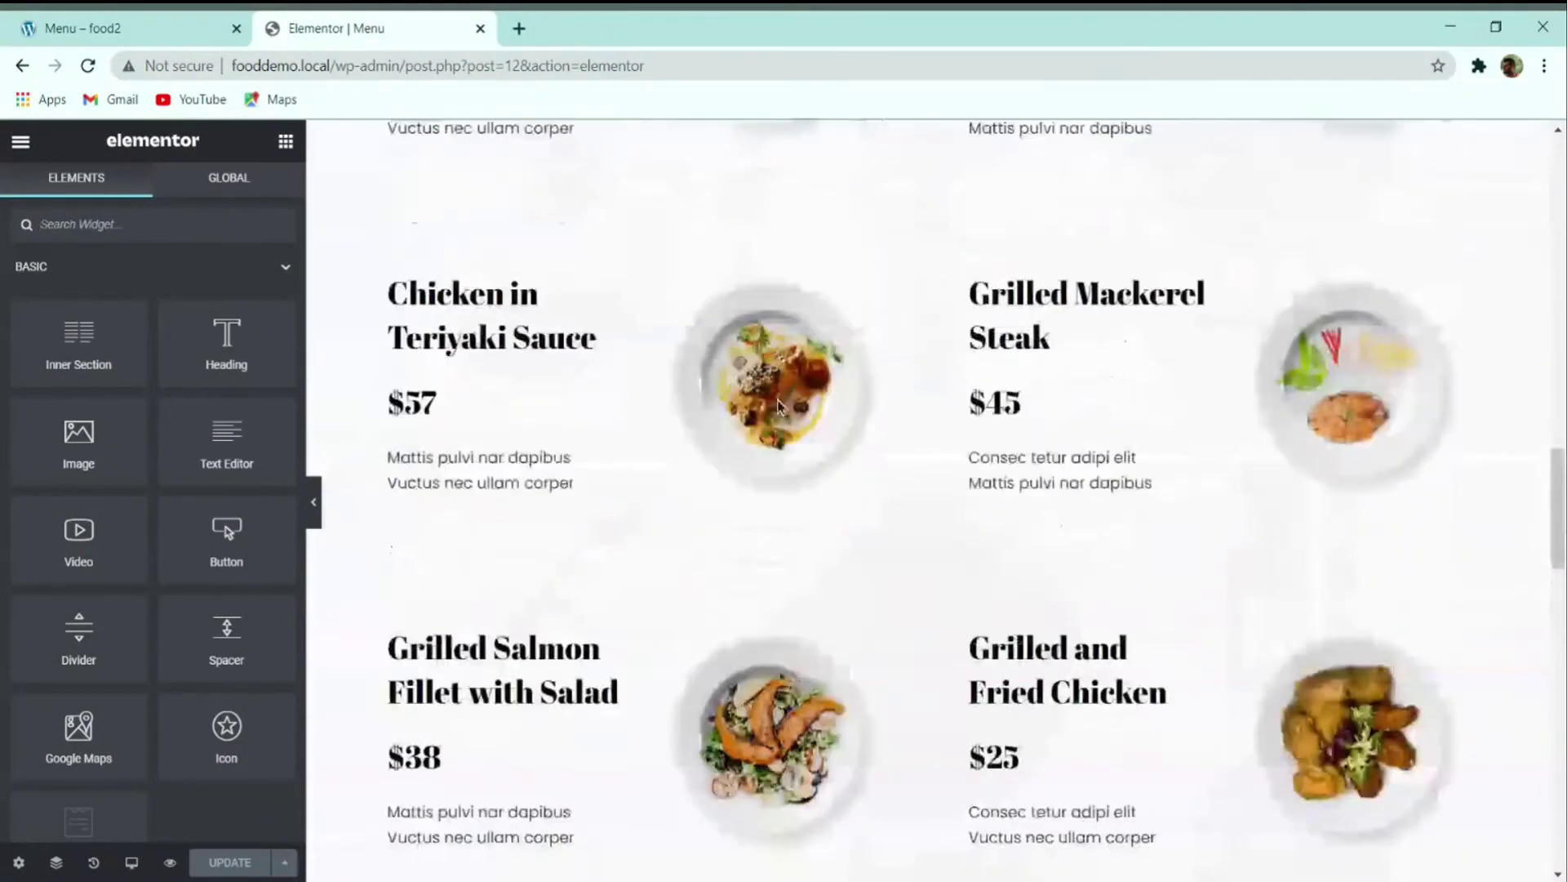
pyautogui.scroll(15, 777, 405)
pyautogui.hotkey('ctrl', 'shift', 'Tab')
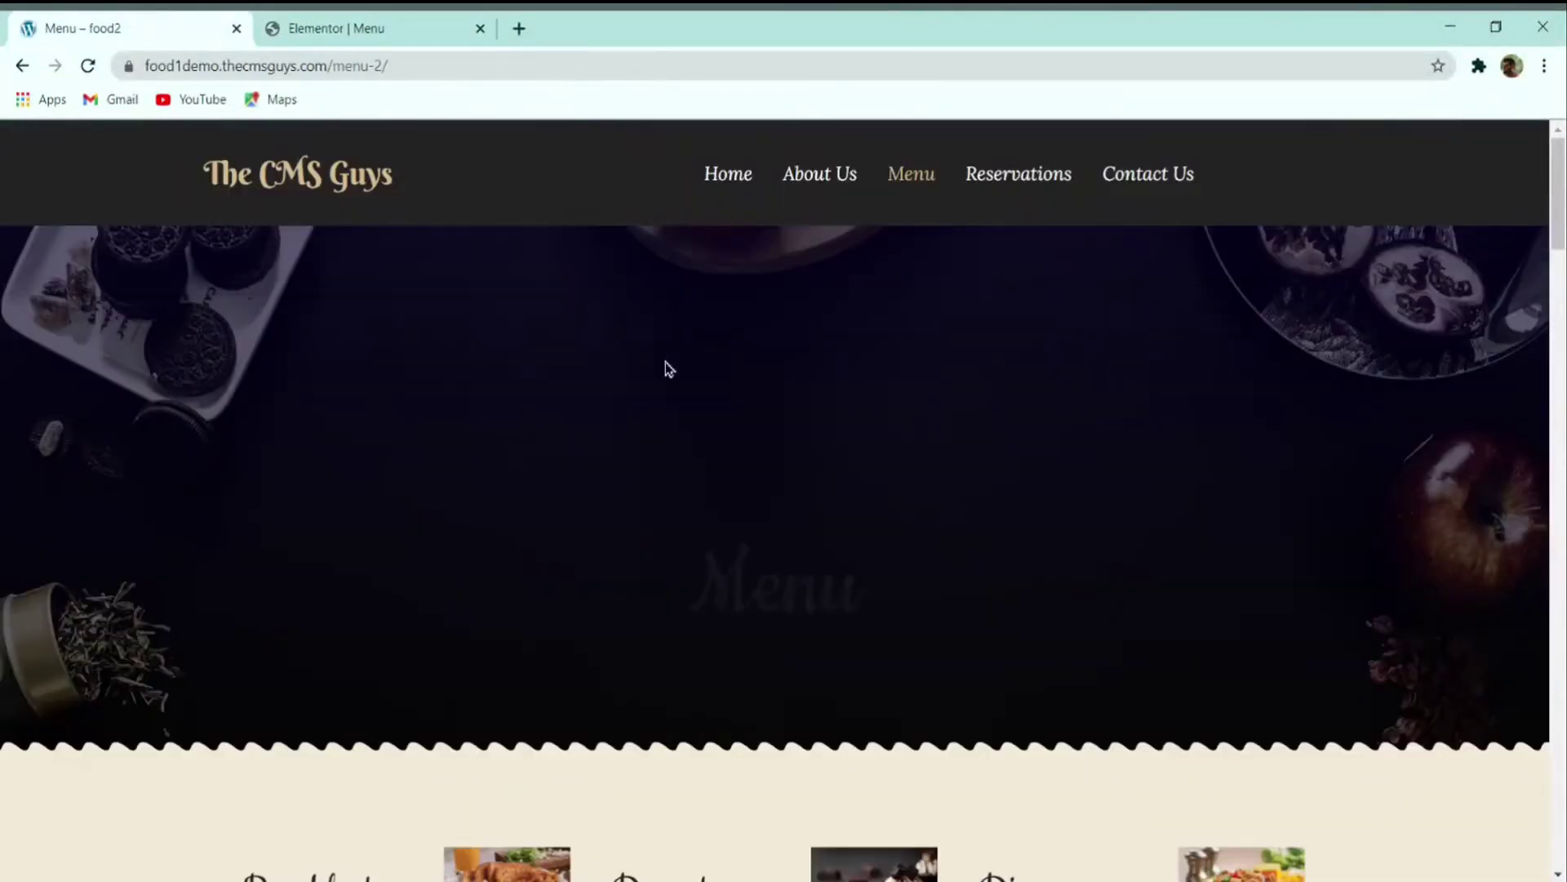
pyautogui.scroll(-15, 665, 362)
pyautogui.scroll(-15, 688, 406)
pyautogui.scroll(9, 688, 407)
pyautogui.scroll(10, 688, 406)
pyautogui.click(353, 28)
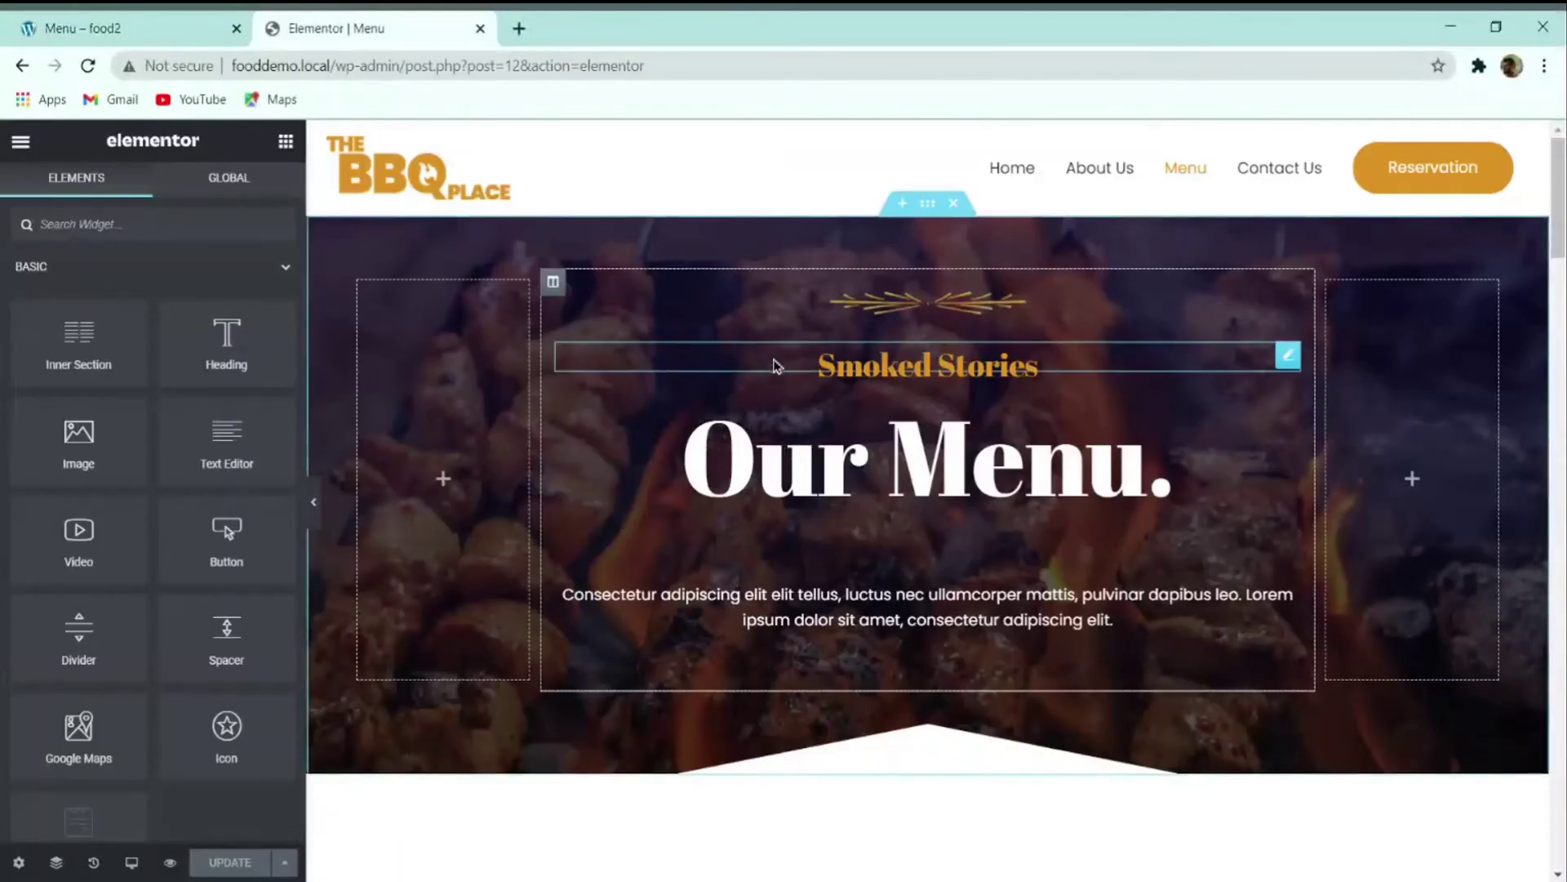
pyautogui.click(179, 22)
pyautogui.scroll(-4, 621, 464)
pyautogui.scroll(4, 690, 436)
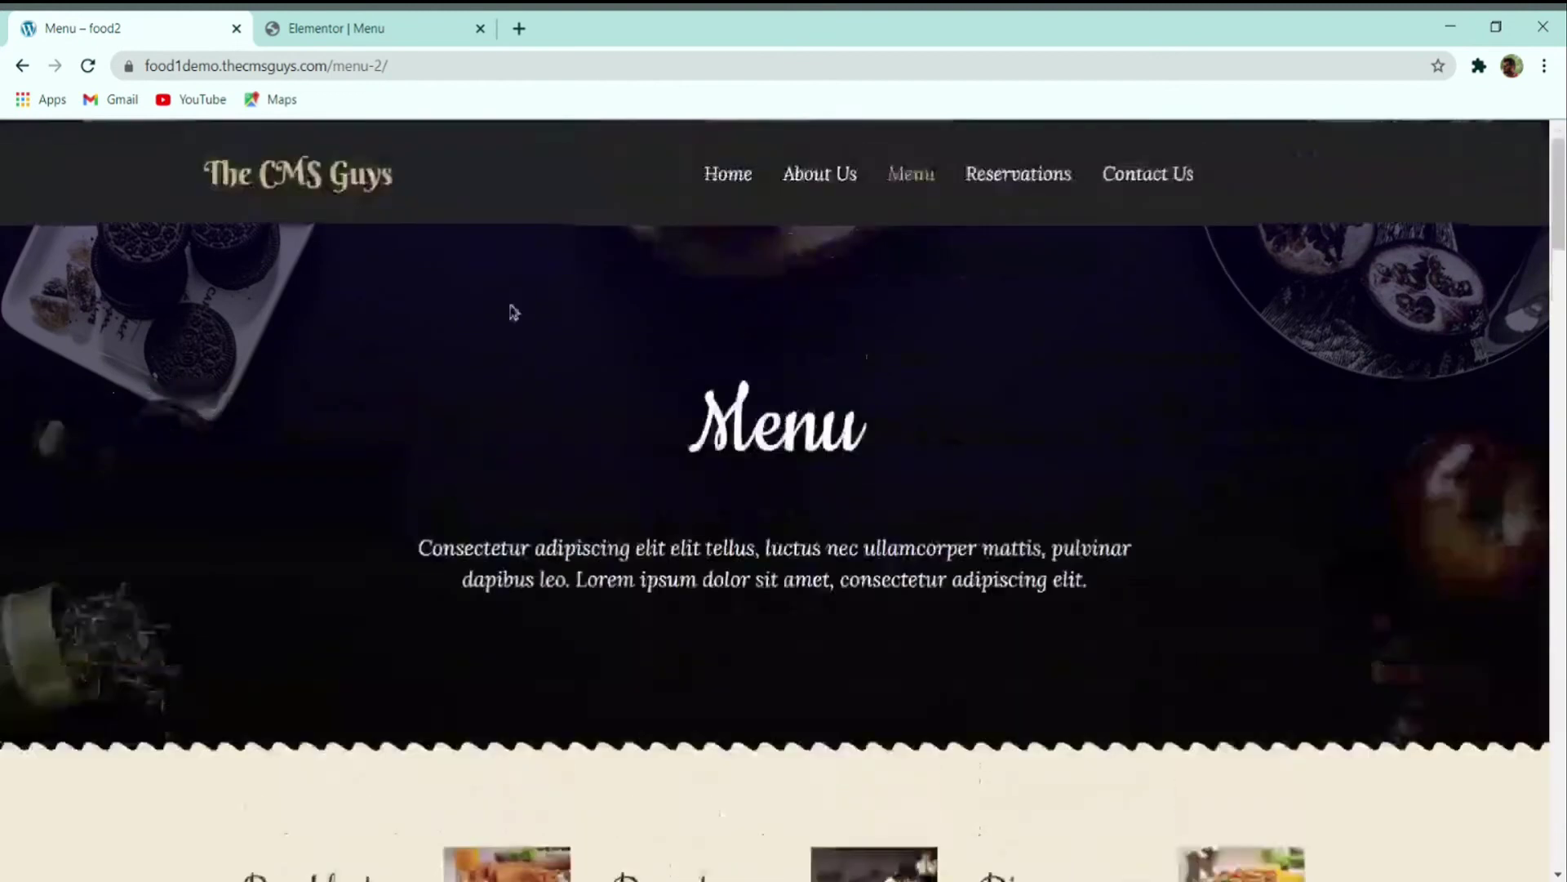
# Step: Delete the 'Our Menu.' hero section, leaving 'Best BBQs' first, and bring up its column options
pyautogui.click(353, 28)
pyautogui.scroll(-6, 771, 423)
pyautogui.scroll(6, 771, 422)
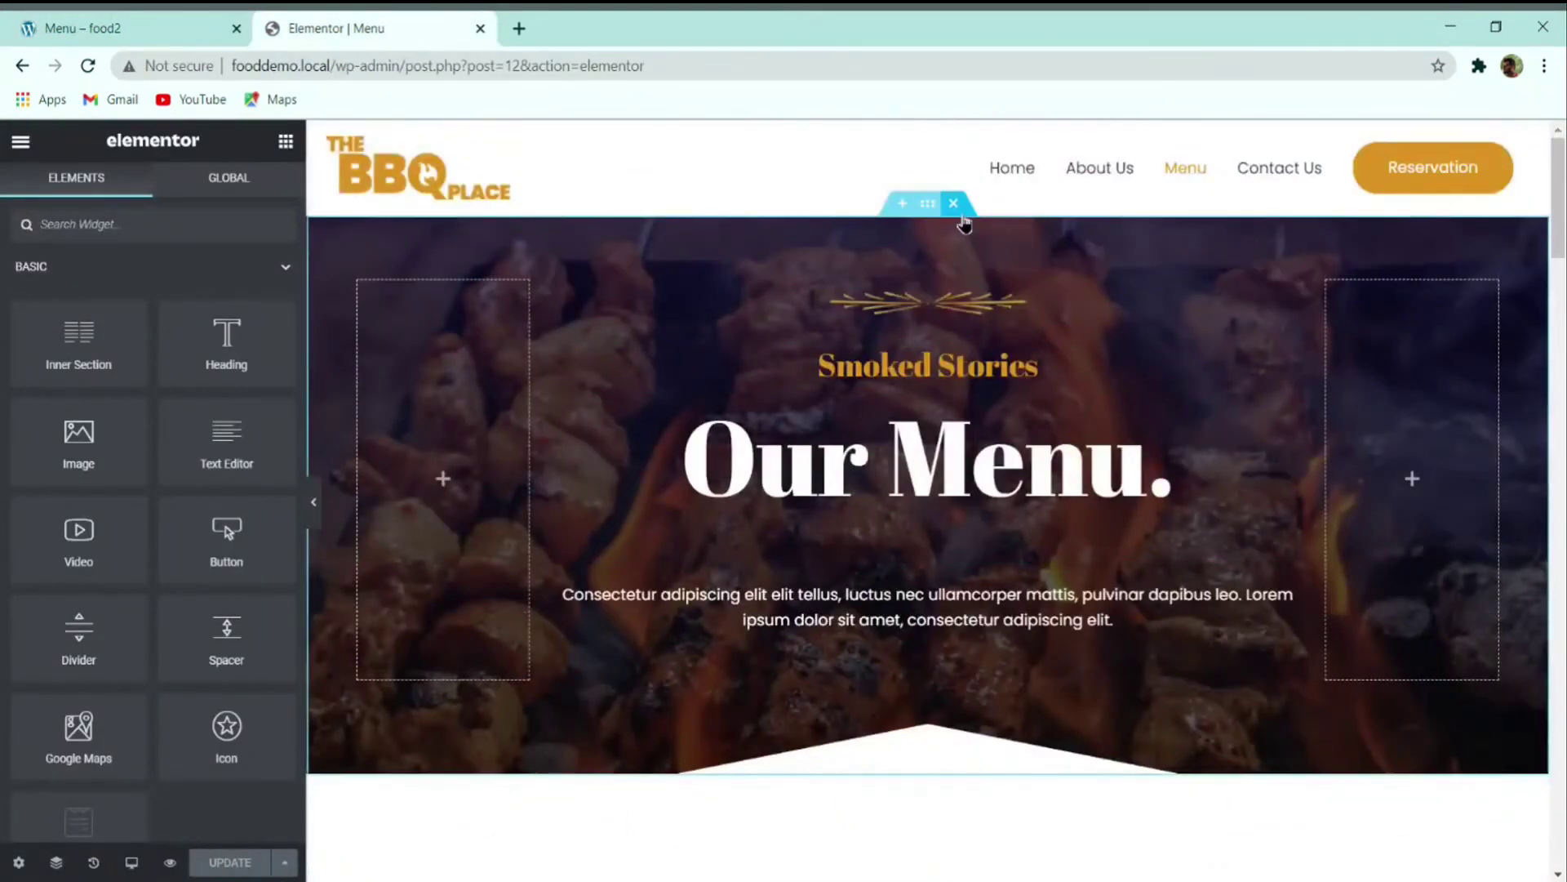
pyautogui.click(956, 200)
pyautogui.rightClick(960, 341)
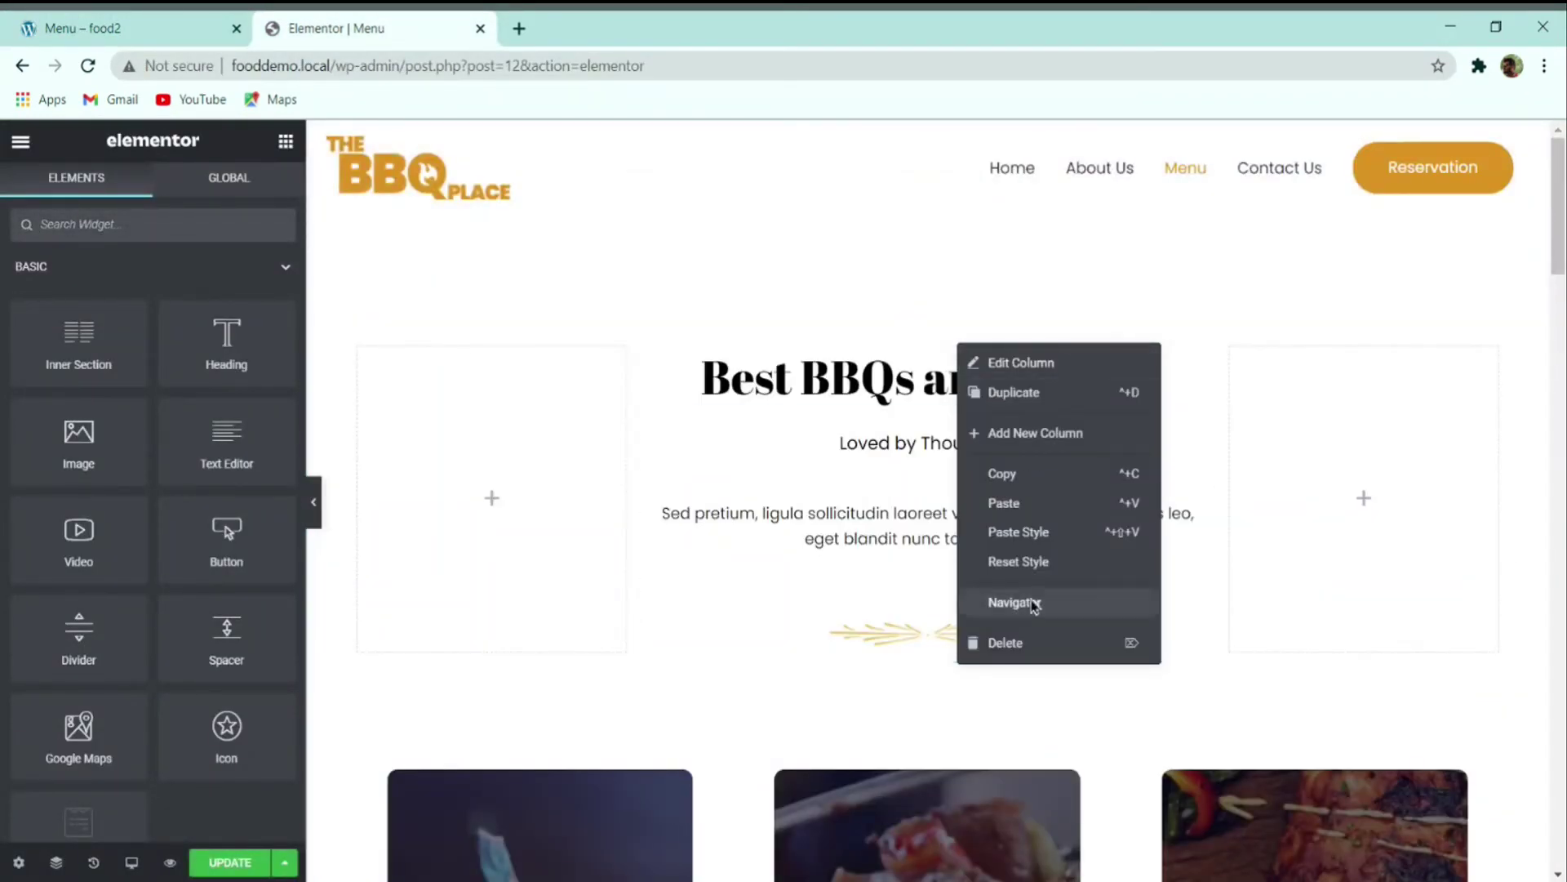
# Step: Delete the Best BBQs content, food cards, dish lists and Beverages and Desserts sections
pyautogui.click(1030, 640)
pyautogui.click(941, 323)
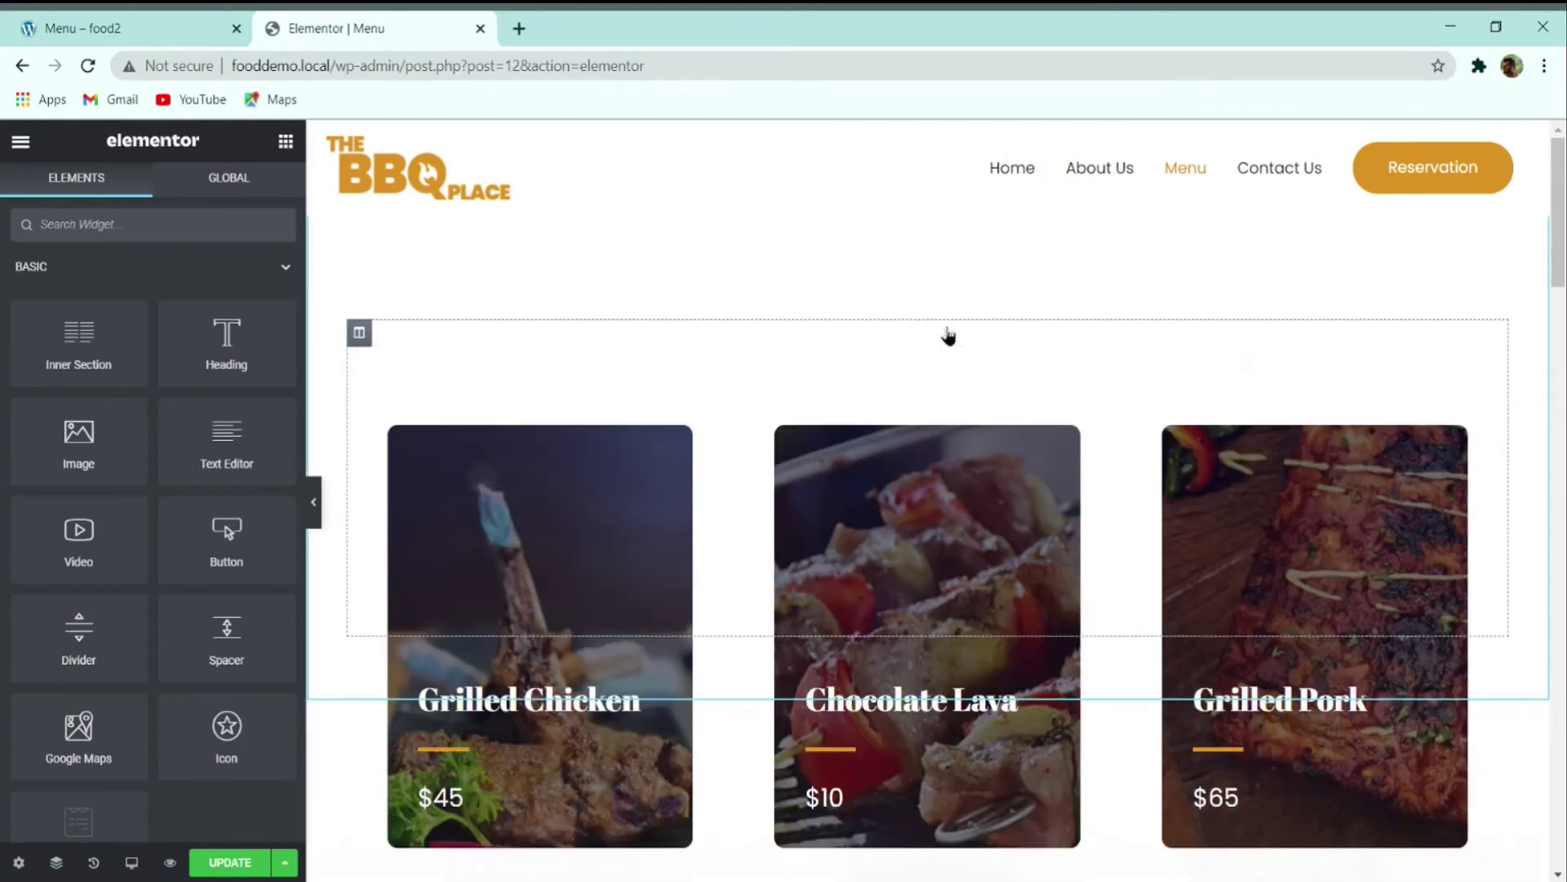
pyautogui.rightClick(969, 360)
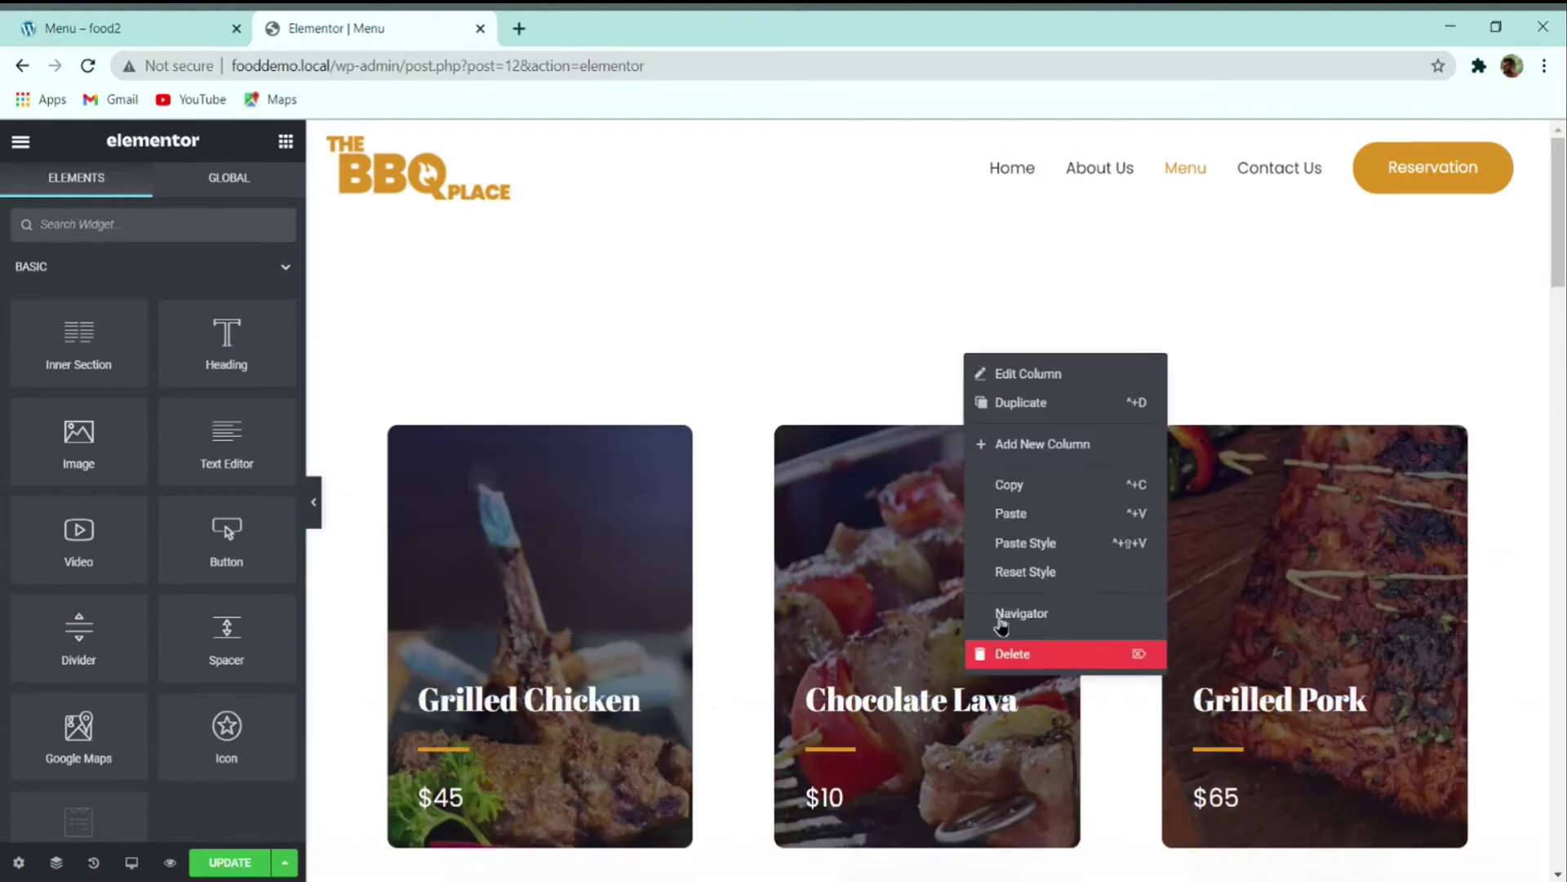
pyautogui.click(1030, 651)
pyautogui.rightClick(934, 351)
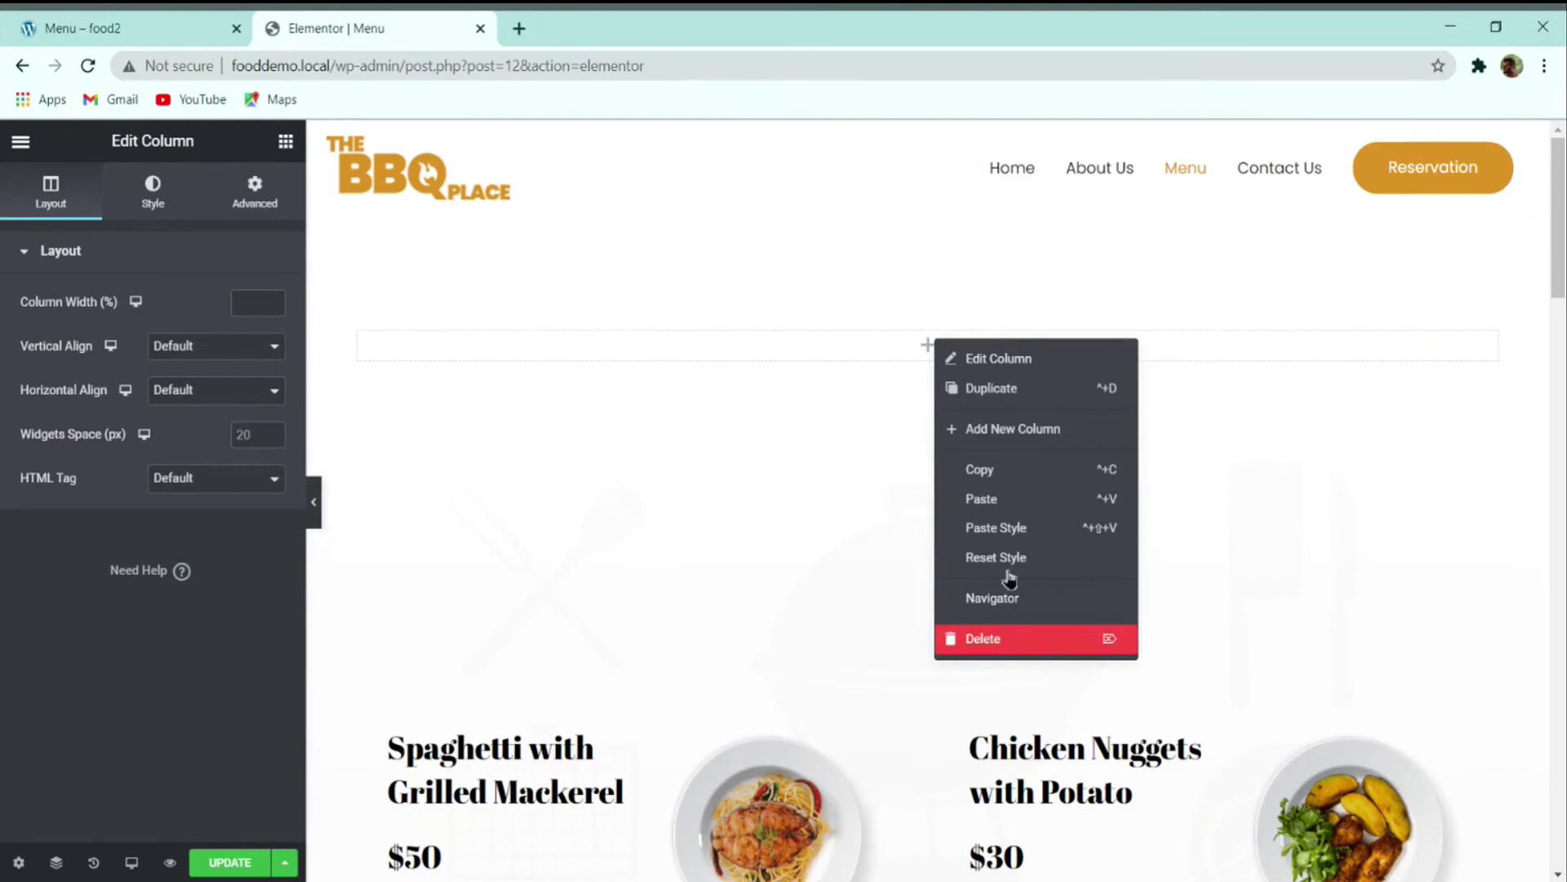
pyautogui.click(1020, 640)
pyautogui.click(954, 423)
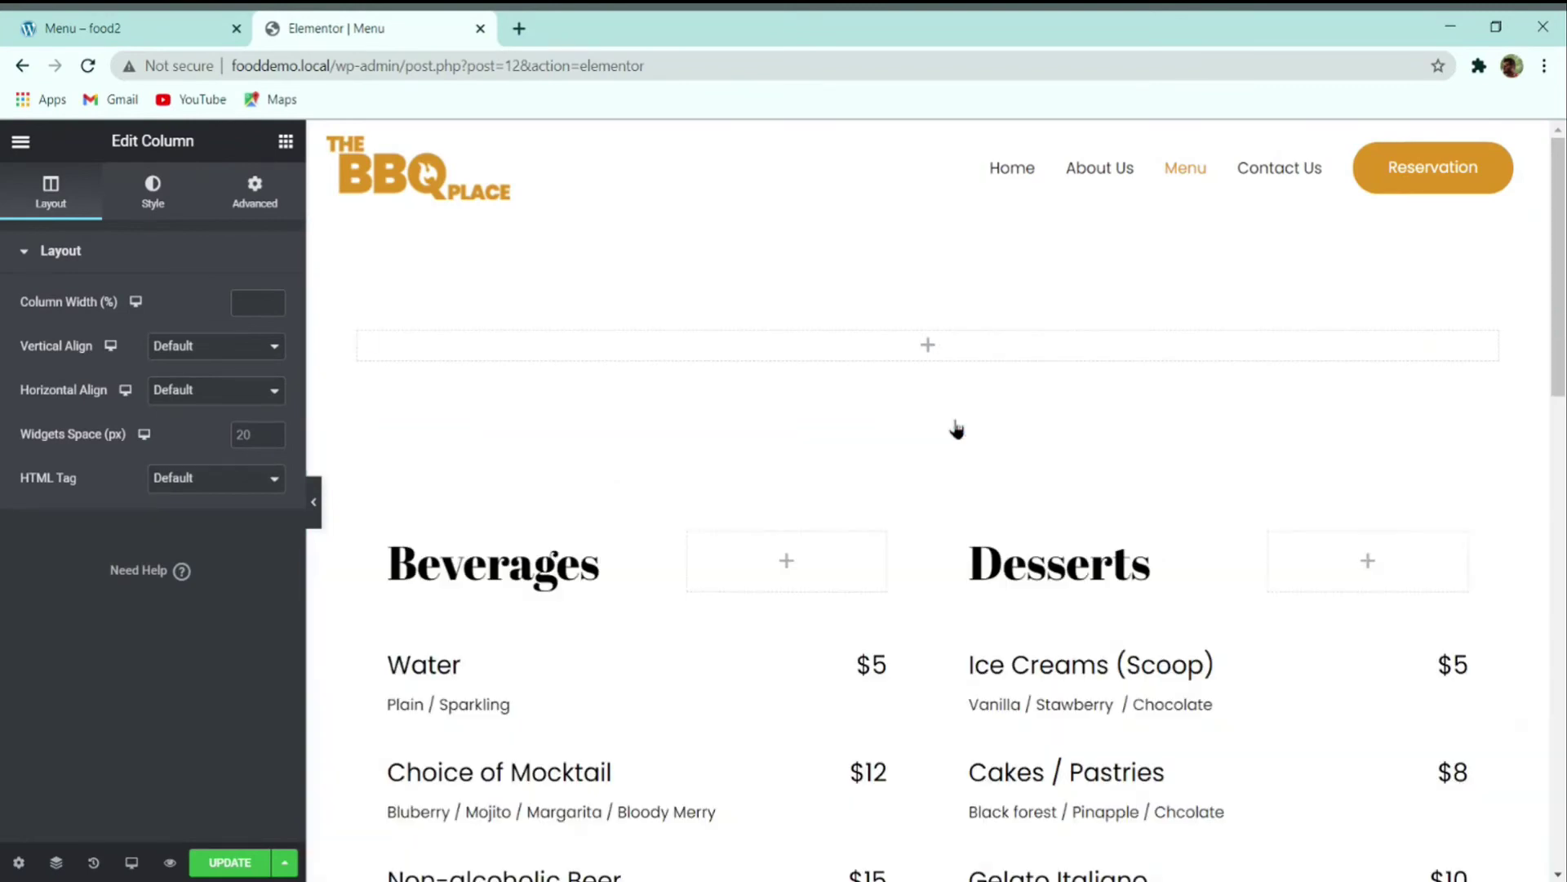
pyautogui.click(954, 422)
# Step: Delete the leftover empty section, leaving a blank drop area above 'Let's Eat.'
pyautogui.rightClick(944, 345)
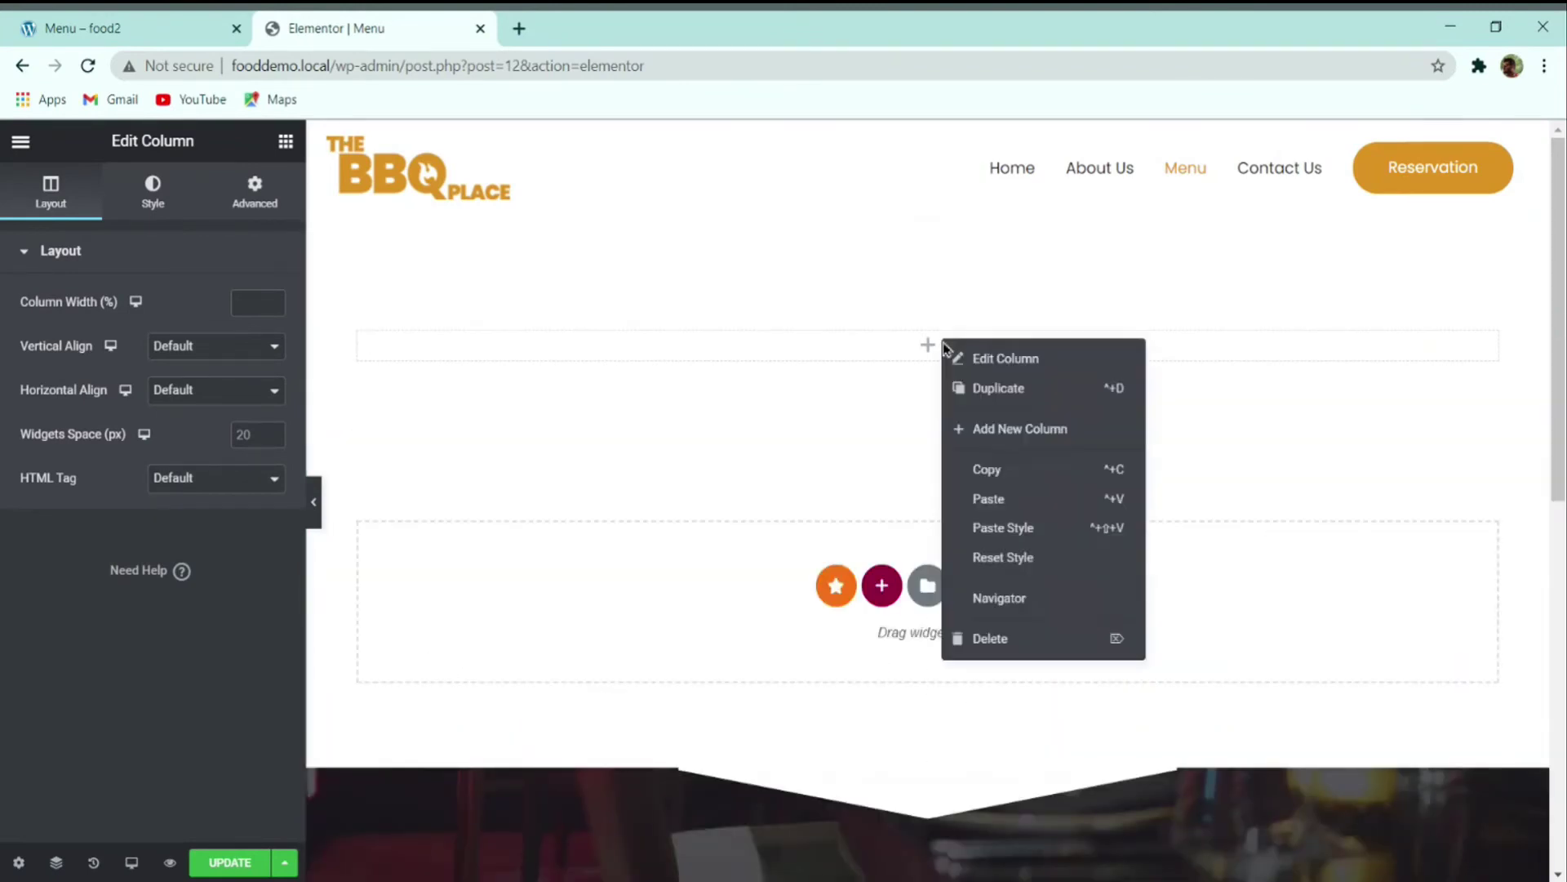
pyautogui.click(888, 425)
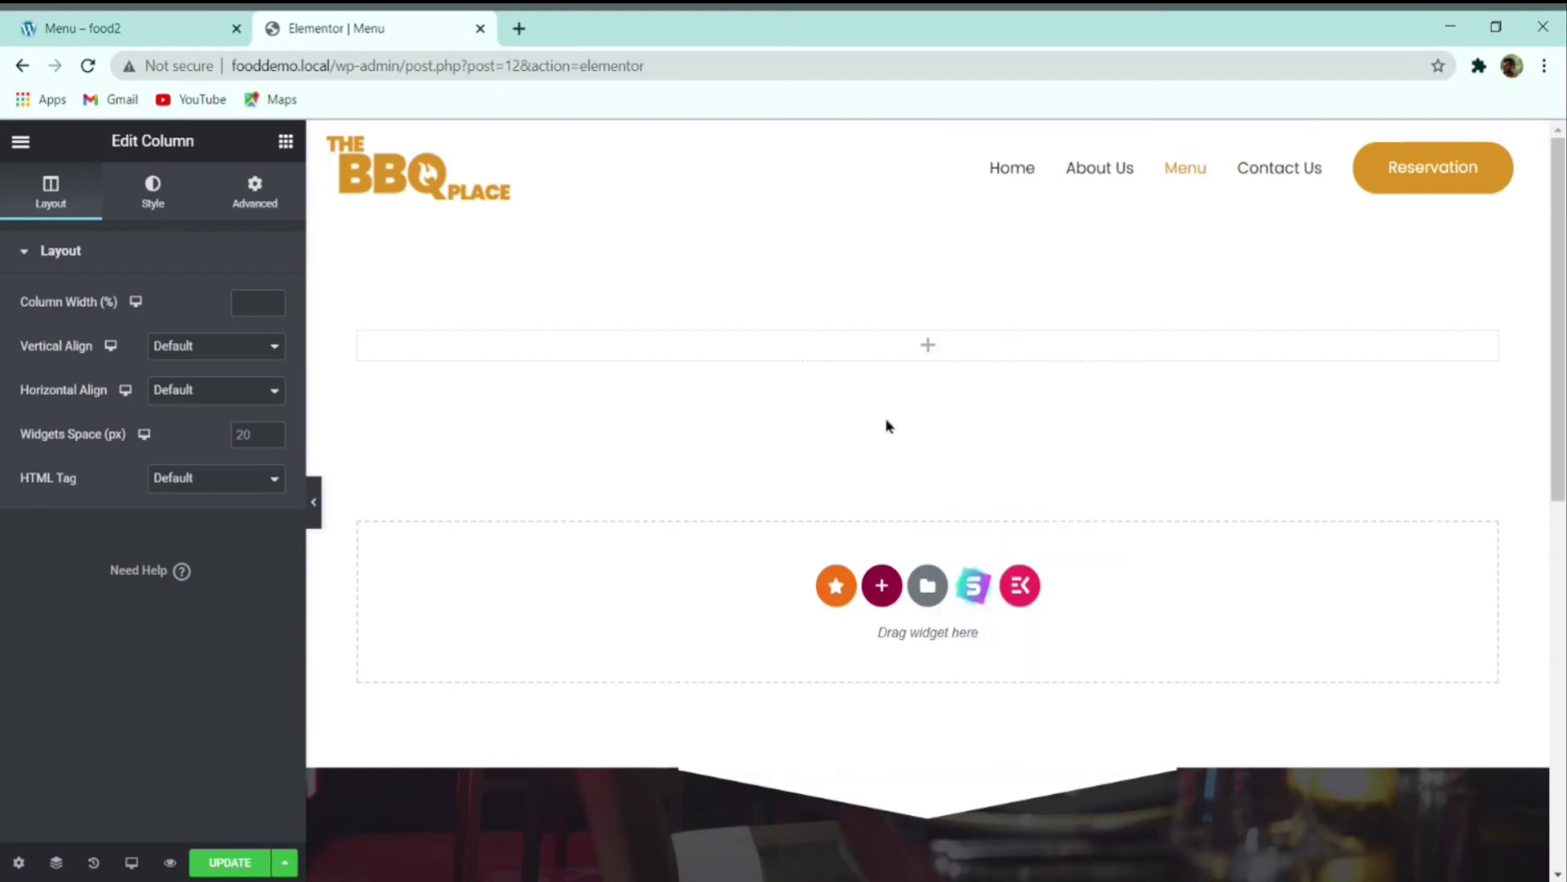
pyautogui.rightClick(936, 396)
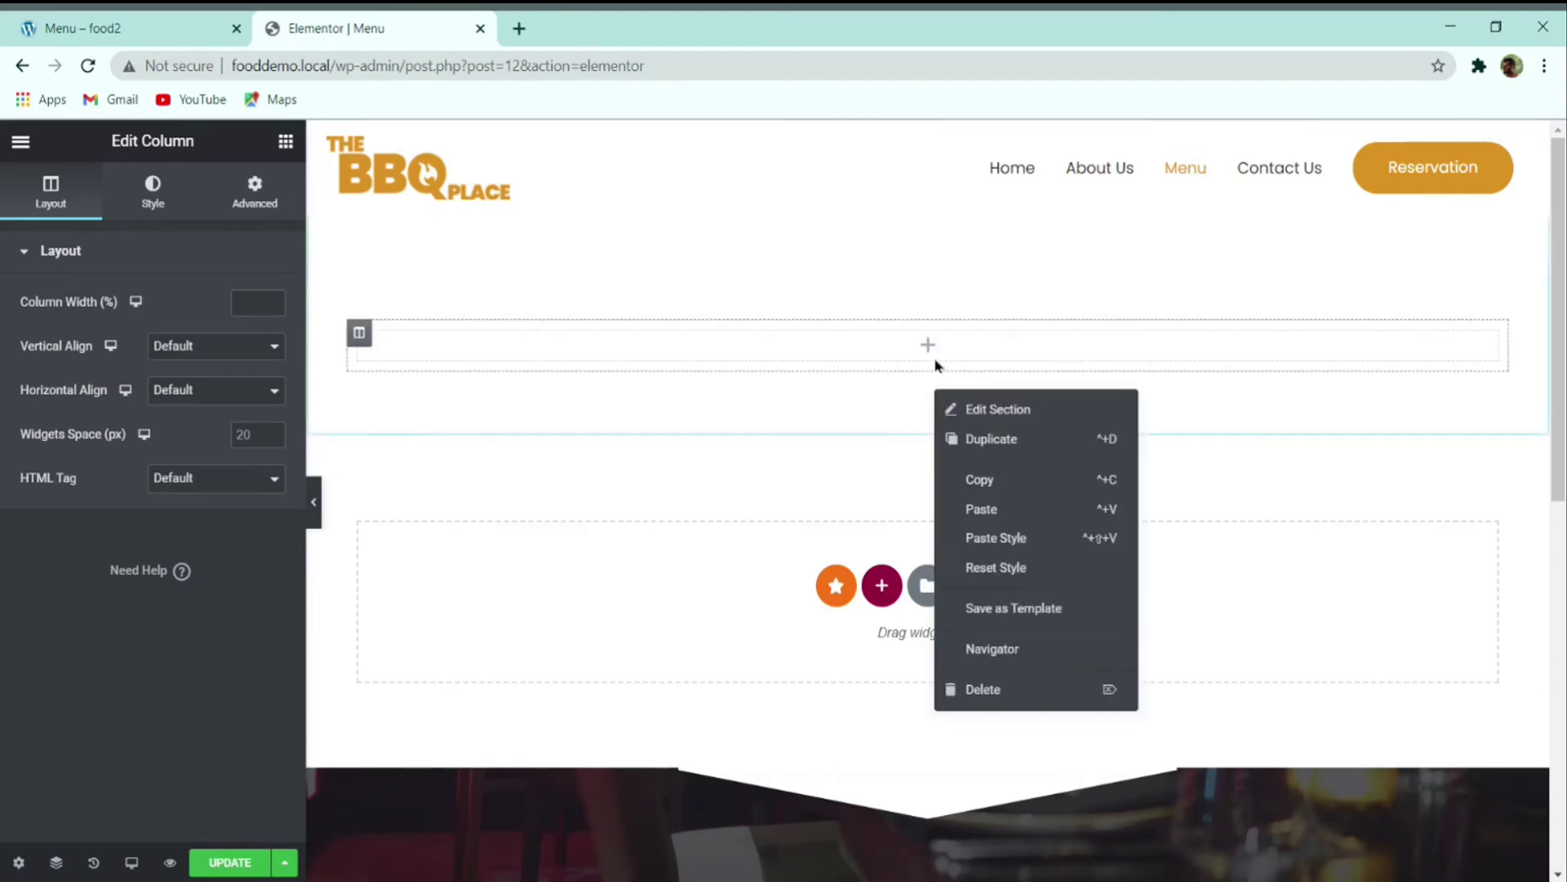
pyautogui.rightClick(933, 351)
pyautogui.click(842, 413)
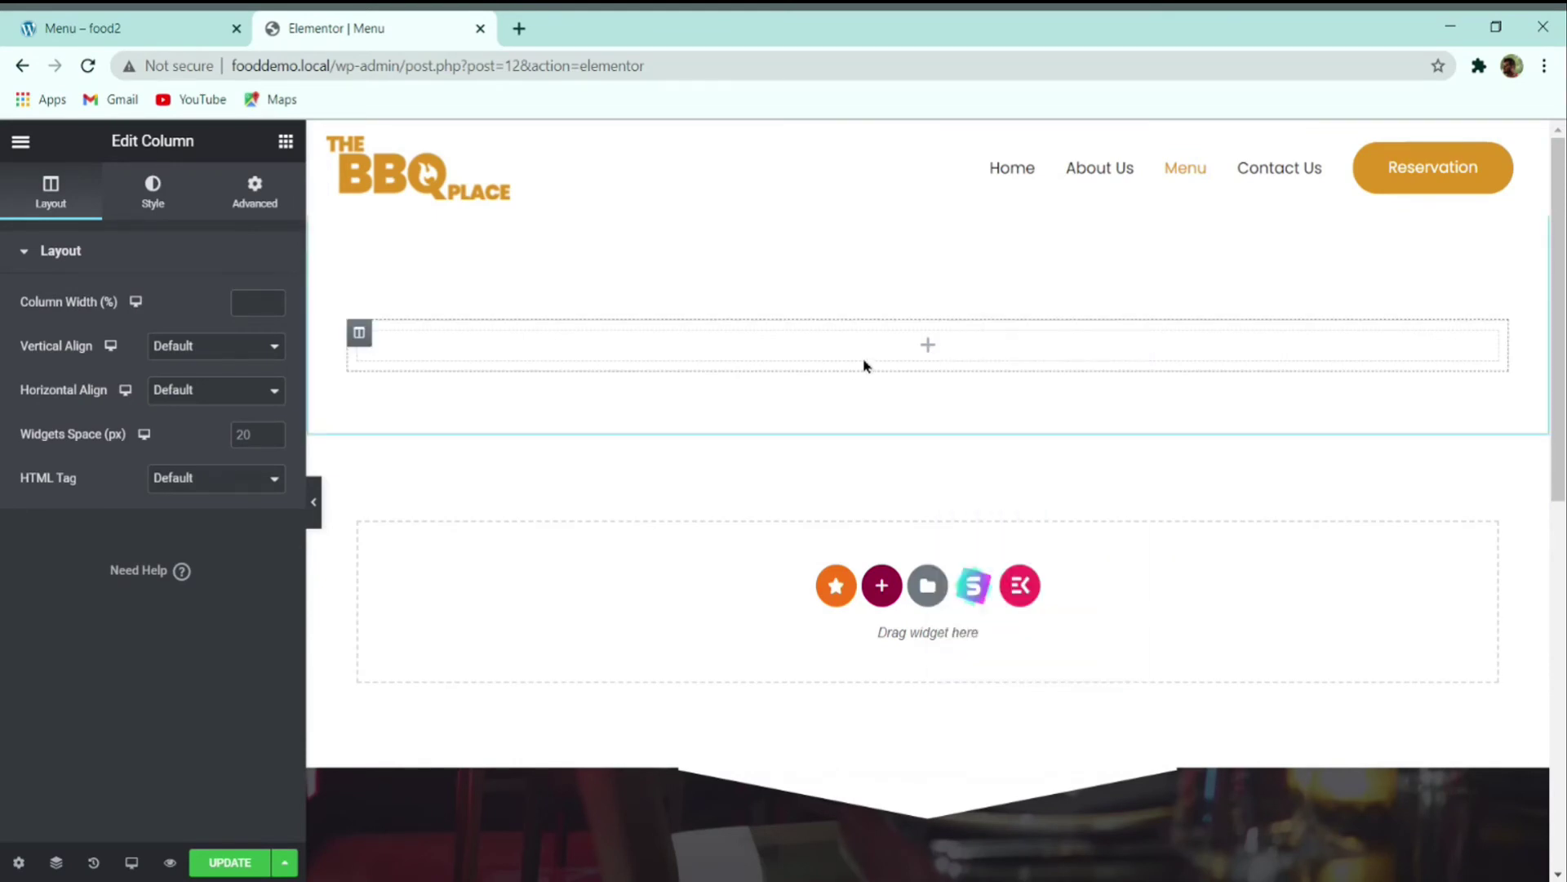
pyautogui.rightClick(873, 417)
pyautogui.click(914, 714)
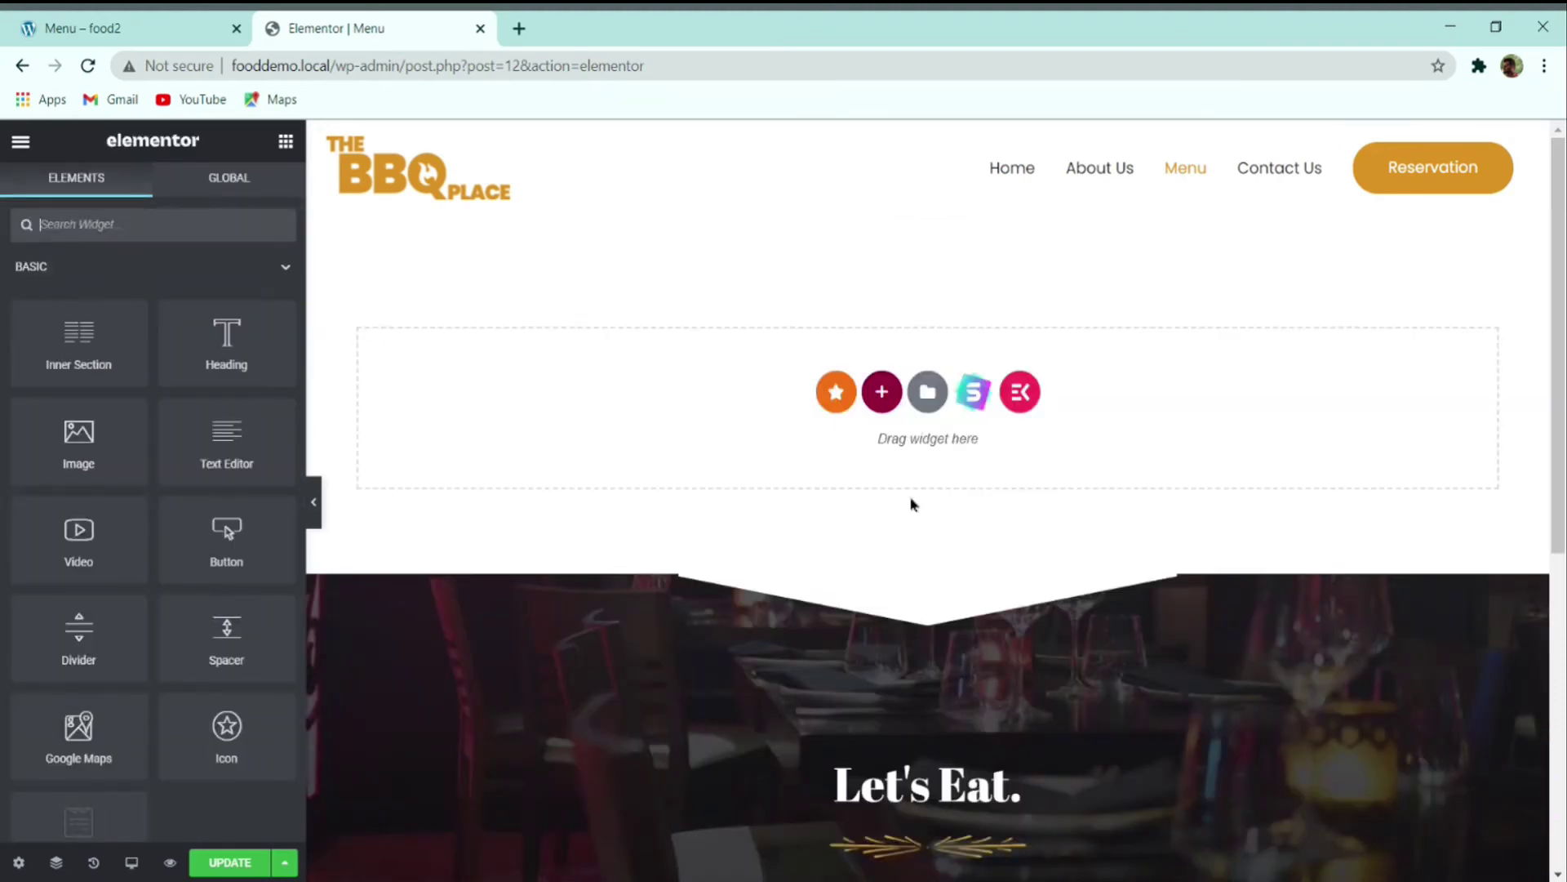
# Step: Insert the 'menu' template from My Templates, declining to import its document settings
pyautogui.click(928, 394)
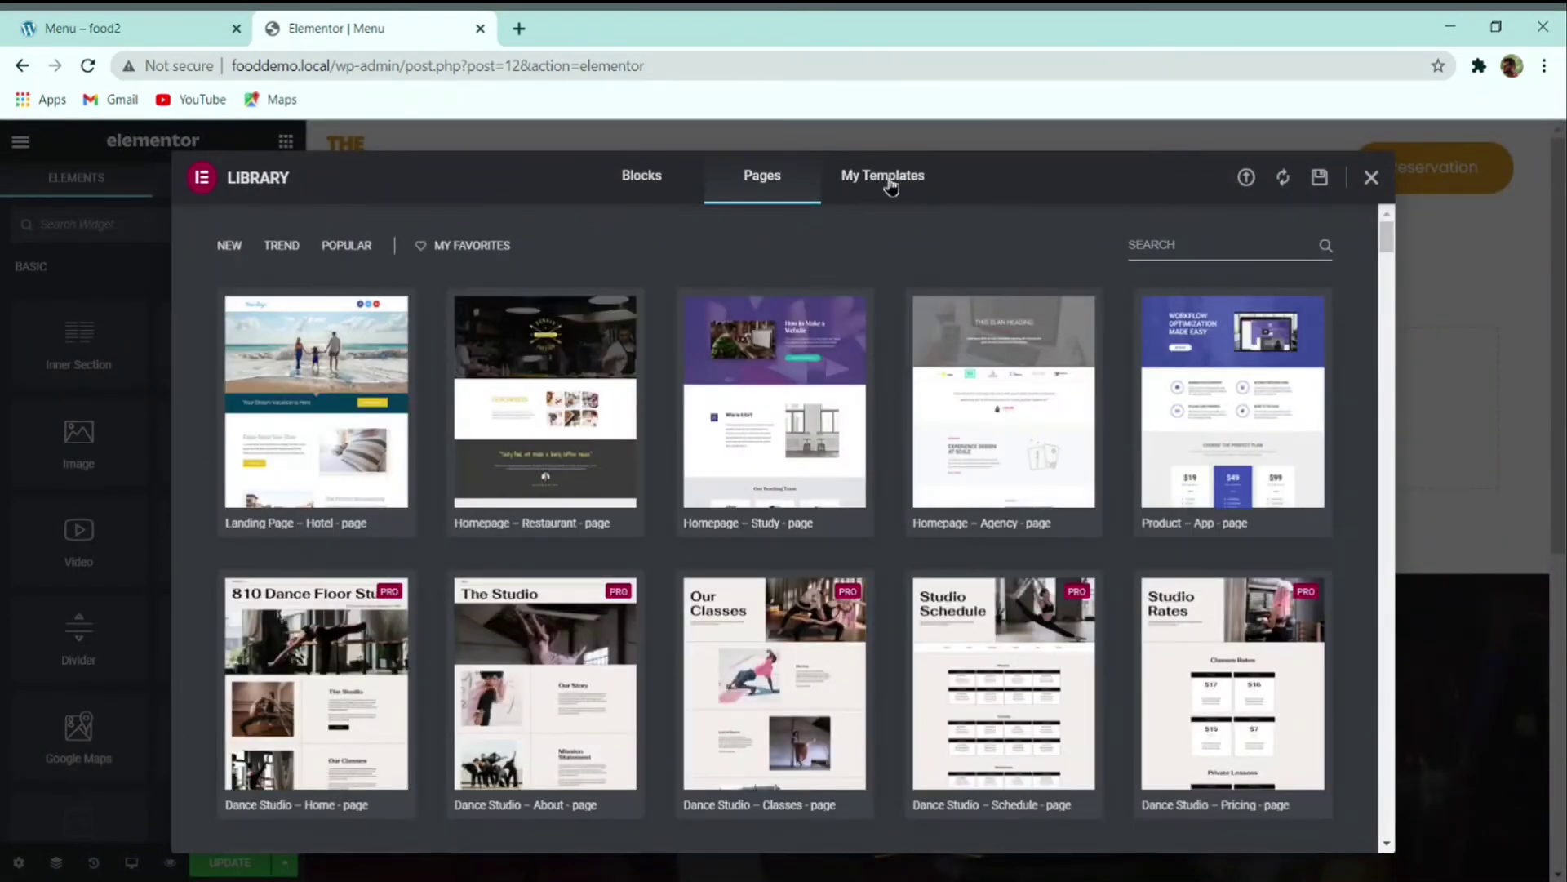
pyautogui.click(899, 187)
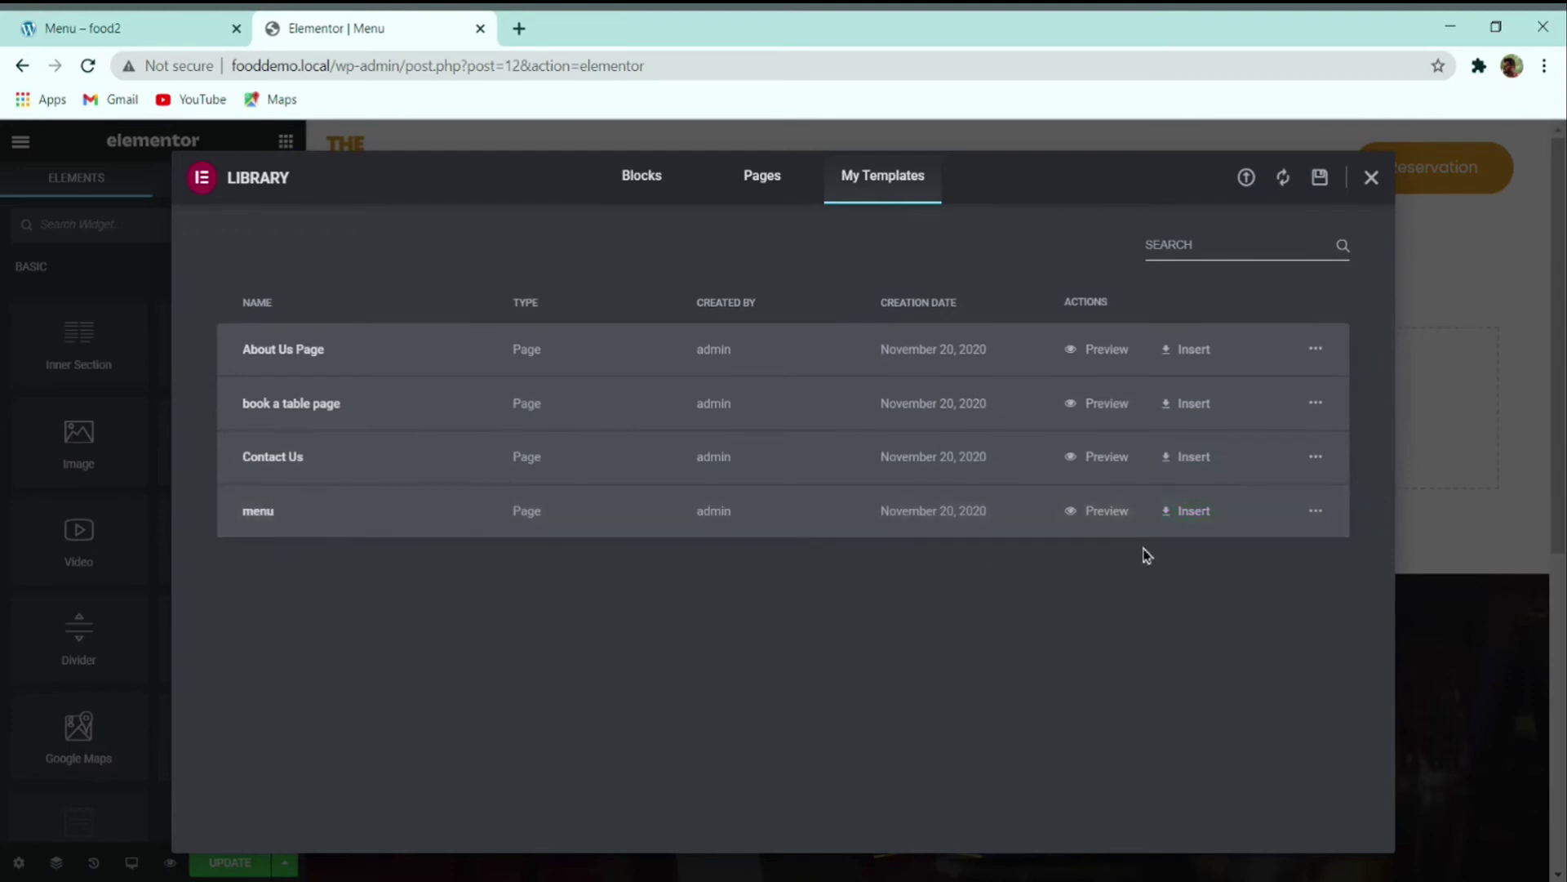
pyautogui.click(1179, 515)
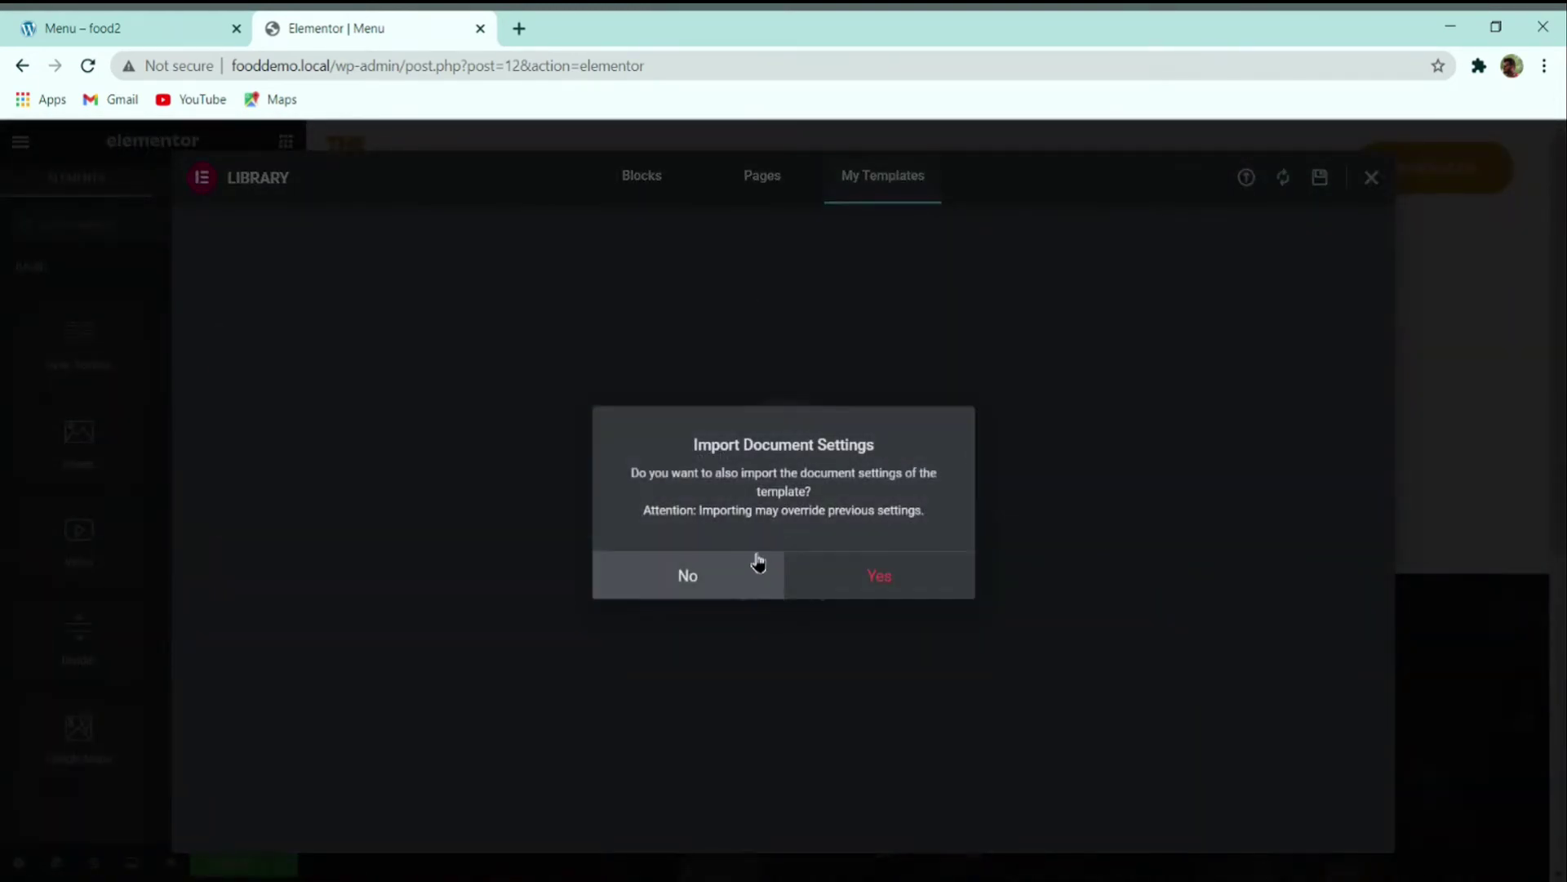
pyautogui.click(759, 560)
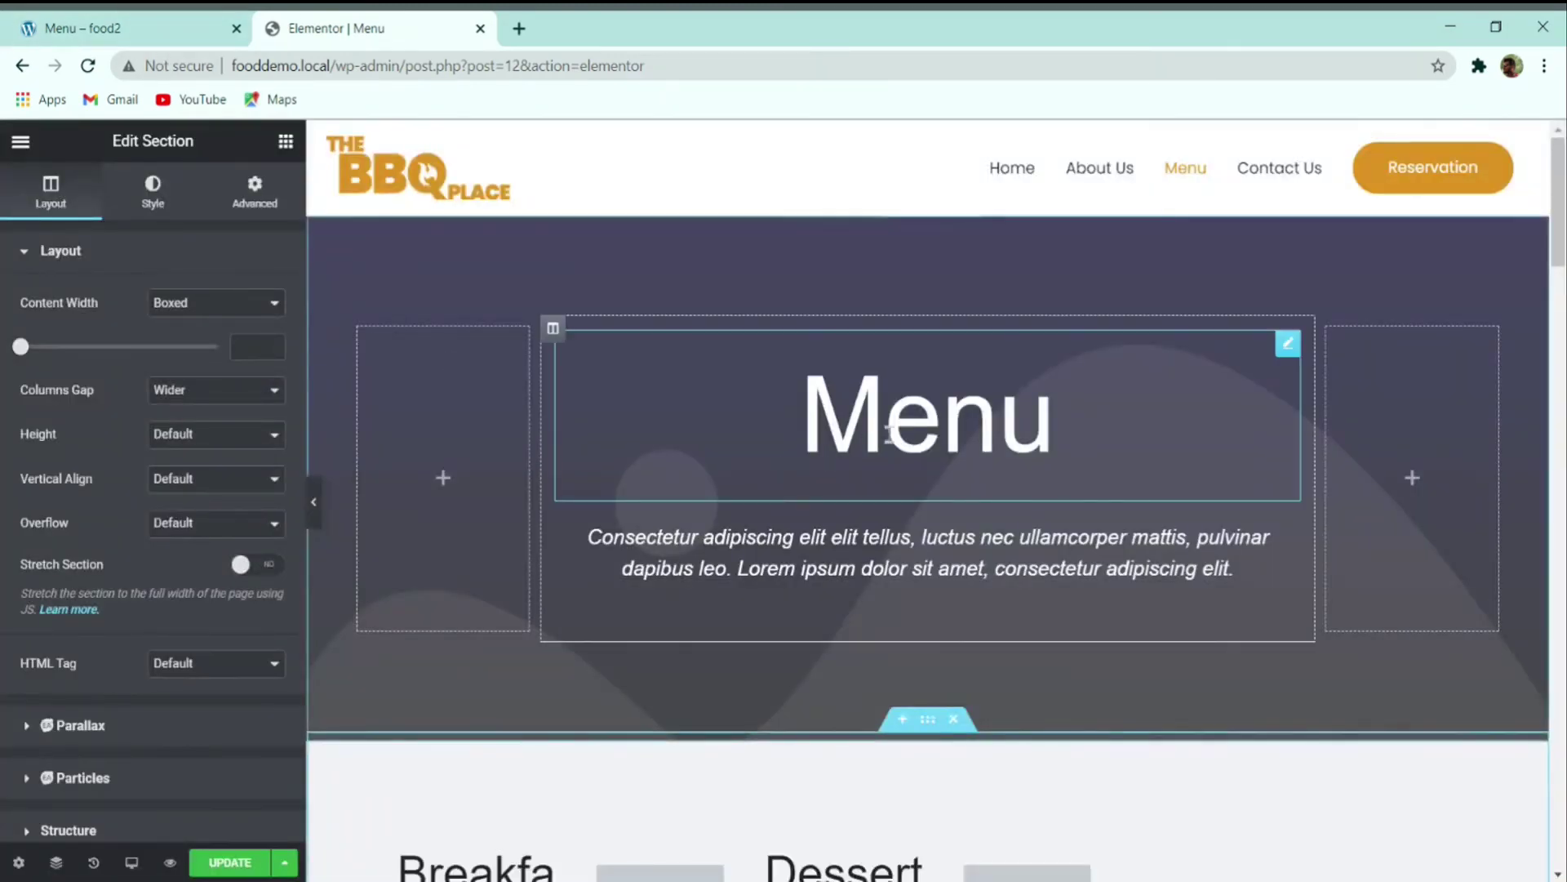
# Step: Compare the inserted menu template with the live reference Menu page
pyautogui.scroll(-10, 890, 432)
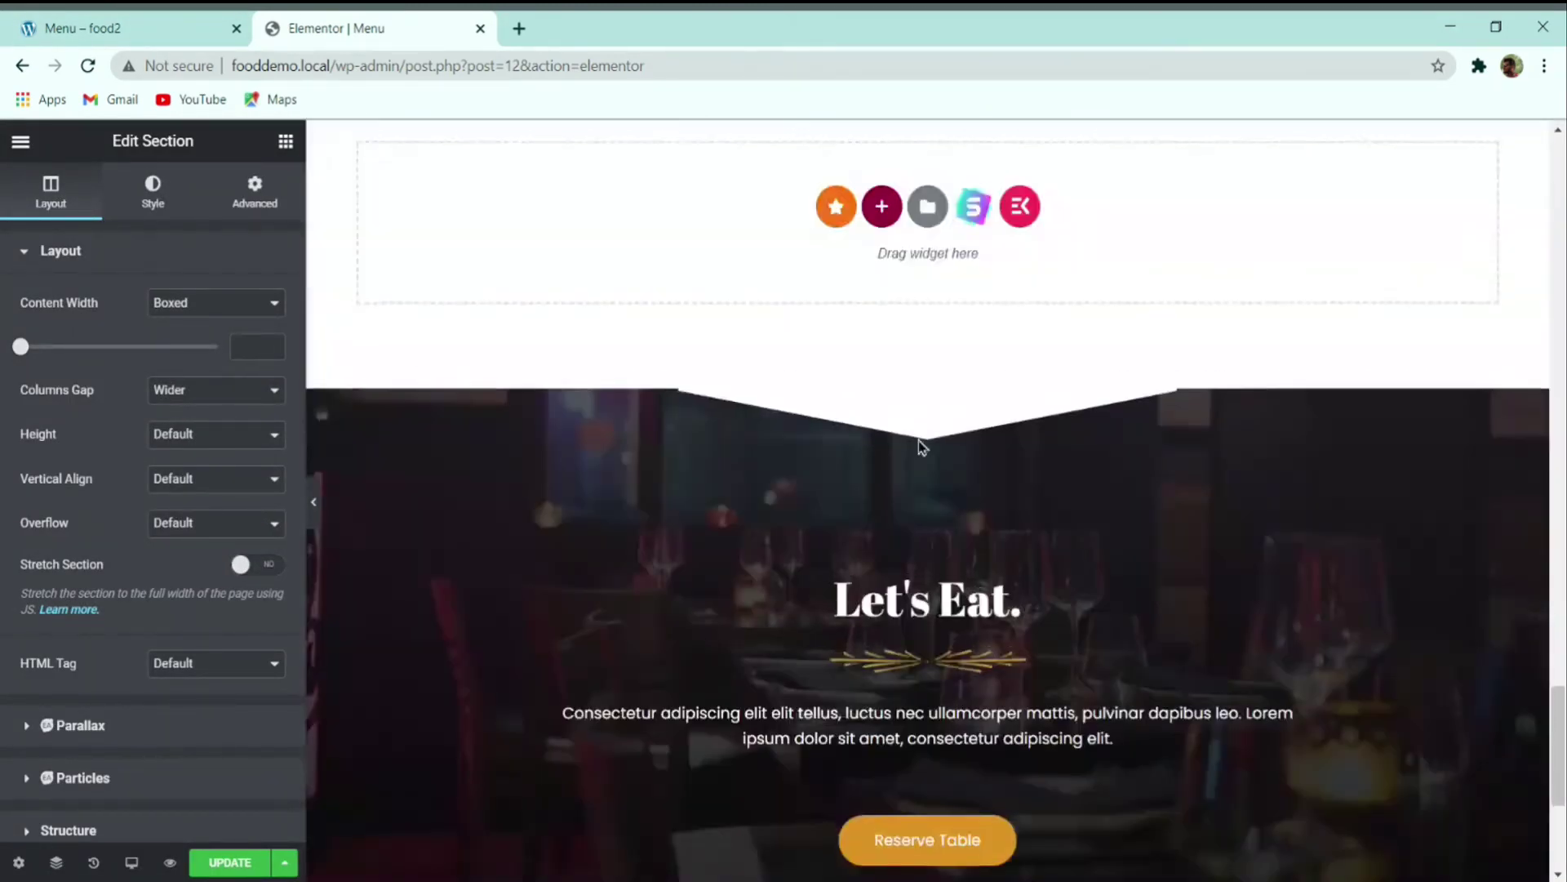
pyautogui.scroll(-10, 849, 620)
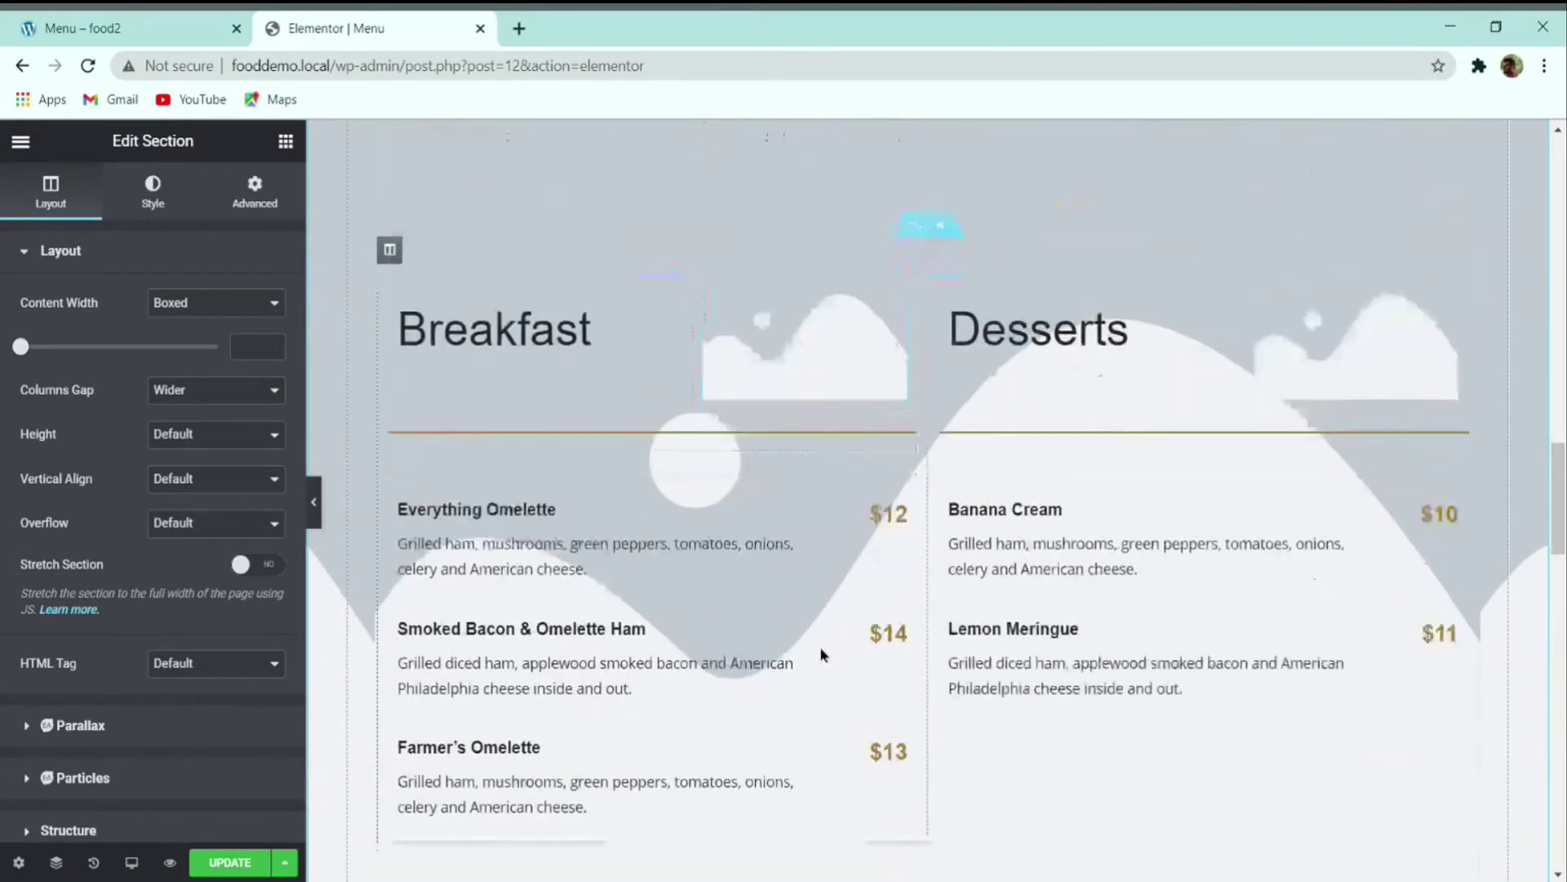
pyautogui.scroll(10, 831, 618)
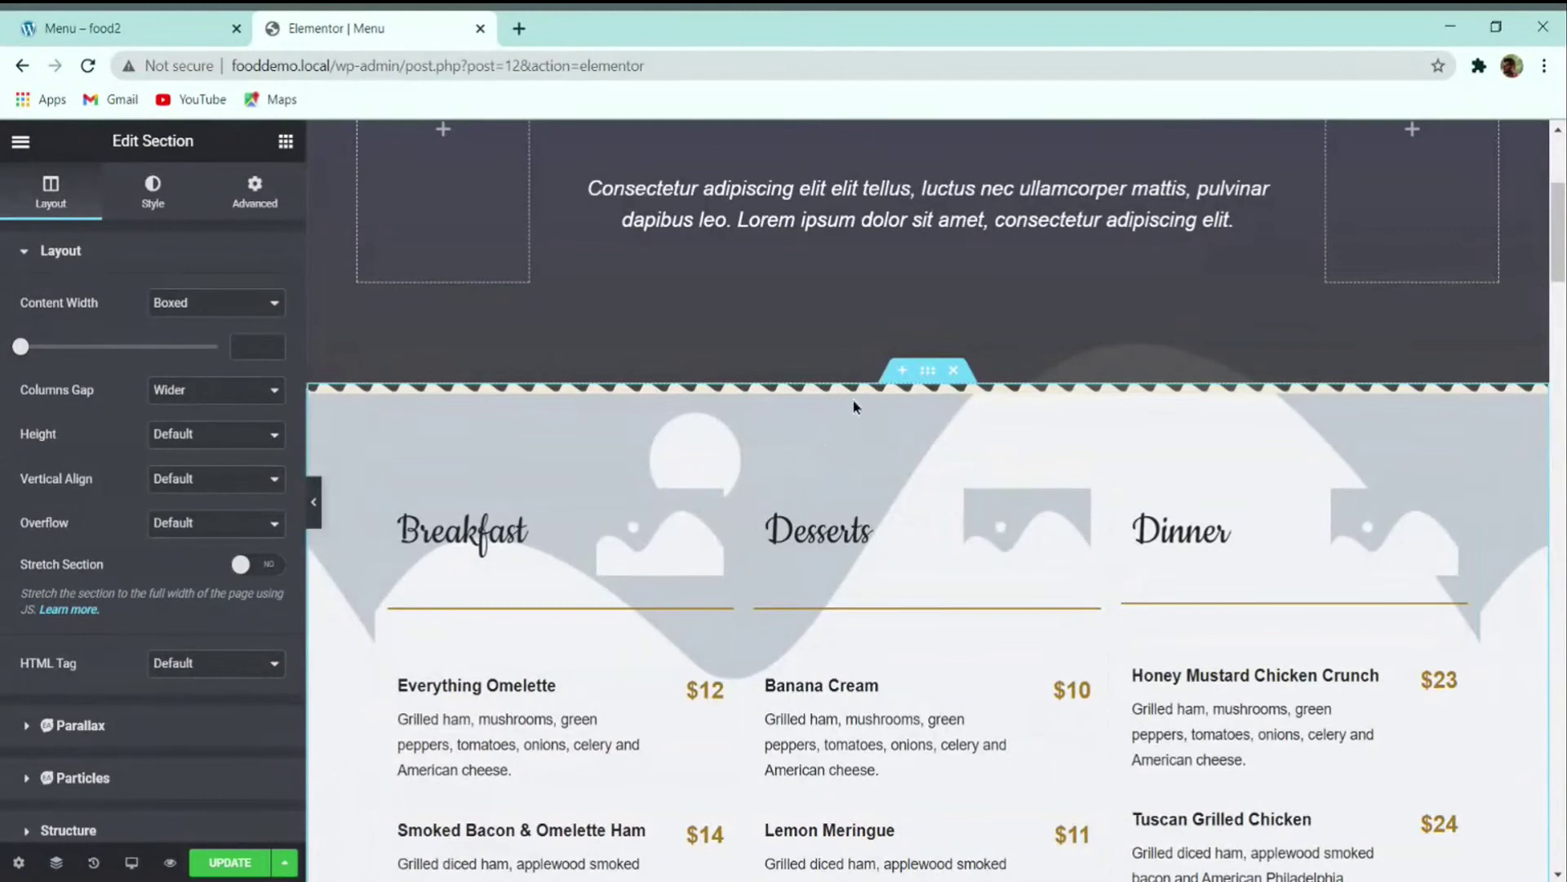
pyautogui.scroll(4, 862, 400)
pyautogui.click(147, 31)
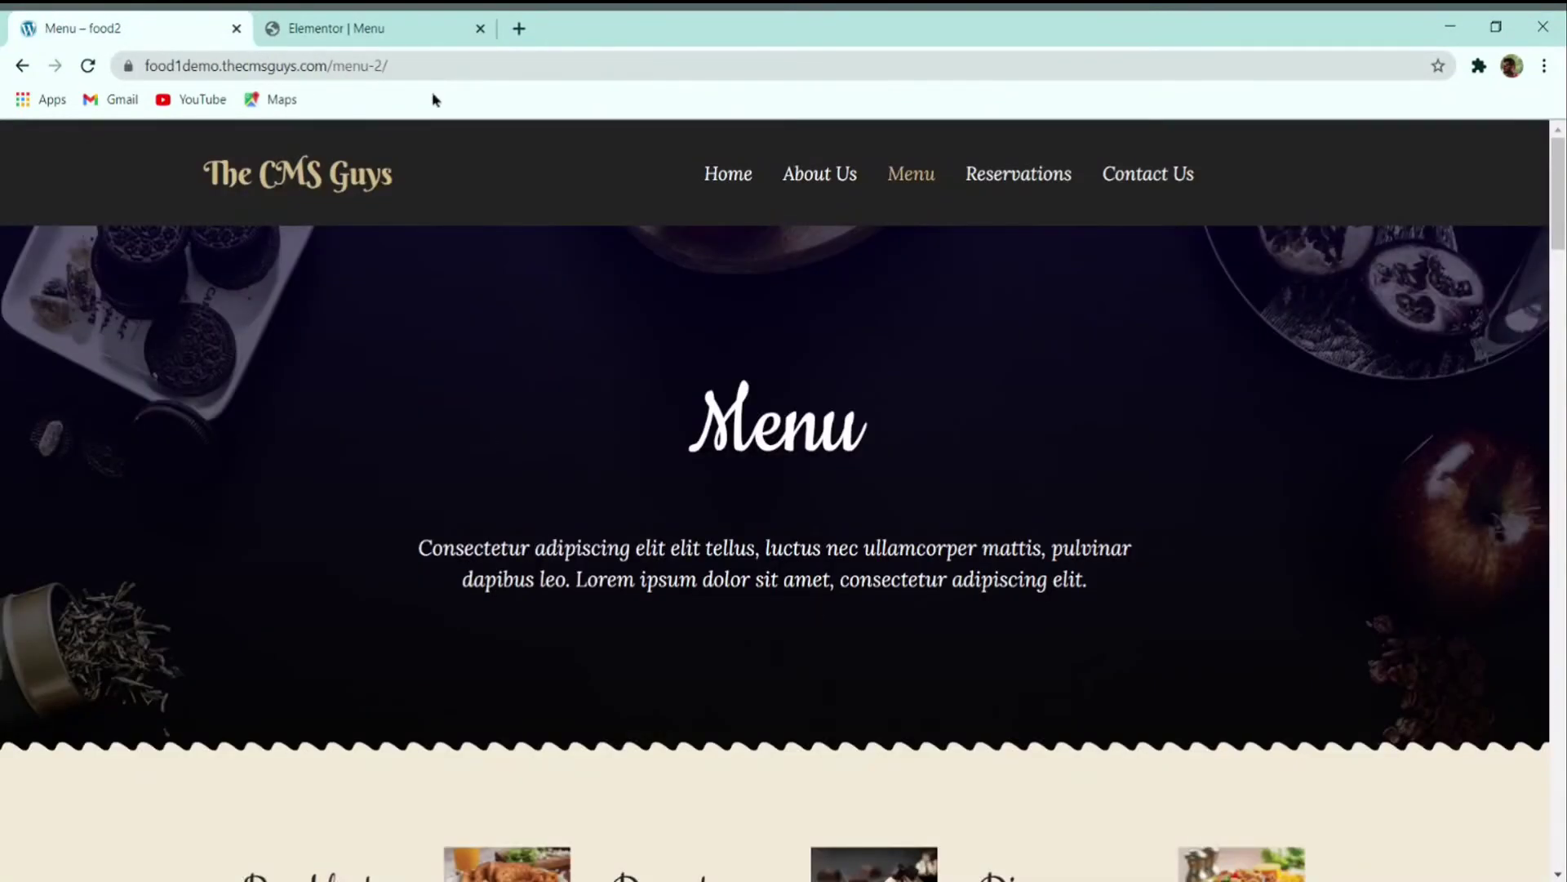
pyautogui.scroll(-5, 1105, 585)
pyautogui.scroll(5, 1105, 583)
pyautogui.click(390, 27)
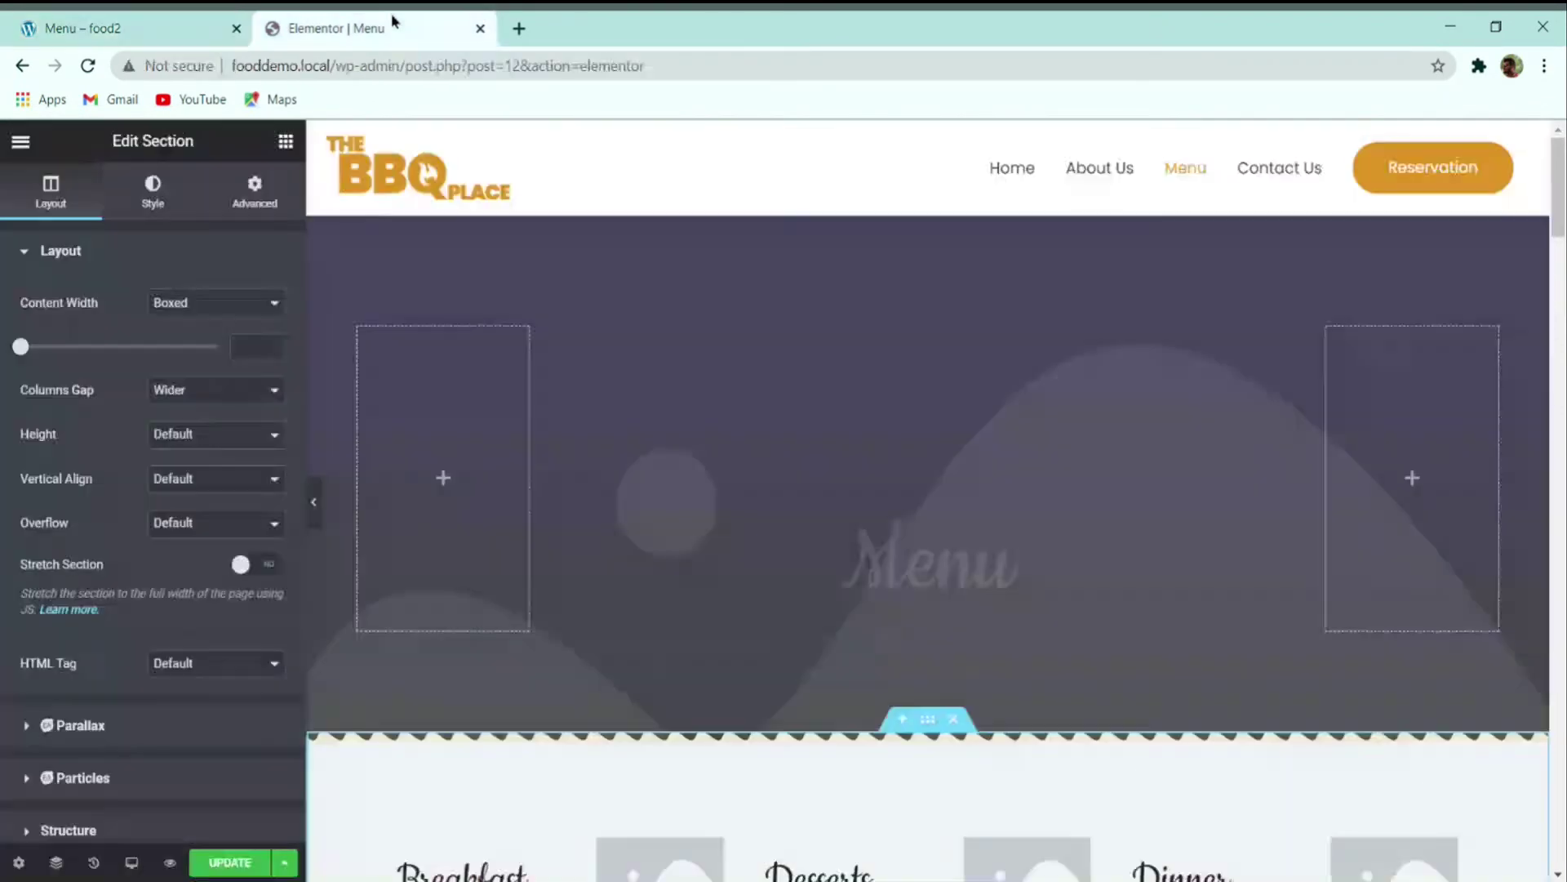
# Step: Open the 'Menu' hero section's settings and the page Navigator
pyautogui.click(928, 224)
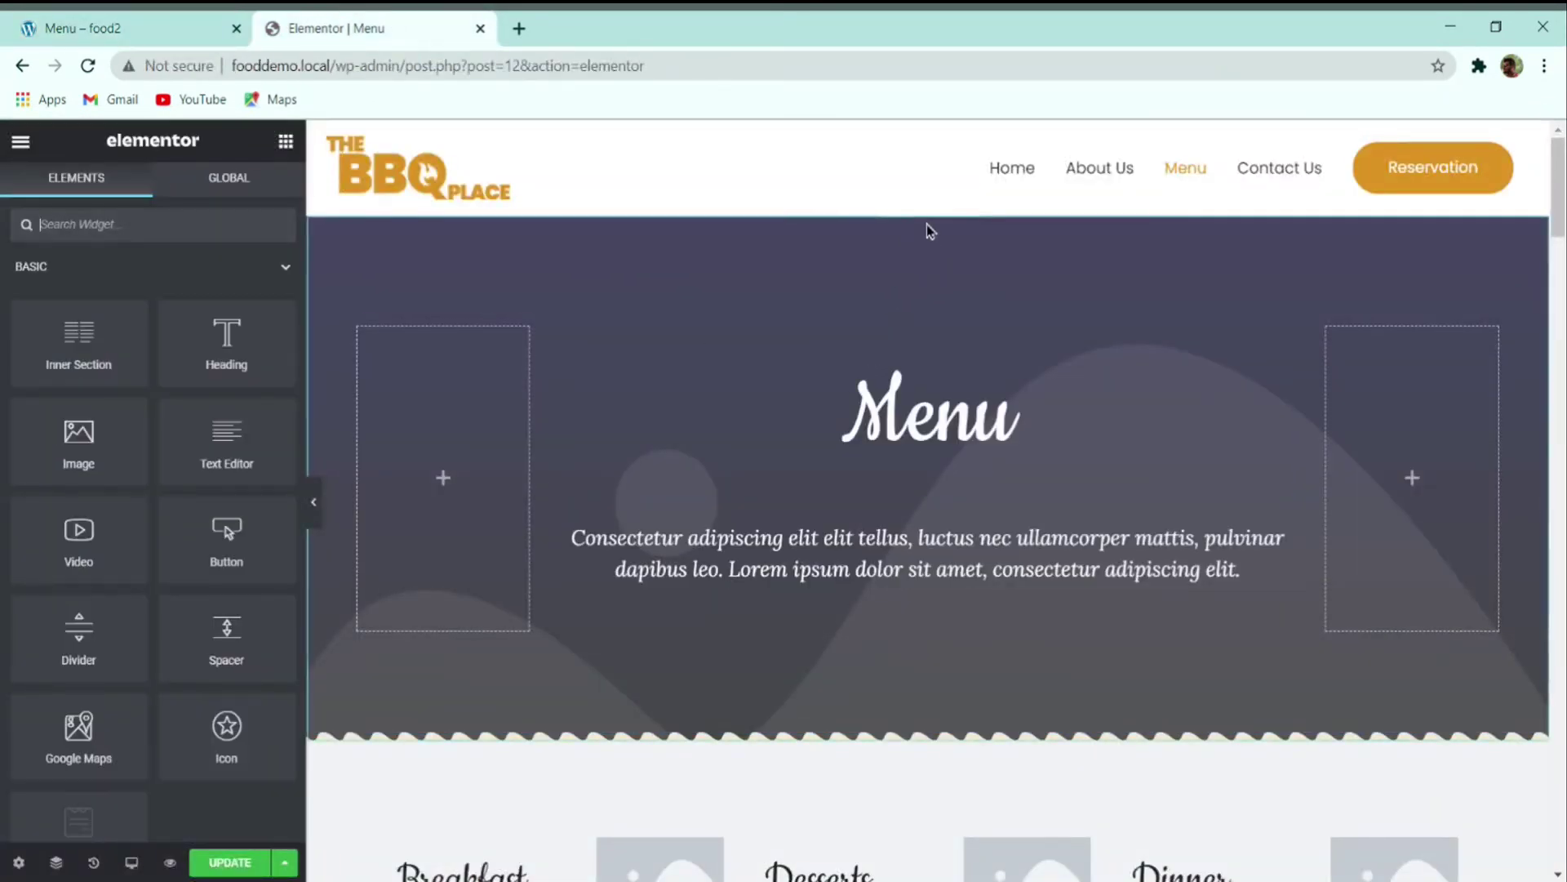
pyautogui.click(927, 226)
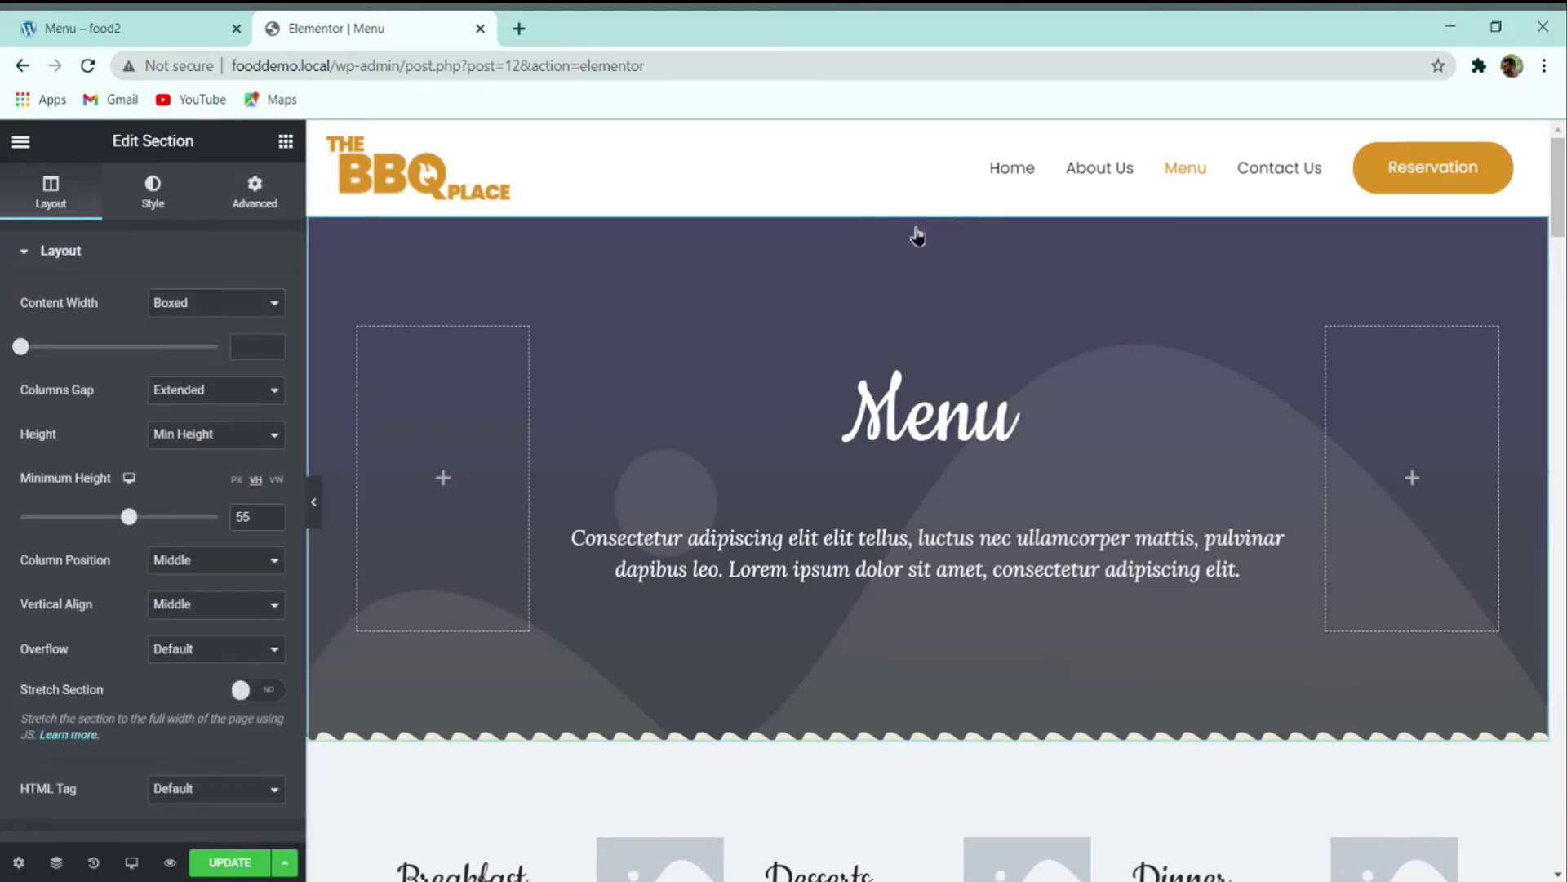
pyautogui.click(55, 862)
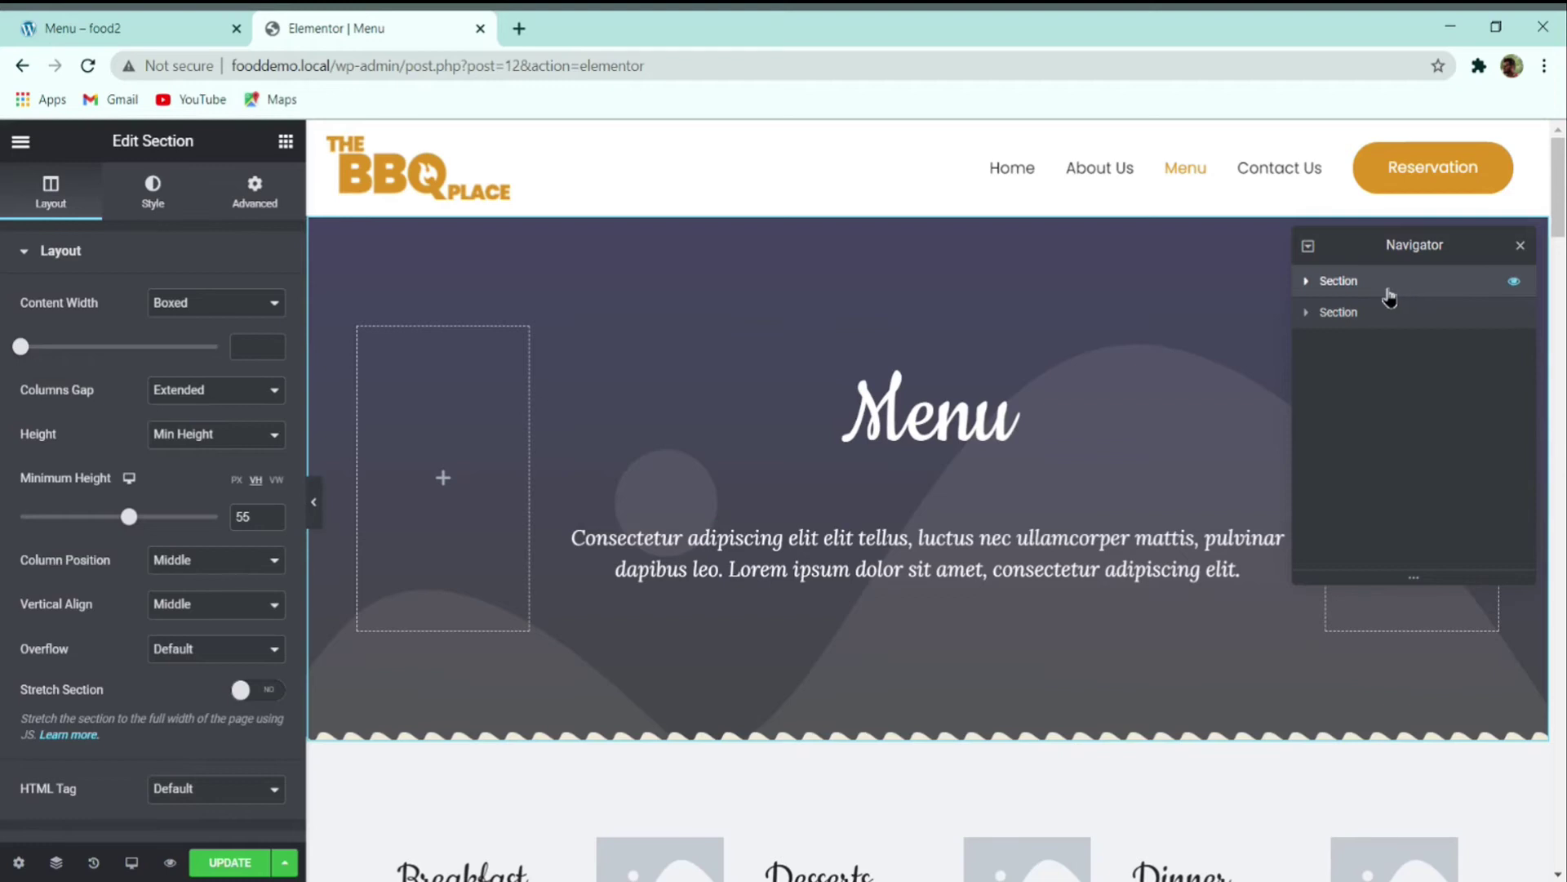
# Step: Set the dark bg-menu food photo as the hero section's background image
pyautogui.click(160, 203)
pyautogui.click(169, 466)
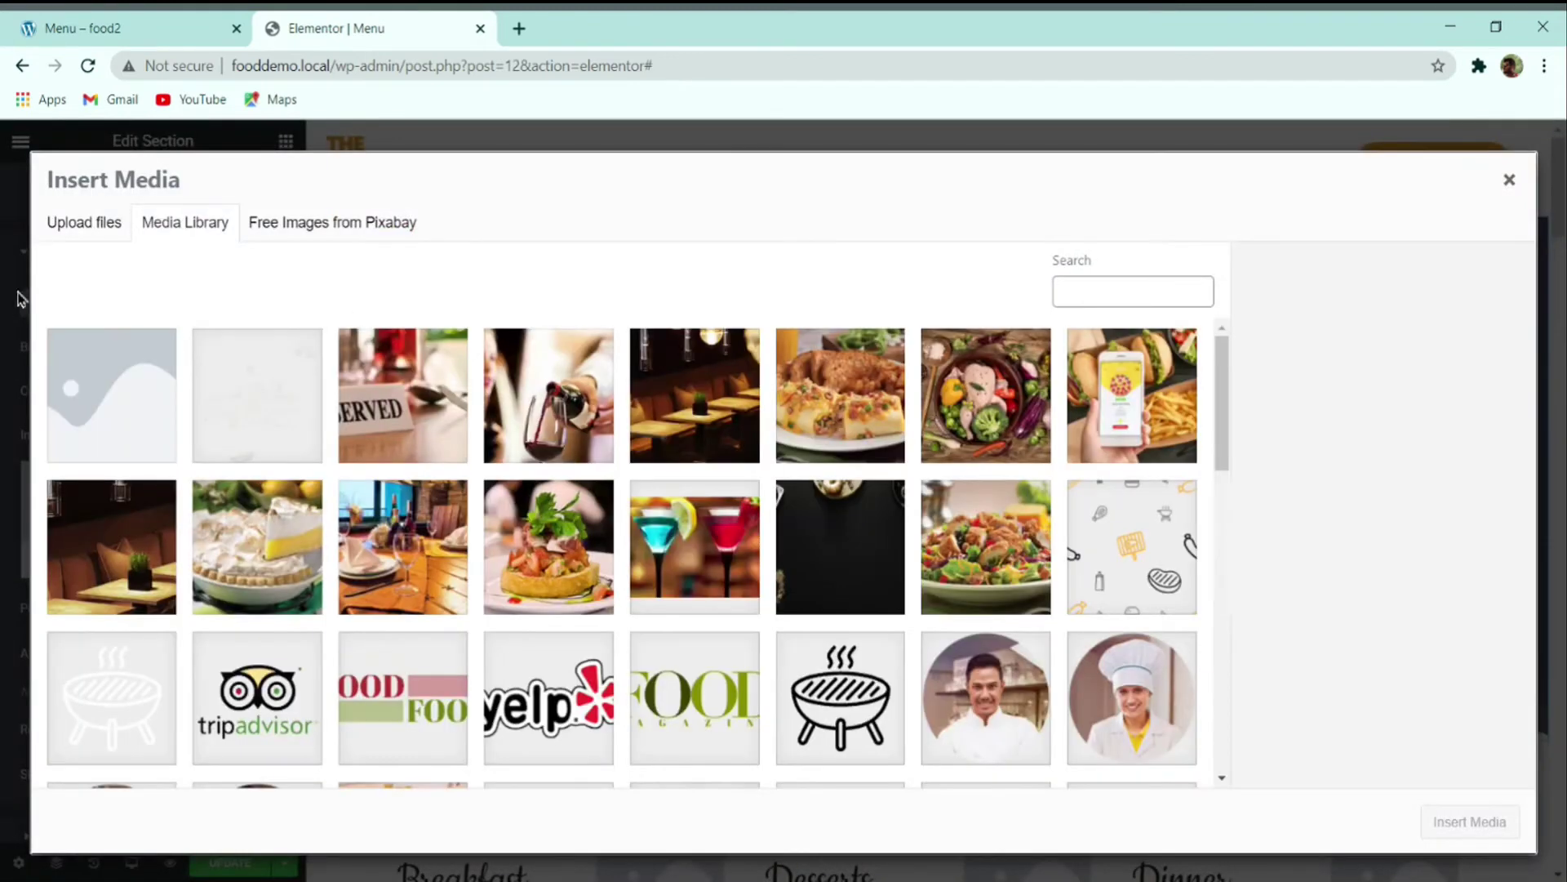
pyautogui.scroll(-15, 898, 392)
pyautogui.scroll(8, 897, 457)
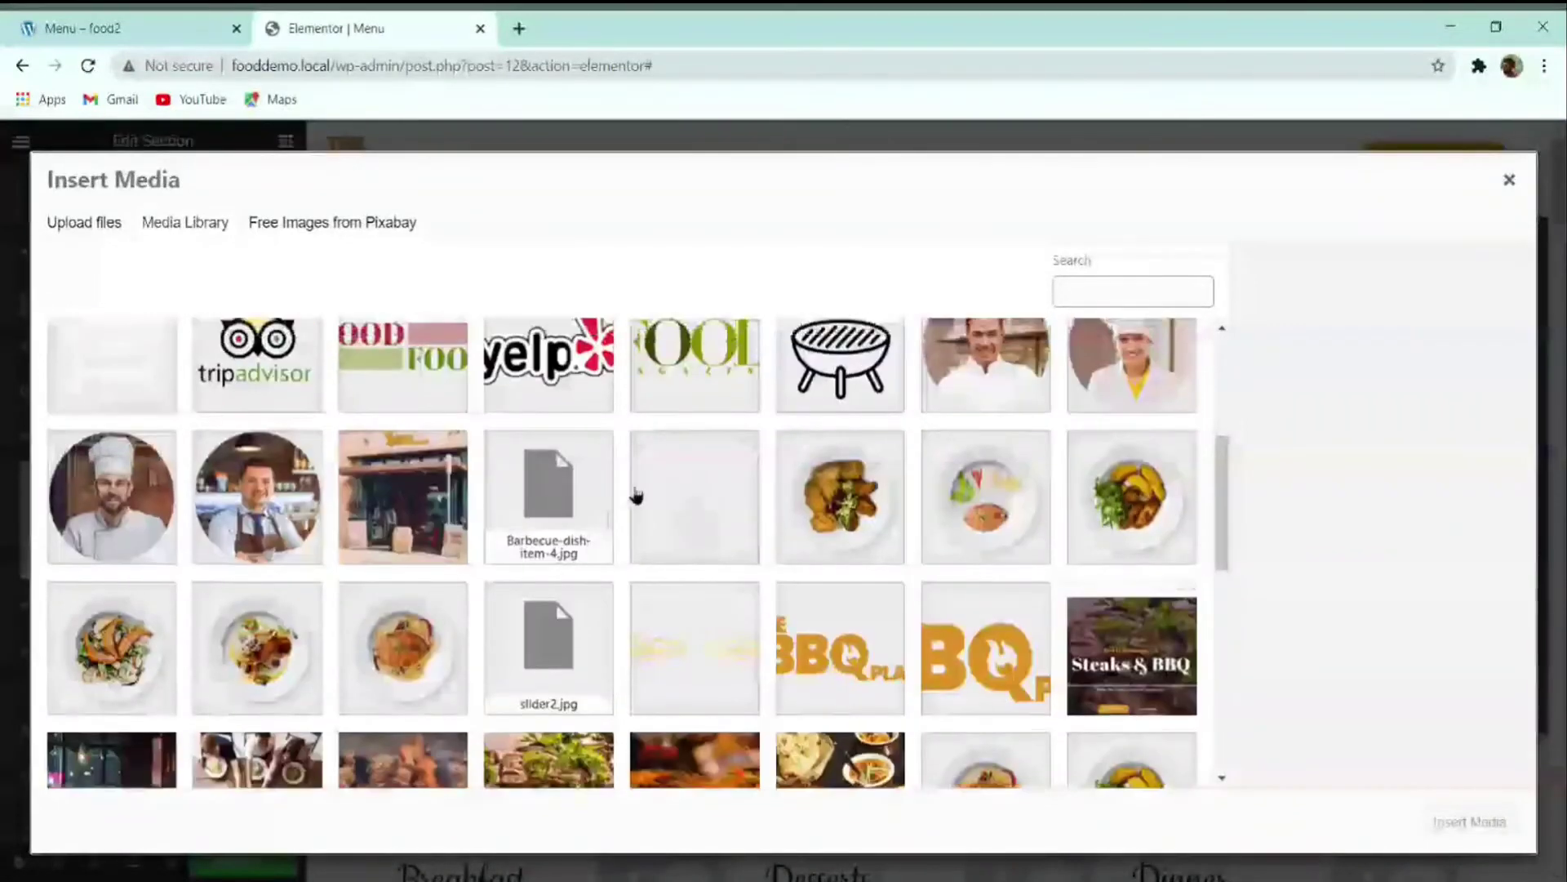
pyautogui.scroll(5, 727, 577)
pyautogui.click(860, 536)
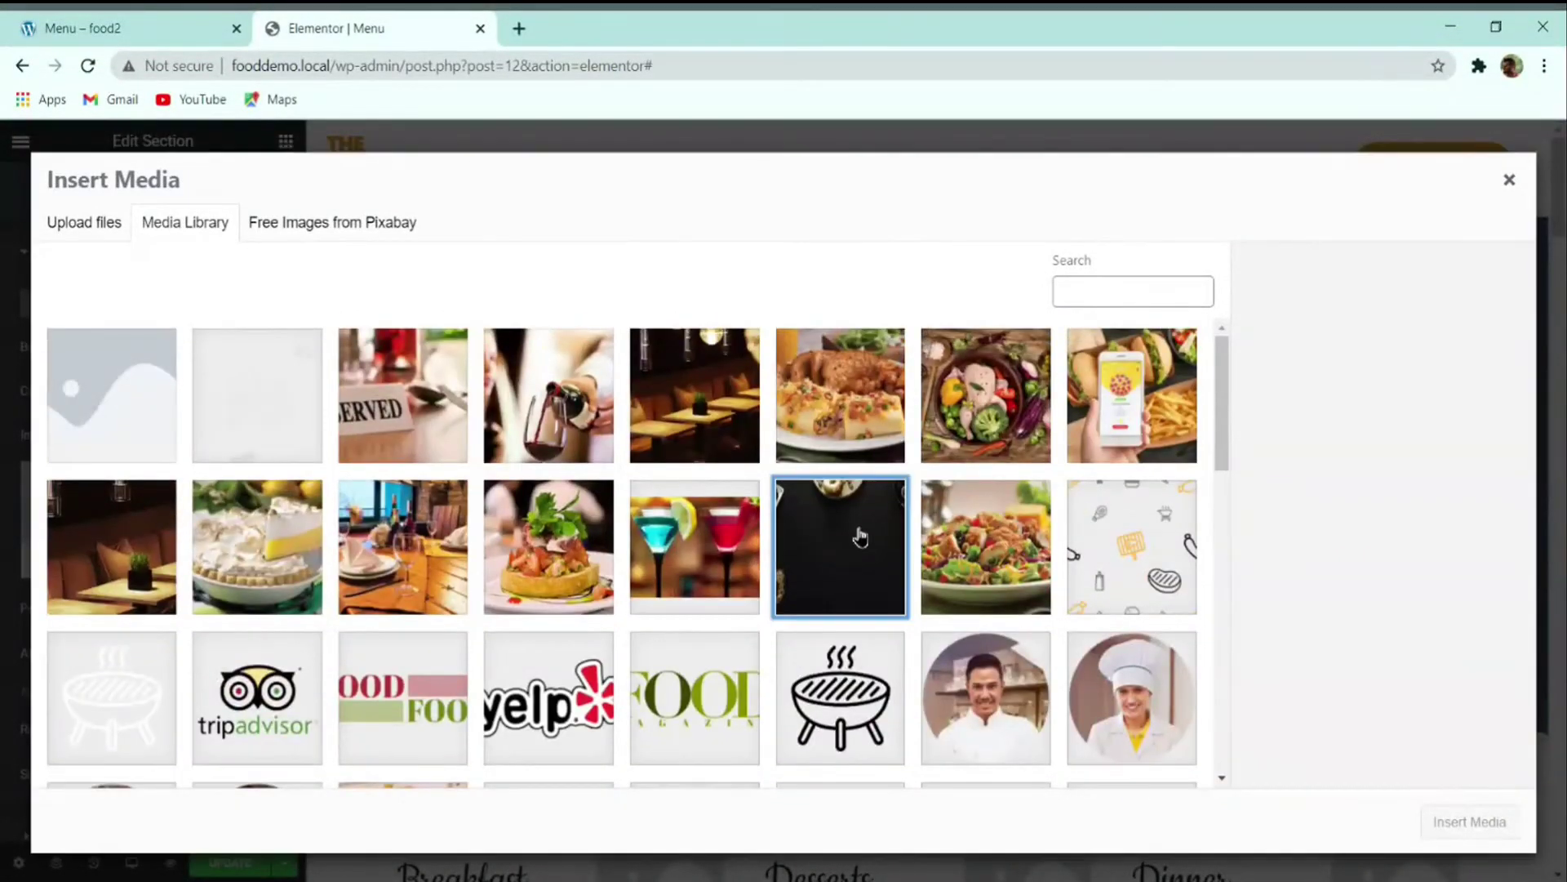
pyautogui.click(1469, 822)
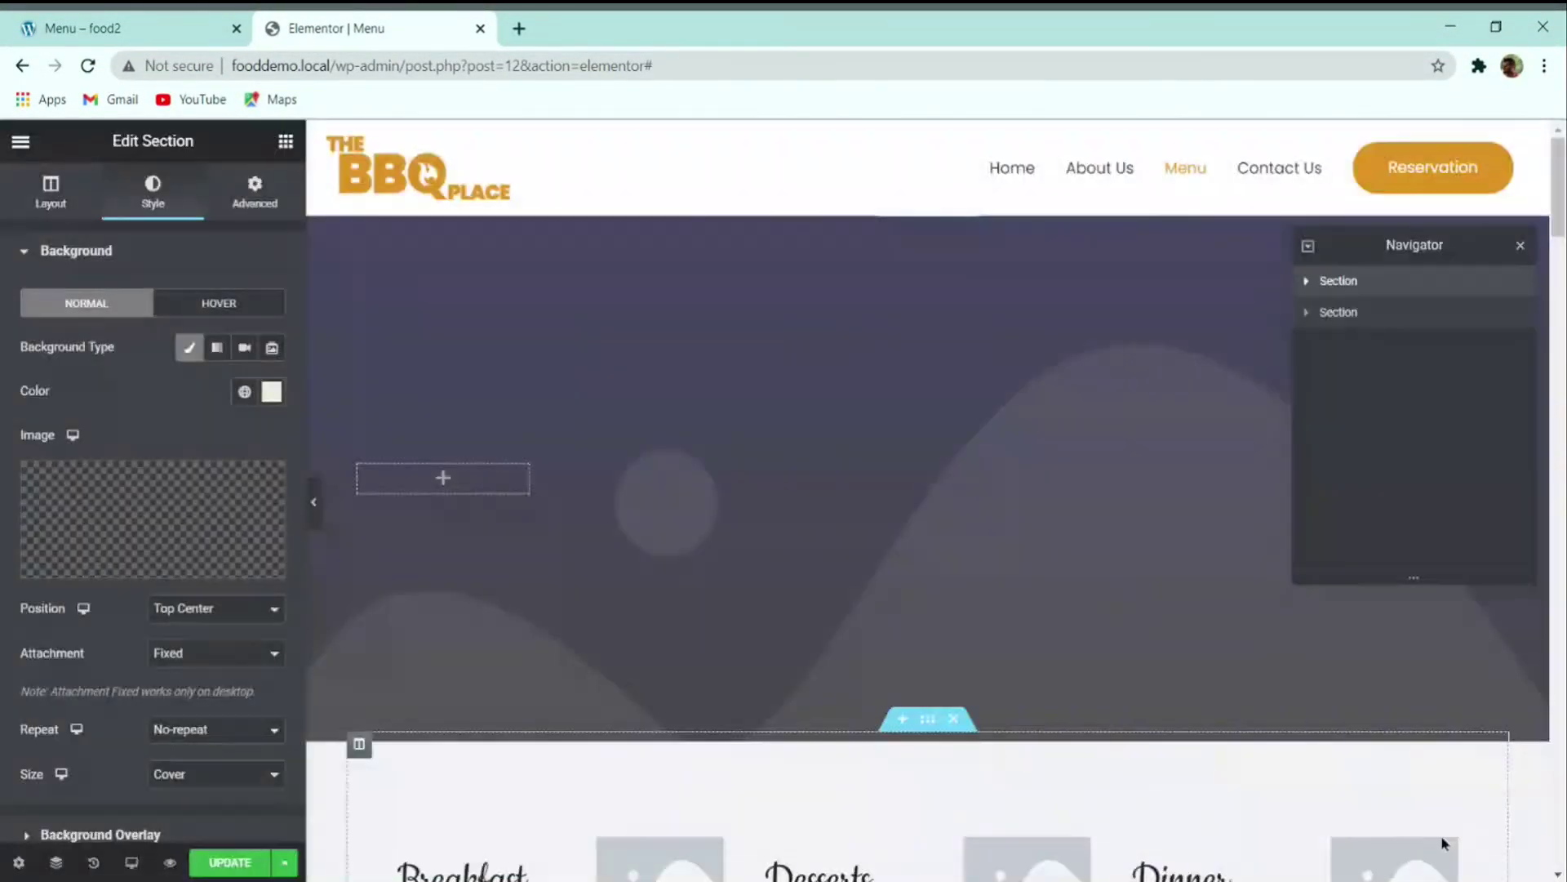
# Step: Check the new hero against the live reference, then select the price-list section
pyautogui.scroll(-5, 1000, 555)
pyautogui.scroll(5, 1051, 522)
pyautogui.scroll(-5, 1053, 514)
pyautogui.scroll(-4, 890, 506)
pyautogui.scroll(4, 892, 420)
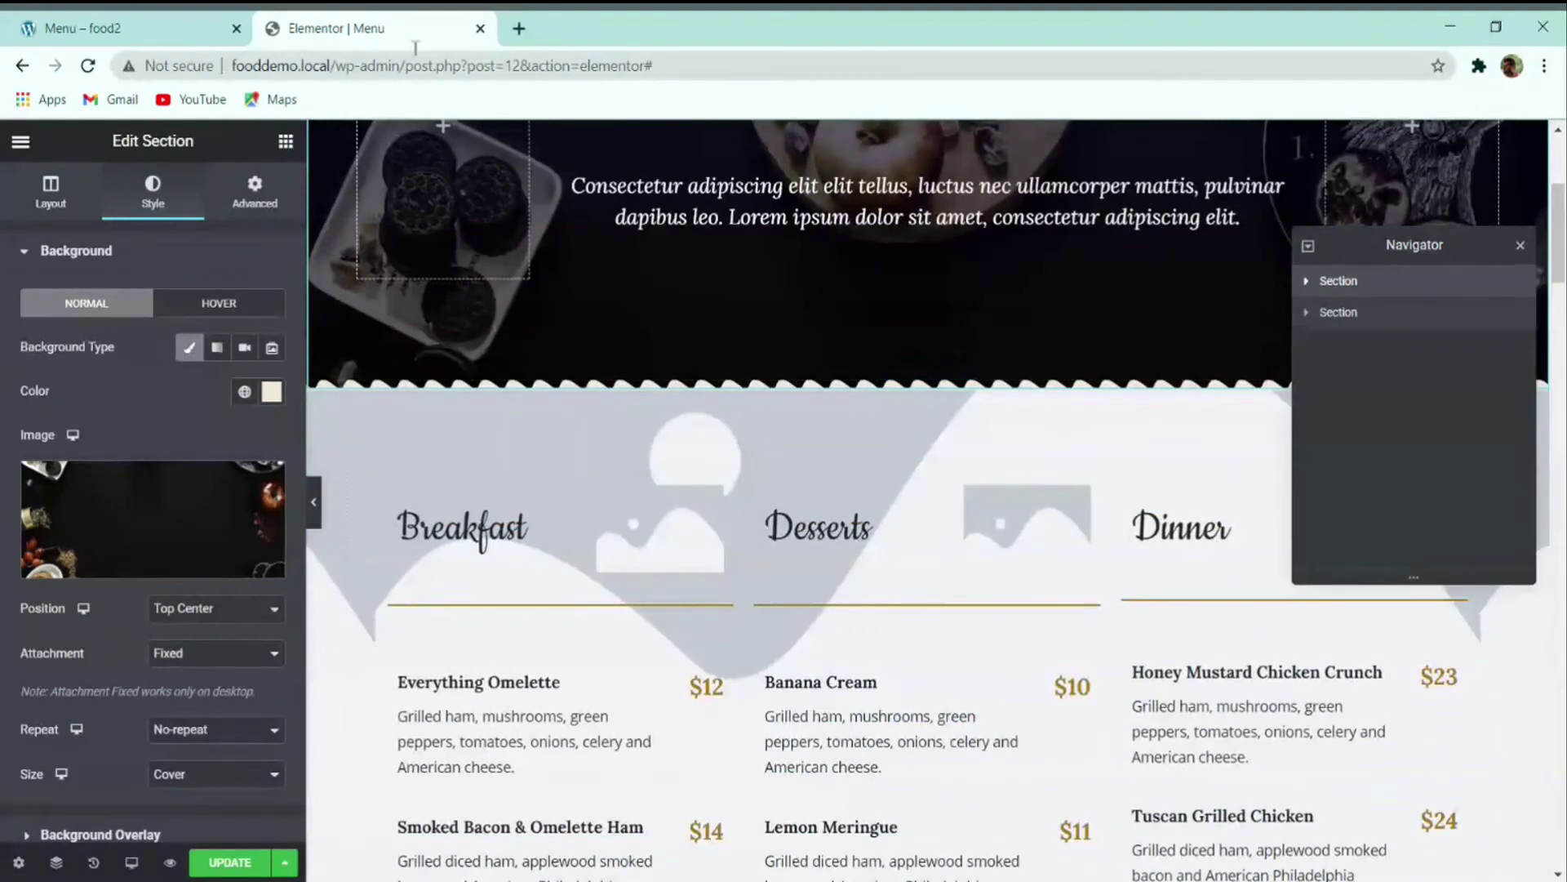
pyautogui.click(123, 28)
pyautogui.scroll(-4, 635, 521)
pyautogui.scroll(-7, 635, 521)
pyautogui.scroll(4, 549, 448)
pyautogui.scroll(-4, 1351, 487)
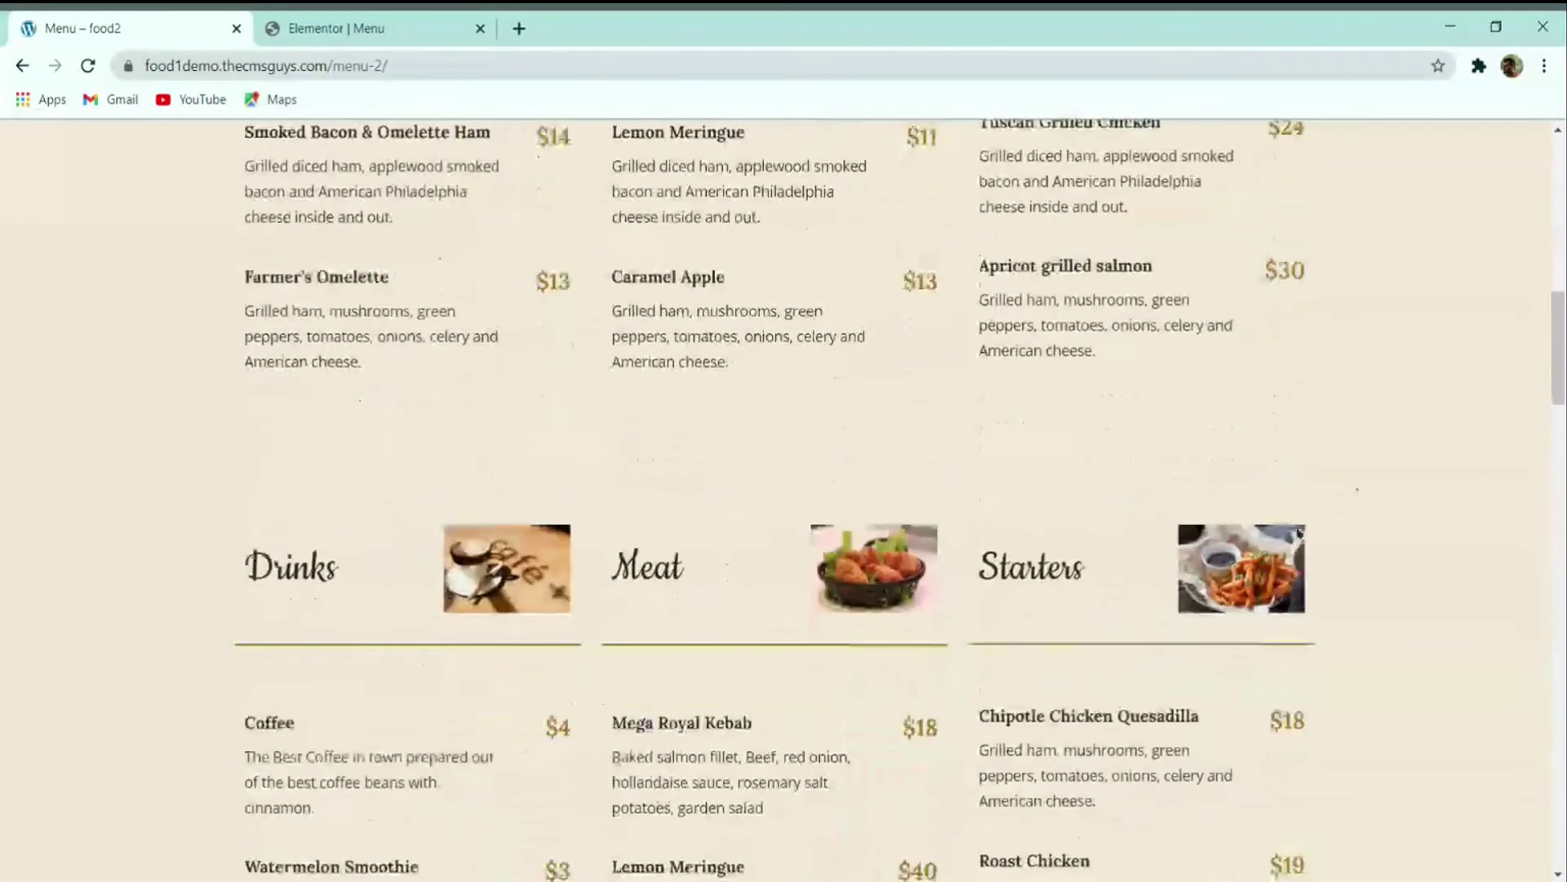
pyautogui.click(368, 28)
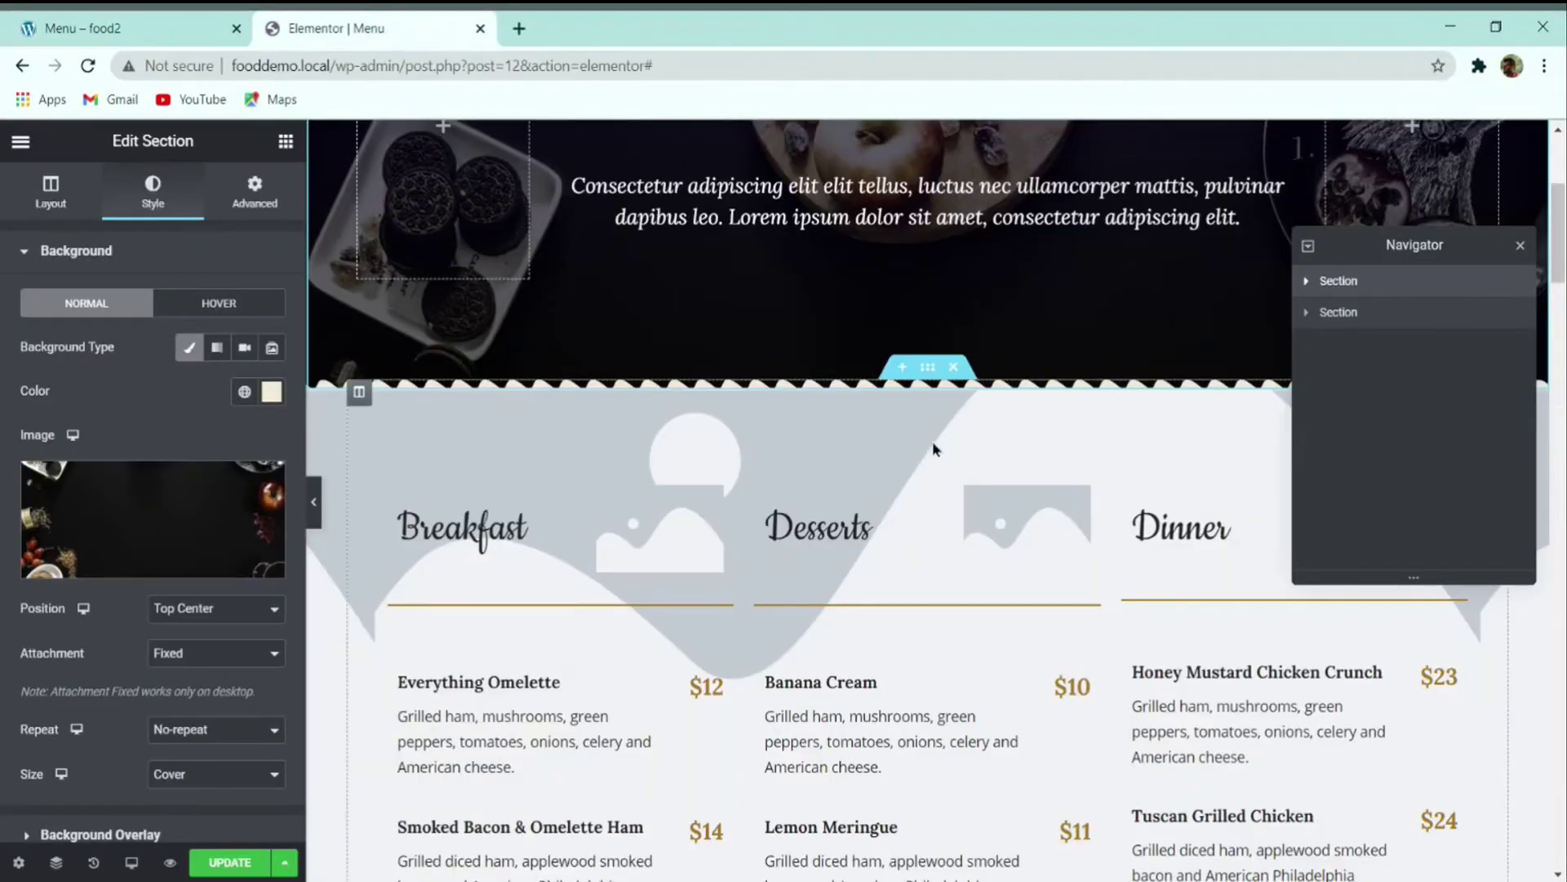
pyautogui.click(1414, 325)
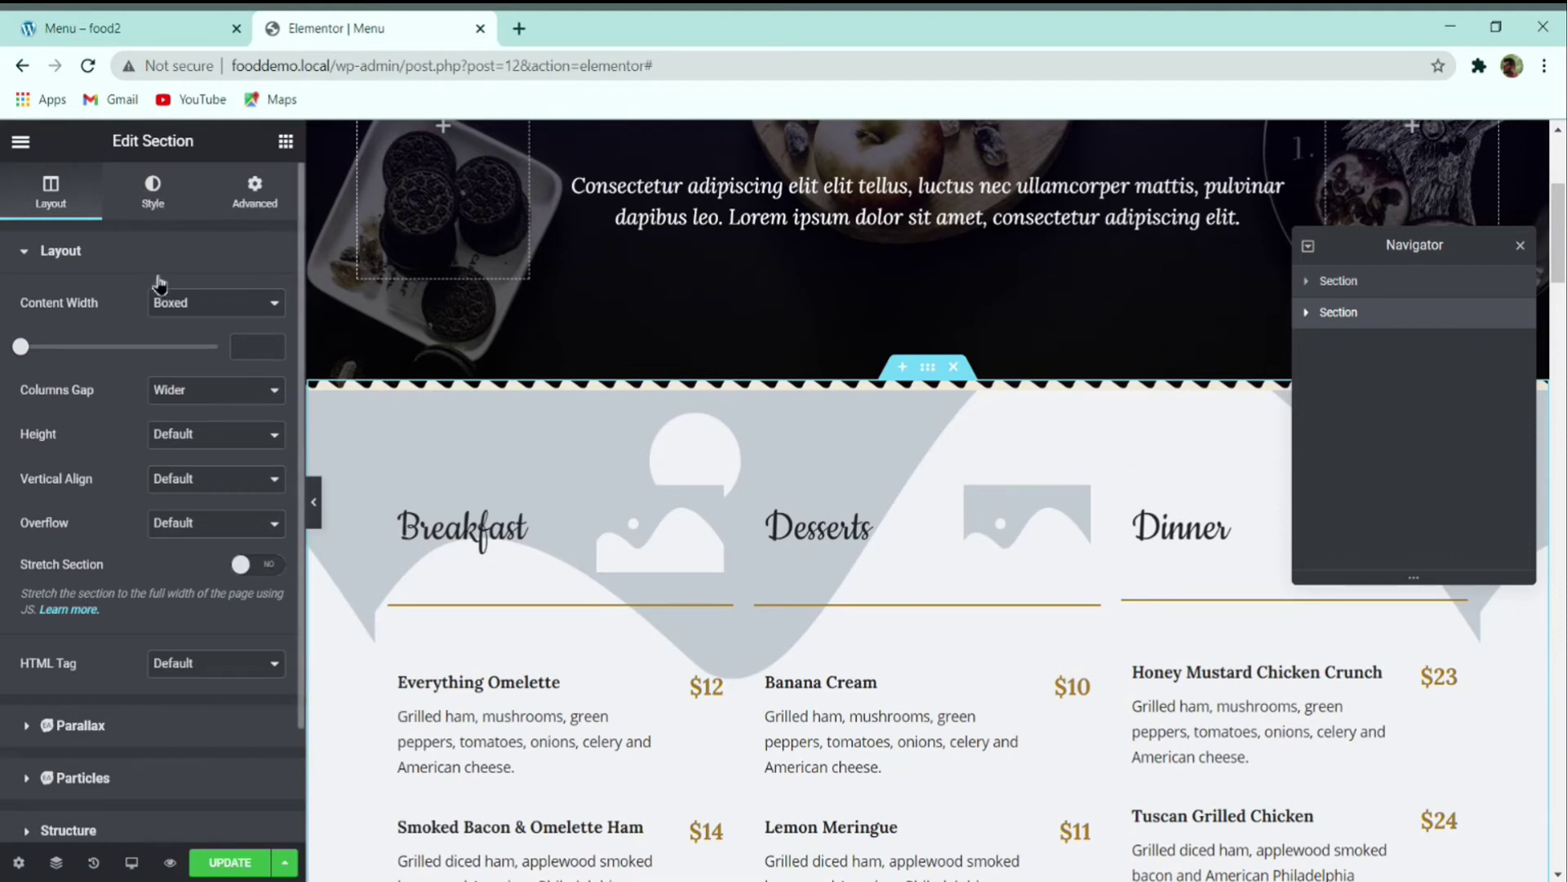
# Step: Set the Untitled-8_02-min sketched texture as the price-list section's background image
pyautogui.click(153, 191)
pyautogui.click(271, 393)
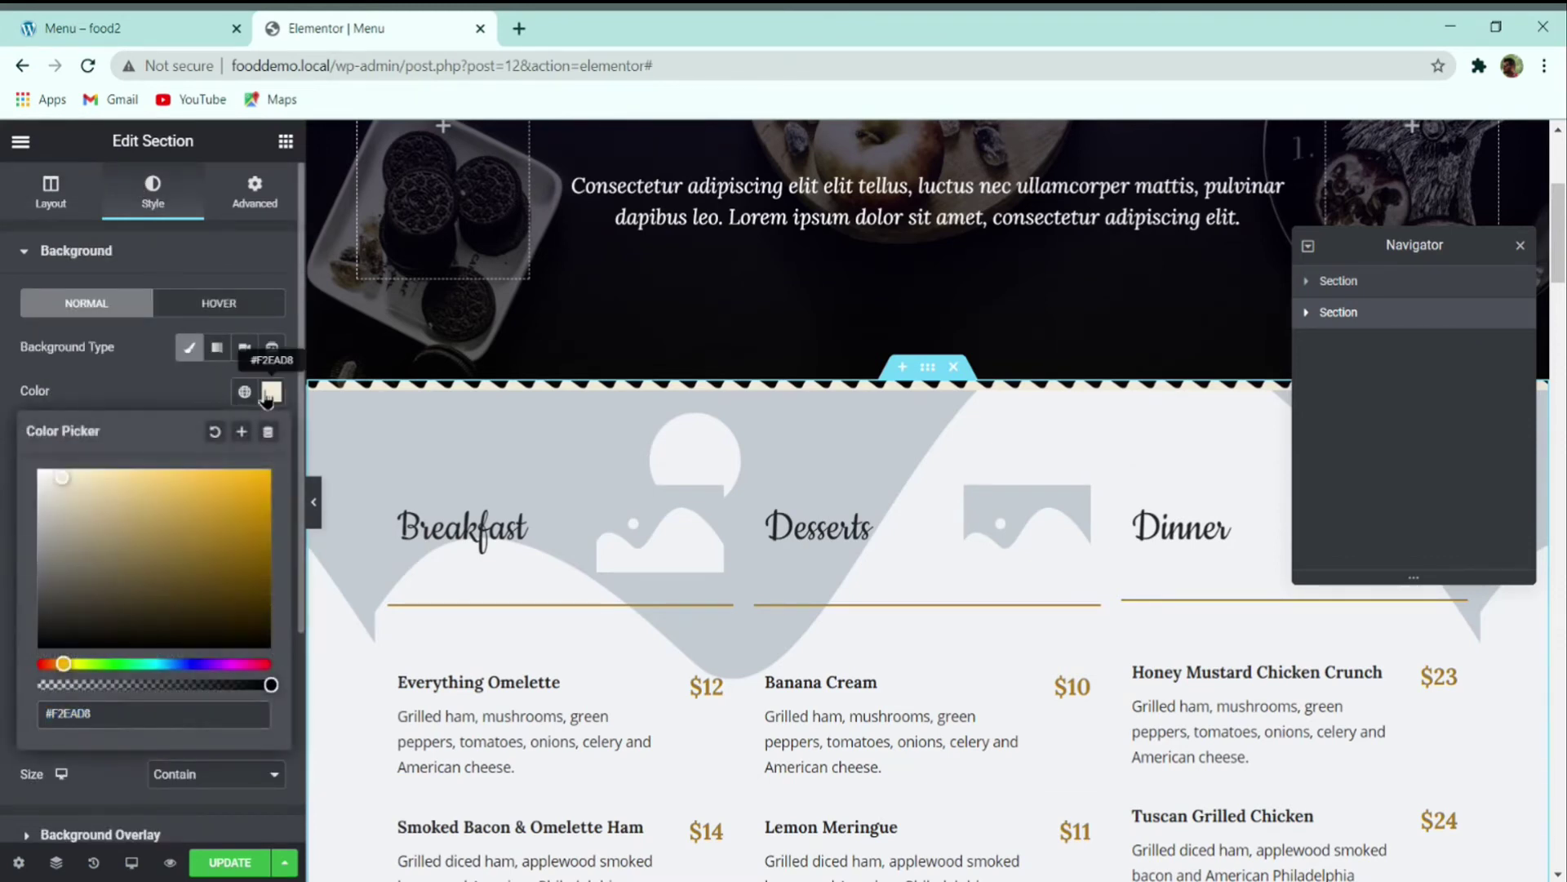
pyautogui.click(268, 396)
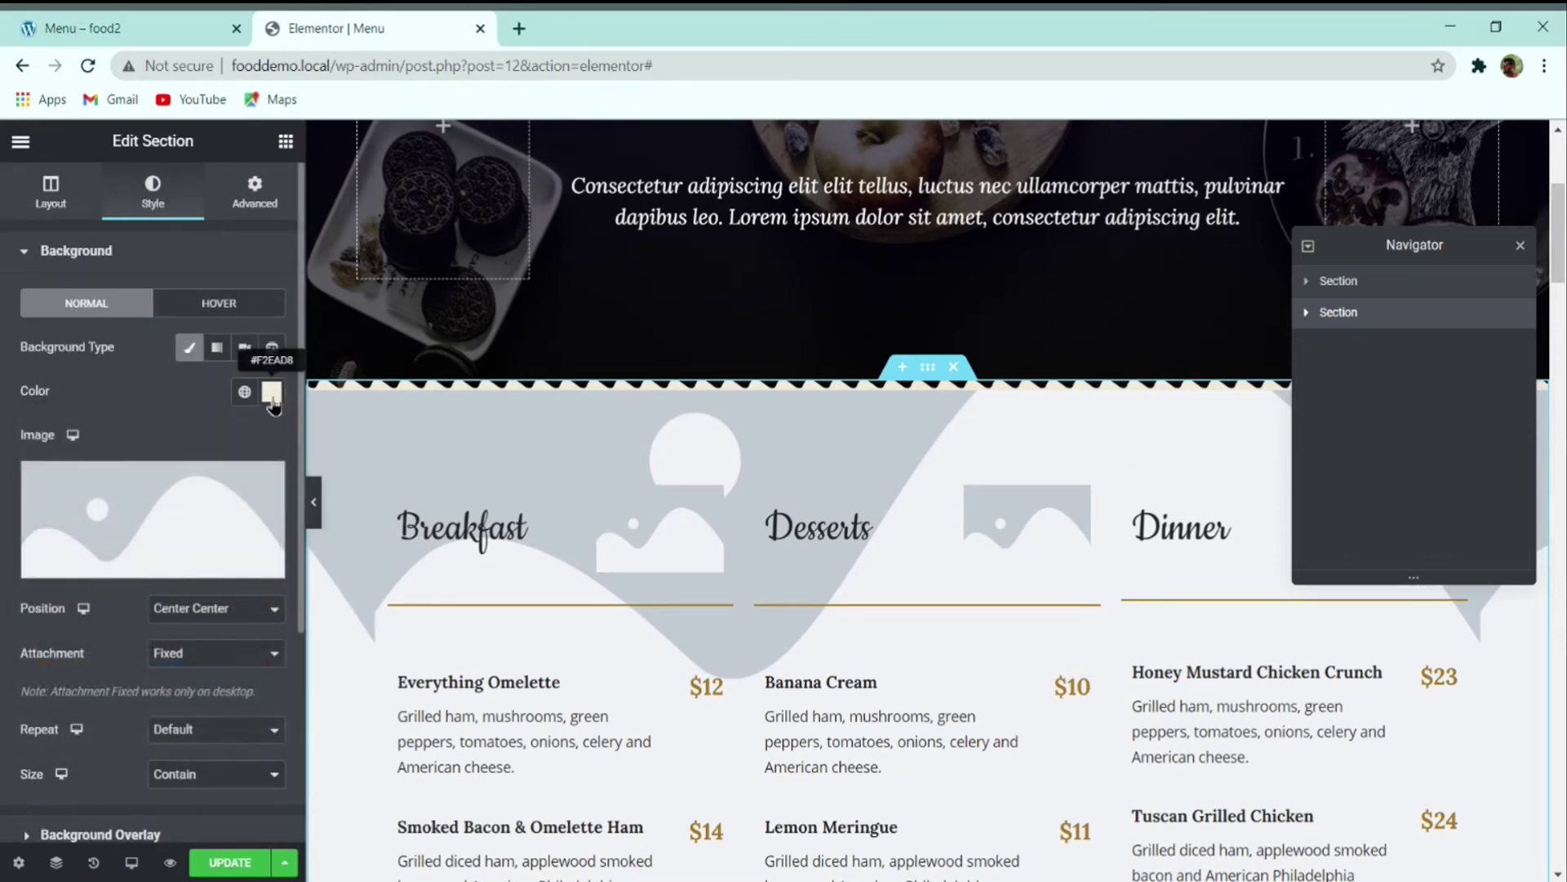
pyautogui.click(171, 494)
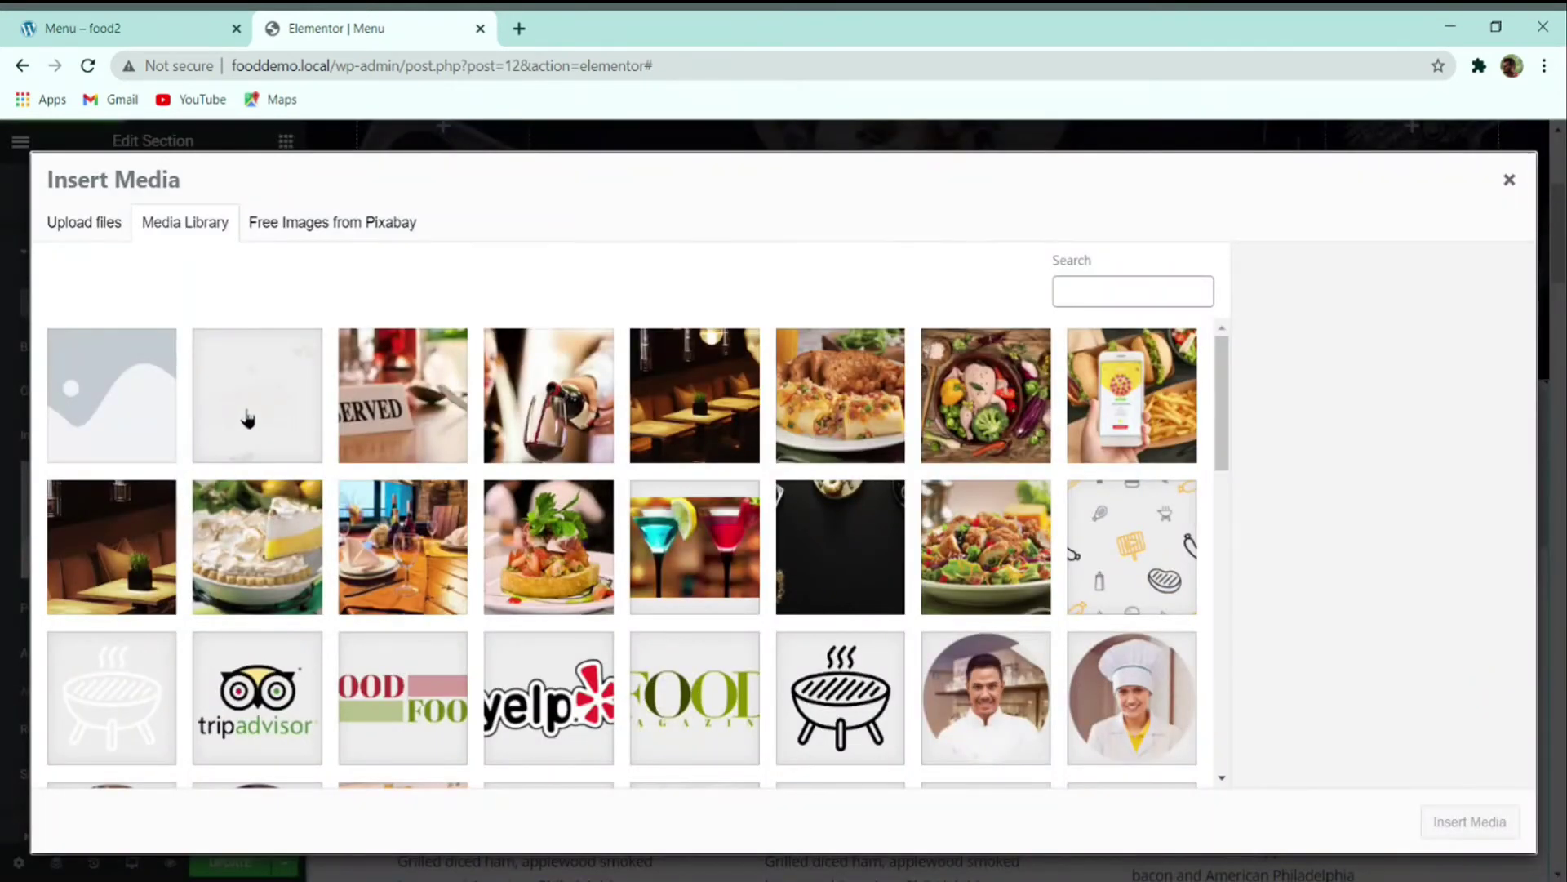
pyautogui.click(205, 396)
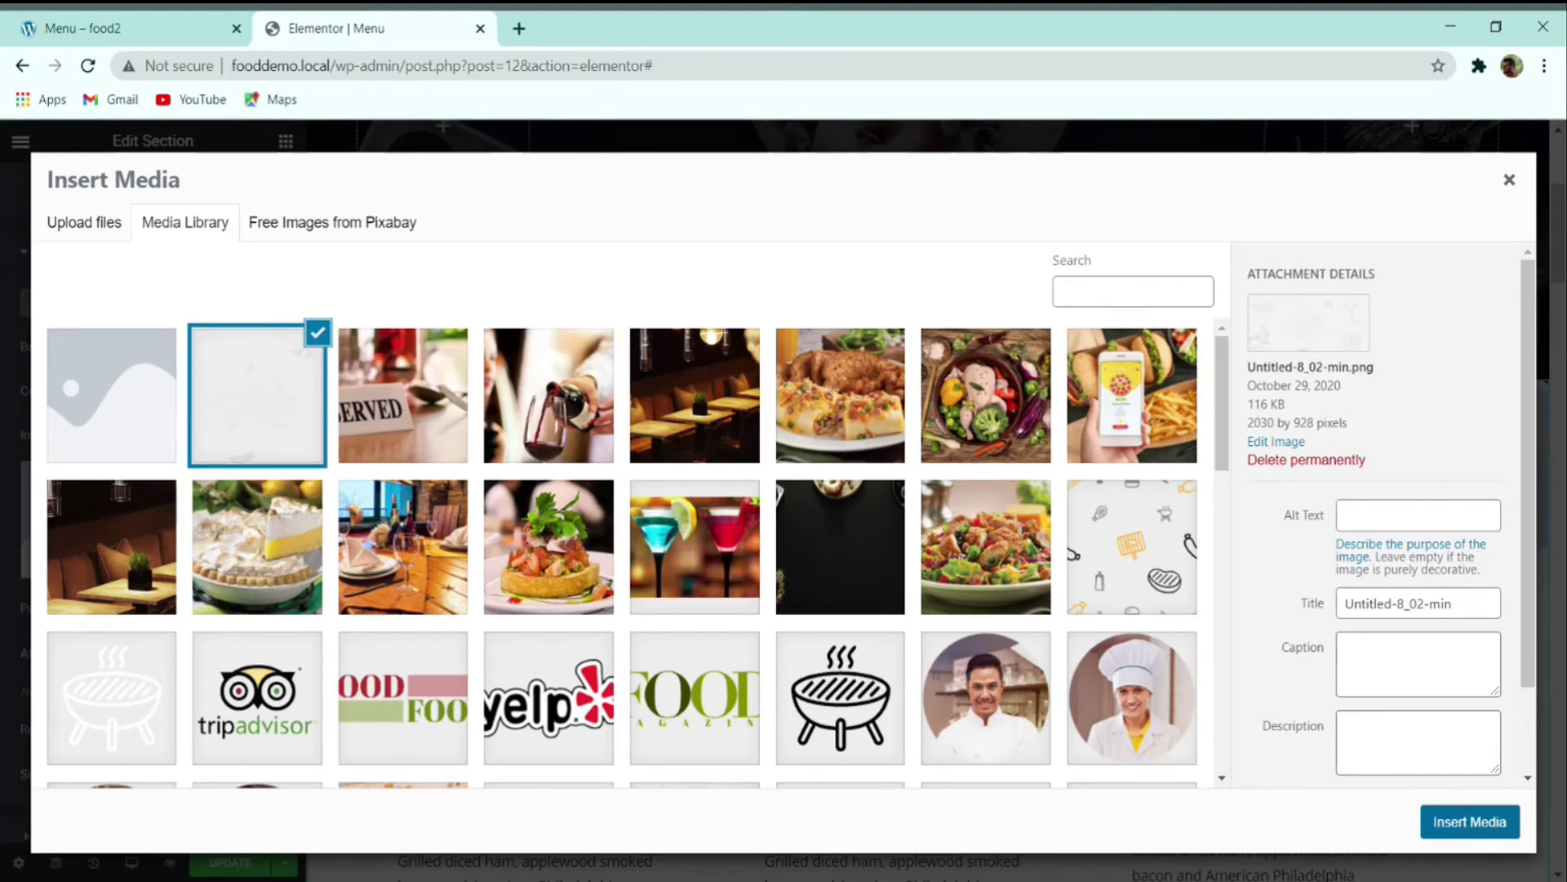
pyautogui.click(1474, 821)
# Step: Close the Navigator and review the textured menu section
pyautogui.scroll(5, 1055, 669)
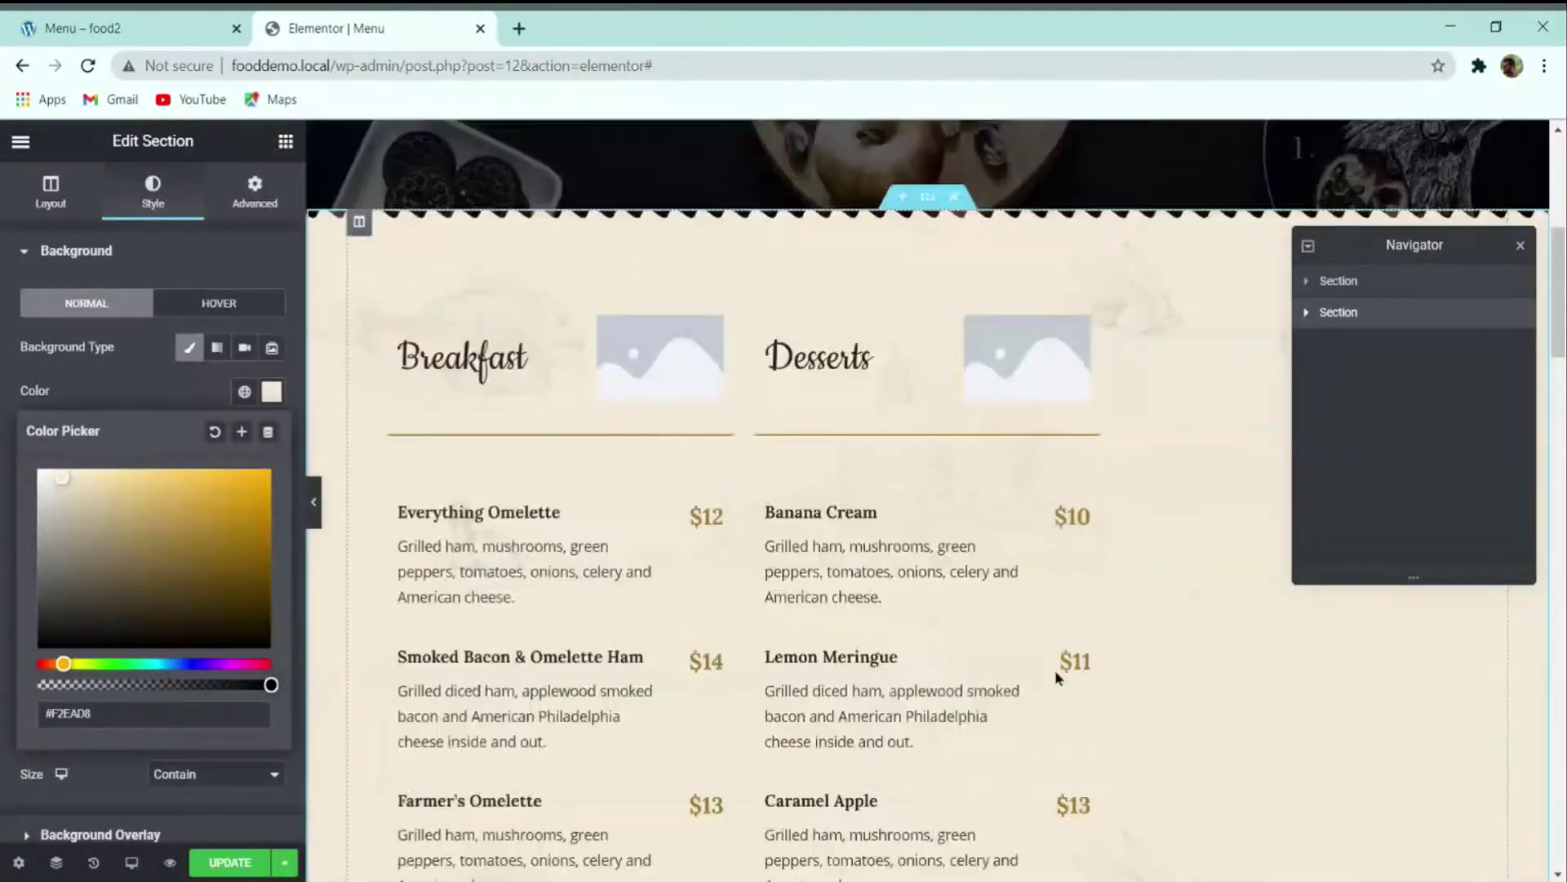
pyautogui.scroll(-10, 1059, 680)
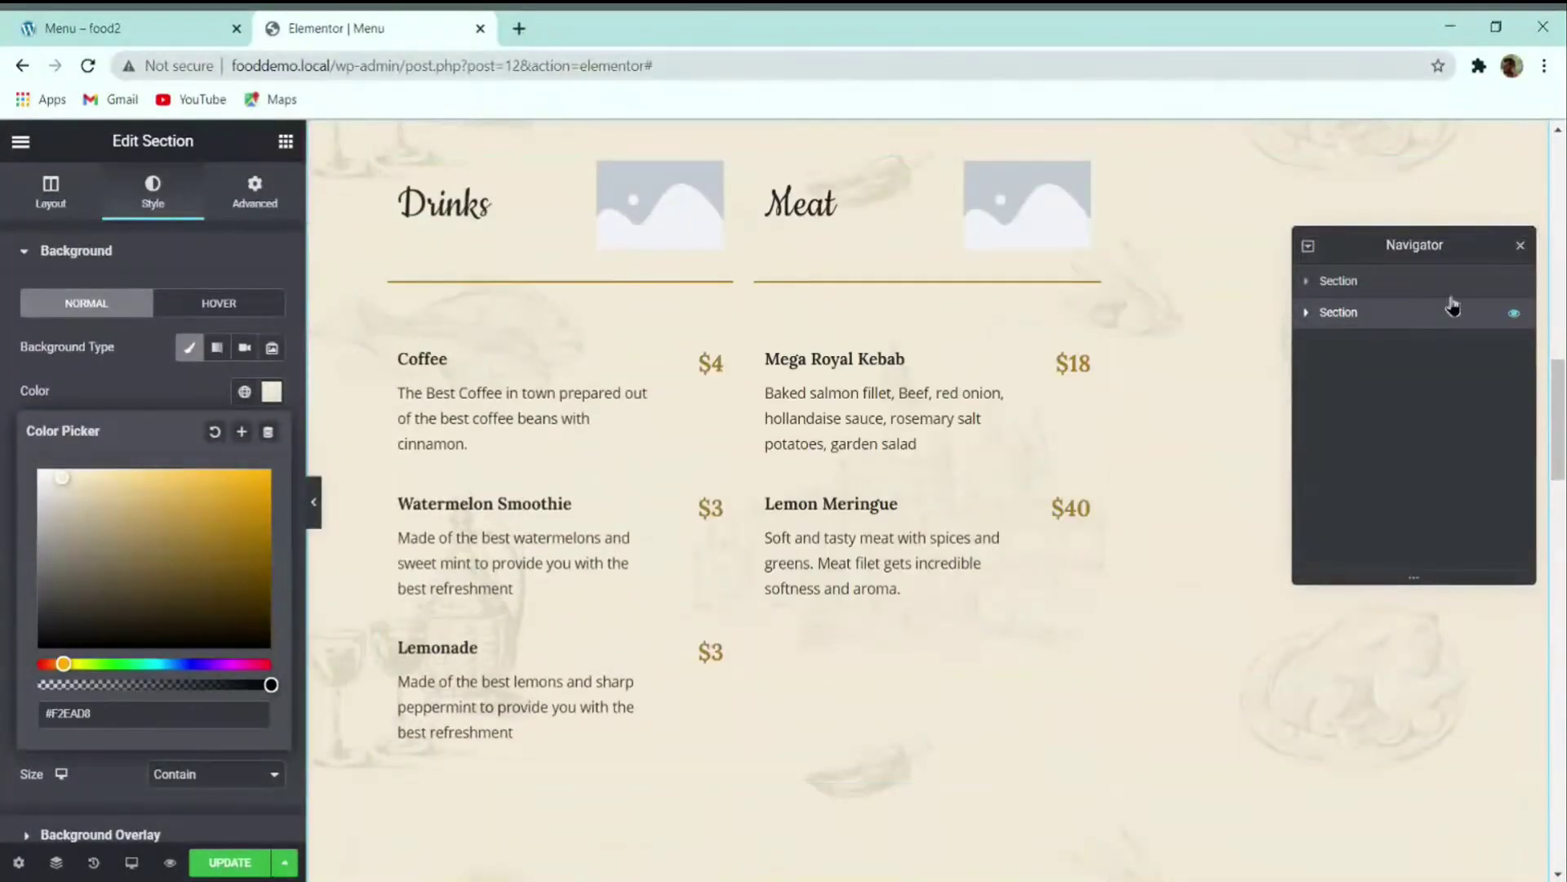
pyautogui.click(1518, 245)
pyautogui.scroll(5, 1281, 493)
pyautogui.scroll(-8, 1200, 518)
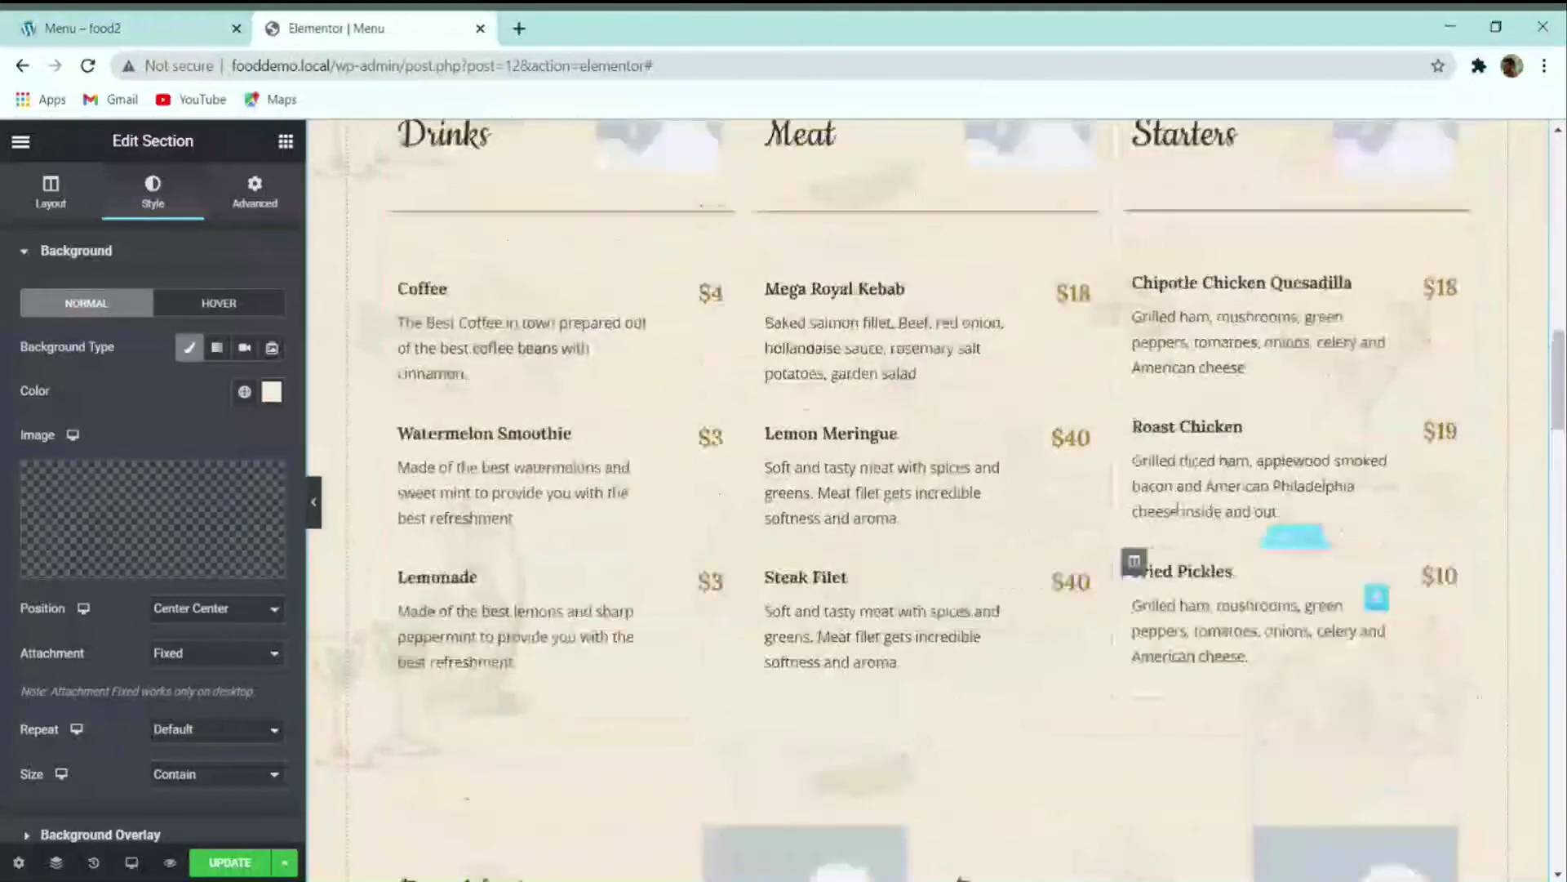
pyautogui.scroll(15, 1176, 508)
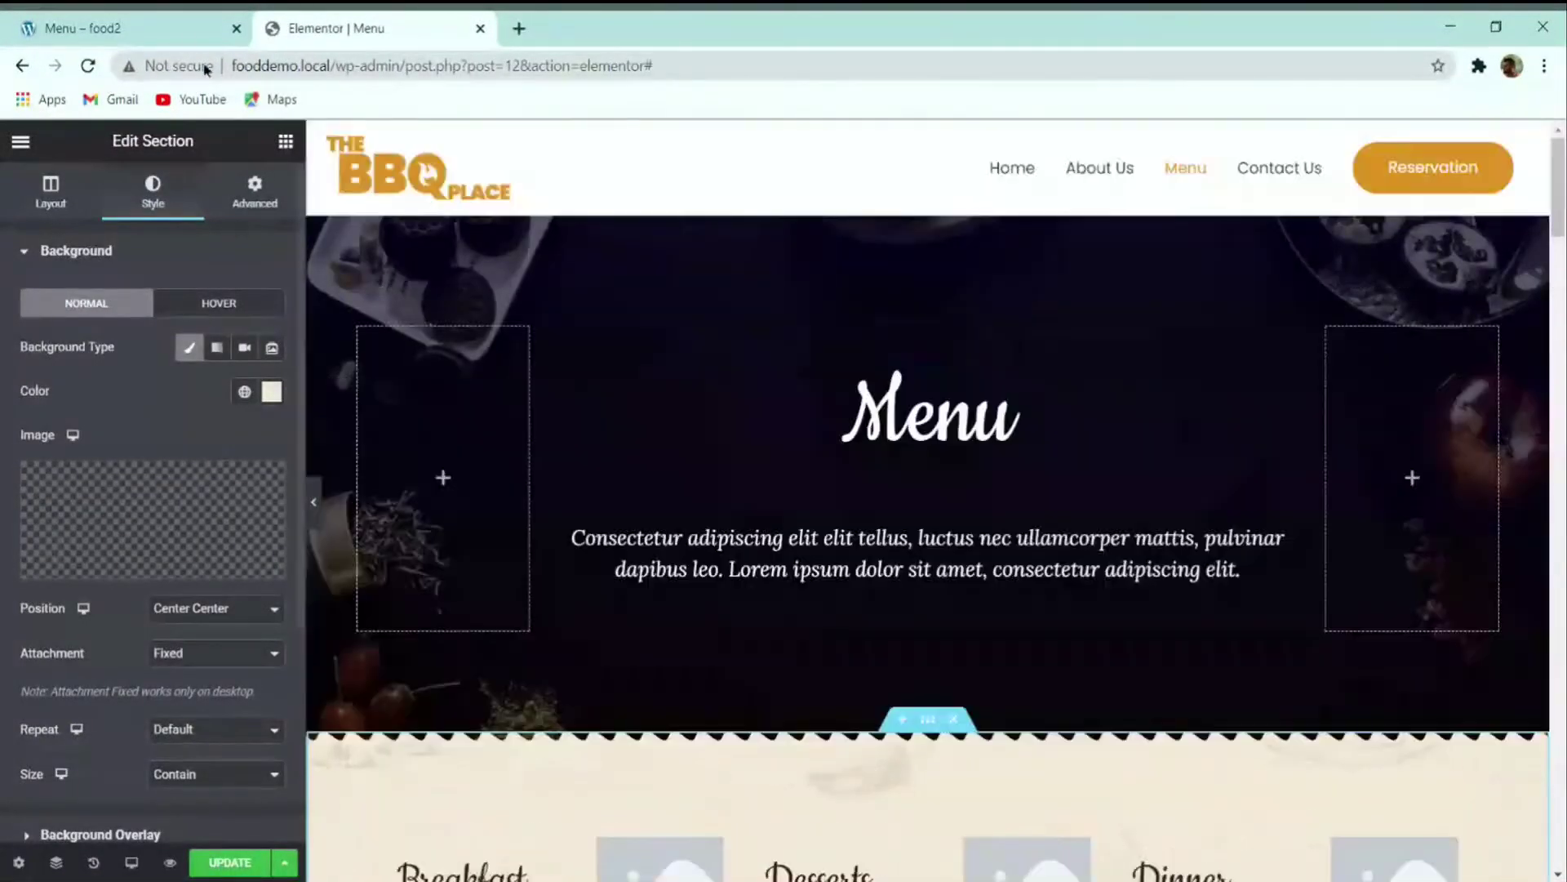
# Step: Replace the Breakfast image with the omelette photo
pyautogui.click(200, 28)
pyautogui.scroll(10, 476, 531)
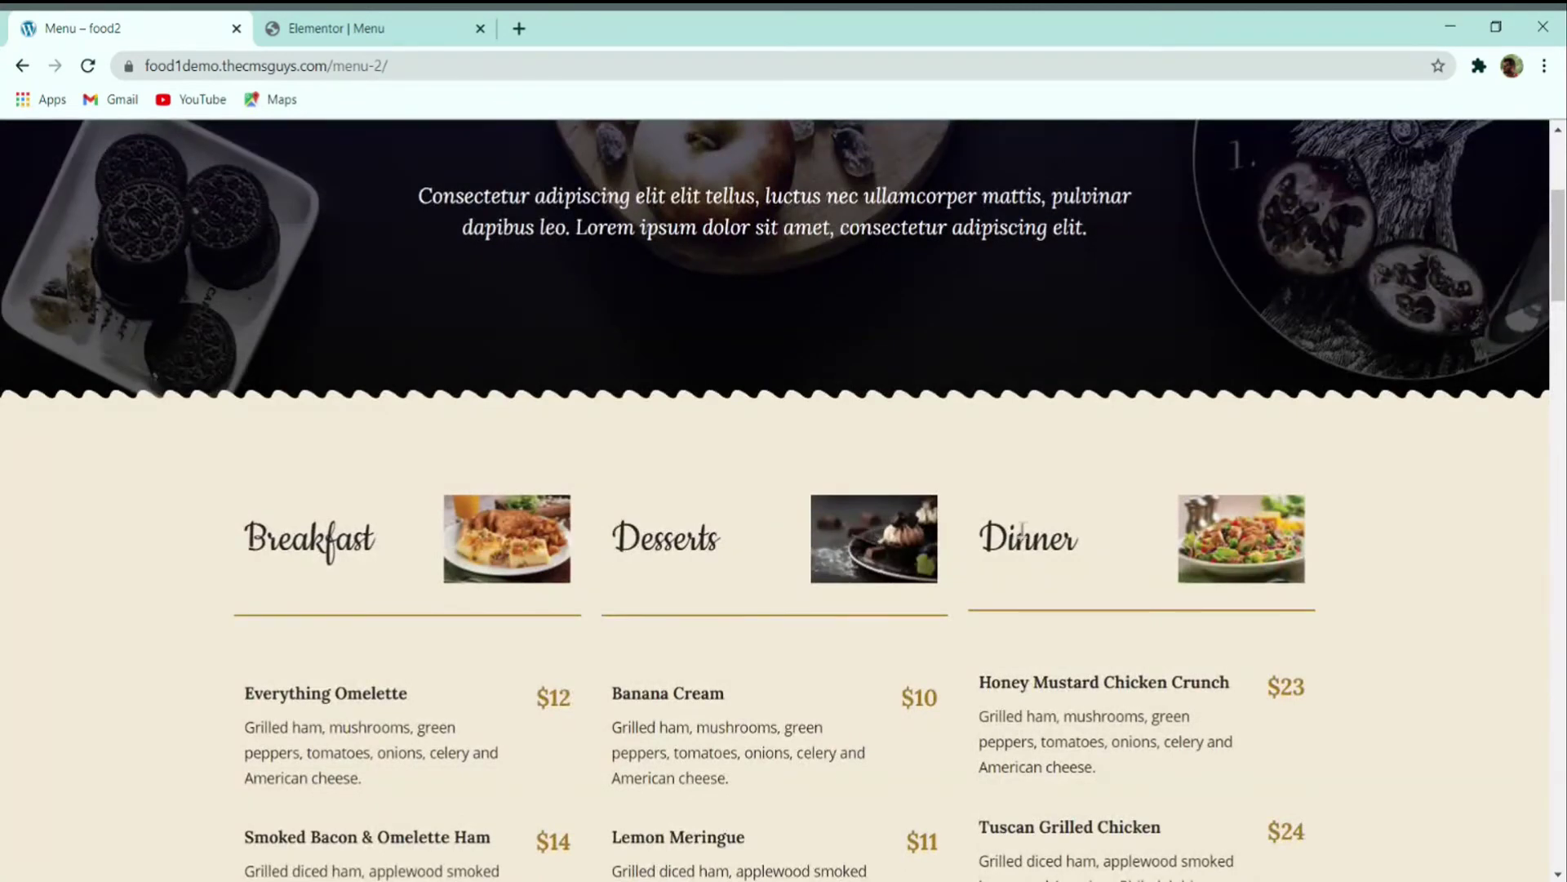
pyautogui.click(324, 25)
pyautogui.scroll(-8, 620, 368)
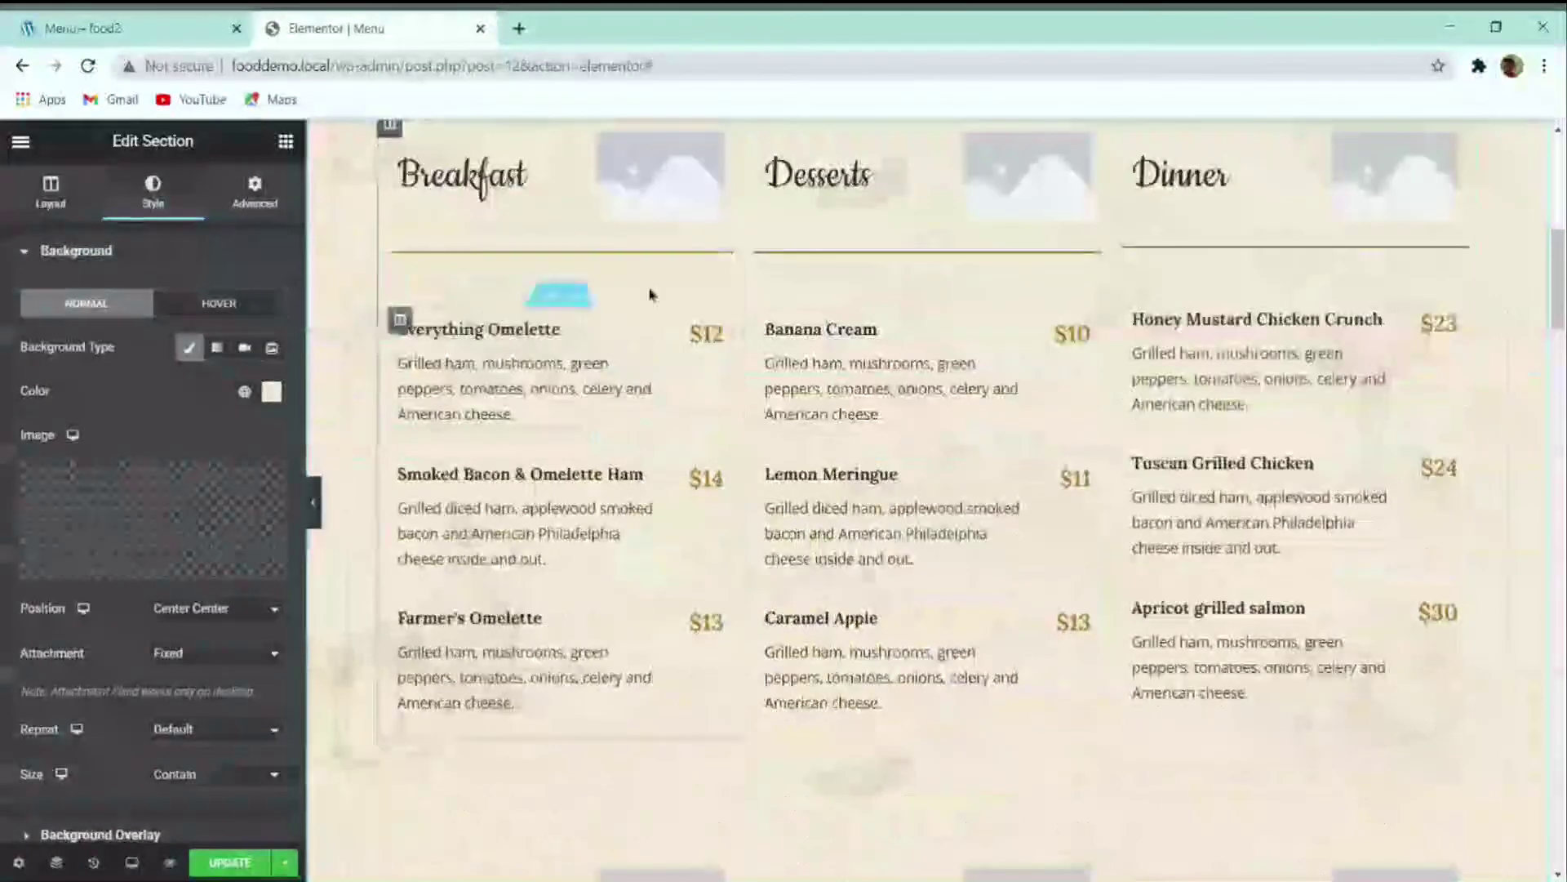
pyautogui.click(648, 196)
pyautogui.click(100, 352)
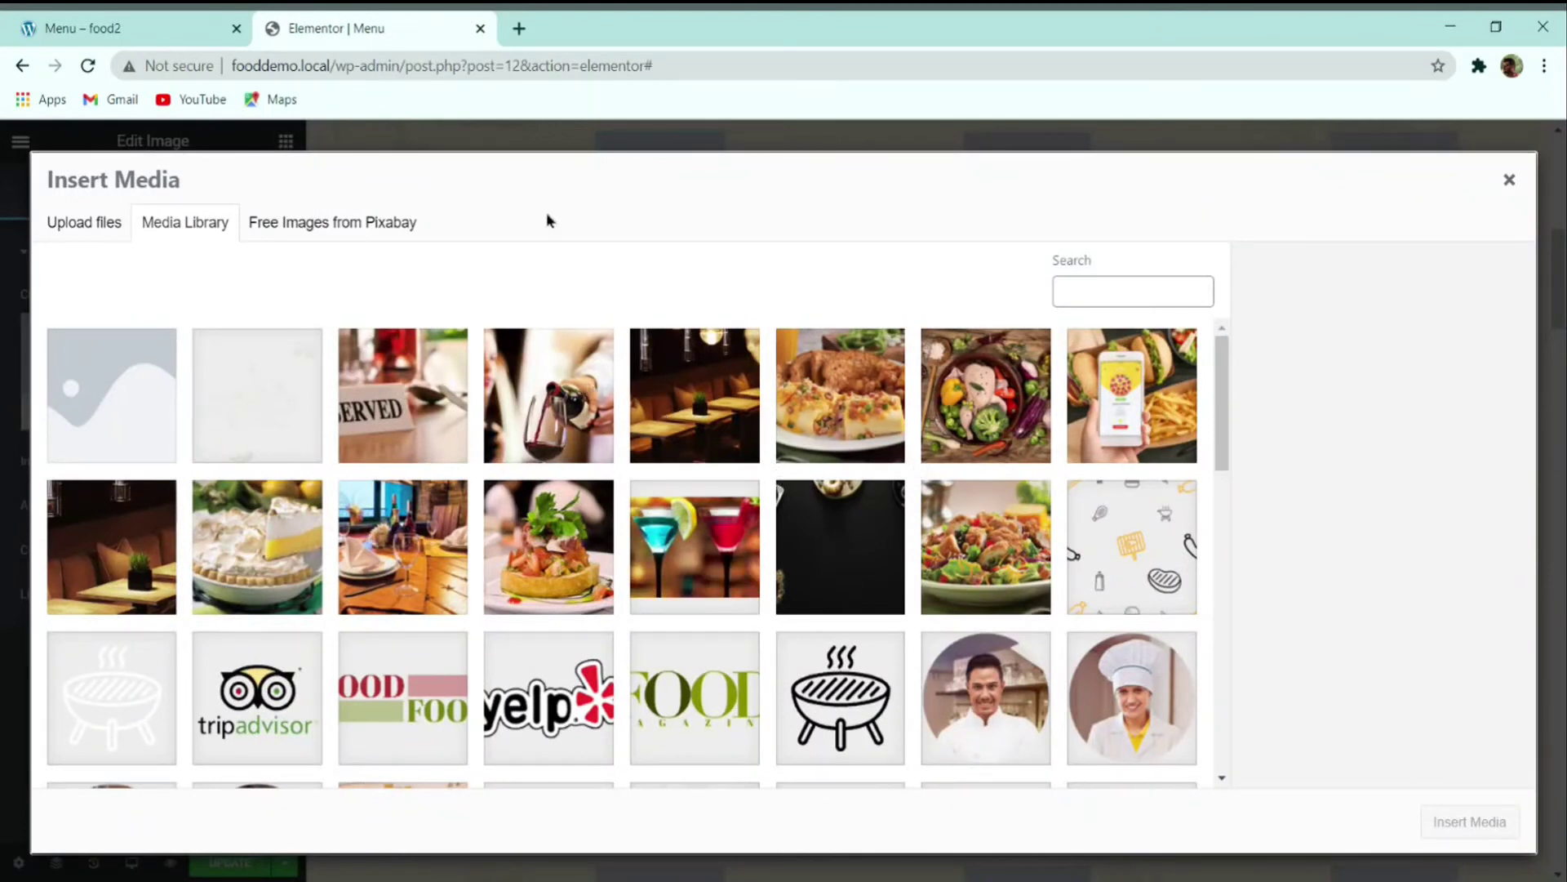
pyautogui.click(123, 27)
pyautogui.click(384, 28)
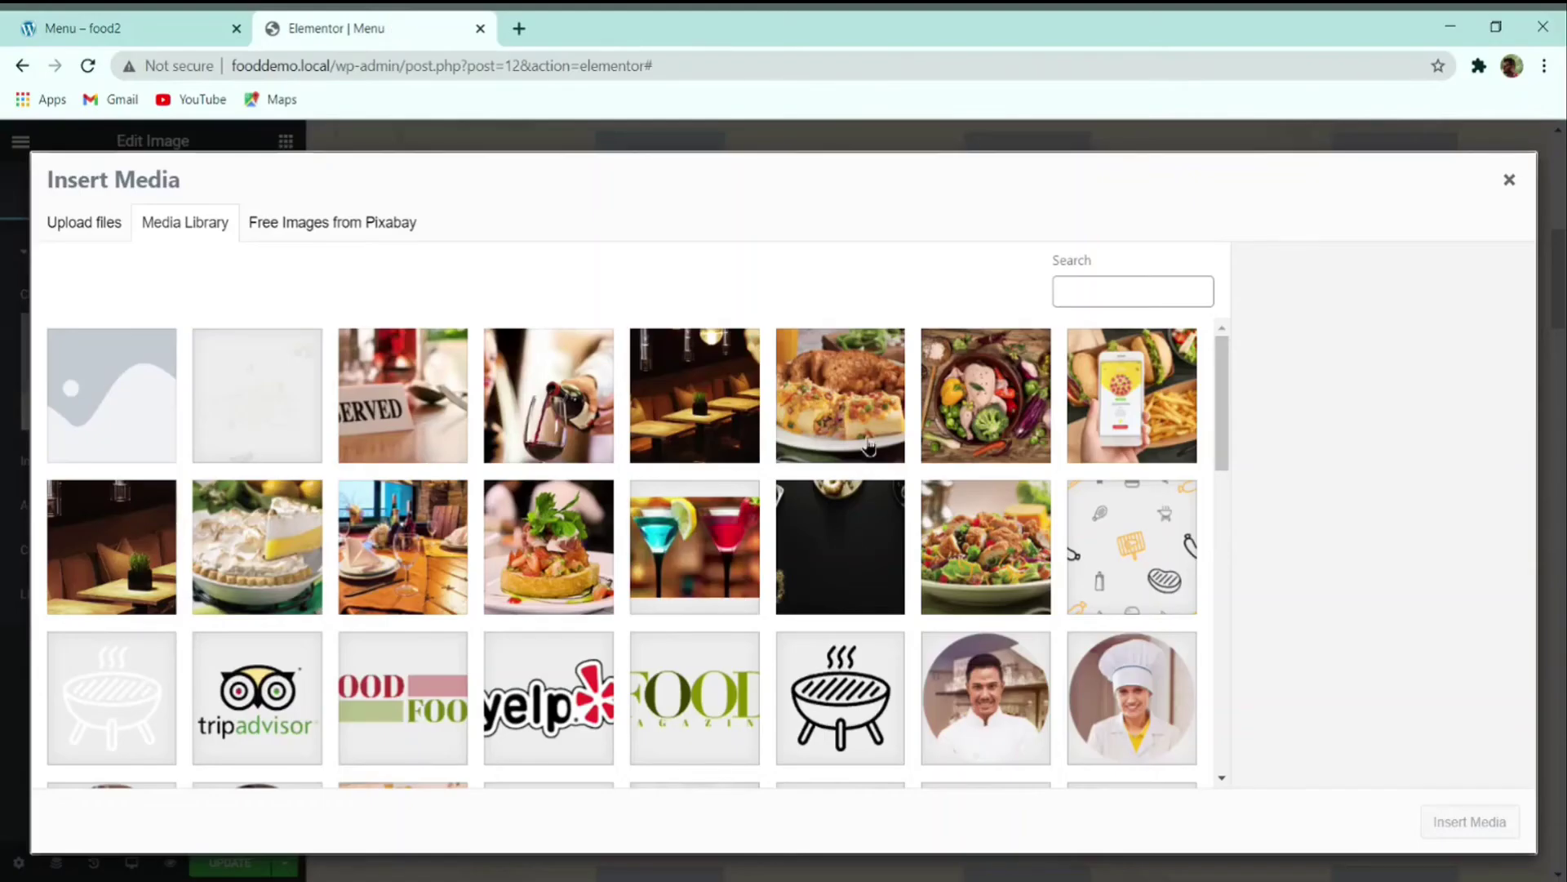
pyautogui.click(849, 400)
pyautogui.click(1467, 819)
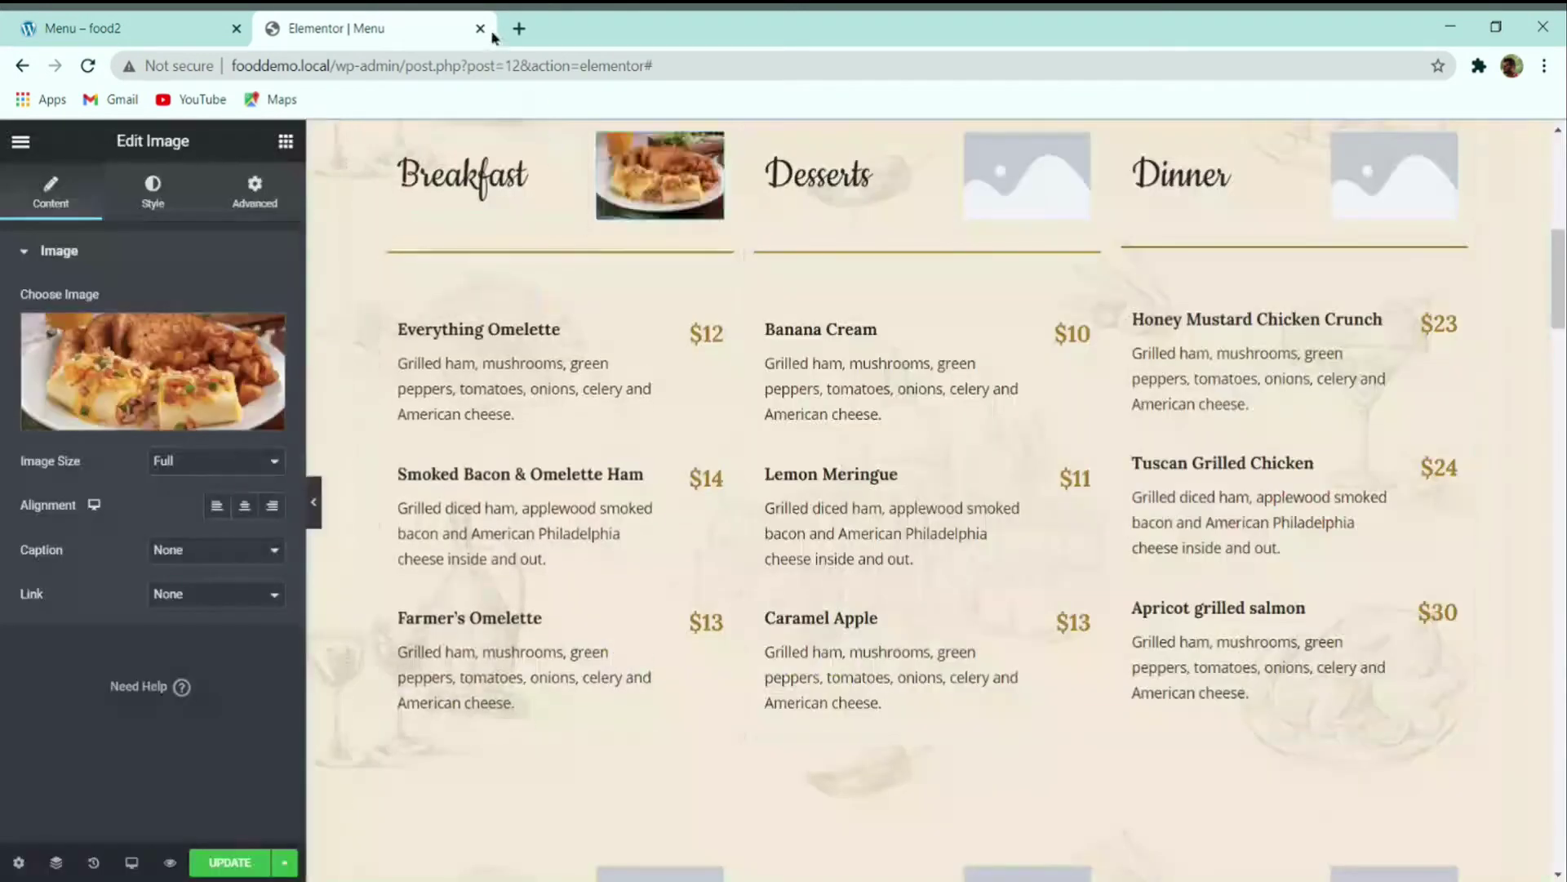
# Step: Replace the Desserts image with the lemon meringue photo
pyautogui.click(184, 27)
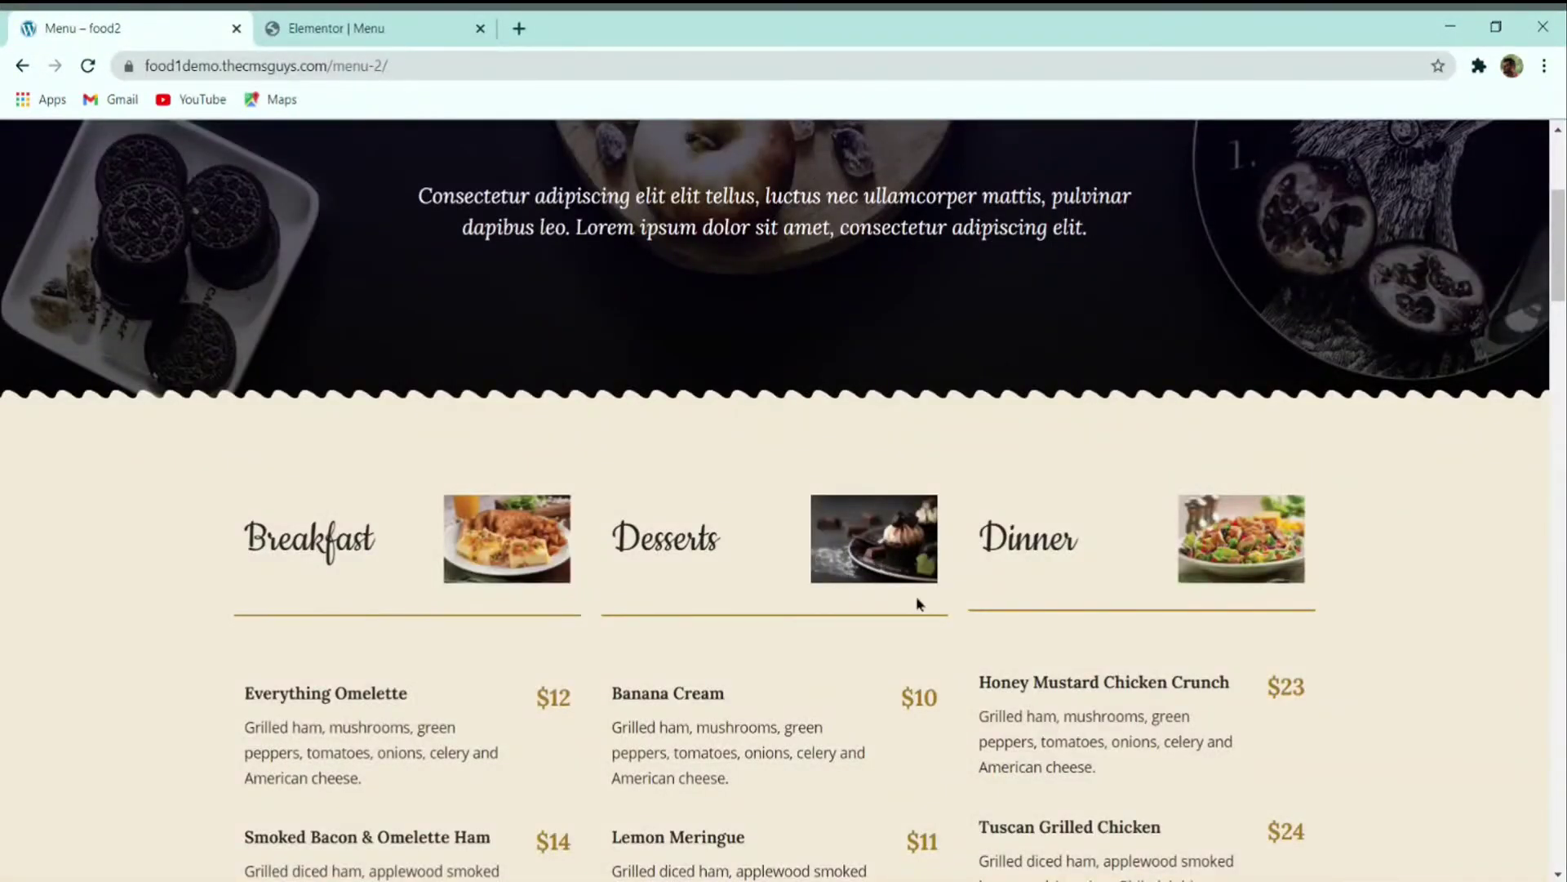
pyautogui.click(385, 26)
pyautogui.click(993, 176)
pyautogui.click(202, 374)
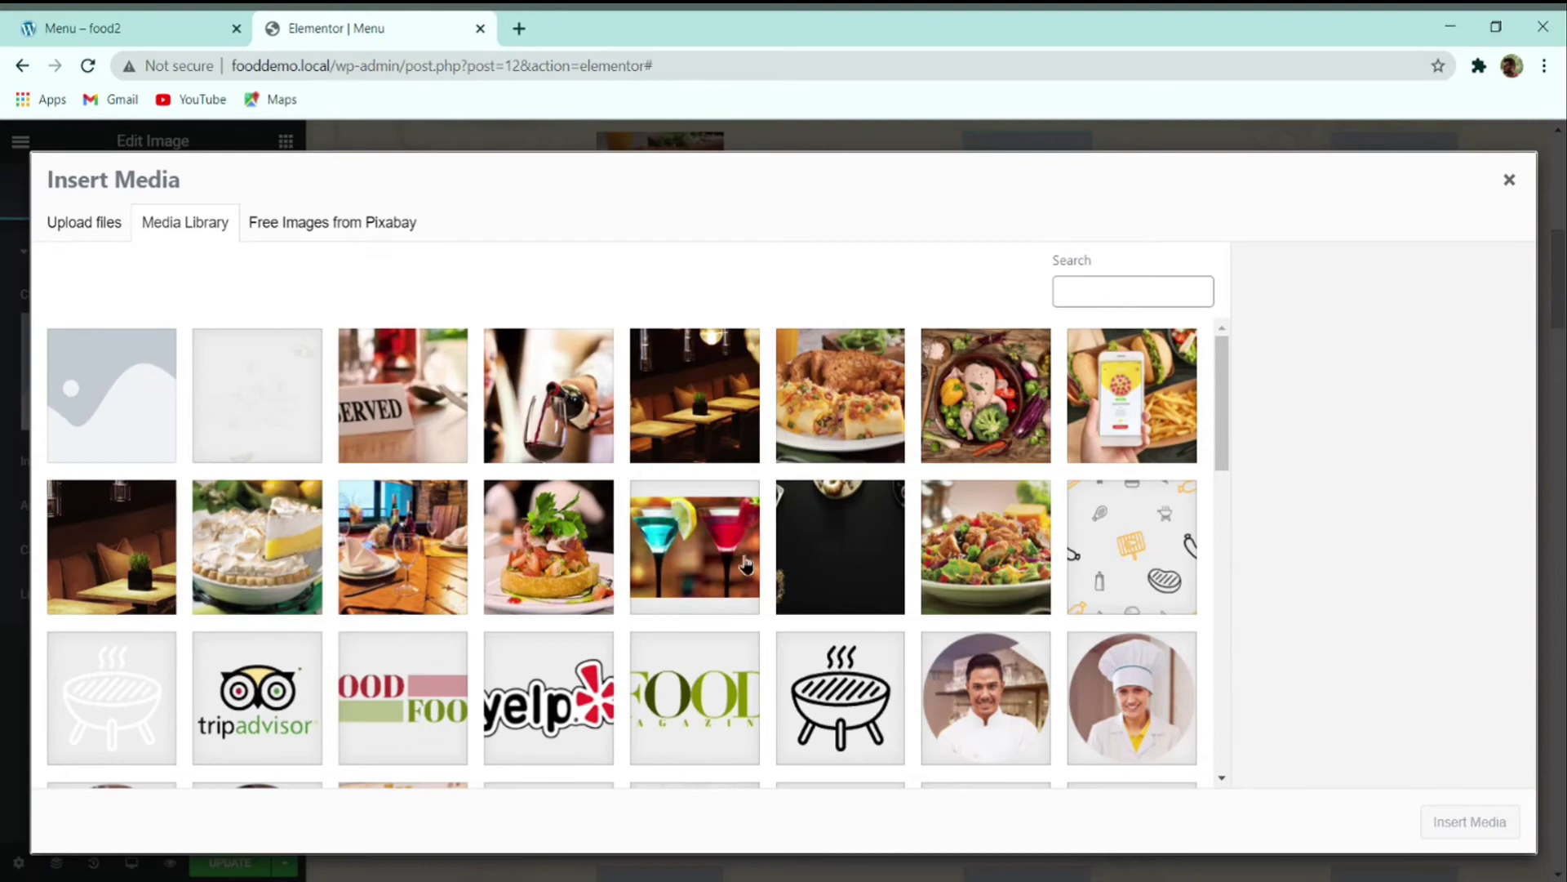
pyautogui.click(266, 554)
pyautogui.click(1470, 822)
# Step: Reselect the Desserts image and go to the media library's Upload files page
pyautogui.scroll(4, 1380, 561)
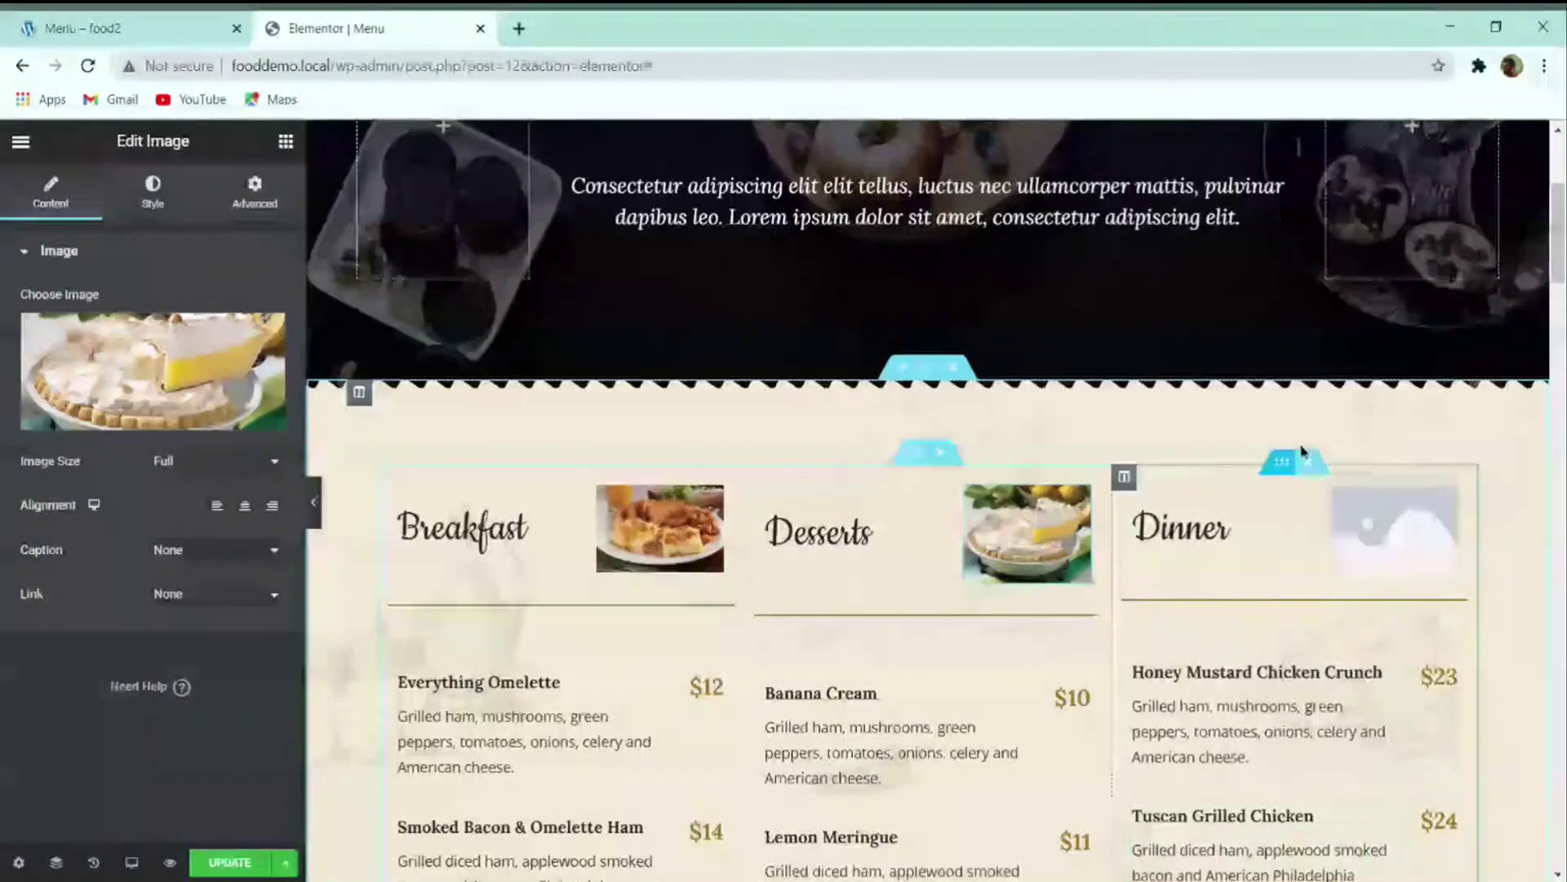
pyautogui.click(1380, 562)
pyautogui.hotkey('ctrl', 'shift', 'Tab')
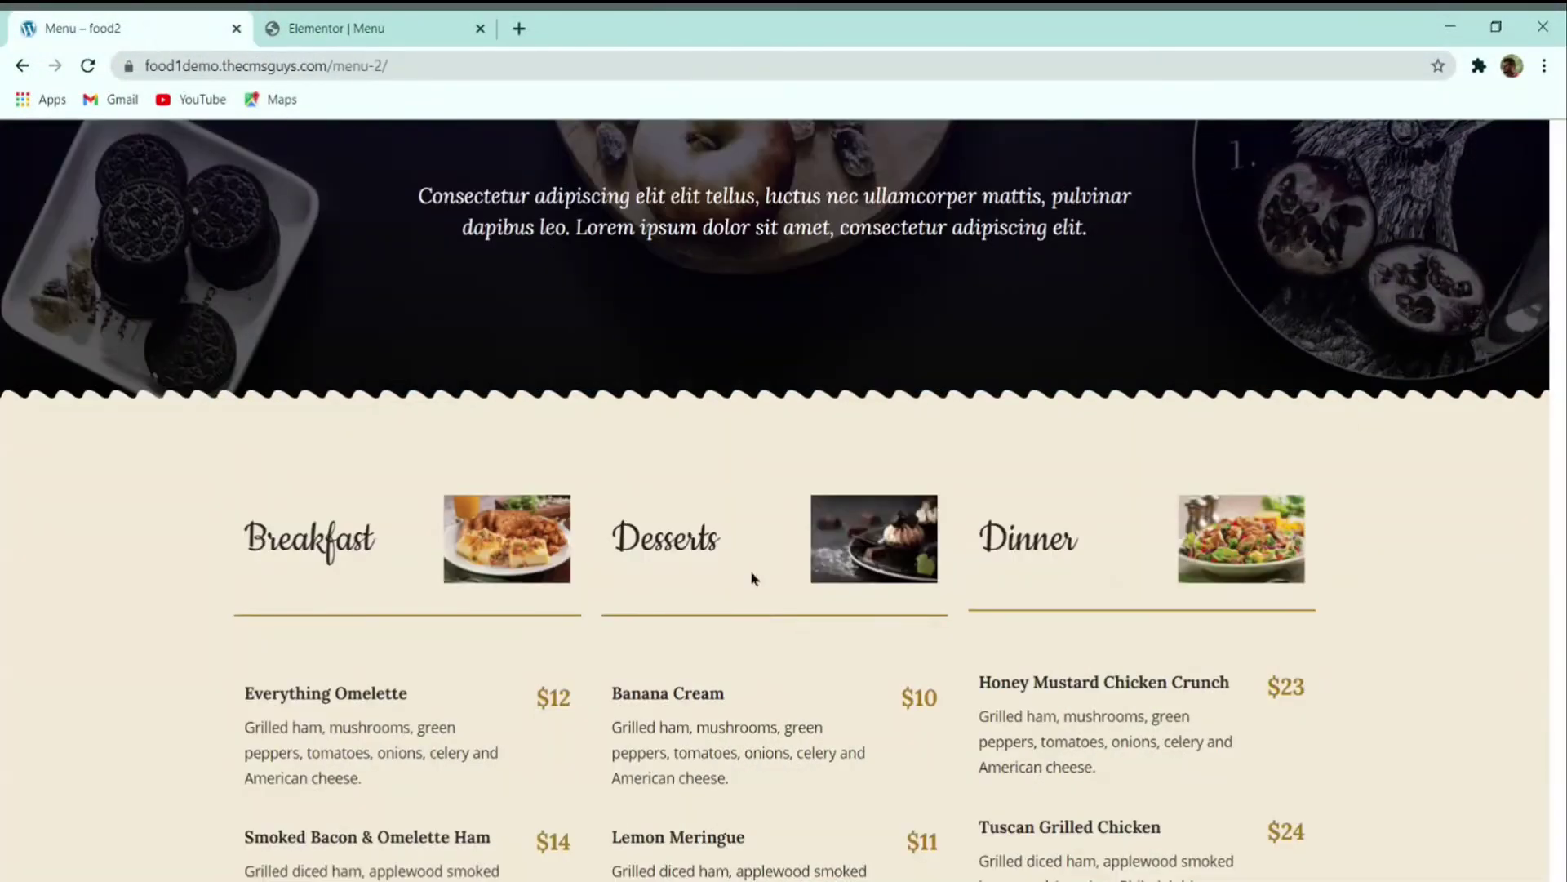
pyautogui.click(360, 27)
pyautogui.click(1020, 531)
pyautogui.click(159, 363)
pyautogui.scroll(-10, 677, 569)
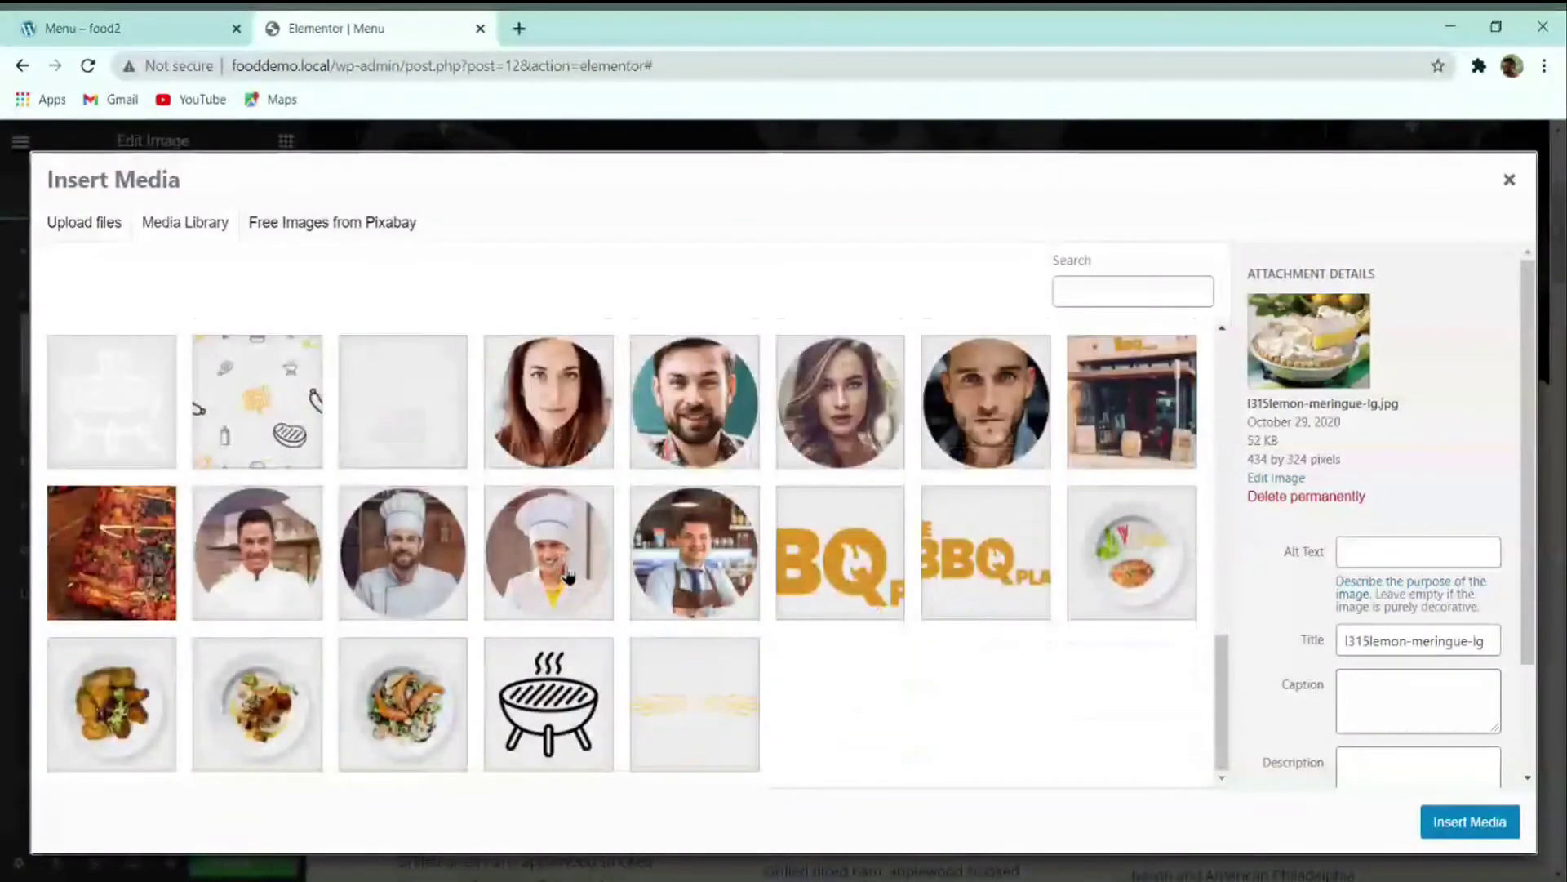
pyautogui.scroll(8, 569, 576)
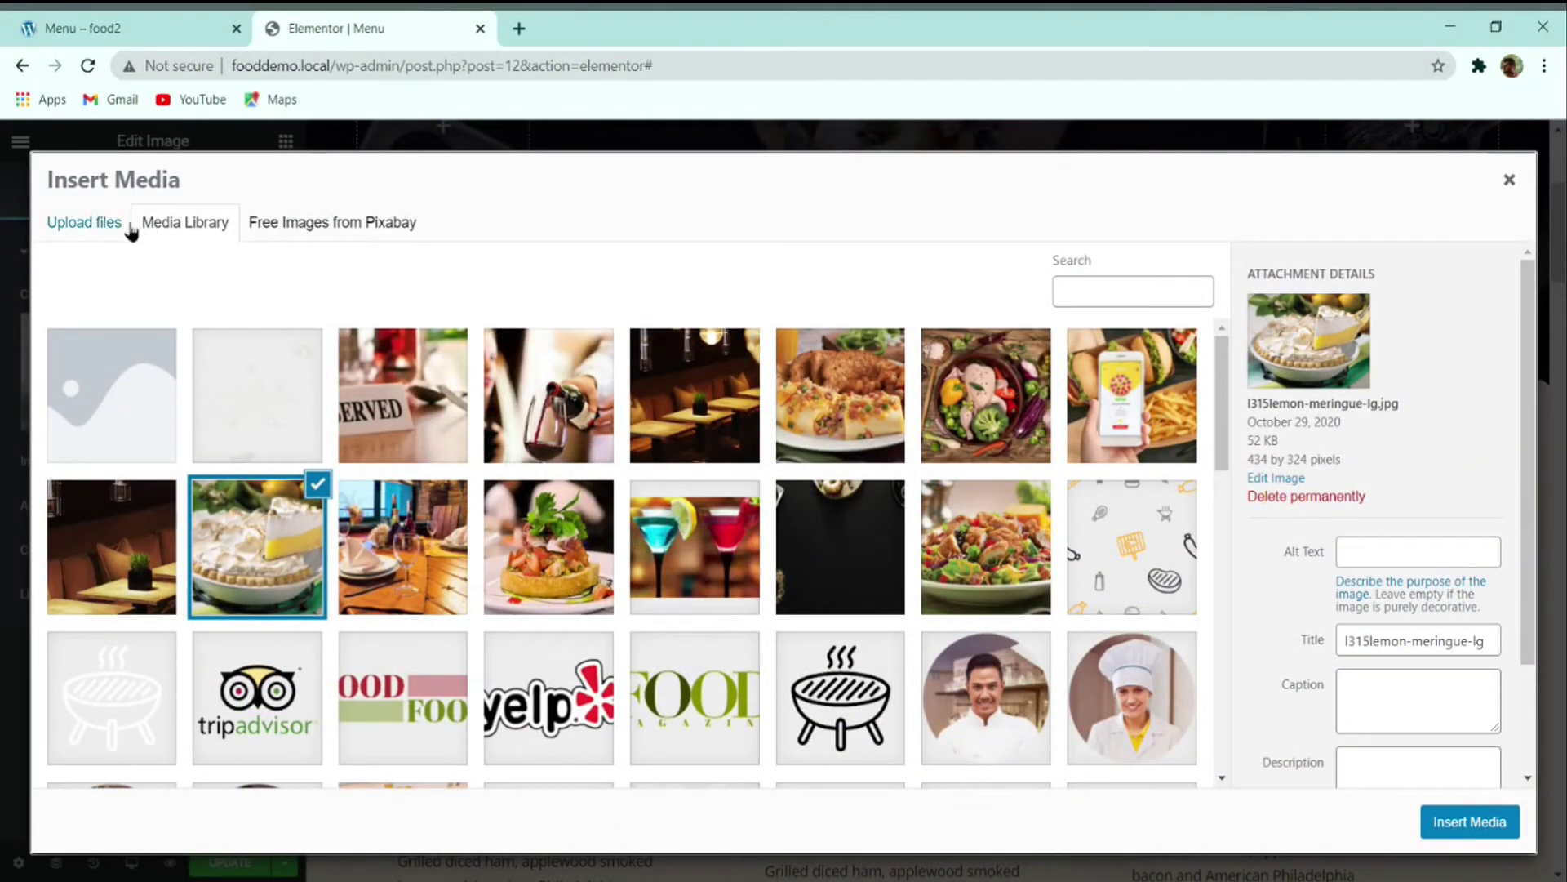
pyautogui.click(99, 220)
pyautogui.click(771, 517)
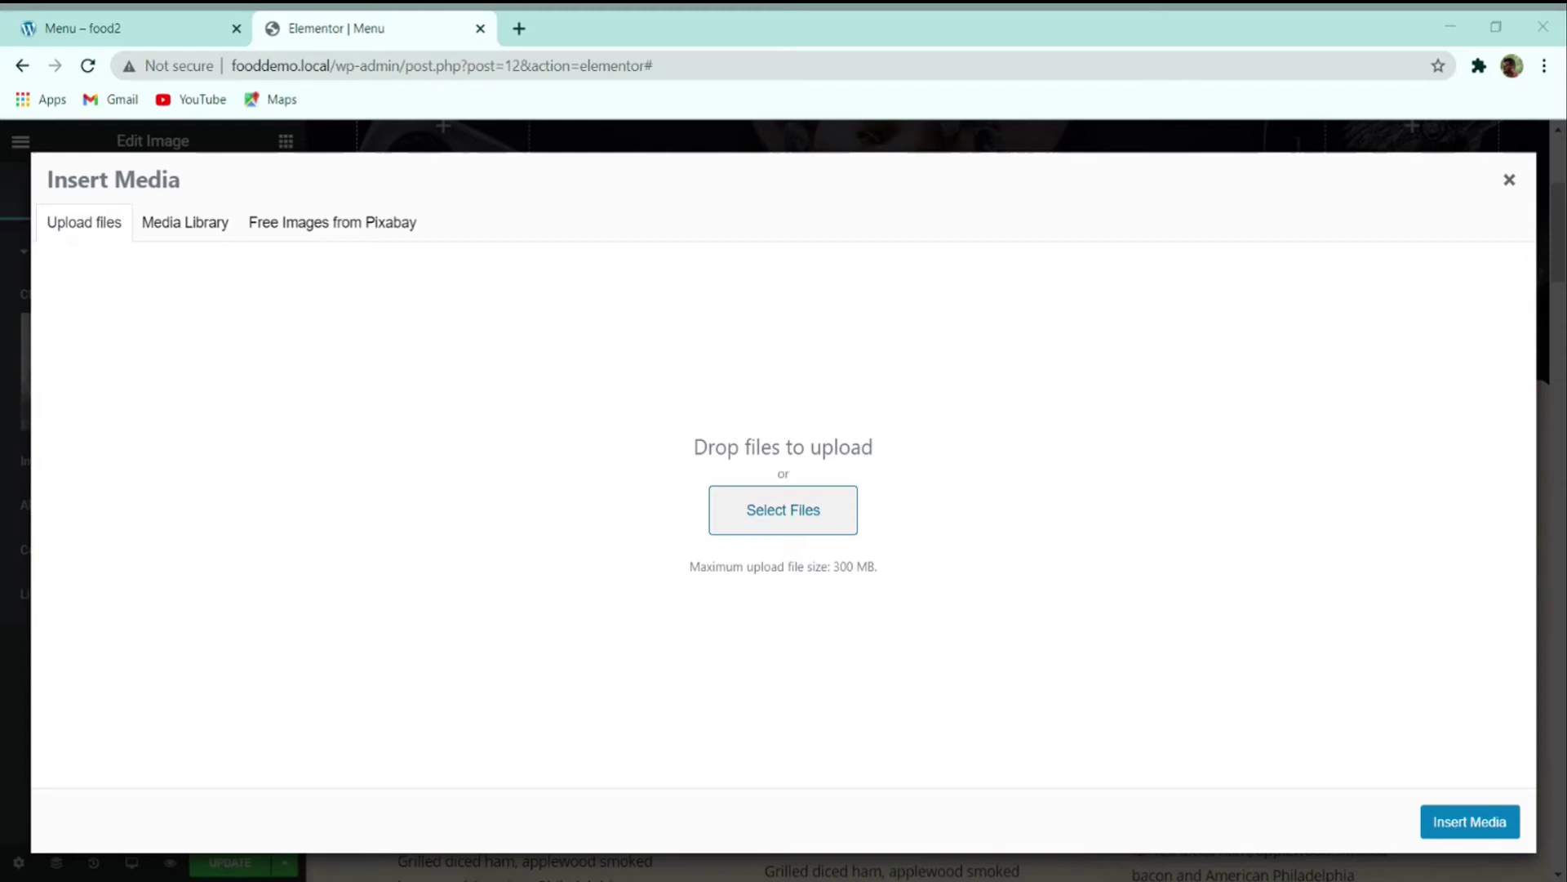
# Step: Upload the downloaded food photos, including pexels-valeria-boltneva-1893555.jpg, to the media library
pyautogui.click(770, 543)
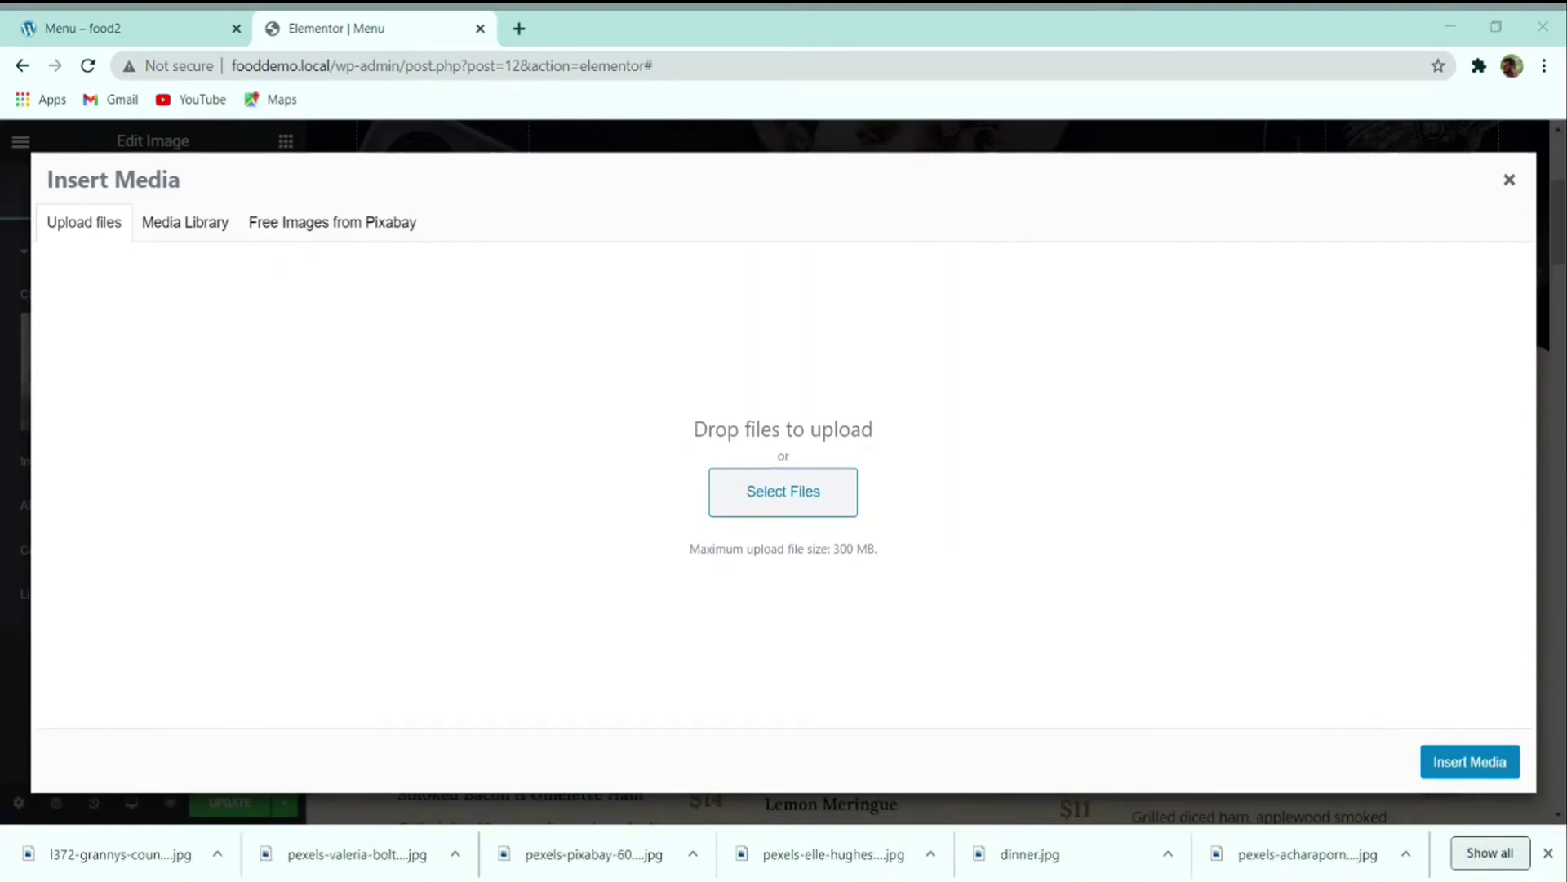
pyautogui.click(1550, 854)
pyautogui.click(830, 529)
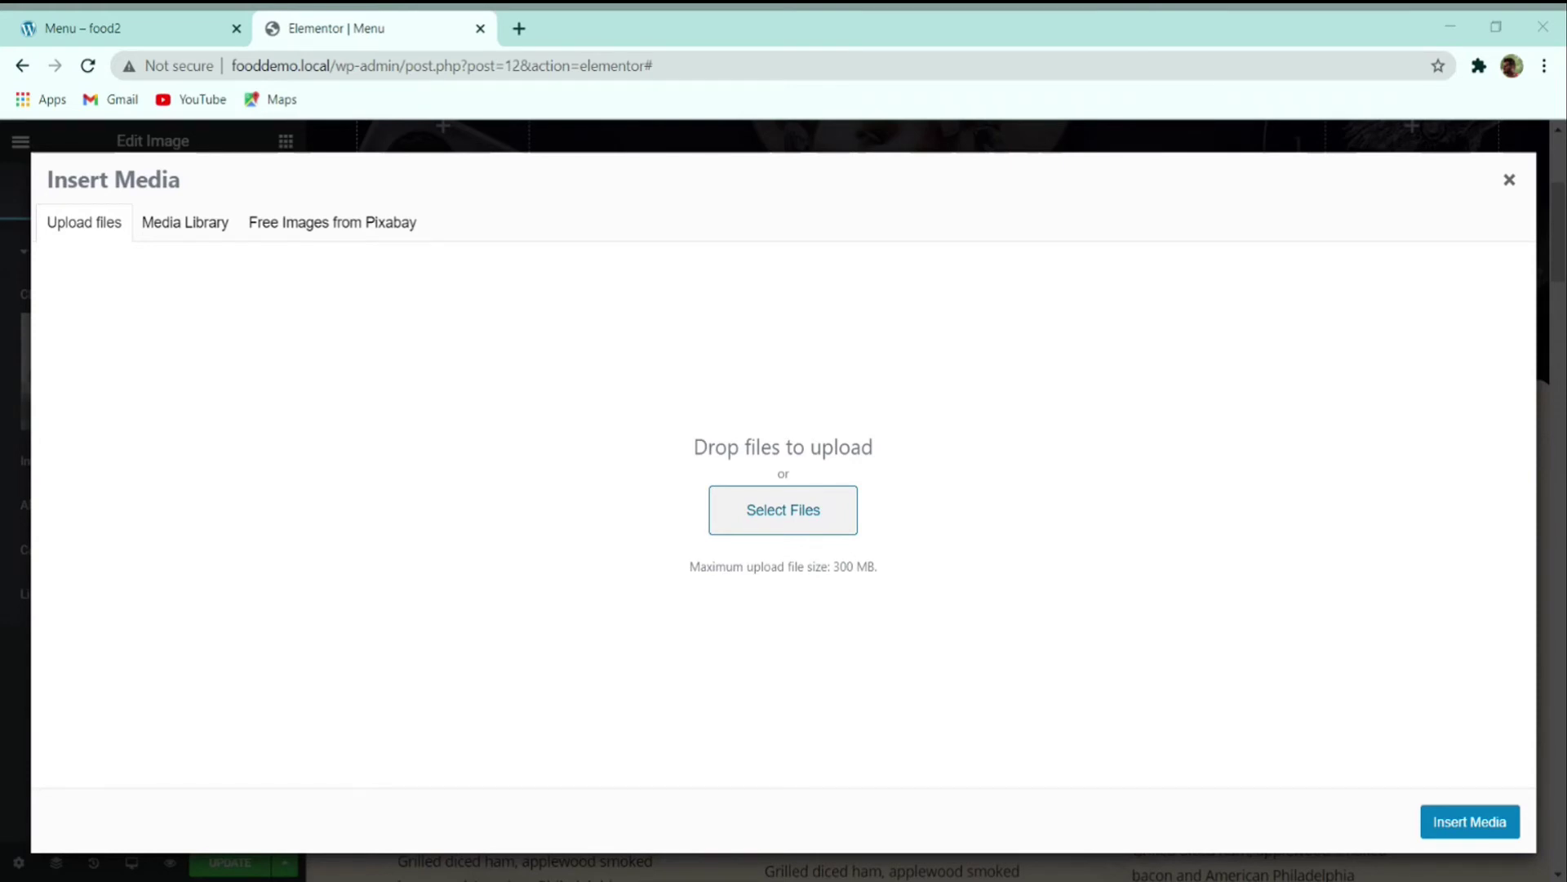
pyautogui.press('Return')
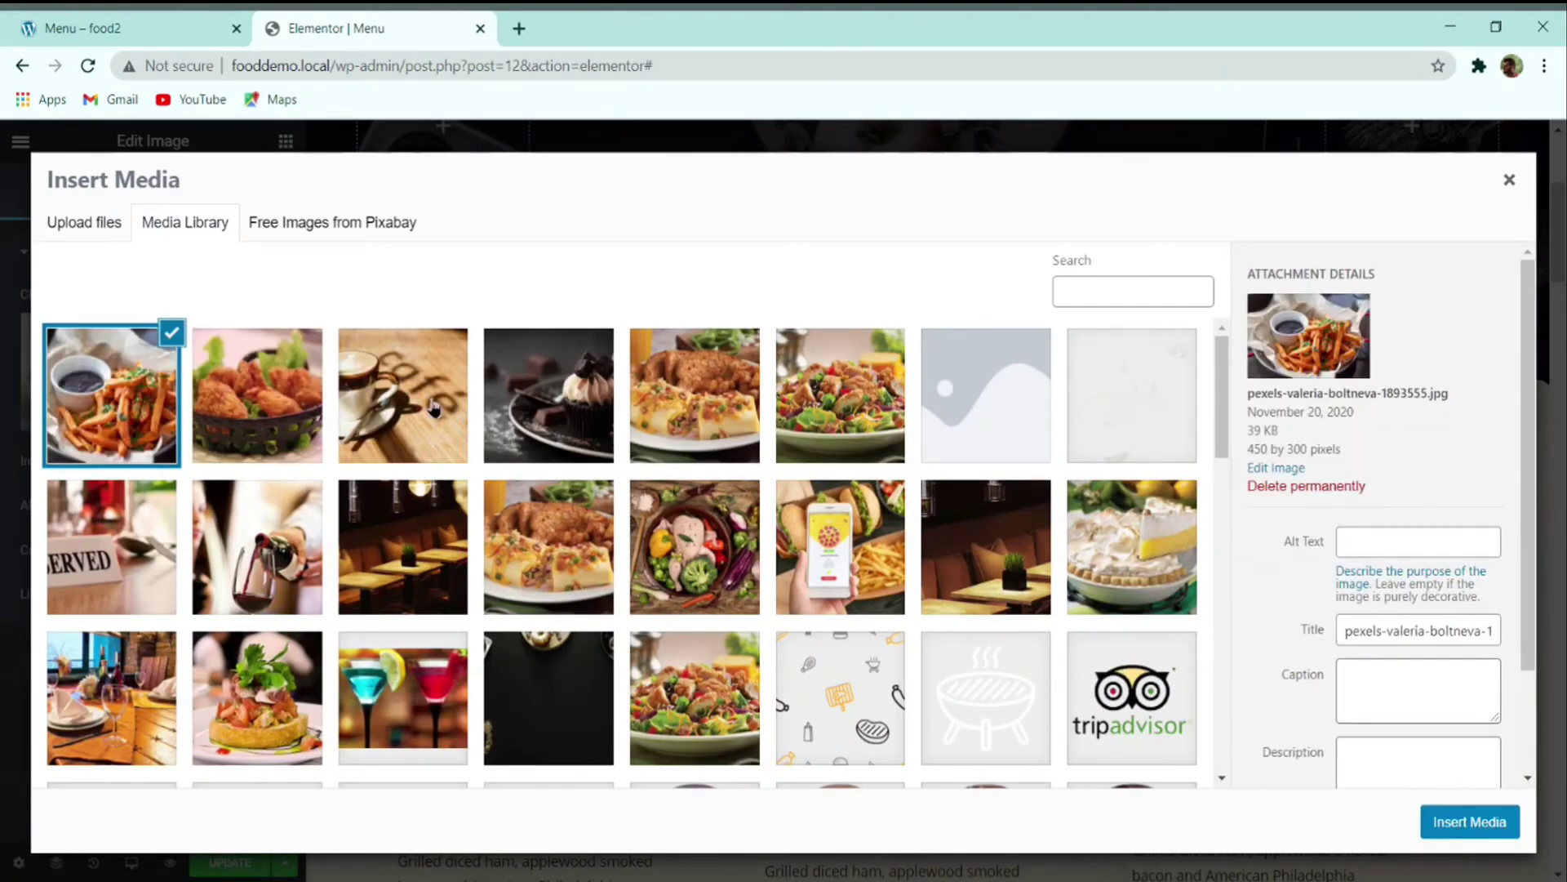
# Step: After rechecking the reference menu page, insert the chocolate cupcake photo beside Desserts
pyautogui.click(133, 28)
pyautogui.press('F5')
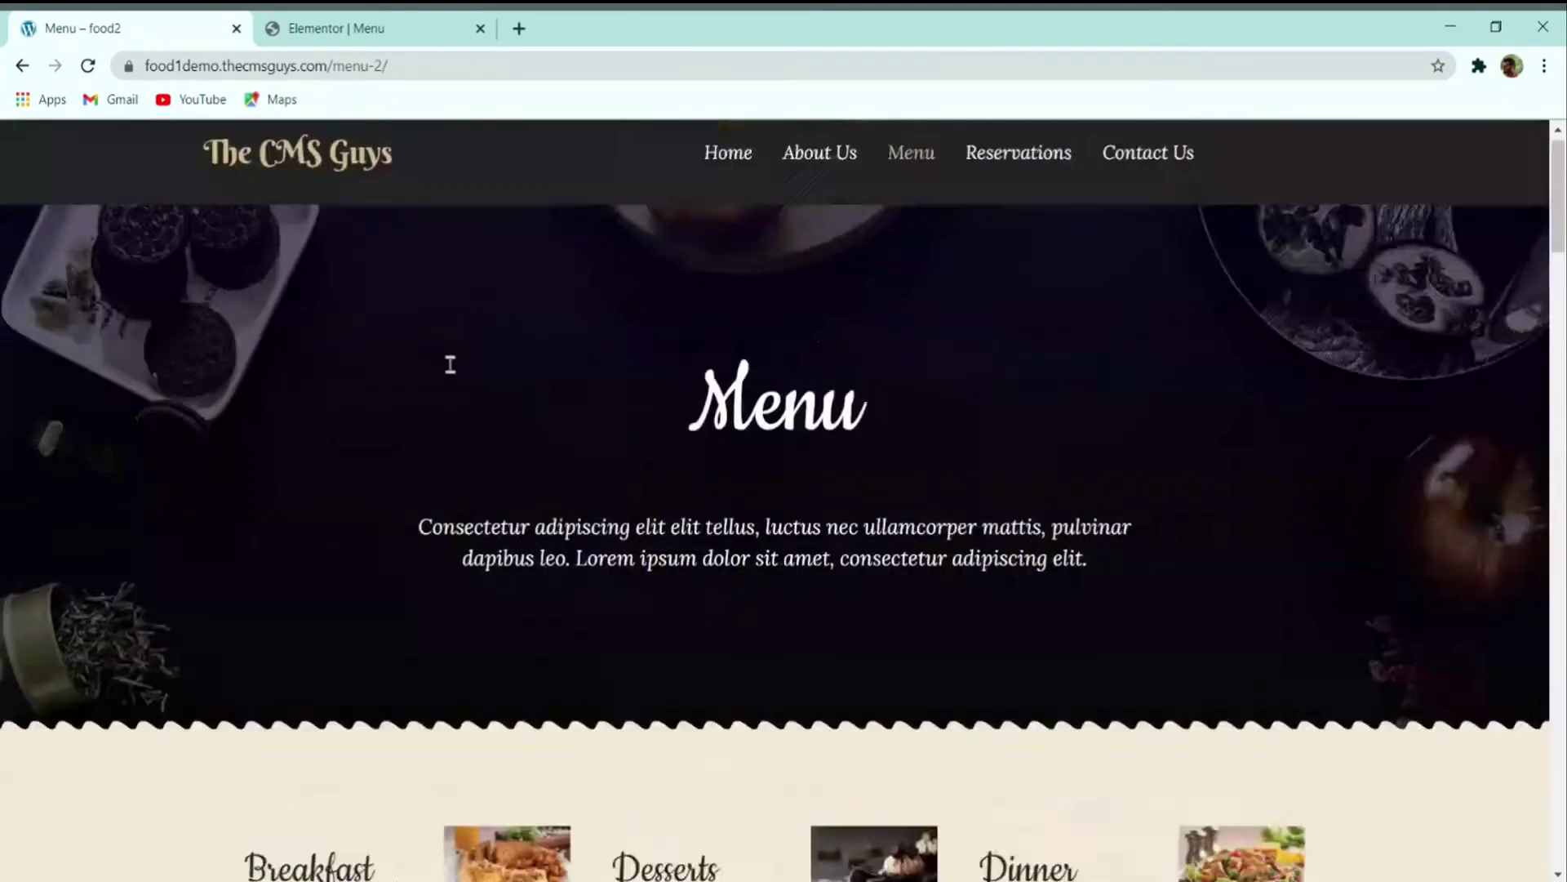
pyautogui.scroll(-4, 507, 430)
pyautogui.click(369, 28)
pyautogui.click(532, 418)
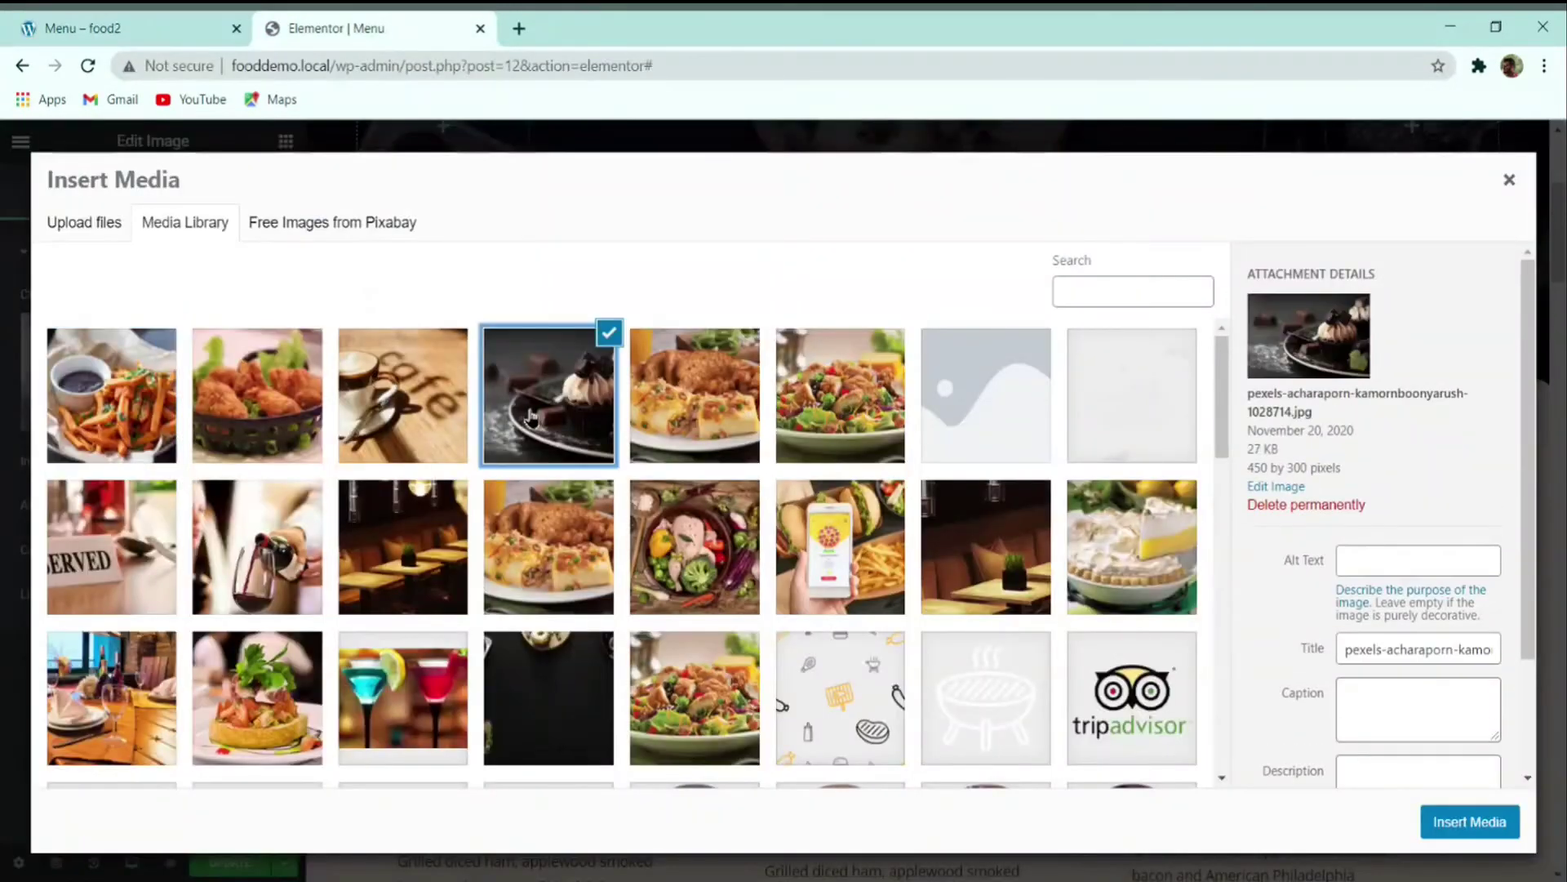
pyautogui.click(1461, 826)
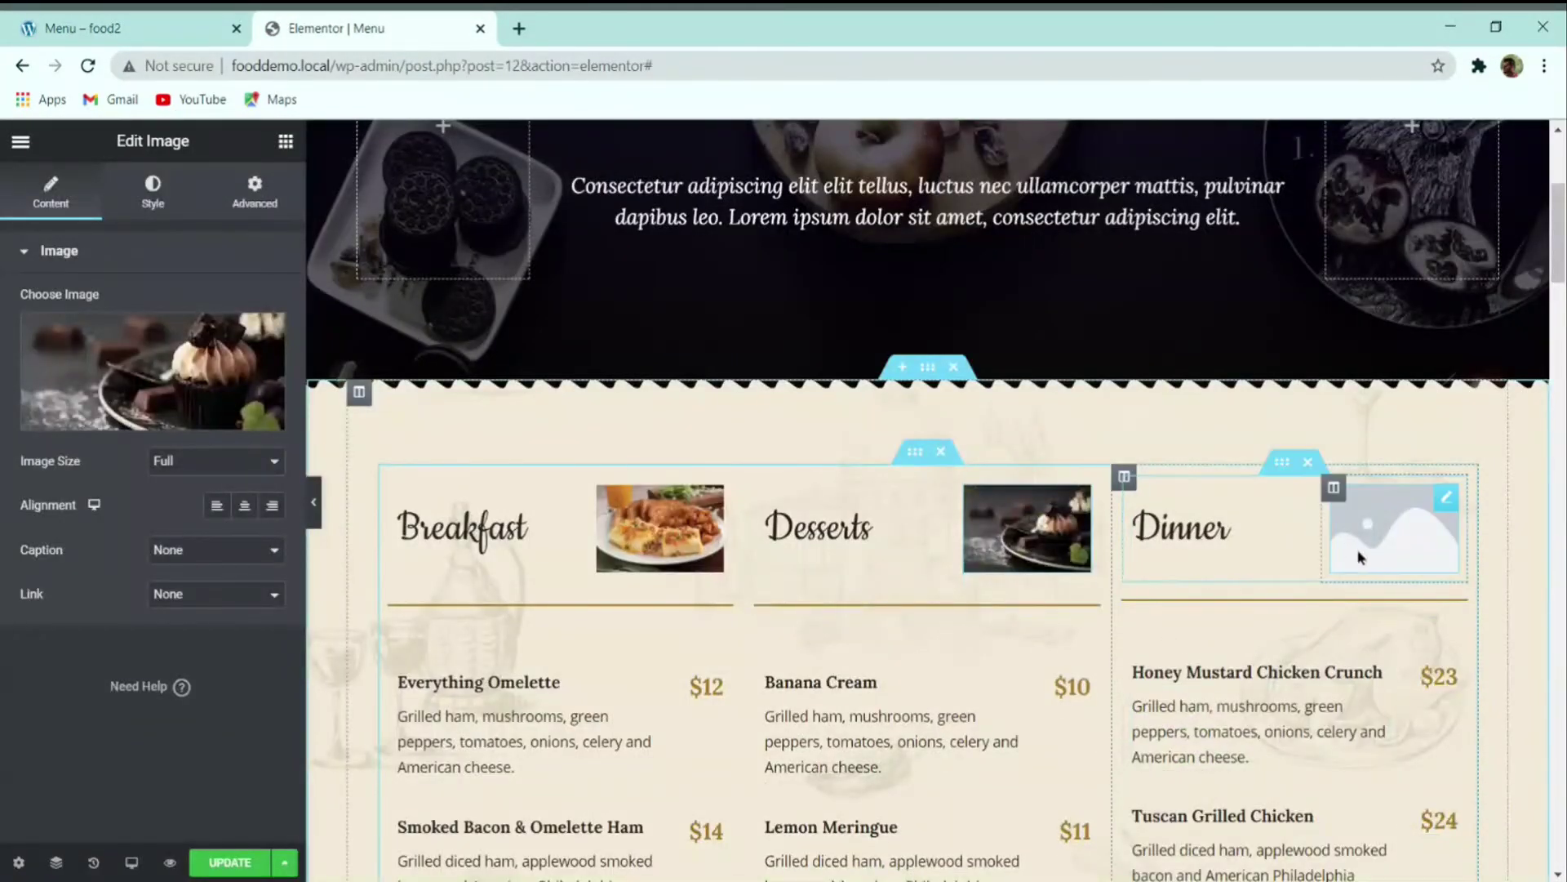
# Step: Fill the Dinner image slot with the salad photo dinner.jpg
pyautogui.click(1396, 549)
pyautogui.click(228, 22)
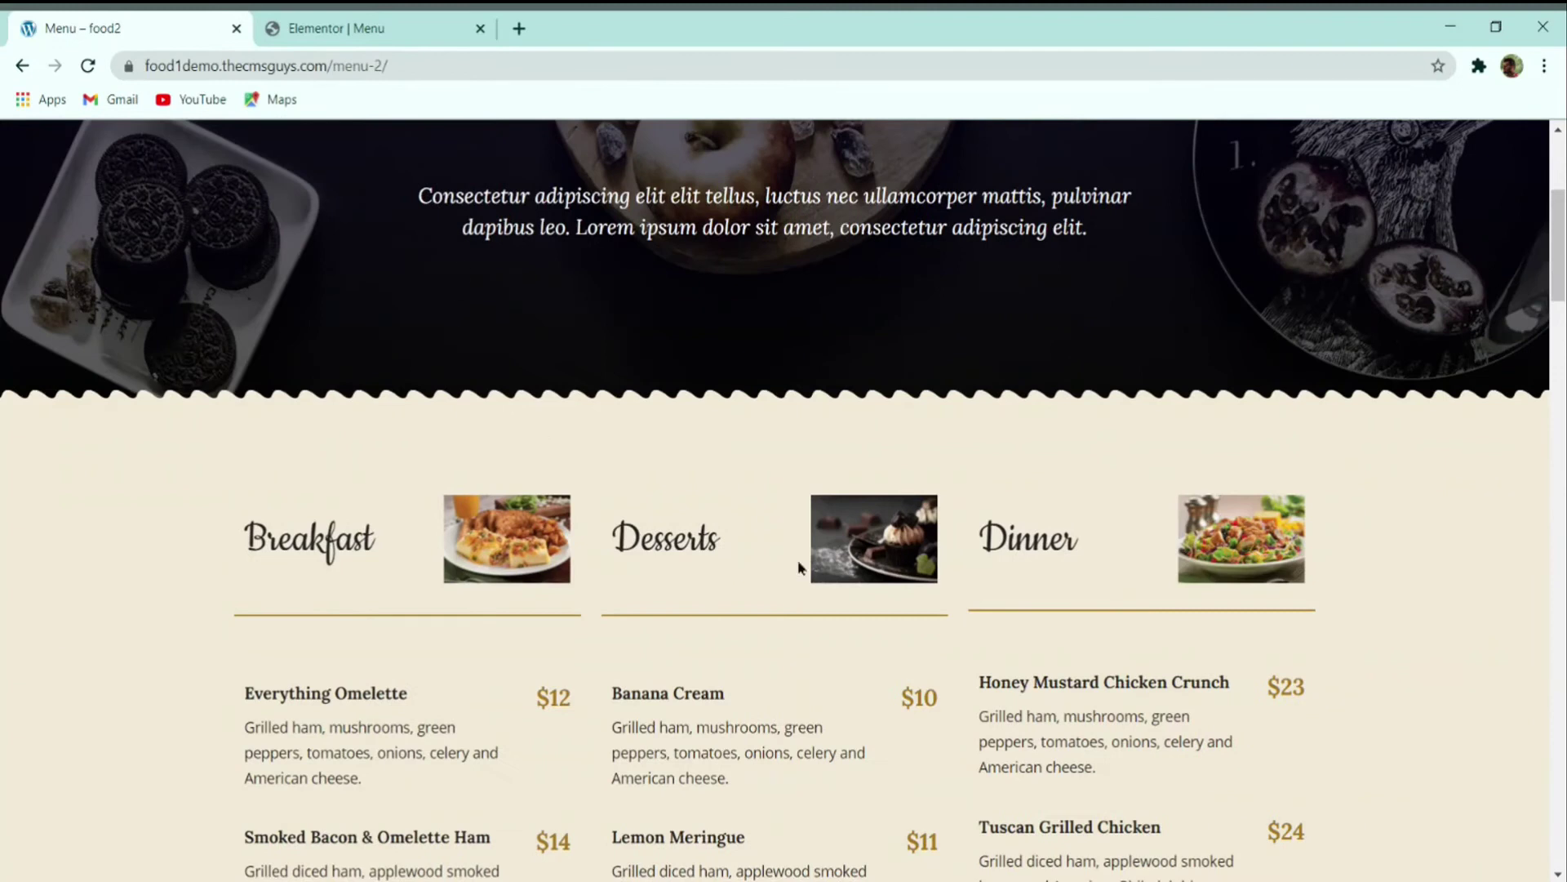
pyautogui.click(302, 26)
pyautogui.click(151, 335)
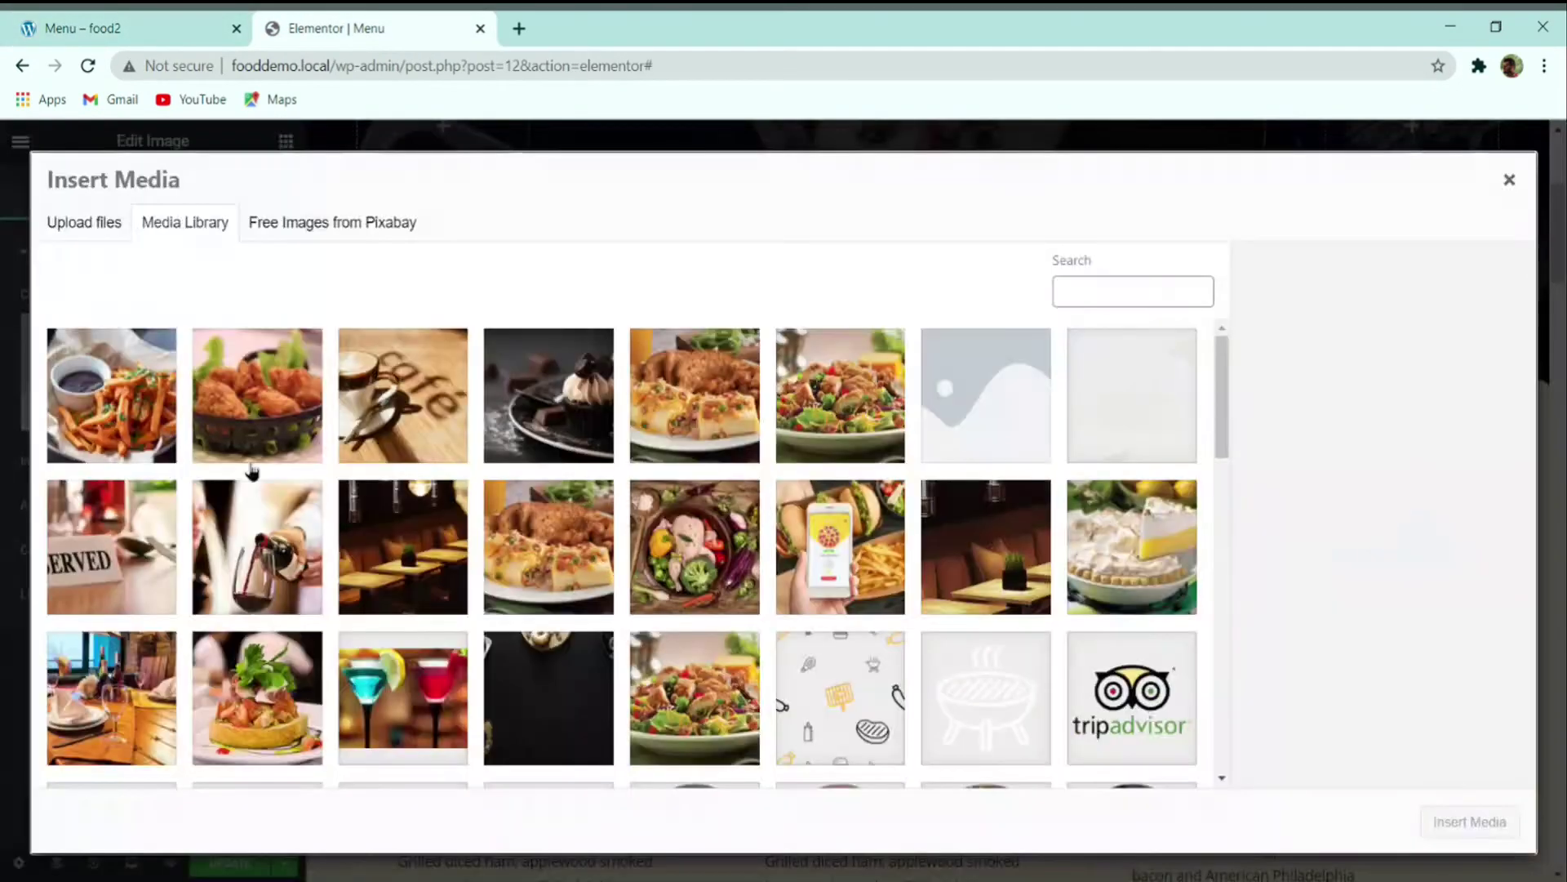
pyautogui.click(845, 412)
pyautogui.click(1469, 821)
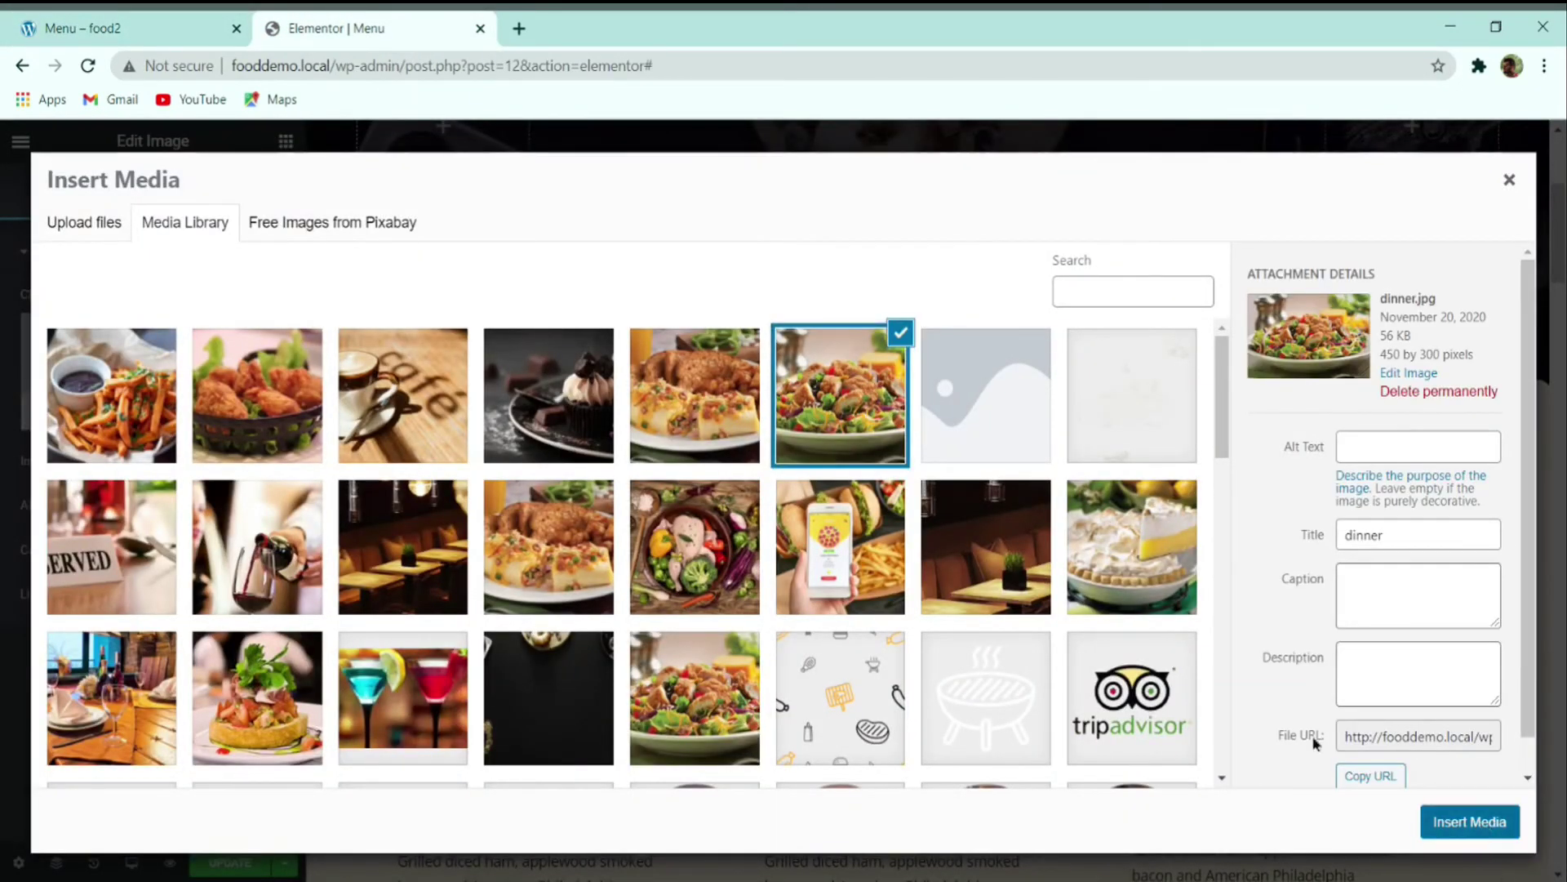
# Step: Put the café photo into the Drinks image slot
pyautogui.scroll(-5, 657, 549)
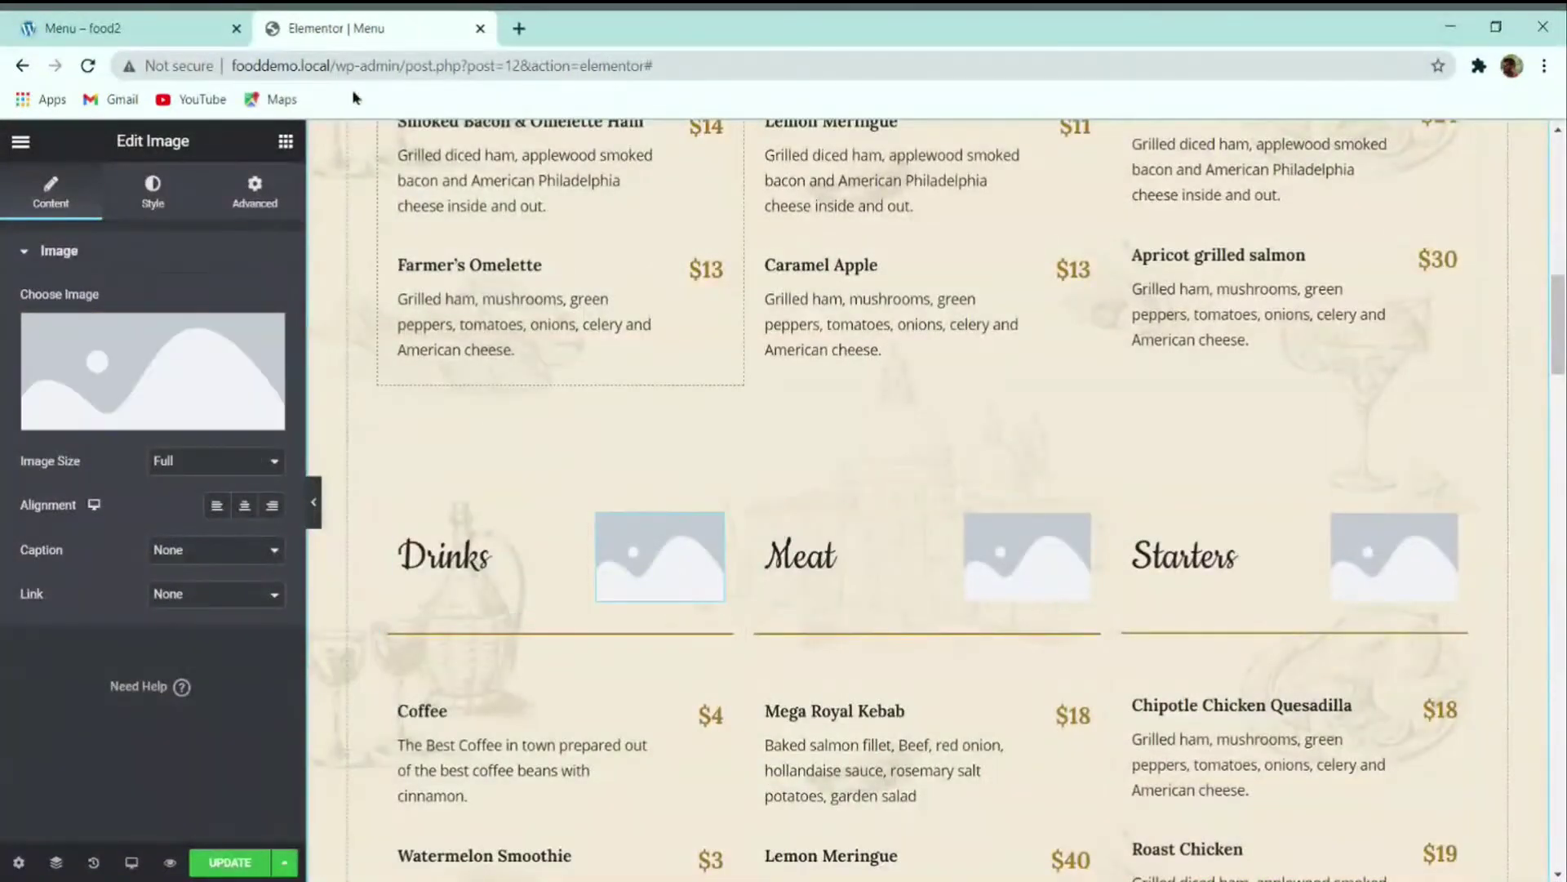
pyautogui.click(82, 28)
pyautogui.scroll(-10, 326, 396)
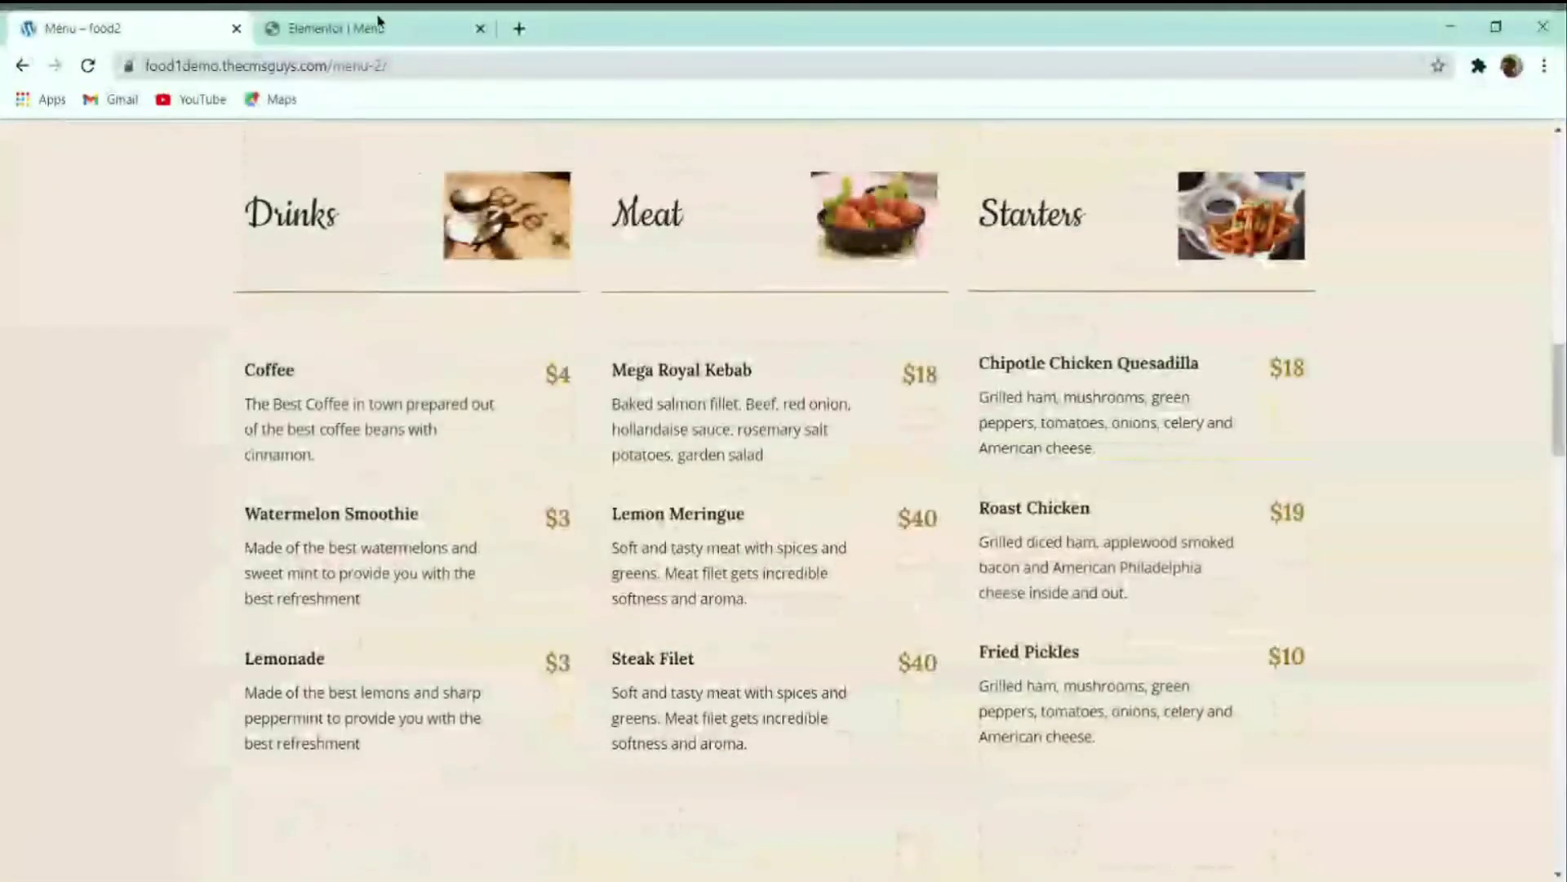
pyautogui.click(343, 27)
pyautogui.click(131, 374)
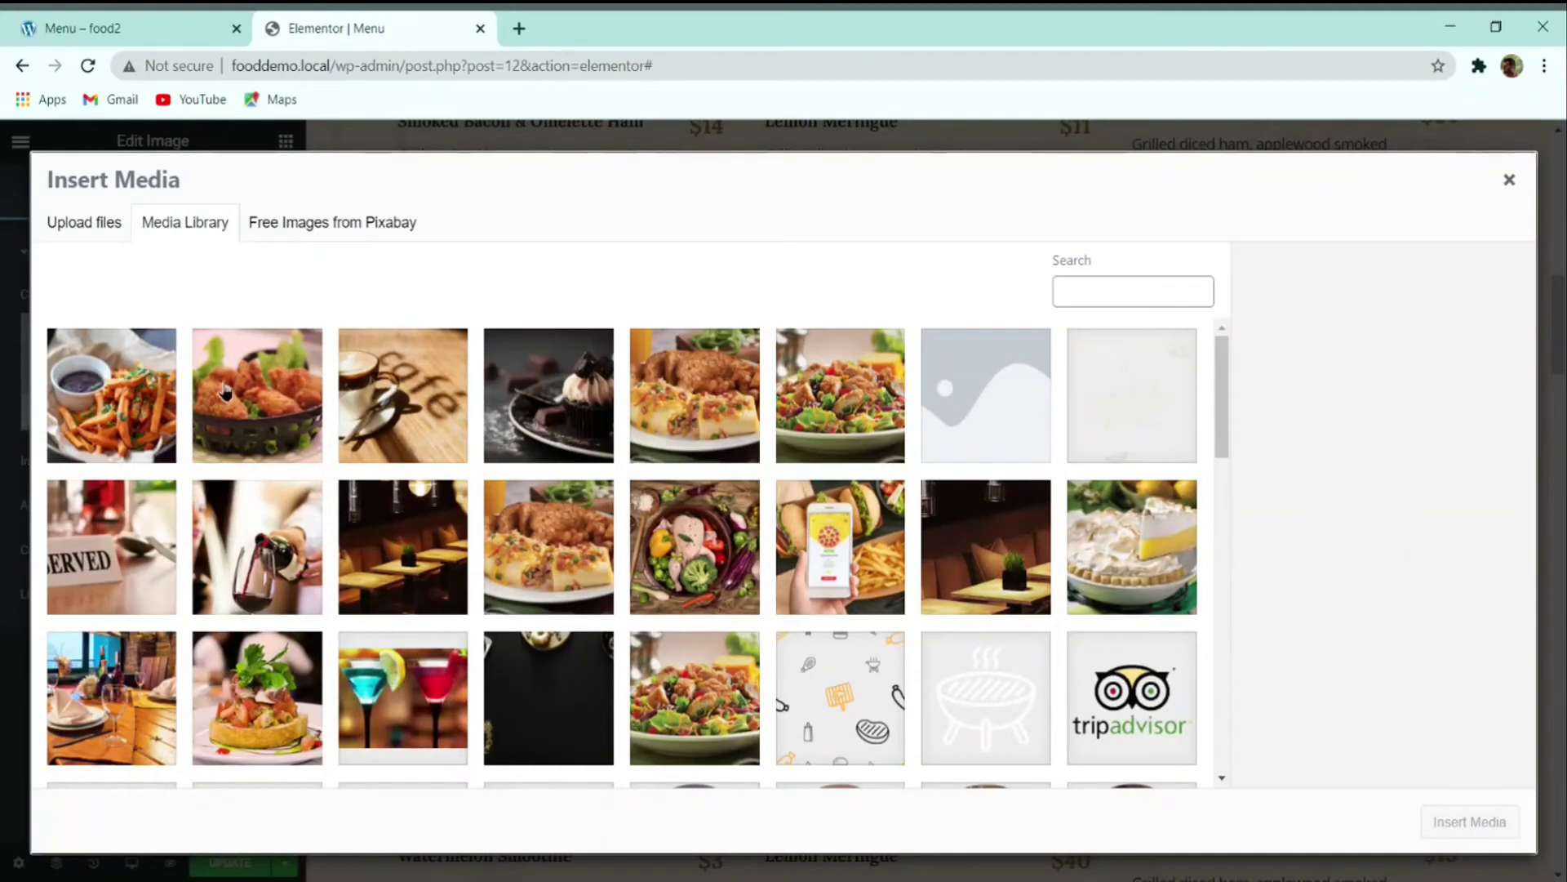
pyautogui.click(404, 396)
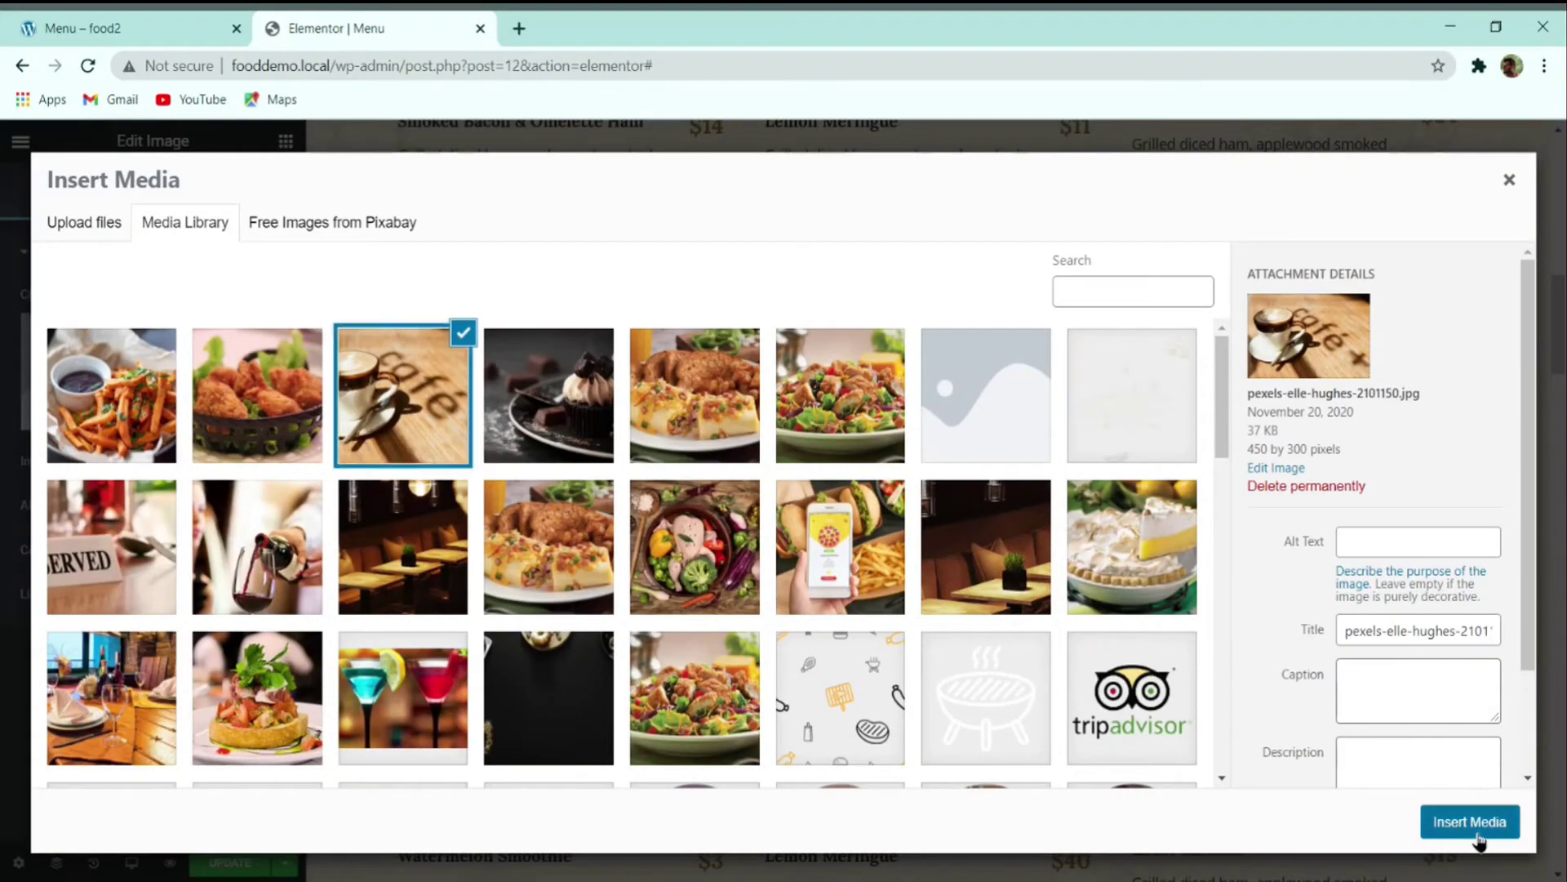
pyautogui.click(1474, 833)
# Step: Give the Meat image slot the chicken wings photo
pyautogui.click(1011, 604)
pyautogui.click(159, 24)
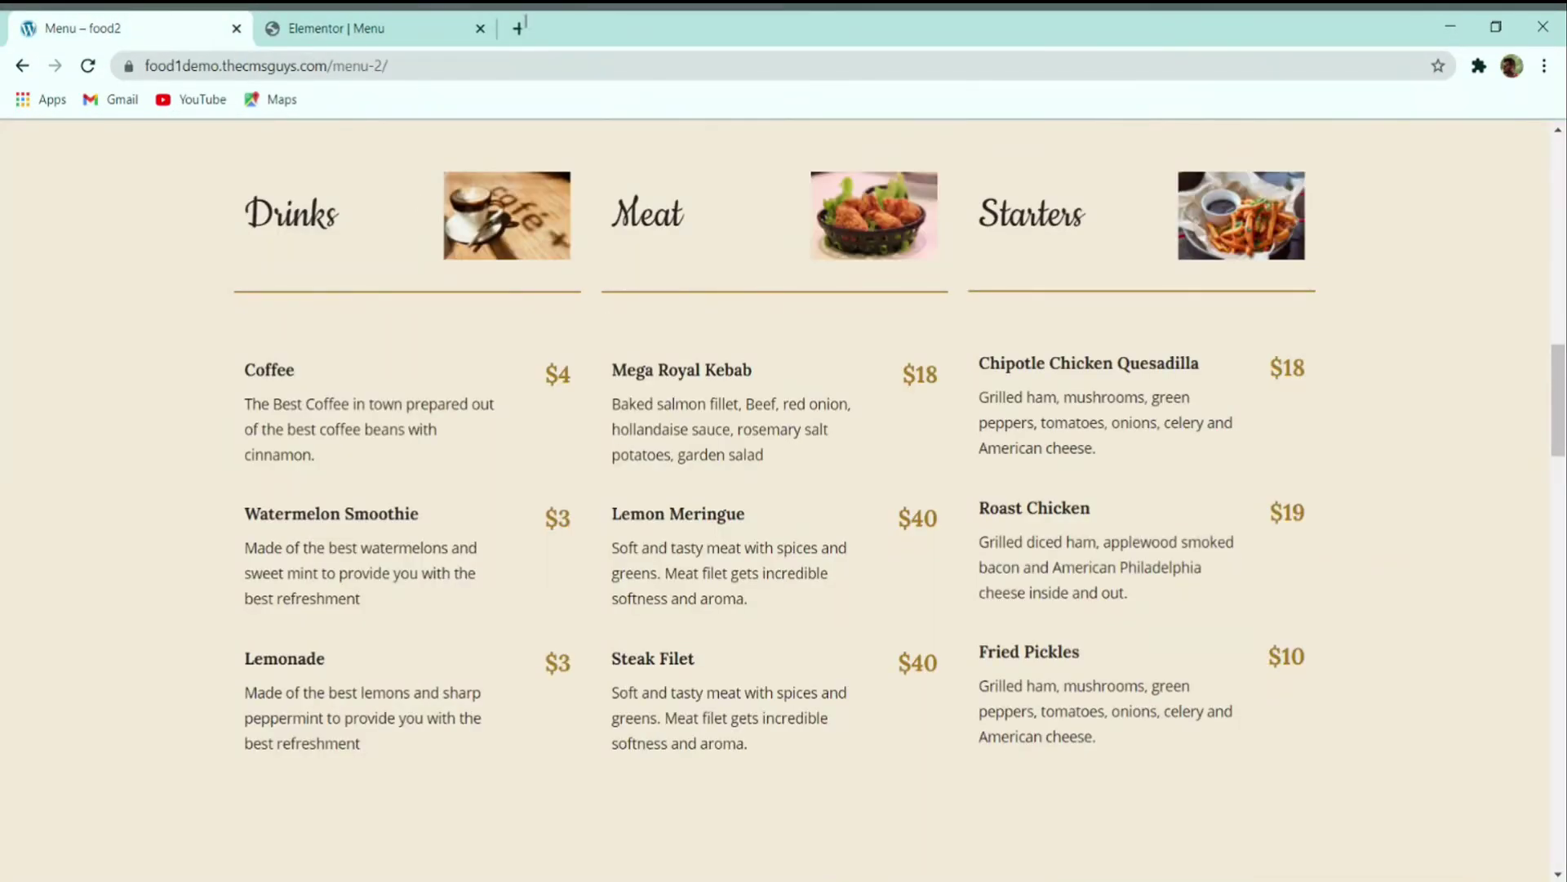
pyautogui.click(388, 28)
pyautogui.click(152, 353)
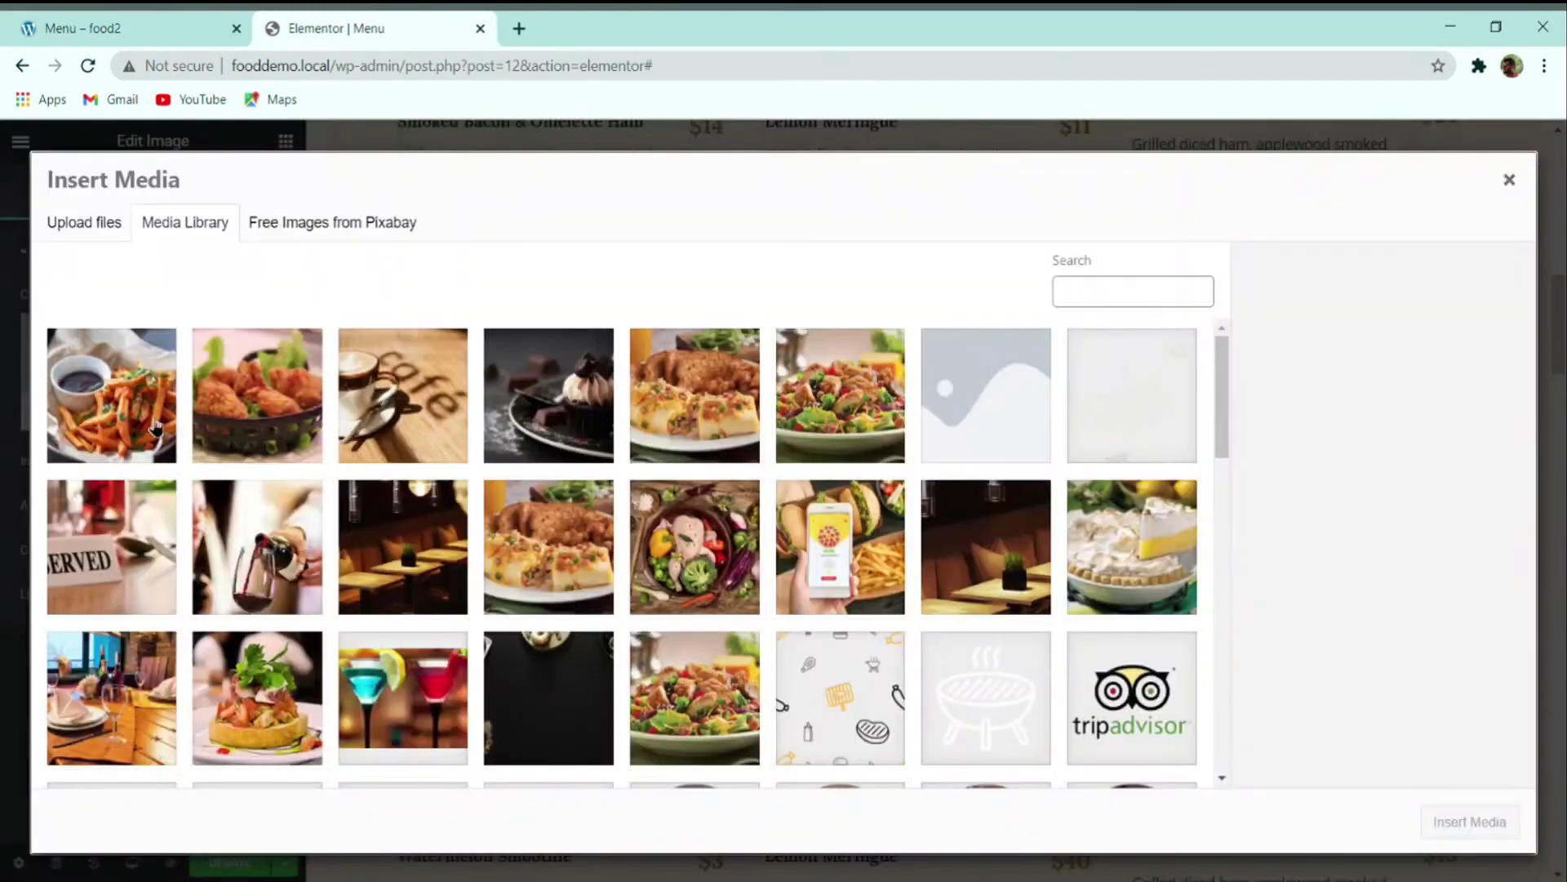
pyautogui.click(275, 421)
pyautogui.click(1470, 821)
# Step: Set the Starters image slot to the fries photo
pyautogui.click(1290, 565)
pyautogui.click(1364, 586)
pyautogui.click(194, 25)
pyautogui.click(319, 25)
pyautogui.click(188, 331)
pyautogui.click(131, 400)
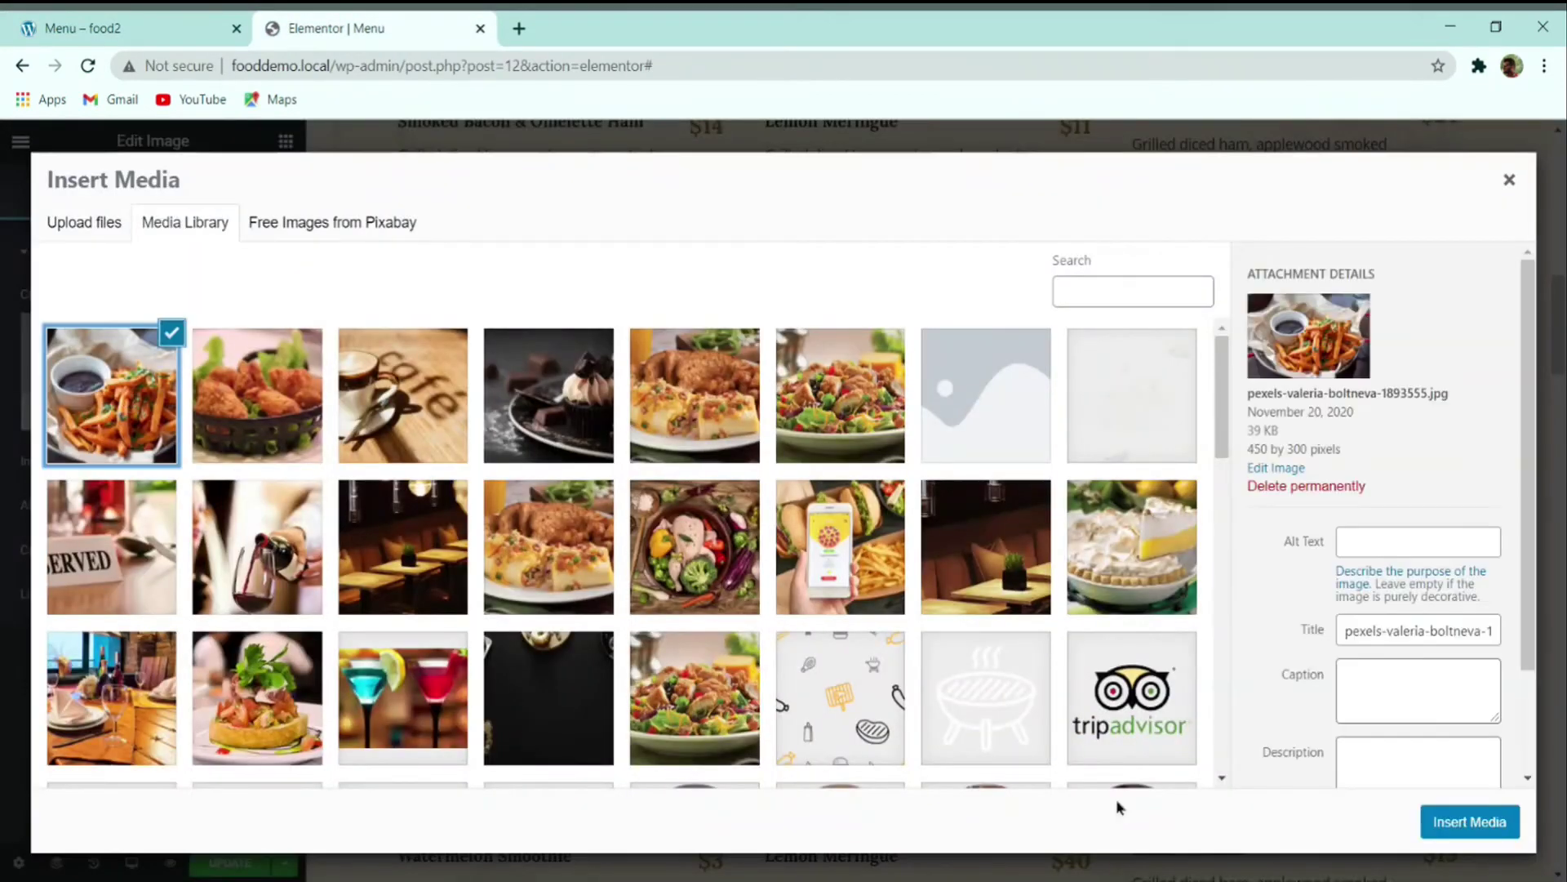
pyautogui.click(1470, 822)
pyautogui.scroll(-9, 790, 465)
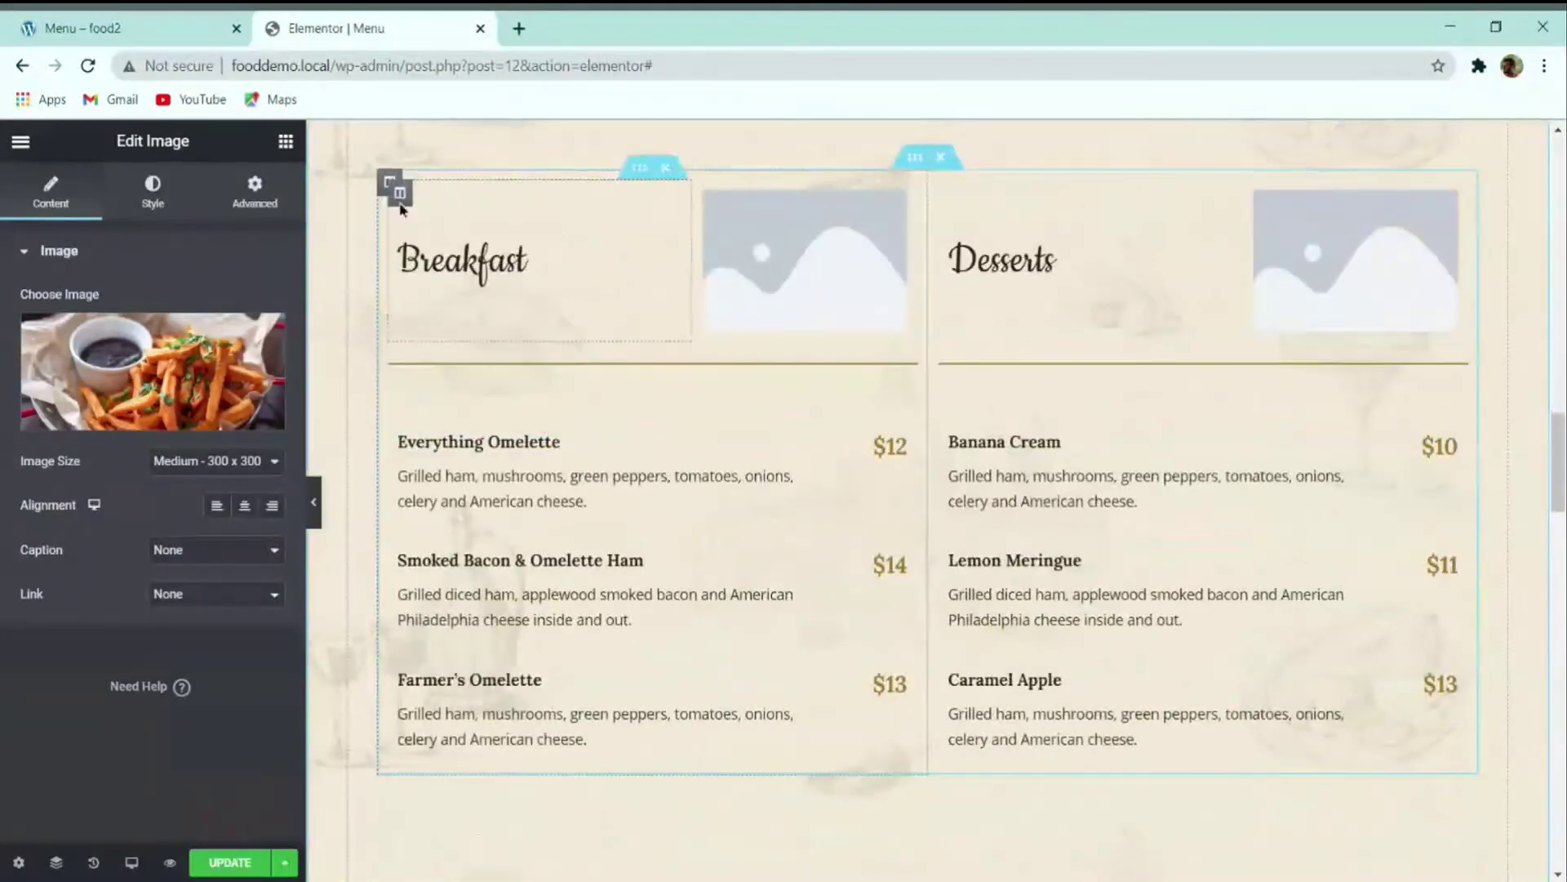
# Step: Insert the omelette photo for Breakfast and the chocolate cupcake photo for Desserts
pyautogui.click(863, 279)
pyautogui.click(236, 330)
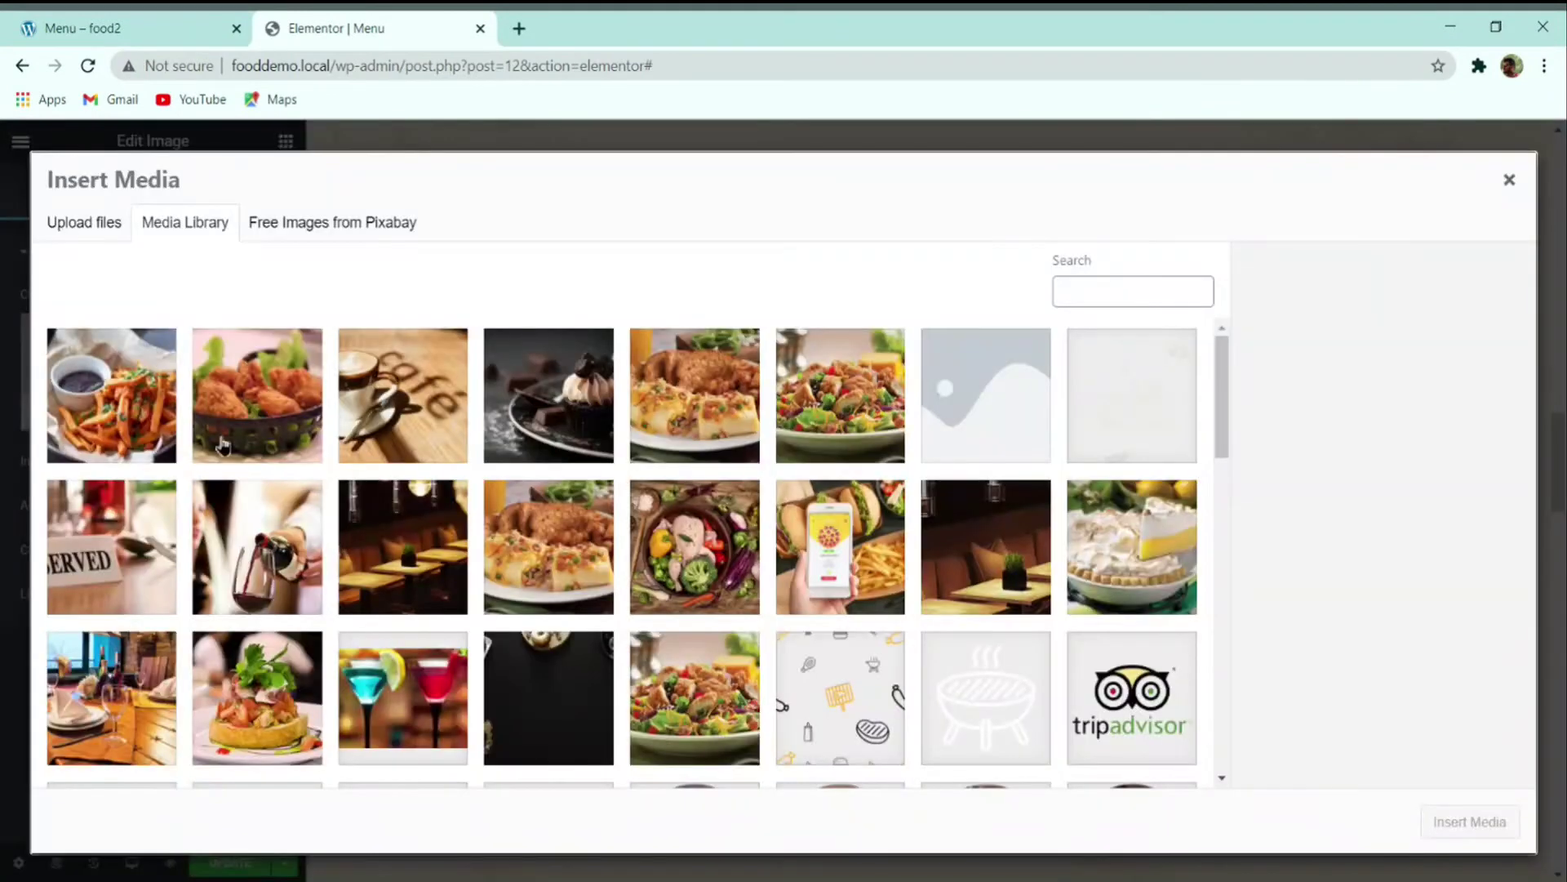
pyautogui.click(700, 421)
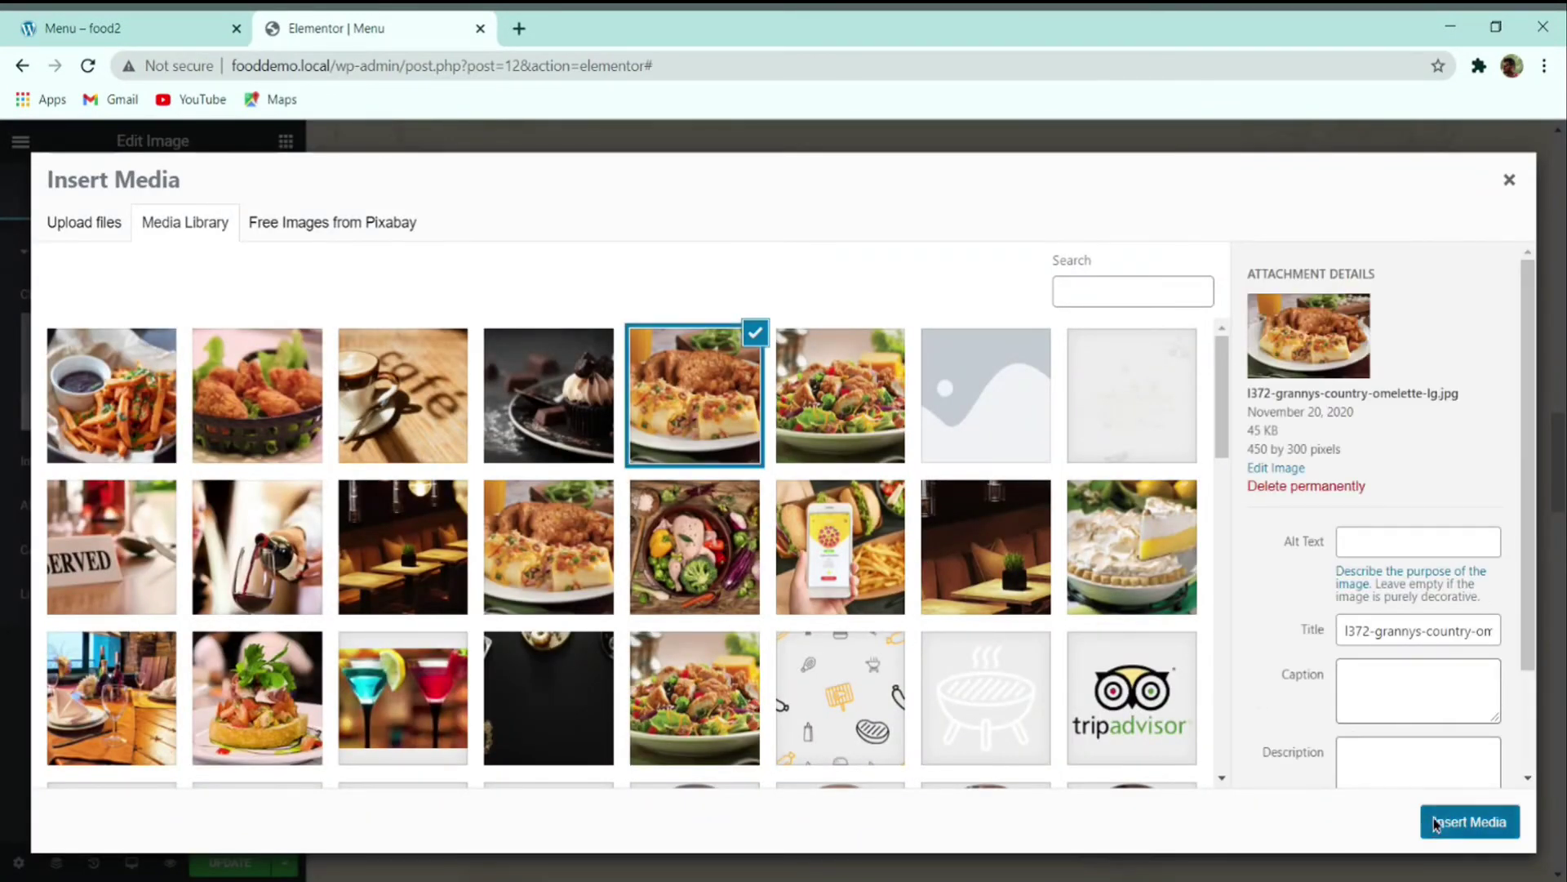
pyautogui.click(1432, 821)
pyautogui.click(1336, 307)
pyautogui.click(95, 367)
pyautogui.click(529, 396)
pyautogui.click(1471, 817)
pyautogui.scroll(-10, 864, 525)
# Step: Give Dinner the salad photo dinner.jpg, replacing the coffee photo first inserted
pyautogui.click(780, 308)
pyautogui.click(152, 356)
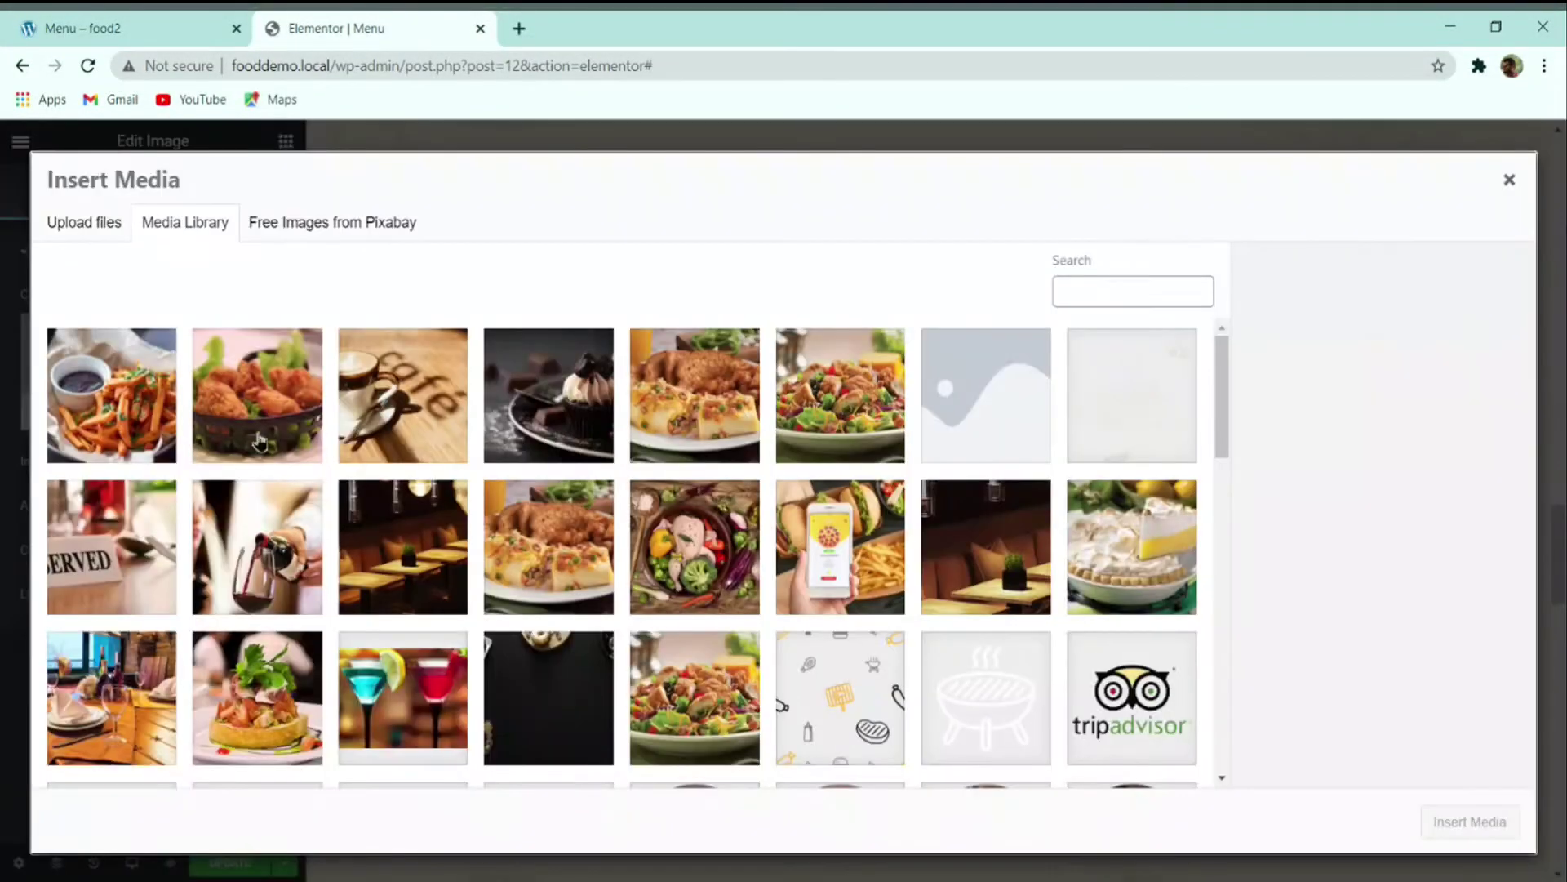
pyautogui.click(400, 436)
pyautogui.click(1428, 820)
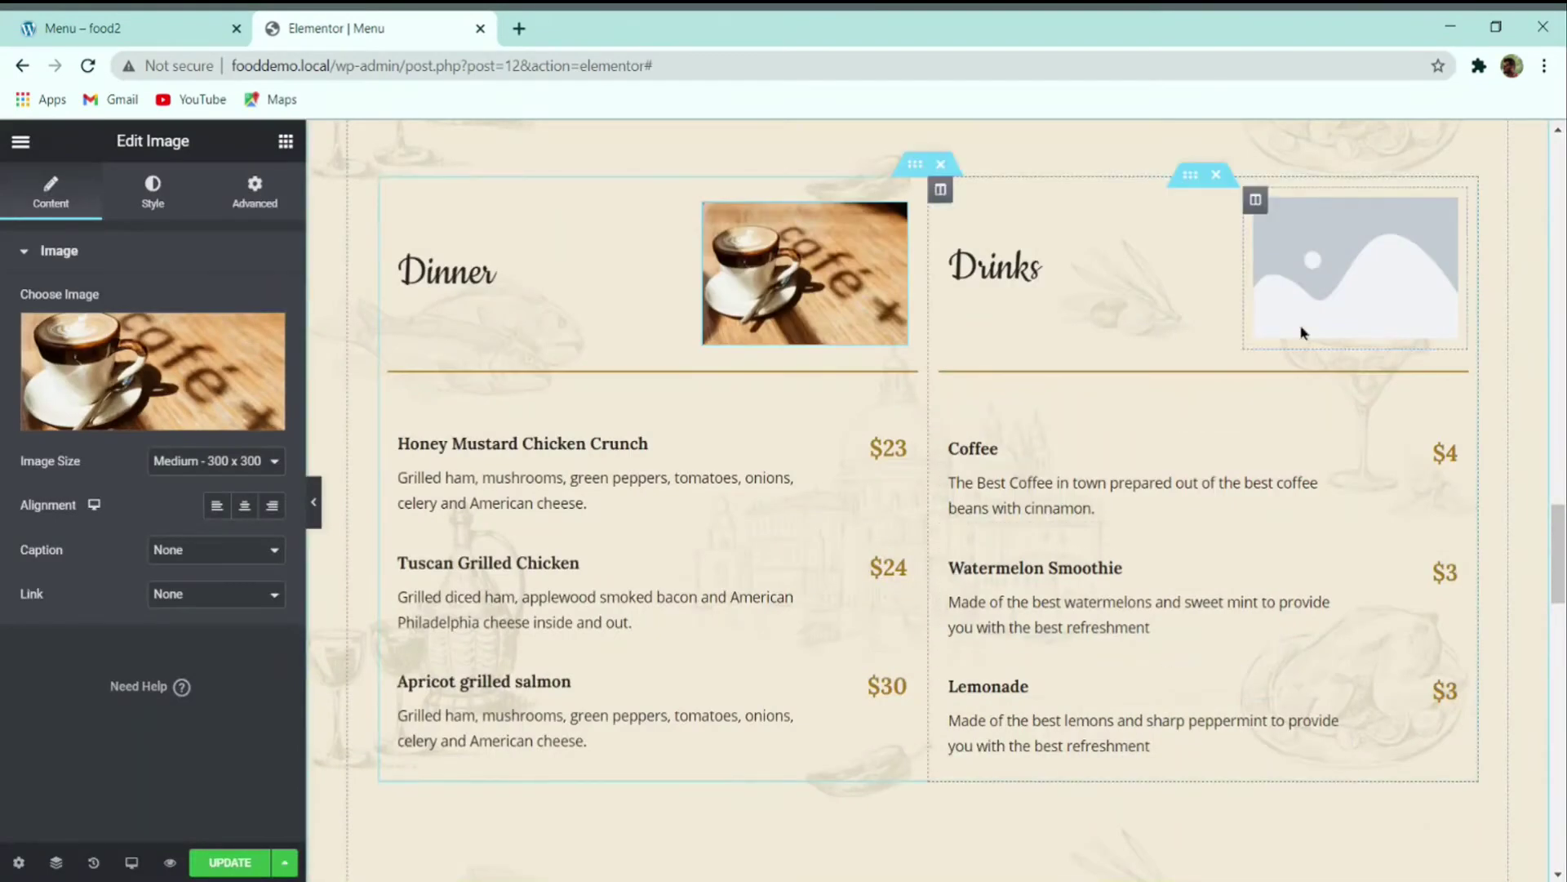
pyautogui.click(163, 28)
pyautogui.scroll(-10, 405, 367)
pyautogui.click(309, 24)
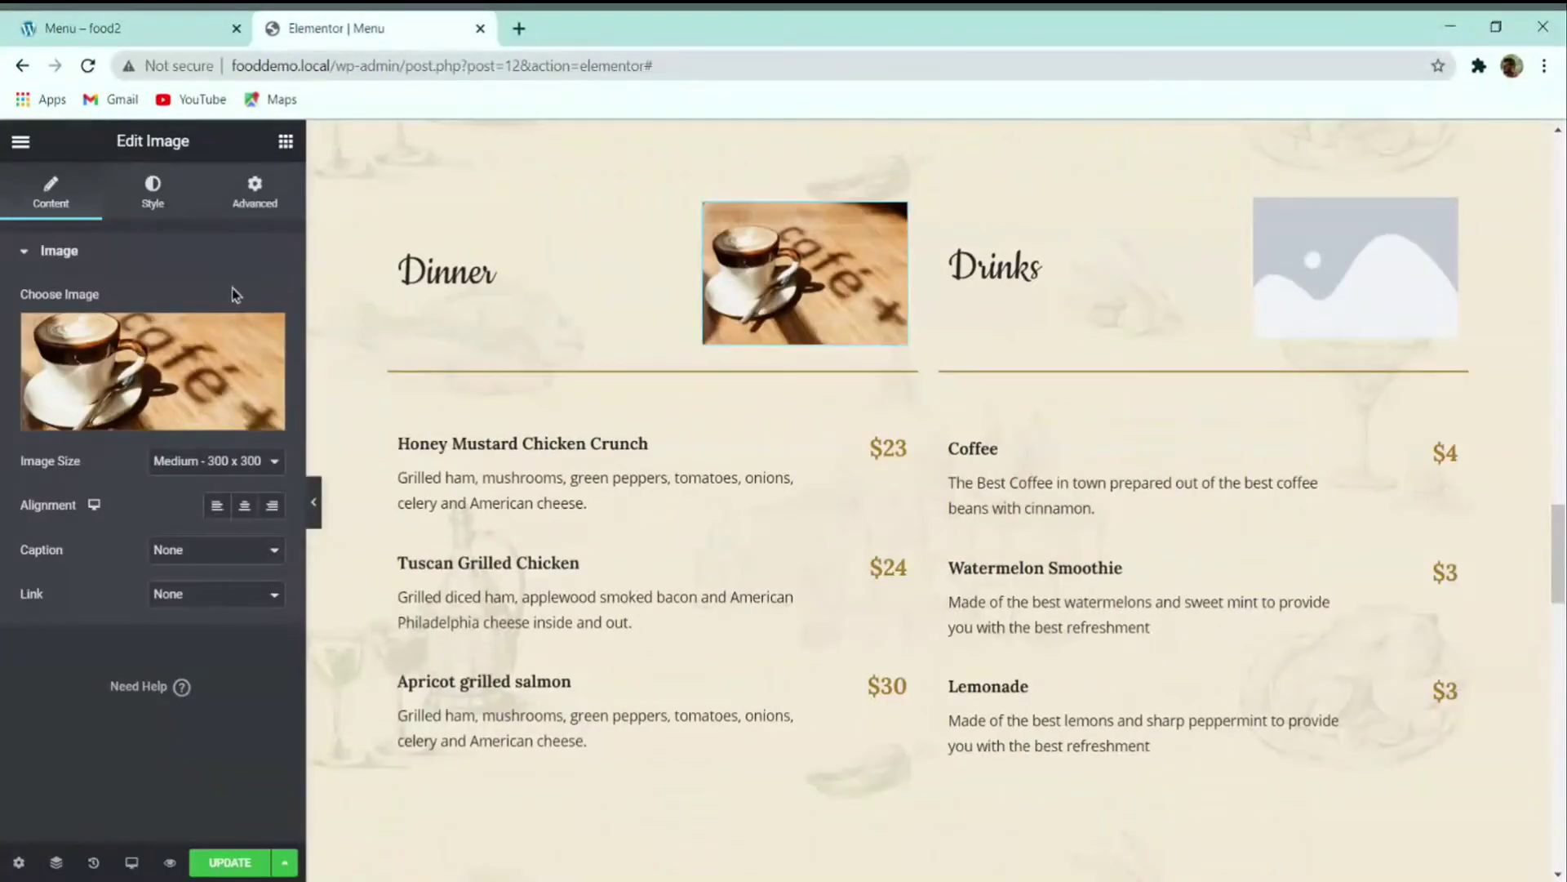
pyautogui.click(237, 326)
pyautogui.click(841, 396)
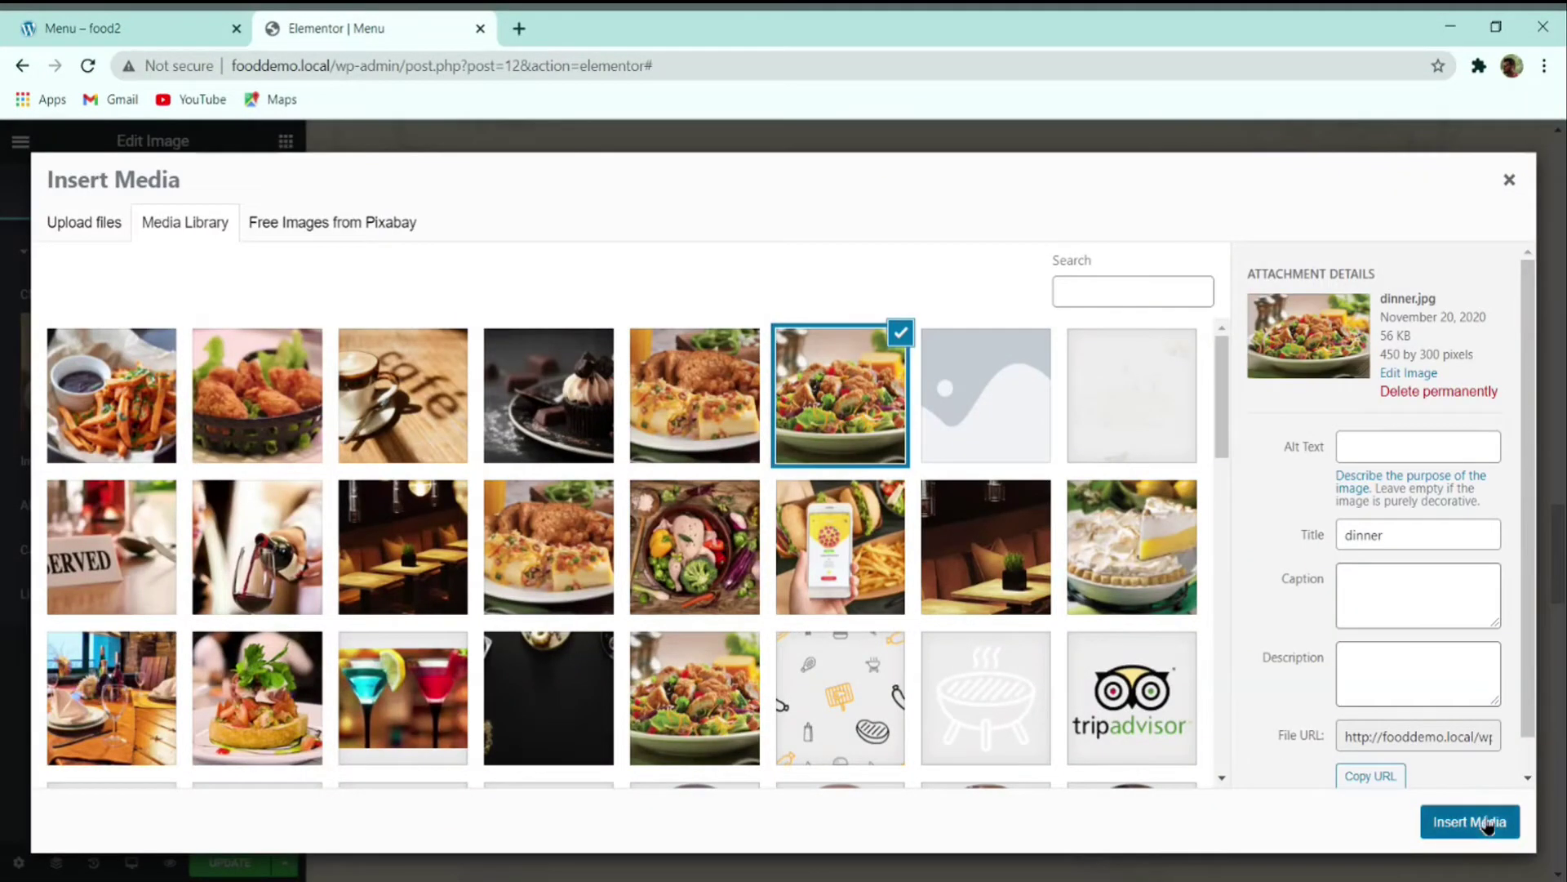
pyautogui.click(1469, 821)
# Step: Put the café photo into the Drinks image slot
pyautogui.click(1347, 269)
pyautogui.click(207, 353)
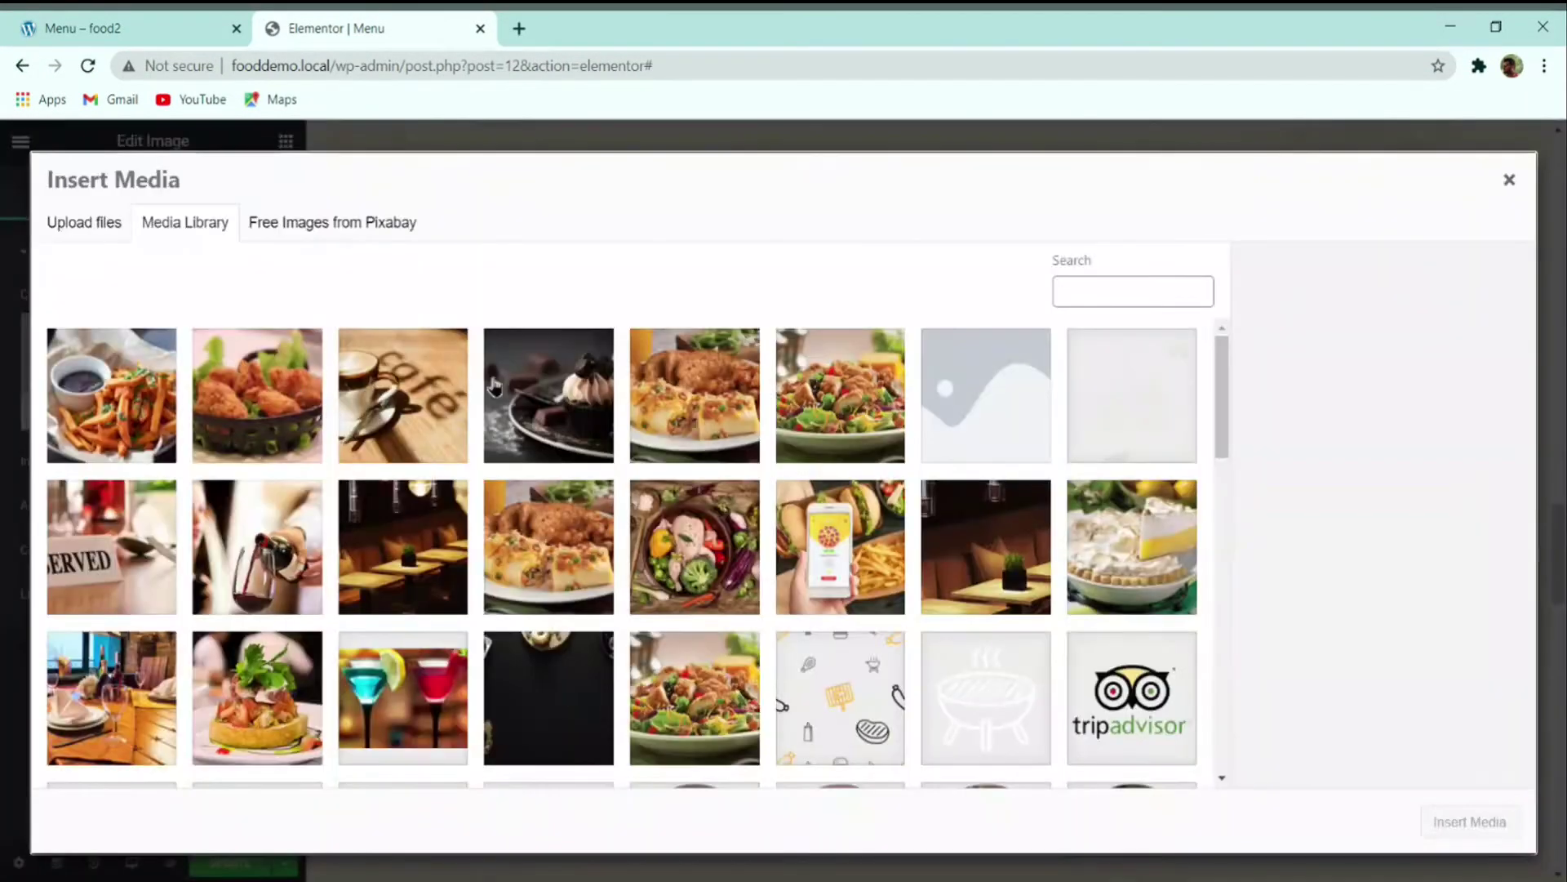
pyautogui.click(425, 408)
pyautogui.click(1461, 823)
pyautogui.scroll(-10, 1105, 724)
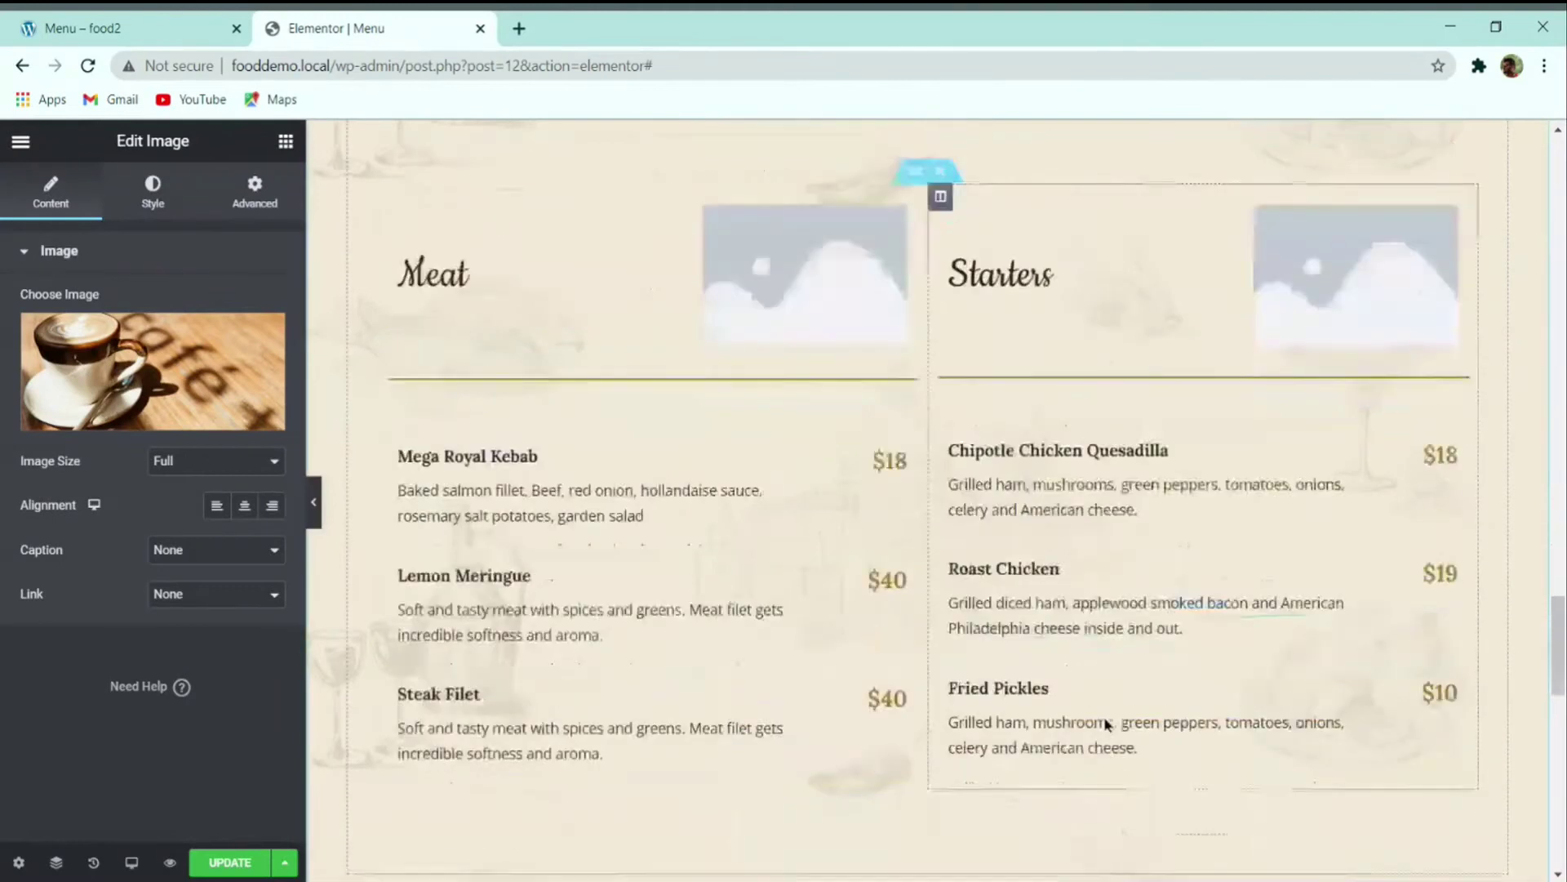
pyautogui.scroll(3, 713, 521)
pyautogui.scroll(2, 718, 408)
# Step: Insert the chicken wings photo for Meat and the fries photo for Starters
pyautogui.click(745, 347)
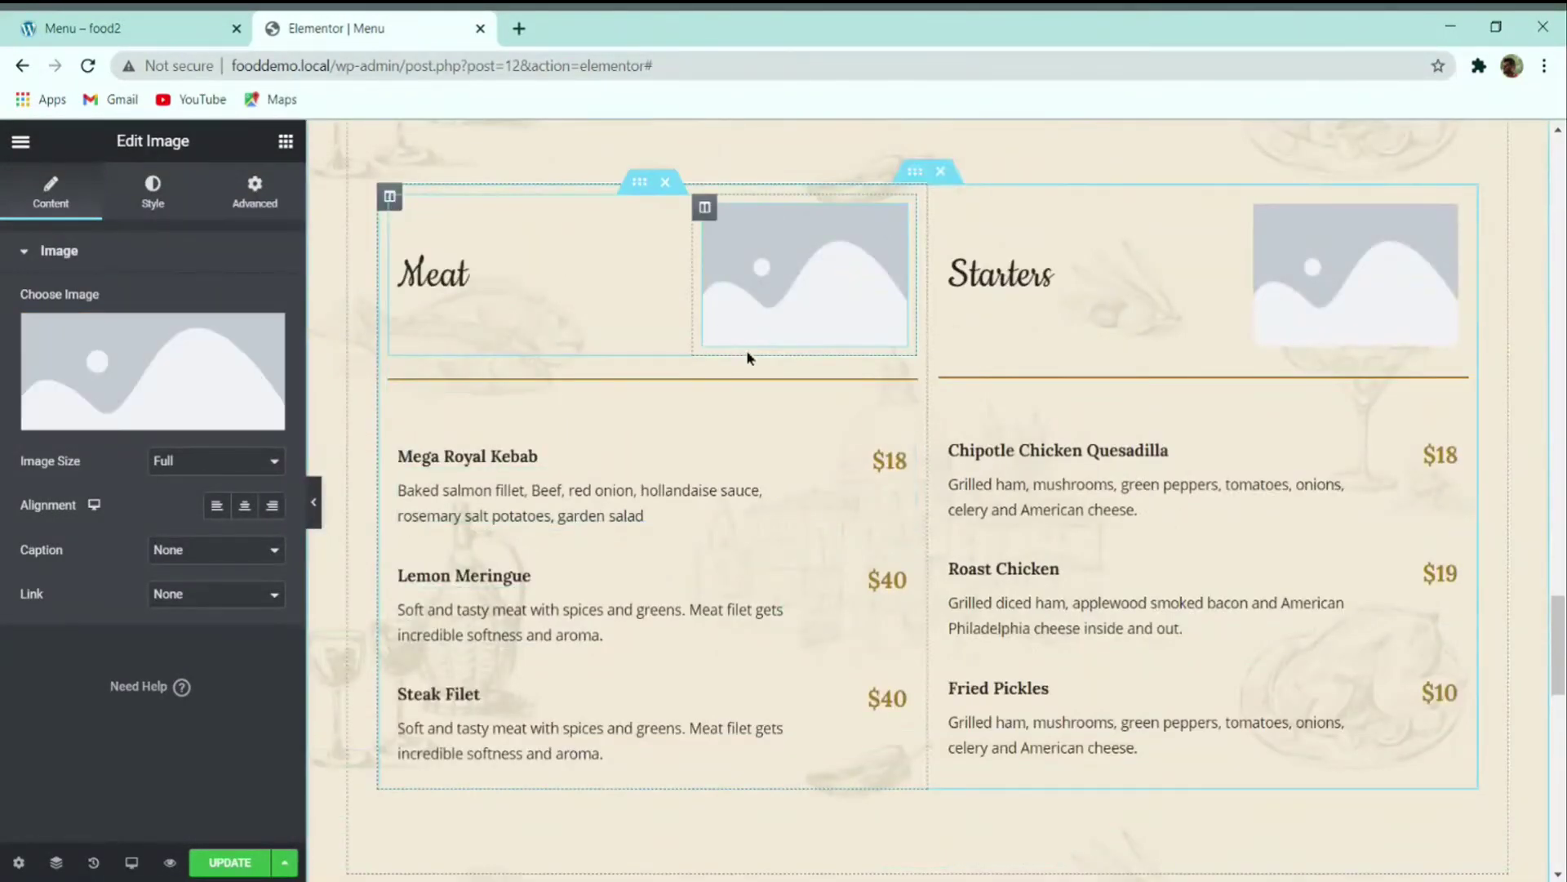
pyautogui.click(130, 364)
pyautogui.click(194, 397)
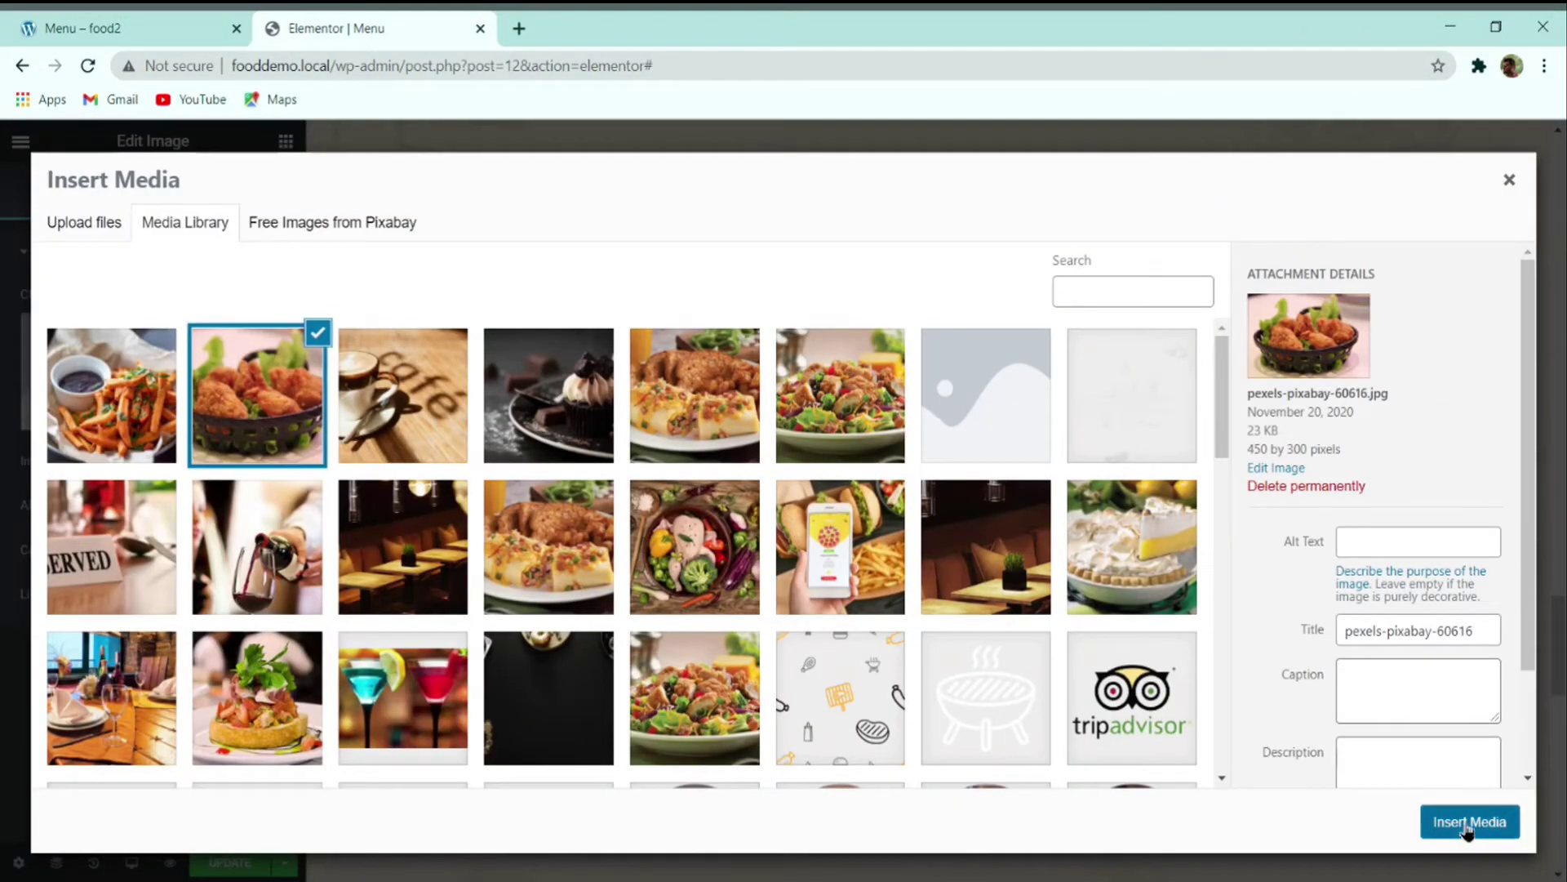
pyautogui.click(1468, 821)
pyautogui.click(129, 364)
pyautogui.click(111, 395)
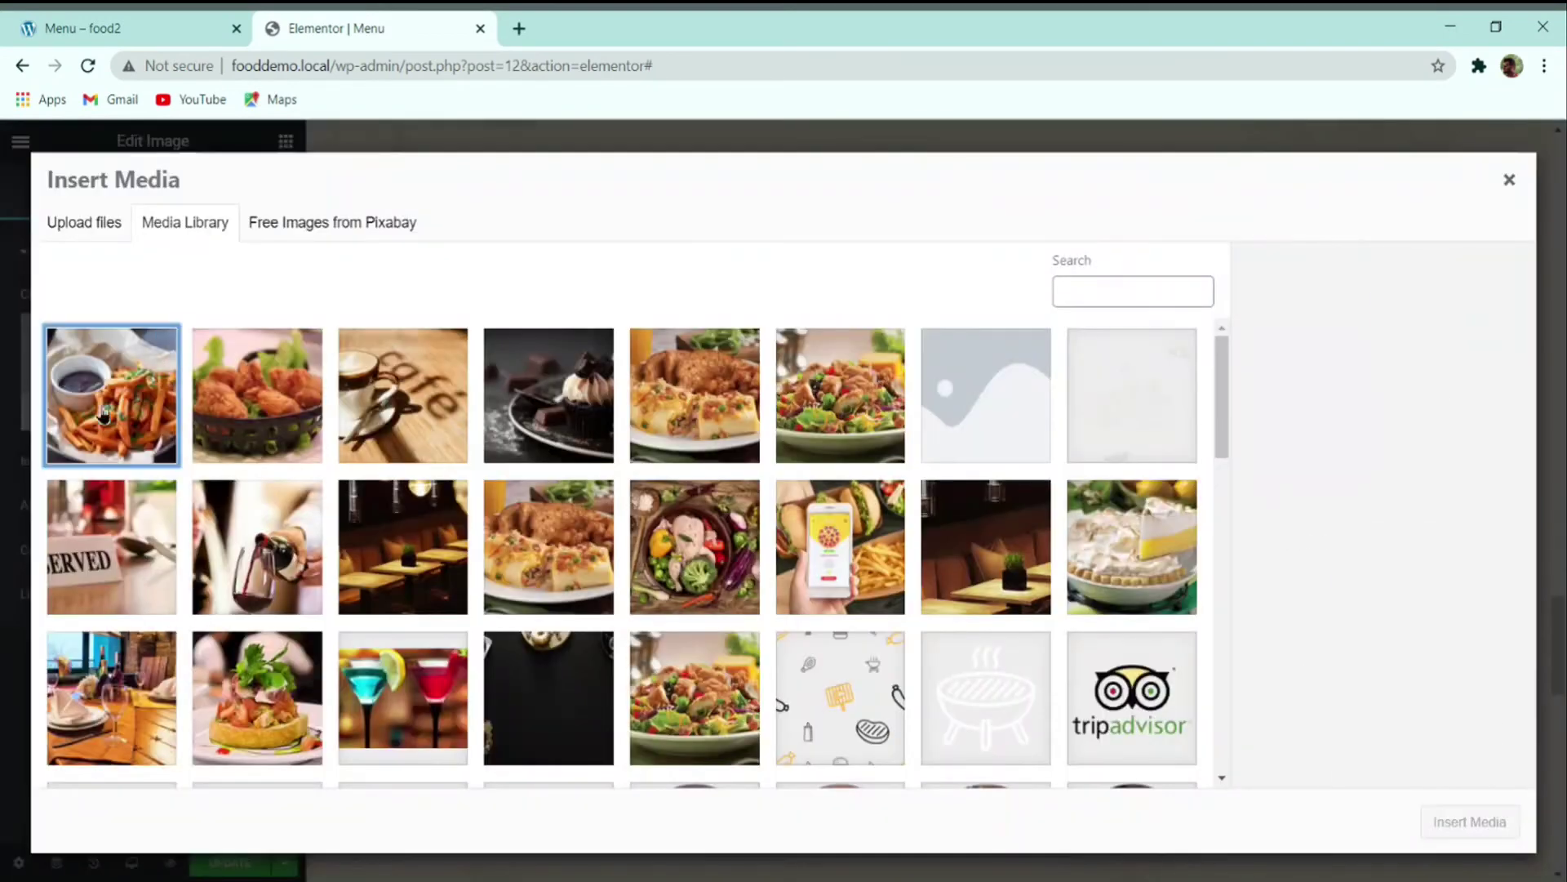
pyautogui.click(1469, 821)
pyautogui.scroll(-10, 1147, 623)
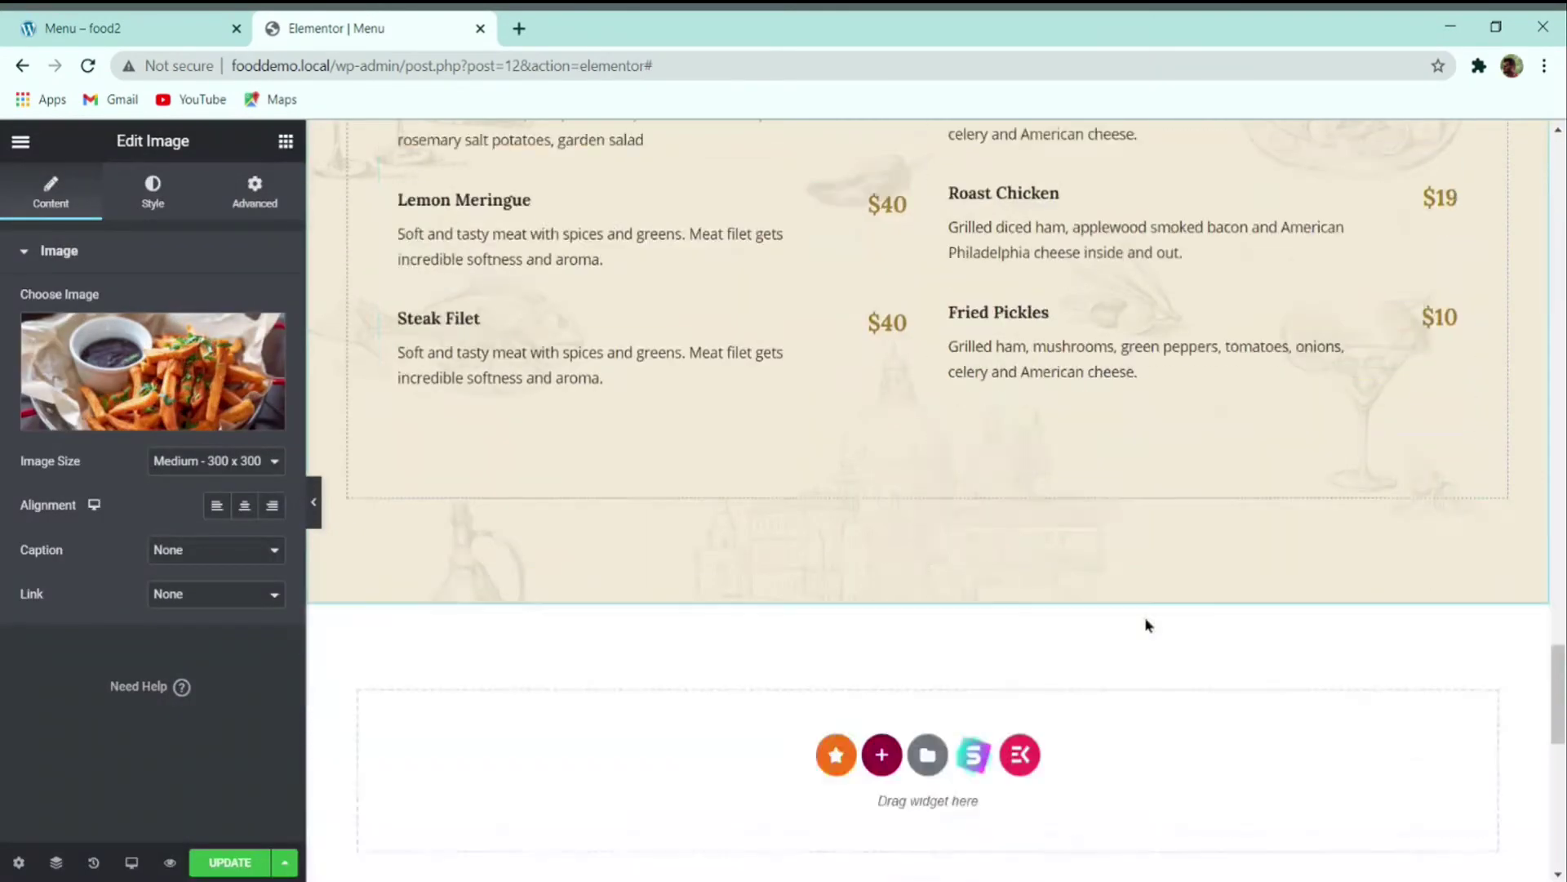
# Step: Compare the finished menu images against the reference menu page
pyautogui.click(130, 28)
pyautogui.scroll(5, 673, 415)
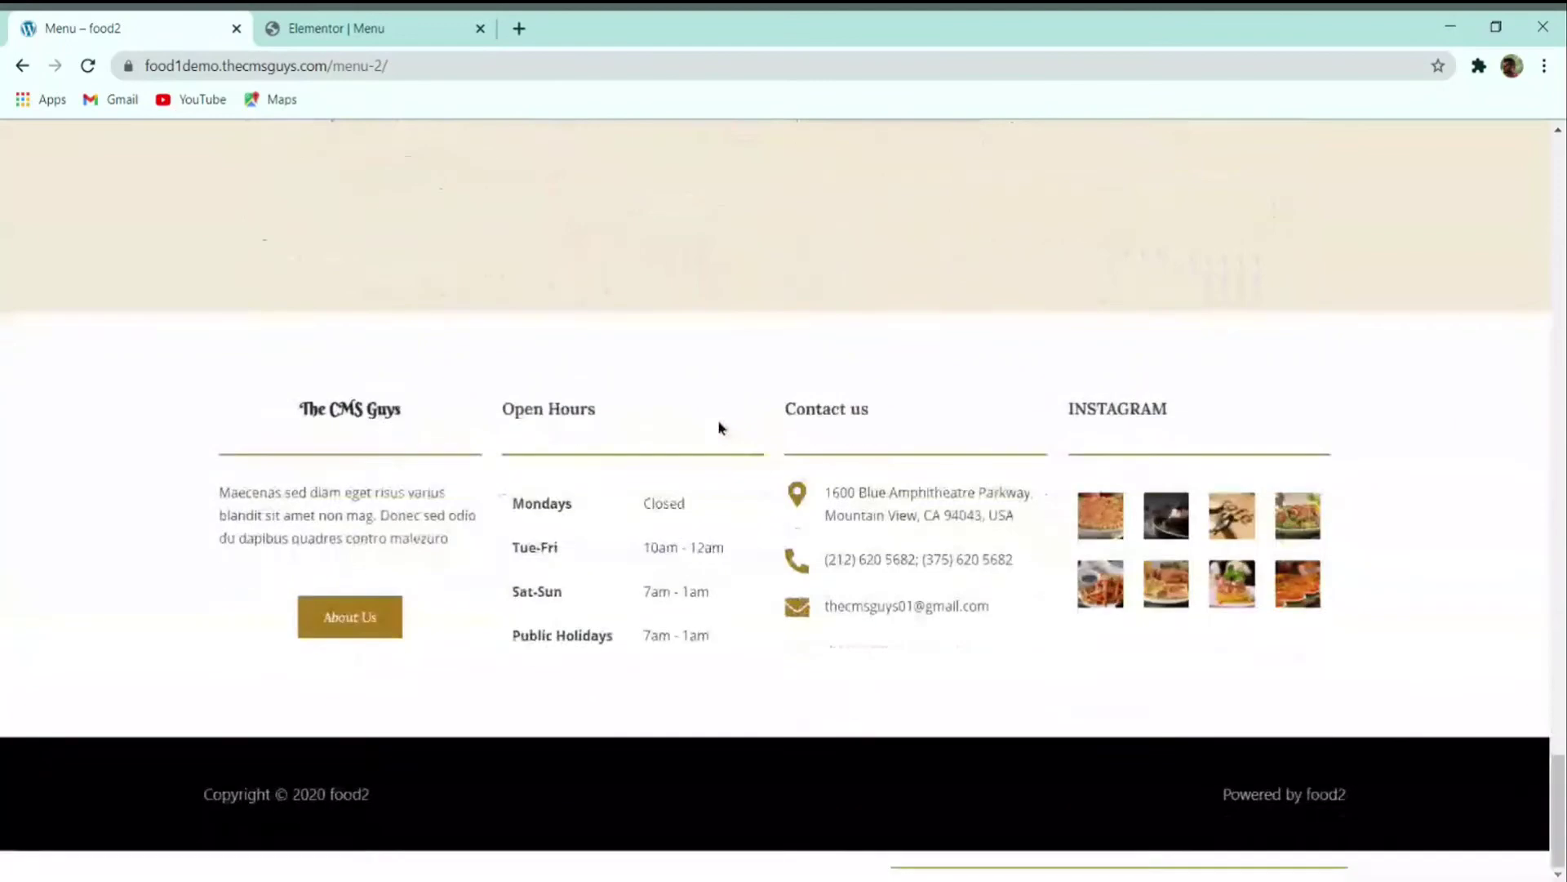
pyautogui.click(357, 25)
pyautogui.scroll(-5, 710, 403)
pyautogui.scroll(20, 710, 402)
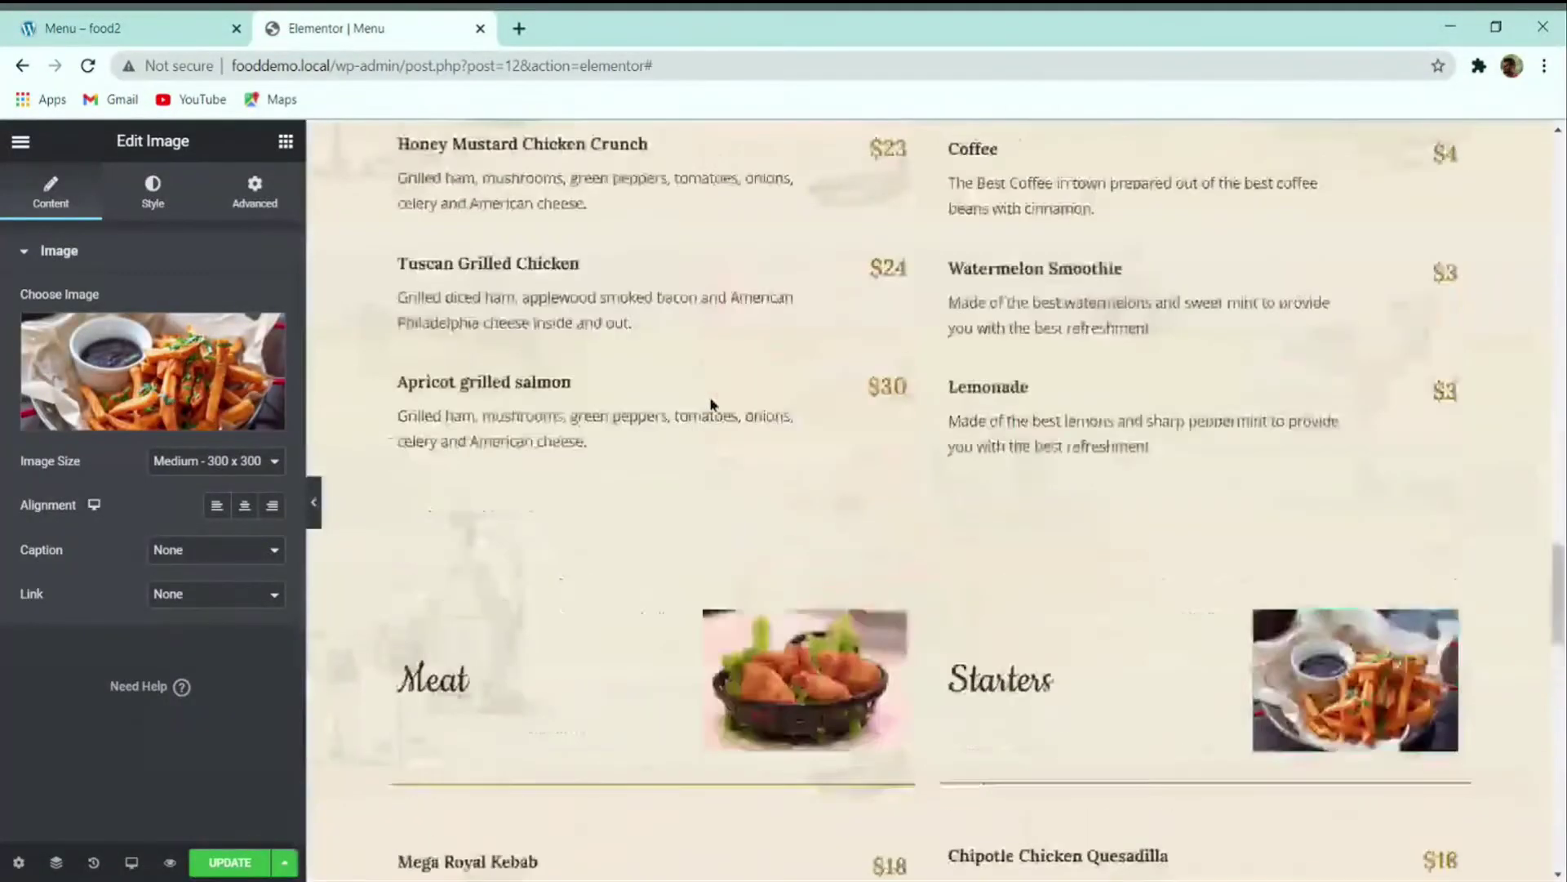
pyautogui.scroll(3, 715, 457)
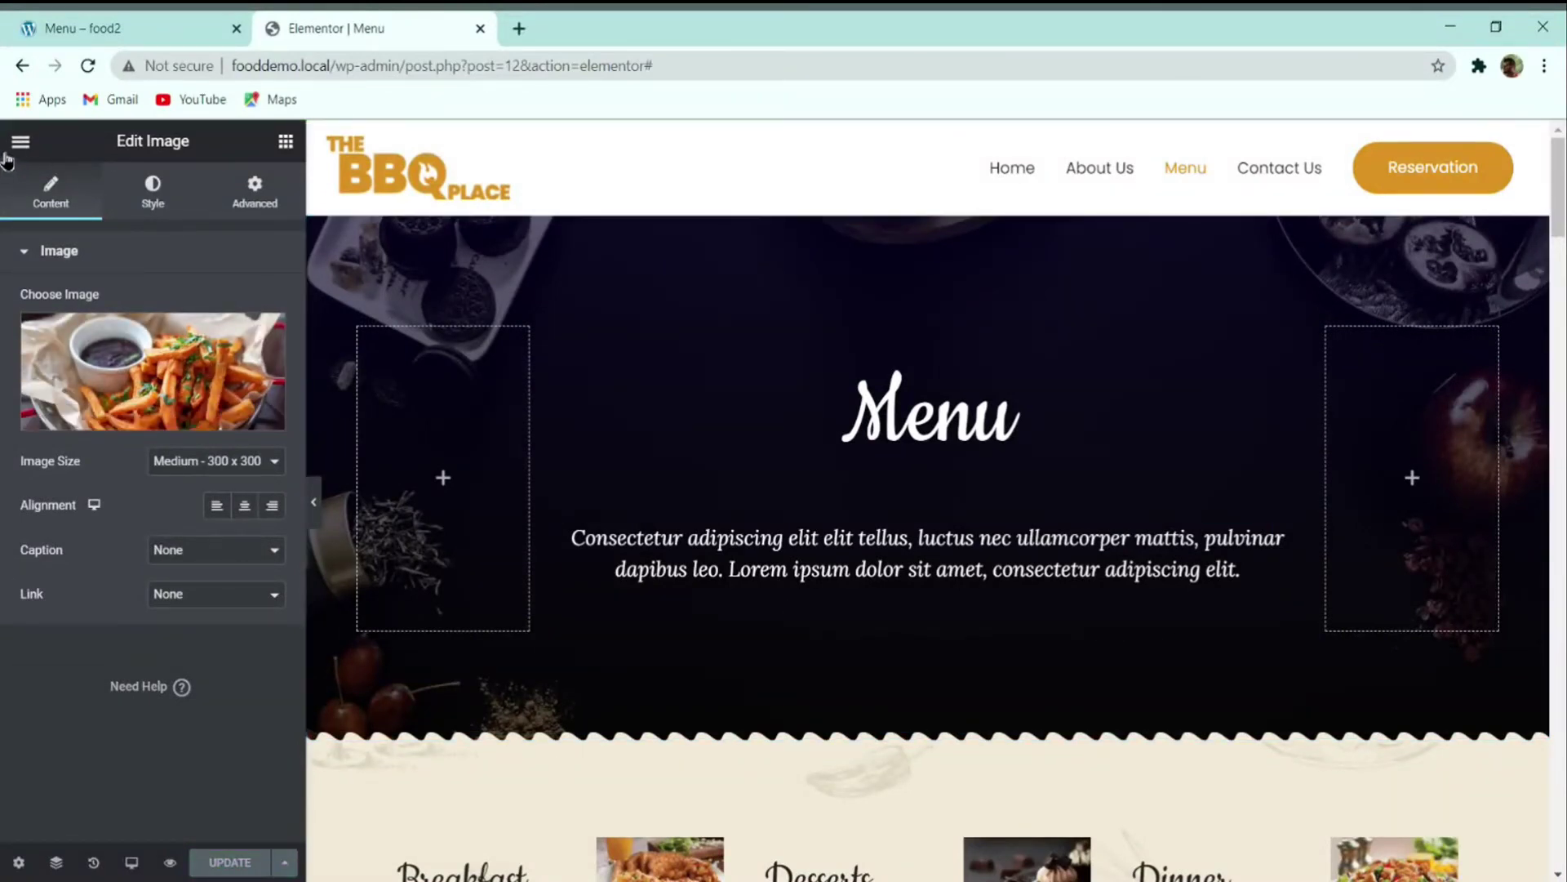
# Step: Exit Elementor to the WordPress Pages list, then view the reference Menu page from the top
pyautogui.click(21, 145)
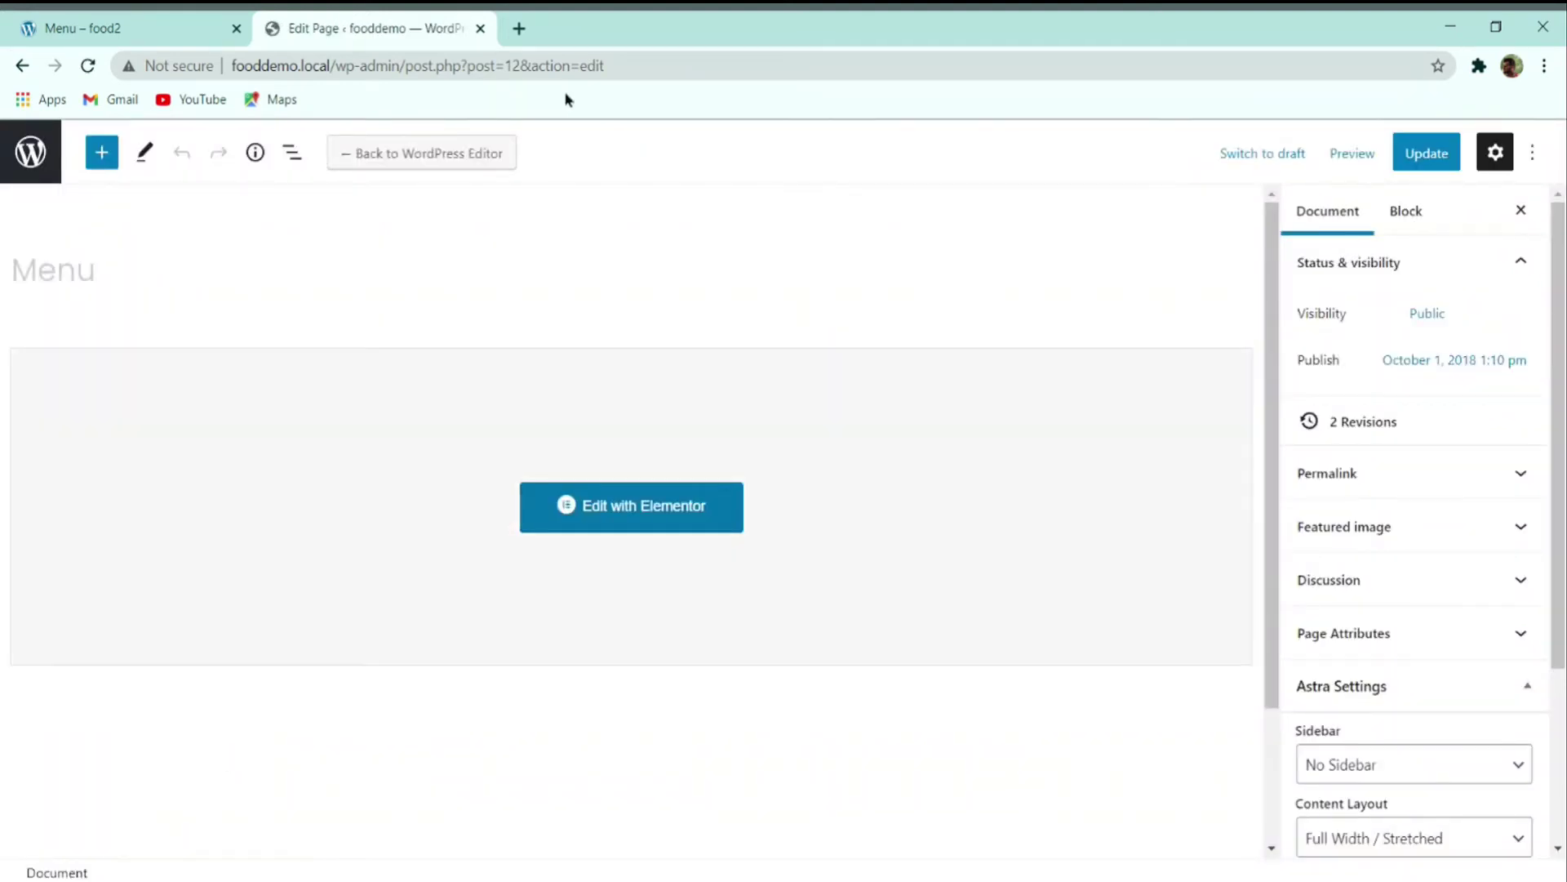
pyautogui.click(33, 163)
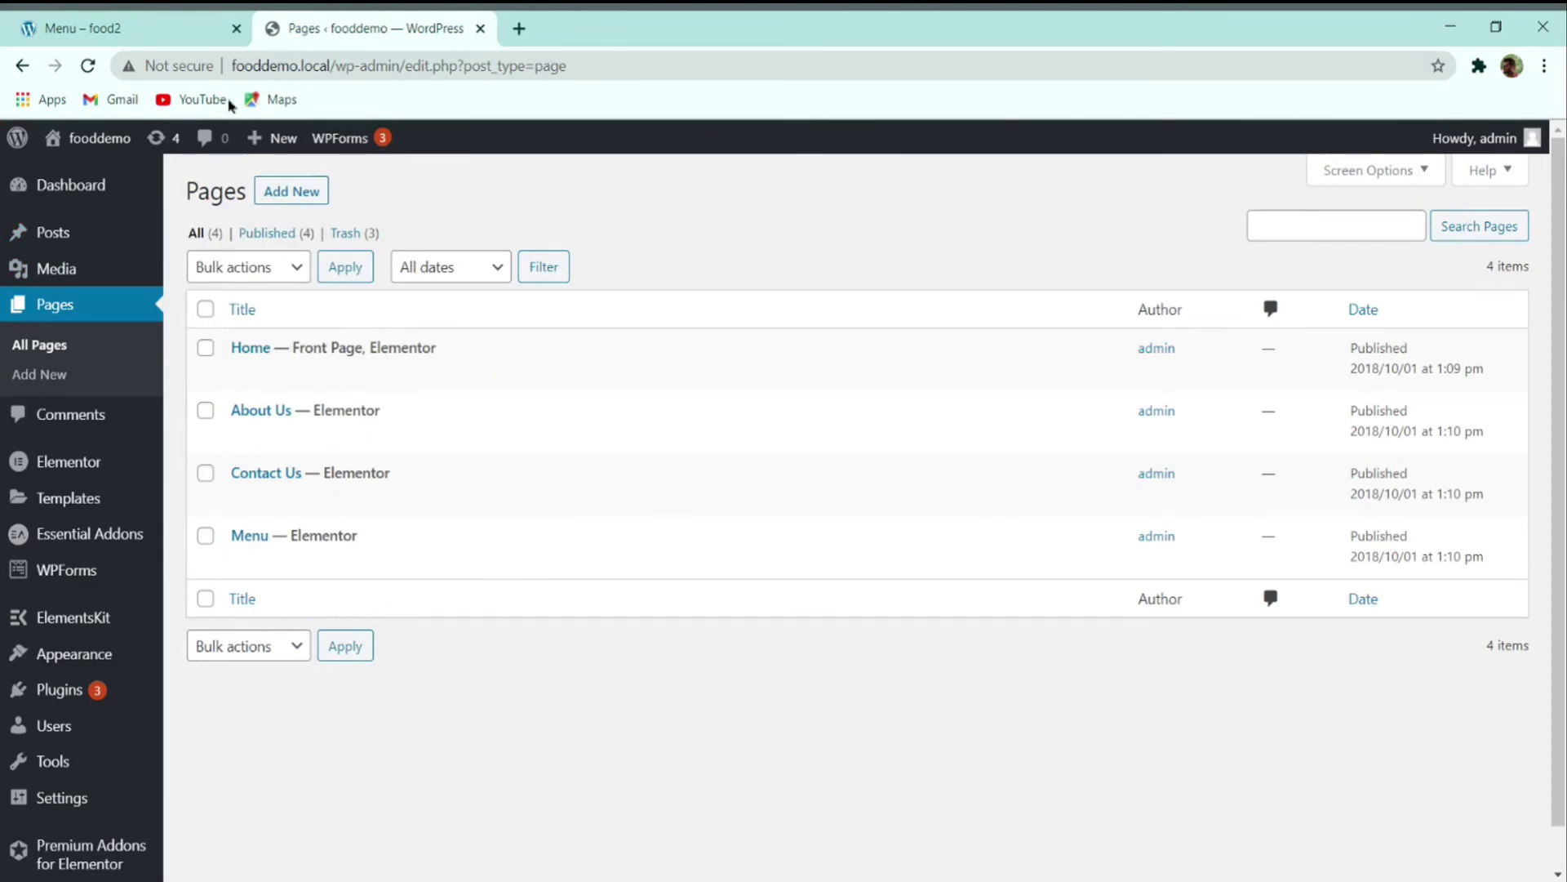
pyautogui.click(169, 24)
pyautogui.scroll(15, 693, 474)
pyautogui.scroll(4, 709, 508)
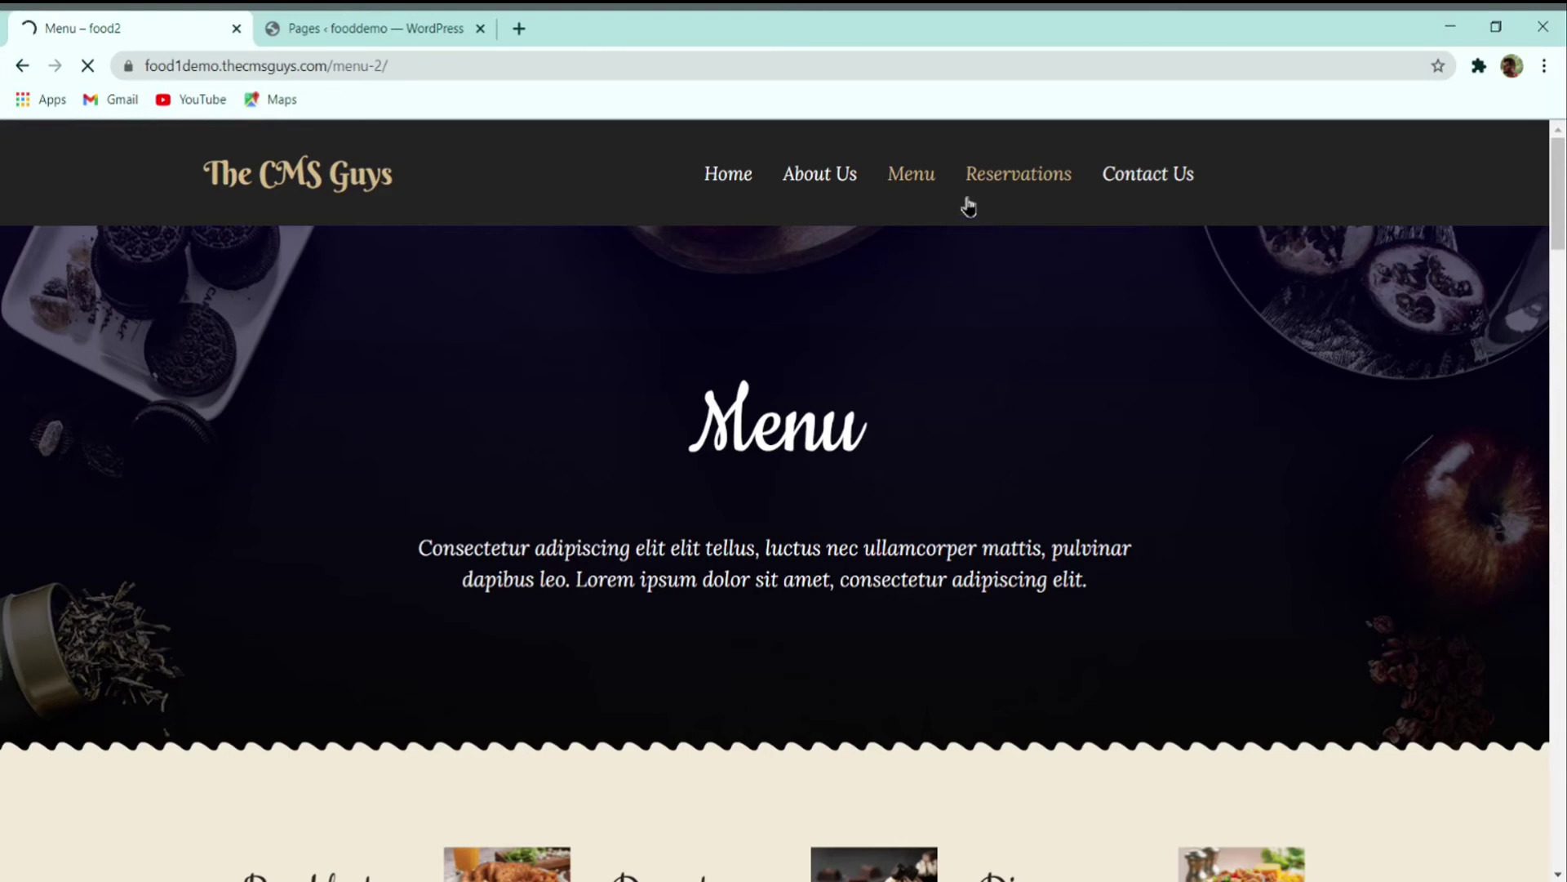
# Step: Create a page titled 'Reservations' with No Sidebar and a Full Width / Contained layout
pyautogui.click(409, 25)
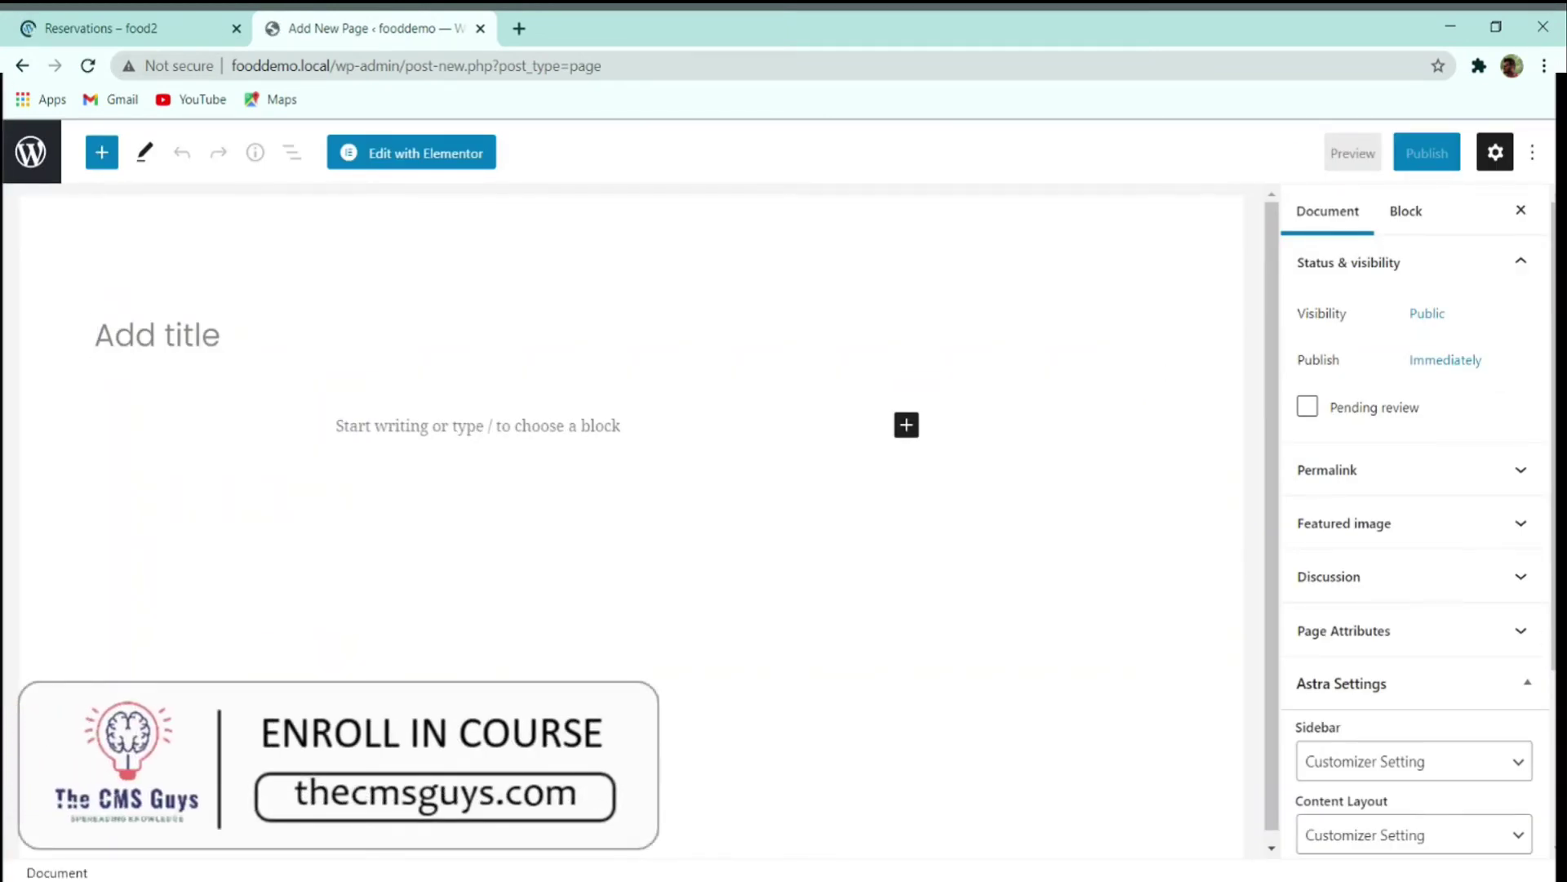
pyautogui.write('Reservations')
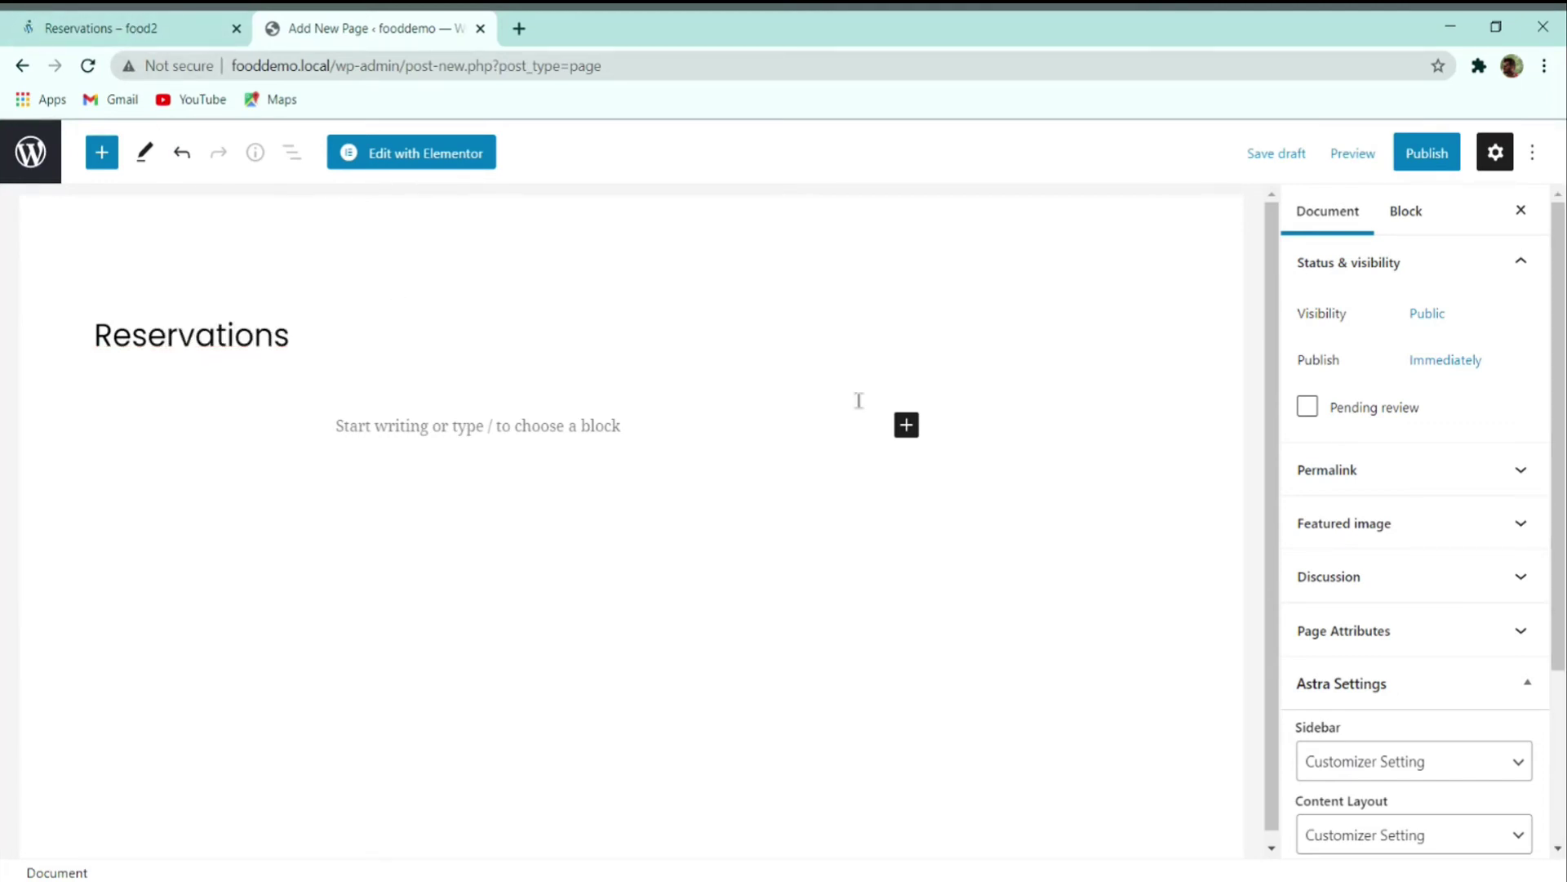
pyautogui.scroll(-3, 1350, 458)
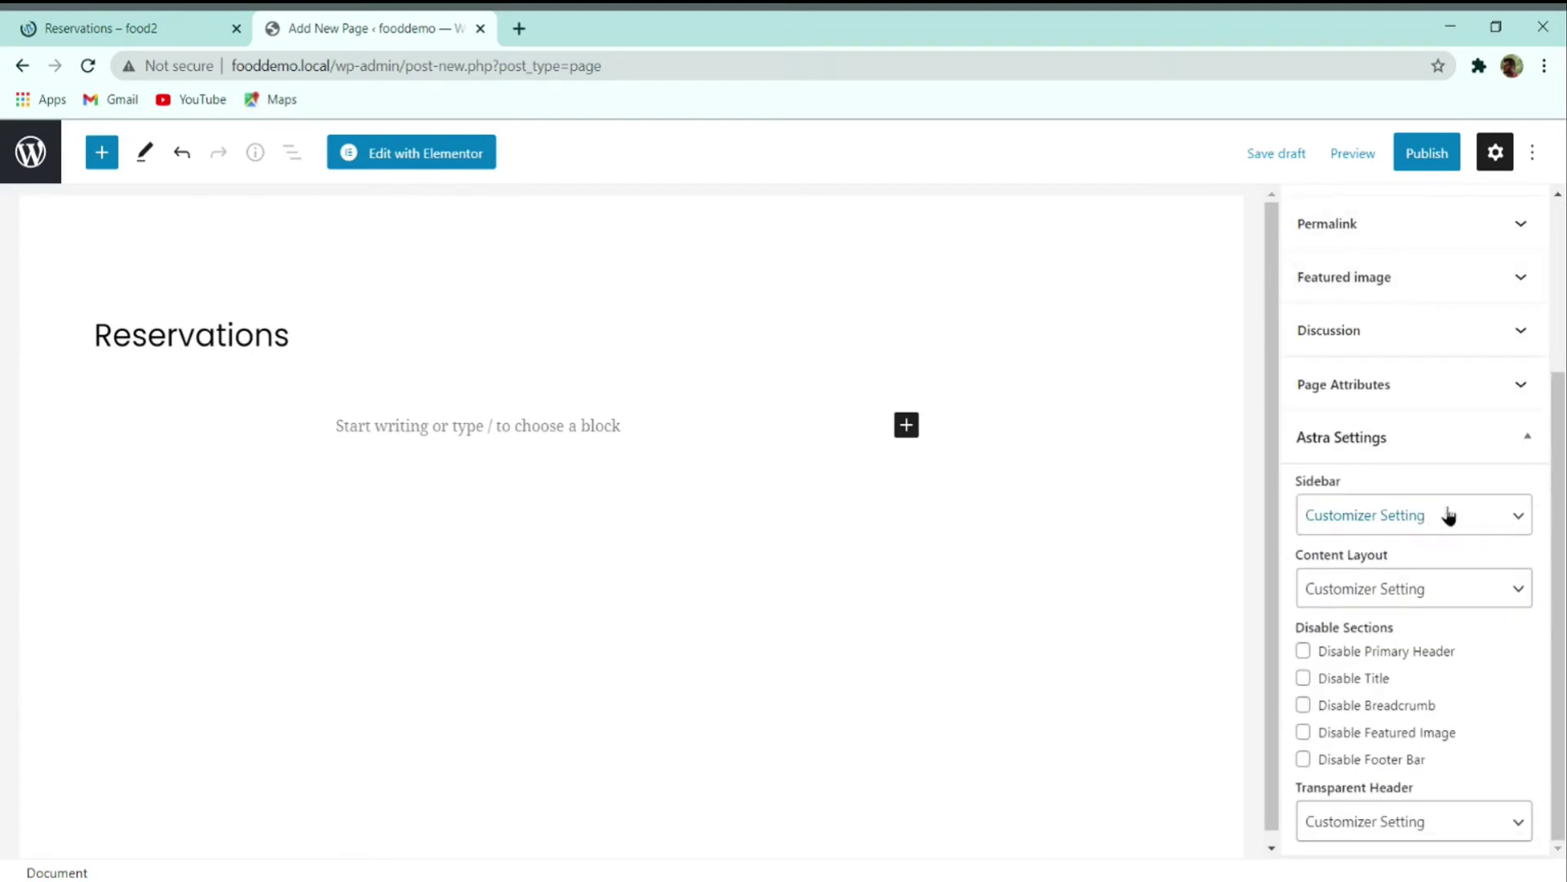
pyautogui.click(1372, 572)
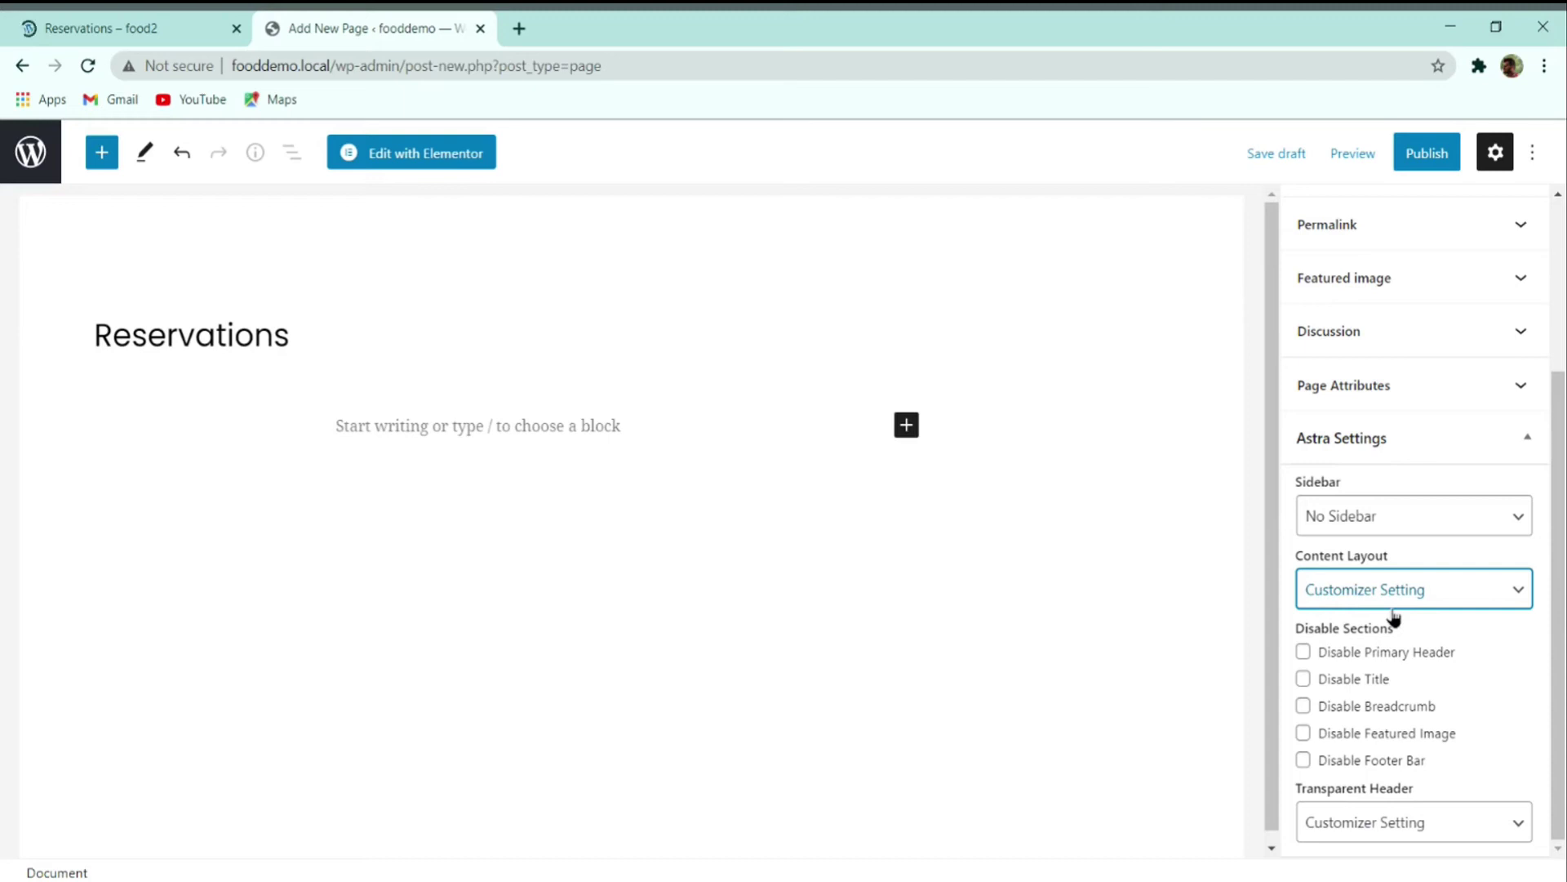
pyautogui.click(1394, 647)
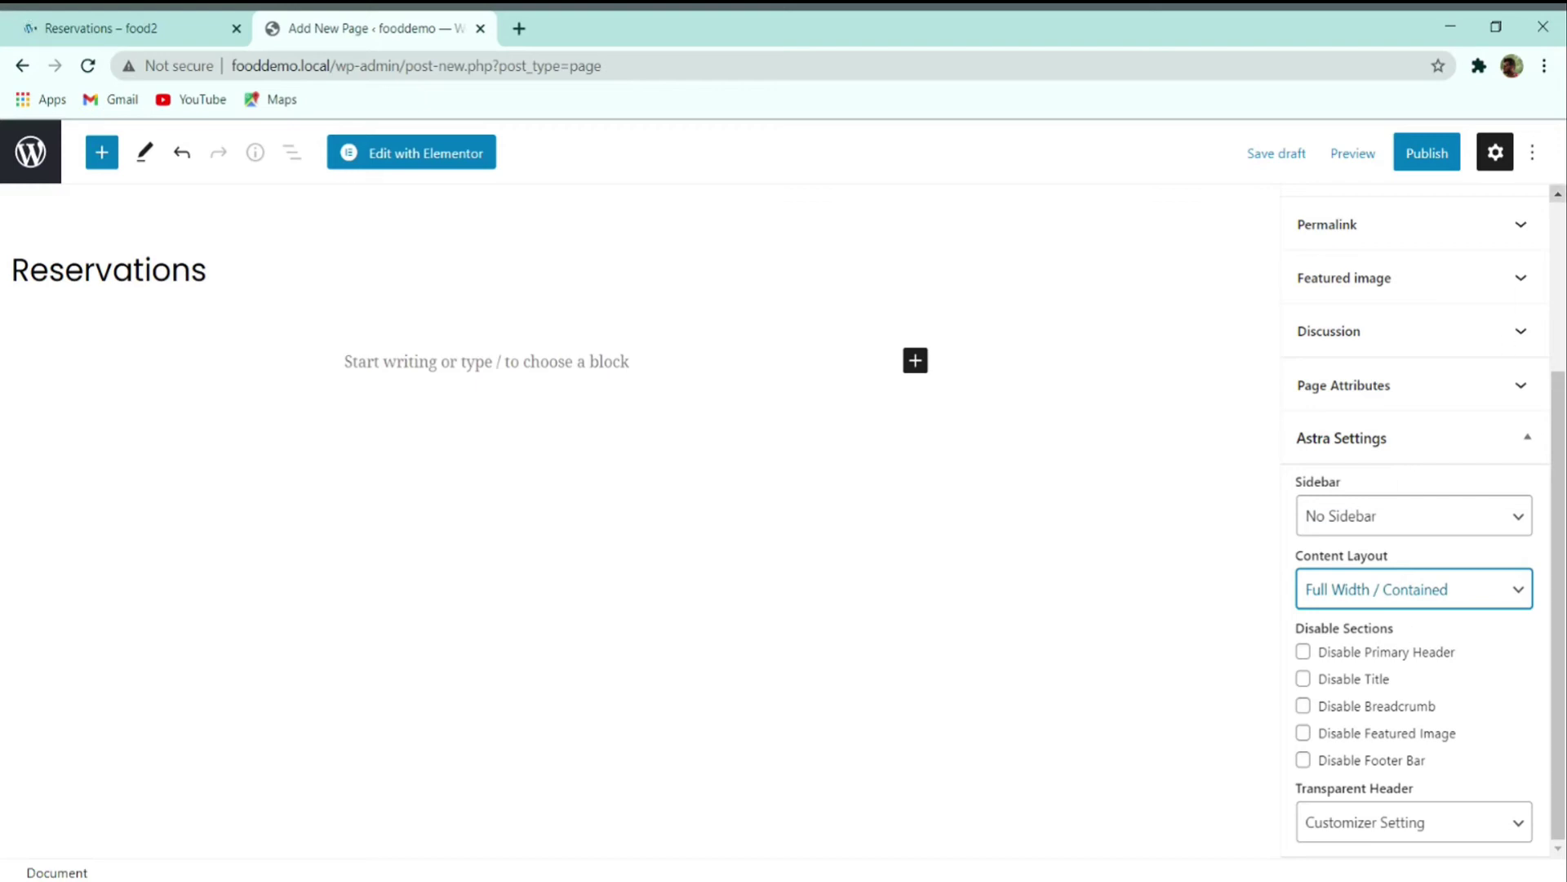
# Step: Publish the Reservations page and open it in Elementor
pyautogui.click(1443, 164)
pyautogui.click(1397, 154)
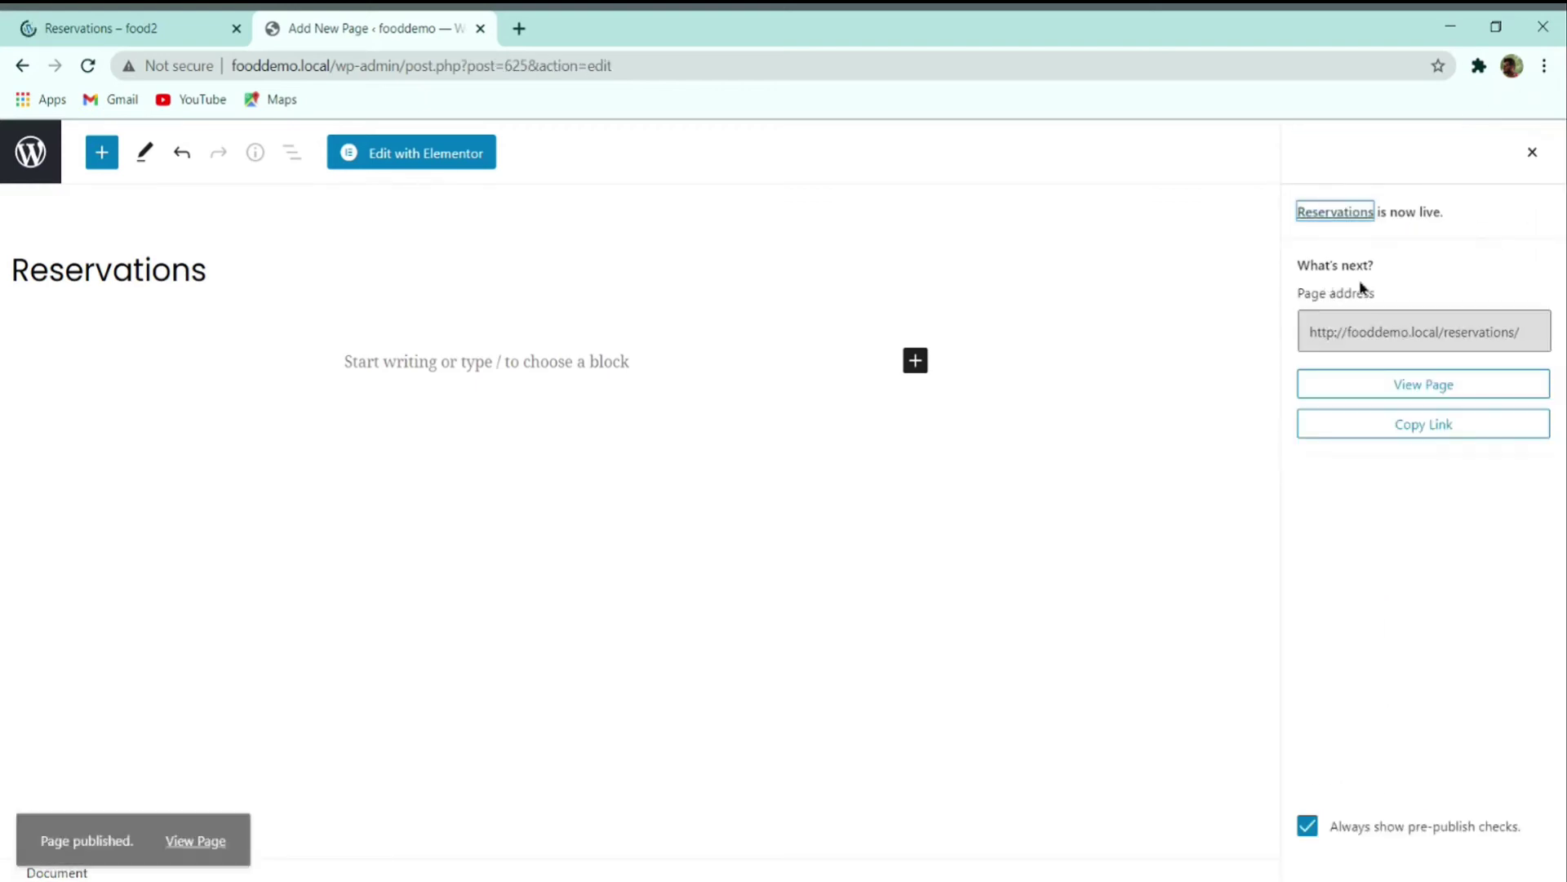
pyautogui.click(403, 163)
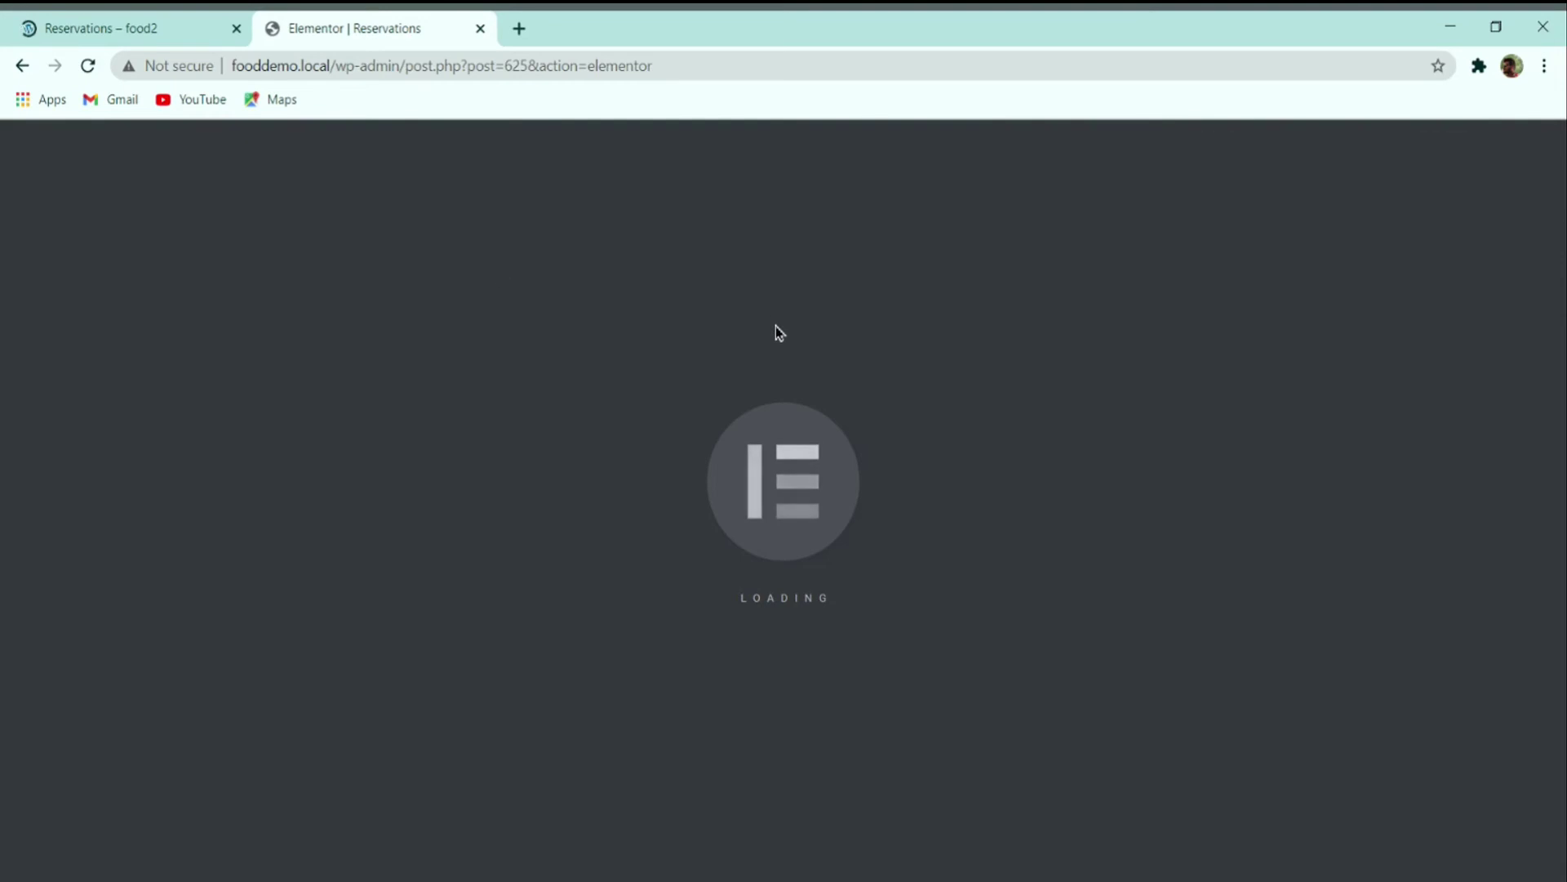
# Step: Insert the saved 'book a table page' template from My Templates, skipping its document settings
pyautogui.scroll(-5, 784, 457)
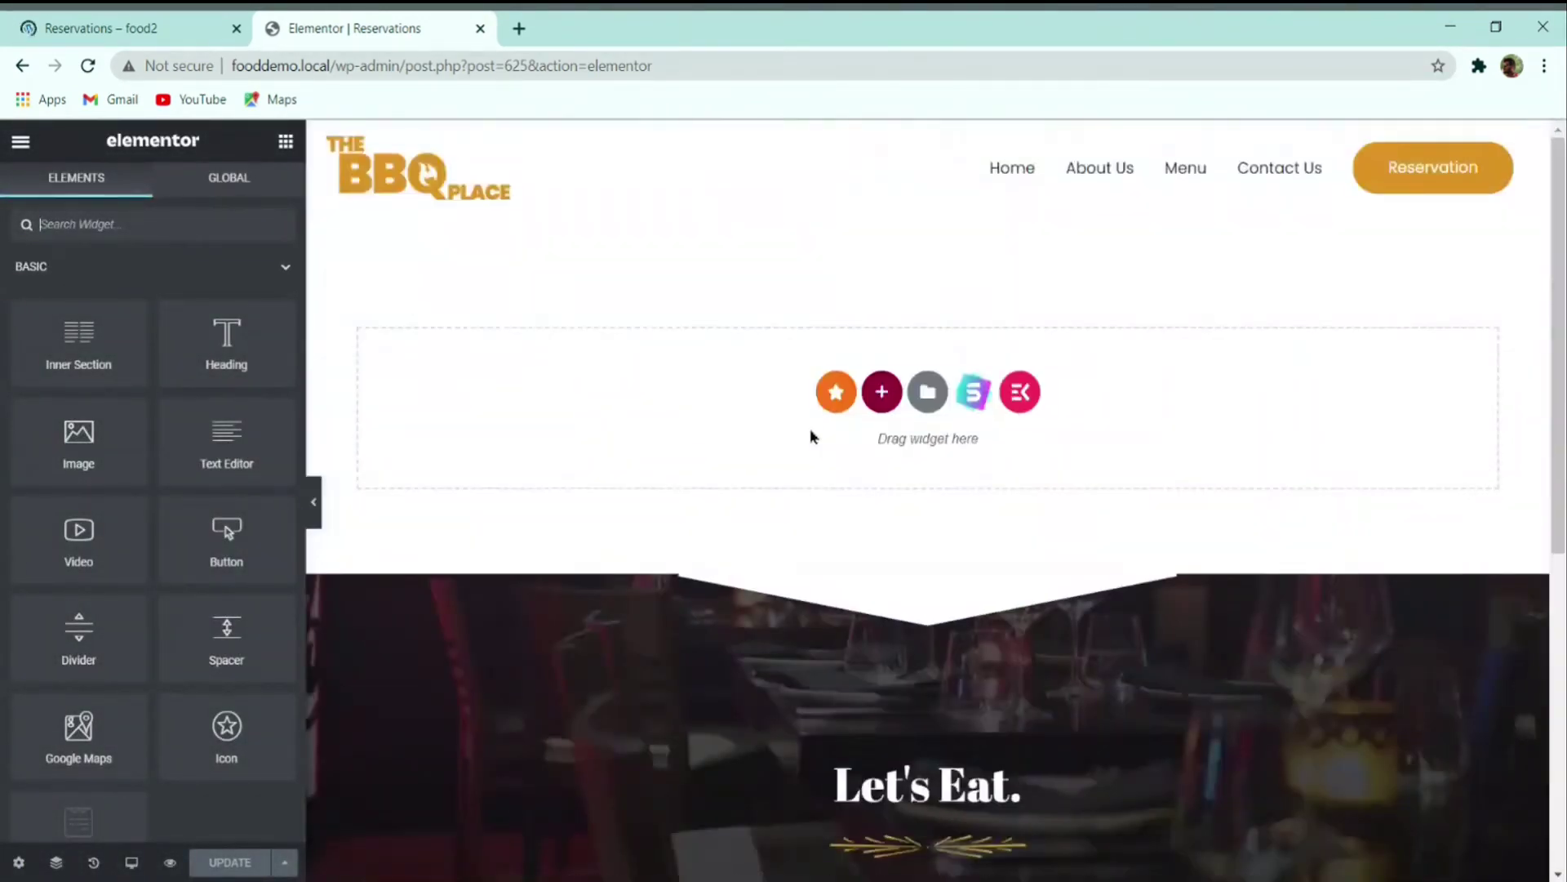
pyautogui.click(168, 23)
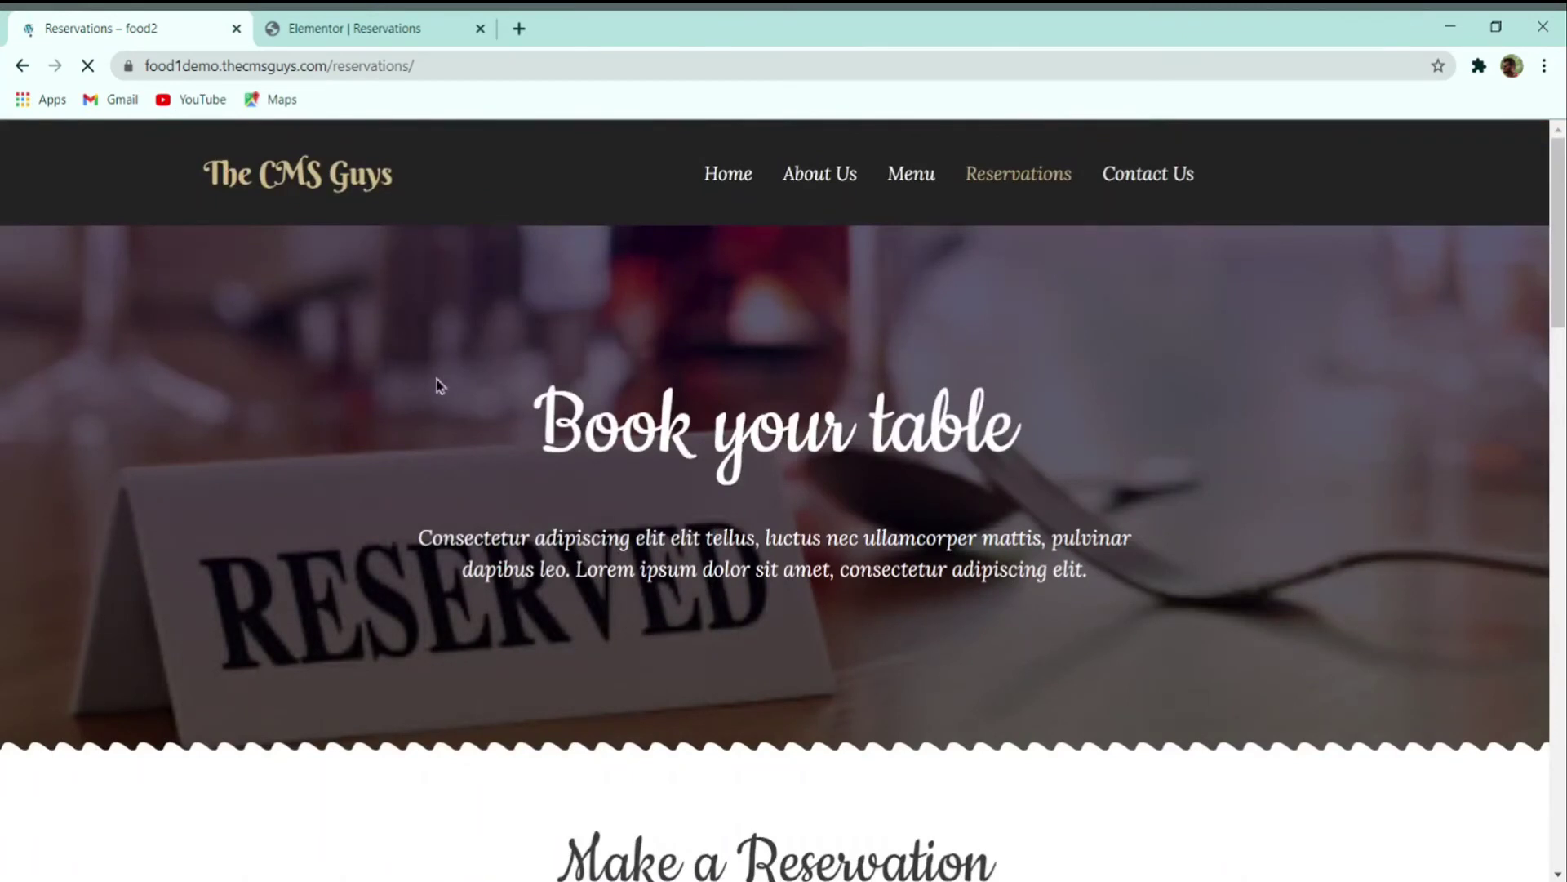
pyautogui.moveTo(499, 420); pyautogui.dragTo(1147, 455)
pyautogui.click(1151, 453)
pyautogui.click(296, 25)
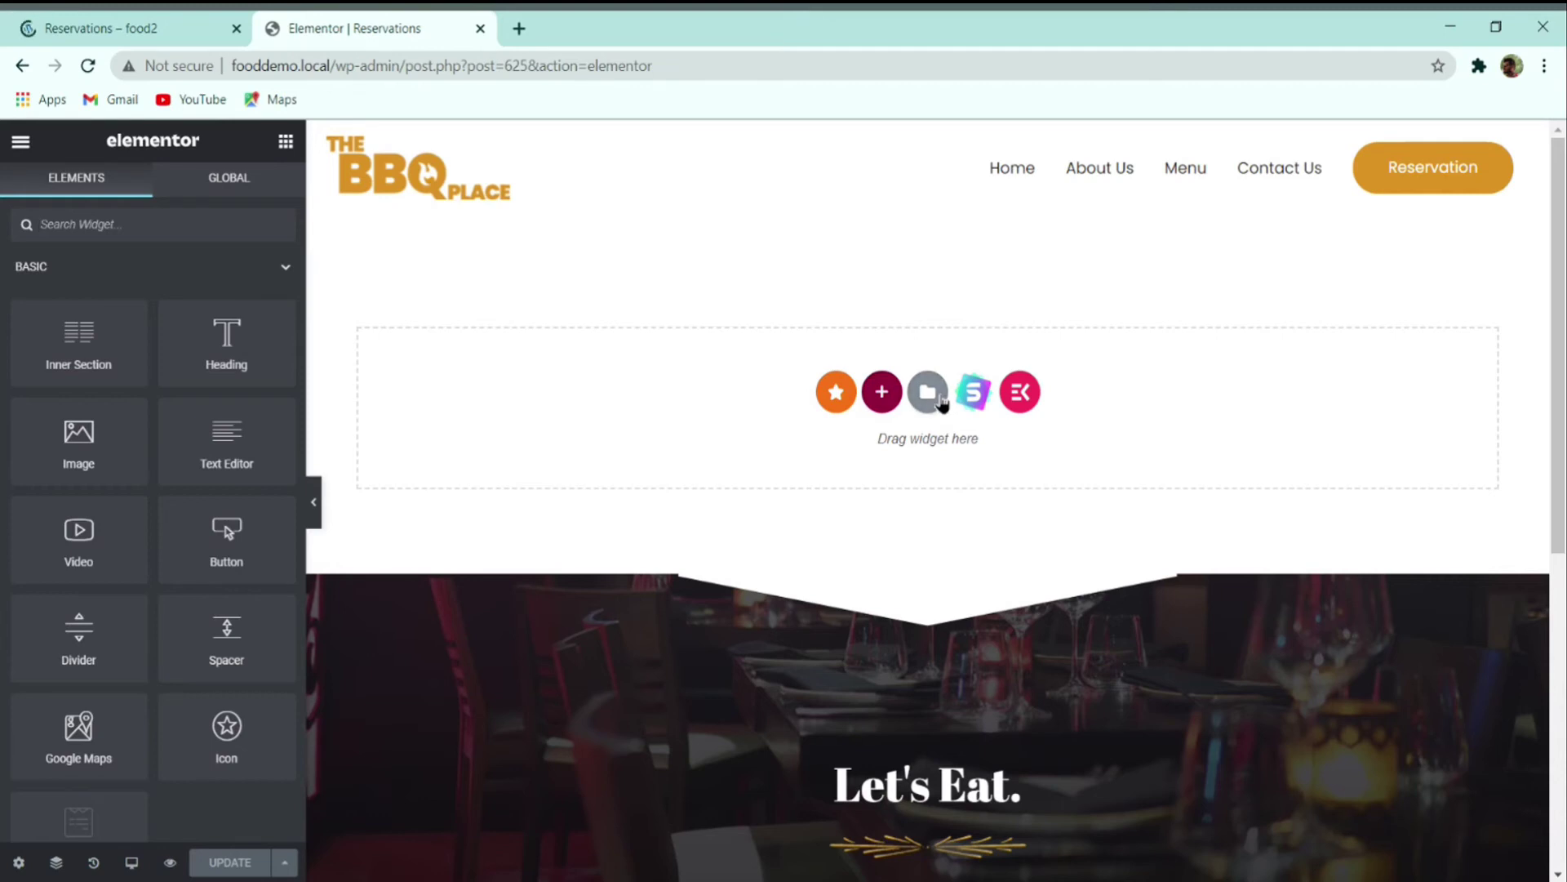
pyautogui.click(927, 393)
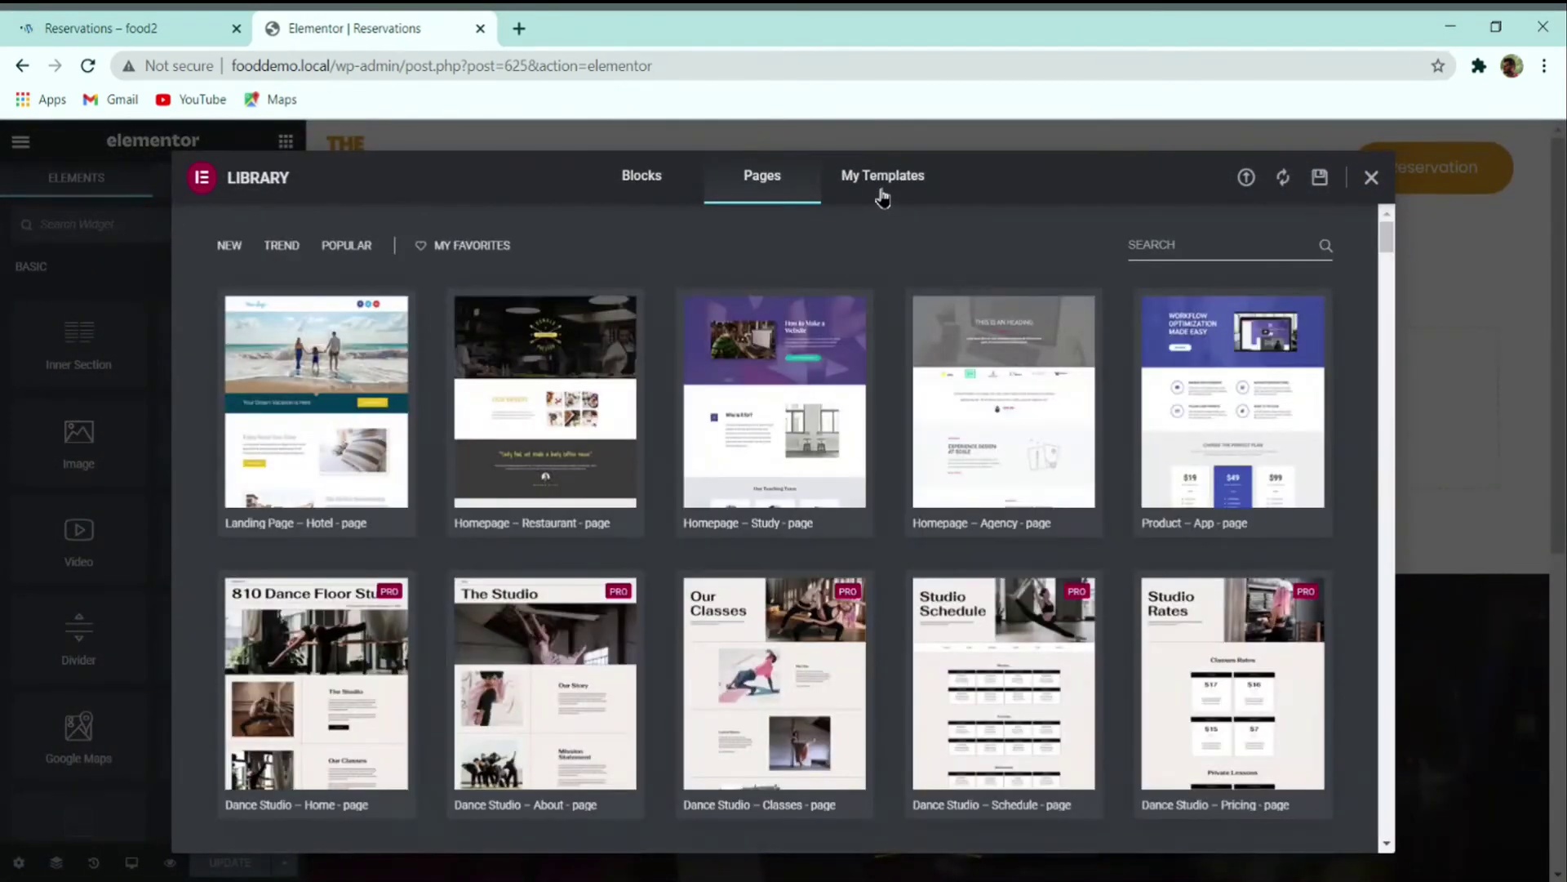
pyautogui.click(882, 194)
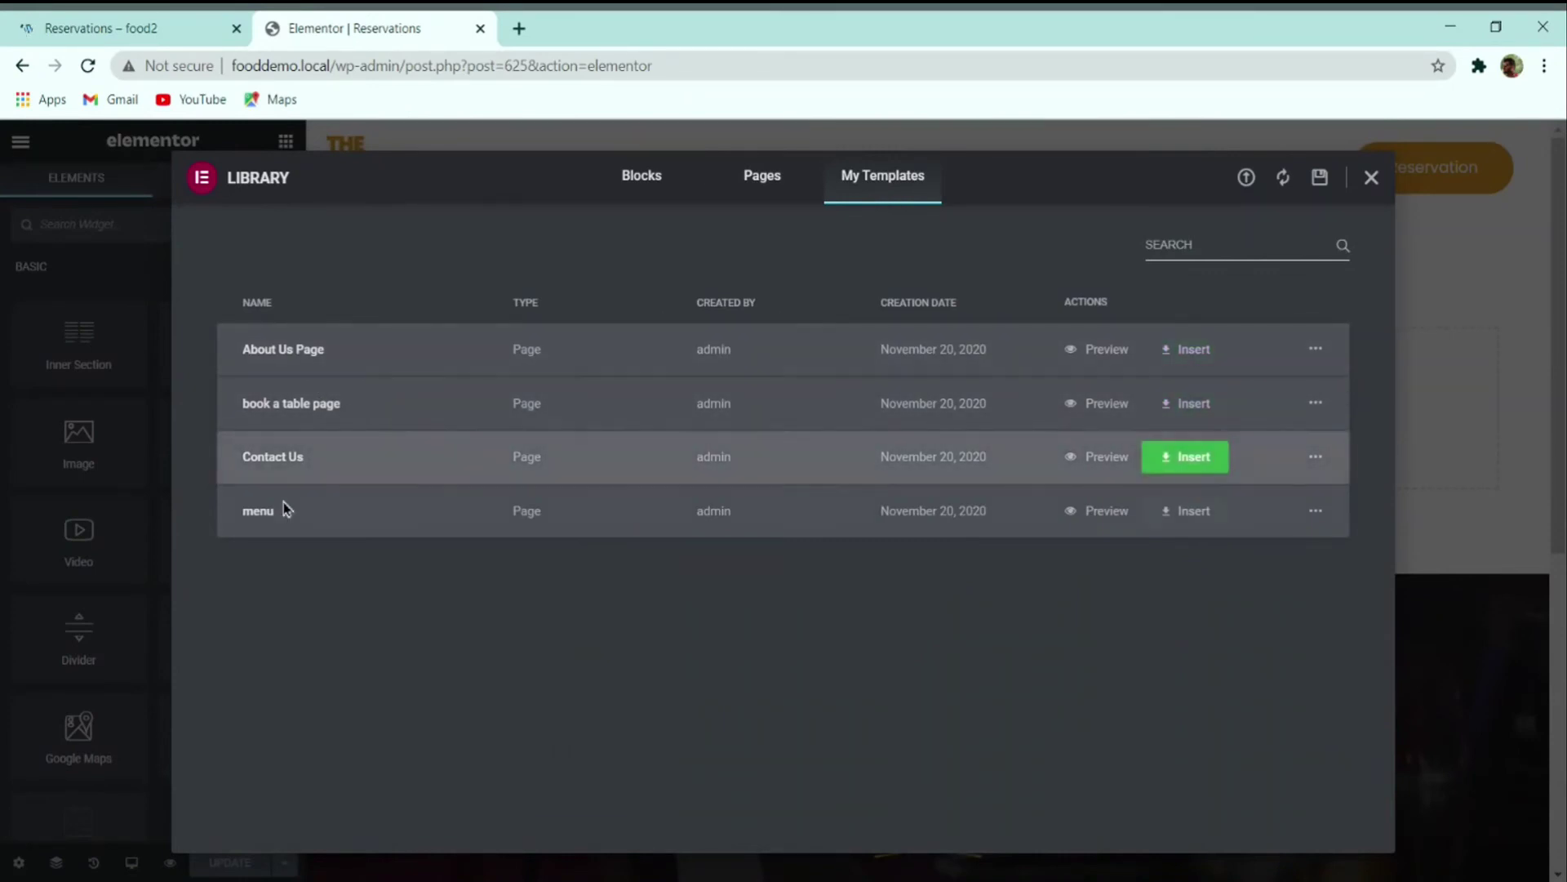
pyautogui.click(1171, 408)
pyautogui.click(741, 583)
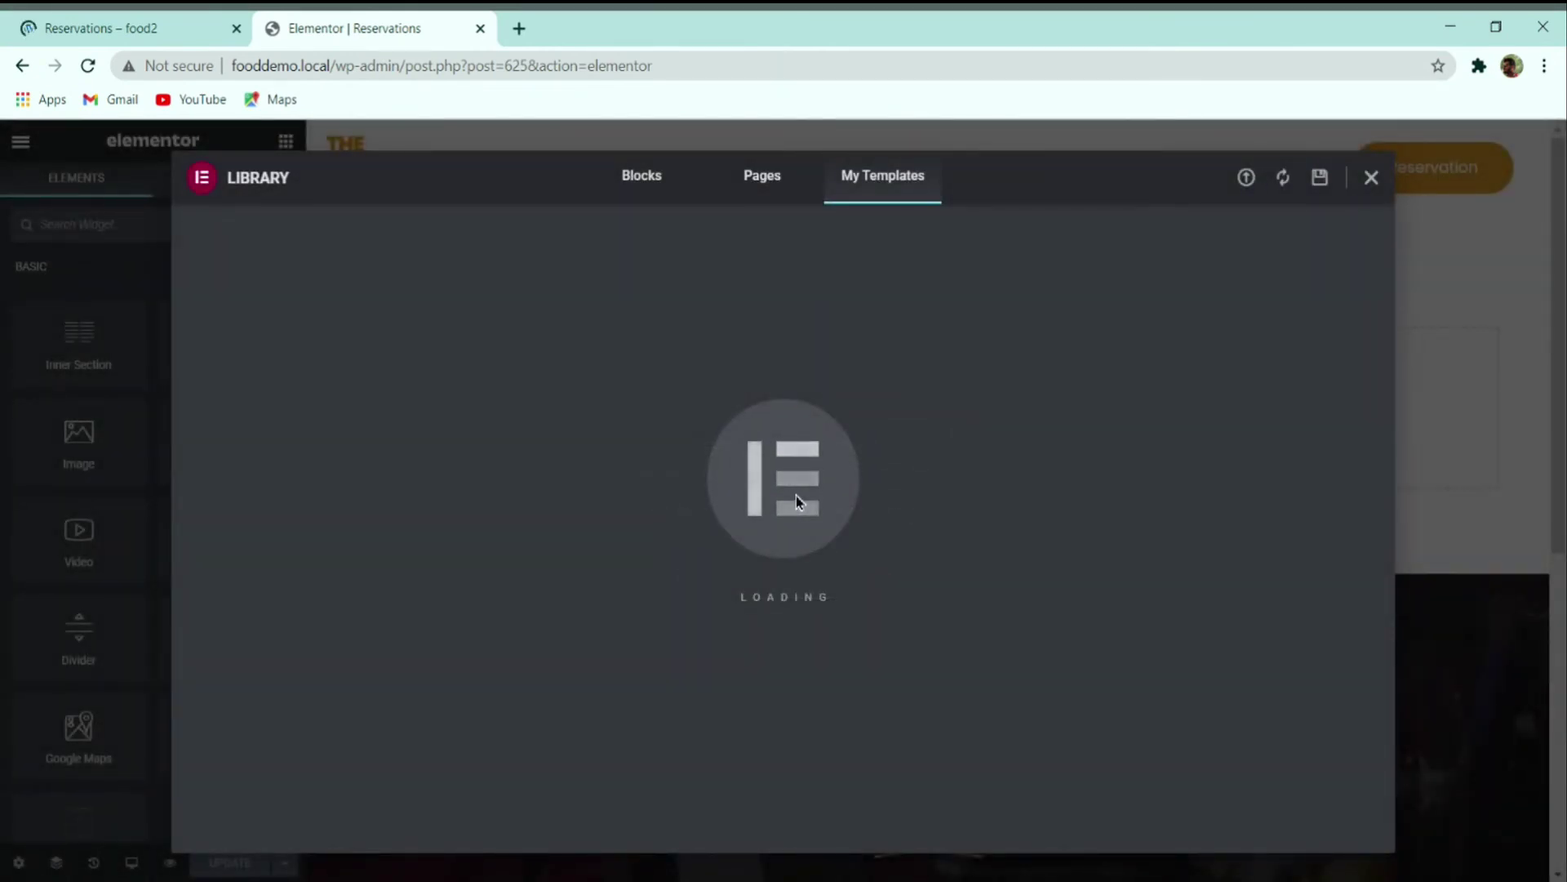
pyautogui.scroll(-15, 898, 425)
# Step: Compare with the reference Reservations page and select the Book your table hero section
pyautogui.scroll(12, 906, 441)
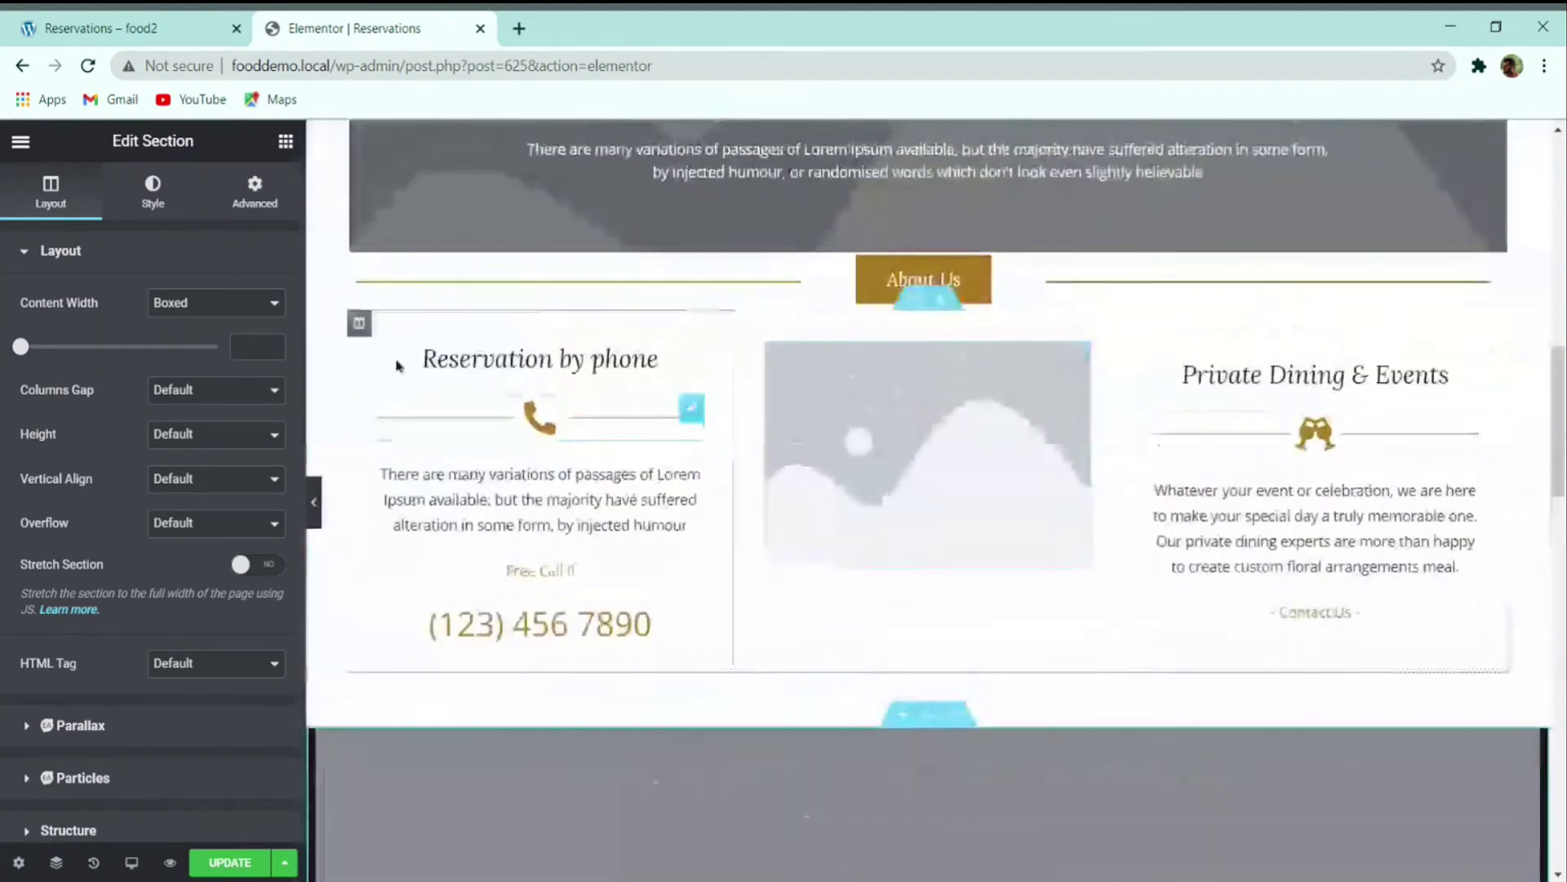
pyautogui.click(154, 24)
pyautogui.scroll(-10, 595, 413)
pyautogui.scroll(10, 571, 384)
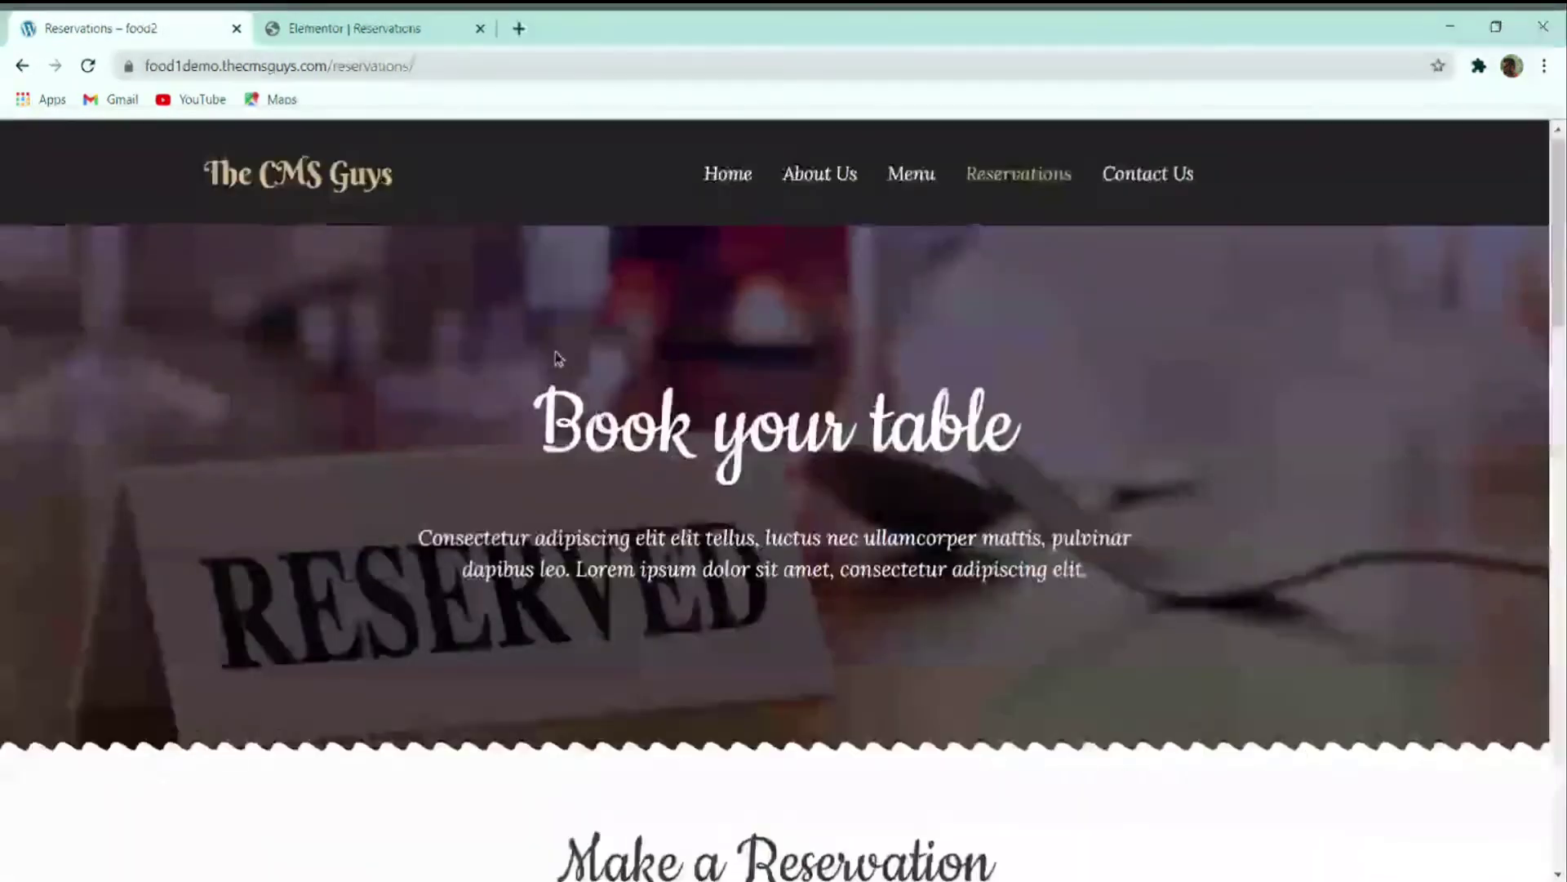
pyautogui.hotkey('ctrl', 'Tab')
pyautogui.scroll(12, 816, 408)
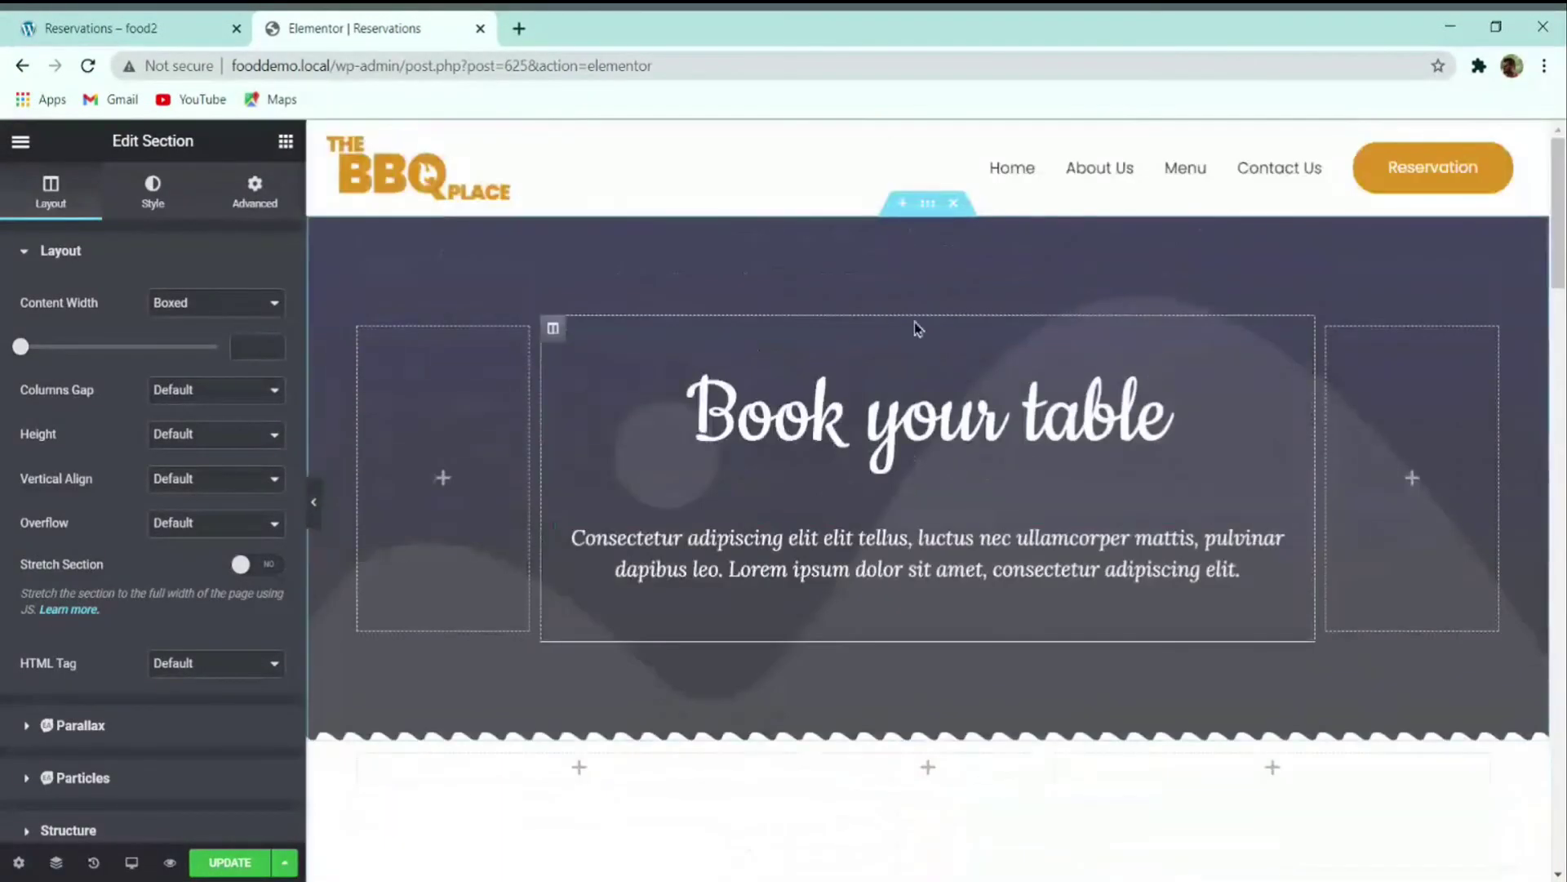
pyautogui.click(916, 327)
pyautogui.click(196, 28)
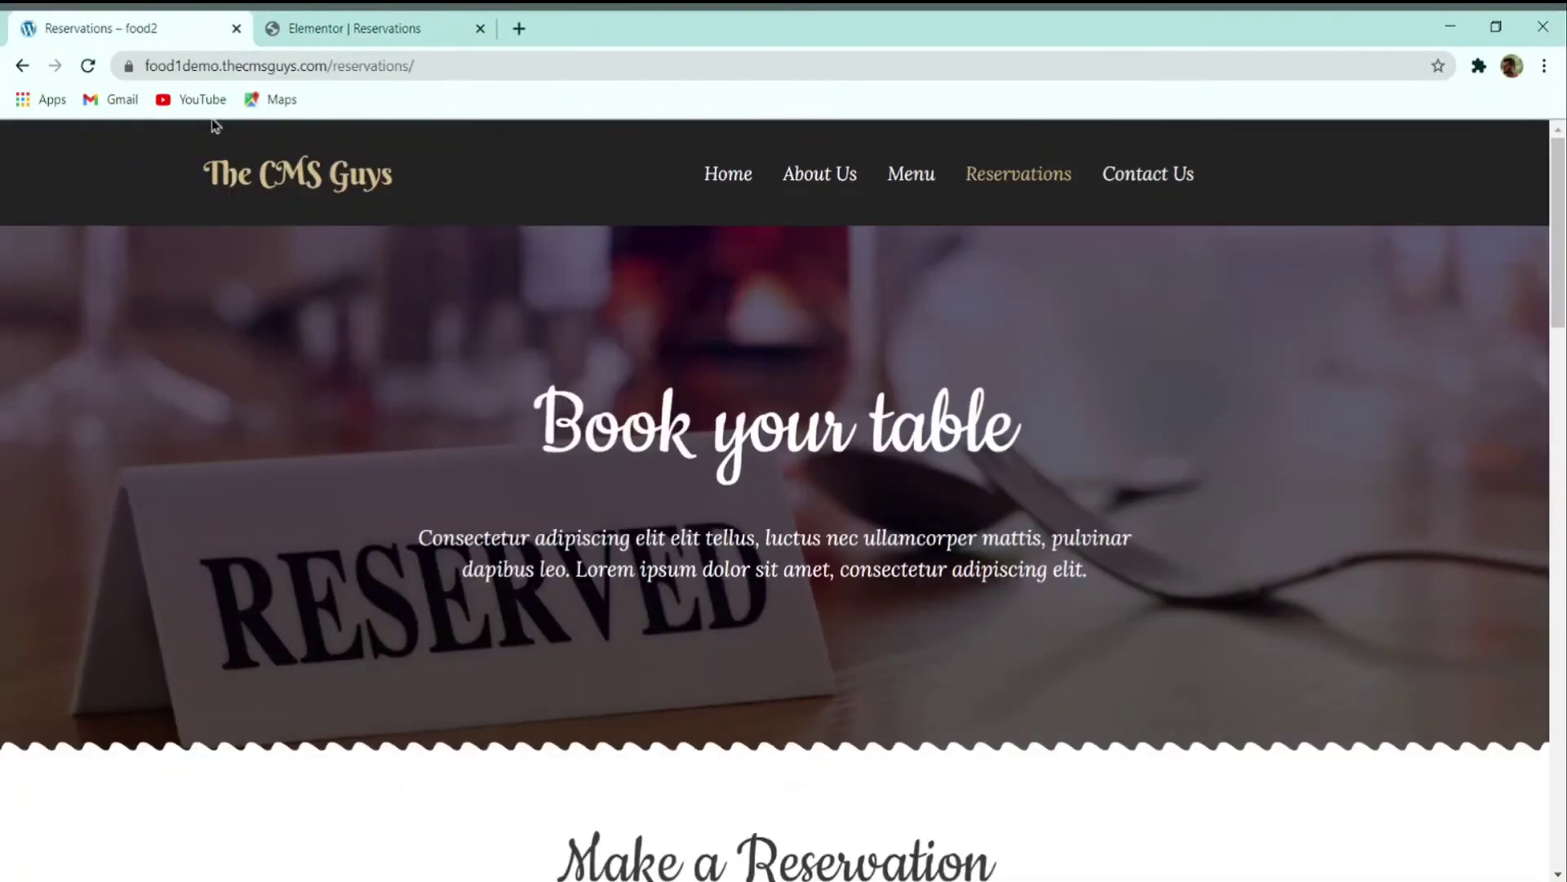
pyautogui.scroll(-5, 507, 409)
pyautogui.click(490, 32)
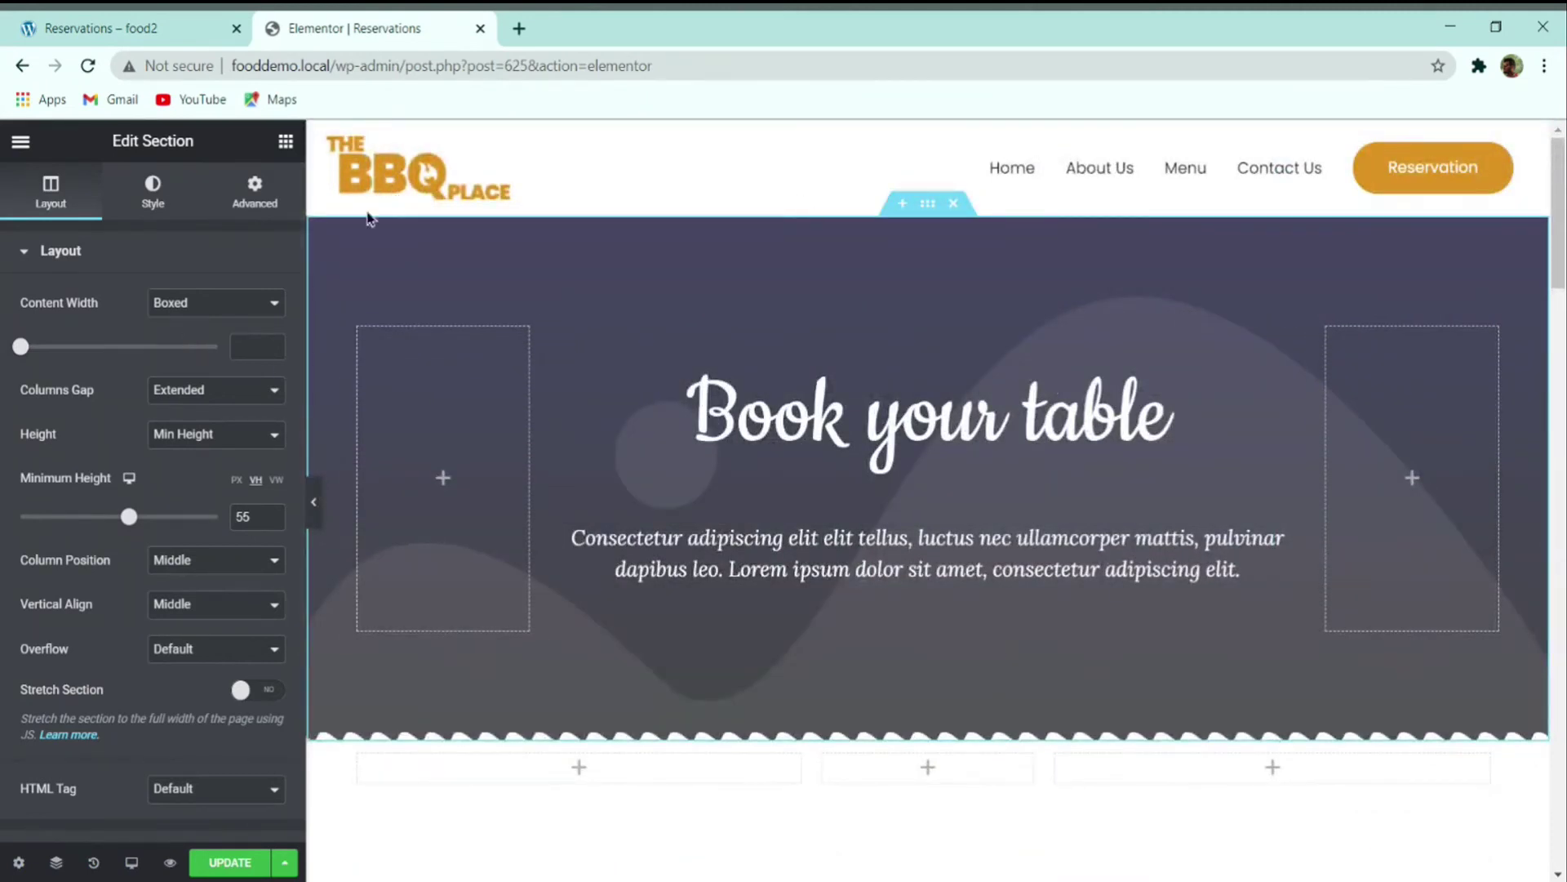
# Step: Set the Reserved sign photo as the hero section's background image
pyautogui.click(153, 198)
pyautogui.click(137, 490)
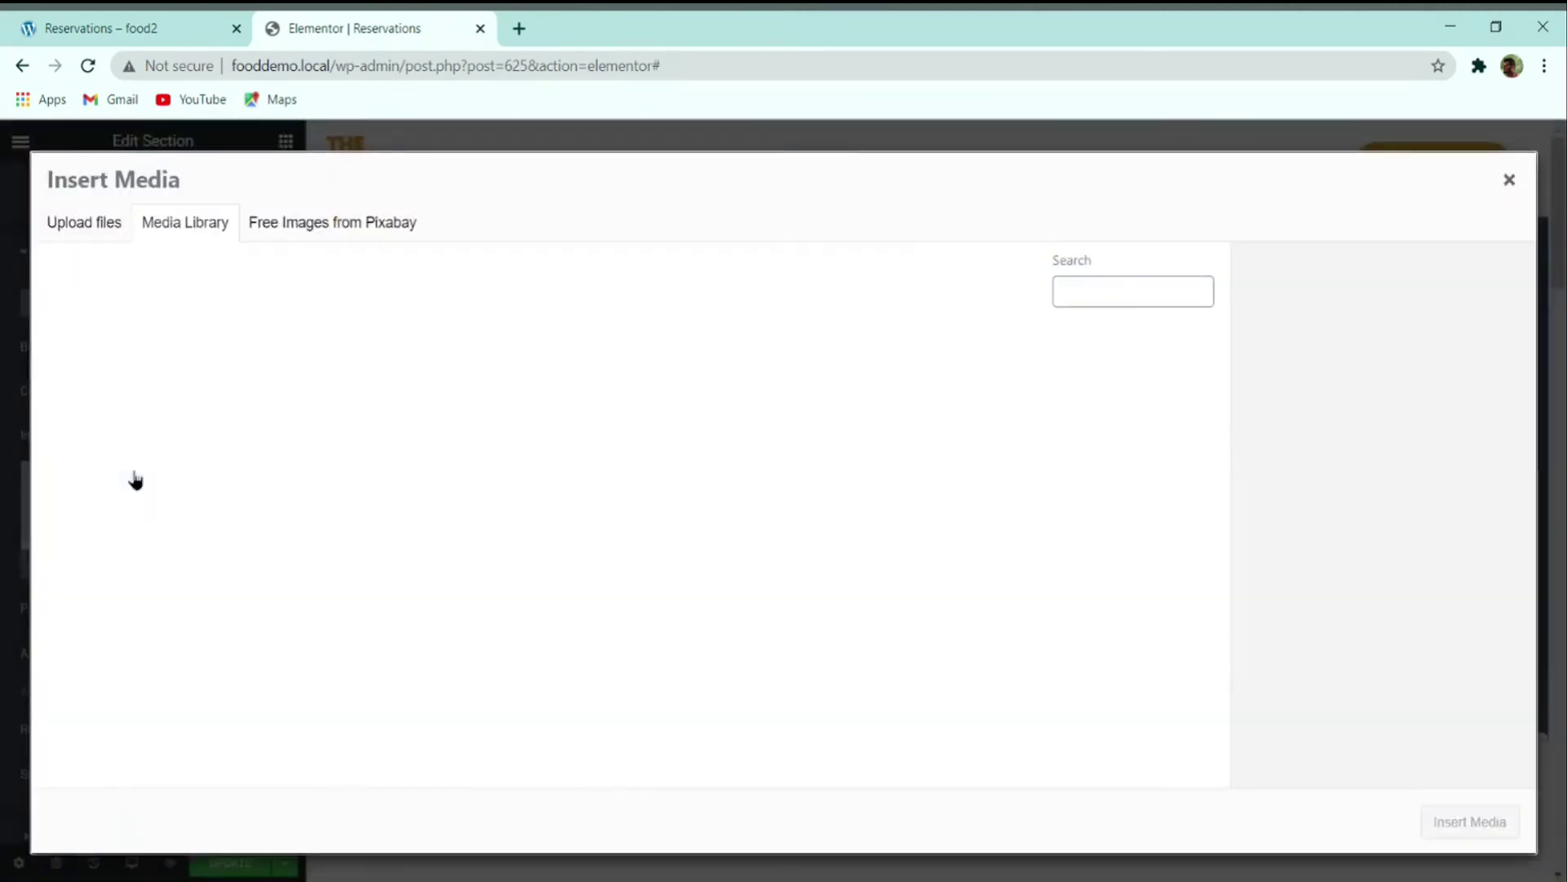
pyautogui.scroll(-4, 429, 311)
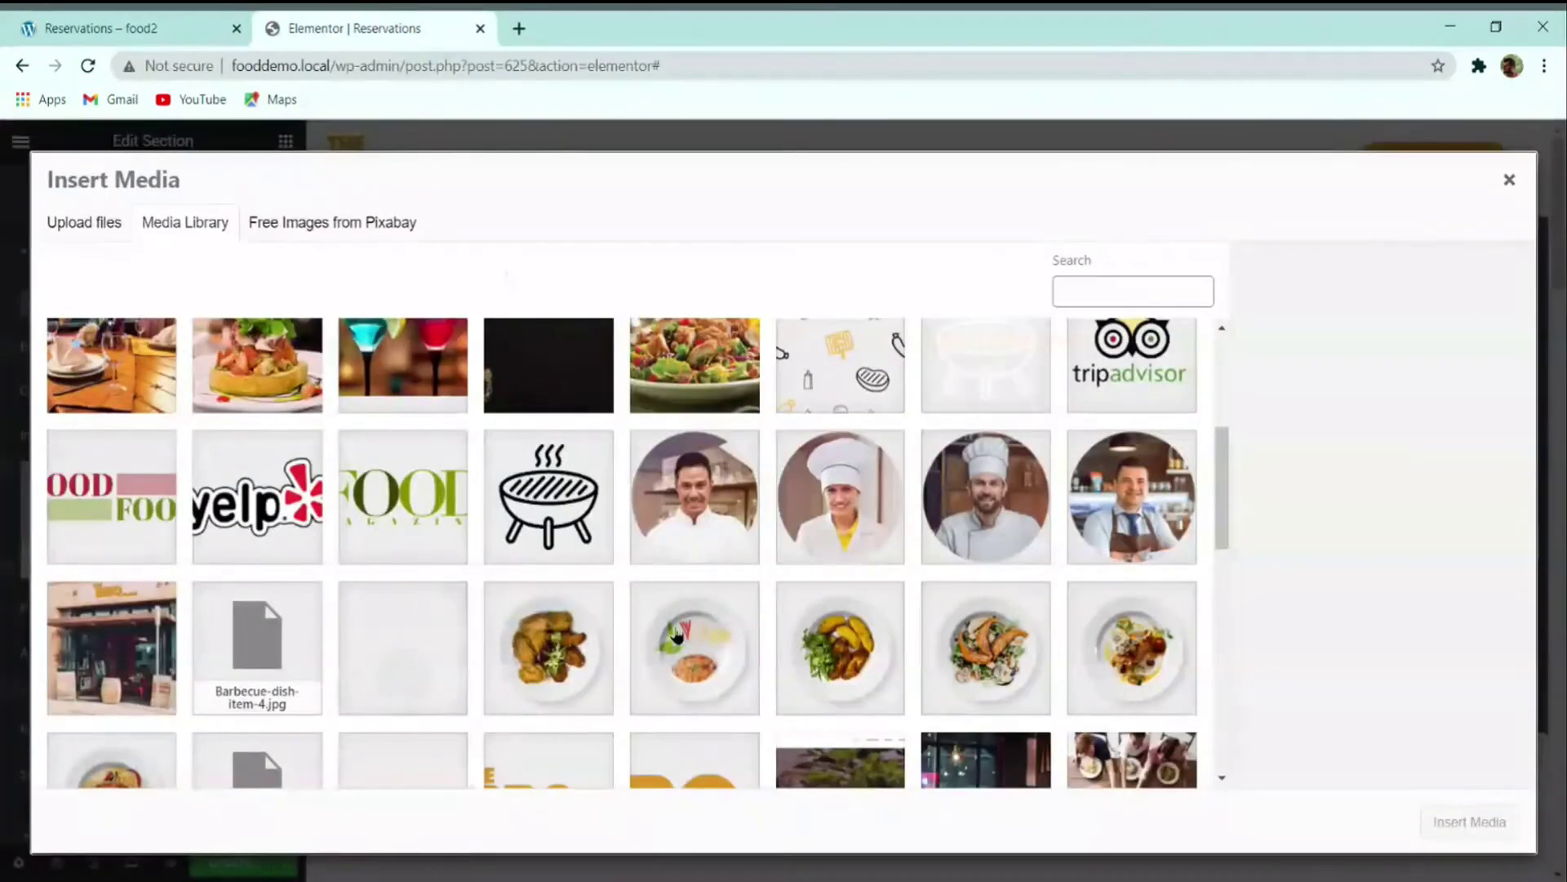
pyautogui.scroll(4, 675, 636)
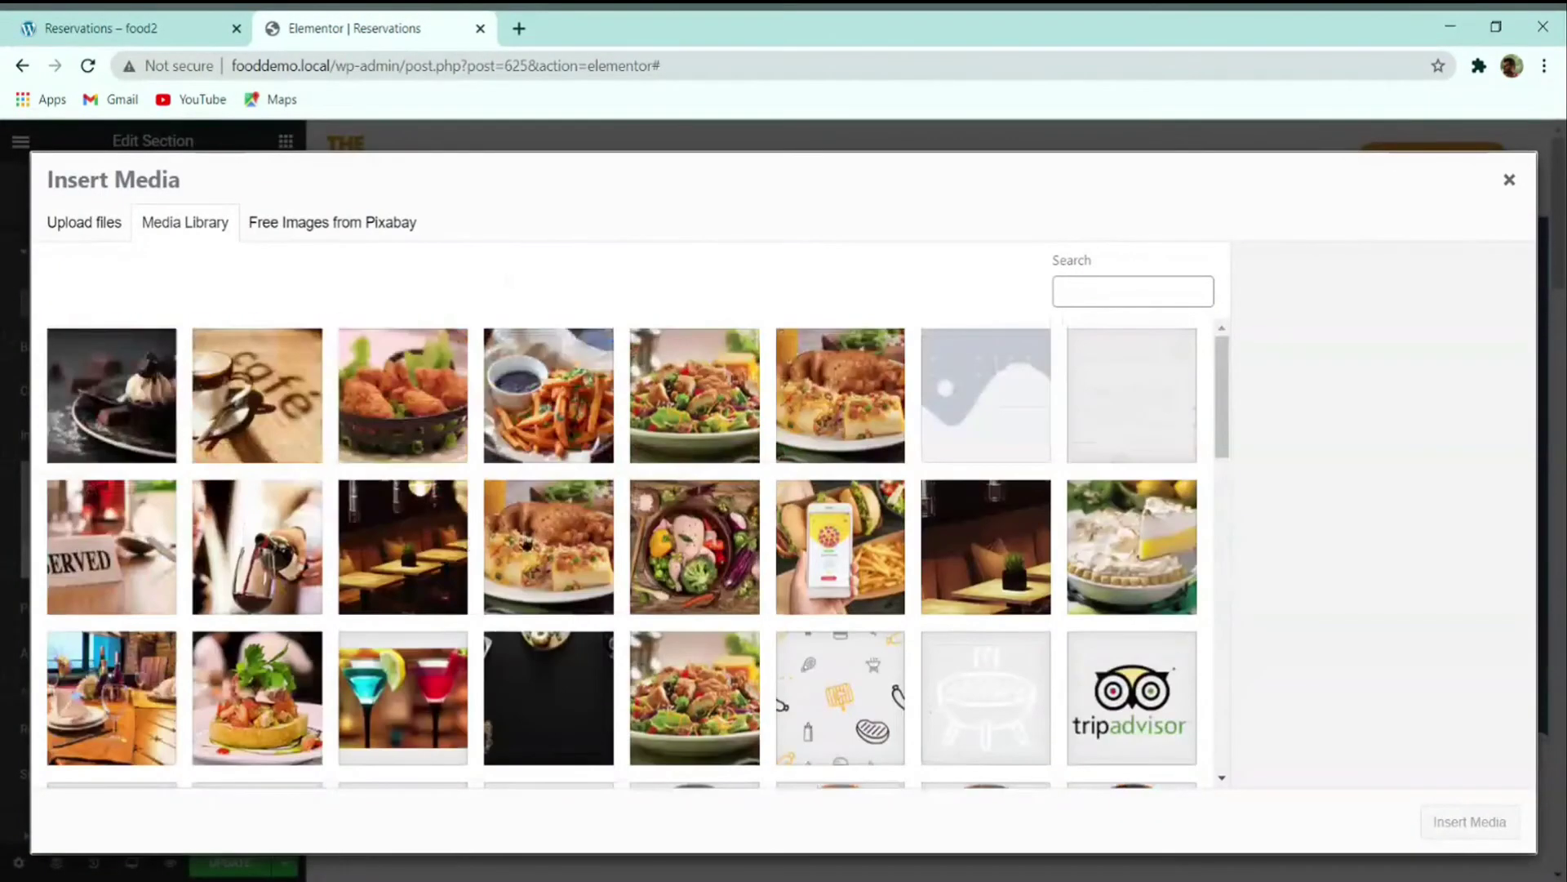
pyautogui.click(141, 534)
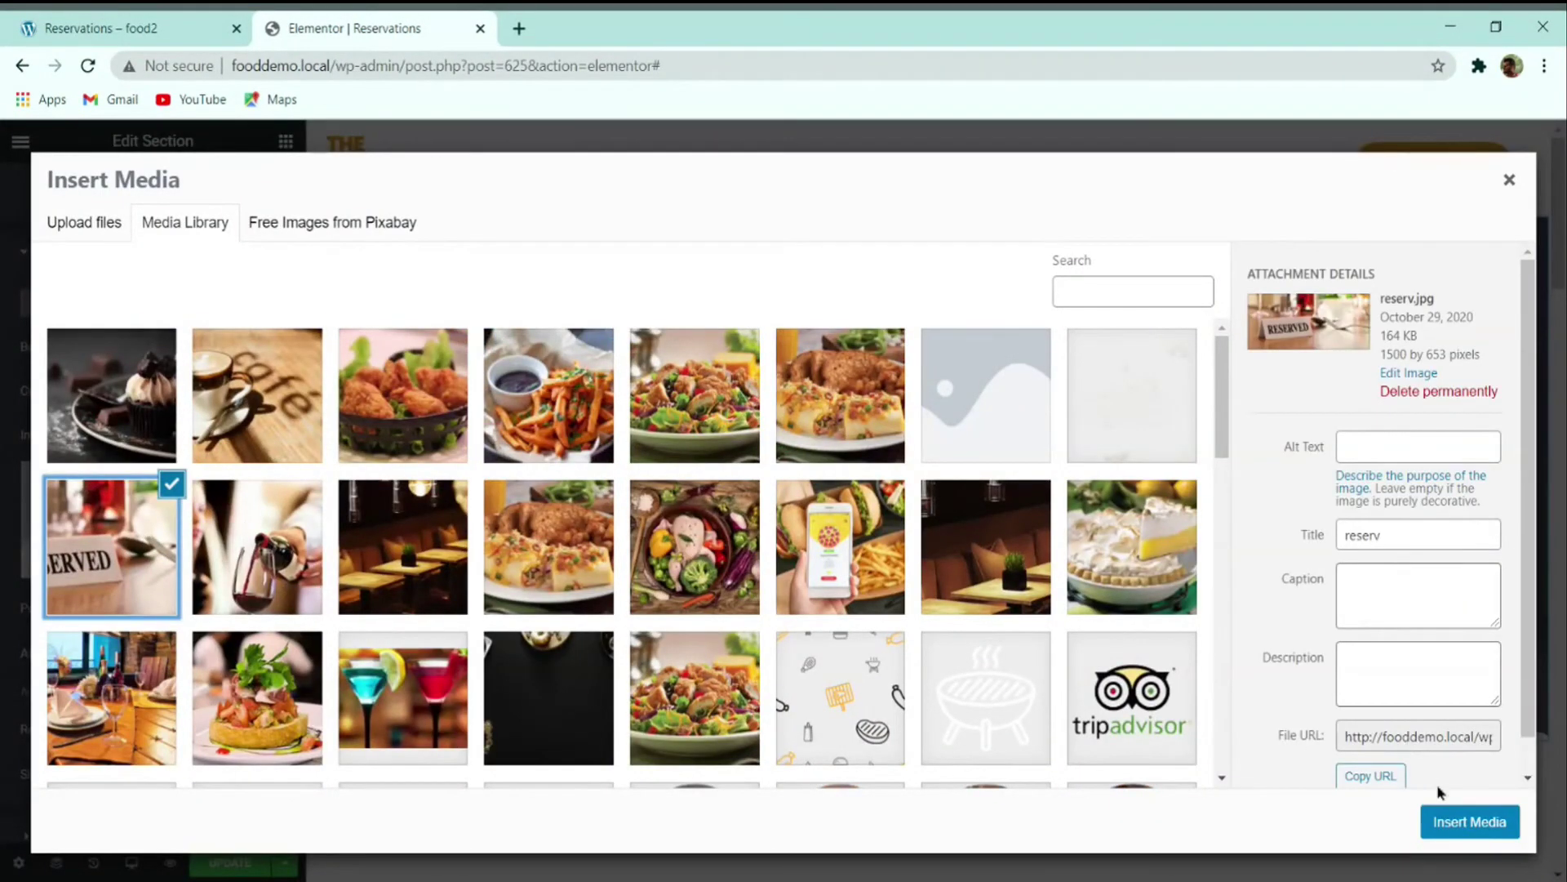
pyautogui.click(1441, 828)
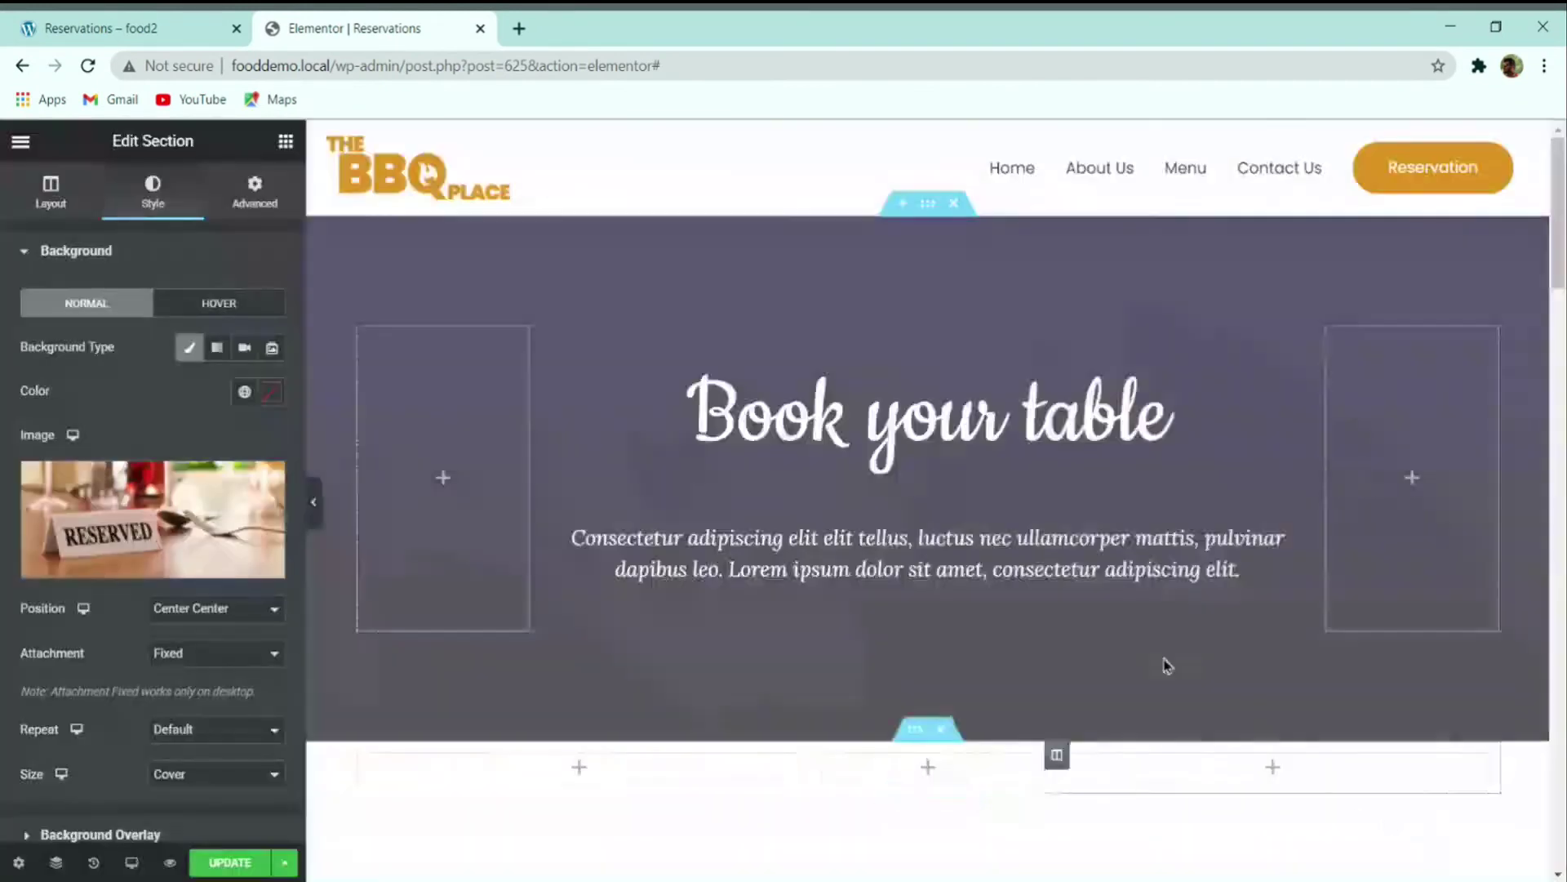
pyautogui.scroll(-6, 944, 454)
# Step: Give the Happy Hours inner section the cocktail glasses photo as background
pyautogui.click(916, 359)
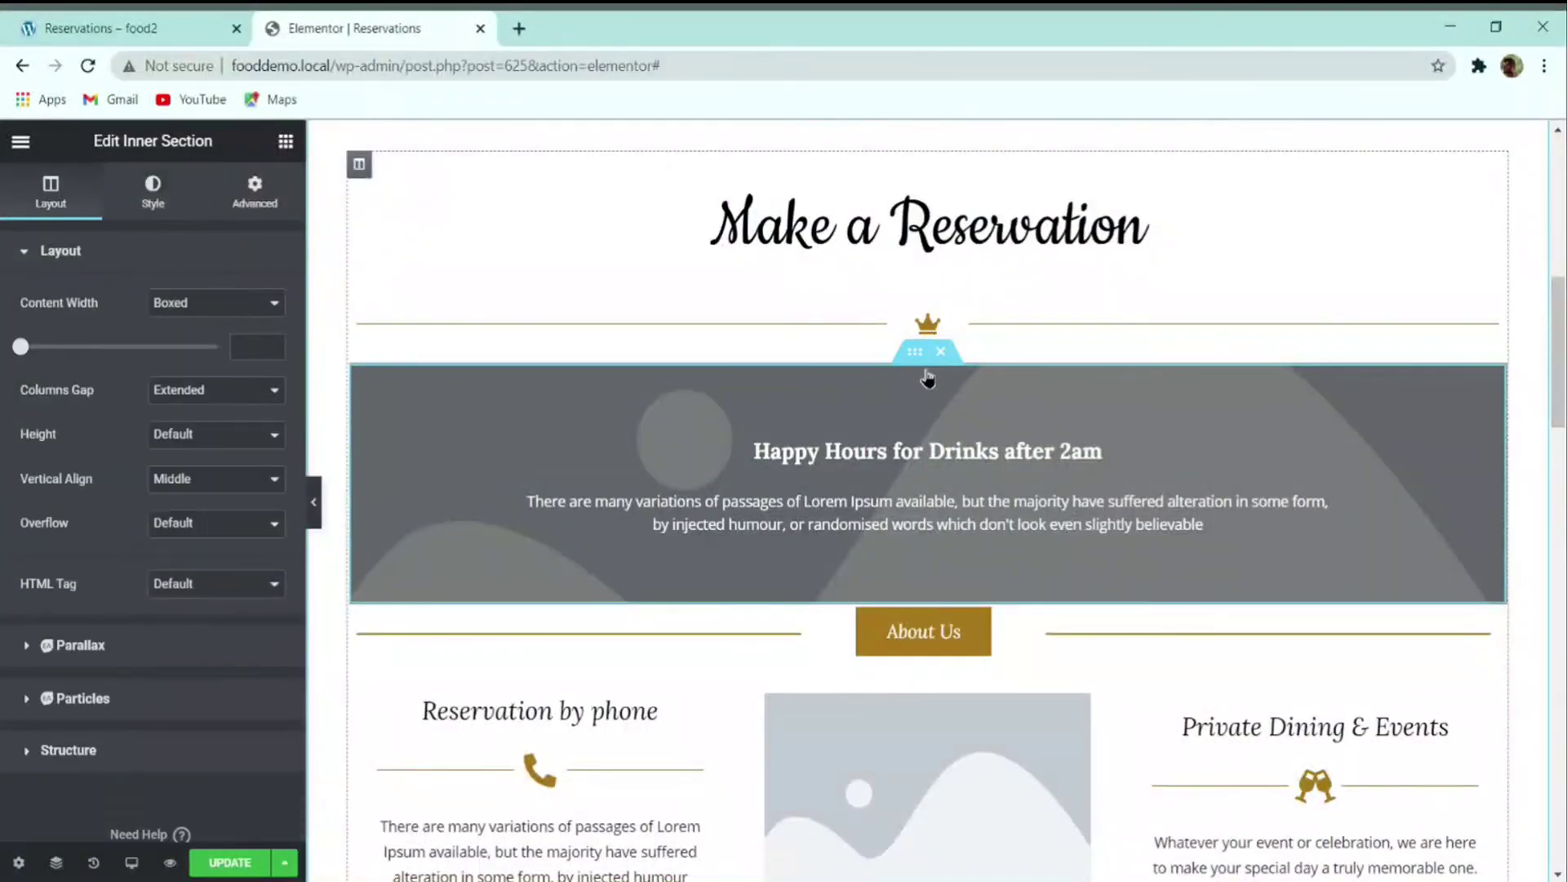
pyautogui.click(150, 196)
pyautogui.click(151, 510)
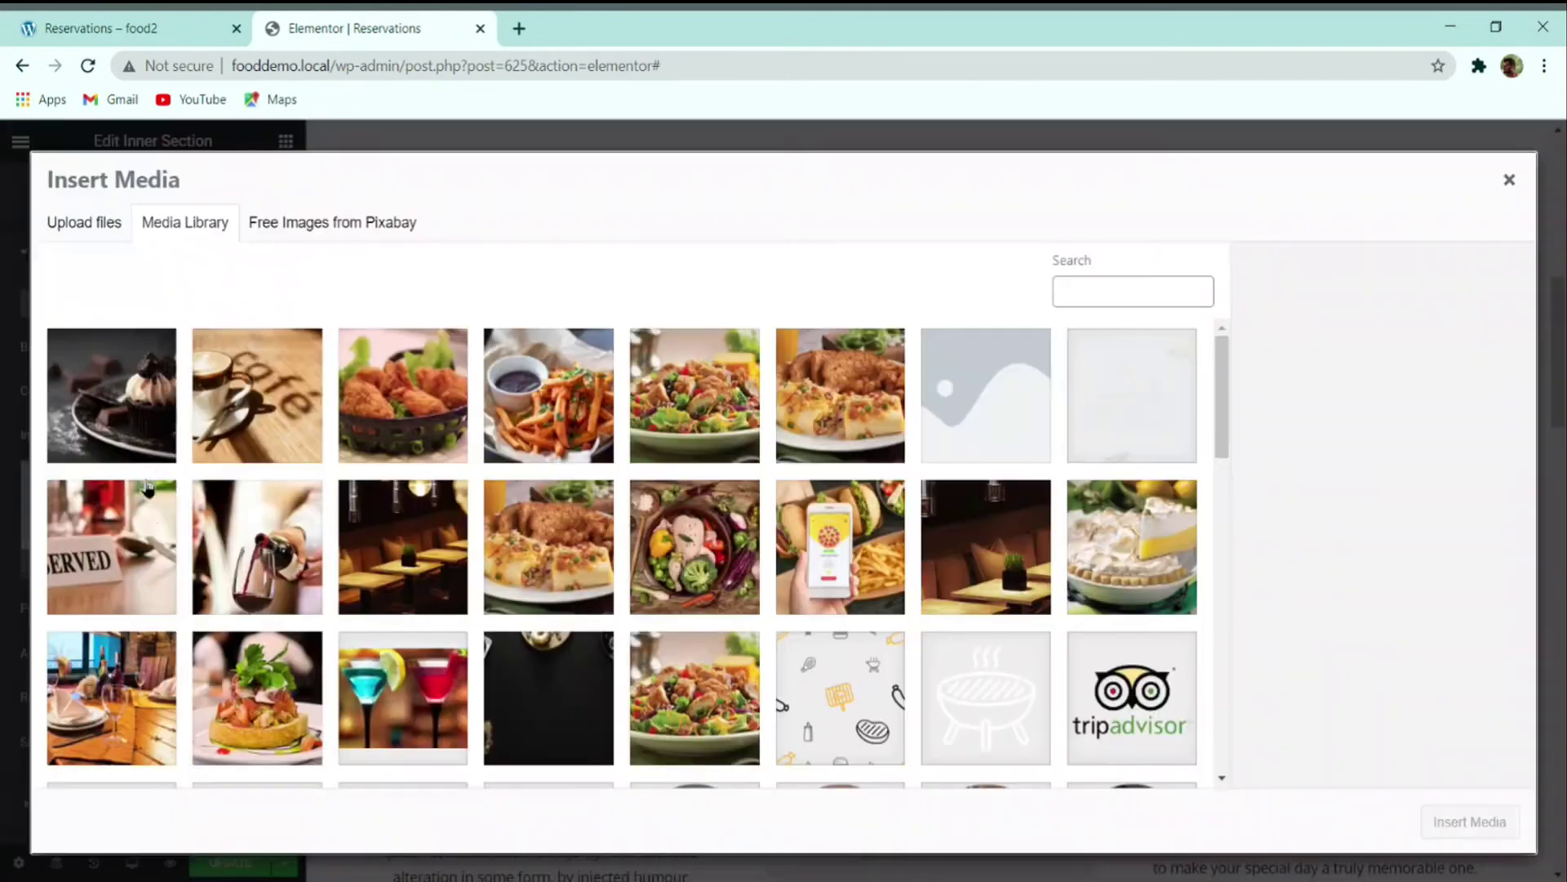
pyautogui.click(413, 698)
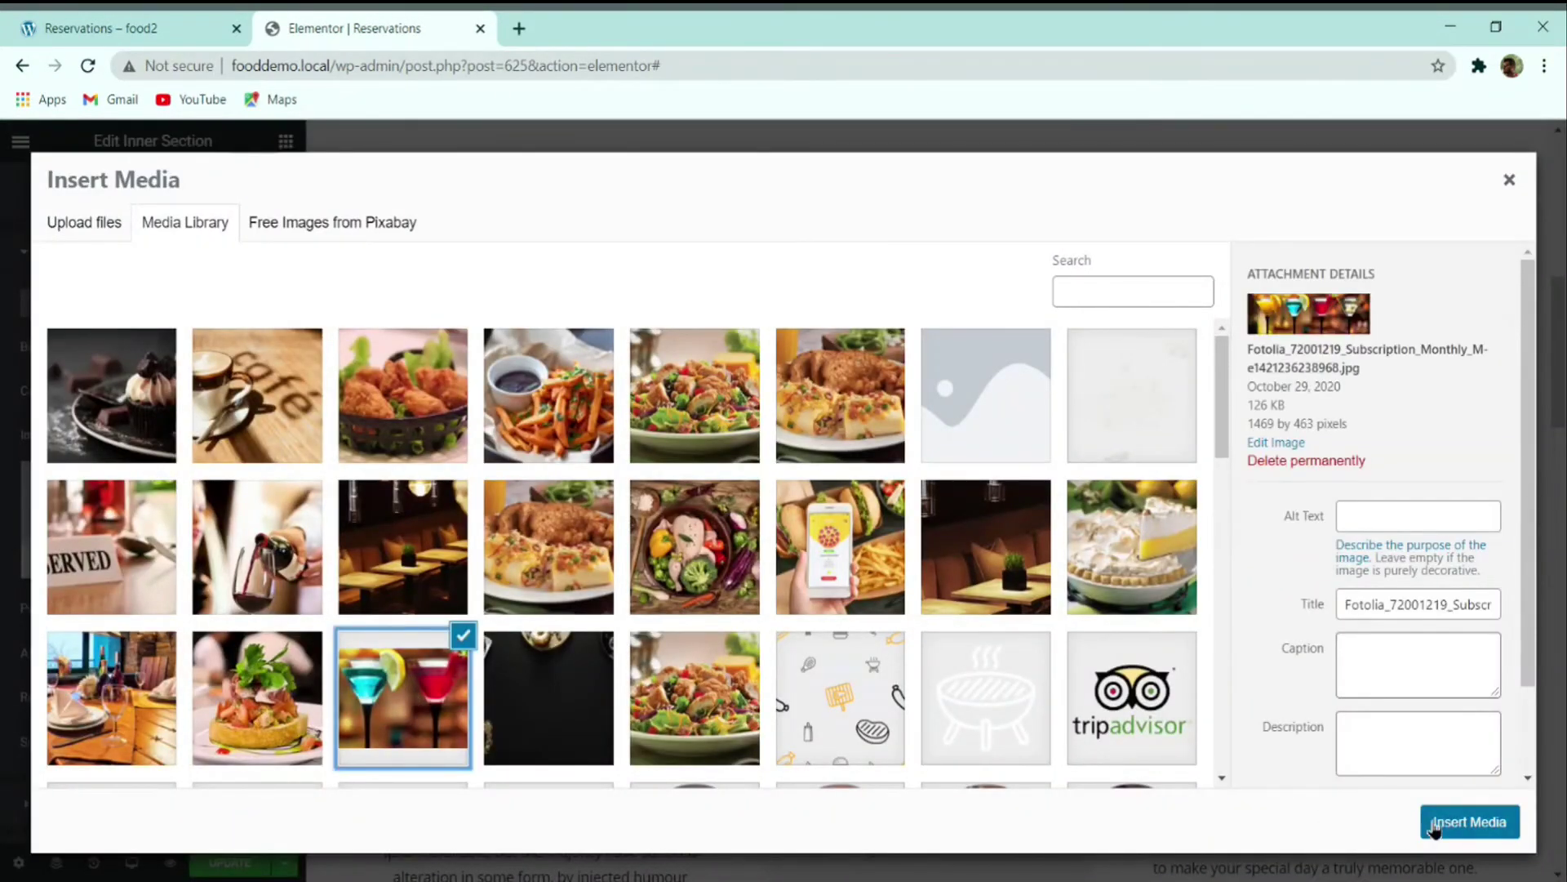
pyautogui.click(1434, 825)
pyautogui.scroll(-4, 1025, 497)
# Step: Replace the middle column's placeholder image with the restaurant table photo
pyautogui.hotkey('ctrl', '1')
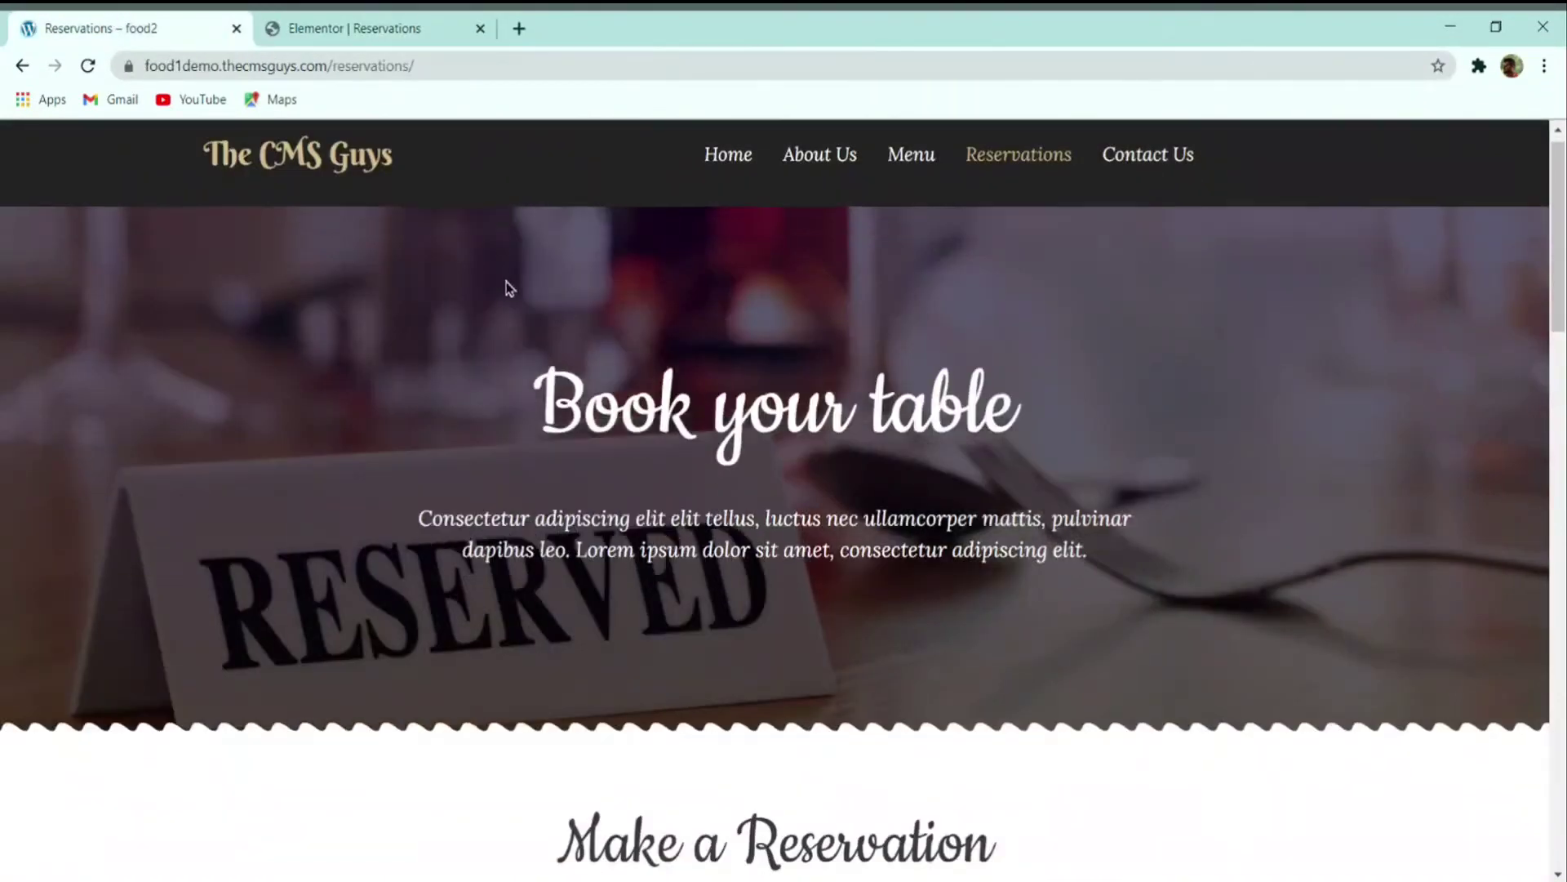
pyautogui.scroll(-12, 506, 288)
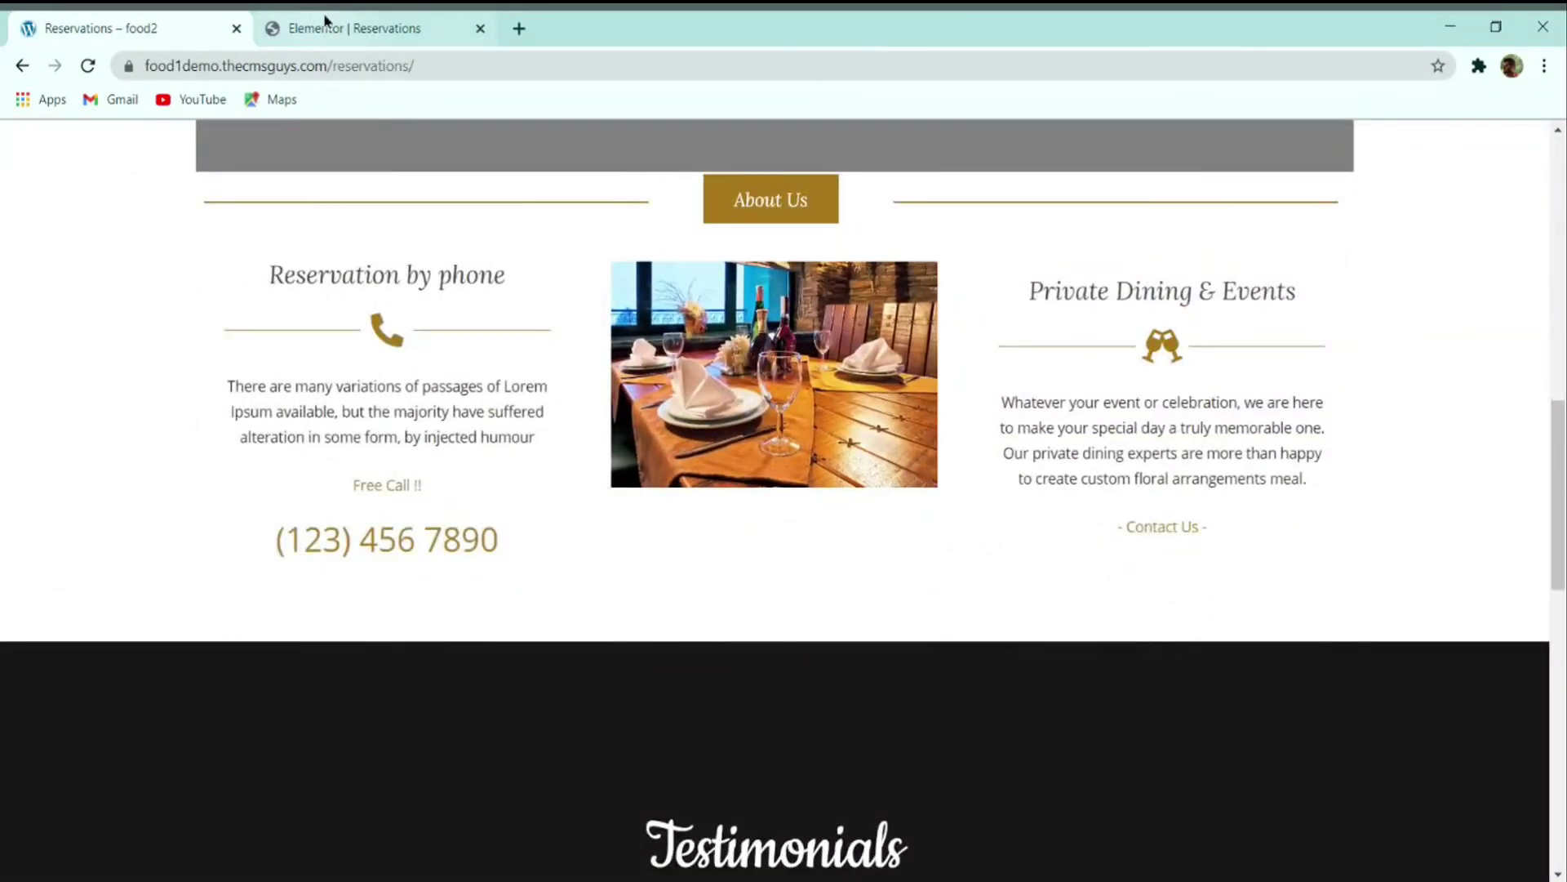
pyautogui.click(324, 20)
pyautogui.click(899, 398)
pyautogui.click(175, 395)
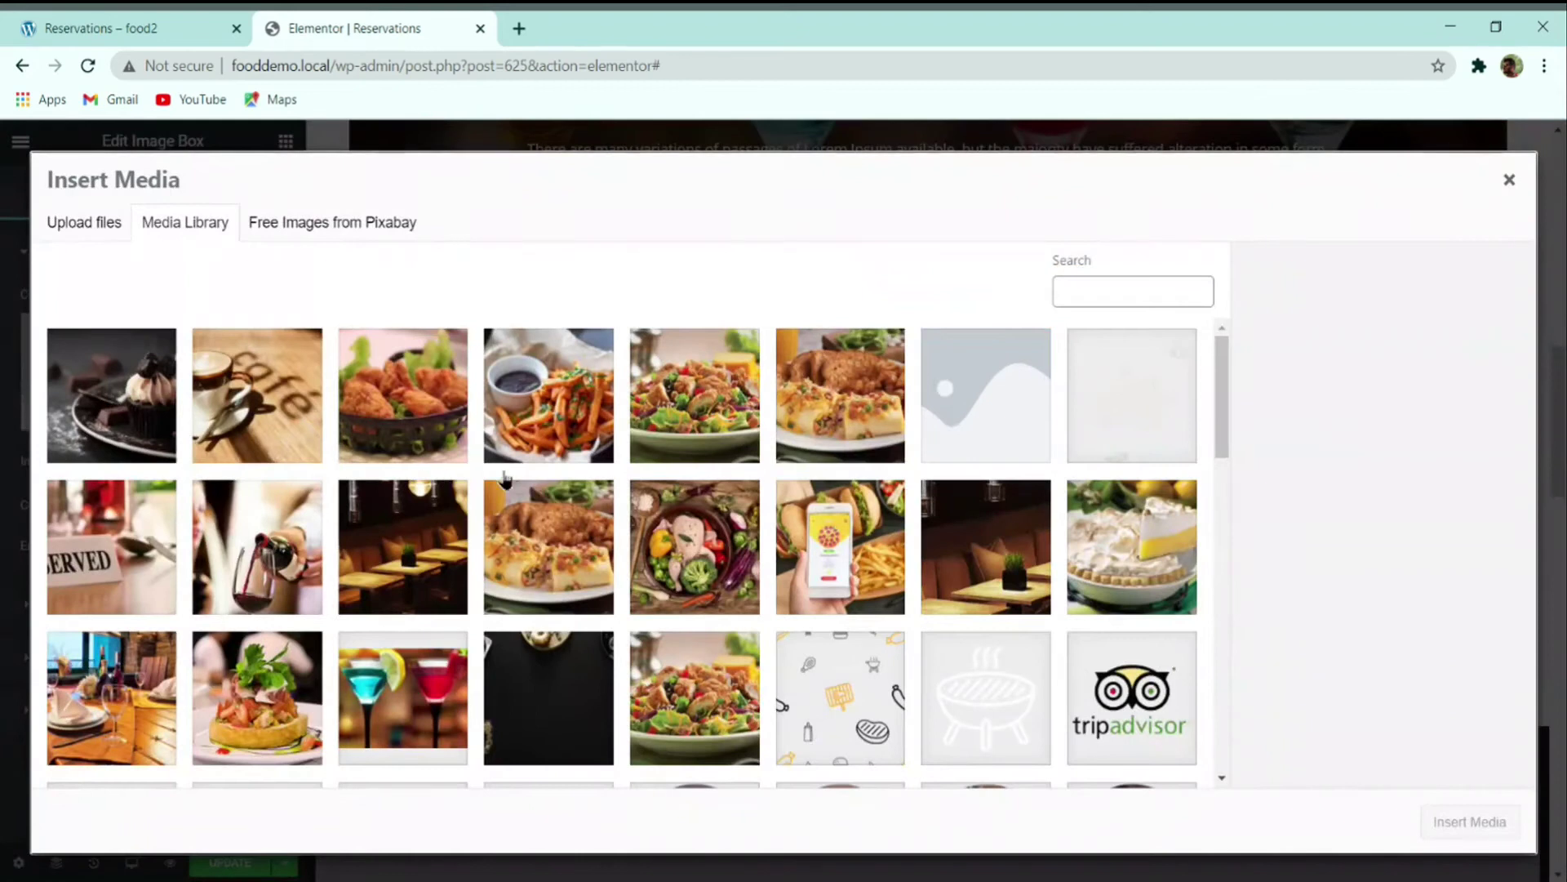
pyautogui.click(175, 678)
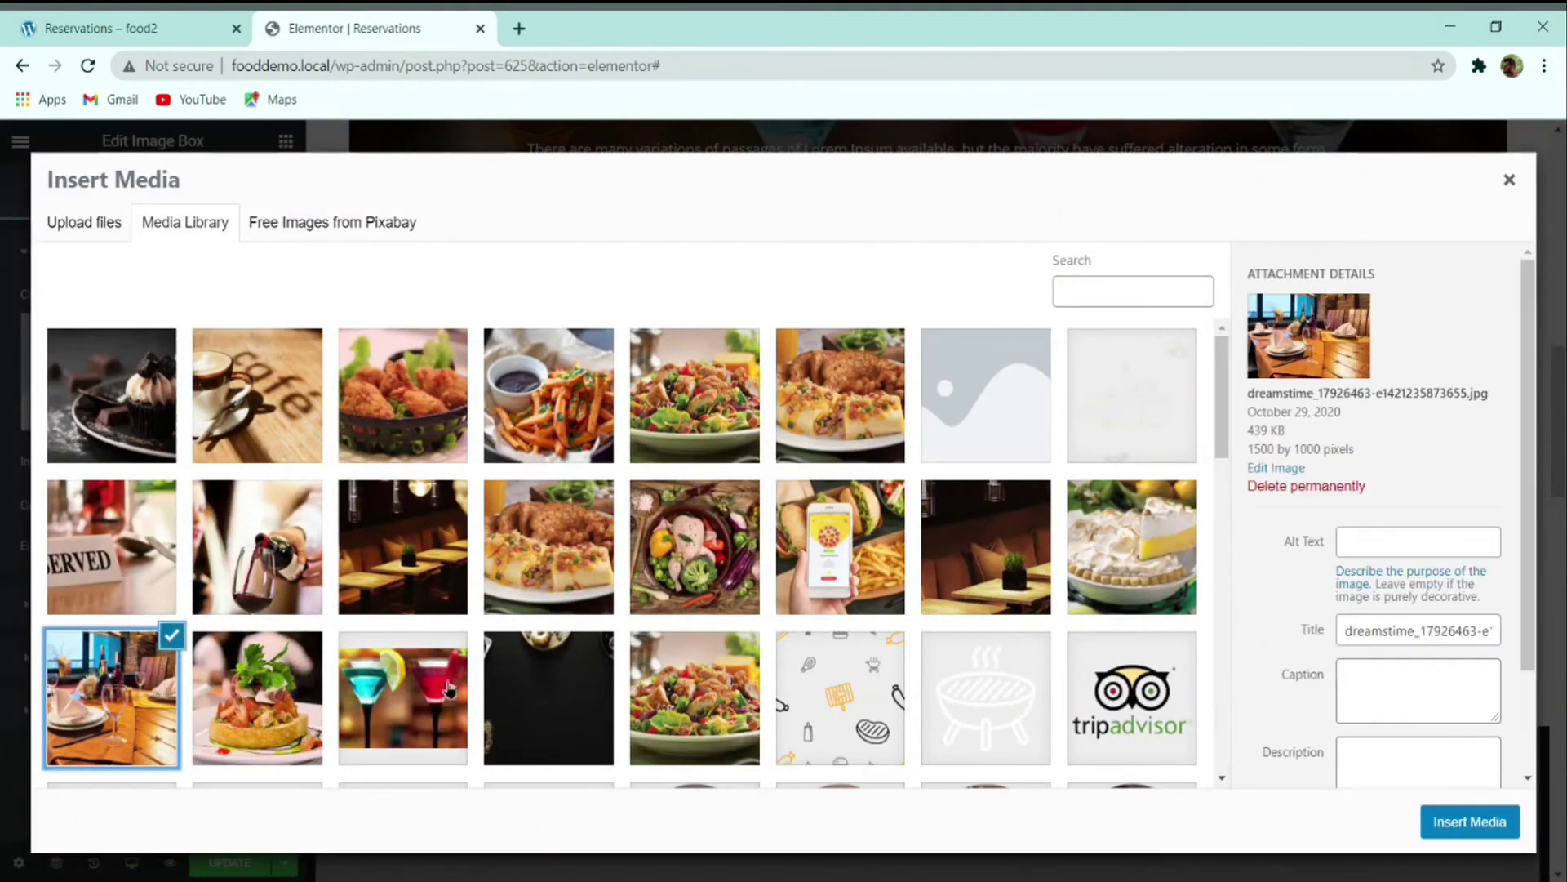
pyautogui.click(1458, 823)
pyautogui.scroll(-6, 902, 468)
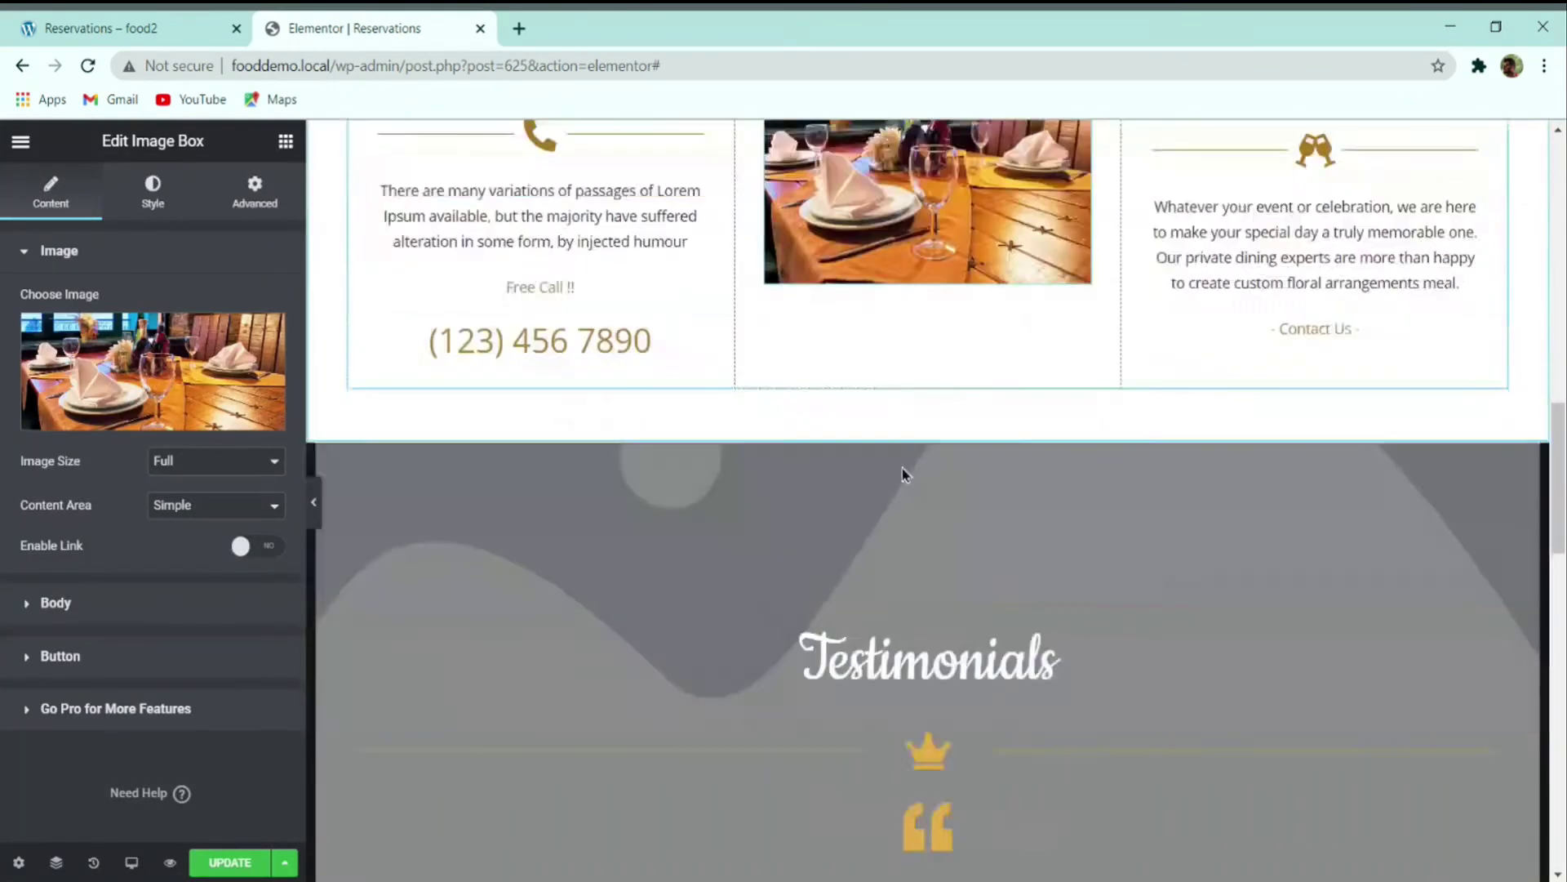
pyautogui.scroll(2, 845, 497)
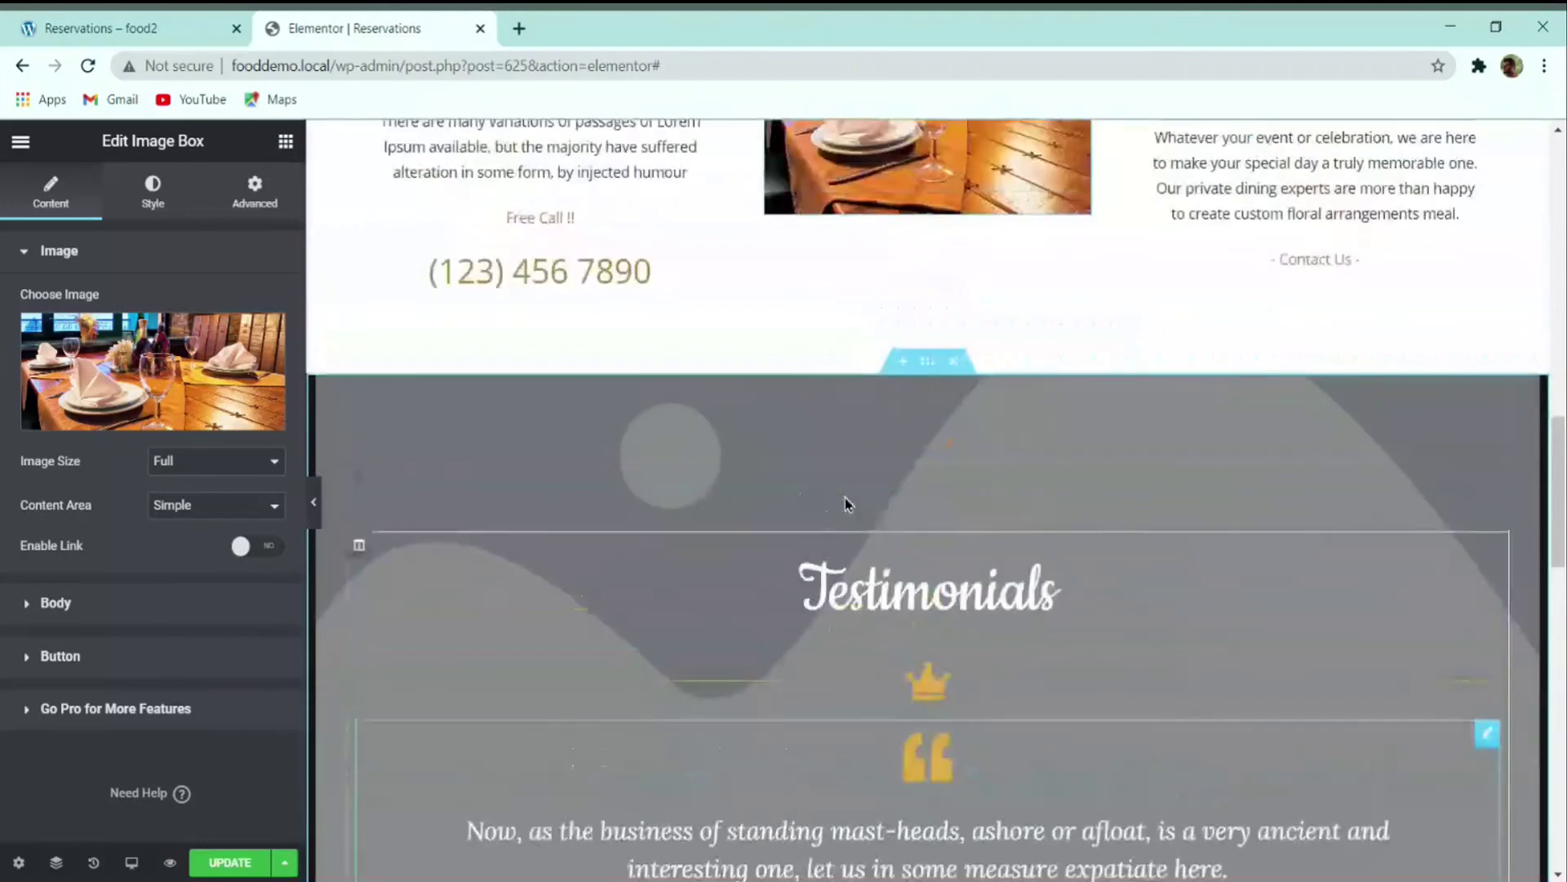
# Step: Set the dark restaurant interior photo as the Testimonials background and save the page
pyautogui.click(929, 362)
pyautogui.click(152, 202)
pyautogui.click(193, 482)
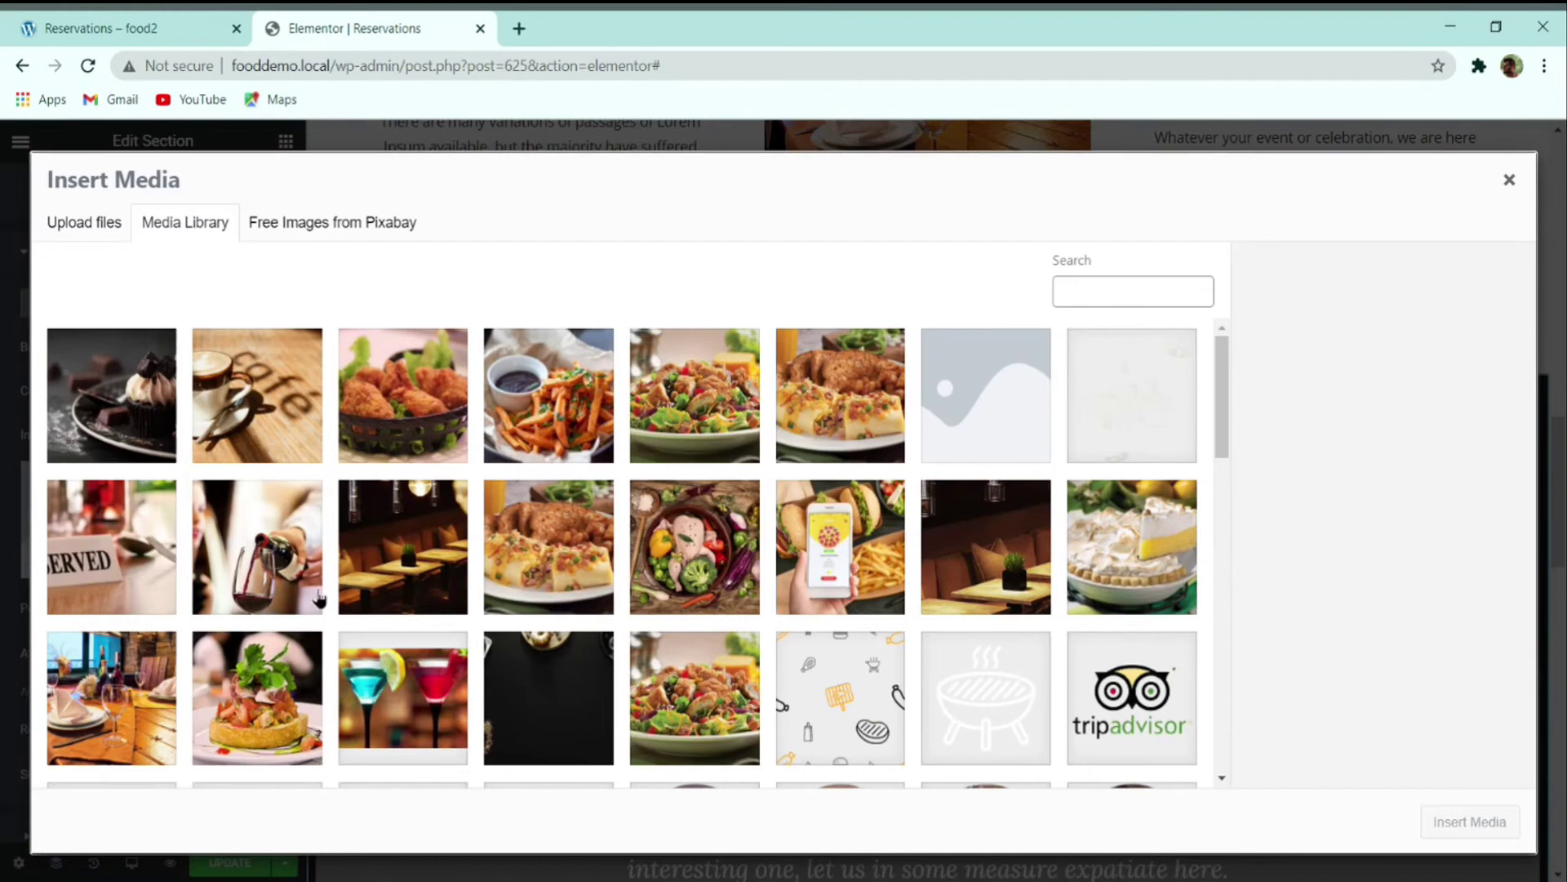
pyautogui.click(391, 558)
pyautogui.click(1469, 821)
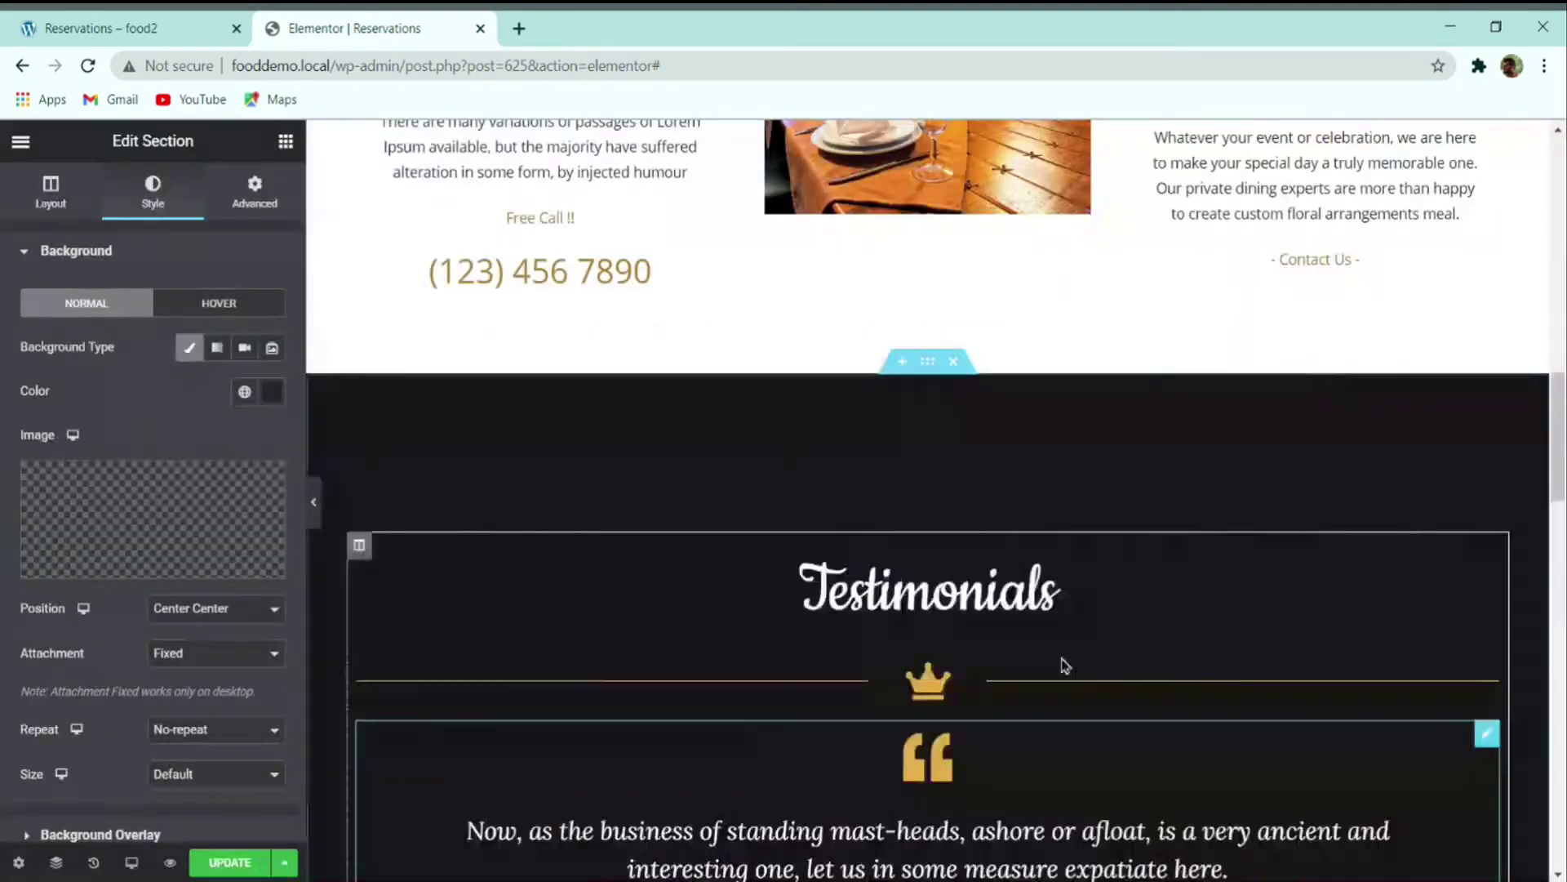
pyautogui.scroll(-8, 800, 434)
pyautogui.scroll(15, 803, 458)
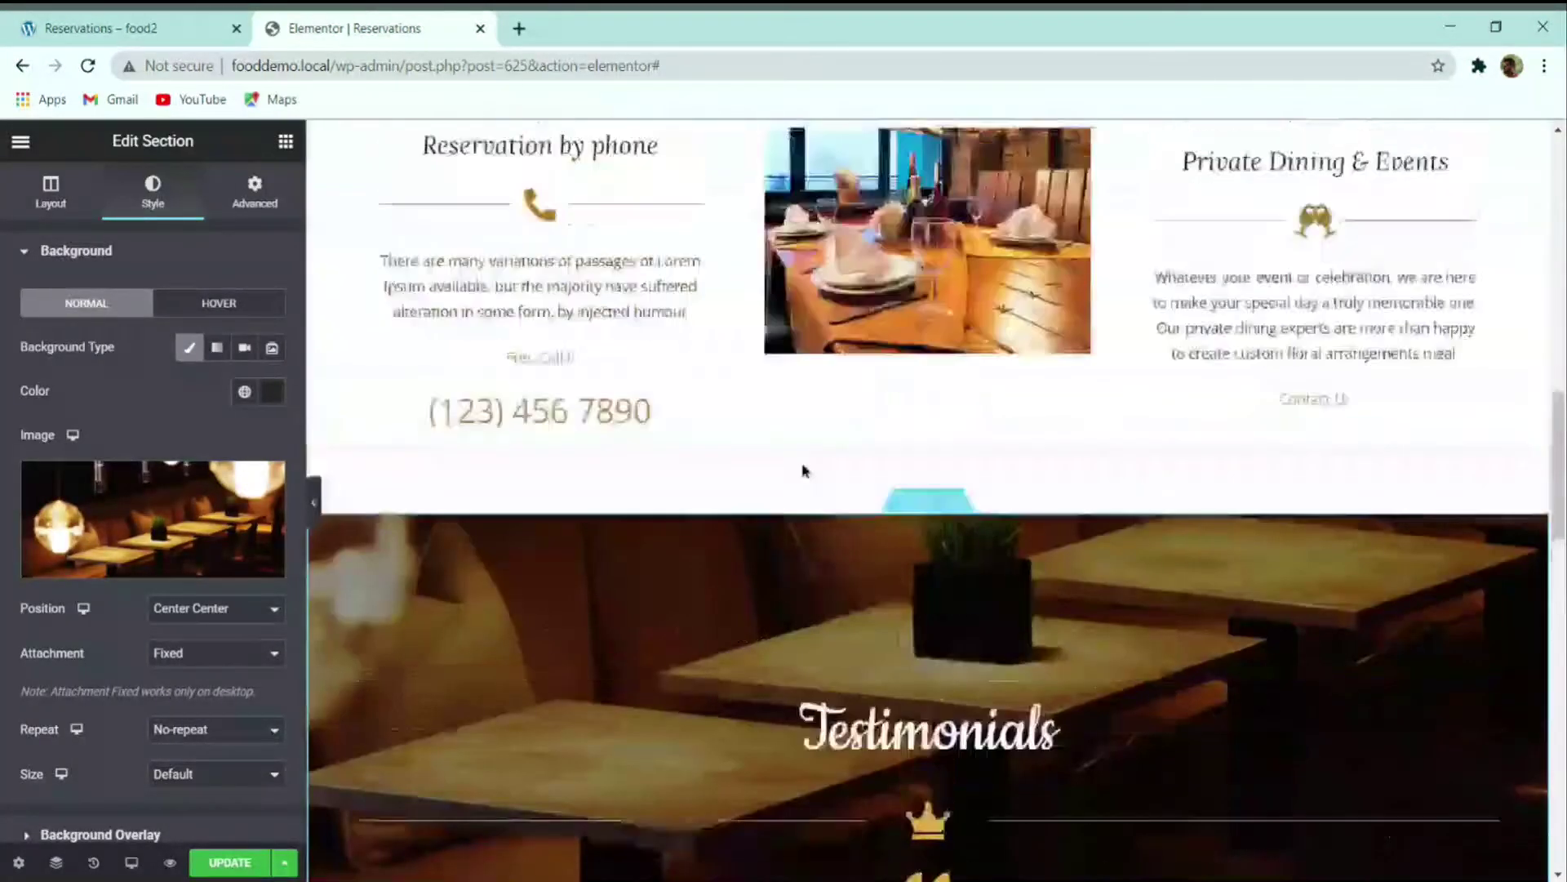
pyautogui.scroll(-10, 857, 482)
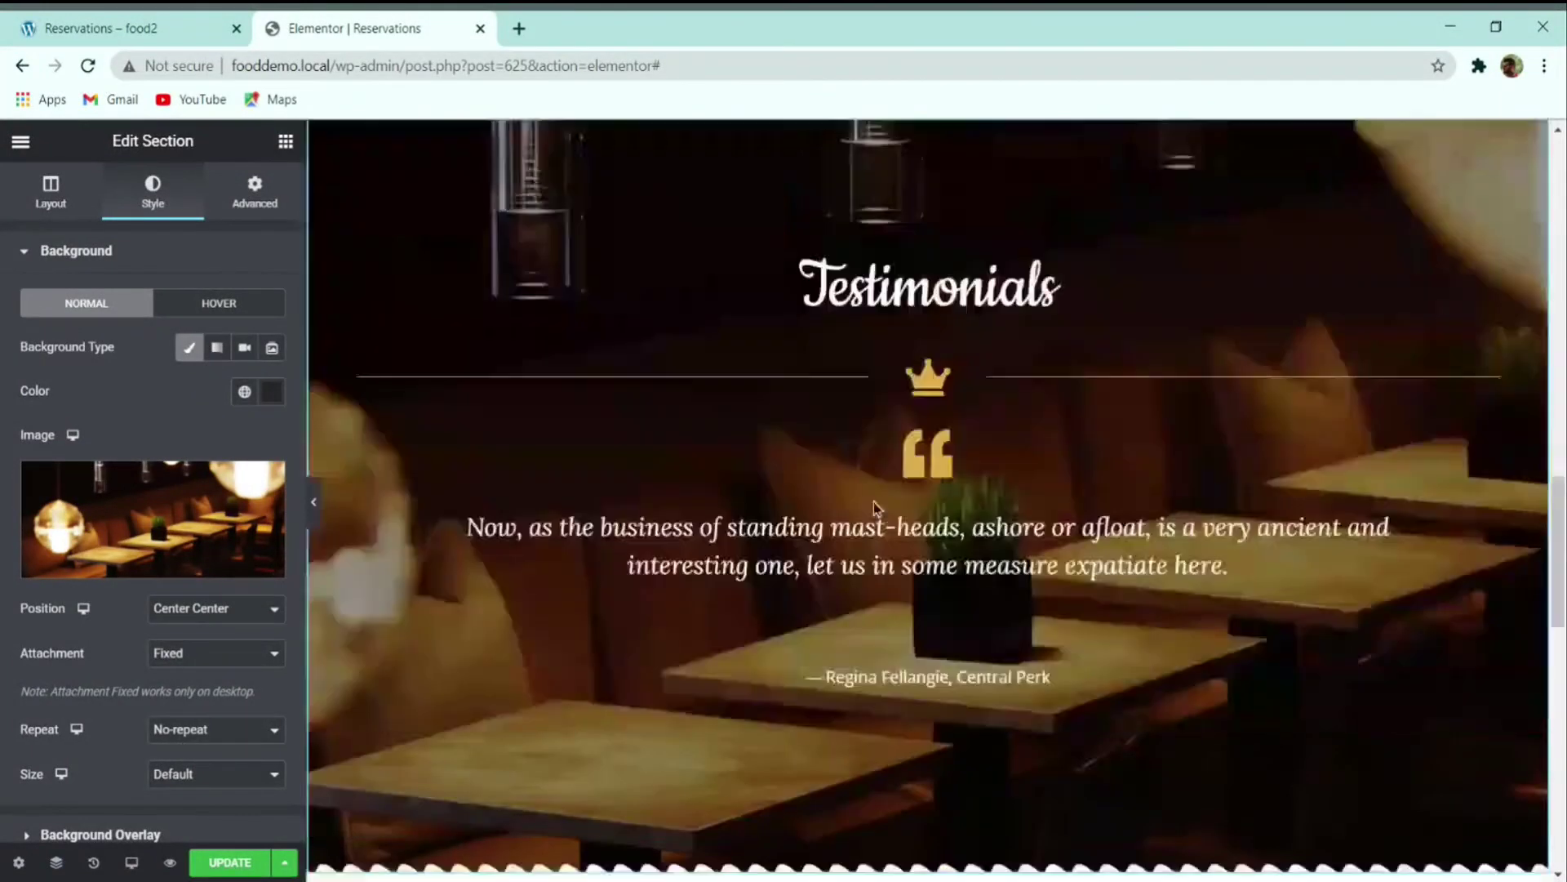
pyautogui.scroll(9, 572, 666)
pyautogui.scroll(4, 482, 651)
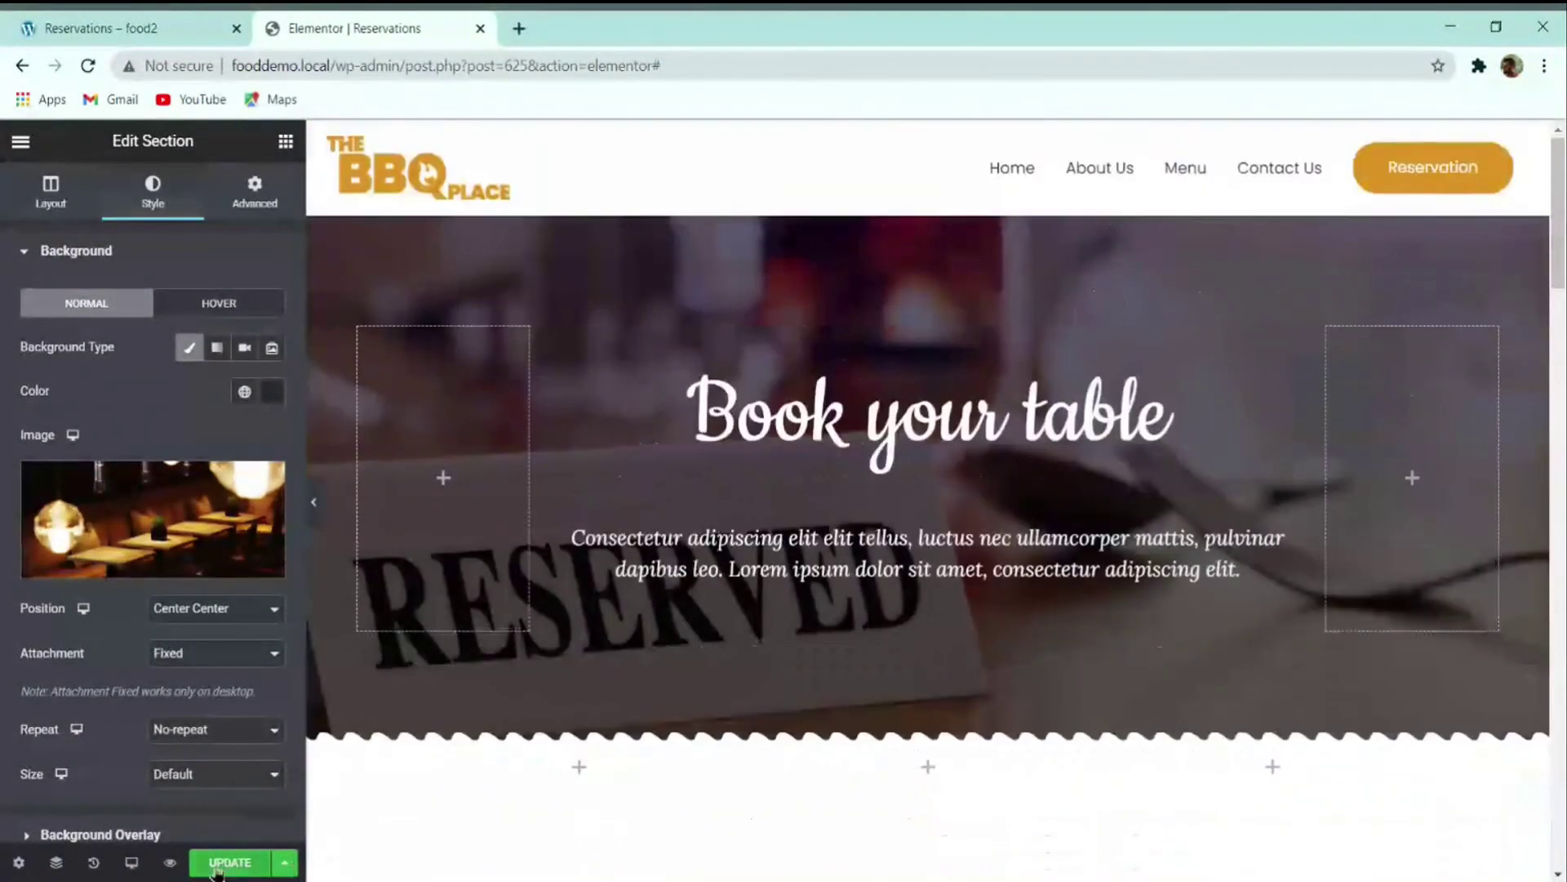
pyautogui.click(227, 864)
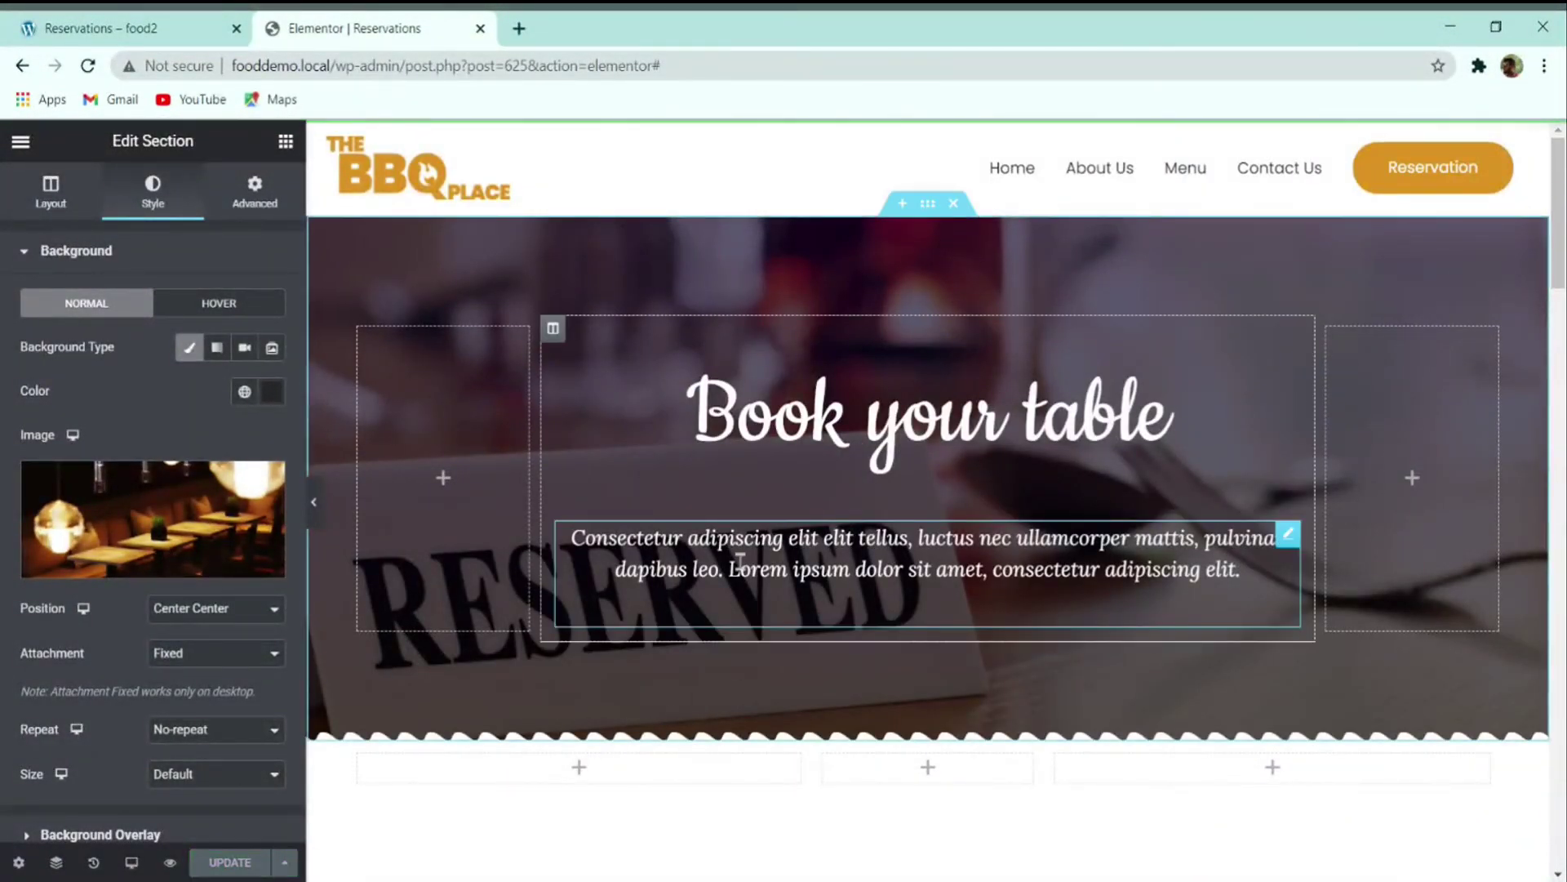
pyautogui.scroll(-15, 739, 589)
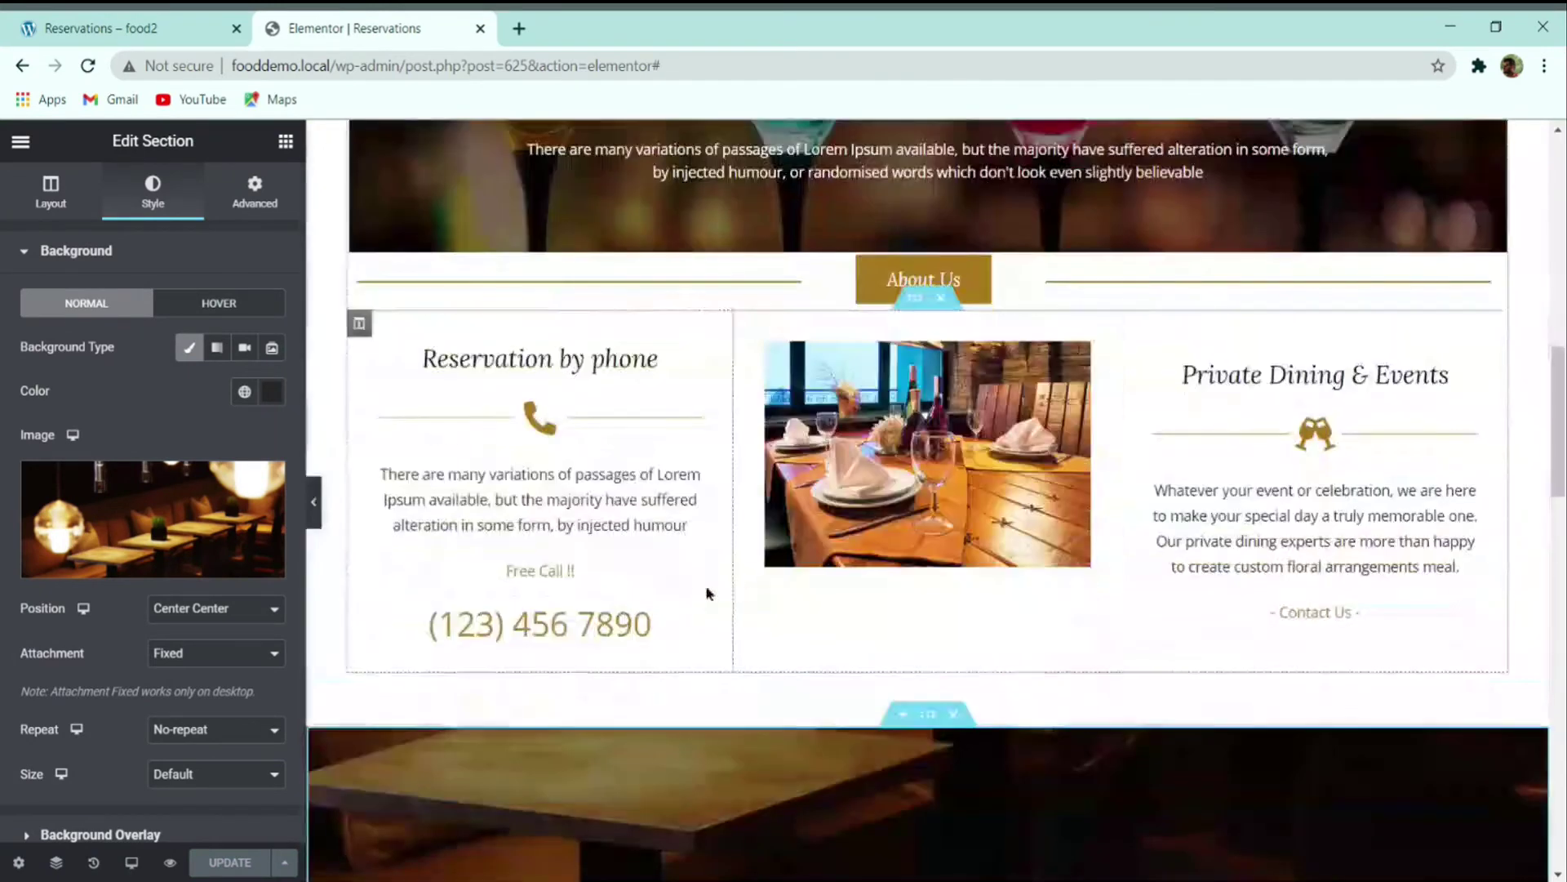
pyautogui.scroll(4, 710, 596)
pyautogui.hotkey('ctrl', '1')
pyautogui.press('F5')
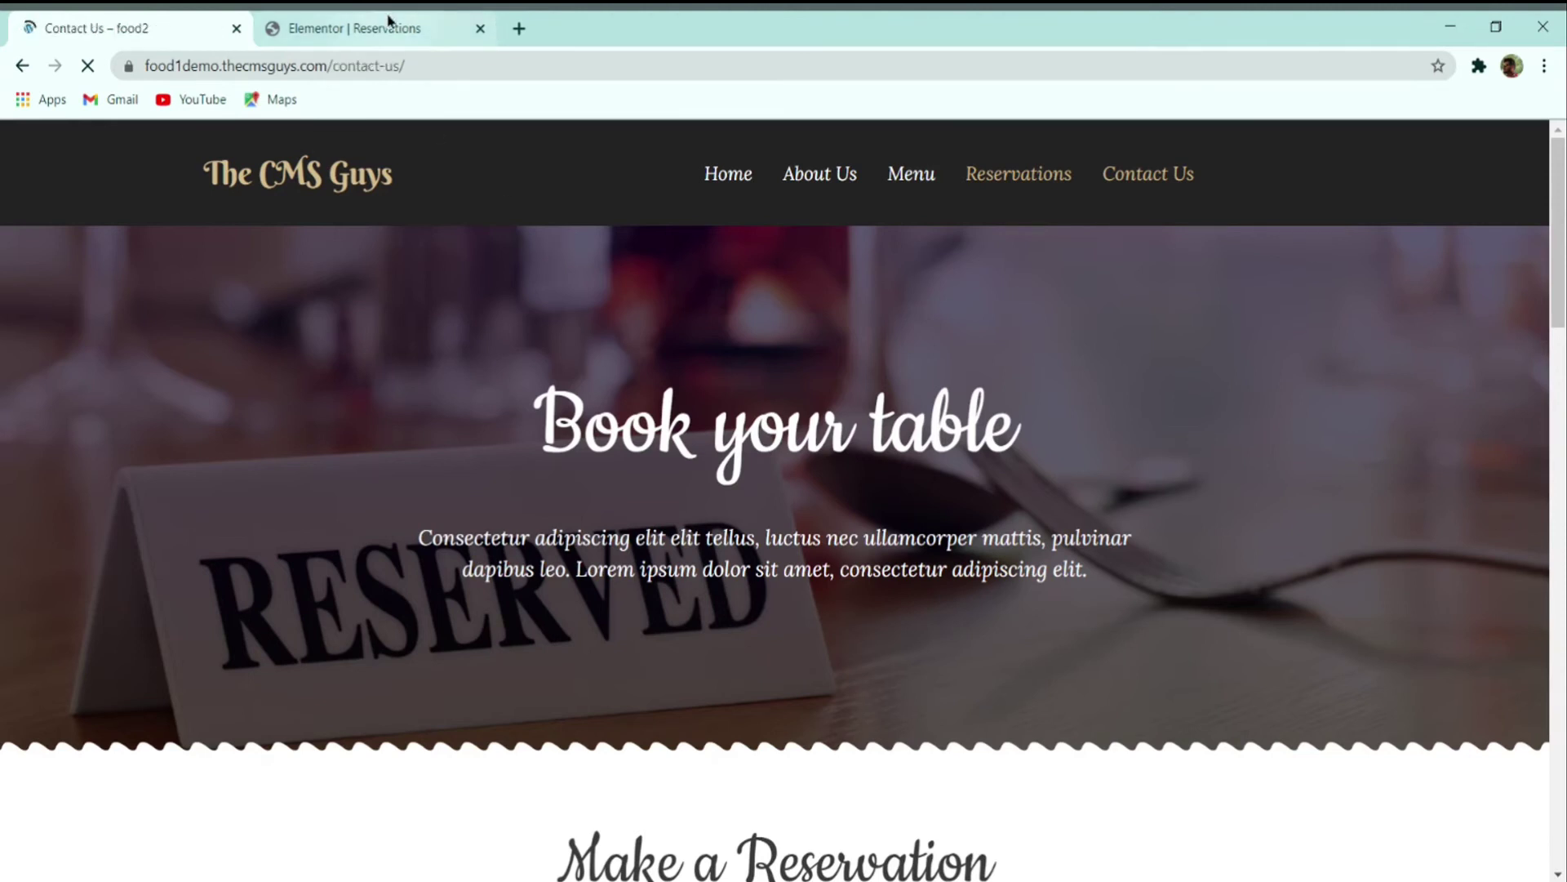
pyautogui.scroll(-12, 650, 406)
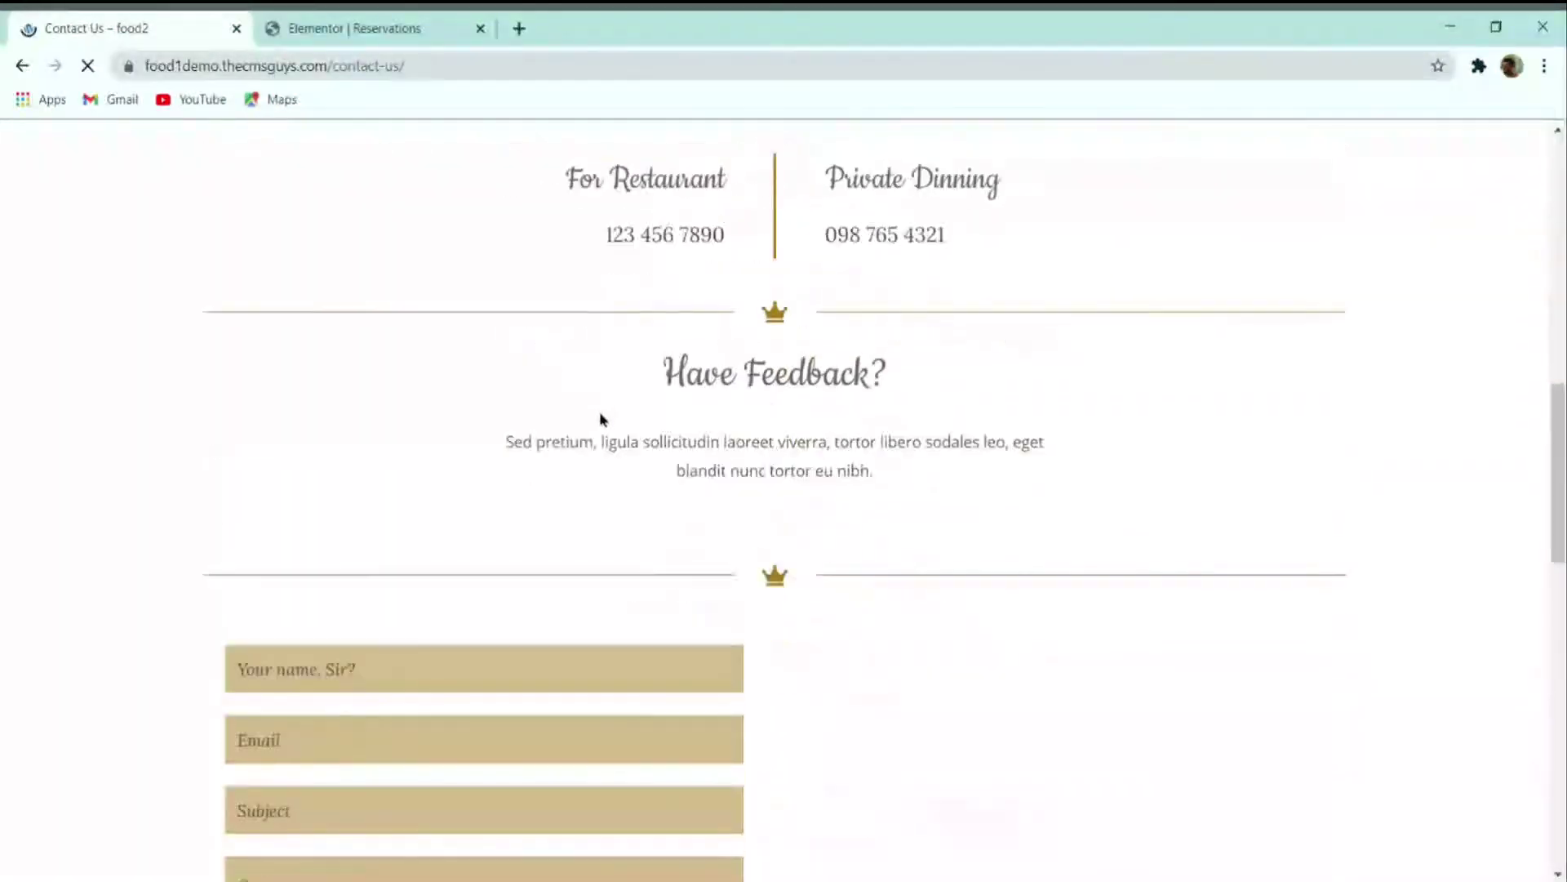
pyautogui.scroll(-15, 602, 420)
pyautogui.scroll(8, 604, 421)
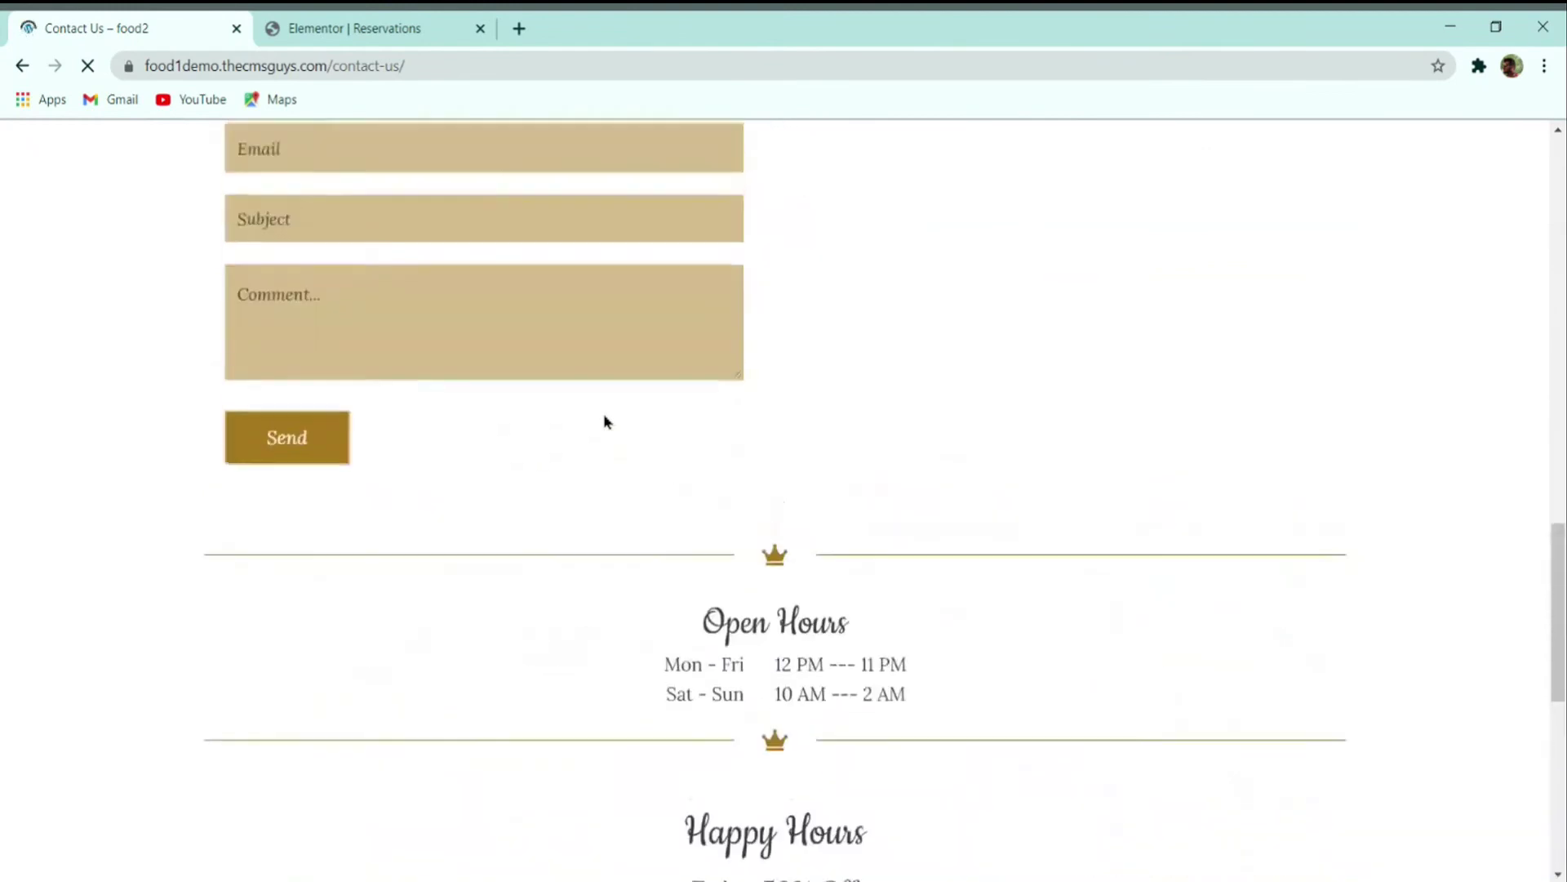
pyautogui.scroll(10, 604, 421)
pyautogui.scroll(-5, 697, 400)
pyautogui.scroll(5, 697, 400)
pyautogui.moveTo(632, 400); pyautogui.dragTo(1178, 417)
pyautogui.click(1165, 471)
pyautogui.scroll(-8, 1050, 465)
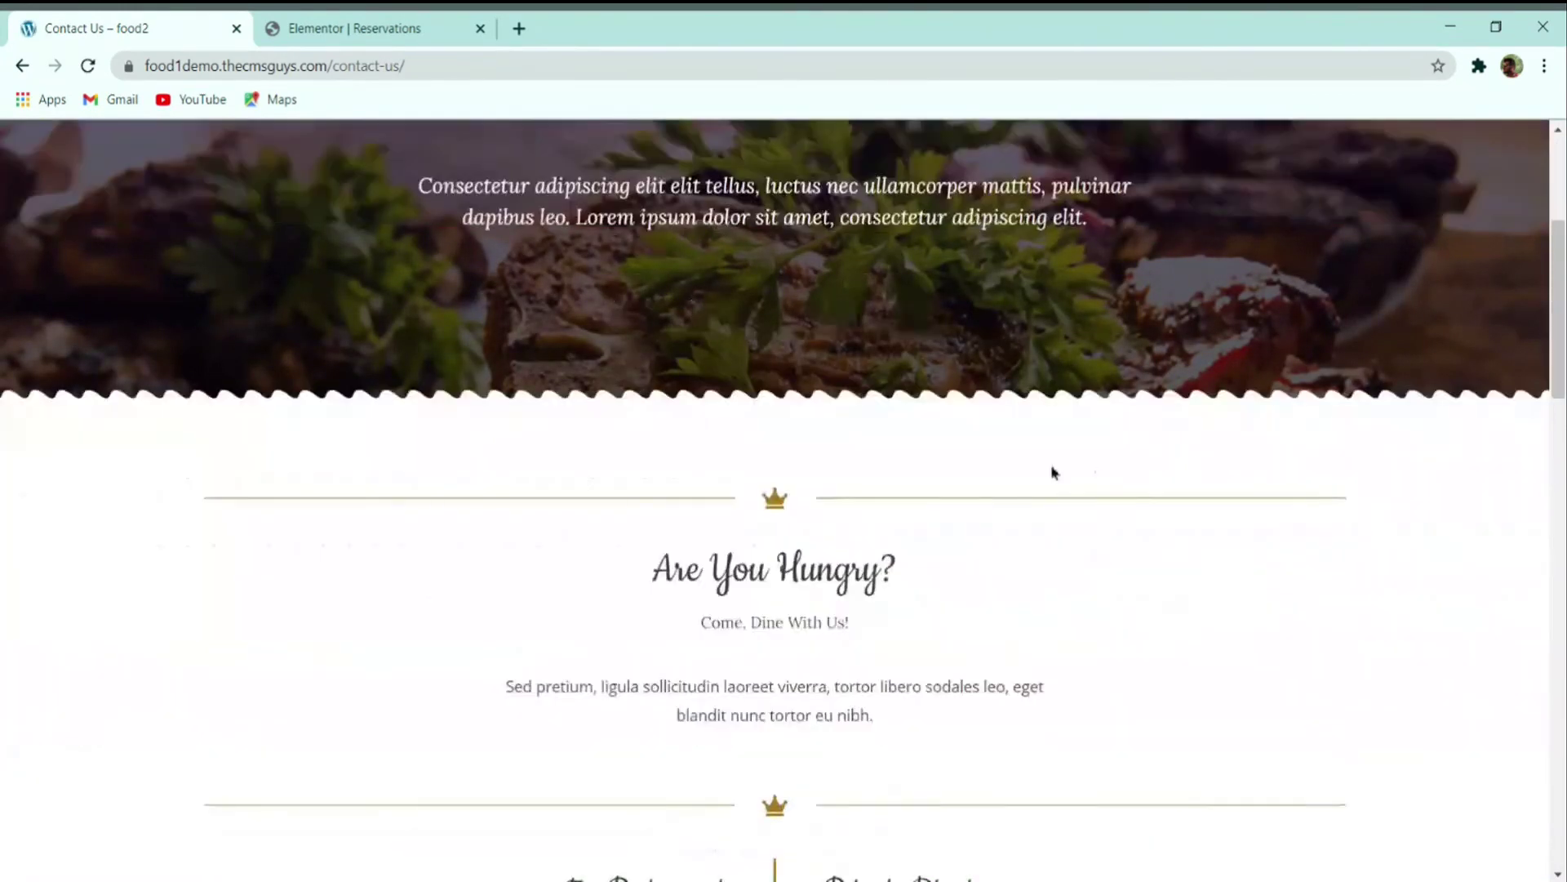
pyautogui.moveTo(643, 221); pyautogui.dragTo(913, 232)
pyautogui.click(947, 360)
pyautogui.scroll(-13, 957, 390)
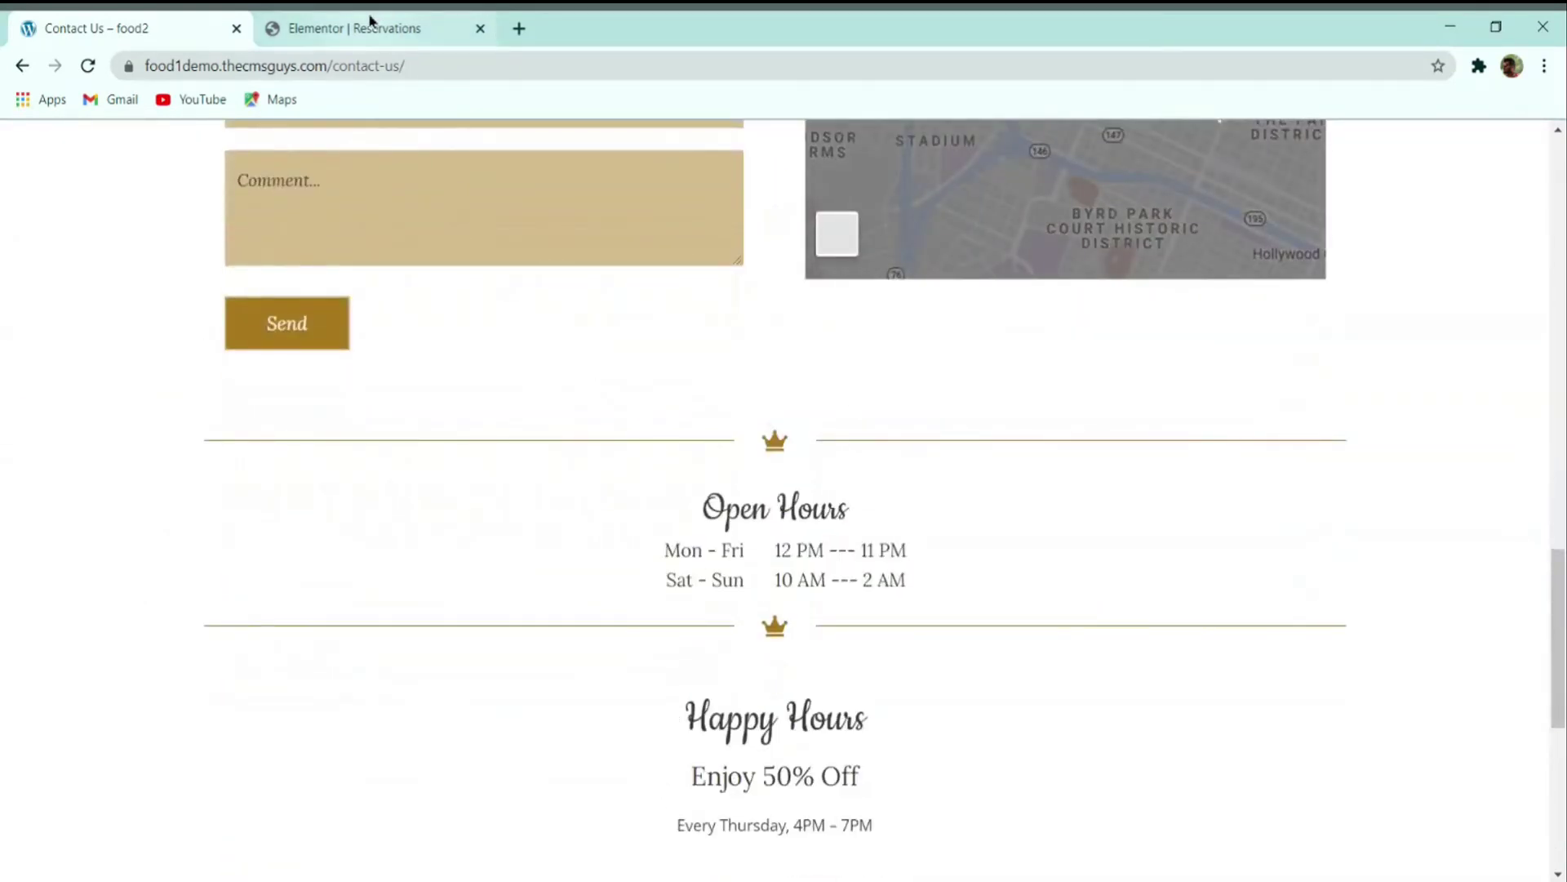
pyautogui.click(370, 28)
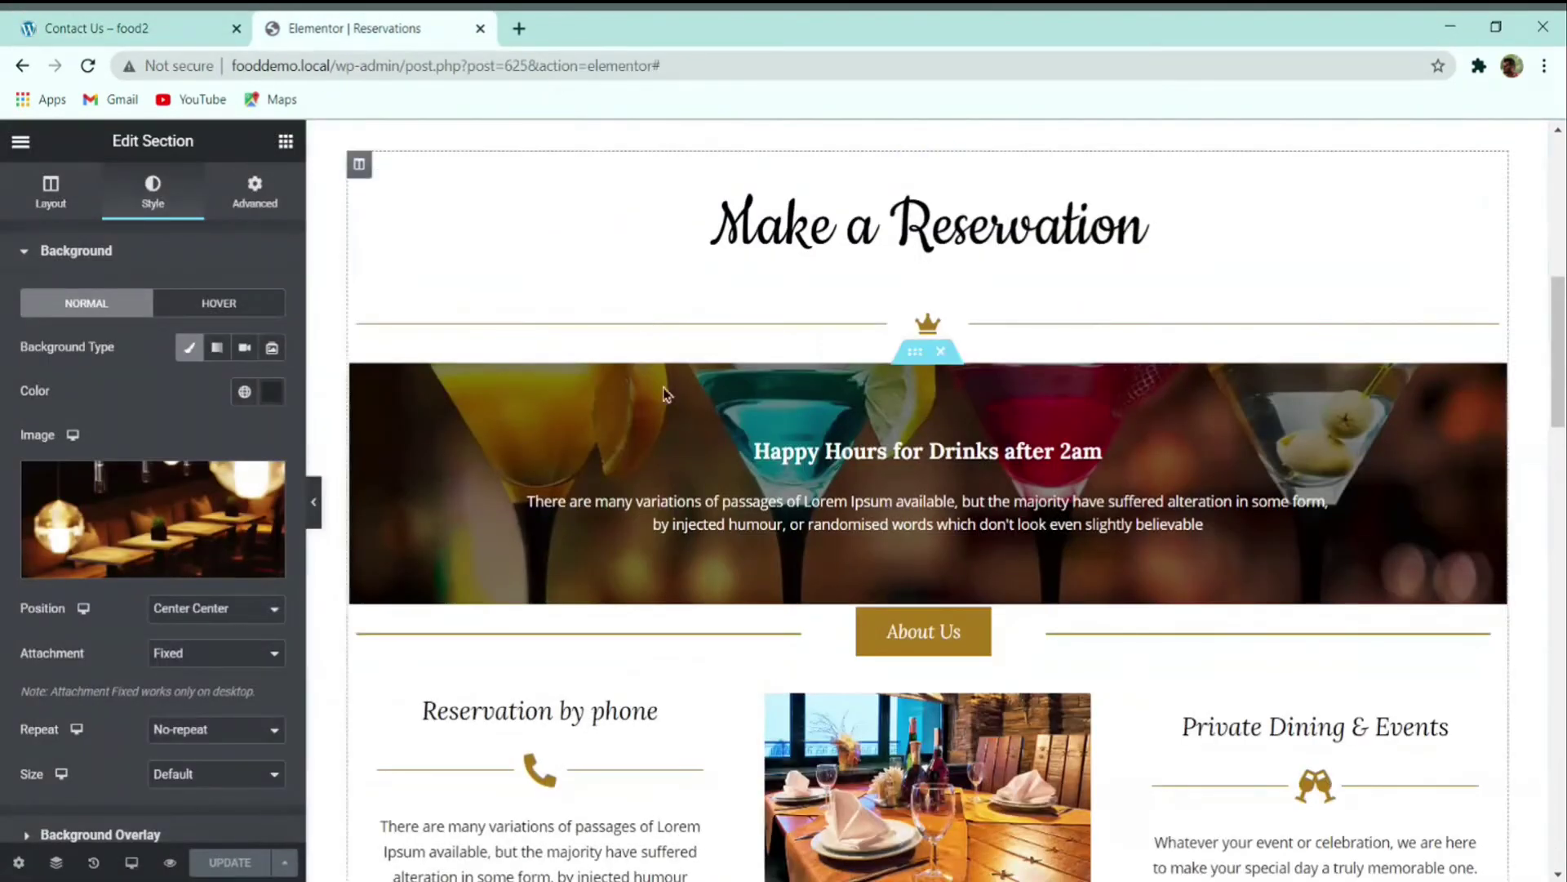
pyautogui.scroll(-8, 612, 378)
pyautogui.scroll(8, 457, 442)
pyautogui.click(156, 24)
pyautogui.click(350, 23)
pyautogui.click(169, 22)
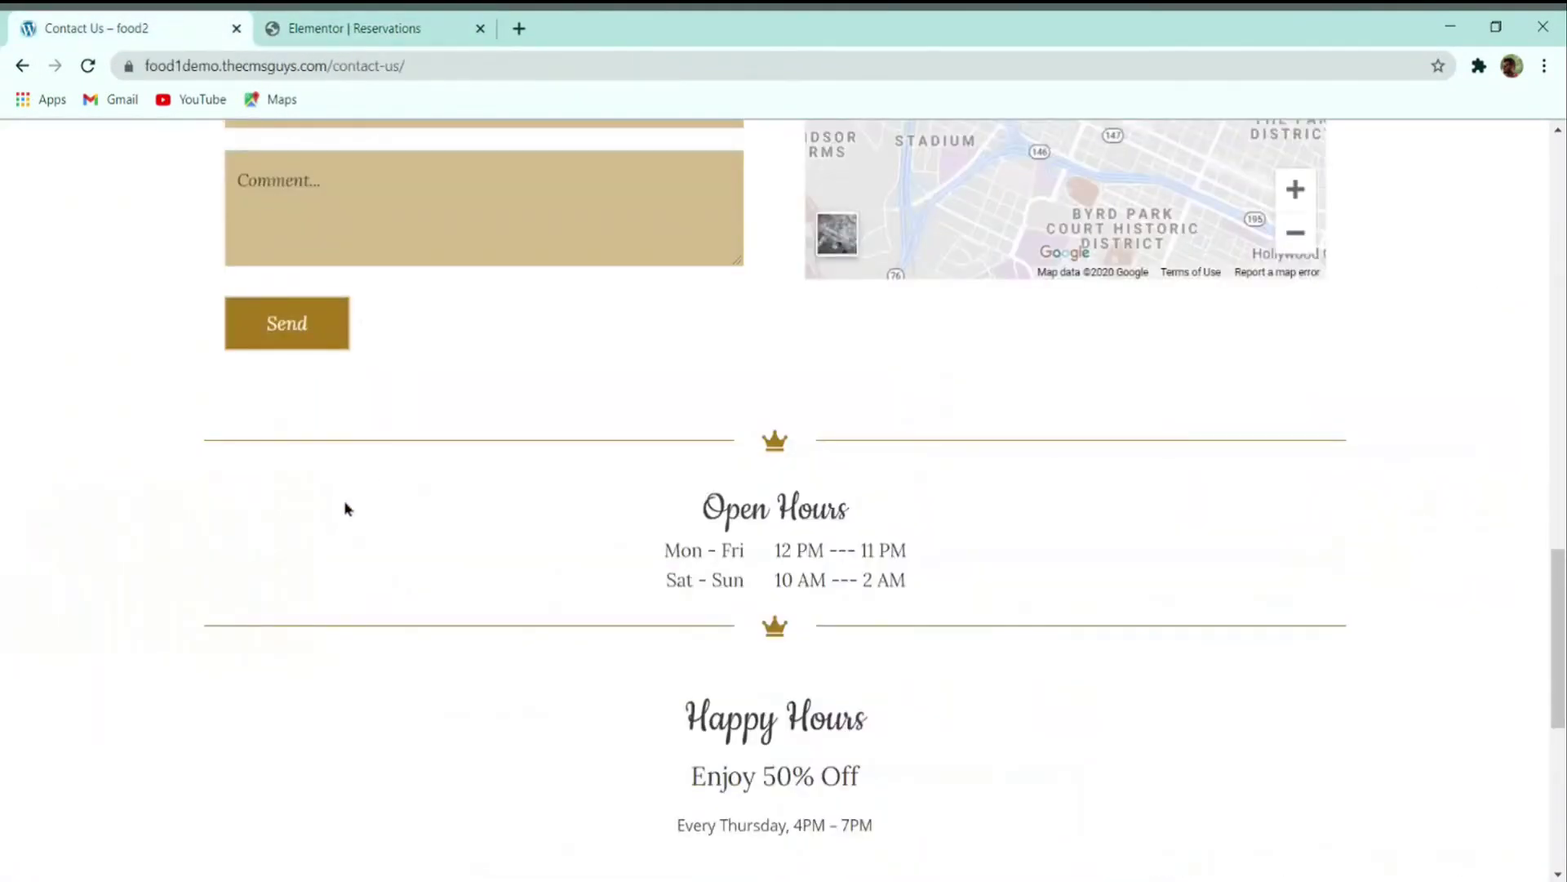
pyautogui.click(357, 25)
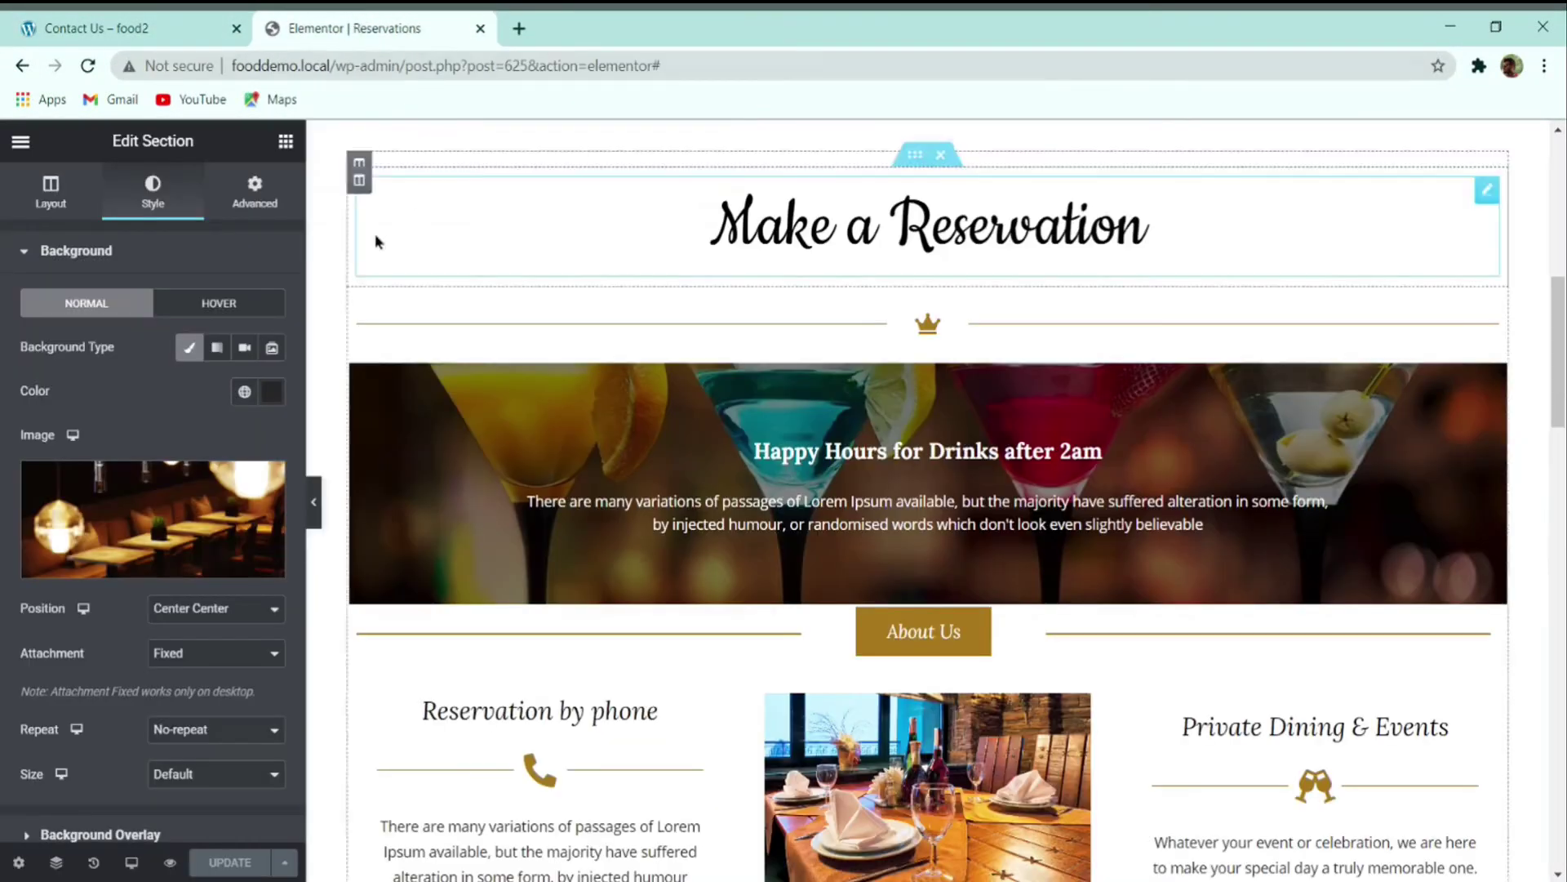
# Step: Exit the Elementor editor to the WordPress dashboard and open the Pages list
pyautogui.click(21, 146)
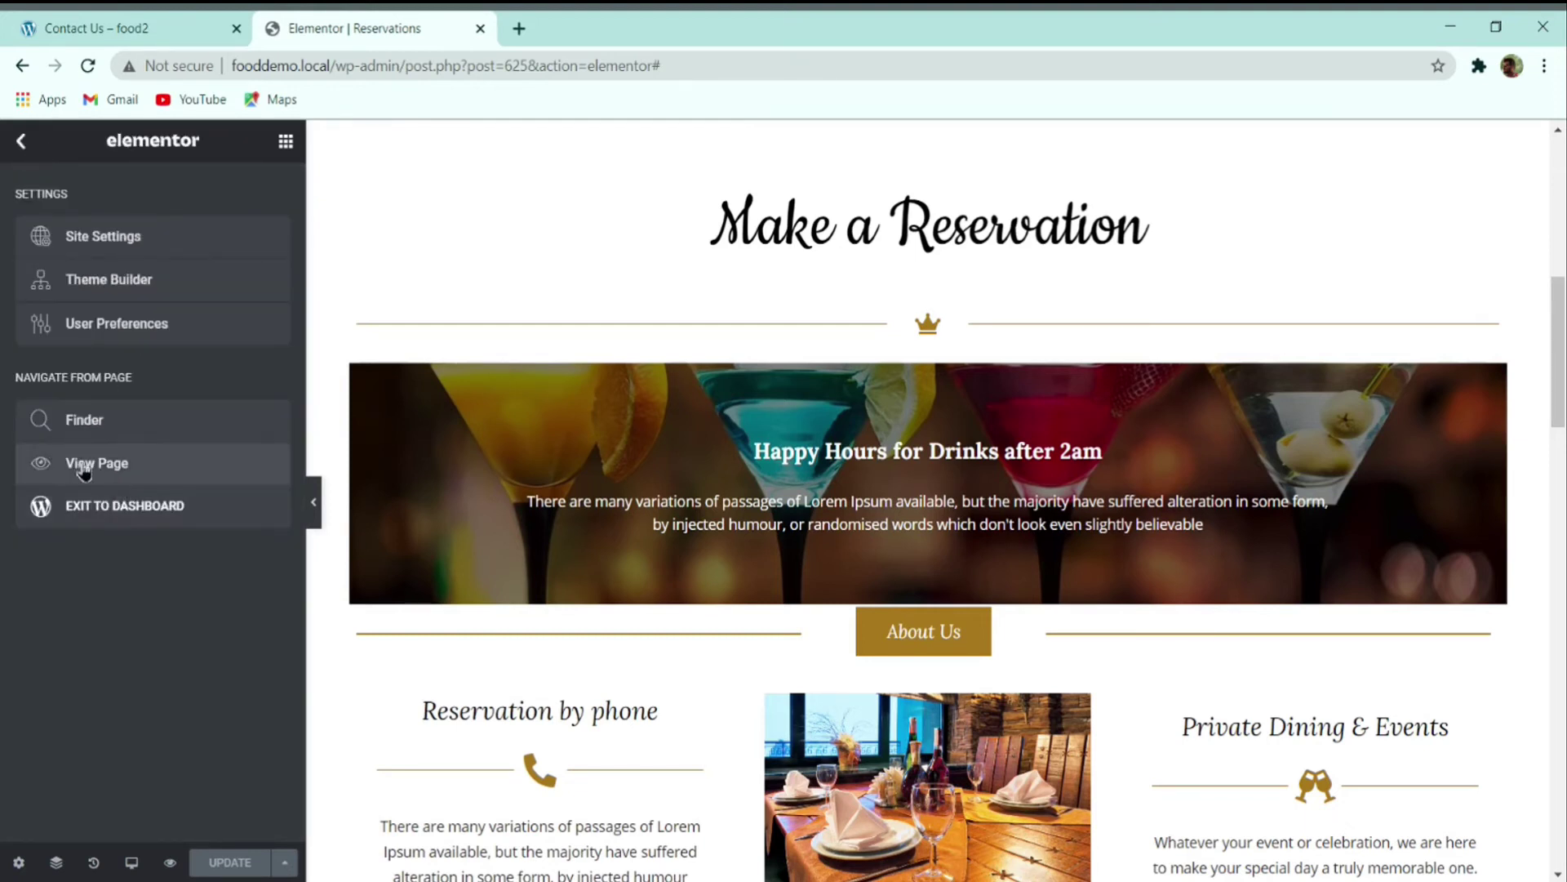
pyautogui.click(108, 511)
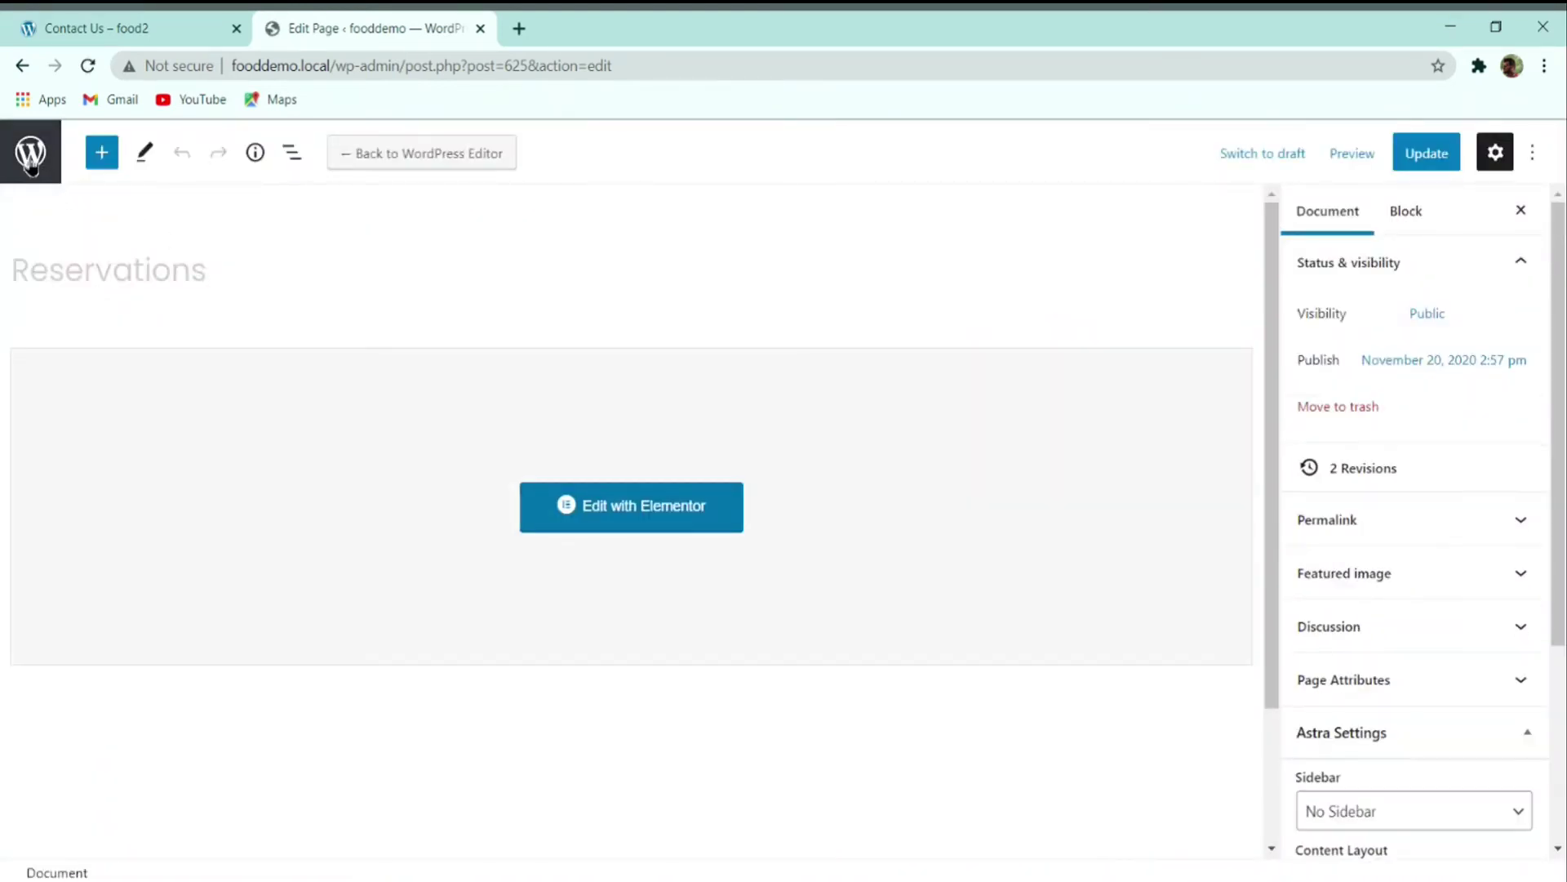
pyautogui.click(30, 162)
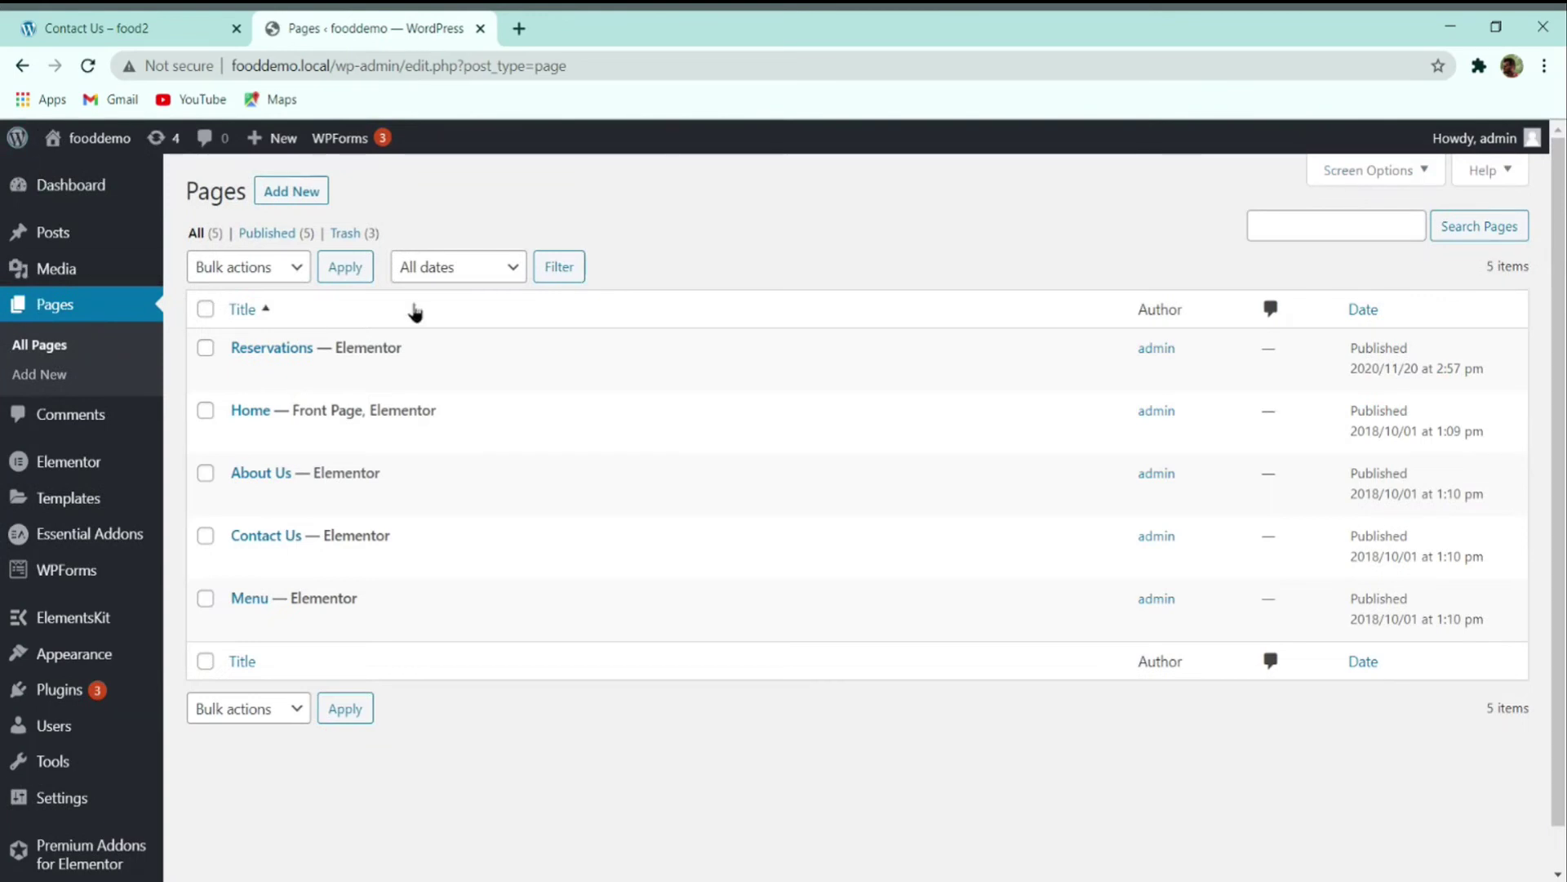
pyautogui.moveTo(676, 512)
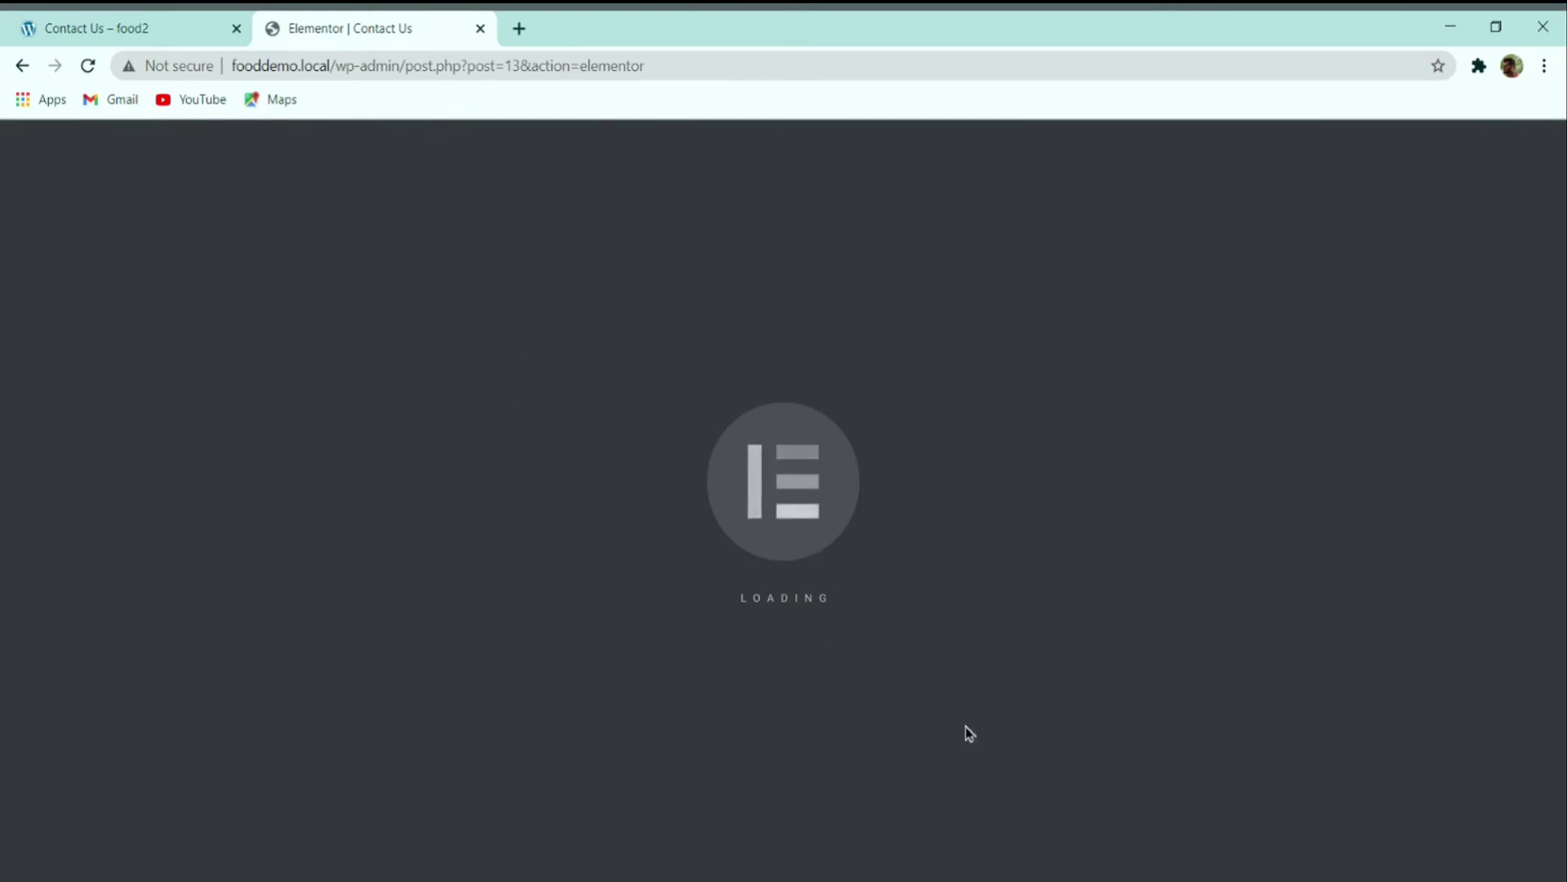
# Step: Inspect the existing contact form on the Contact Us page in Elementor
pyautogui.scroll(-20, 902, 588)
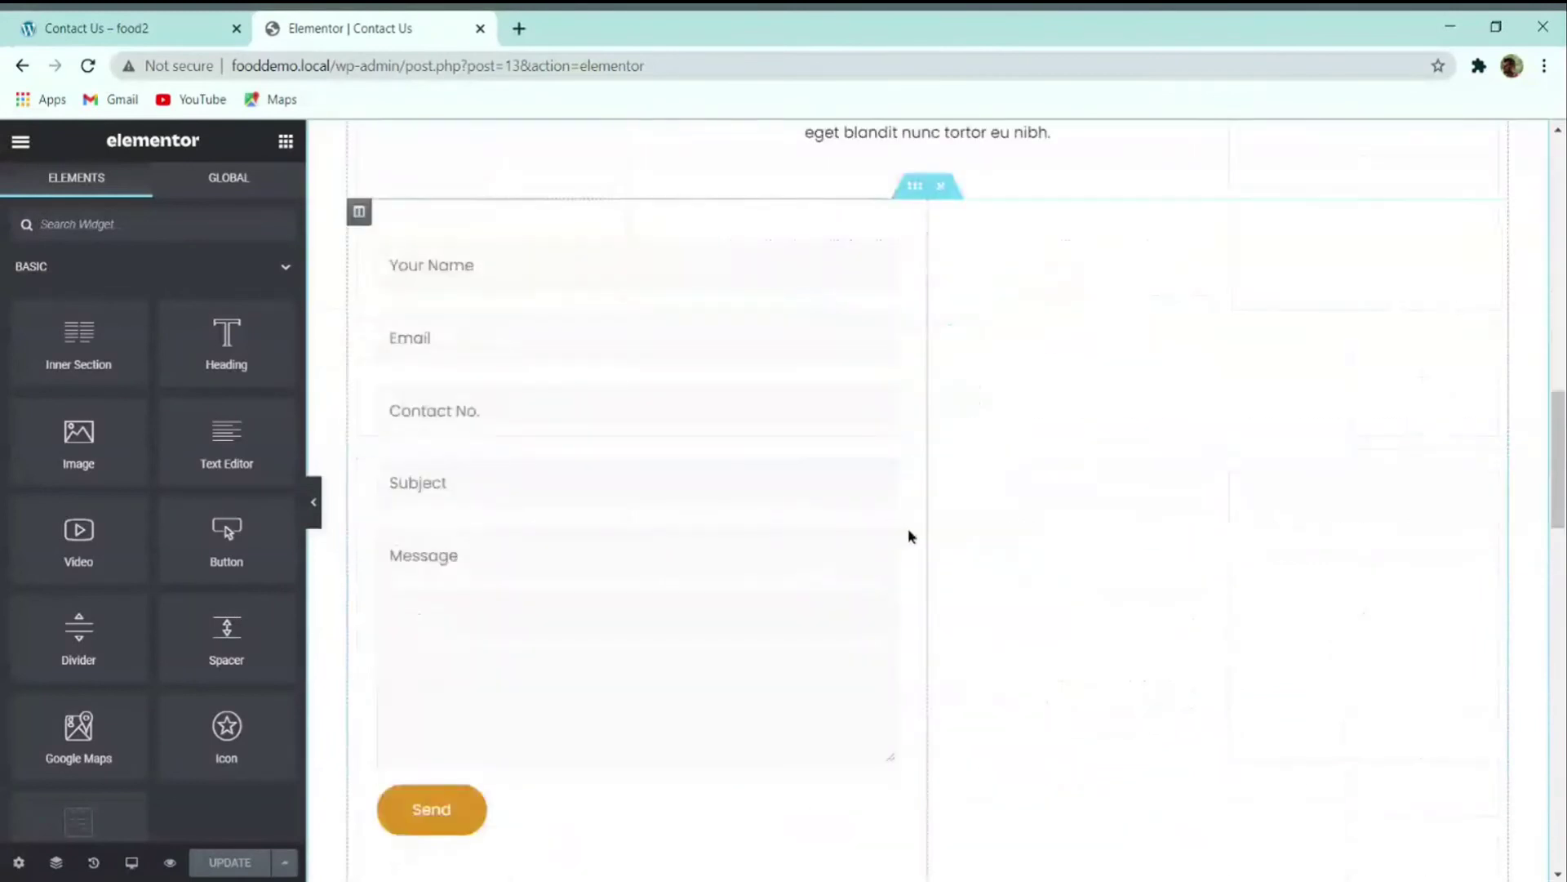
pyautogui.scroll(10, 910, 561)
pyautogui.click(628, 527)
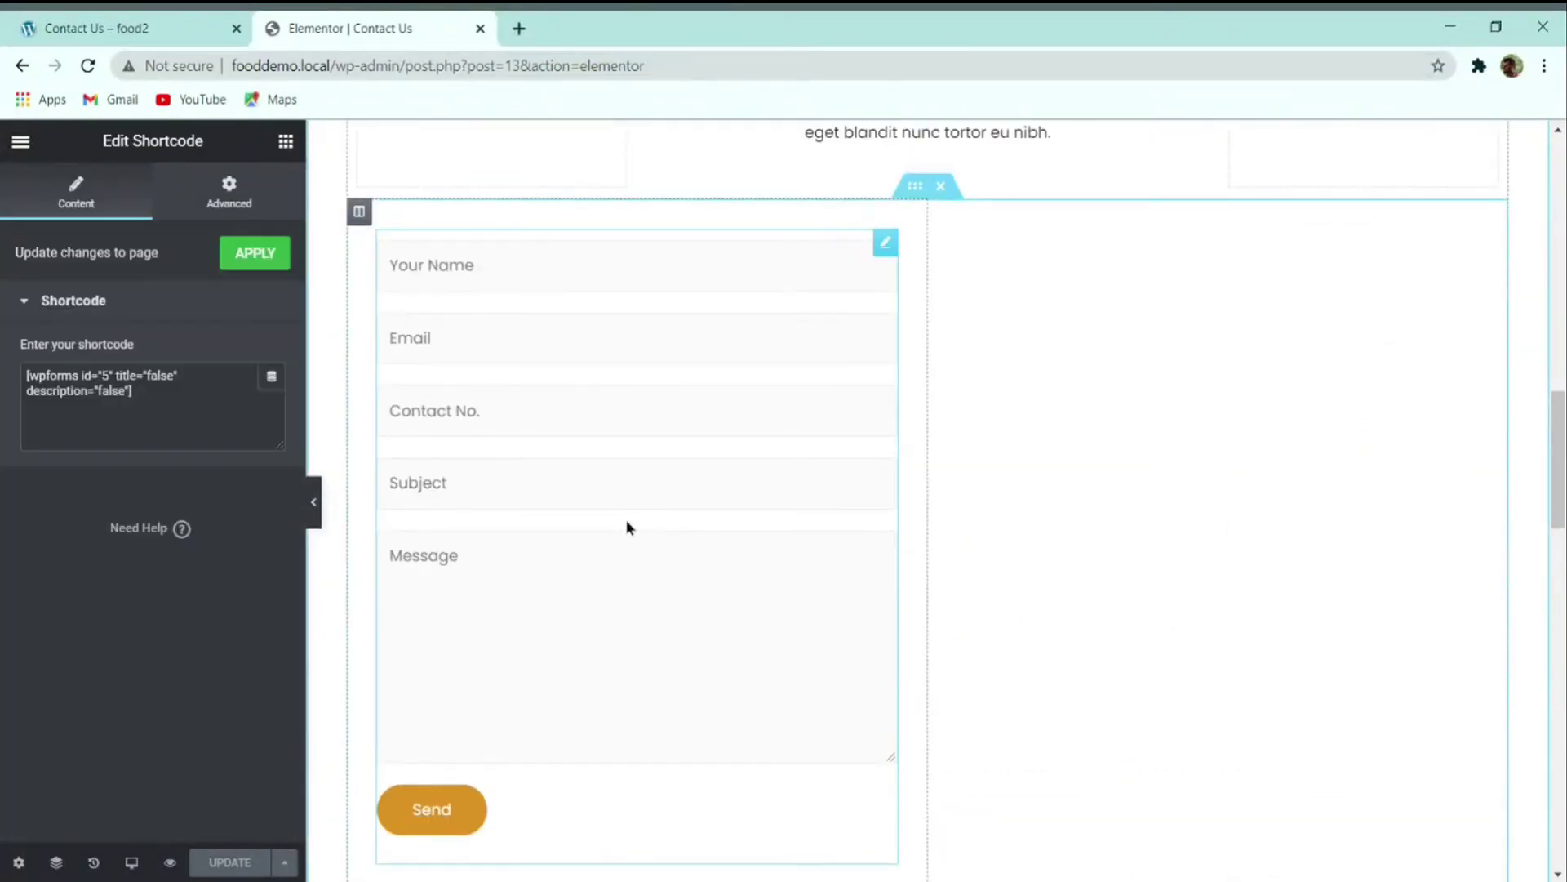
pyautogui.scroll(-10, 947, 487)
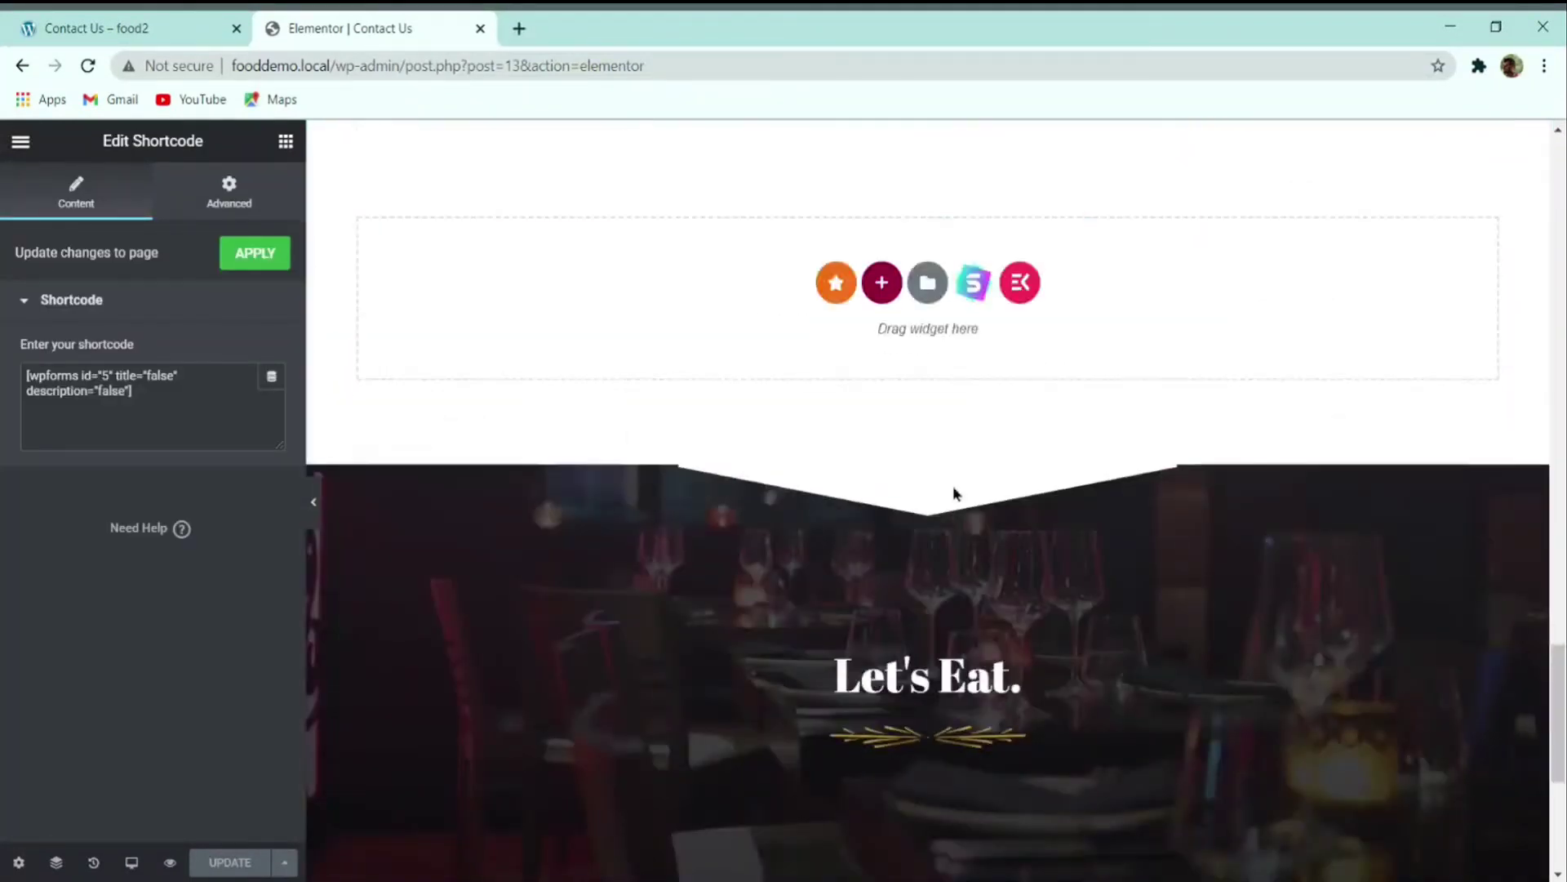
pyautogui.scroll(15, 938, 518)
pyautogui.scroll(10, 938, 522)
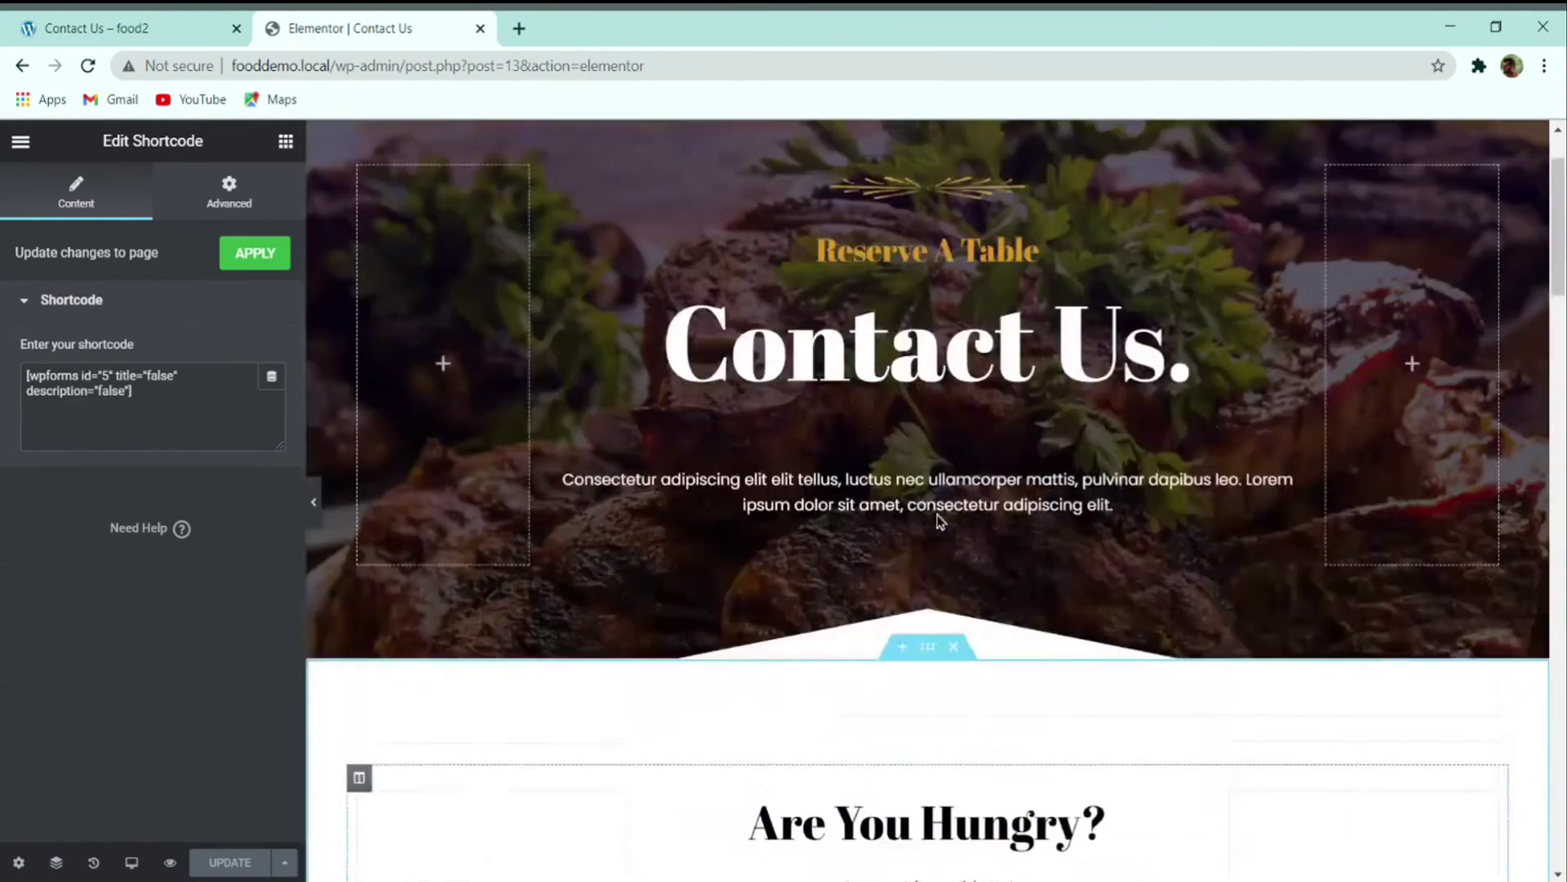
pyautogui.scroll(2, 997, 595)
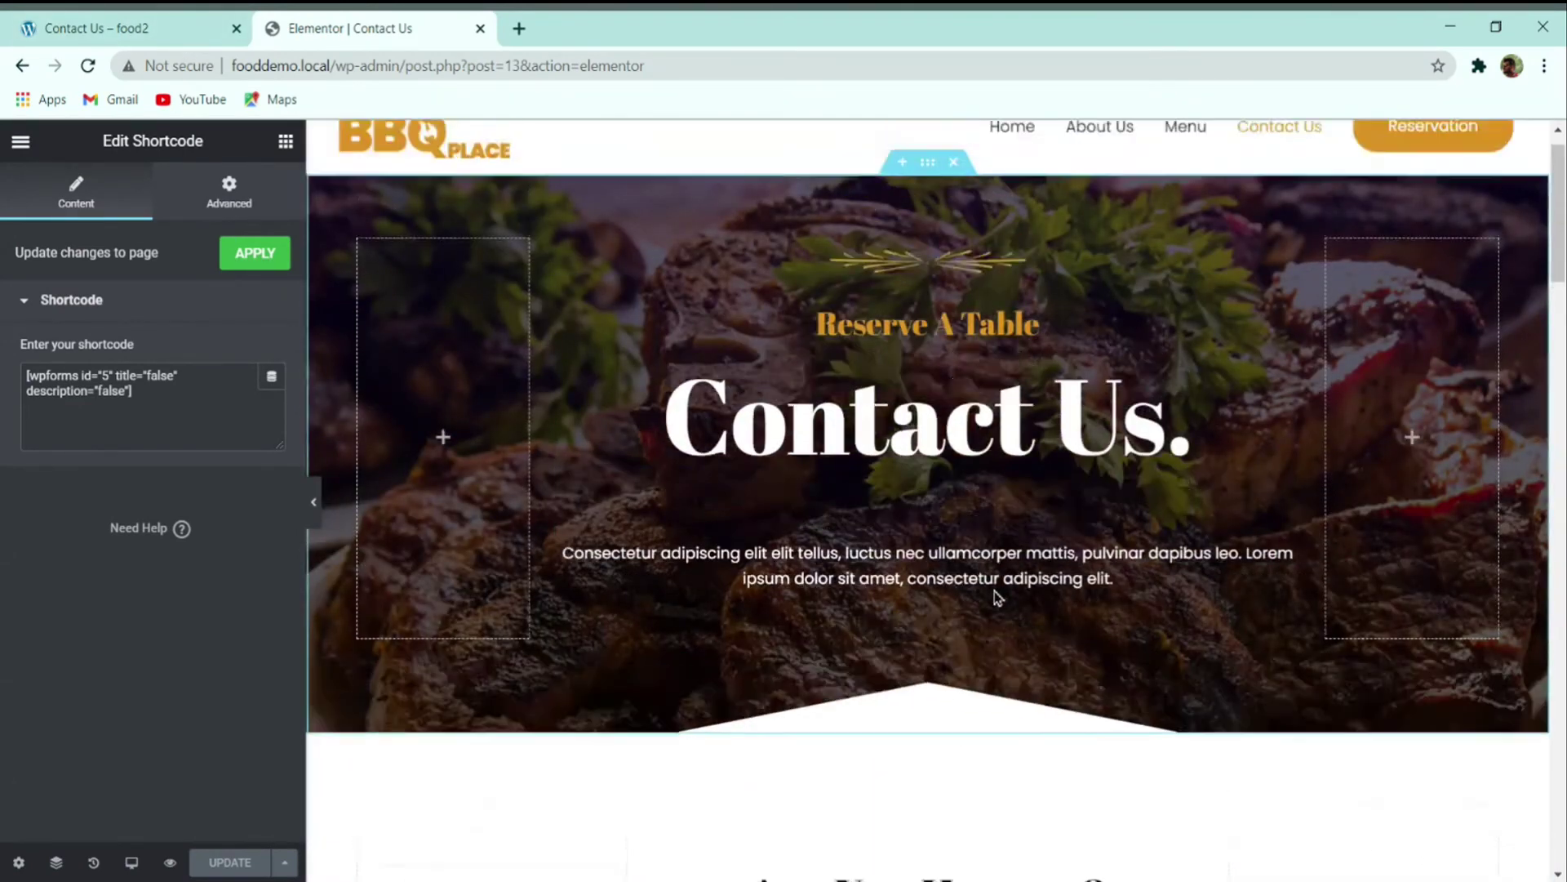
# Step: Delete the hero, Are You Hungry?, Private Dinning, Feedback, form/map, Open Hours and Happy Hours sections
pyautogui.click(953, 205)
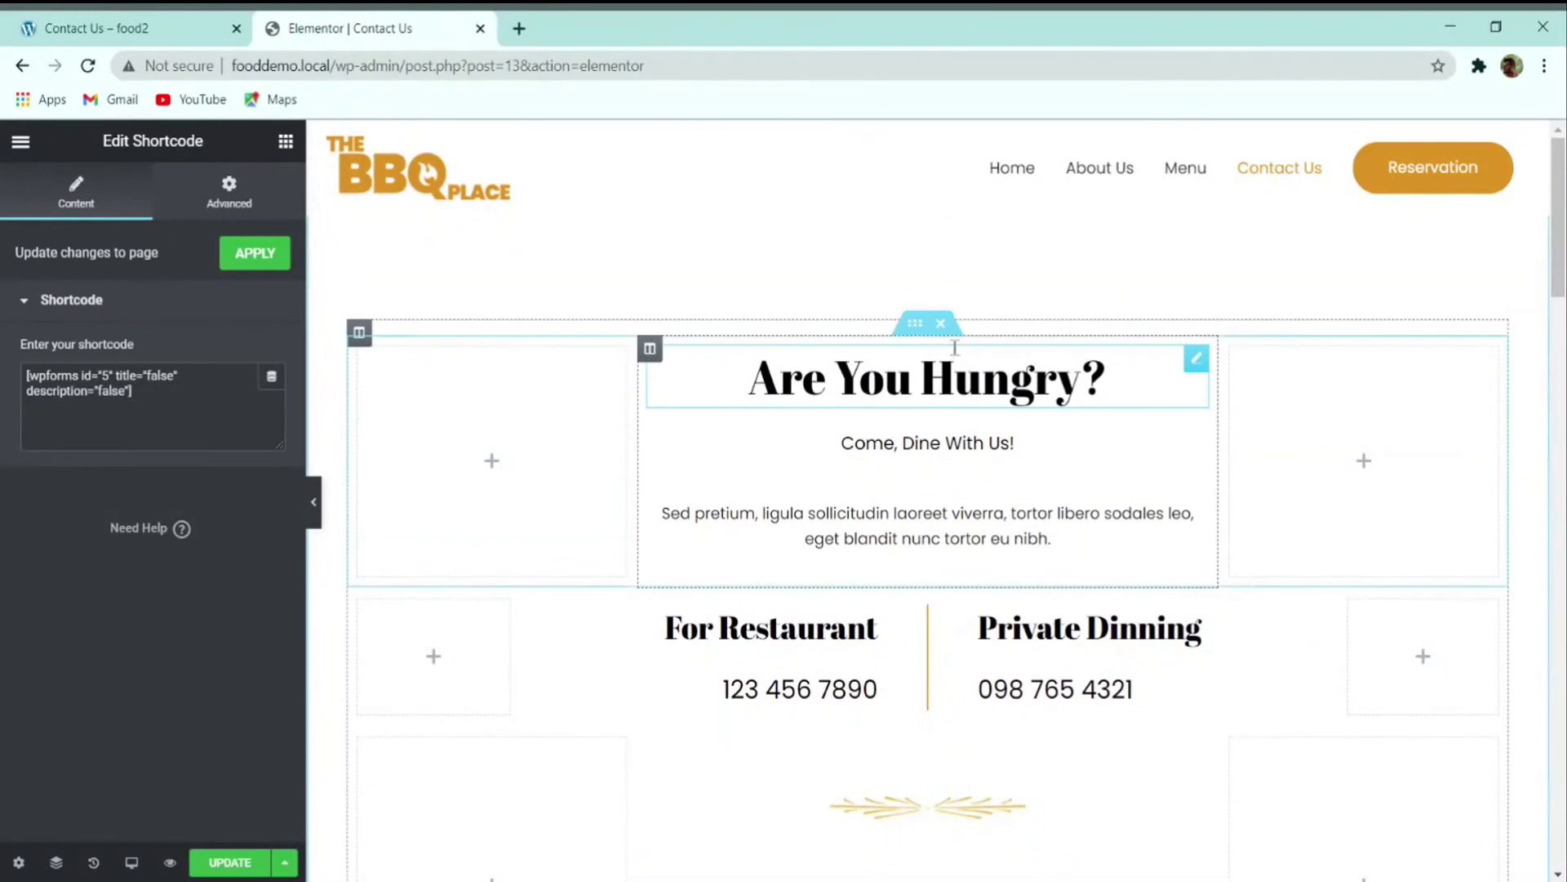
pyautogui.click(951, 323)
pyautogui.click(945, 313)
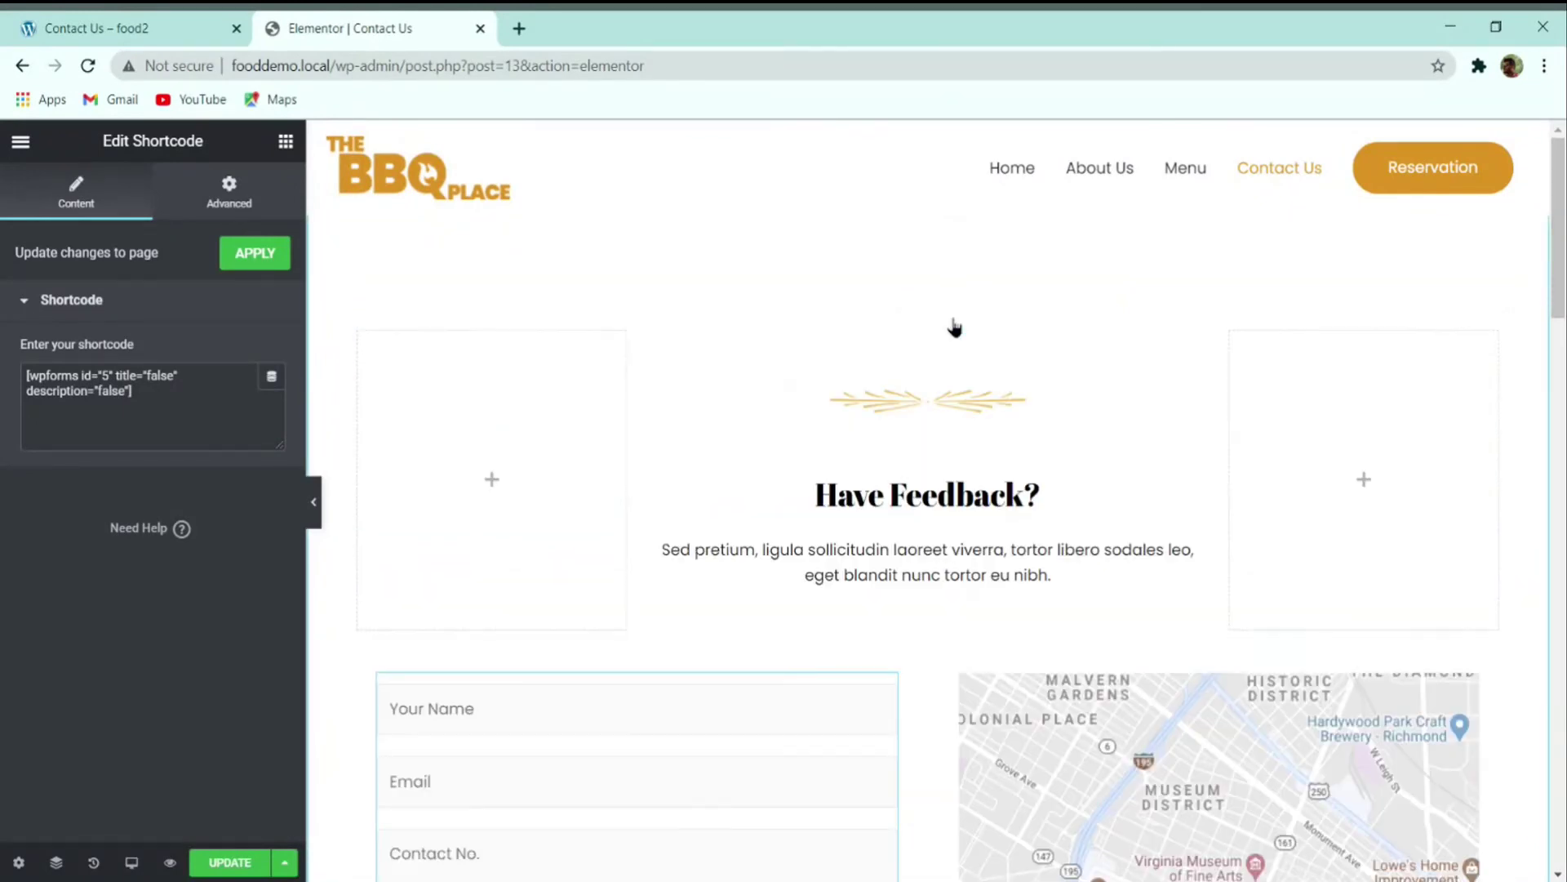
pyautogui.click(944, 311)
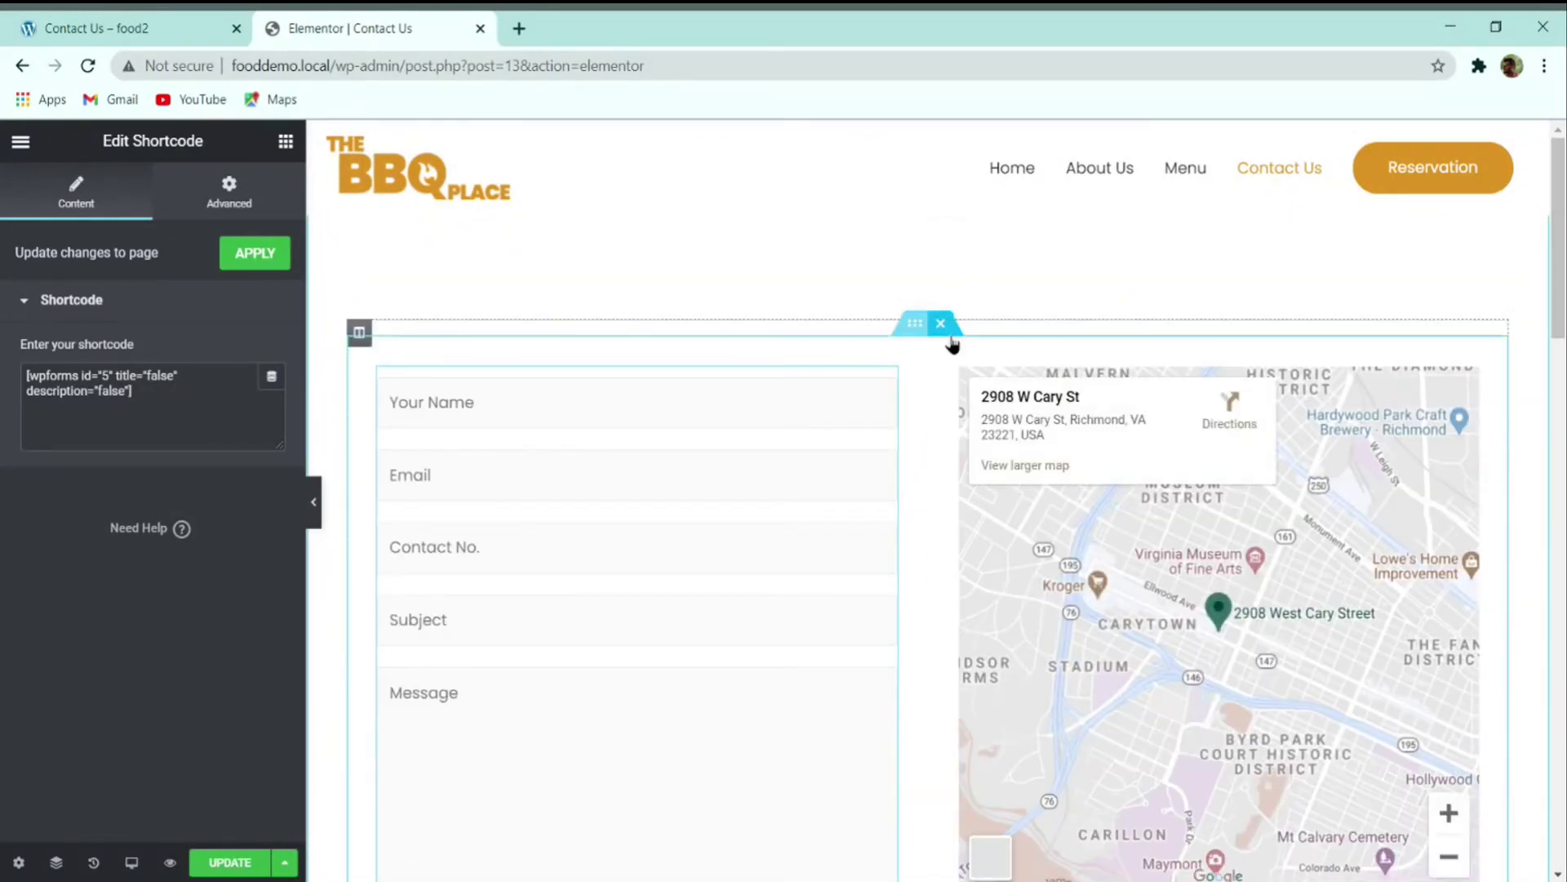
pyautogui.click(941, 324)
pyautogui.click(940, 323)
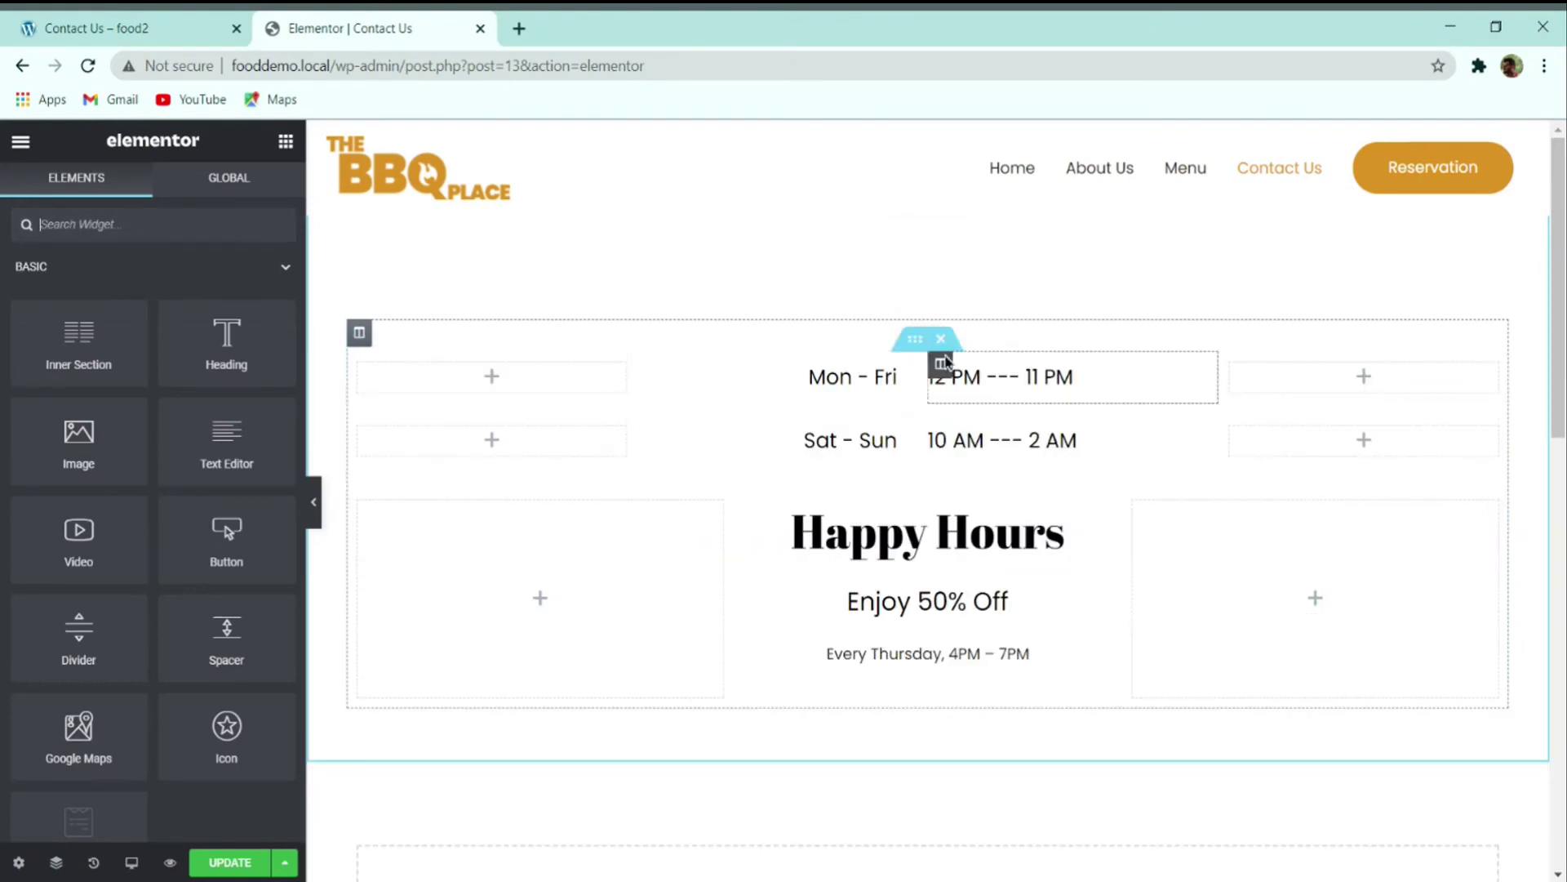
pyautogui.click(941, 325)
pyautogui.click(941, 318)
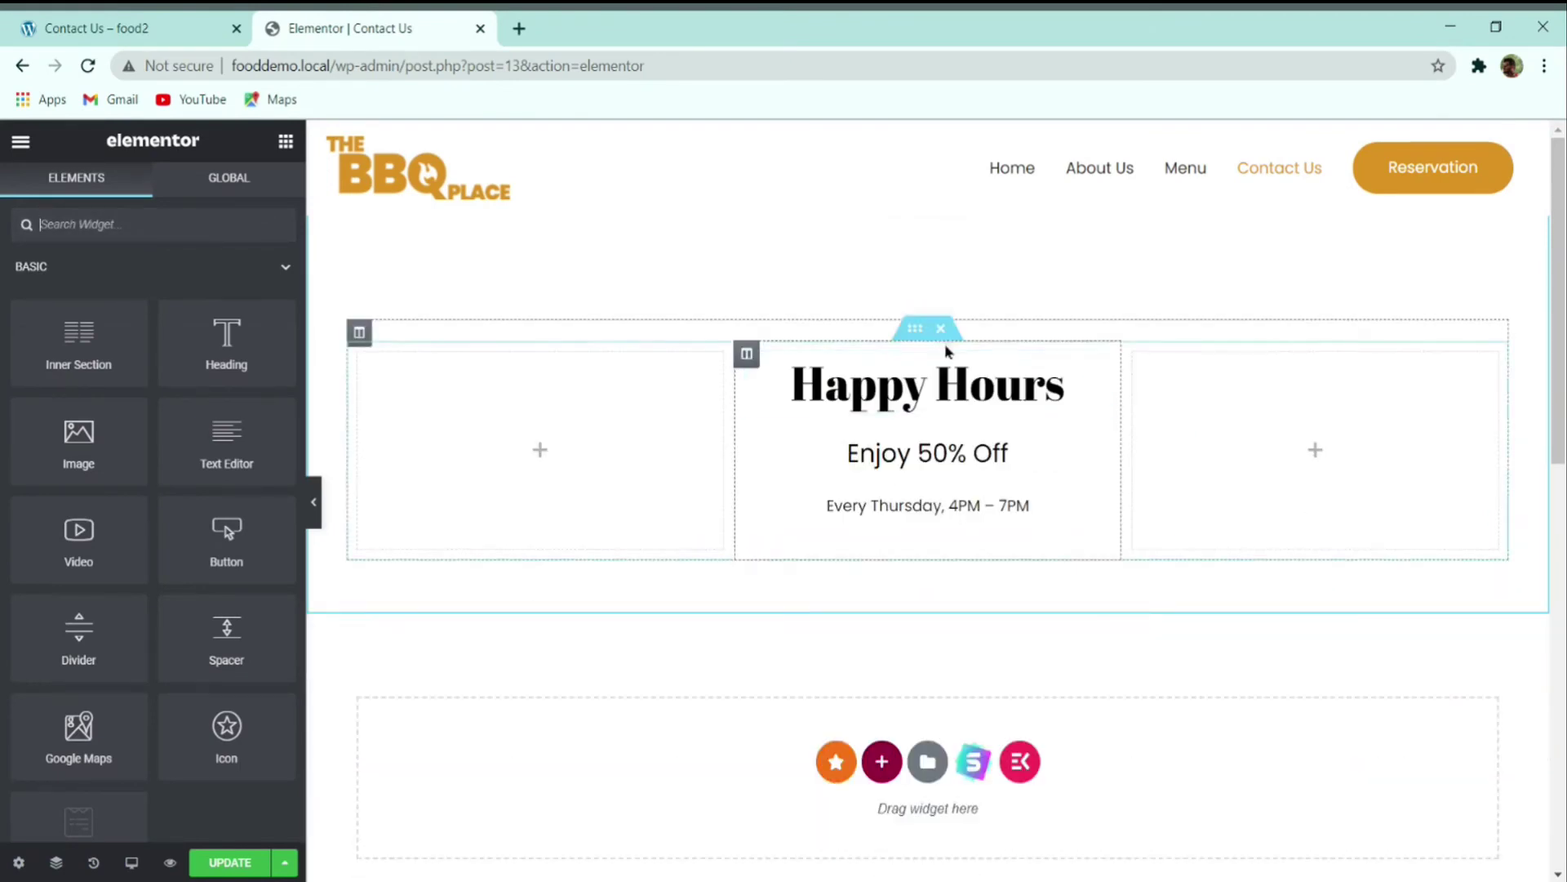
pyautogui.click(945, 325)
# Step: Delete the leftover empty section via its right-click menu
pyautogui.rightClick(949, 341)
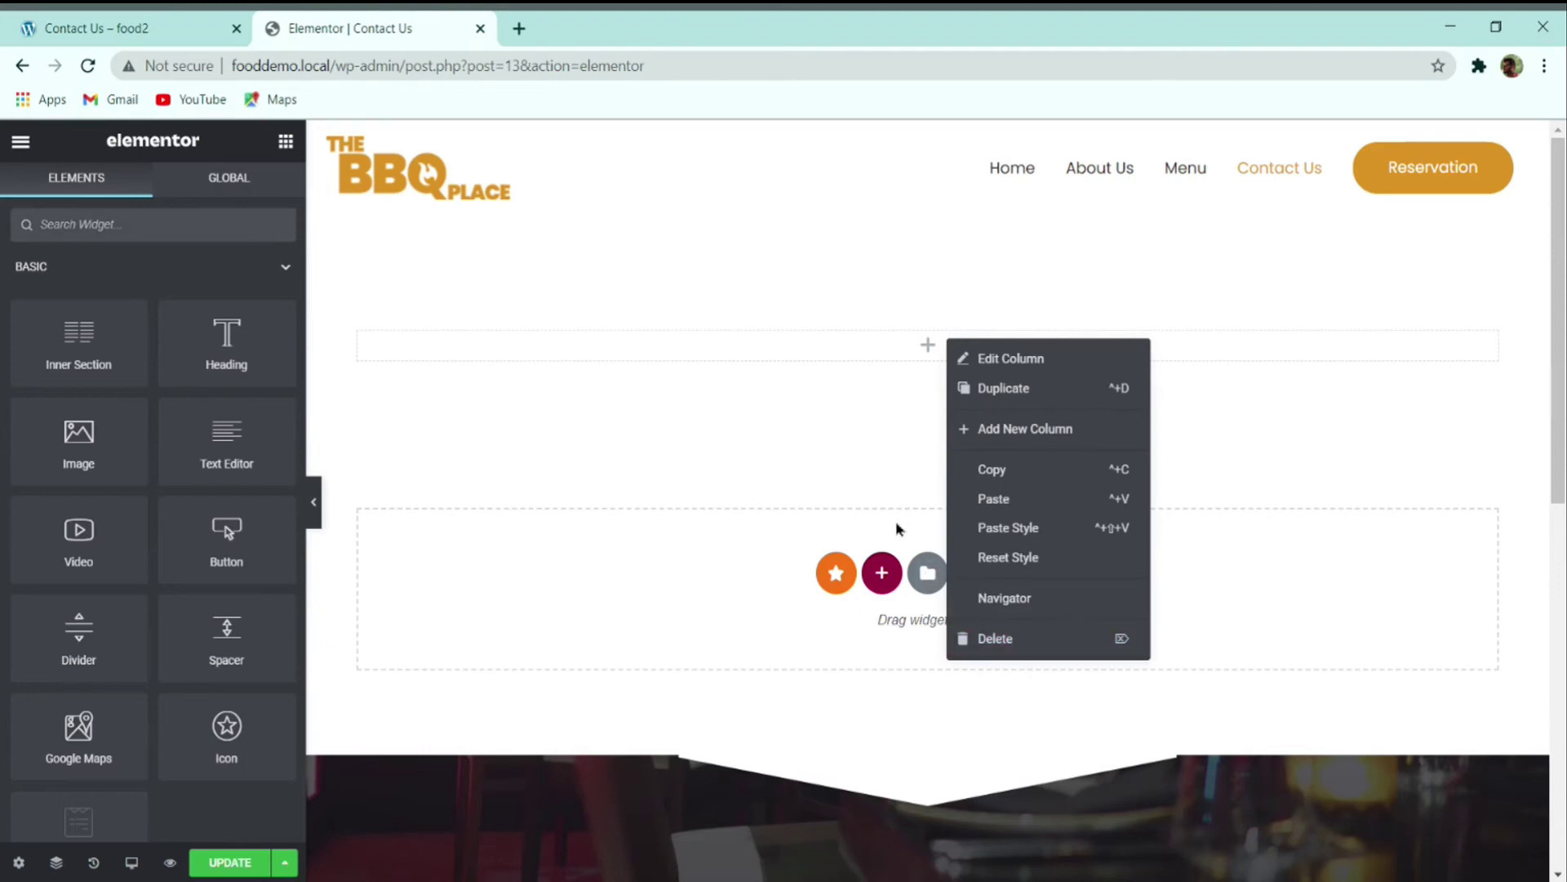
pyautogui.click(916, 551)
pyautogui.rightClick(832, 319)
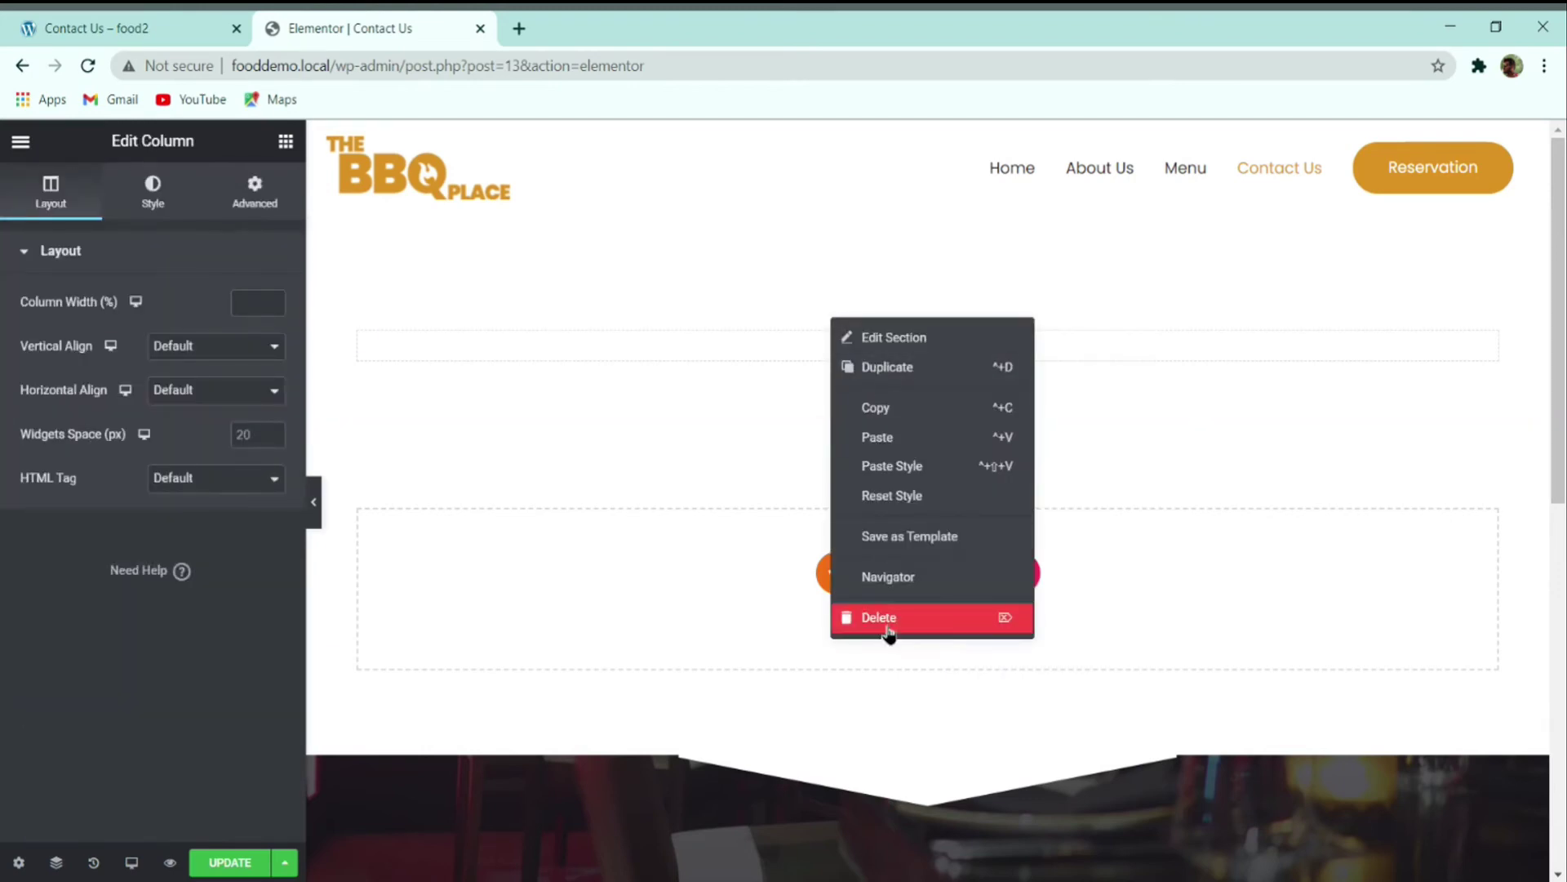
pyautogui.click(887, 628)
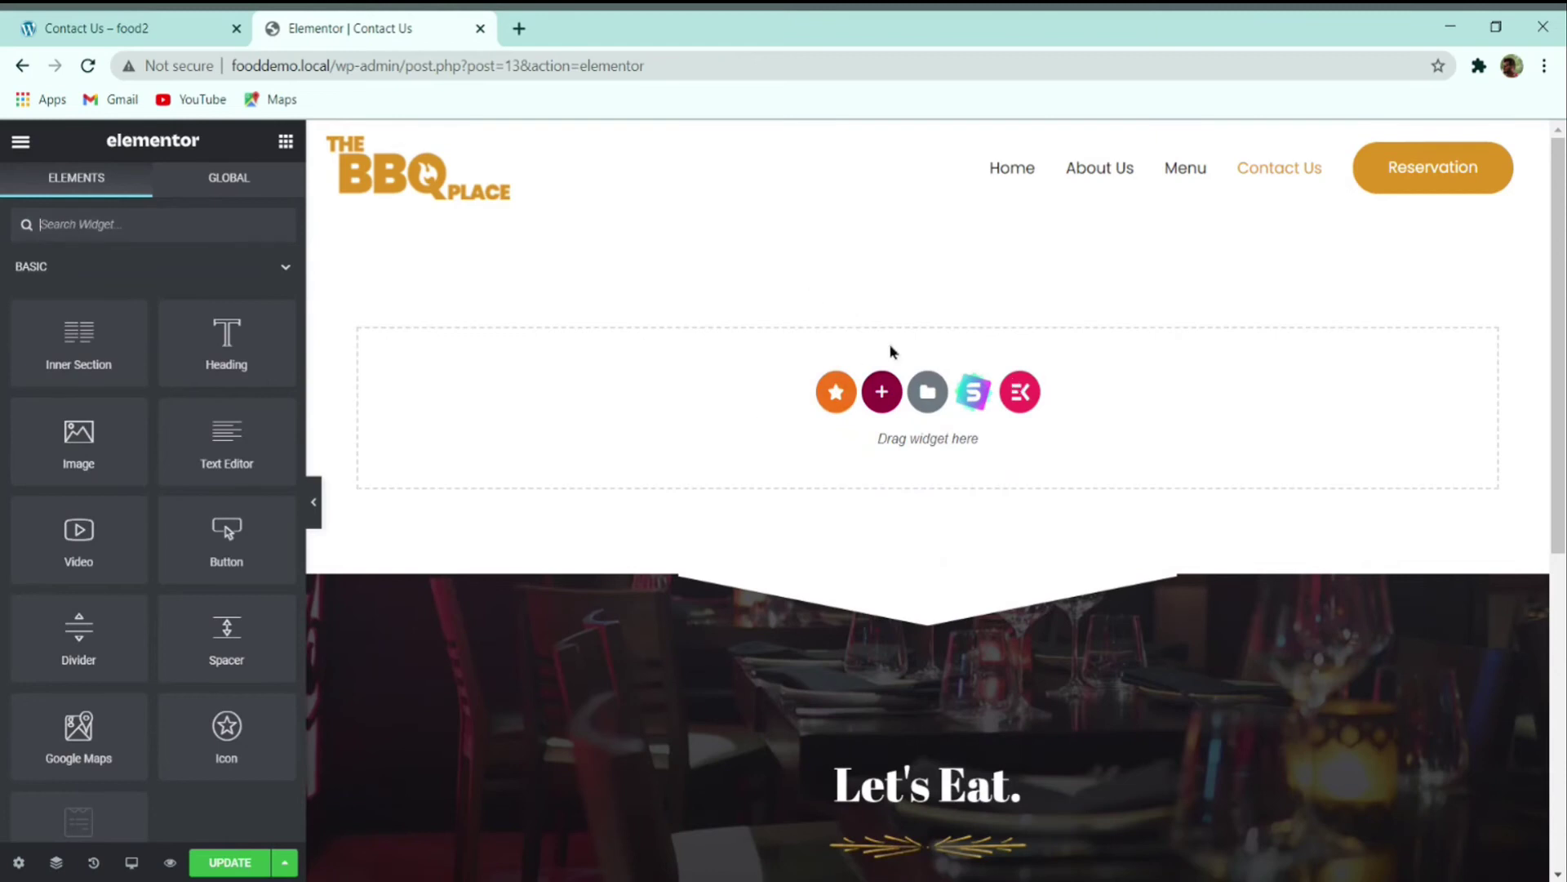
# Step: Insert the saved 'Contact Us' template from My Templates without importing its document settings
pyautogui.click(926, 391)
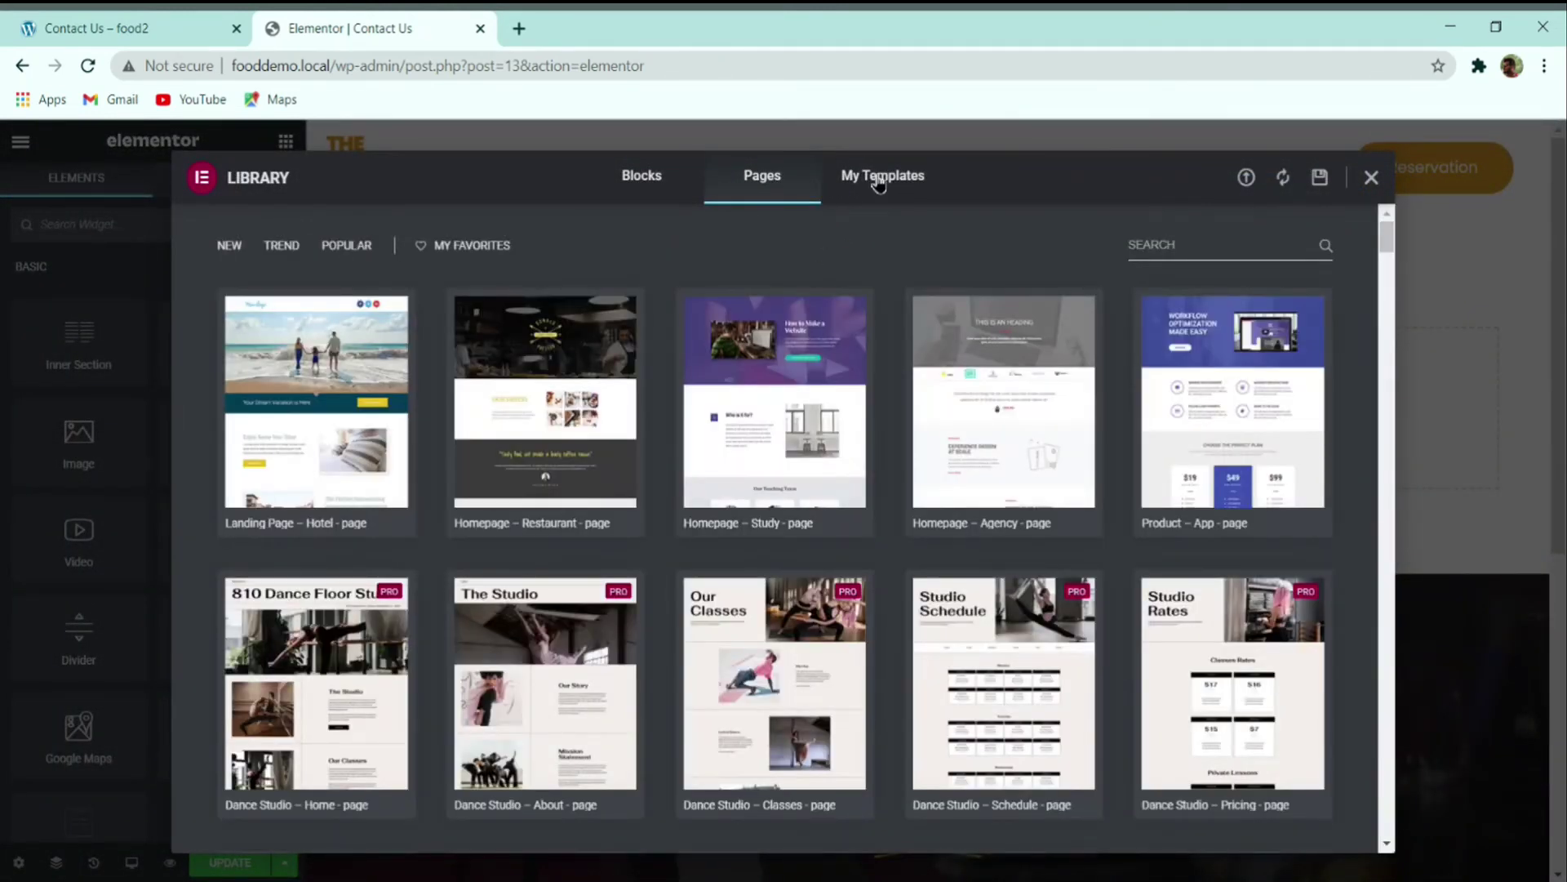
pyautogui.click(879, 183)
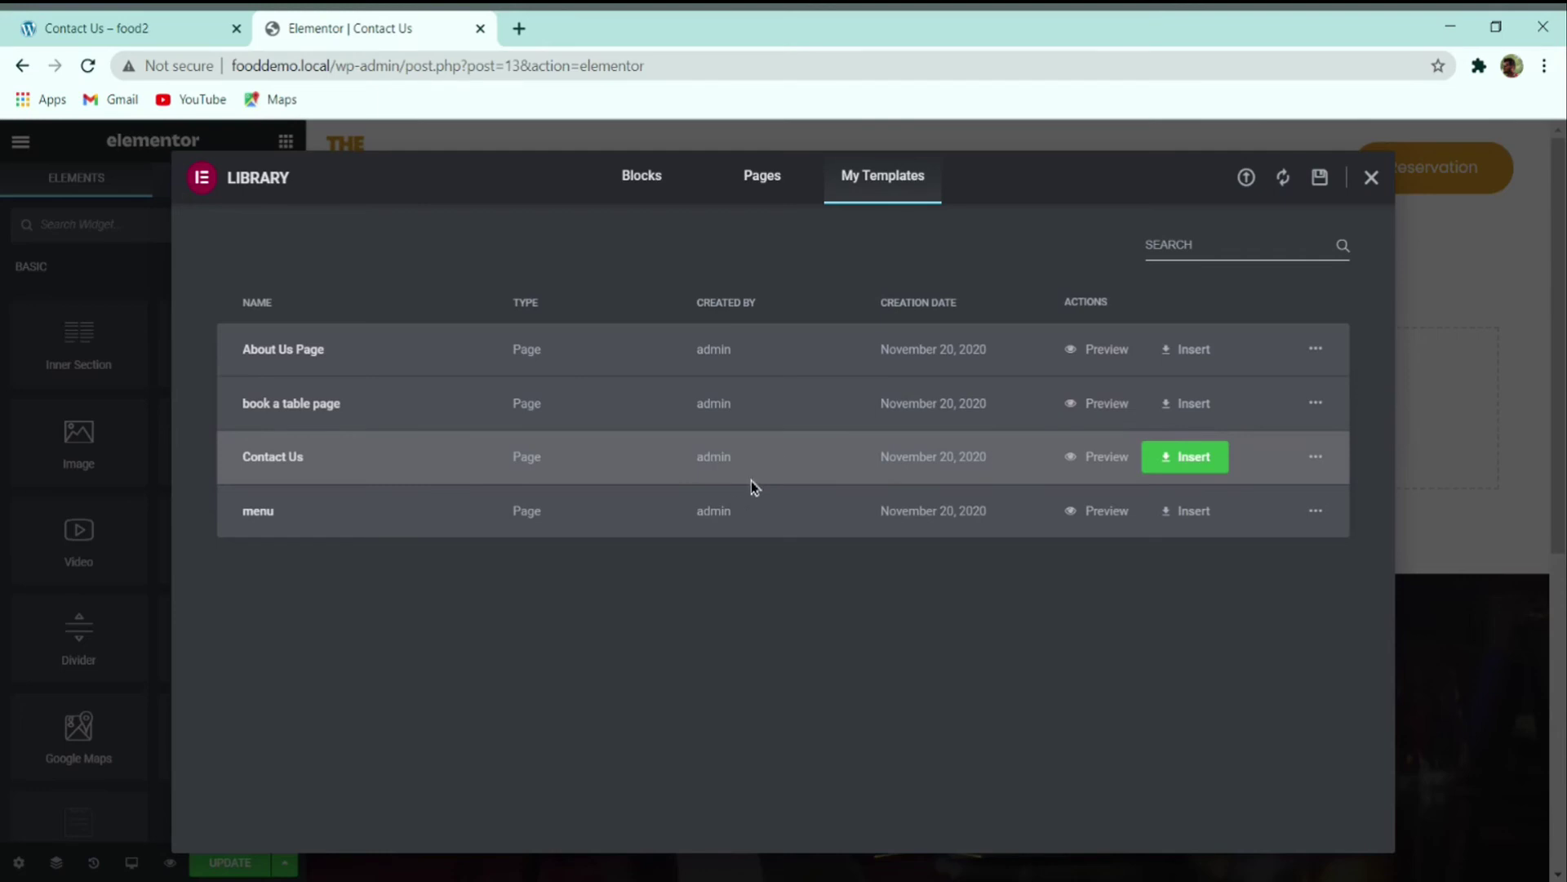
pyautogui.click(1178, 459)
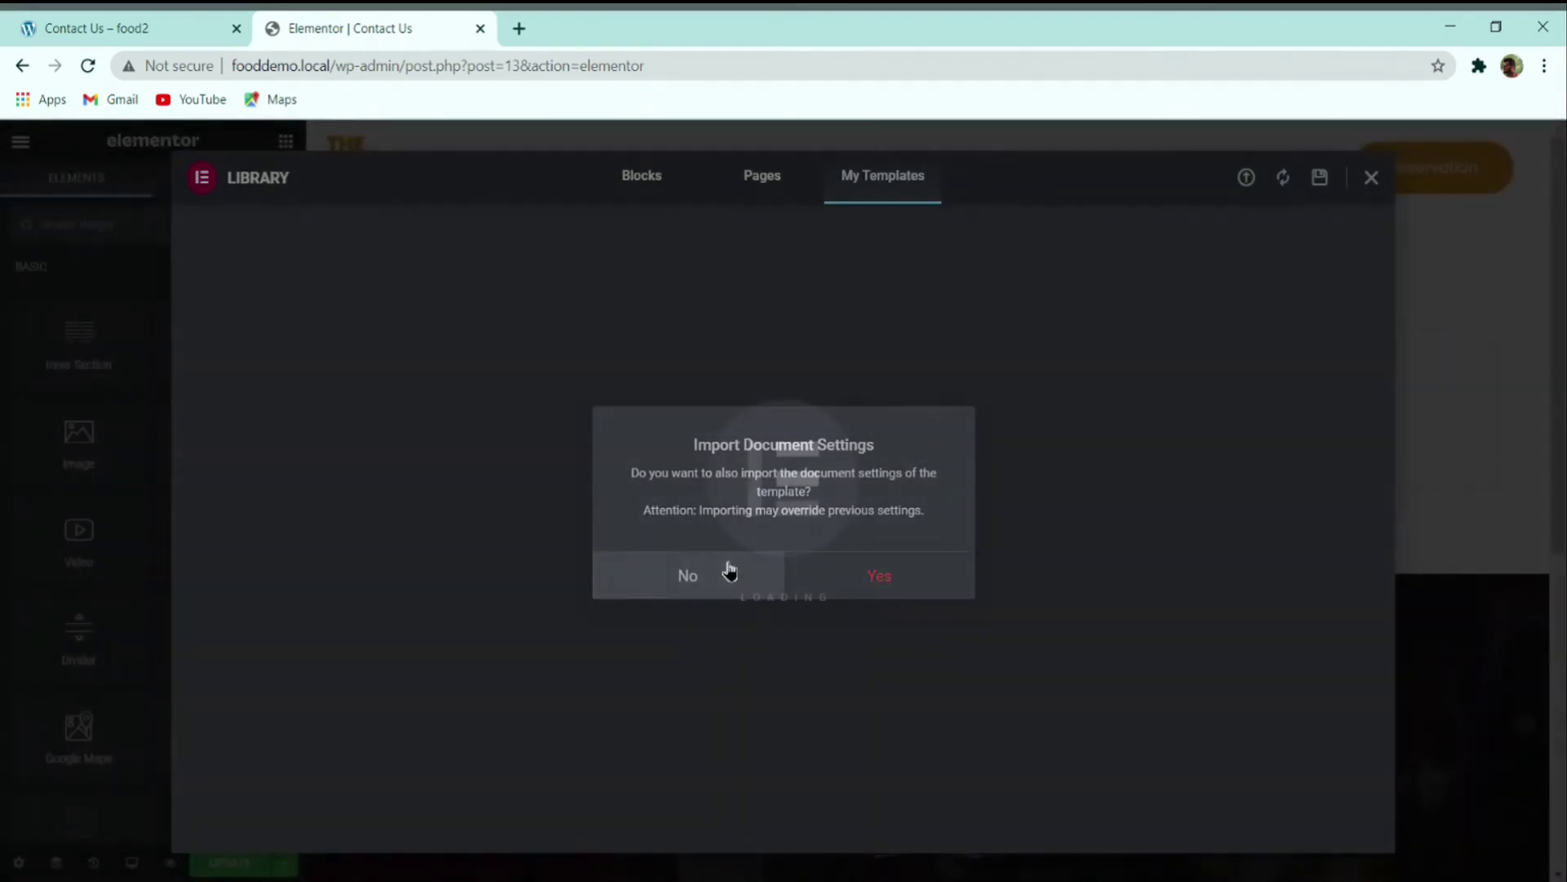
pyautogui.click(729, 571)
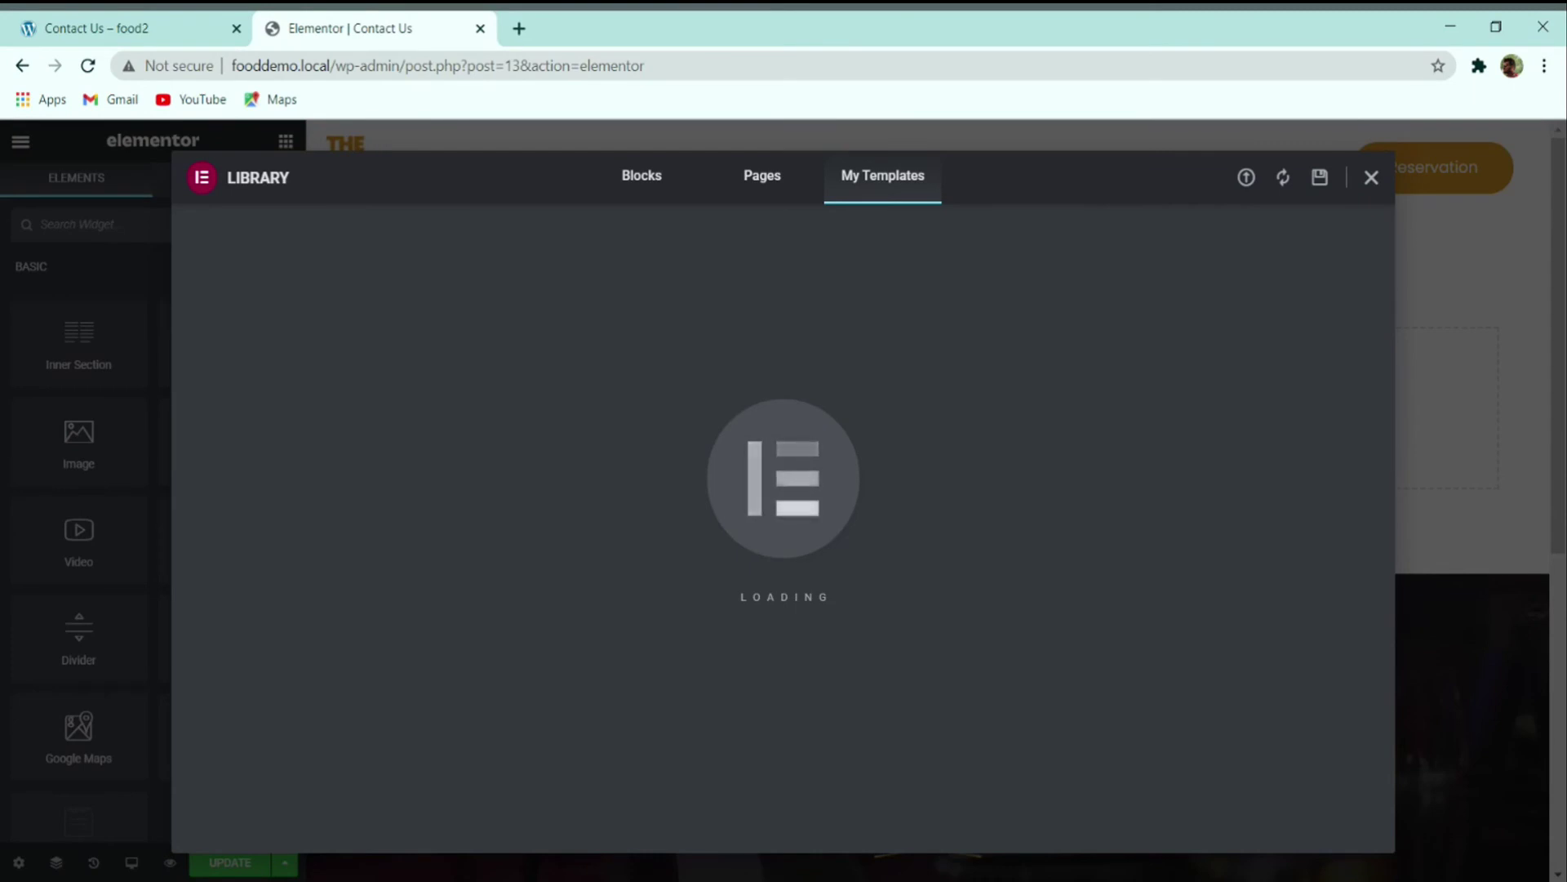
# Step: Compare the inserted template against the live reference Contact Us page
pyautogui.scroll(-10, 703, 560)
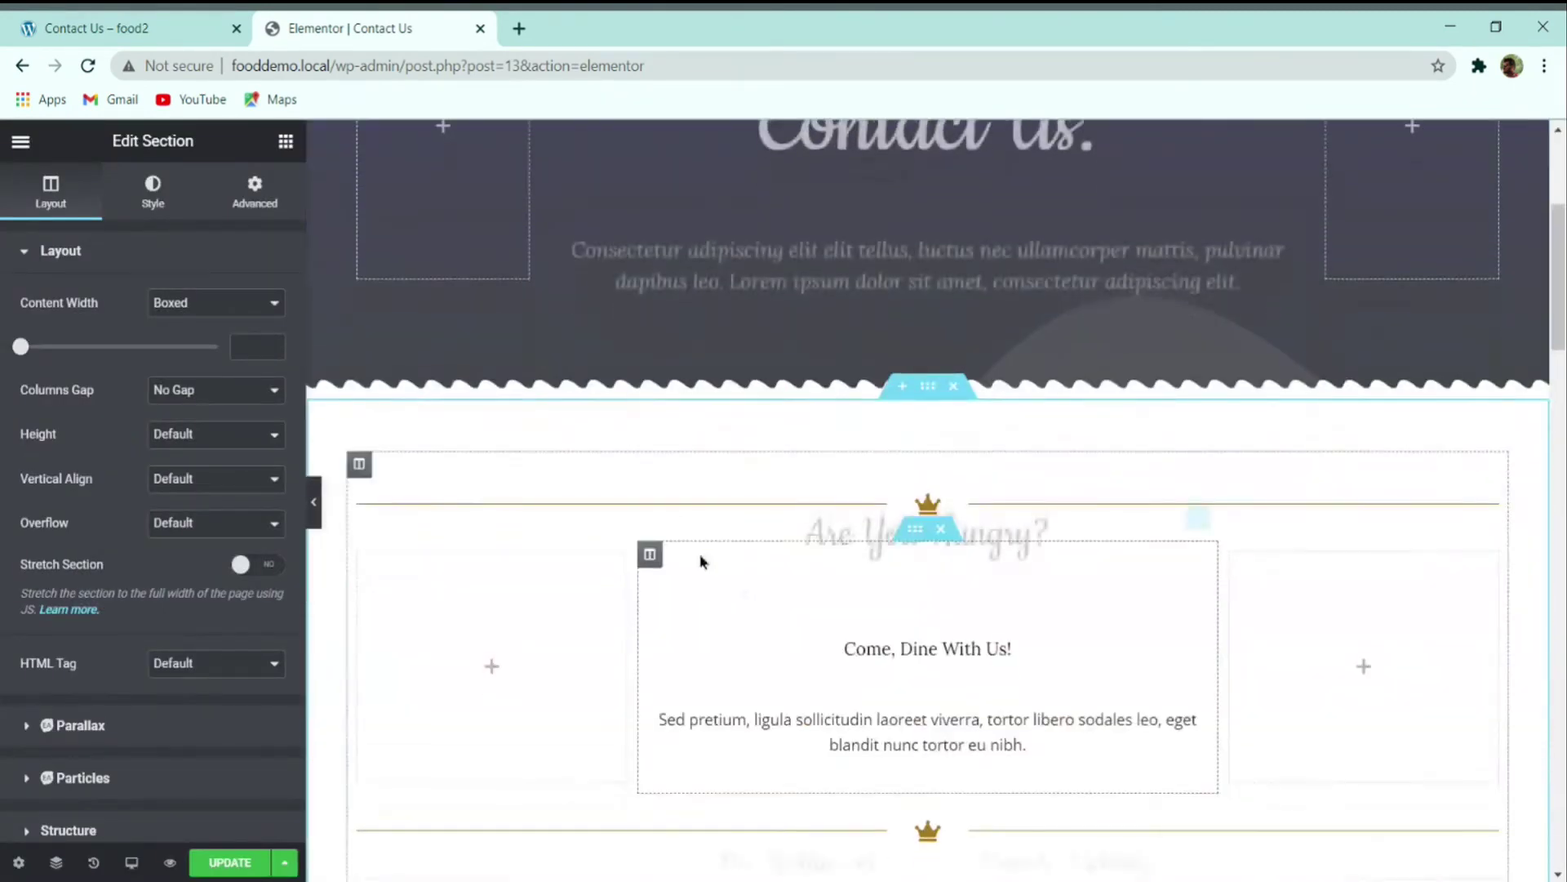
pyautogui.scroll(-3, 742, 609)
pyautogui.scroll(10, 733, 640)
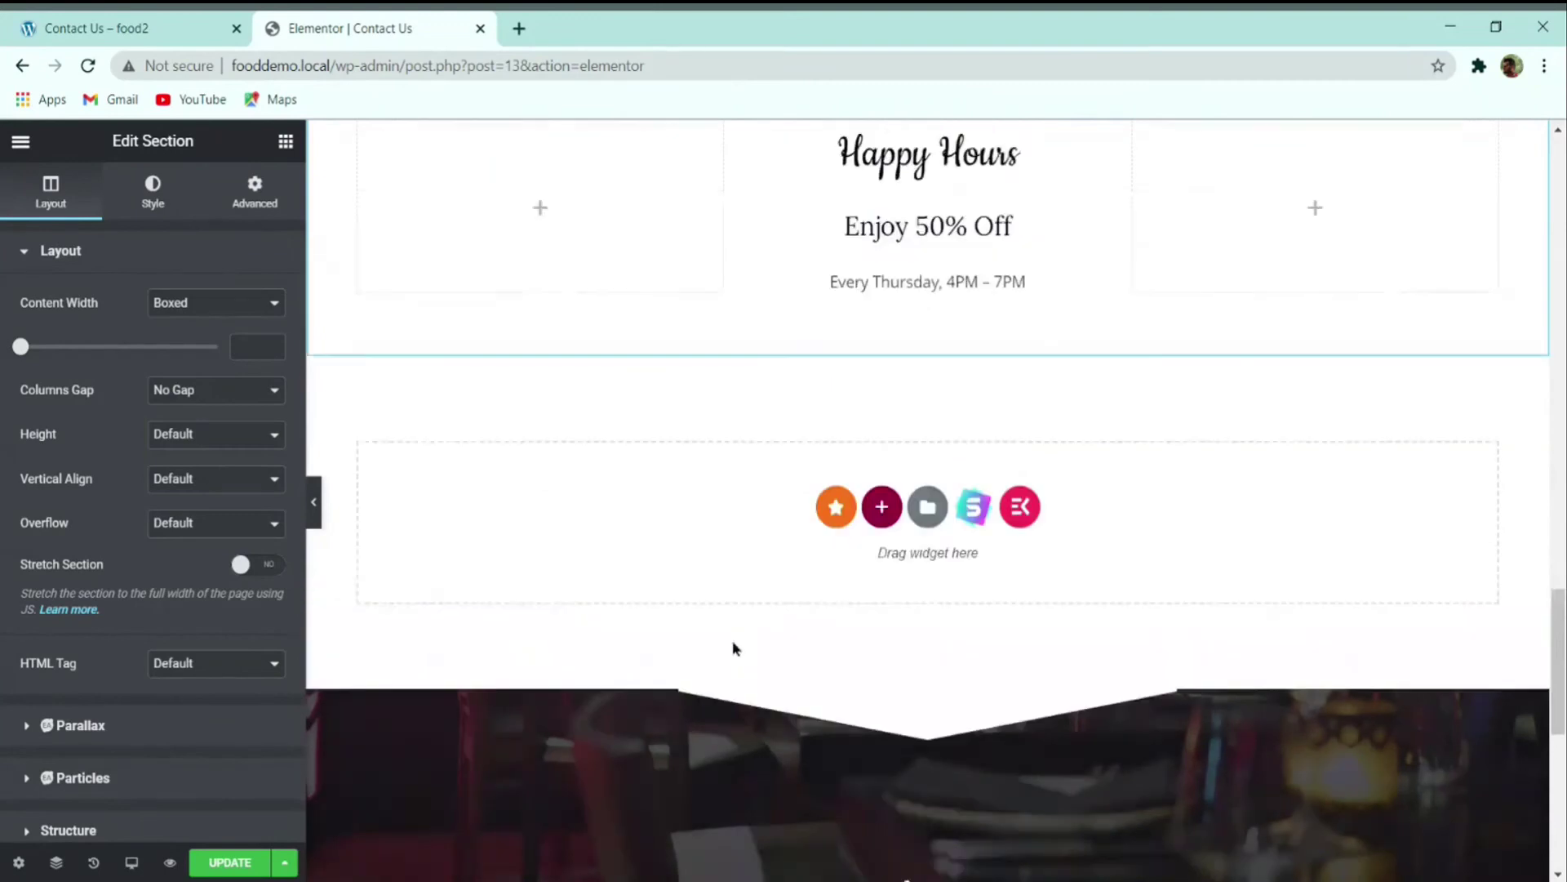
pyautogui.hotkey('ctrl', 'pageup')
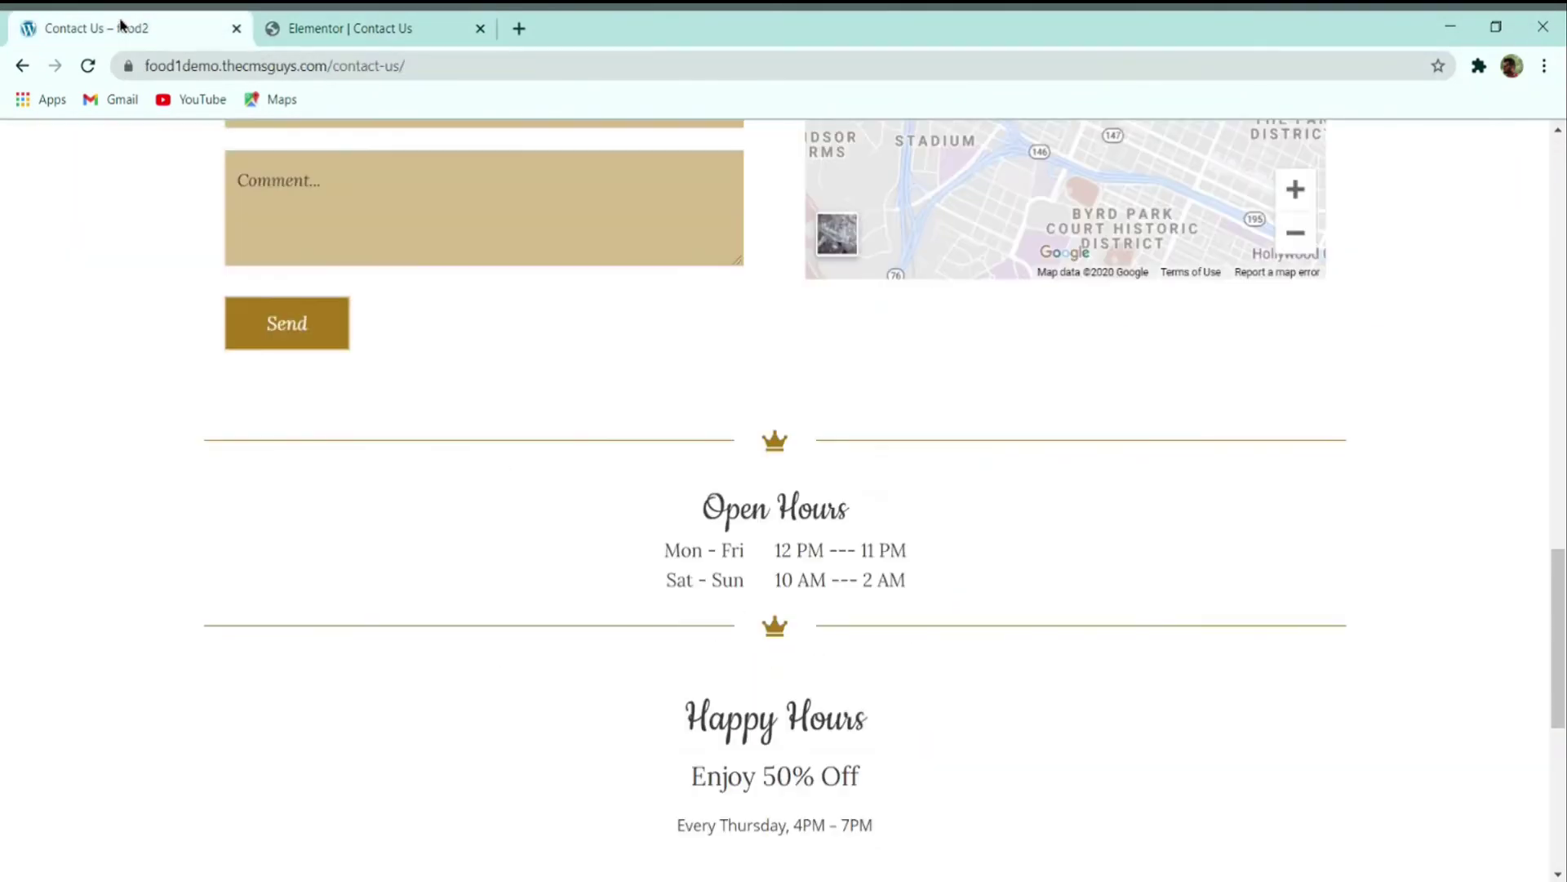
pyautogui.scroll(4, 555, 468)
pyautogui.scroll(4, 436, 600)
pyautogui.scroll(-4, 517, 536)
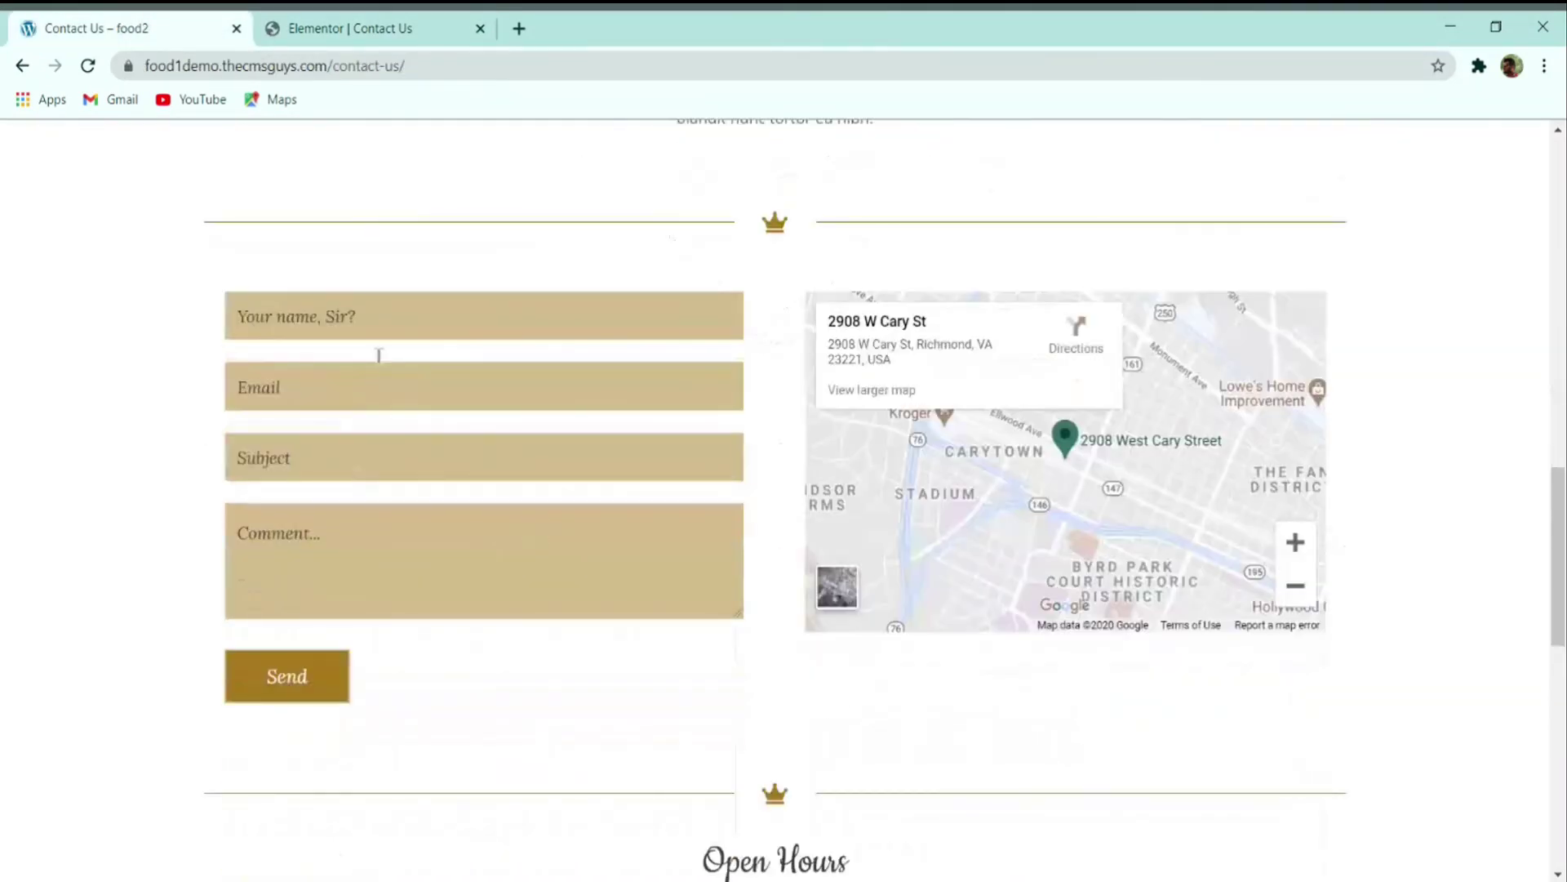
pyautogui.click(414, 46)
# Step: Open the contact form widget's settings showing the Contact Form 7 warning, rechecking the reference
pyautogui.click(571, 523)
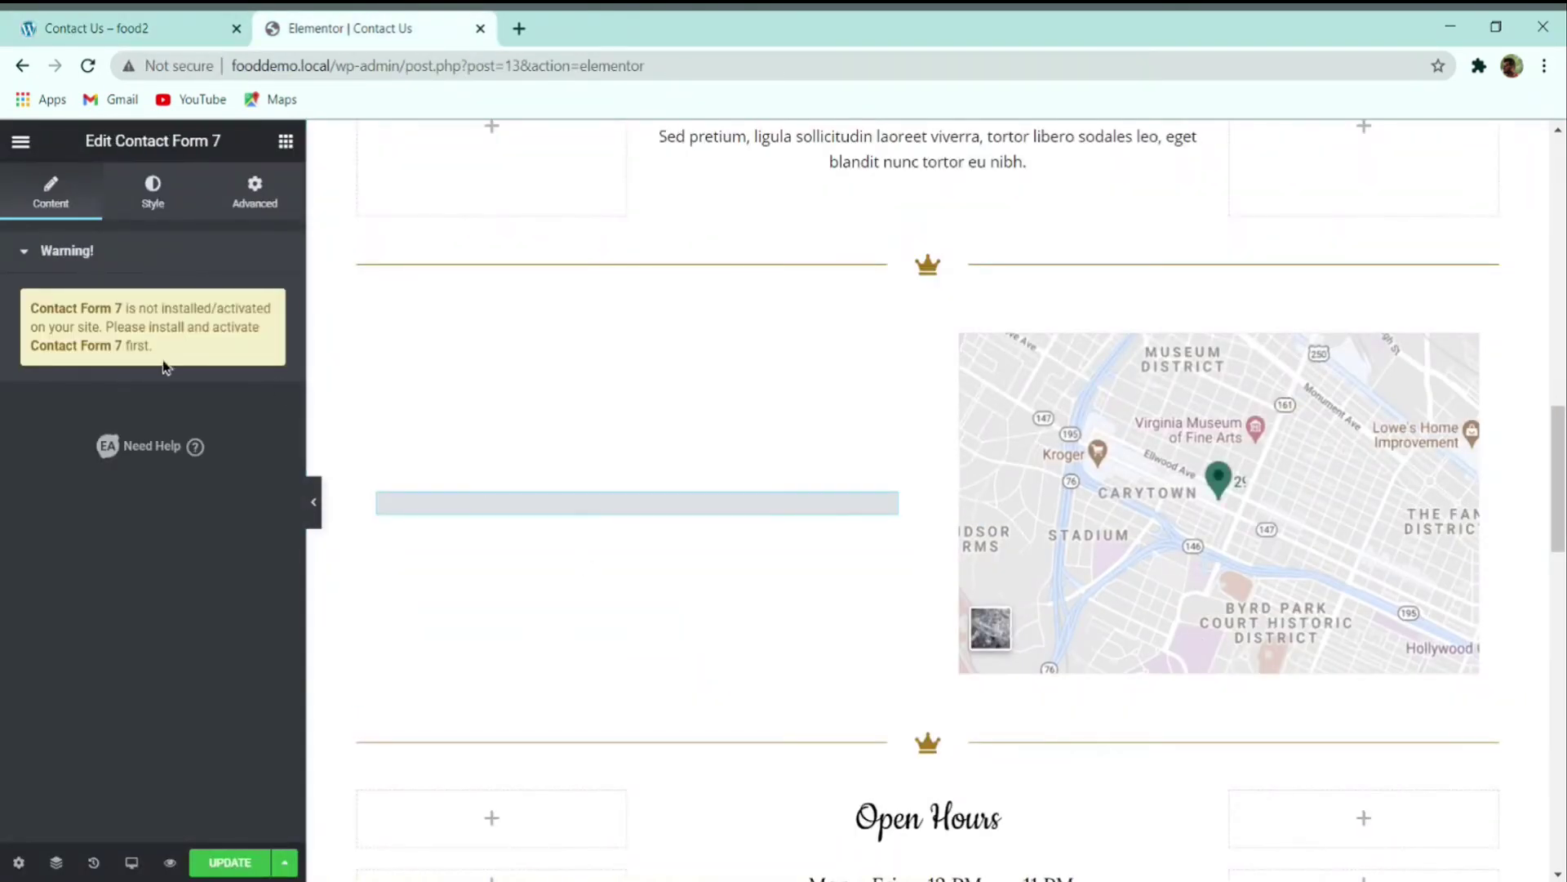
pyautogui.click(163, 27)
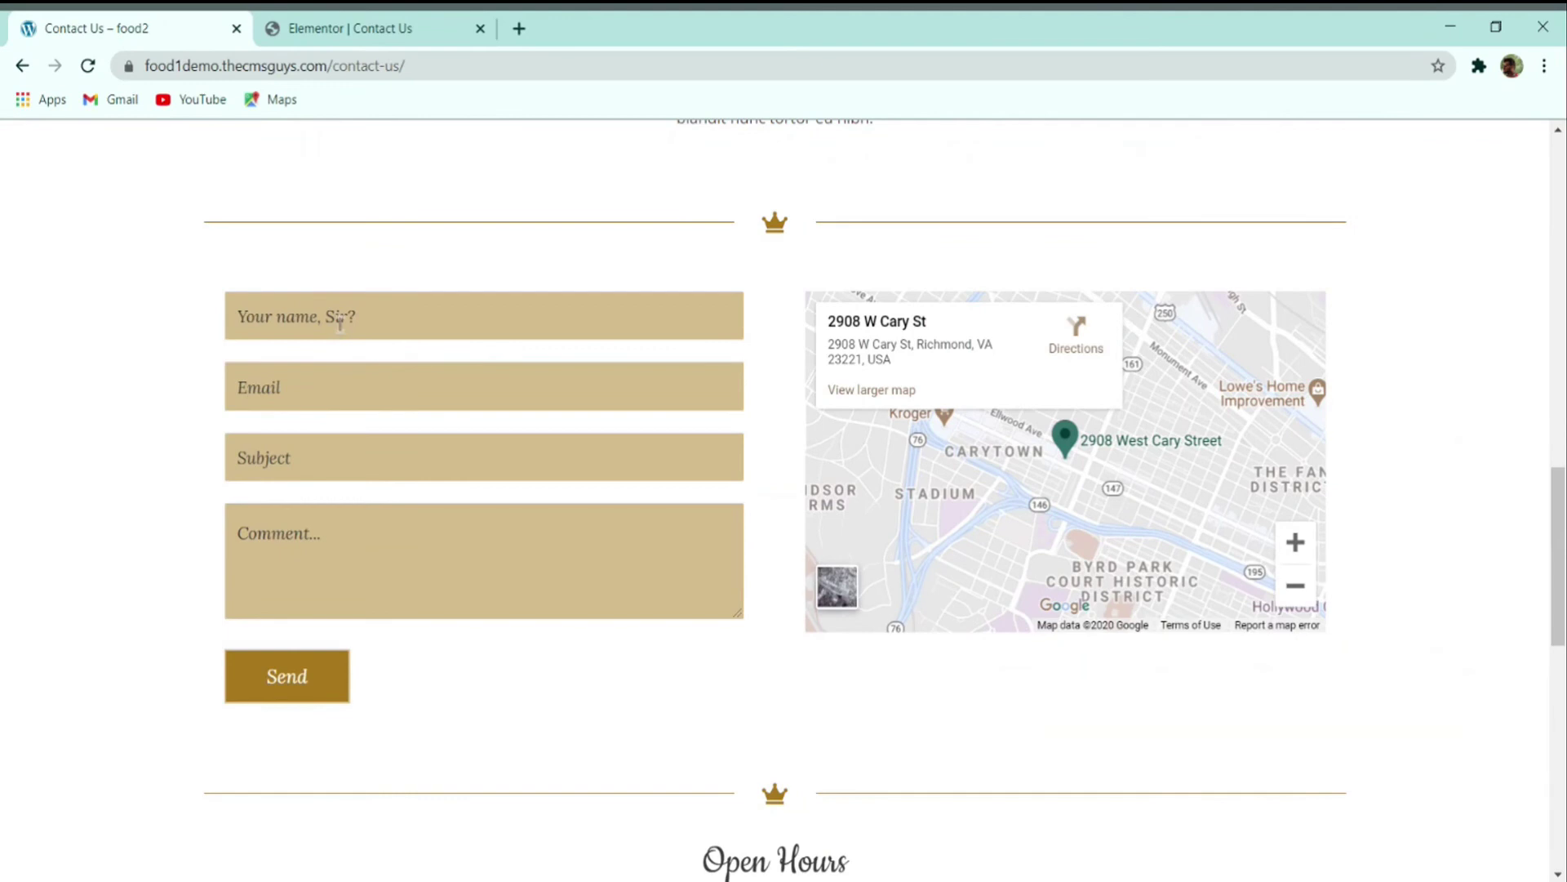
pyautogui.click(343, 27)
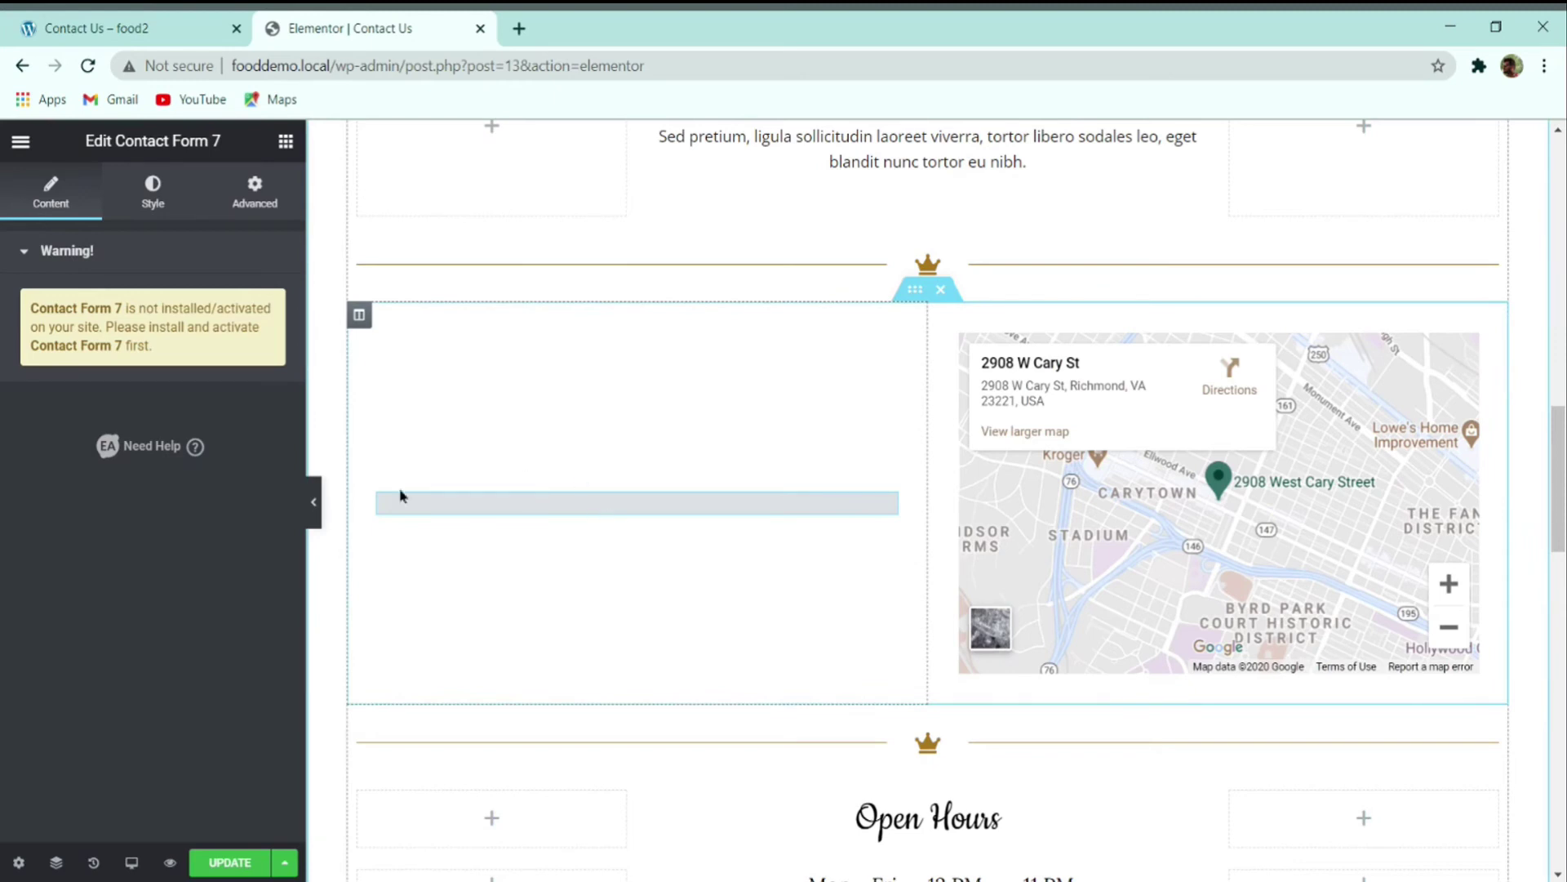
pyautogui.scroll(15, 758, 508)
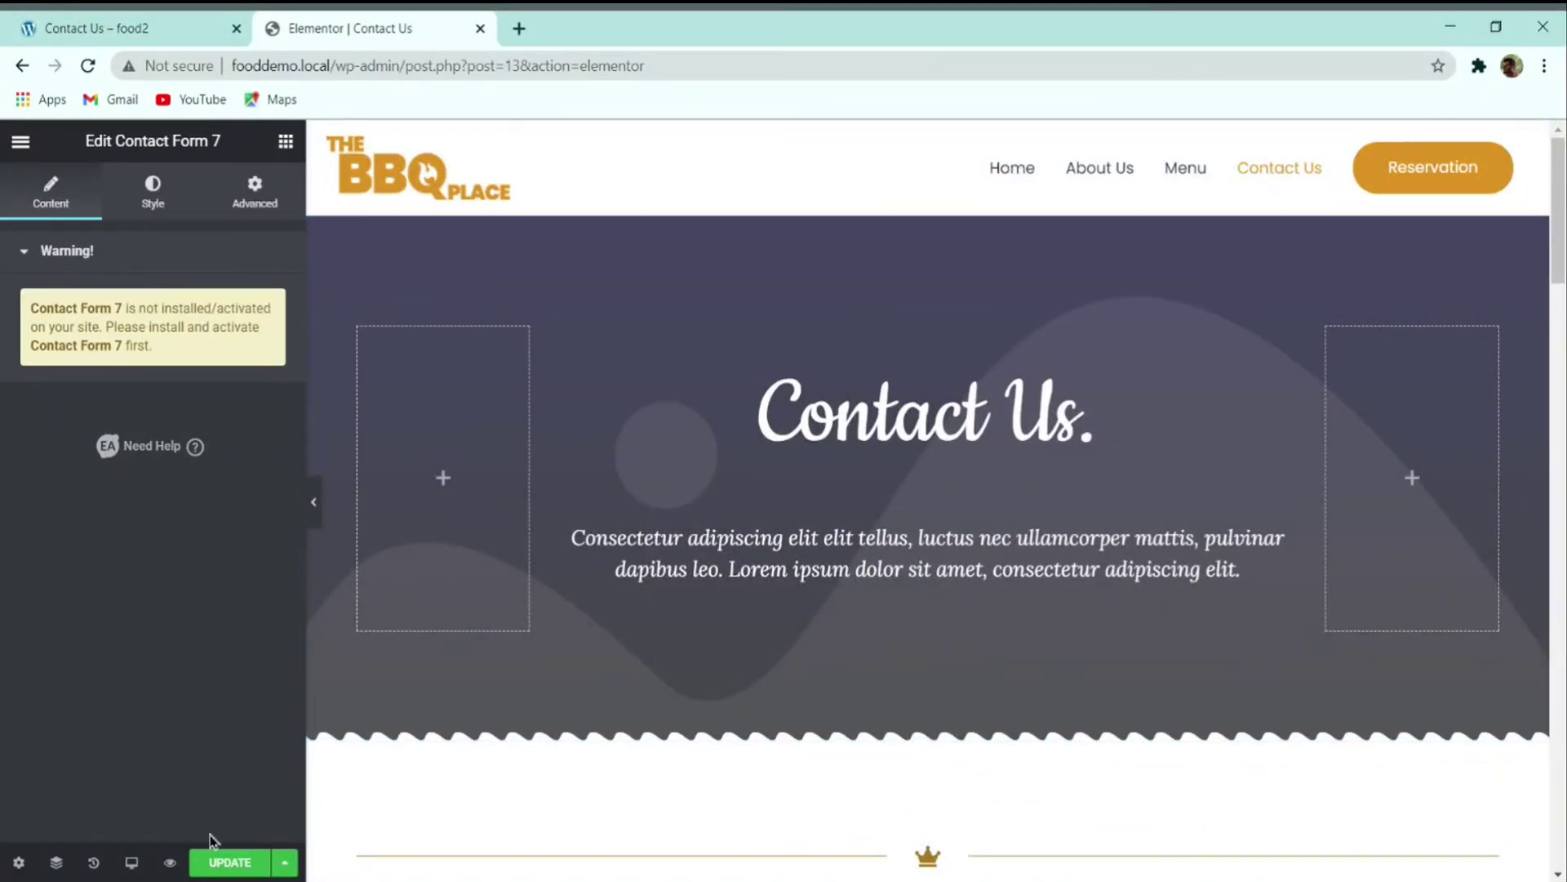
pyautogui.hotkey('ctrl', 'pageup')
pyautogui.scroll(15, 531, 589)
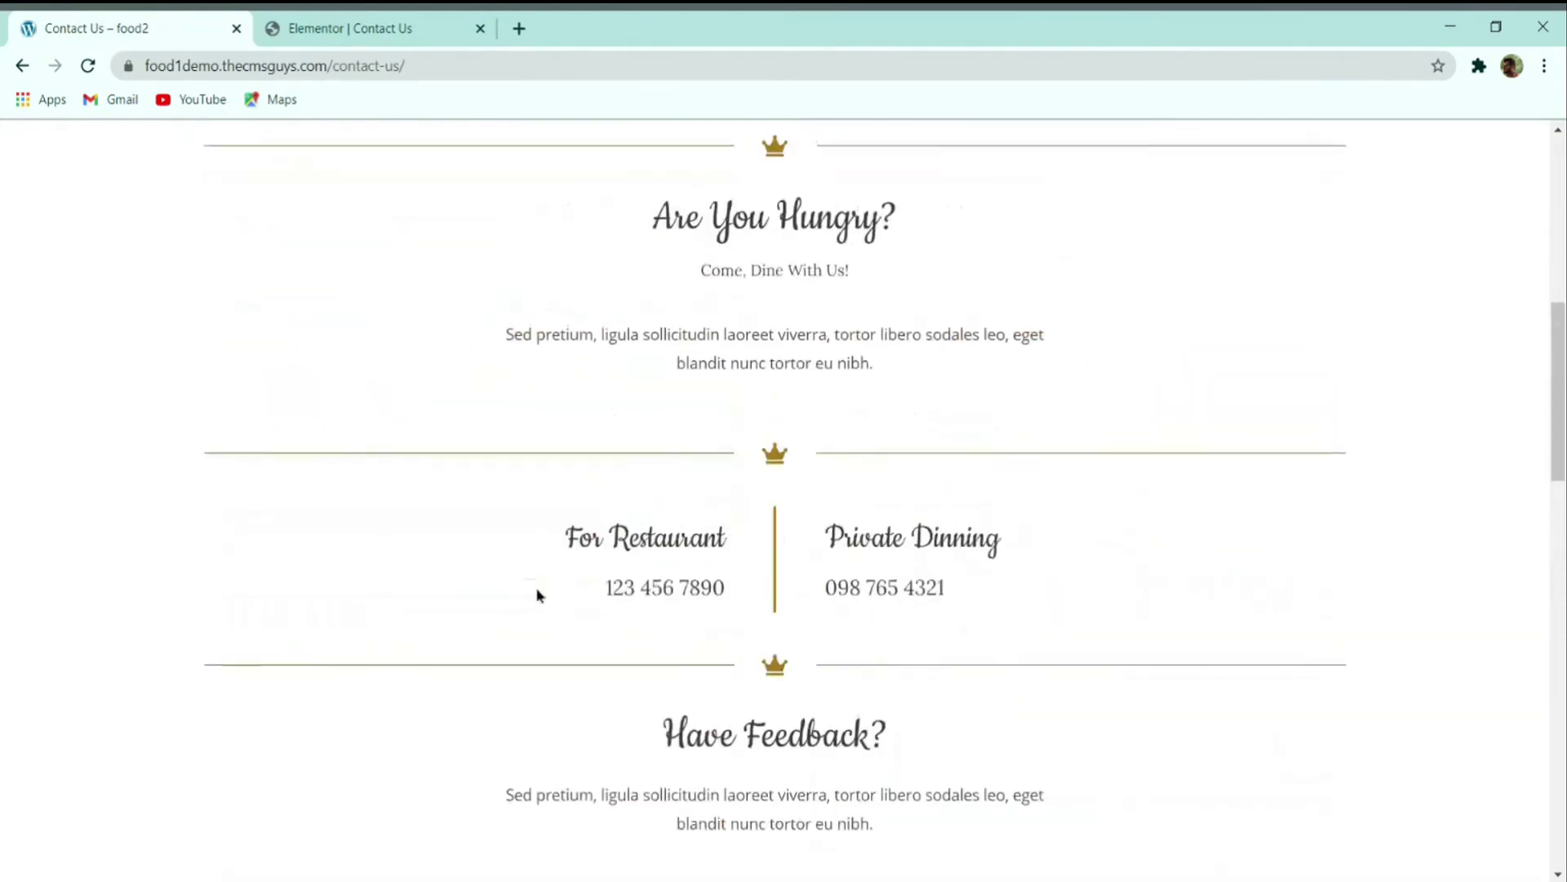
pyautogui.scroll(-14, 727, 588)
pyautogui.scroll(14, 623, 543)
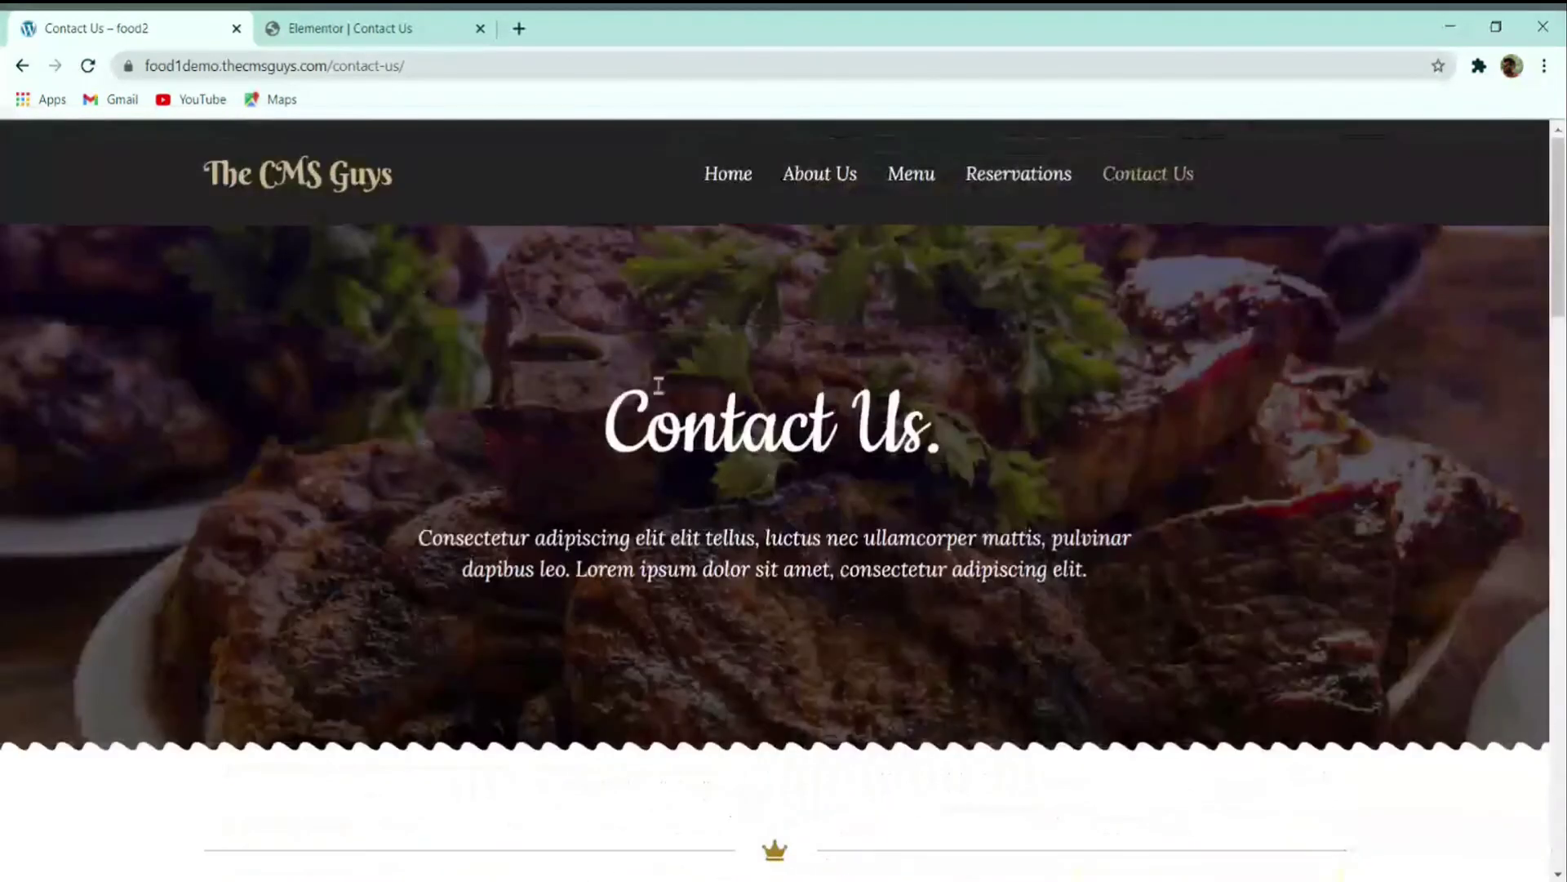
pyautogui.click(412, 27)
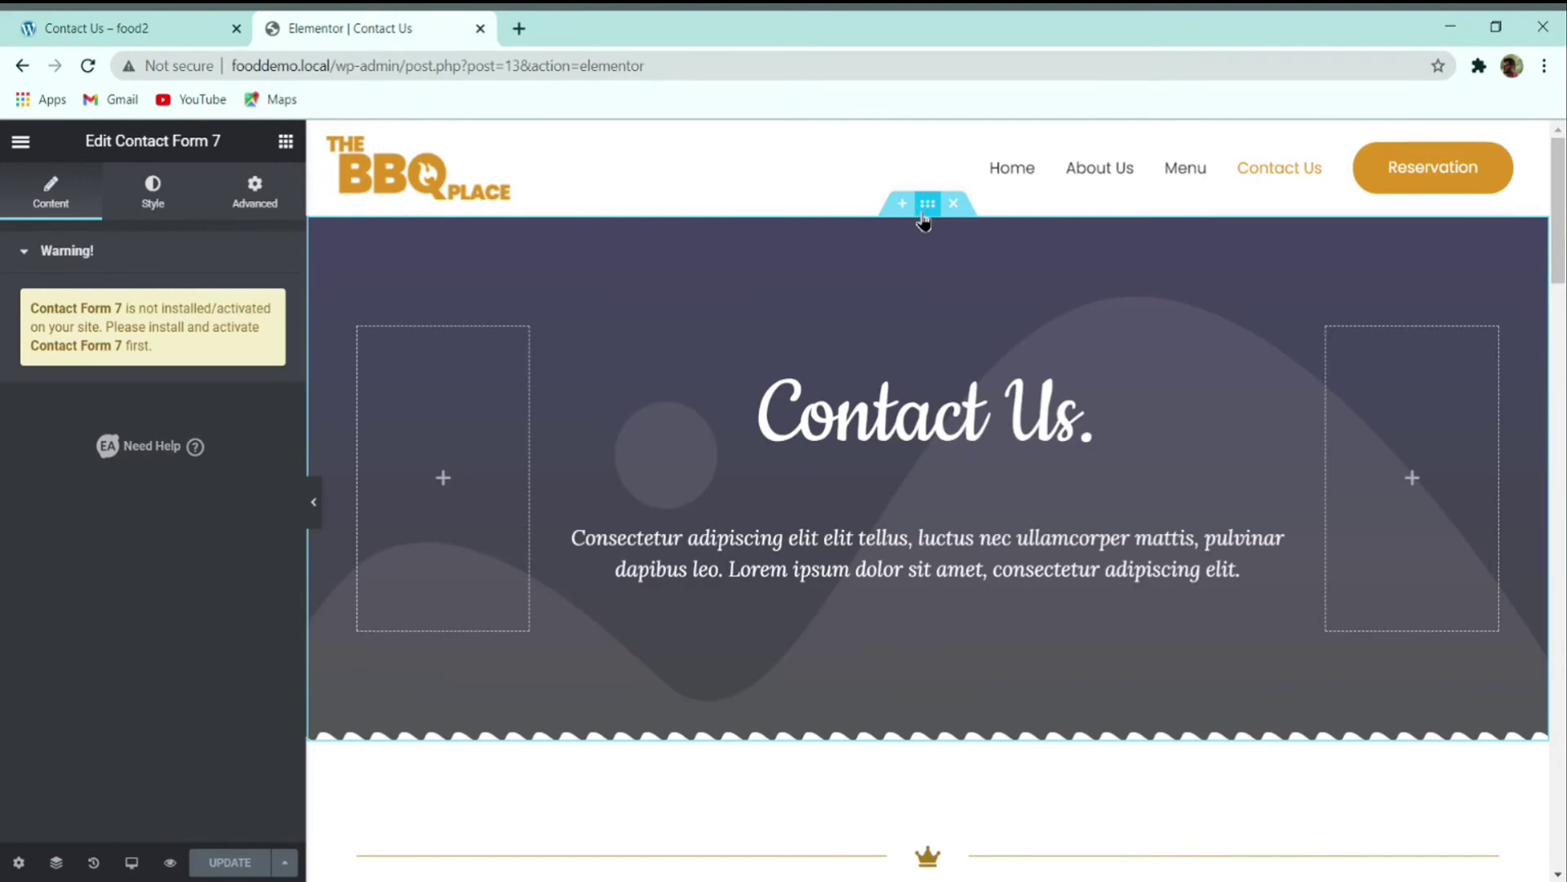
# Step: Open the hero section's Style background image picker, checking the reference hero
pyautogui.click(924, 218)
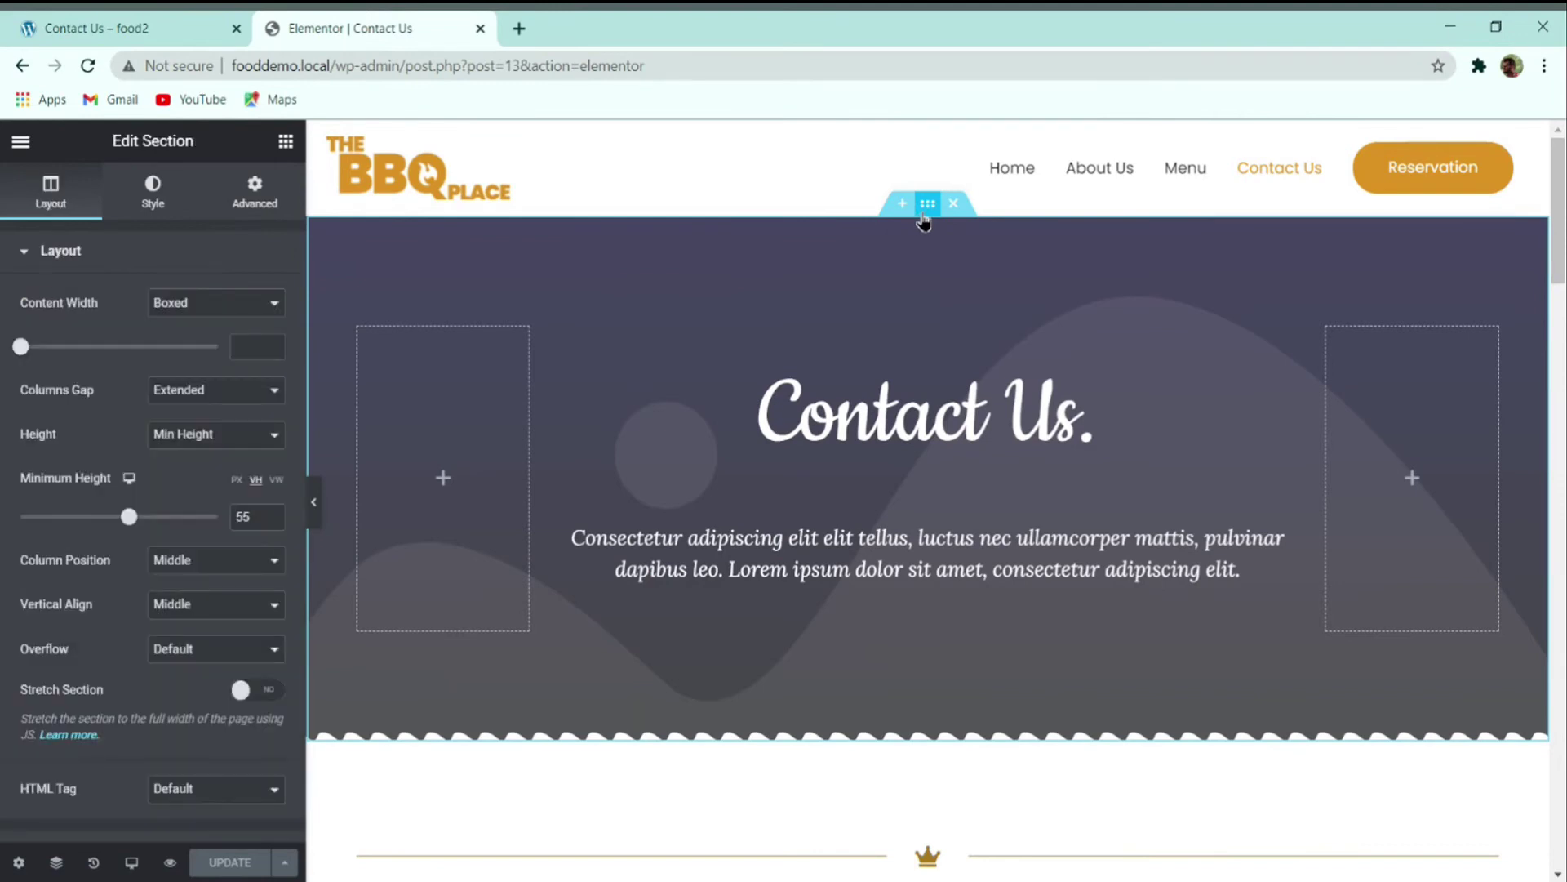
pyautogui.click(145, 196)
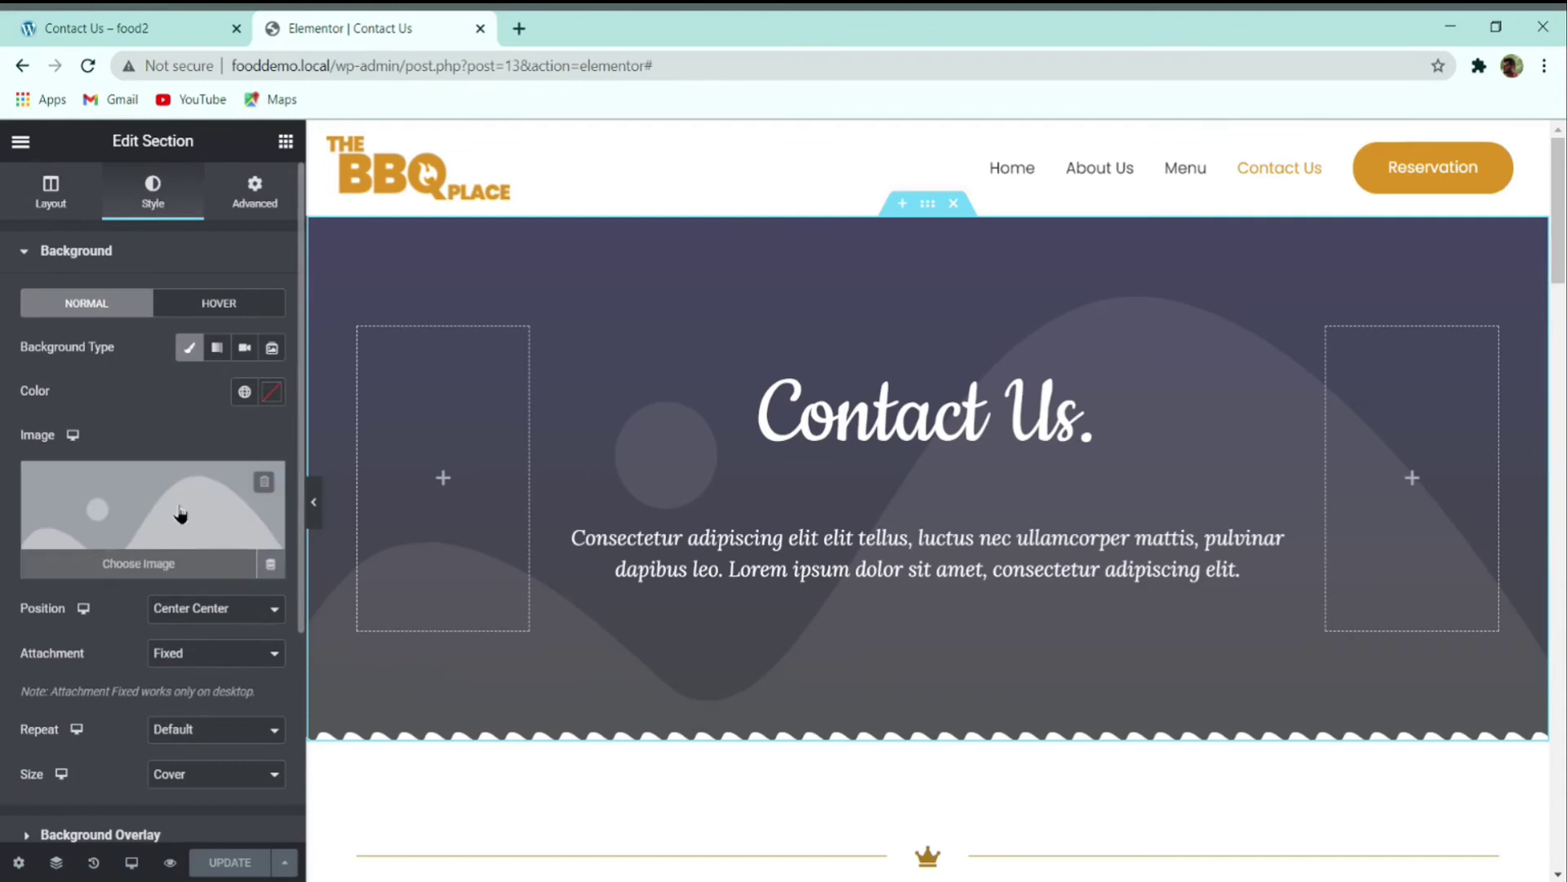
pyautogui.click(180, 514)
pyautogui.click(171, 25)
pyautogui.click(369, 25)
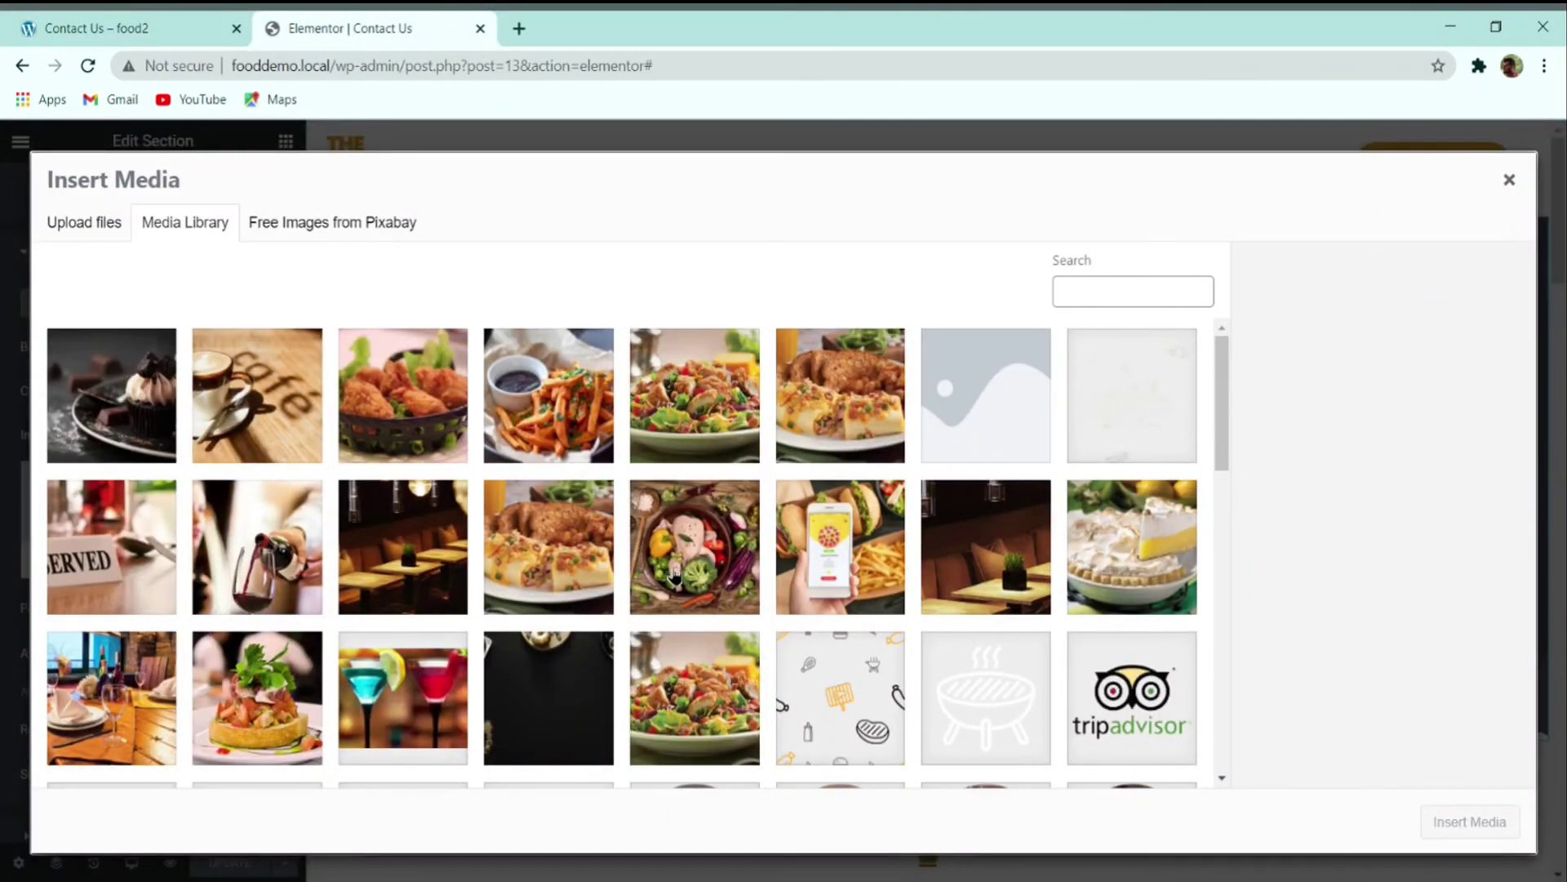
# Step: Set Barbecue-dish-item-2.jpg as the hero background and save the page
pyautogui.scroll(-4, 693, 572)
pyautogui.scroll(-4, 567, 574)
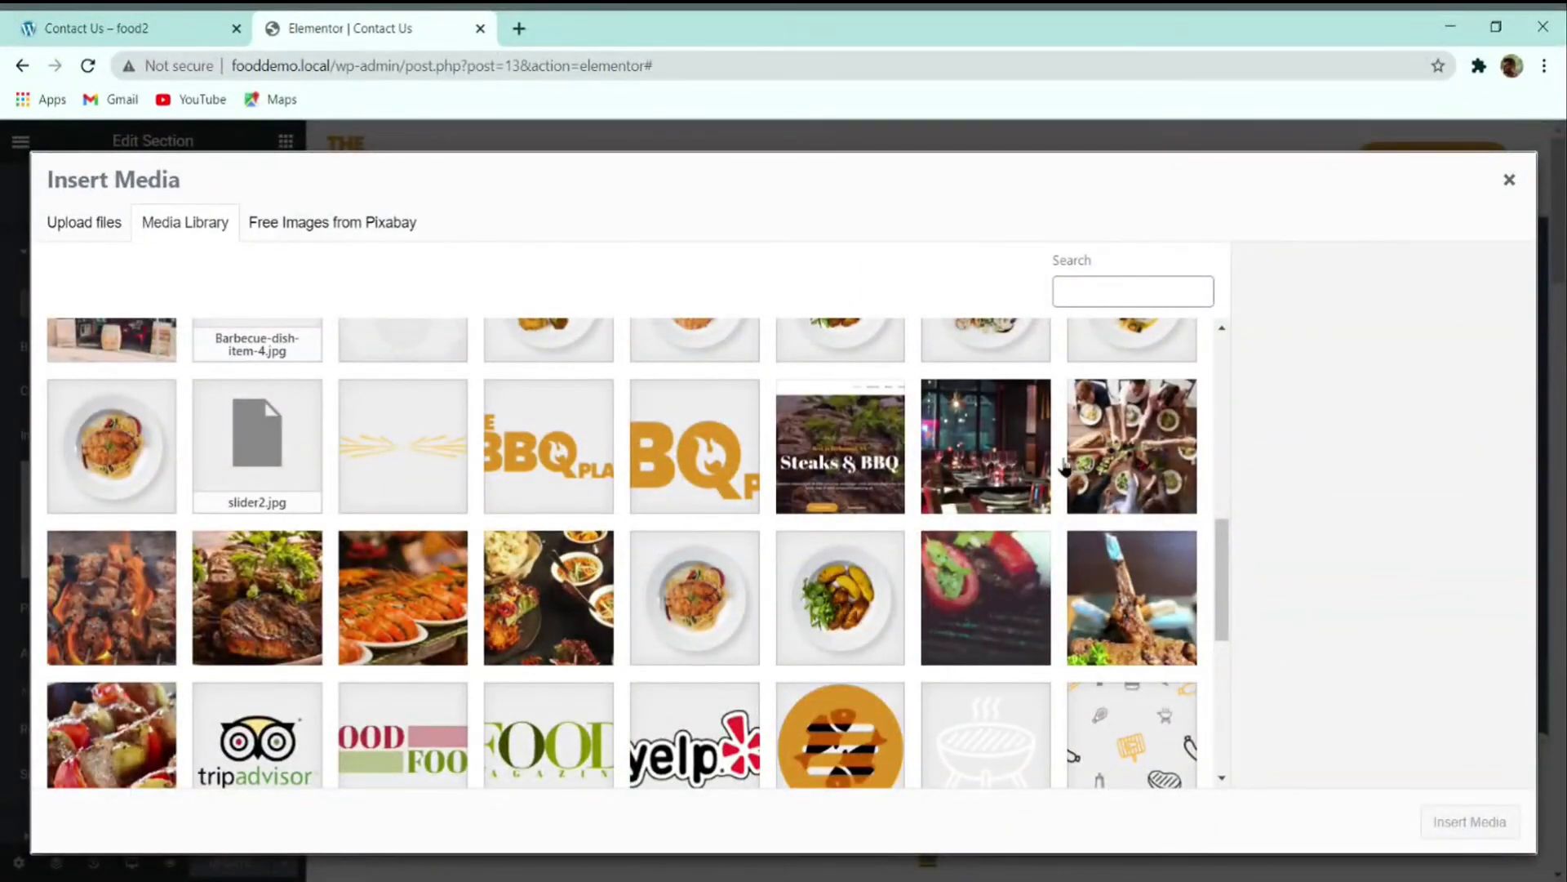
pyautogui.scroll(-5, 296, 614)
pyautogui.scroll(4, 295, 614)
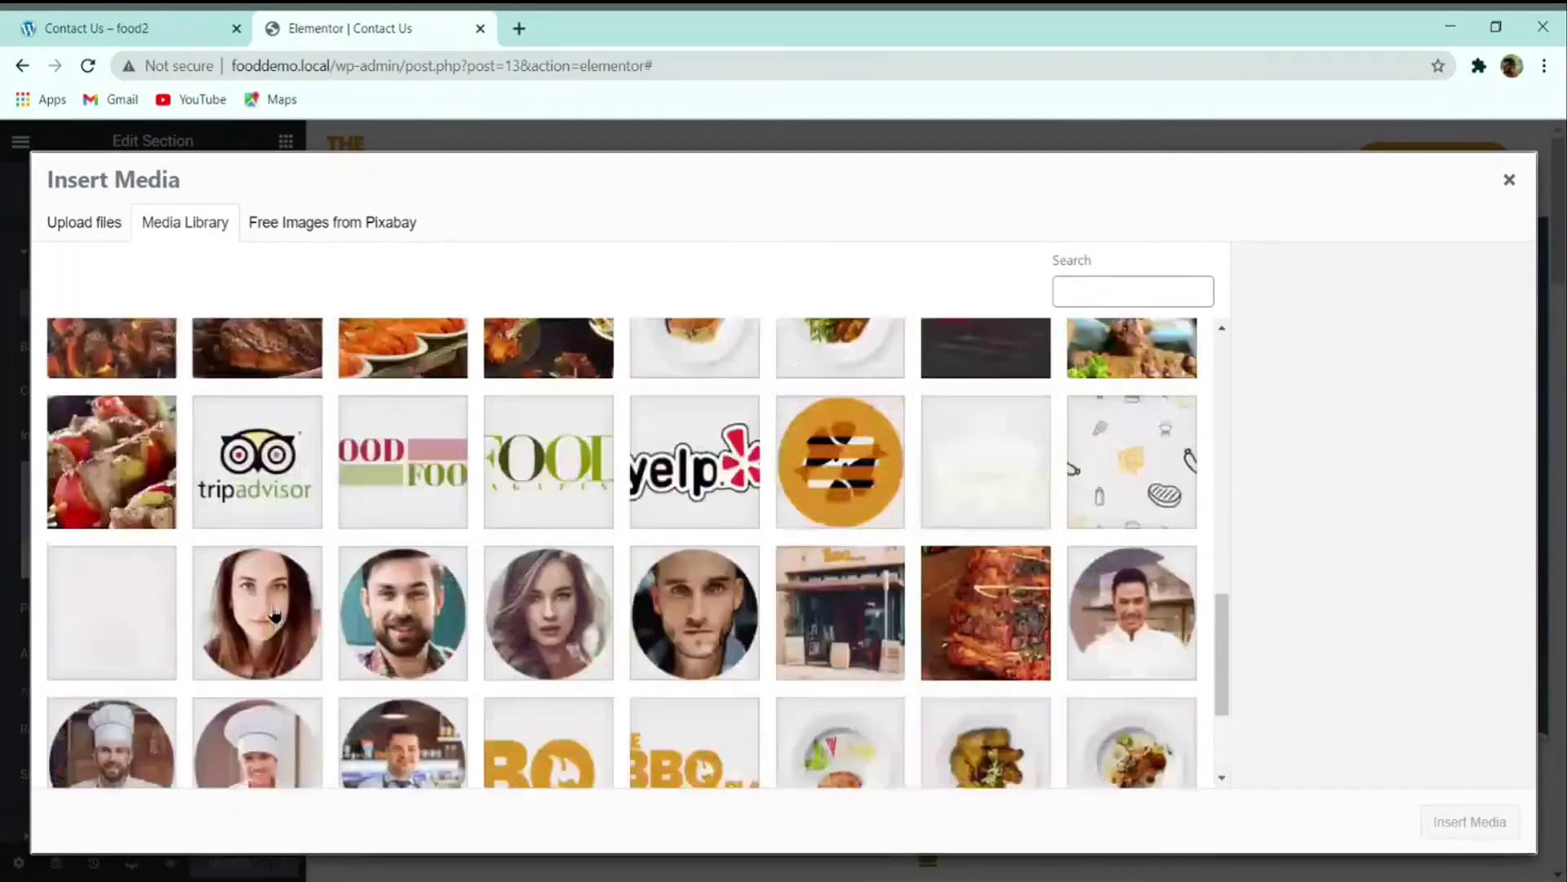
pyautogui.click(252, 493)
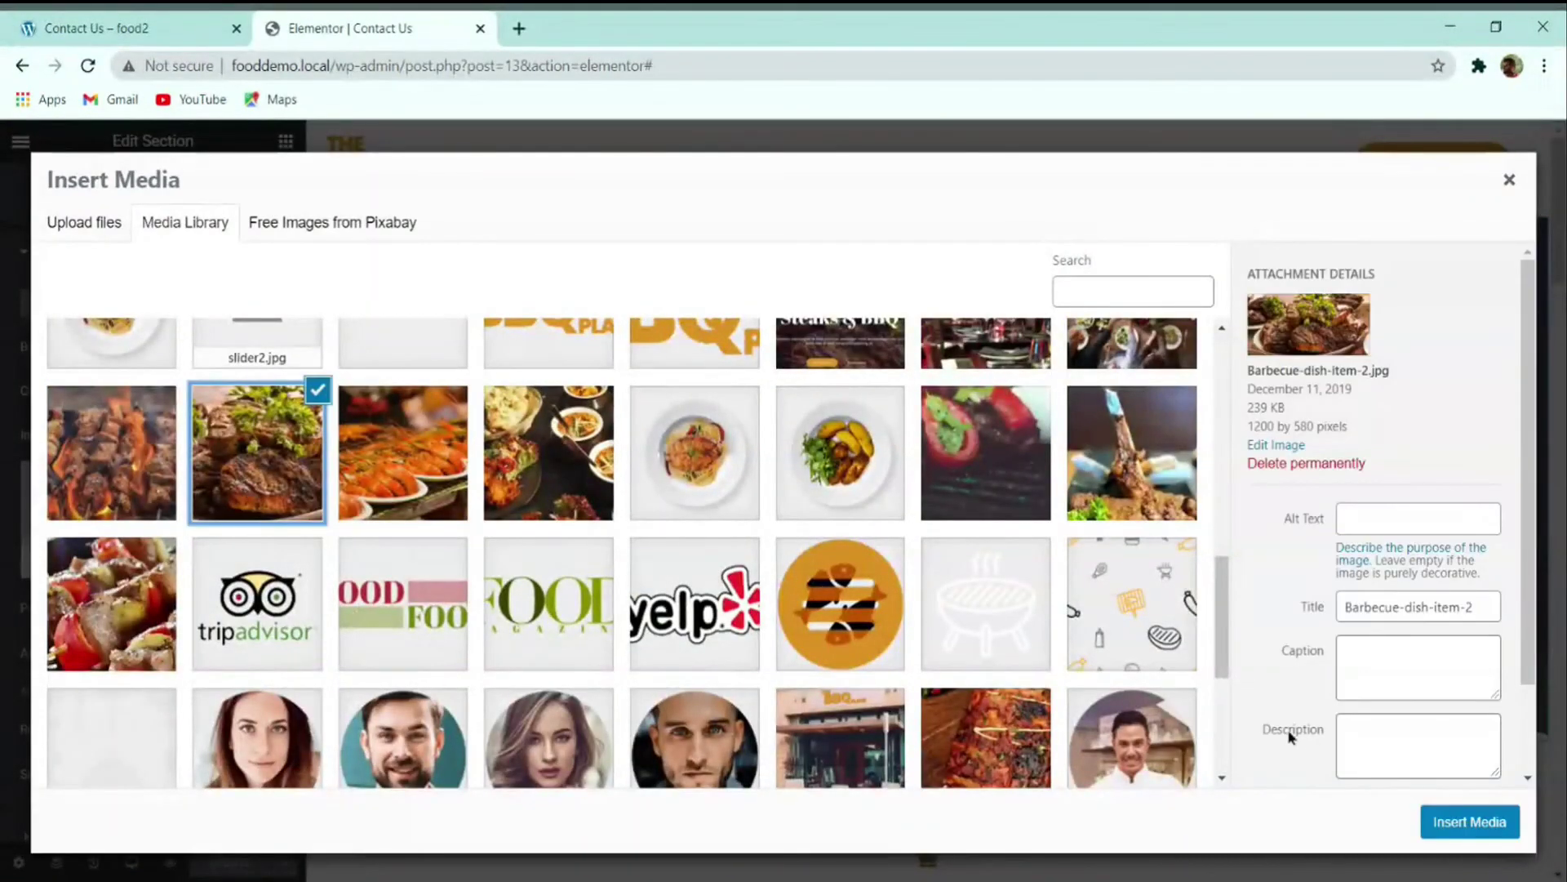
pyautogui.click(1452, 825)
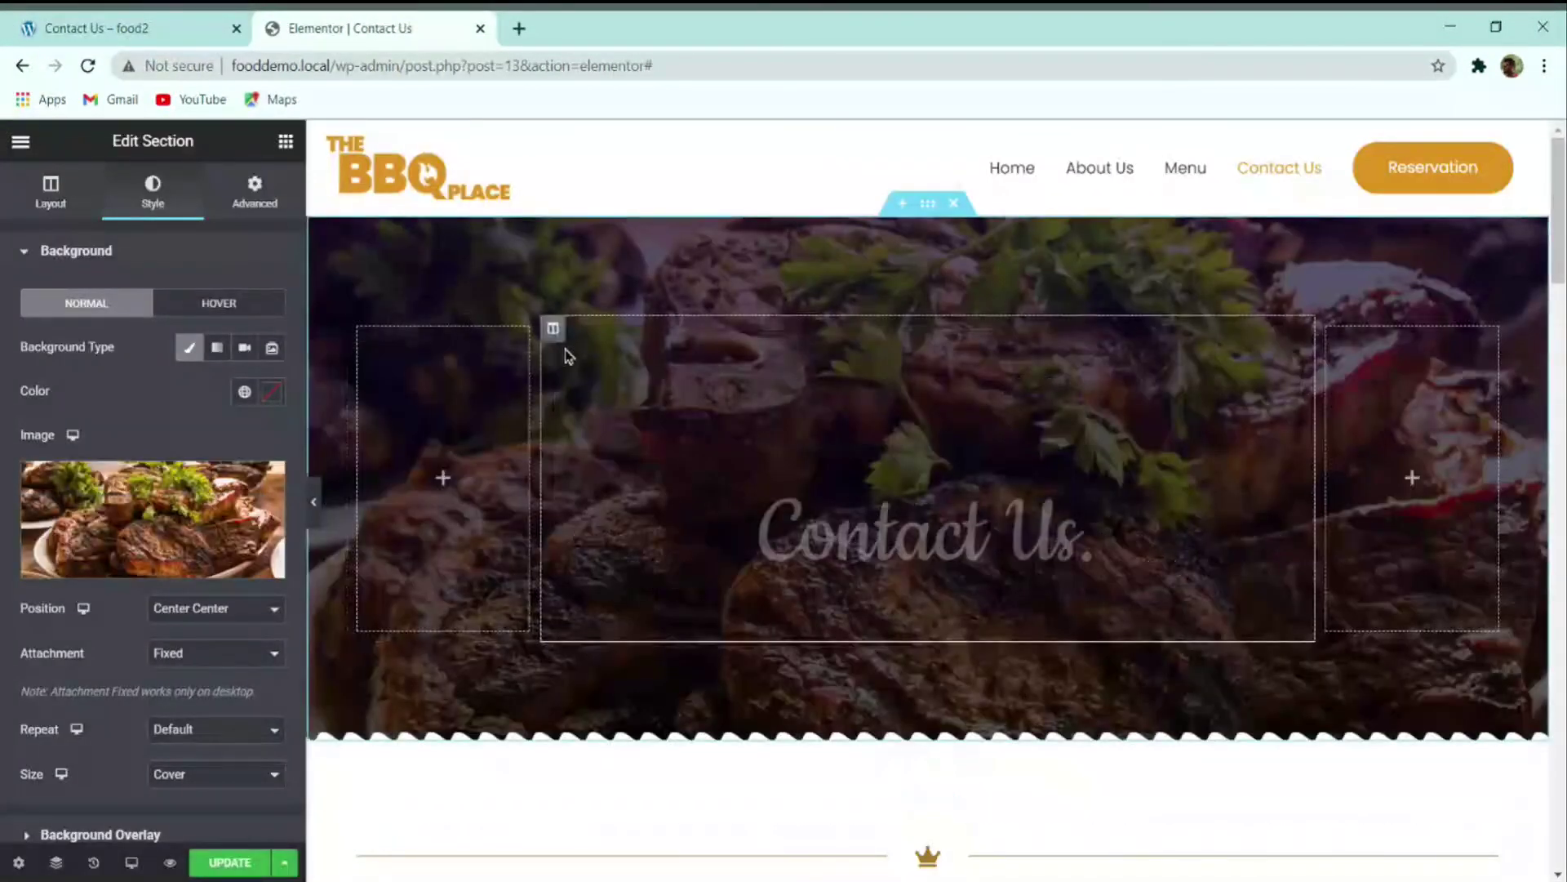
pyautogui.click(231, 862)
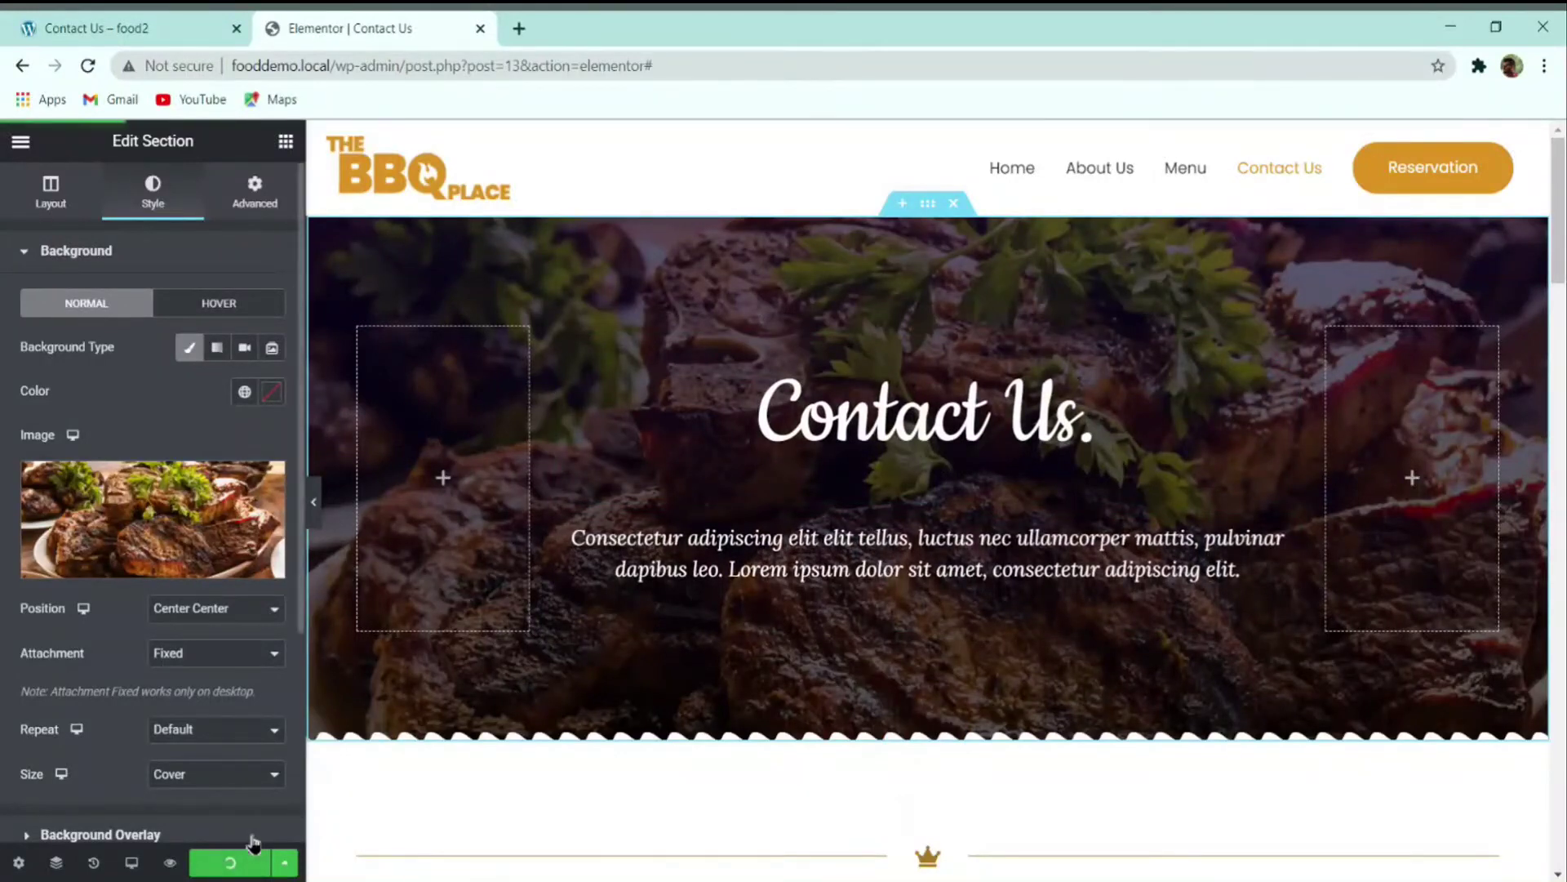
pyautogui.scroll(-8, 822, 569)
# Step: Compare the editor page with the live reference Contact Us form
pyautogui.scroll(-8, 822, 568)
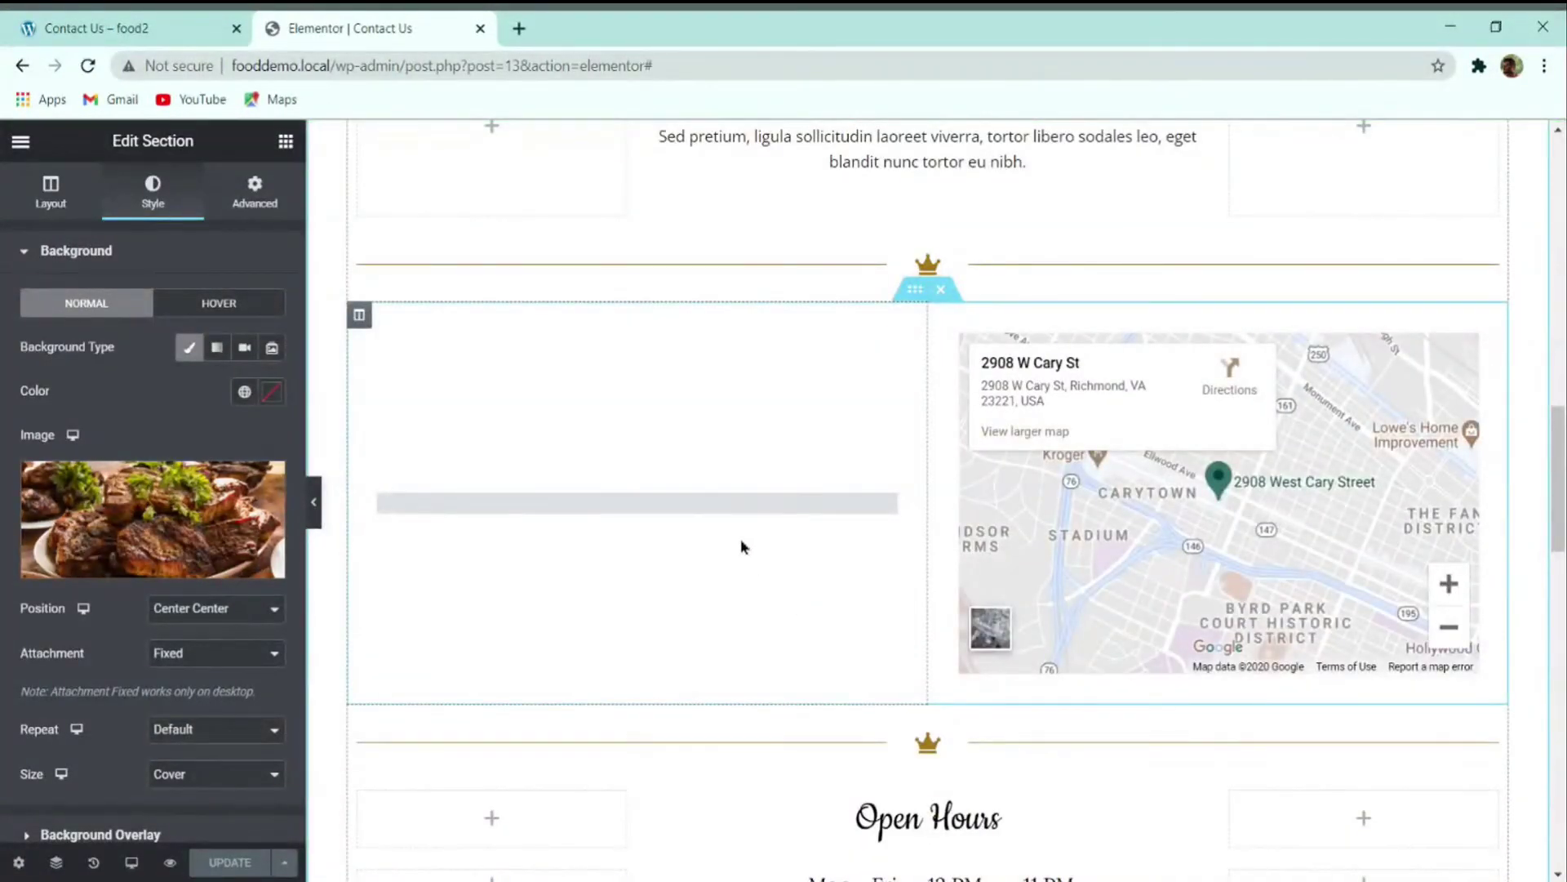
pyautogui.hotkey('ctrl', 'pageup')
pyautogui.scroll(-10, 482, 556)
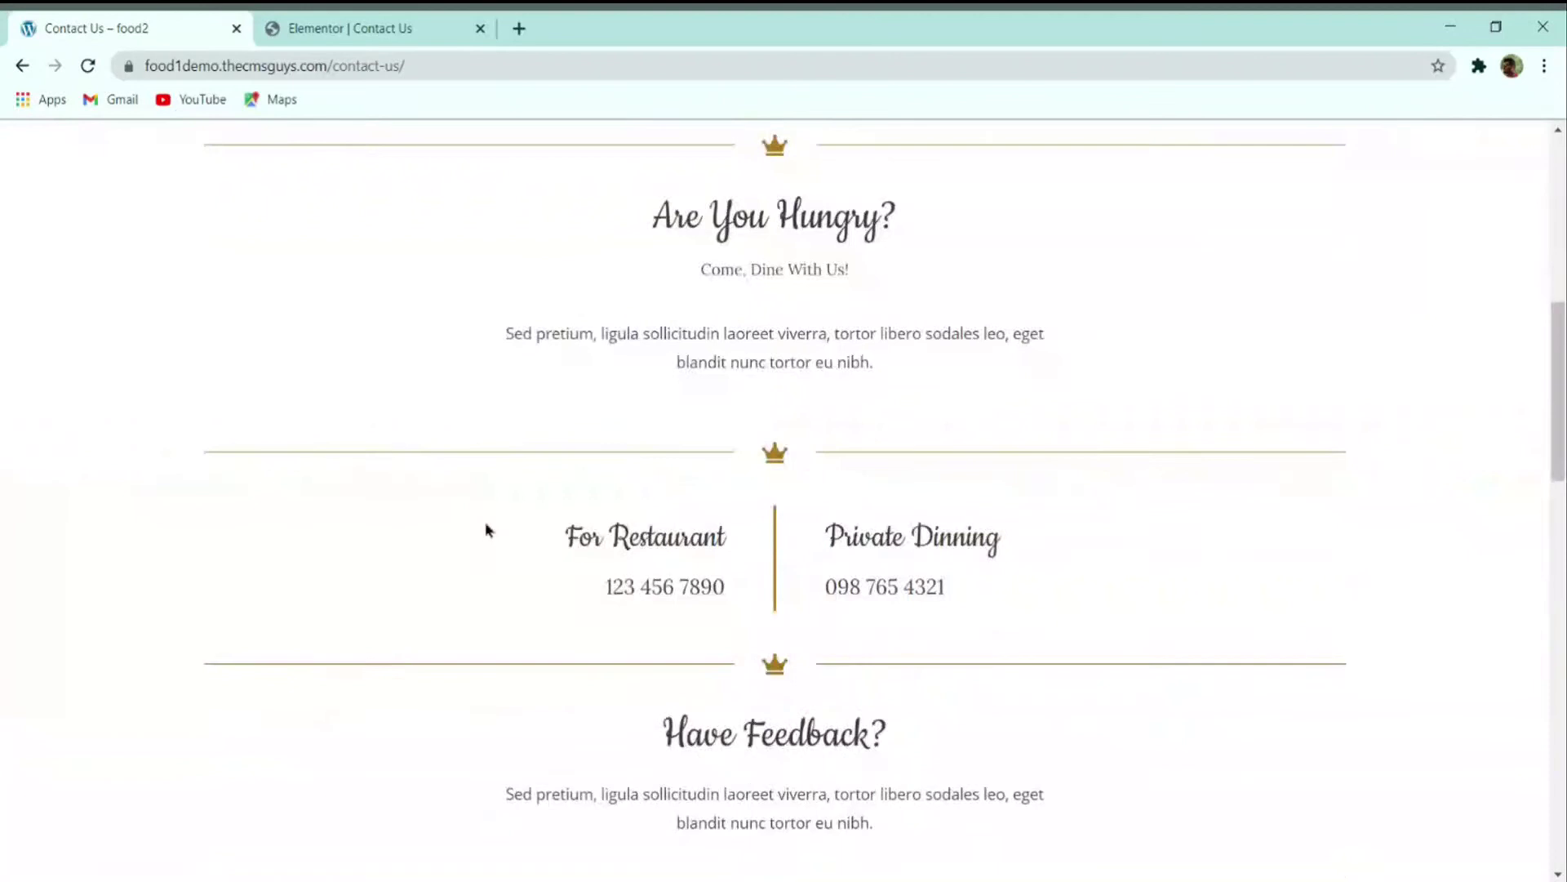
pyautogui.scroll(-4, 478, 563)
pyautogui.hotkey('ctrl', 'pagedown')
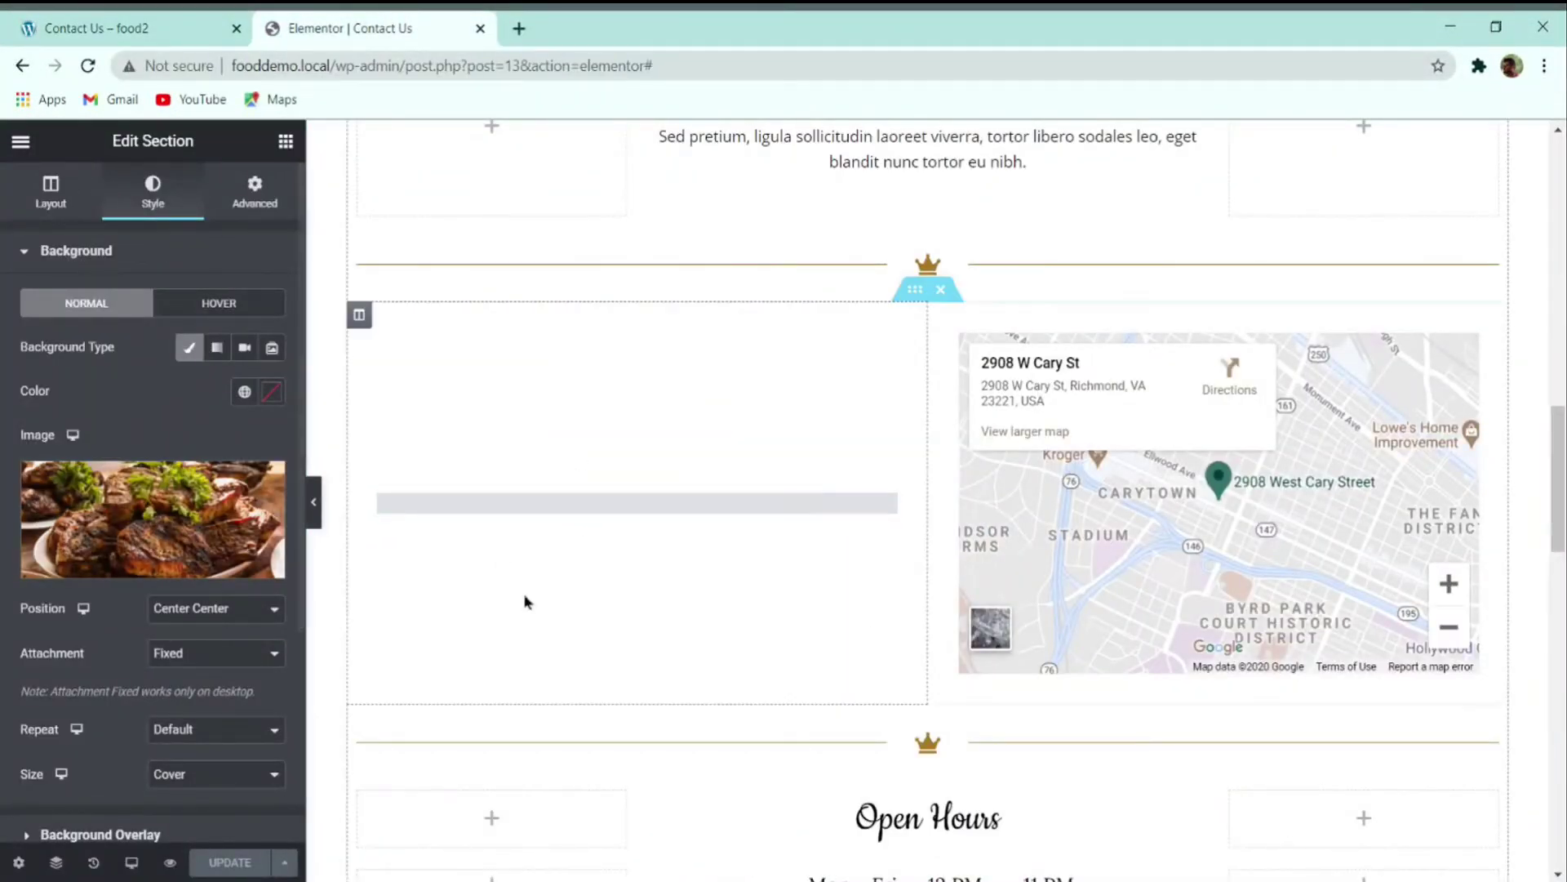
pyautogui.click(147, 21)
pyautogui.click(351, 23)
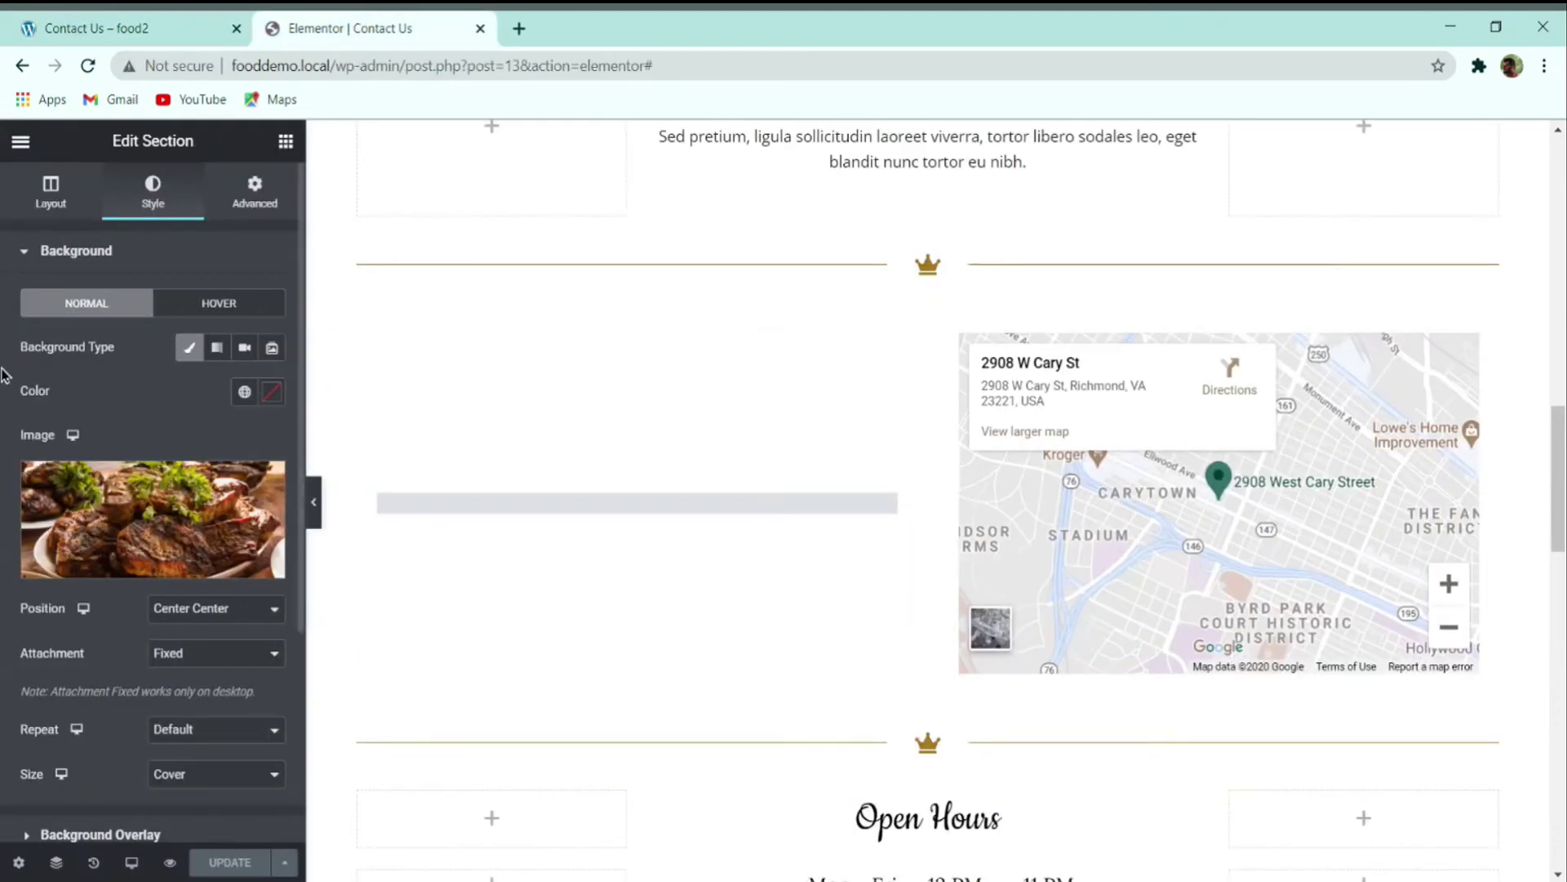
# Step: Exit the editor to the WordPress dashboard and go to Plugins > Add New
pyautogui.click(21, 143)
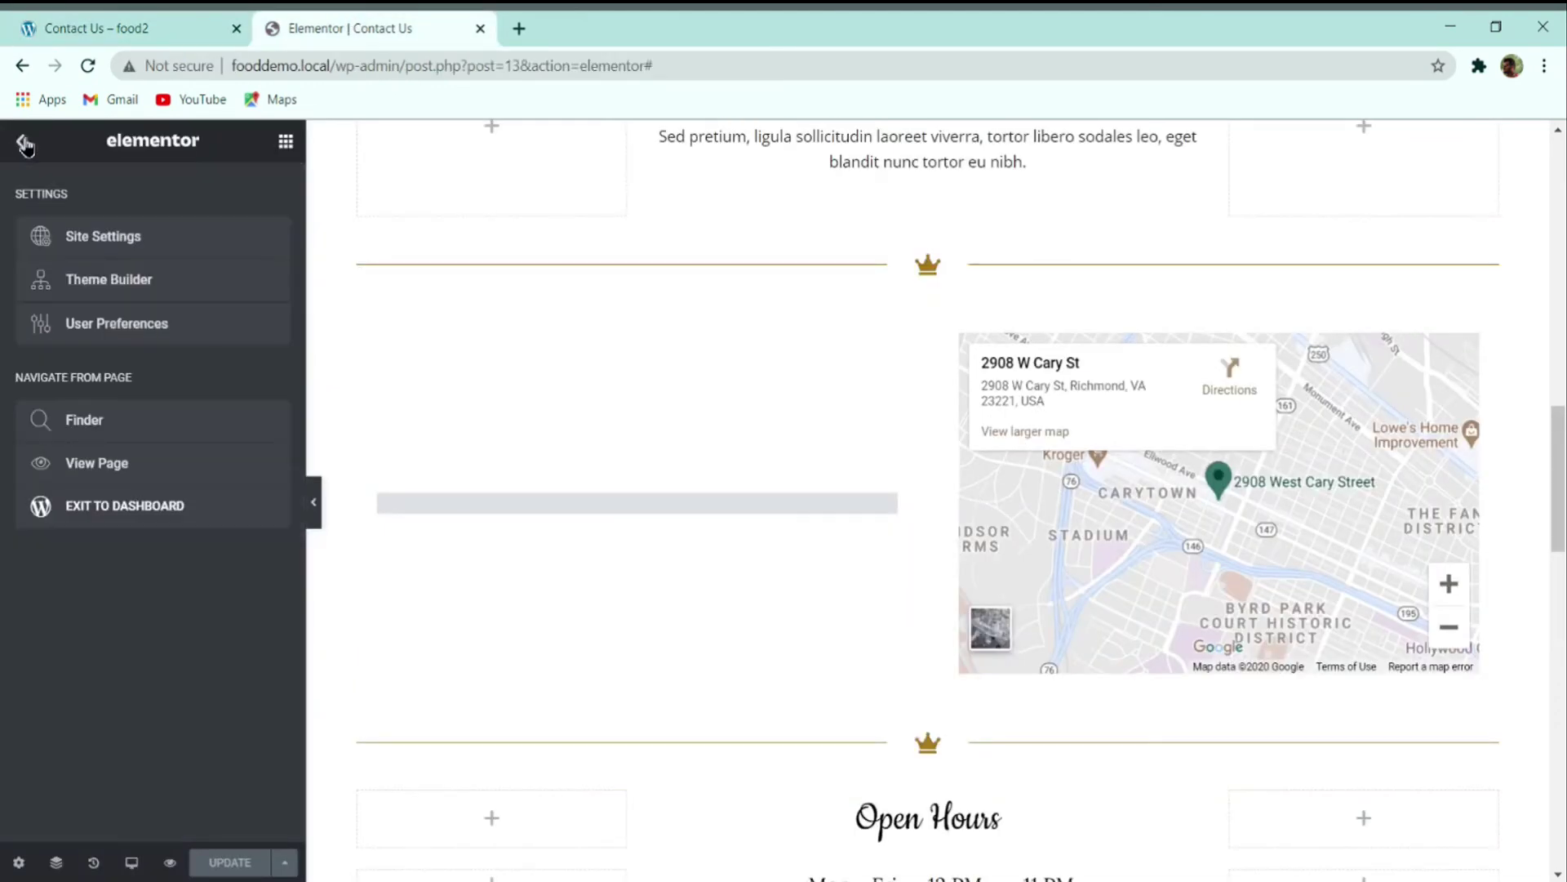
pyautogui.click(143, 506)
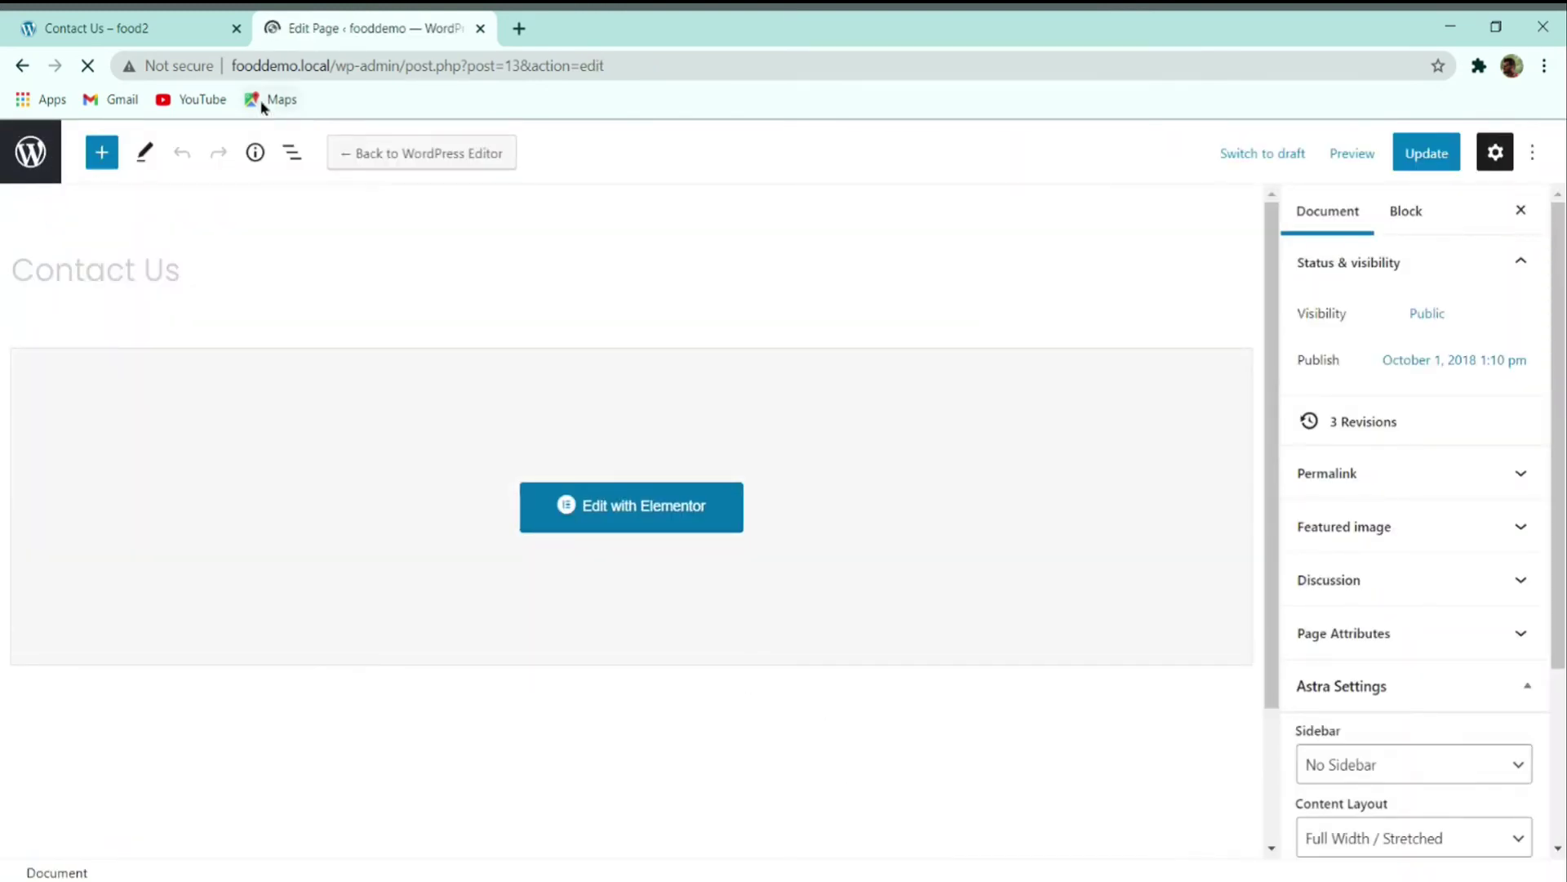
pyautogui.click(26, 155)
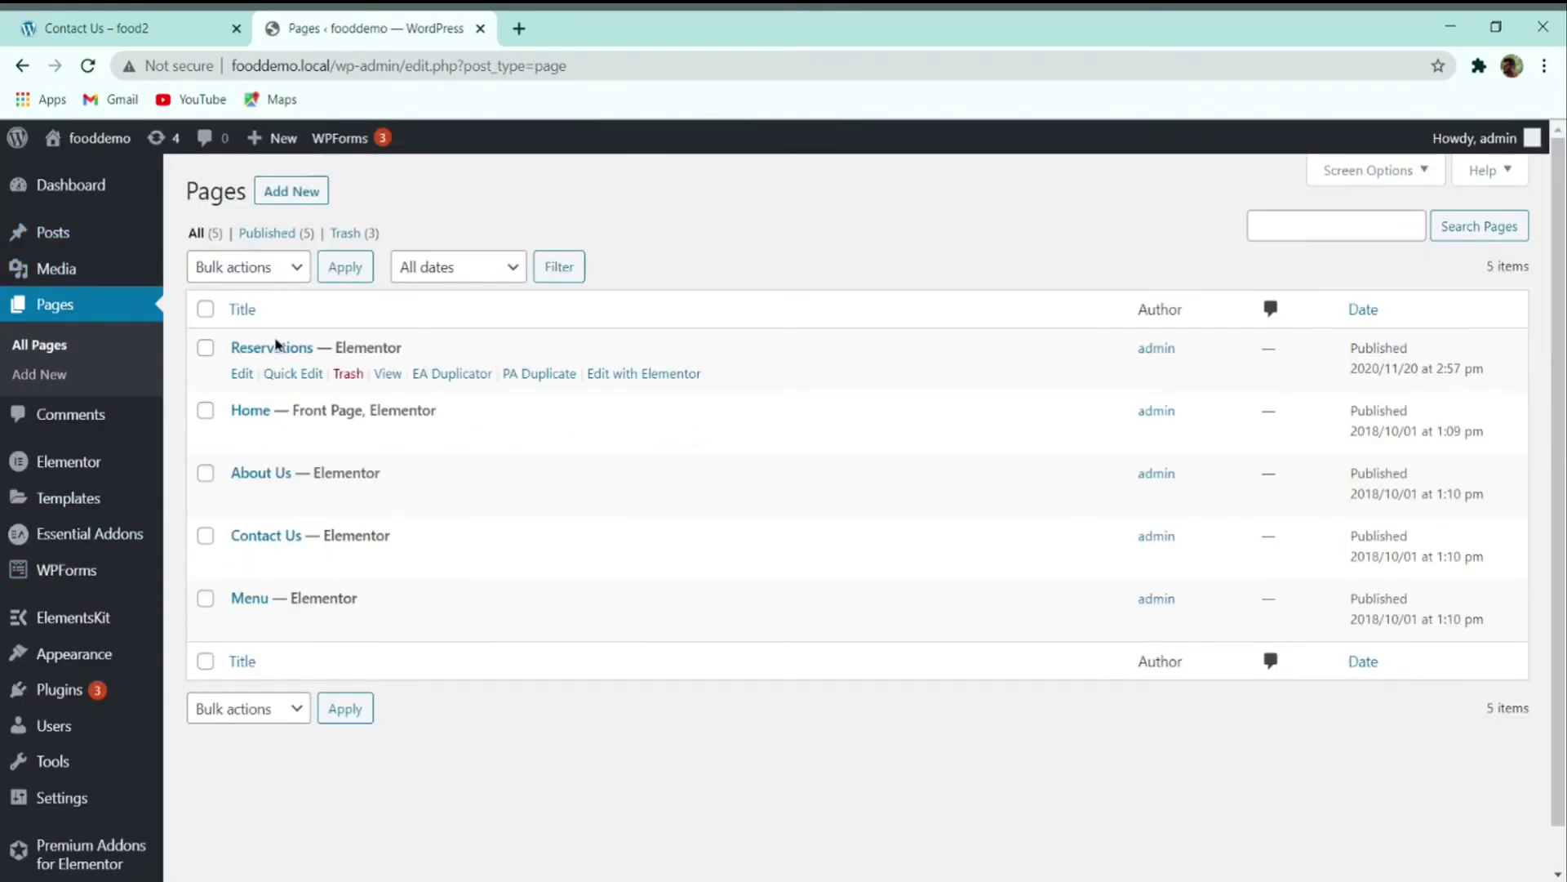
pyautogui.moveTo(49, 587)
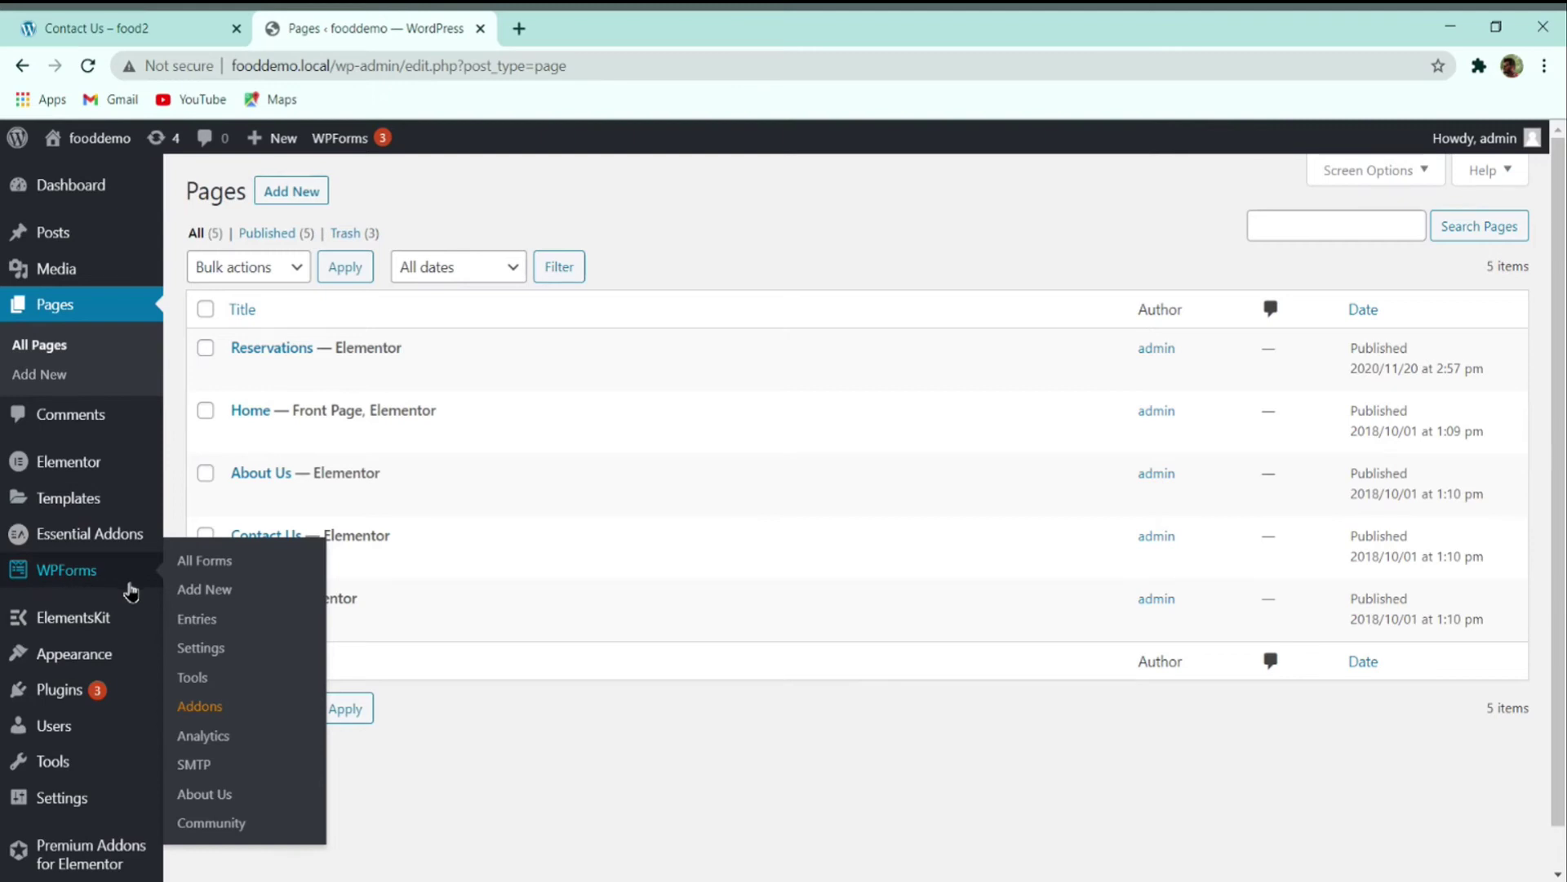
pyautogui.moveTo(125, 695)
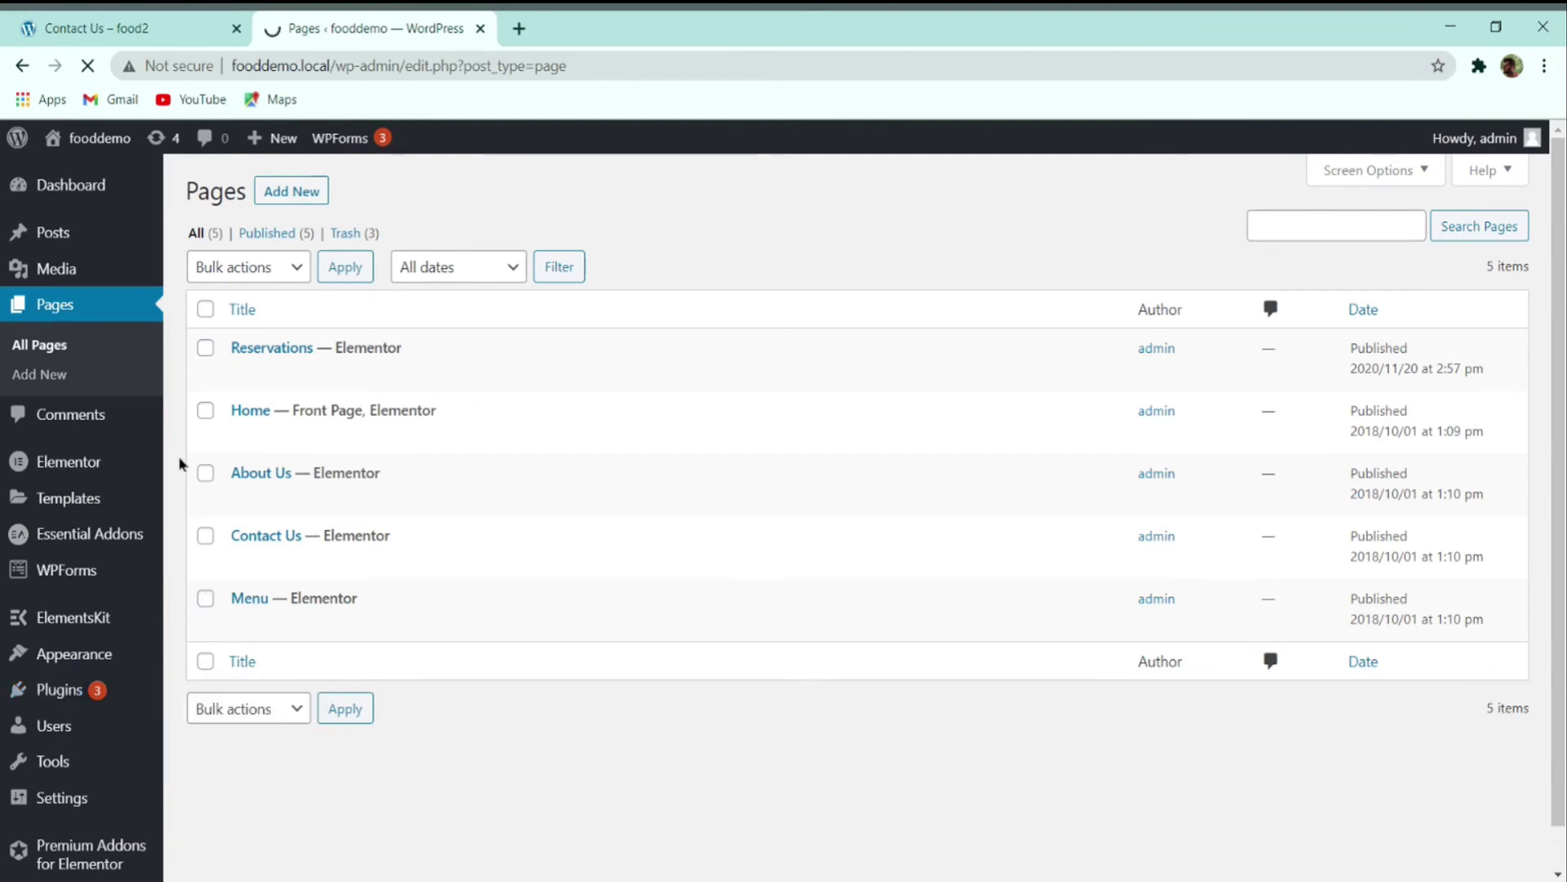
pyautogui.click(160, 37)
pyautogui.click(312, 21)
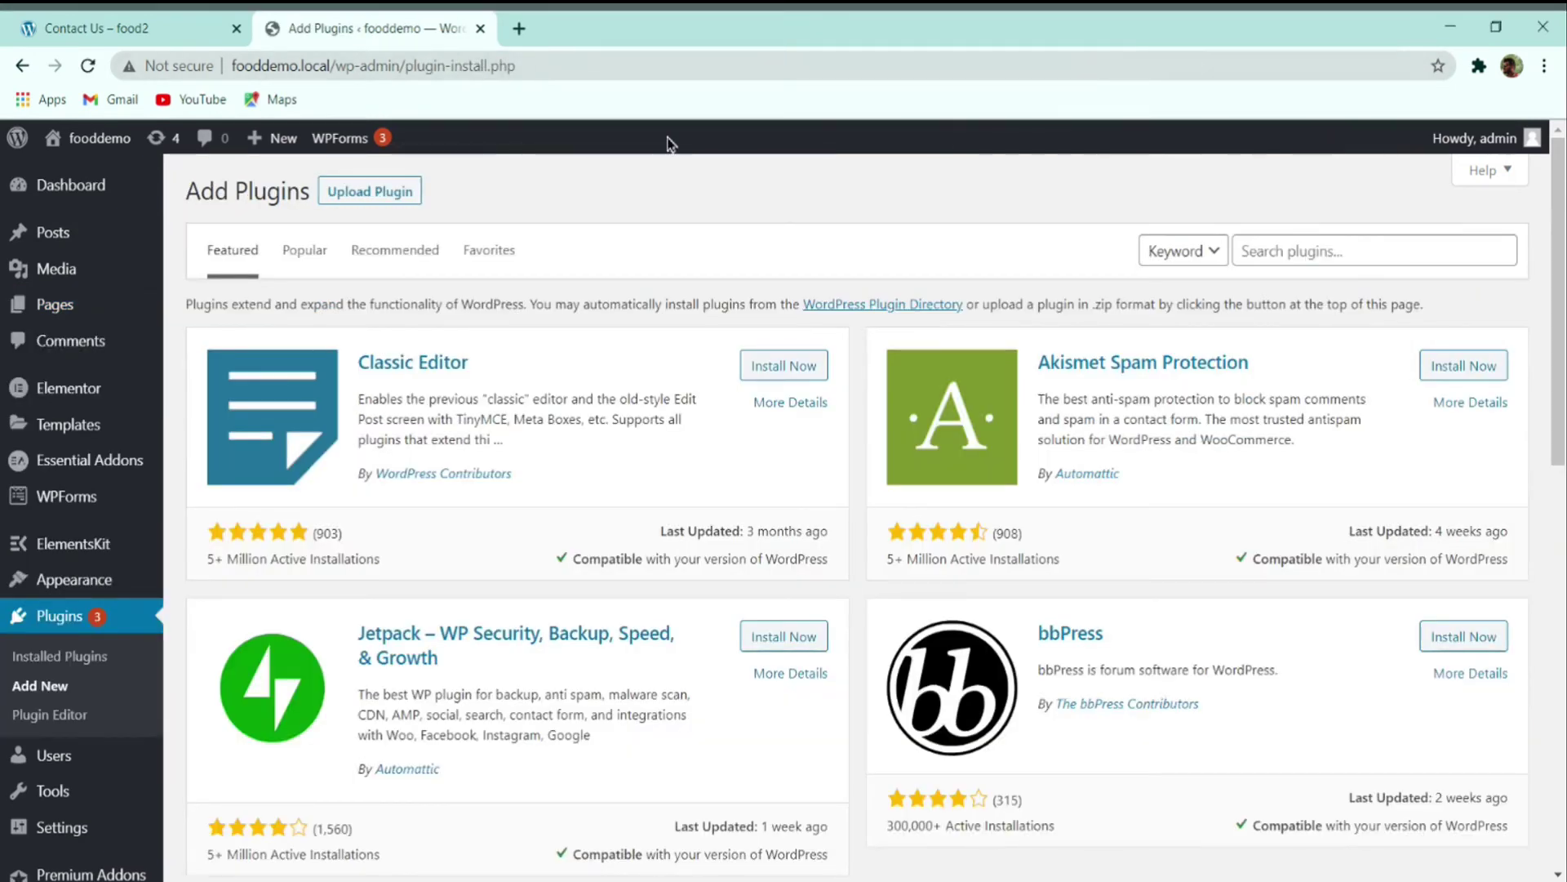
# Step: Search plugins for 'contact form', then install and activate Contact Form 7
pyautogui.click(1311, 254)
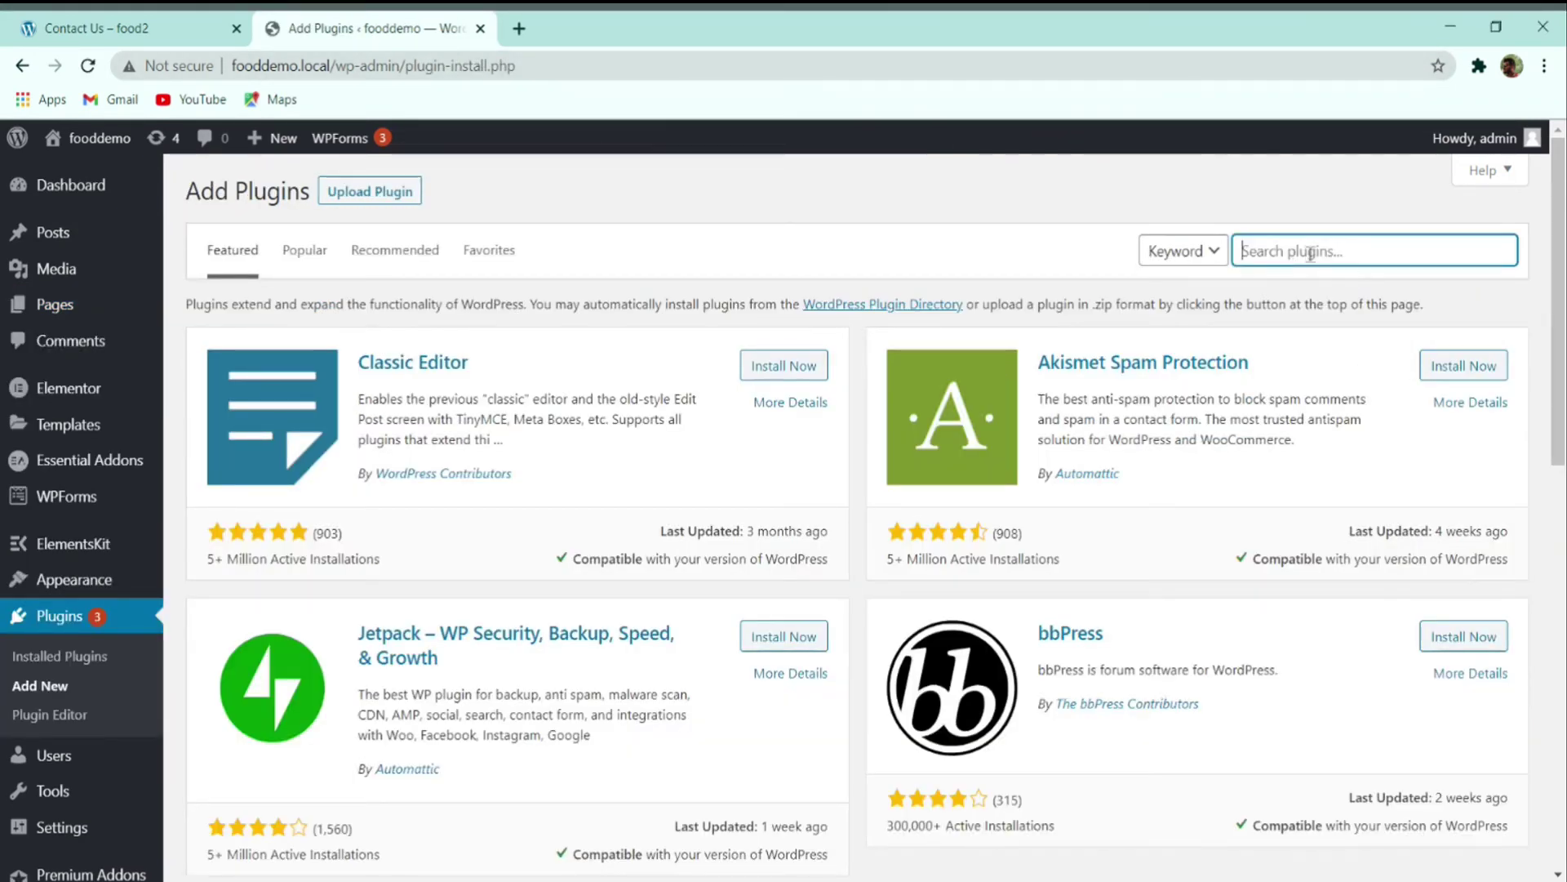
pyautogui.write('contact for')
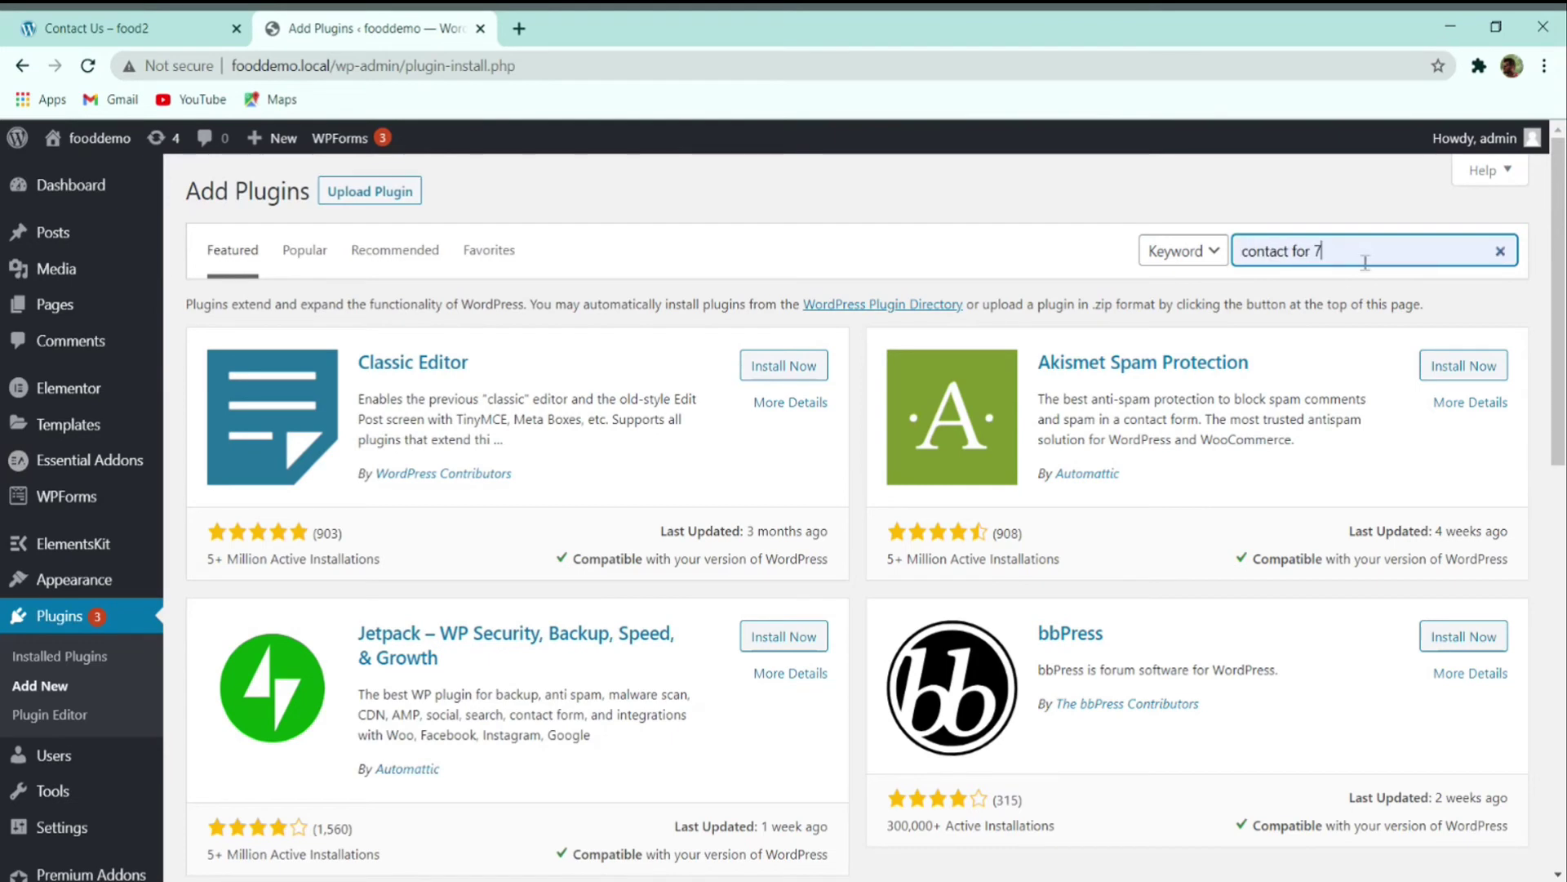
pyautogui.write('m')
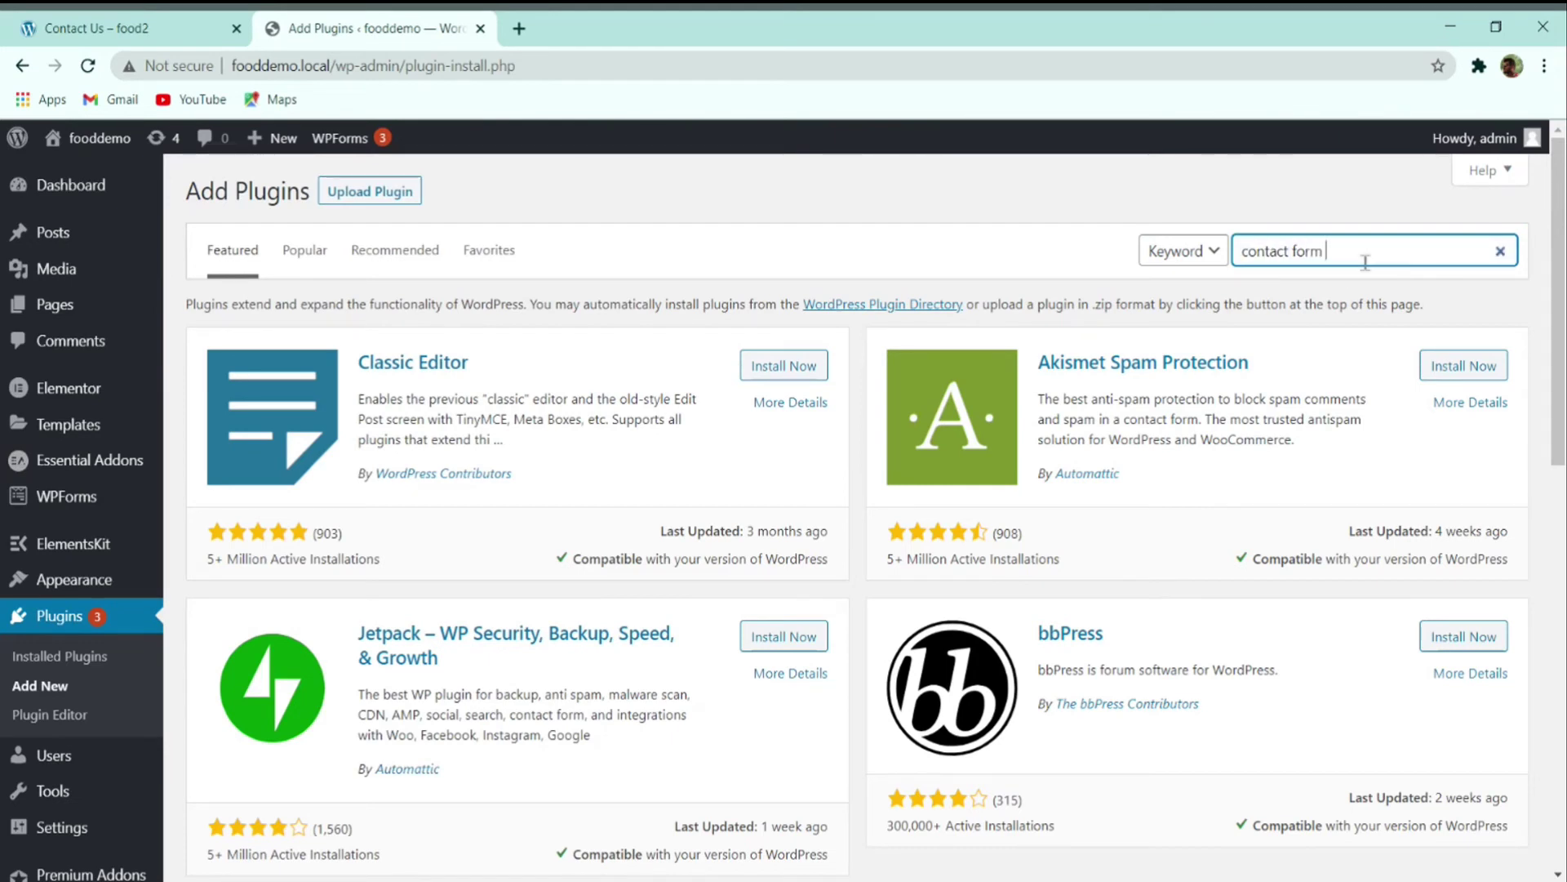
pyautogui.press('Return')
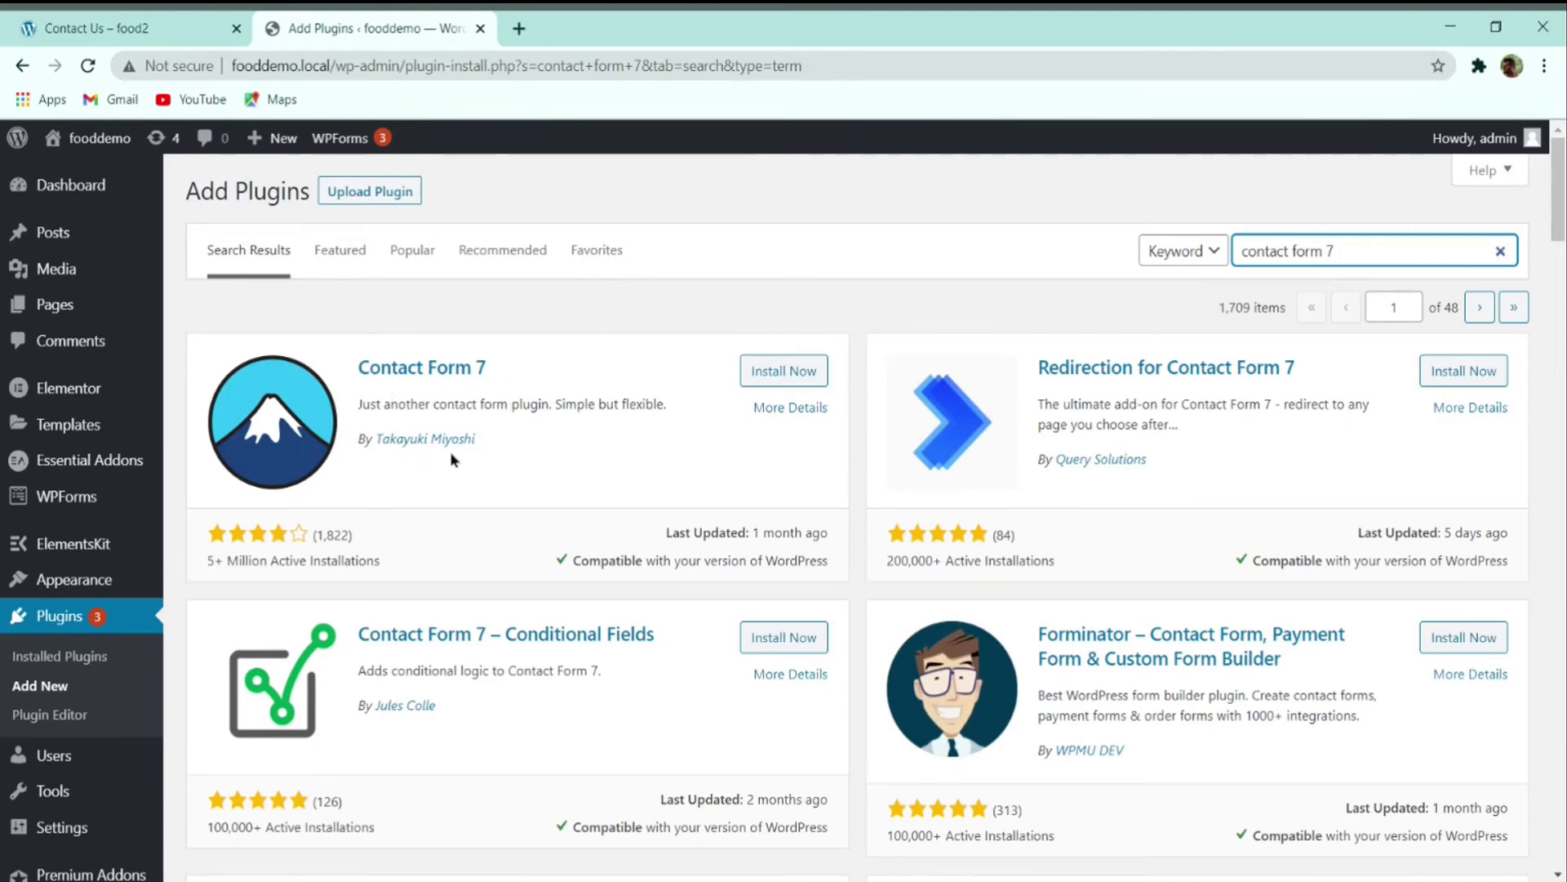
pyautogui.click(780, 382)
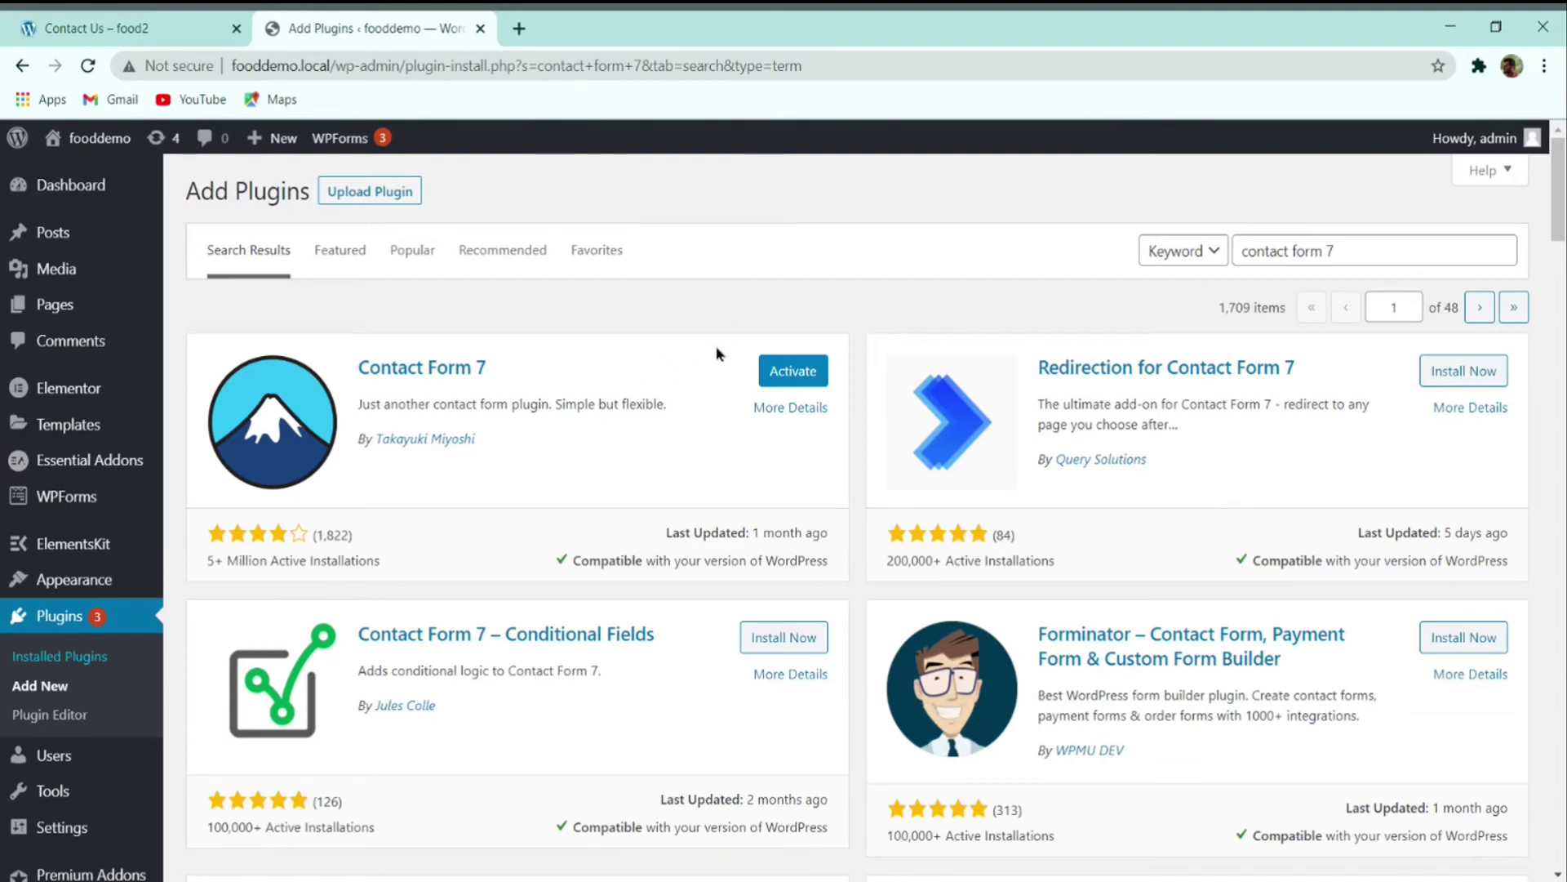
pyautogui.click(787, 377)
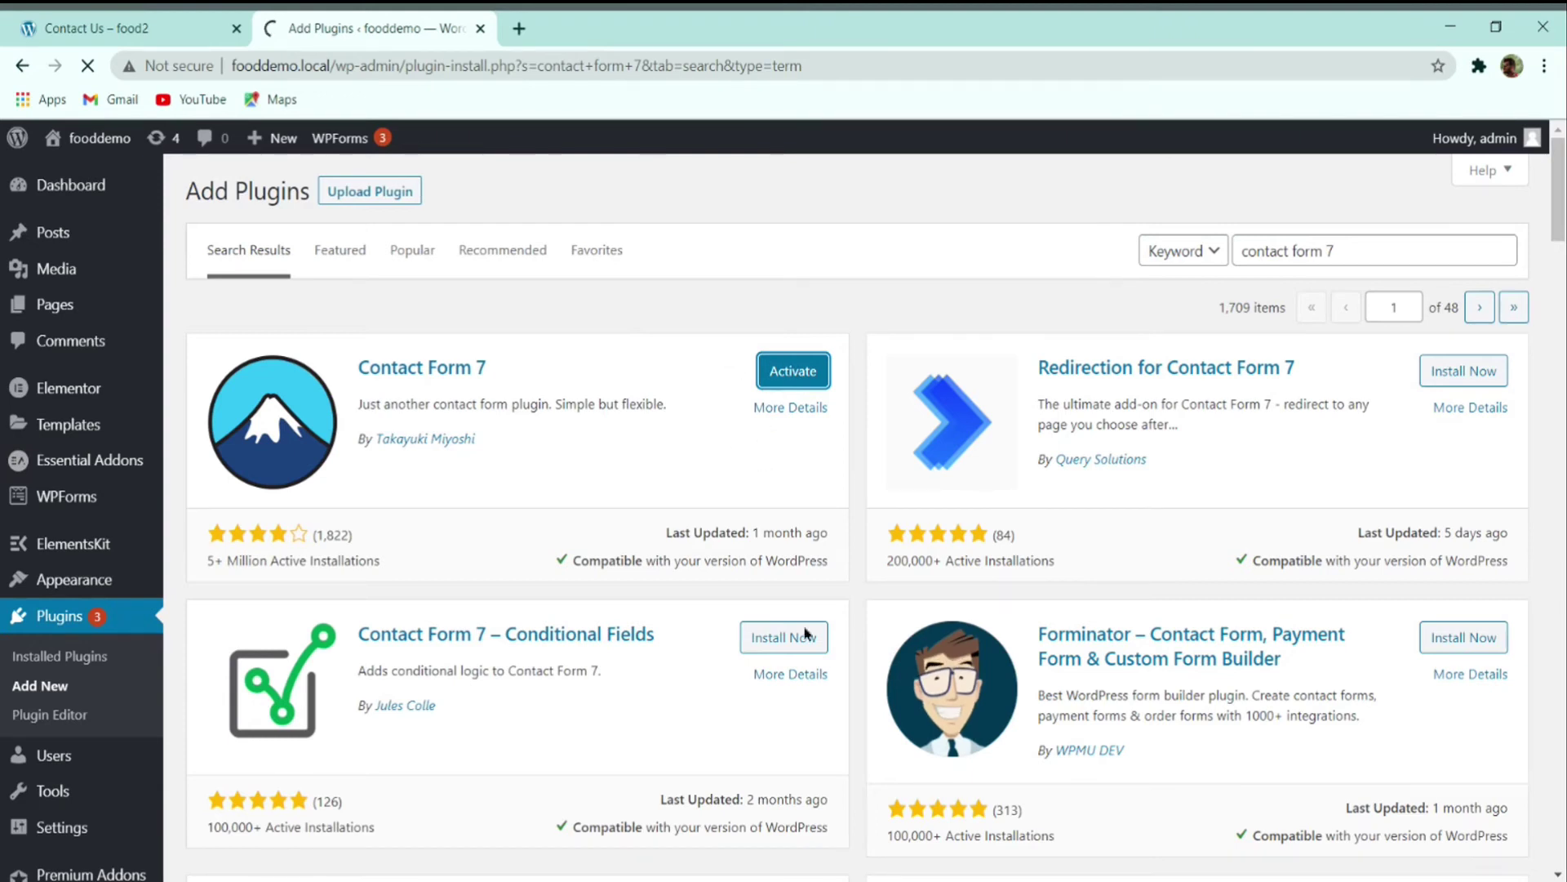
pyautogui.scroll(-5, 751, 601)
pyautogui.scroll(5, 751, 601)
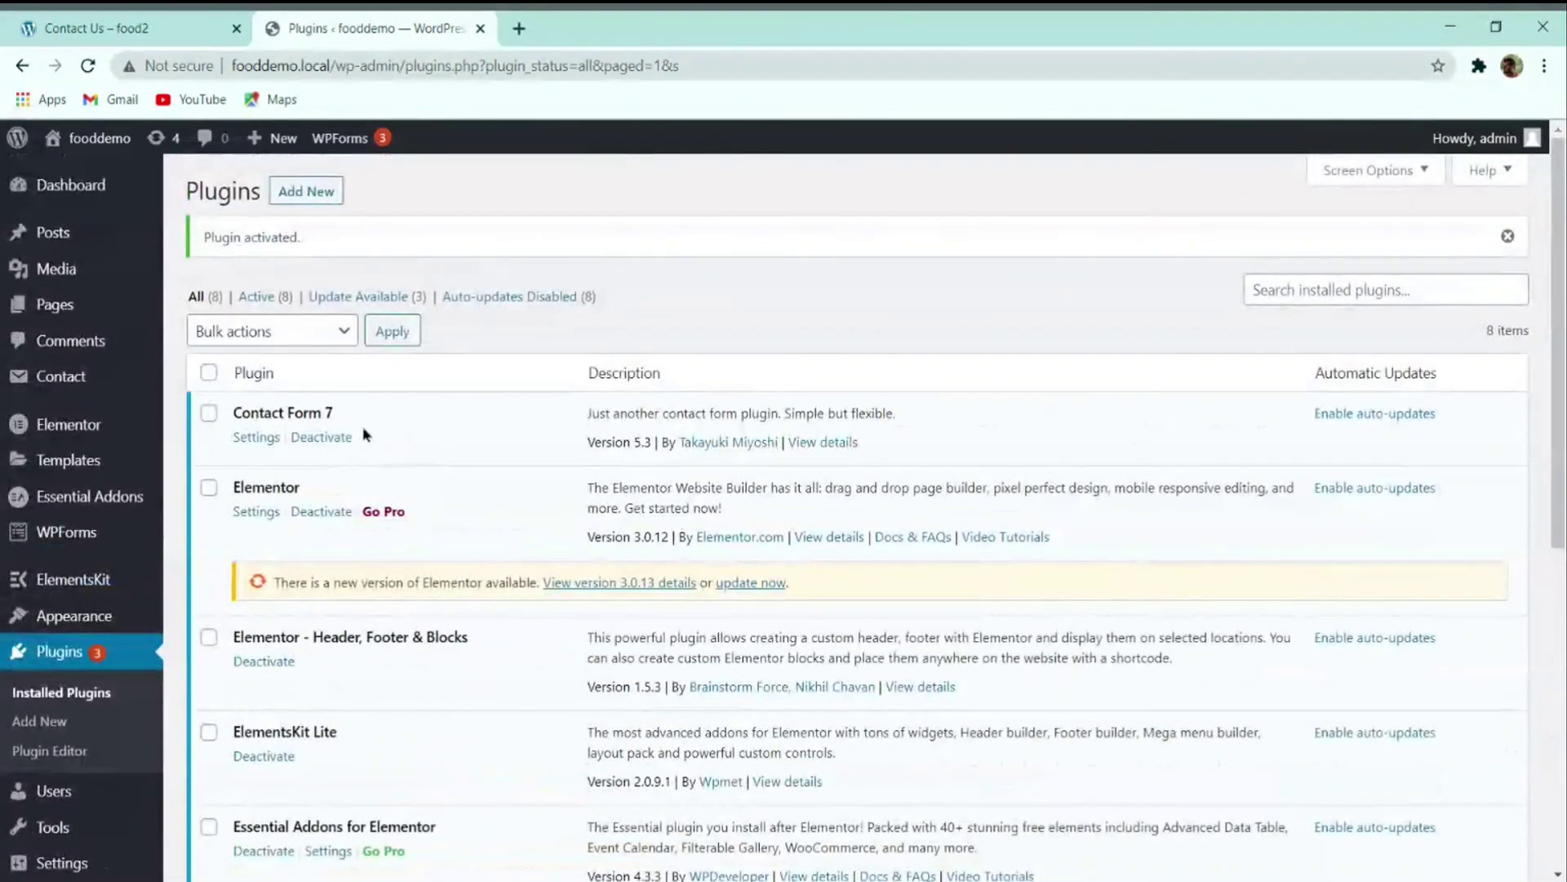
# Step: Deactivate and delete the WPForms Lite plugin, confirming the deletion
pyautogui.scroll(-7, 365, 434)
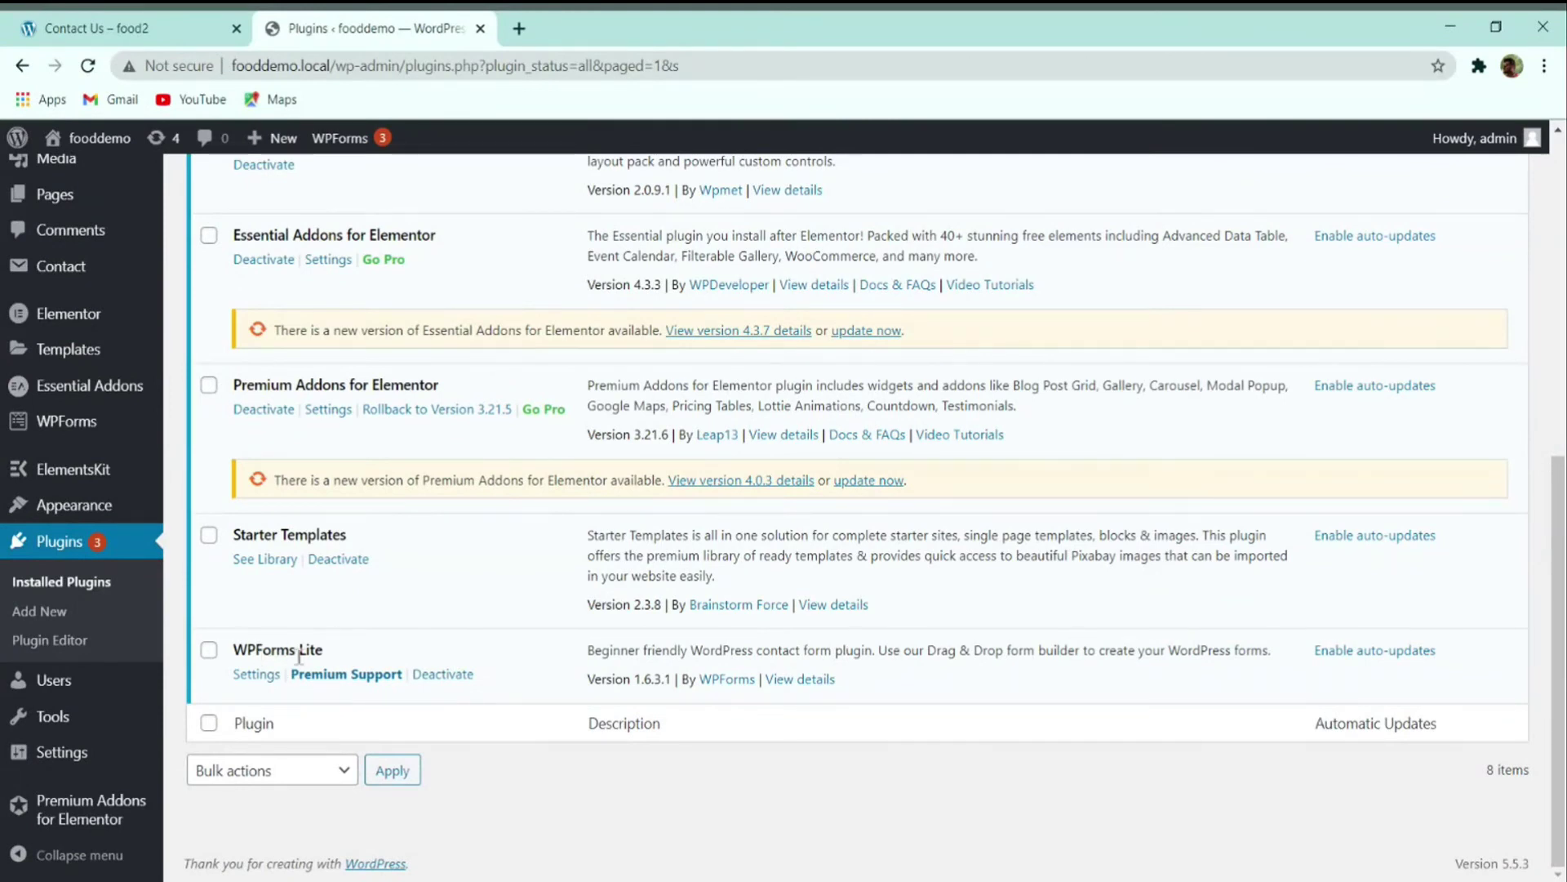
pyautogui.click(443, 676)
pyautogui.scroll(-3, 467, 636)
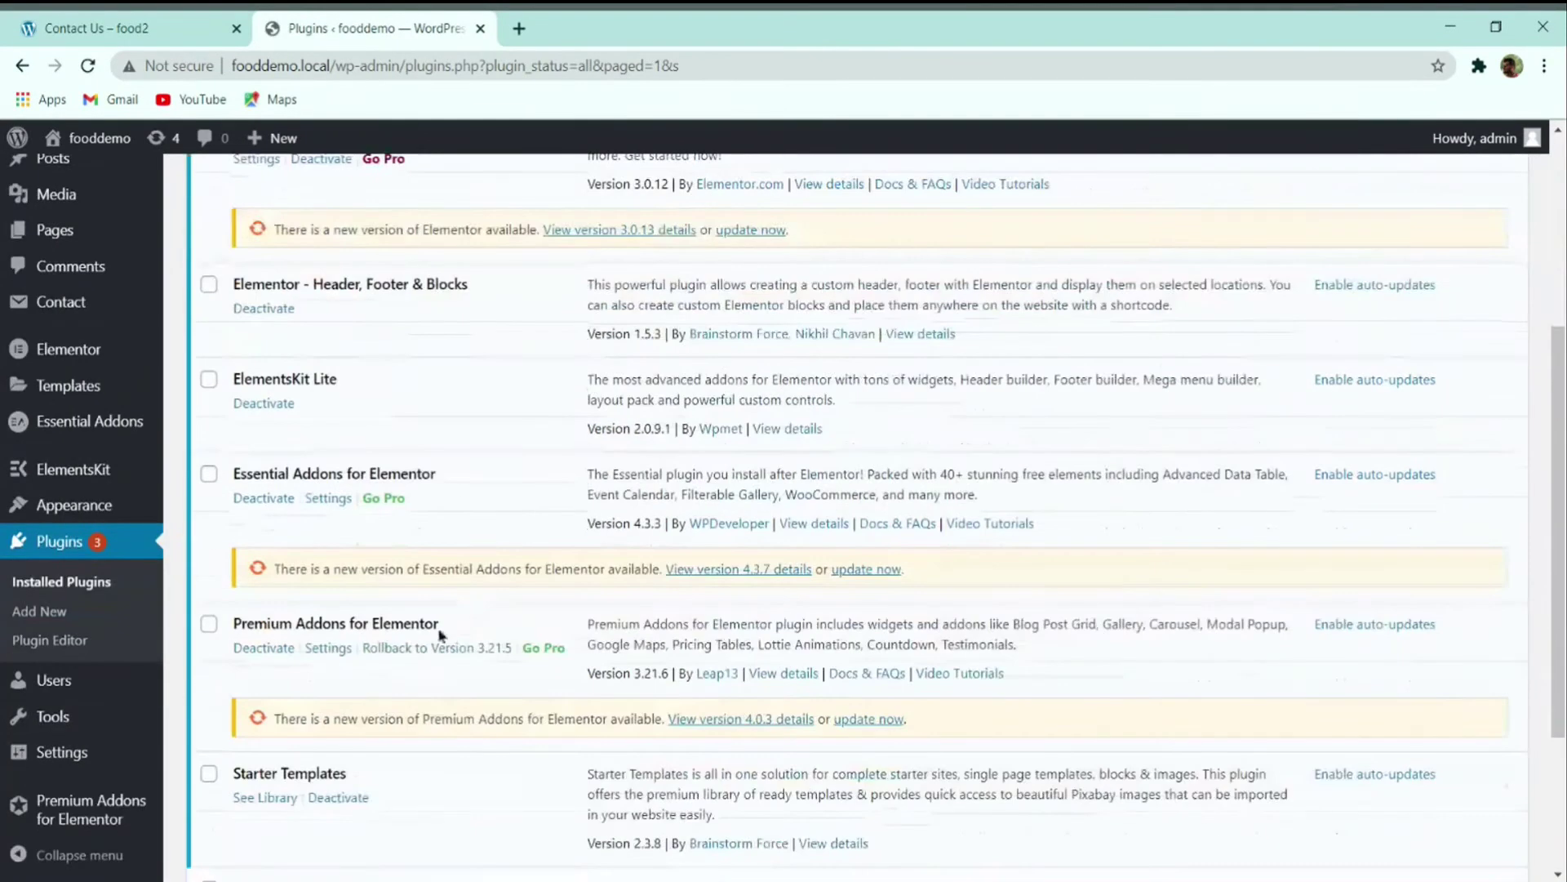
pyautogui.scroll(-10, 457, 637)
pyautogui.click(308, 673)
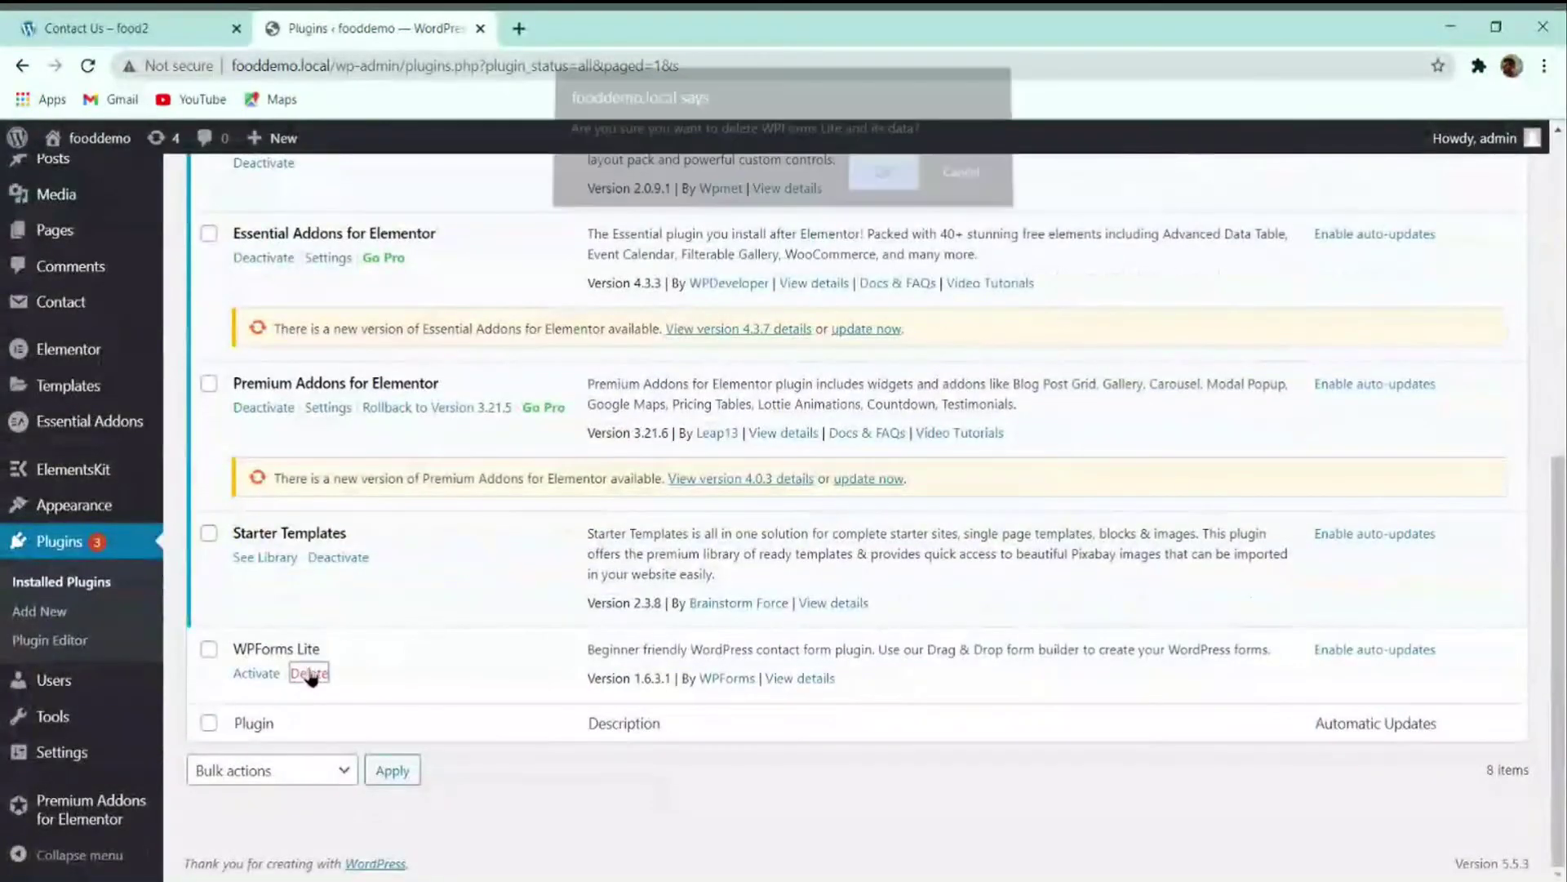
pyautogui.click(887, 181)
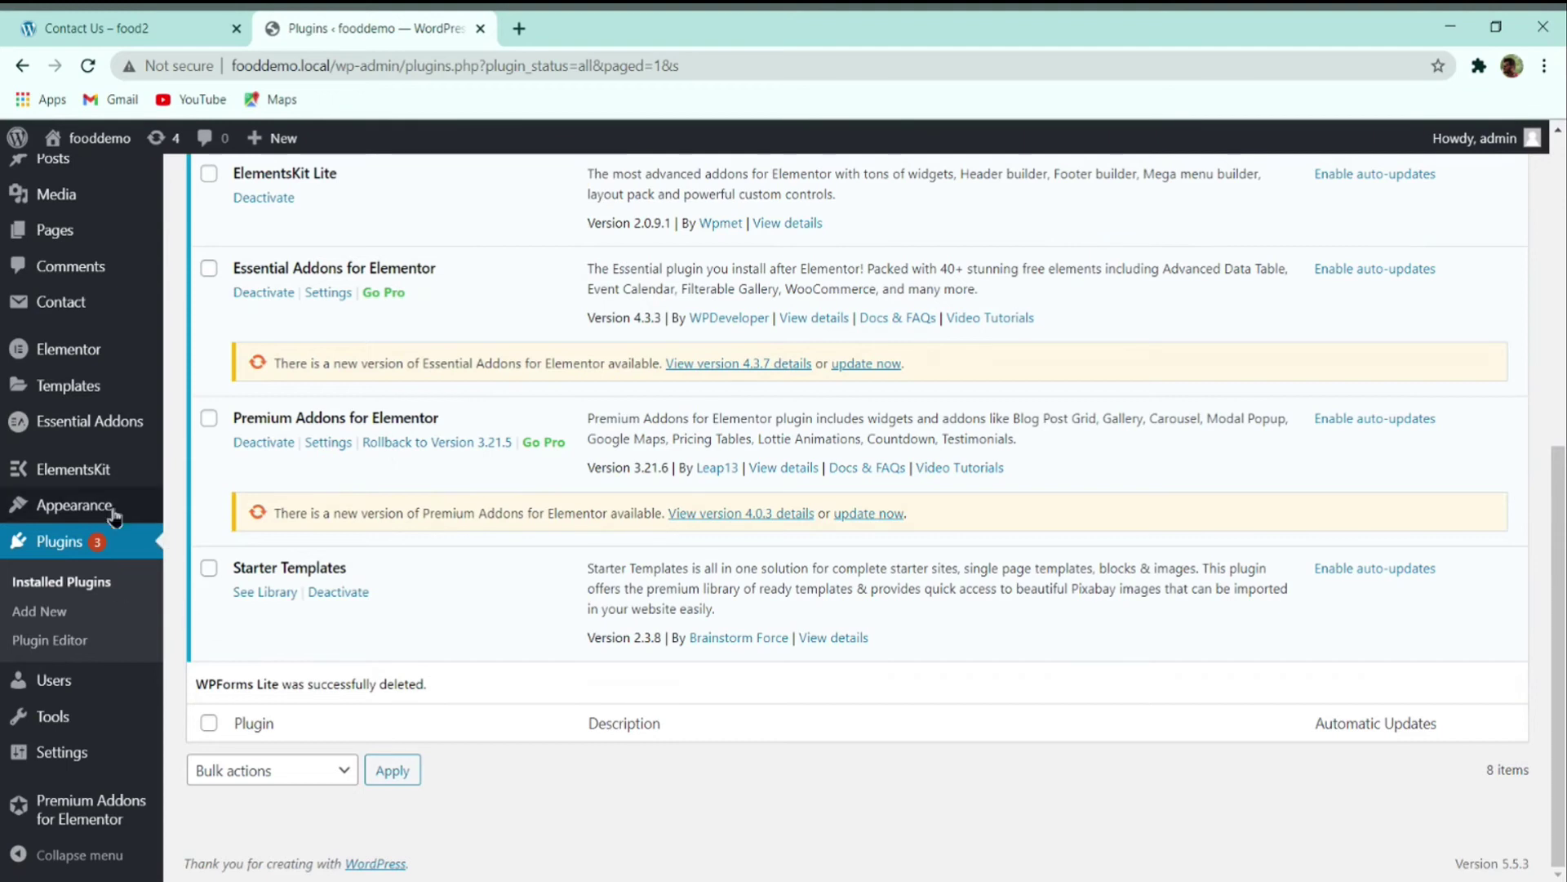
# Step: Open Contact > Contact Forms to list the contact forms
pyautogui.moveTo(54, 304)
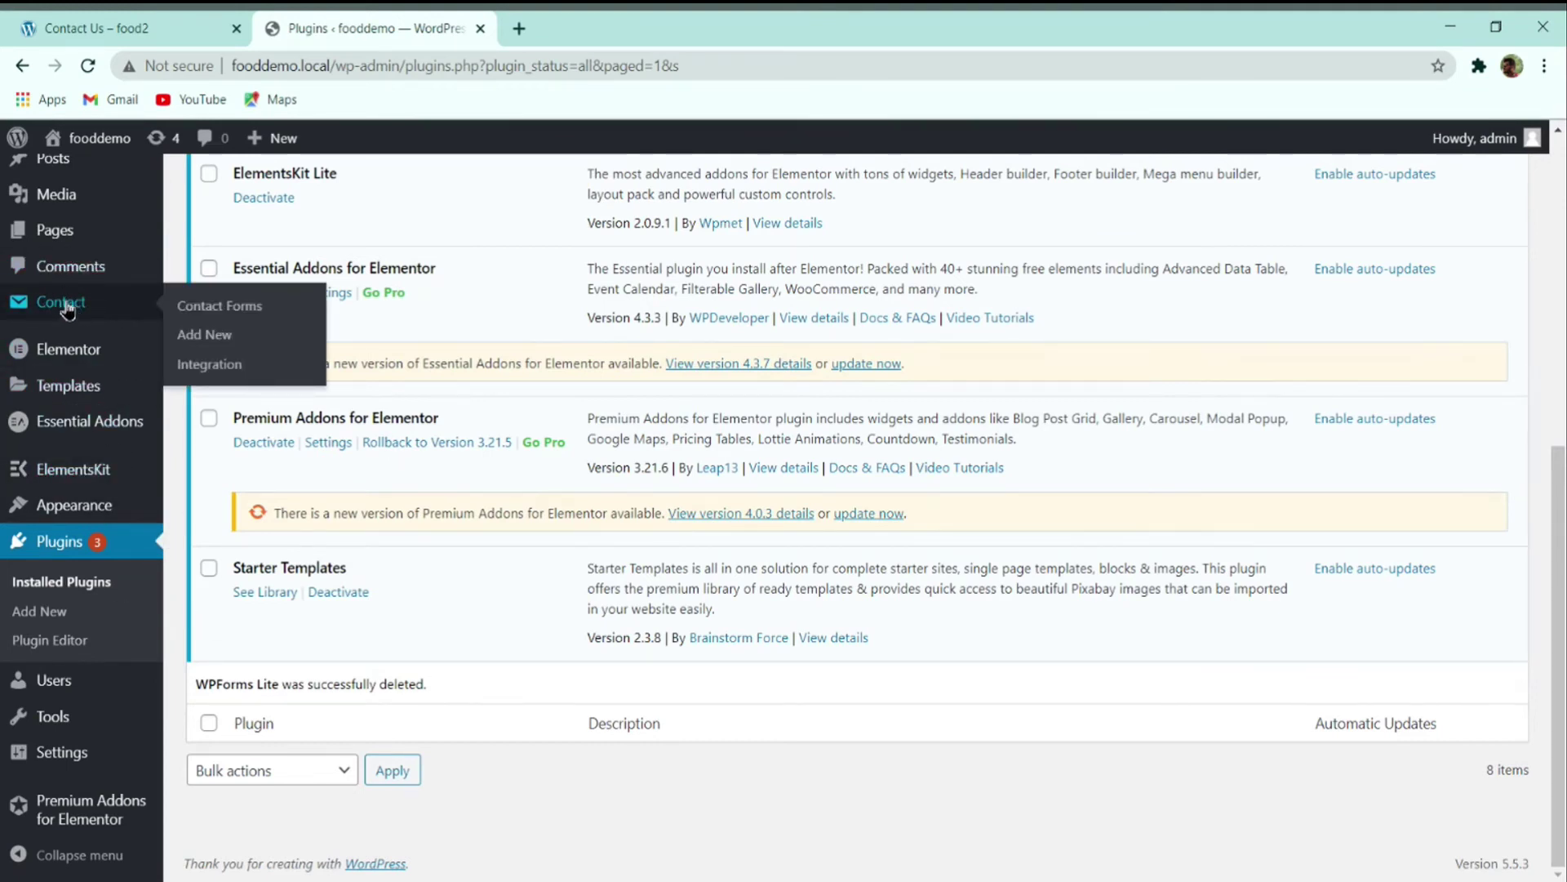
pyautogui.click(204, 308)
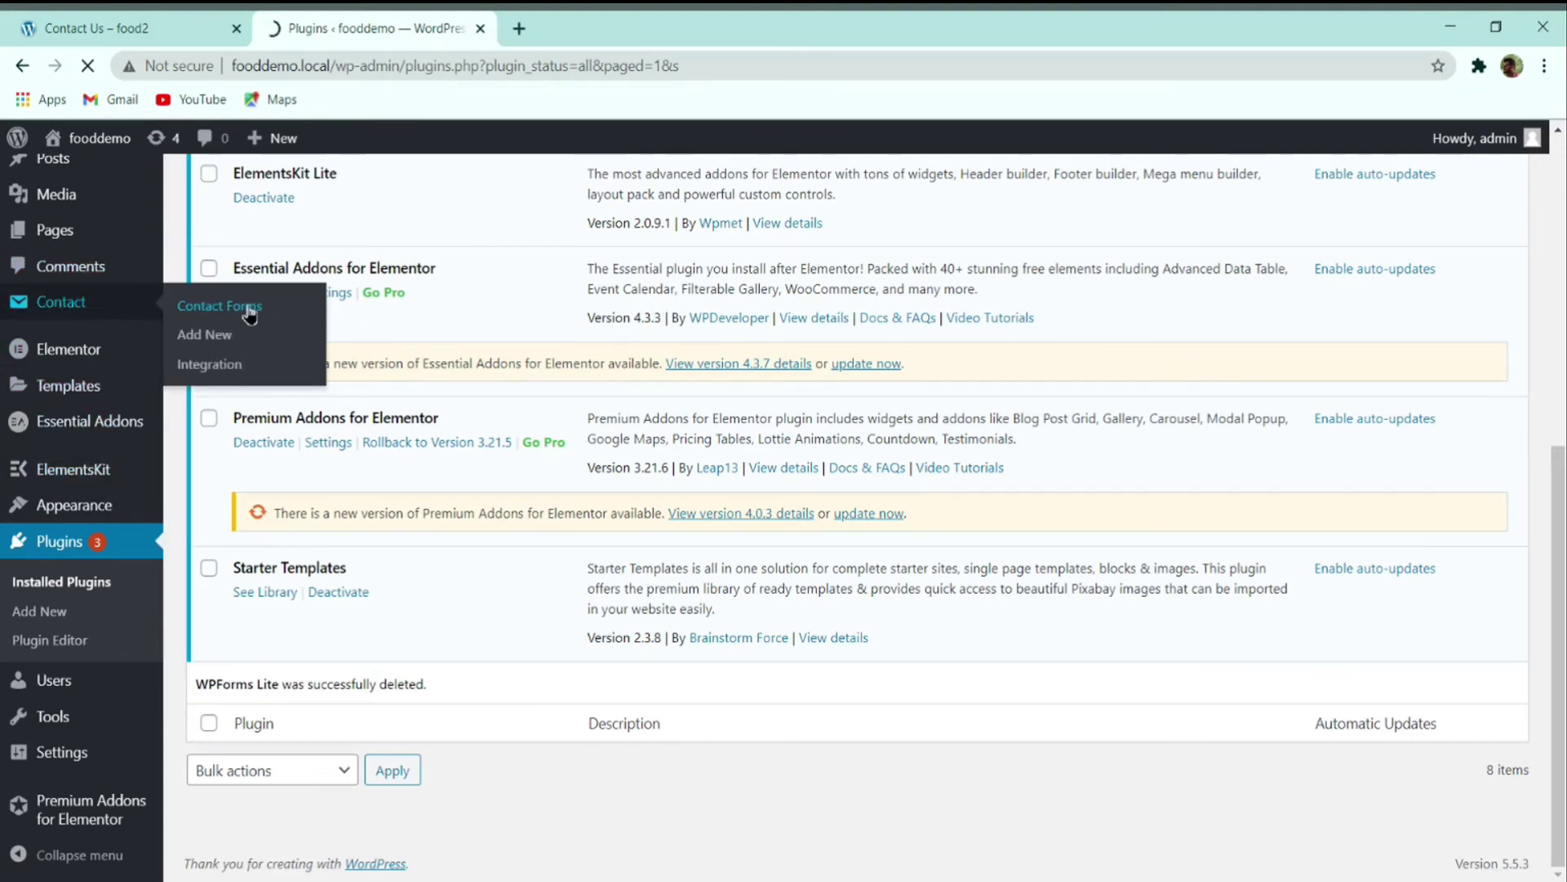
pyautogui.scroll(-2, 355, 367)
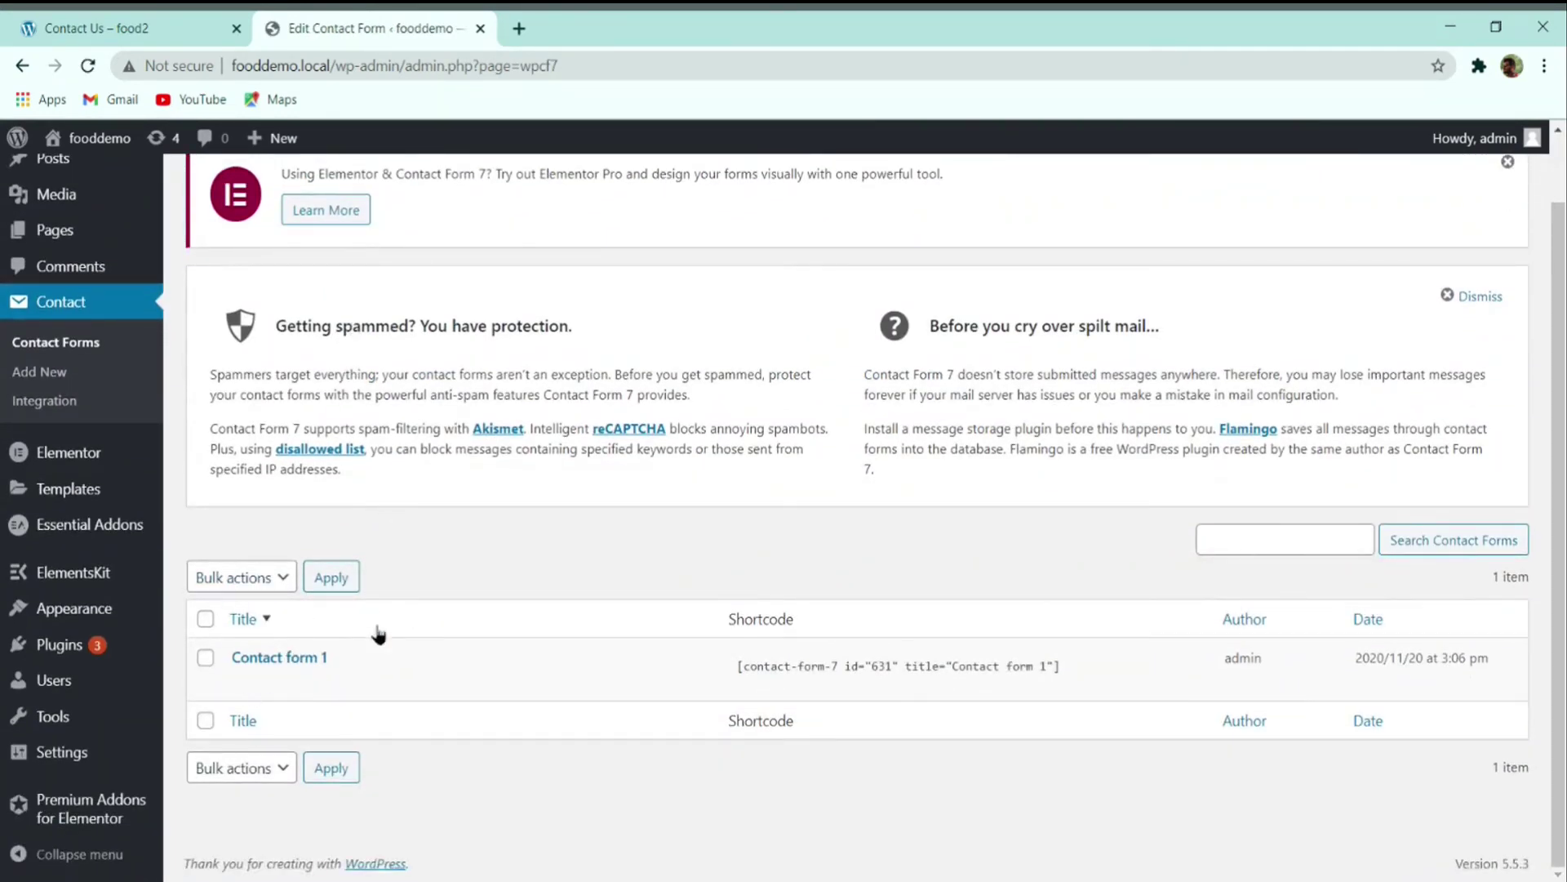
# Step: Open Contact form 1 for editing and compare it with the reference form
pyautogui.click(242, 684)
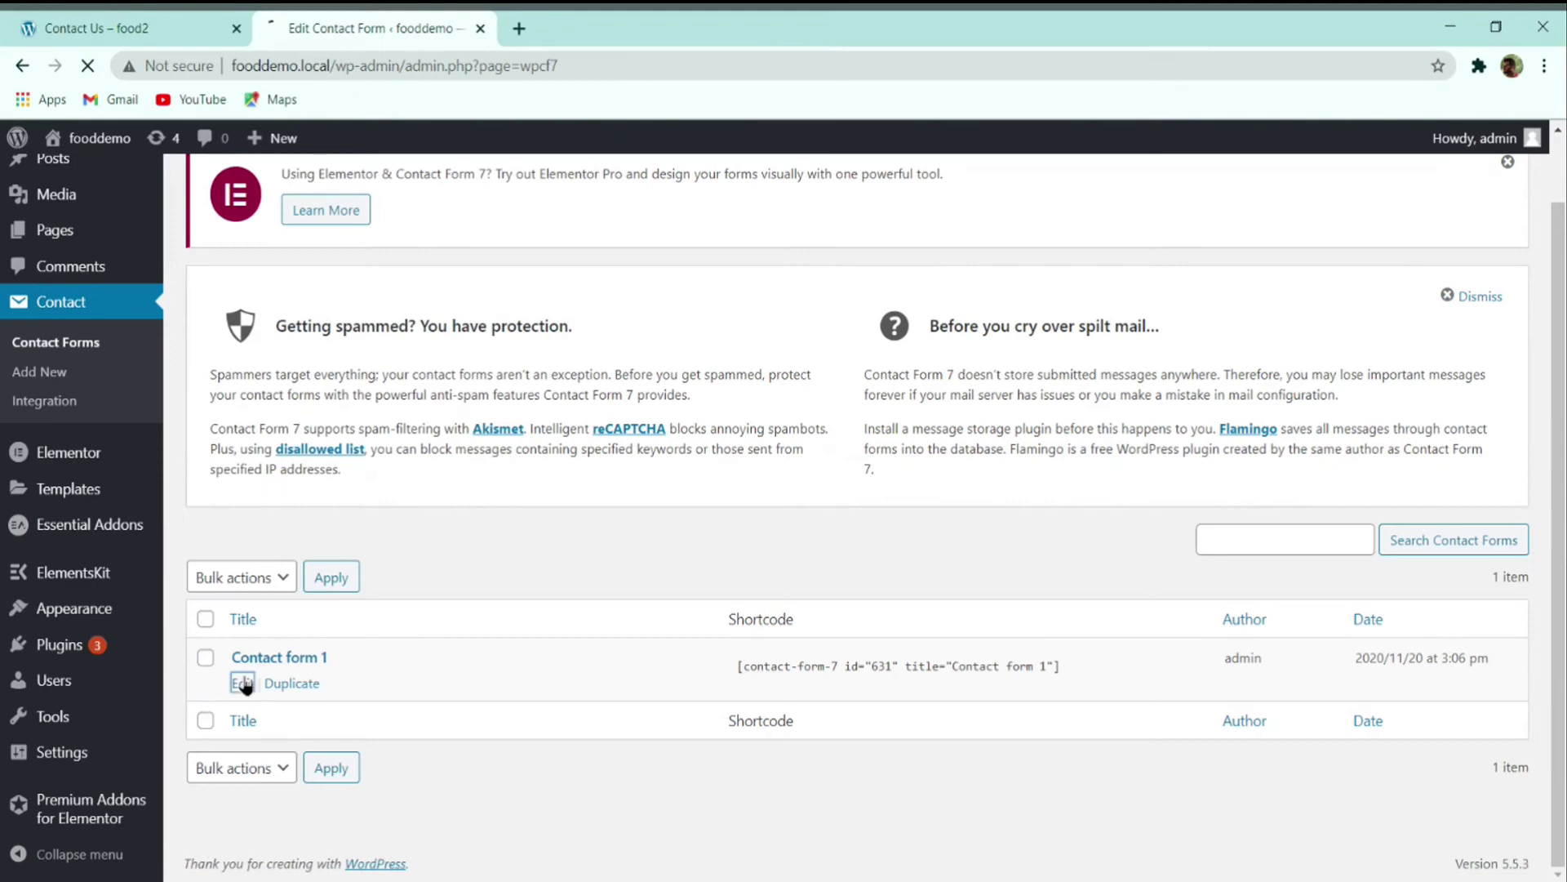
pyautogui.scroll(-4, 403, 514)
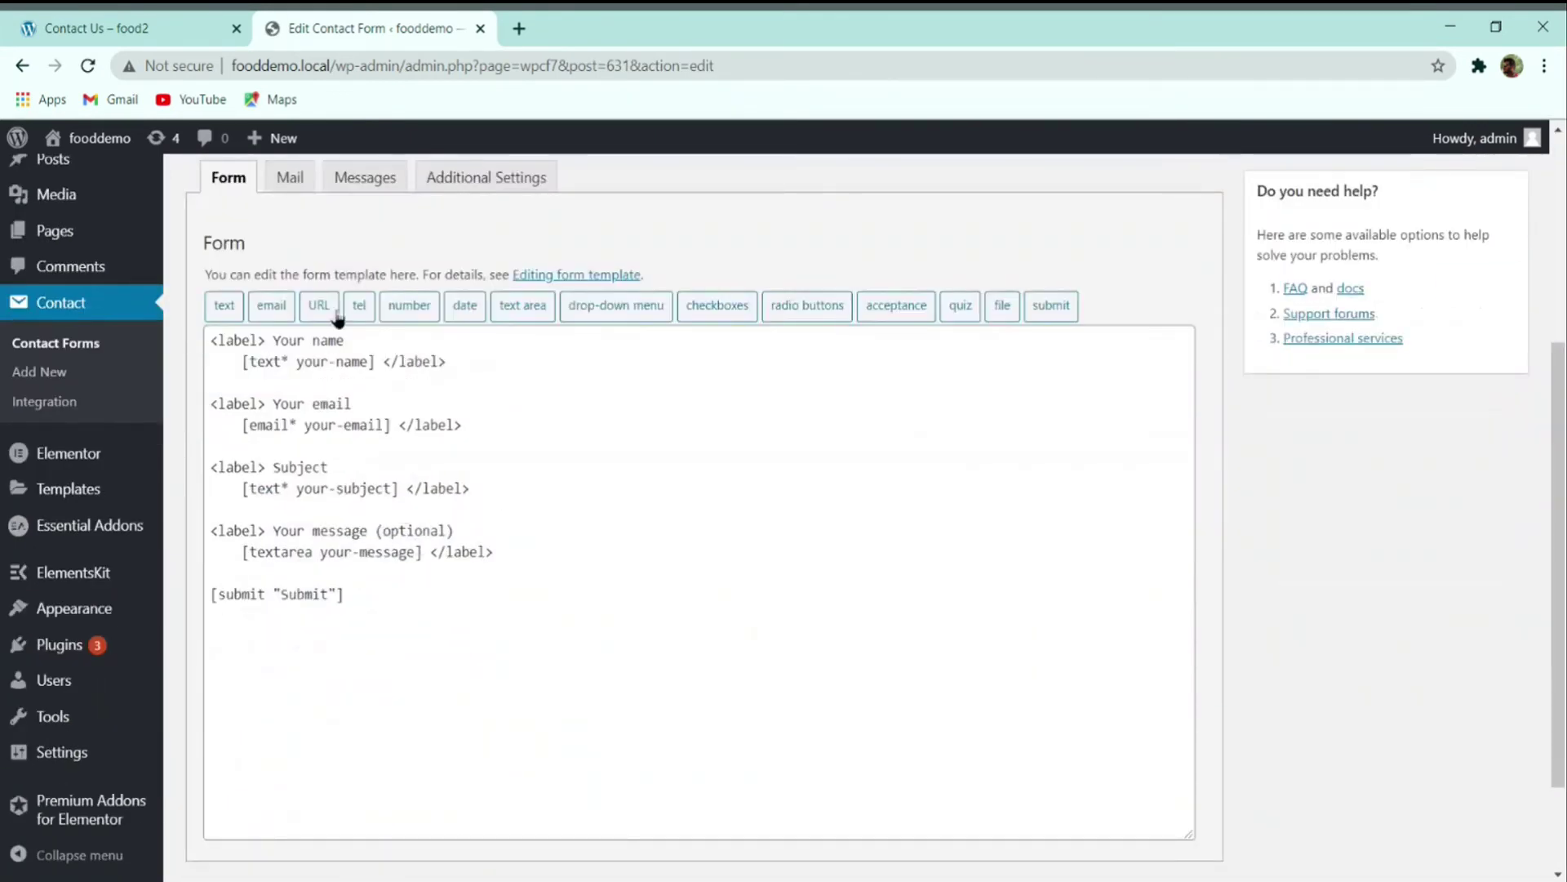
pyautogui.click(168, 22)
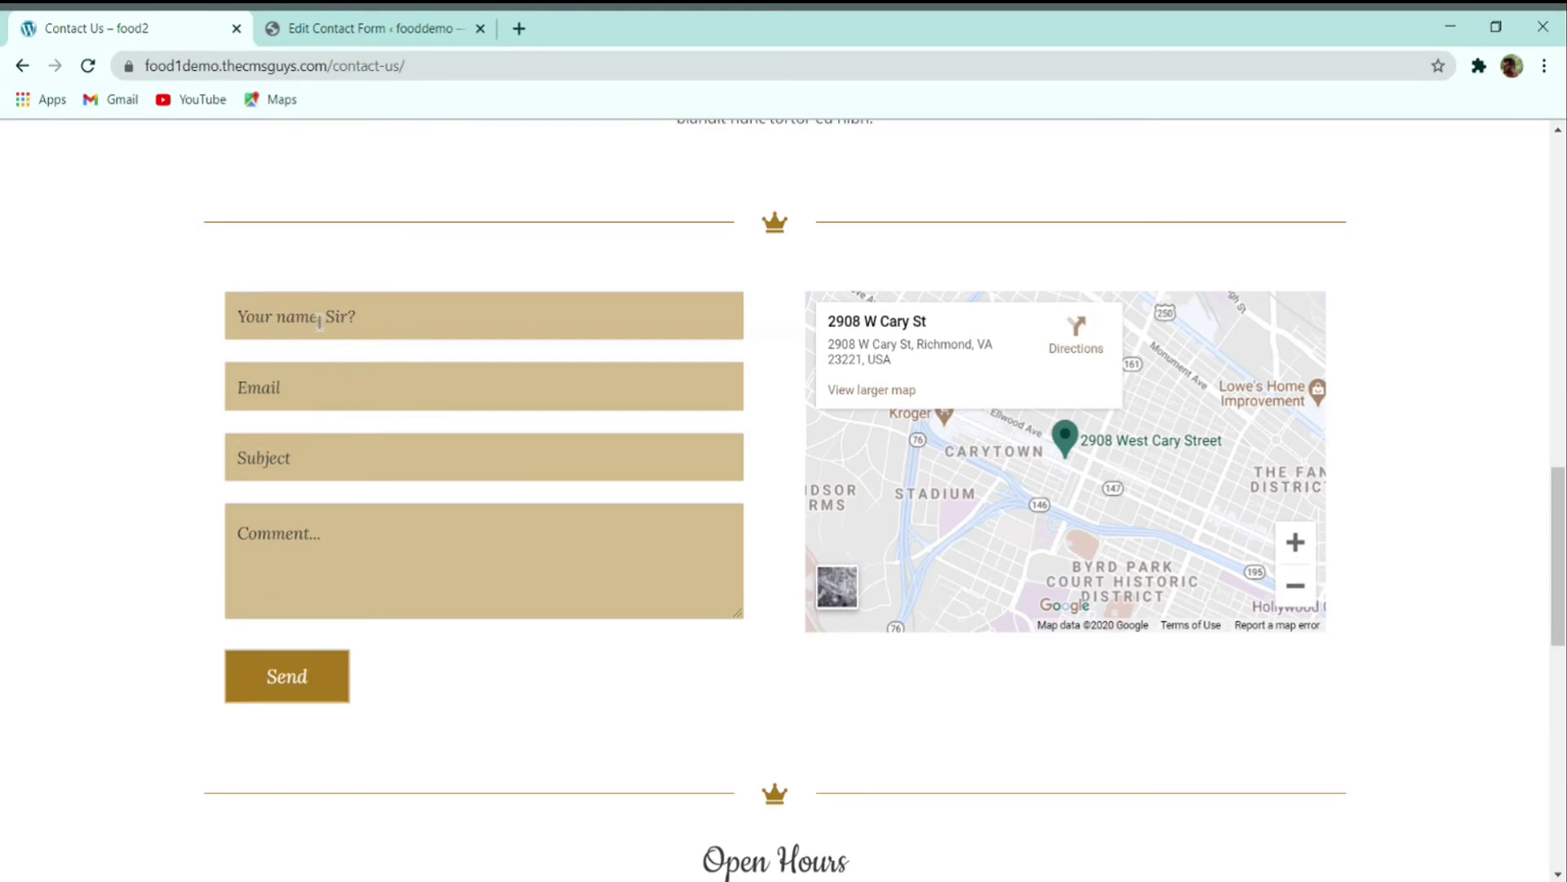
pyautogui.click(308, 19)
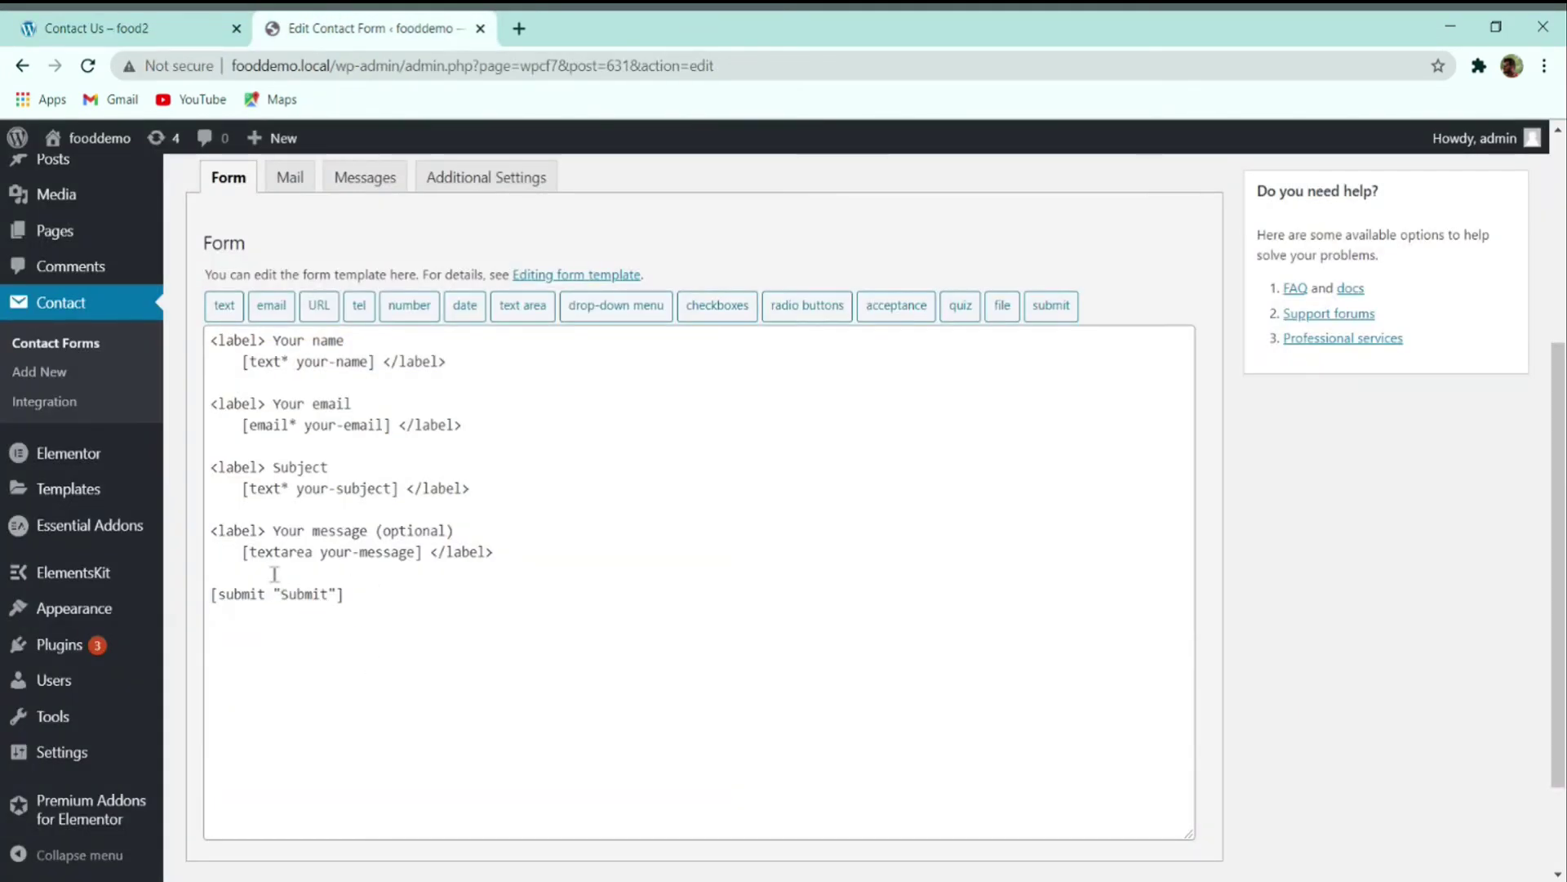
pyautogui.click(139, 21)
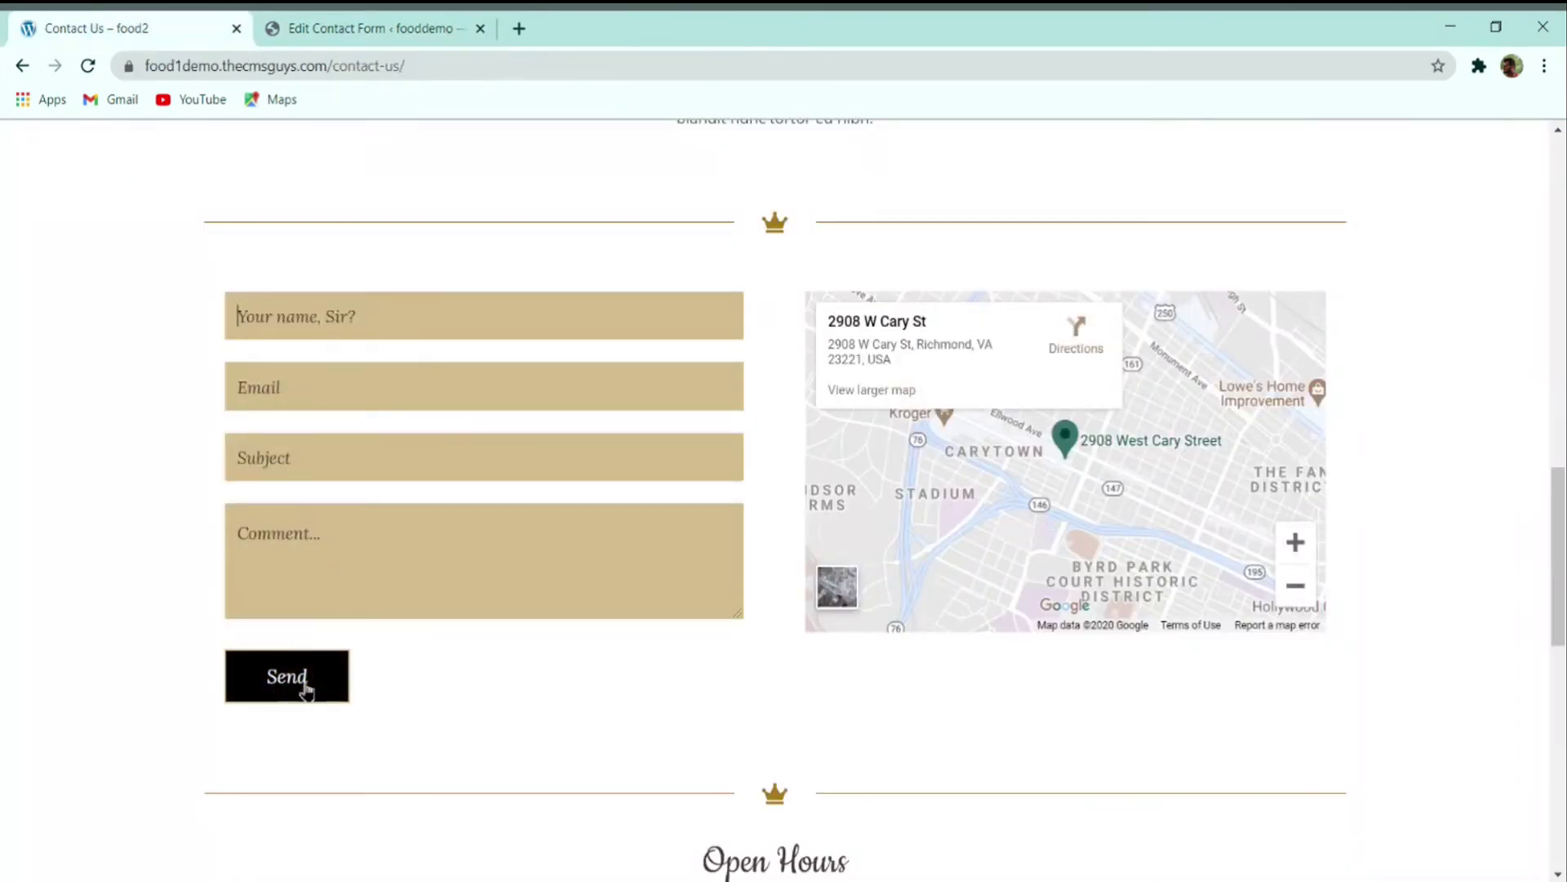
pyautogui.click(343, 28)
# Step: Change the submit button label from Submit to Send
pyautogui.moveTo(287, 593); pyautogui.dragTo(324, 597)
pyautogui.press('BackSpace')
pyautogui.write('end')
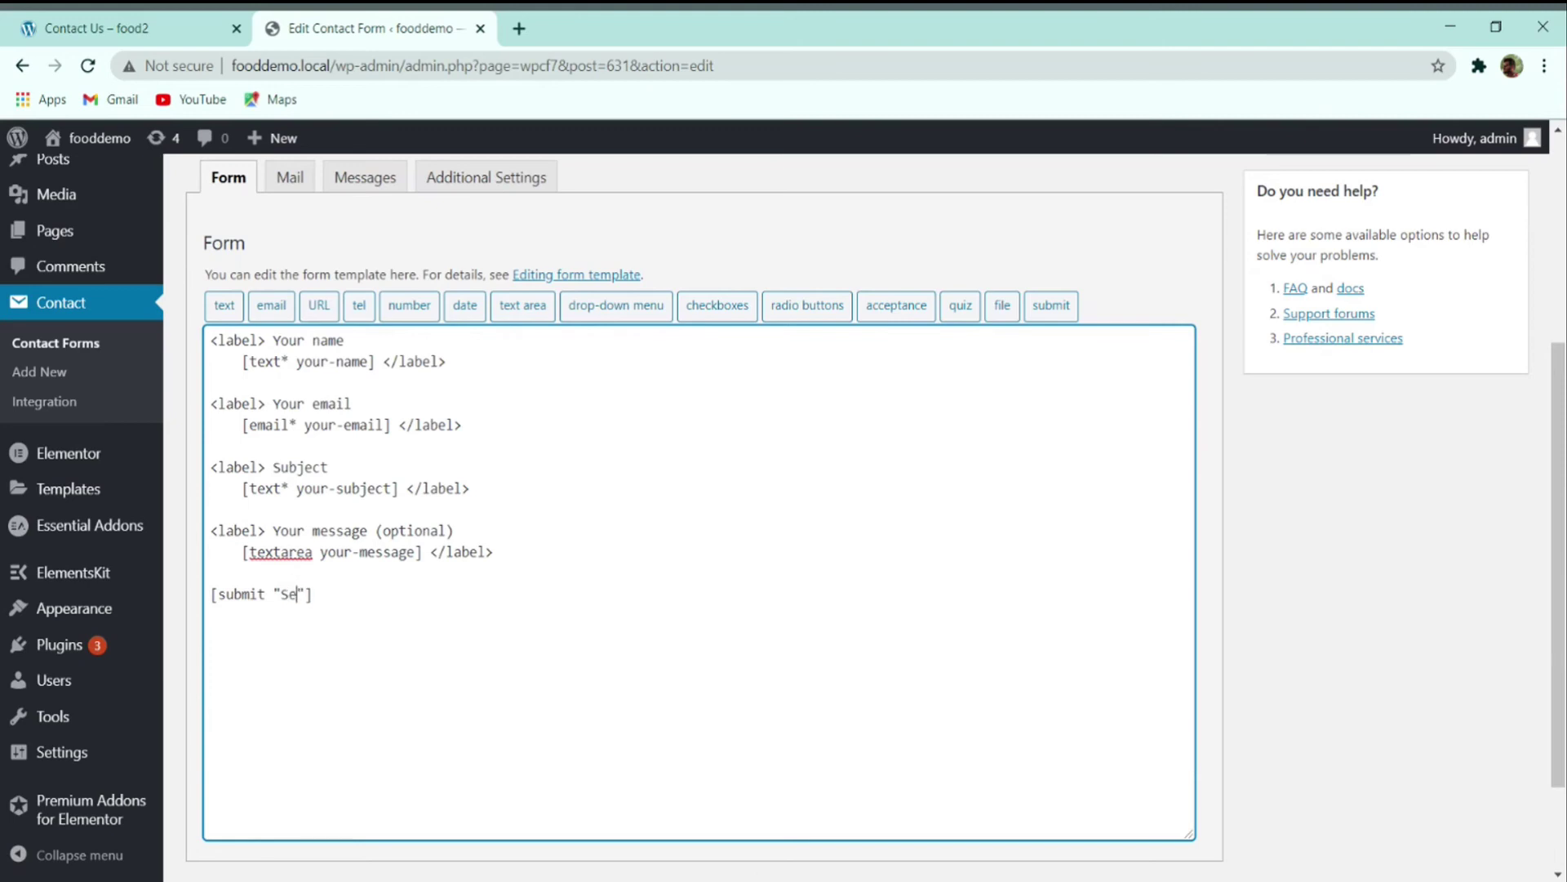
pyautogui.click(49, 20)
pyautogui.click(329, 20)
# Step: Delete all default field lines above the submit button
pyautogui.moveTo(511, 557); pyautogui.dragTo(197, 334)
pyautogui.press('BackSpace')
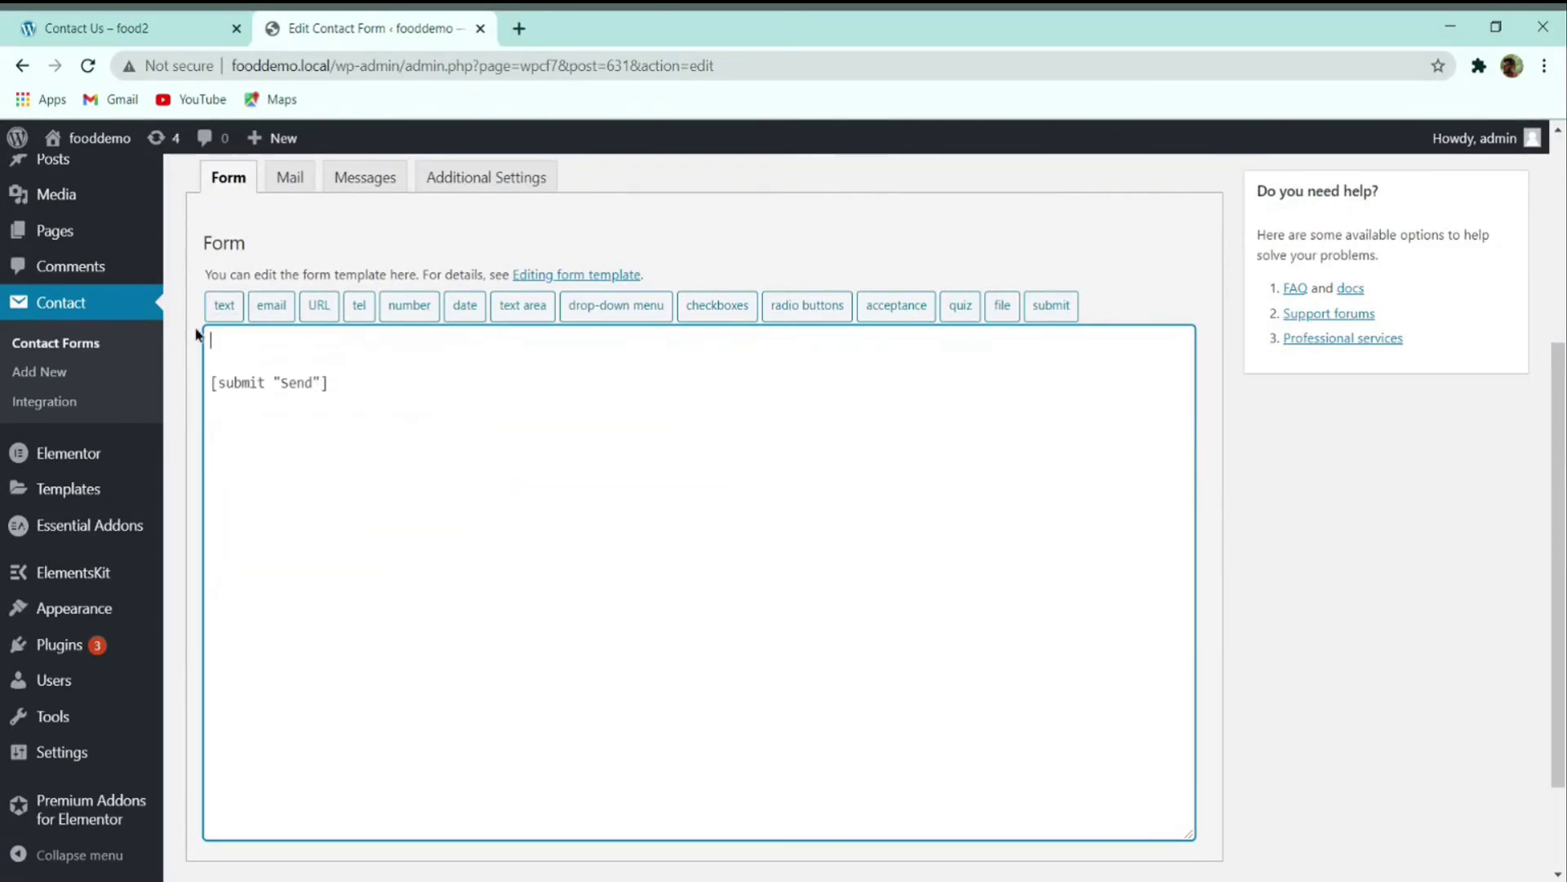
pyautogui.click(130, 28)
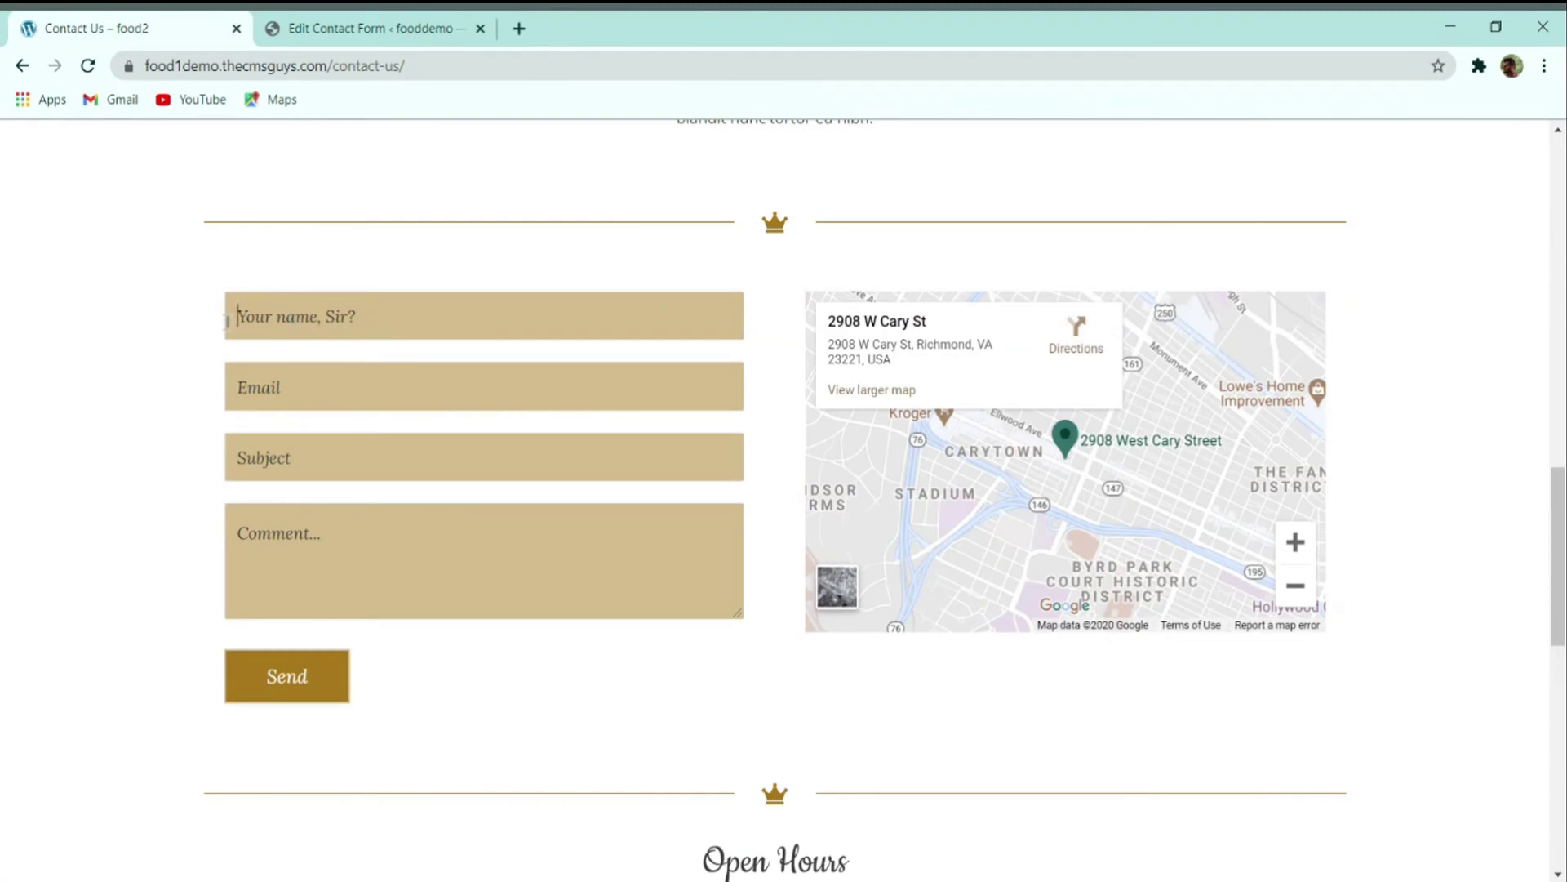
pyautogui.click(341, 25)
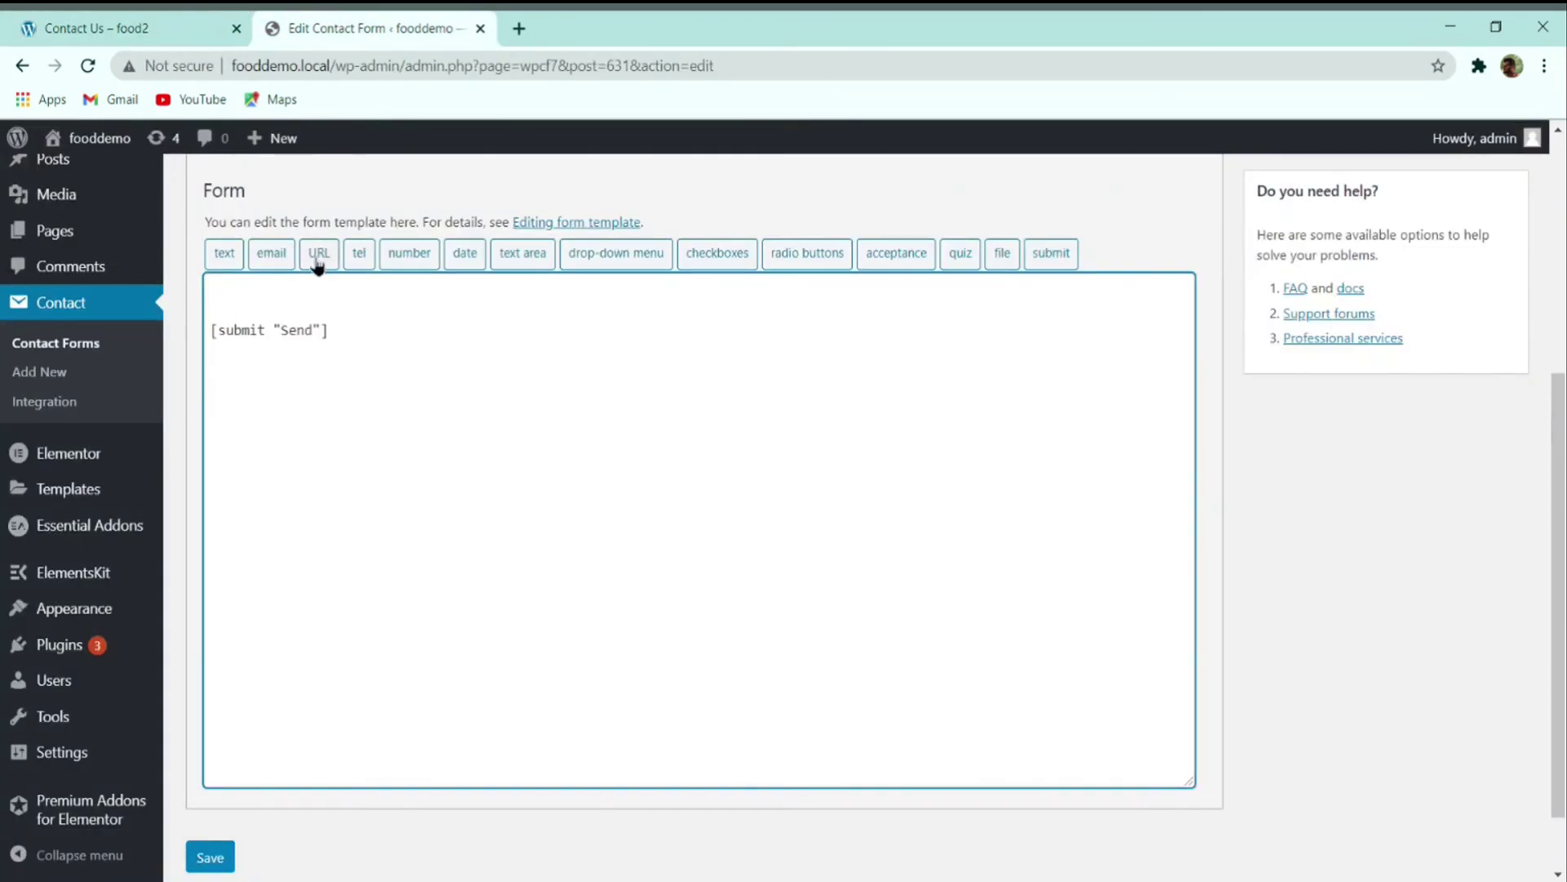
# Step: Start a required text field tag named your-name with a default value
pyautogui.click(223, 259)
pyautogui.click(628, 308)
pyautogui.moveTo(699, 346); pyautogui.dragTo(515, 357)
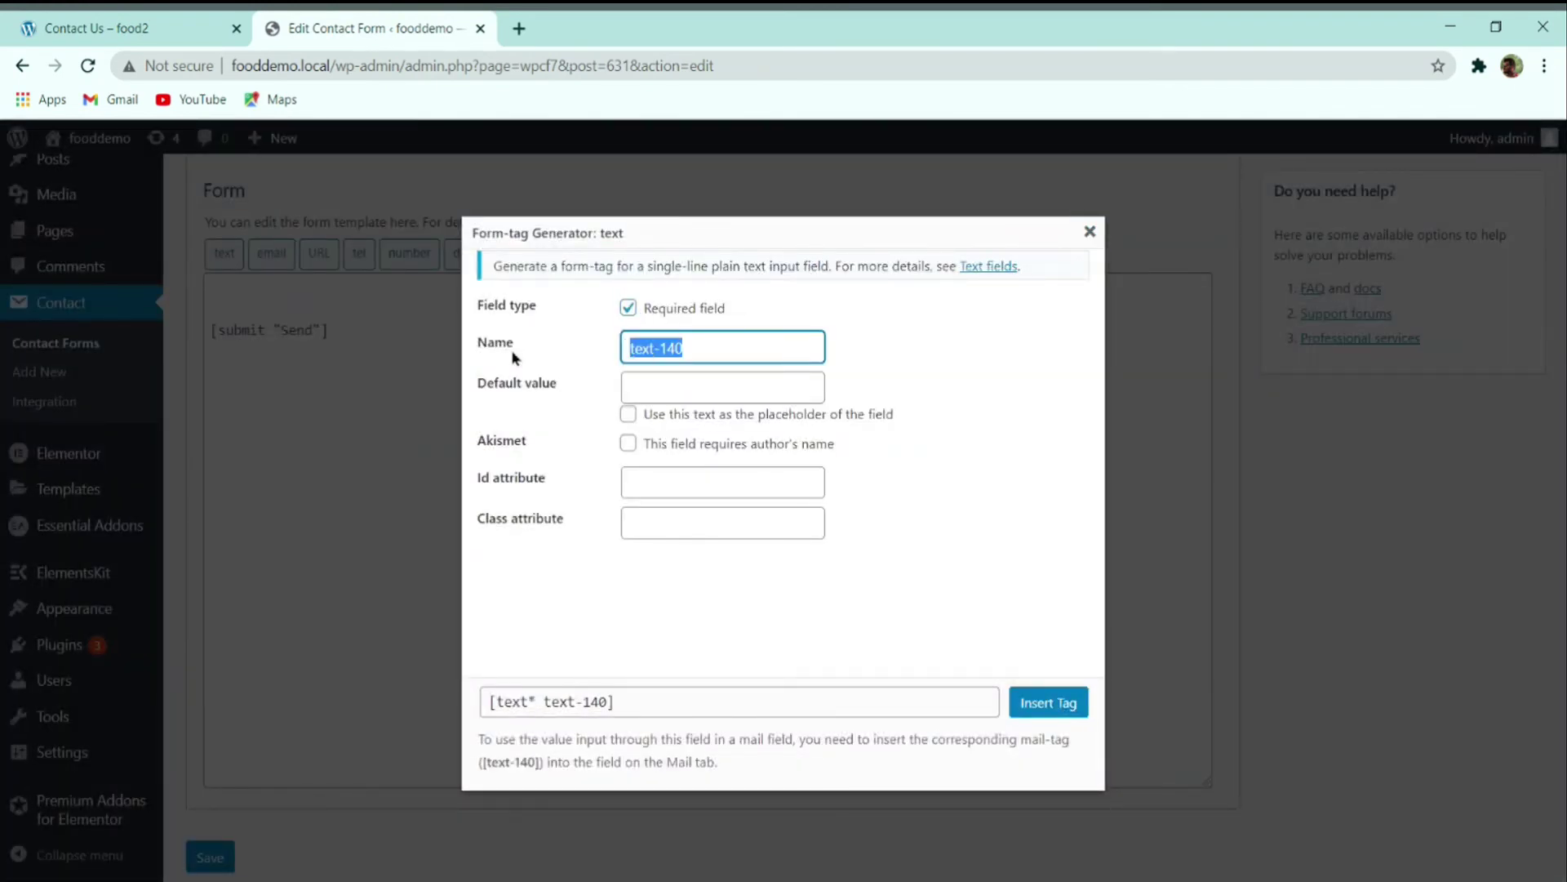
pyautogui.write('you')
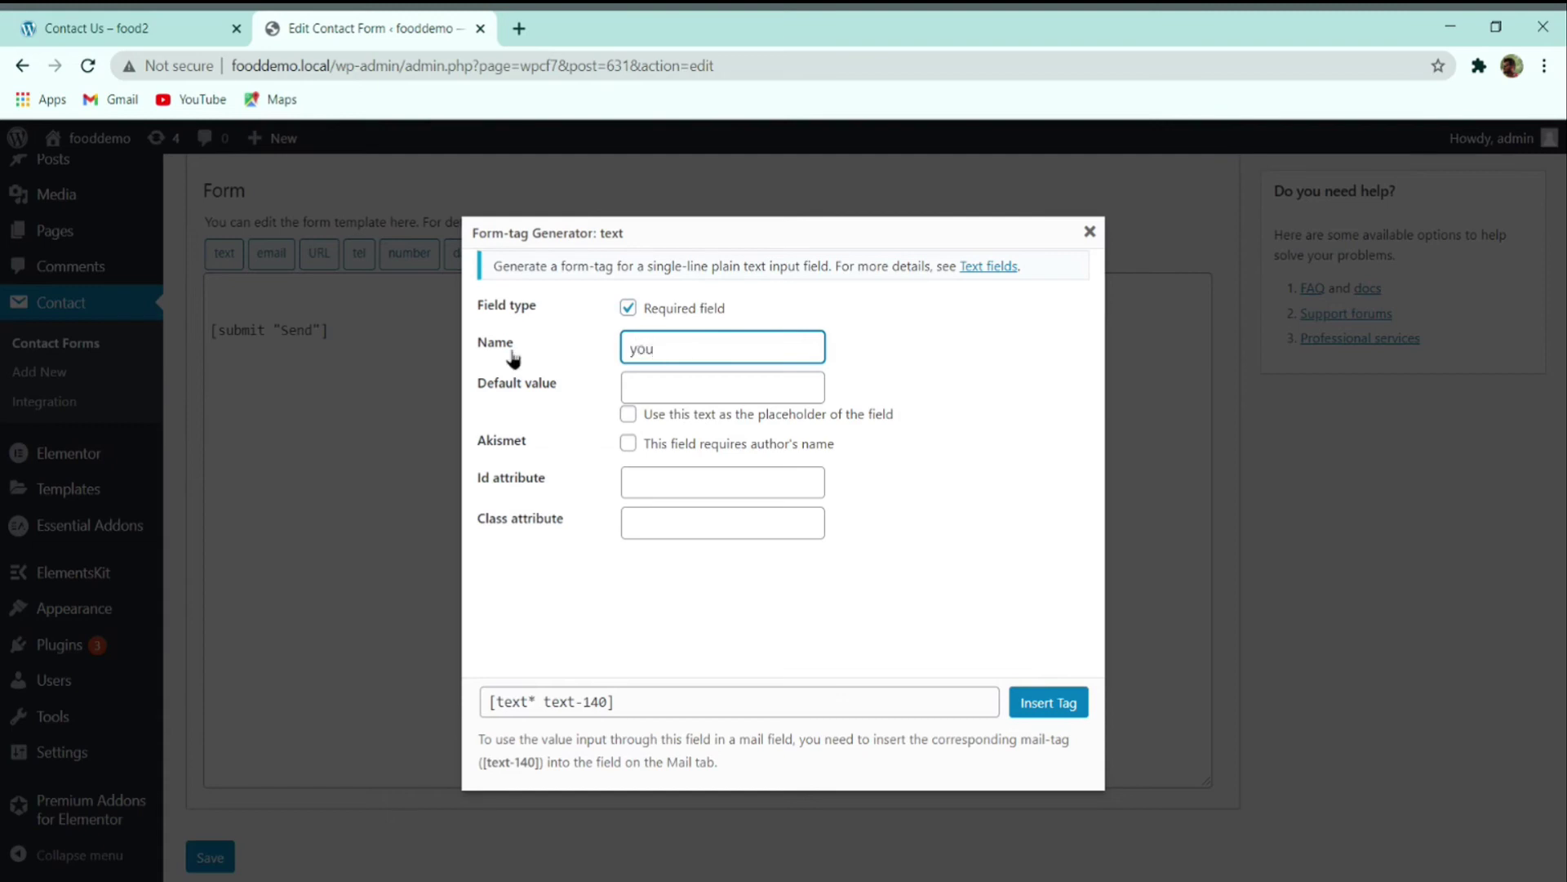
pyautogui.write('r-name')
pyautogui.click(695, 379)
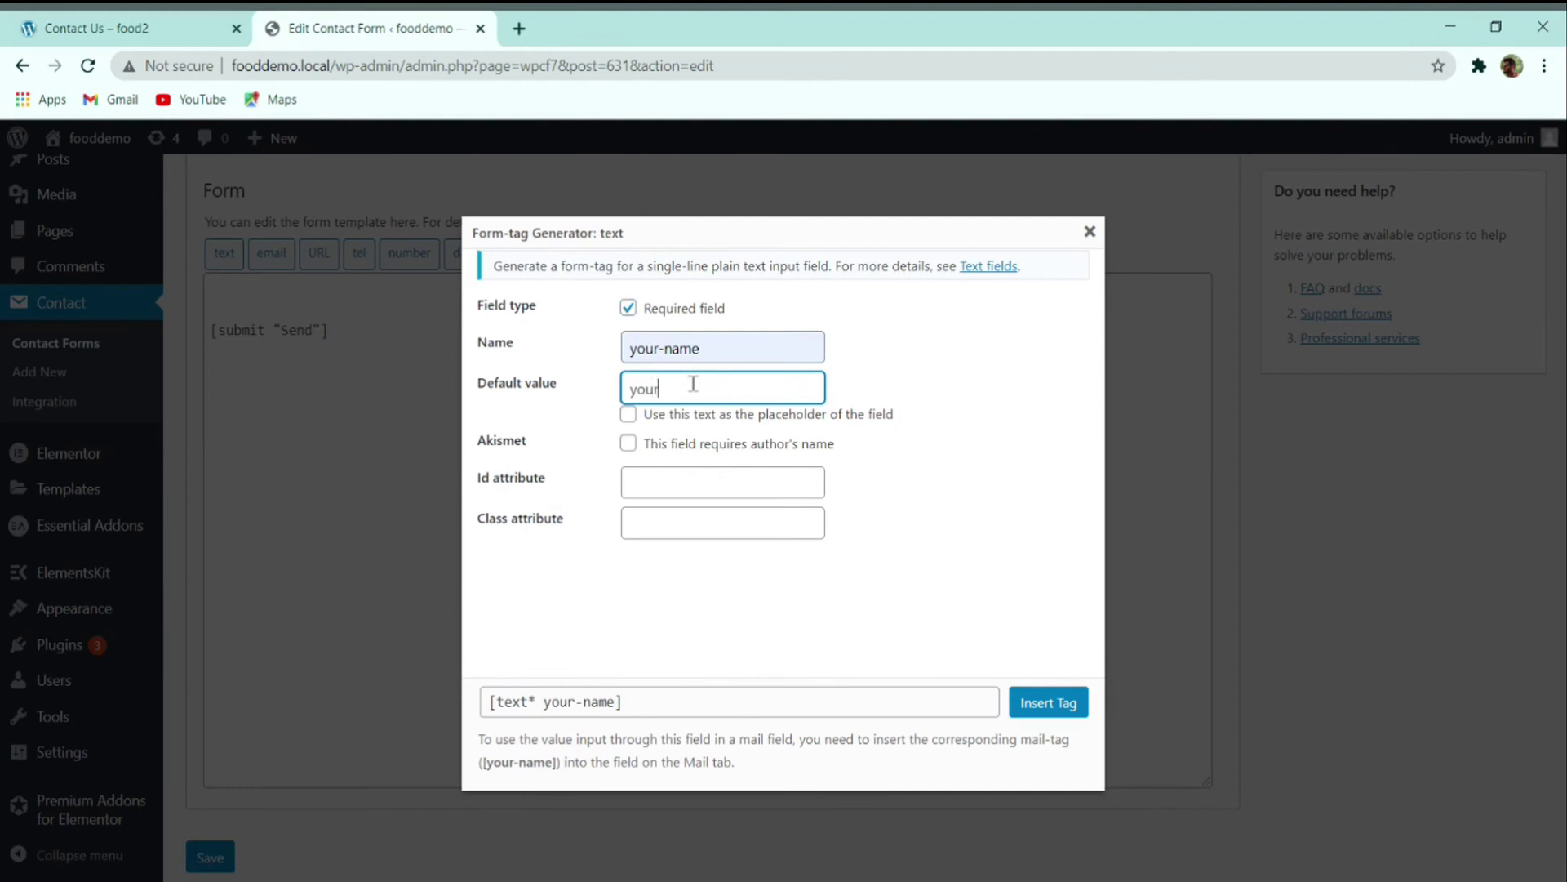
pyautogui.write('your name sir')
# Step: Set the default value to 'Your name, Sir?' and use it as placeholder
pyautogui.click(249, 24)
pyautogui.click(371, 28)
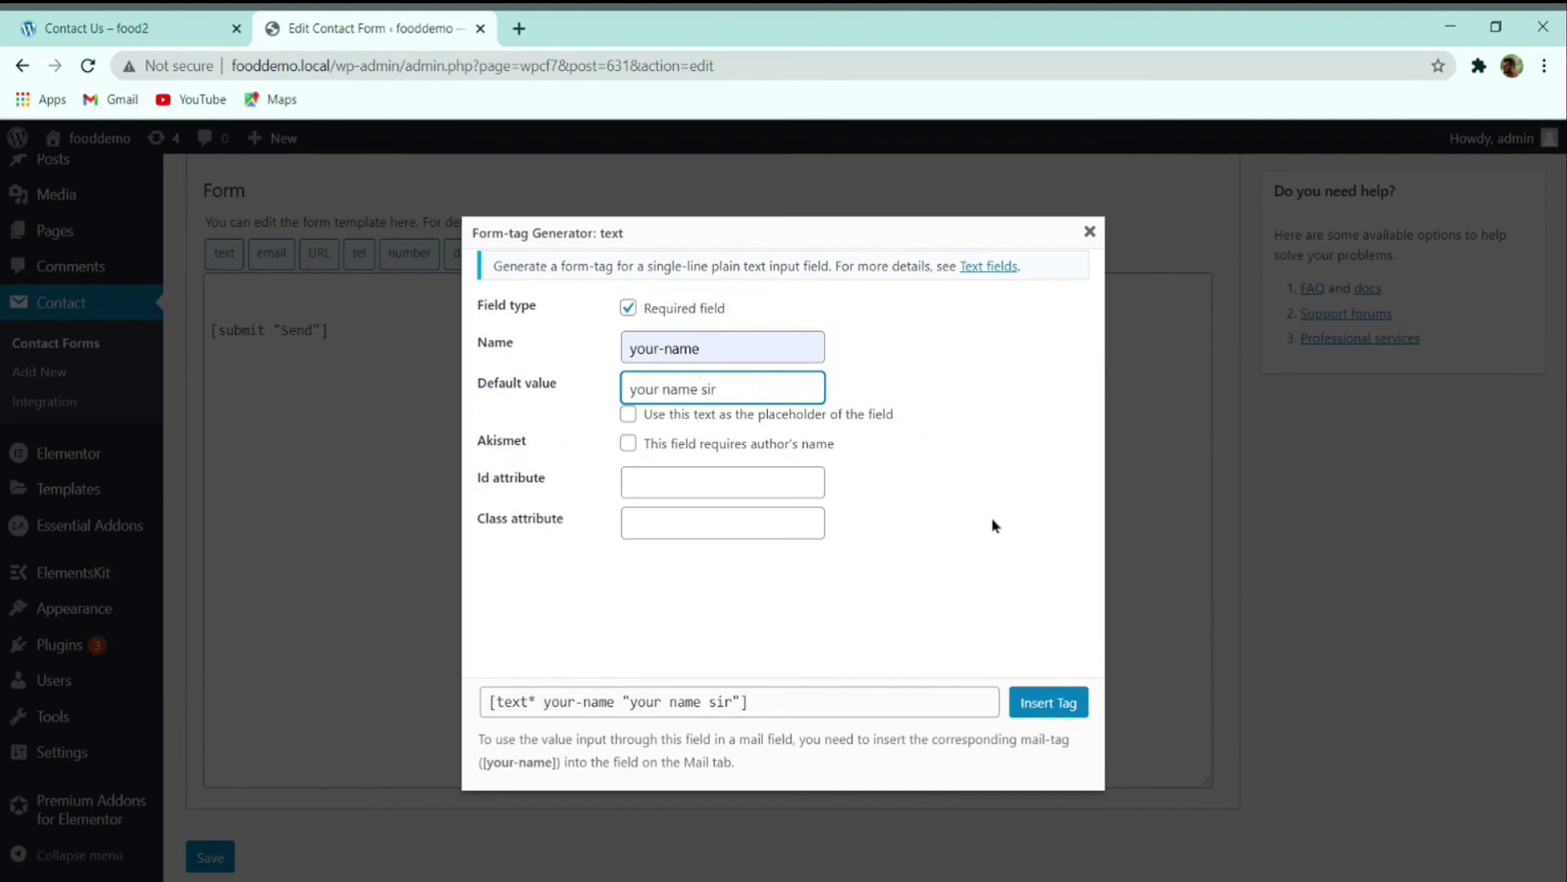
pyautogui.write(',')
pyautogui.press('Right')
pyautogui.press('Left')
pyautogui.press('Left')
pyautogui.press('Left')
pyautogui.press('BackSpace')
pyautogui.write('Y')
pyautogui.write('S')
pyautogui.click(814, 424)
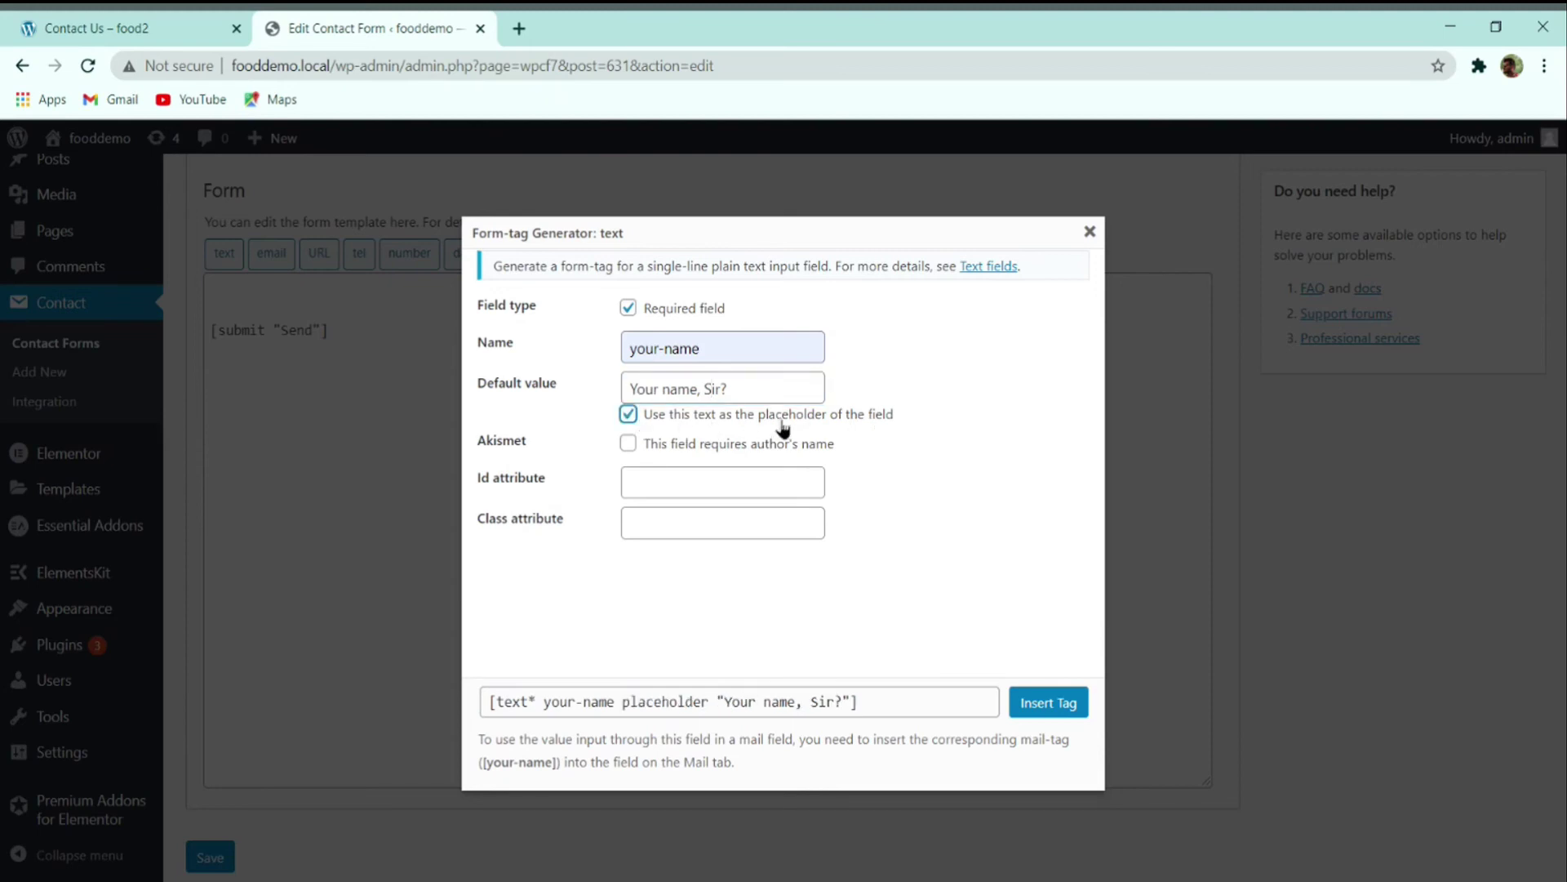
# Step: Insert the name field above Send, add a blank line, and compare with the reference
pyautogui.click(1045, 714)
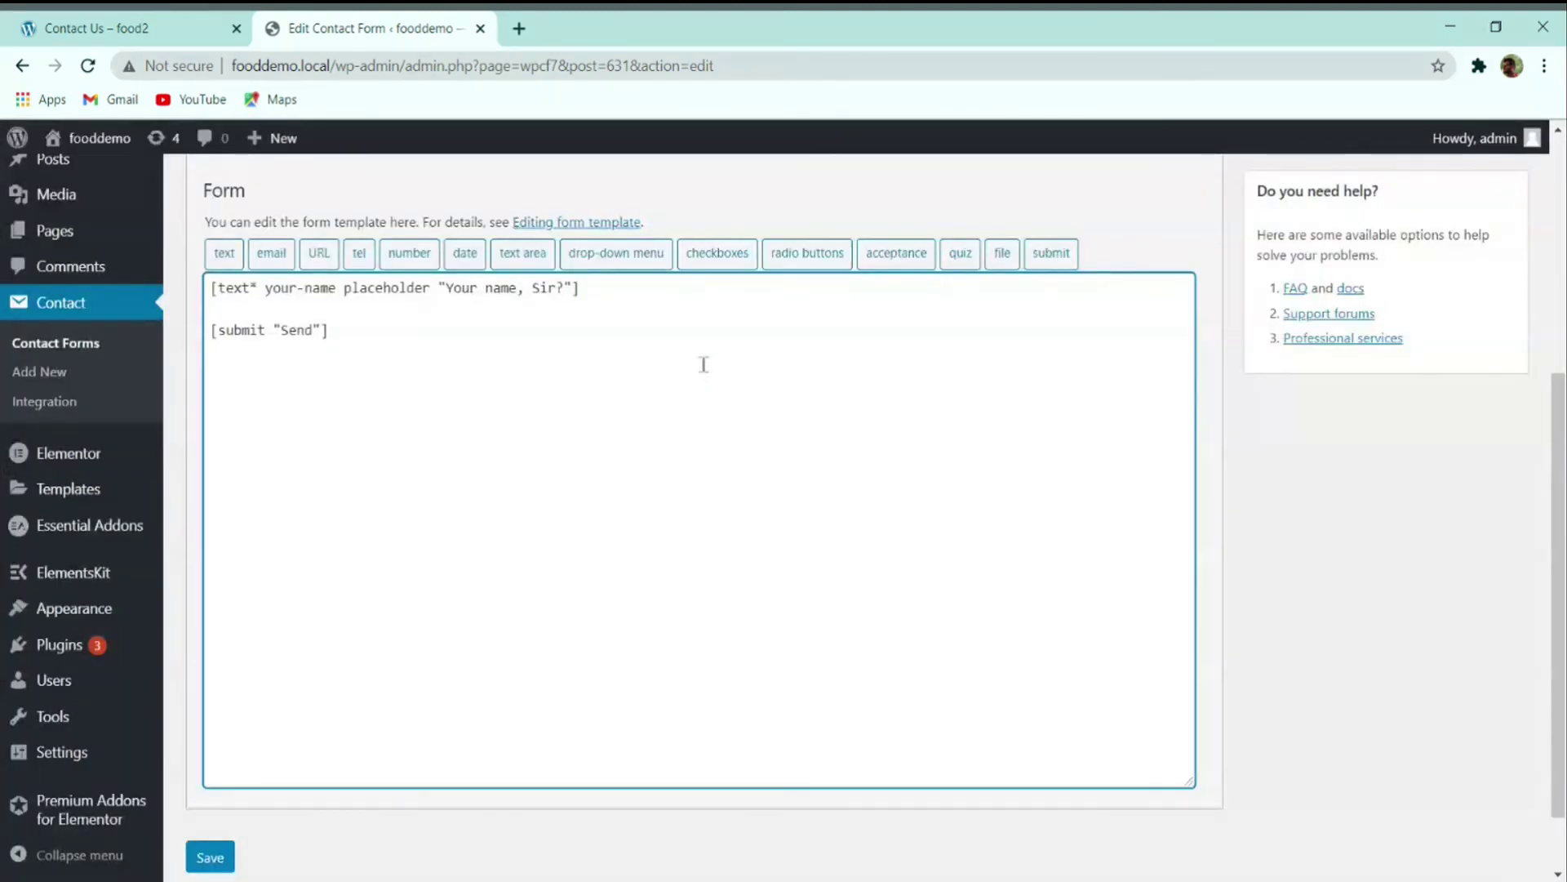
pyautogui.press('Return')
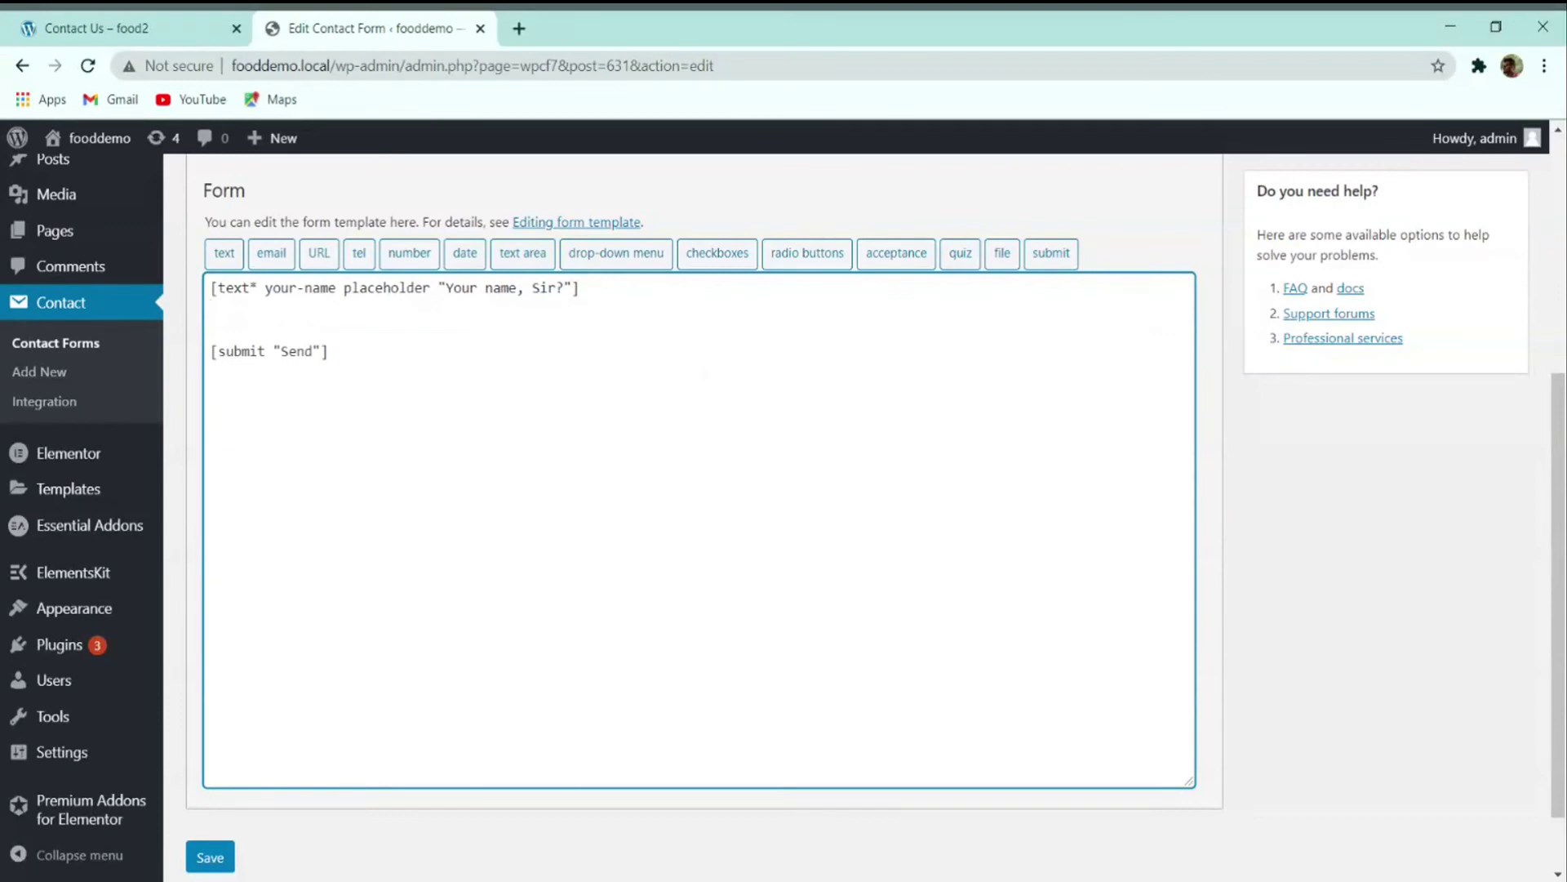
pyautogui.click(123, 28)
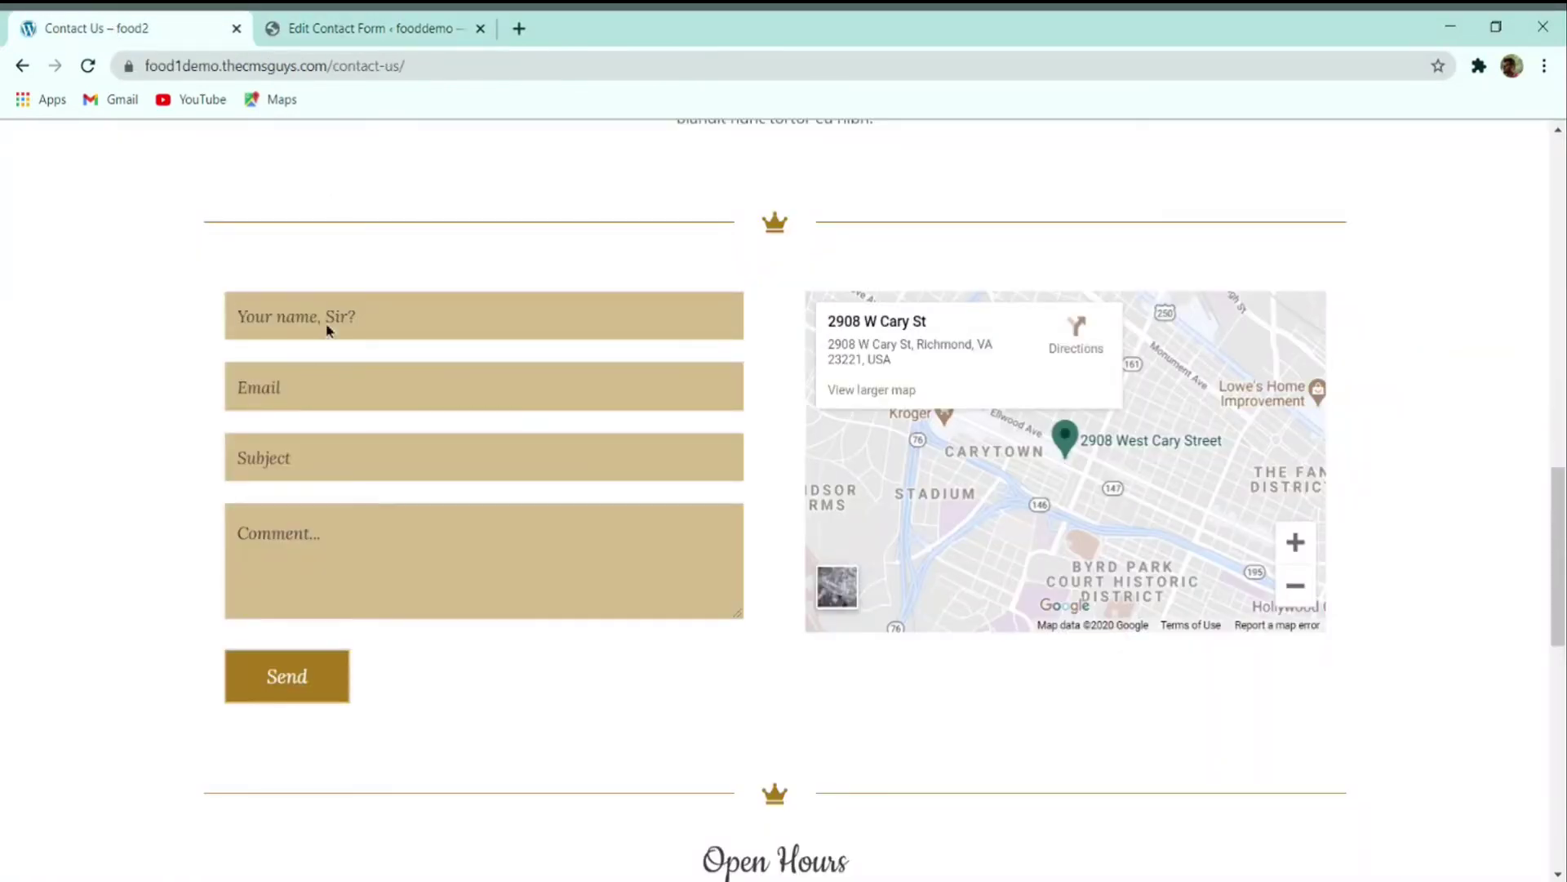
pyautogui.click(327, 28)
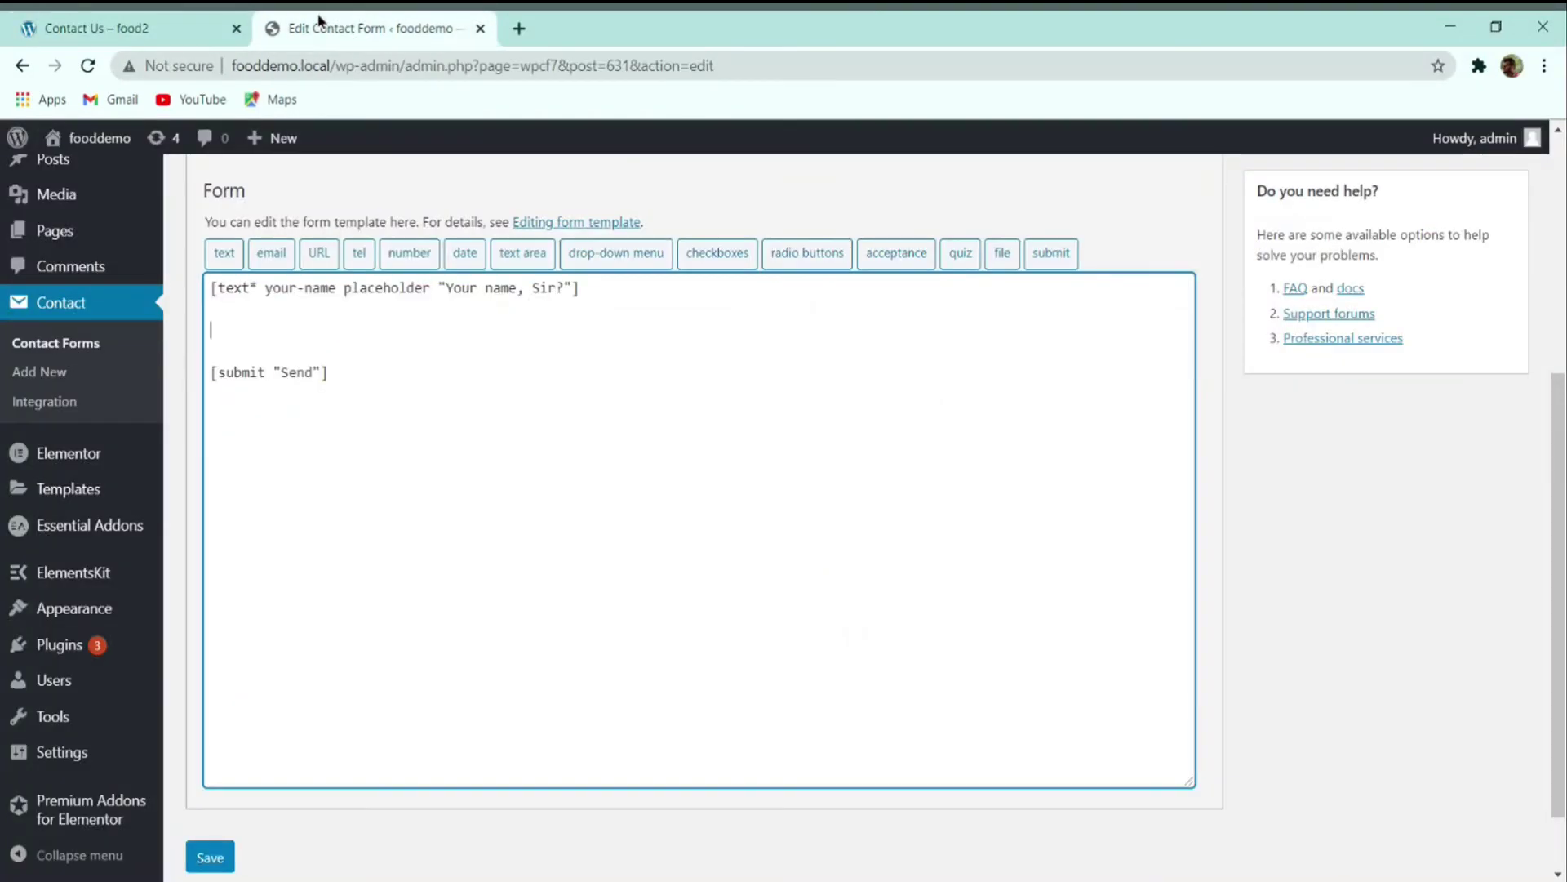
# Step: Add a required your-email field with an Email placeholder to Contact form 1
pyautogui.click(274, 258)
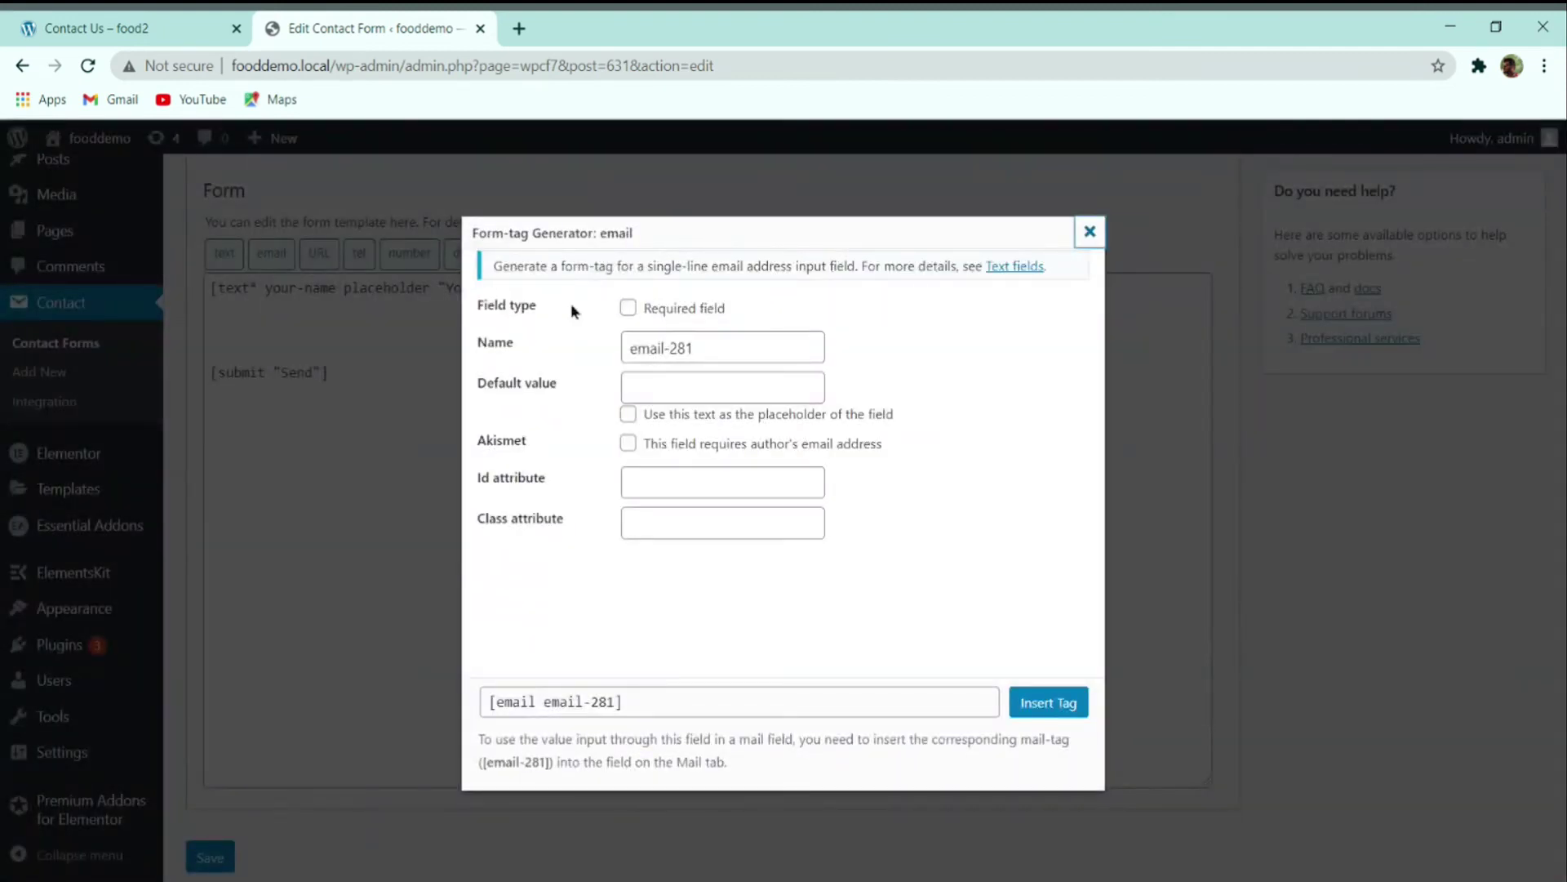
pyautogui.click(633, 309)
pyautogui.tripleClick(665, 343)
pyautogui.write('your-email')
pyautogui.click(718, 387)
pyautogui.write('Email')
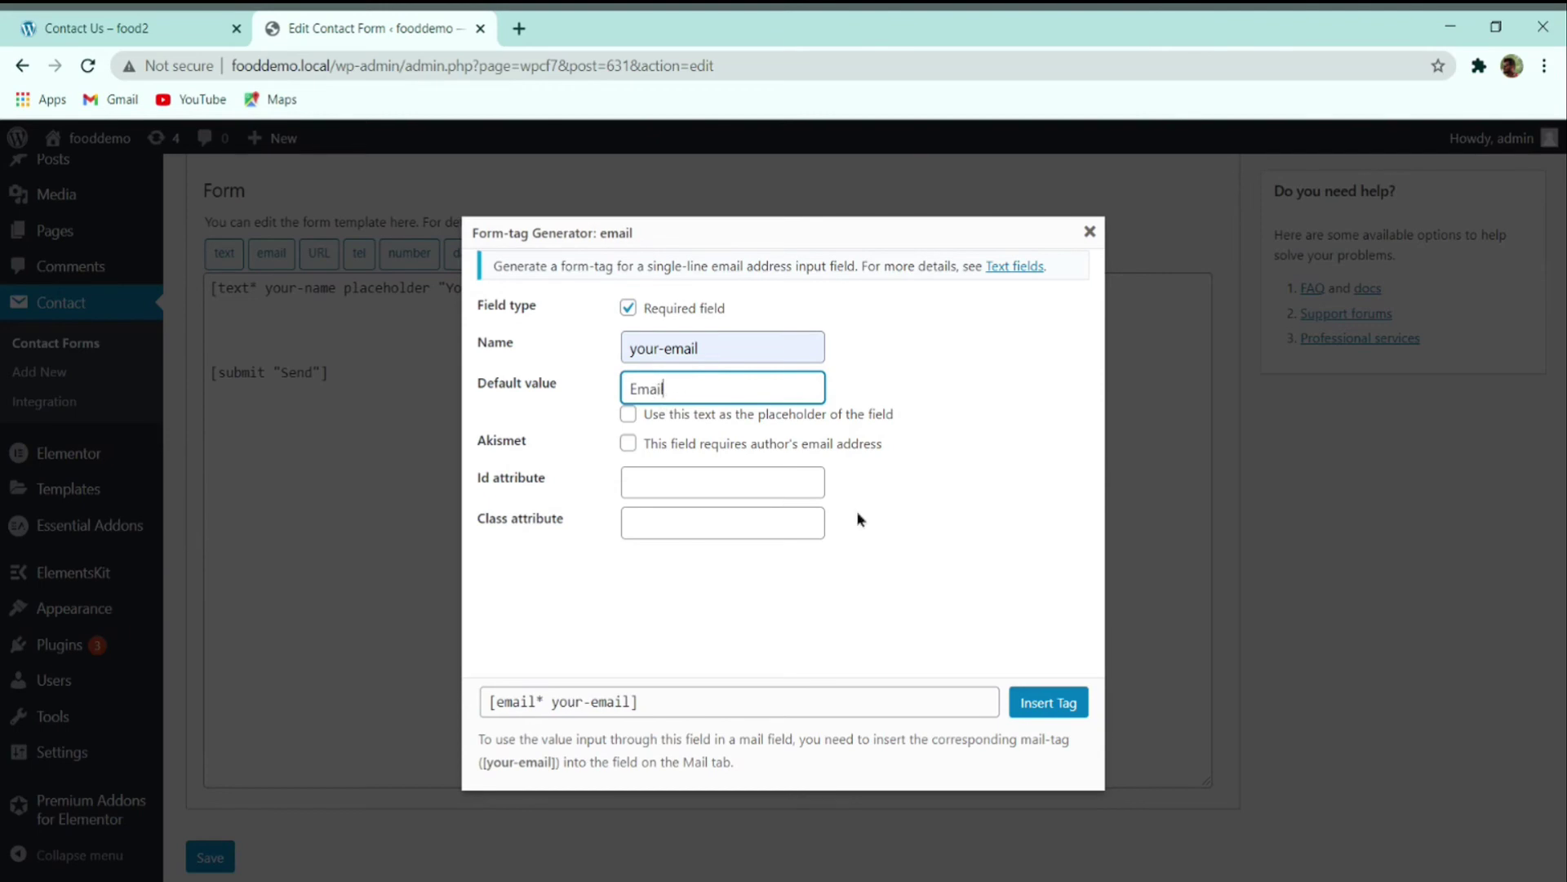
pyautogui.click(887, 516)
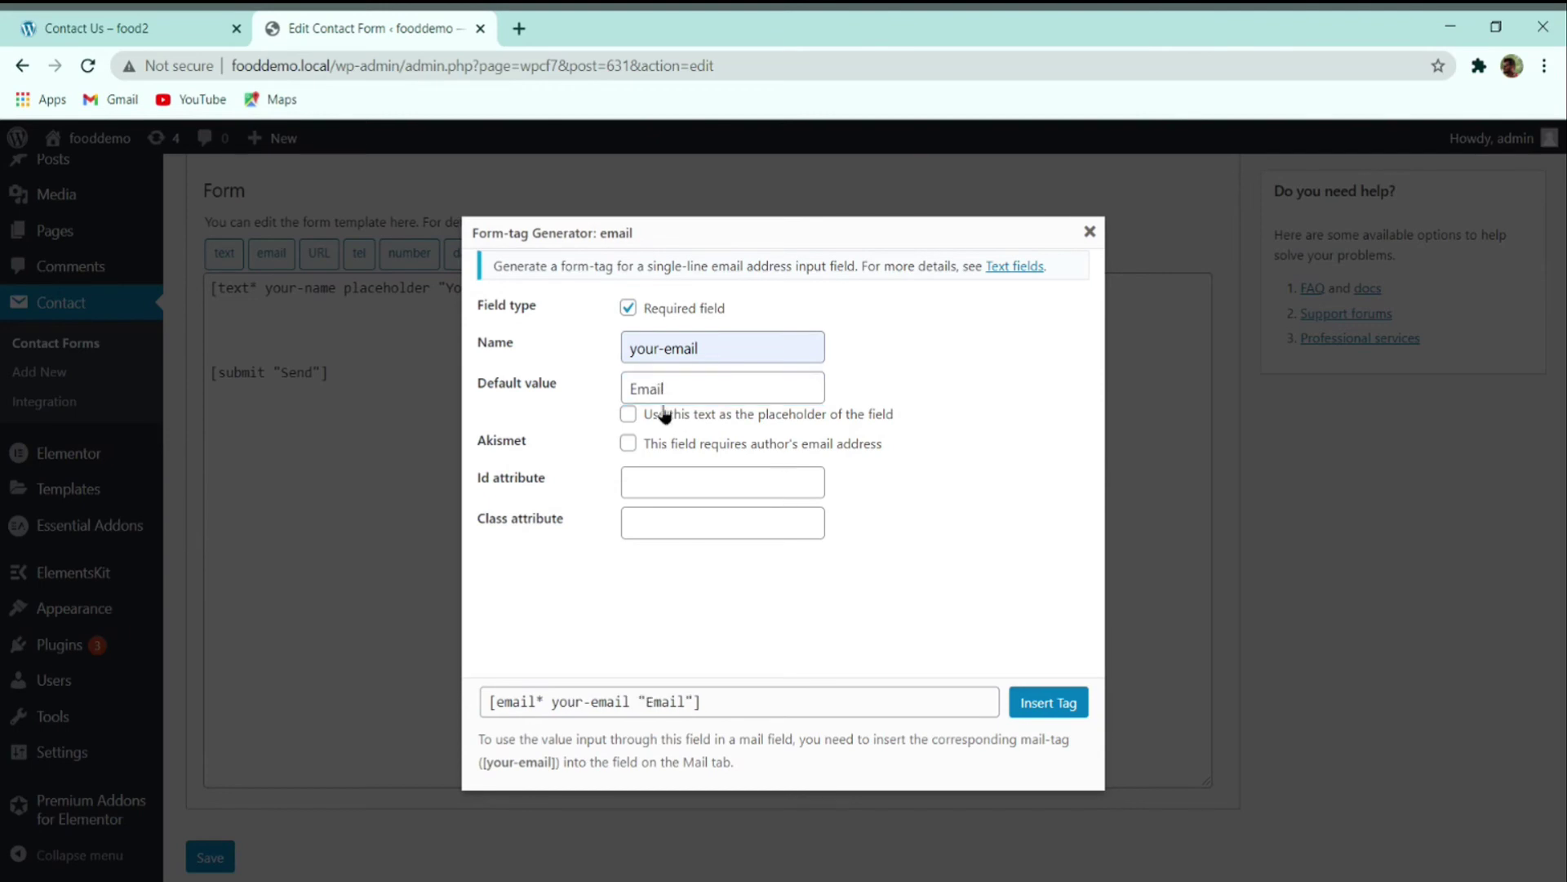
pyautogui.click(628, 414)
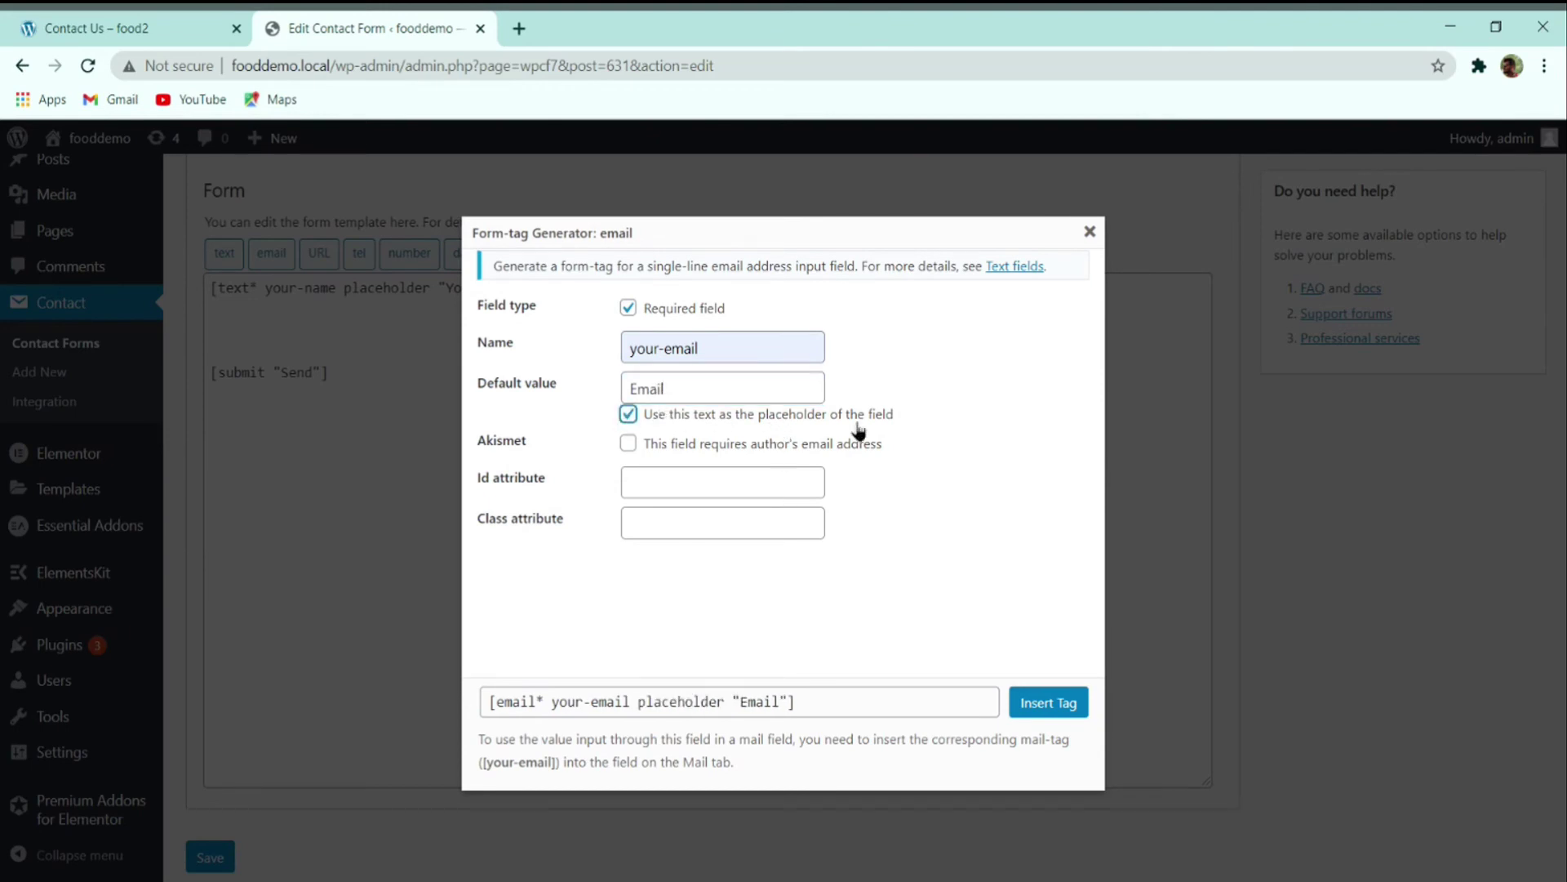
pyautogui.click(1048, 702)
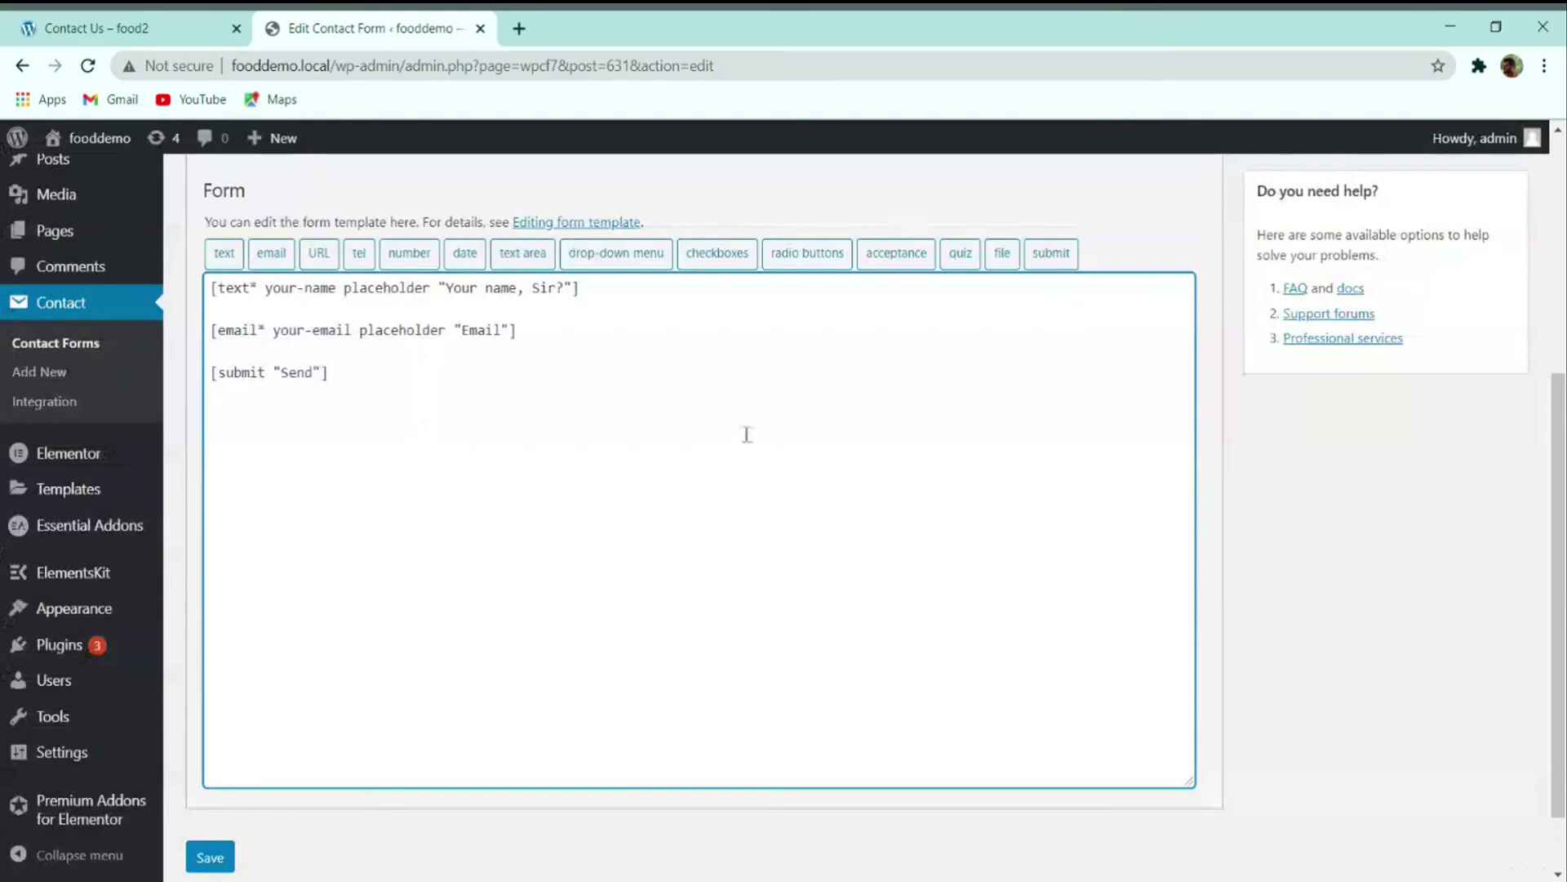
pyautogui.press('Return')
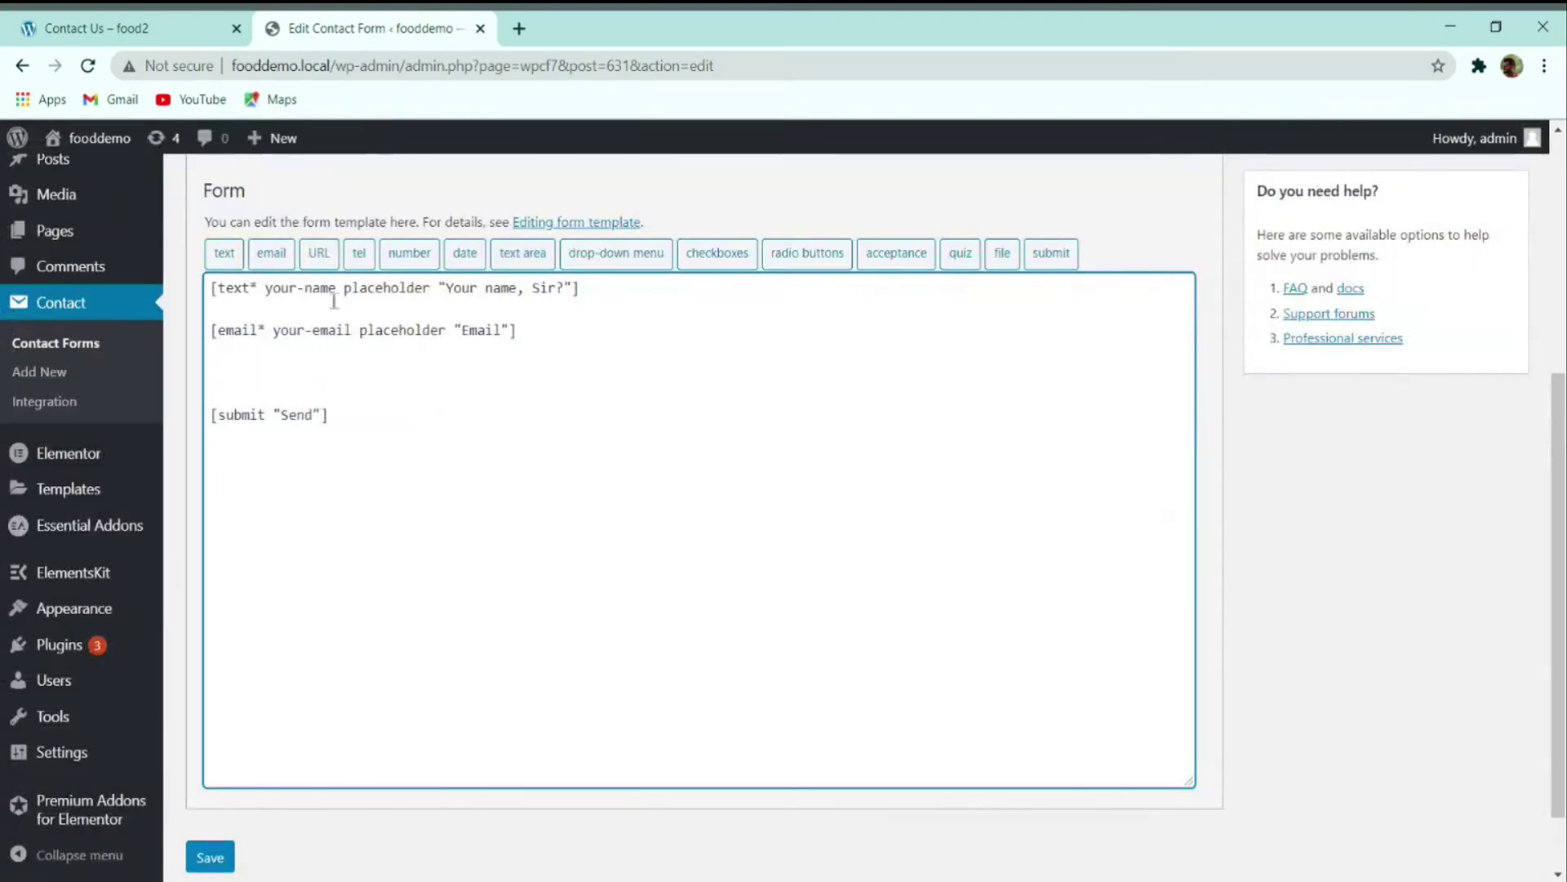
# Step: Compare the form template against the live Contact Us page
pyautogui.click(144, 25)
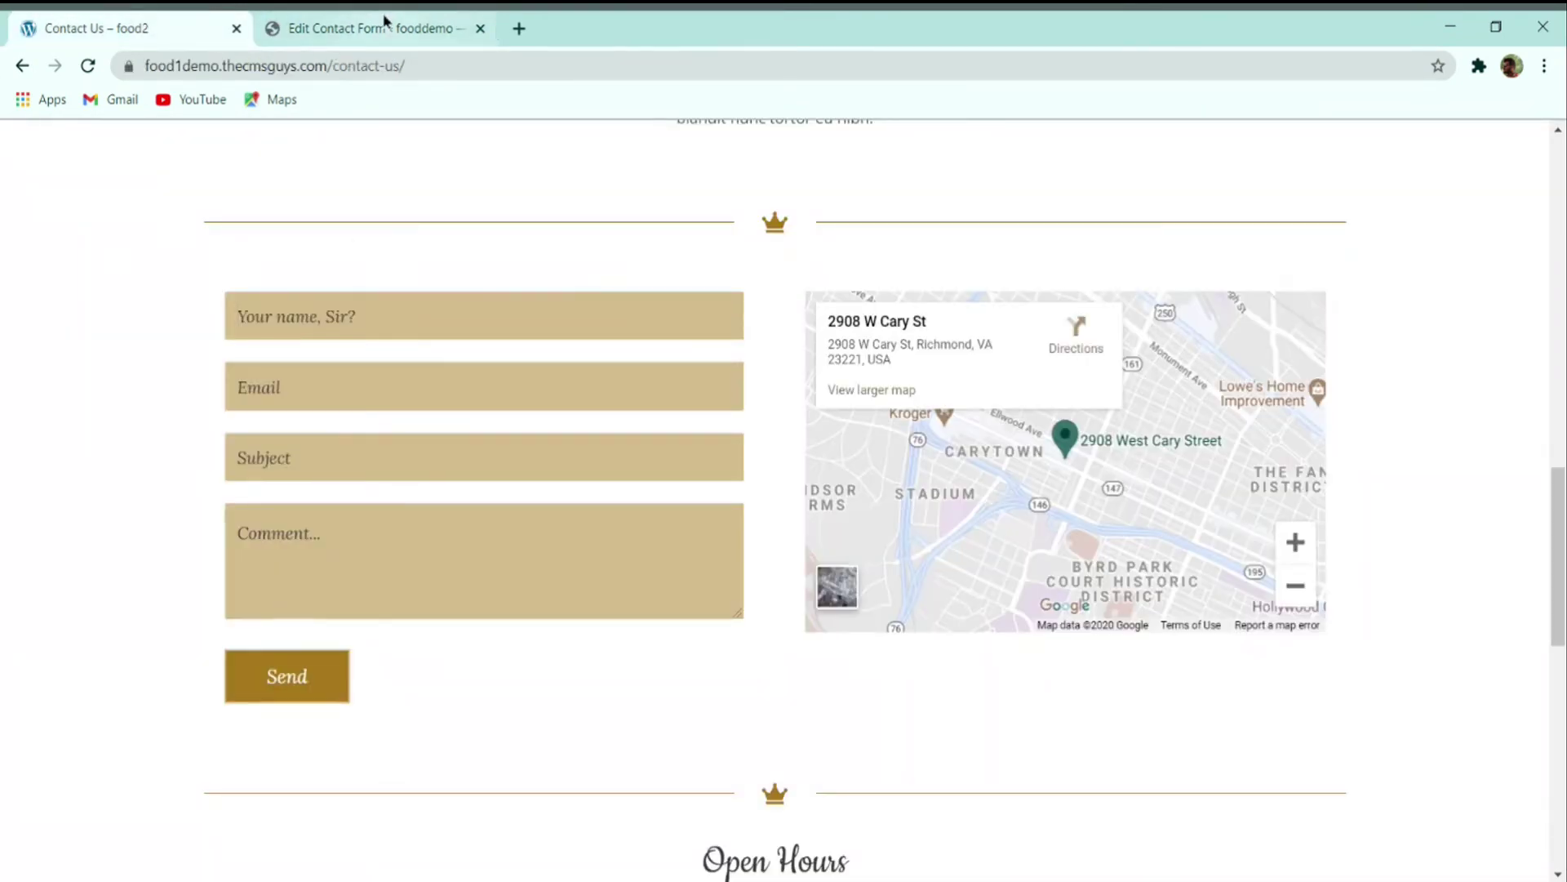
pyautogui.click(367, 27)
pyautogui.click(164, 25)
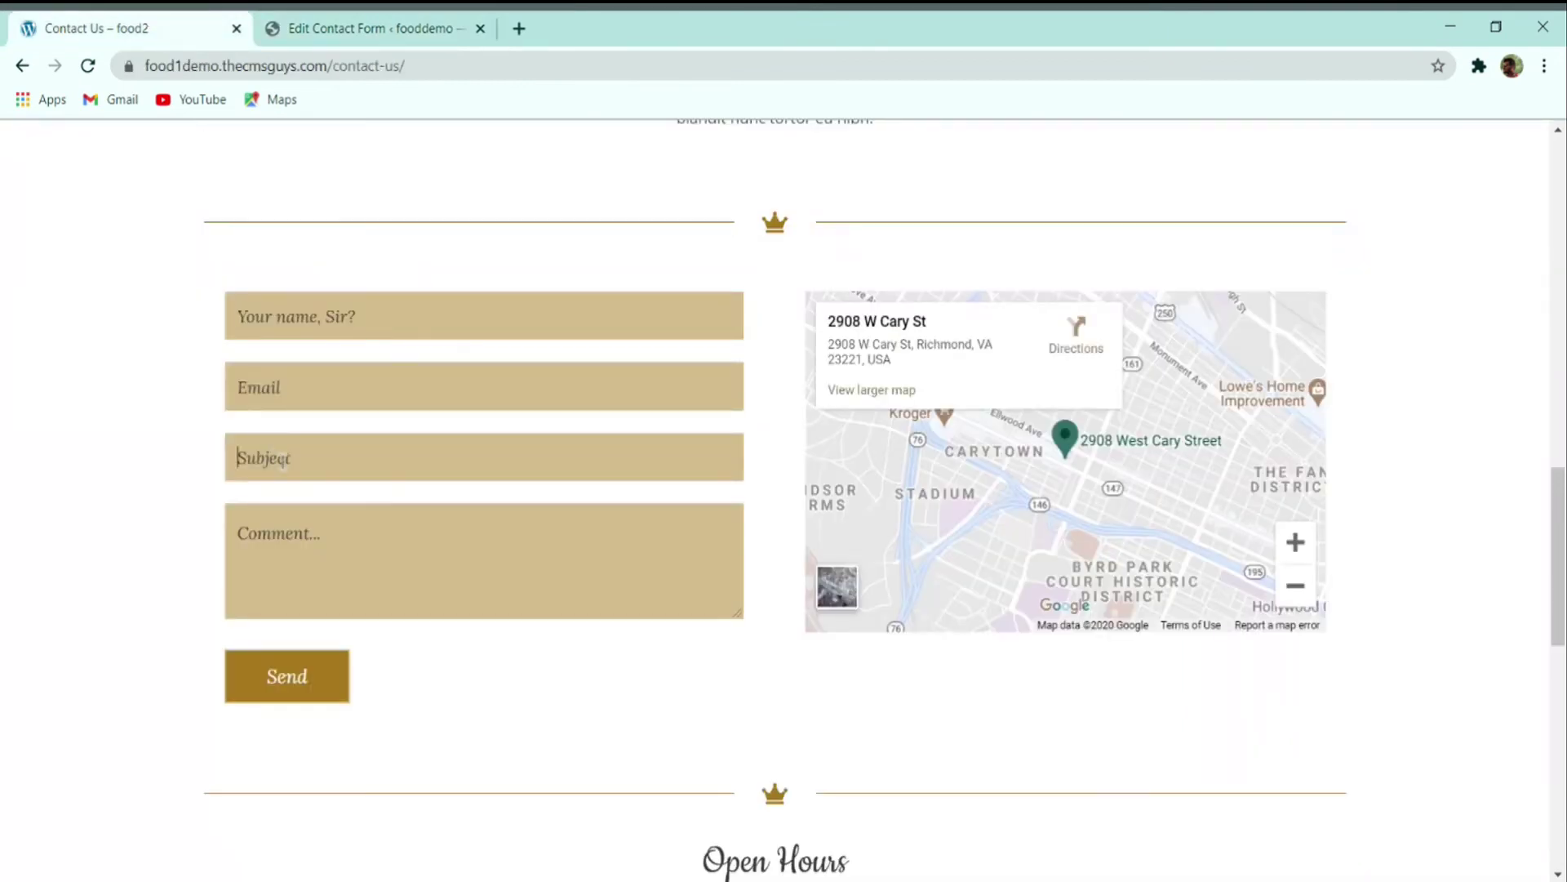
pyautogui.click(324, 25)
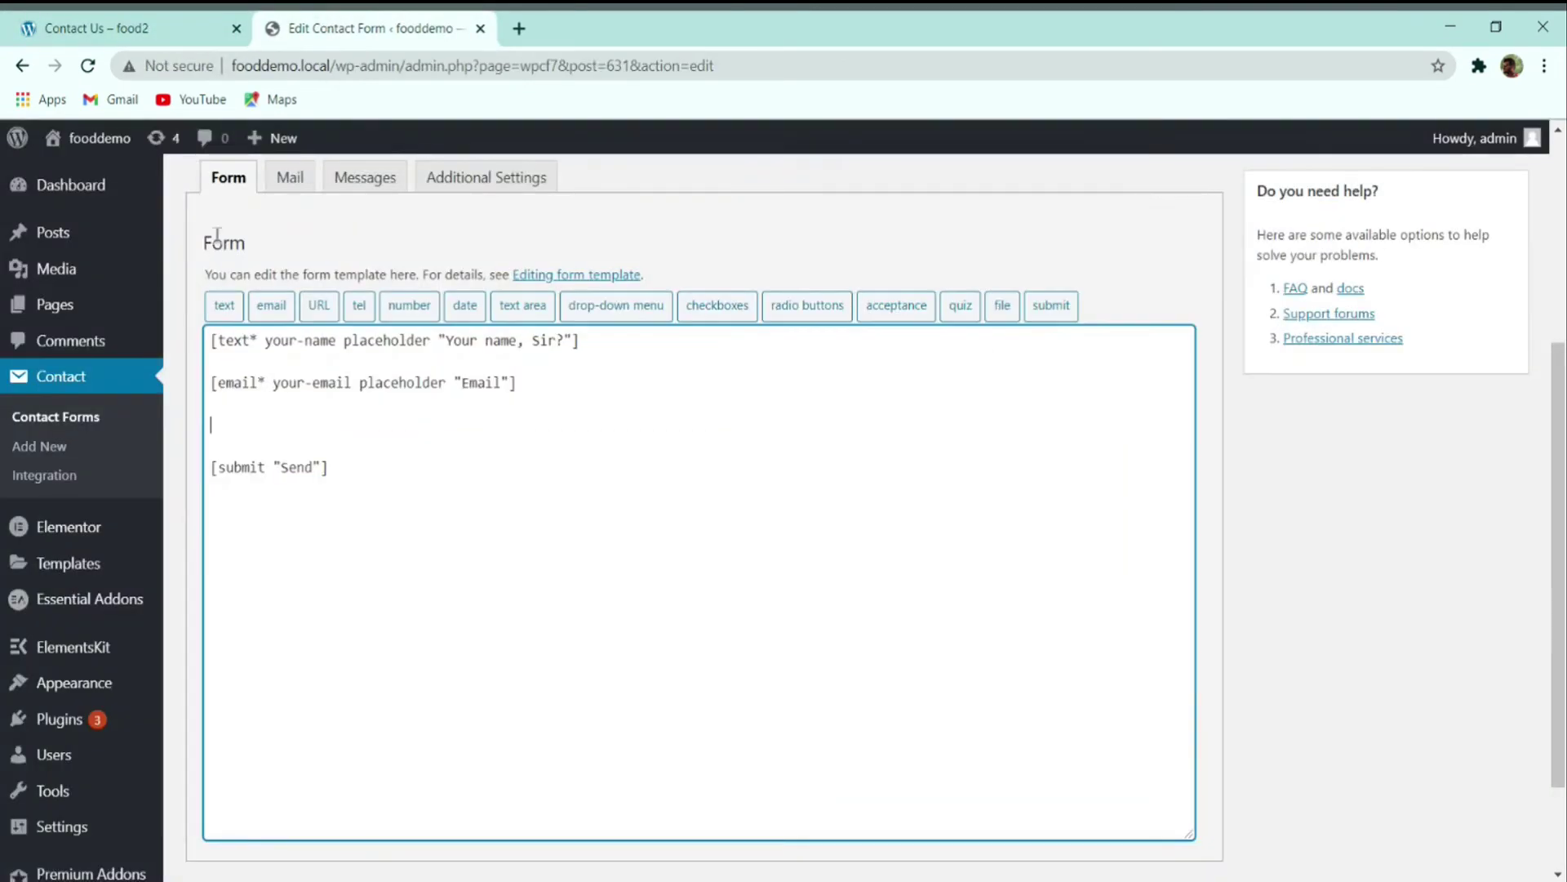
# Step: Add a your-subject text field with a Subject placeholder below the email field
pyautogui.click(229, 307)
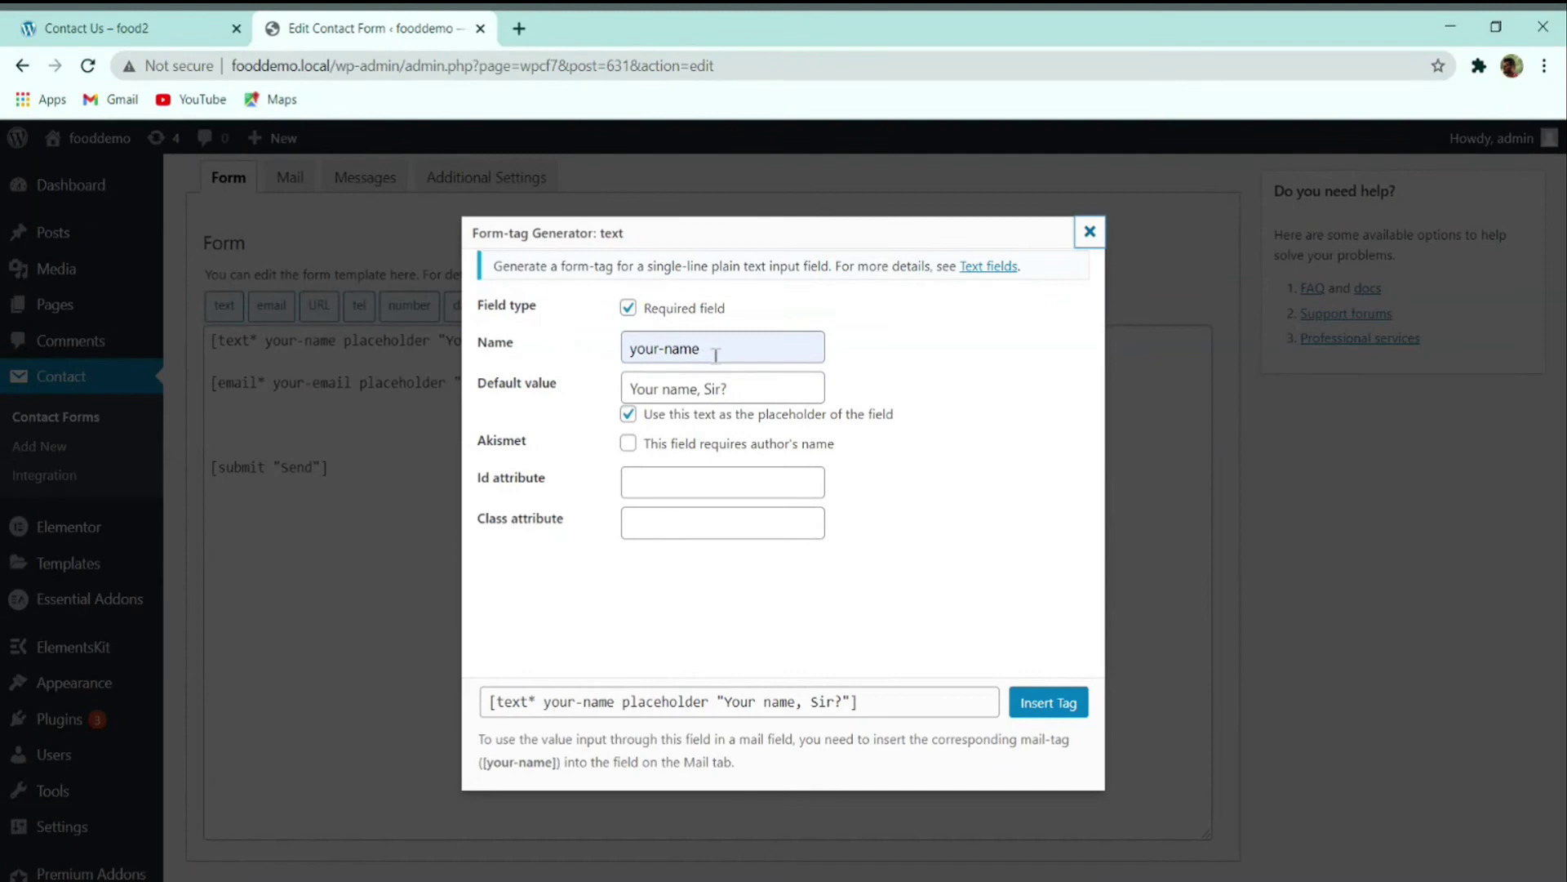
pyautogui.moveTo(715, 356); pyautogui.dragTo(515, 357)
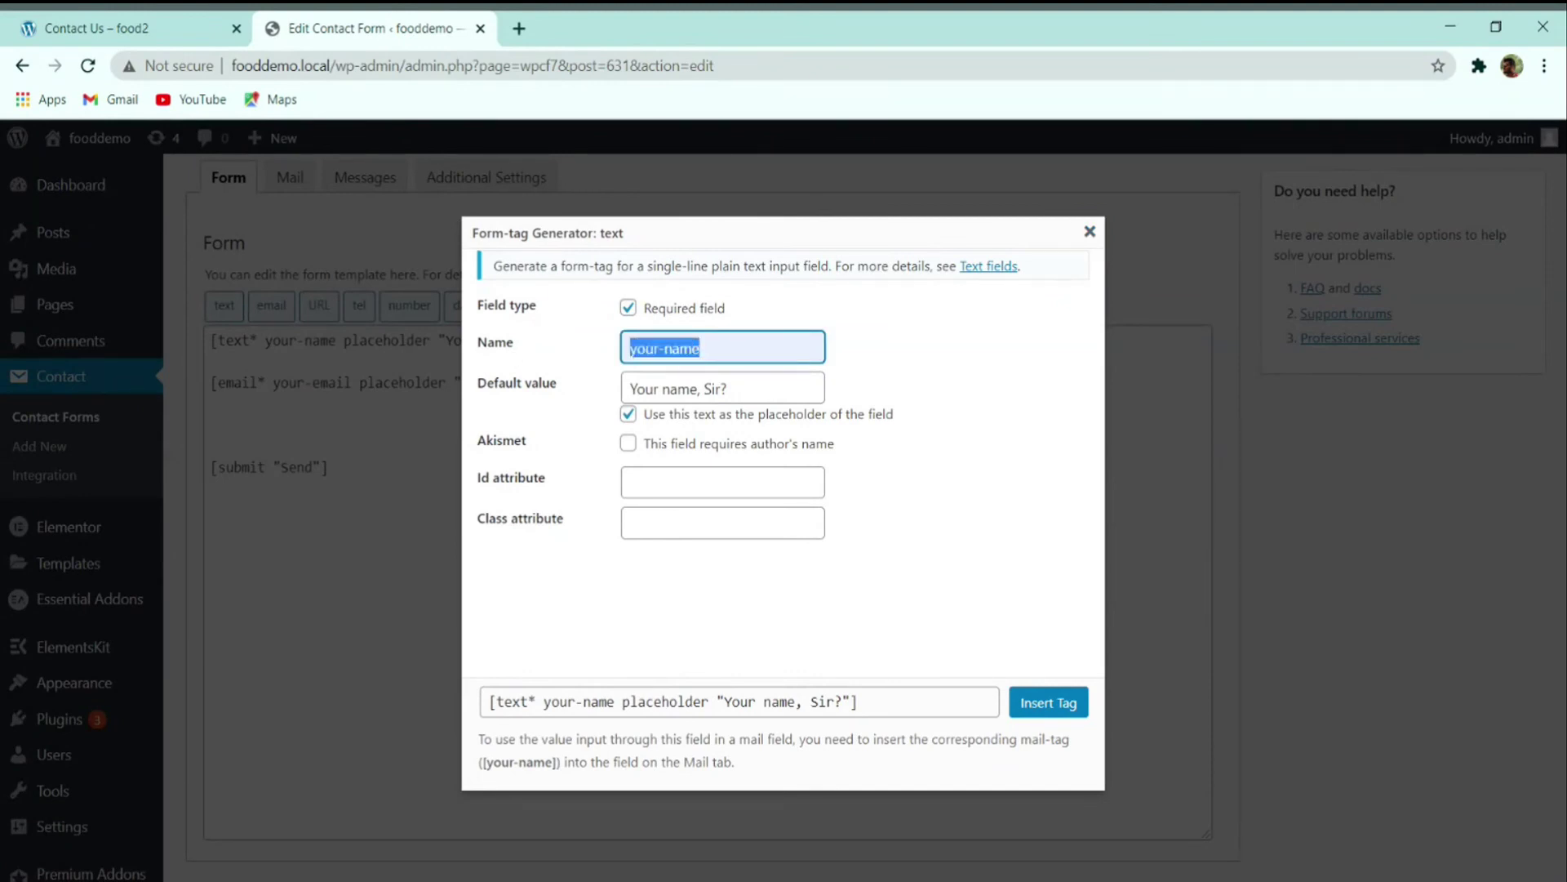
pyautogui.write('your-email')
pyautogui.press('BackSpace')
pyautogui.press('BackSpace')
pyautogui.press('BackSpace')
pyautogui.press('BackSpace')
pyautogui.press('BackSpace')
pyautogui.press('BackSpace')
pyautogui.press('BackSpace')
pyautogui.press('BackSpace')
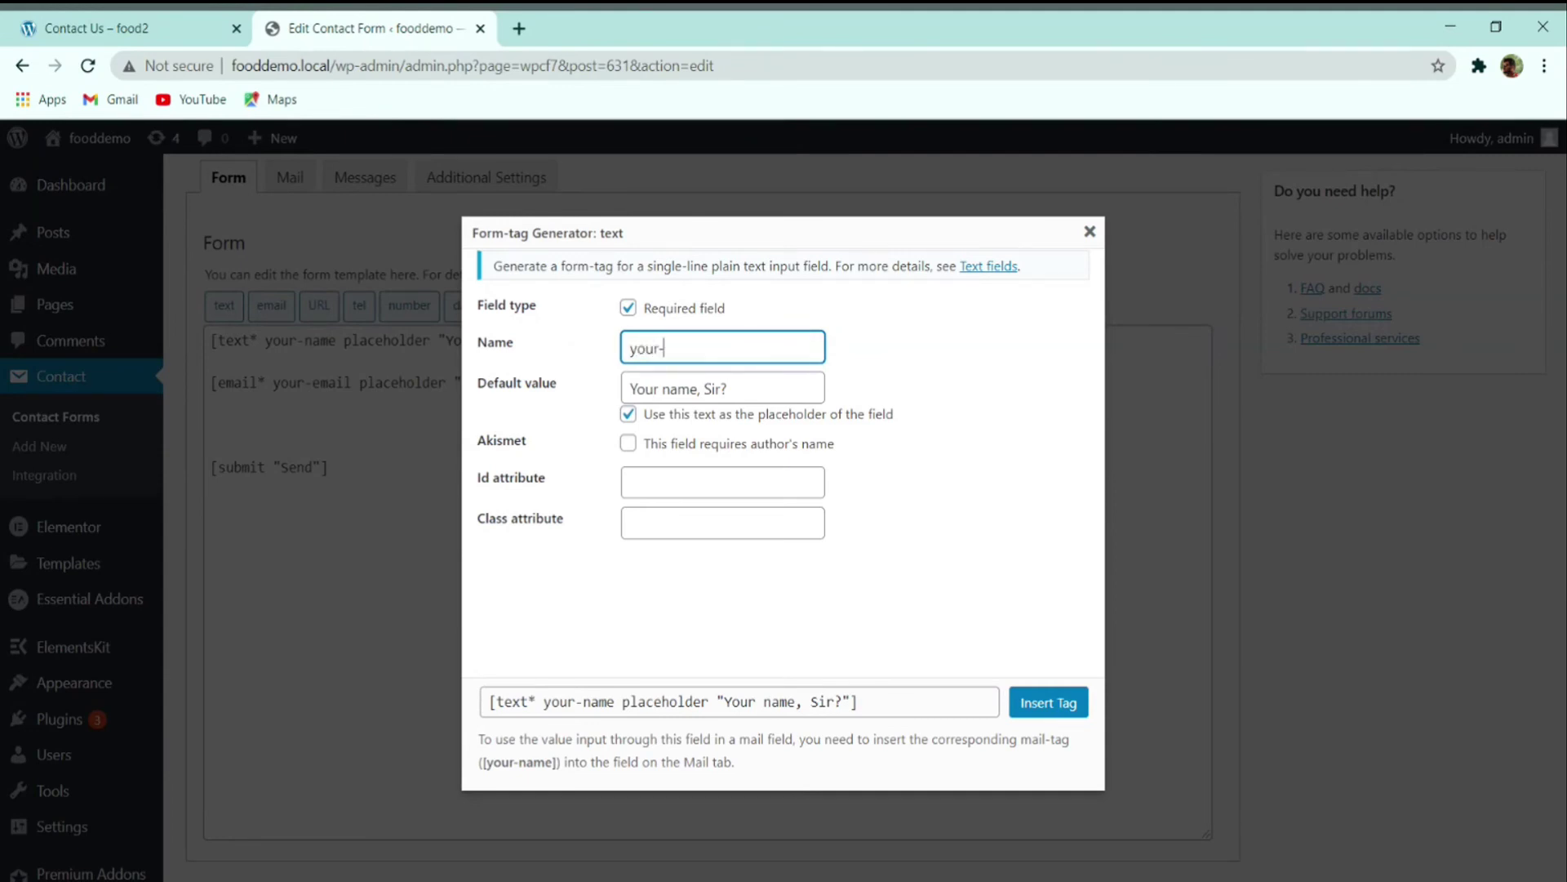
pyautogui.write('ur-subject')
pyautogui.press('Tab')
pyautogui.write('S')
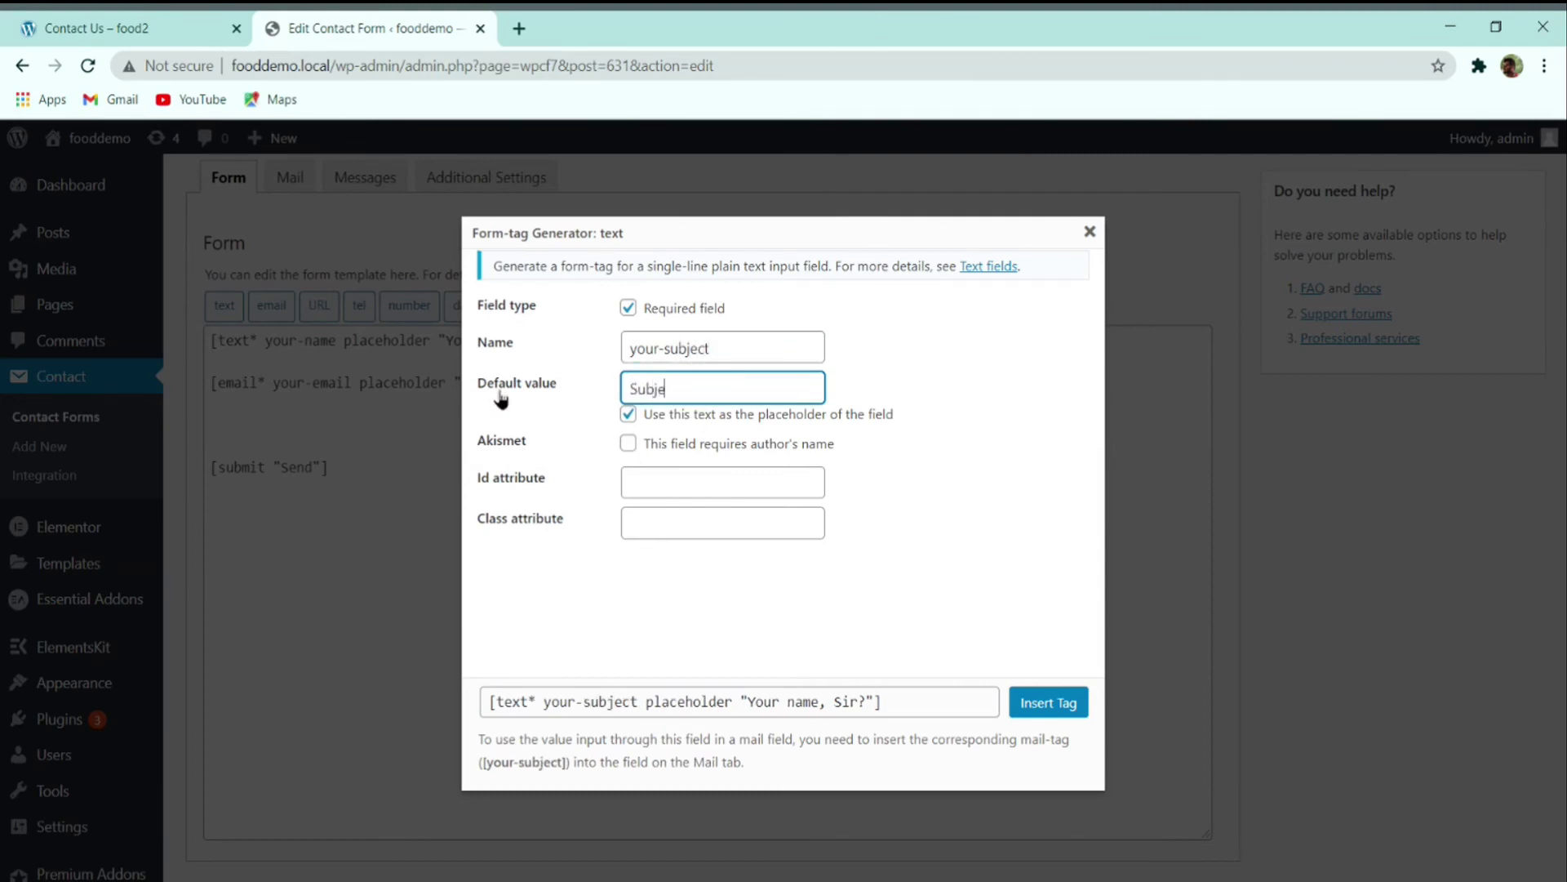
pyautogui.click(1053, 702)
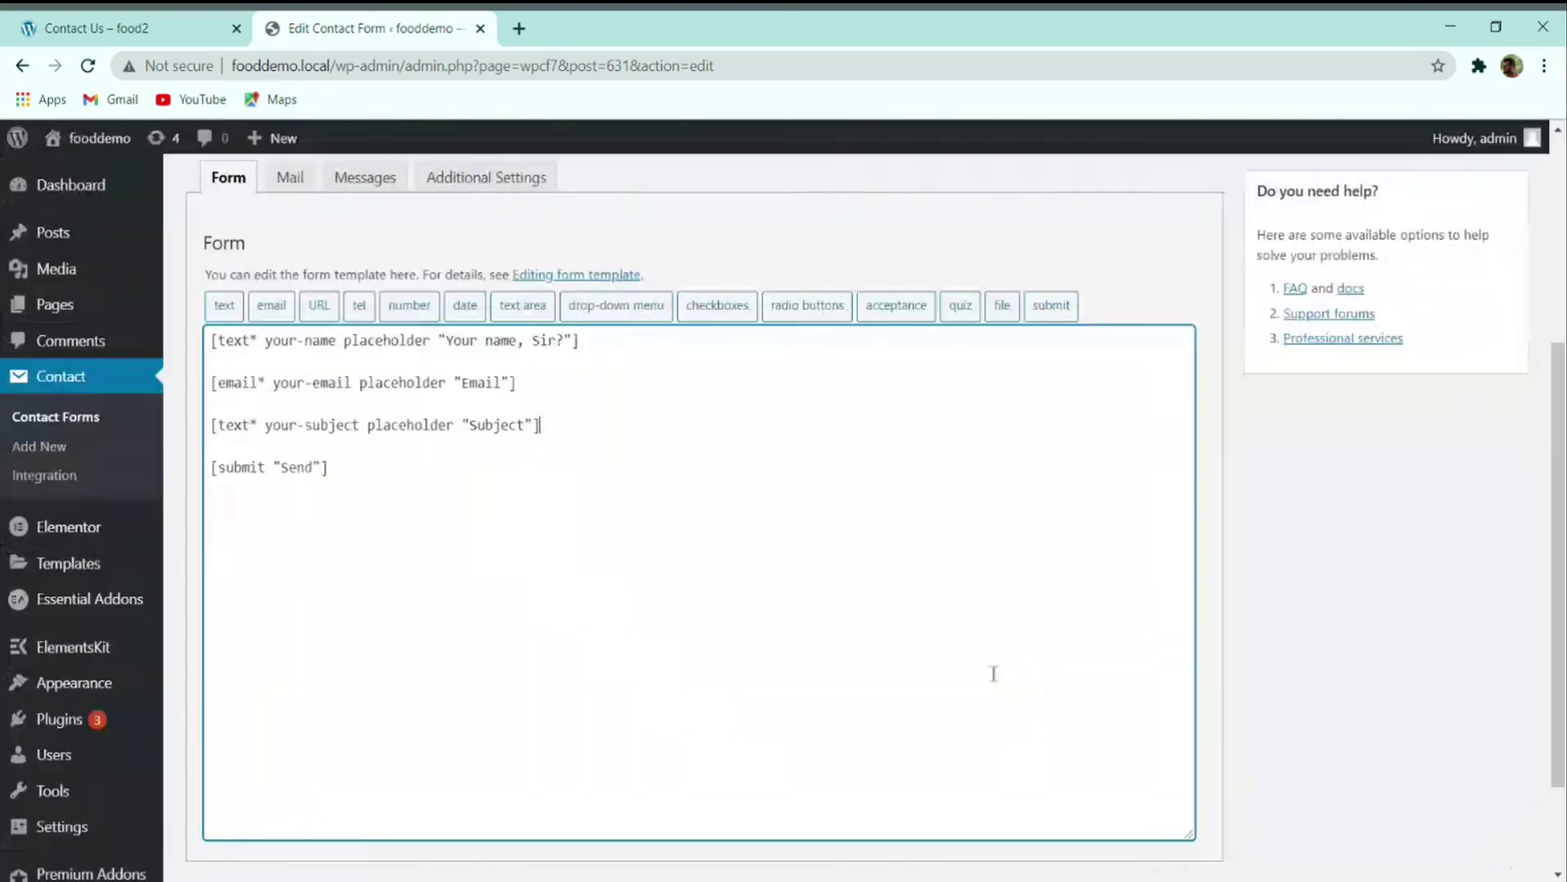
pyautogui.press('Return')
pyautogui.press('Return')
pyautogui.click(135, 27)
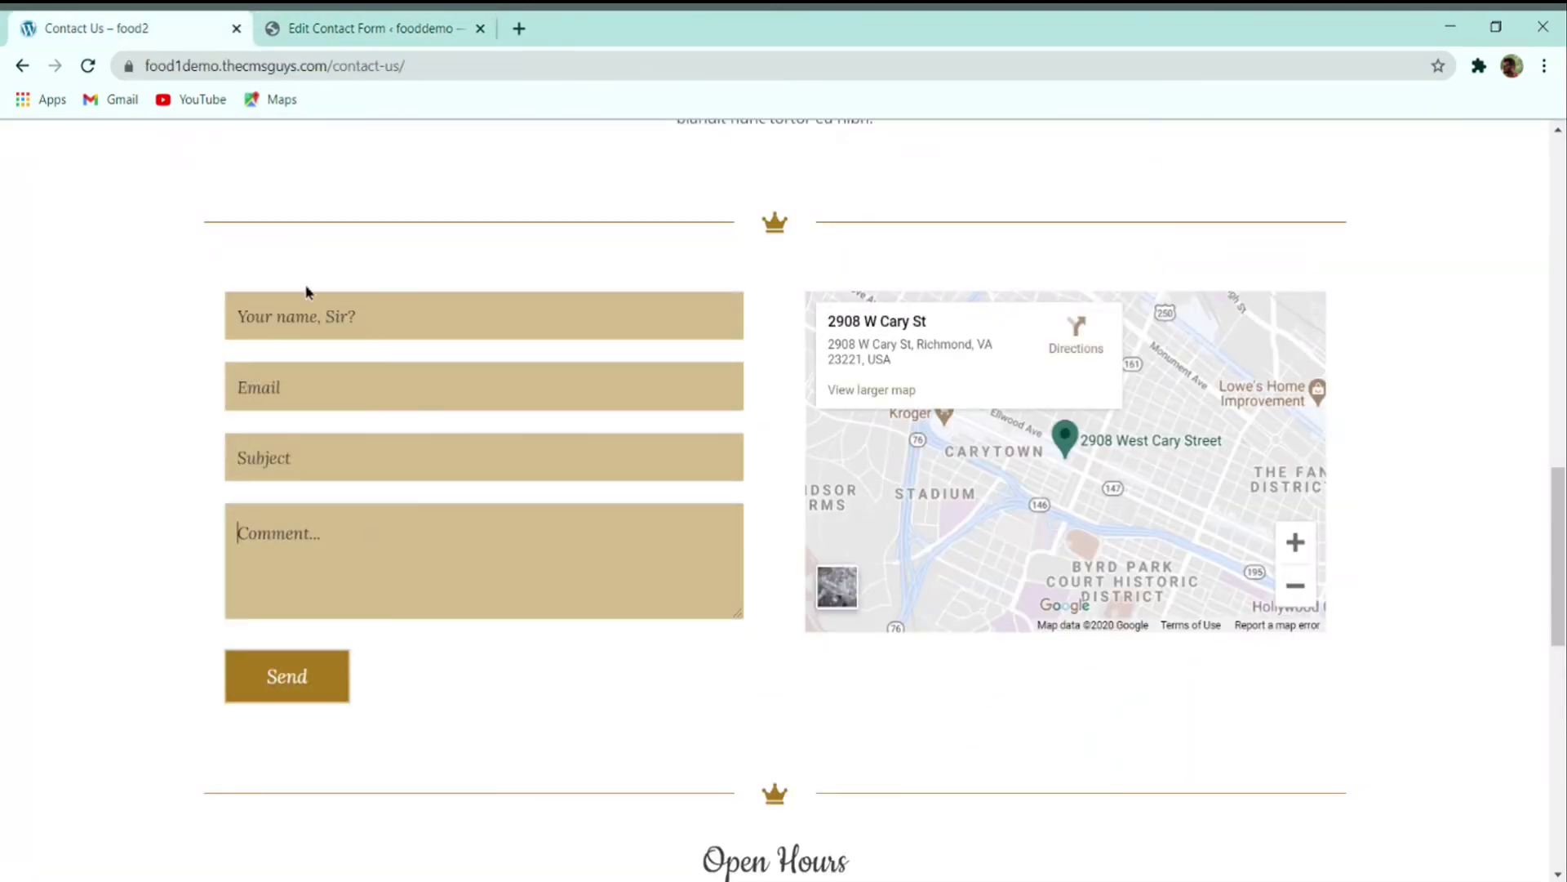
pyautogui.click(367, 28)
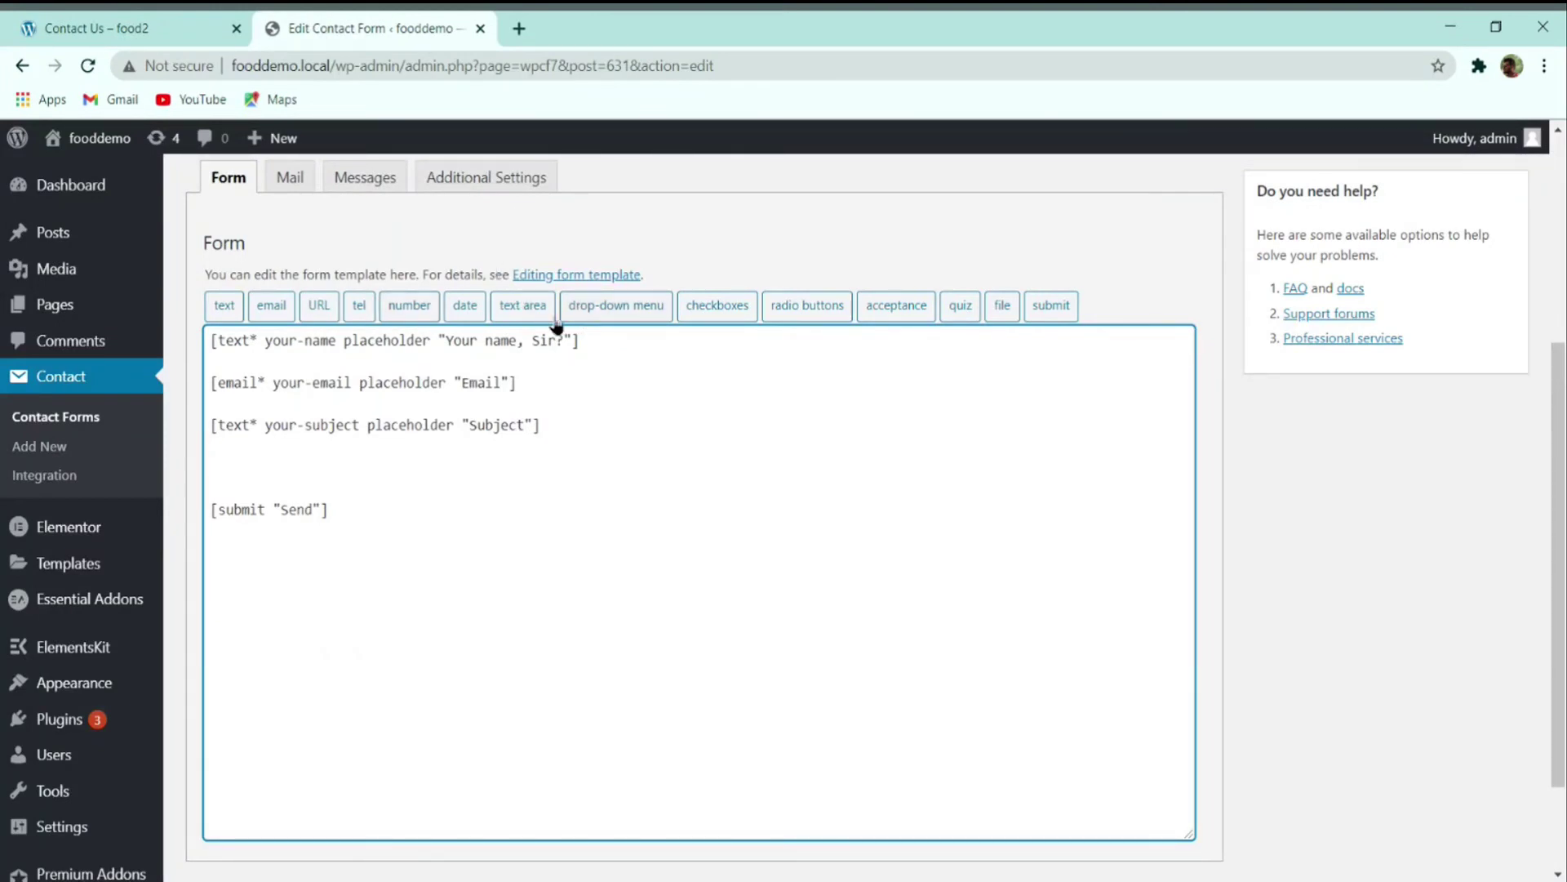
# Step: Add a comment text area with a 'Comment....' placeholder and save the form
pyautogui.click(514, 306)
pyautogui.doubleClick(671, 348)
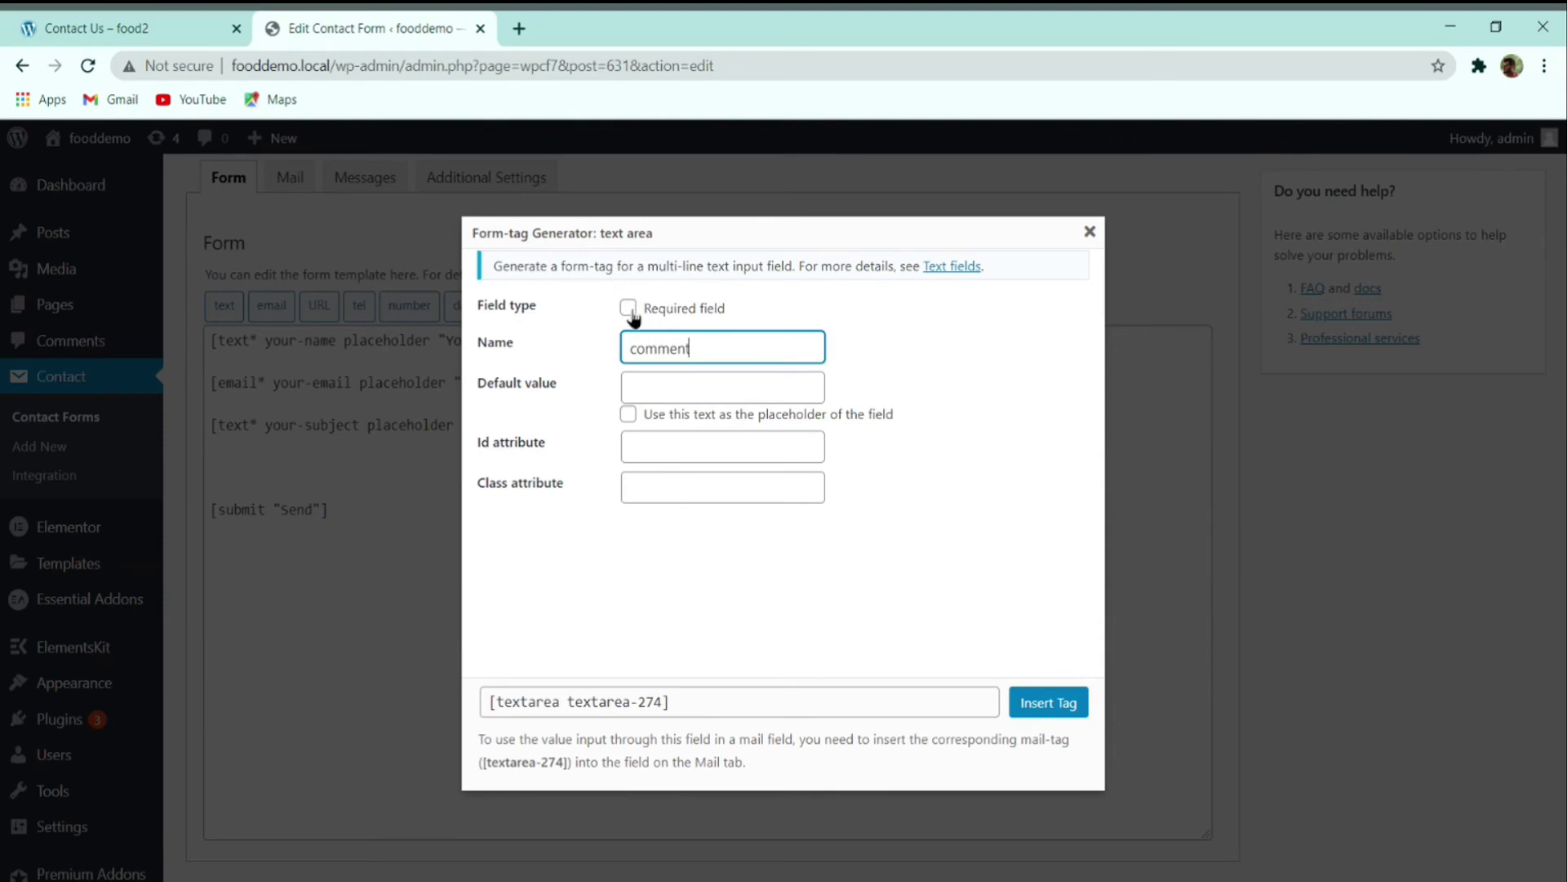
pyautogui.click(660, 381)
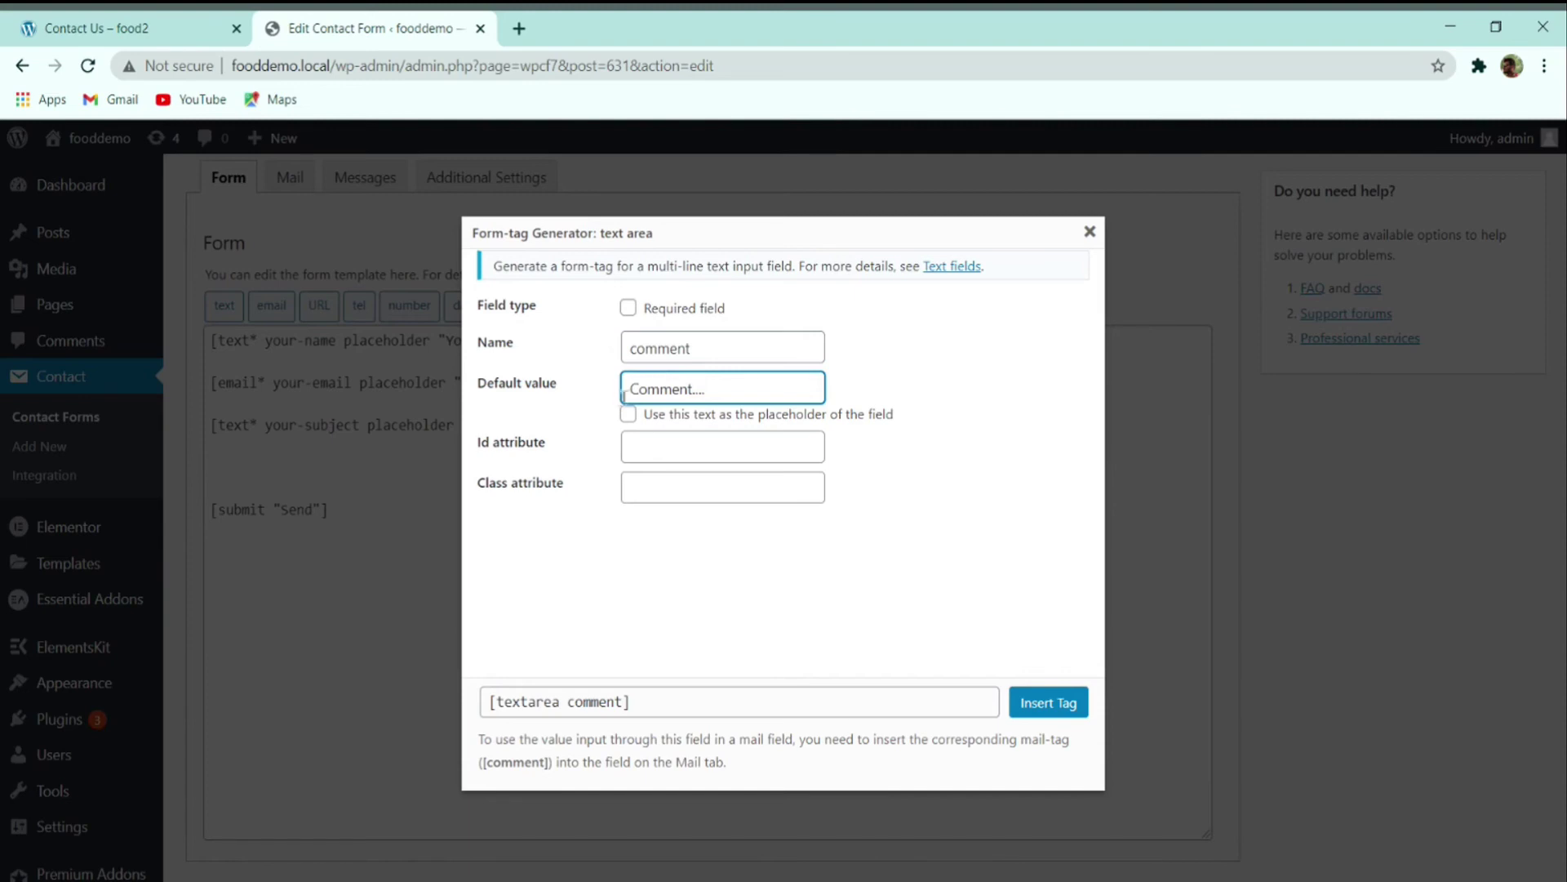
pyautogui.click(628, 415)
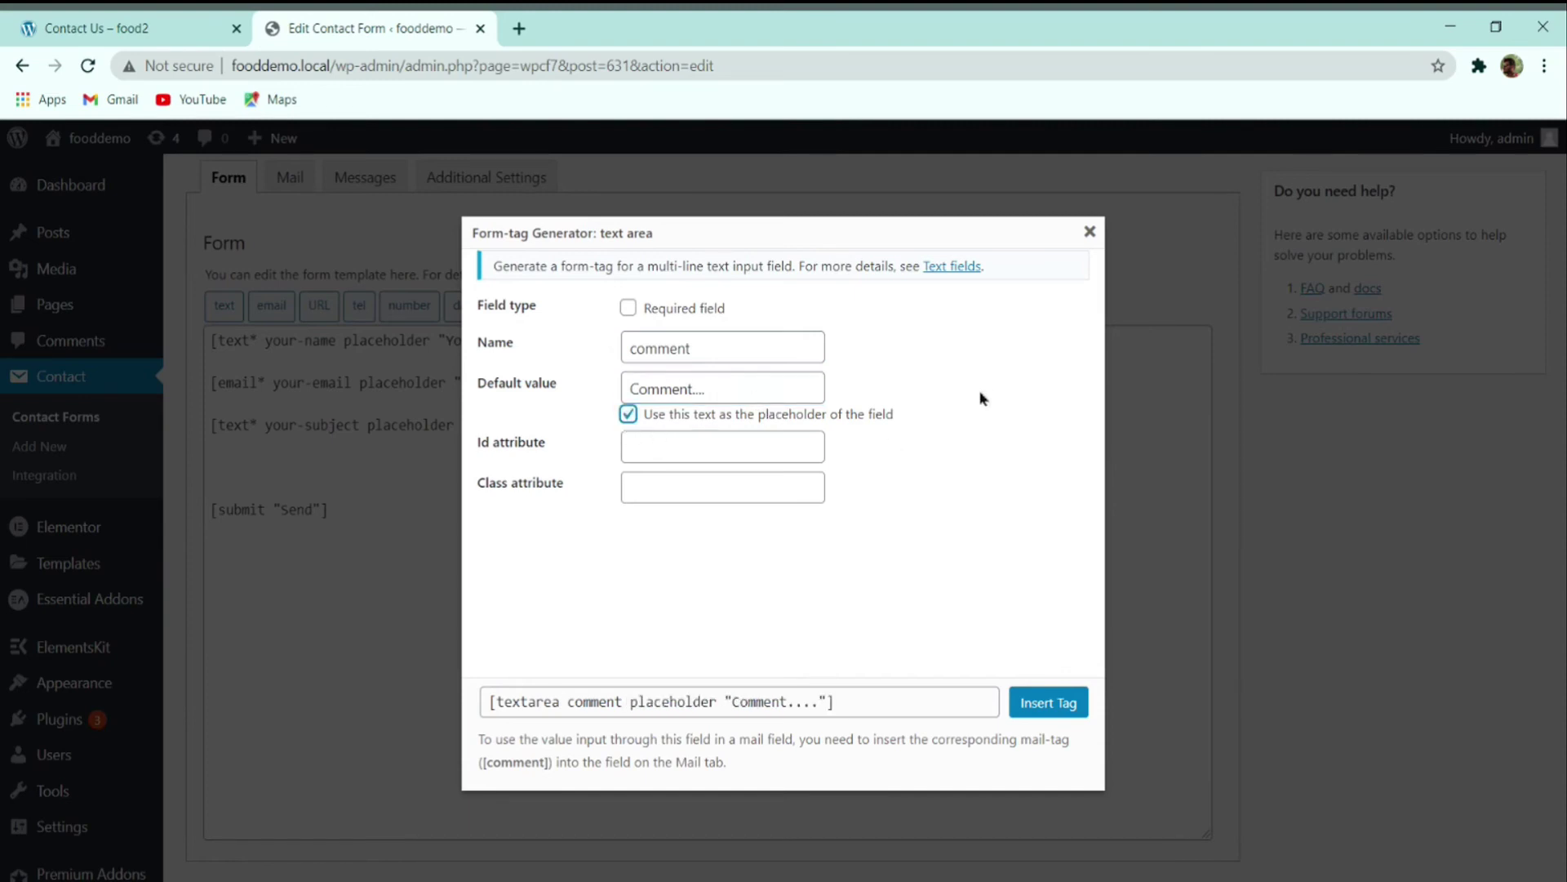
pyautogui.click(1017, 695)
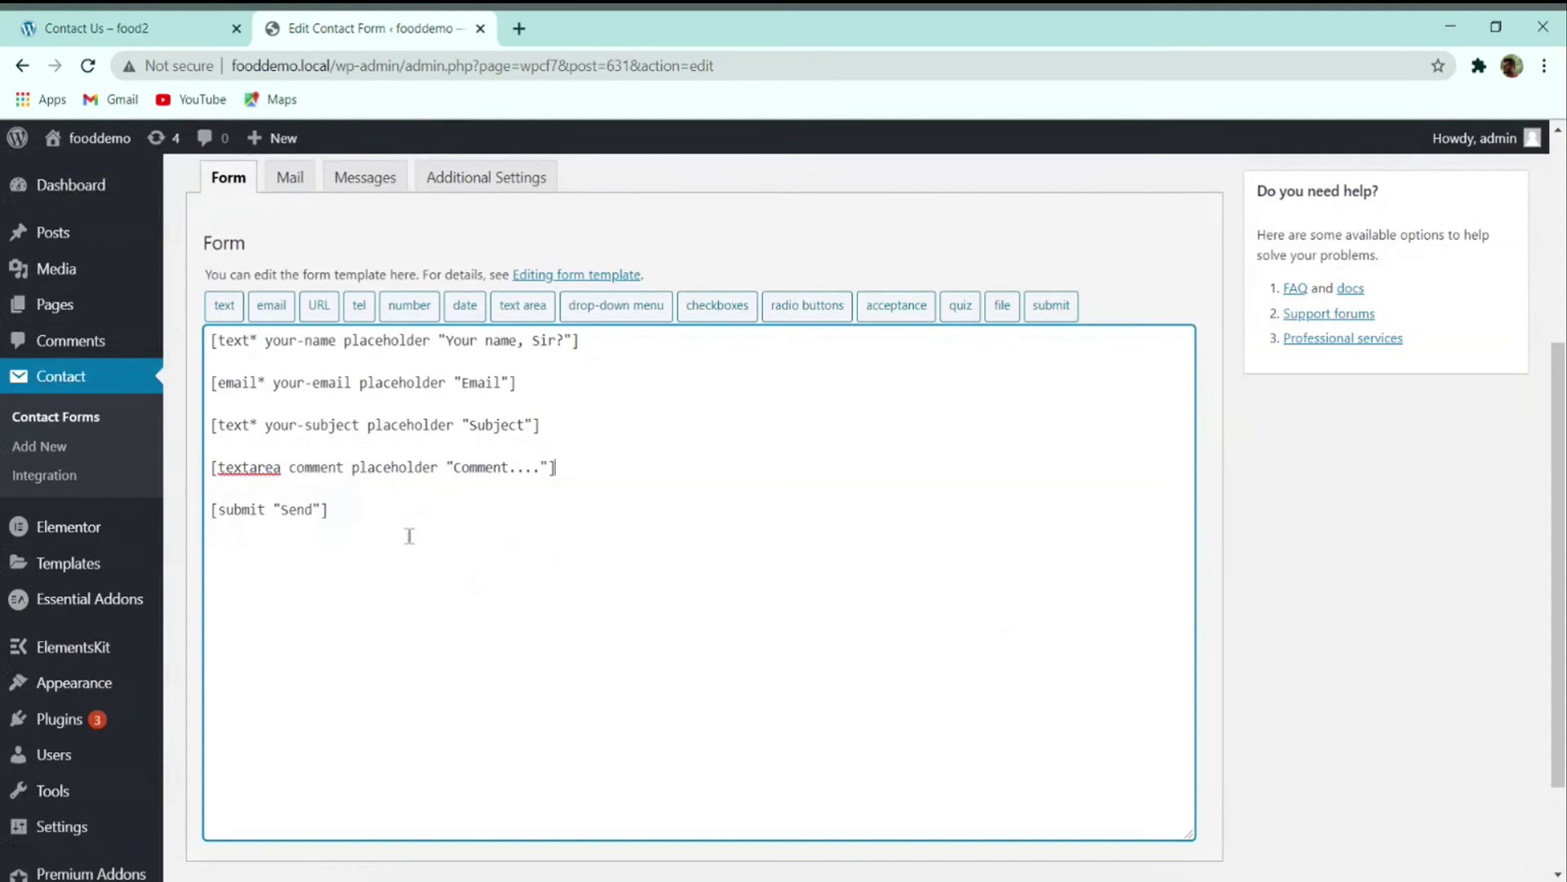
pyautogui.scroll(-2, 410, 535)
pyautogui.click(210, 774)
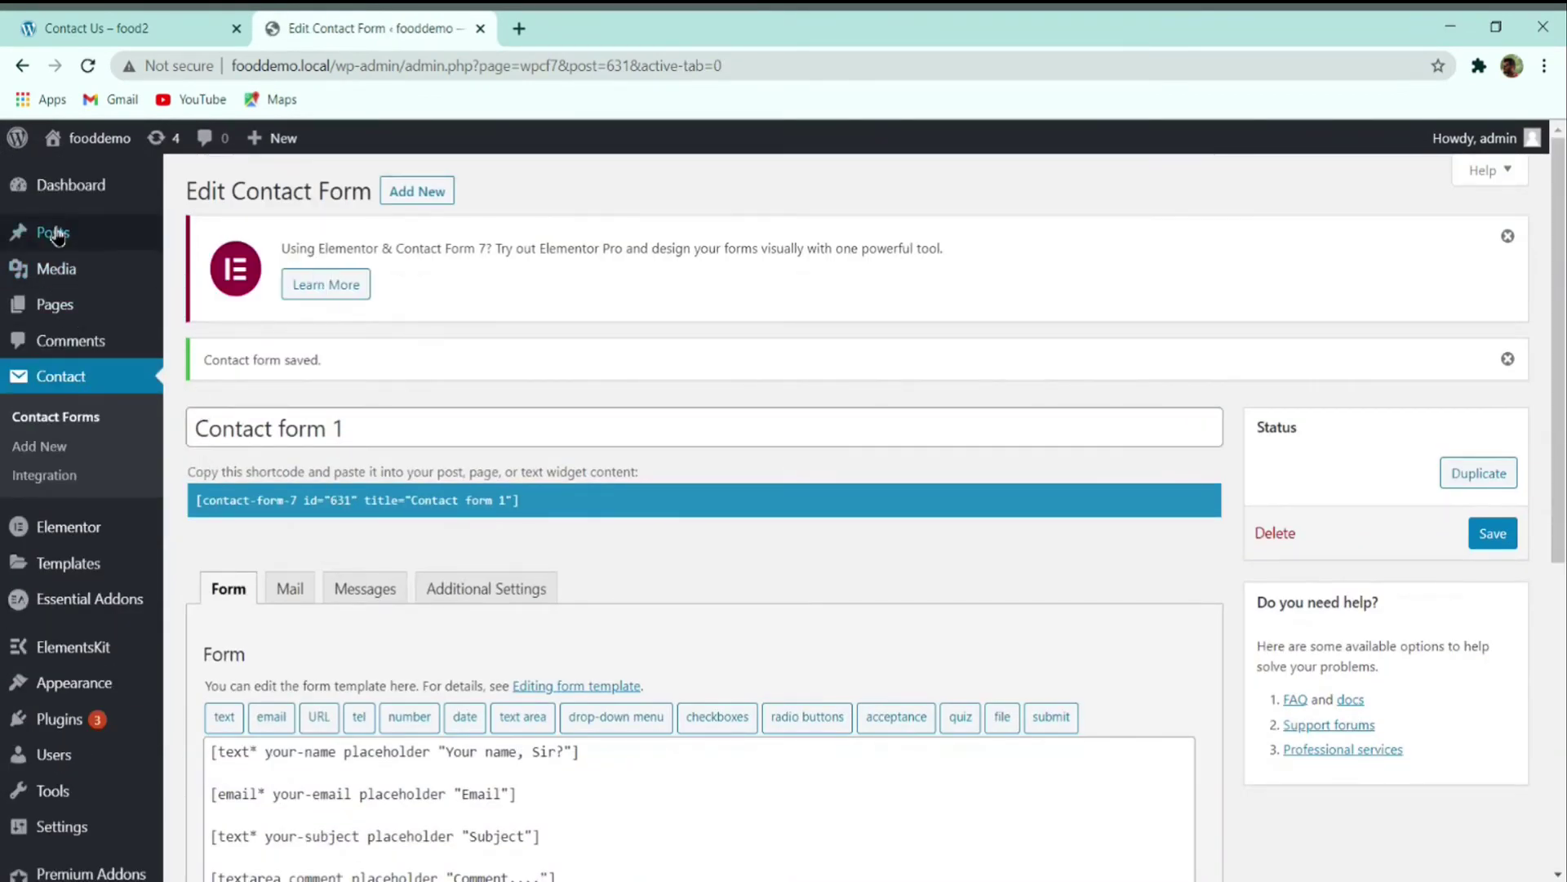
# Step: Show Contact form 1 in the Contact Us page's form widget and update the page
pyautogui.moveTo(57, 316)
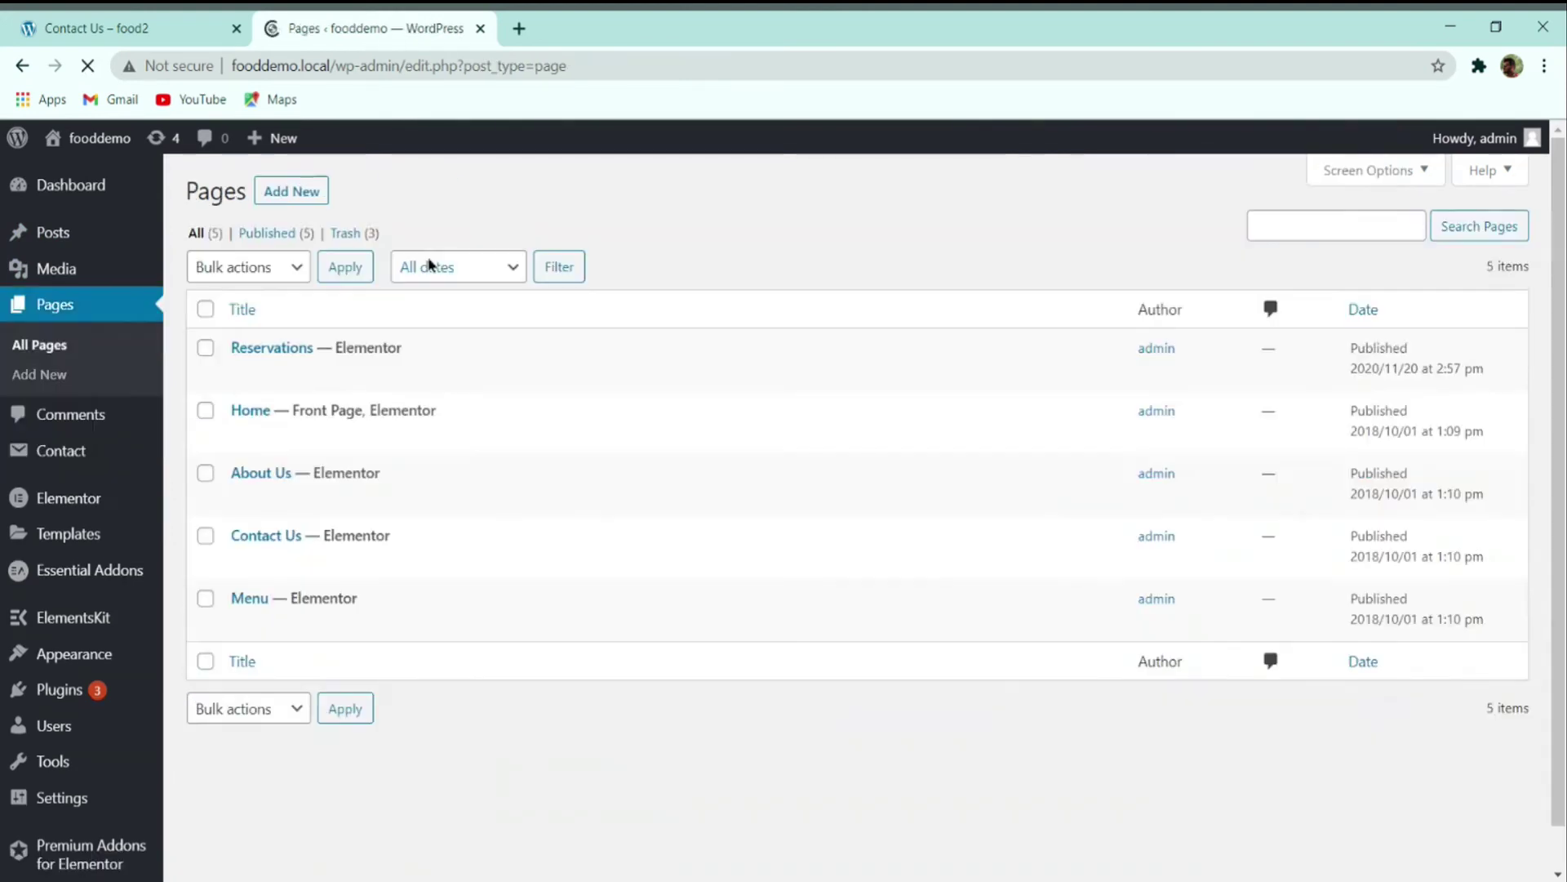
pyautogui.scroll(-1, 433, 269)
pyautogui.moveTo(299, 531)
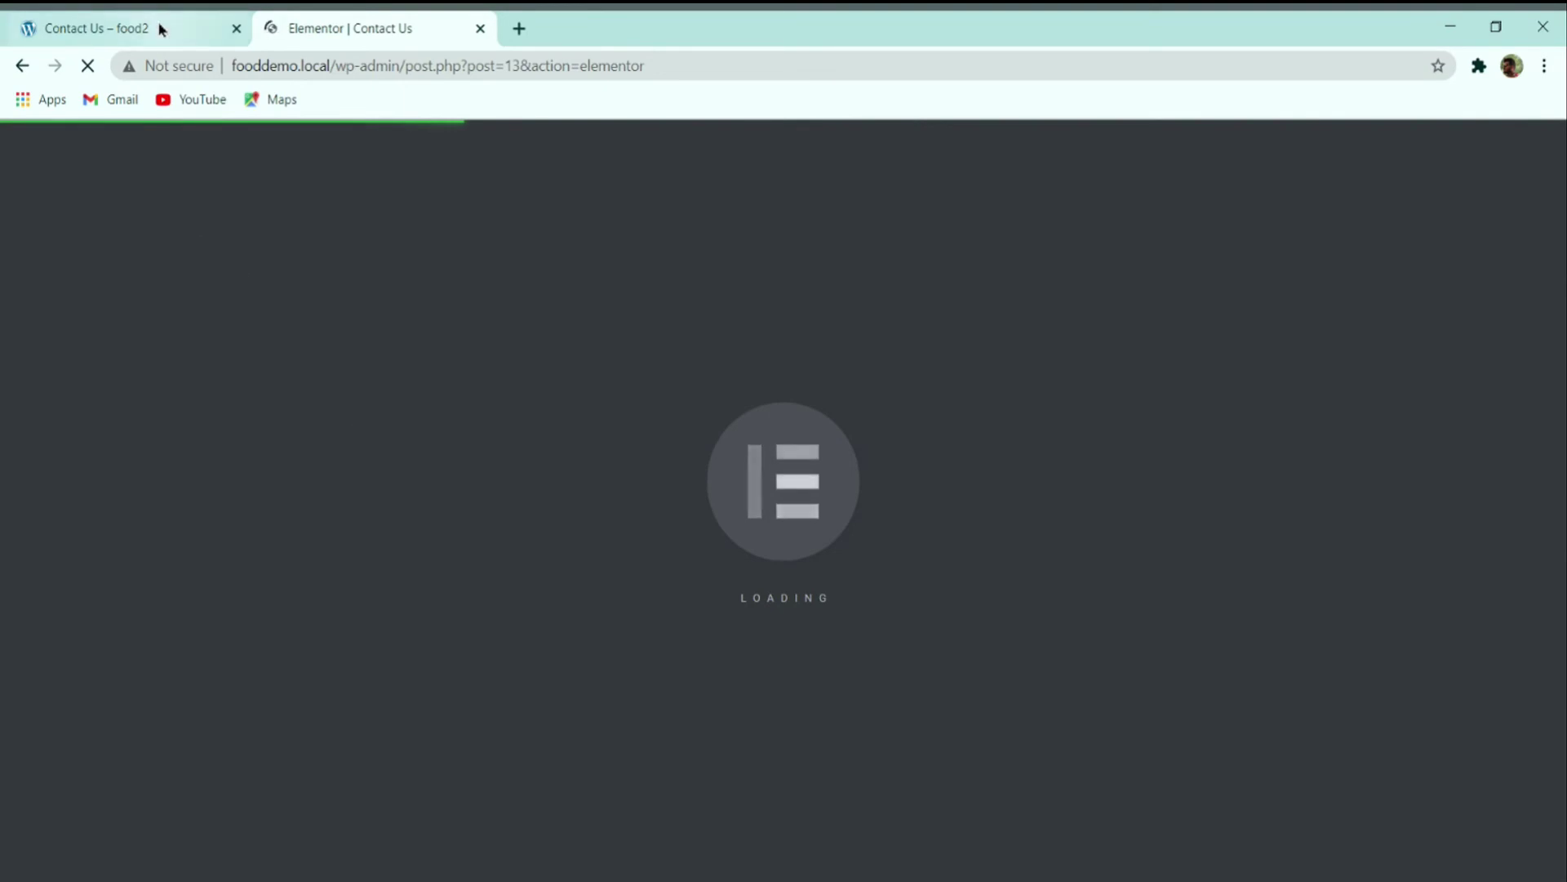
pyautogui.click(159, 28)
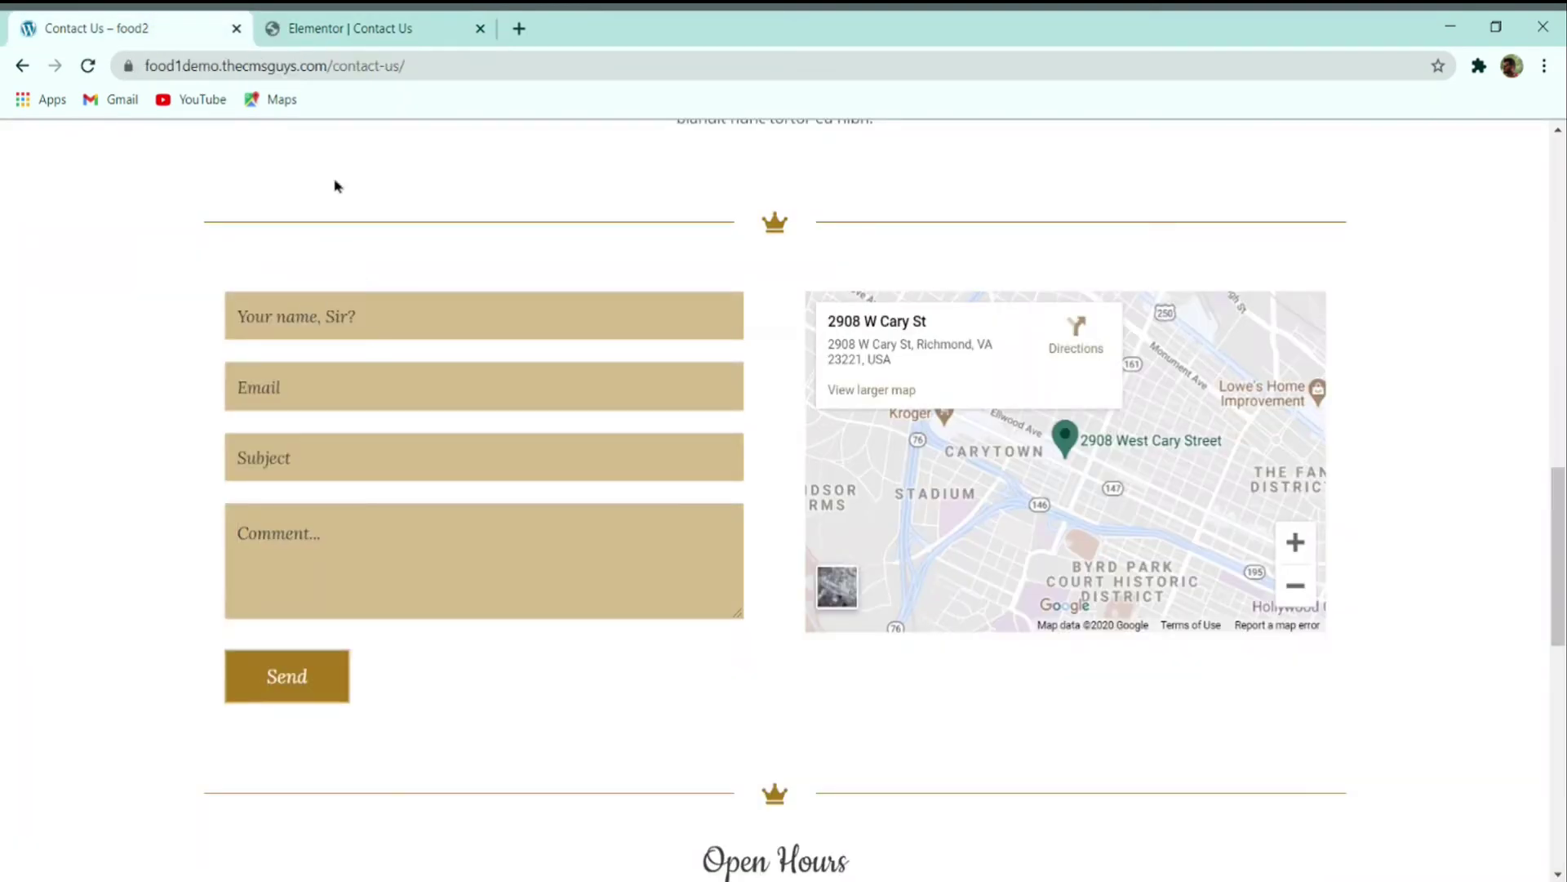
pyautogui.click(383, 28)
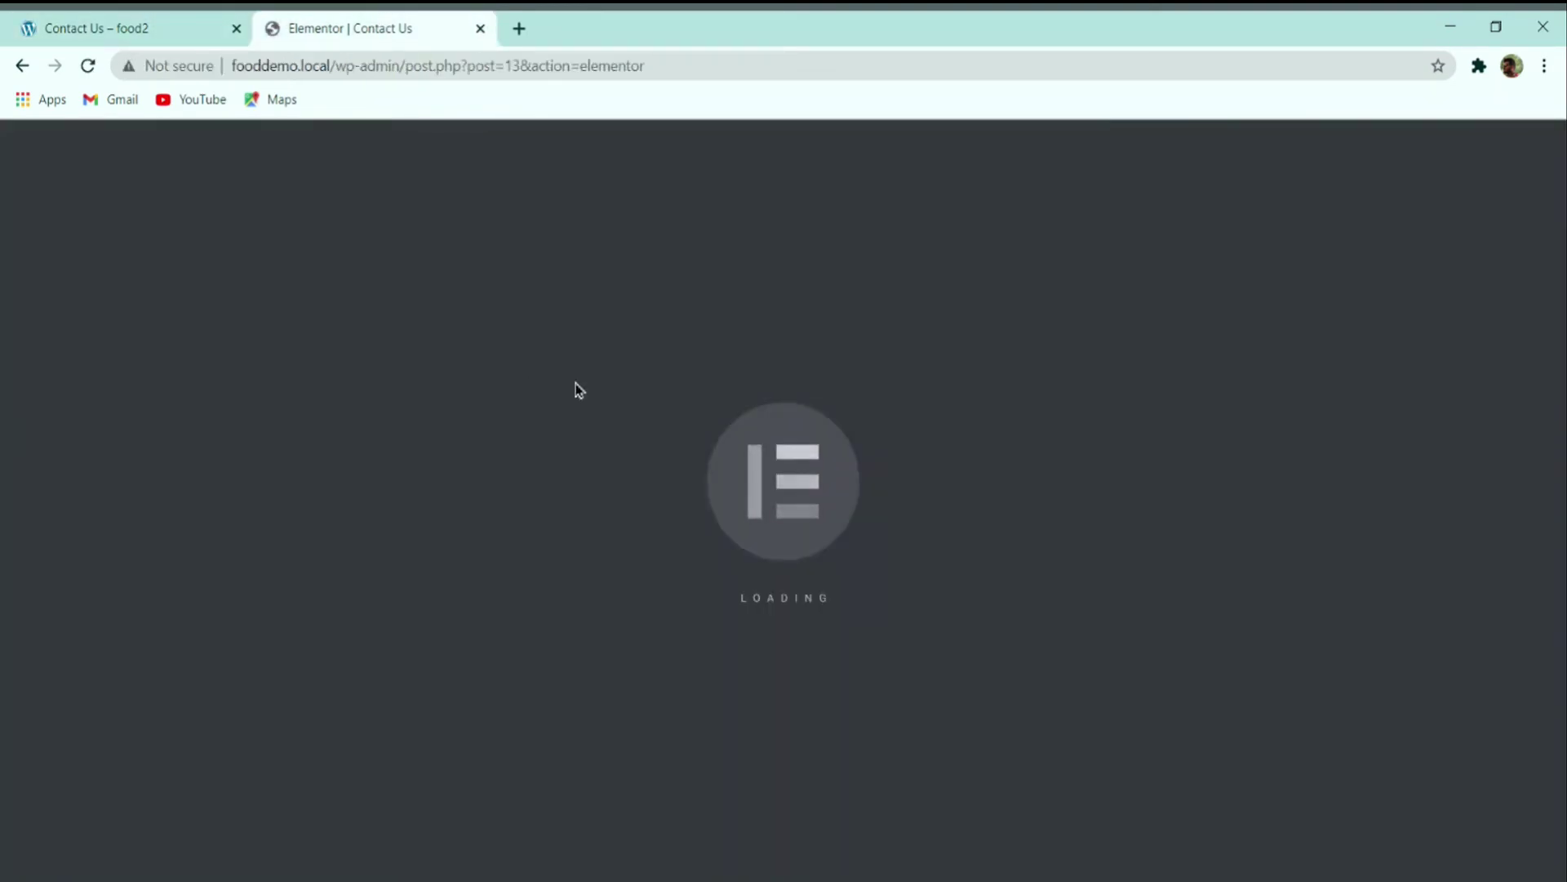
pyautogui.scroll(-15, 580, 394)
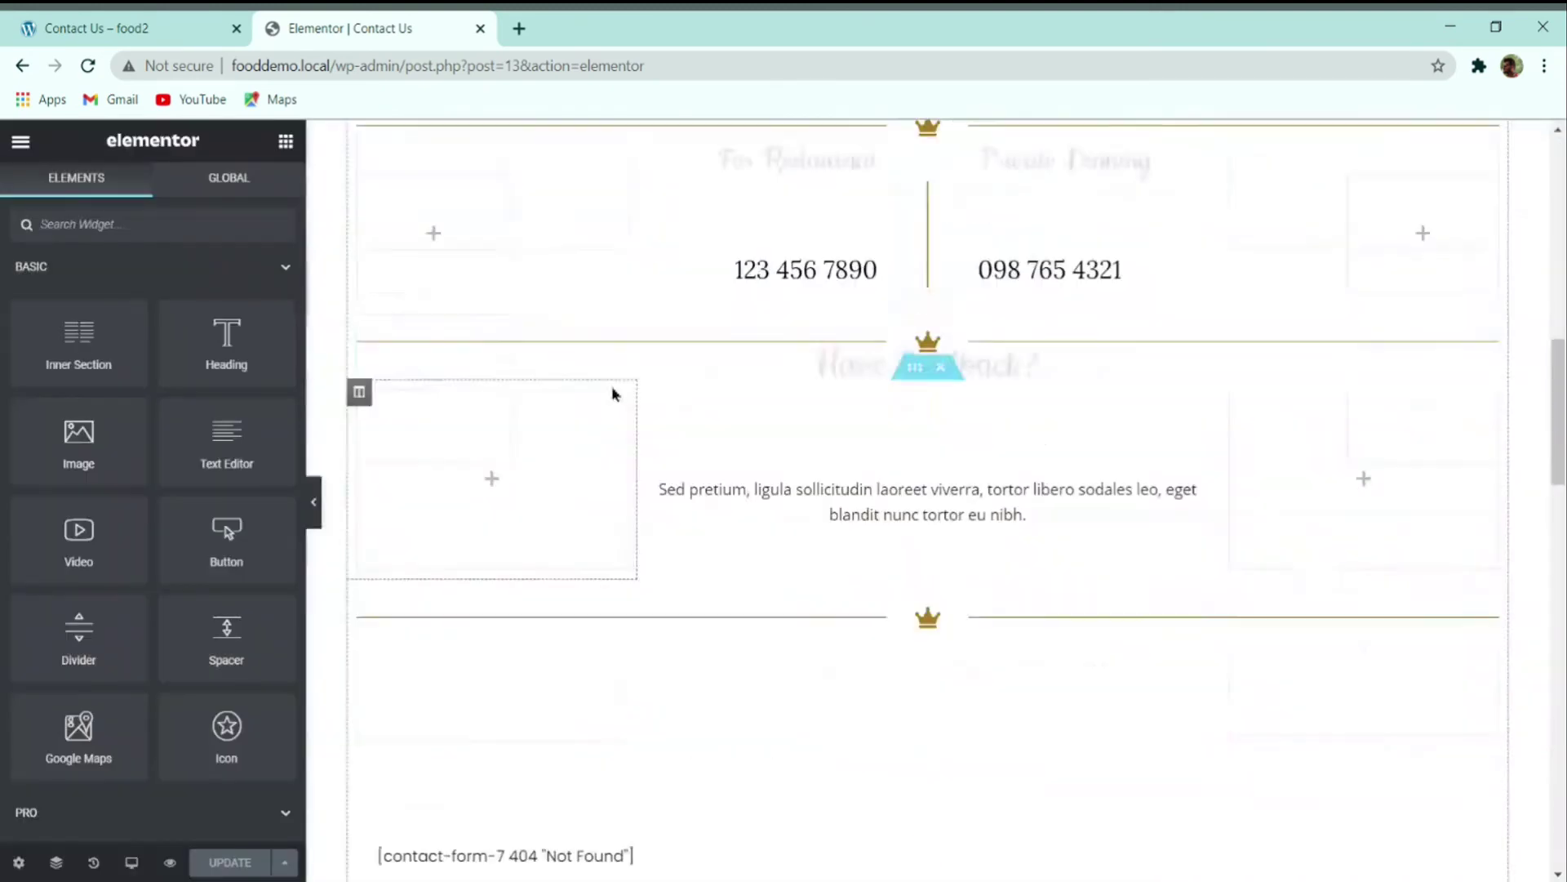
pyautogui.click(591, 497)
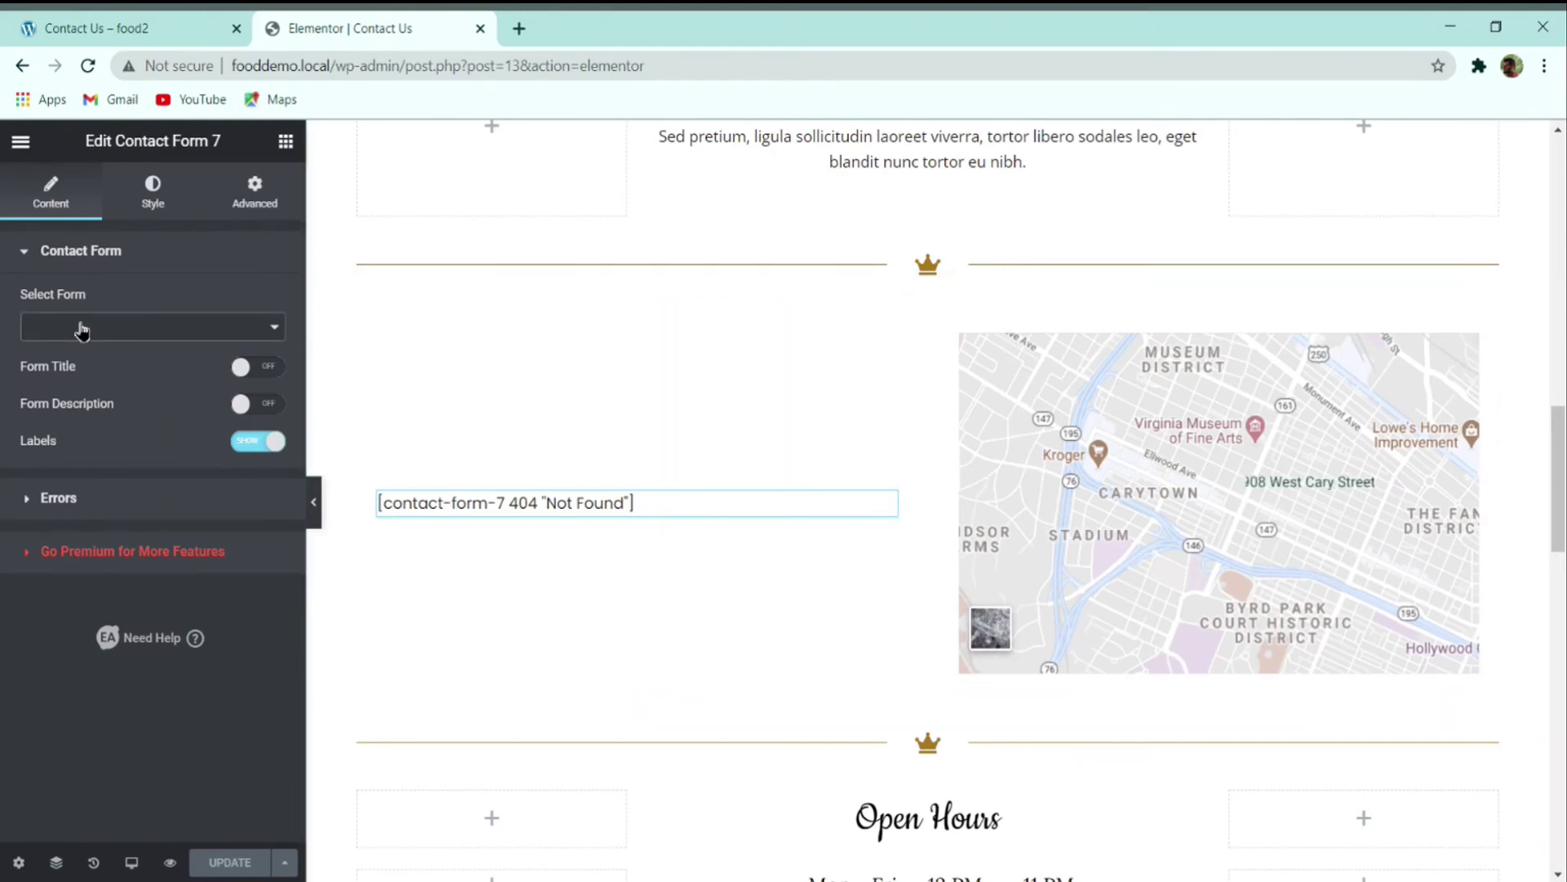
pyautogui.click(104, 350)
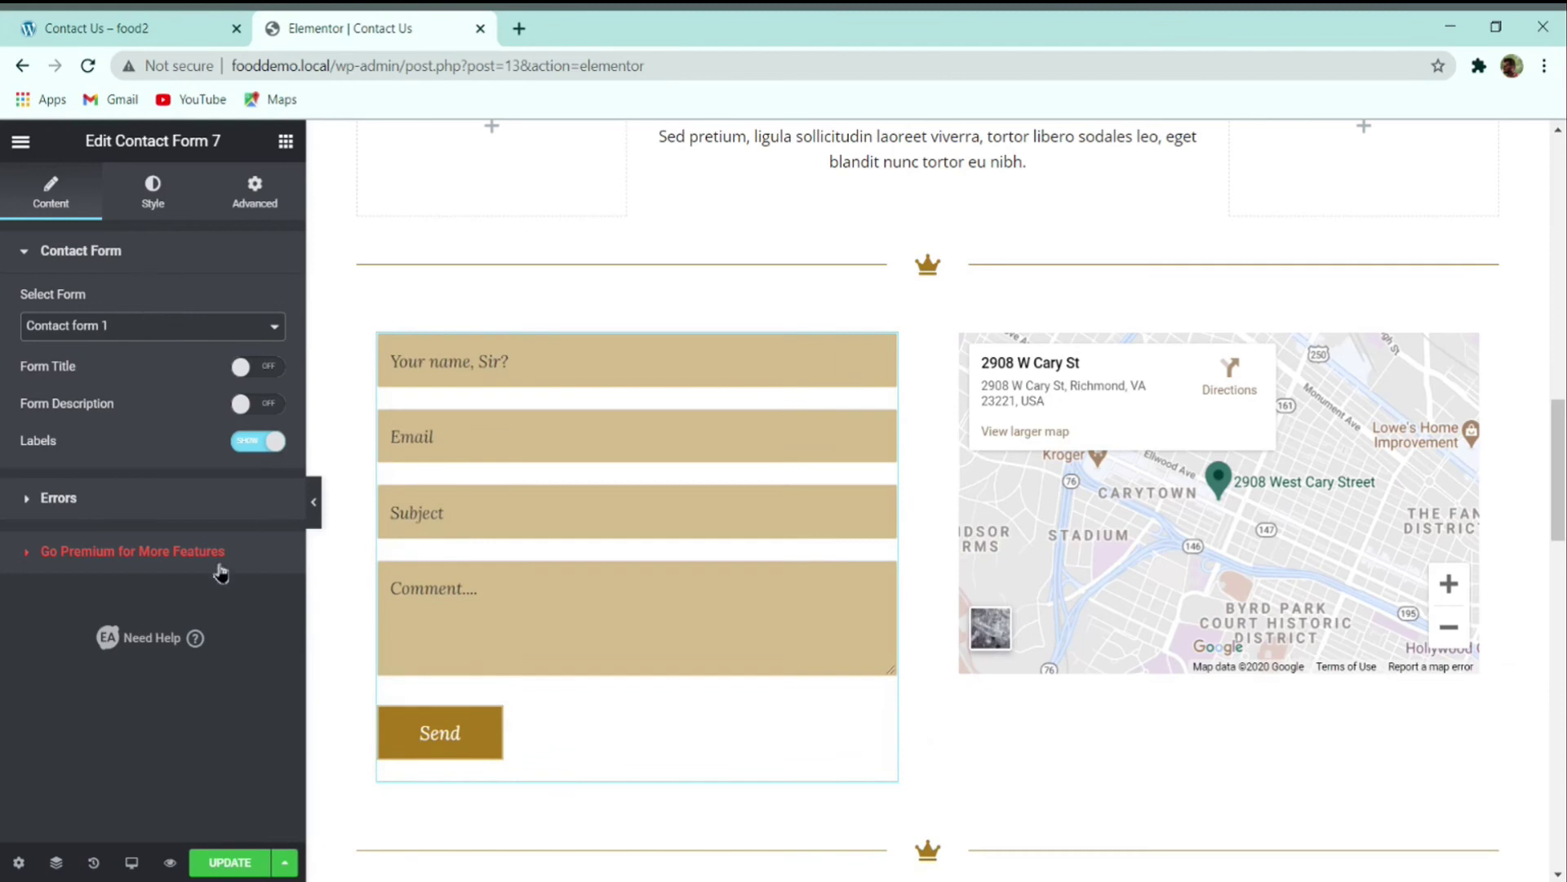
pyautogui.click(228, 863)
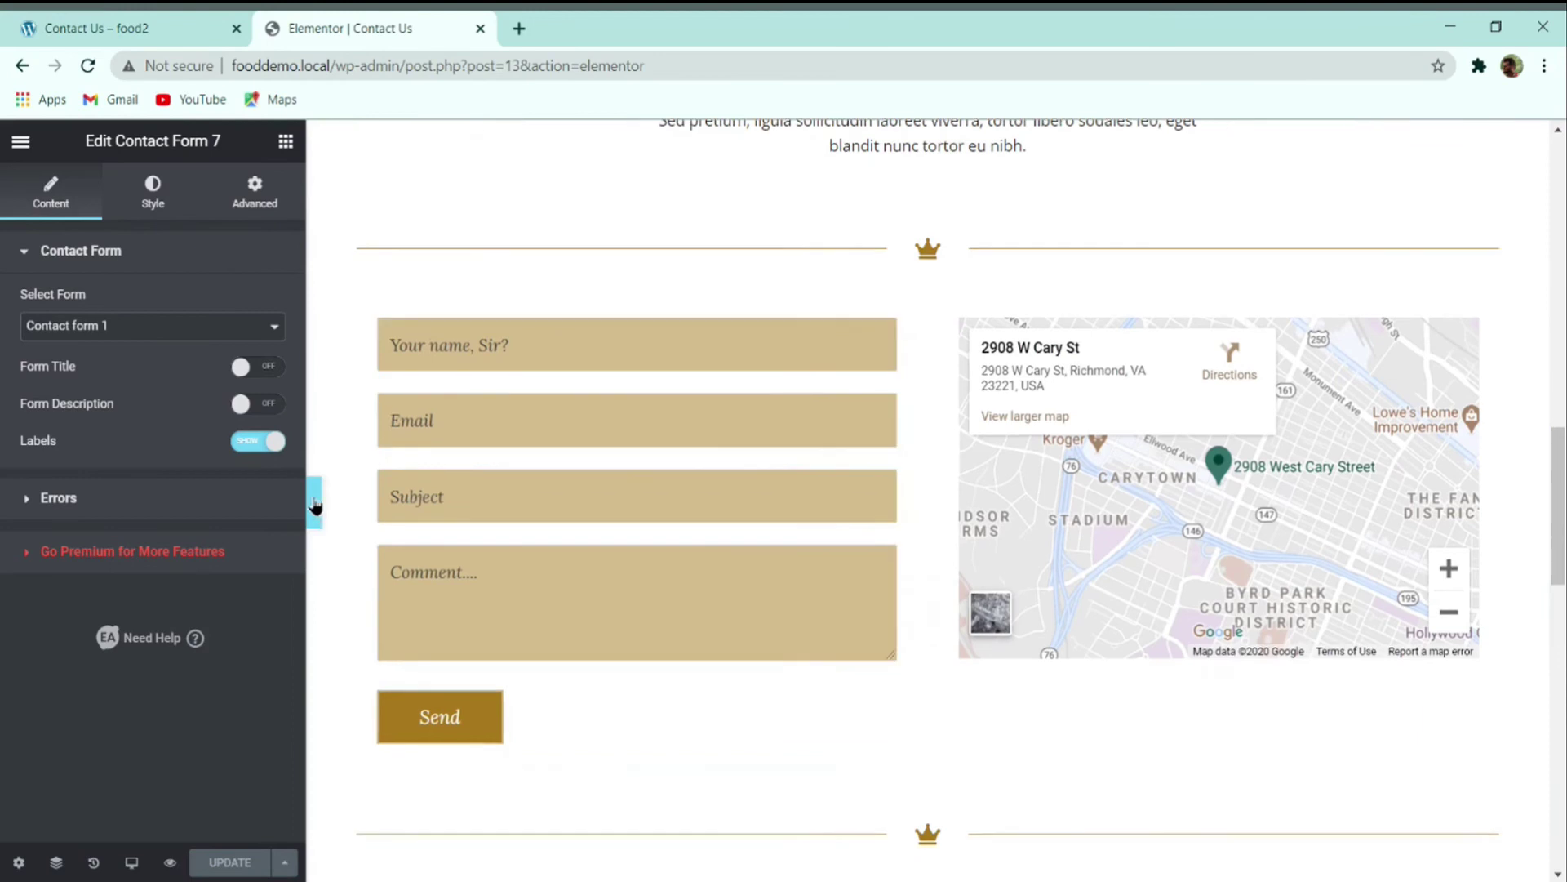
# Step: Preview the form beside the map full width against the reference page, then open the editor menu
pyautogui.click(314, 501)
pyautogui.scroll(-4, 376, 426)
pyautogui.scroll(9, 353, 449)
pyautogui.click(96, 28)
pyautogui.scroll(-4, 348, 152)
pyautogui.click(351, 26)
pyautogui.click(4, 498)
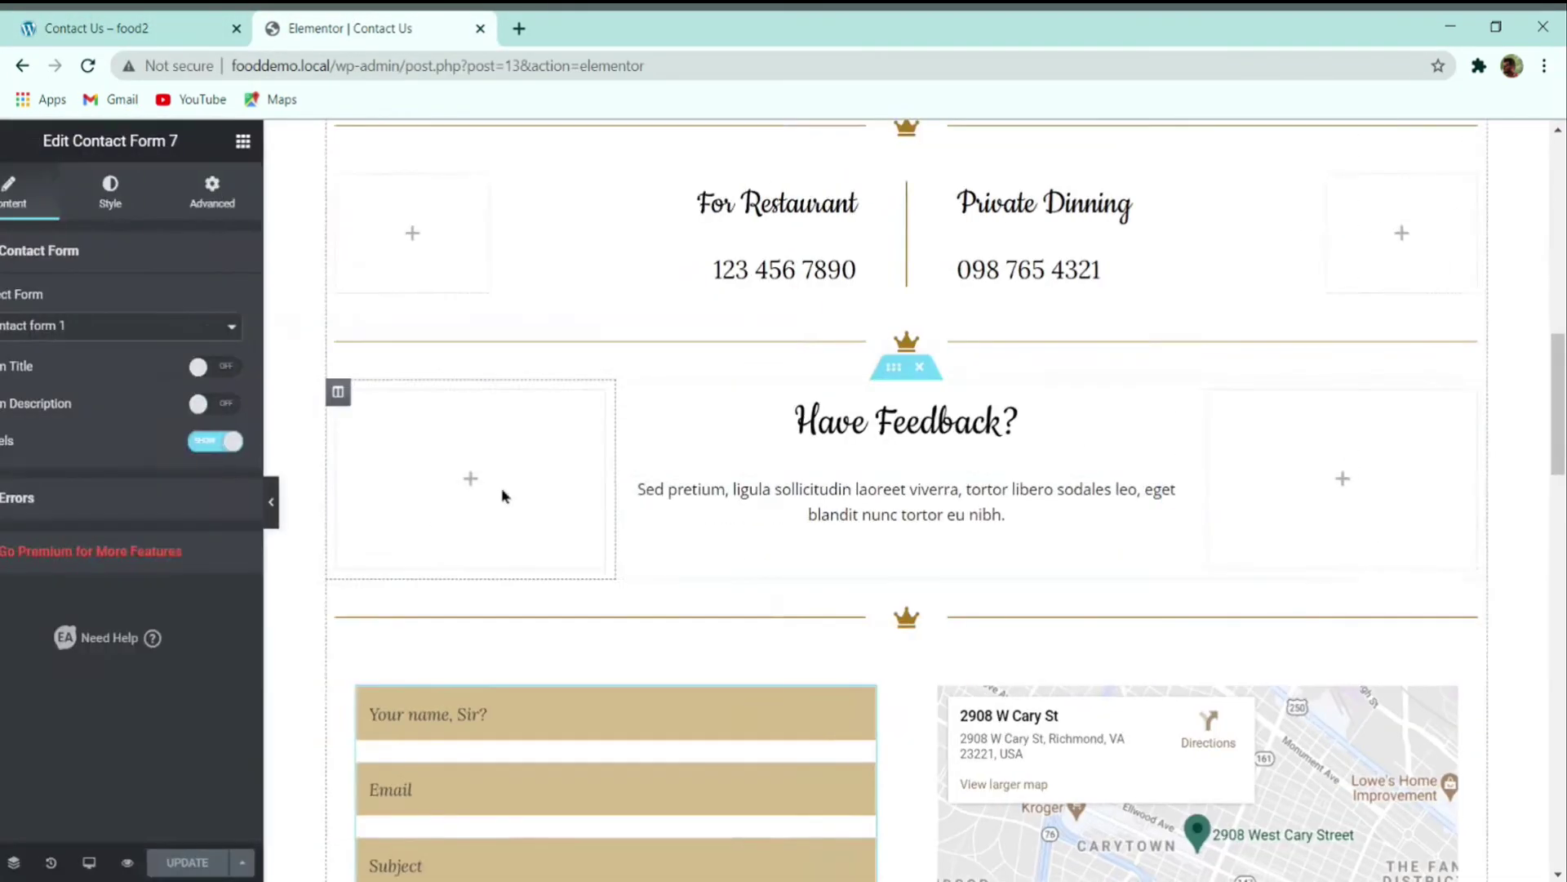
pyautogui.scroll(-10, 501, 489)
pyautogui.click(20, 142)
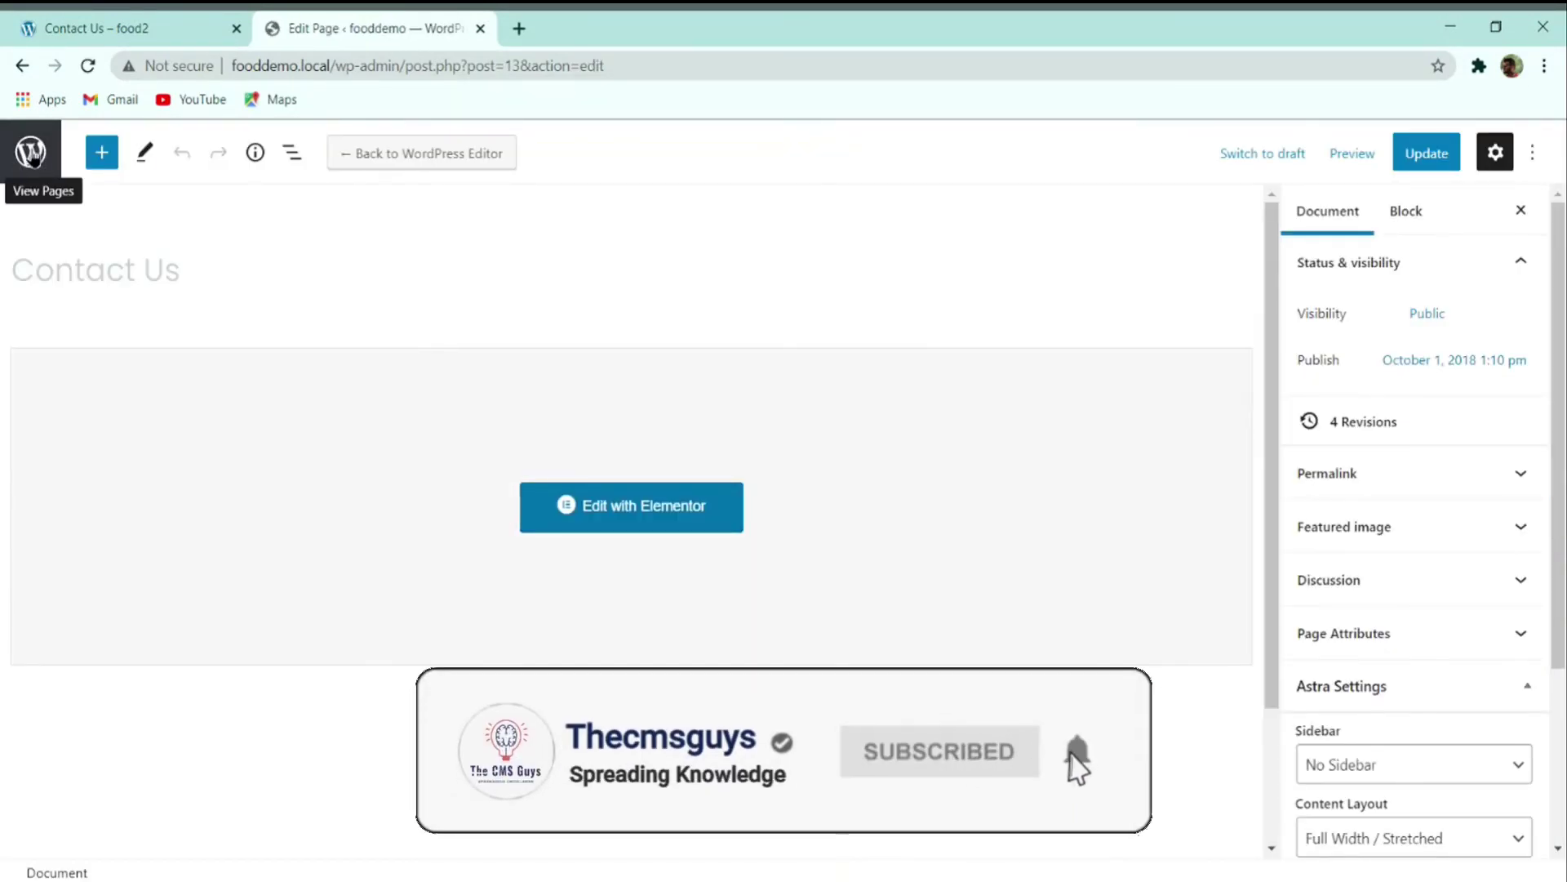
# Step: Open the local Pages list and compare it with the reference Contact Us page
pyautogui.click(33, 153)
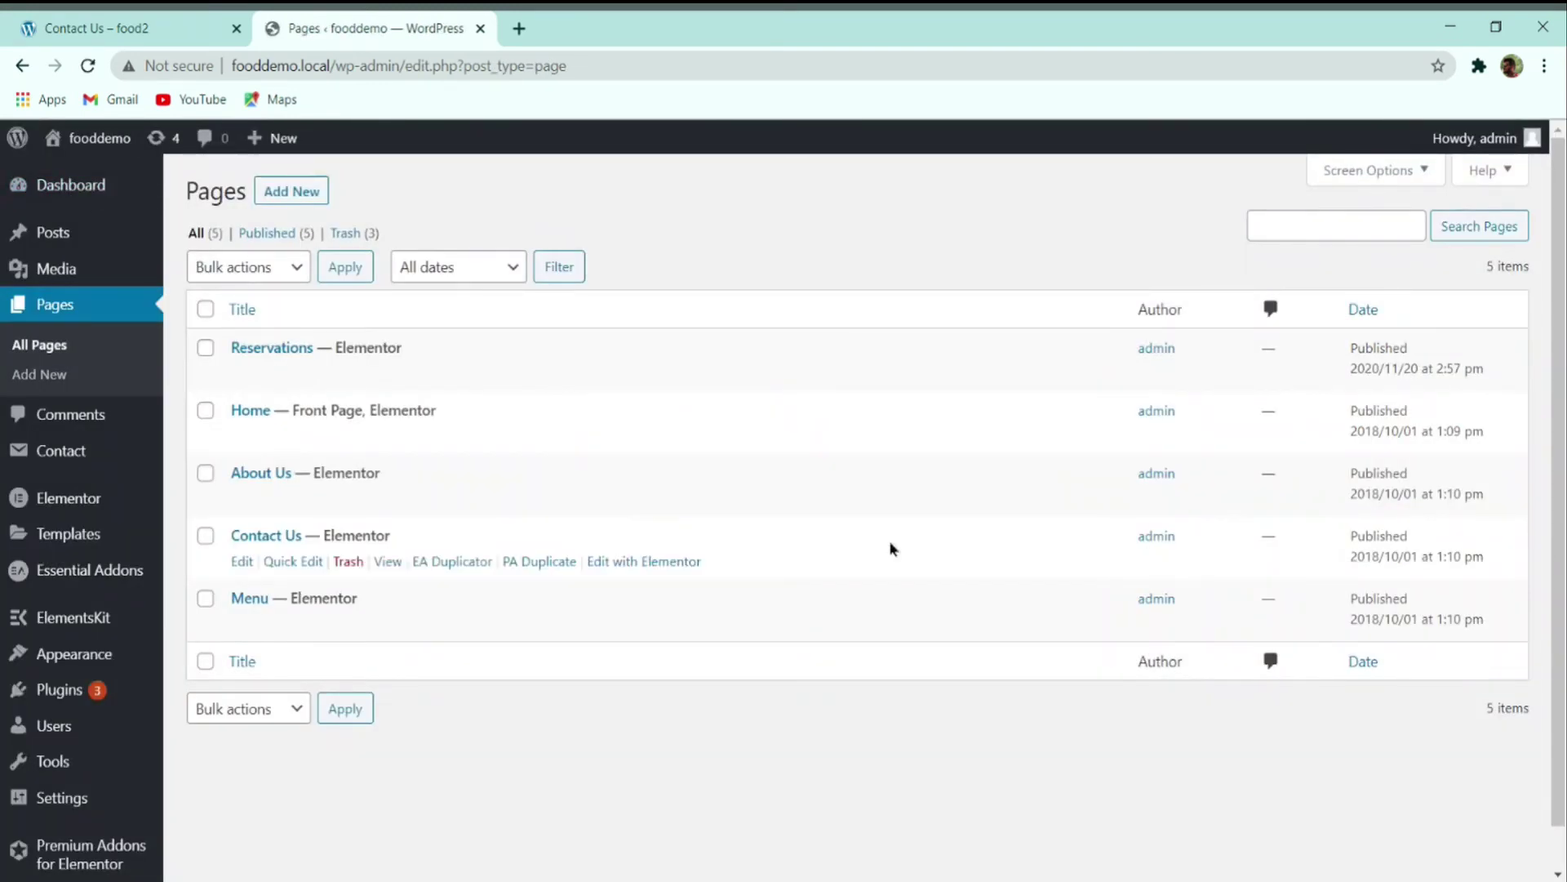
pyautogui.click(184, 22)
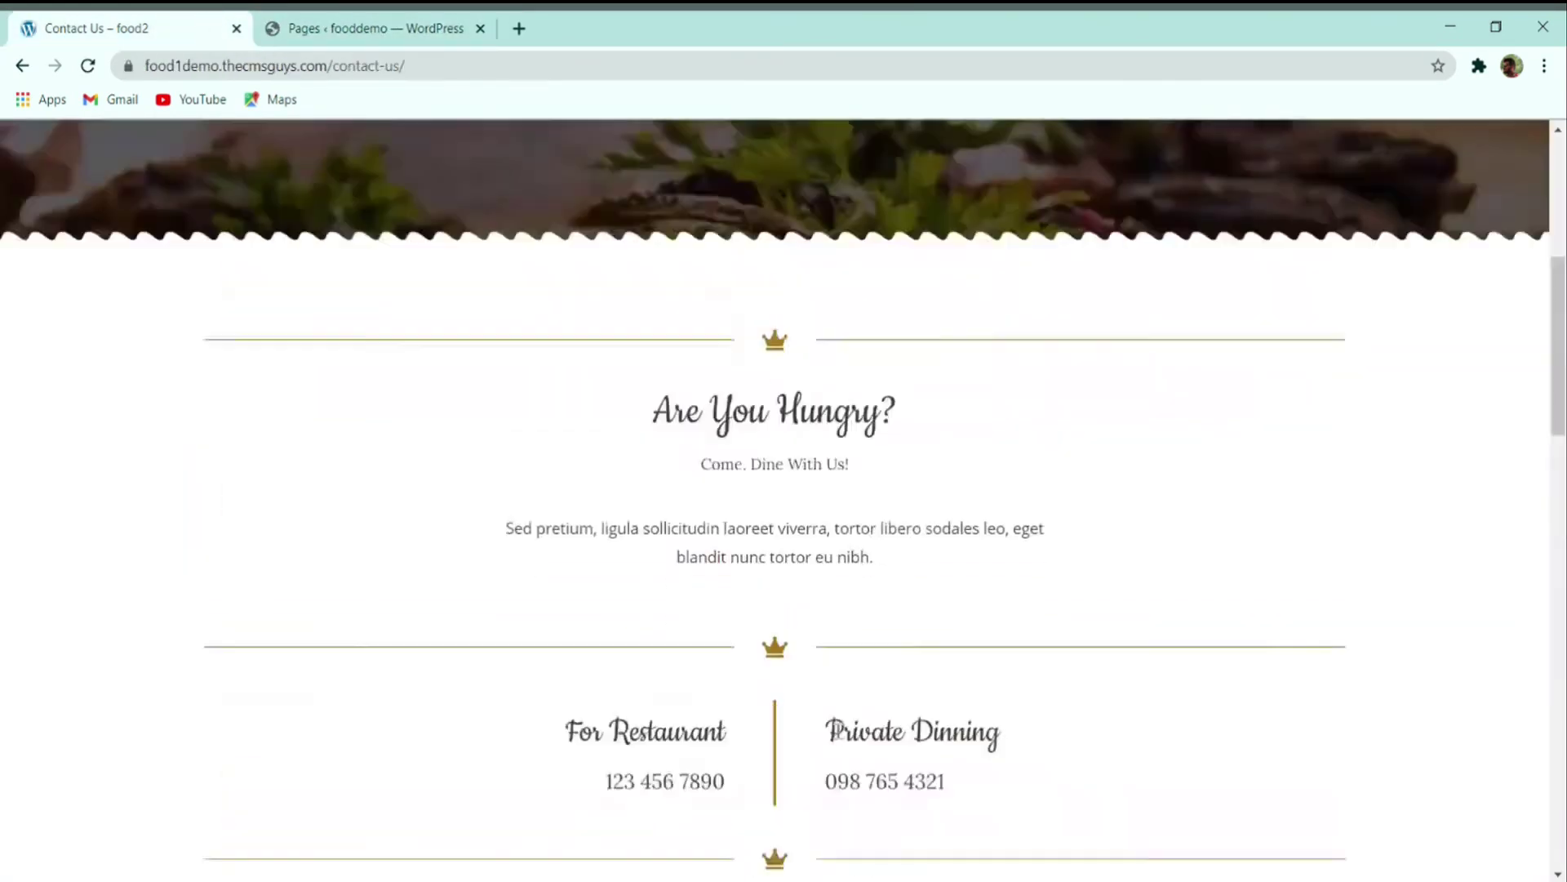
pyautogui.scroll(8, 1015, 194)
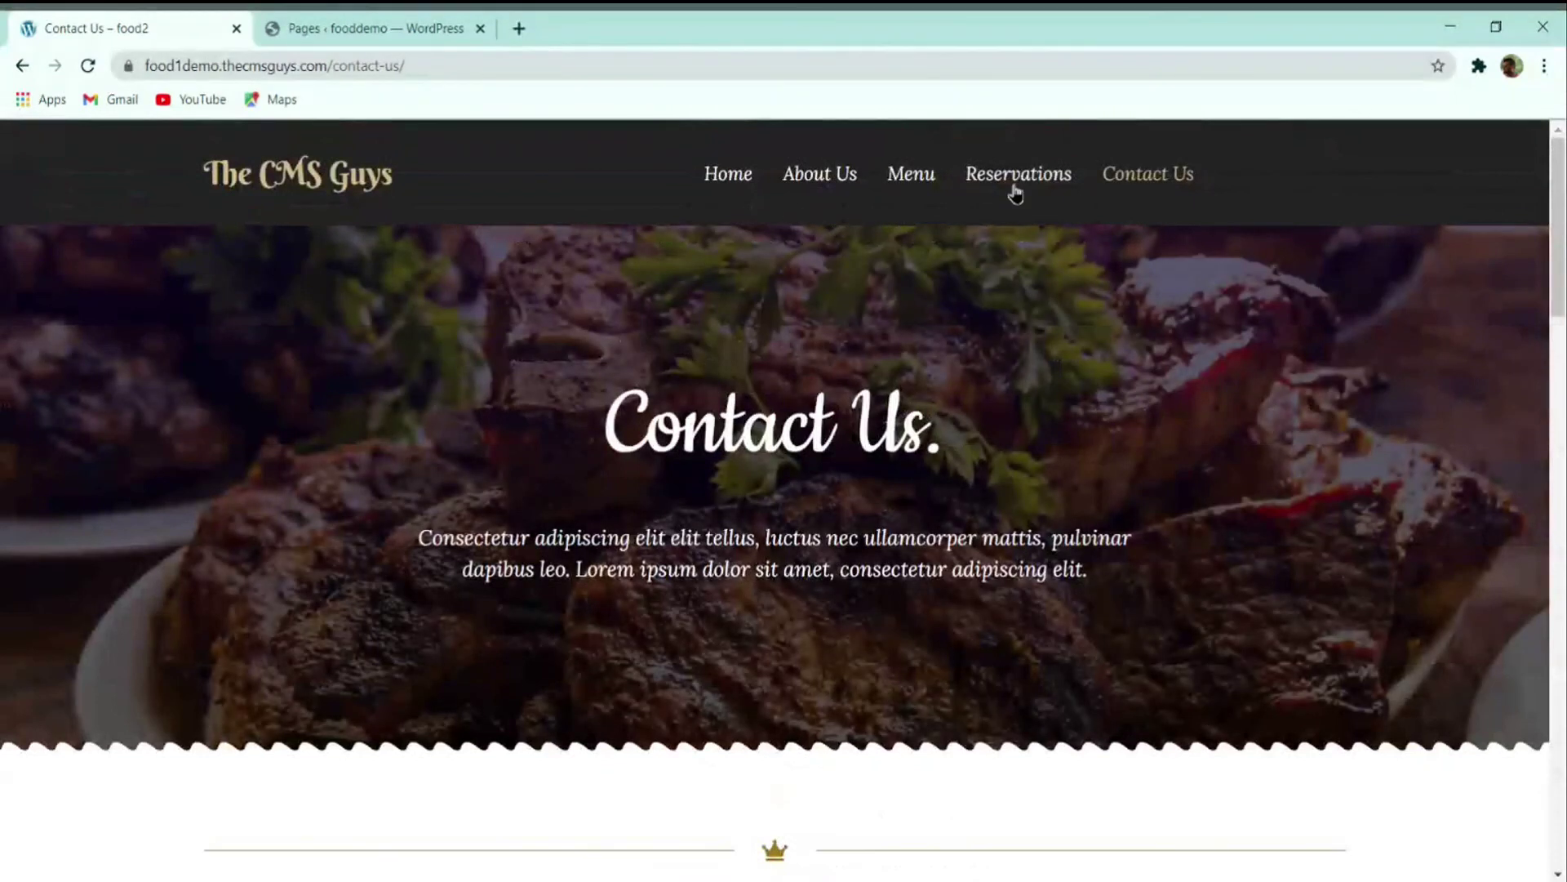
pyautogui.click(343, 27)
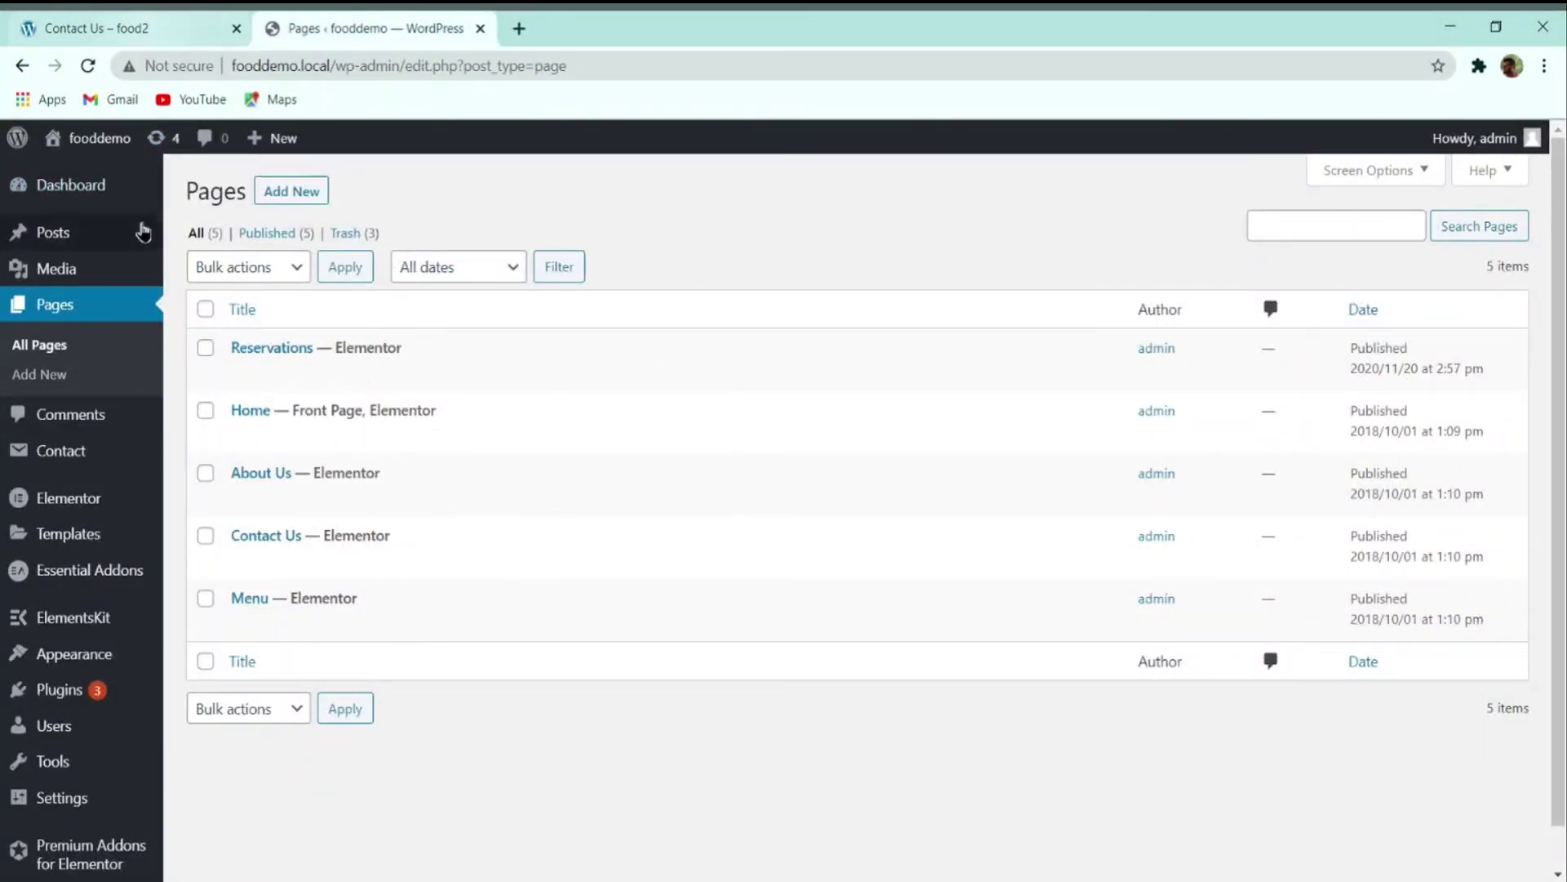
pyautogui.click(158, 23)
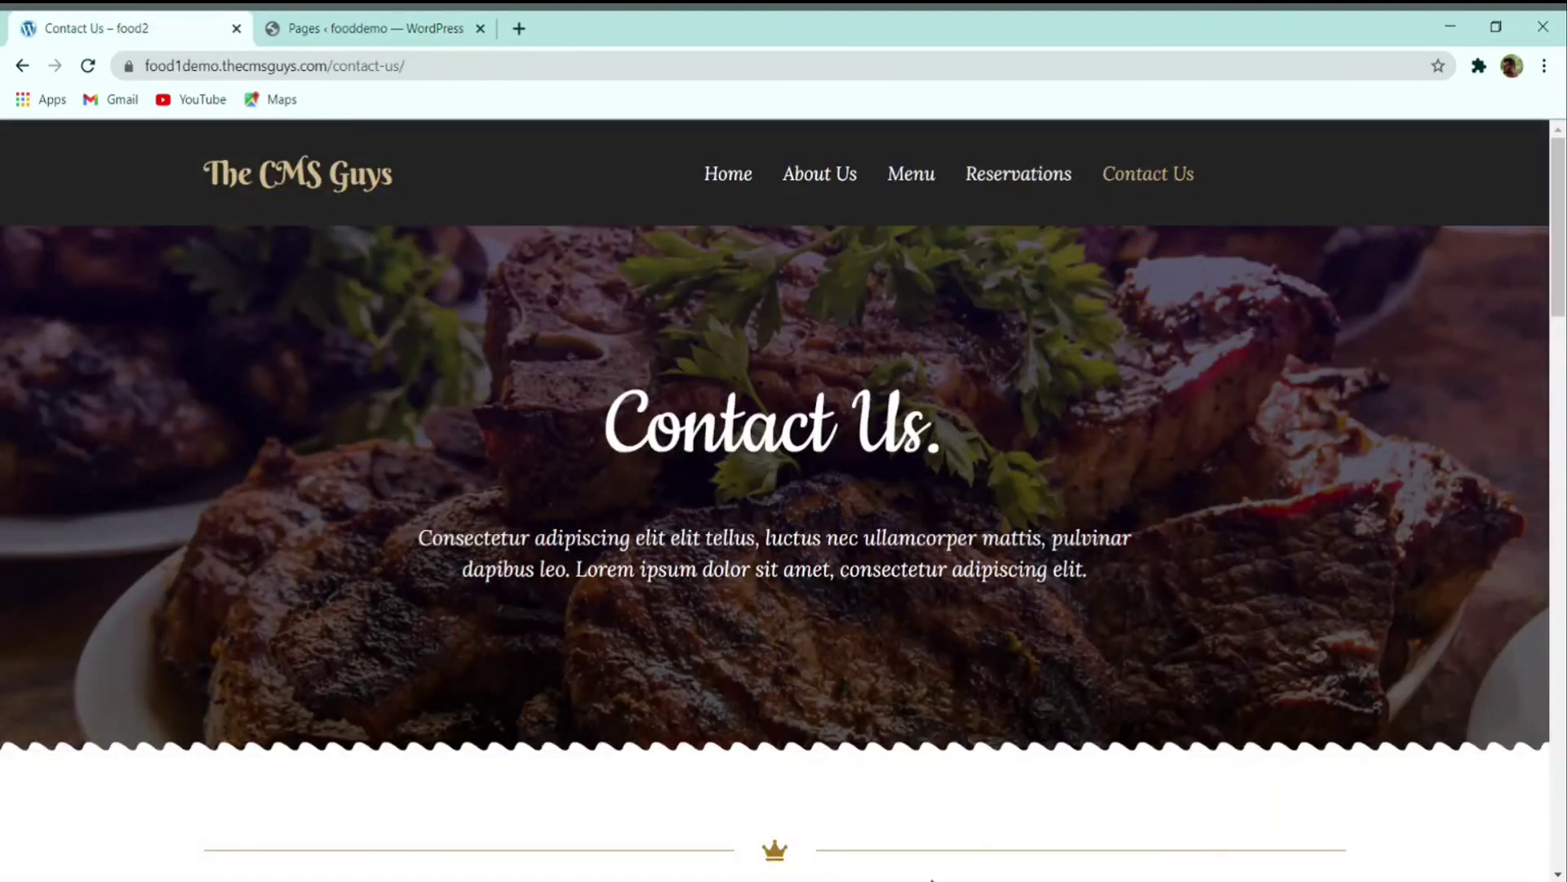
pyautogui.scroll(-10, 554, 462)
pyautogui.scroll(10, 465, 430)
pyautogui.scroll(-20, 1375, 431)
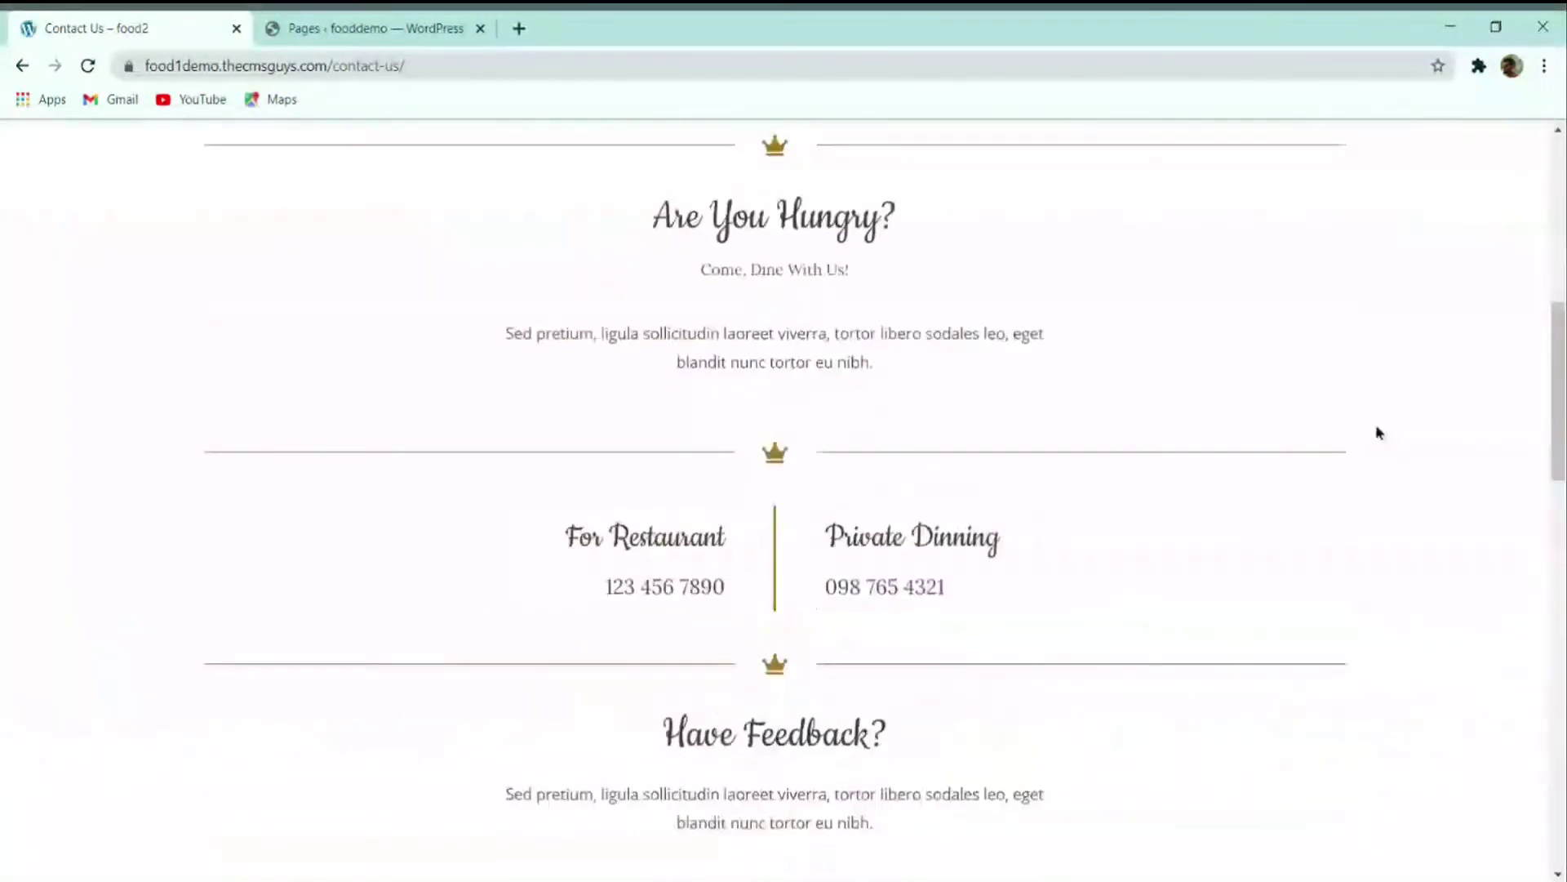
pyautogui.scroll(-2, 920, 556)
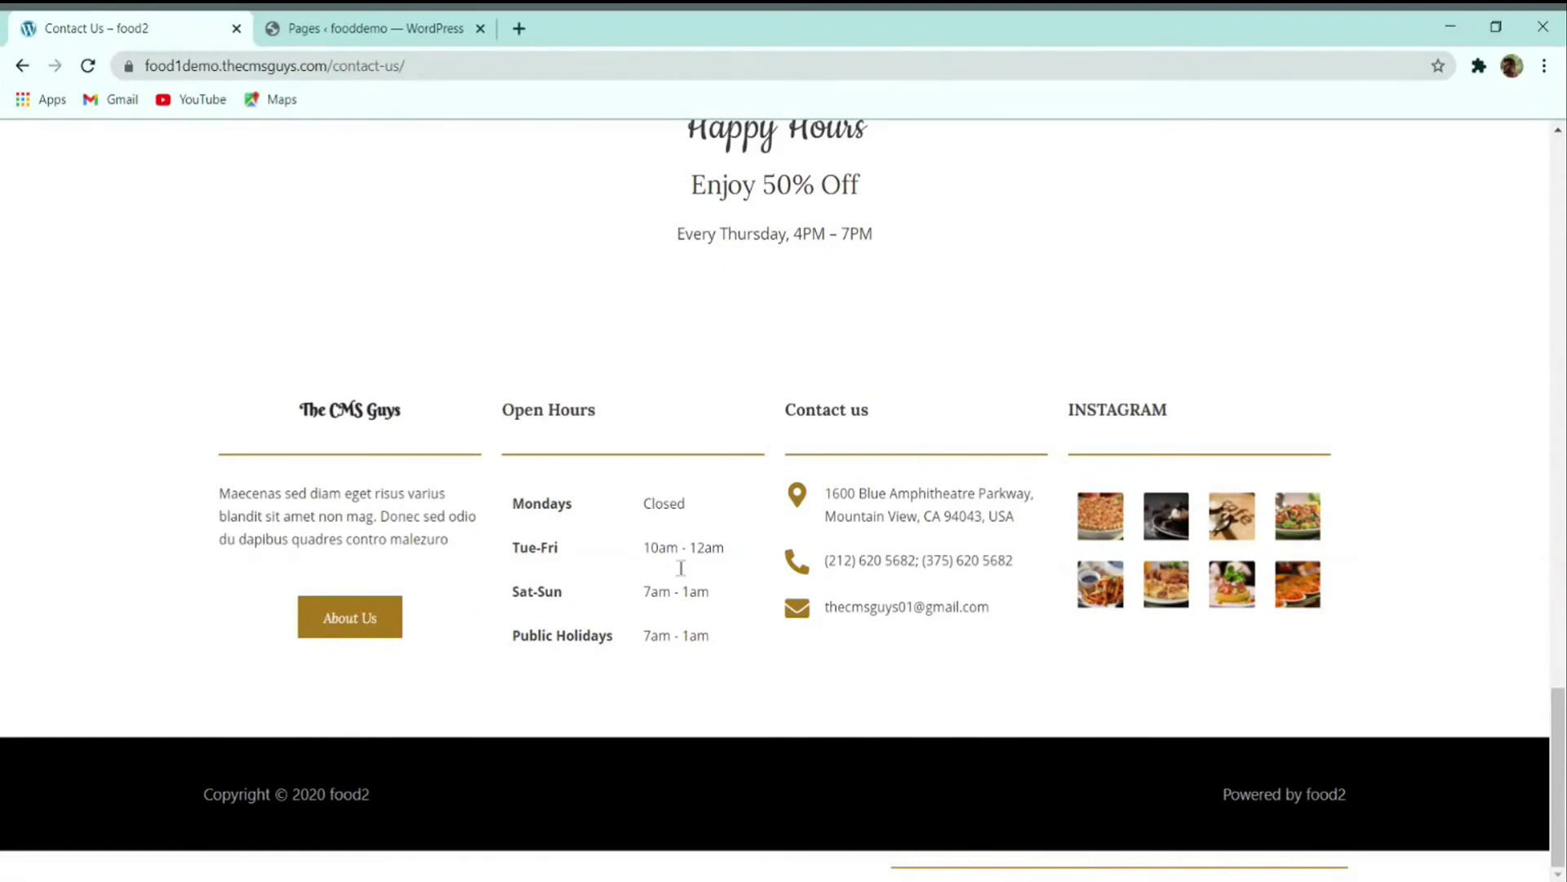
pyautogui.click(408, 28)
# Step: Move the local home page tab into second place and re-examine the reference Contact Us page
pyautogui.moveTo(98, 138)
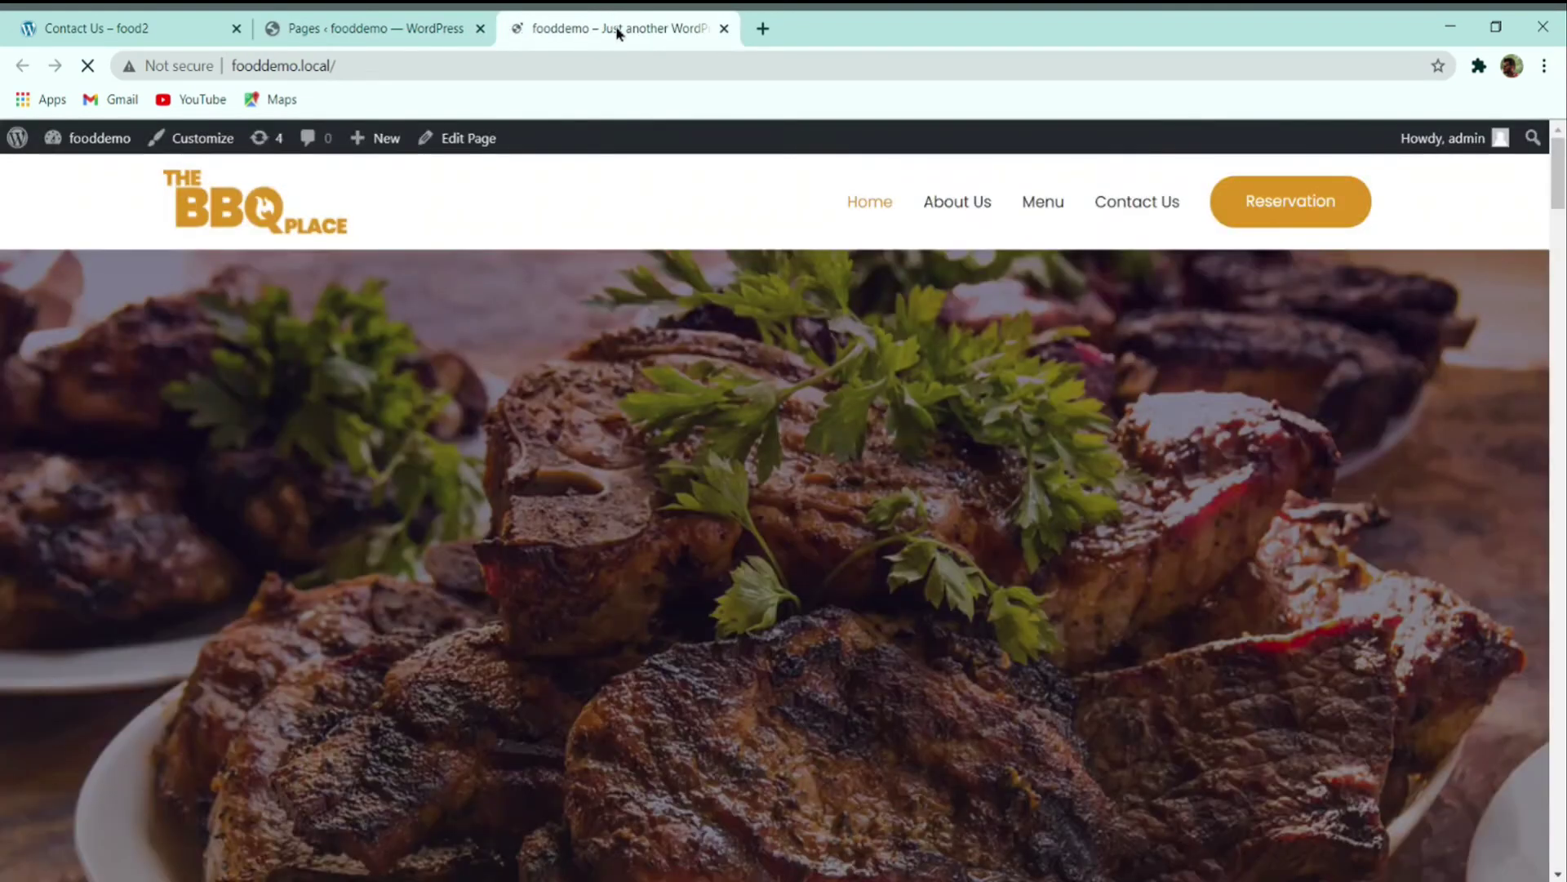
pyautogui.moveTo(612, 28); pyautogui.dragTo(408, 32)
pyautogui.scroll(-20, 689, 276)
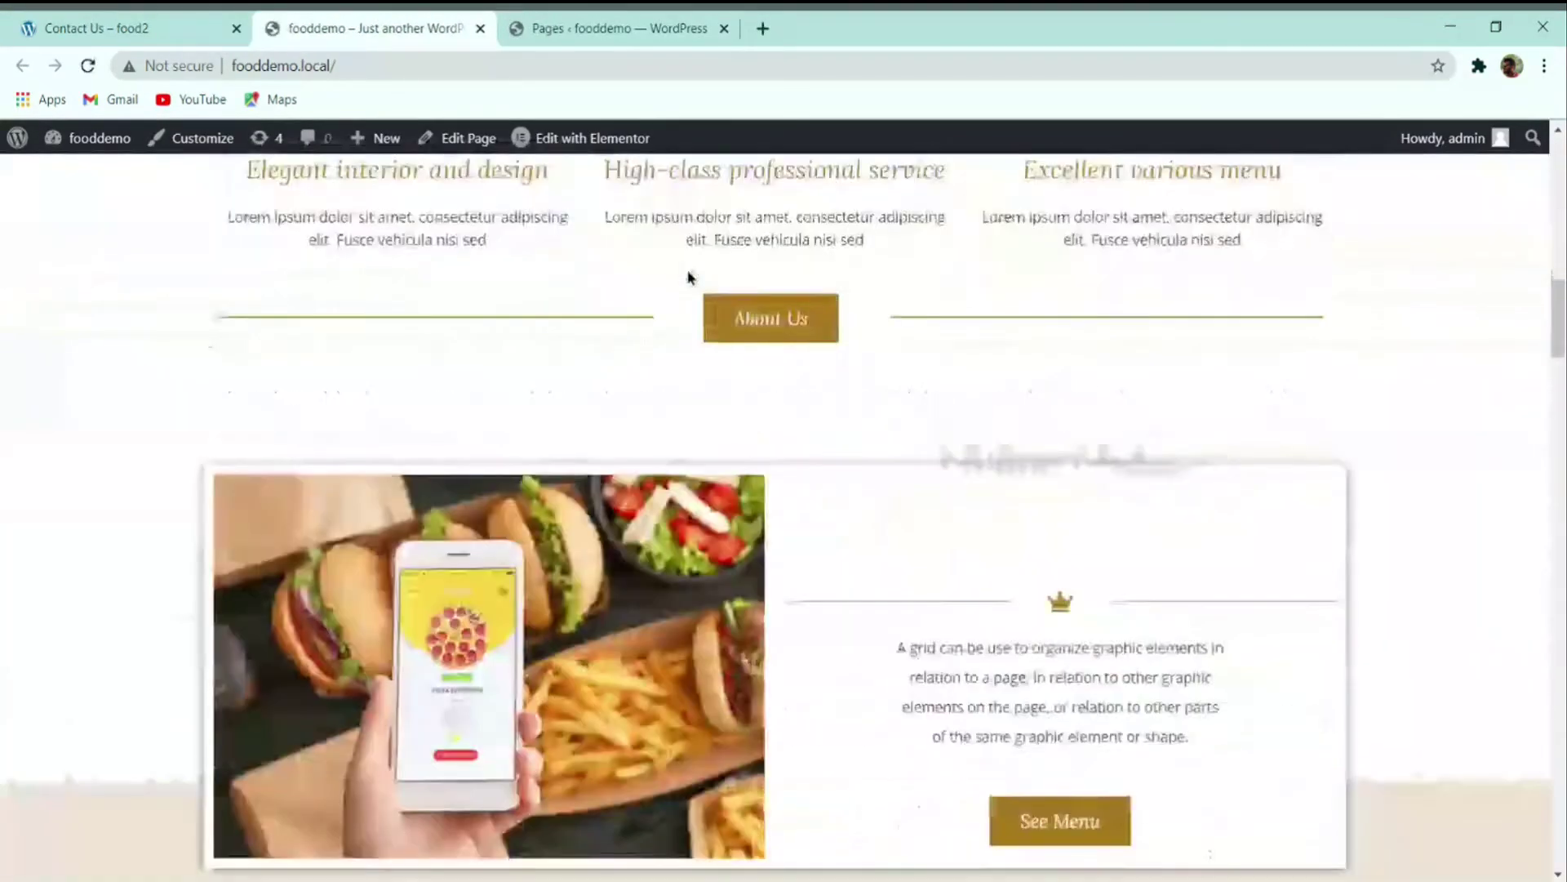
pyautogui.scroll(-20, 689, 294)
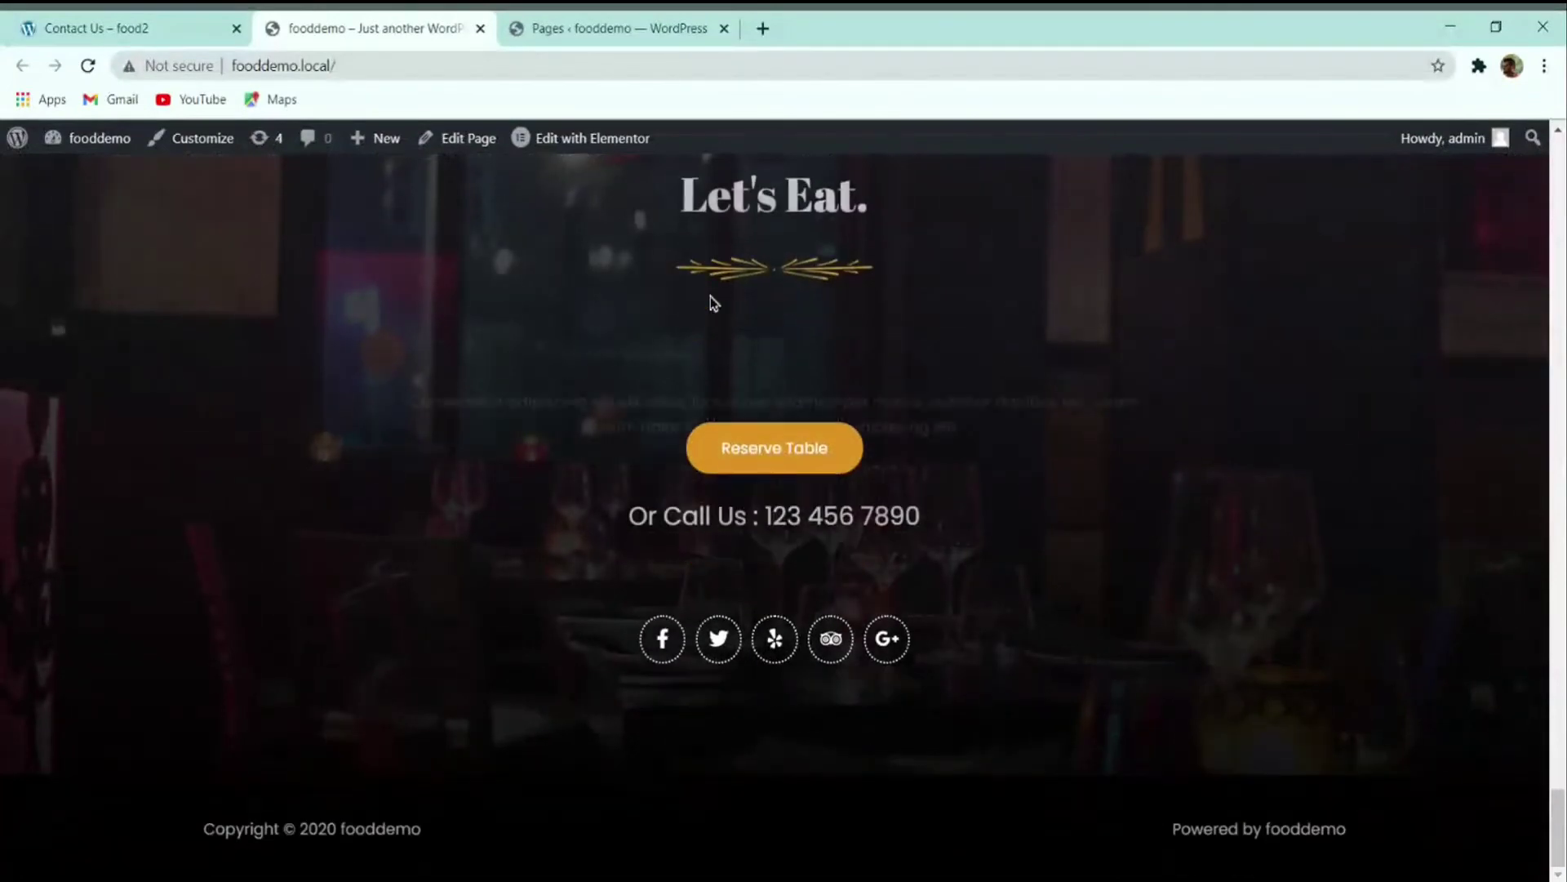
pyautogui.scroll(3, 826, 433)
pyautogui.scroll(-4, 829, 384)
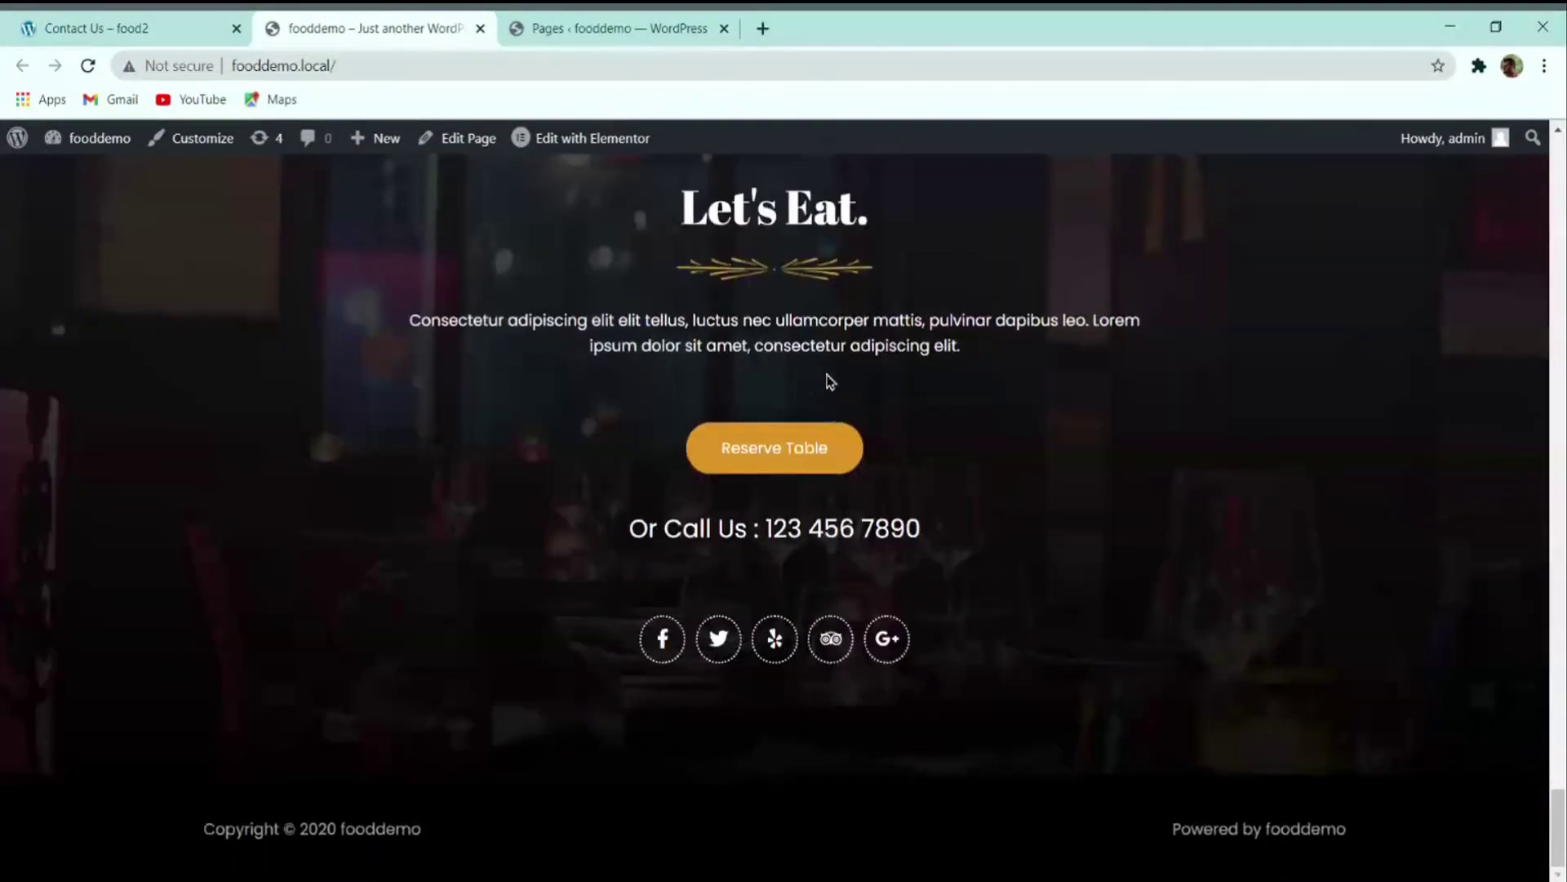
pyautogui.scroll(20, 840, 421)
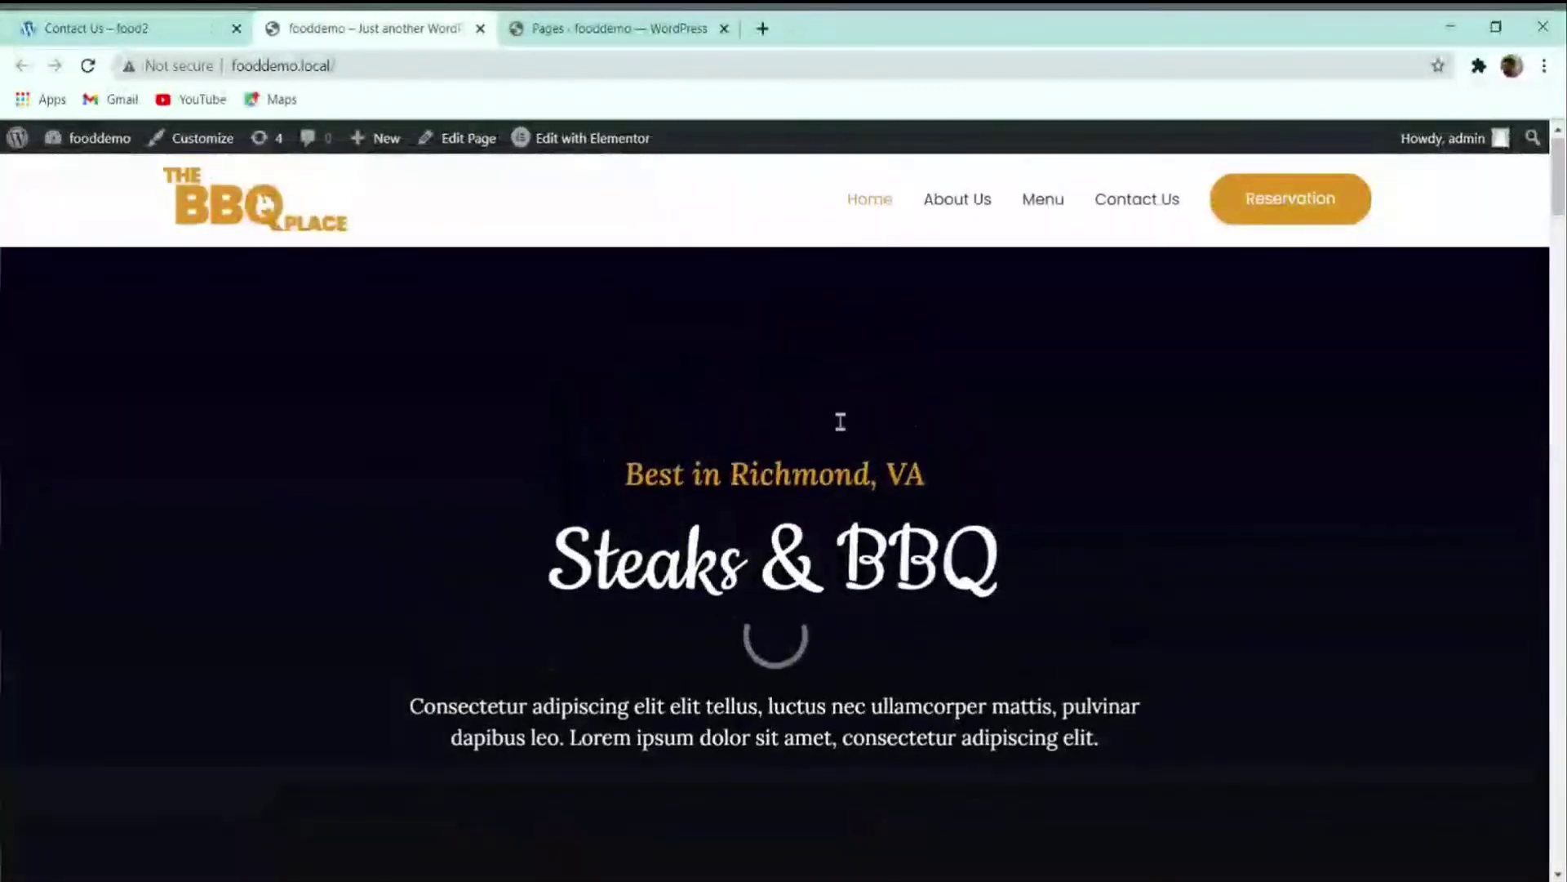
pyautogui.click(252, 22)
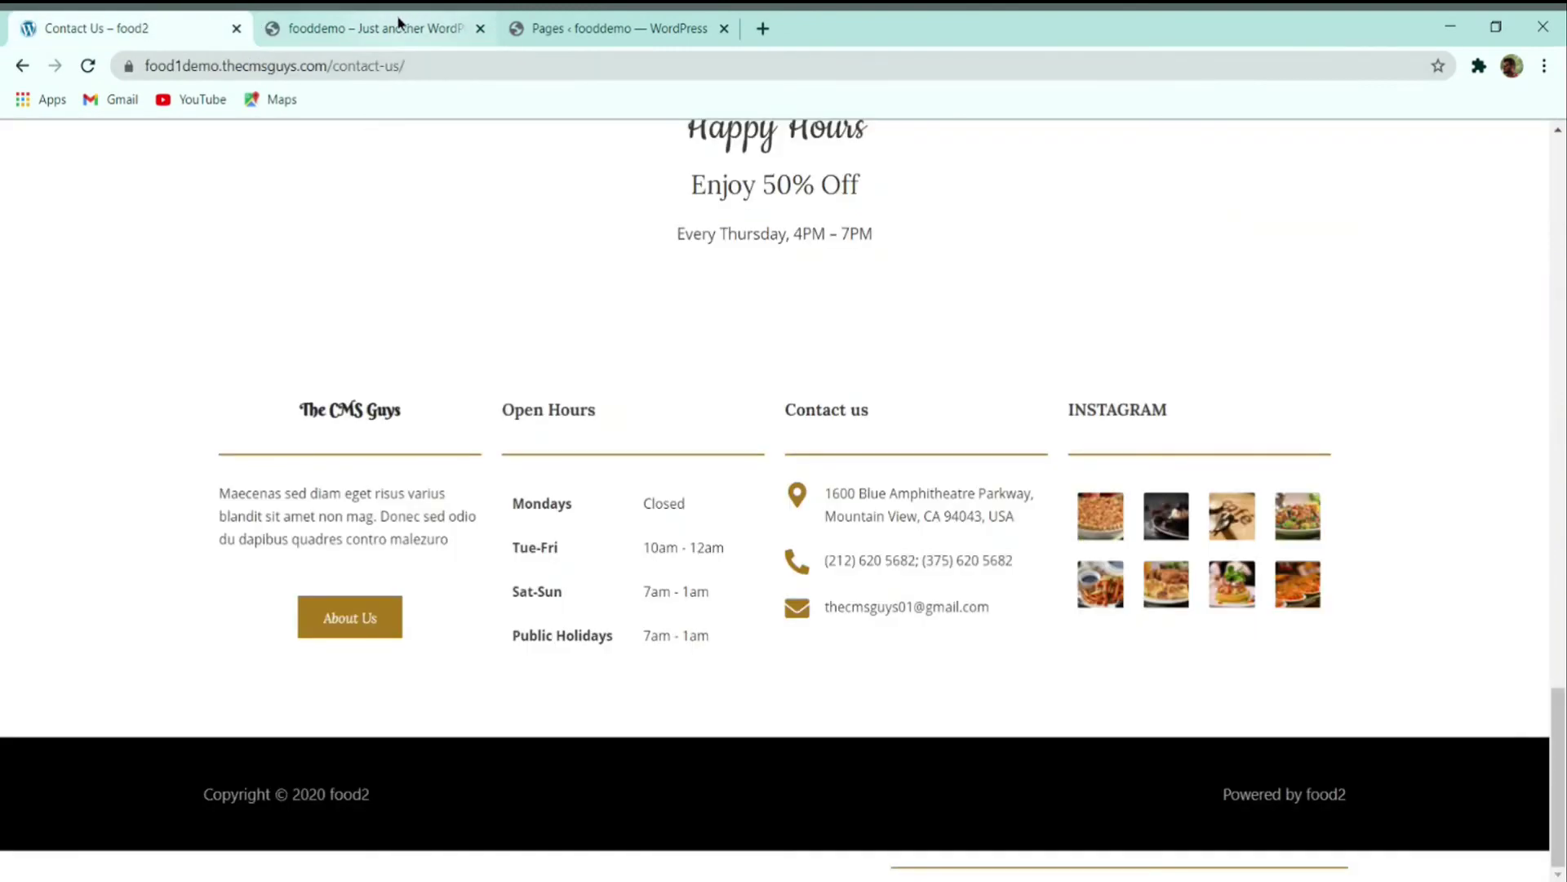
pyautogui.scroll(10, 450, 567)
pyautogui.scroll(8, 450, 567)
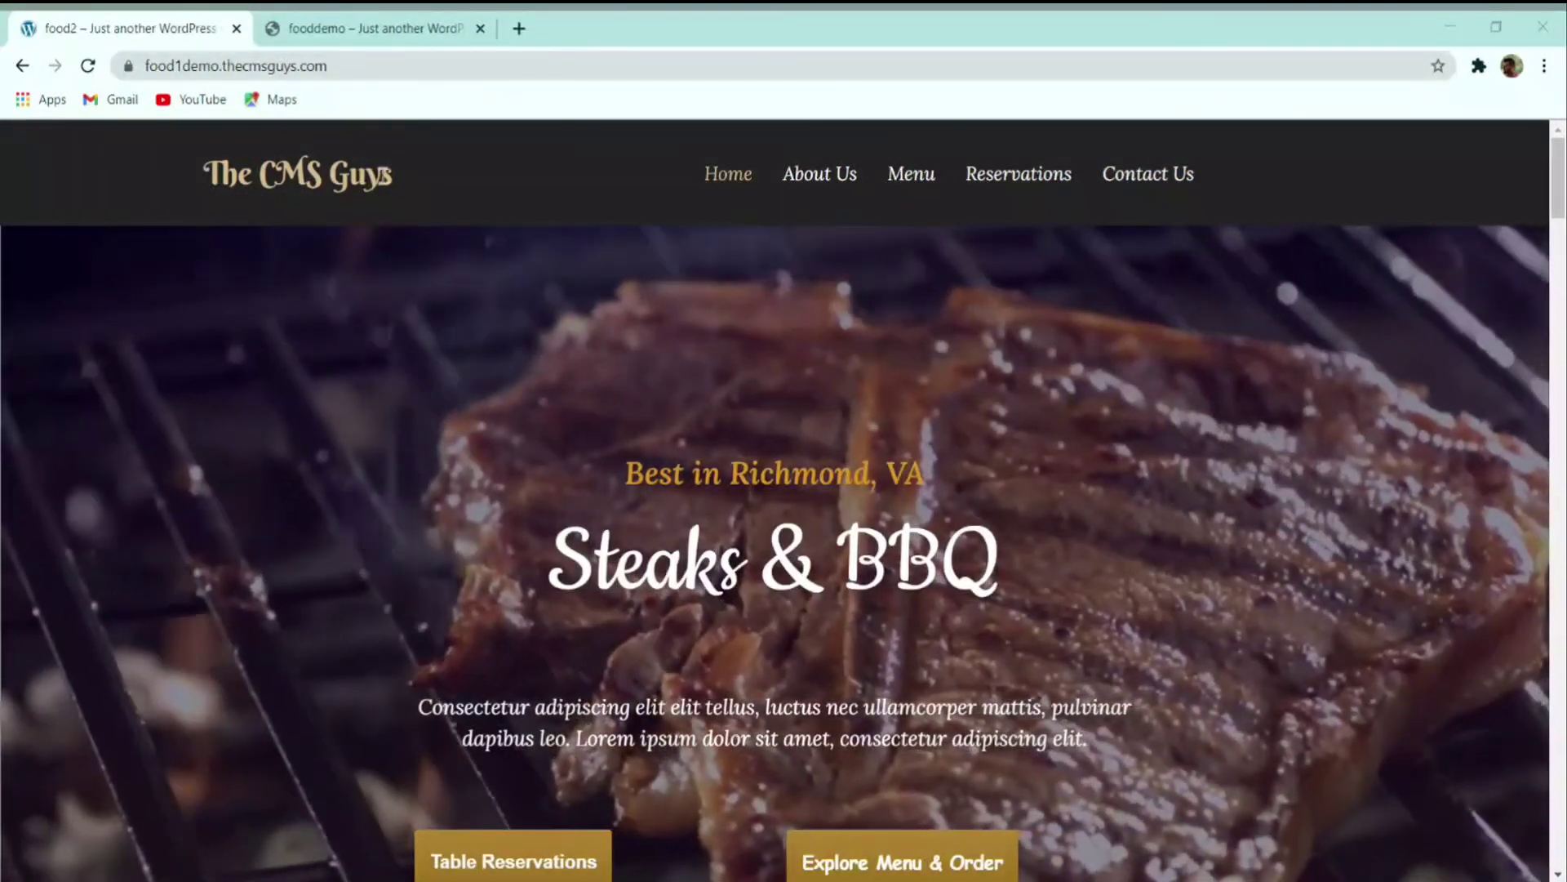
pyautogui.scroll(-4, 547, 165)
pyautogui.scroll(4, 547, 165)
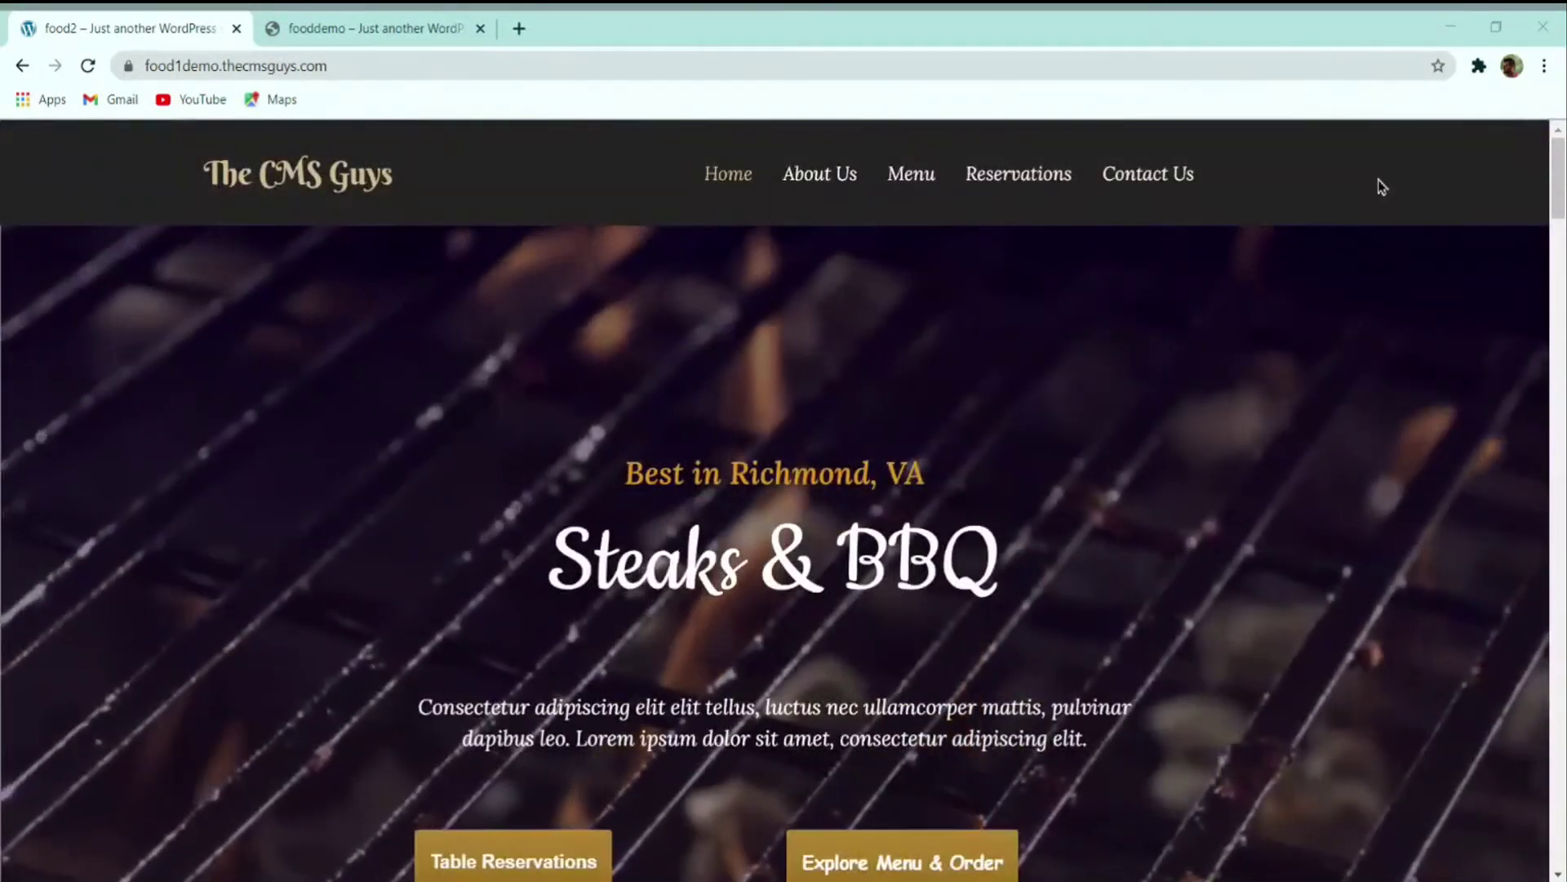
pyautogui.scroll(-12, 1510, 347)
pyautogui.scroll(-10, 1510, 347)
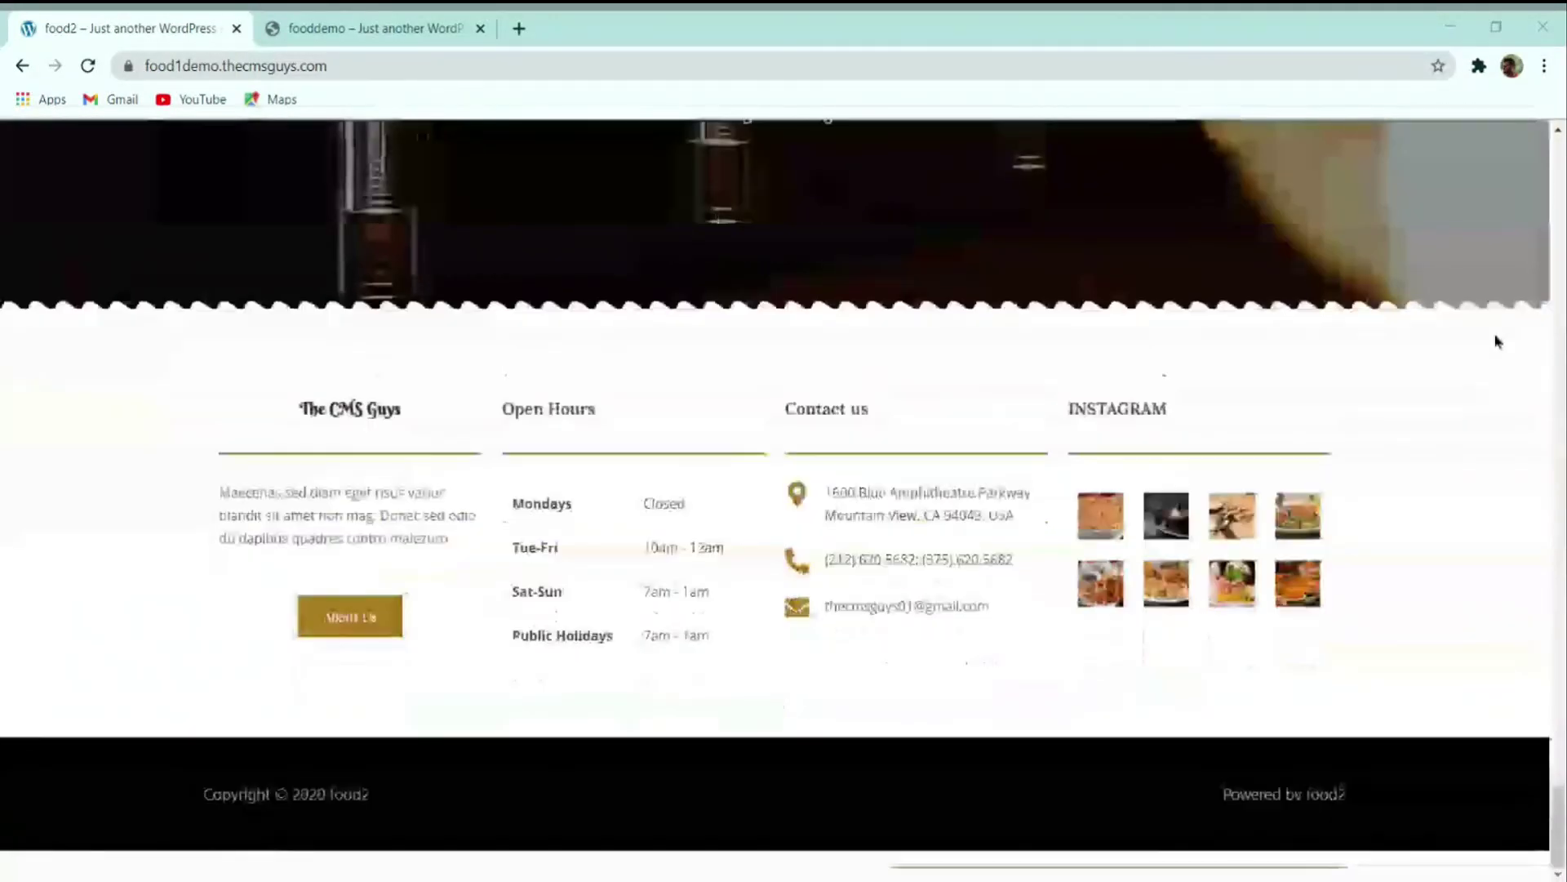
# Step: Compare the local home page with the reference home page, then open the admin Dashboard
pyautogui.click(412, 24)
pyautogui.scroll(20, 743, 350)
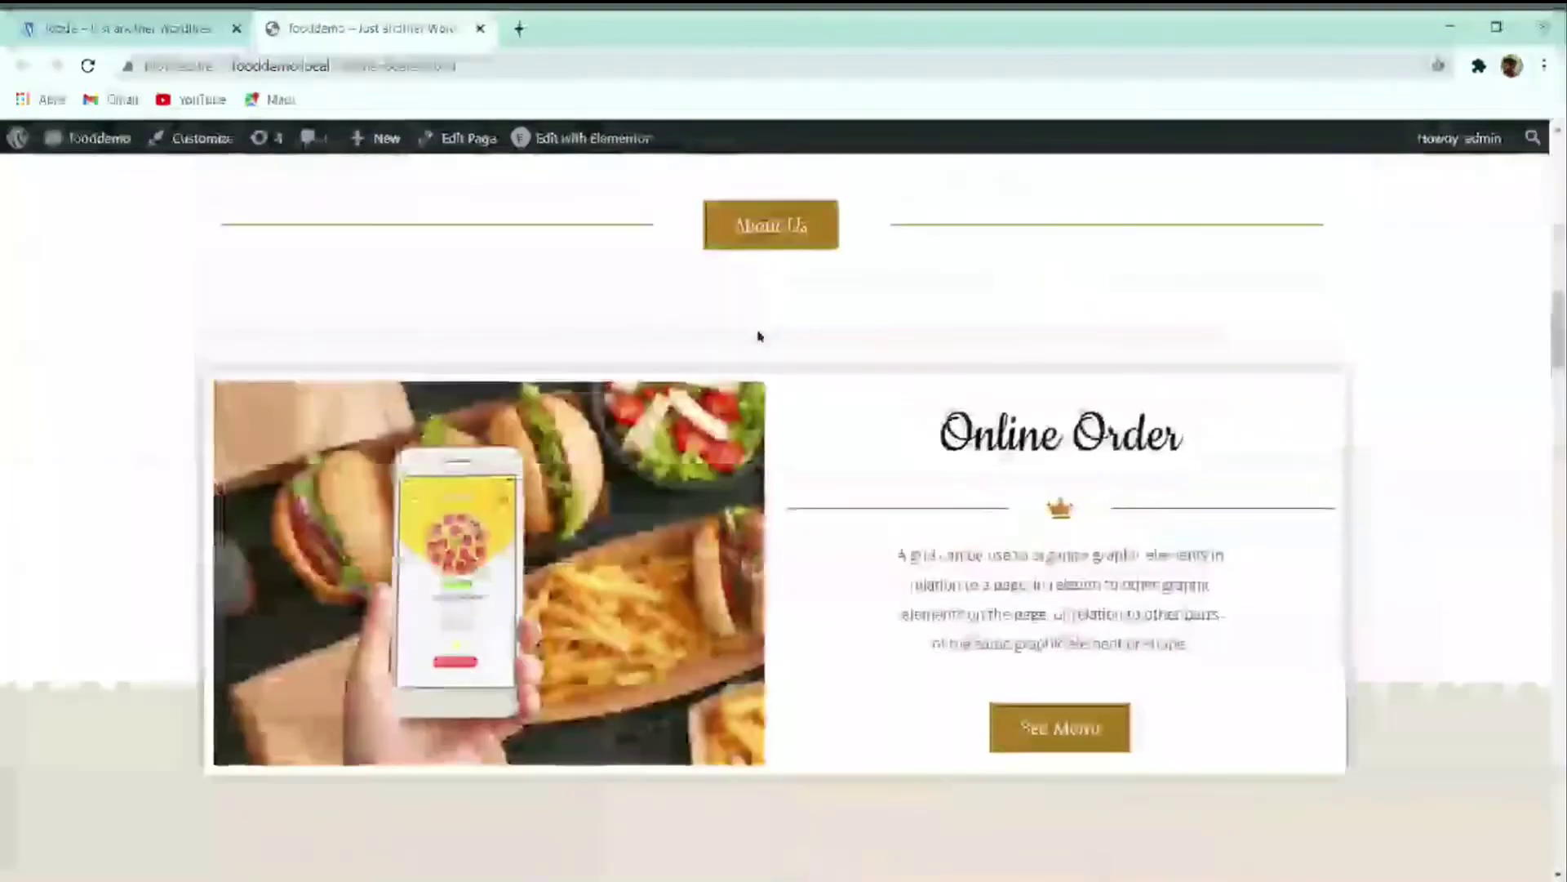
pyautogui.scroll(-20, 1451, 221)
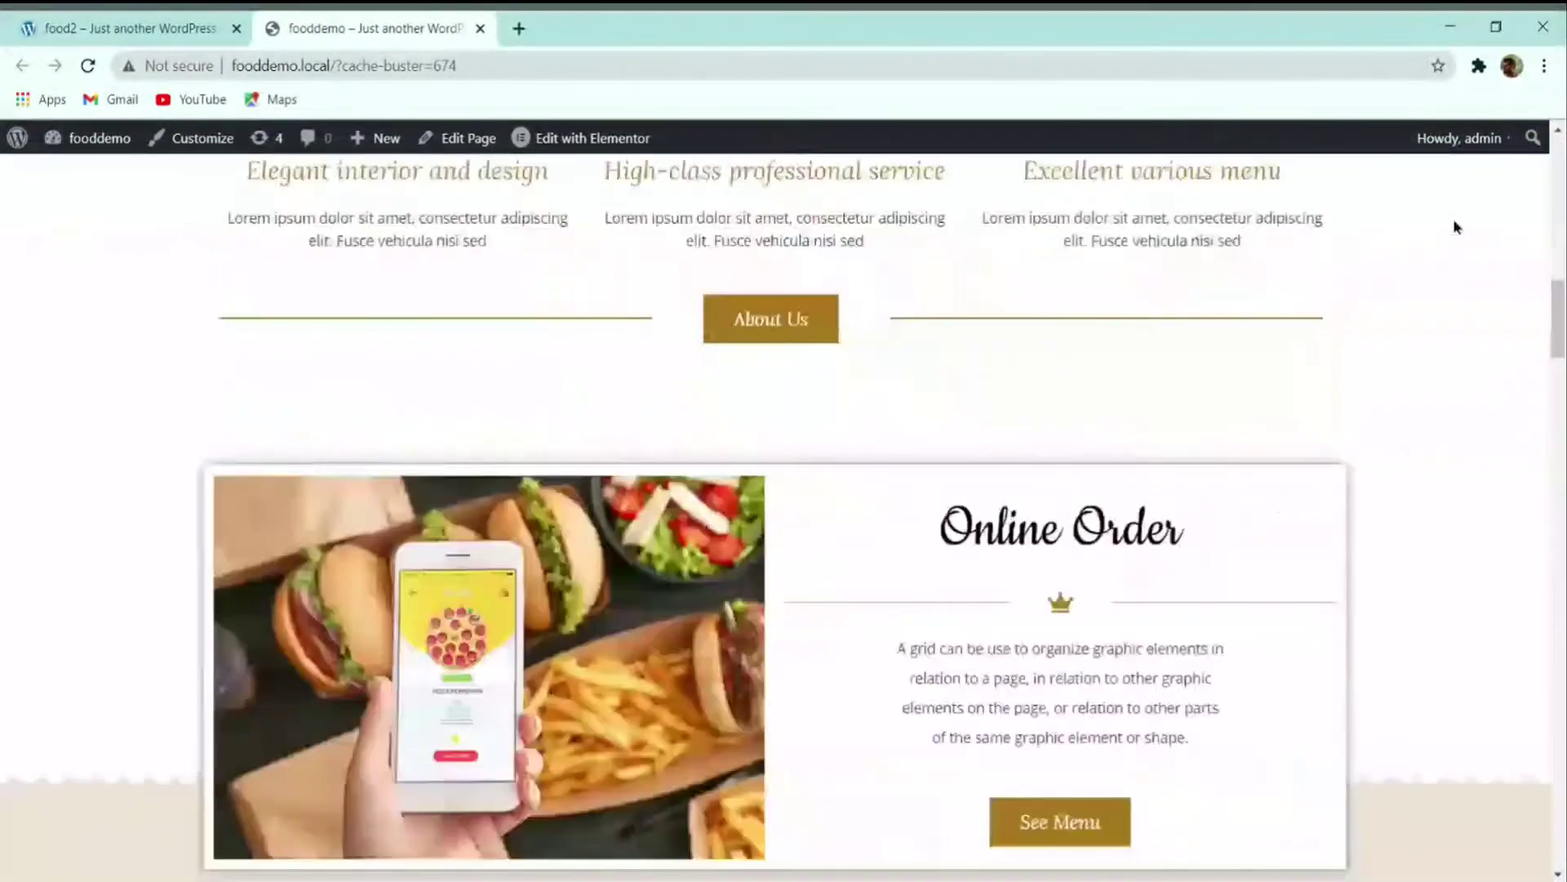
pyautogui.scroll(10, 1430, 407)
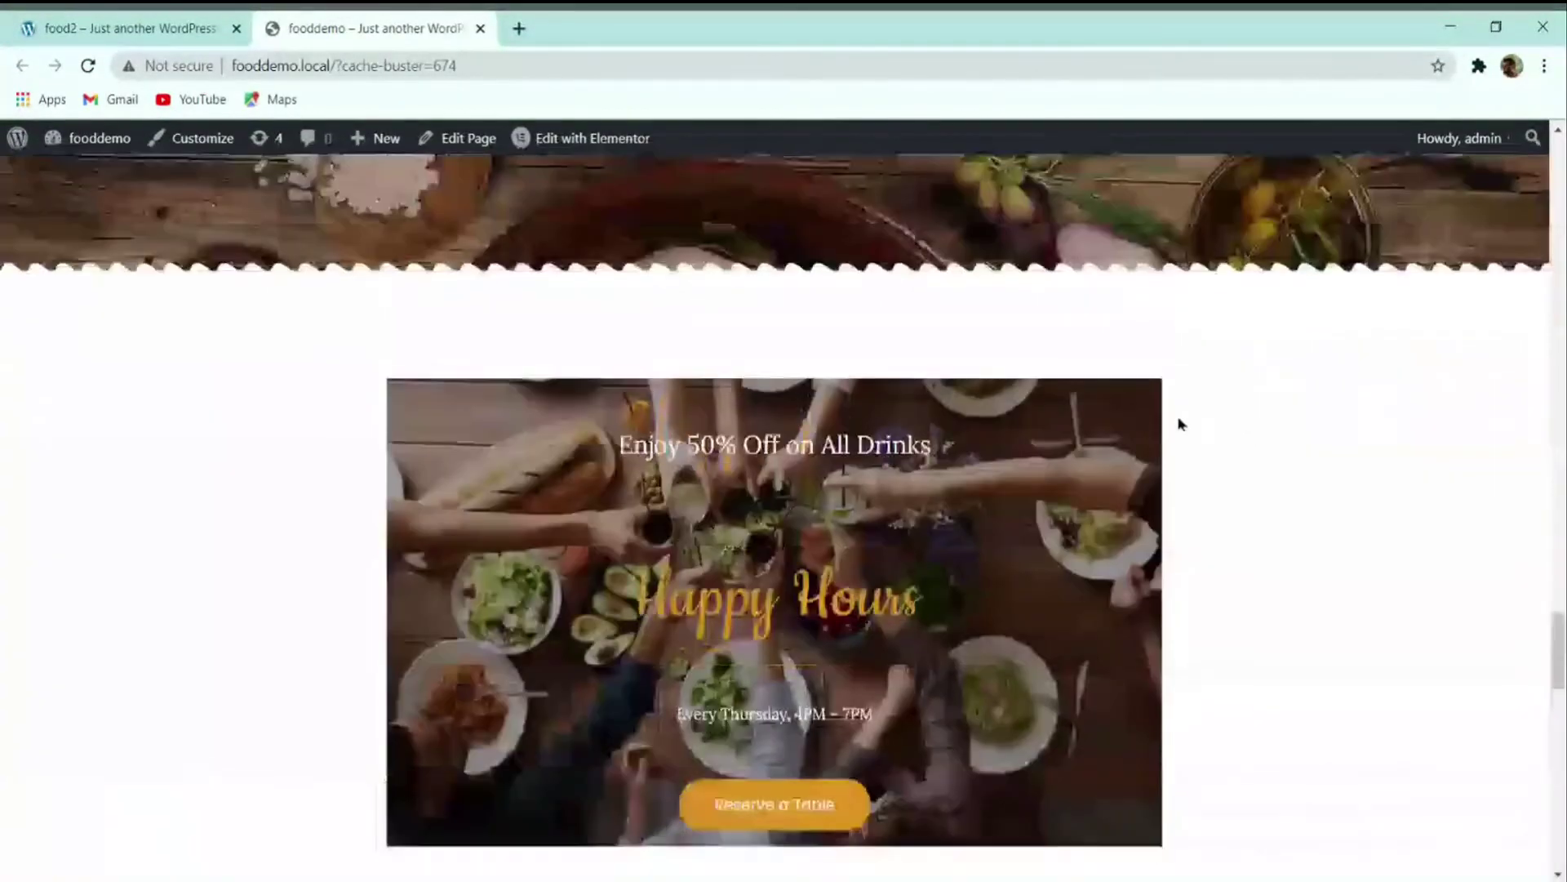
pyautogui.click(163, 28)
pyautogui.scroll(20, 1084, 586)
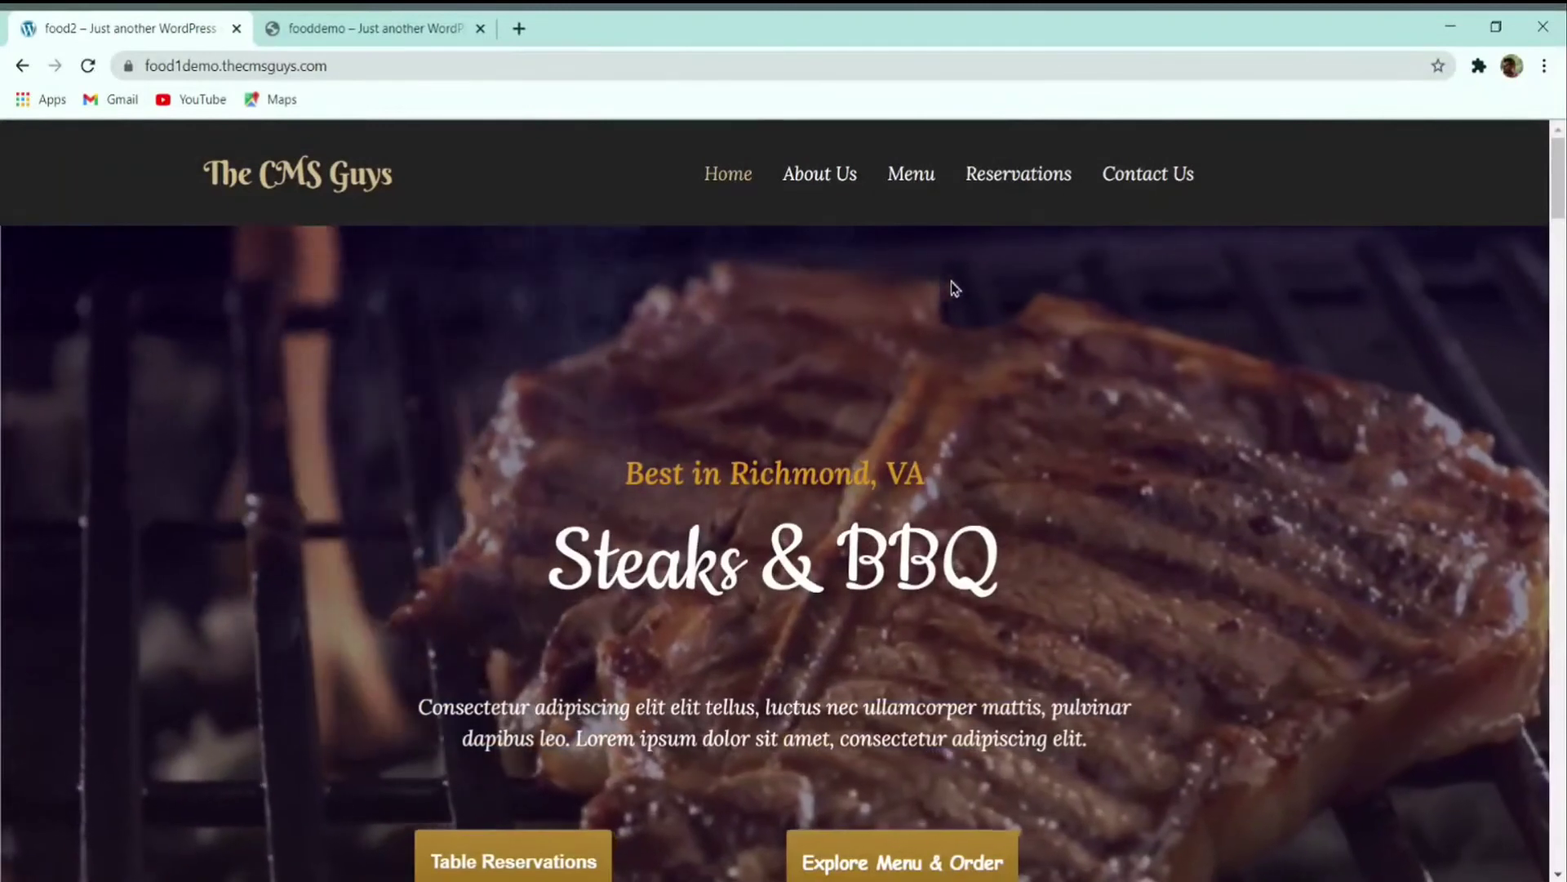
pyautogui.scroll(-4, 898, 535)
pyautogui.scroll(4, 898, 535)
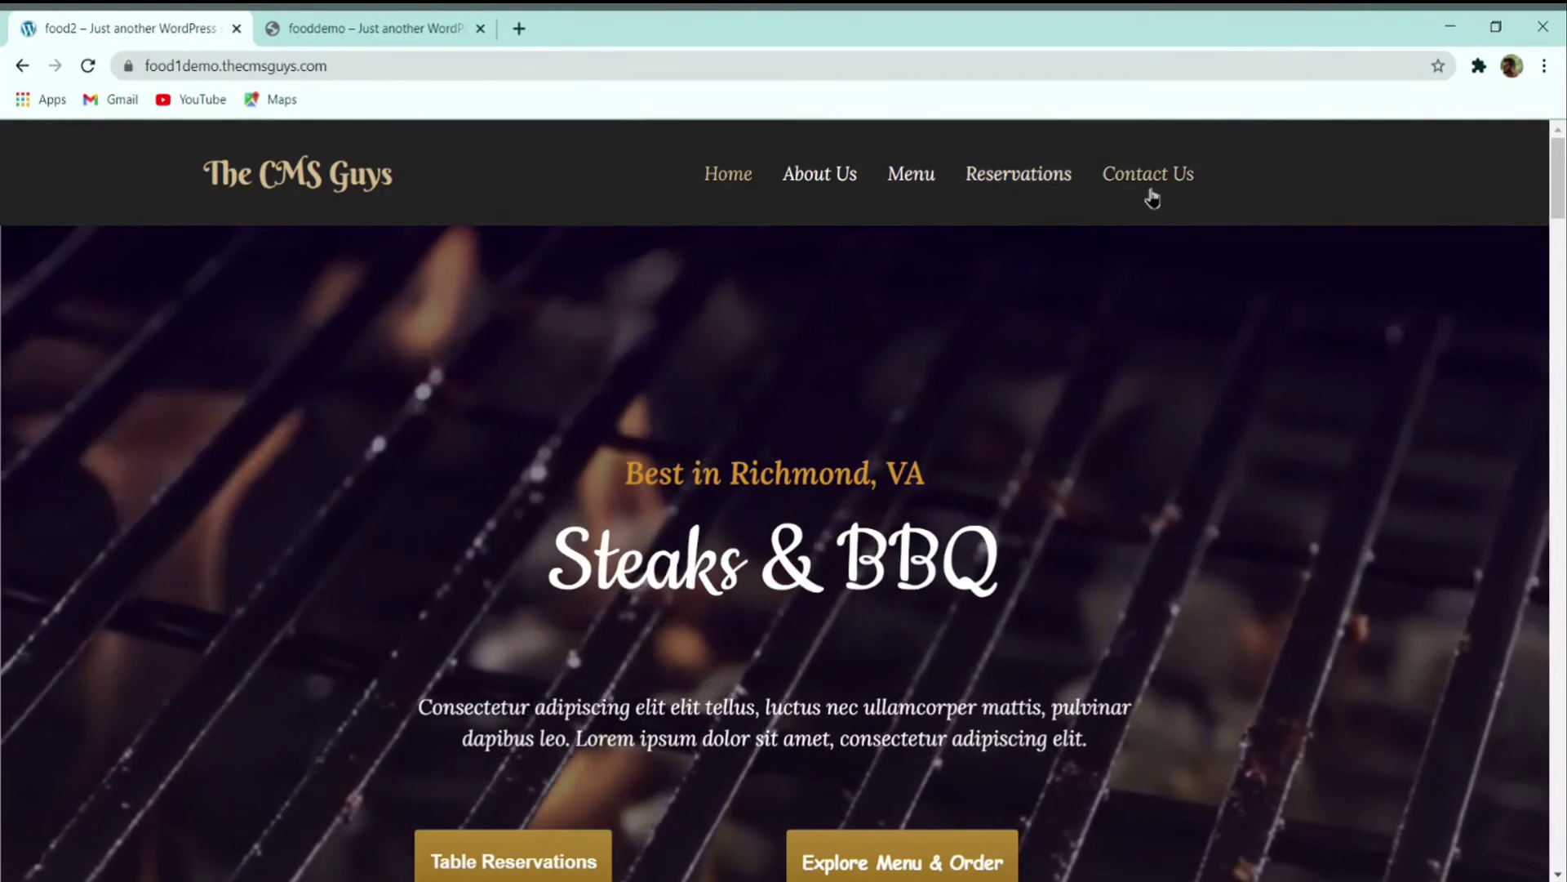
pyautogui.click(395, 33)
pyautogui.scroll(5, 574, 454)
pyautogui.scroll(10, 574, 453)
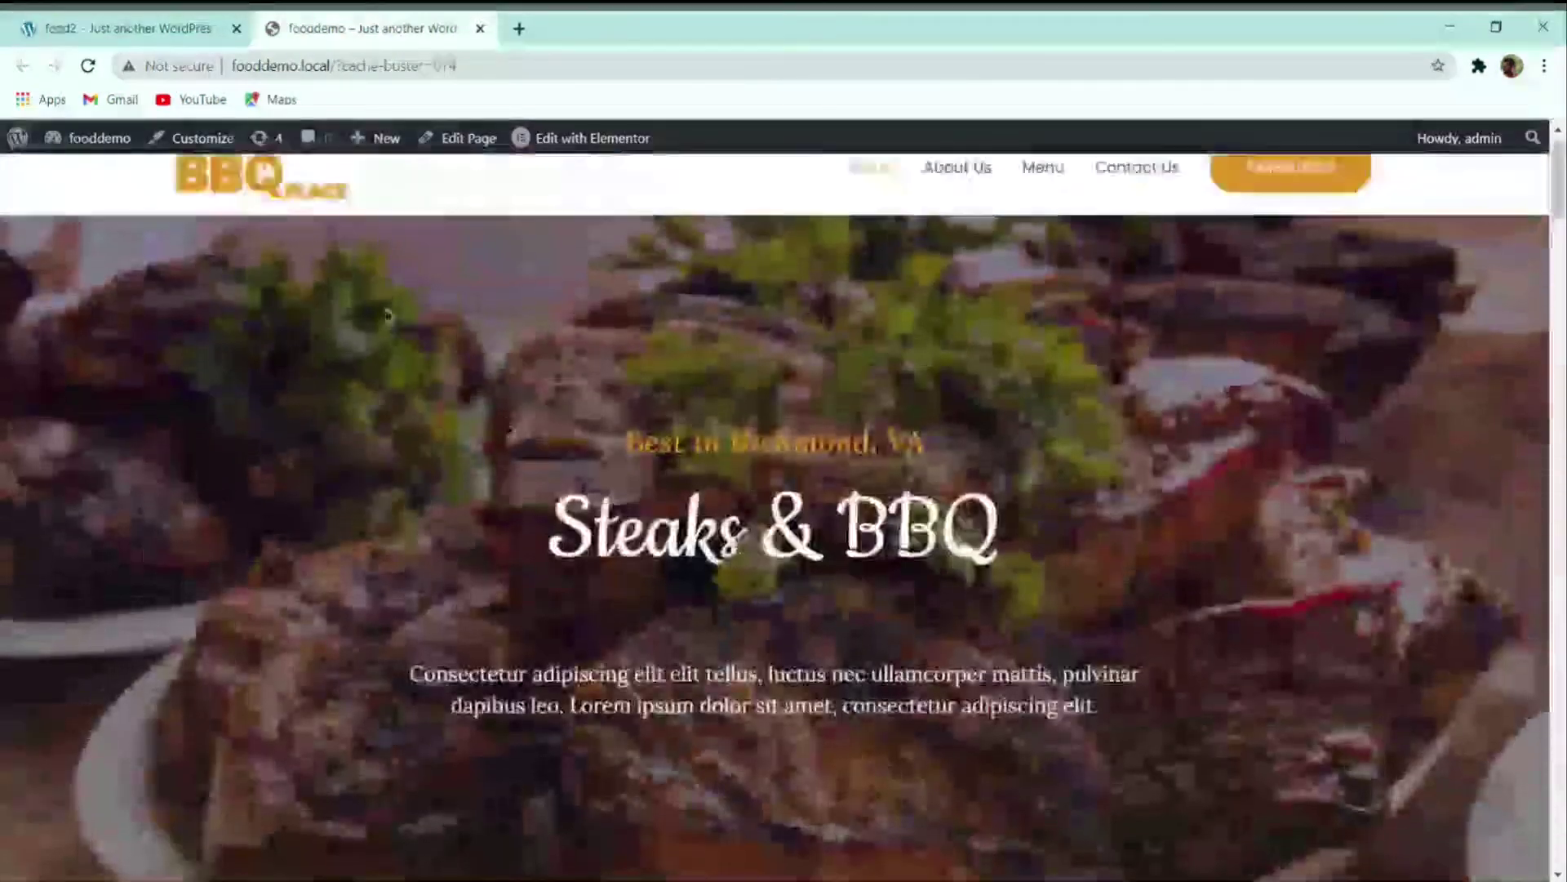
pyautogui.moveTo(81, 148)
pyautogui.click(82, 176)
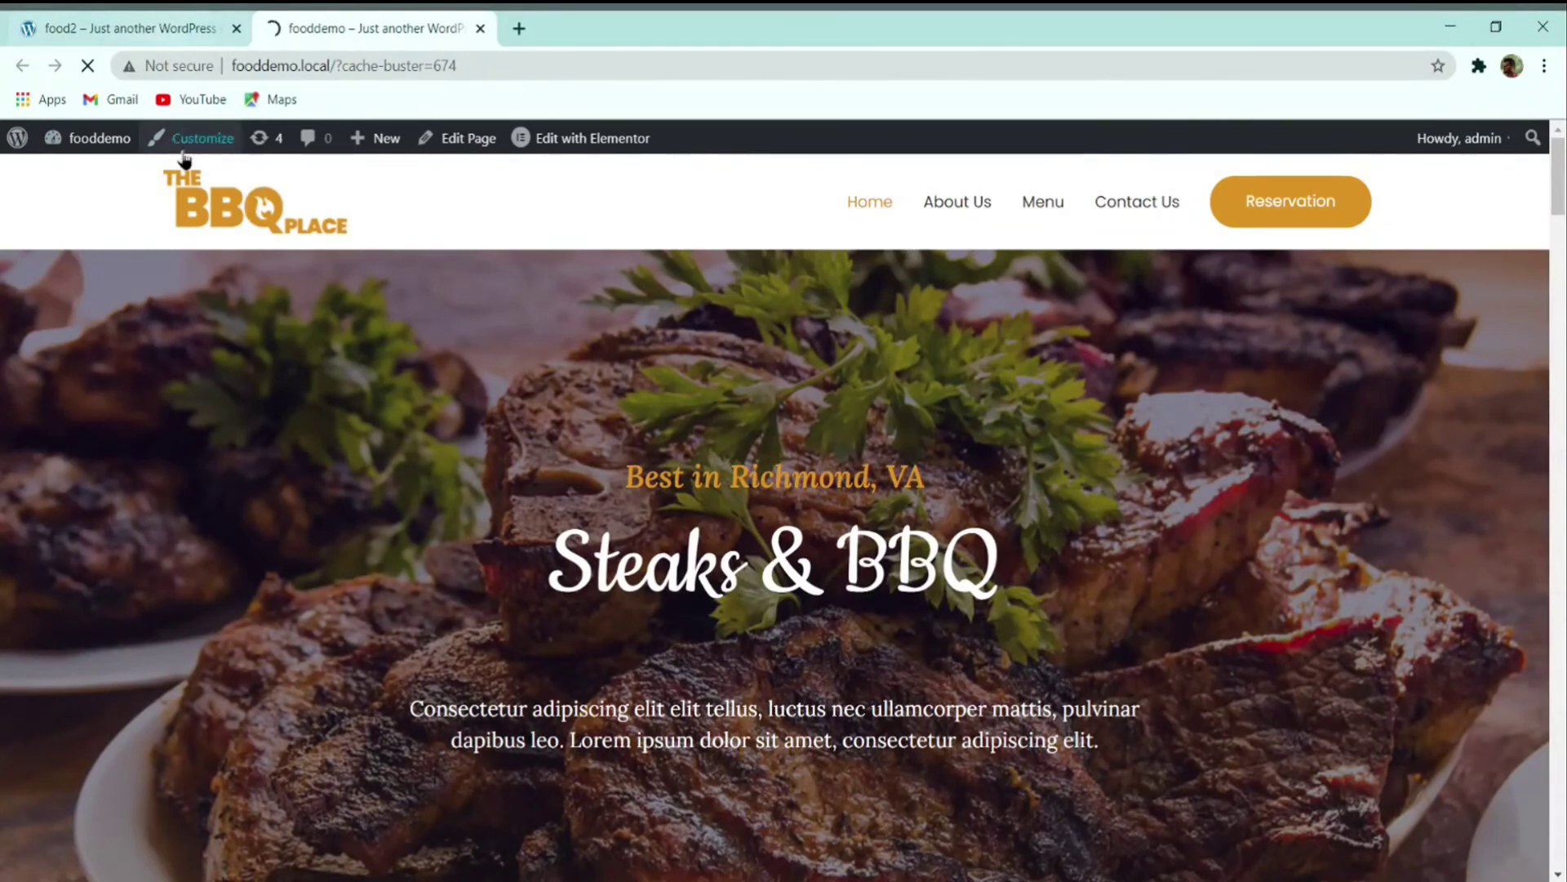
pyautogui.scroll(-8, 411, 349)
# Step: Go to Appearance > Header Footer & Blocks to list the published Footer template
pyautogui.scroll(10, 400, 343)
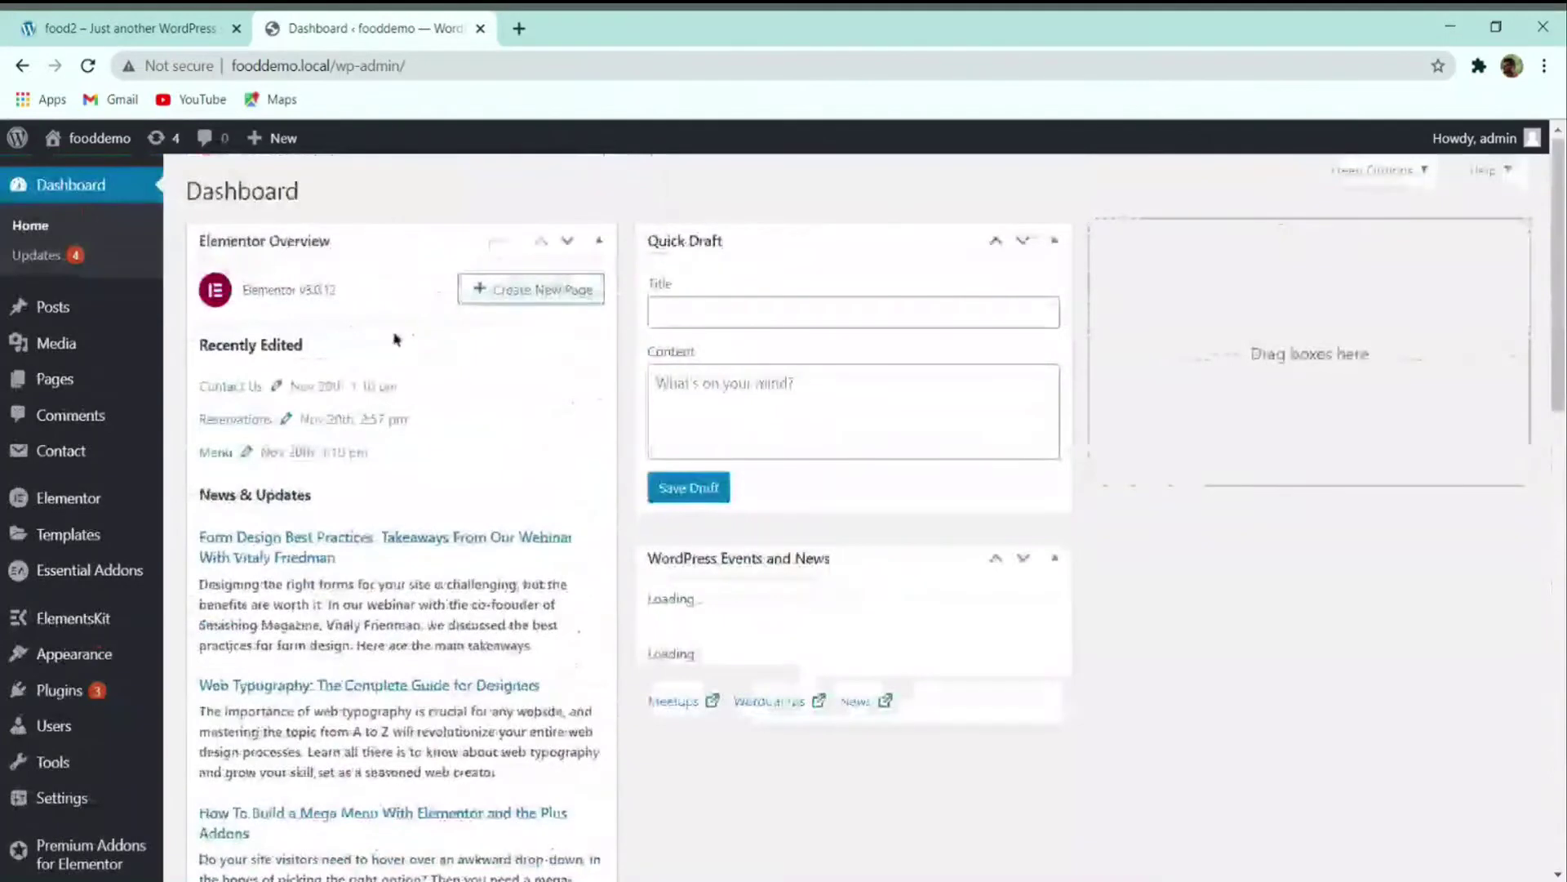
pyautogui.scroll(-5, 404, 350)
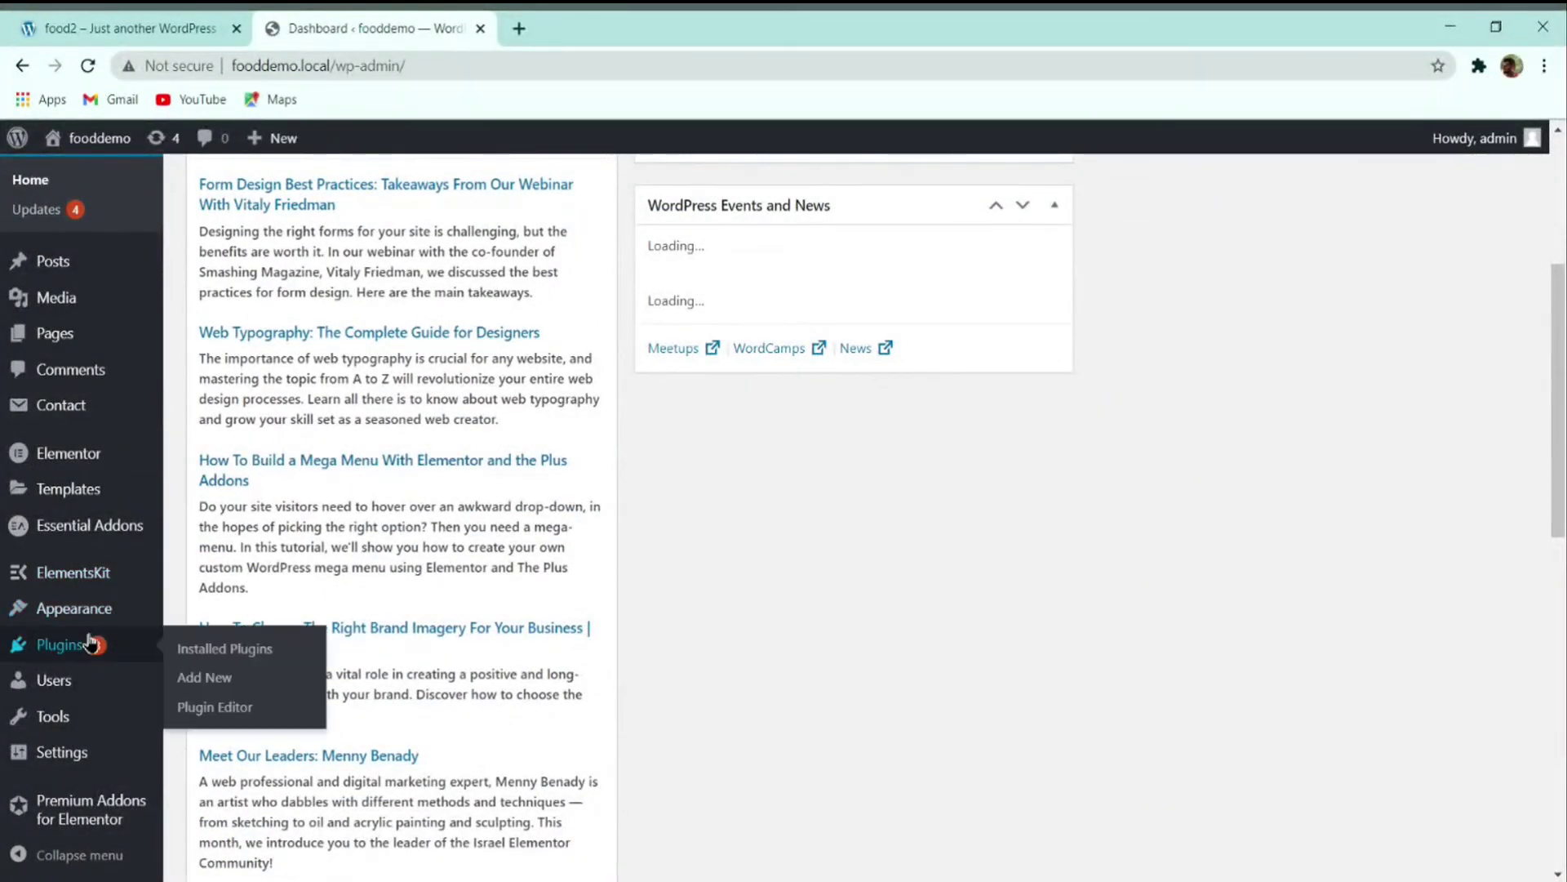
pyautogui.moveTo(88, 622)
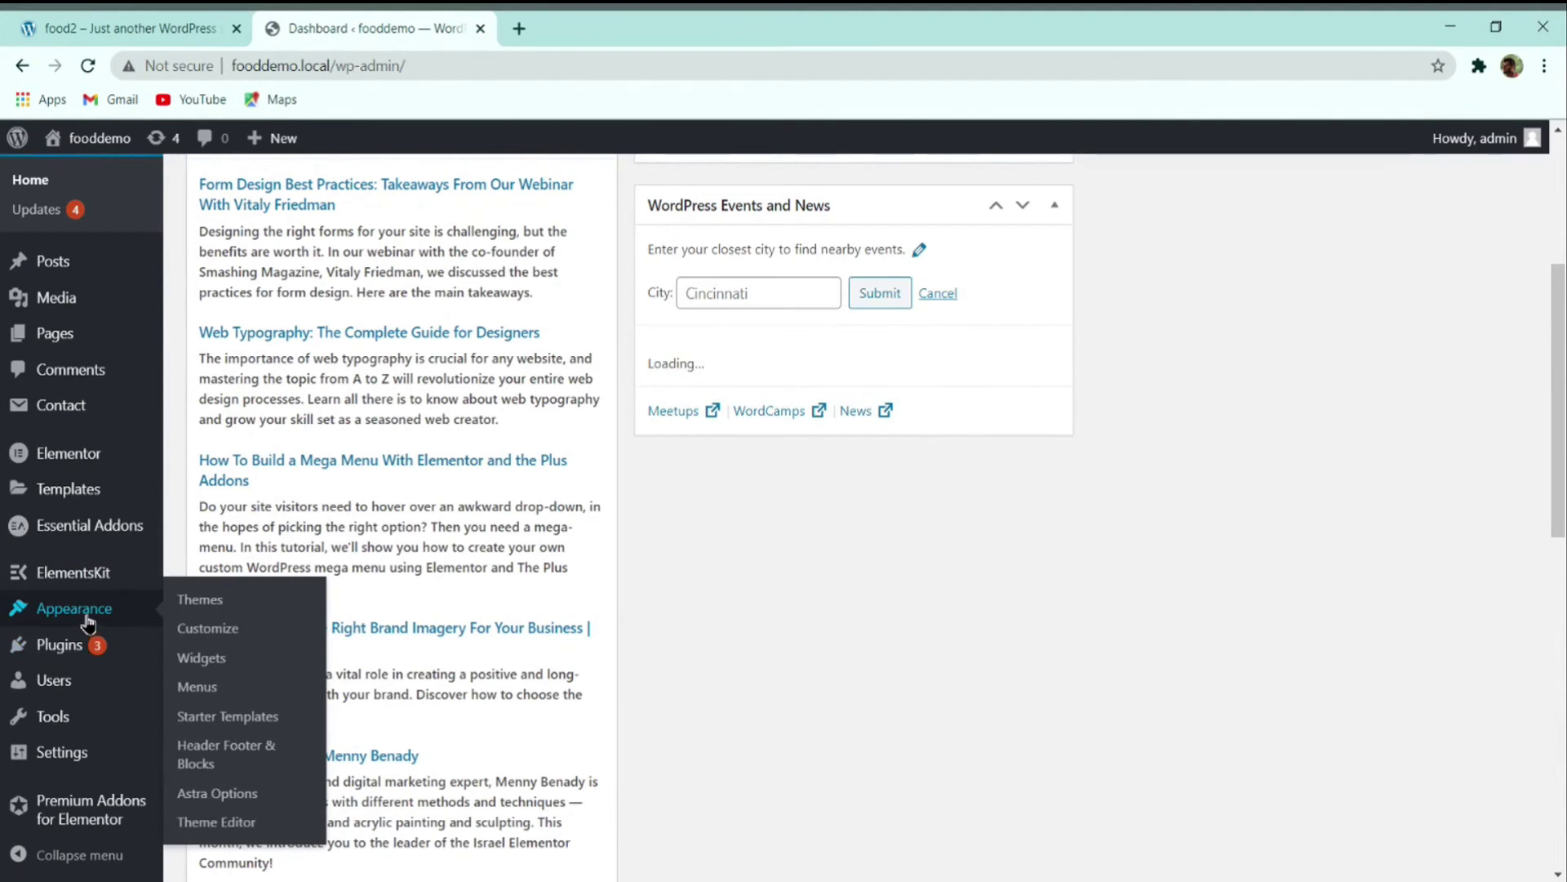
pyautogui.click(231, 762)
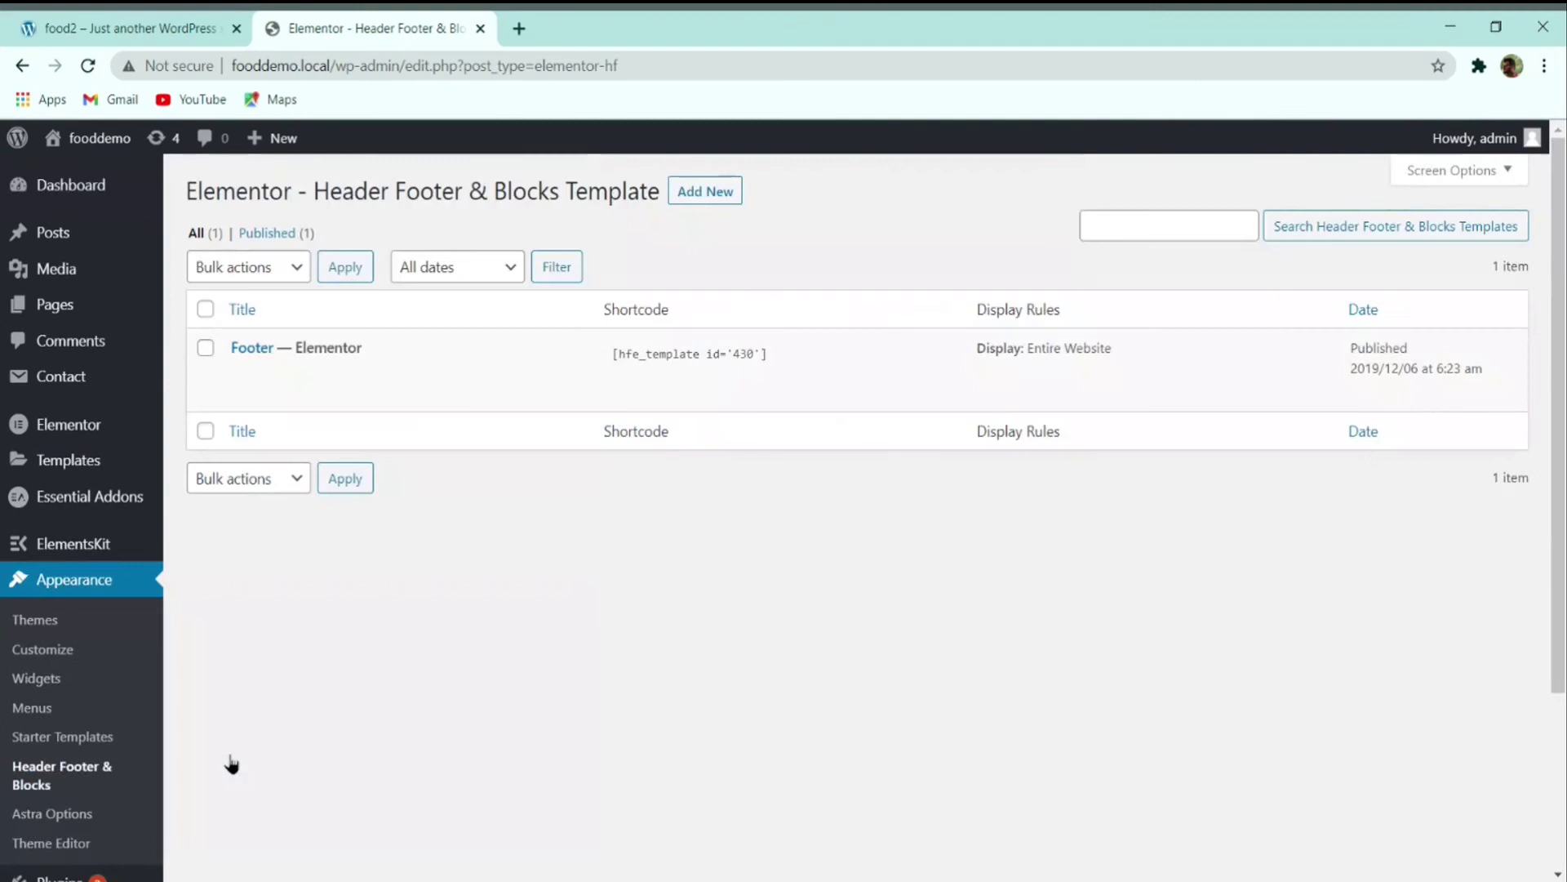
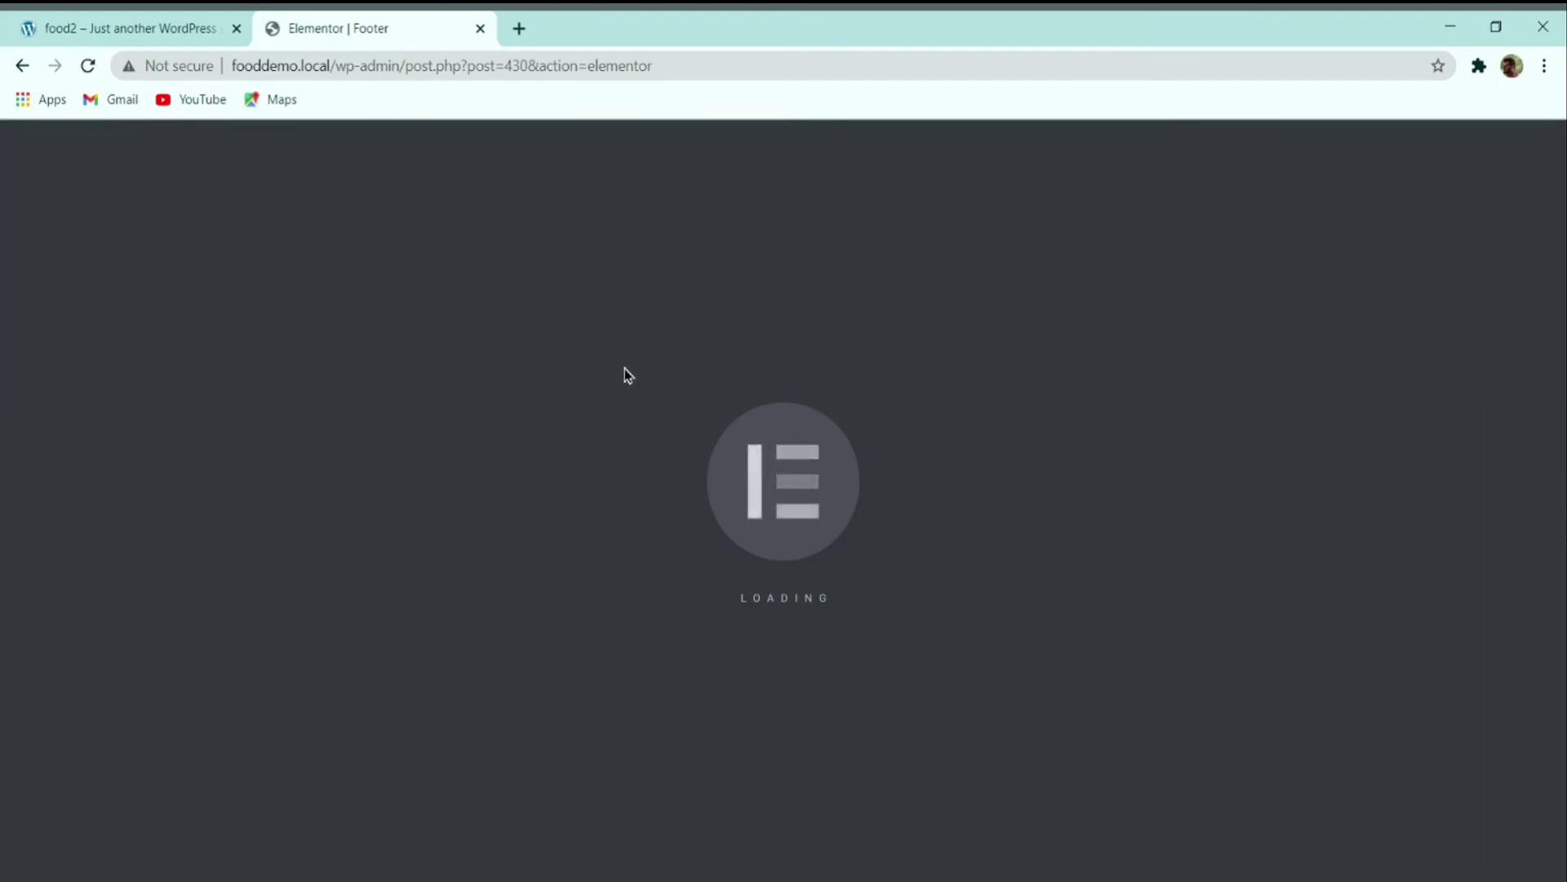
# Step: Delete the Let's Eat. section and the black copyright footer section from the Footer page
pyautogui.scroll(-6, 902, 507)
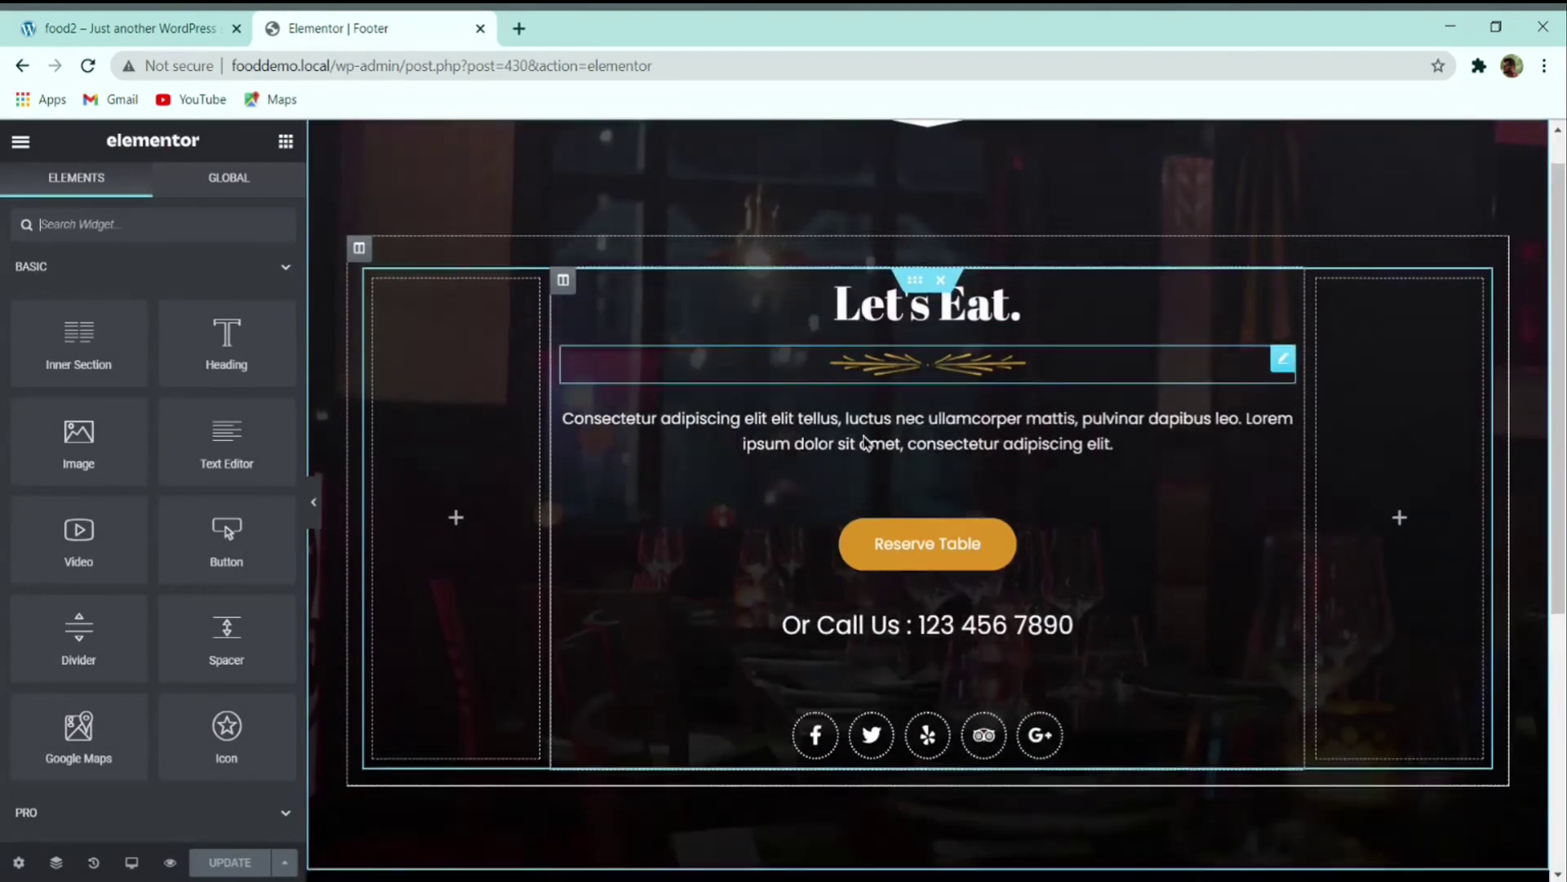
pyautogui.scroll(6, 1081, 517)
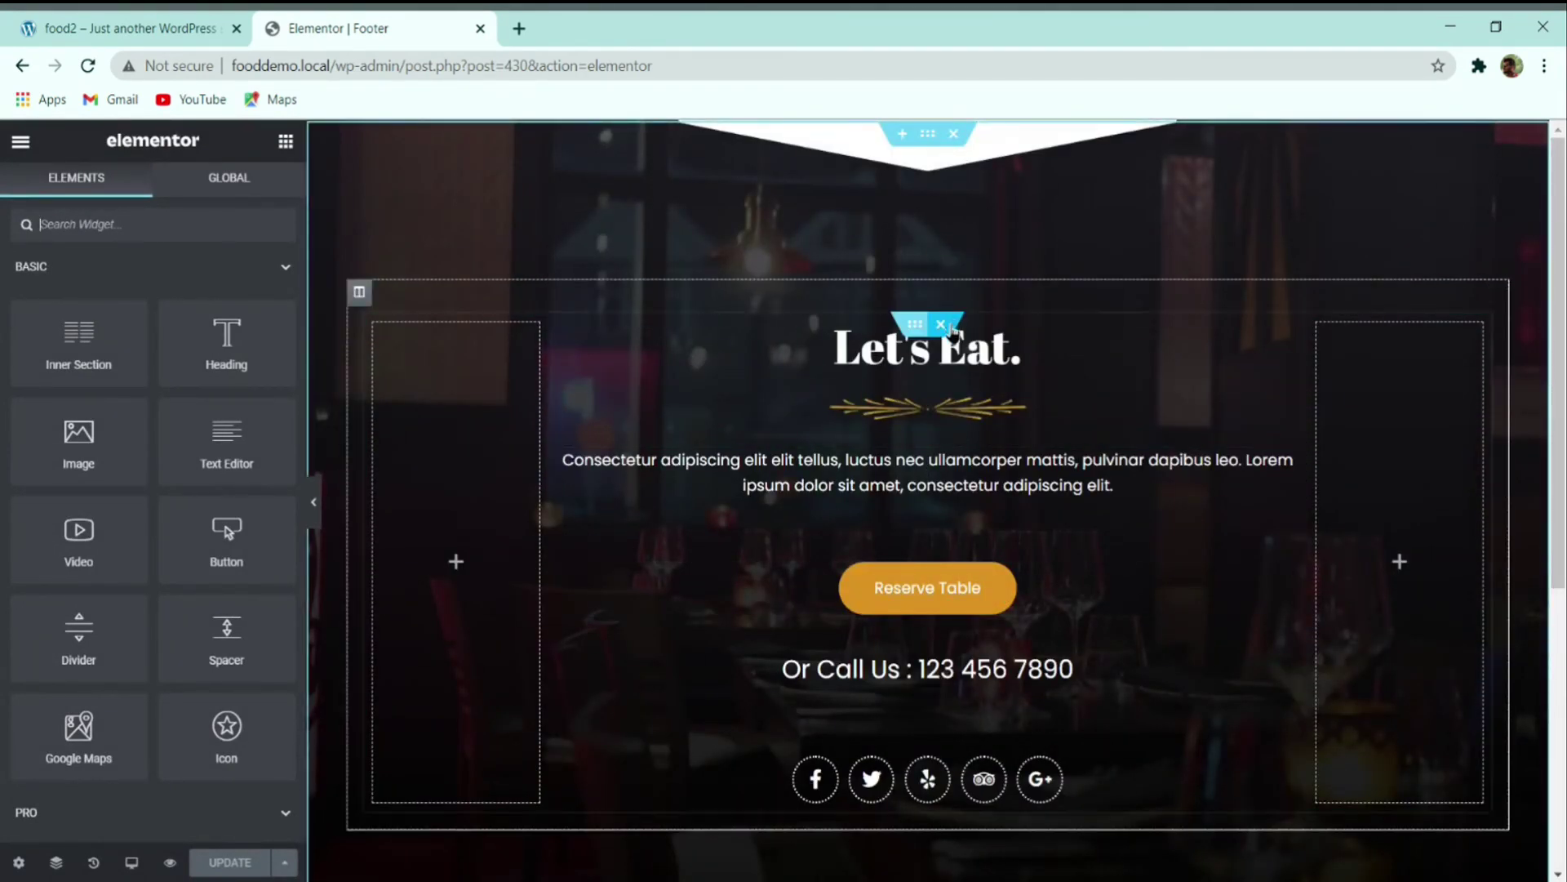
pyautogui.click(955, 136)
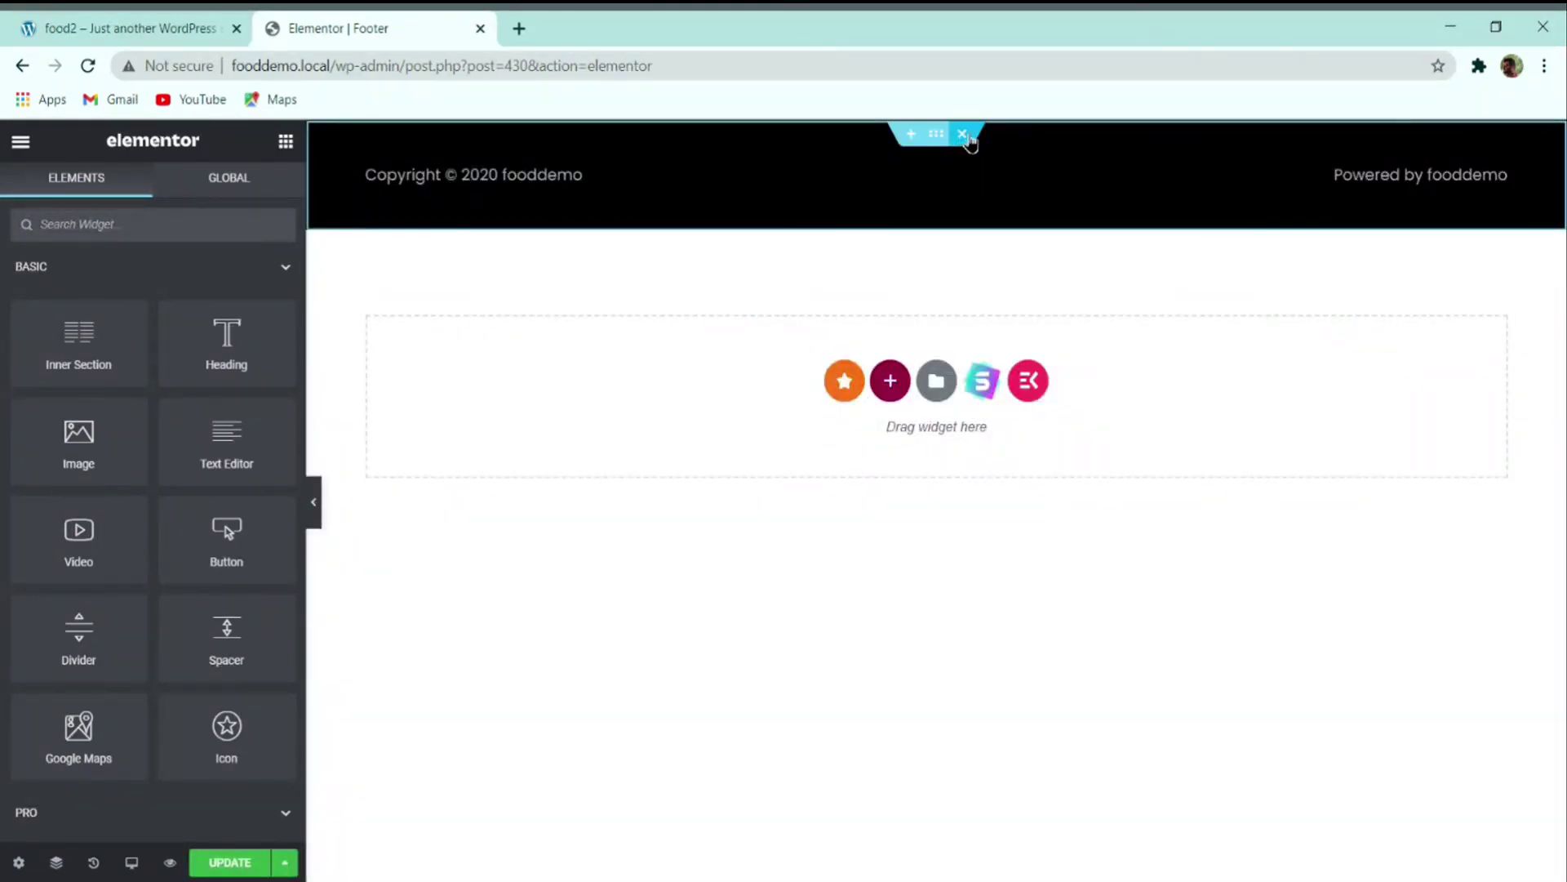
pyautogui.click(962, 136)
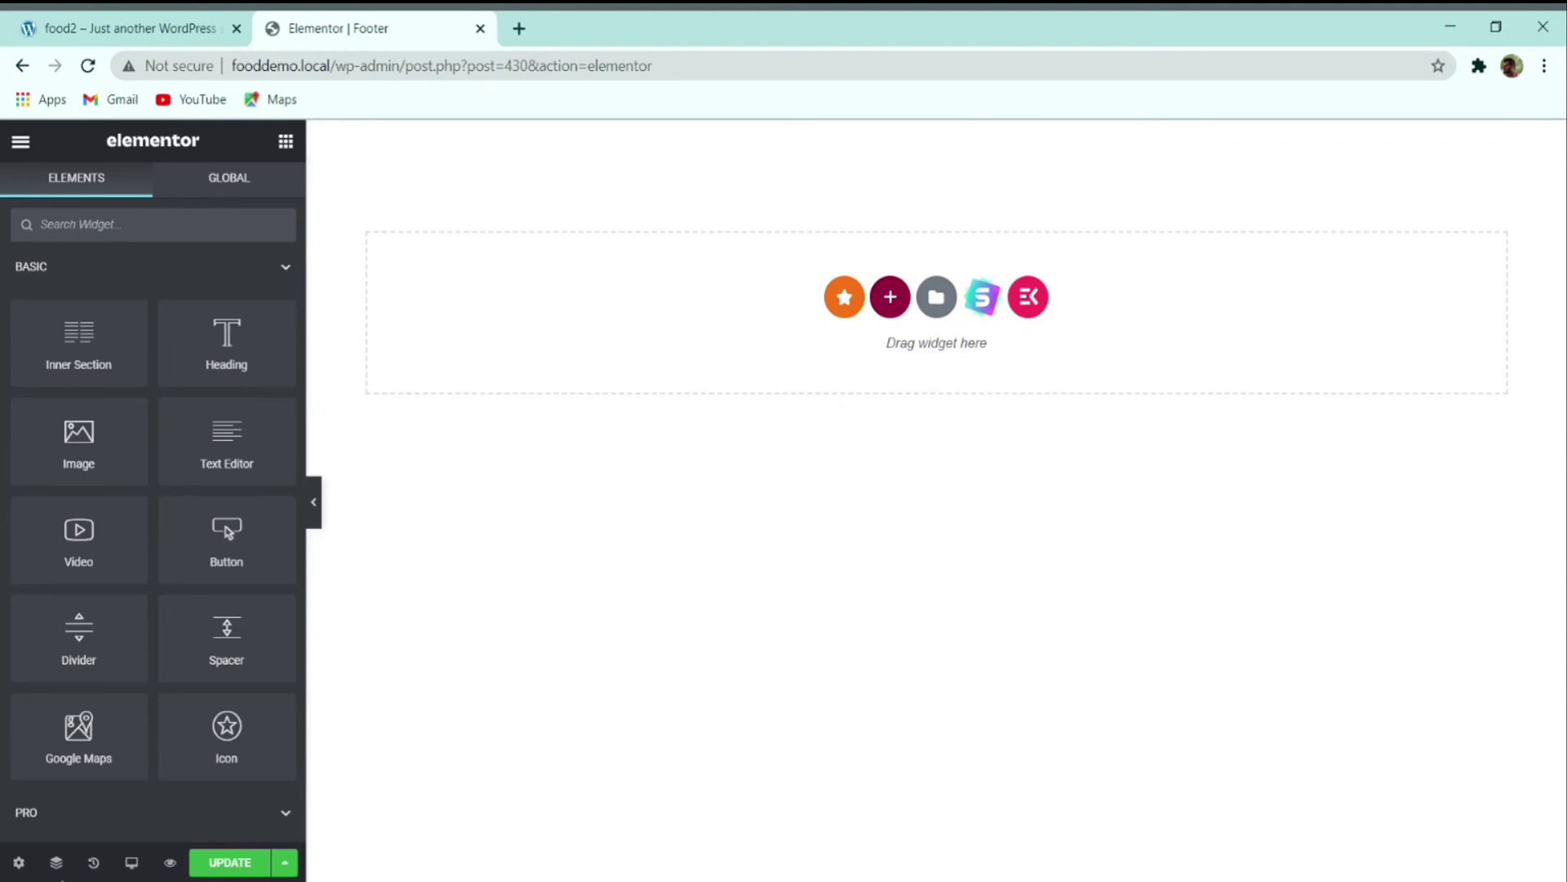
# Step: Glance at the live restaurant homepage, then return to the Footer page editor
pyautogui.click(130, 27)
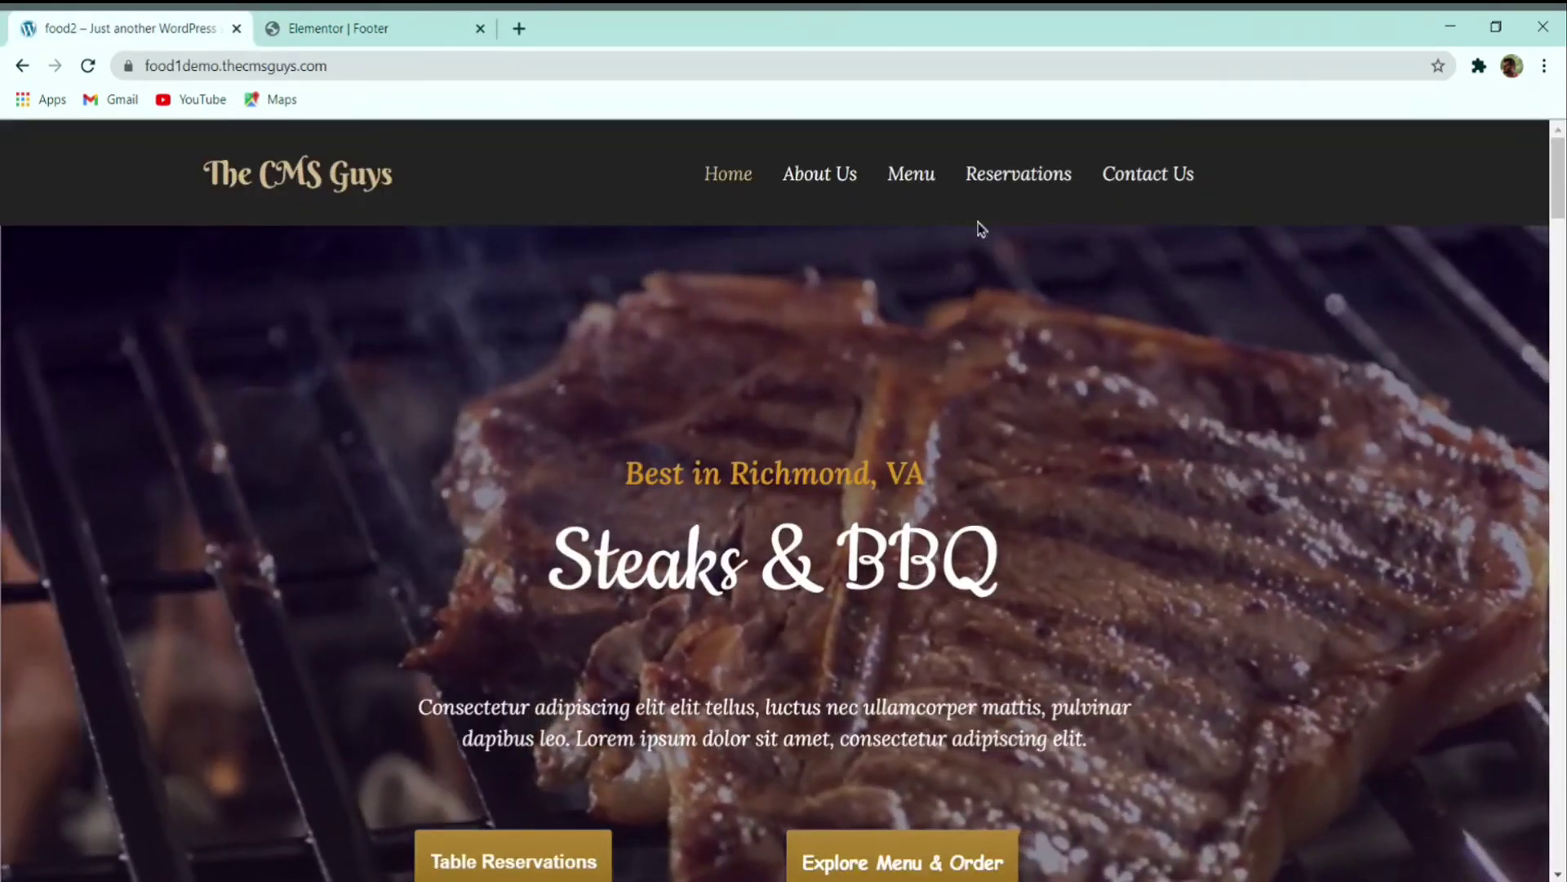
pyautogui.scroll(-10, 938, 286)
pyautogui.click(357, 26)
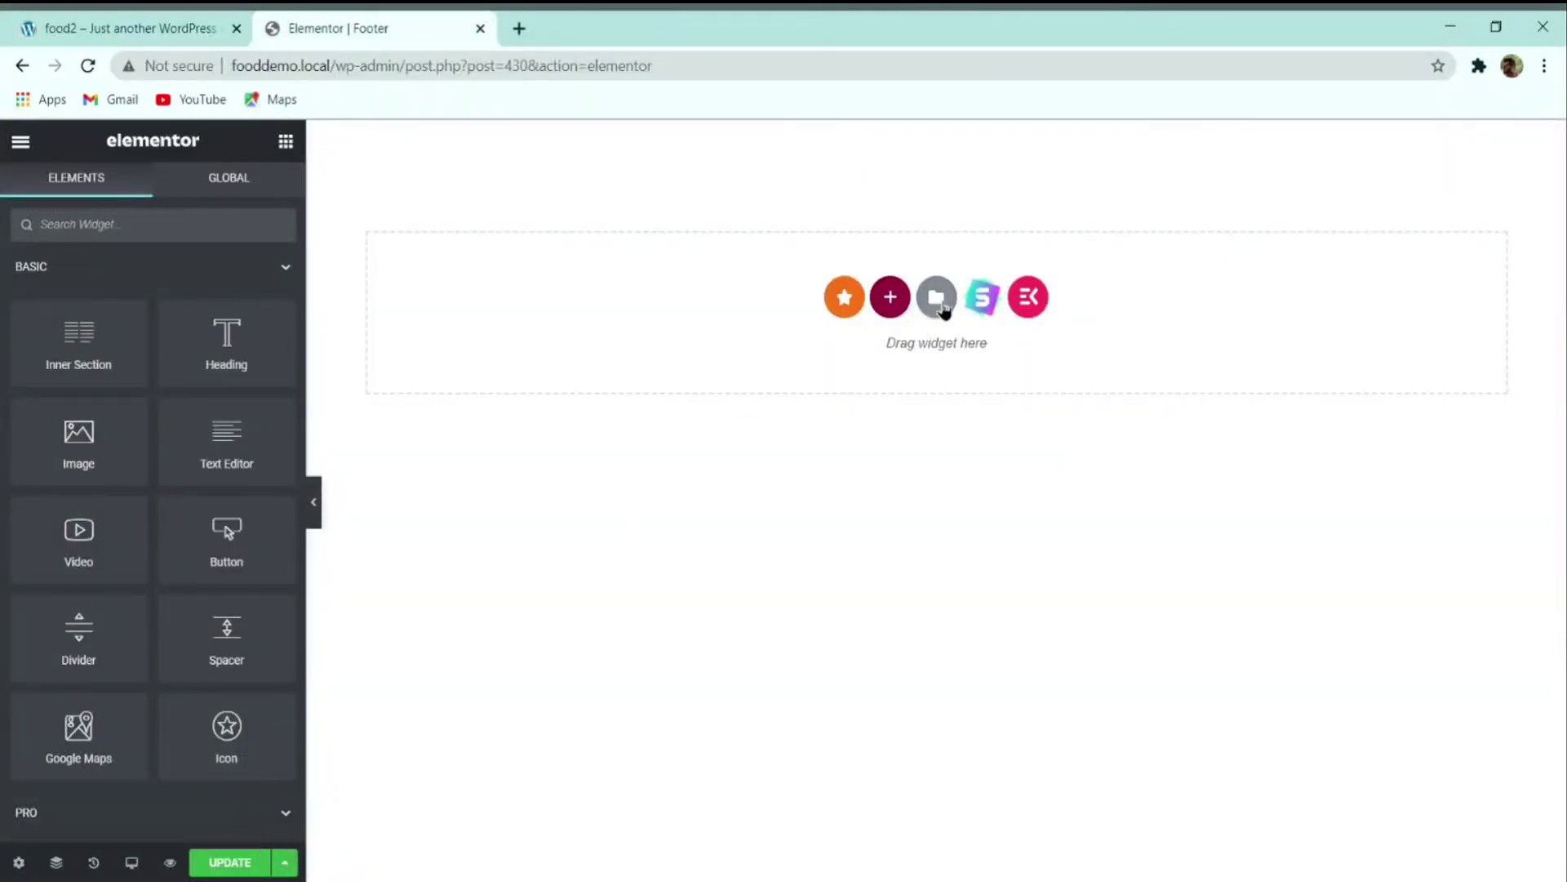
# Step: Import the first template file into My Templates in the template library
pyautogui.click(939, 302)
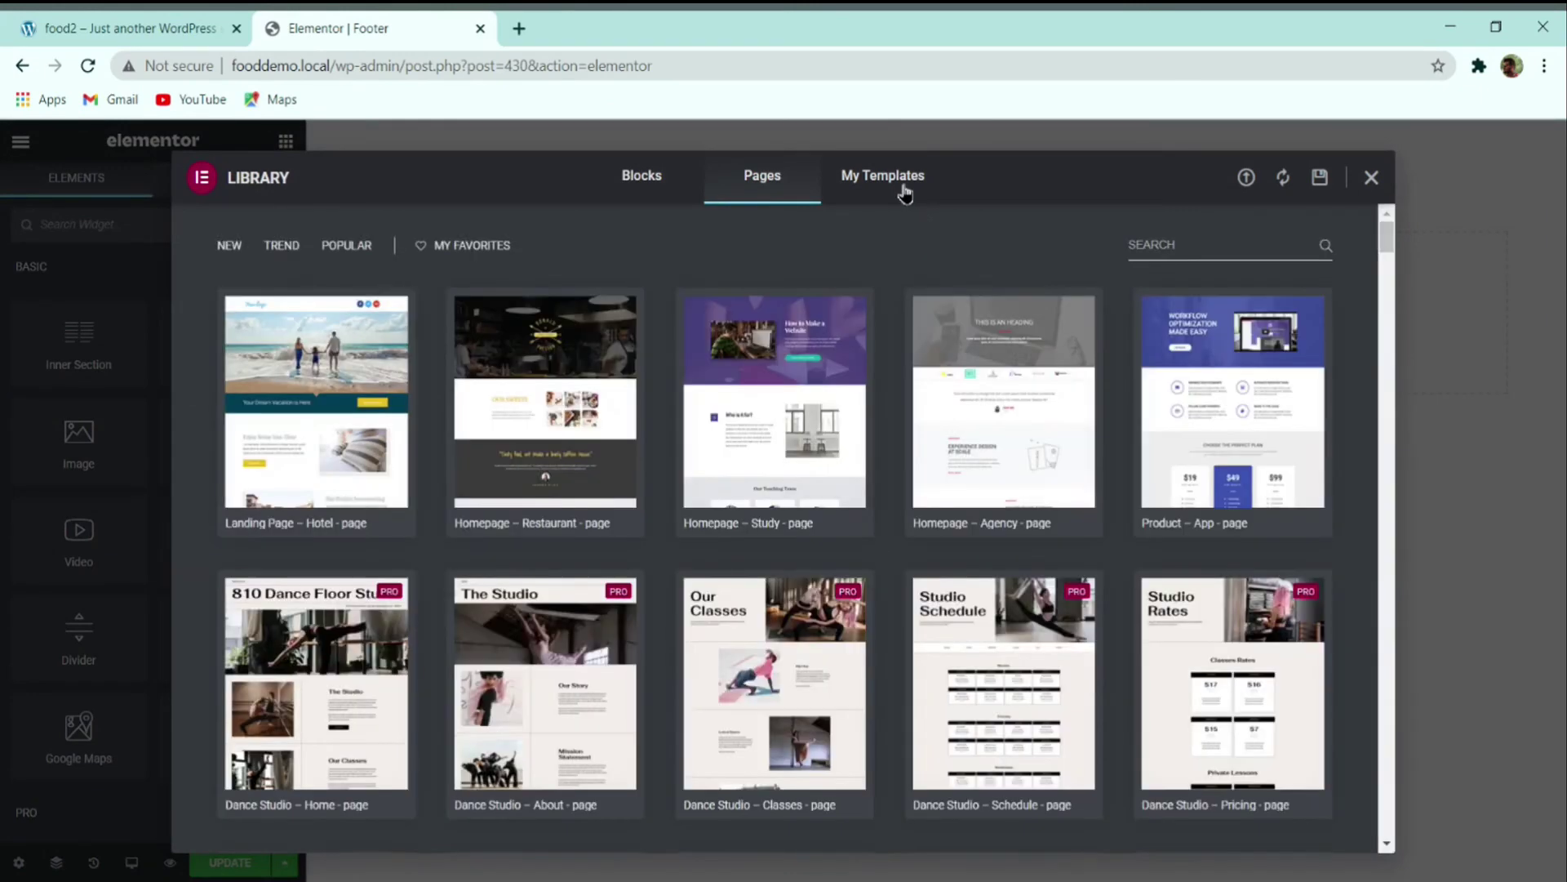
pyautogui.click(904, 193)
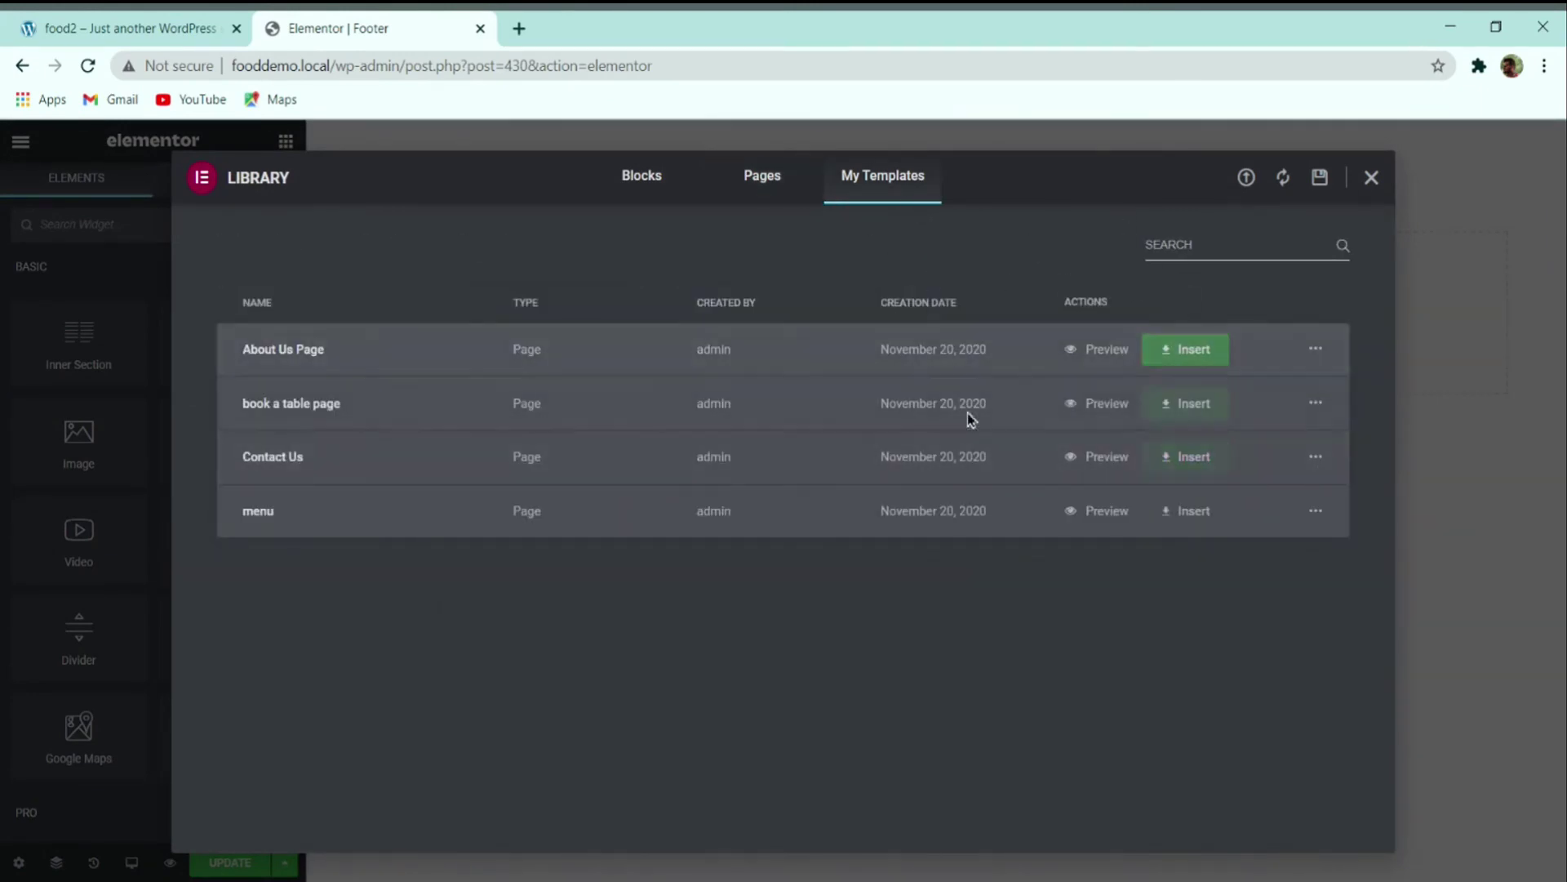
pyautogui.click(1247, 180)
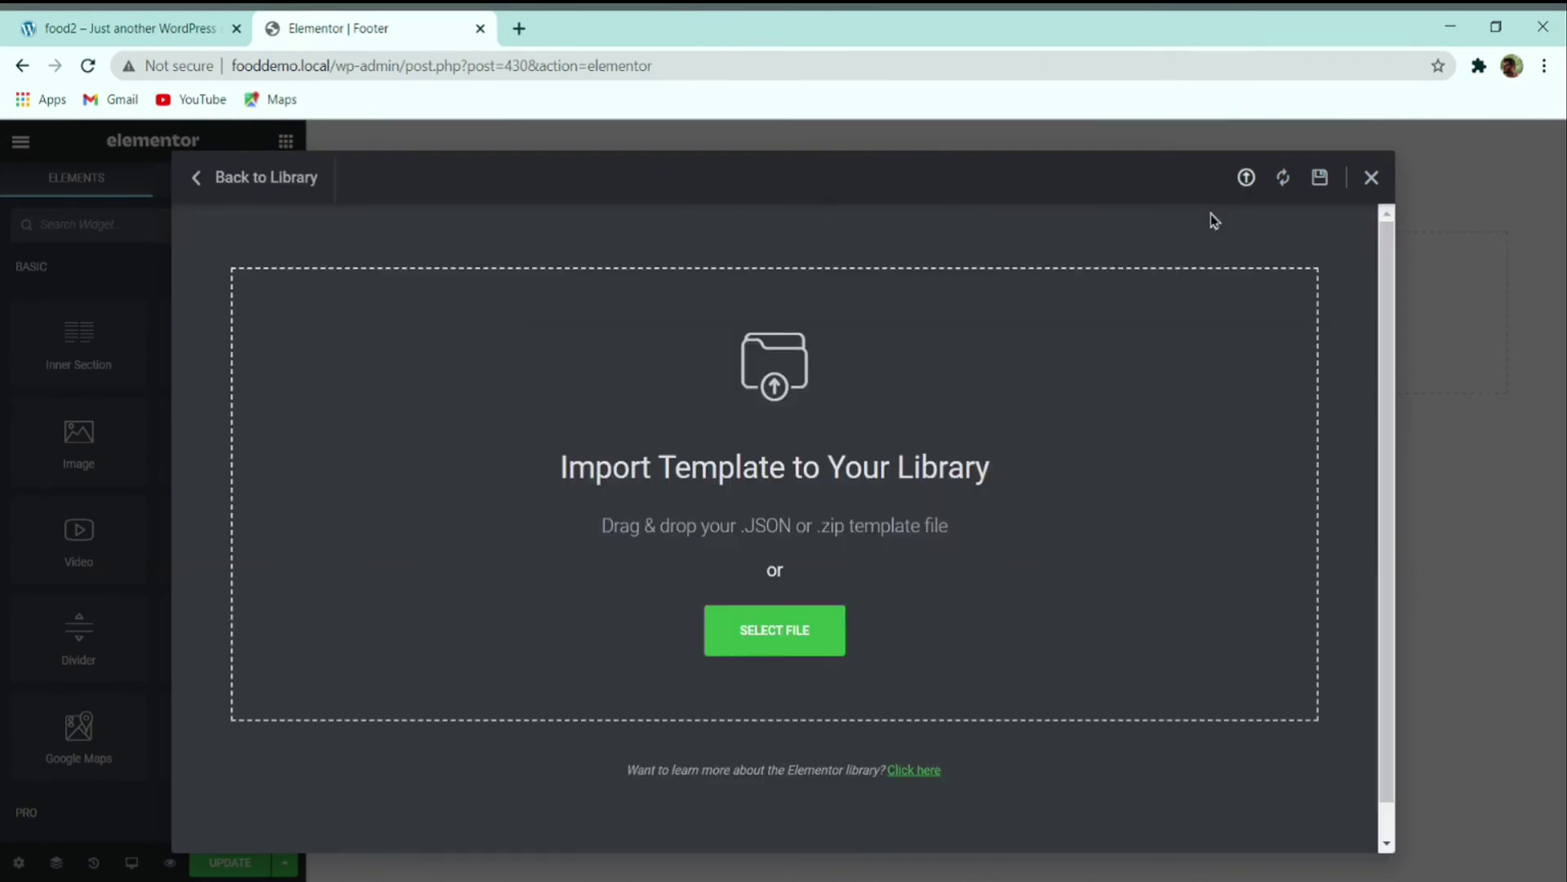
pyautogui.click(805, 630)
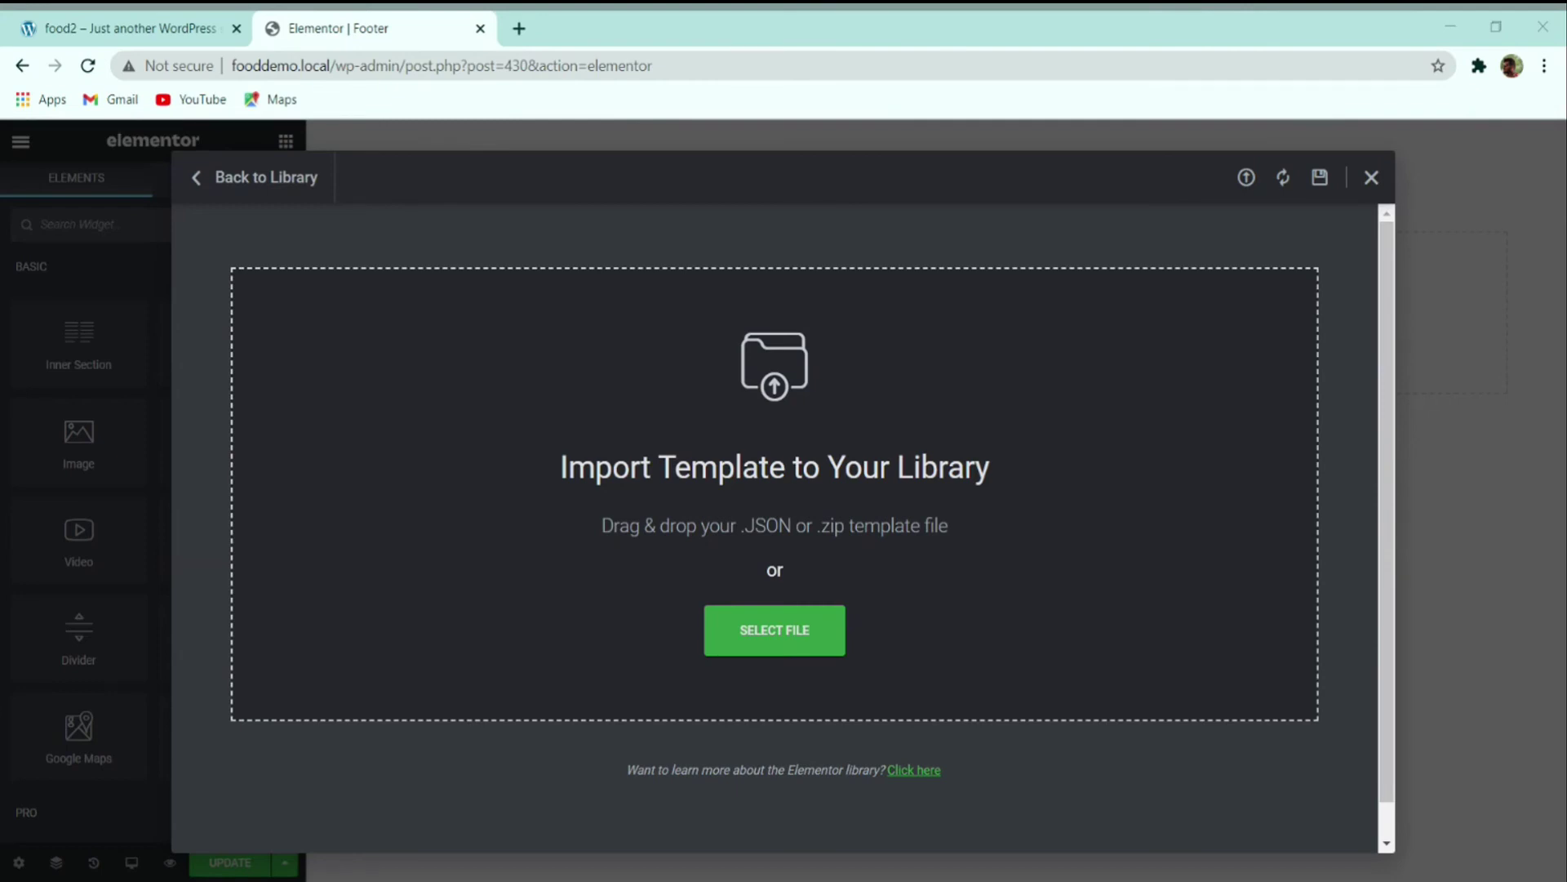
pyautogui.press('Return')
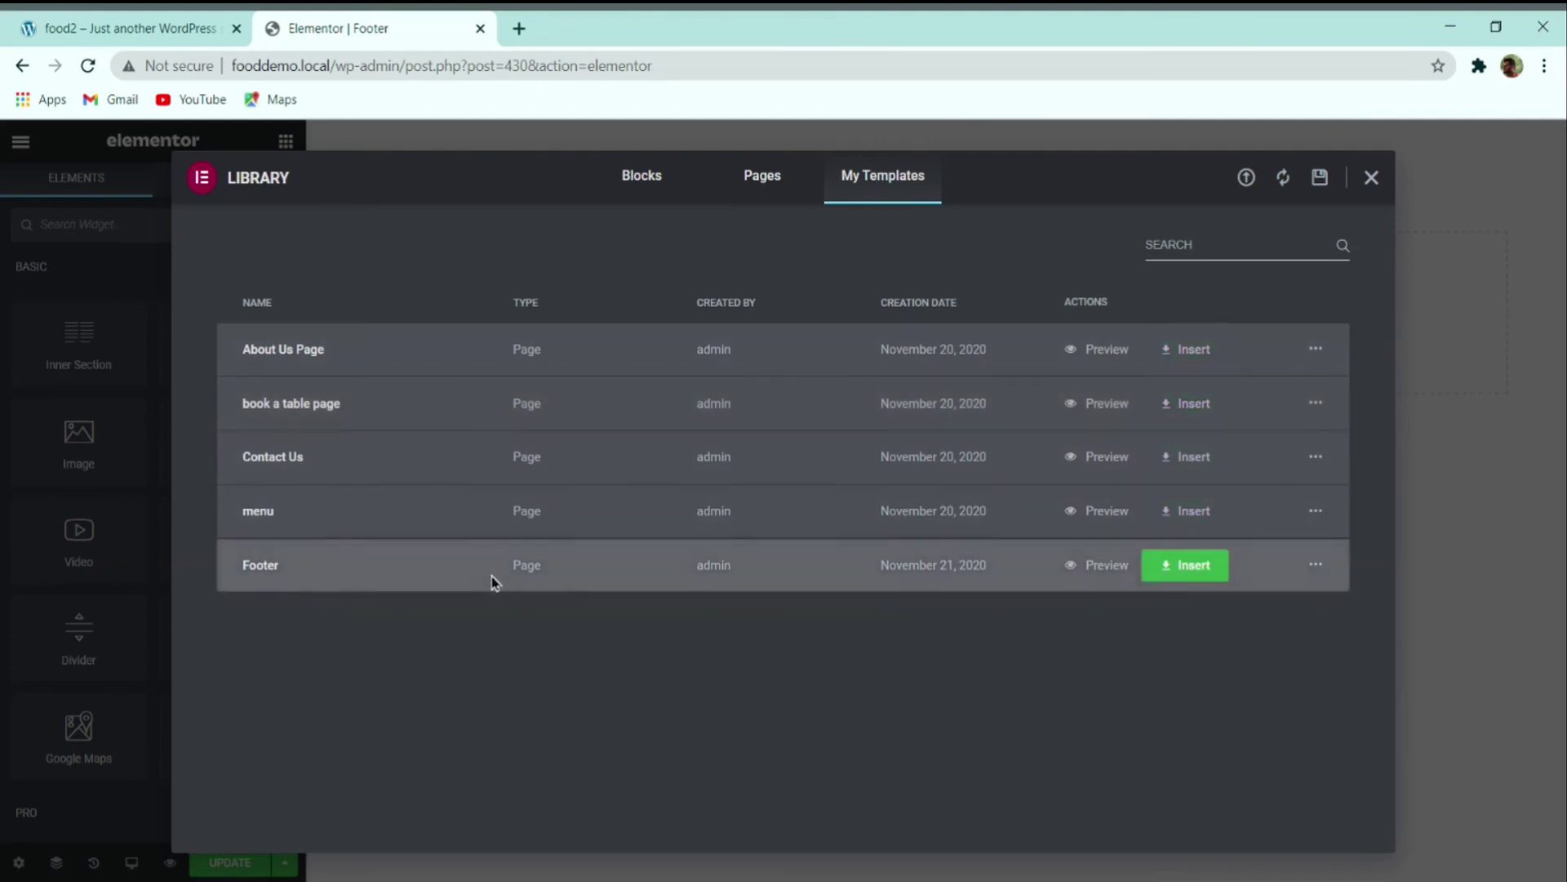
# Step: Import the second template file and insert the Footer template onto the page
pyautogui.click(1247, 179)
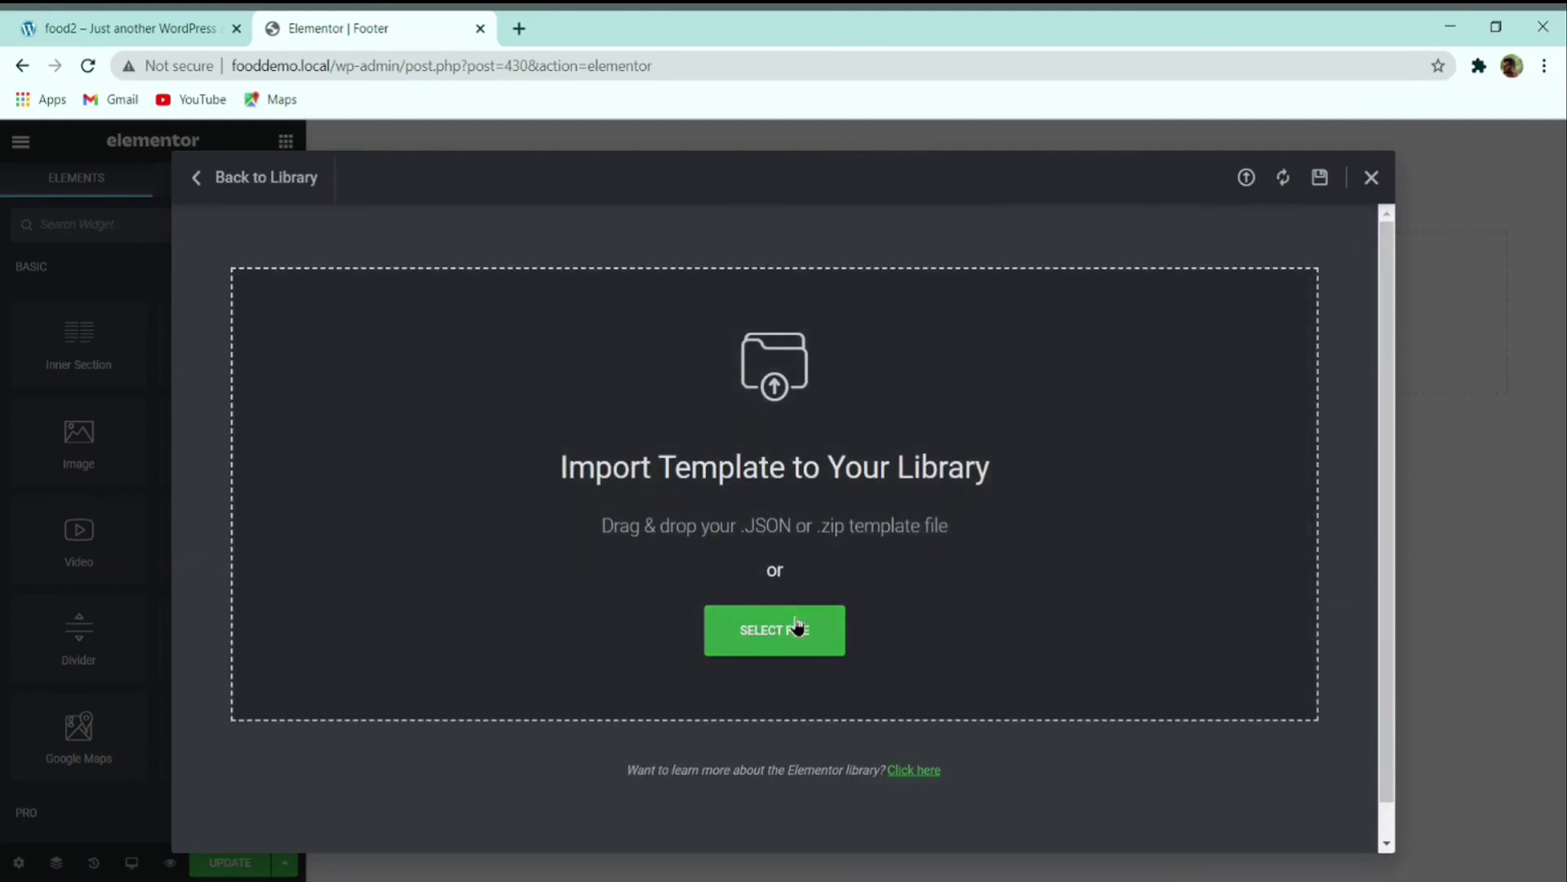
pyautogui.click(796, 627)
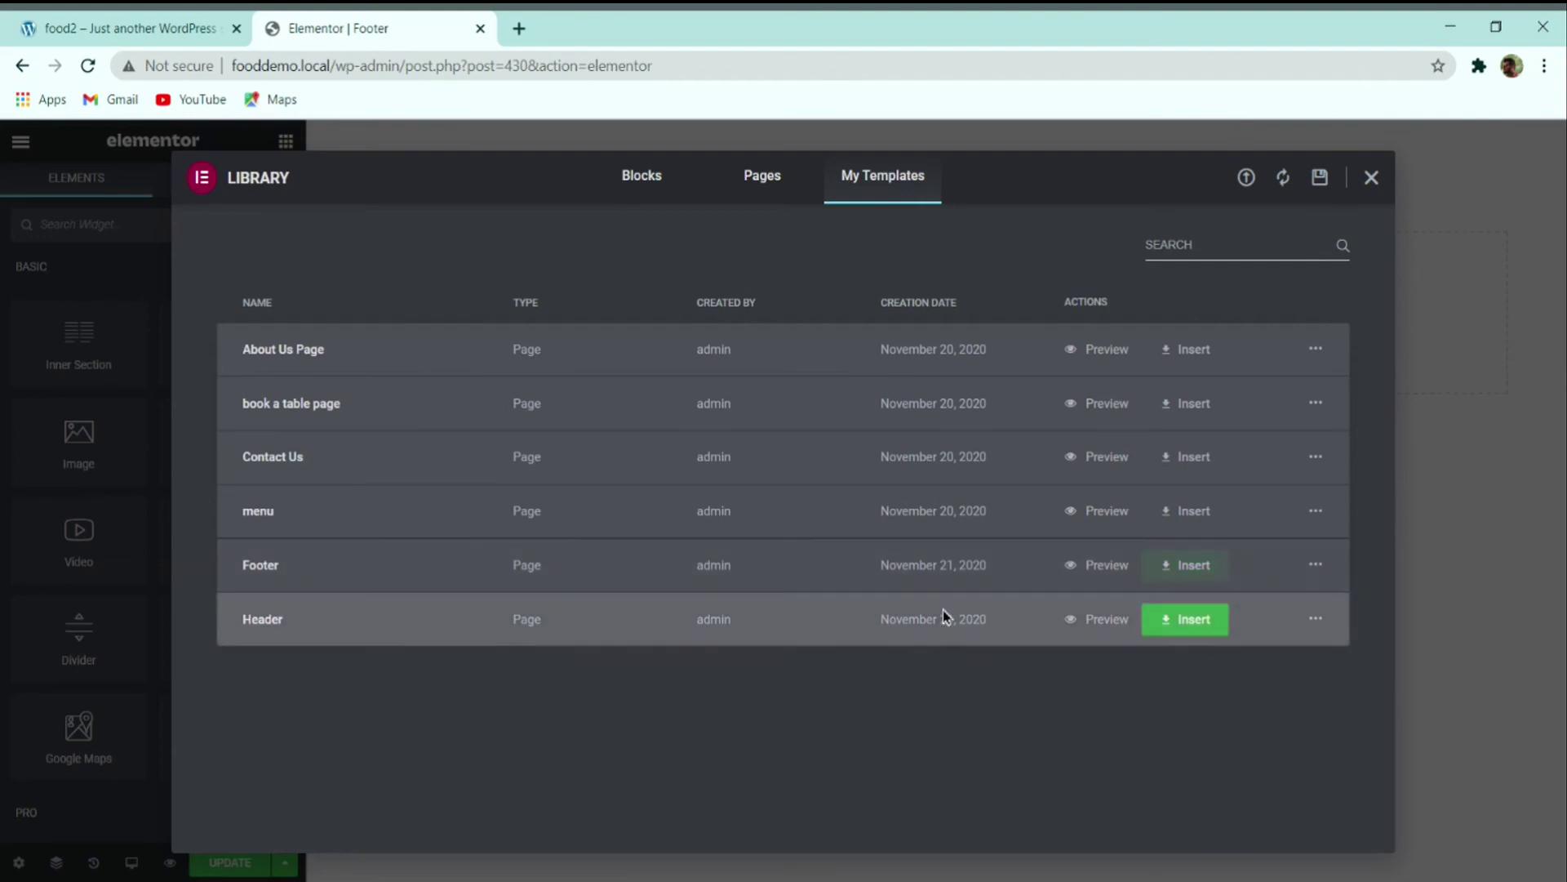
pyautogui.click(1218, 576)
# Step: Skip the template's document settings and compare the inserted footer with the live site's footer
pyautogui.click(738, 574)
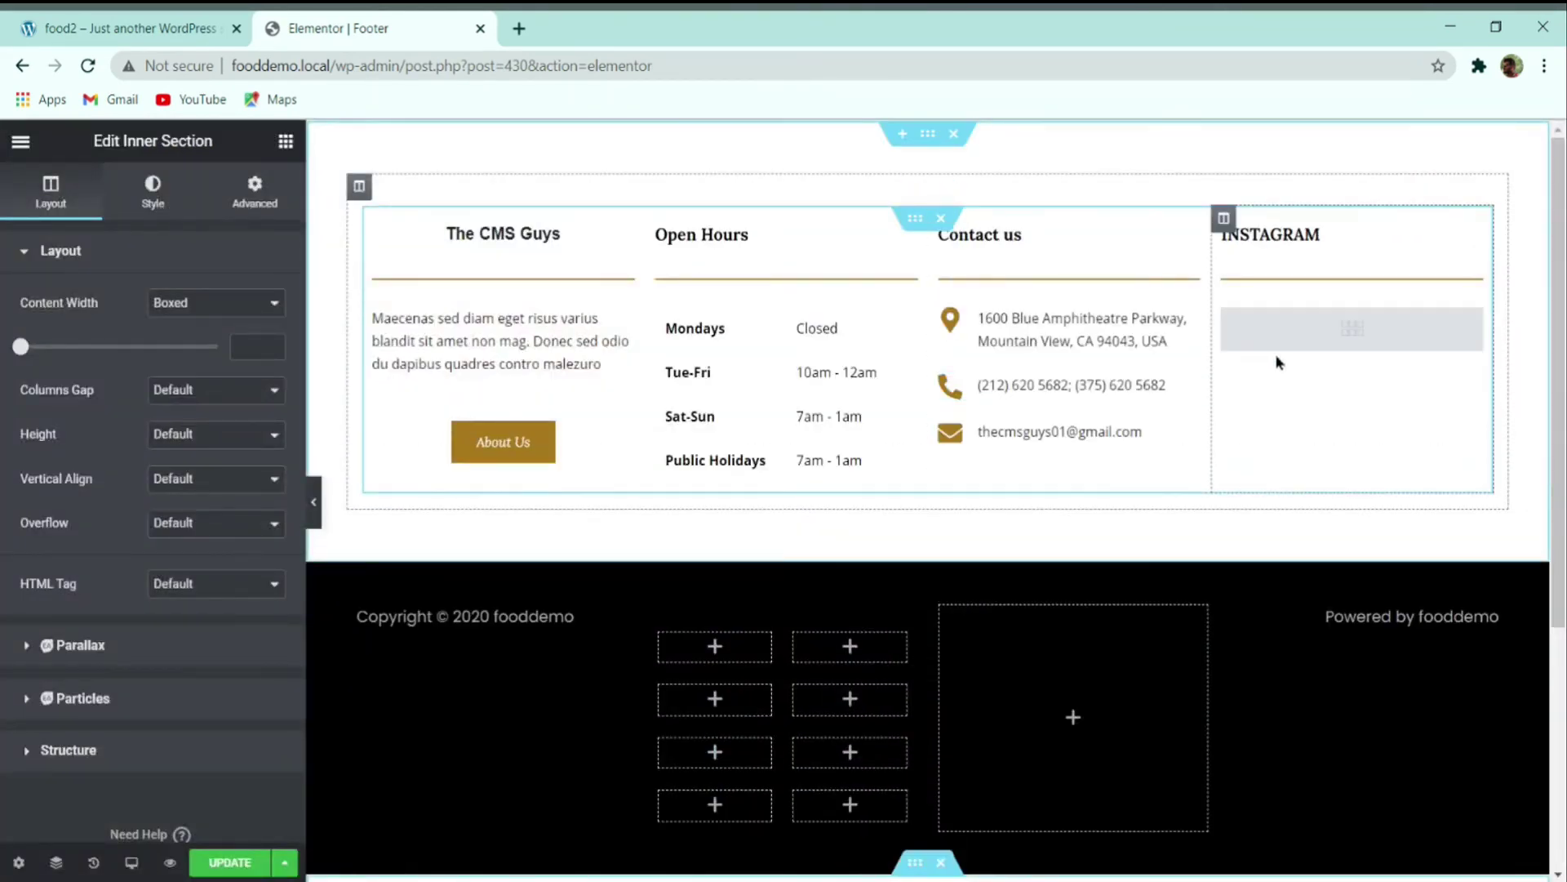
pyautogui.scroll(-5, 1130, 499)
pyautogui.scroll(5, 812, 493)
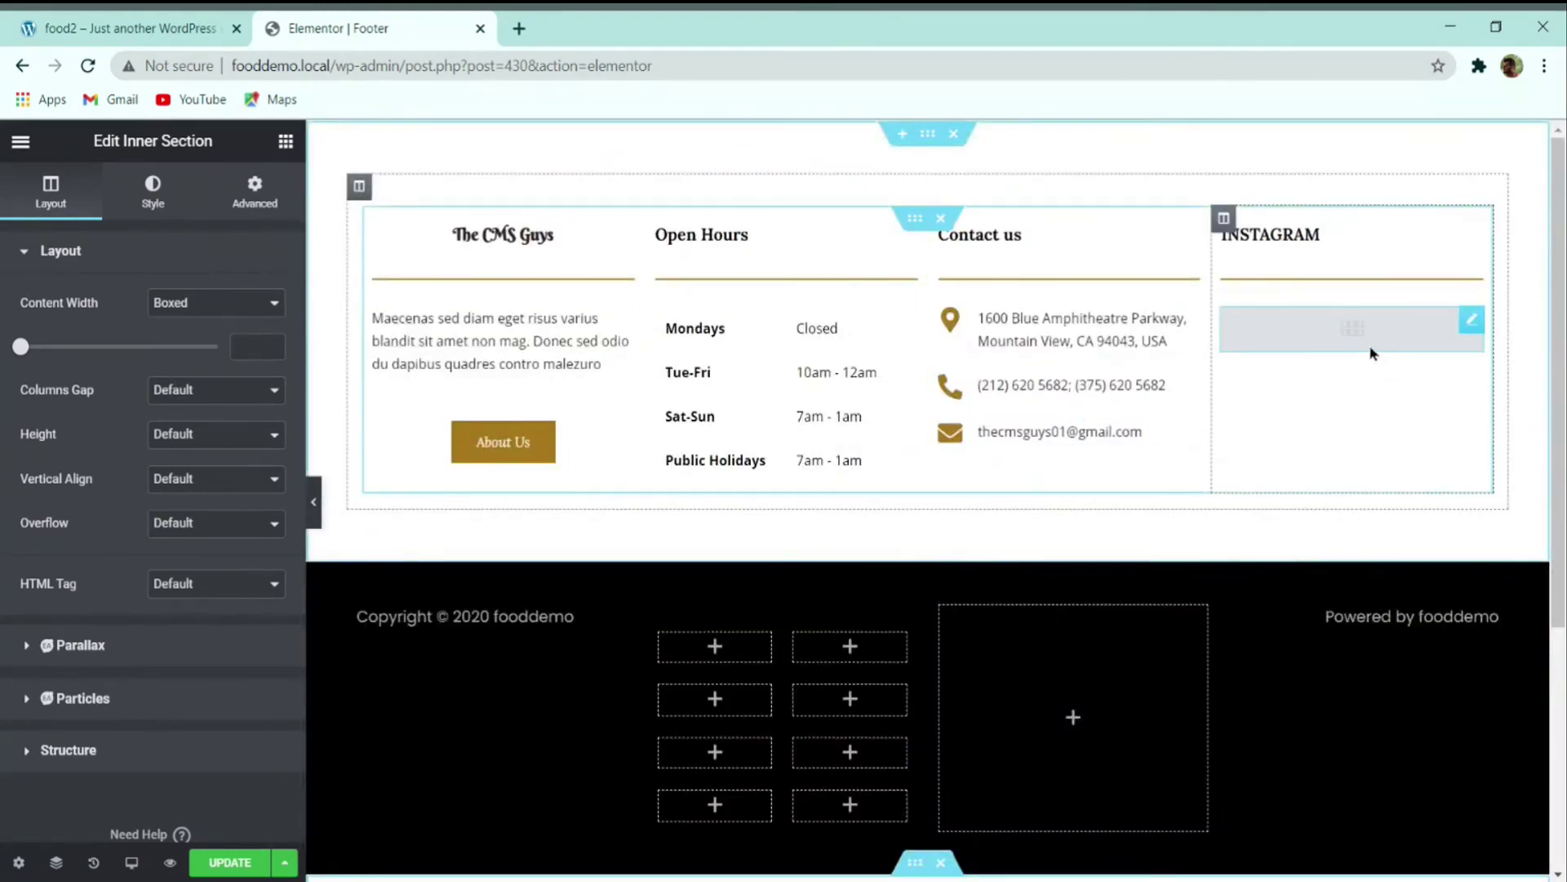
pyautogui.click(122, 27)
pyautogui.scroll(-15, 824, 561)
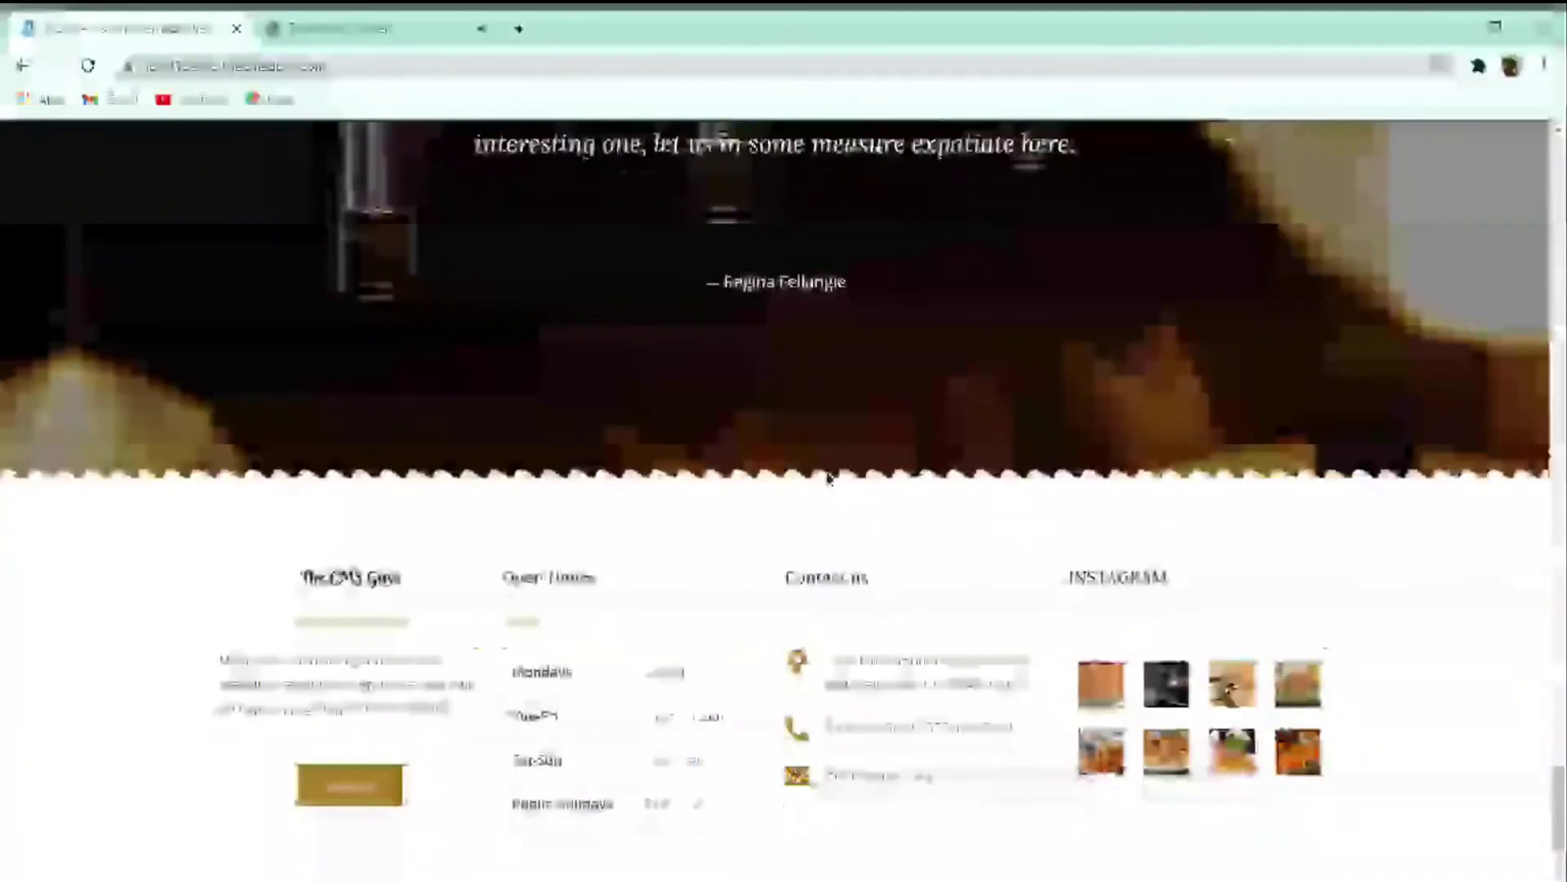
pyautogui.scroll(-2, 828, 478)
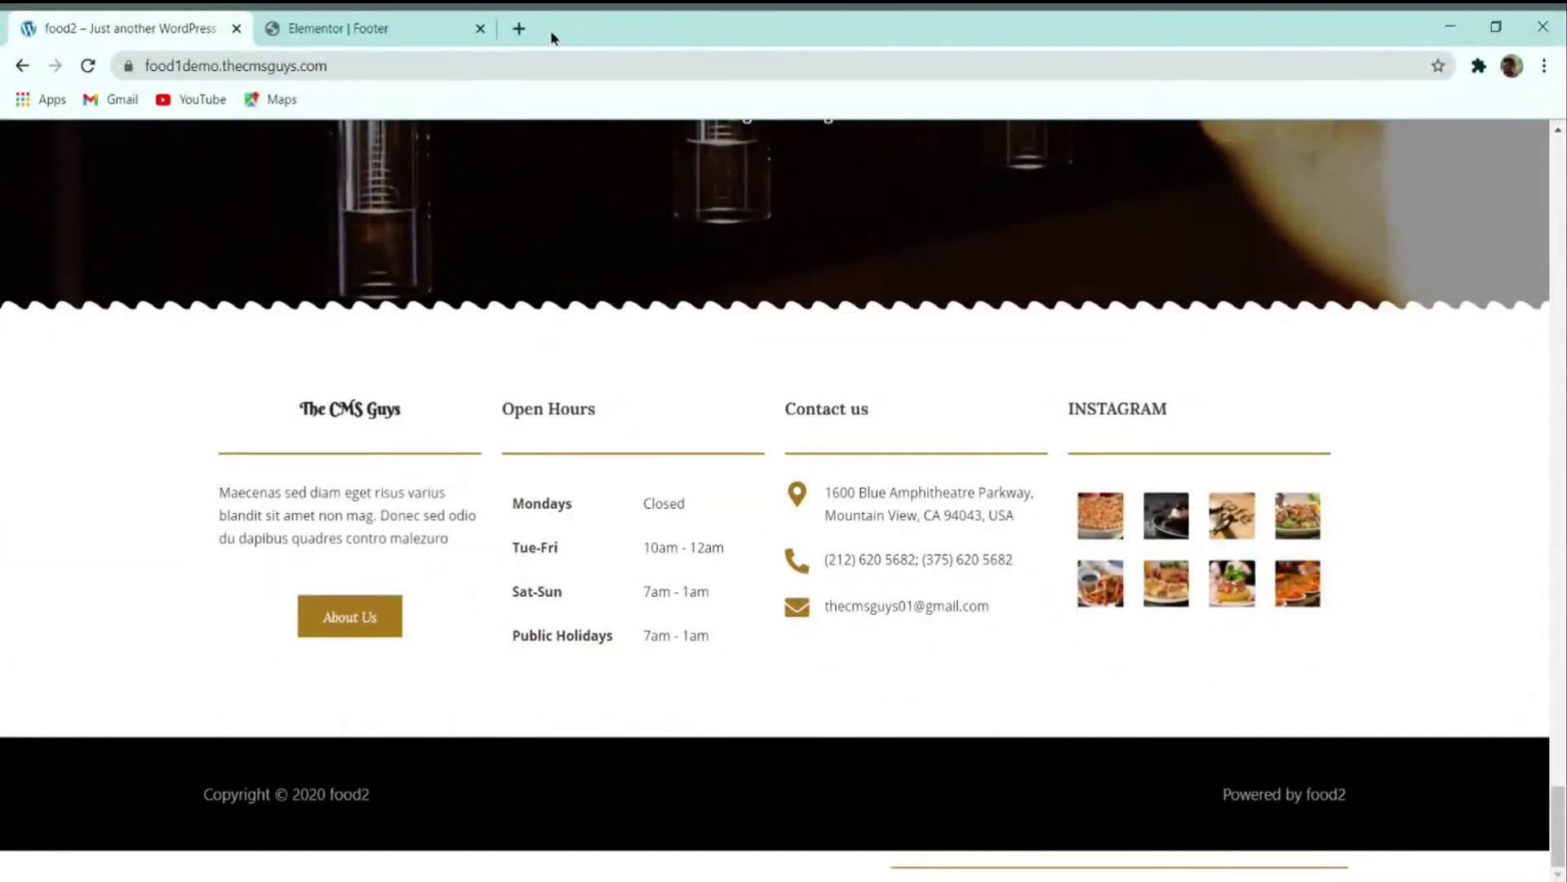
pyautogui.click(367, 28)
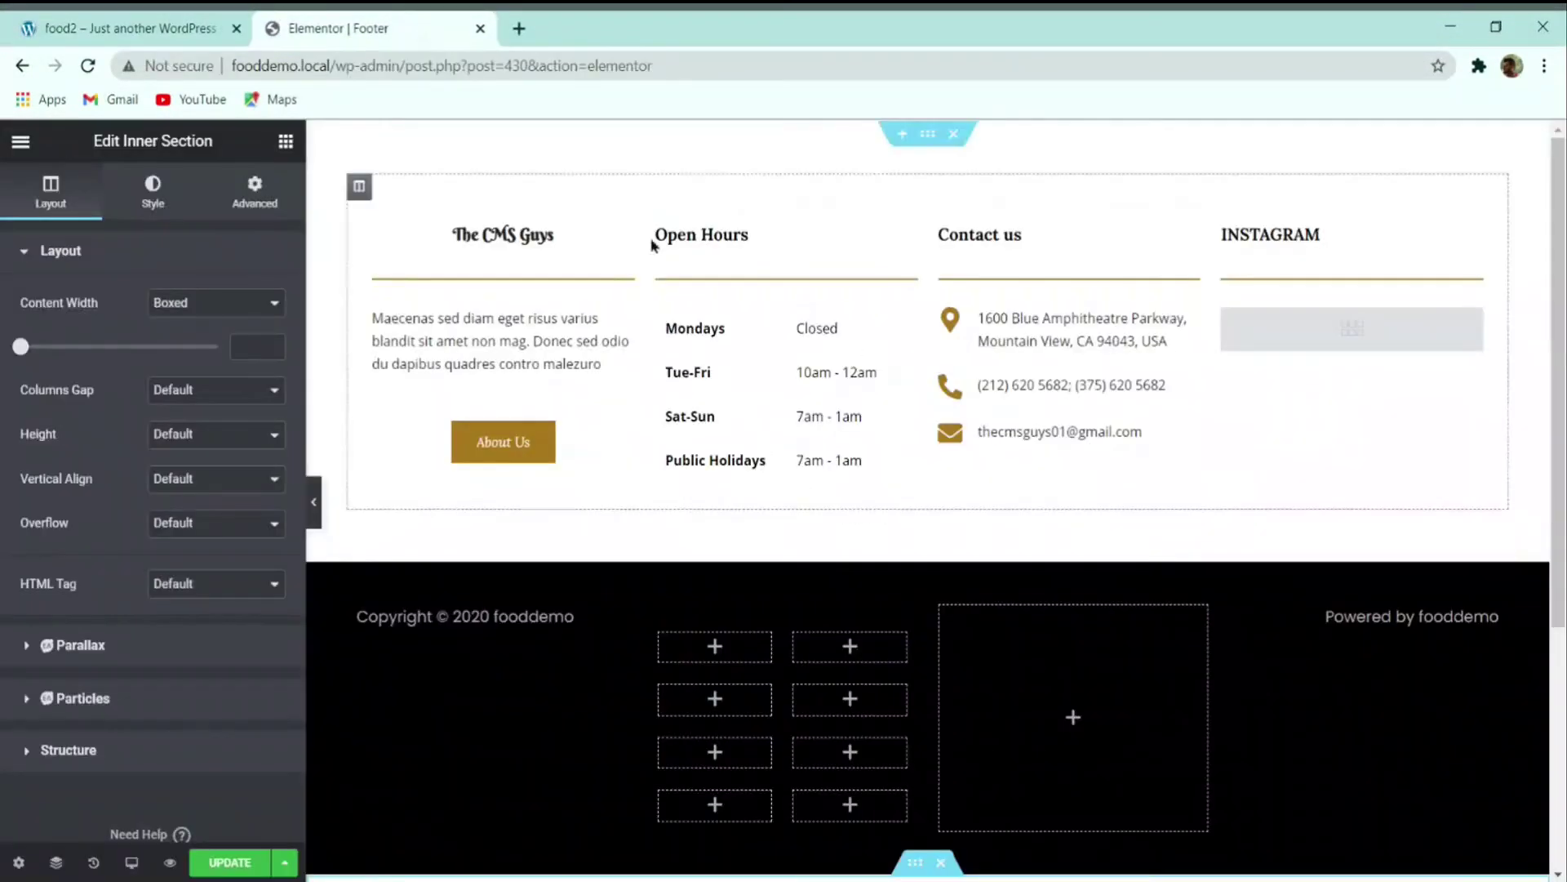
# Step: Fill the INSTAGRAM gallery with six images: fried chicken, fries, salad, omelette, coffee and cupcake
pyautogui.click(1333, 347)
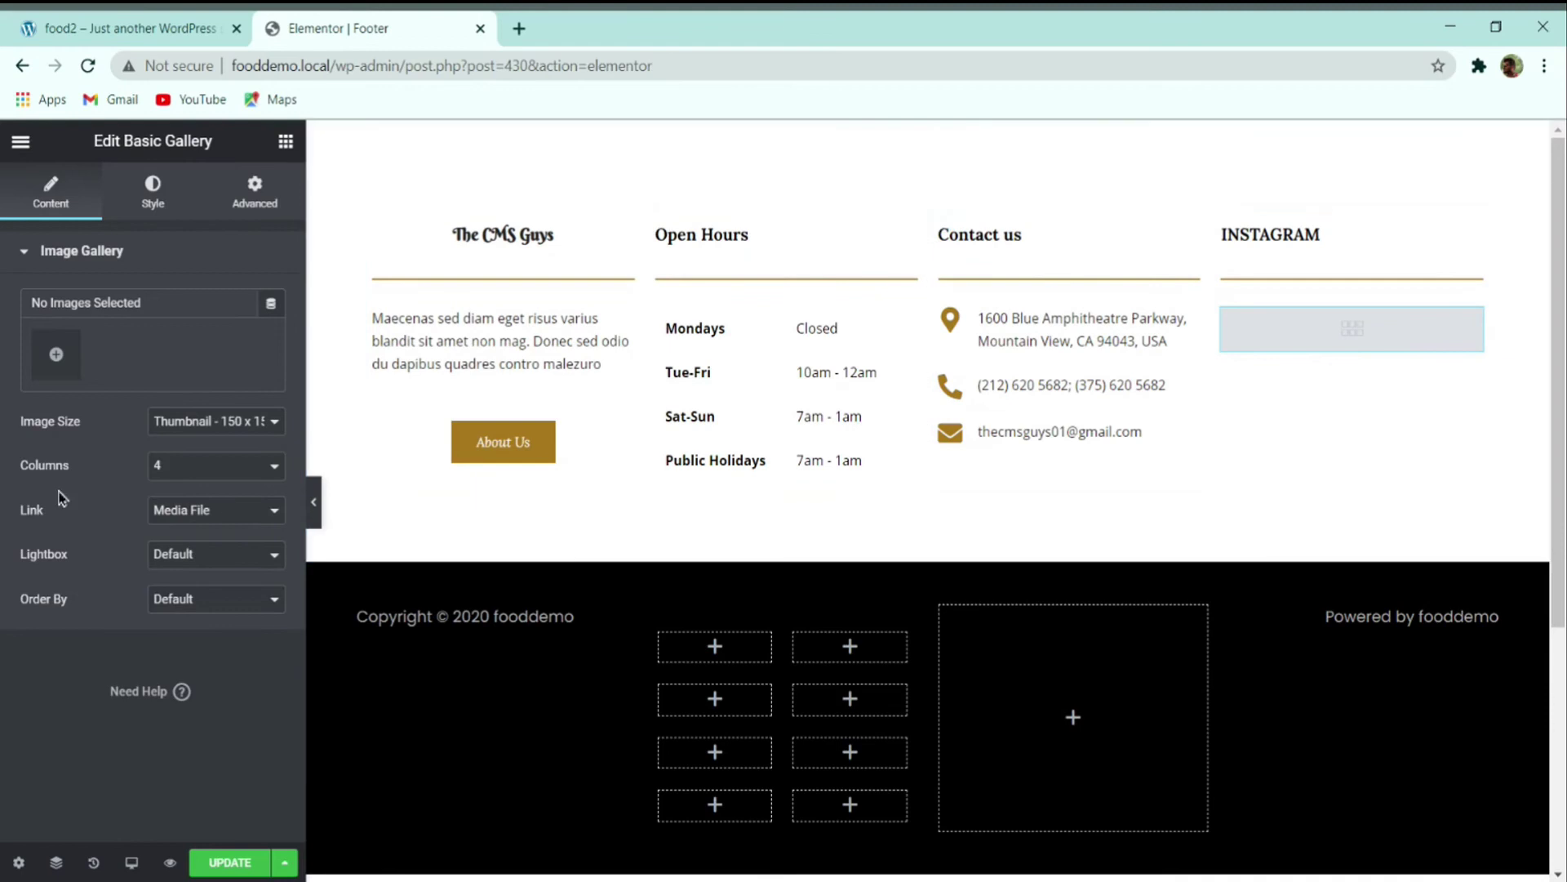
pyautogui.click(55, 354)
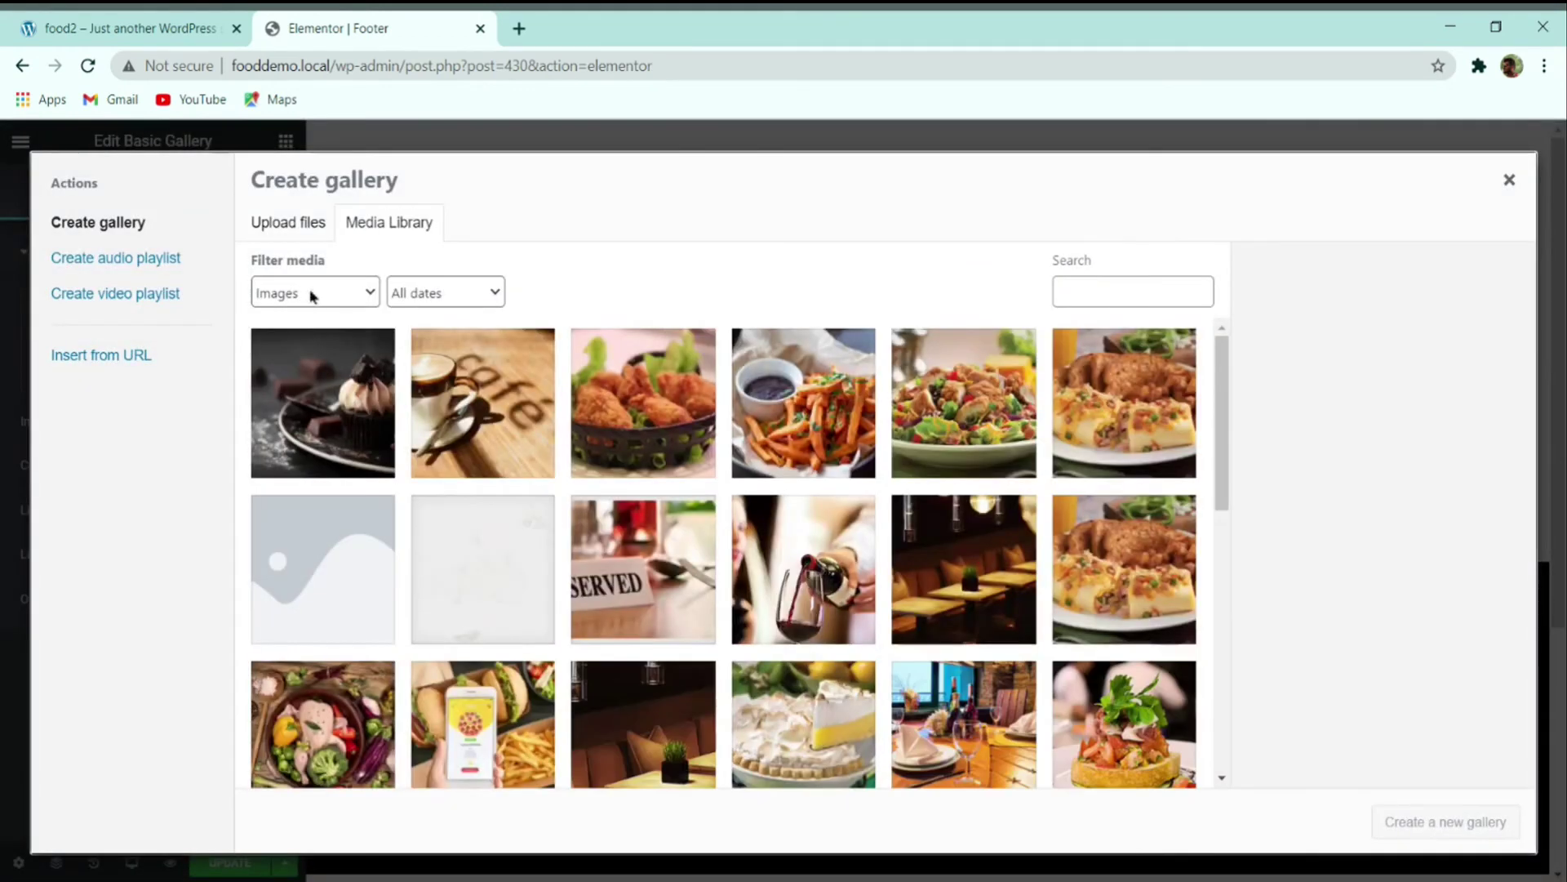
pyautogui.click(672, 398)
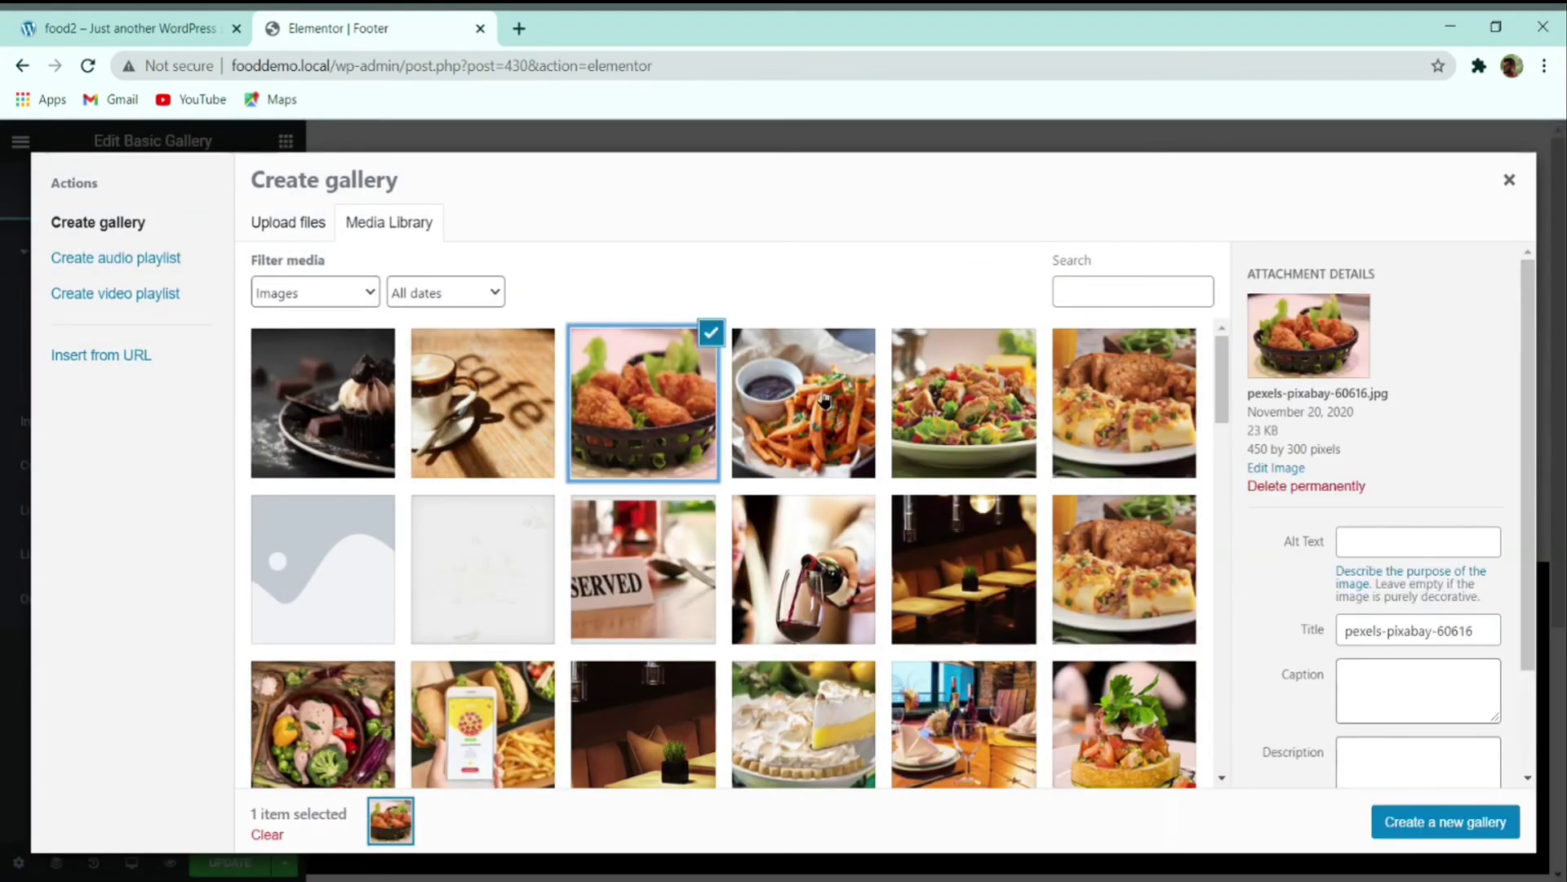
pyautogui.click(826, 400)
pyautogui.click(967, 400)
pyautogui.click(1141, 399)
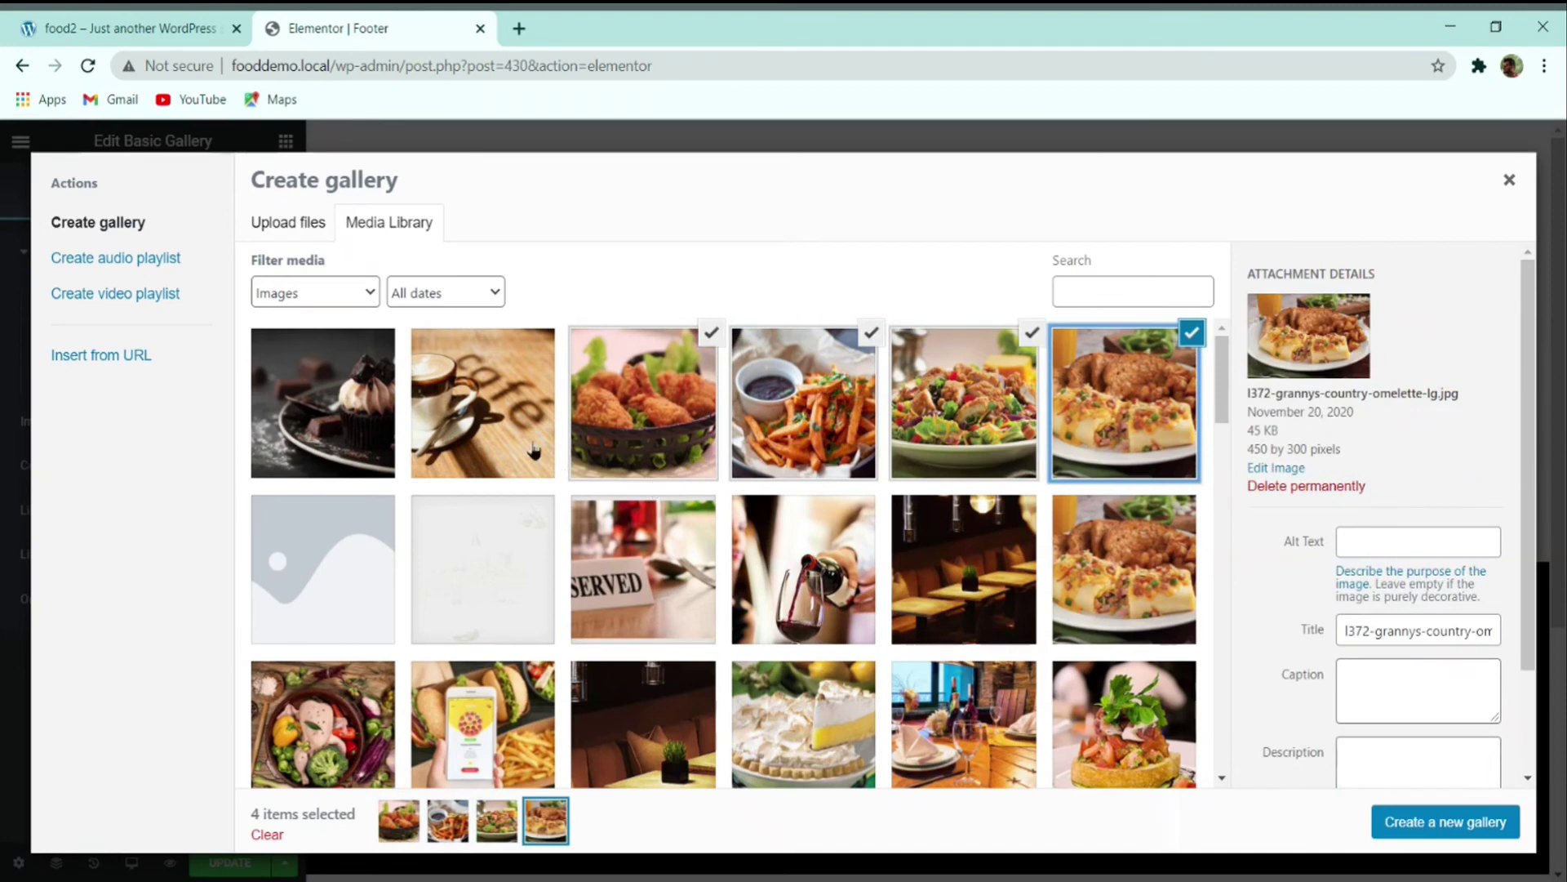
pyautogui.click(490, 404)
pyautogui.click(326, 404)
pyautogui.click(1478, 824)
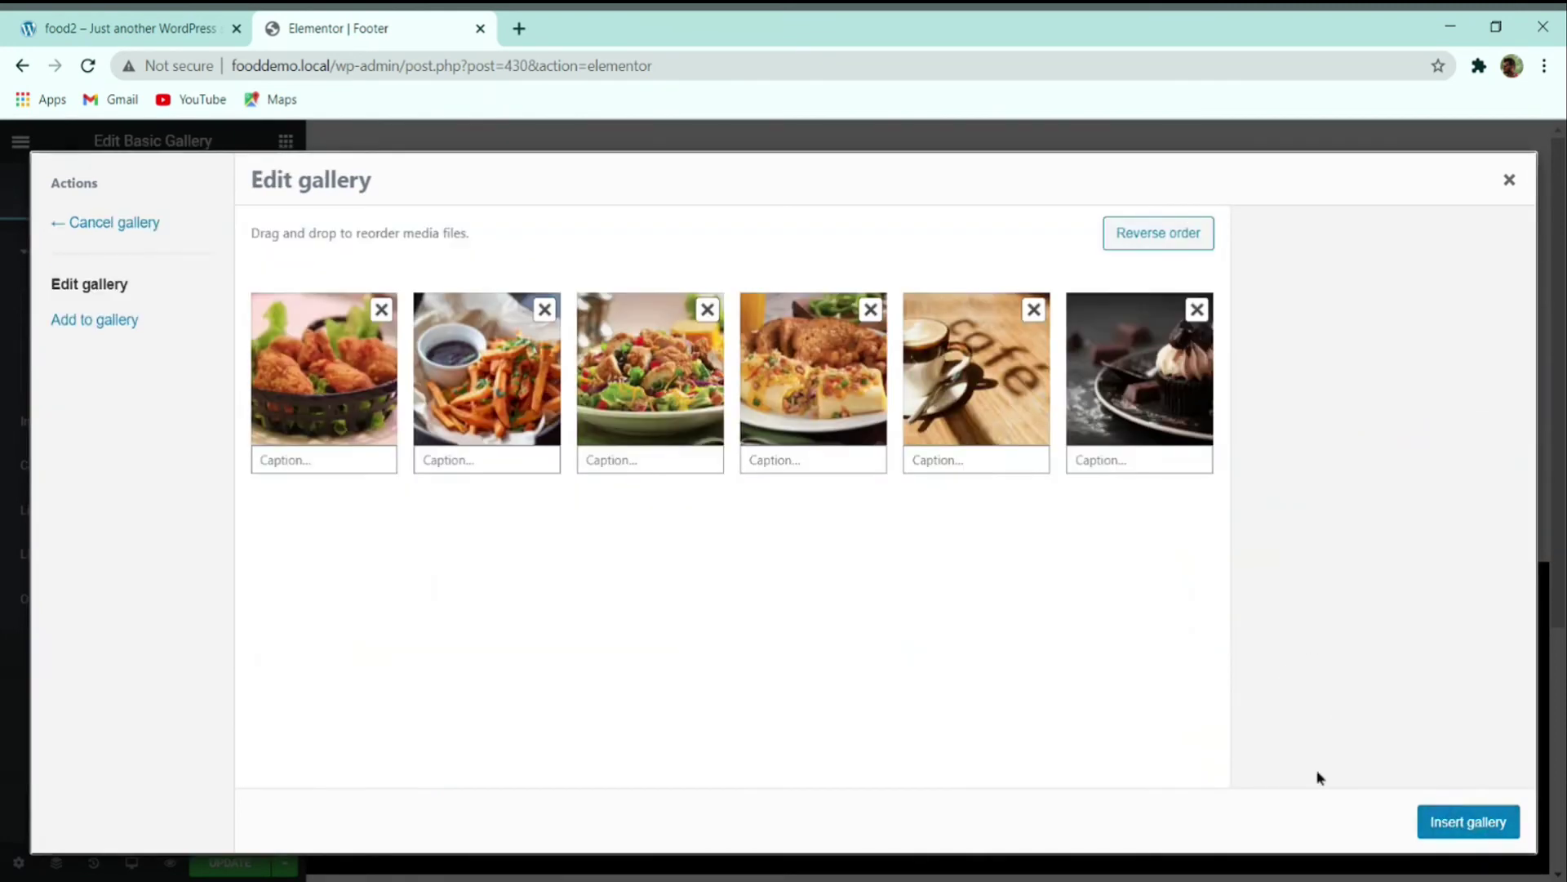
pyautogui.click(1486, 816)
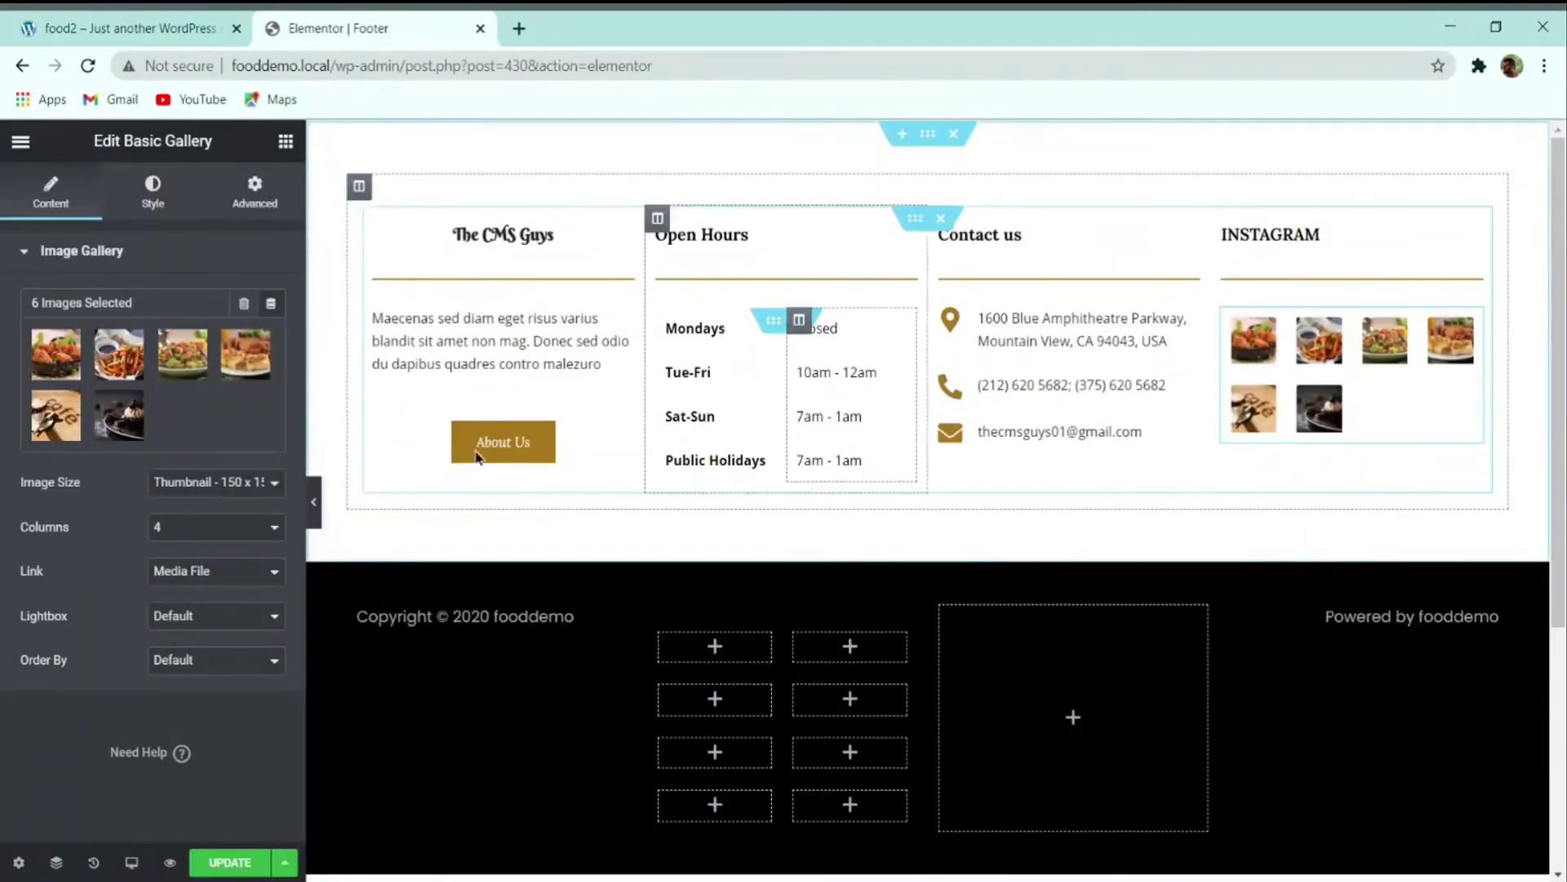
# Step: Add the extra salad and food.jpg images, bringing the footer gallery to eight
pyautogui.click(143, 398)
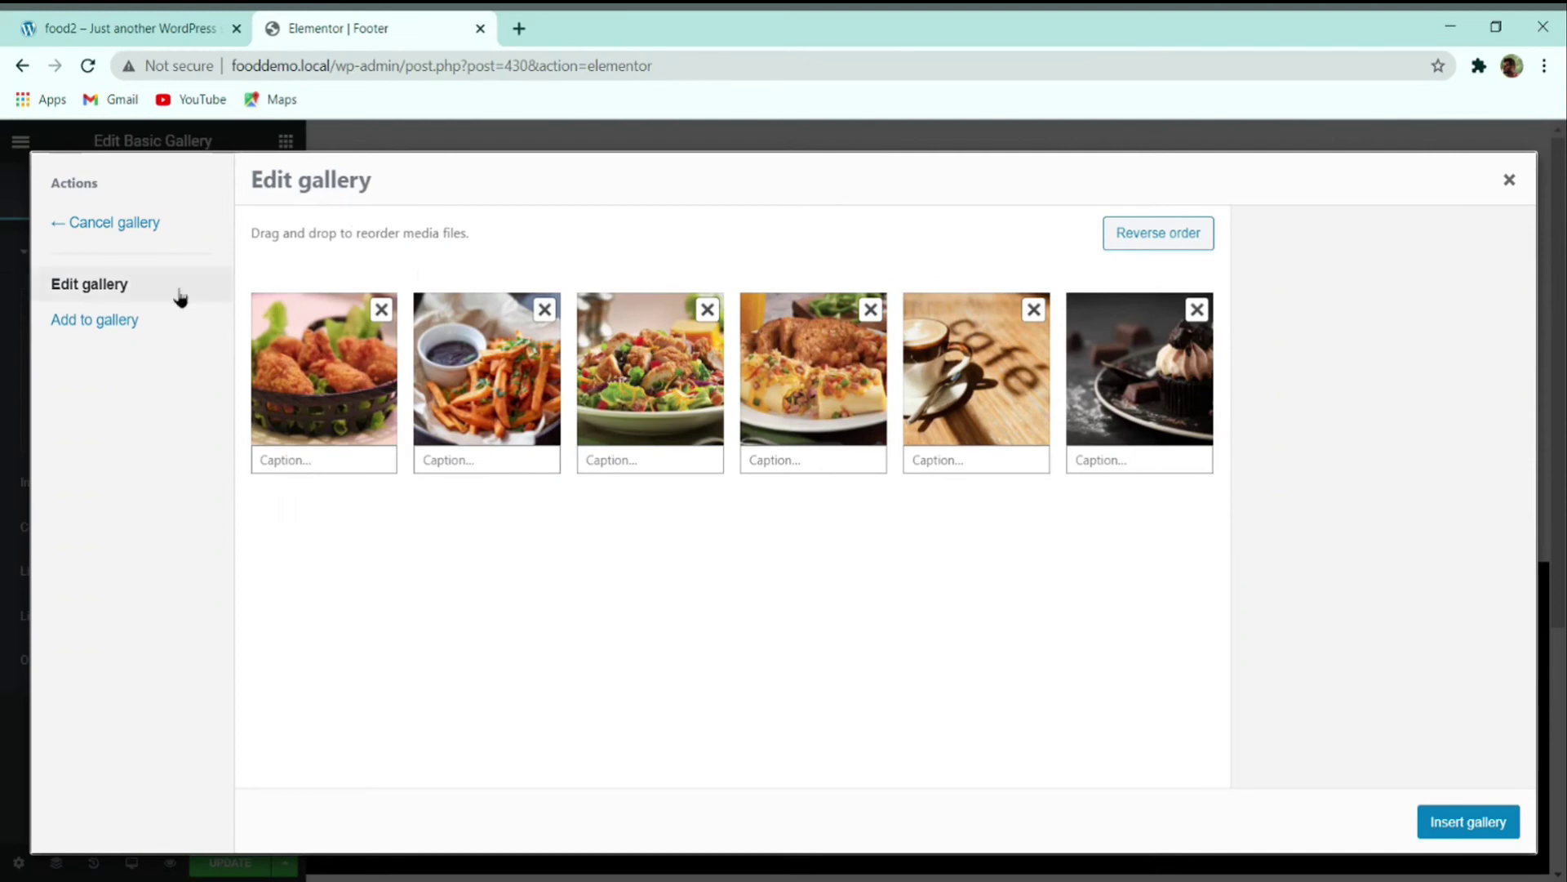
pyautogui.click(121, 331)
pyautogui.scroll(-4, 557, 430)
pyautogui.scroll(4, 724, 447)
pyautogui.click(653, 718)
pyautogui.click(1081, 566)
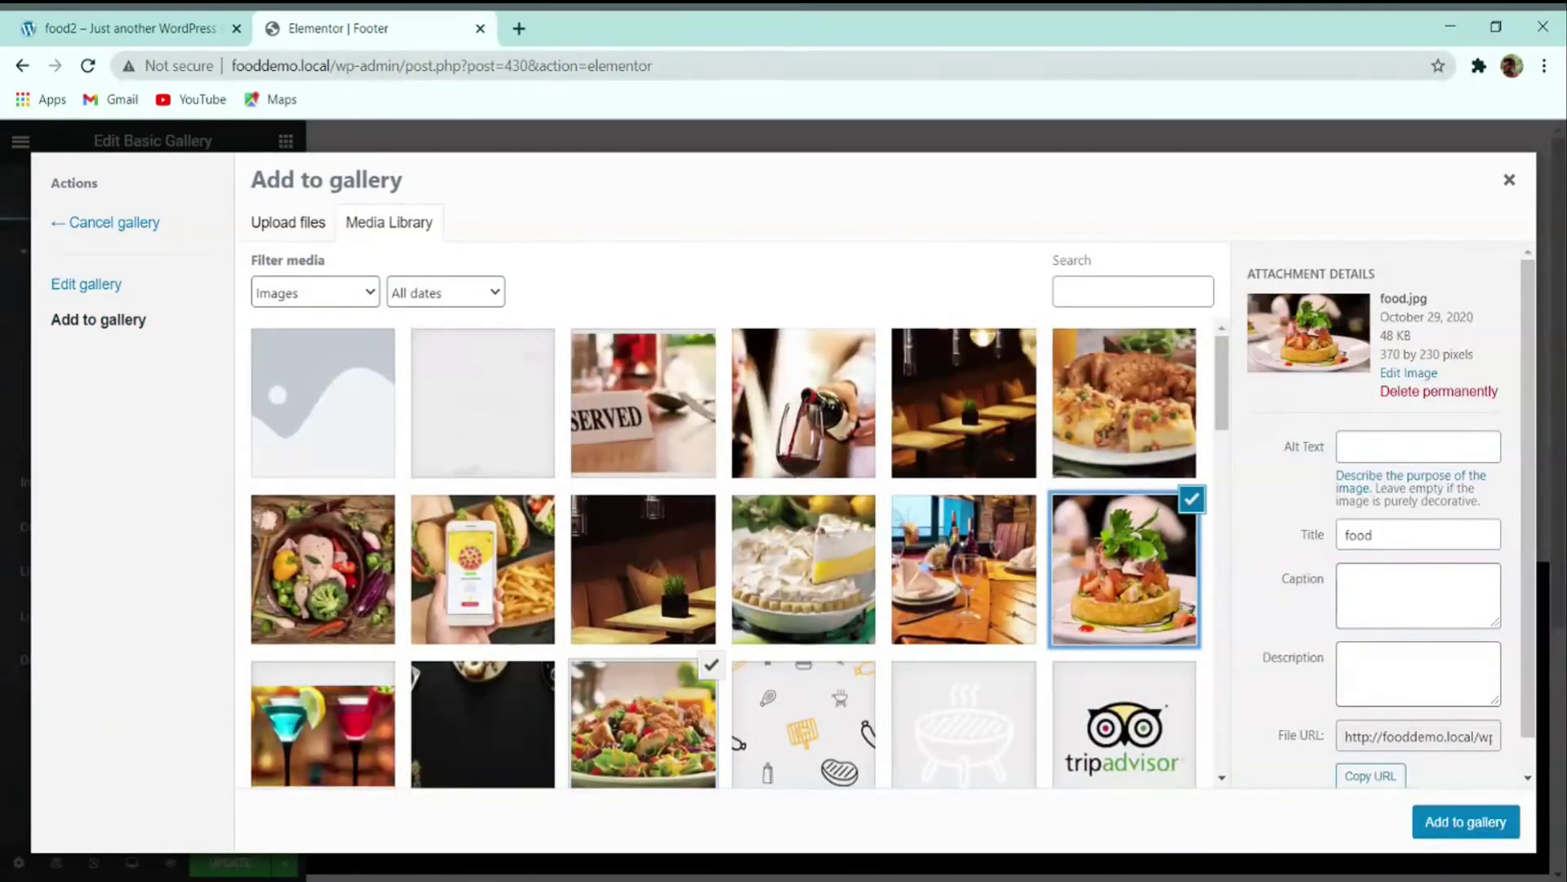
pyautogui.click(1457, 822)
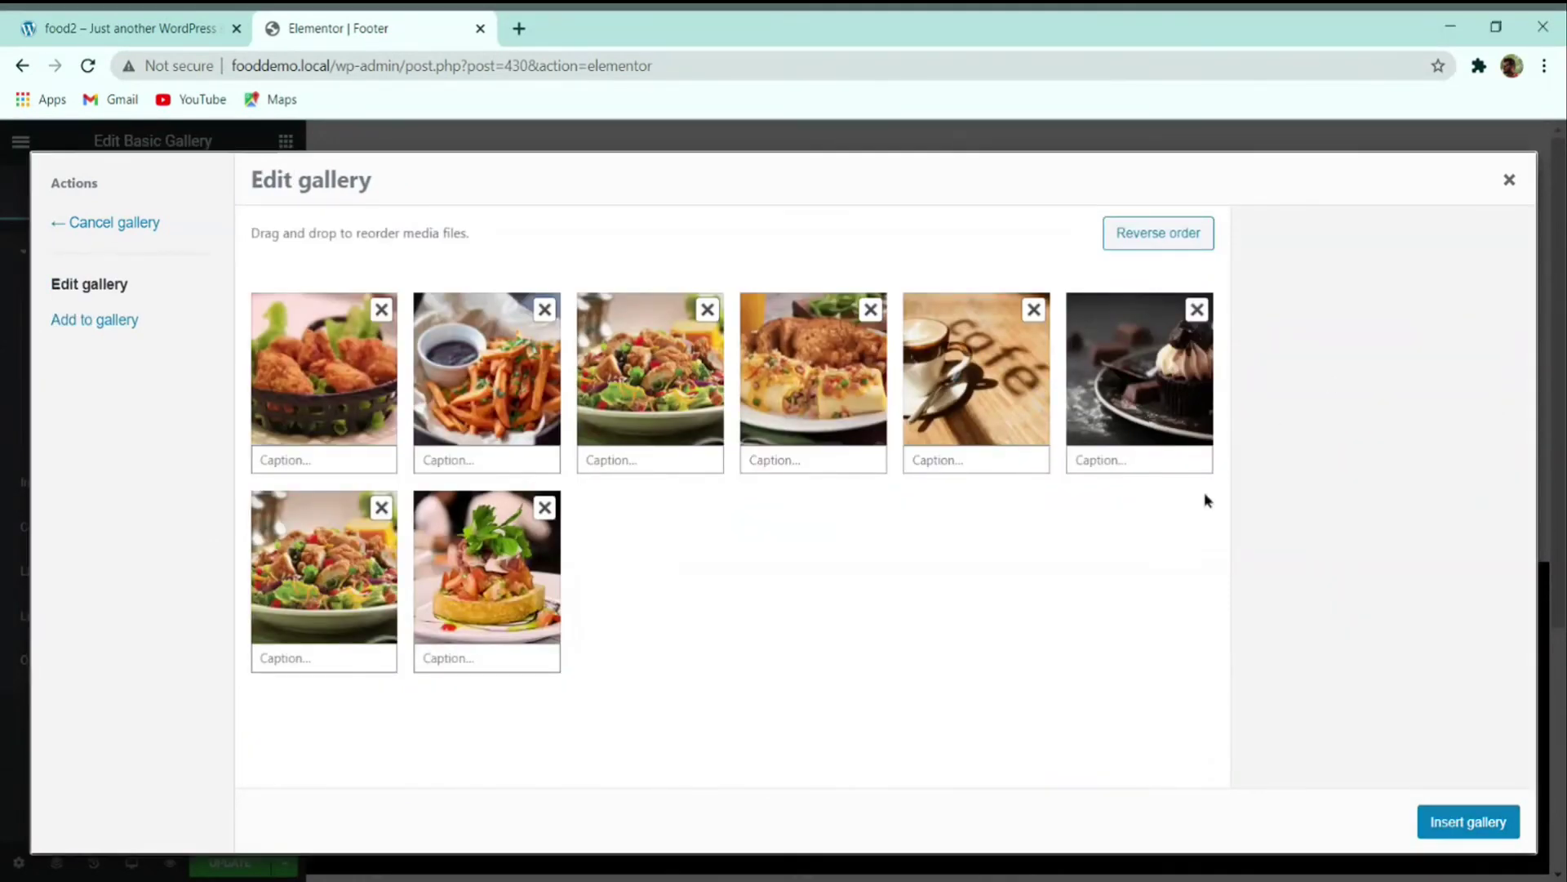
pyautogui.click(1457, 821)
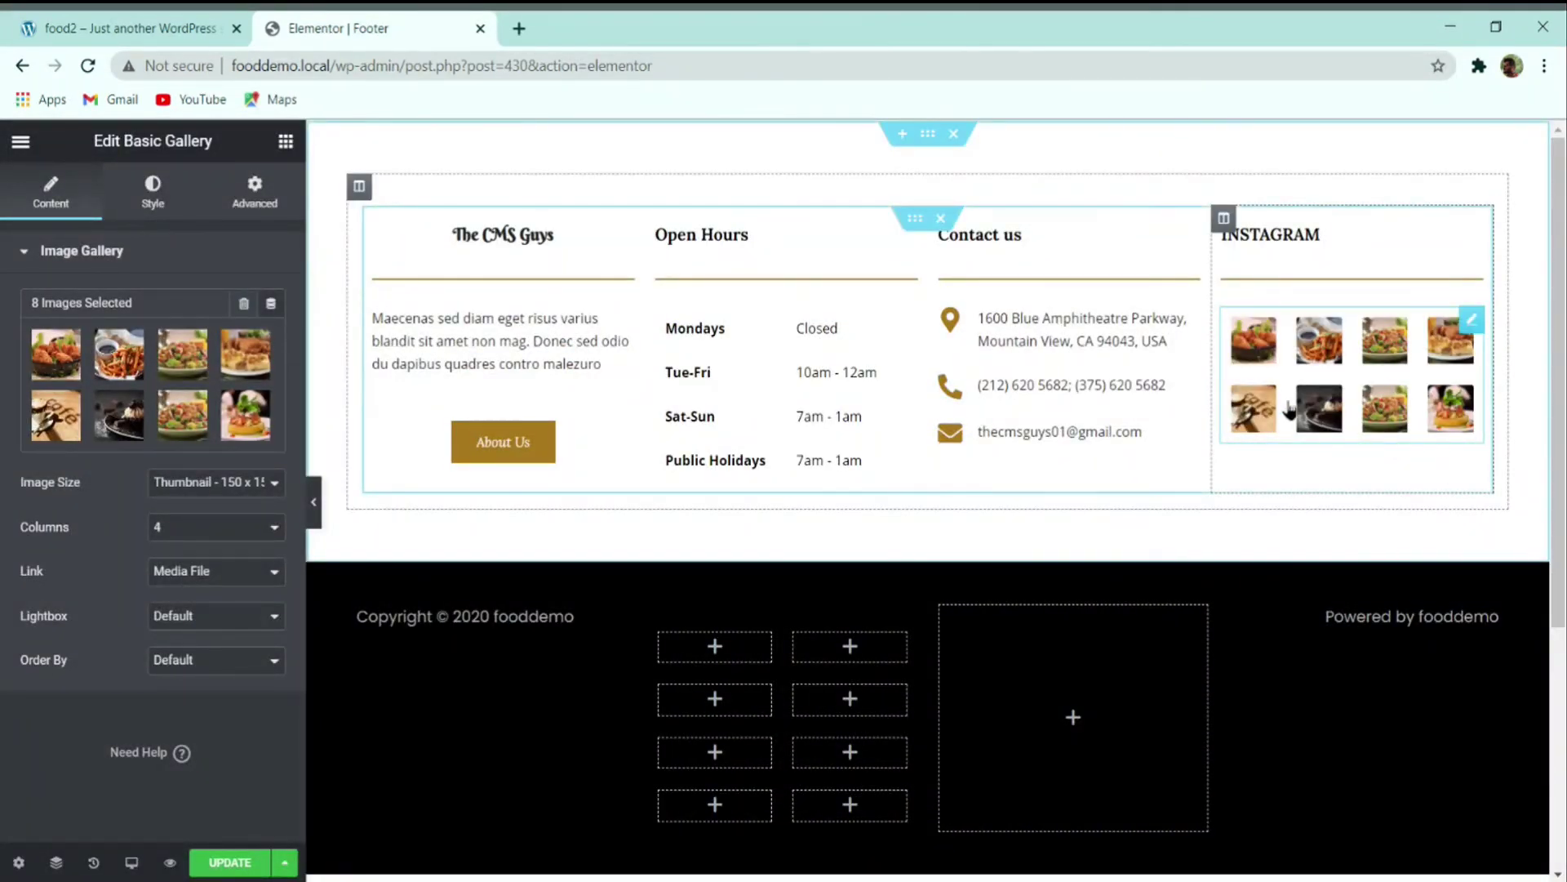
pyautogui.scroll(-4, 1131, 359)
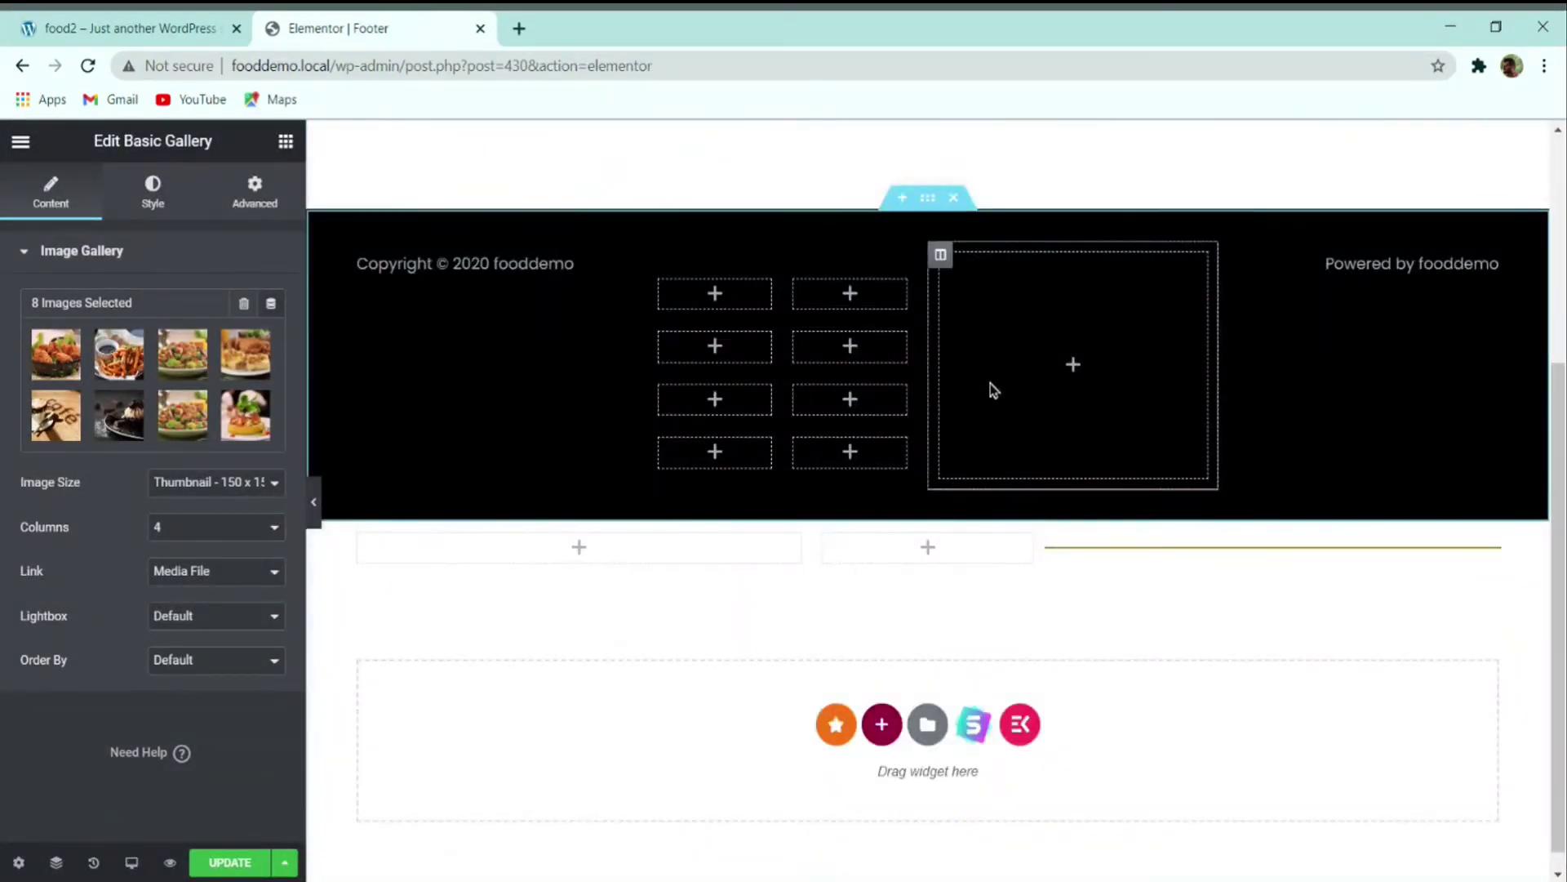
# Step: Save the footer with UPDATE, compare it against the demo site, then open the editor menu
pyautogui.click(229, 862)
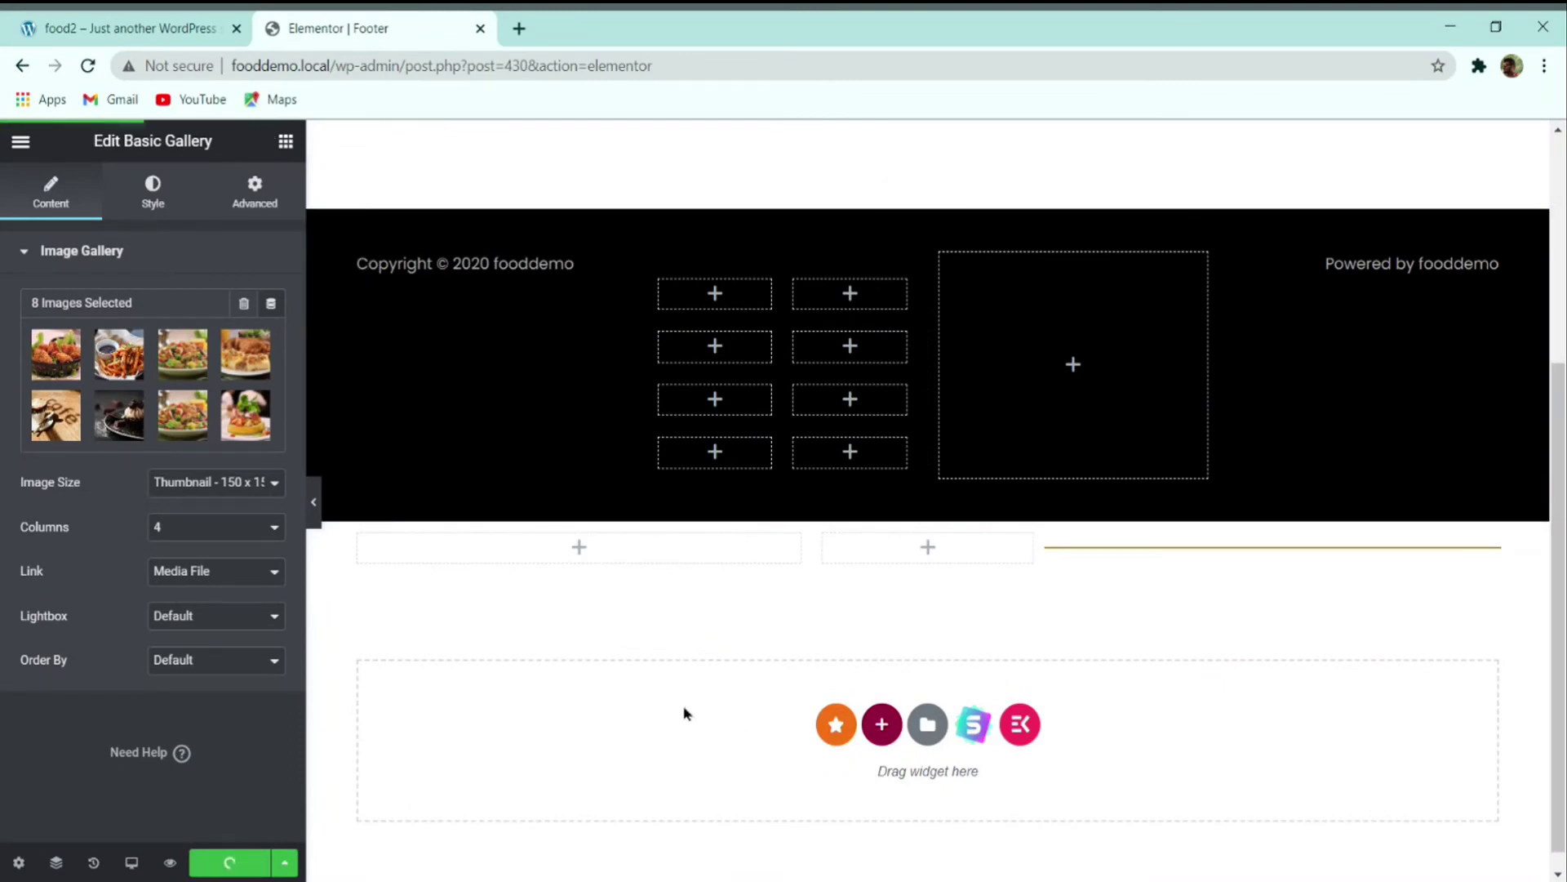
pyautogui.click(85, 24)
pyautogui.scroll(10, 472, 226)
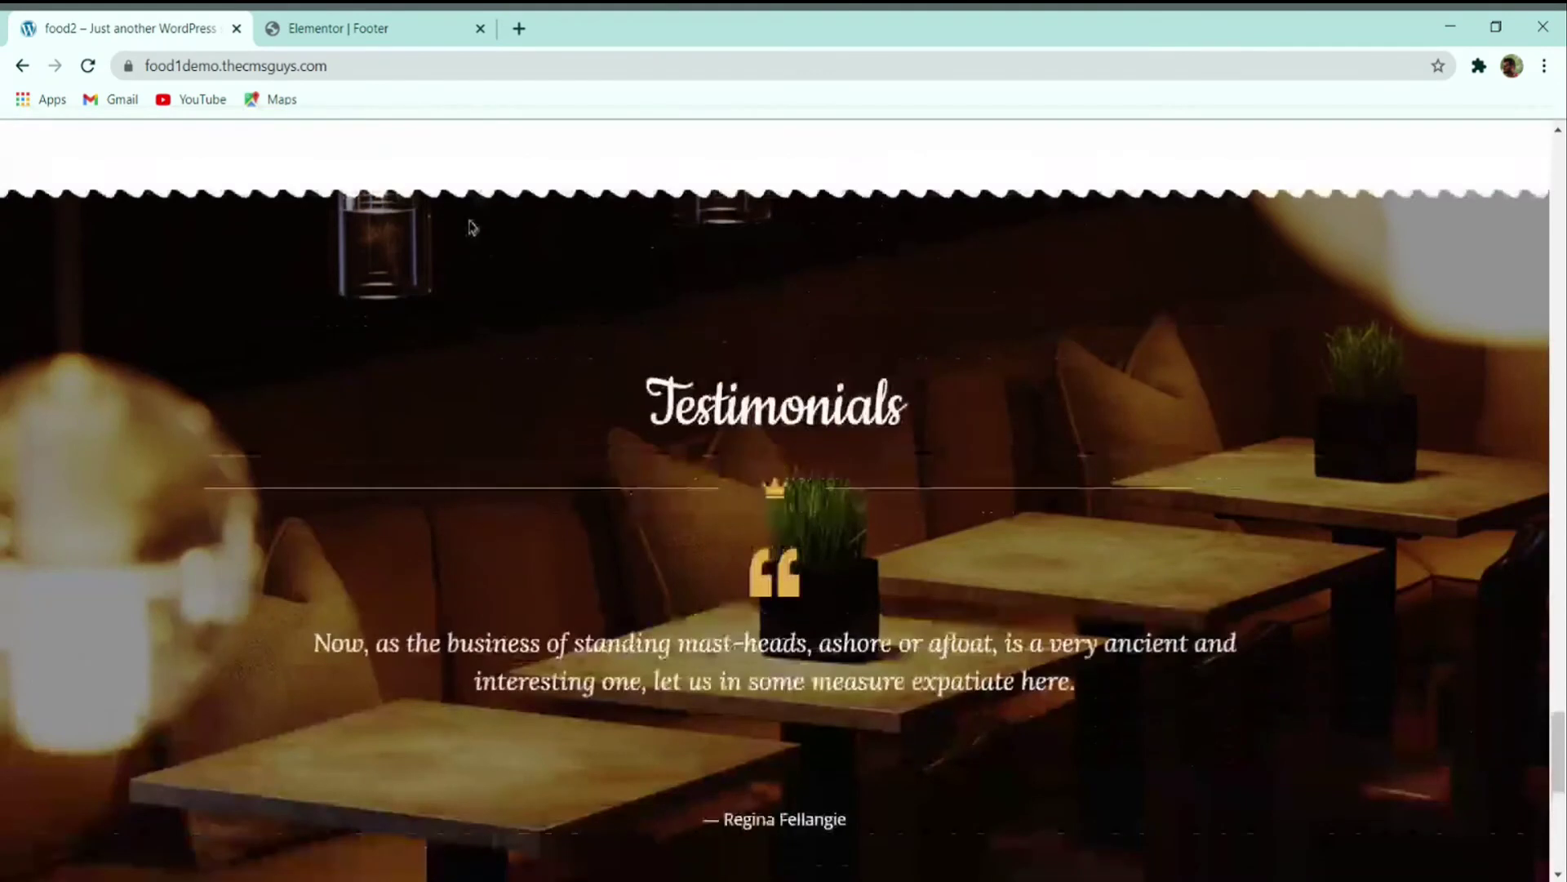
pyautogui.hotkey('ctrl', 'Tab')
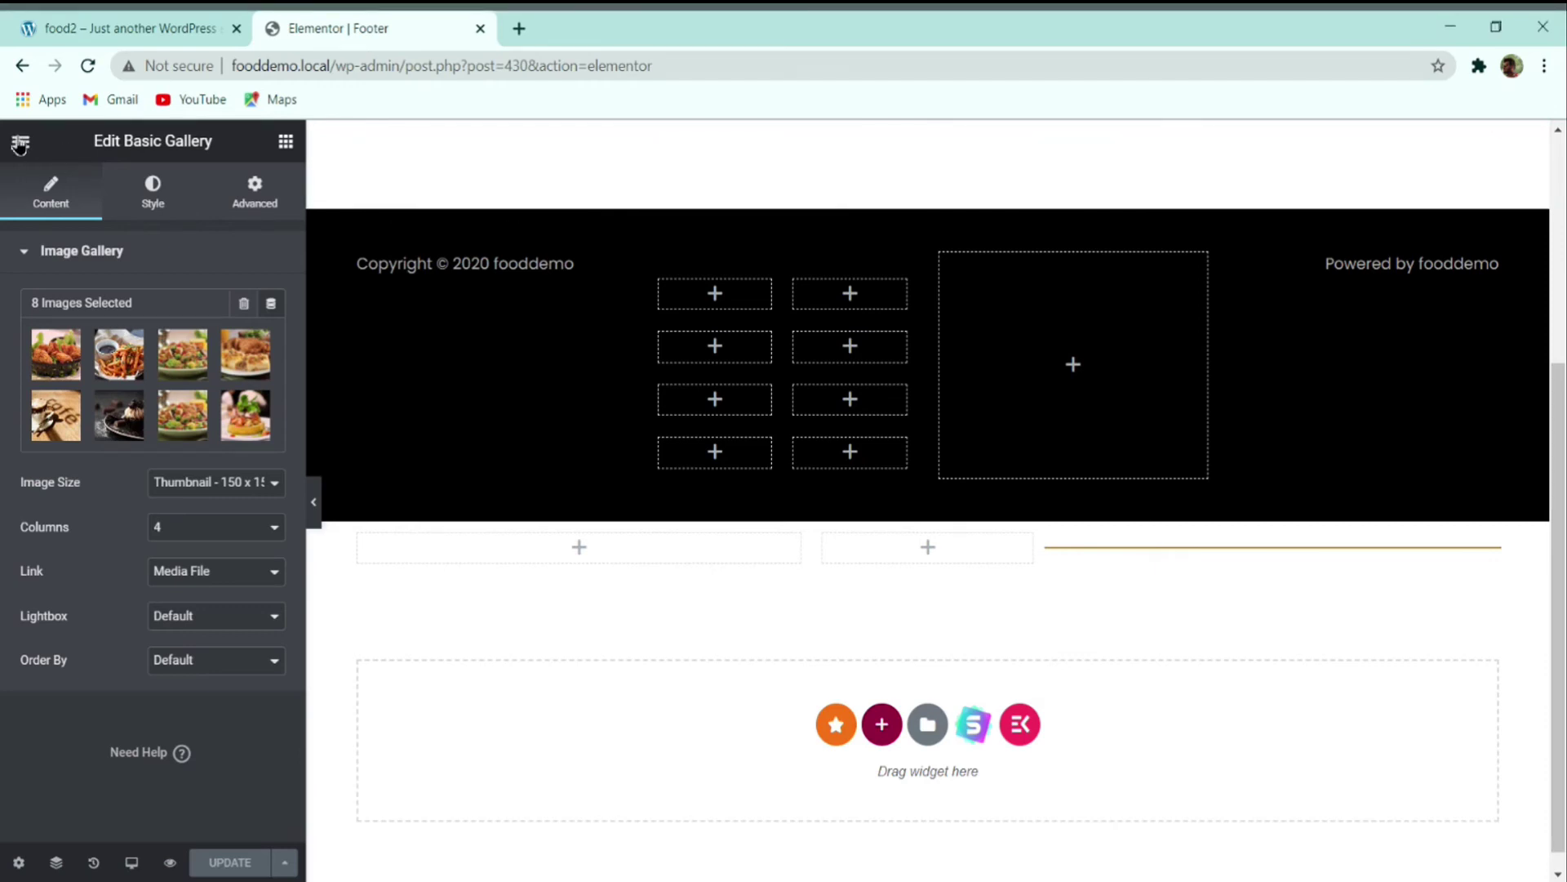
pyautogui.click(19, 144)
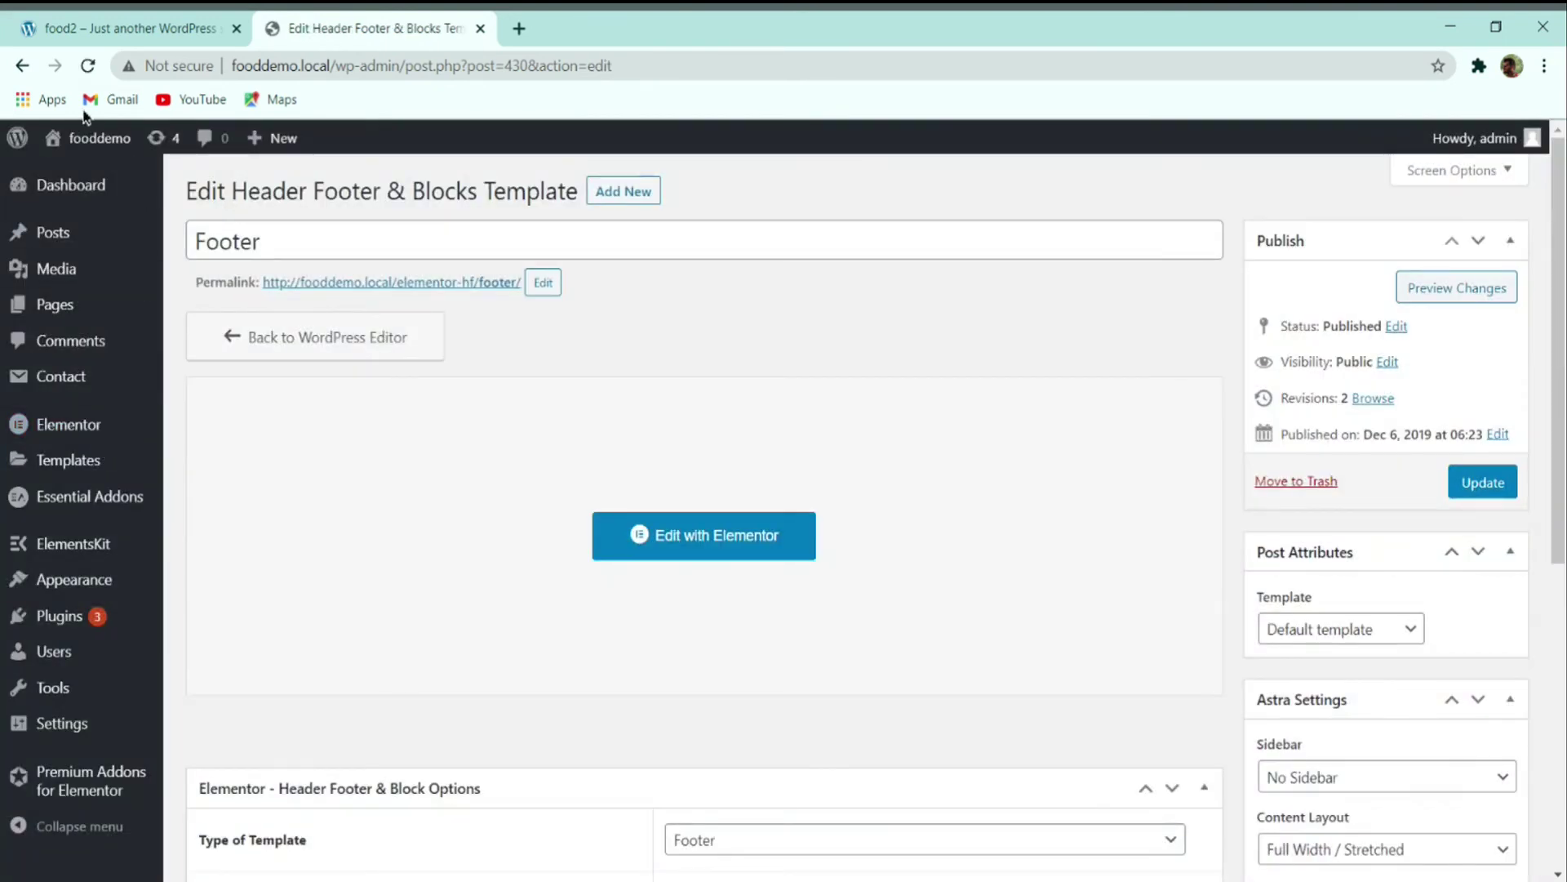
# Step: Open the local site in a new tab via Visit Site and scroll to its footer
pyautogui.moveTo(99, 151)
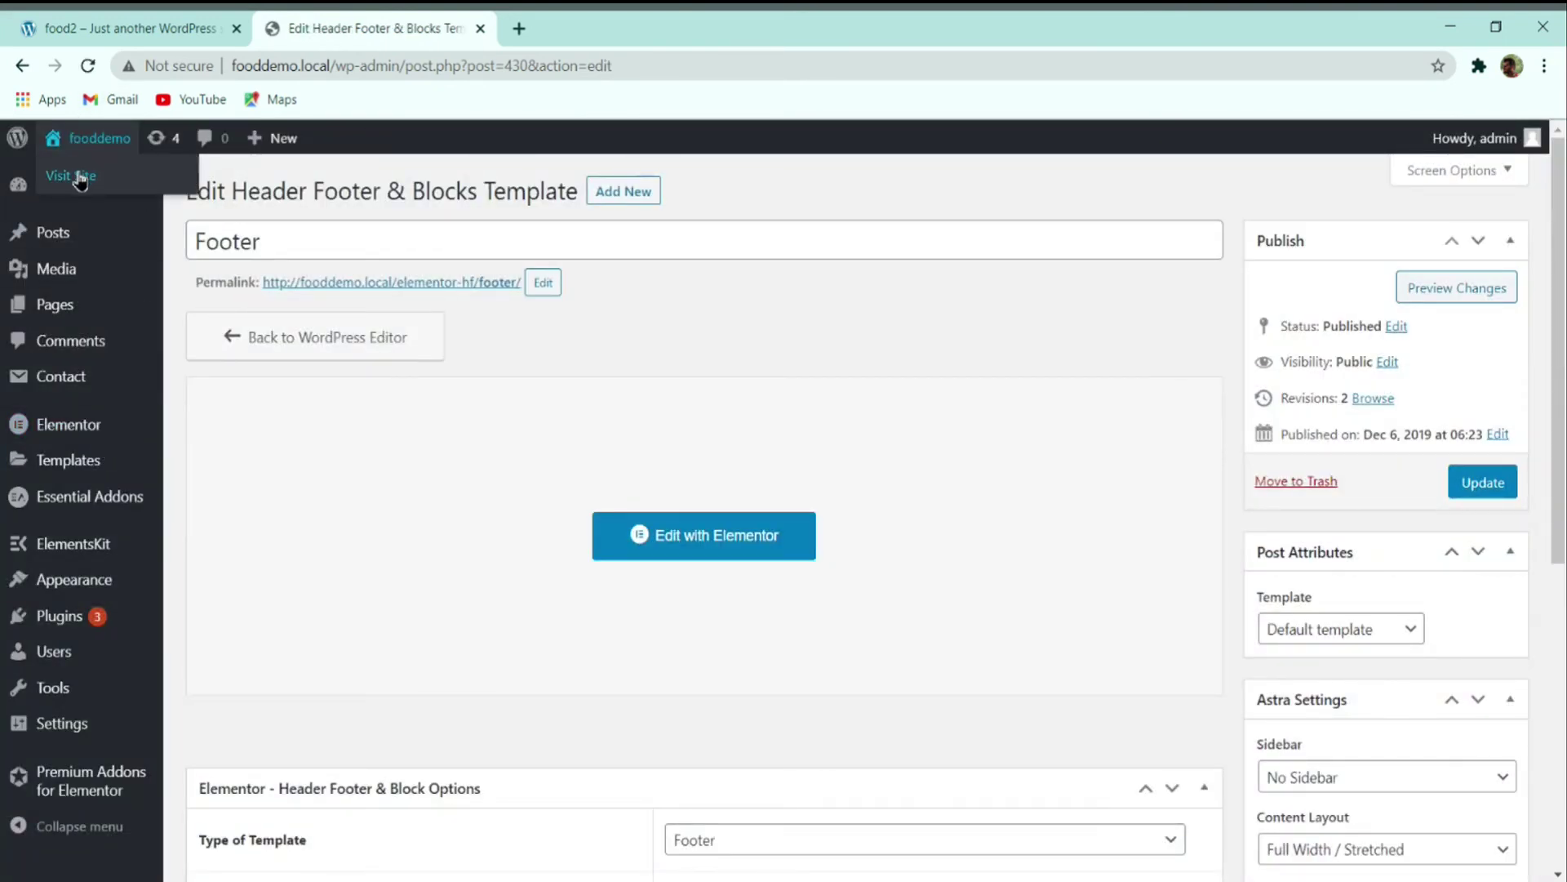
pyautogui.keyDown('ctrl'); pyautogui.click(79, 177); pyautogui.keyUp('ctrl')
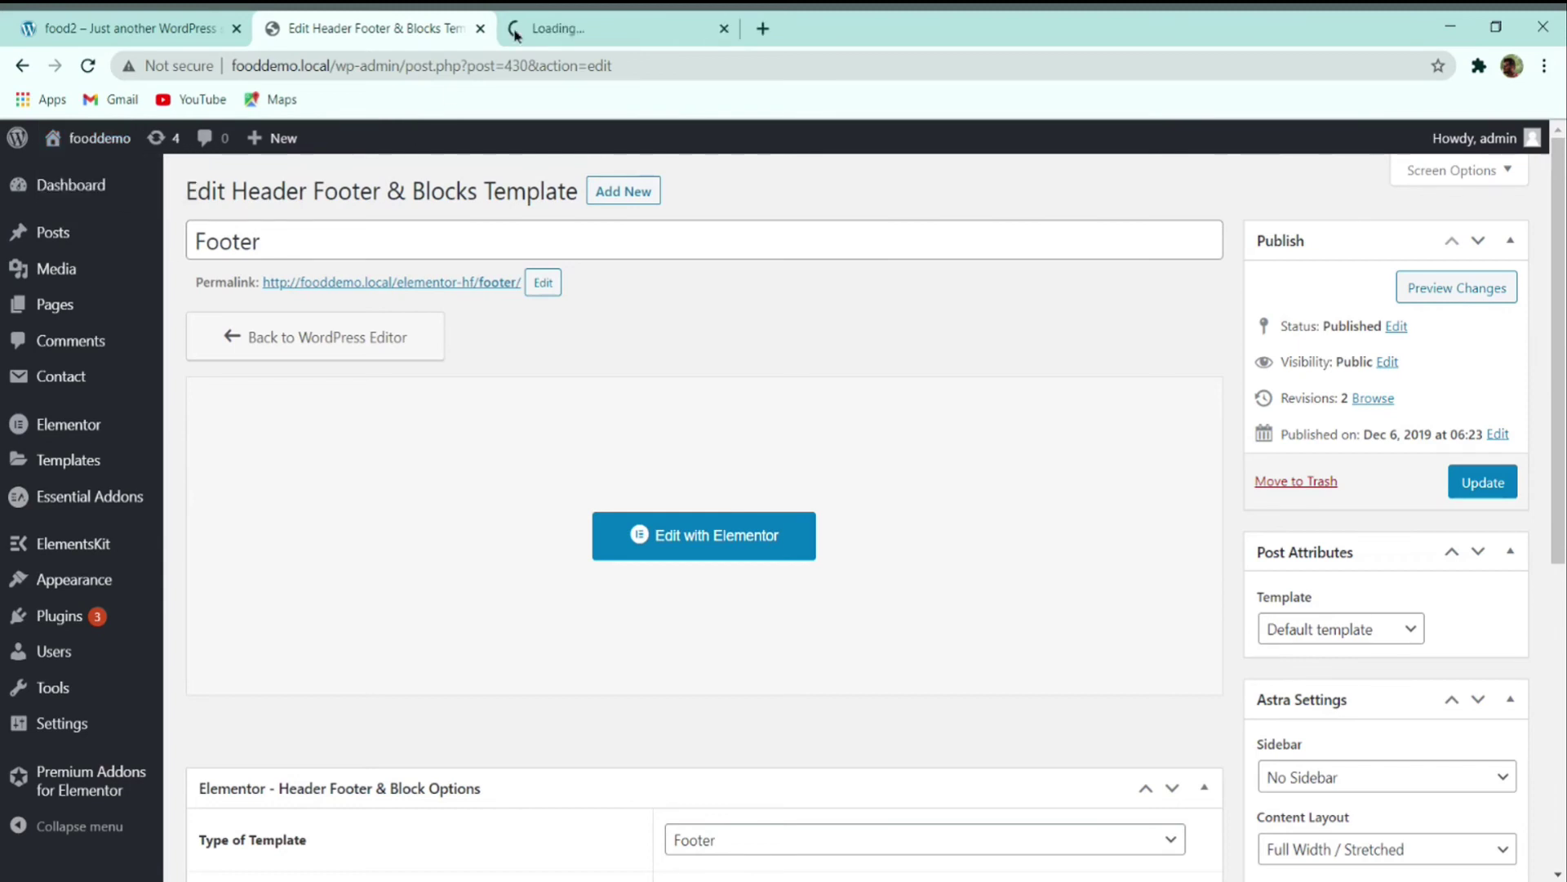
pyautogui.click(641, 24)
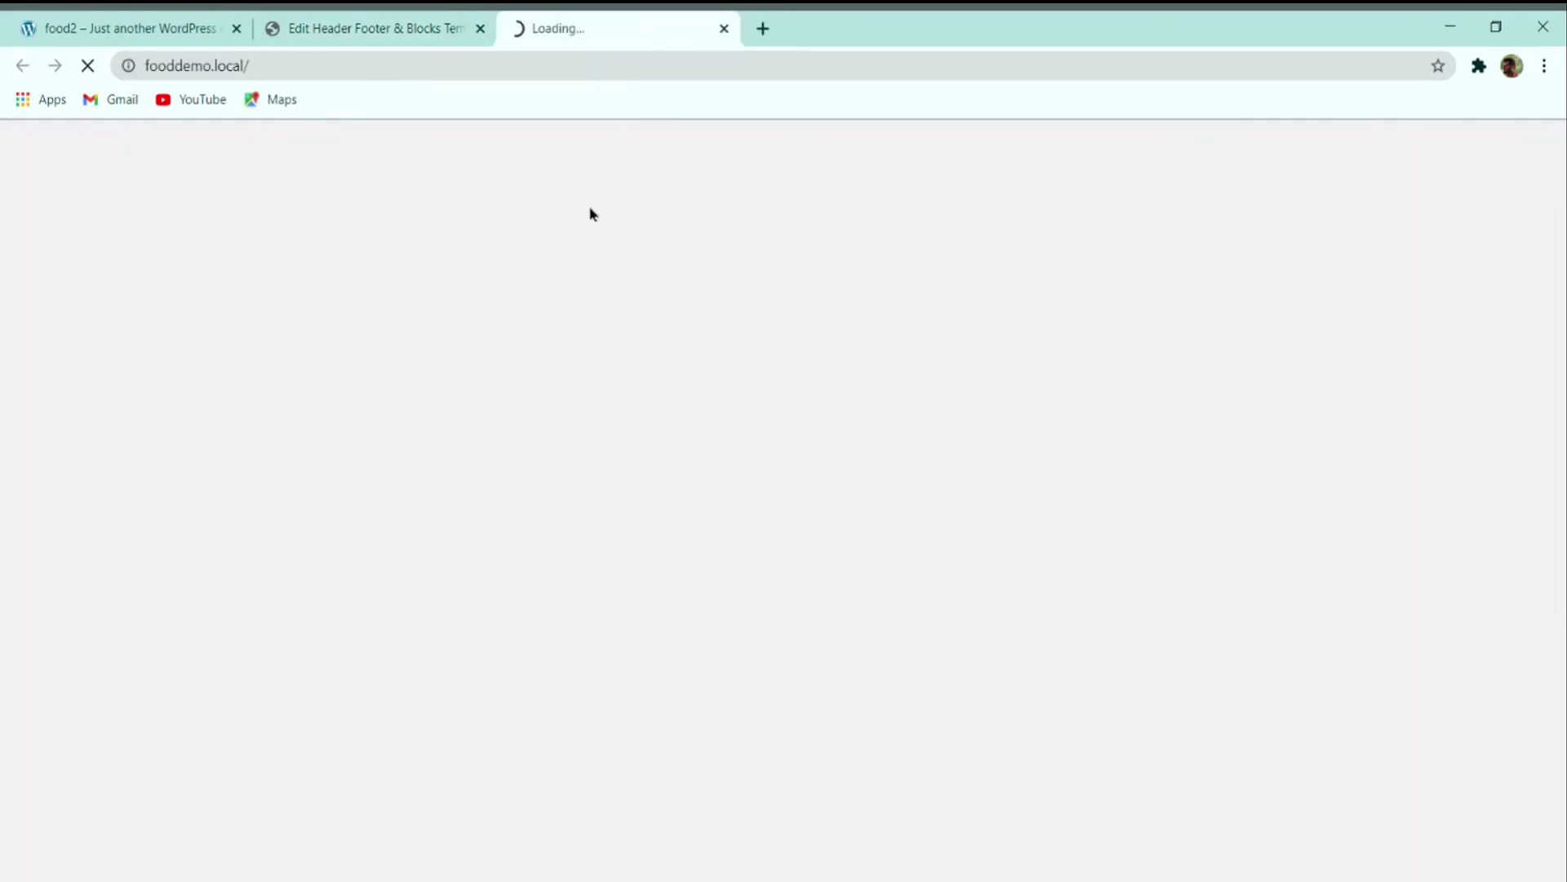
pyautogui.scroll(-10, 539, 275)
pyautogui.scroll(-15, 539, 275)
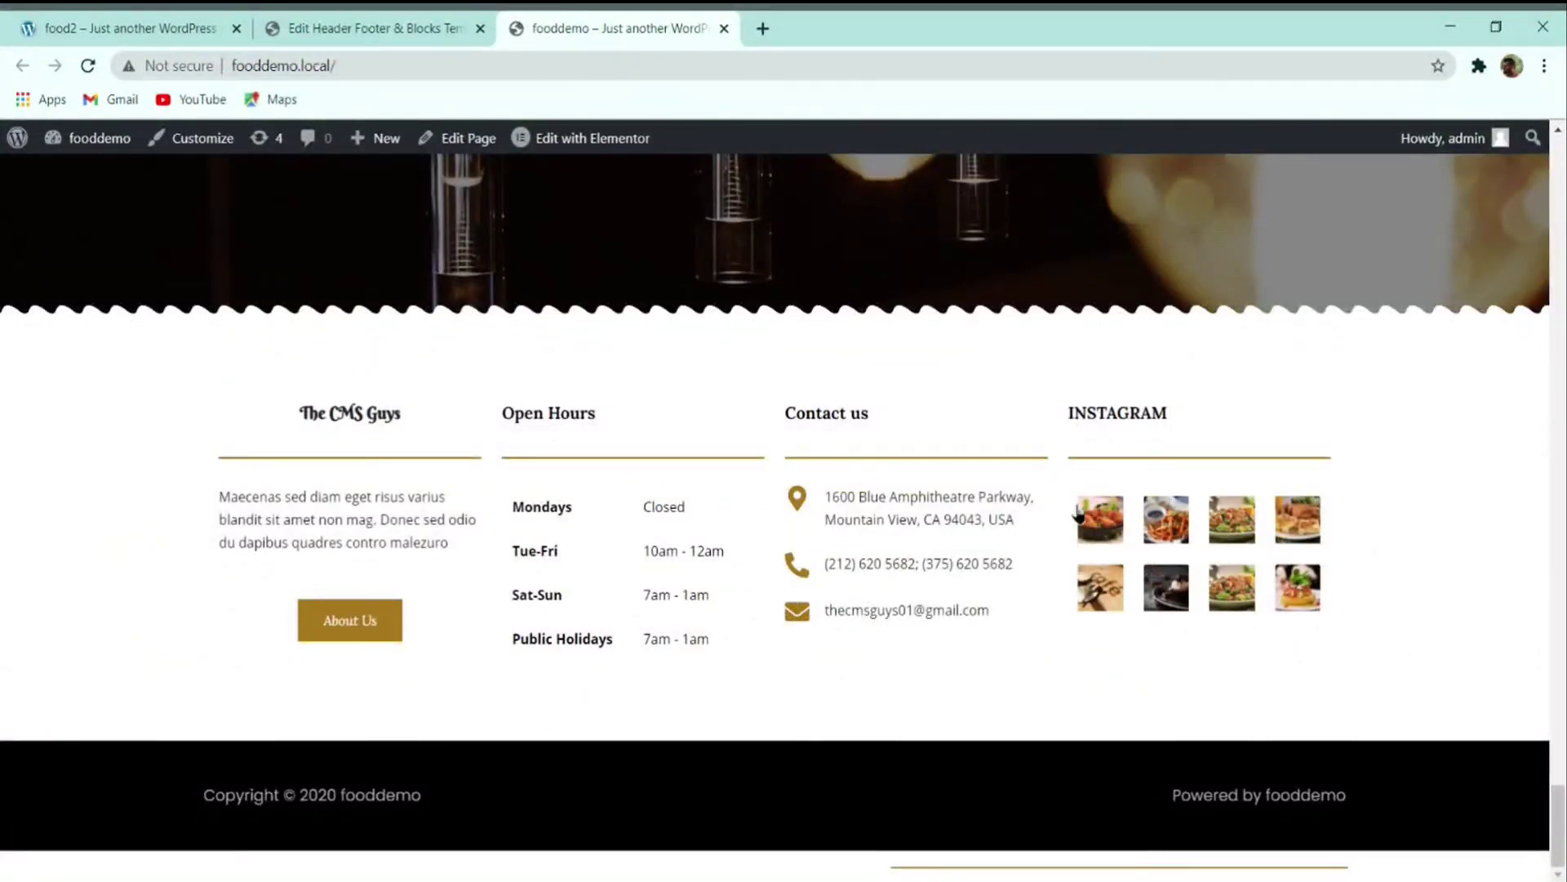
# Step: Compare the local site's footer gallery with the demo site's footer across tabs
pyautogui.hotkey('ctrl', 'Tab')
pyautogui.scroll(-5, 602, 574)
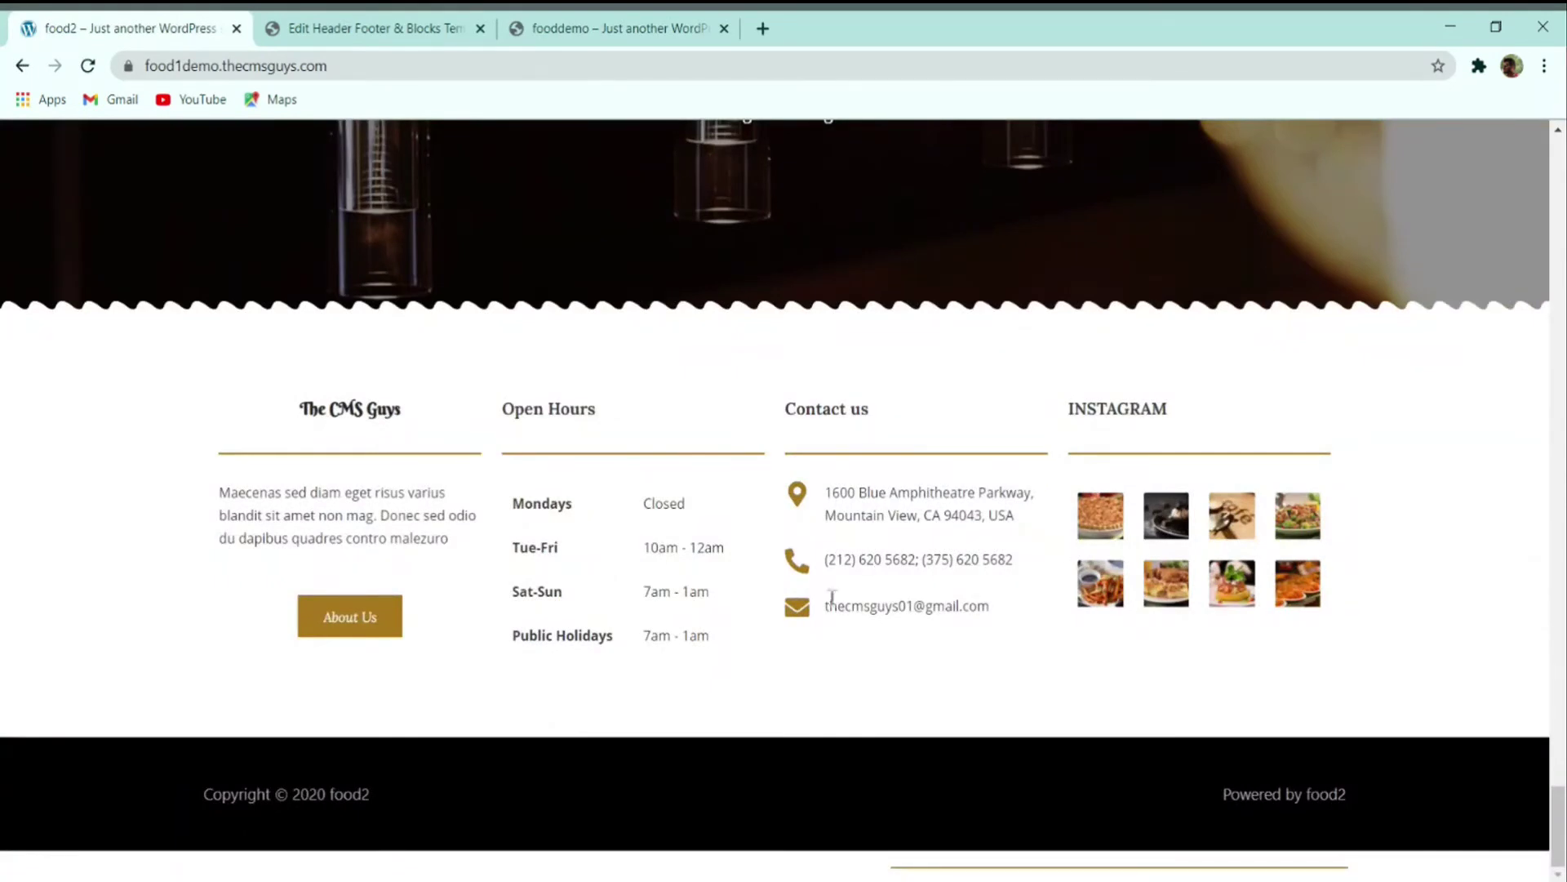
pyautogui.hotkey('ctrl', 'shift', 'Tab')
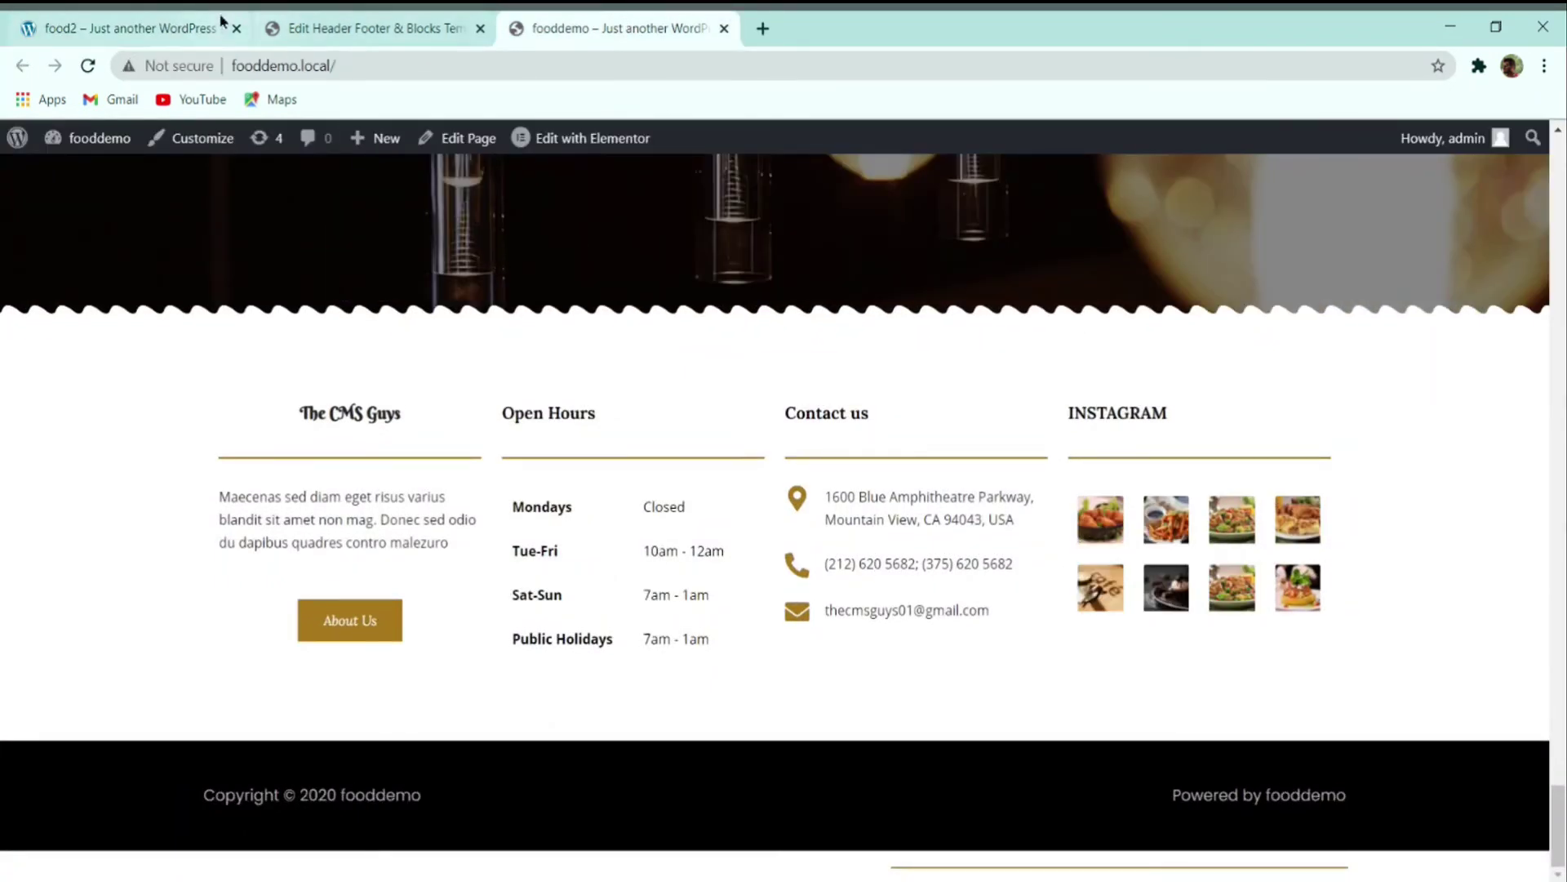
pyautogui.hotkey('ctrl', 'Tab')
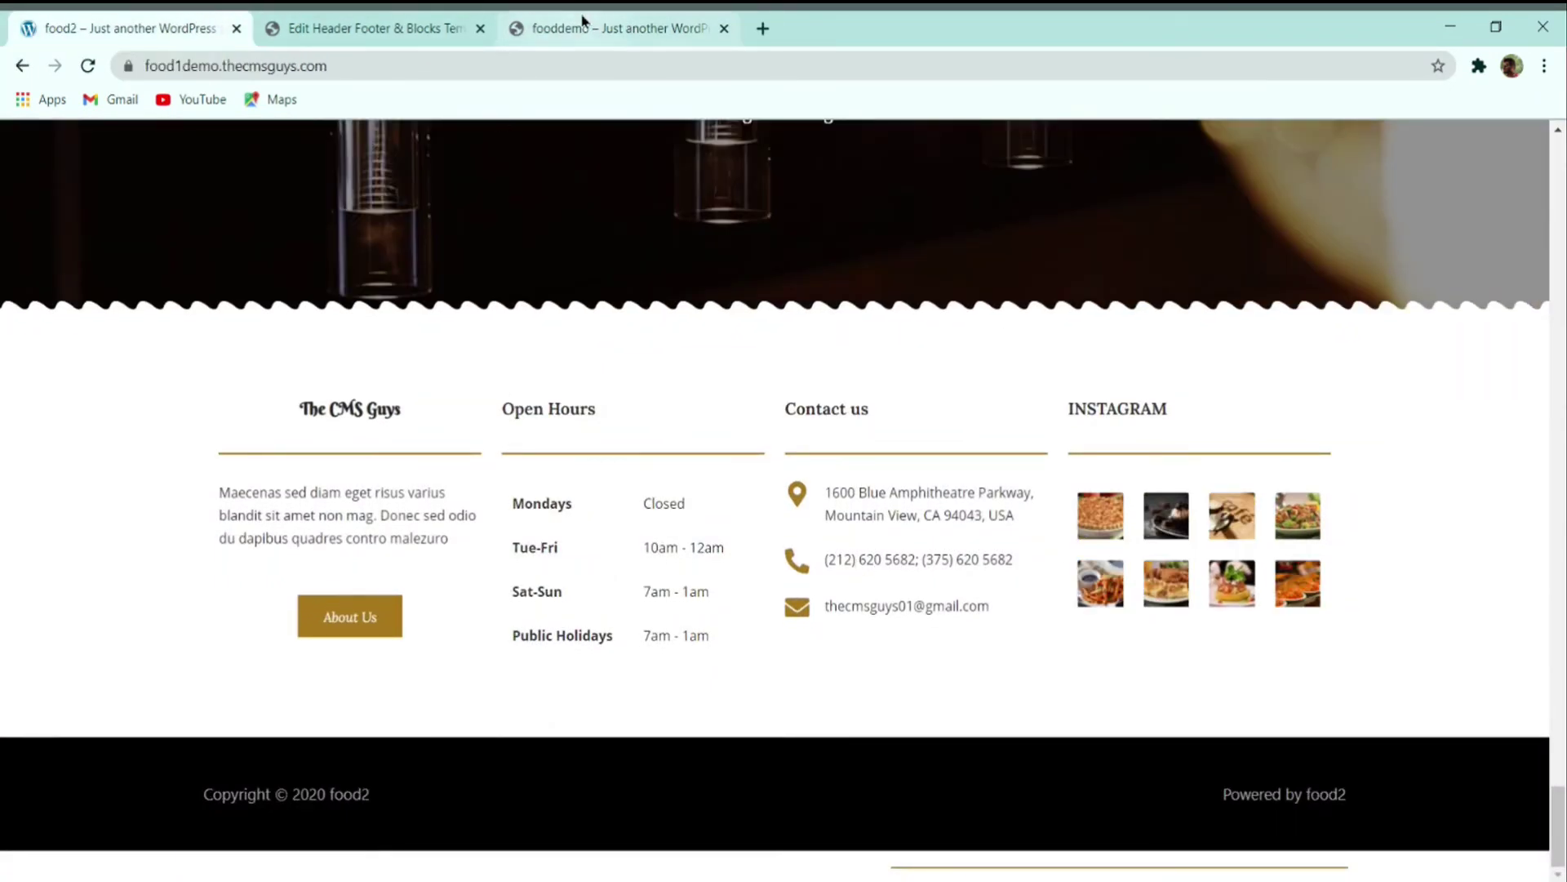
pyautogui.scroll(4, 549, 525)
pyautogui.click(378, 24)
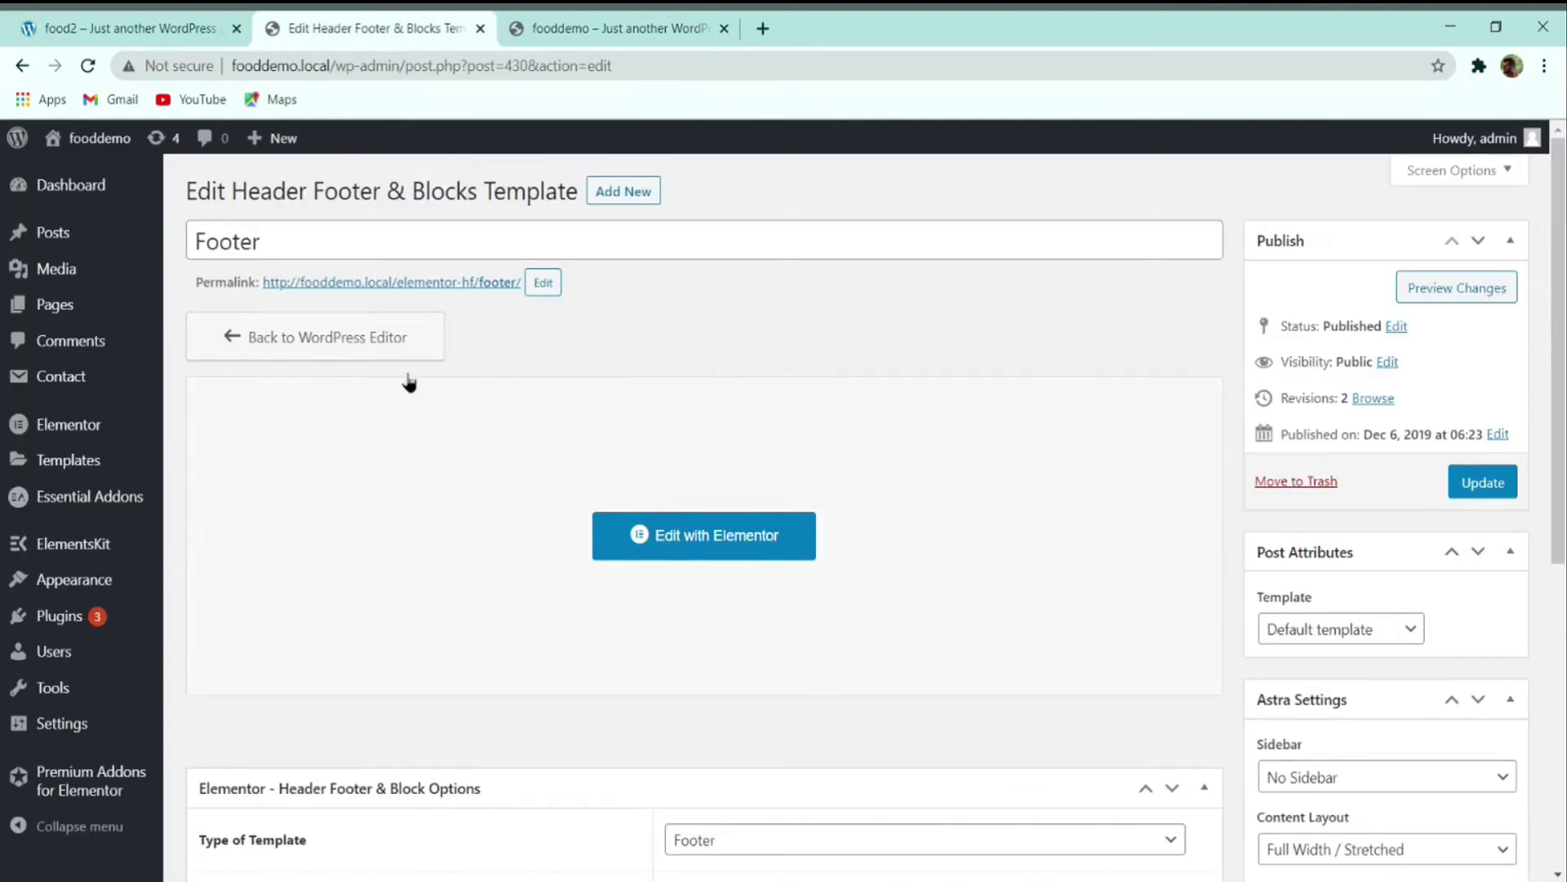
pyautogui.click(81, 28)
pyautogui.scroll(10, 332, 644)
pyautogui.scroll(5, 340, 640)
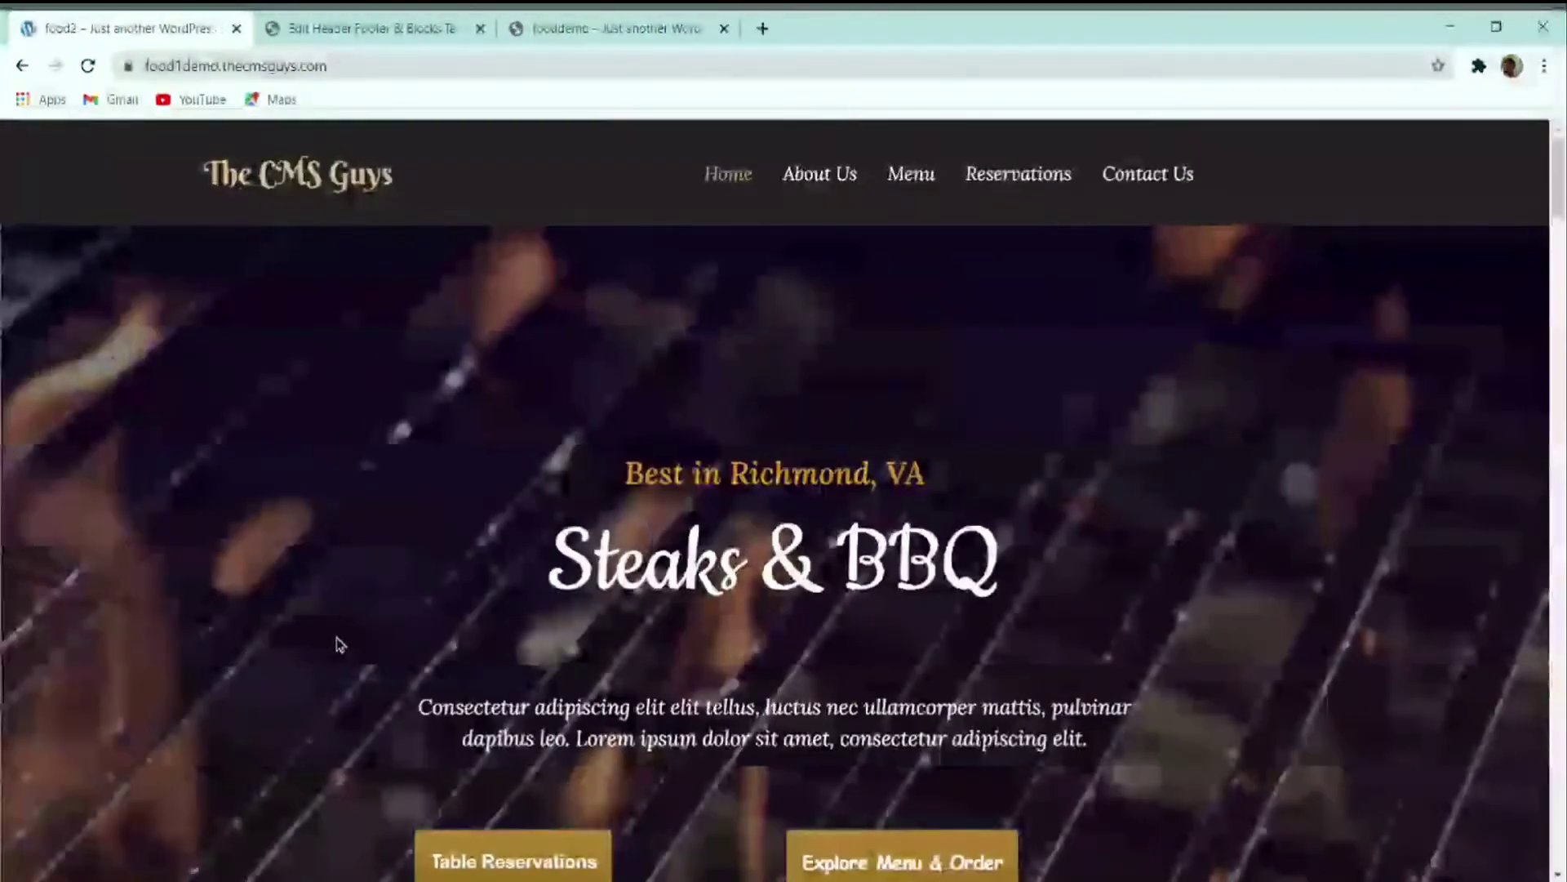
# Step: Return to the admin tab and open the Header Footer & Blocks template list
pyautogui.click(288, 28)
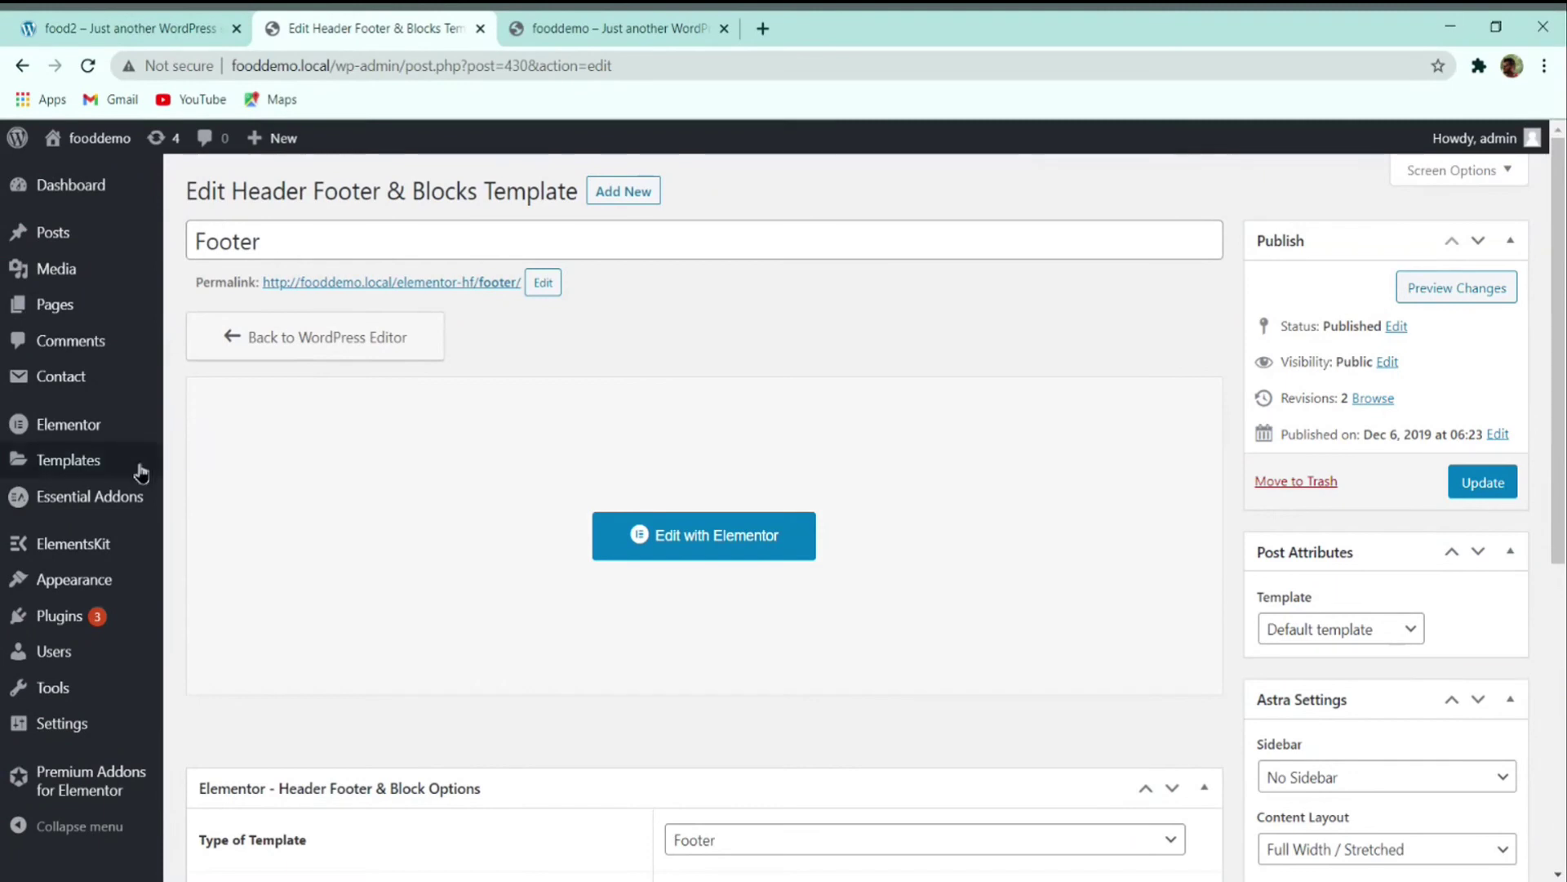
pyautogui.scroll(-4, 129, 685)
pyautogui.moveTo(57, 596)
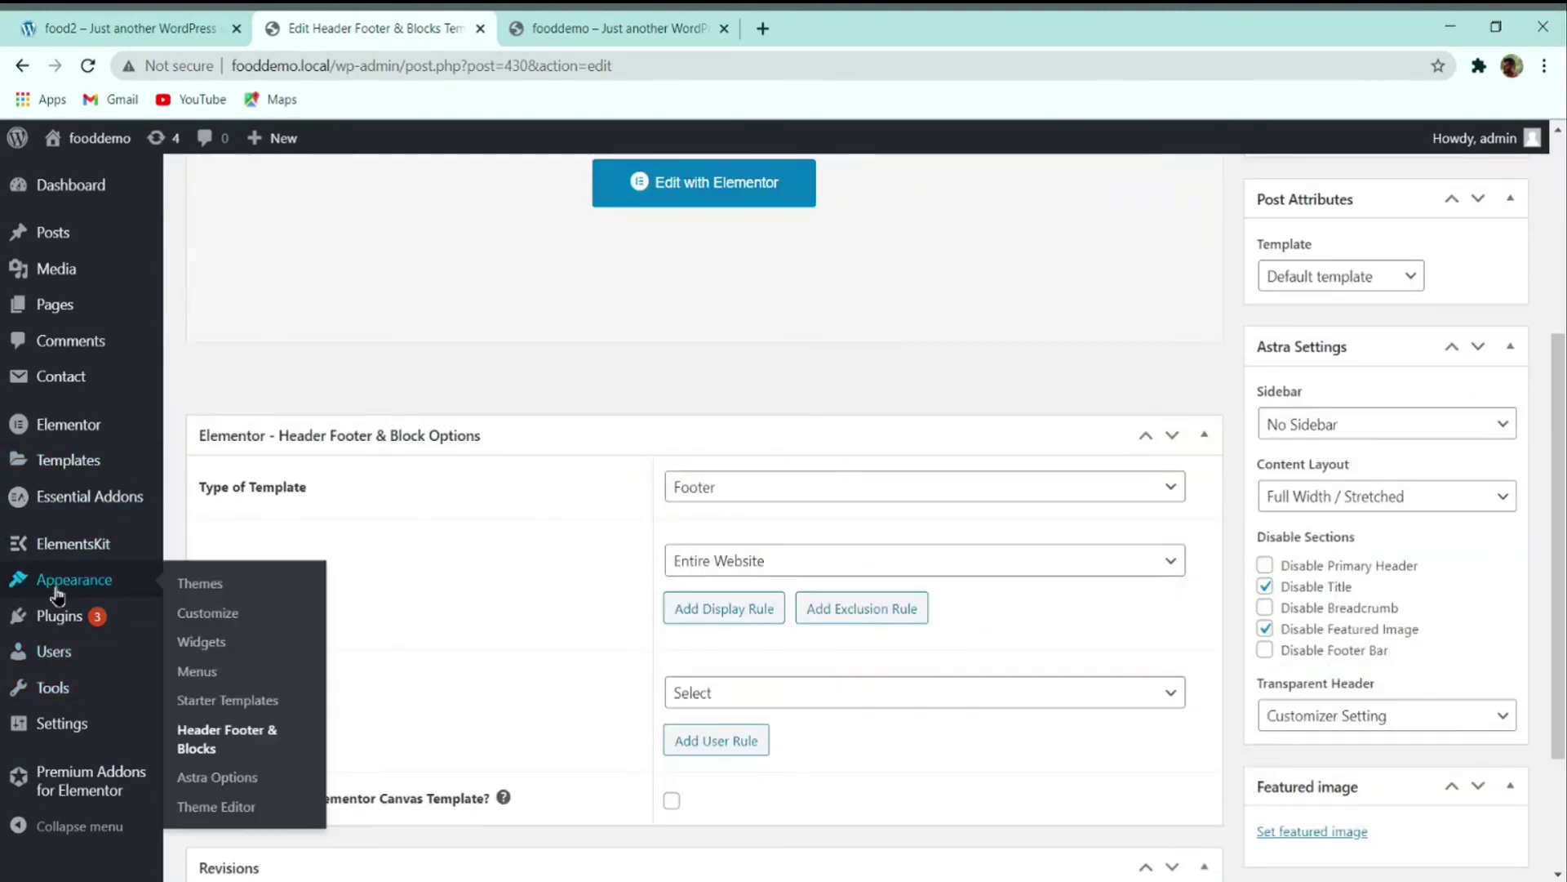
pyautogui.click(212, 744)
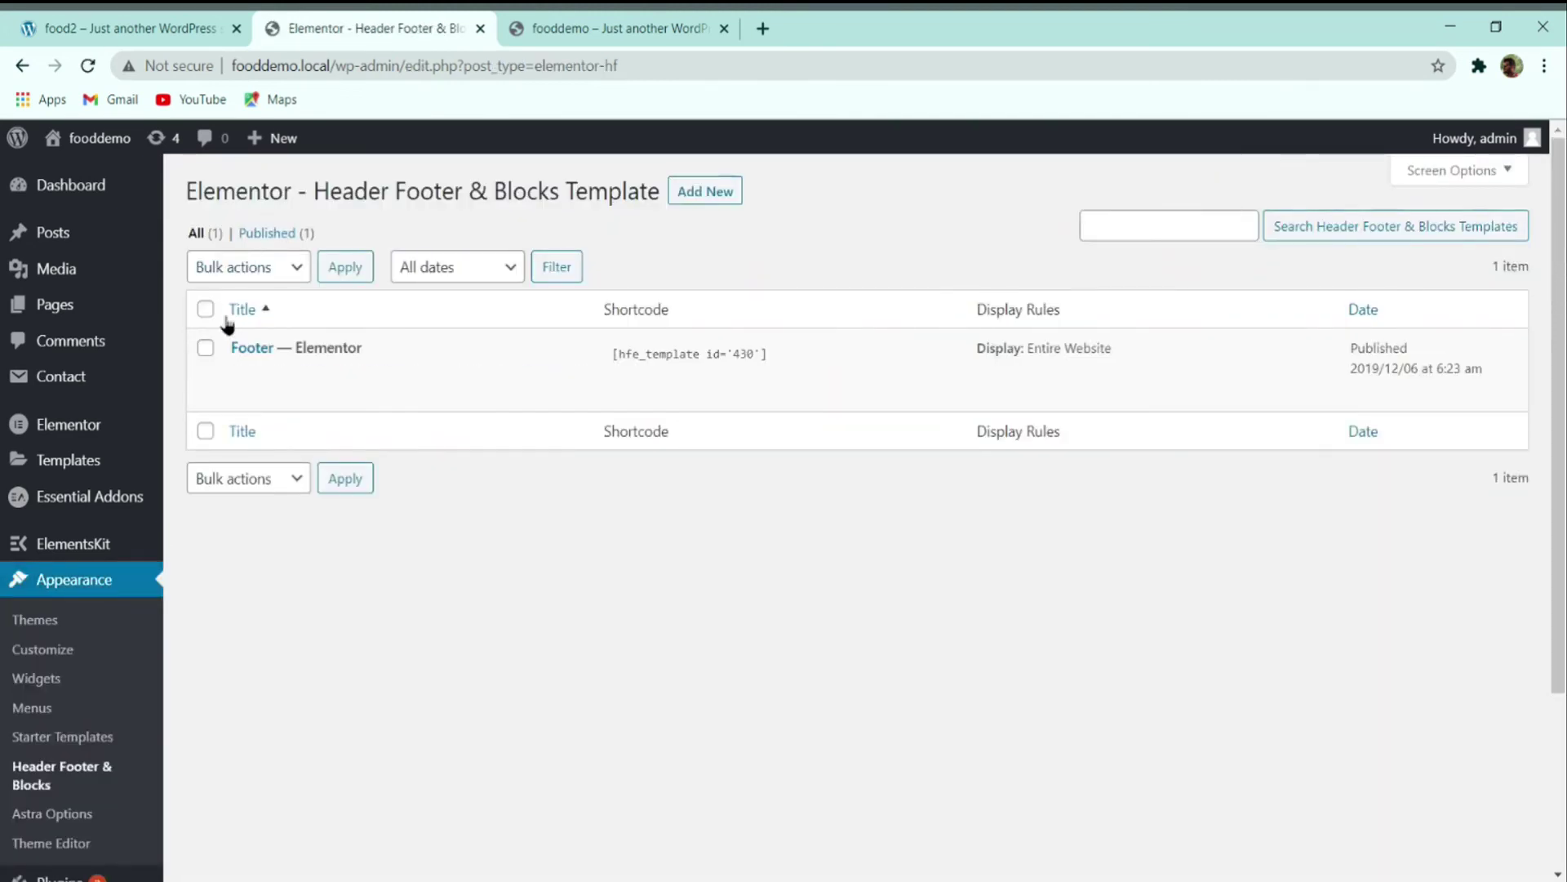
# Step: Add a new template of type Header set to display on All Pages
pyautogui.click(725, 207)
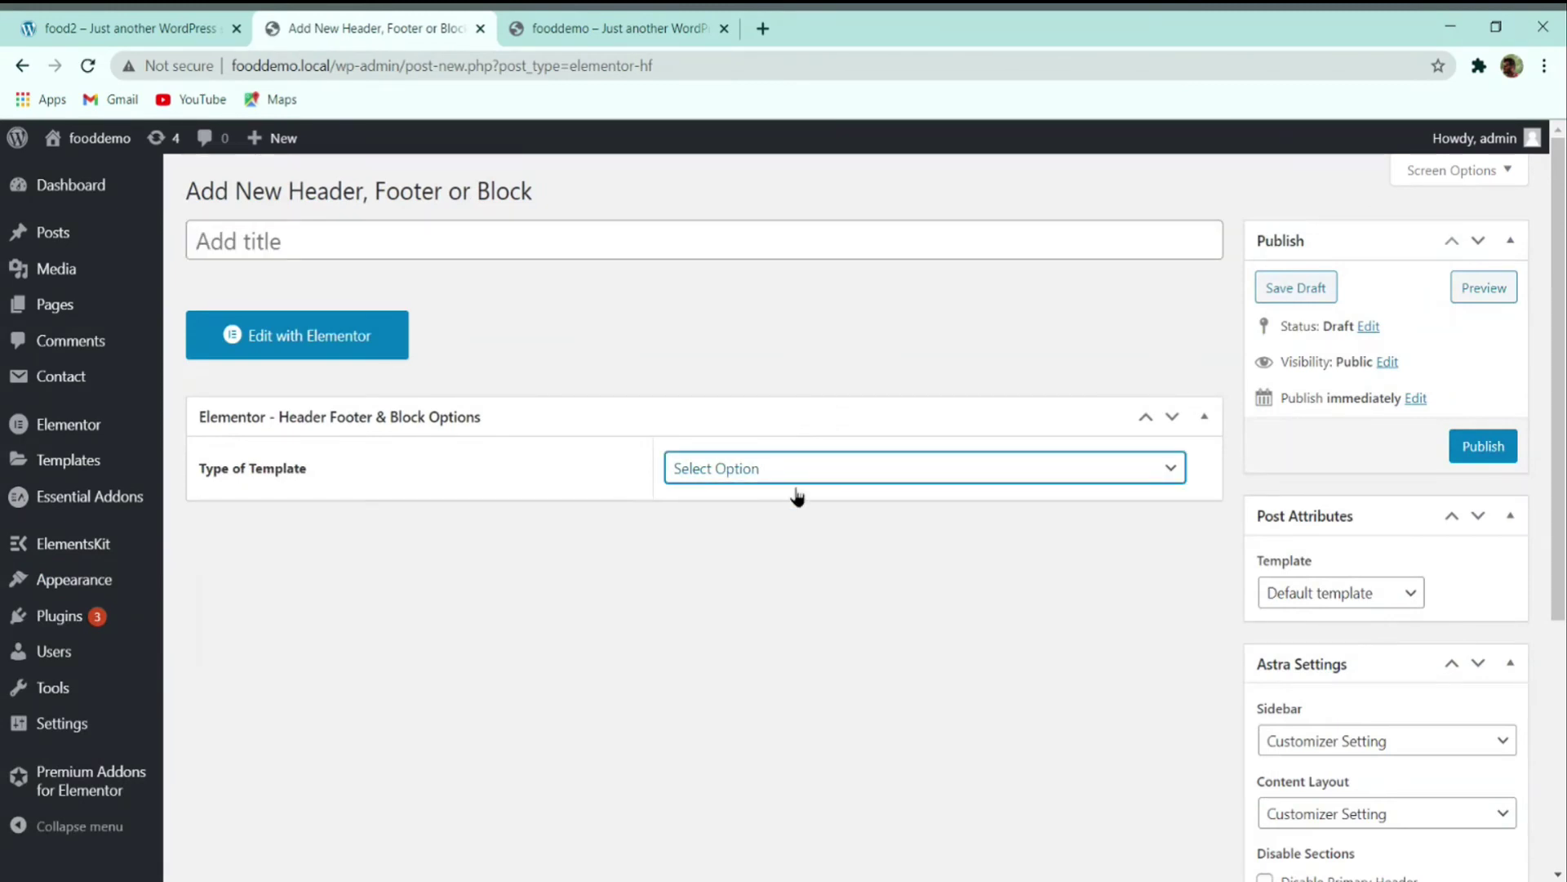
pyautogui.click(726, 500)
pyautogui.click(738, 545)
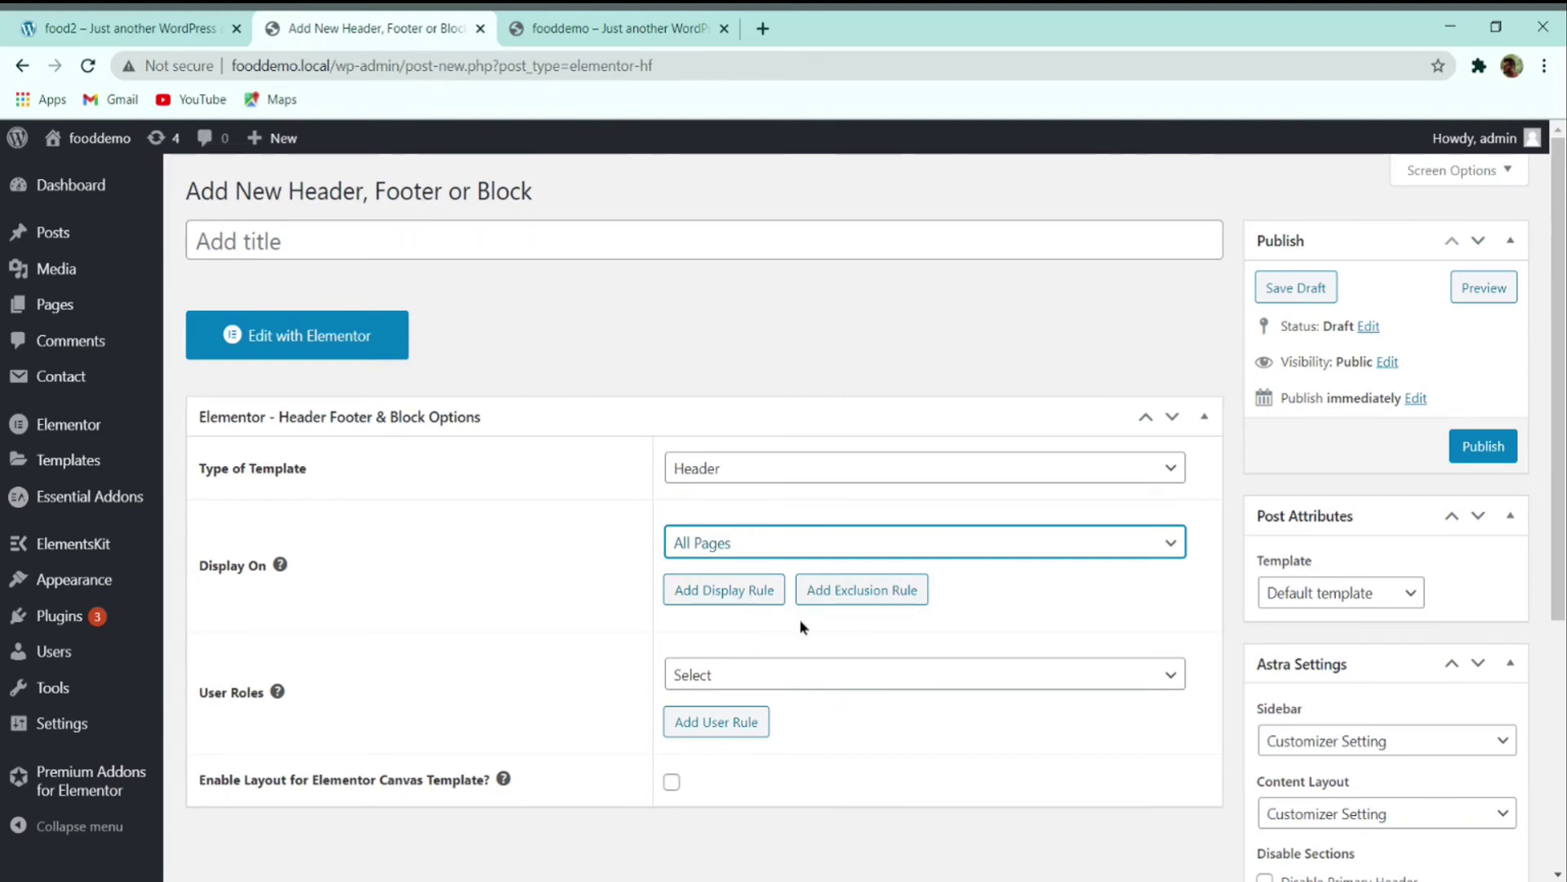
pyautogui.click(804, 675)
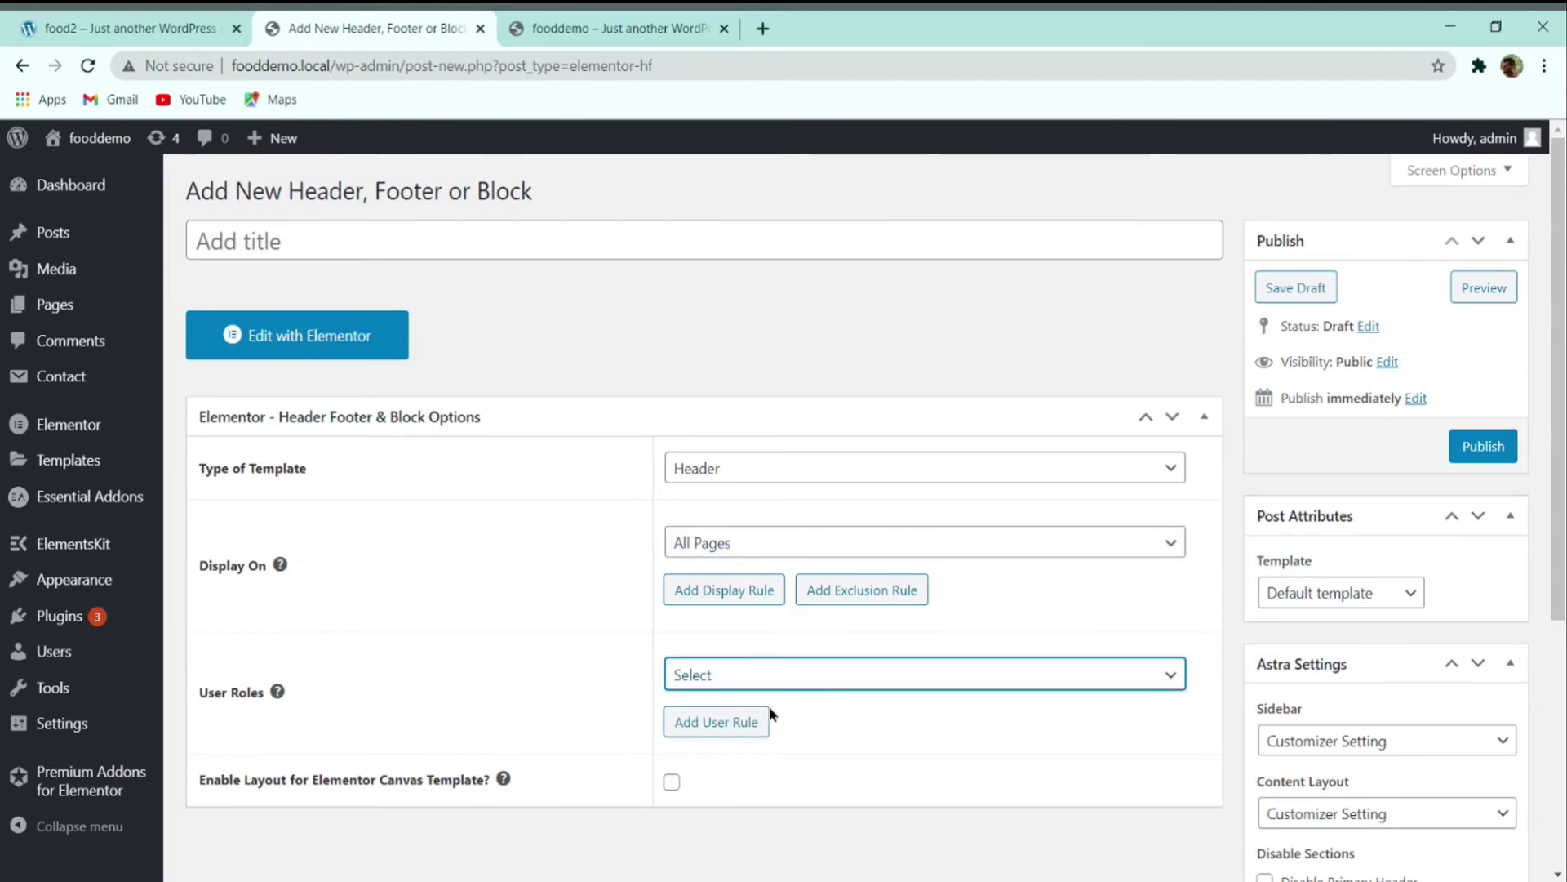
# Step: Title the template 'Headr7', publish it, and open it in Elementor
pyautogui.click(379, 237)
pyautogui.write('H')
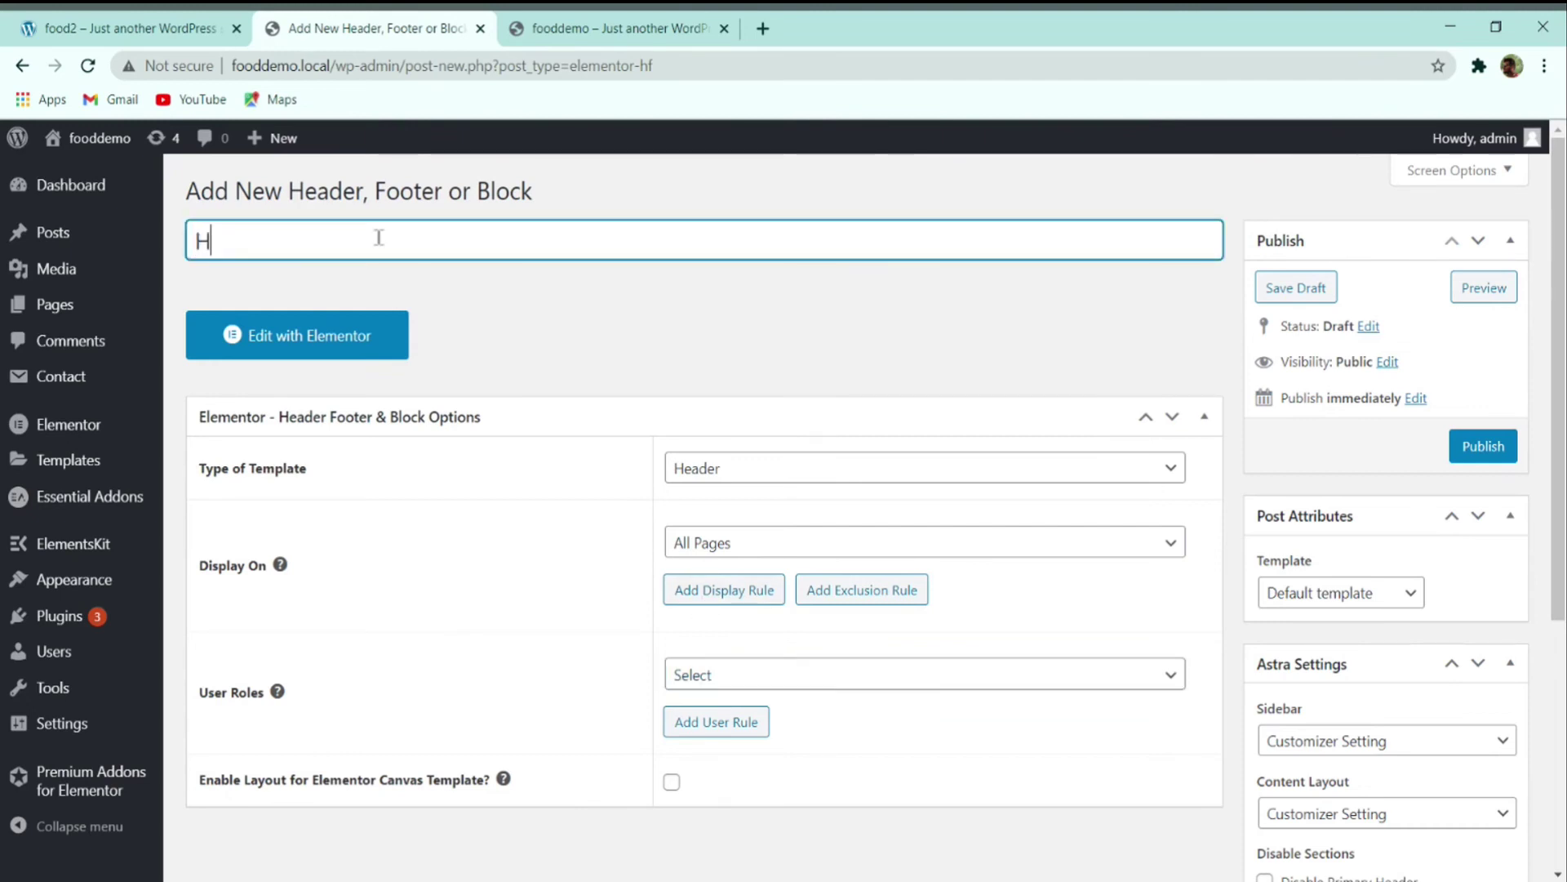
pyautogui.write('eadr7')
pyautogui.click(1482, 445)
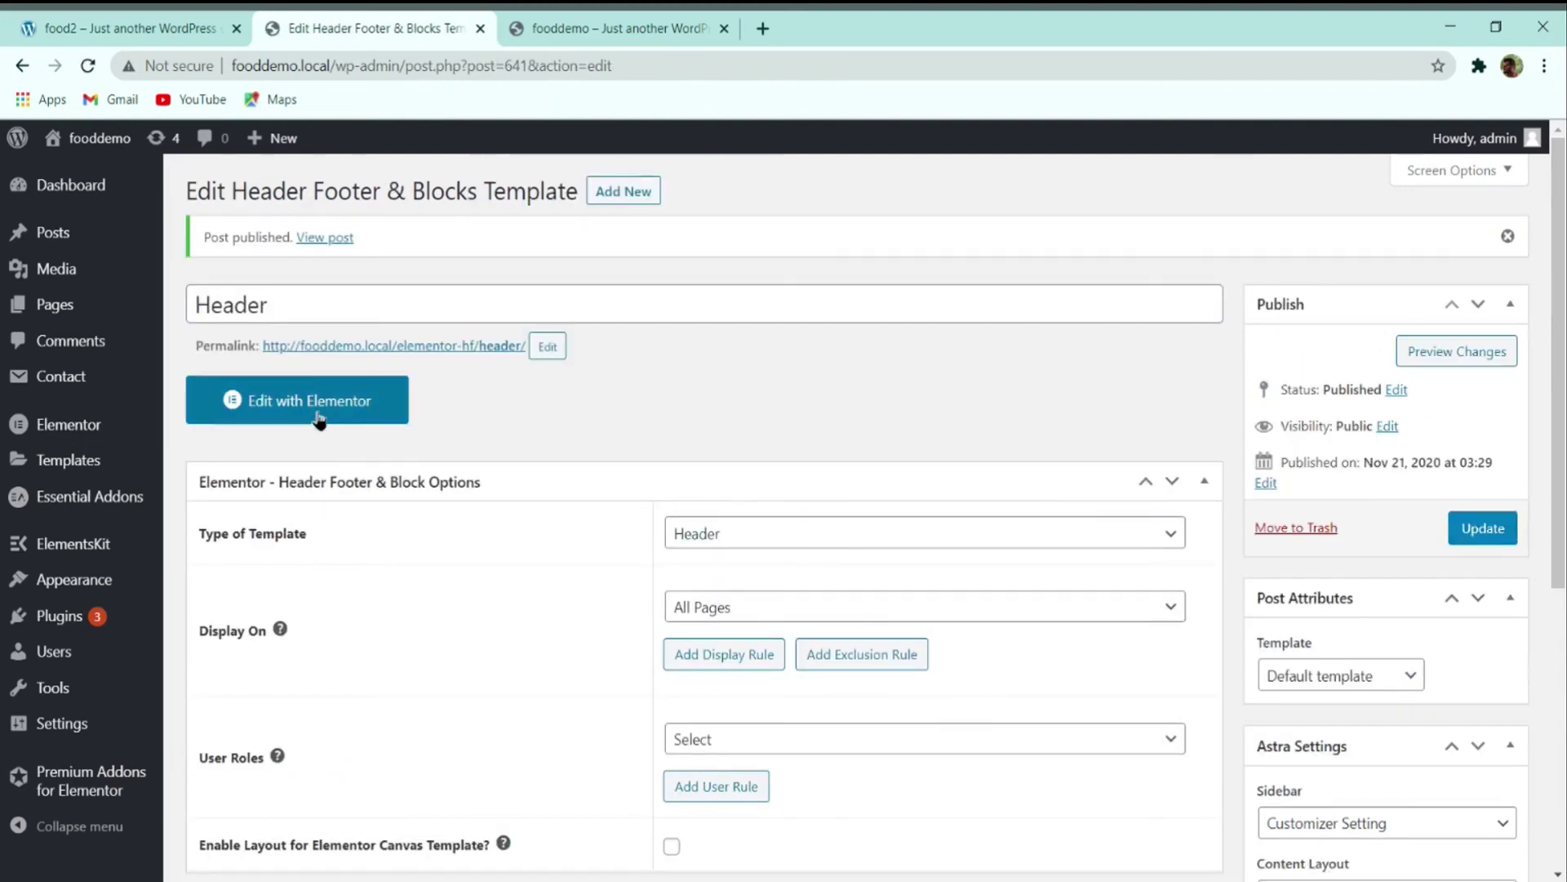
pyautogui.click(319, 412)
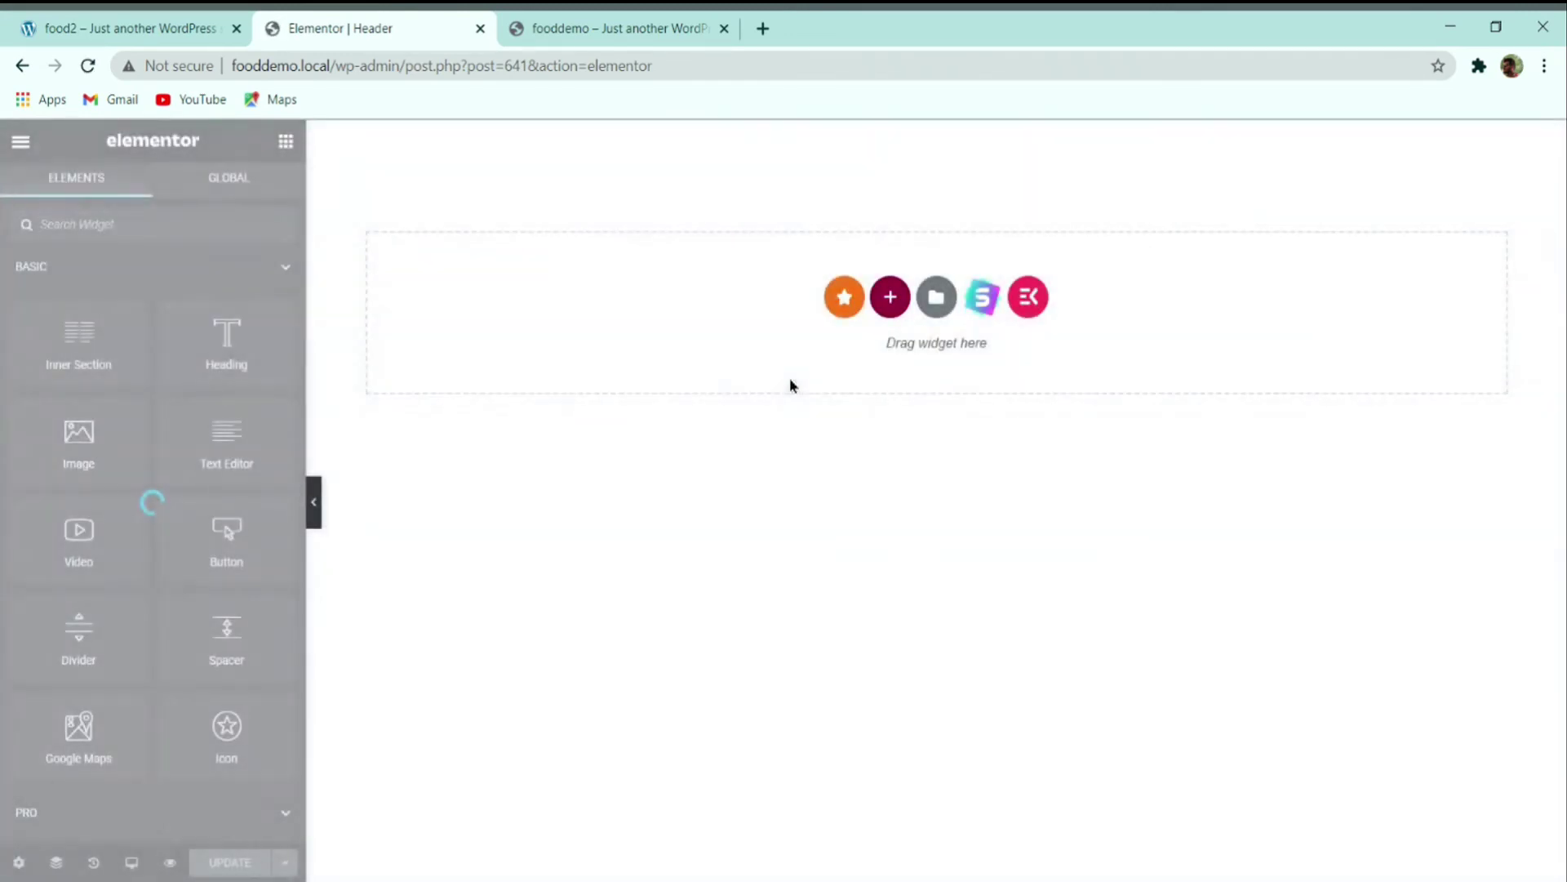
# Step: Insert the saved Header template from My Templates, skipping its document settings
pyautogui.click(937, 299)
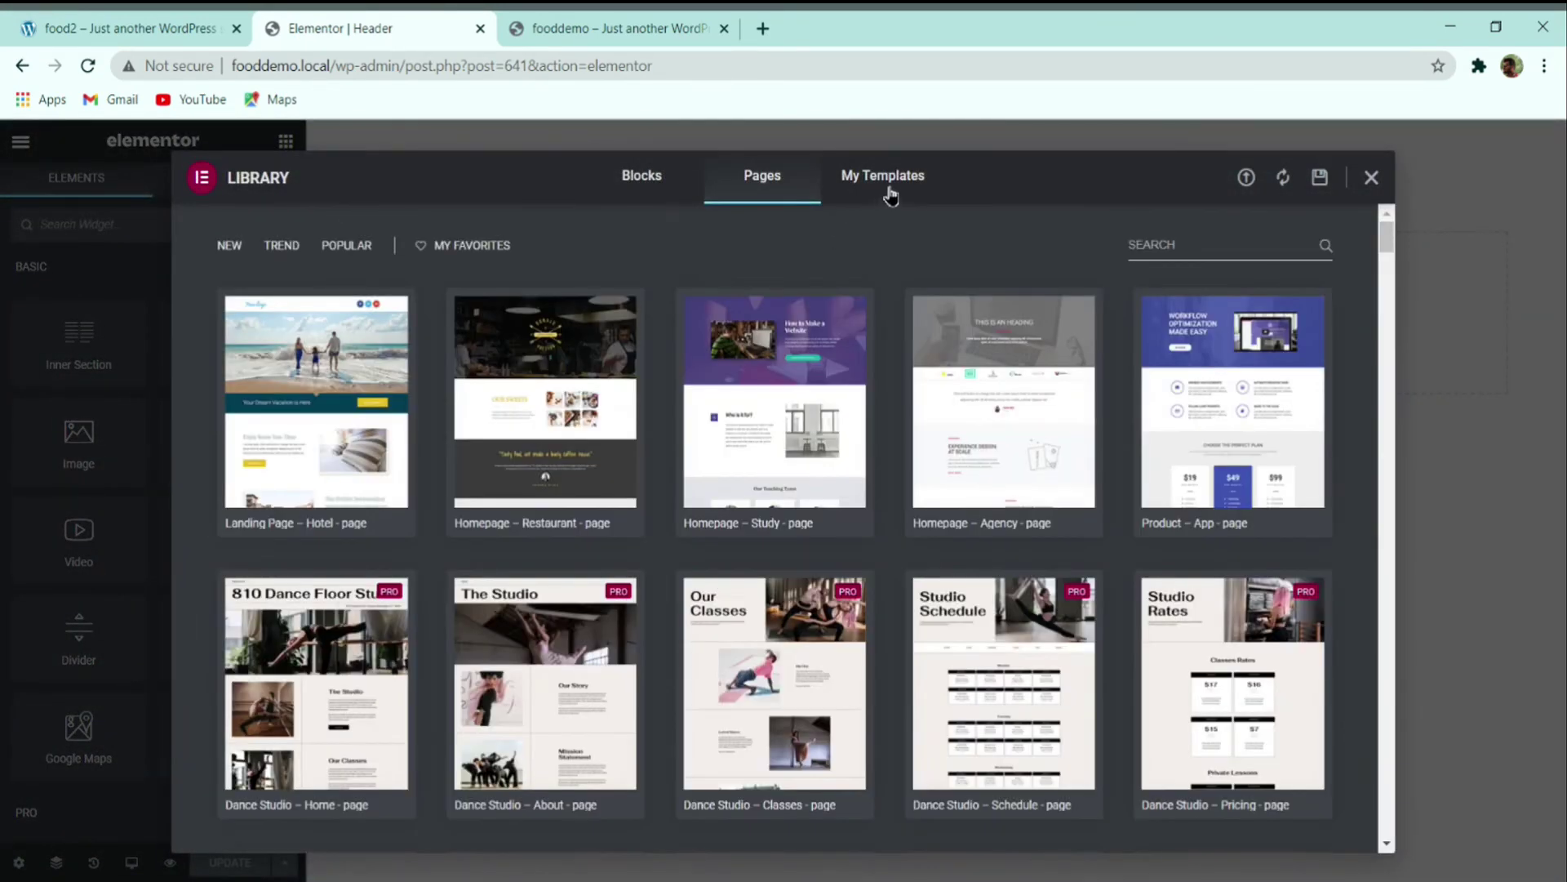
pyautogui.click(891, 196)
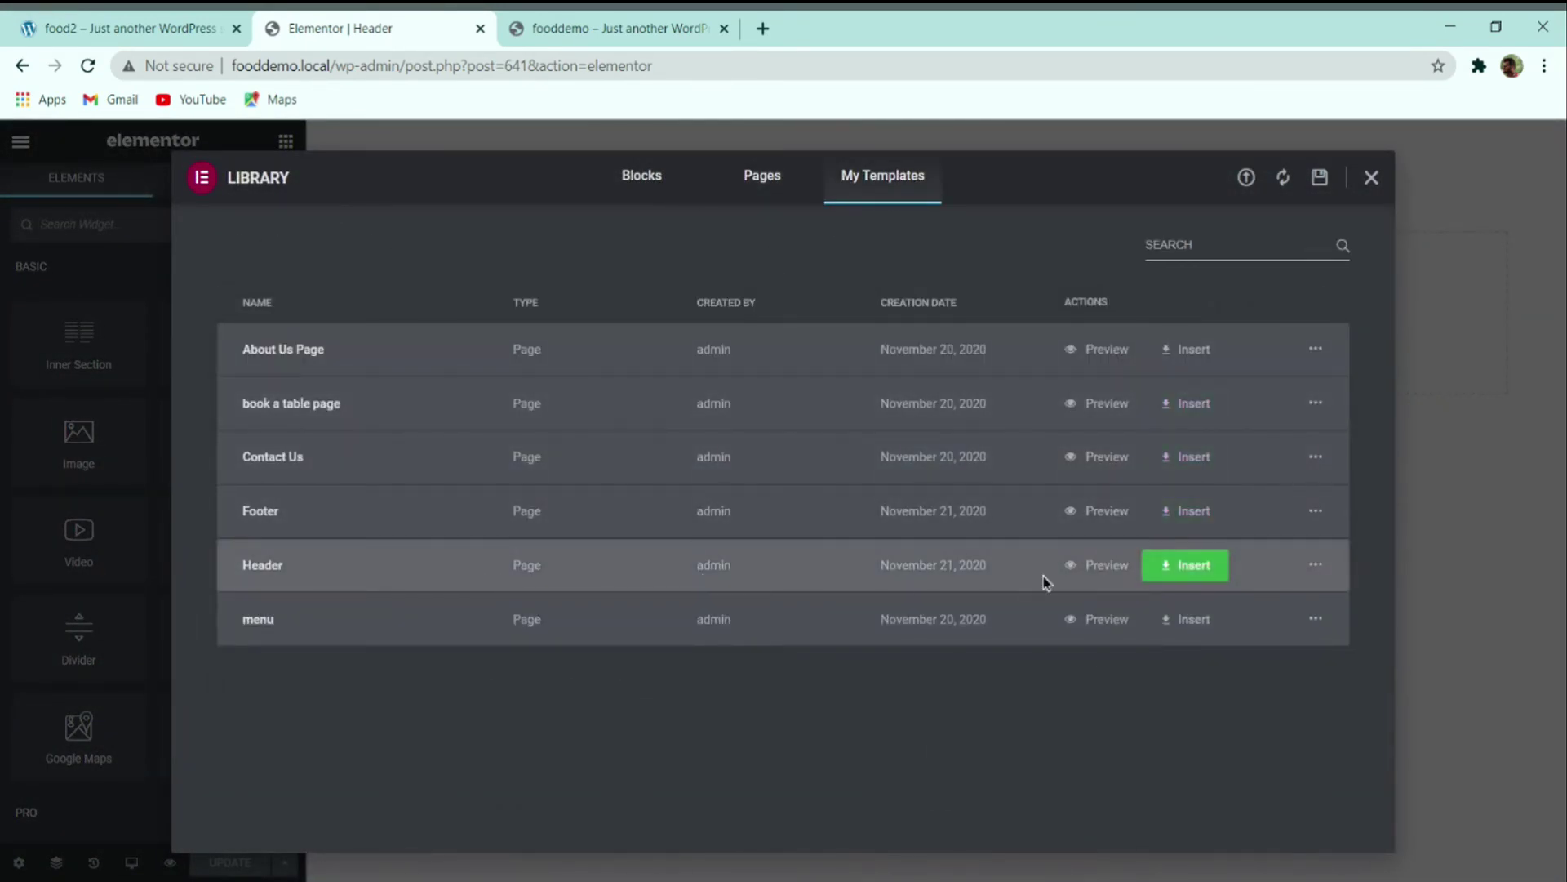
pyautogui.click(1176, 577)
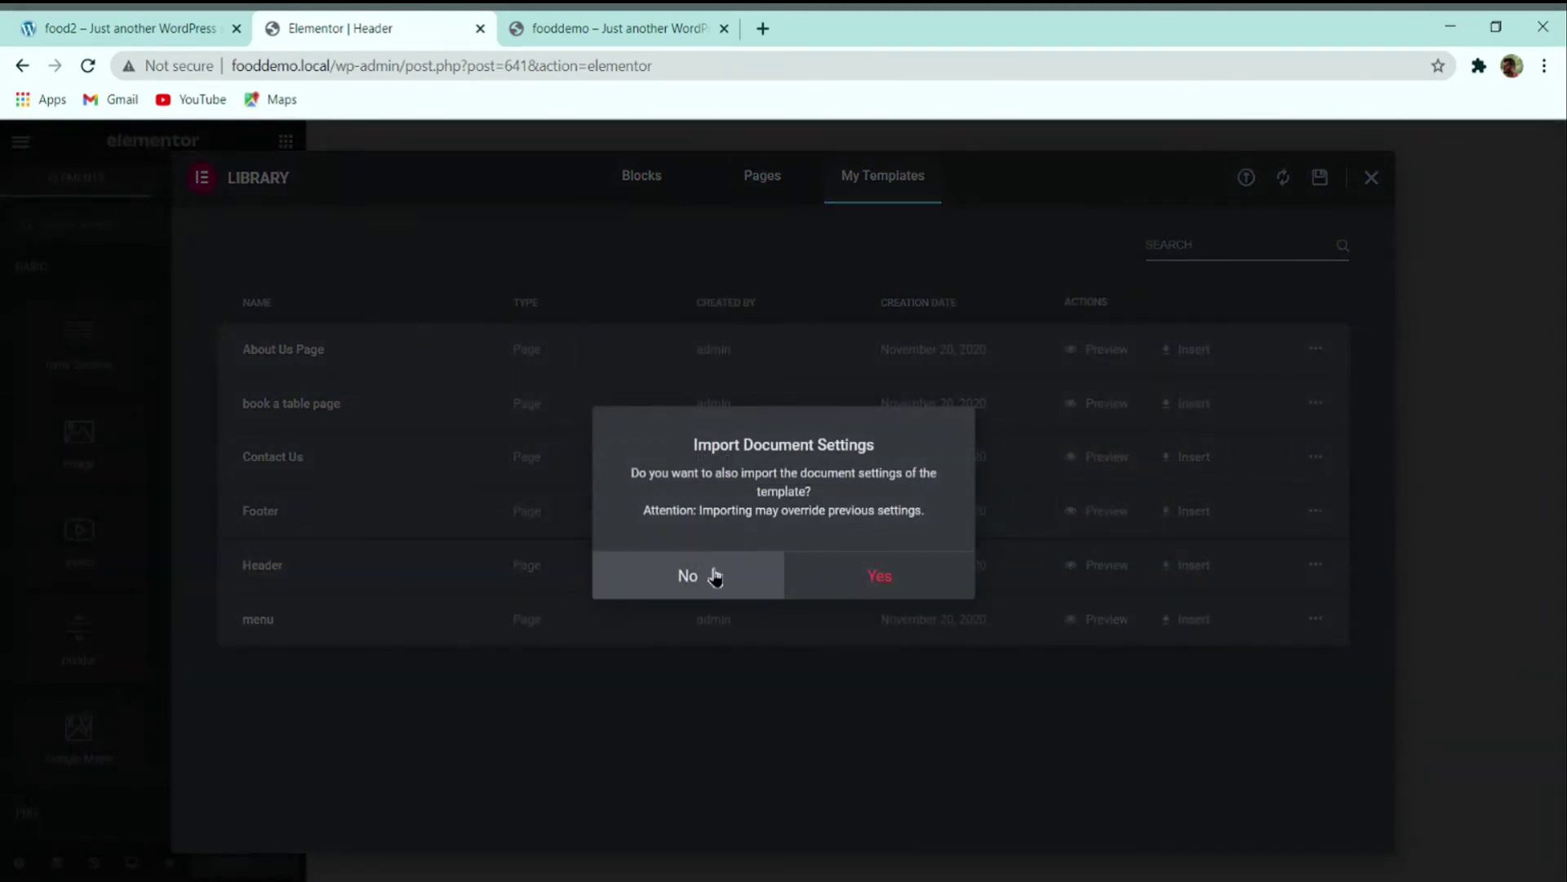
pyautogui.click(713, 576)
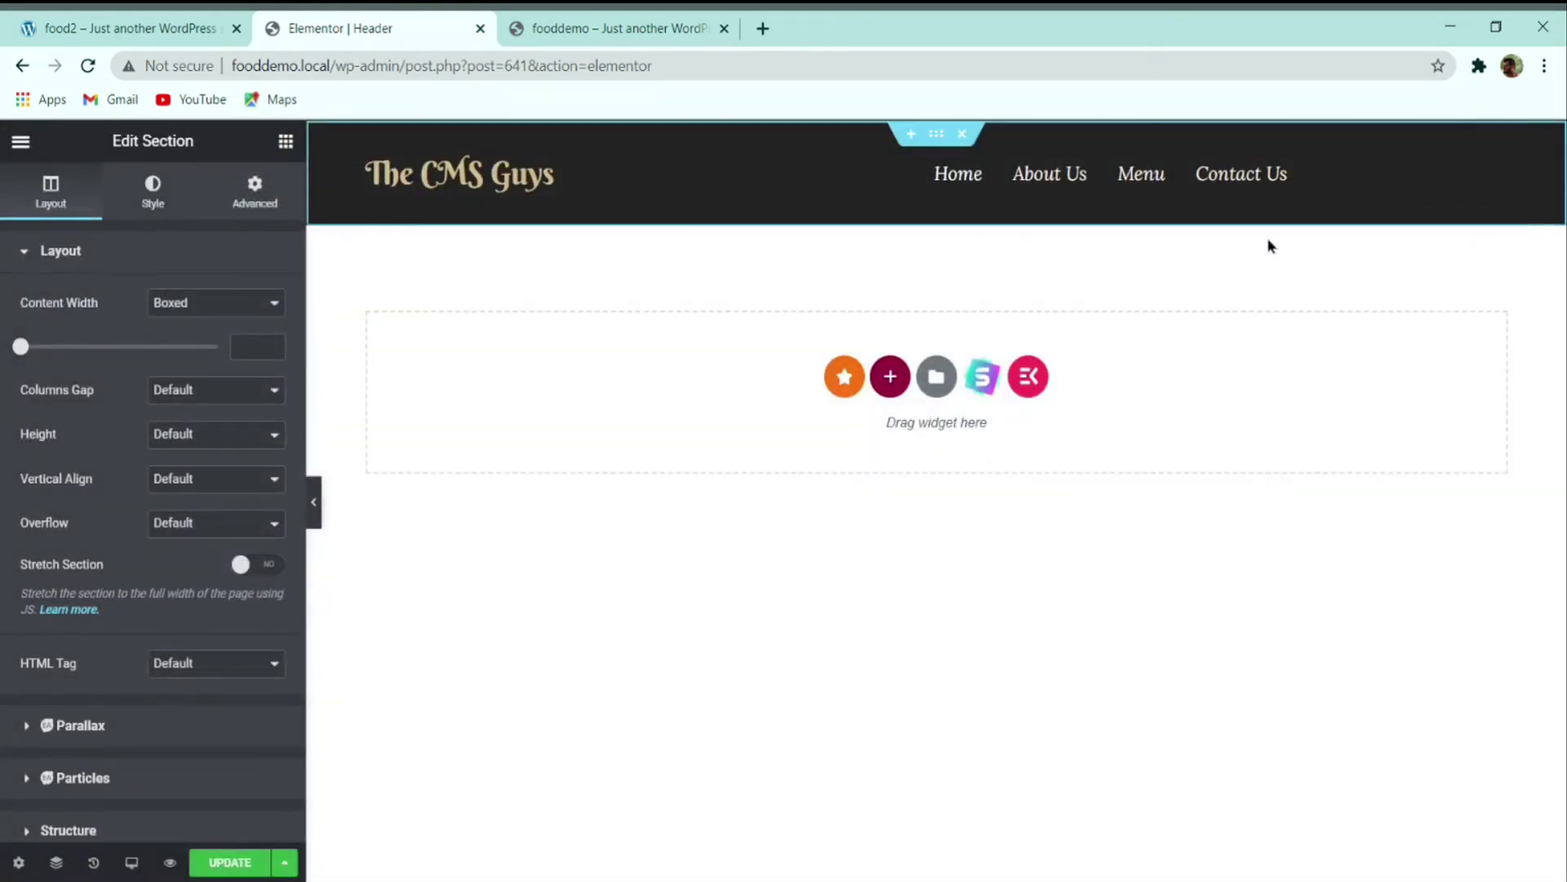
# Step: Save the header with UPDATE and check it on the local site
pyautogui.click(237, 862)
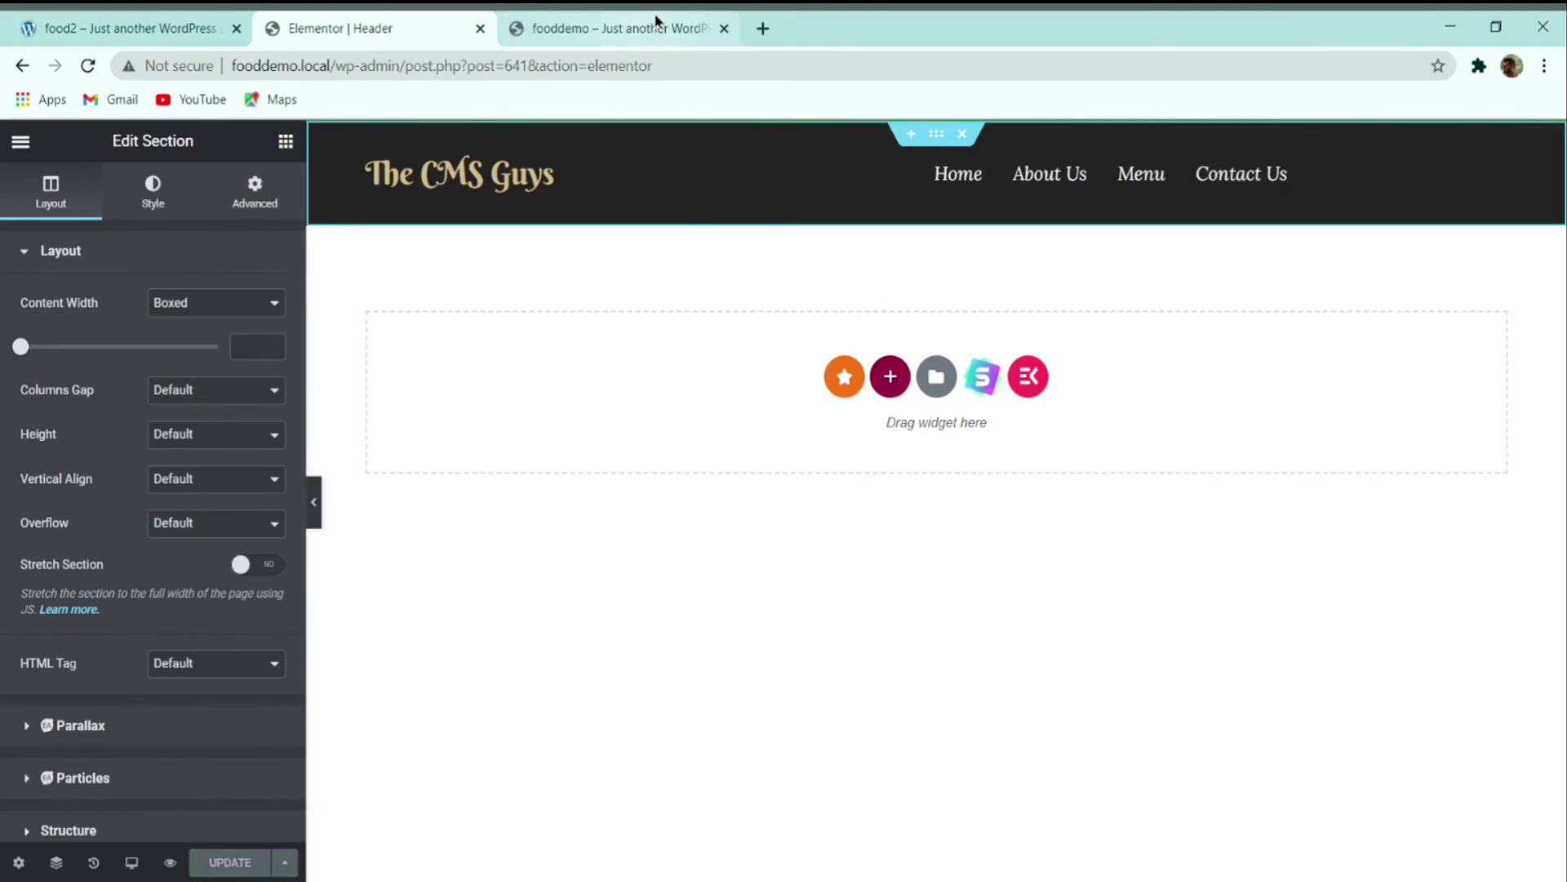
pyautogui.click(655, 24)
pyautogui.scroll(15, 155, 551)
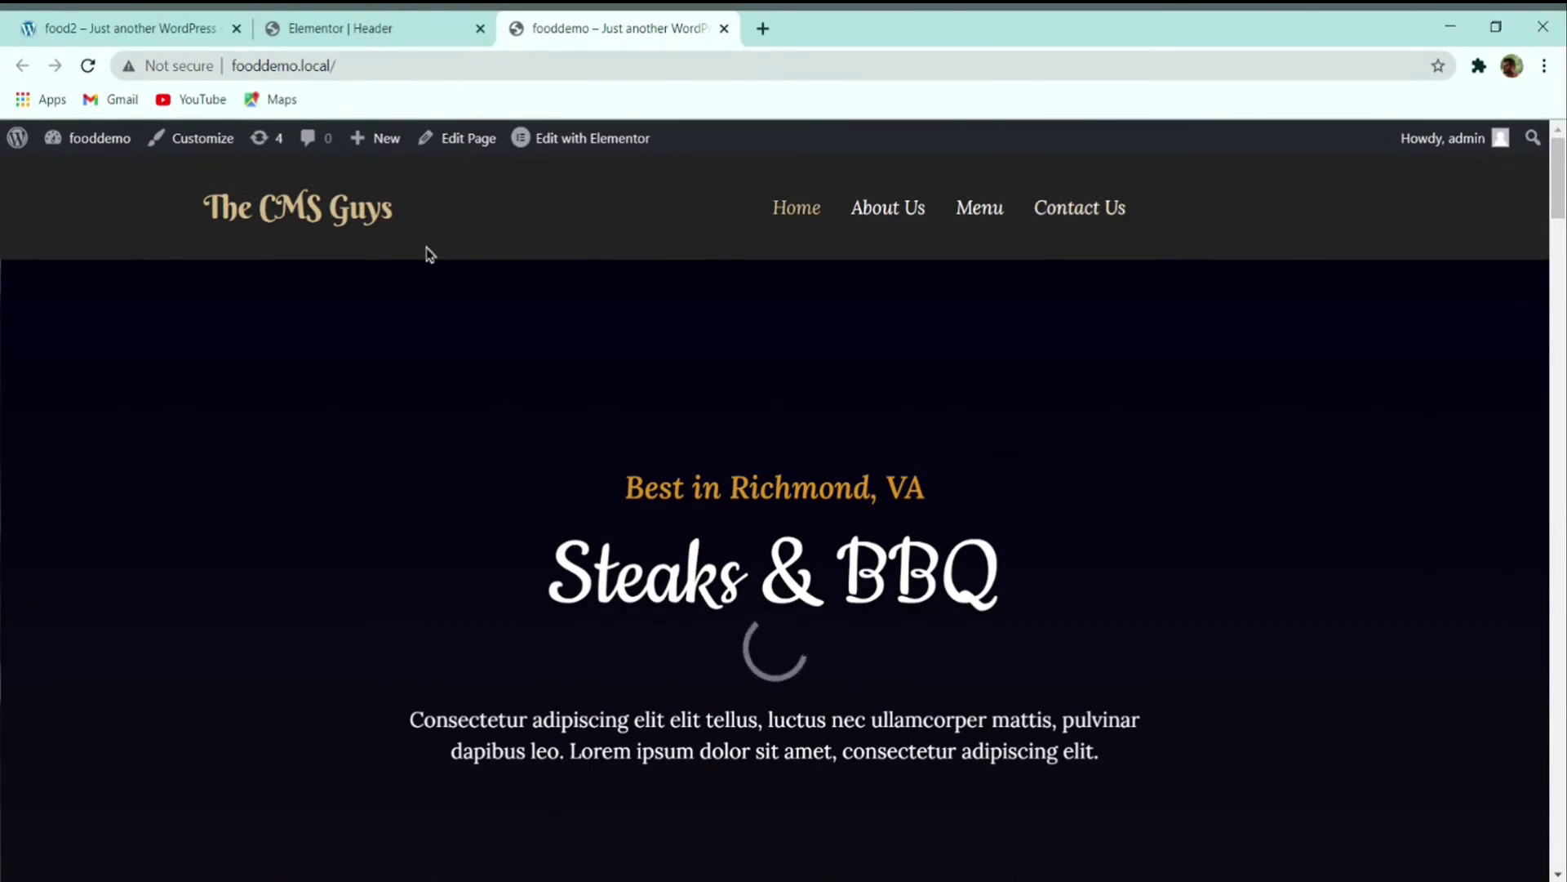
# Step: Compare headers with the demo site, then exit the Elementor header editor to the dashboard
pyautogui.click(126, 27)
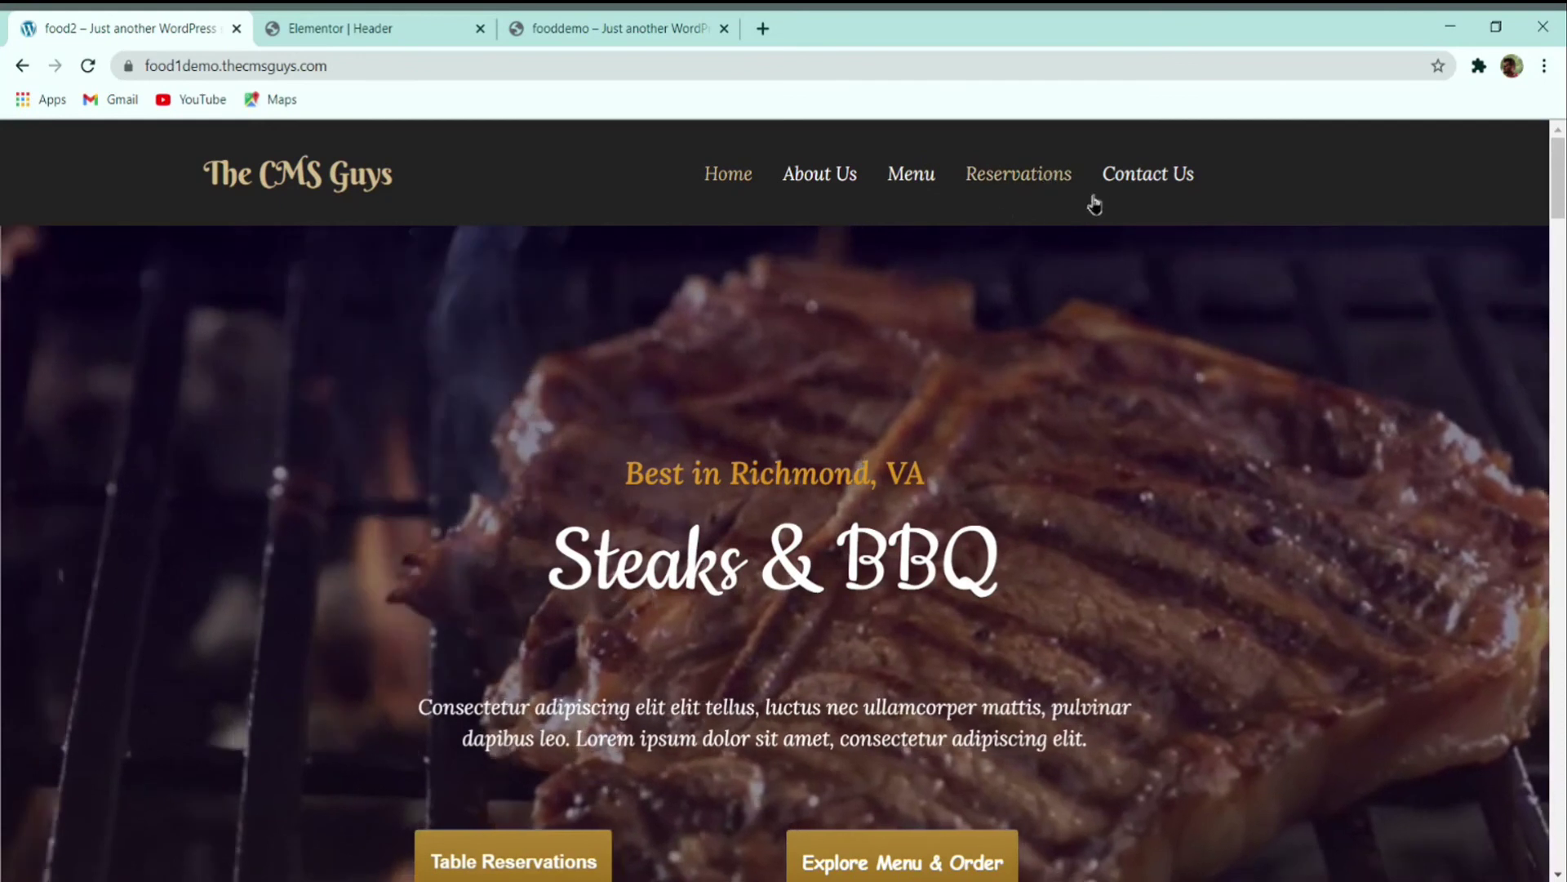
pyautogui.click(420, 25)
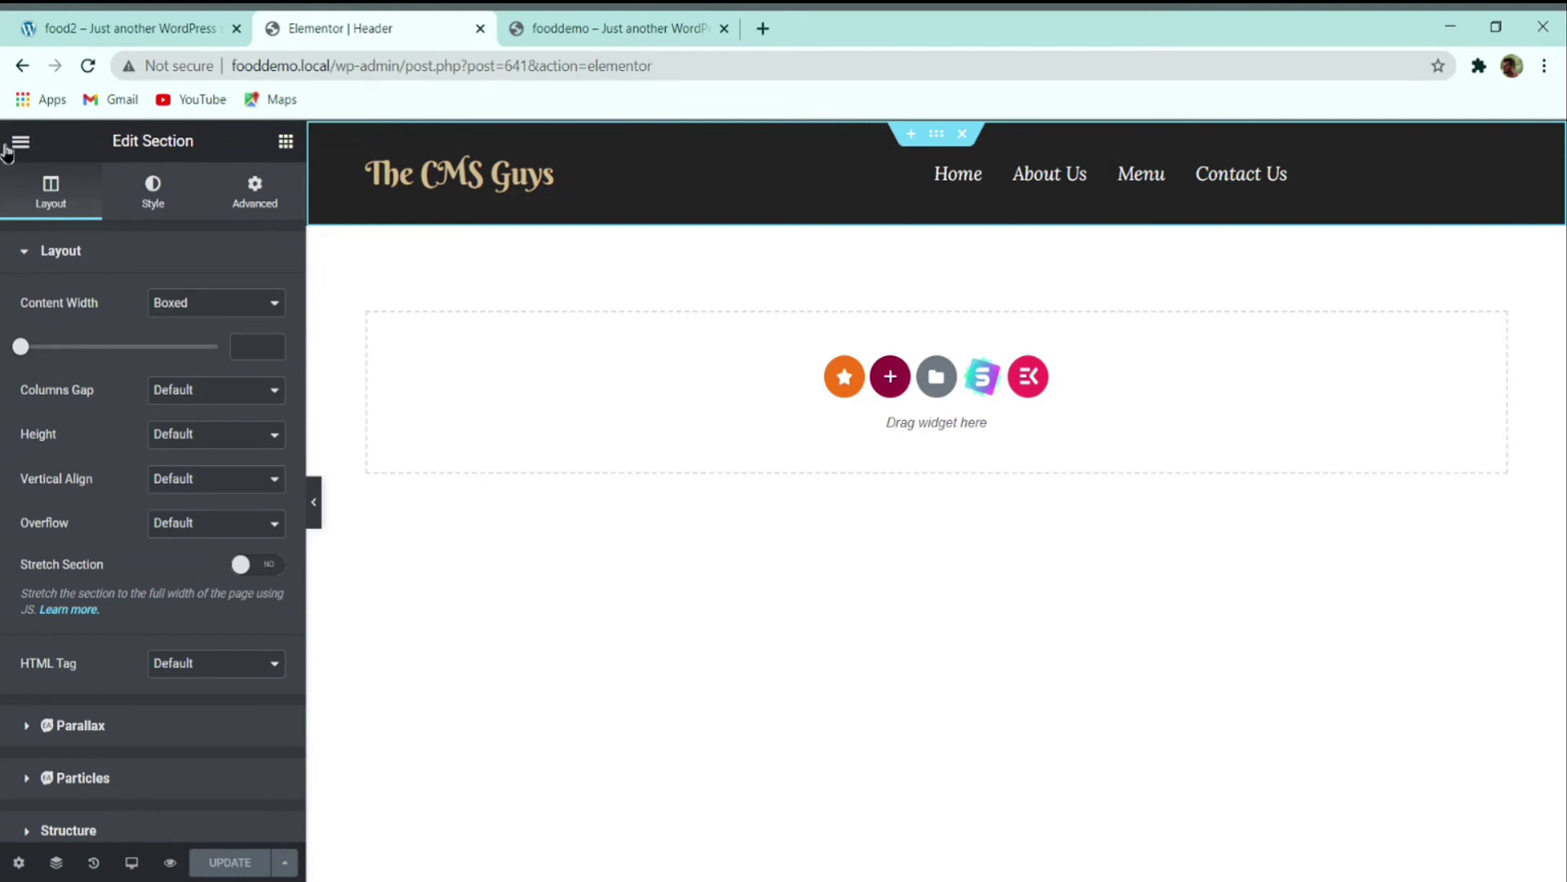
pyautogui.click(7, 147)
pyautogui.click(84, 510)
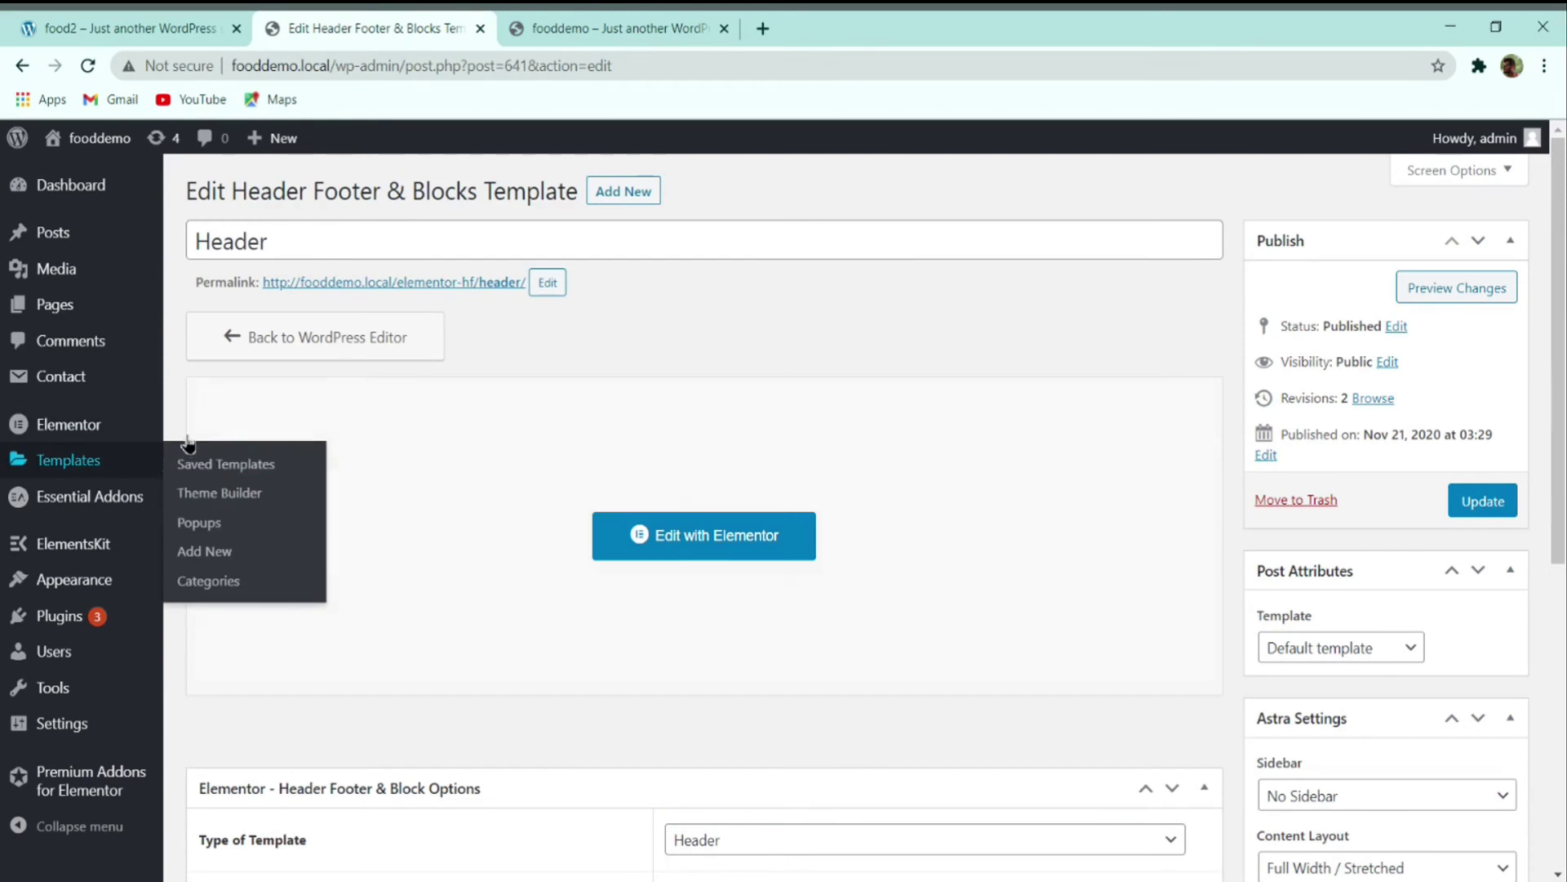
pyautogui.moveTo(100, 585)
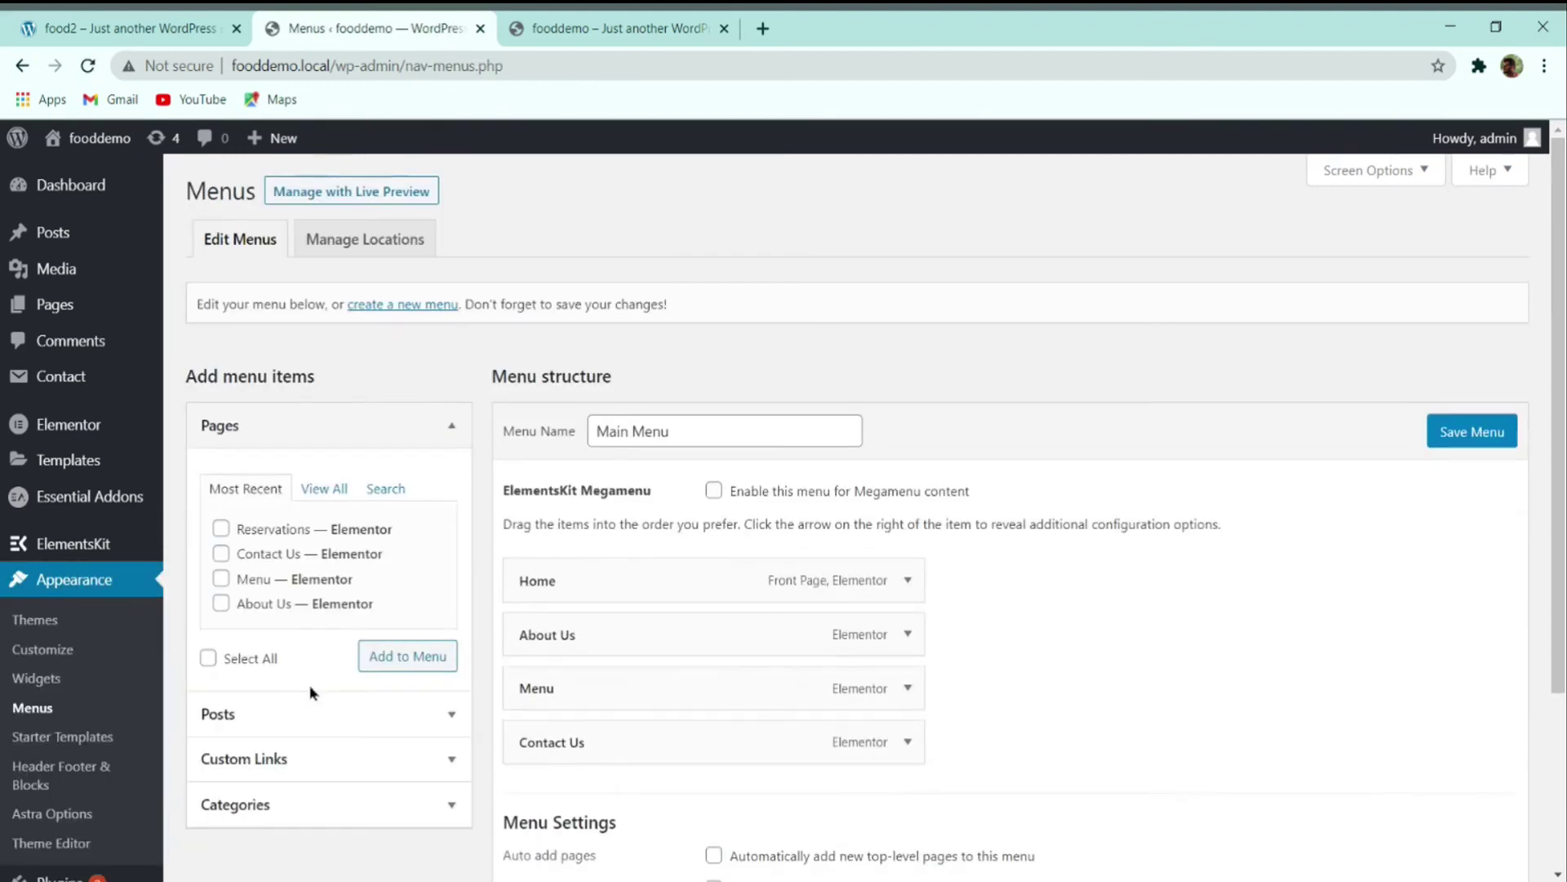
# Step: Save the Main Menu with Reservations placed between Menu and Contact Us
pyautogui.scroll(-3, 1045, 508)
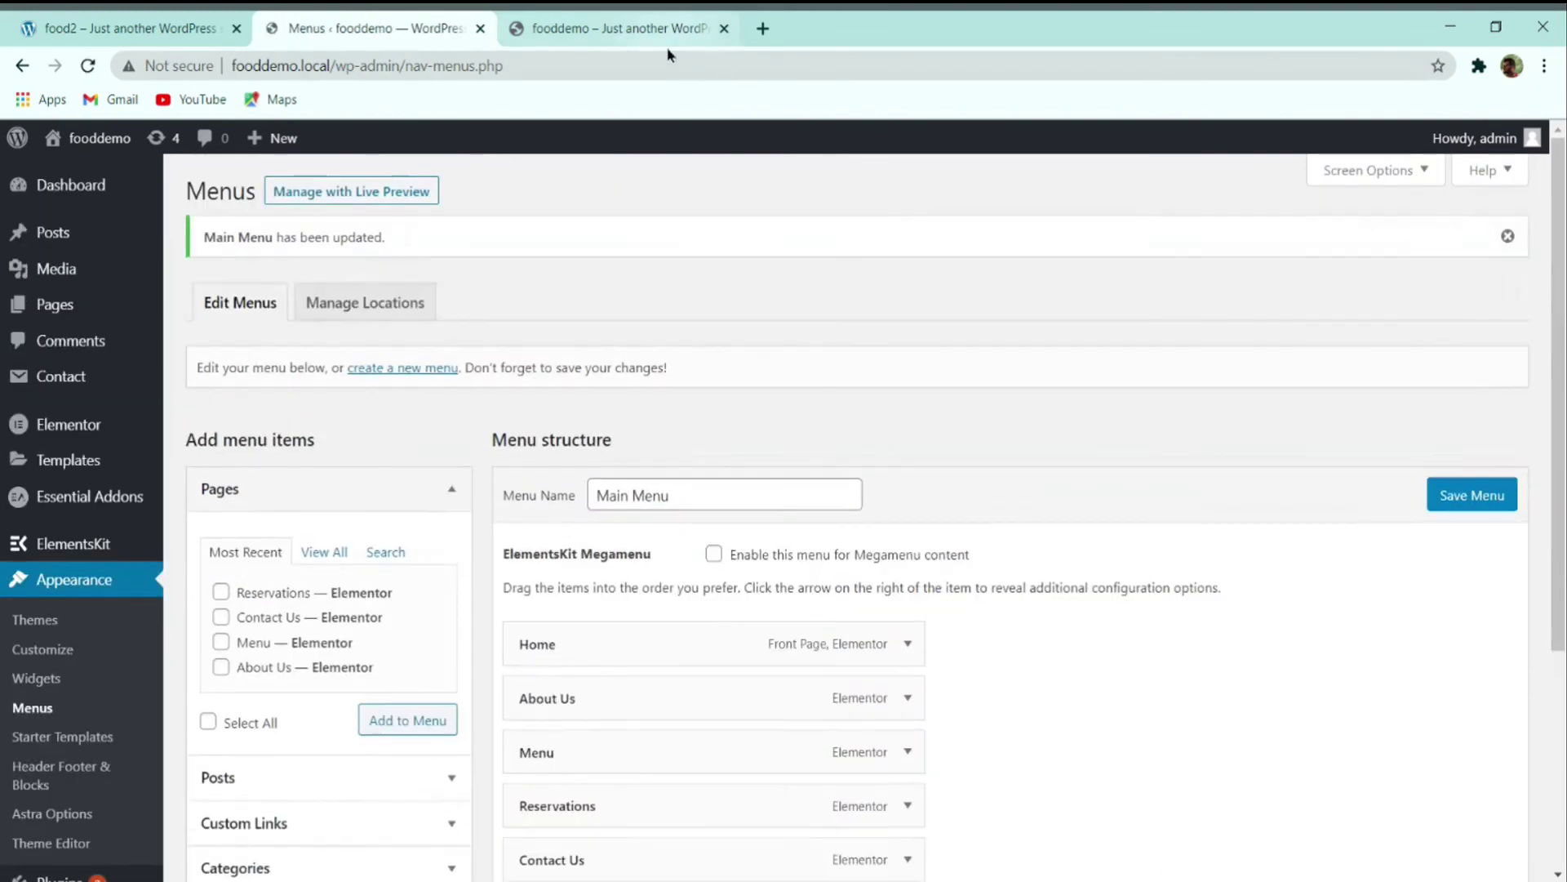
pyautogui.click(663, 31)
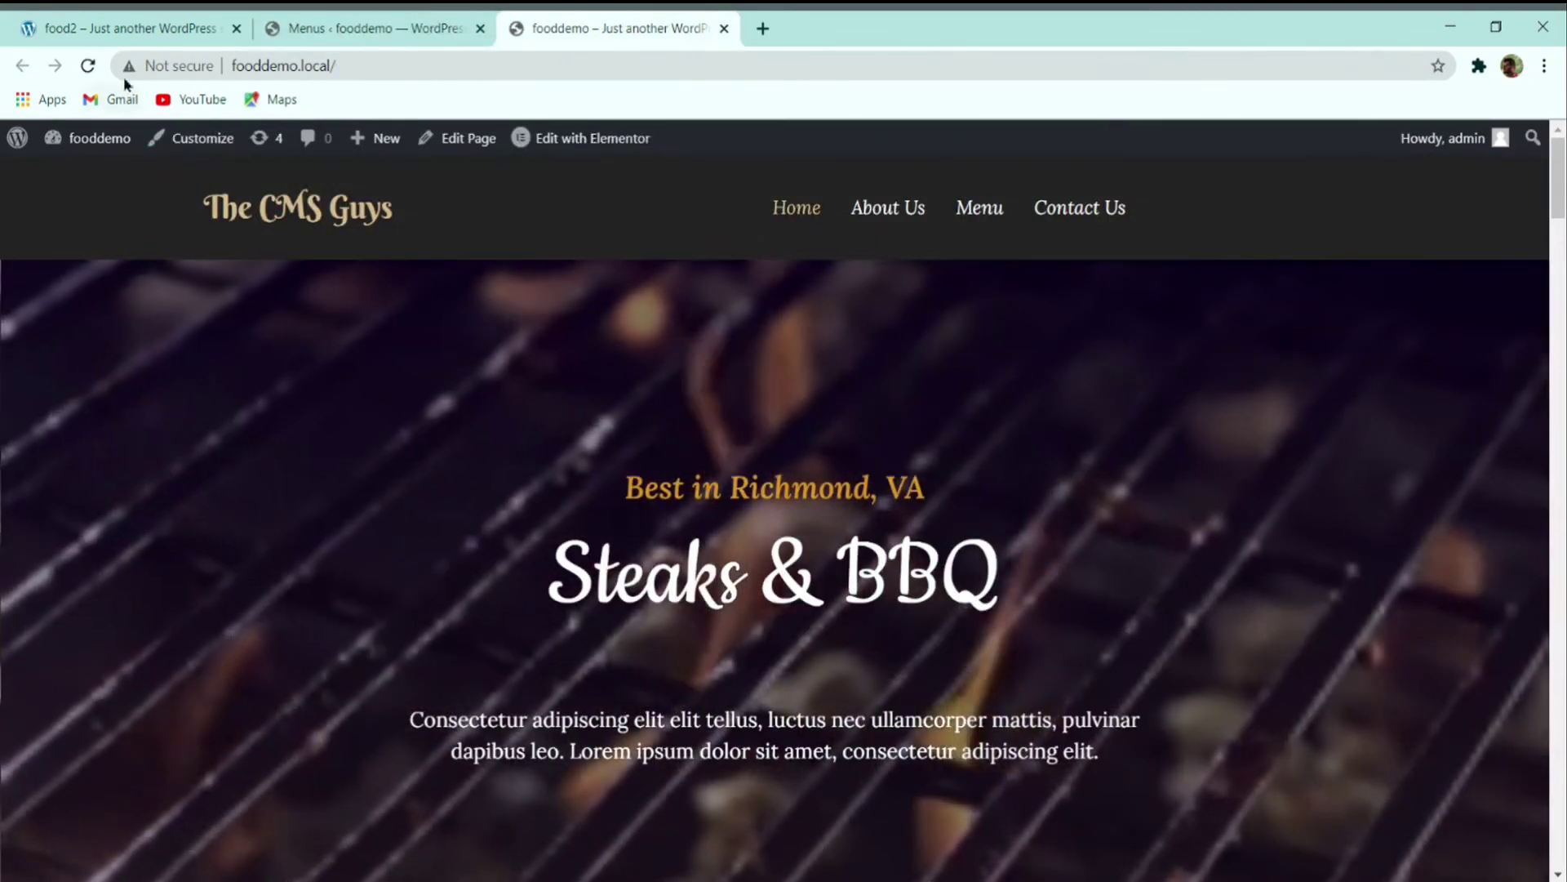
# Step: Reload the fooddemo.local front page and check that Reservations appears in the navigation
pyautogui.click(88, 66)
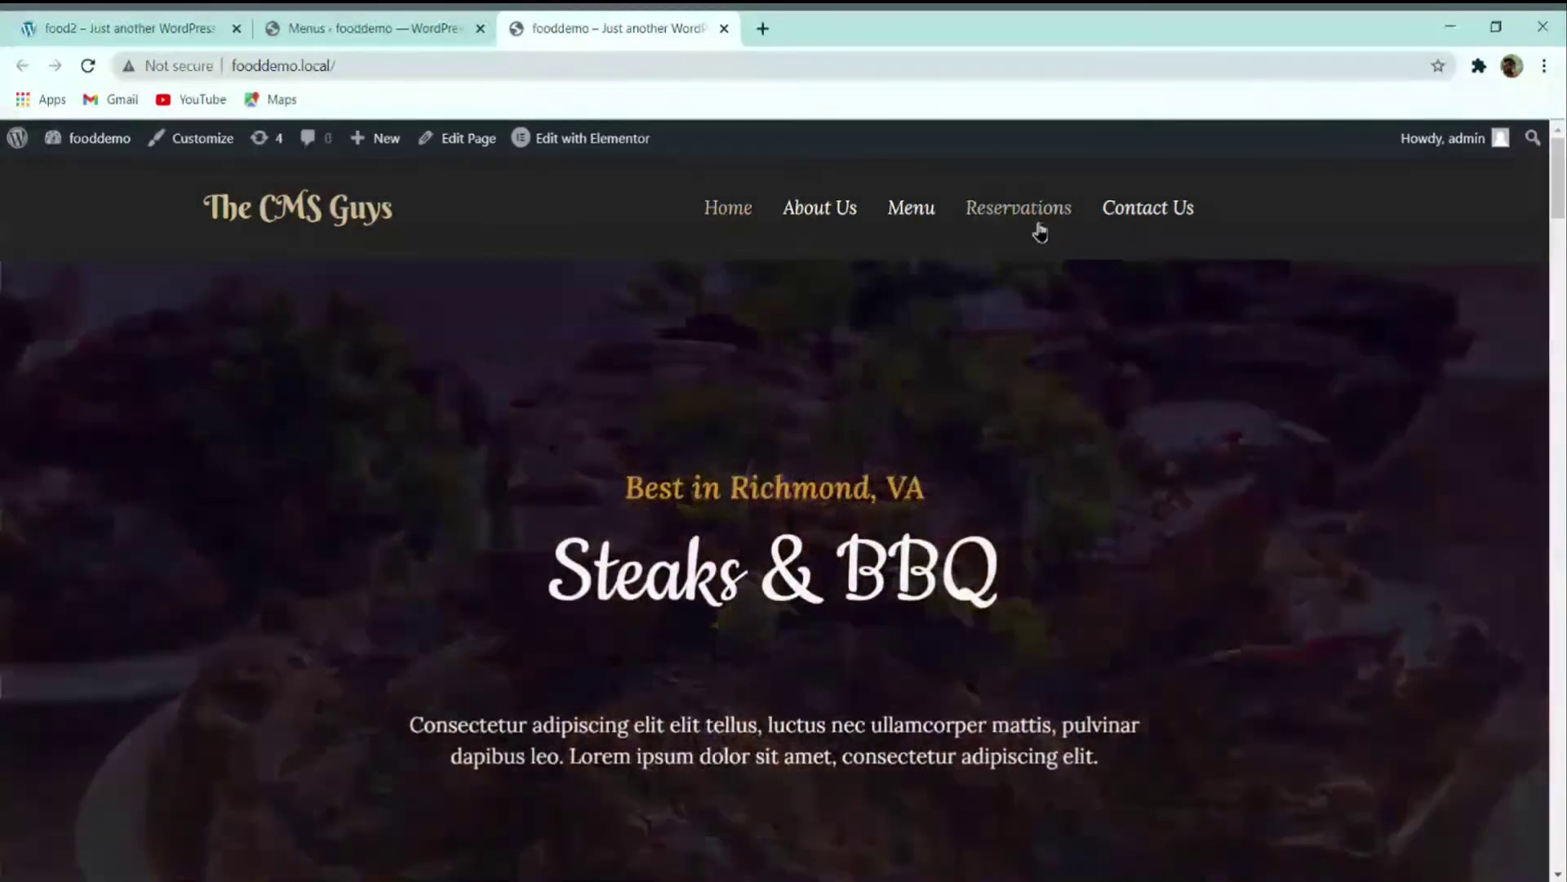
pyautogui.click(1035, 231)
pyautogui.scroll(15, 979, 490)
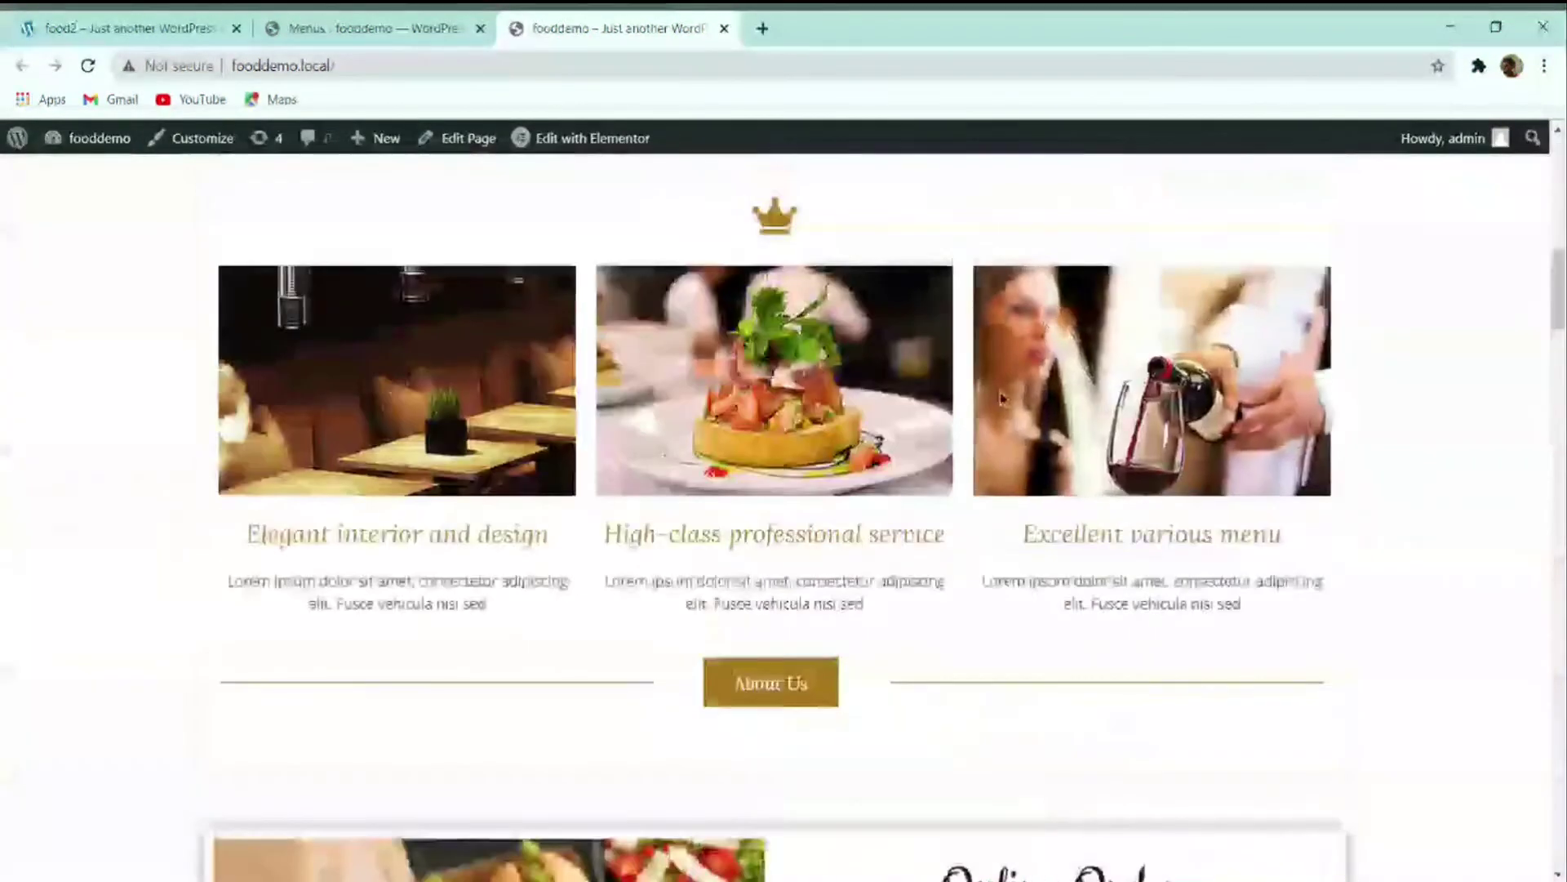
pyautogui.scroll(-5, 854, 660)
pyautogui.scroll(5, 854, 667)
pyautogui.scroll(3, 855, 667)
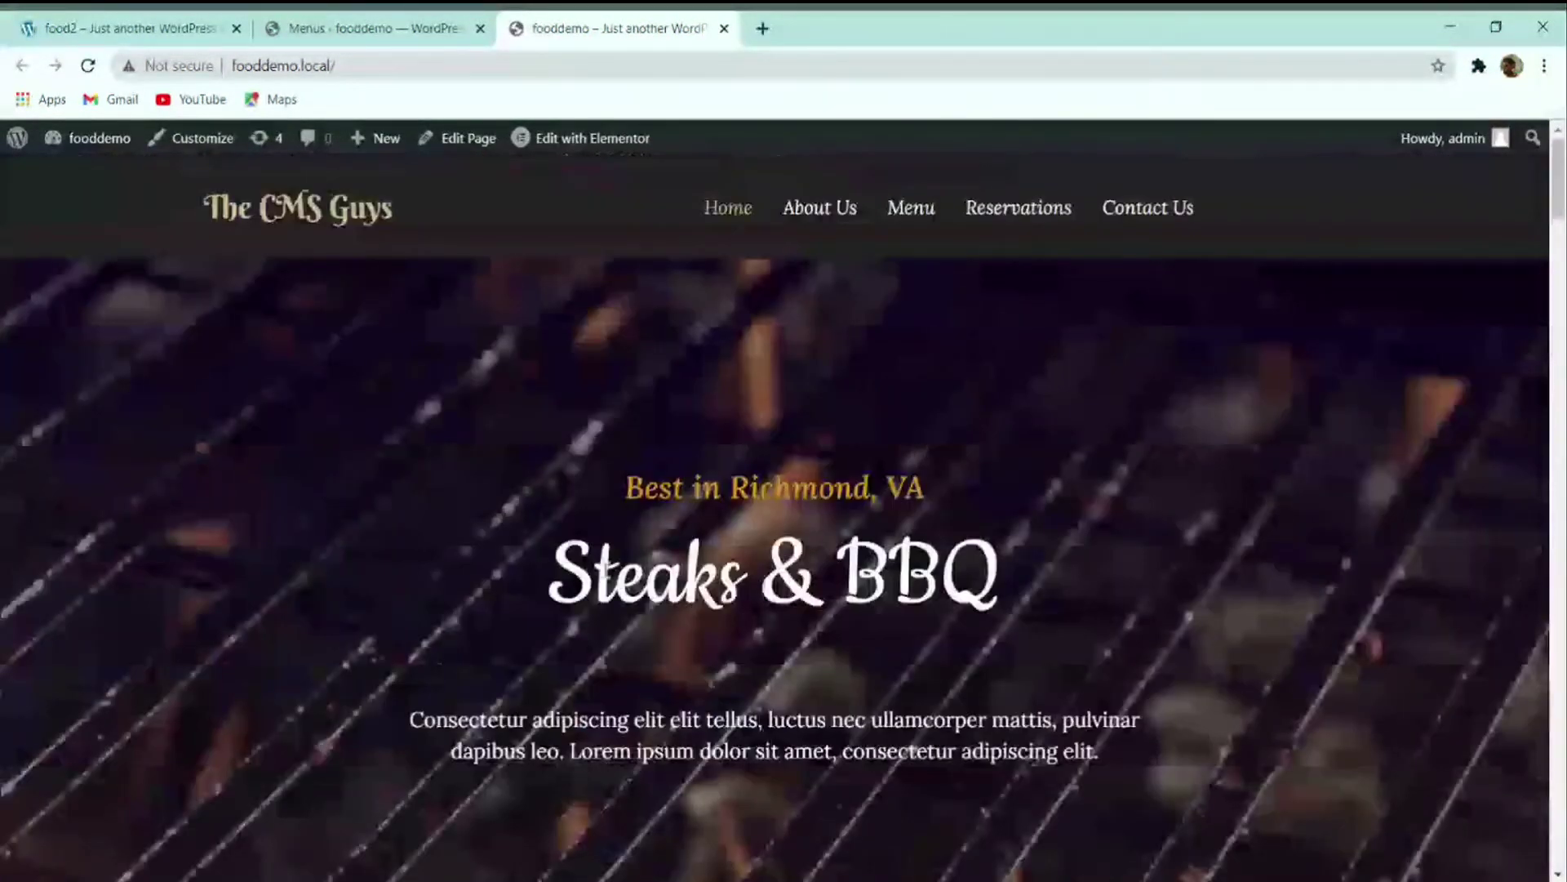
pyautogui.scroll(-20, 1374, 454)
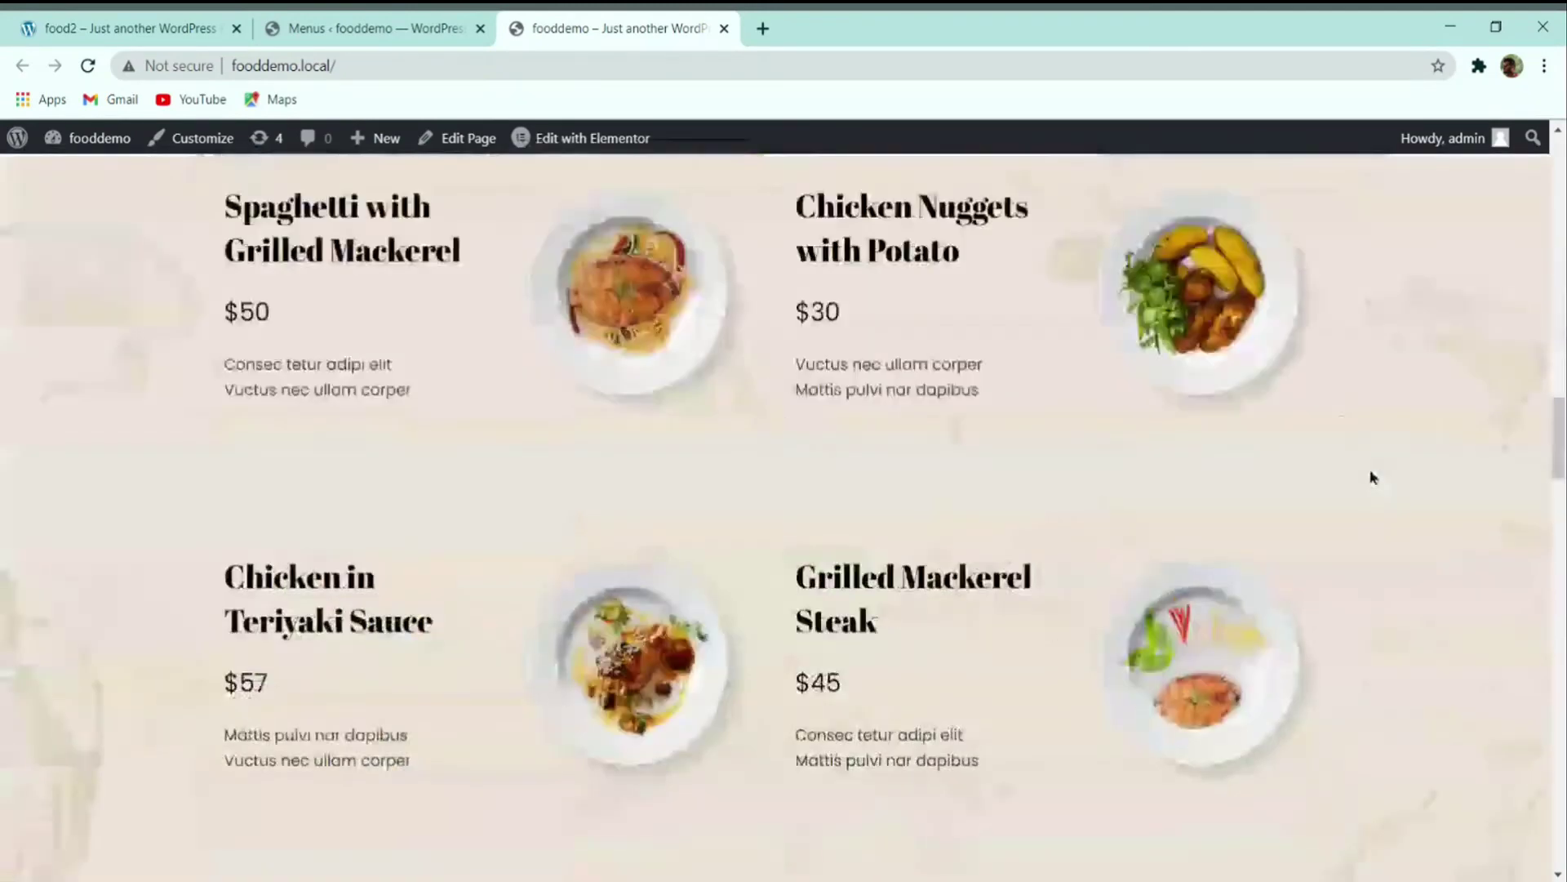
pyautogui.scroll(-1, 1406, 493)
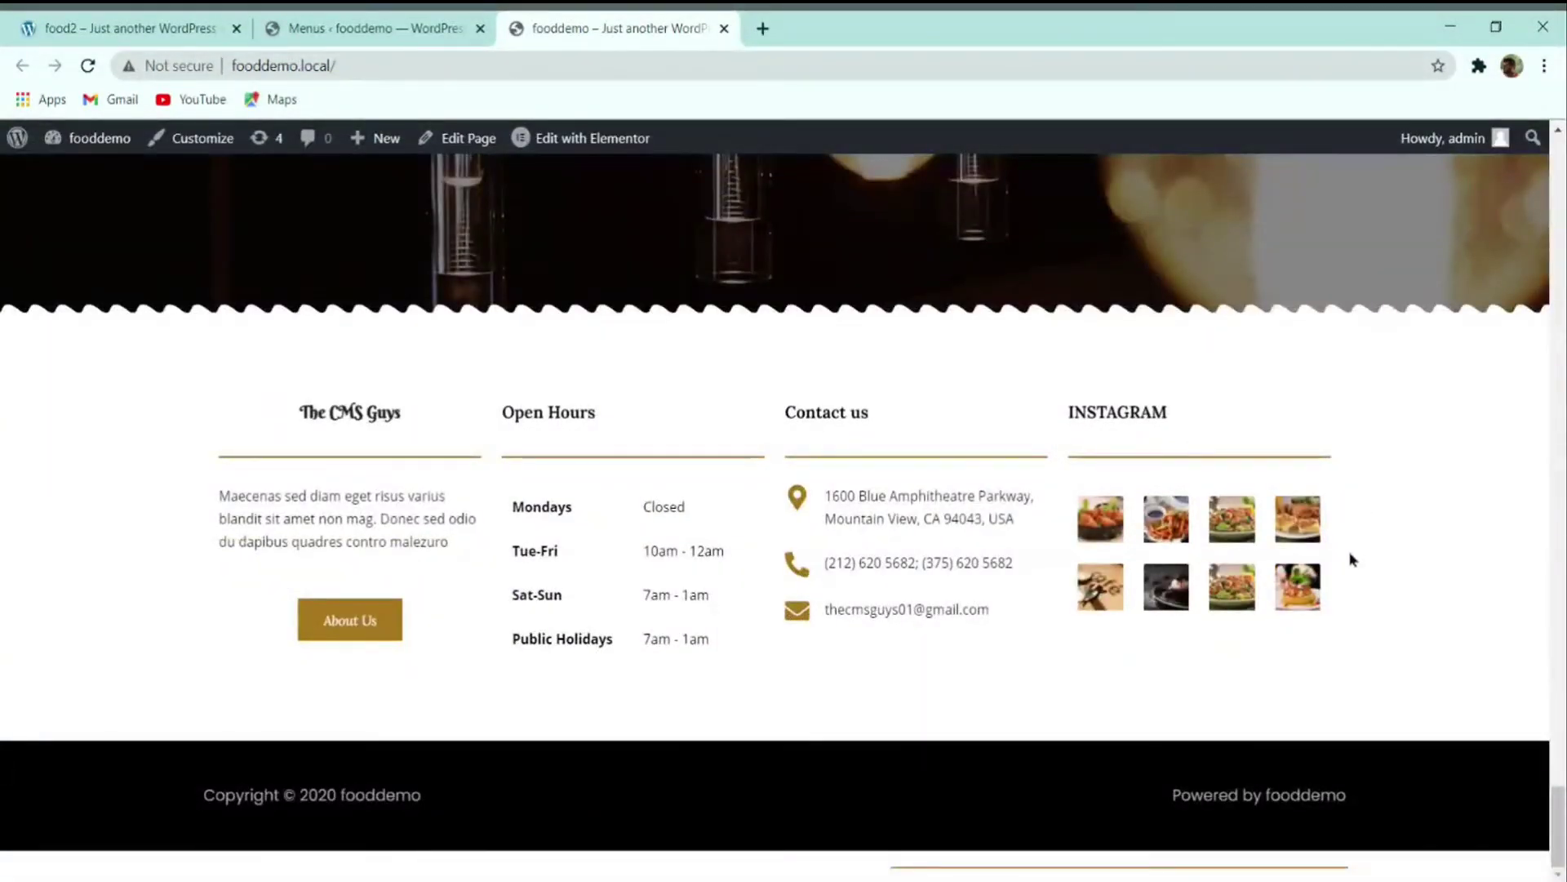
pyautogui.scroll(20, 1352, 560)
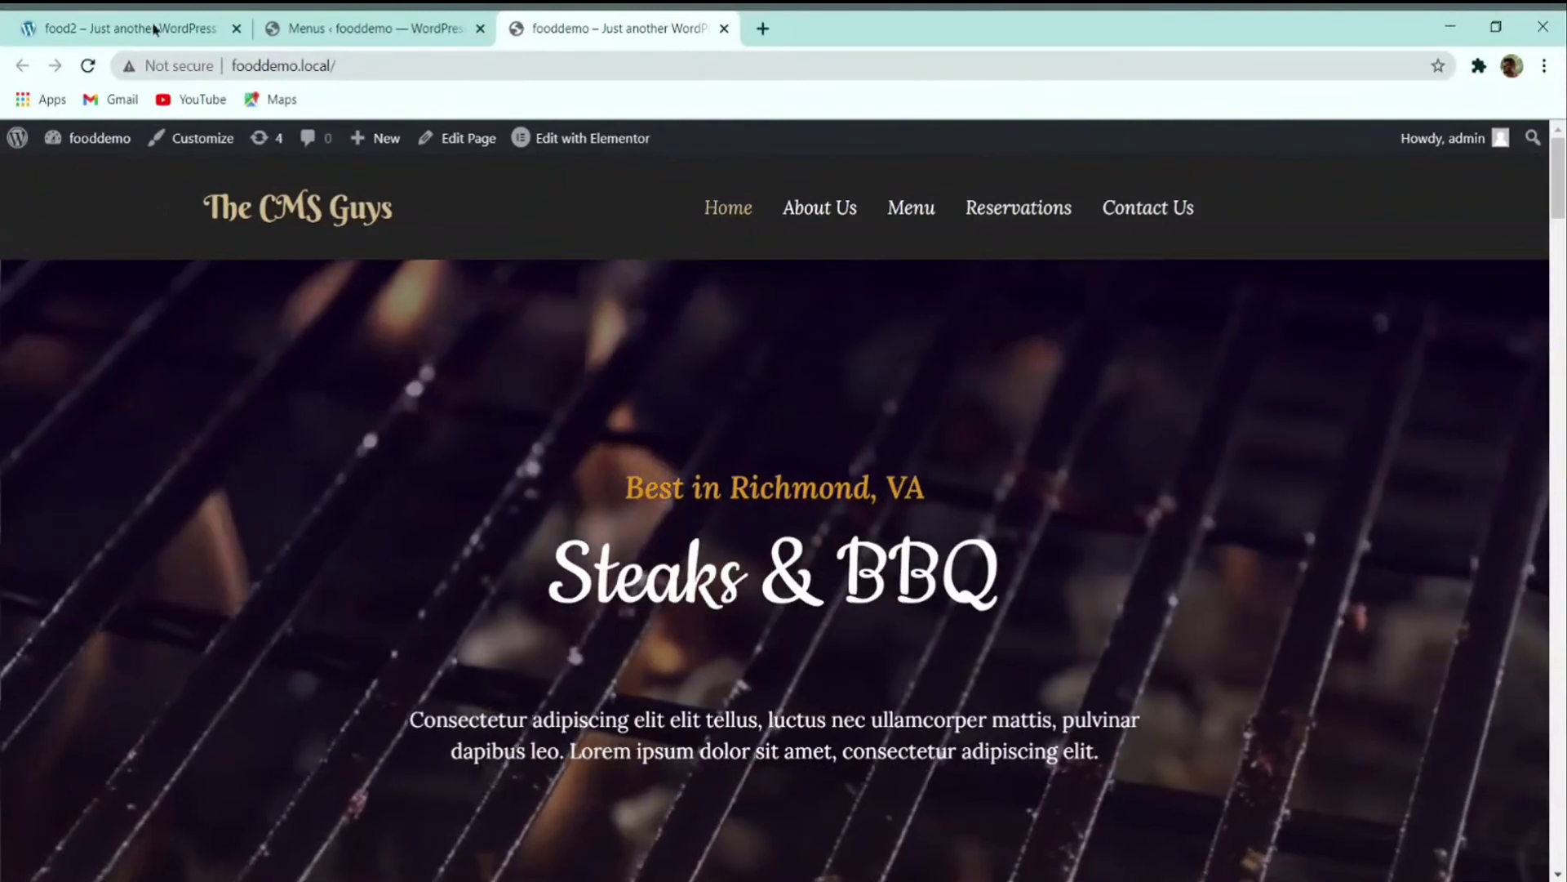
# Step: Switch back to the food1demo live demo site and scroll through it
pyautogui.click(153, 30)
pyautogui.scroll(-5, 702, 408)
pyautogui.scroll(3, 707, 490)
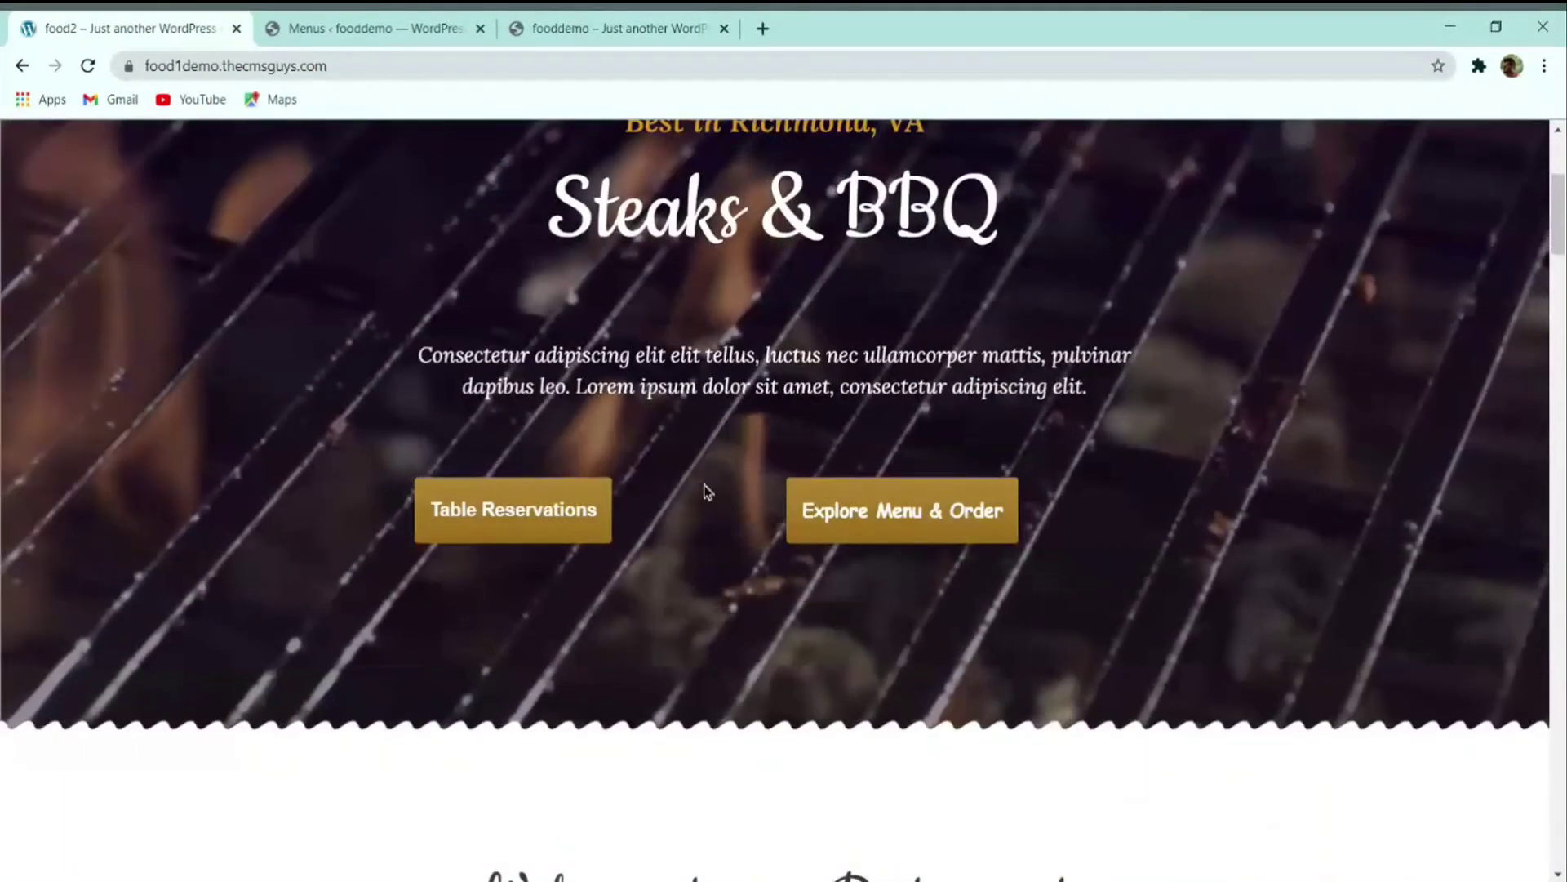
# Step: Open the table reservation form from the hero button, then close it
pyautogui.scroll(-7, 1088, 500)
pyautogui.scroll(7, 693, 455)
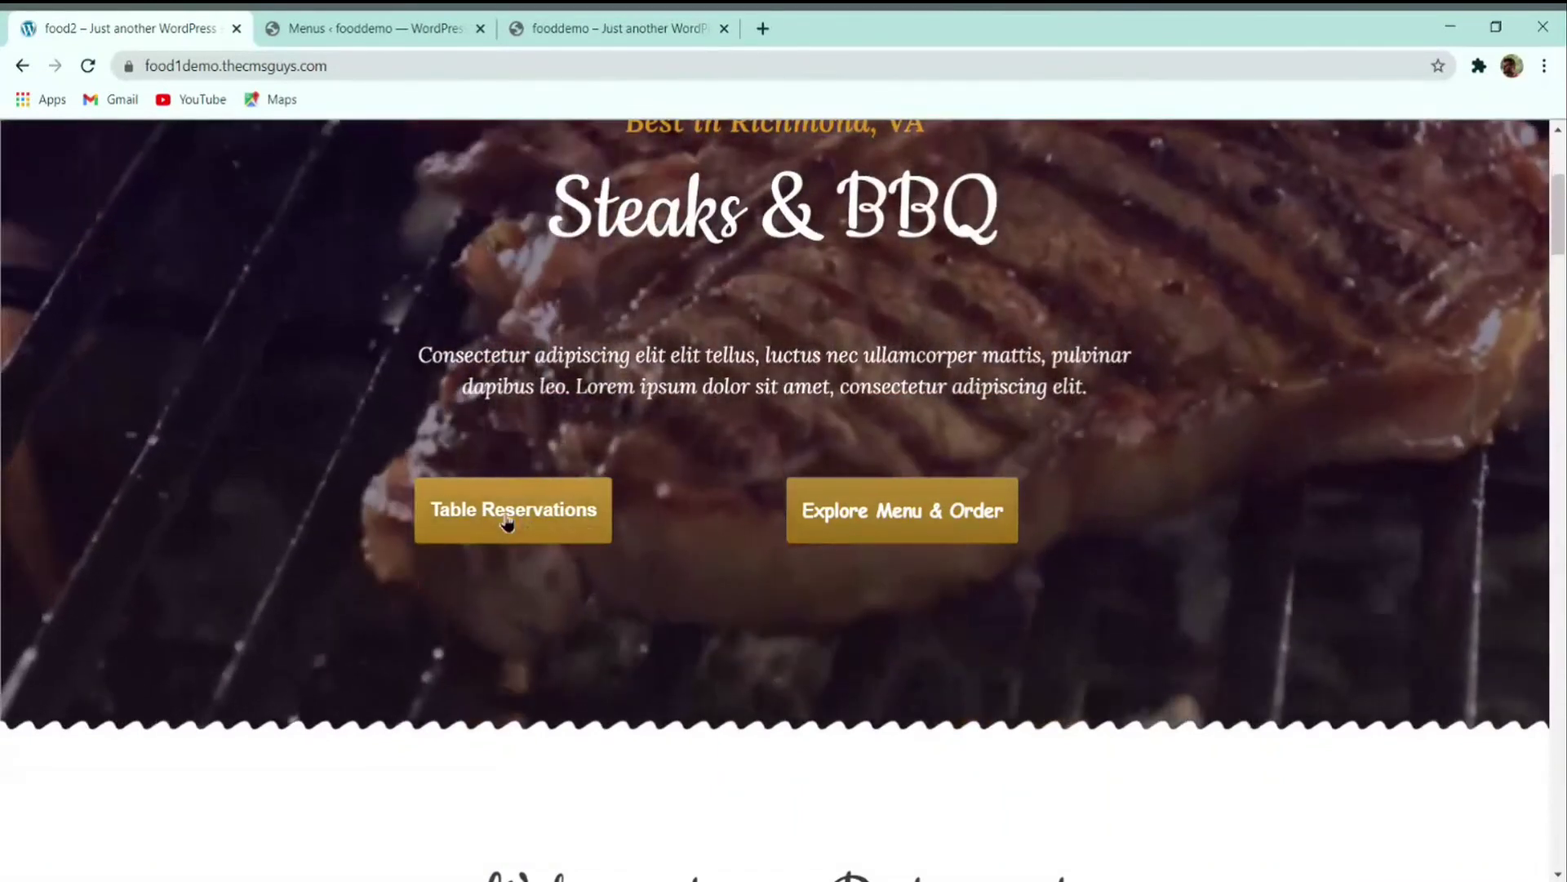
pyautogui.click(507, 523)
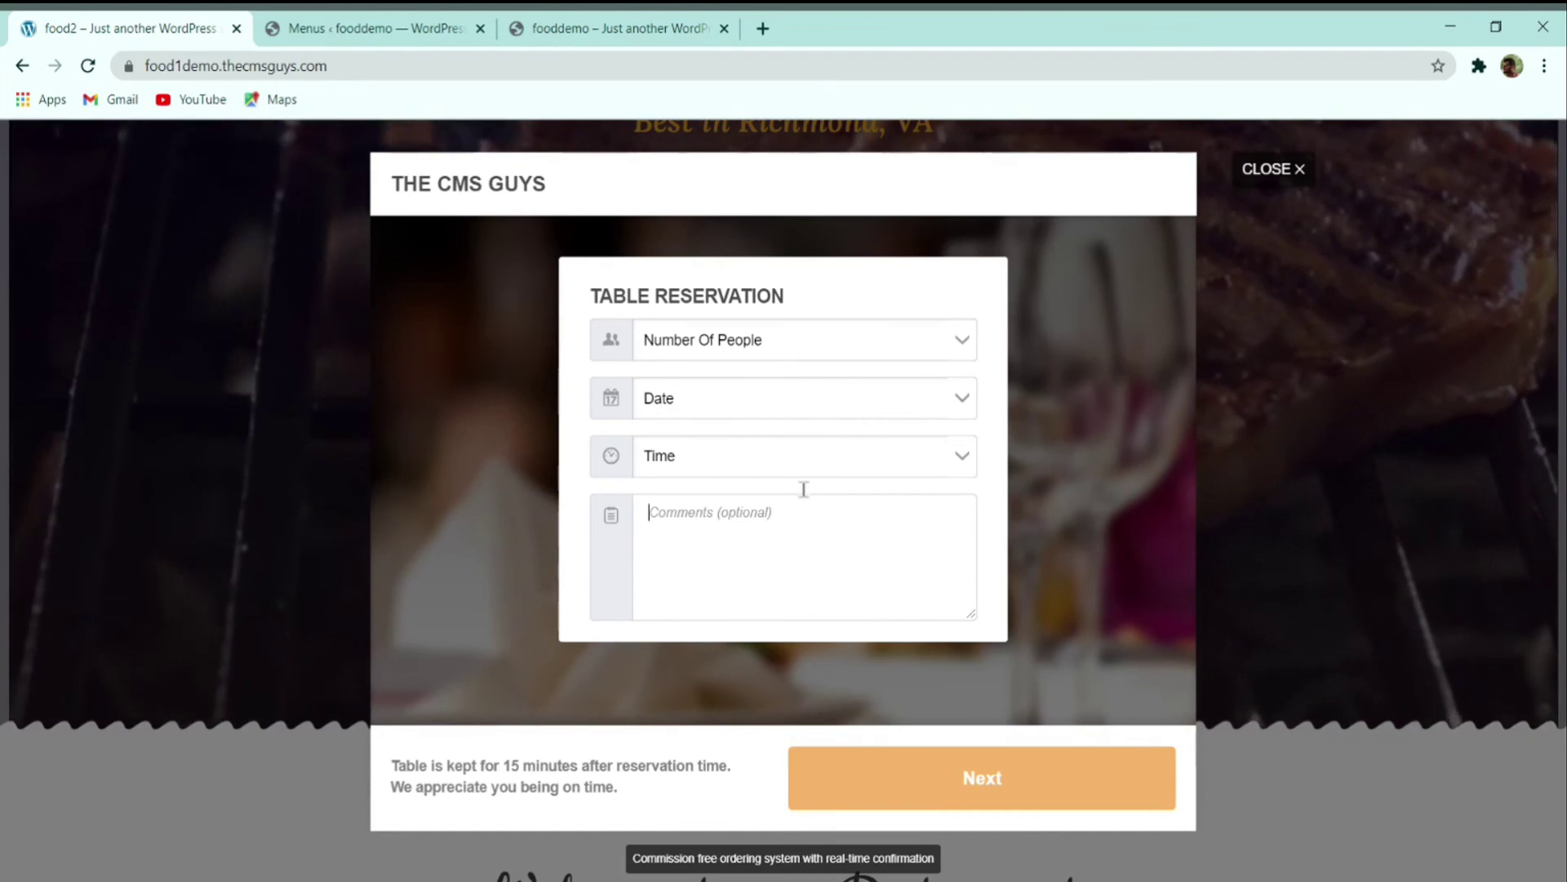
pyautogui.click(1293, 169)
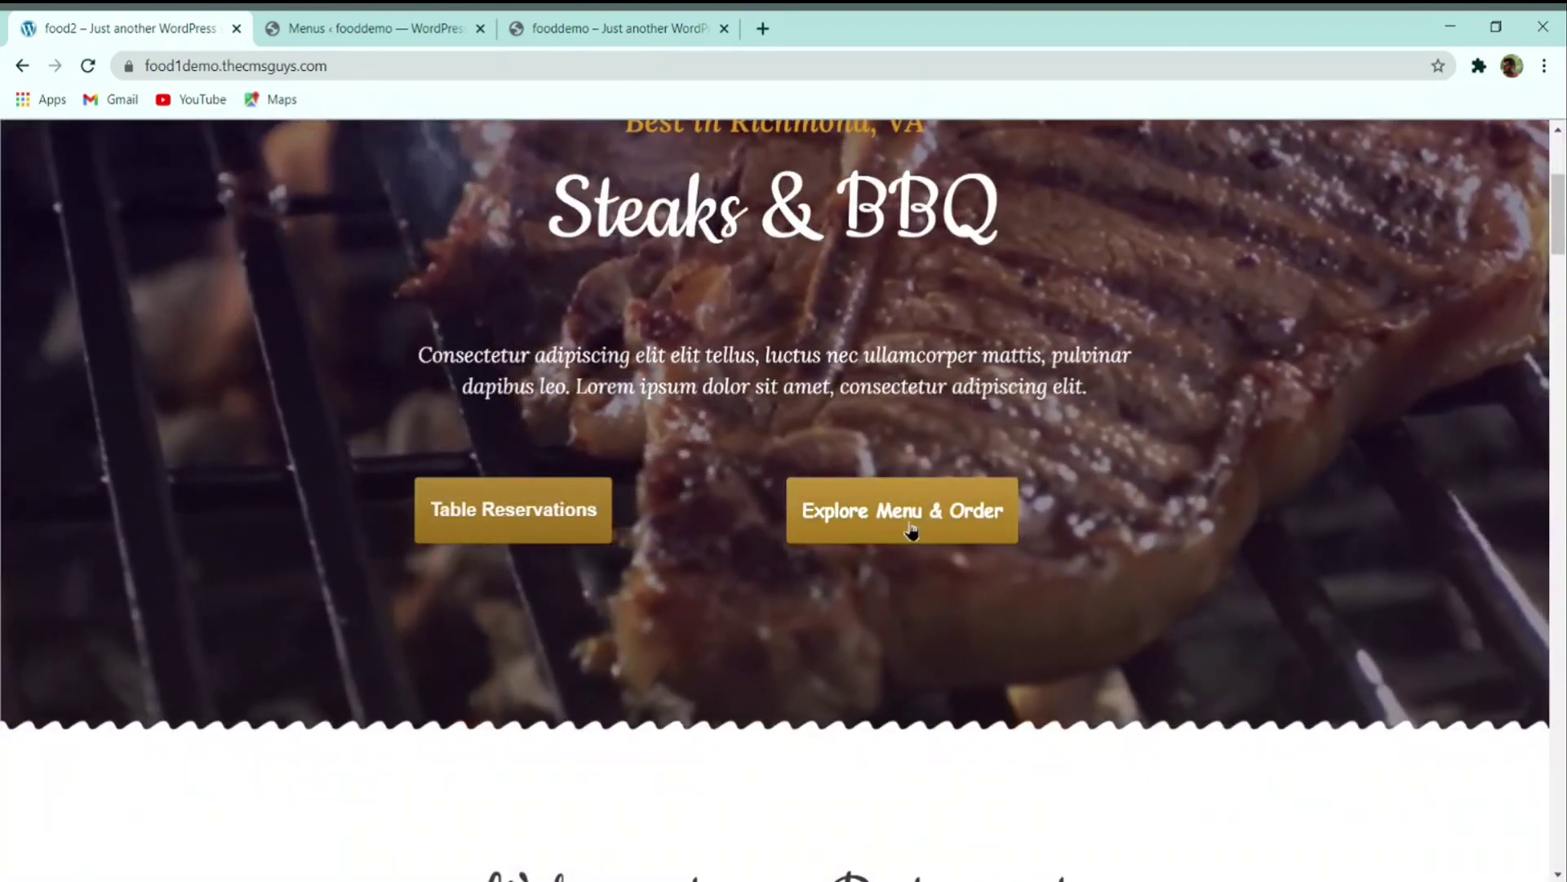
# Step: Open the Explore Menu & Order popup and add 2 Everything Omelettes to the cart
pyautogui.click(907, 526)
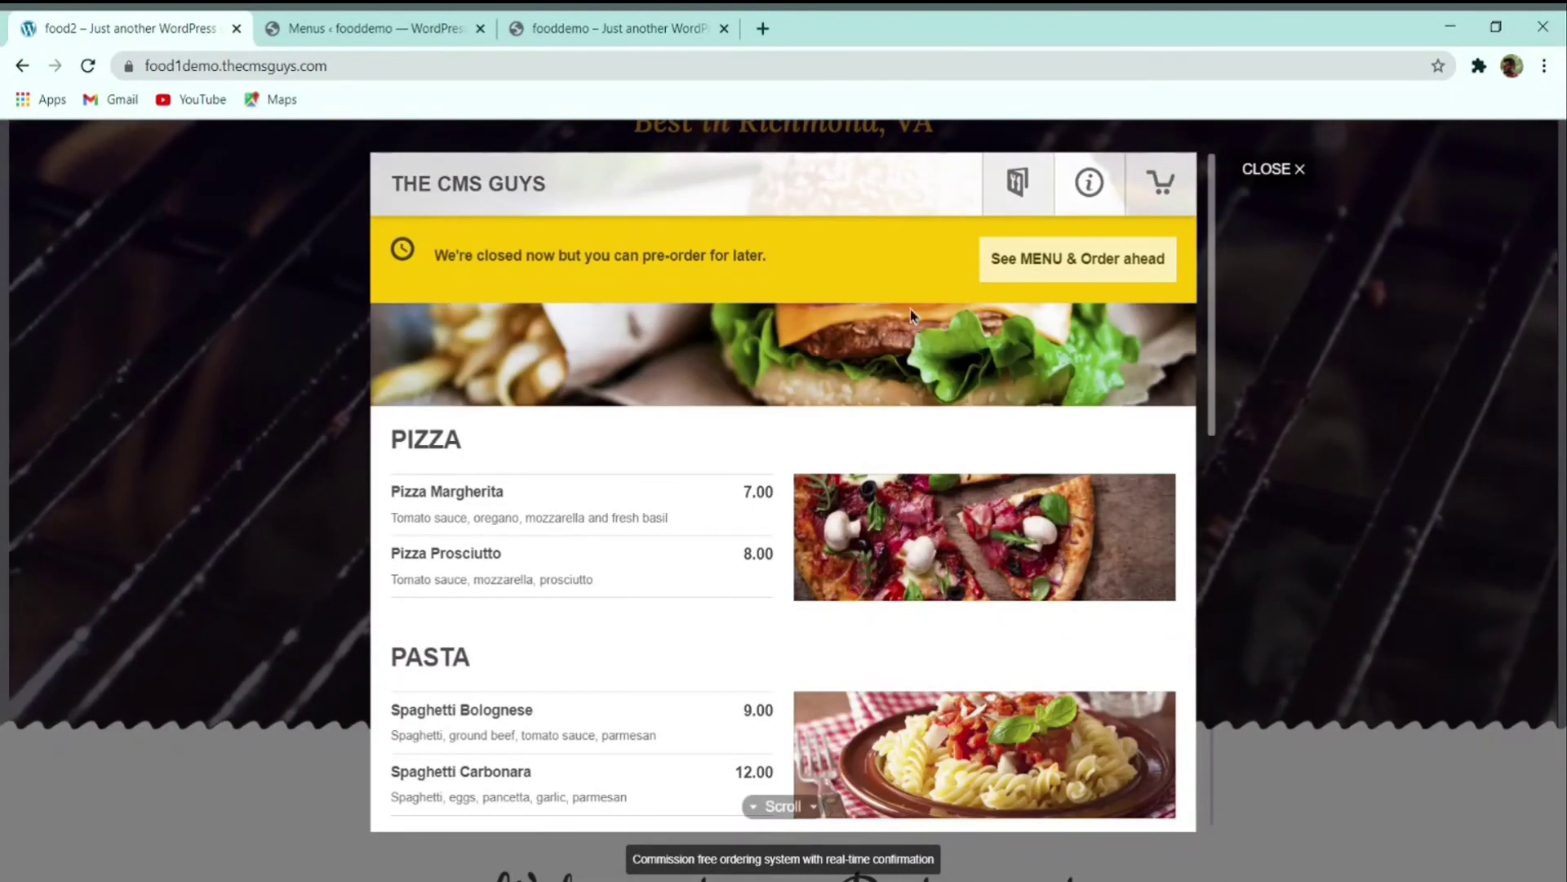
pyautogui.scroll(-6, 767, 498)
pyautogui.scroll(6, 774, 491)
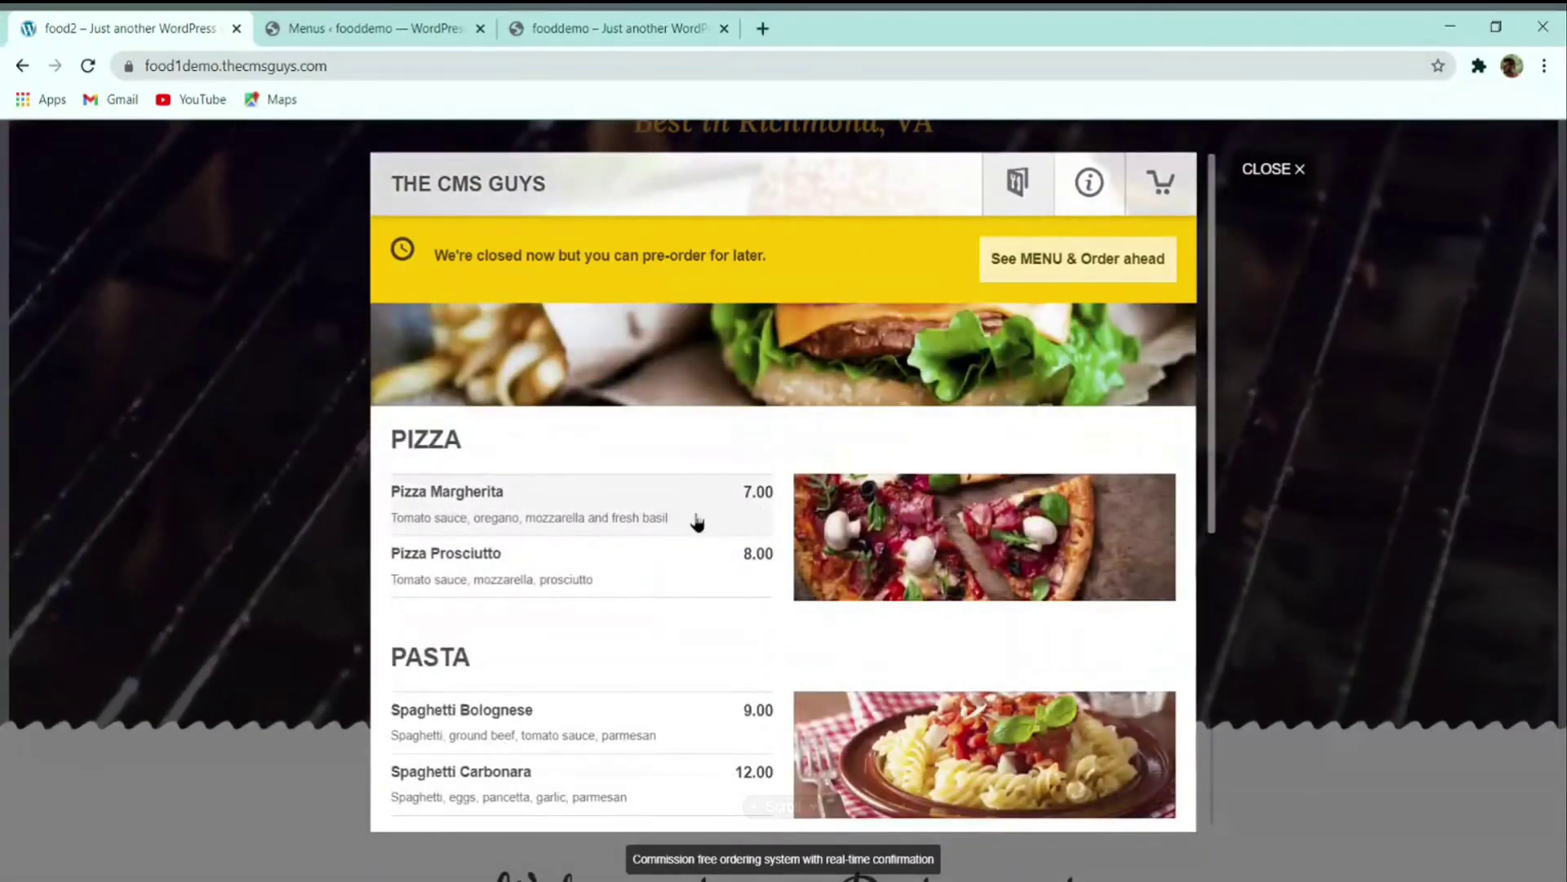
pyautogui.scroll(-5, 431, 542)
pyautogui.scroll(5, 633, 506)
pyautogui.scroll(-6, 633, 507)
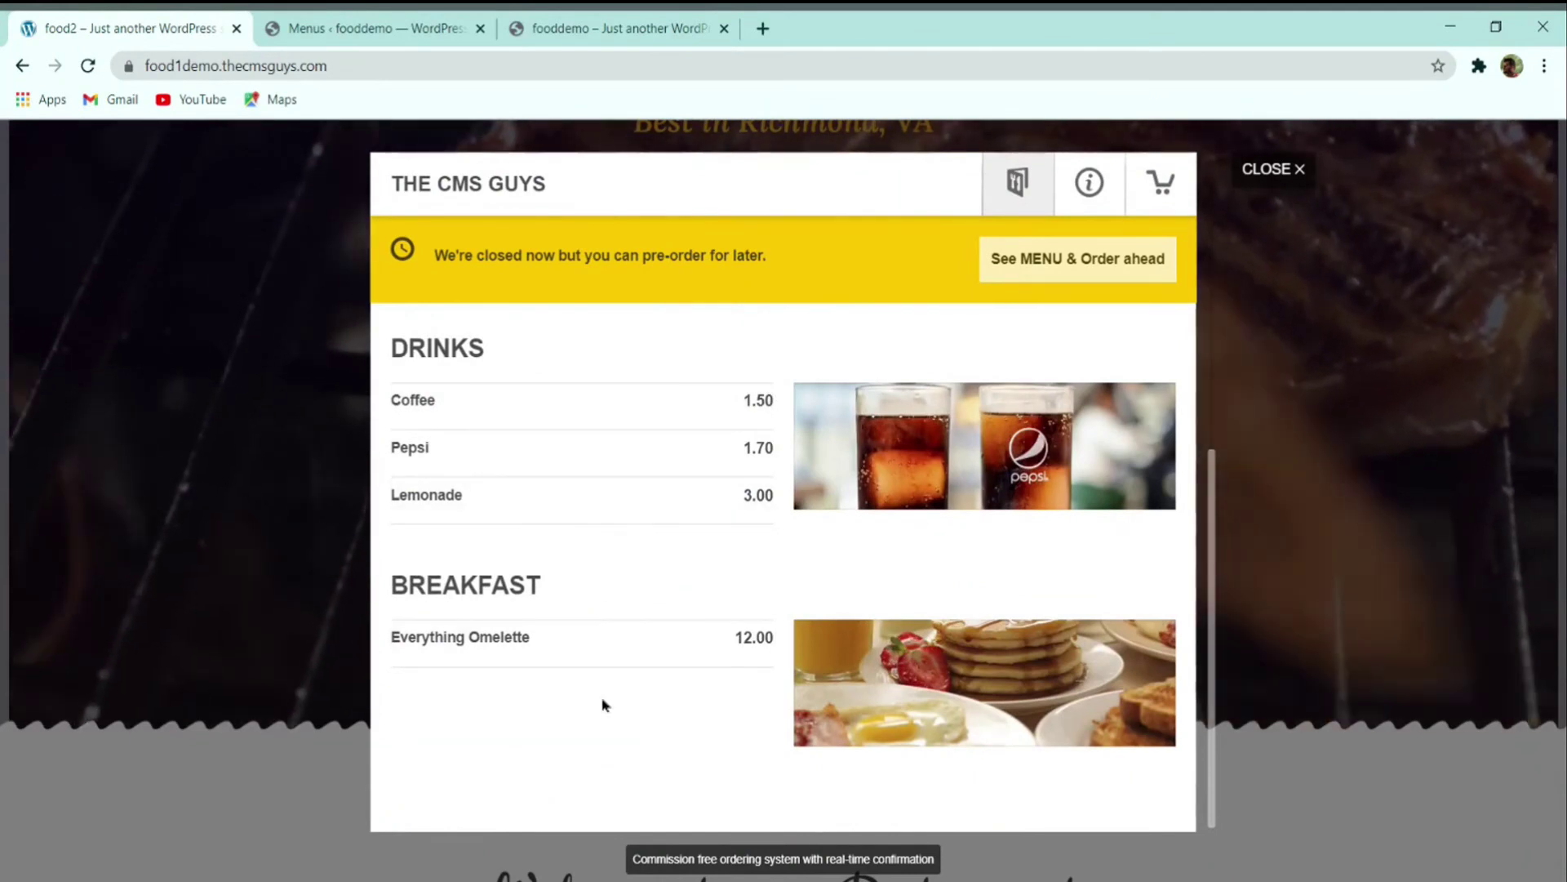
pyautogui.click(705, 644)
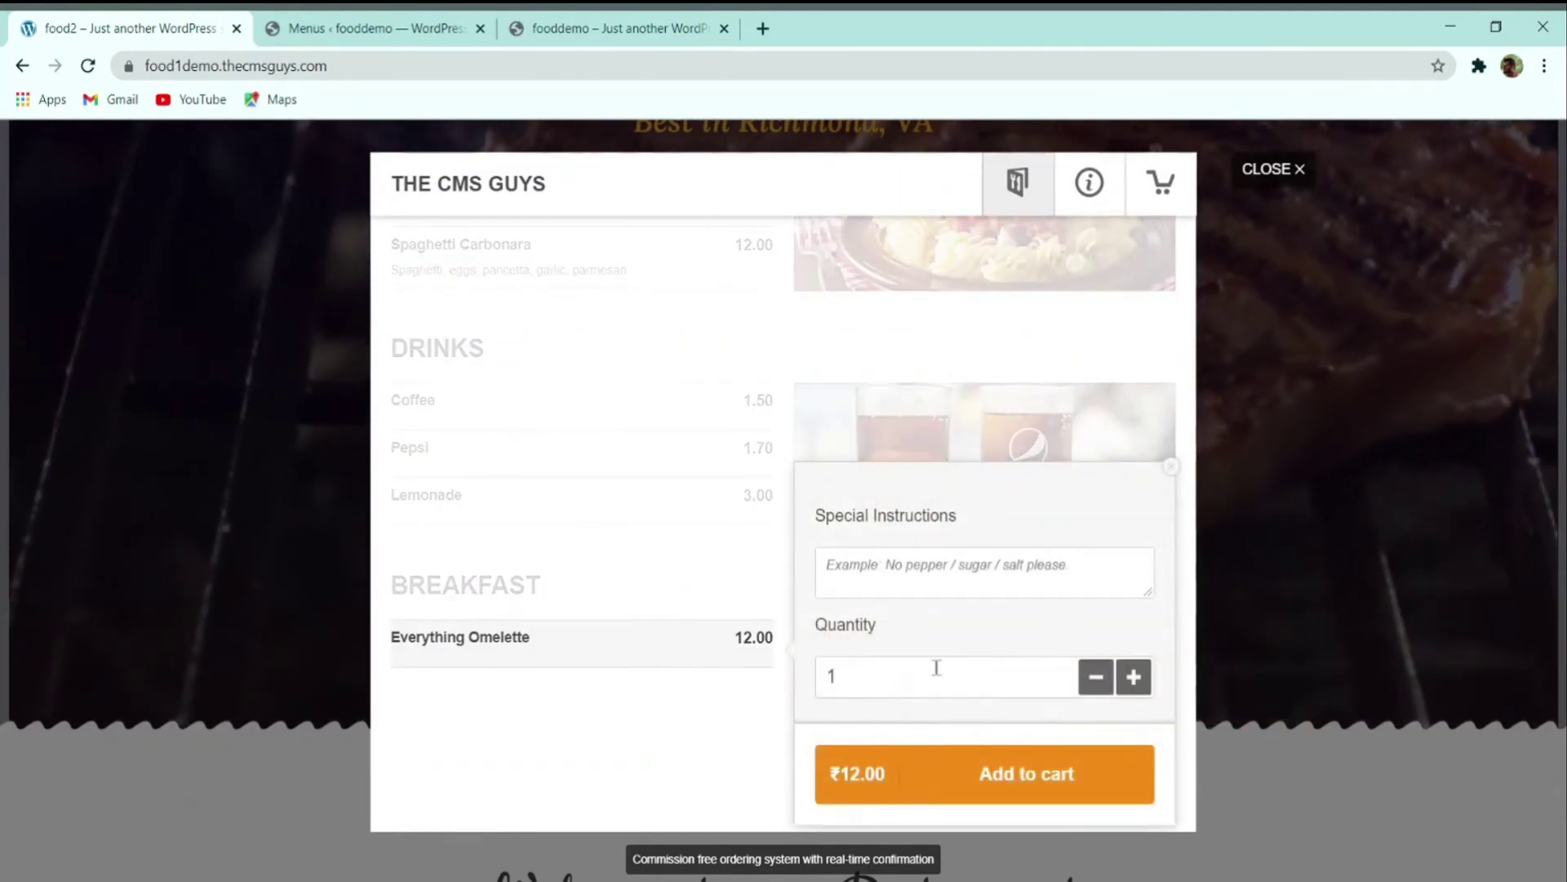
pyautogui.click(1004, 780)
# Step: Add 3 Spaghetti Bolognese to the cart
pyautogui.scroll(5, 886, 669)
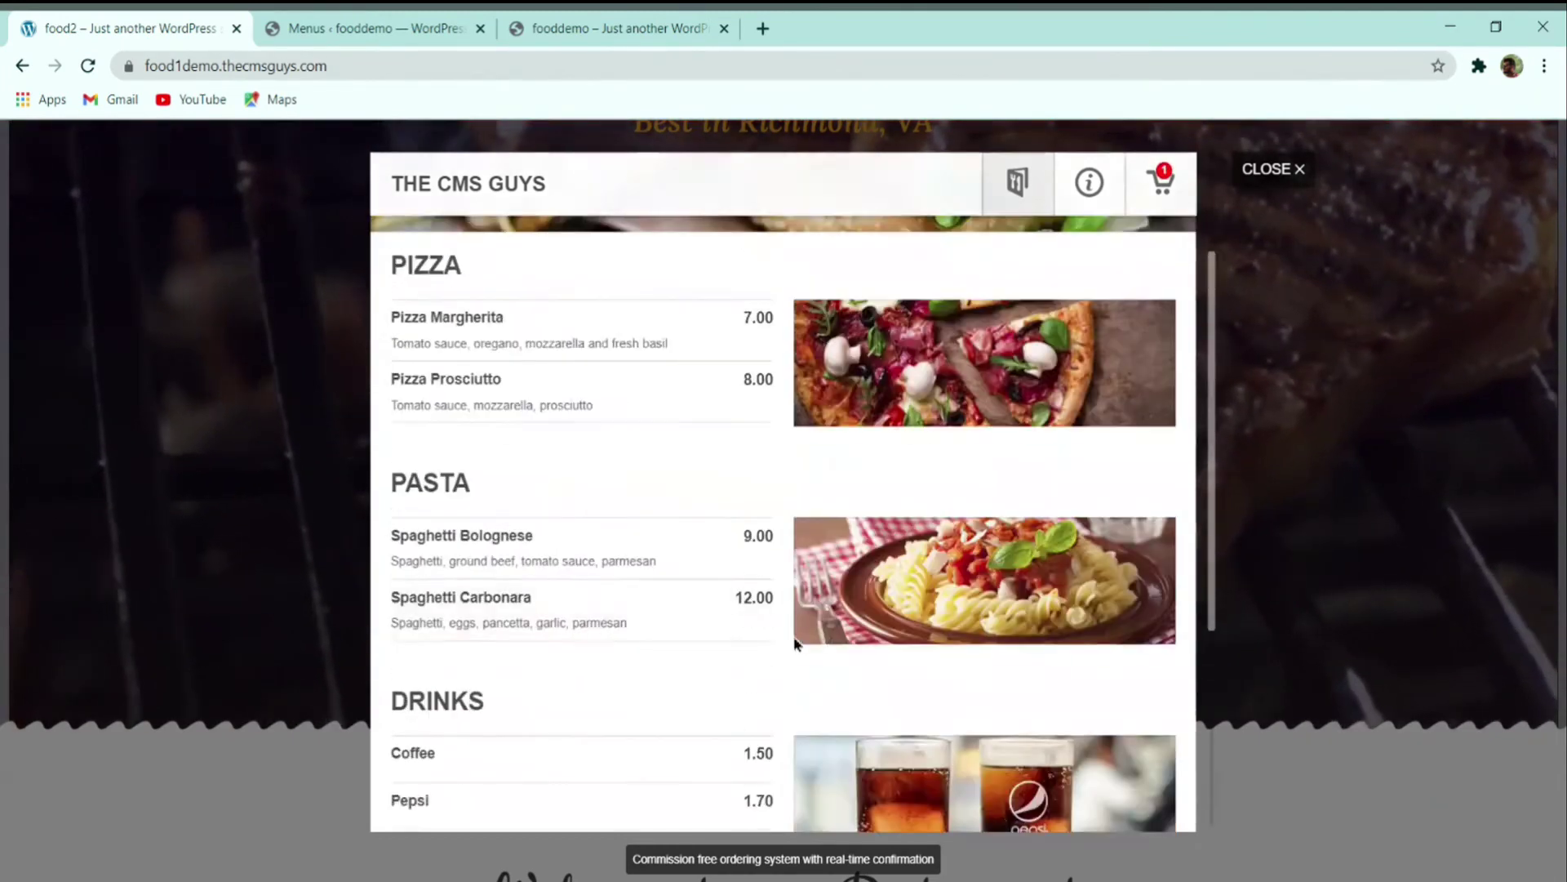
pyautogui.click(683, 566)
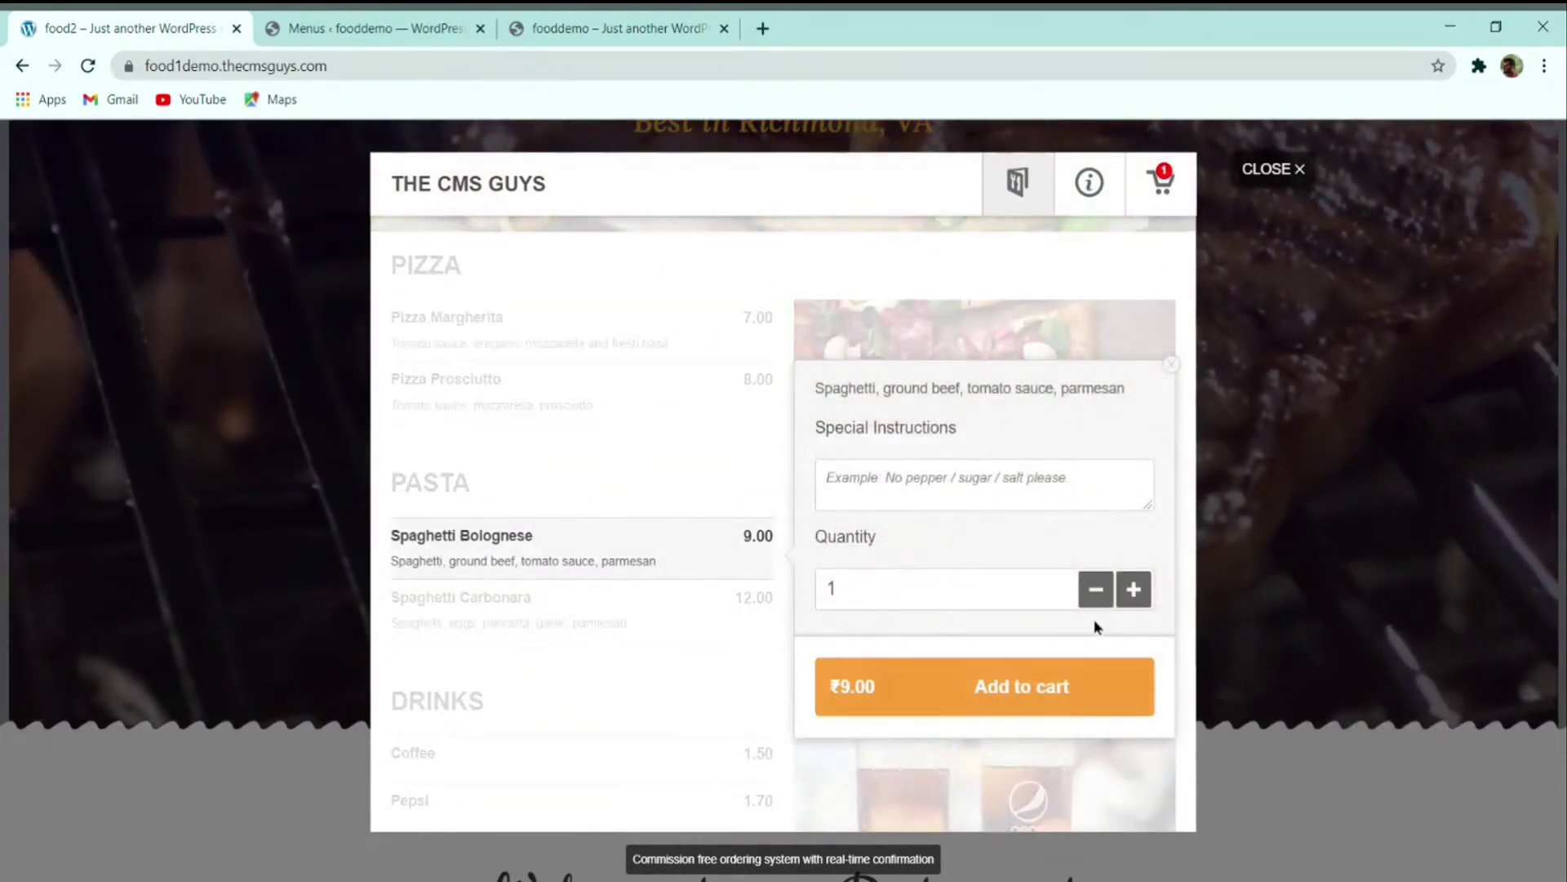
pyautogui.click(1133, 588)
pyautogui.click(1133, 589)
pyautogui.click(1101, 685)
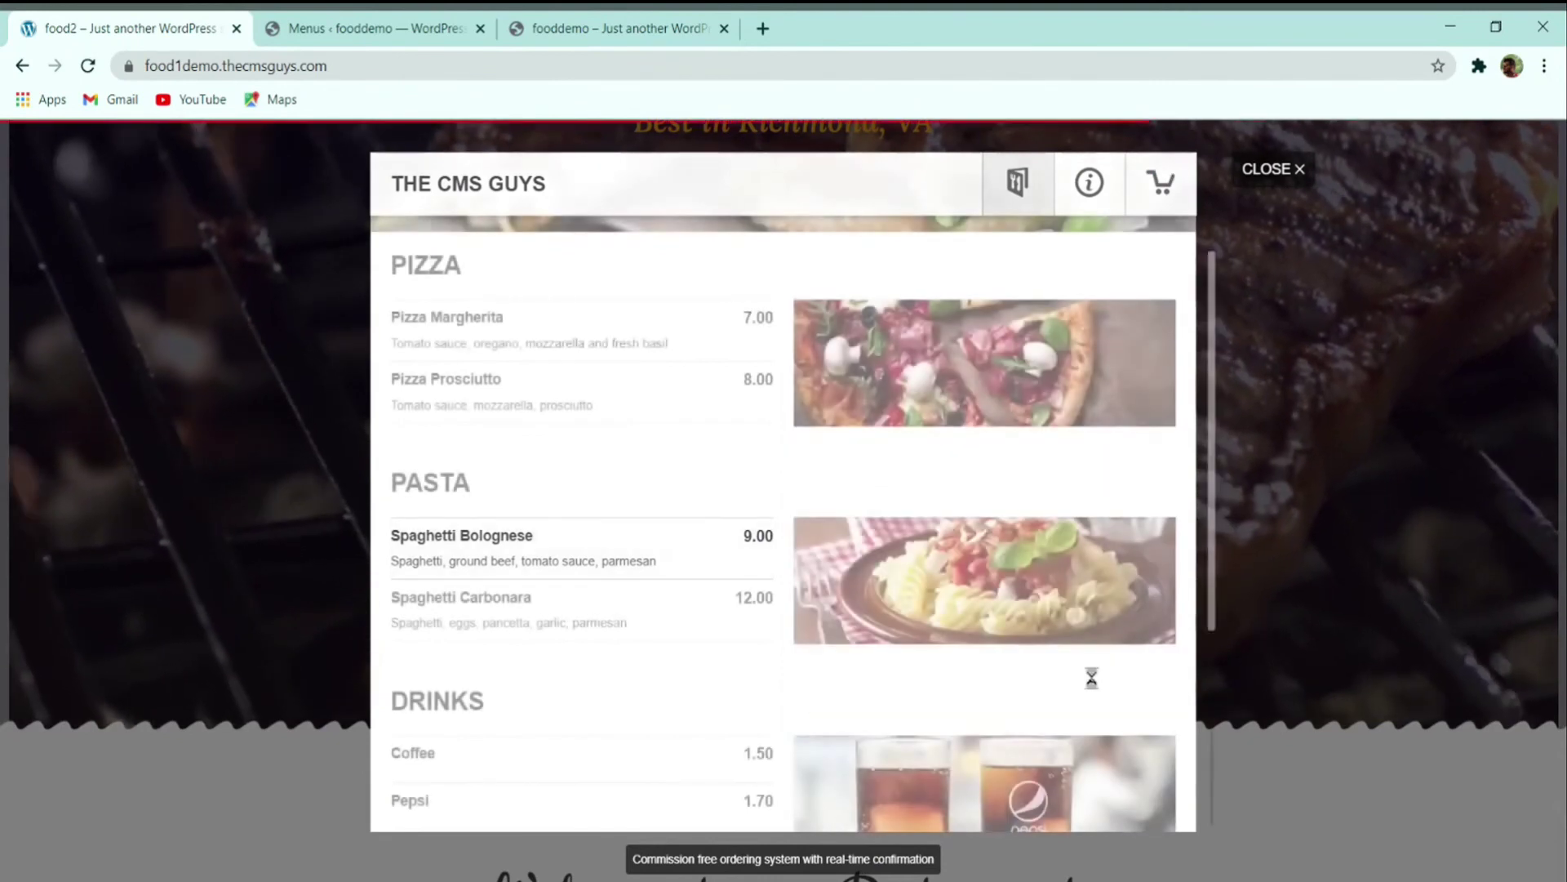
# Step: Open the cart and set the fulfilment method to Delivery after briefly trying Pickup
pyautogui.click(1159, 184)
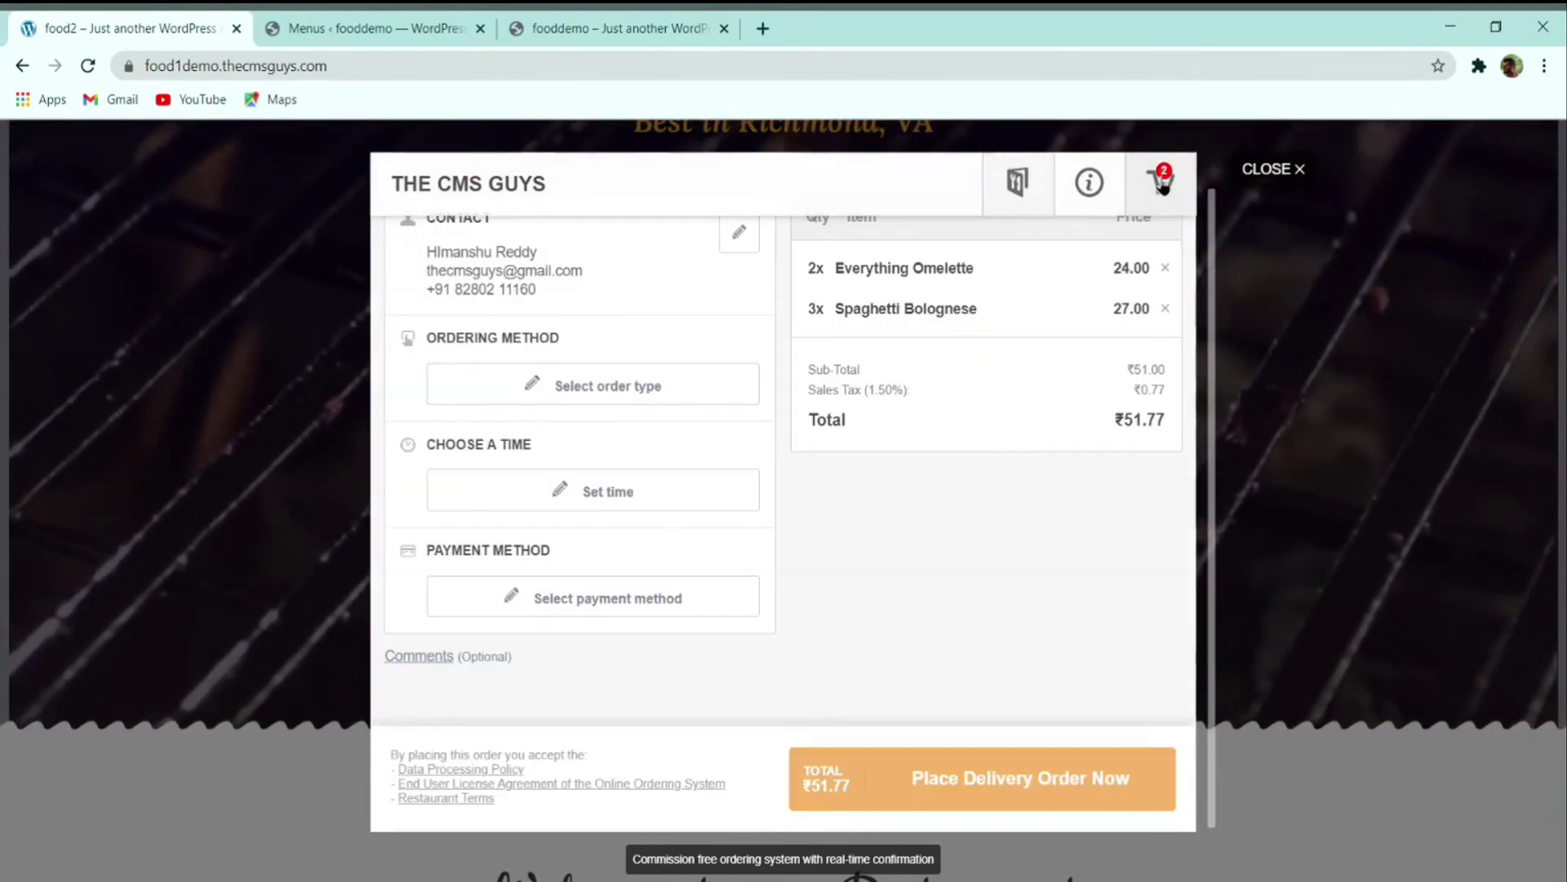
pyautogui.scroll(1, 1027, 492)
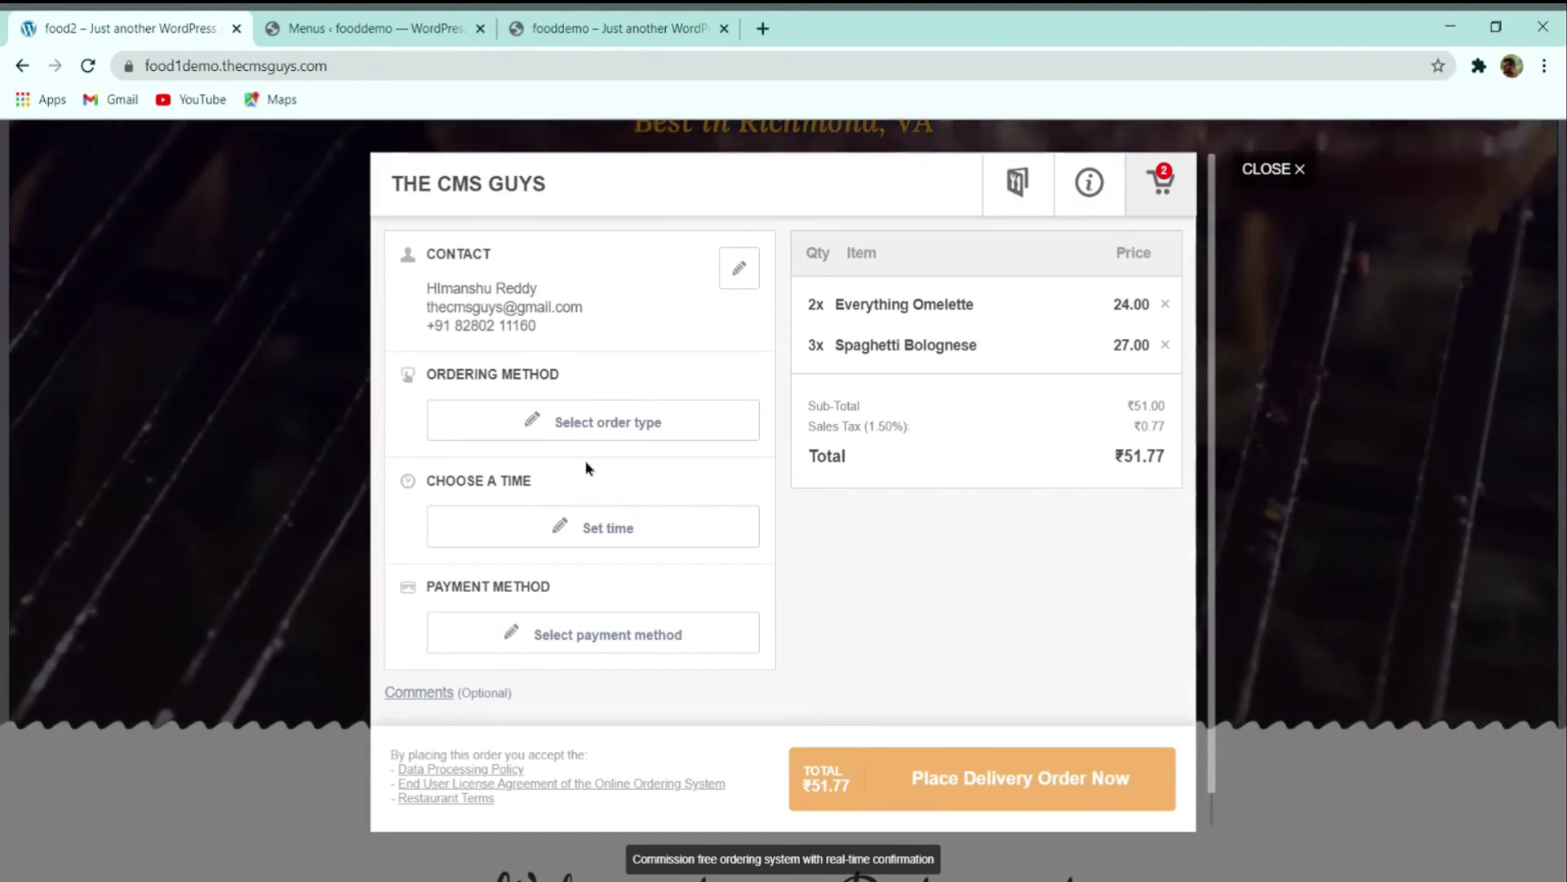
pyautogui.click(589, 425)
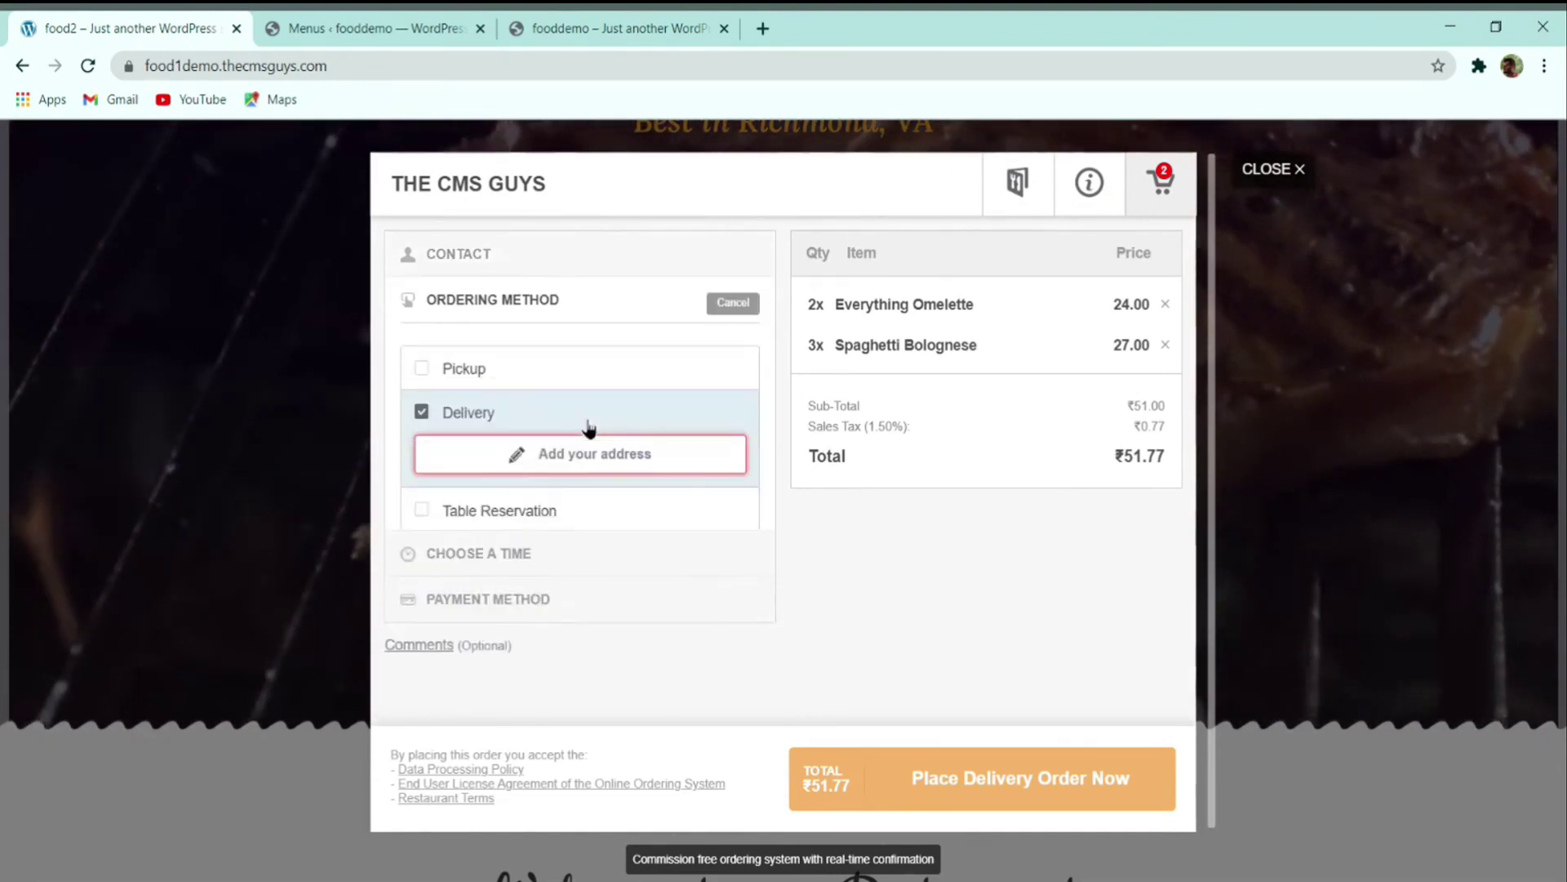
pyautogui.click(455, 373)
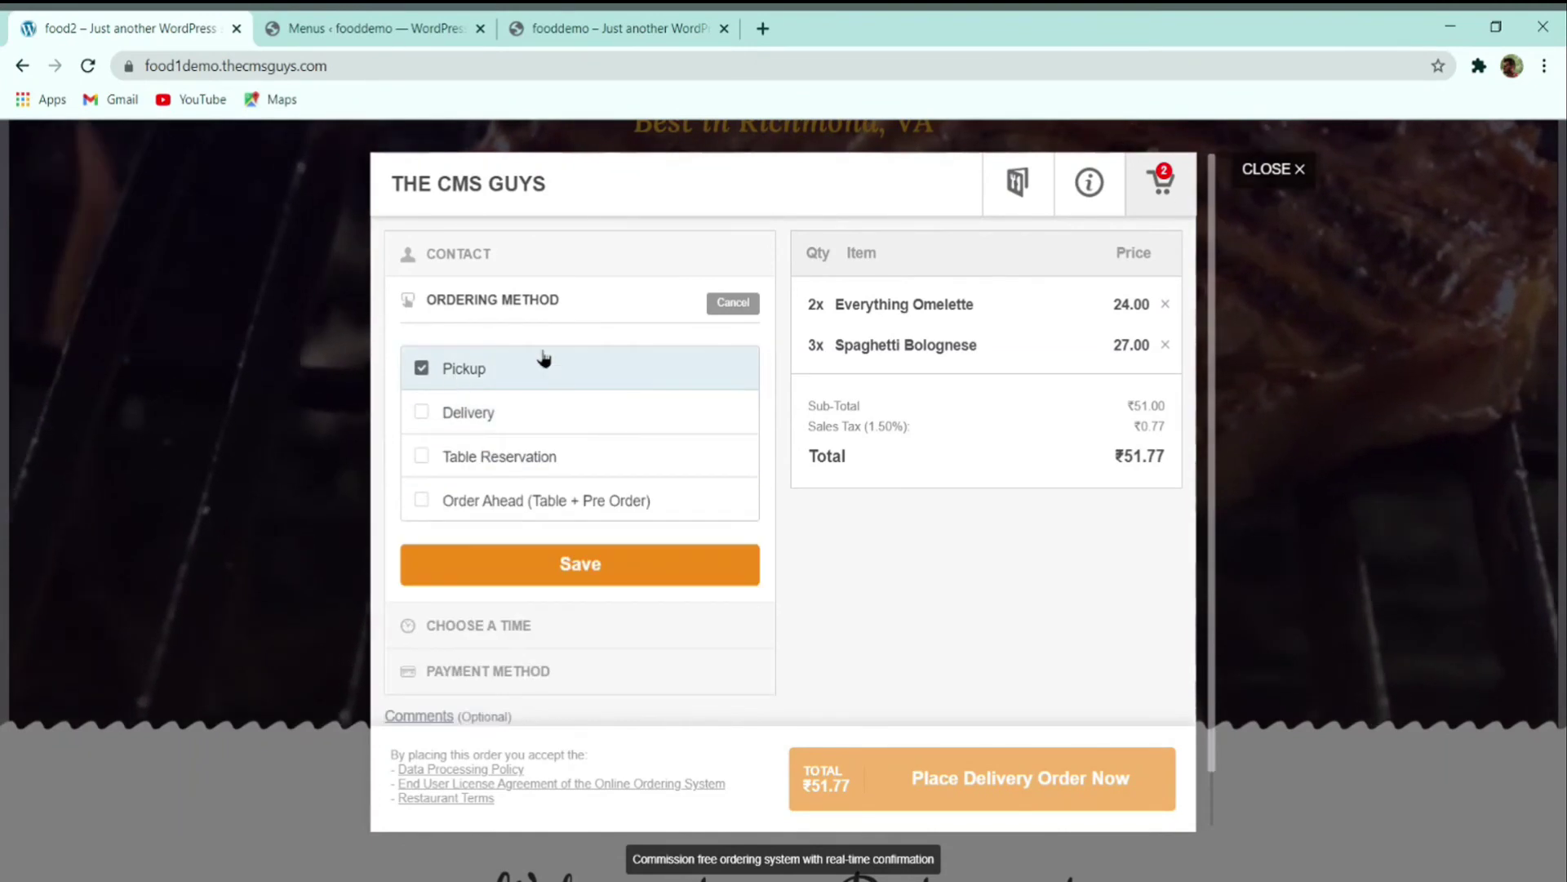
pyautogui.click(499, 416)
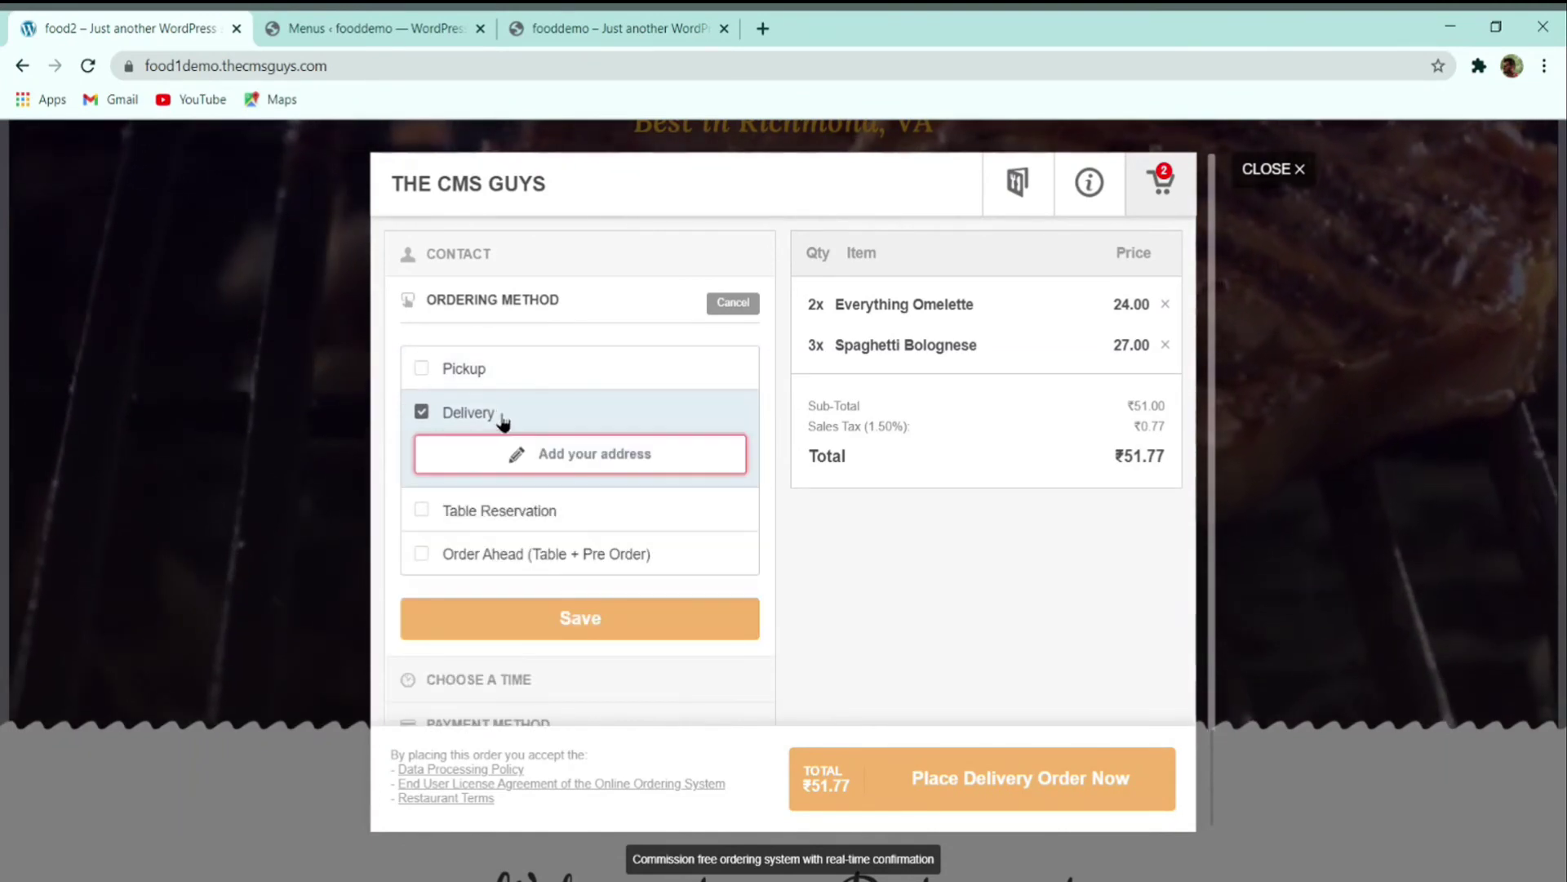
# Step: Autofill the delivery street, town and postcode, then pin the exact location on the map
pyautogui.click(574, 472)
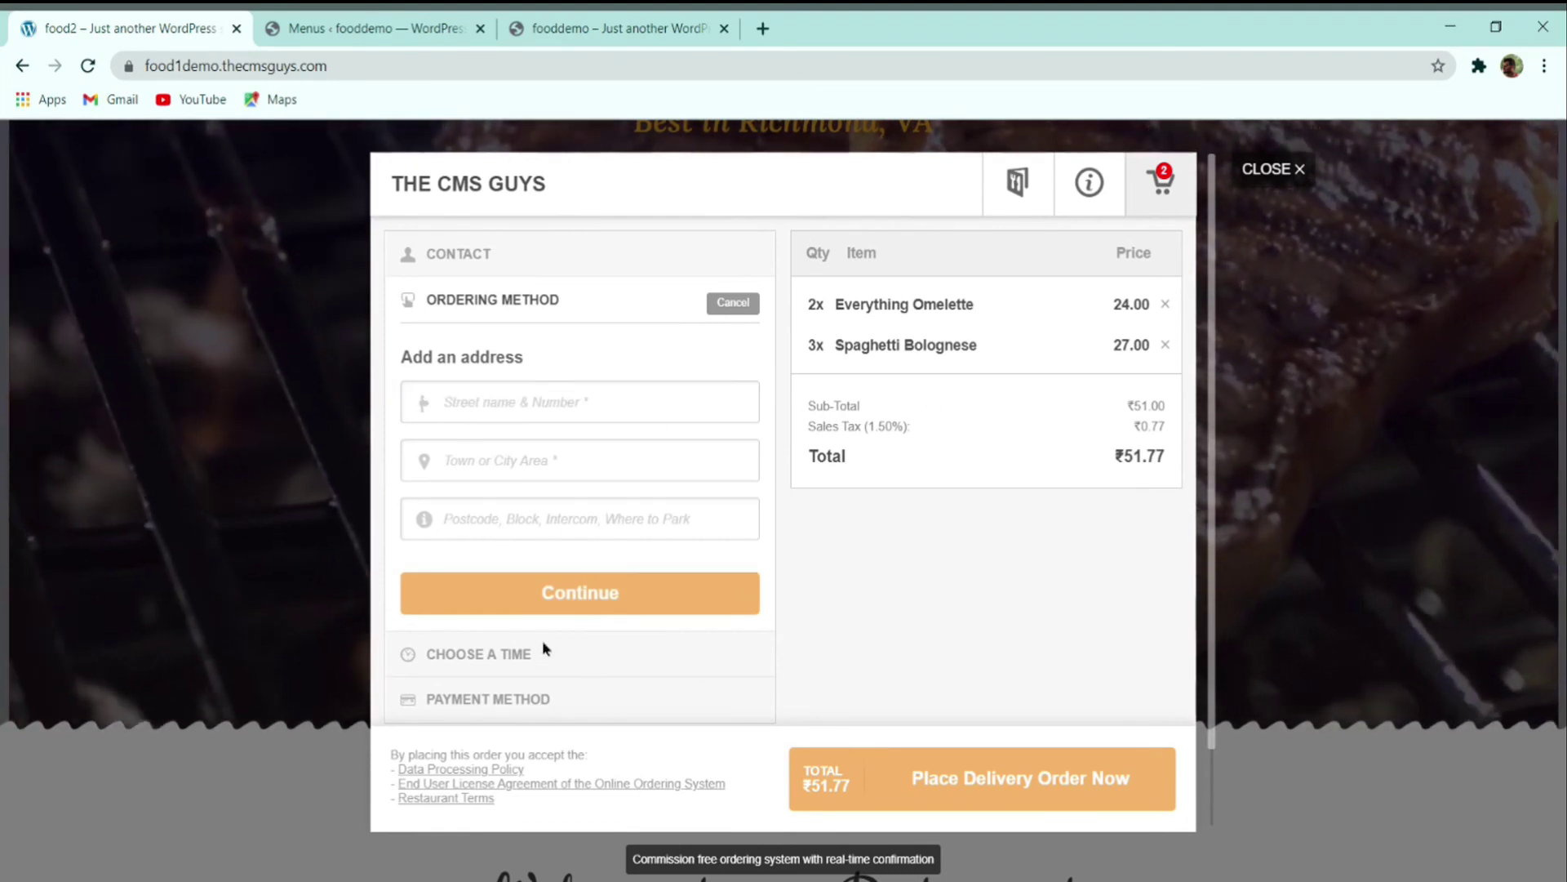
pyautogui.click(533, 445)
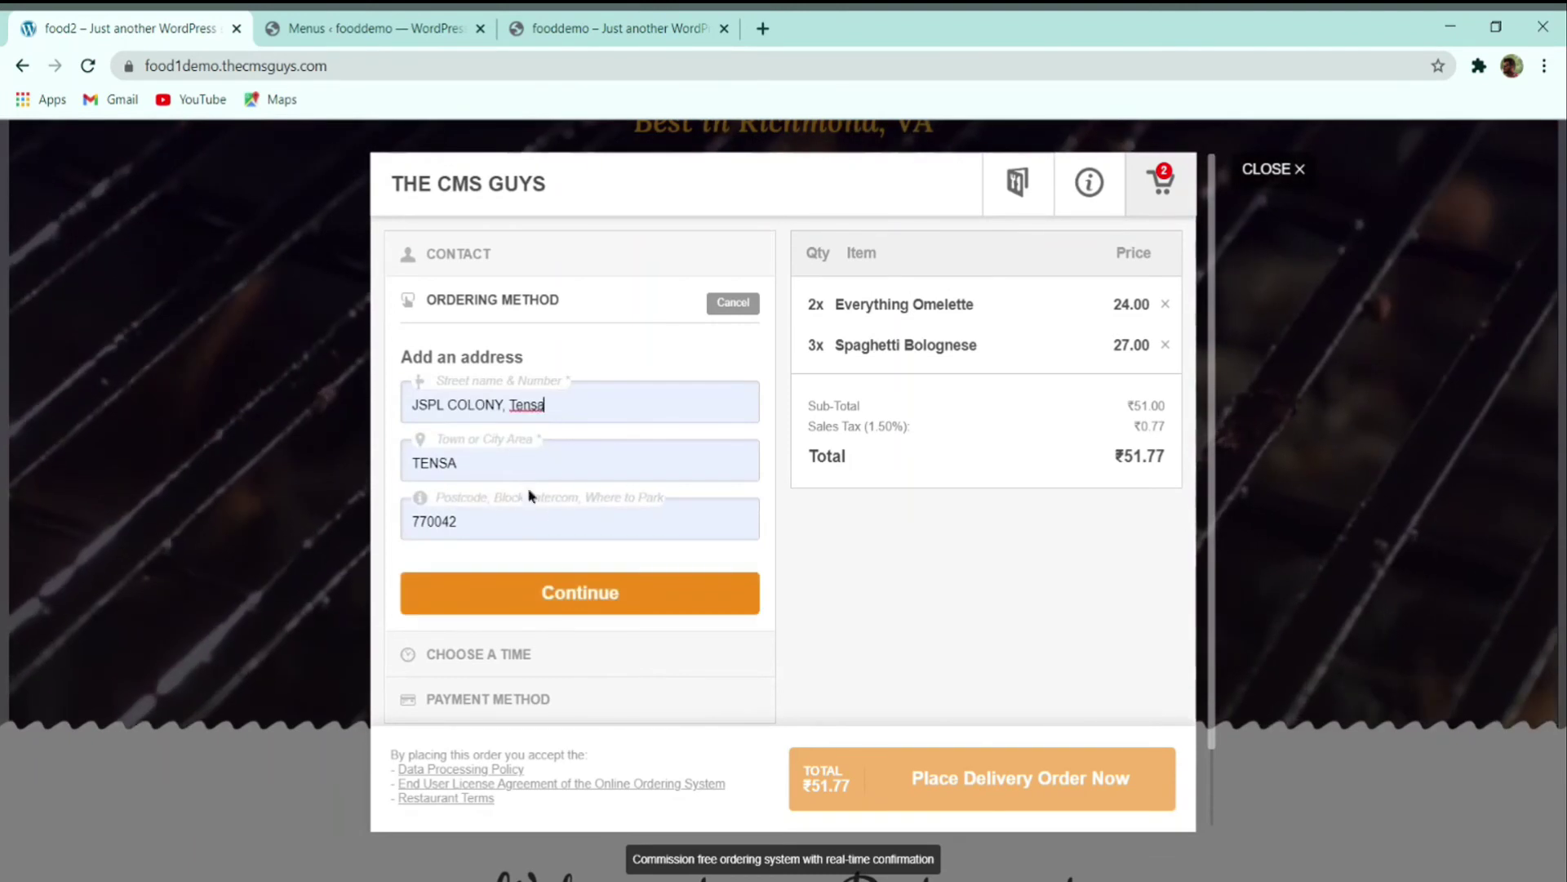
pyautogui.click(668, 583)
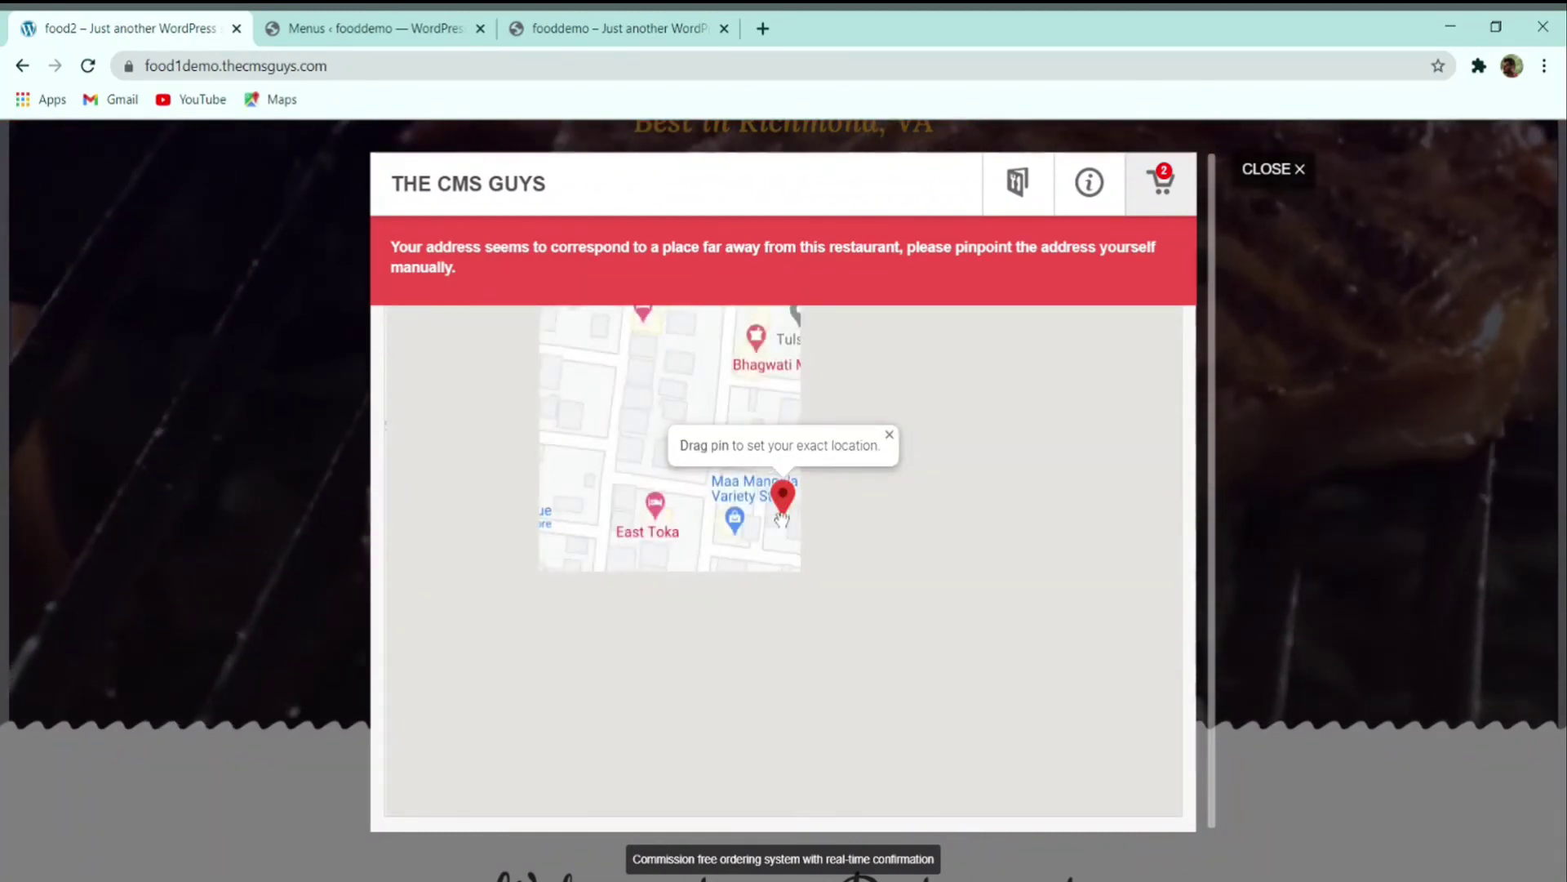
pyautogui.moveTo(853, 564); pyautogui.dragTo(717, 541)
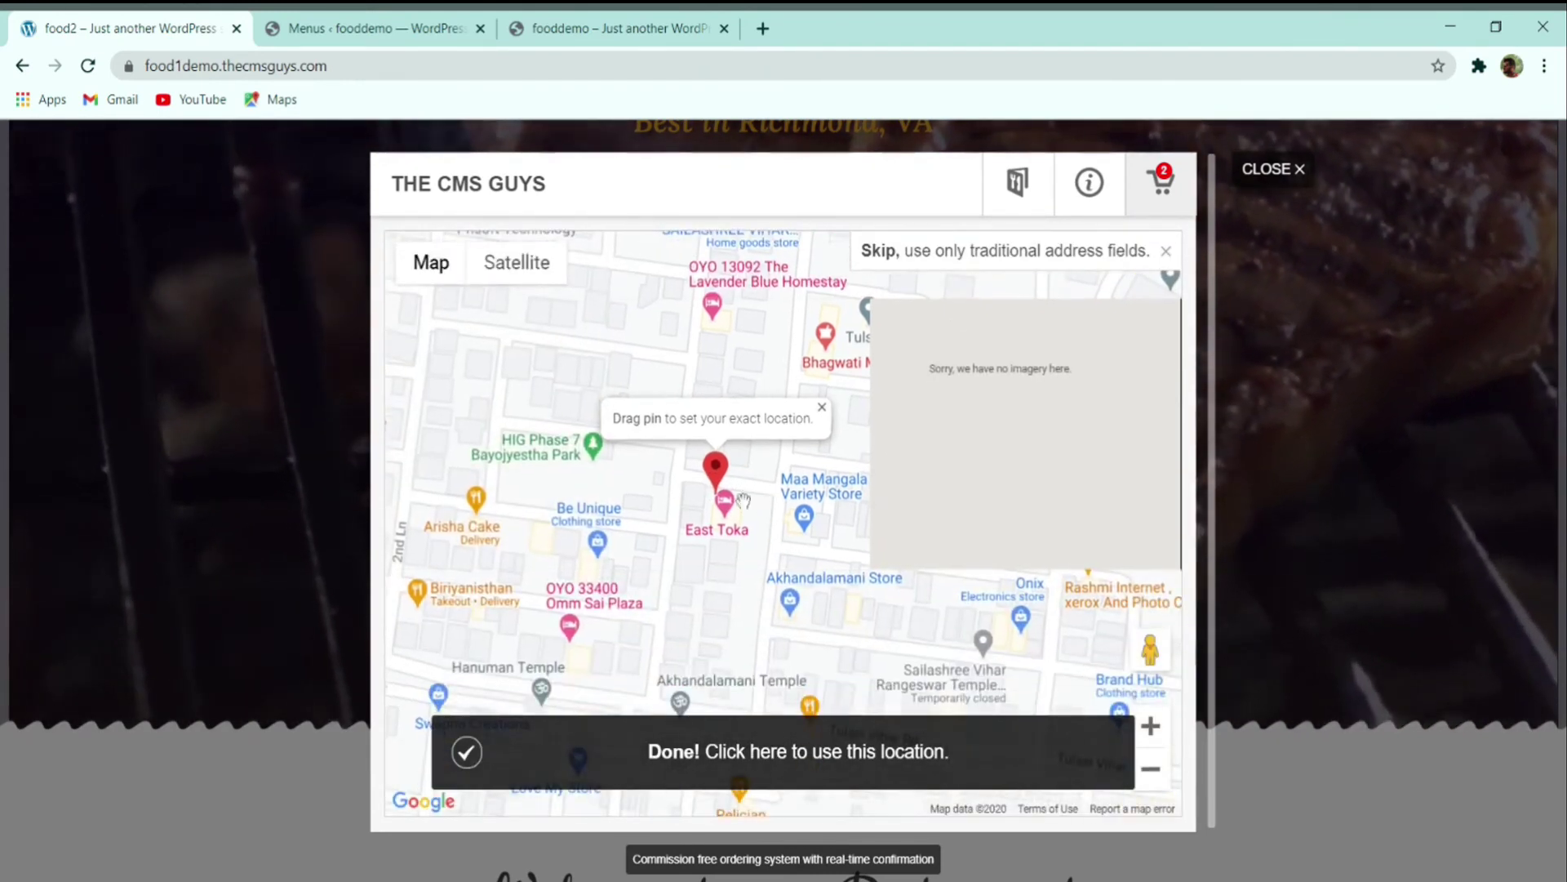
pyautogui.moveTo(716, 467); pyautogui.dragTo(594, 471)
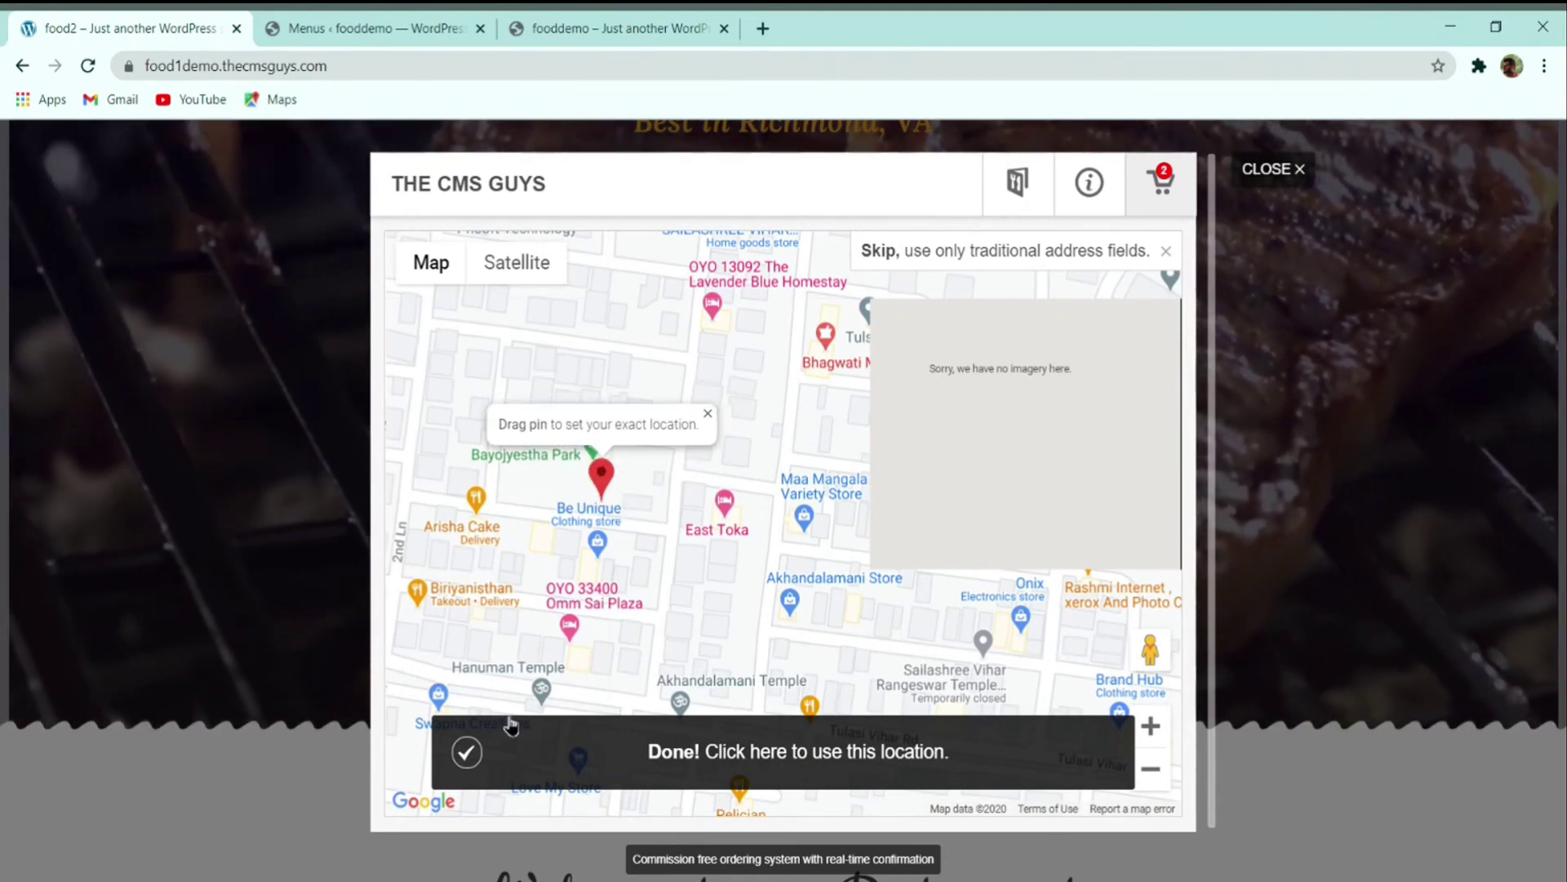
pyautogui.click(467, 751)
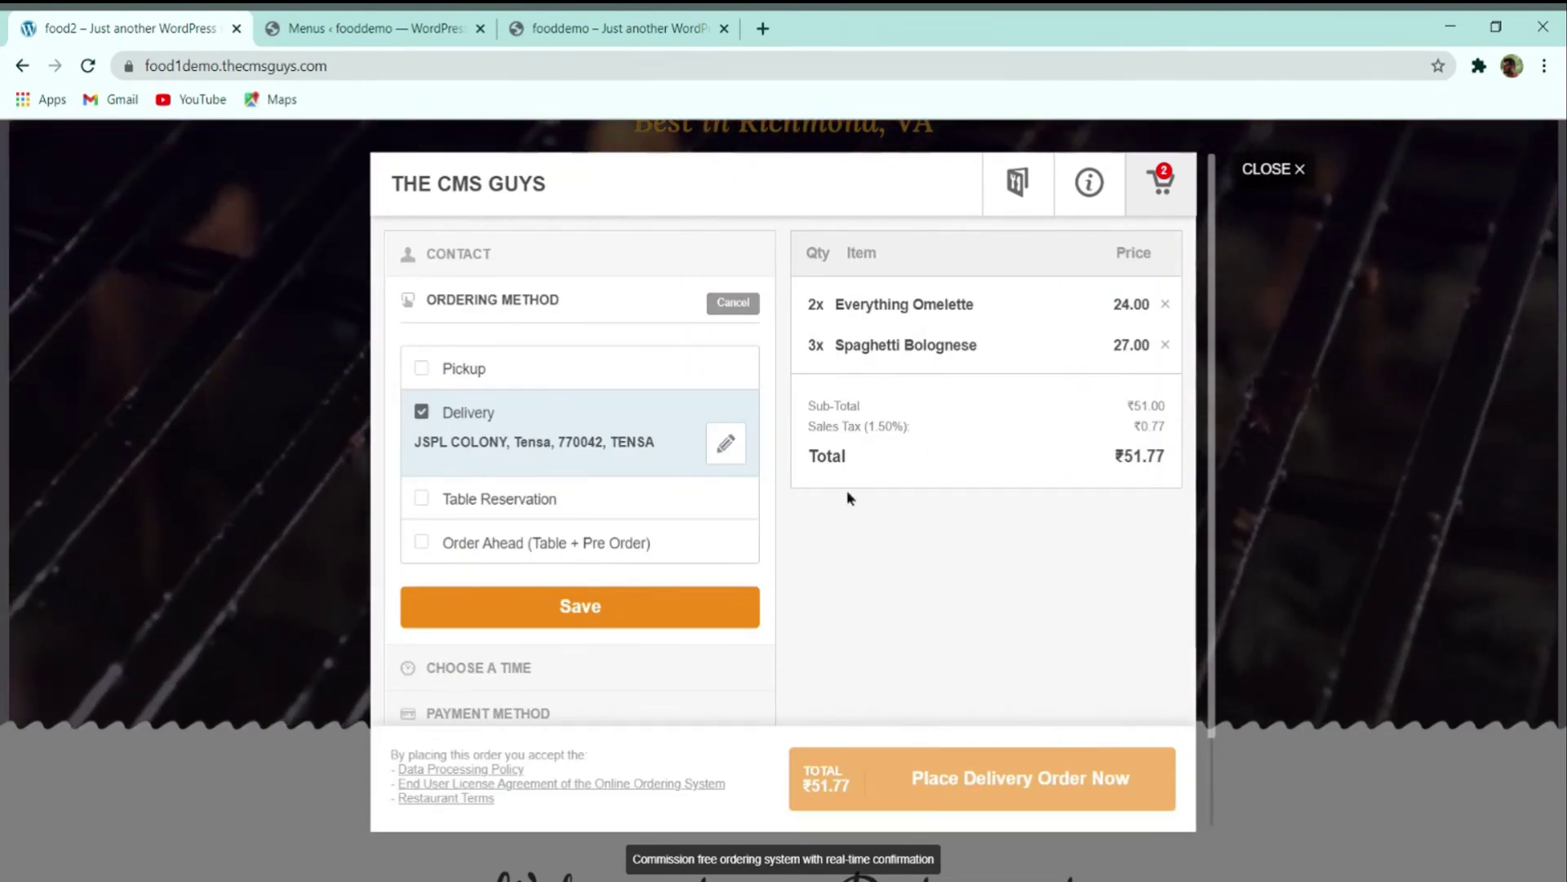
# Step: Save Delivery as the ordering method, return to the menu, then reopen checkout's payment method choices
pyautogui.click(594, 602)
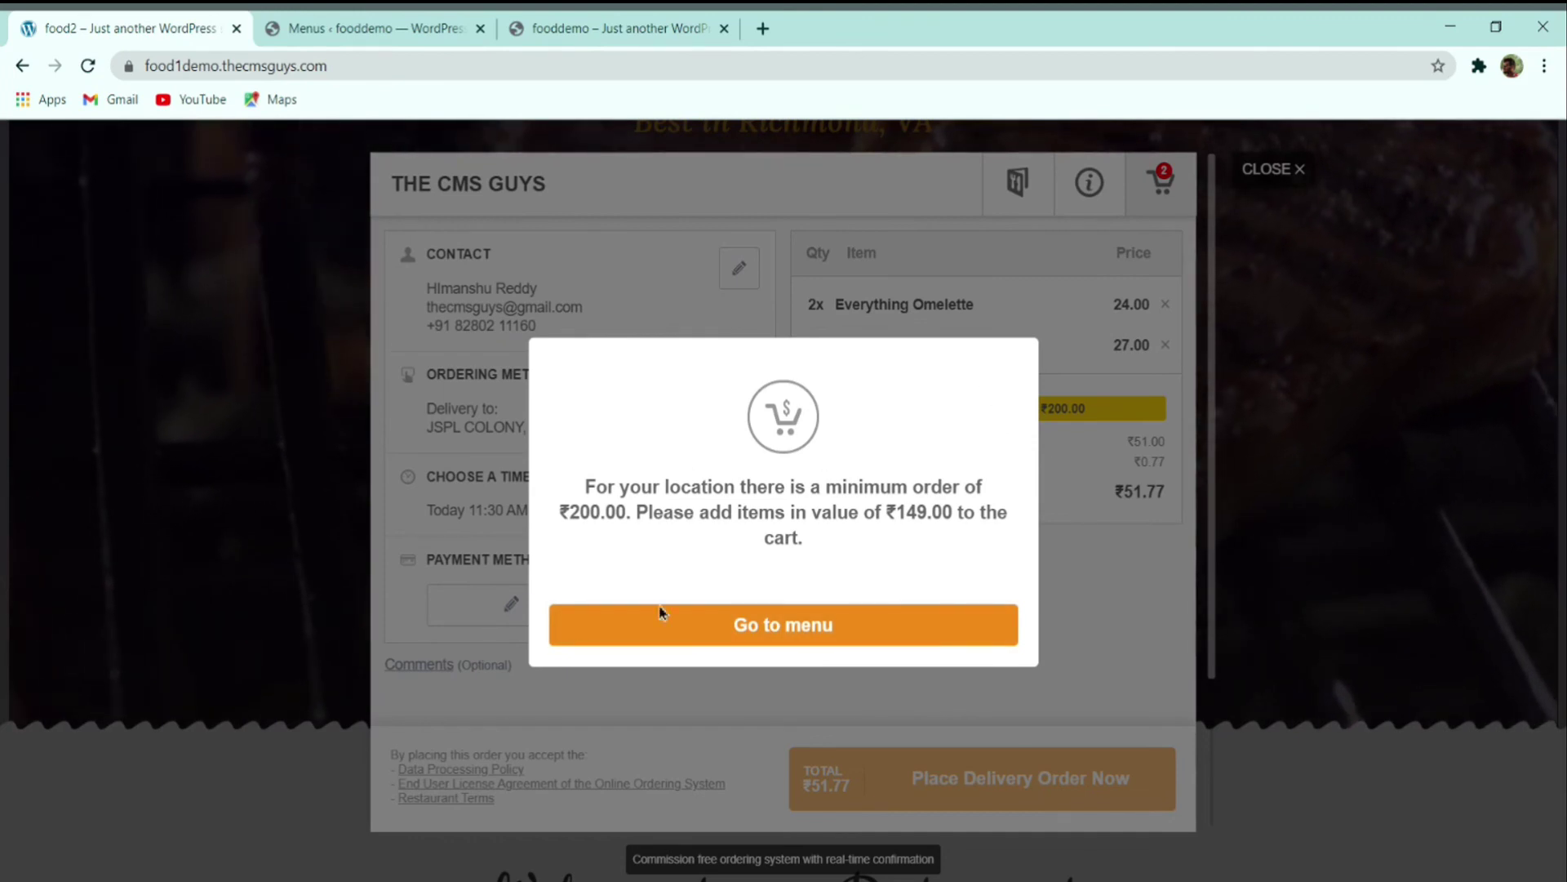
pyautogui.click(795, 626)
pyautogui.scroll(-7, 770, 542)
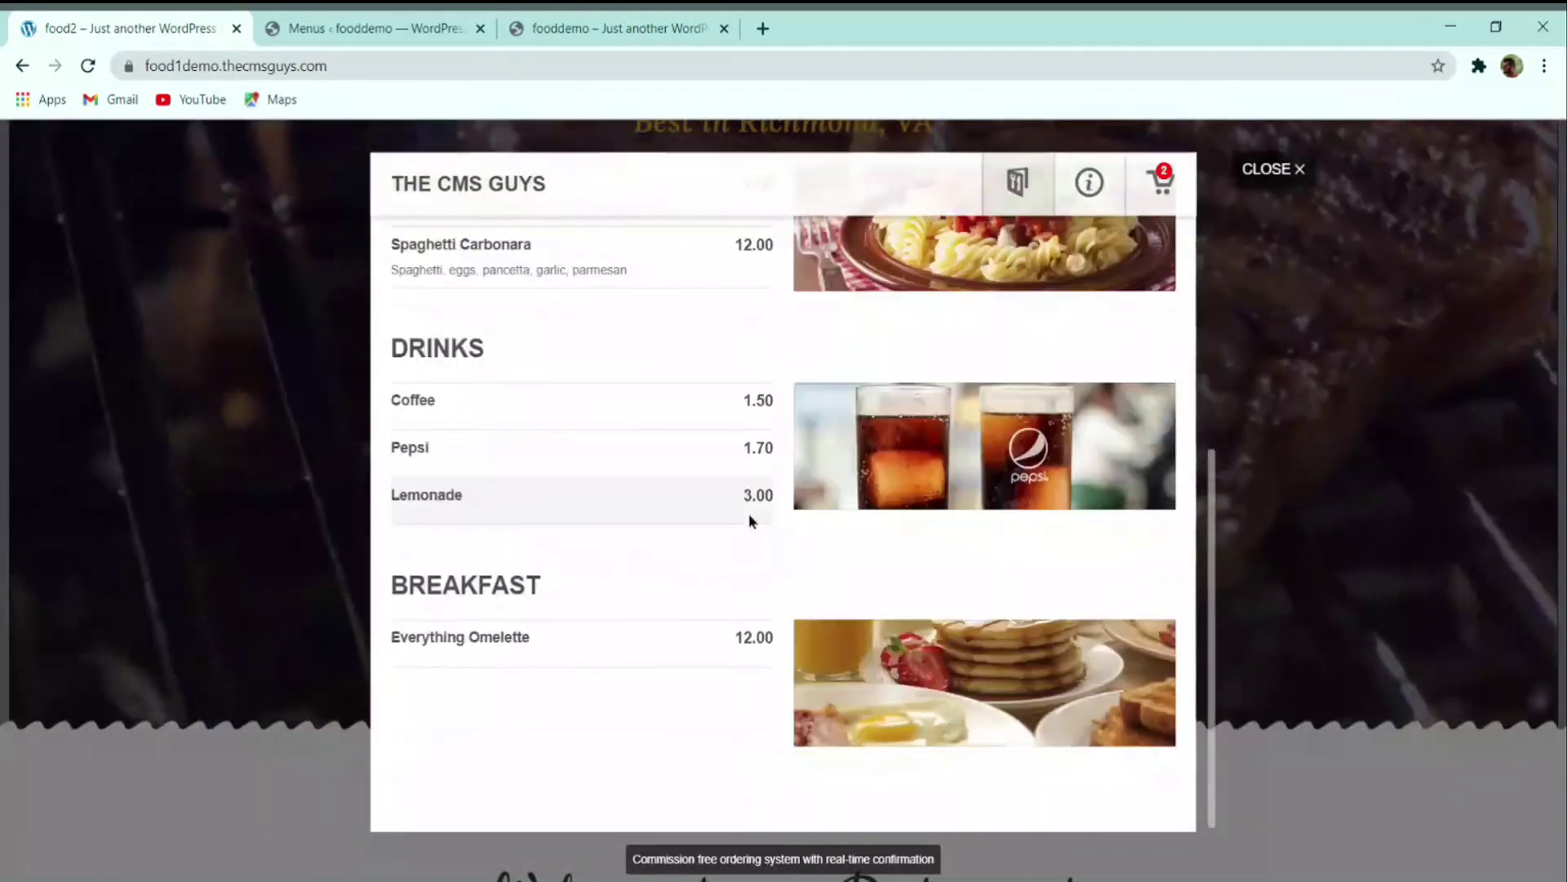
pyautogui.click(1161, 181)
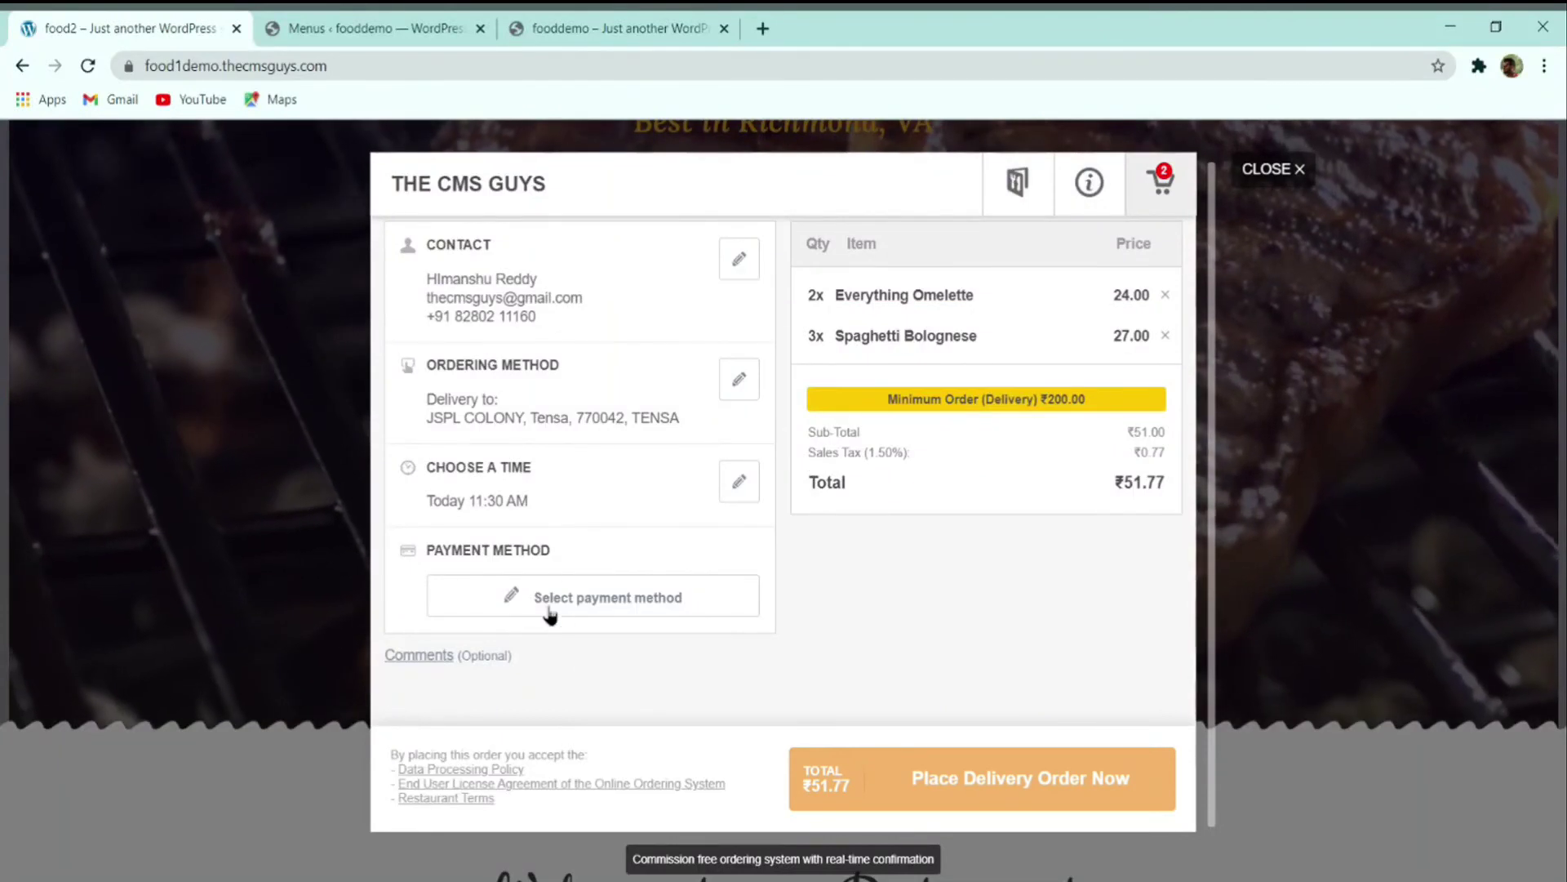
pyautogui.click(596, 600)
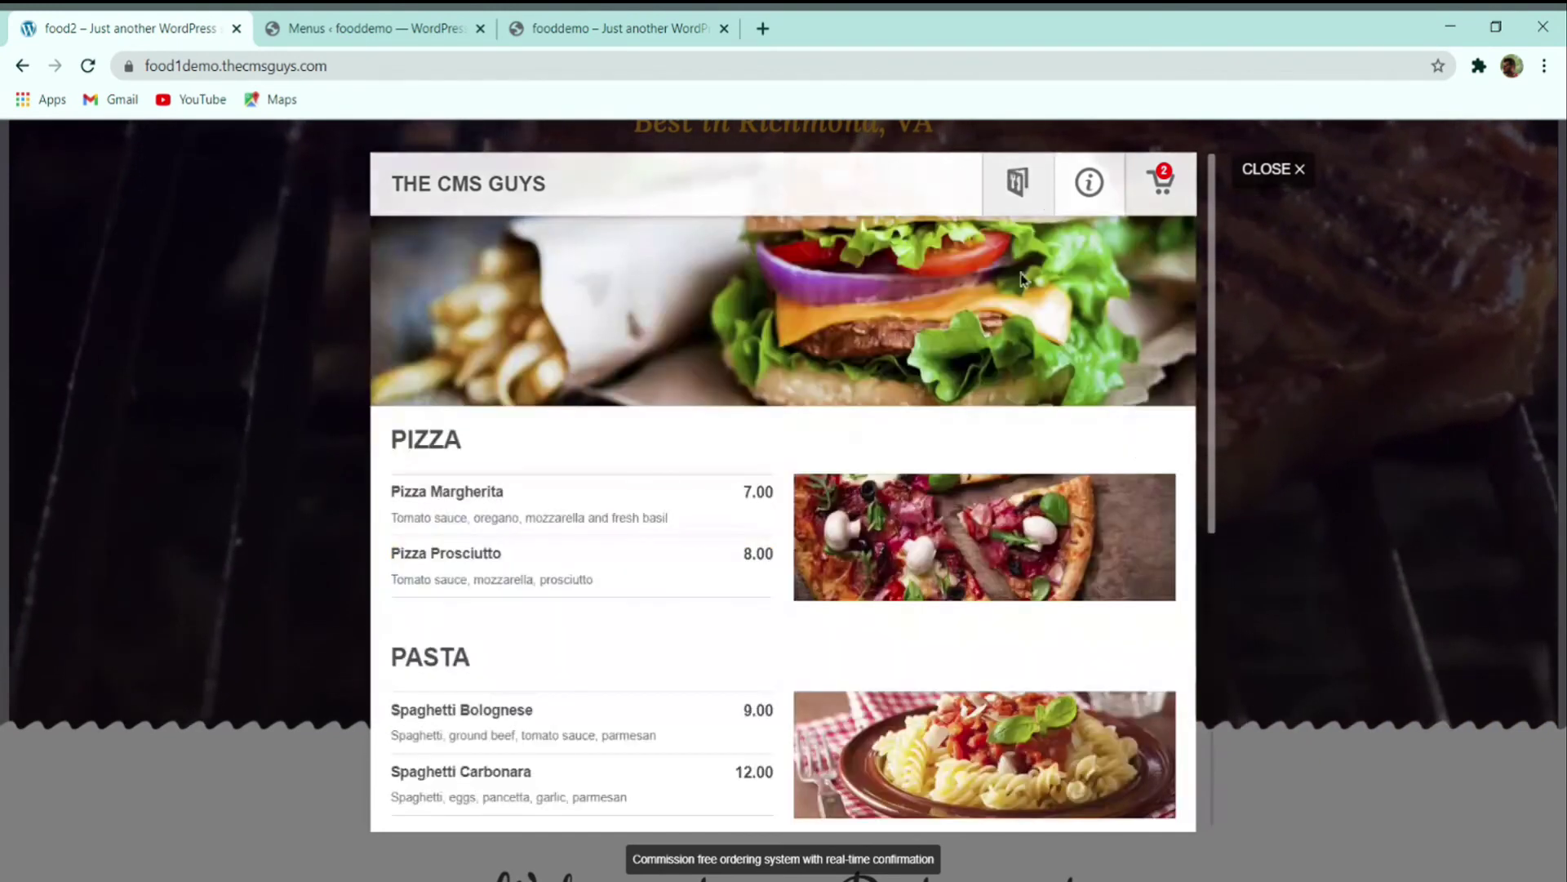
# Step: Close the ordering widget to return to the Steaks & BBQ home page
pyautogui.scroll(-6, 887, 445)
pyautogui.scroll(6, 986, 423)
pyautogui.scroll(-6, 986, 424)
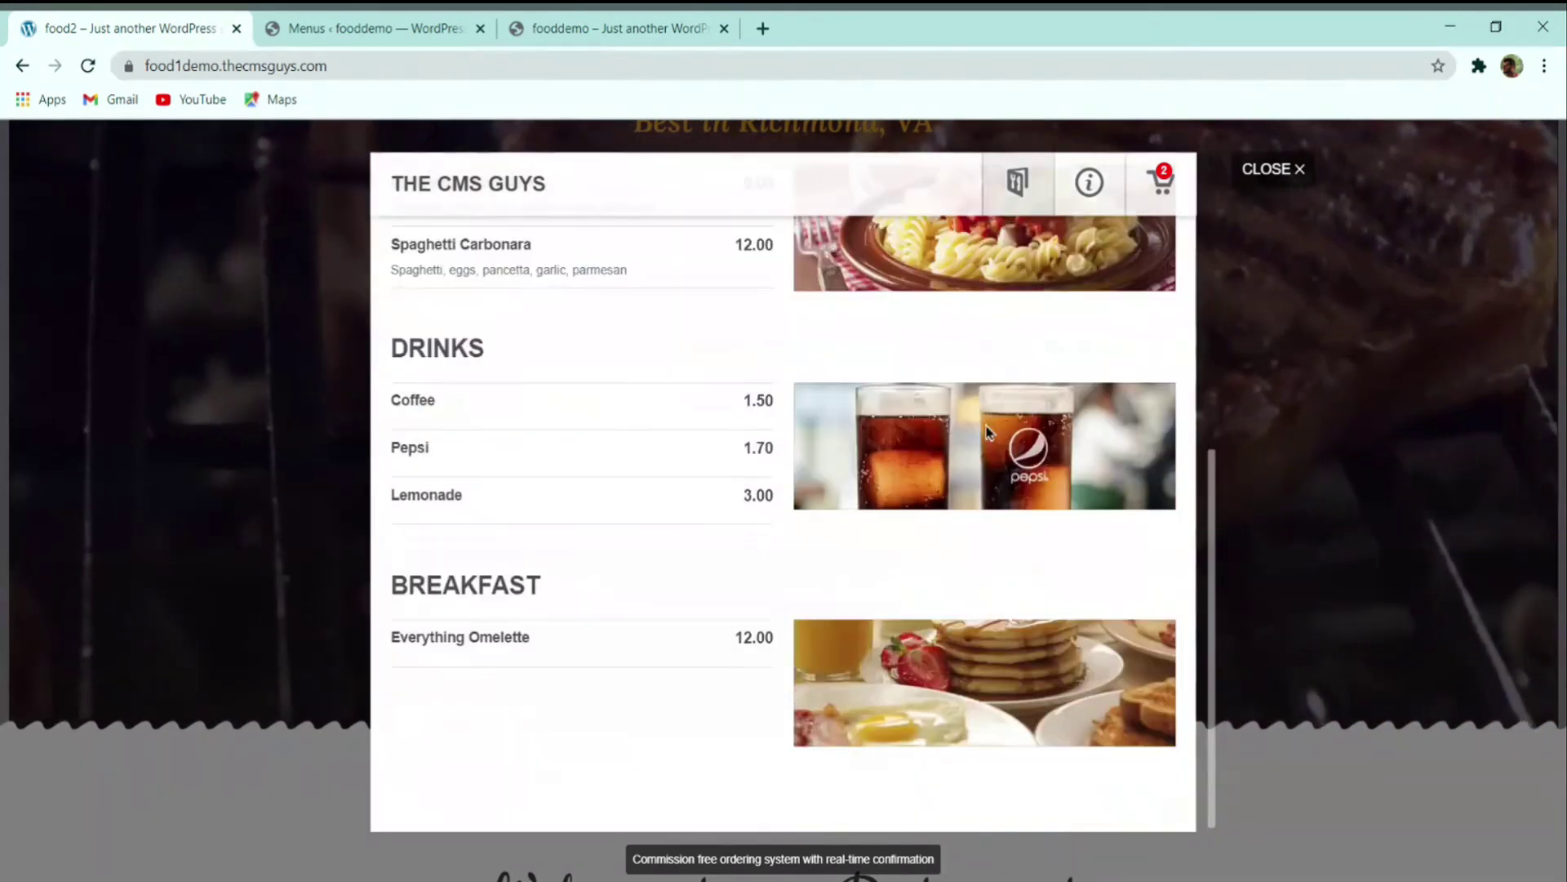
pyautogui.click(1273, 170)
pyautogui.scroll(4, 1082, 339)
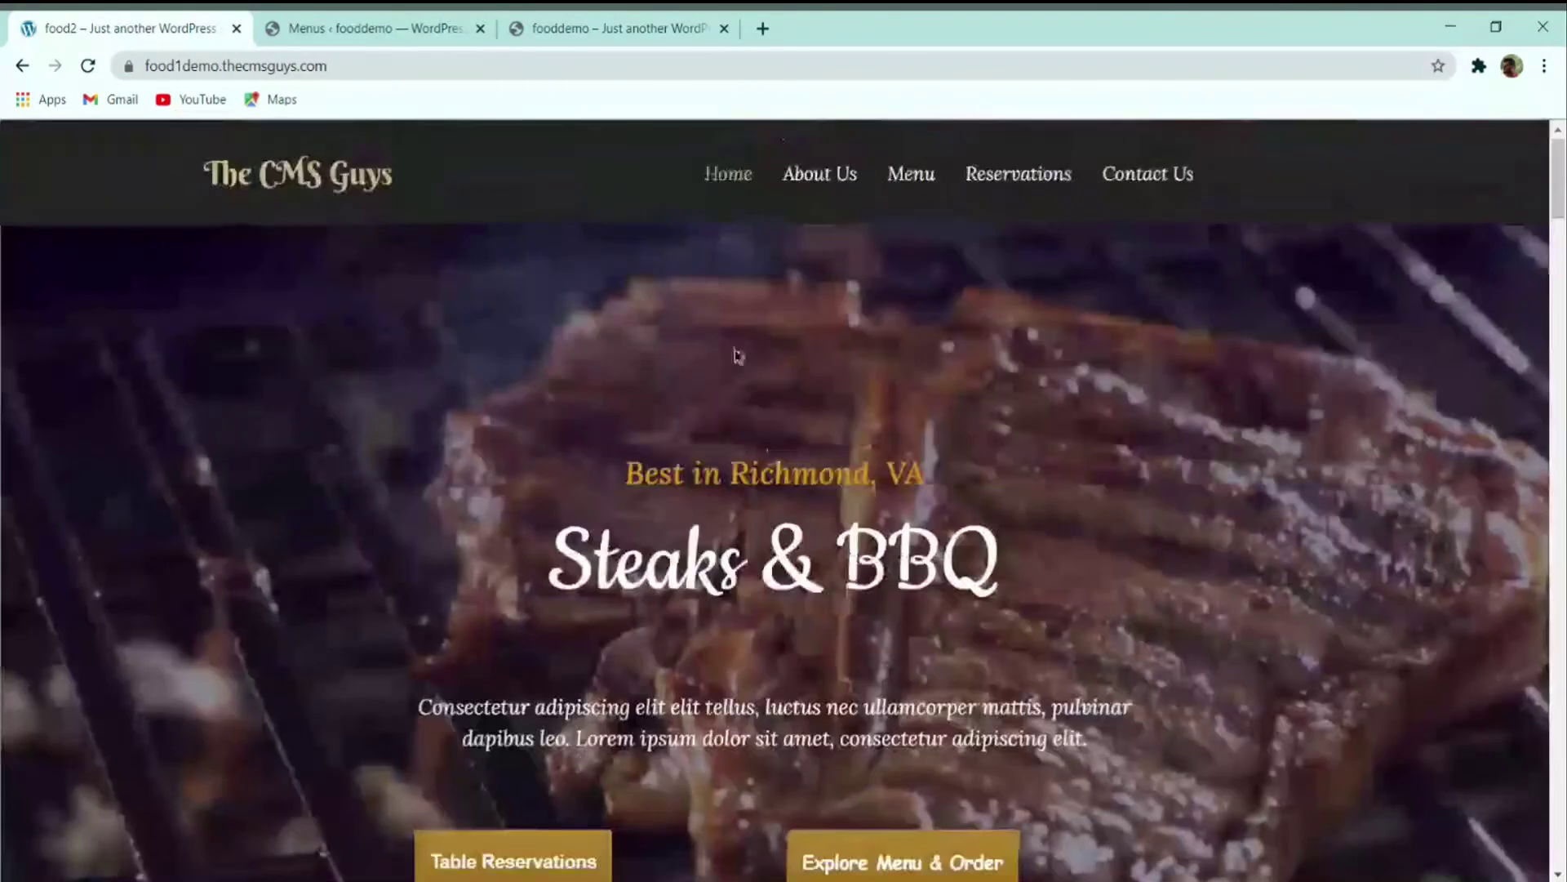
# Step: Go to the WordPress admin tab and find the activated Menu – Ordering – Reservations sidebar entry
pyautogui.hotkey('ctrl', 'shift', 'Tab')
pyautogui.scroll(-7, 494, 392)
pyautogui.scroll(7, 493, 392)
pyautogui.click(401, 28)
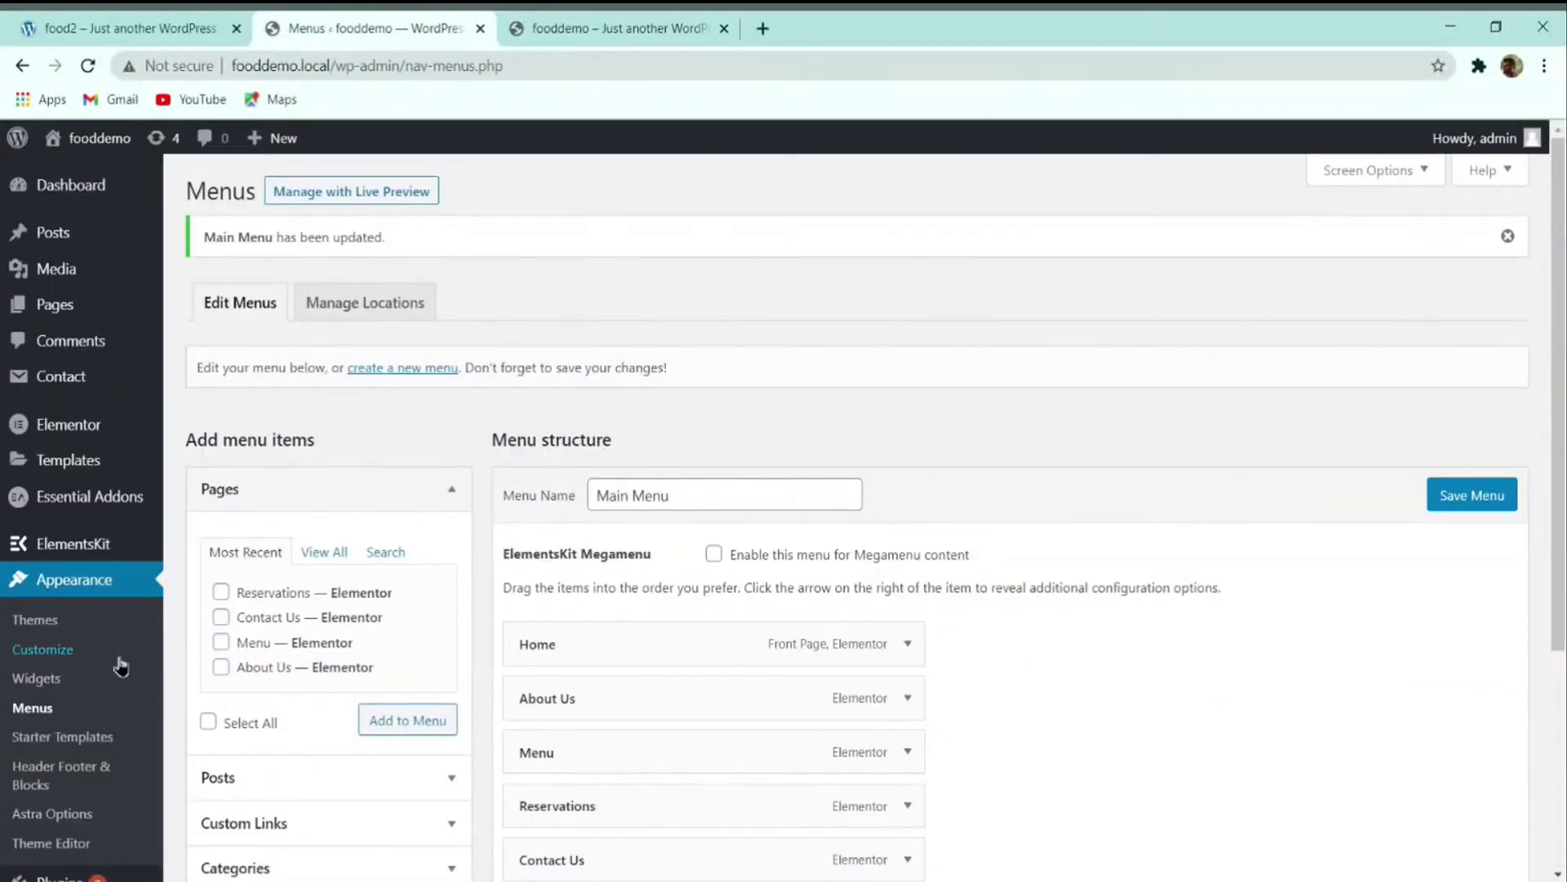
pyautogui.scroll(-4, 121, 667)
pyautogui.moveTo(77, 576)
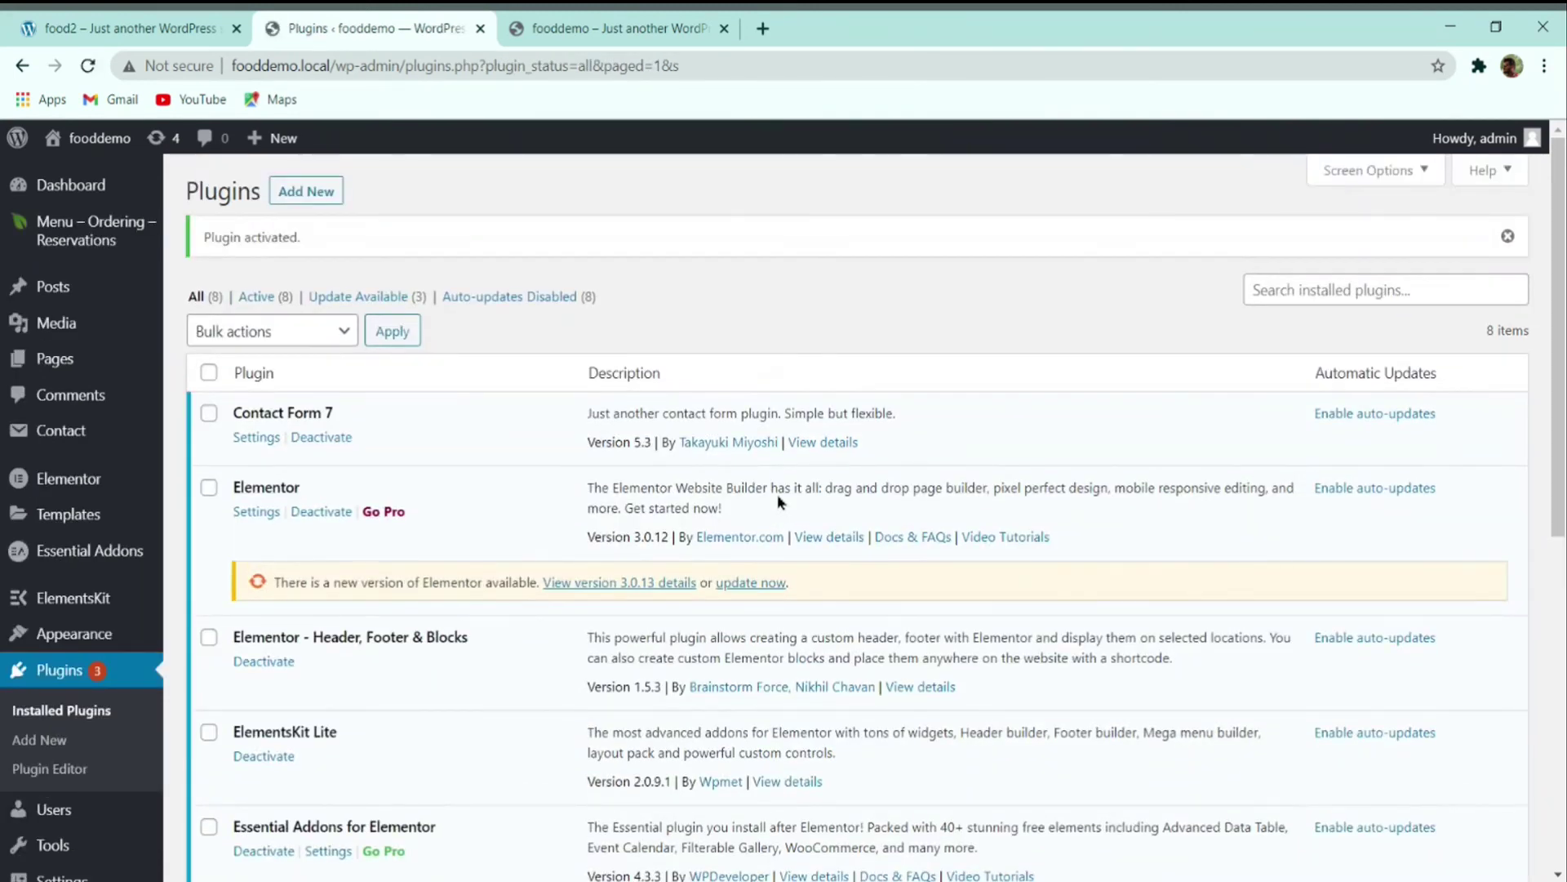
pyautogui.scroll(-4, 777, 493)
pyautogui.scroll(-3, 762, 506)
pyautogui.scroll(8, 596, 540)
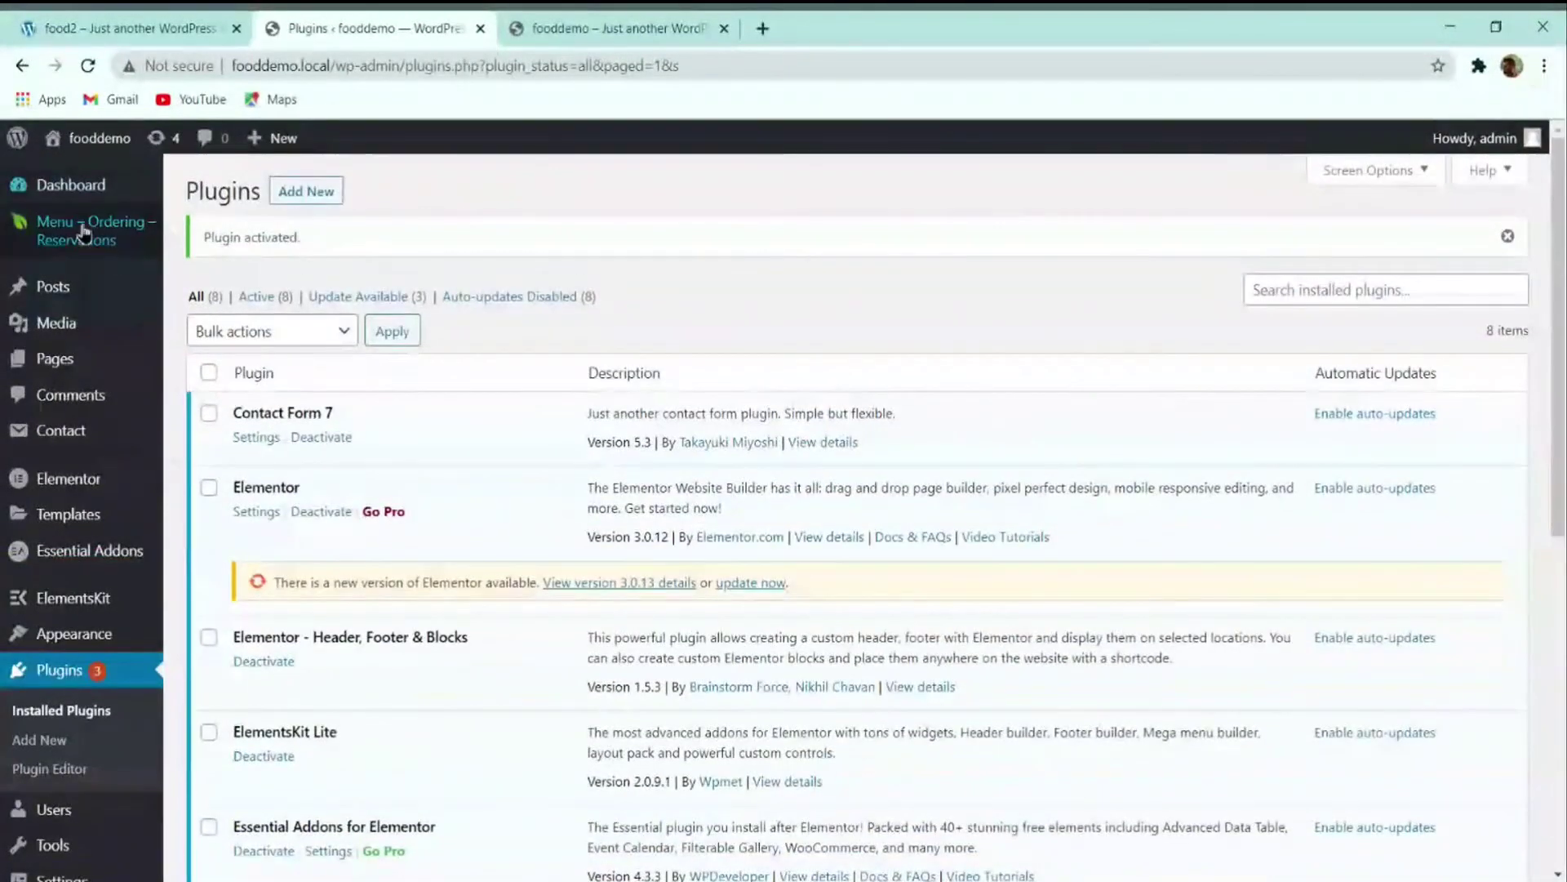
pyautogui.moveTo(78, 245)
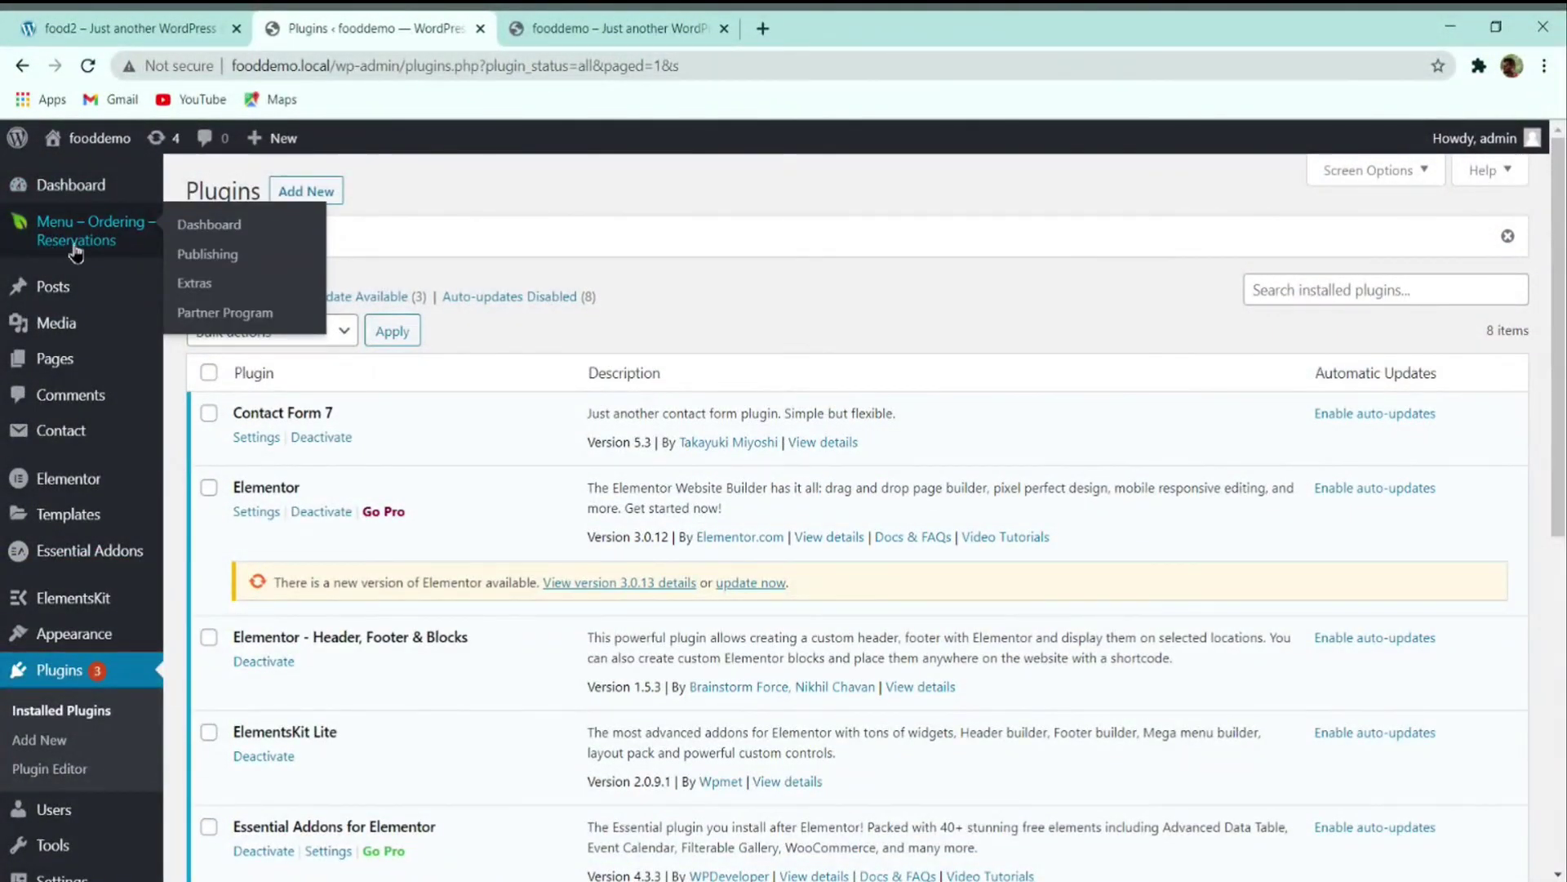
# Step: Open the Menu – Ordering – Reservations Dashboard and inspect its Sign Up form fields
pyautogui.click(196, 227)
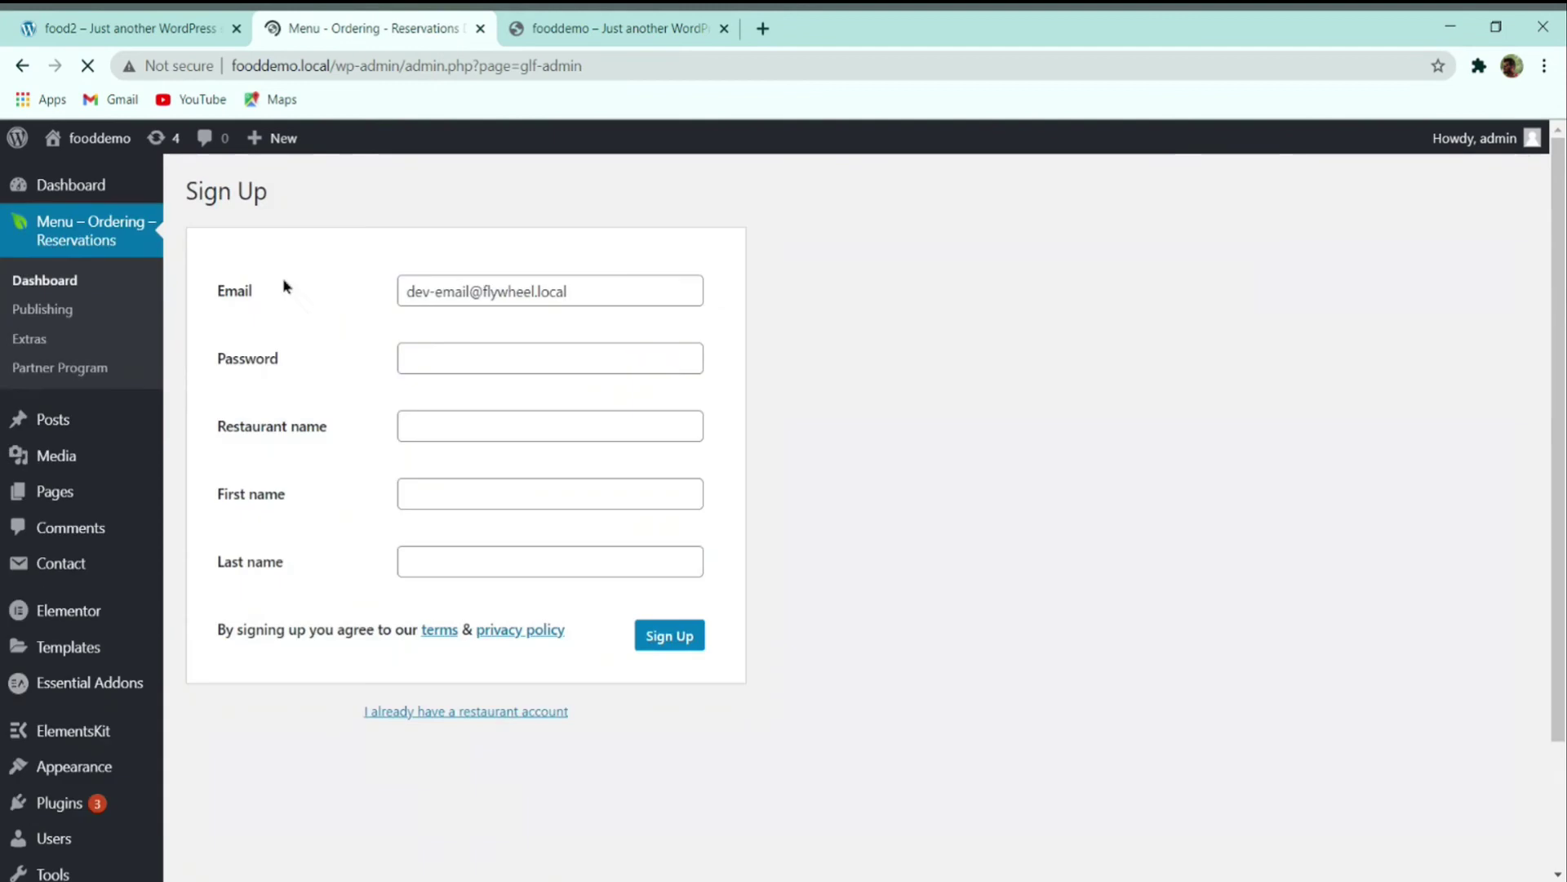
pyautogui.scroll(-1, 399, 386)
pyautogui.scroll(1, 406, 430)
pyautogui.click(484, 368)
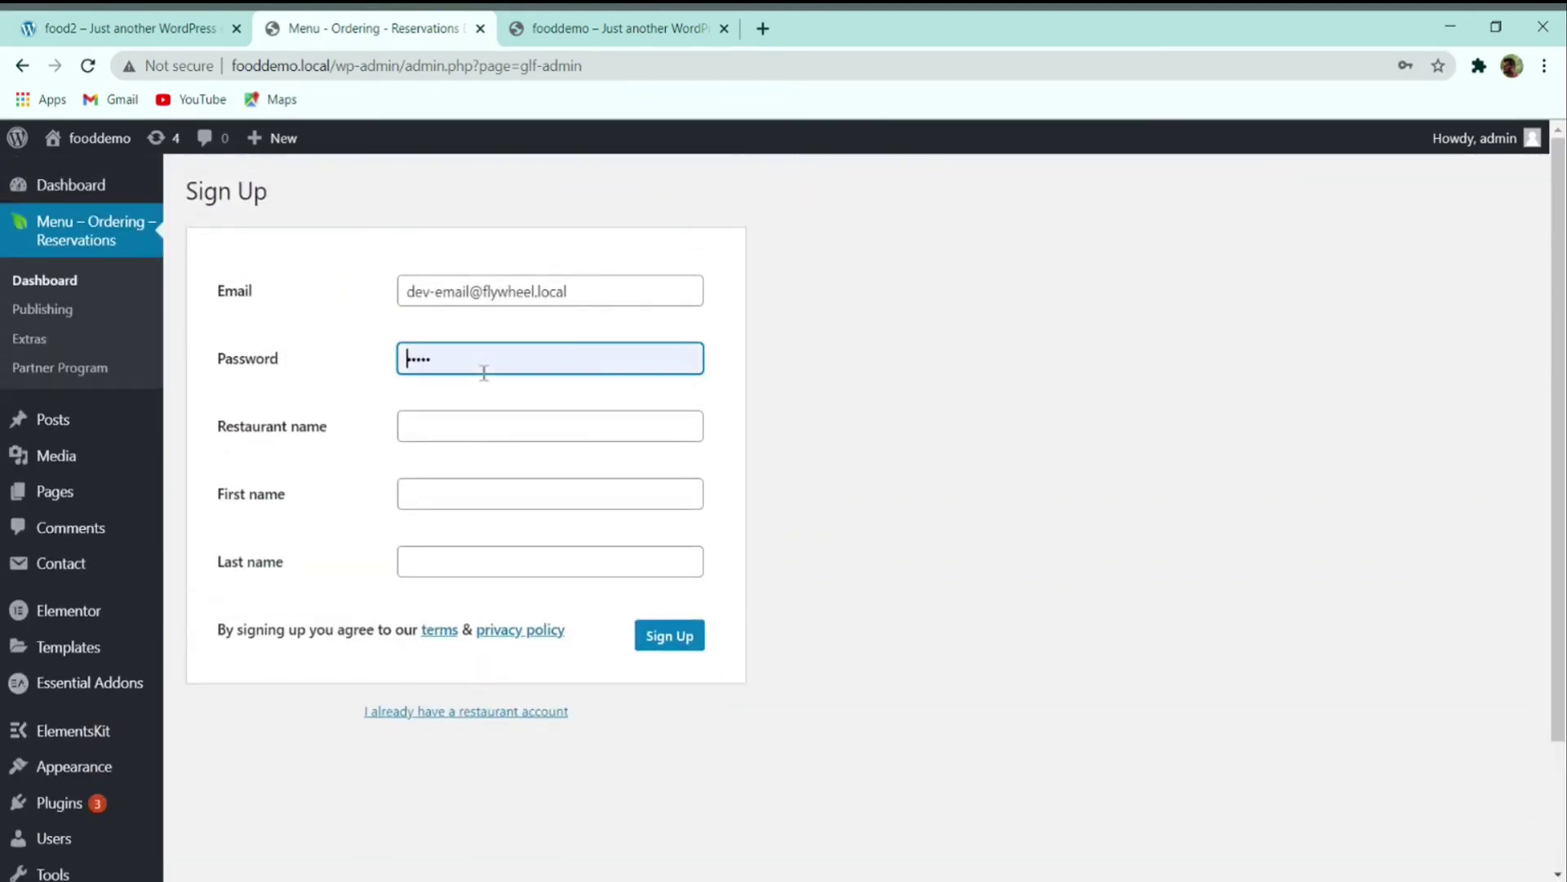
pyautogui.click(612, 532)
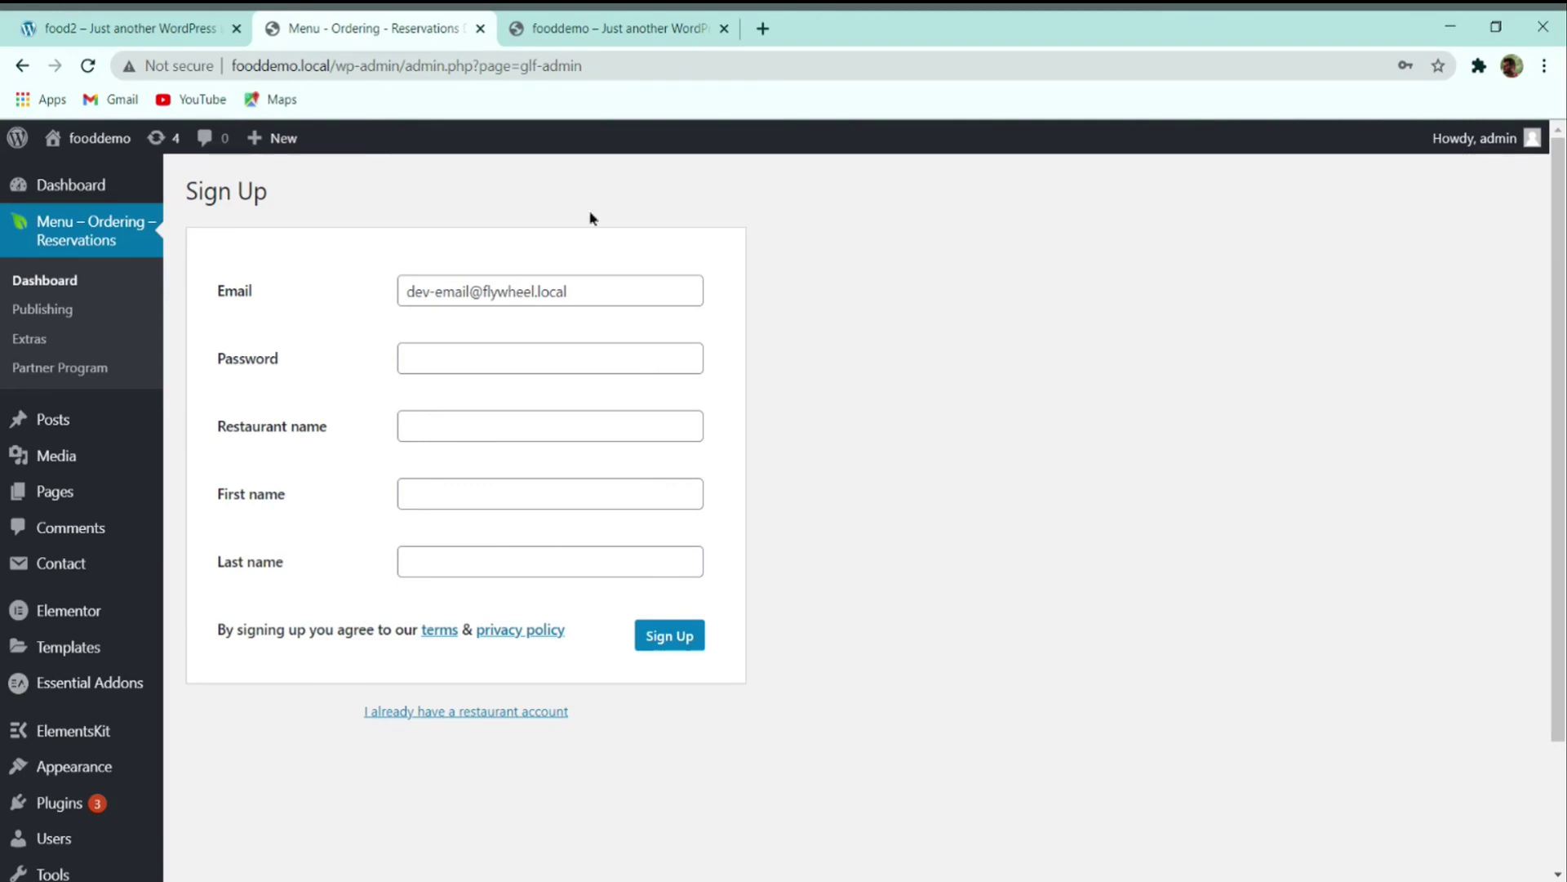
# Step: Inspect the prefilled email address in the Sign Up Email field
pyautogui.click(536, 292)
pyautogui.moveTo(607, 286); pyautogui.dragTo(311, 296)
pyautogui.press('Right')
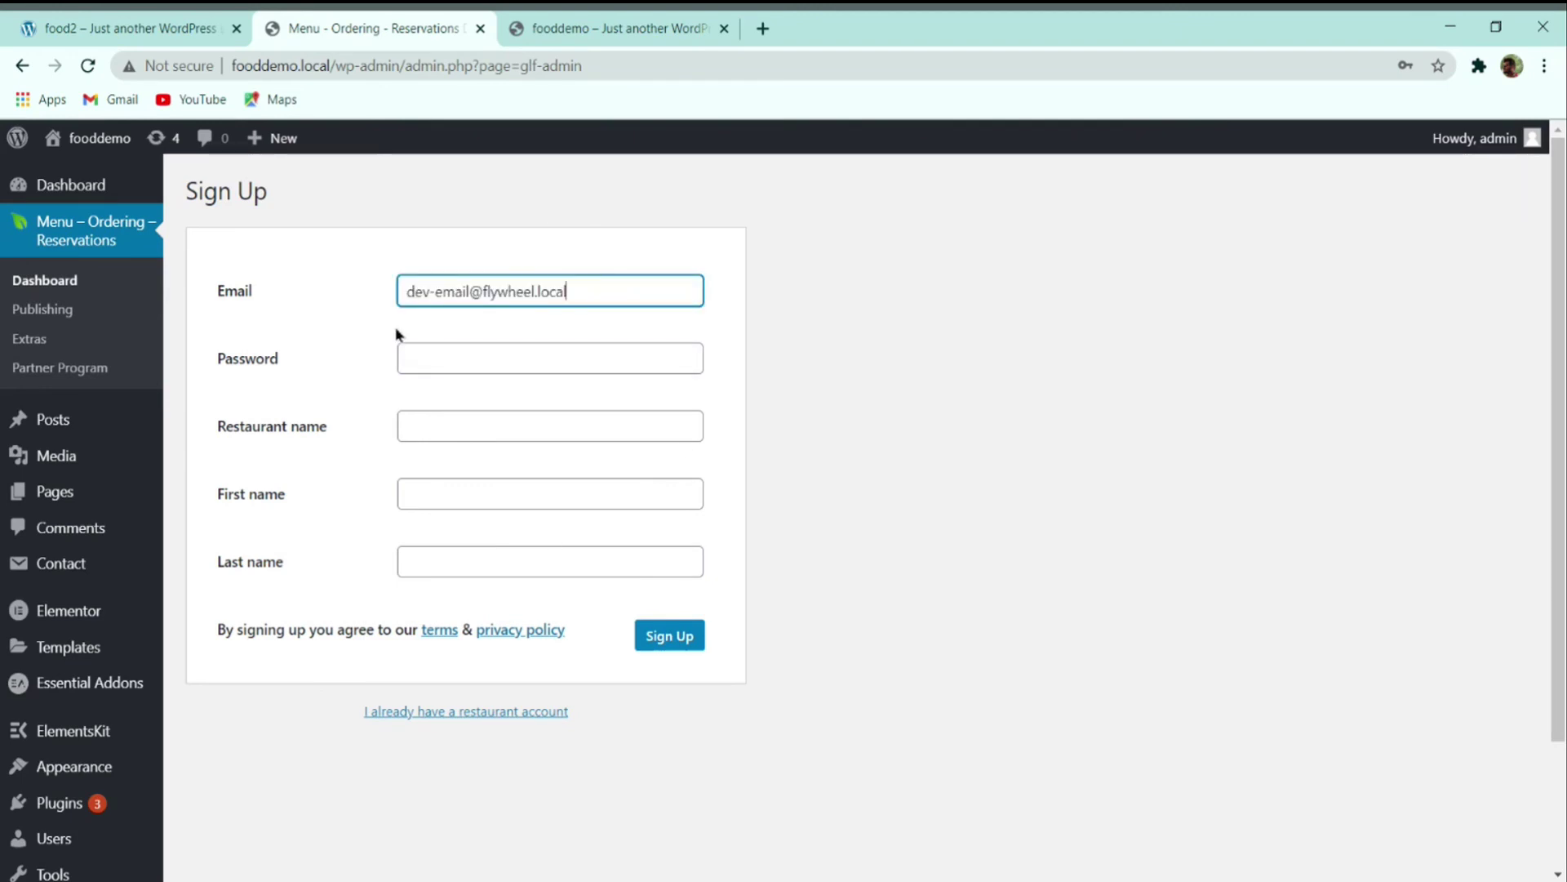
pyautogui.click(987, 500)
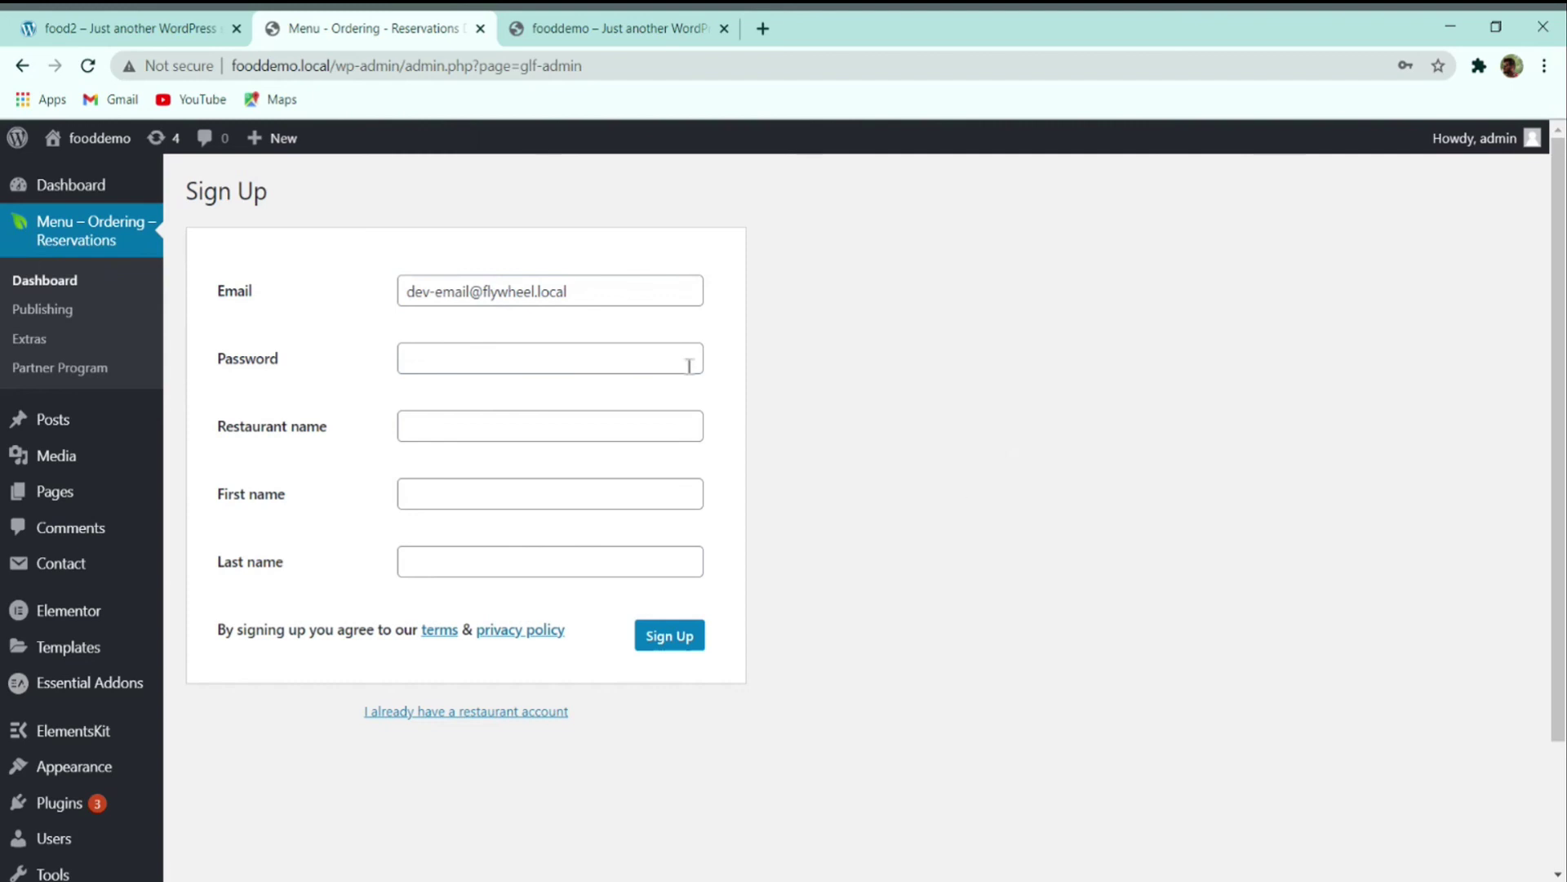
pyautogui.tripleClick(527, 290)
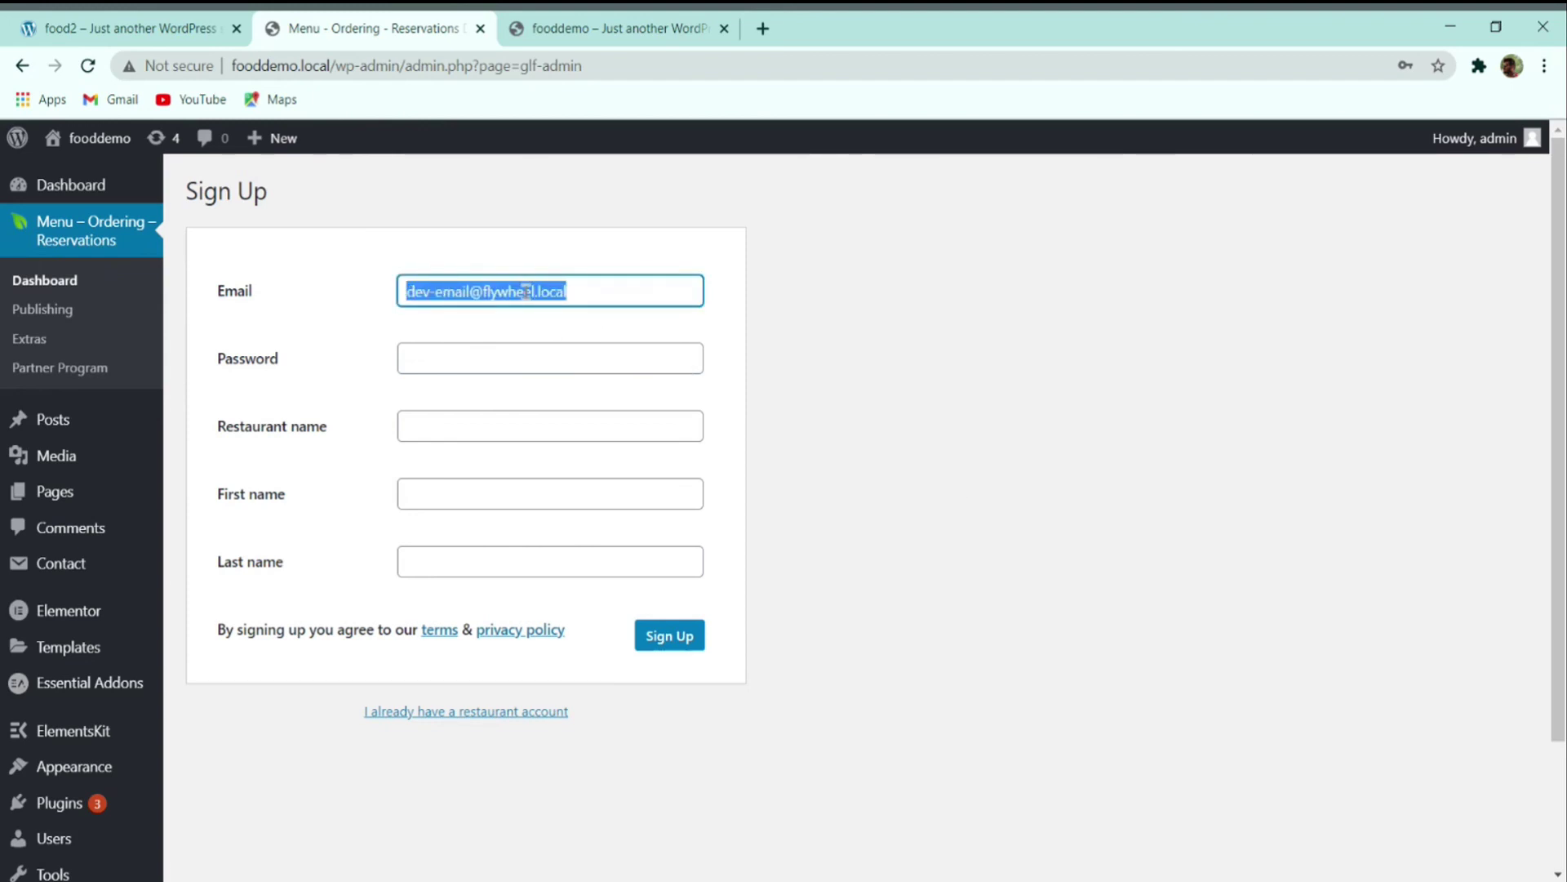
pyautogui.click(526, 291)
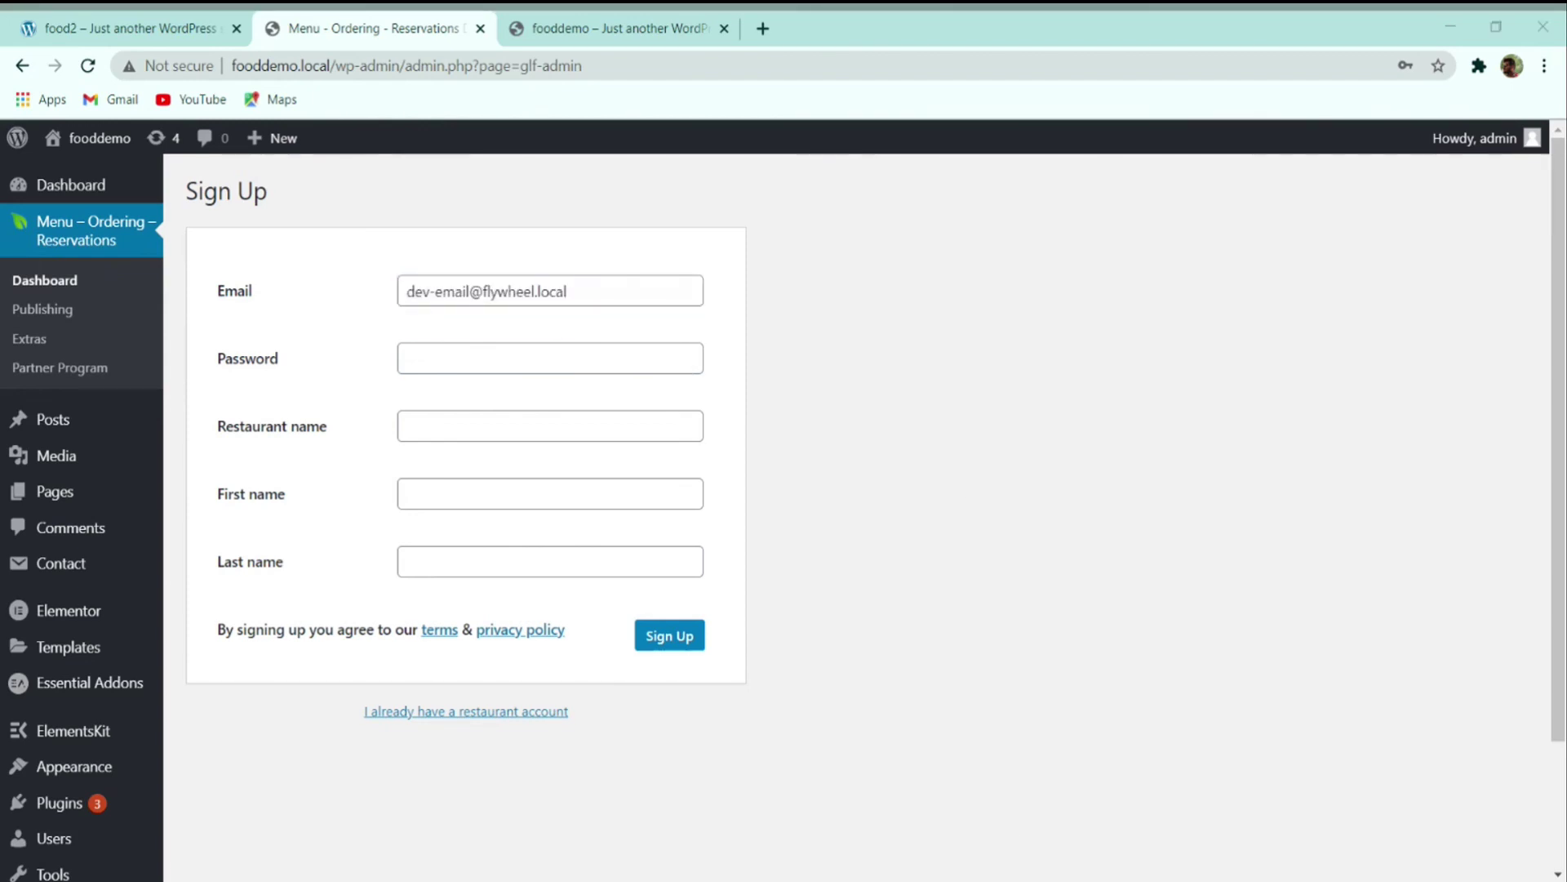
pyautogui.hotkey('alt', 'Tab')
pyautogui.scroll(-2, 920, 385)
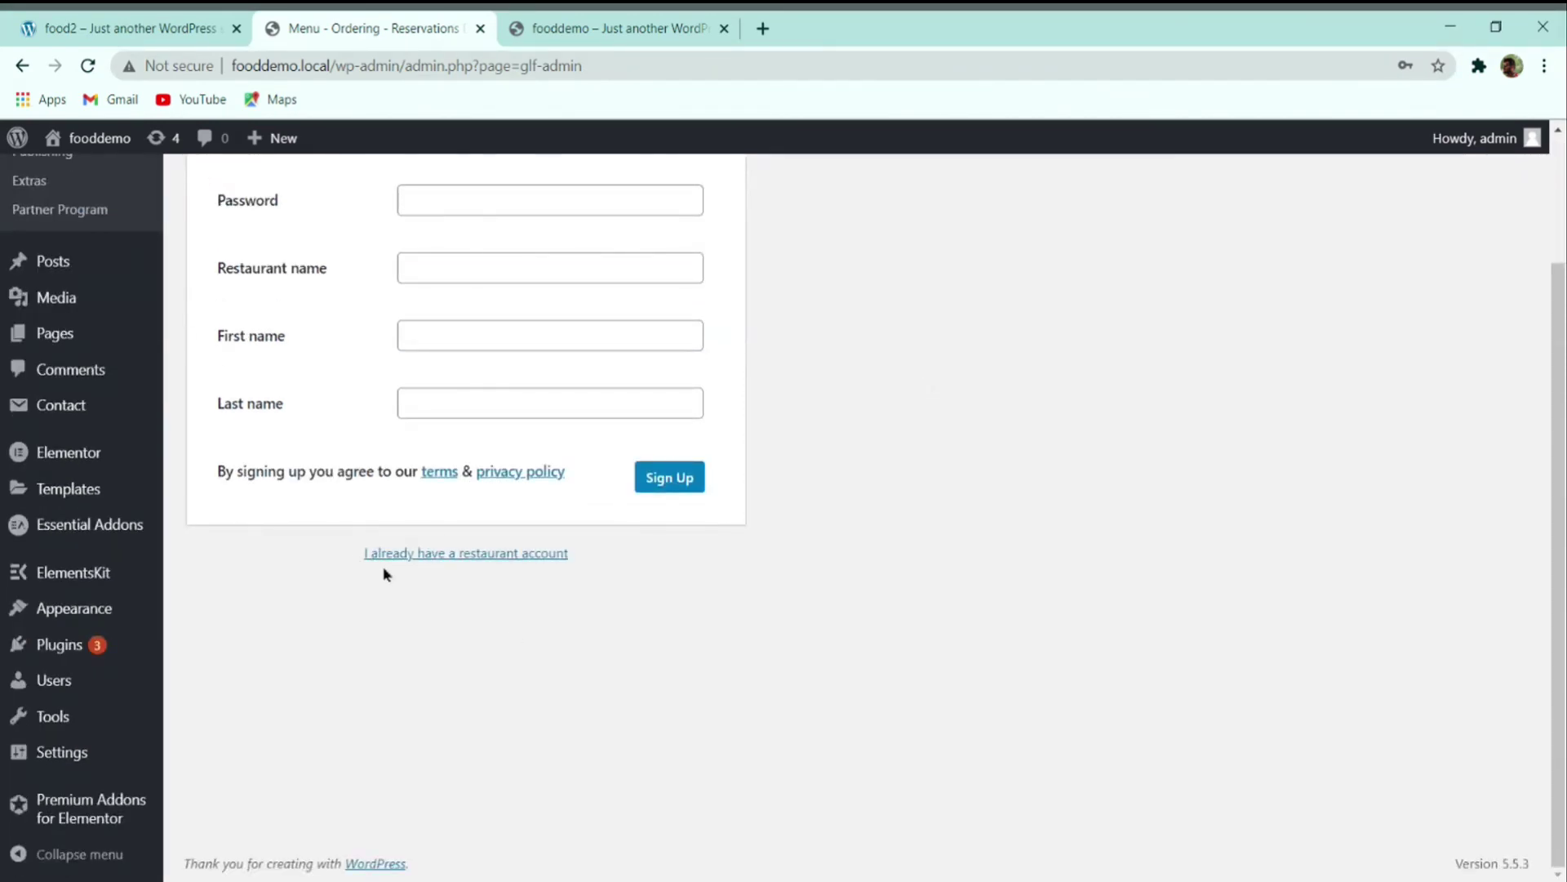
# Step: Switch to the login form for an existing restaurant account, glancing at the home page tab
pyautogui.click(518, 554)
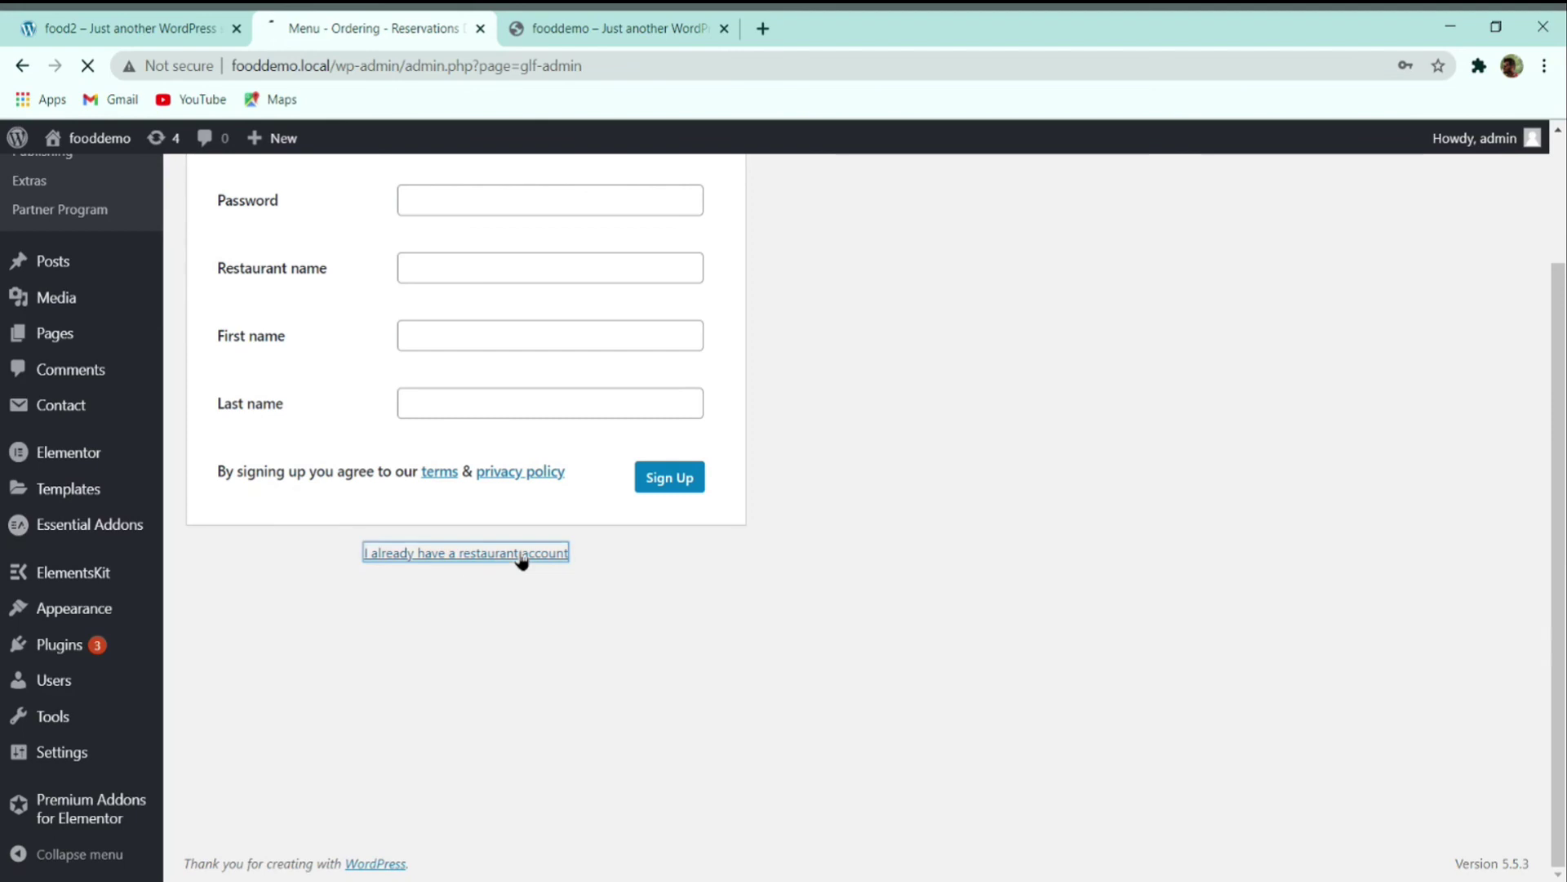
pyautogui.click(130, 28)
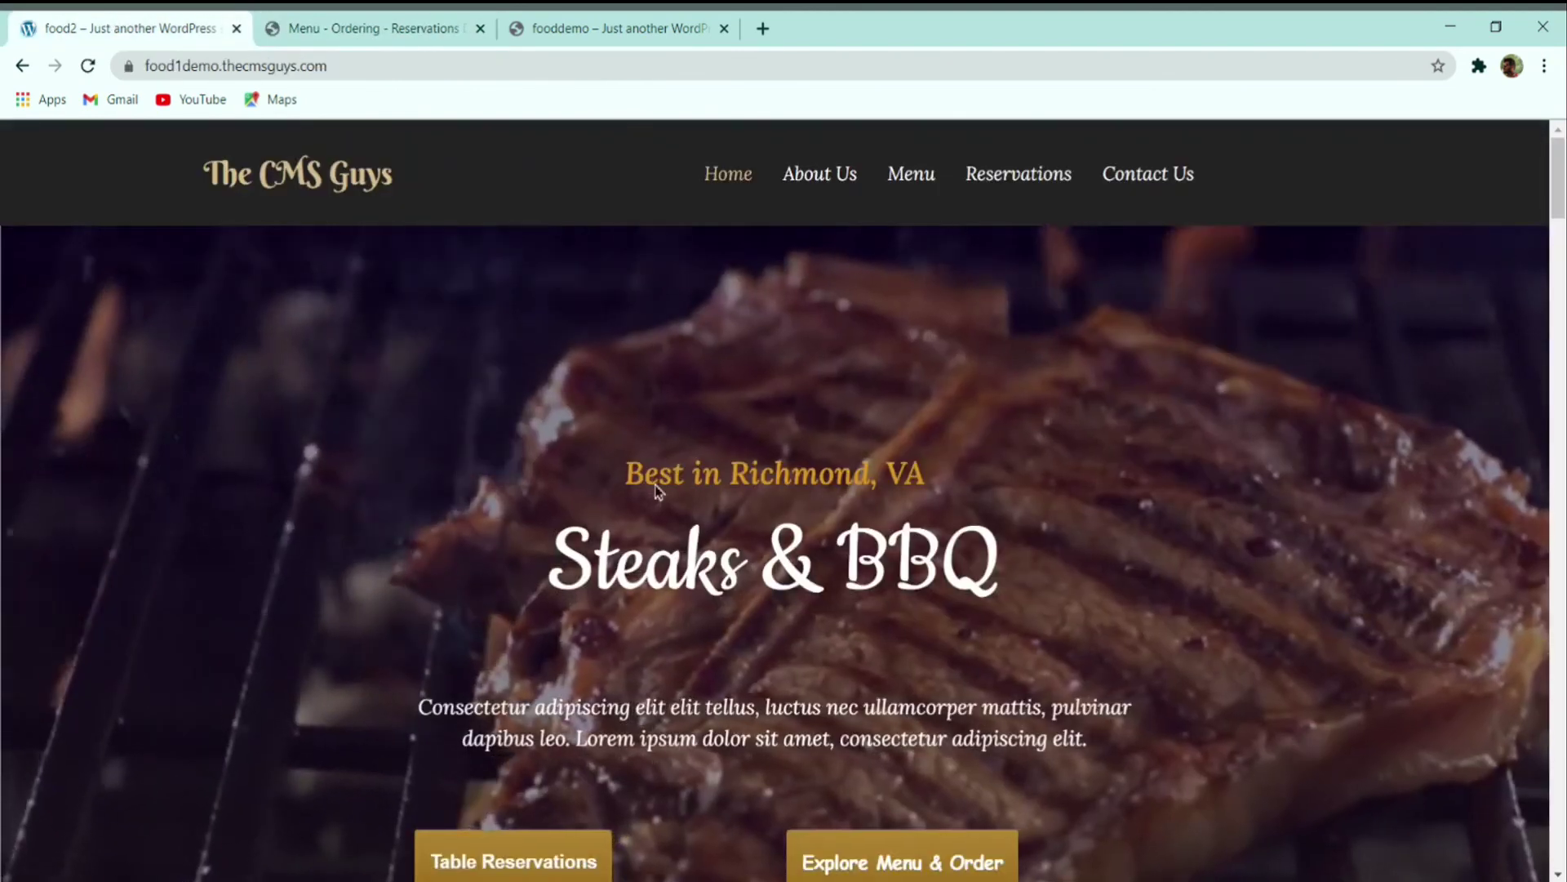
pyautogui.scroll(-5, 783, 489)
pyautogui.scroll(10, 783, 489)
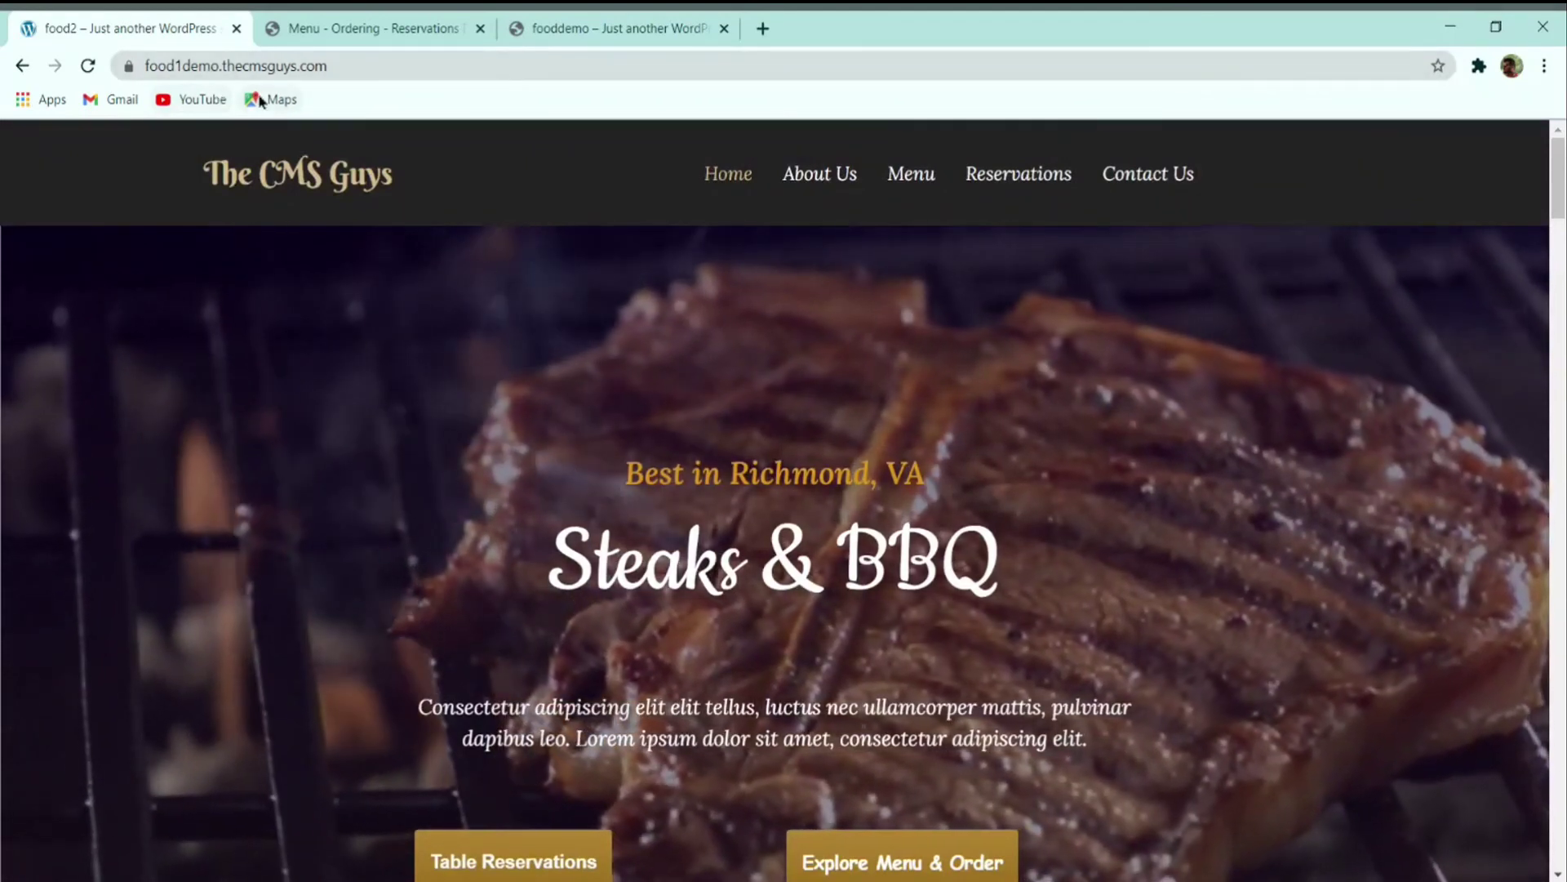
pyautogui.click(353, 22)
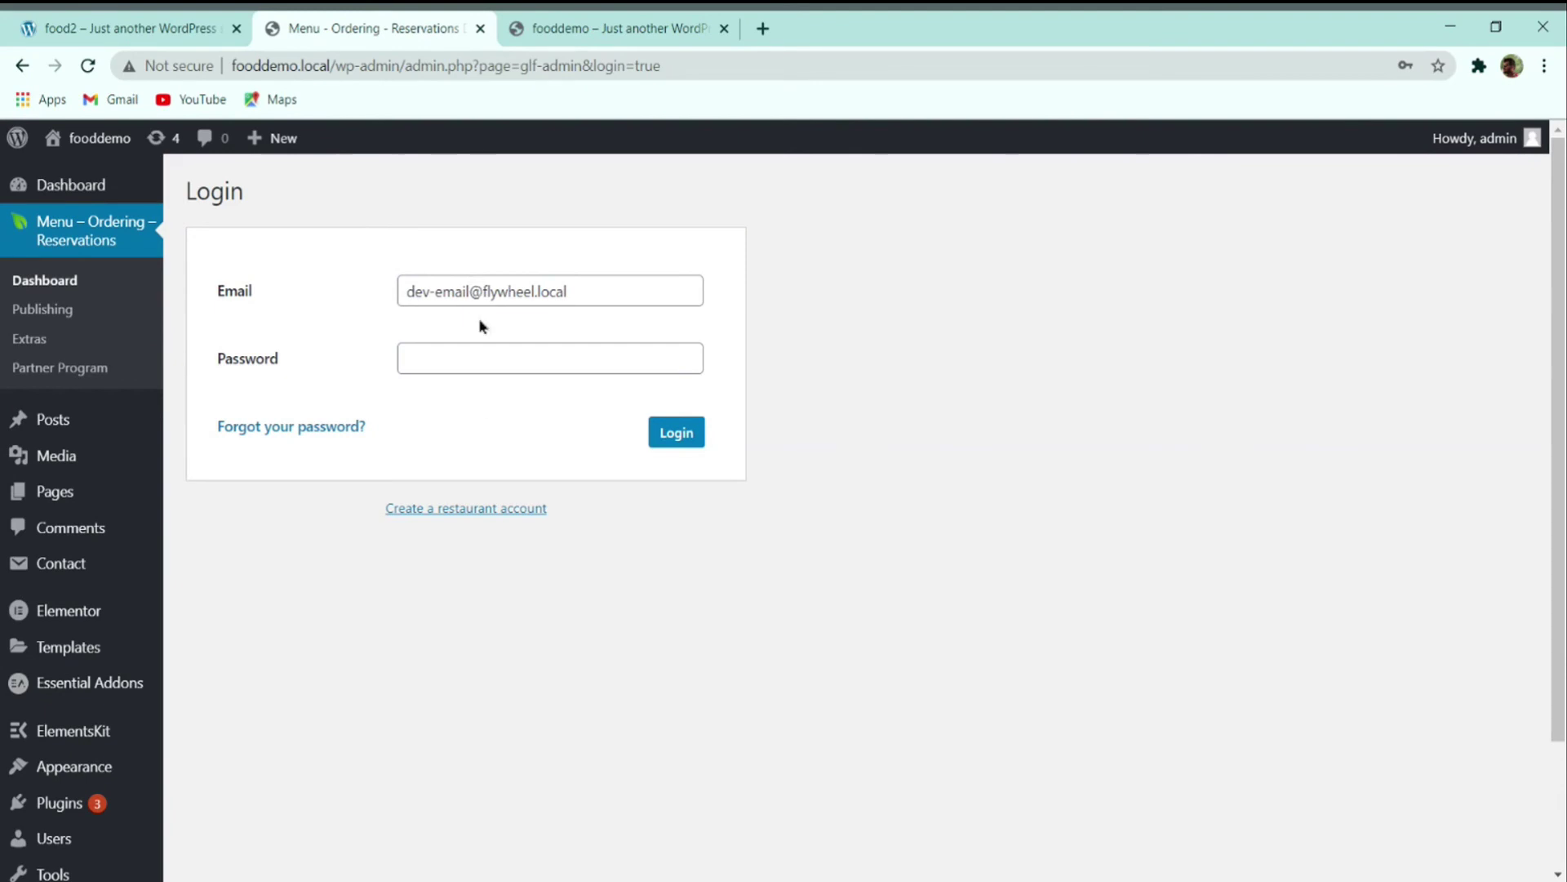
# Step: Check the live restaurant home page, then return to the plugin tab showing the connected account
pyautogui.click(140, 24)
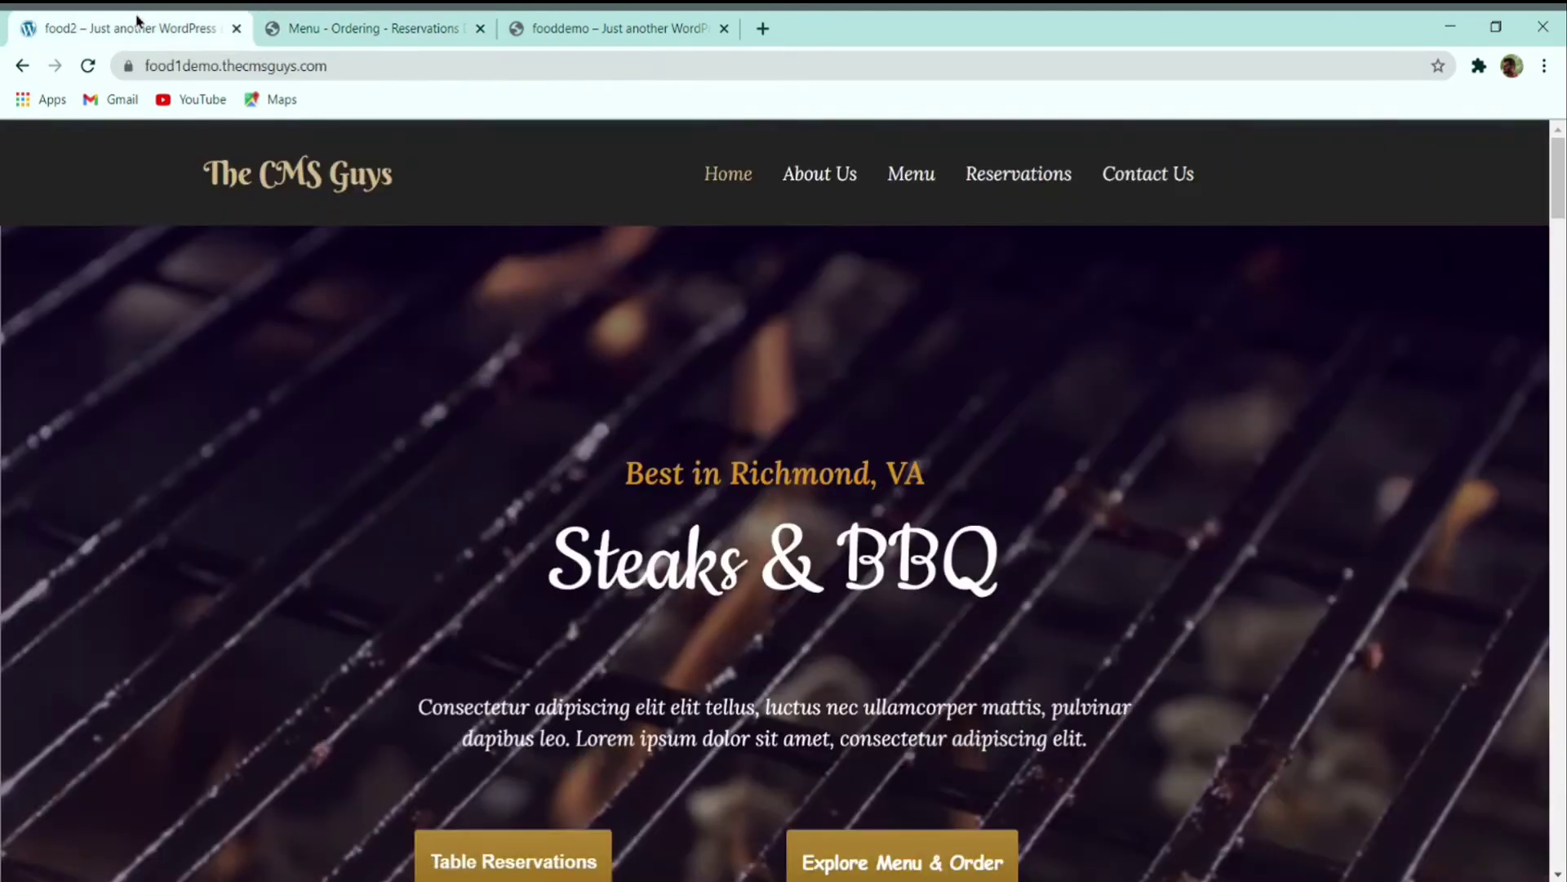
pyautogui.scroll(-8, 692, 451)
pyautogui.scroll(8, 692, 451)
pyautogui.scroll(-8, 832, 315)
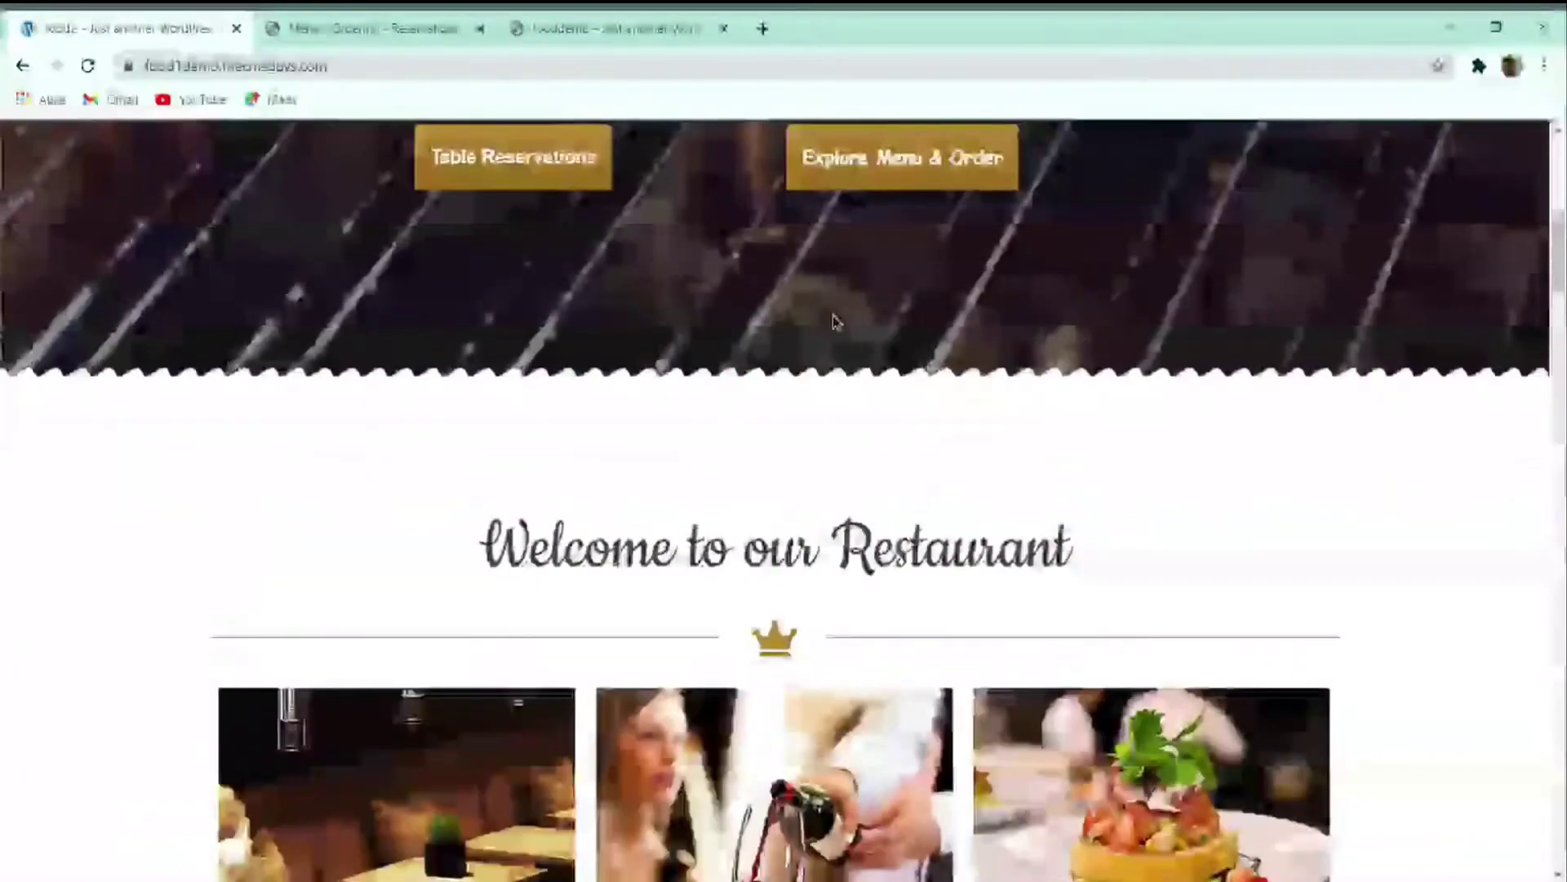
pyautogui.click(391, 25)
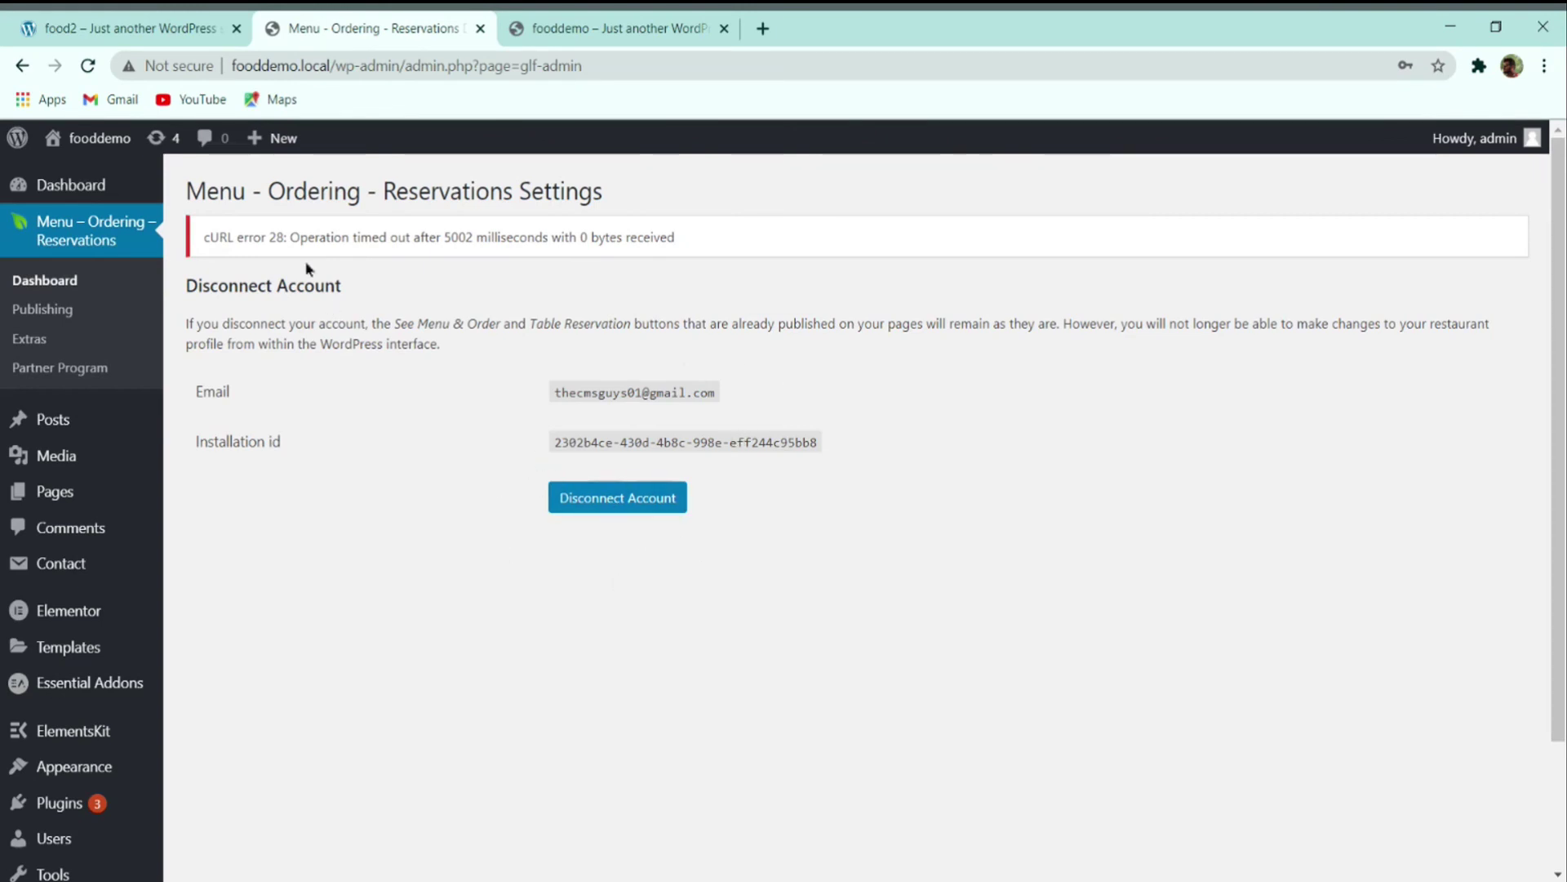
# Step: Open the plugin's Publishing settings, return to its Dashboard, then view the fooddemo home page
pyautogui.click(55, 308)
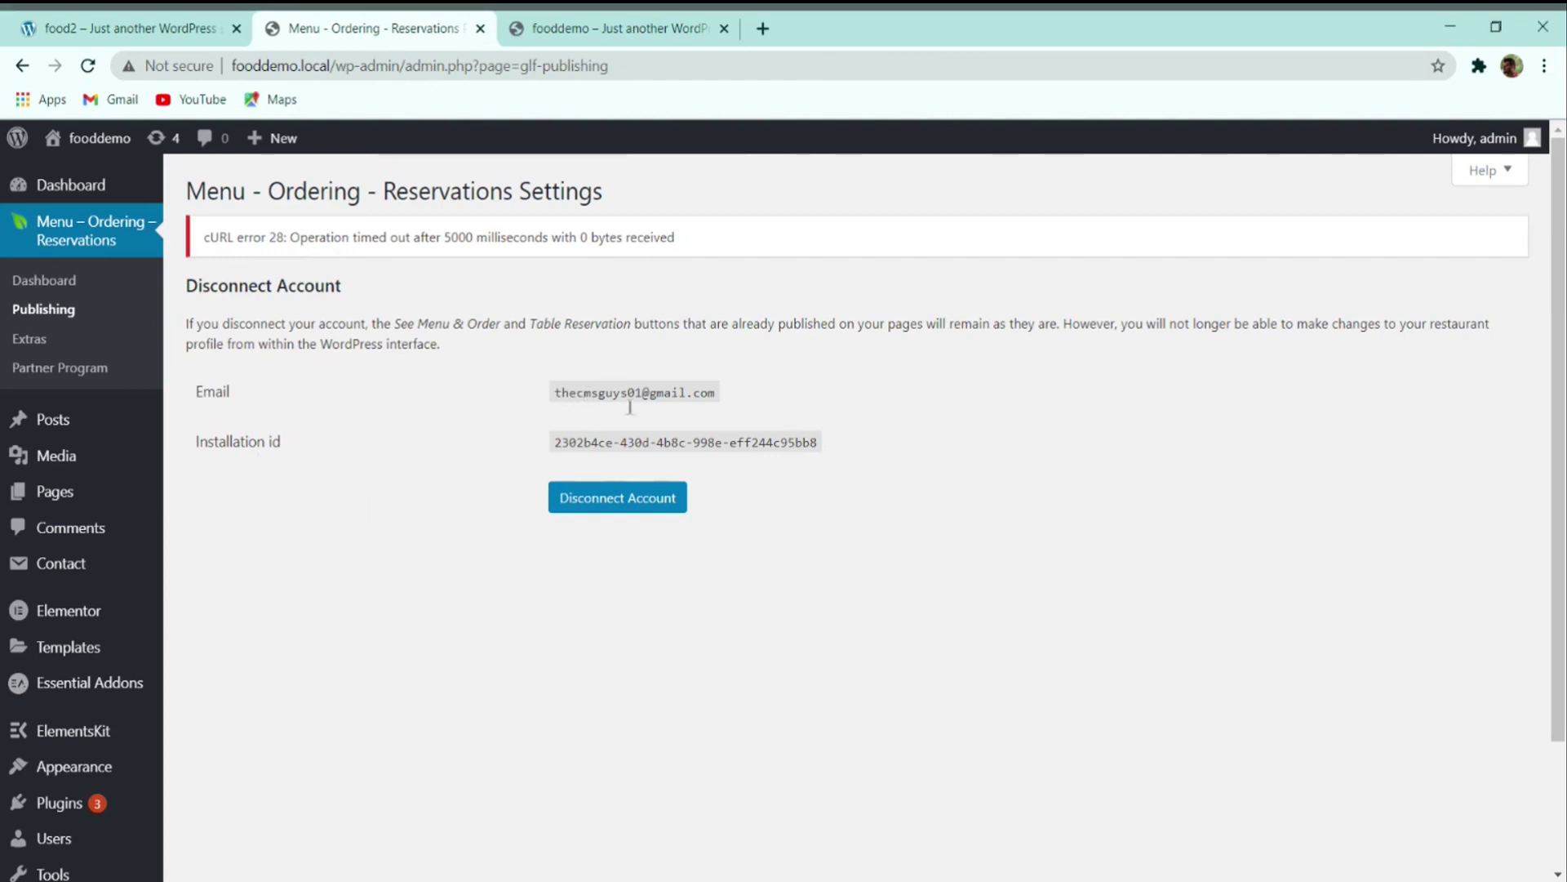
pyautogui.click(49, 281)
pyautogui.click(613, 33)
pyautogui.click(425, 28)
pyautogui.click(626, 37)
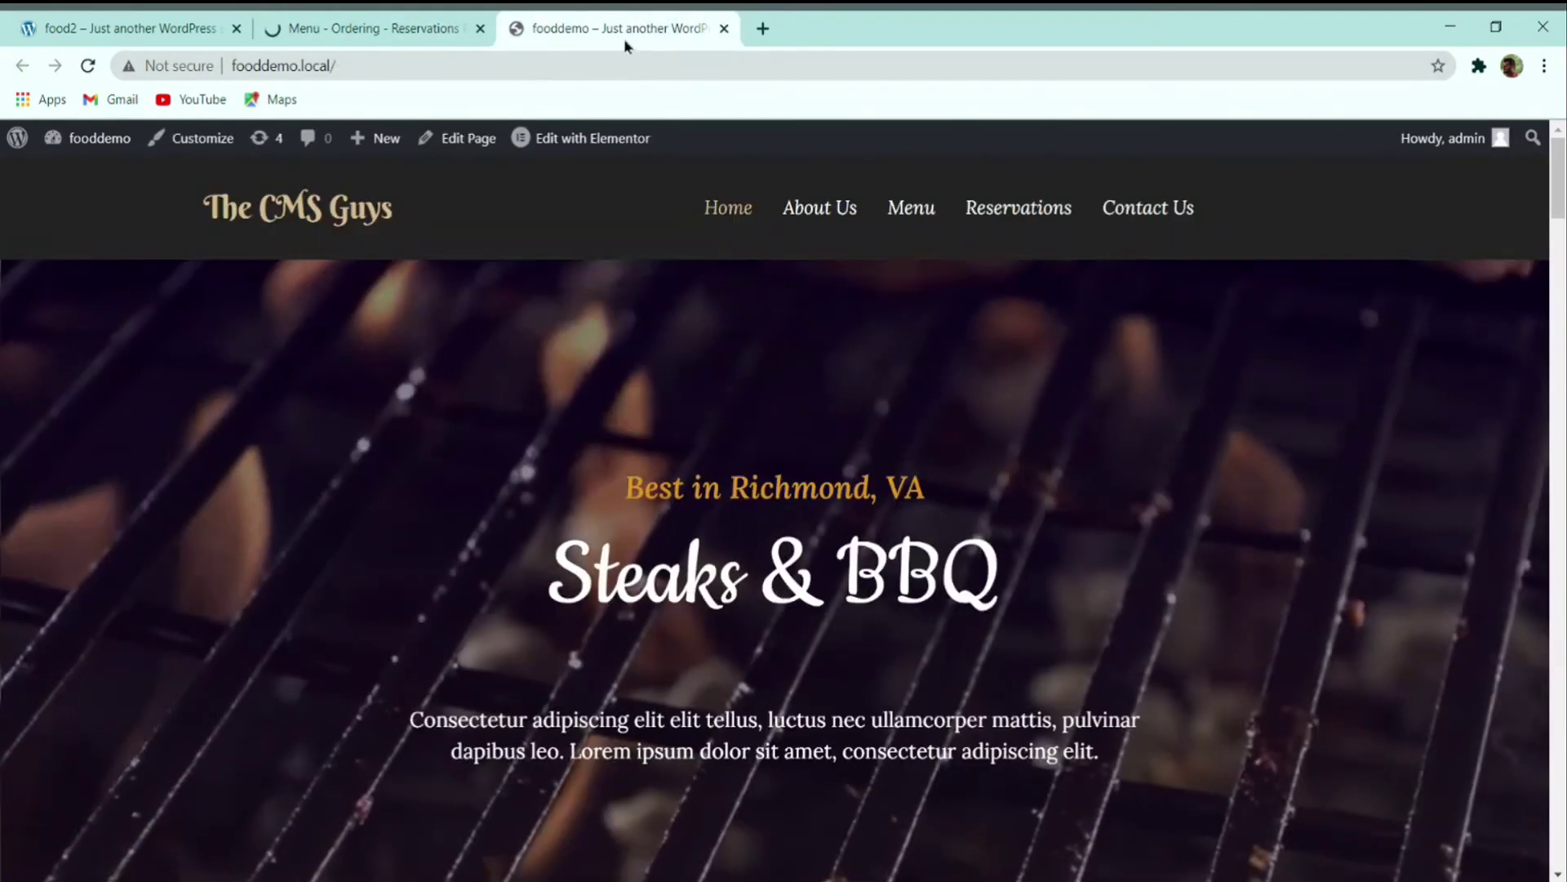
# Step: Search for 'gloriafood', open gloriafood.com and bring up its account Login form
pyautogui.click(576, 65)
pyautogui.write('gl')
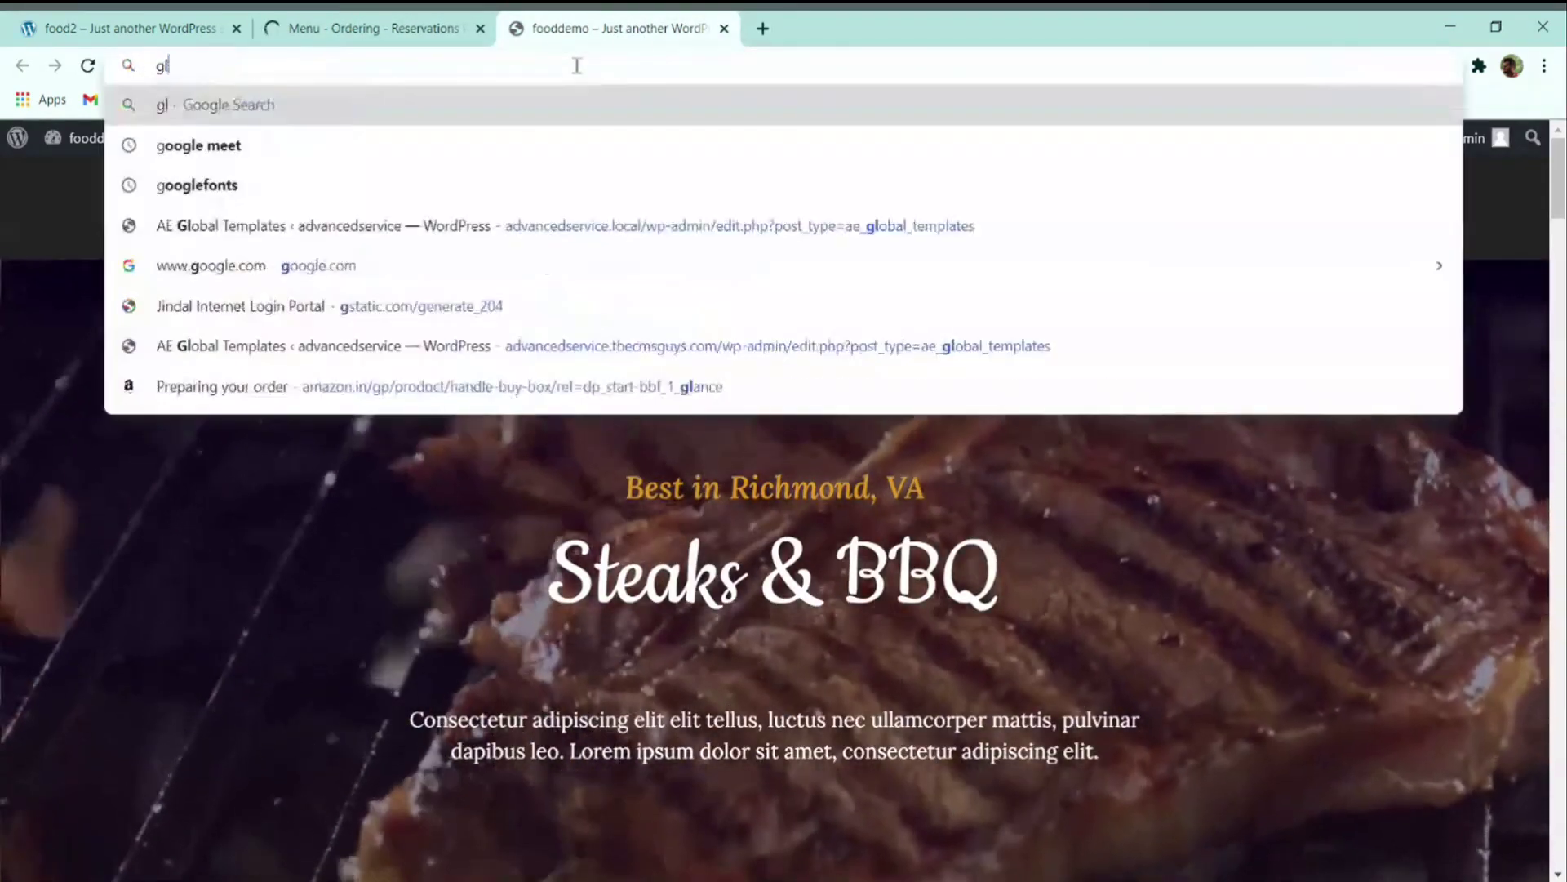
pyautogui.write('oriafood')
pyautogui.press('Return')
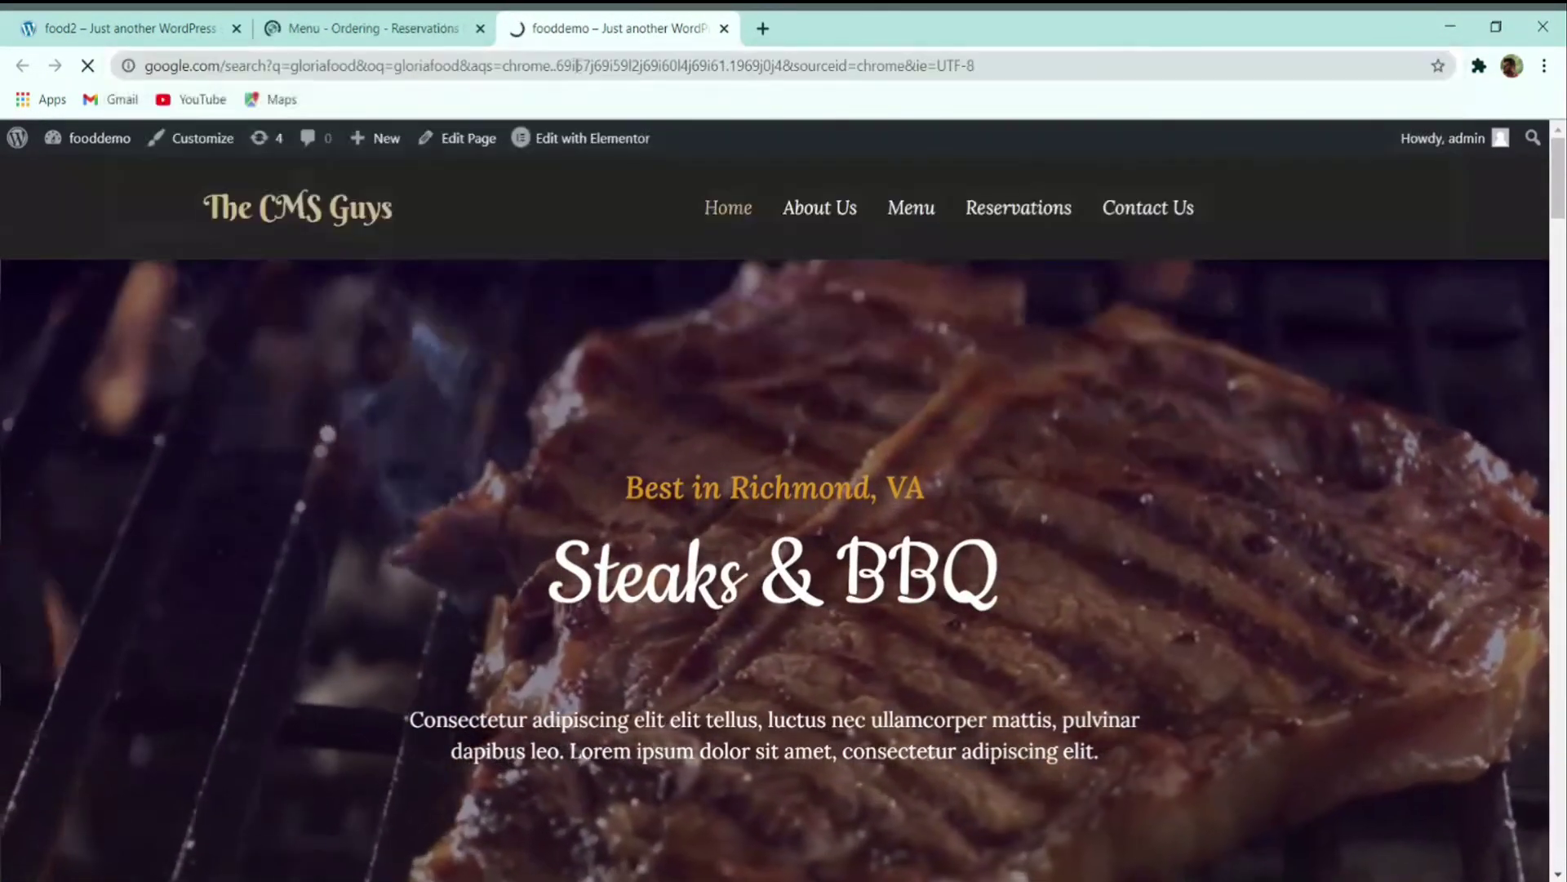
pyautogui.click(322, 342)
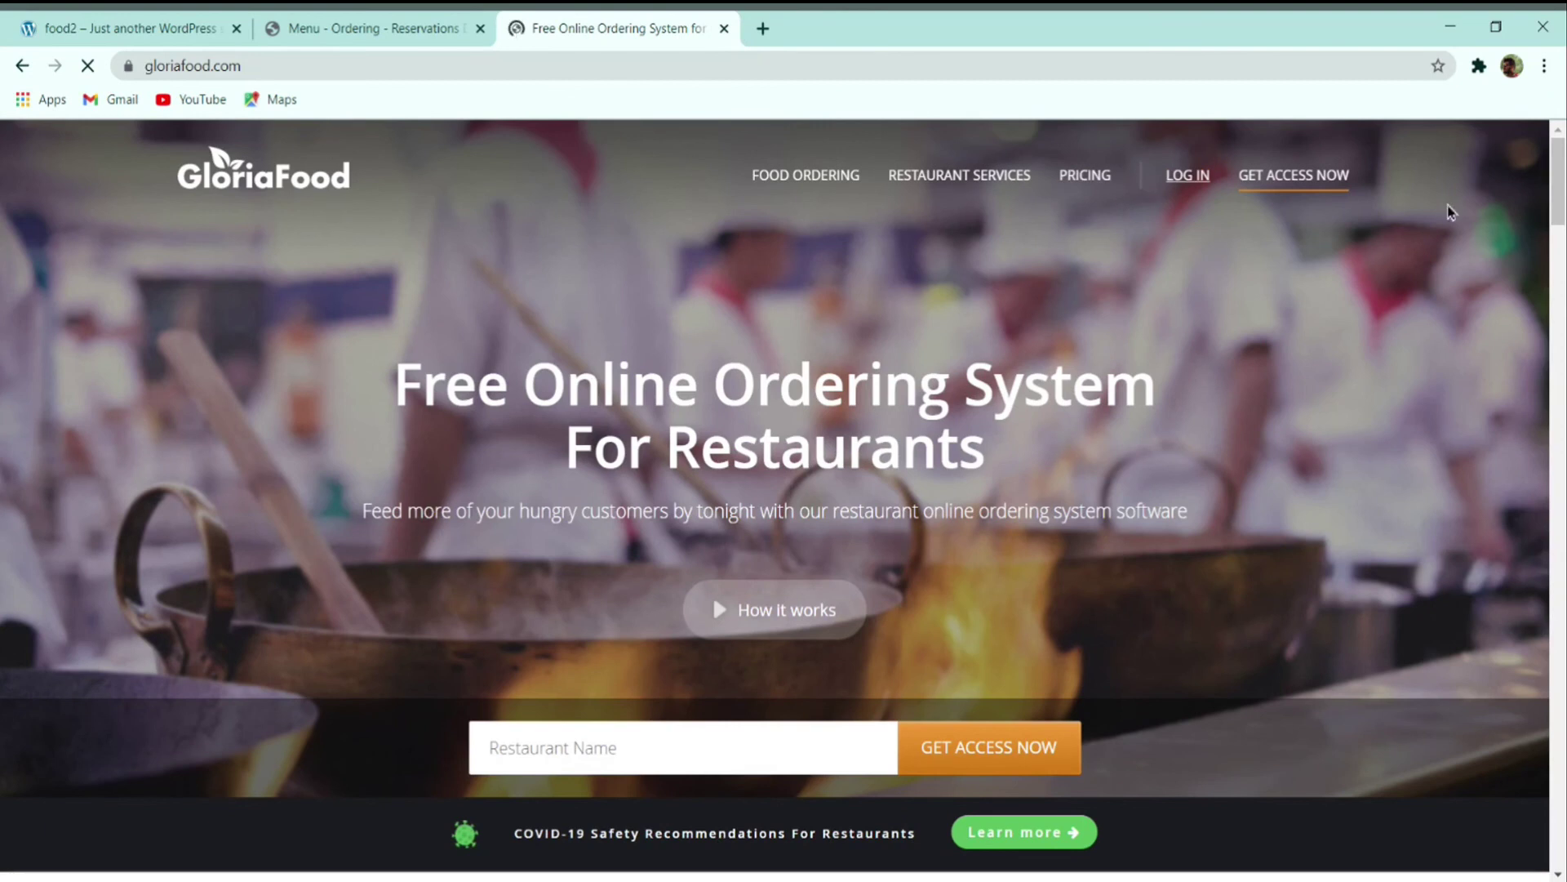
pyautogui.click(1205, 181)
pyautogui.click(777, 440)
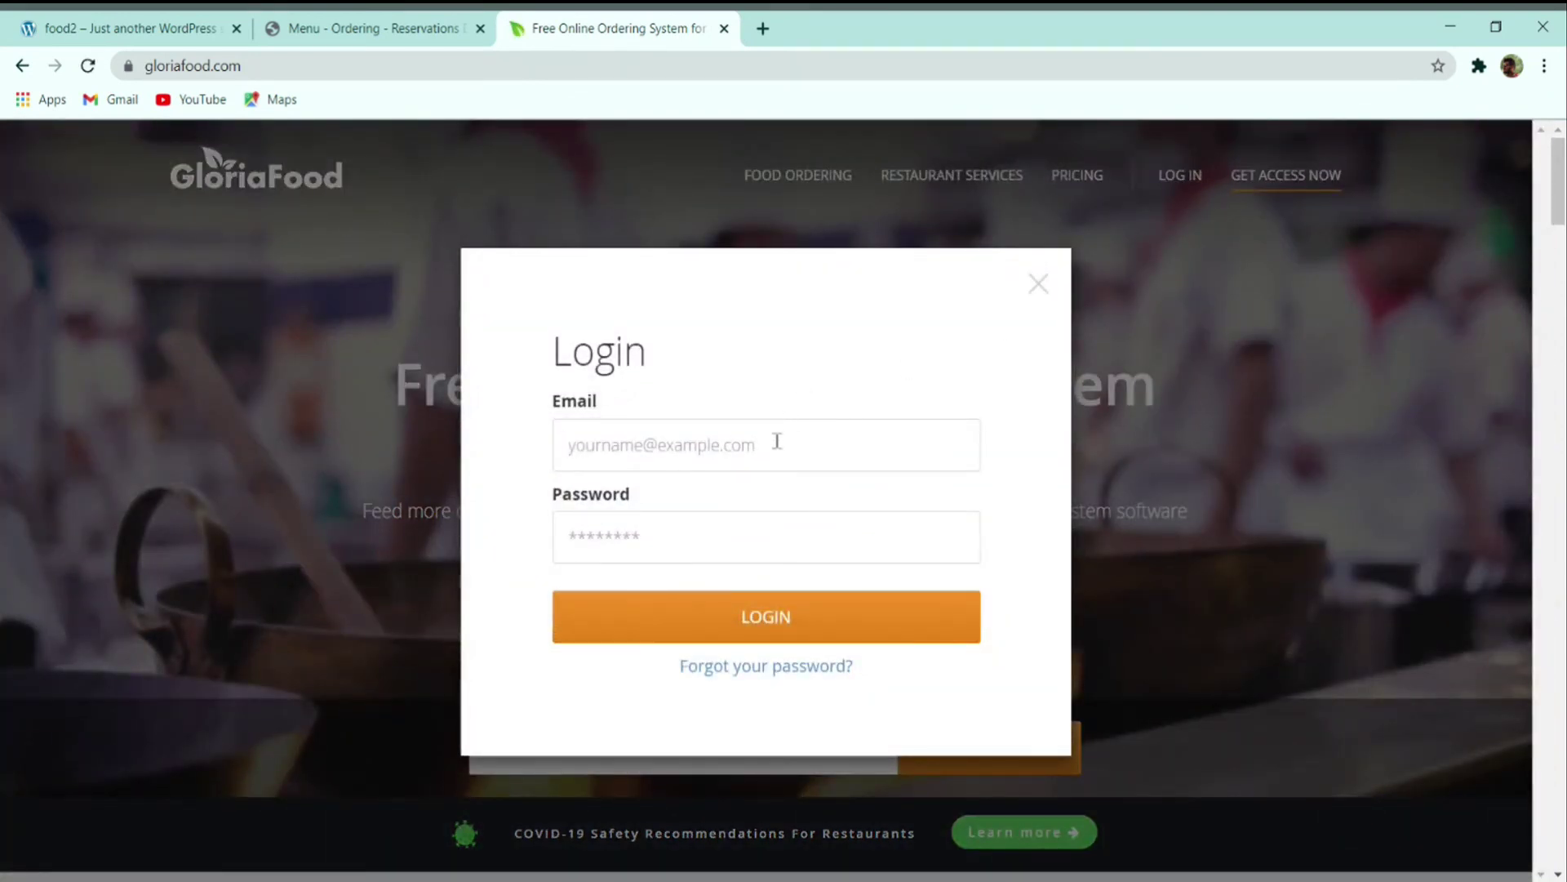
pyautogui.hotkey('ctrl', 'shift', 'Tab')
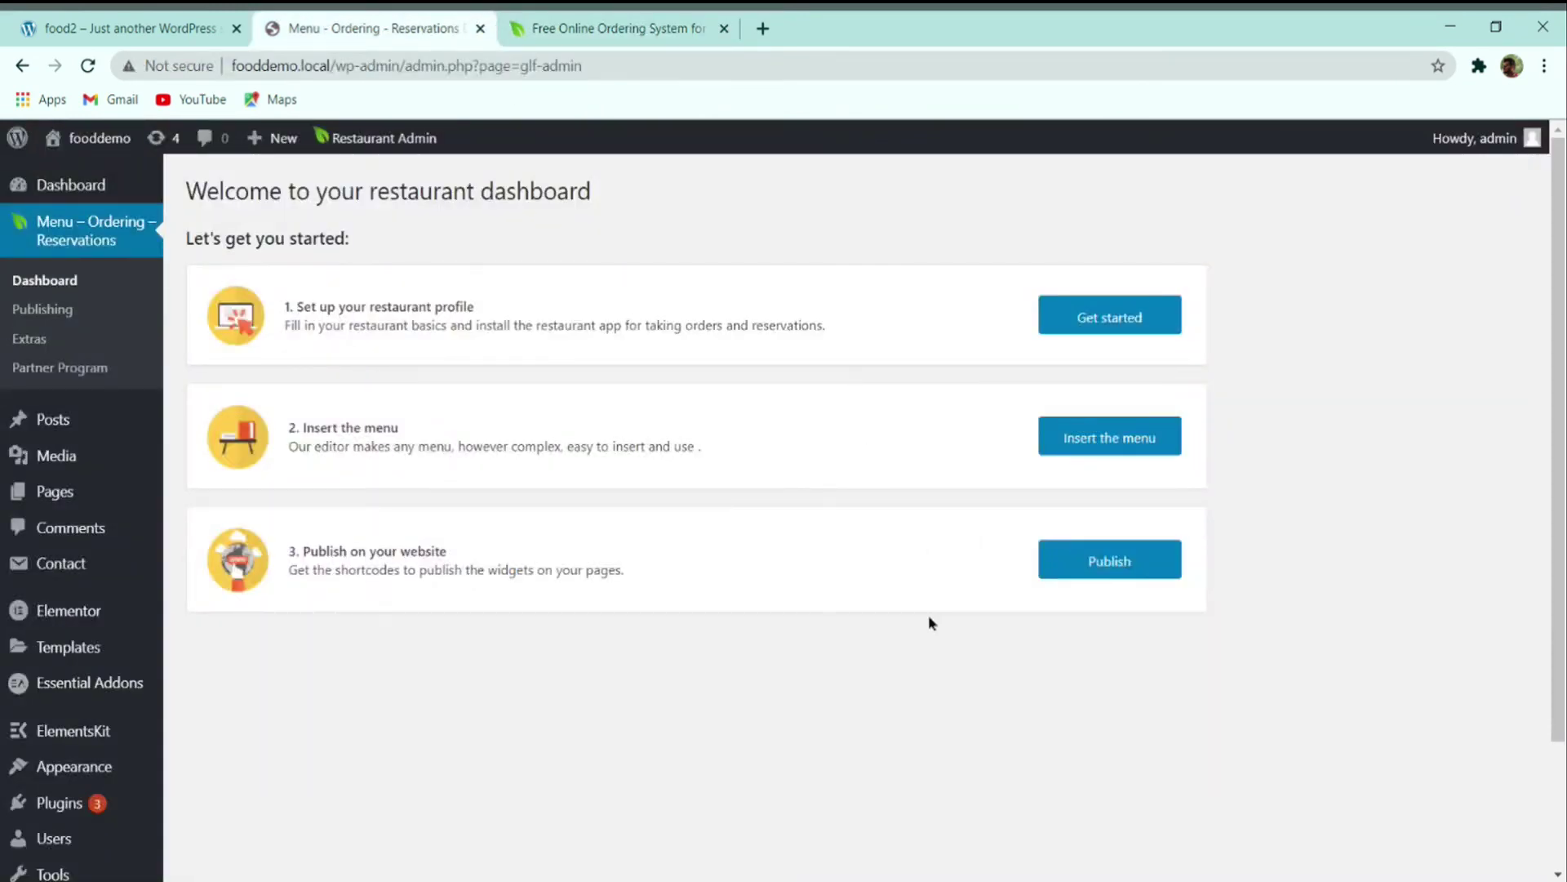
# Step: Start restaurant setup via Get started, switch to the Restaurant Admin Panel, and close gloriafood.com
pyautogui.click(1108, 320)
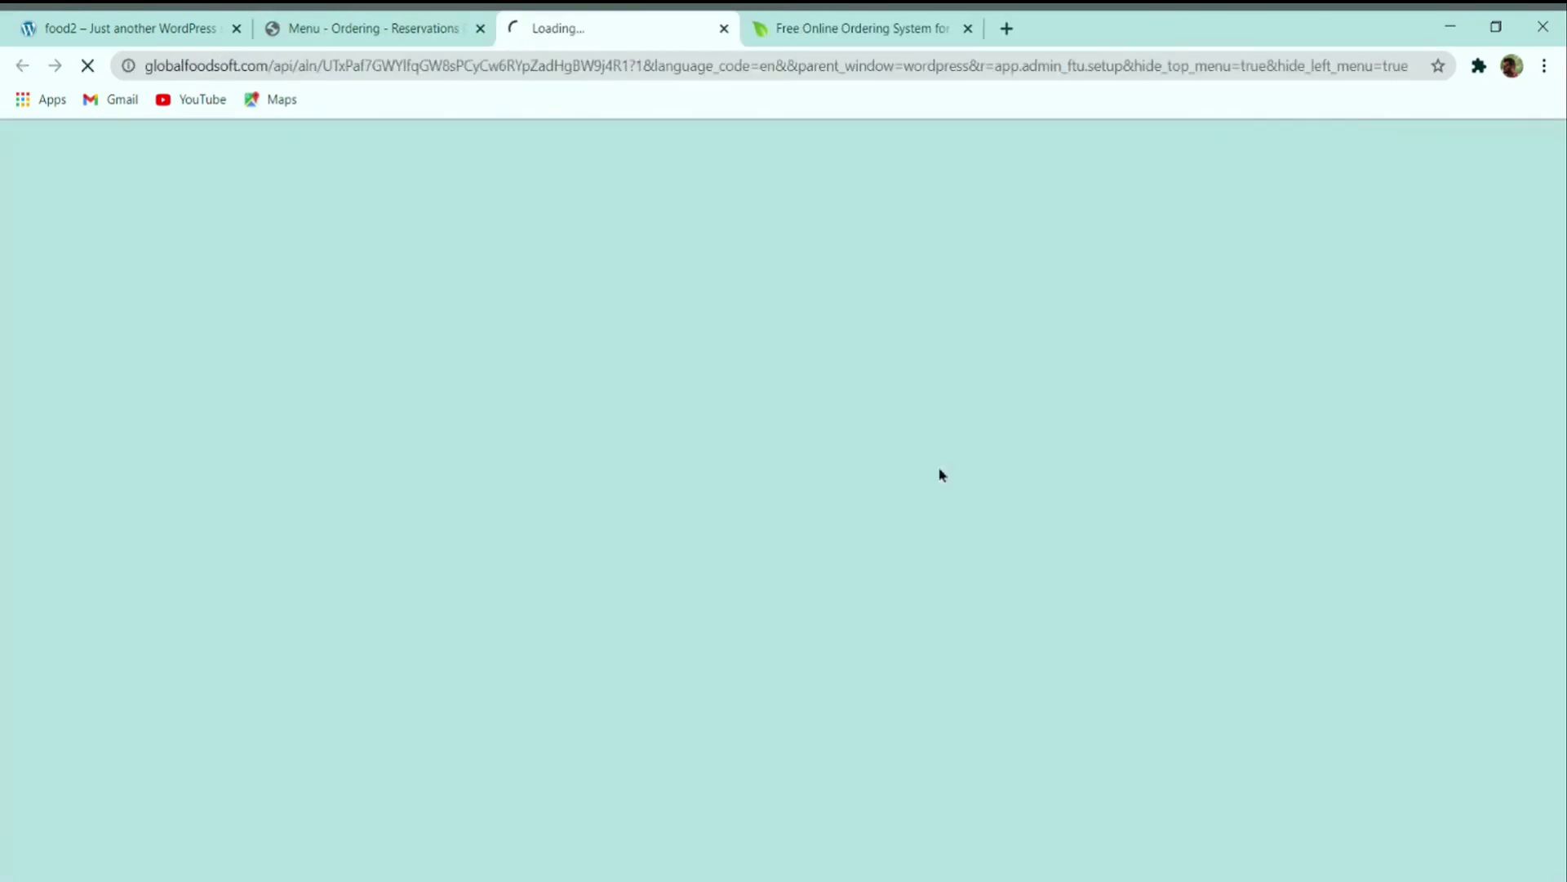
pyautogui.click(418, 24)
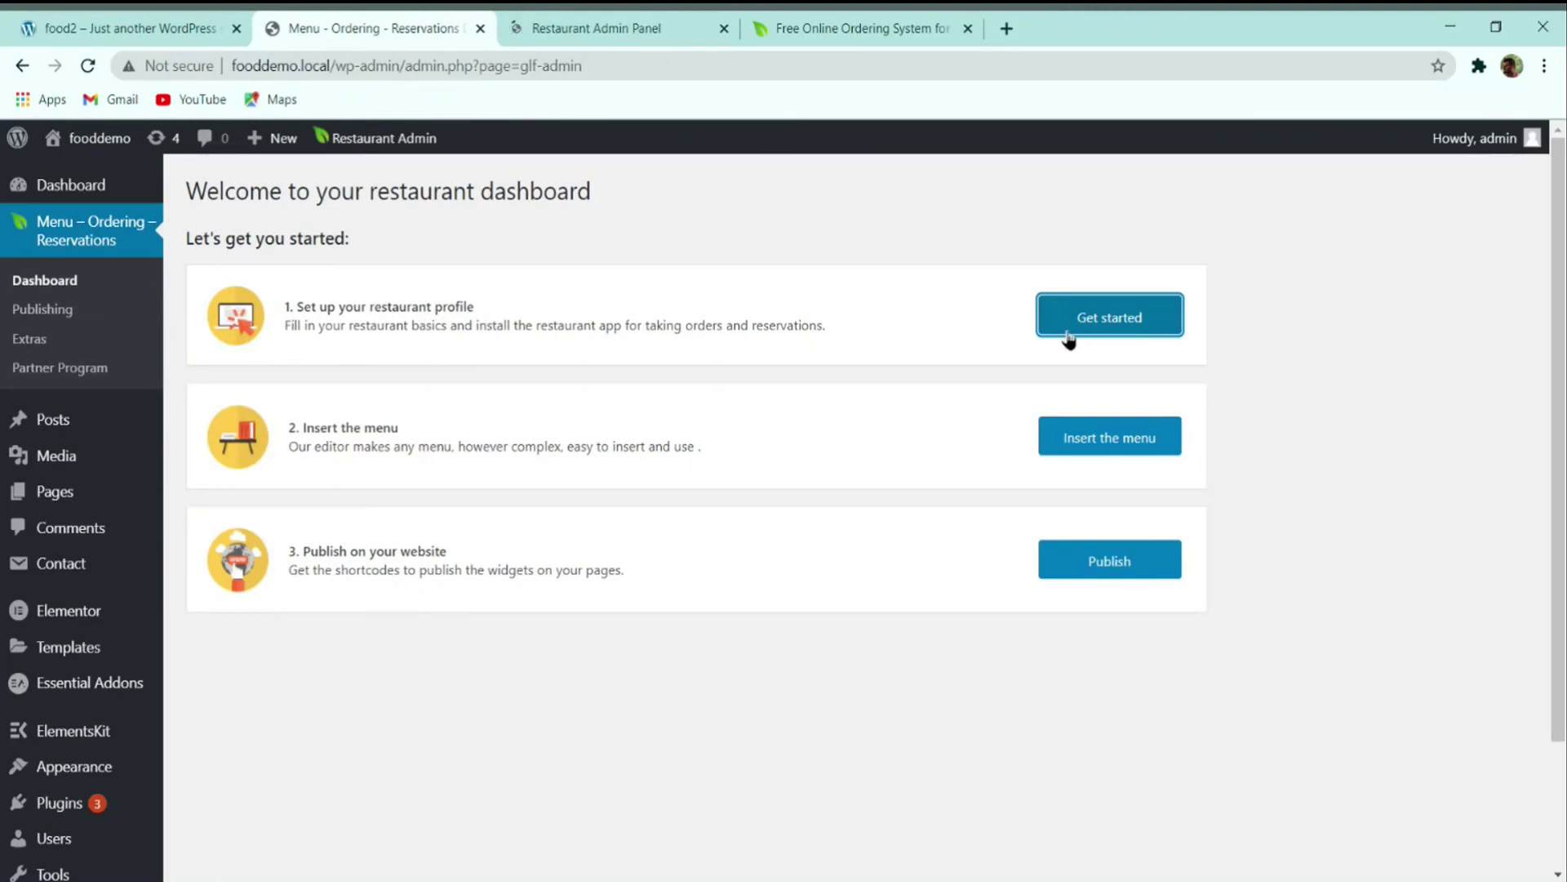
pyautogui.click(703, 28)
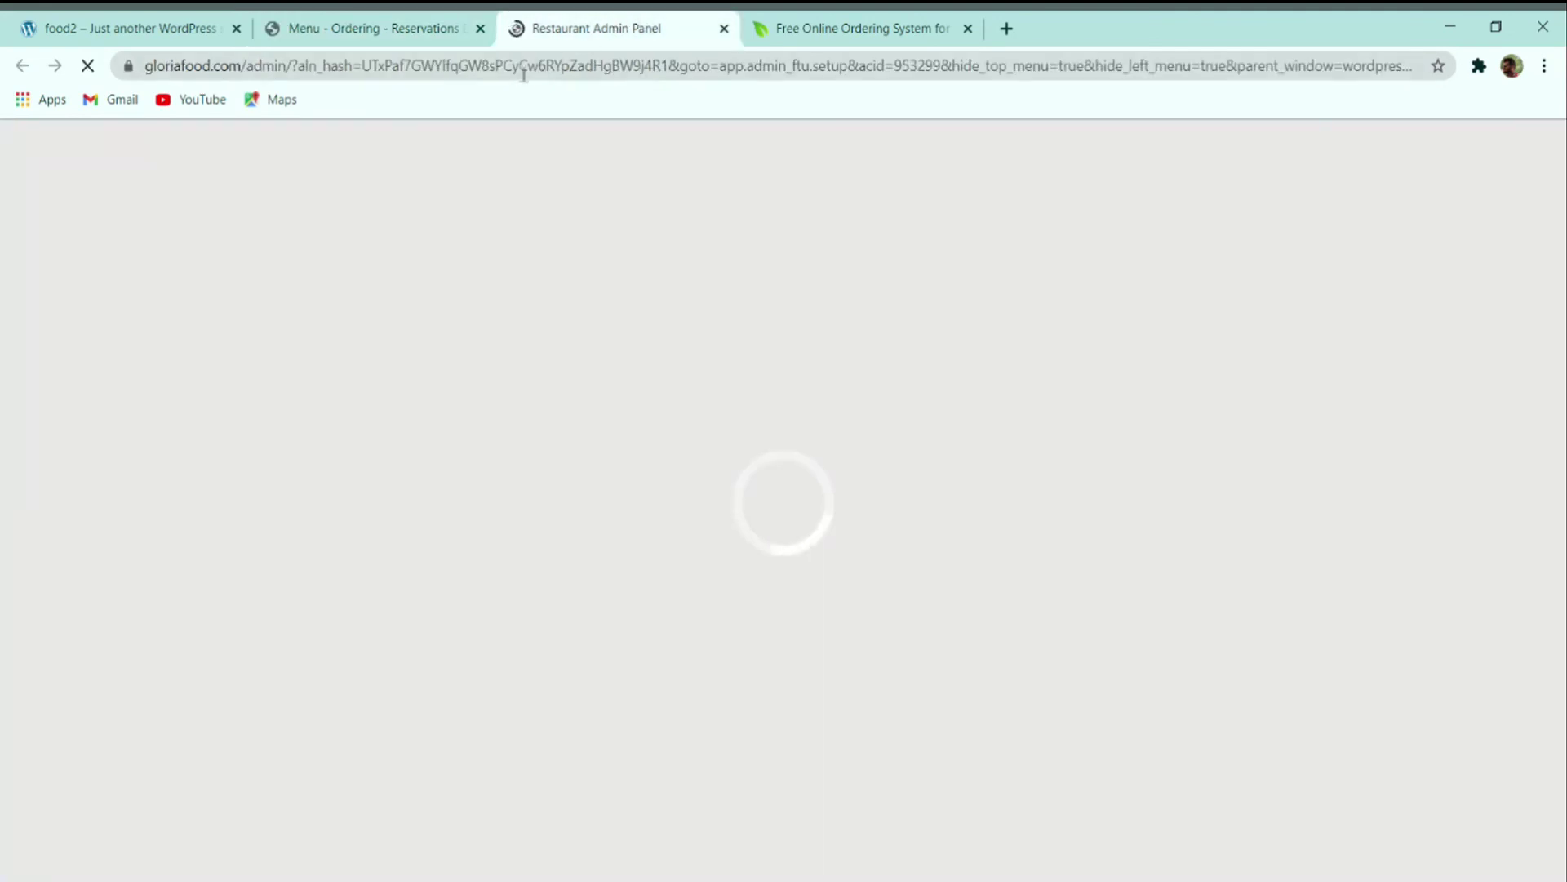
pyautogui.click(967, 28)
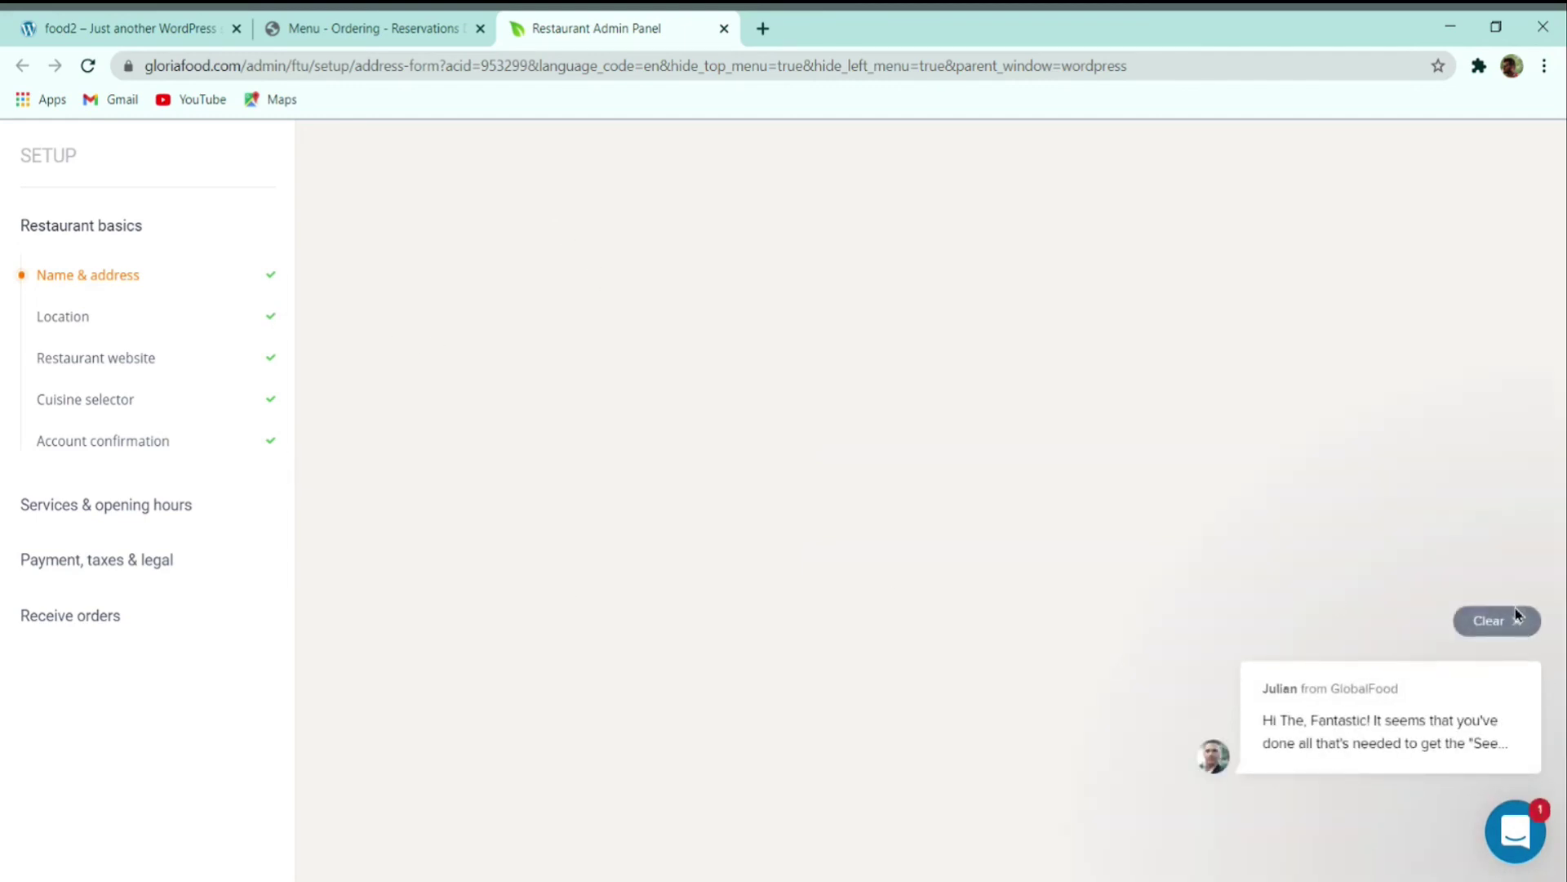
# Step: Dismiss the support chat message and advance past the restaurant address form to the delivery step
pyautogui.click(1508, 620)
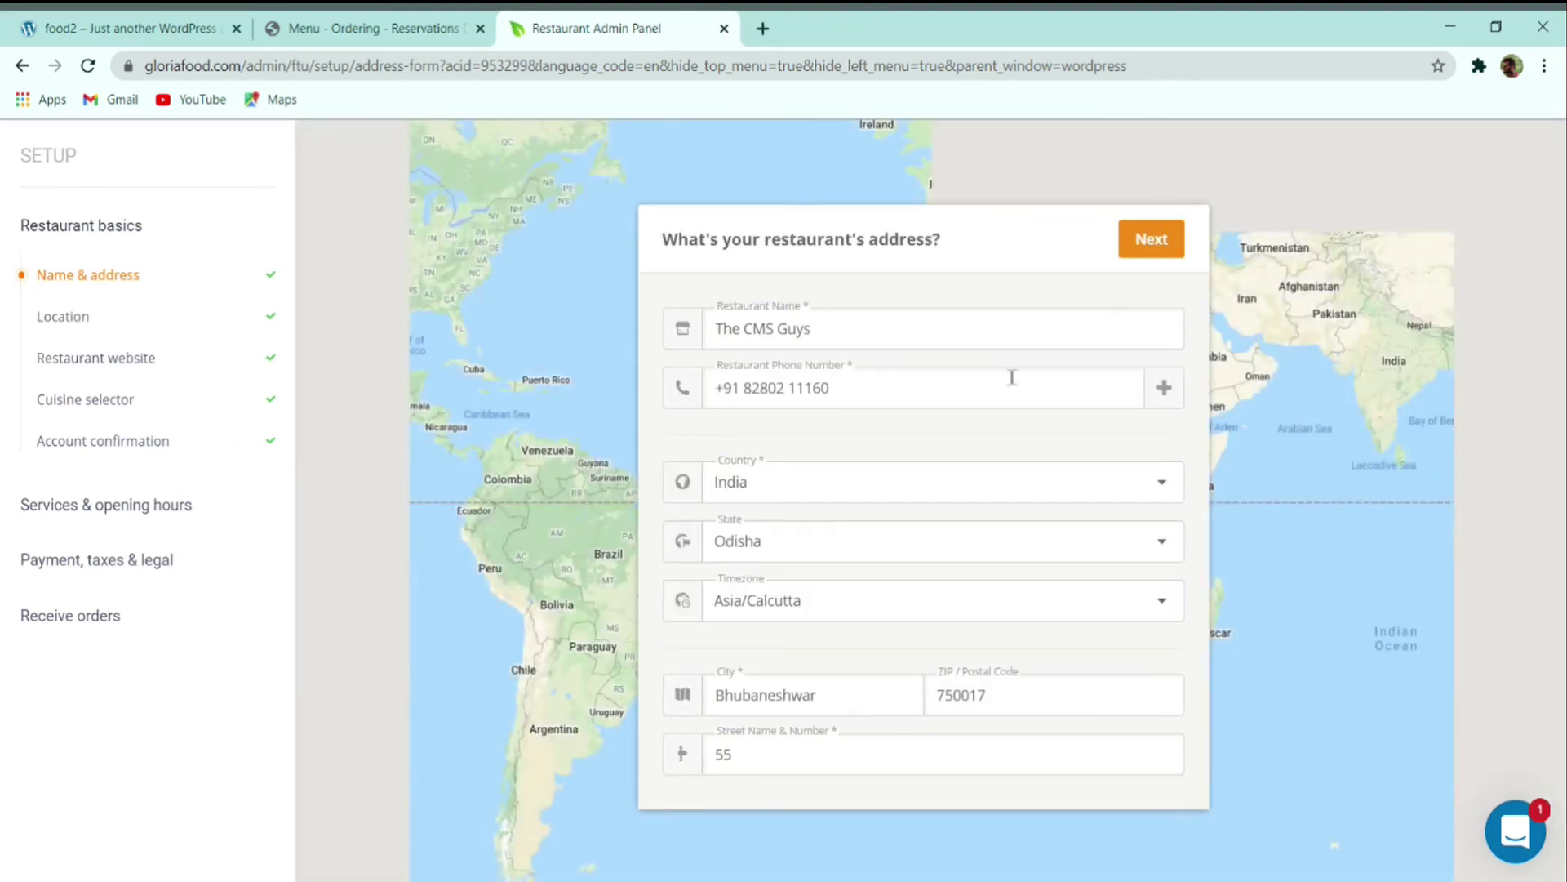
pyautogui.click(1139, 251)
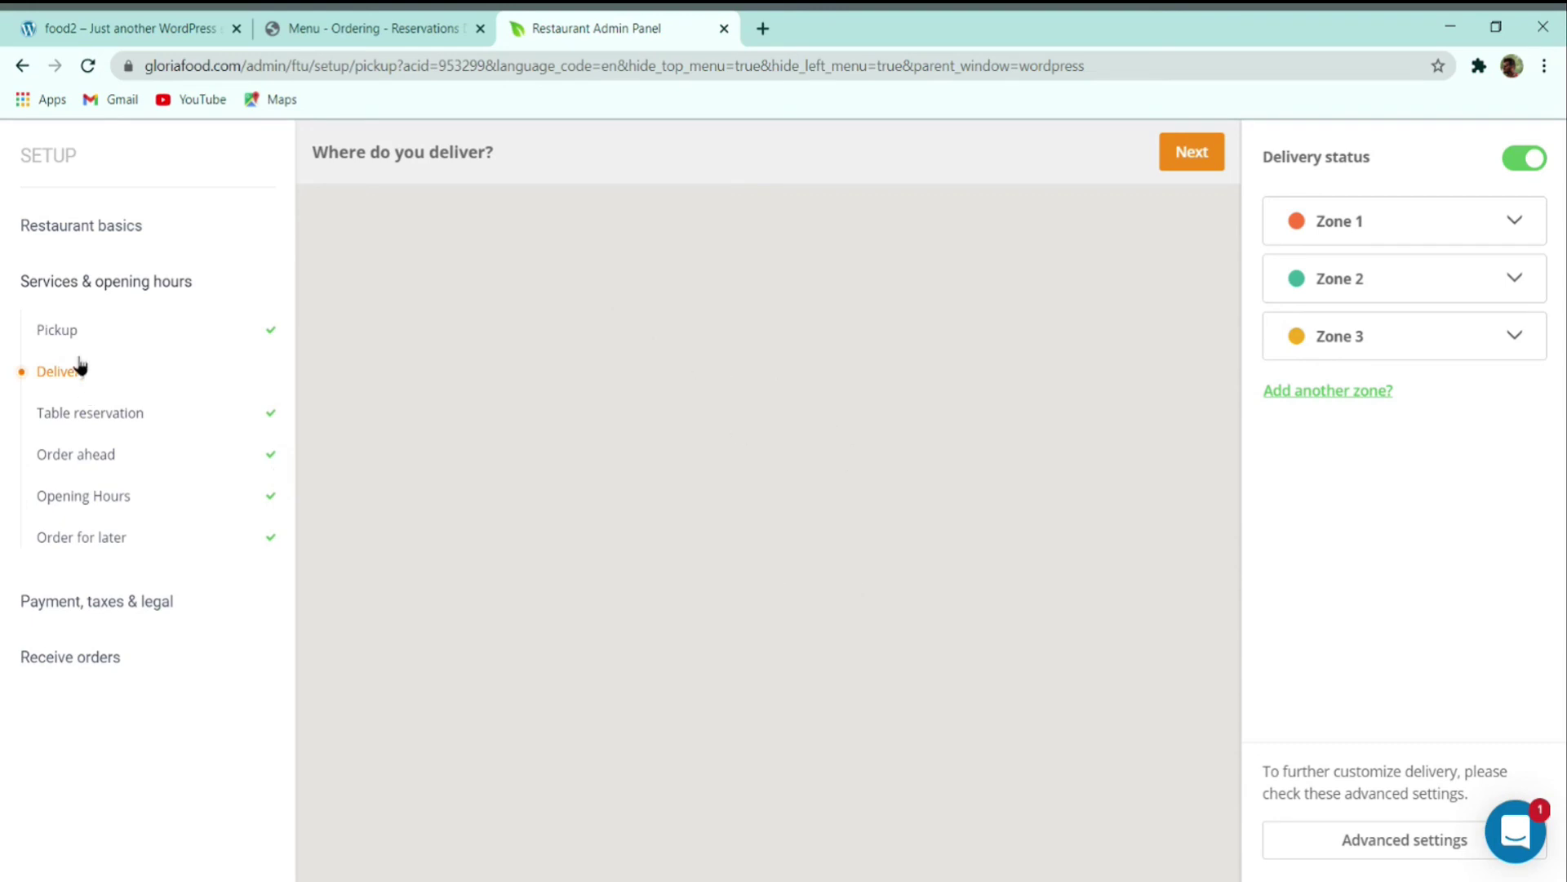
# Step: Return to GloriaFood's Delivery step past the crash reports and check Zone 1's settings
pyautogui.click(116, 324)
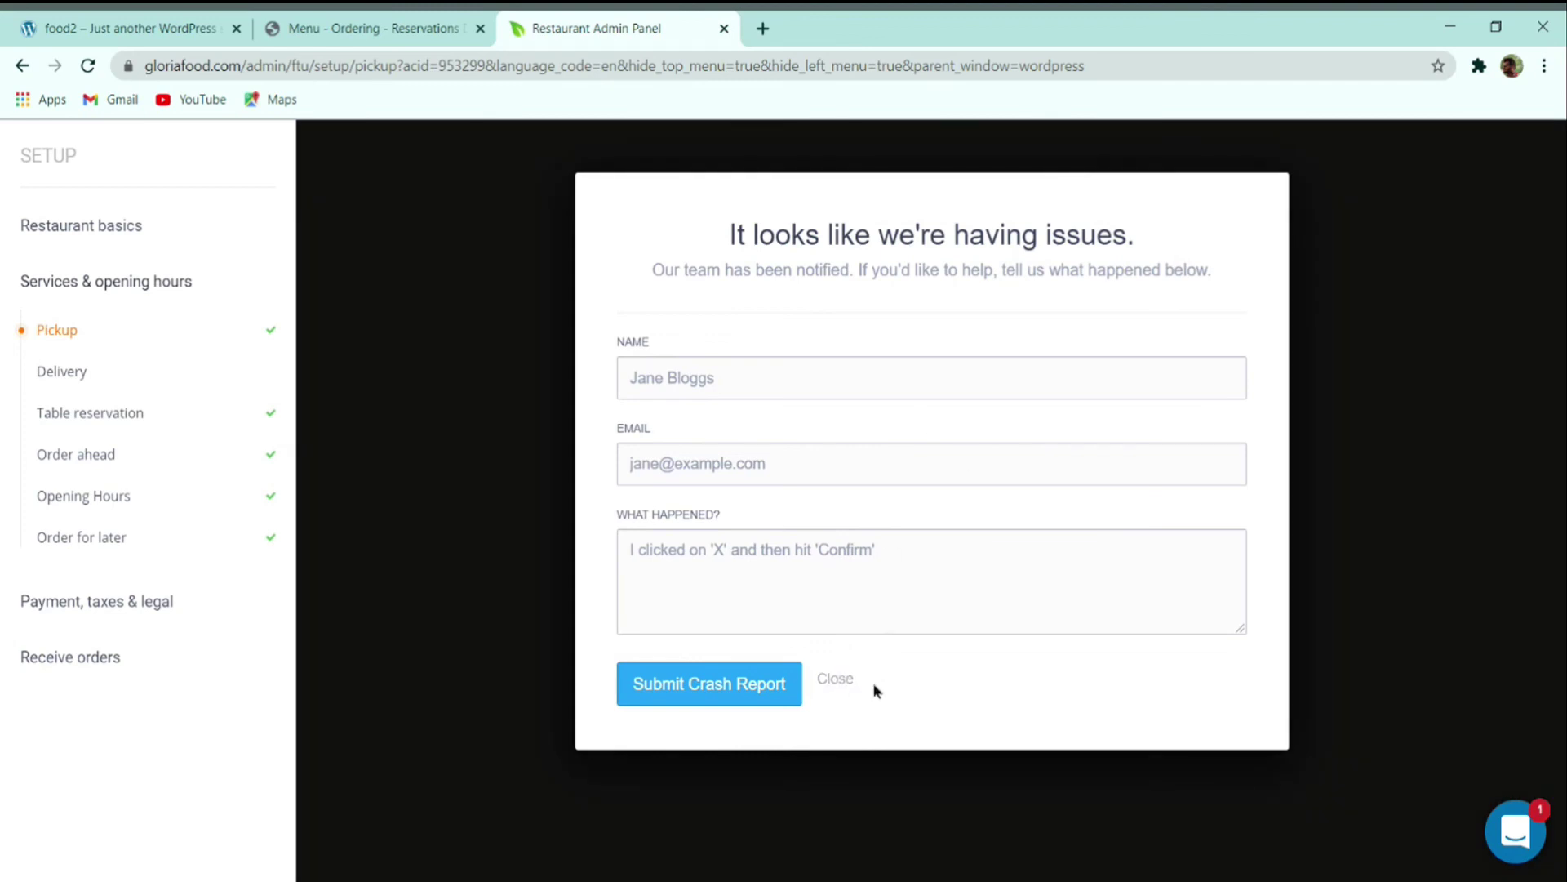
pyautogui.click(841, 688)
pyautogui.click(353, 26)
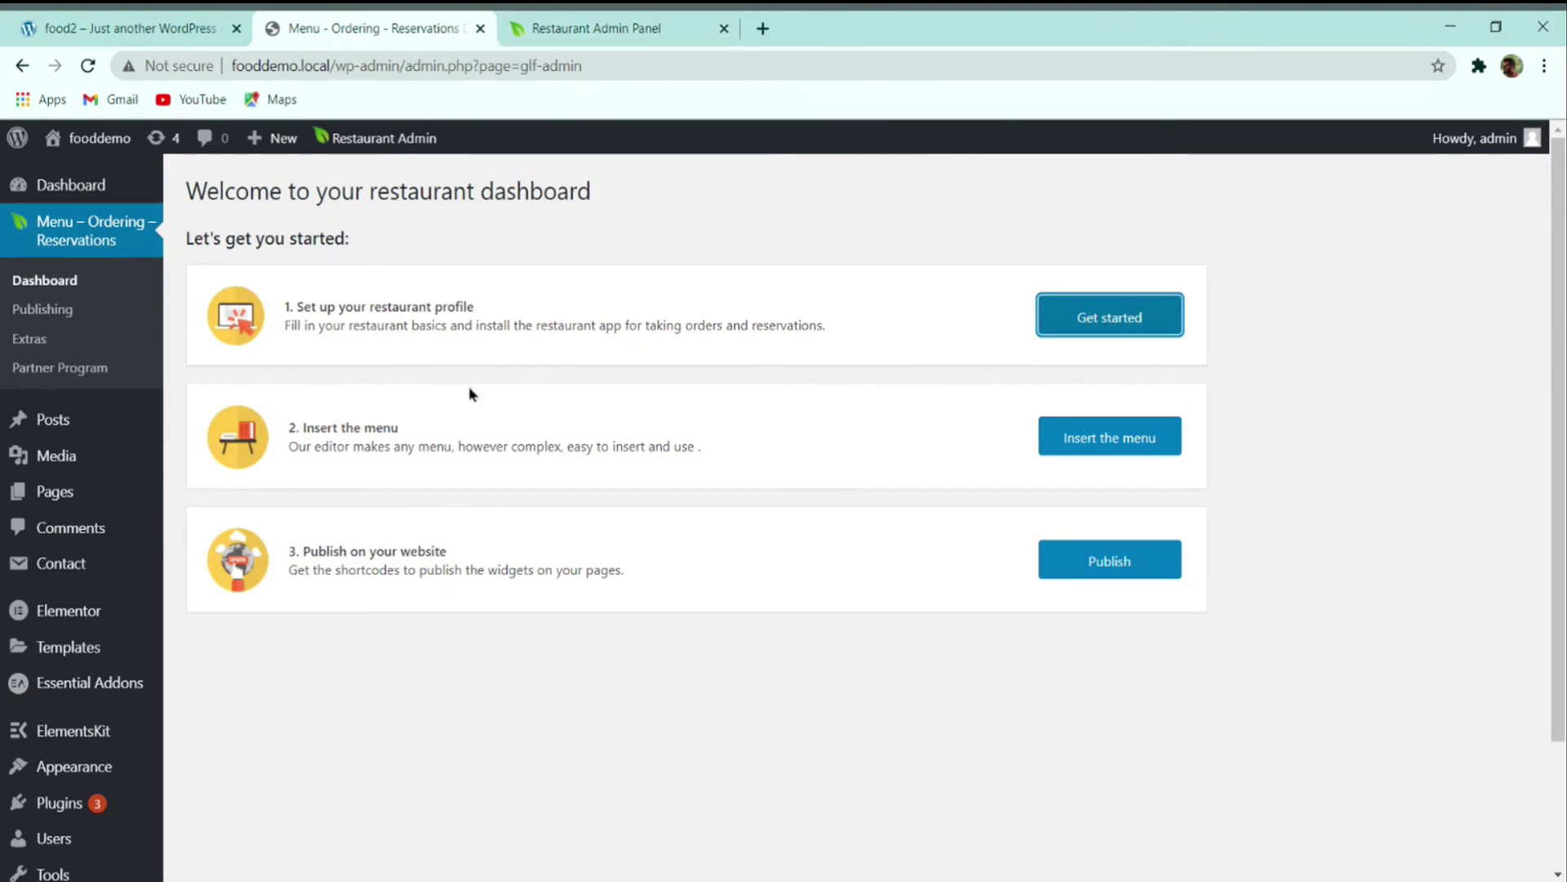
pyautogui.click(589, 26)
pyautogui.click(50, 373)
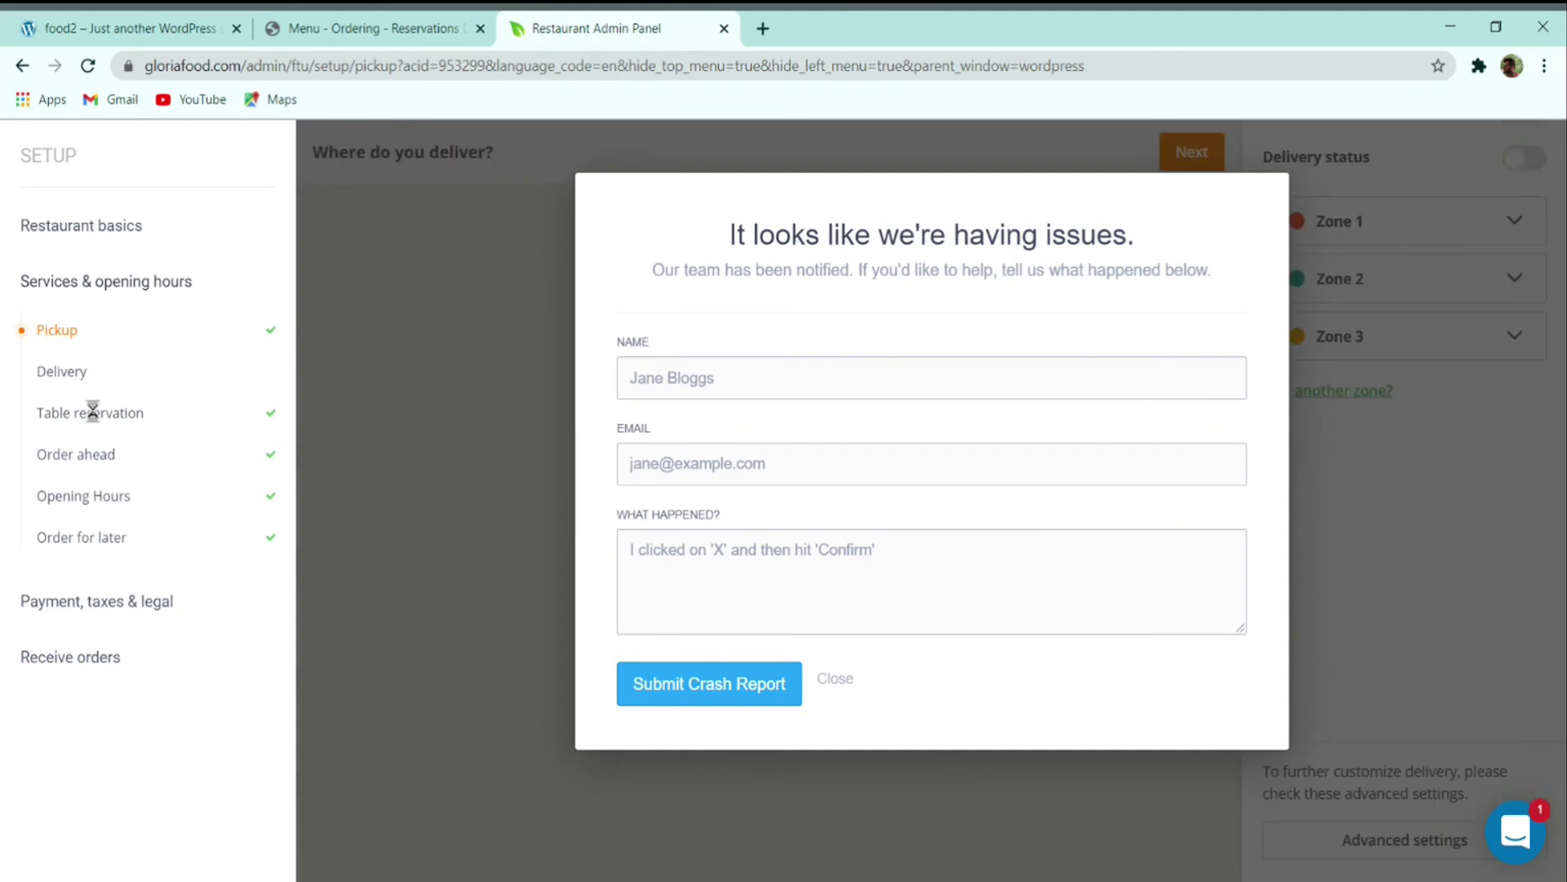
pyautogui.click(833, 679)
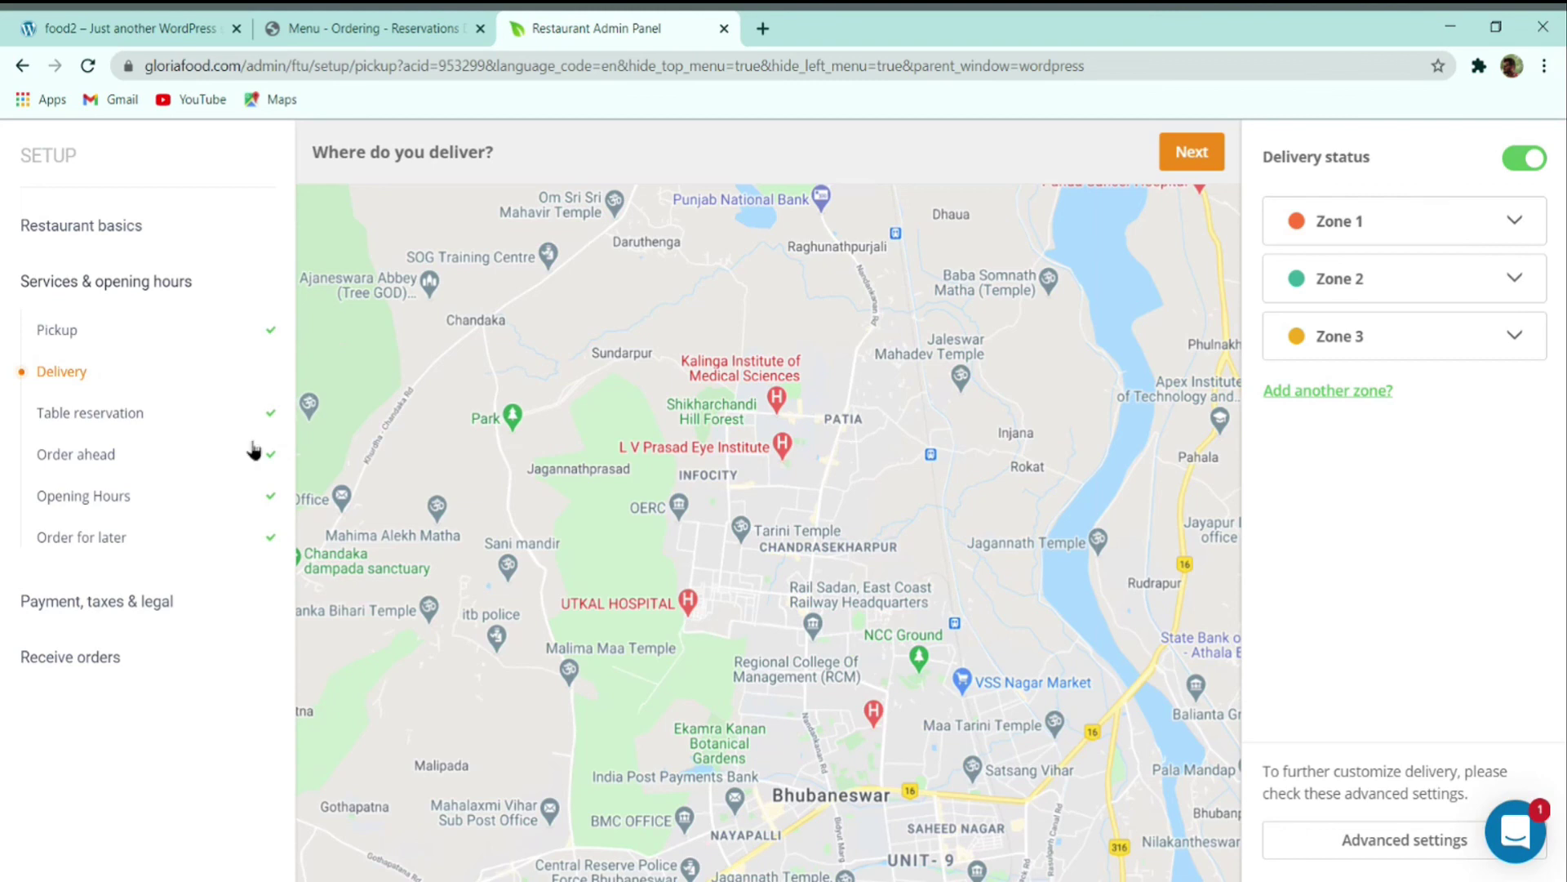
pyautogui.click(1337, 232)
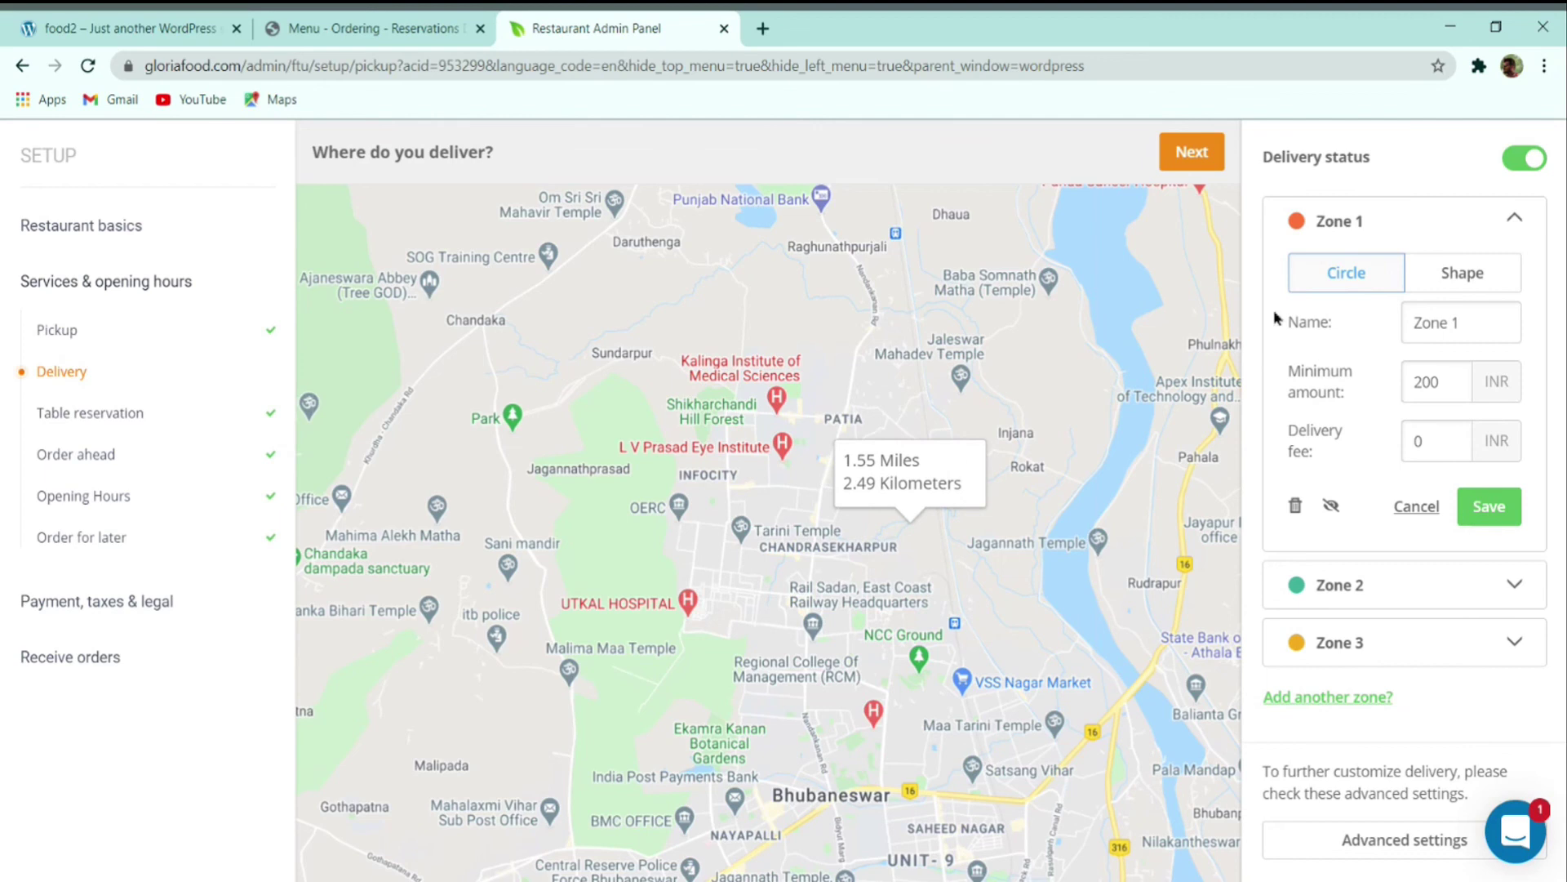
pyautogui.click(1334, 243)
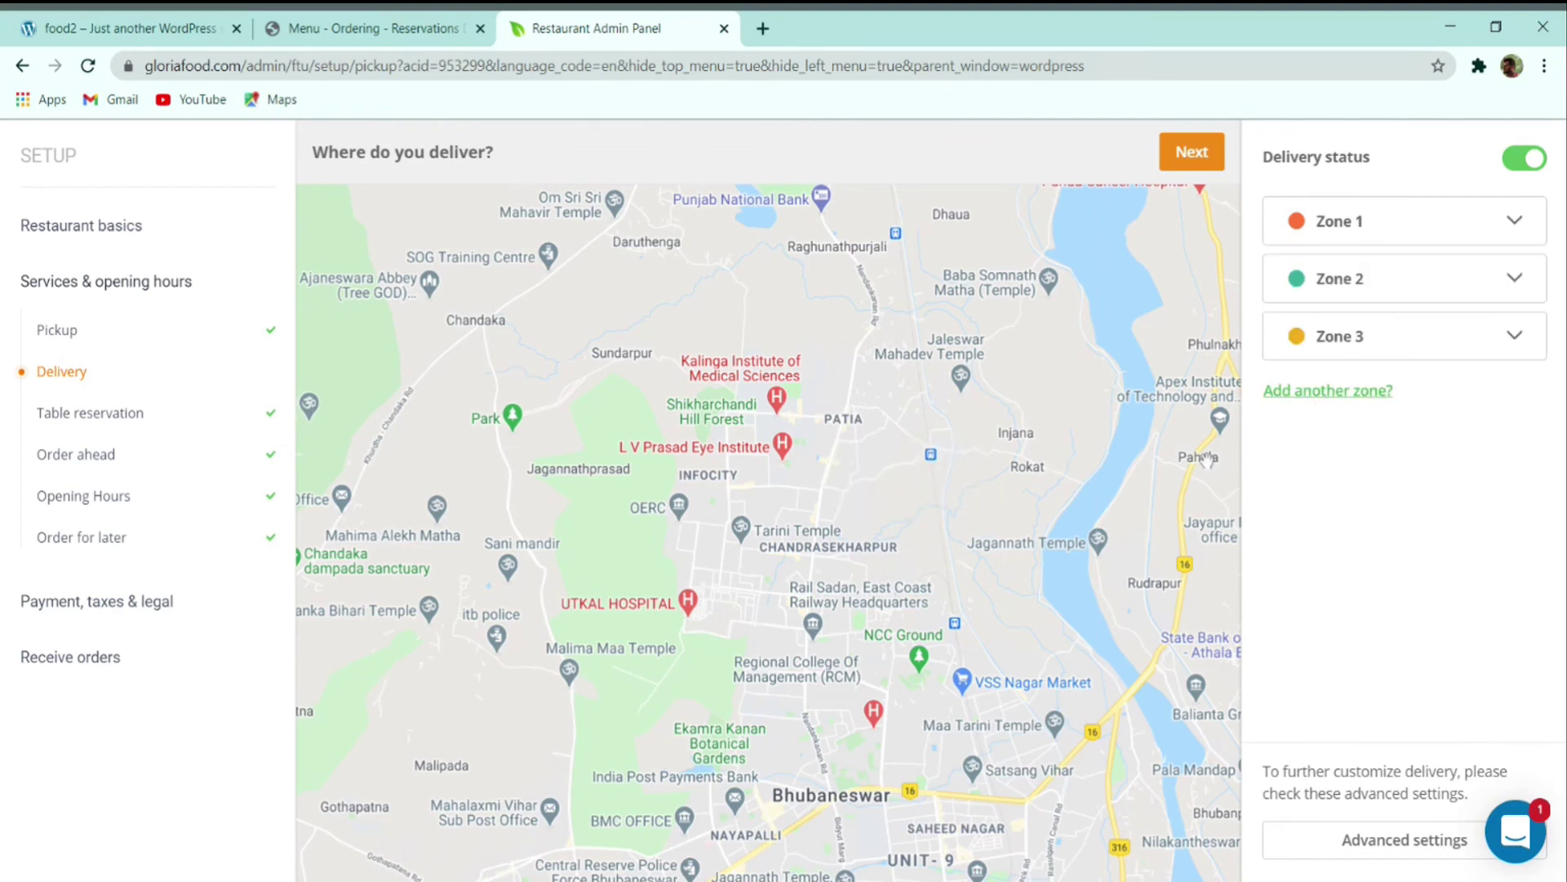
# Step: Add a new delivery zone and keep Zone 4 as a circular area
pyautogui.click(1322, 391)
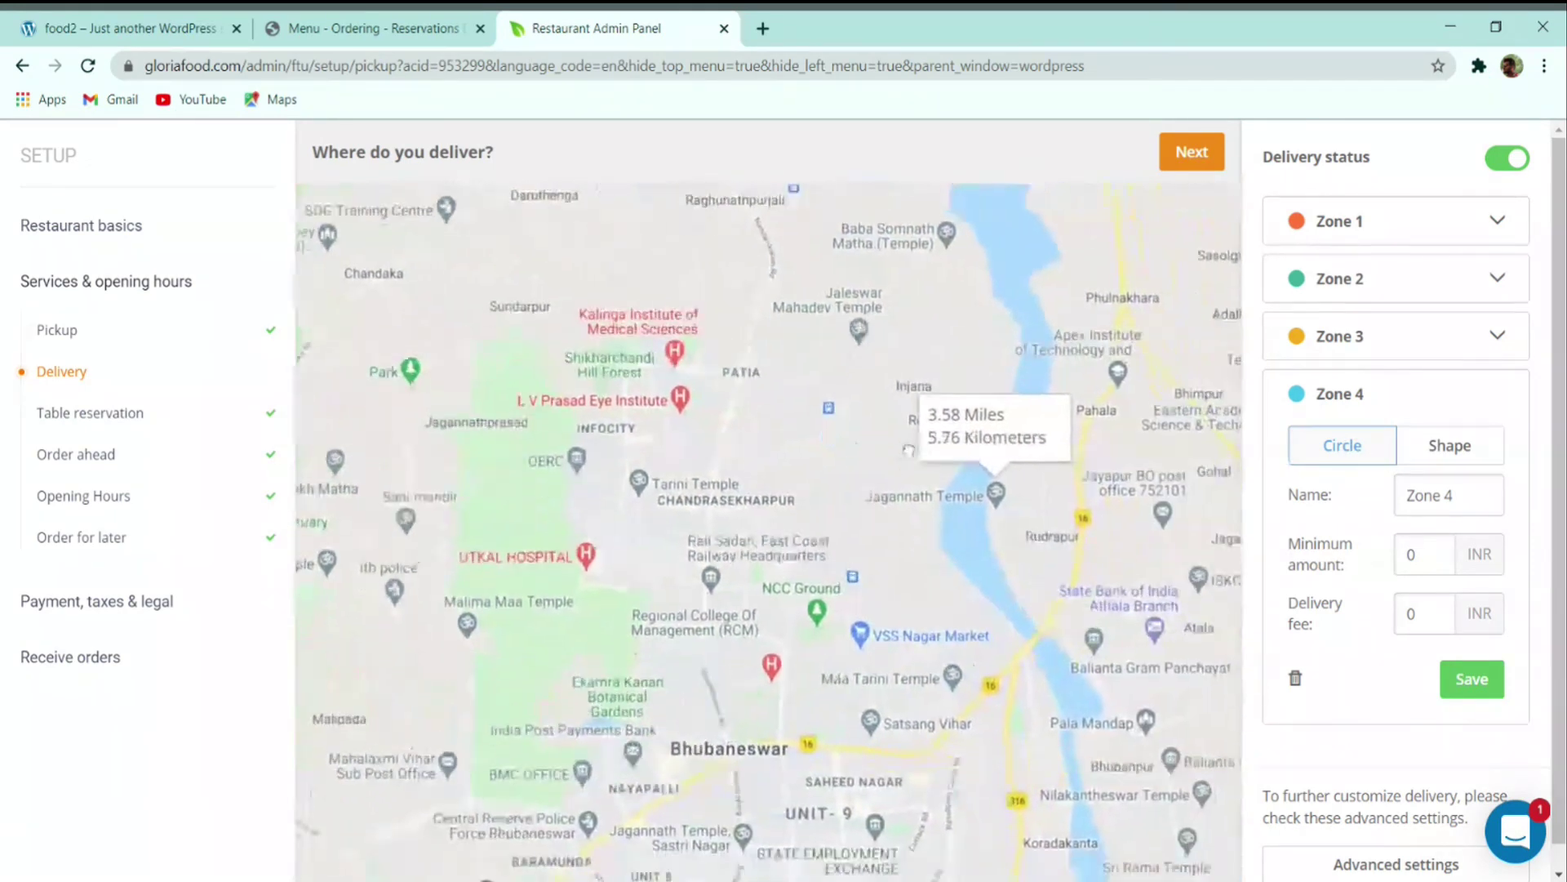
pyautogui.moveTo(1445, 547); pyautogui.dragTo(1314, 546)
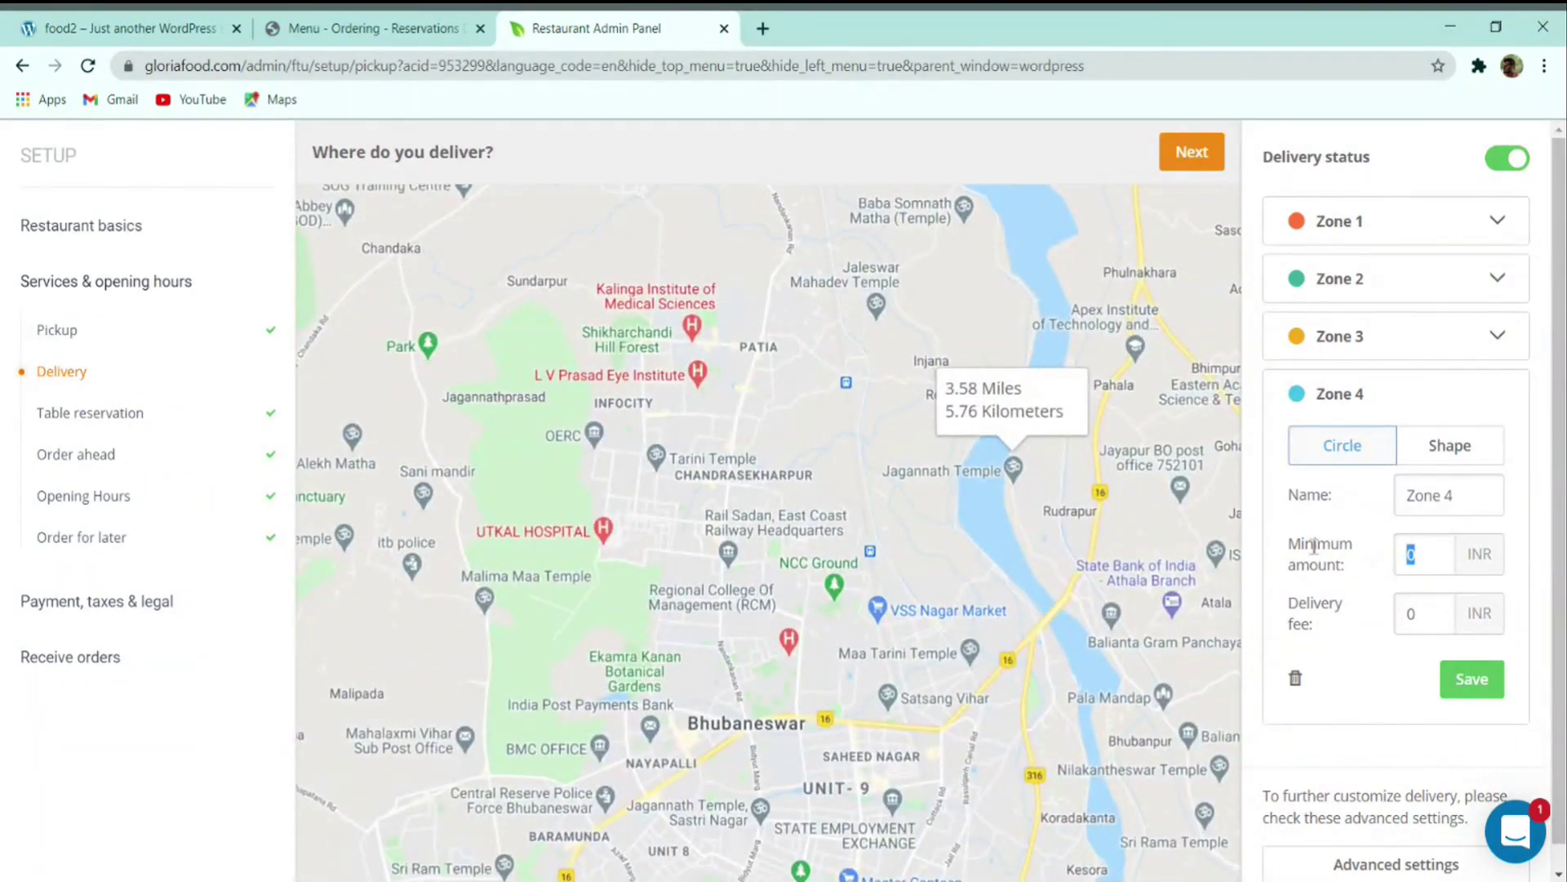
pyautogui.click(1448, 448)
pyautogui.click(1058, 558)
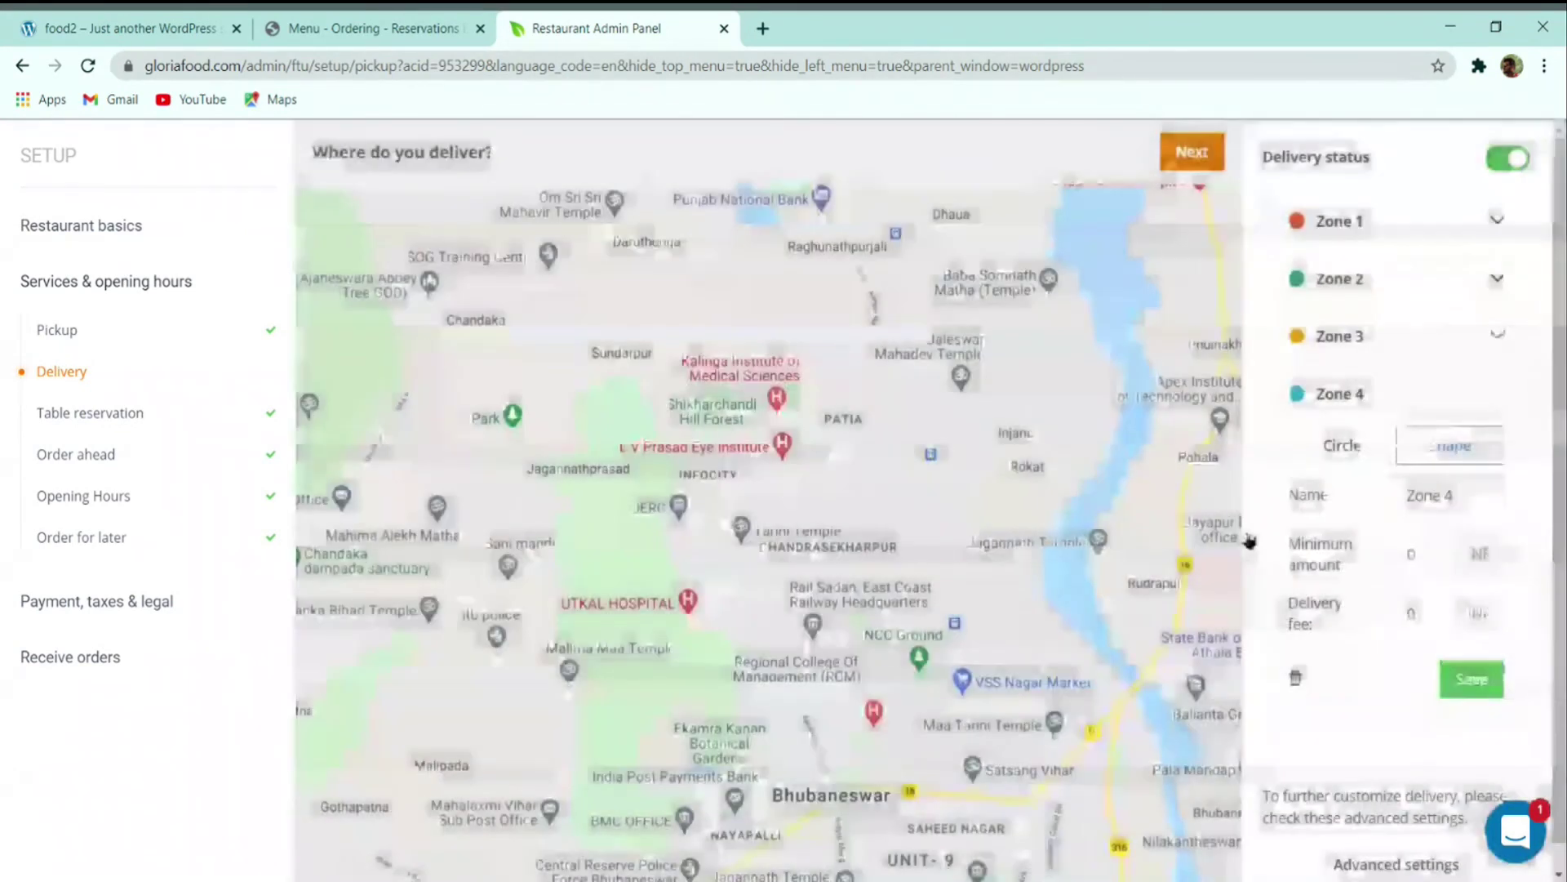
pyautogui.click(1342, 445)
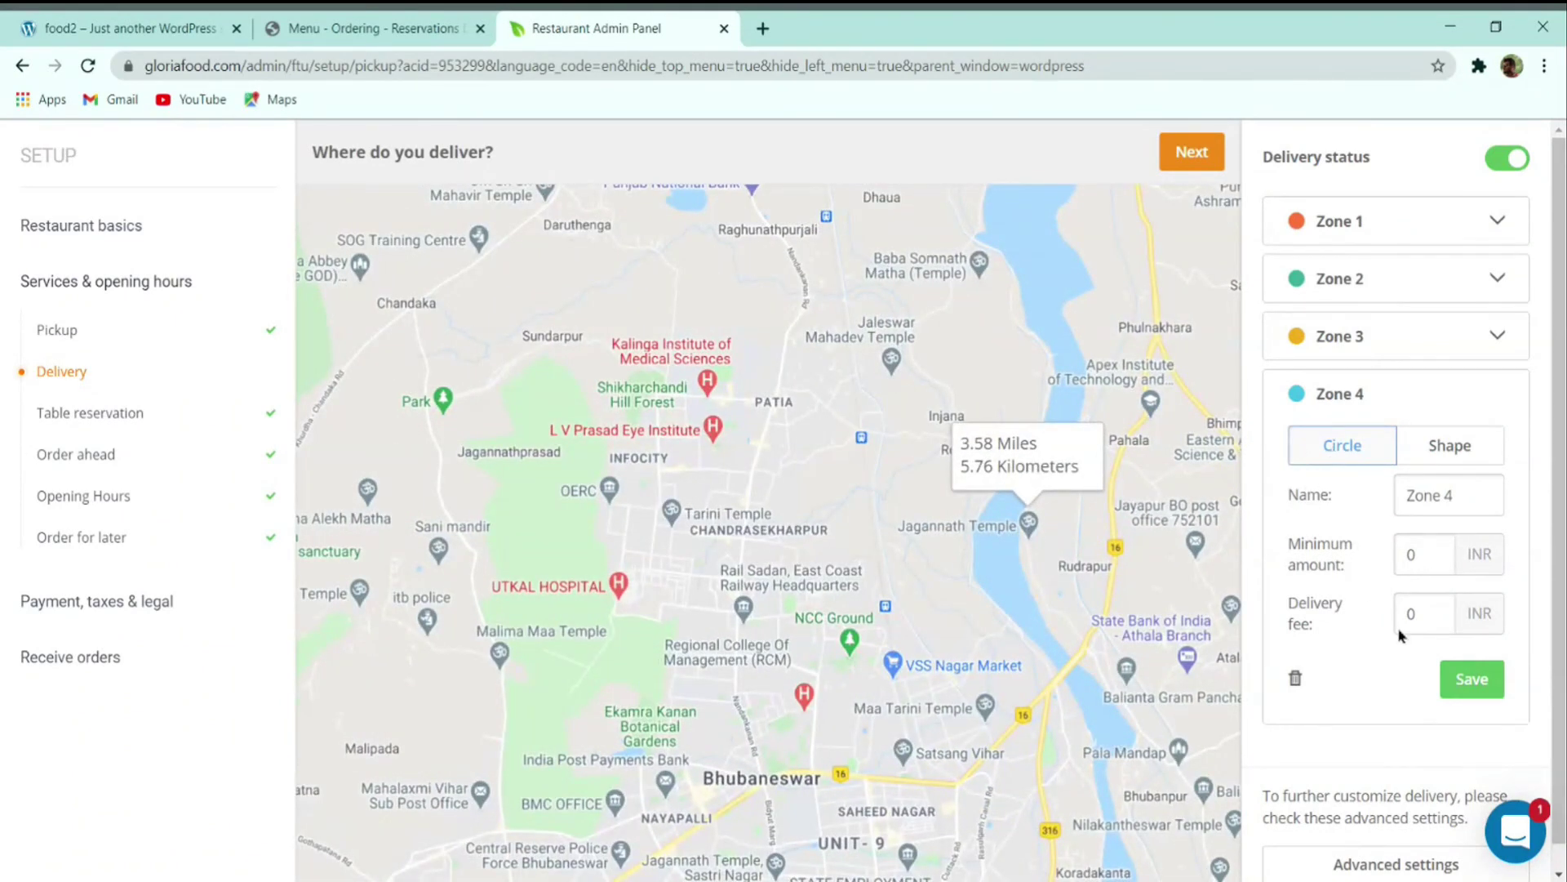
pyautogui.scroll(-3, 992, 629)
pyautogui.scroll(3, 989, 626)
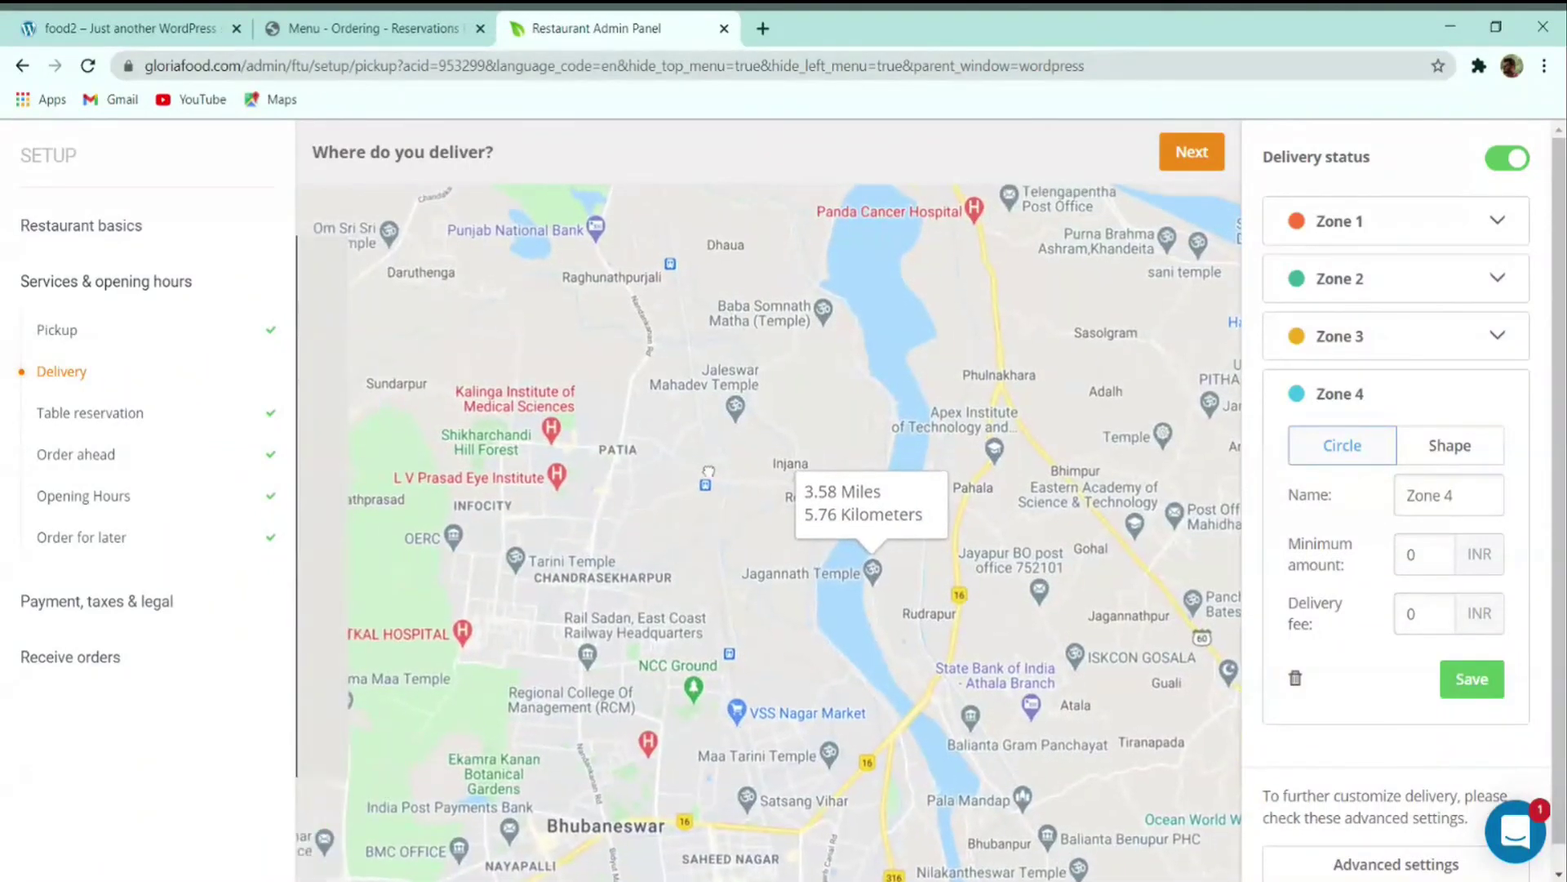
# Step: Re-add the fourth zone back on the Delivery step and select Zone 4's delivery fee value
pyautogui.click(48, 404)
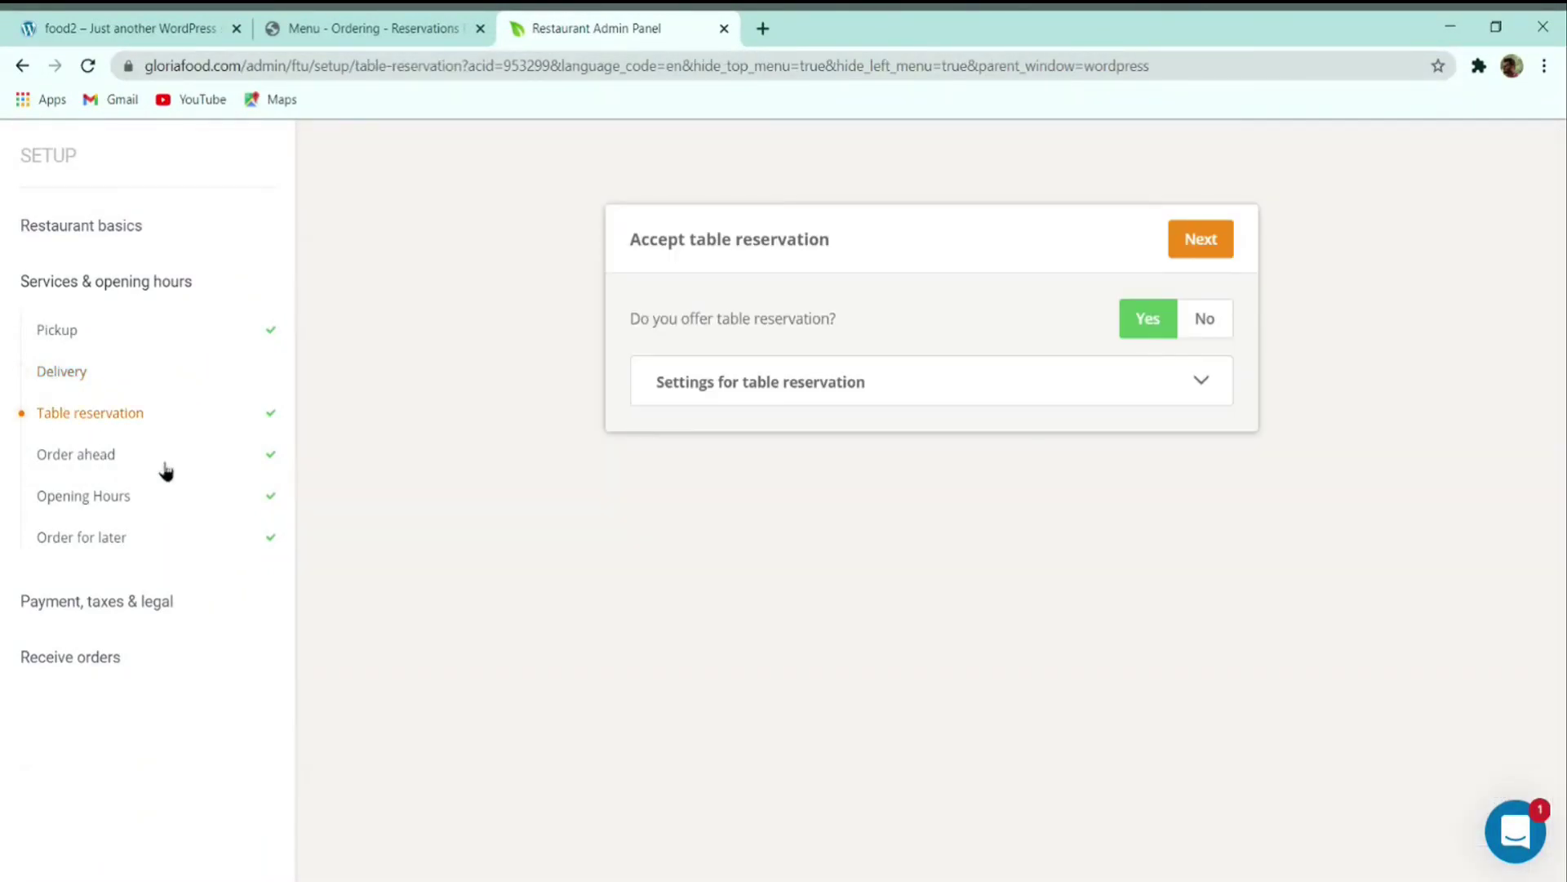
pyautogui.click(56, 374)
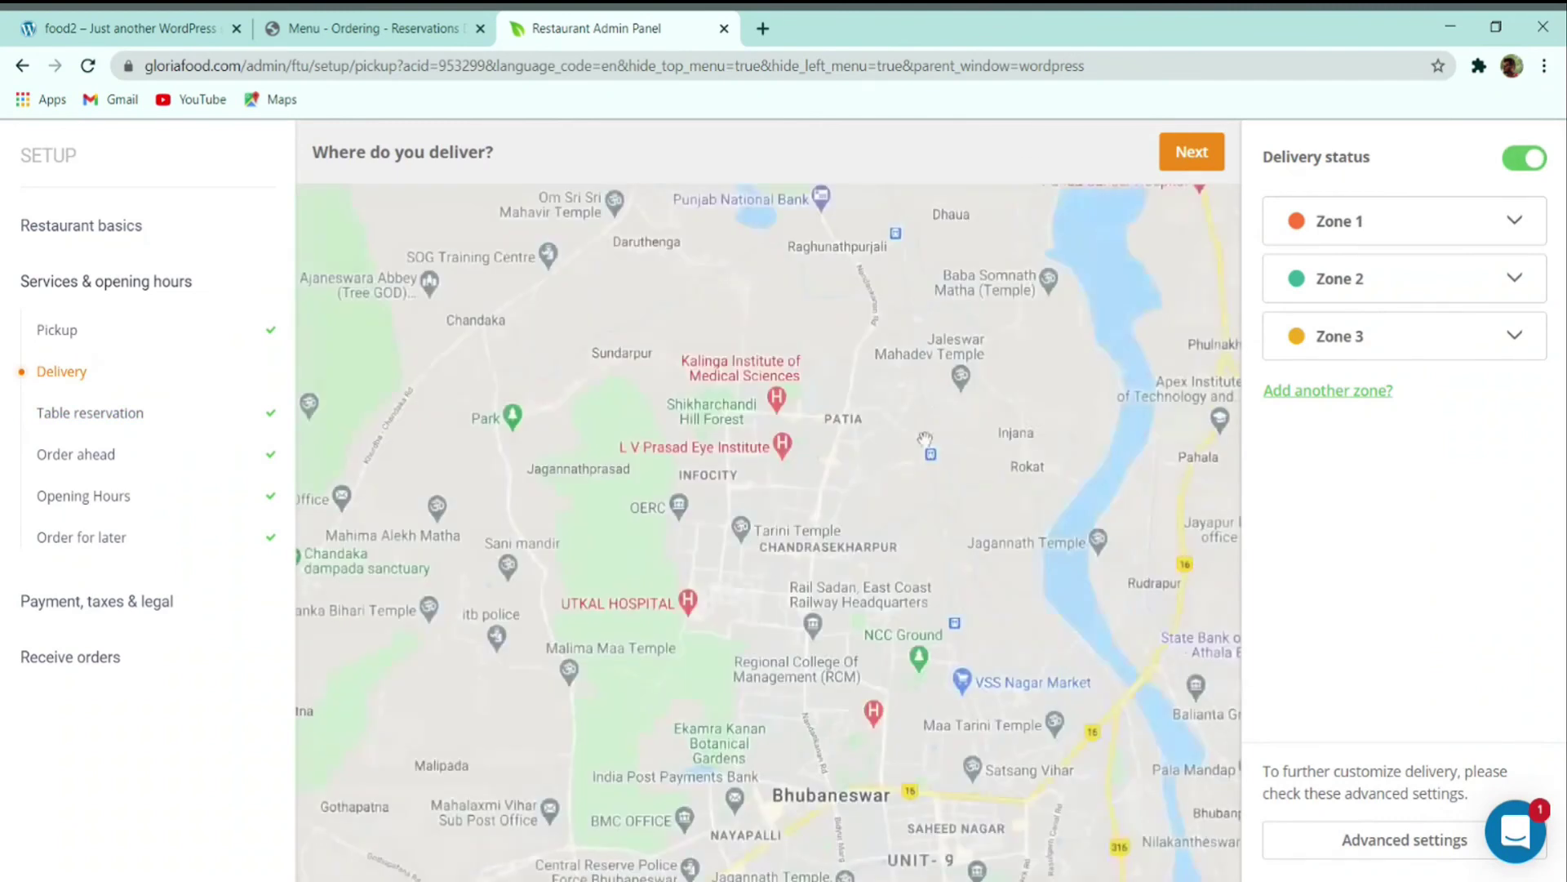
pyautogui.click(400, 25)
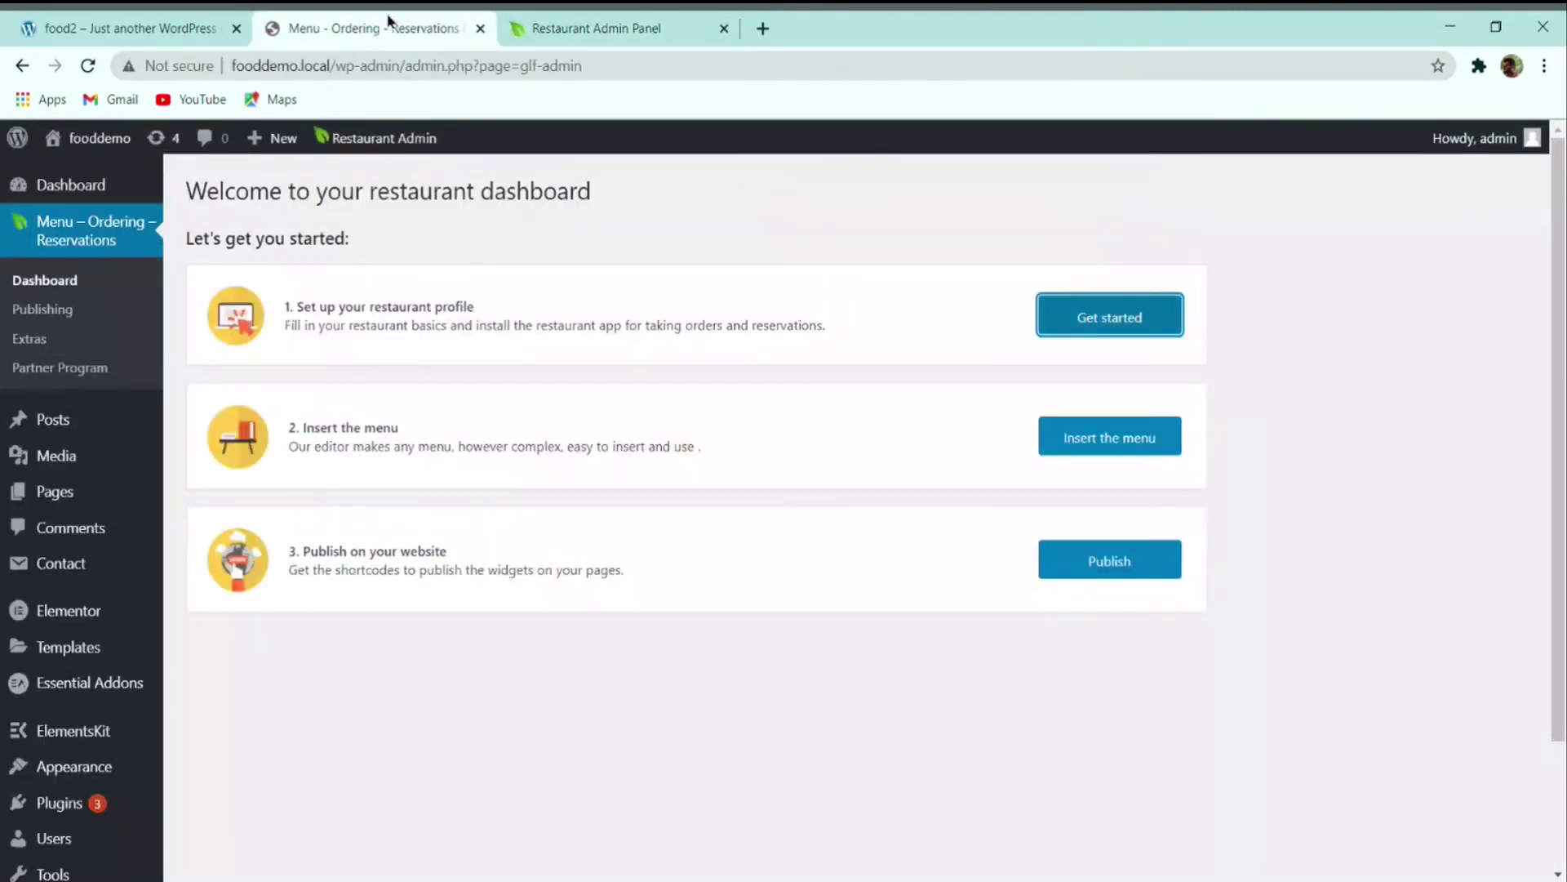
pyautogui.click(608, 25)
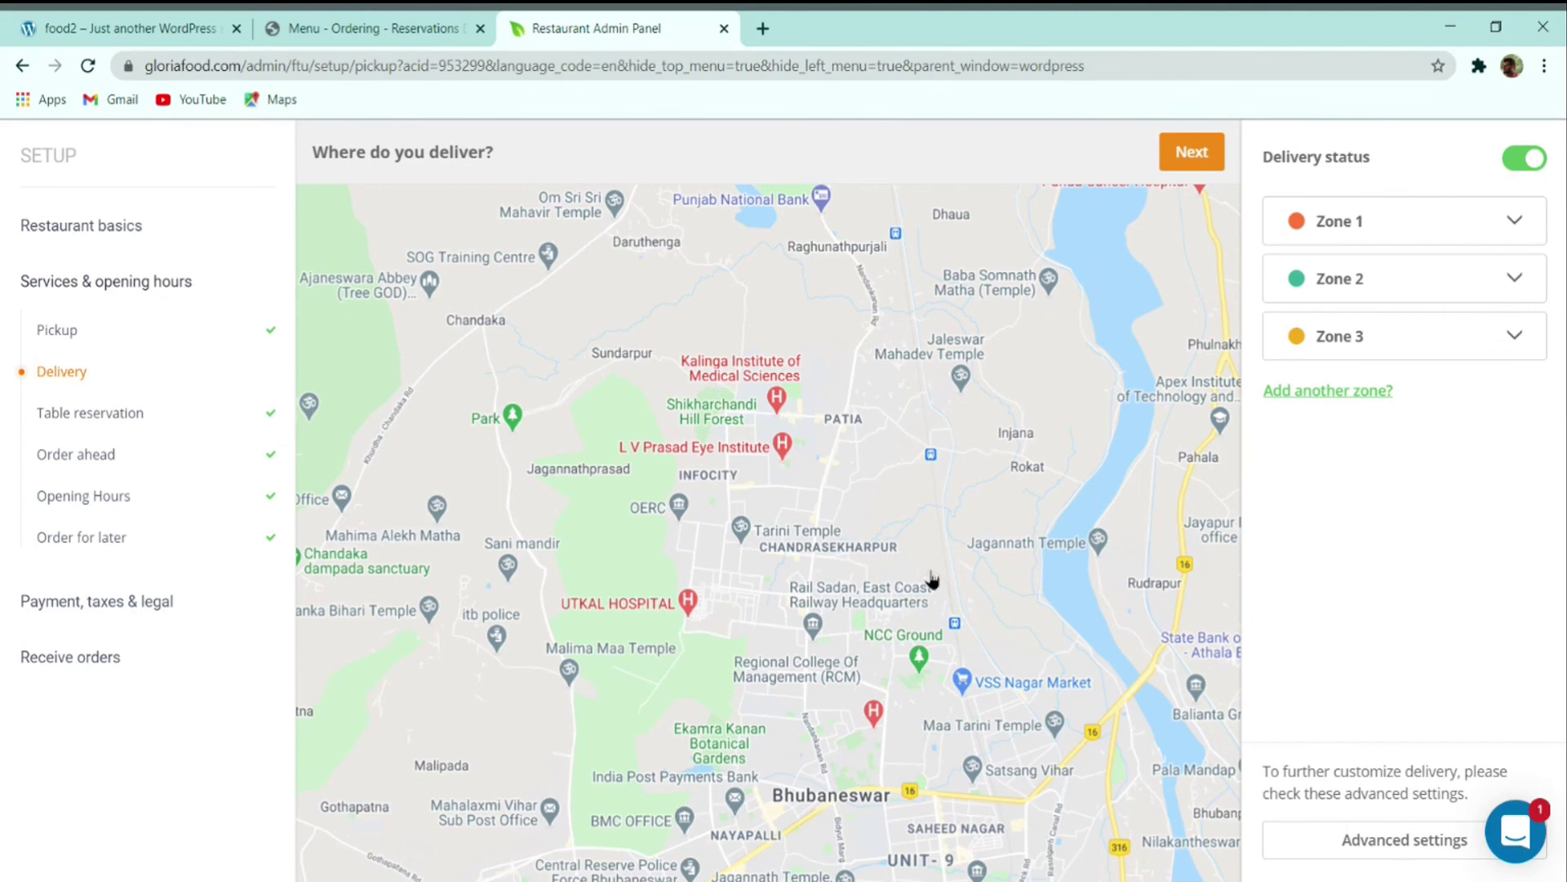
pyautogui.click(1358, 395)
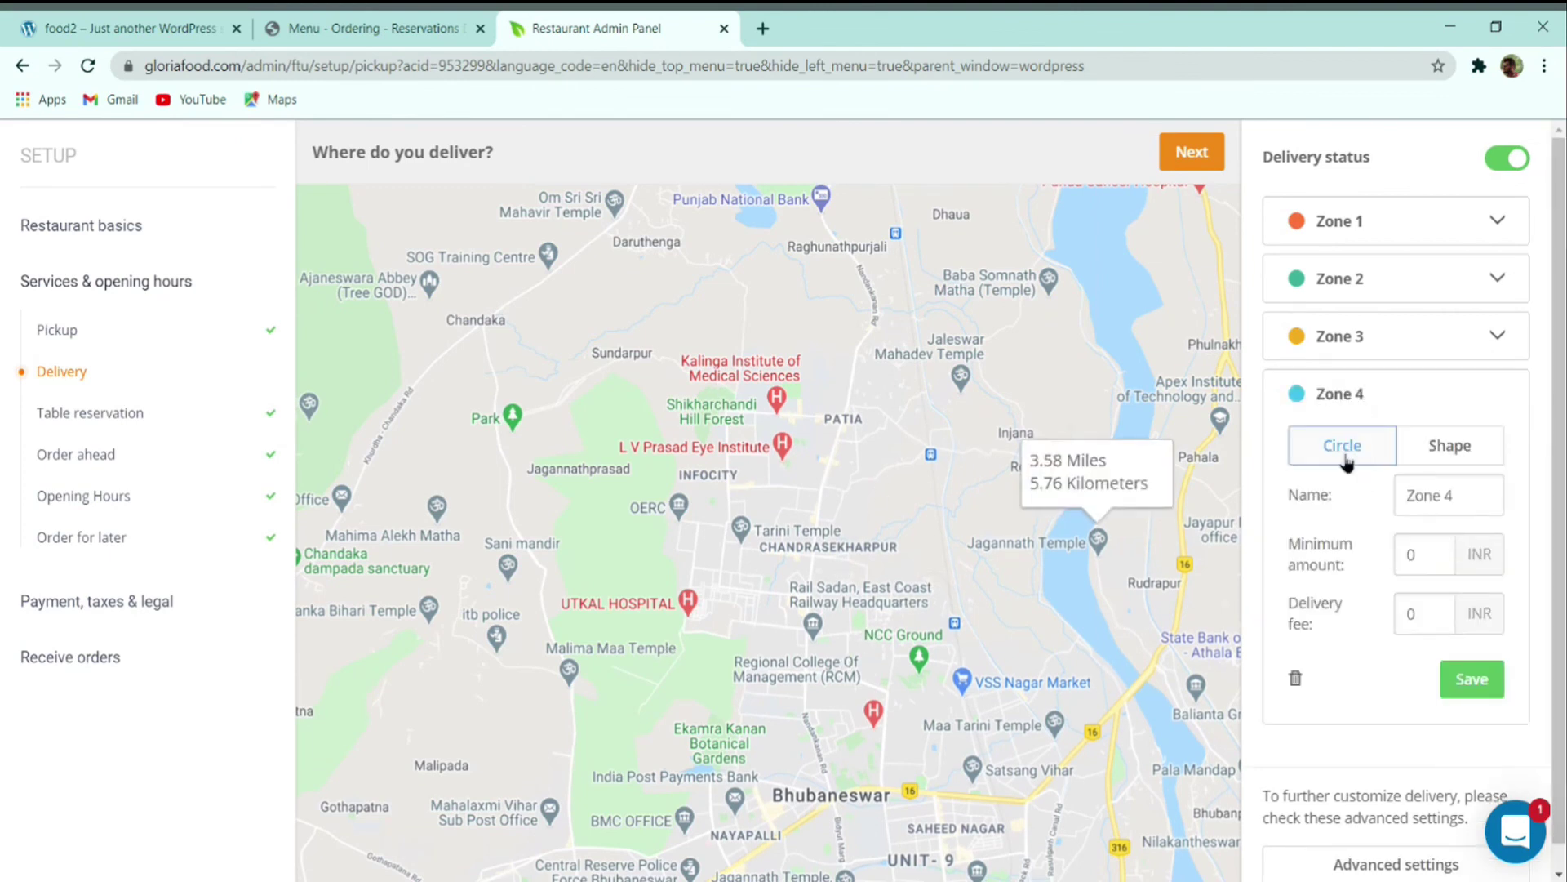
pyautogui.doubleClick(1409, 614)
pyautogui.click(85, 412)
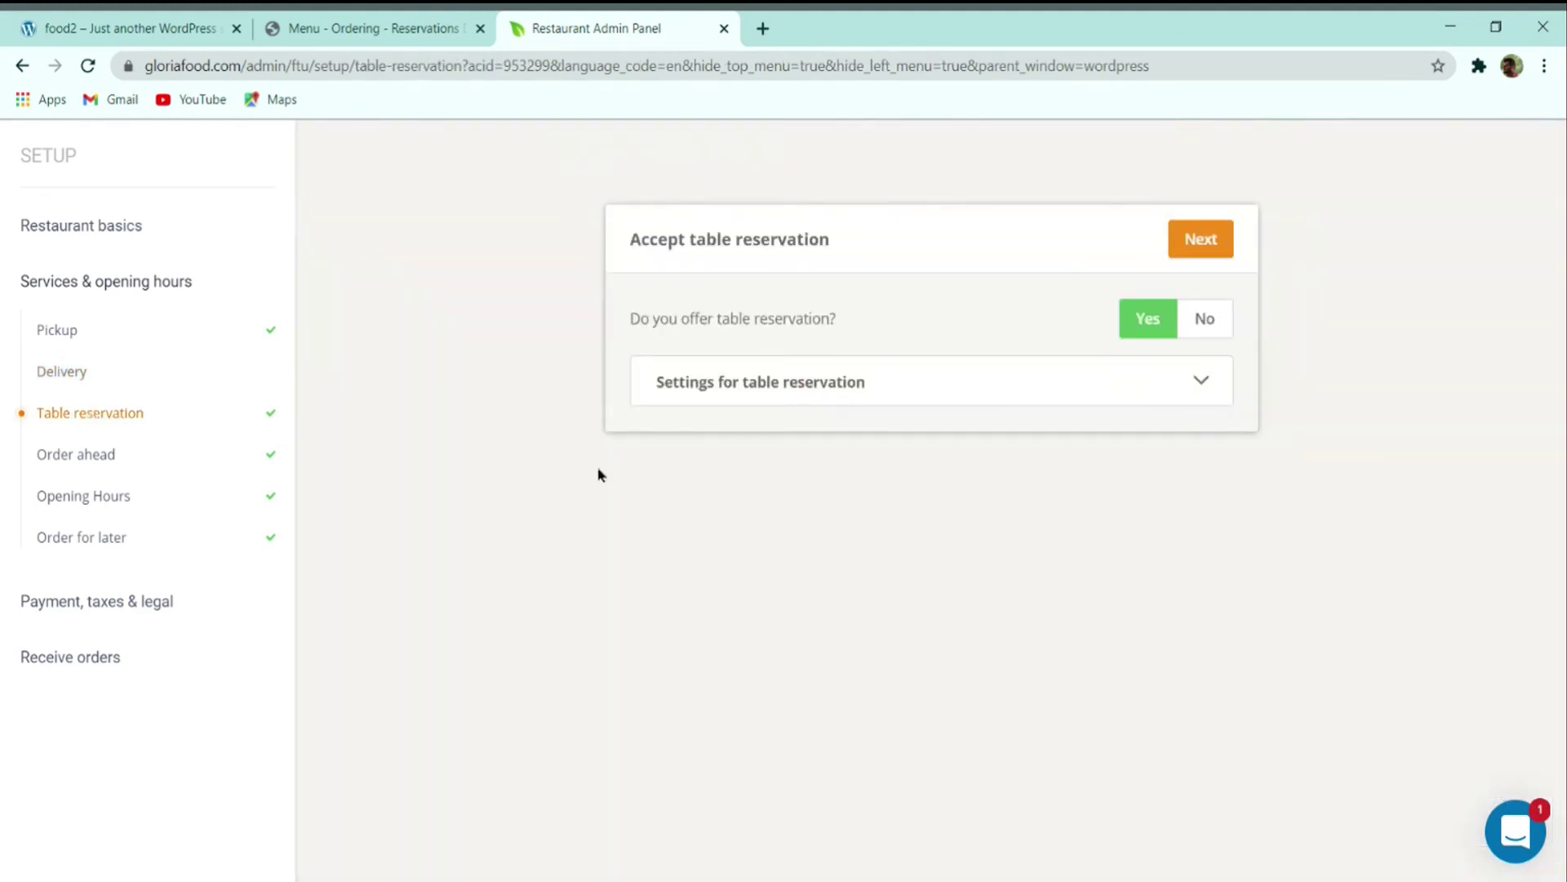
# Step: Check the reservation limits: 2–8 persons, tables held 15 min, booking 15 min to 8 days ahead
pyautogui.click(857, 404)
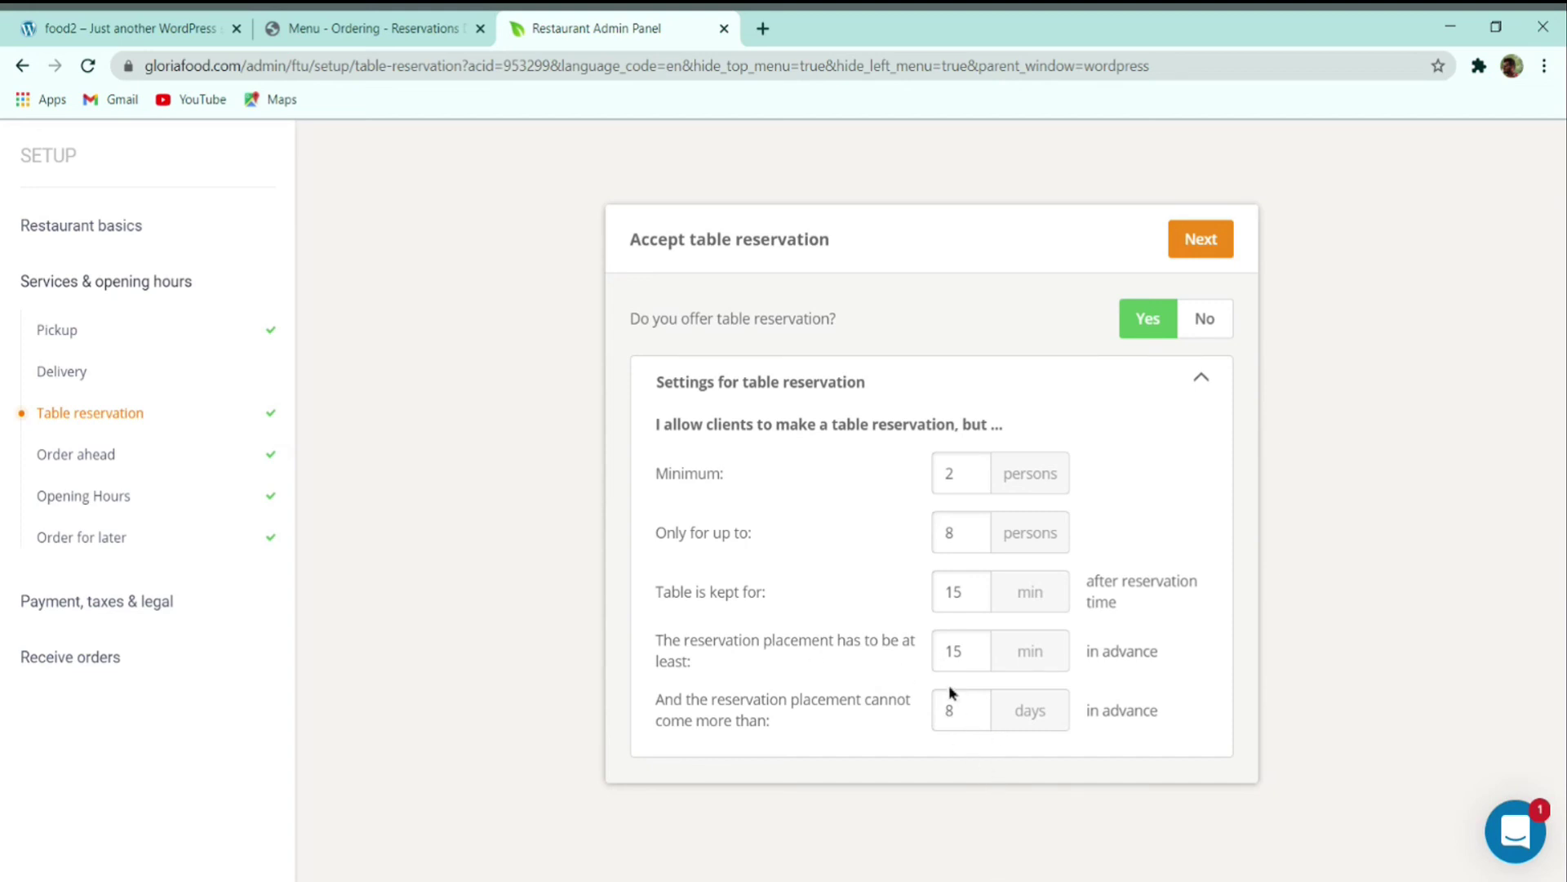
pyautogui.moveTo(955, 651); pyautogui.dragTo(789, 646)
pyautogui.click(789, 647)
pyautogui.click(99, 464)
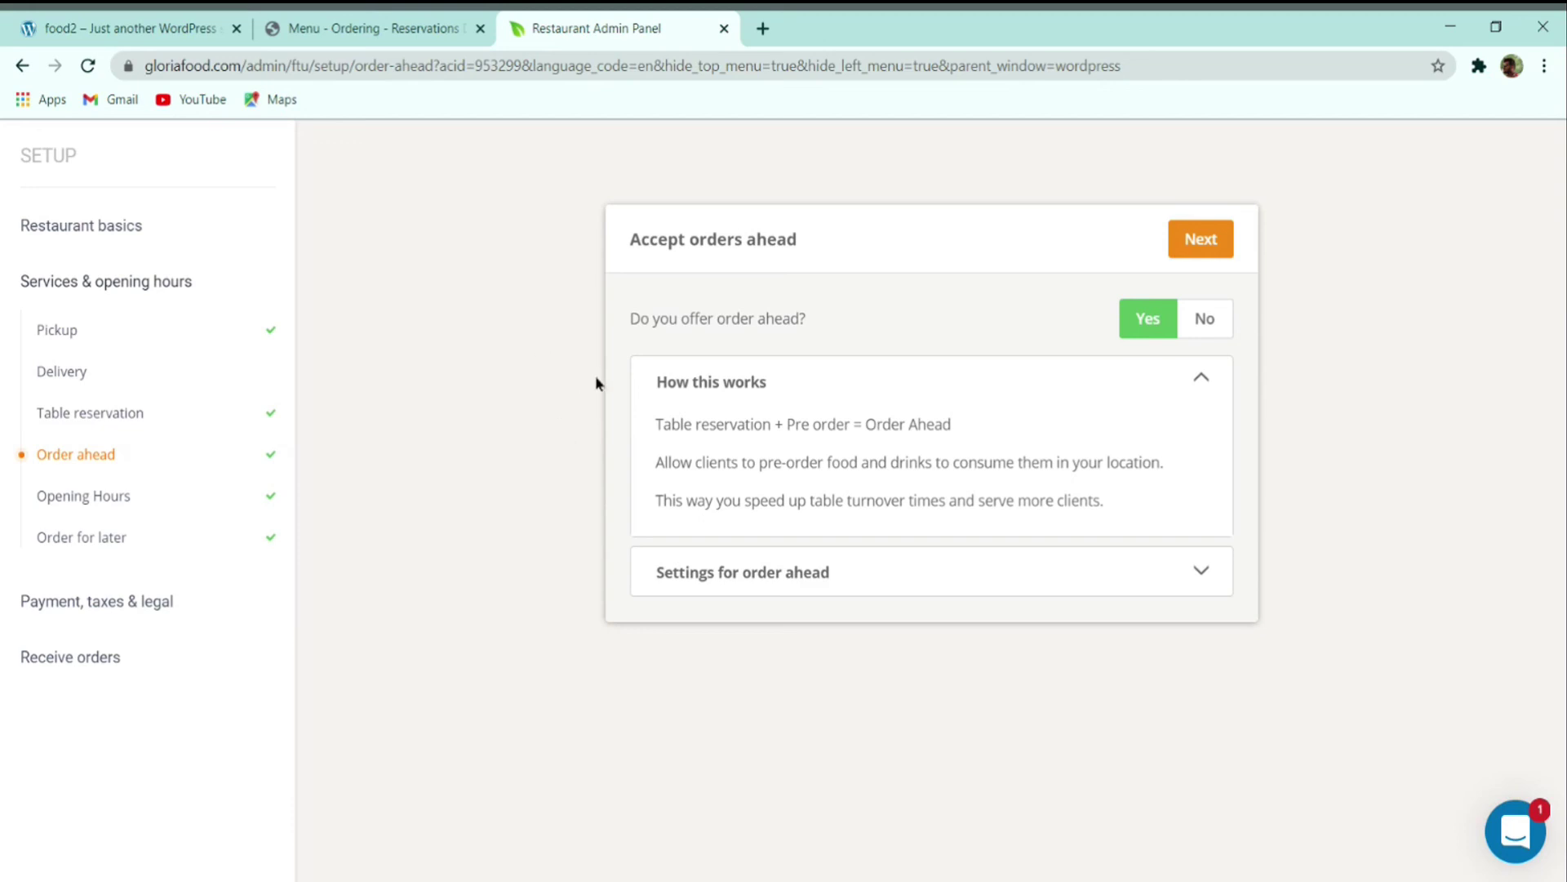
# Step: Enter 2 as the maximum number of days orders can be placed ahead
pyautogui.click(834, 576)
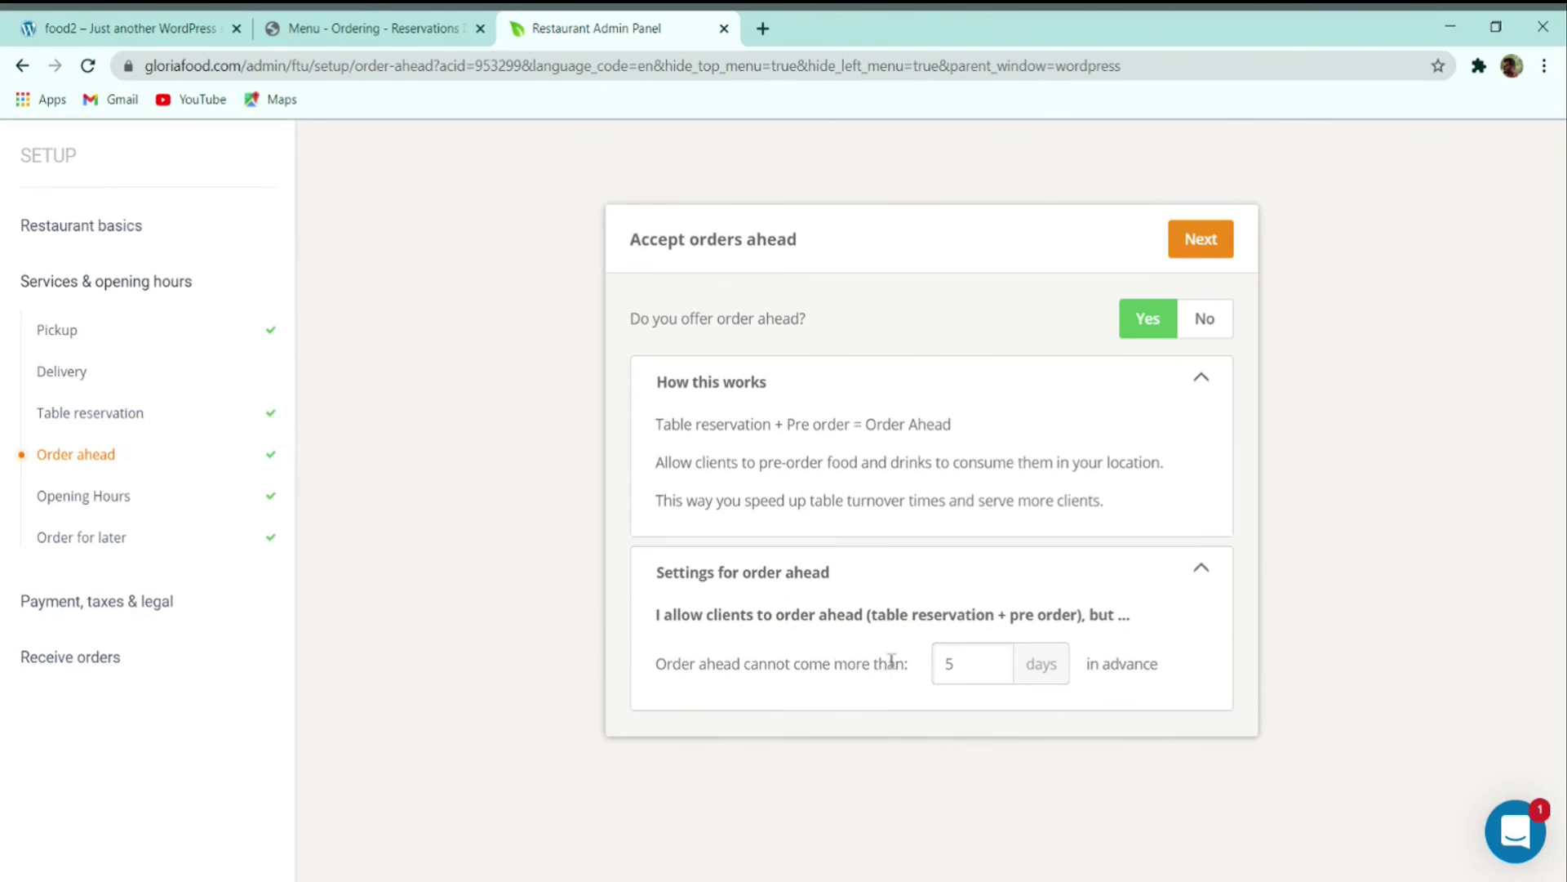
pyautogui.doubleClick(949, 663)
pyautogui.write('2')
# Step: Review opening hours: daily 10 AM–10 PM, delivery until 9 PM, reservations until 8 PM
pyautogui.click(73, 495)
pyautogui.scroll(-3, 841, 483)
pyautogui.scroll(3, 854, 480)
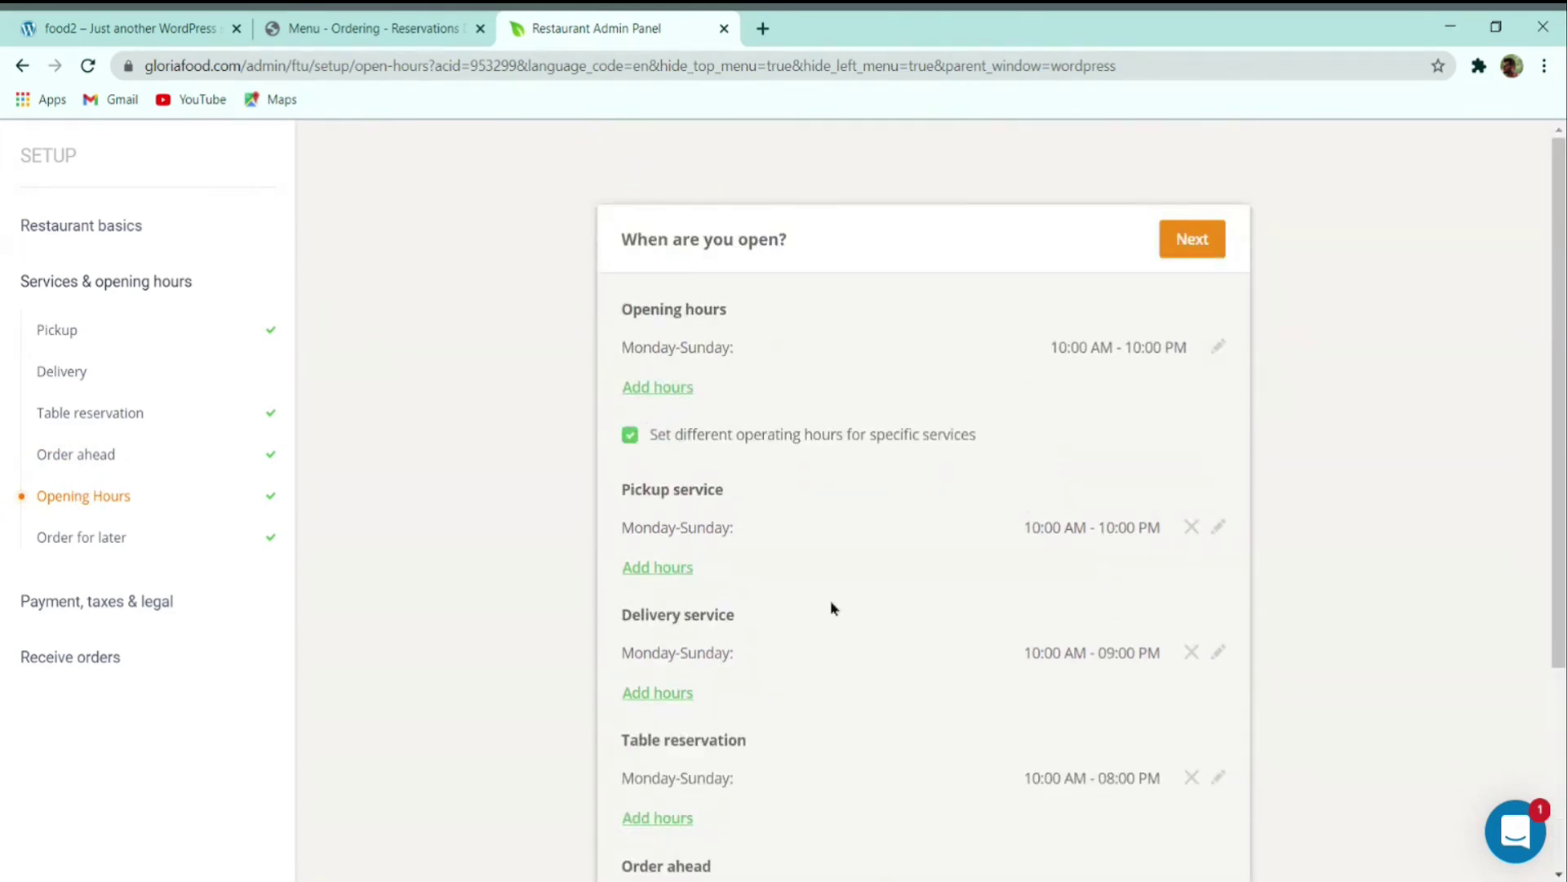
pyautogui.moveTo(703, 491); pyautogui.dragTo(623, 502)
pyautogui.click(745, 505)
pyautogui.scroll(-3, 867, 419)
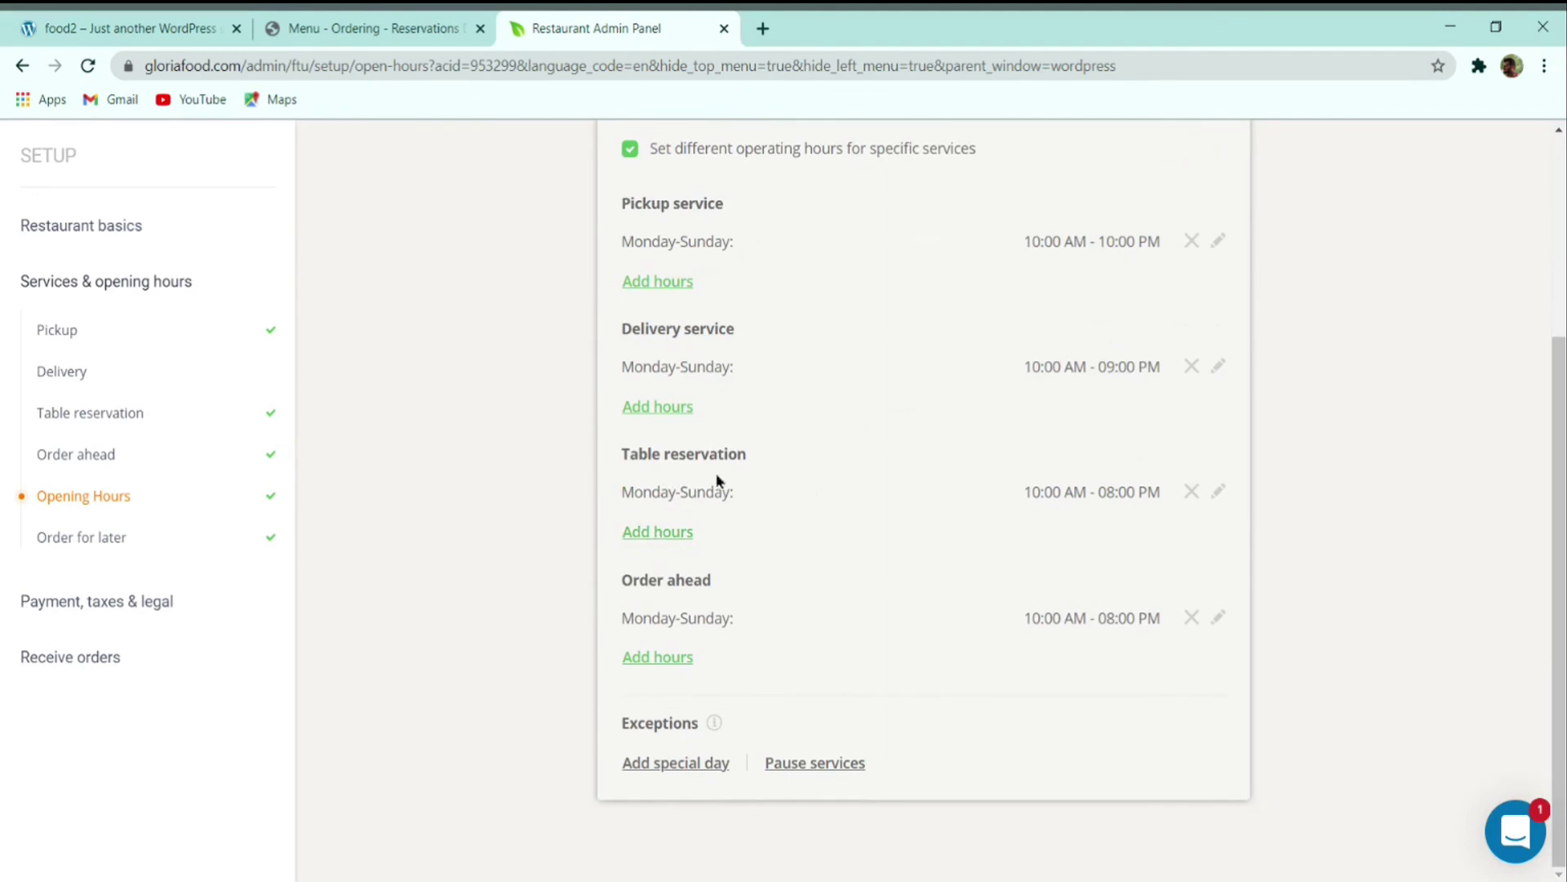
# Step: Look through the Add special day form's affected services, then leave it without saving
pyautogui.click(692, 764)
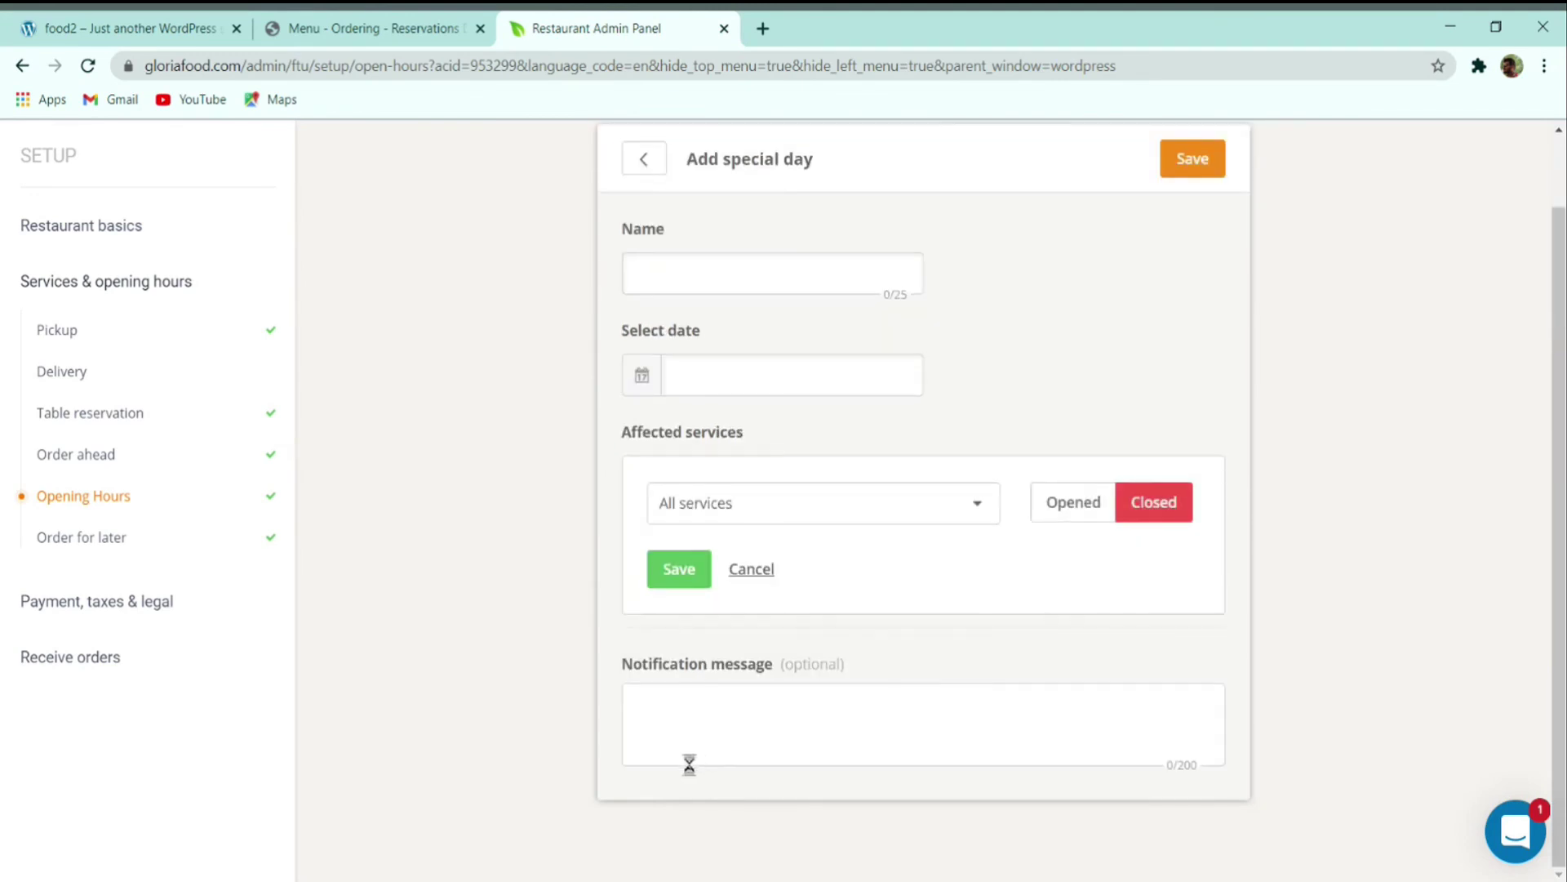
pyautogui.click(807, 498)
pyautogui.click(1176, 346)
pyautogui.click(848, 506)
pyautogui.click(1040, 392)
pyautogui.click(643, 160)
pyautogui.scroll(-3, 783, 522)
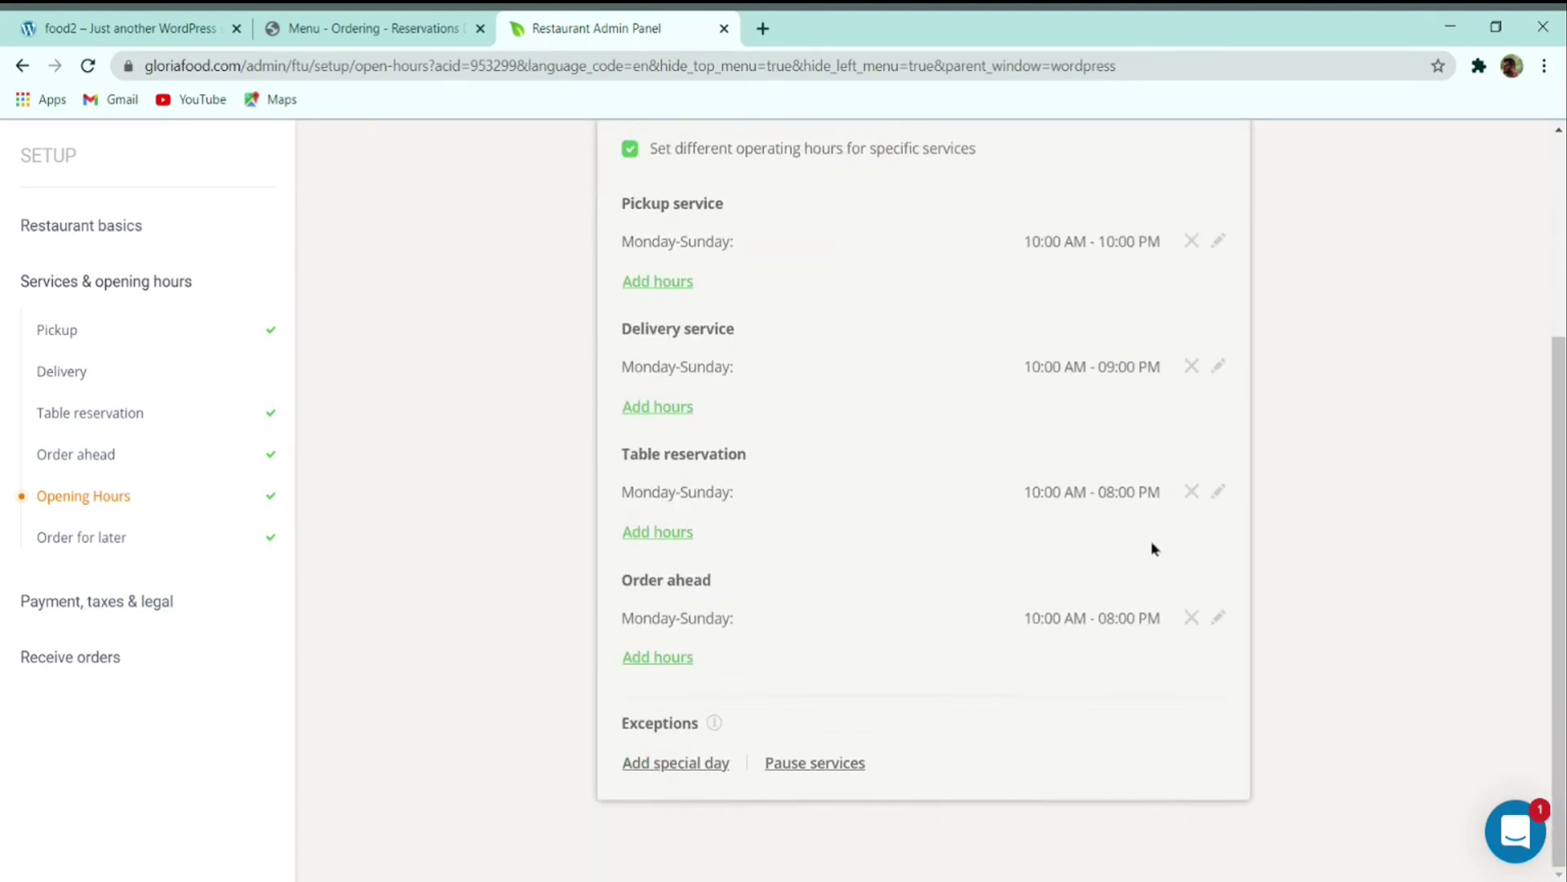
pyautogui.click(102, 540)
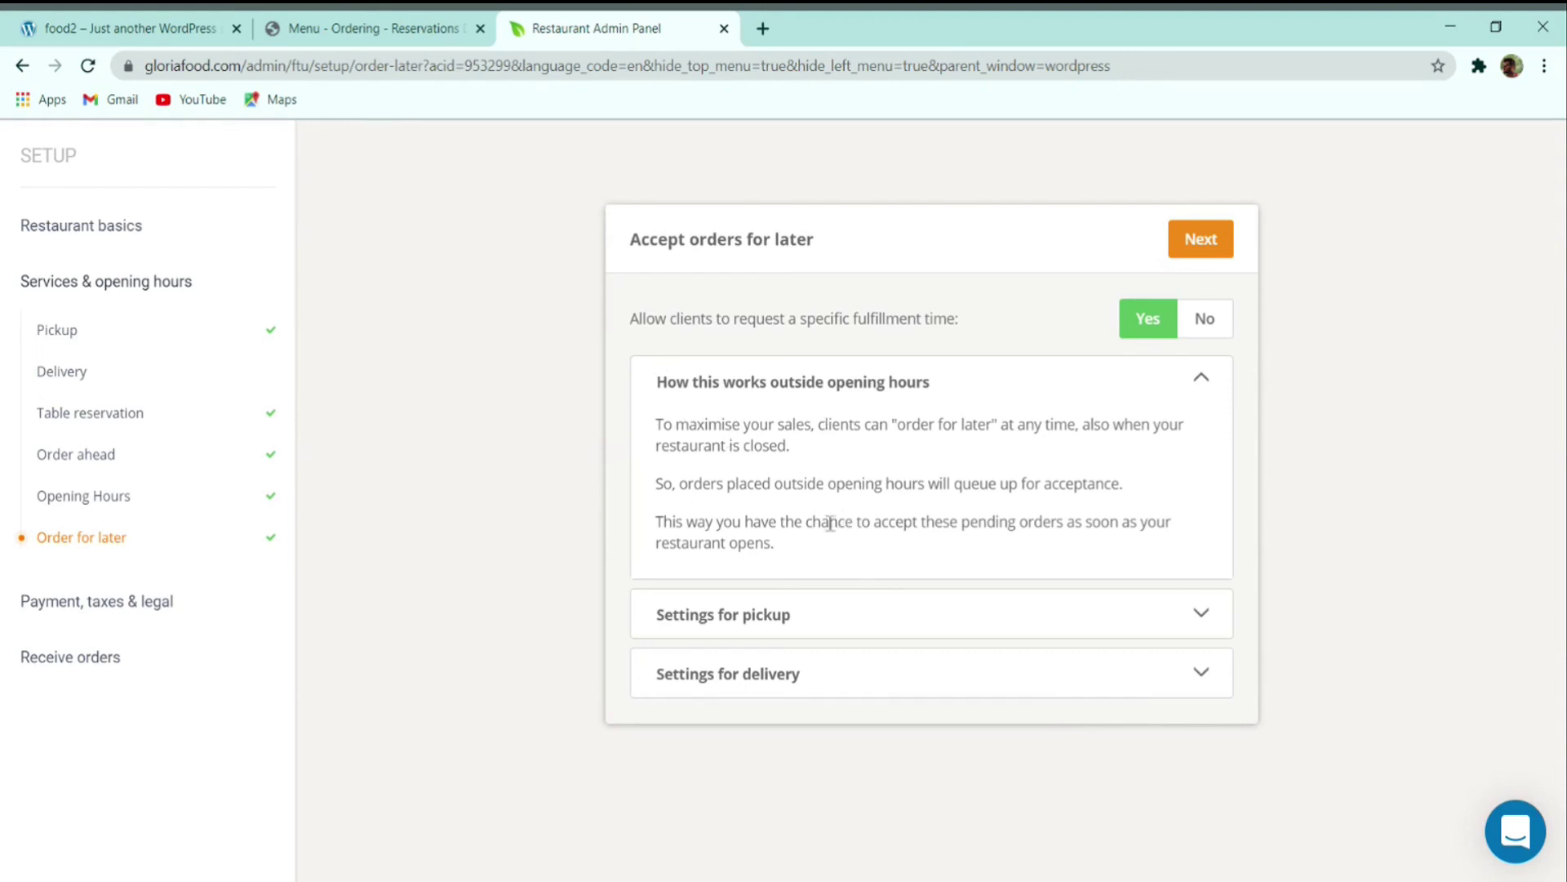
# Step: Go through pickup settings, Payment, taxes & legal, and Receive orders, leaving the supervisor phone empty
pyautogui.click(746, 612)
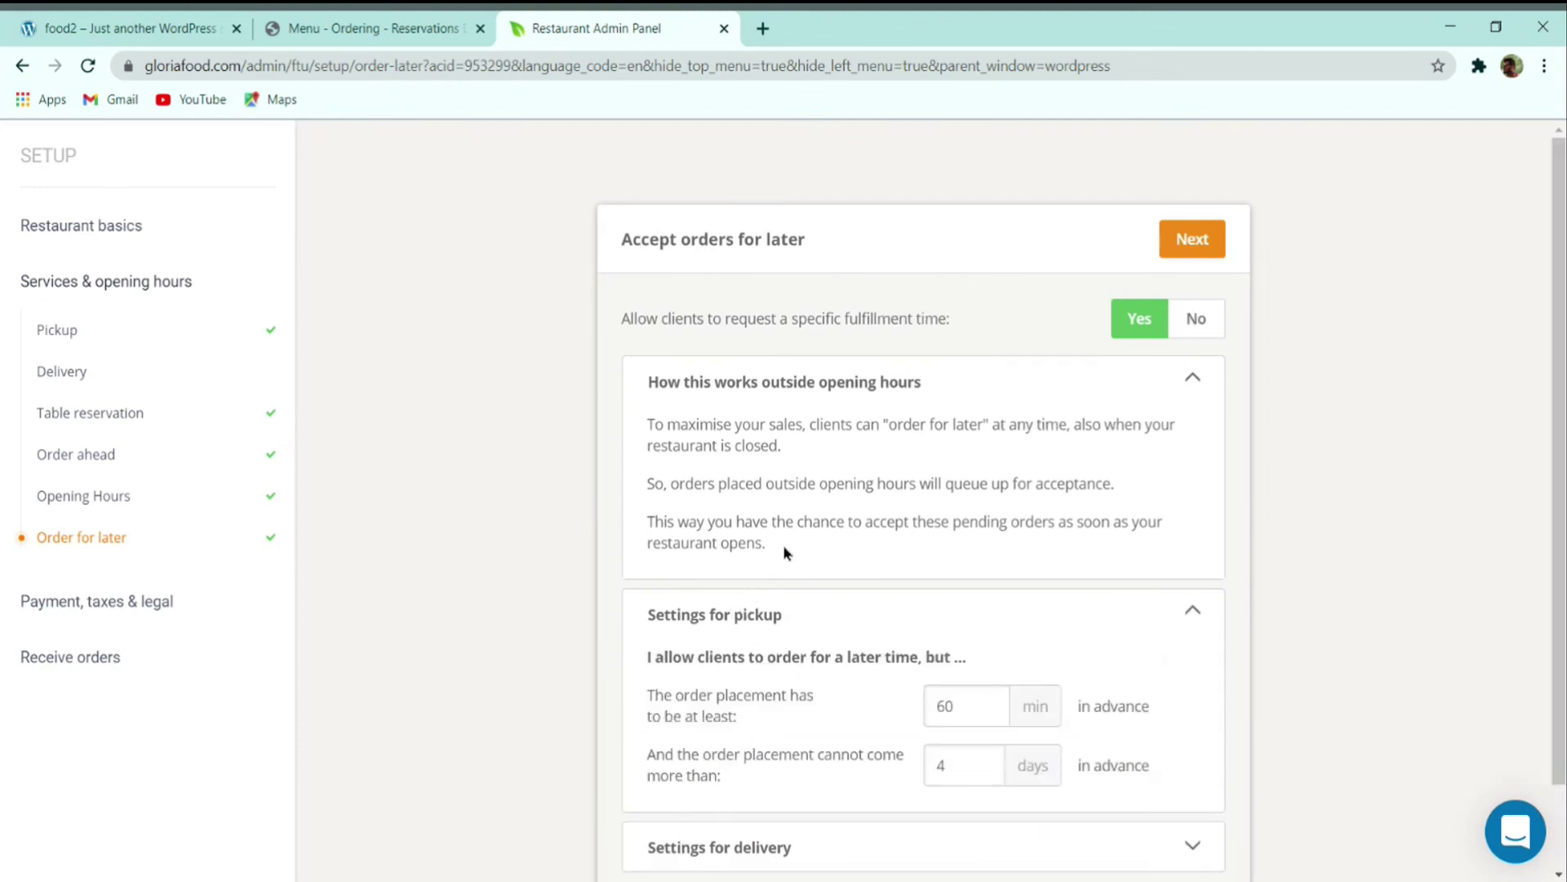
pyautogui.click(772, 631)
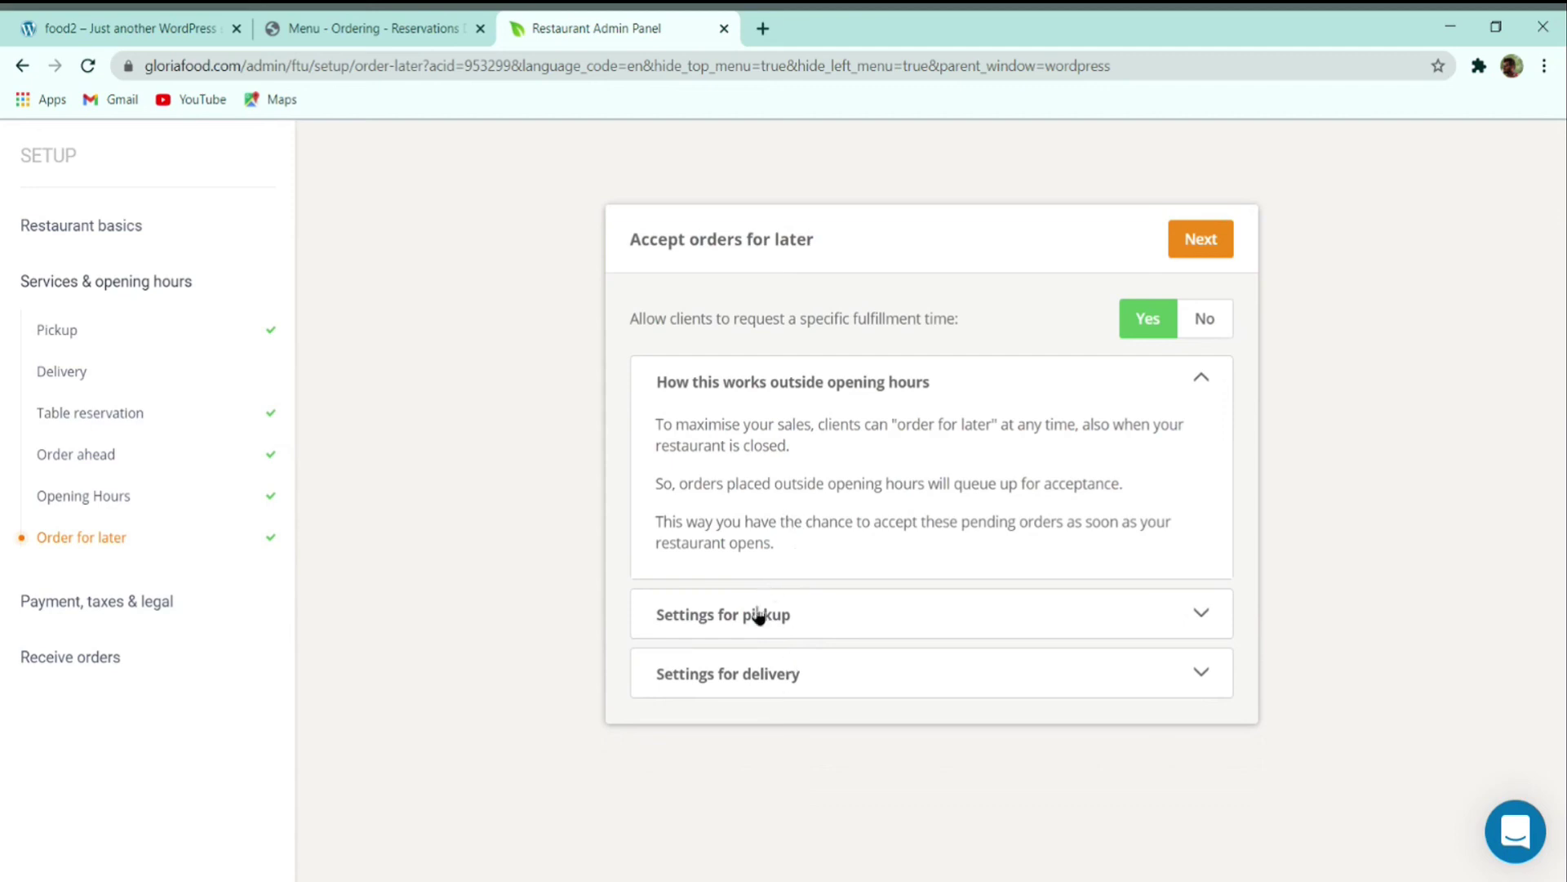
pyautogui.click(94, 614)
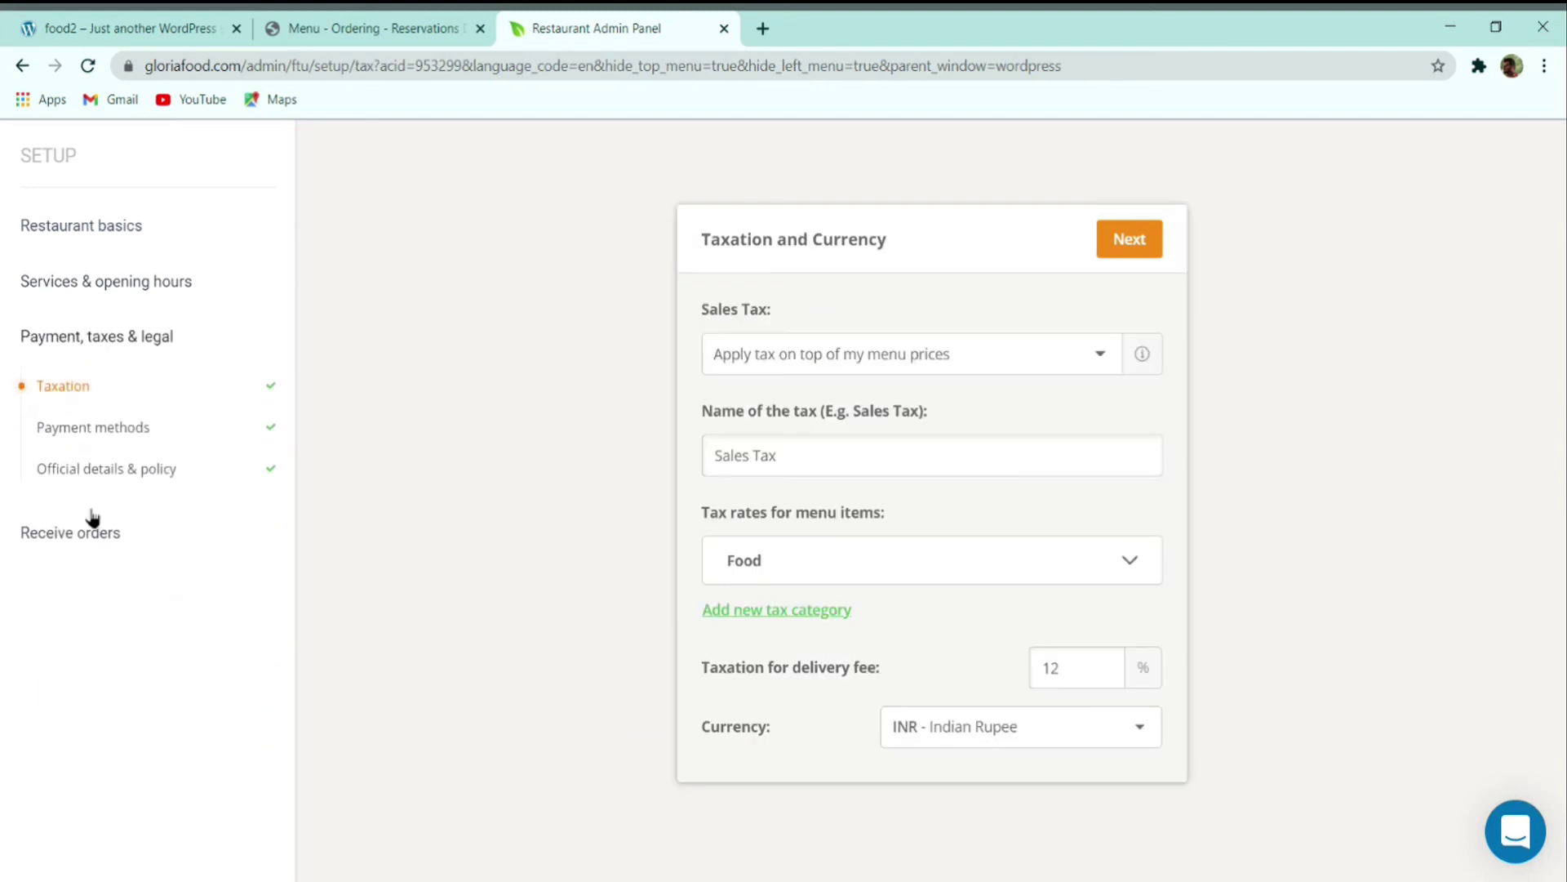
pyautogui.click(87, 532)
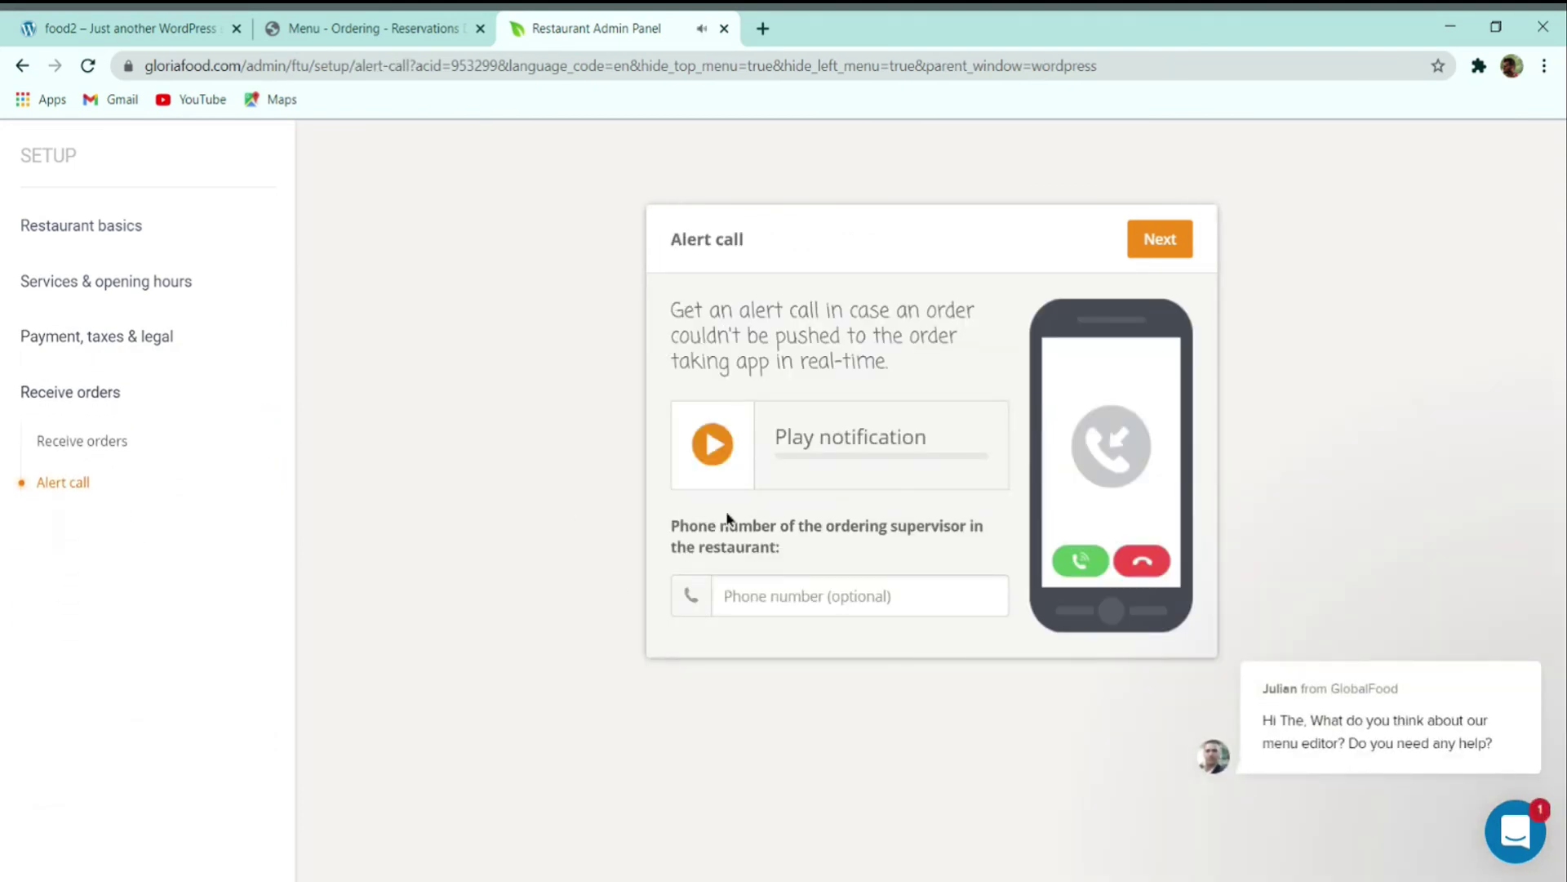
pyautogui.click(808, 596)
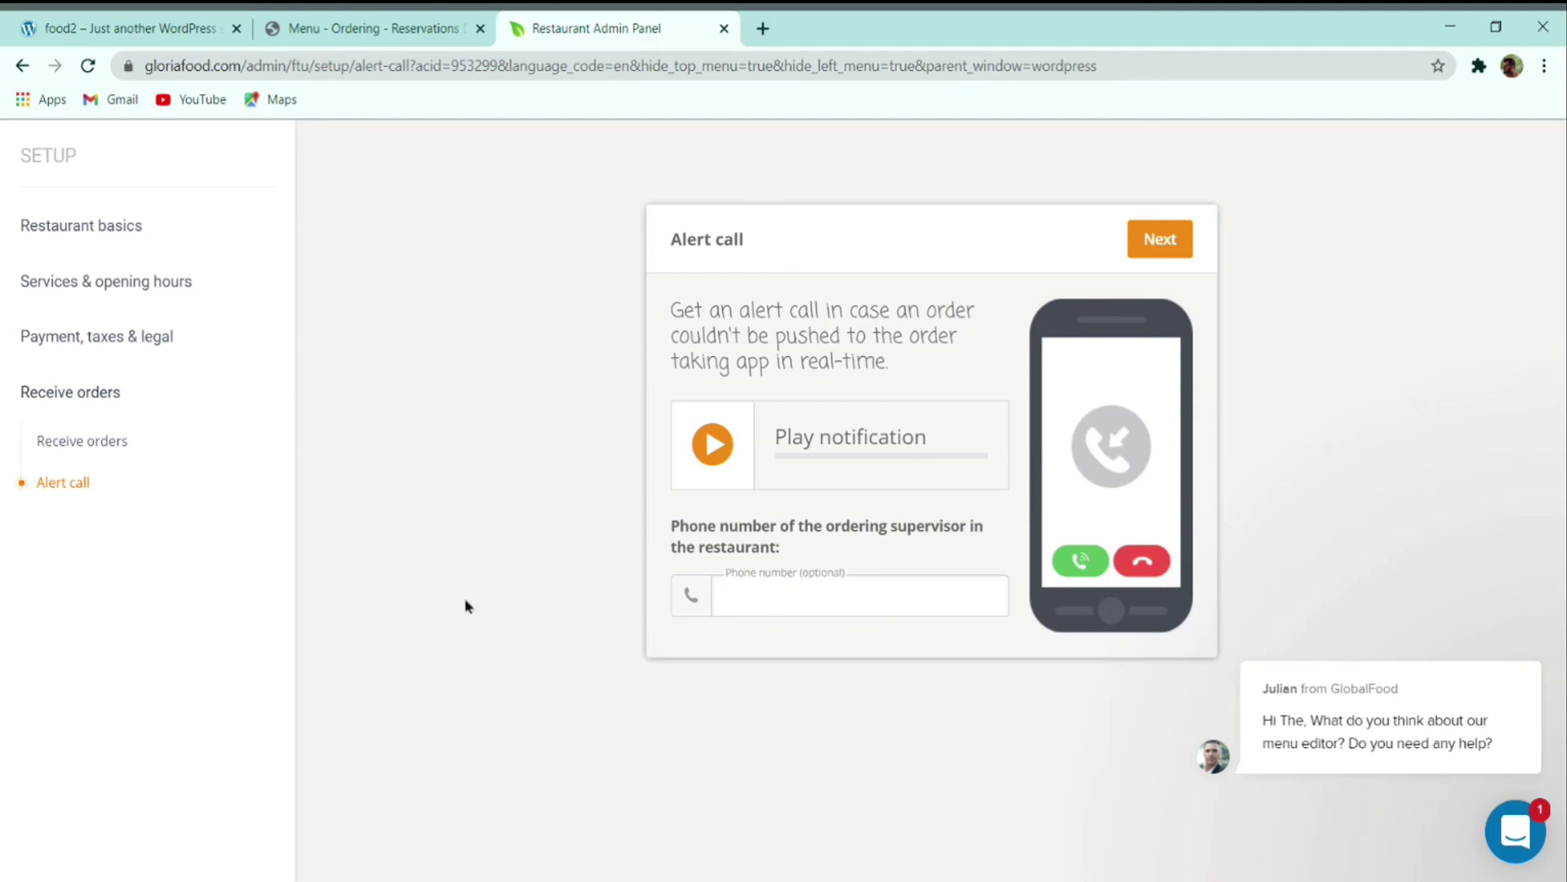
pyautogui.click(32, 152)
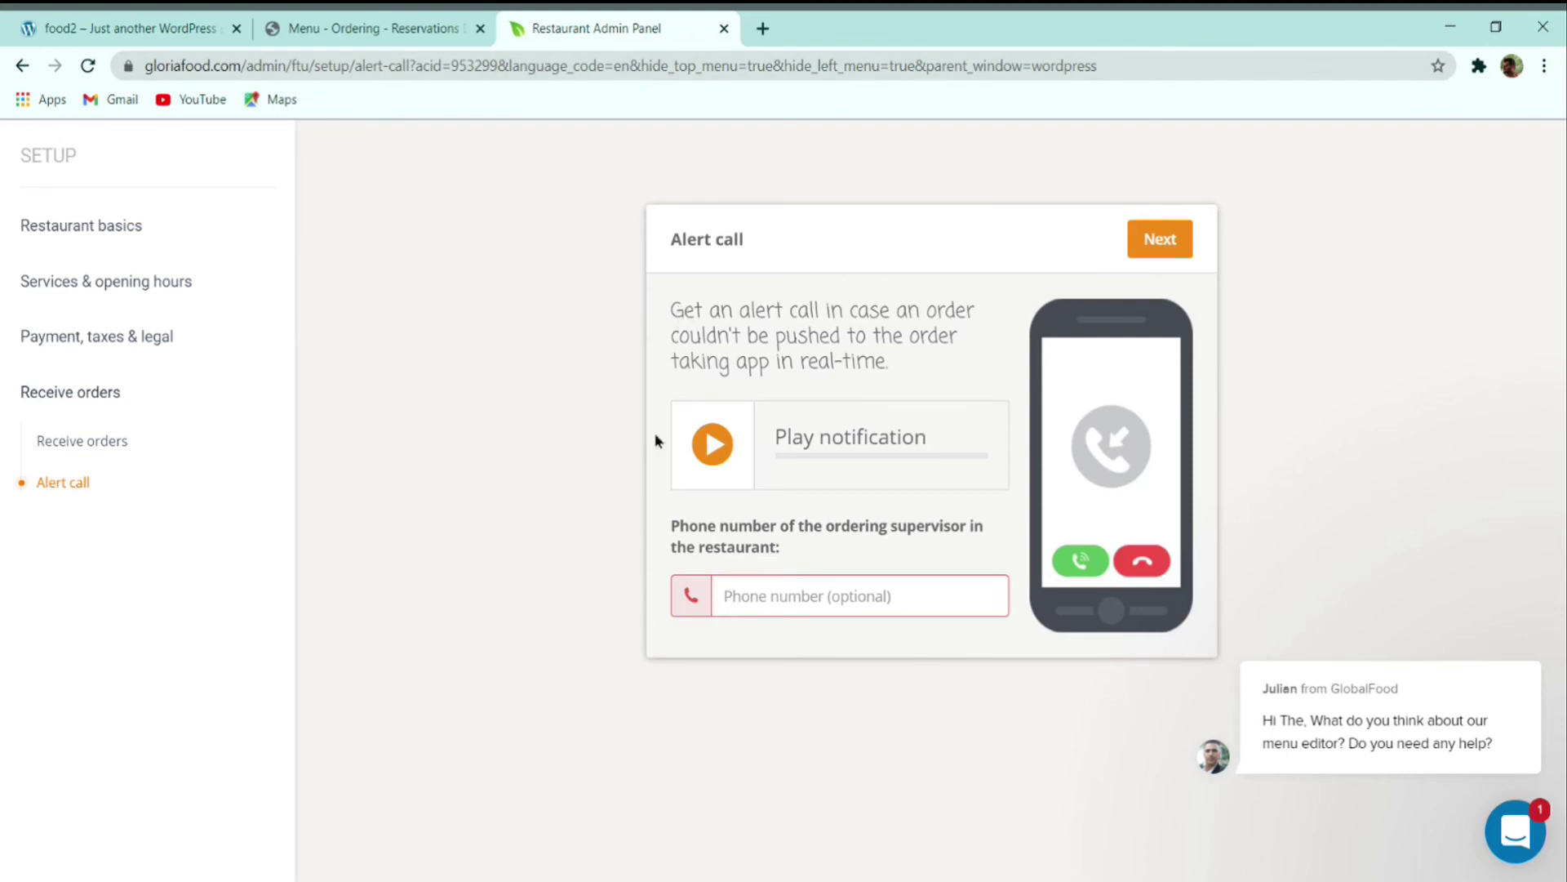
# Step: Advance to App Installation and close the Restaurant Admin Panel tab
pyautogui.click(89, 436)
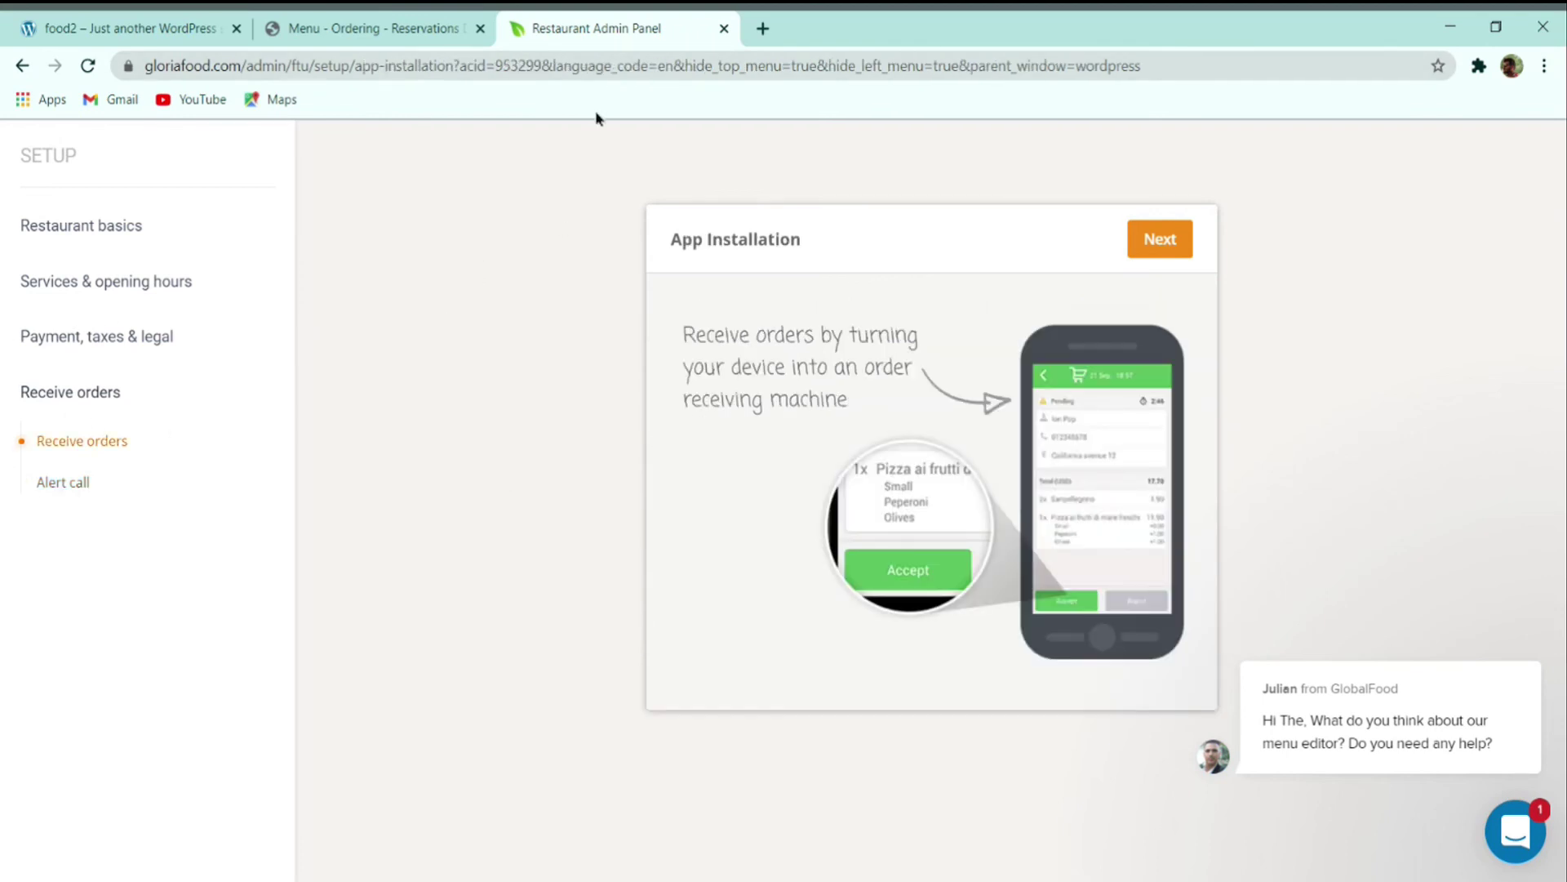
pyautogui.click(489, 25)
pyautogui.click(723, 28)
pyautogui.click(70, 315)
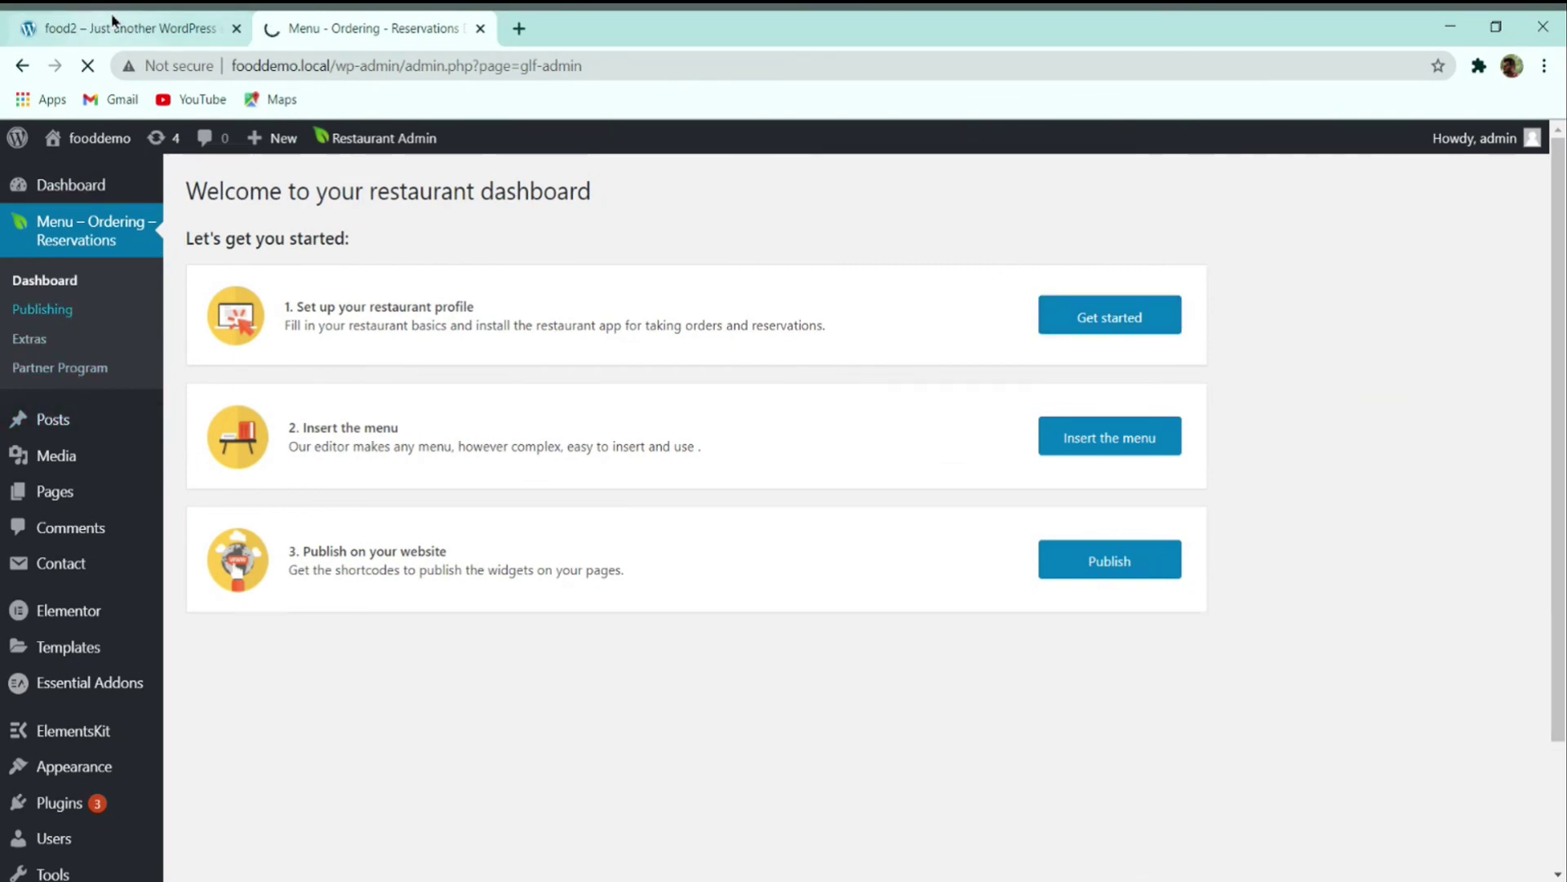
# Step: Copy the restaurant-menu-and-ordering shortcode from the WordPress restaurant plugin page
pyautogui.click(115, 20)
pyautogui.scroll(3, 496, 283)
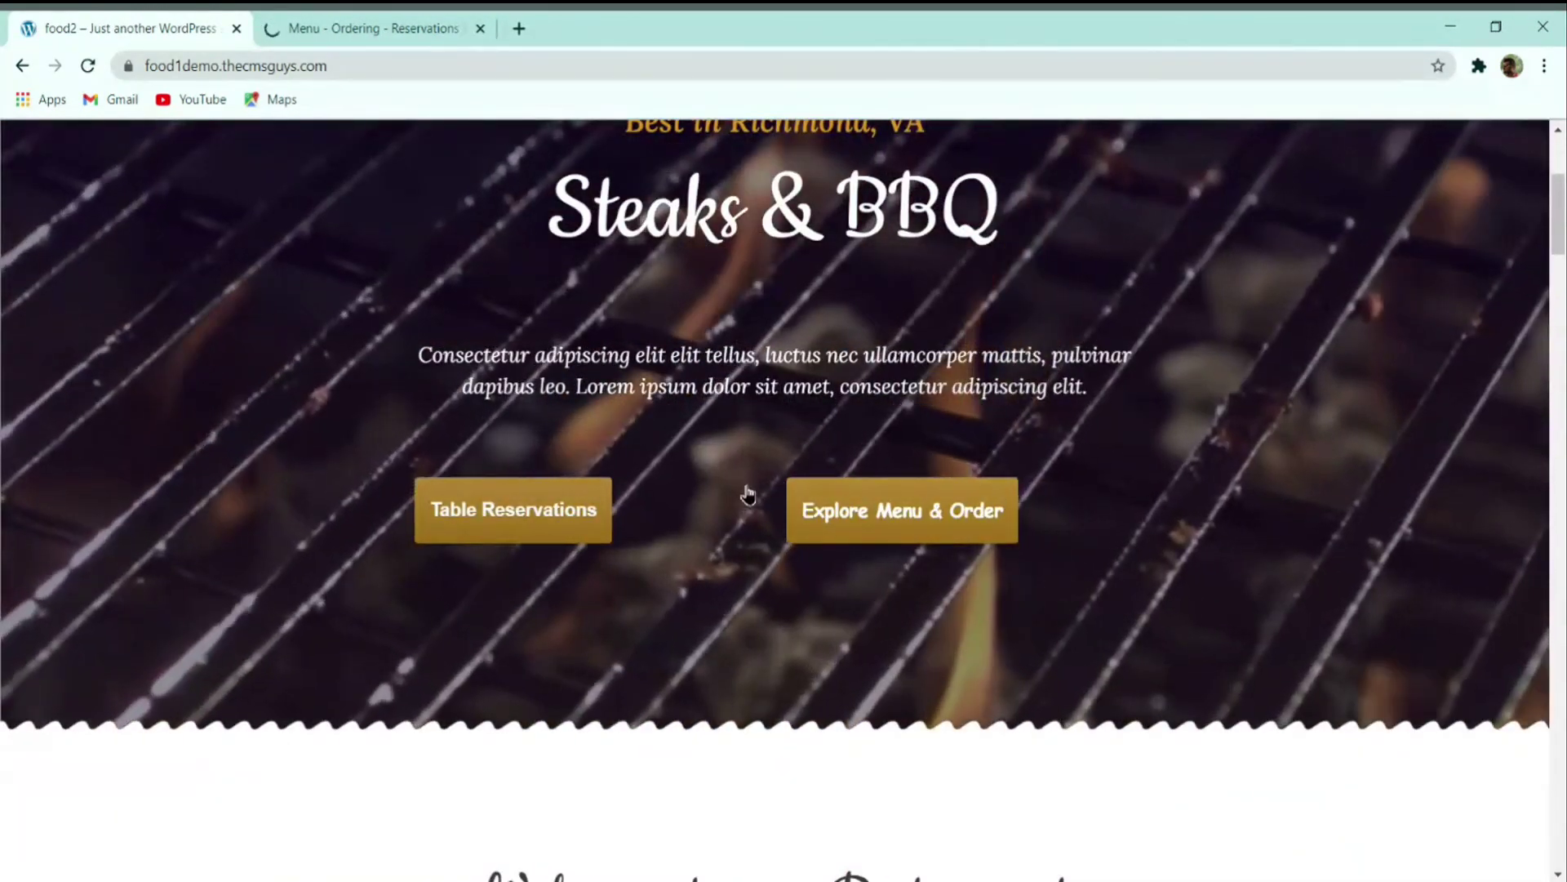
pyautogui.click(413, 28)
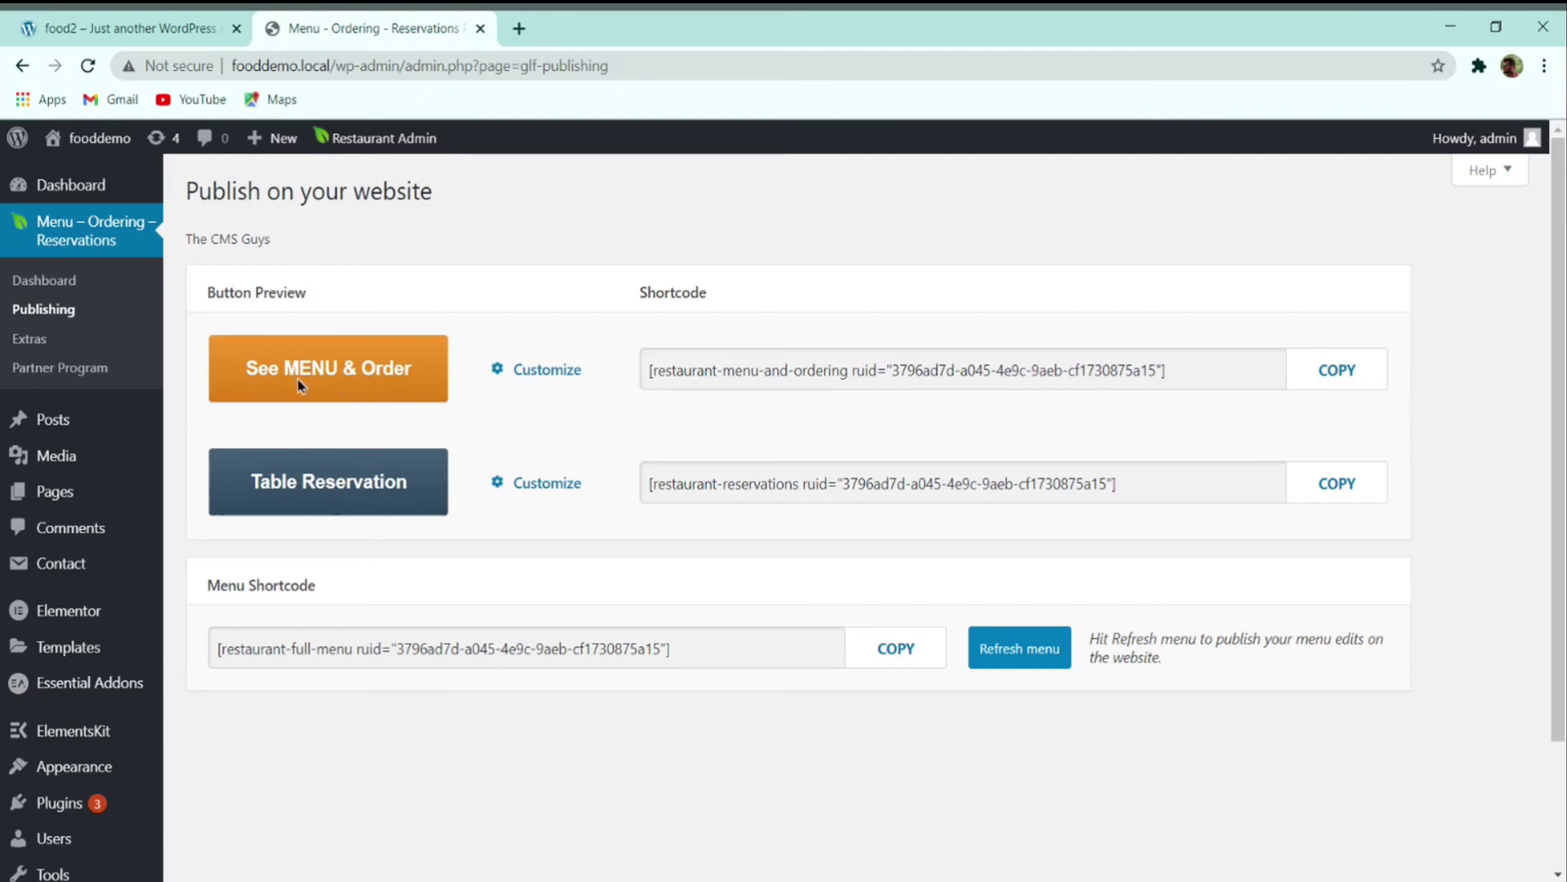
pyautogui.click(569, 377)
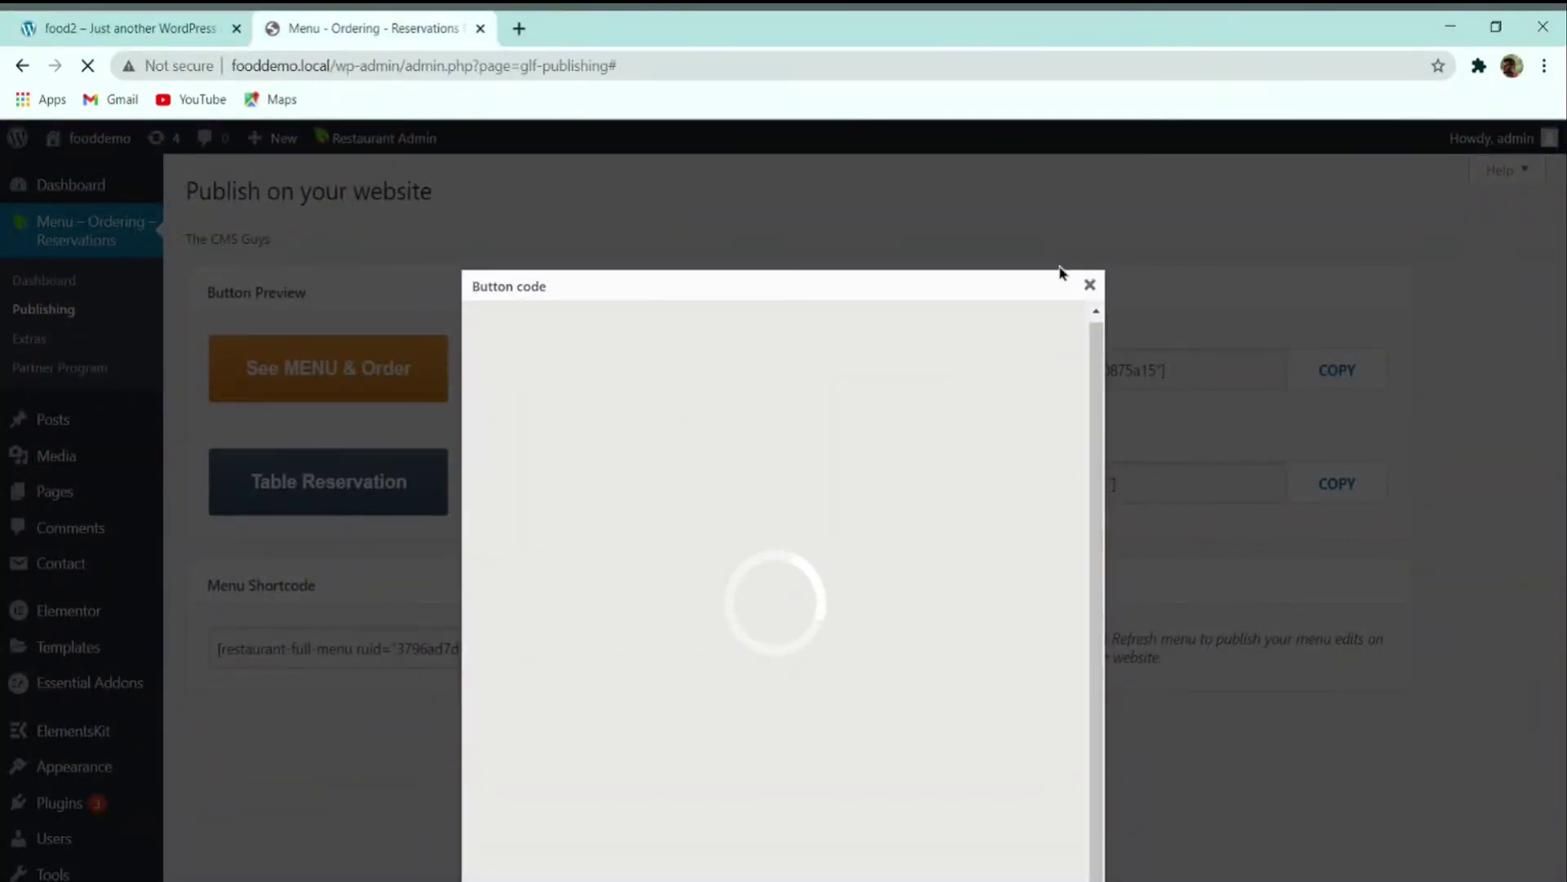
pyautogui.click(1089, 286)
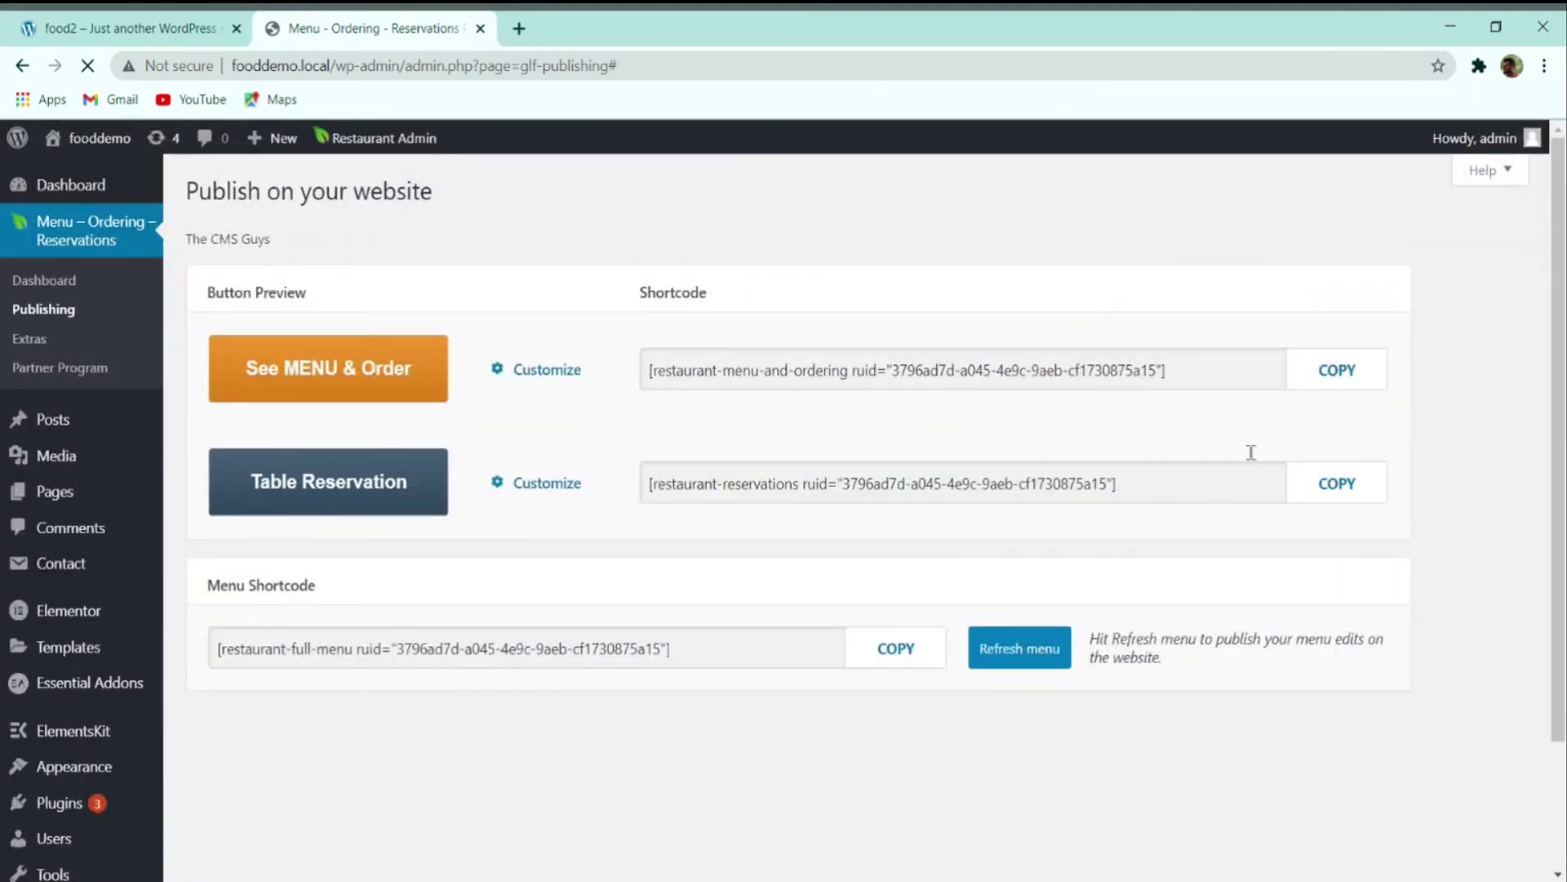
pyautogui.click(1358, 367)
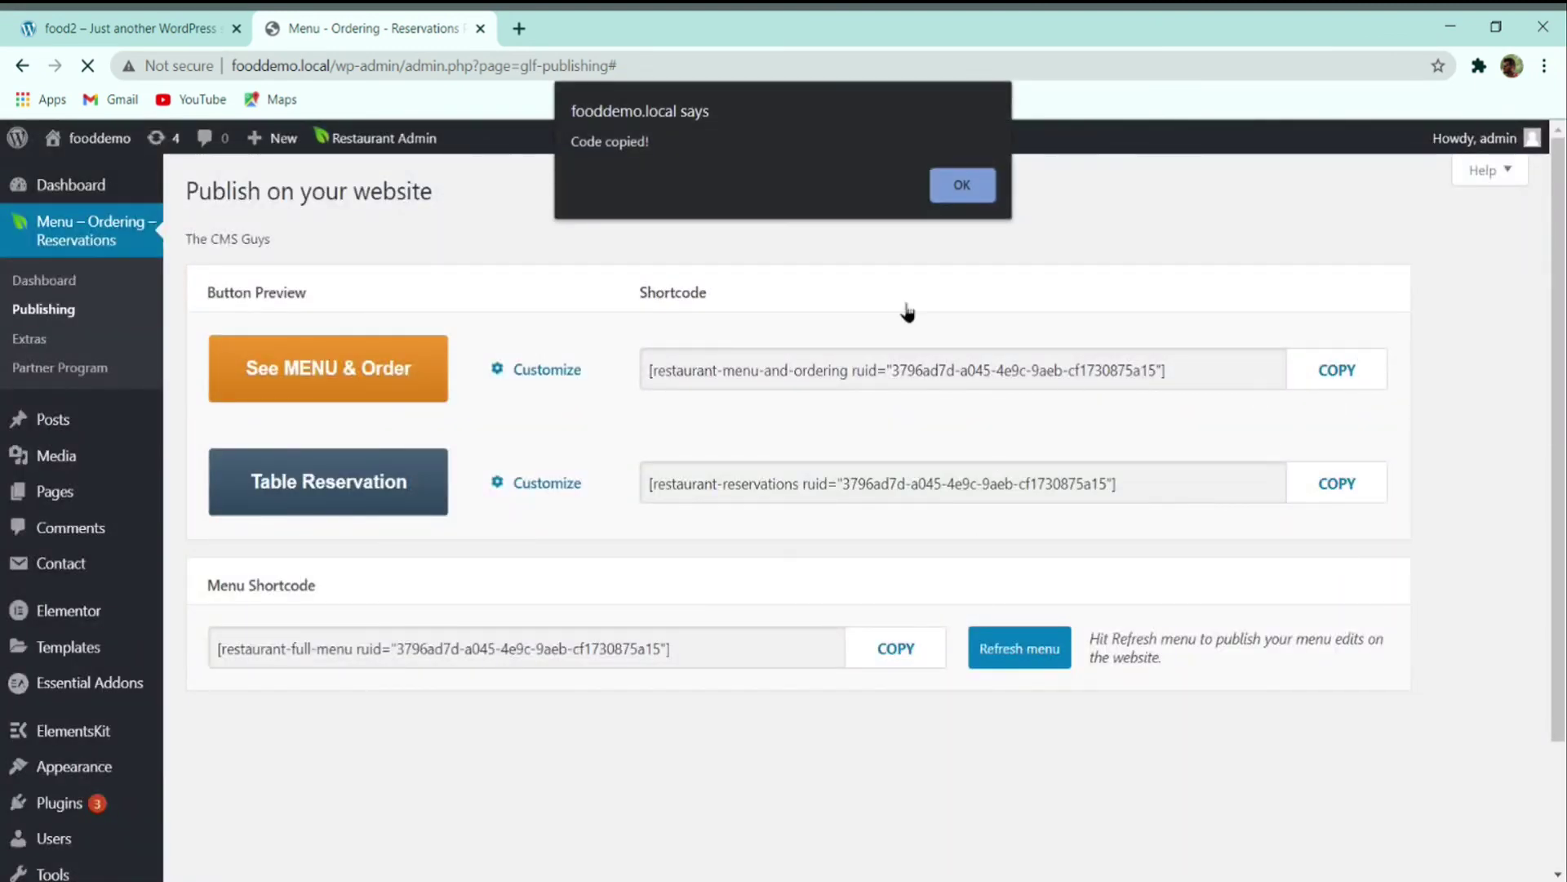
pyautogui.click(954, 187)
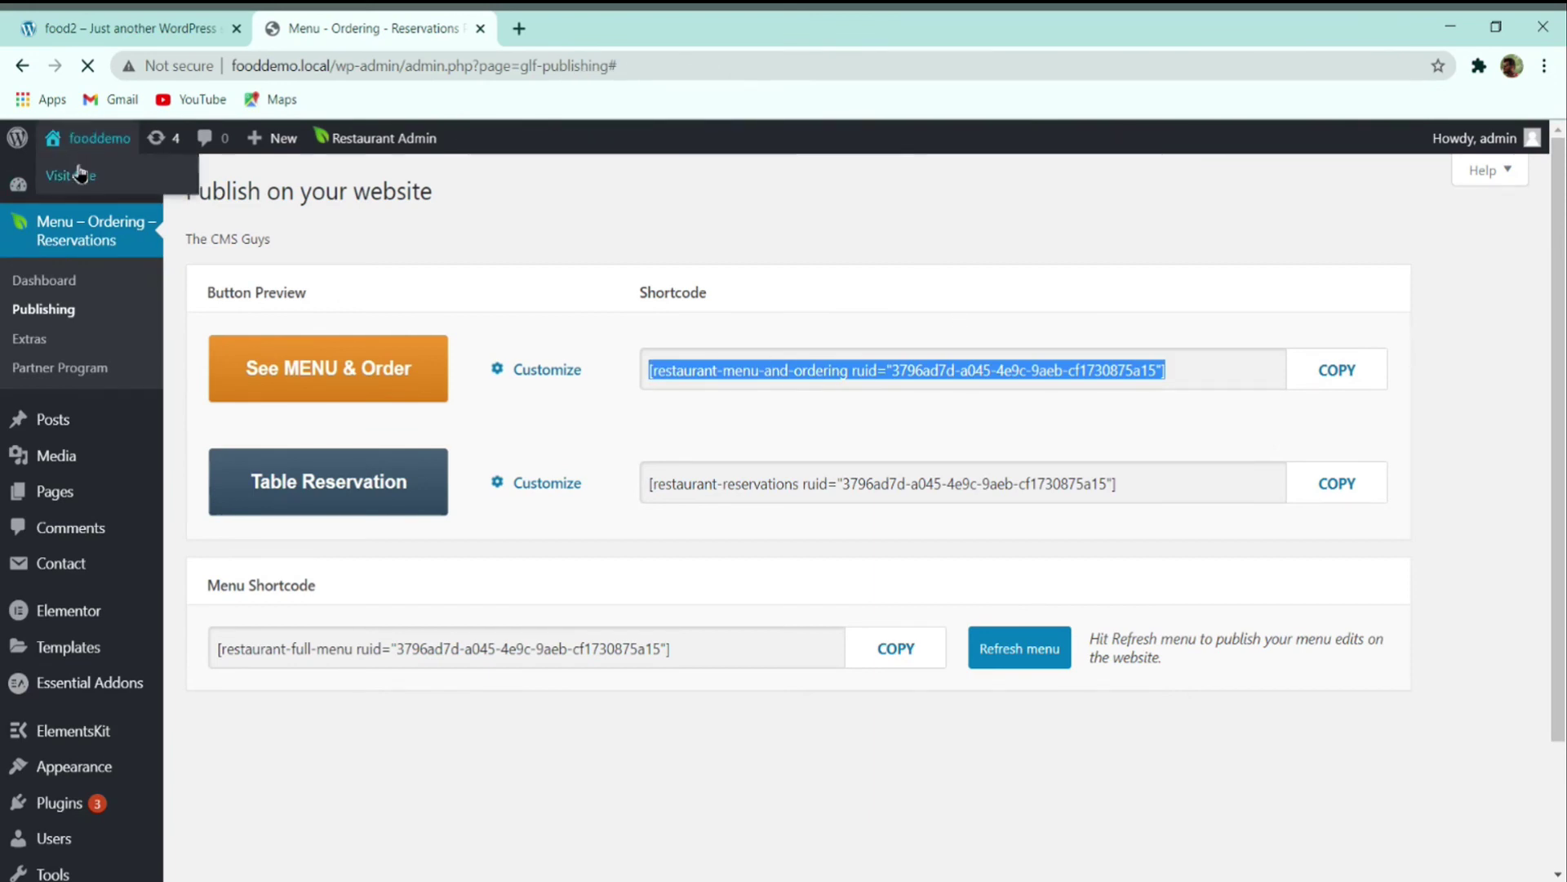
# Step: Open Pages > All Pages in a new tab and switch to it
pyautogui.moveTo(39, 463)
pyautogui.moveTo(24, 494)
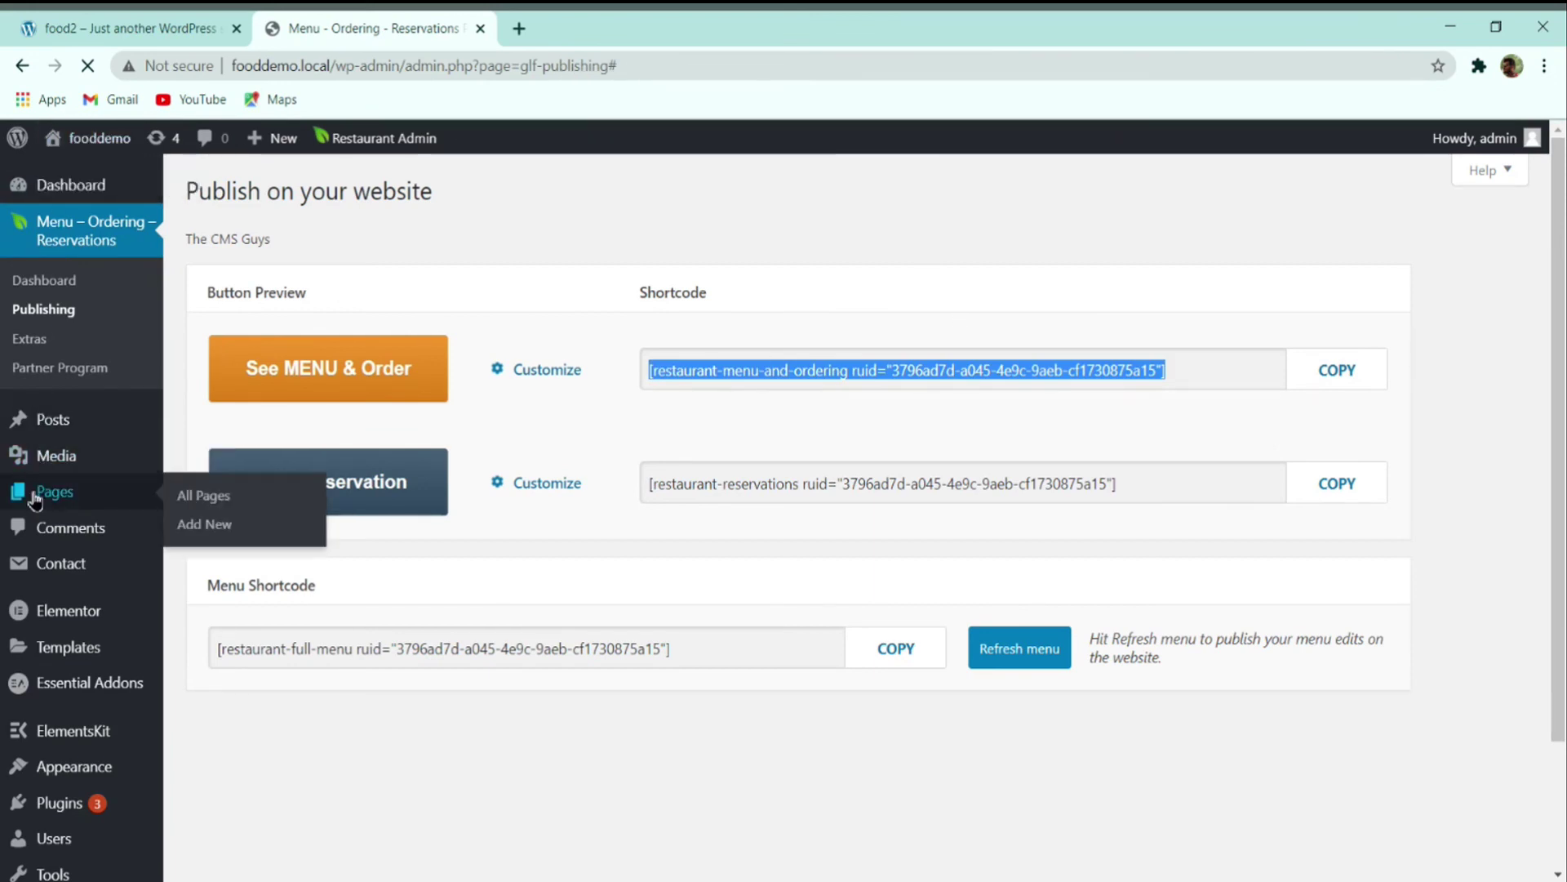
pyautogui.click(186, 501)
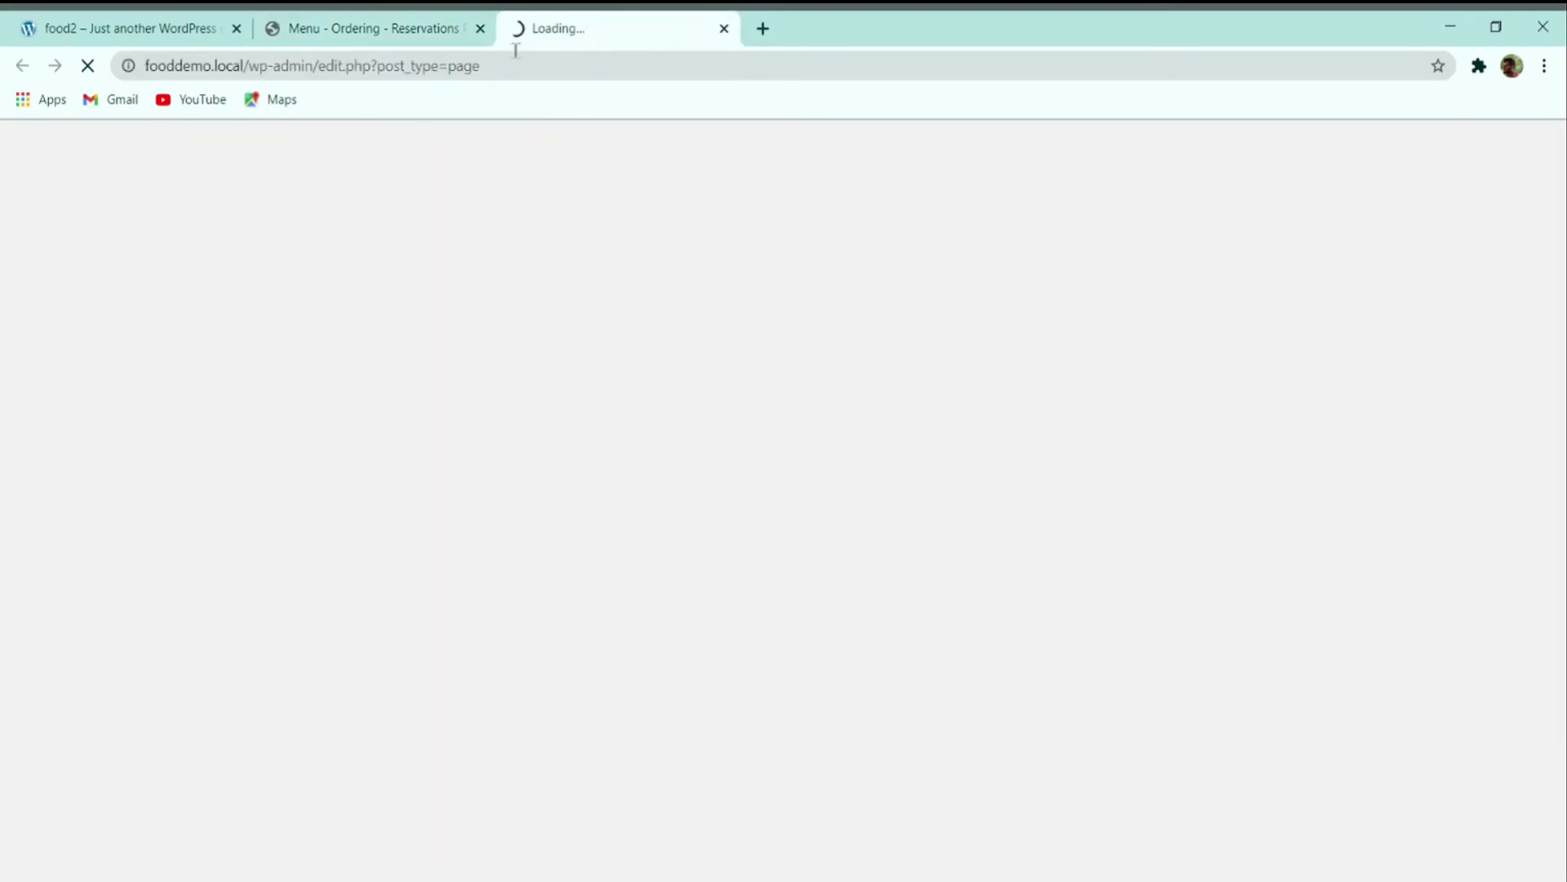
pyautogui.click(416, 23)
pyautogui.click(566, 24)
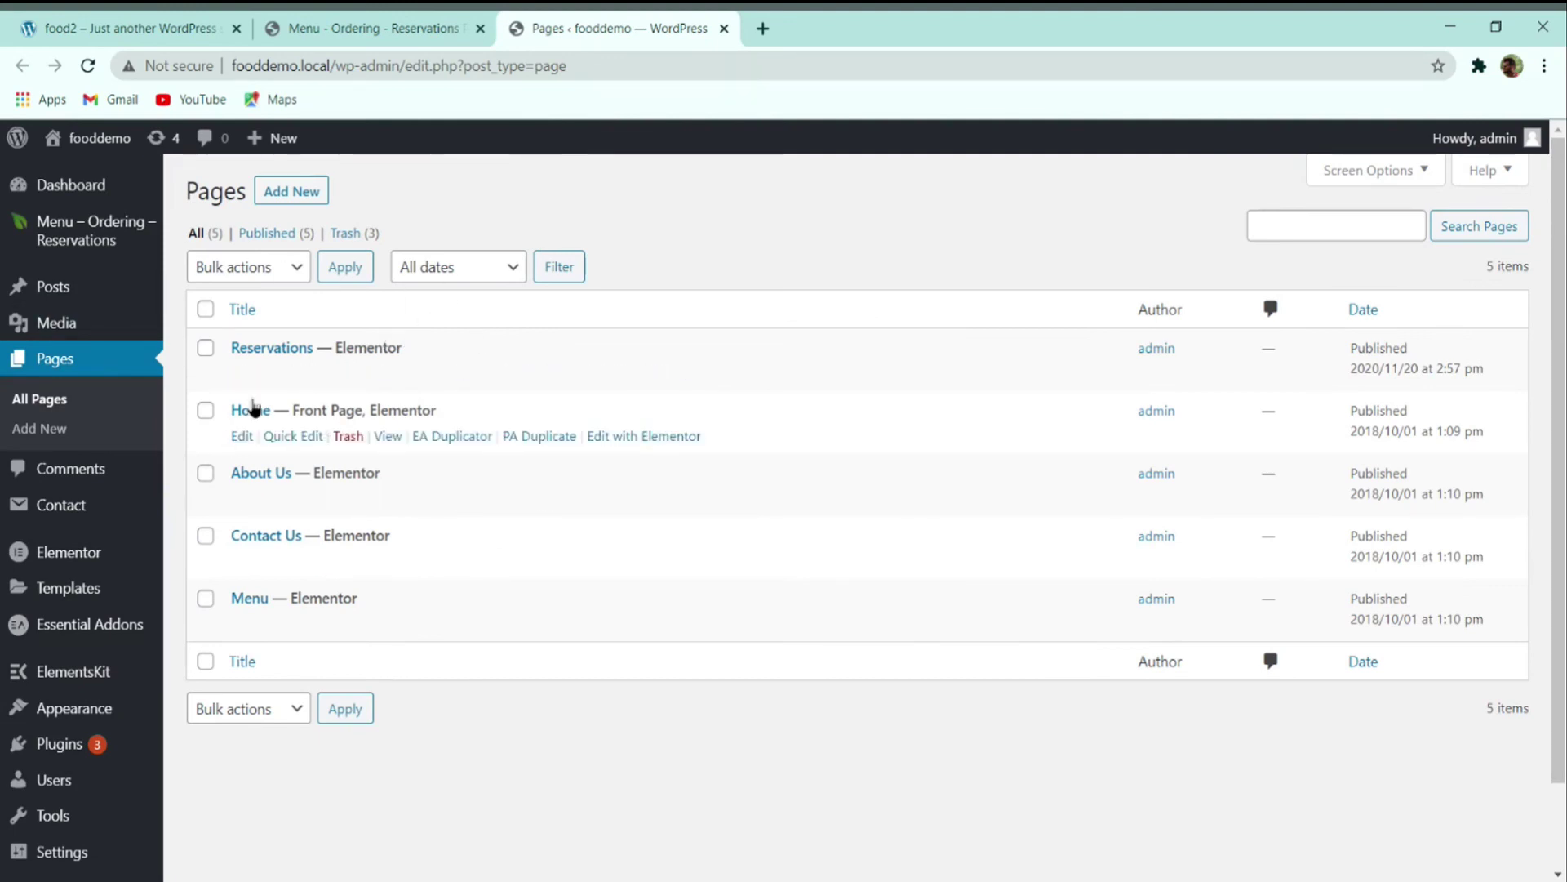
# Step: Launch the Home page in Elementor, glancing at the shortcode publishing tab while it loads
pyautogui.click(641, 438)
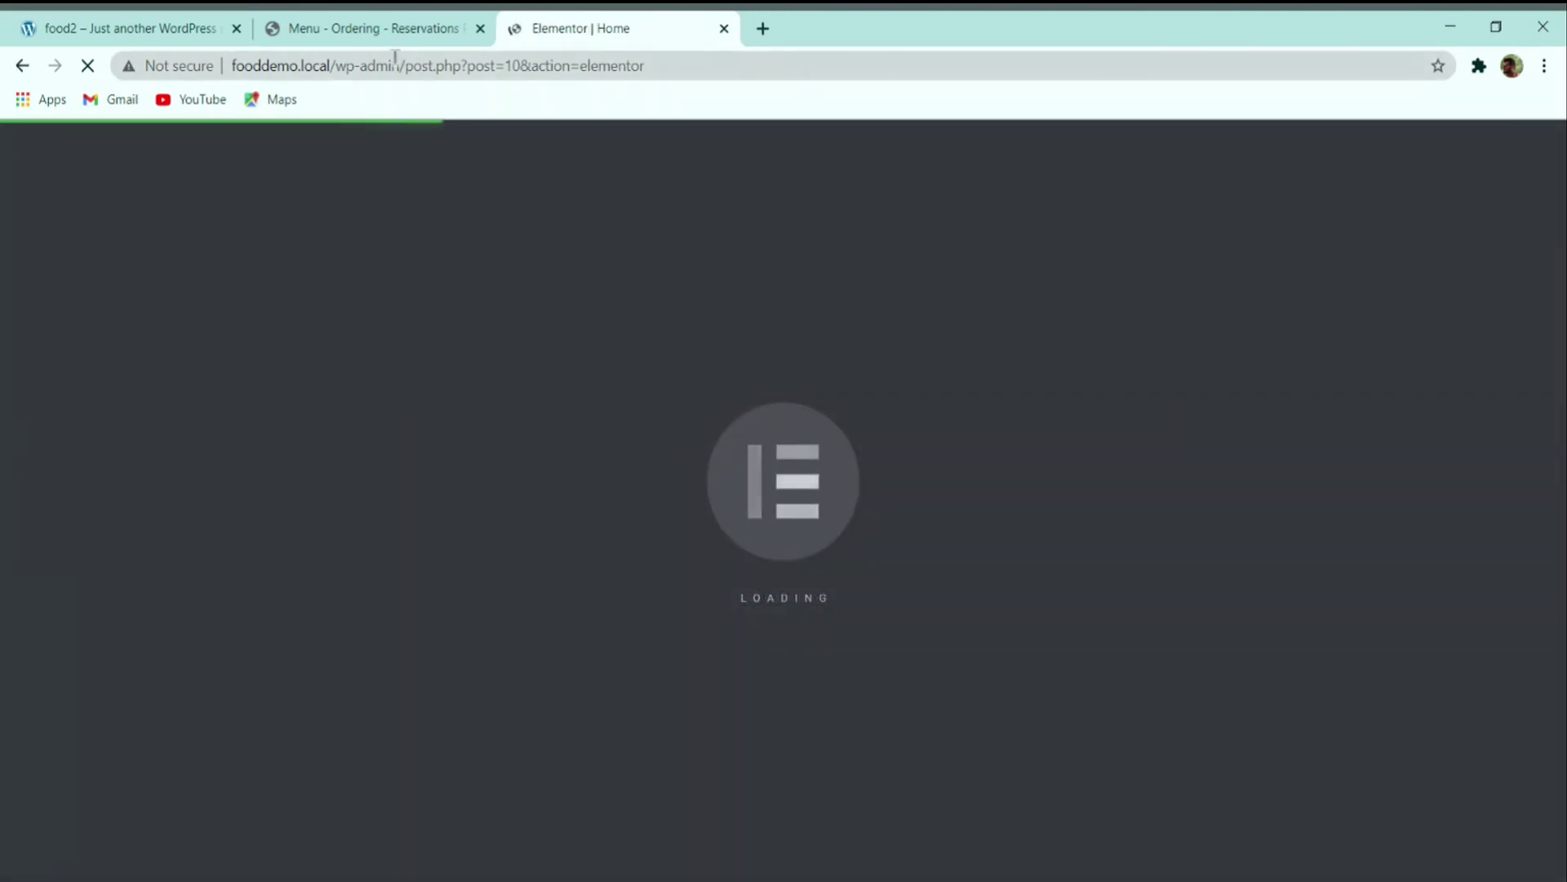
pyautogui.click(418, 27)
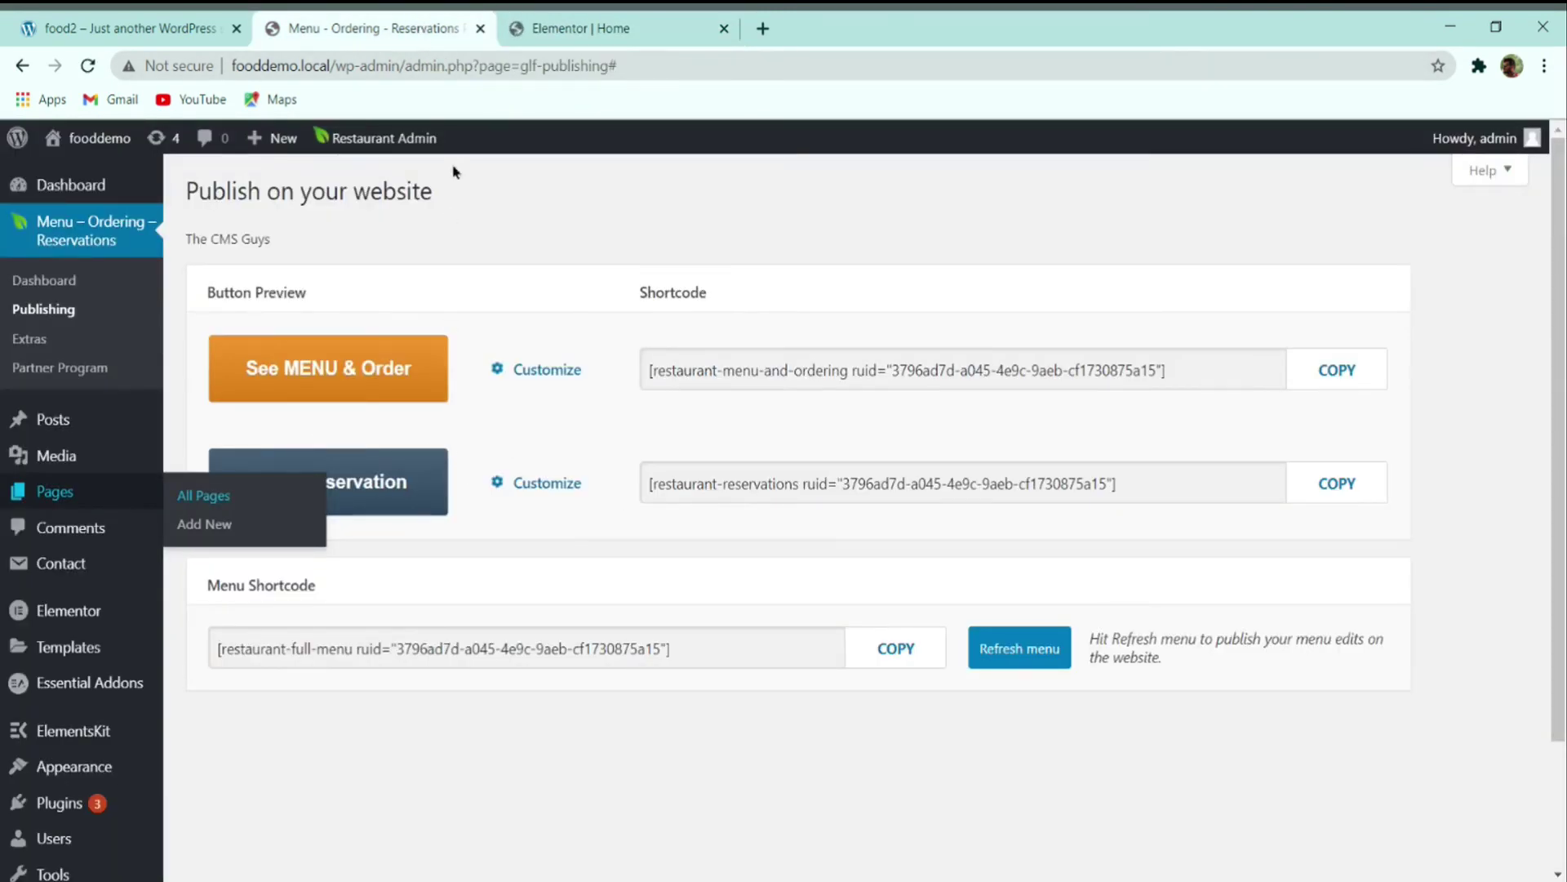
pyautogui.click(570, 27)
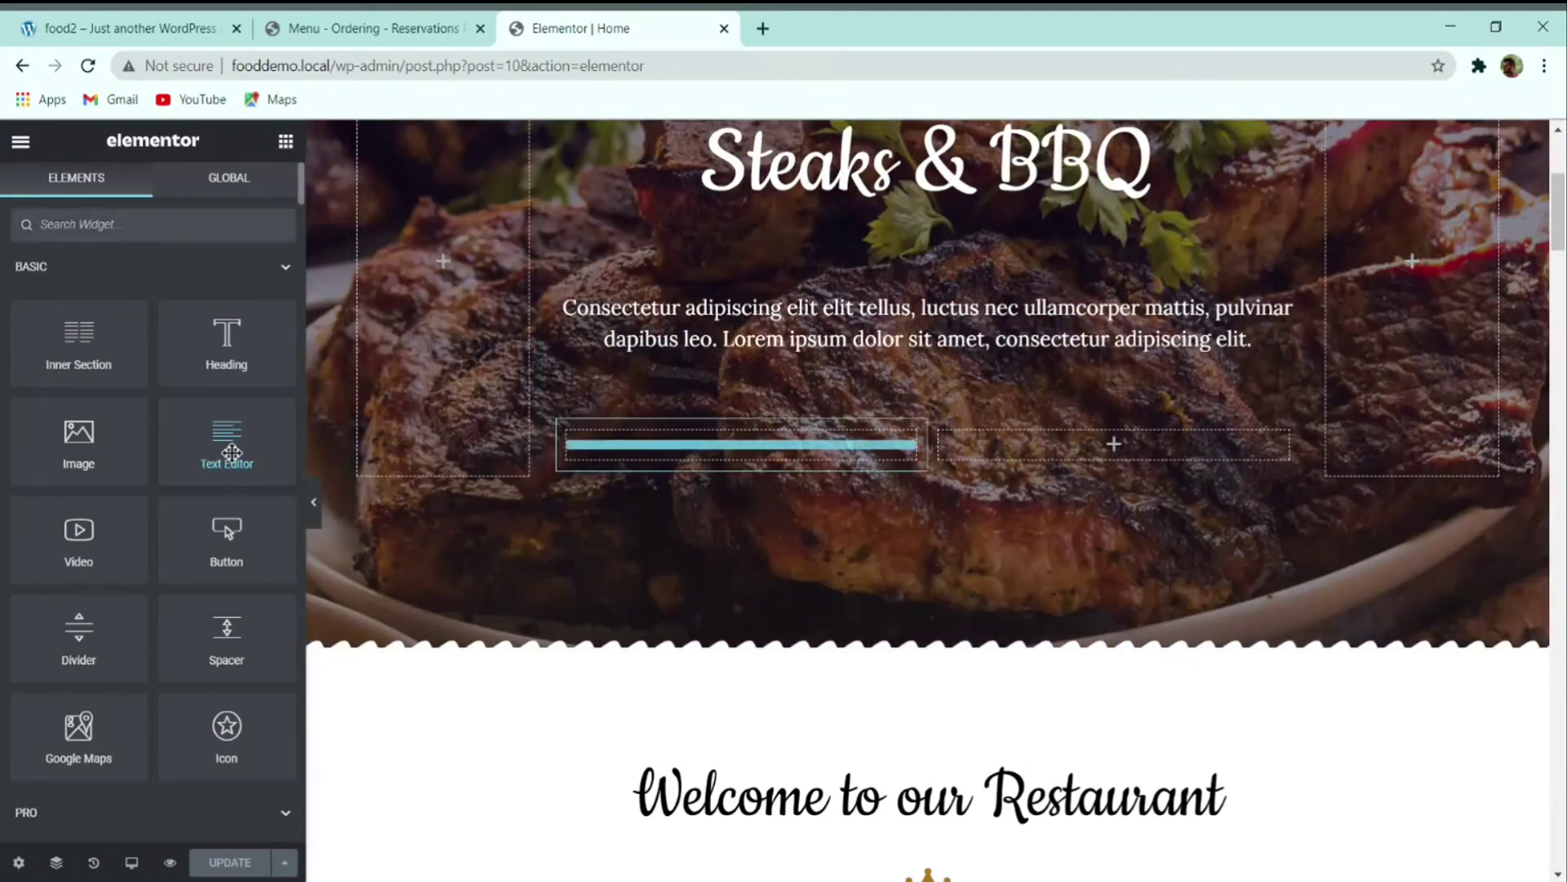
# Step: Drop a Text Editor widget into the hero's left column, clear its placeholder, and switch to Text
pyautogui.moveTo(231, 452); pyautogui.dragTo(732, 447)
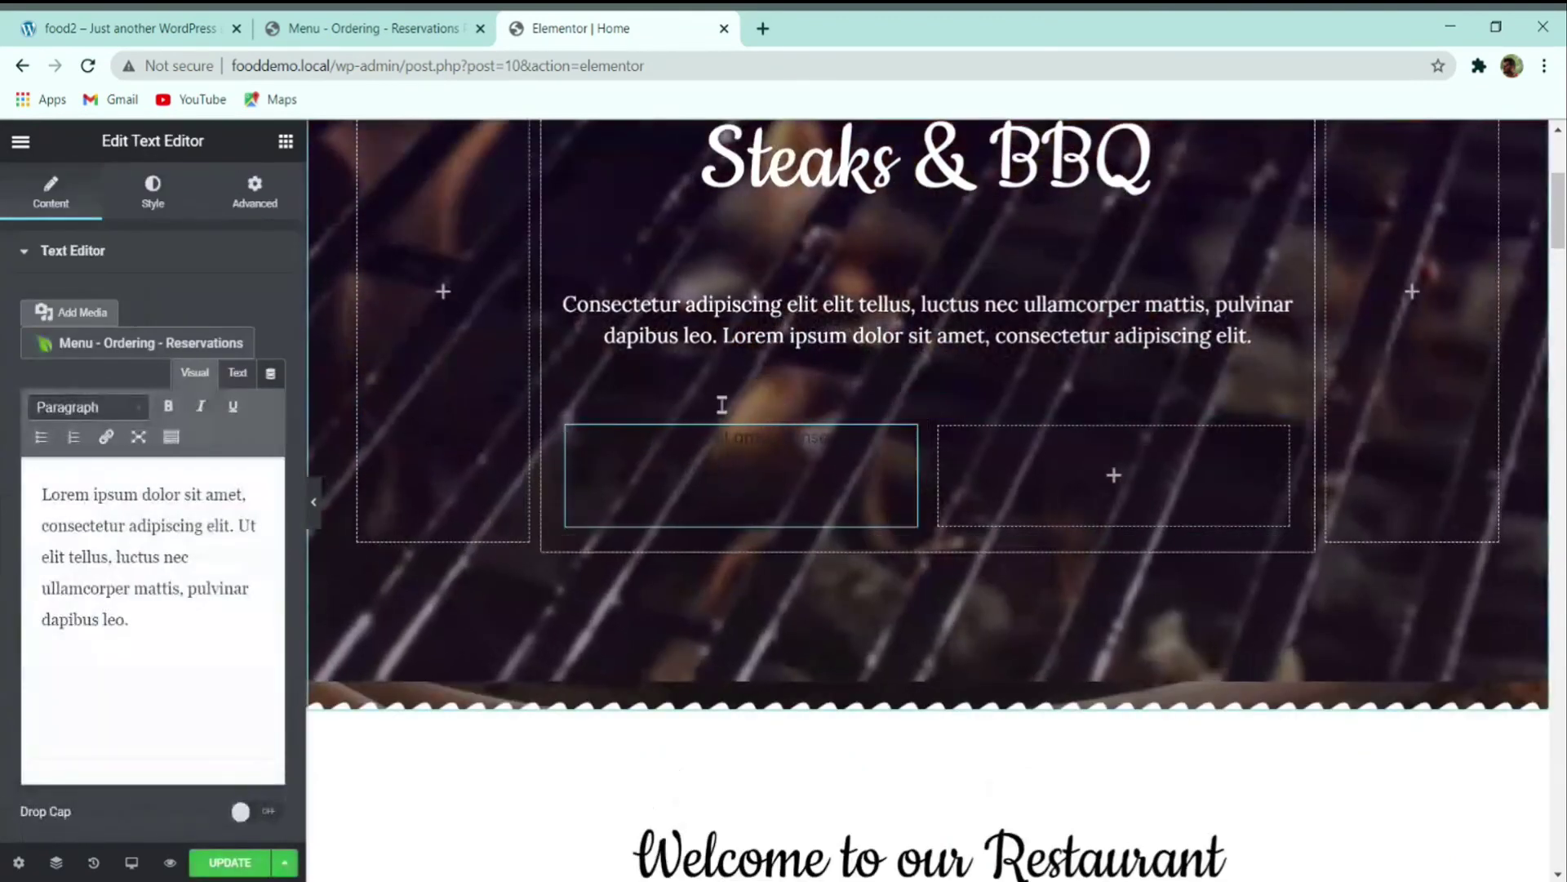
pyautogui.hotkey('ctrl', 'a')
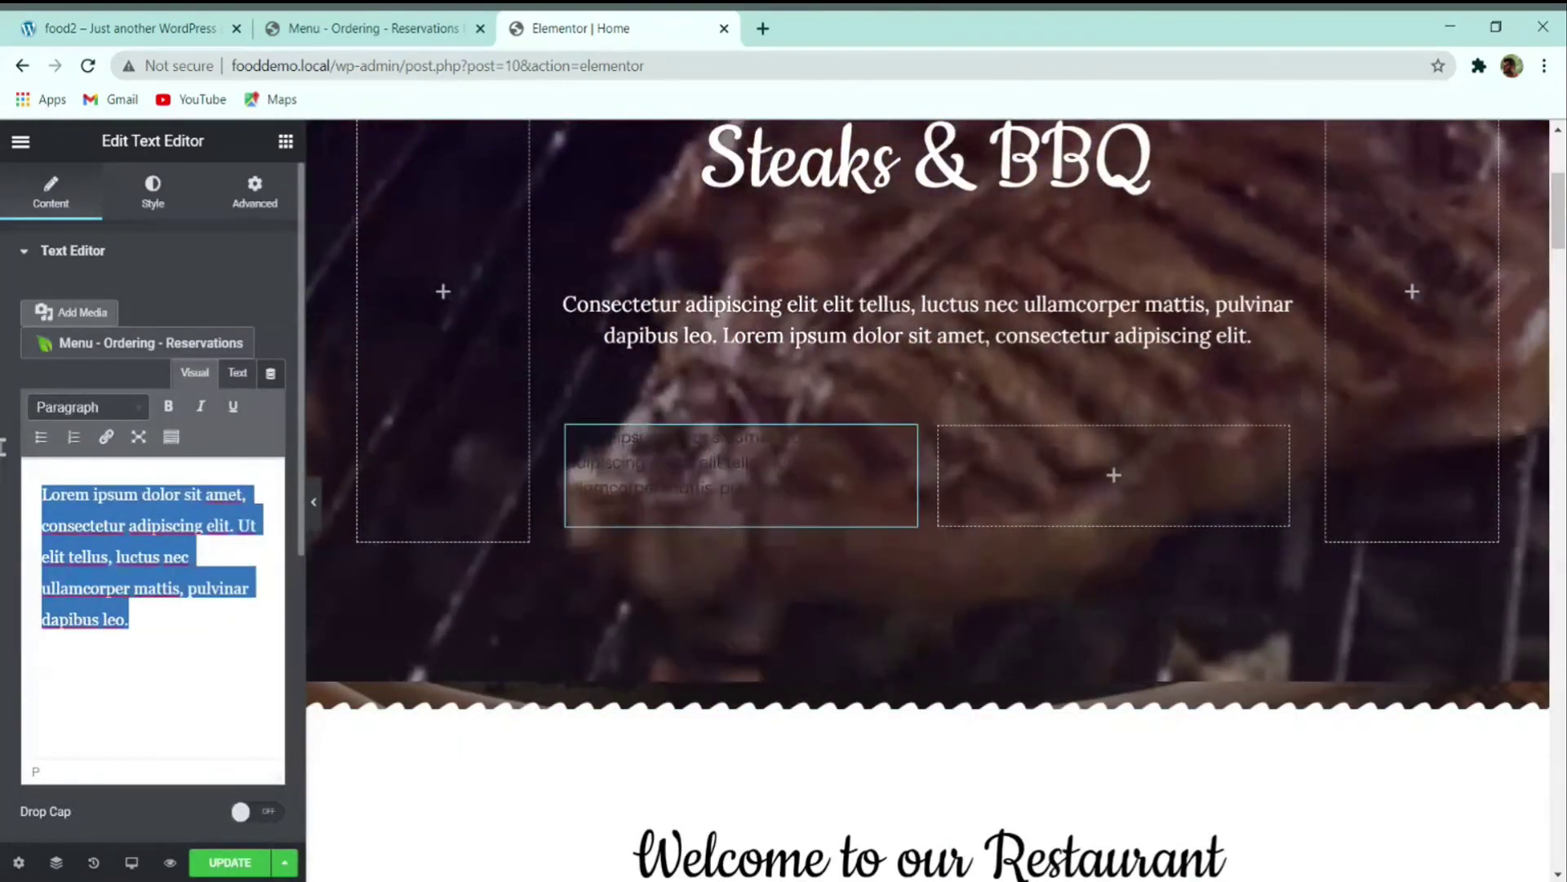
pyautogui.press('BackSpace')
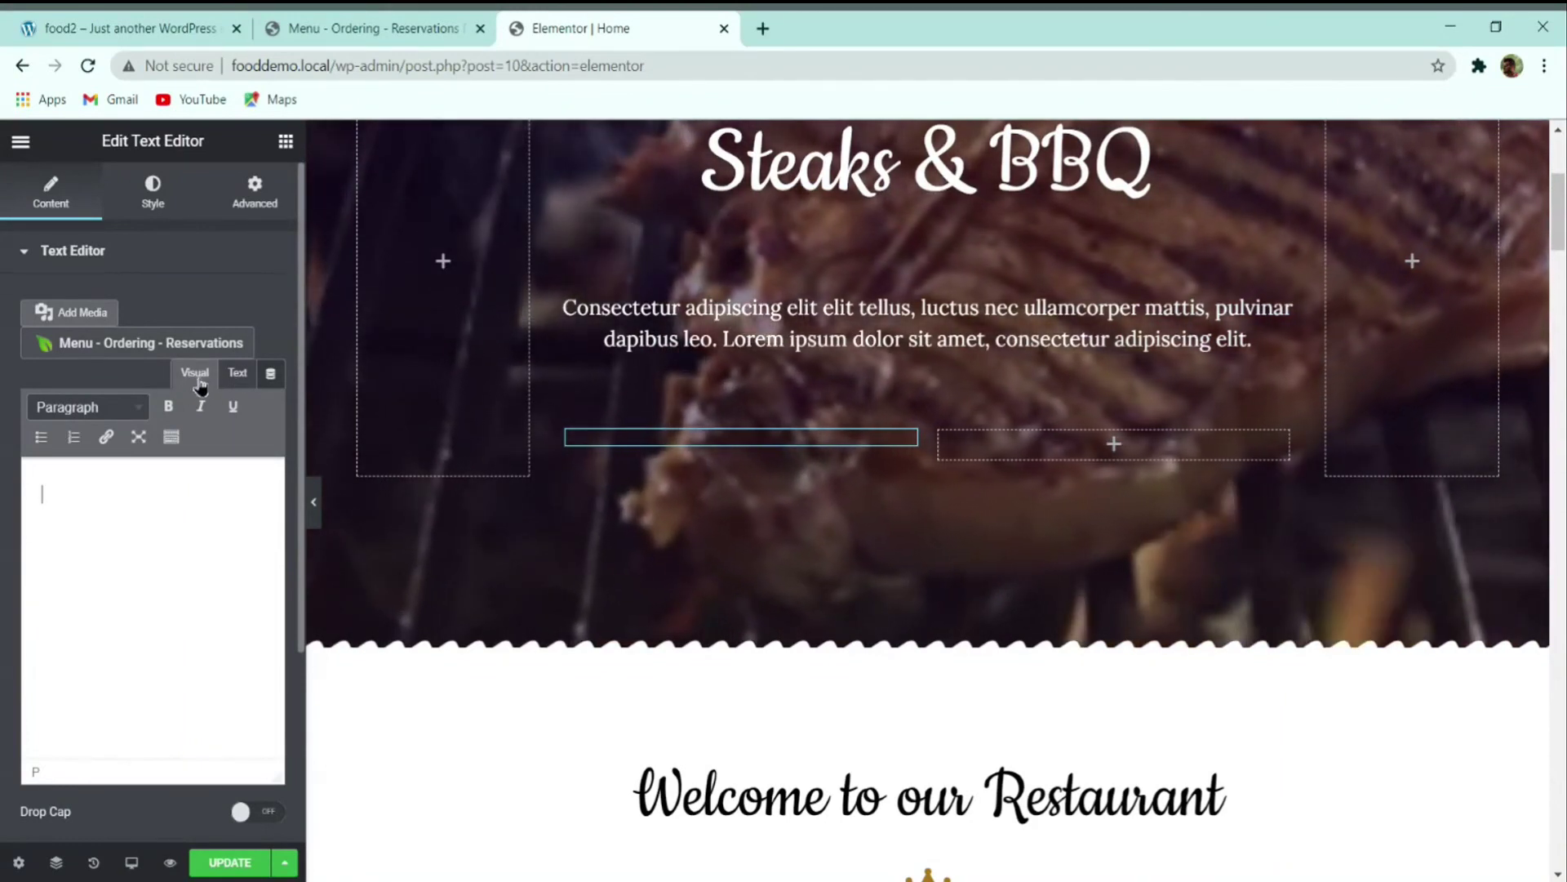
pyautogui.click(237, 375)
# Step: Paste the restaurant-reservations shortcode into the text block and centre-align it
pyautogui.click(367, 27)
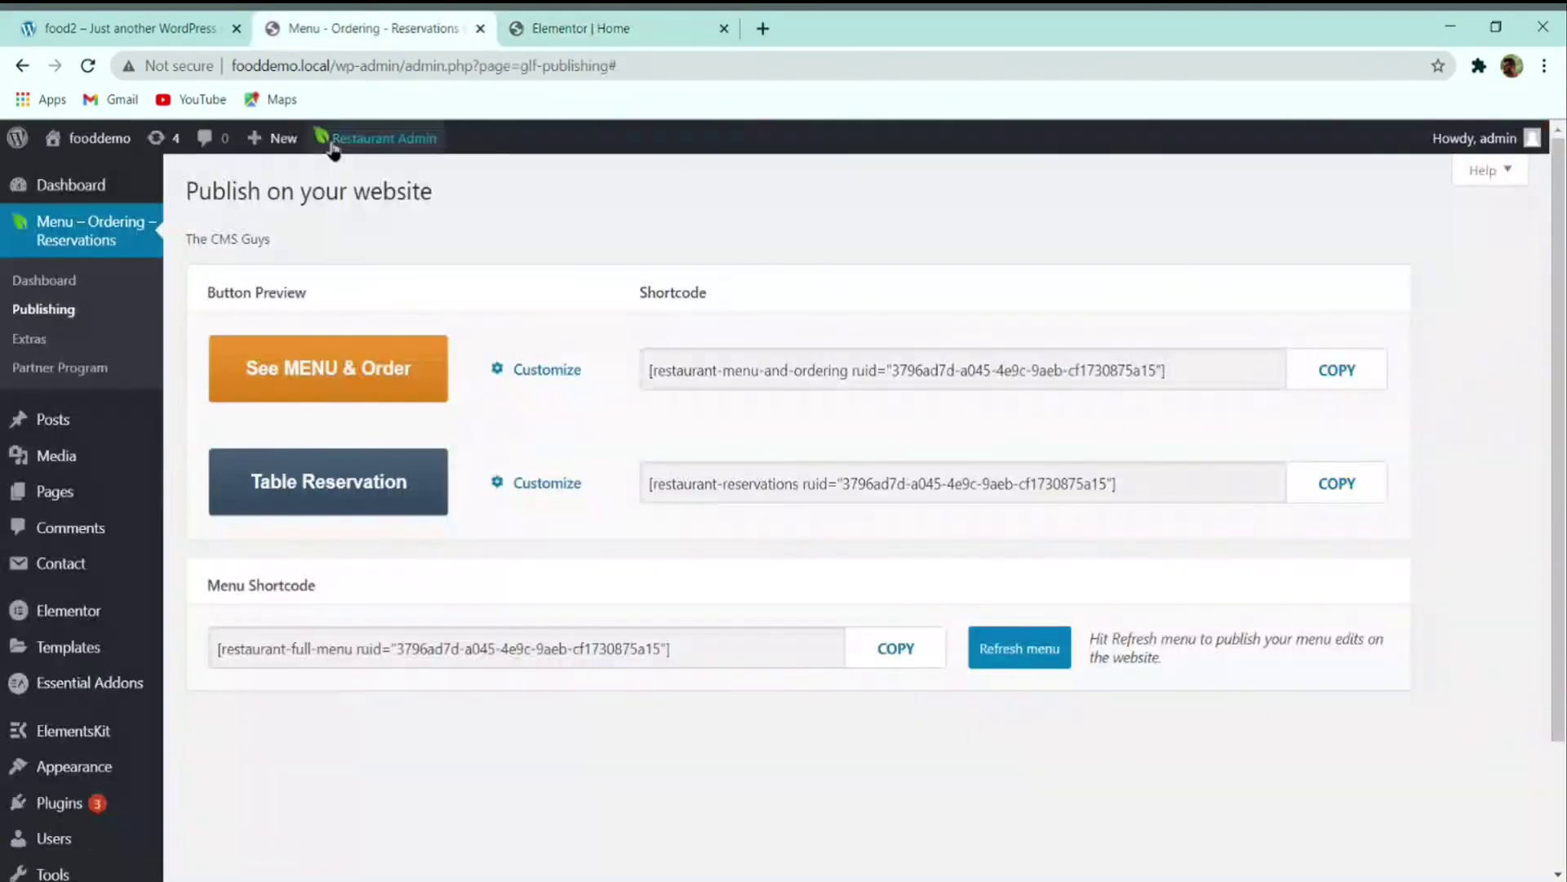
pyautogui.click(152, 24)
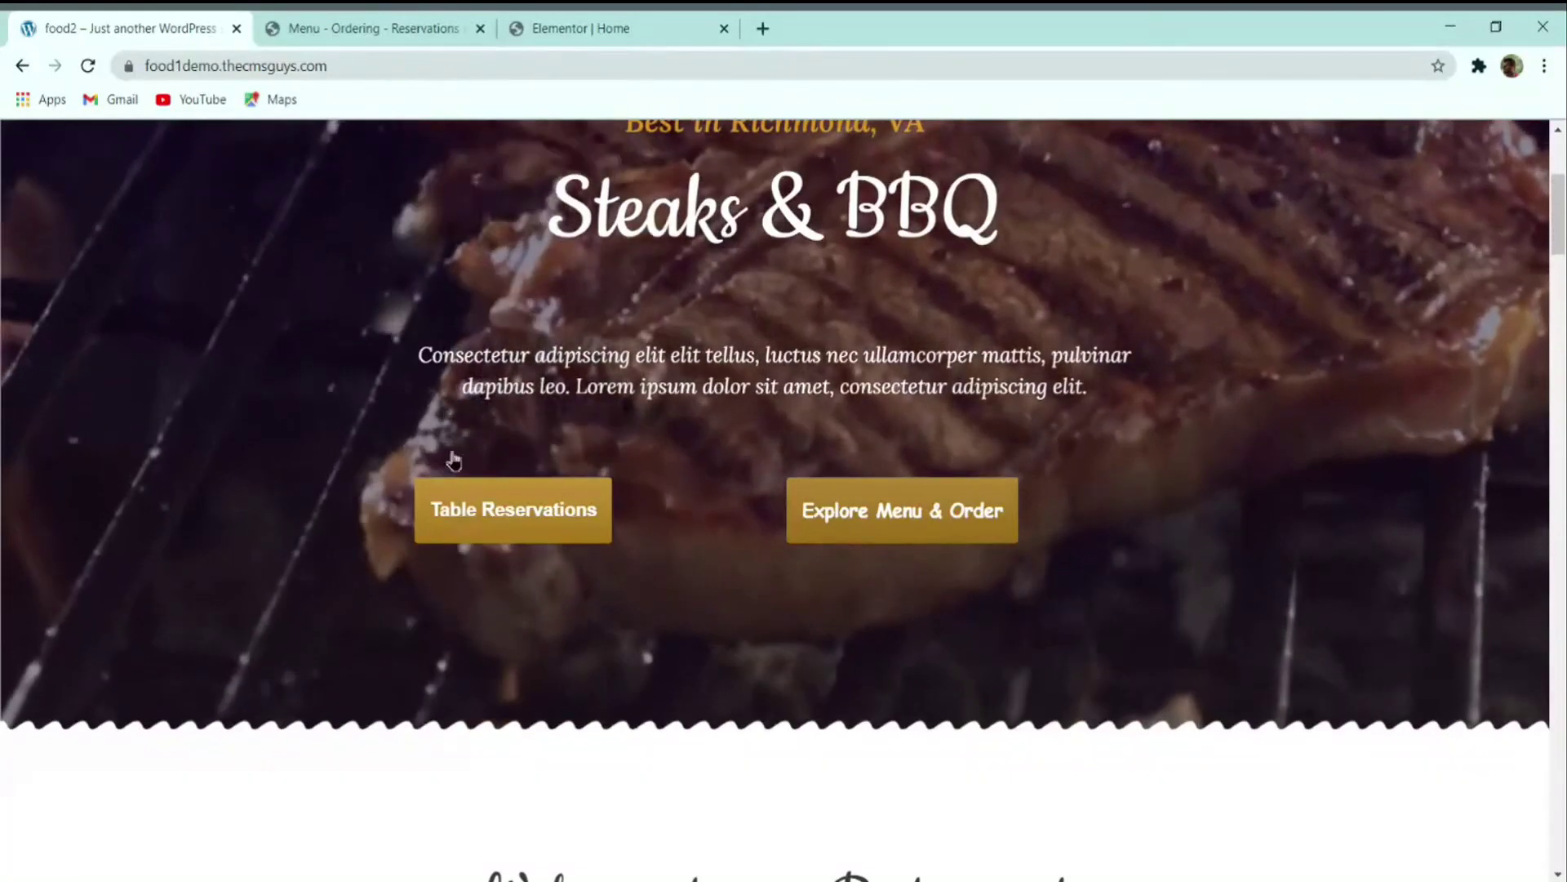
pyautogui.click(555, 26)
pyautogui.click(359, 28)
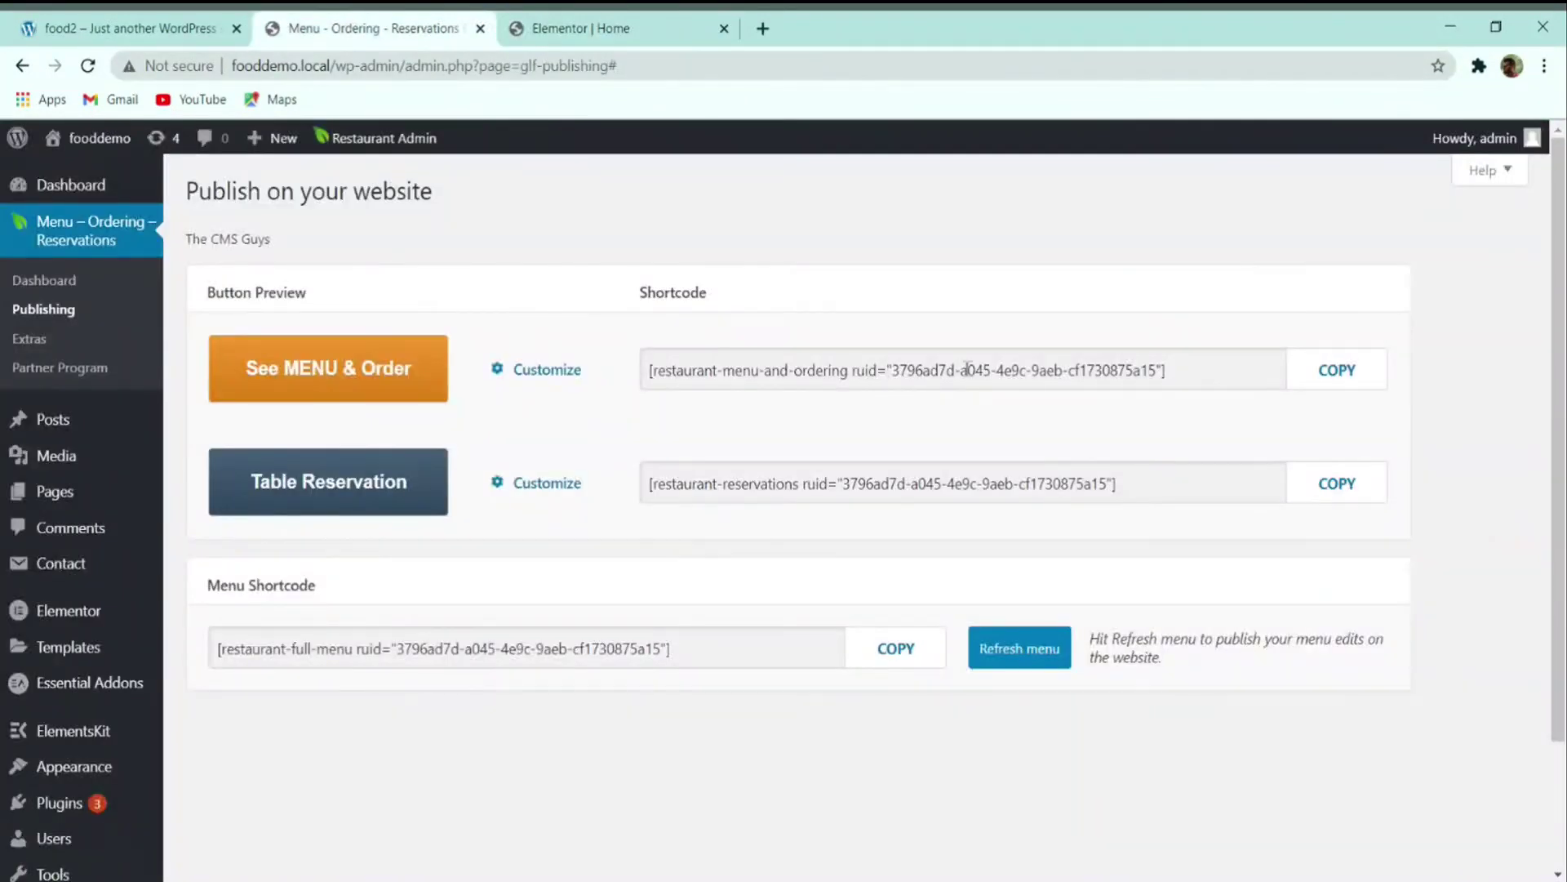
pyautogui.click(1337, 472)
pyautogui.click(955, 175)
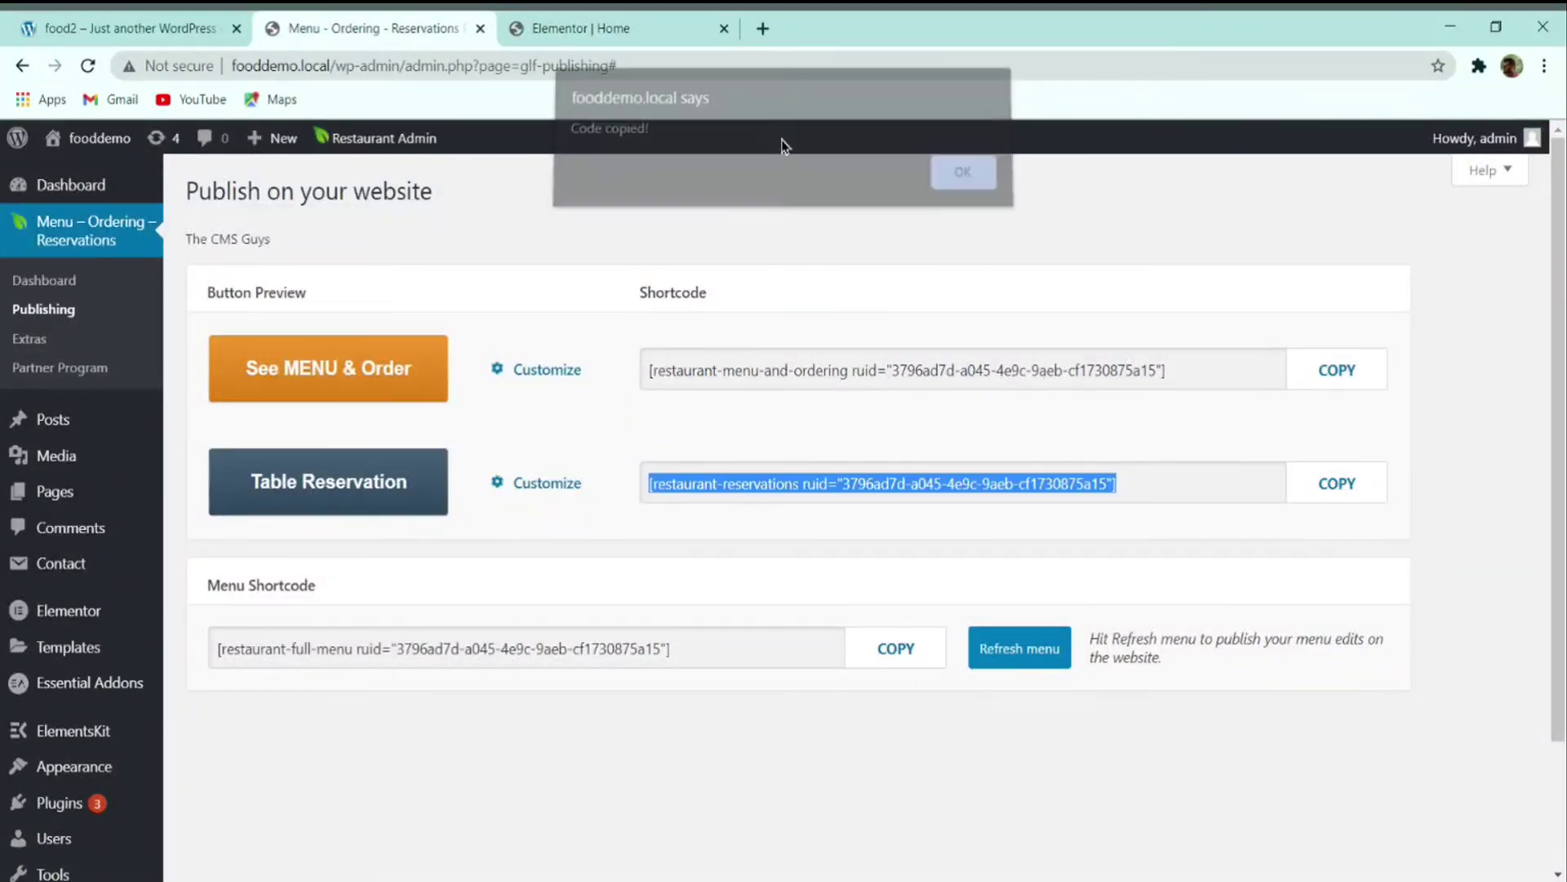
pyautogui.hotkey('ctrl', 'Tab')
pyautogui.click(189, 473)
pyautogui.write('[restaurant-reservations ruid="3796ad7d-a045-4e9c-9aeb-cf1730875a15"]')
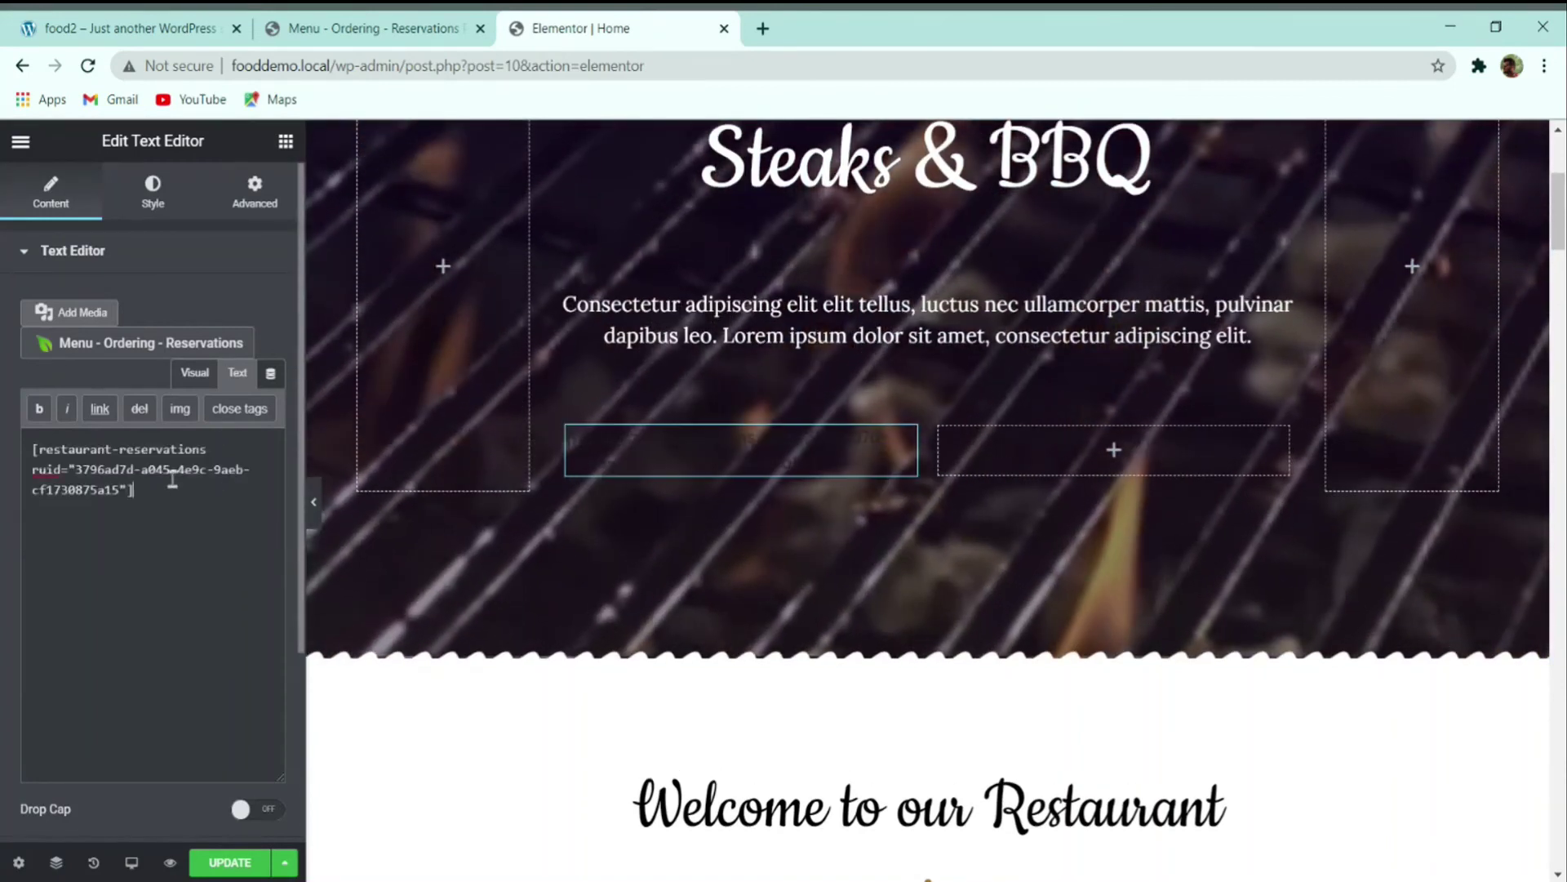
pyautogui.click(152, 193)
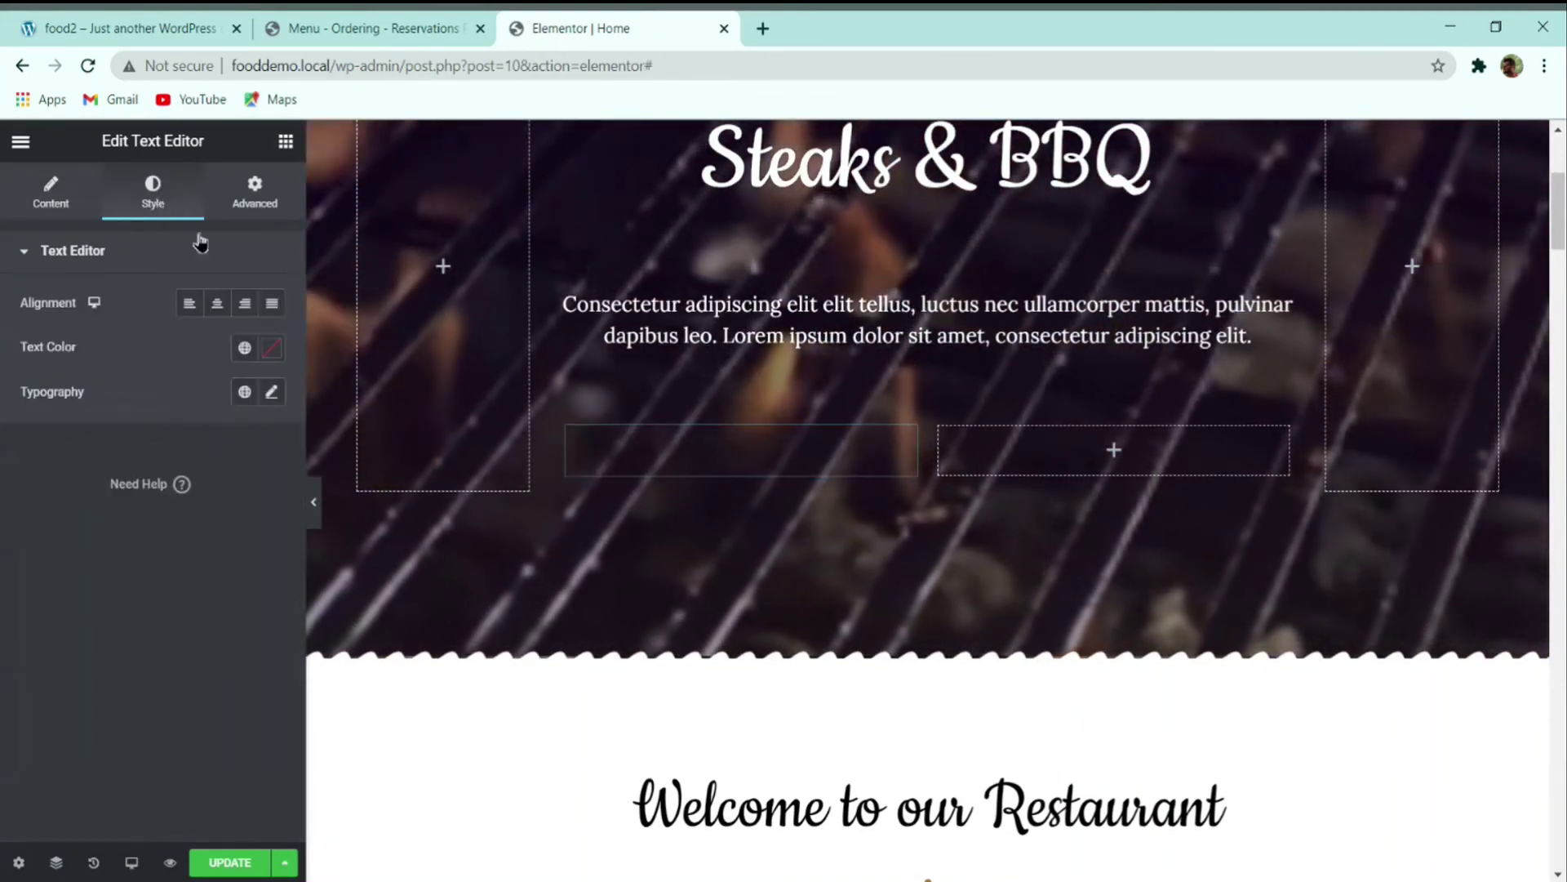
pyautogui.click(217, 305)
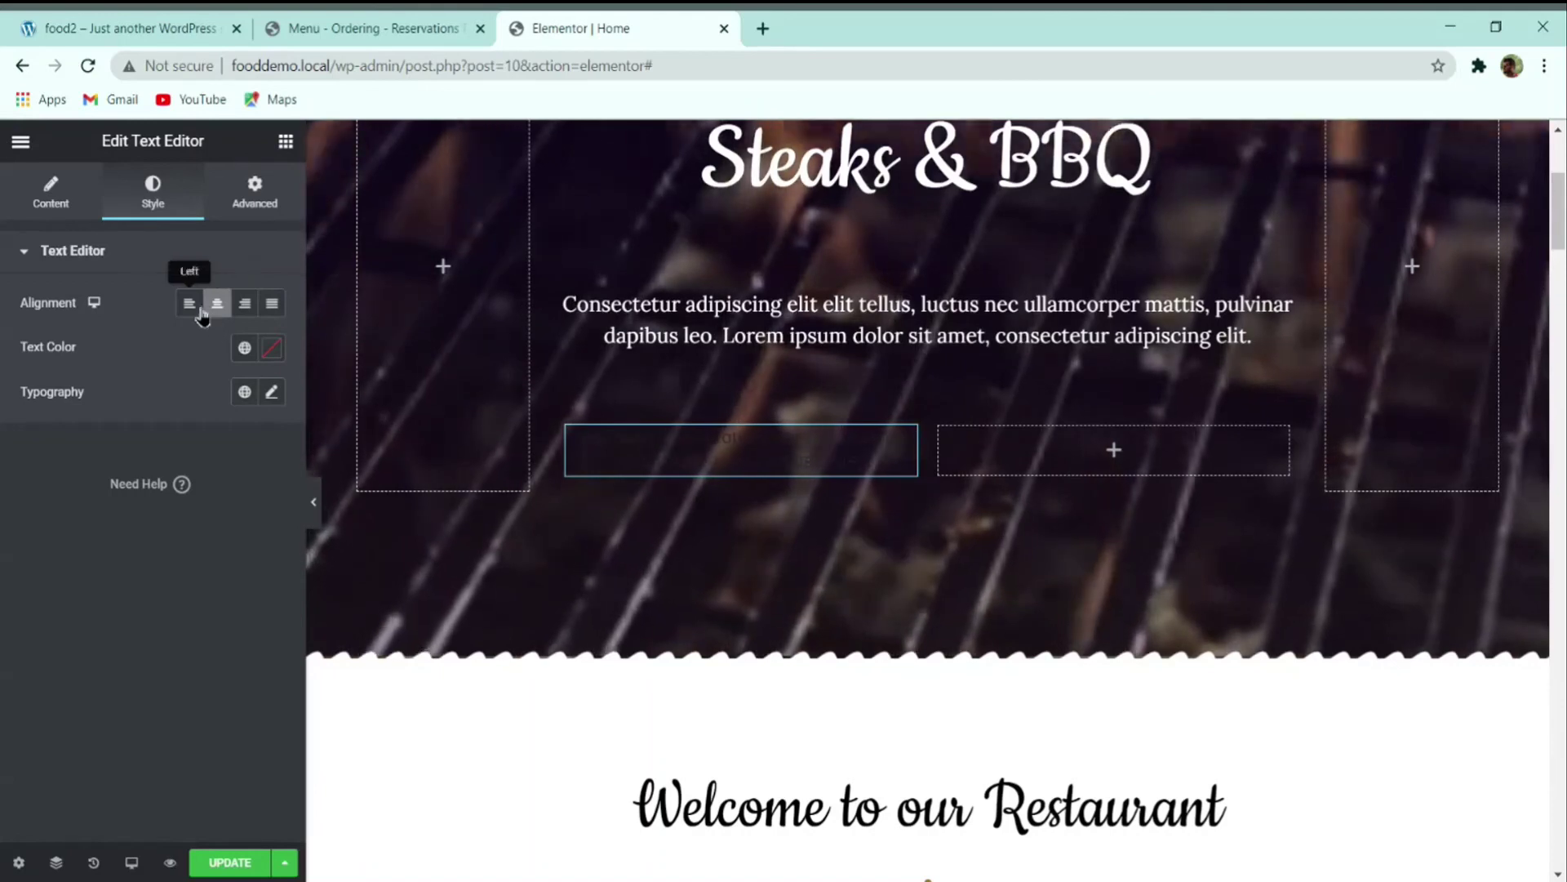
# Step: Copy the restaurant-menu-and-ordering shortcode again from the publishing page
pyautogui.click(351, 37)
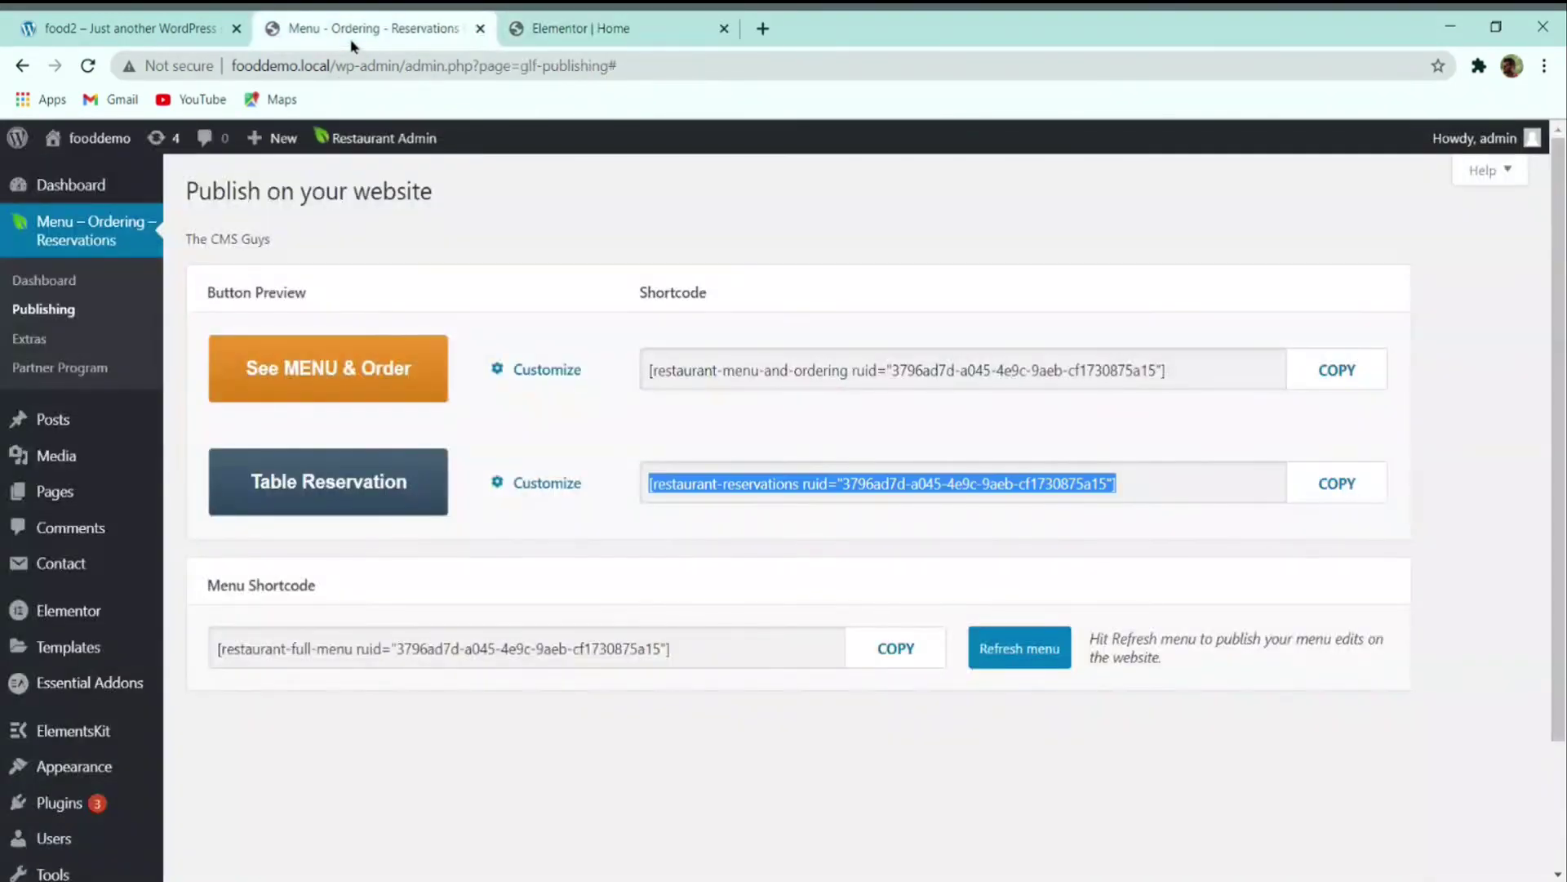
pyautogui.click(1339, 374)
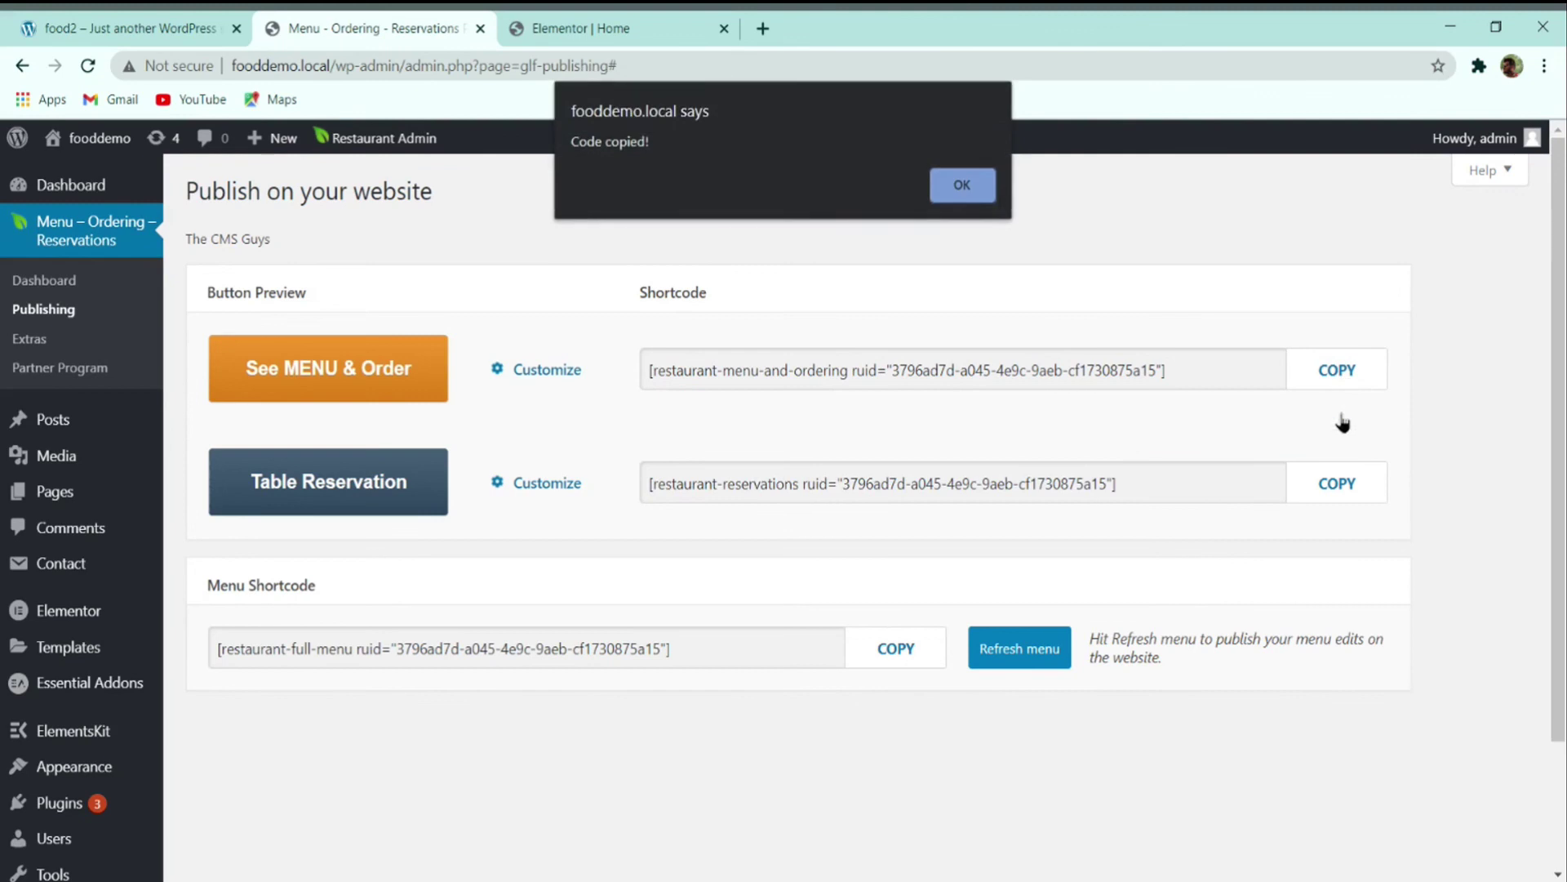
pyautogui.click(962, 197)
pyautogui.click(580, 28)
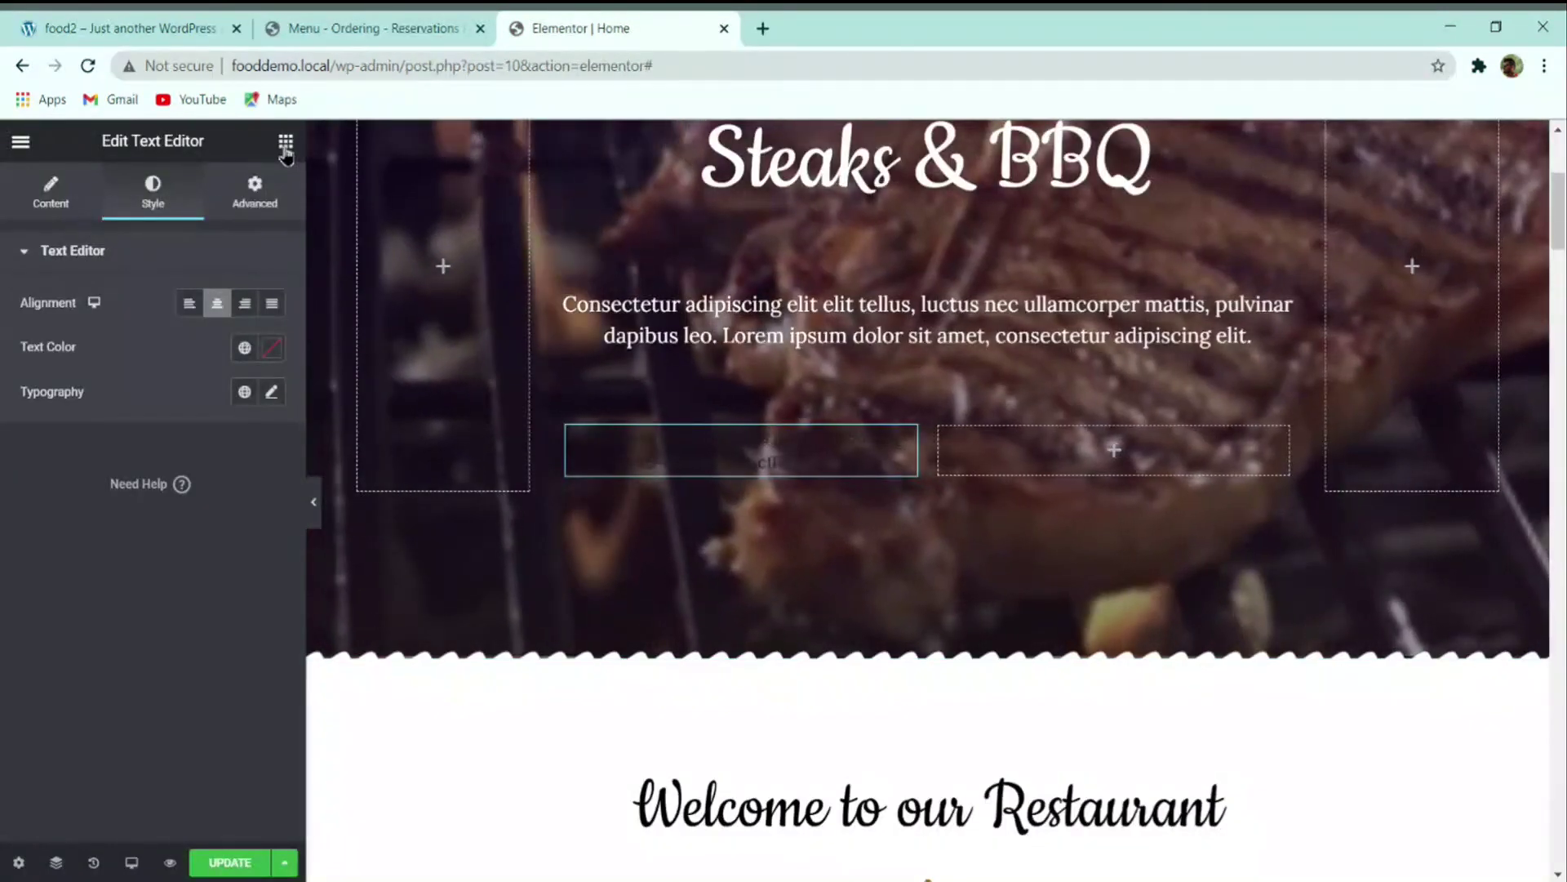
pyautogui.click(285, 146)
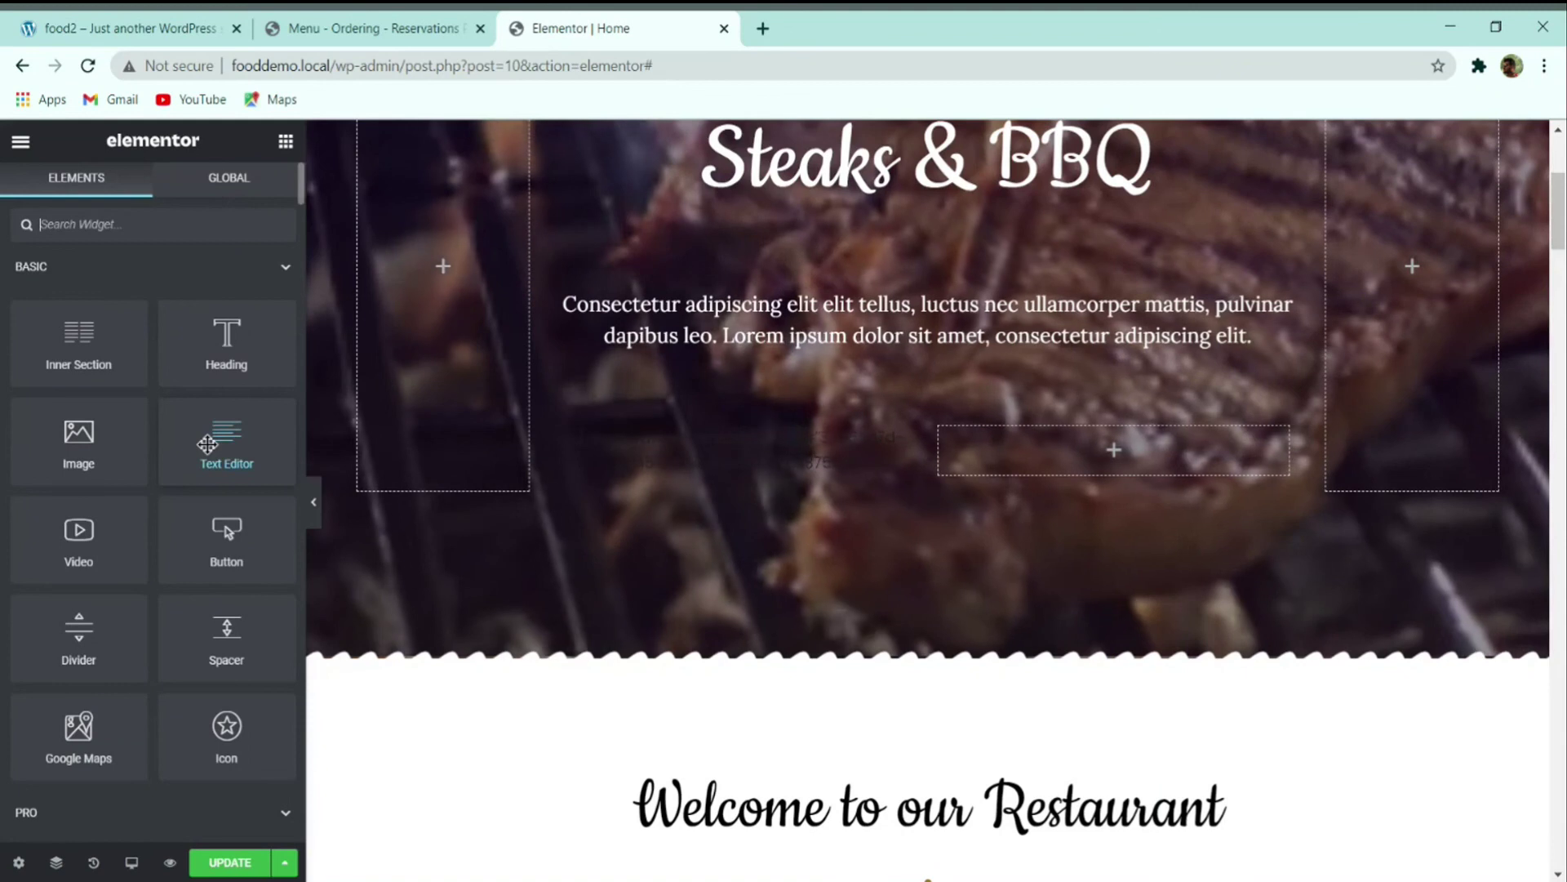
# Step: Place a Text Editor in the hero's right column, clear it, and paste the menu shortcode as text
pyautogui.moveTo(208, 444); pyautogui.dragTo(226, 444)
pyautogui.moveTo(1020, 444); pyautogui.dragTo(1021, 446)
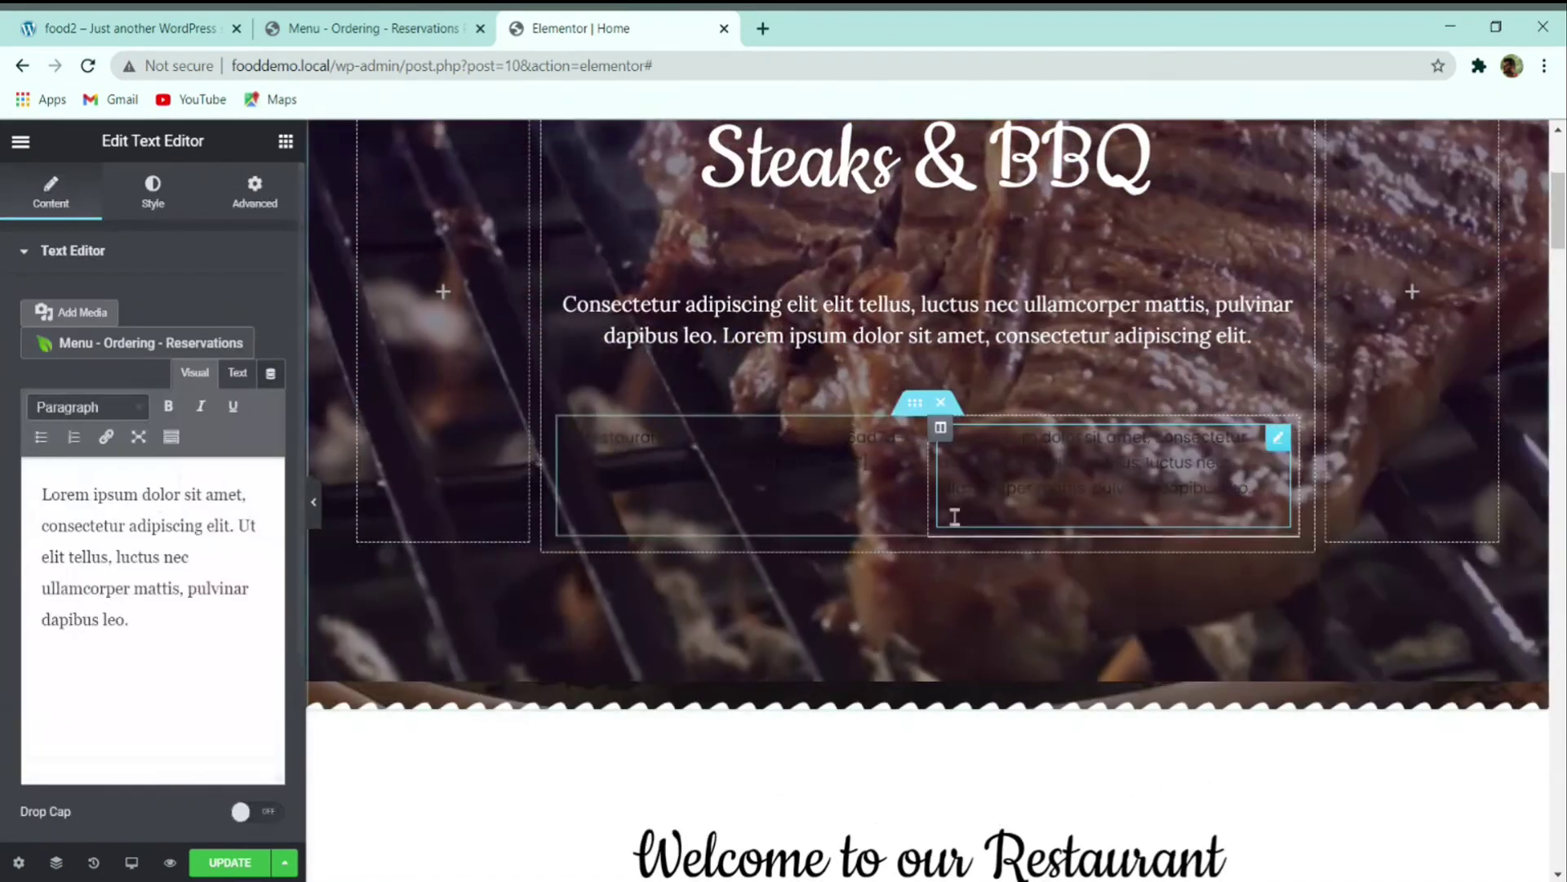
pyautogui.hotkey('ctrl', 'a')
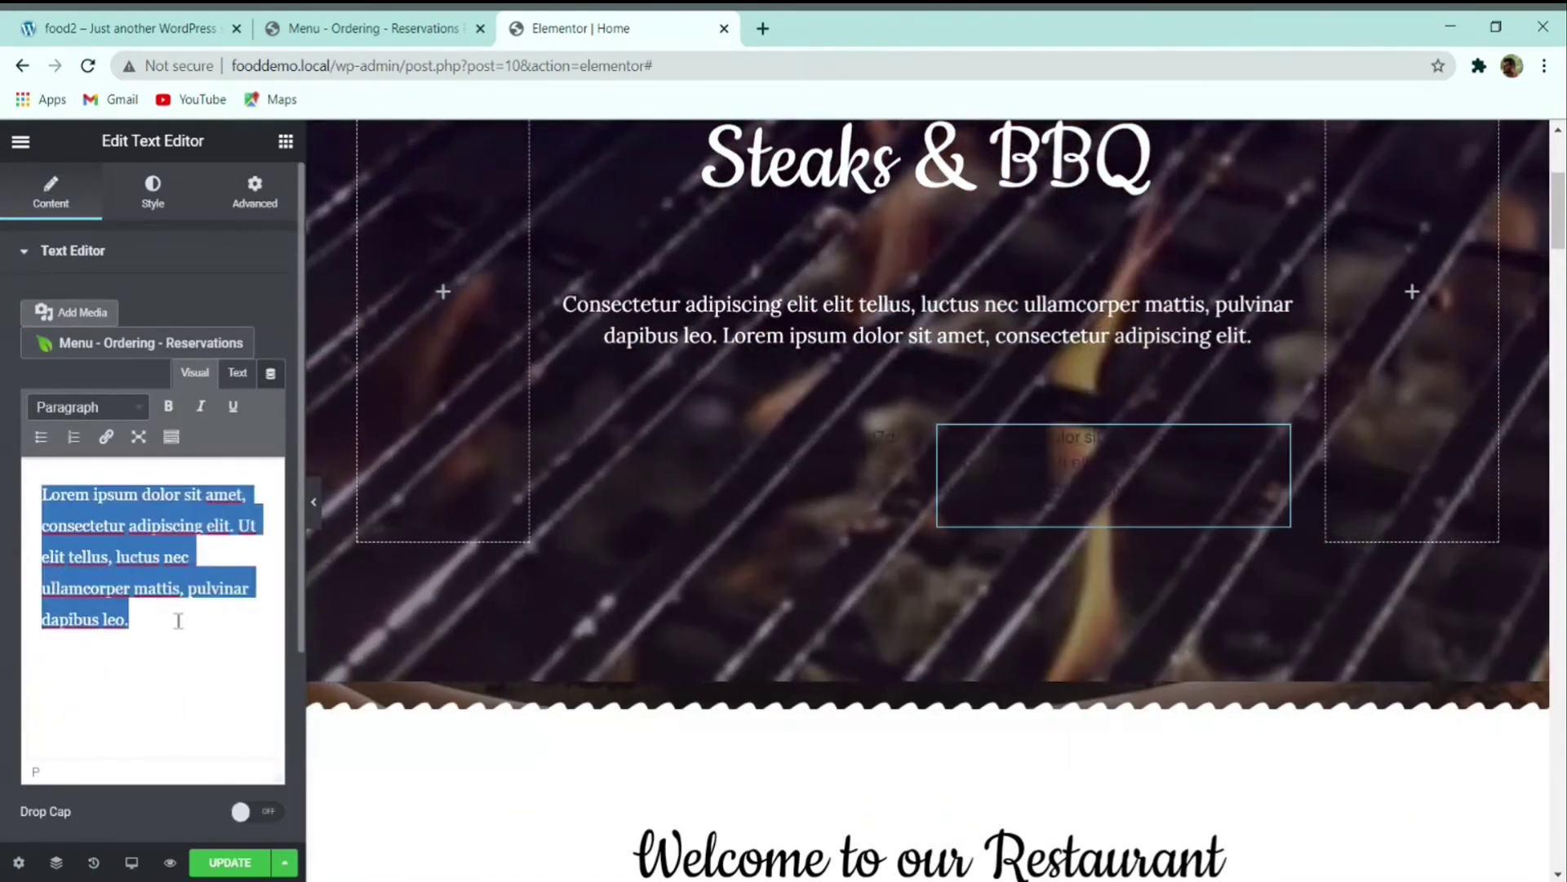
pyautogui.press('BackSpace')
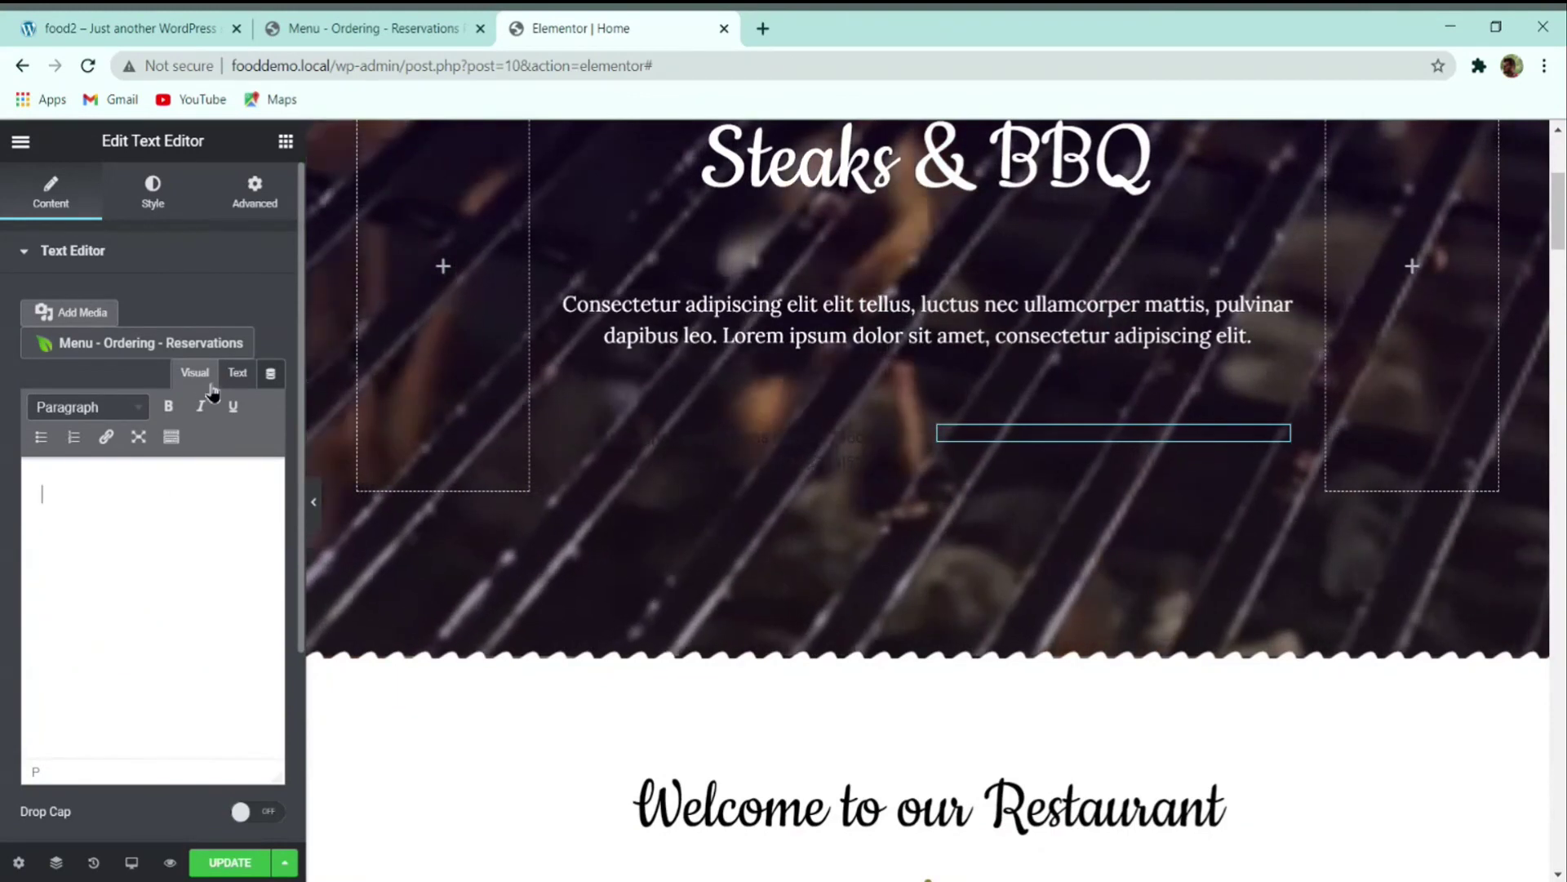
pyautogui.click(238, 374)
pyautogui.click(129, 473)
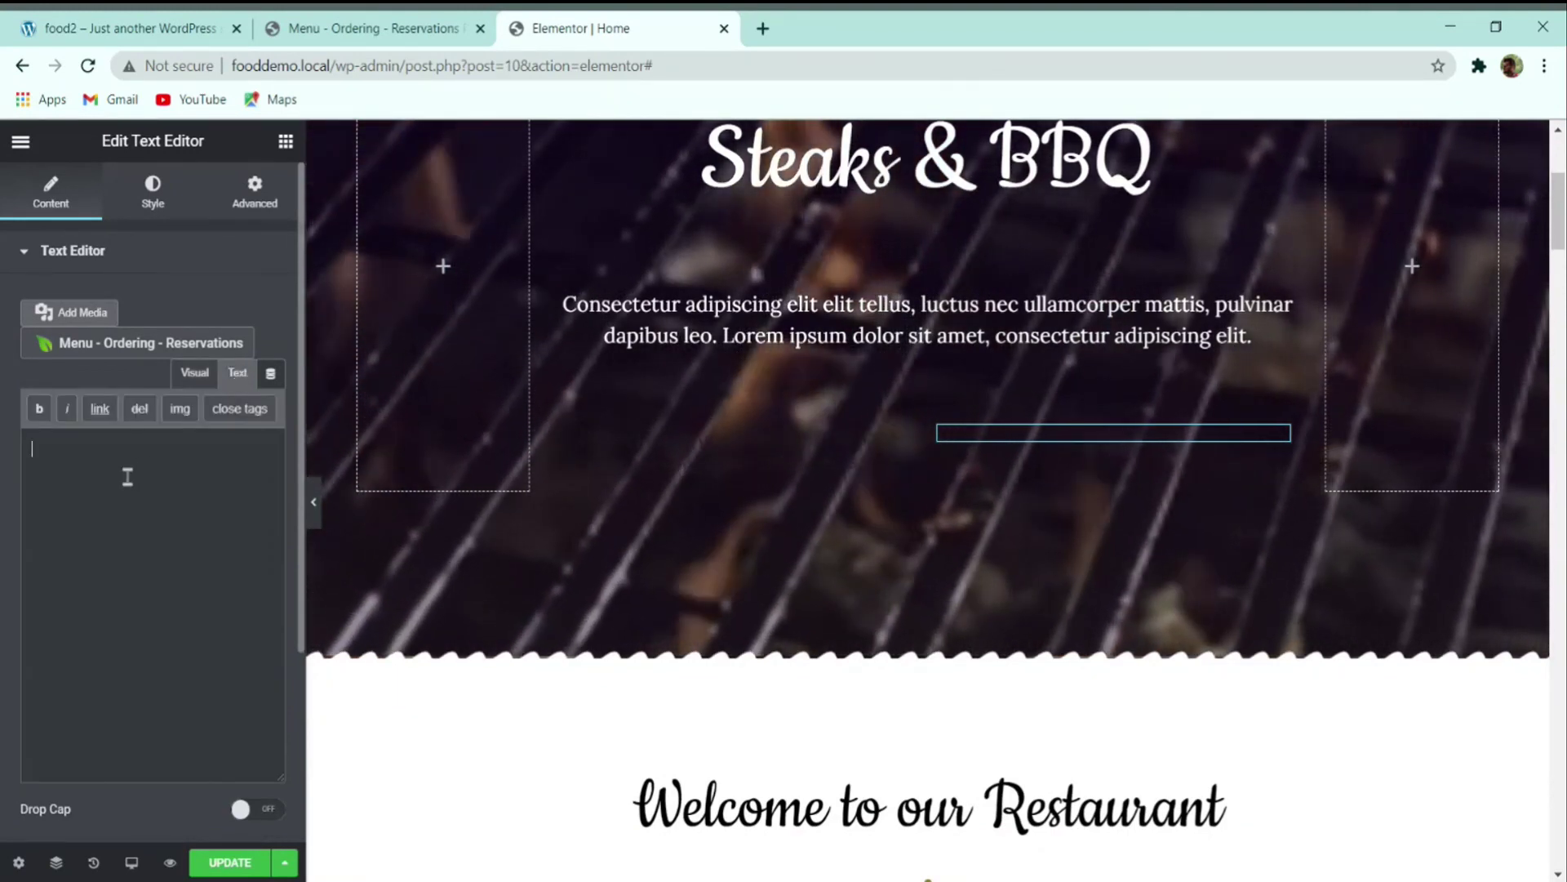
pyautogui.write('[restaurant-menu-and-ordering ruid="3796ad7d-a045-4e9c-9aeb-cf1730875a15"]')
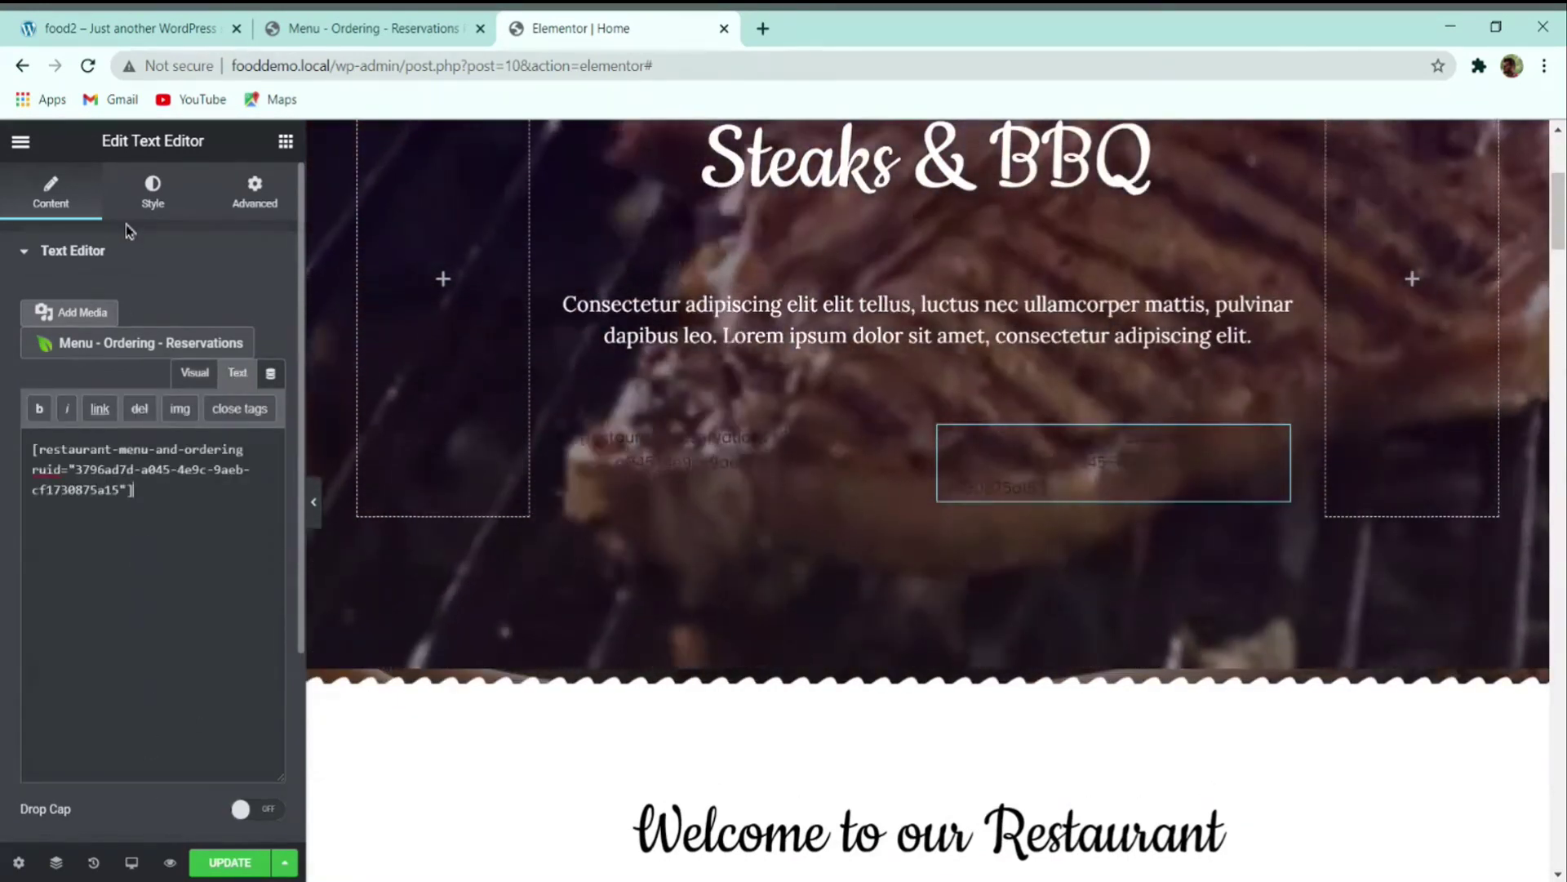
# Step: Centre-align the menu shortcode and update the Home page
pyautogui.click(152, 196)
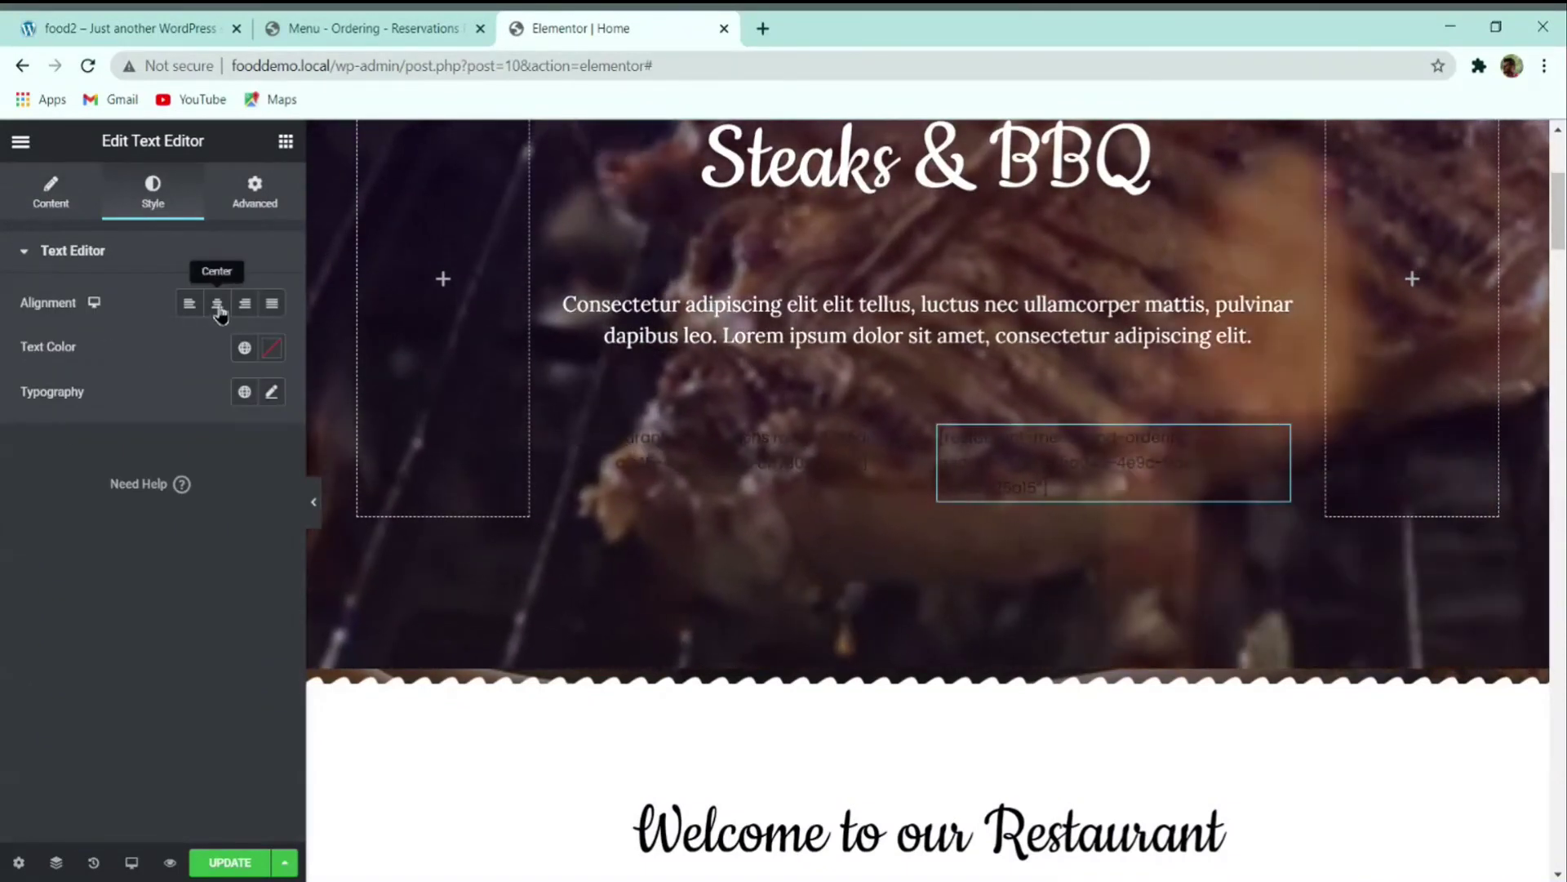
pyautogui.click(216, 303)
pyautogui.click(223, 863)
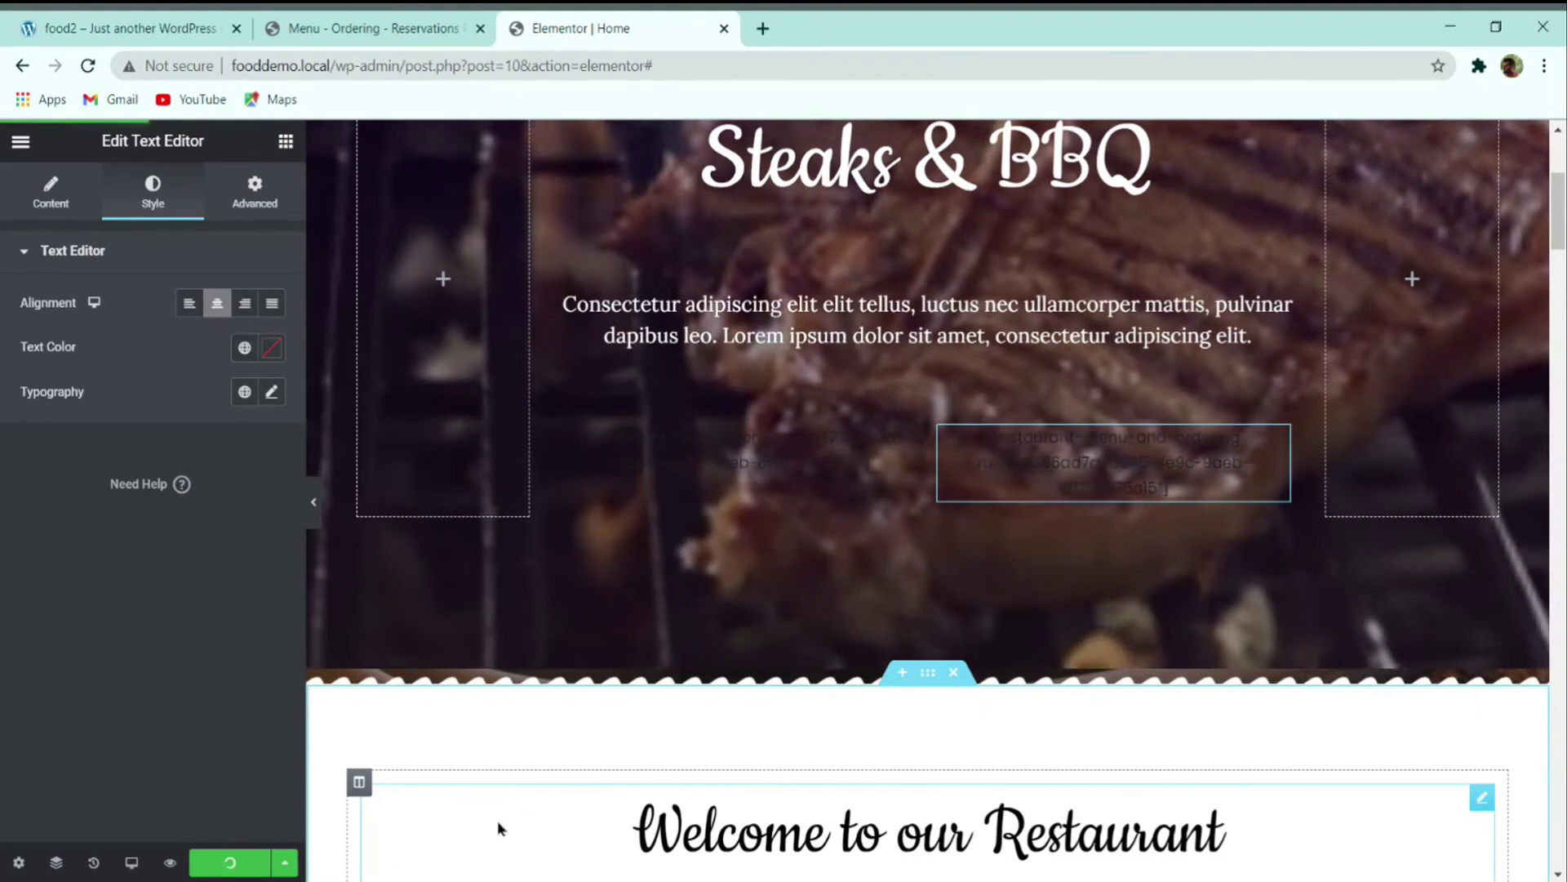
pyautogui.click(22, 142)
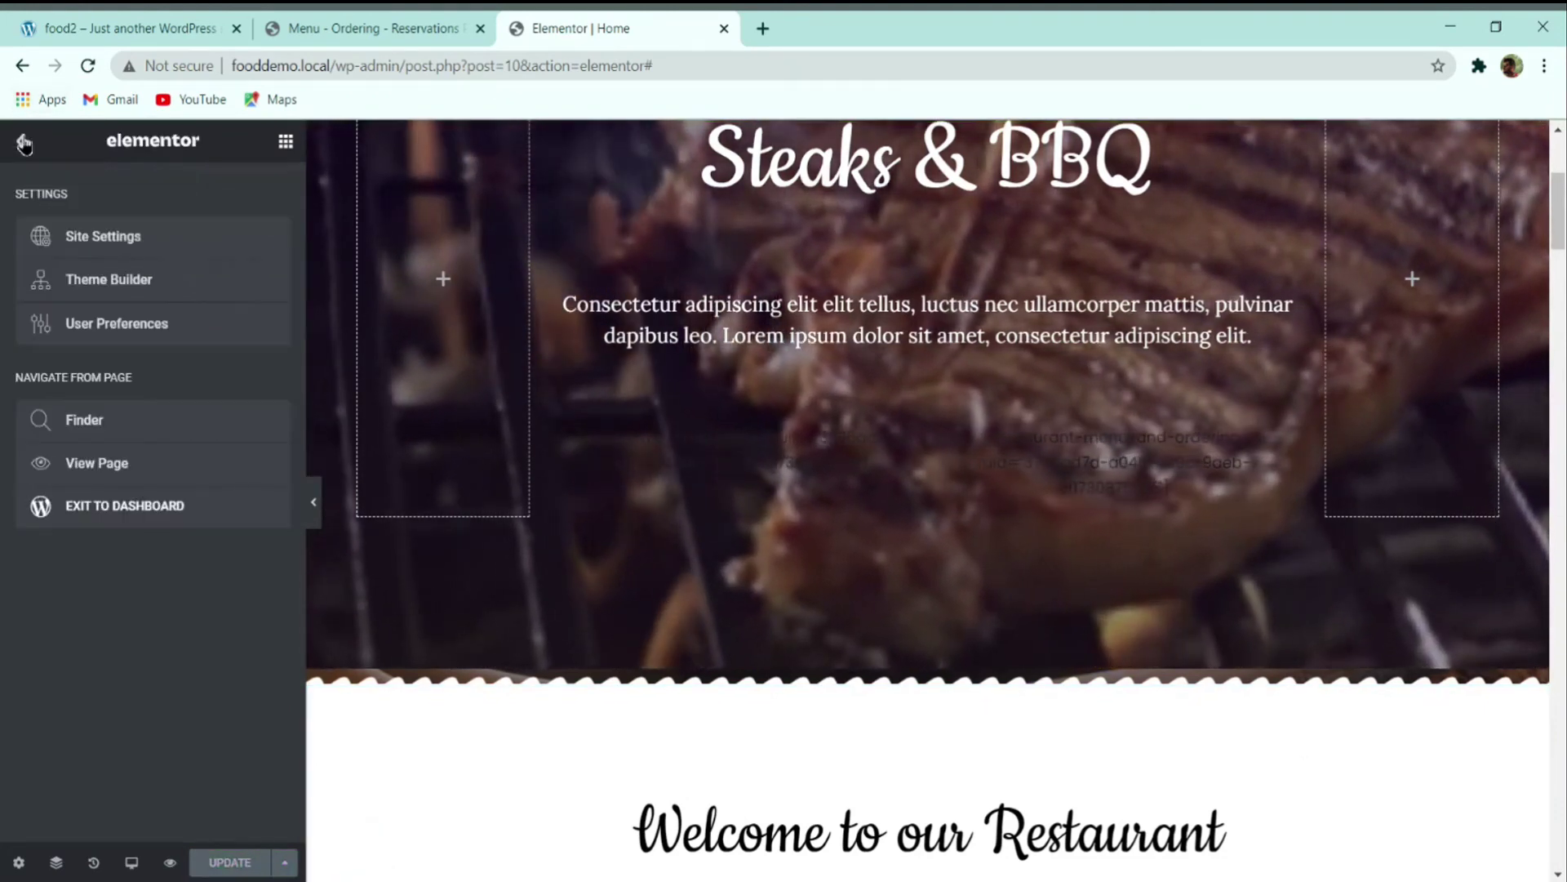
# Step: View the live Home page and open the Table Reservation booking popup from the hero
pyautogui.click(100, 462)
pyautogui.click(815, 20)
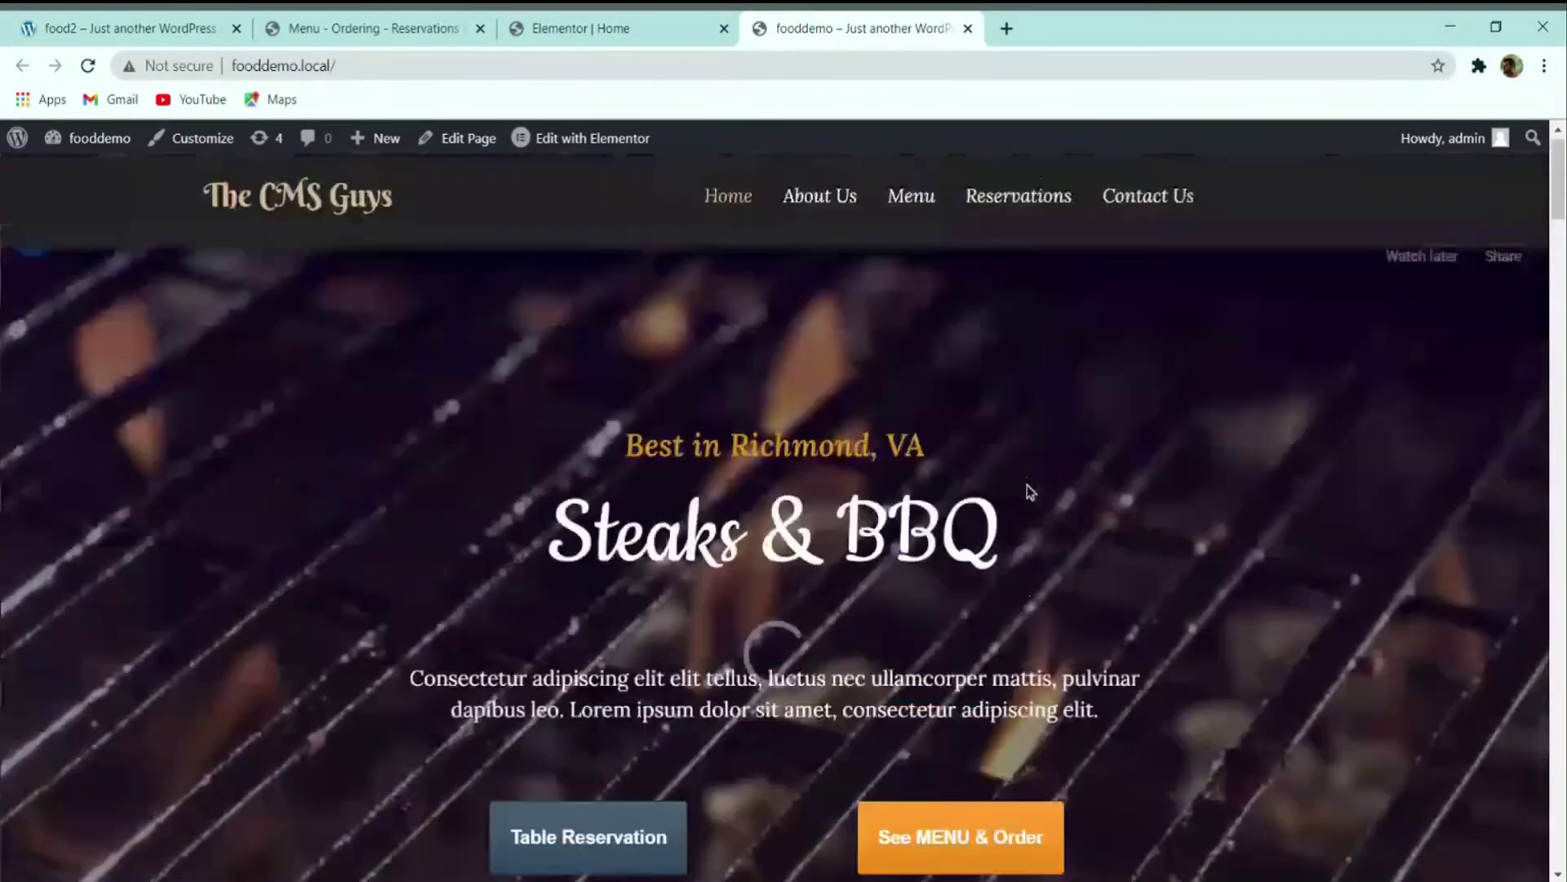
pyautogui.scroll(-4, 1031, 489)
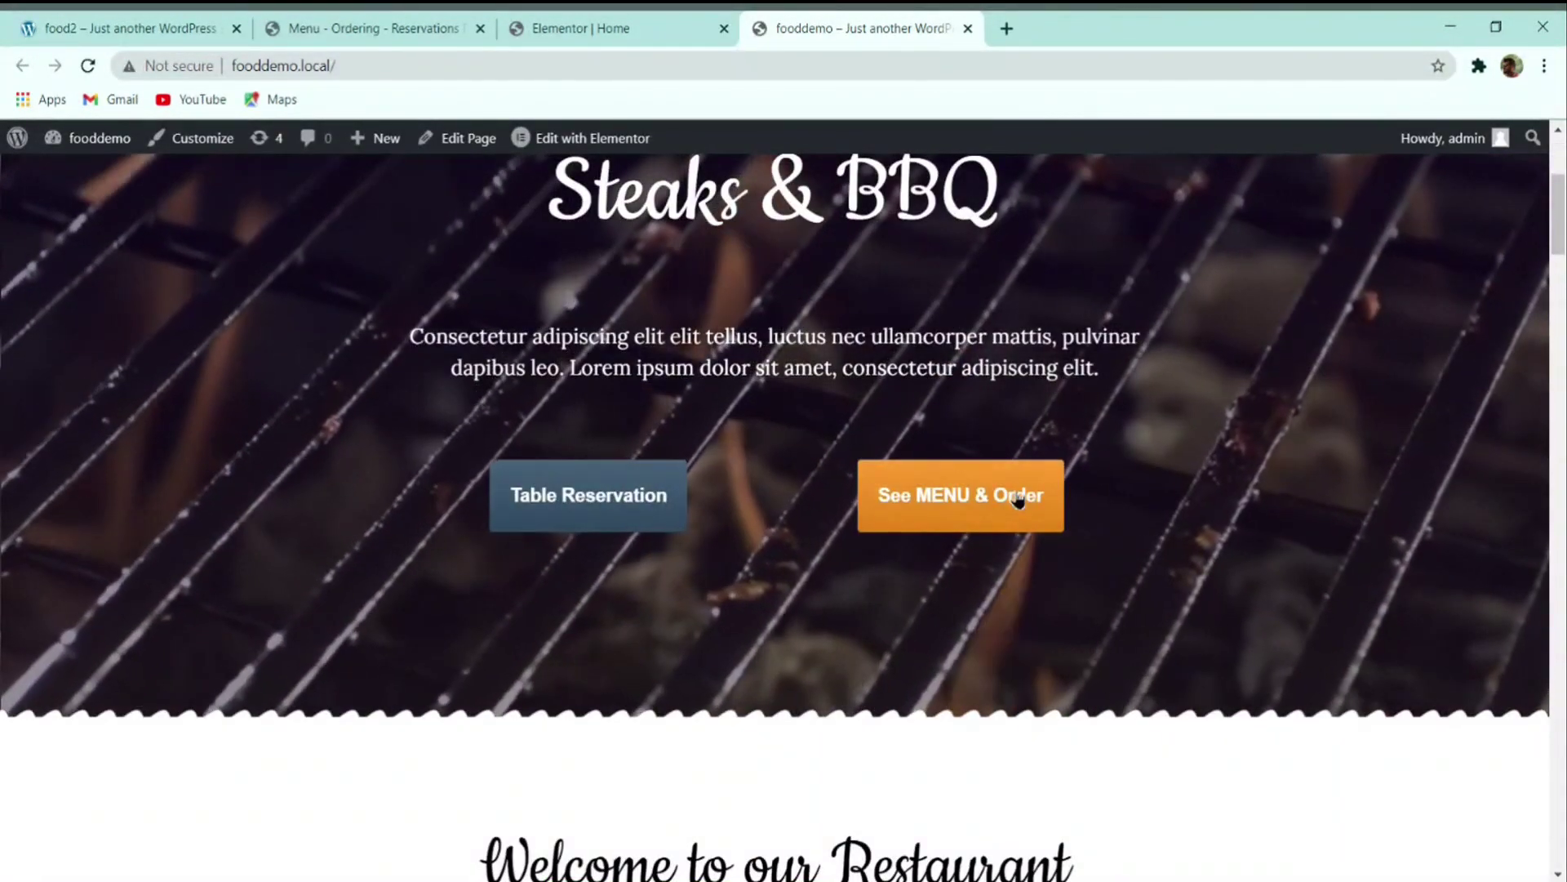
pyautogui.click(644, 502)
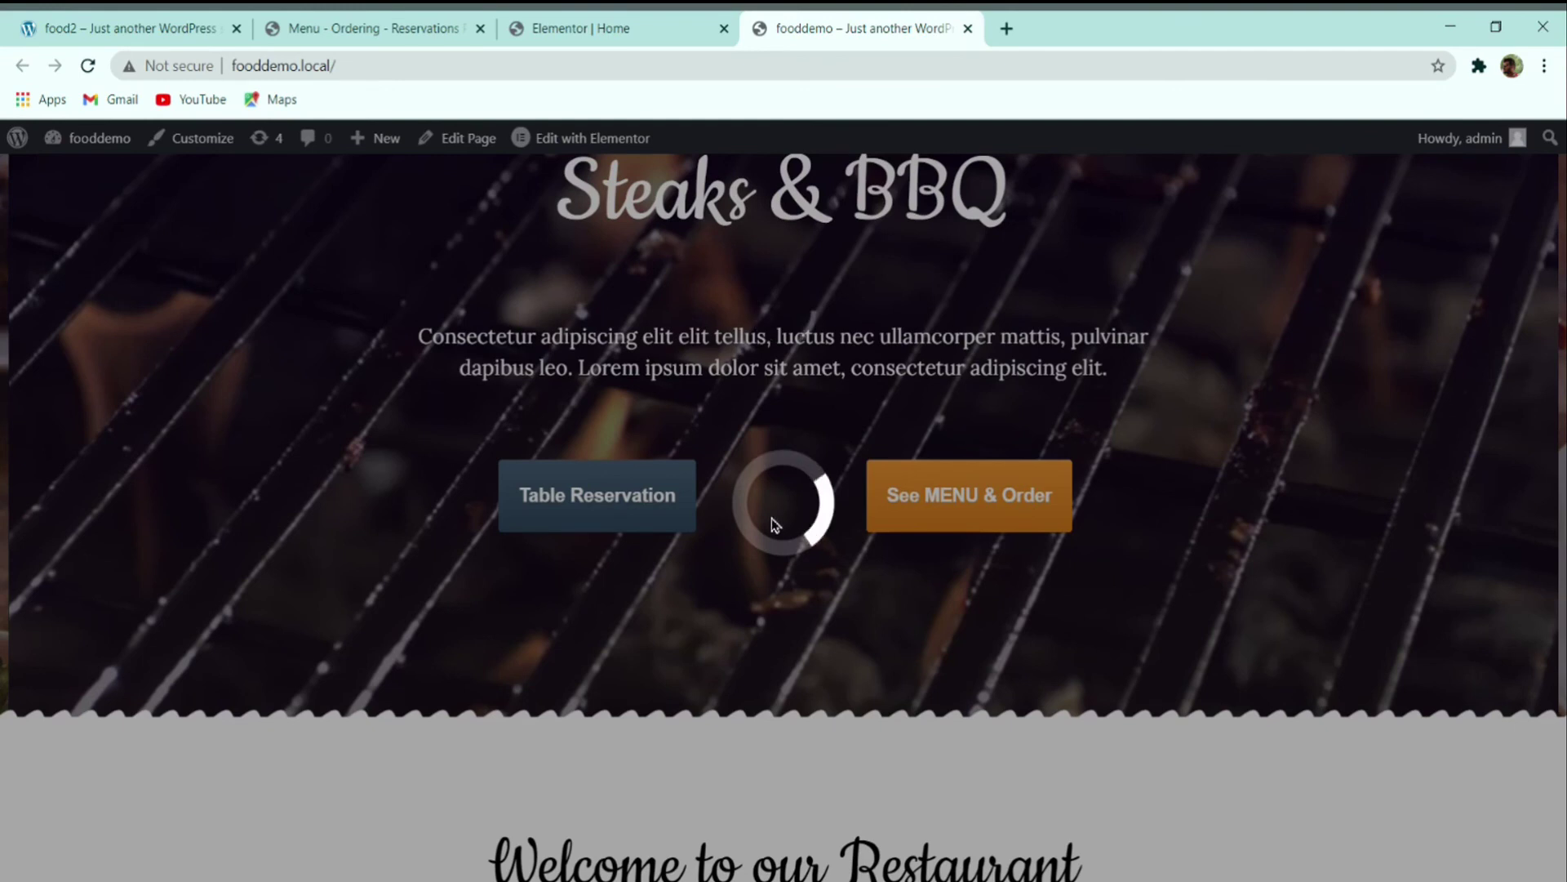
pyautogui.click(309, 20)
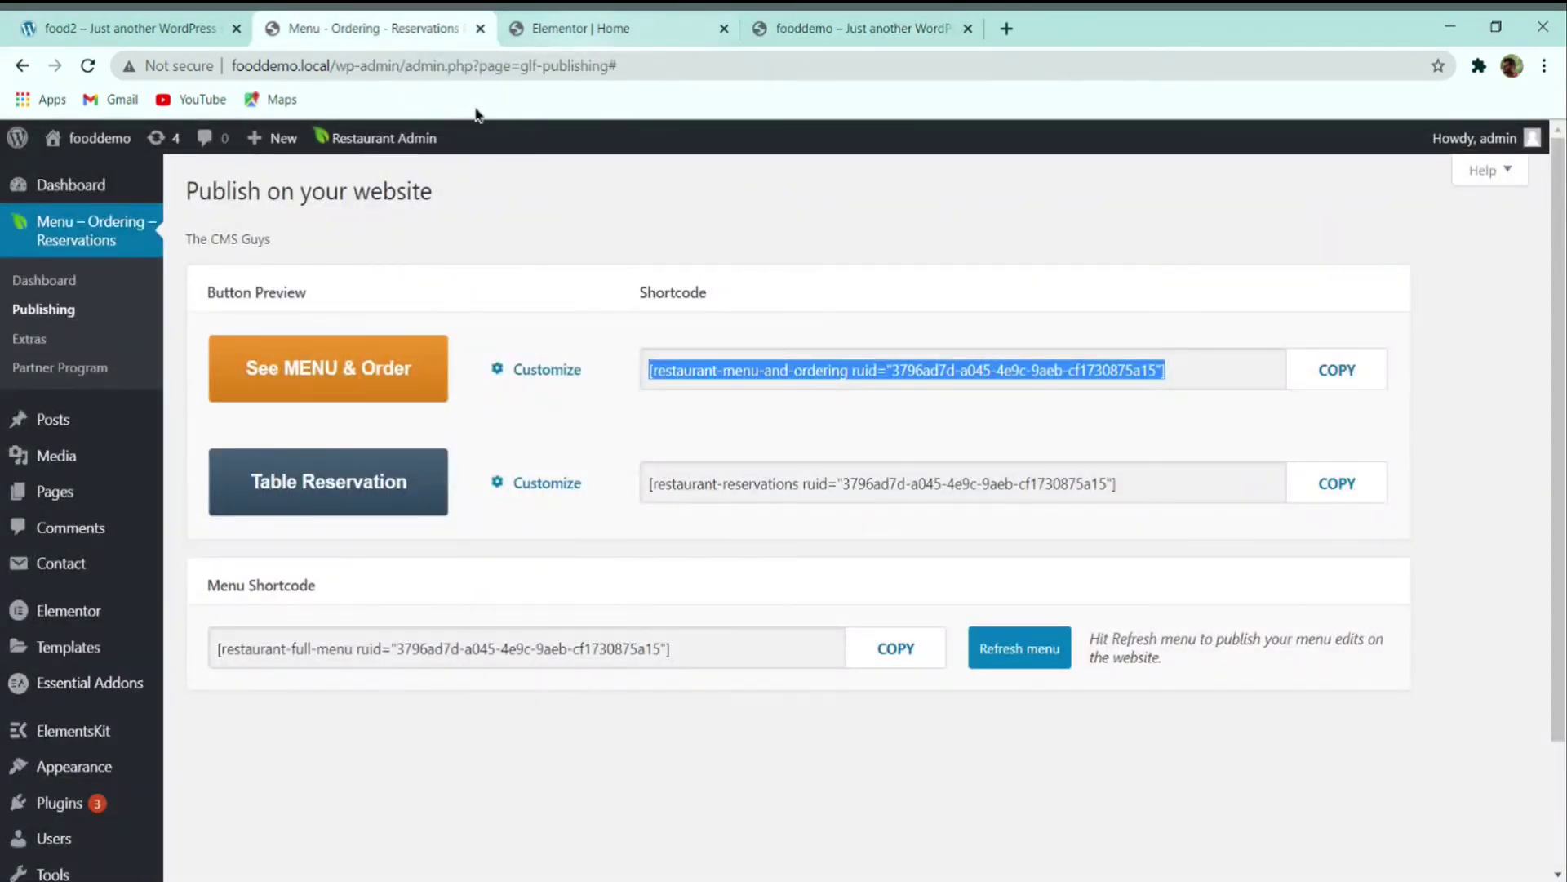
pyautogui.click(898, 24)
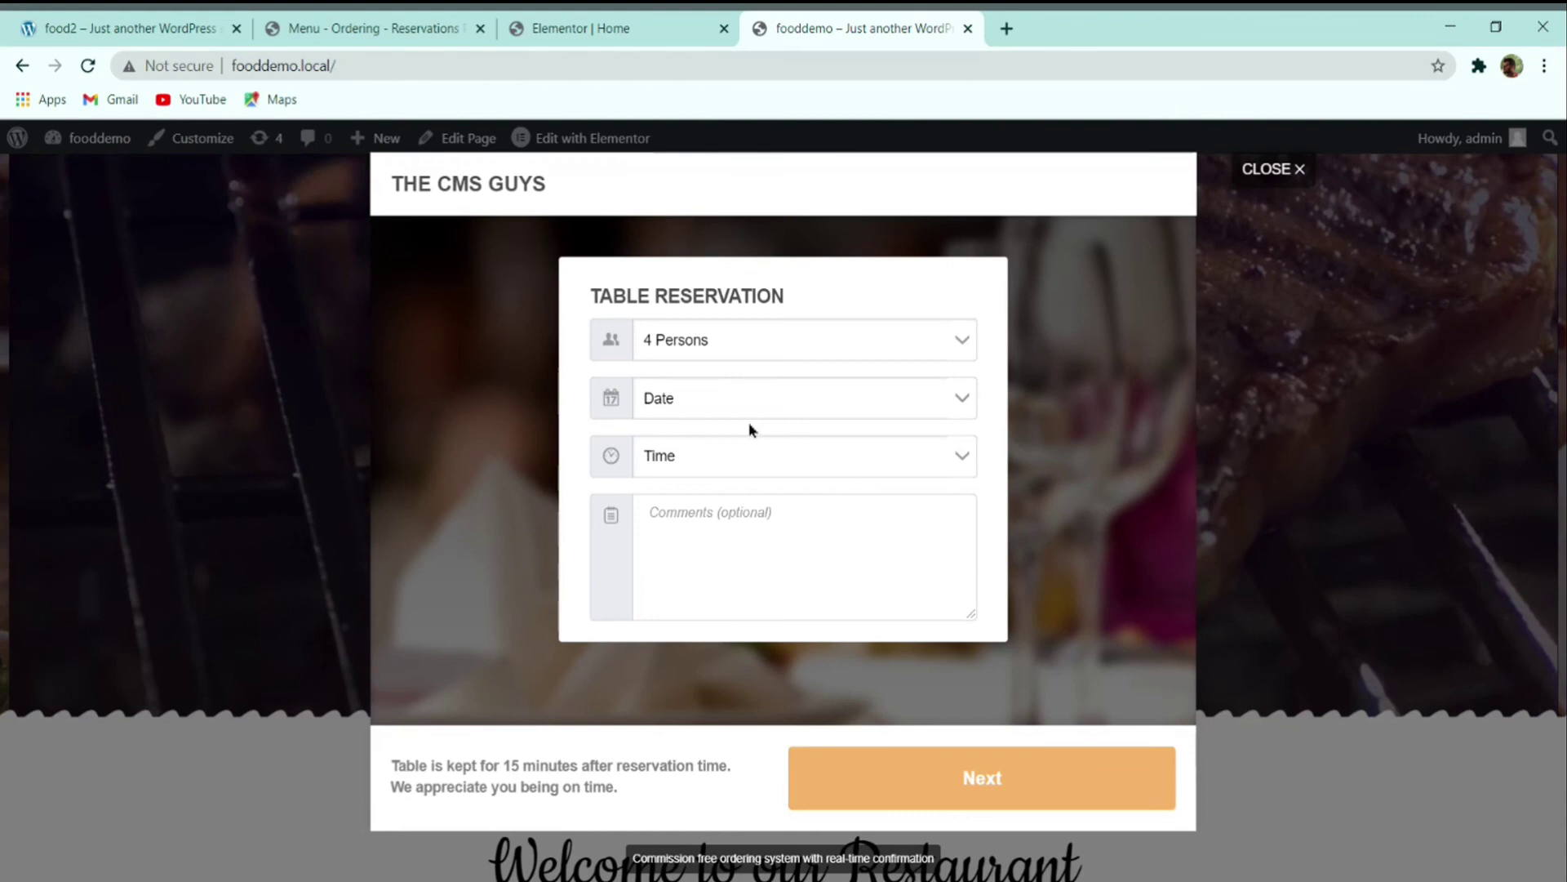
# Step: Set the table reservation to 4:45 PM and choose to pre-order food before arrival
pyautogui.click(708, 485)
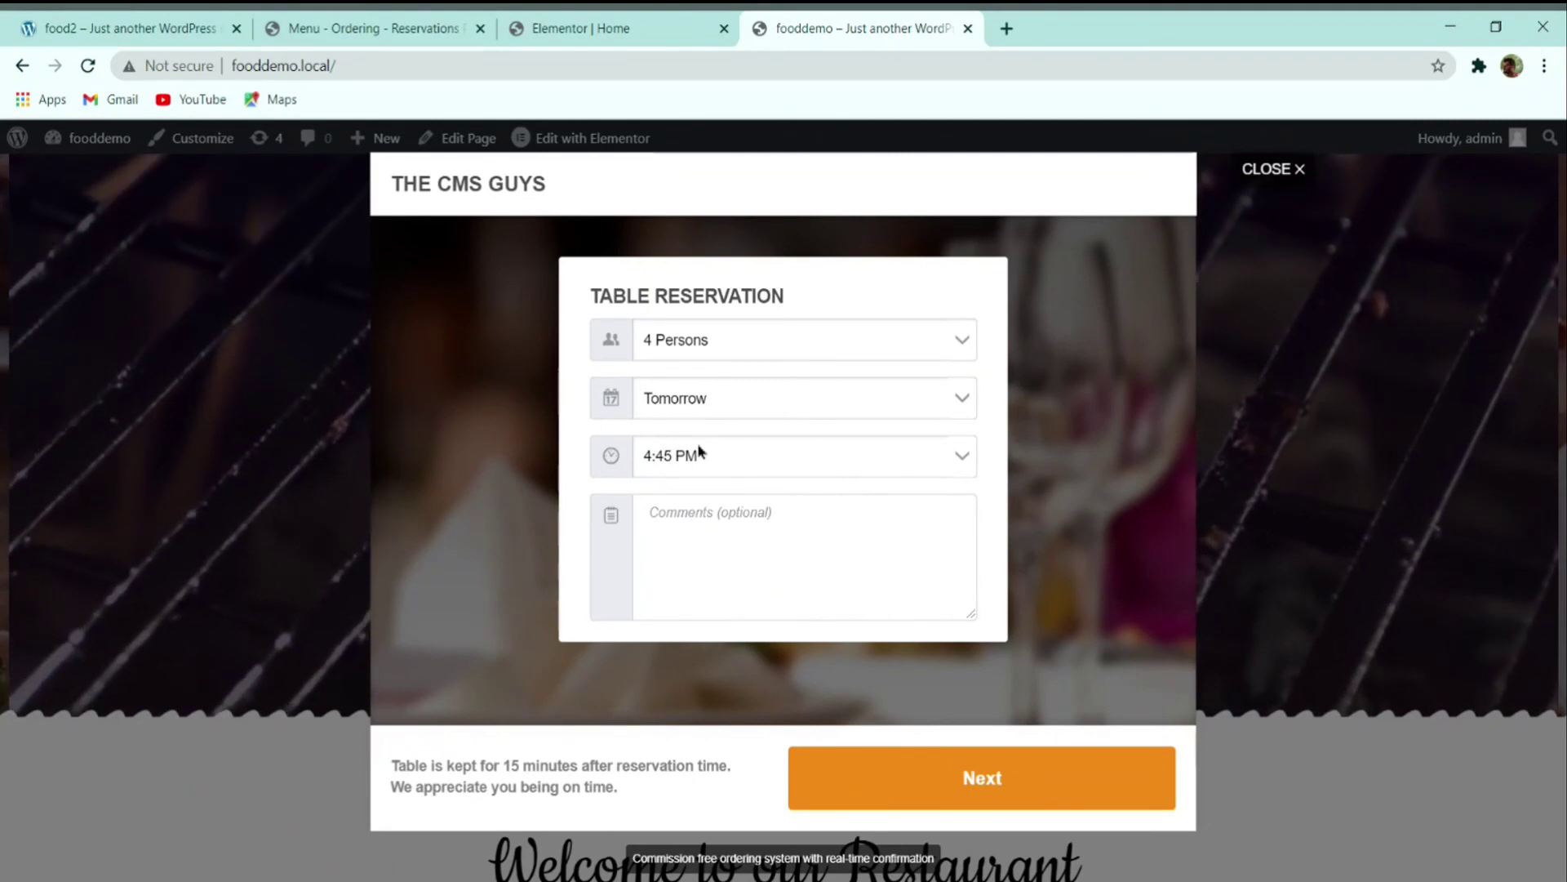
pyautogui.click(915, 761)
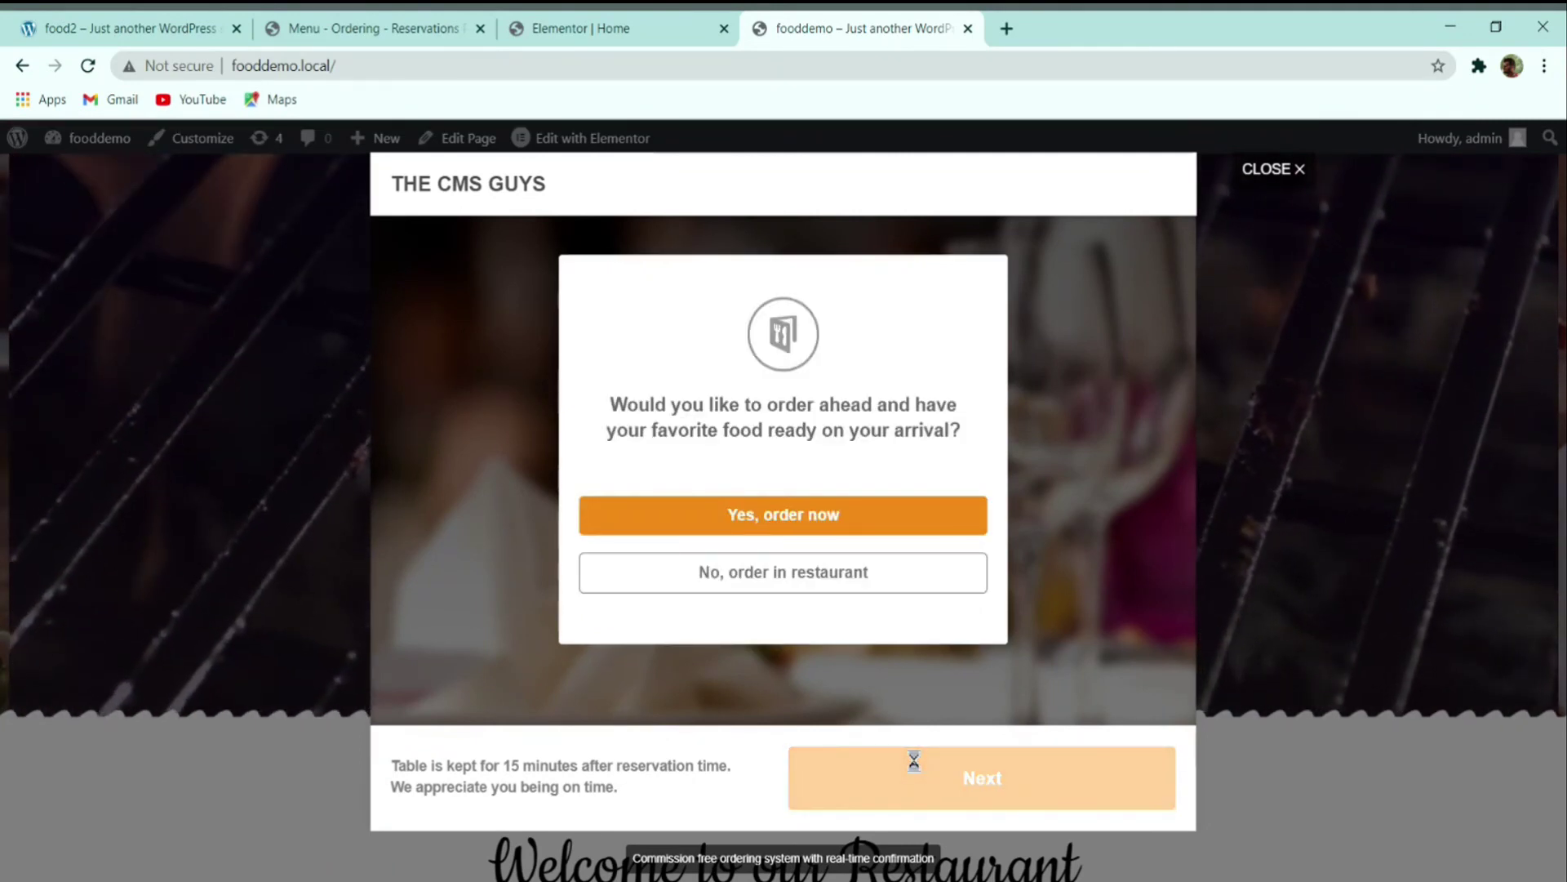
pyautogui.click(763, 514)
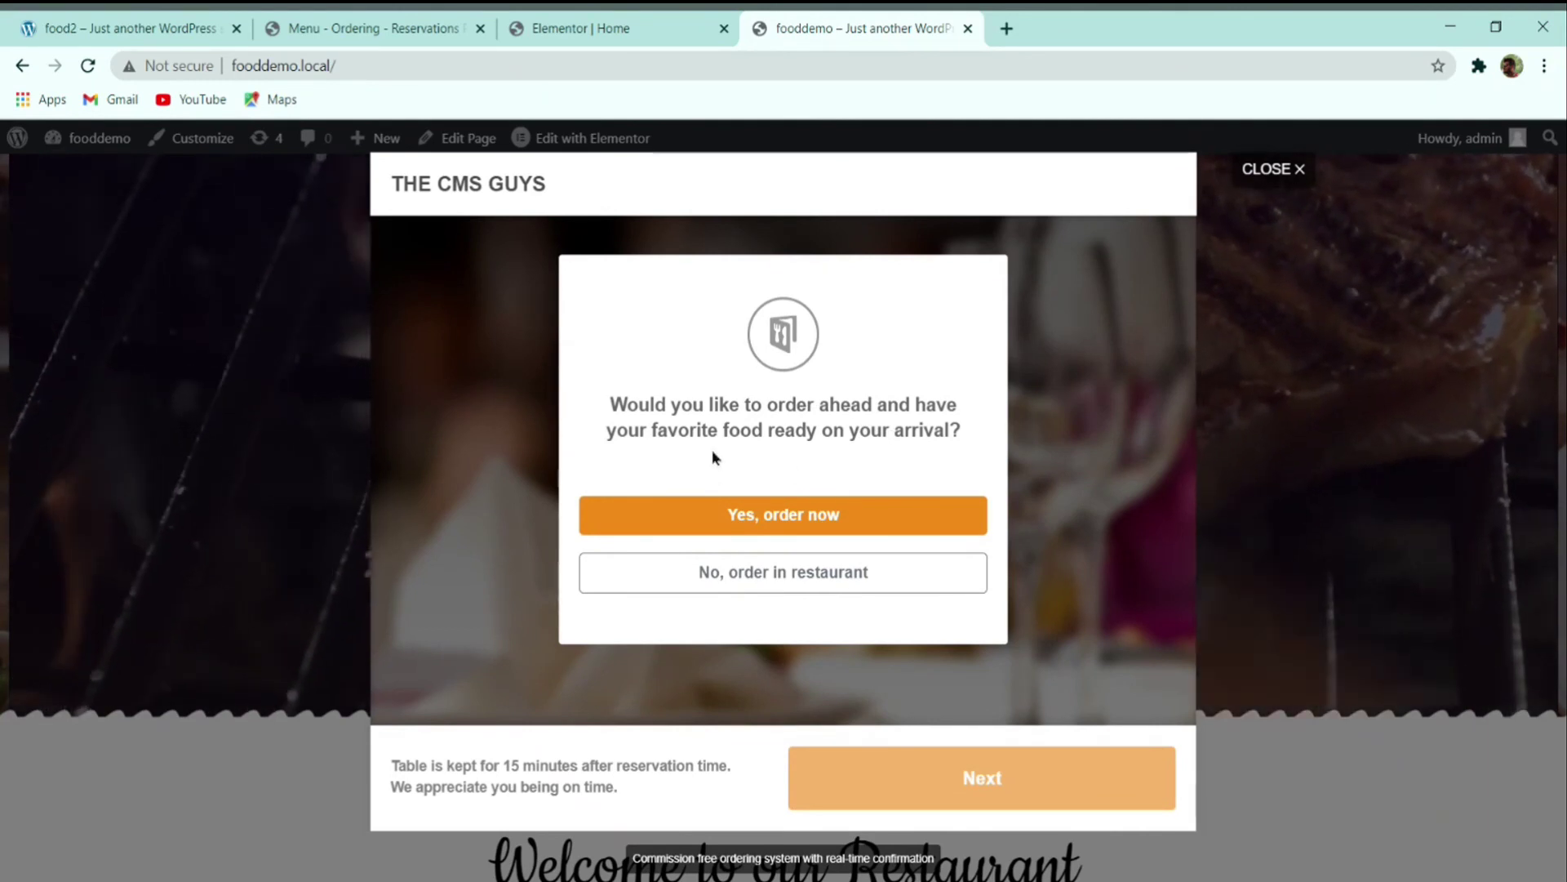
pyautogui.click(811, 512)
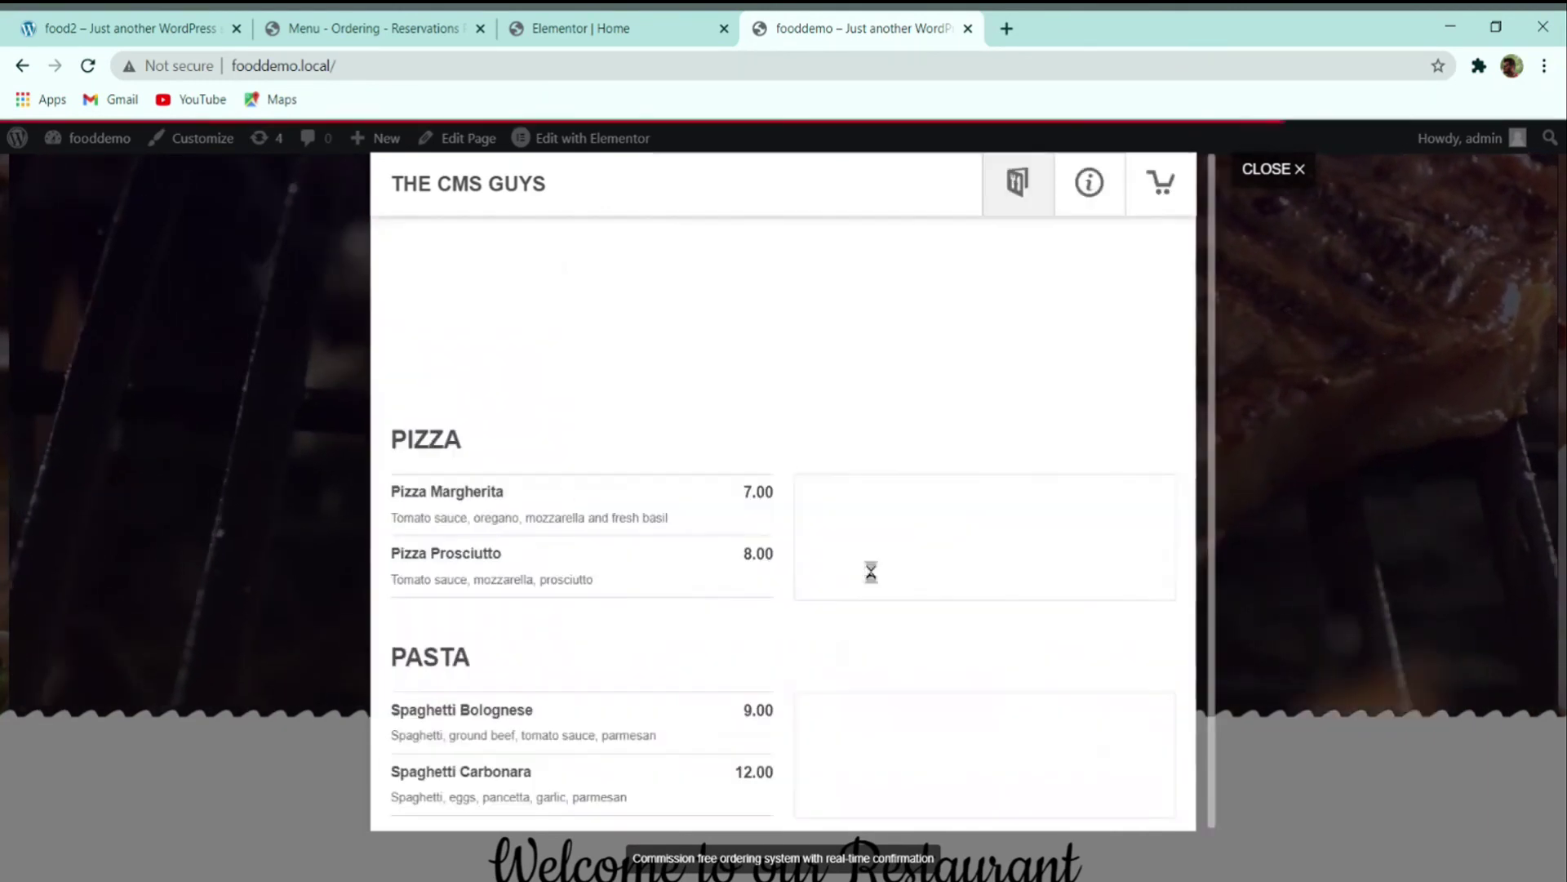
# Step: Add a Pizza Margherita with Corn and Extra mozzarella toppings to the cart
pyautogui.scroll(-4, 644, 486)
pyautogui.scroll(4, 651, 514)
pyautogui.click(649, 511)
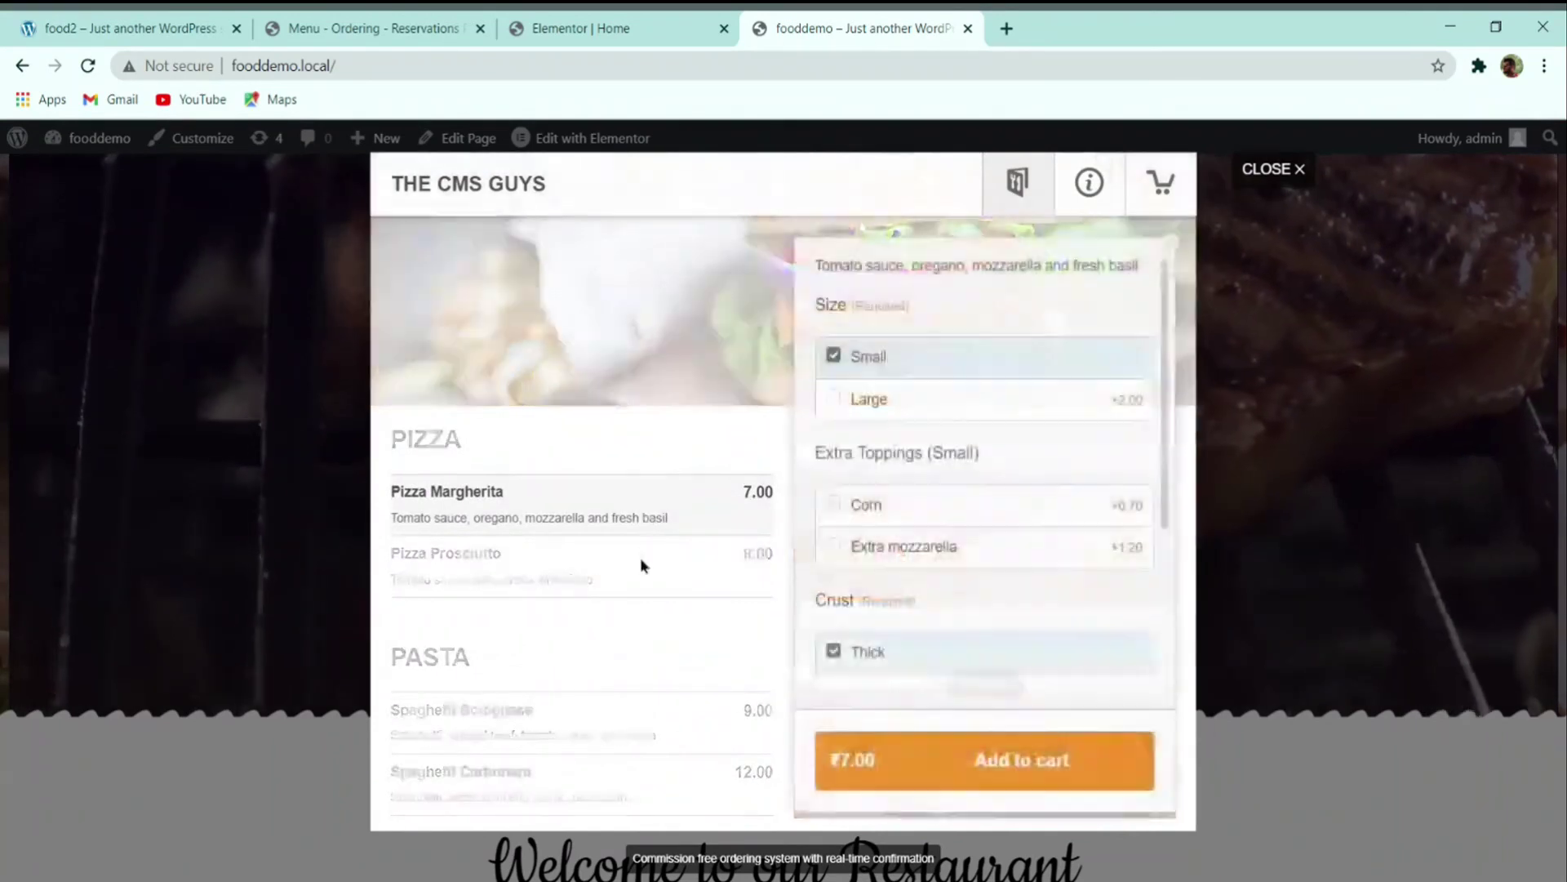
pyautogui.click(743, 499)
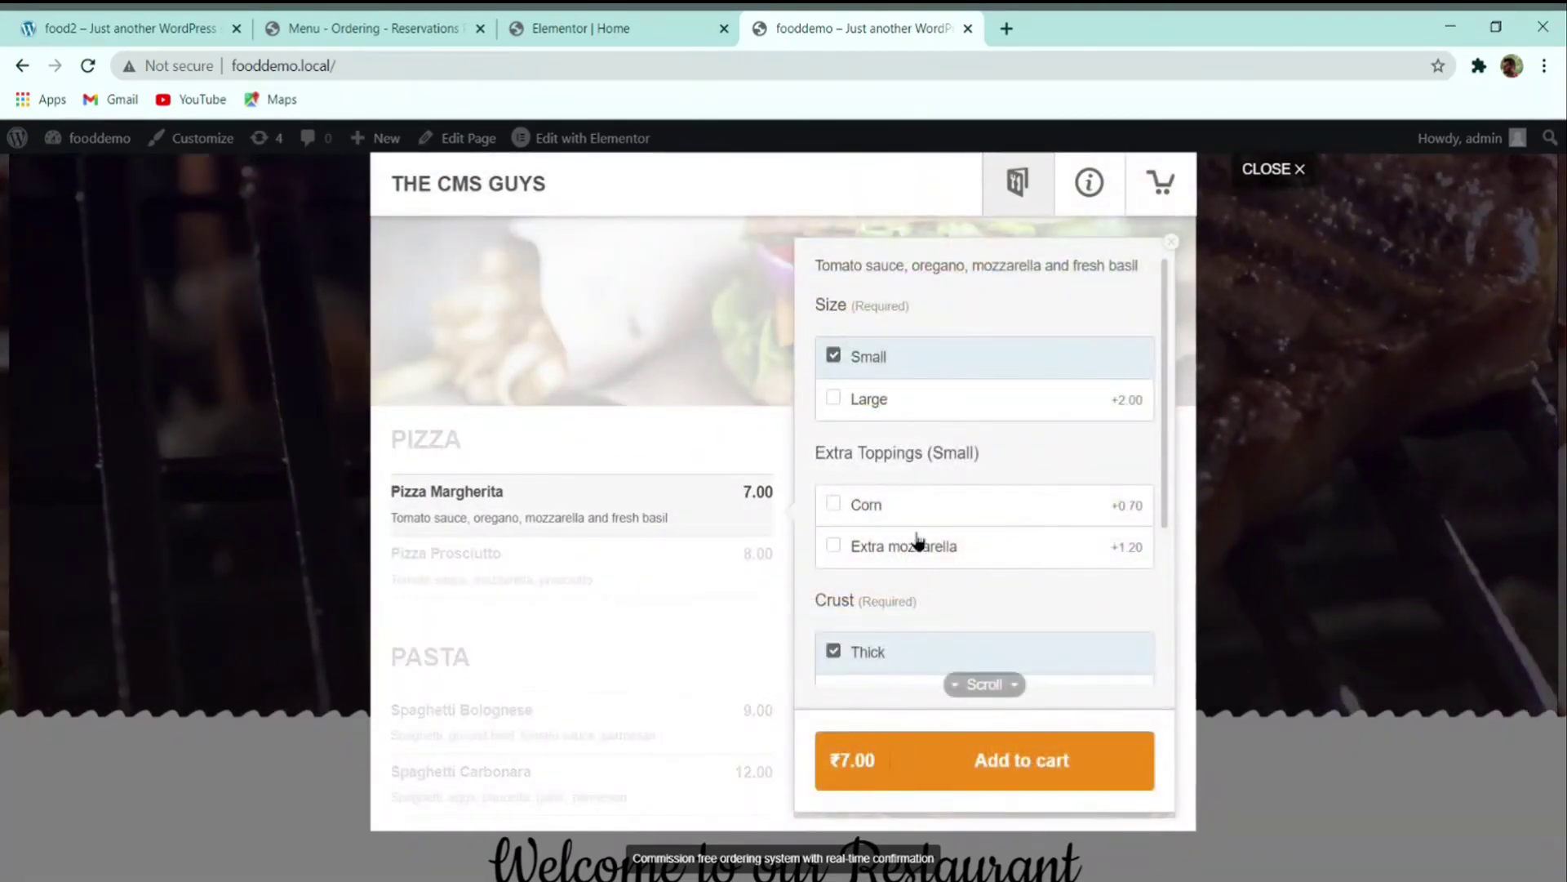
pyautogui.click(906, 506)
pyautogui.click(914, 545)
pyautogui.click(948, 760)
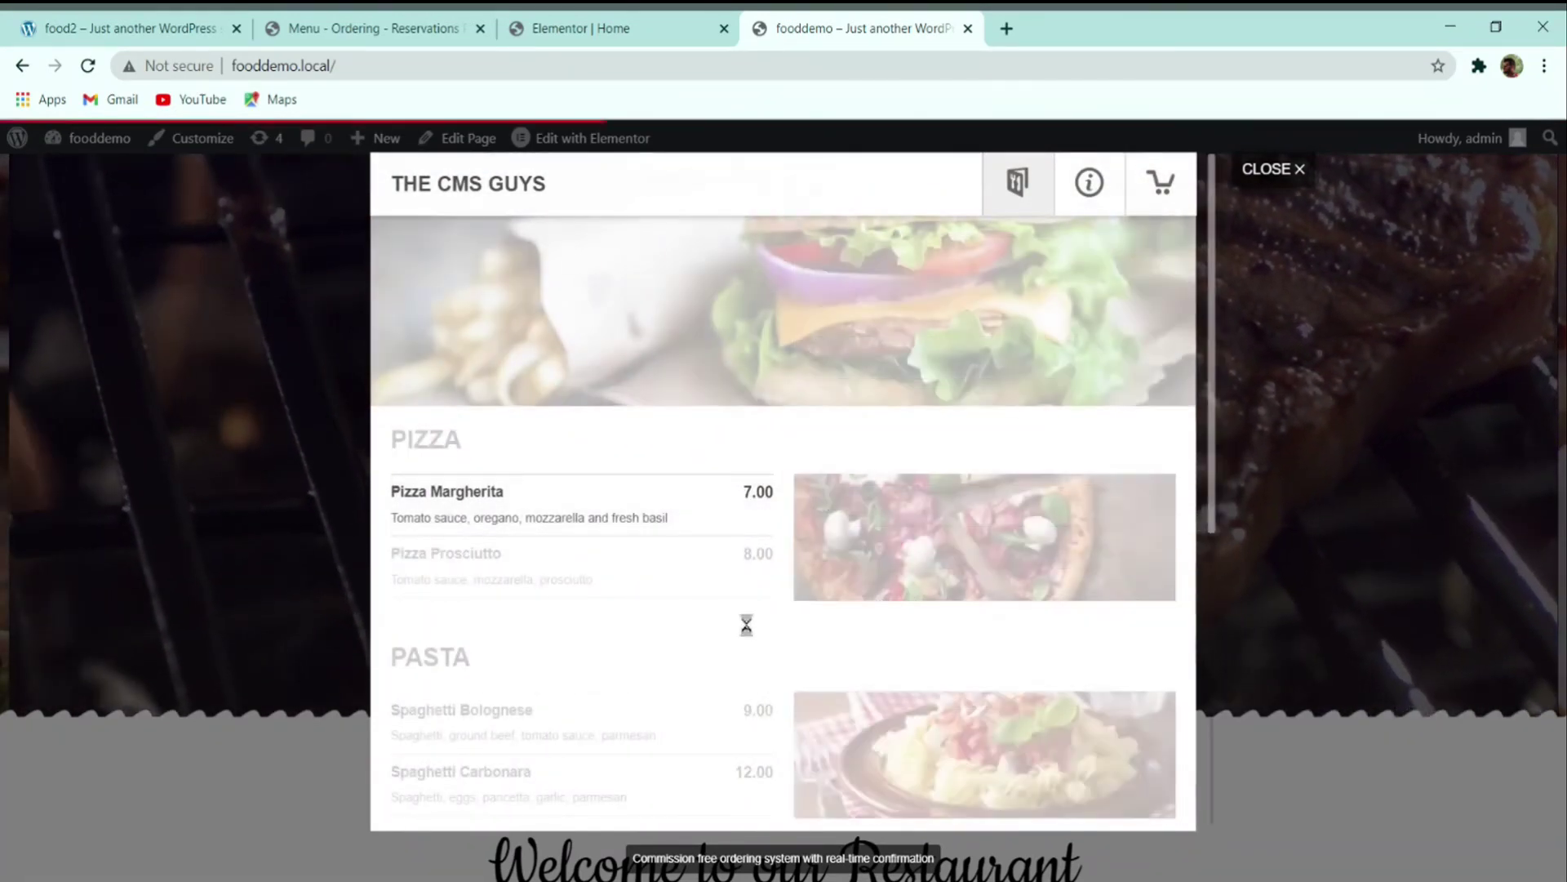
# Step: Add a Pizza Prosciutto, then reach the ₹17.75 checkout with Cash as the payment method
pyautogui.click(742, 569)
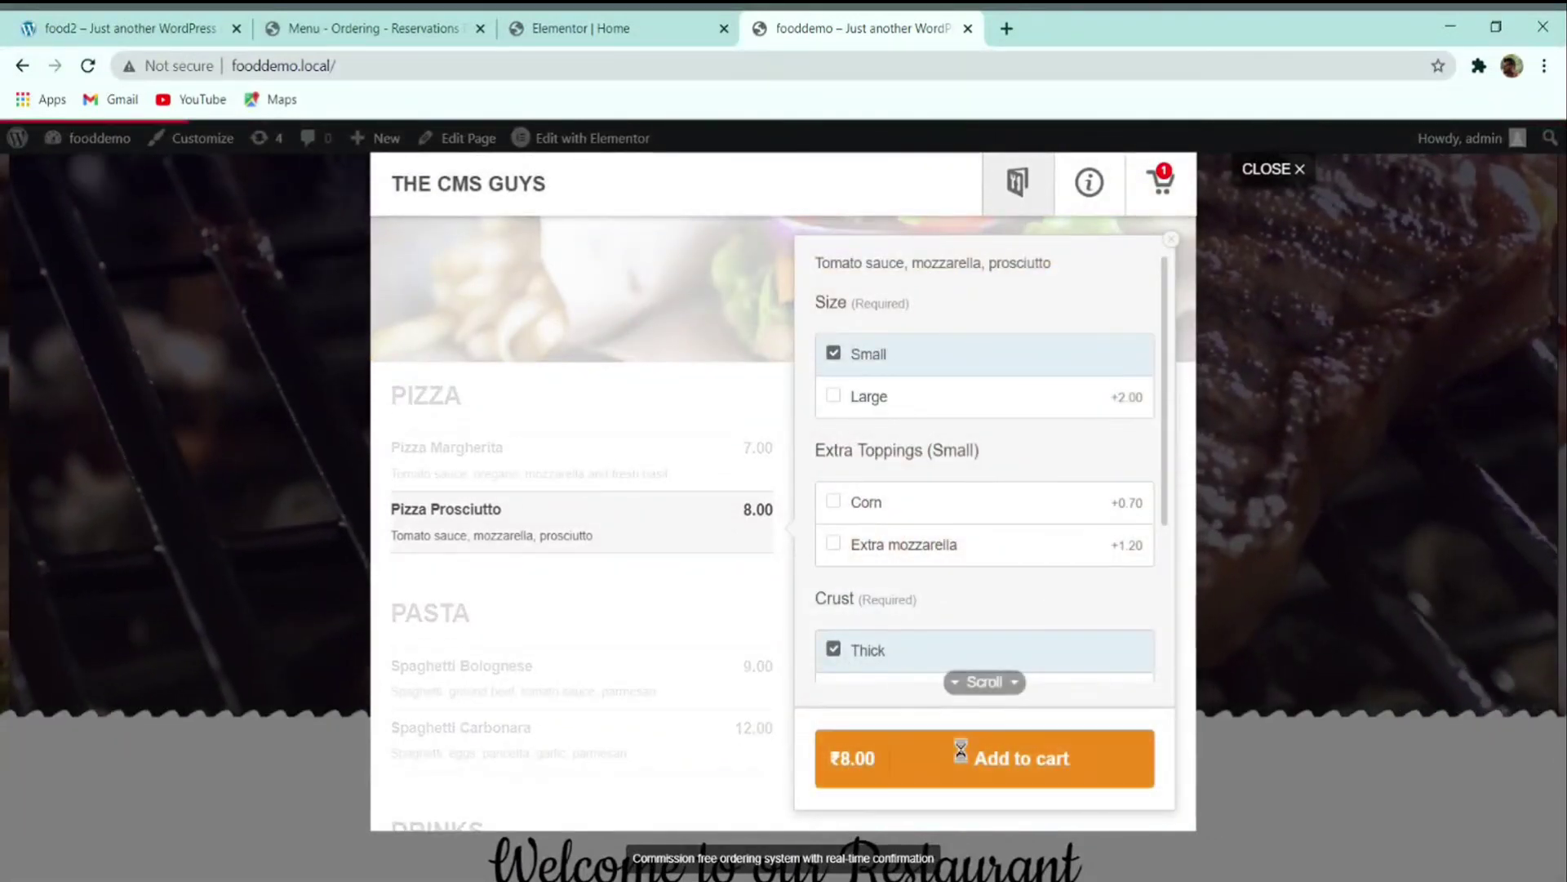
pyautogui.click(963, 755)
pyautogui.click(1163, 186)
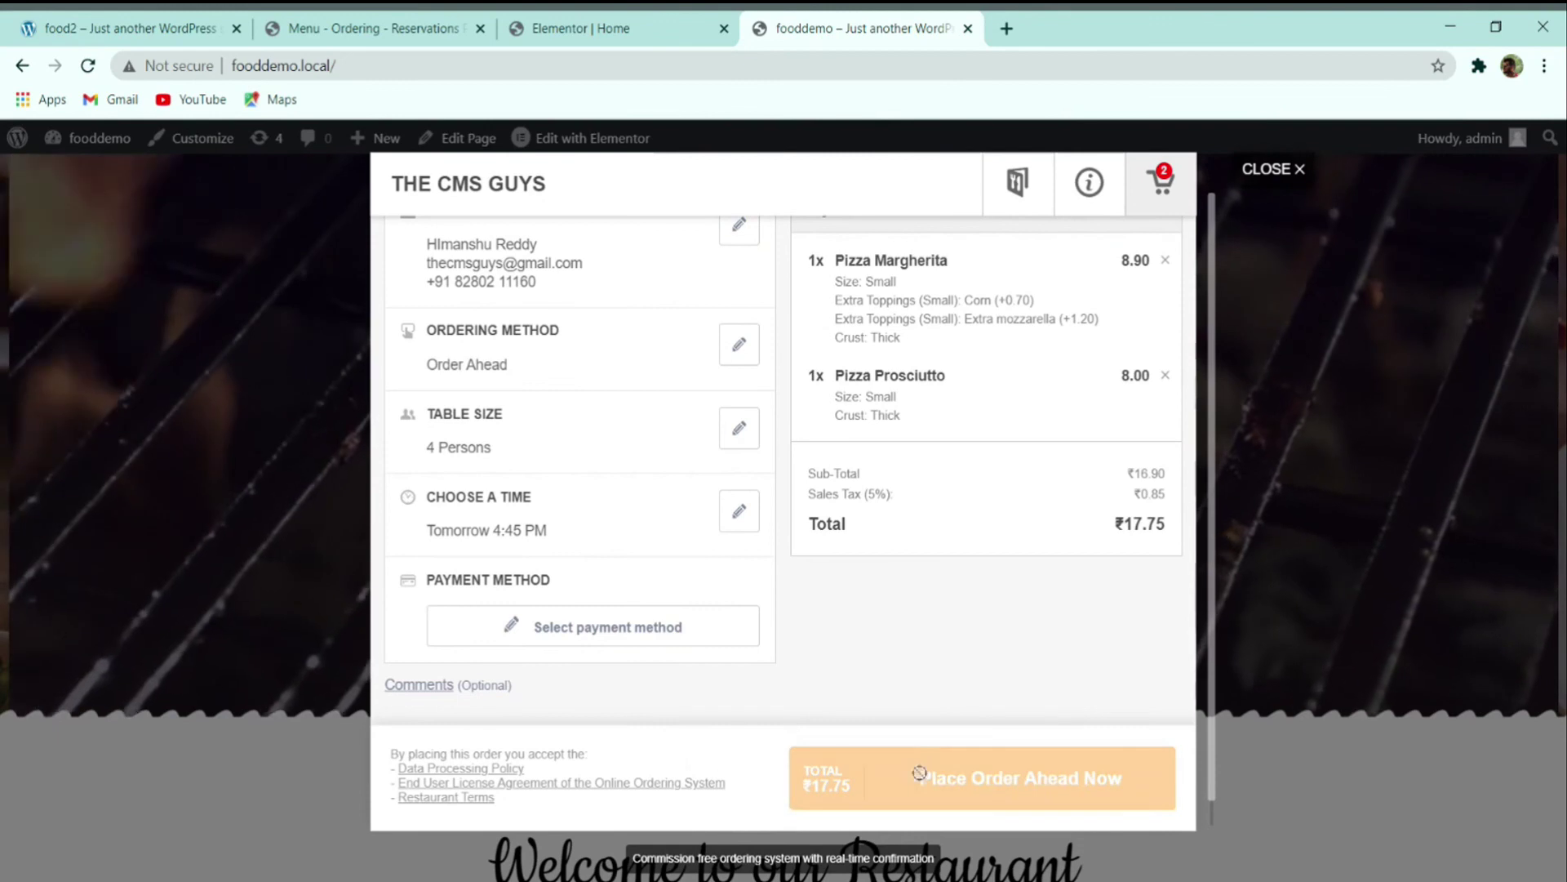
pyautogui.click(579, 626)
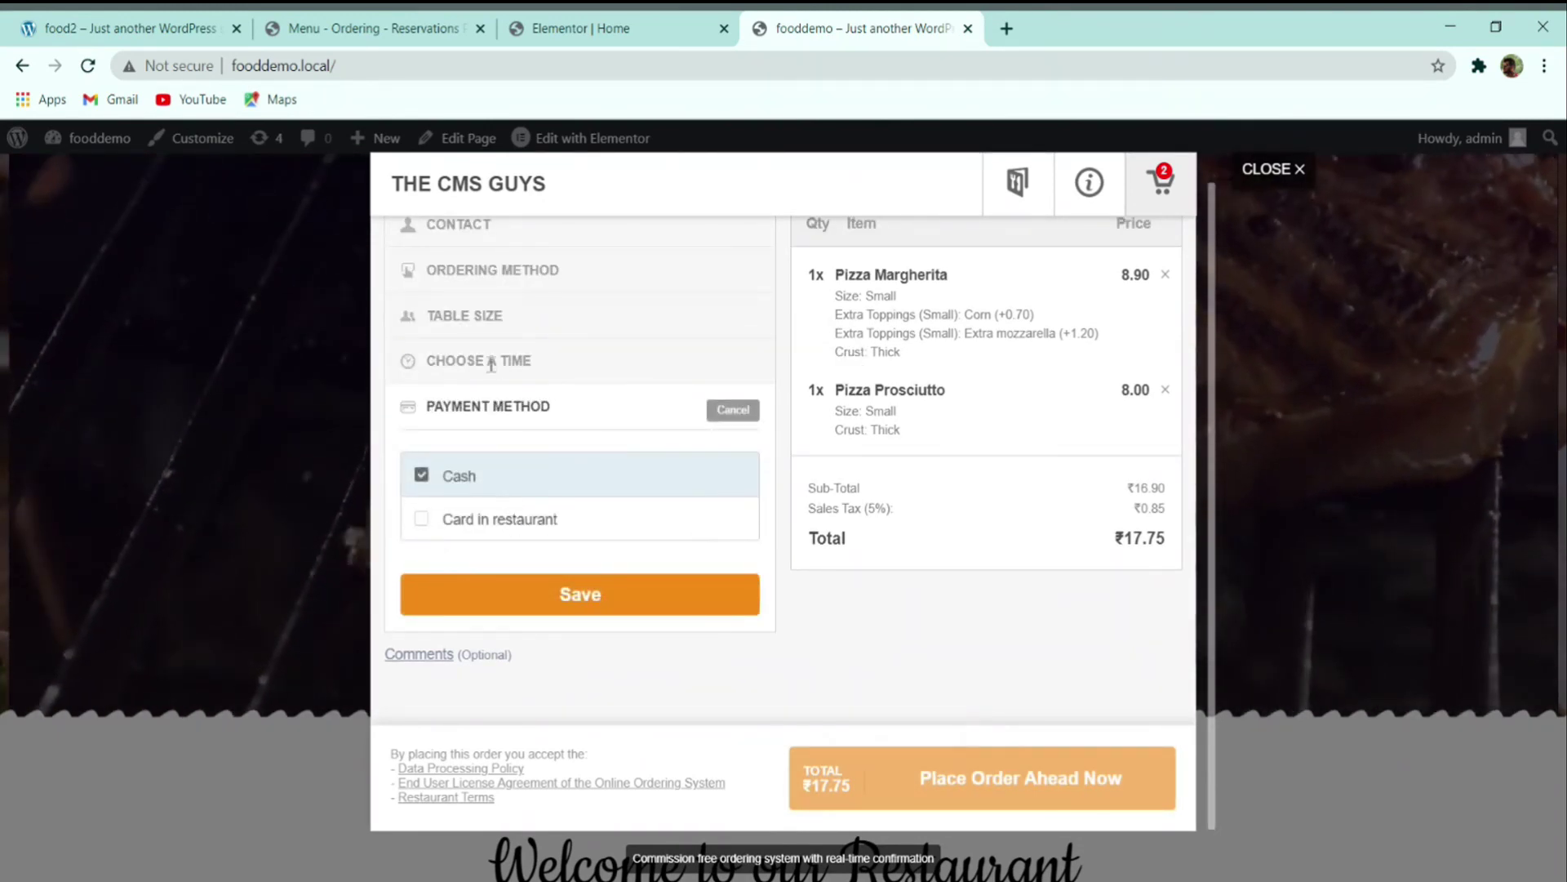
pyautogui.scroll(1, 507, 351)
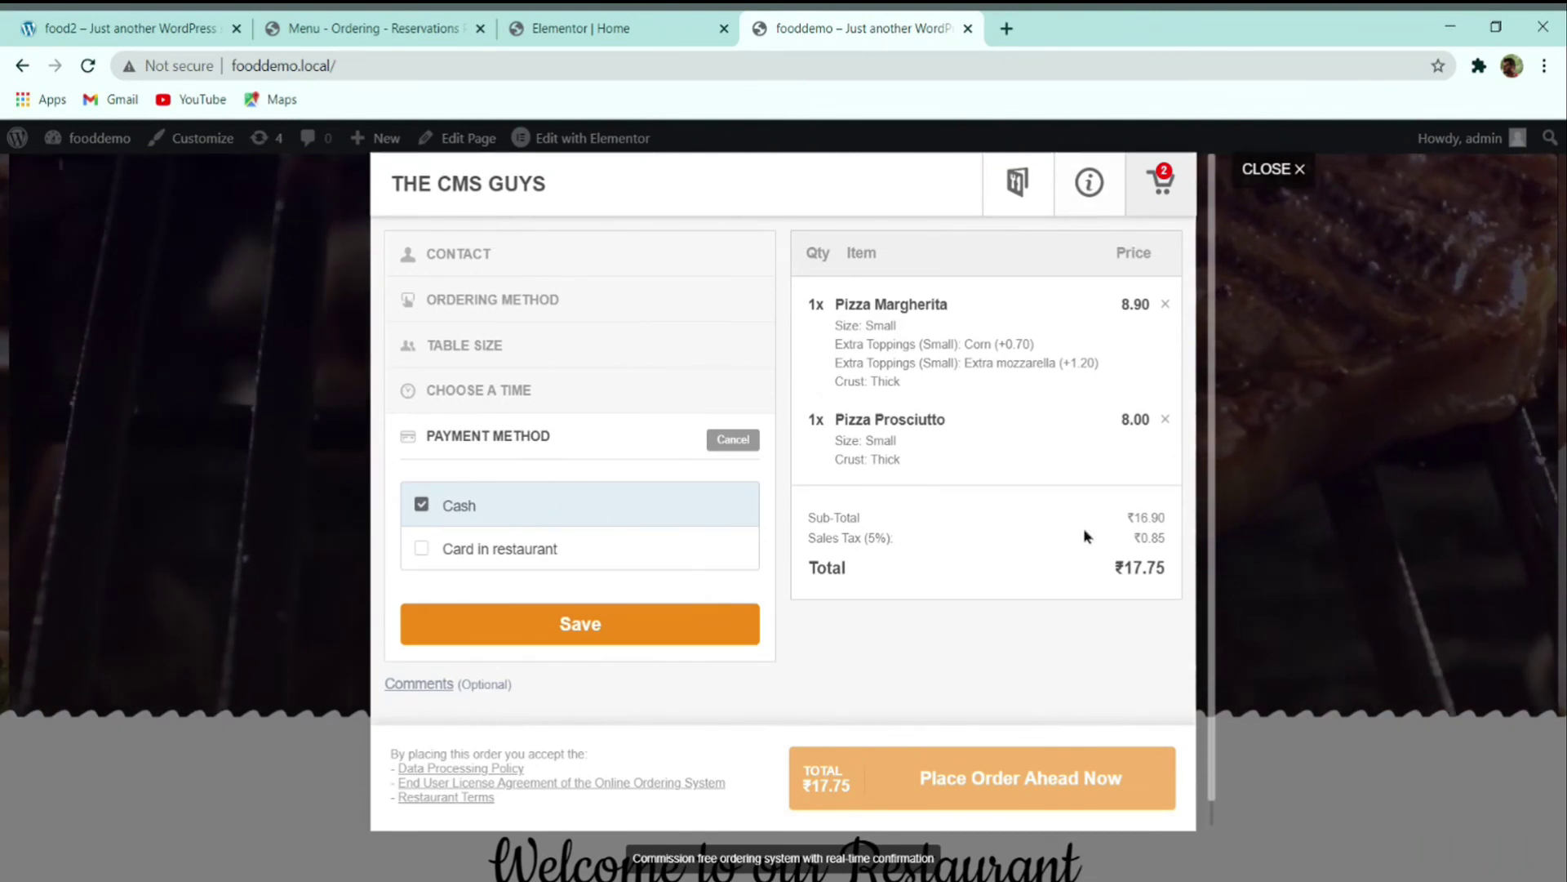
# Step: Close the GloriaFood ordering checkout popup on the fooddemo page
pyautogui.click(1268, 168)
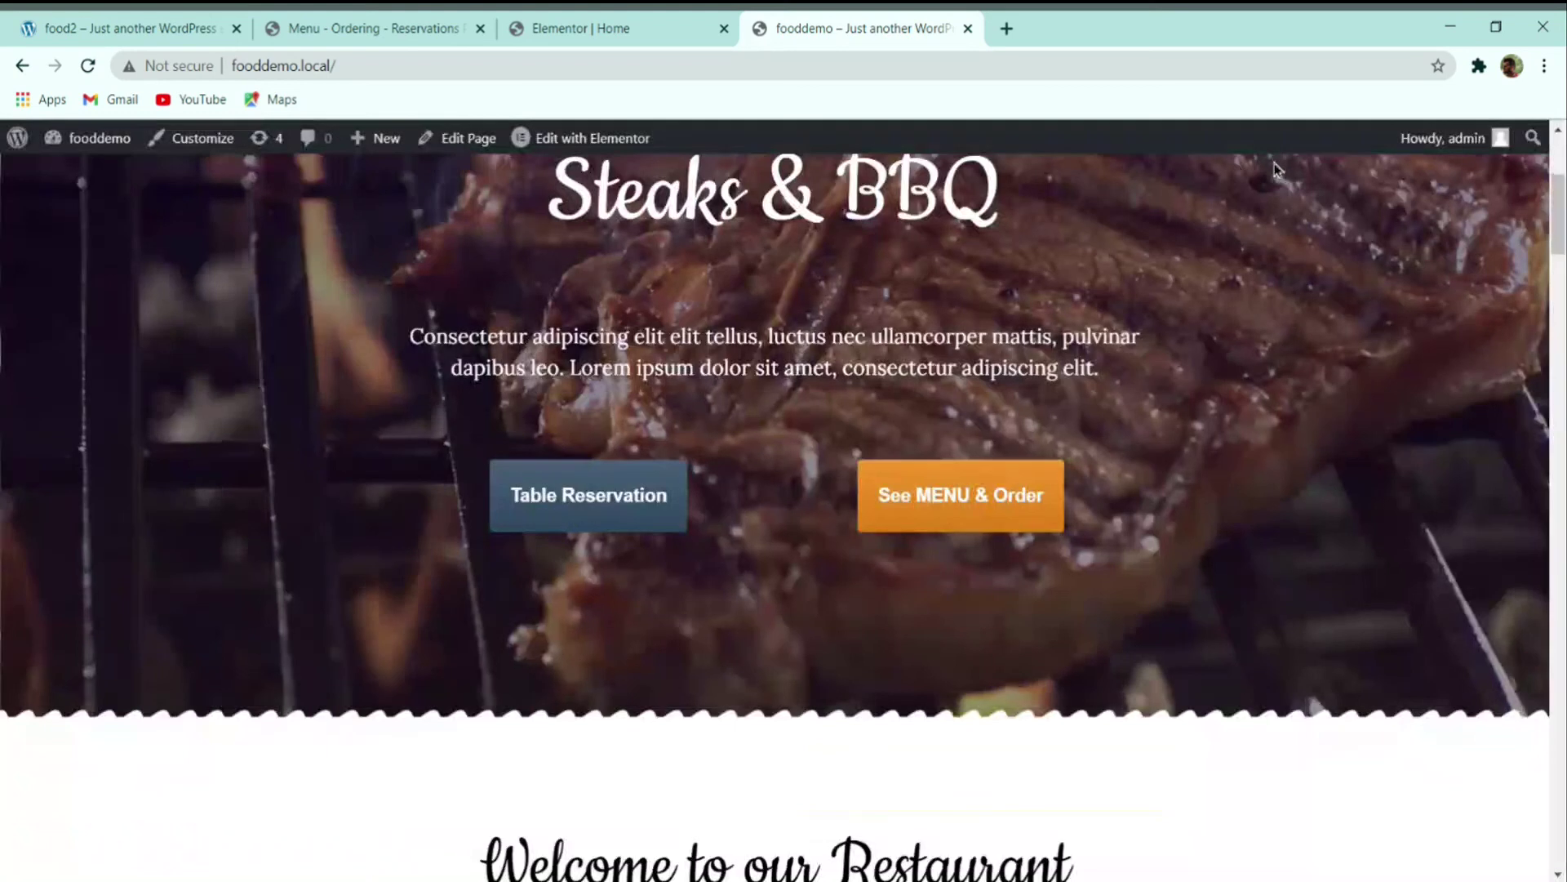
pyautogui.scroll(4, 944, 651)
pyautogui.scroll(-15, 944, 650)
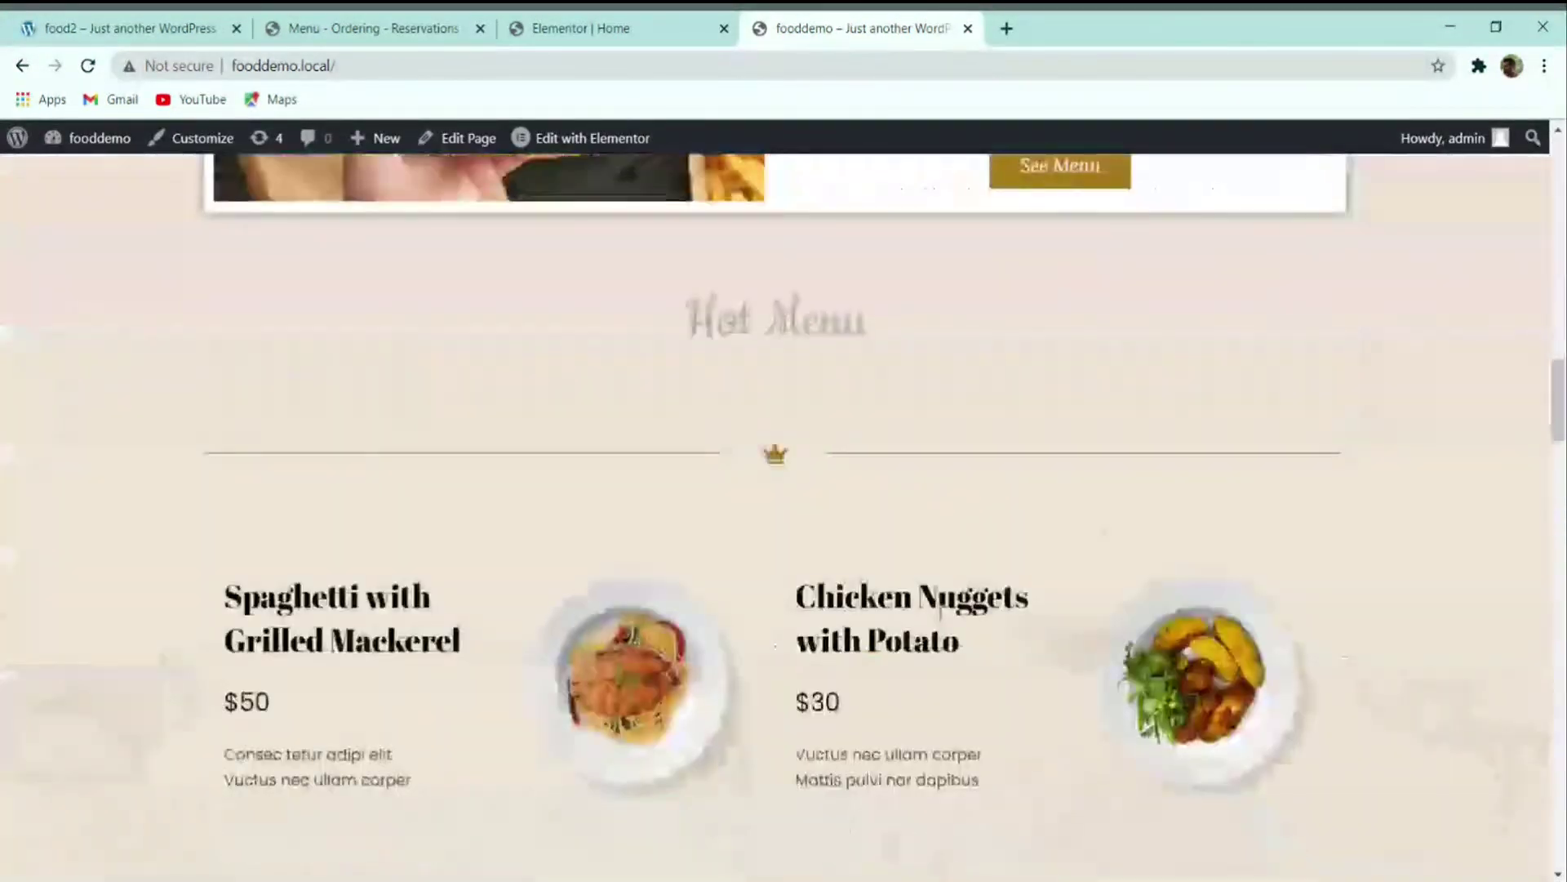
pyautogui.scroll(14, 912, 590)
pyautogui.scroll(1, 911, 589)
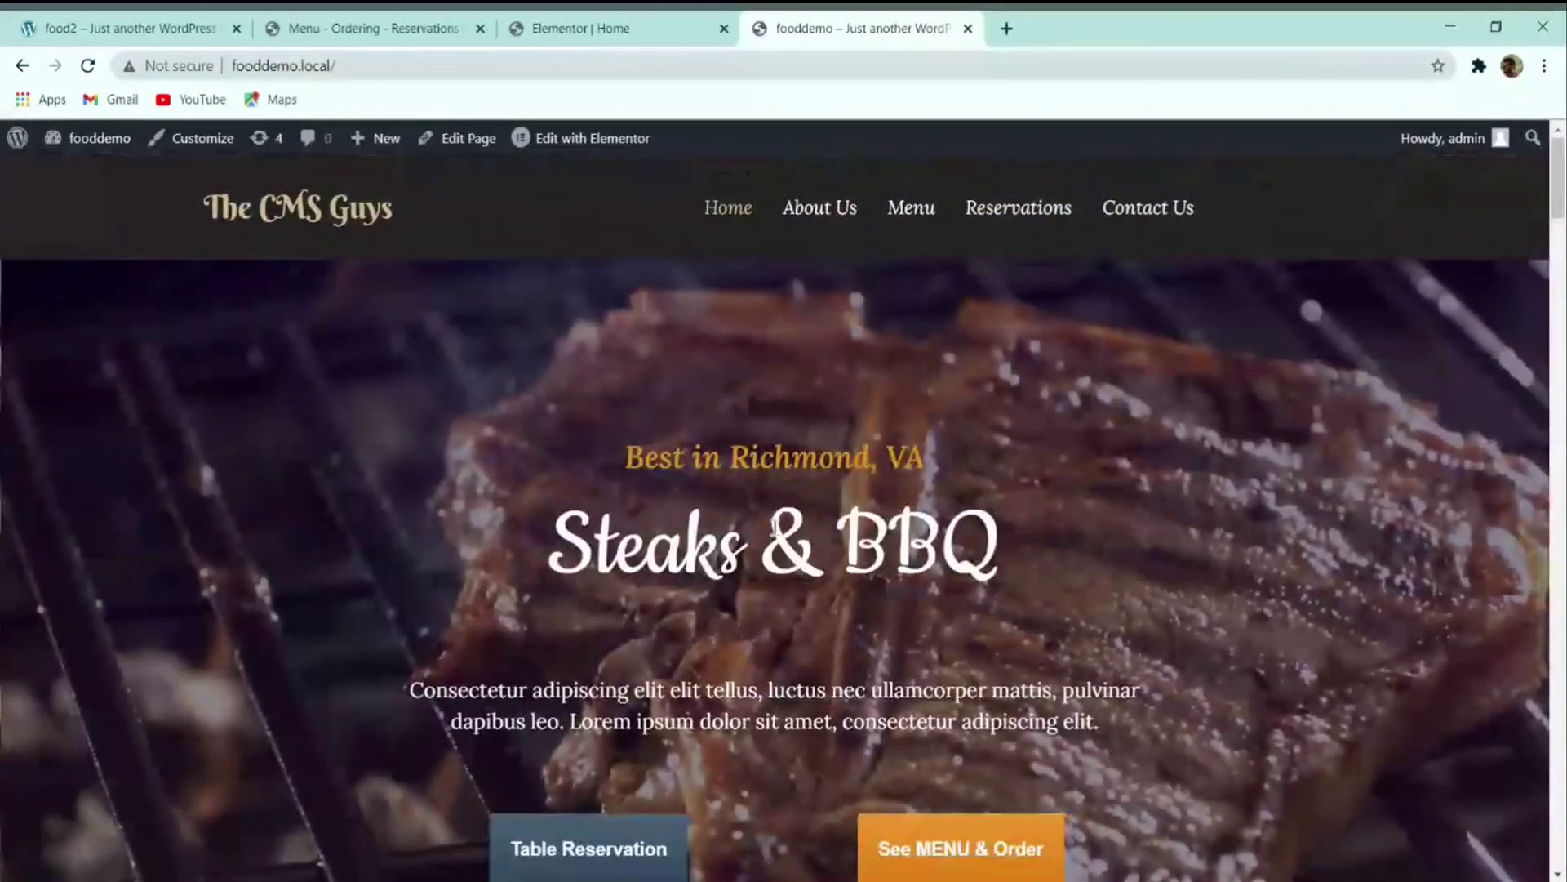
# Step: Close the Elementor editor tab and the Menu – Ordering plugin tab
pyautogui.click(723, 29)
pyautogui.click(470, 32)
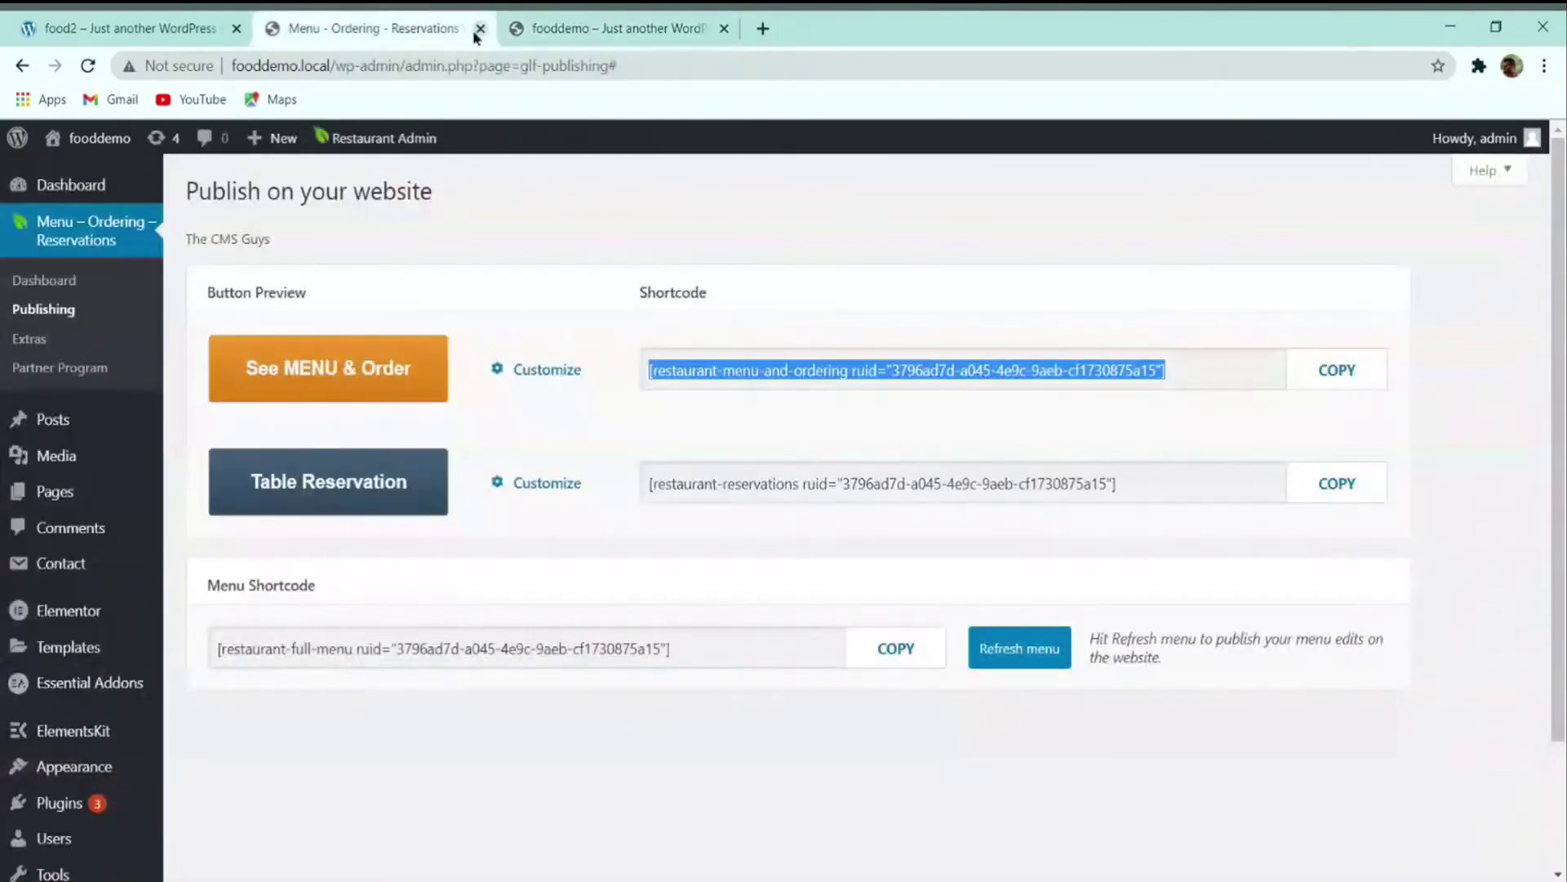
pyautogui.click(480, 31)
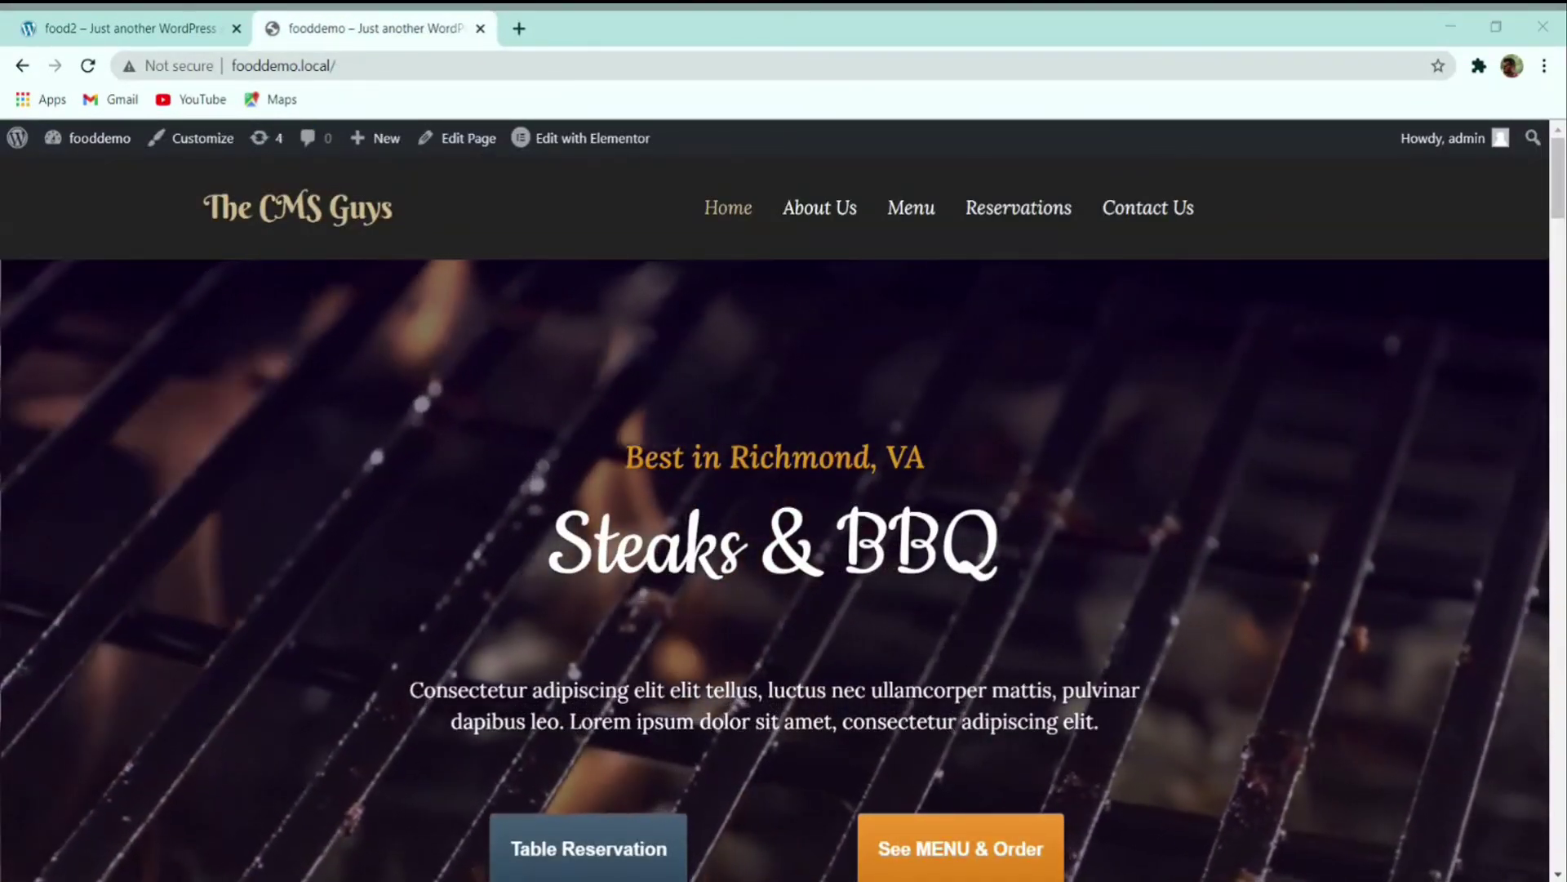
# Step: Compare the fooddemo home page against the food1demo reference site, ending on the Steaks & BBQ hero
pyautogui.click(130, 27)
pyautogui.click(367, 28)
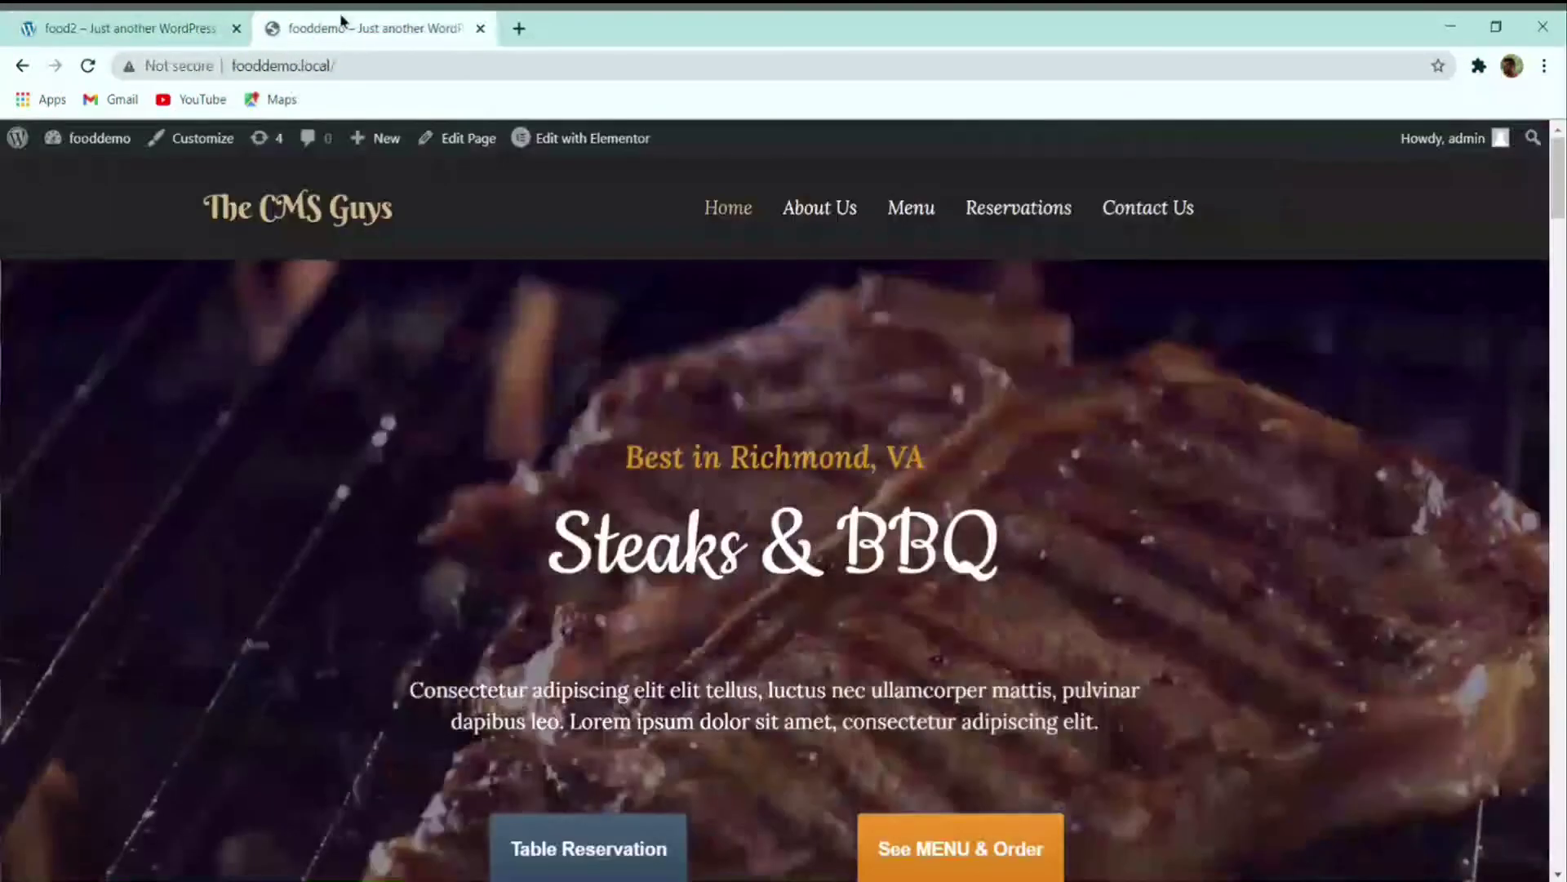
pyautogui.click(131, 28)
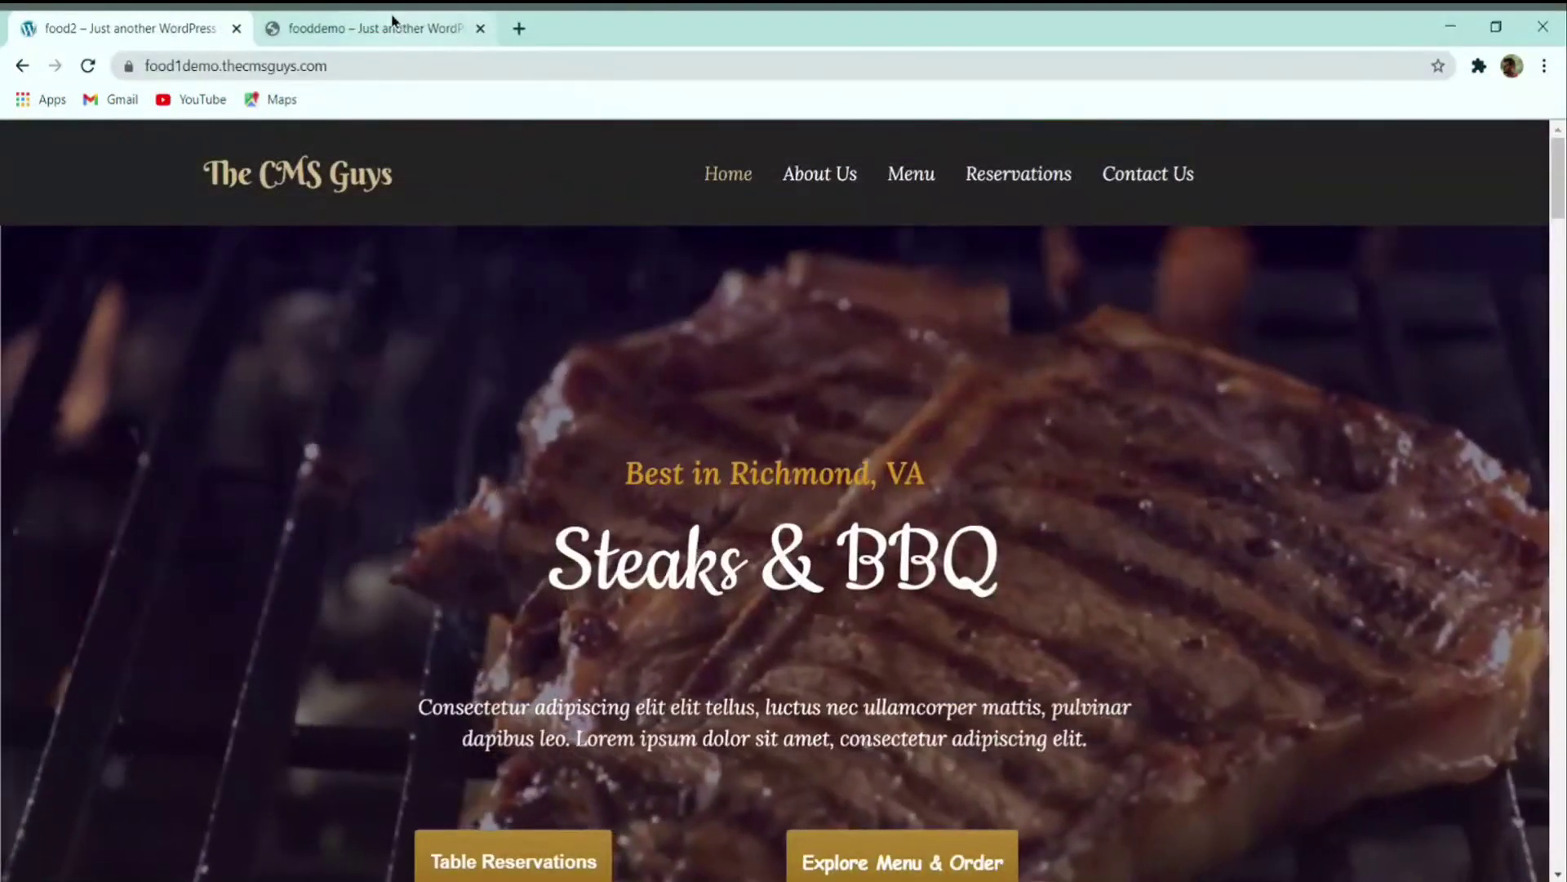
pyautogui.click(393, 23)
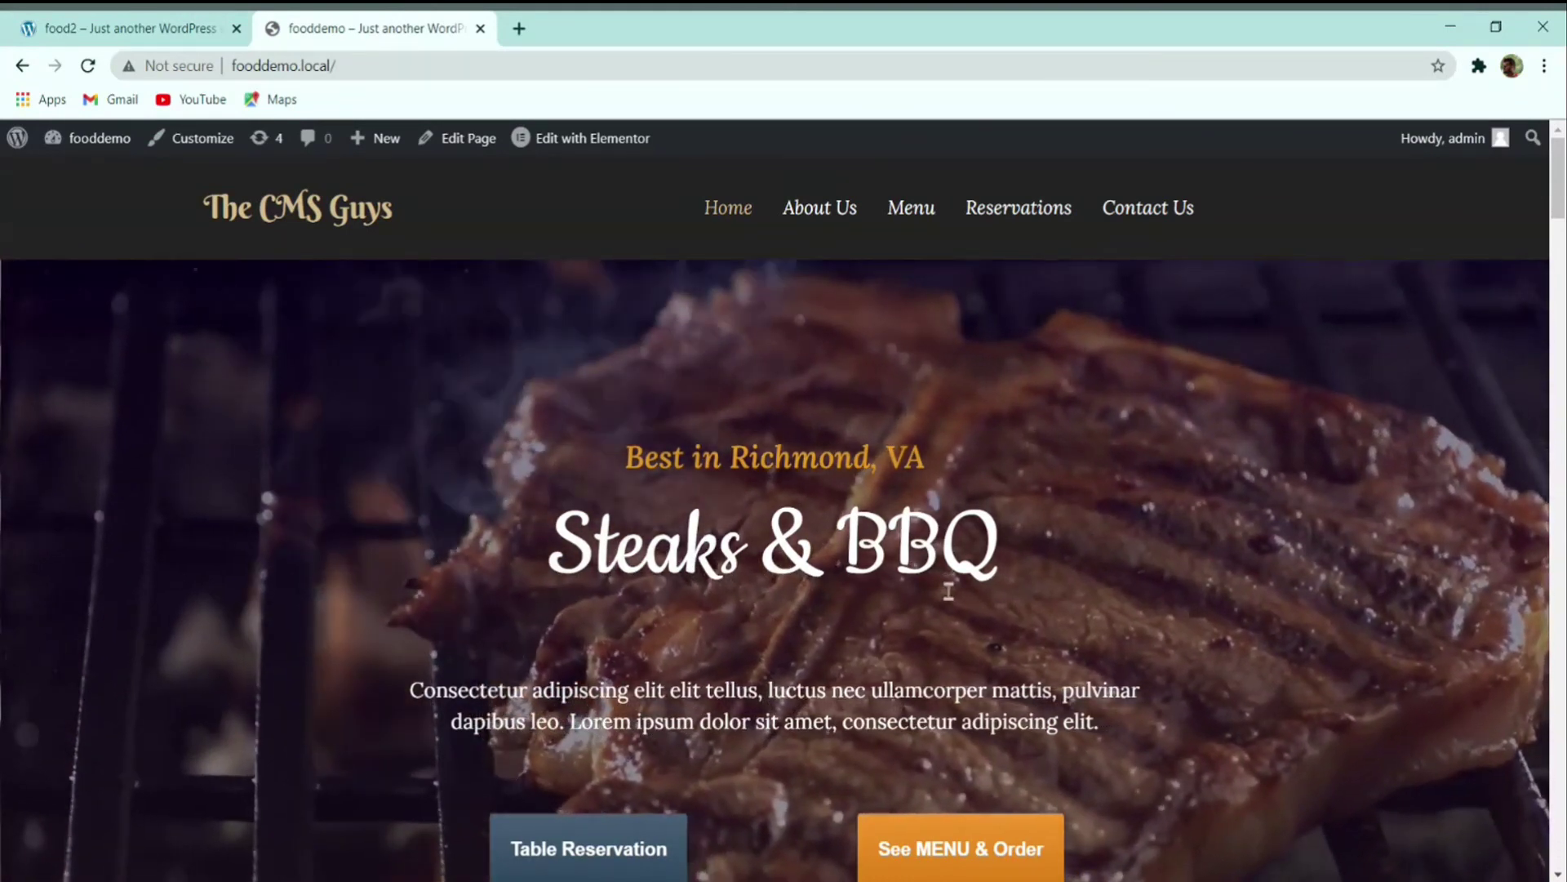
pyautogui.scroll(-4, 949, 590)
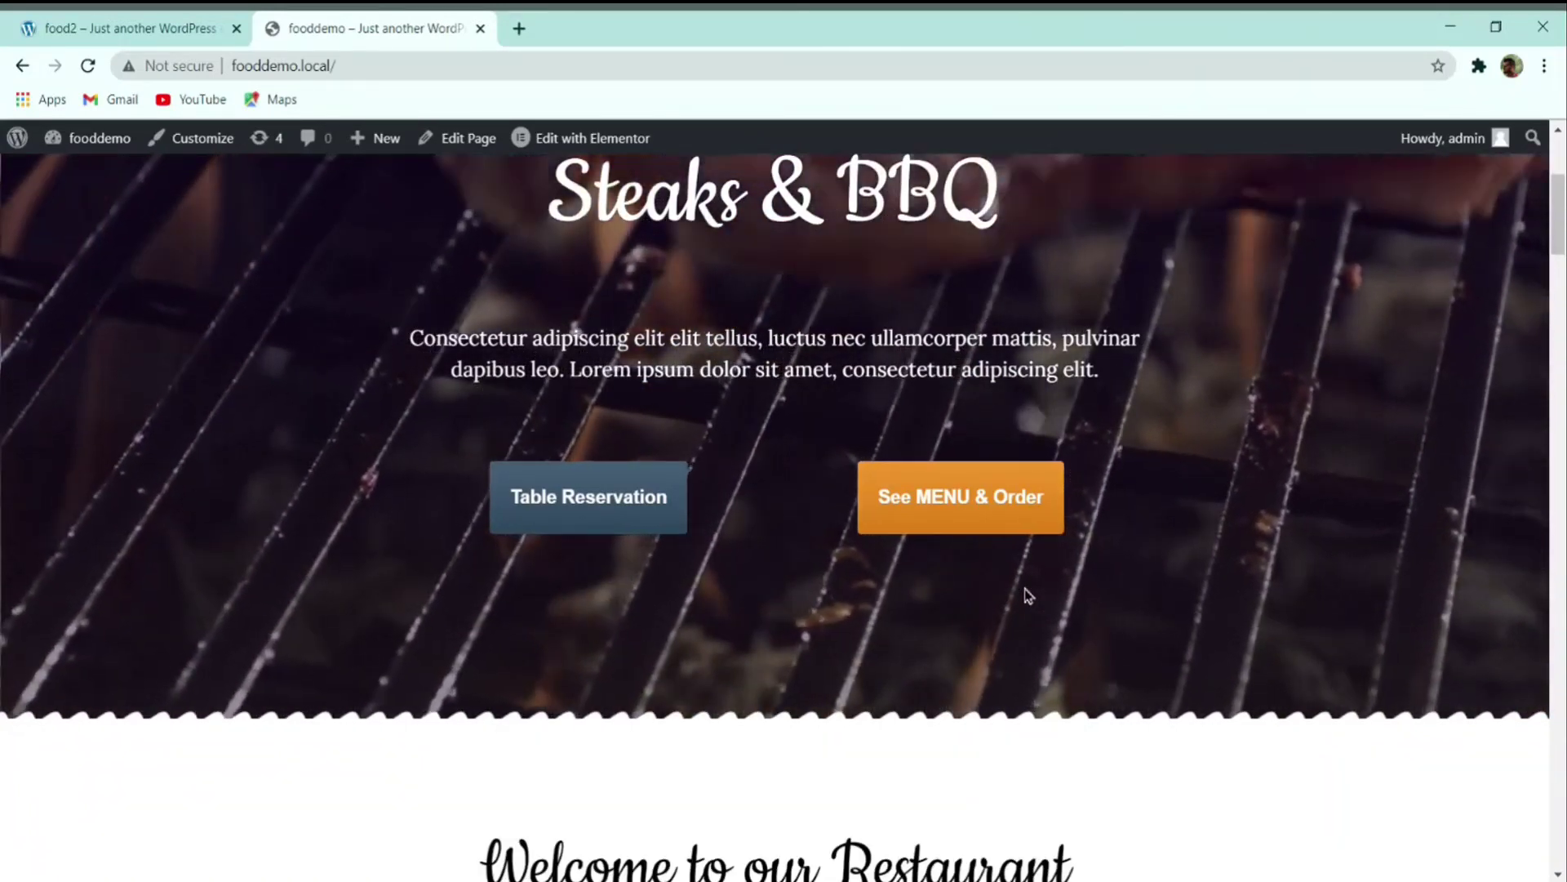
pyautogui.scroll(4, 1021, 604)
pyautogui.scroll(-4, 1013, 613)
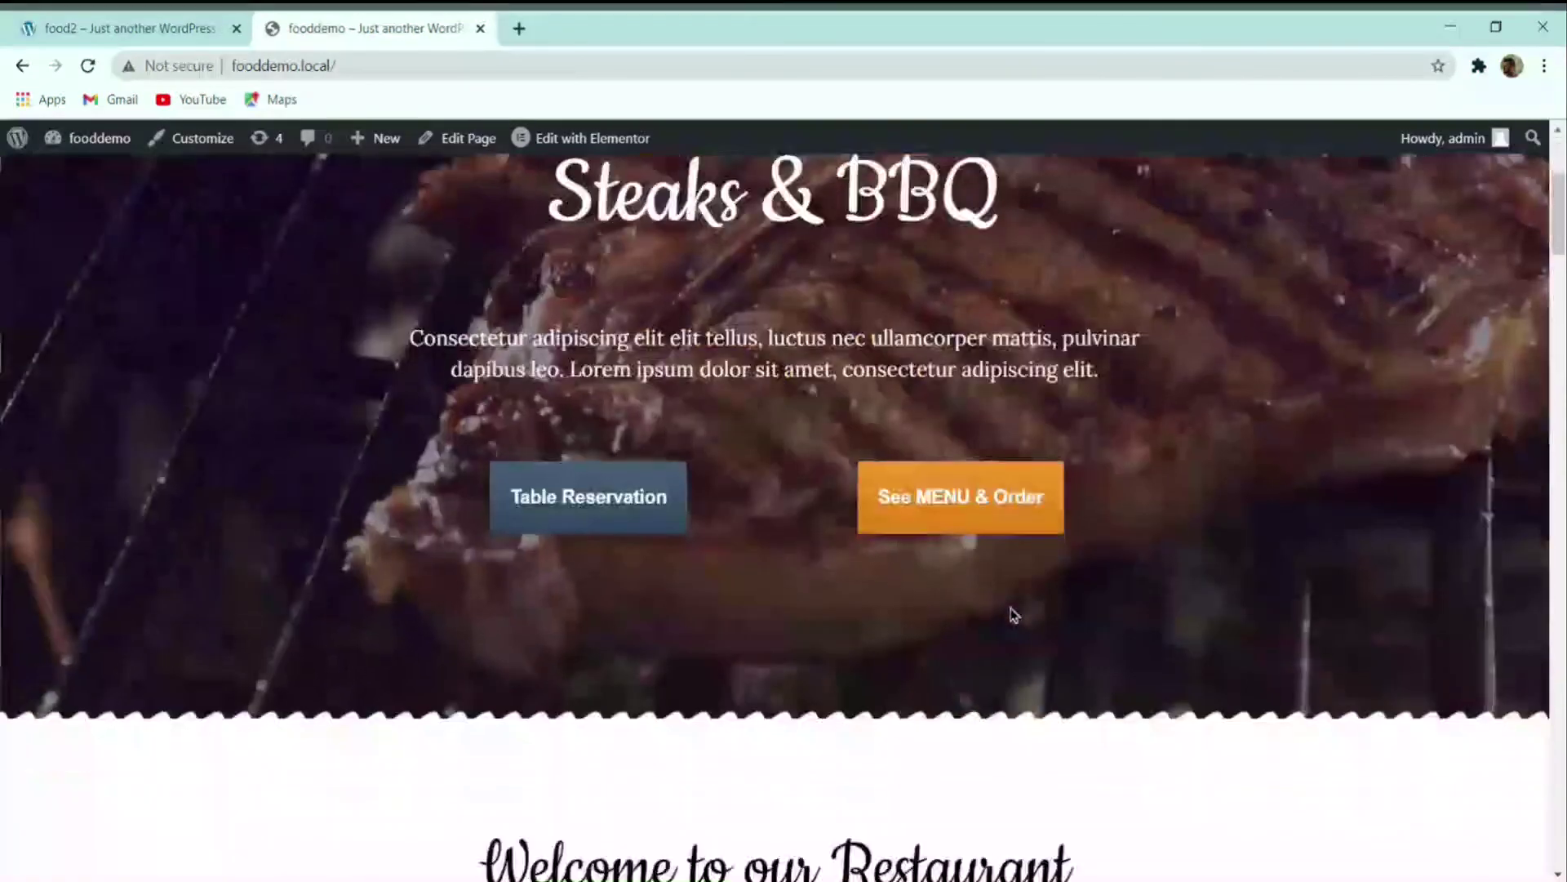
pyautogui.scroll(4, 1014, 614)
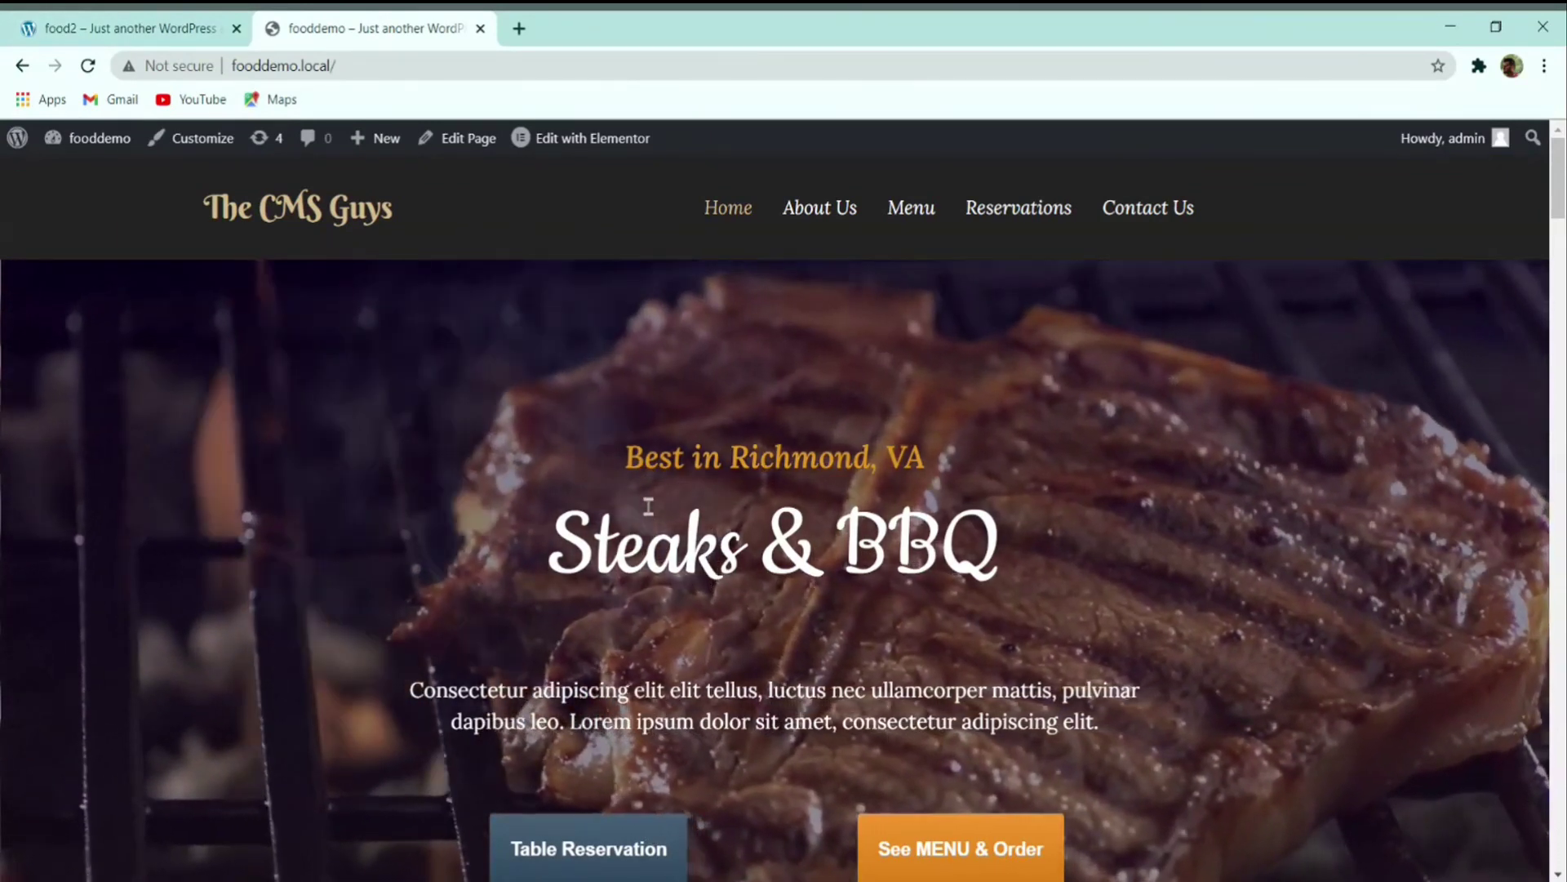
pyautogui.scroll(-4, 744, 512)
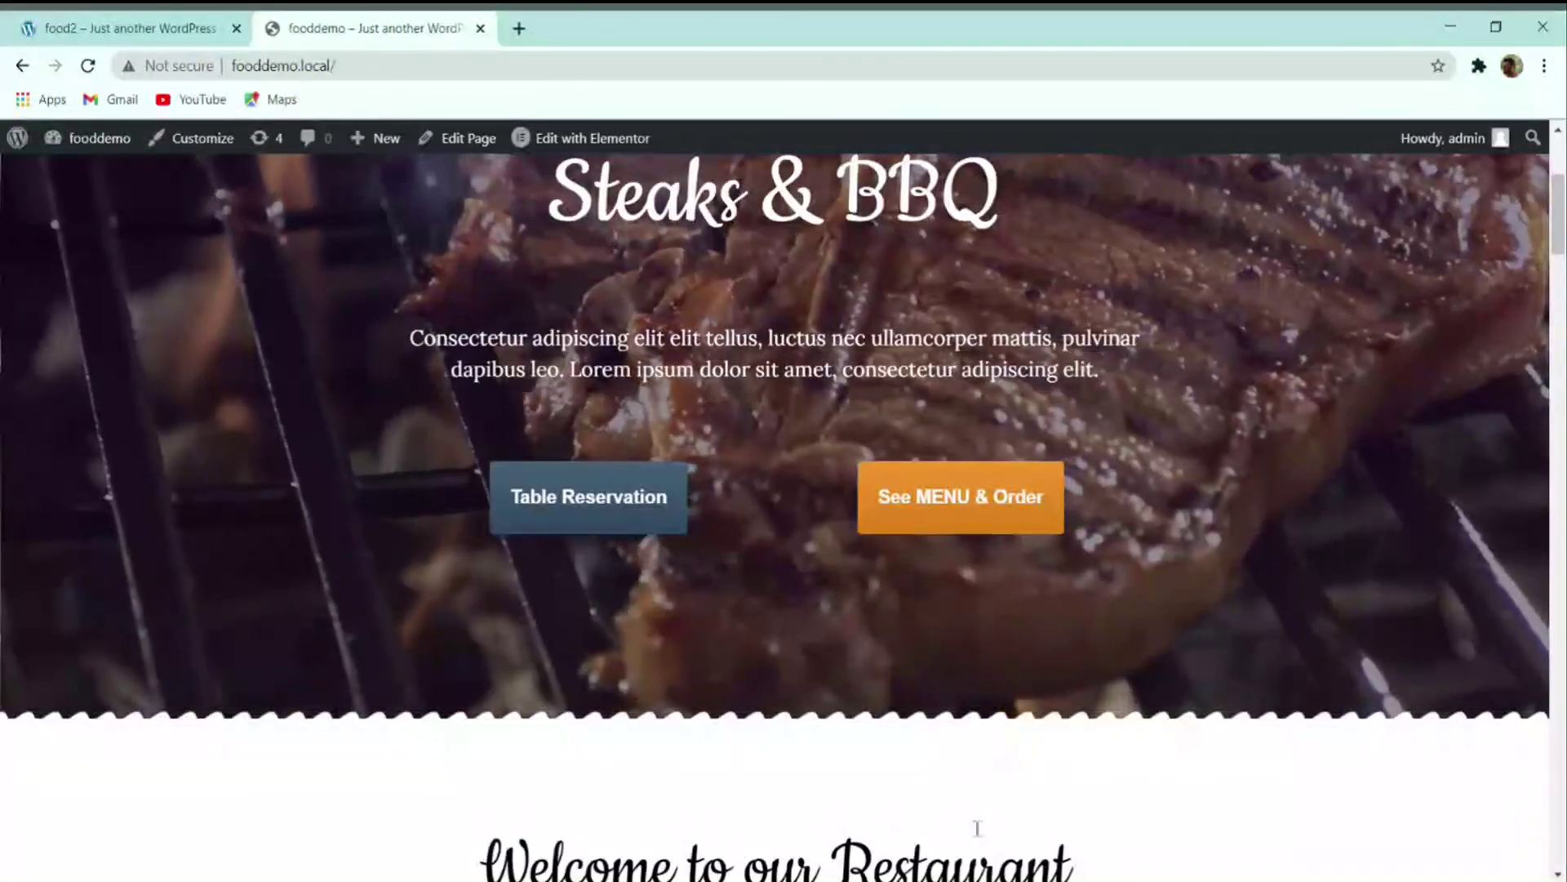